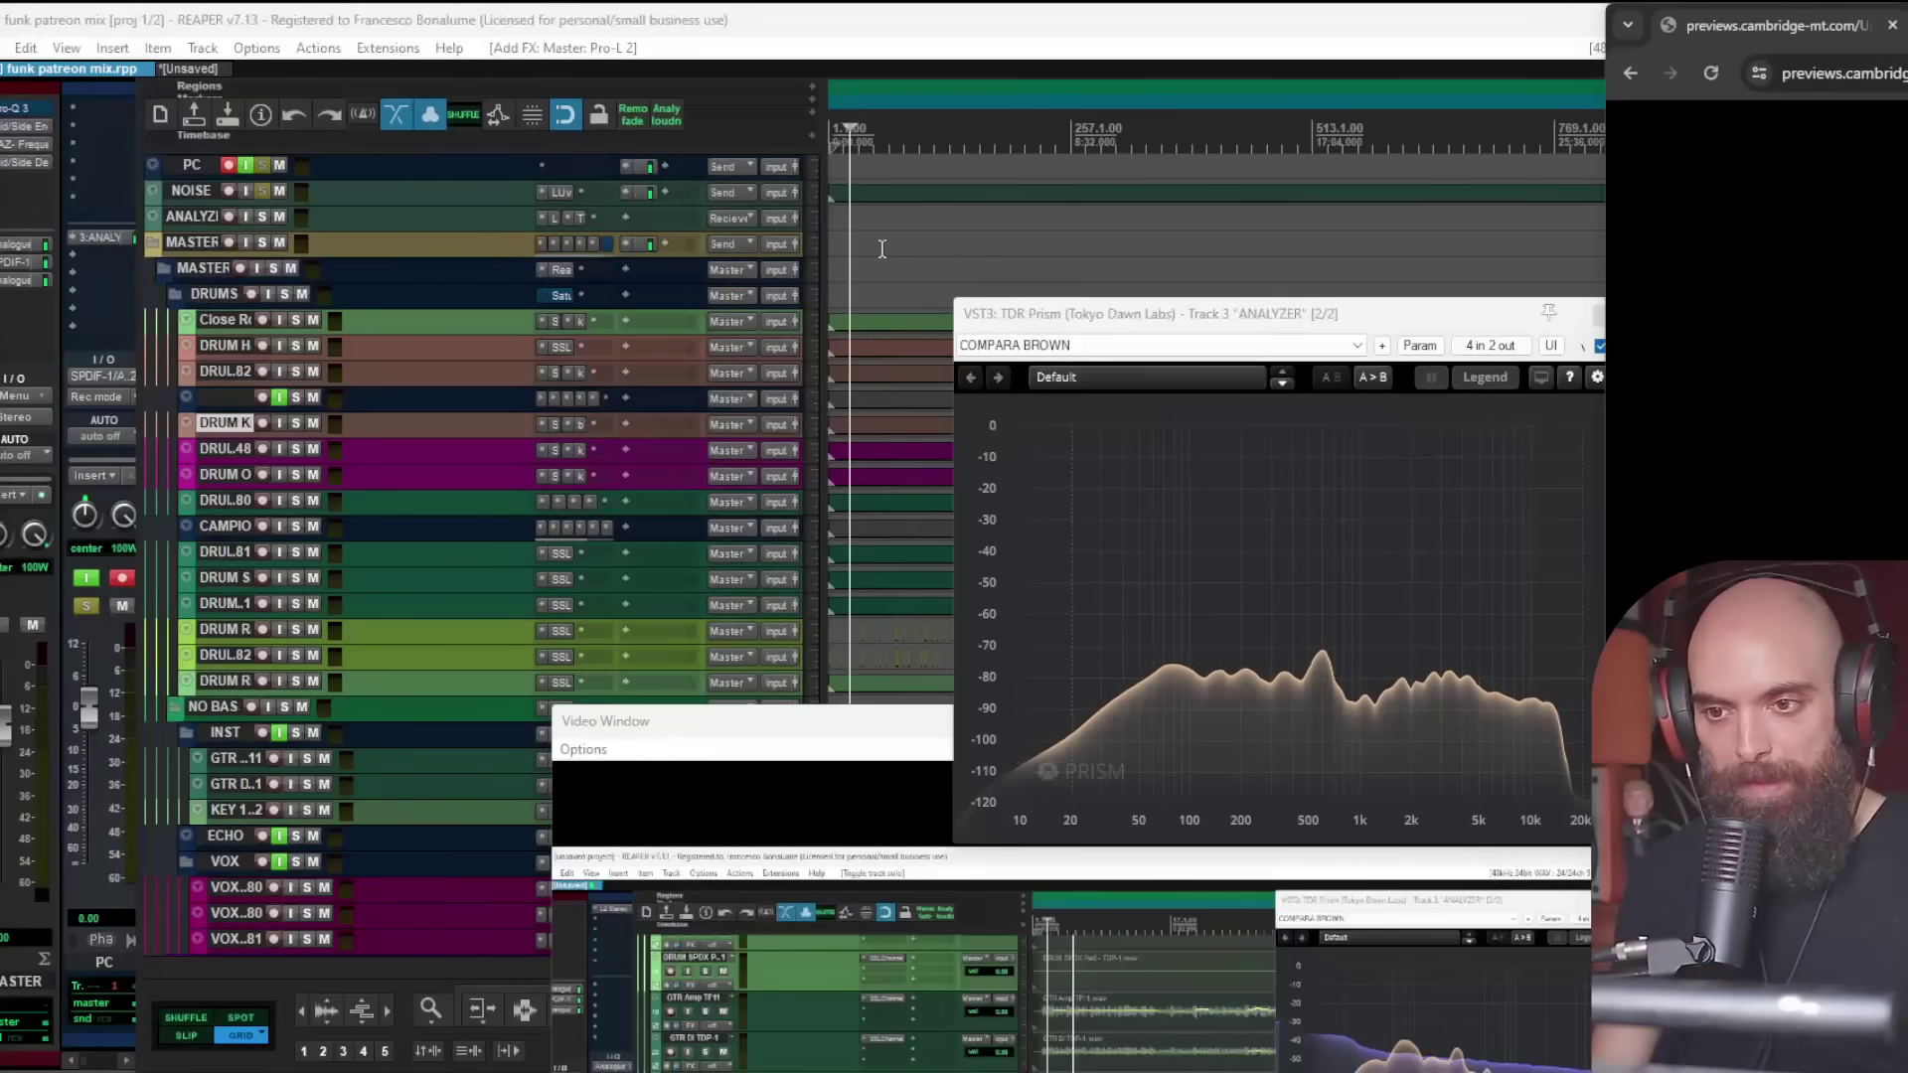
Step: Add a track below PC, import UntillGetBack_Full_Preview.mp3 from the Download folder onto it, and mute the track
{"action": "left_click", "coordinate": [853, 218]}
{"action": "left_click", "coordinate": [182, 164]}
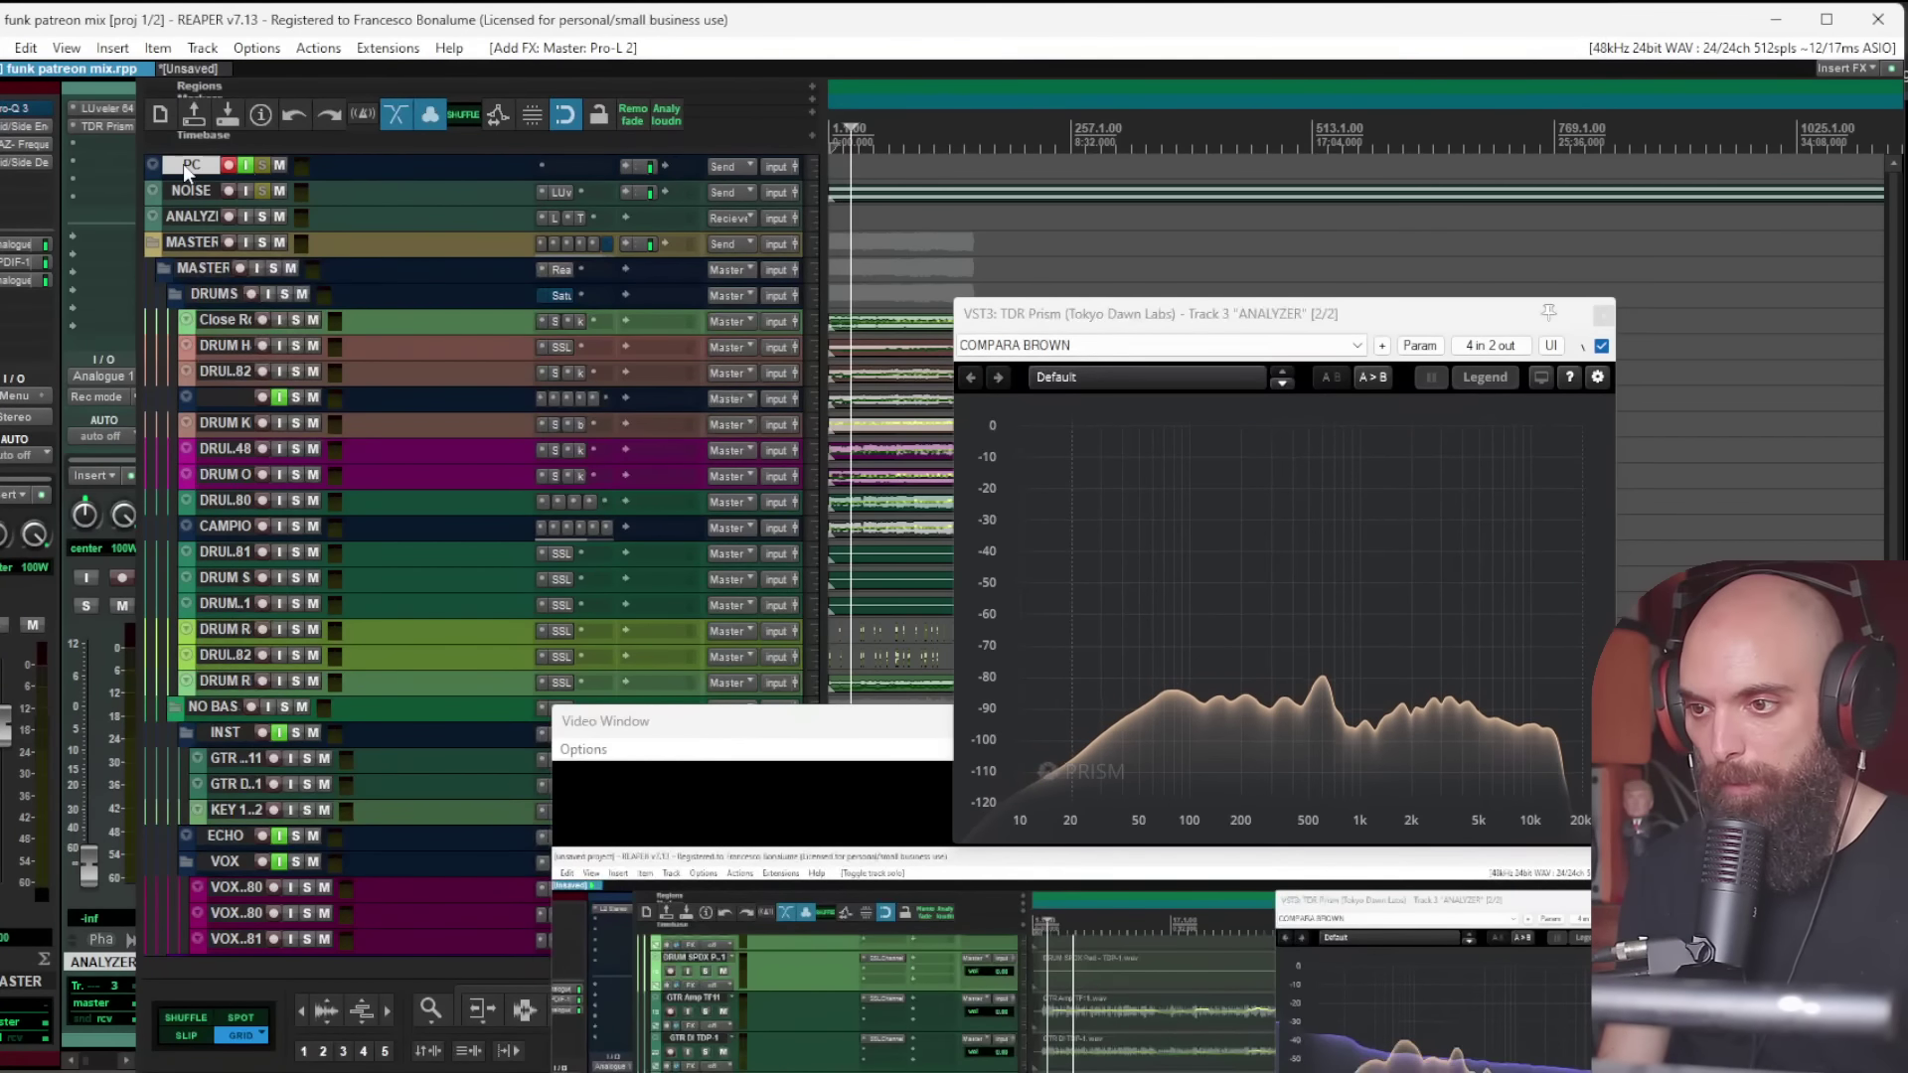
{"action": "key", "text": "ctrl+t"}
{"action": "key", "text": "alt+Tab"}
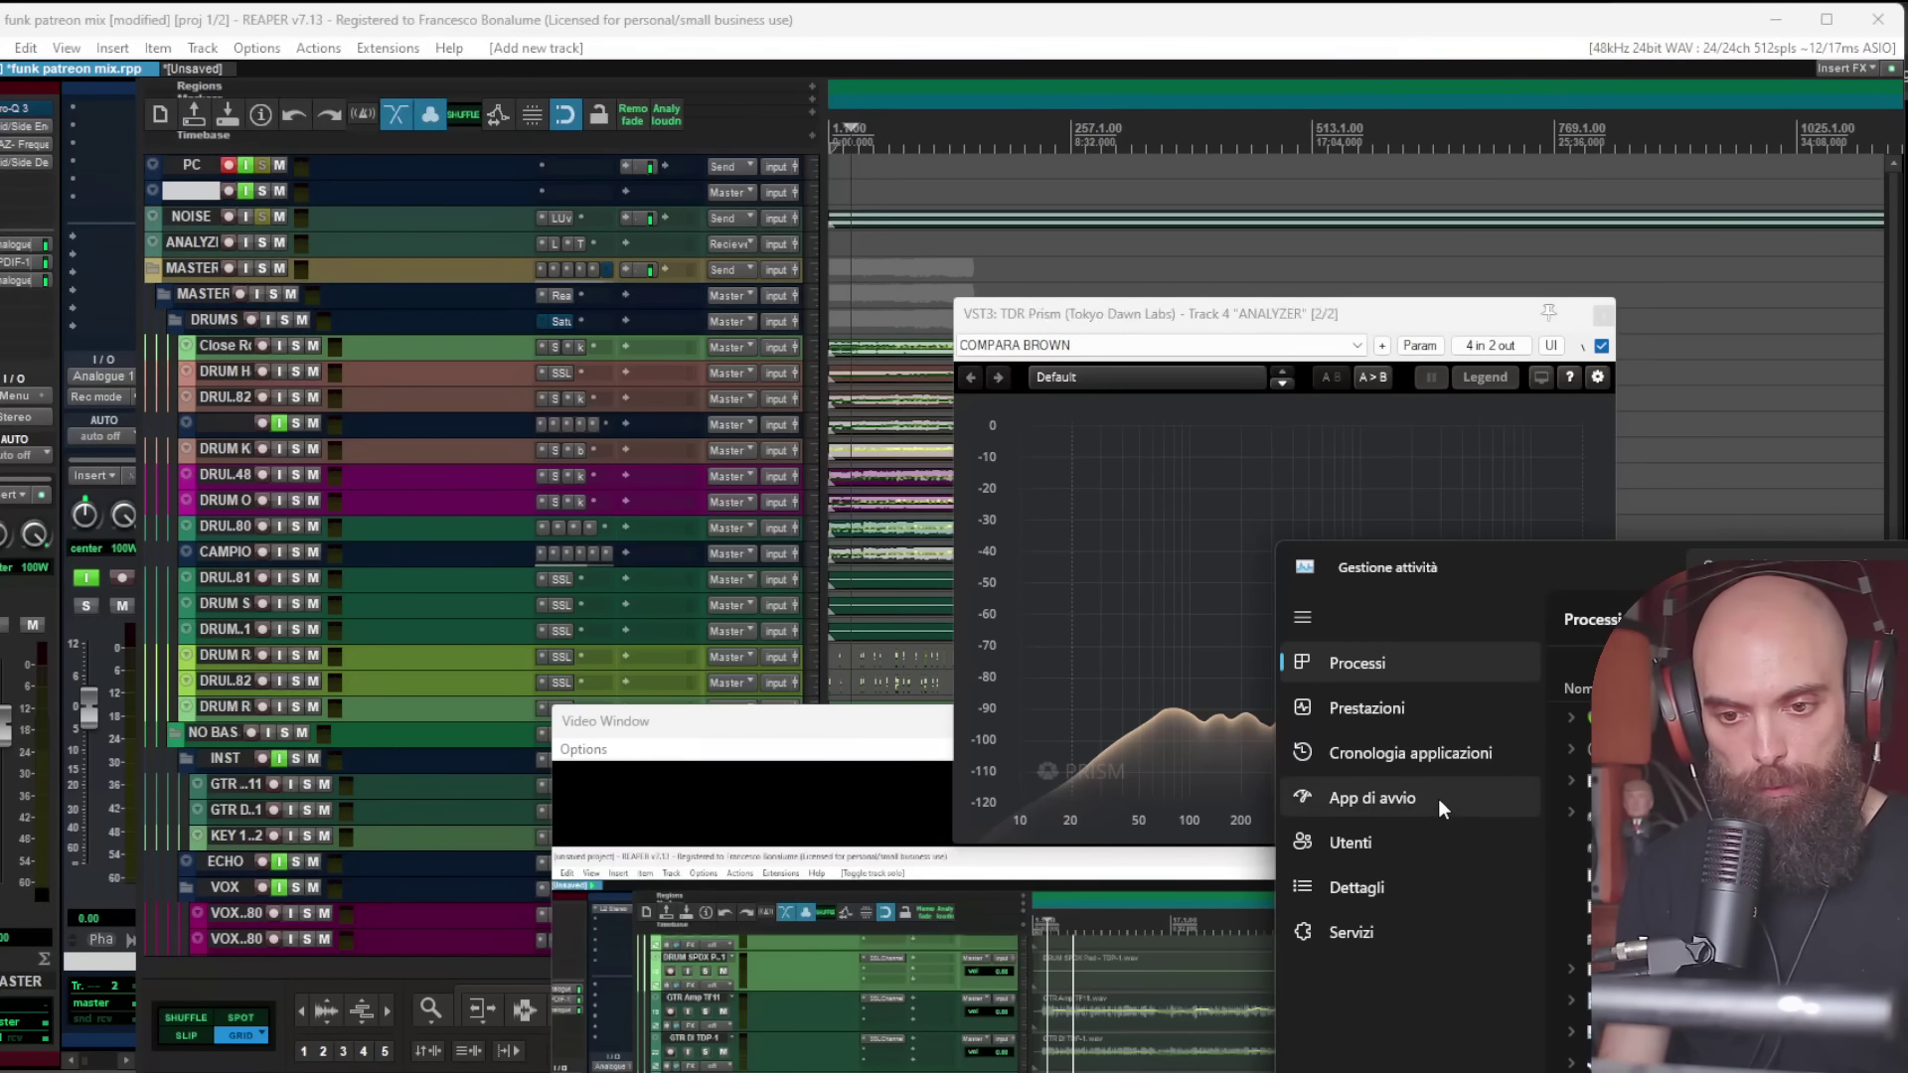
{"action": "key", "text": "alt+Tab"}
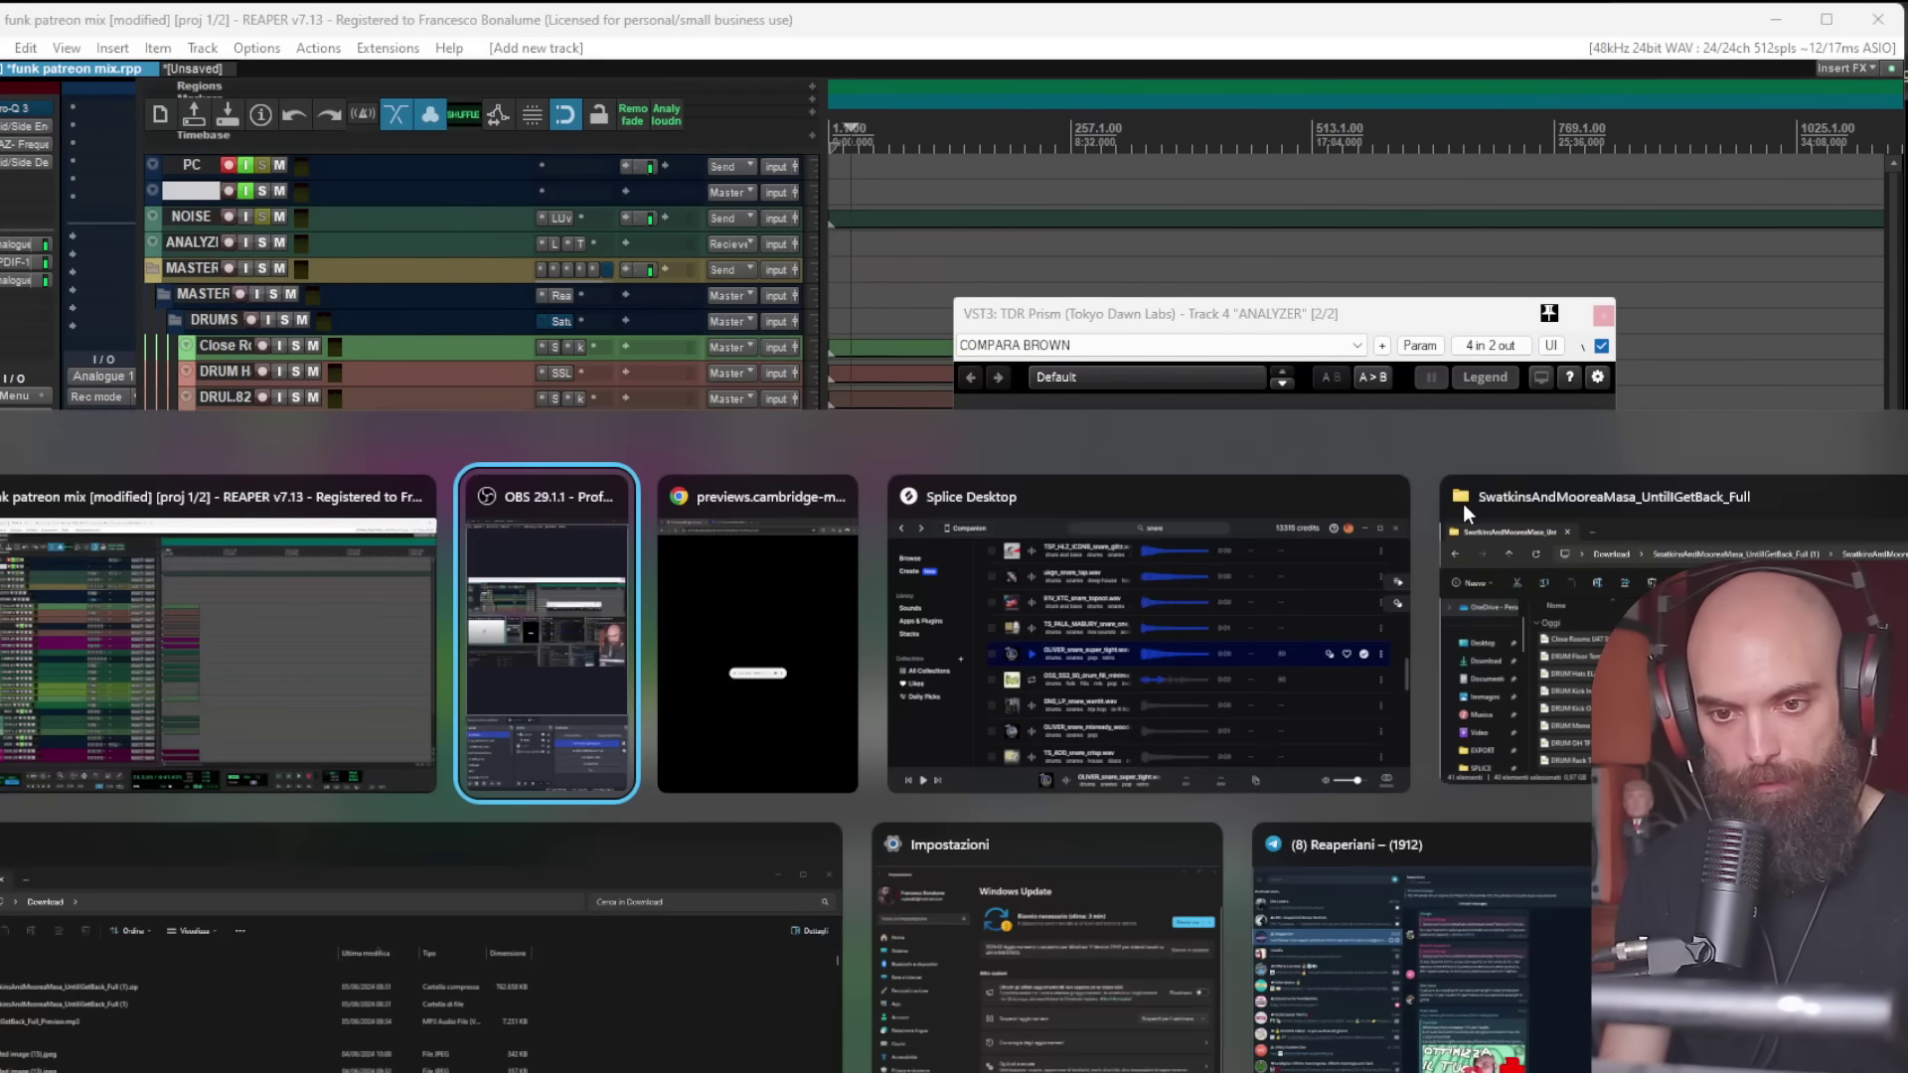
{"action": "left_click", "coordinate": [1518, 589]}
{"action": "left_click", "coordinate": [928, 610]}
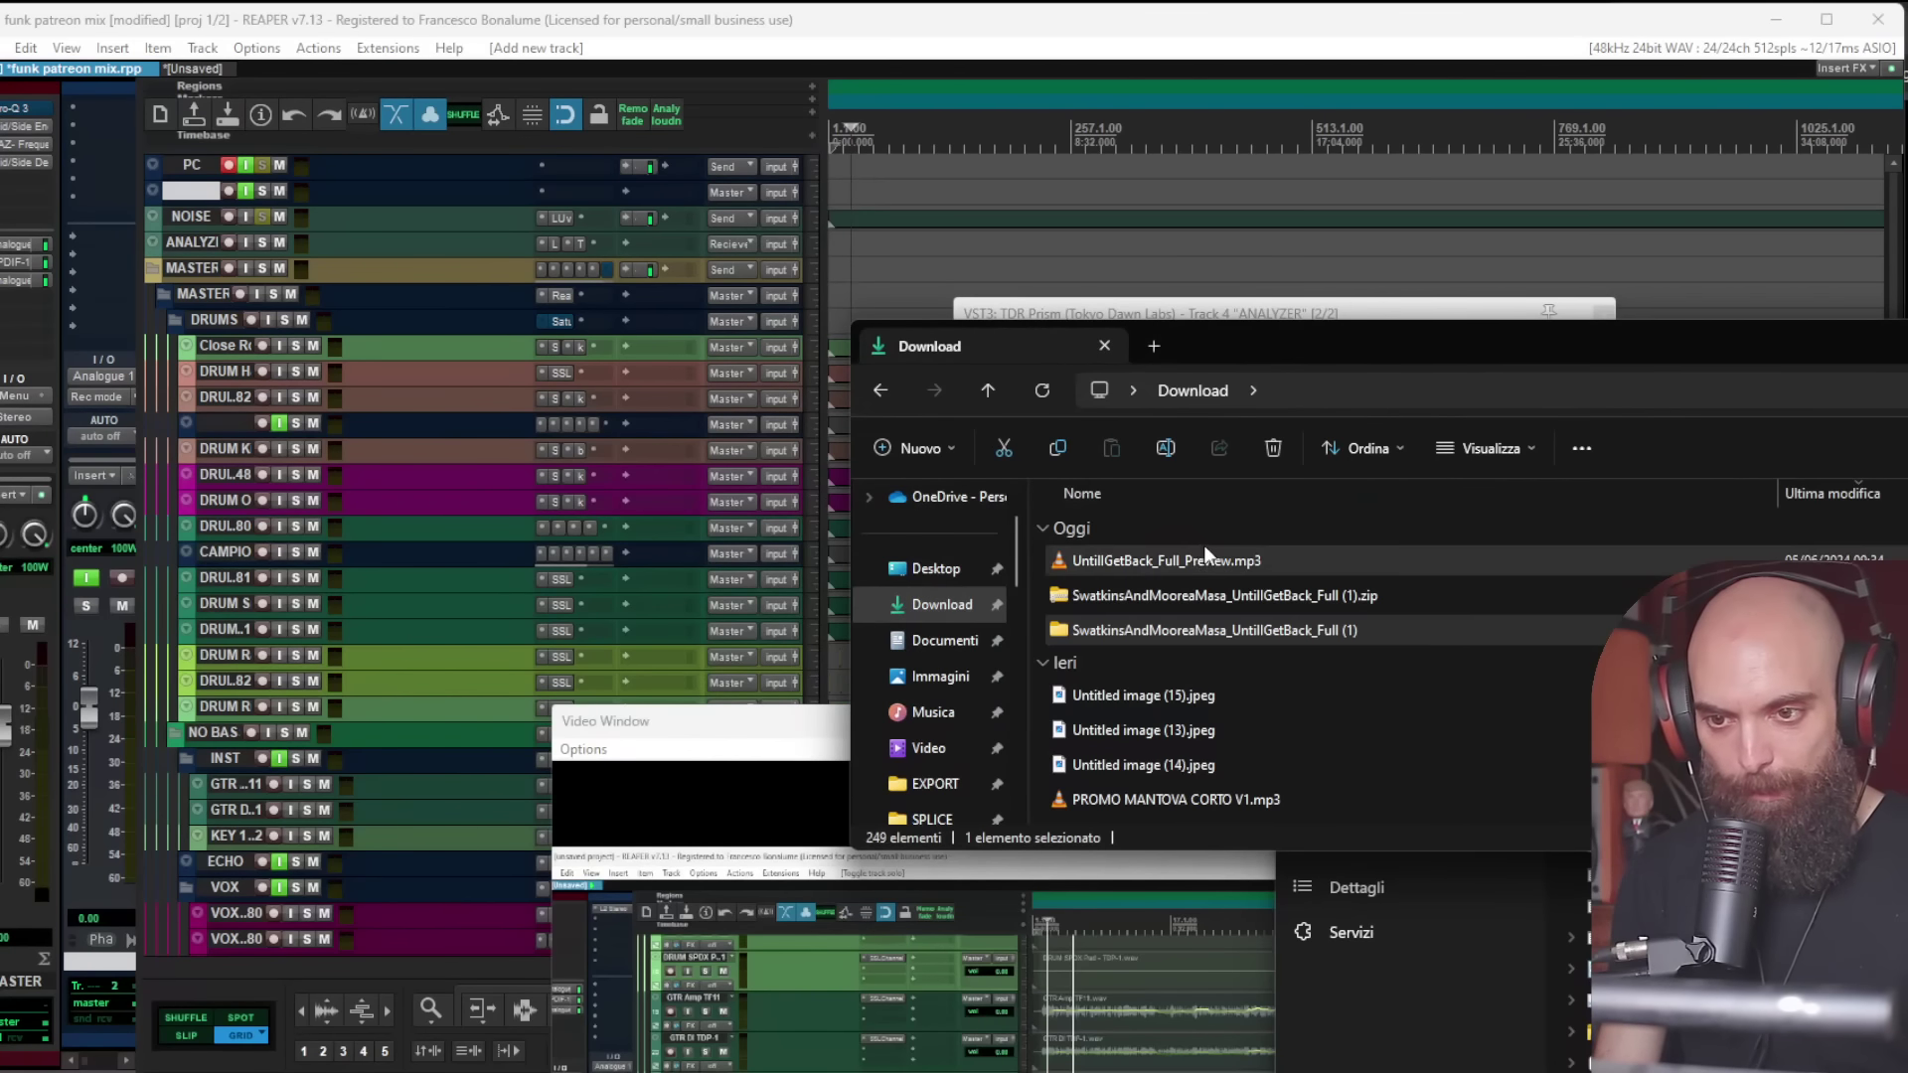
{"action": "left_click_drag", "start_coordinate": [1153, 564], "coordinate": [863, 191]}
{"action": "left_click", "coordinate": [280, 190]}
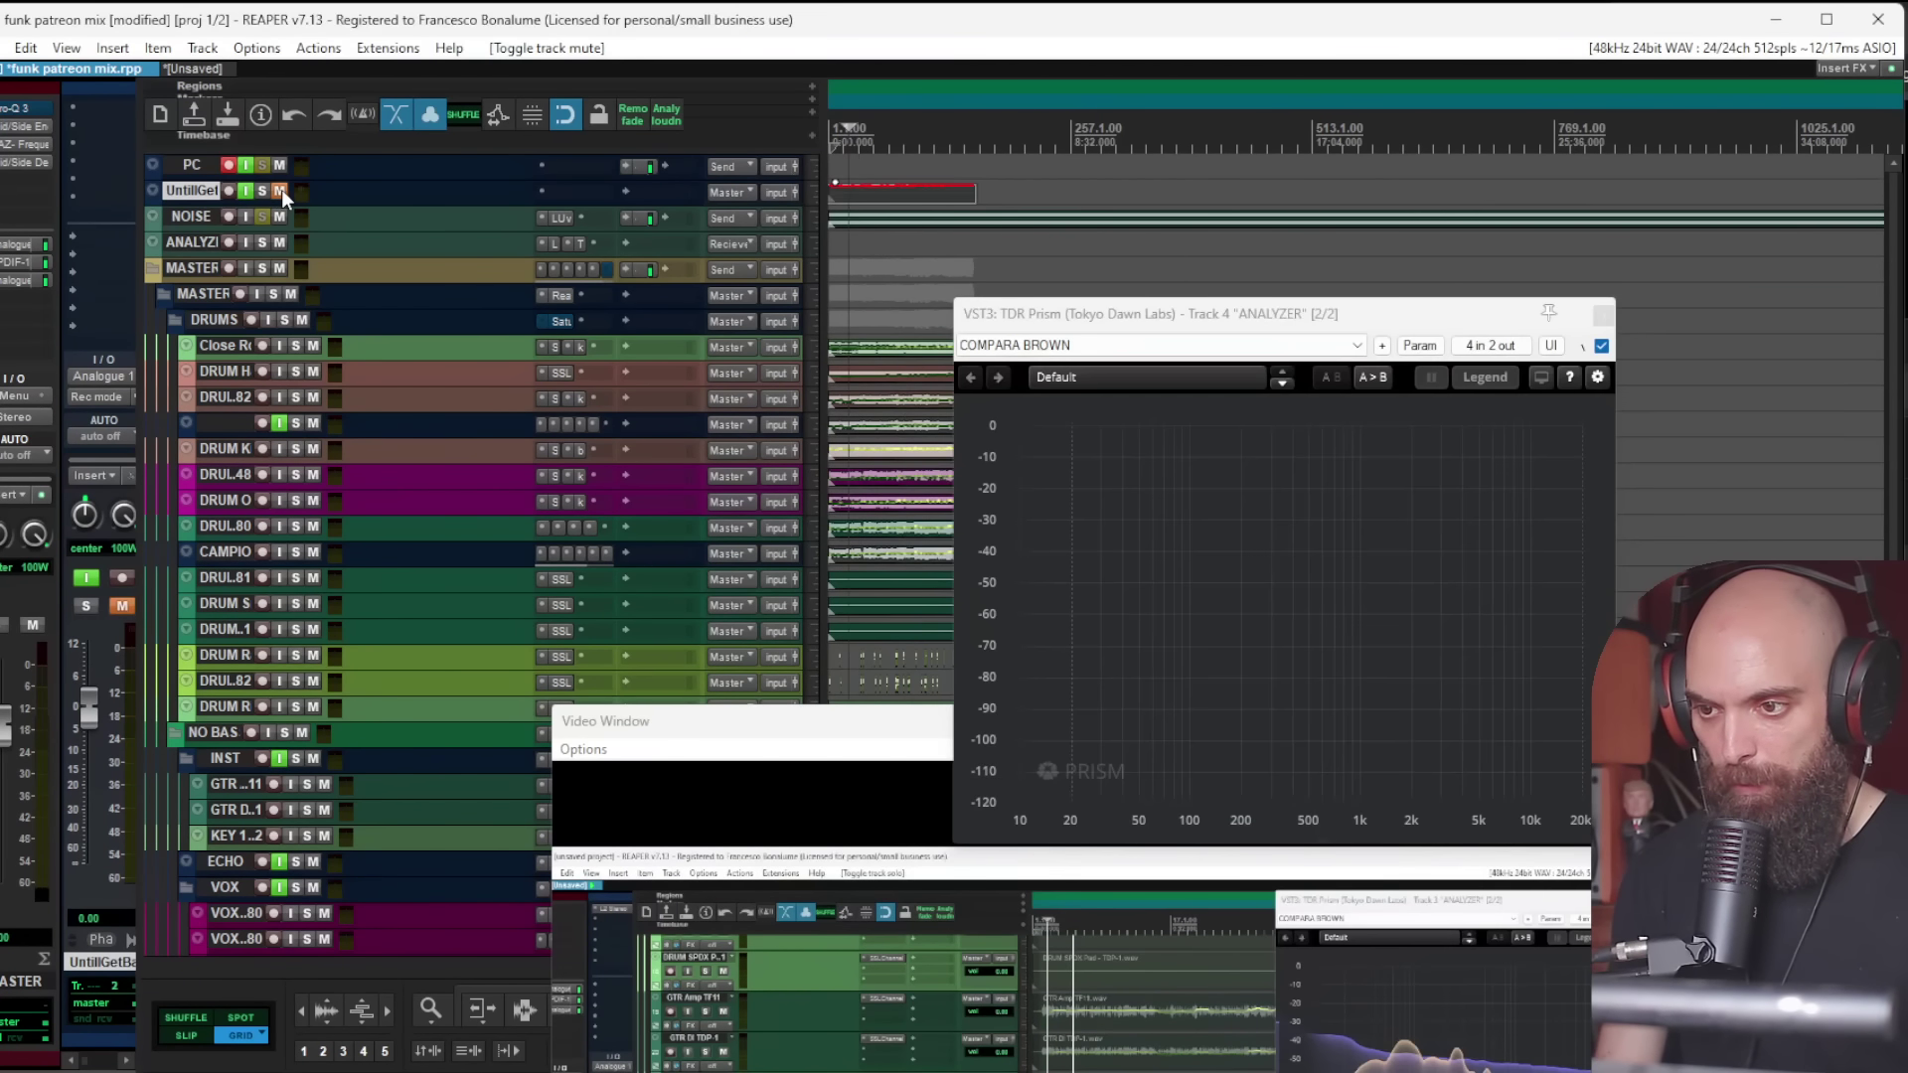
Step: Enlarge the UntillGetBack preview track and toggle its solo during playback to compare it with the mix on the spectrum analyzer
{"action": "scroll", "coordinate": [660, 193], "scroll_direction": "up", "scroll_amount": 3}
{"action": "left_click_drag", "start_coordinate": [224, 203], "coordinate": [226, 320]}
{"action": "left_click", "coordinate": [239, 213]}
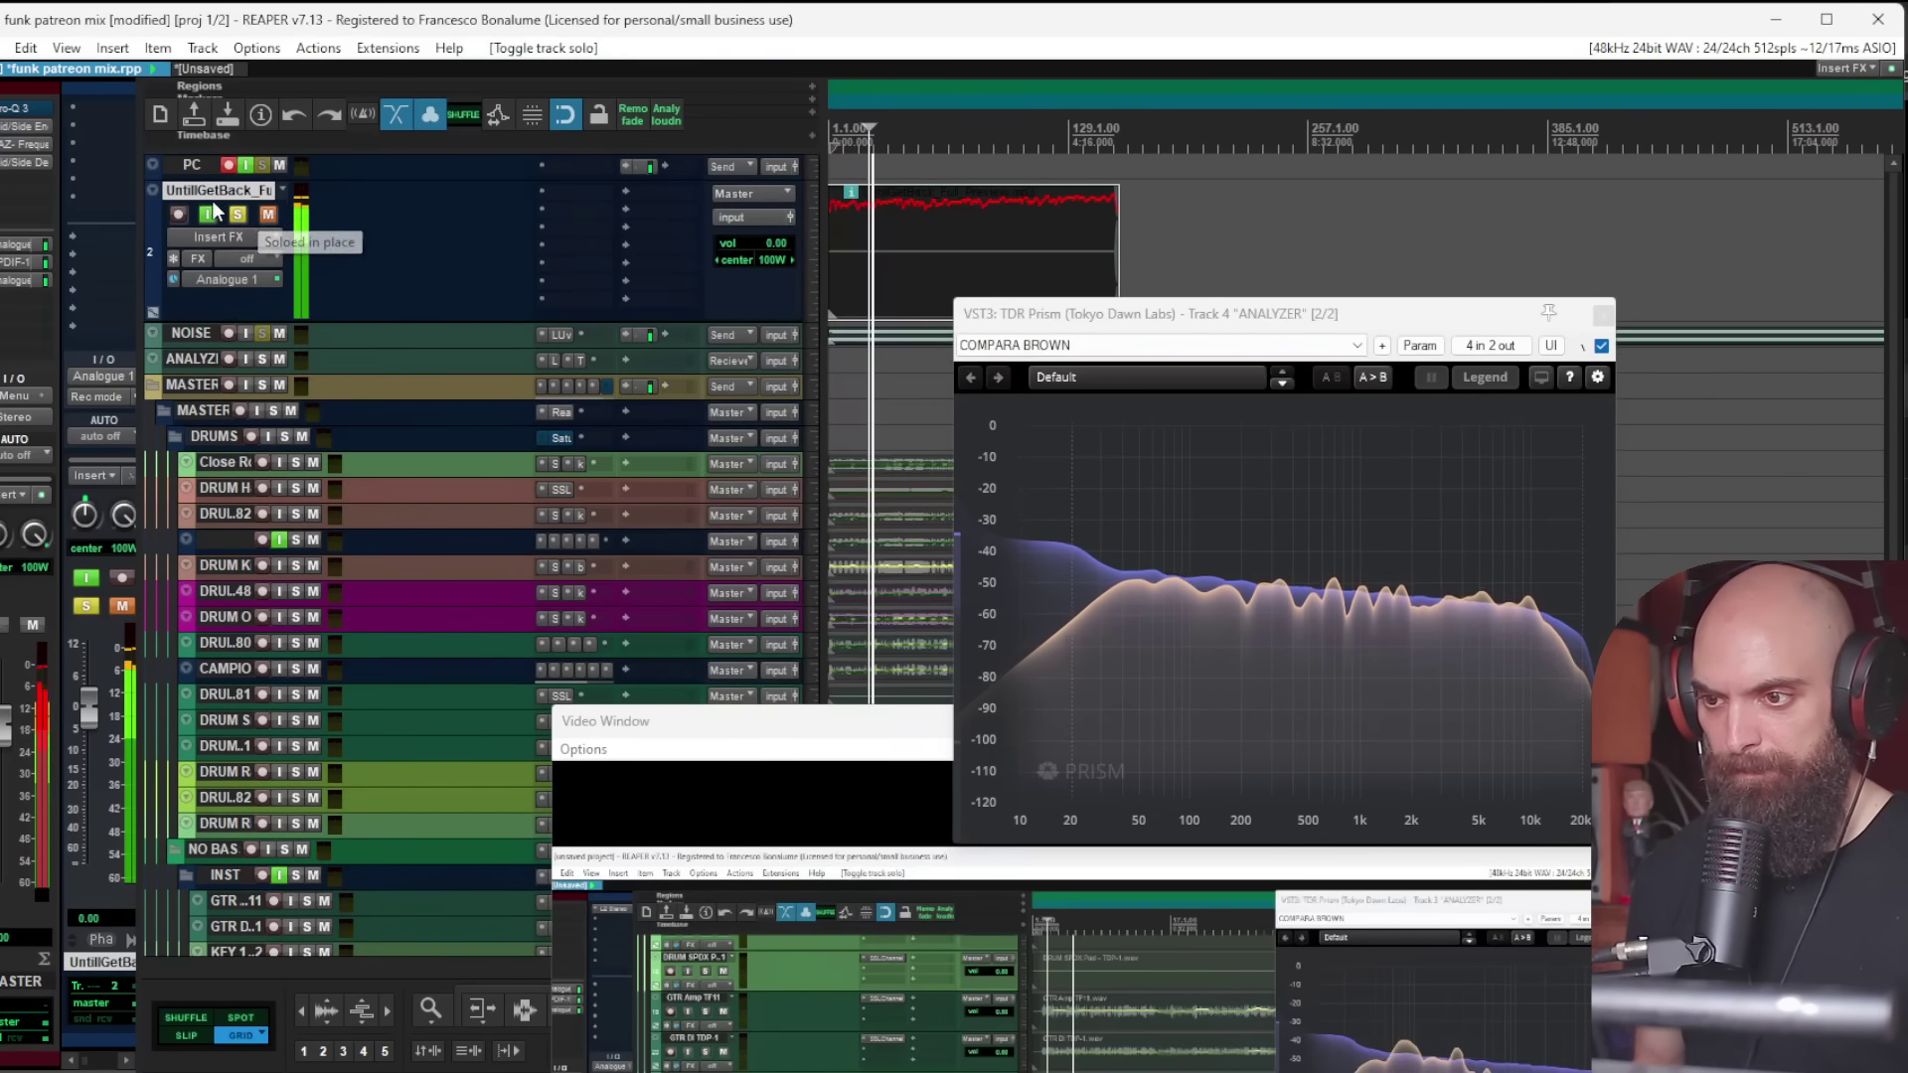
{"action": "scroll", "coordinate": [912, 219], "scroll_direction": "up", "scroll_amount": 5}
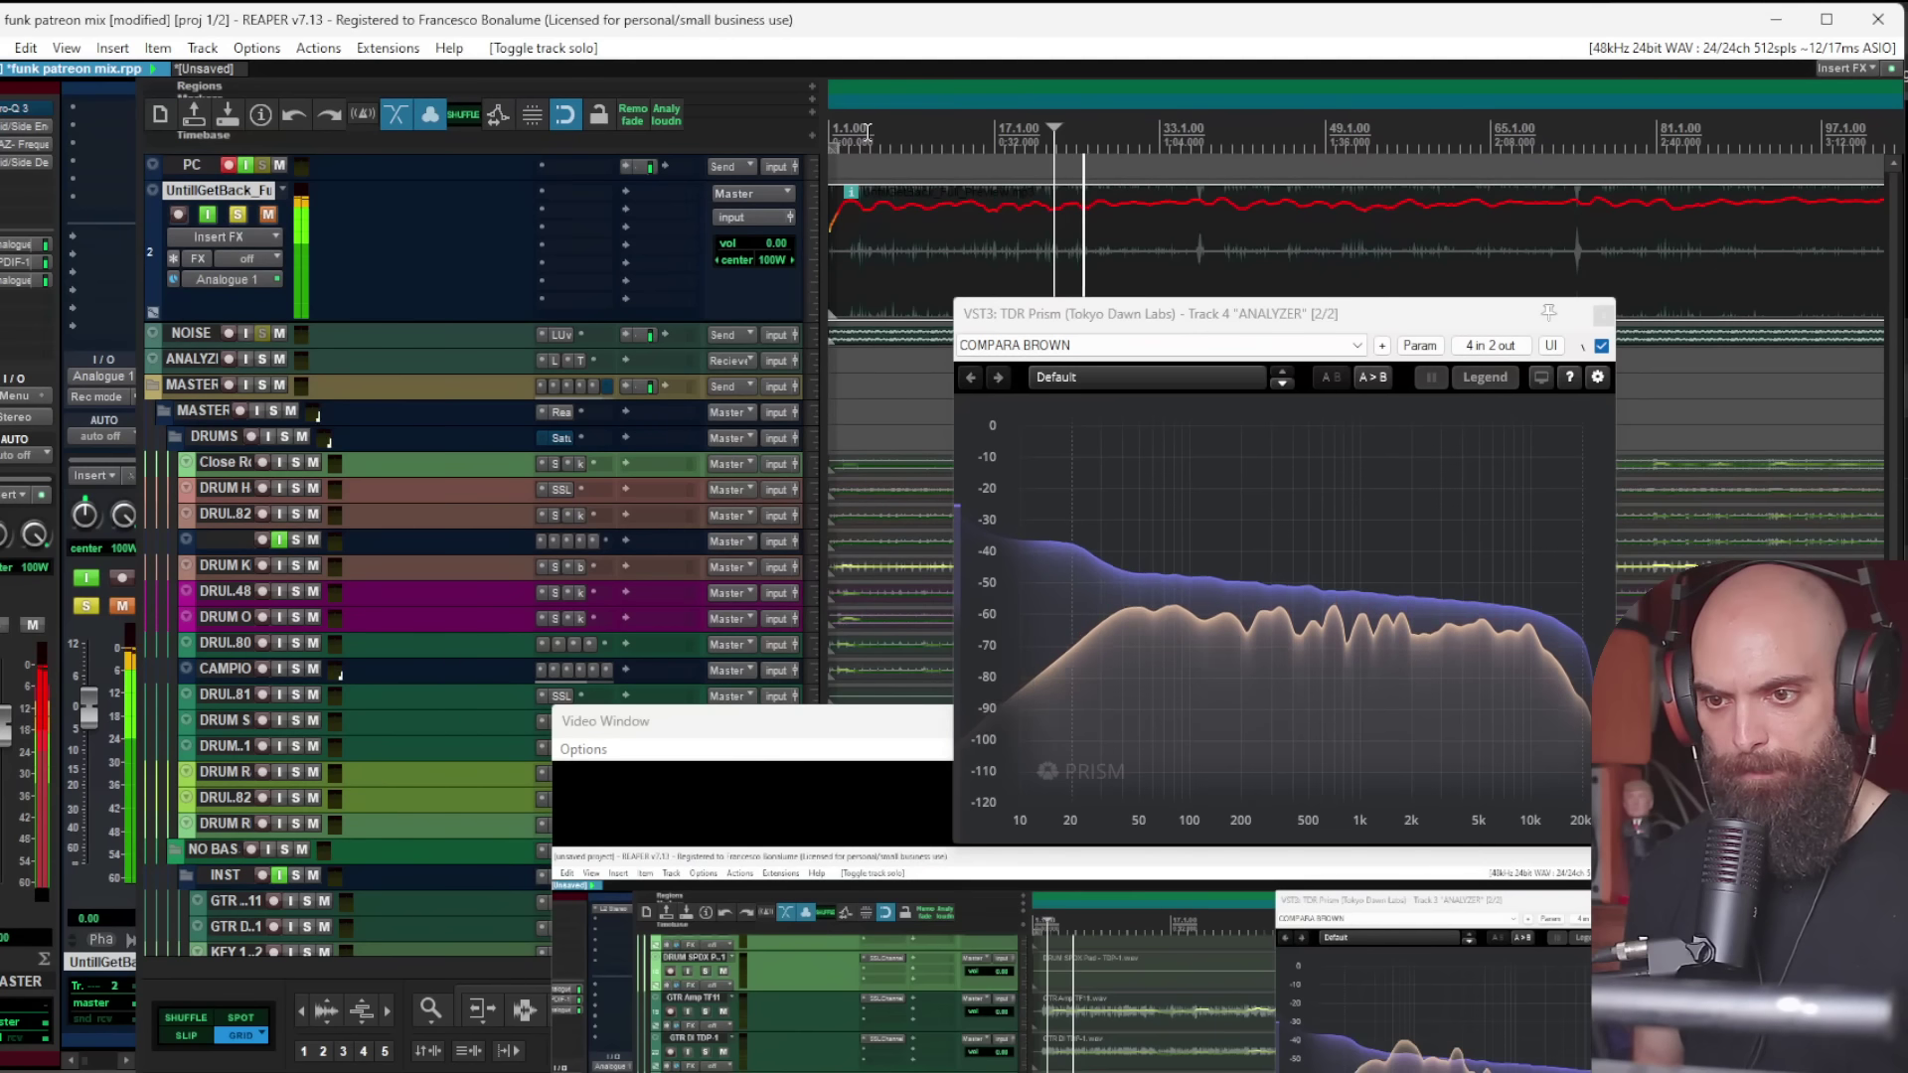
{"action": "left_click", "coordinate": [234, 215]}
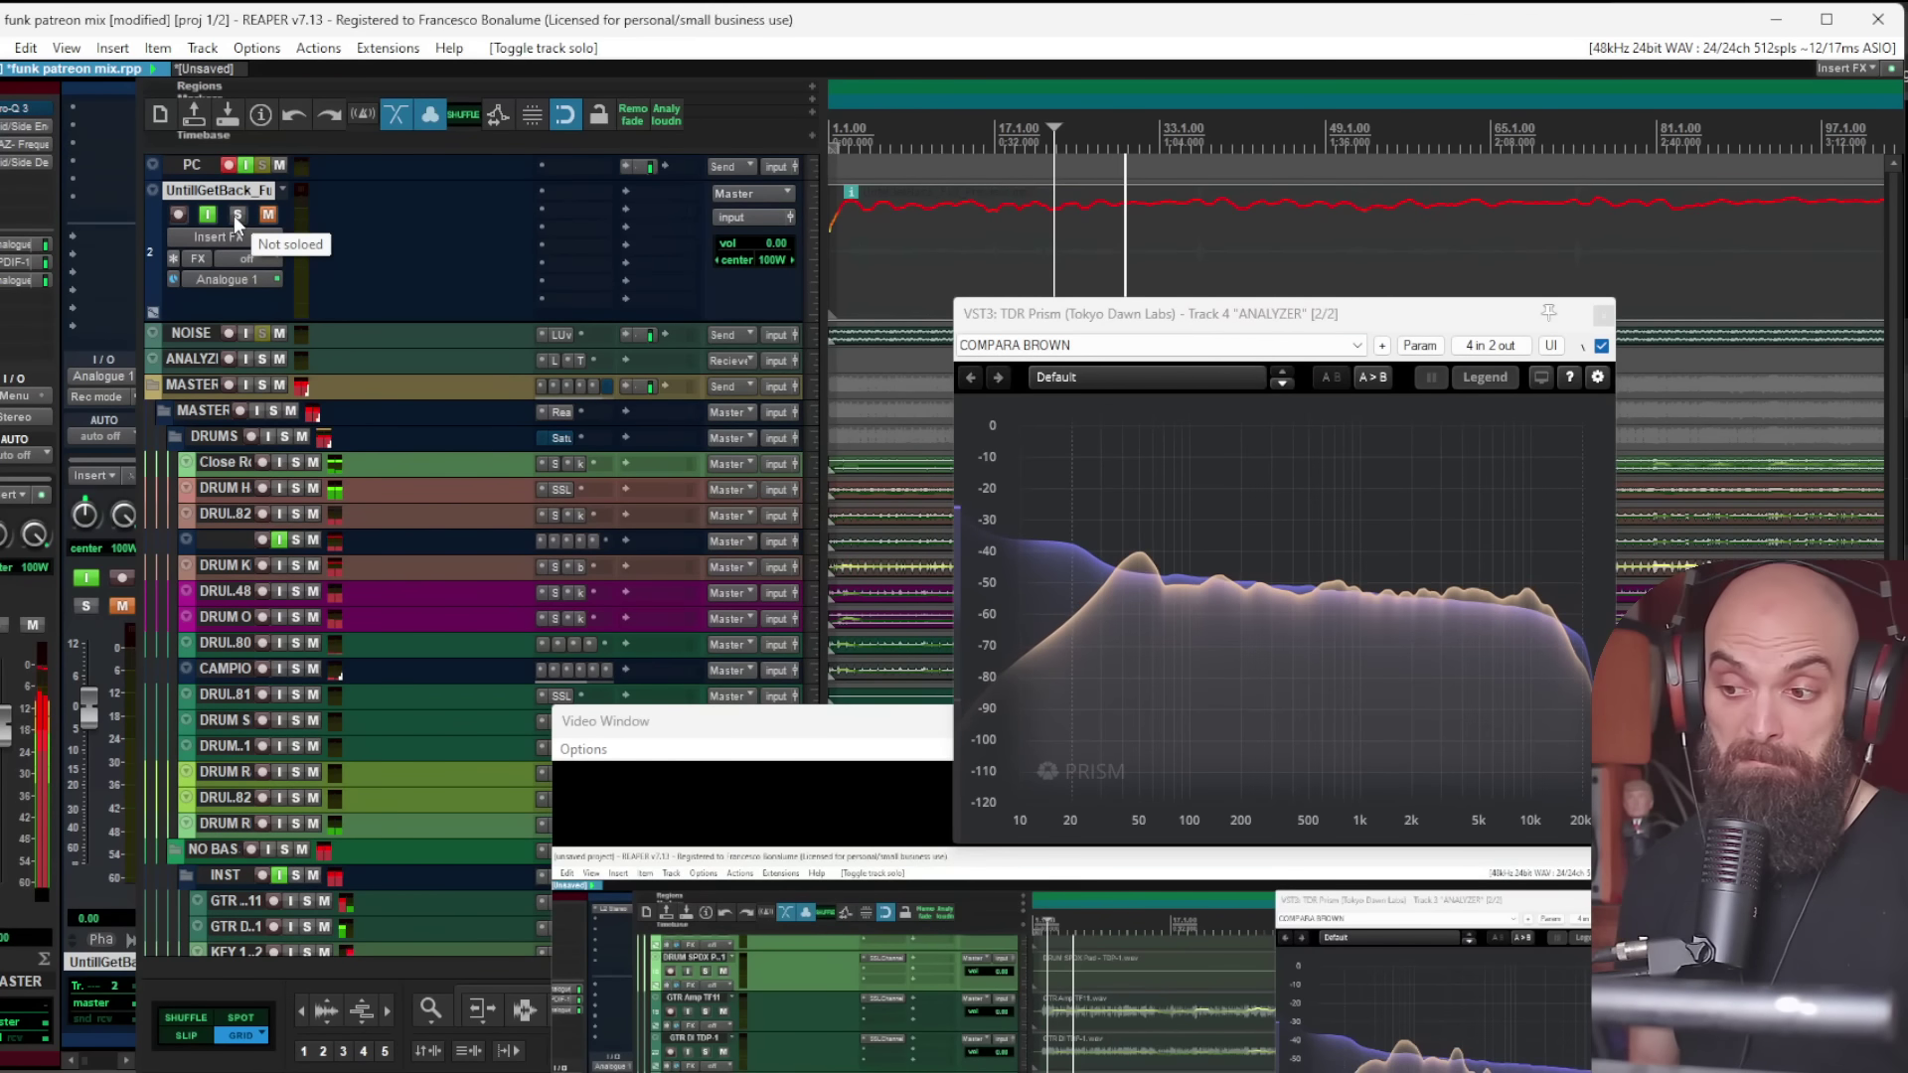
{"action": "left_click", "coordinate": [235, 215]}
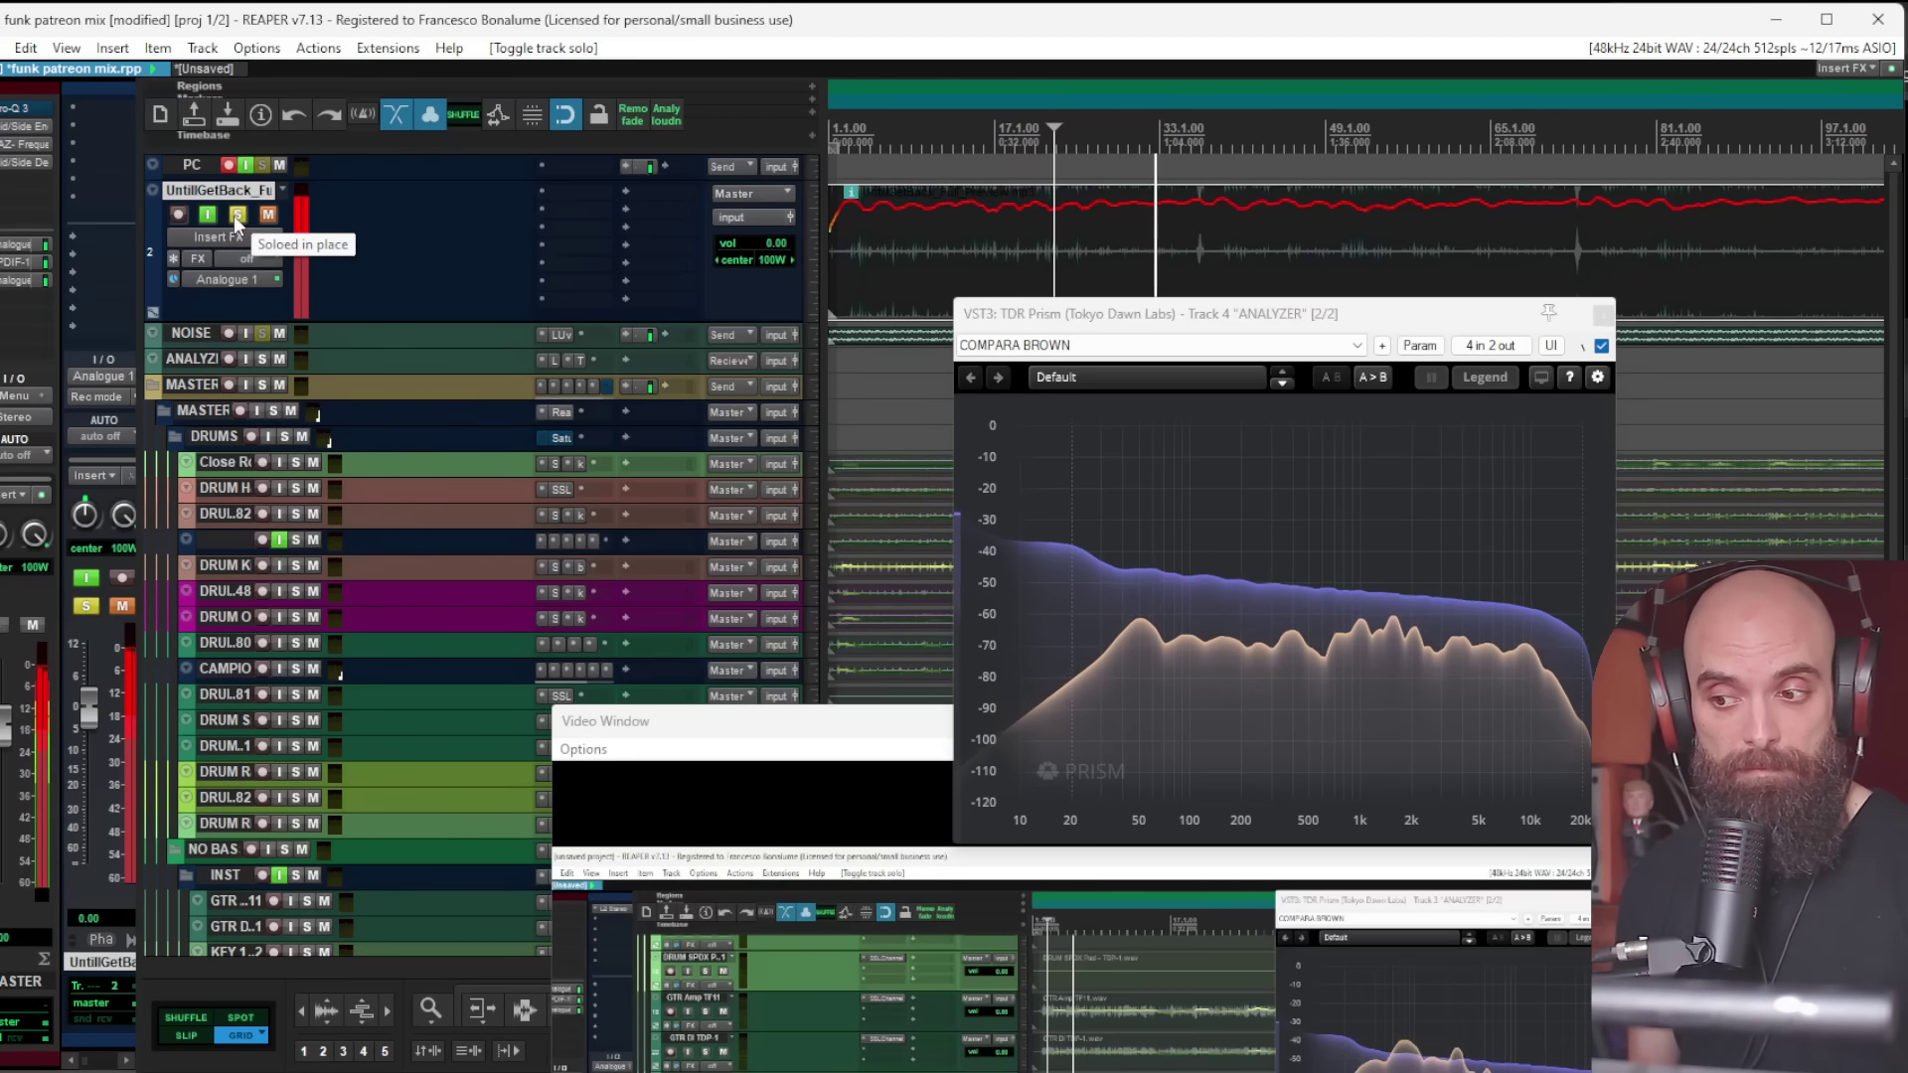
{"action": "left_click", "coordinate": [234, 215]}
{"action": "scroll", "coordinate": [1196, 255], "scroll_direction": "down", "scroll_amount": 2}
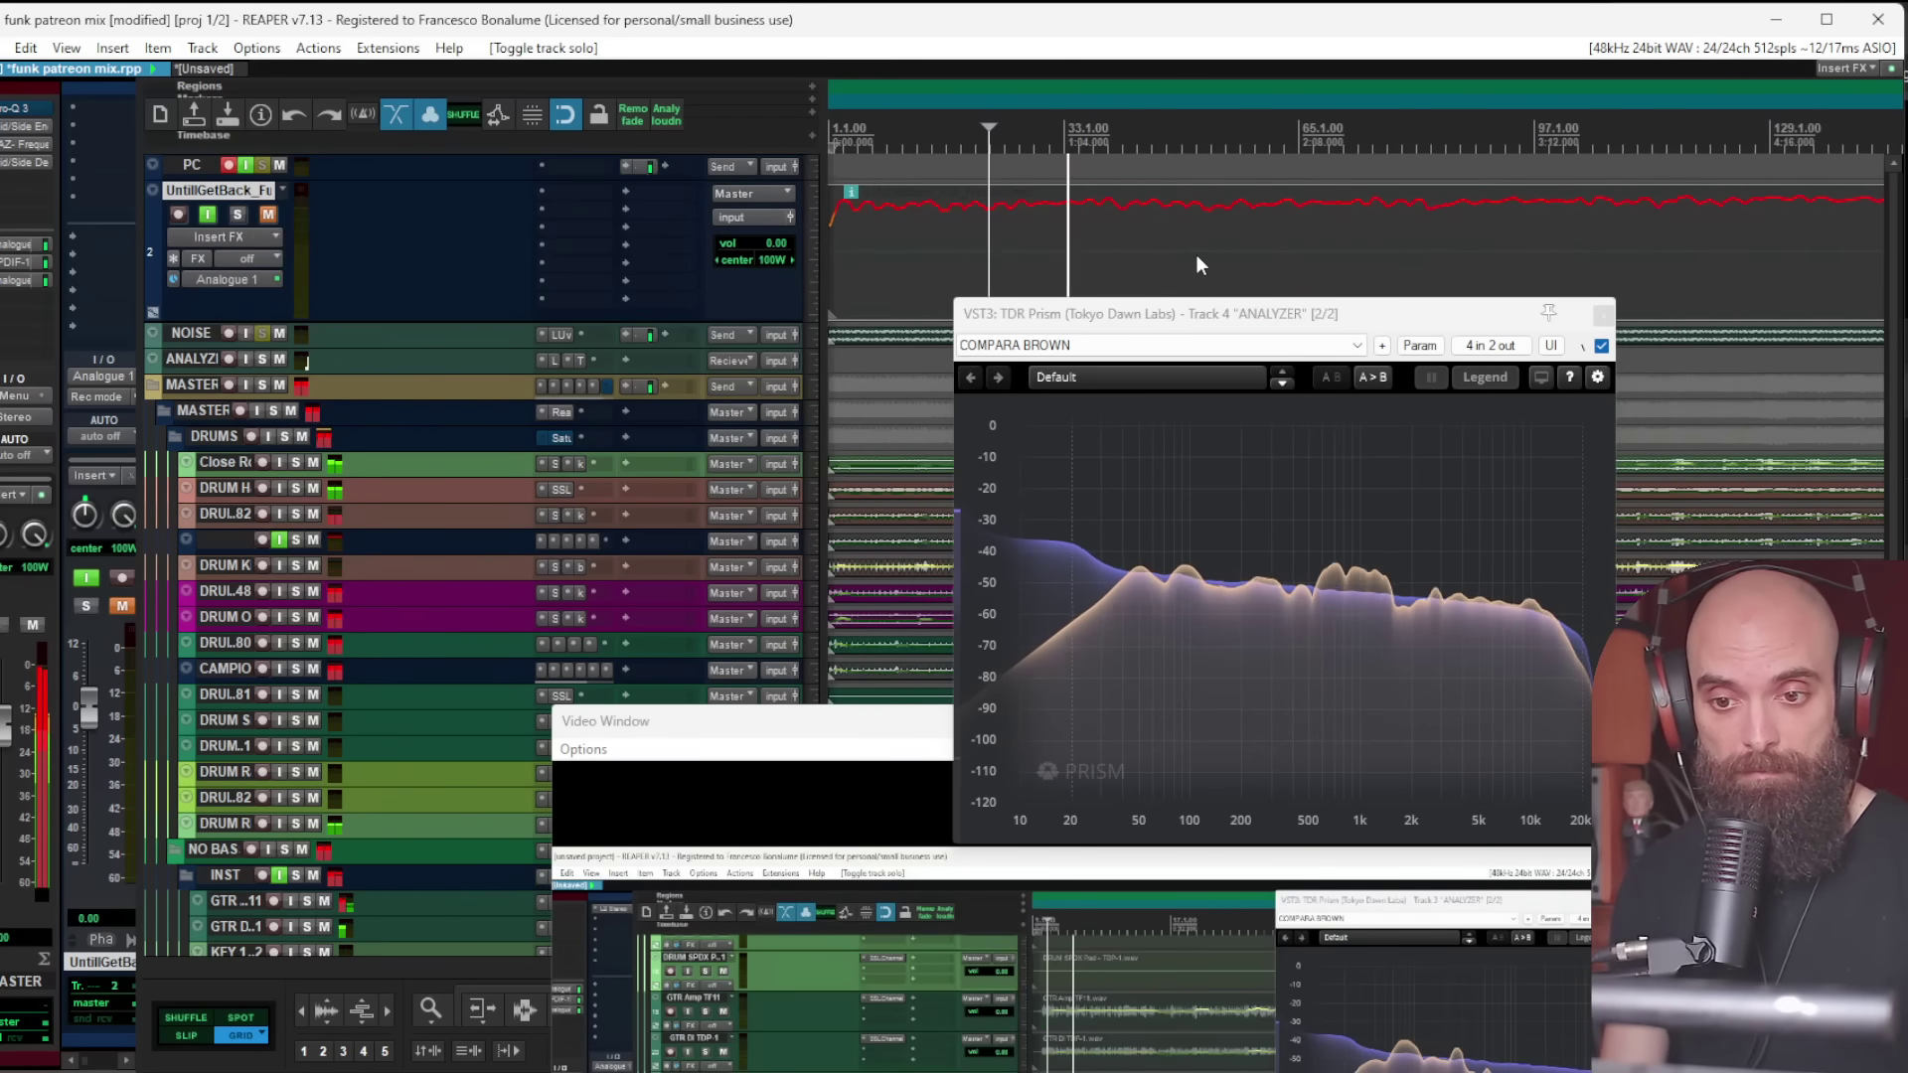
{"action": "left_click", "coordinate": [1007, 239]}
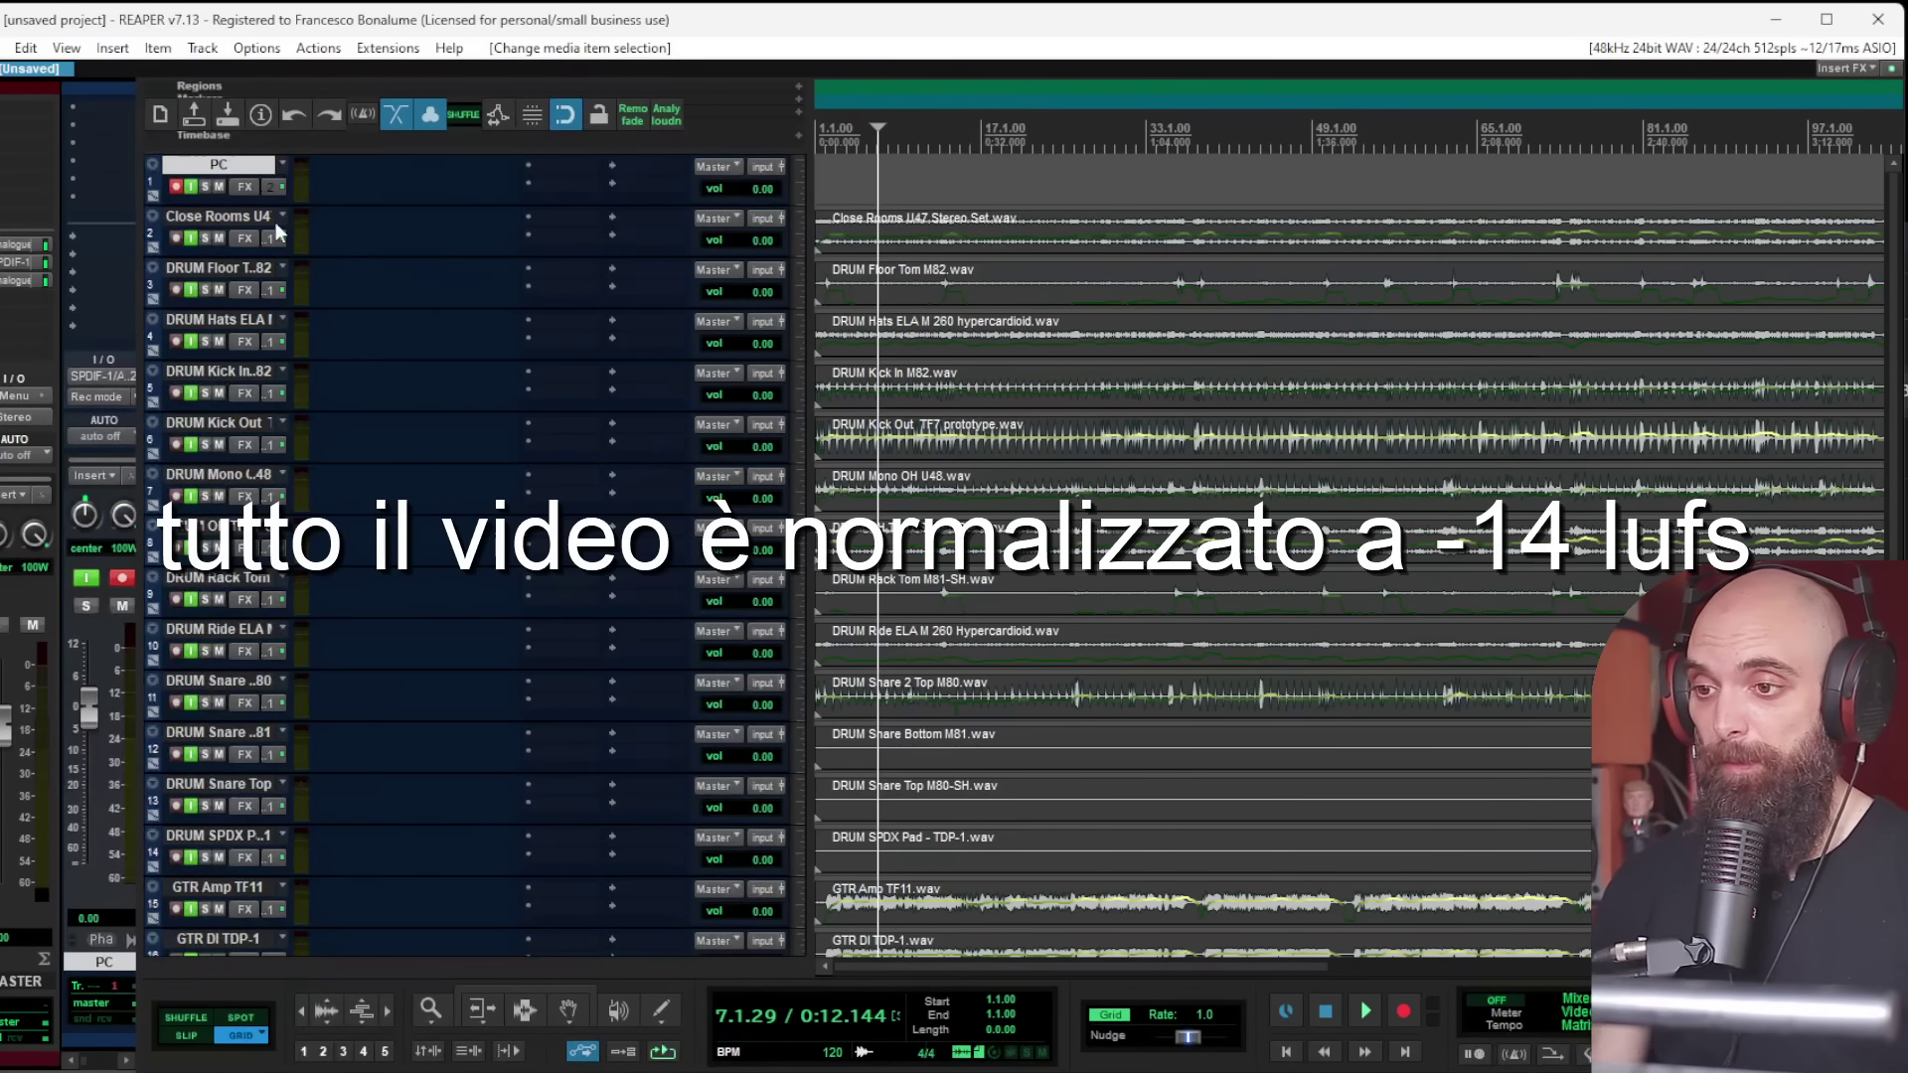
Step: Color the tracks from Close Rooms to DRUM SPDX light green and the two GTR tracks dark green
{"action": "left_click", "coordinate": [202, 213]}
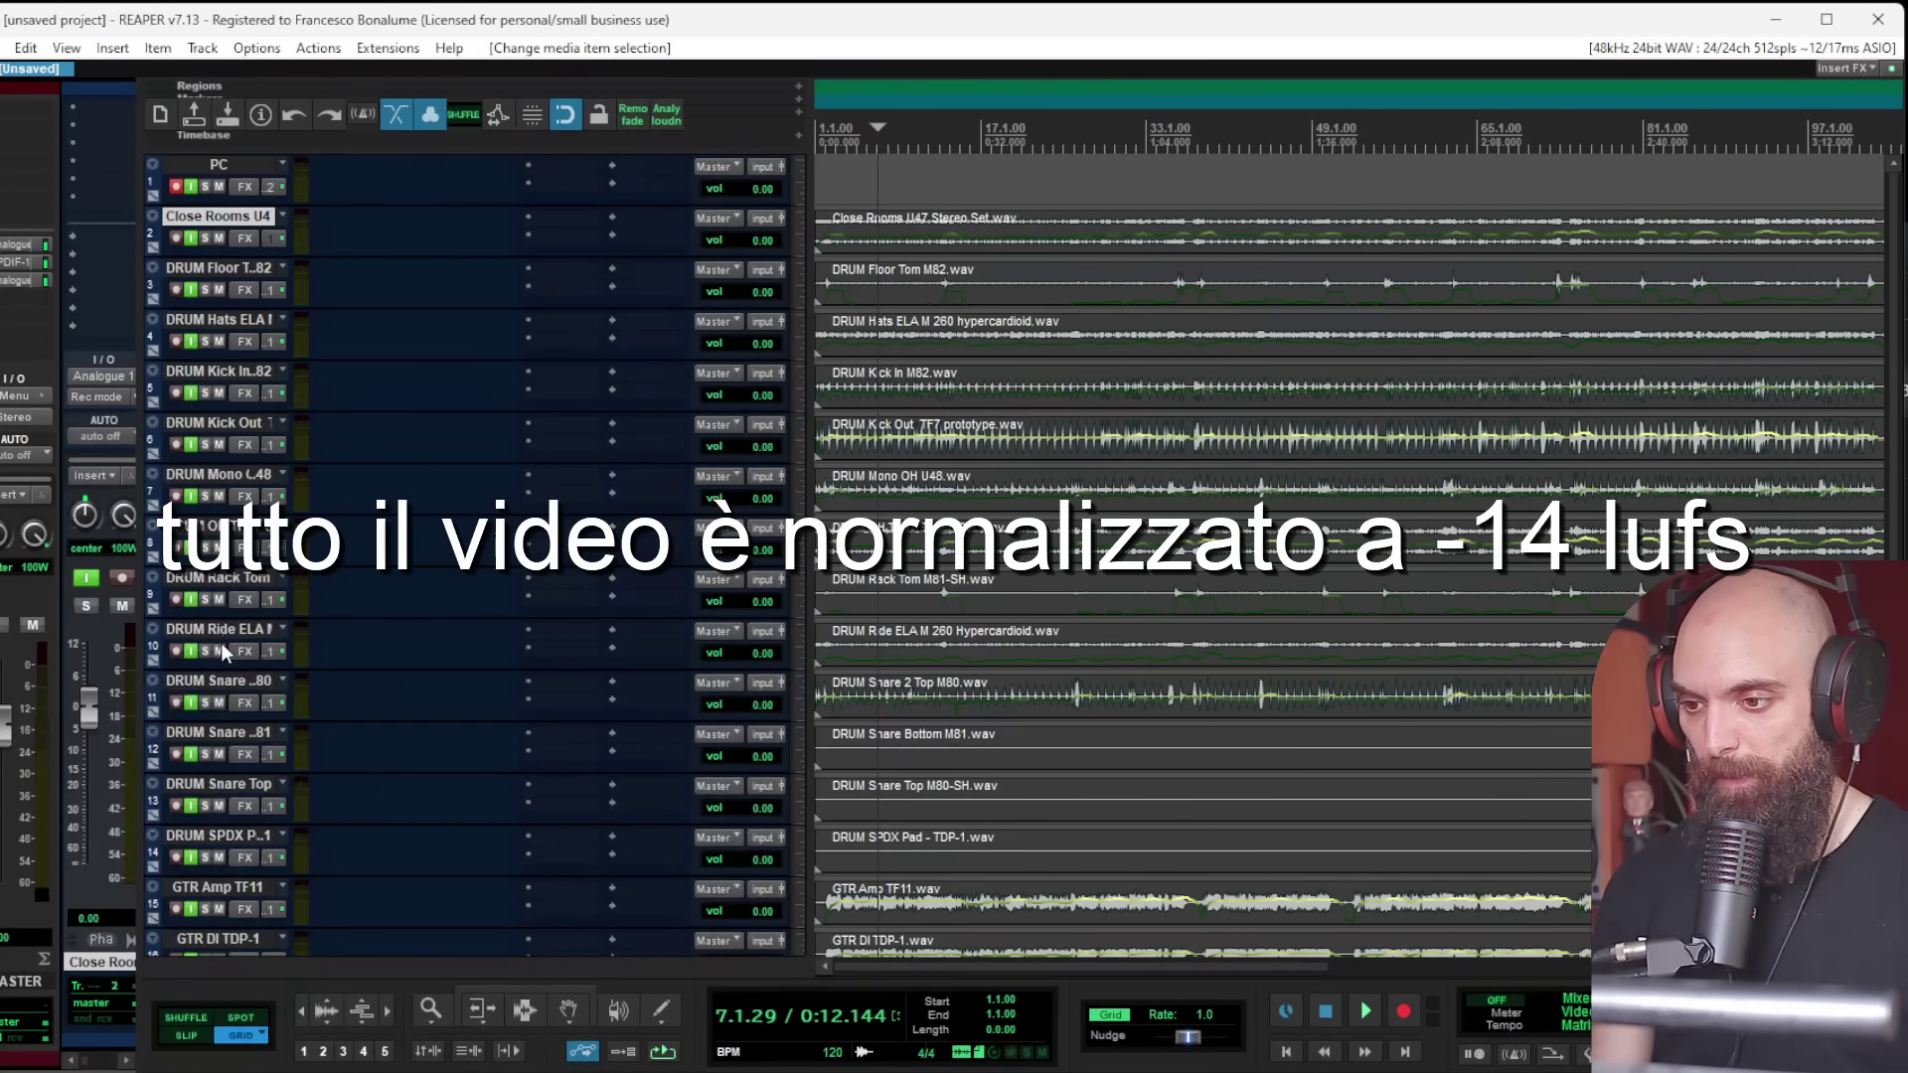
{"action": "left_click", "coordinate": [217, 837], "text": "shift"}
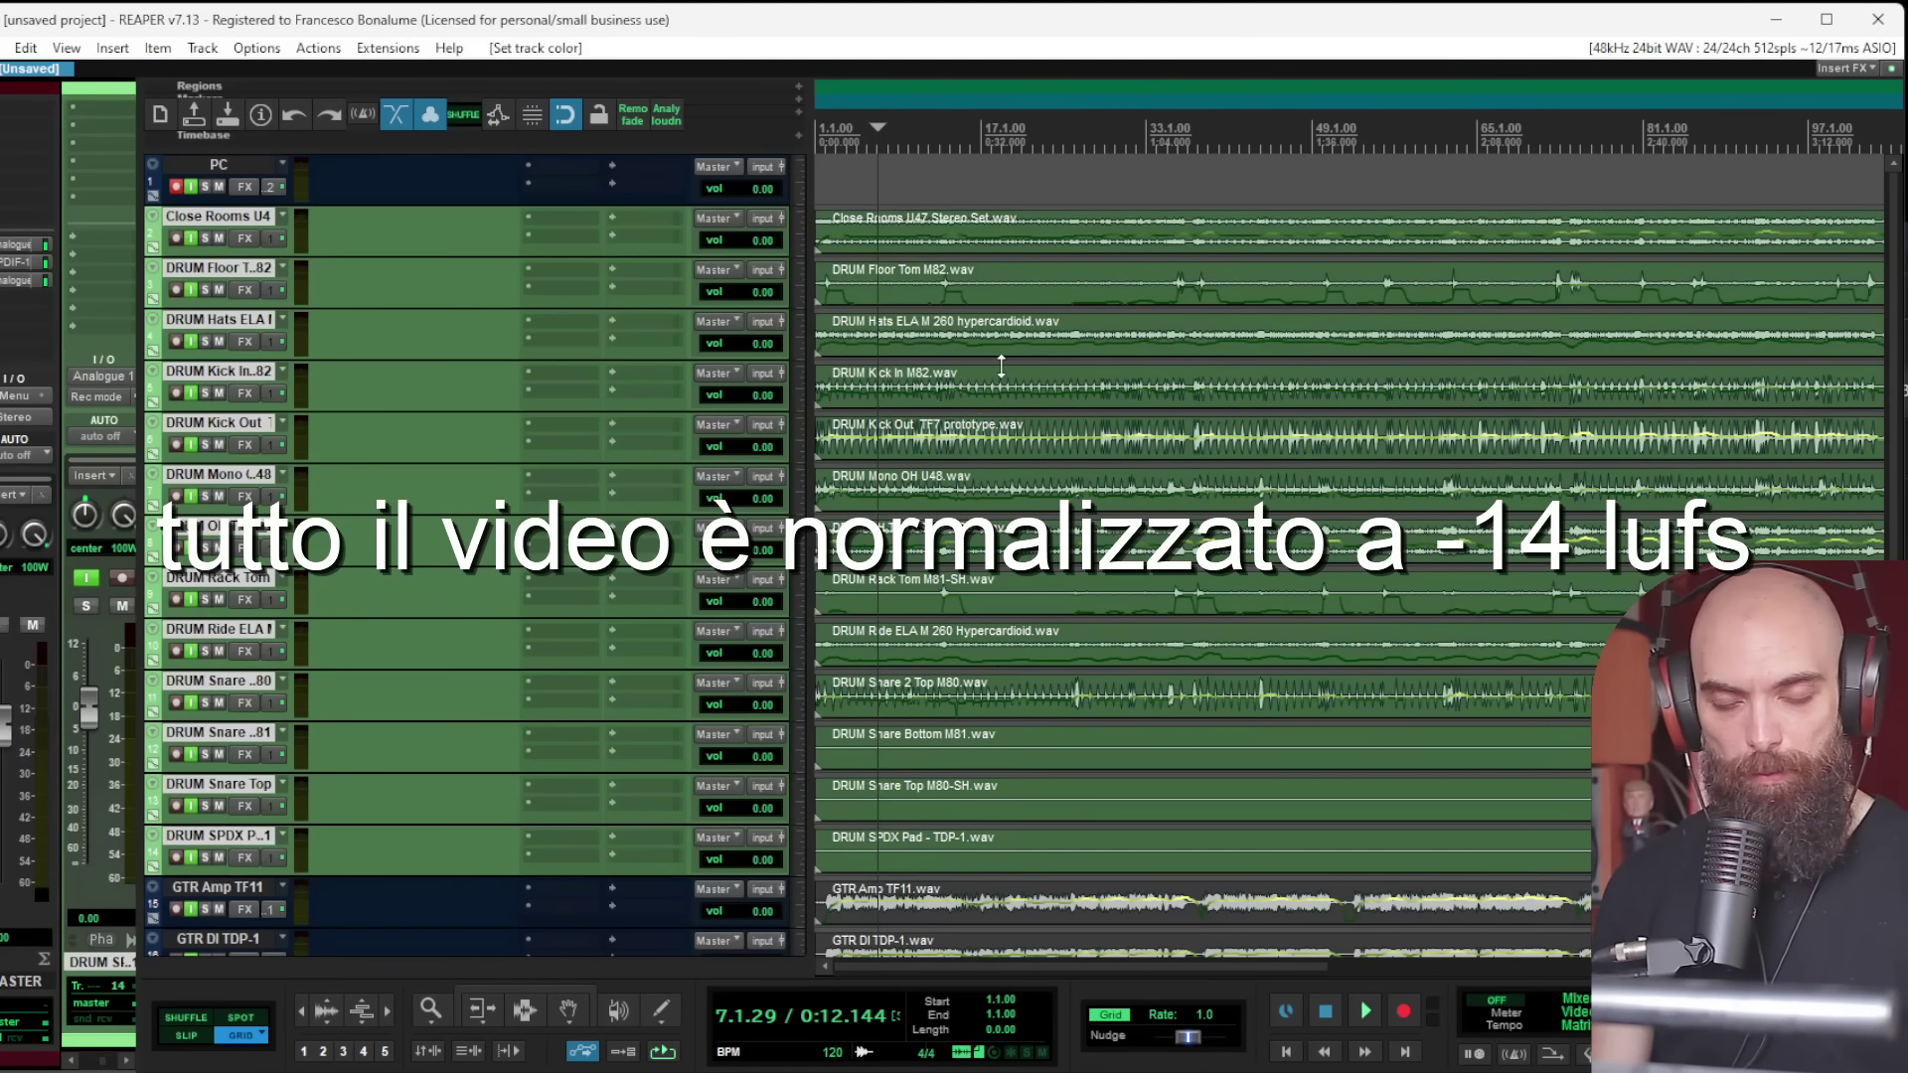
{"action": "scroll", "coordinate": [1000, 366], "scroll_direction": "down", "scroll_amount": 2}
{"action": "scroll", "coordinate": [999, 382], "scroll_direction": "down", "scroll_amount": 5}
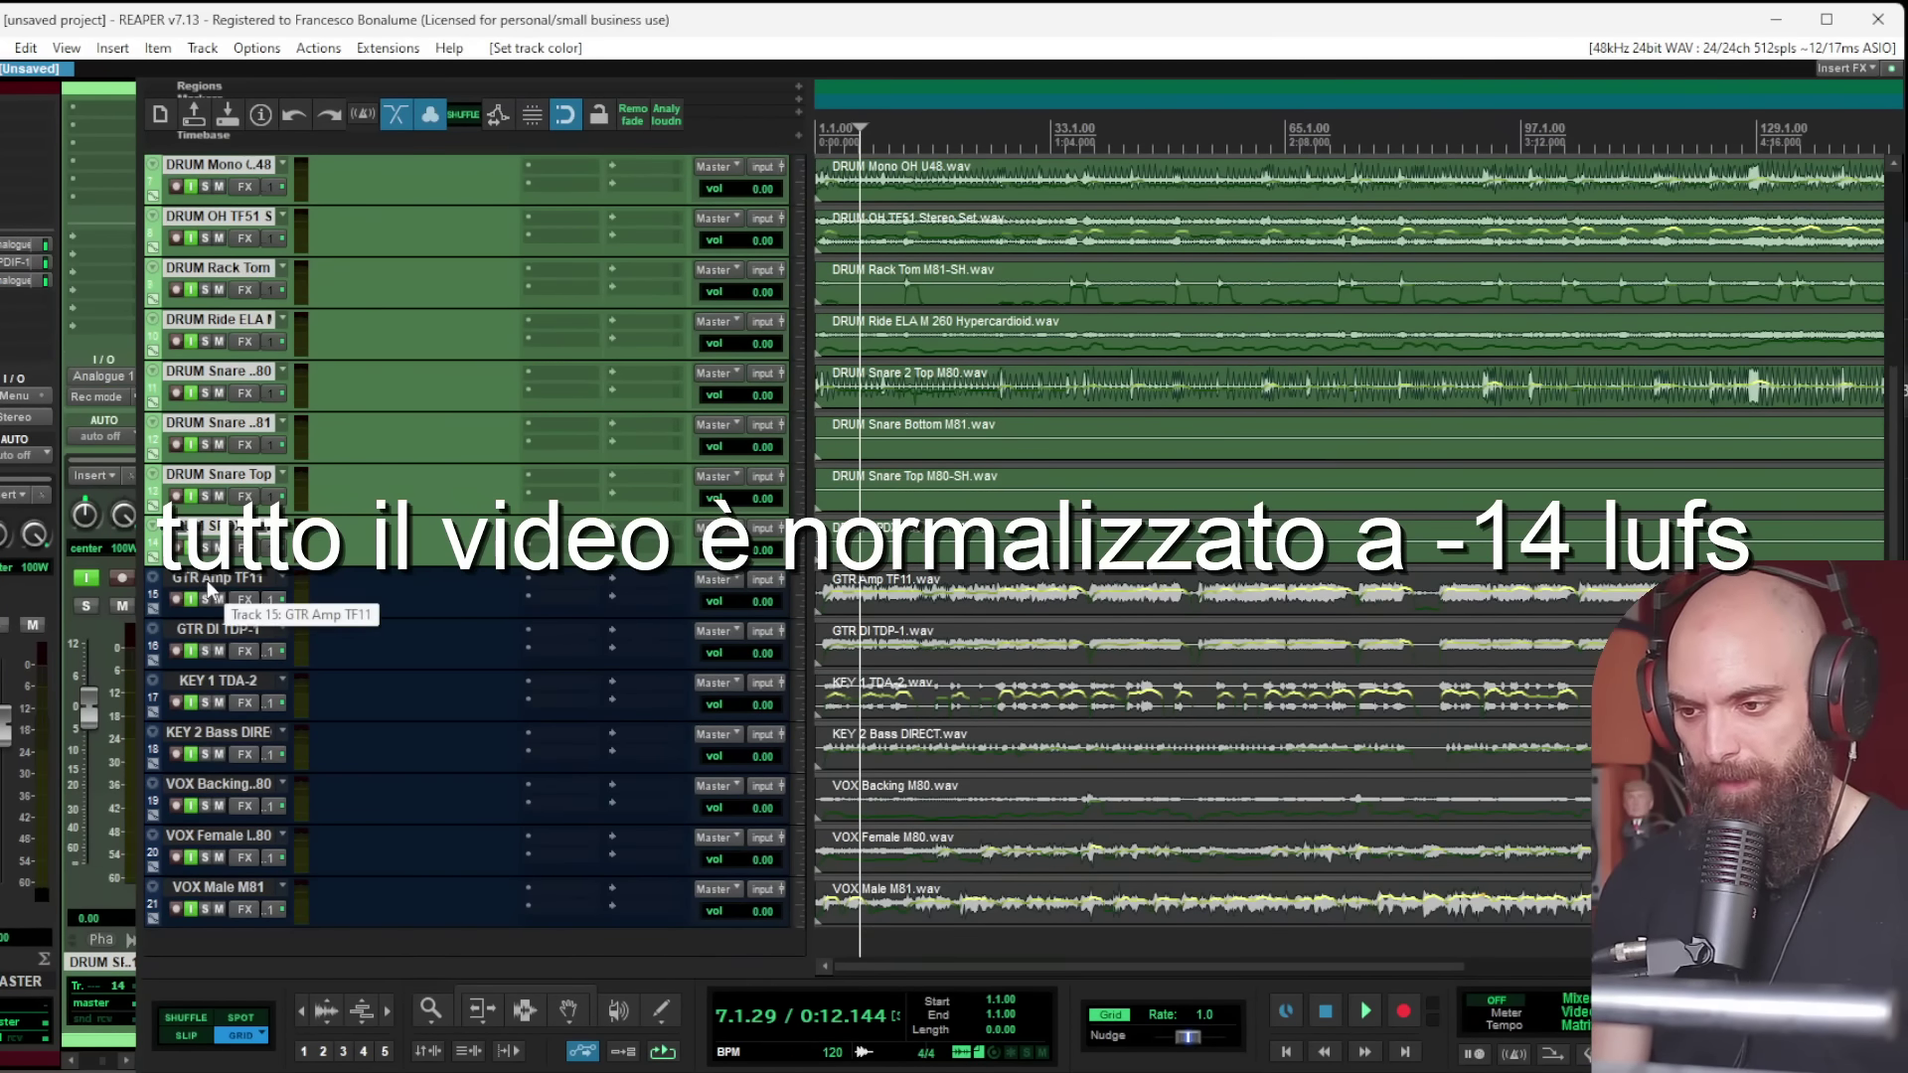
{"action": "left_click", "coordinate": [211, 633], "text": "shift"}
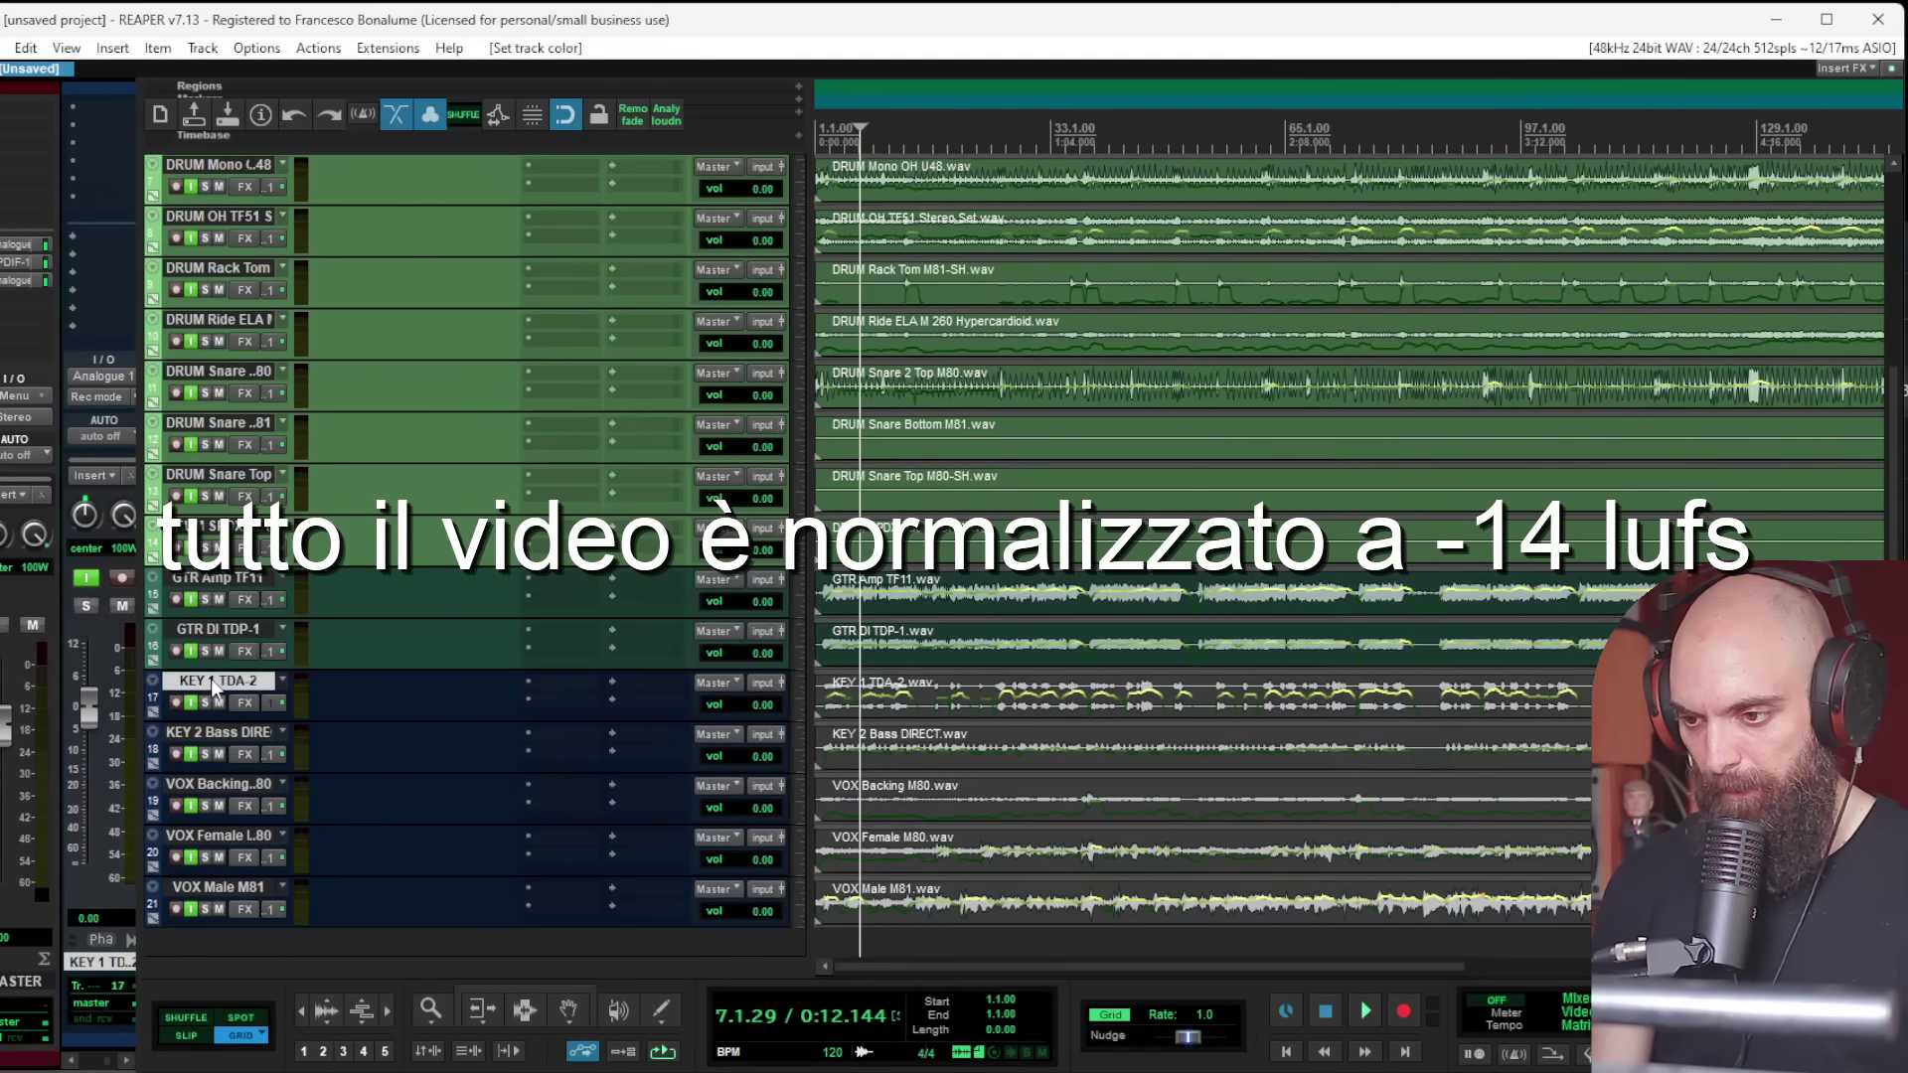
Step: Color the two KEY tracks green and the three VOX tracks purple
{"action": "left_click", "coordinate": [223, 733], "text": "shift"}
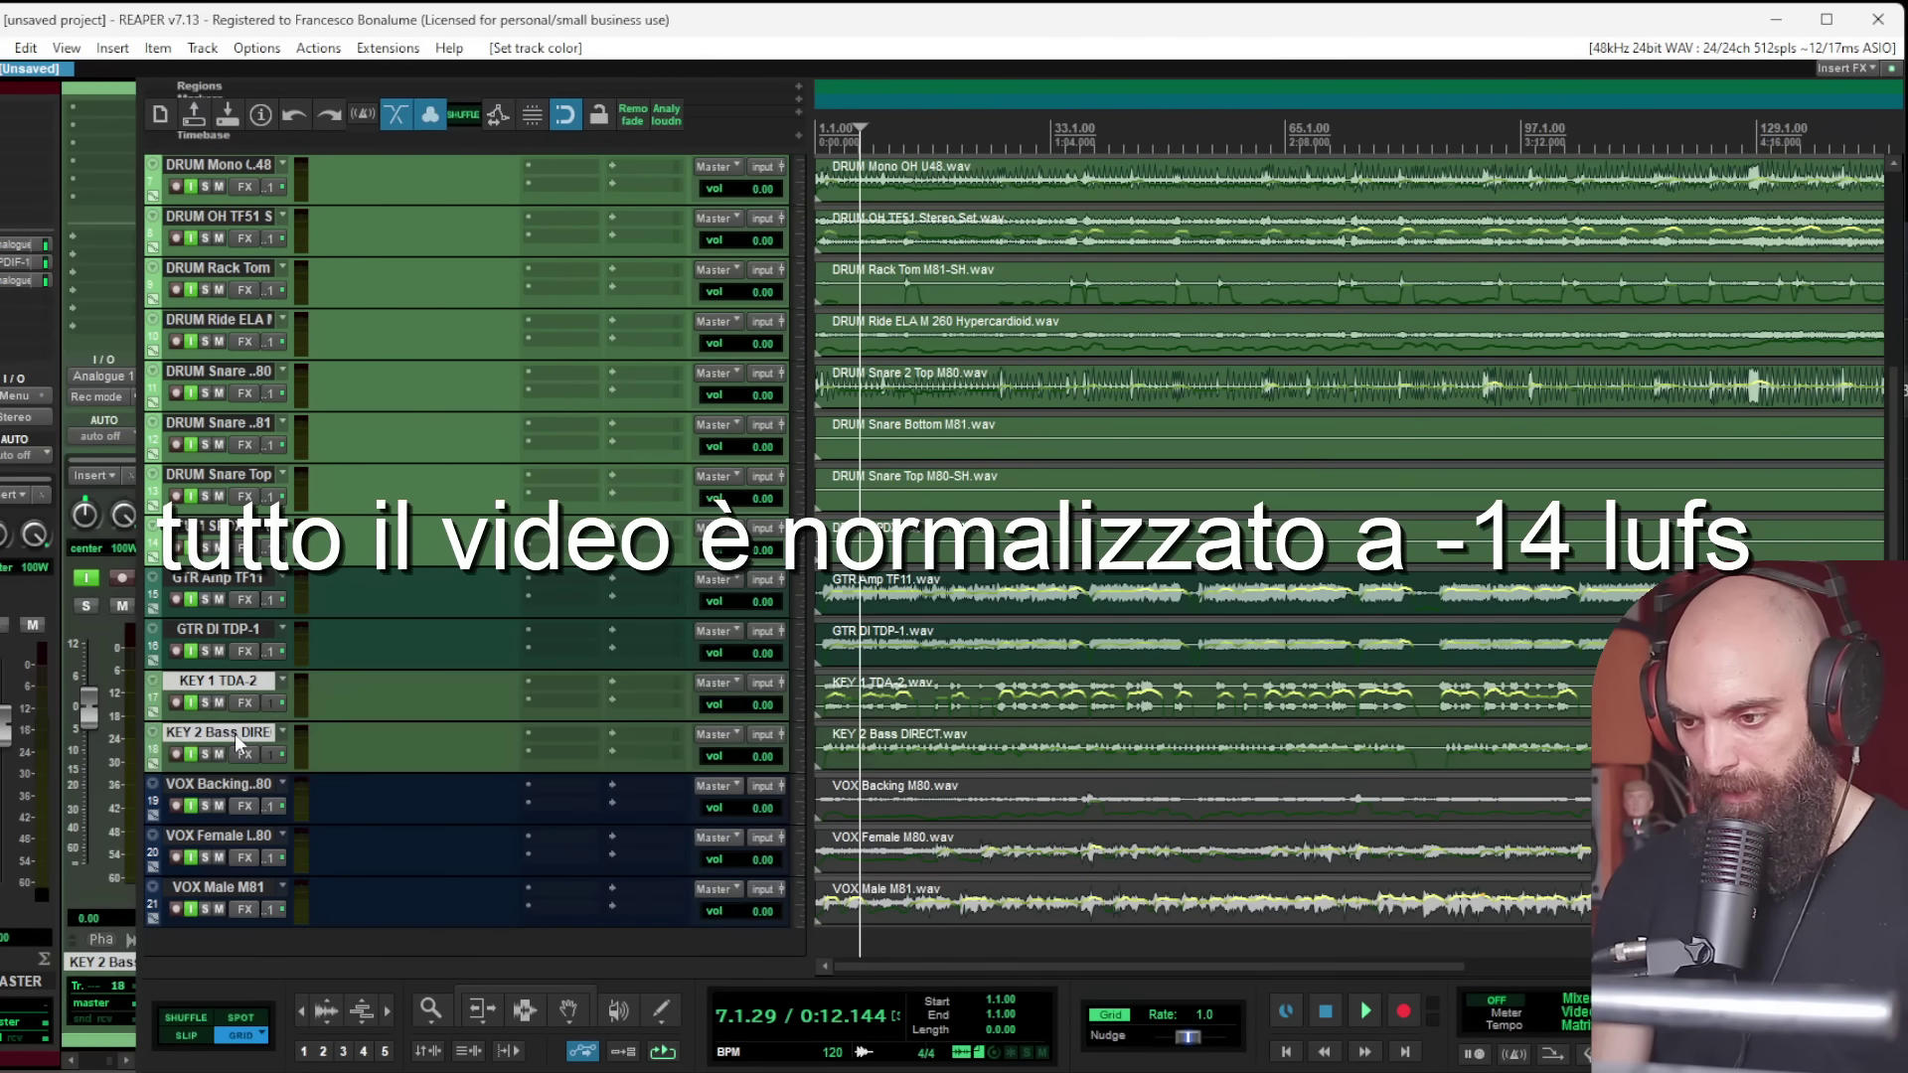
{"action": "left_click", "coordinate": [217, 784]}
{"action": "left_click", "coordinate": [205, 892], "text": "shift"}
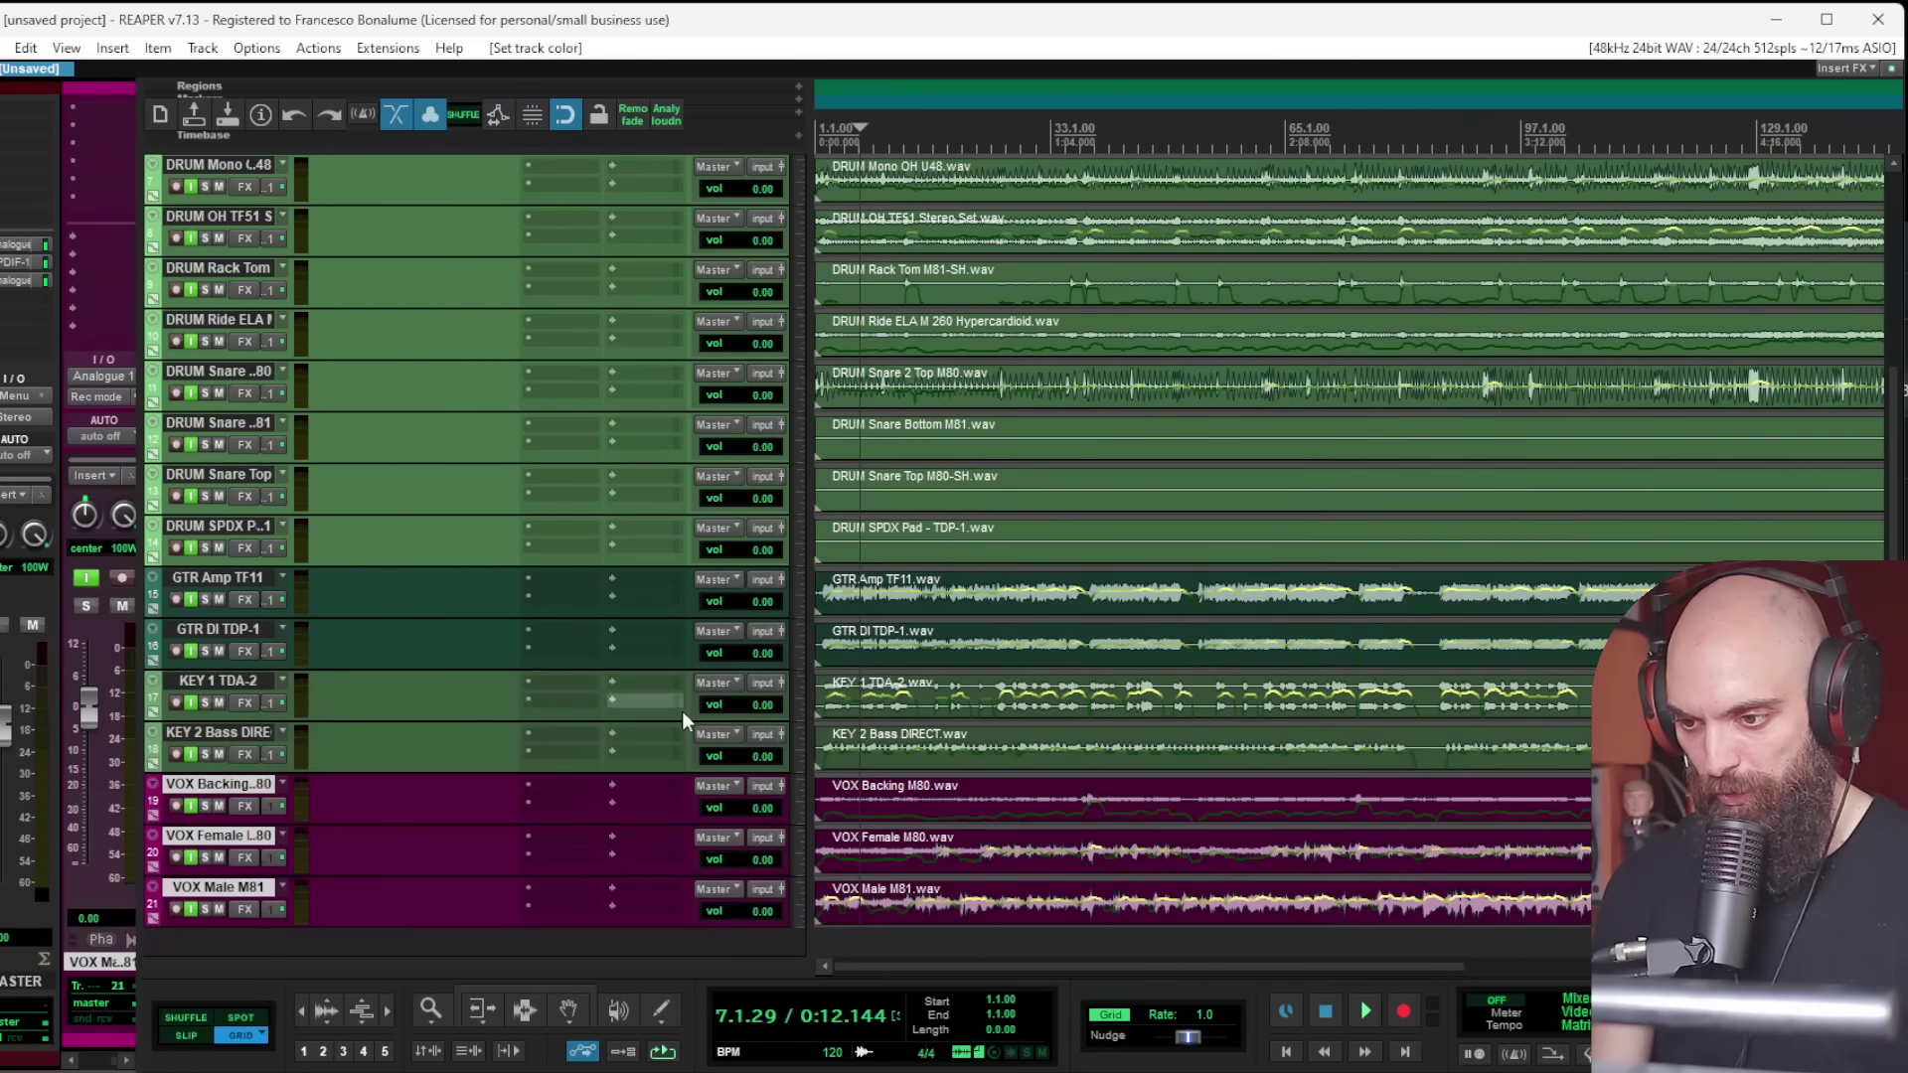
Step: Play the song's ending and examine the hits on the Snare 2 Top, Snare Bottom and Snare Top tracks
{"action": "scroll", "coordinate": [950, 539], "scroll_direction": "down", "scroll_amount": 3}
{"action": "scroll", "coordinate": [950, 538], "scroll_direction": "up", "scroll_amount": 3}
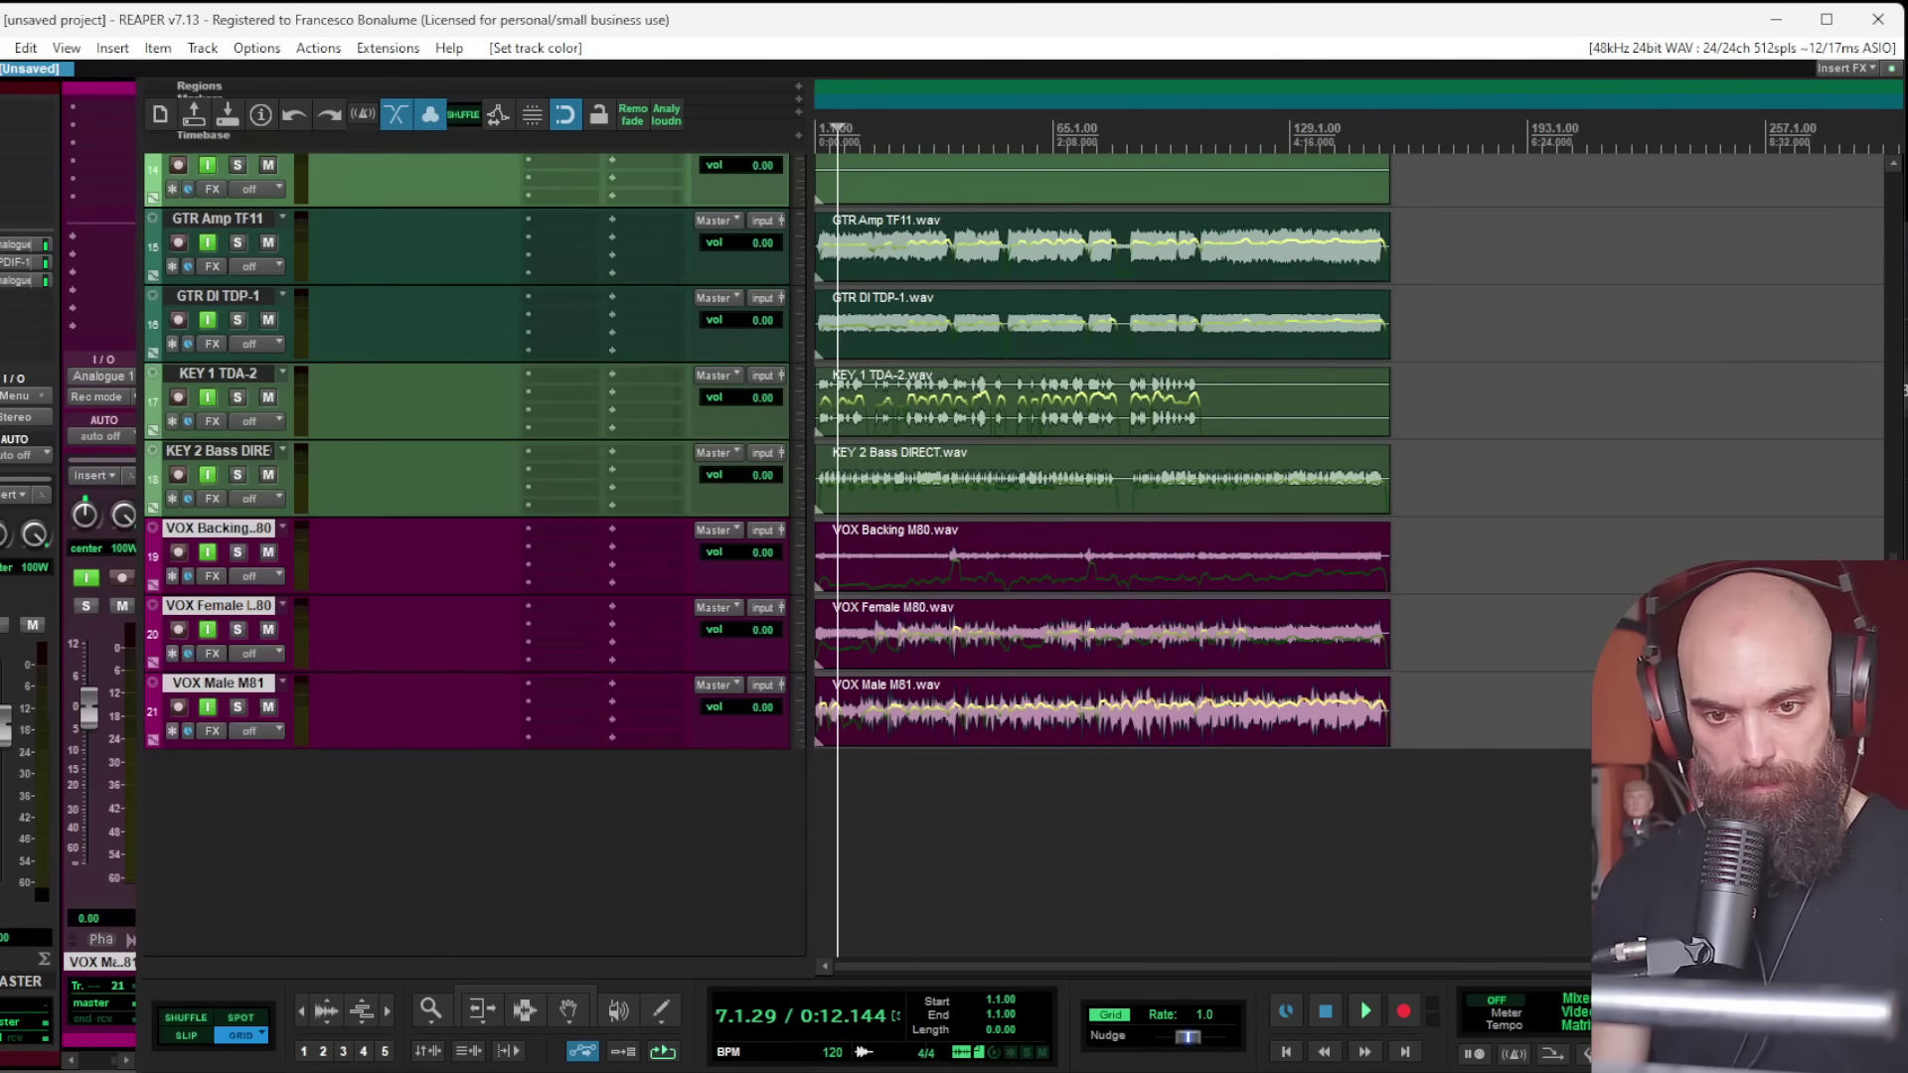
{"action": "scroll", "coordinate": [1899, 388], "scroll_direction": "up", "scroll_amount": 8}
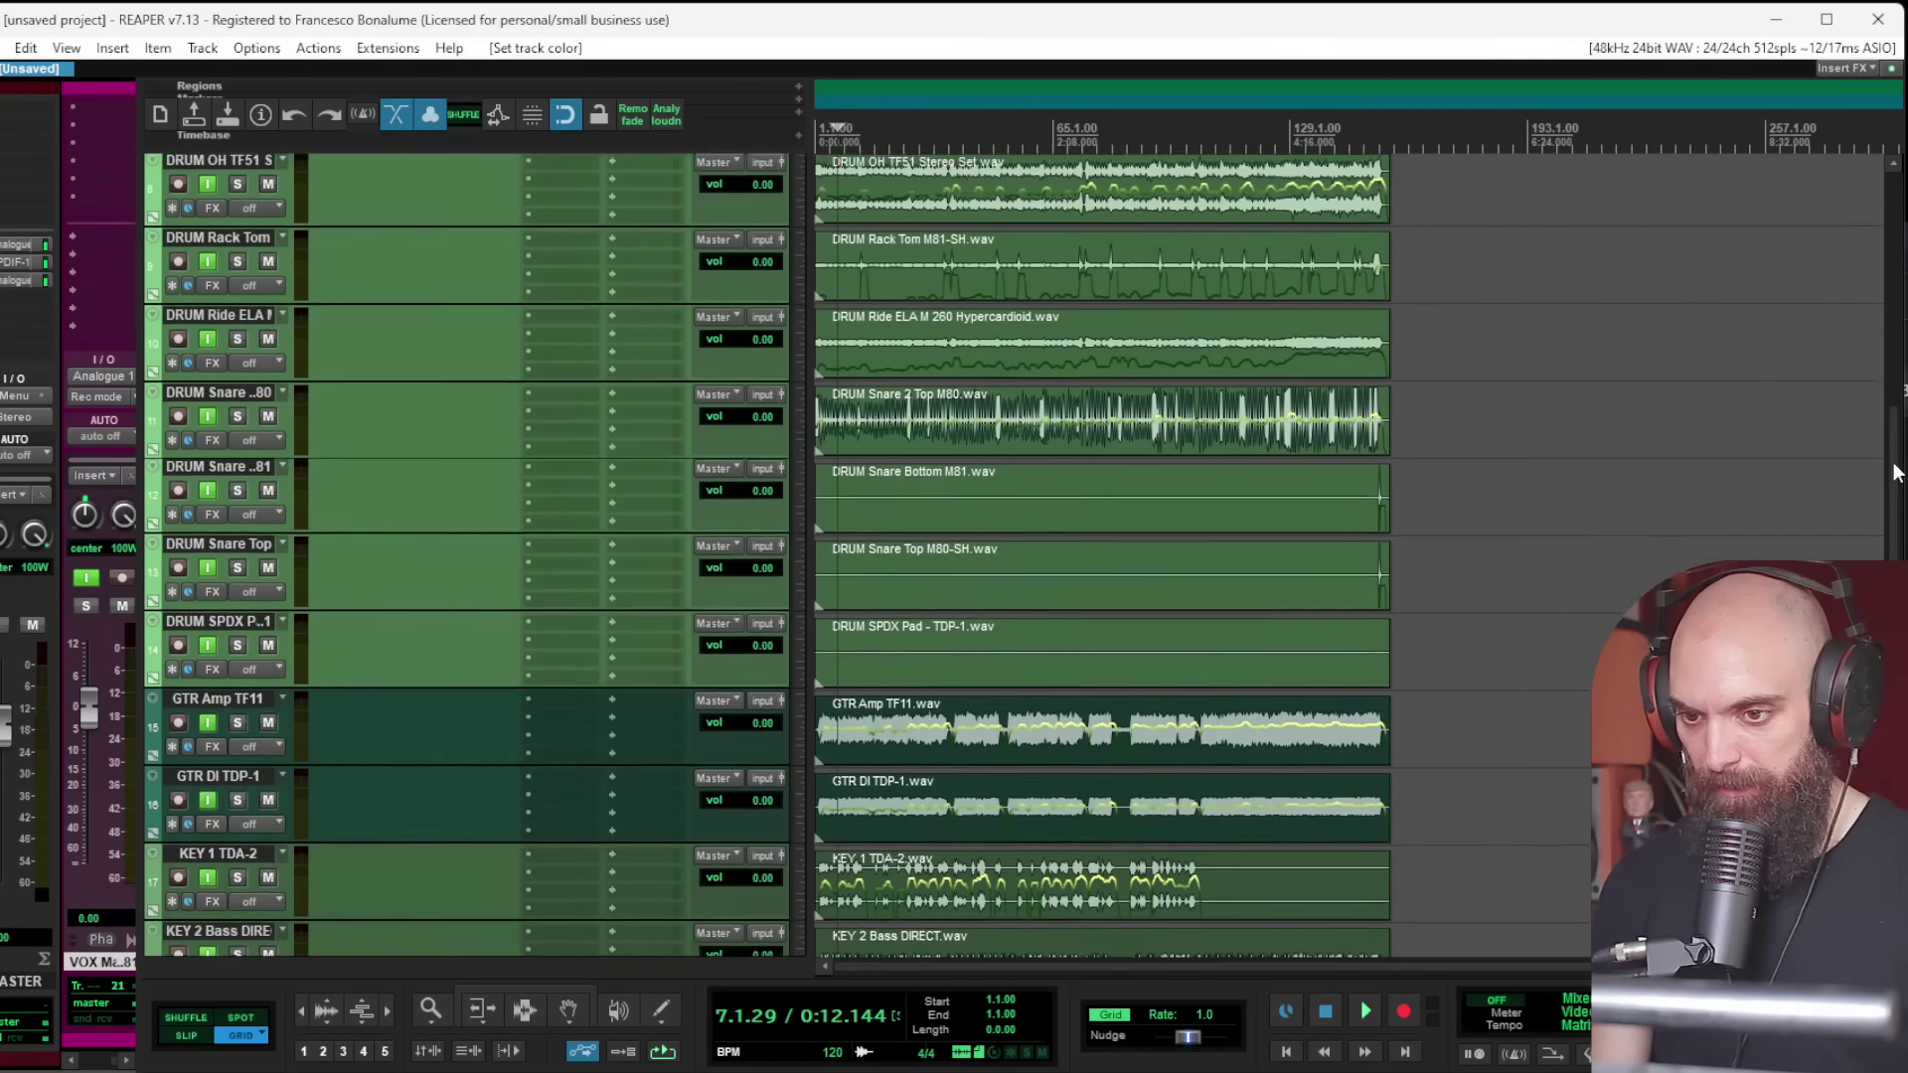
{"action": "scroll", "coordinate": [1899, 388], "scroll_direction": "up", "scroll_amount": 1}
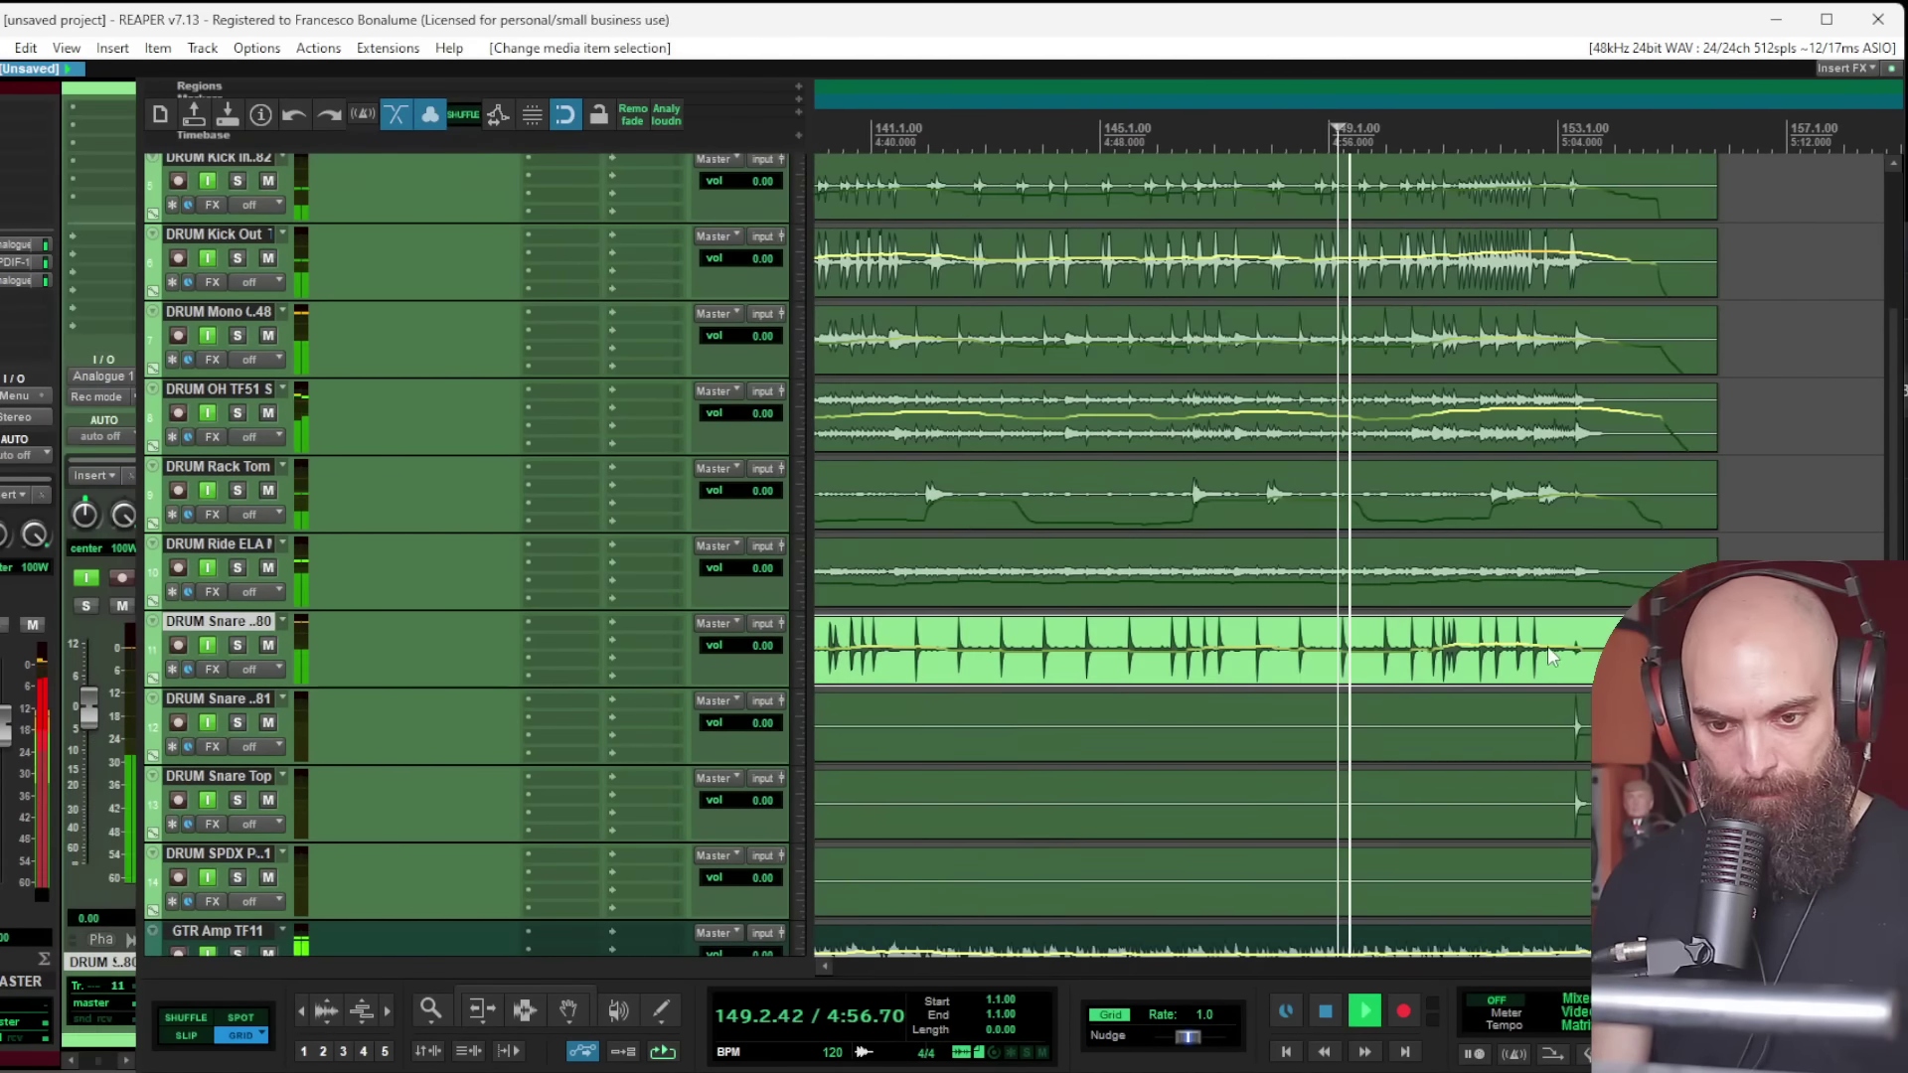
{"action": "left_click", "coordinate": [1548, 647]}
{"action": "scroll", "coordinate": [1540, 651], "scroll_direction": "up", "scroll_amount": 4}
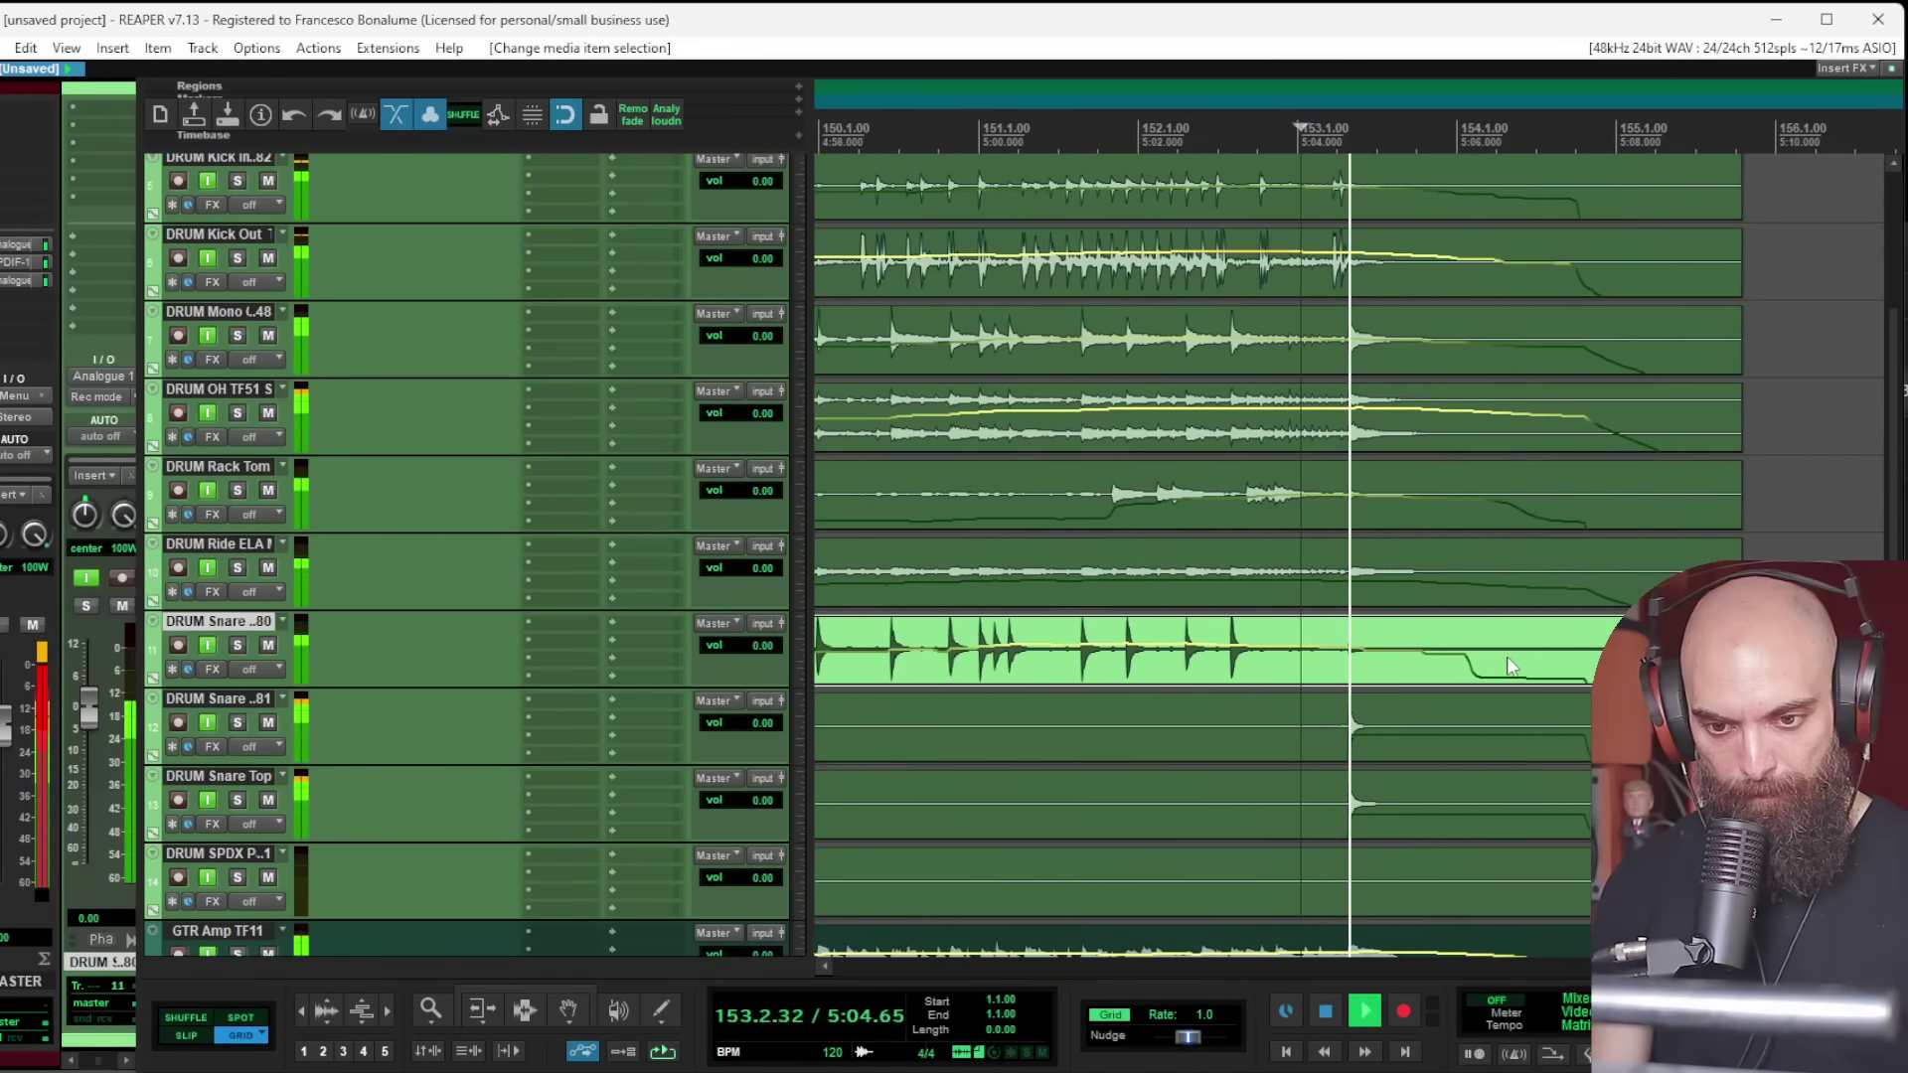
{"action": "key", "text": "space"}
{"action": "scroll", "coordinate": [1315, 660], "scroll_direction": "down", "scroll_amount": 4}
{"action": "left_click", "coordinate": [1353, 731]}
Step: Insert a track below PC, nest all drum, guitar, key and vocal tracks inside it, and name the folder MASTER
{"action": "scroll", "coordinate": [1060, 719], "scroll_direction": "down", "scroll_amount": 5}
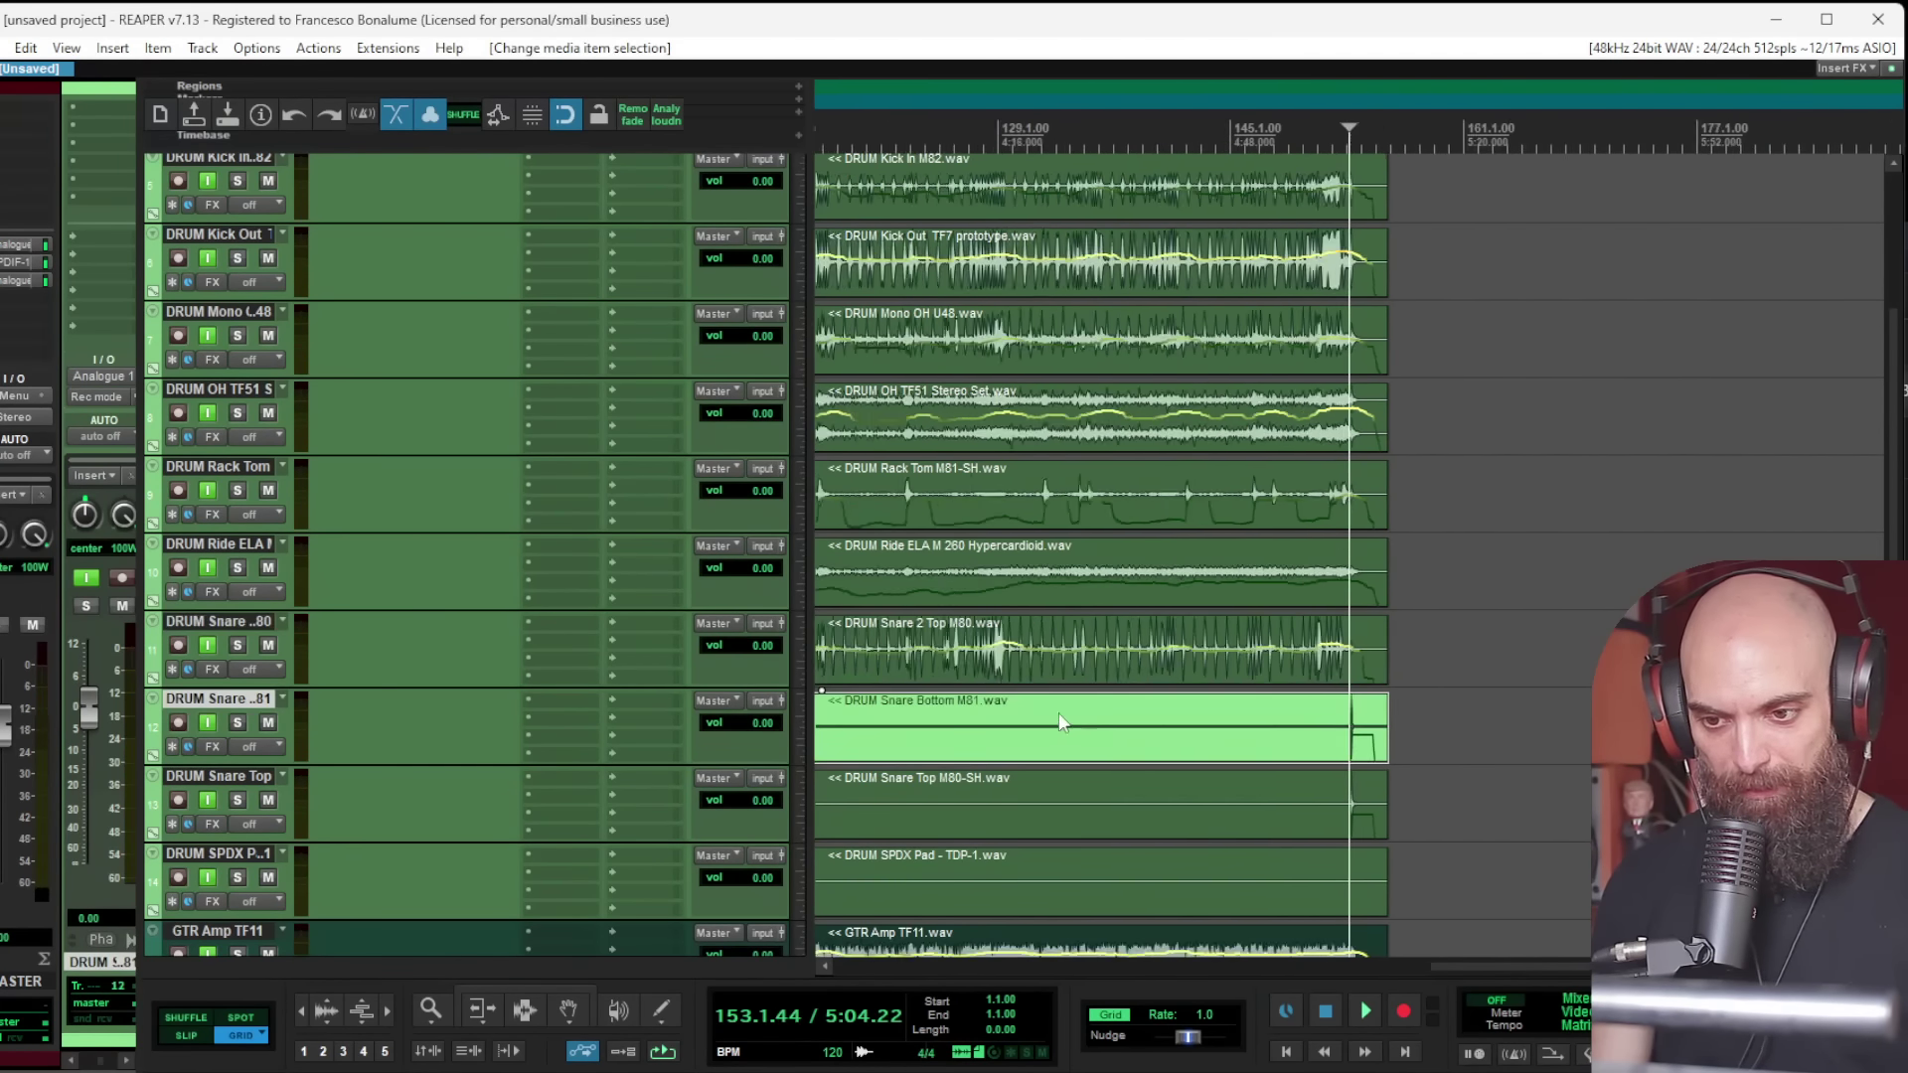
{"action": "scroll", "coordinate": [871, 425], "scroll_direction": "down", "scroll_amount": 2}
{"action": "scroll", "coordinate": [867, 268], "scroll_direction": "down", "scroll_amount": 4}
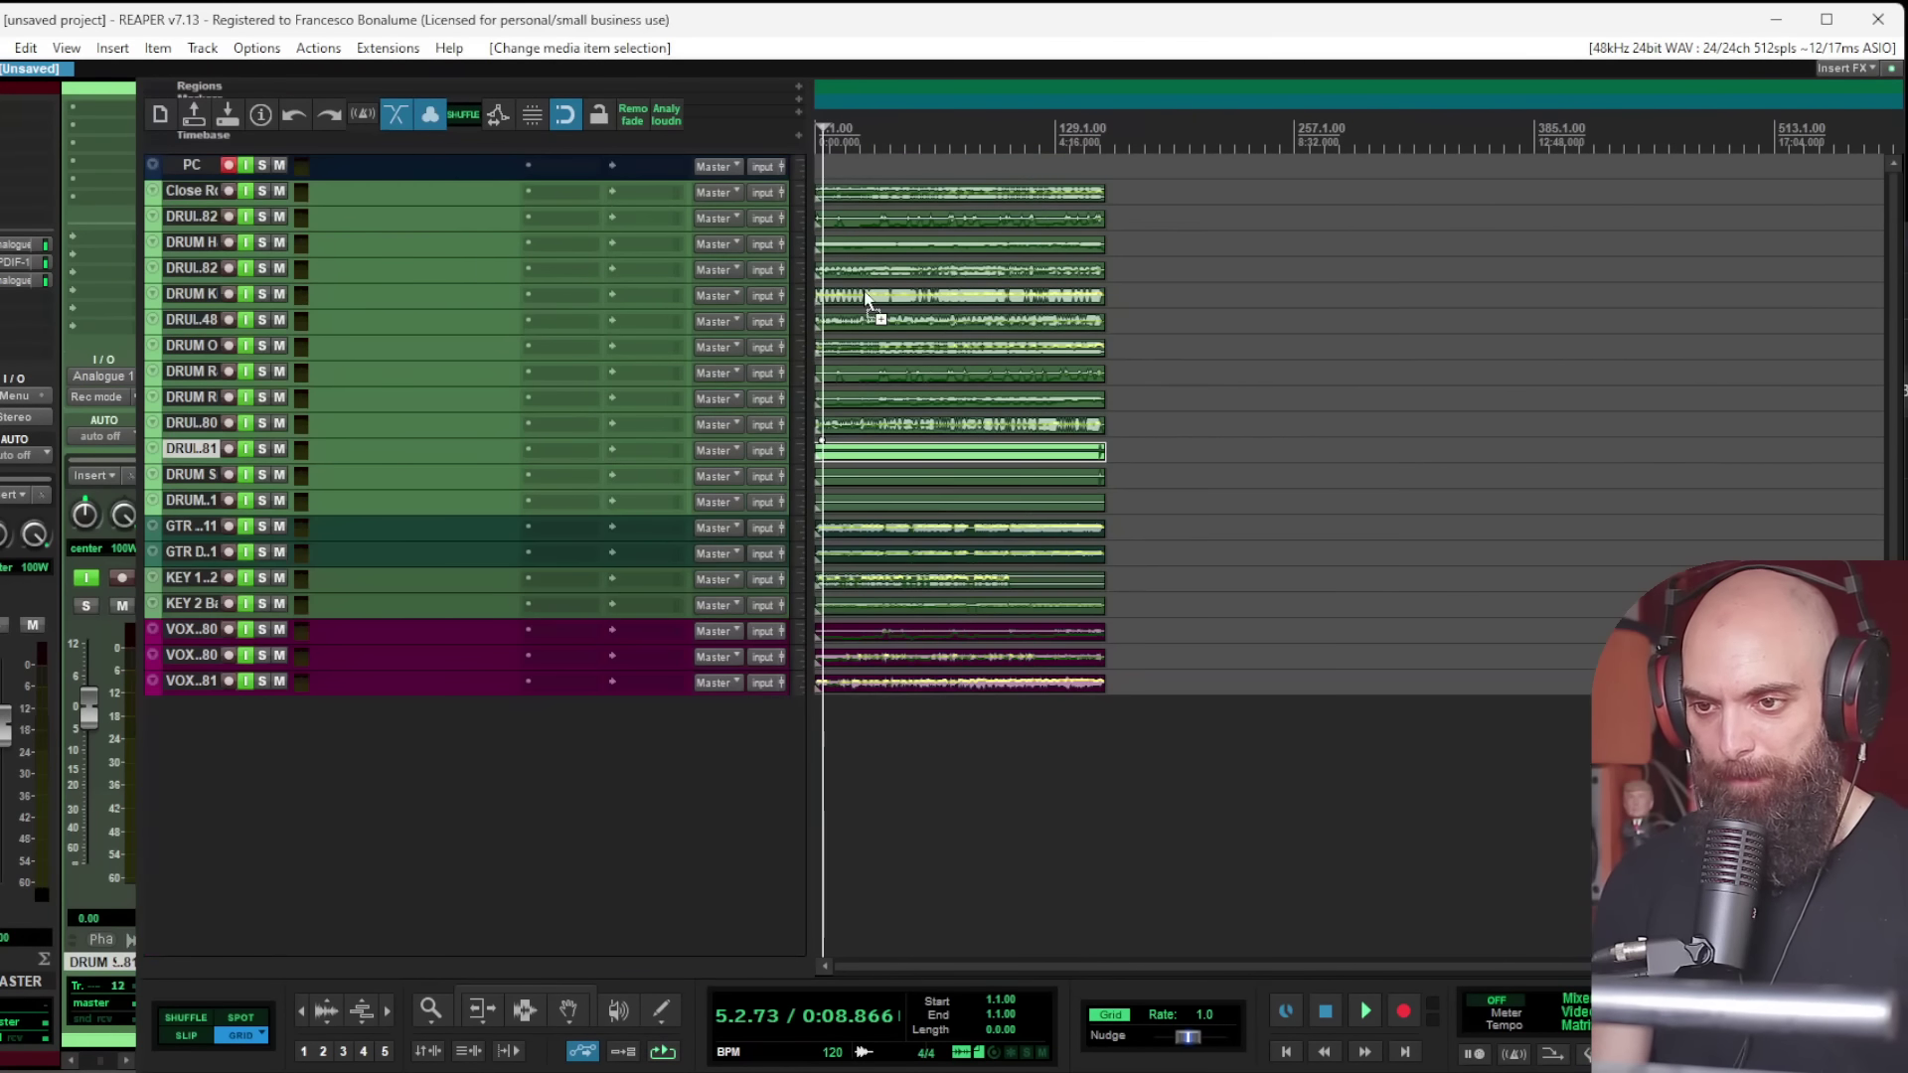
{"action": "left_click", "coordinate": [189, 165]}
{"action": "key", "text": "ctrl+t"}
{"action": "left_click", "coordinate": [197, 216]}
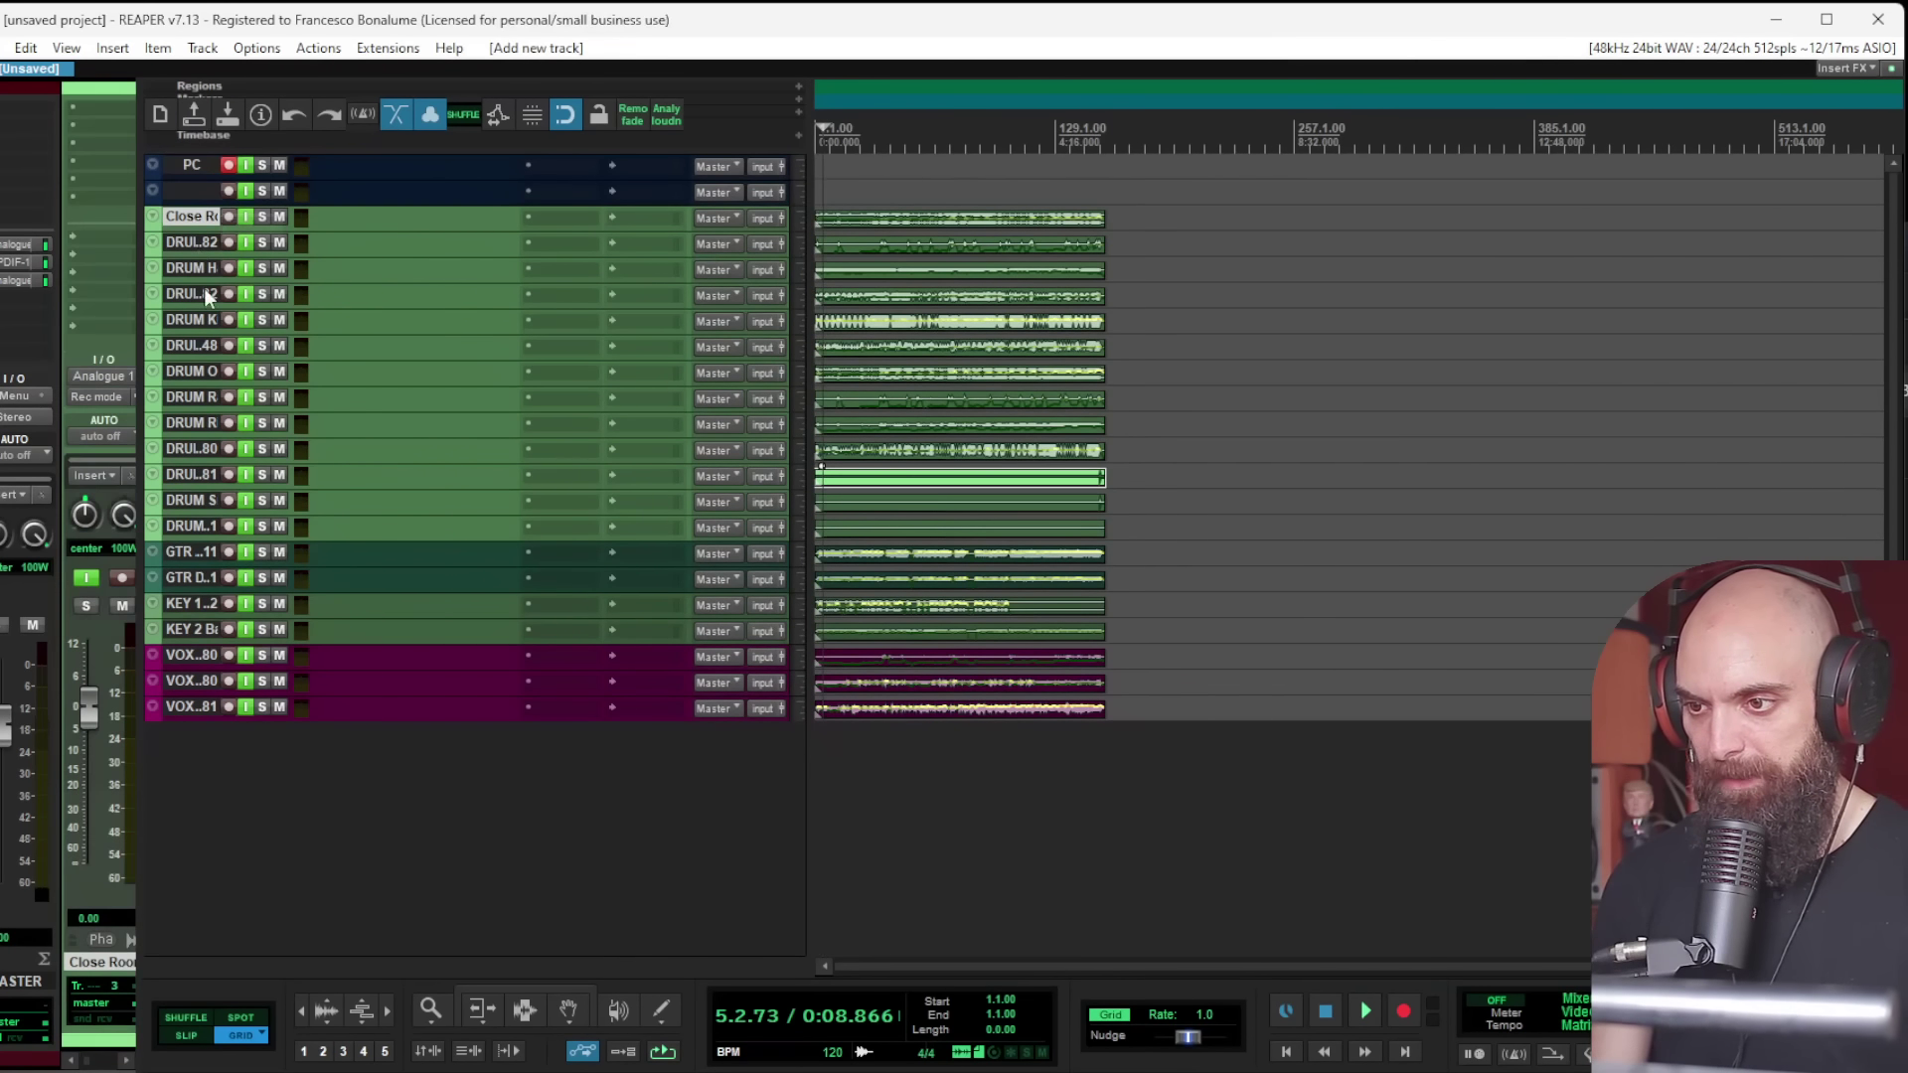
{"action": "left_click", "coordinate": [182, 706], "text": "shift"}
{"action": "left_click_drag", "start_coordinate": [190, 206], "coordinate": [277, 194]}
{"action": "double_click", "coordinate": [188, 192]}
Step: Add a track named MASTERING above MASTER and nest the MASTER folder with all its tracks inside it
{"action": "key", "text": "ctrl+t"}
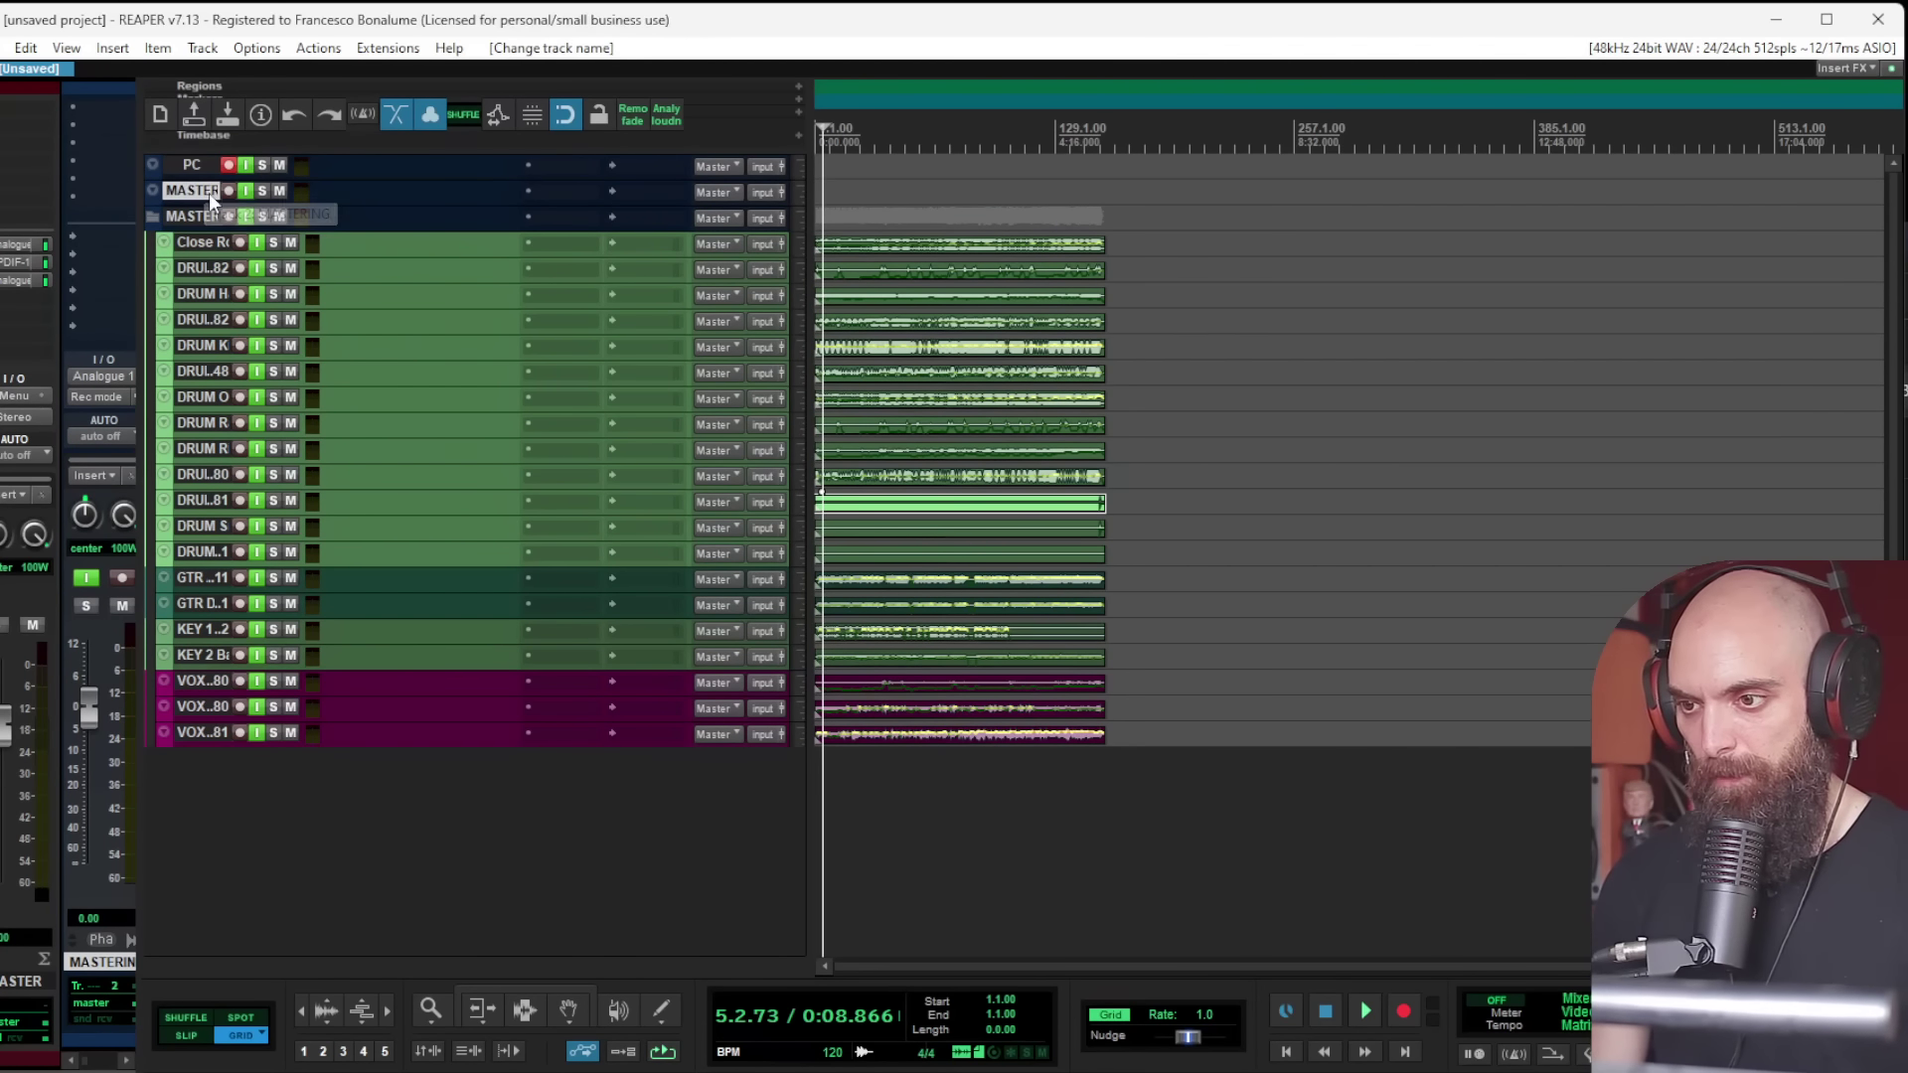
{"action": "left_click", "coordinate": [200, 731]}
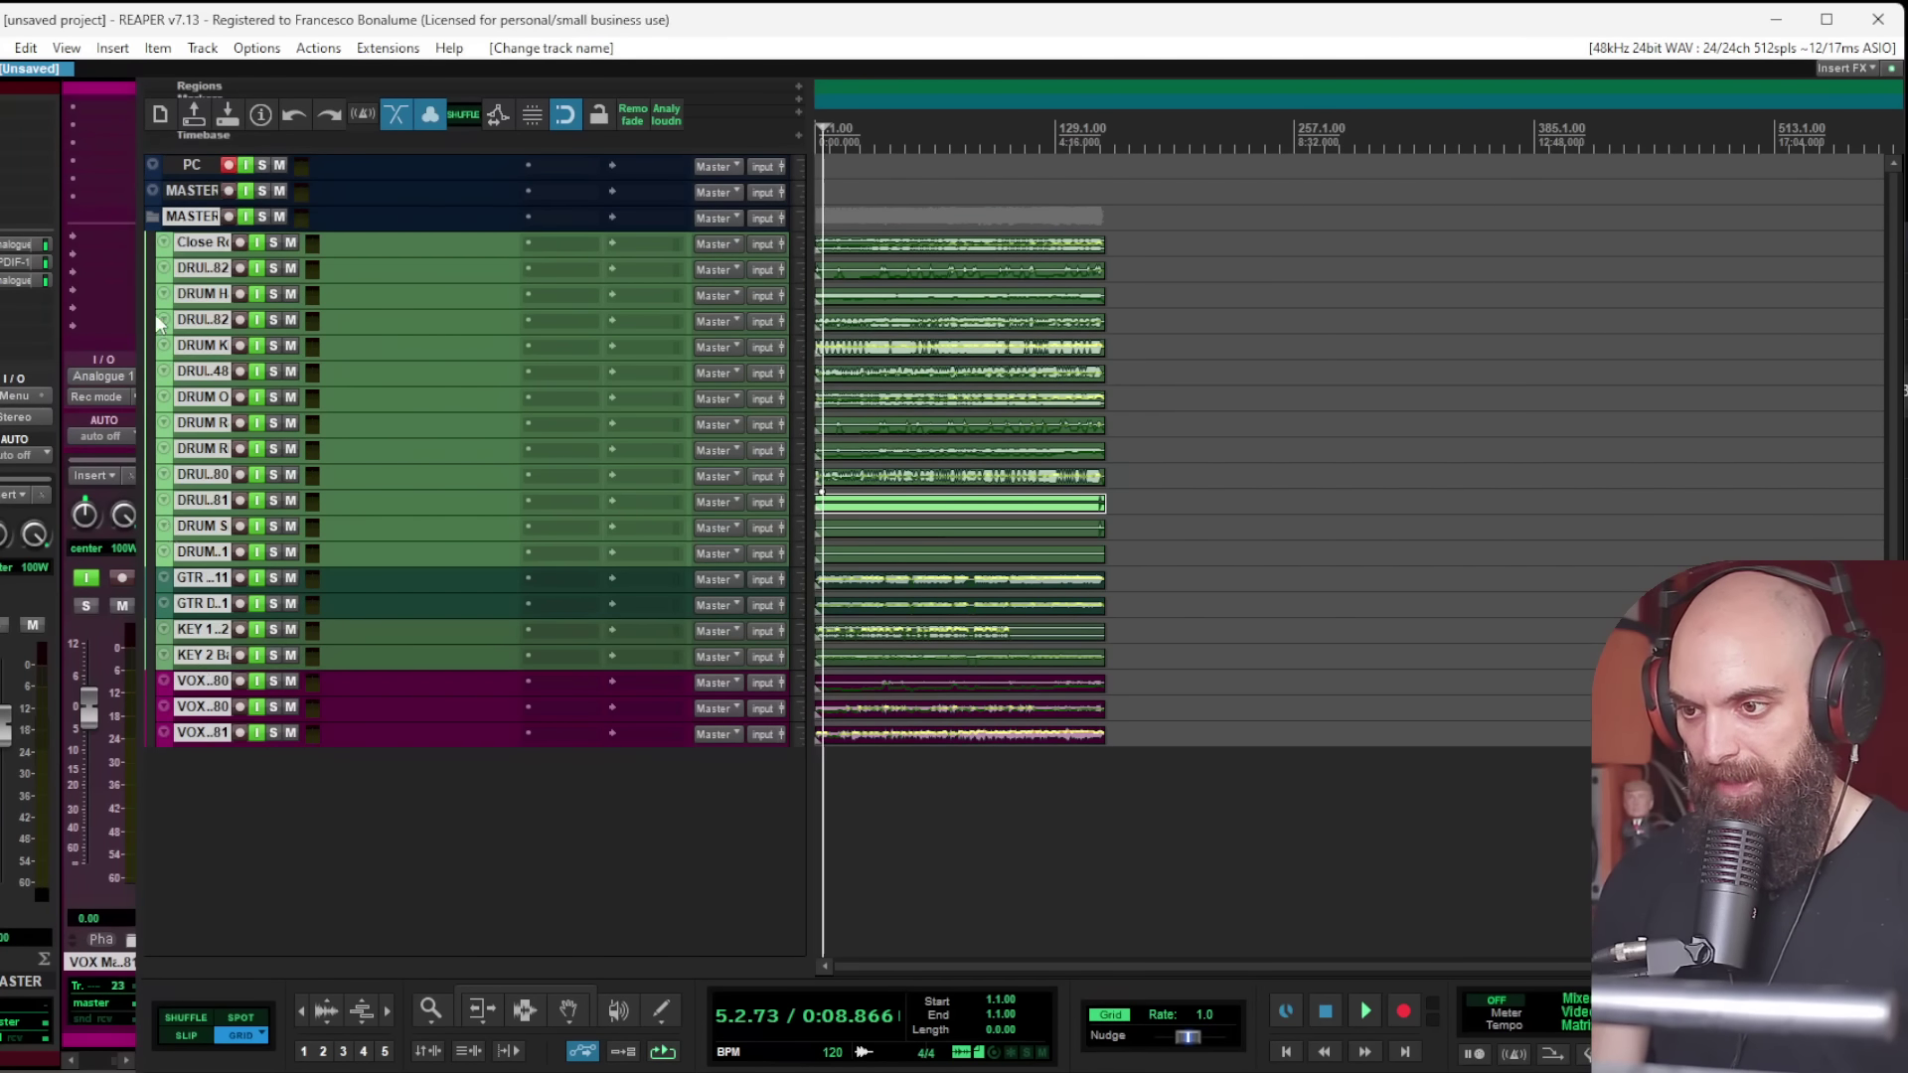
{"action": "left_click_drag", "start_coordinate": [219, 209], "coordinate": [353, 196]}
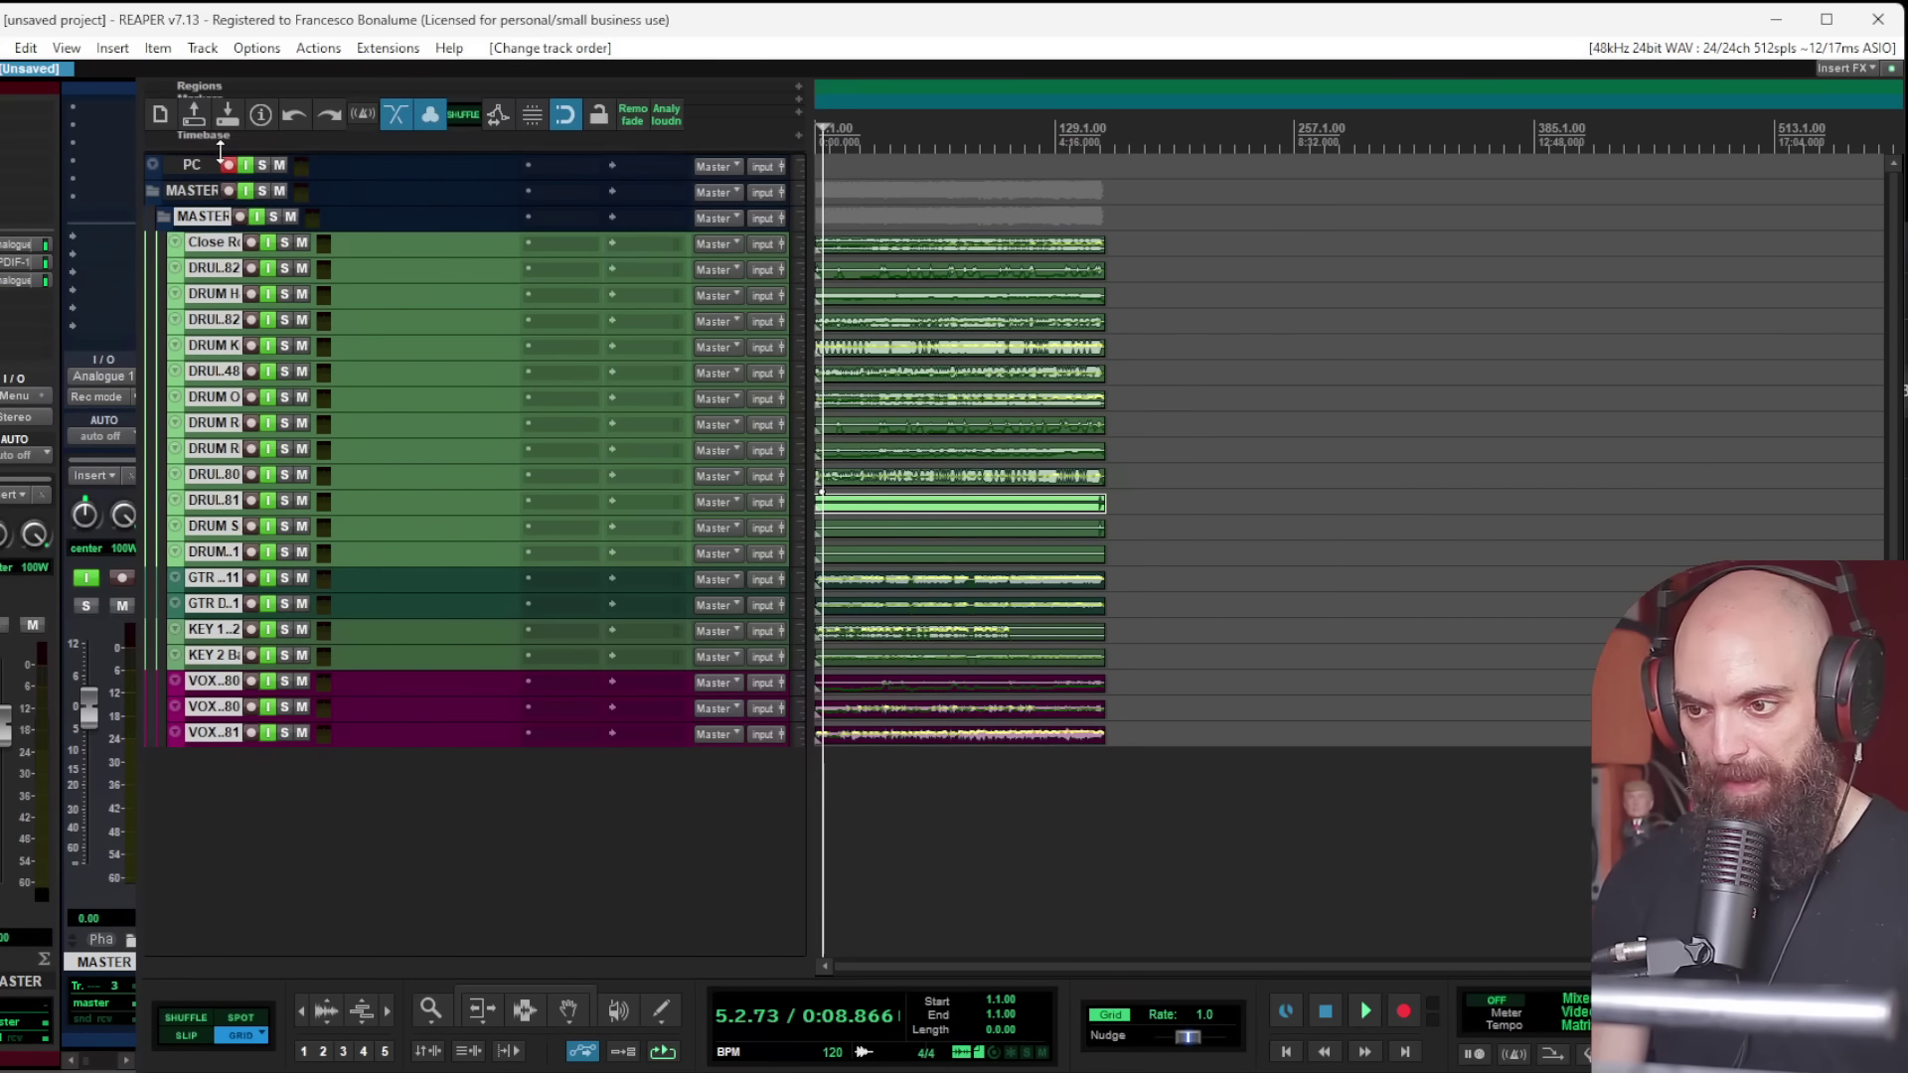
Step: Color the MASTERING folder track gold
{"action": "left_click", "coordinate": [190, 198]}
{"action": "key", "text": "shift+c"}
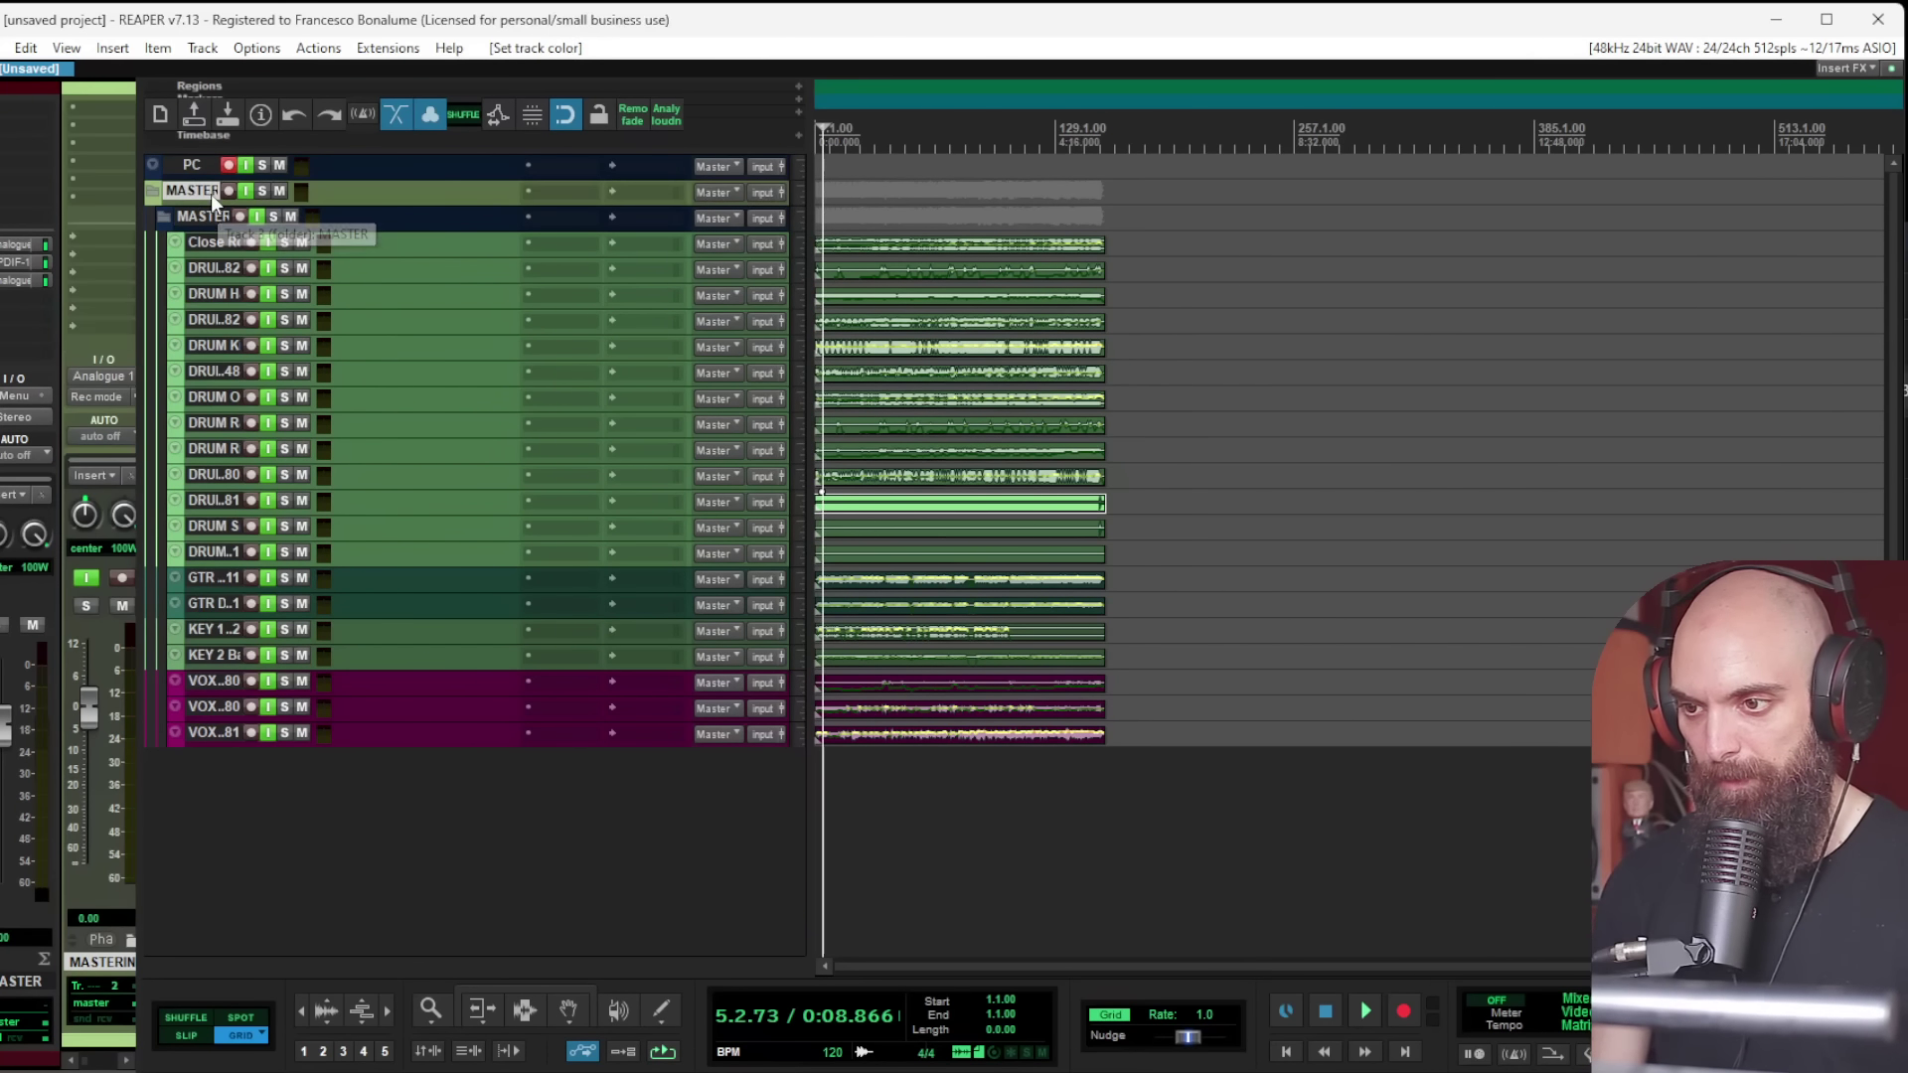
{"action": "left_click", "coordinate": [385, 221]}
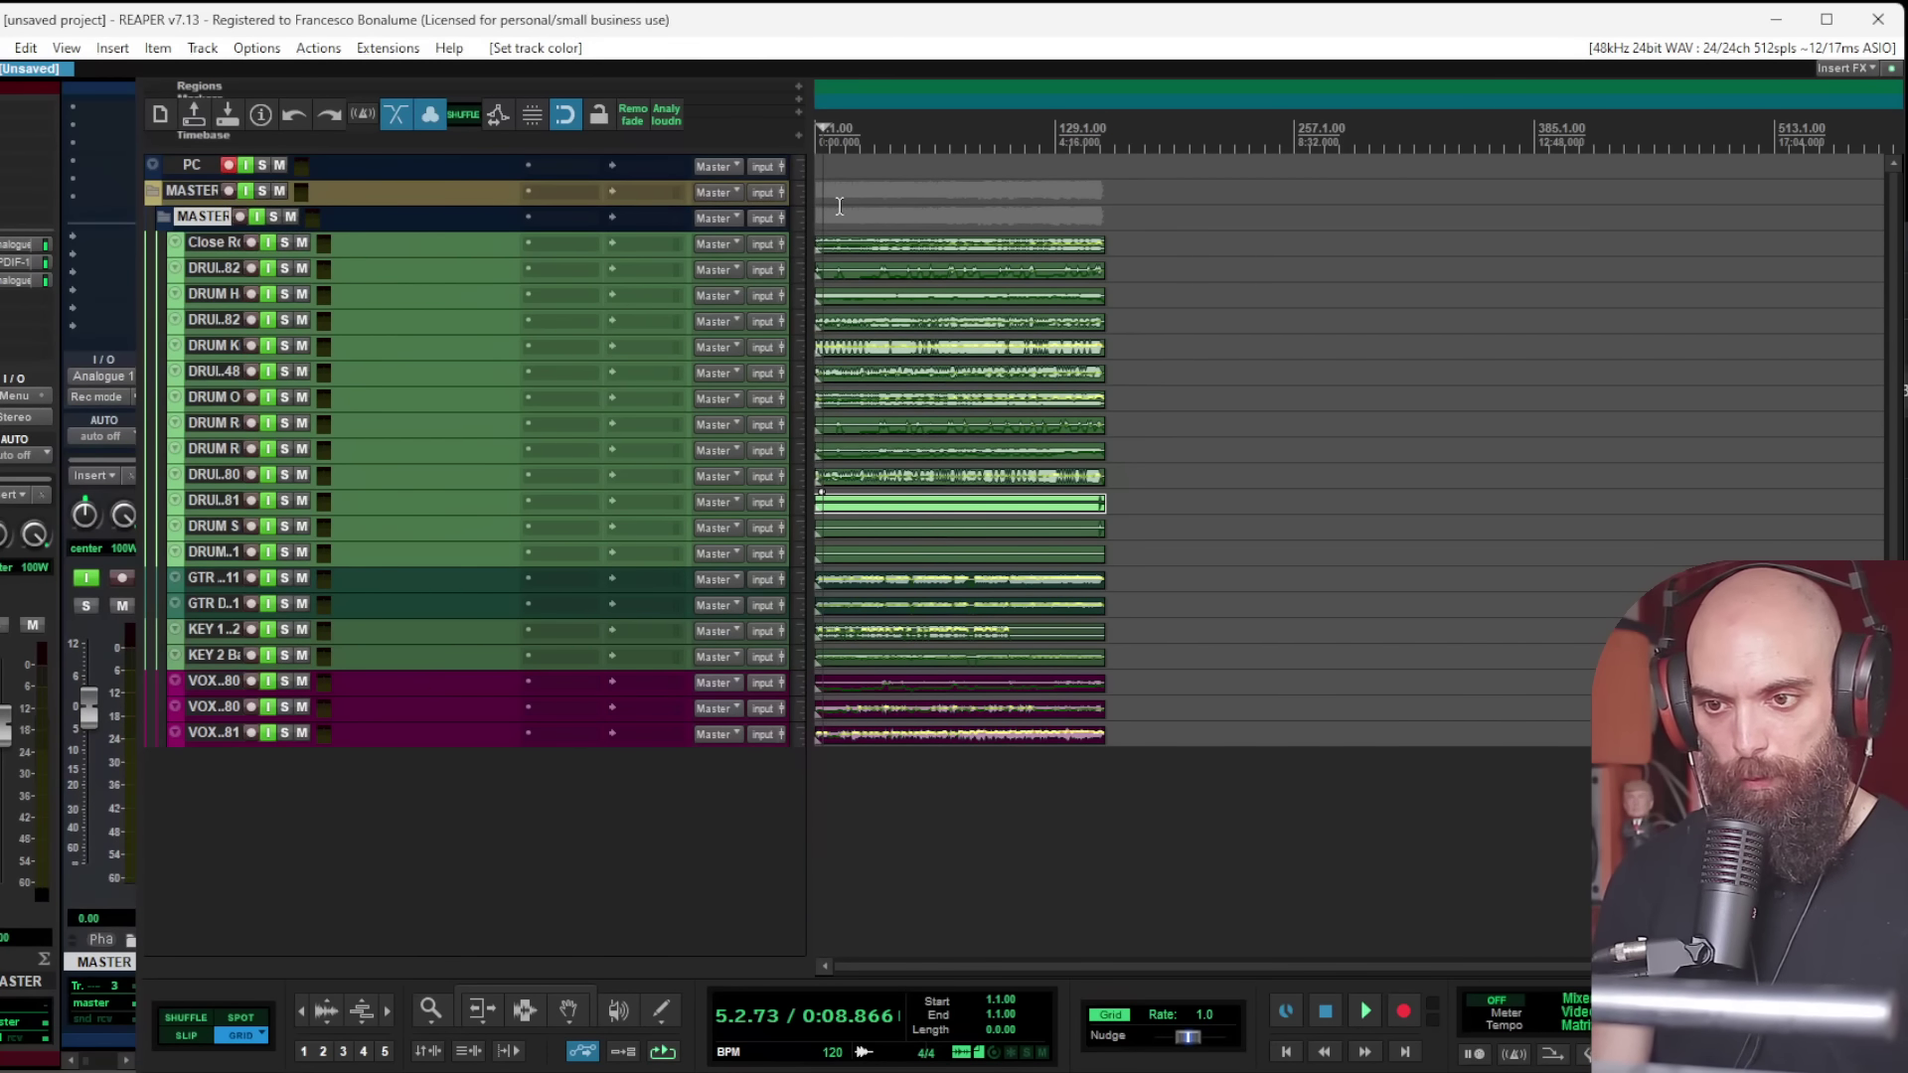
Step: Insert the NOISE BROWN track template below PC and set the time selection to the brown noise item
{"action": "left_click", "coordinate": [838, 205]}
{"action": "right_click", "coordinate": [192, 166]}
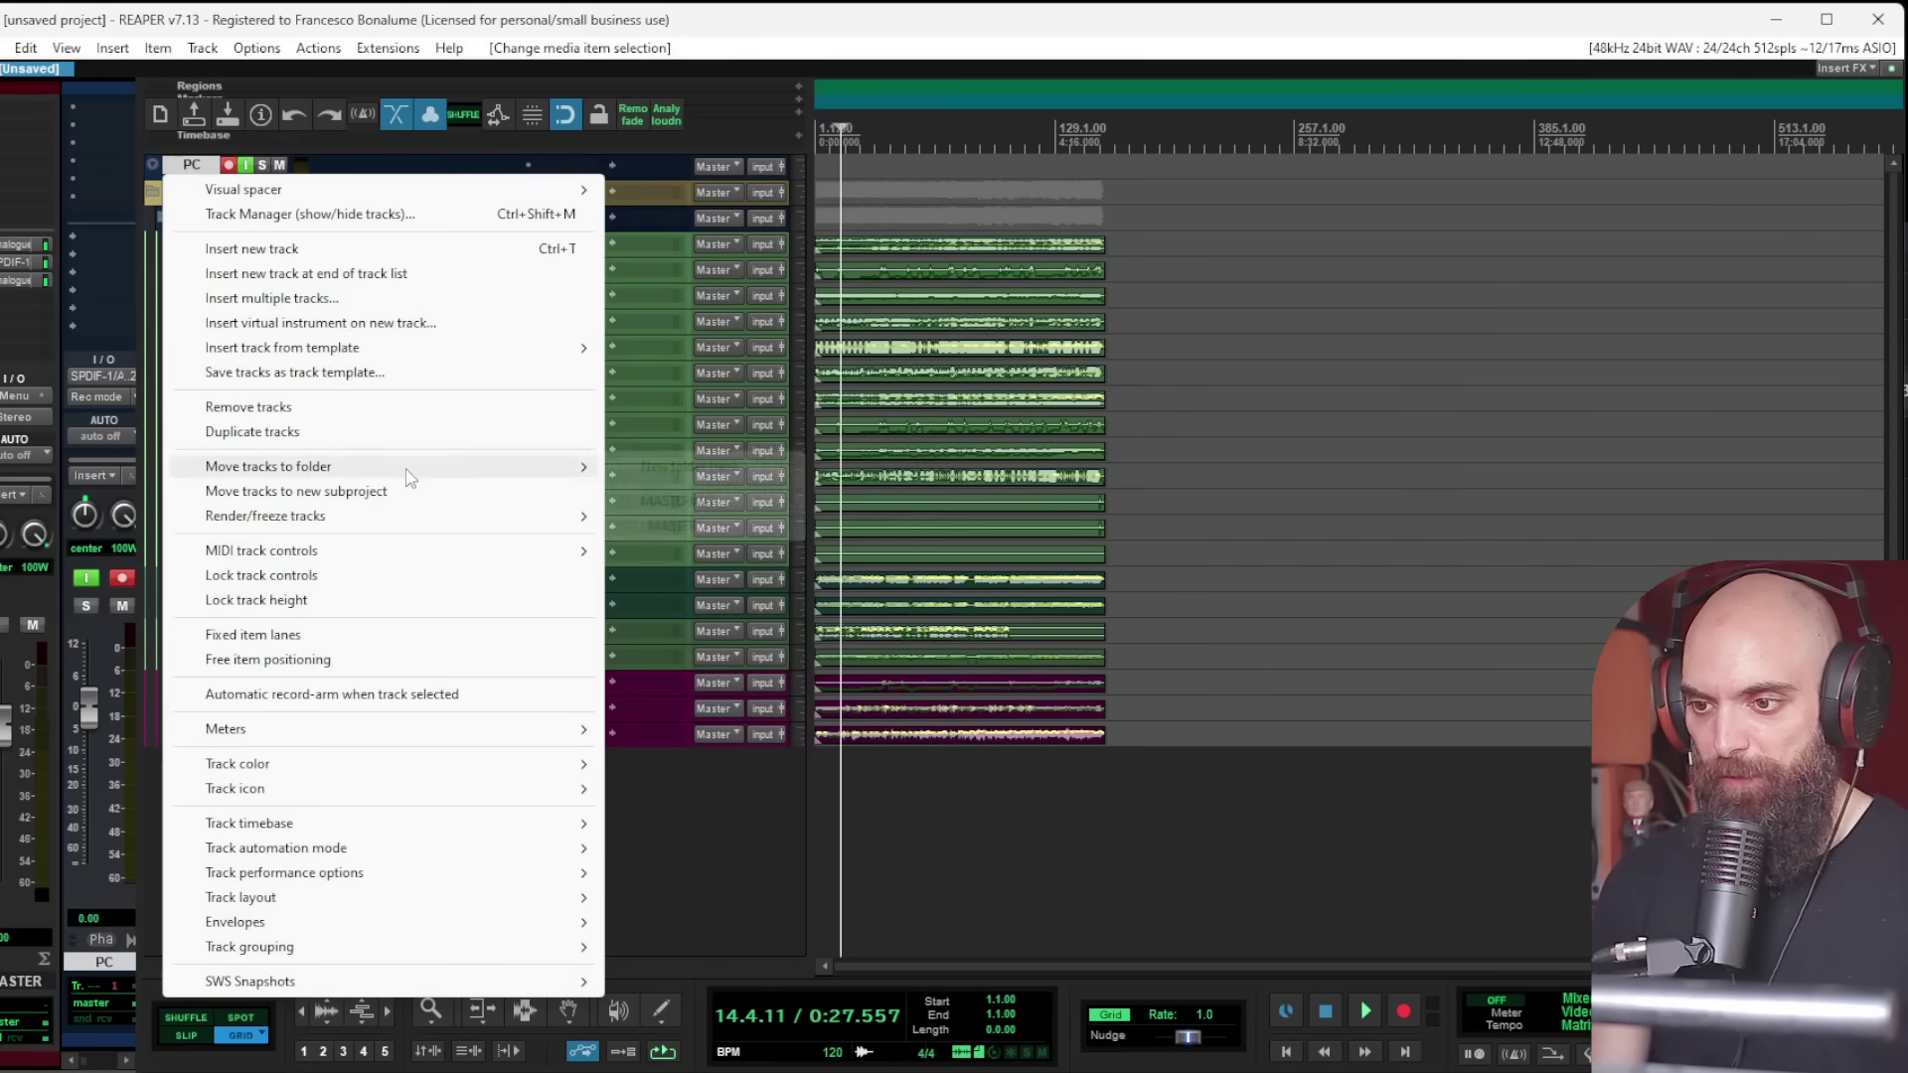
{"action": "mouse_move", "coordinate": [467, 356]}
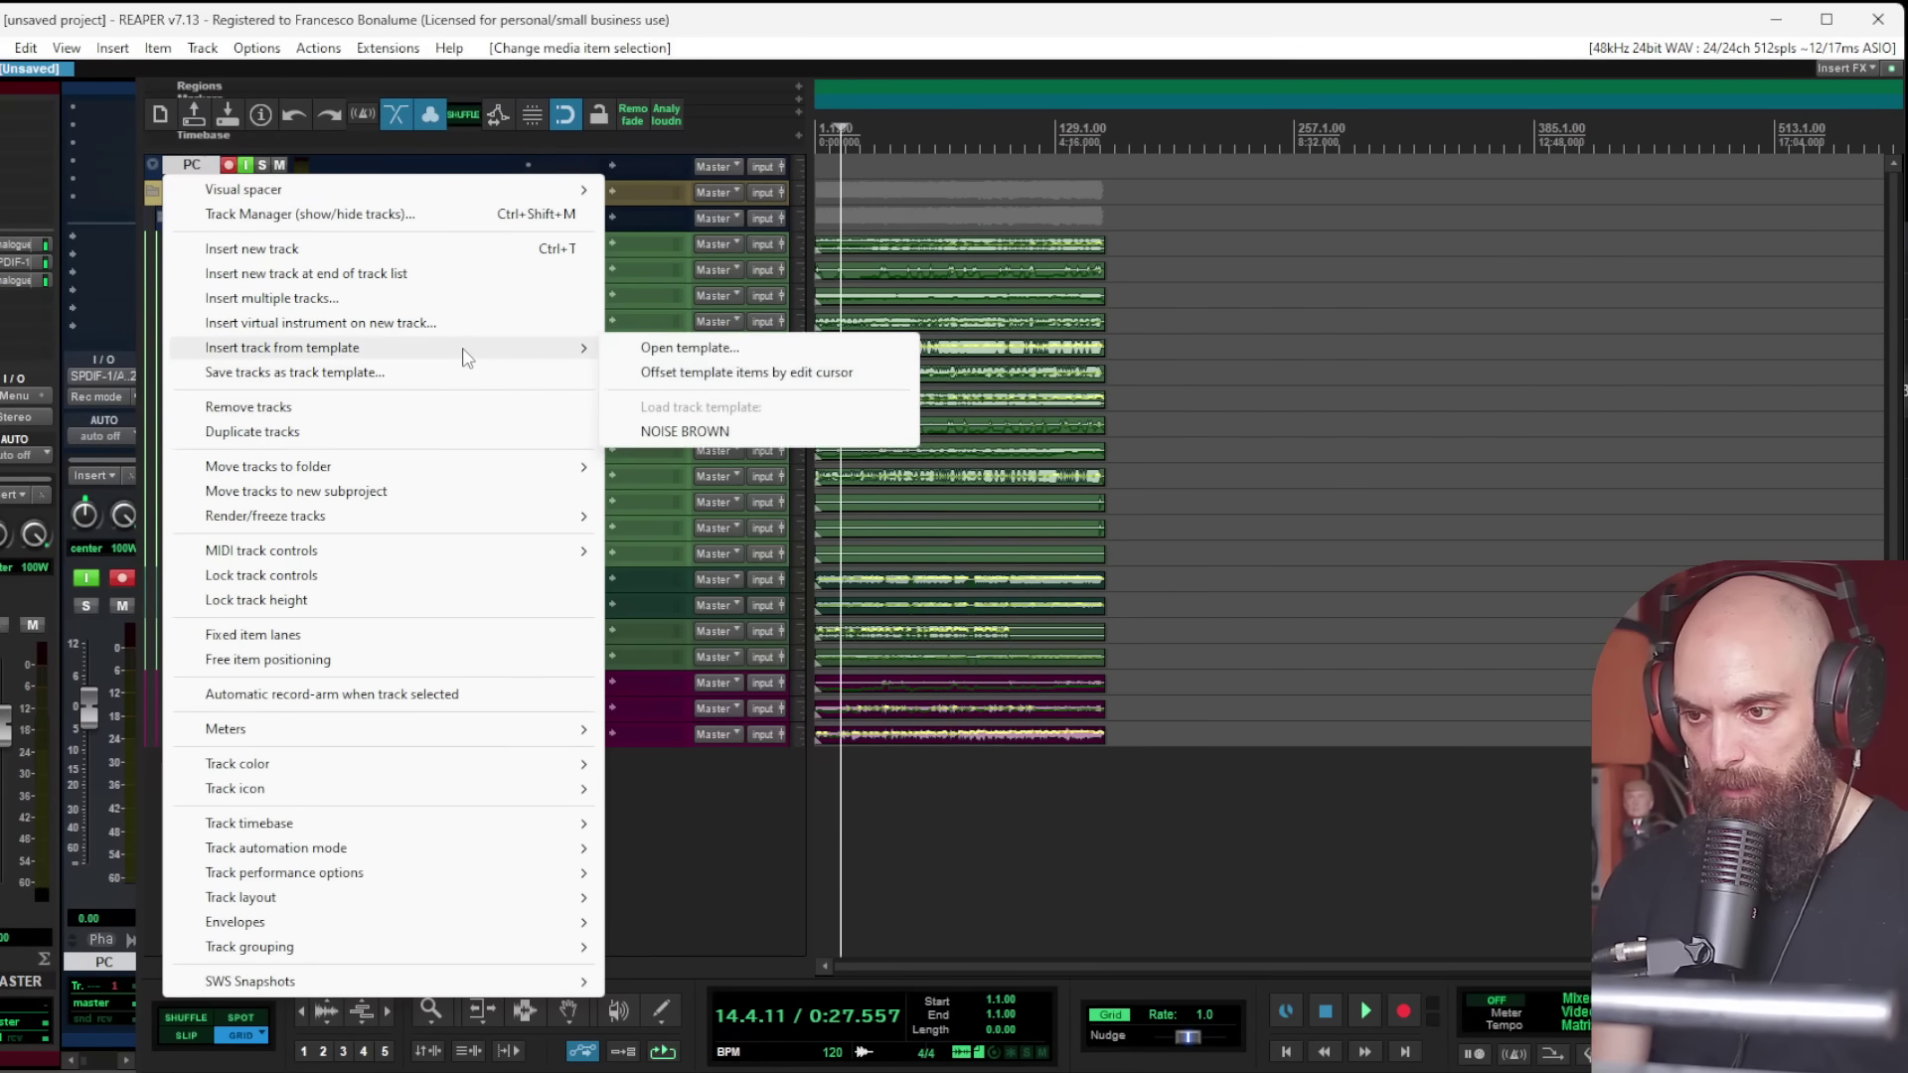
{"action": "left_click", "coordinate": [688, 432]}
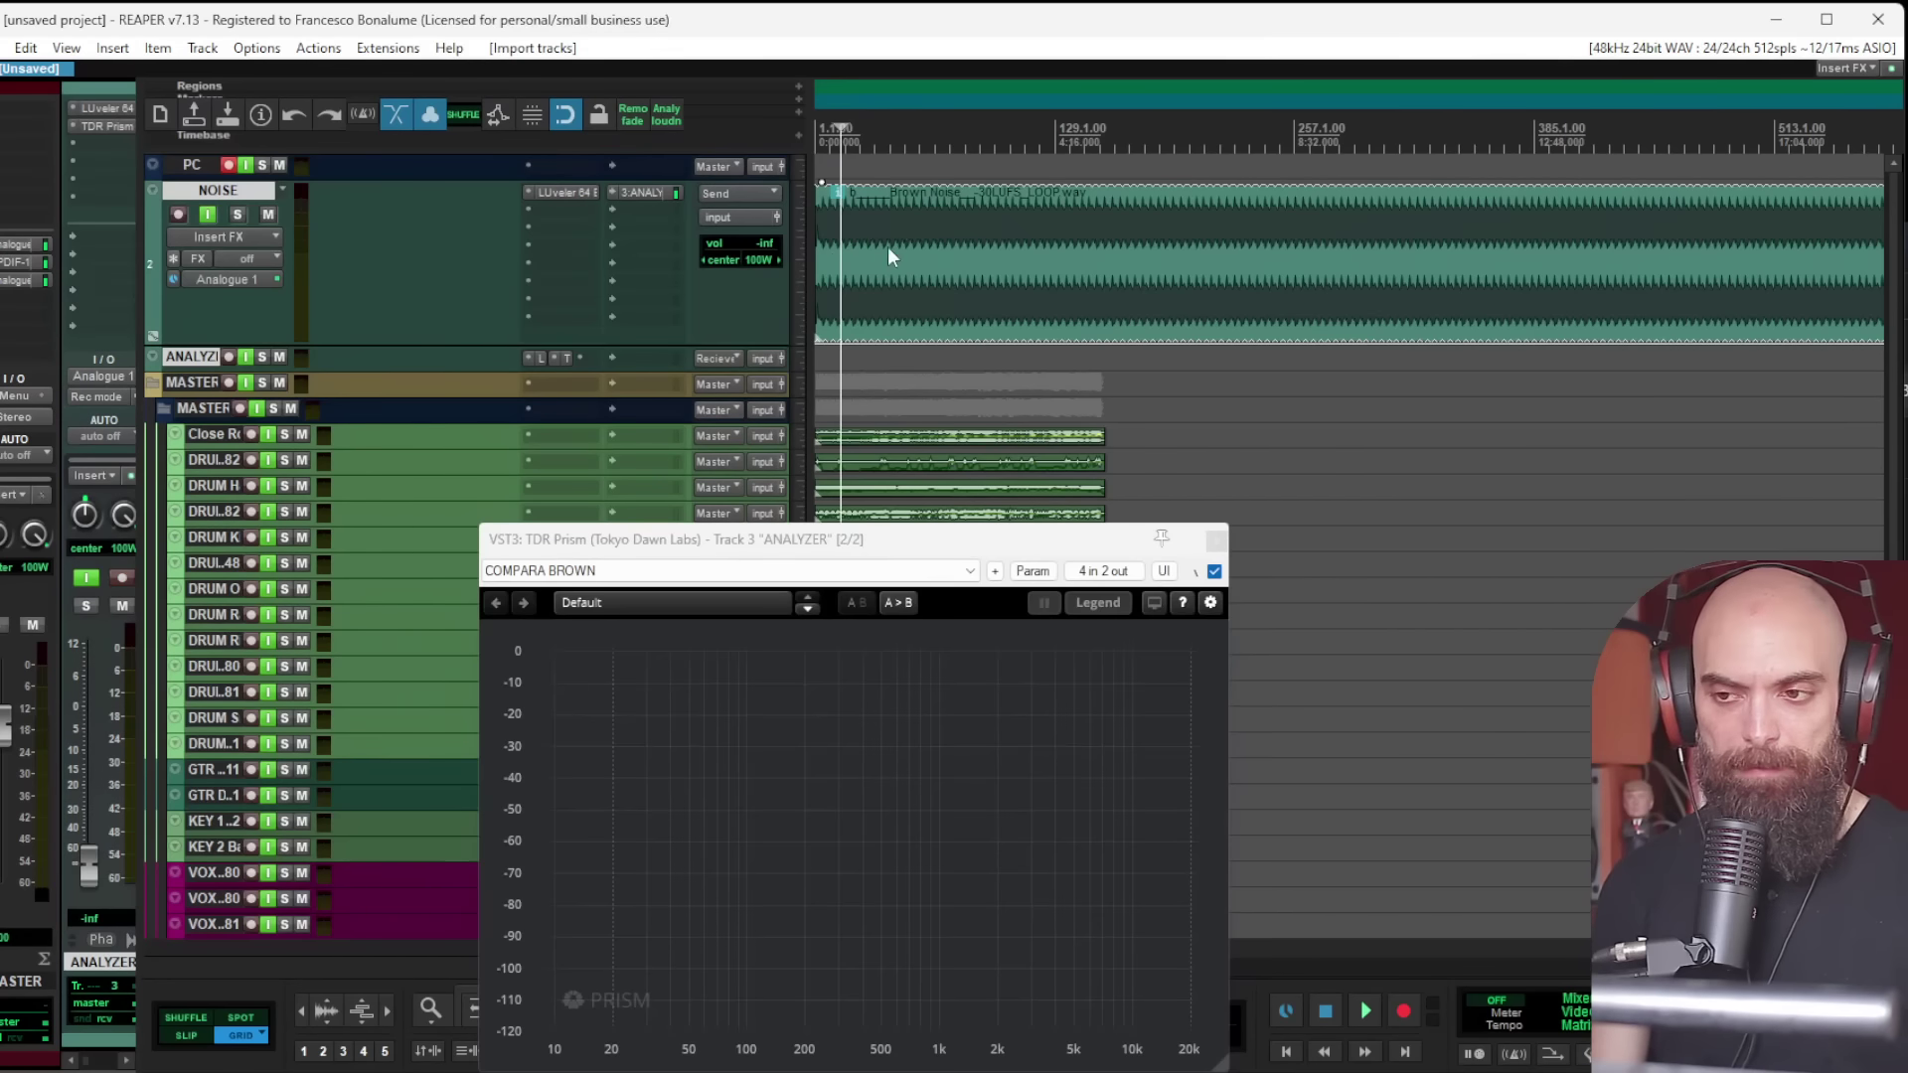
{"action": "double_click", "coordinate": [950, 279]}
Step: Start playback, route a send from the MASTERING folder to the ANALYZER track, and reposition the TDR Prism window
{"action": "key", "text": "space"}
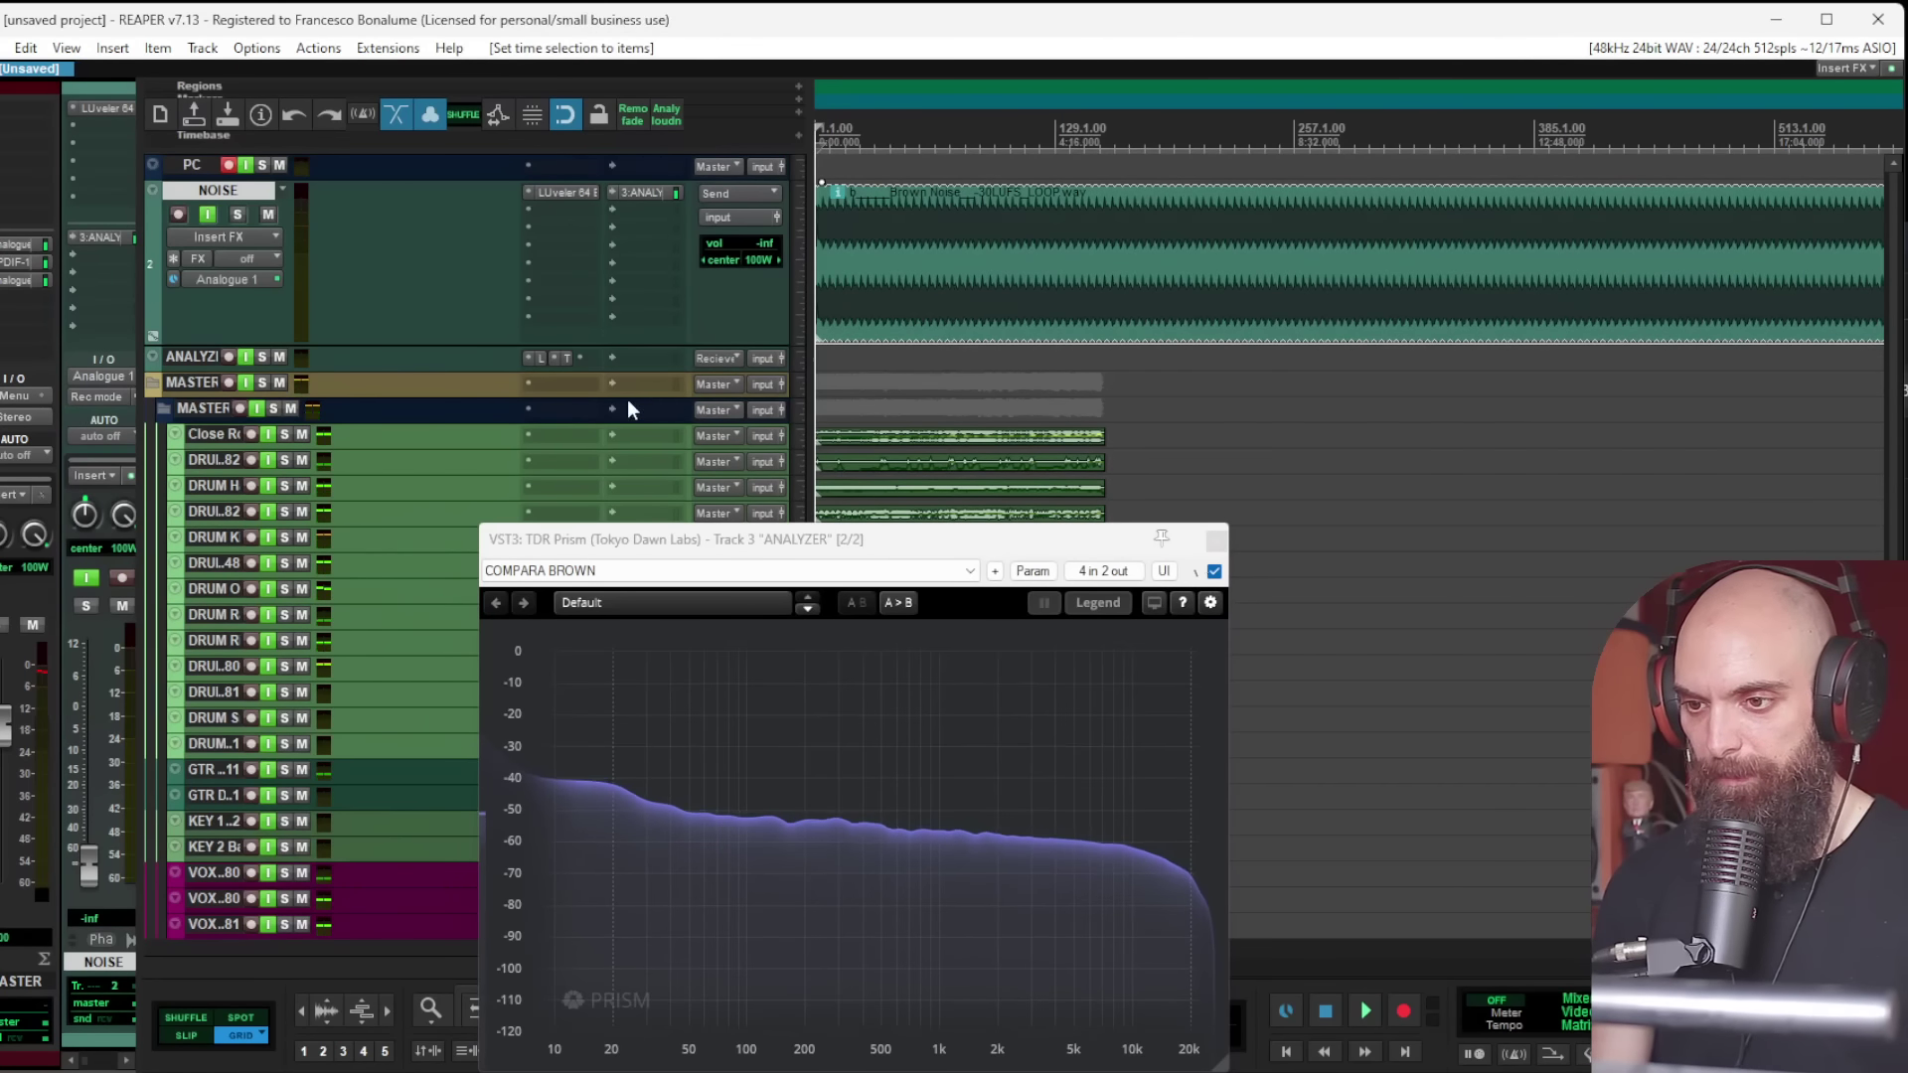
{"action": "left_click_drag", "start_coordinate": [646, 385], "coordinate": [635, 357]}
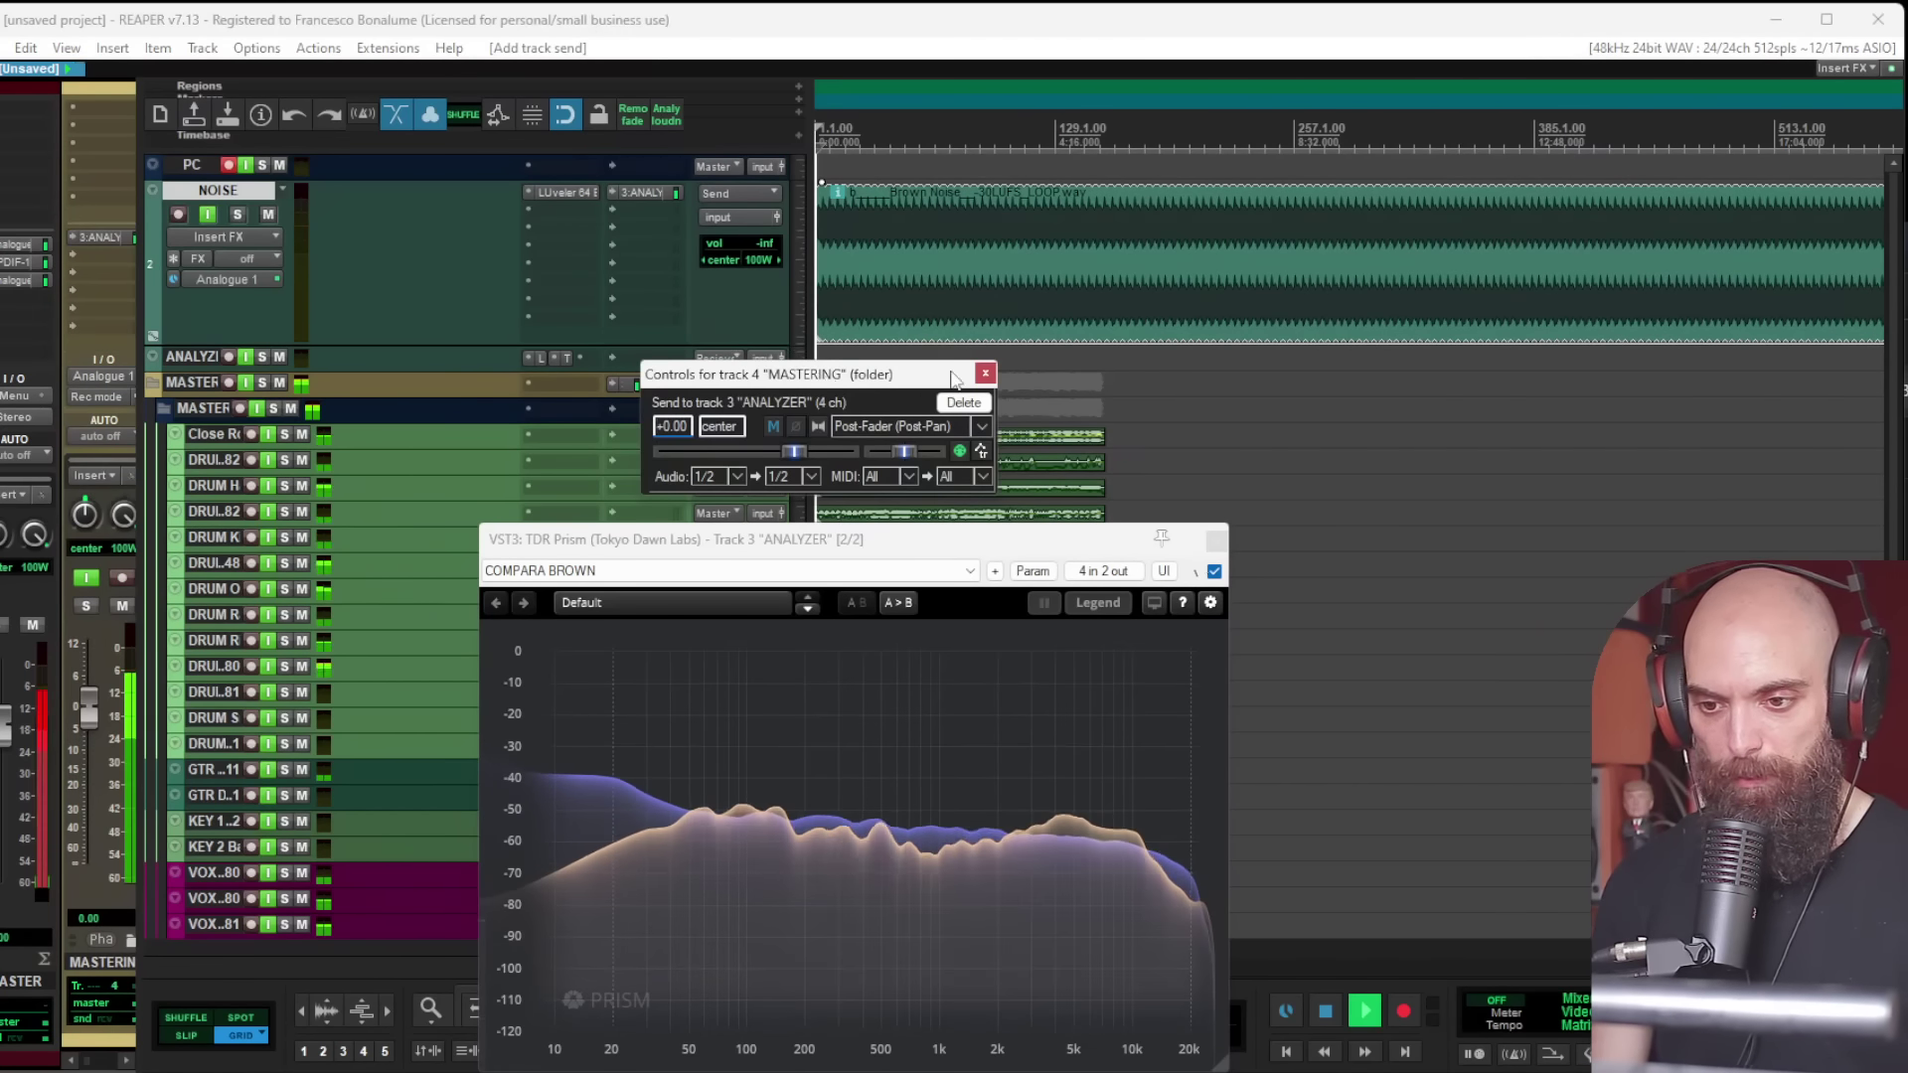
{"action": "left_click", "coordinate": [984, 375]}
{"action": "left_click_drag", "start_coordinate": [755, 539], "coordinate": [682, 460]}
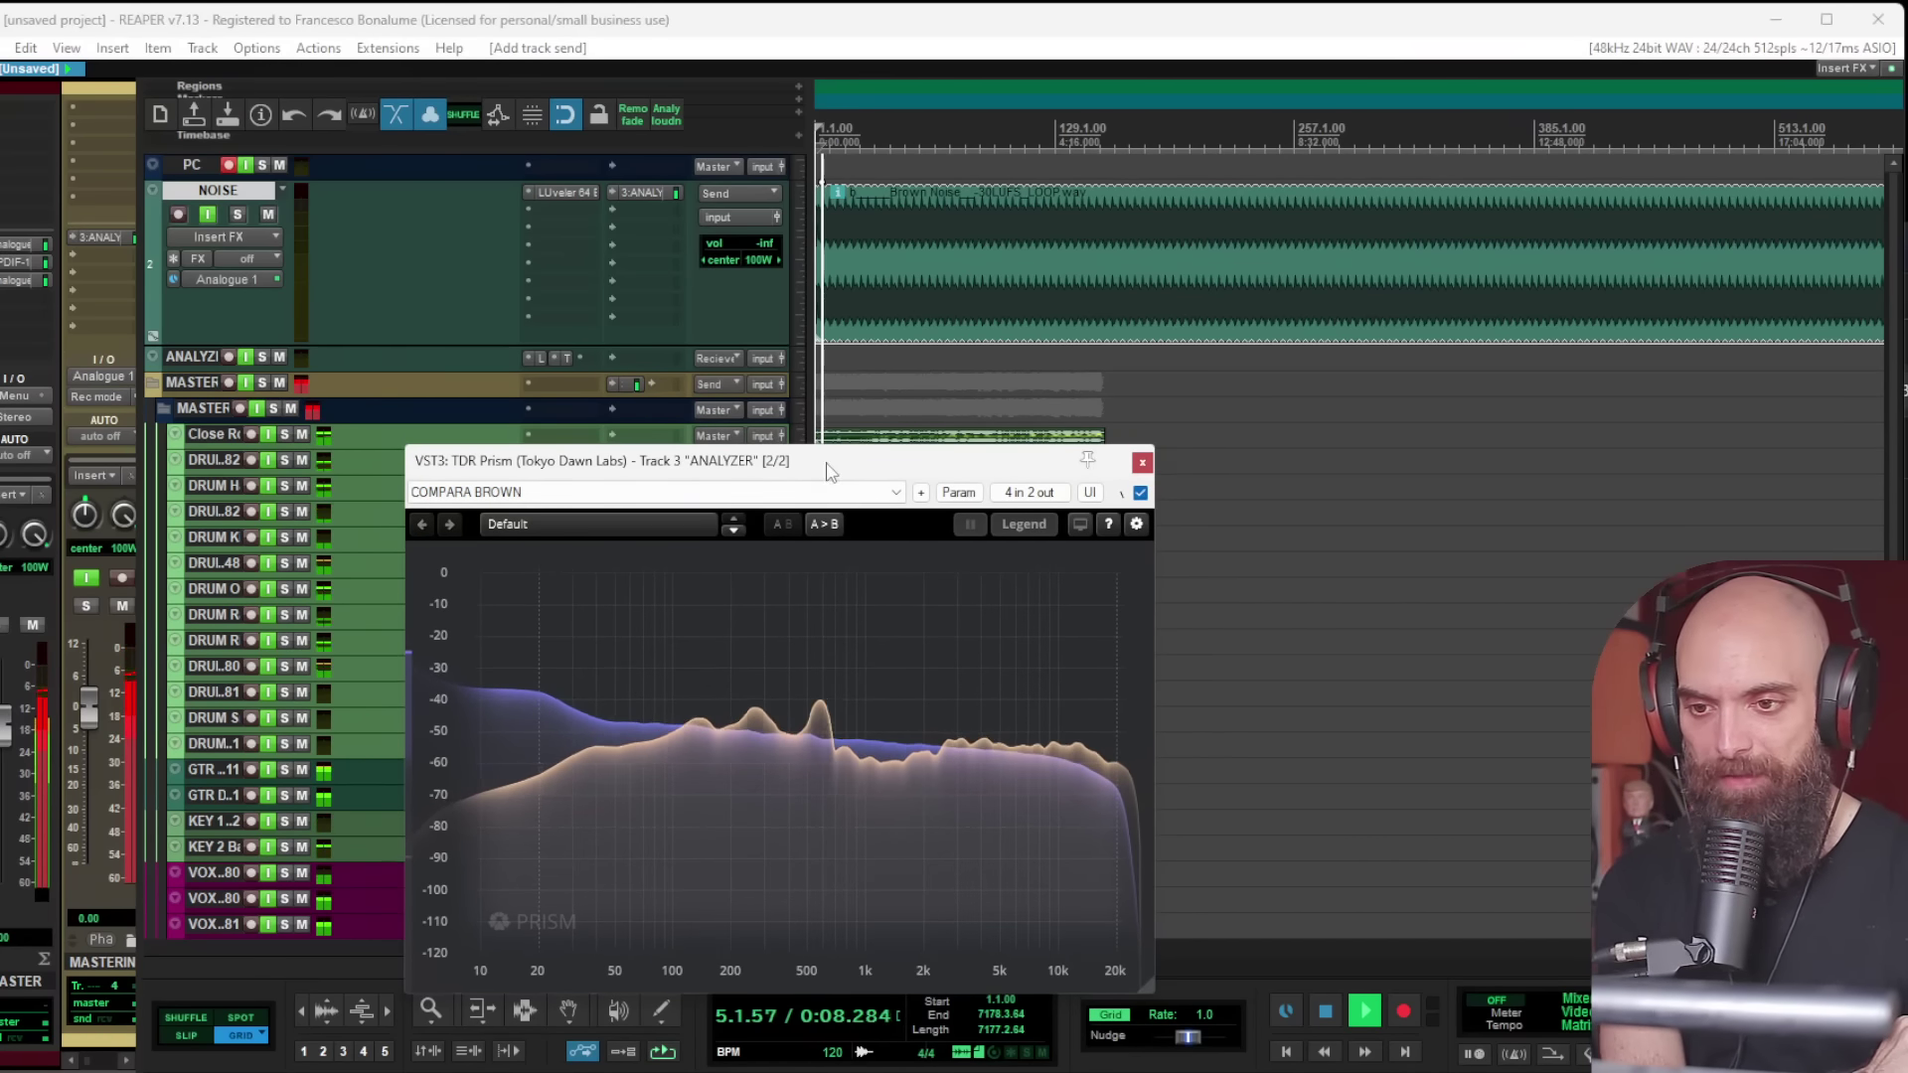
Step: Shrink the TDR Prism analyzer window and park it over the far end of the timeline, clear of the track list
{"action": "left_click_drag", "start_coordinate": [823, 476], "coordinate": [1586, 444]}
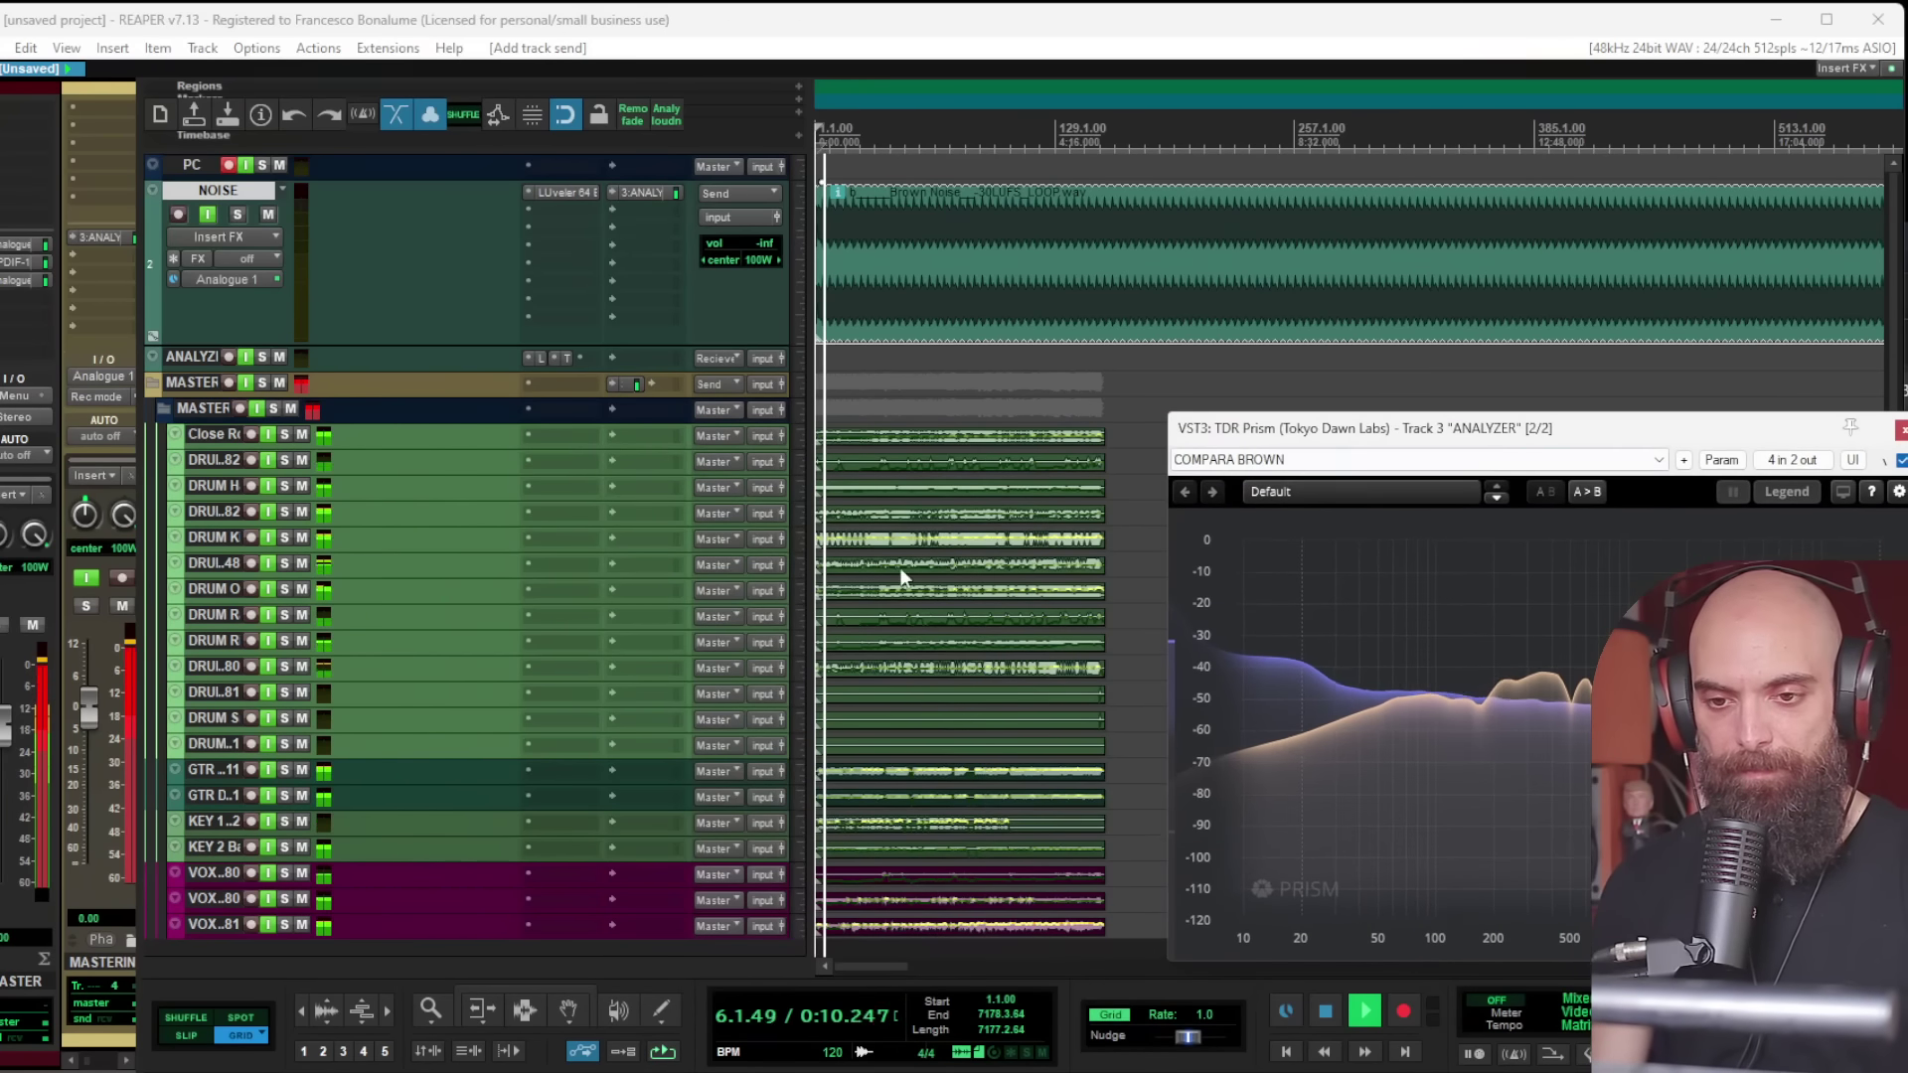
{"action": "left_click_drag", "start_coordinate": [1419, 447], "coordinate": [1191, 476]}
{"action": "left_click_drag", "start_coordinate": [1683, 985], "coordinate": [1479, 816]}
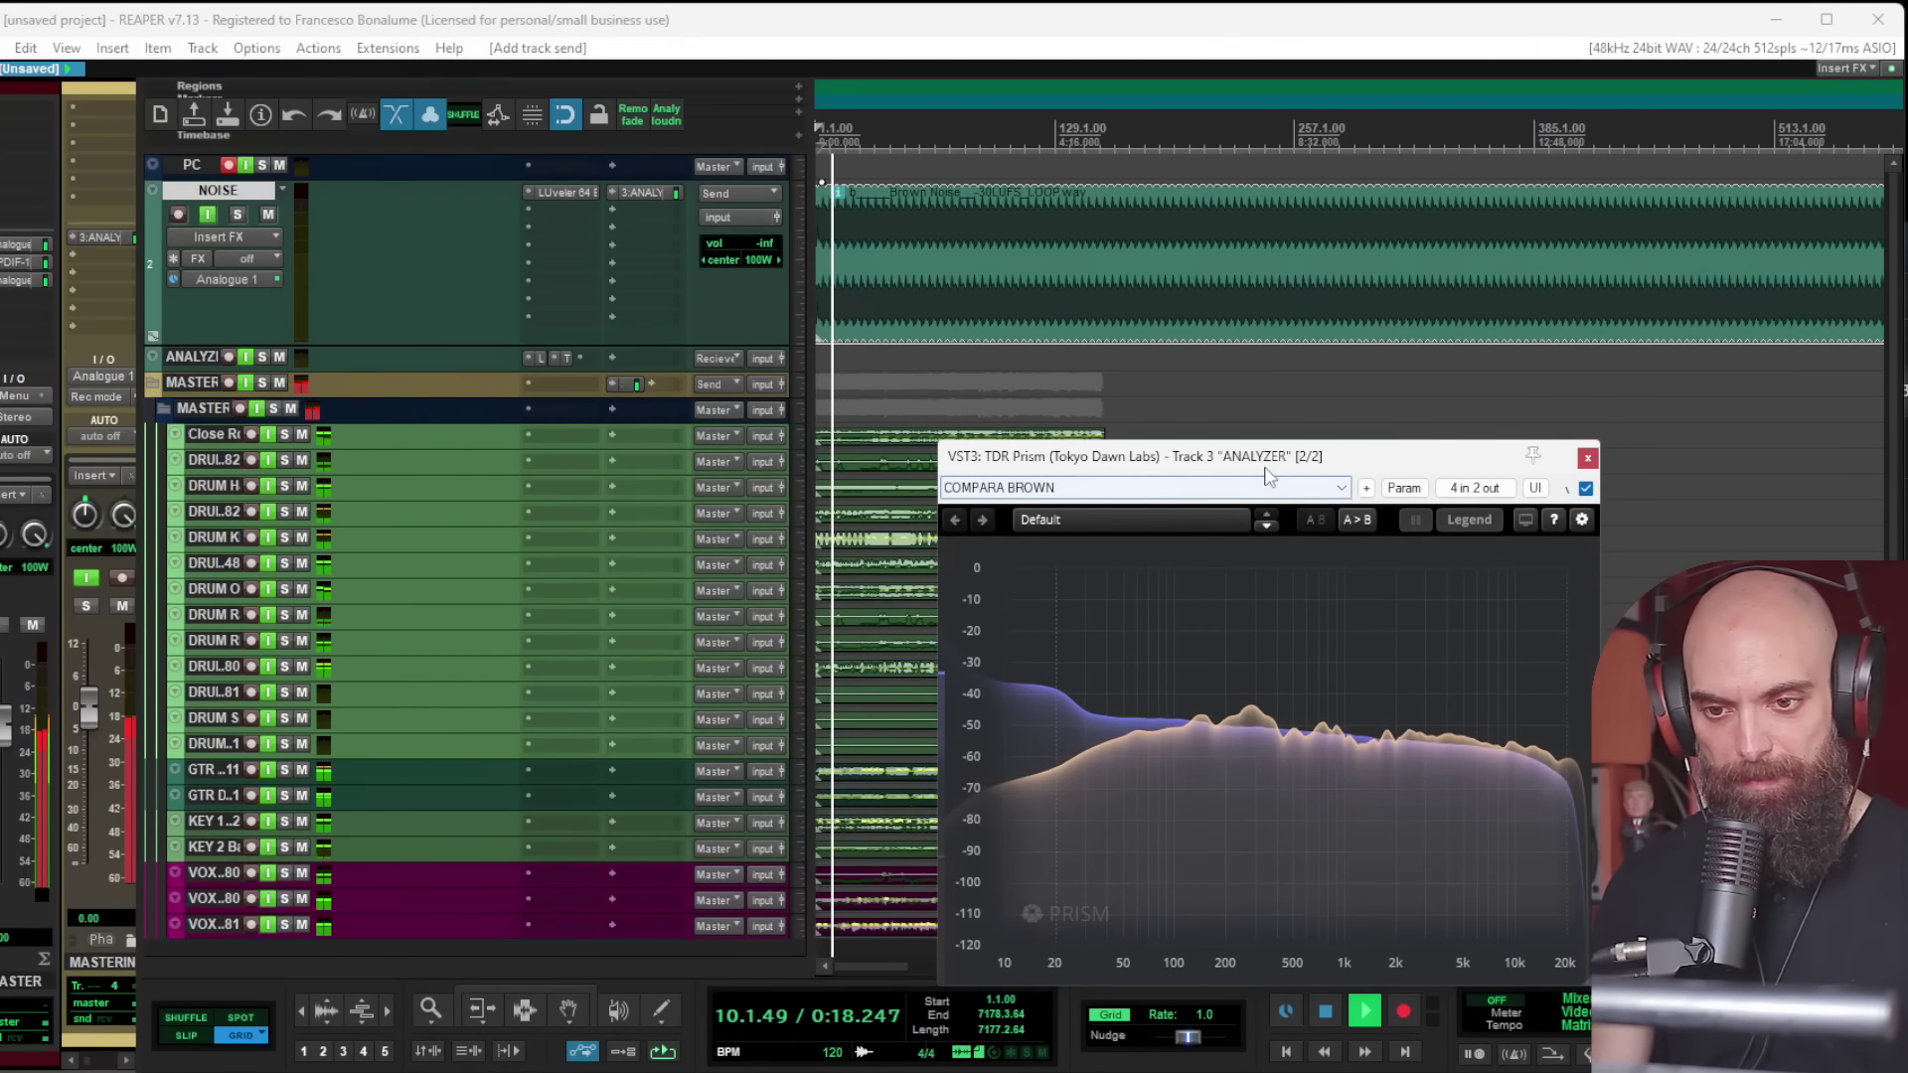
{"action": "left_click_drag", "start_coordinate": [1269, 465], "coordinate": [1555, 114]}
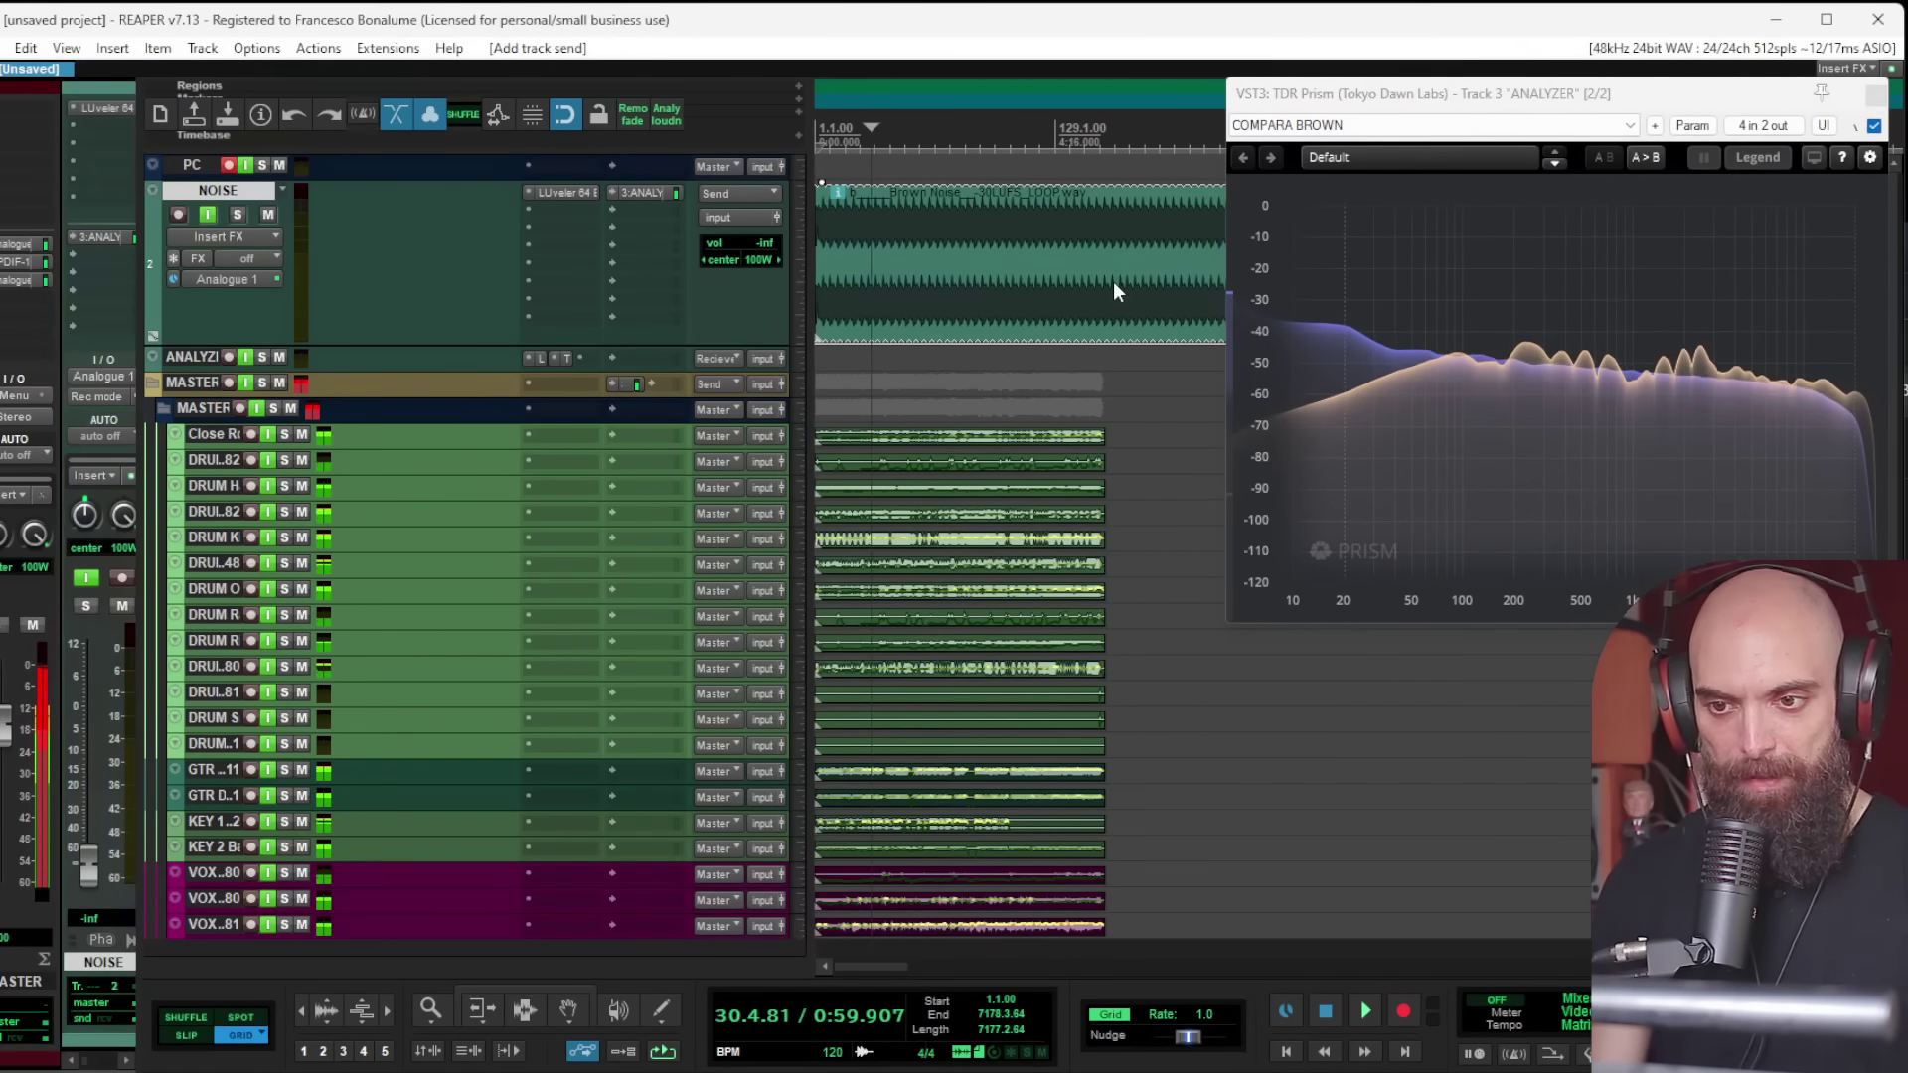
Step: Set all tracks to a uniform medium height and start playback from near the beginning of the song
{"action": "scroll", "coordinate": [1133, 366], "scroll_direction": "up", "scroll_amount": 4}
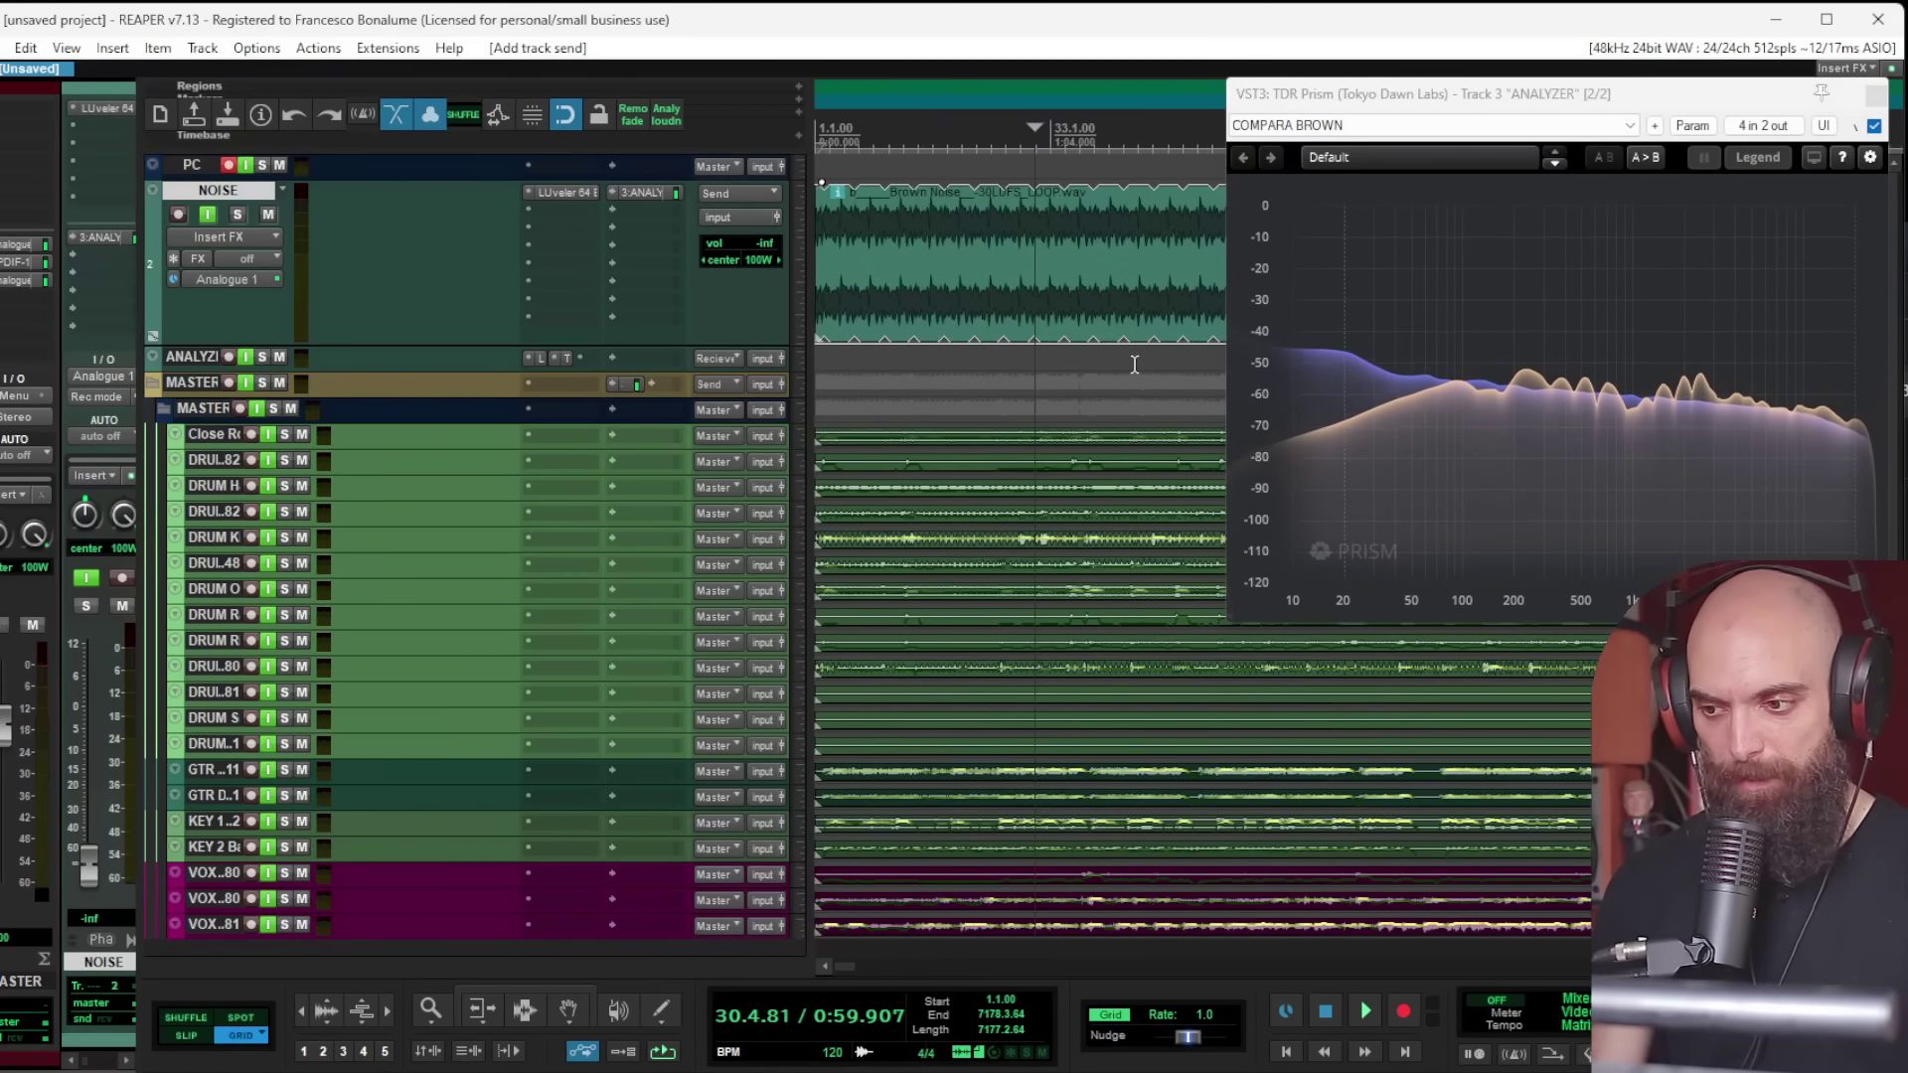
{"action": "scroll", "coordinate": [972, 365], "scroll_direction": "down", "scroll_amount": 4}
{"action": "key", "text": "grave"}
{"action": "key", "text": "grave"}
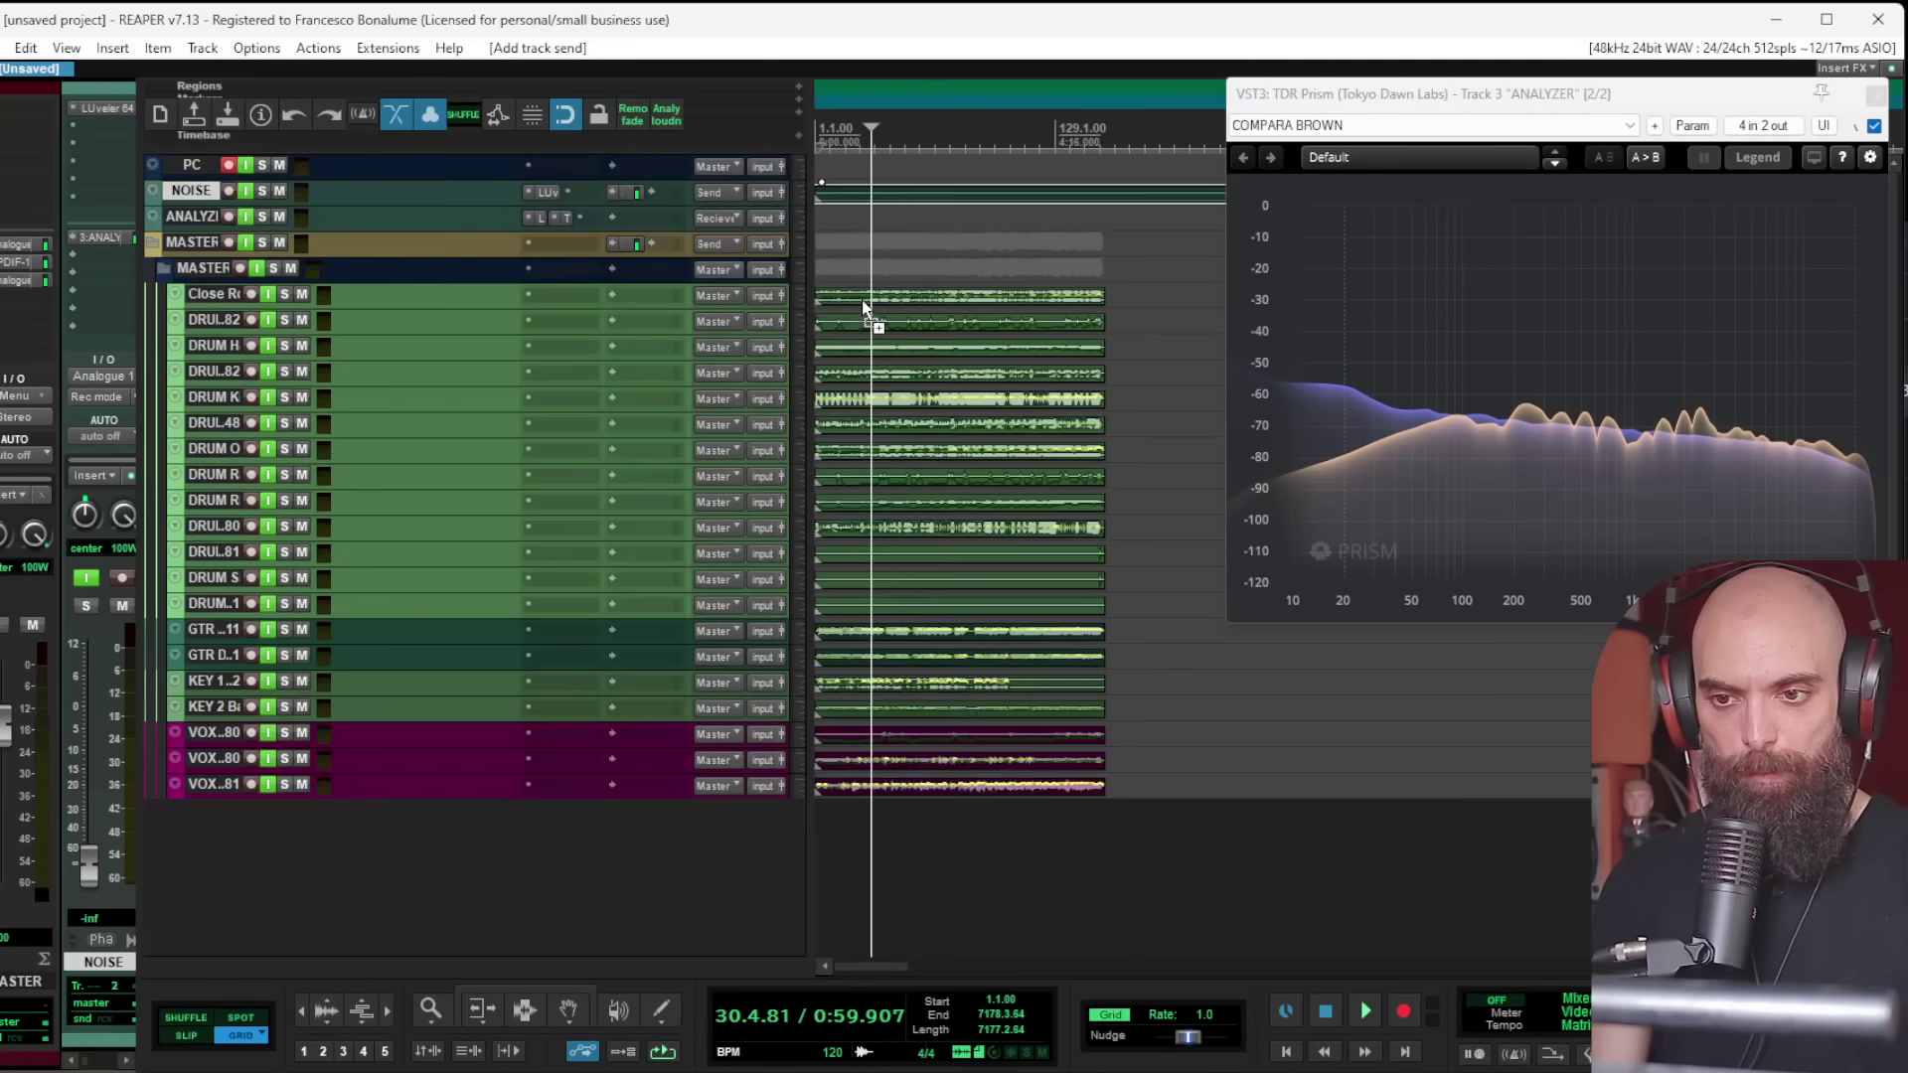
{"action": "key", "text": "grave"}
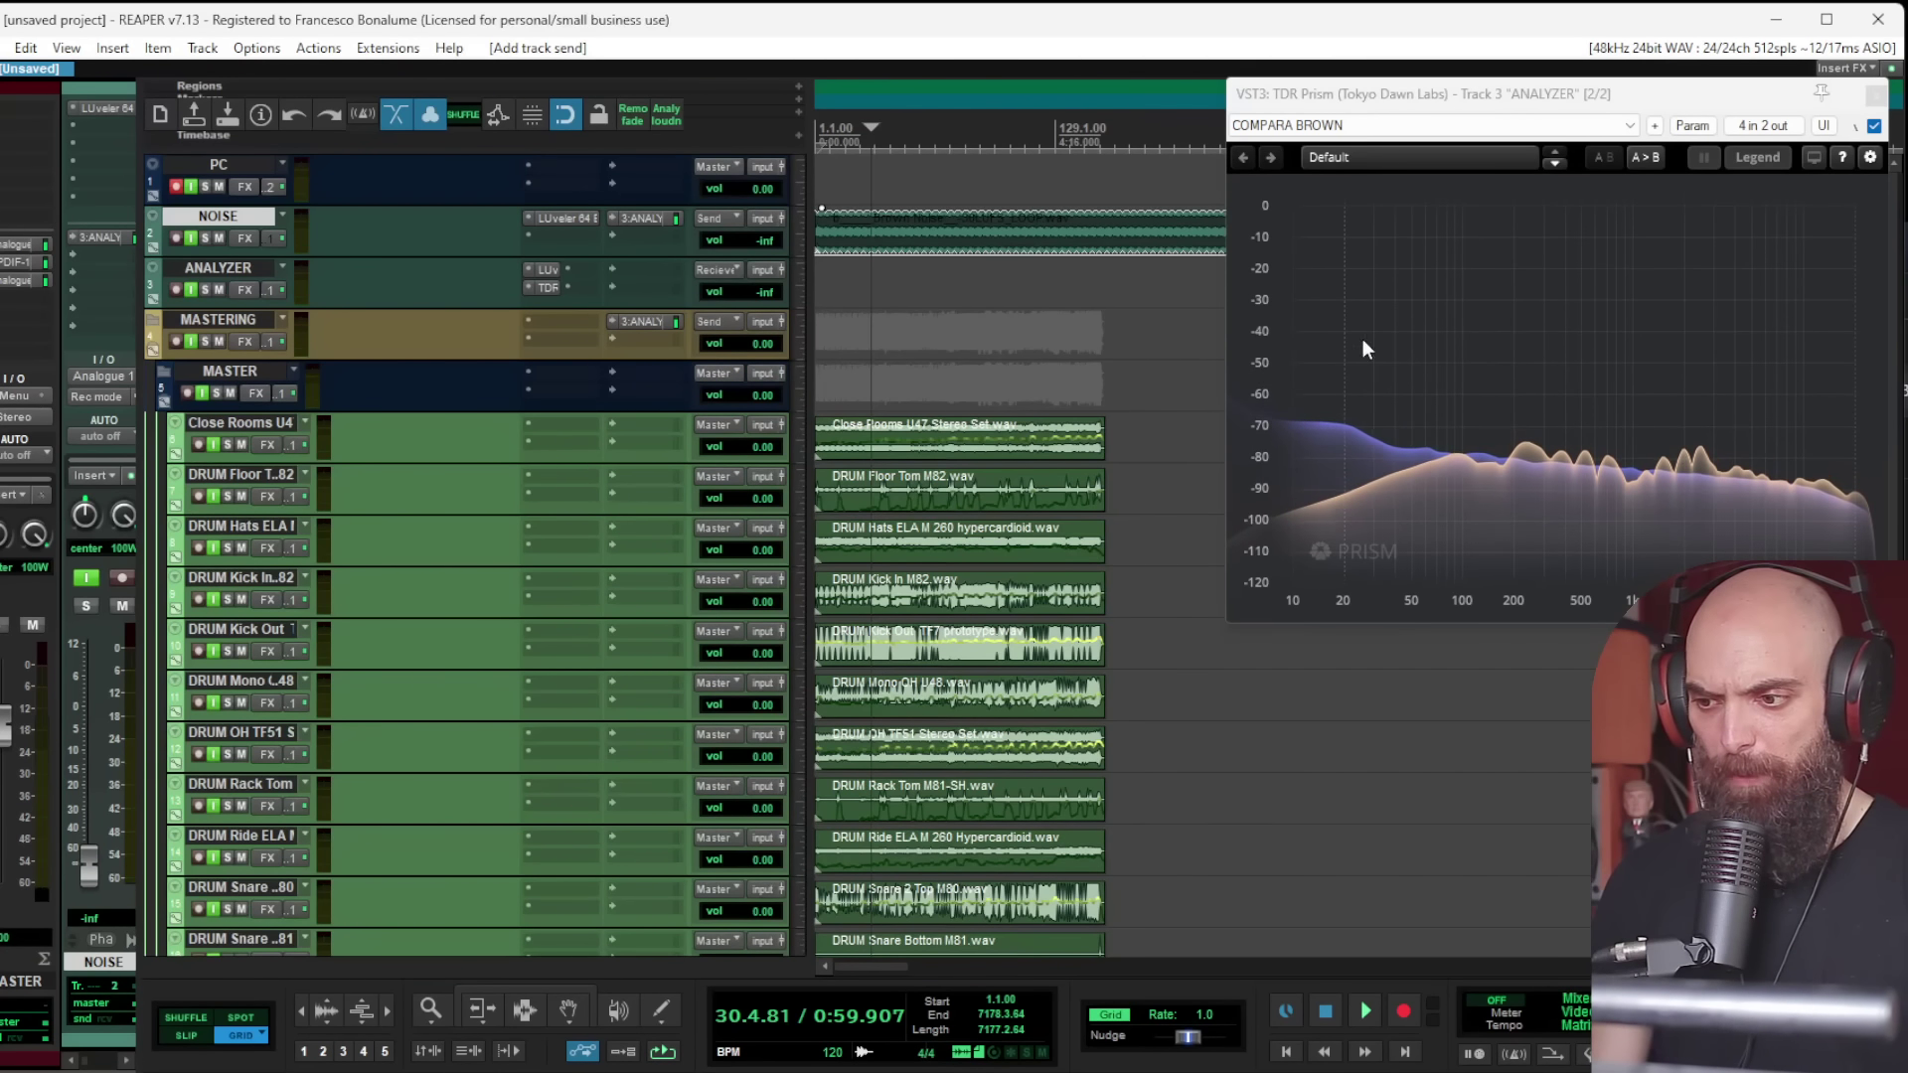
{"action": "left_click", "coordinate": [840, 288]}
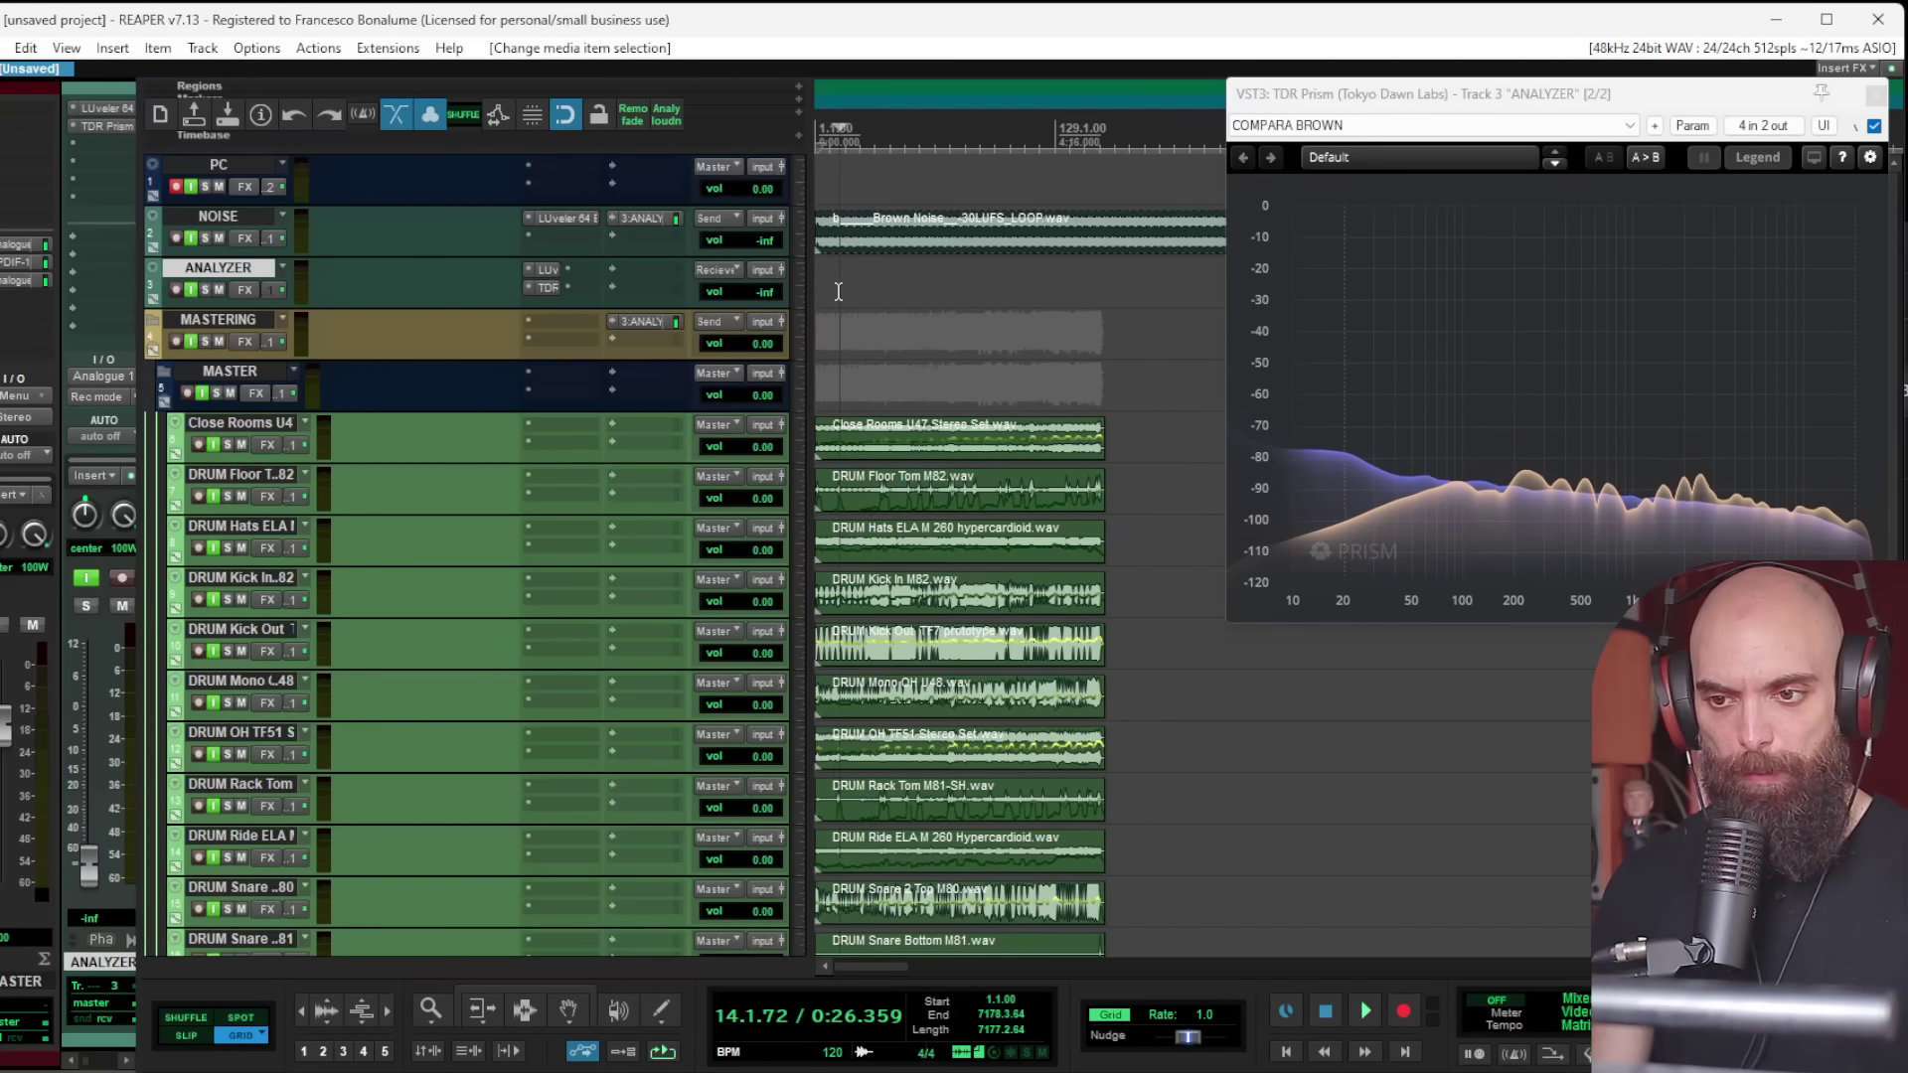
{"action": "left_click", "coordinate": [823, 290]}
{"action": "key", "text": "space"}
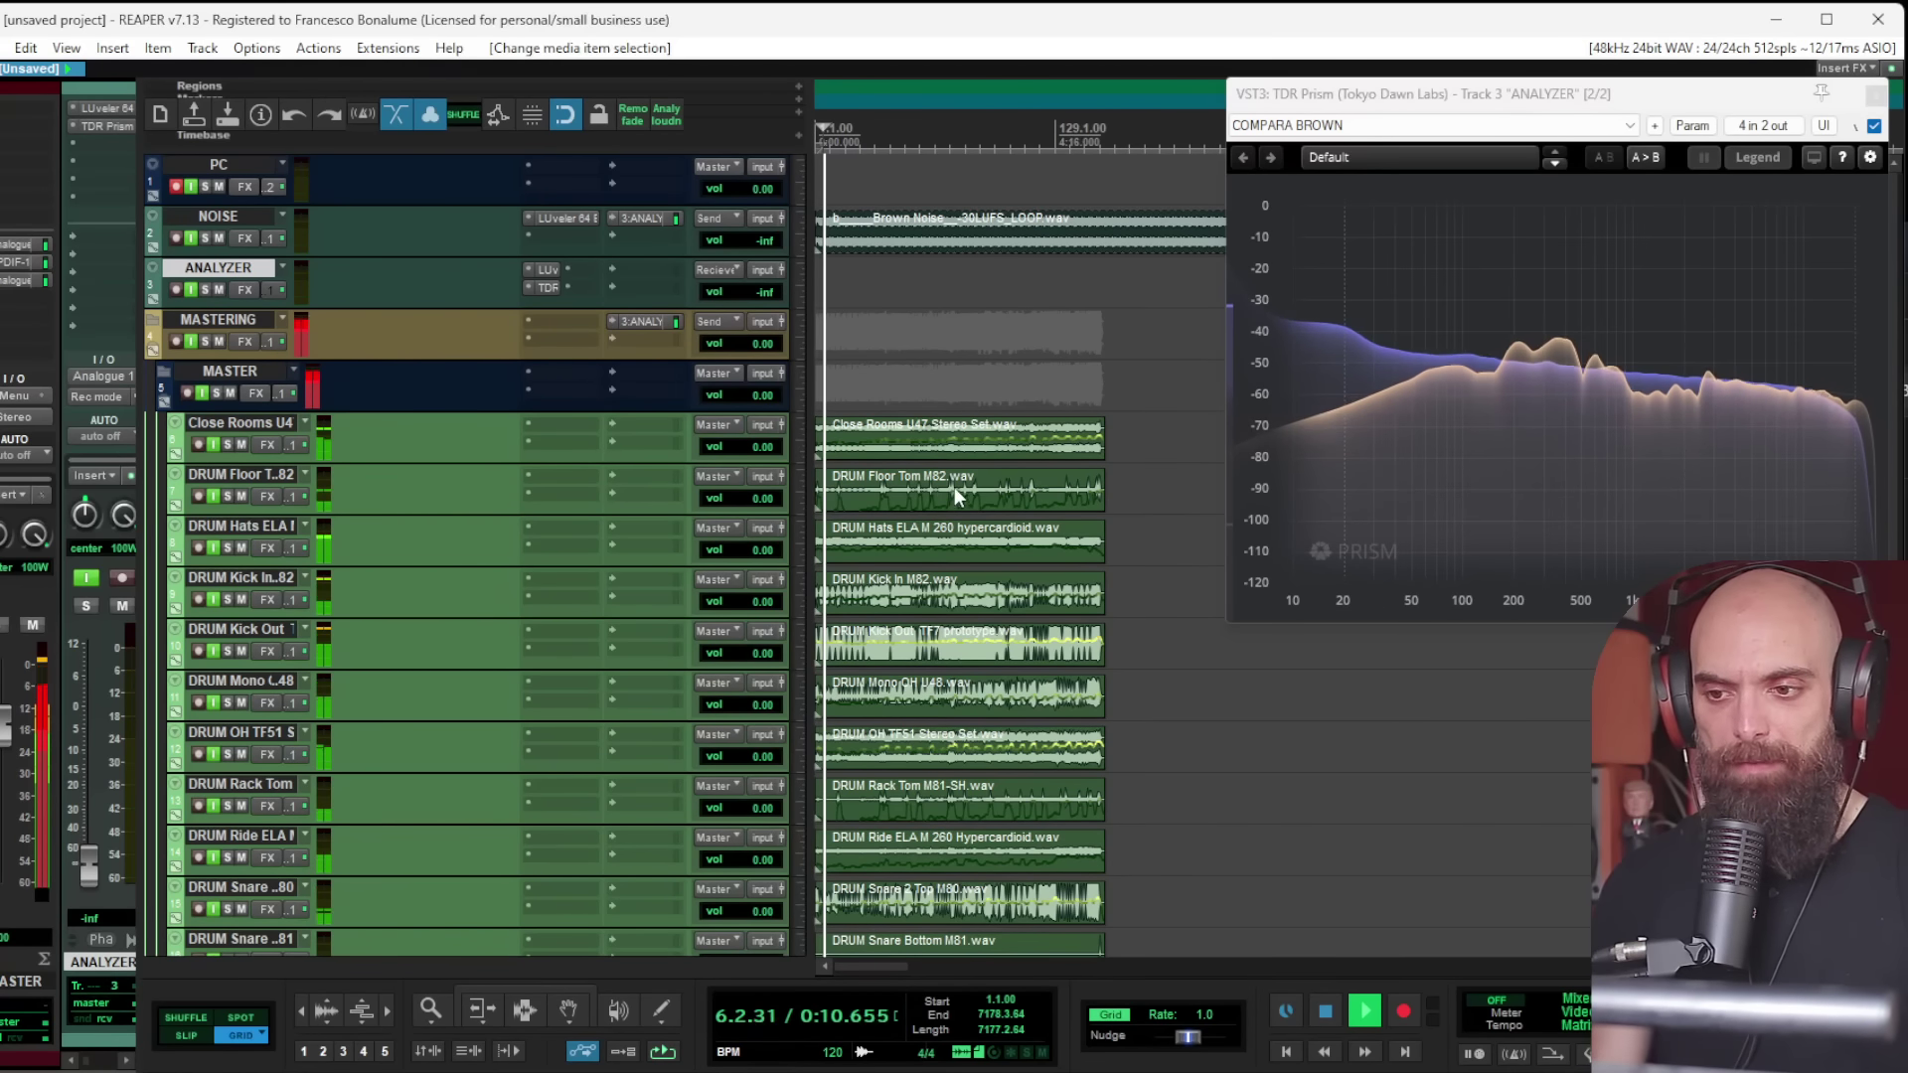
Step: Switch the master output to mono during playback
{"action": "scroll", "coordinate": [934, 387], "scroll_direction": "down", "scroll_amount": 1}
{"action": "scroll", "coordinate": [924, 392], "scroll_direction": "up", "scroll_amount": 2}
{"action": "scroll", "coordinate": [971, 417], "scroll_direction": "down", "scroll_amount": 3}
{"action": "scroll", "coordinate": [974, 443], "scroll_direction": "up", "scroll_amount": 3}
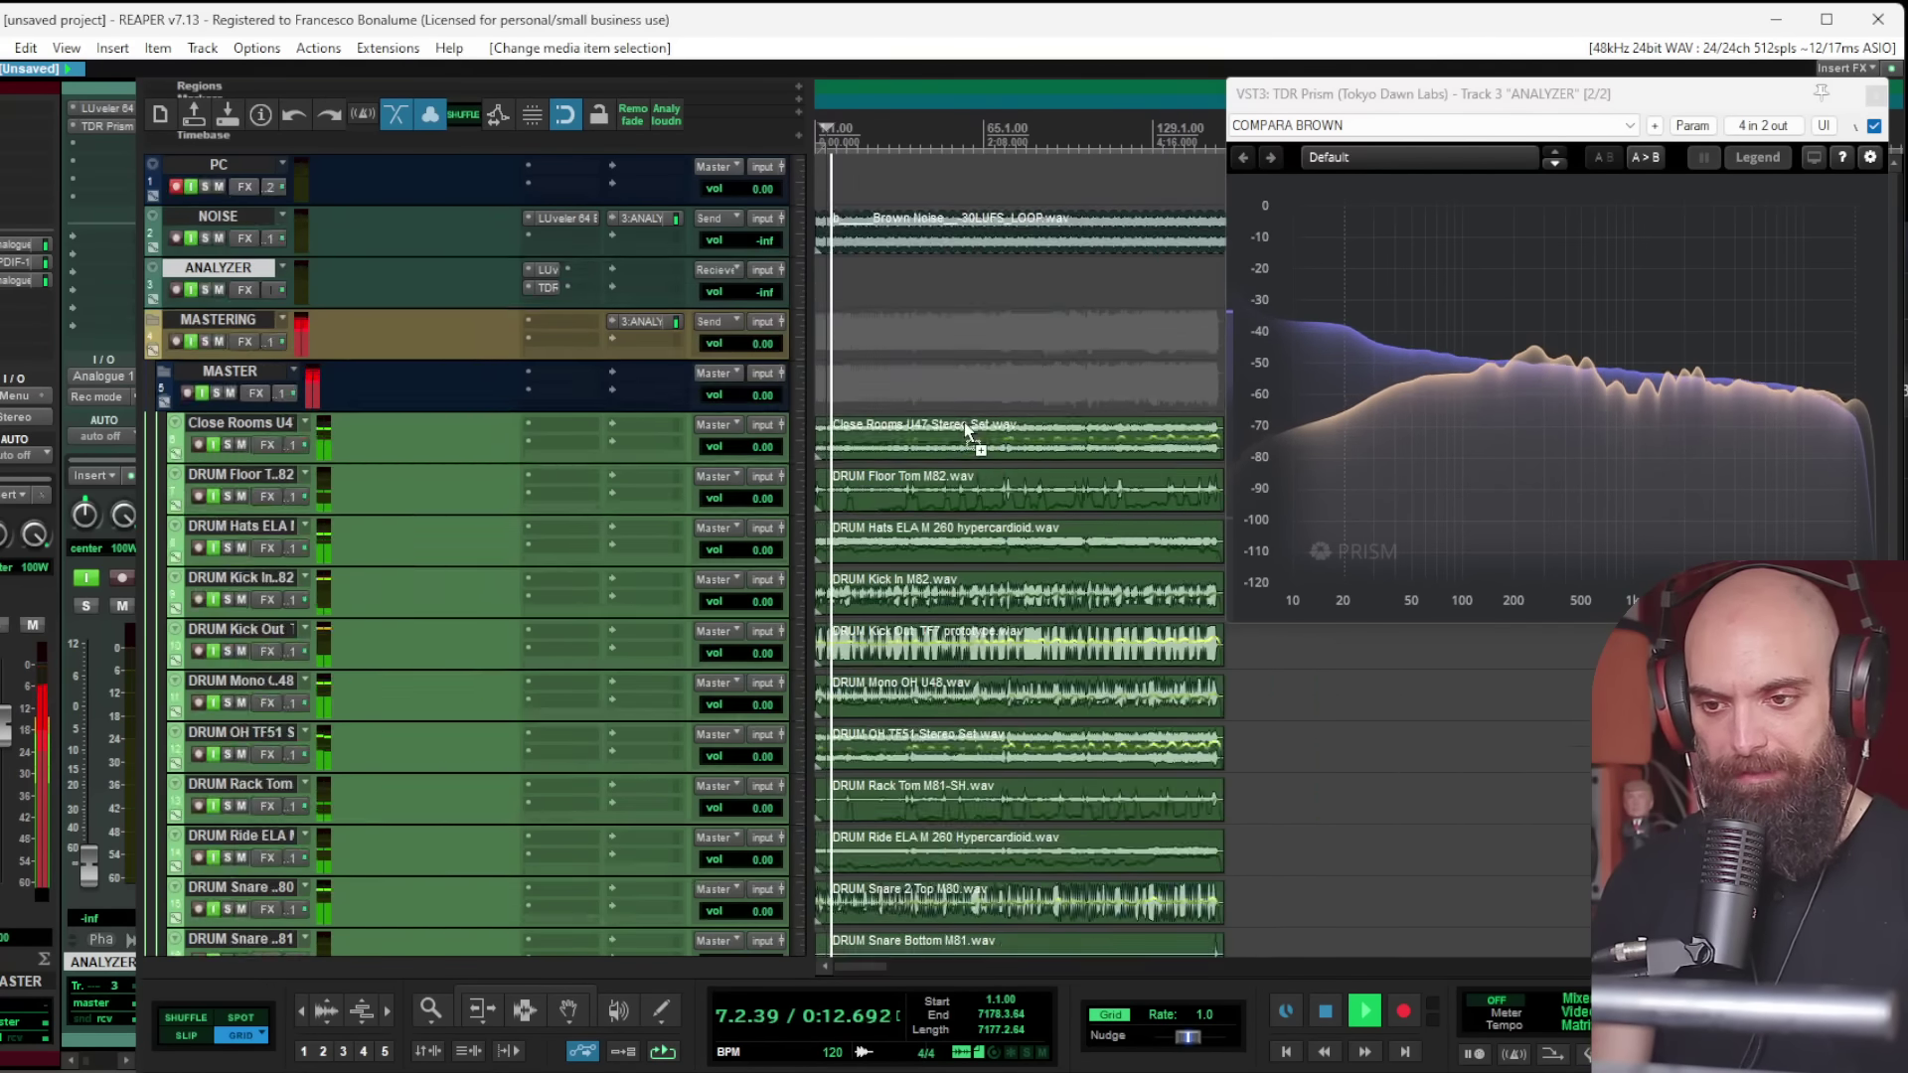
{"action": "scroll", "coordinate": [972, 437], "scroll_direction": "down", "scroll_amount": 3}
{"action": "scroll", "coordinate": [969, 434], "scroll_direction": "up", "scroll_amount": 3}
{"action": "scroll", "coordinate": [969, 432], "scroll_direction": "down", "scroll_amount": 1, "text": "ctrl"}
{"action": "scroll", "coordinate": [969, 431], "scroll_direction": "up", "scroll_amount": 2, "text": "ctrl"}
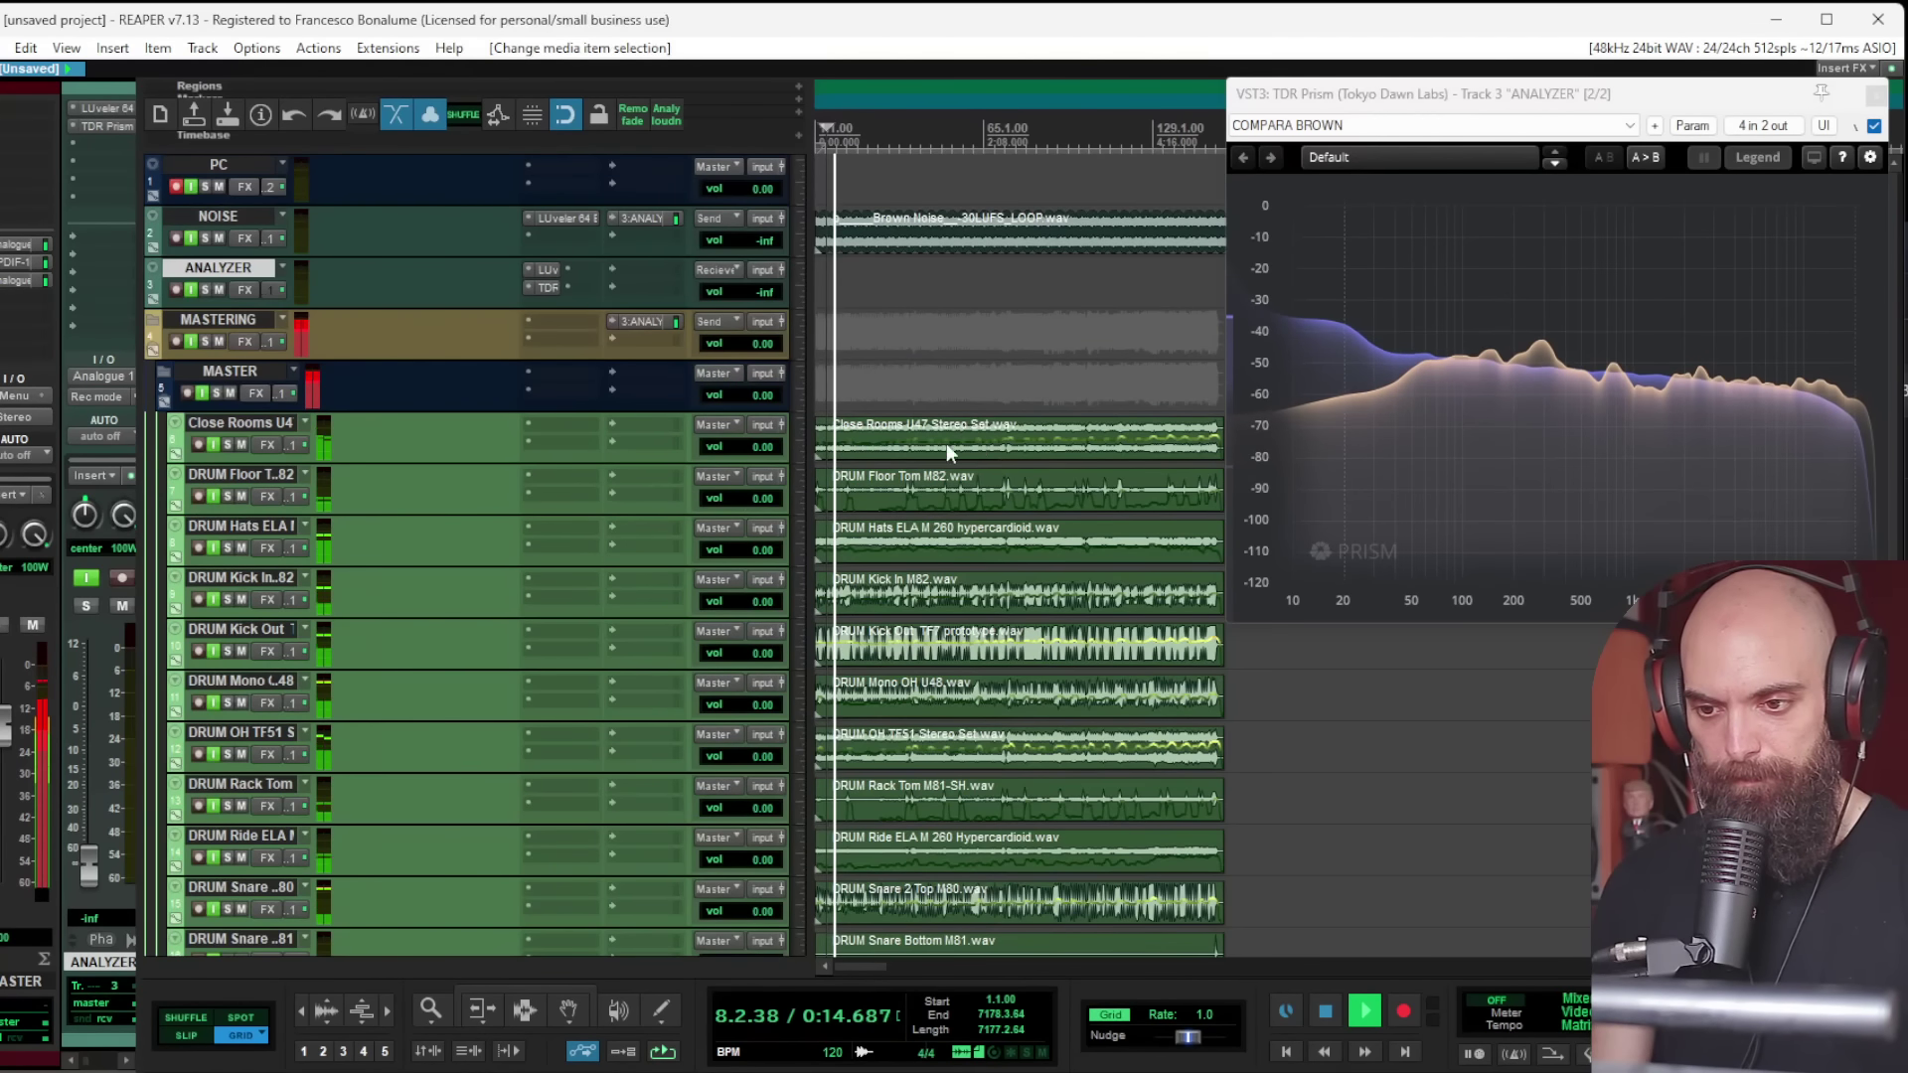
{"action": "left_click", "coordinate": [15, 416]}
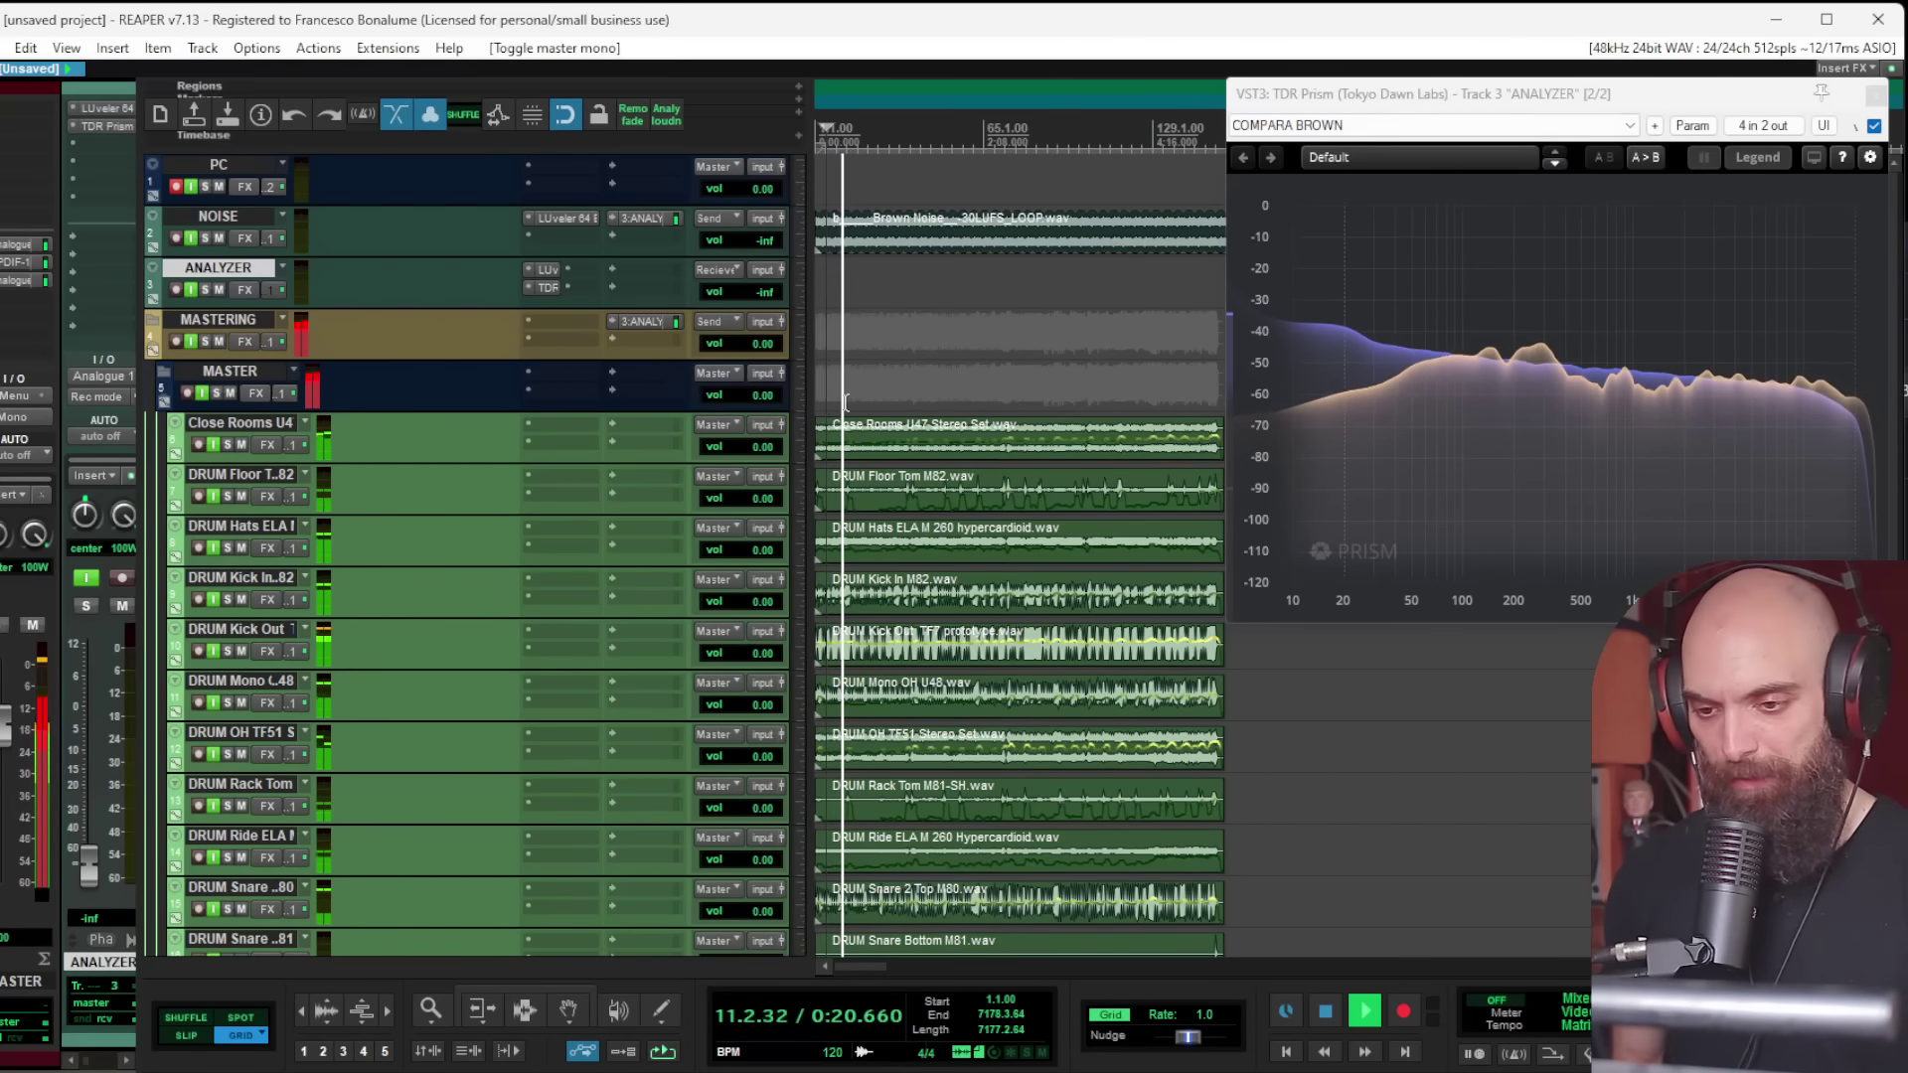
Step: Solo the KEY 1 and KEY 2 Bass tracks together to hear them, and clear both solos
{"action": "scroll", "coordinate": [877, 411], "scroll_direction": "down", "scroll_amount": 2}
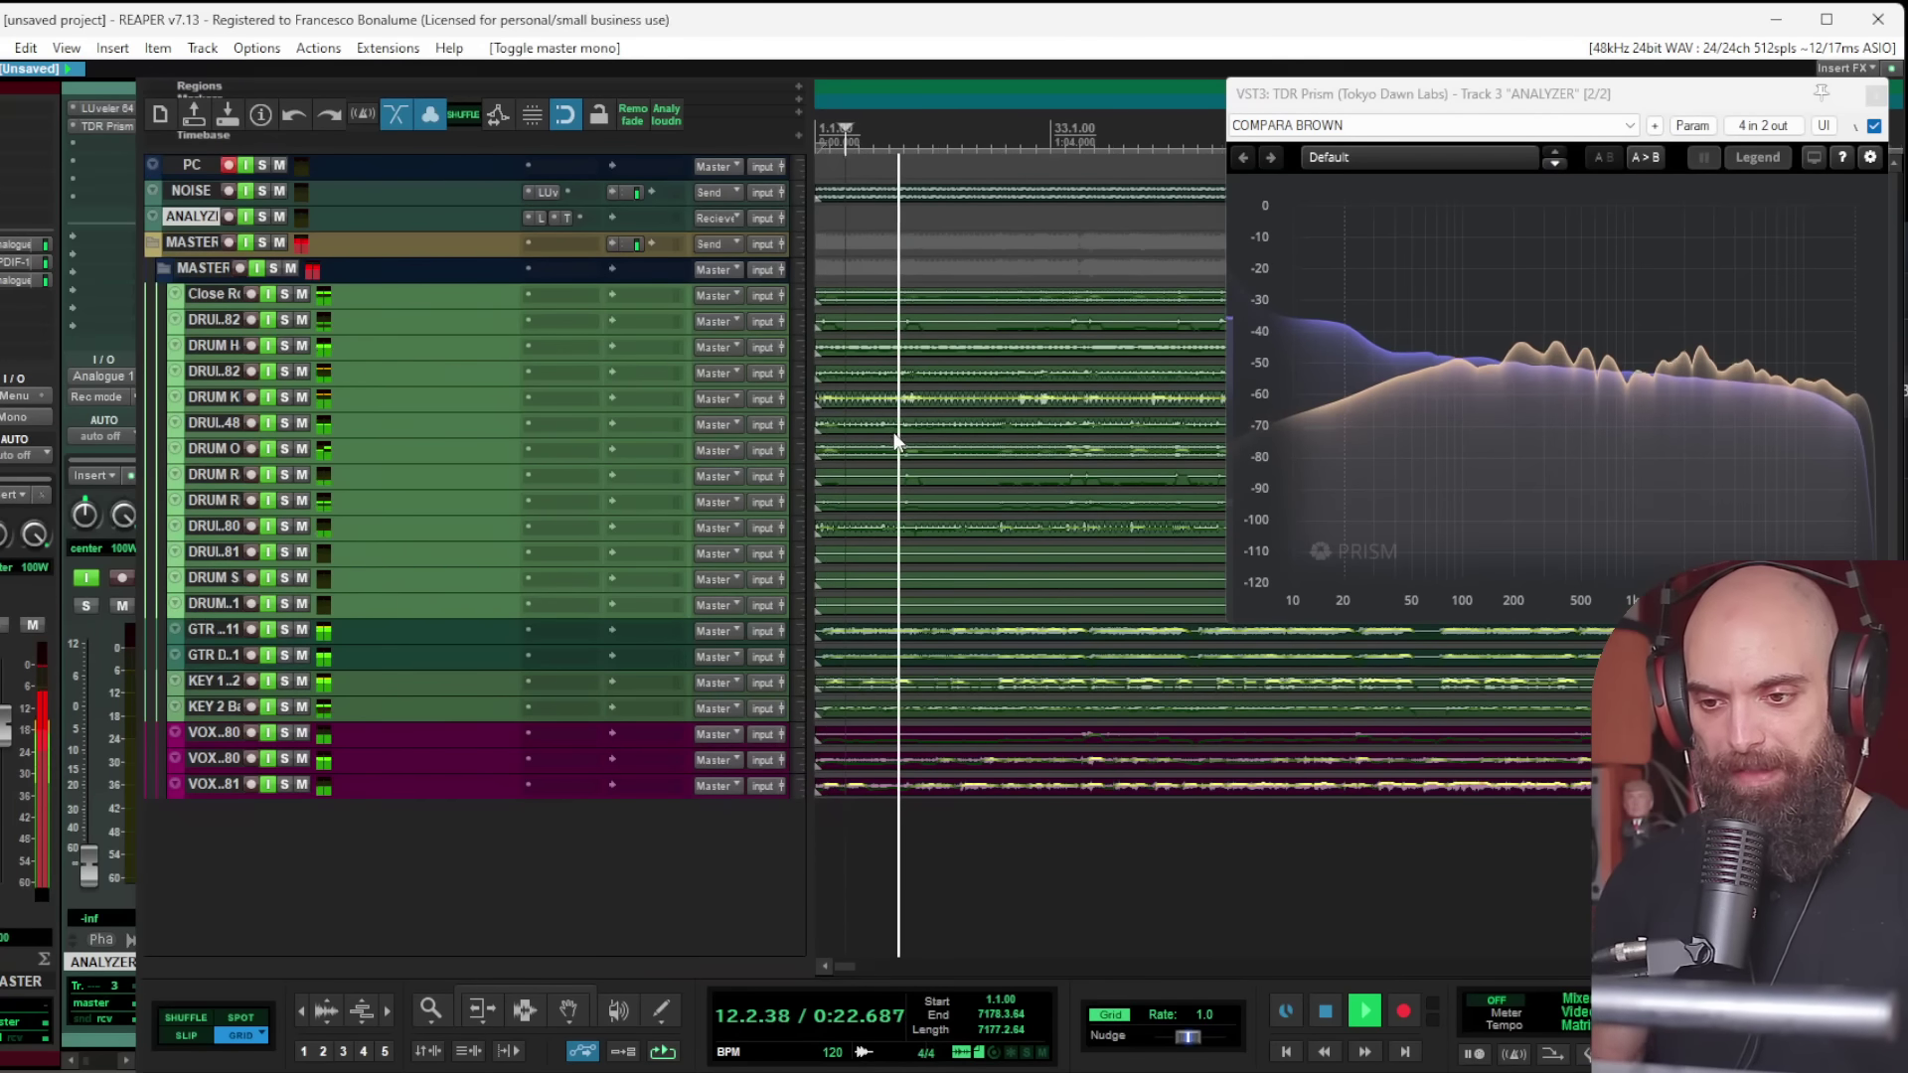
{"action": "scroll", "coordinate": [902, 459], "scroll_direction": "up", "scroll_amount": 3}
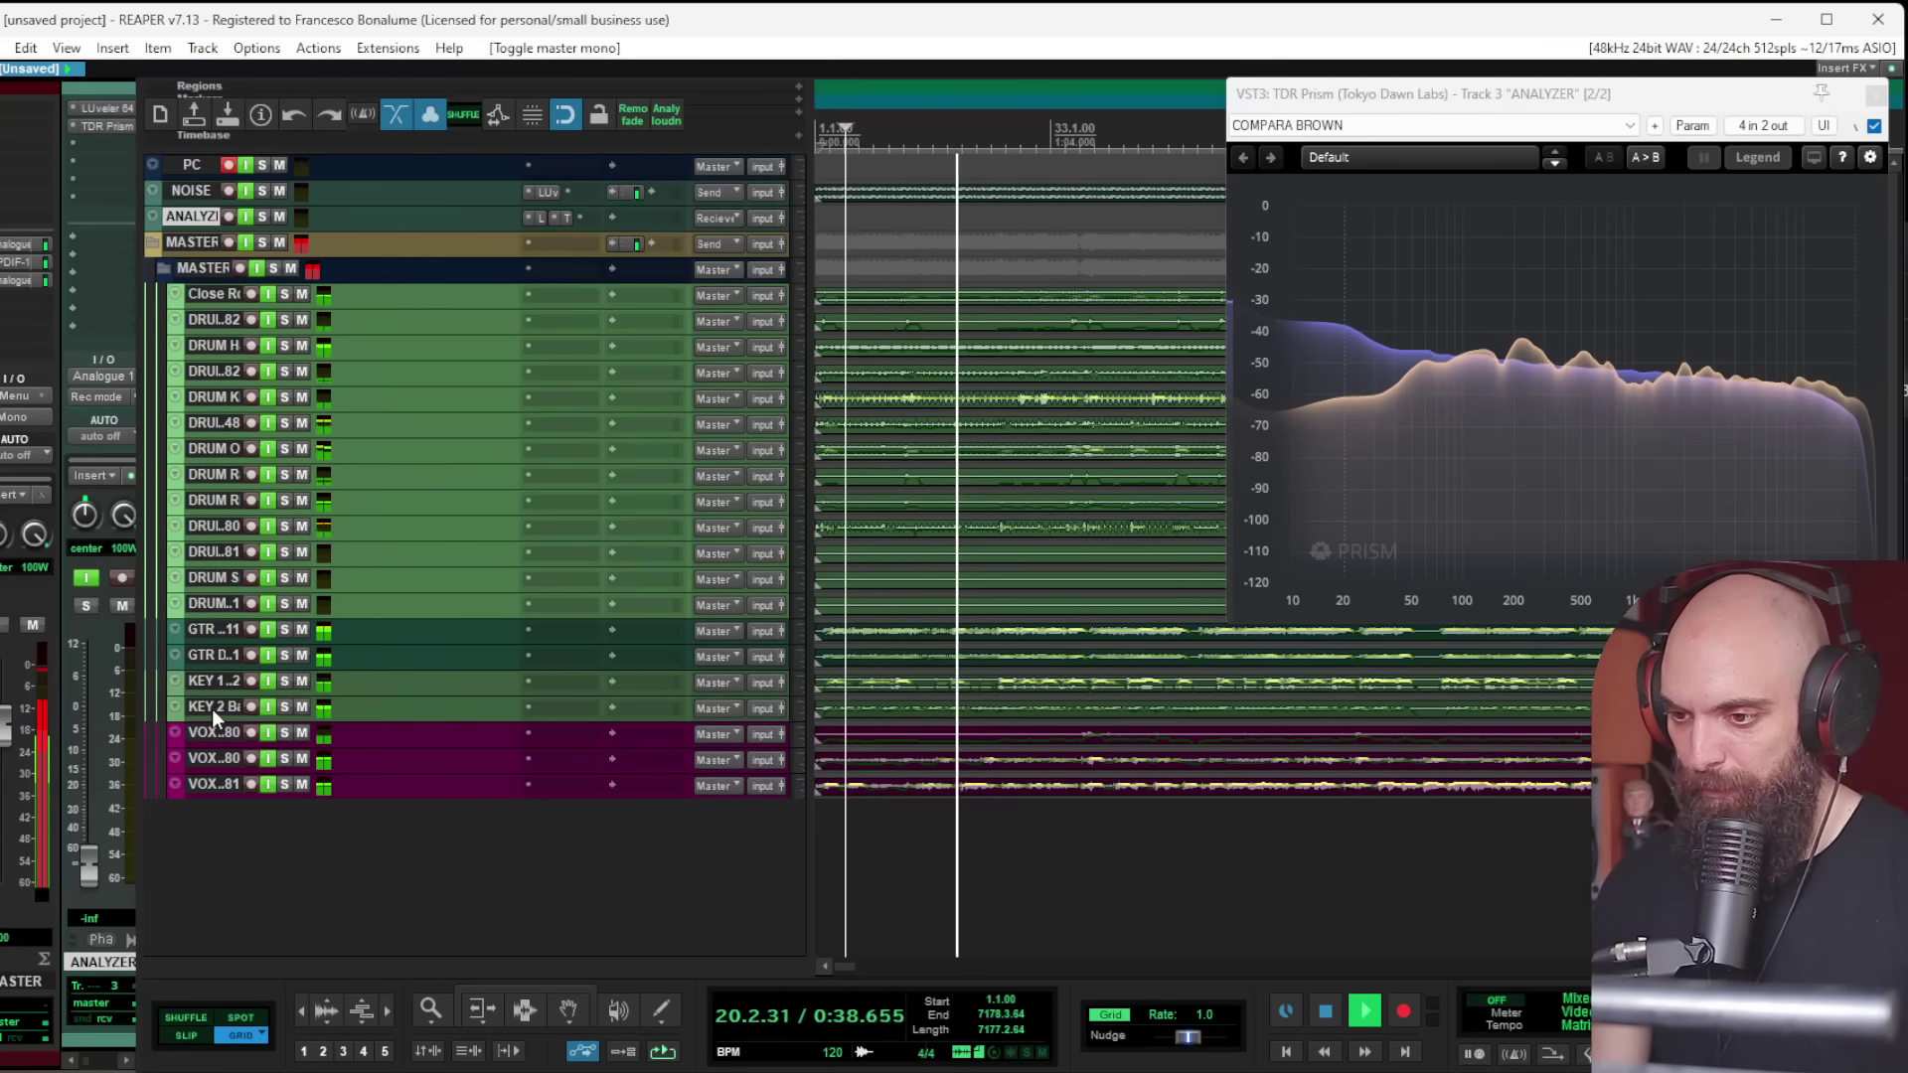
{"action": "left_click_drag", "start_coordinate": [219, 606], "coordinate": [219, 584]}
{"action": "left_click_drag", "start_coordinate": [214, 499], "coordinate": [205, 397]}
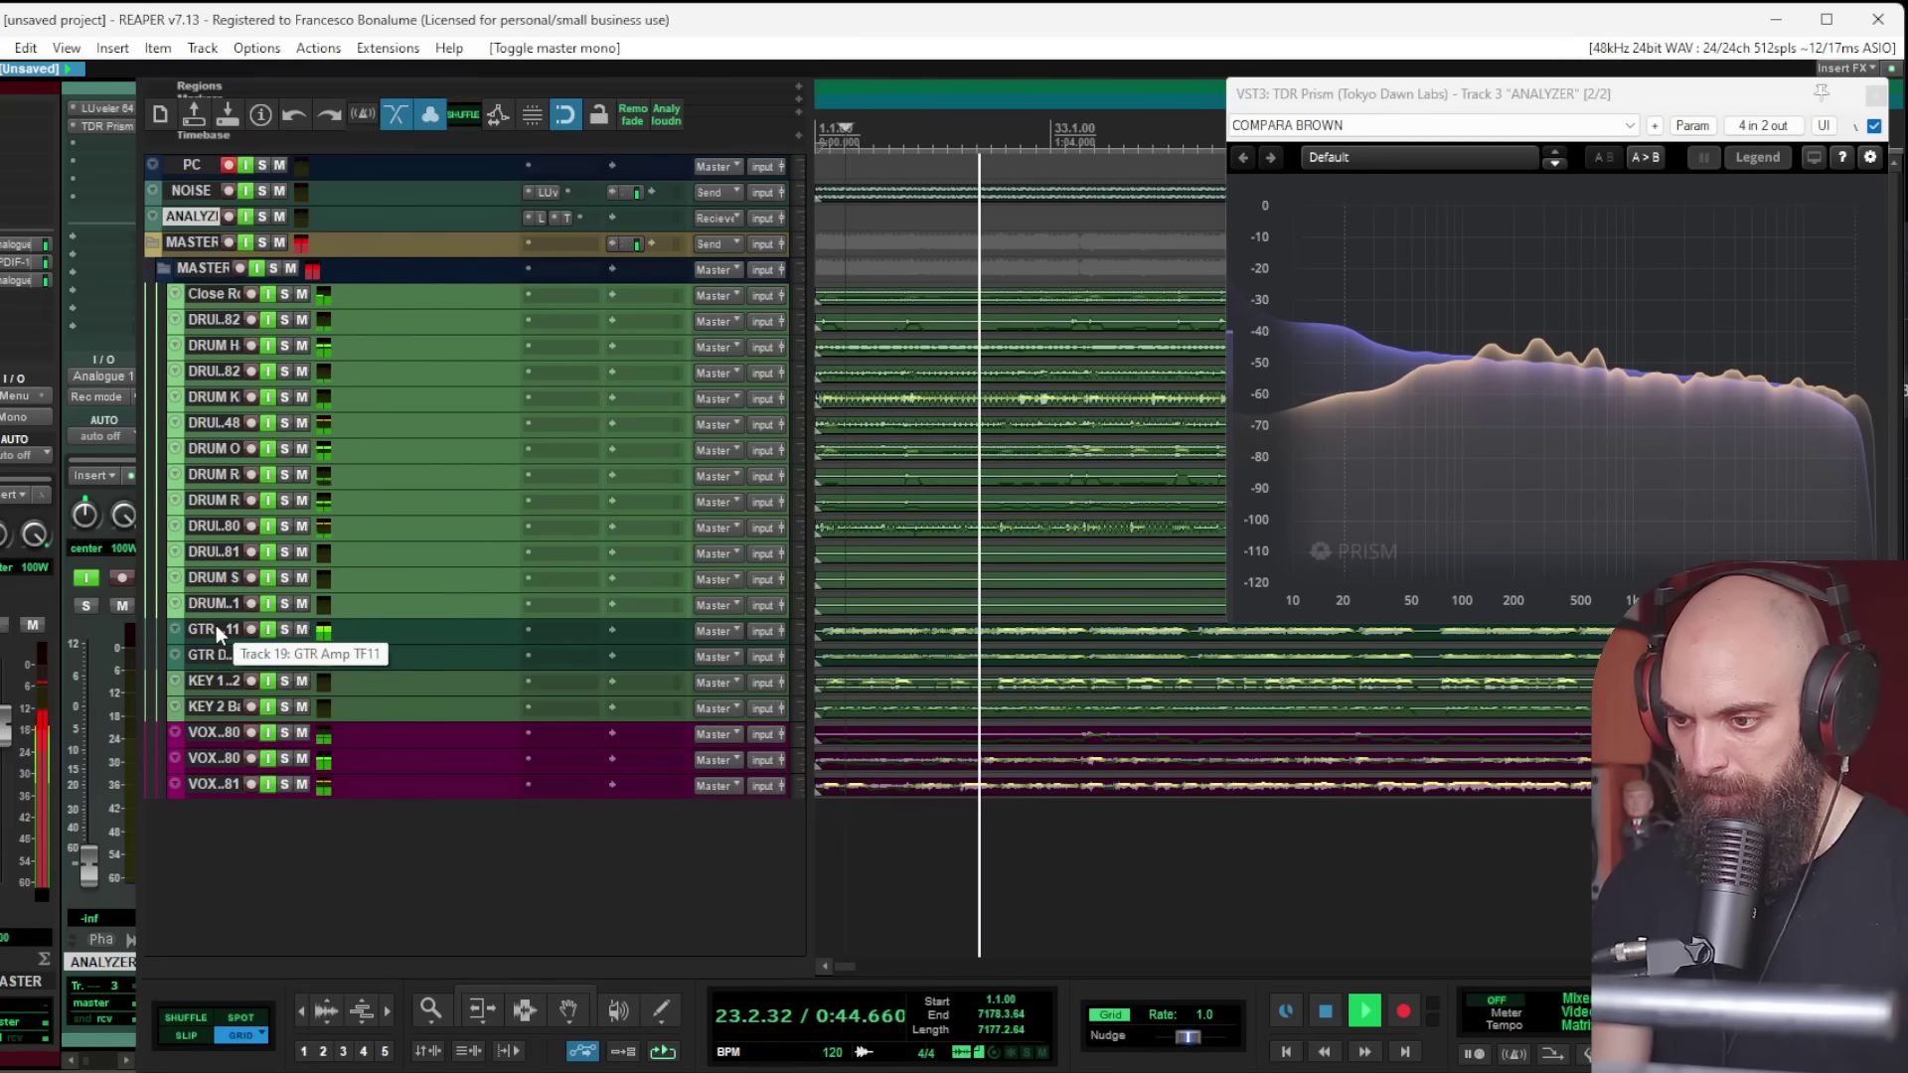
{"action": "left_click", "coordinate": [216, 677]}
{"action": "left_click", "coordinate": [286, 679]}
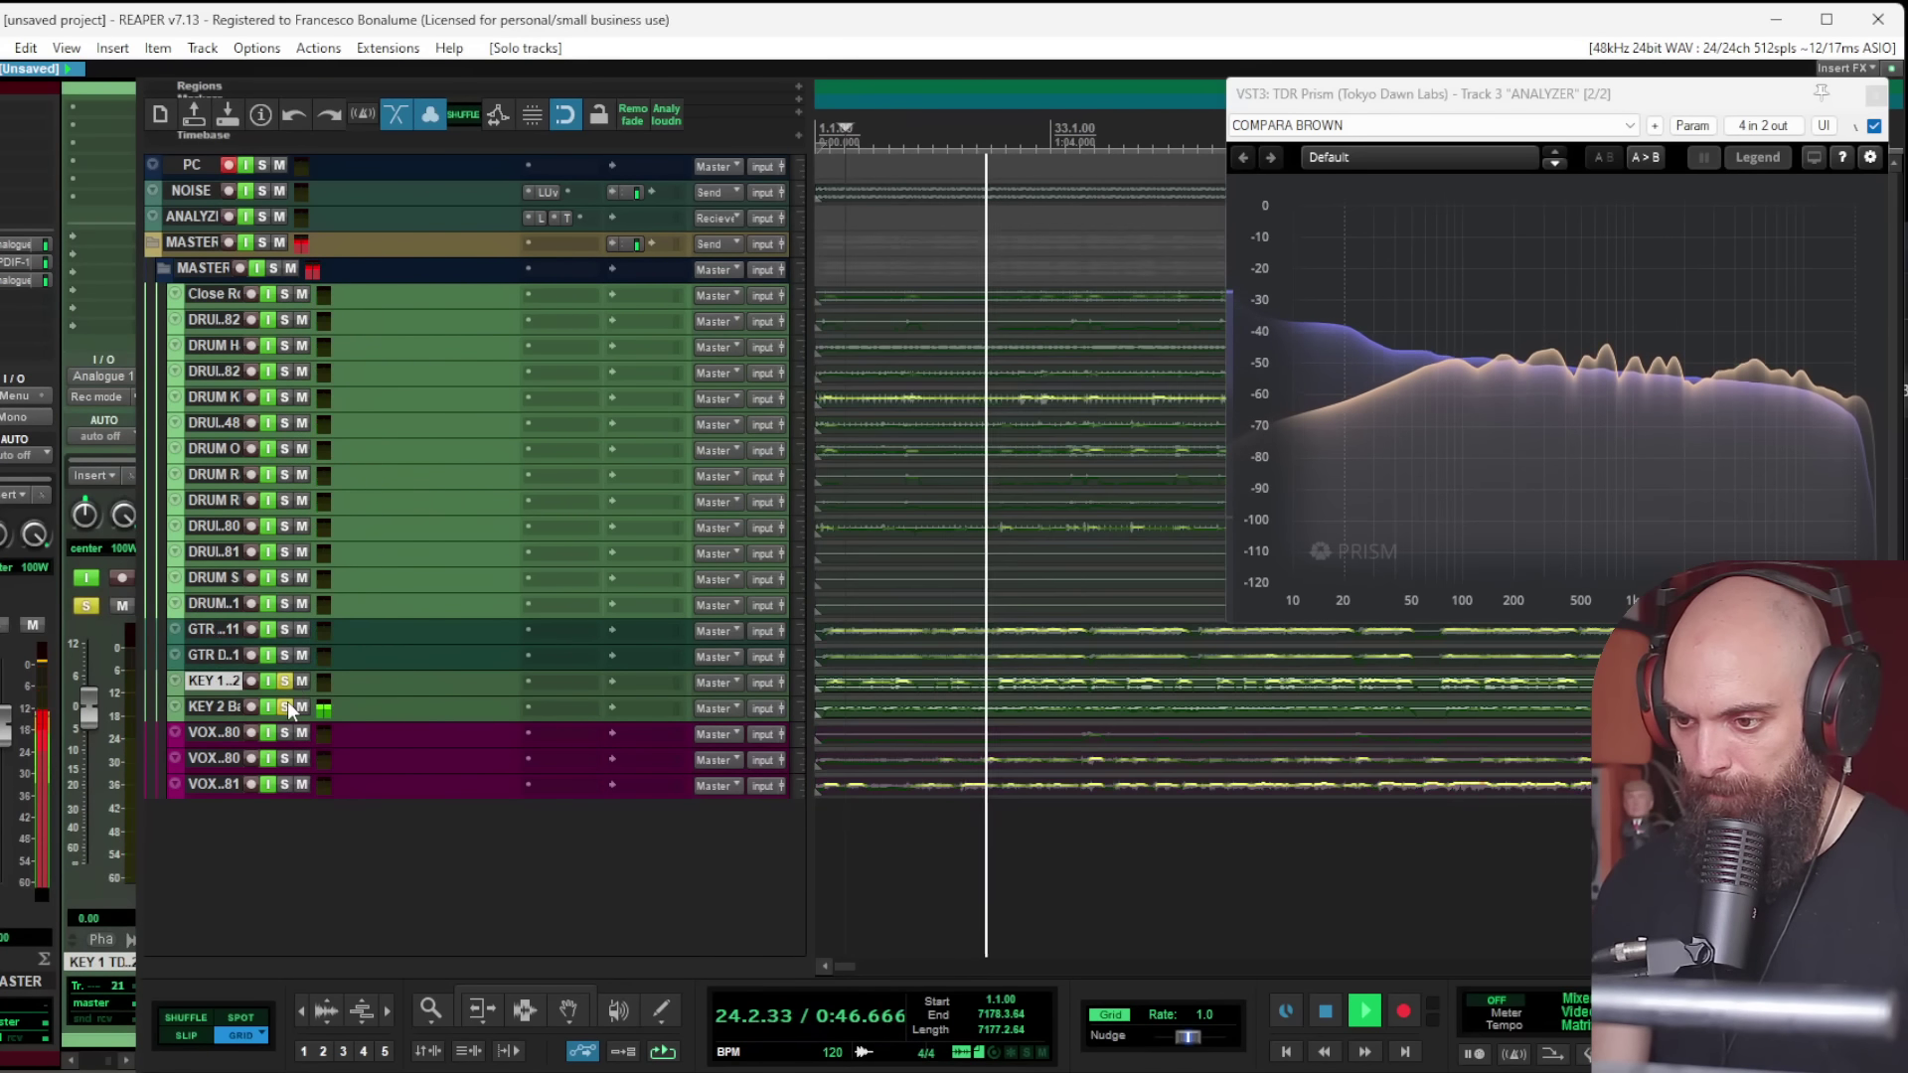
{"action": "left_click", "coordinate": [288, 703]}
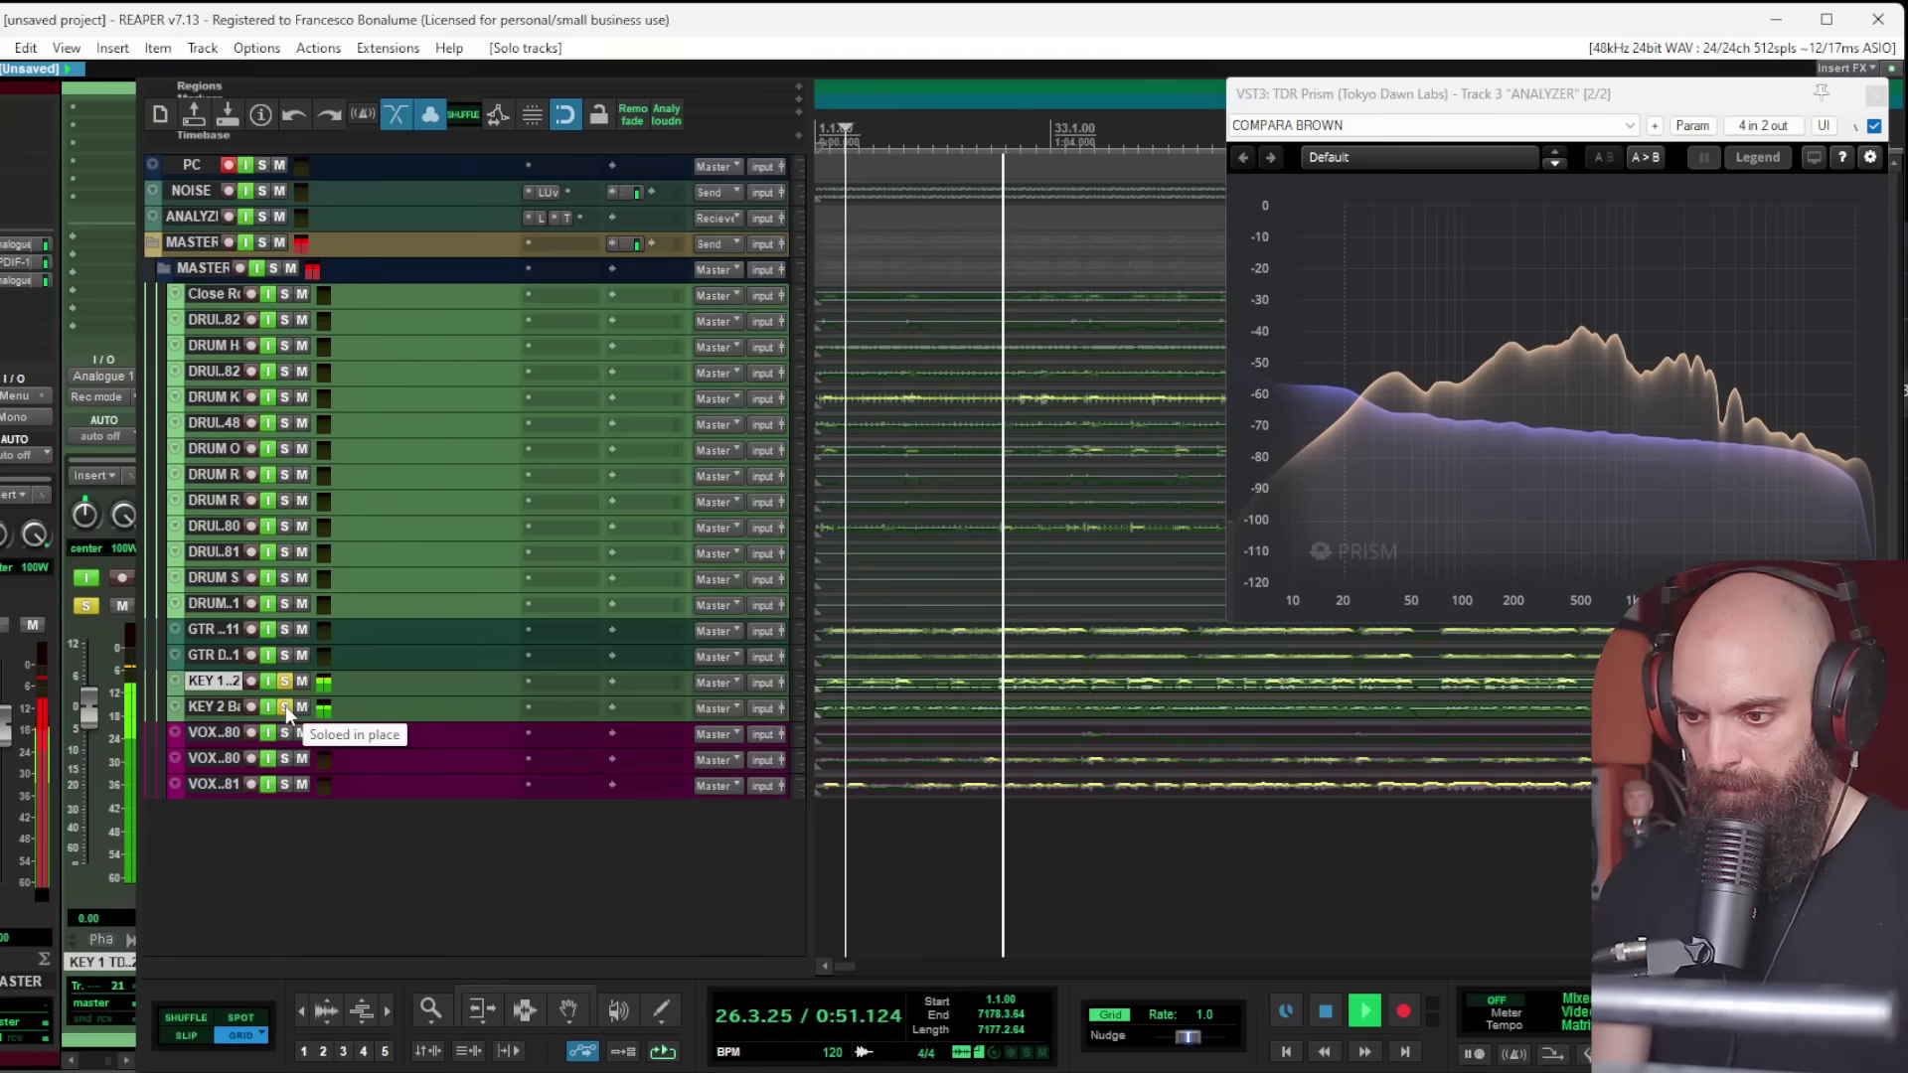
{"action": "left_click", "coordinate": [288, 681]}
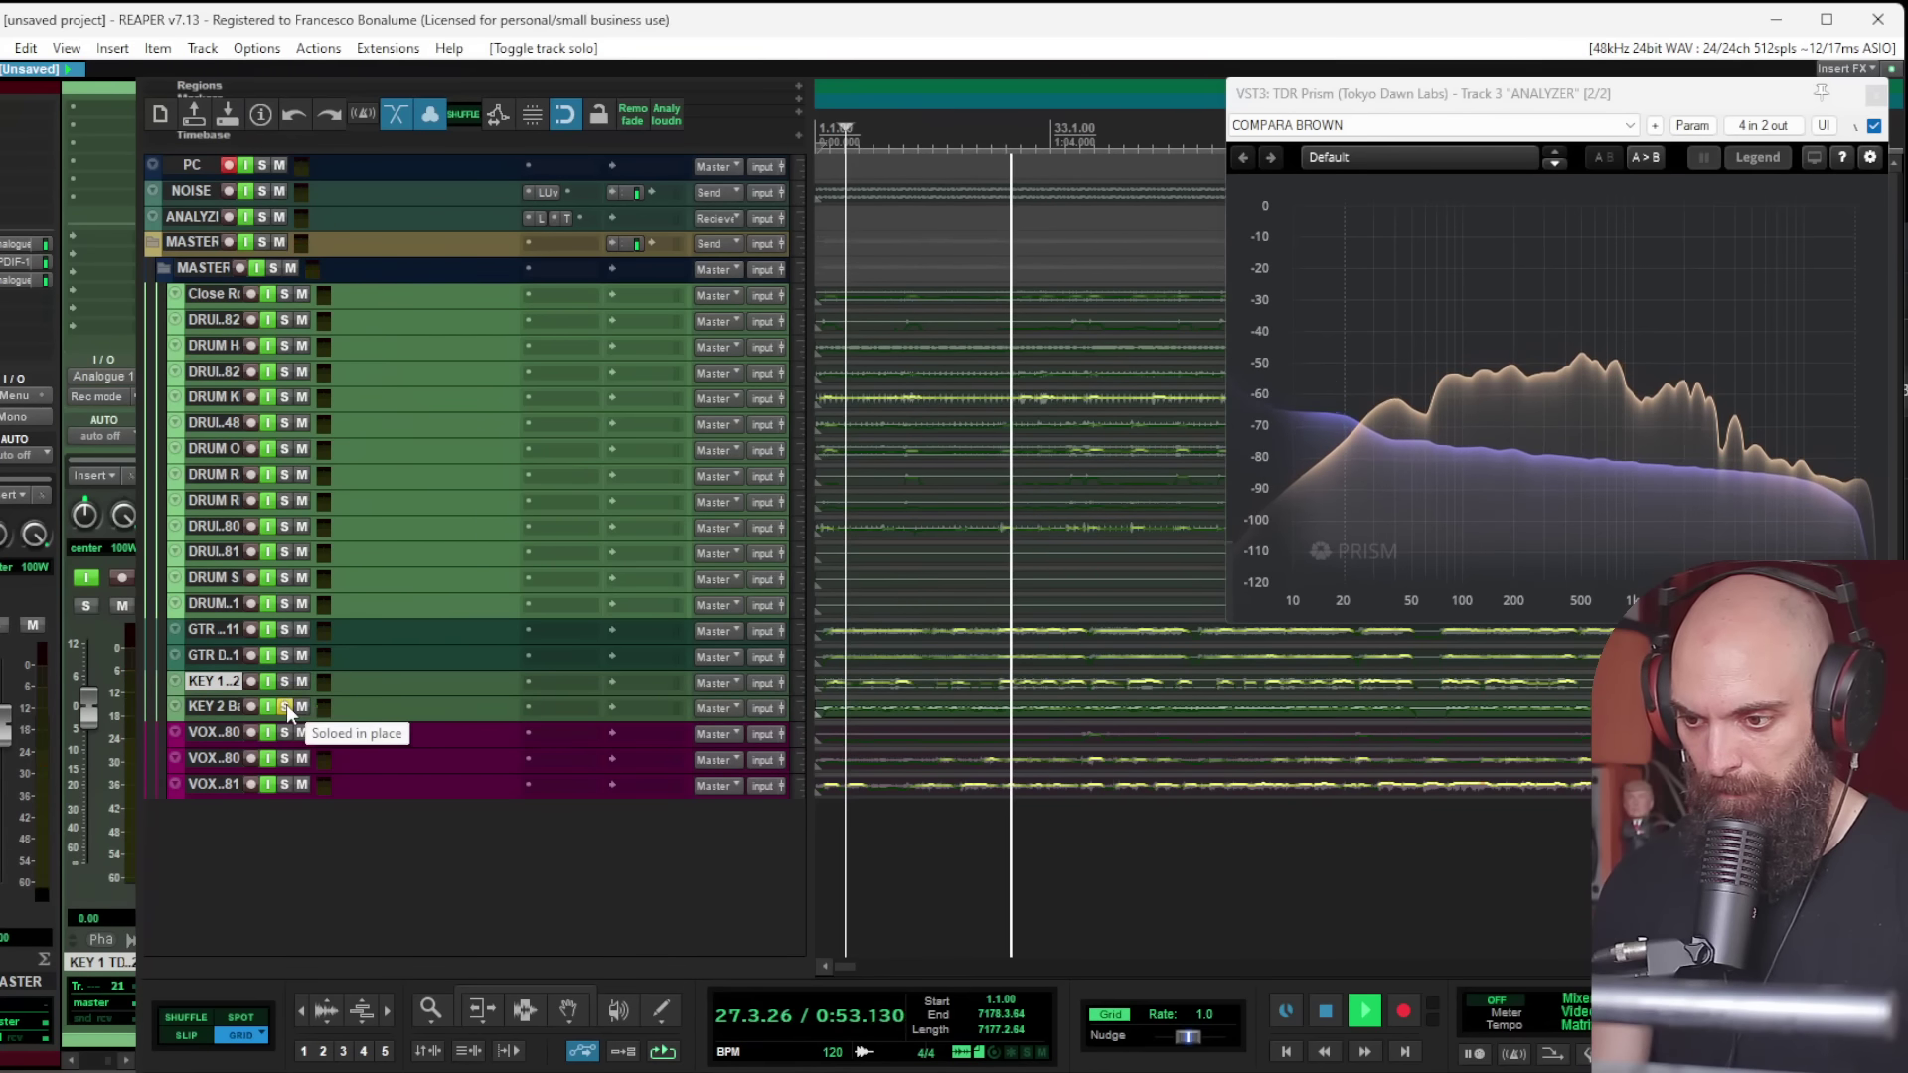
{"action": "left_click", "coordinate": [286, 706]}
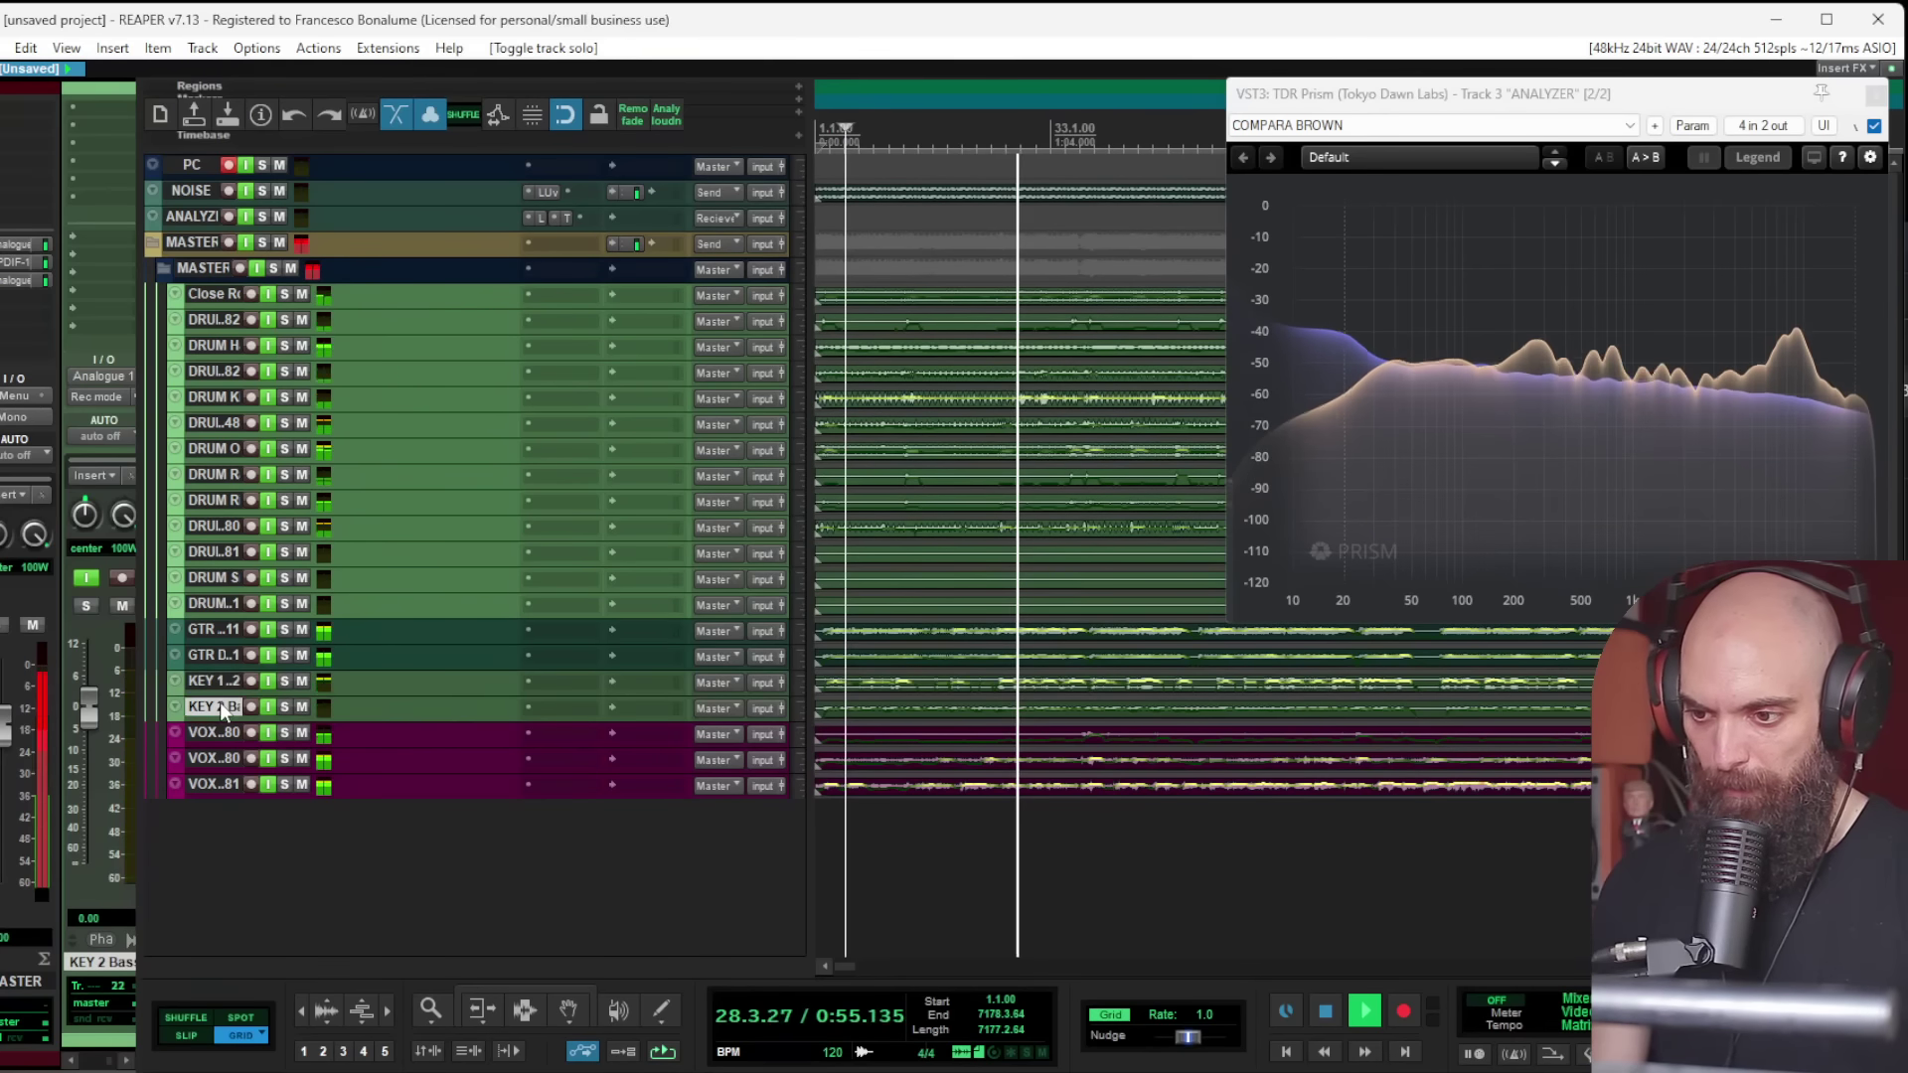
Step: Raise the KEY 2 Bass track's volume to +4.92 dB and color the track purple
{"action": "left_click", "coordinate": [218, 701]}
{"action": "left_click_drag", "start_coordinate": [89, 705], "coordinate": [93, 683]}
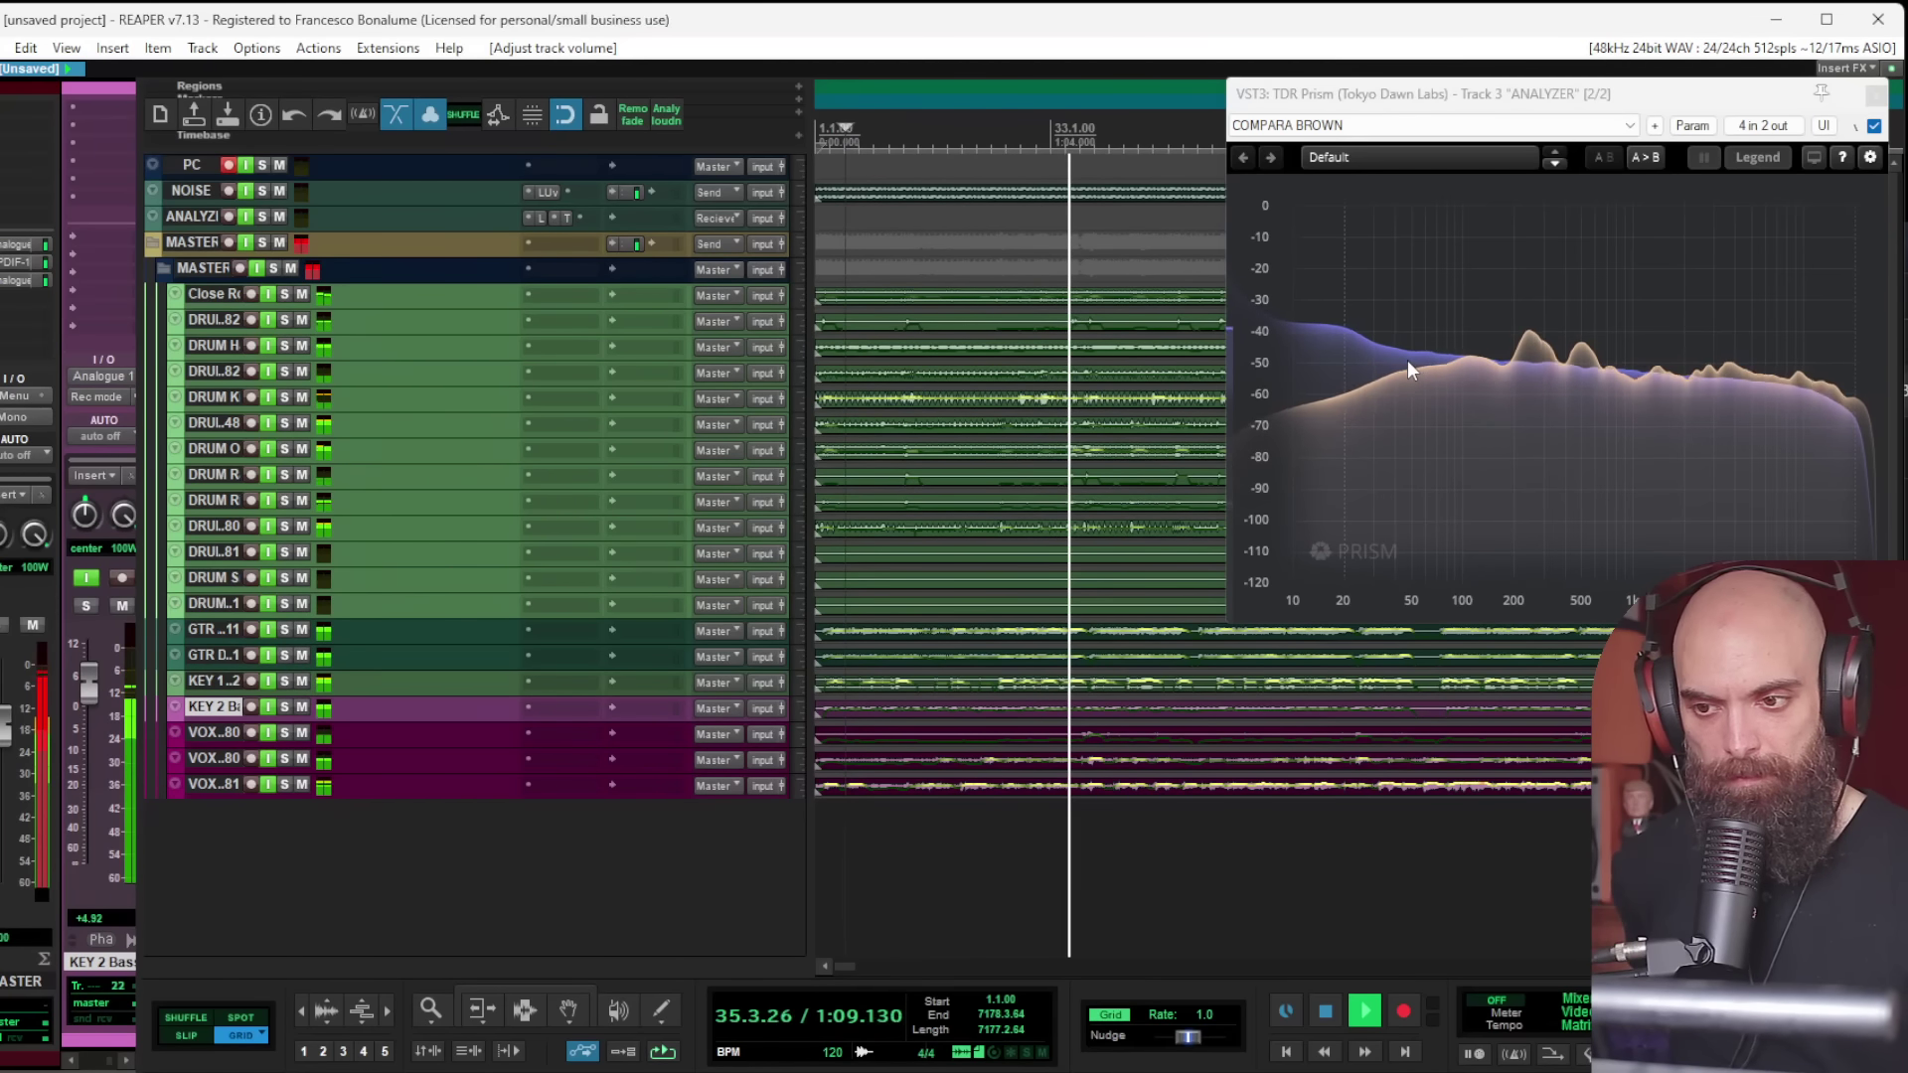
Step: Raise the volume of the DRUM Kick Out track to +2.48 dB
{"action": "left_click", "coordinate": [213, 297]}
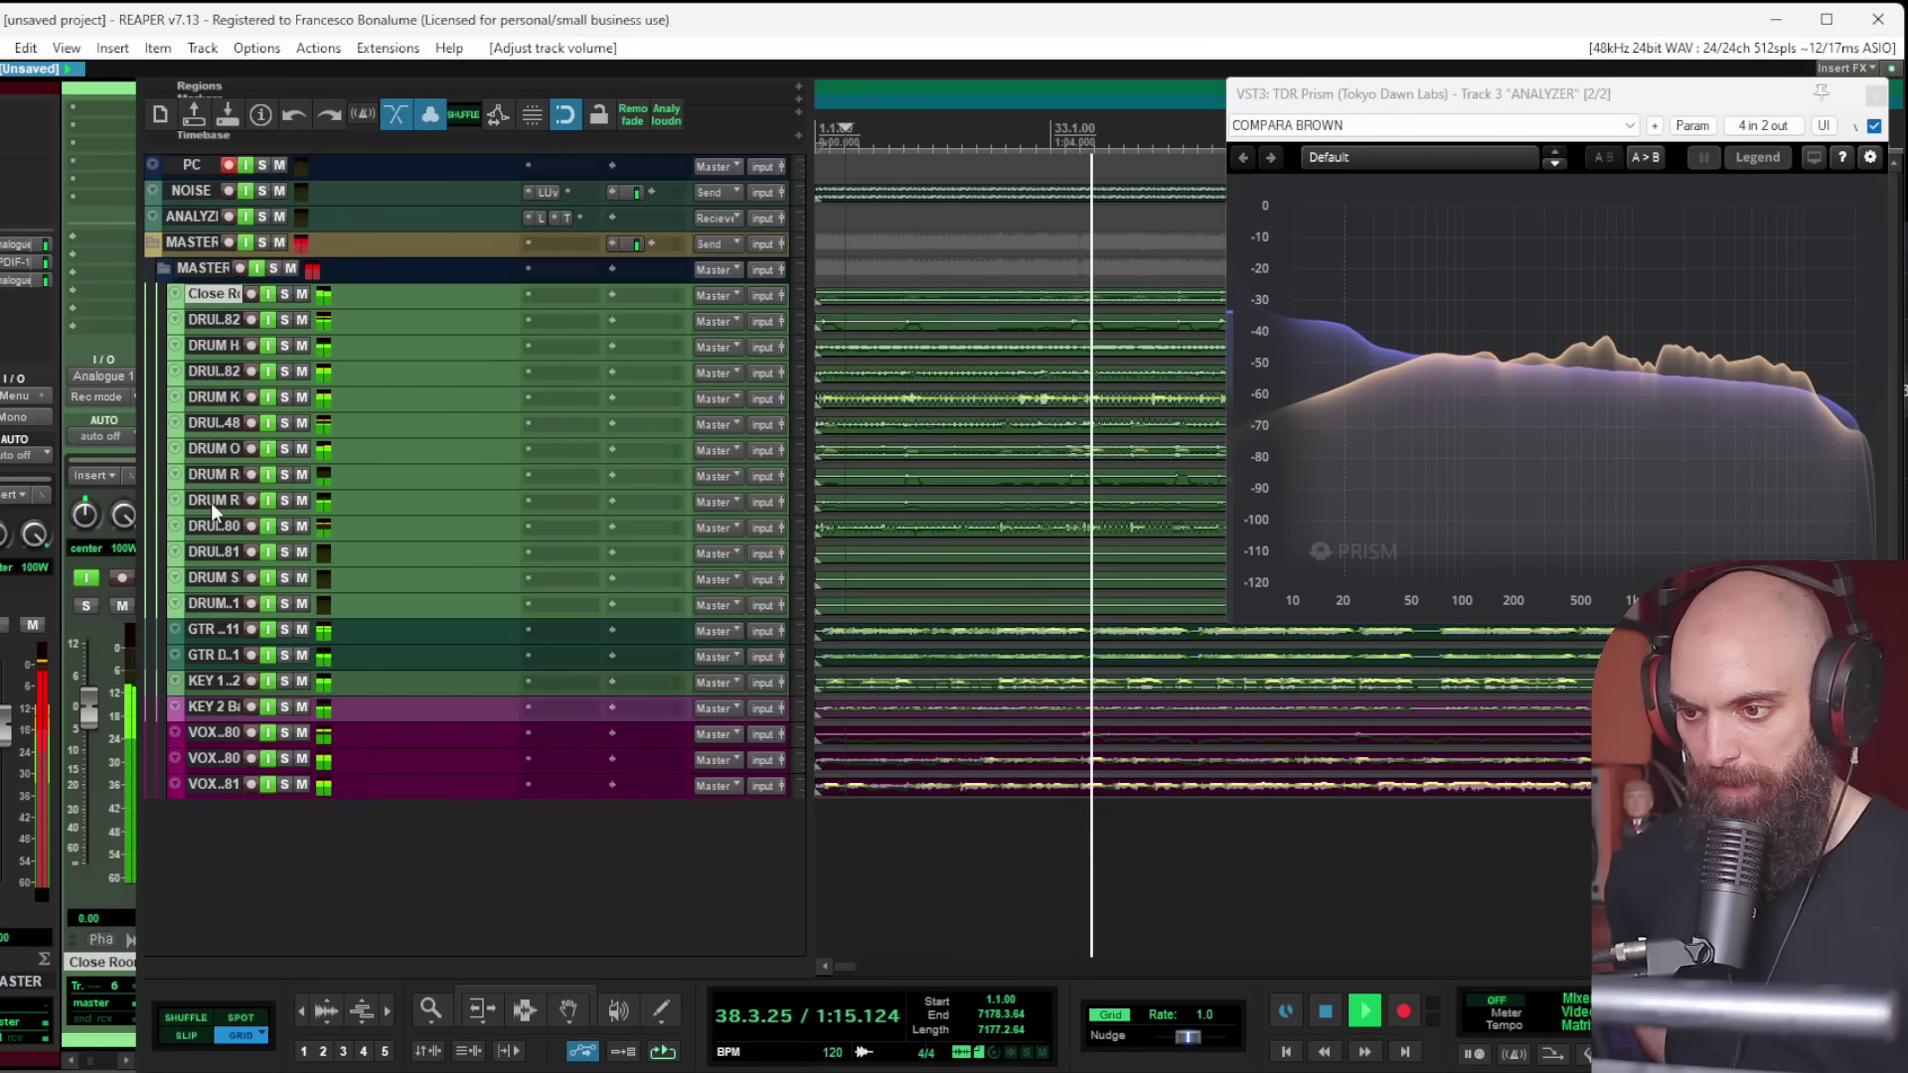
{"action": "left_click", "coordinate": [218, 579]}
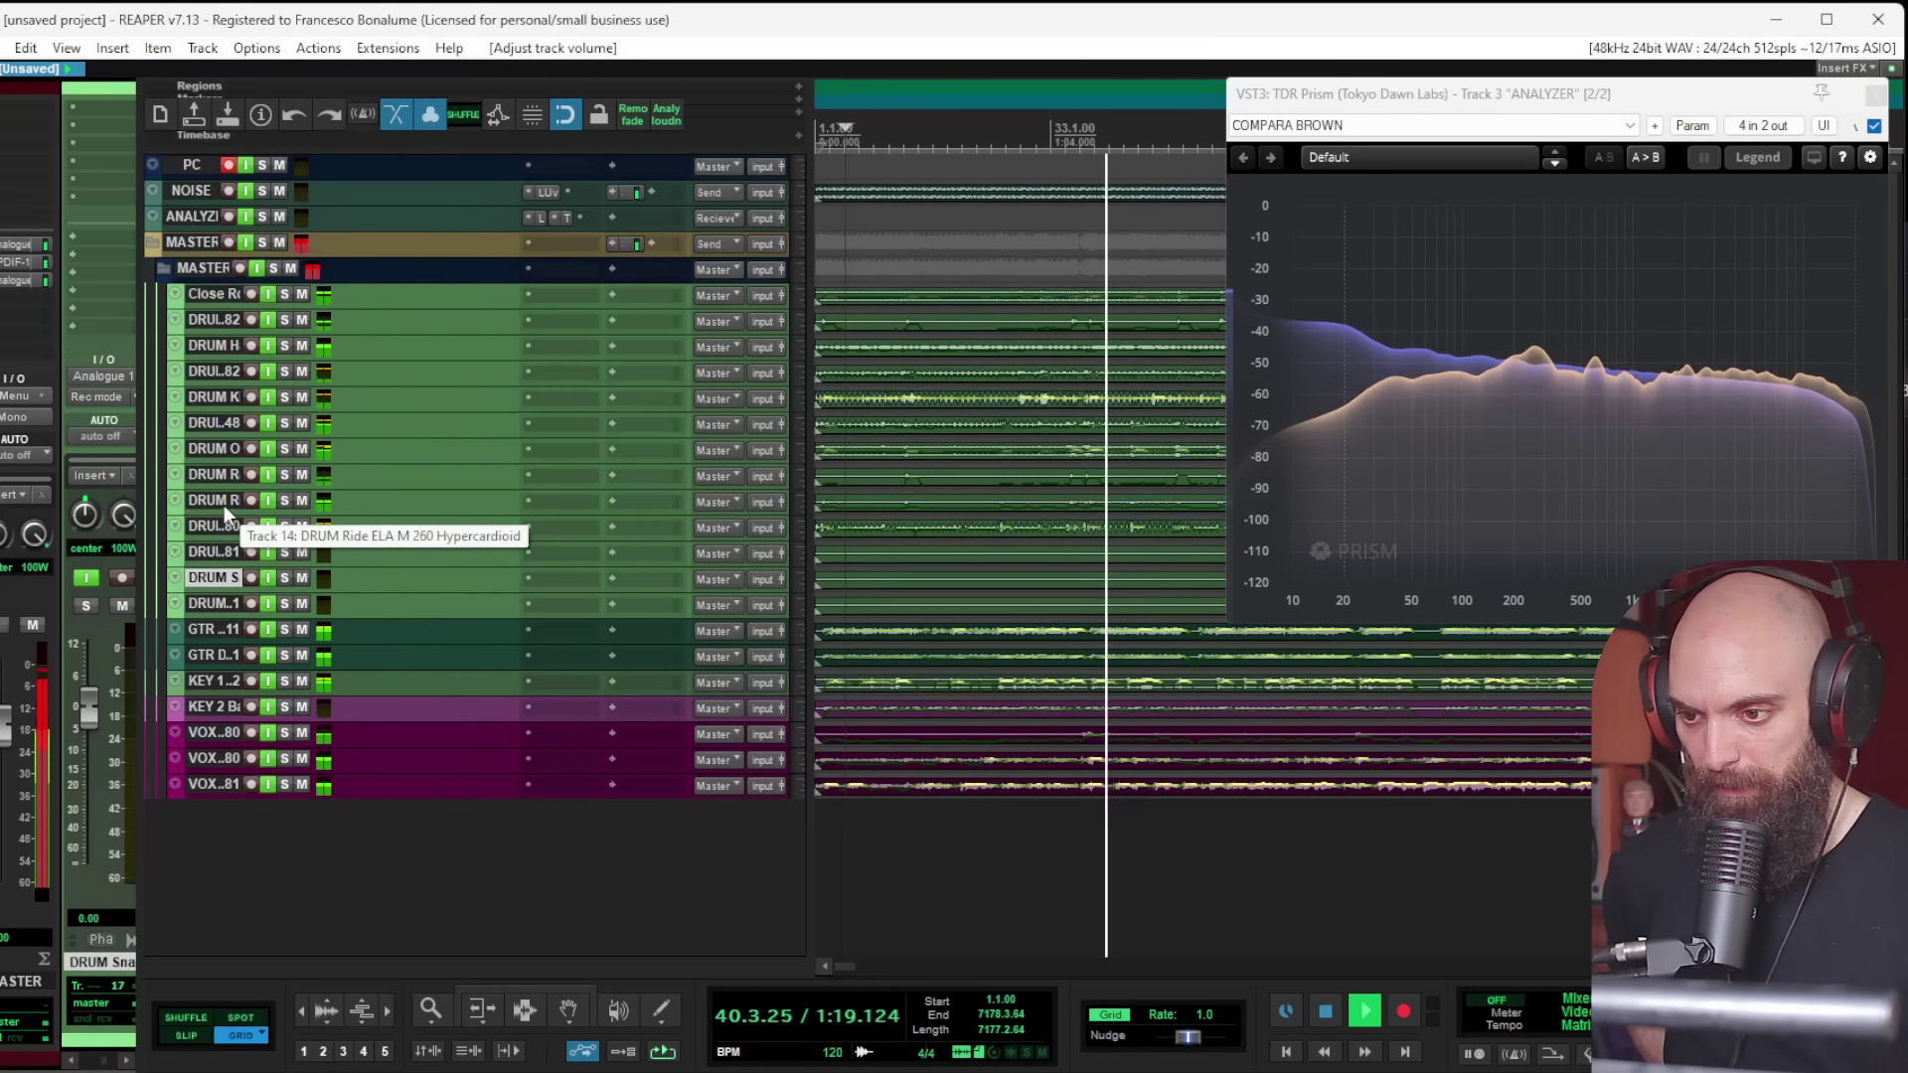
{"action": "left_click", "coordinate": [219, 393]}
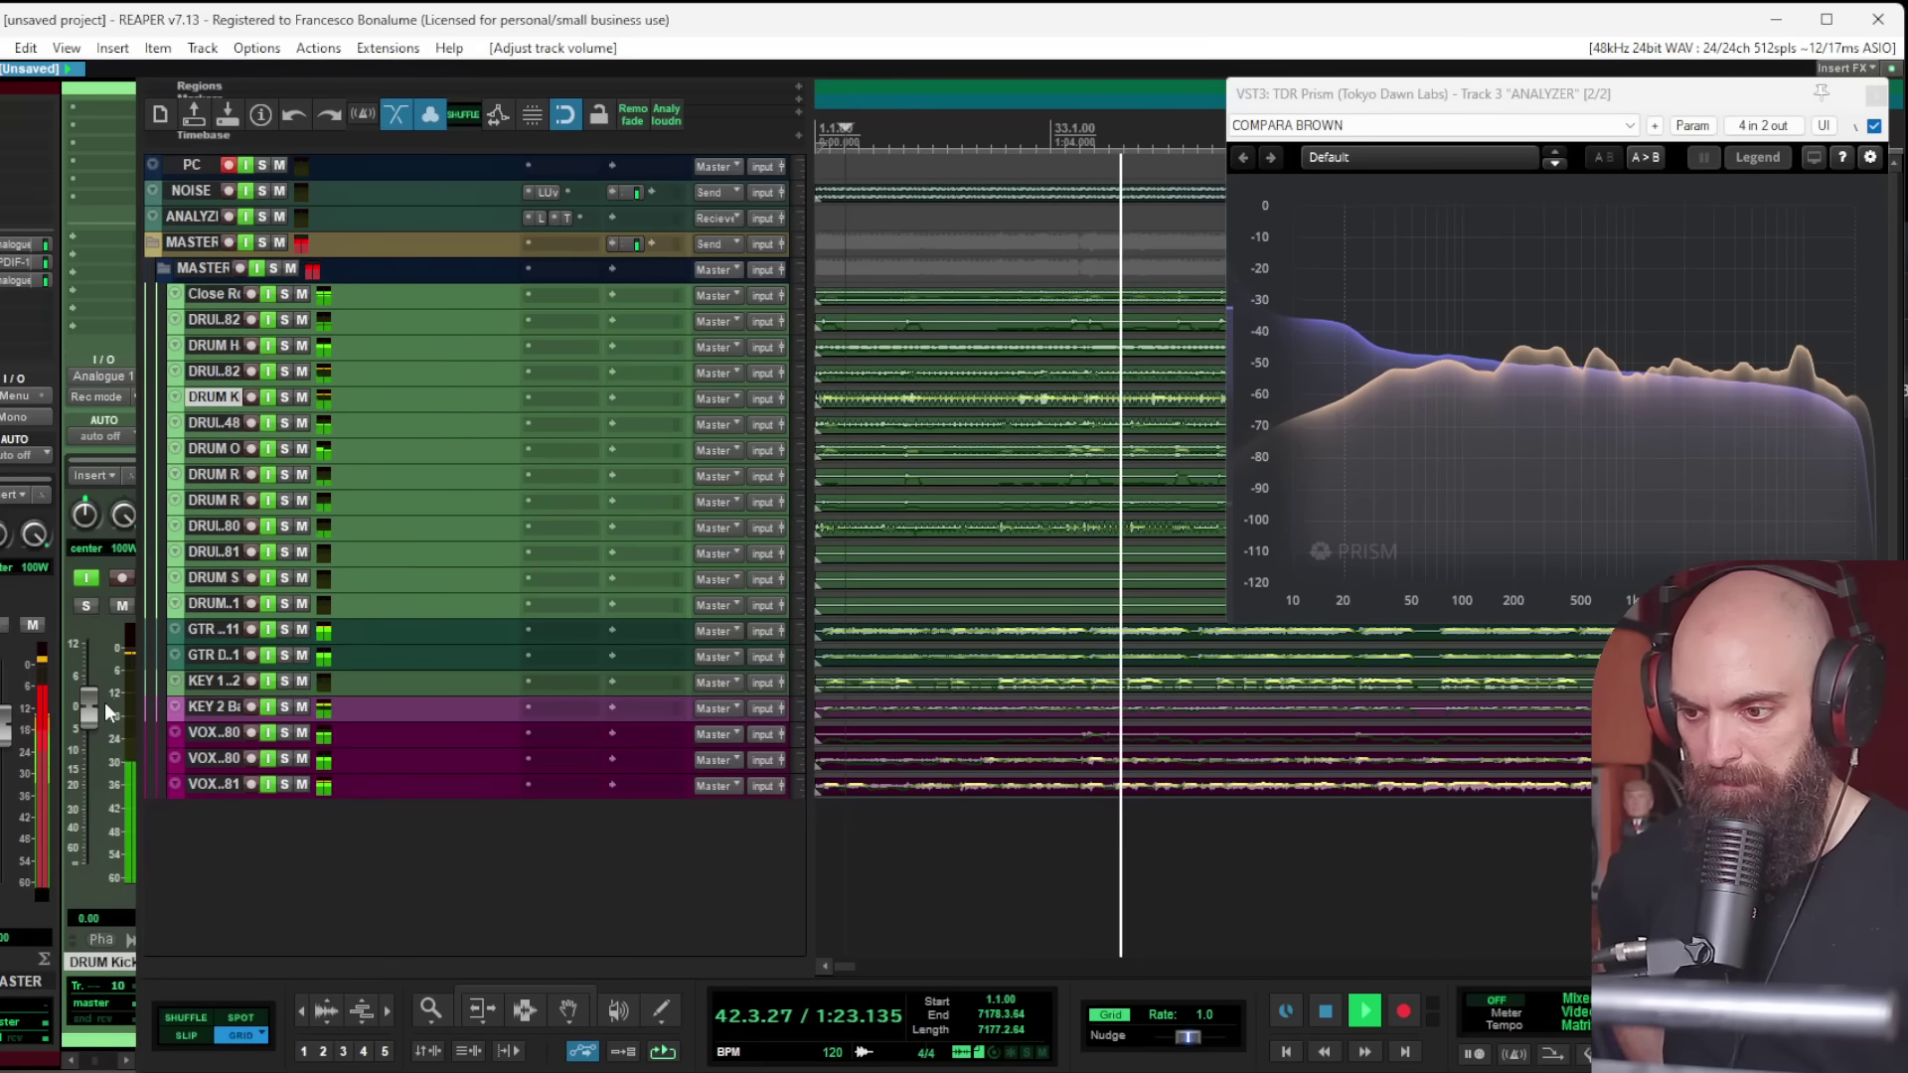
{"action": "left_click_drag", "start_coordinate": [97, 701], "coordinate": [94, 690]}
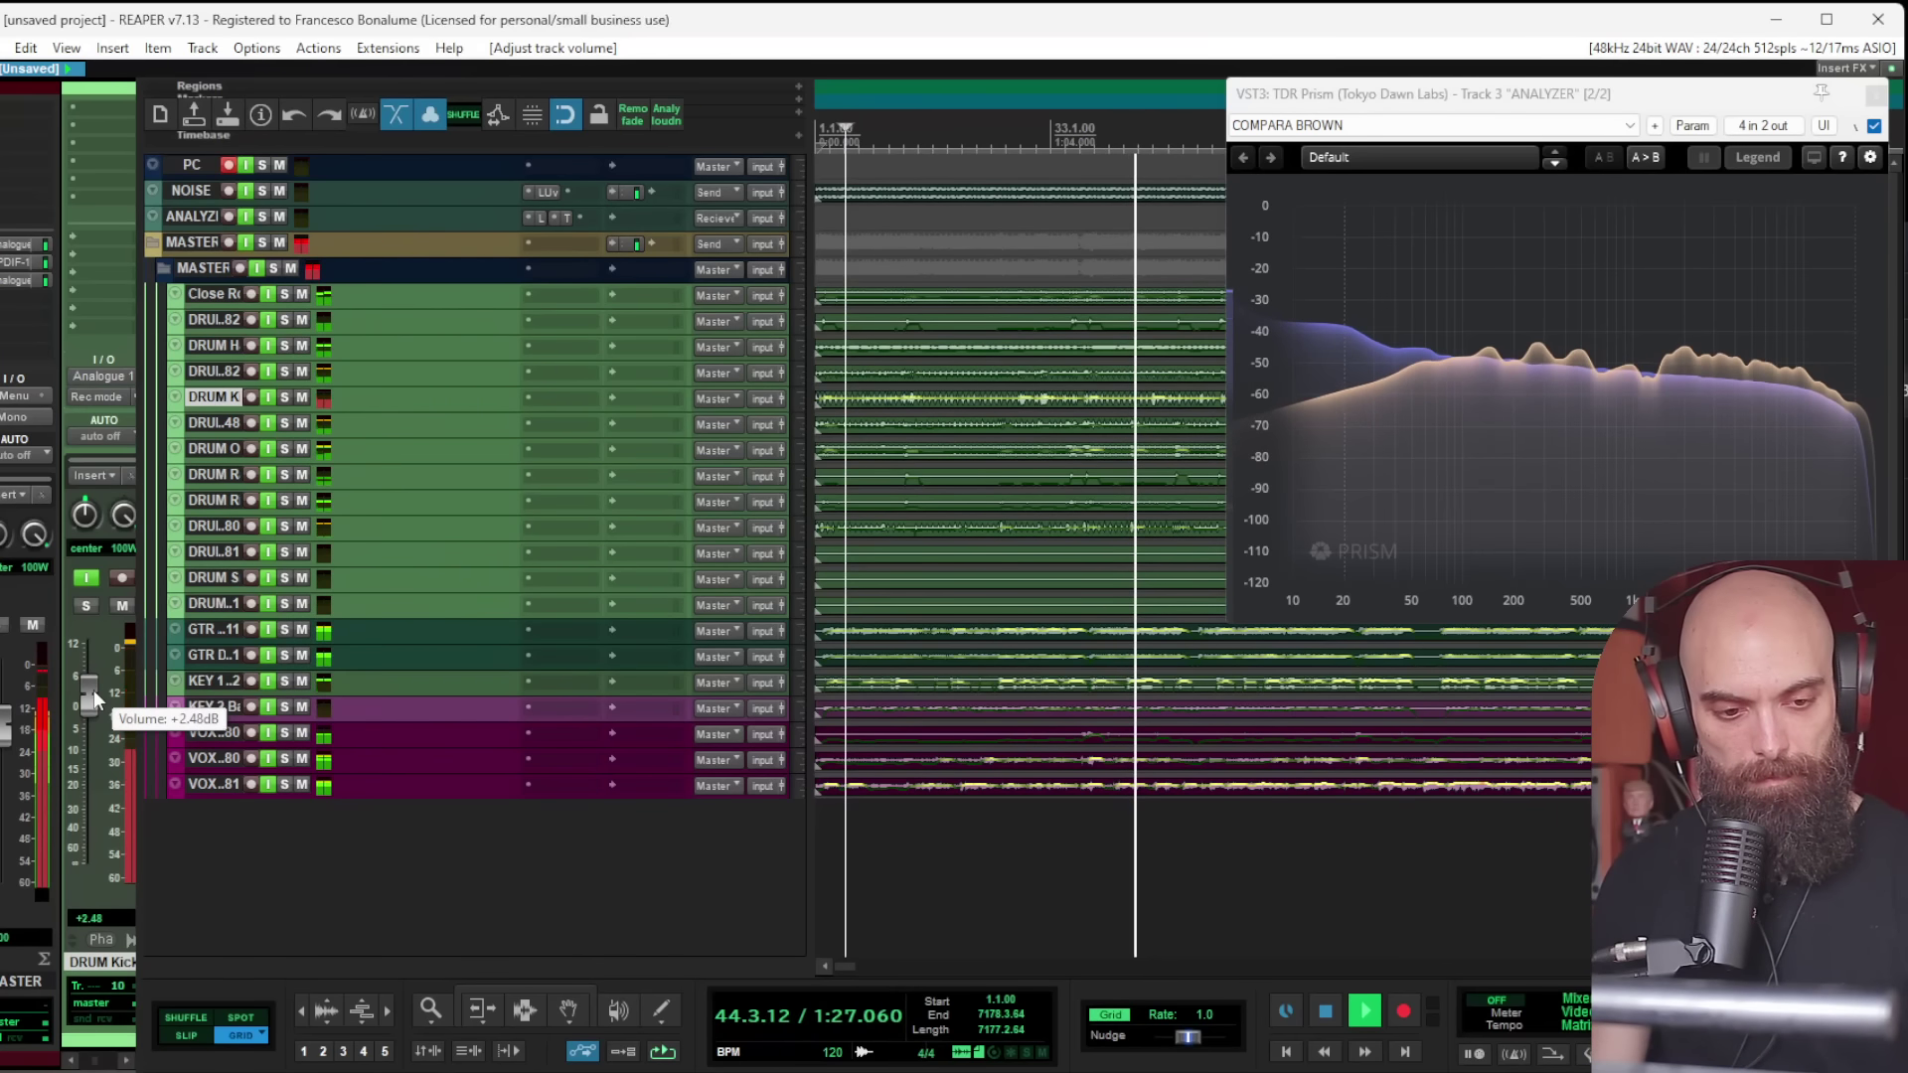
Step: Replay the opening of the song, stop it, and turn off record monitoring on every track except PC
{"action": "key", "text": "space"}
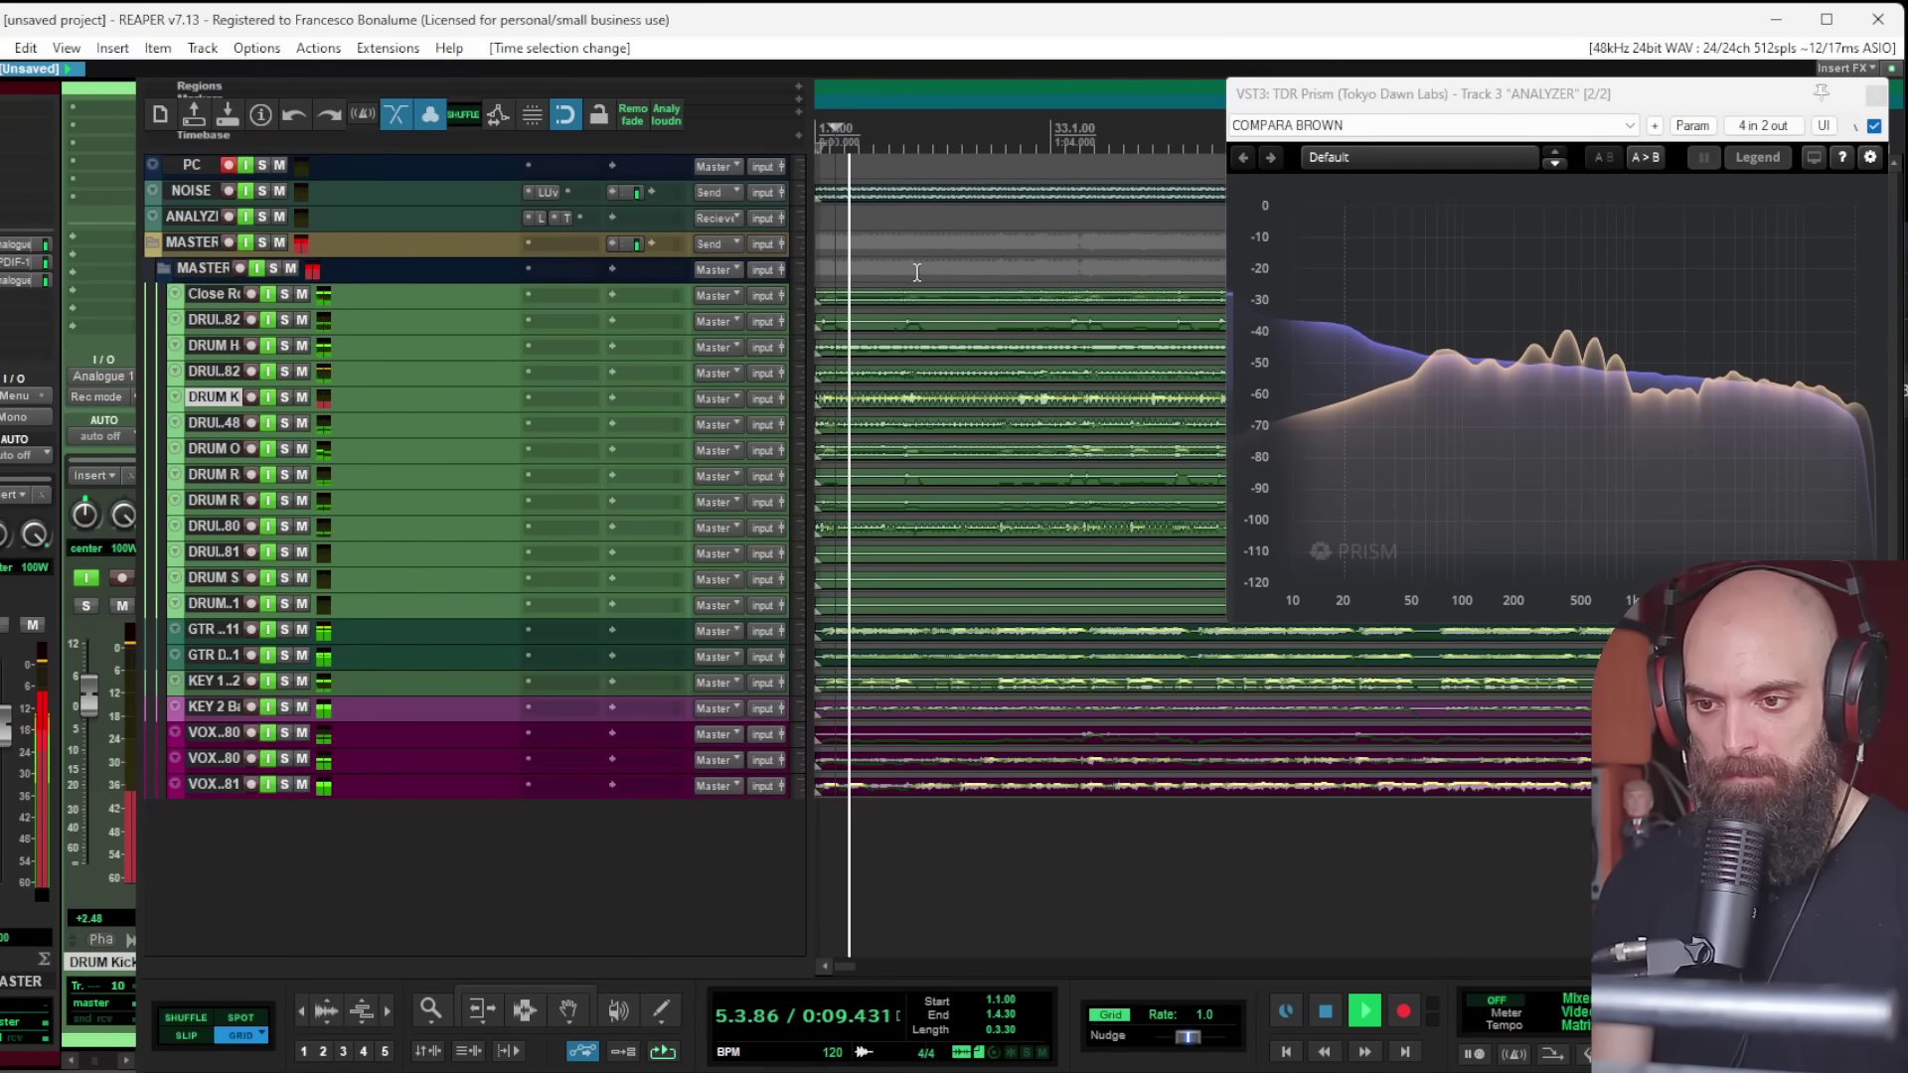
{"action": "key", "text": "space"}
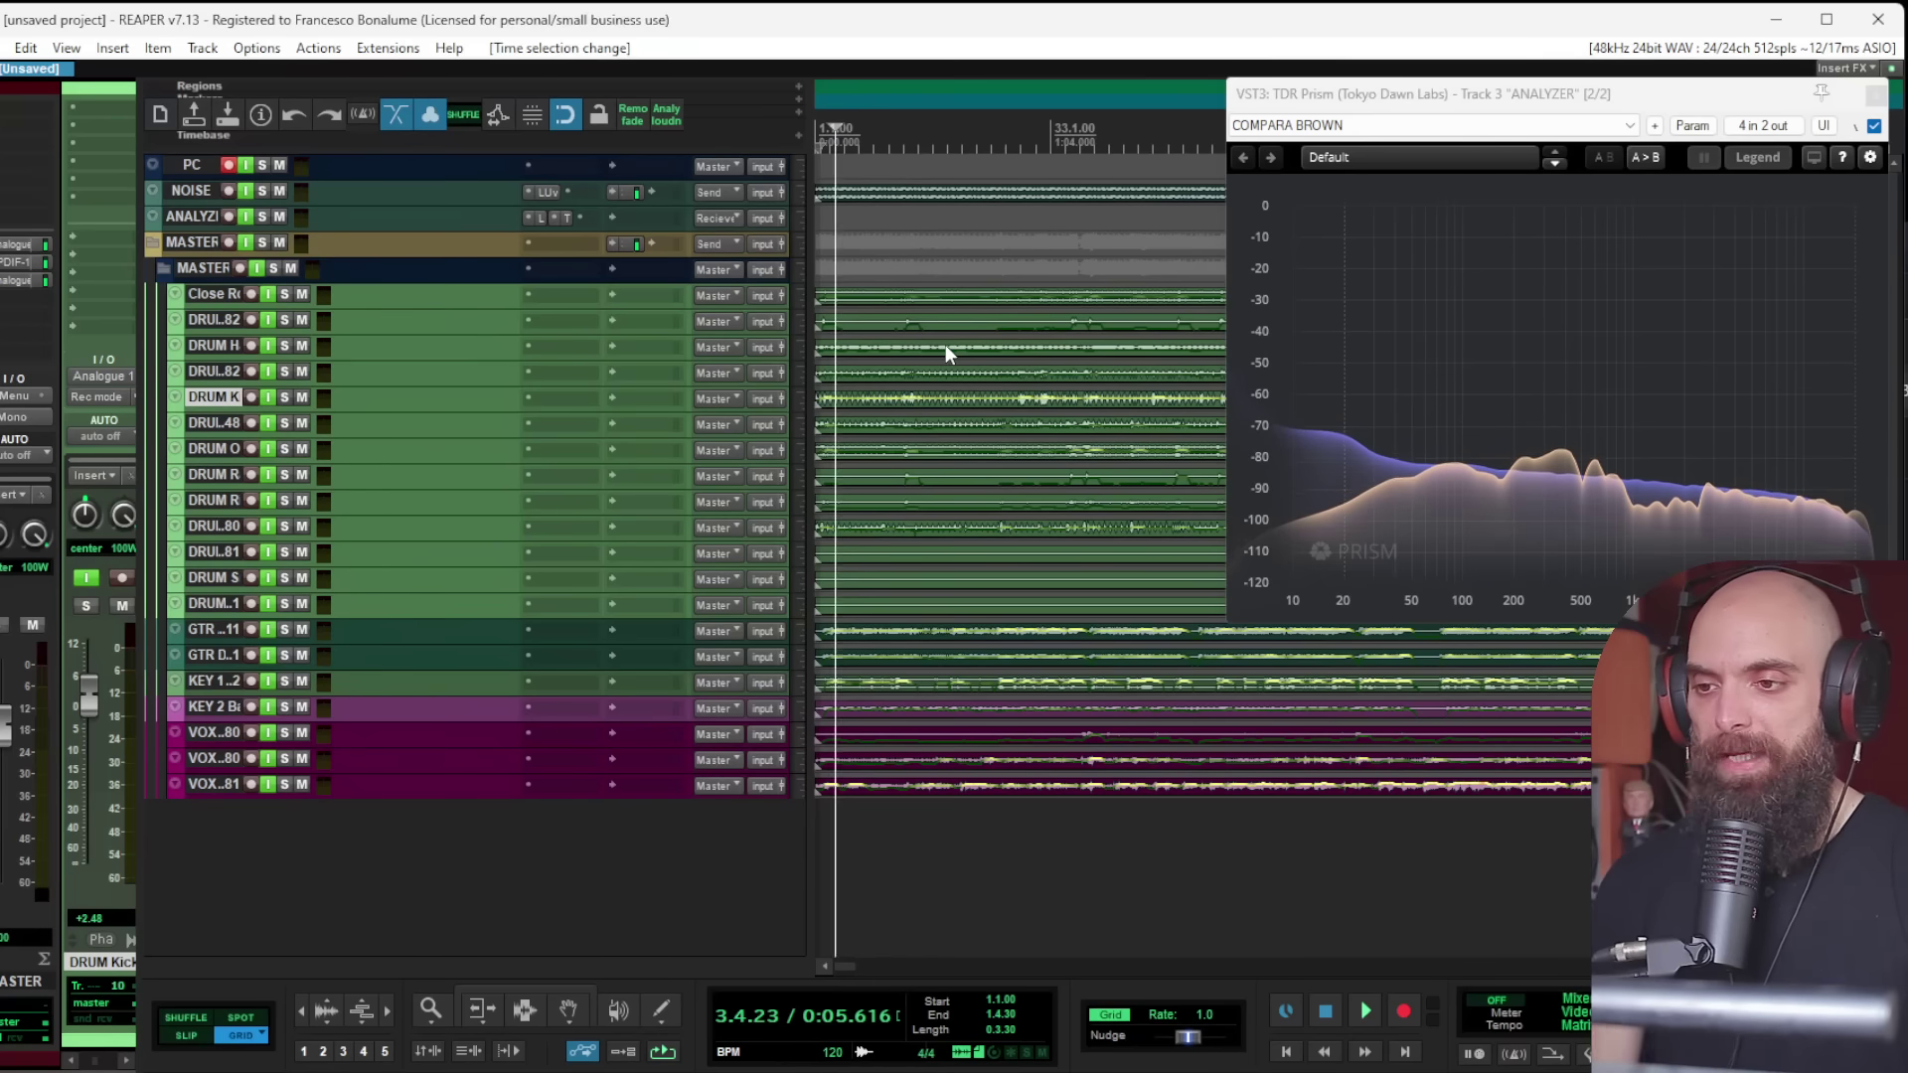
{"action": "left_click", "coordinate": [244, 190]}
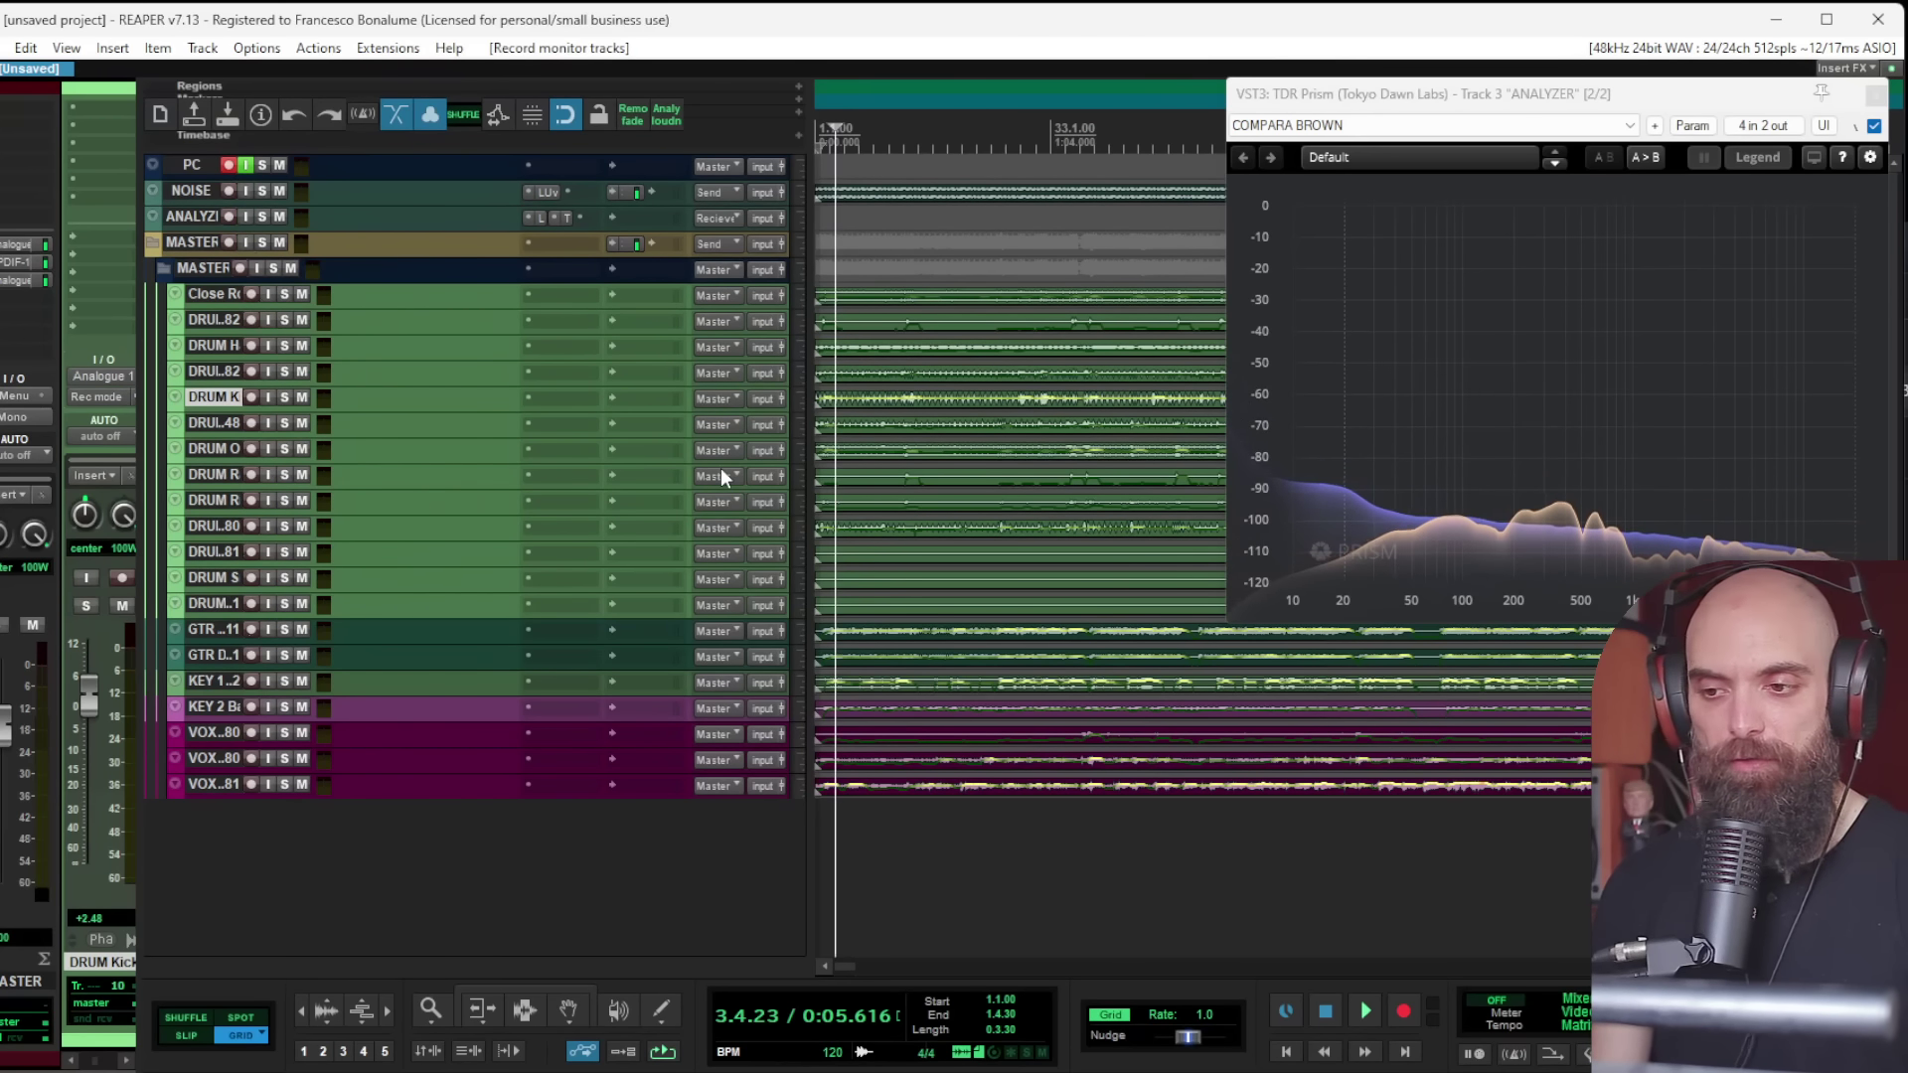
Step: Solo the VOX Male M81 track during playback and add ReaEQ (Cockos) to it
{"action": "left_click", "coordinate": [284, 784]}
{"action": "key", "text": "space"}
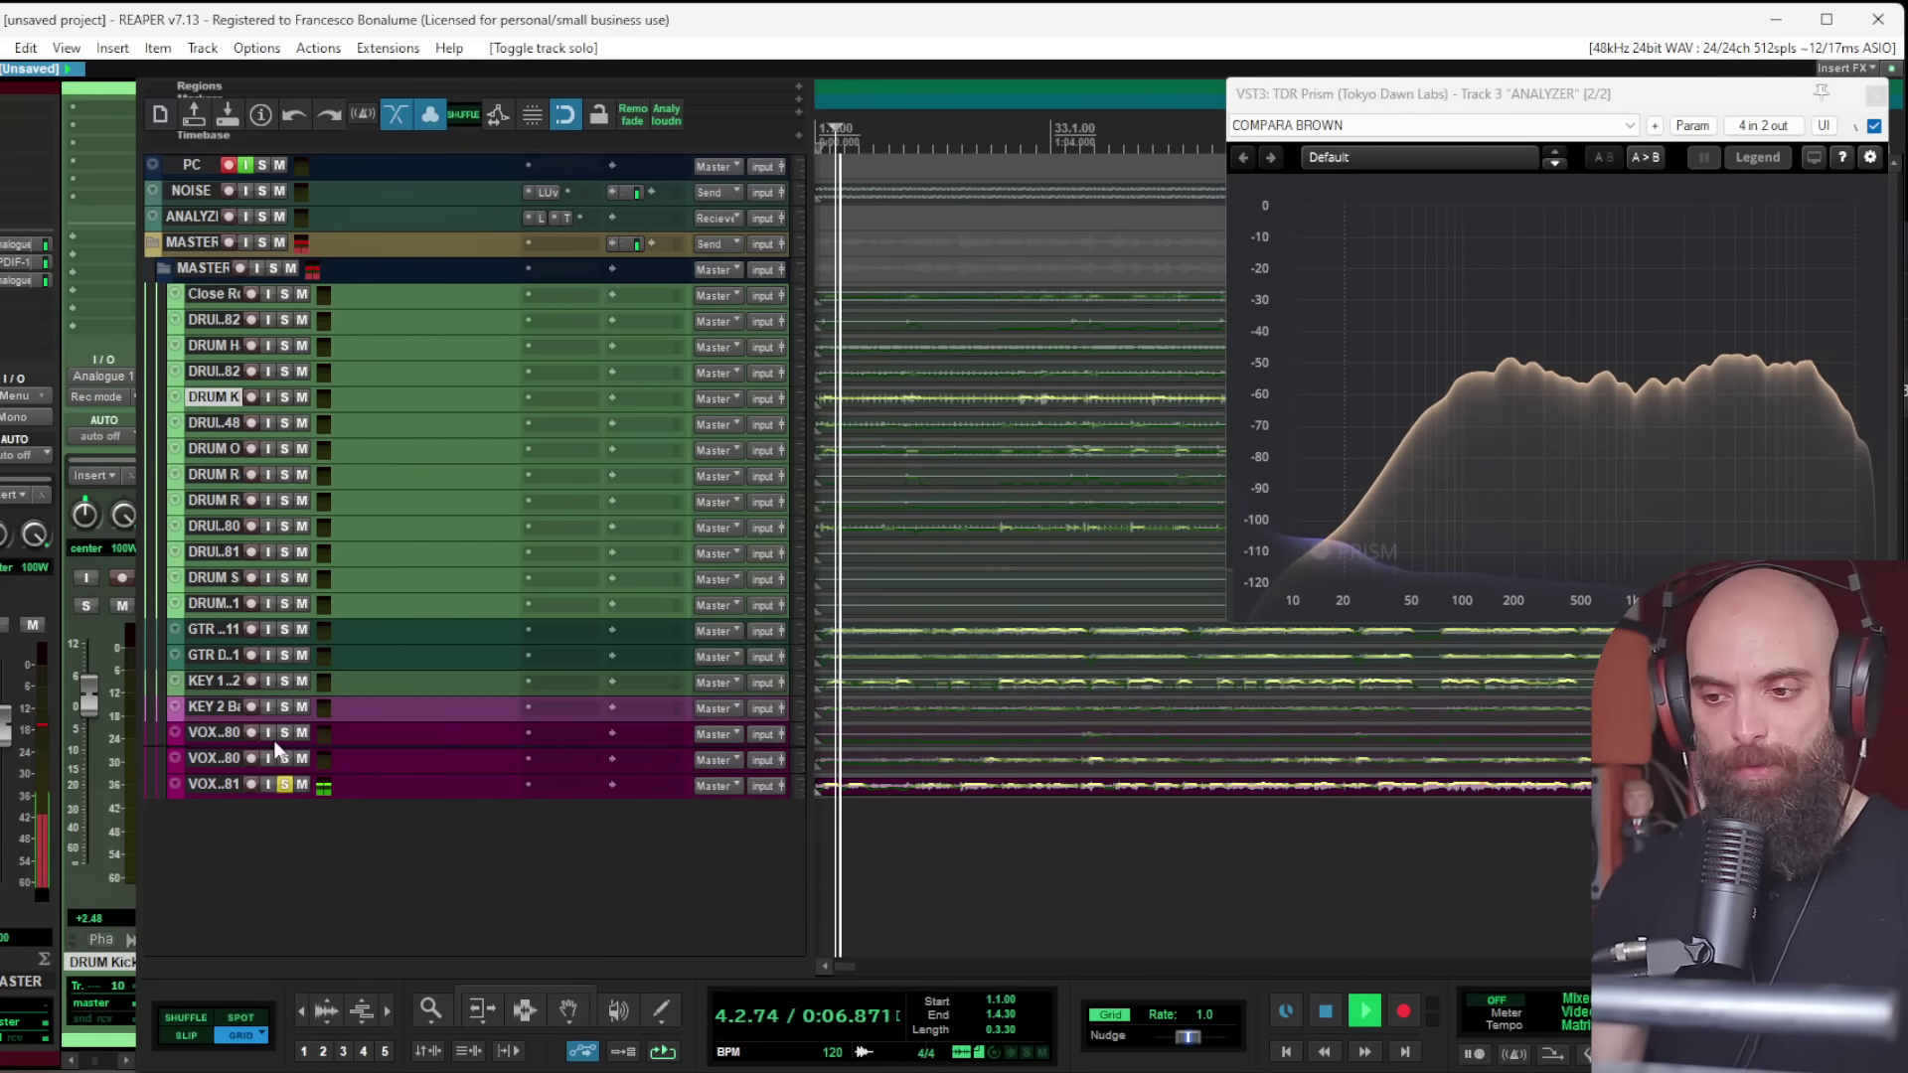
{"action": "left_click", "coordinate": [217, 785]}
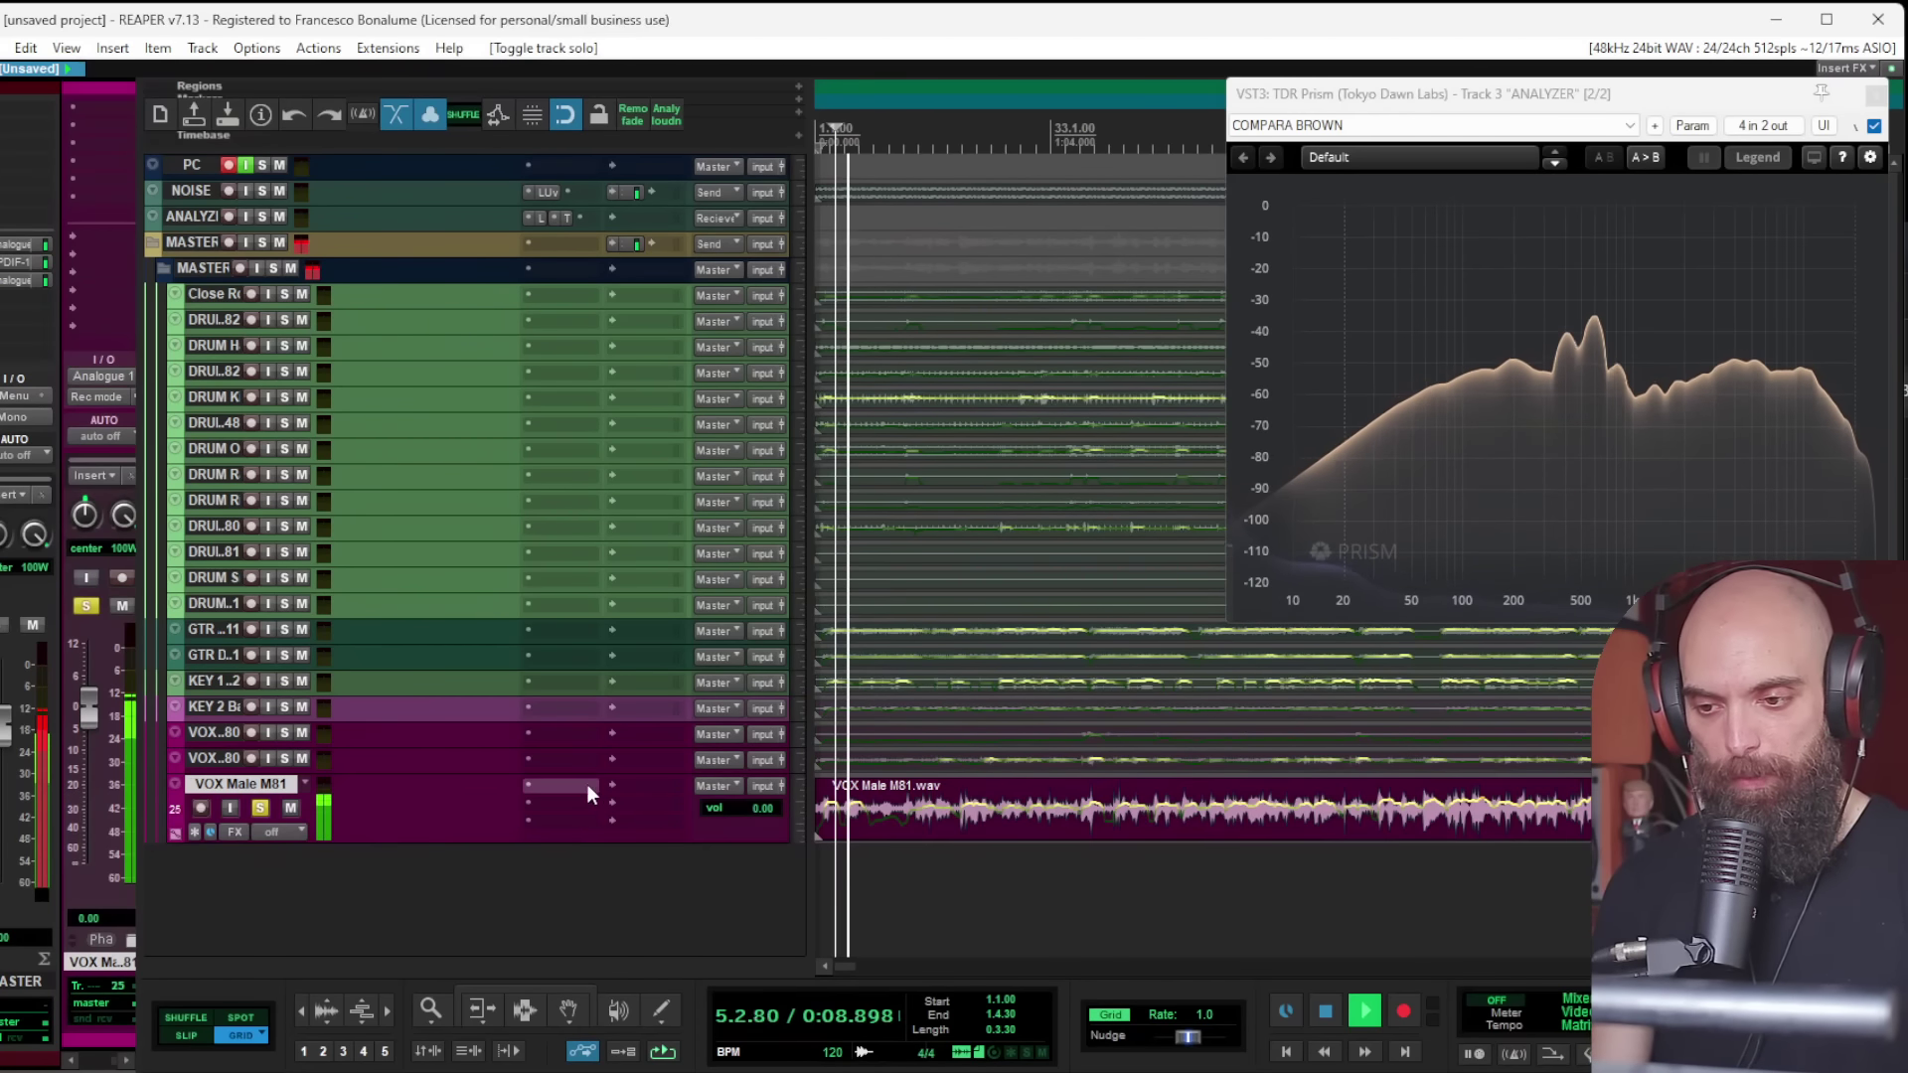
{"action": "key", "text": "f"}
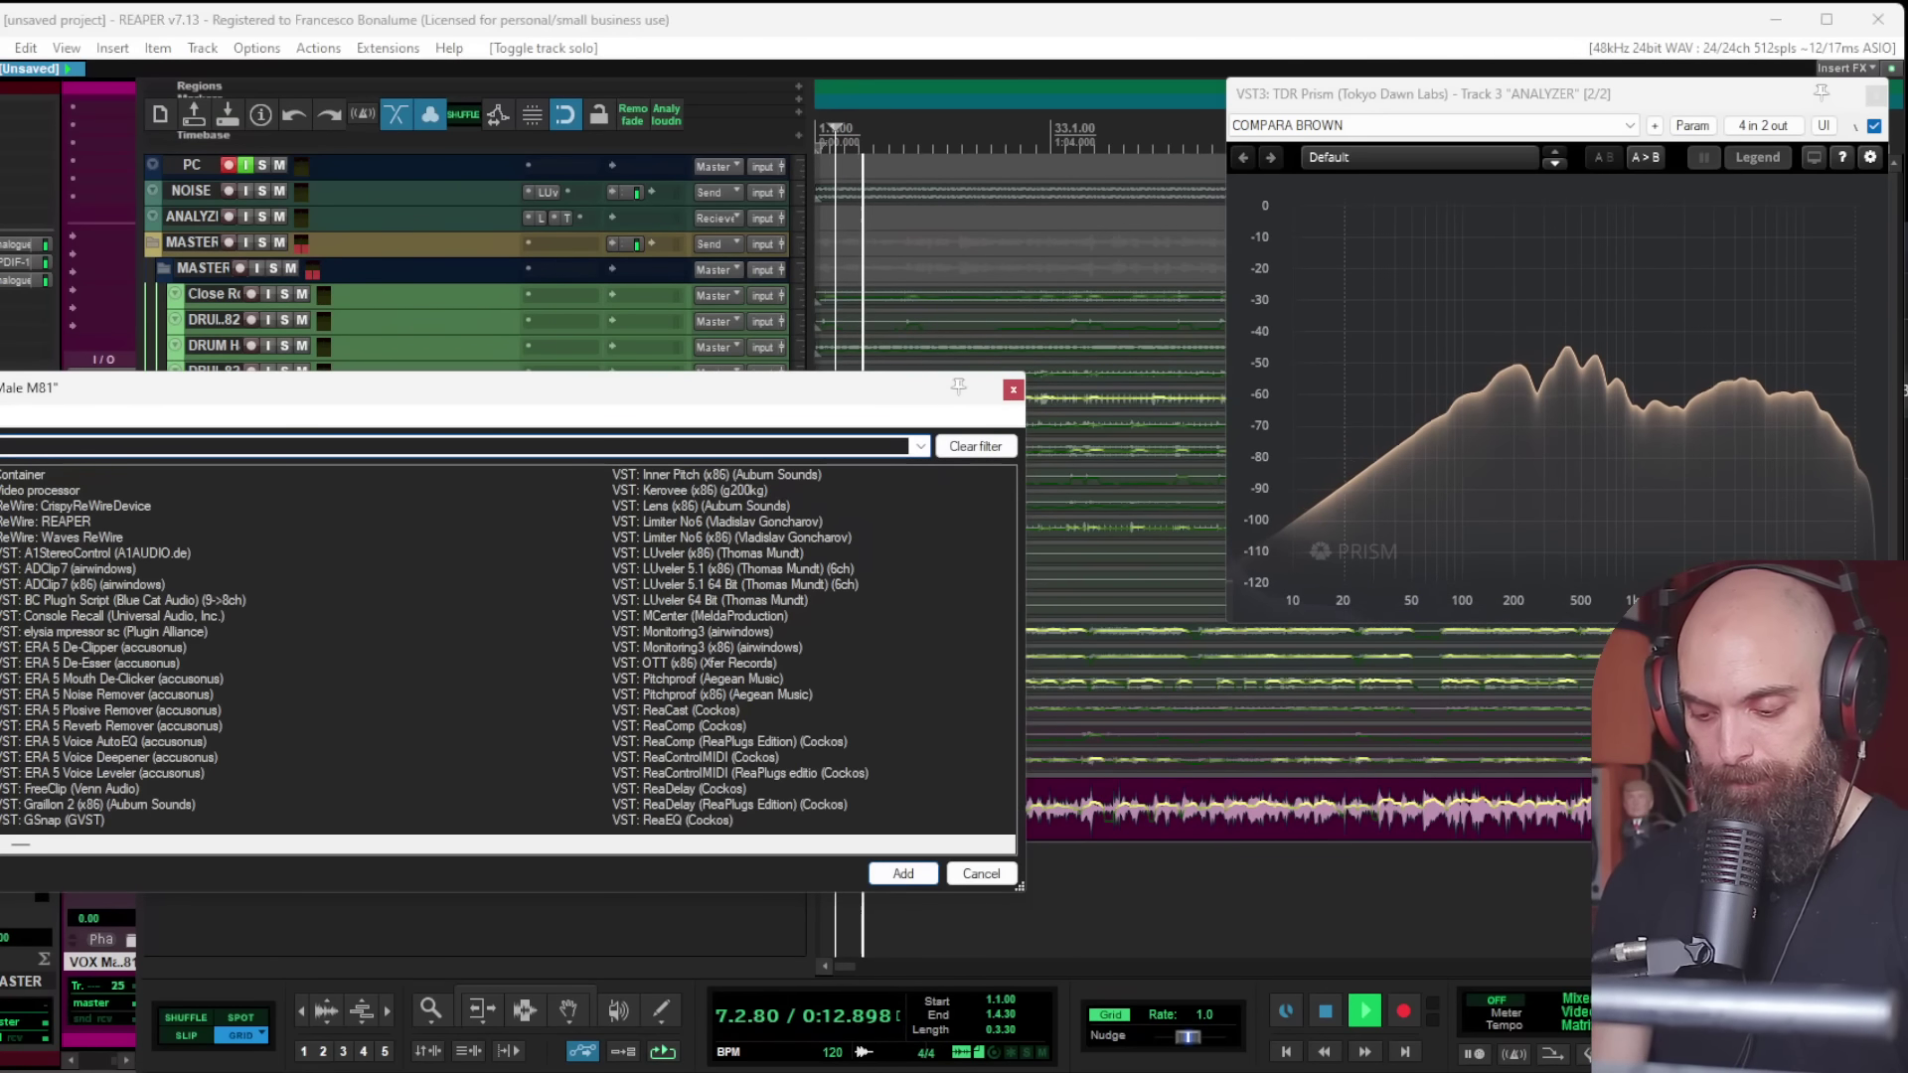
{"action": "type", "text": "reaeq"}
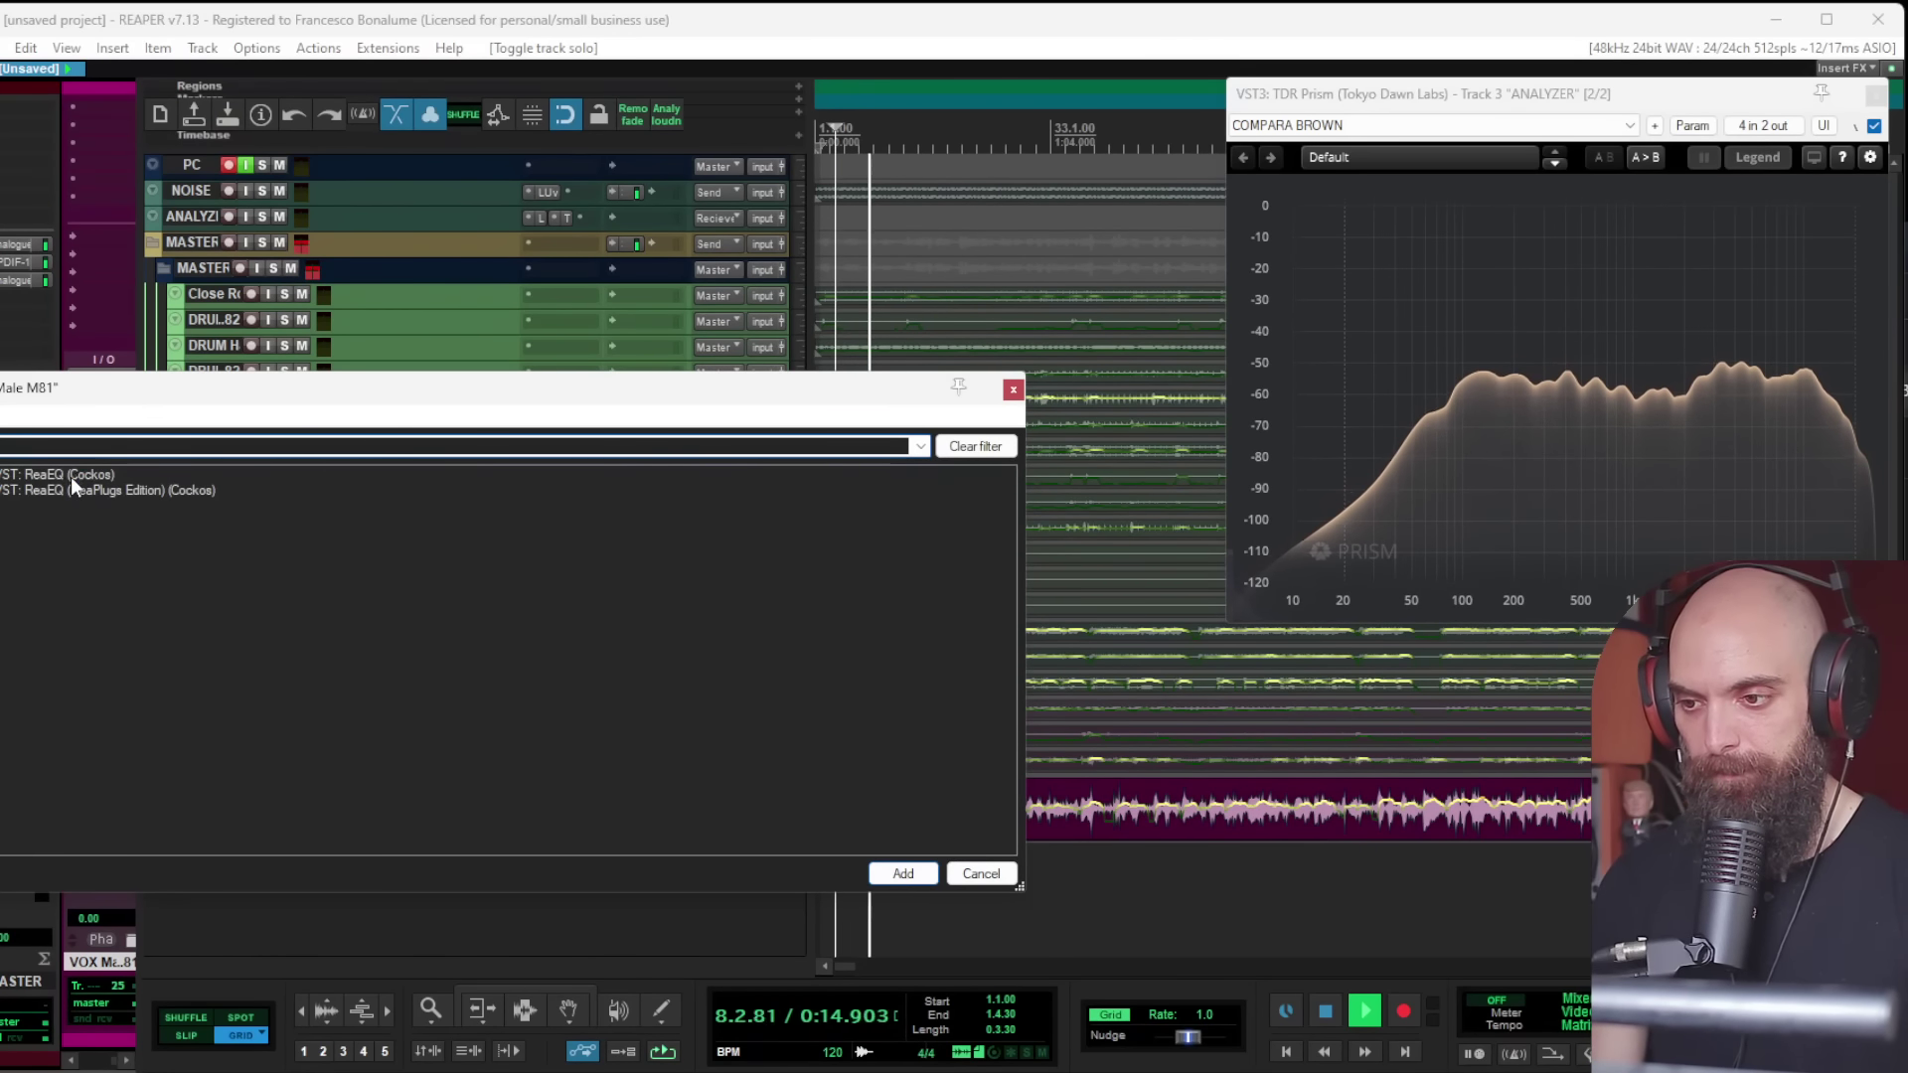
{"action": "double_click", "coordinate": [70, 475]}
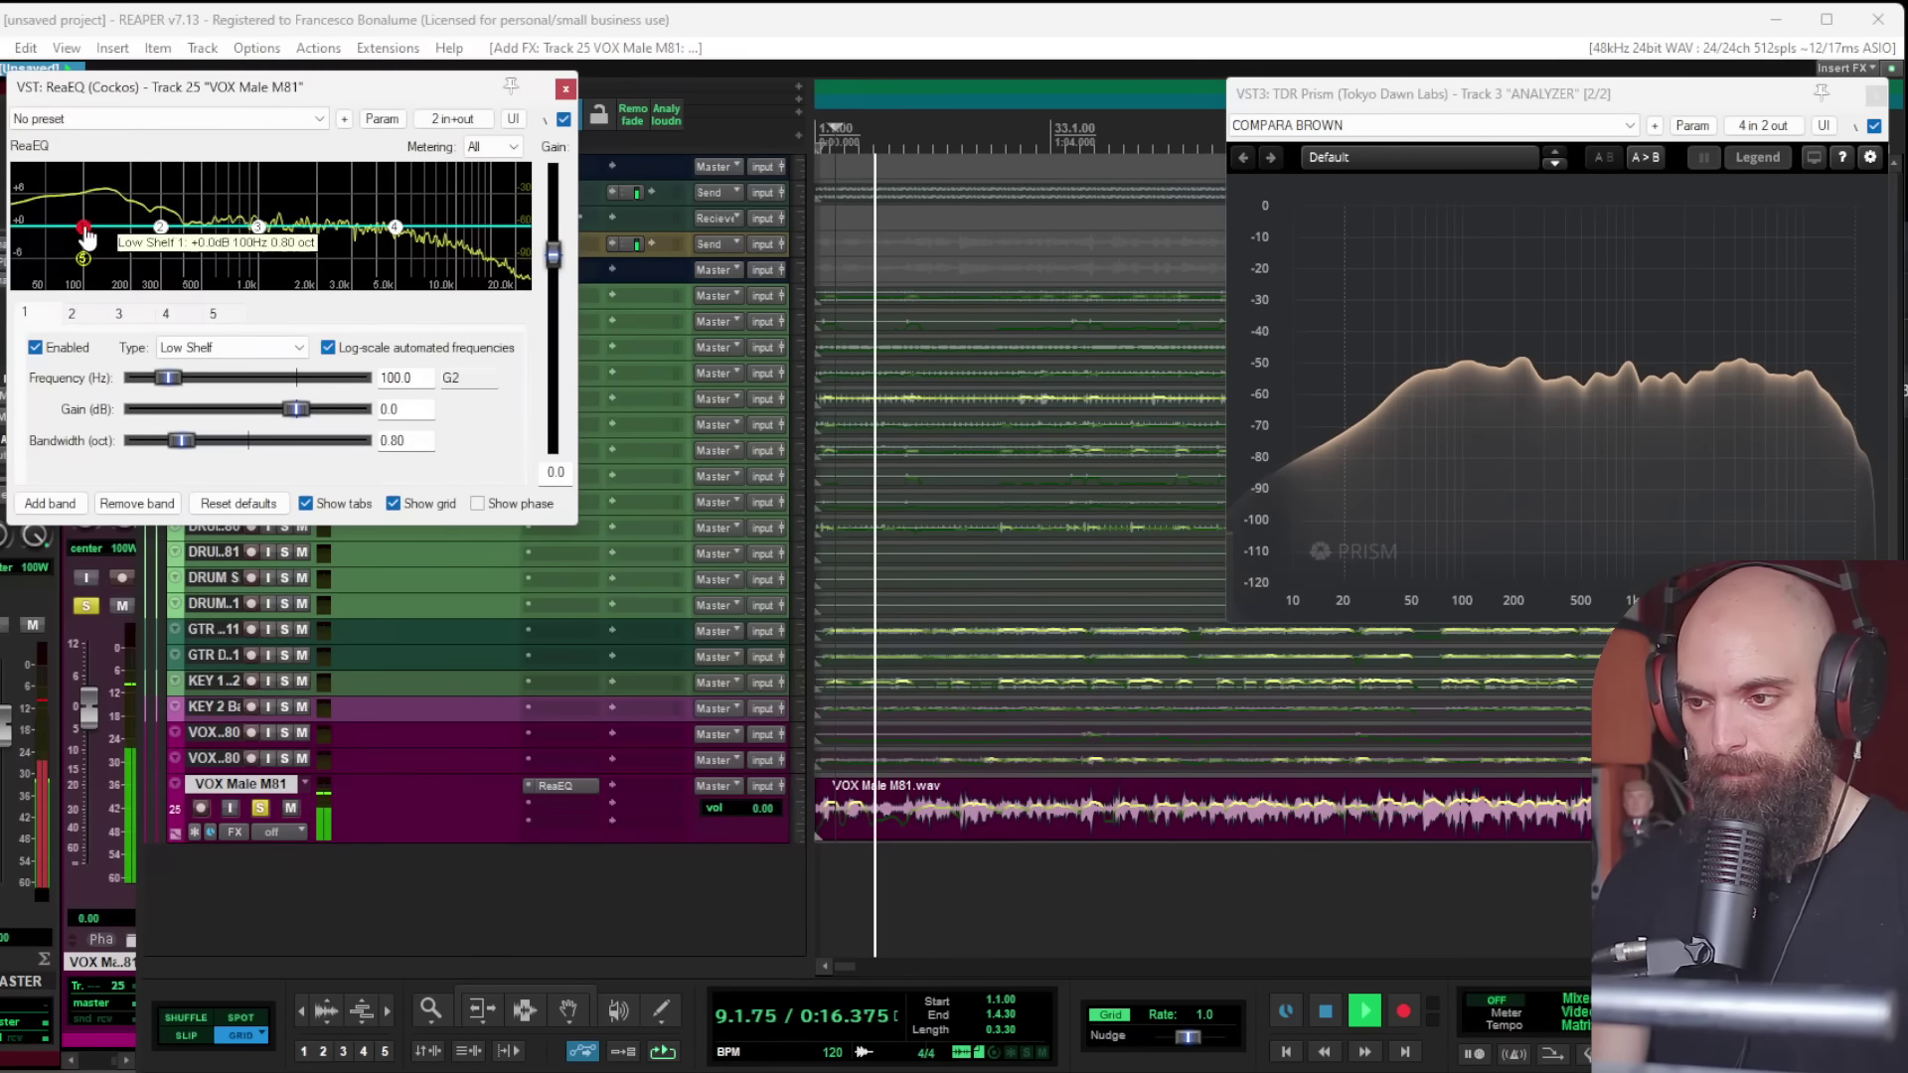
Step: Change ReaEQ band 1 to a High Pass filter with 1.60 oct bandwidth at about 104 Hz
{"action": "left_click", "coordinate": [229, 347]}
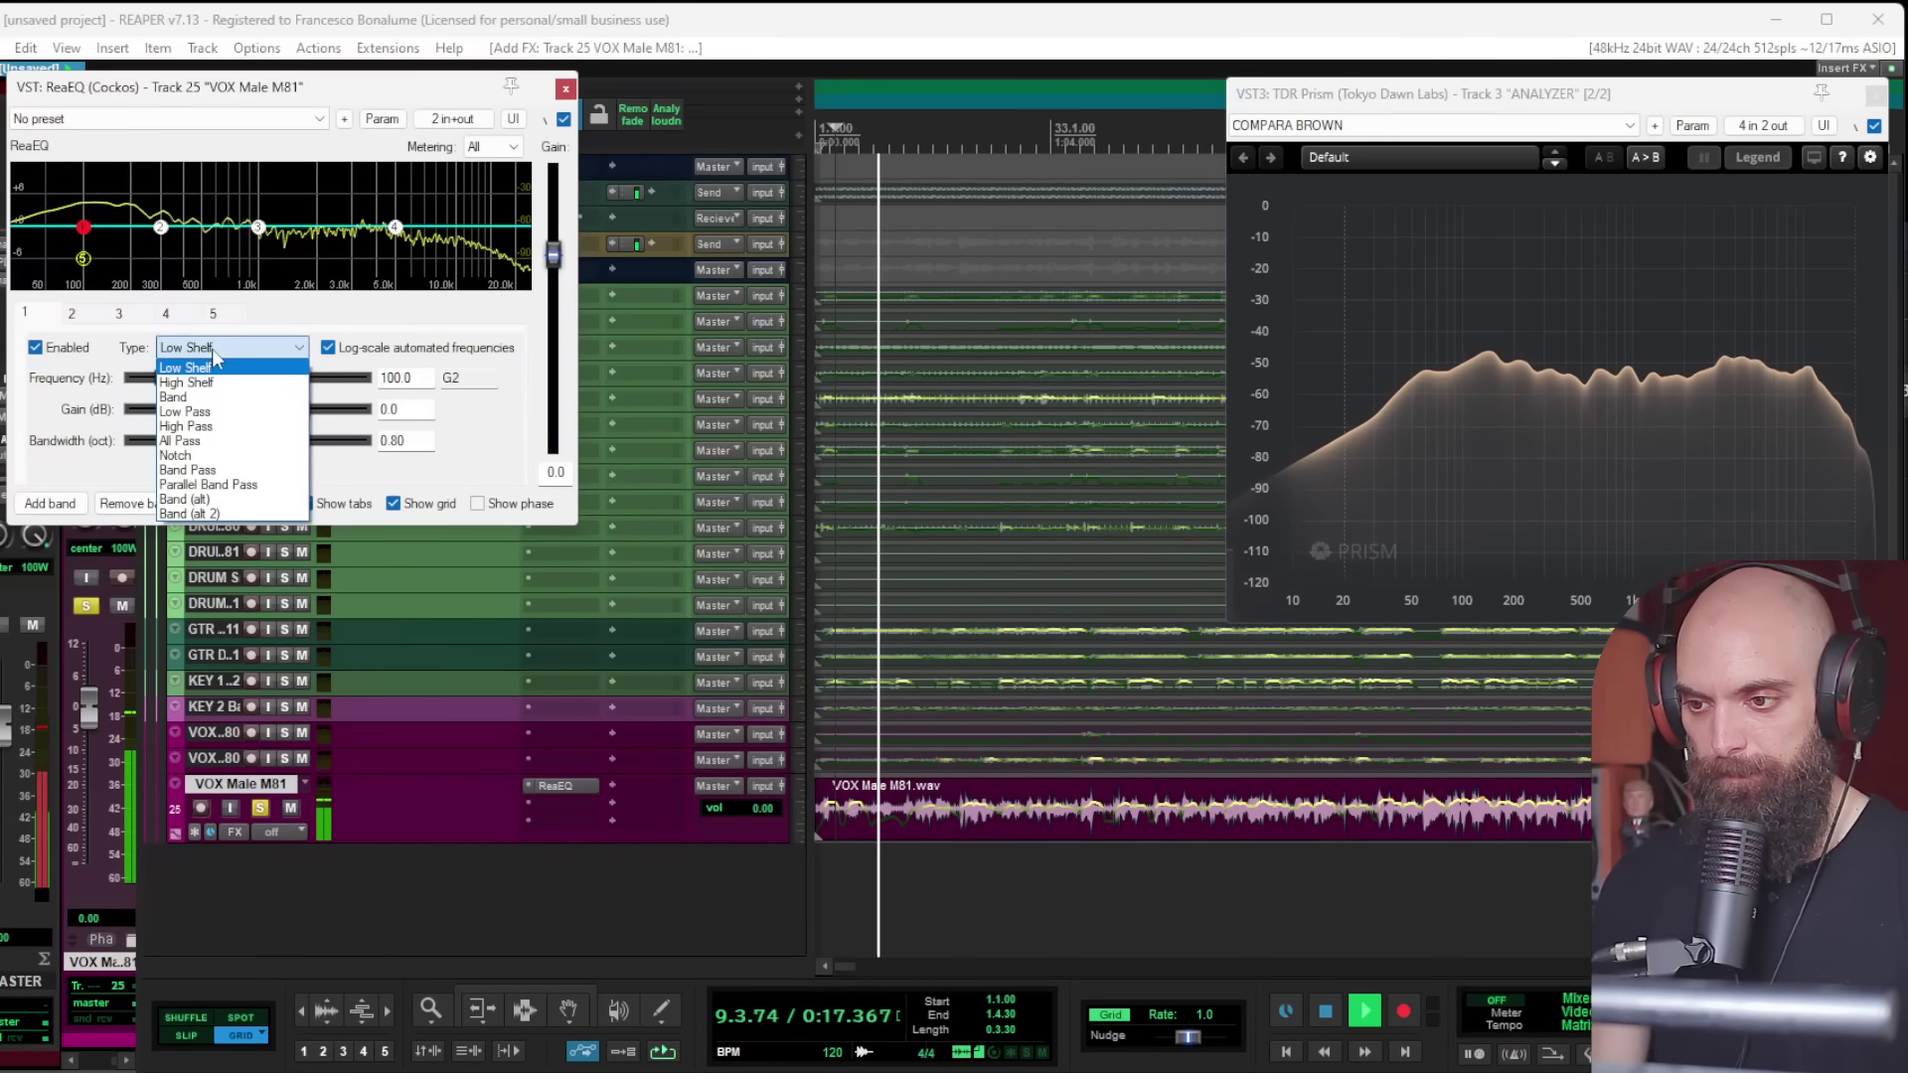
{"action": "left_click", "coordinate": [228, 426]}
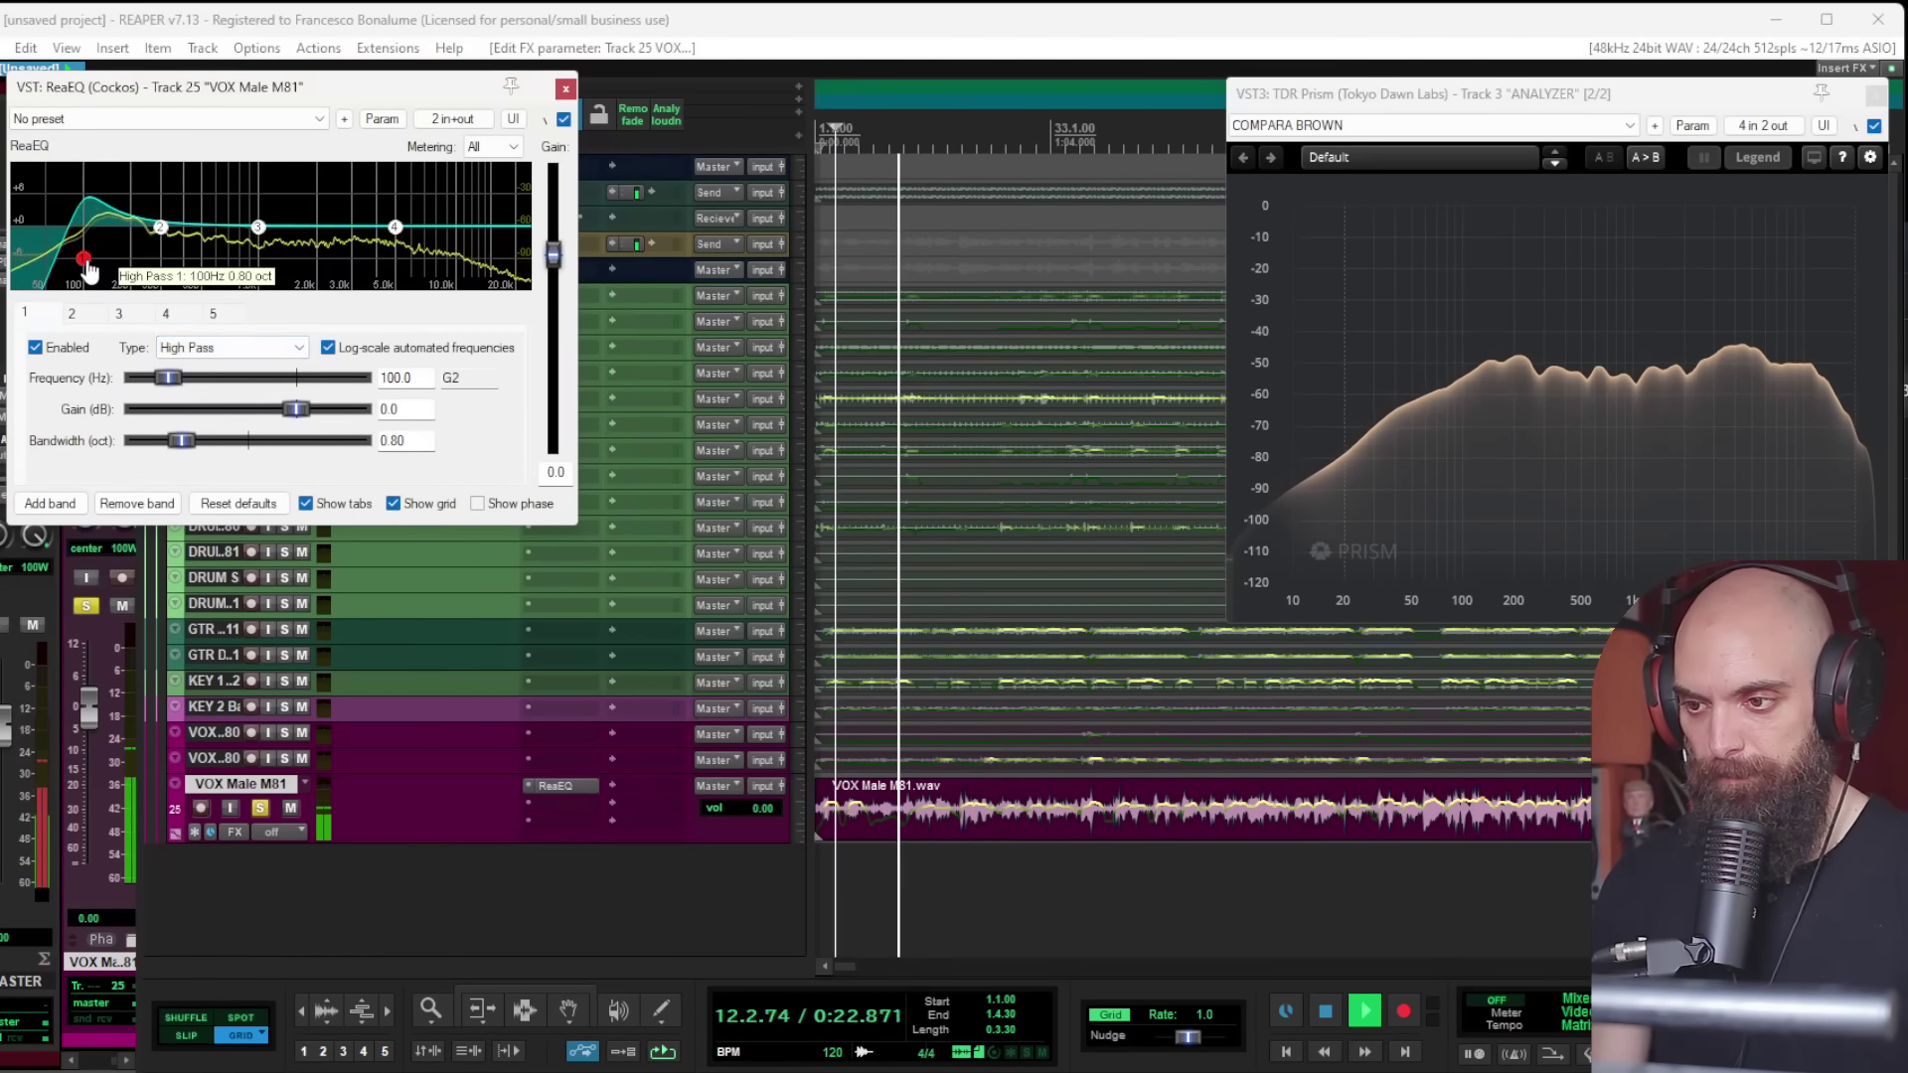
{"action": "scroll", "coordinate": [86, 261], "scroll_direction": "up", "scroll_amount": 4}
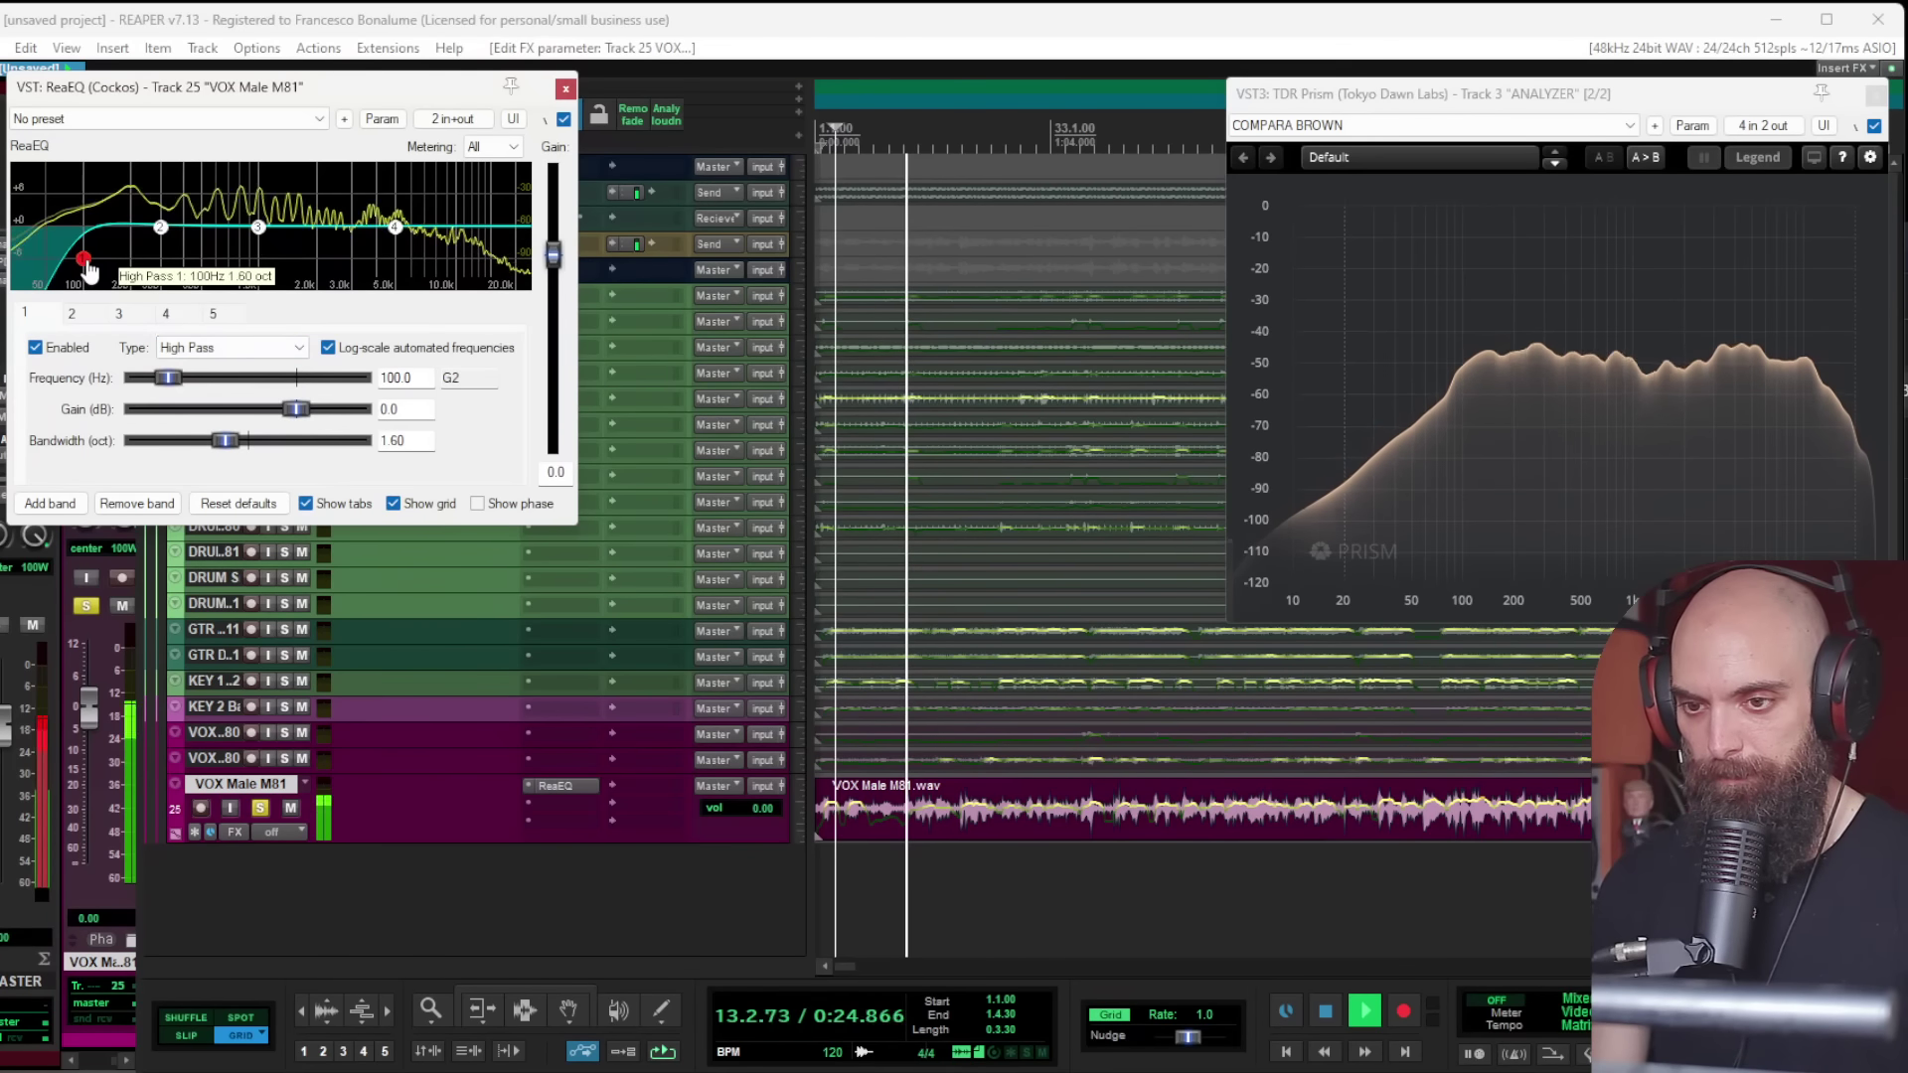
{"action": "left_click_drag", "start_coordinate": [85, 260], "coordinate": [92, 269]}
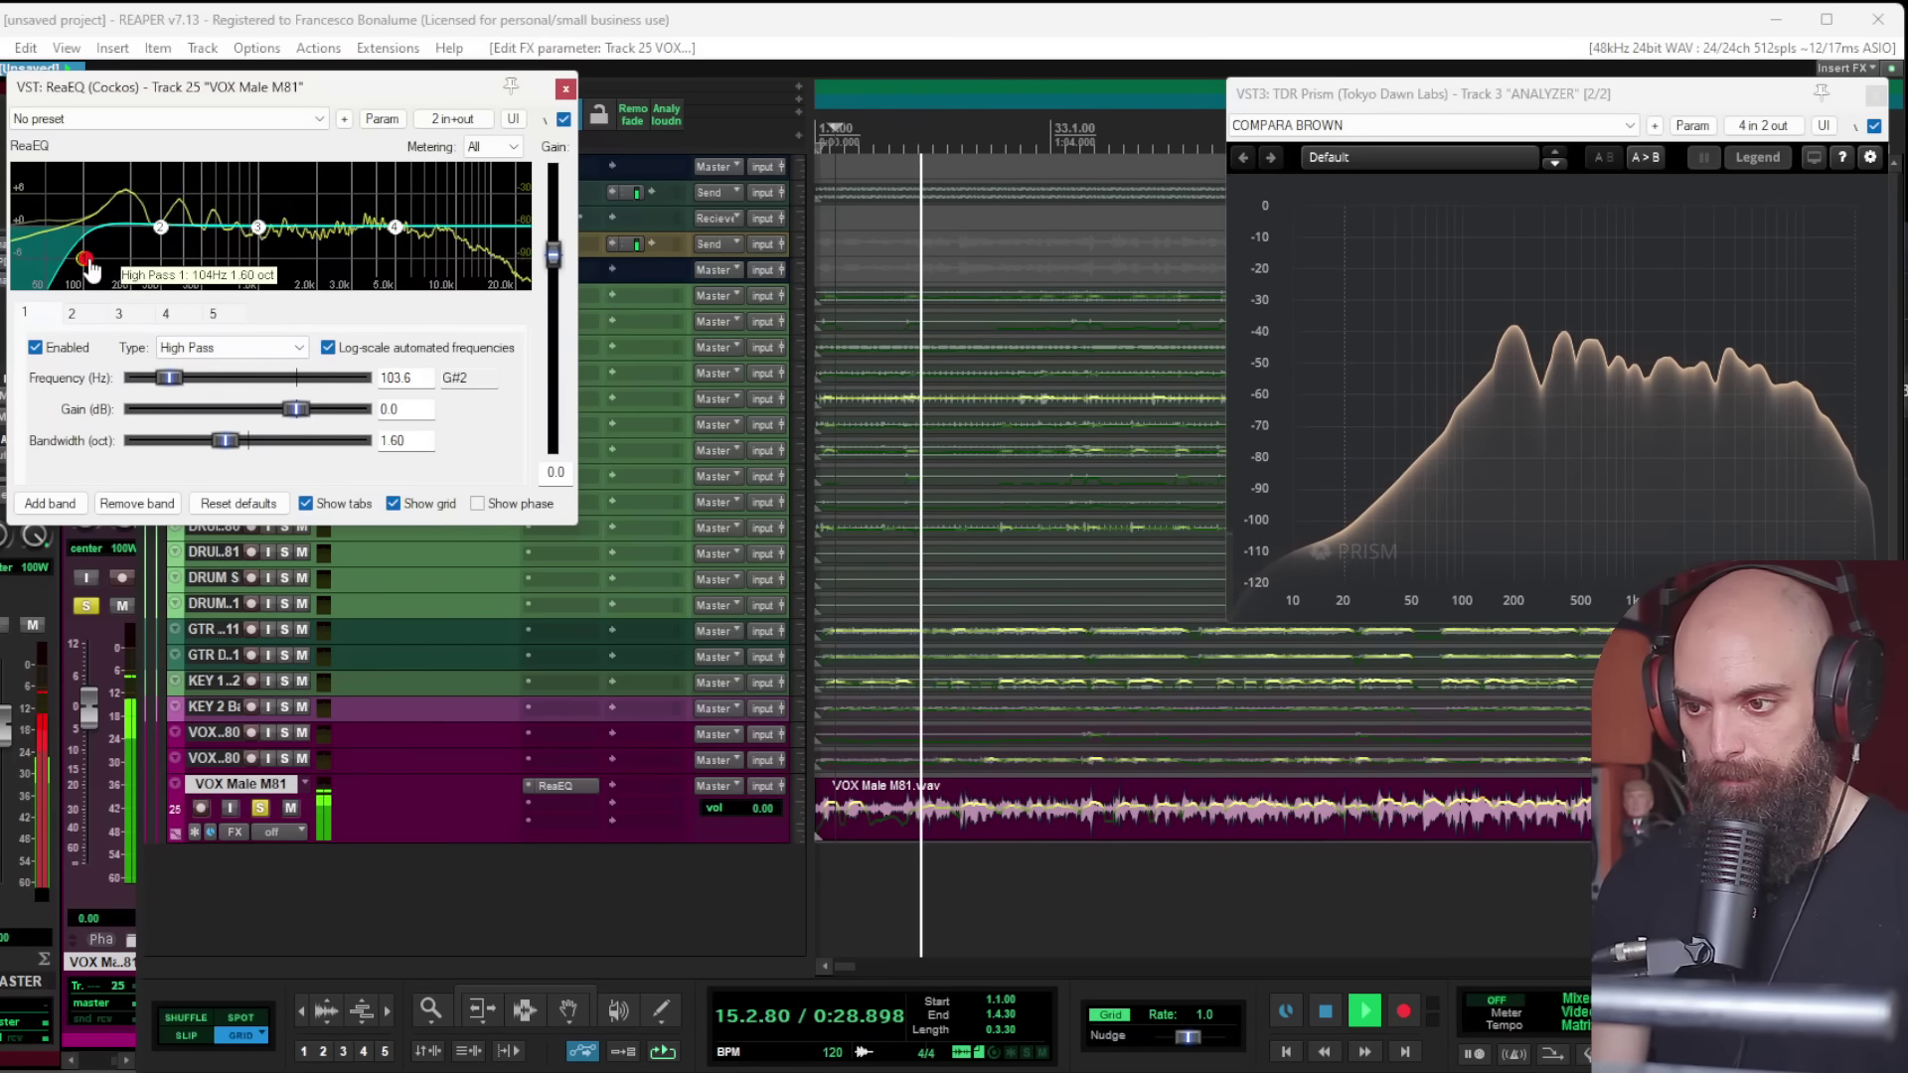
Step: Close the vocal EQ, enable solo defeat on the NOISE track, and restart playback with VOX Male M81 soloed
{"action": "key", "text": "space"}
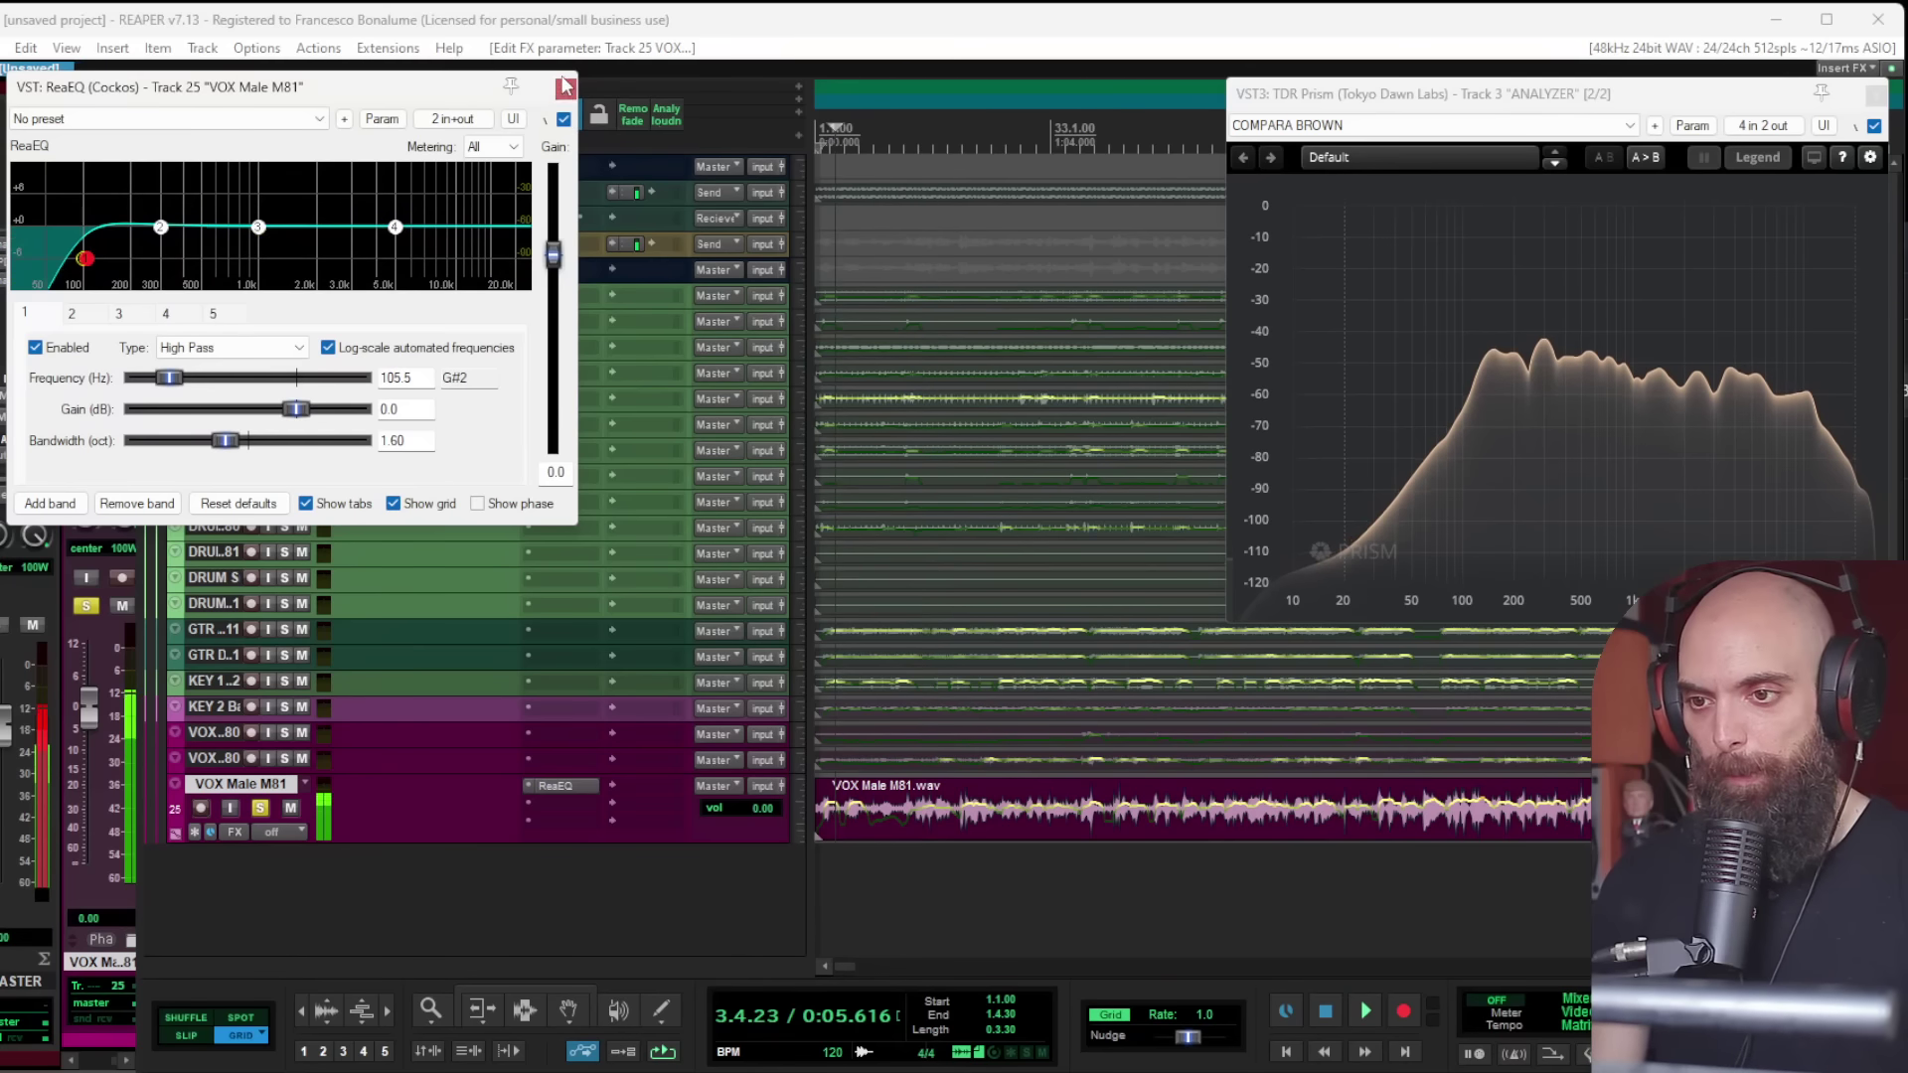
{"action": "left_click", "coordinate": [566, 90]}
{"action": "left_click", "coordinate": [196, 189]}
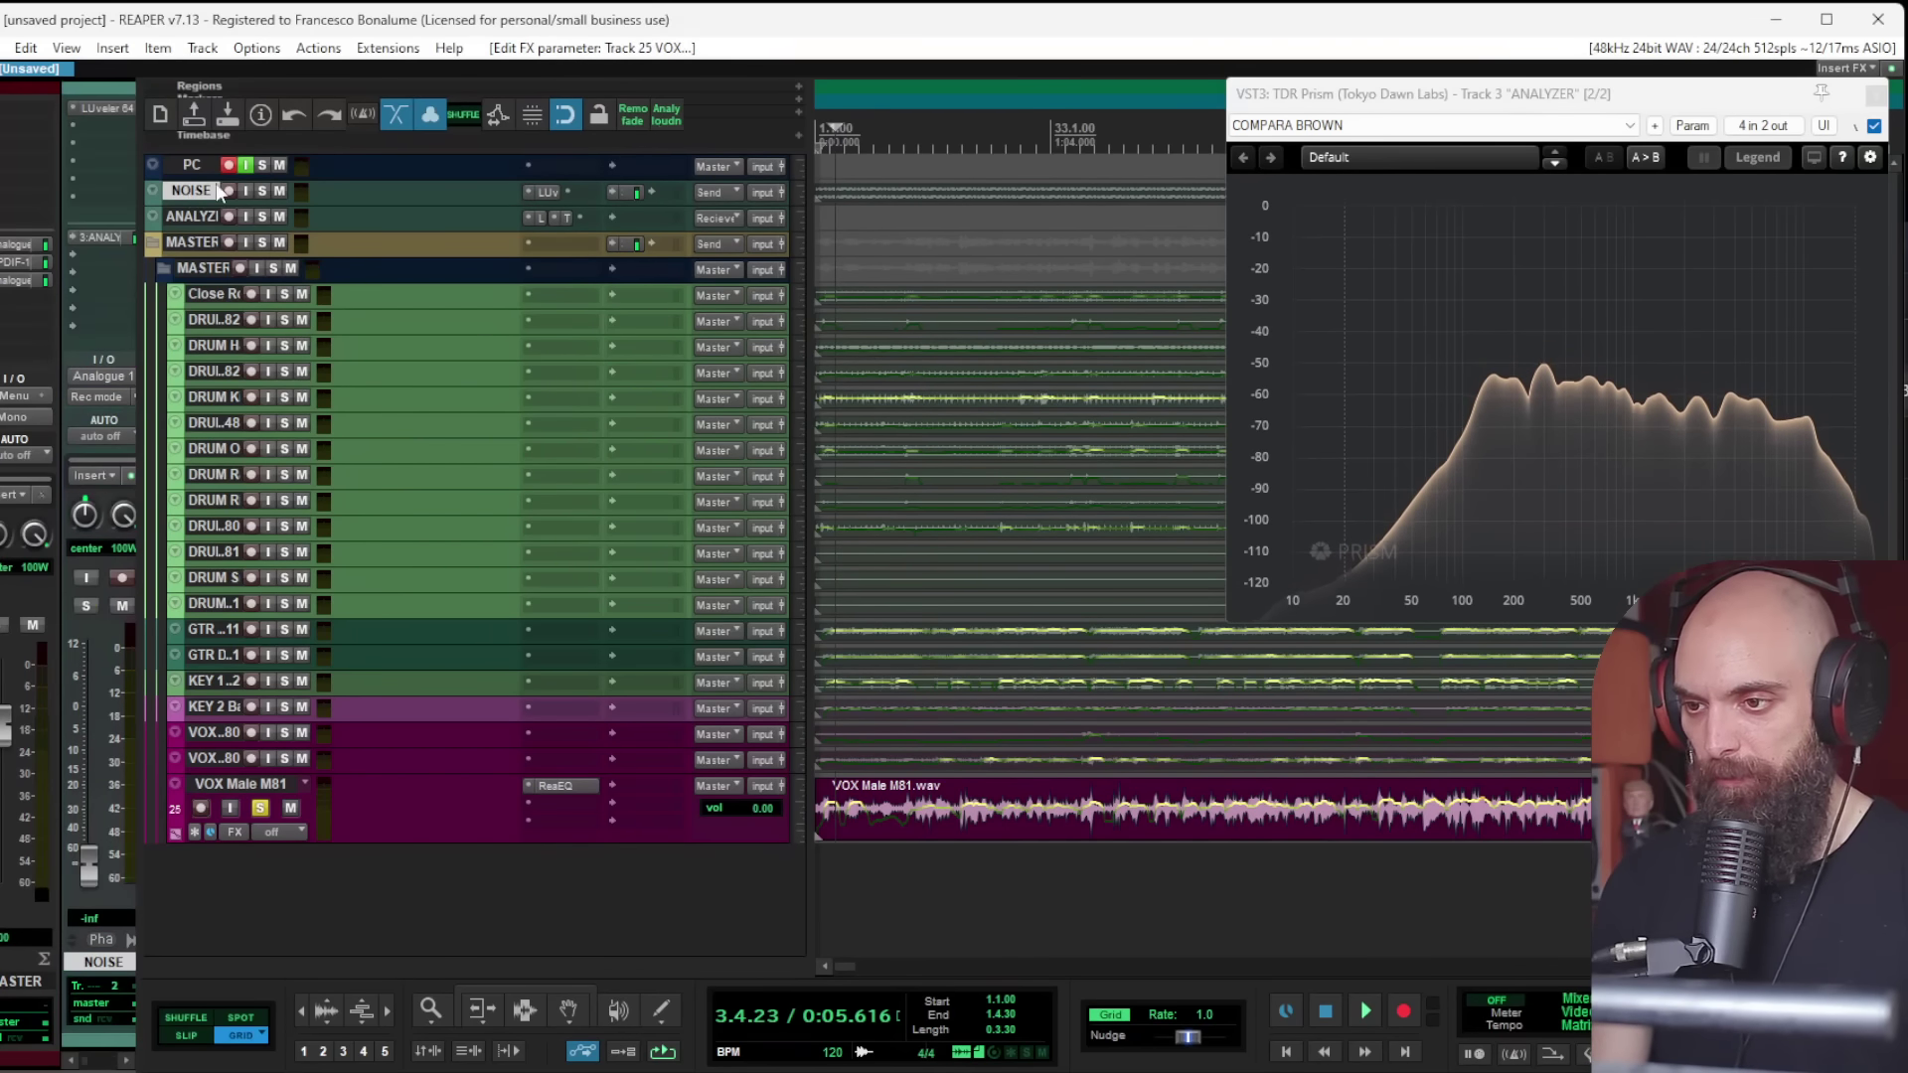
{"action": "right_click", "coordinate": [264, 188]}
{"action": "left_click", "coordinate": [308, 326]}
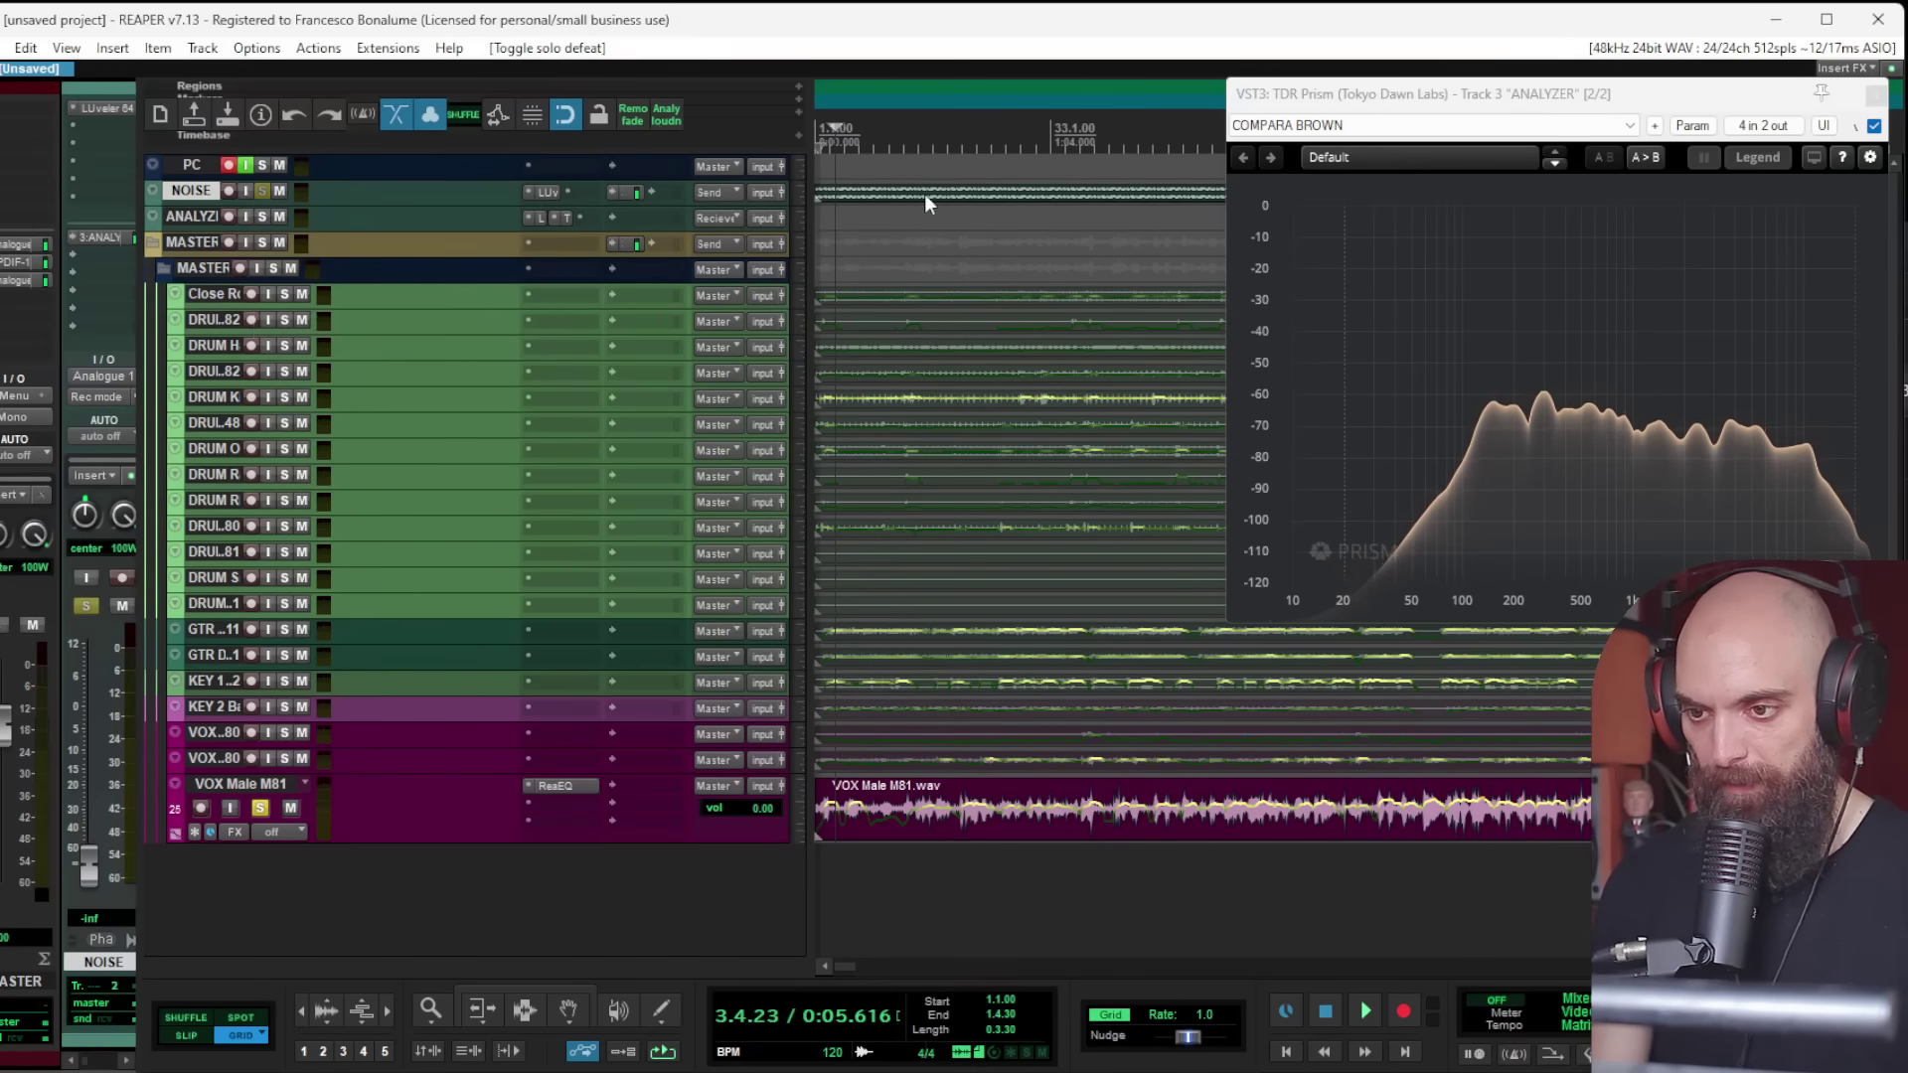
{"action": "key", "text": "space"}
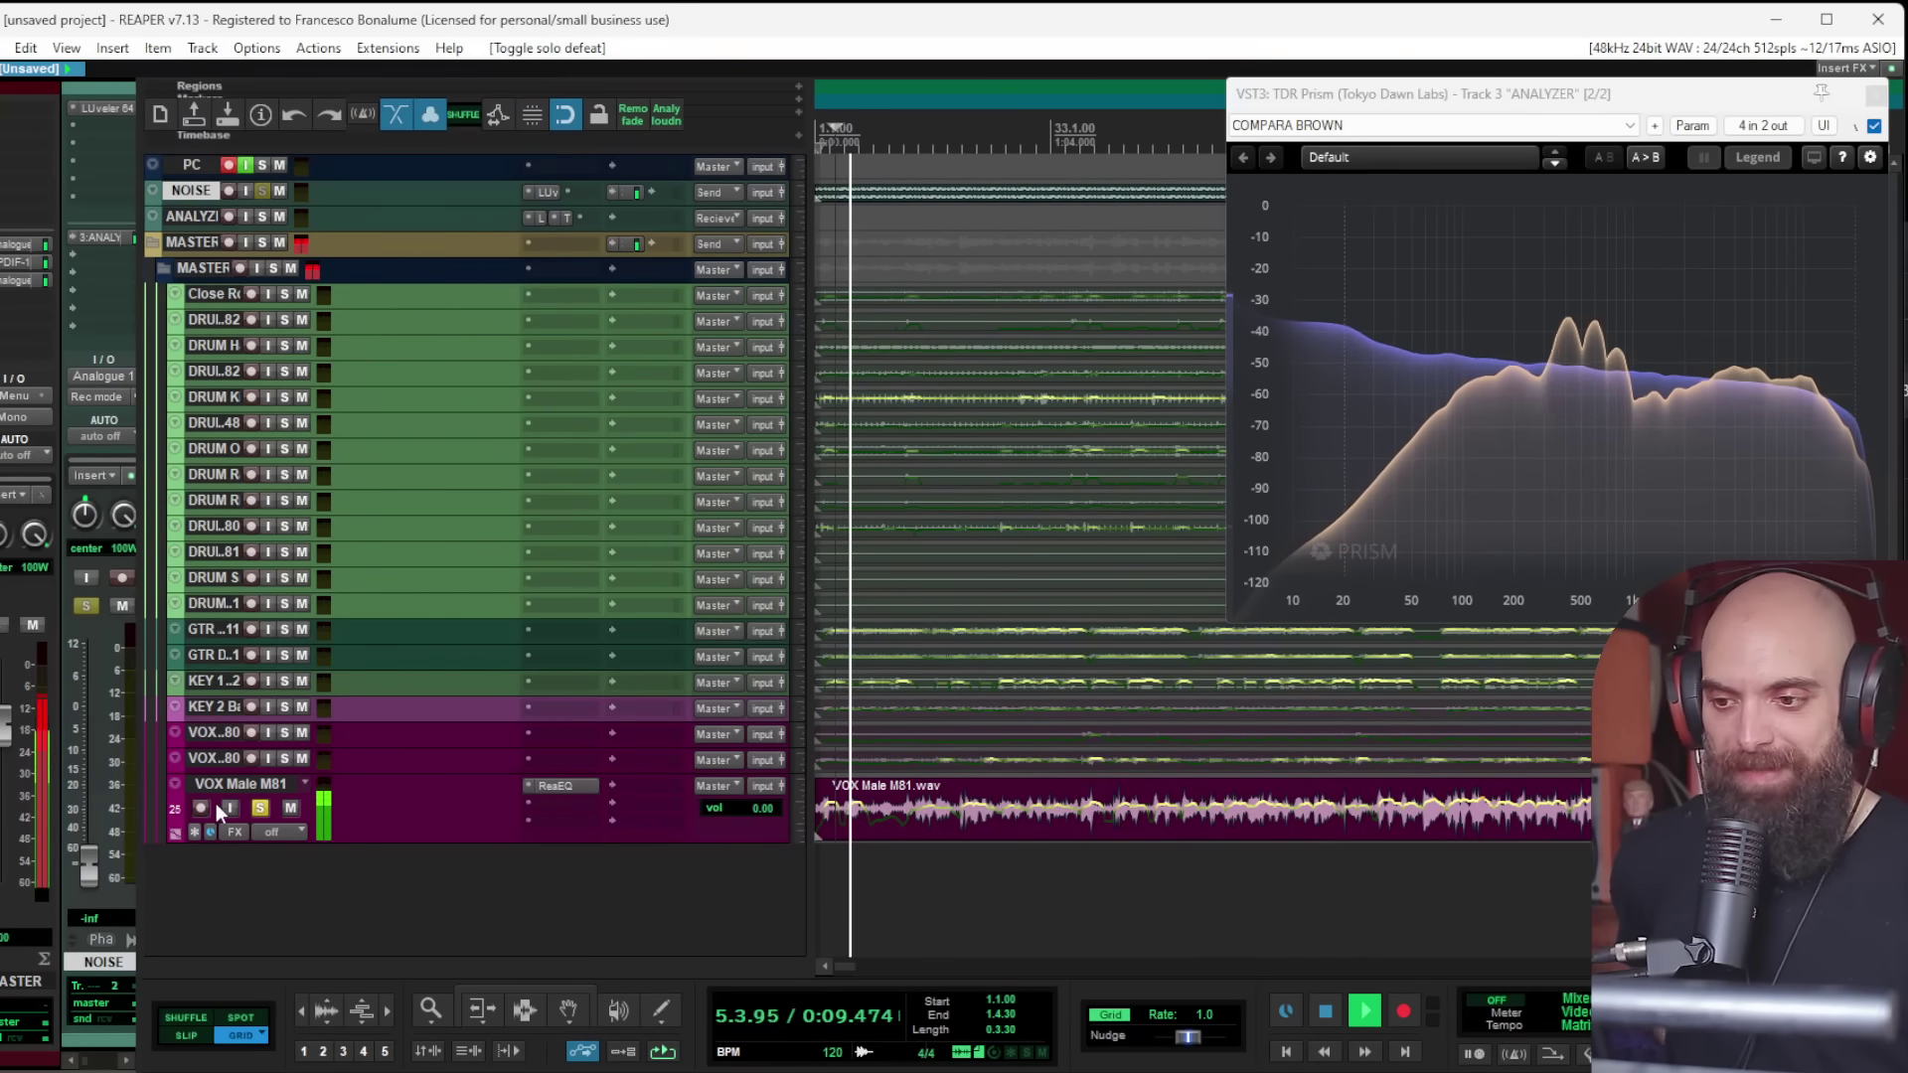
Step: Solo VOX Female M80 instead of VOX Male M81, copy the male vocal's ReaEQ onto it, and play a fuller vocal passage
{"action": "left_click", "coordinate": [285, 758]}
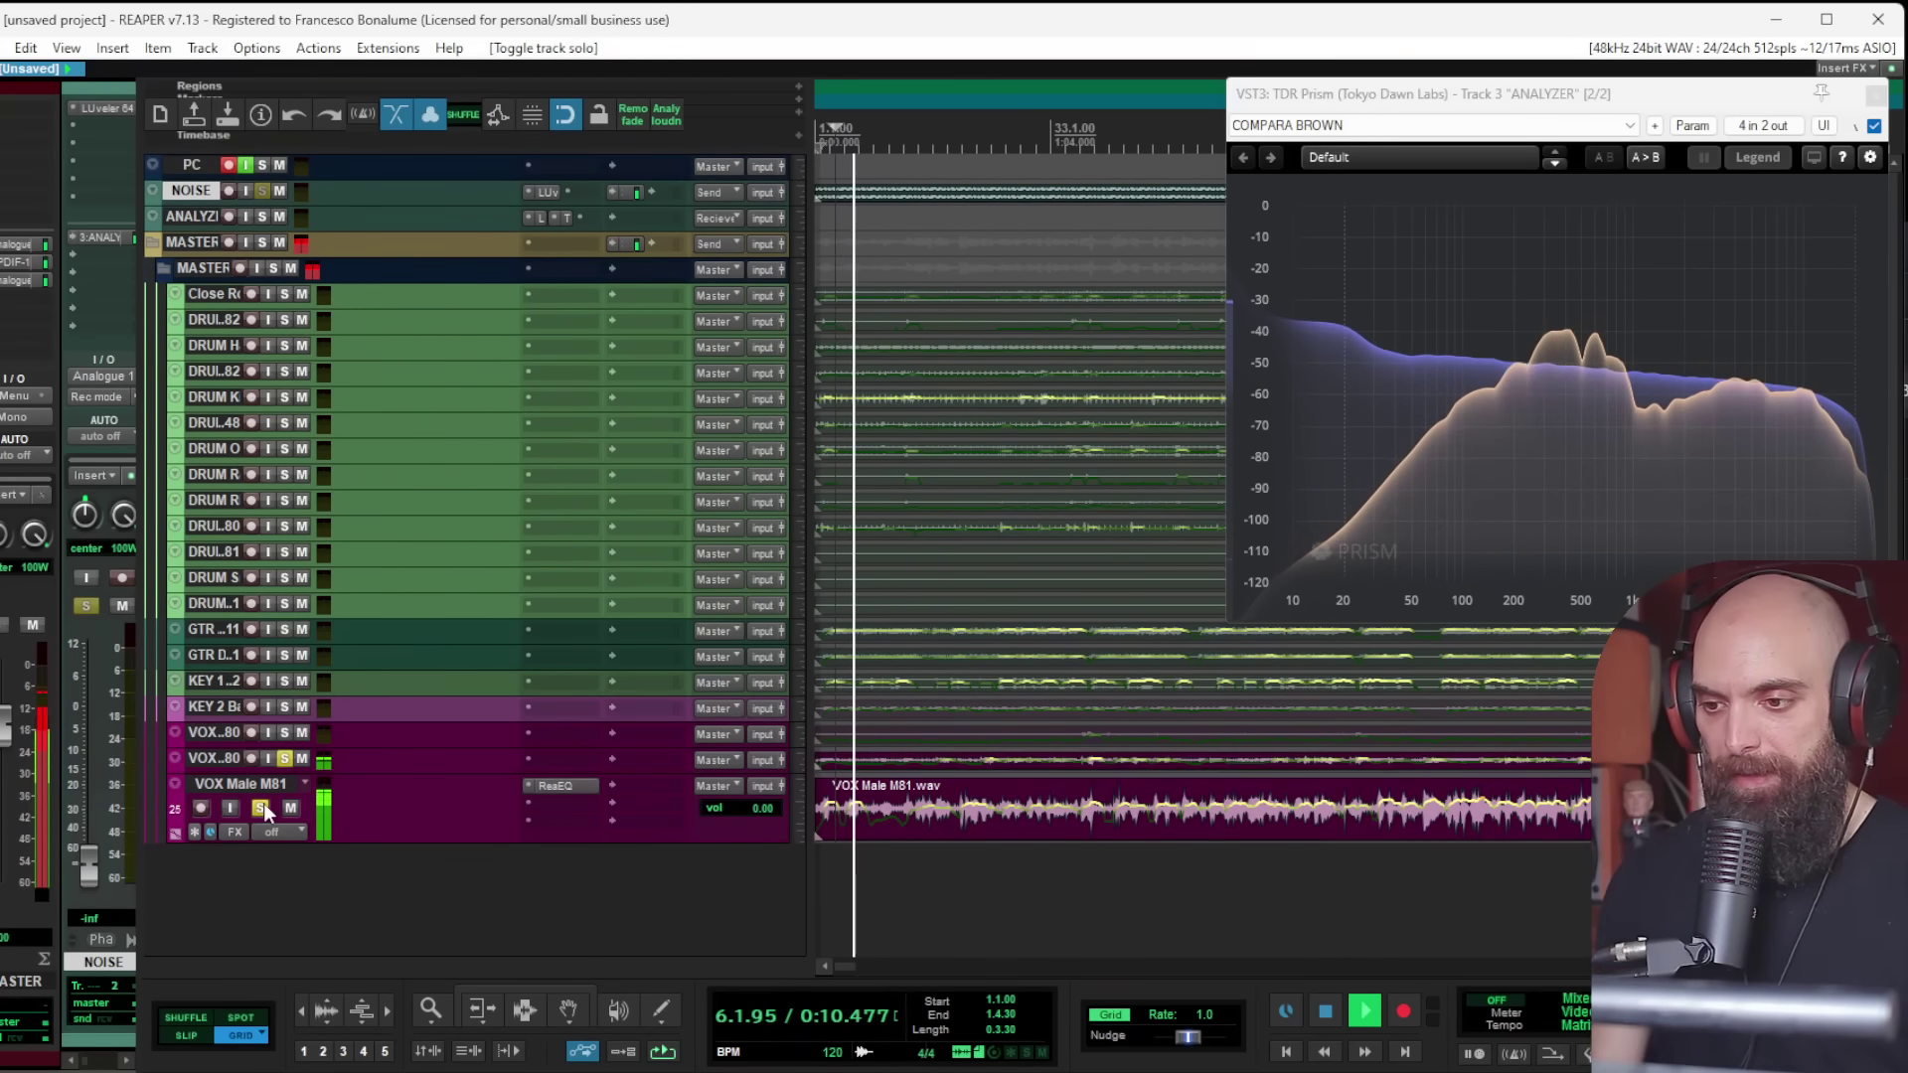
{"action": "left_click", "coordinate": [218, 765]}
{"action": "left_click_drag", "start_coordinate": [555, 785], "coordinate": [556, 759]}
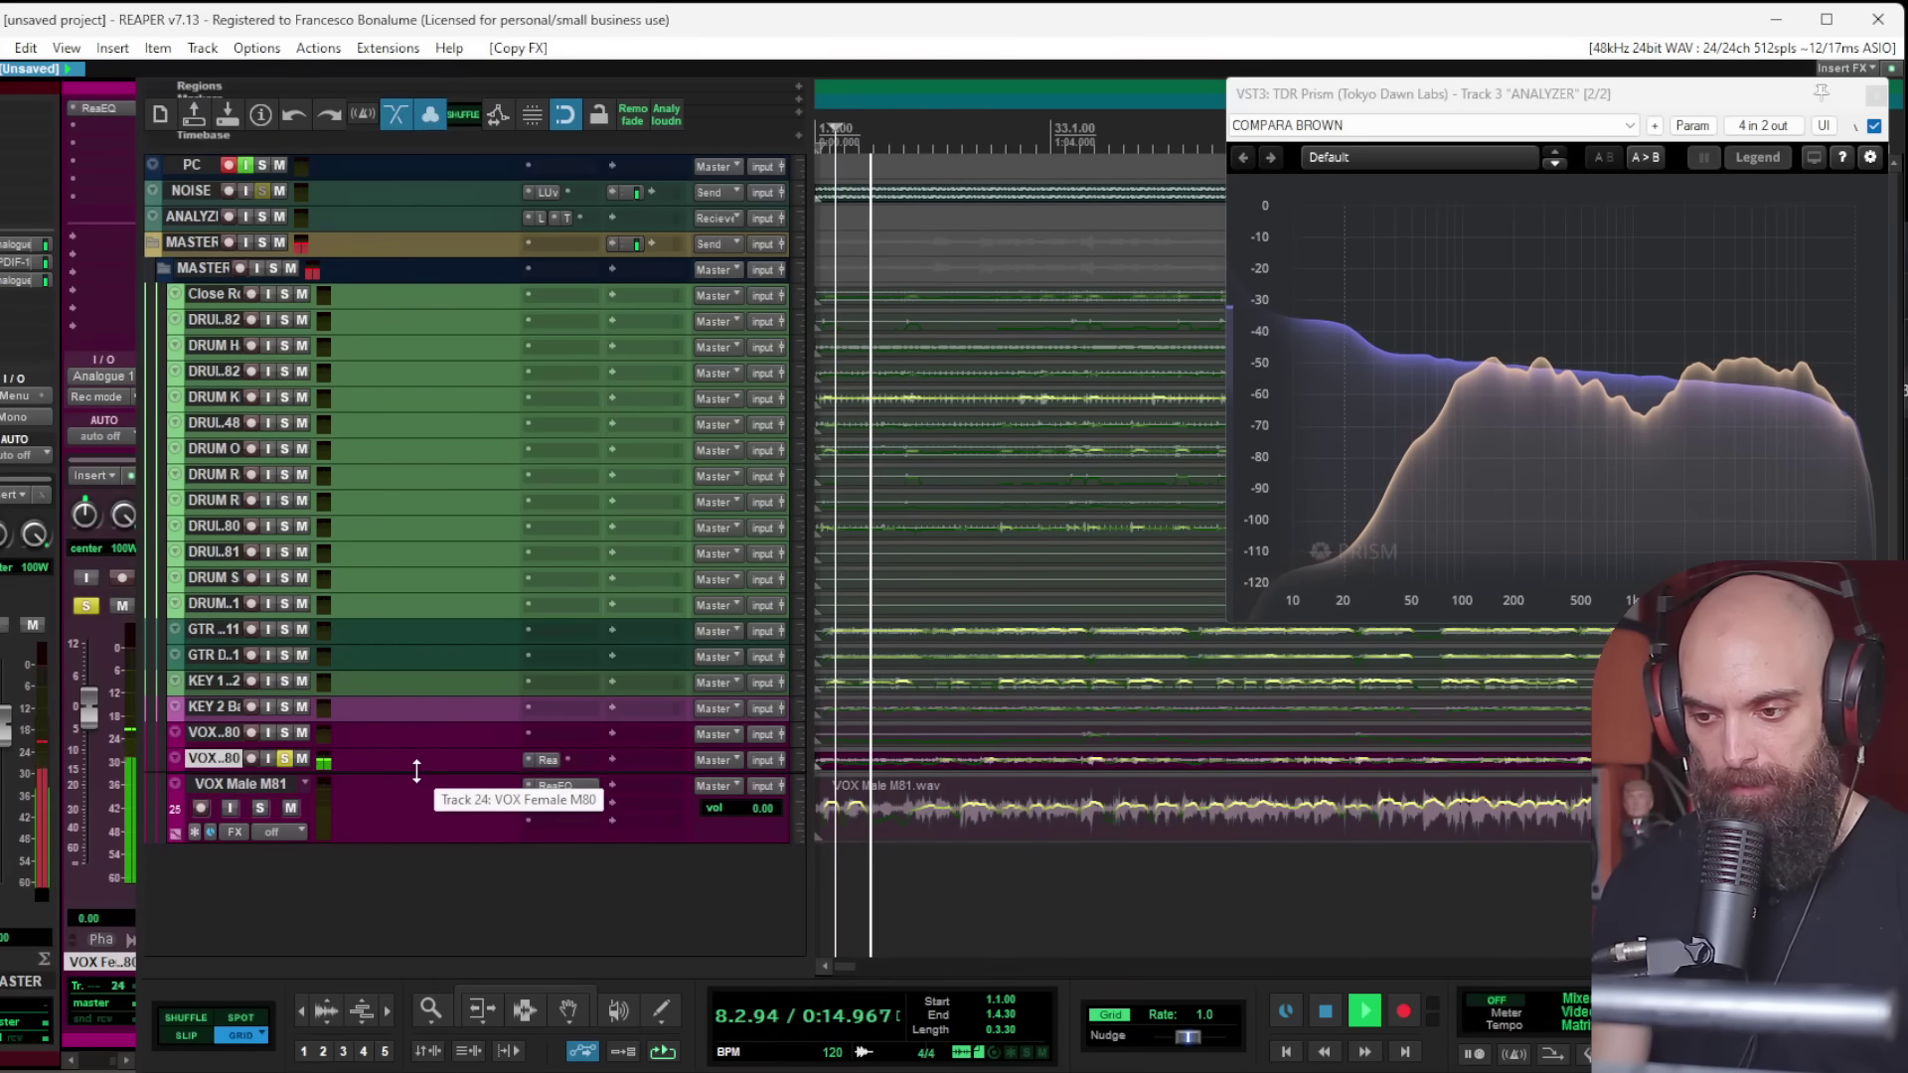
{"action": "left_click_drag", "start_coordinate": [415, 773], "coordinate": [545, 833]}
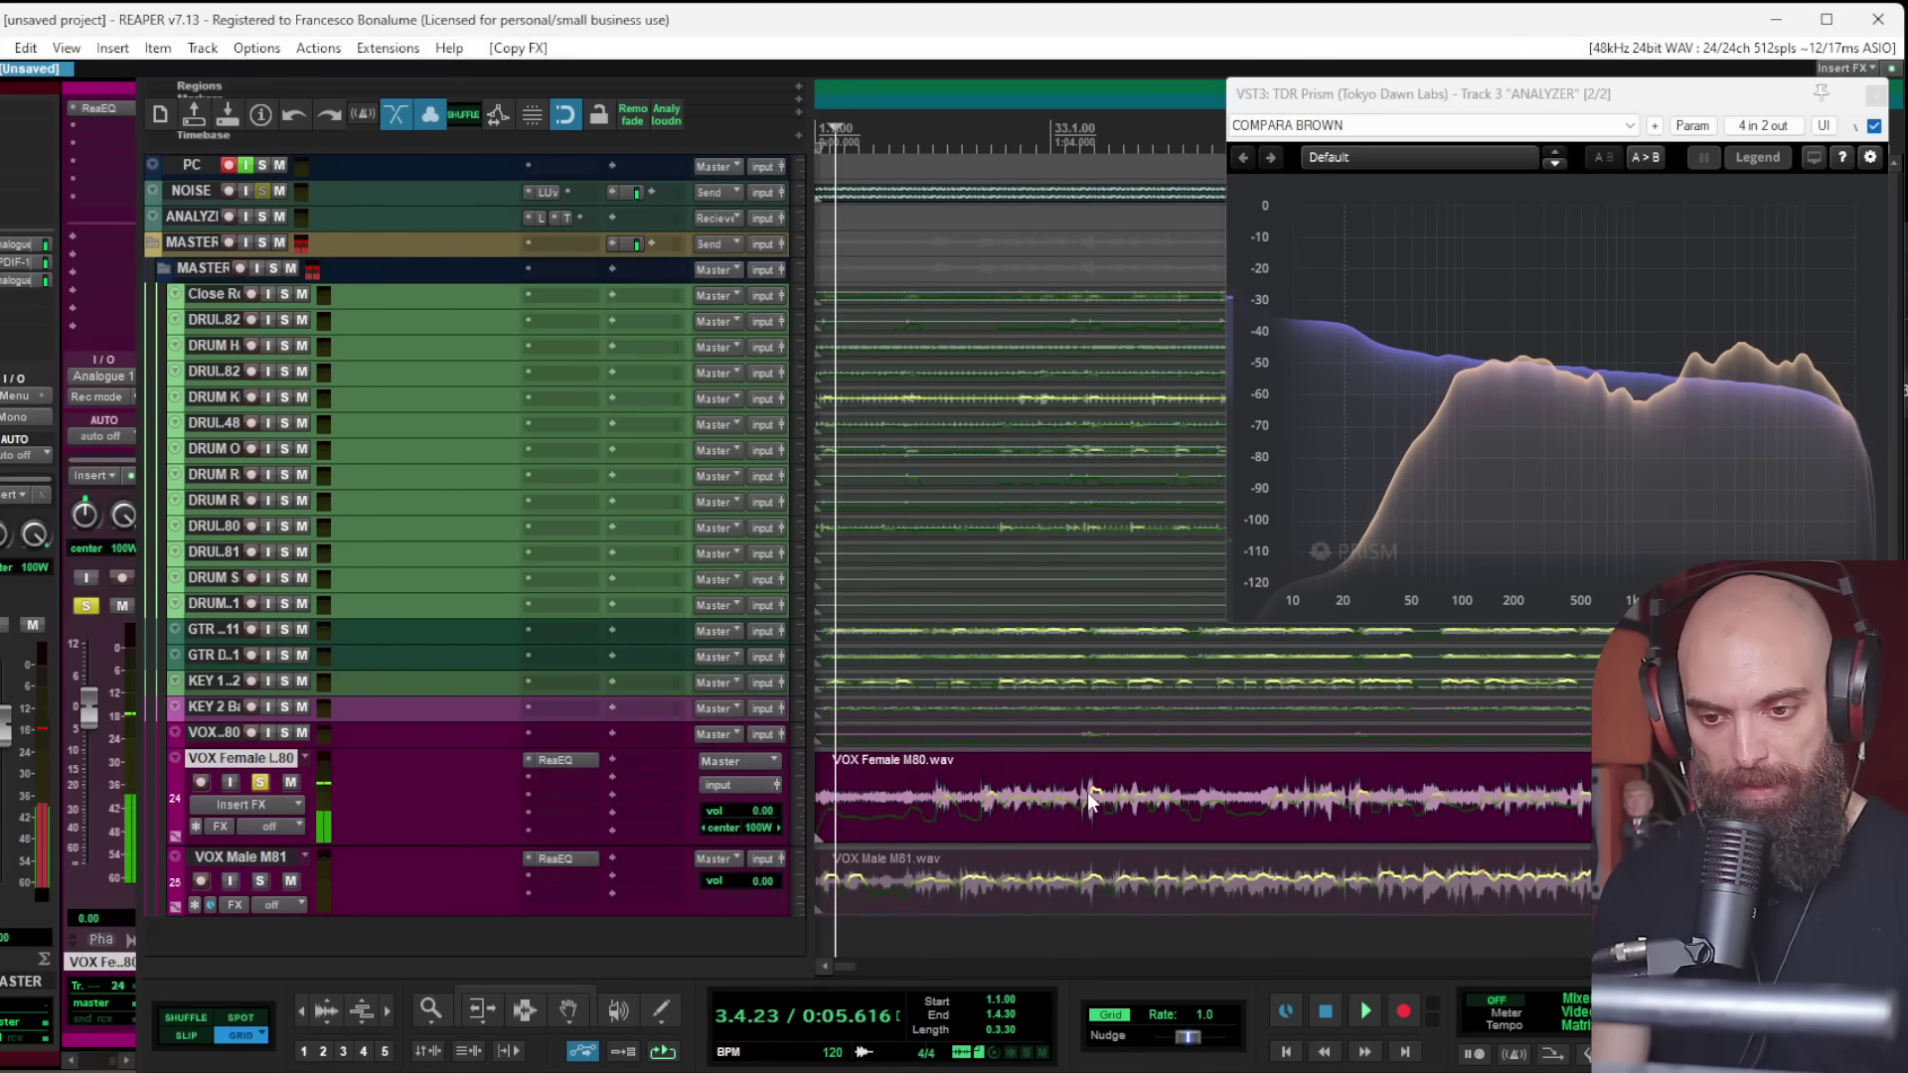
{"action": "left_click", "coordinate": [1087, 795]}
{"action": "key", "text": "space"}
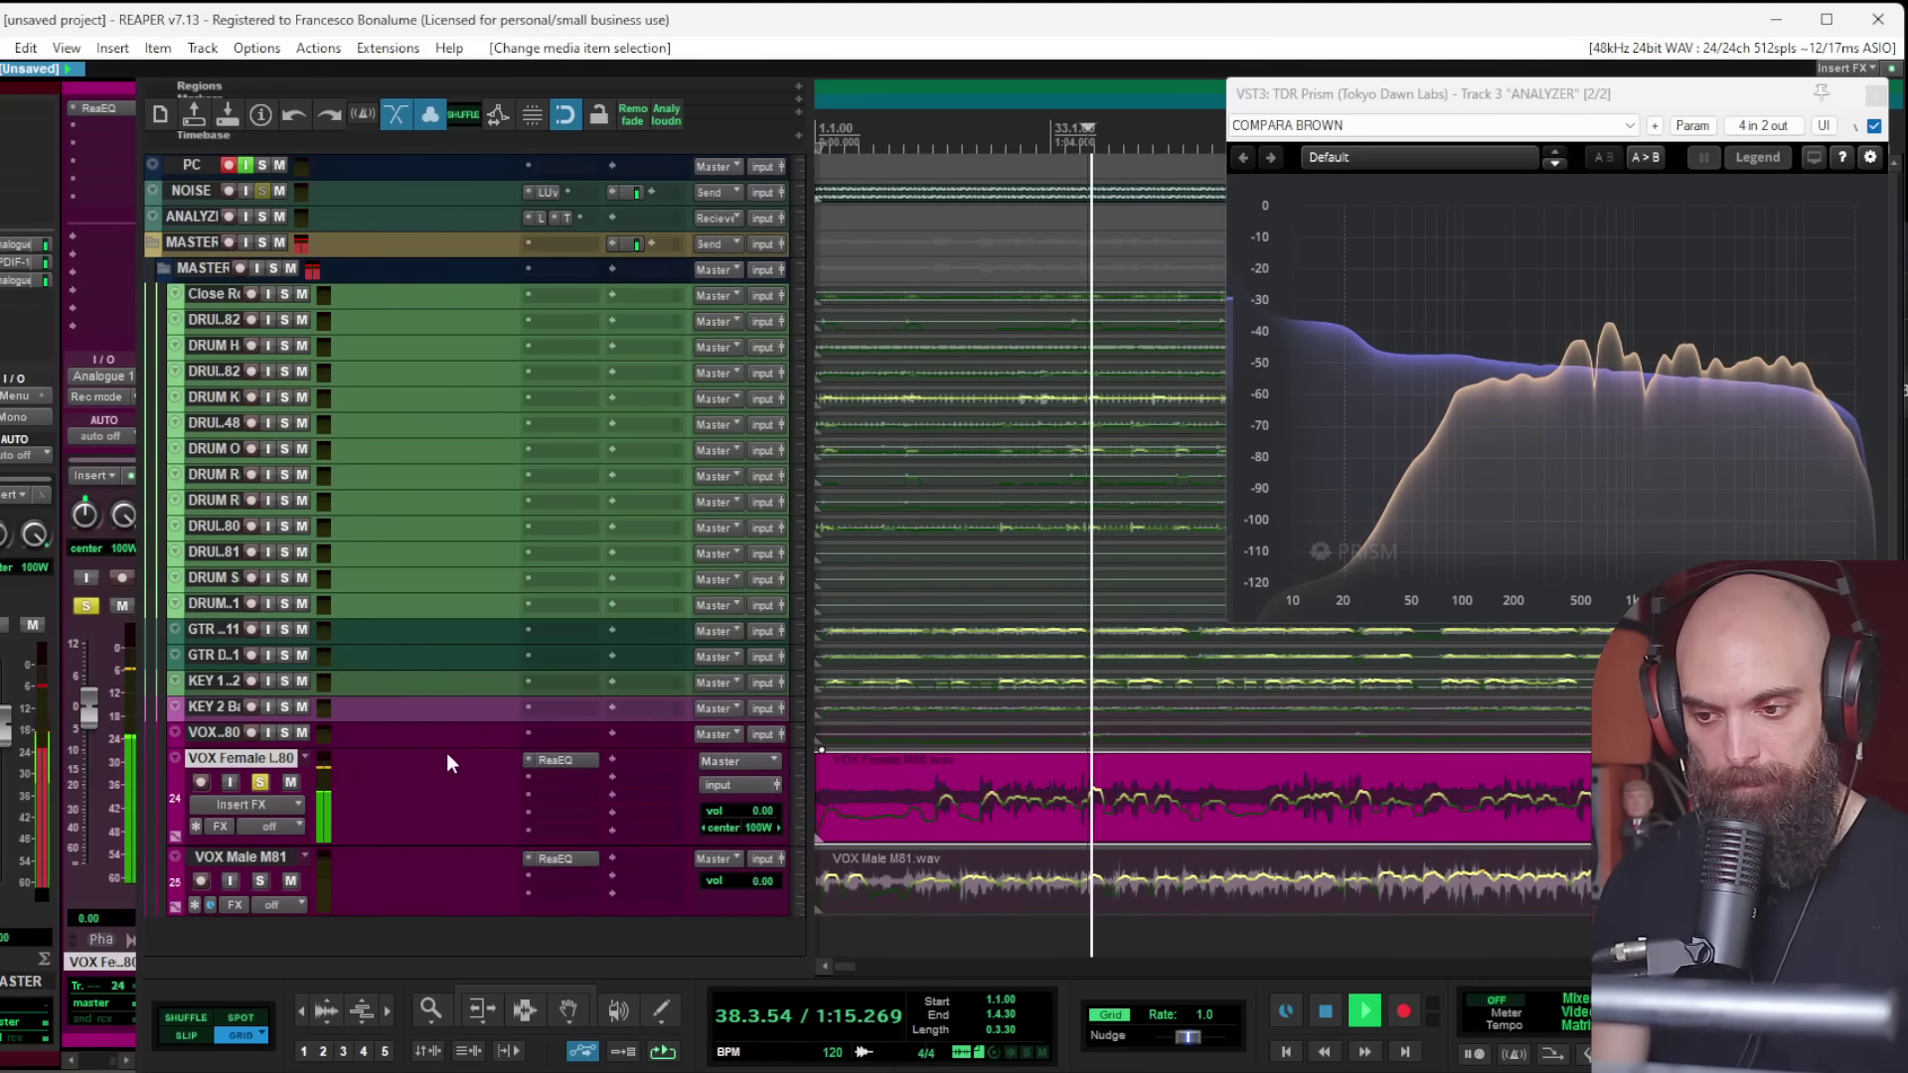
Step: Solo VOX Backing M80, copy the ReaEQ from VOX Female M80 onto it, then unsolo it and stop playback
{"action": "left_click", "coordinate": [261, 782]}
{"action": "left_click", "coordinate": [284, 734]}
{"action": "left_click", "coordinate": [221, 734]}
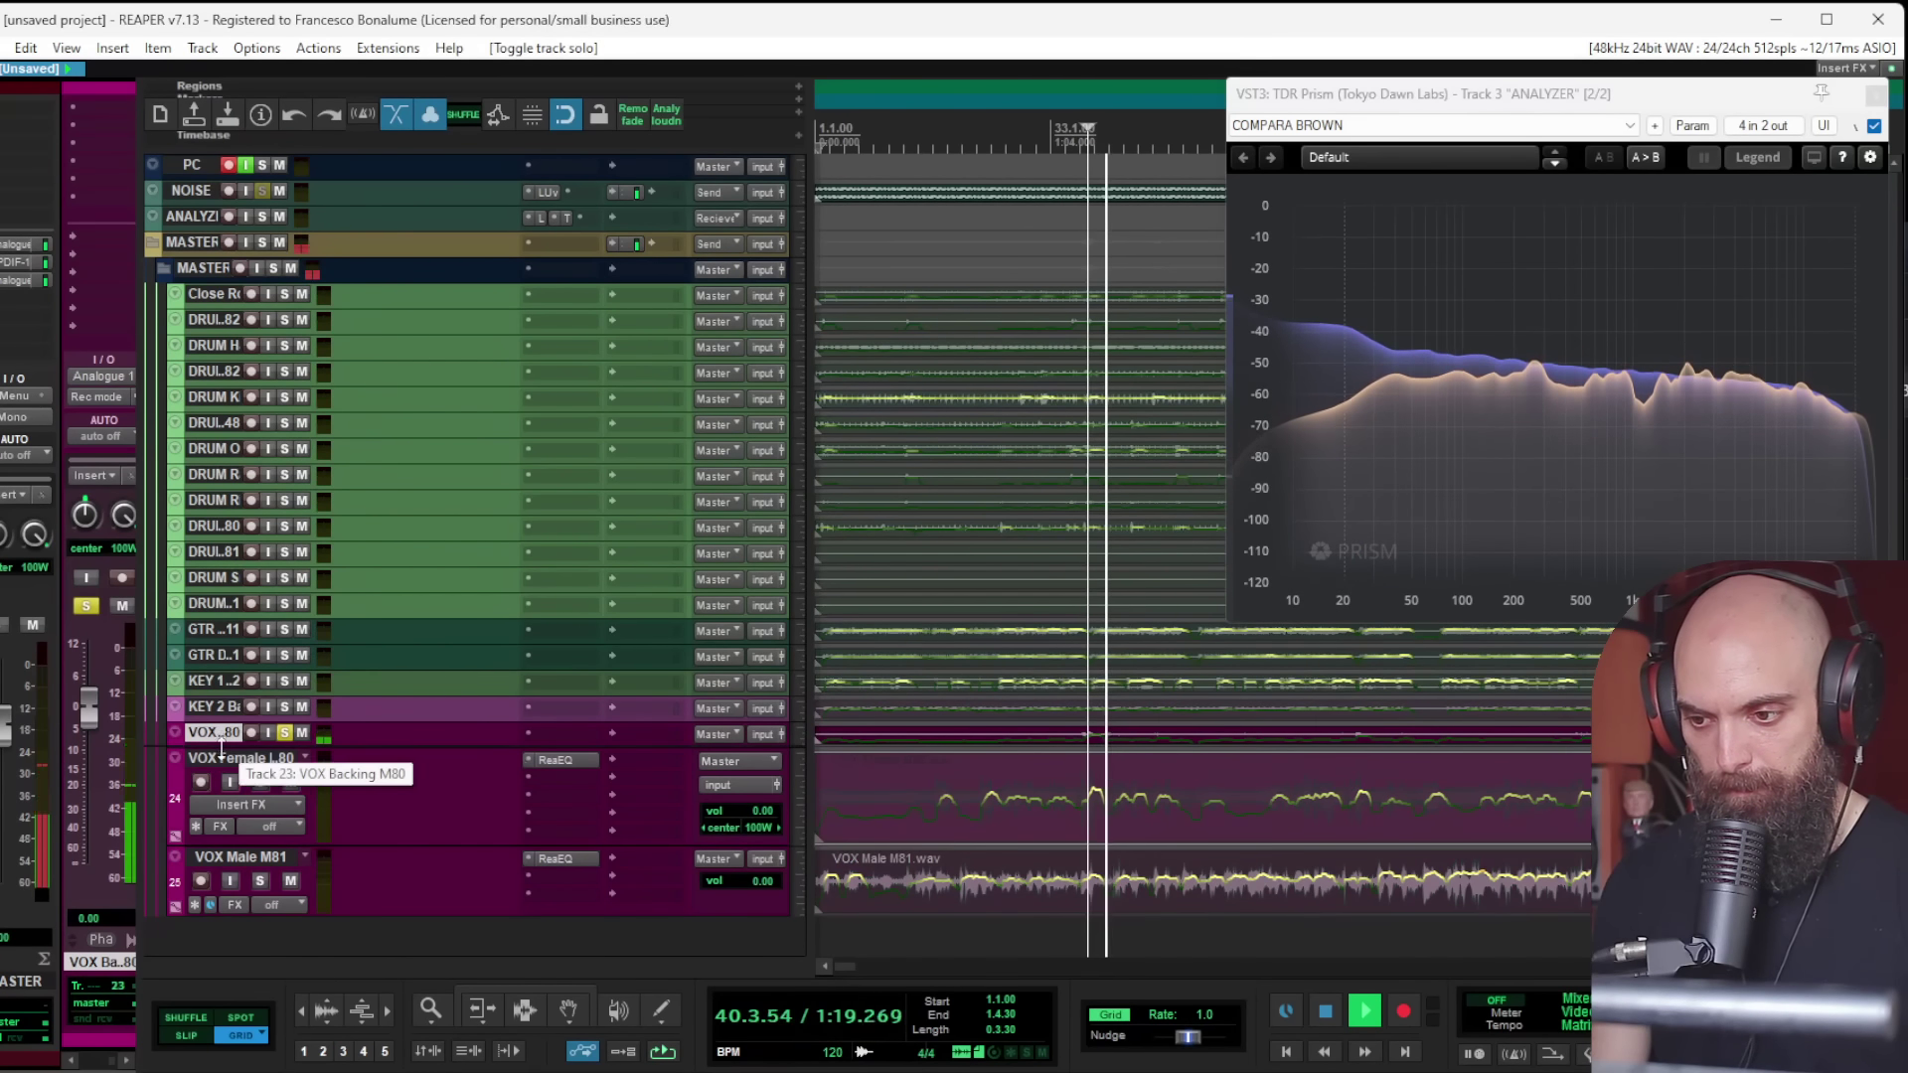
{"action": "left_click_drag", "start_coordinate": [397, 747], "coordinate": [537, 813]}
{"action": "left_click", "coordinate": [1083, 763]}
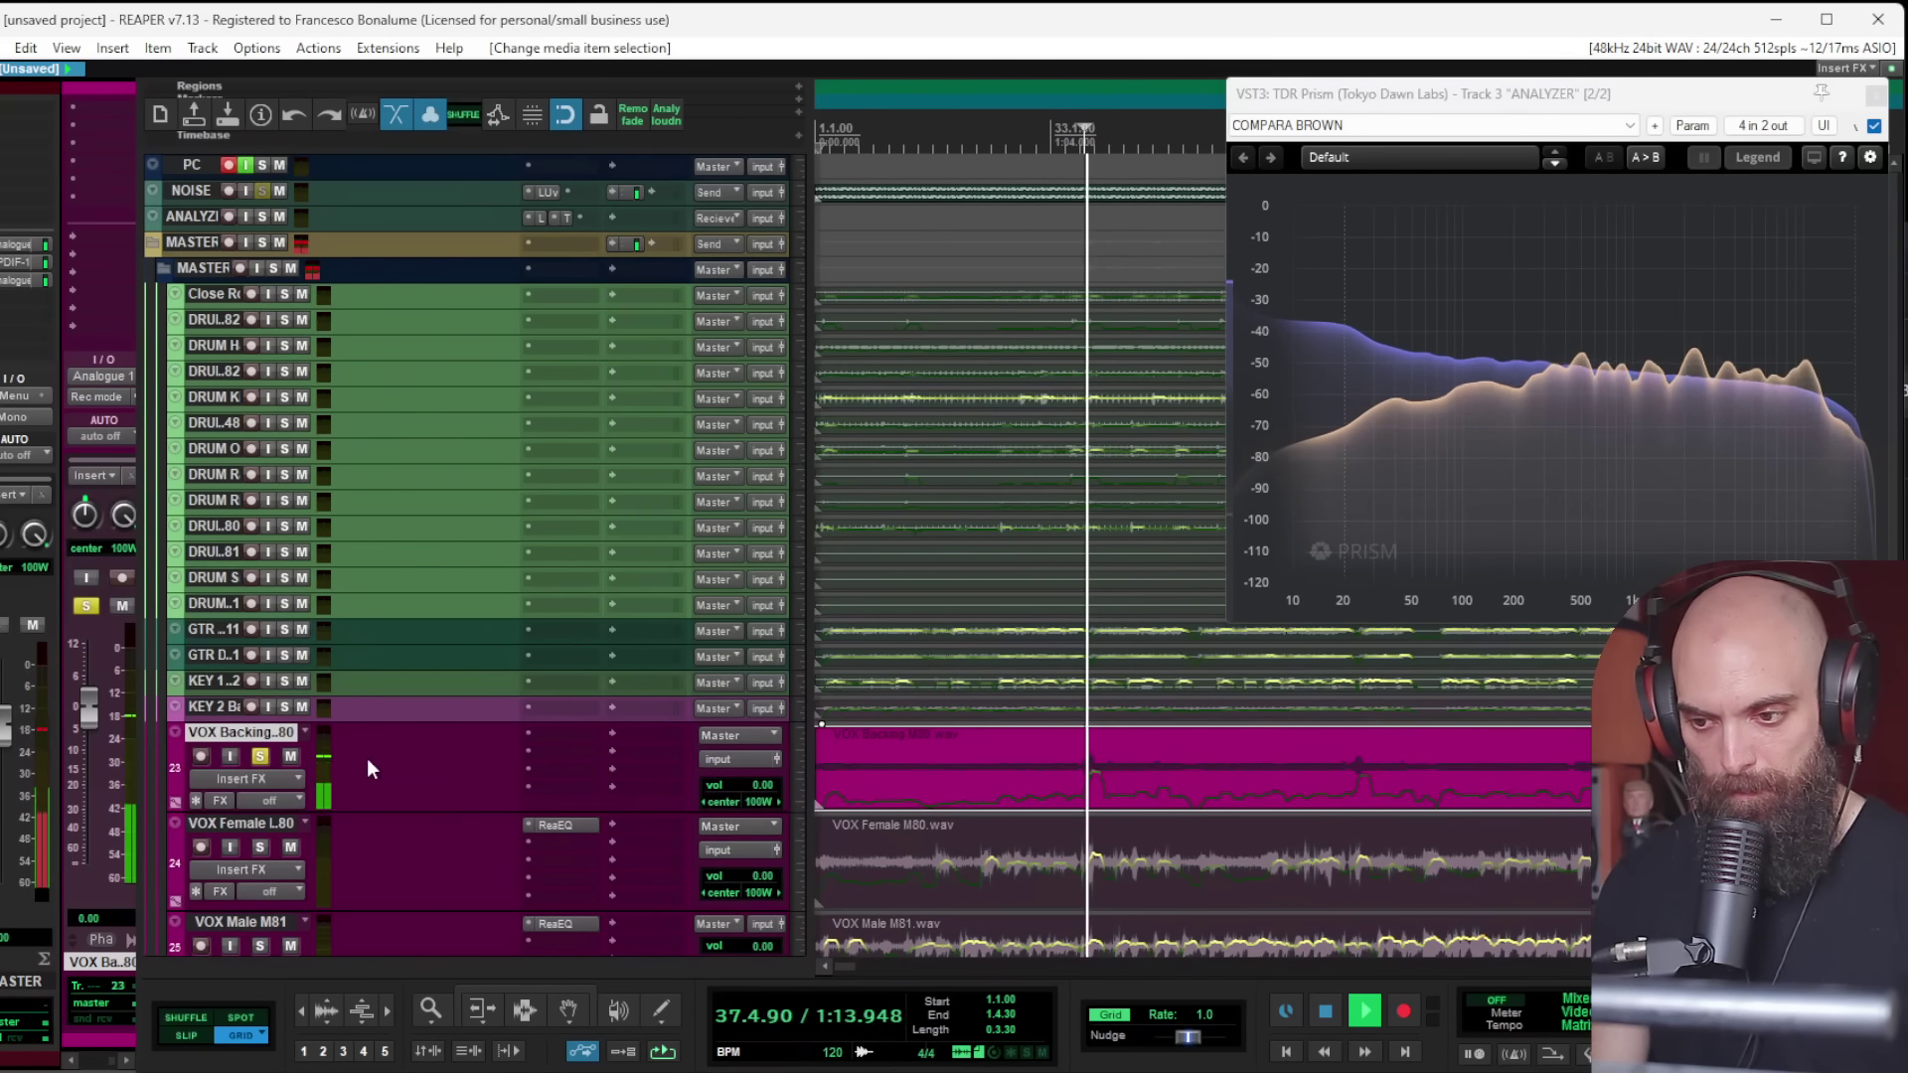
{"action": "left_click_drag", "start_coordinate": [566, 824], "coordinate": [559, 749]}
{"action": "left_click", "coordinate": [260, 761]}
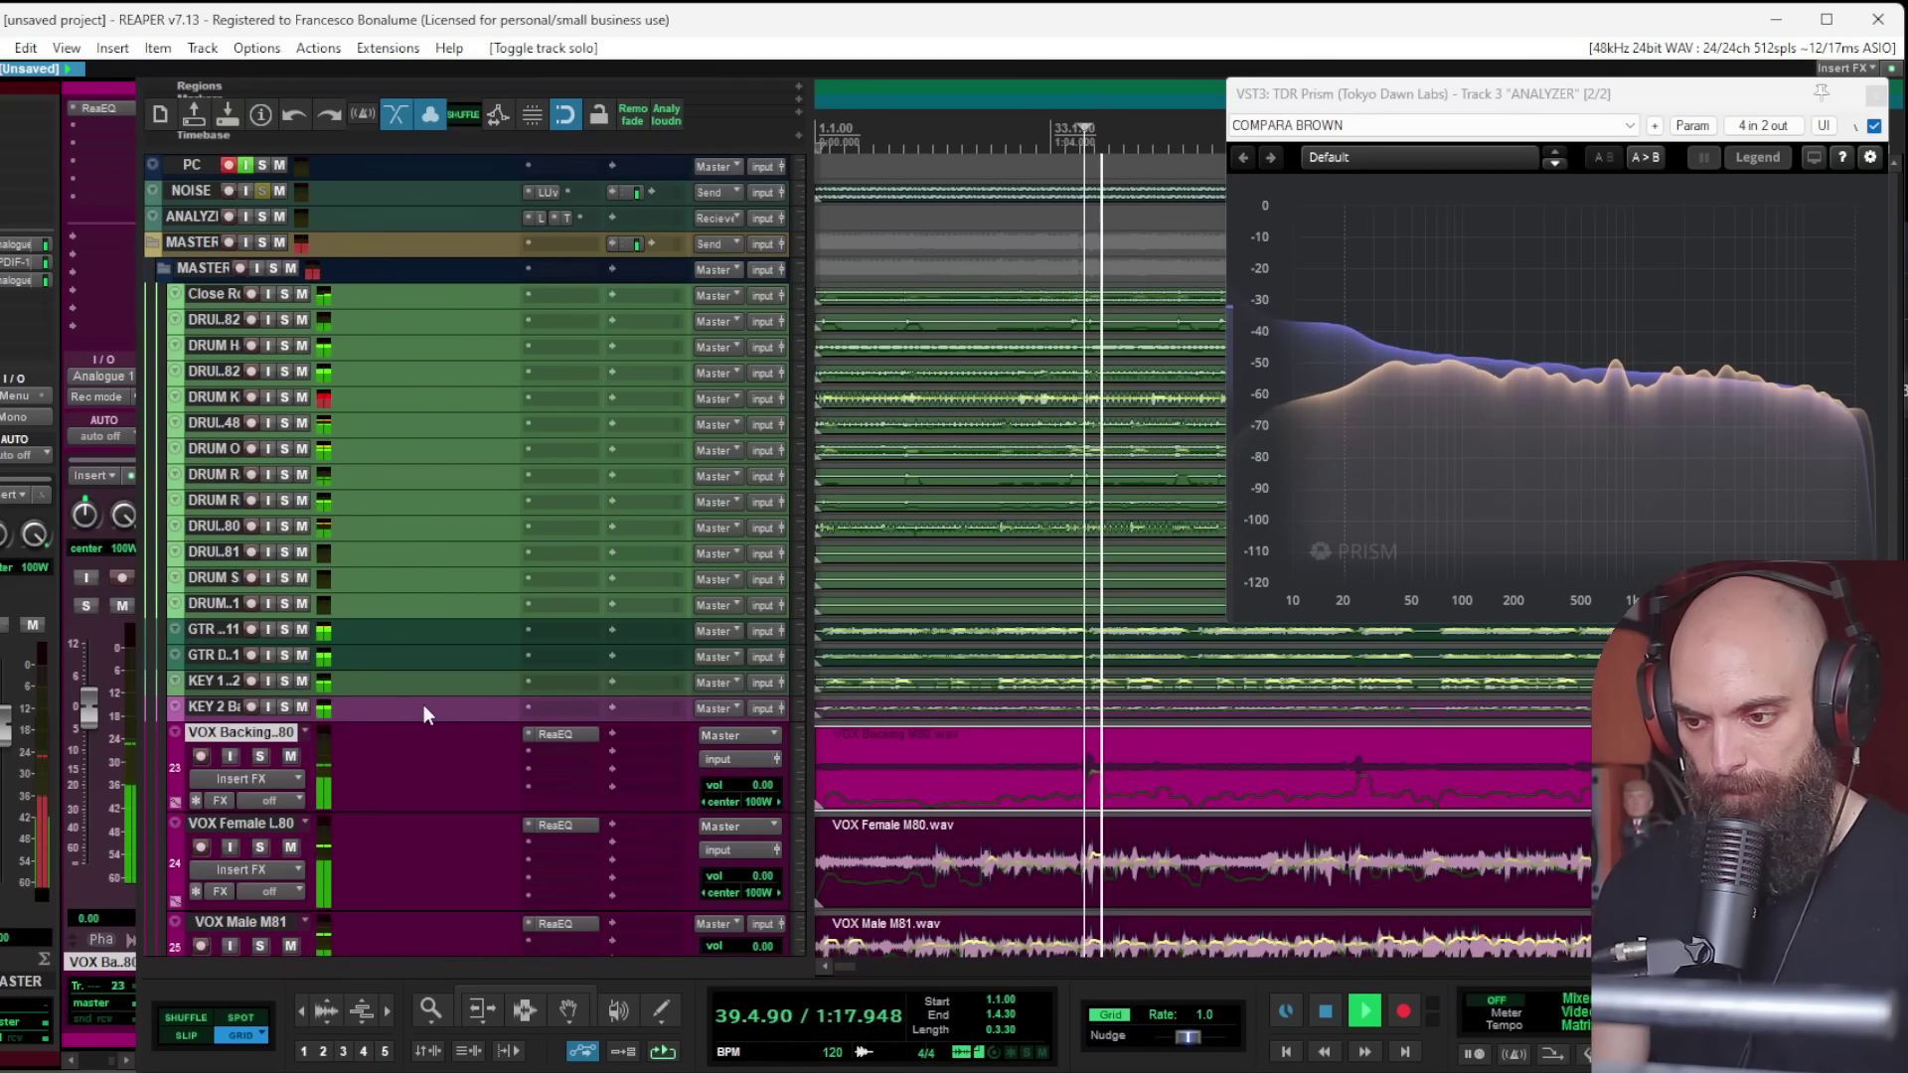
{"action": "left_click", "coordinate": [199, 707]}
{"action": "key", "text": "space"}
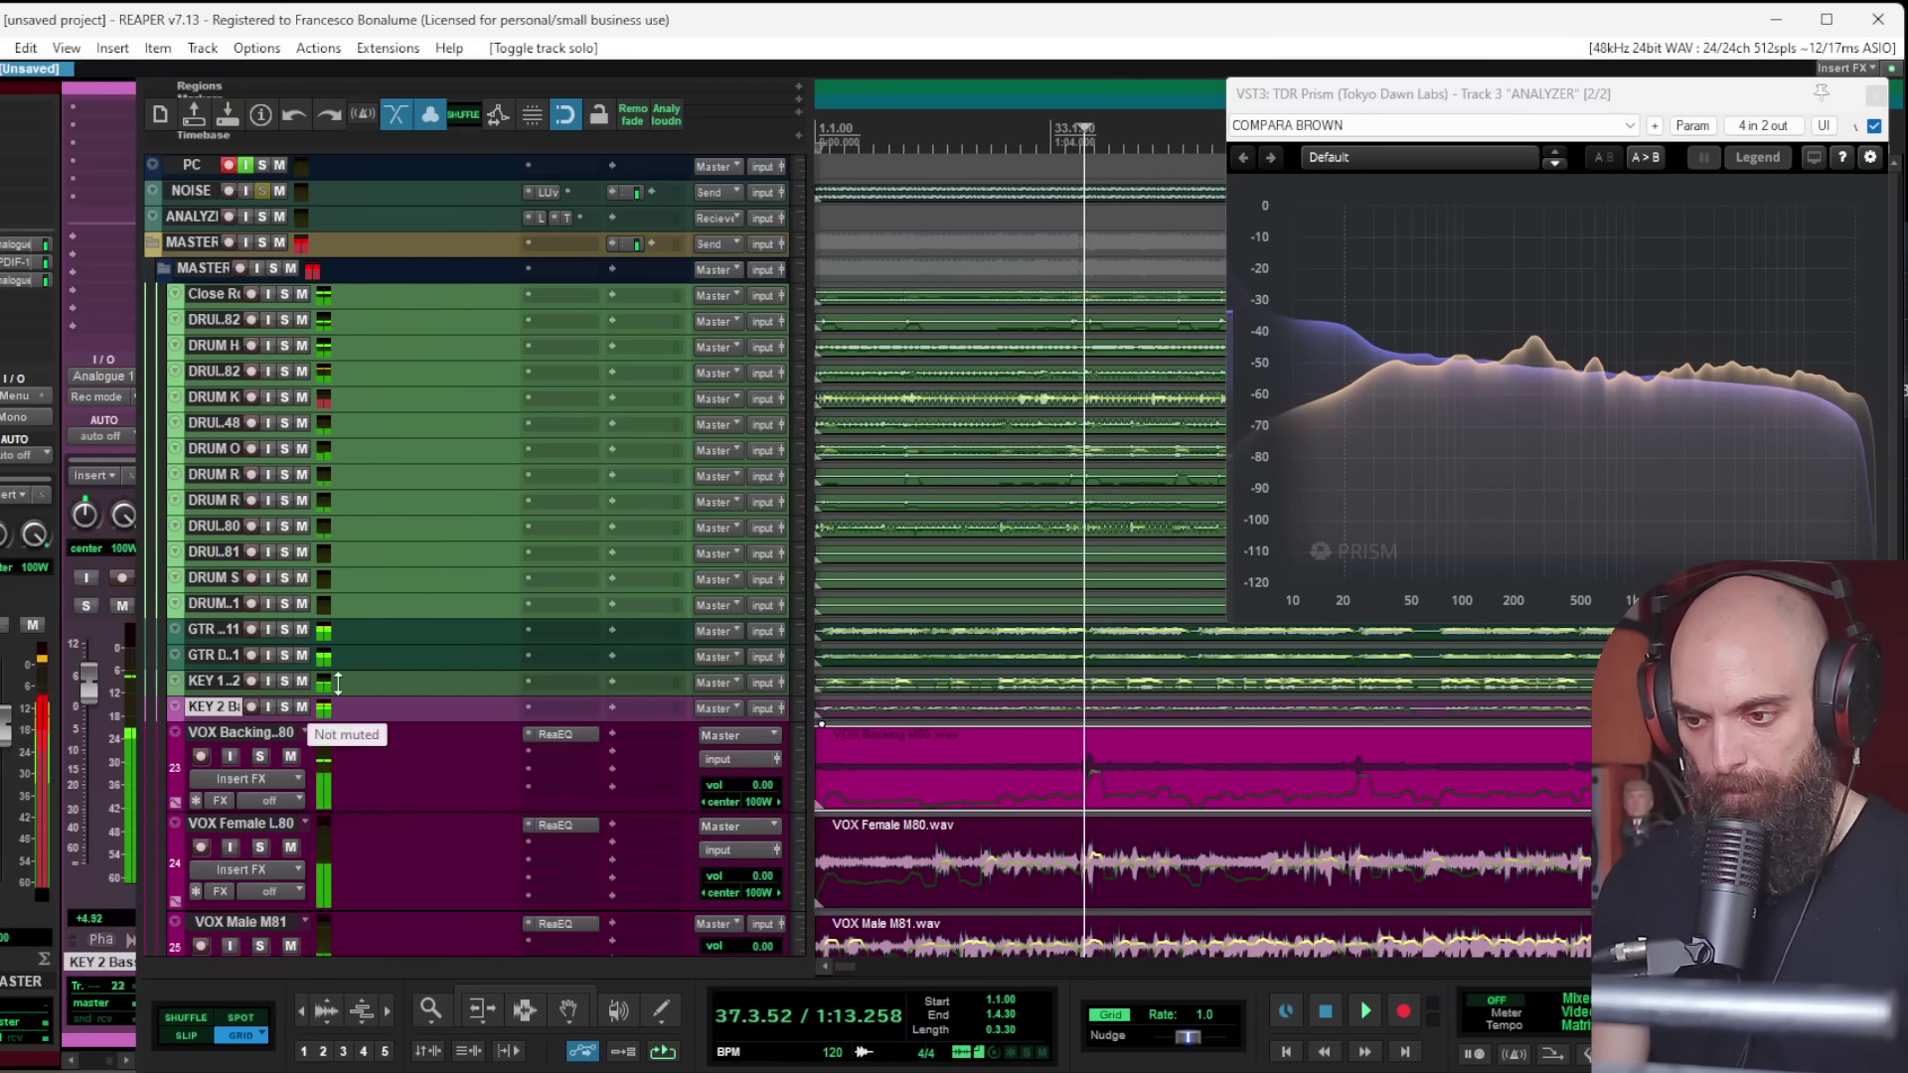
Step: Add SSLChannel Stereo (Waves) to the Close Rooms U47 track
{"action": "scroll", "coordinate": [1028, 537], "scroll_direction": "down", "scroll_amount": 3}
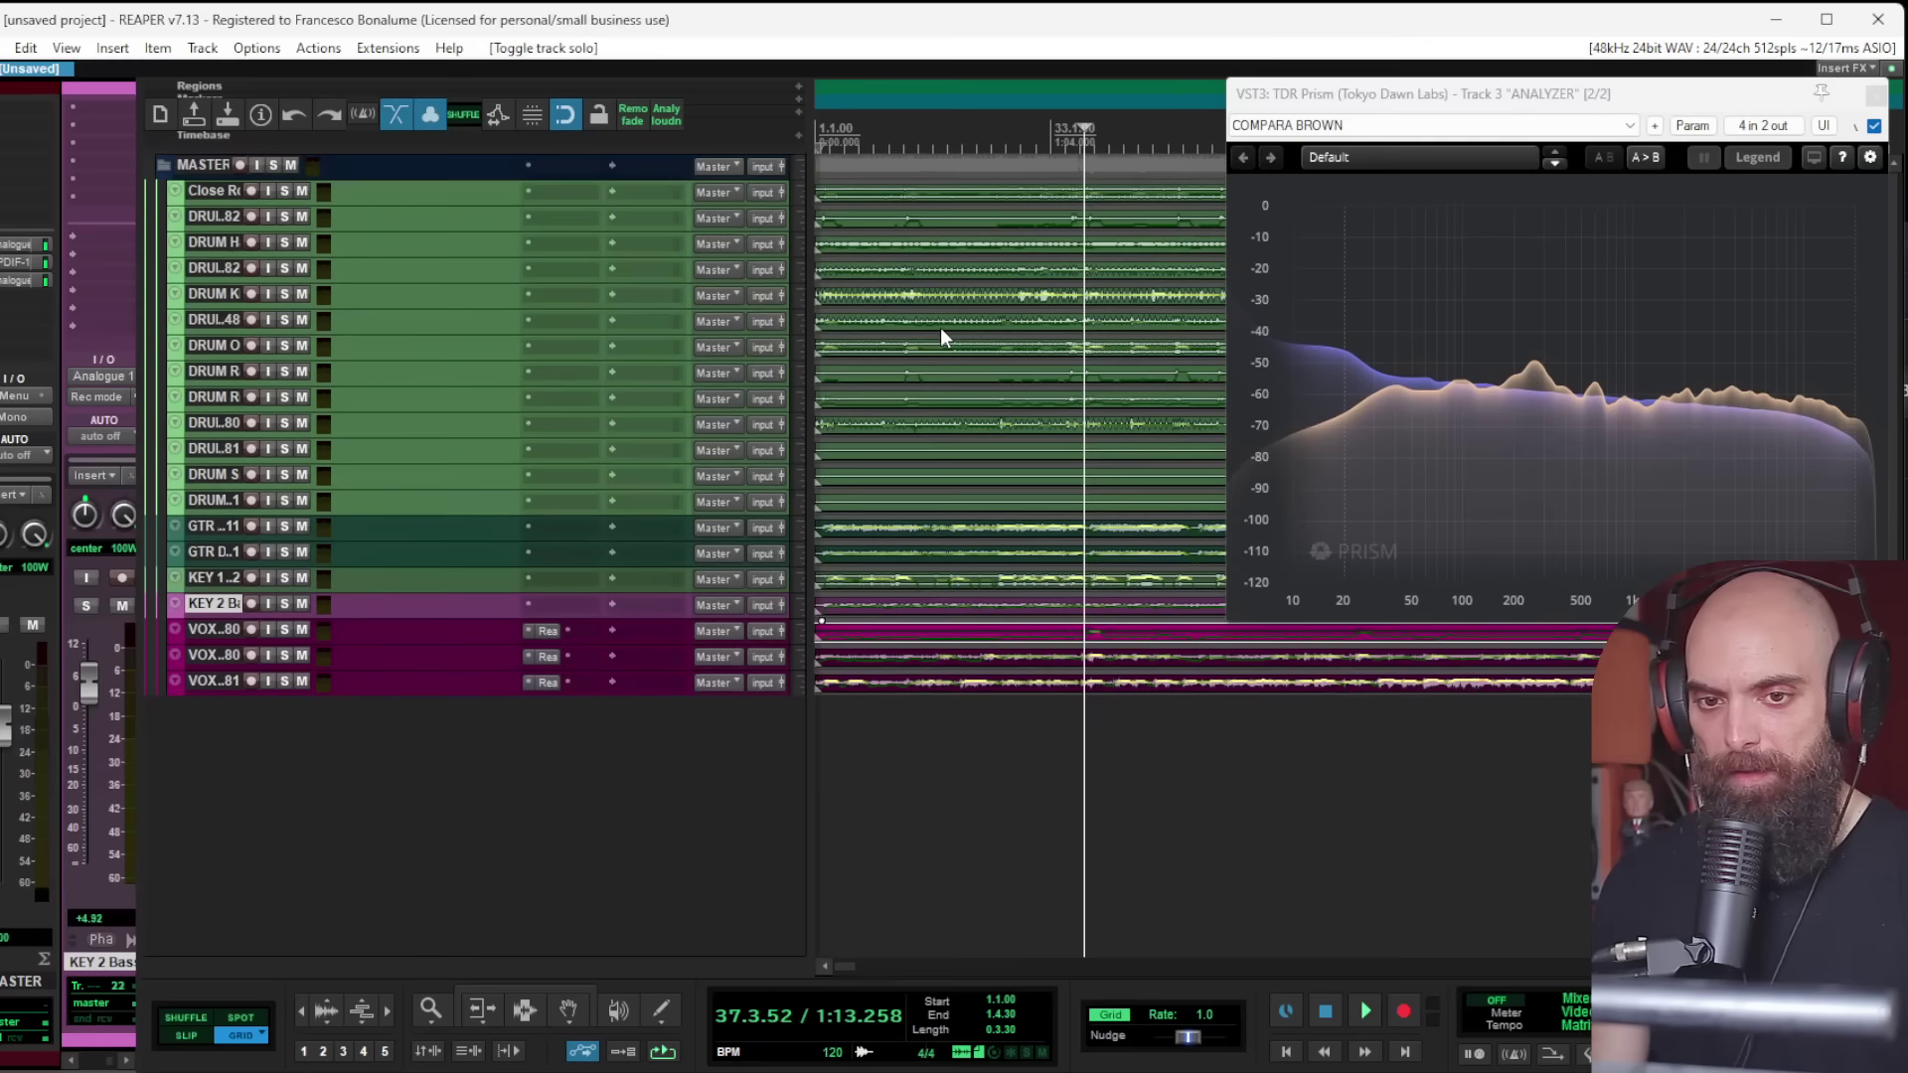
{"action": "scroll", "coordinate": [940, 326], "scroll_direction": "up", "scroll_amount": 5}
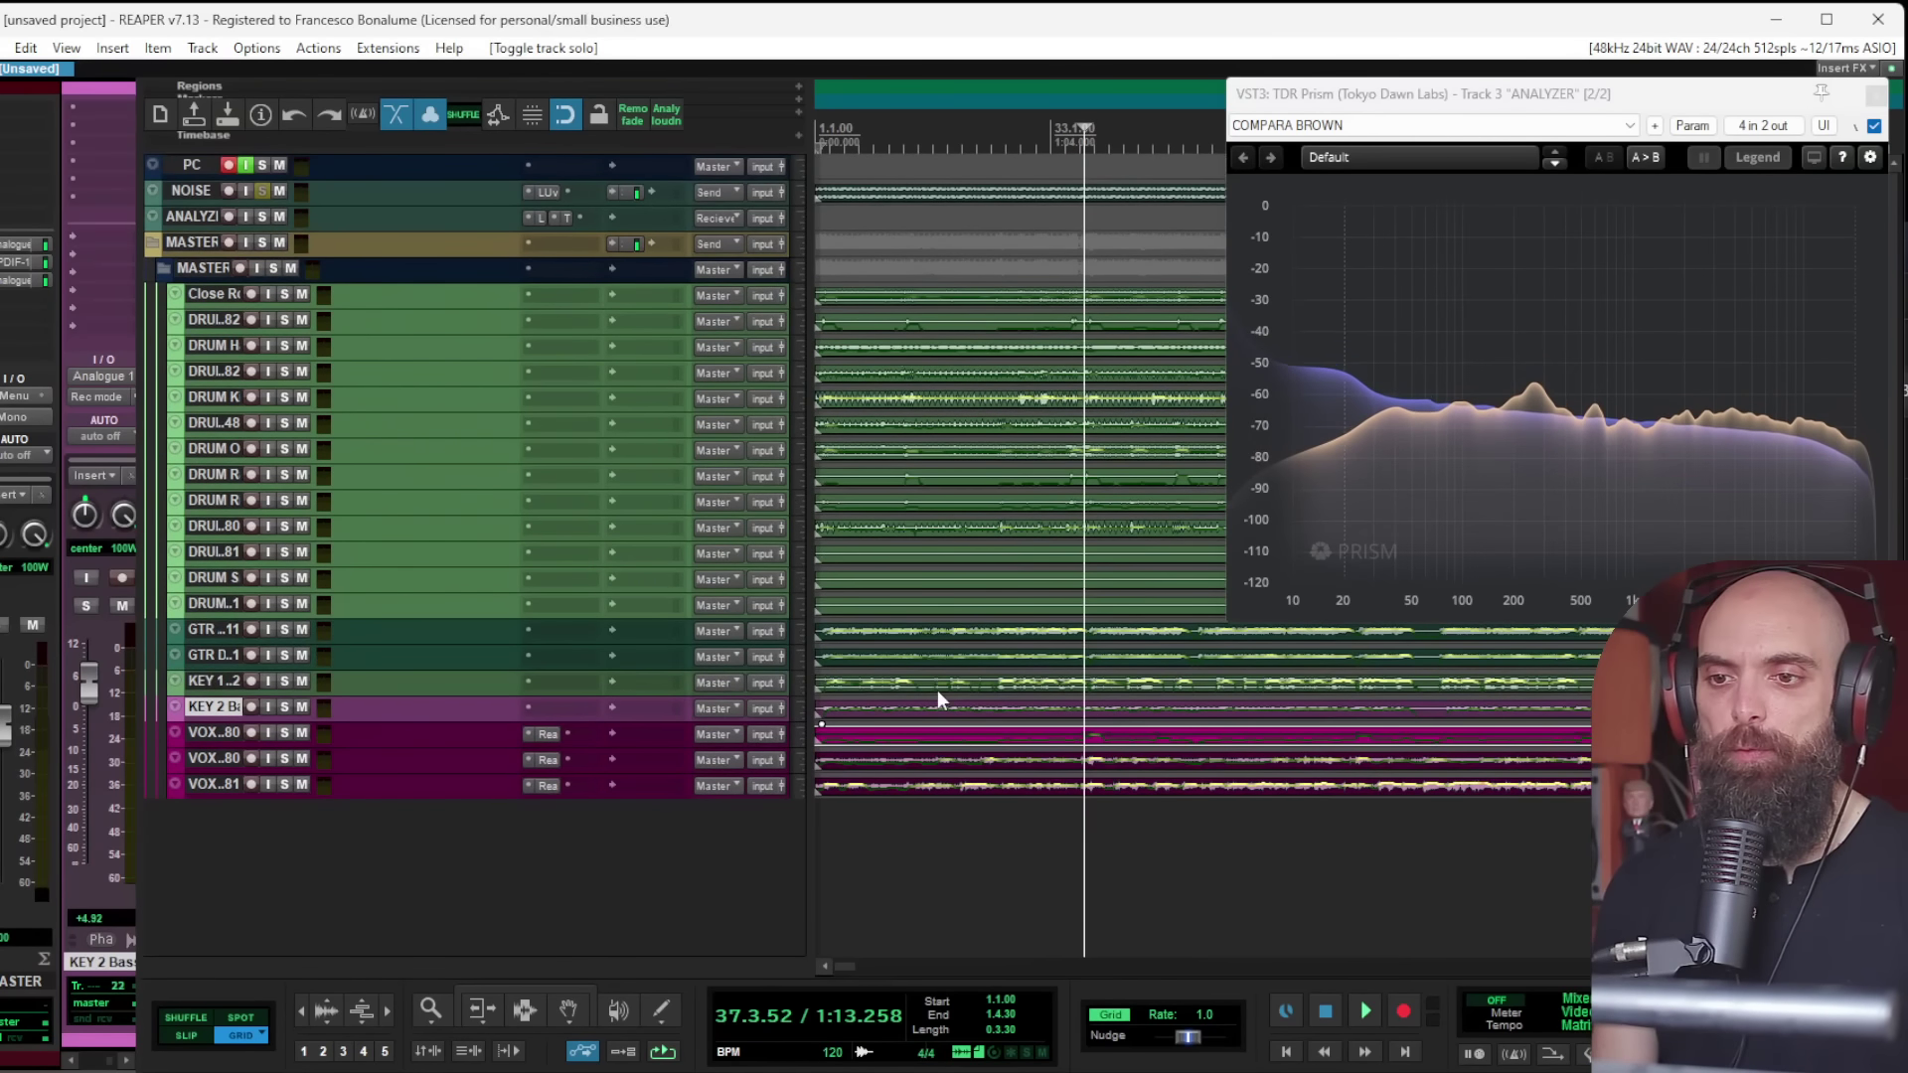
{"action": "left_click", "coordinate": [551, 298]}
{"action": "type", "text": "ssl ch"}
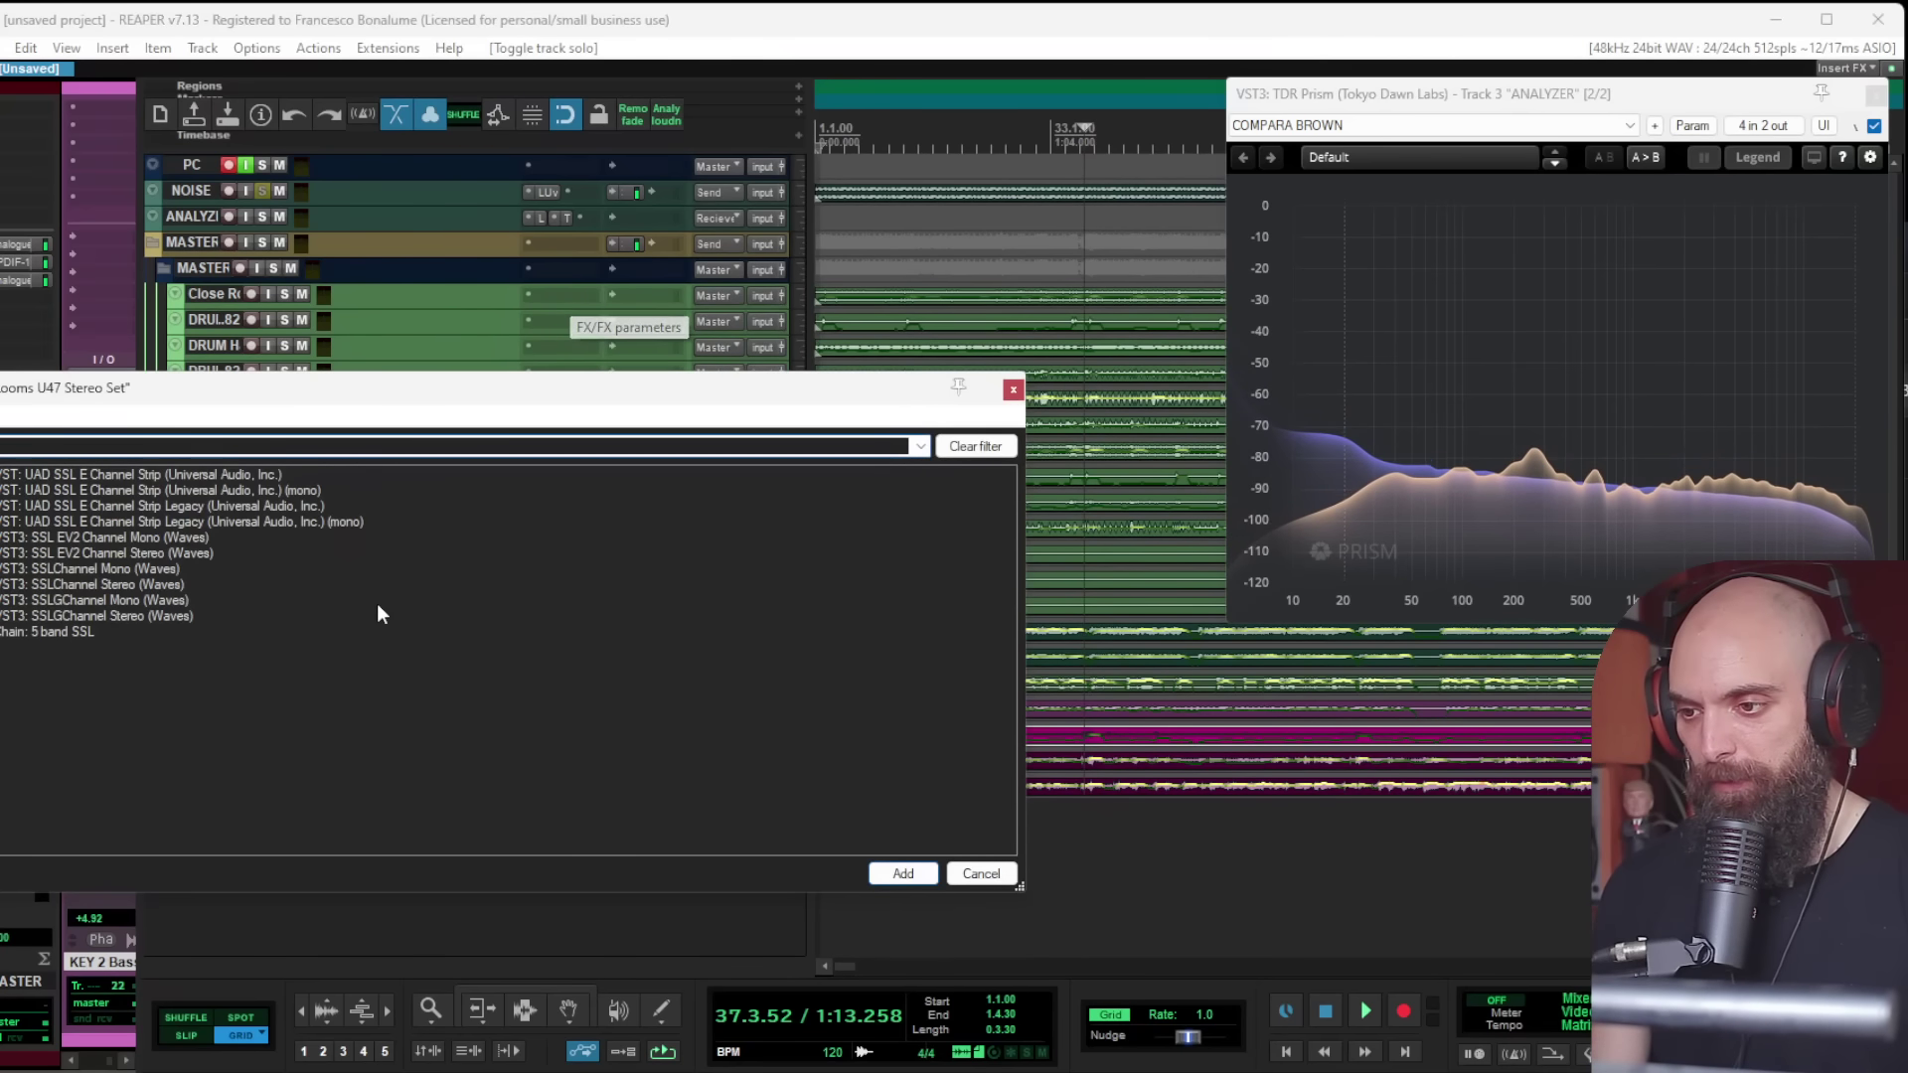
{"action": "double_click", "coordinate": [122, 553]}
{"action": "left_click_drag", "start_coordinate": [235, 84], "coordinate": [964, 239]}
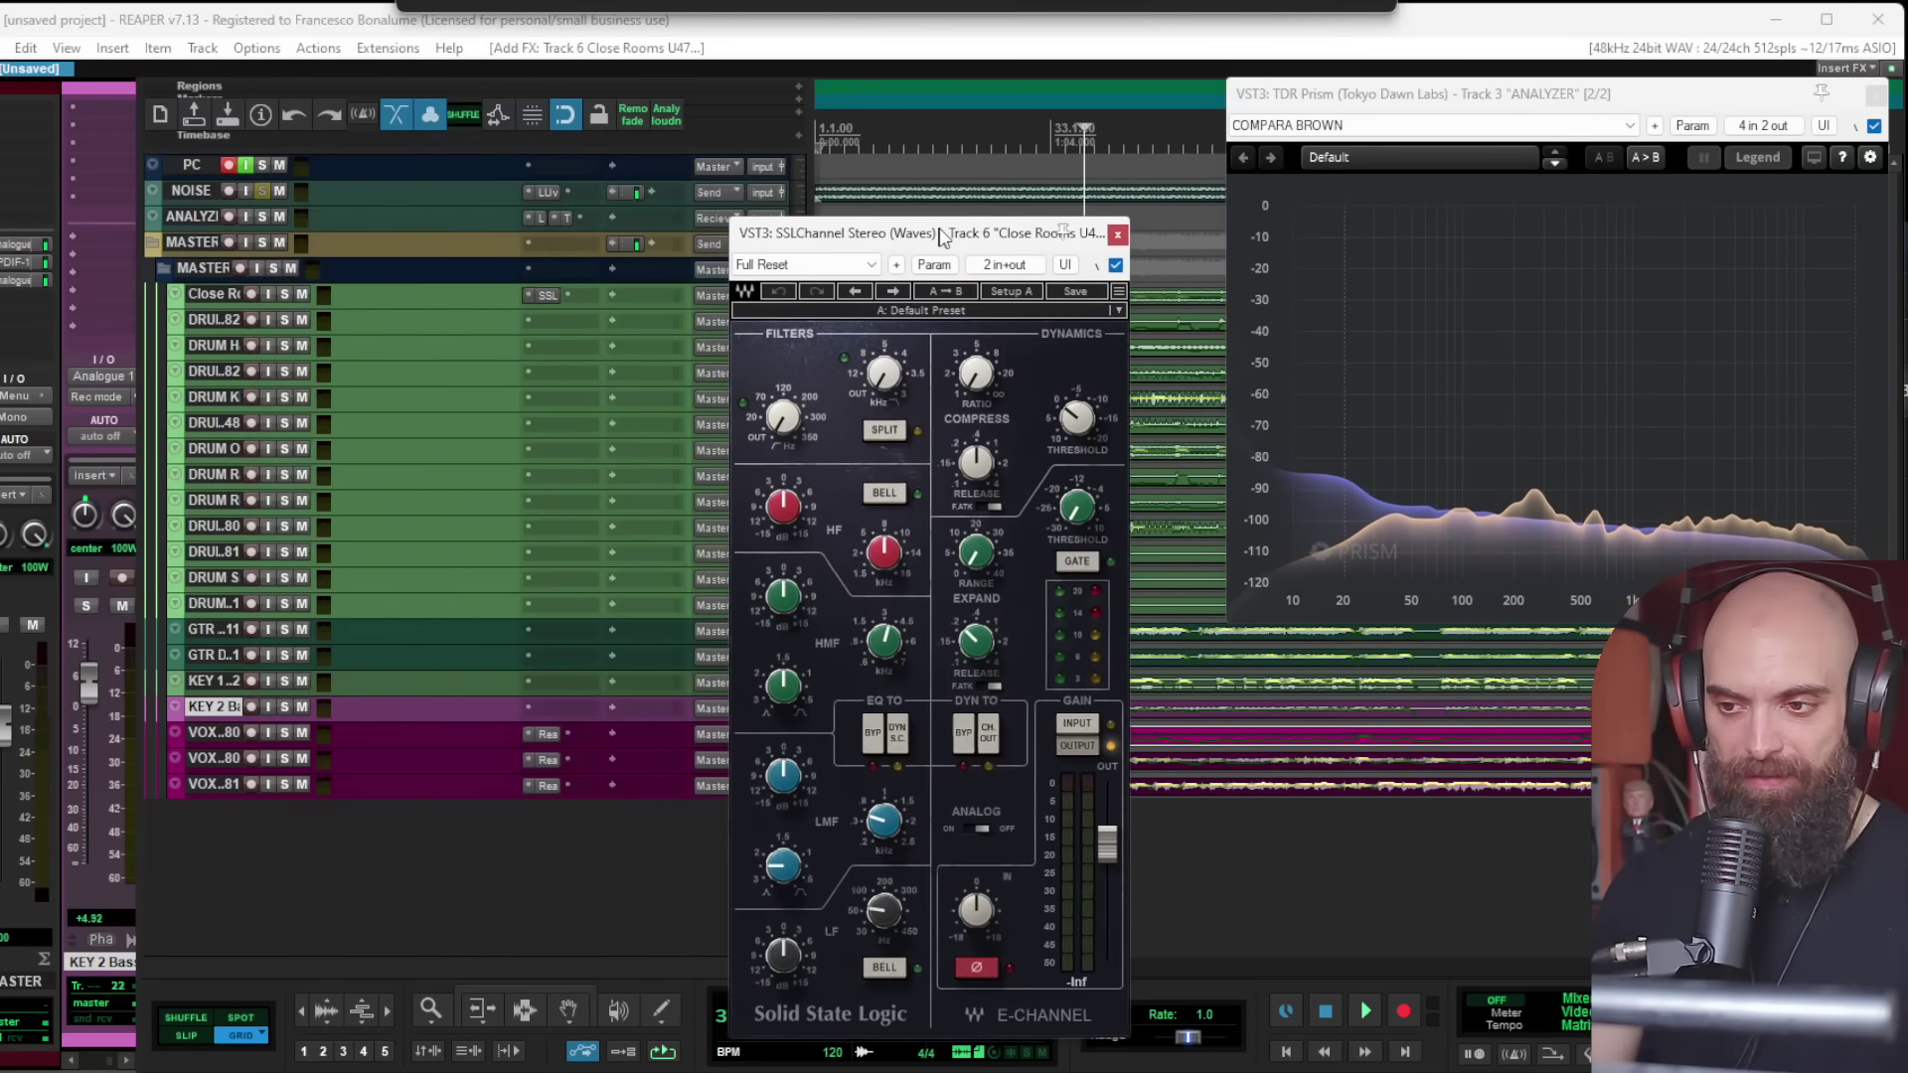
Step: Copy the SSLChannel plugin to the remaining drum, guitar, key and vocal tracks and close its window
{"action": "left_click_drag", "start_coordinate": [557, 302], "coordinate": [548, 413]}
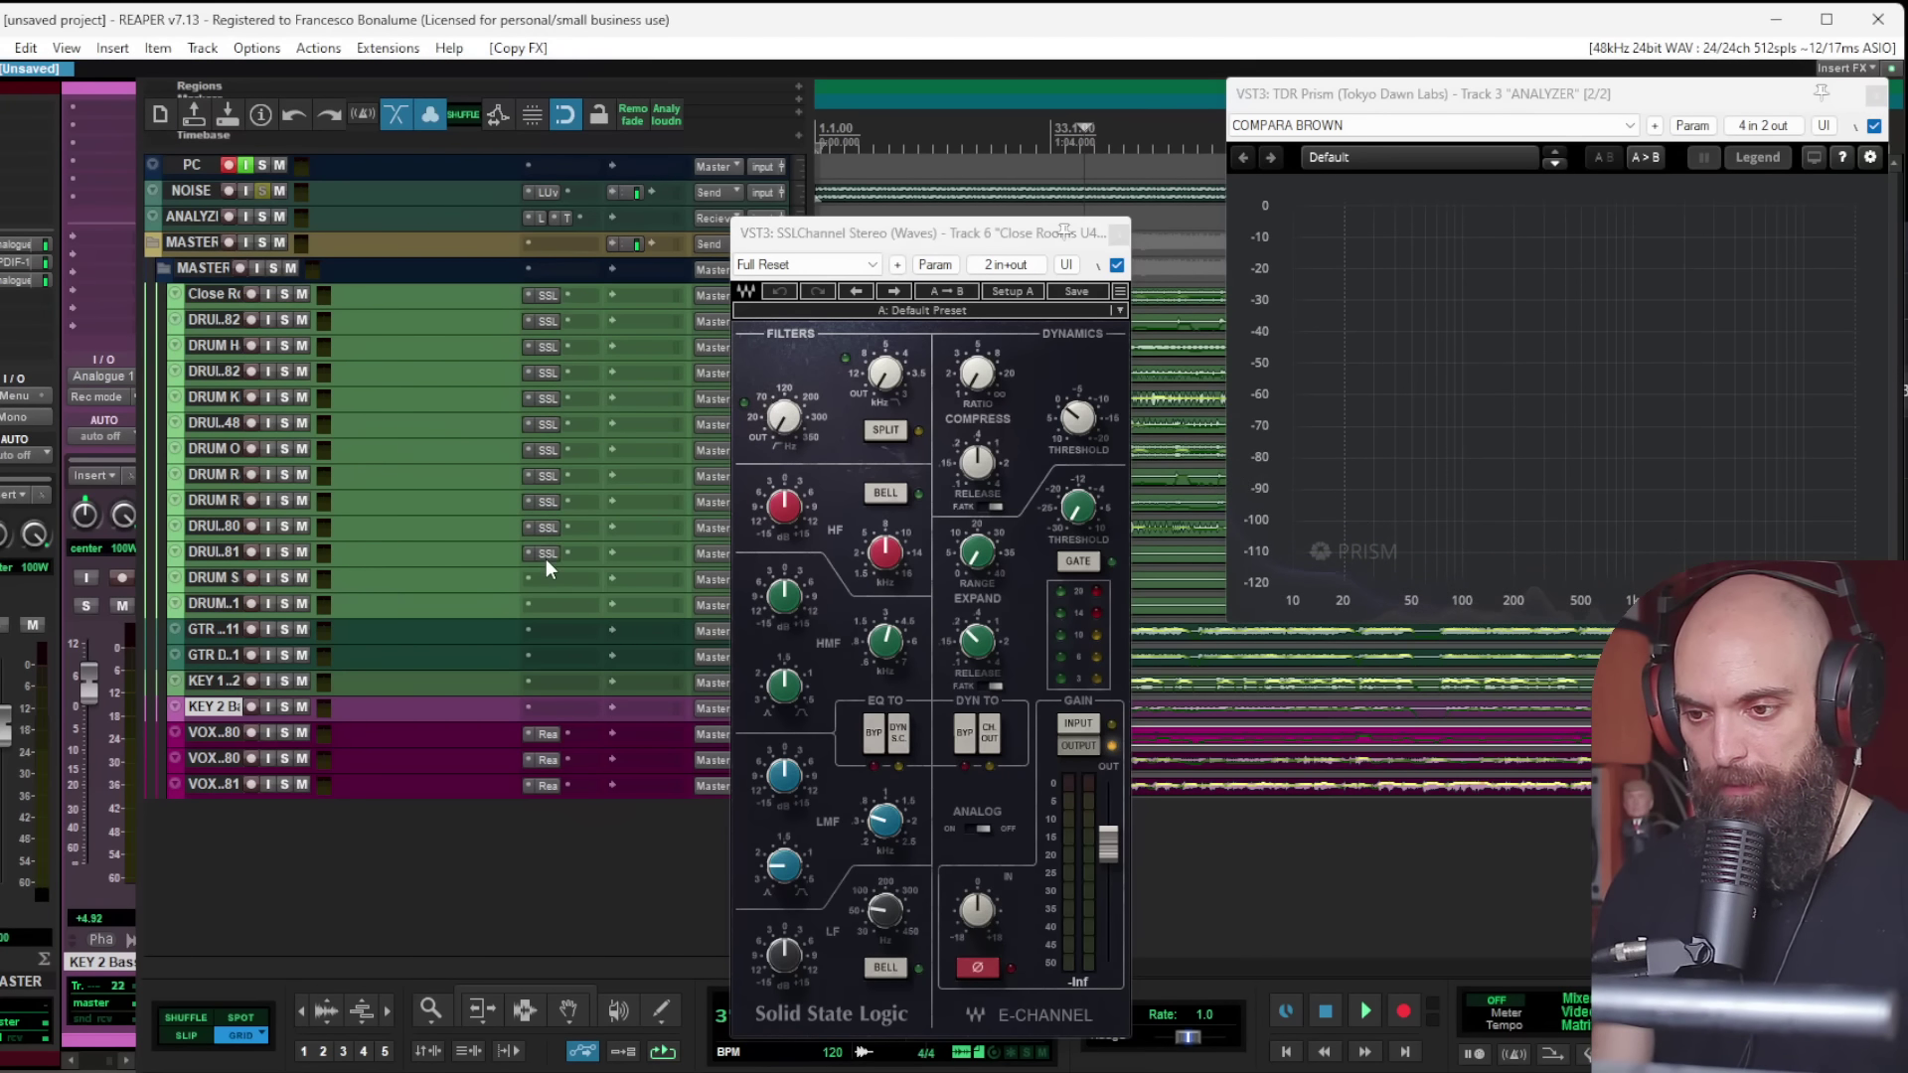
{"action": "left_click_drag", "start_coordinate": [542, 629], "coordinate": [574, 778]}
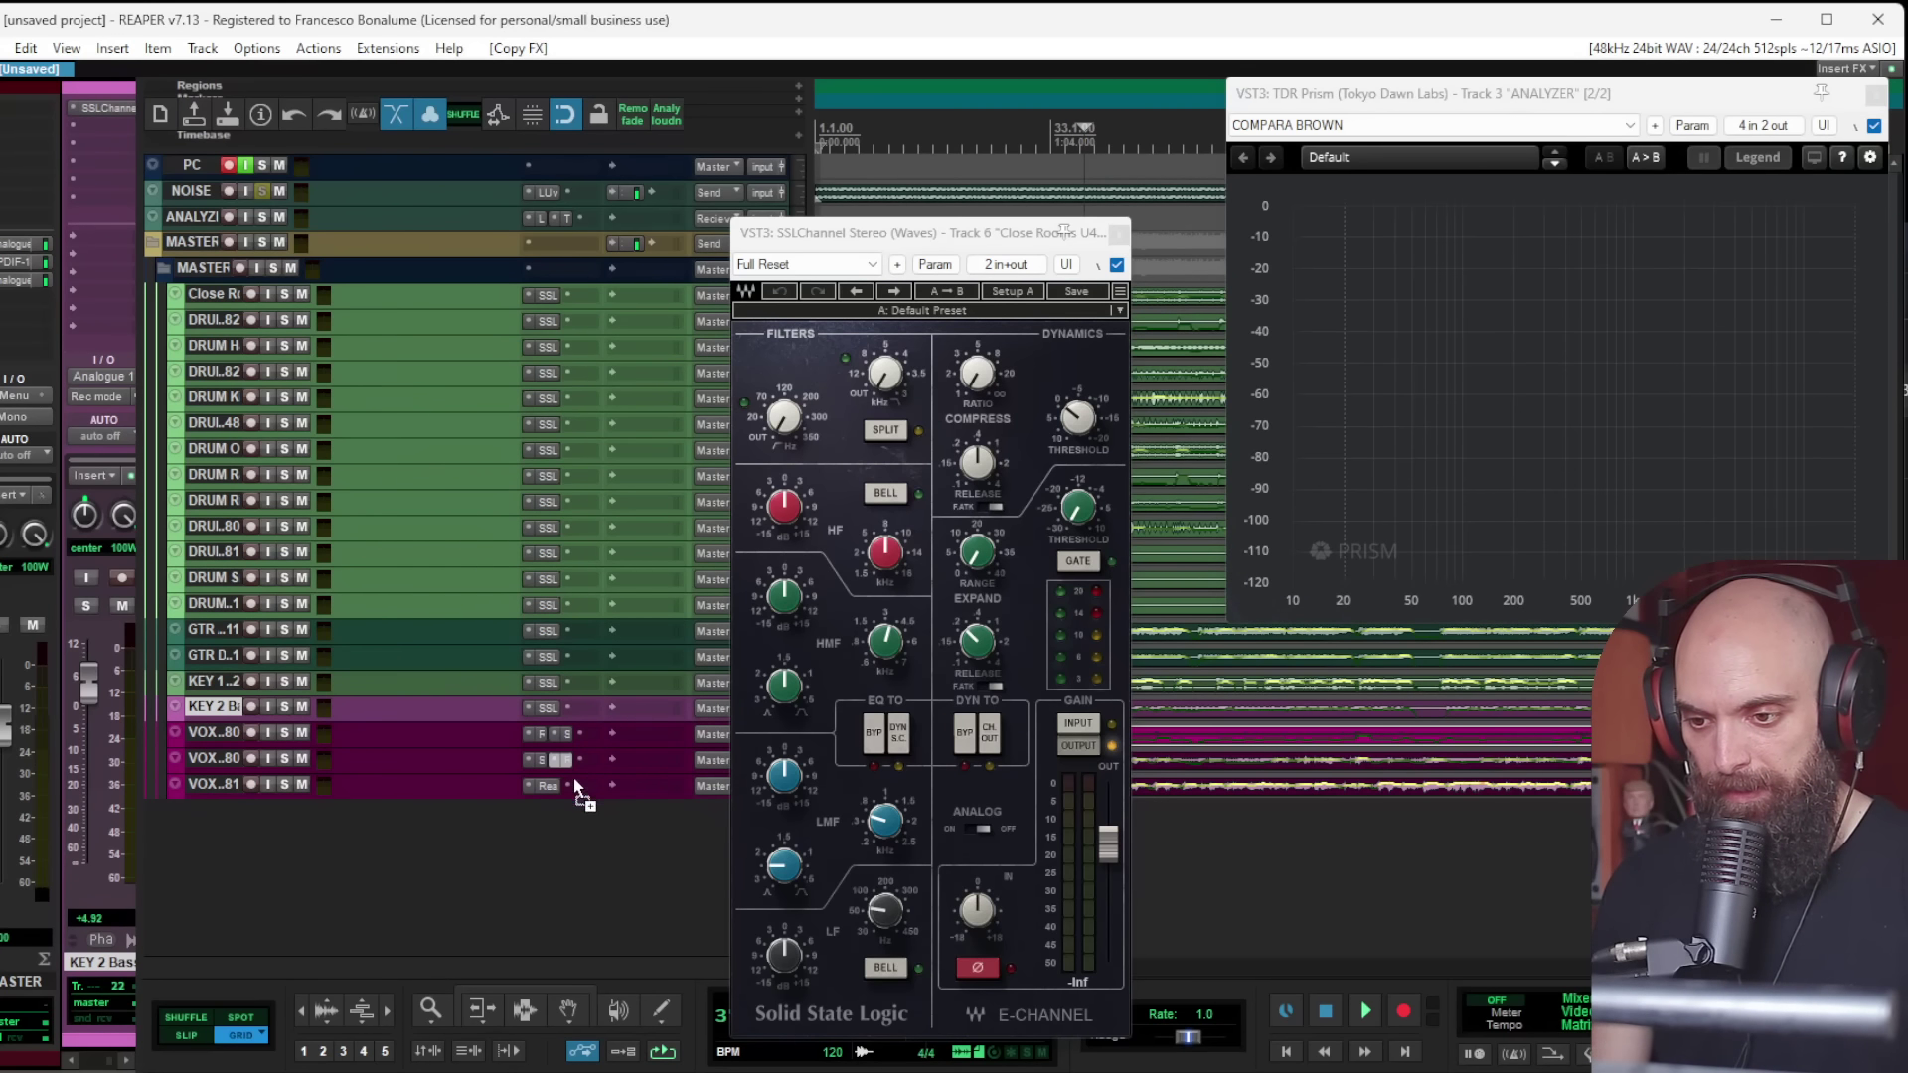
{"action": "left_click", "coordinate": [1118, 236]}
Step: Solo VOX Male M81 during playback, enlarge its track, and play from an earlier point in its vocal
{"action": "key", "text": "space"}
{"action": "left_click", "coordinate": [285, 785]}
{"action": "left_click", "coordinate": [211, 788]}
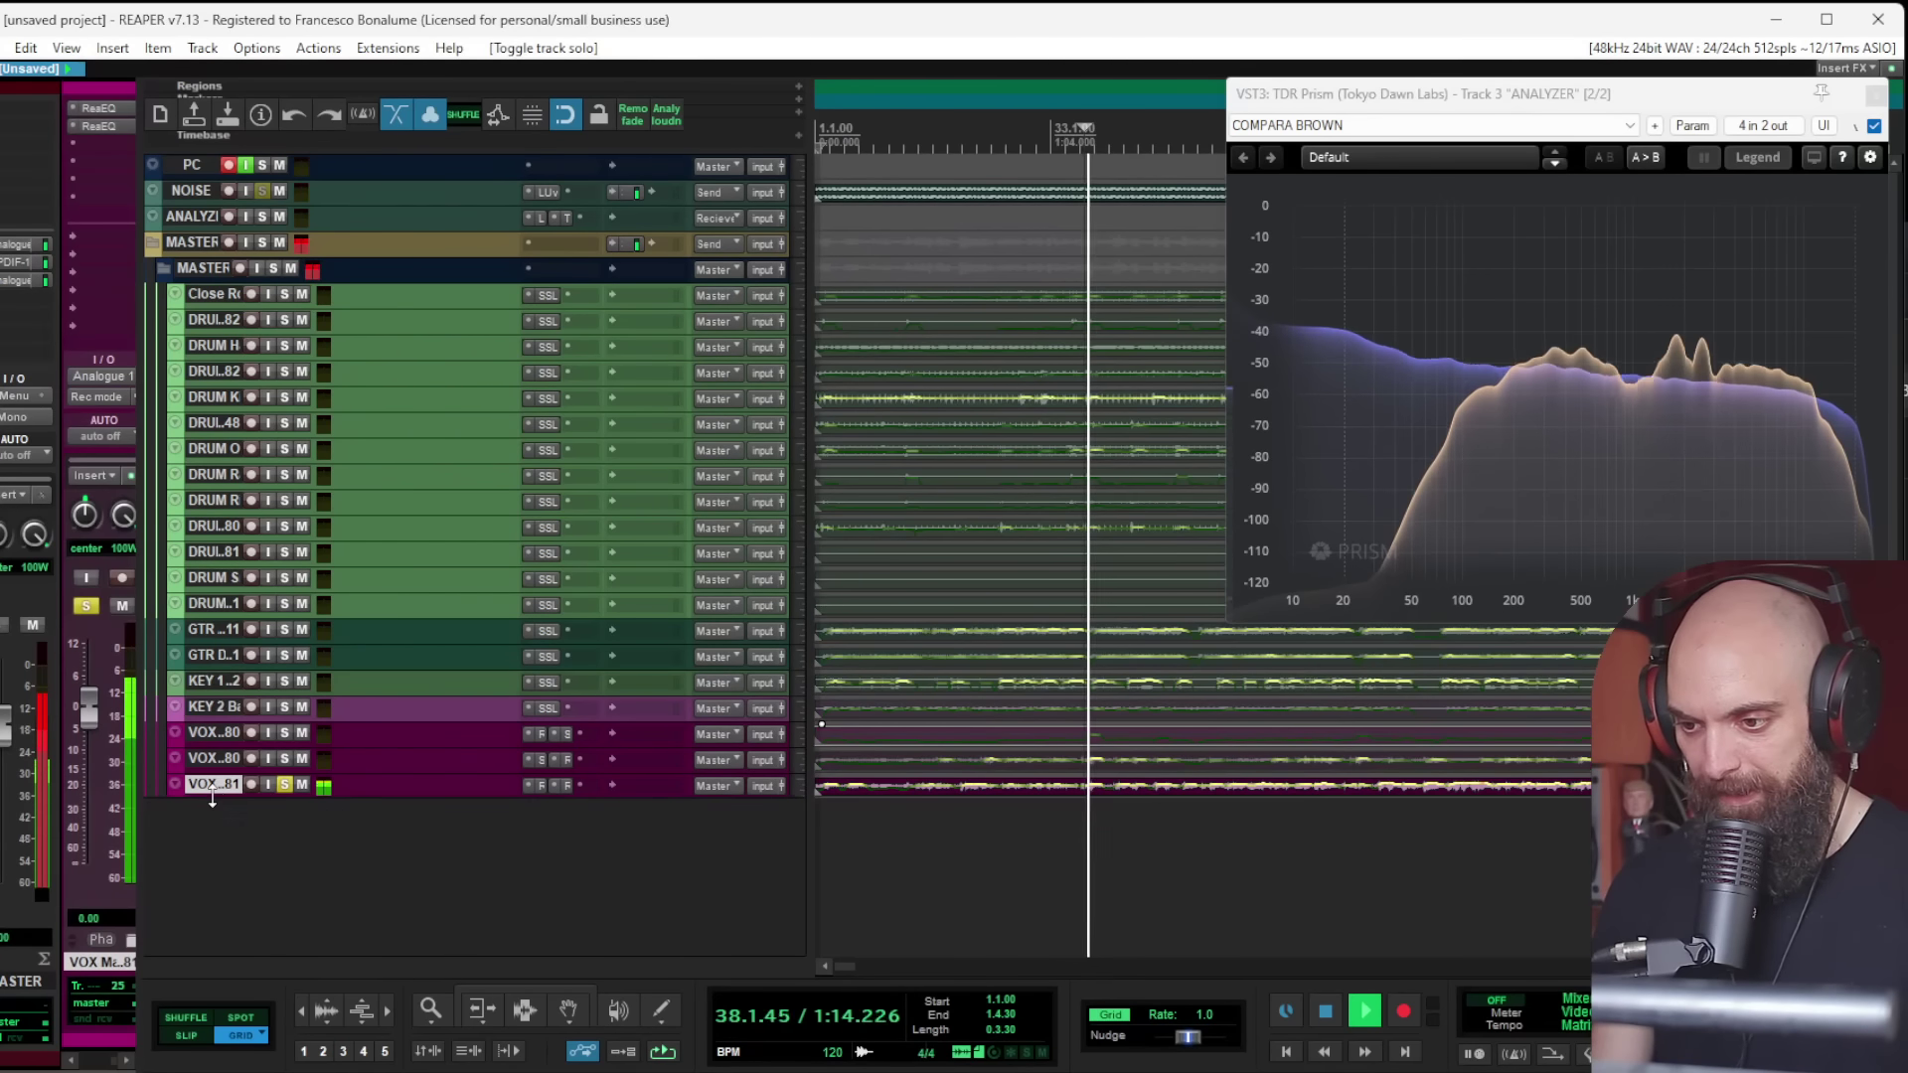
{"action": "left_click_drag", "start_coordinate": [220, 798], "coordinate": [228, 907]}
{"action": "left_click", "coordinate": [959, 849]}
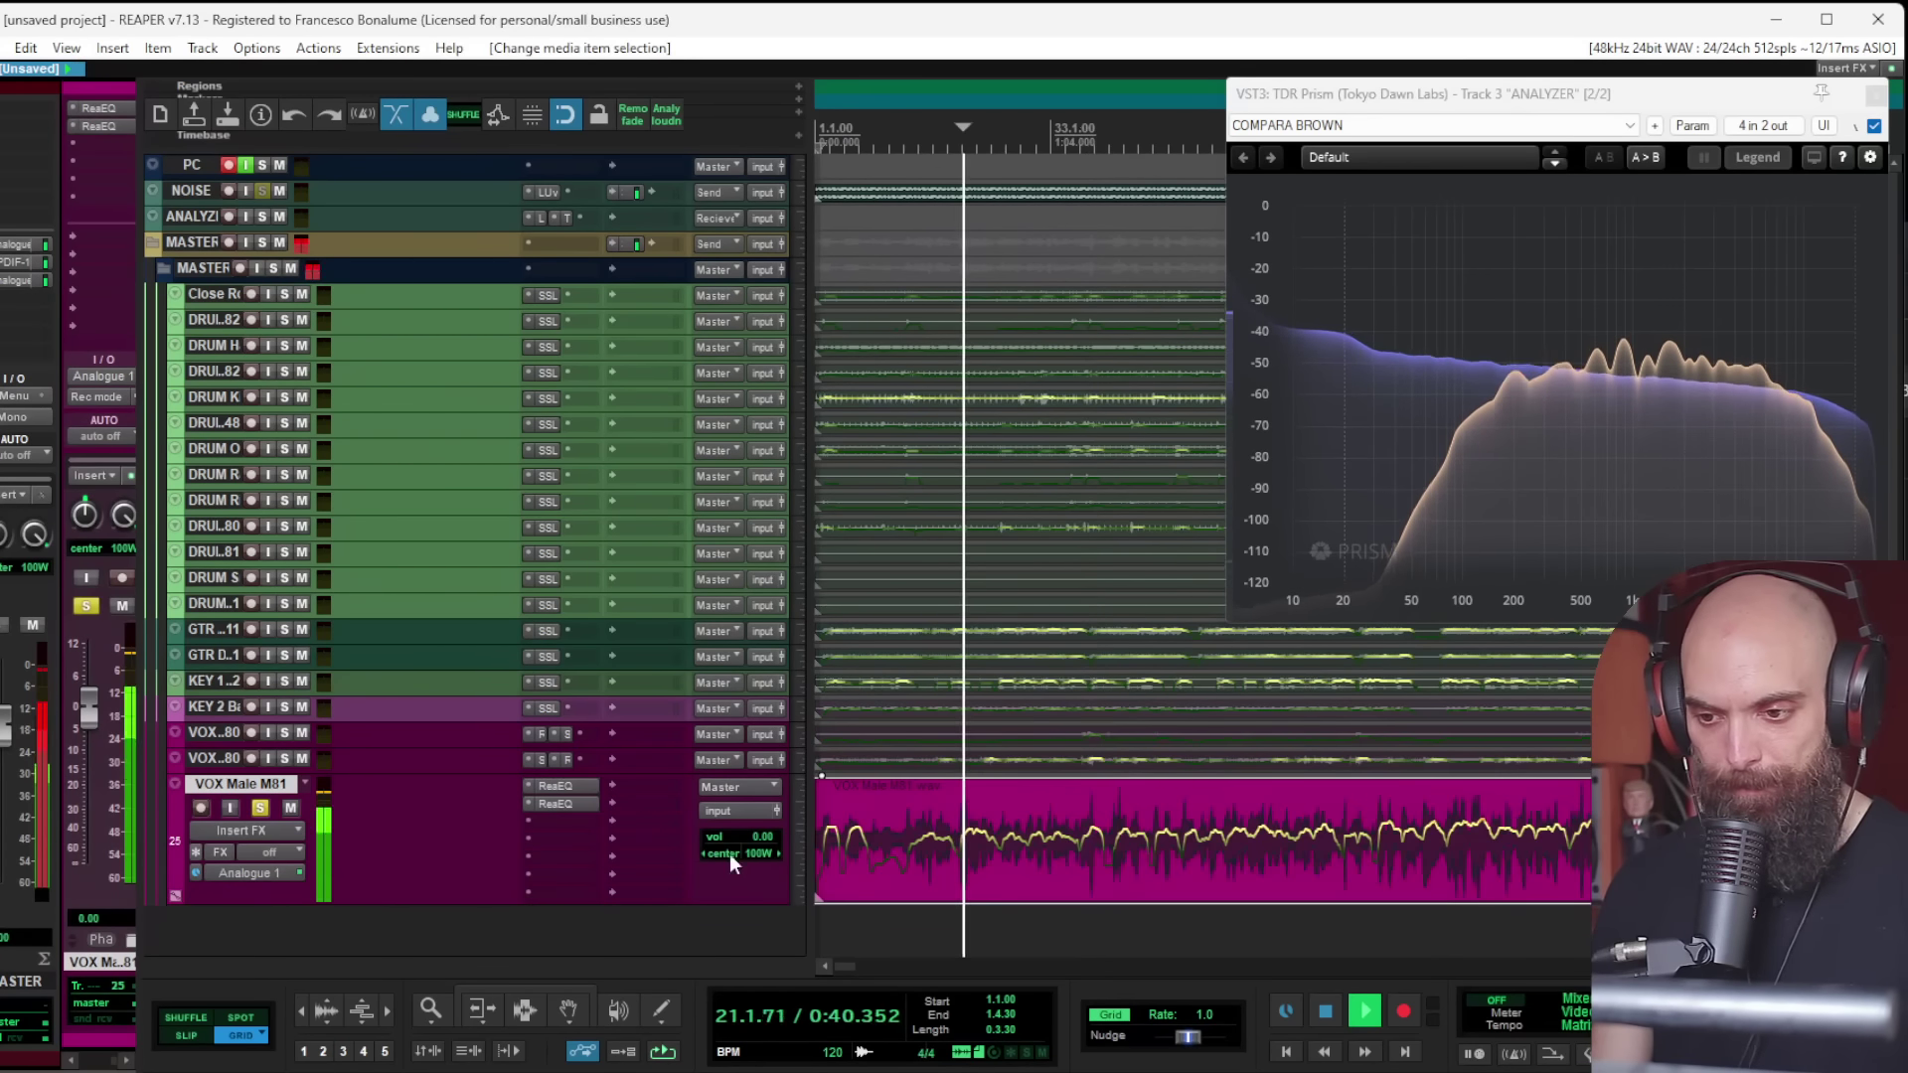
Step: Add CLA-76 Stereo (Waves) to the VOX Male M81 track and adjust its attack
{"action": "double_click", "coordinate": [564, 819]}
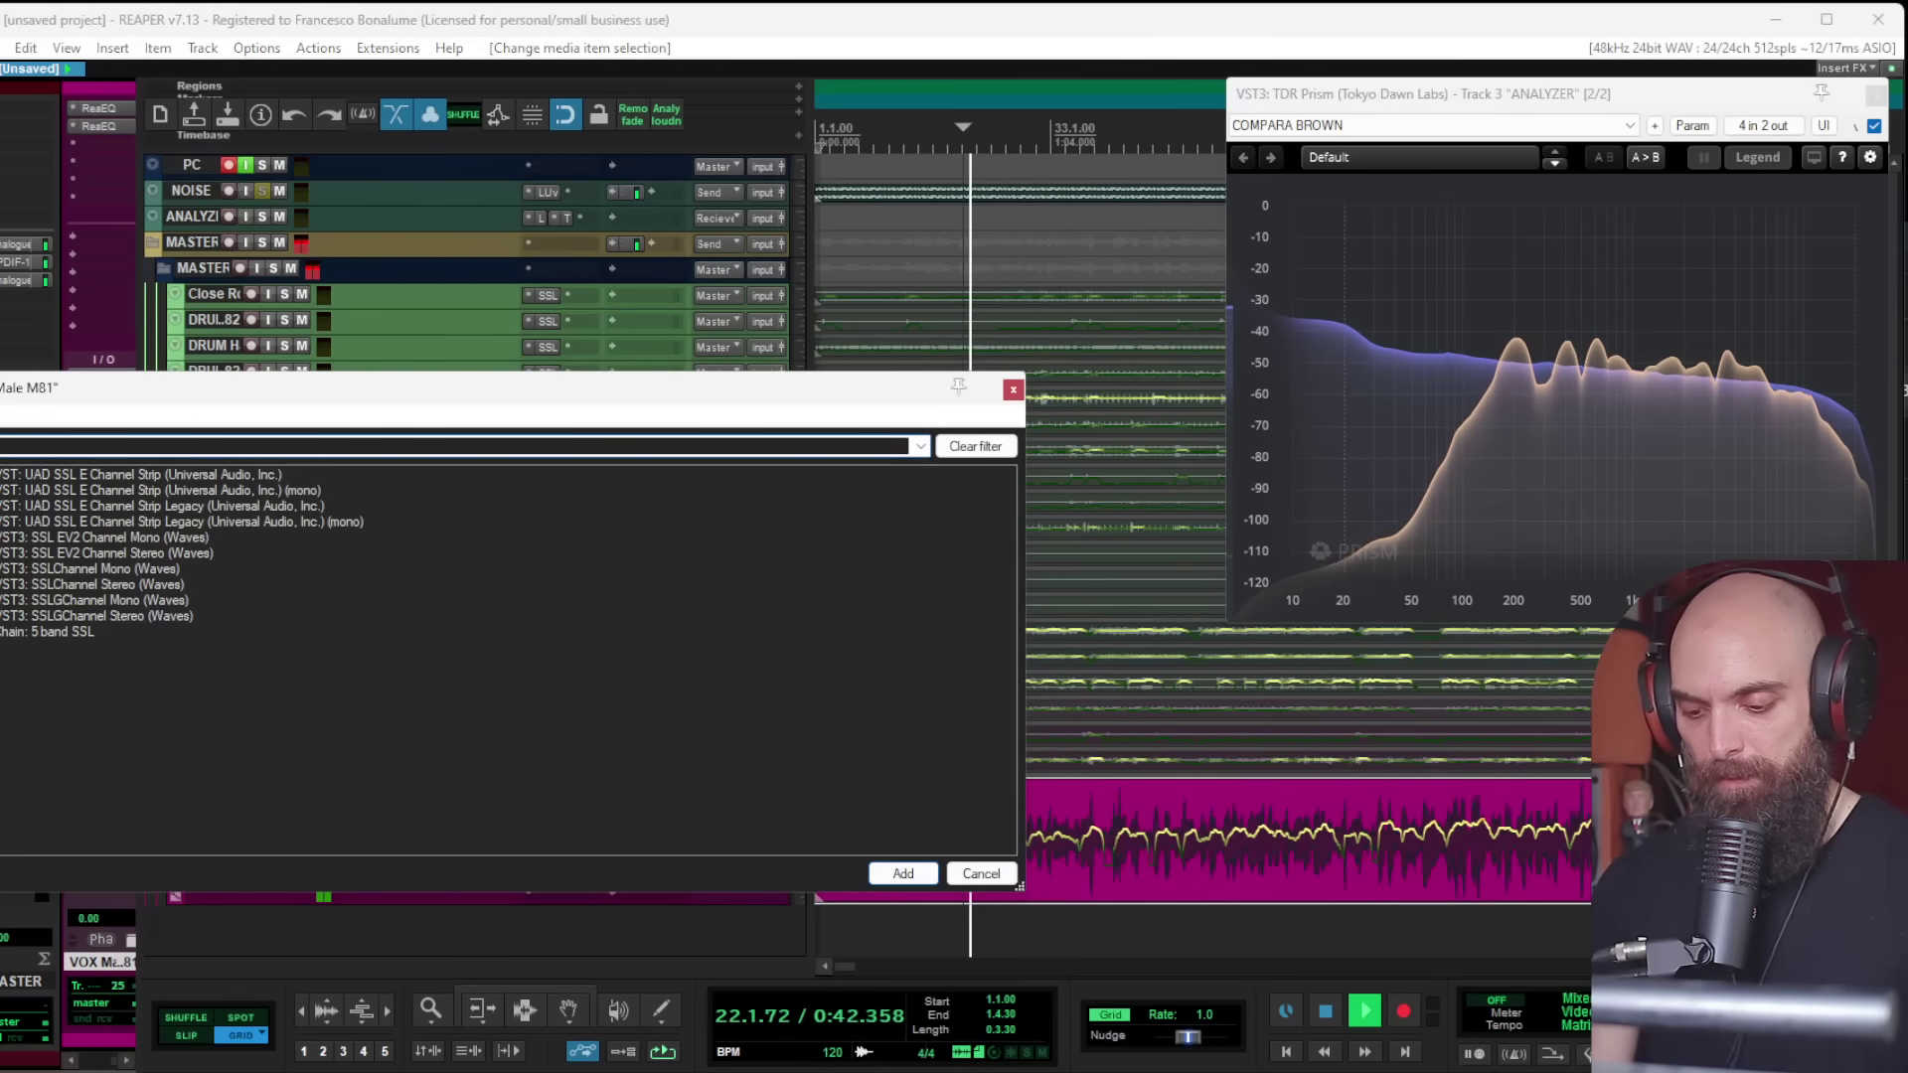
{"action": "type", "text": "76"}
{"action": "double_click", "coordinate": [86, 741]}
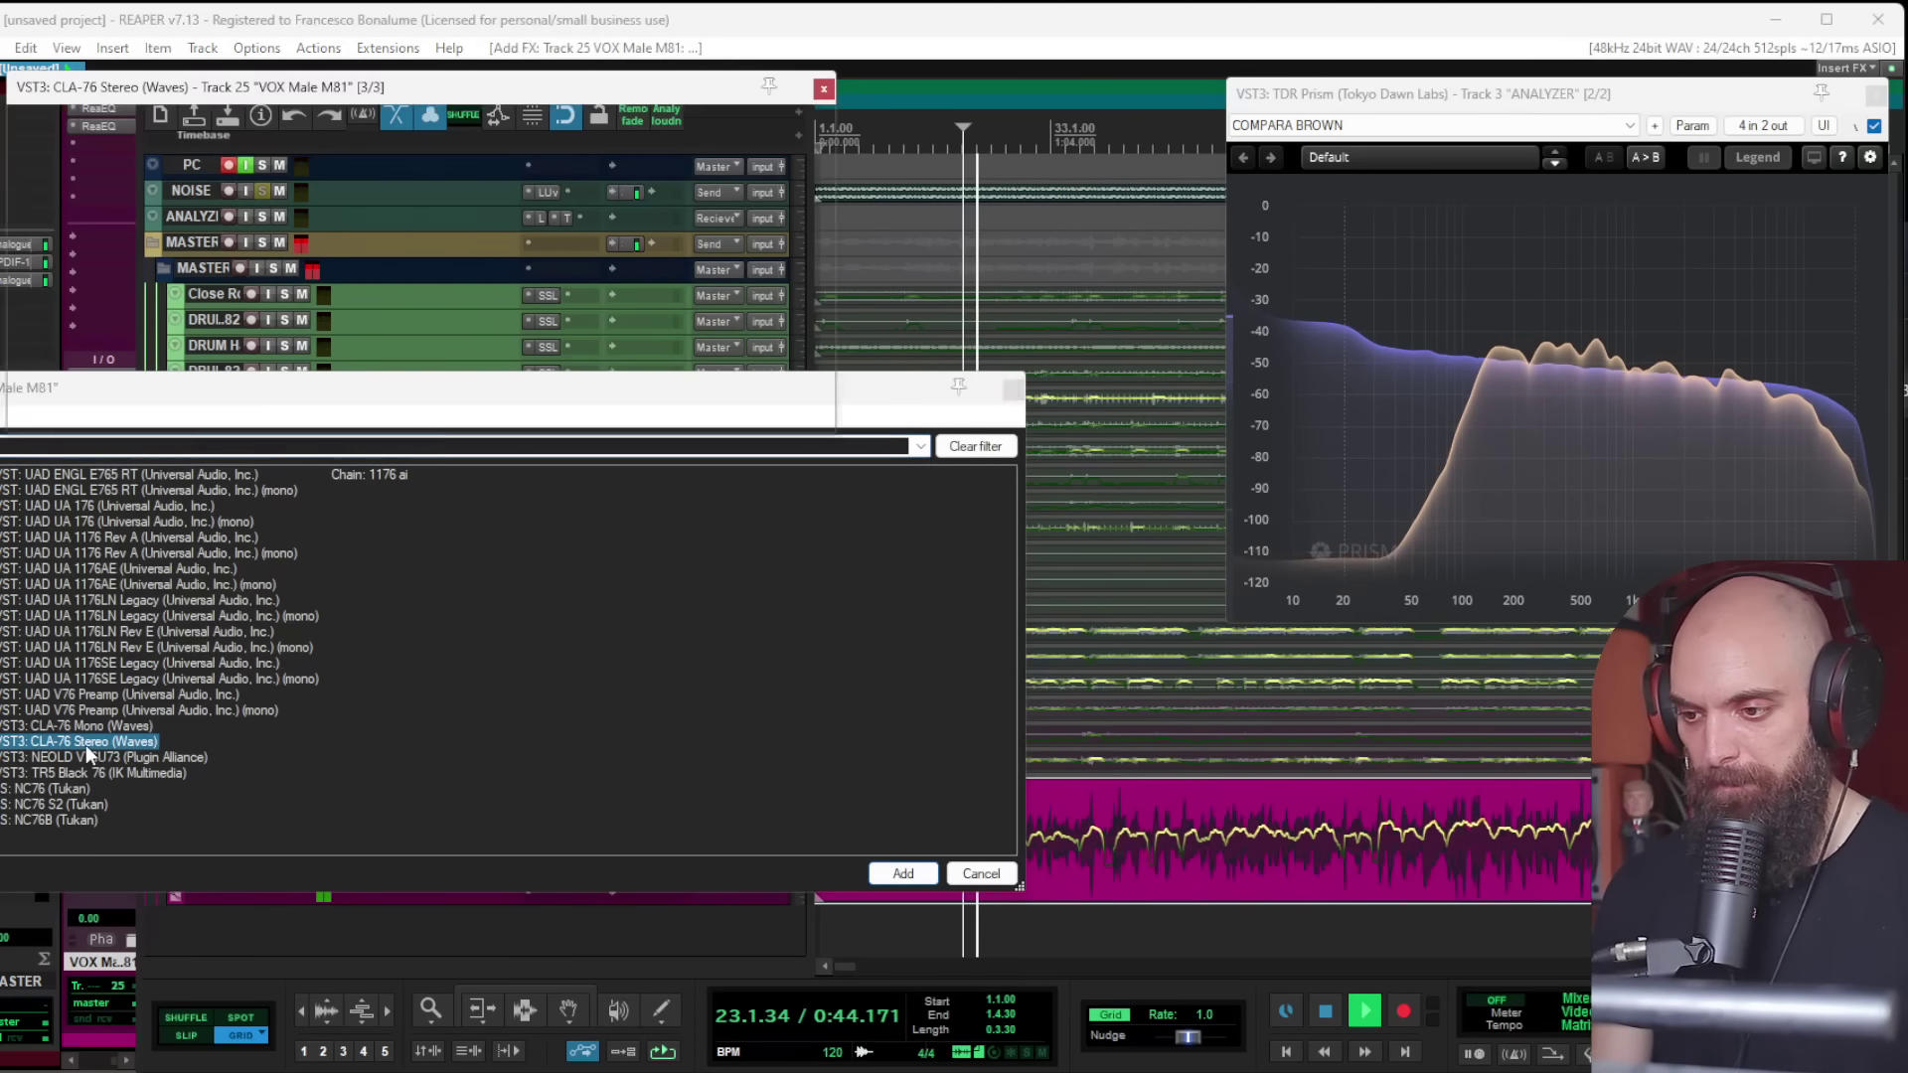
{"action": "left_click_drag", "start_coordinate": [401, 242], "coordinate": [402, 223]}
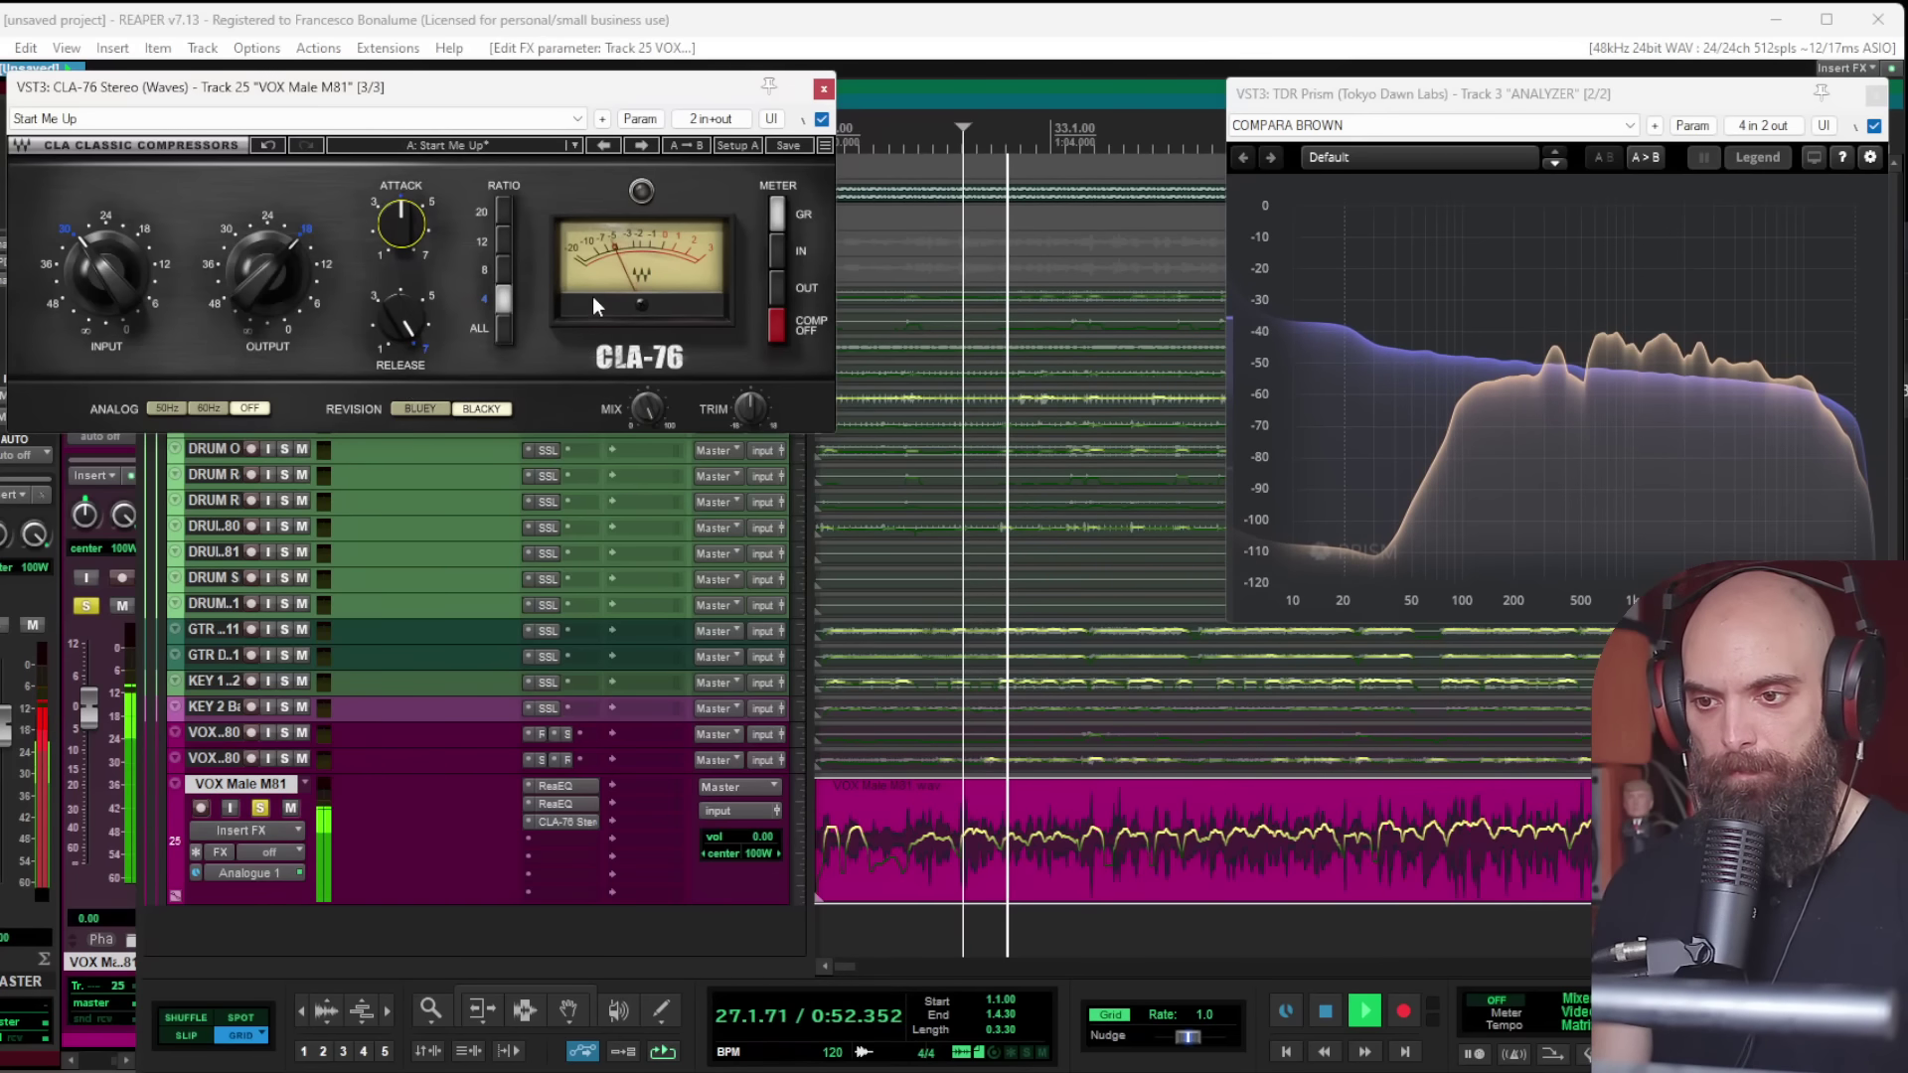
{"action": "left_click", "coordinate": [823, 90]}
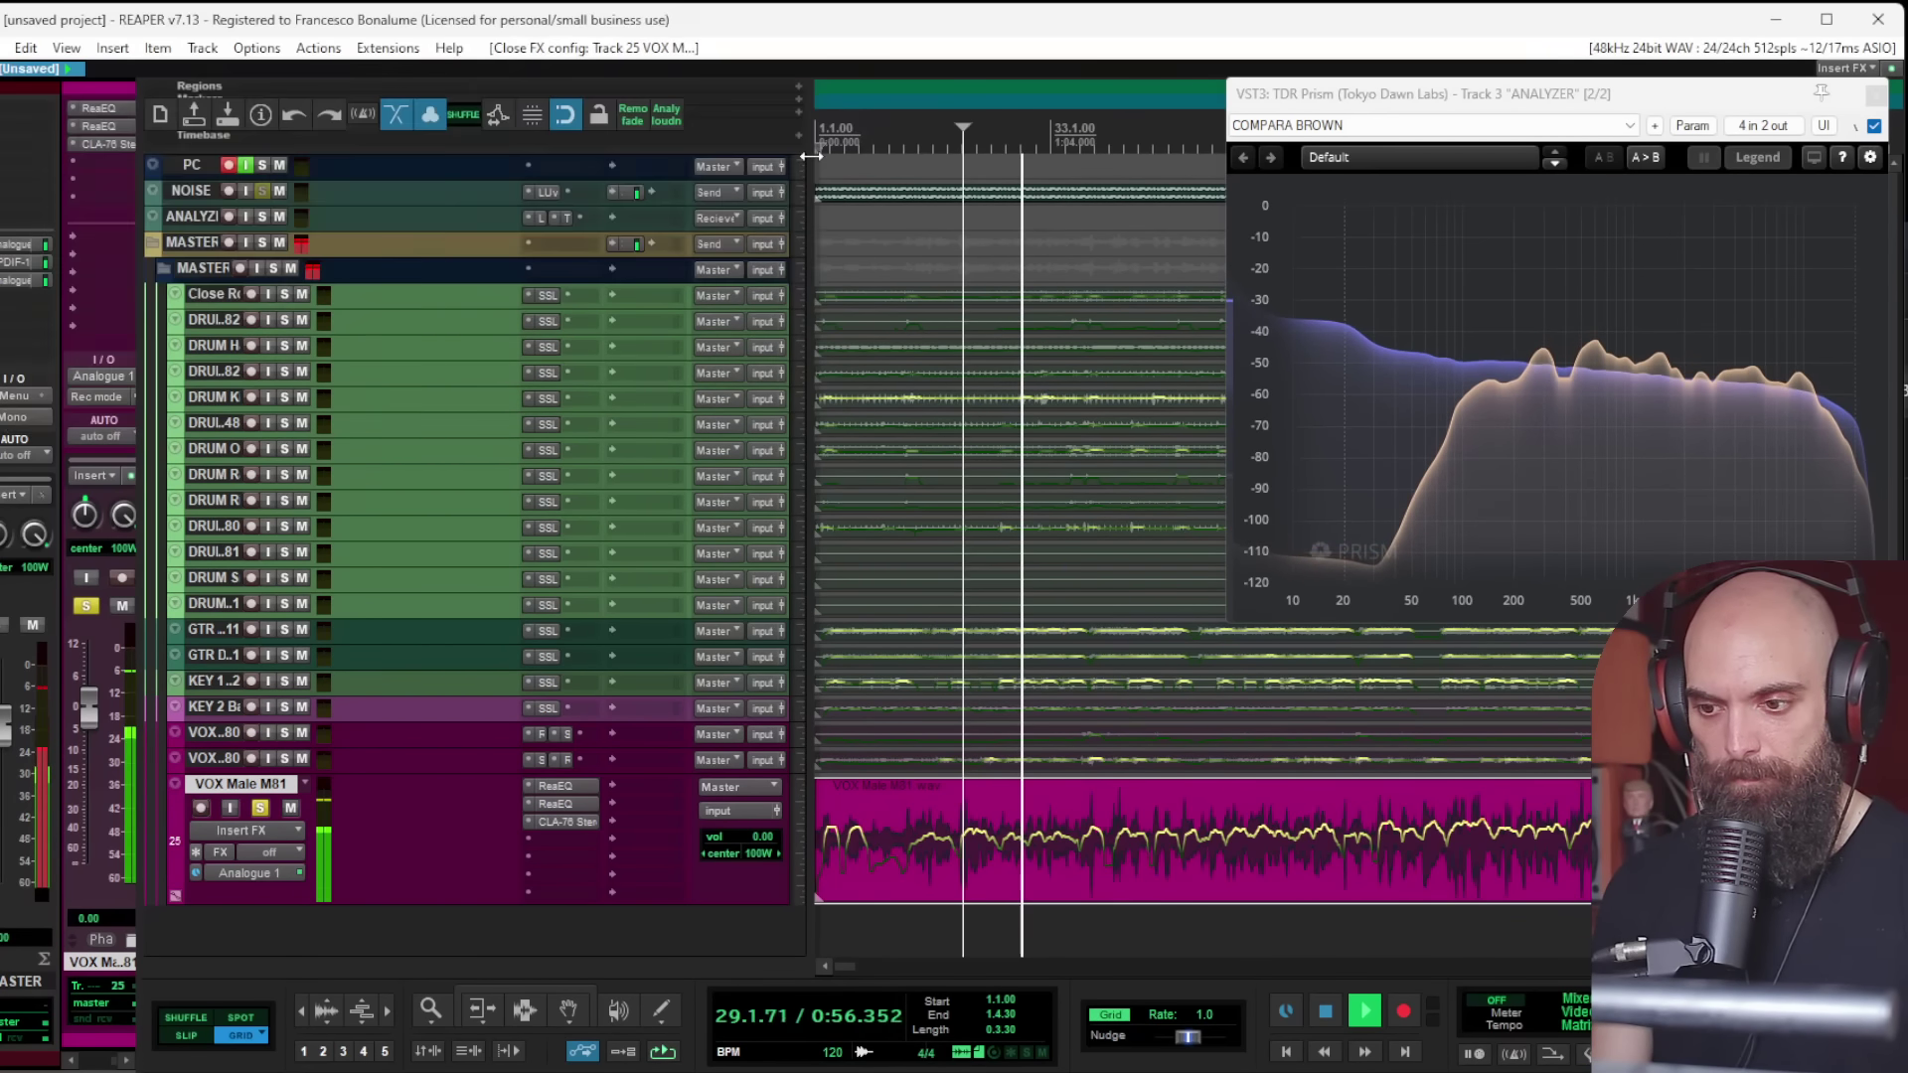
Step: Add RDeEsser Stereo (Waves) to VOX Male M81 with frequency 4921, range -48.0 and threshold -39.1
{"action": "double_click", "coordinate": [558, 844]}
{"action": "type", "text": "rde"}
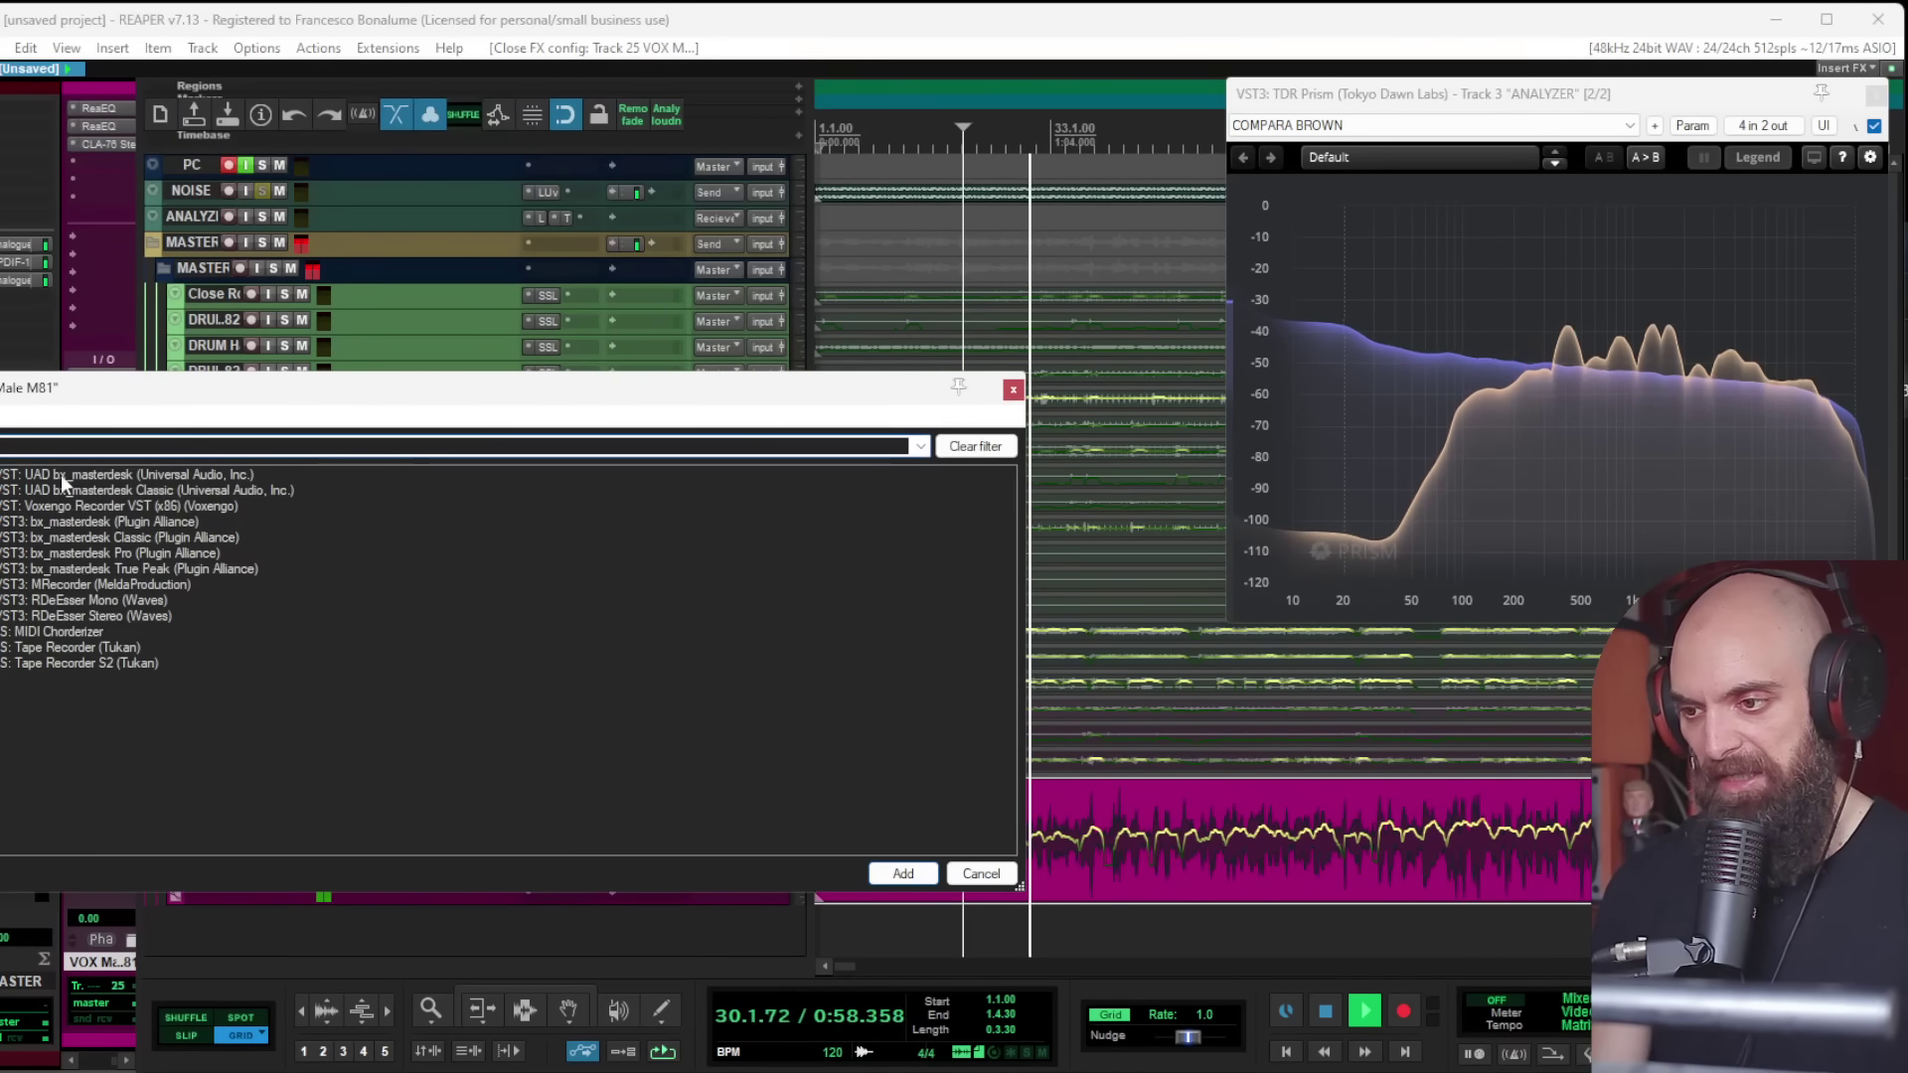
{"action": "double_click", "coordinate": [77, 618]}
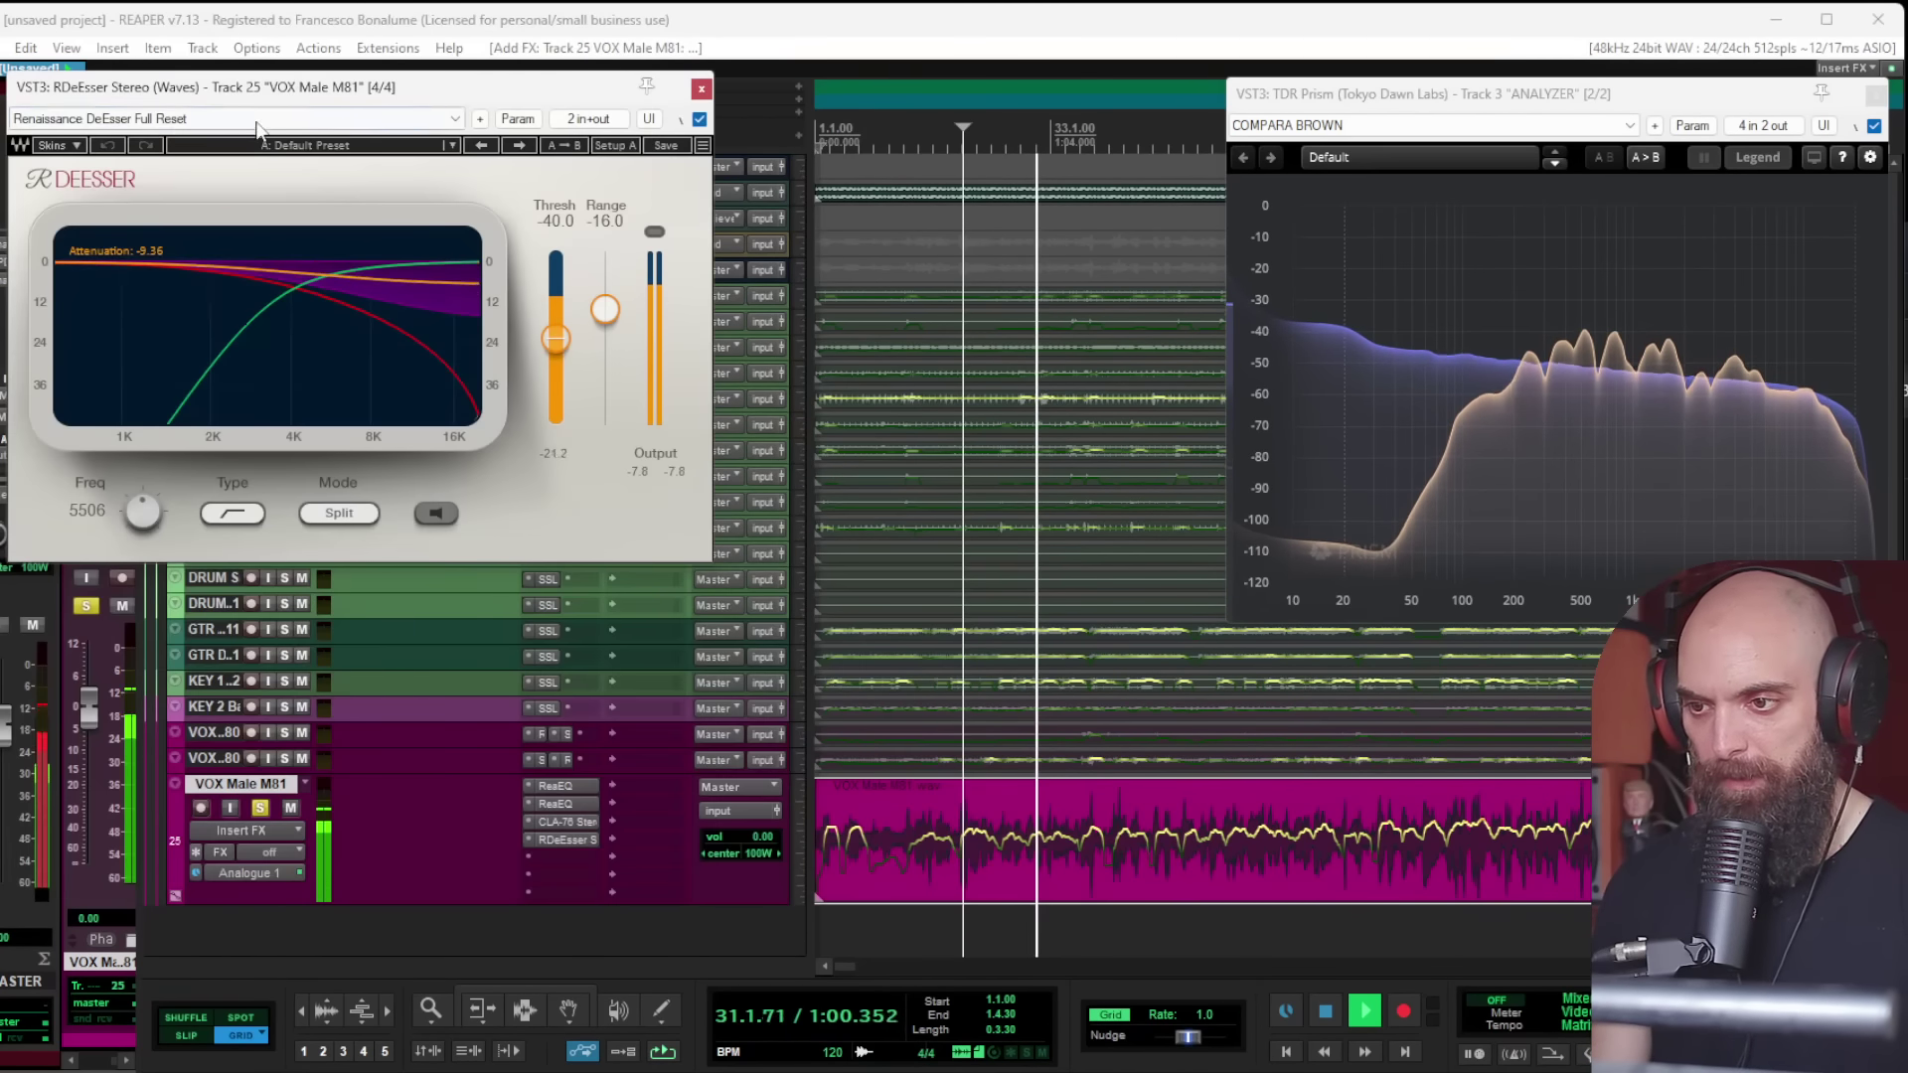
{"action": "left_click_drag", "start_coordinate": [147, 511], "coordinate": [147, 532]}
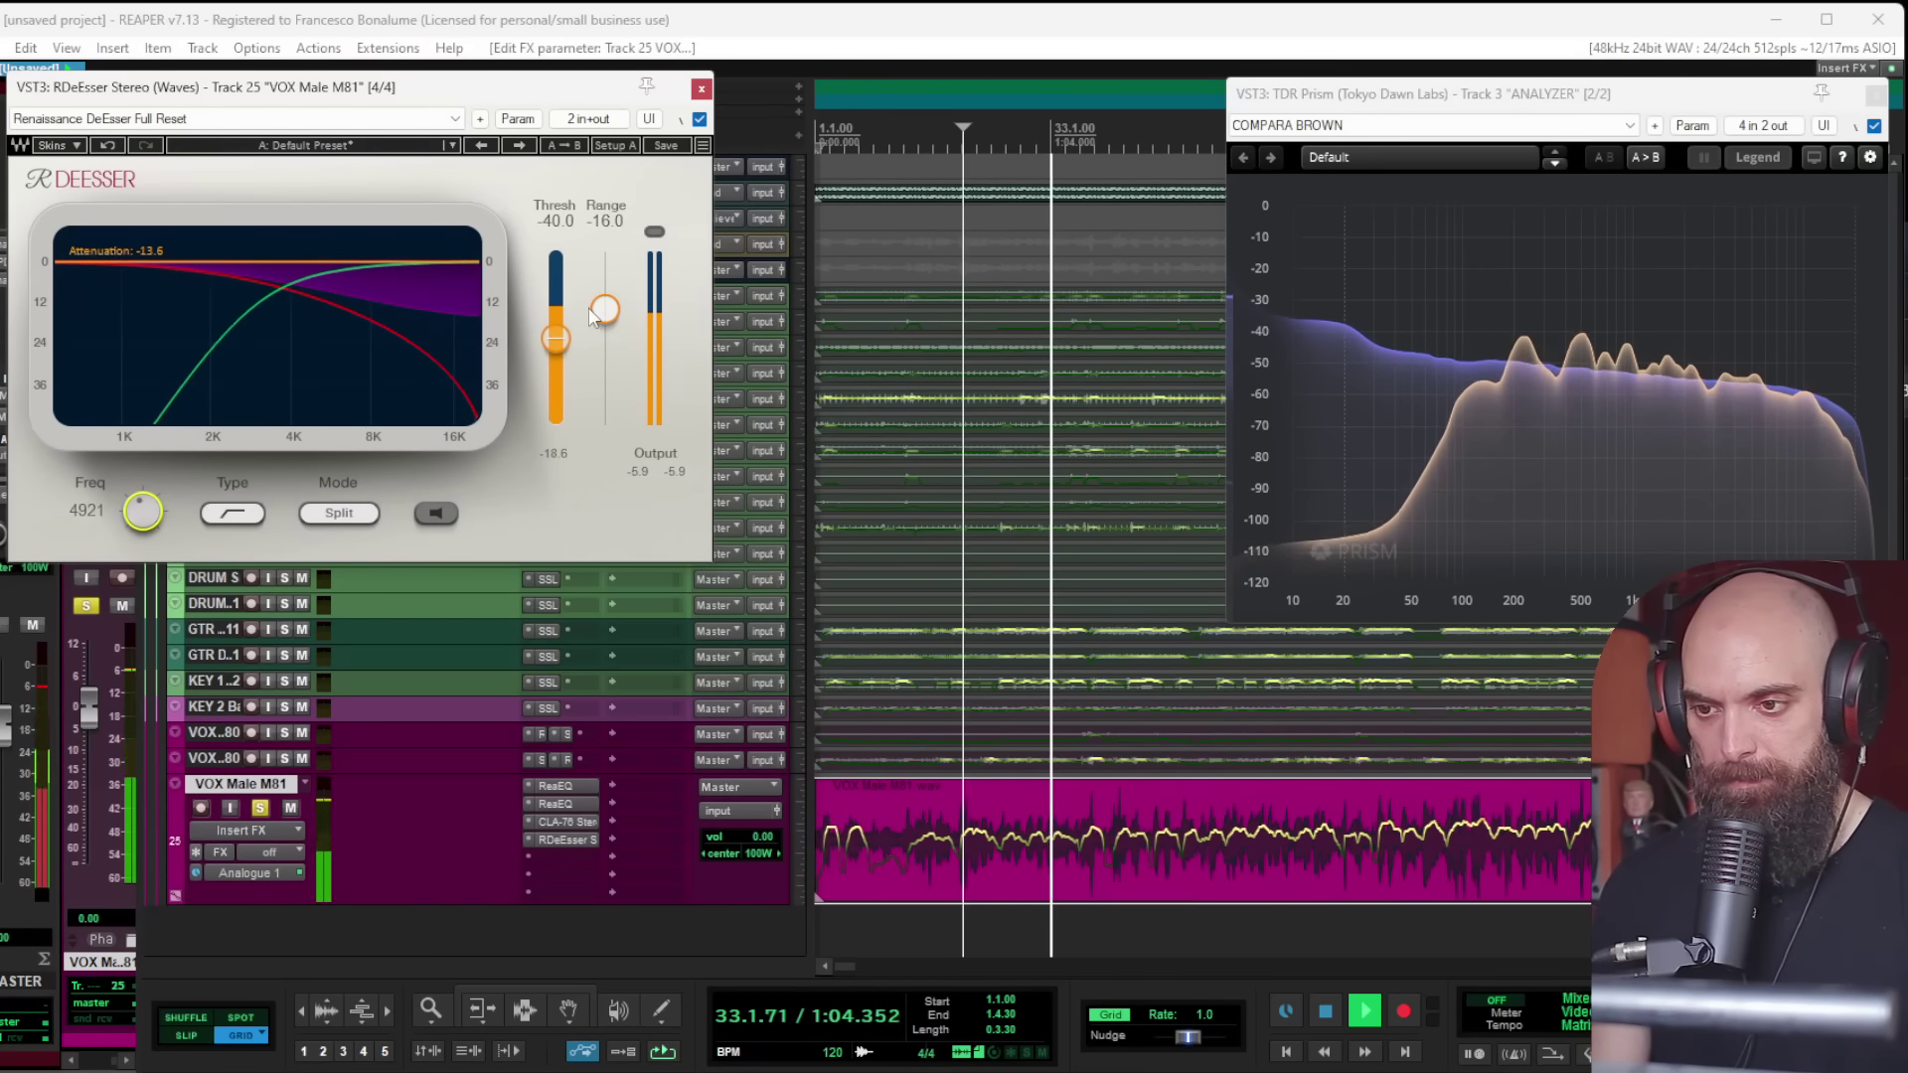
{"action": "left_click_drag", "start_coordinate": [605, 309], "coordinate": [605, 424]}
{"action": "left_click_drag", "start_coordinate": [568, 356], "coordinate": [562, 345]}
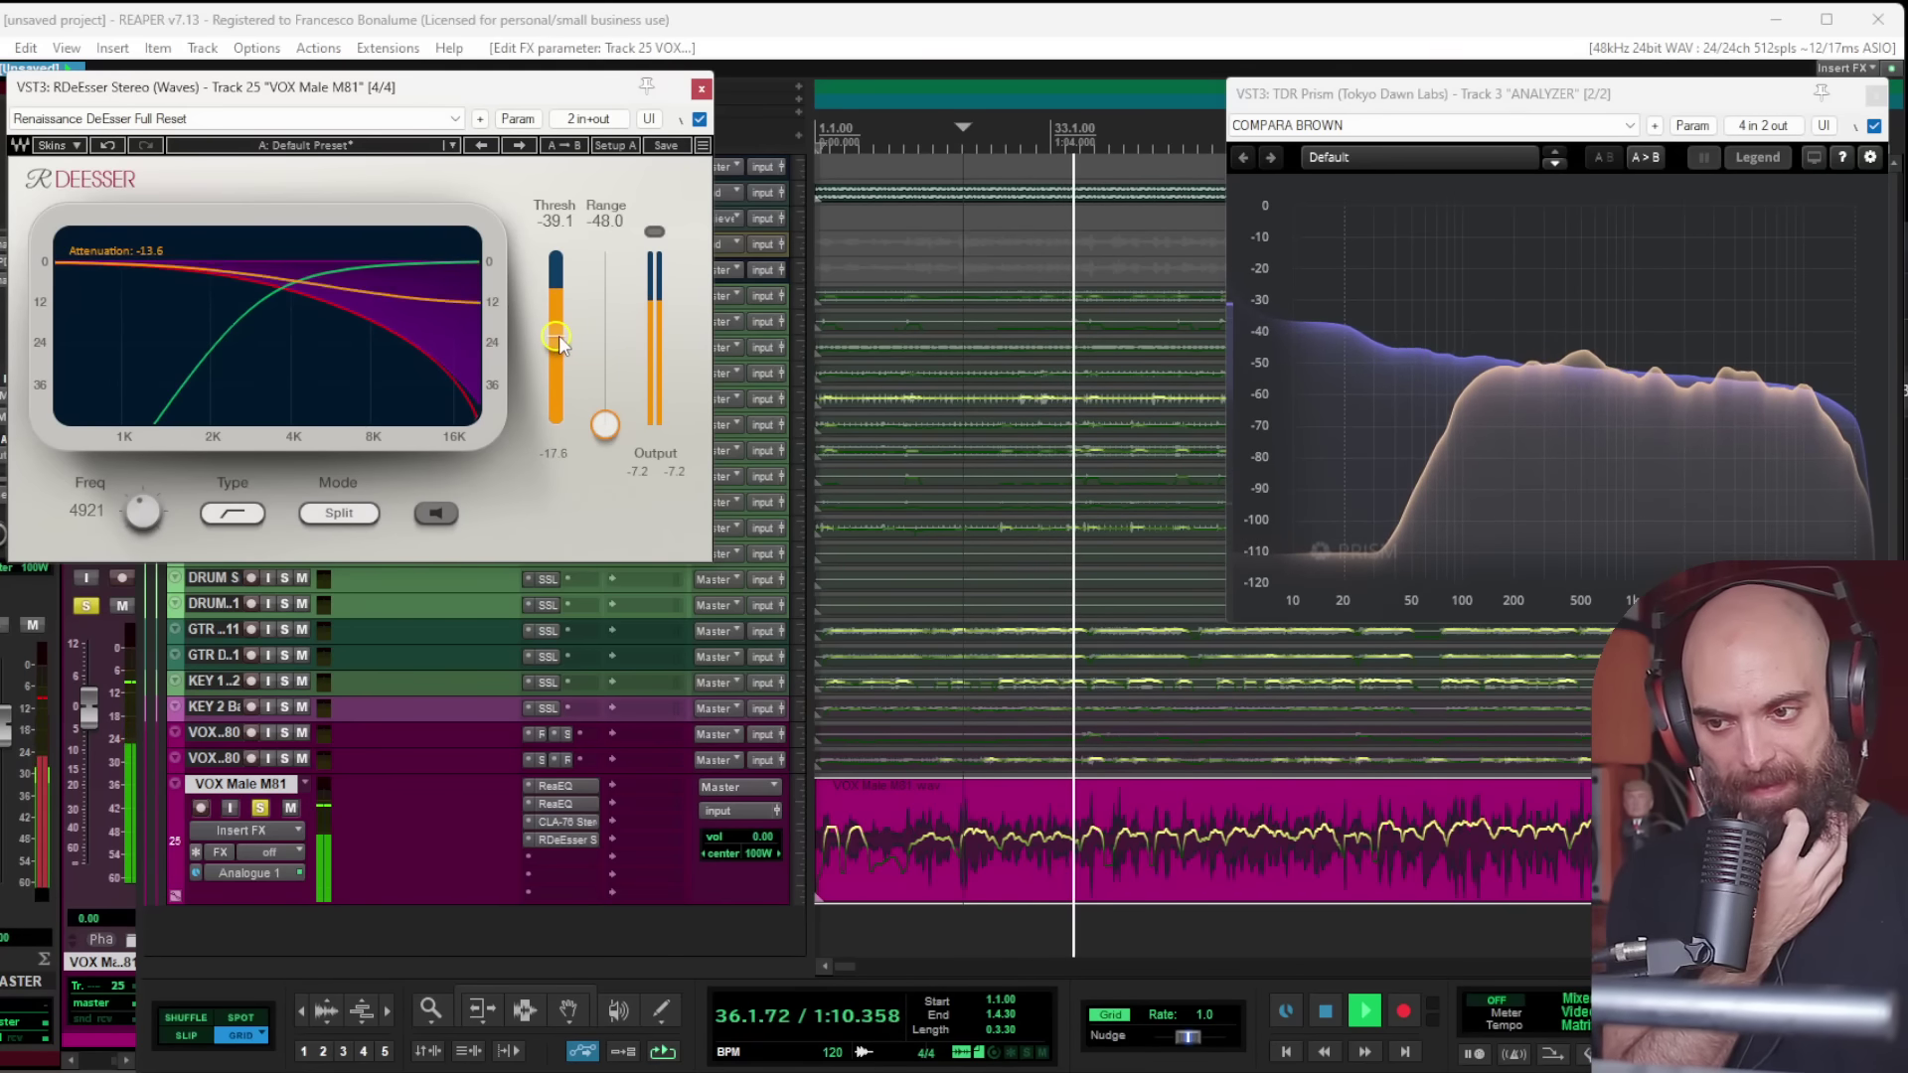
{"action": "left_click", "coordinate": [701, 89]}
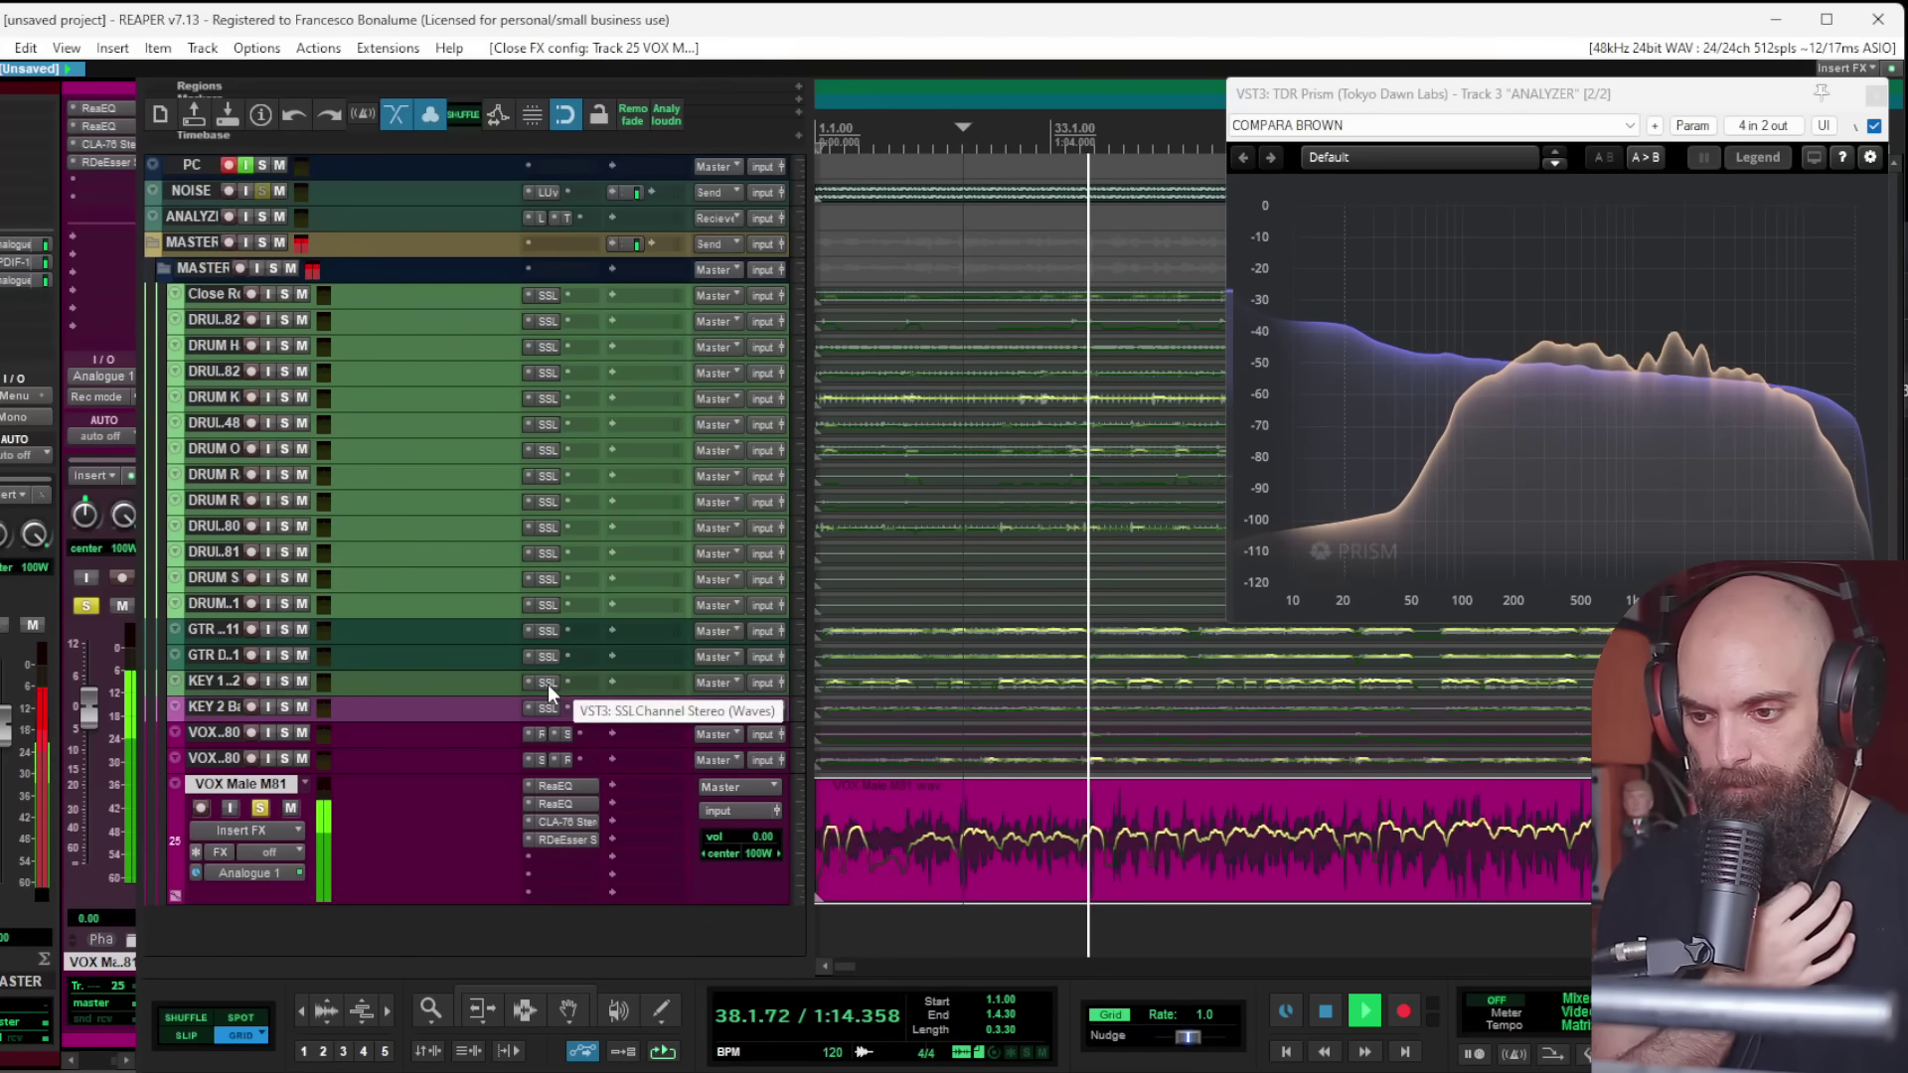
Step: Enlarge the tracks, place an SSLChannel between CLA-76 and RDeEsser on VOX Male M81, and open its controls
{"action": "key", "text": "grave"}
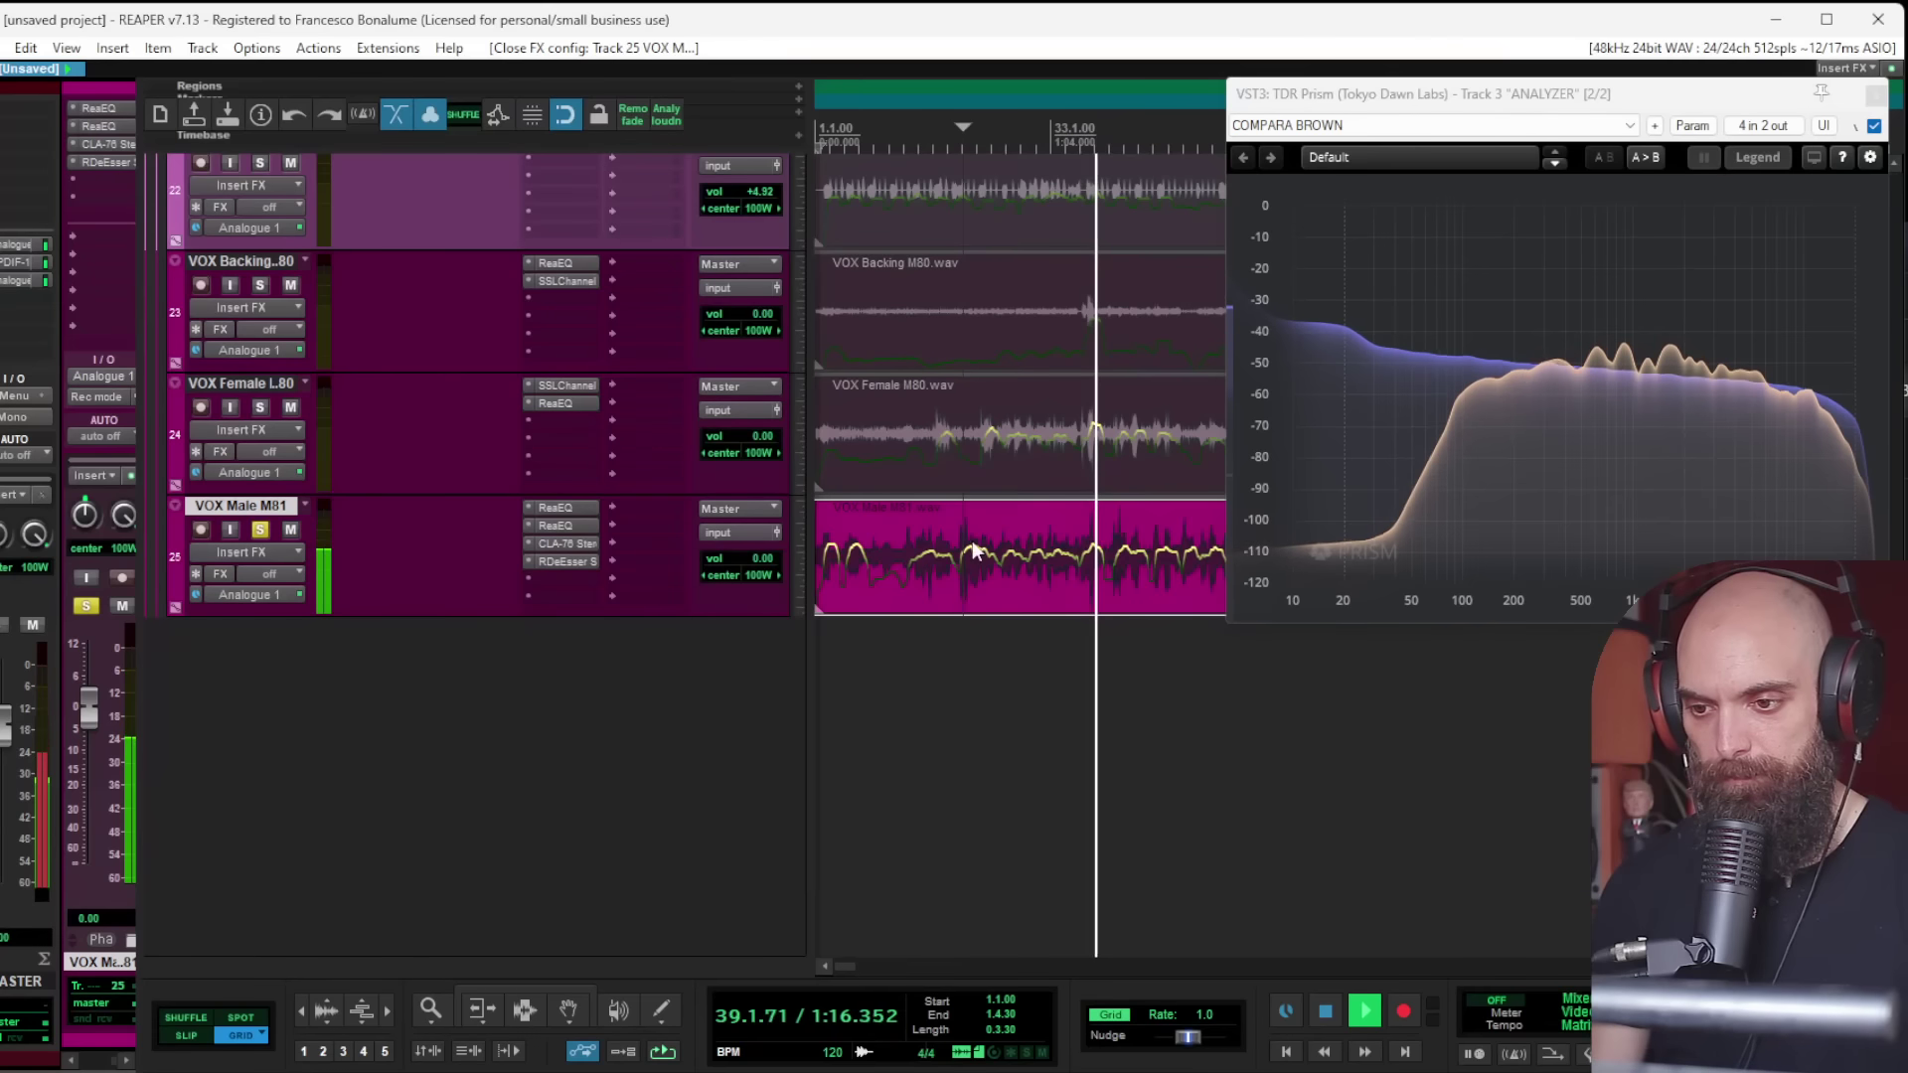
{"action": "scroll", "coordinate": [974, 521], "scroll_direction": "up", "scroll_amount": 5}
{"action": "scroll", "coordinate": [974, 521], "scroll_direction": "down", "scroll_amount": 2}
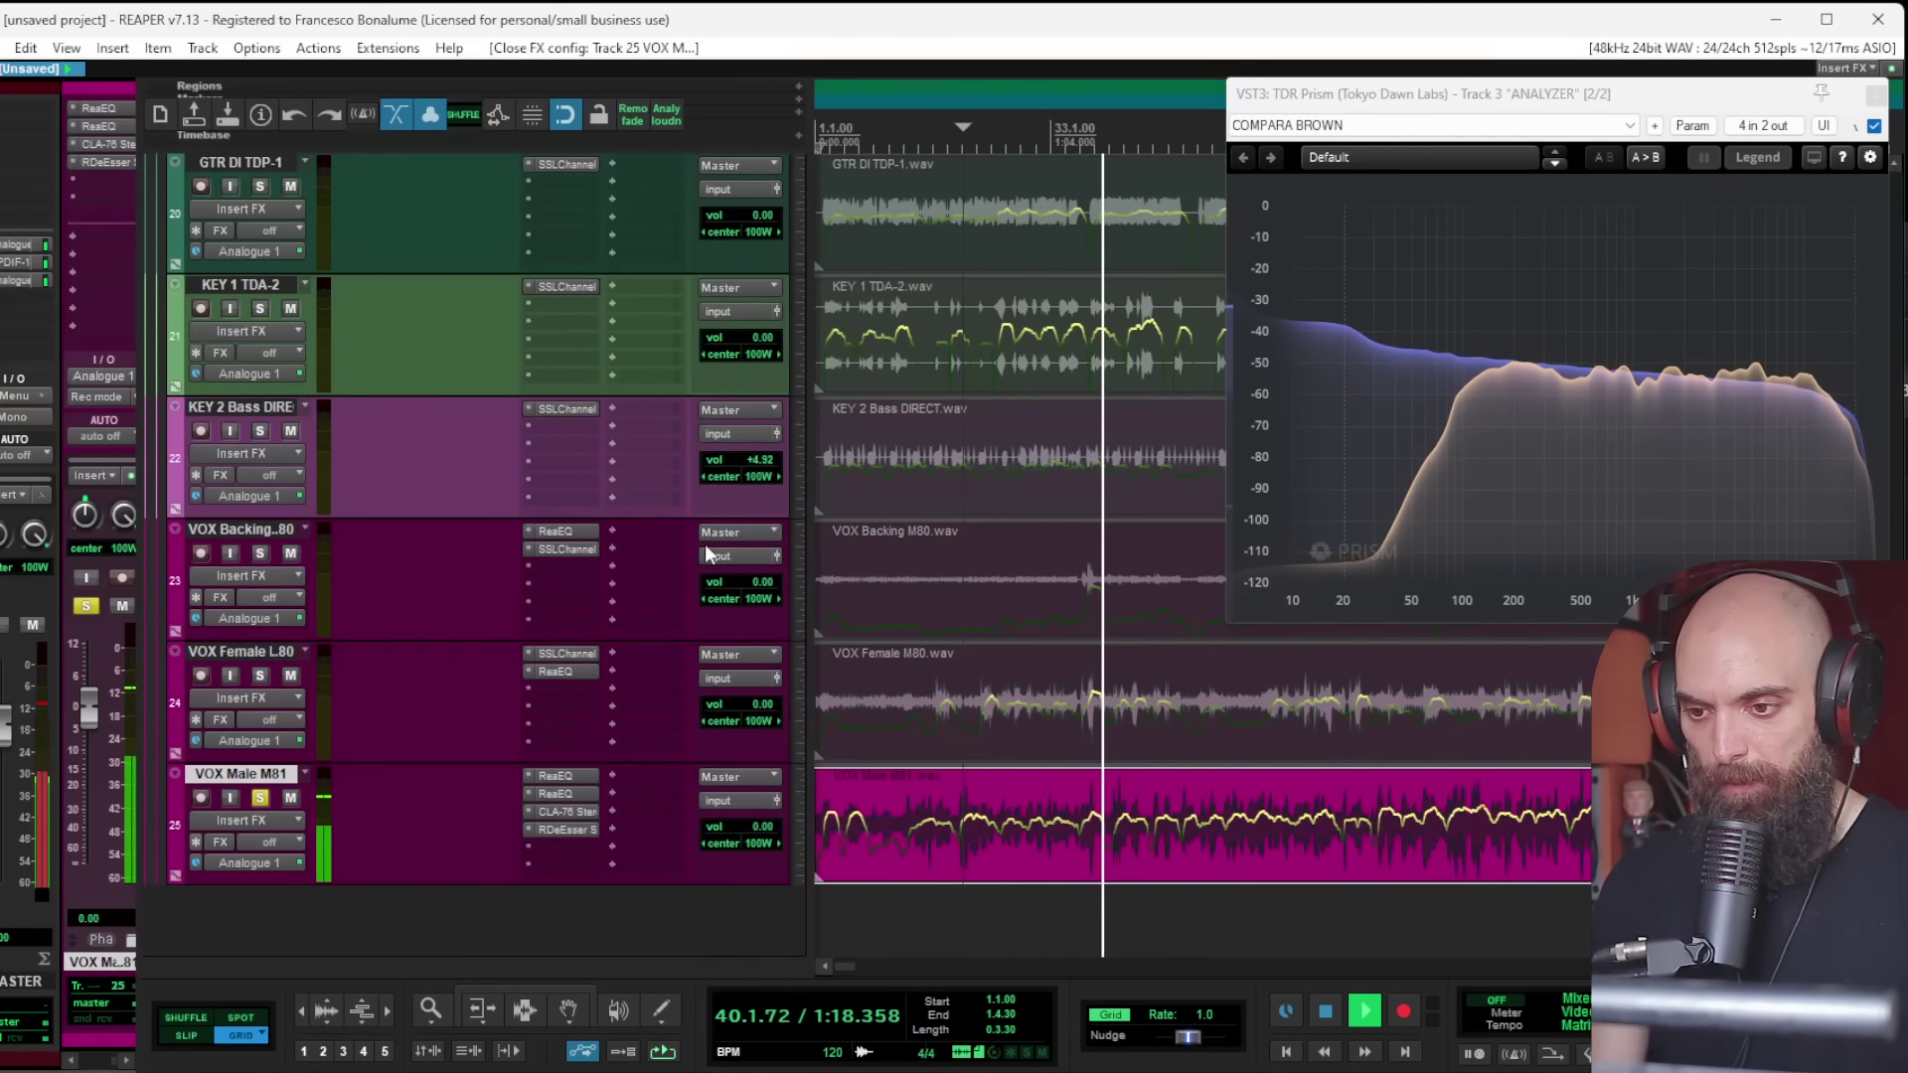
{"action": "left_click_drag", "start_coordinate": [558, 707], "coordinate": [564, 831]}
{"action": "left_click", "coordinate": [565, 830]}
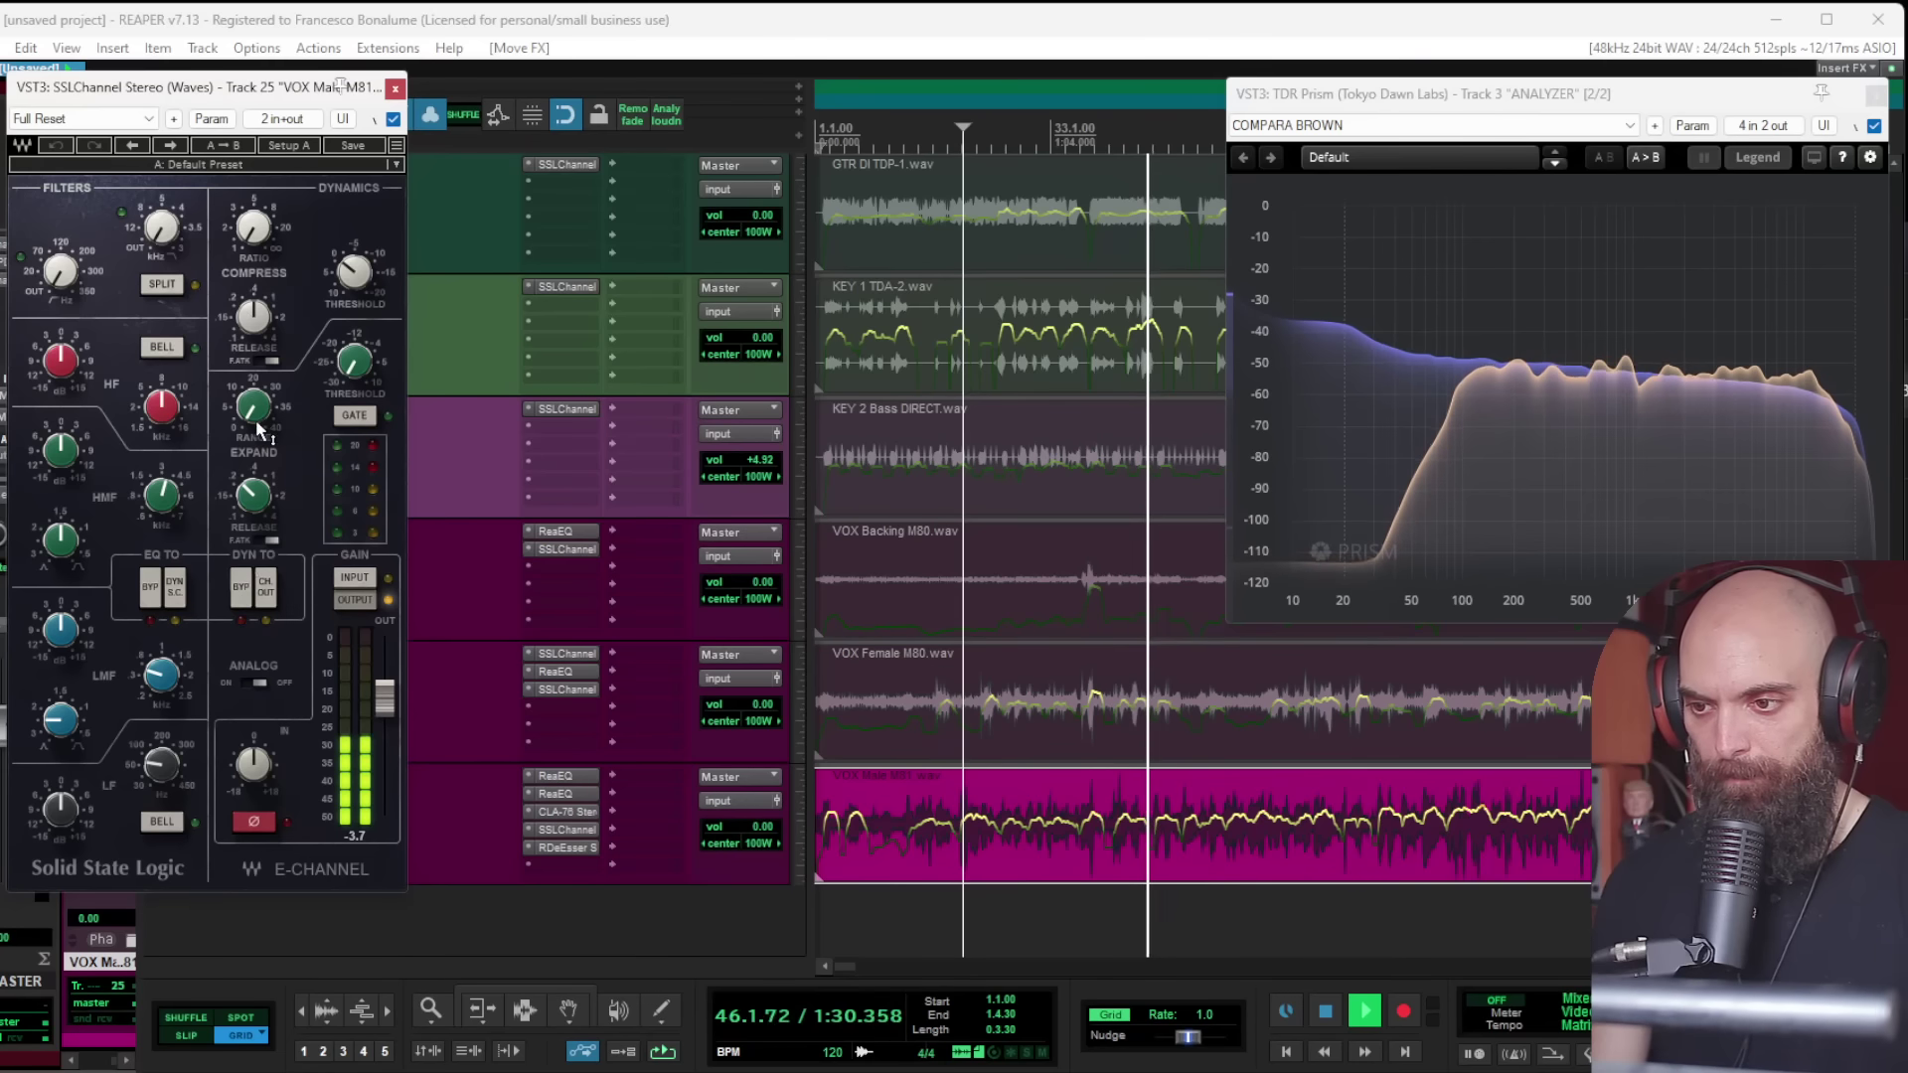
Step: Raise the expander range on the male vocal's SSLChannel, lower its input gain, and raise its output fader
{"action": "left_click_drag", "start_coordinate": [254, 416], "coordinate": [258, 338]}
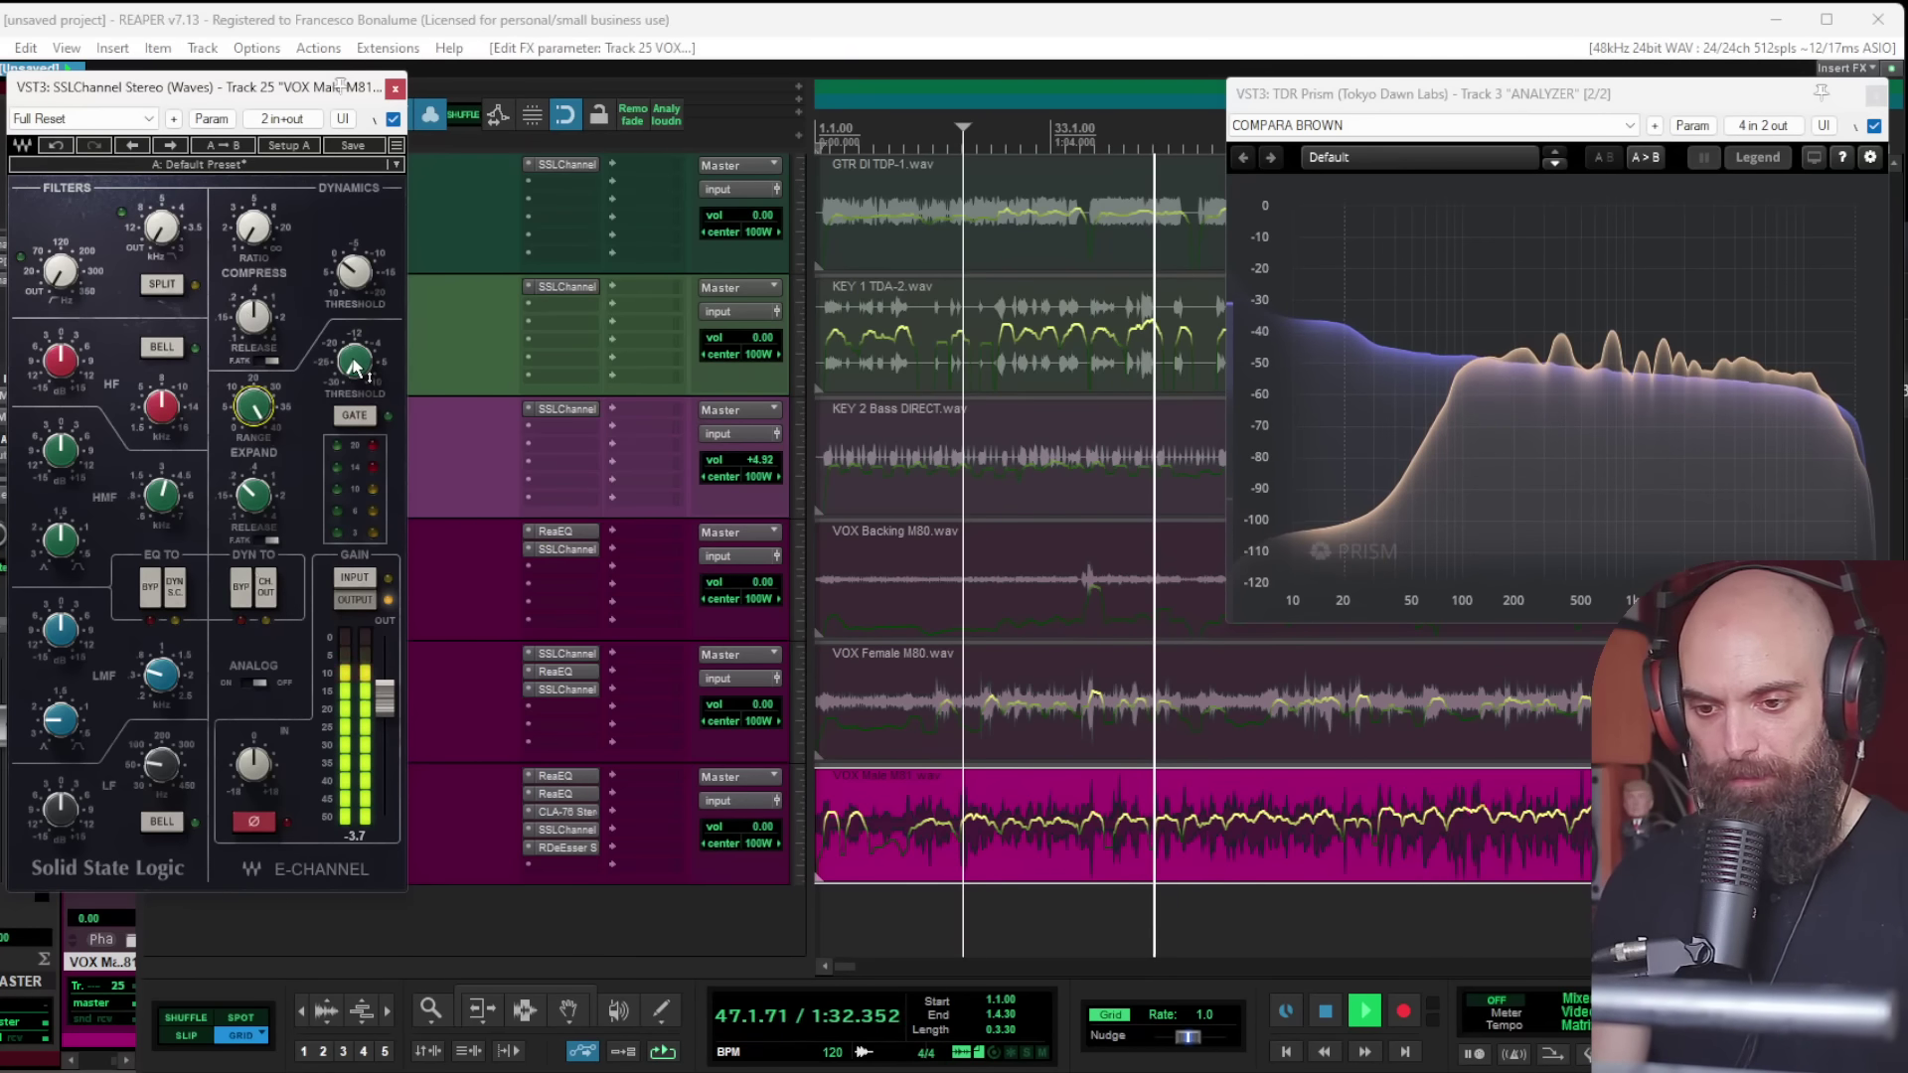
{"action": "left_click_drag", "start_coordinate": [248, 743], "coordinate": [248, 776]}
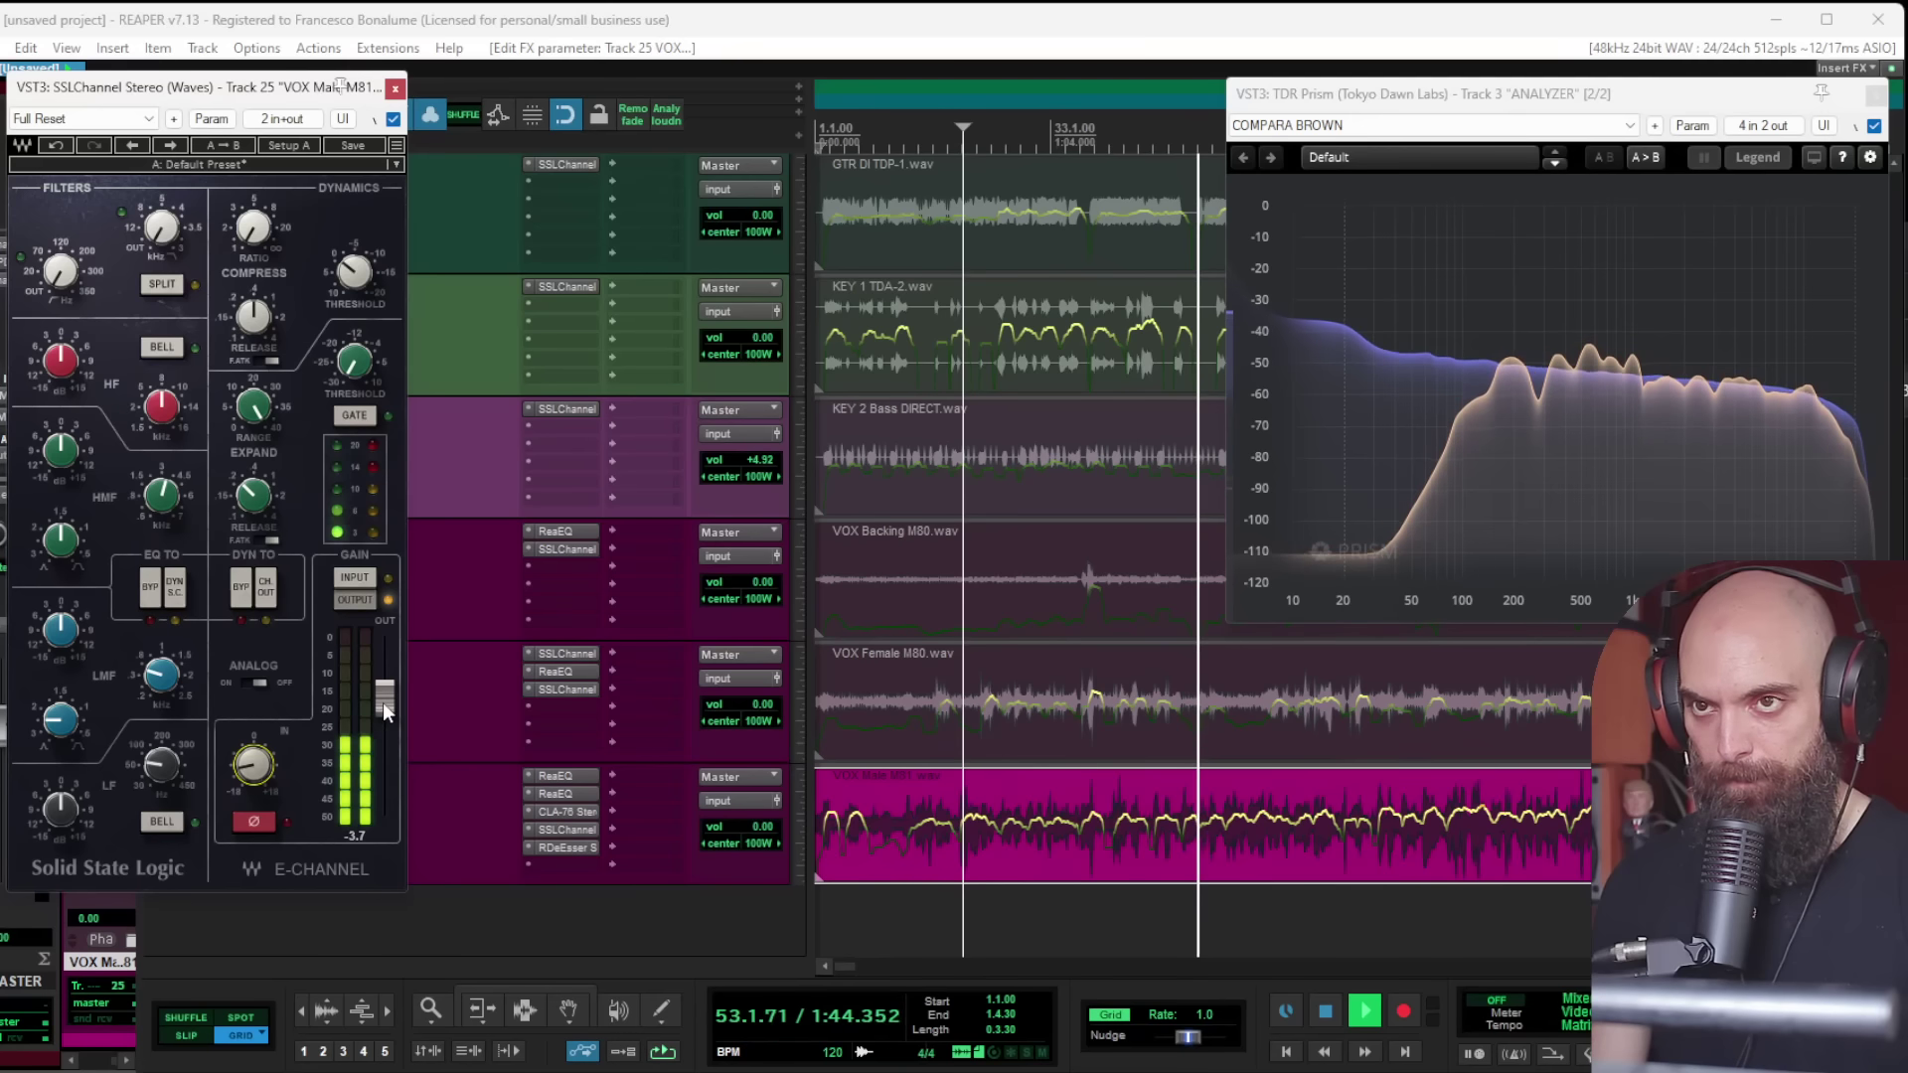
{"action": "left_click_drag", "start_coordinate": [251, 766], "coordinate": [250, 767]}
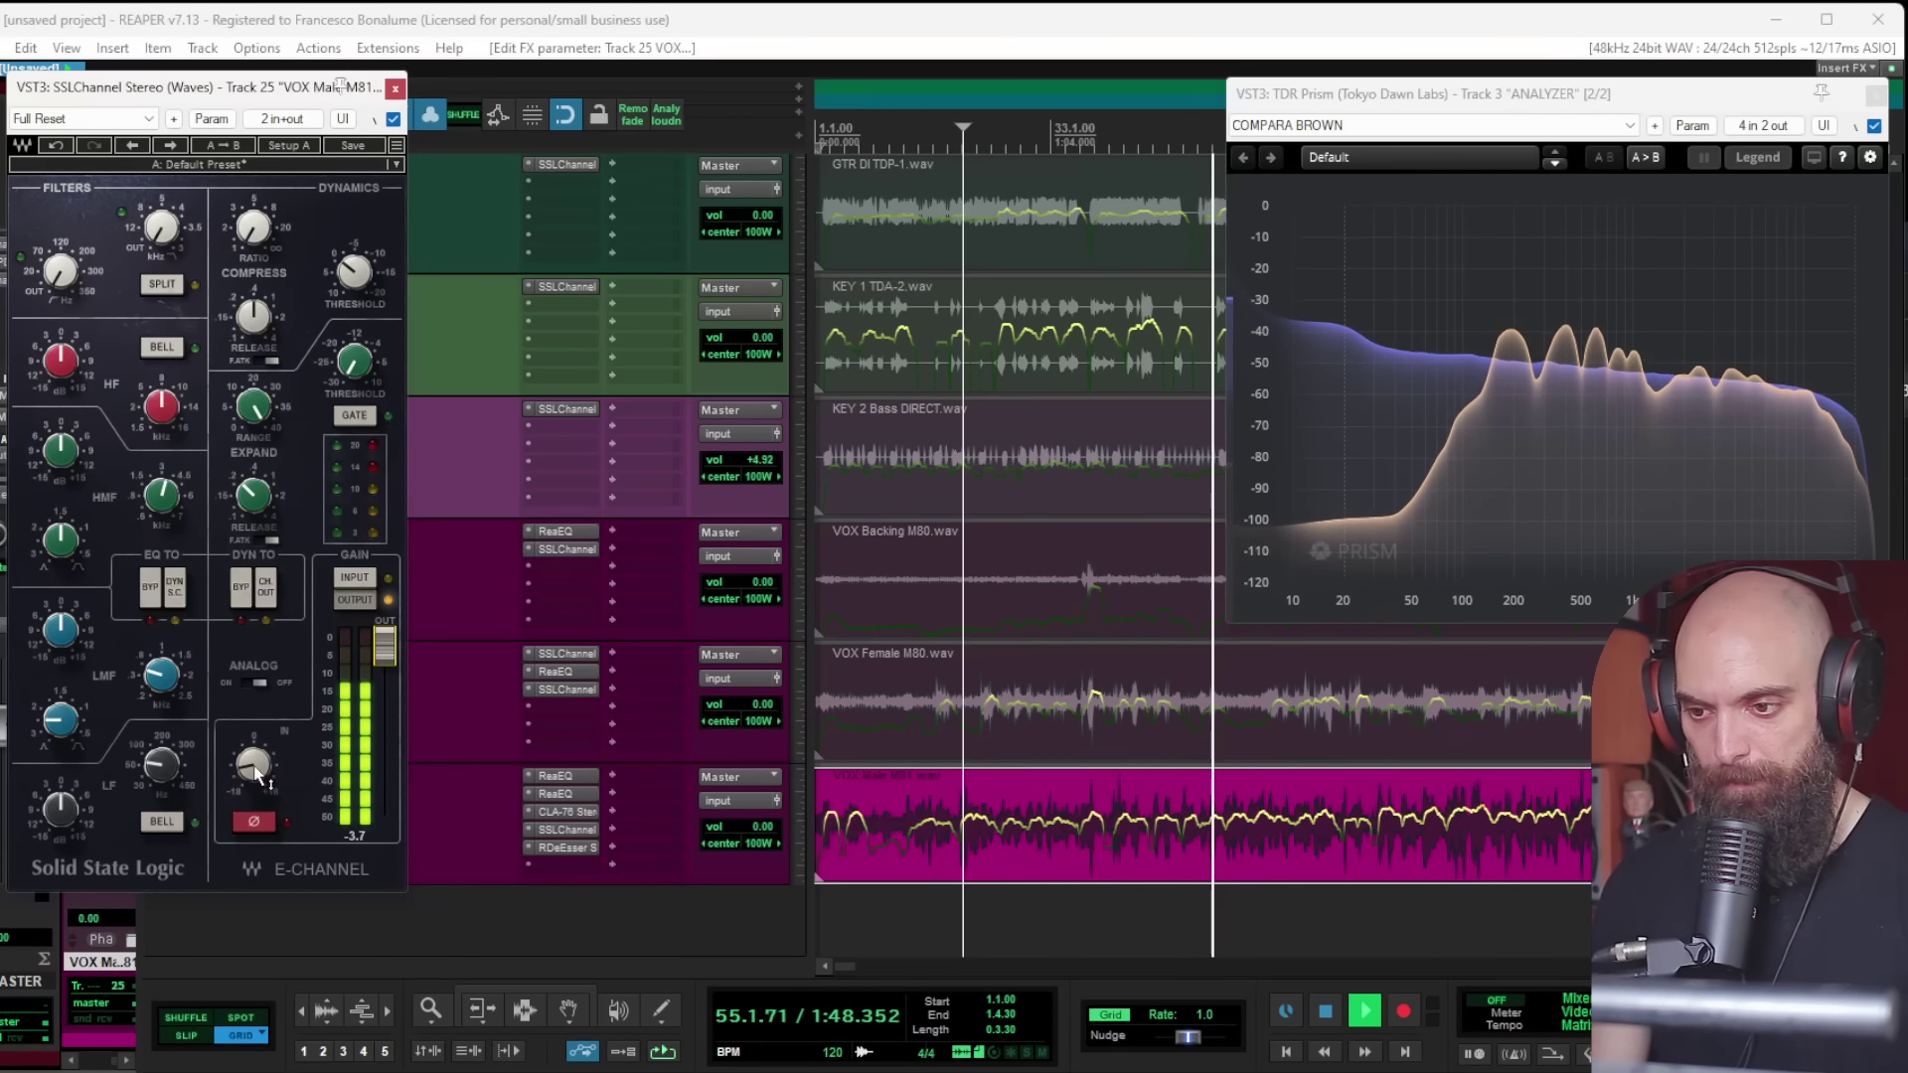
Step: Set the SSLChannel input gain on VOX Male M81 to -12.1 and move the SSLChannel ahead of CLA-76
{"action": "left_click_drag", "start_coordinate": [263, 774], "coordinate": [264, 773]}
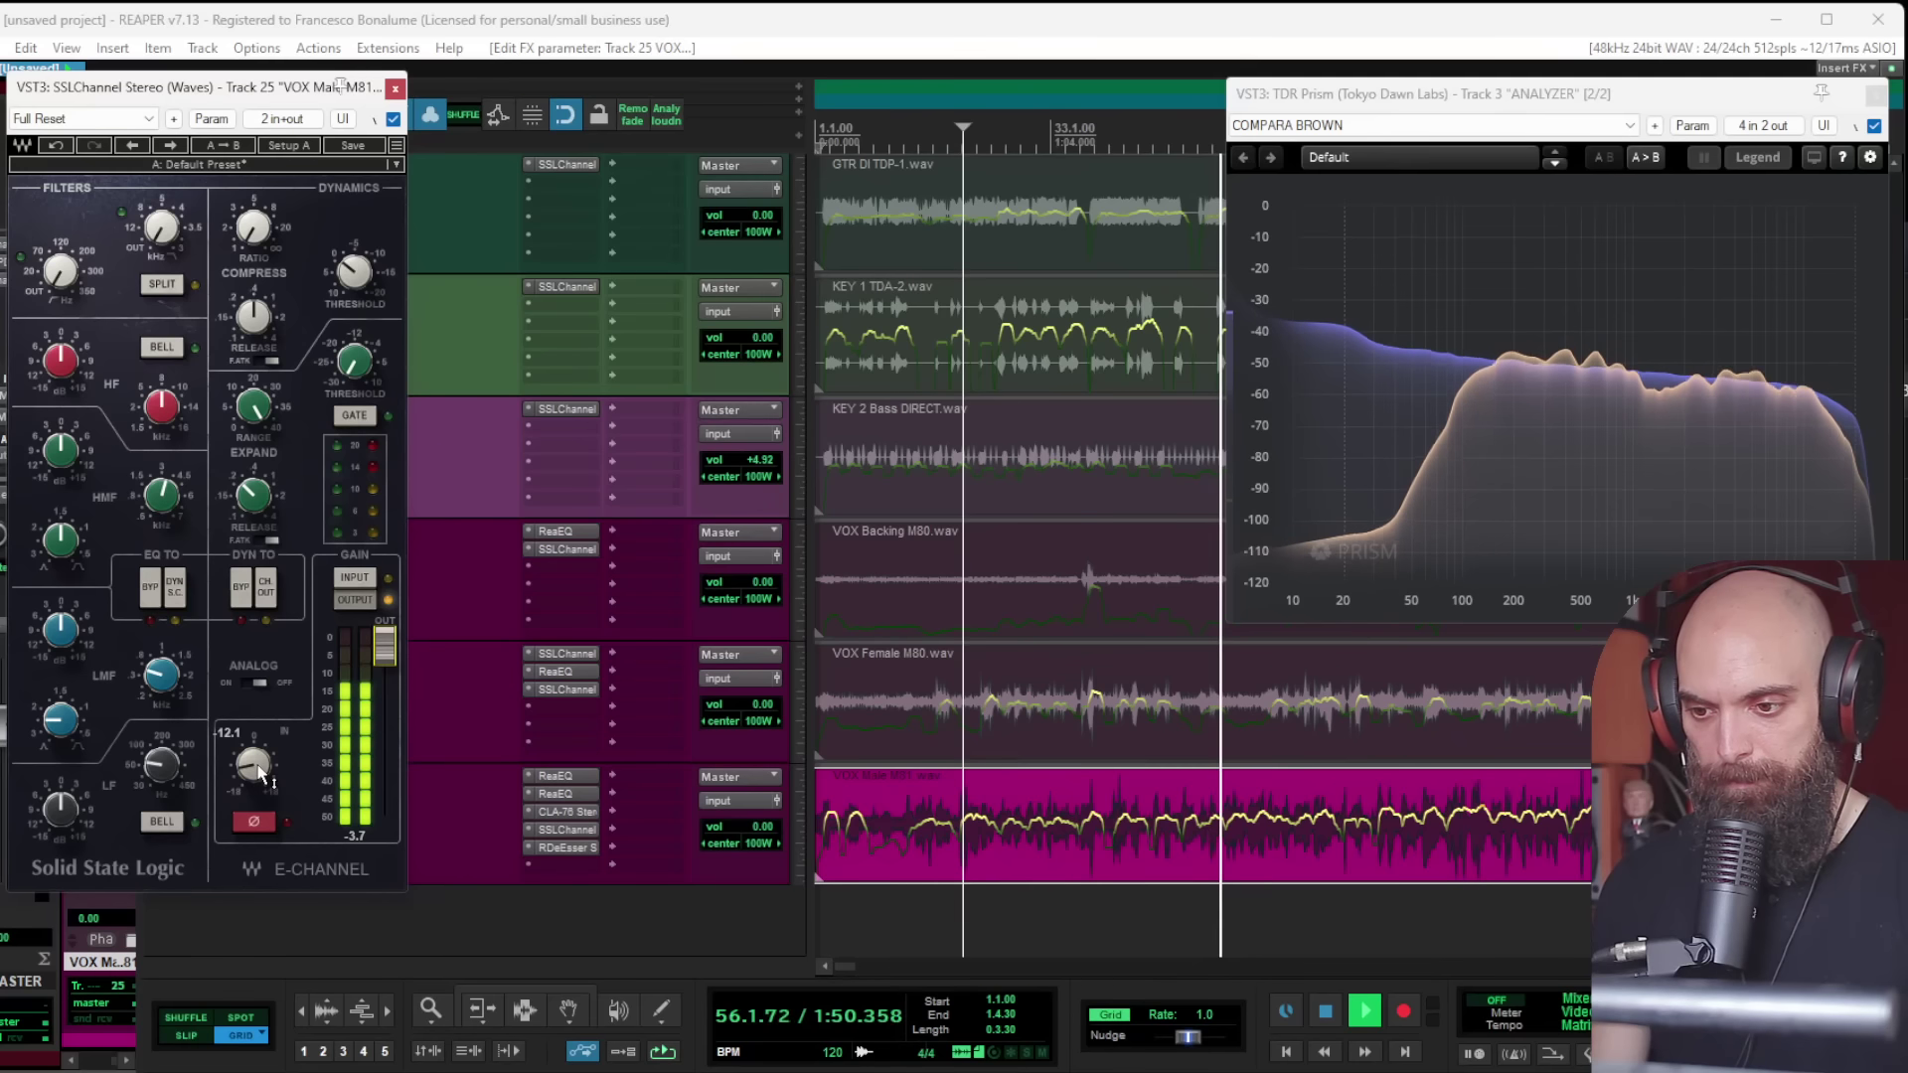
{"action": "key", "text": "space"}
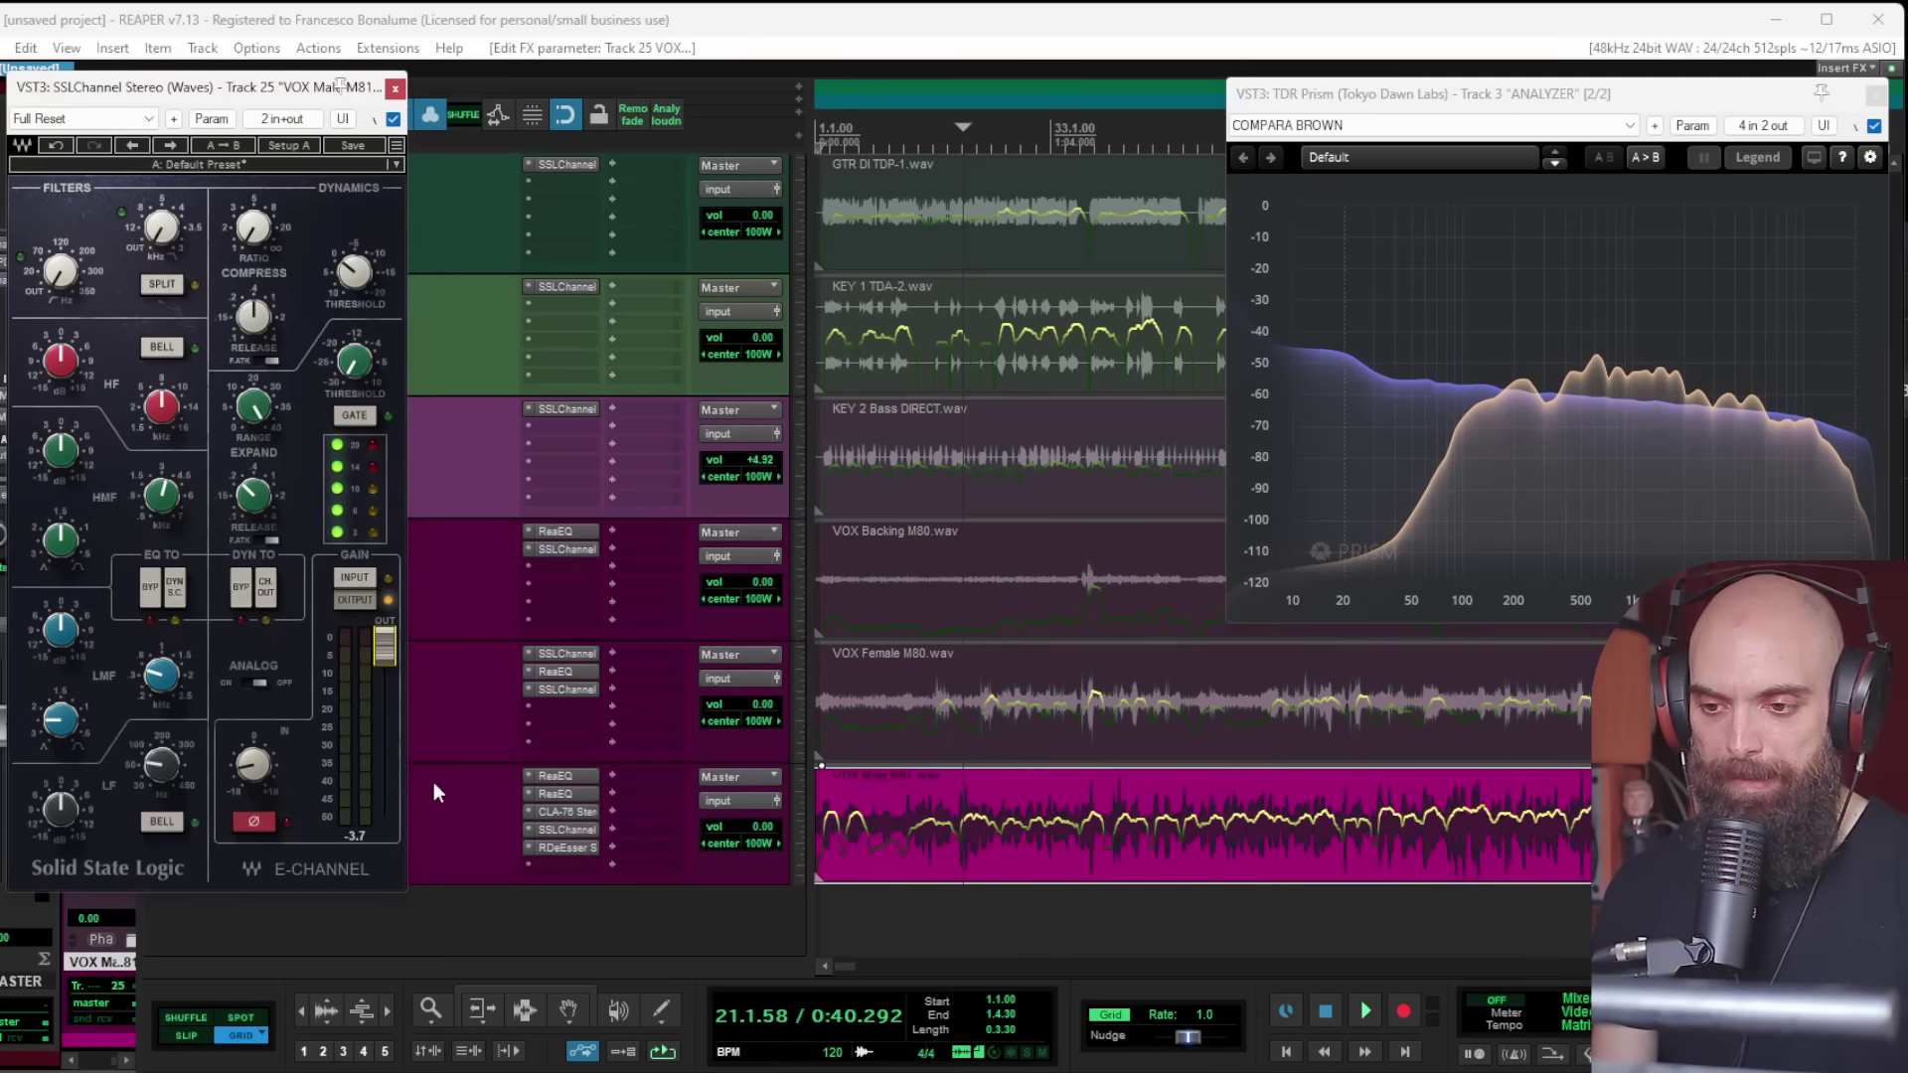
{"action": "left_click_drag", "start_coordinate": [558, 837], "coordinate": [557, 815]}
{"action": "key", "text": "space"}
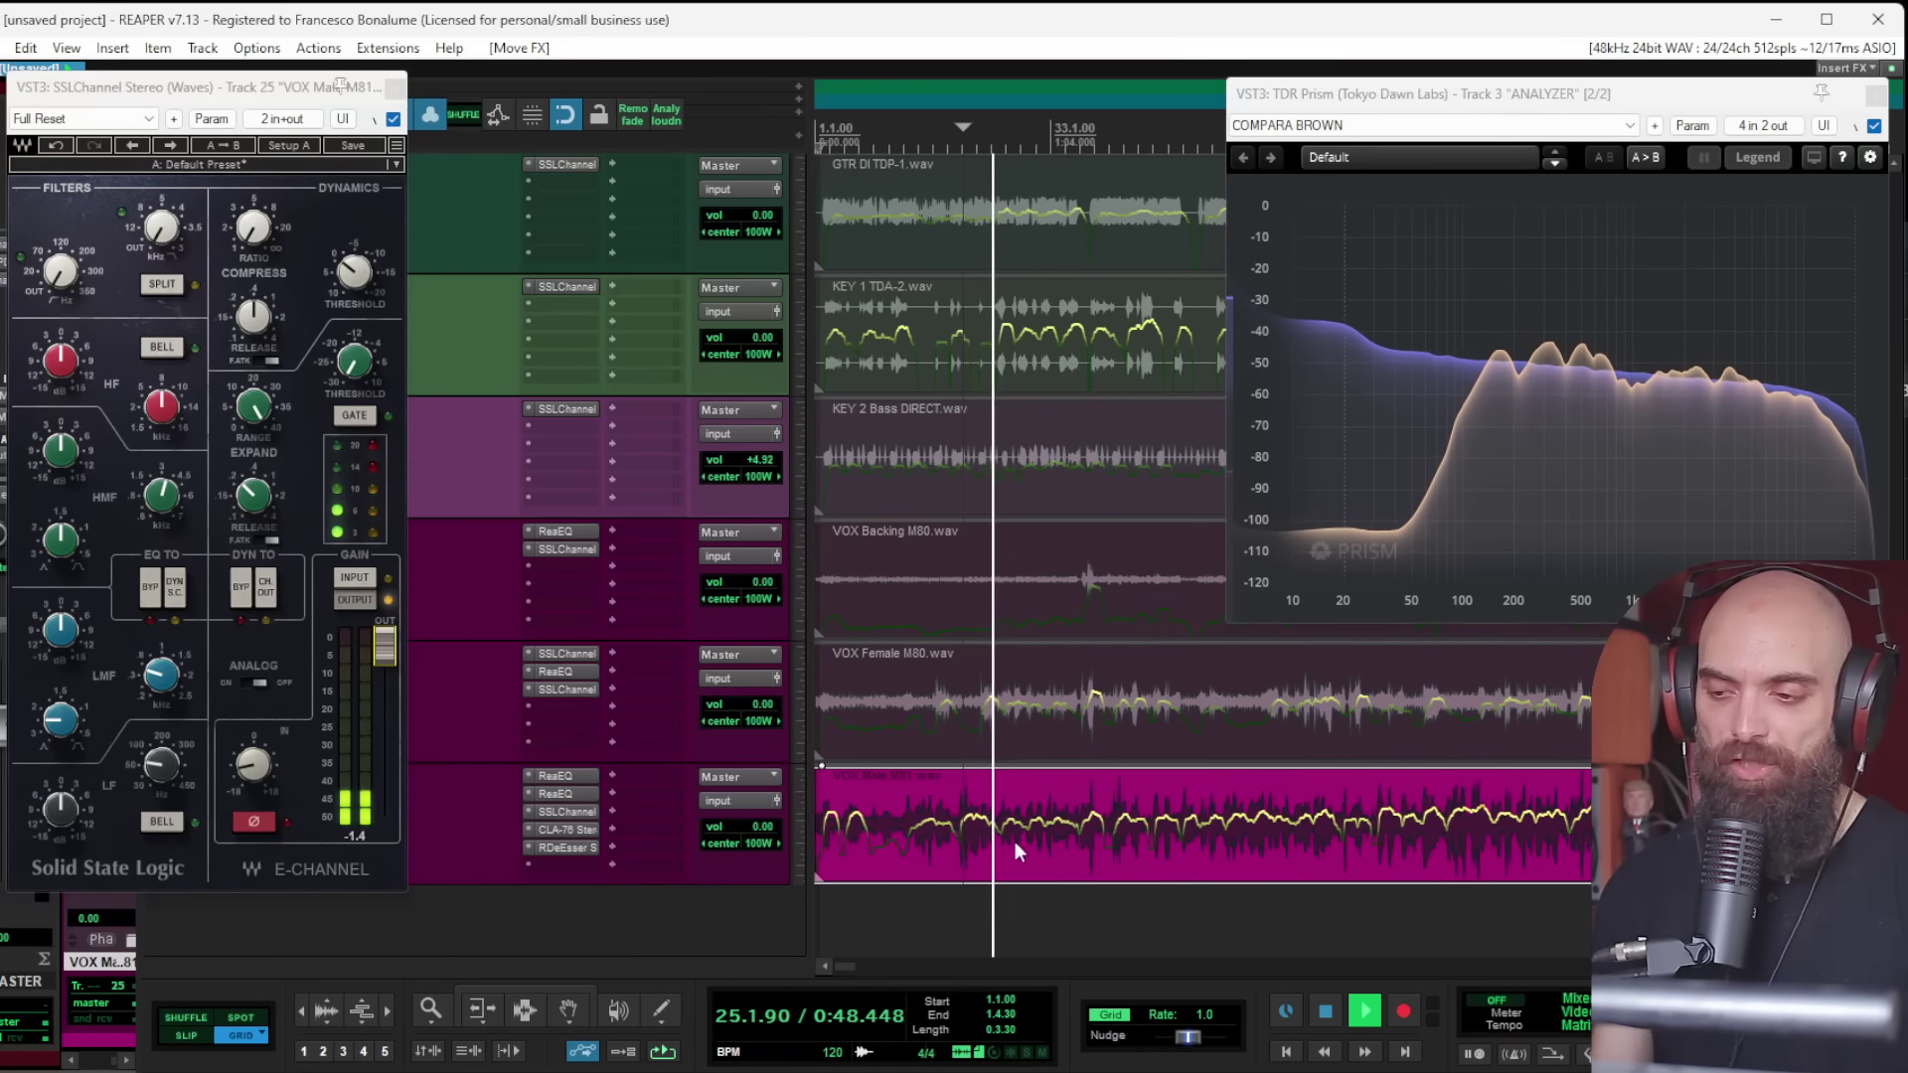
{"action": "left_click", "coordinate": [997, 795]}
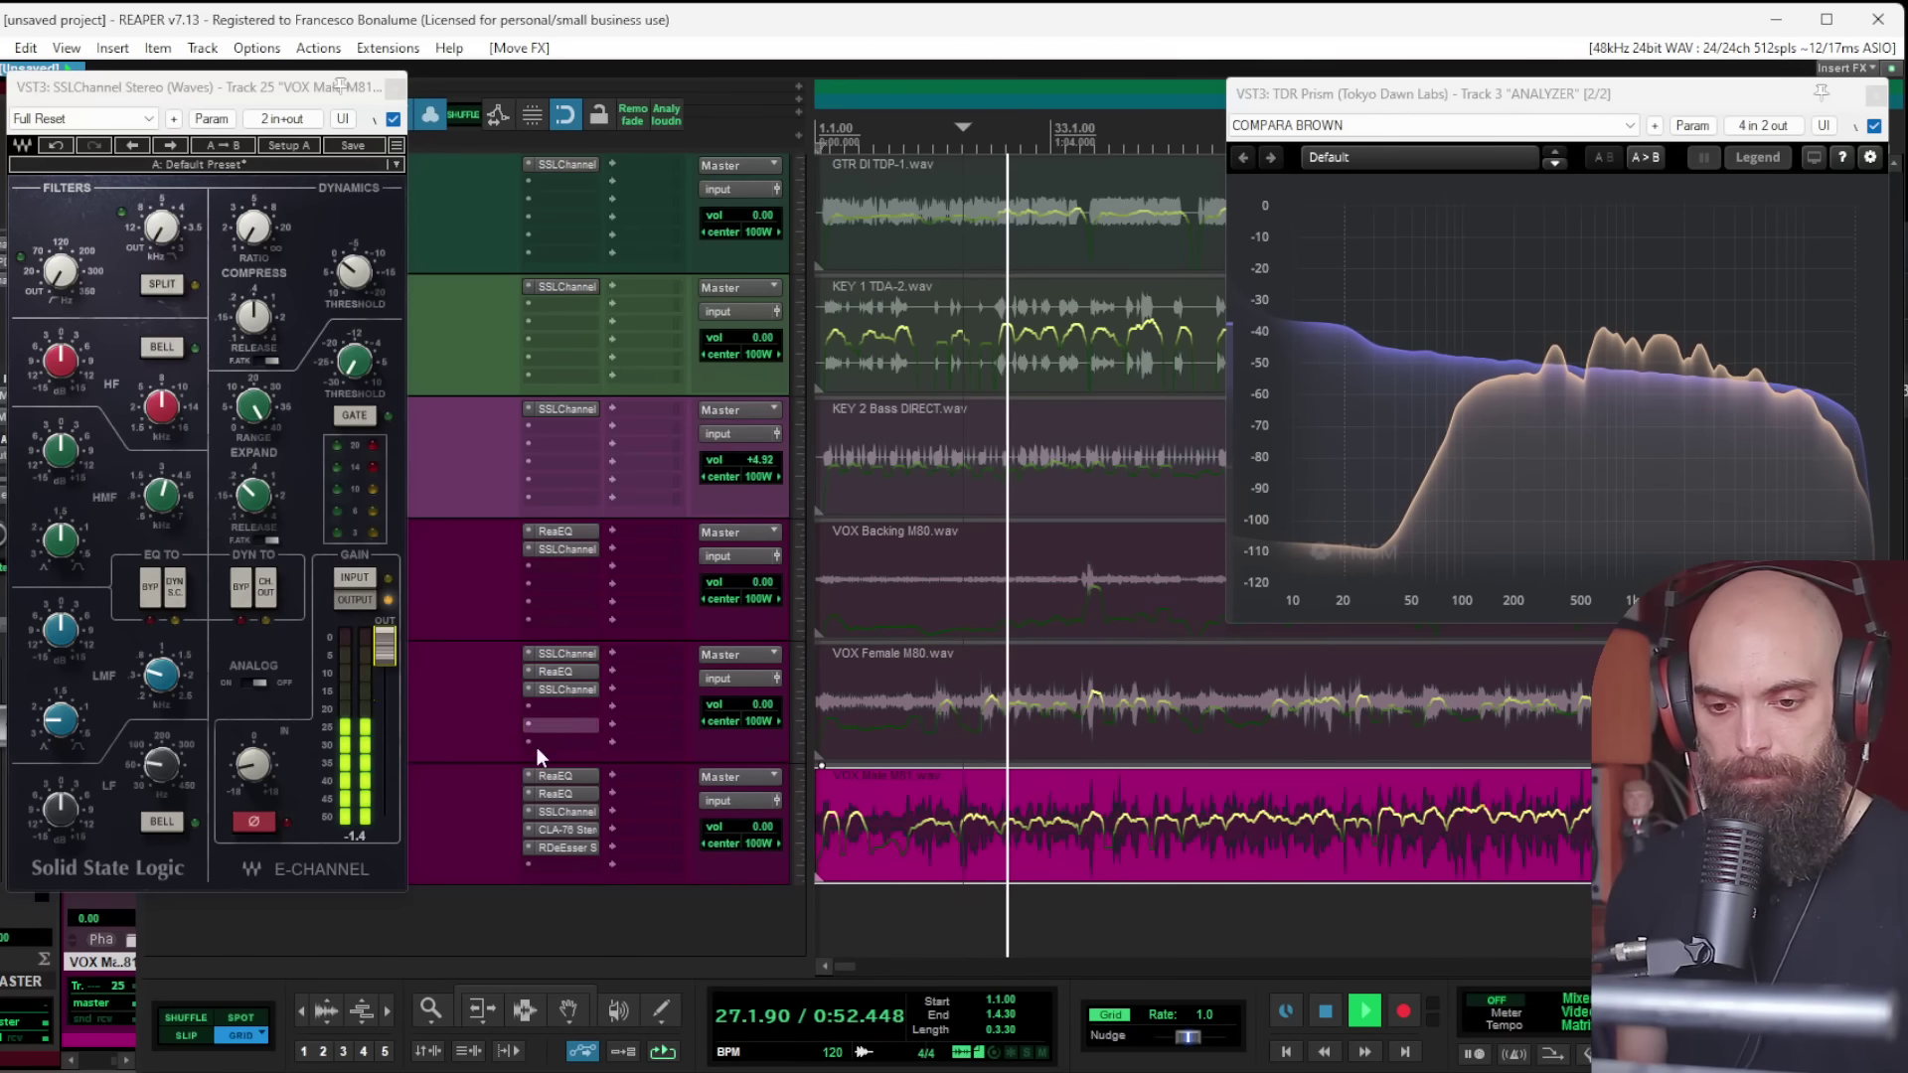
Step: Lower the input gain of the male vocal's SSLChannel to -18.0 and close the plugin
{"action": "left_click_drag", "start_coordinate": [254, 765], "coordinate": [254, 801]}
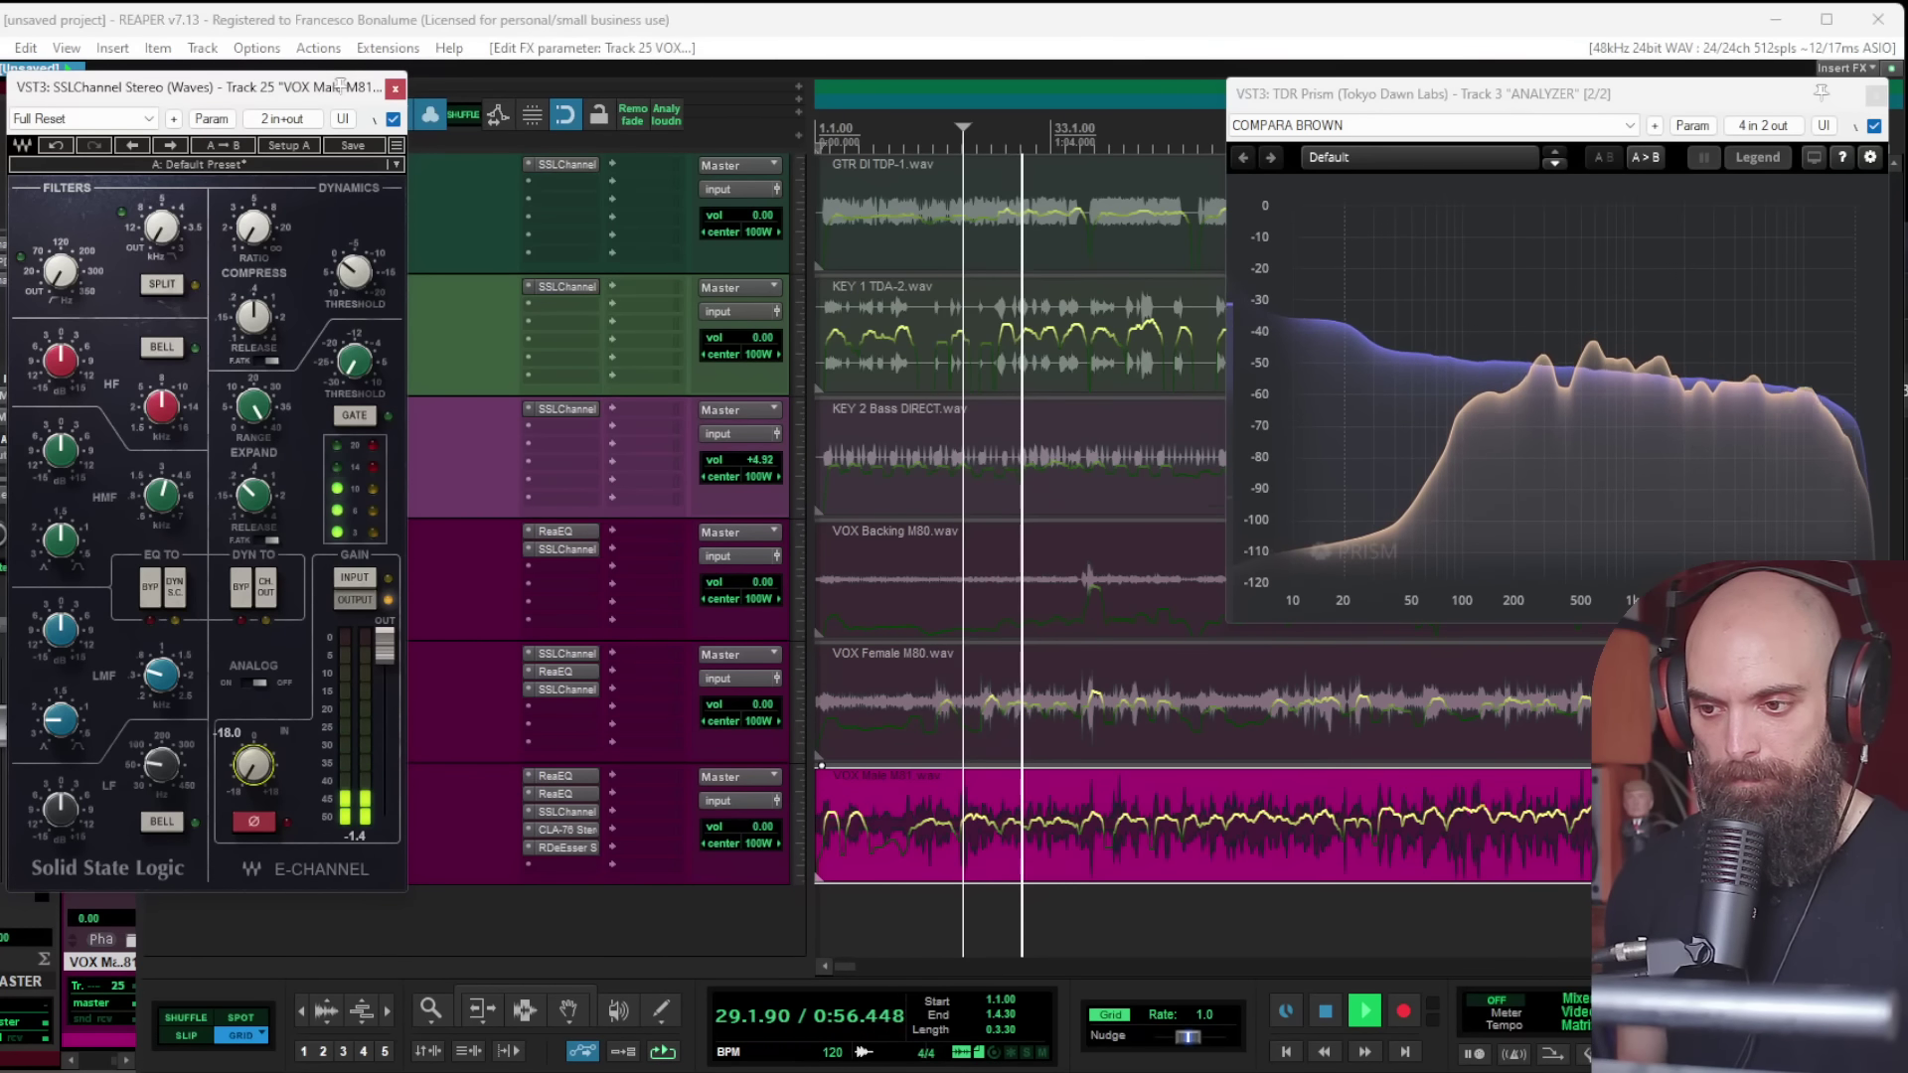
{"action": "left_click_drag", "start_coordinate": [320, 89], "coordinate": [408, 125]}
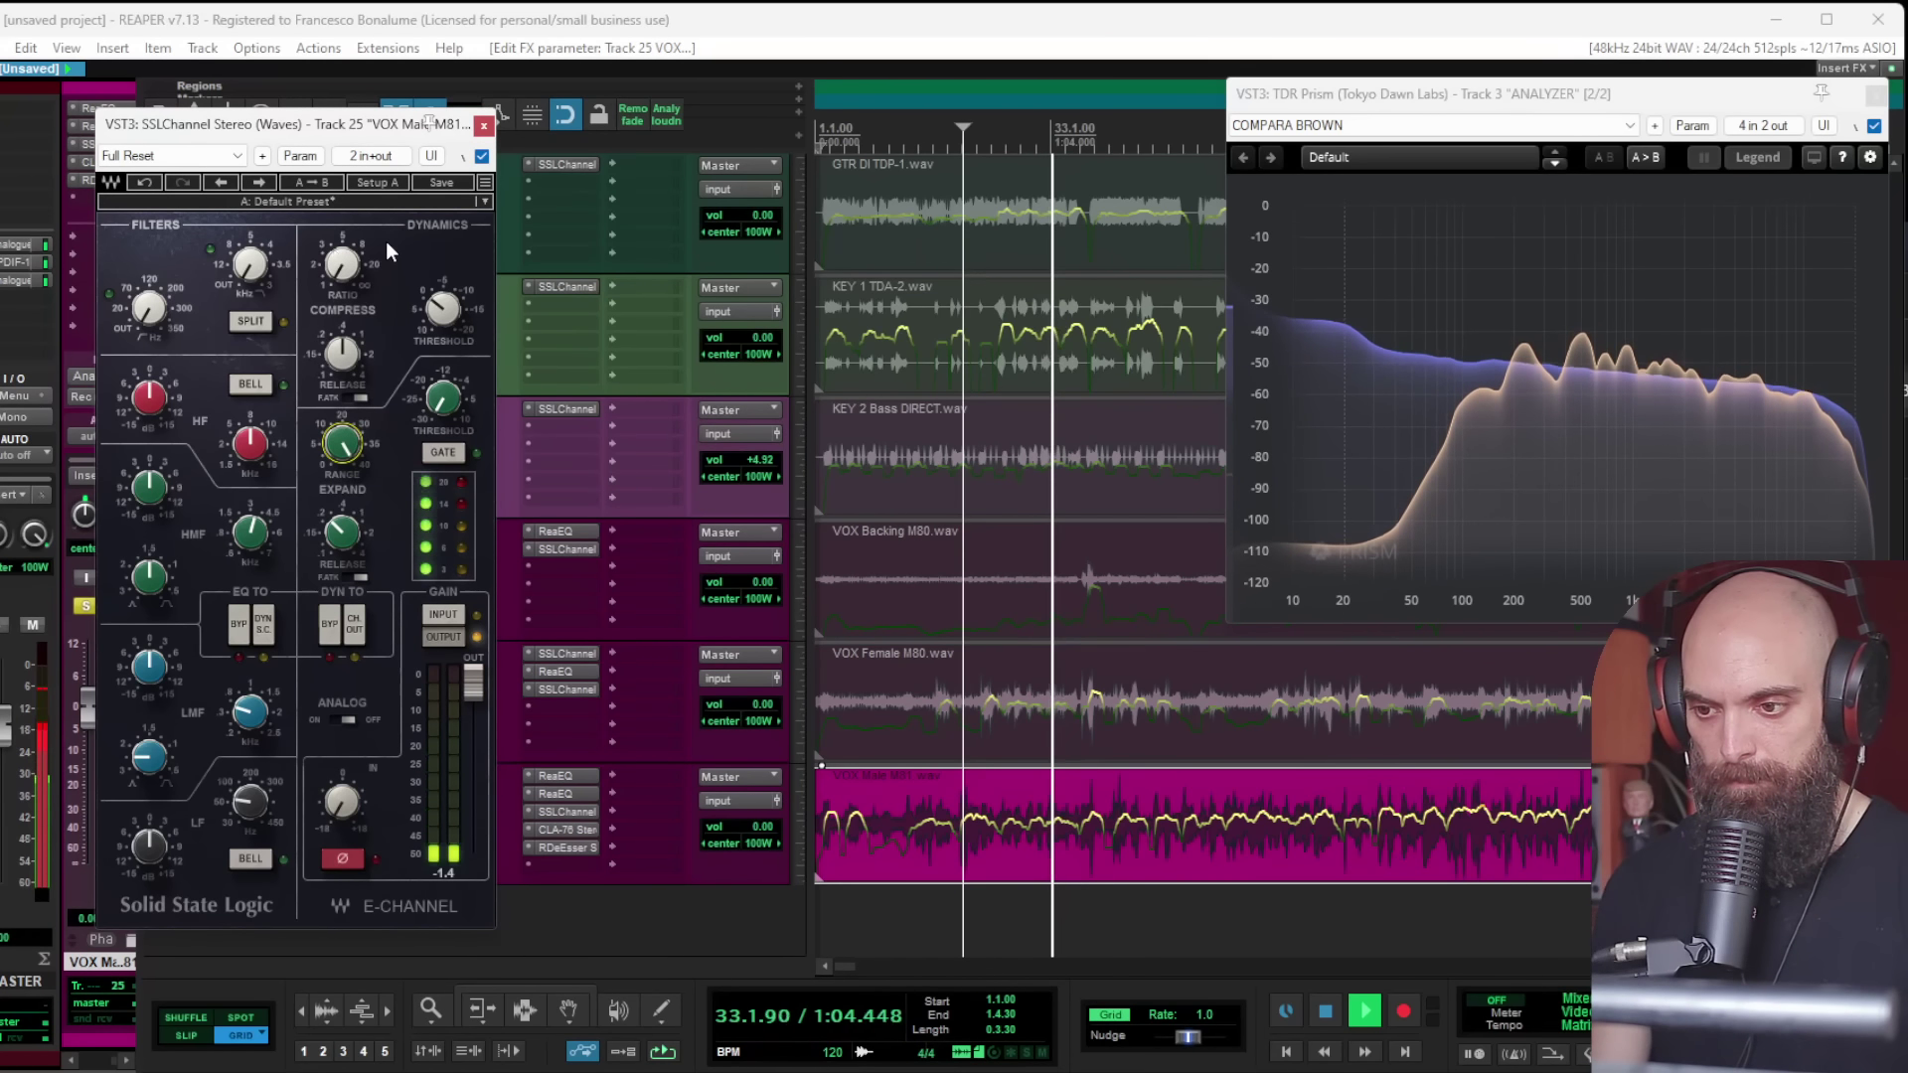
{"action": "left_click", "coordinate": [484, 125]}
Step: Raise the input of CLA-76 on the VOX Male M81 track and close the compressor
{"action": "left_click", "coordinate": [581, 831]}
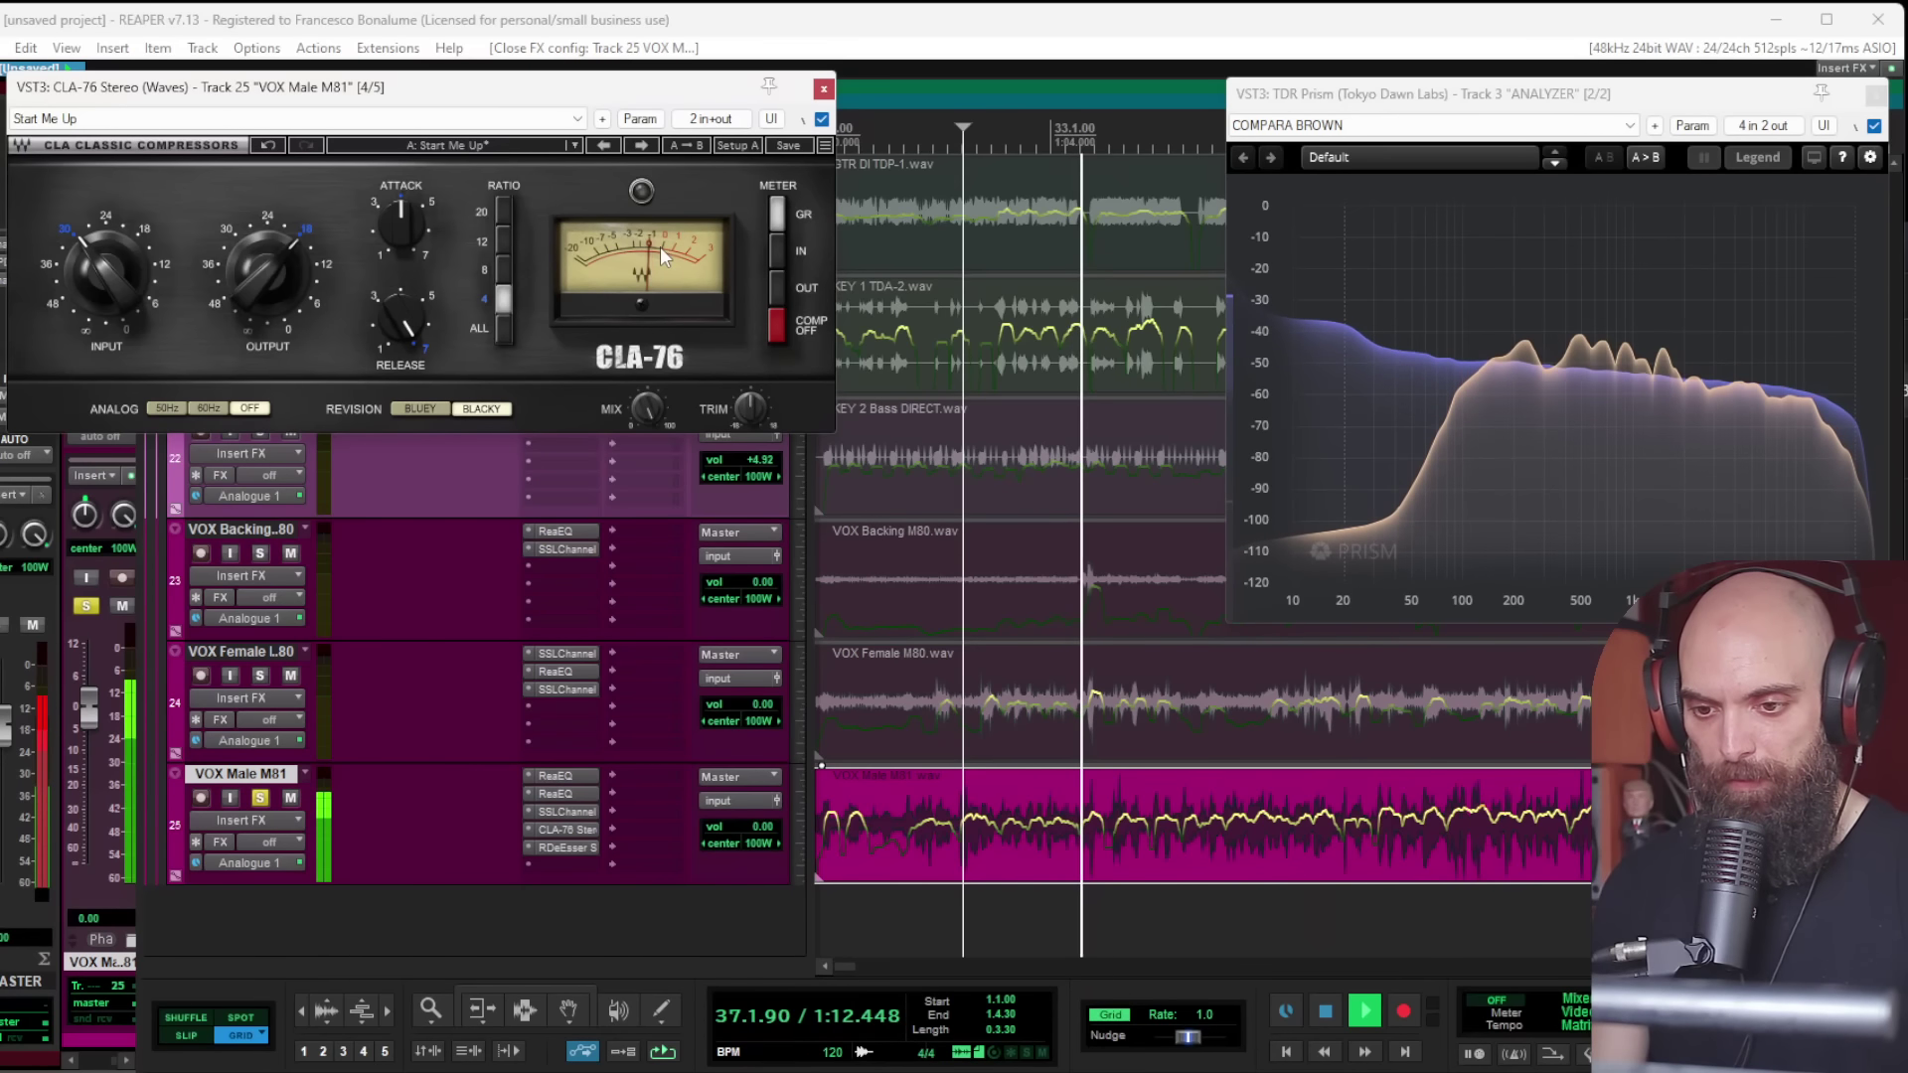
{"action": "mouse_move", "coordinate": [112, 276]}
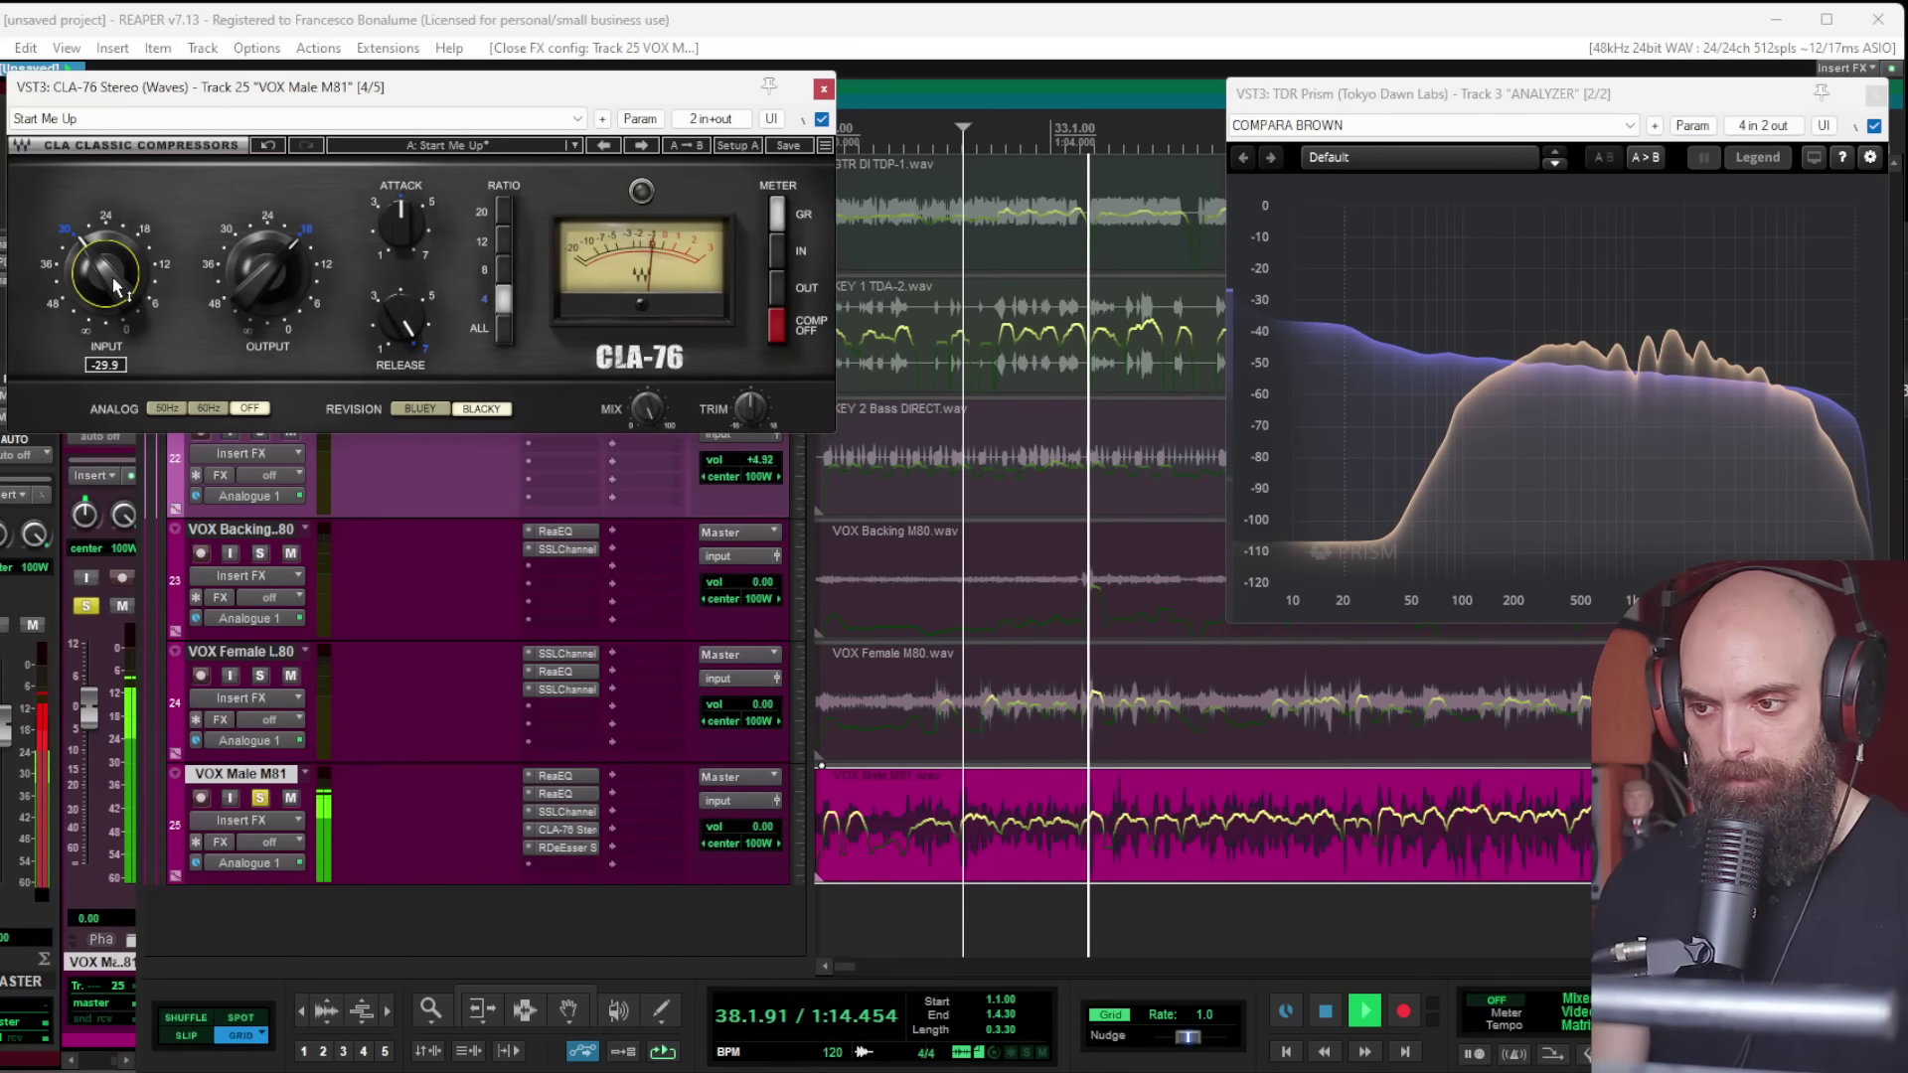
{"action": "left_click_drag", "start_coordinate": [111, 275], "coordinate": [112, 261]}
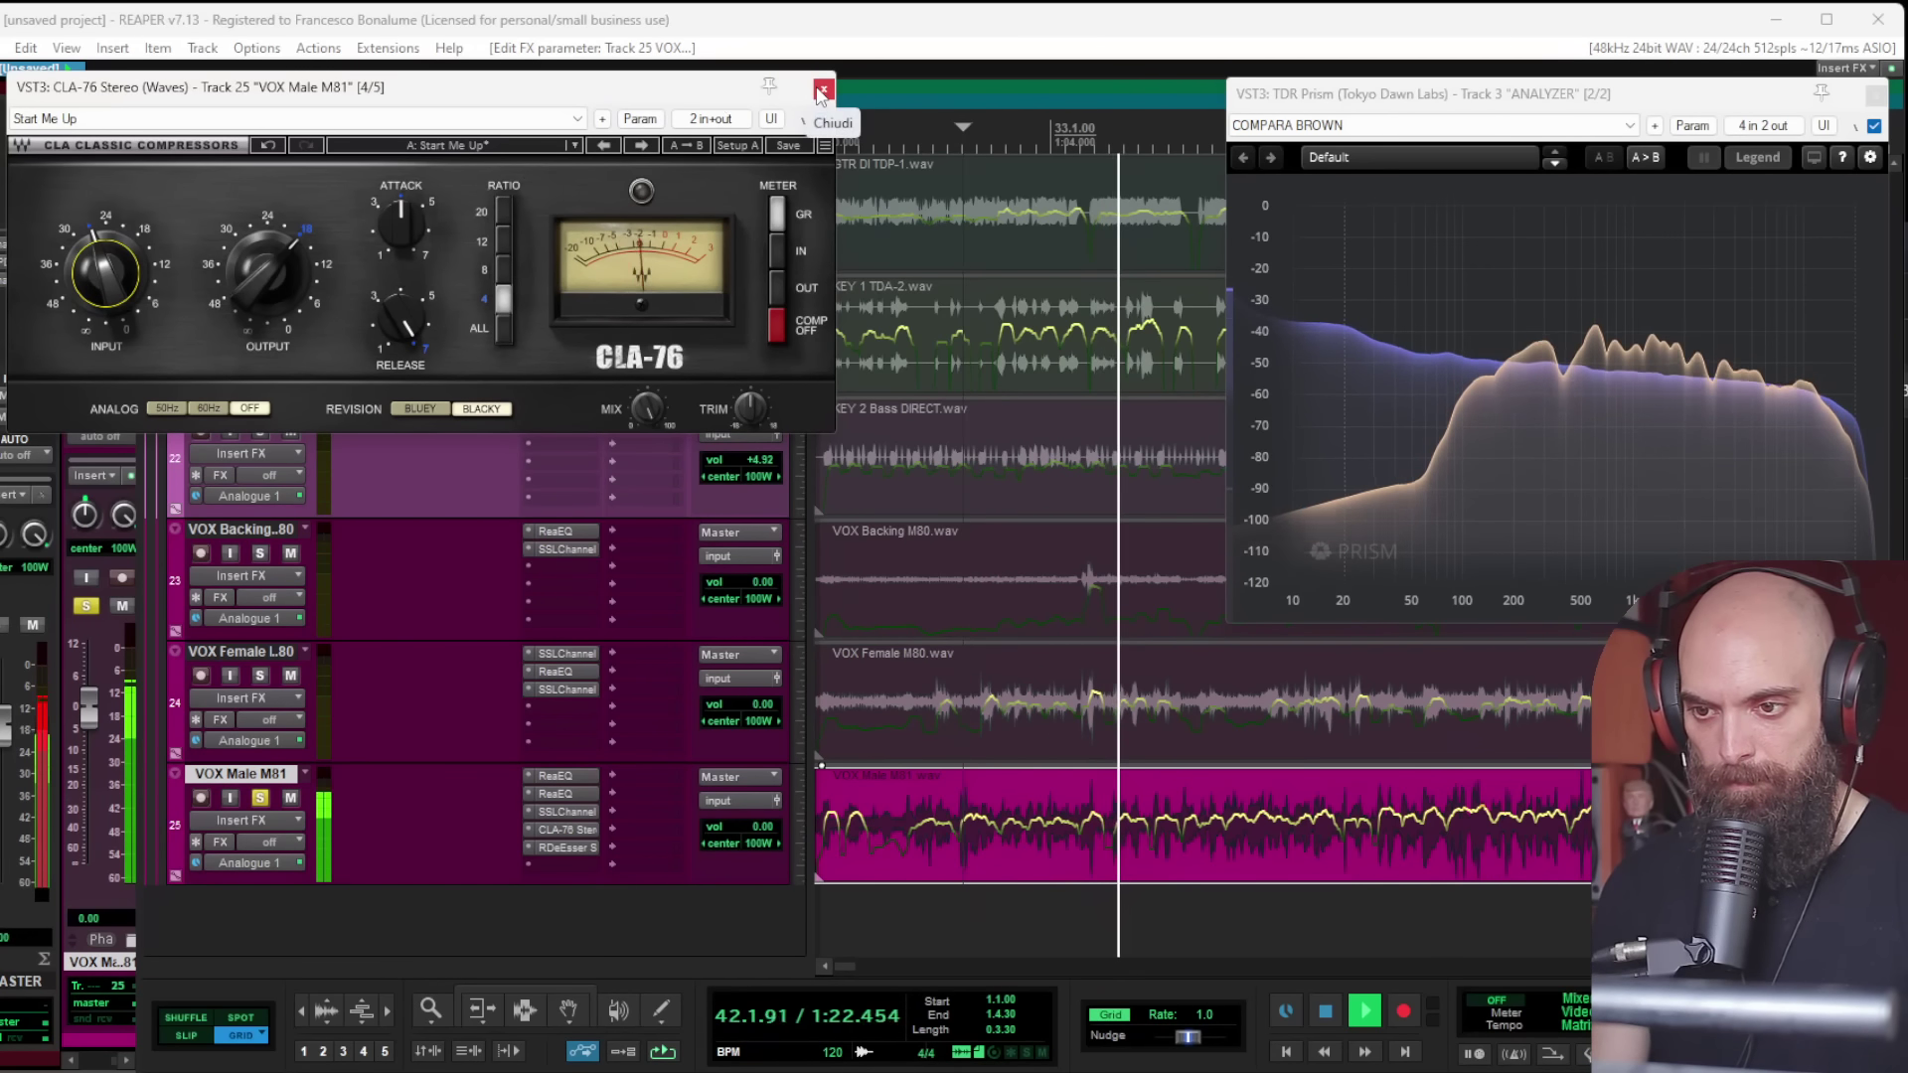
{"action": "left_click", "coordinate": [821, 92]}
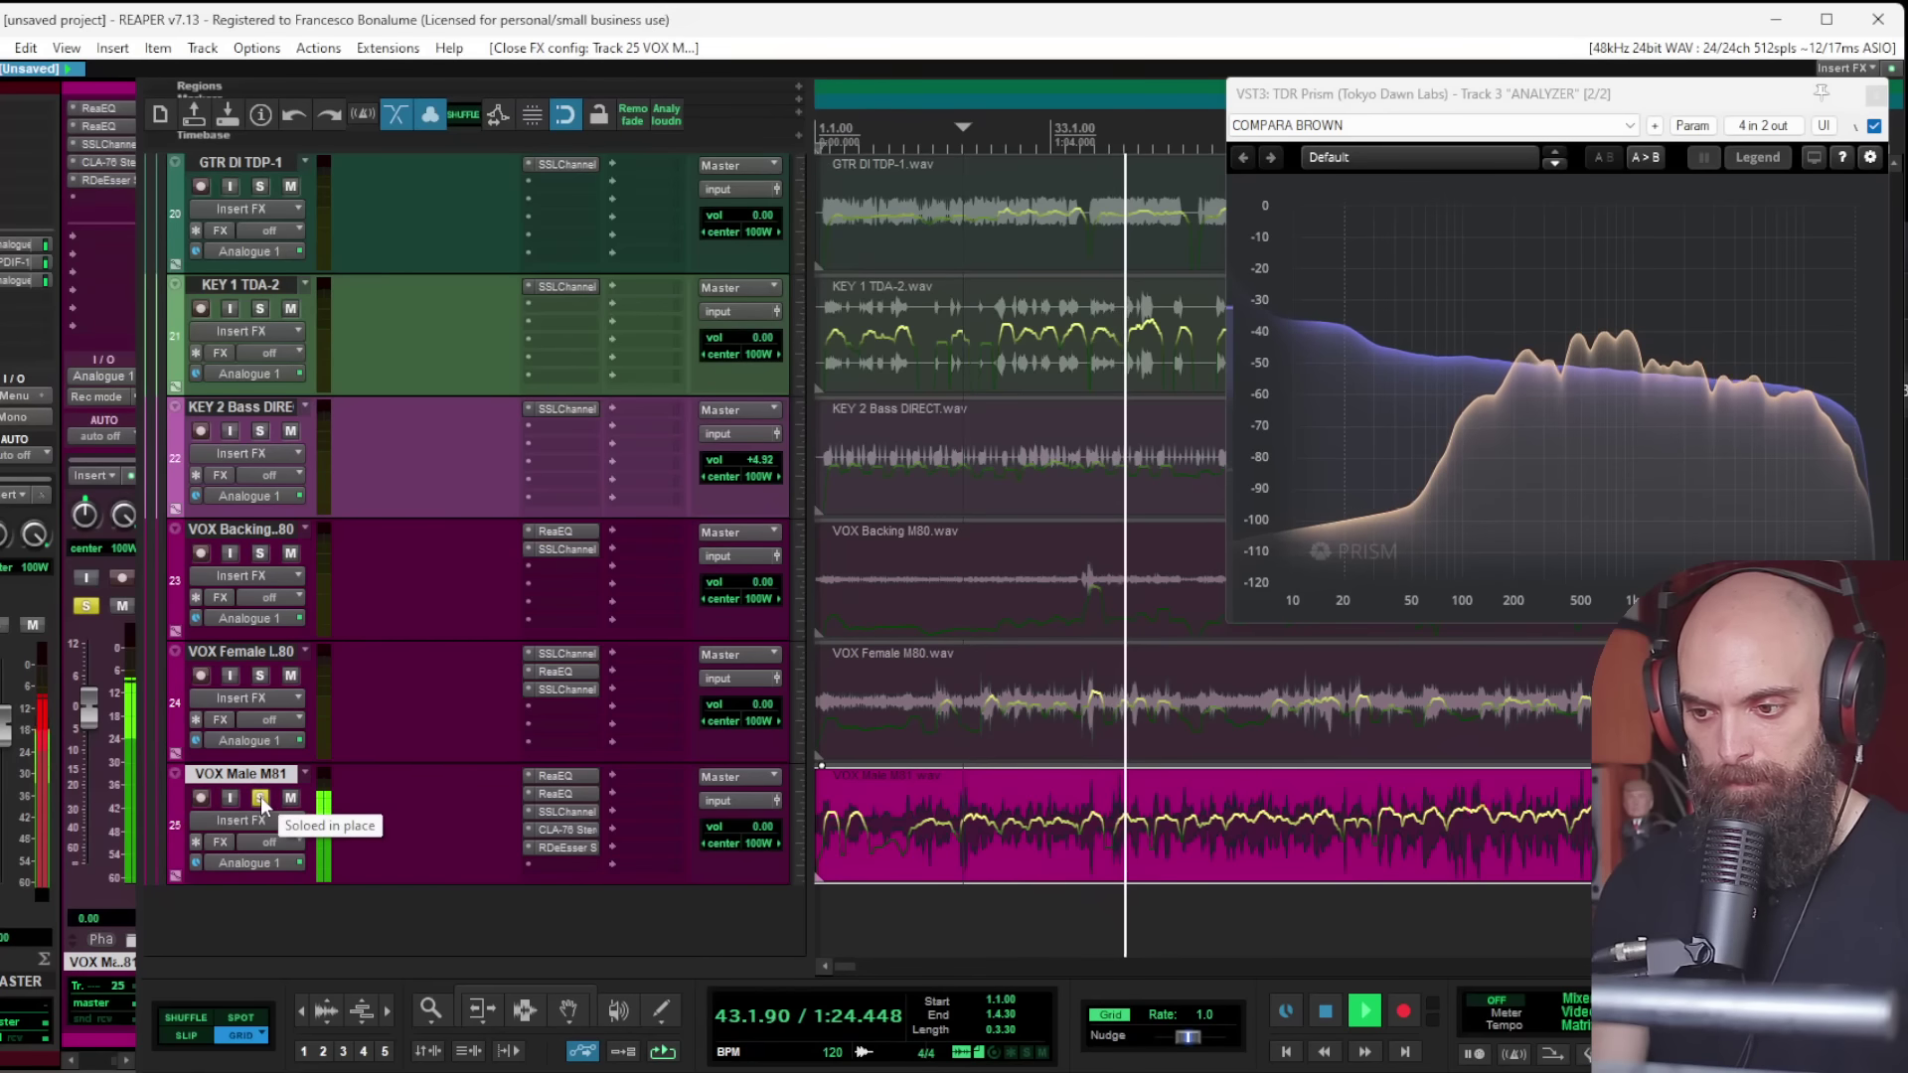
Step: Unsolo VOX Male M81 and play the full mix from an earlier point in the song
{"action": "key", "text": "space"}
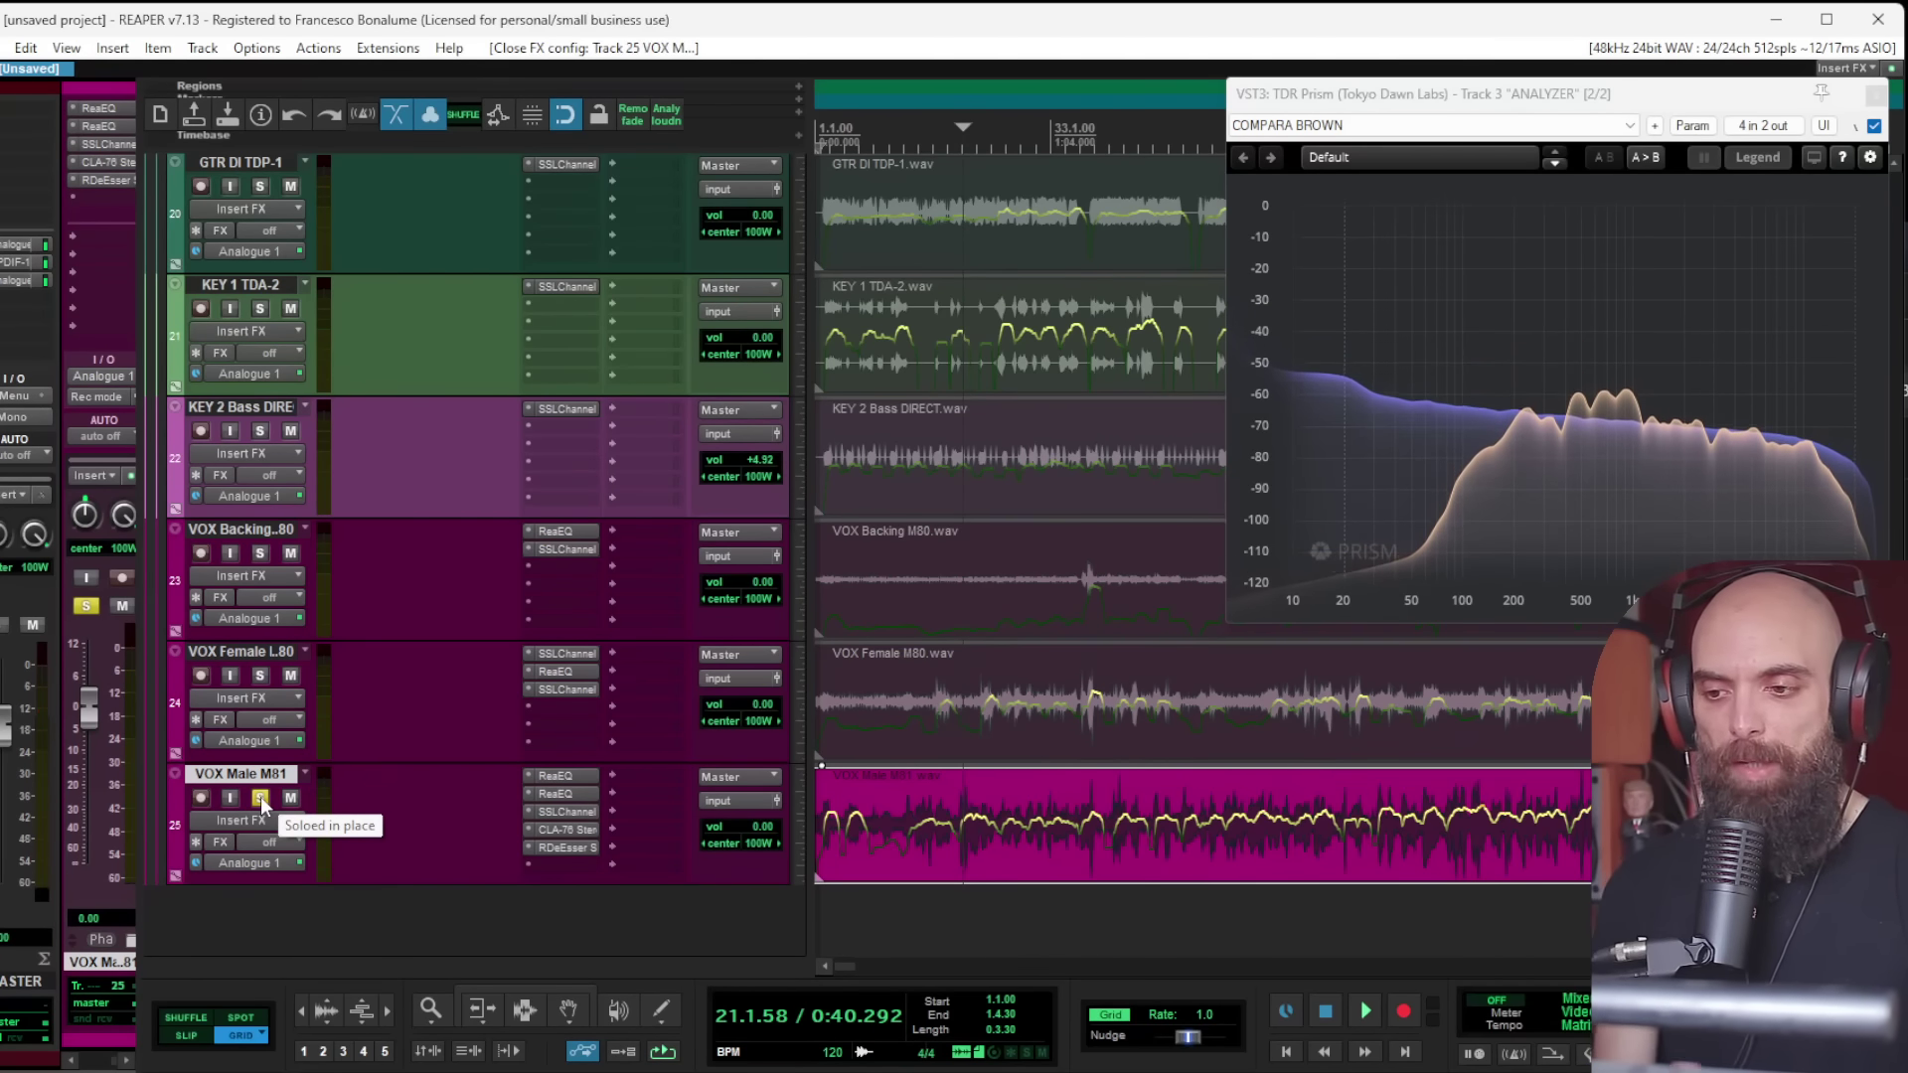
{"action": "left_click", "coordinate": [261, 801]}
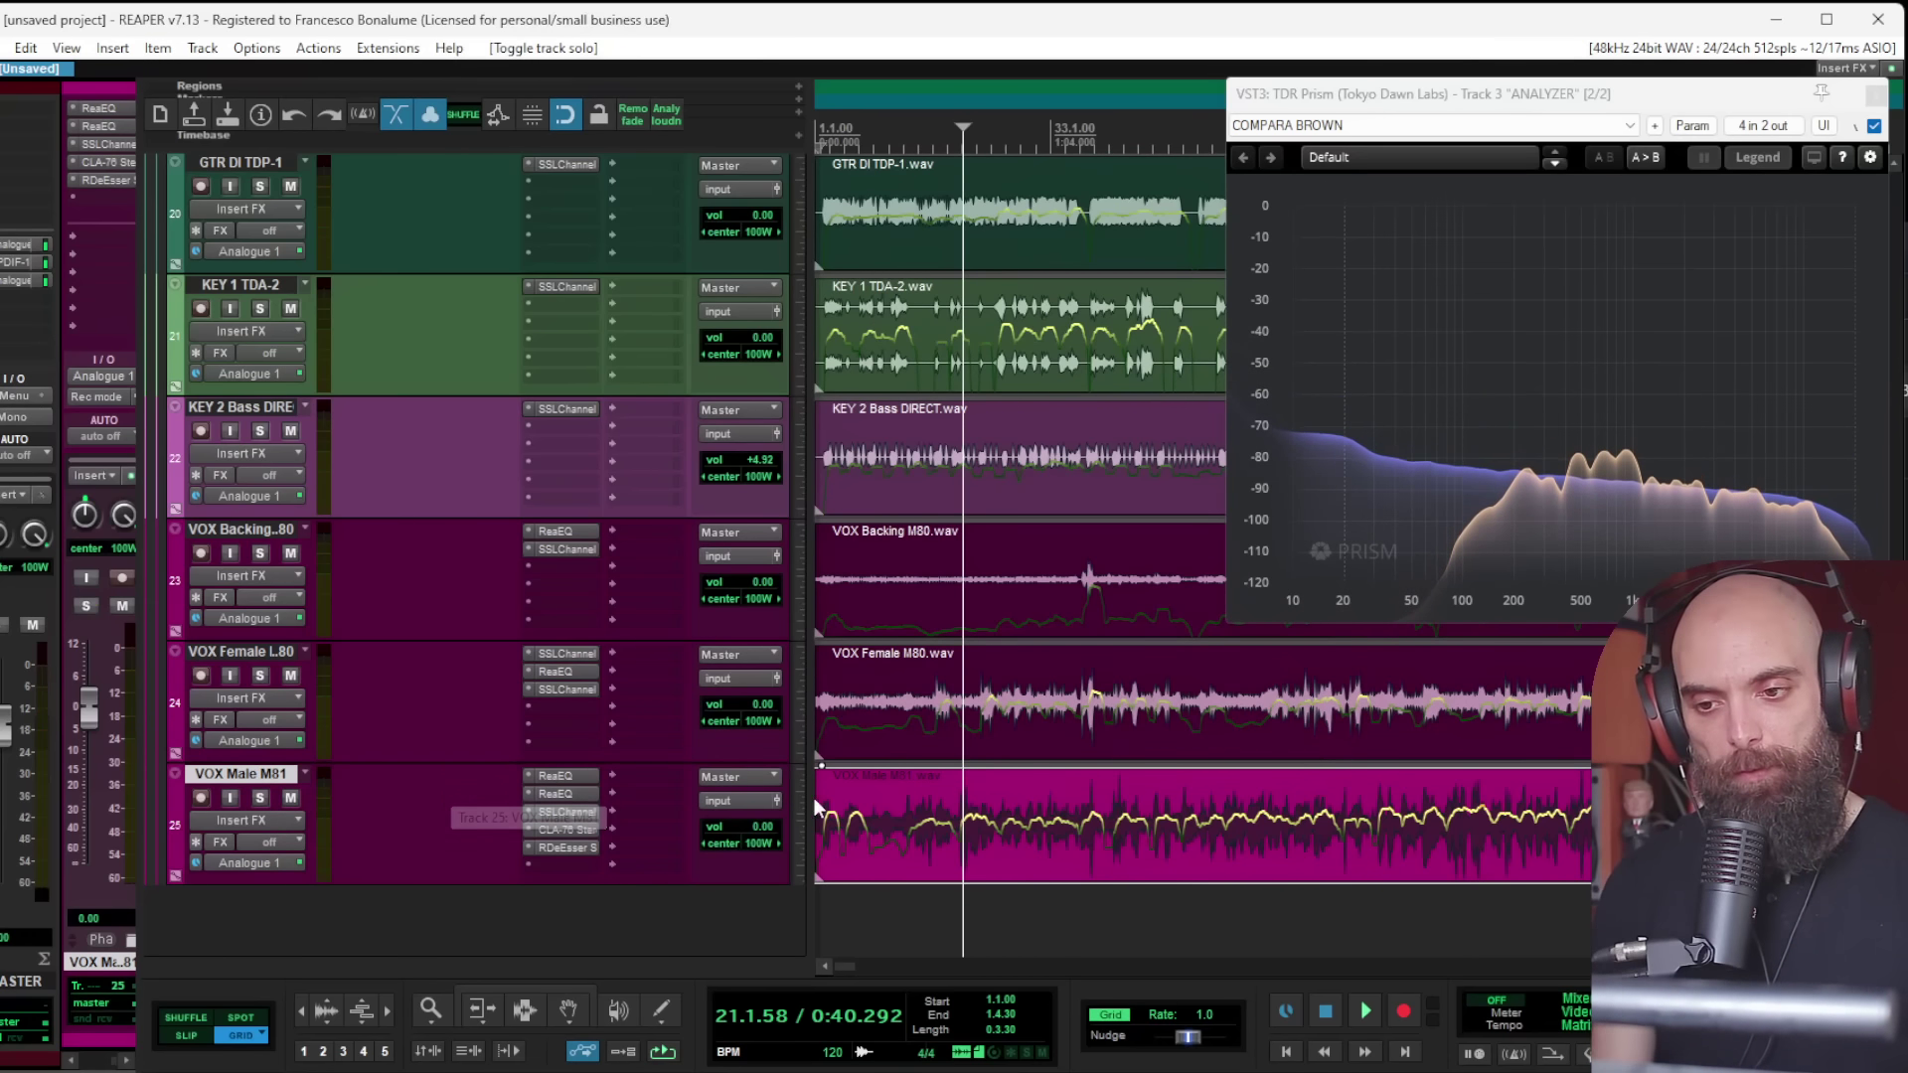
{"action": "left_click", "coordinate": [898, 807]}
{"action": "key", "text": "space"}
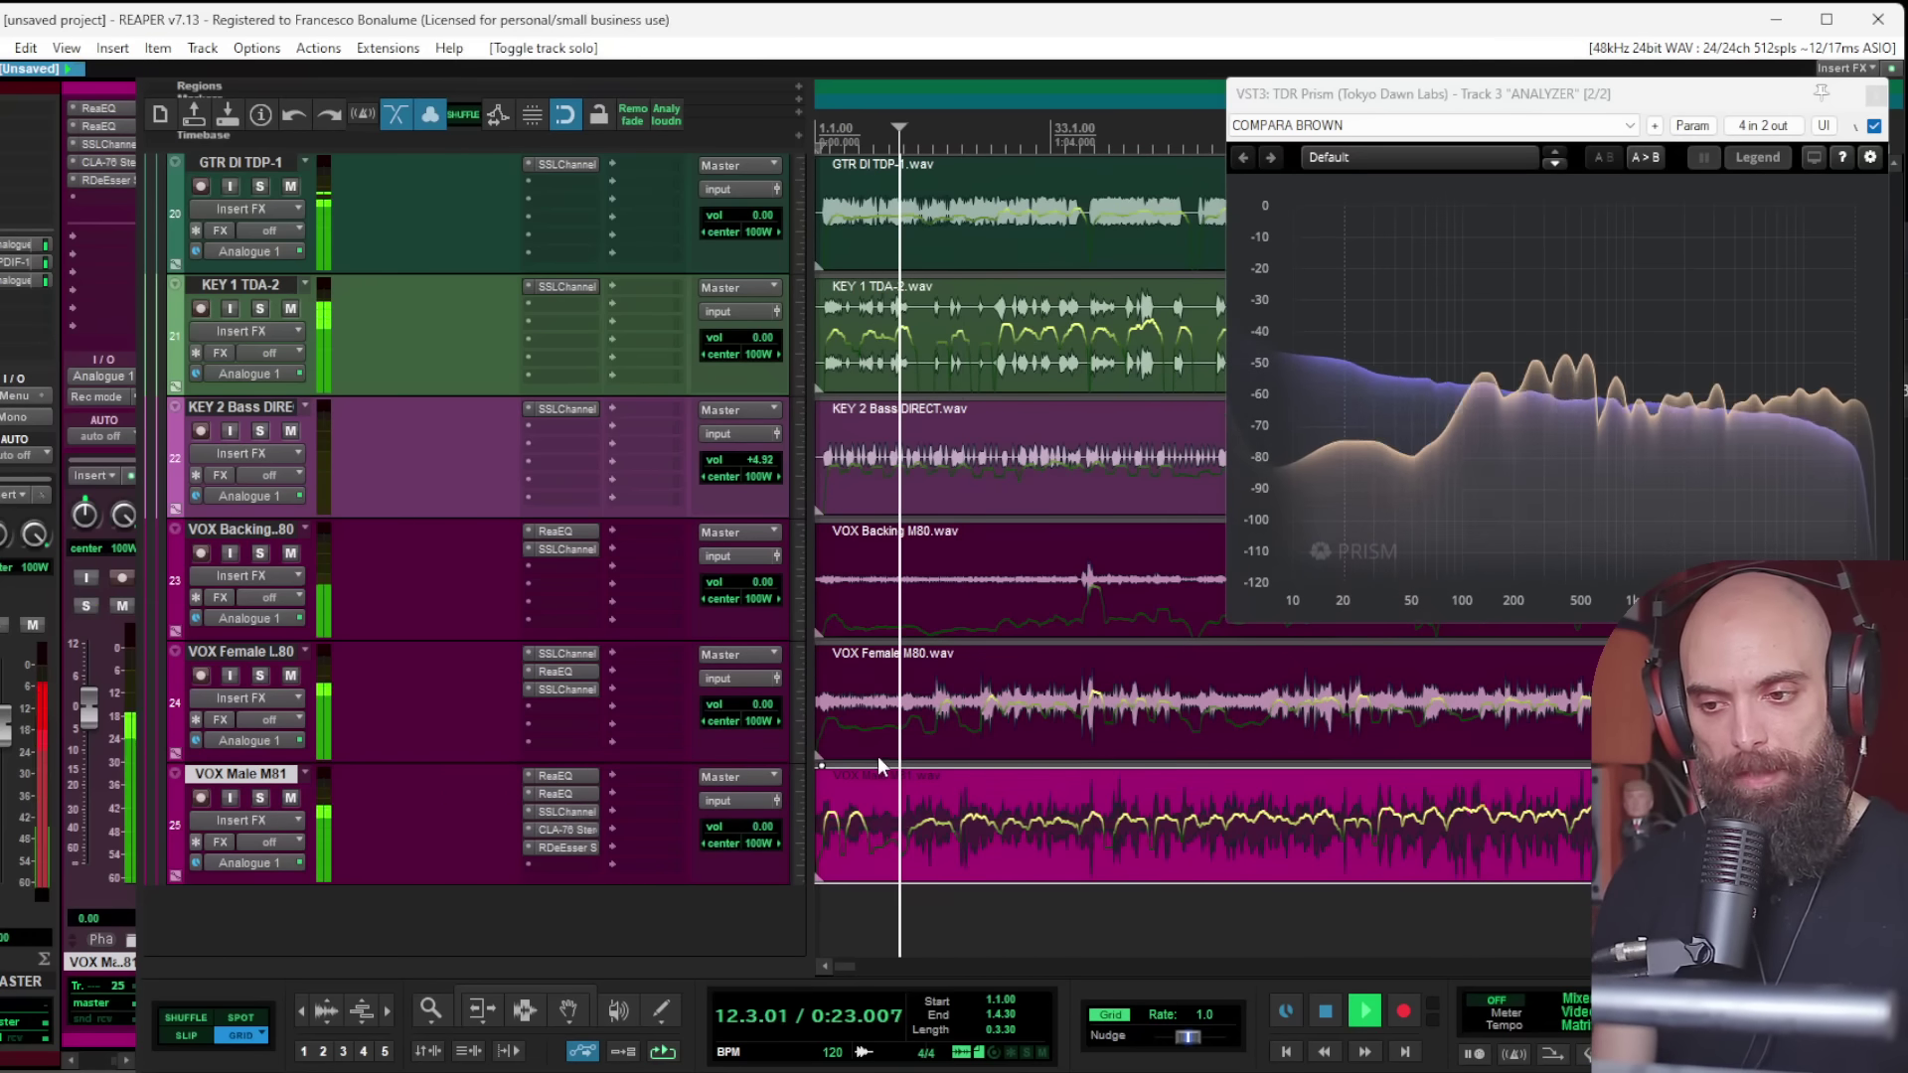
Step: Solo the VOX Female M80 track and raise the expander range and threshold on its last SSLChannel
{"action": "left_click", "coordinate": [261, 675]}
{"action": "left_click", "coordinate": [927, 698]}
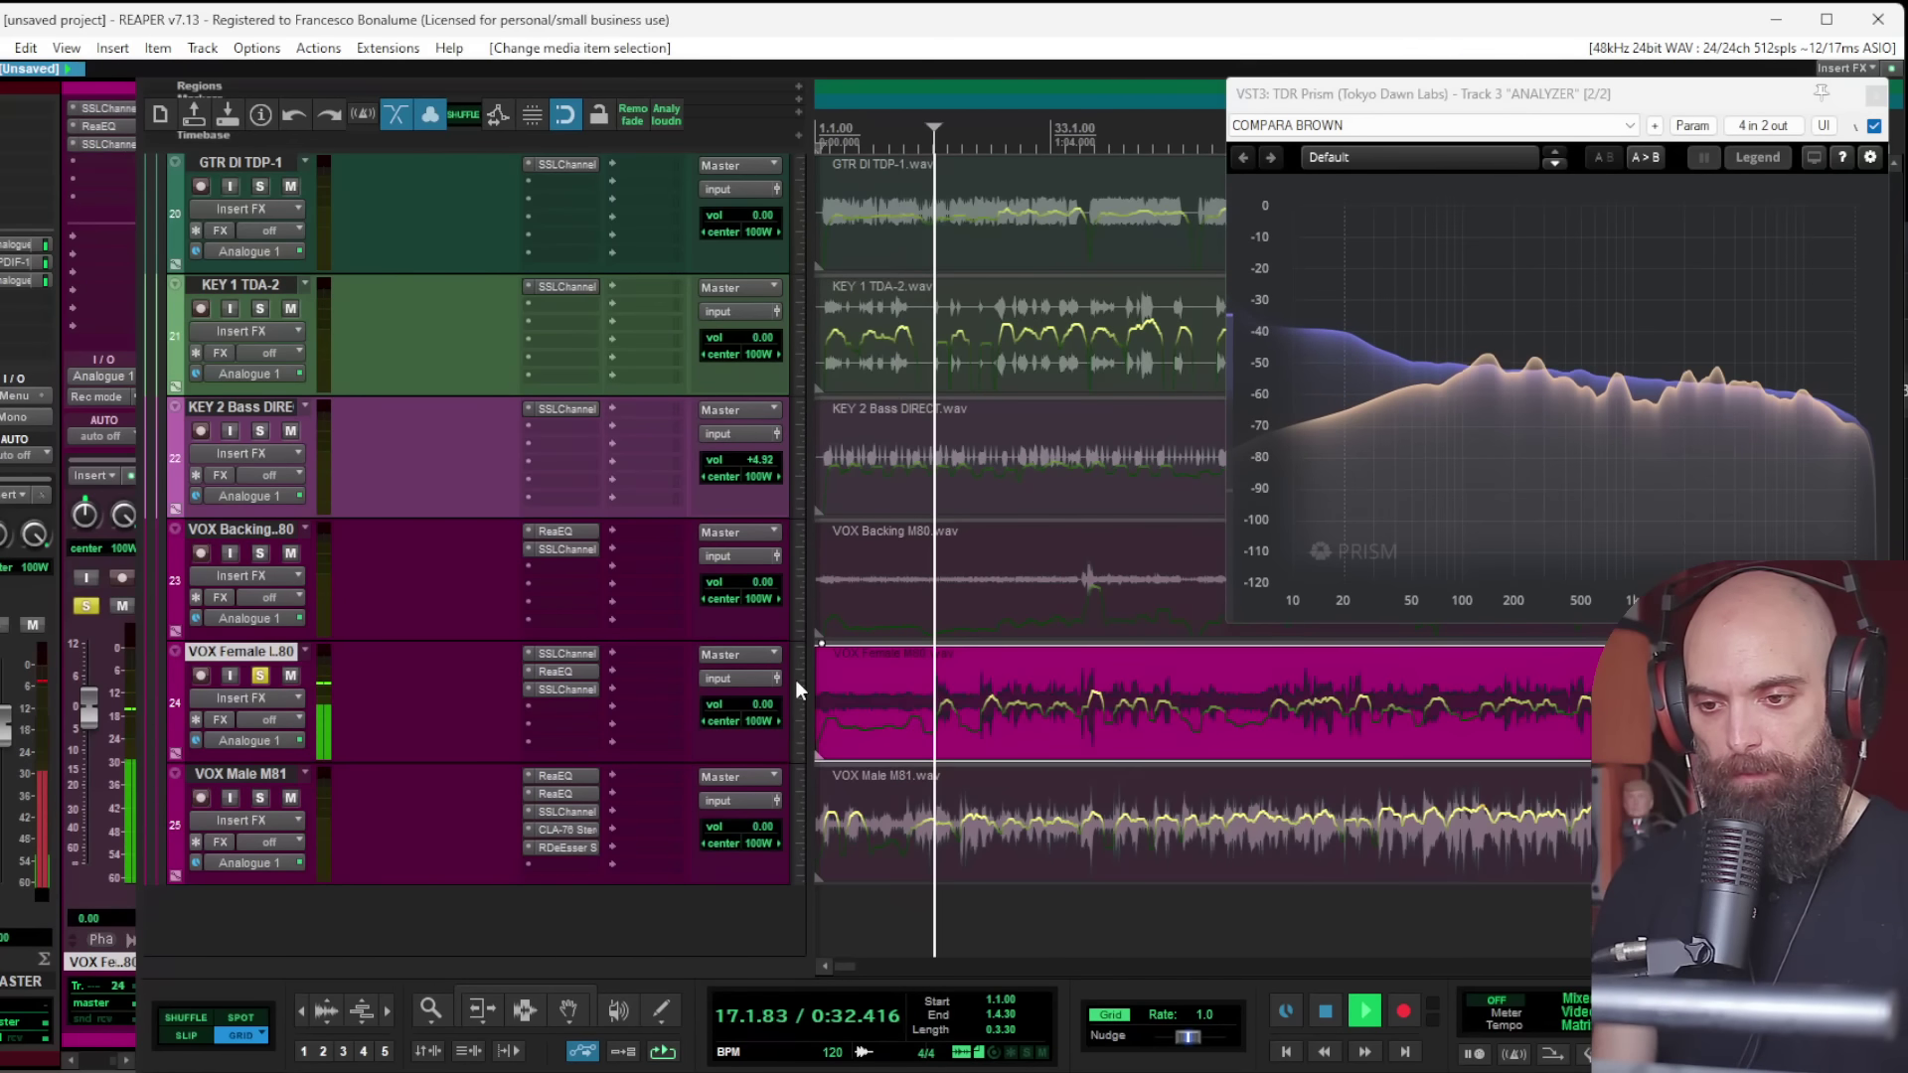
{"action": "left_click", "coordinate": [576, 690]}
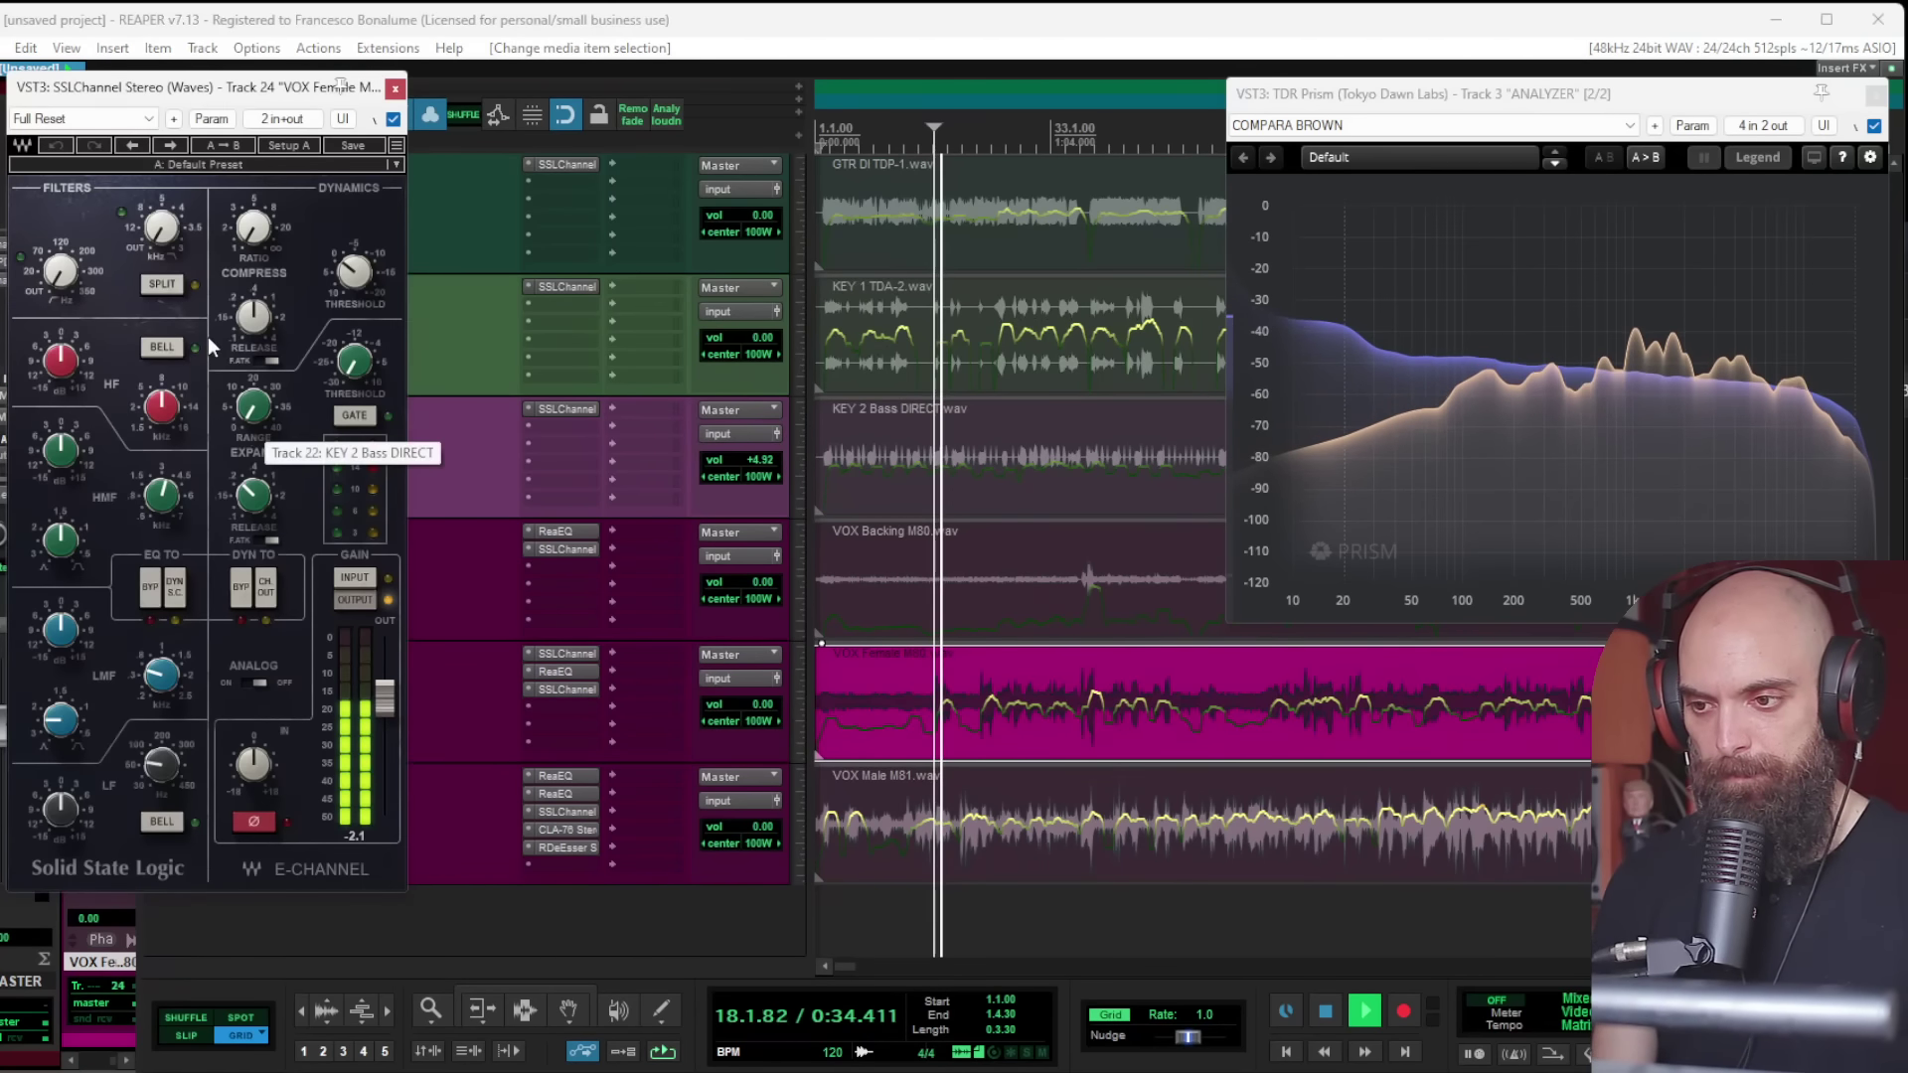
{"action": "left_click_drag", "start_coordinate": [248, 407], "coordinate": [250, 308]}
{"action": "left_click_drag", "start_coordinate": [354, 363], "coordinate": [358, 259]}
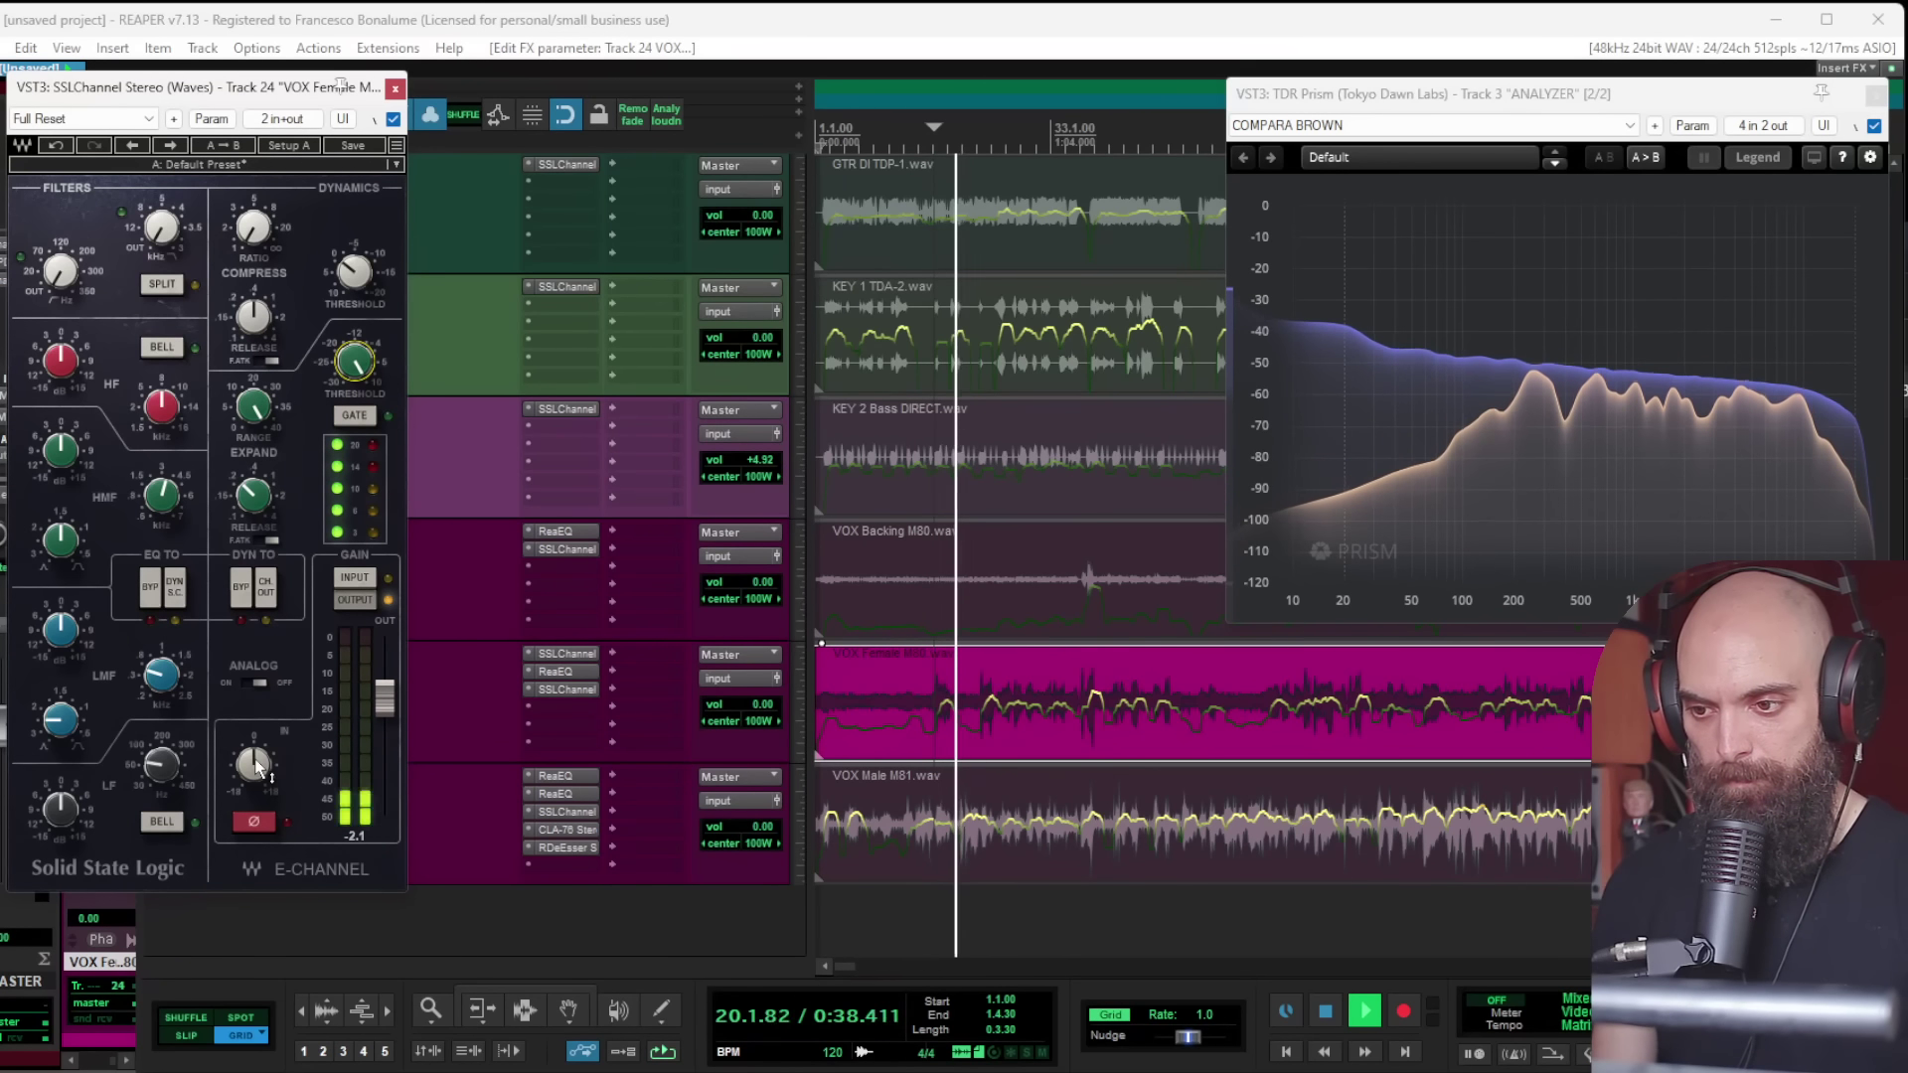
Step: Replay the female vocal's entrance, set its SSLChannel expander threshold to -11.8, and close the plugin
{"action": "mouse_move", "coordinate": [260, 767]}
{"action": "scroll", "coordinate": [956, 713], "scroll_direction": "up", "scroll_amount": 4}
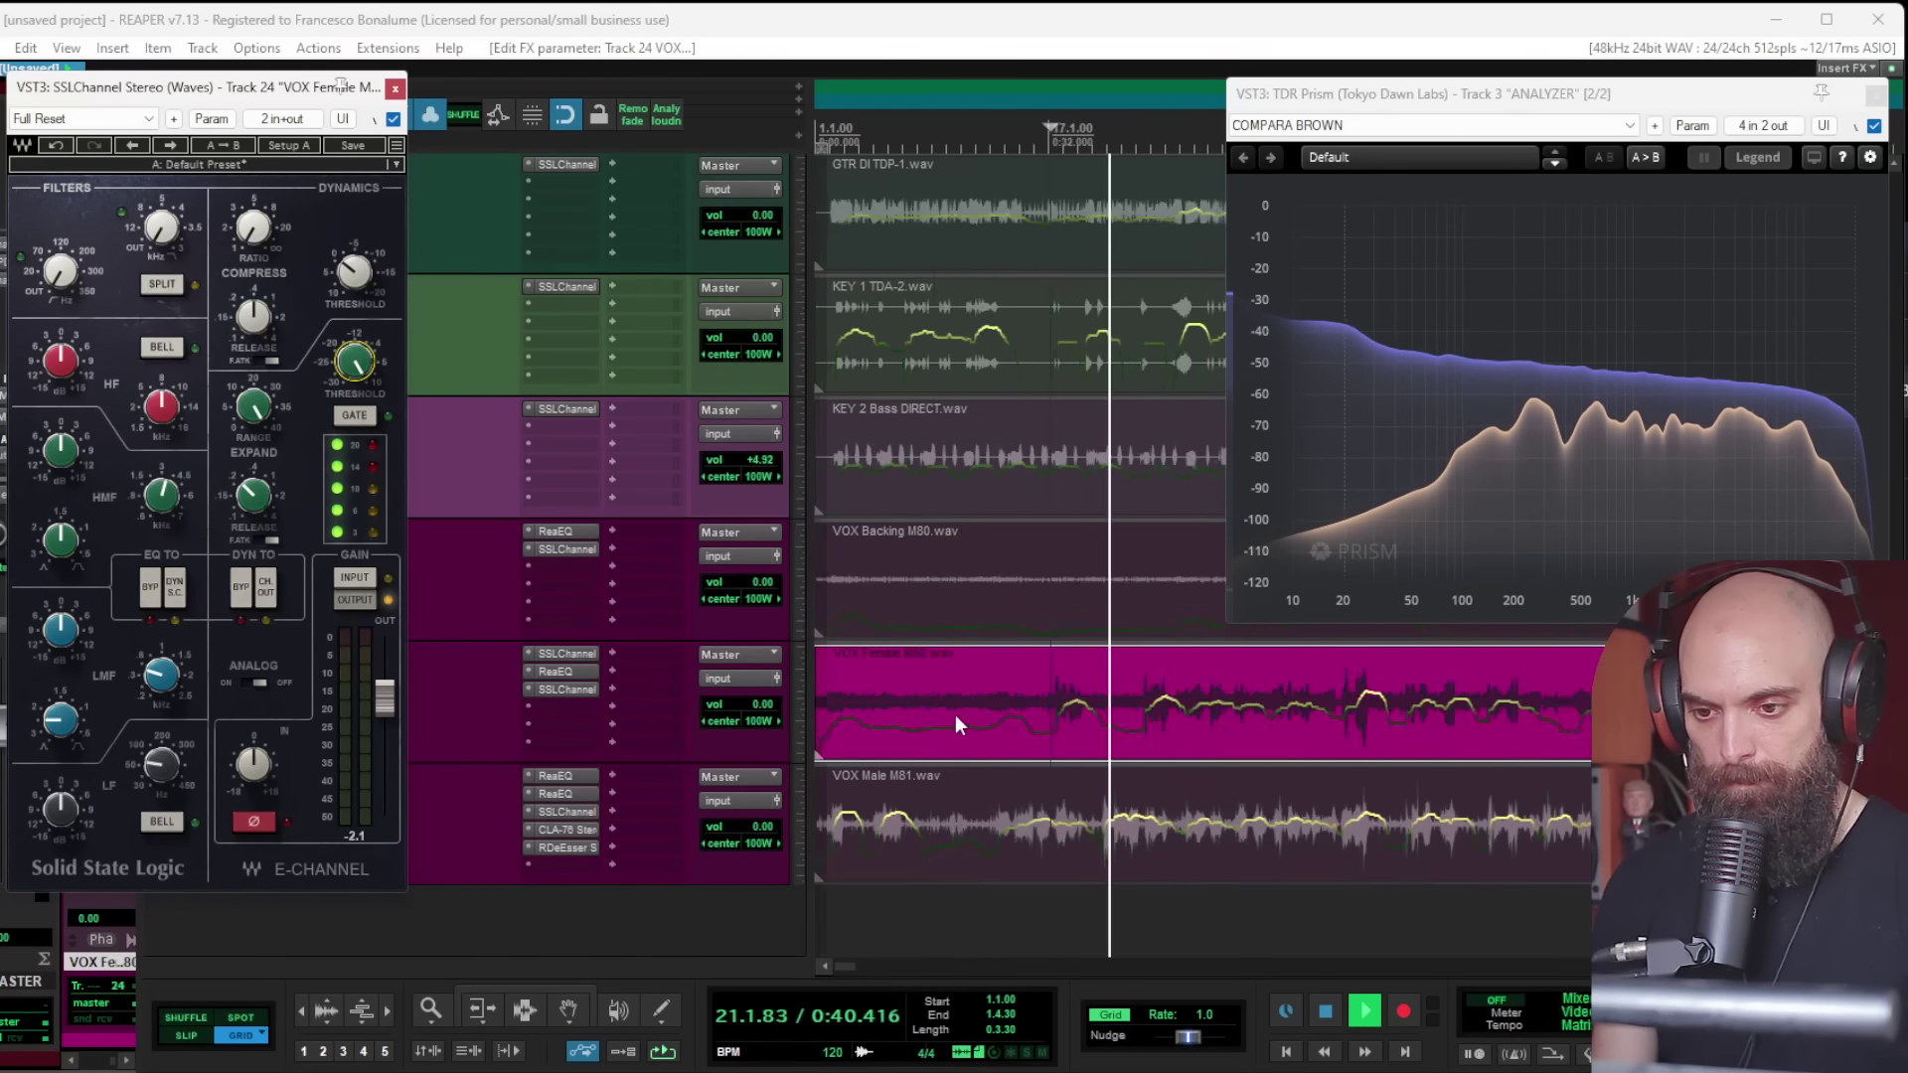
{"action": "left_click", "coordinate": [1218, 690]}
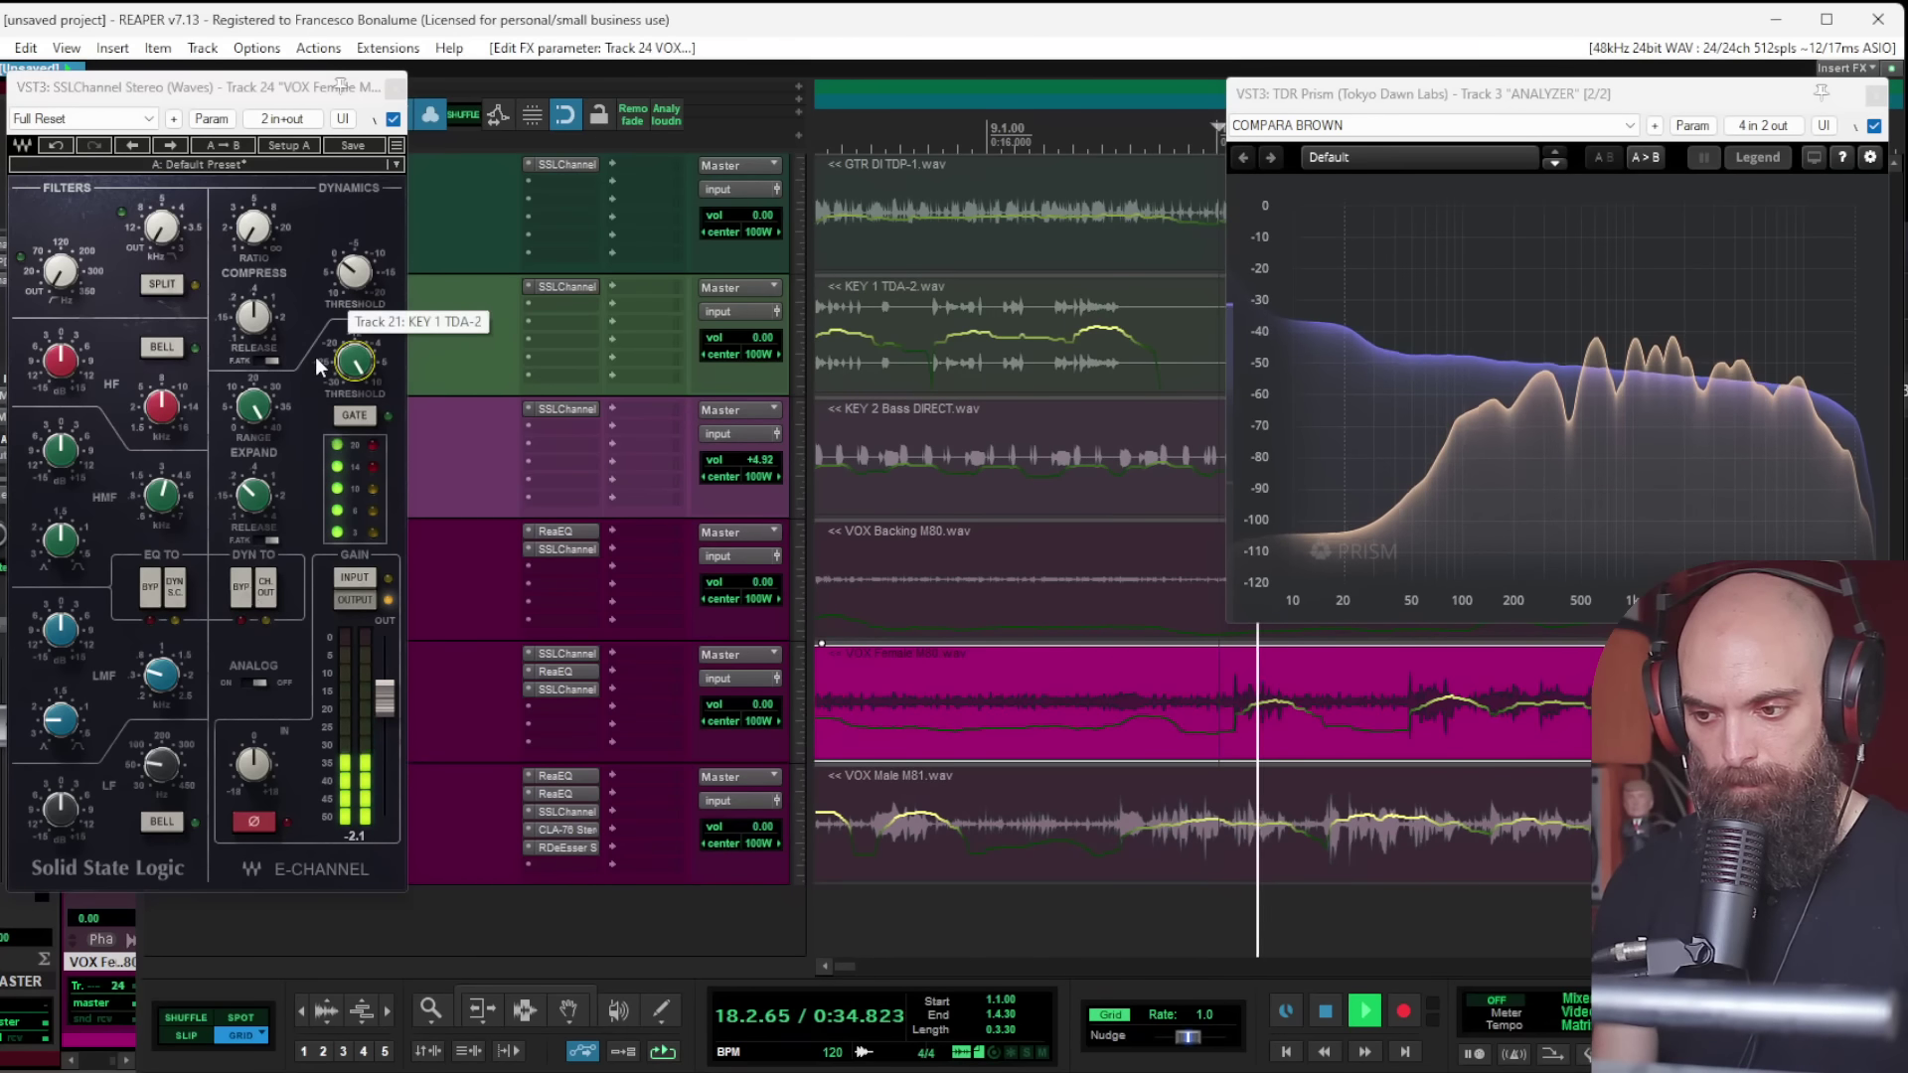
{"action": "key", "text": "space"}
{"action": "left_click_drag", "start_coordinate": [359, 363], "coordinate": [358, 440]}
{"action": "key", "text": "space"}
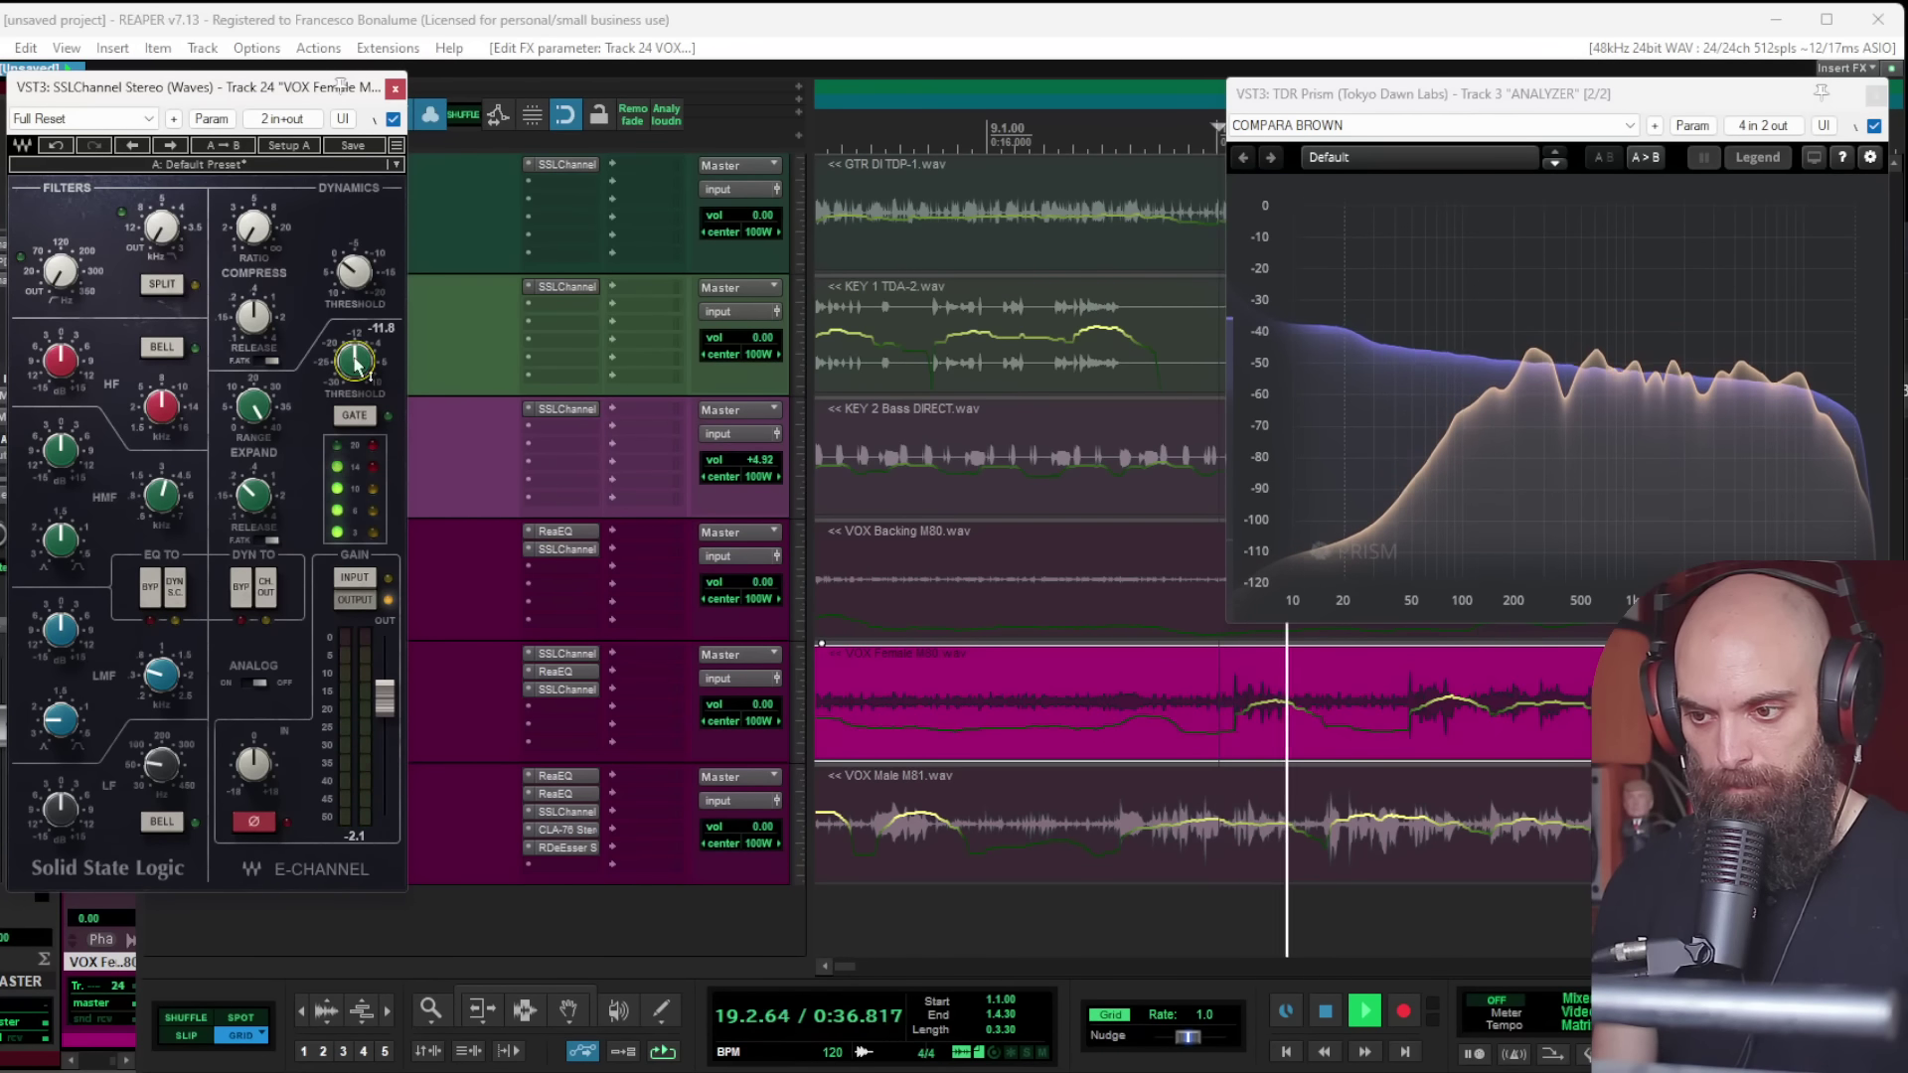
{"action": "key", "text": "space"}
{"action": "left_click", "coordinate": [394, 89]}
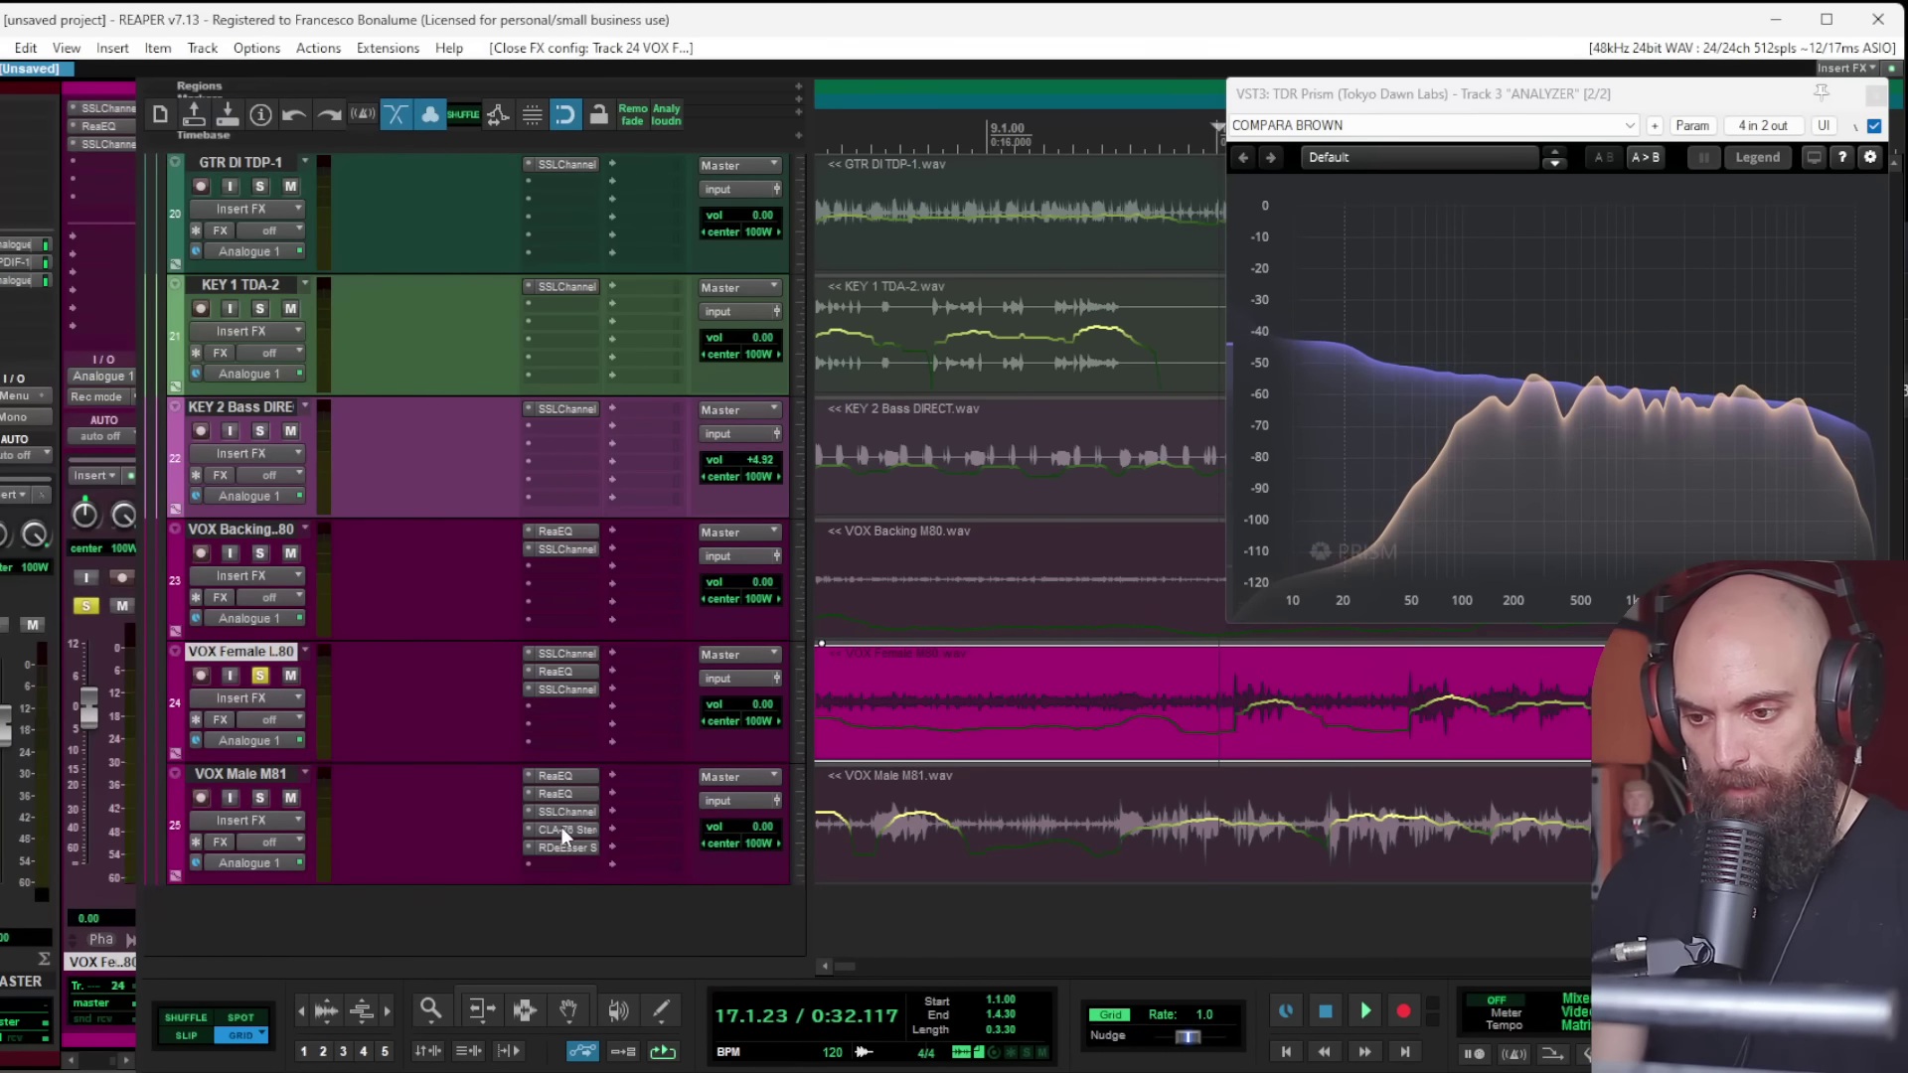
Step: Copy CLA-76 from VOX Male M81 to the end of the VOX Female M80 chain and check its gain reduction
{"action": "left_click_drag", "start_coordinate": [566, 724], "coordinate": [556, 707]}
{"action": "key", "text": "space"}
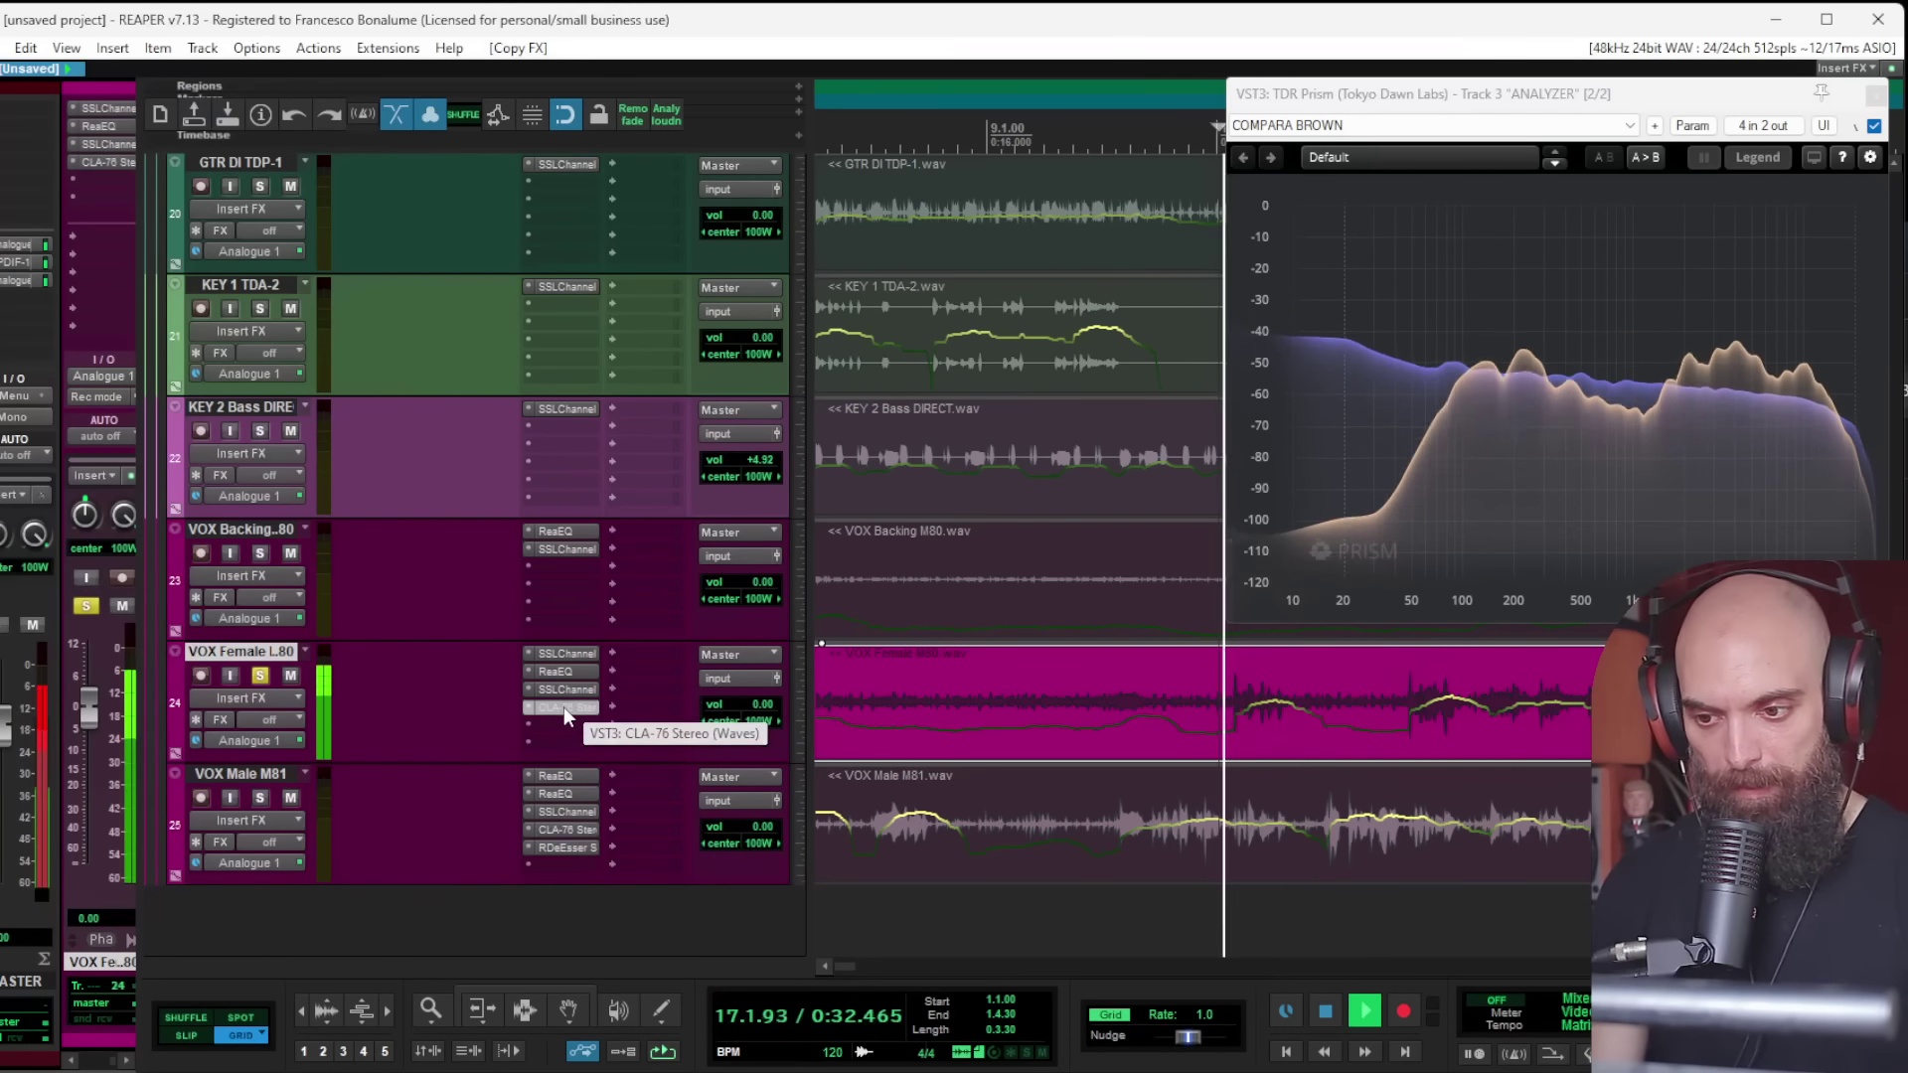
{"action": "left_click", "coordinate": [563, 707]}
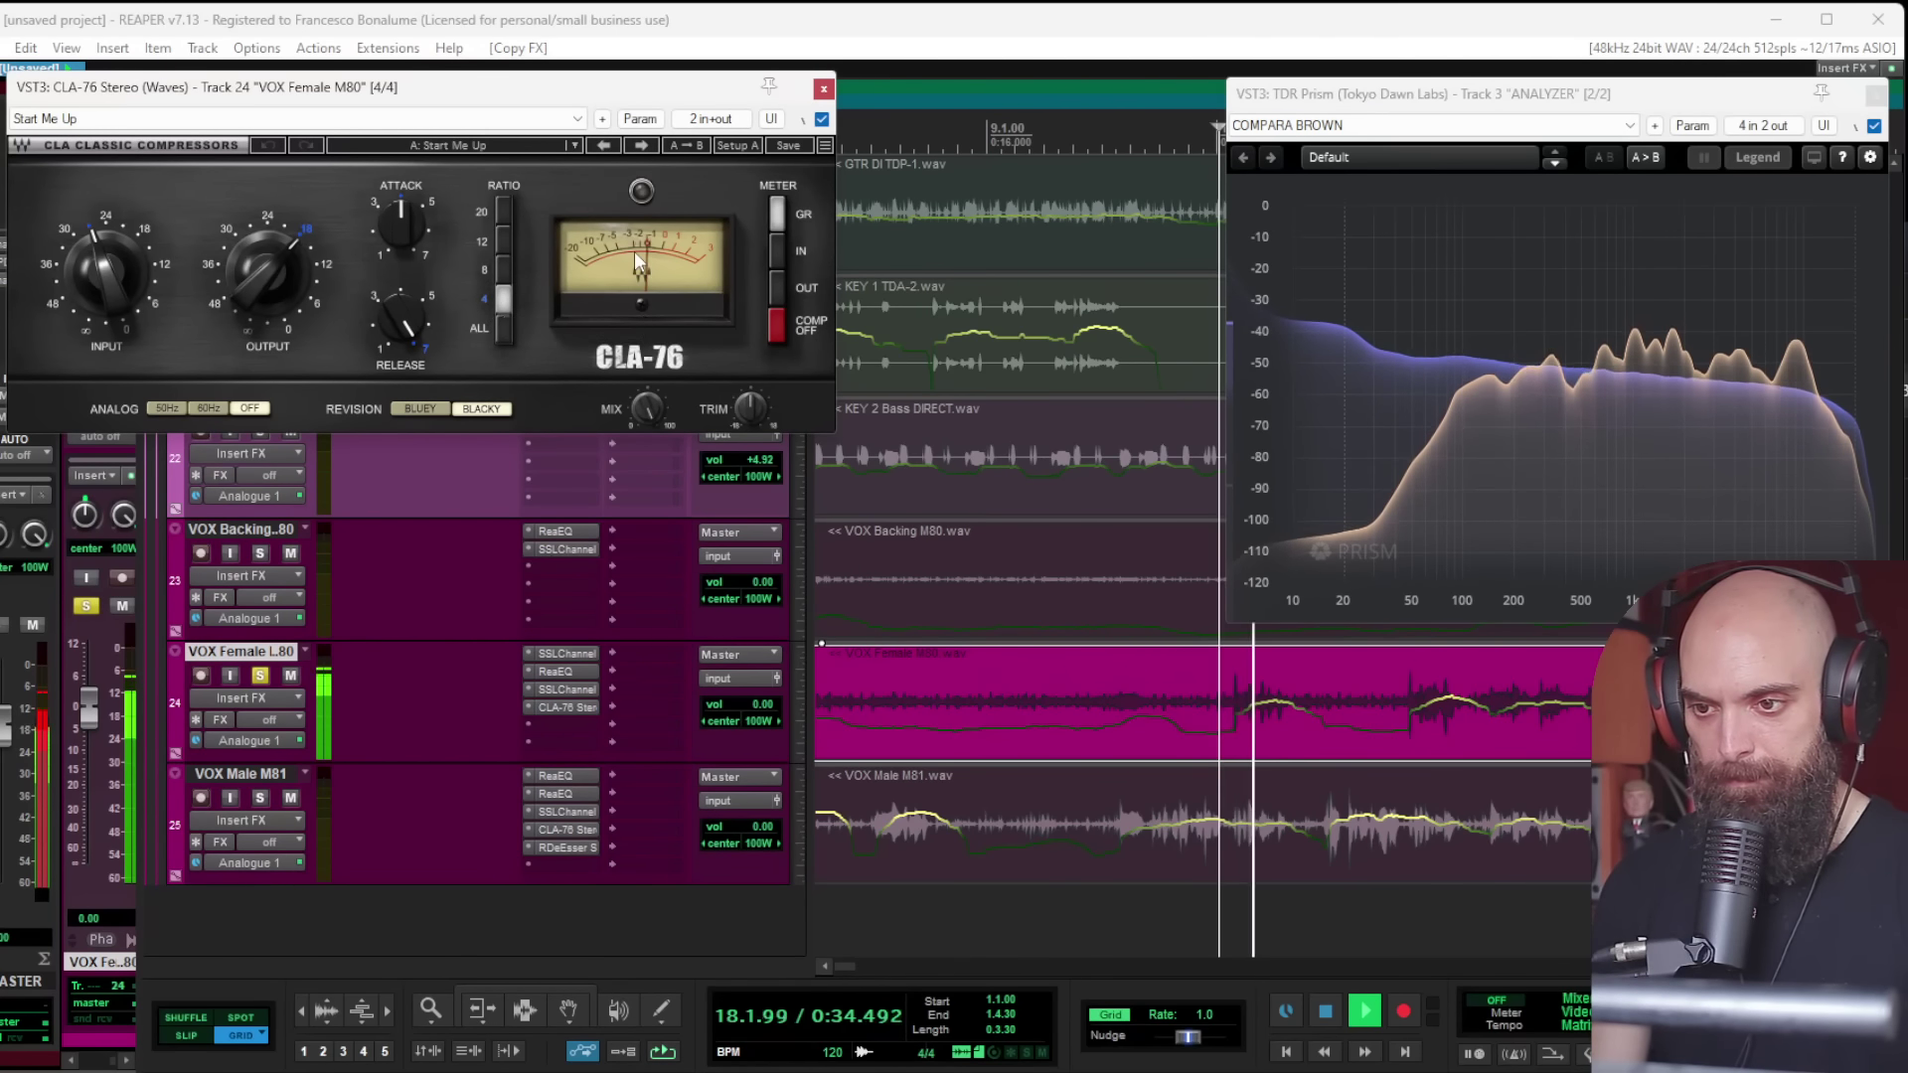
{"action": "left_click", "coordinate": [824, 91]}
{"action": "key", "text": "space"}
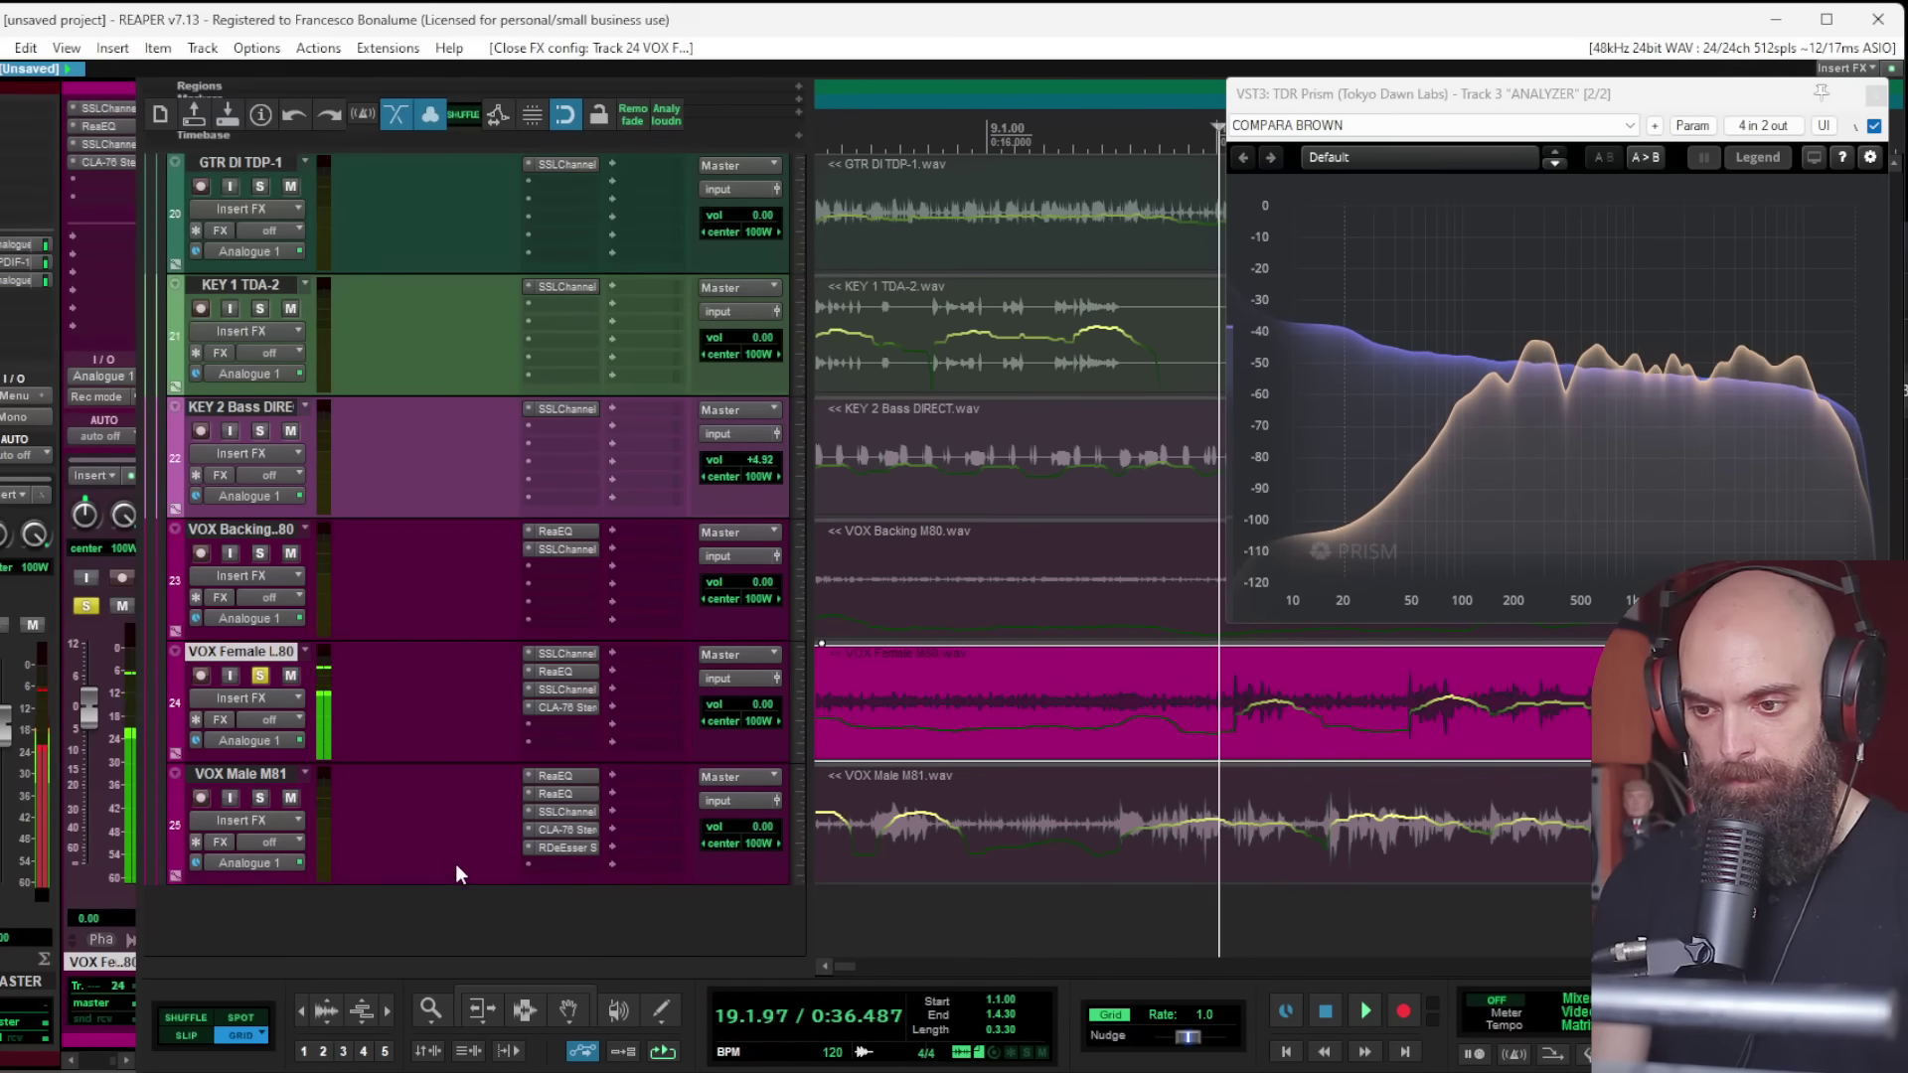
Step: Copy RDeEsser from VOX Male M81 to VOX Female M80 after CLA-76 and set its threshold to -31.1
{"action": "left_click_drag", "start_coordinate": [563, 848], "coordinate": [562, 724]}
{"action": "left_click", "coordinate": [556, 724]}
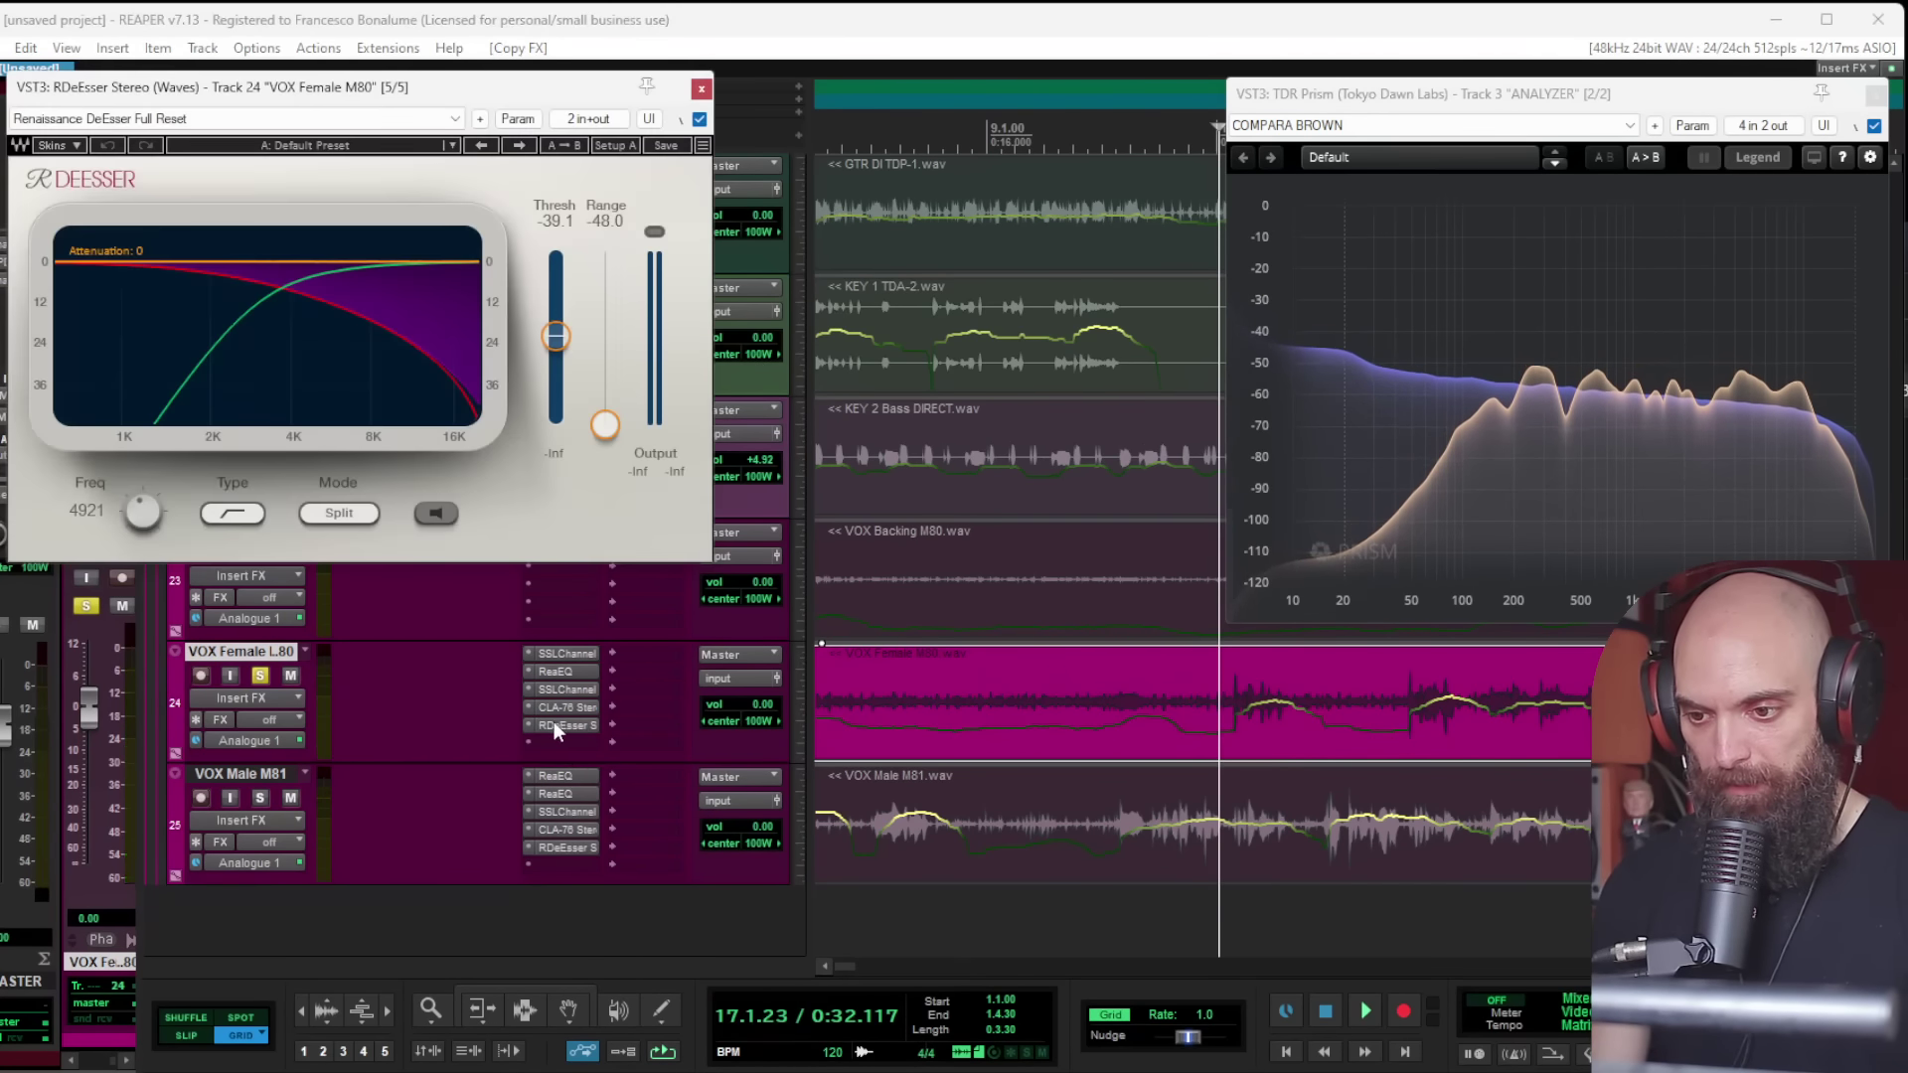
{"action": "key", "text": "space"}
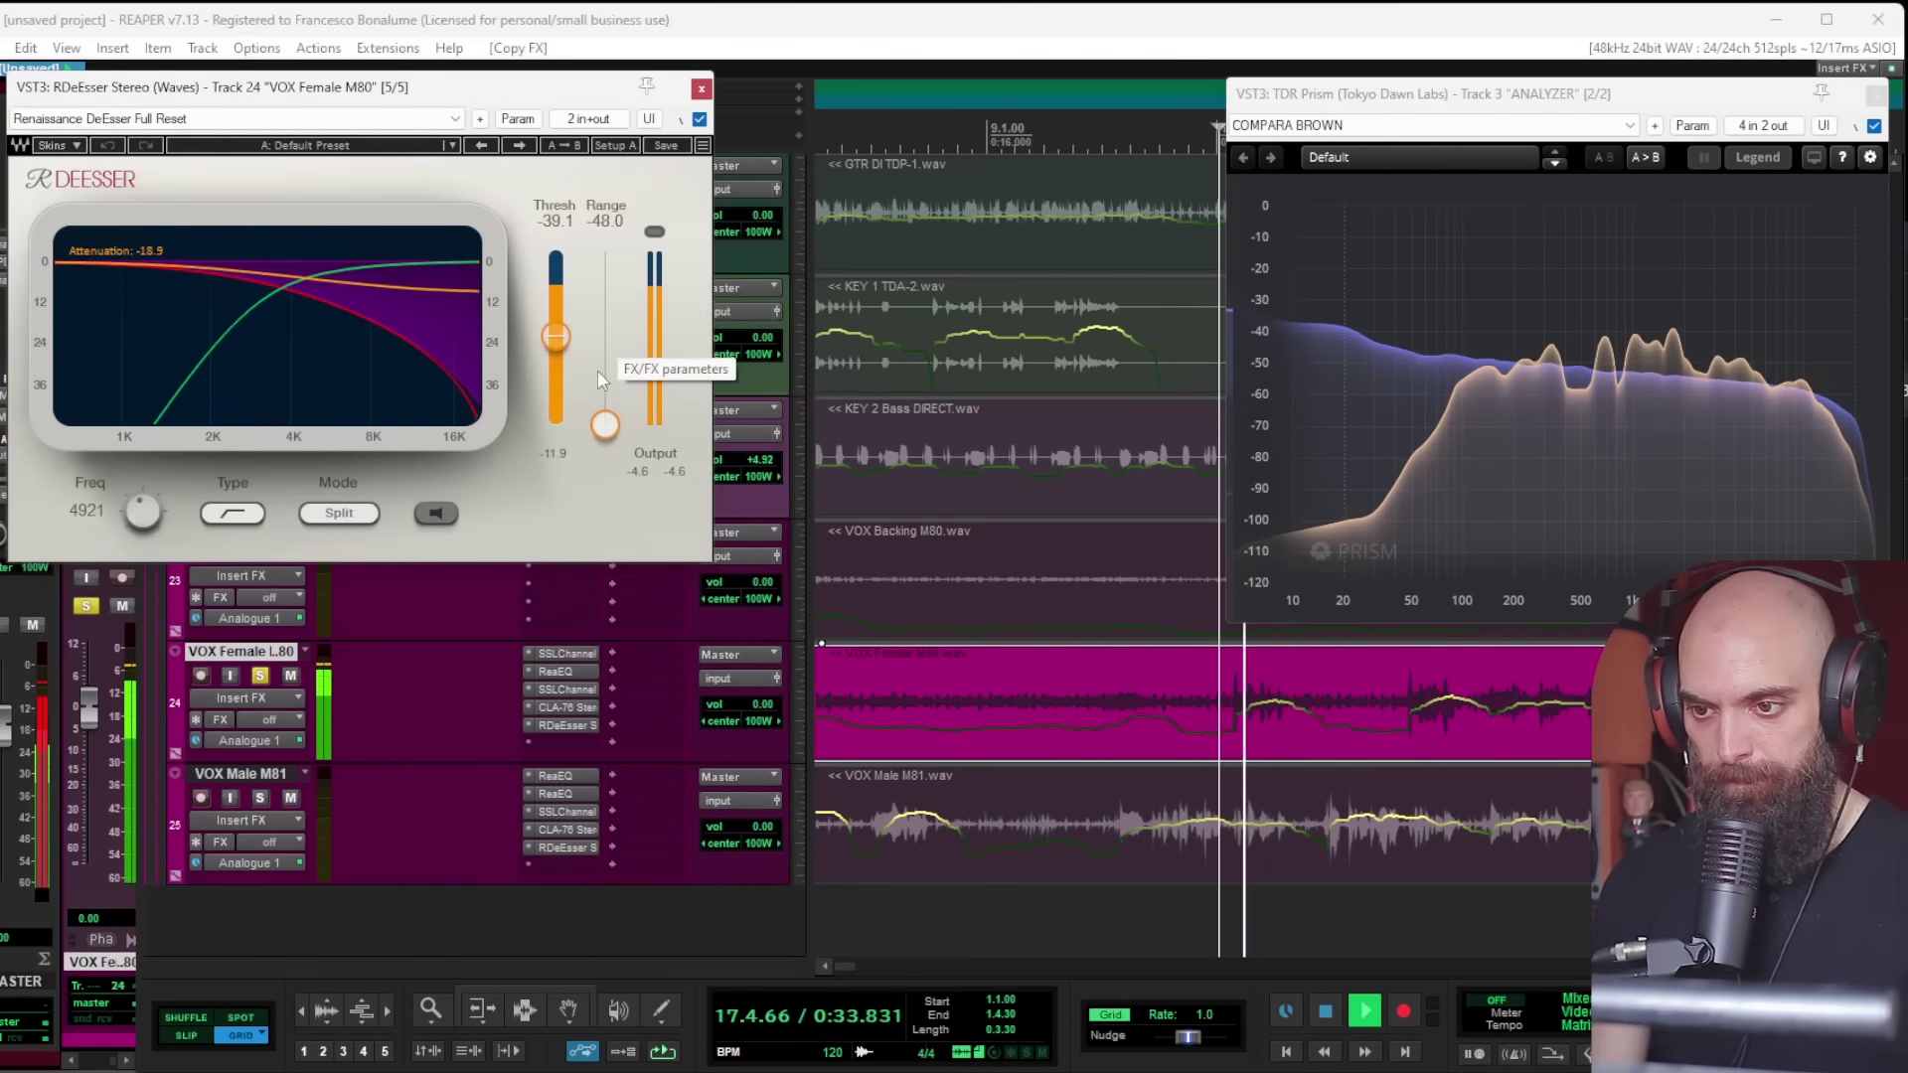
{"action": "left_click_drag", "start_coordinate": [570, 340], "coordinate": [570, 317]}
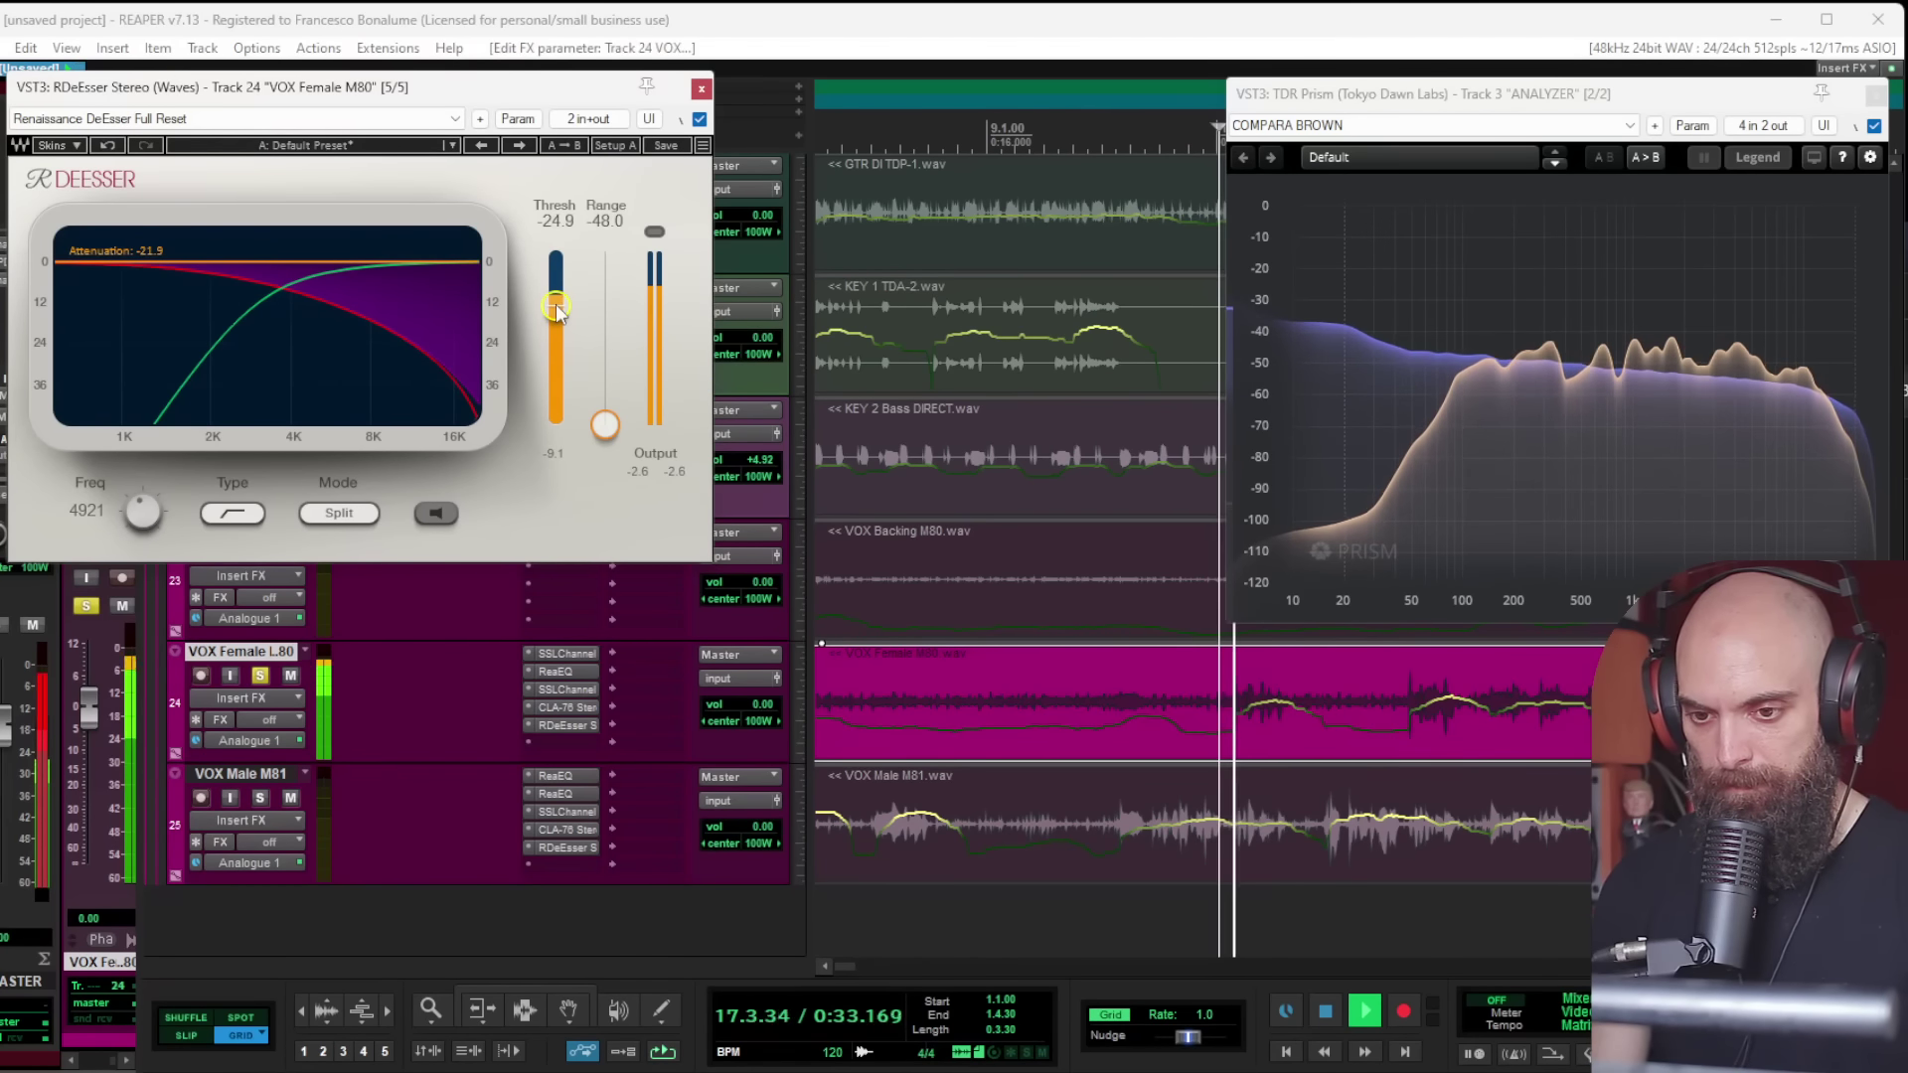
{"action": "left_click_drag", "start_coordinate": [559, 312], "coordinate": [556, 318]}
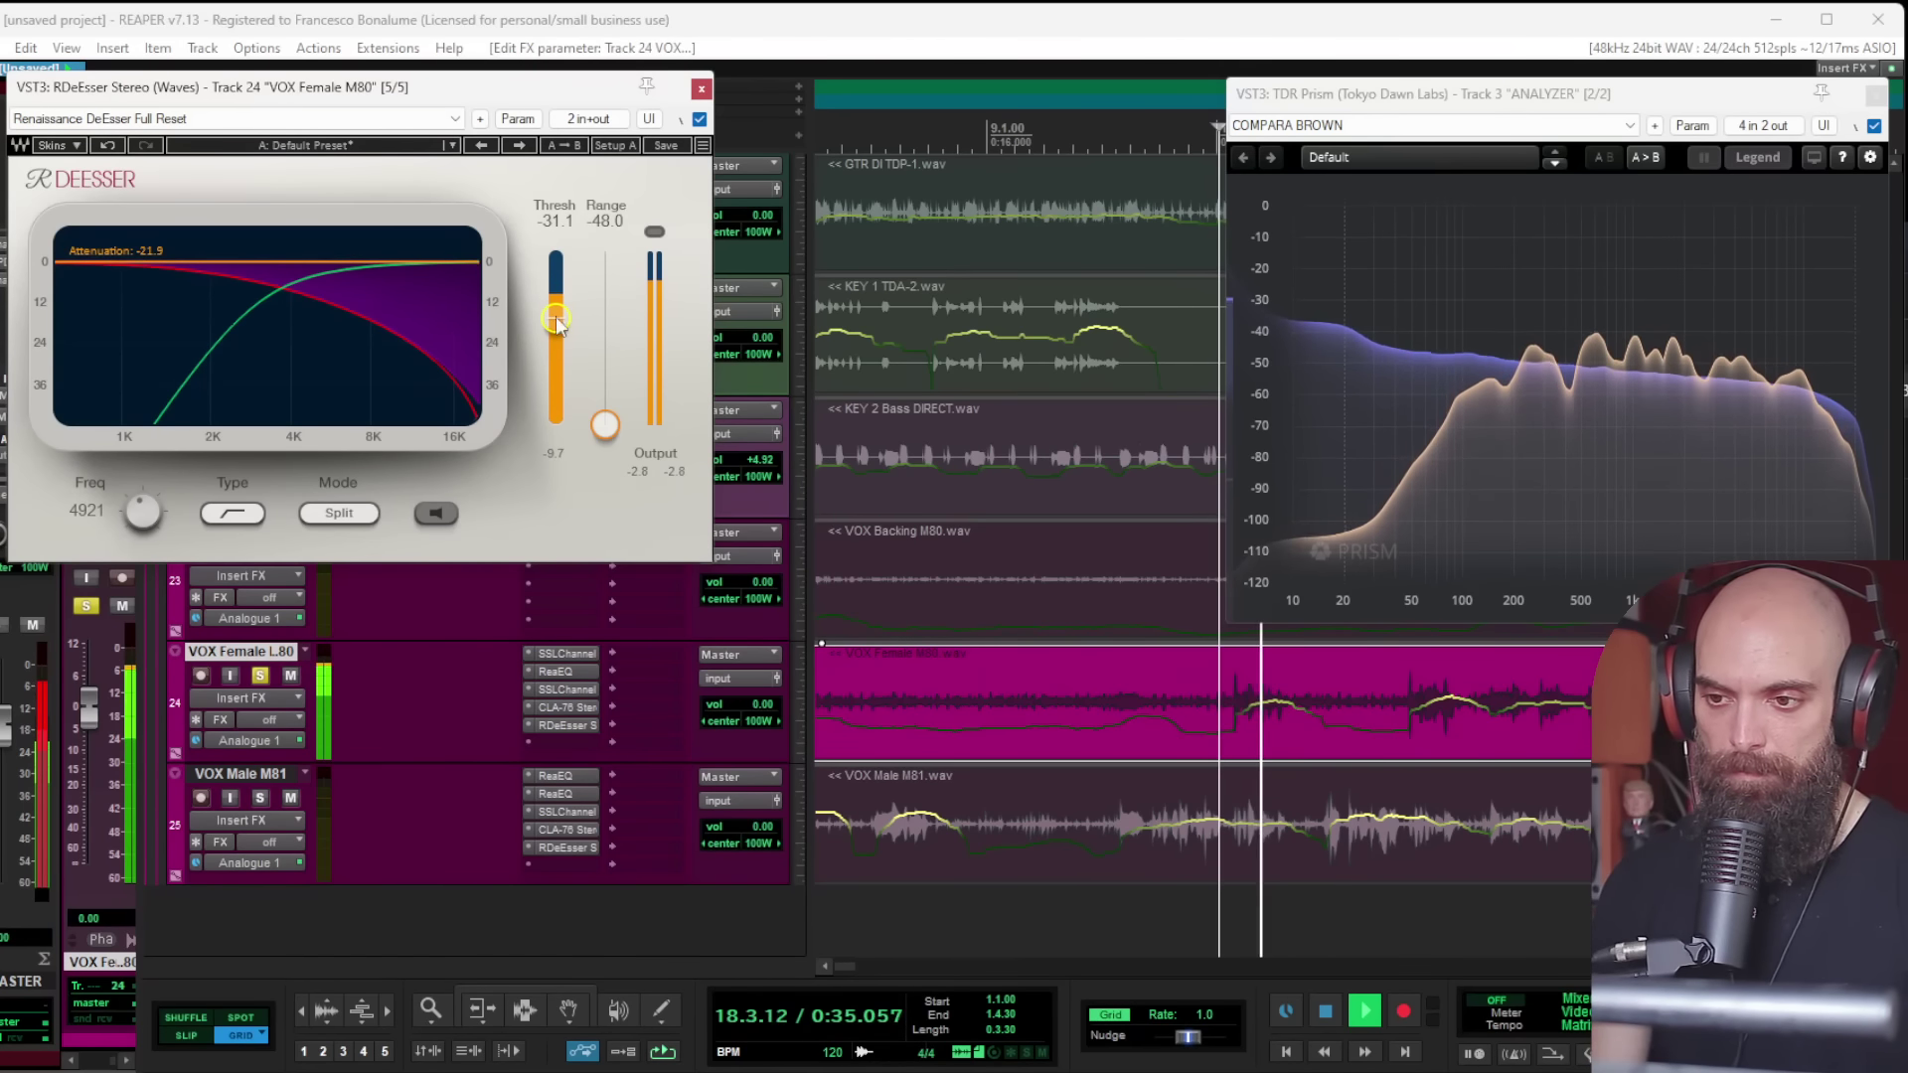
{"action": "key", "text": "Escape"}
Step: Unsolo VOX Female M80 and listen to the processed vocals in the full mix
{"action": "left_click", "coordinate": [263, 674]}
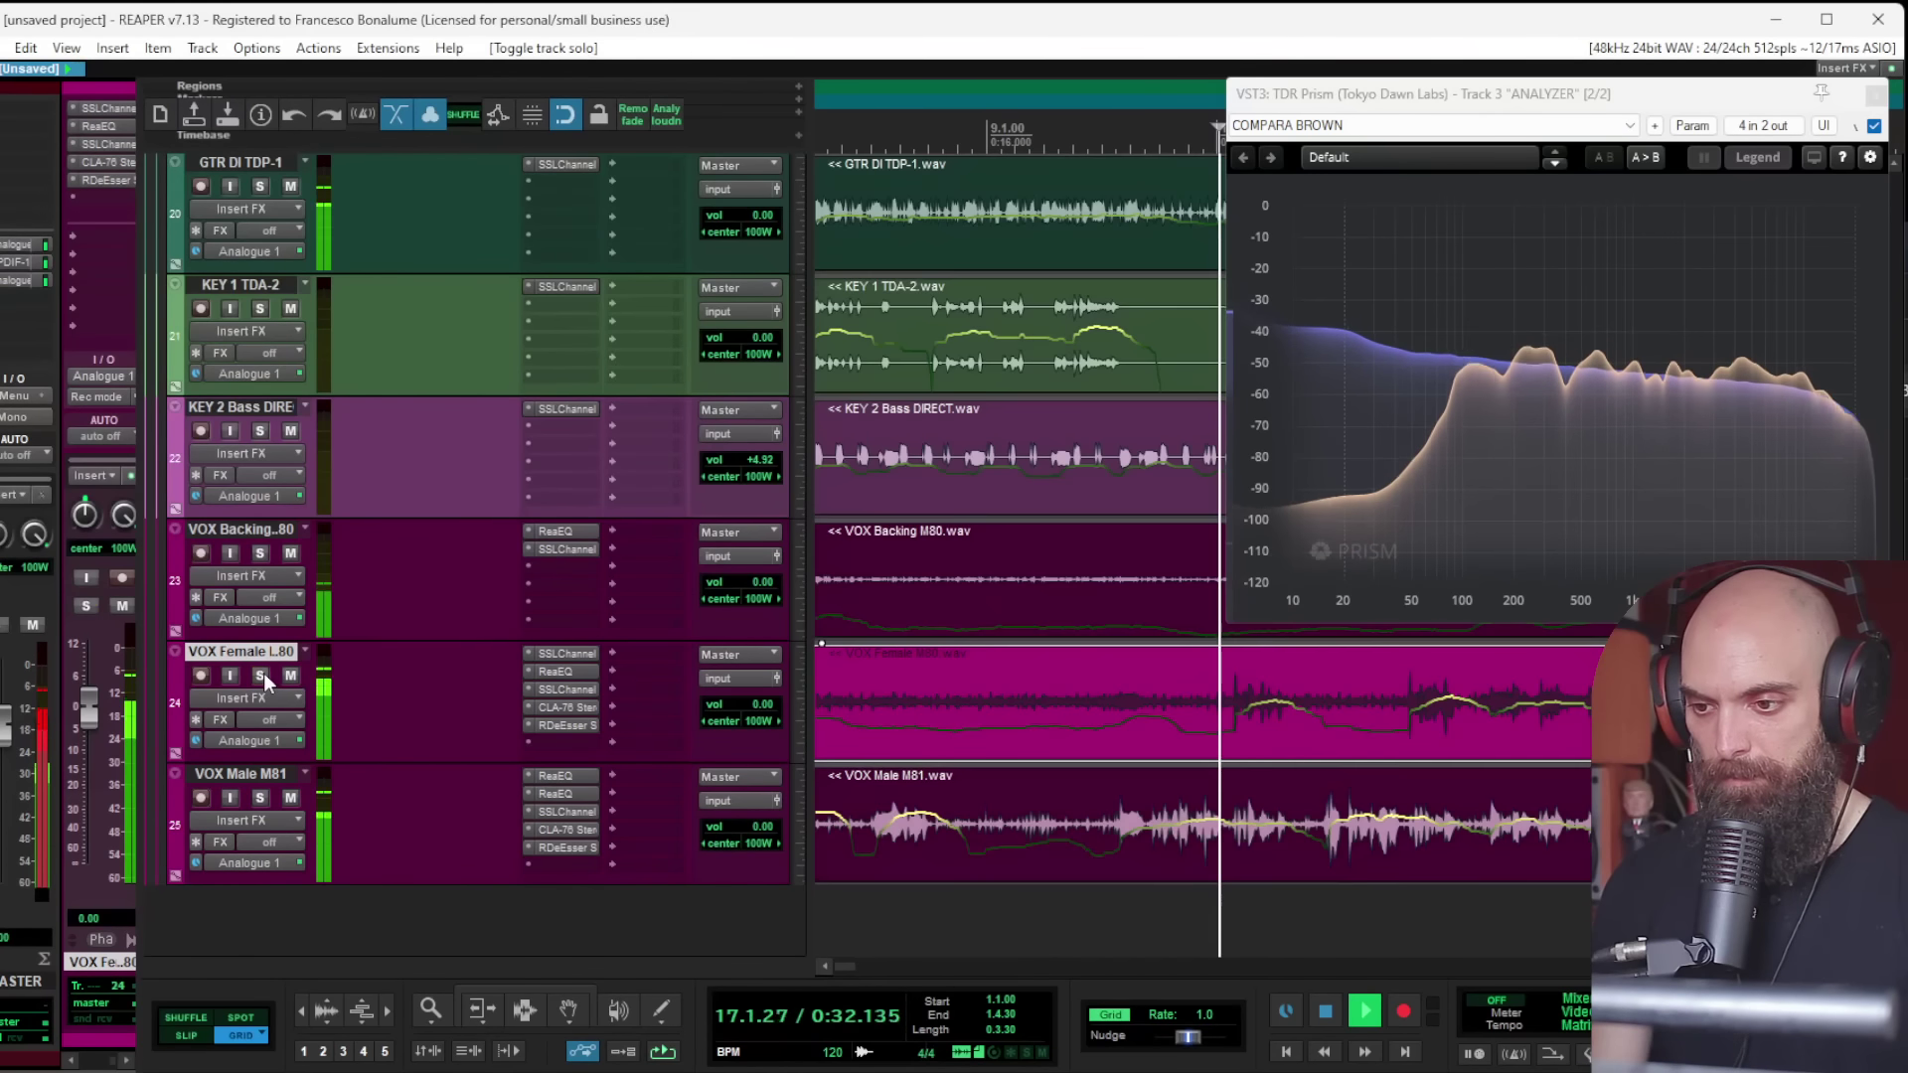
{"action": "scroll", "coordinate": [989, 630], "scroll_direction": "down", "scroll_amount": 3}
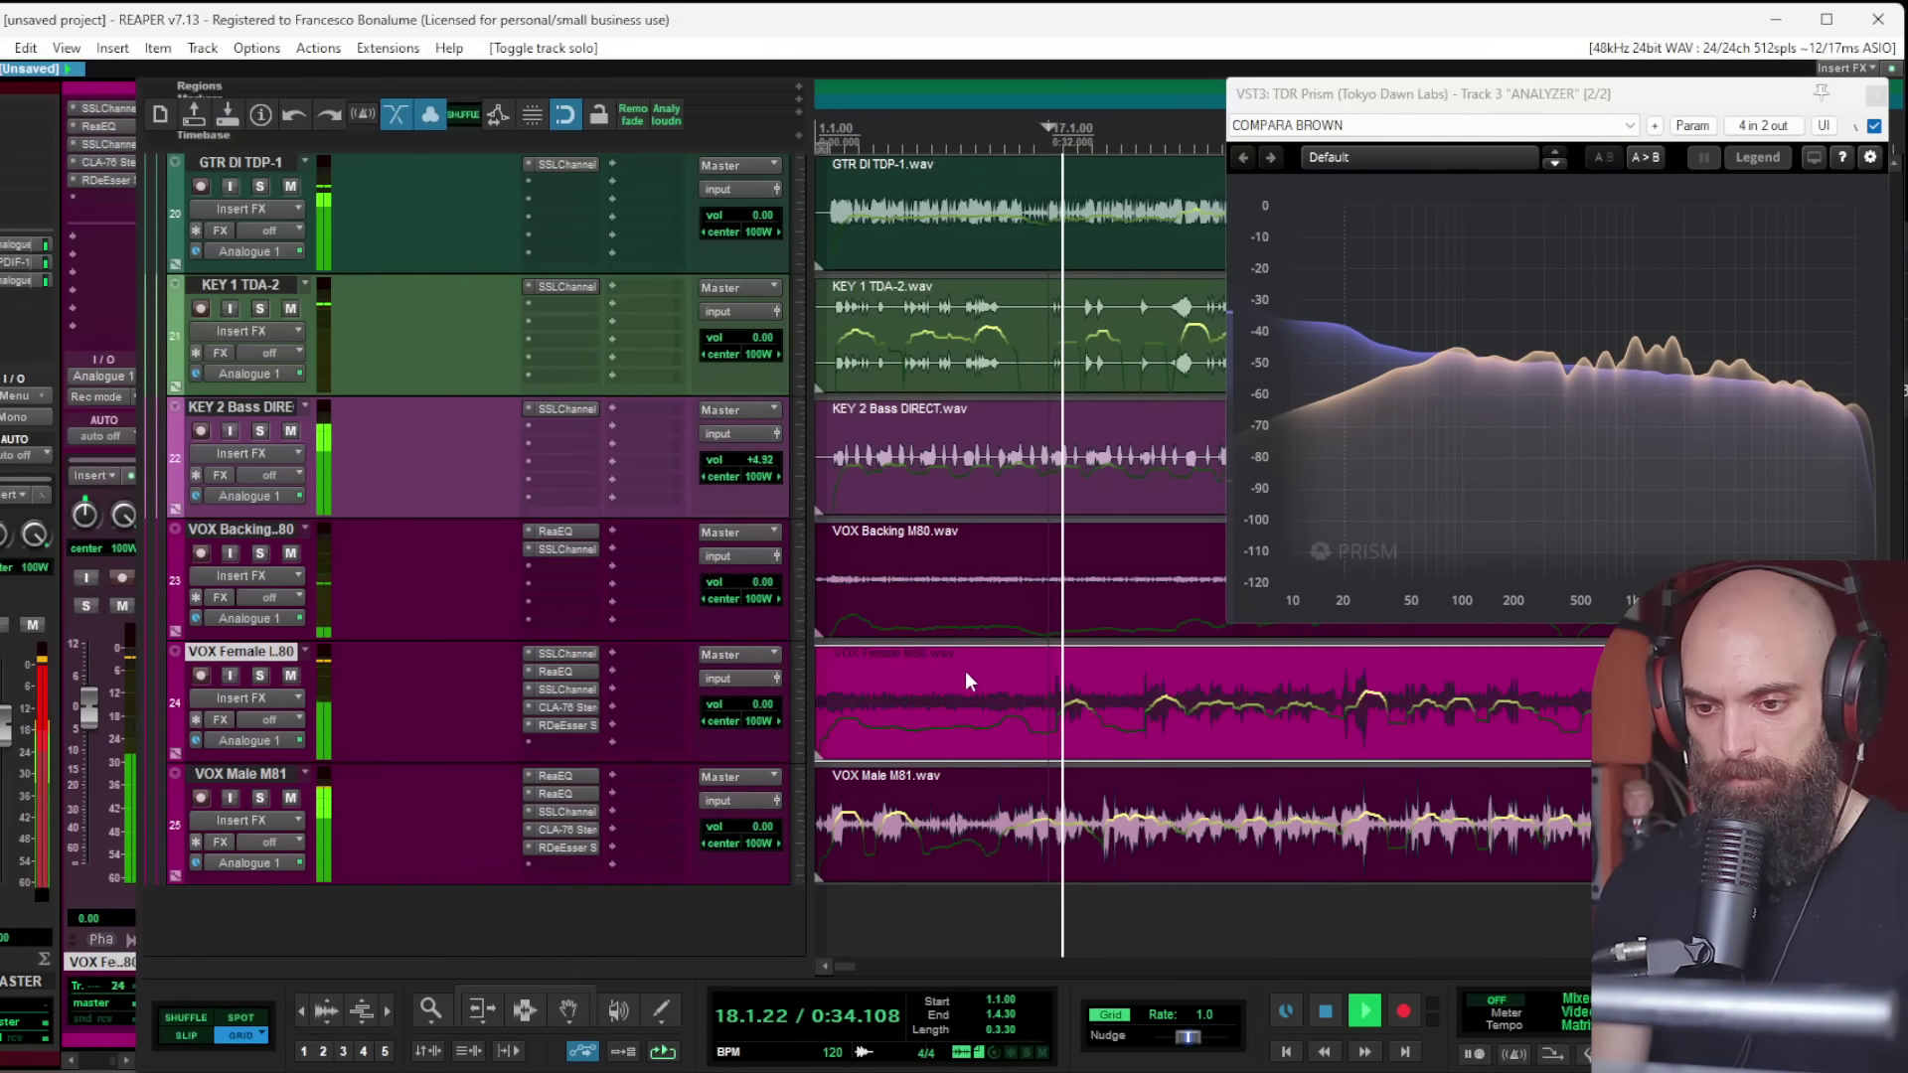
{"action": "scroll", "coordinate": [966, 684], "scroll_direction": "down", "scroll_amount": 2}
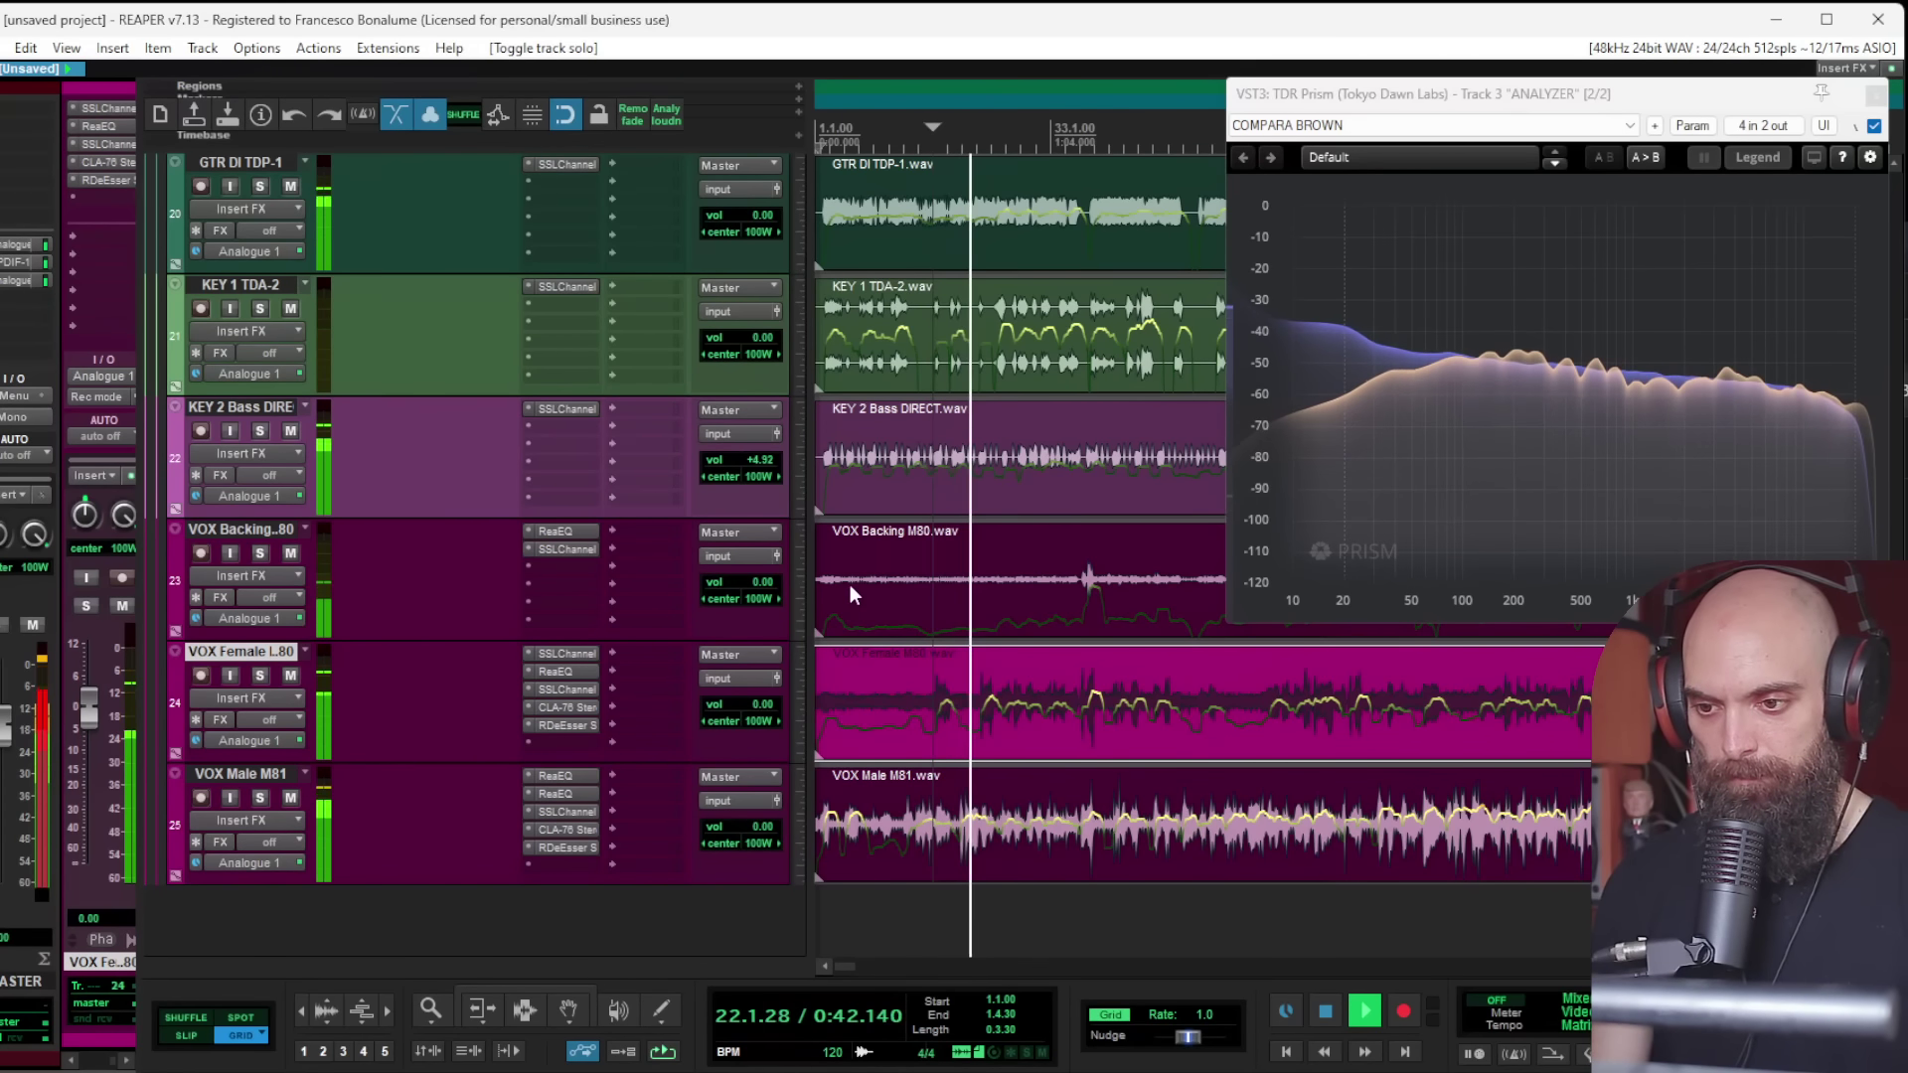
Step: Solo the VOX Backing M80 track, open its SSLChannel, and raise the expander range
{"action": "left_click", "coordinate": [259, 552]}
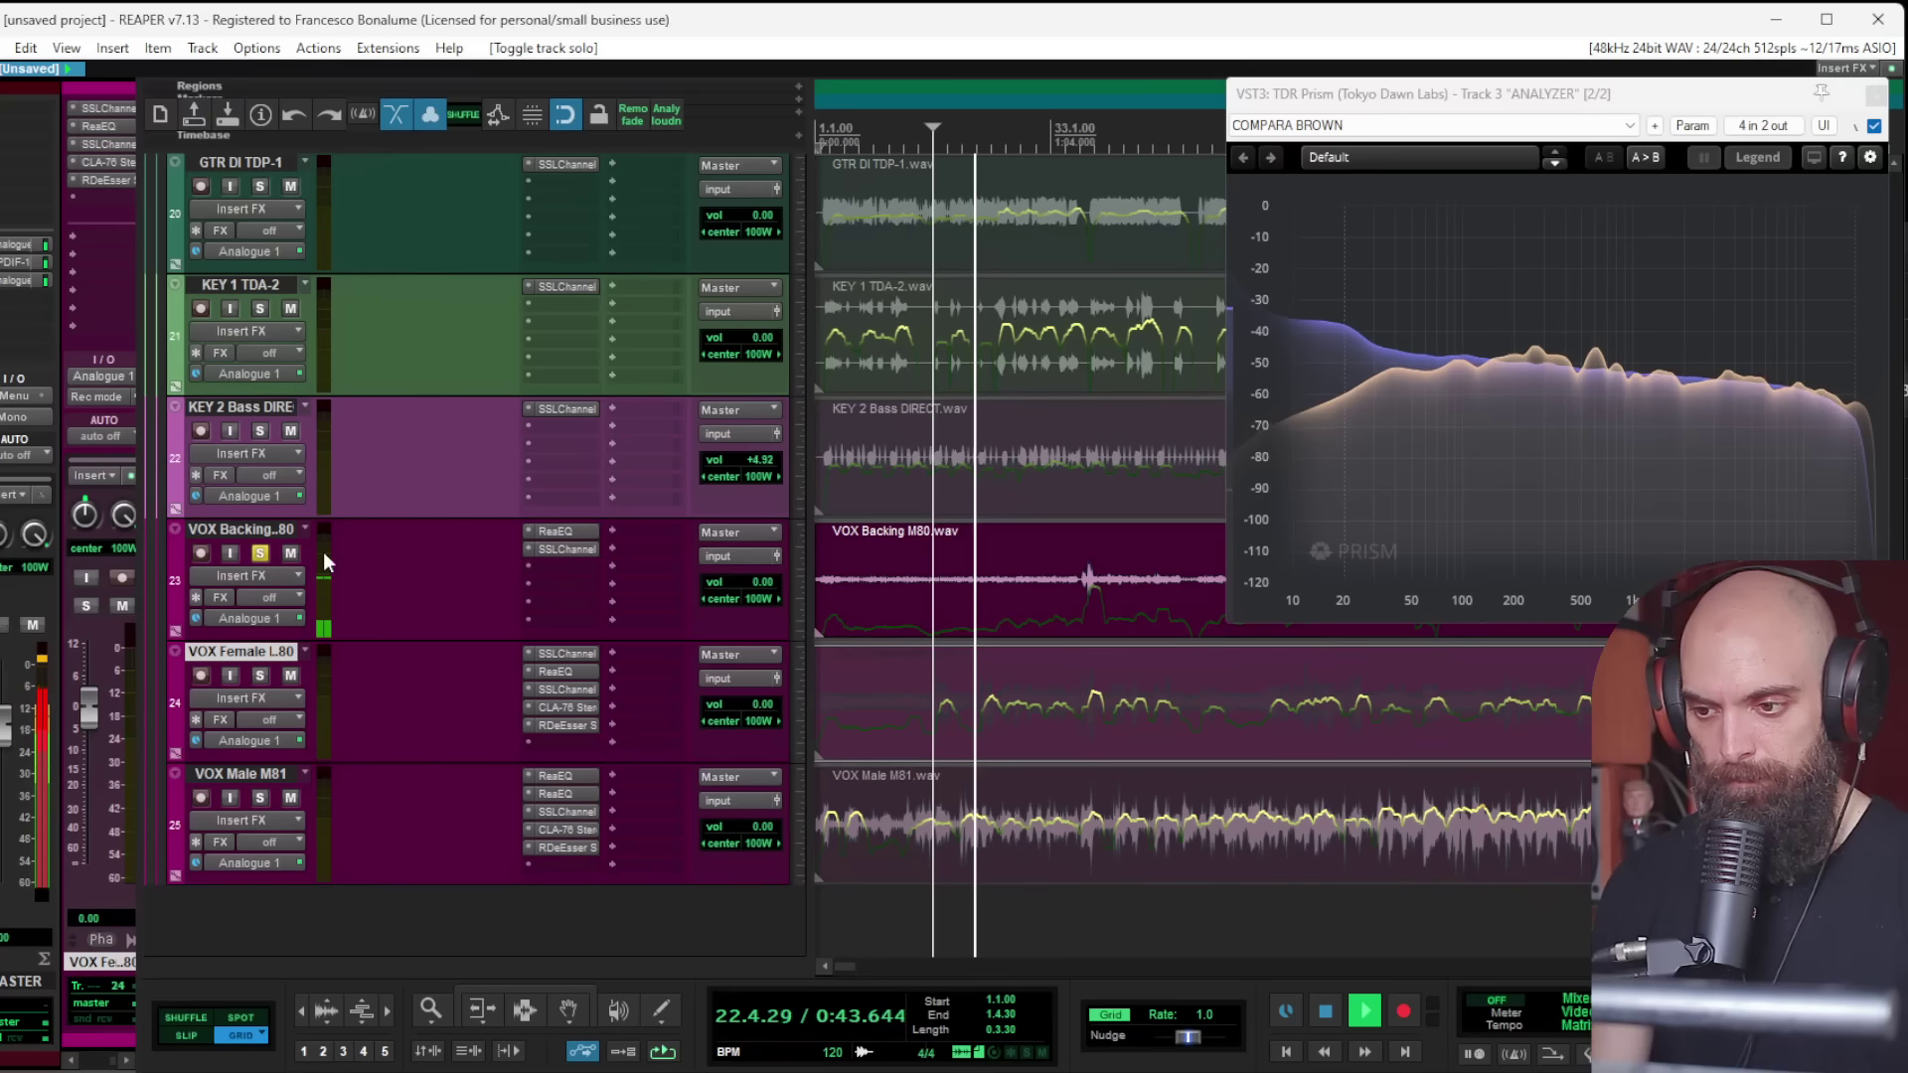
{"action": "left_click", "coordinate": [1046, 596]}
{"action": "left_click", "coordinate": [562, 549]}
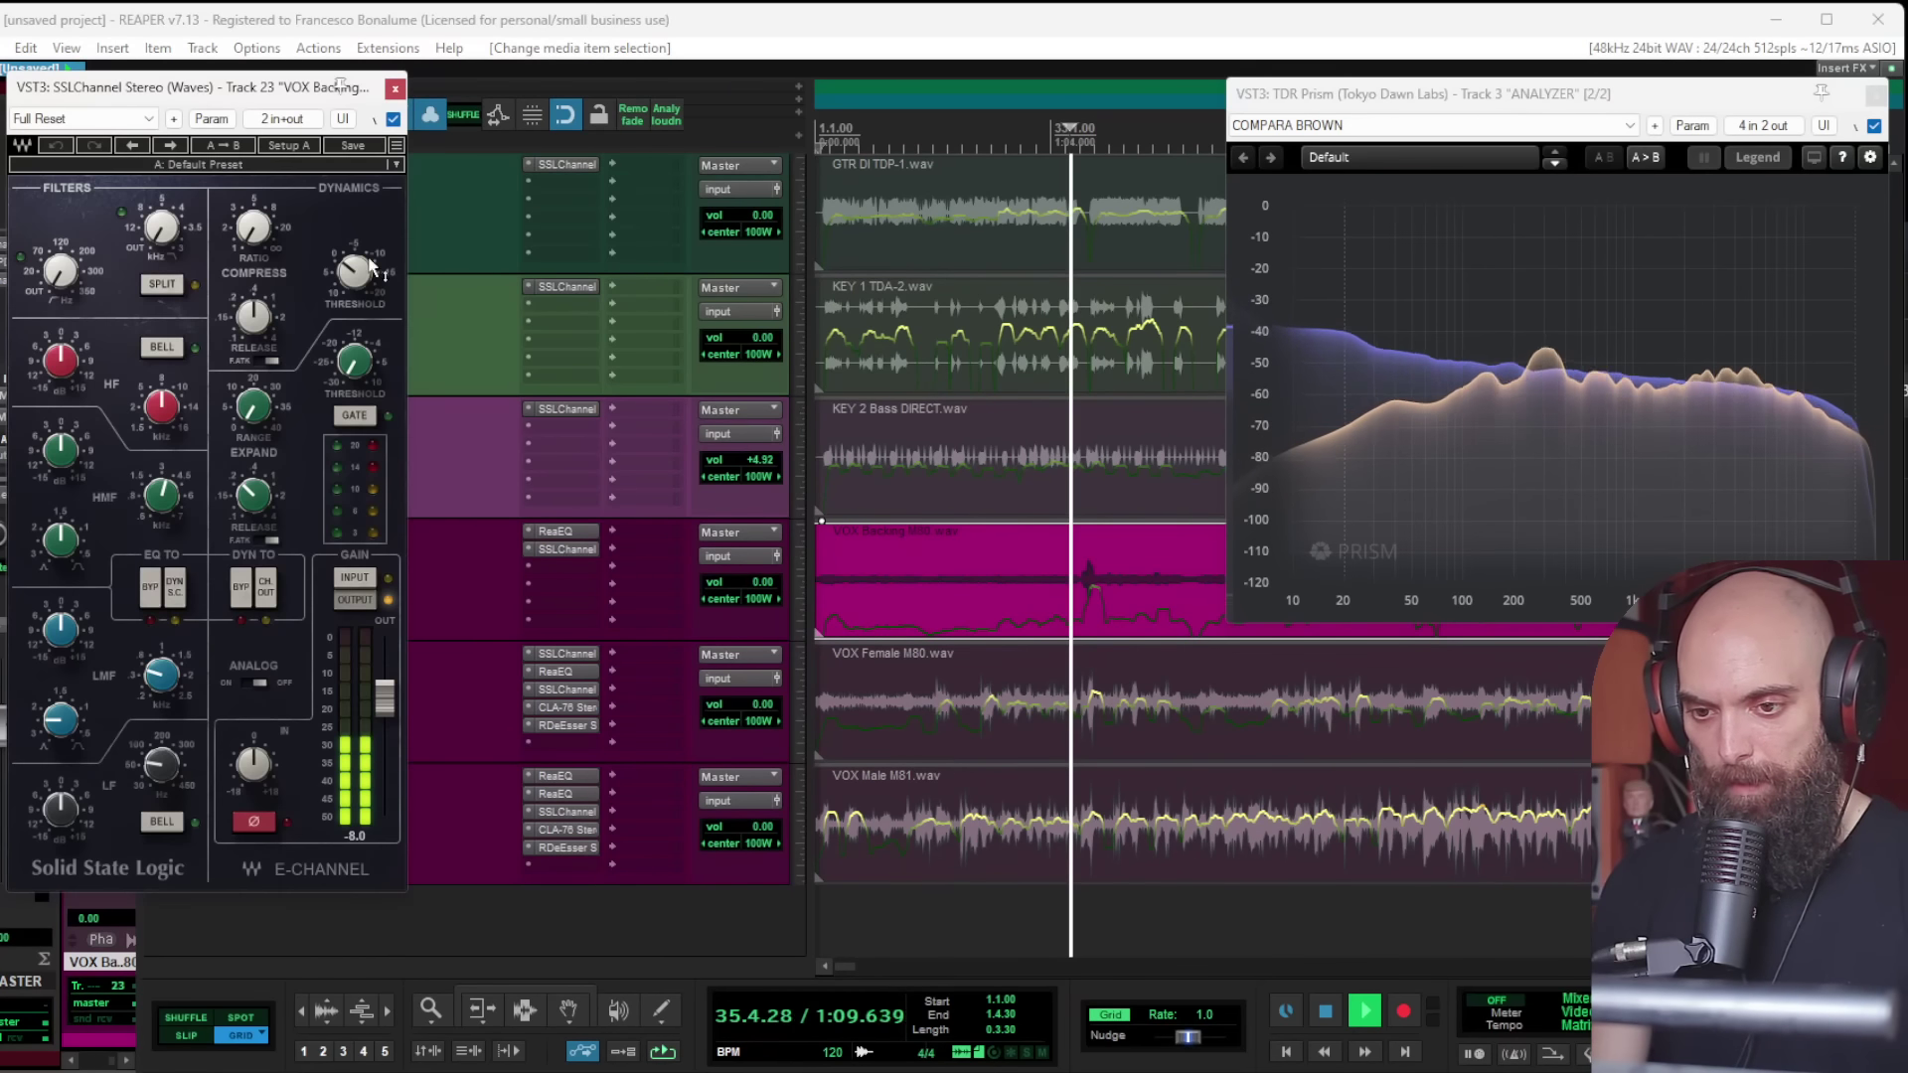
{"action": "left_click_drag", "start_coordinate": [254, 407], "coordinate": [254, 328]}
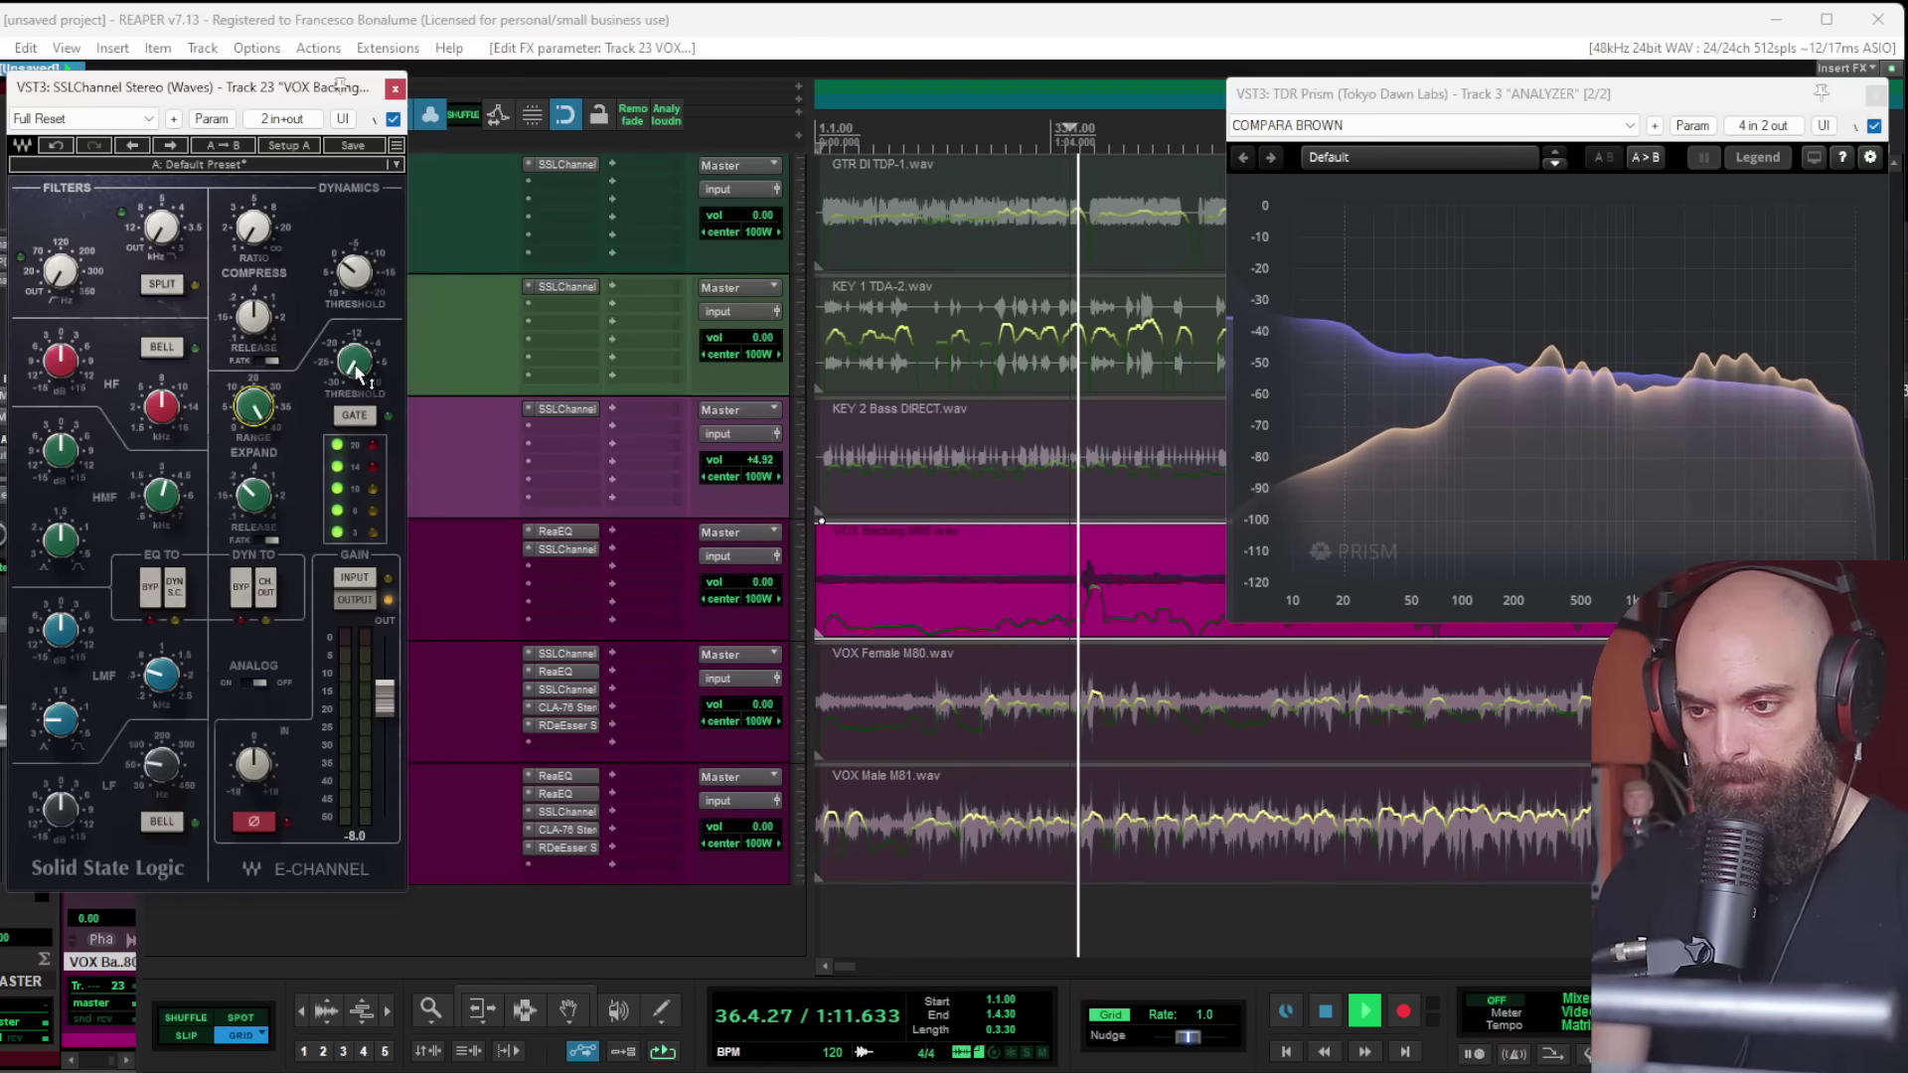
Step: Replay the backing vocal's entrance and set its SSLChannel expander threshold to -20.6
{"action": "scroll", "coordinate": [1108, 591], "scroll_direction": "up", "scroll_amount": 6}
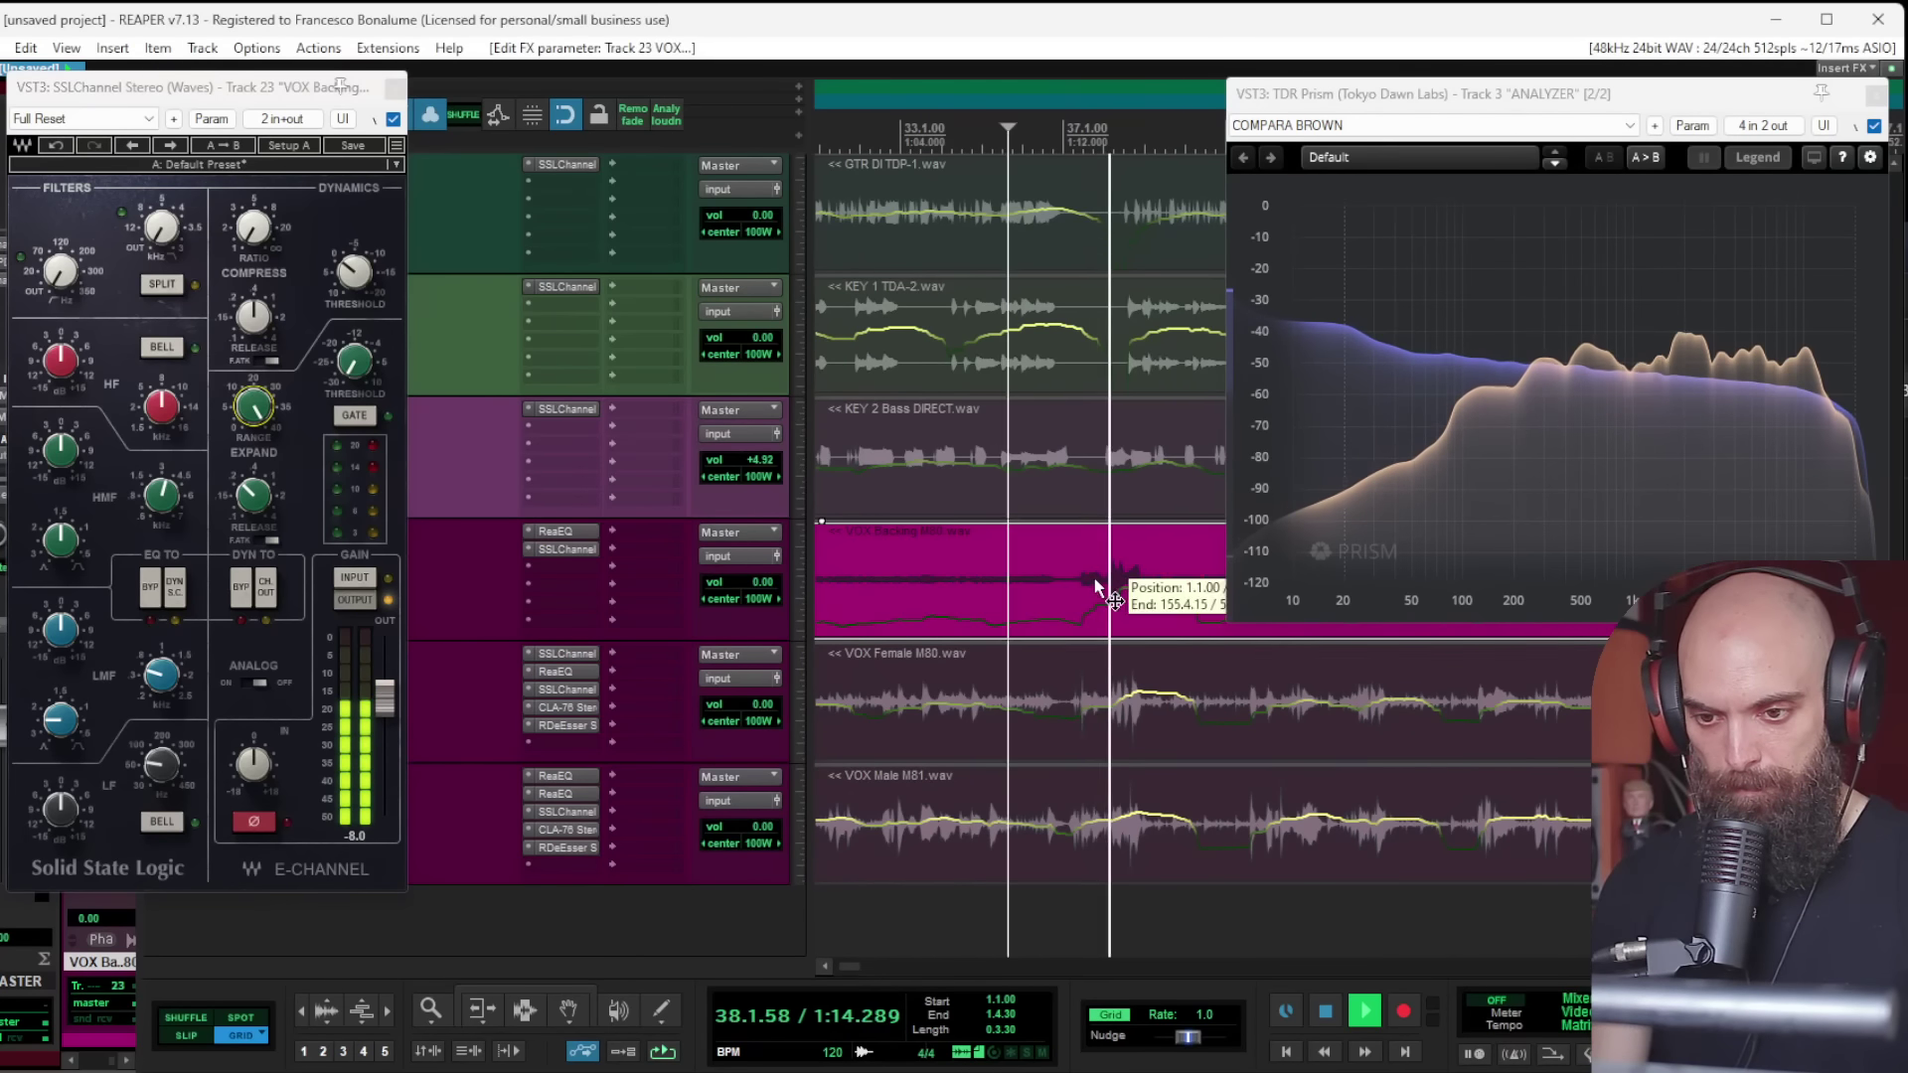
{"action": "left_click", "coordinate": [1093, 584]}
{"action": "left_click", "coordinate": [1075, 581]}
{"action": "mouse_move", "coordinate": [355, 361]}
{"action": "left_mouse_down"}
{"action": "mouse_move", "coordinate": [354, 288]}
{"action": "mouse_move", "coordinate": [358, 368]}
{"action": "left_mouse_up"}
{"action": "key", "text": "space"}
{"action": "key", "text": "space"}
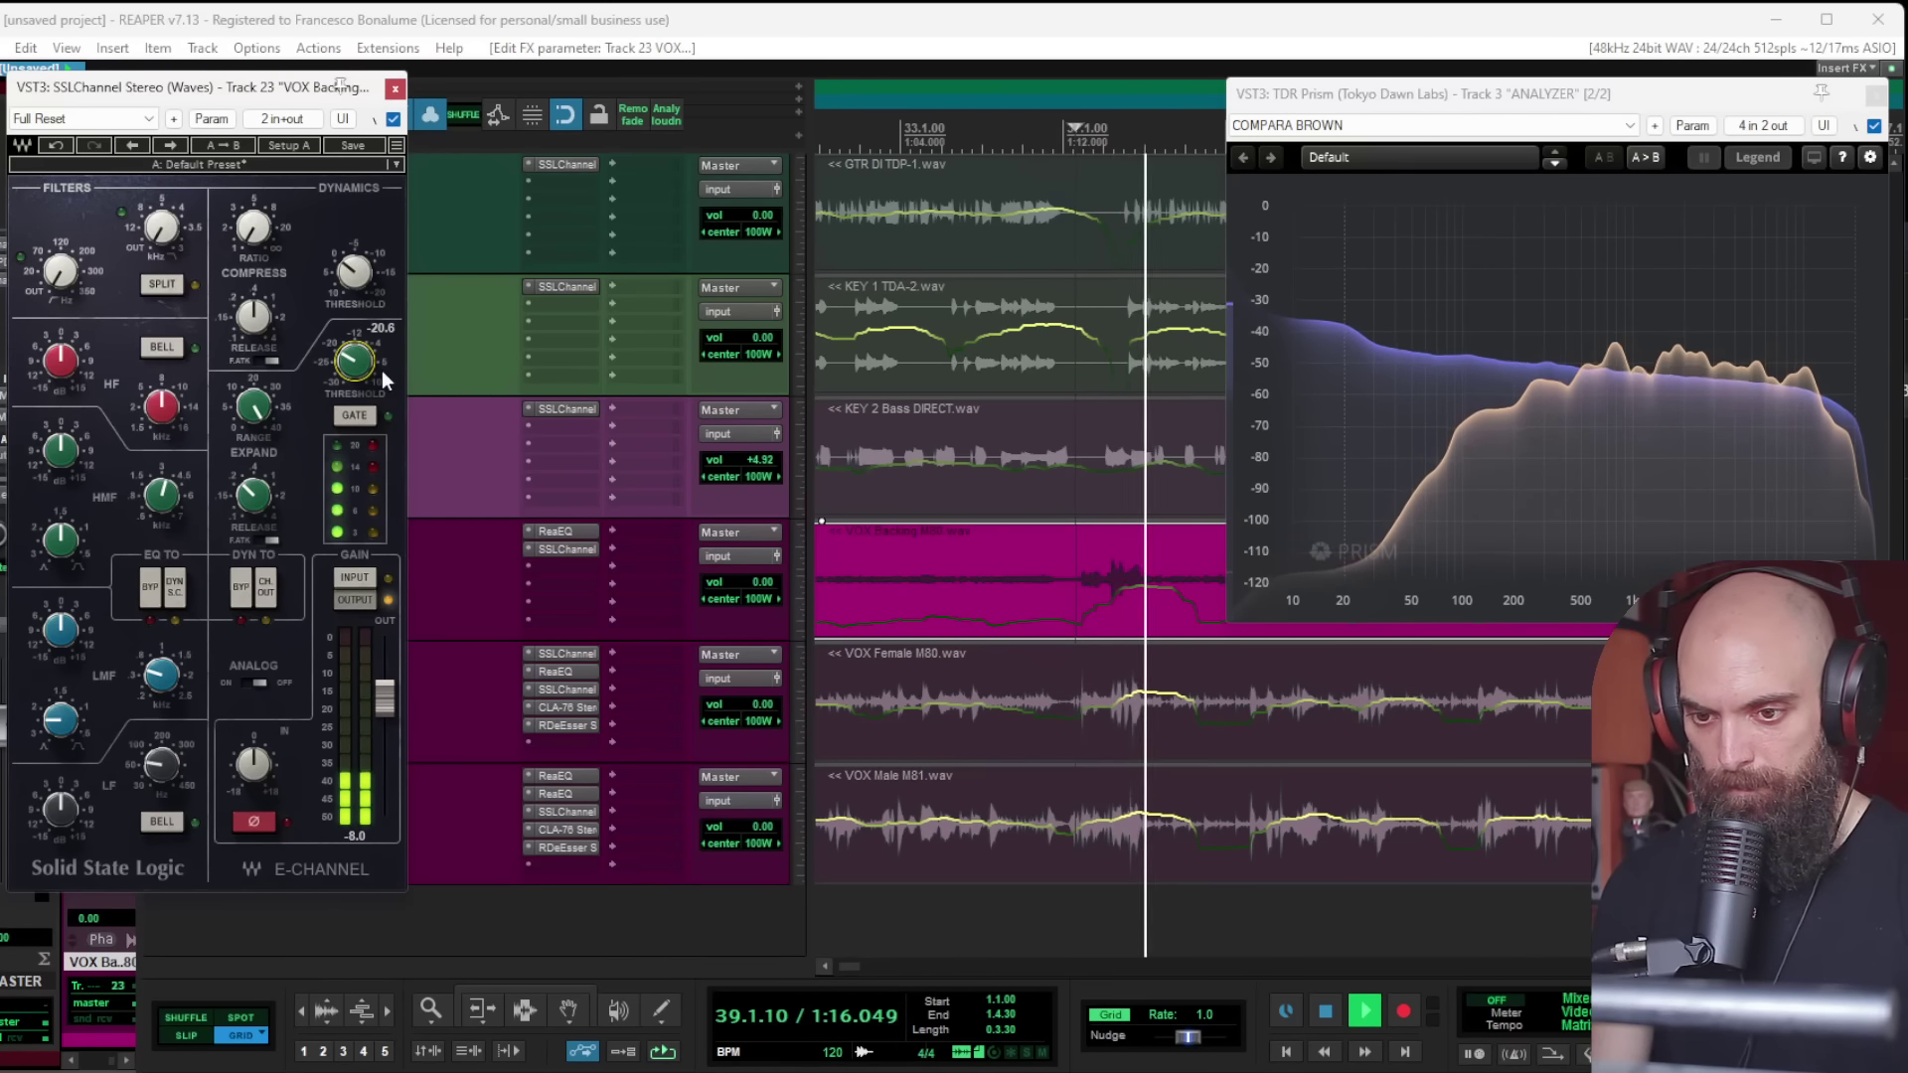
Step: Replay the soloed VOX Backing M80 at other points in the song and close its SSLChannel
{"action": "scroll", "coordinate": [1138, 610], "scroll_direction": "down", "scroll_amount": 5}
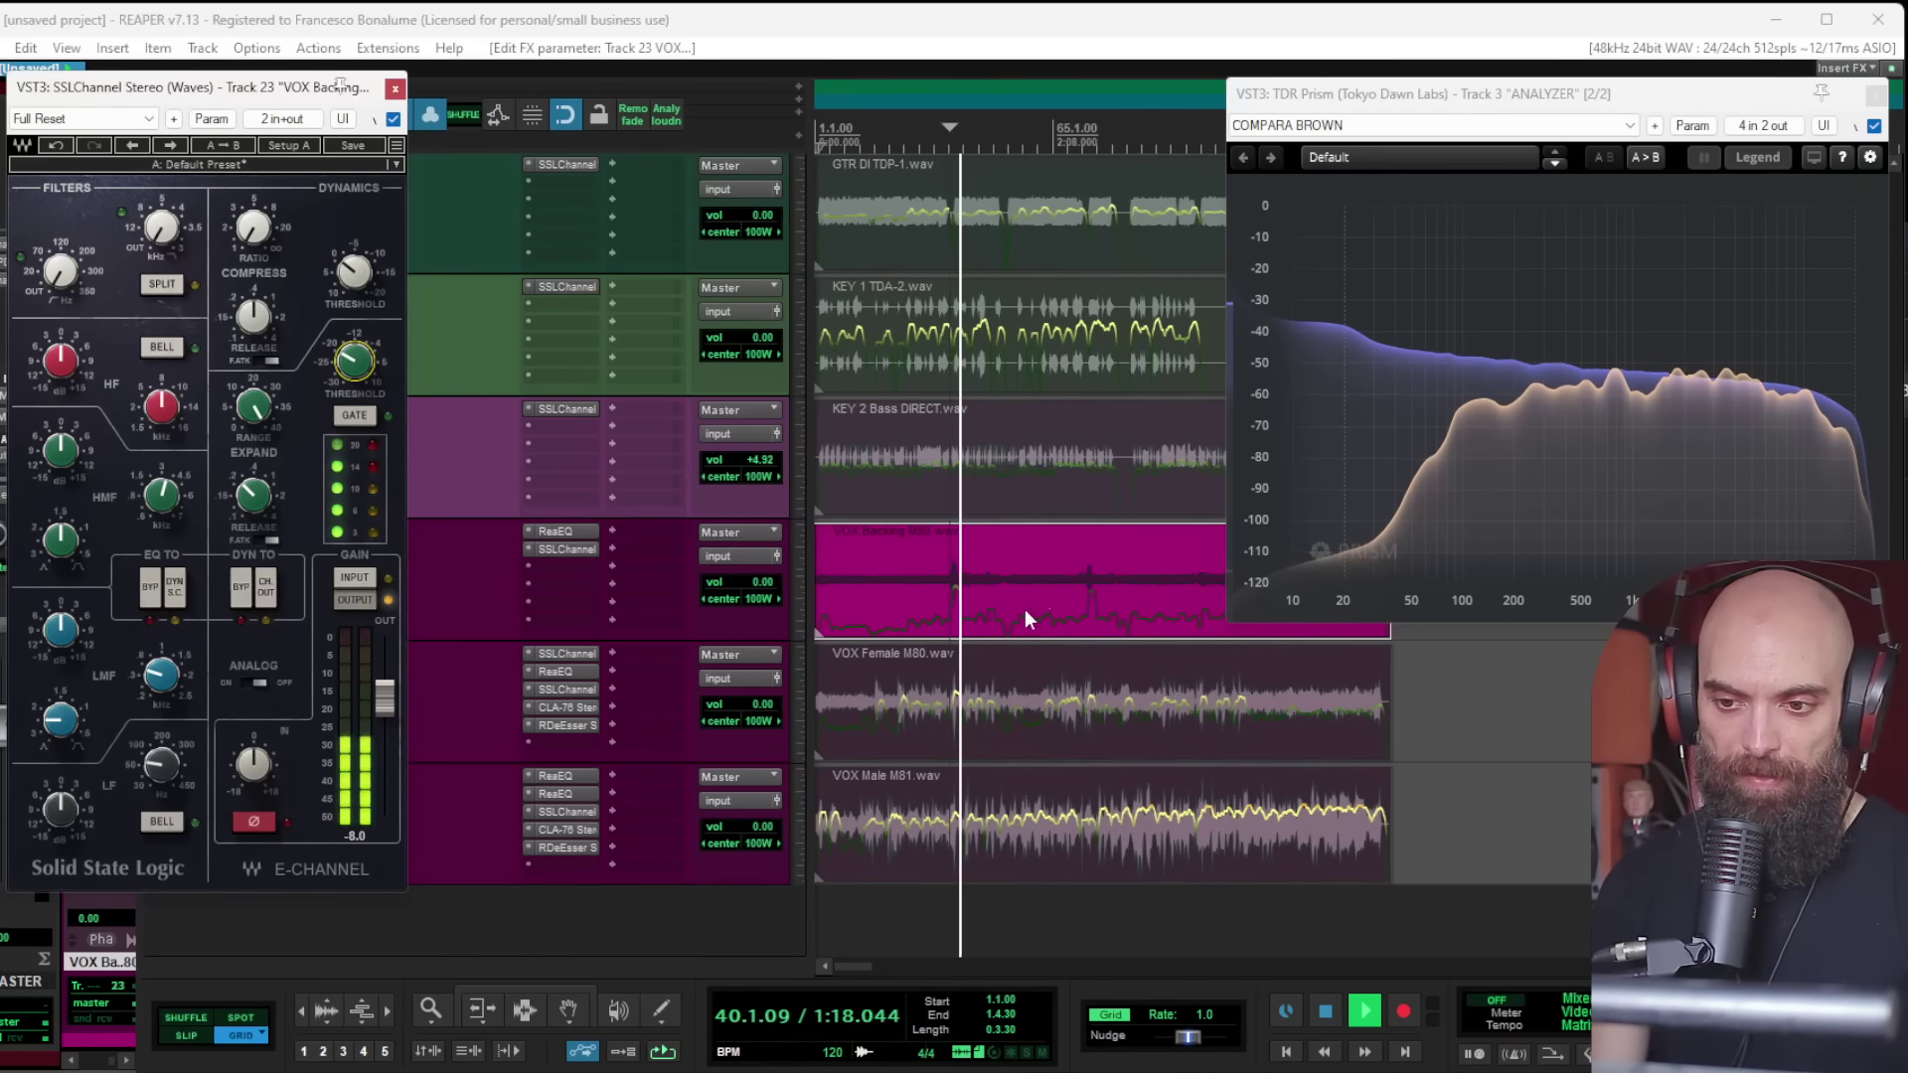
{"action": "left_click", "coordinate": [1047, 580]}
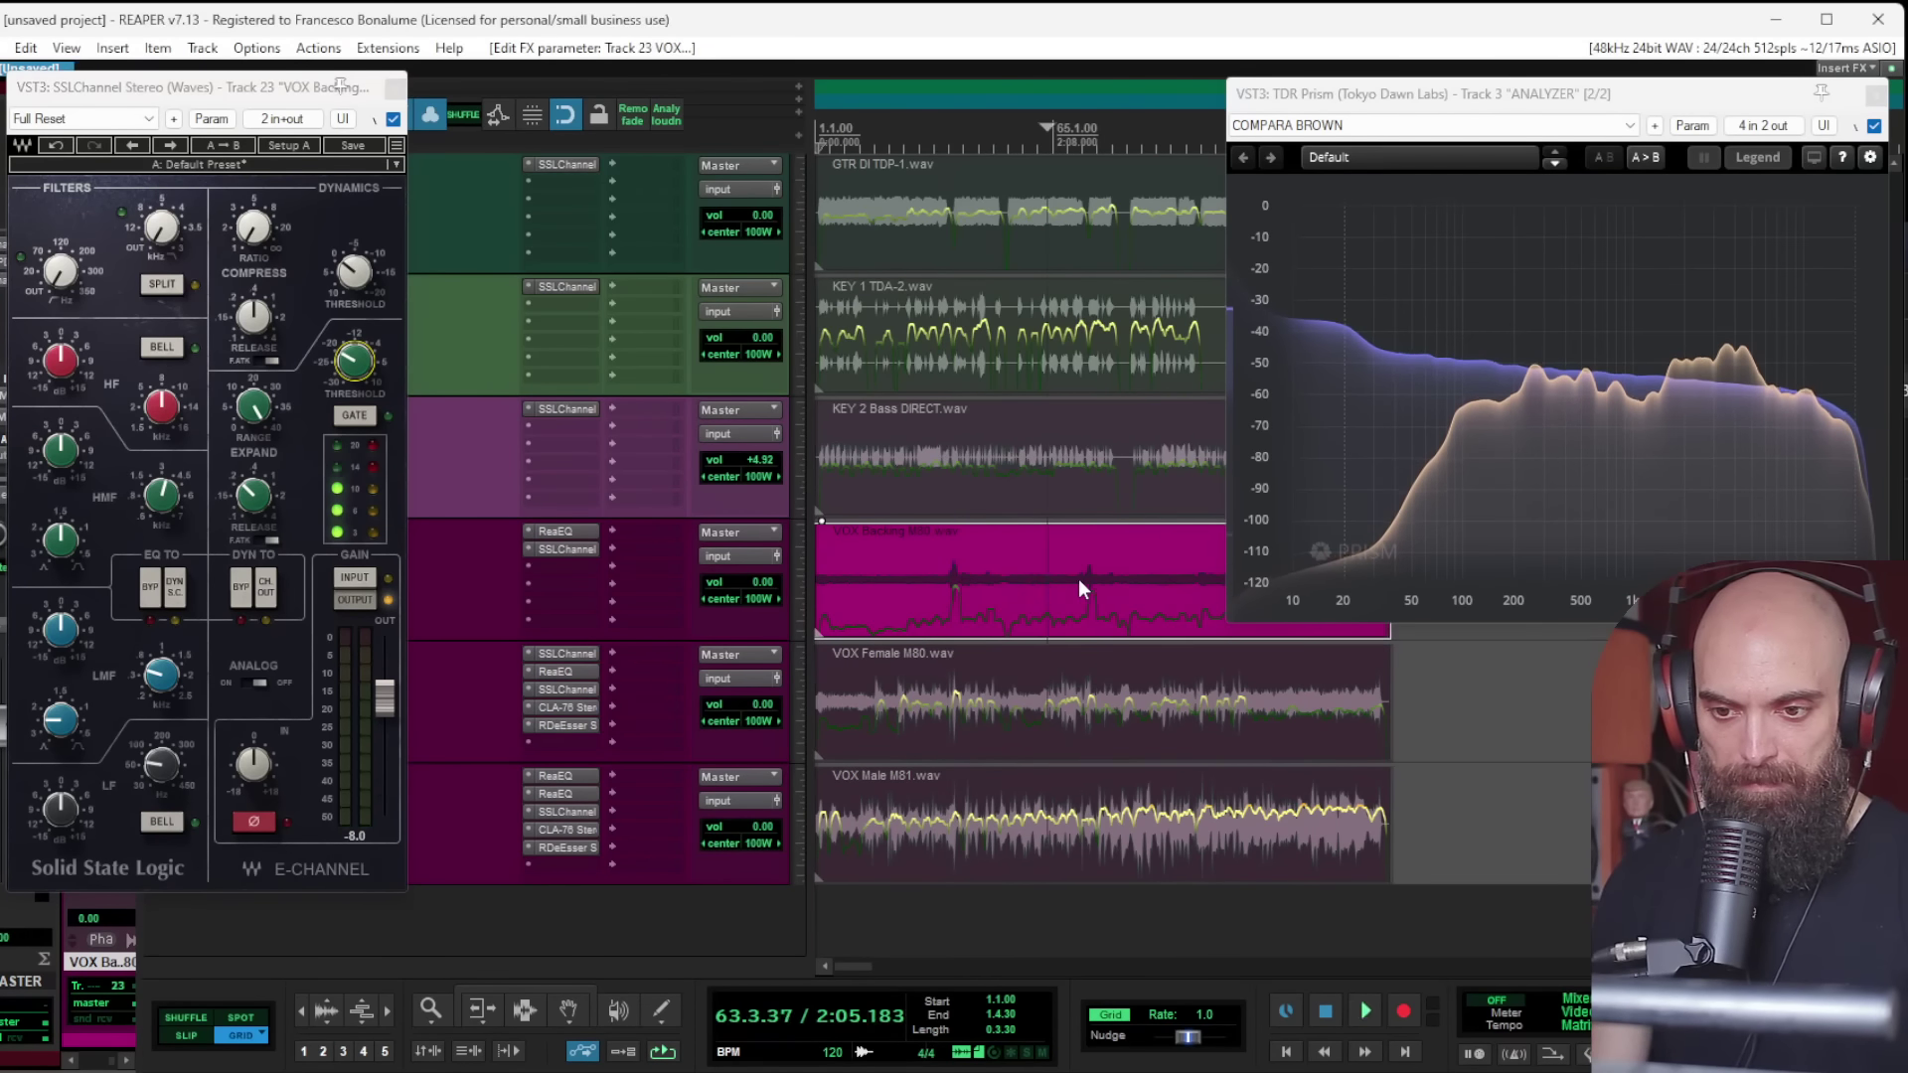
{"action": "scroll", "coordinate": [1093, 602], "scroll_direction": "up", "scroll_amount": 3}
{"action": "scroll", "coordinate": [964, 599], "scroll_direction": "down", "scroll_amount": 2}
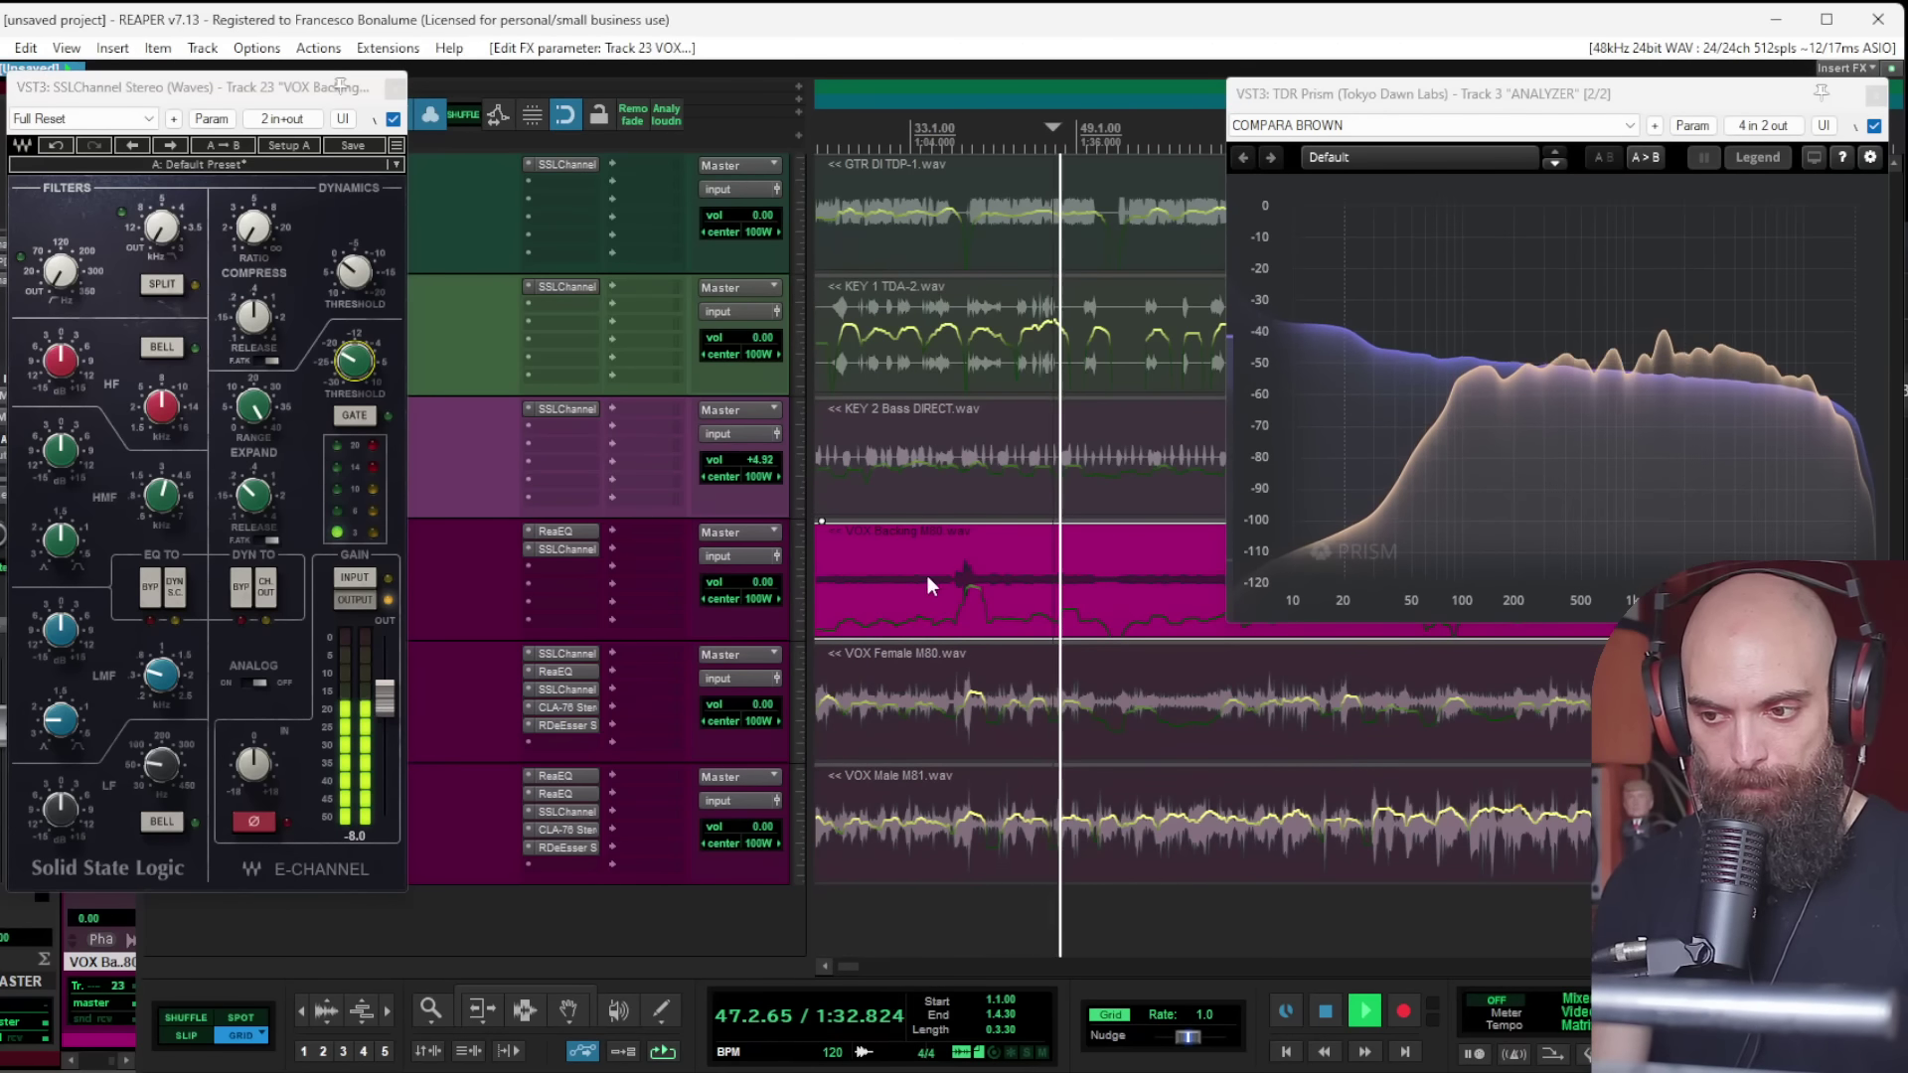
{"action": "left_click", "coordinate": [395, 90]}
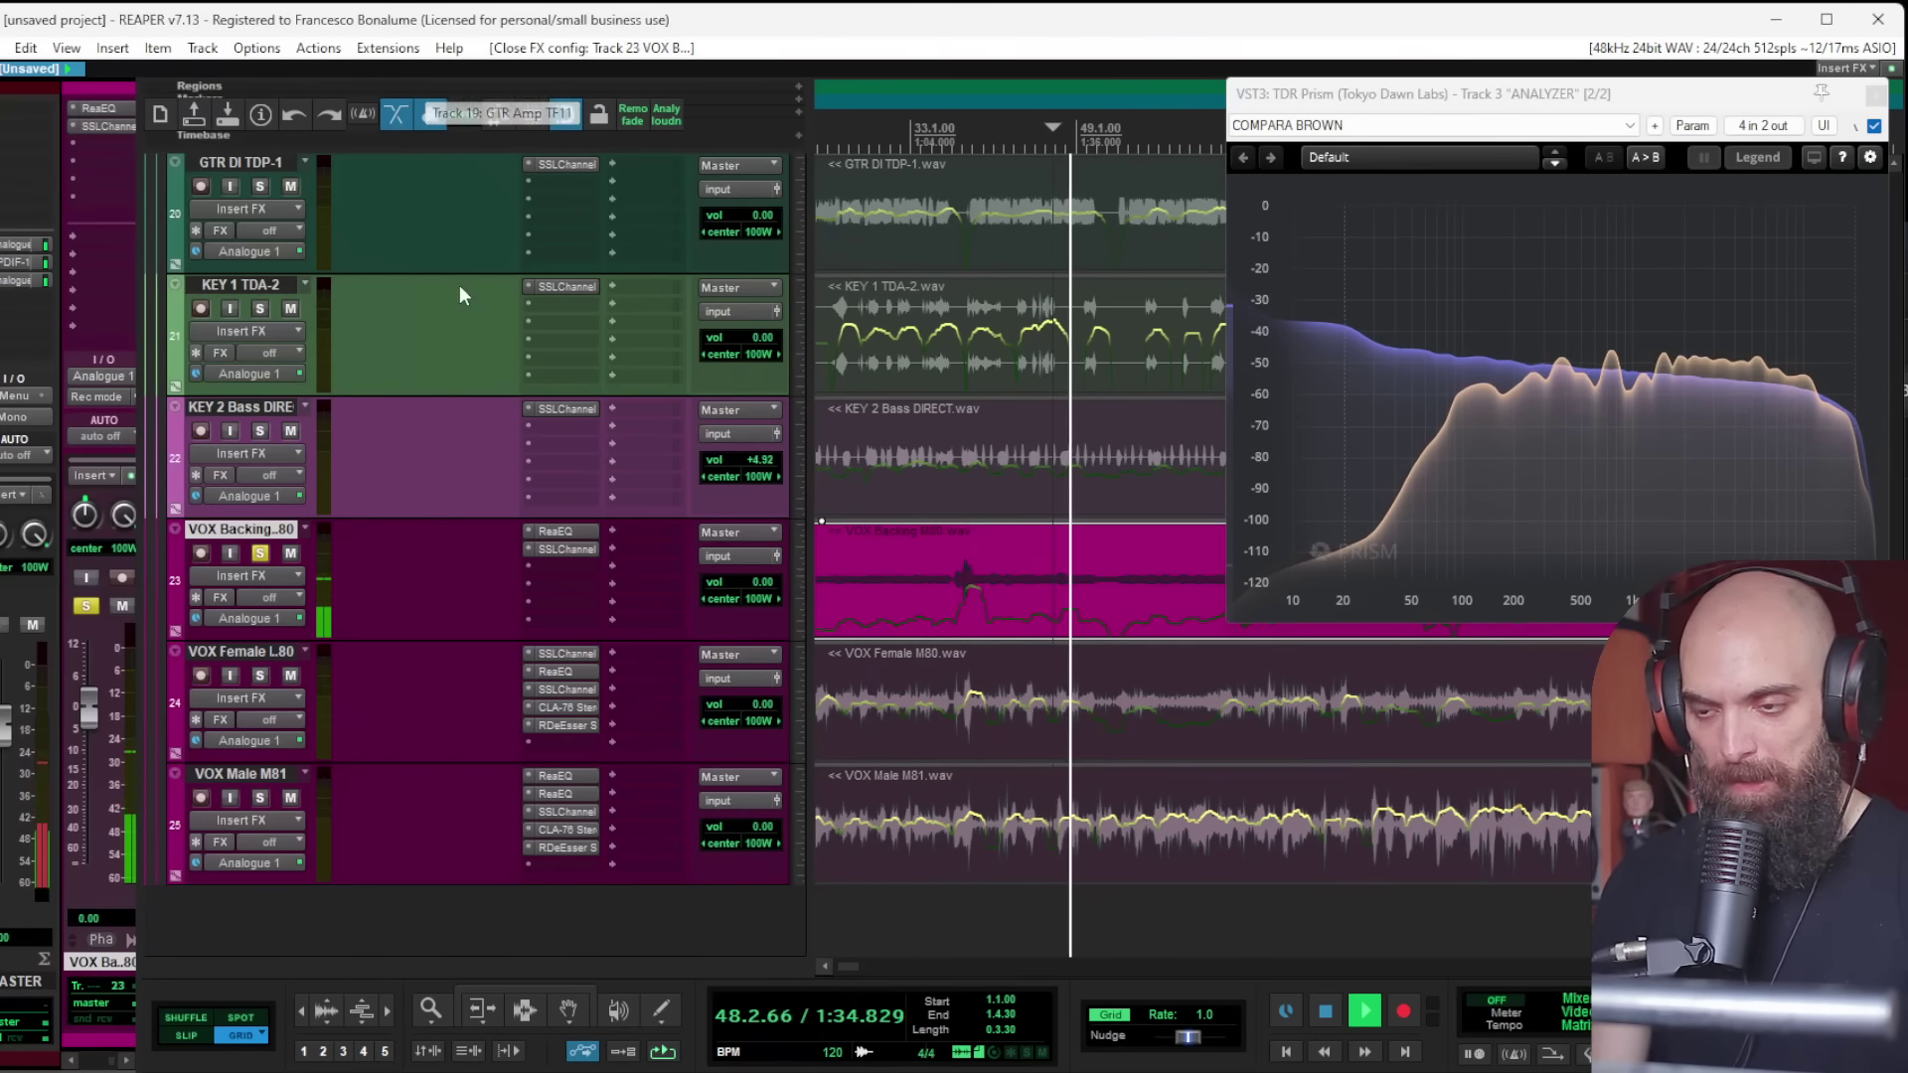
Step: Unsolo VOX Backing M80 and listen to the backing vocal in the full mix
{"action": "key", "text": "space"}
{"action": "left_click", "coordinate": [260, 554]}
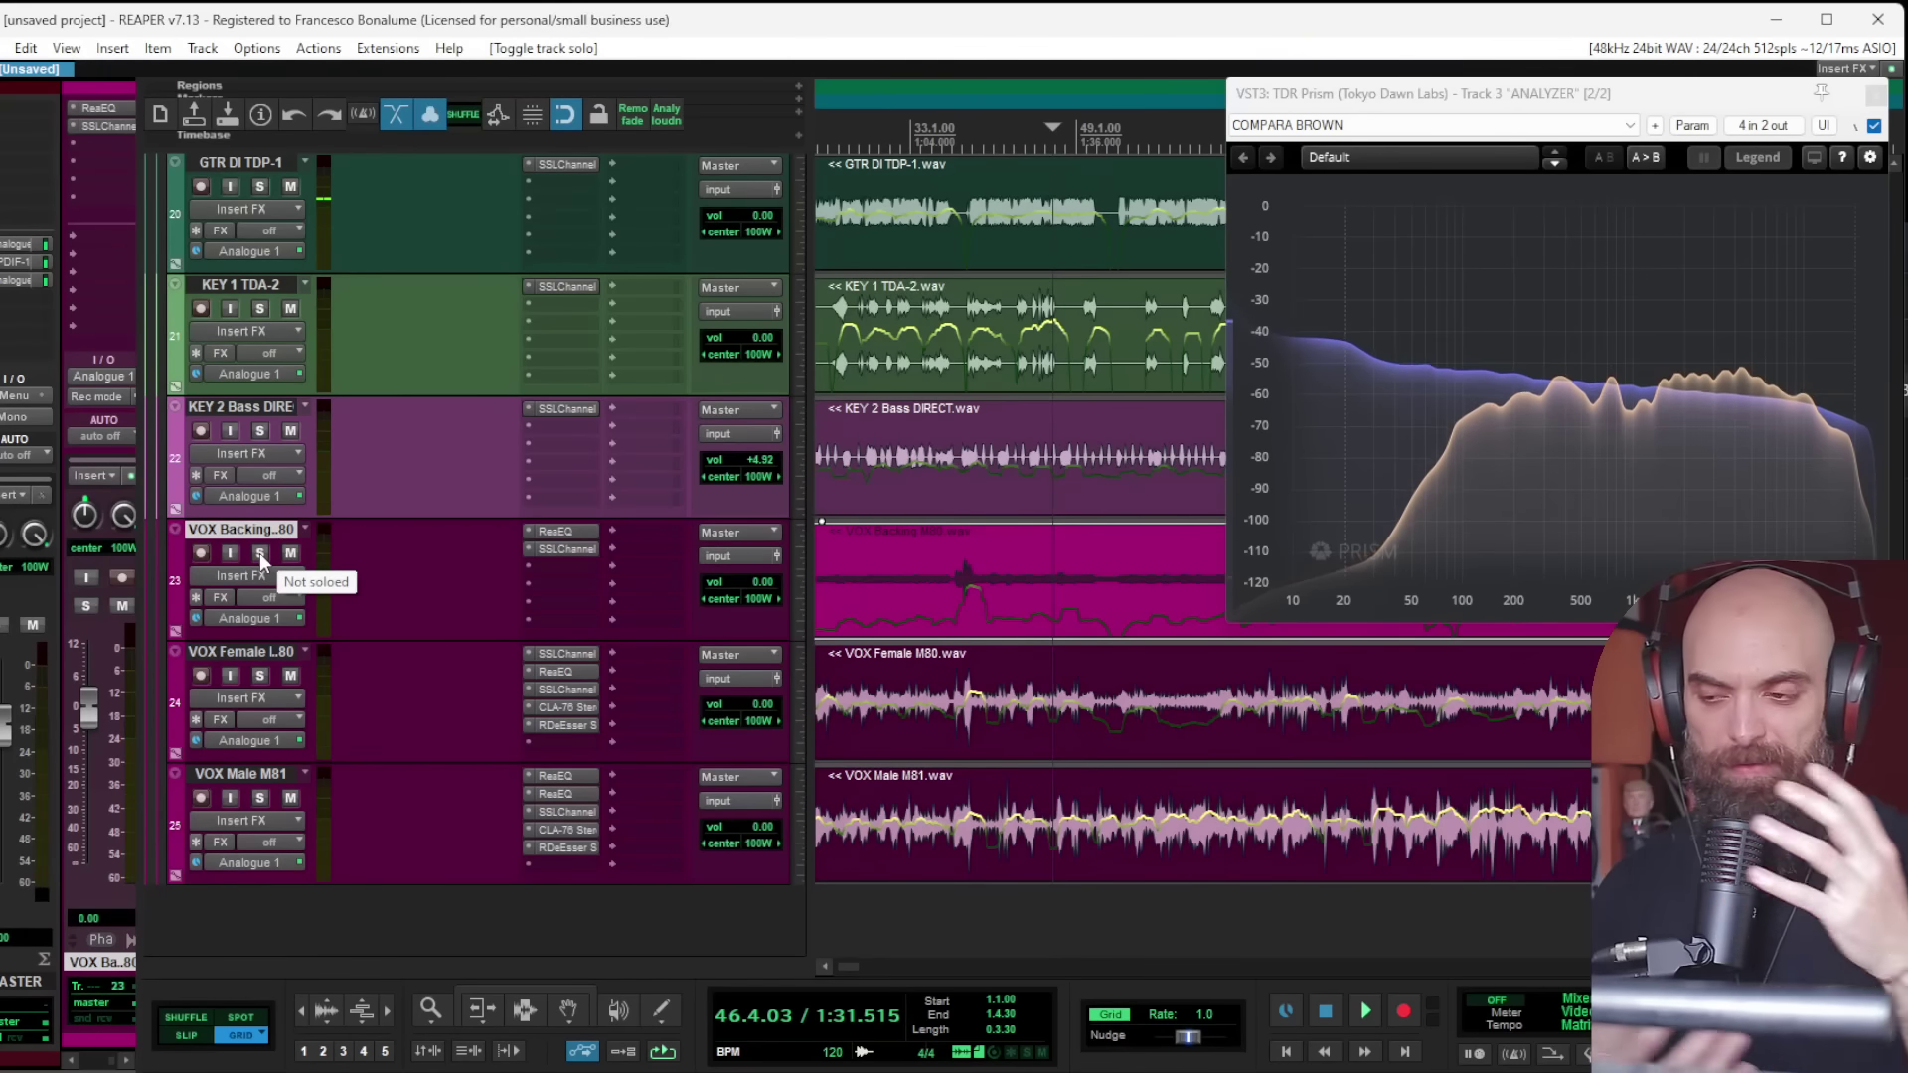
{"action": "key", "text": "space"}
{"action": "key", "text": "space"}
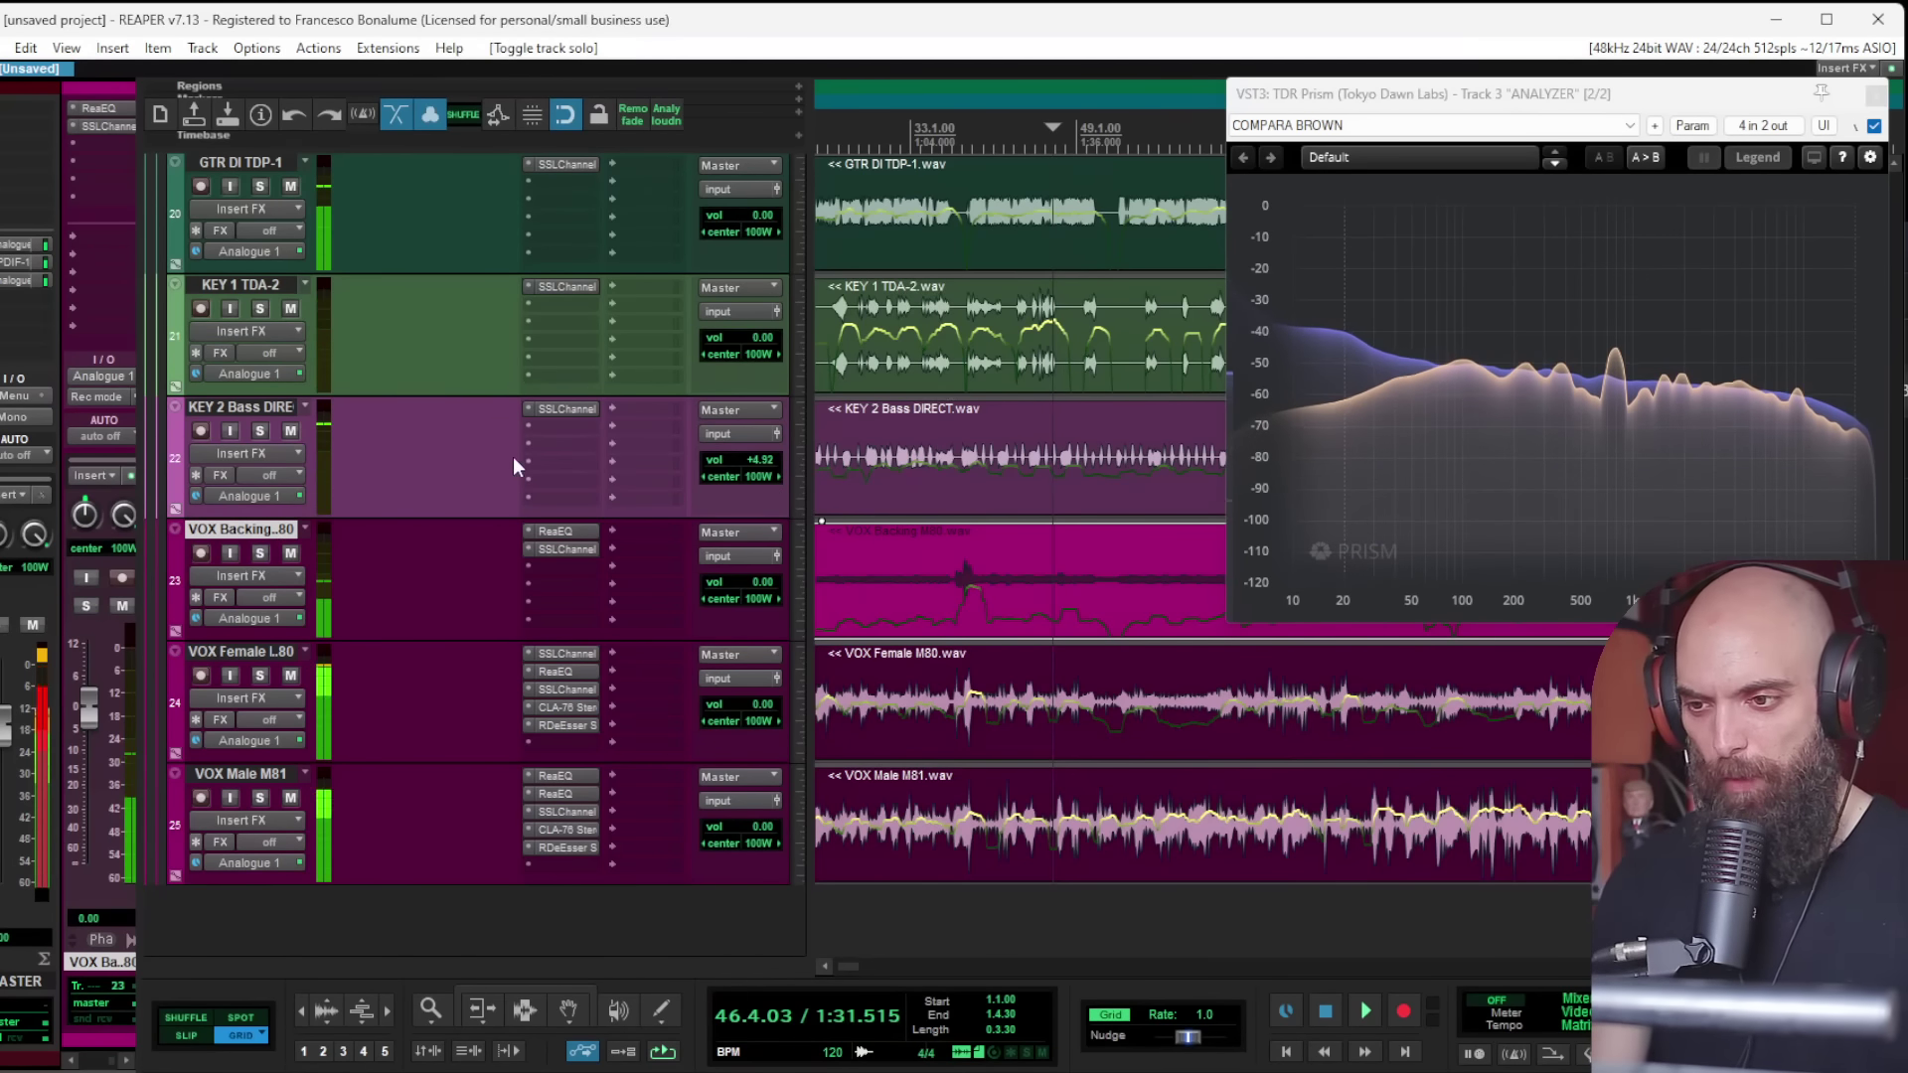
{"action": "key", "text": "space"}
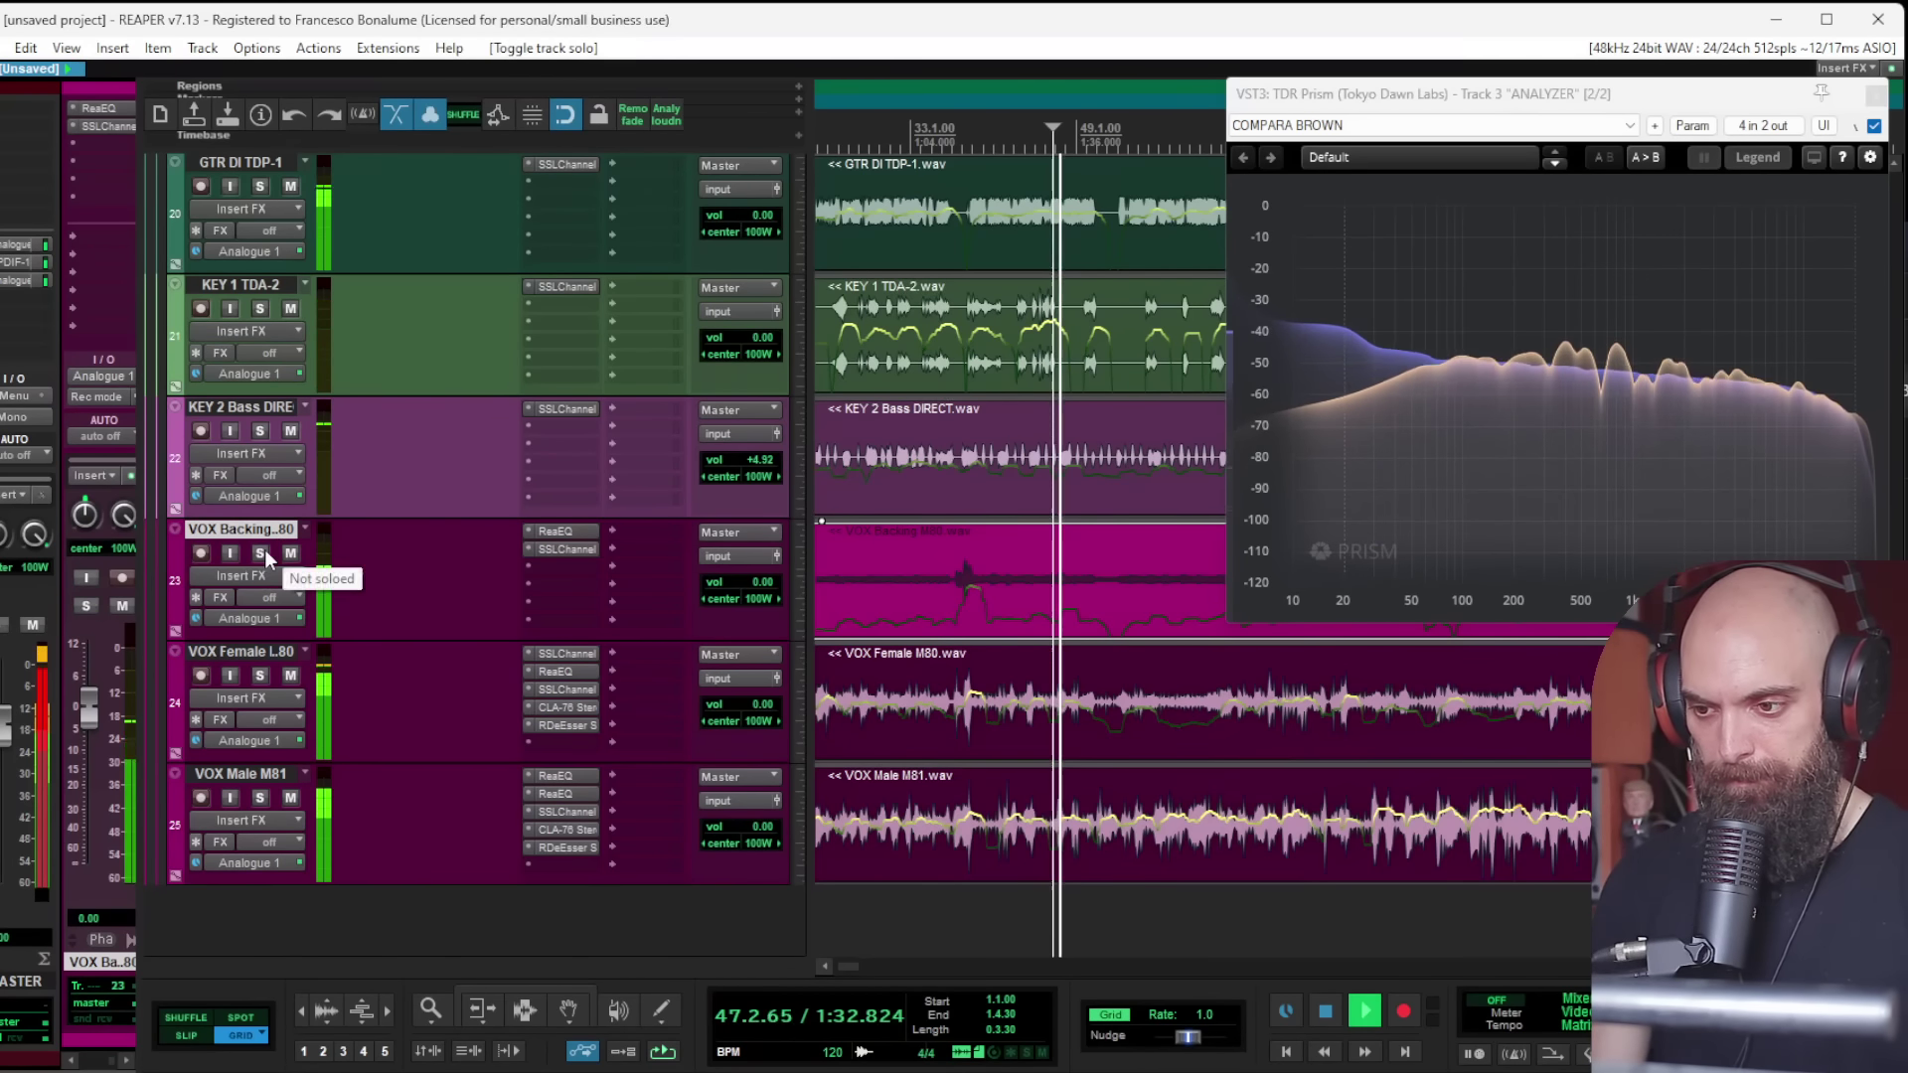
Step: Solo VOX Backing M80, play from its entrance, and copy RDeEsser from VOX Male M81 to it after SSLChannel
{"action": "left_click", "coordinate": [264, 552]}
{"action": "key", "text": "space"}
{"action": "left_click", "coordinate": [957, 557]}
{"action": "key", "text": "space"}
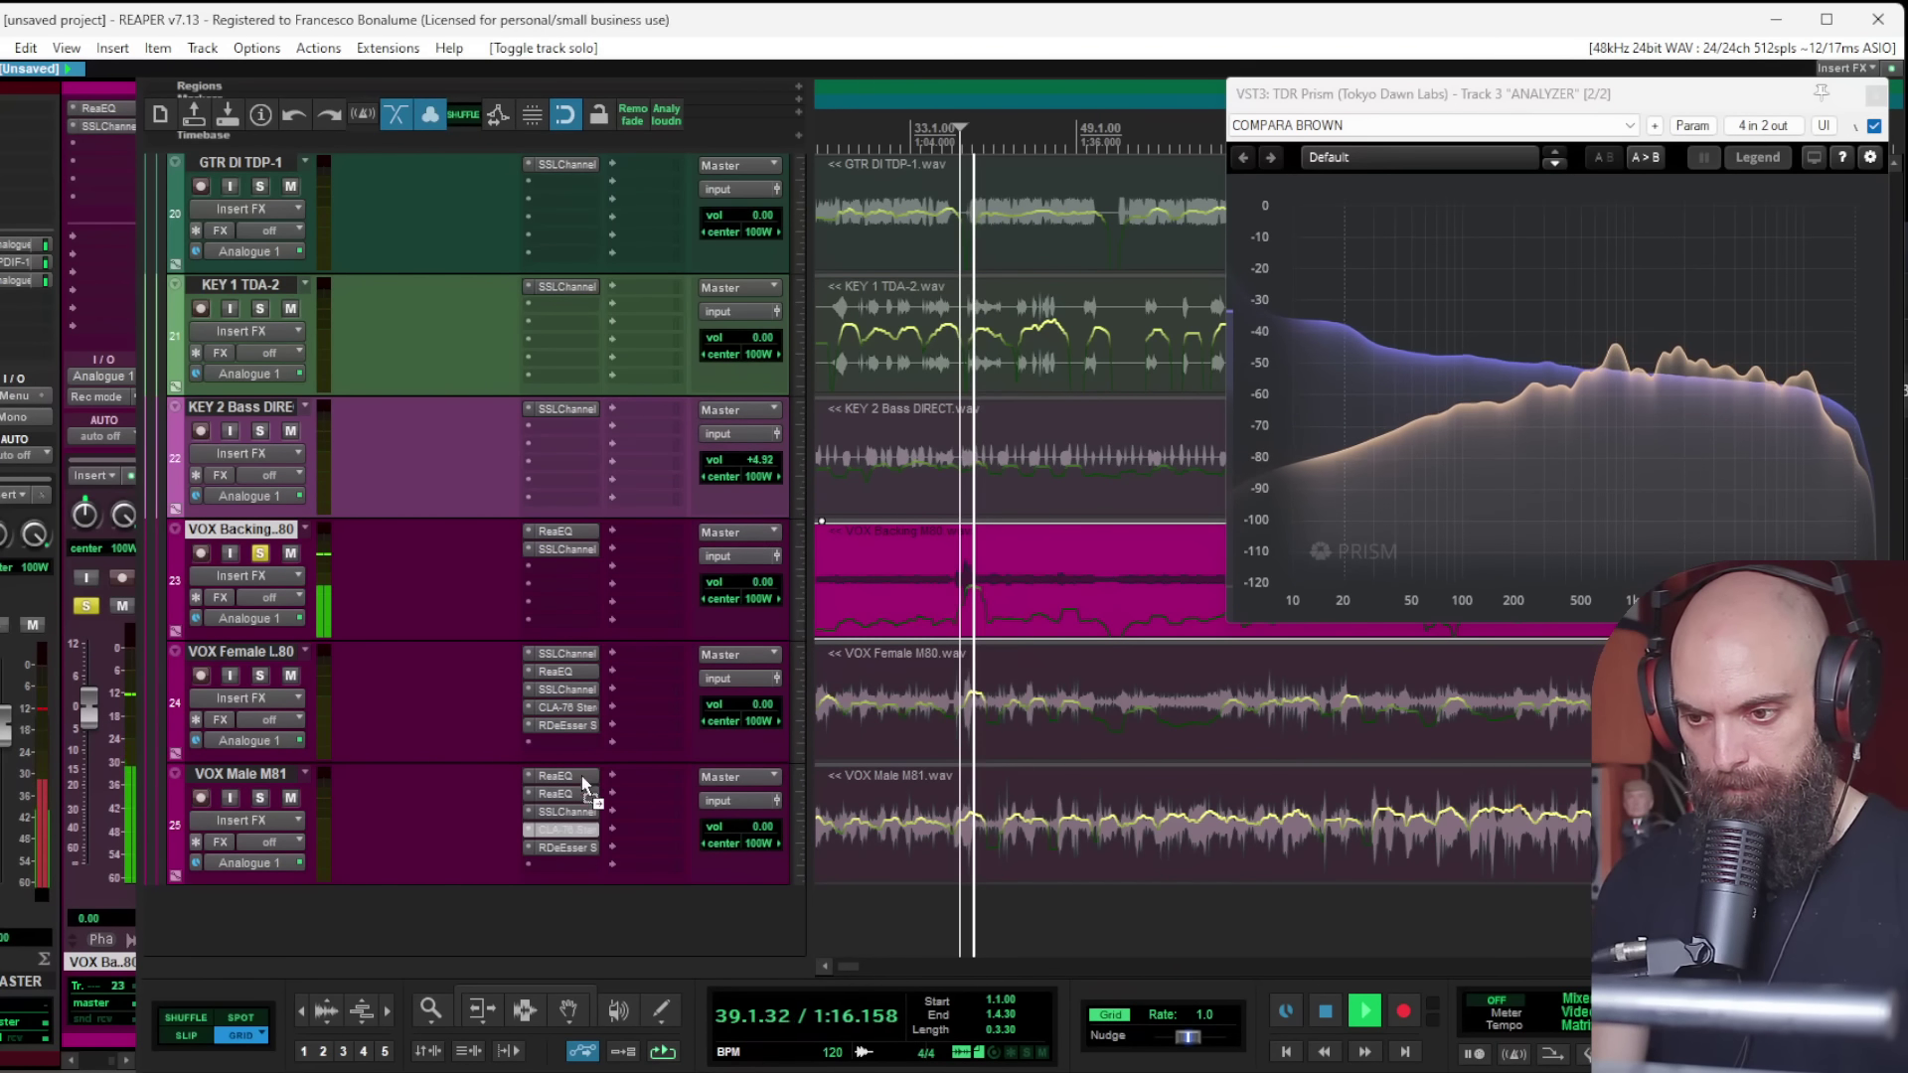
{"action": "left_click_drag", "start_coordinate": [563, 847], "coordinate": [568, 570]}
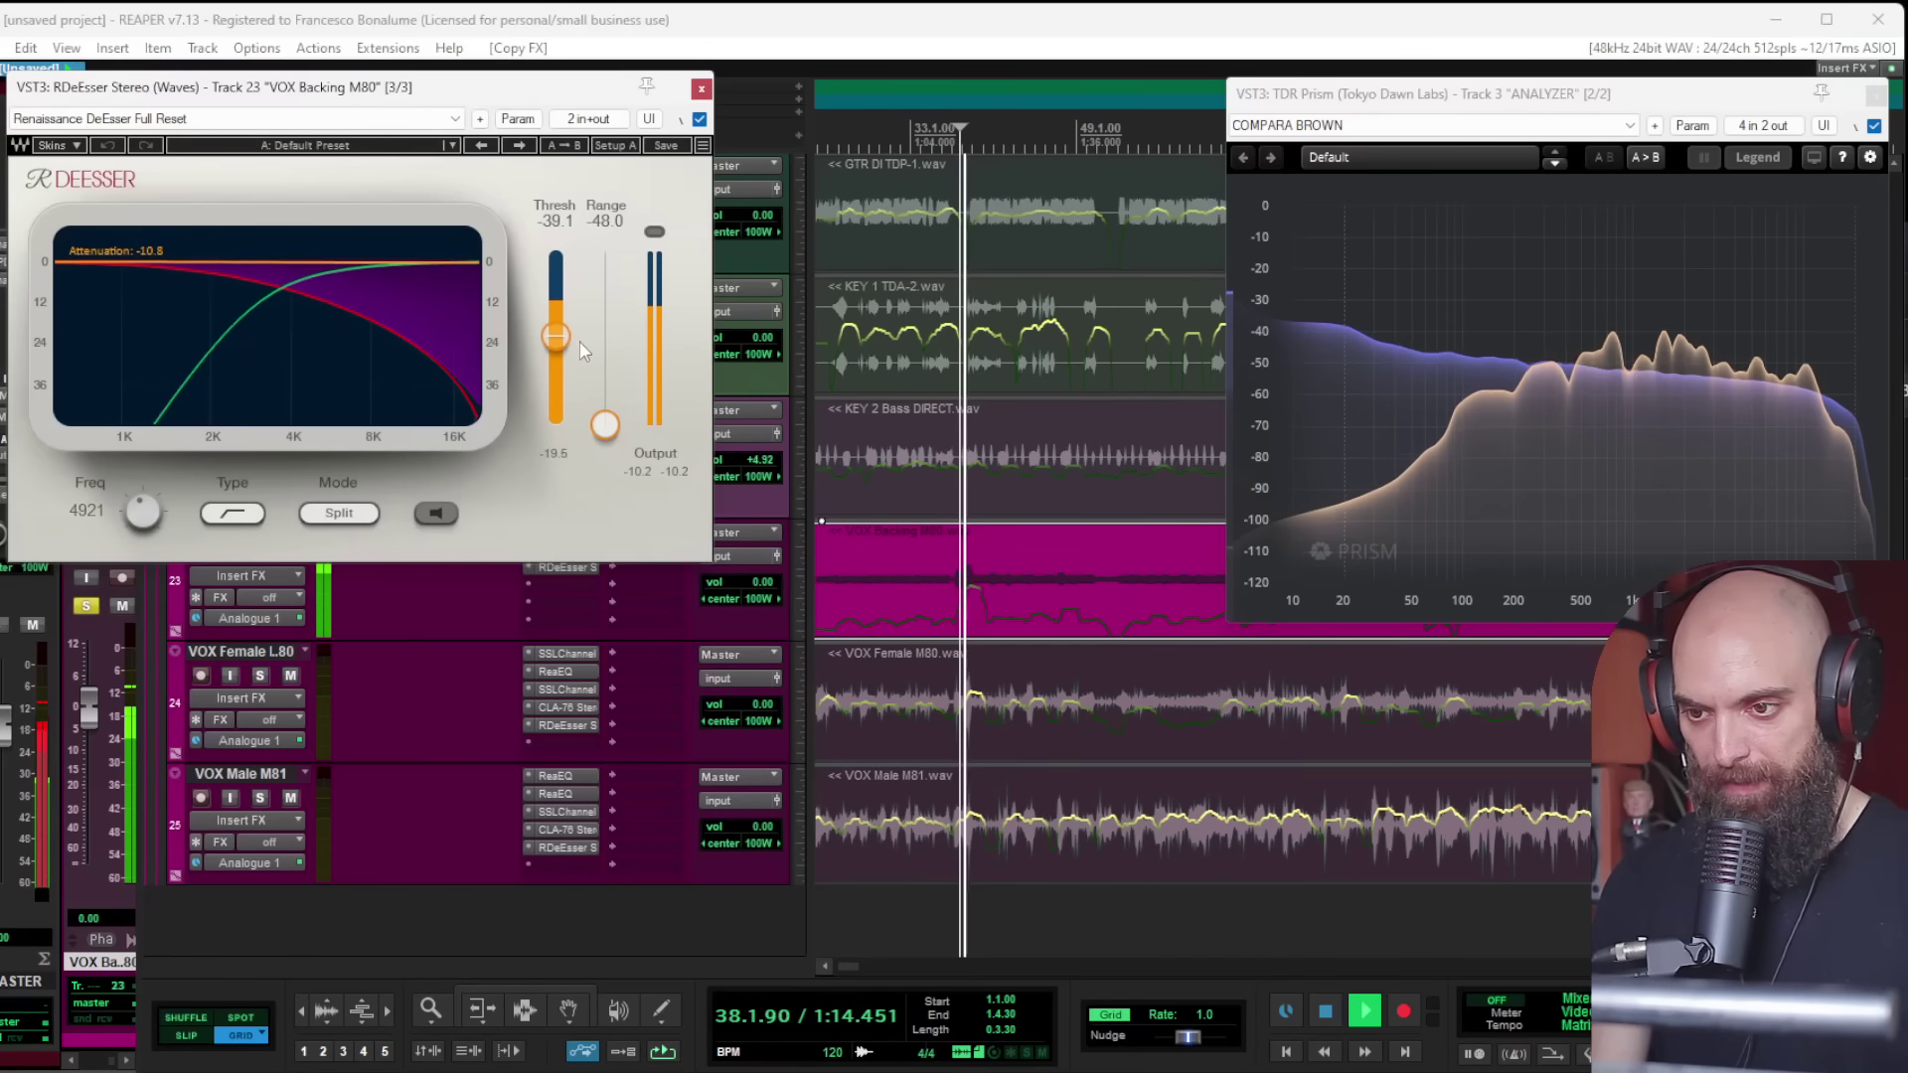
{"action": "left_click", "coordinate": [702, 90]}
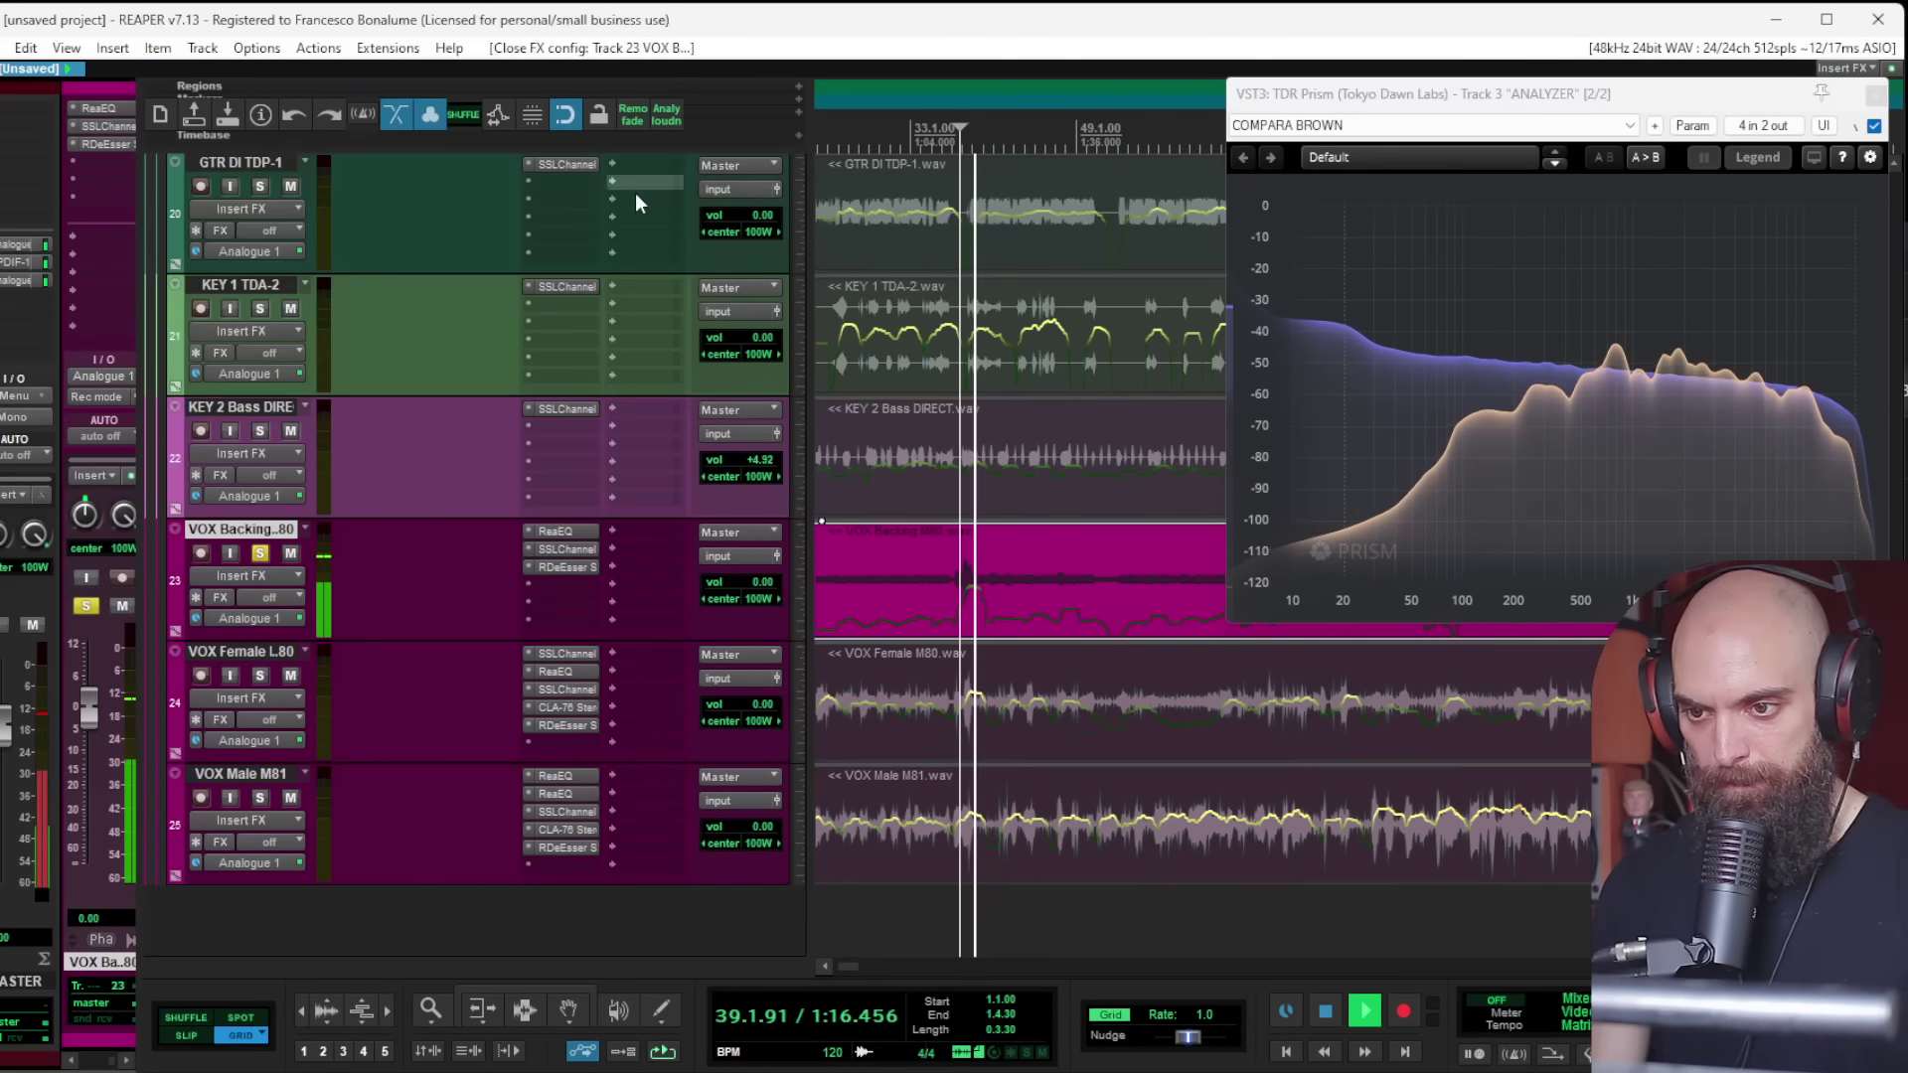
Step: Unsolo VOX Backing M80, solo KEY 2 Bass DIRECT and insert a new track directly below it
{"action": "left_click", "coordinate": [260, 553]}
{"action": "key", "text": "space"}
{"action": "left_click", "coordinate": [261, 430]}
{"action": "key", "text": "space"}
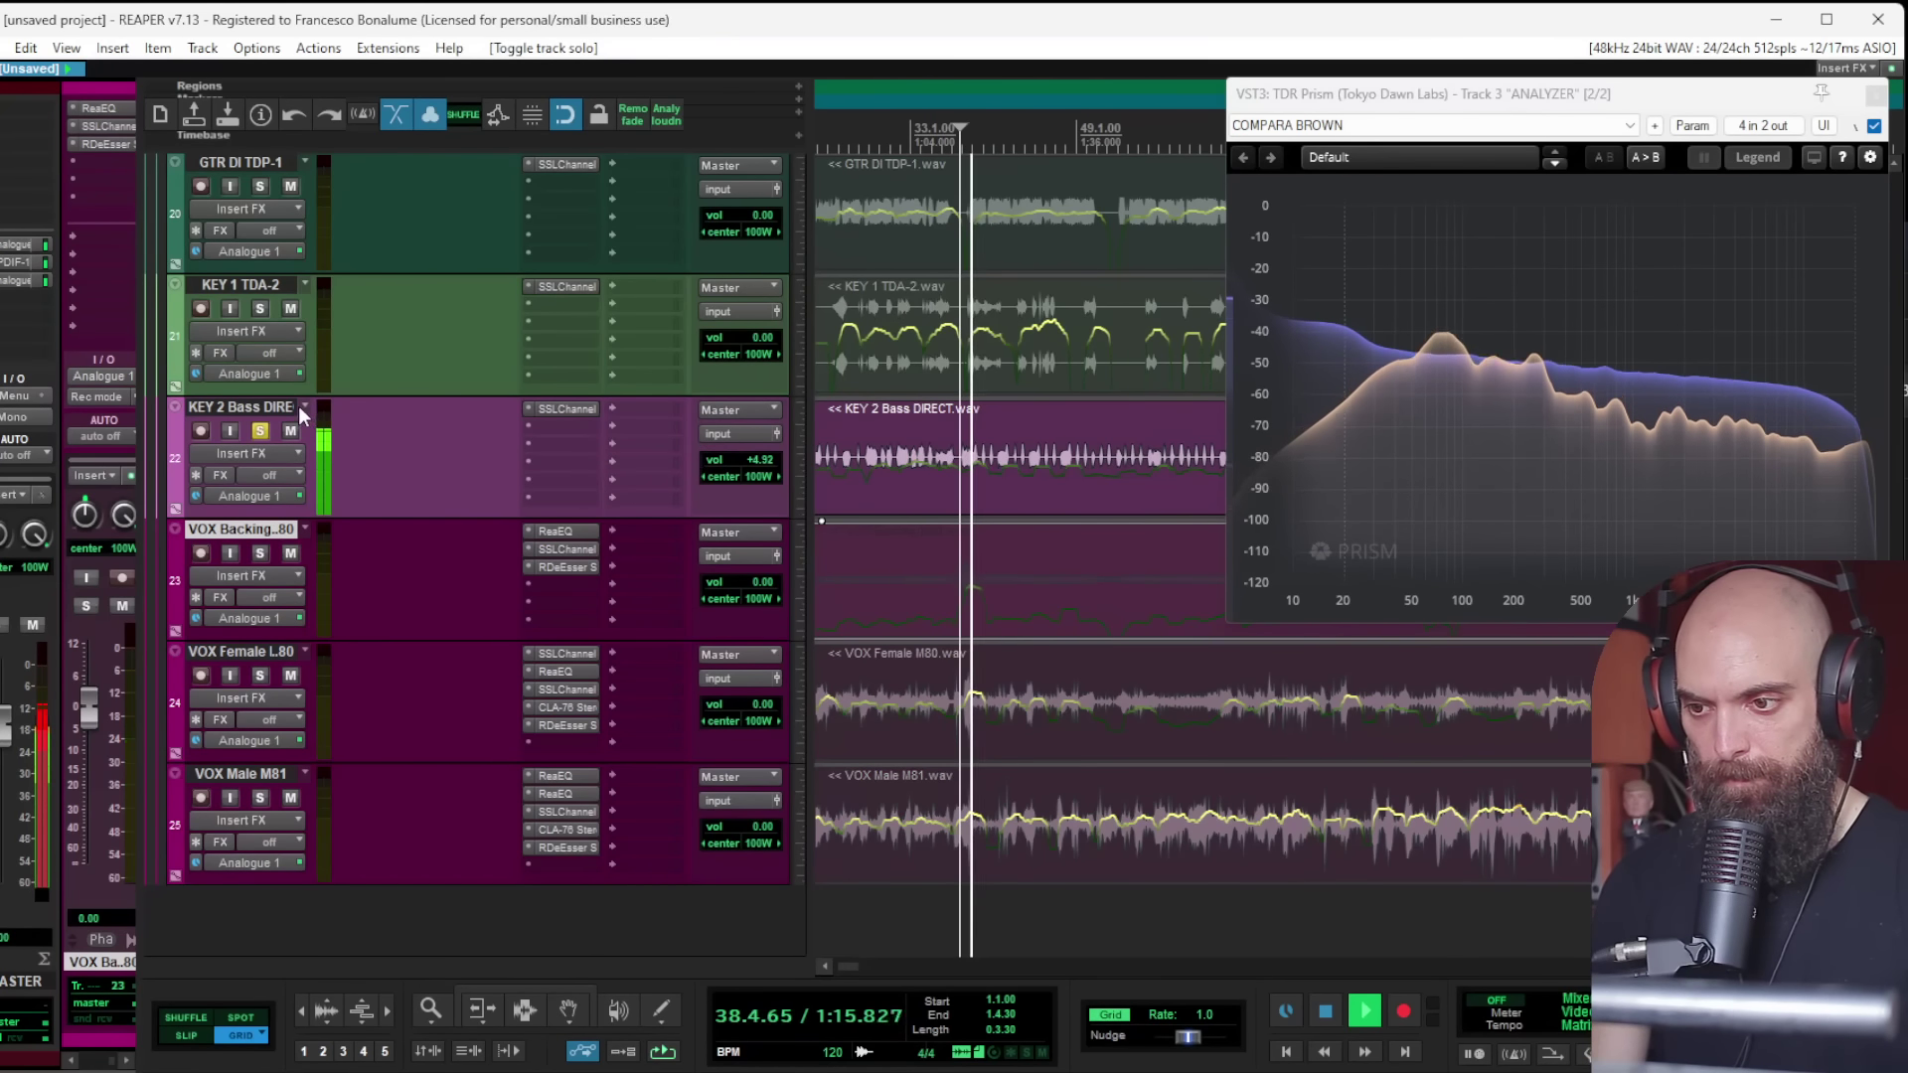
{"action": "left_click", "coordinate": [238, 413]}
{"action": "key", "text": "ctrl+t"}
Step: Cue playback near the start of the song and create a send from KEY 2 Bass DIRECT to track 23
{"action": "left_click", "coordinate": [876, 468]}
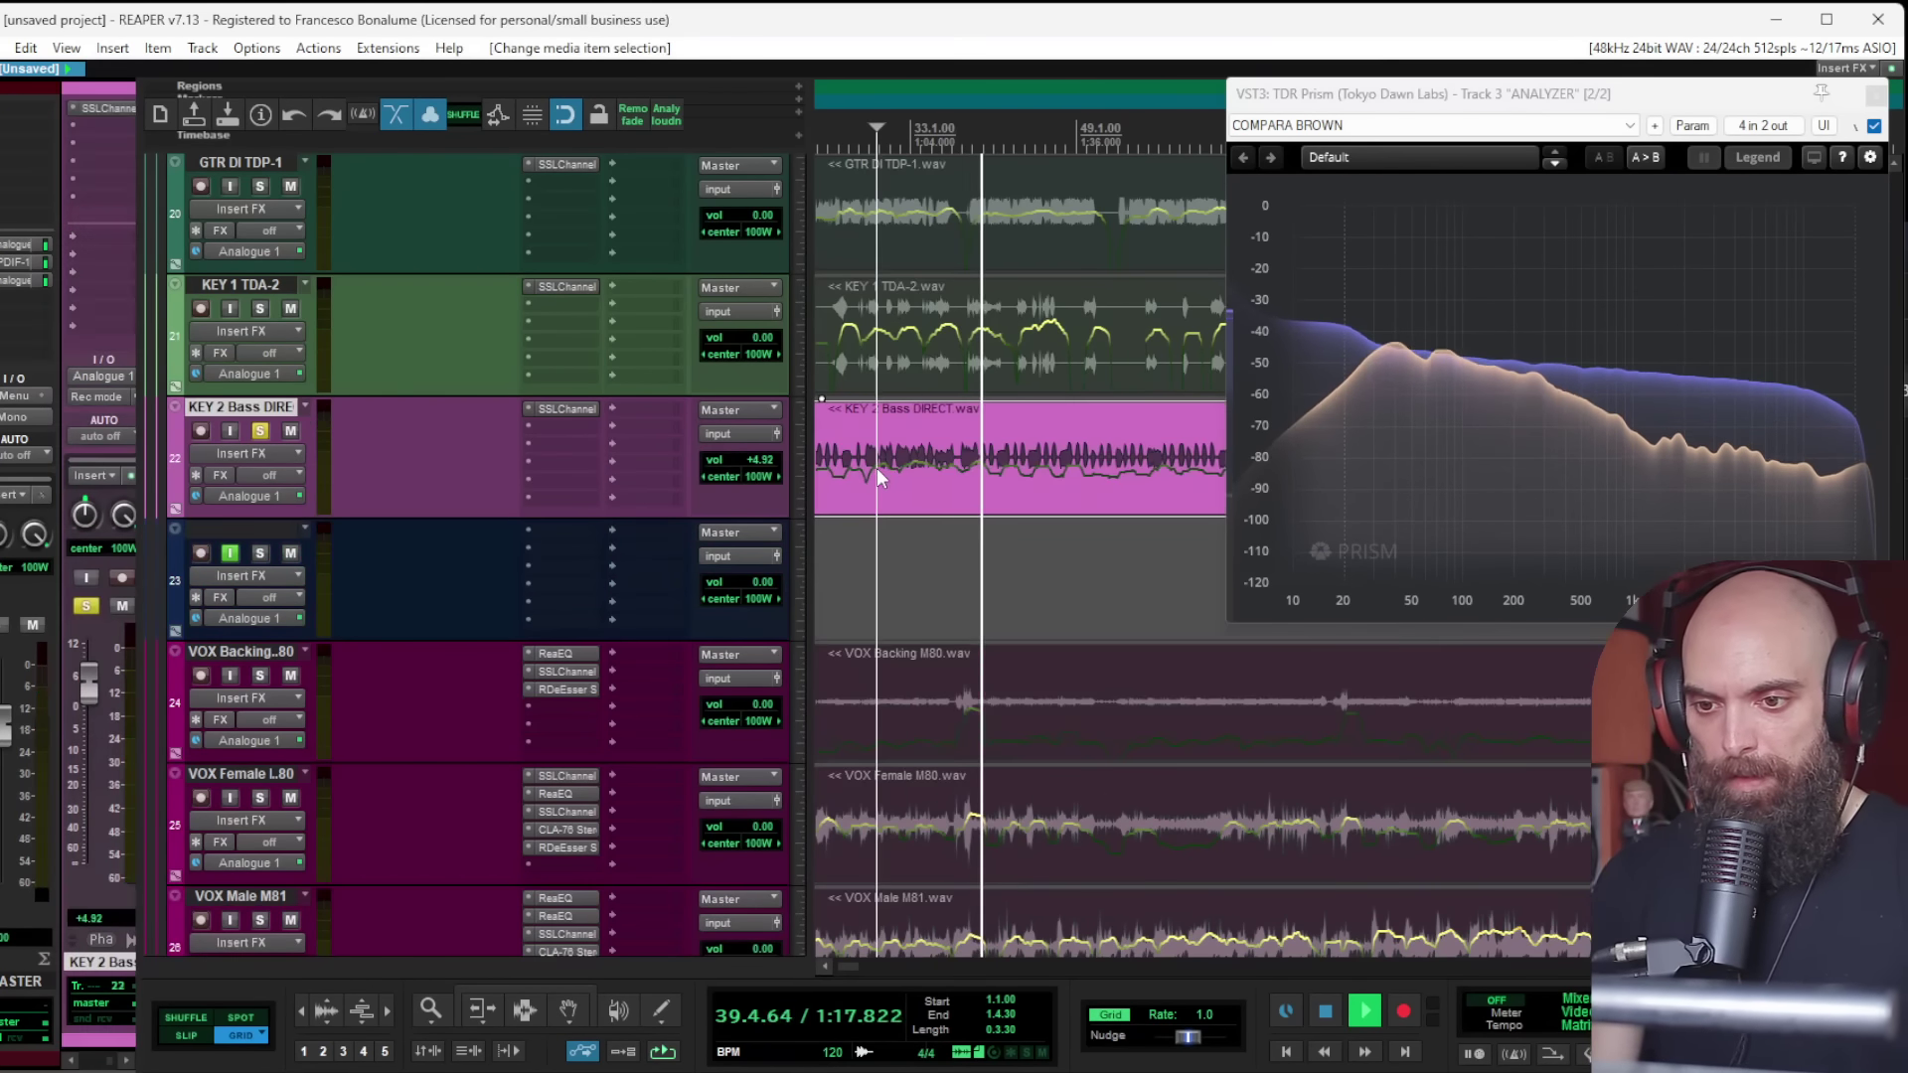
{"action": "scroll", "coordinate": [892, 468], "scroll_direction": "down", "scroll_amount": 4}
{"action": "key", "text": "space"}
{"action": "left_click", "coordinate": [843, 491]}
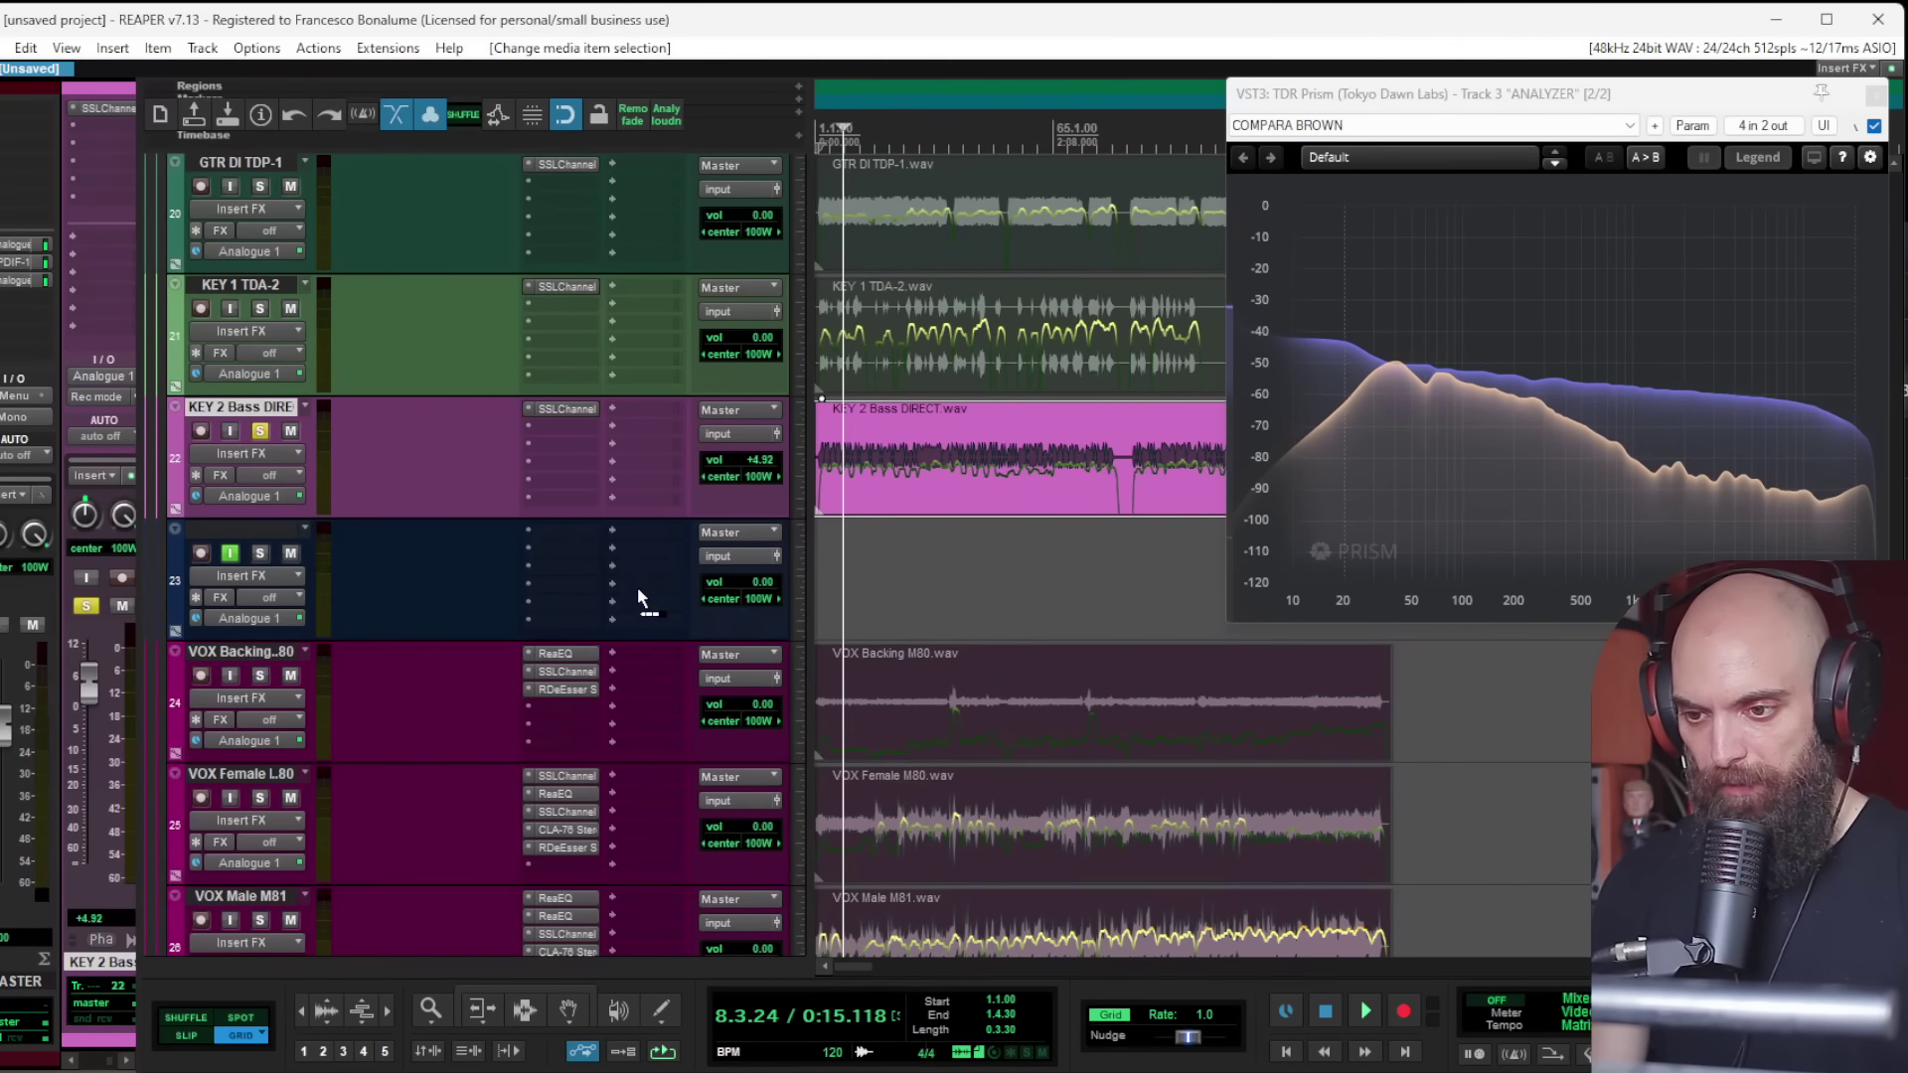
{"action": "left_click_drag", "start_coordinate": [638, 589], "coordinate": [638, 585]}
Step: Insert the L2 Stereo limiter on track 23 and lower its linked threshold and output ceiling to -19.6
{"action": "left_click", "coordinate": [539, 549]}
{"action": "type", "text": "l2"}
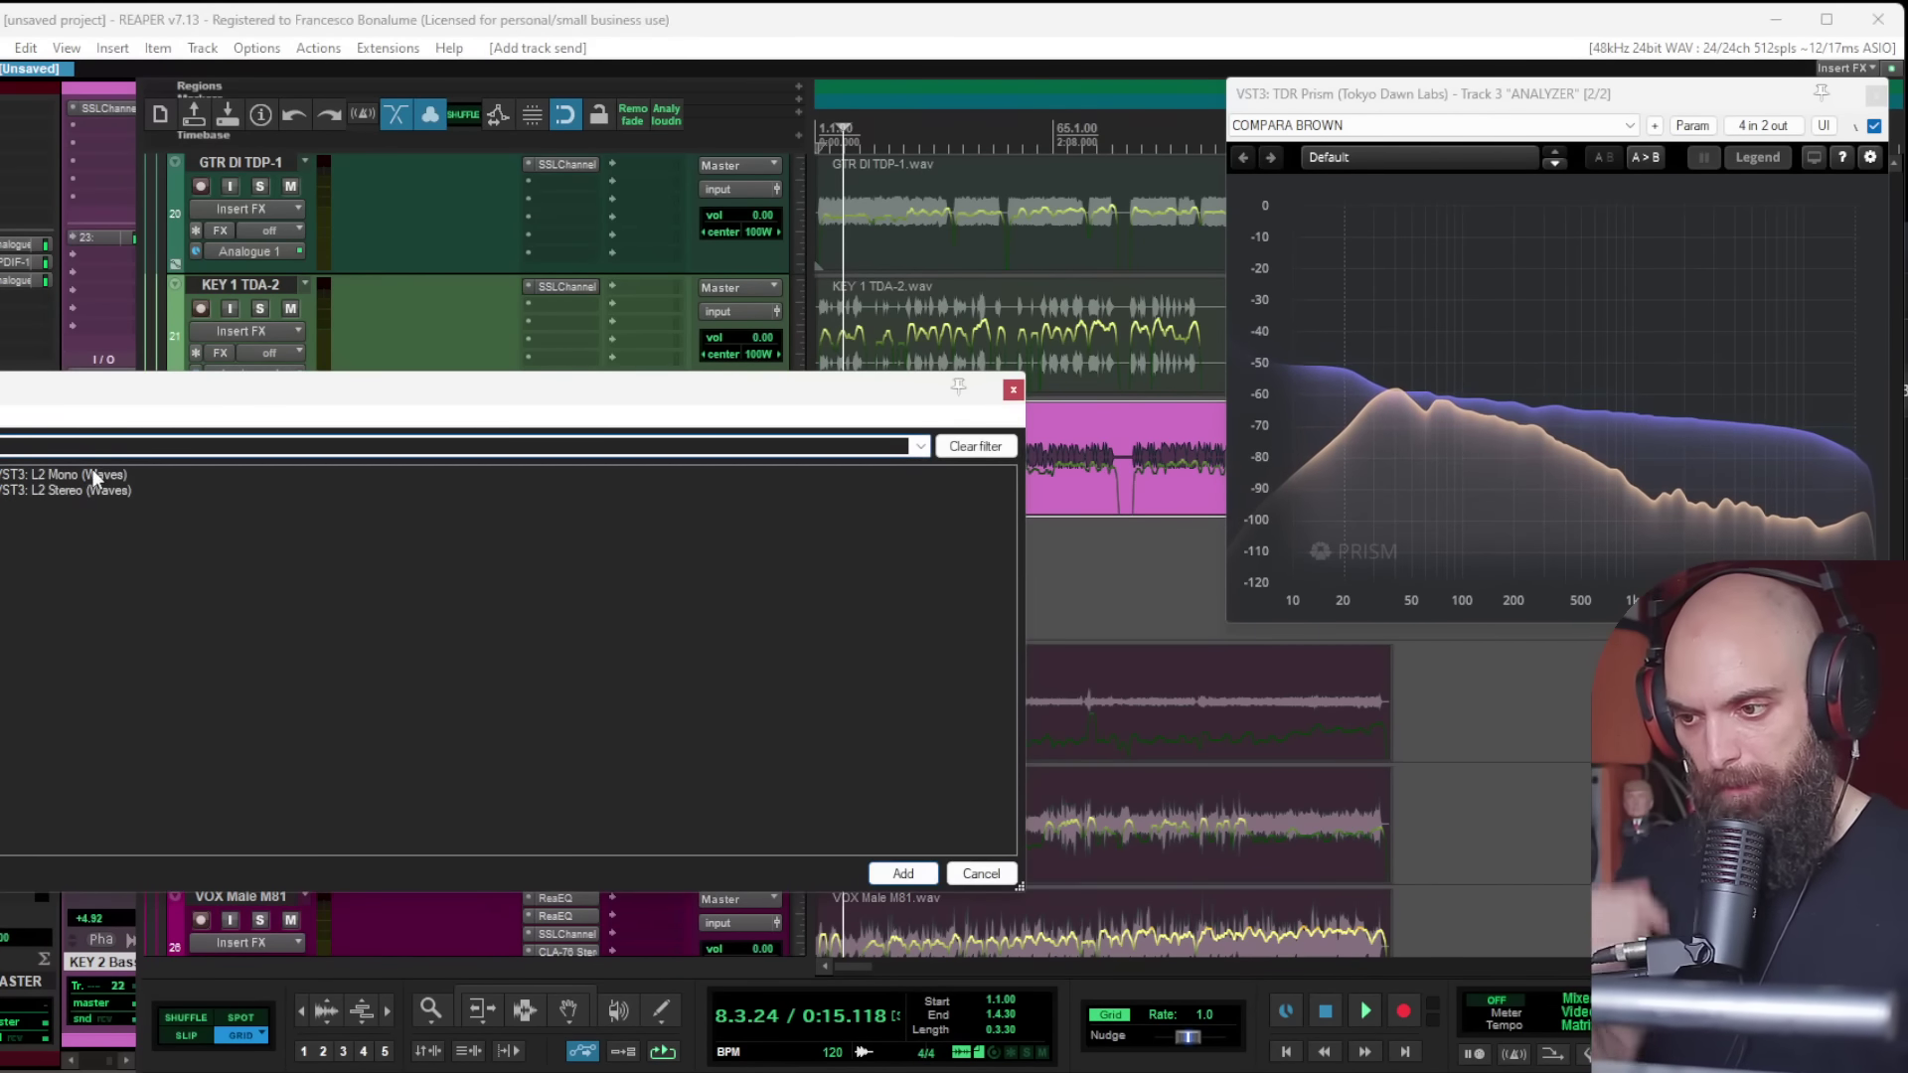
{"action": "double_click", "coordinate": [72, 489]}
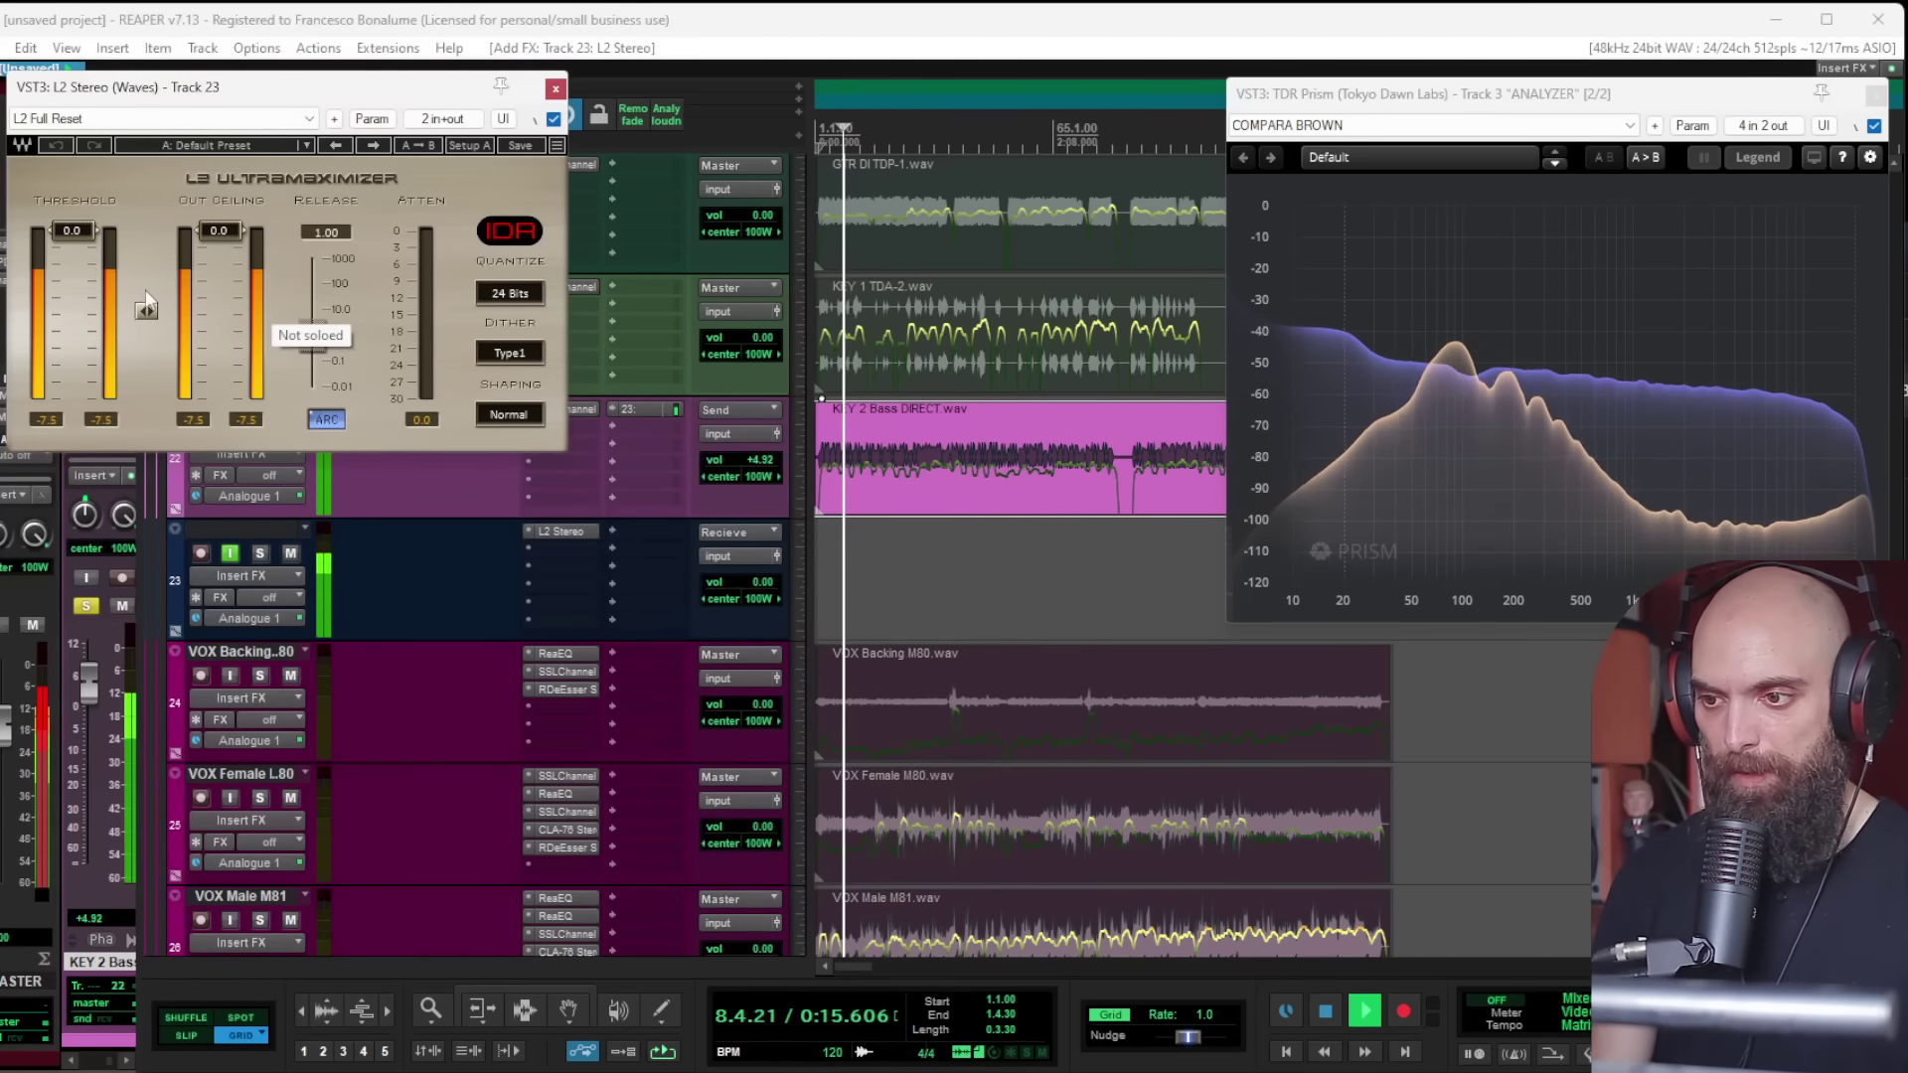
{"action": "left_click_drag", "start_coordinate": [146, 316], "coordinate": [146, 423]}
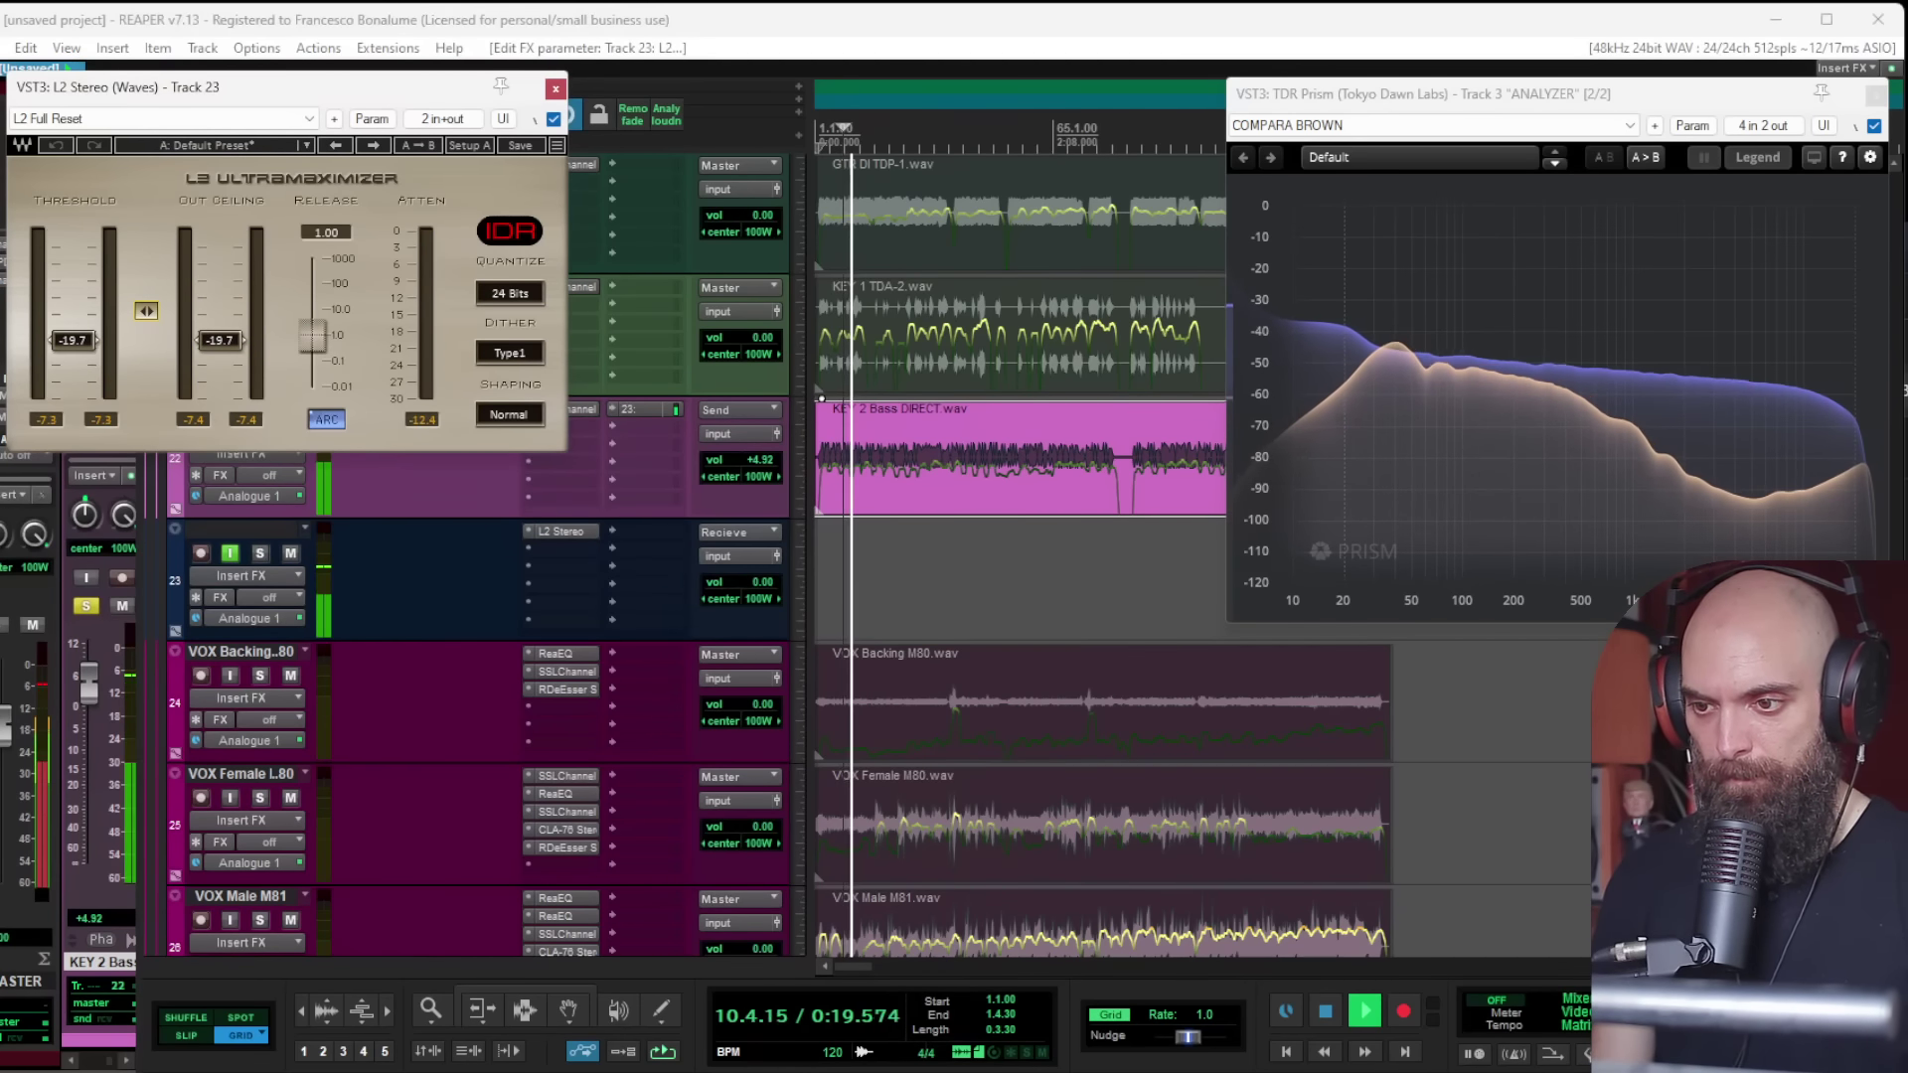
{"action": "left_click_drag", "start_coordinate": [276, 97], "coordinate": [579, 633]}
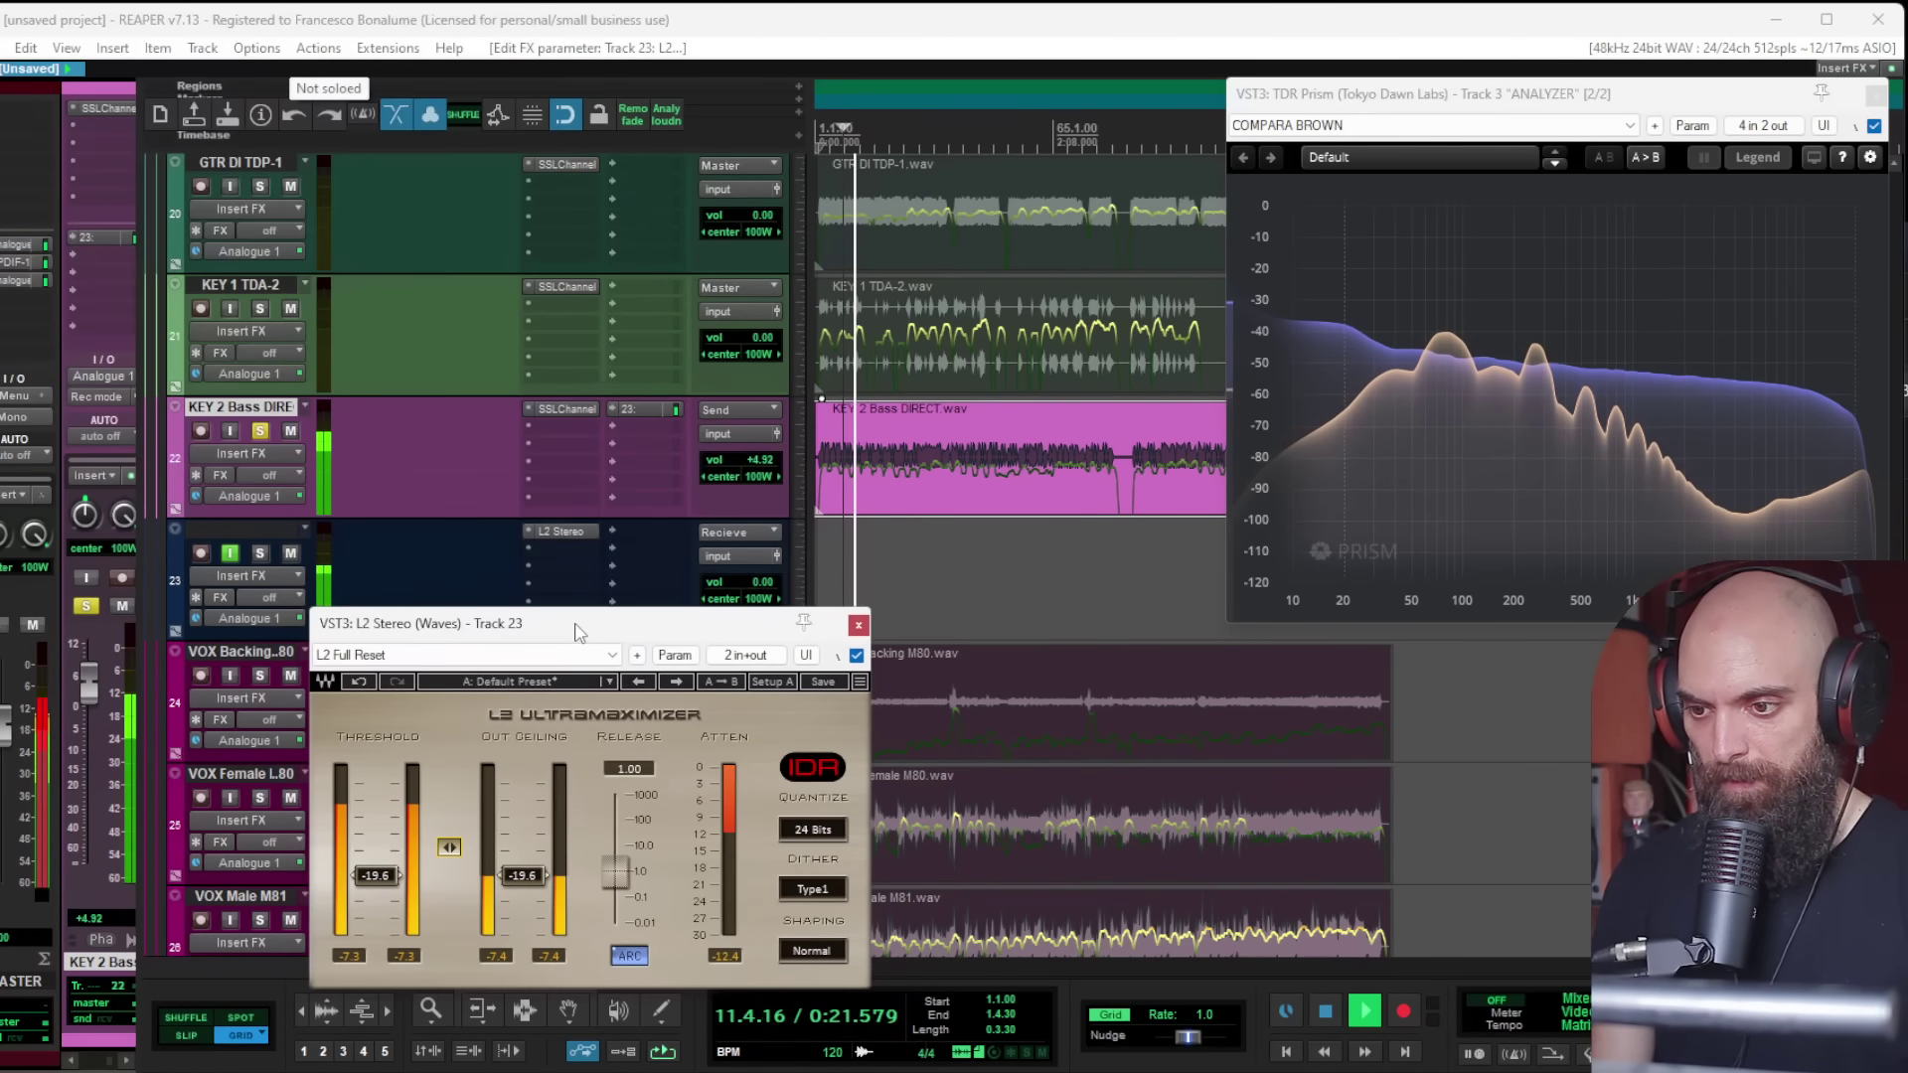
Step: Solo only track 23 with input monitoring off, disable ARC in L2 and lower its threshold to -25.3
{"action": "left_click", "coordinate": [264, 431]}
{"action": "left_click", "coordinate": [231, 552]}
{"action": "left_click", "coordinate": [259, 553]}
{"action": "key", "text": "space"}
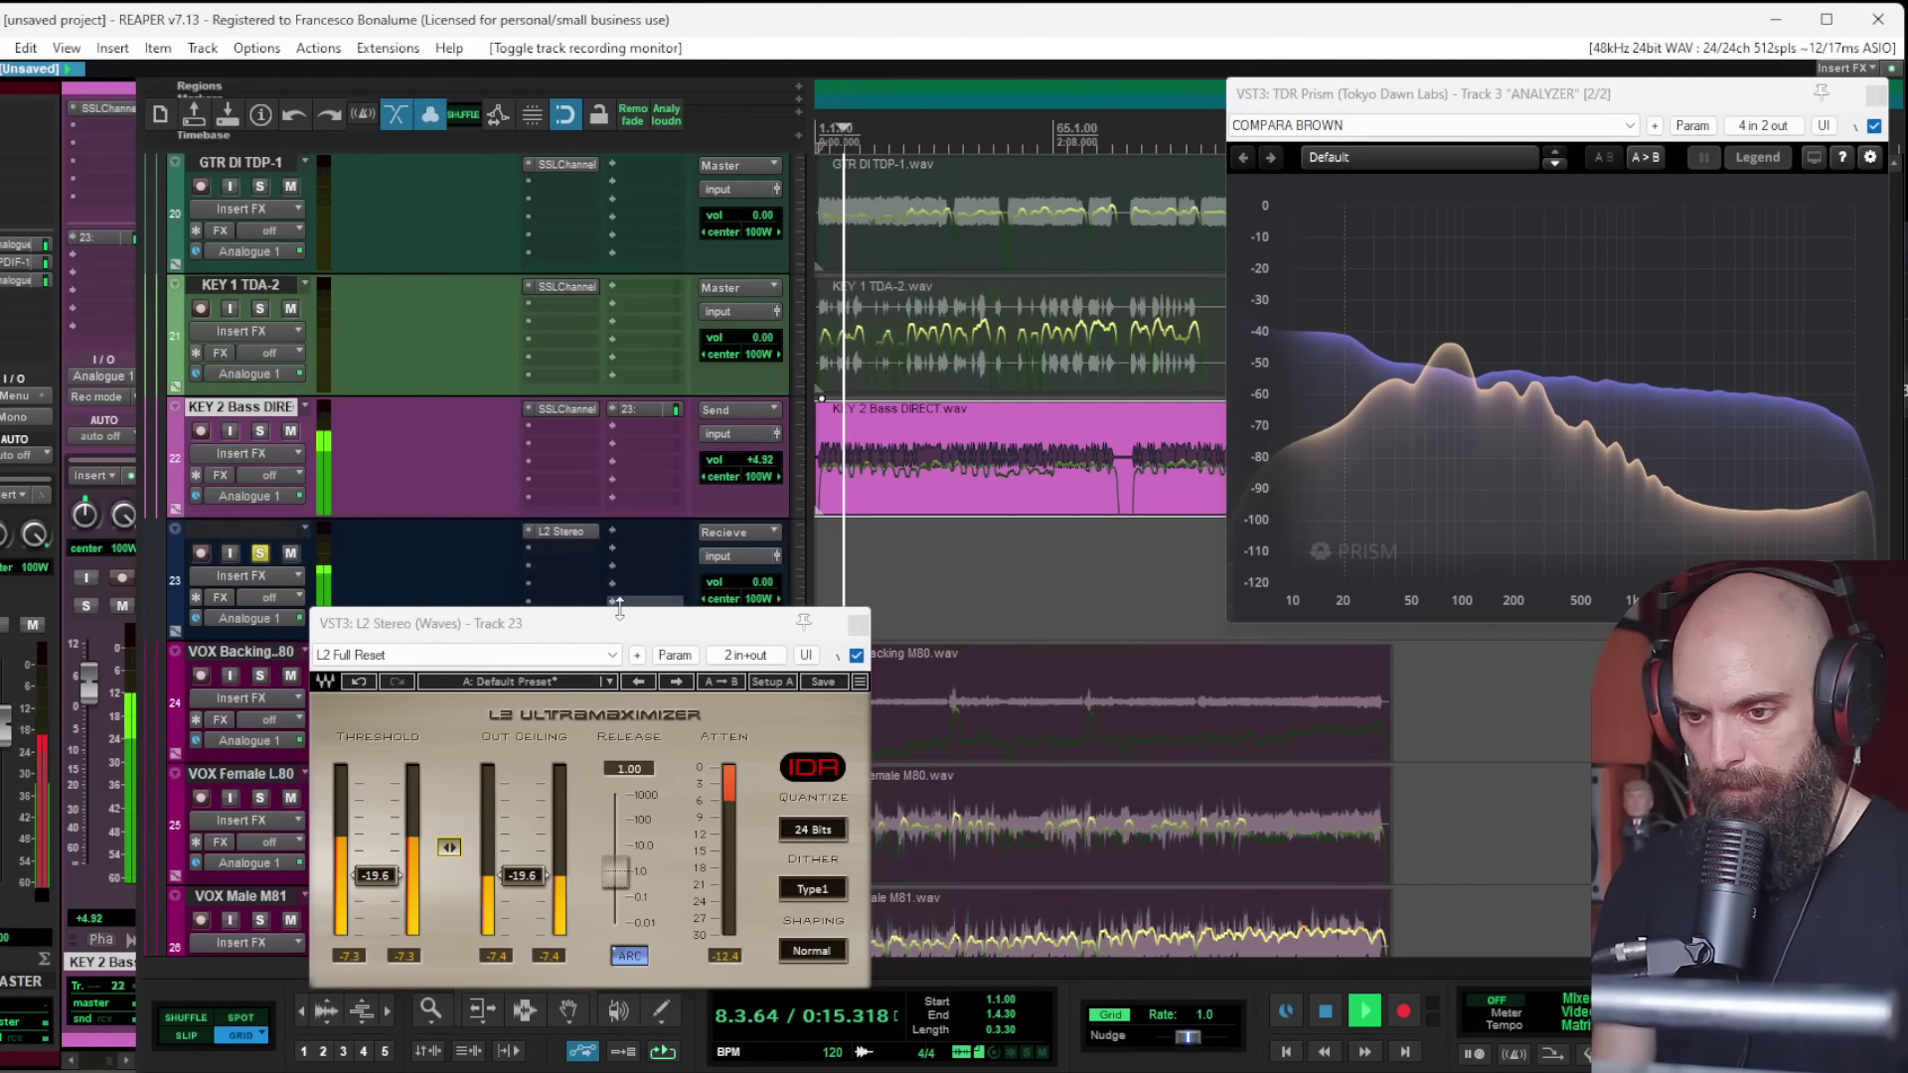
{"action": "left_click_drag", "start_coordinate": [604, 630], "coordinate": [580, 397]}
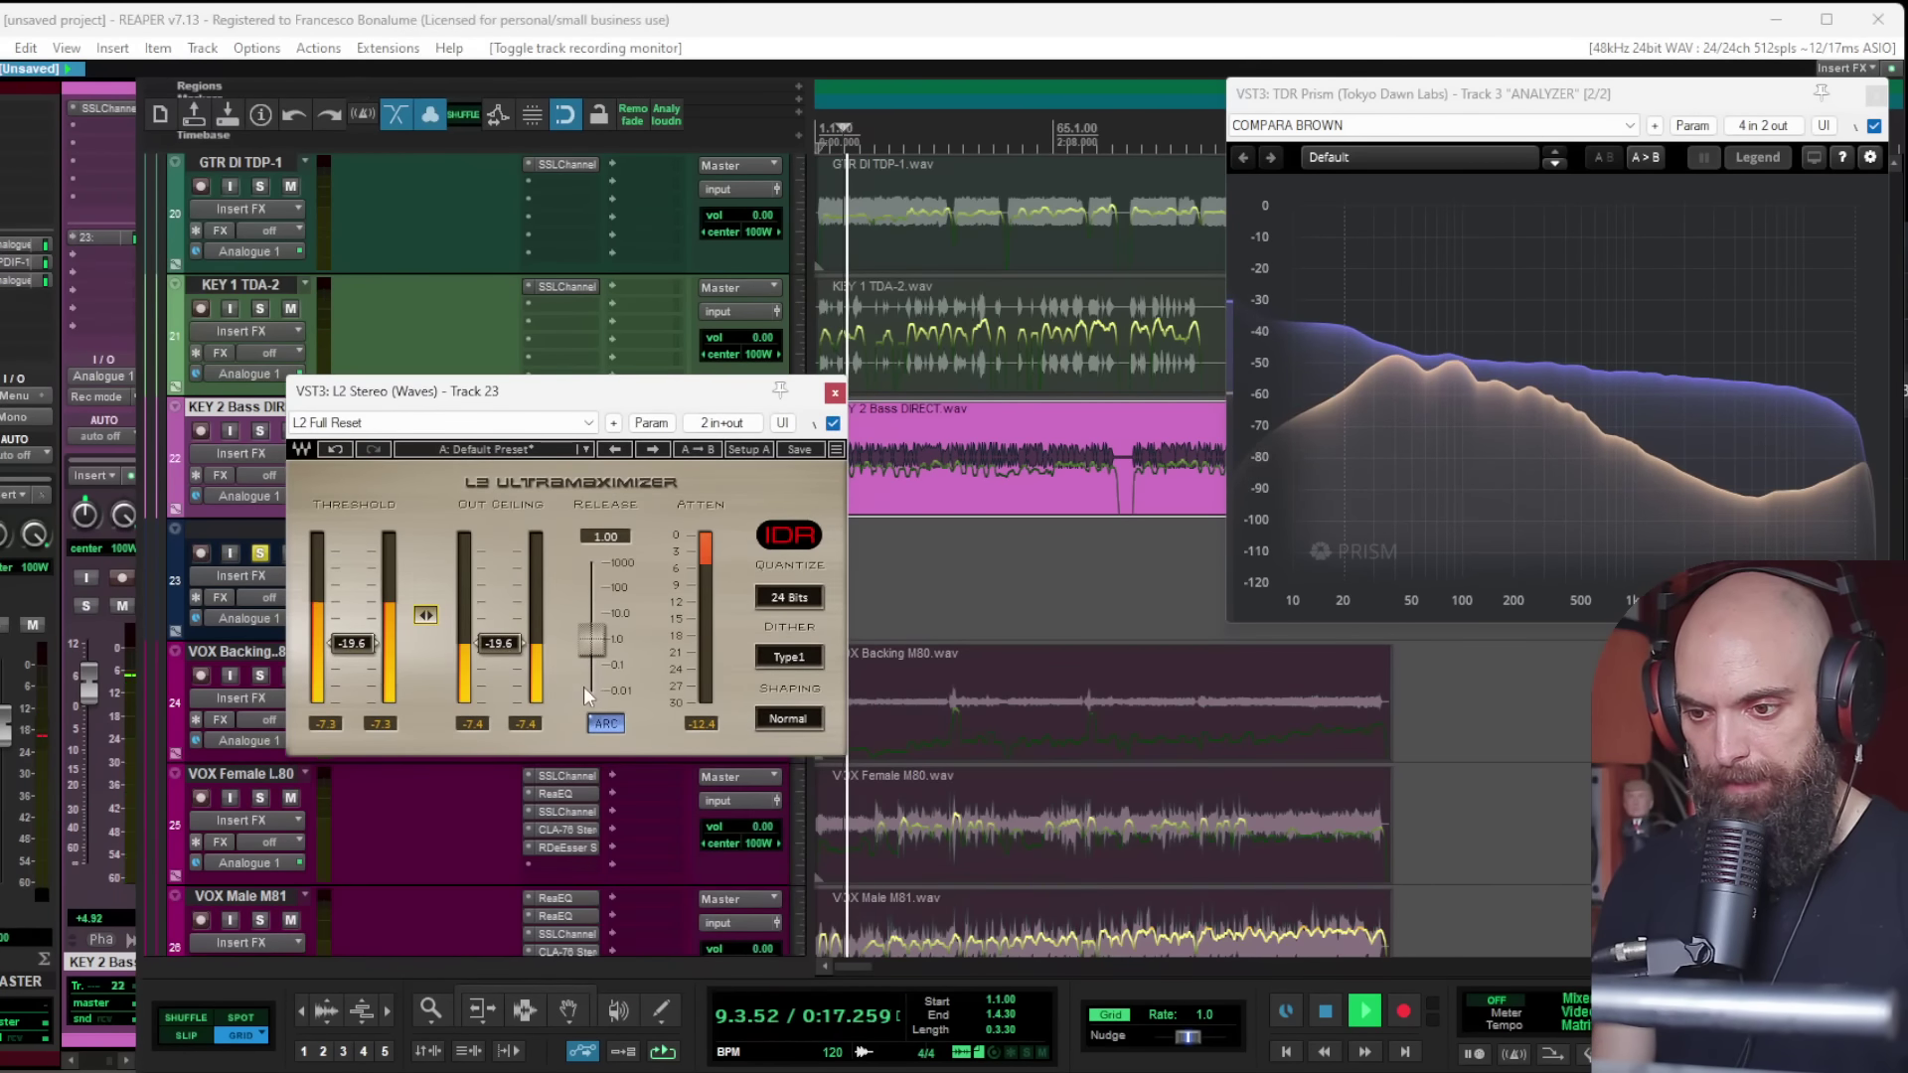
{"action": "left_click", "coordinate": [588, 643]}
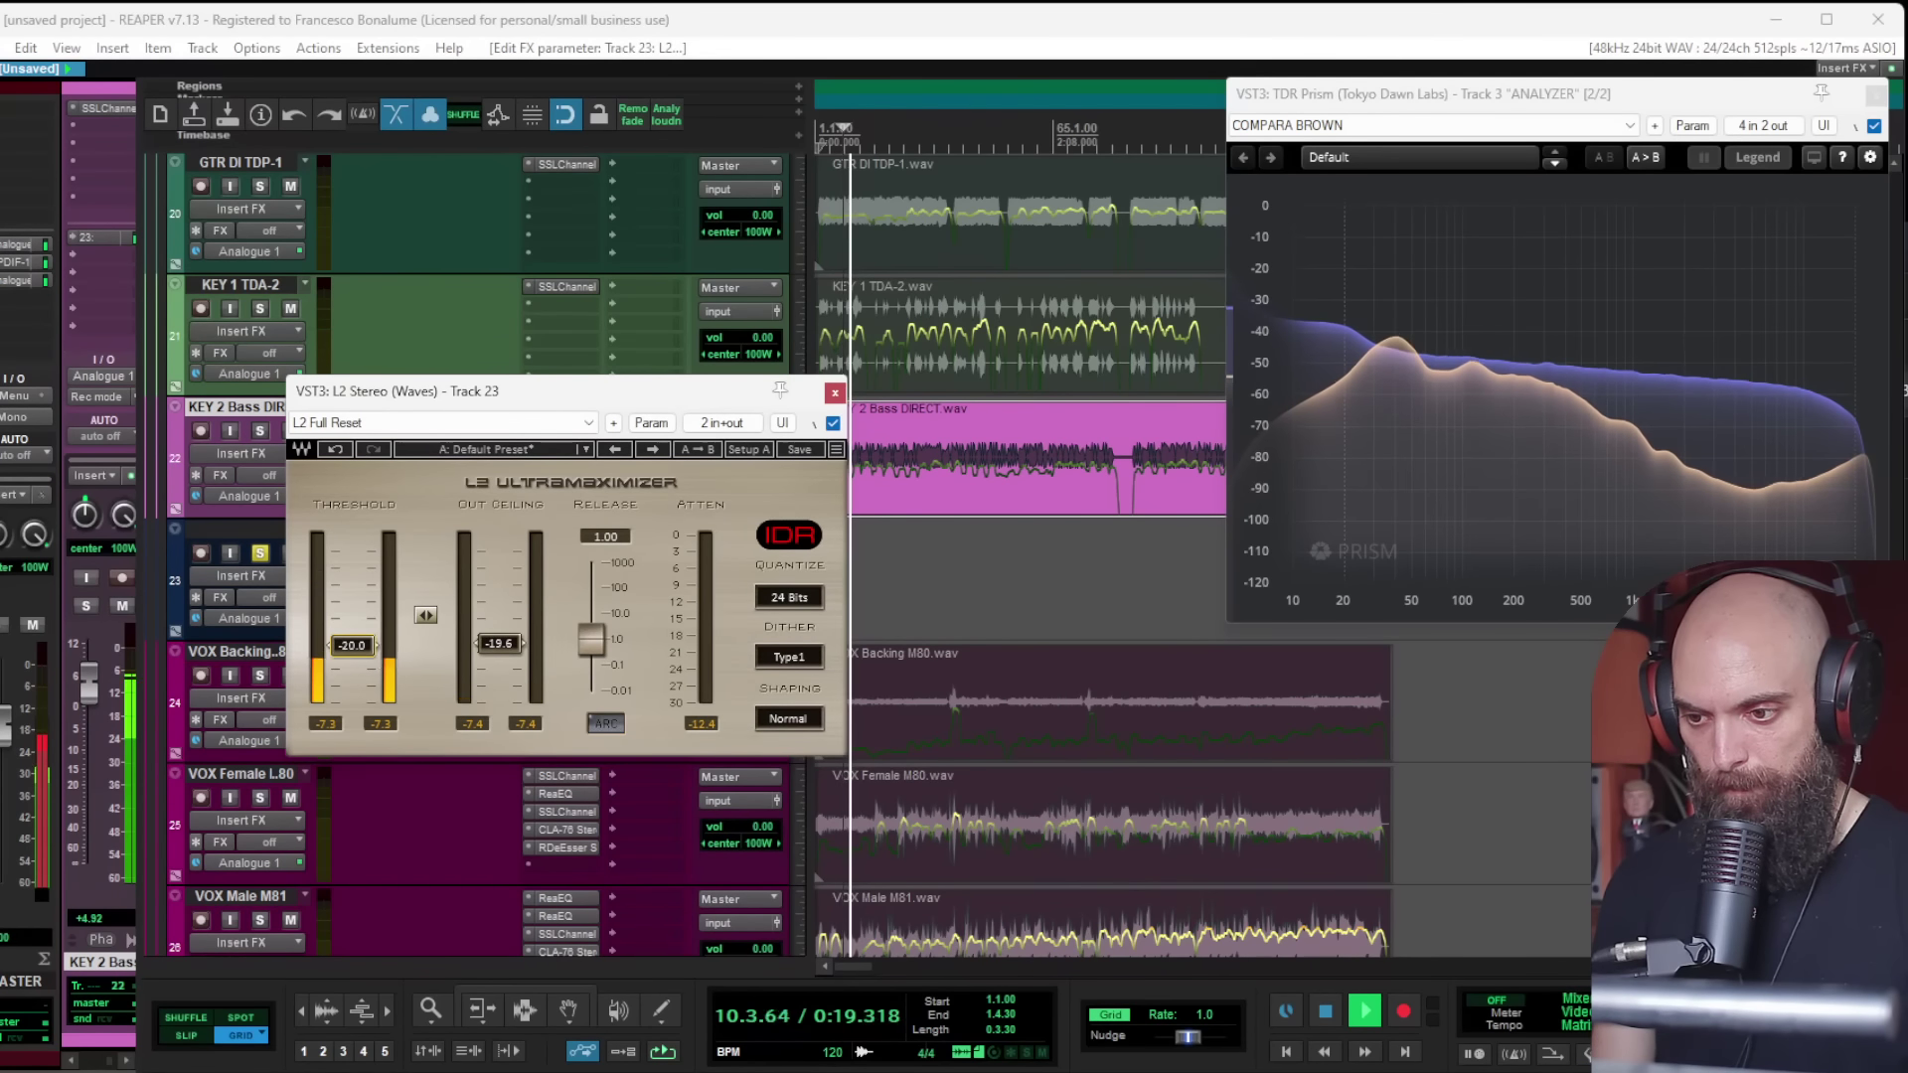
{"action": "left_click_drag", "start_coordinate": [352, 645], "coordinate": [352, 678]}
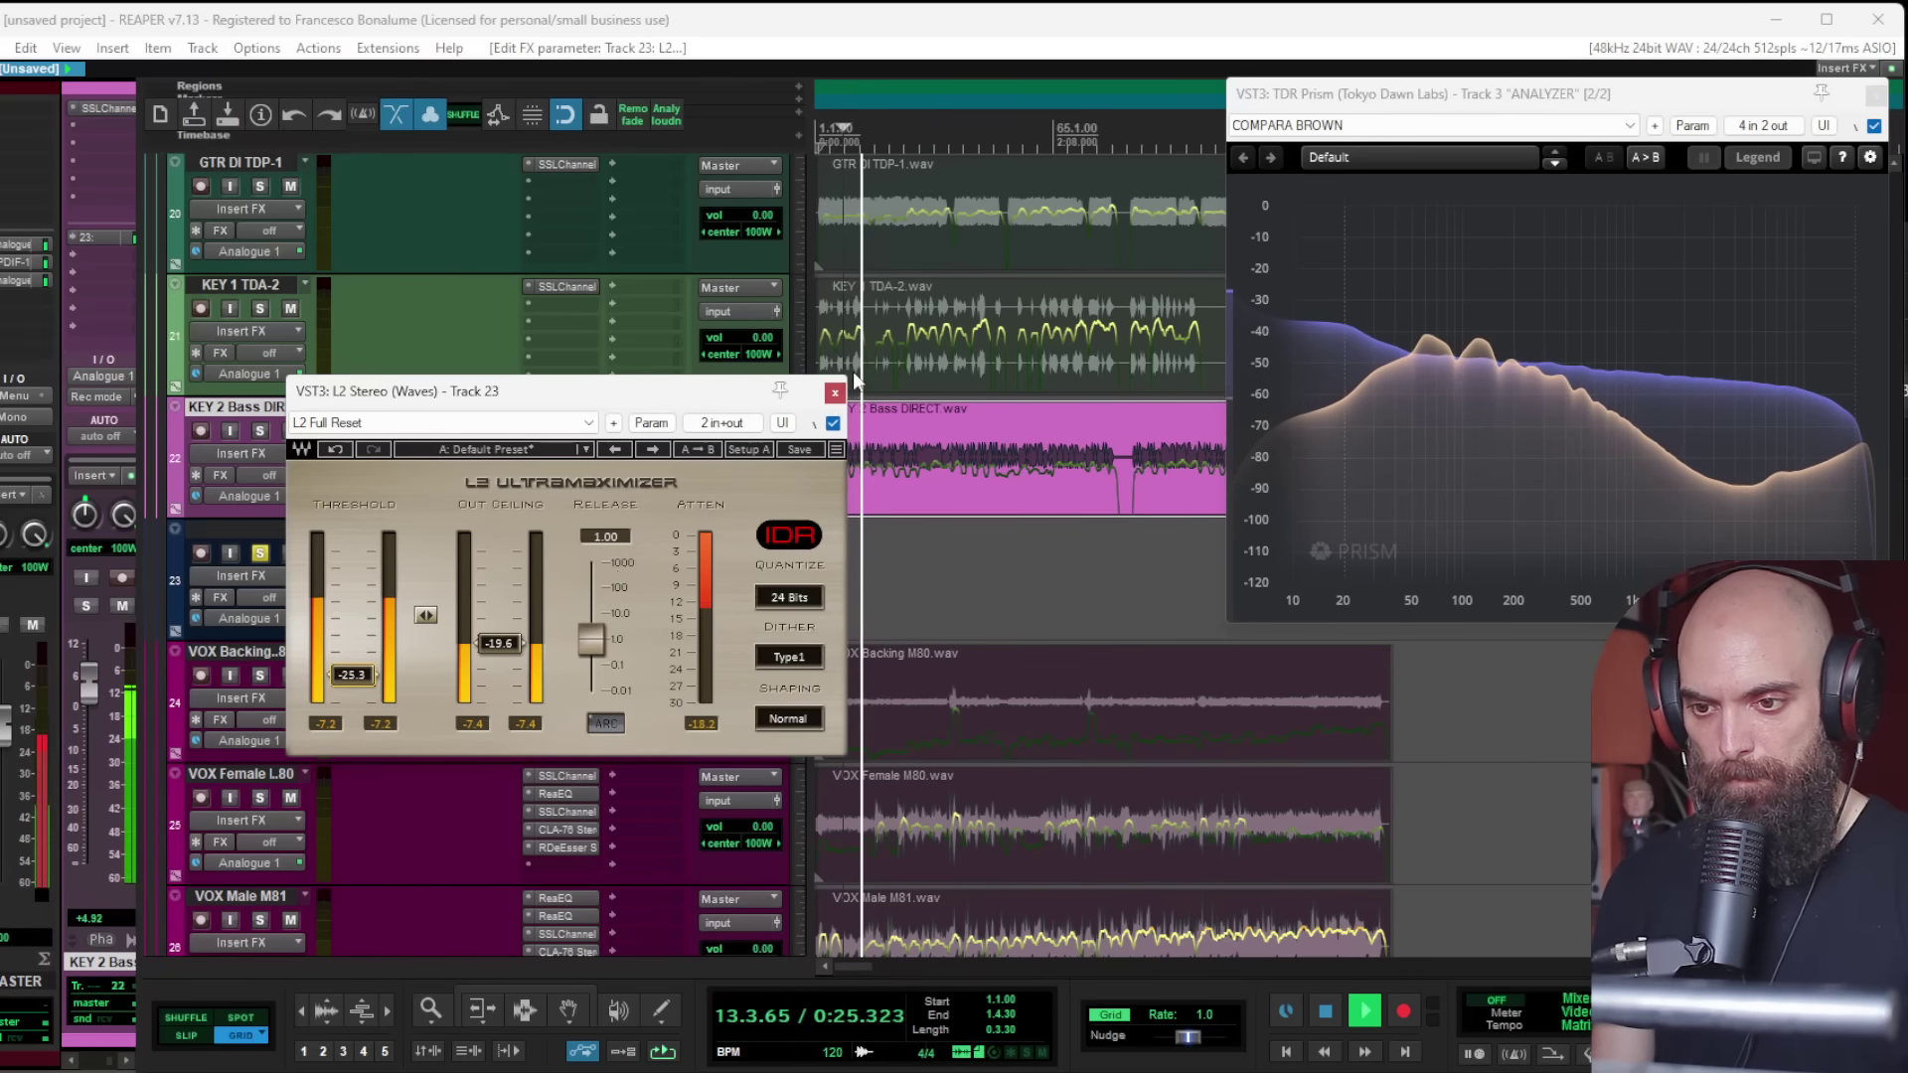
{"action": "left_click", "coordinate": [835, 395]}
Step: Remove the send from KEY 2 Bass DIRECT and copy its audio item onto track 23 at the same position
{"action": "scroll", "coordinate": [929, 479], "scroll_direction": "up", "scroll_amount": 3}
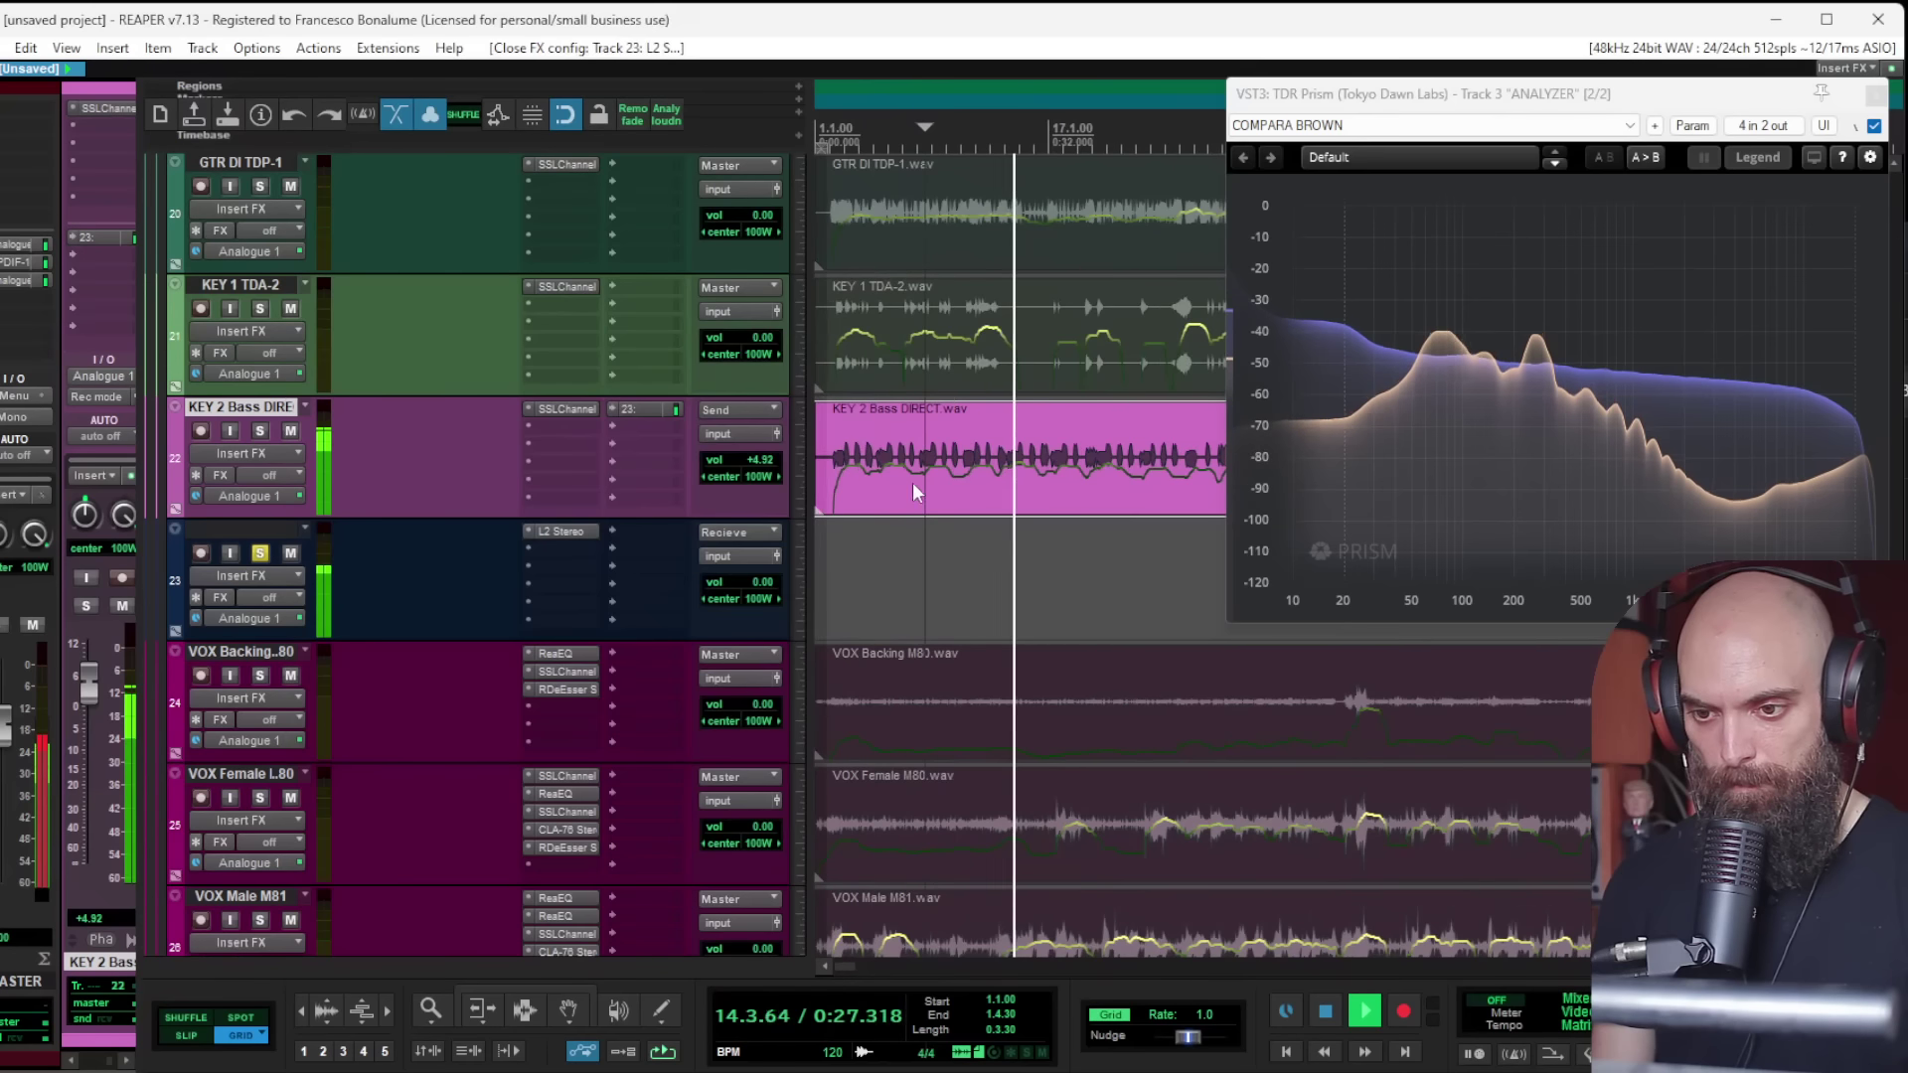
{"action": "left_click", "coordinate": [639, 409]}
{"action": "left_click", "coordinate": [966, 453]}
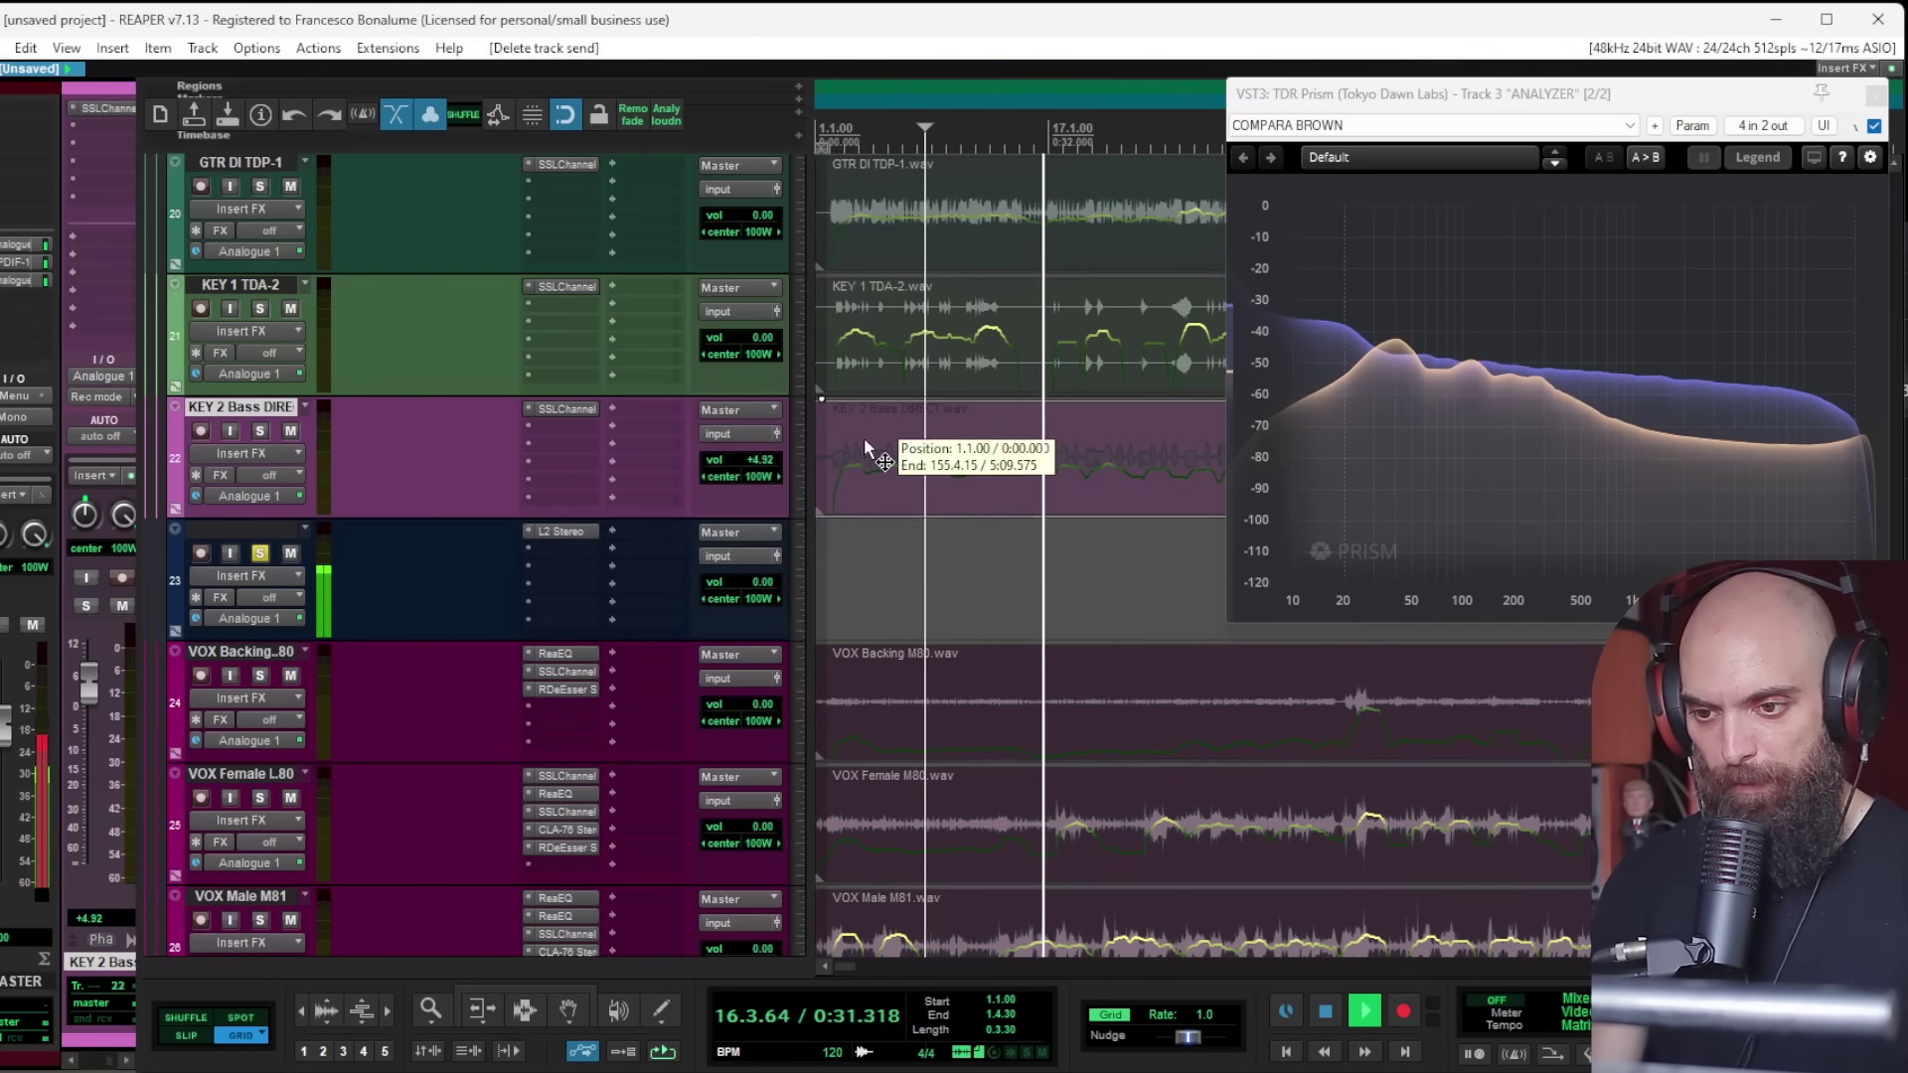
{"action": "scroll", "coordinate": [862, 479], "scroll_direction": "down", "scroll_amount": 2}
{"action": "left_click_drag", "start_coordinate": [862, 479], "coordinate": [886, 560]}
{"action": "scroll", "coordinate": [876, 548], "scroll_direction": "down", "scroll_amount": 2}
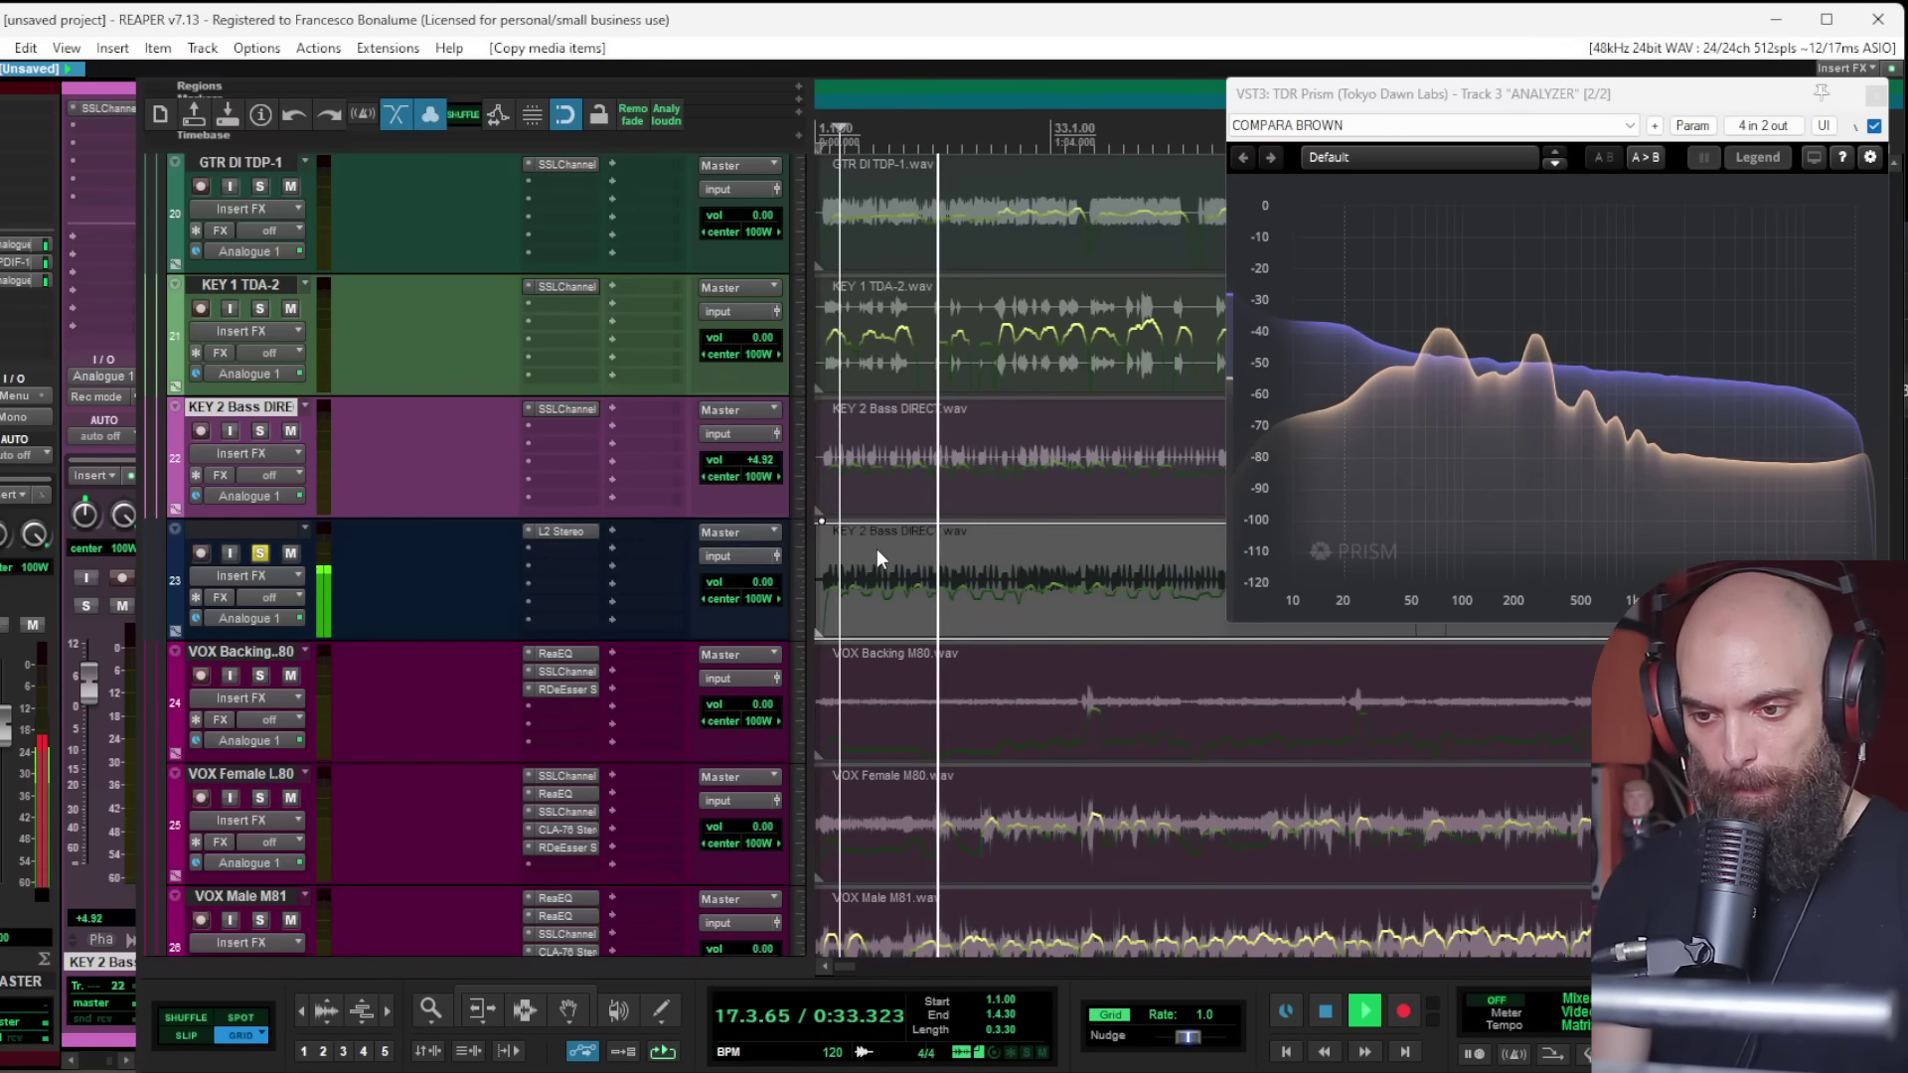
Step: Solo KEY 2 Bass DIRECT together with track 23 and blend in the limited copy at -5.58 dB
{"action": "left_click", "coordinate": [261, 431]}
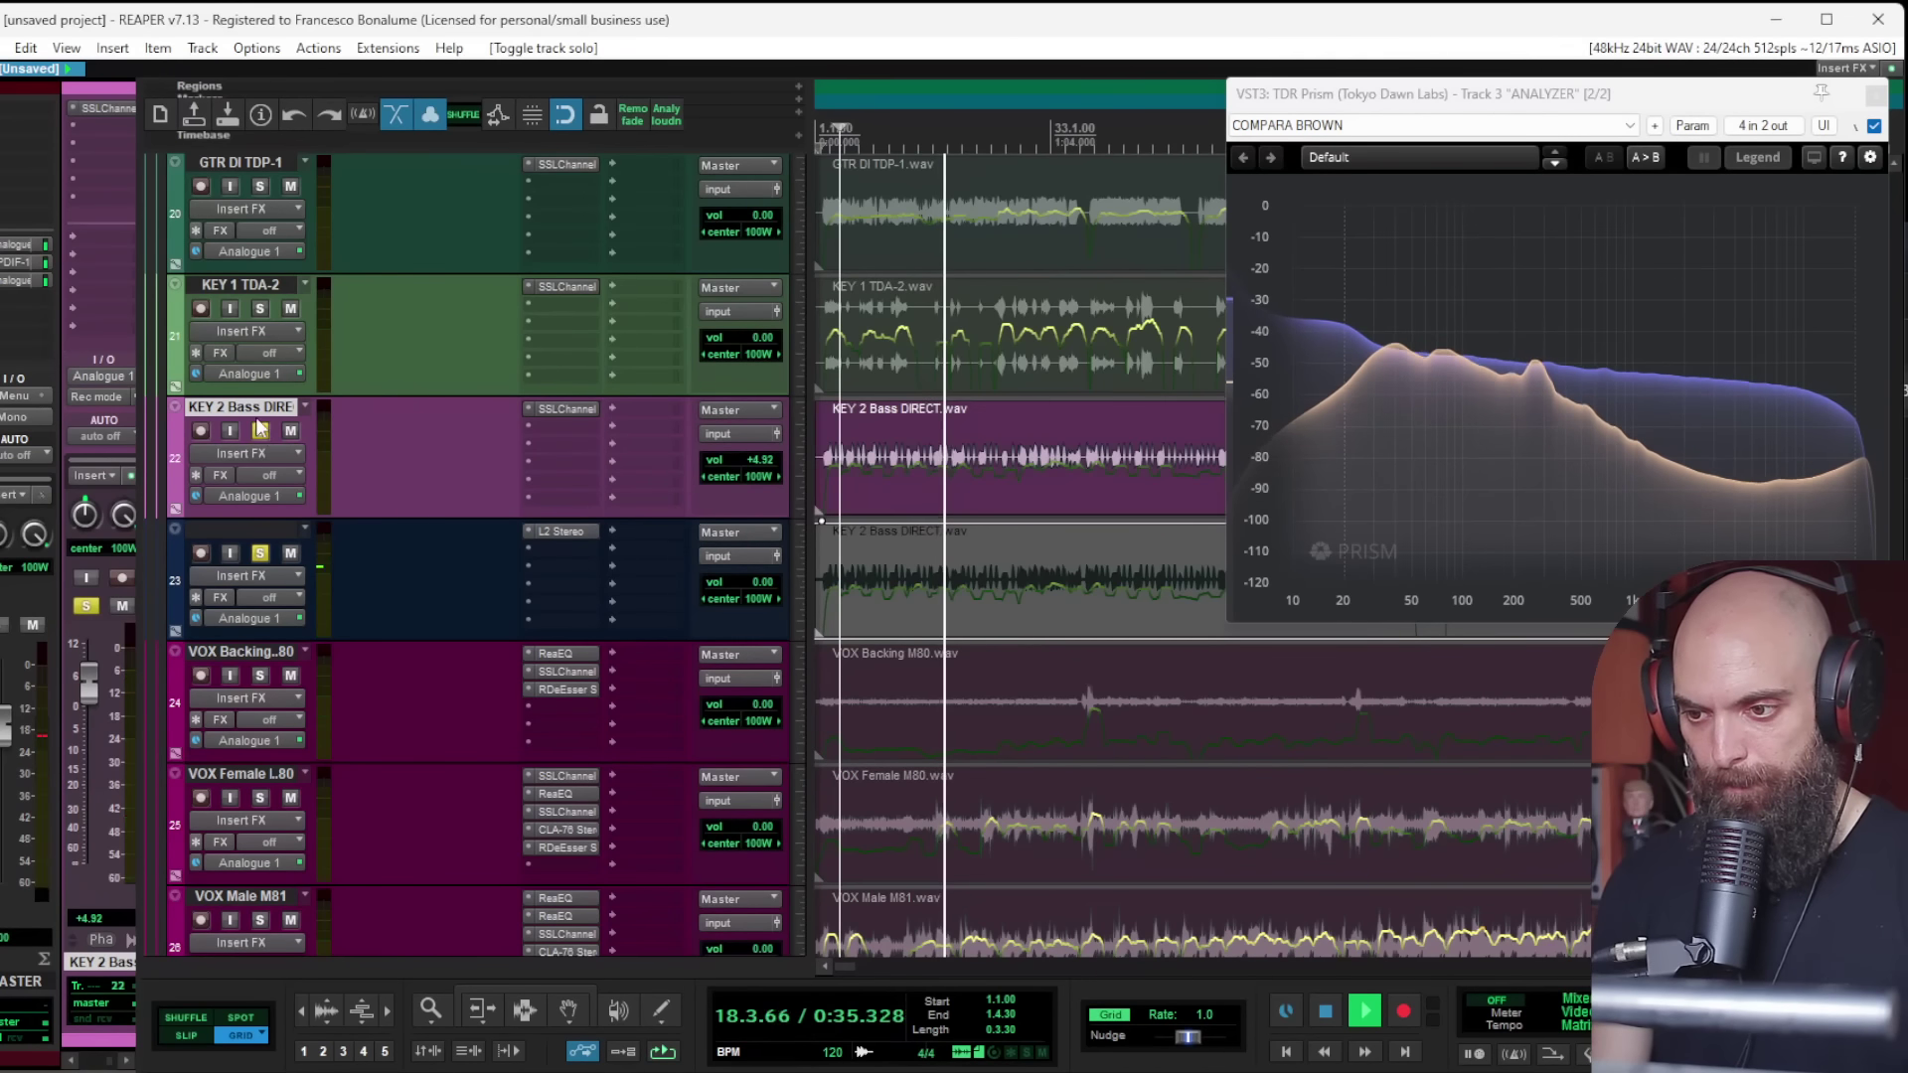
{"action": "left_click", "coordinate": [244, 534]}
{"action": "left_click_drag", "start_coordinate": [81, 682], "coordinate": [101, 733]}
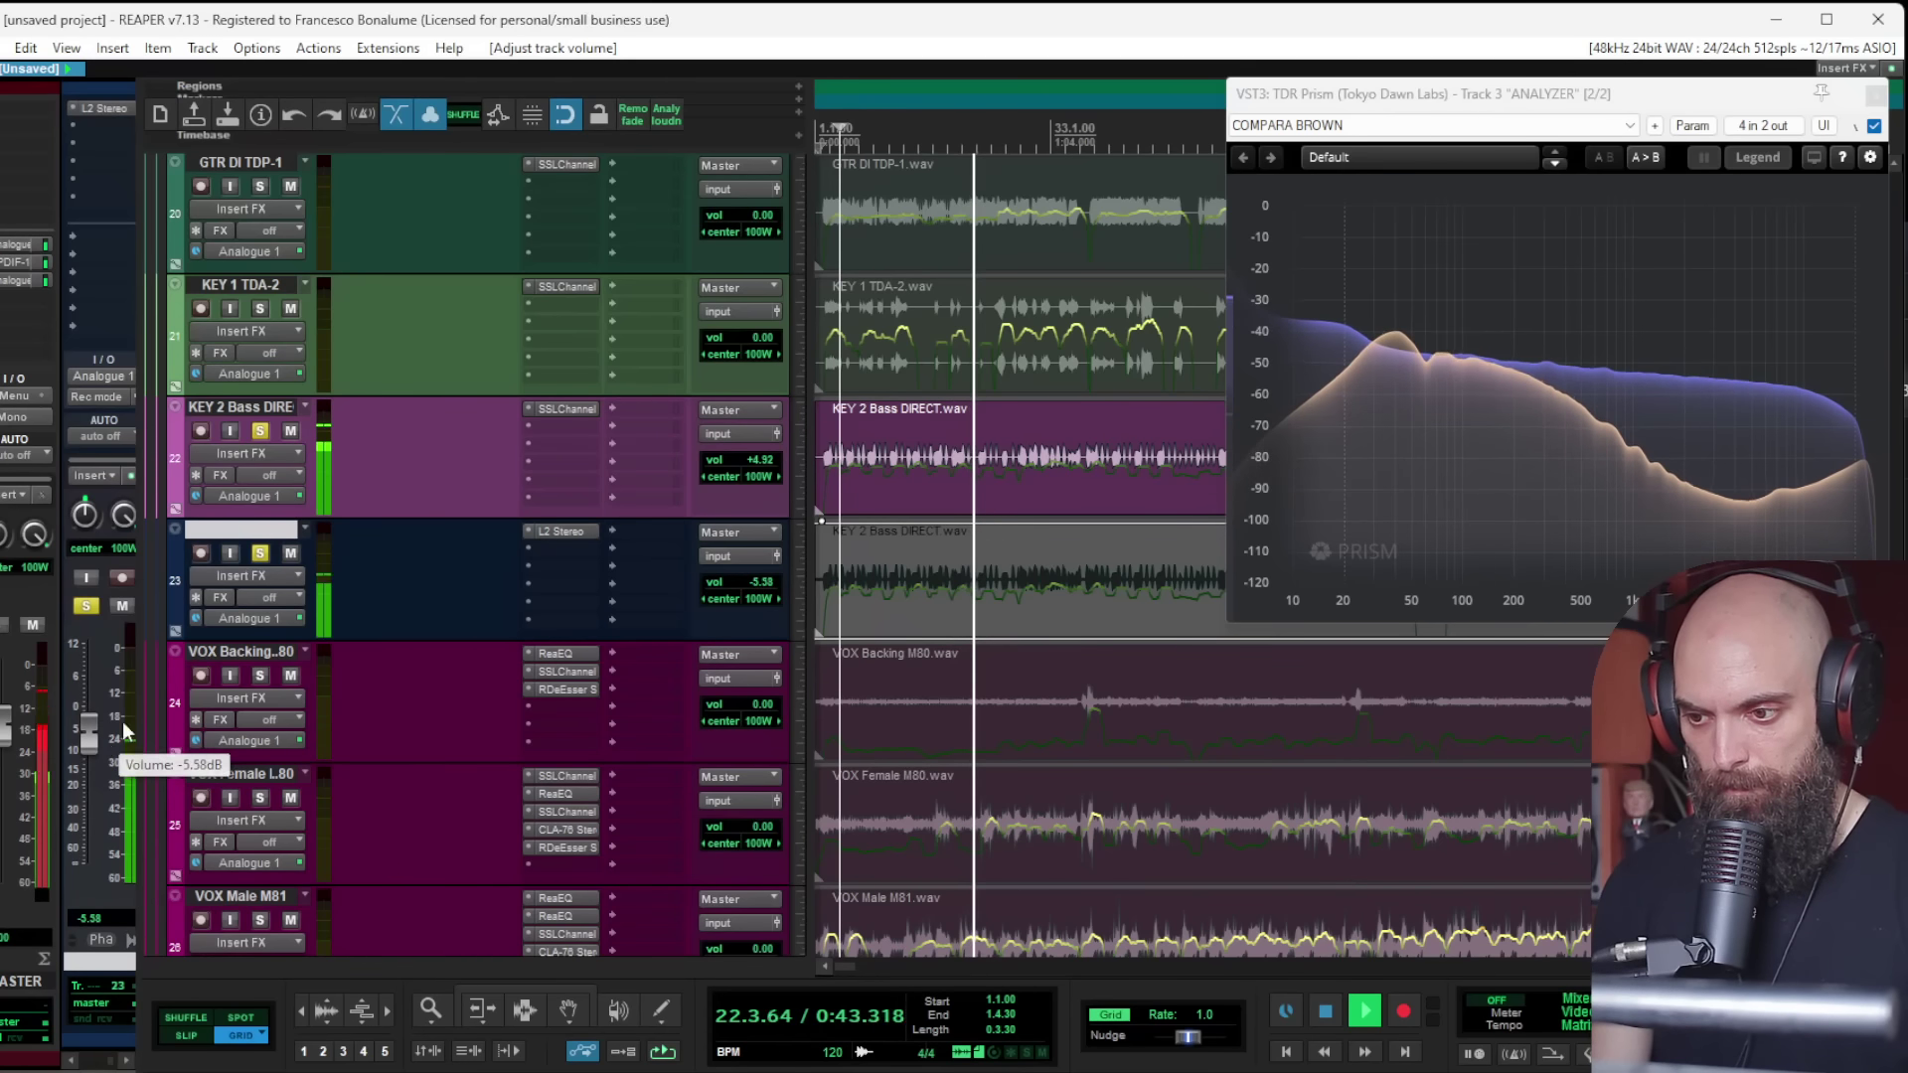
Step: Clear the solos and listen to the parallel-limited bass in the full mix
{"action": "left_click", "coordinate": [262, 552]}
{"action": "scroll", "coordinate": [933, 509], "scroll_direction": "down", "scroll_amount": 3}
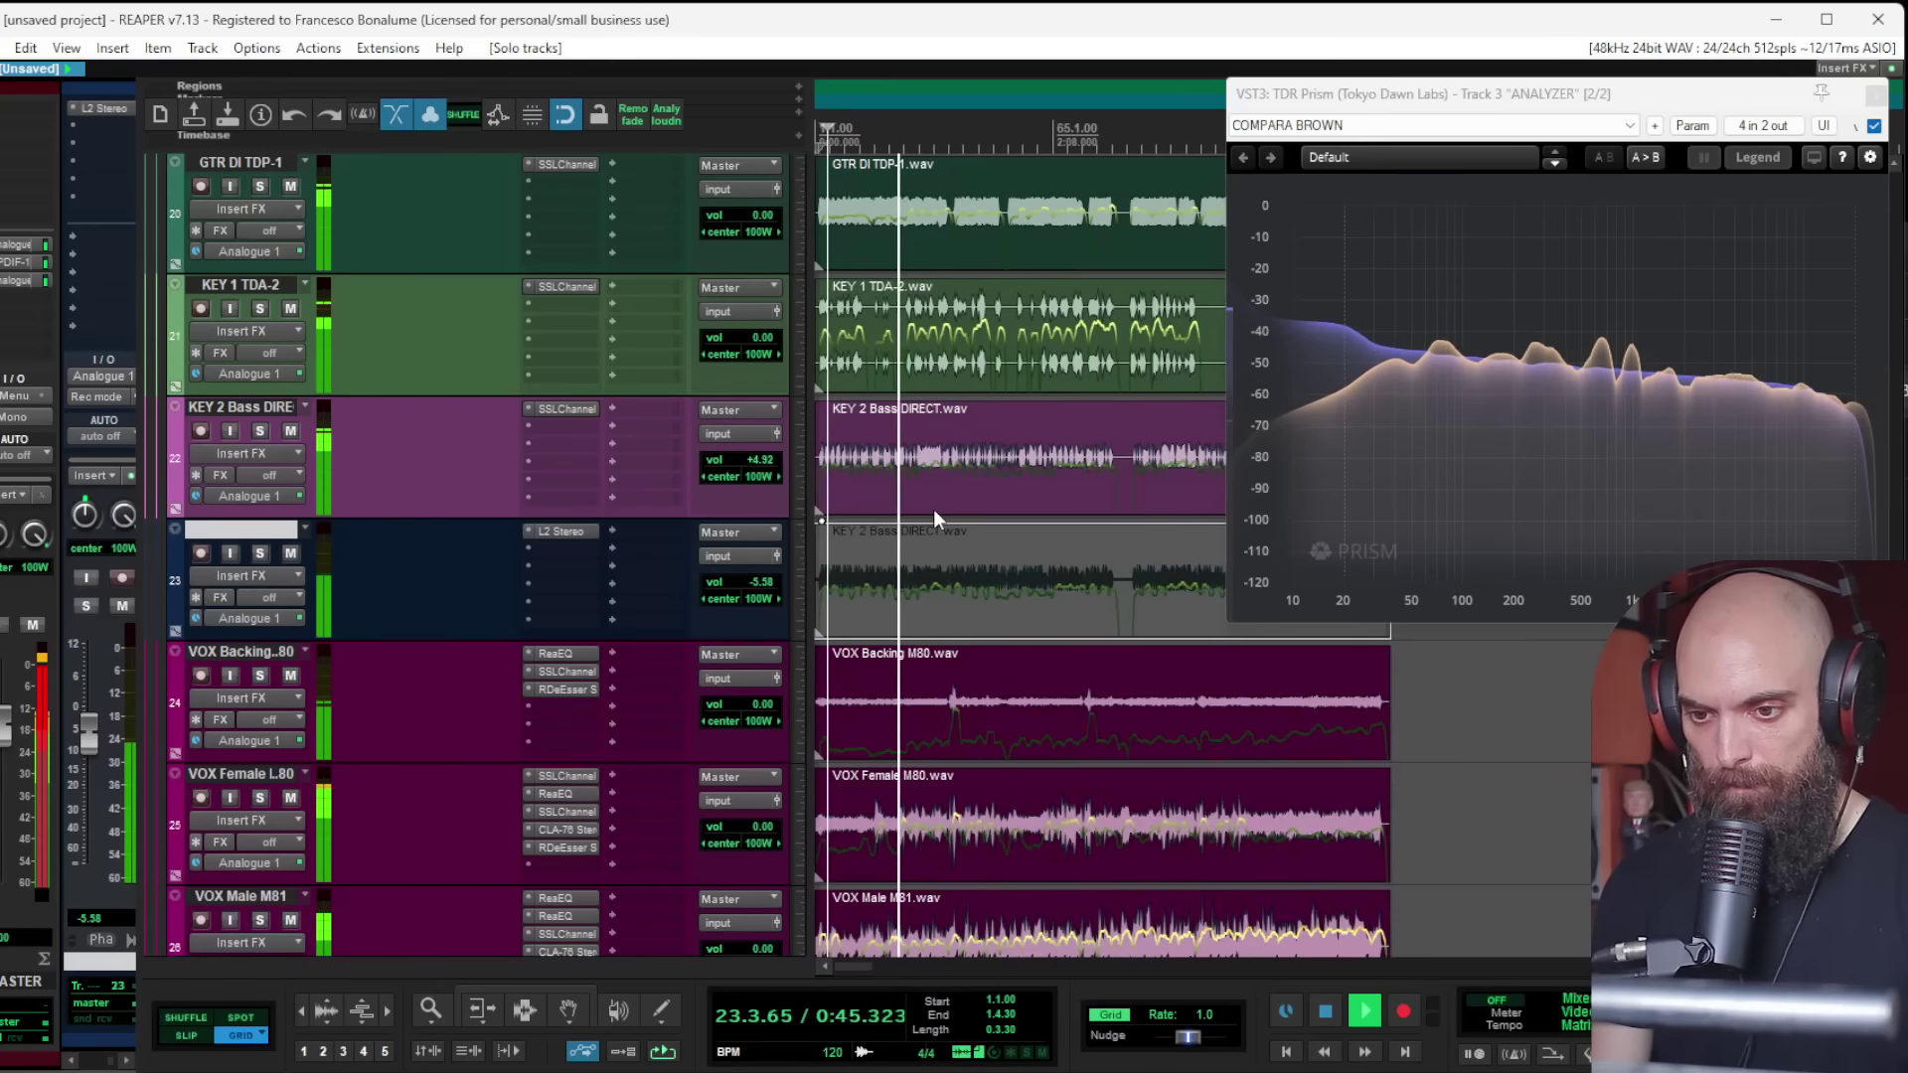
{"action": "scroll", "coordinate": [916, 506], "scroll_direction": "down", "scroll_amount": 3}
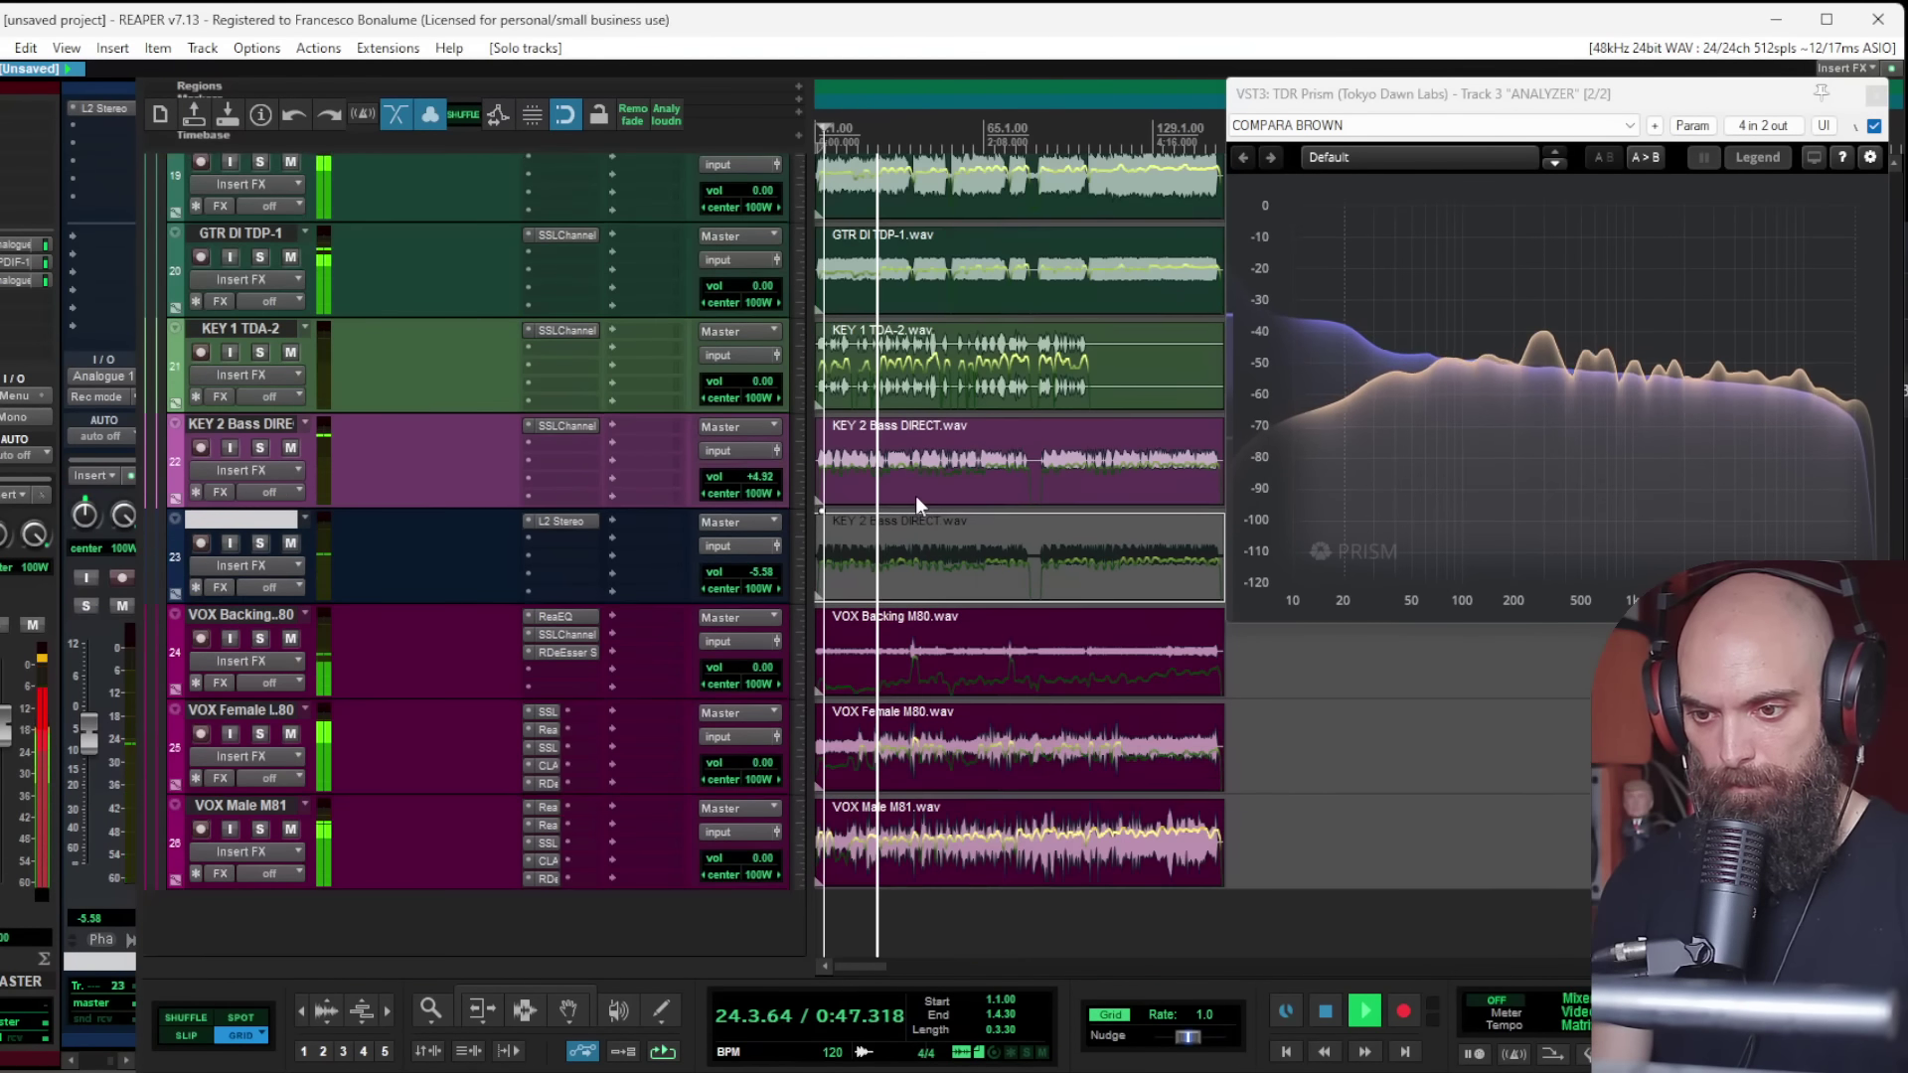
{"action": "scroll", "coordinate": [915, 497], "scroll_direction": "up", "scroll_amount": 2}
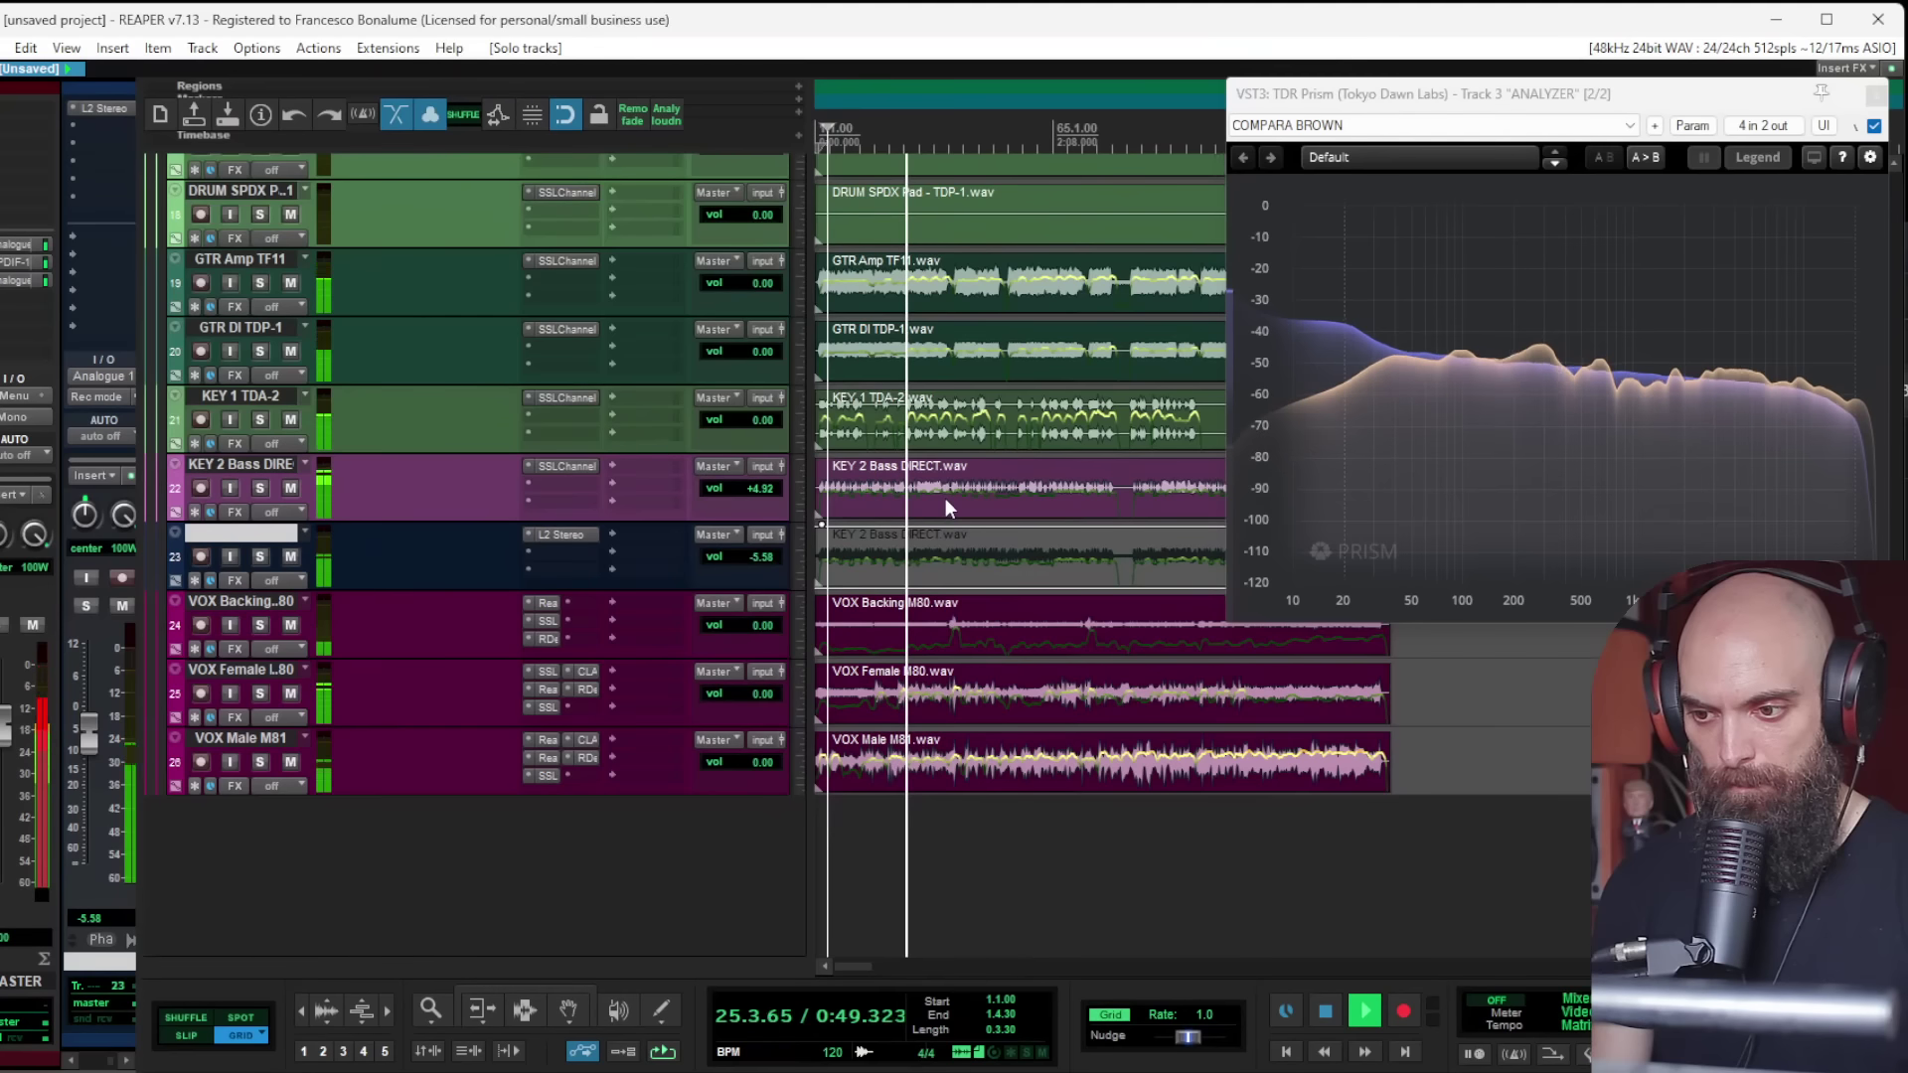
Step: Solo KEY 2 Bass DIRECT, cue near the song's start, and insert JS Transient Controller after its SSLChannel
{"action": "left_click", "coordinate": [264, 485]}
{"action": "scroll", "coordinate": [1033, 483], "scroll_direction": "up", "scroll_amount": 3}
{"action": "left_click", "coordinate": [843, 479]}
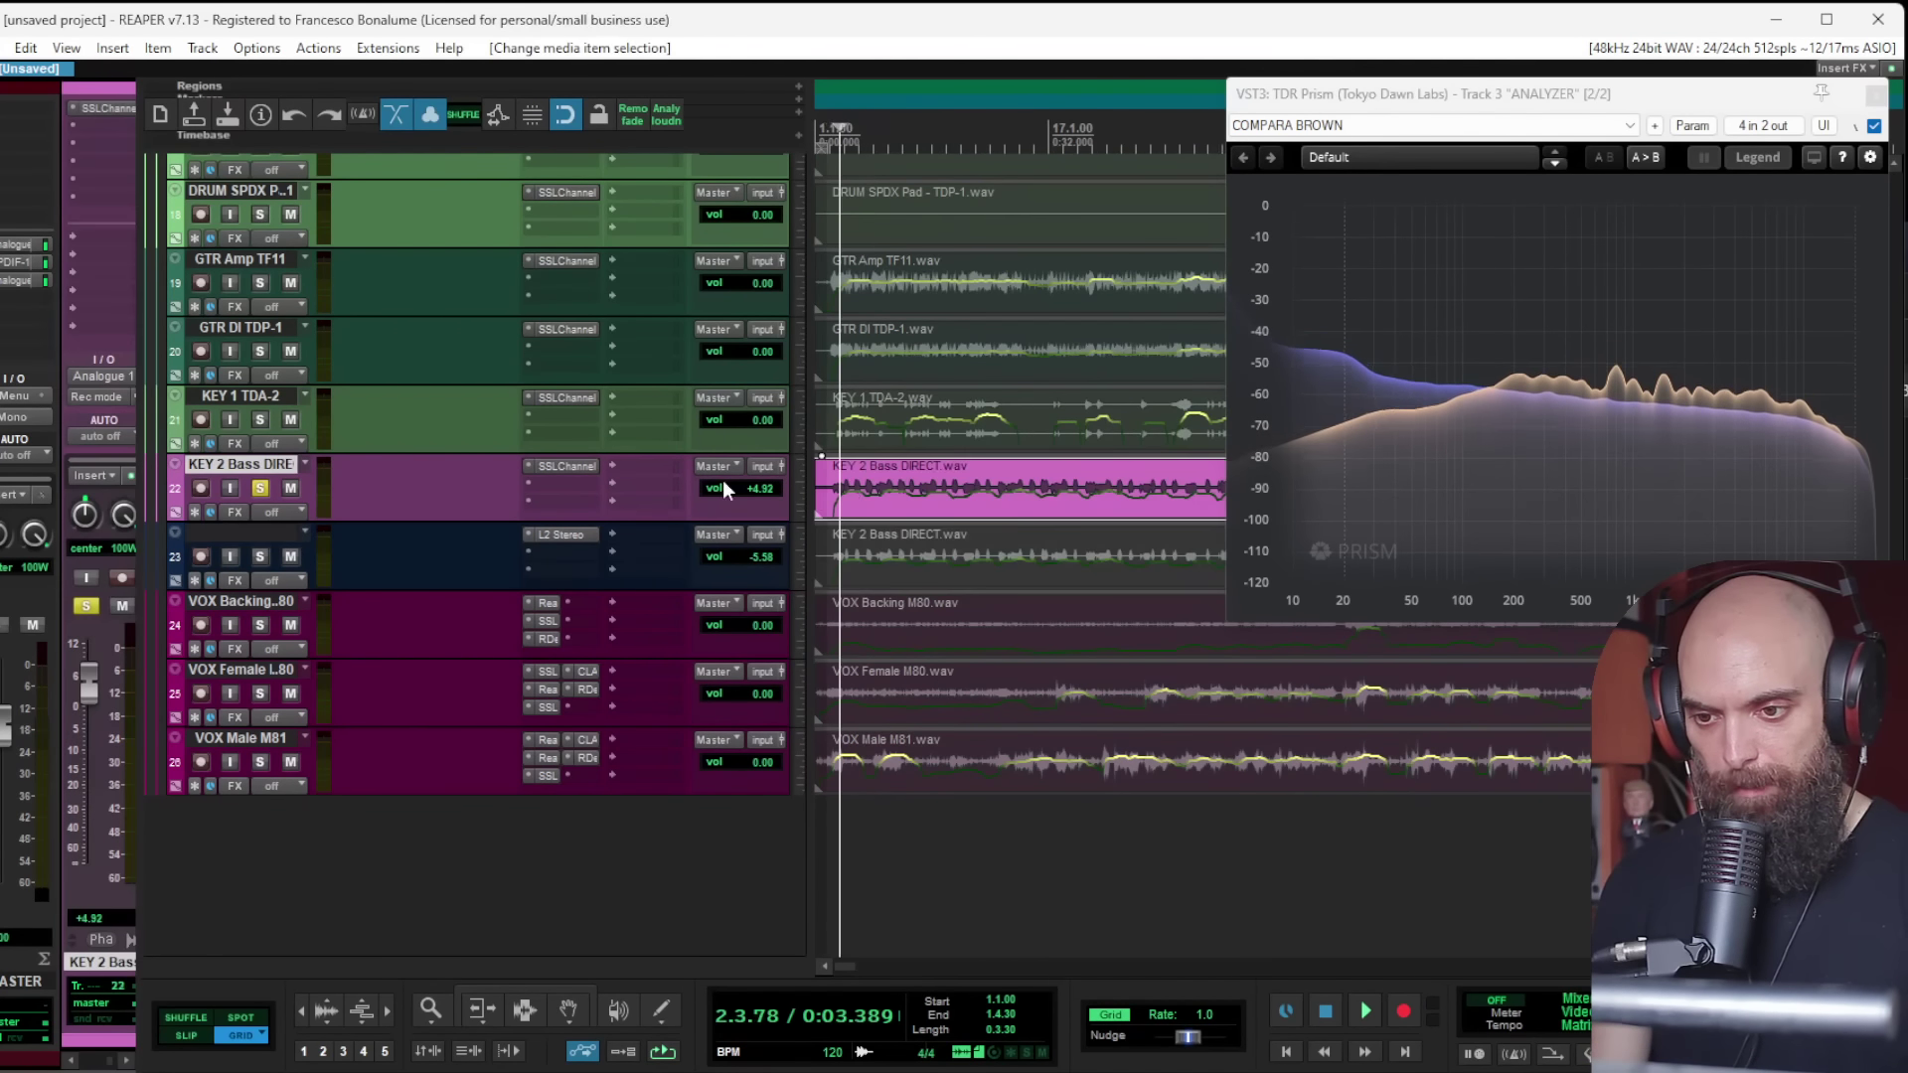
{"action": "left_click", "coordinate": [568, 484]}
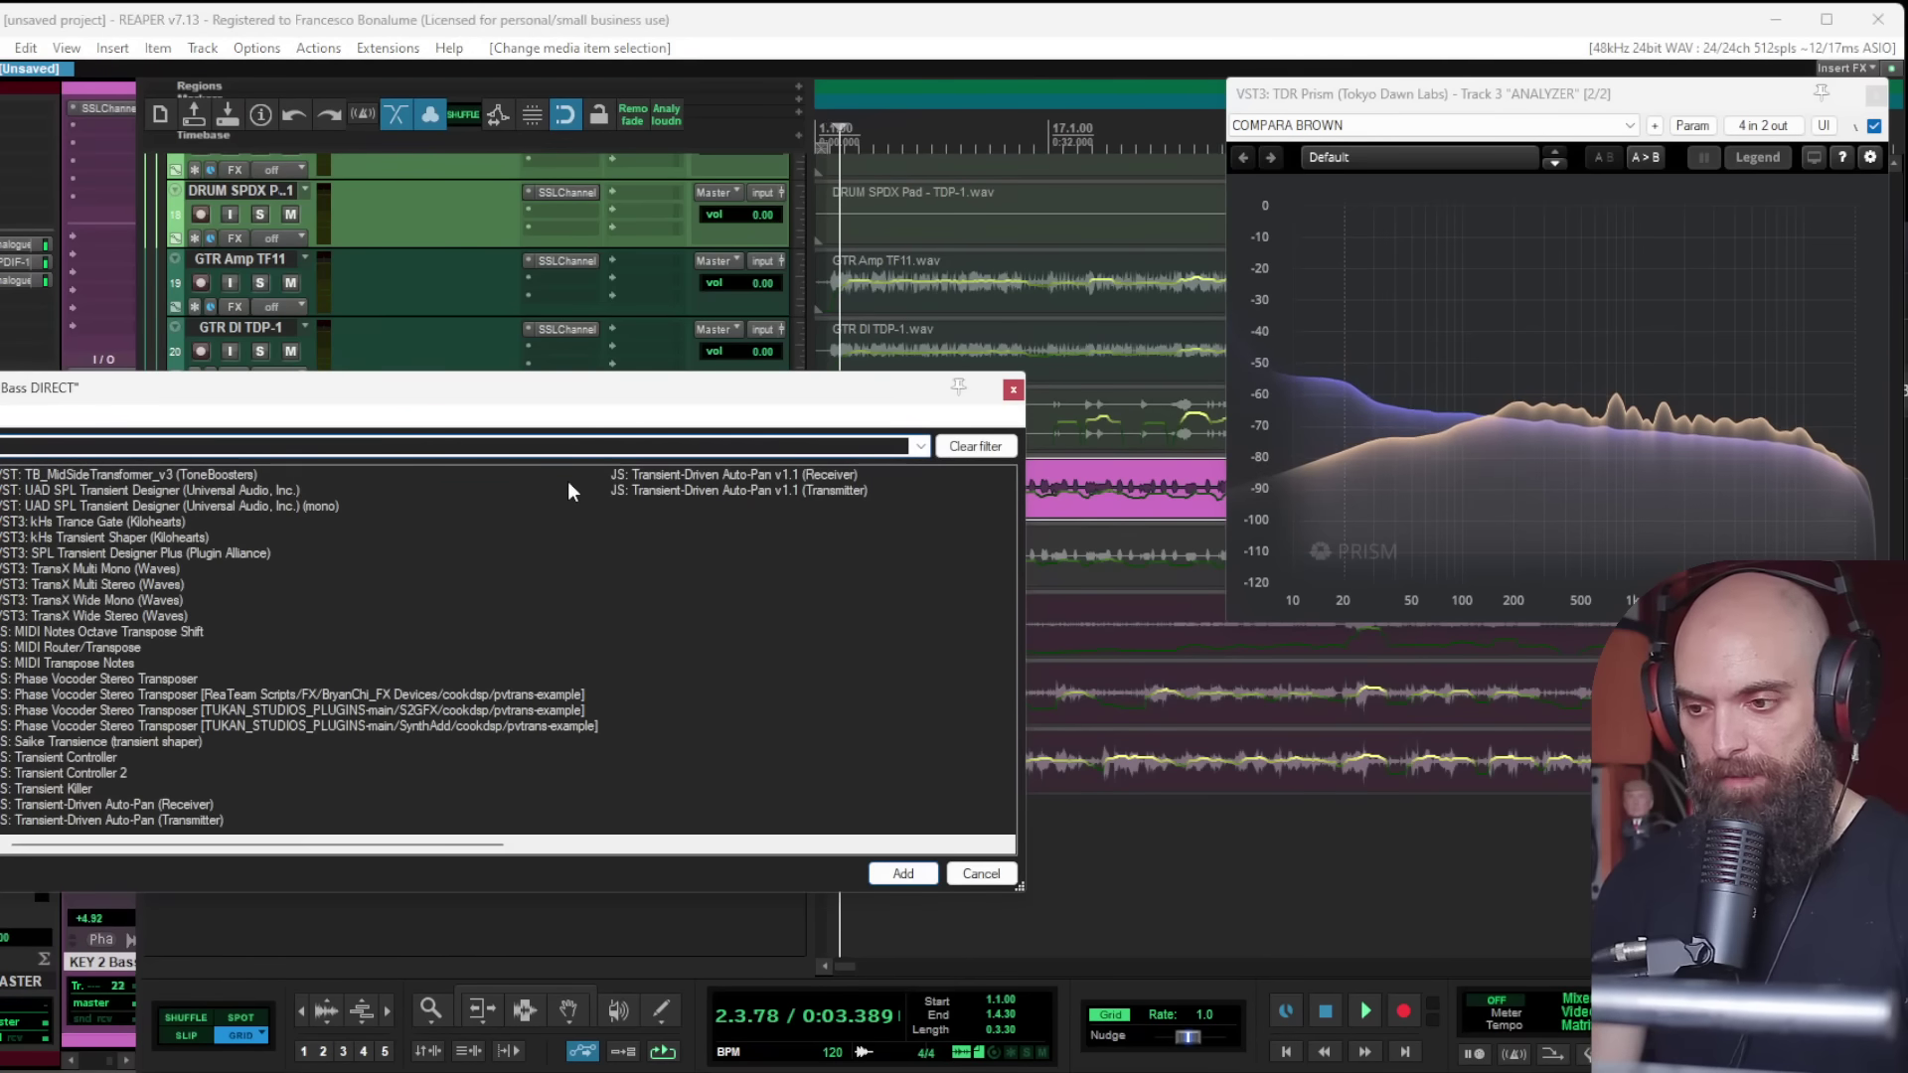
{"action": "double_click", "coordinate": [46, 759]}
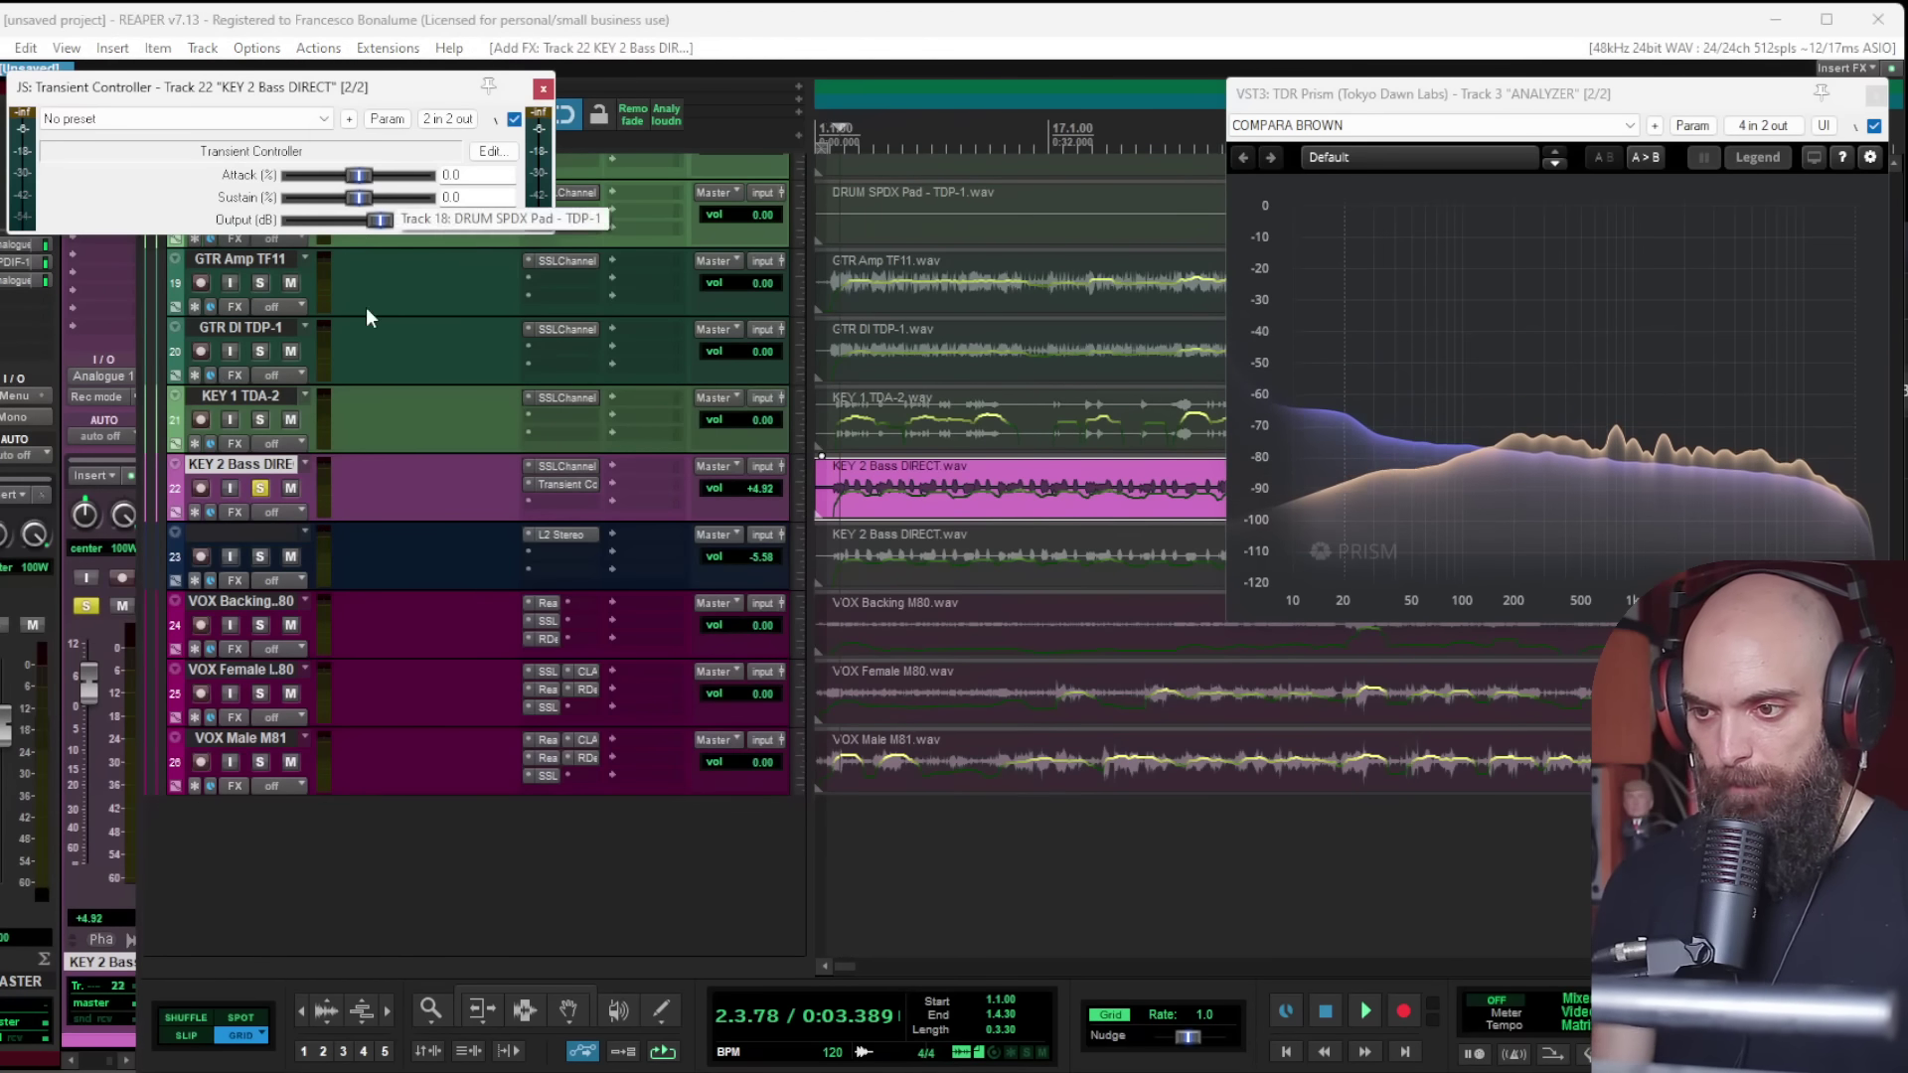
Step: Set the bass Transient Controller to 55% attack and -38% sustain during playback and close it
{"action": "key", "text": "space"}
{"action": "left_click_drag", "start_coordinate": [359, 175], "coordinate": [394, 182]}
{"action": "left_click_drag", "start_coordinate": [361, 199], "coordinate": [340, 200]}
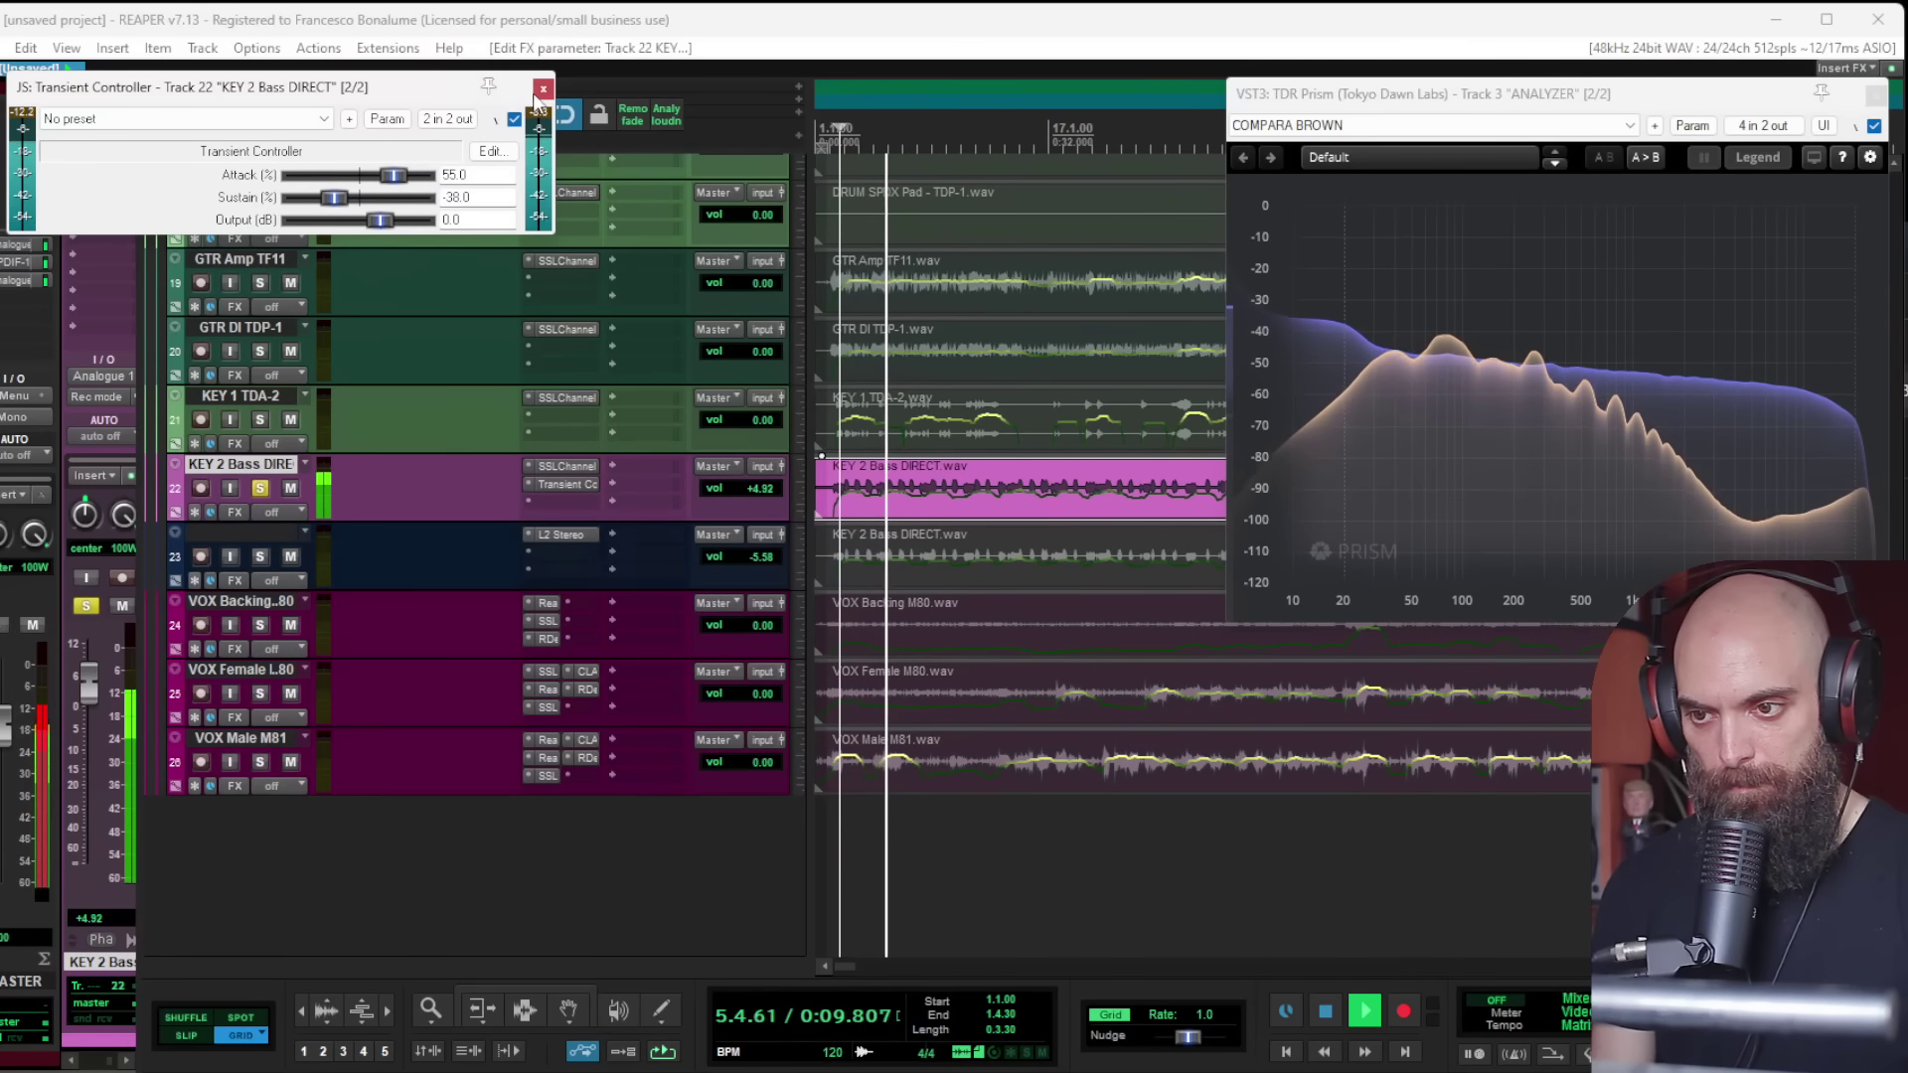
{"action": "left_click", "coordinate": [542, 89]}
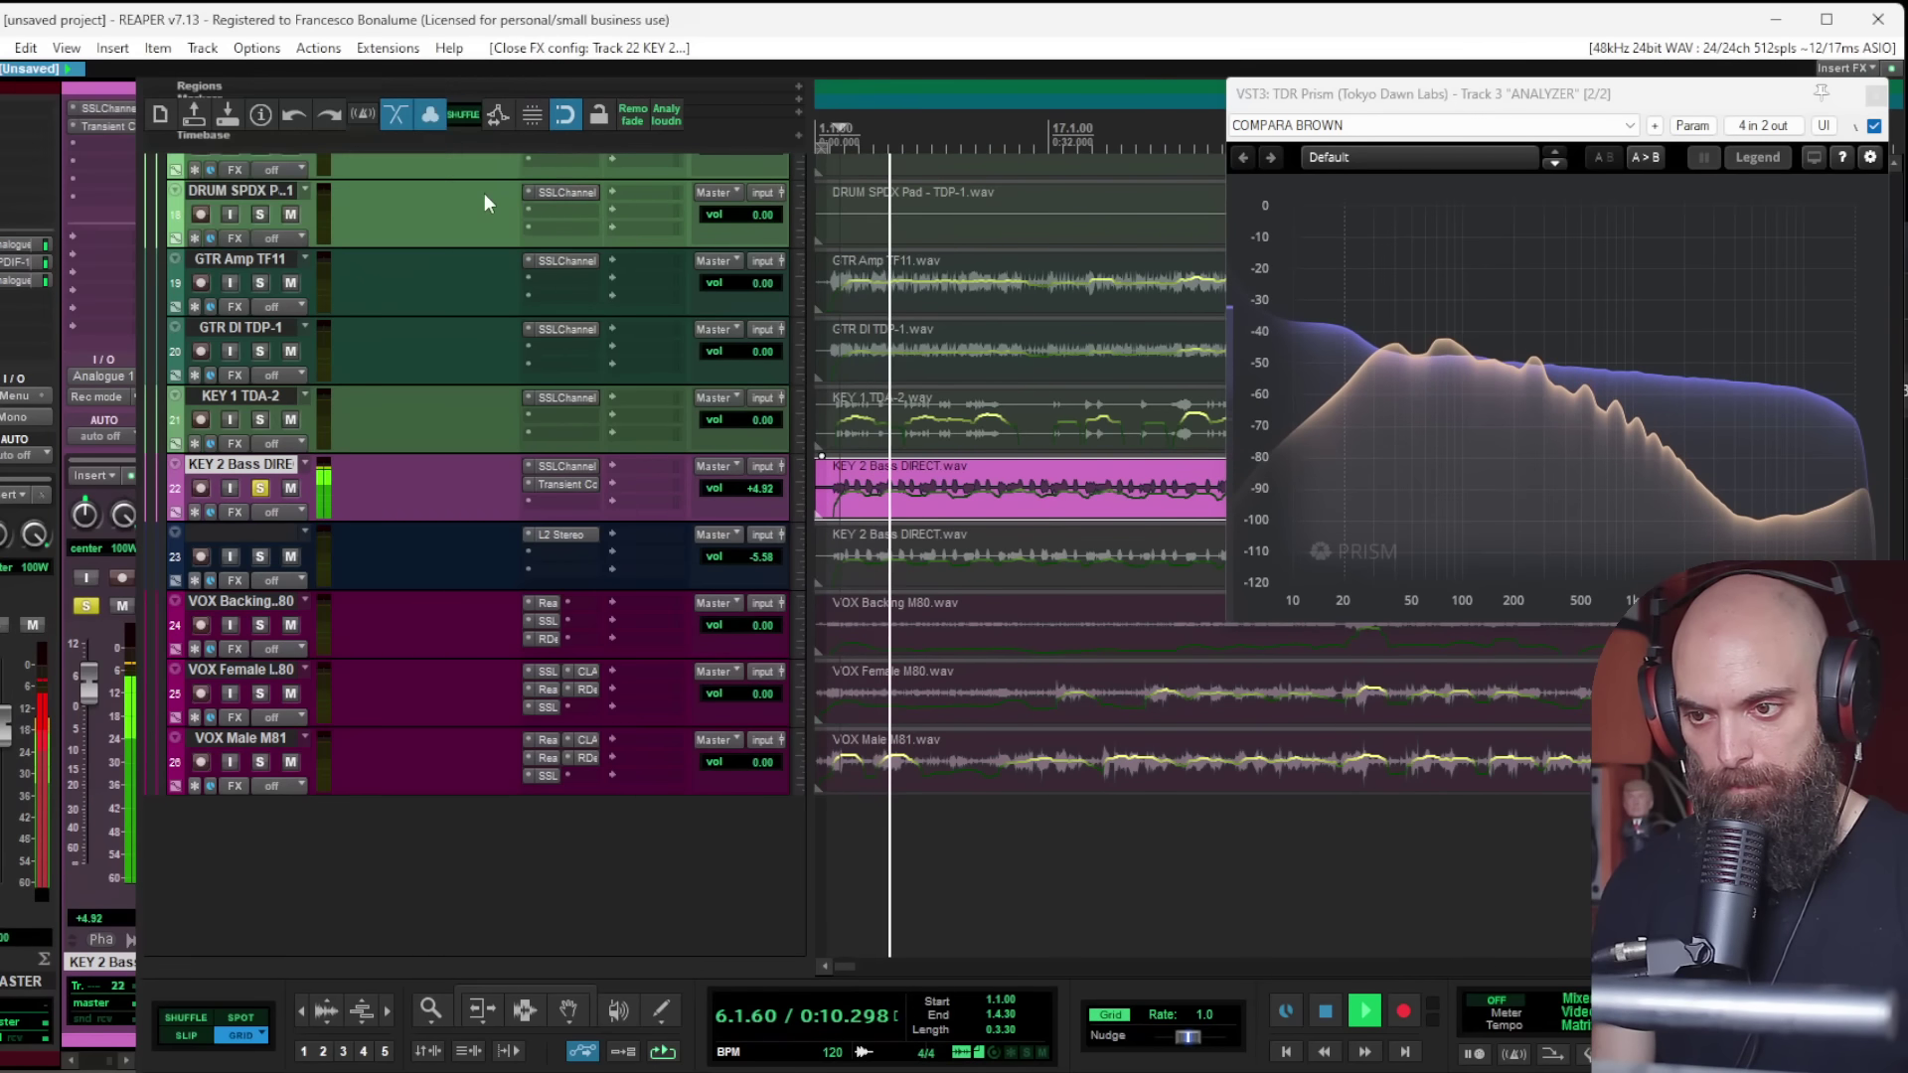
Step: Solo track 23 alongside the bass, pull its fader down for comparison, and bring its volume to -4.82 dB
{"action": "left_click", "coordinate": [259, 557]}
{"action": "left_click", "coordinate": [253, 533]}
{"action": "left_click_drag", "start_coordinate": [90, 734], "coordinate": [81, 914]}
{"action": "left_click_drag", "start_coordinate": [80, 914], "coordinate": [92, 728]}
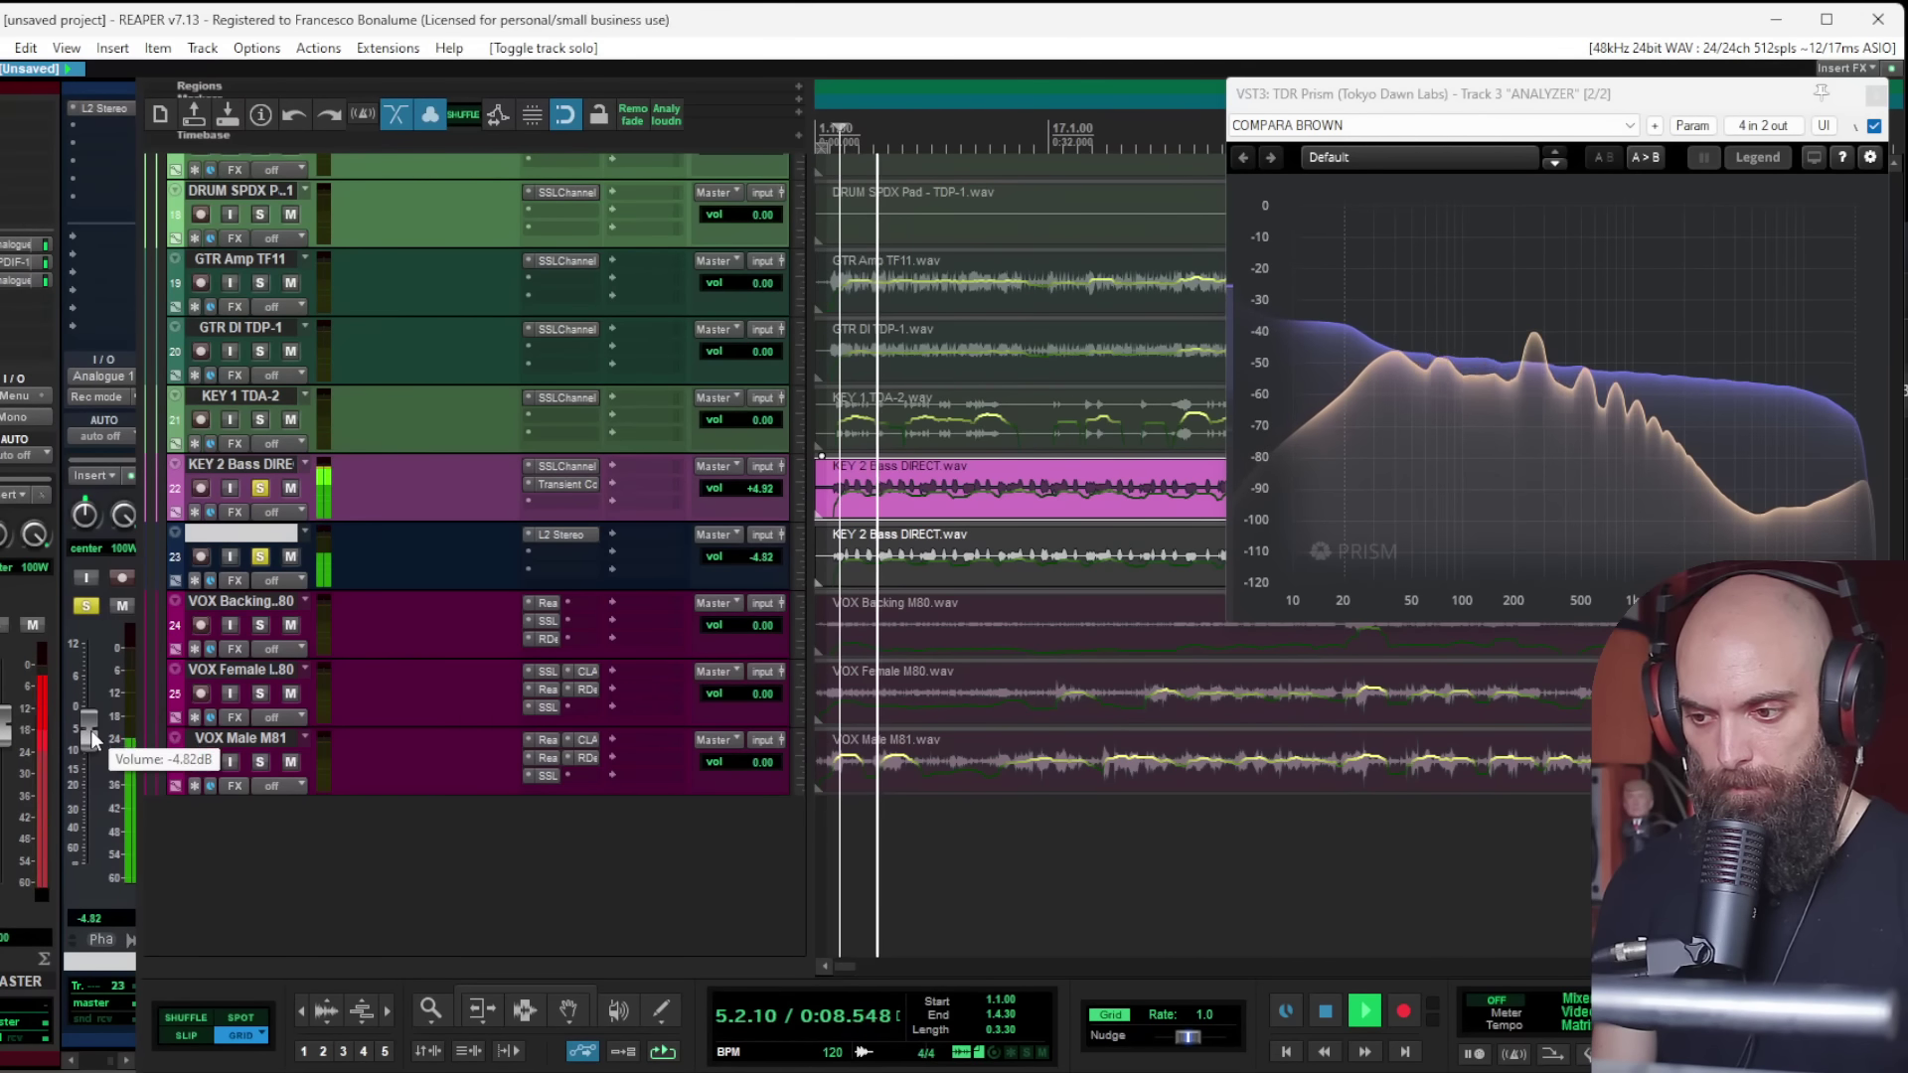
Step: Raise track 23's volume to -3.82 dB and copy the SSLChannel from KEY 2 Bass DIRECT onto it
{"action": "left_click_drag", "start_coordinate": [93, 730], "coordinate": [94, 726]}
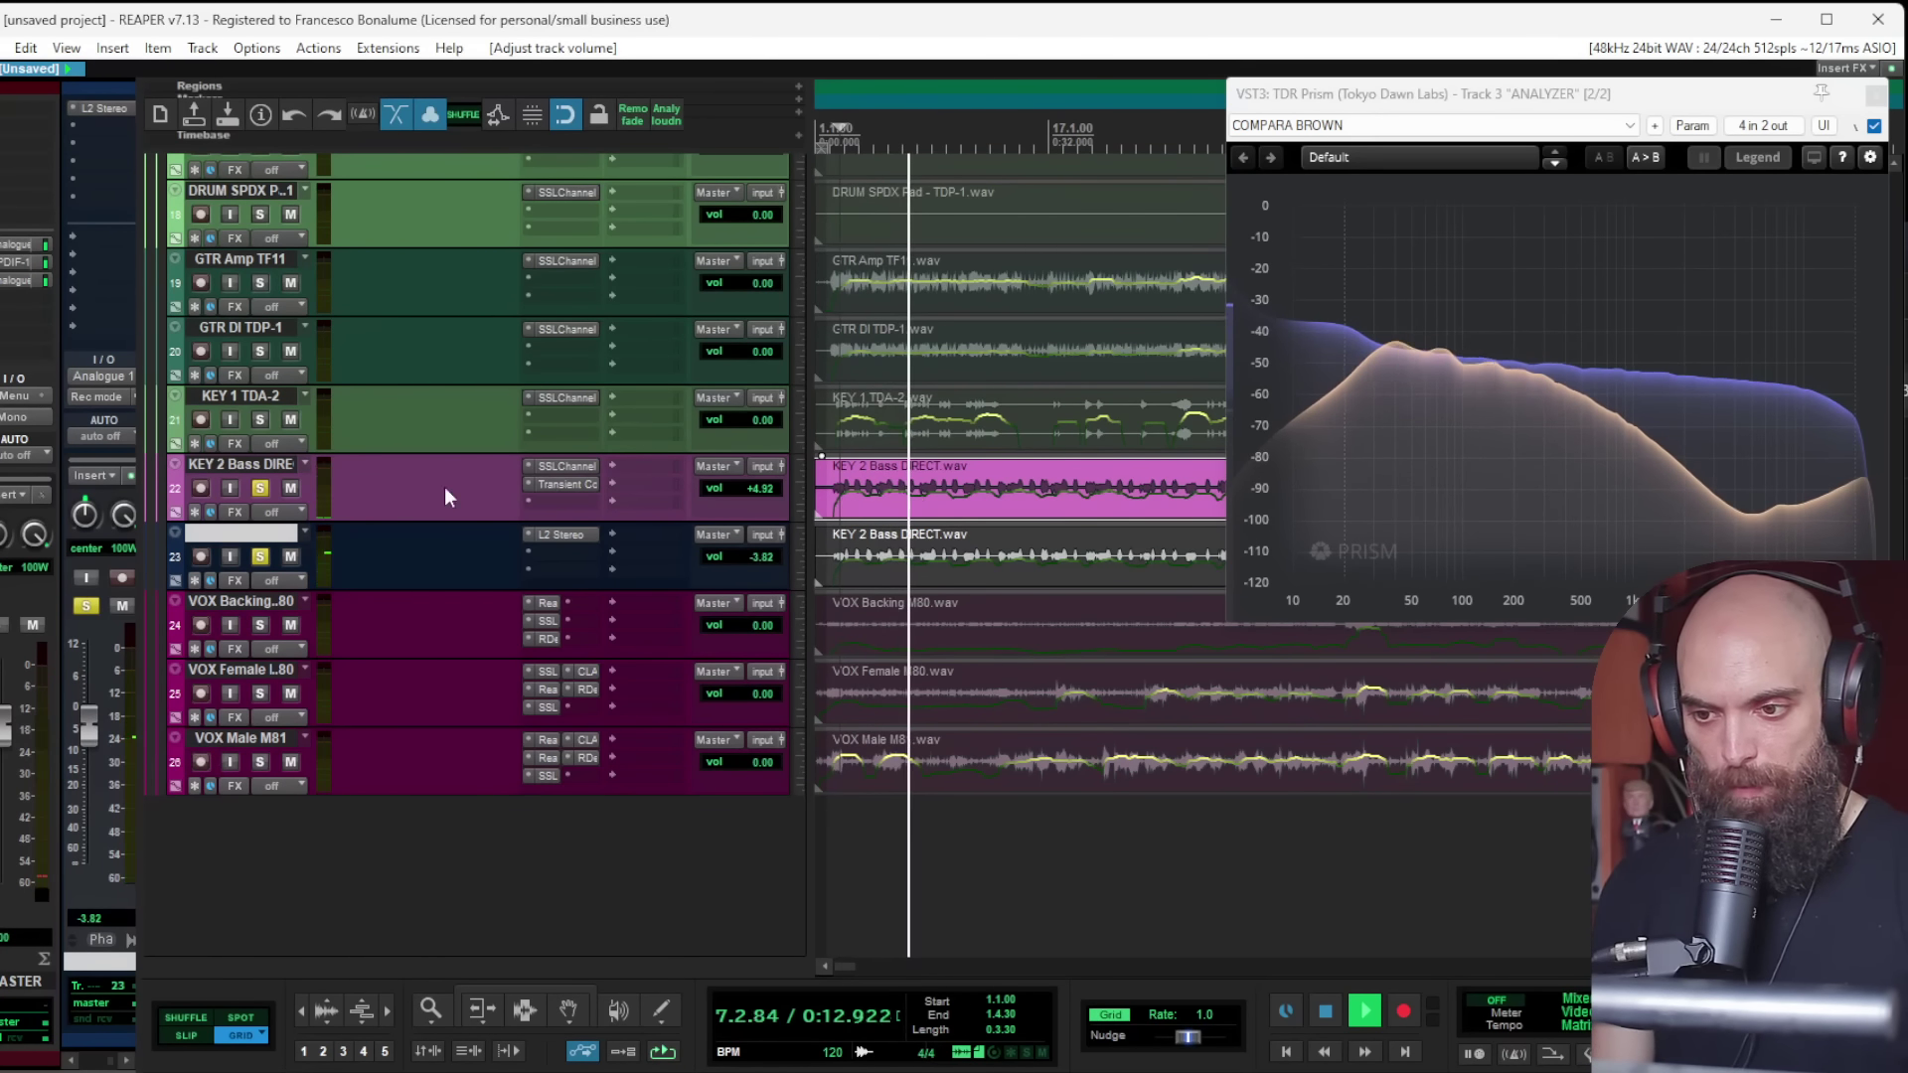
{"action": "left_click_drag", "start_coordinate": [552, 468], "coordinate": [554, 550]}
{"action": "left_click", "coordinate": [558, 469]}
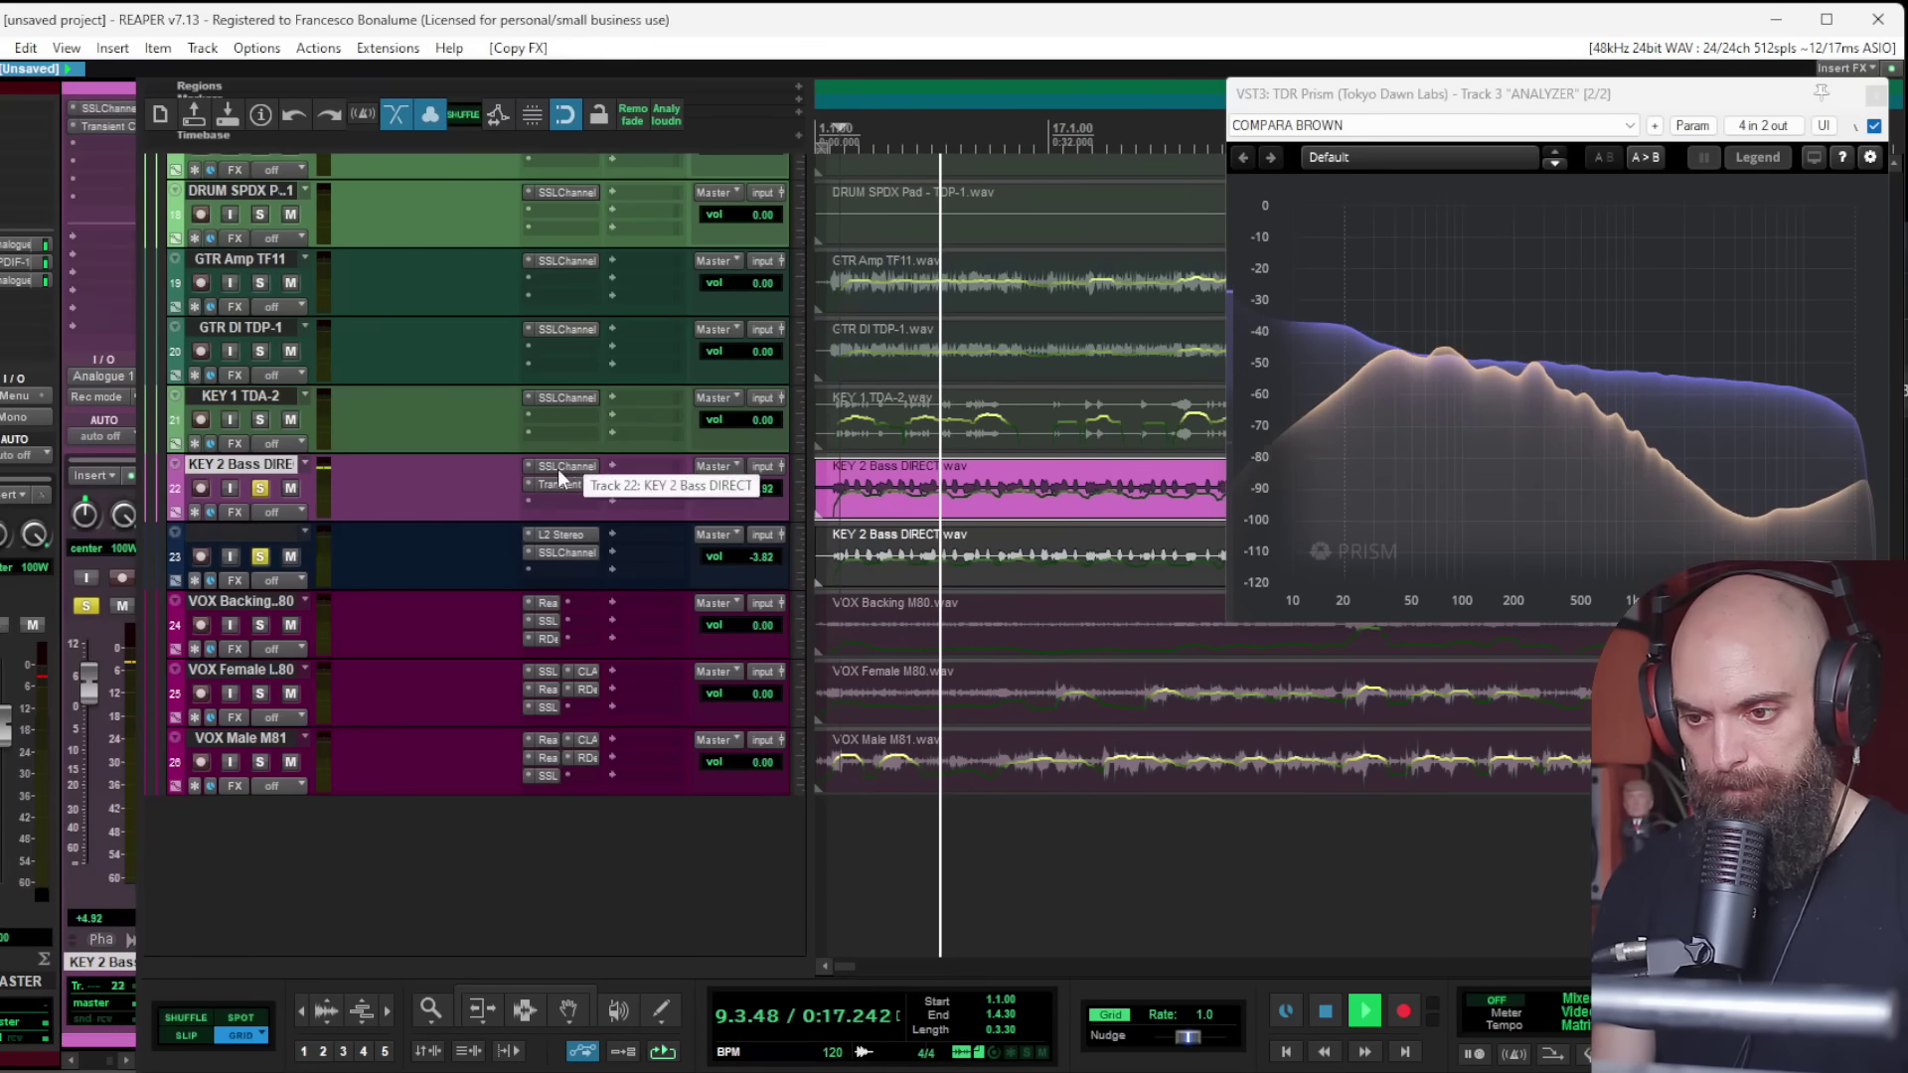
Step: Clear the bass solos to hear the full mix and audition the KEY 1 TDA-2 track soloed from near the song's start
{"action": "key", "text": "space"}
{"action": "left_click_drag", "start_coordinate": [261, 488], "coordinate": [256, 555]}
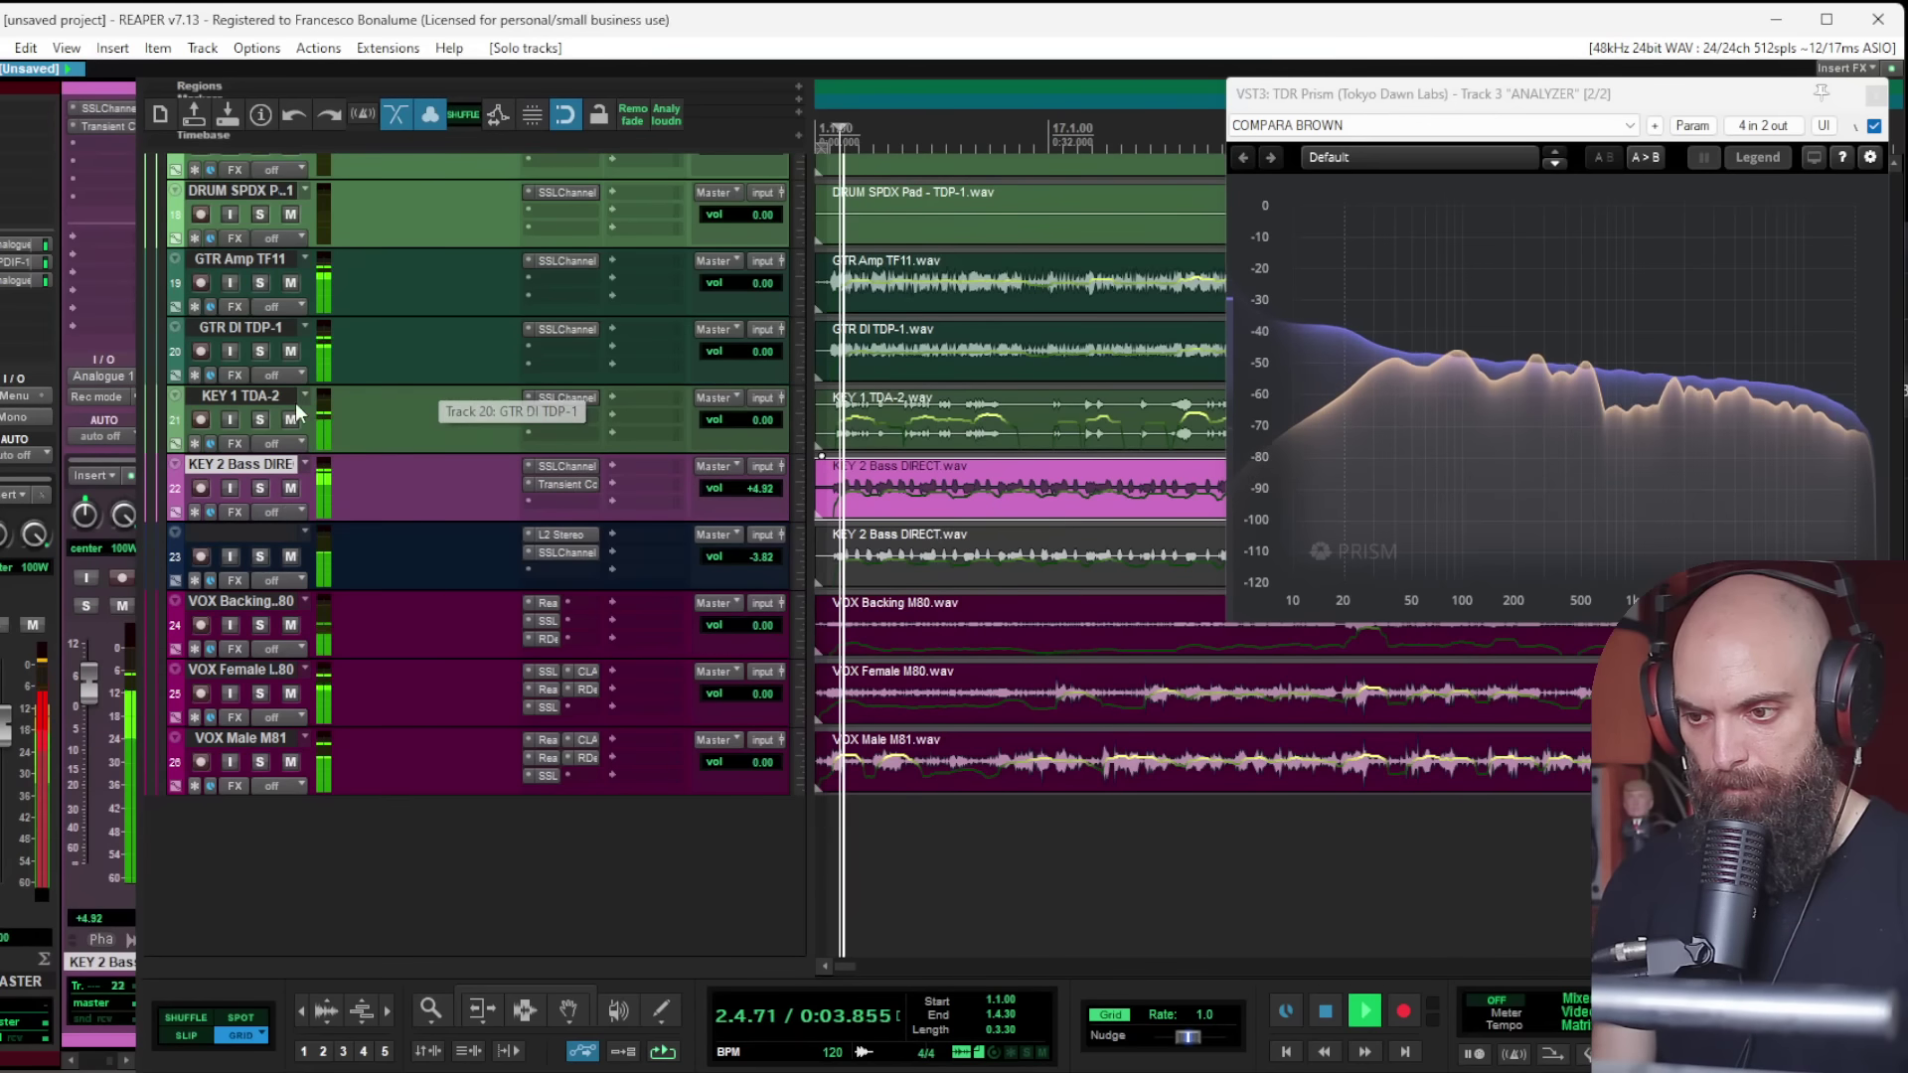
{"action": "left_click", "coordinate": [260, 421]}
{"action": "left_click", "coordinate": [261, 421]}
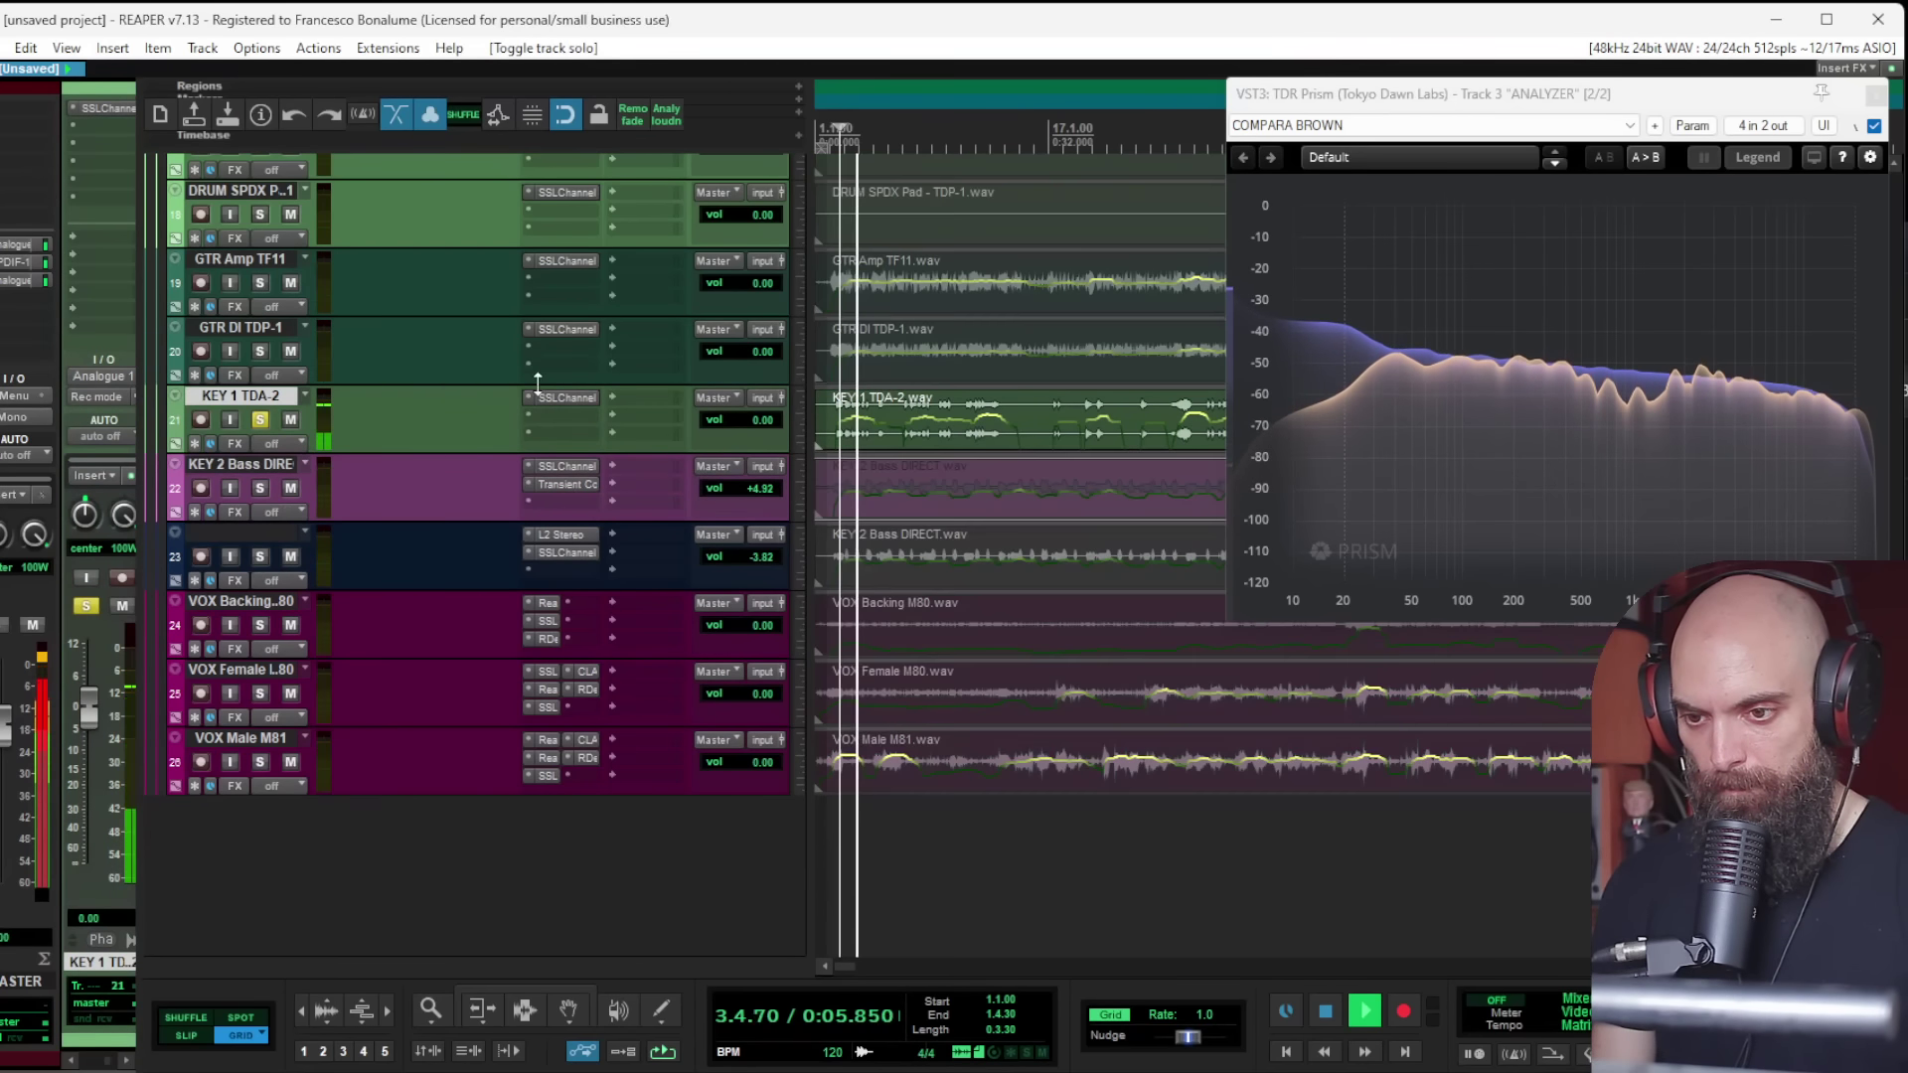
{"action": "left_click", "coordinate": [837, 426]}
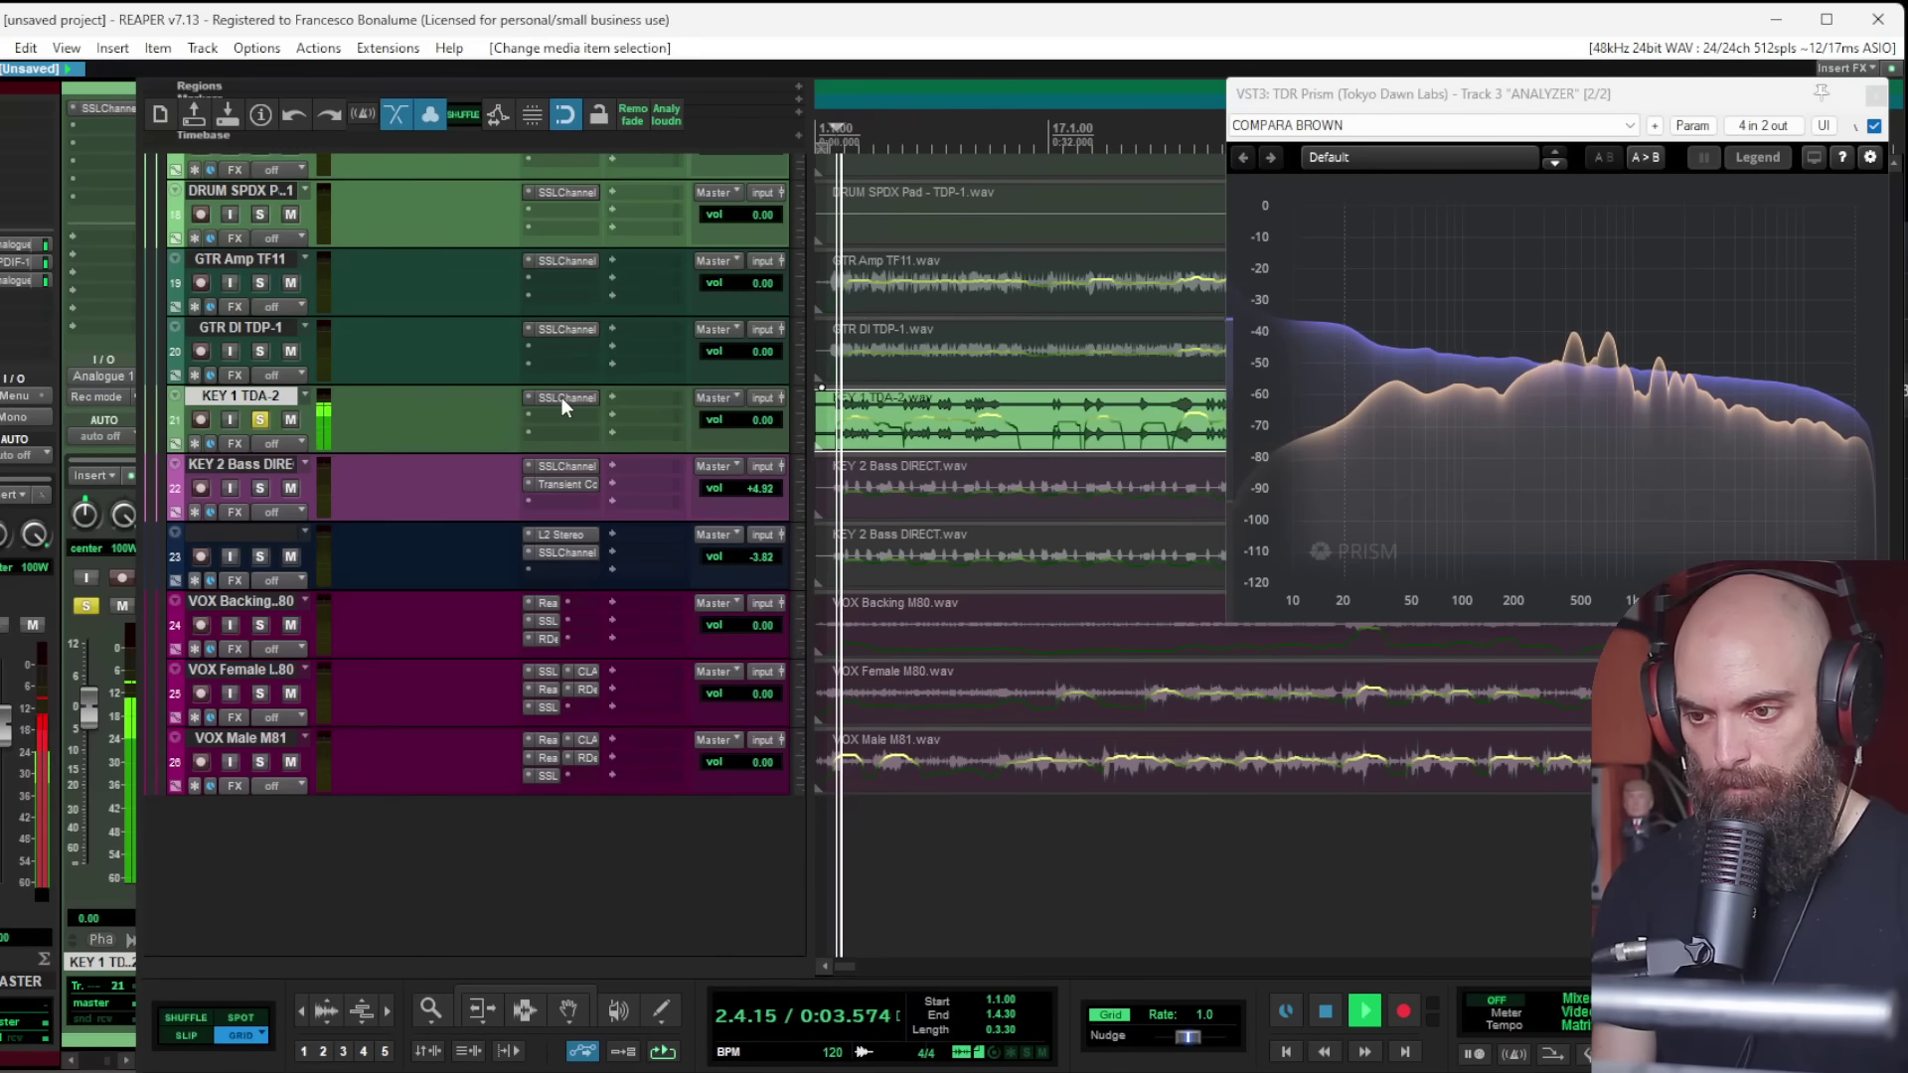
{"action": "left_click", "coordinate": [563, 397]}
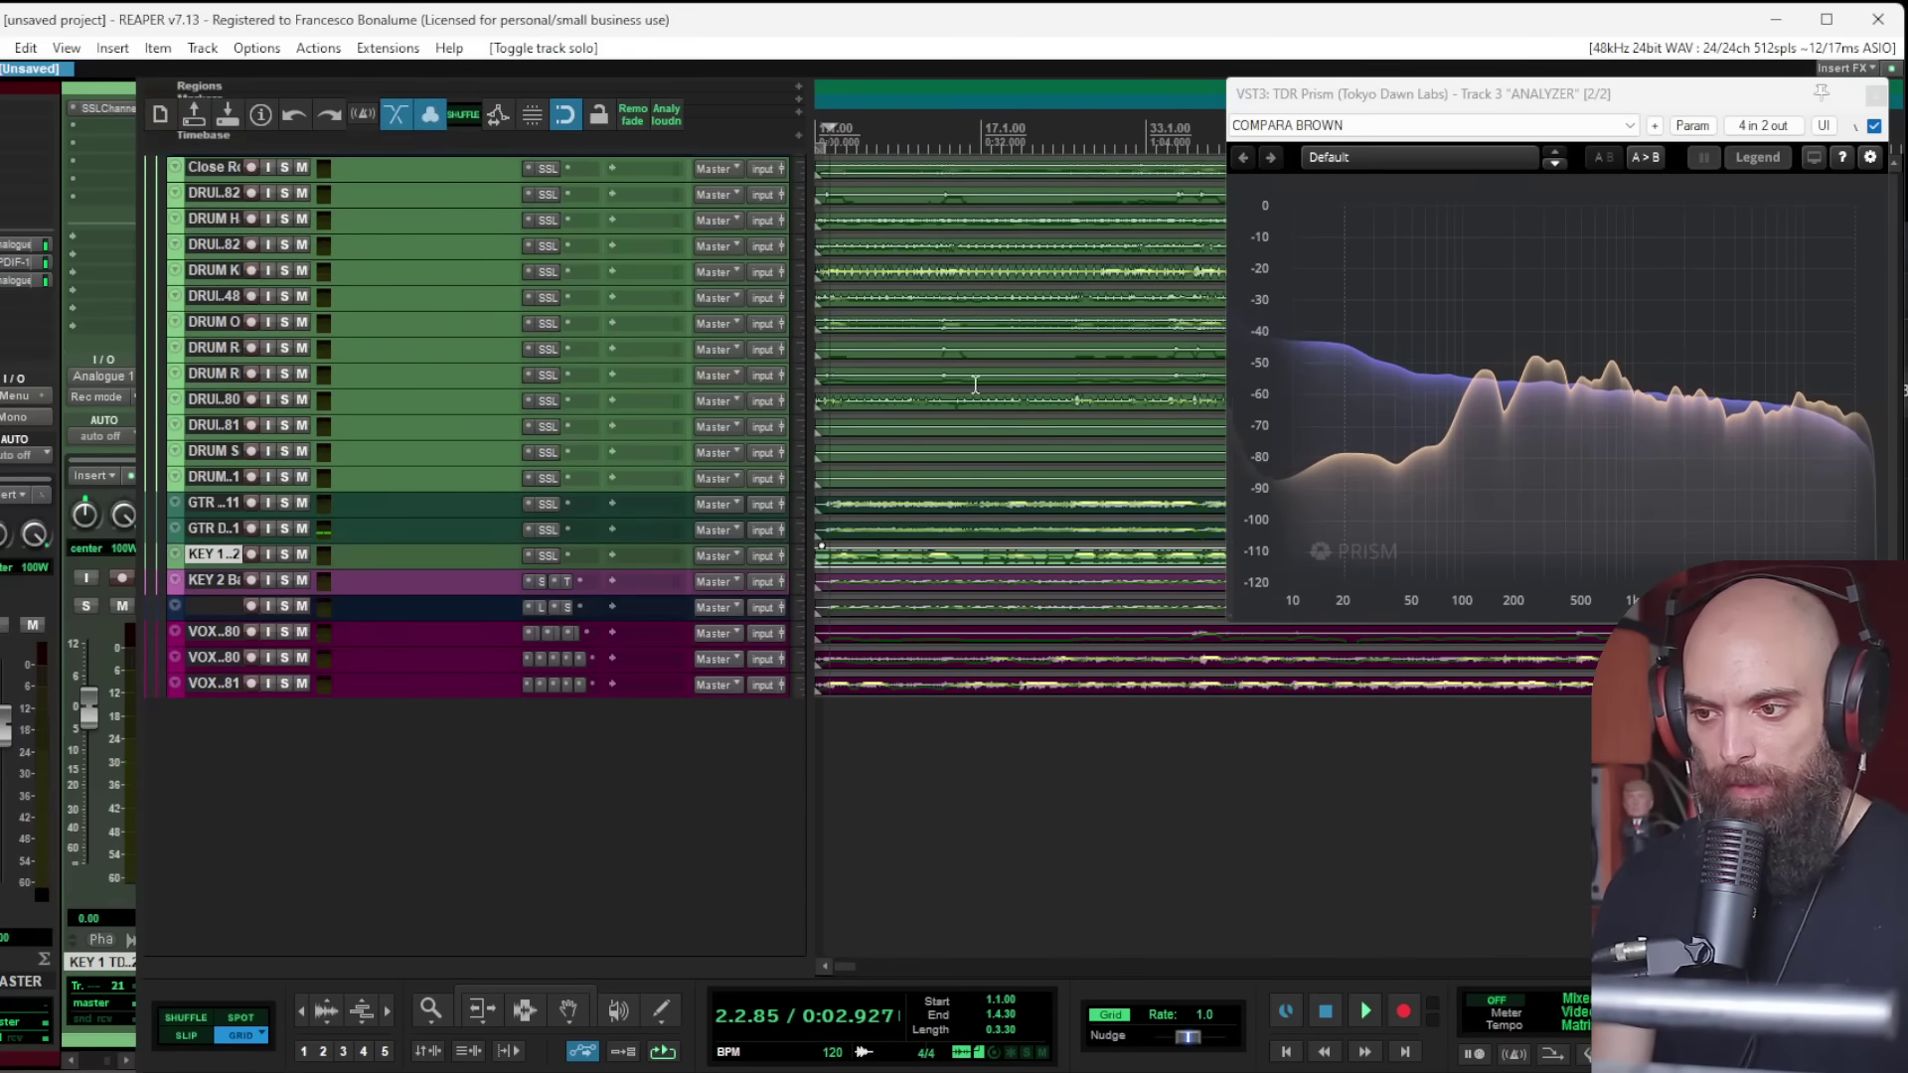
Step: Add a new track directly under the inner MASTER folder and name it BASS F
{"action": "scroll", "coordinate": [979, 417], "scroll_direction": "up", "scroll_amount": 3}
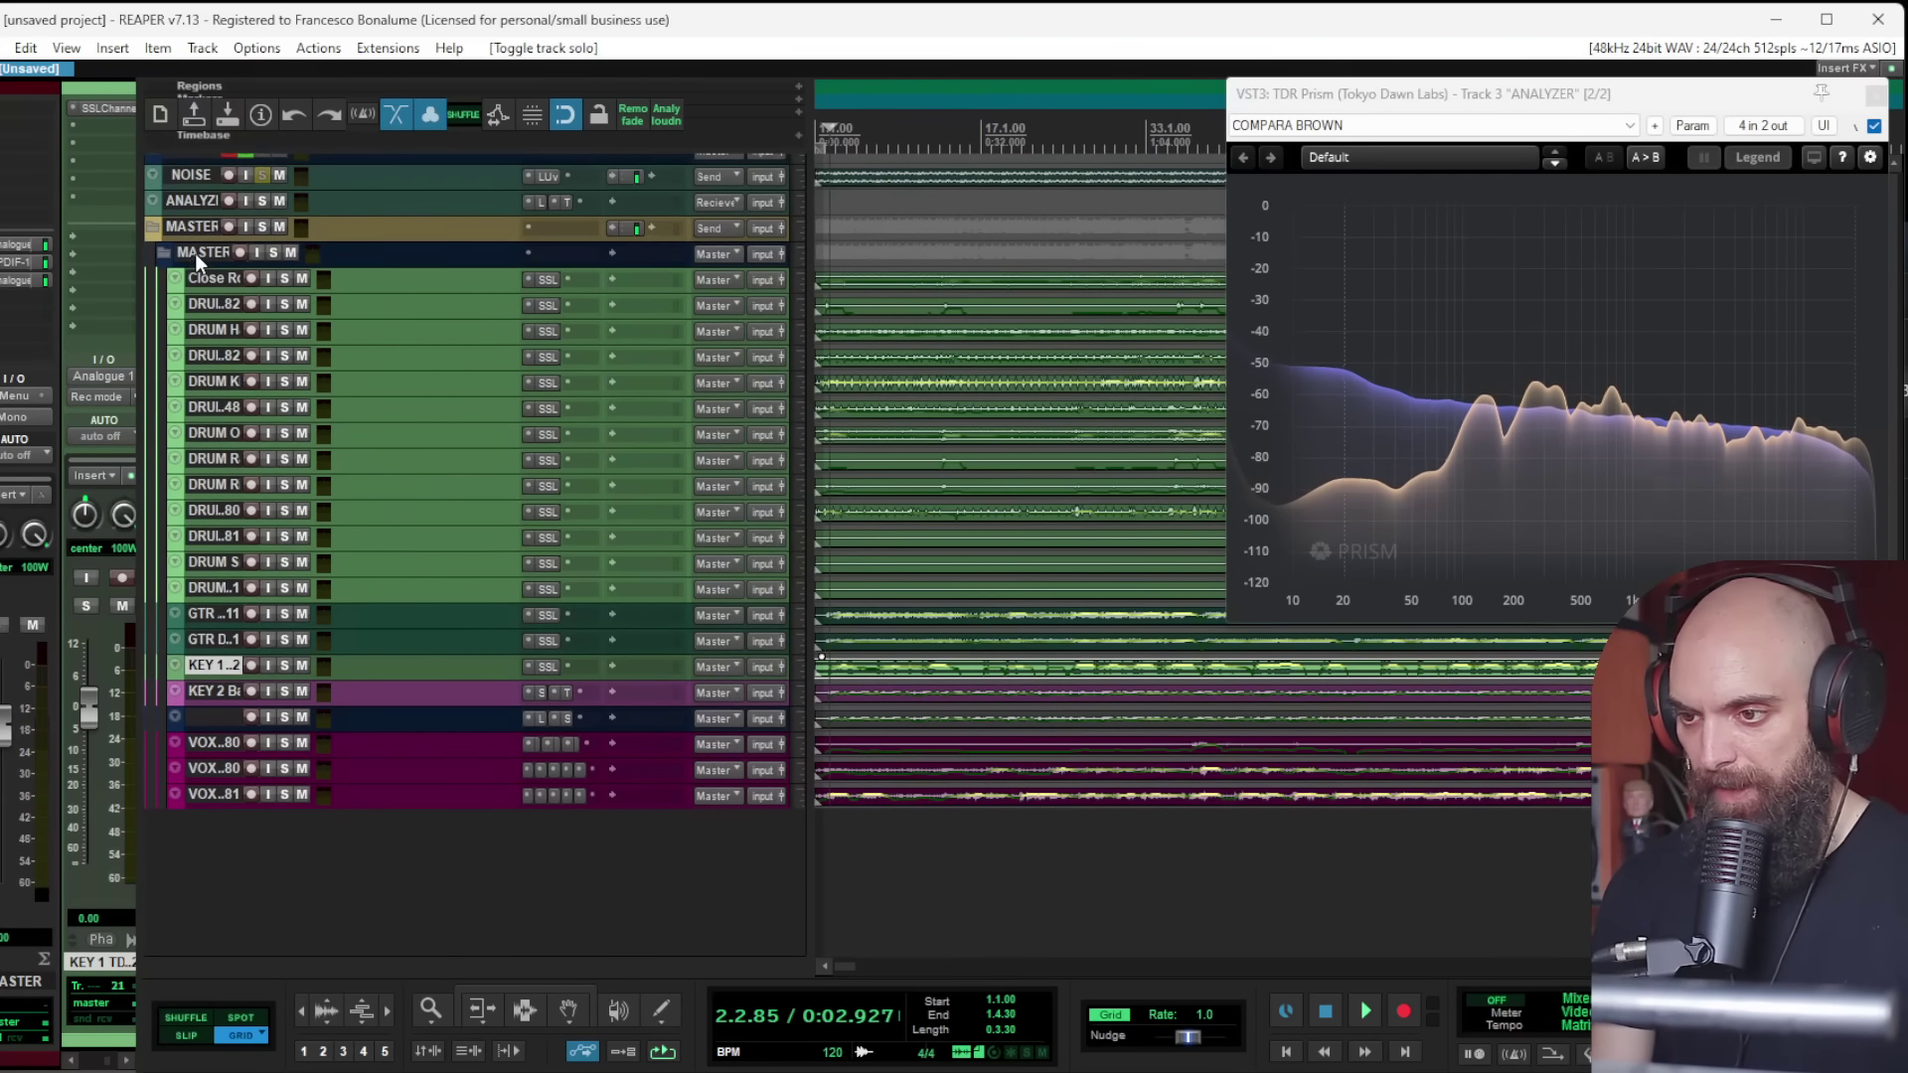
{"action": "left_click", "coordinate": [194, 253]}
{"action": "key", "text": "ctrl+t"}
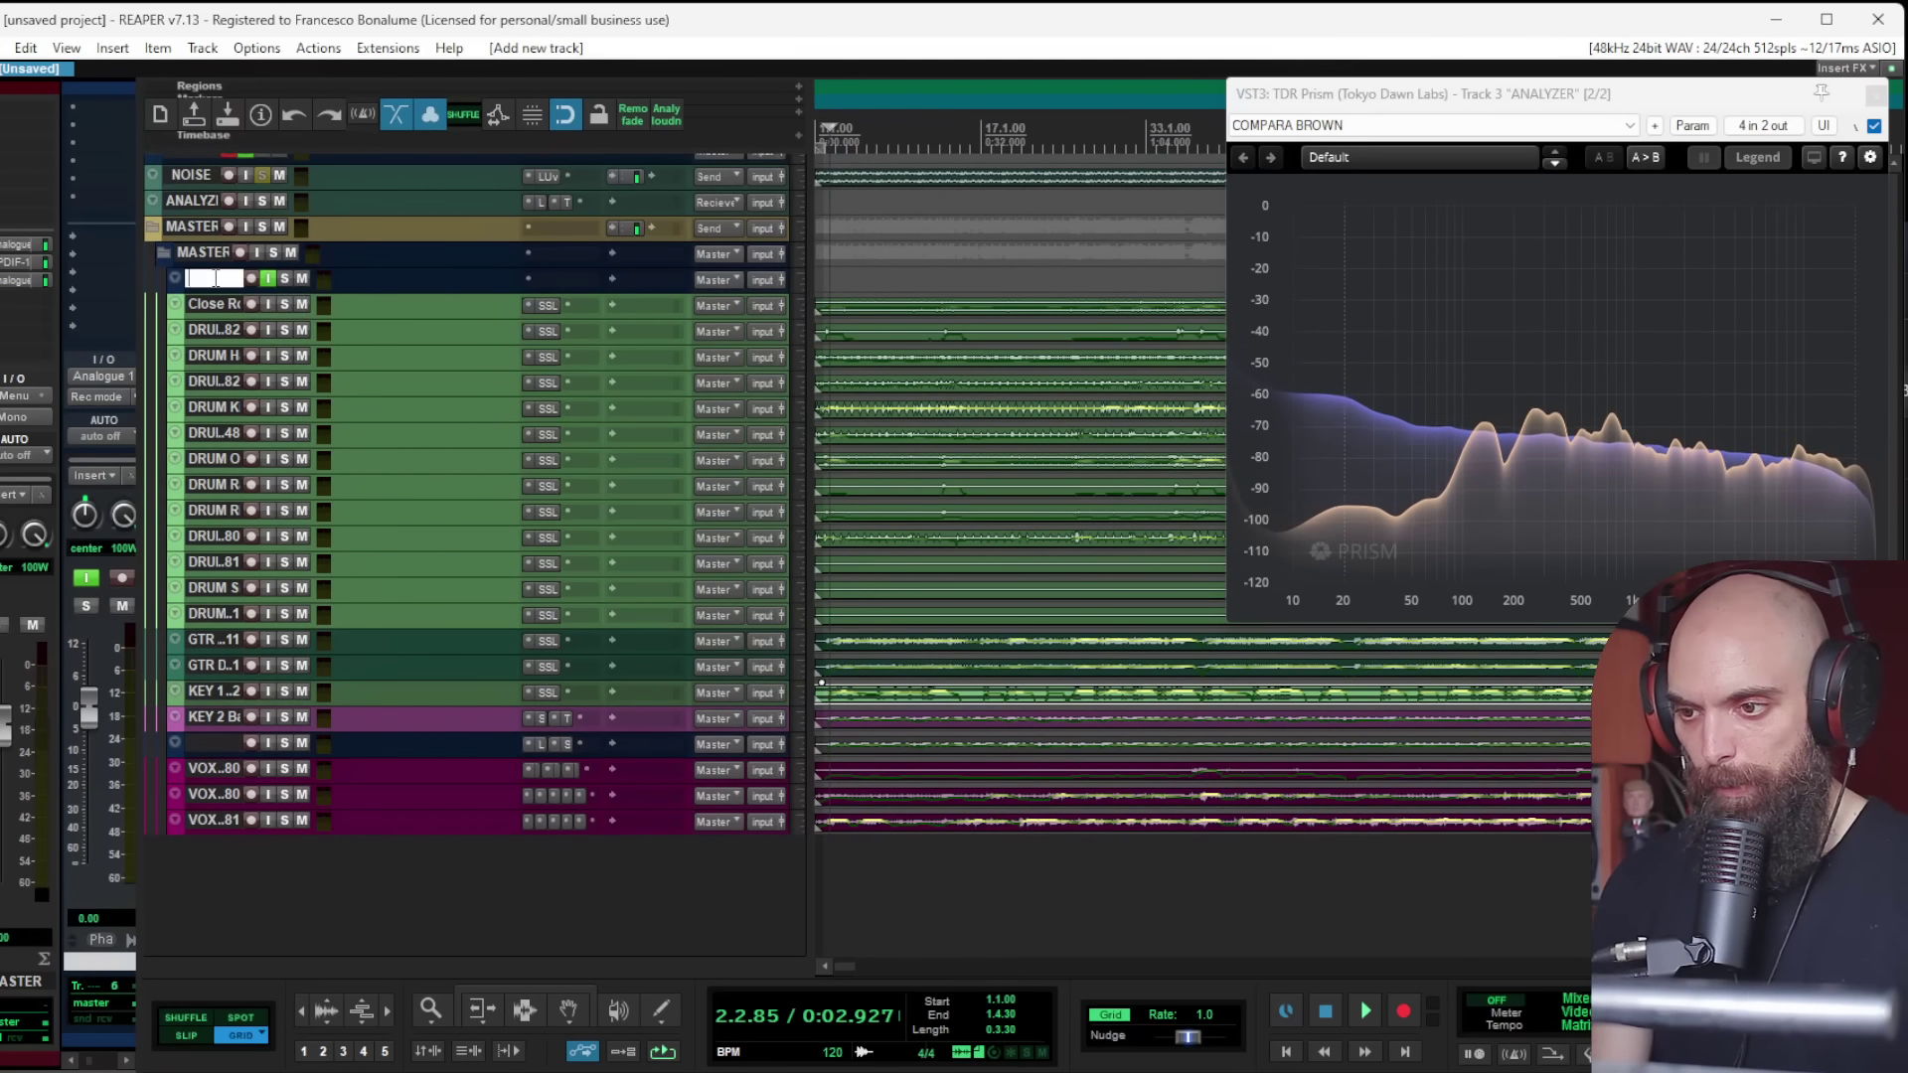
{"action": "type", "text": "BASS F"}
{"action": "key", "text": "Return"}
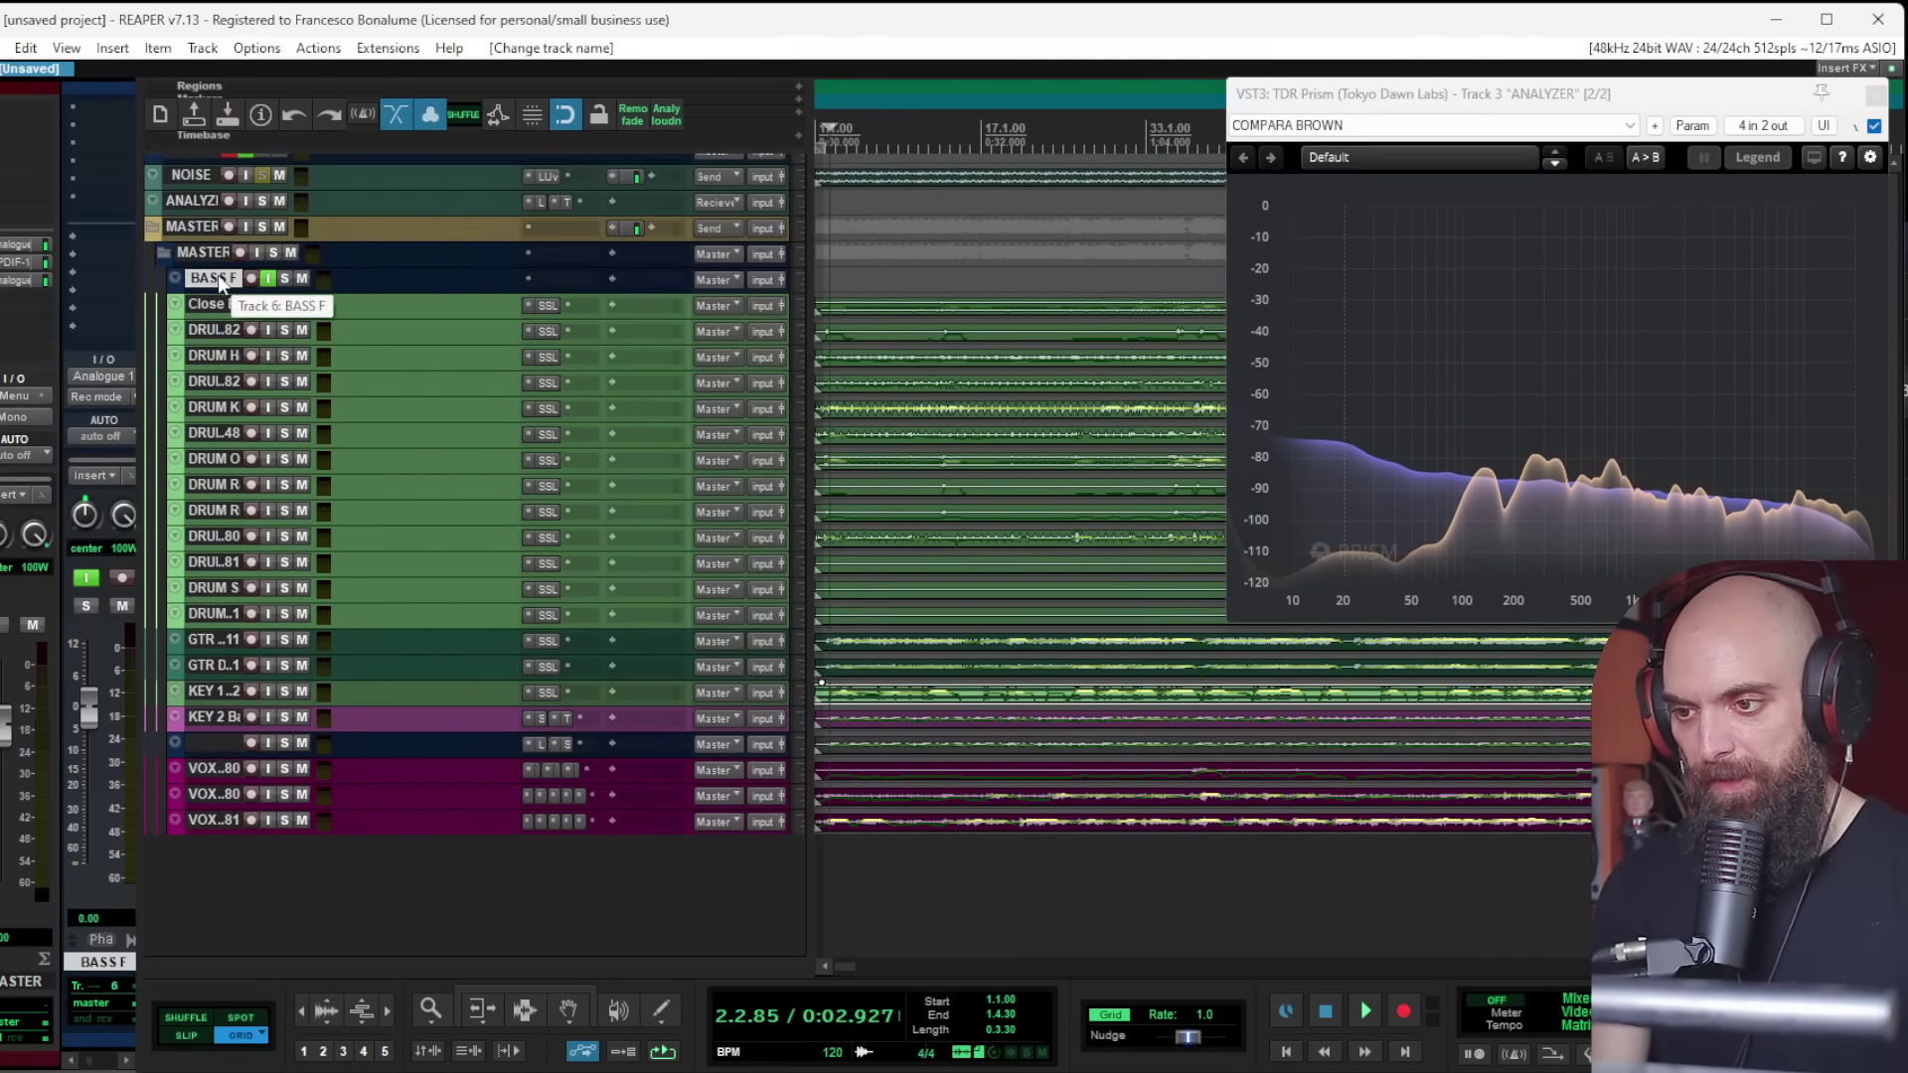
Step: Colour BASS F purple and nest KEY 2 Bass DIRECT and its parallel limited track inside it as a folder
{"action": "left_click", "coordinate": [217, 717]}
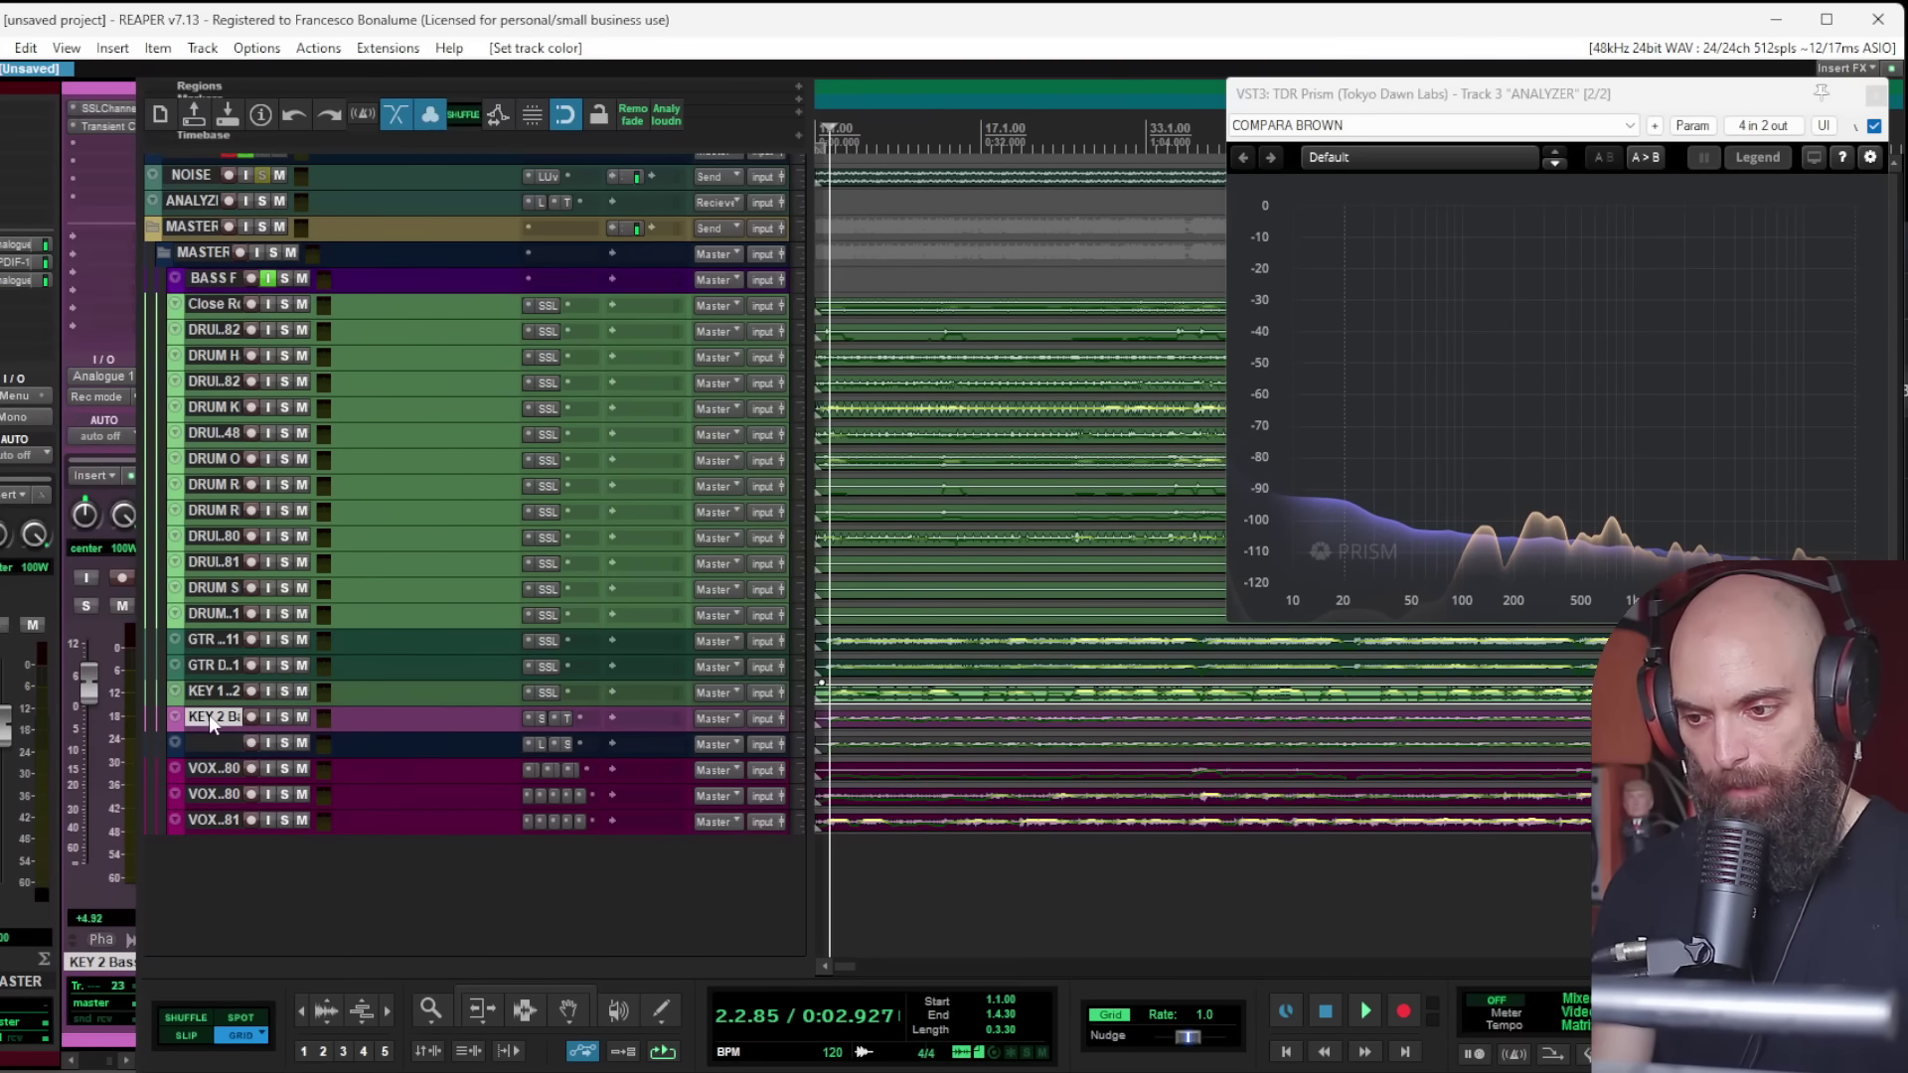
{"action": "left_click", "coordinate": [284, 717]}
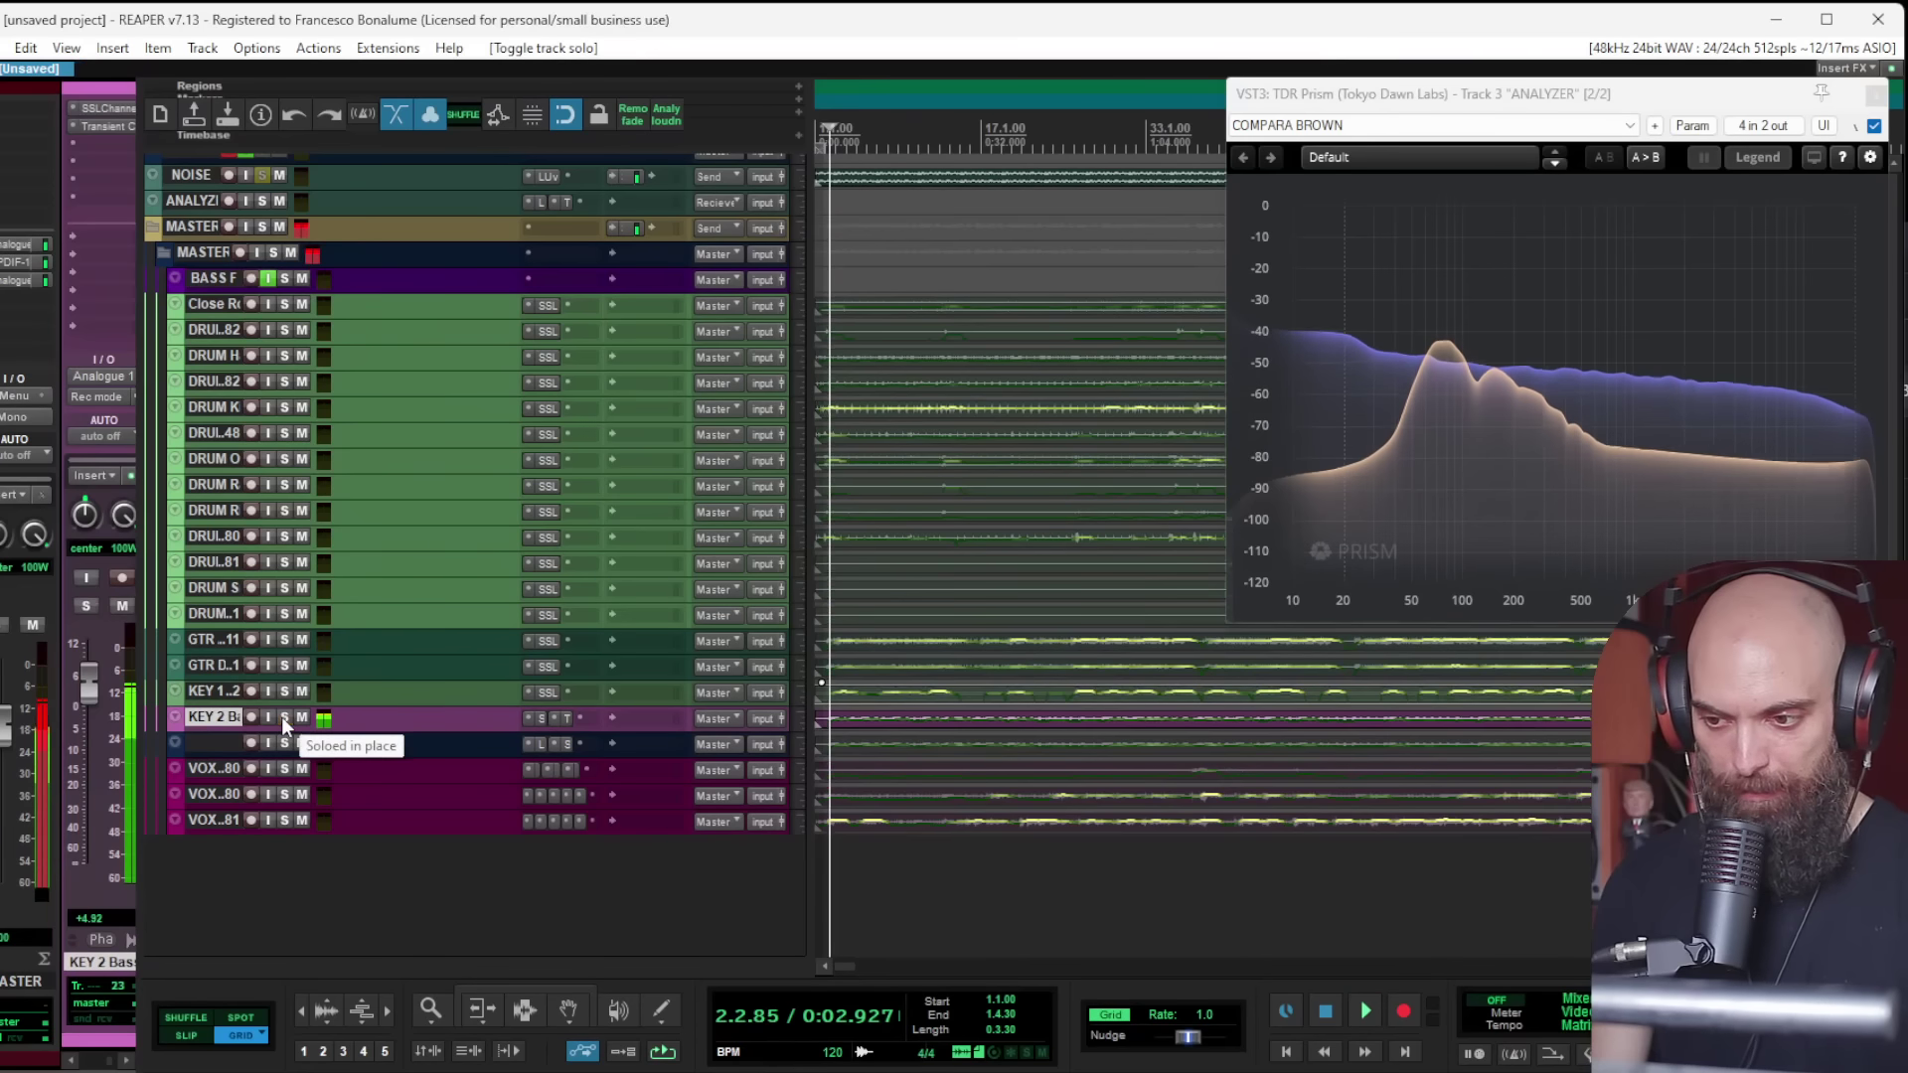
{"action": "left_click_drag", "start_coordinate": [212, 742], "coordinate": [223, 268]}
Step: Add another track above BASS F and name it NO BASSE
{"action": "key", "text": "ctrl+t"}
{"action": "double_click", "coordinate": [218, 278]}
{"action": "type", "text": "NO BASSES"}
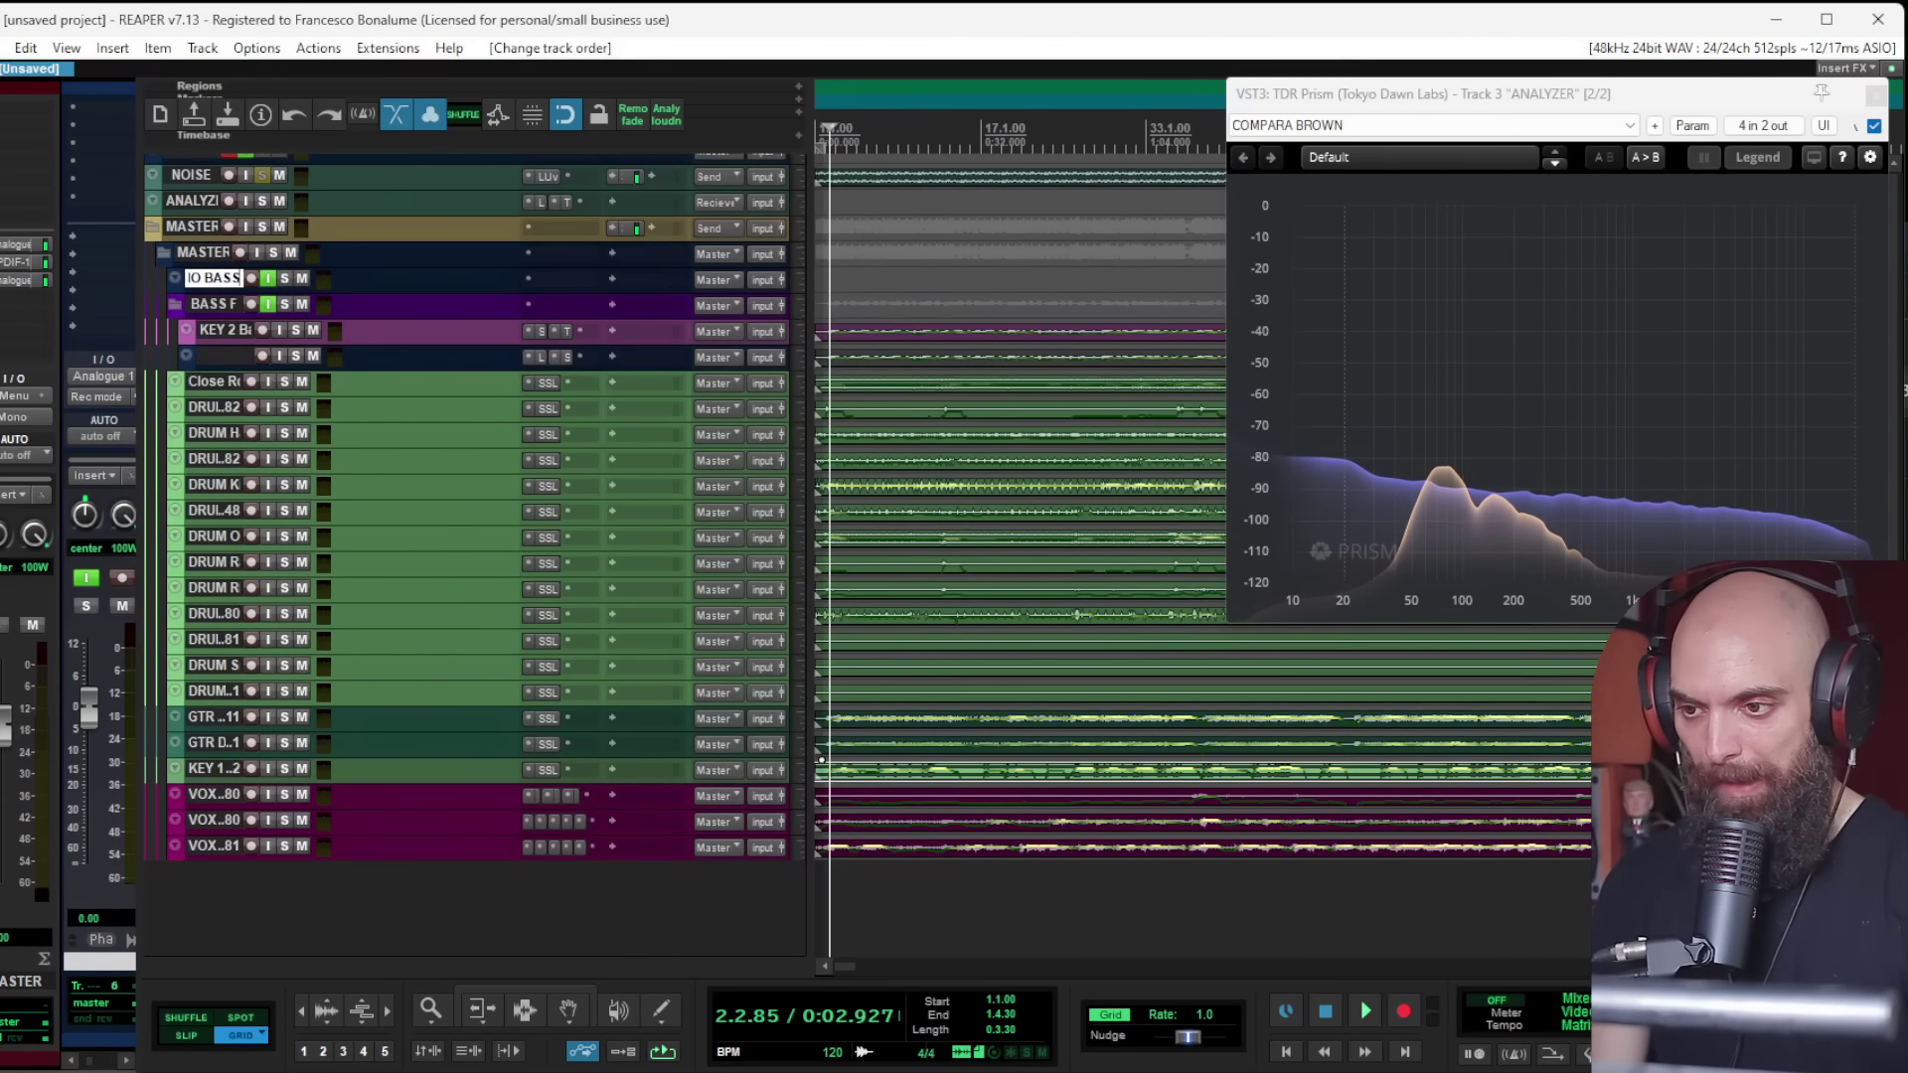
{"action": "key", "text": "Return"}
Step: Colour the NO BASSE track green to tell it apart from the purple BASS F folder
{"action": "left_click", "coordinate": [213, 305]}
{"action": "left_click", "coordinate": [217, 279]}
{"action": "key", "text": "c"}
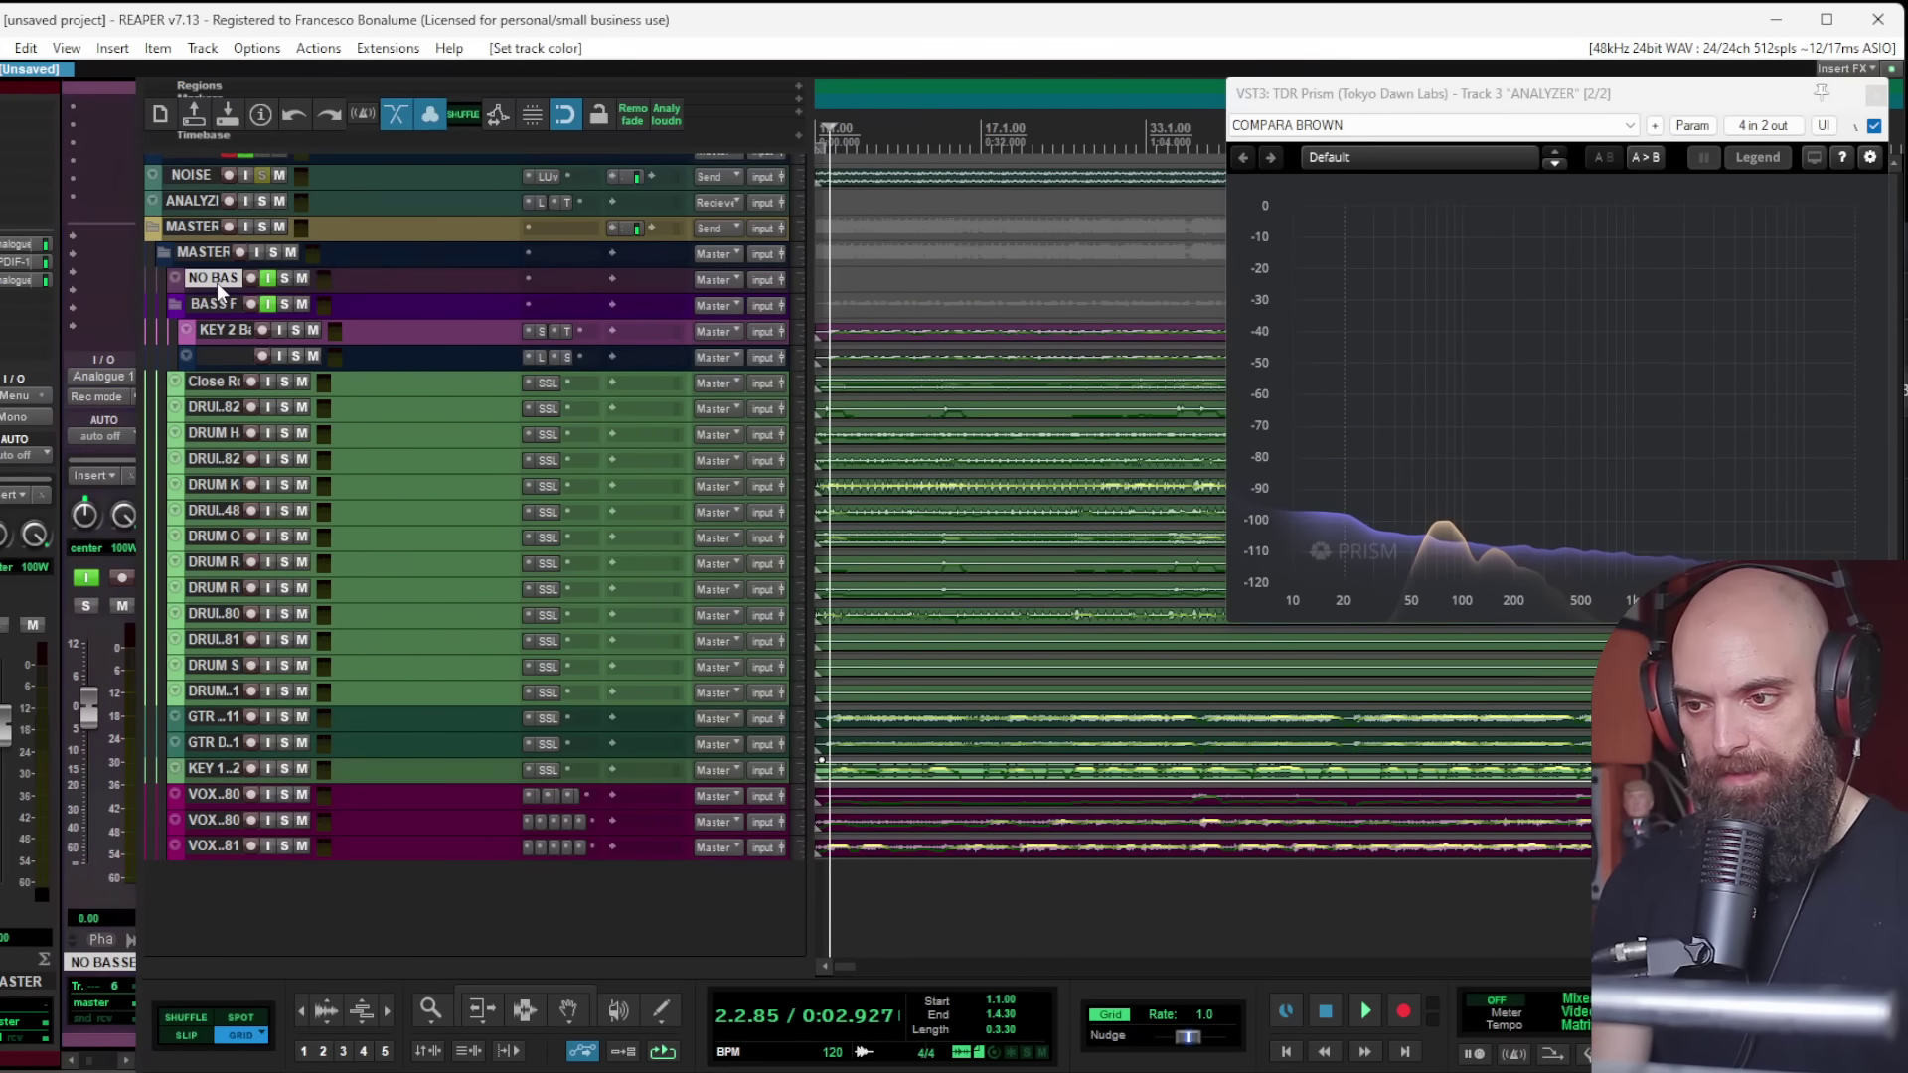
{"action": "left_click", "coordinate": [205, 253]}
{"action": "left_click", "coordinate": [216, 280]}
{"action": "left_click", "coordinate": [209, 303]}
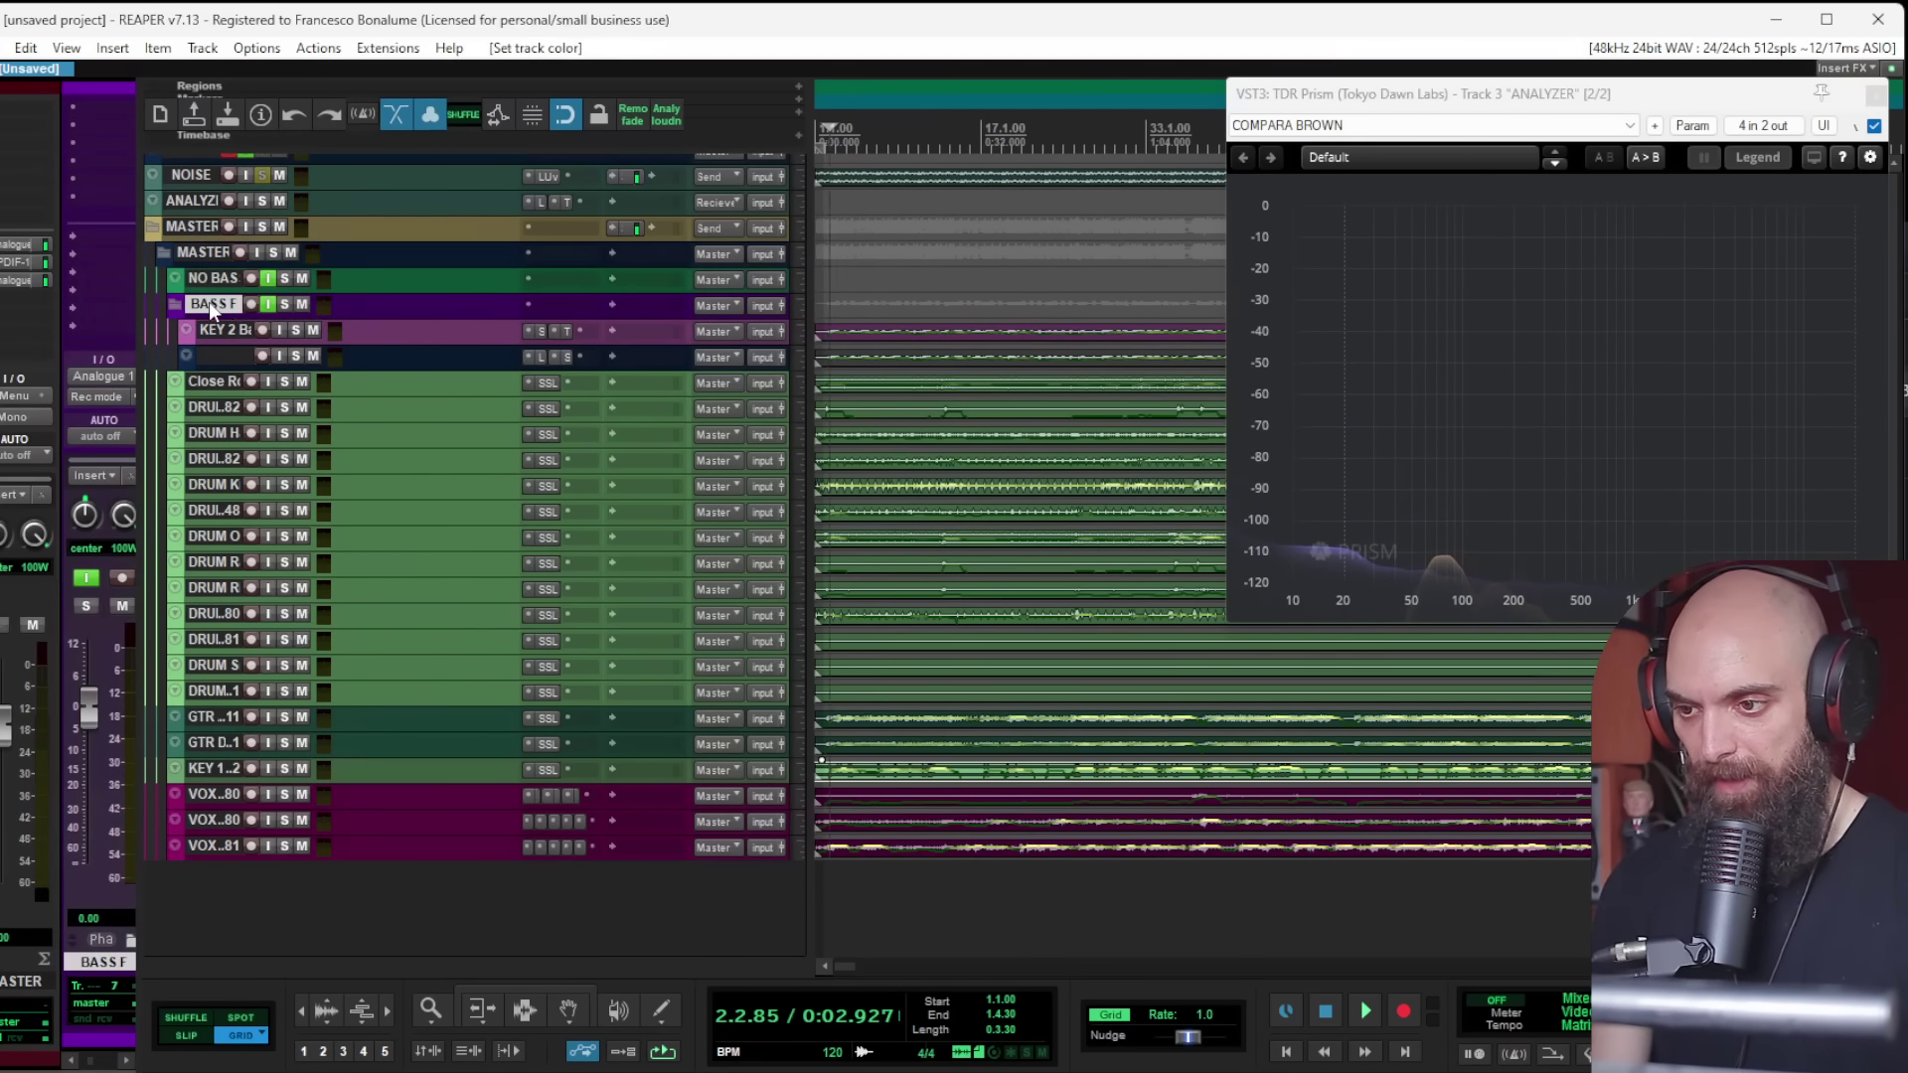
Step: Move the three VOX tracks and the KEY 1 TDA-2 track into the NO BASSE folder
{"action": "left_click", "coordinate": [215, 796]}
{"action": "left_click", "coordinate": [216, 851], "text": "shift"}
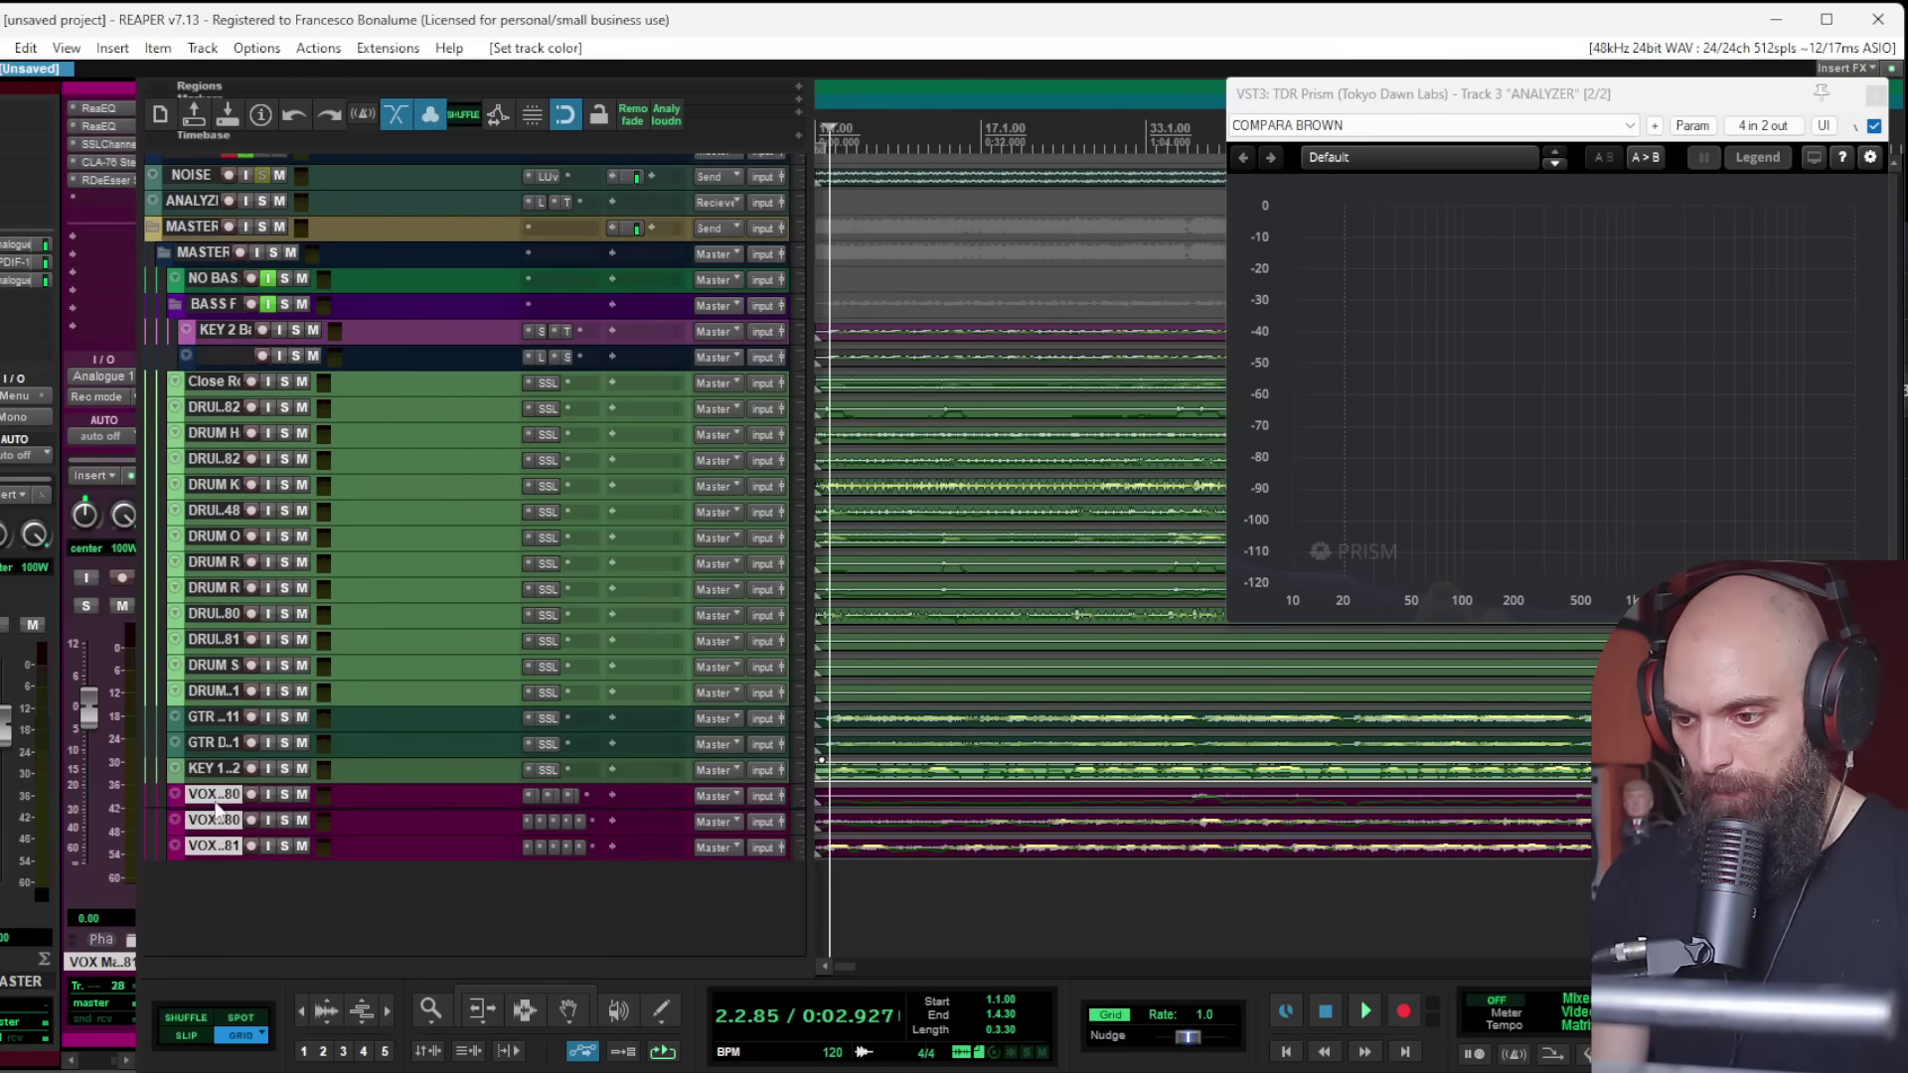
{"action": "left_click_drag", "start_coordinate": [216, 807], "coordinate": [216, 288]}
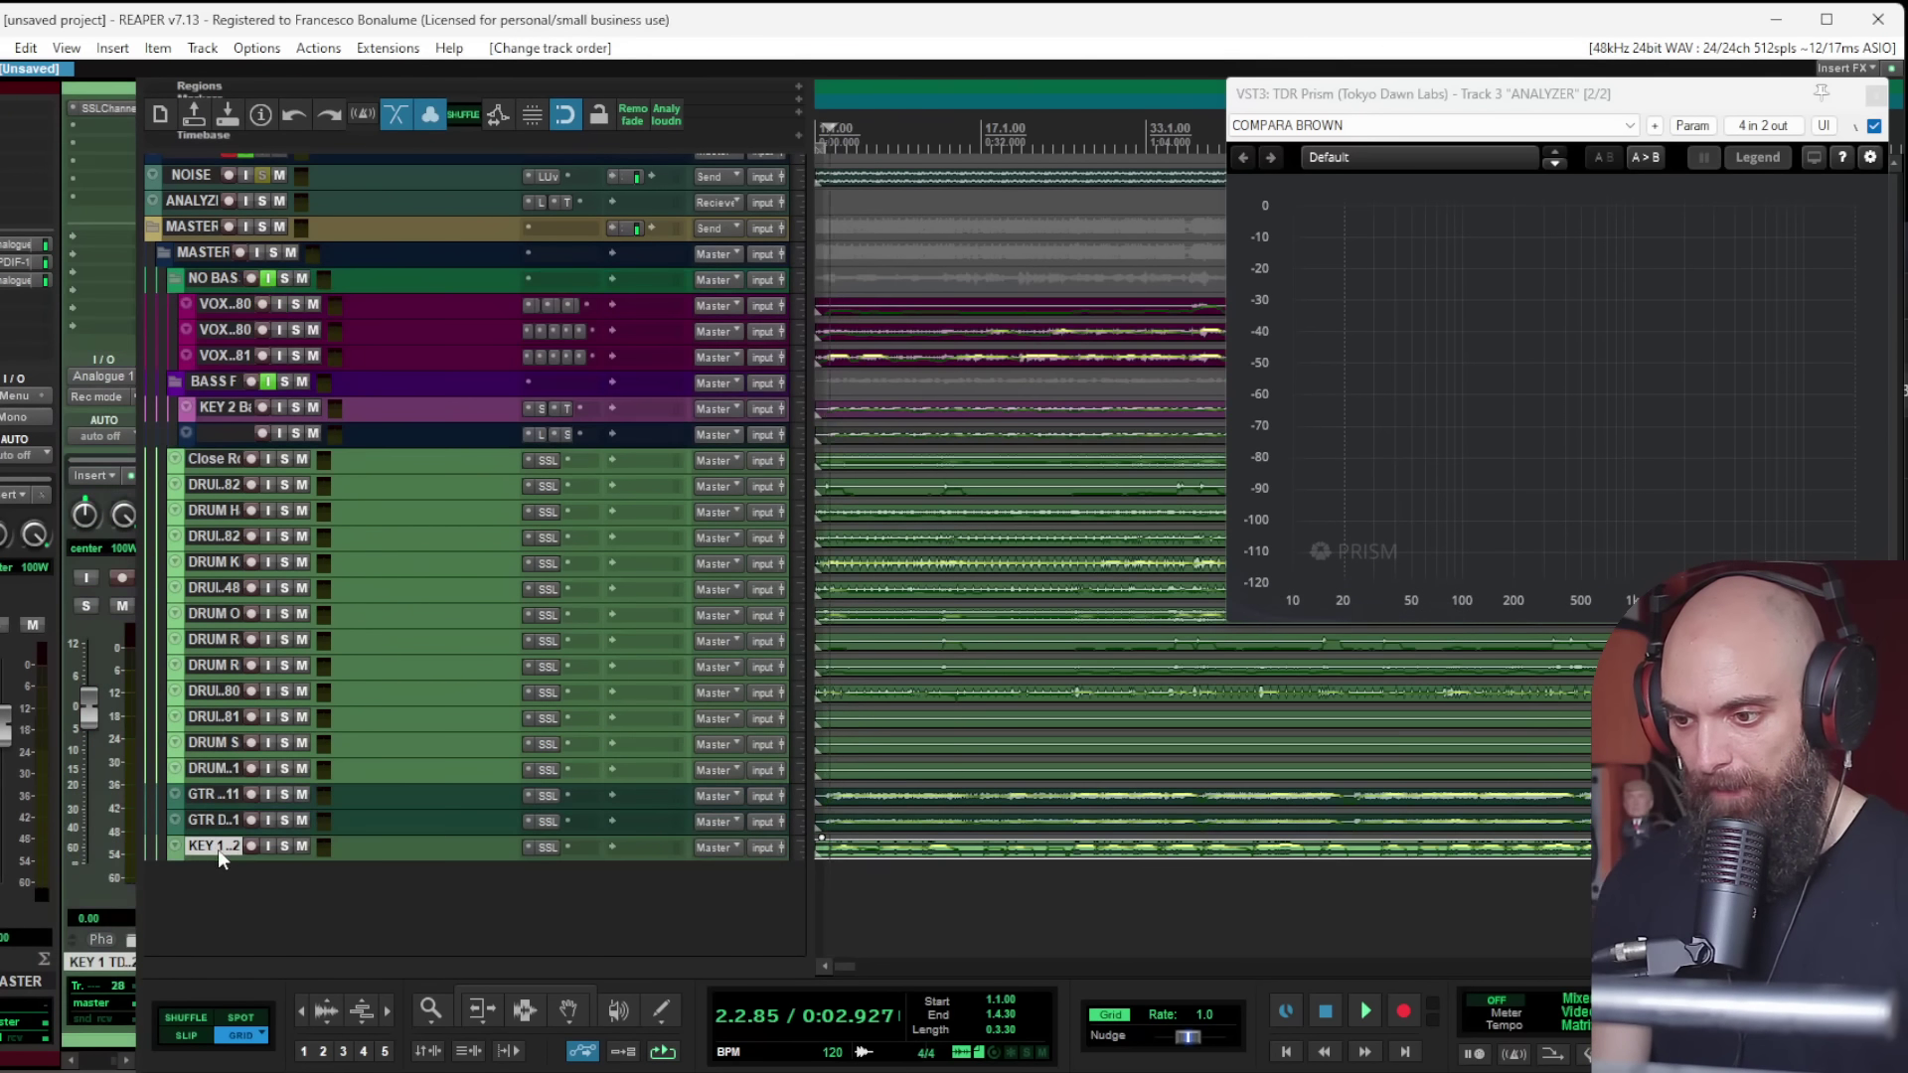
{"action": "left_click_drag", "start_coordinate": [209, 849], "coordinate": [392, 293]}
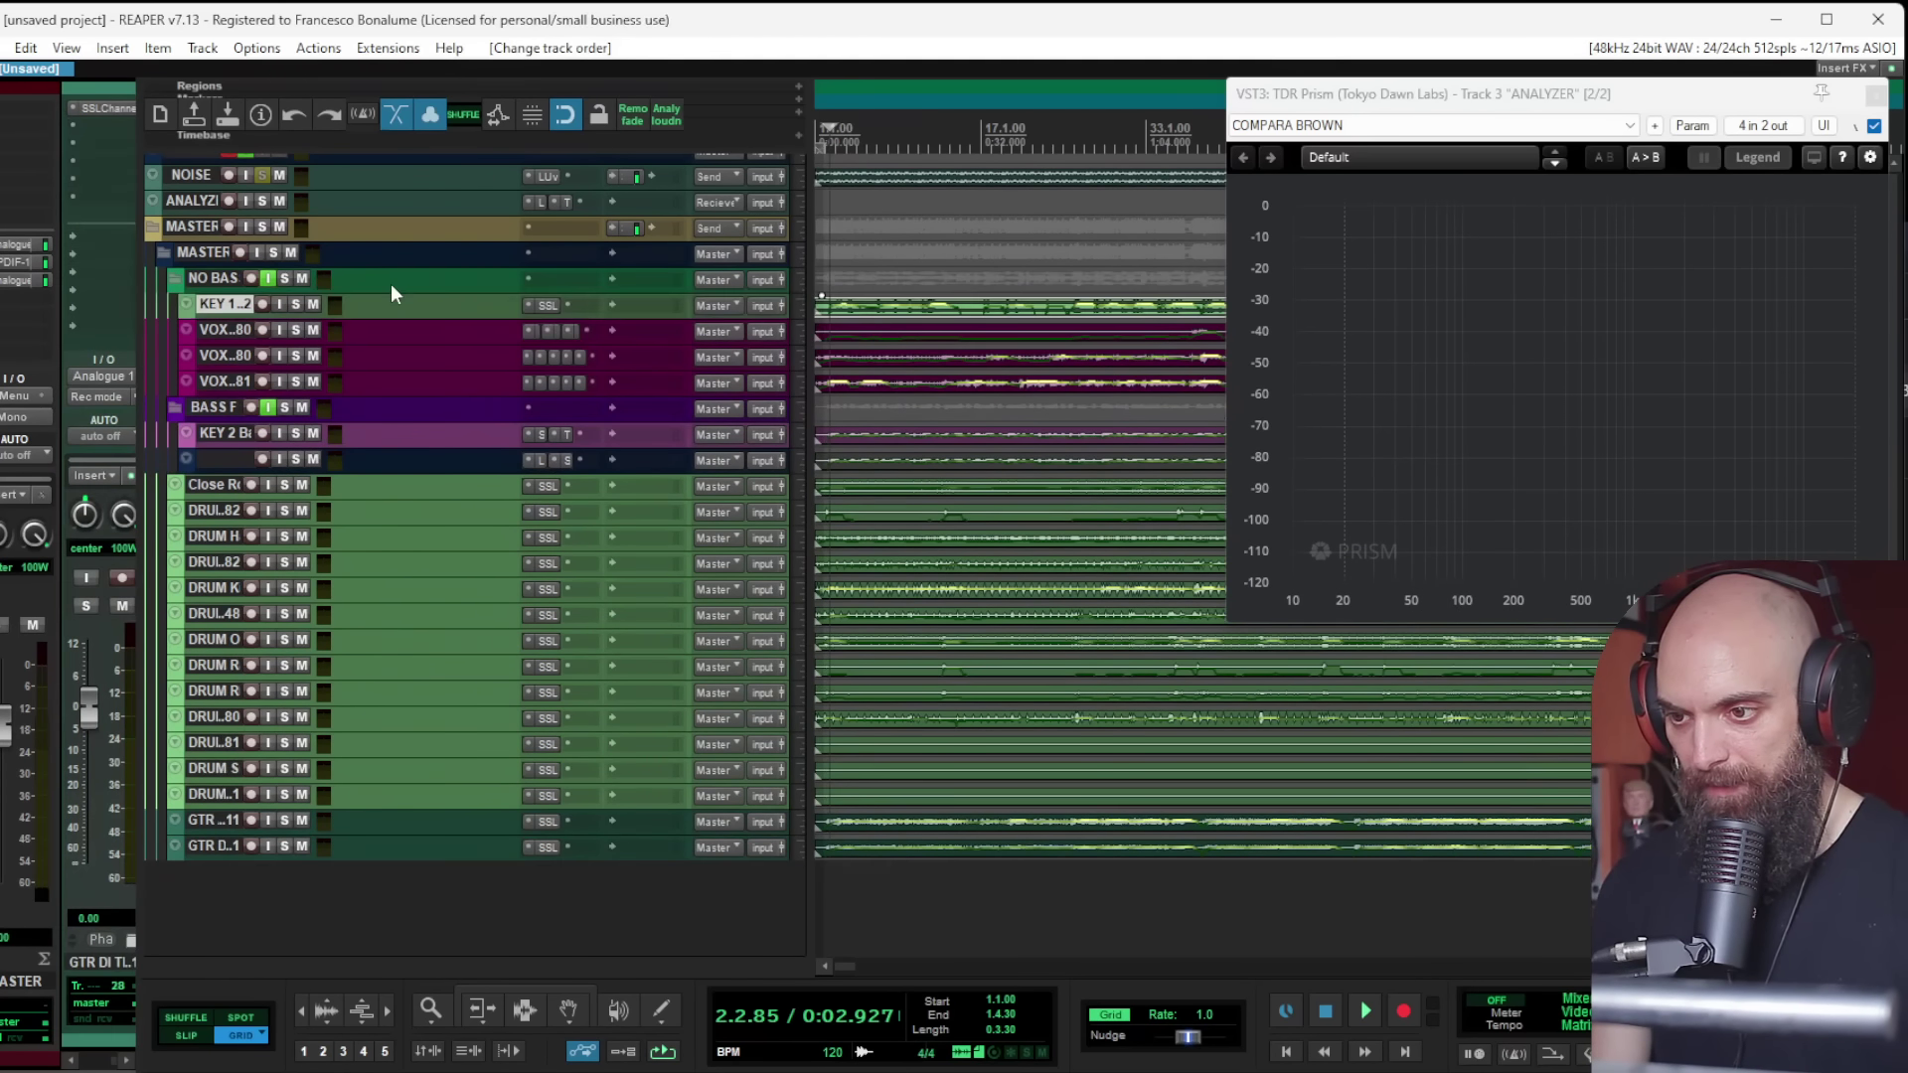
Step: Audition the two GTR tracks soloed from about bar 27 and move them into the NO BASSE folder
{"action": "left_click", "coordinate": [210, 842]}
{"action": "left_click", "coordinate": [210, 820], "text": "shift"}
{"action": "left_click", "coordinate": [284, 820]}
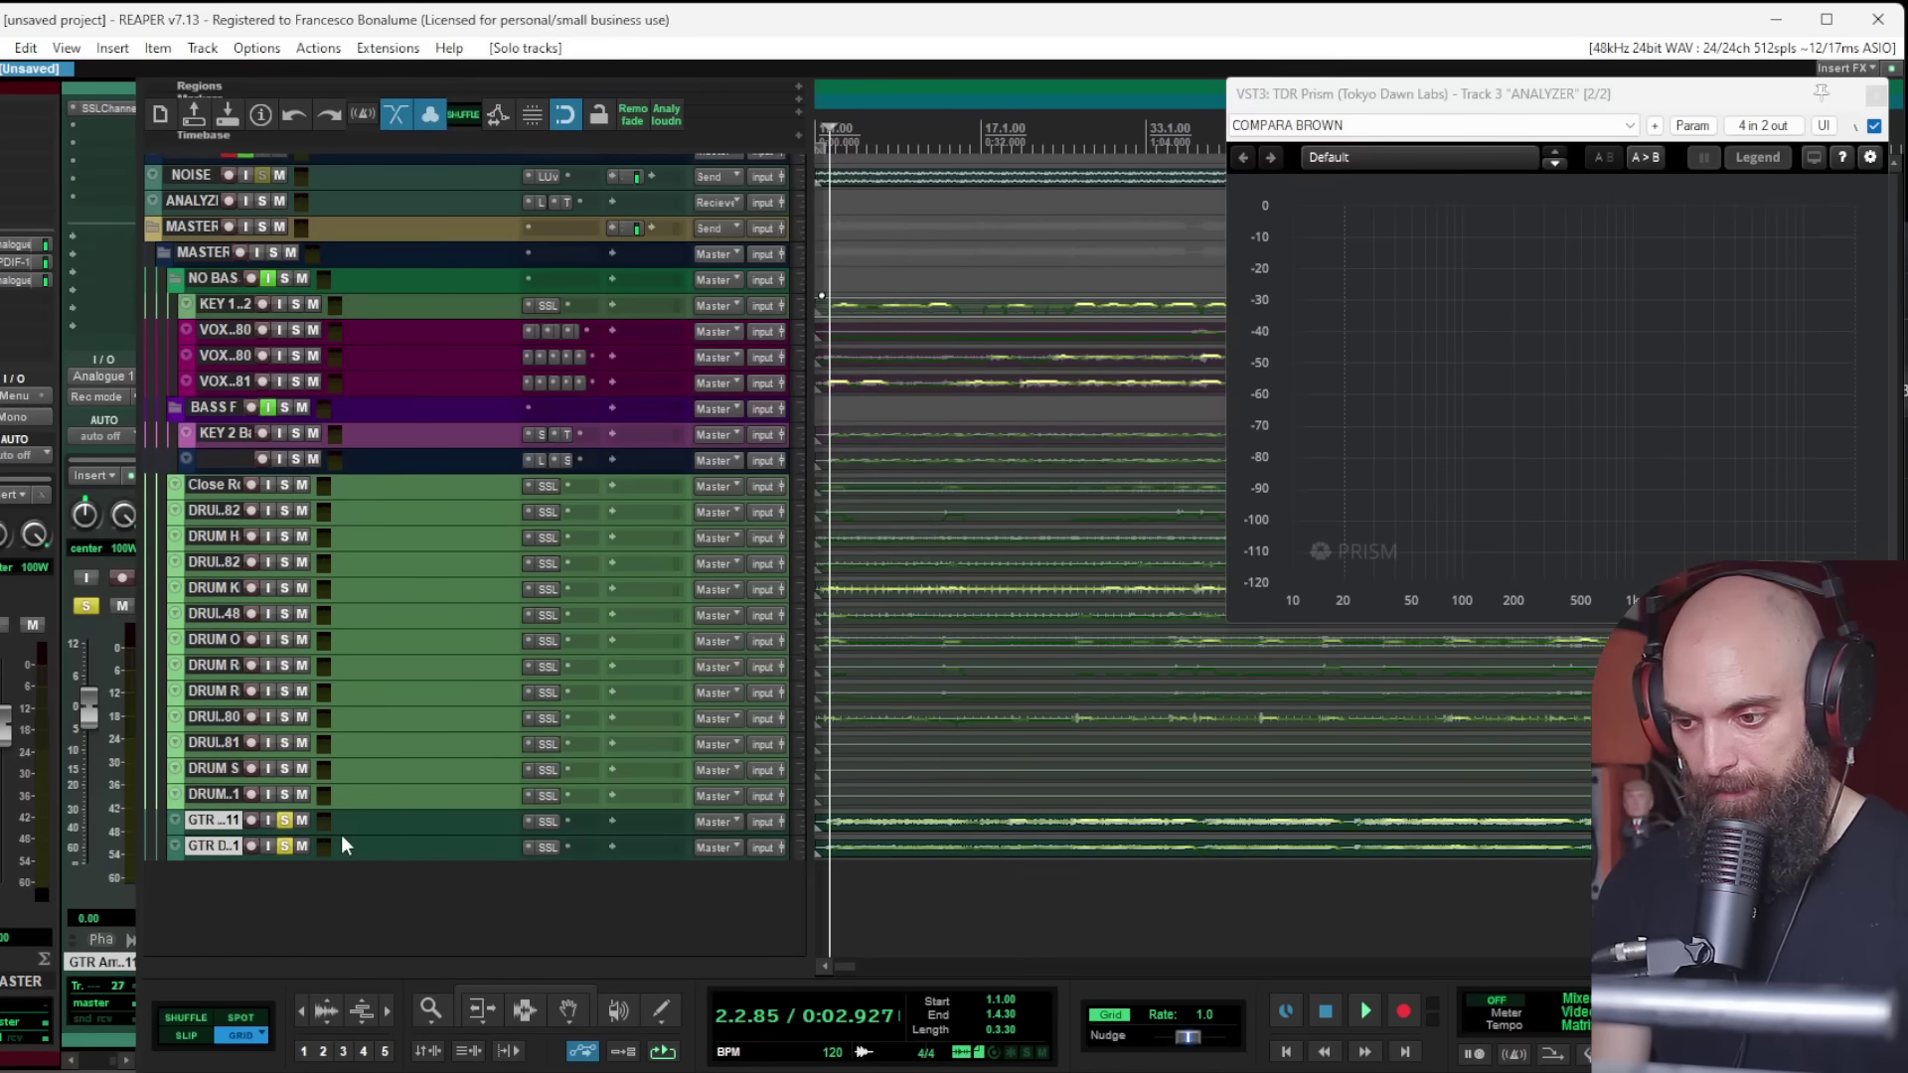
{"action": "left_click", "coordinate": [1009, 883]}
{"action": "key", "text": "space"}
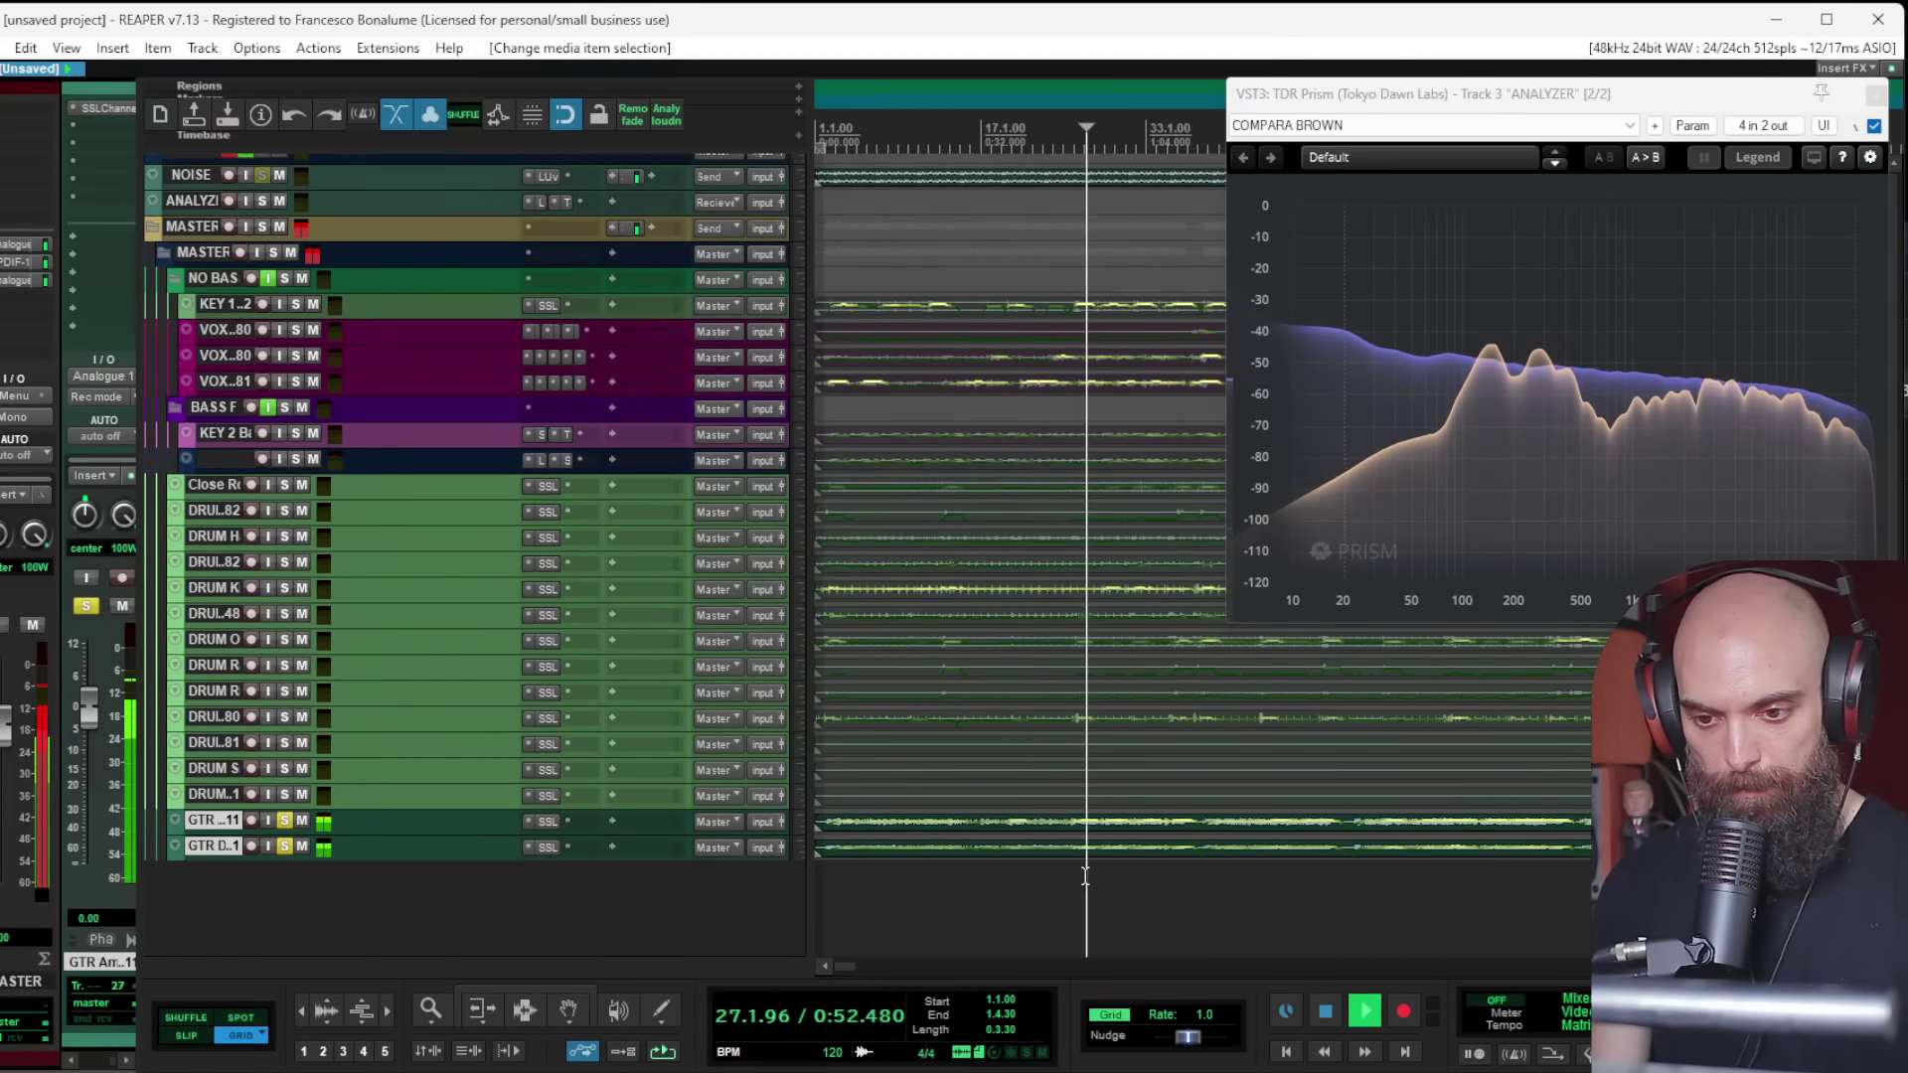
{"action": "left_click_drag", "start_coordinate": [193, 820], "coordinate": [300, 288]}
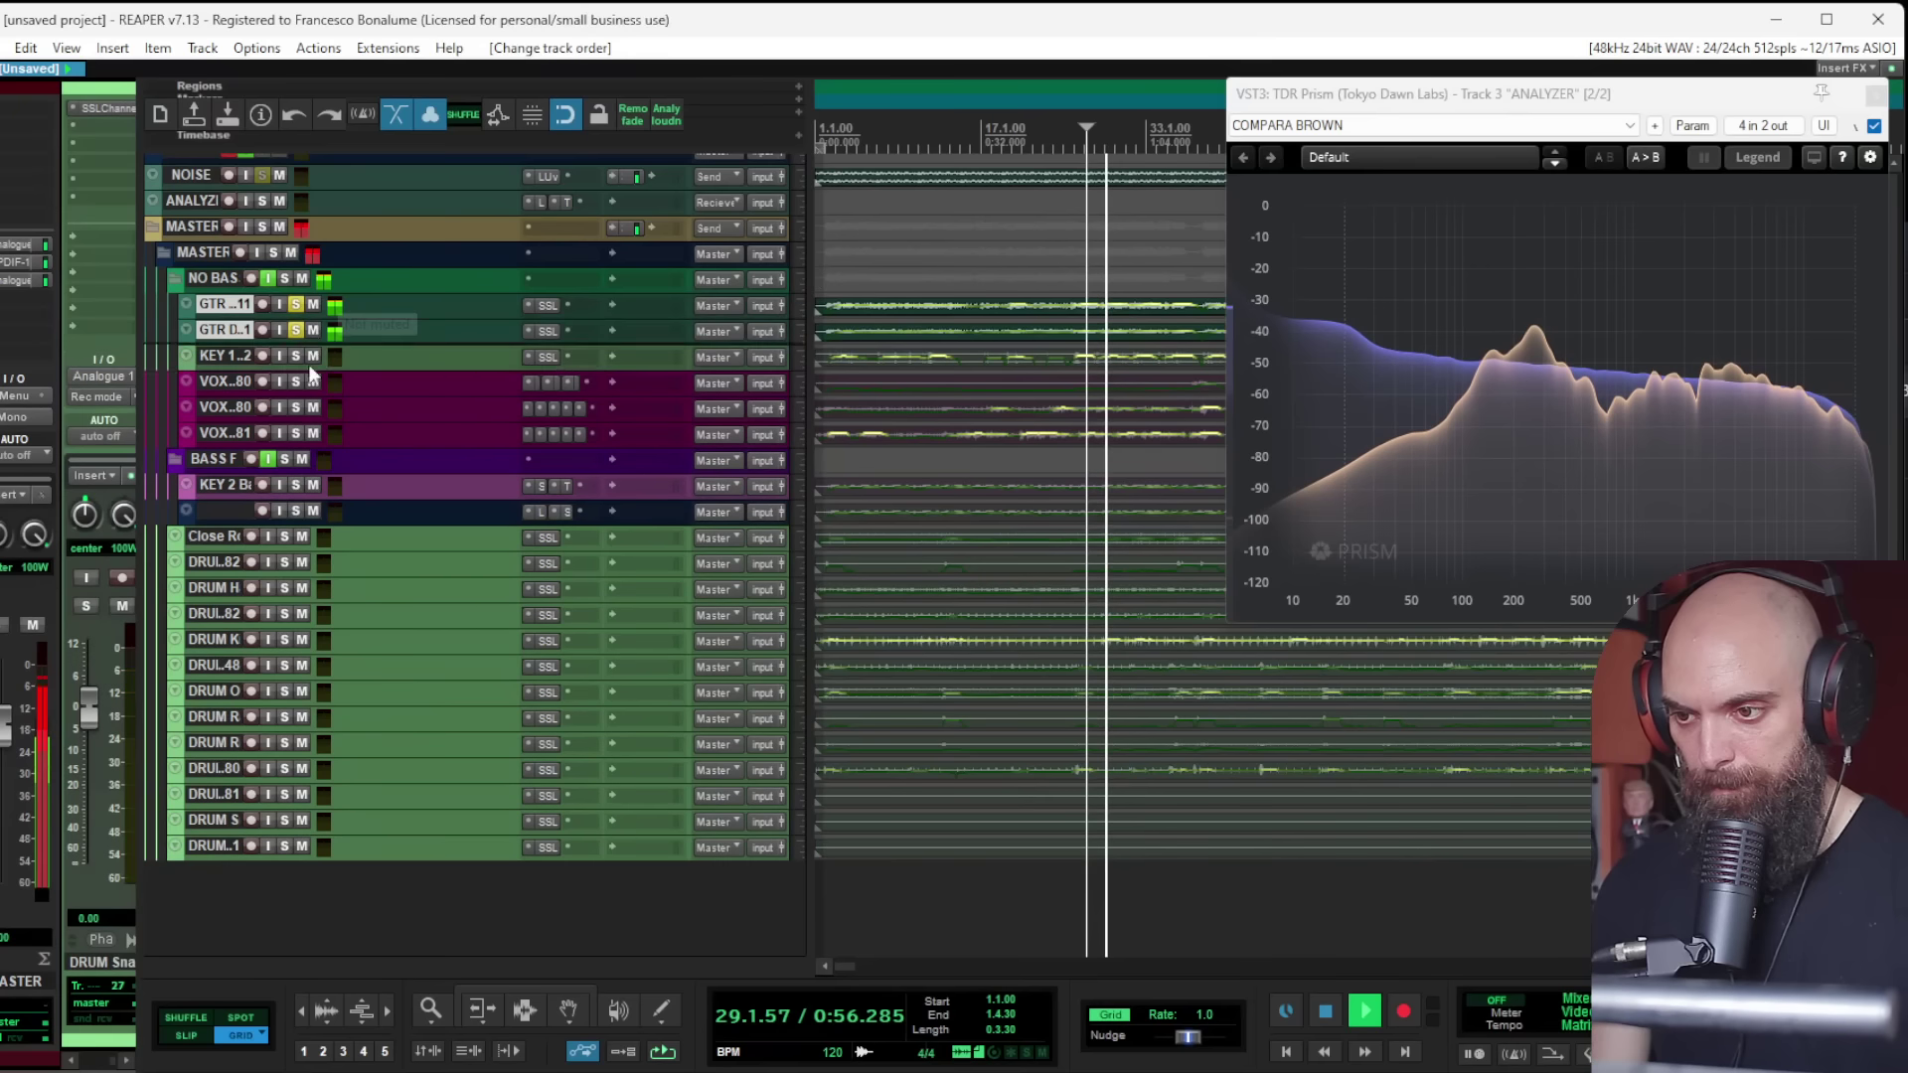
Step: Clear the guitar solos and audition the NO BASSE folder soloed
{"action": "left_click", "coordinate": [297, 330]}
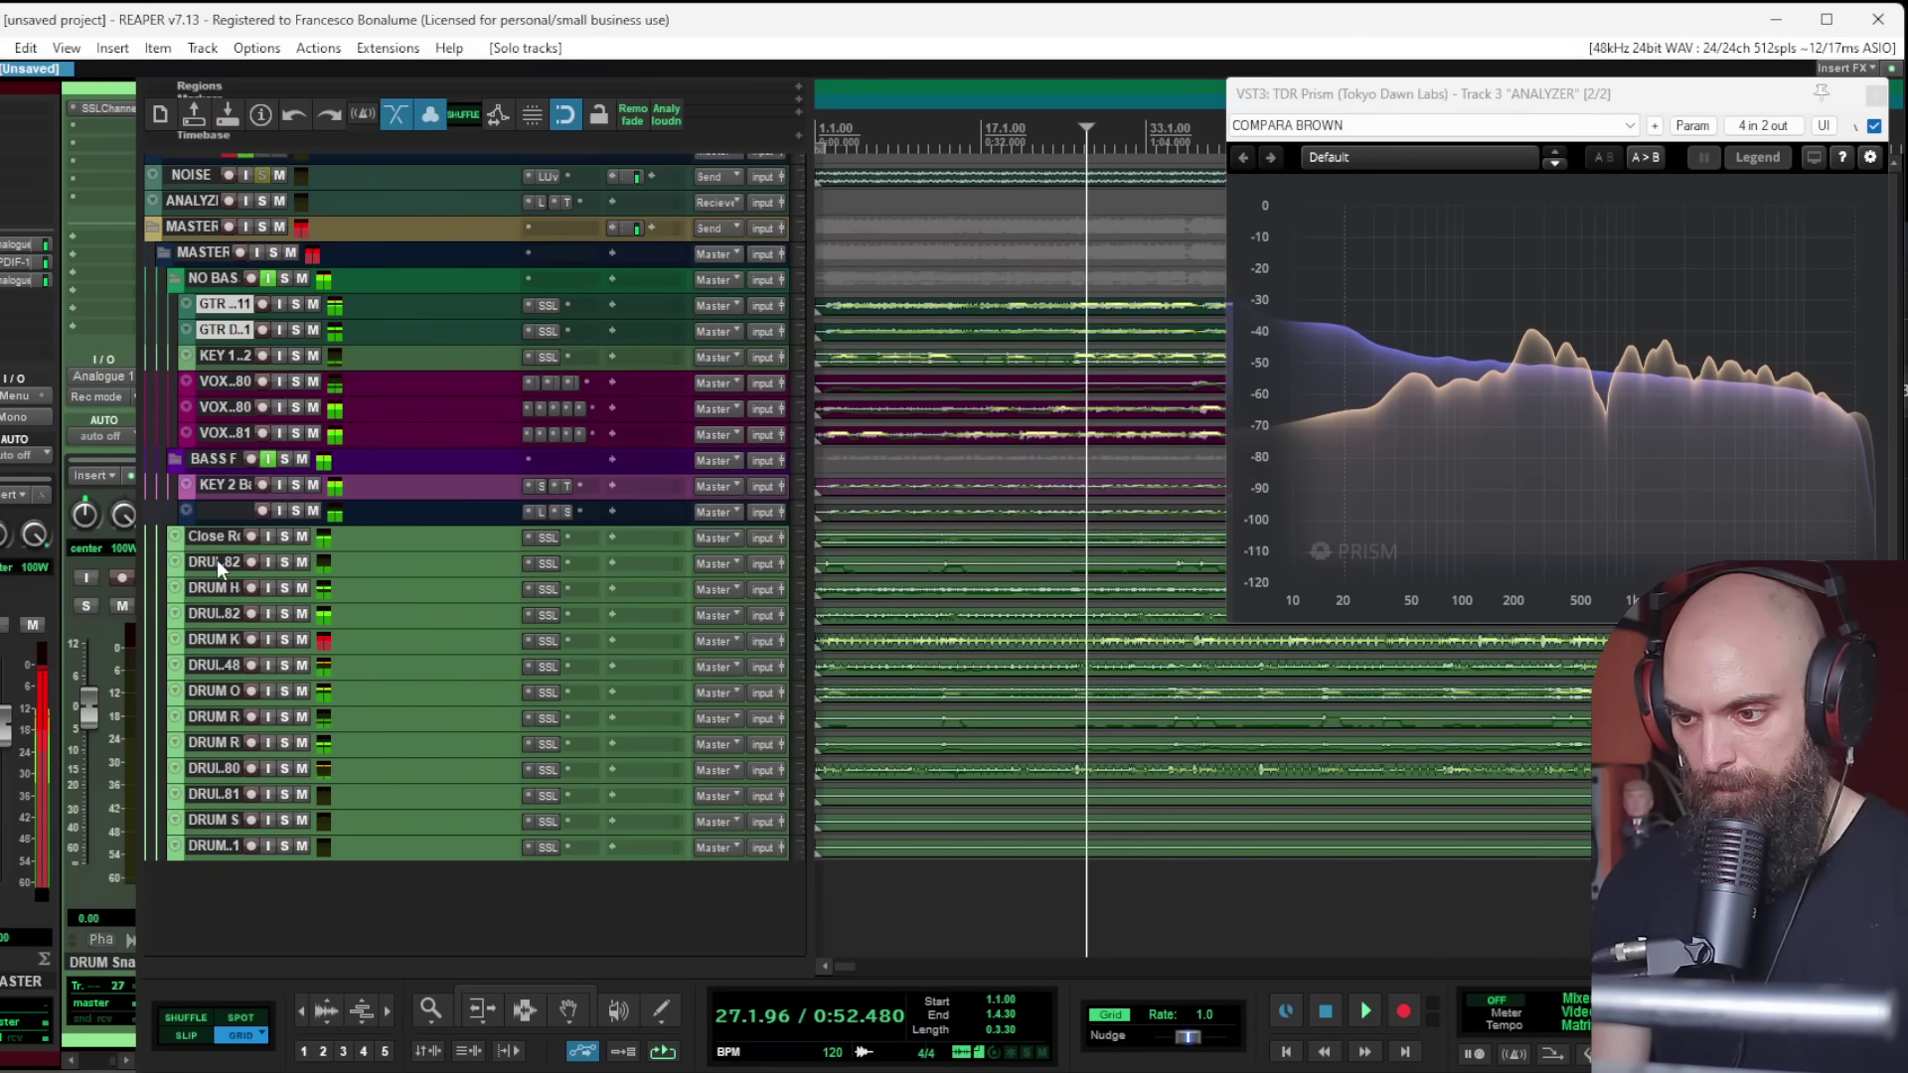
{"action": "left_click_drag", "start_coordinate": [217, 562], "coordinate": [232, 596]}
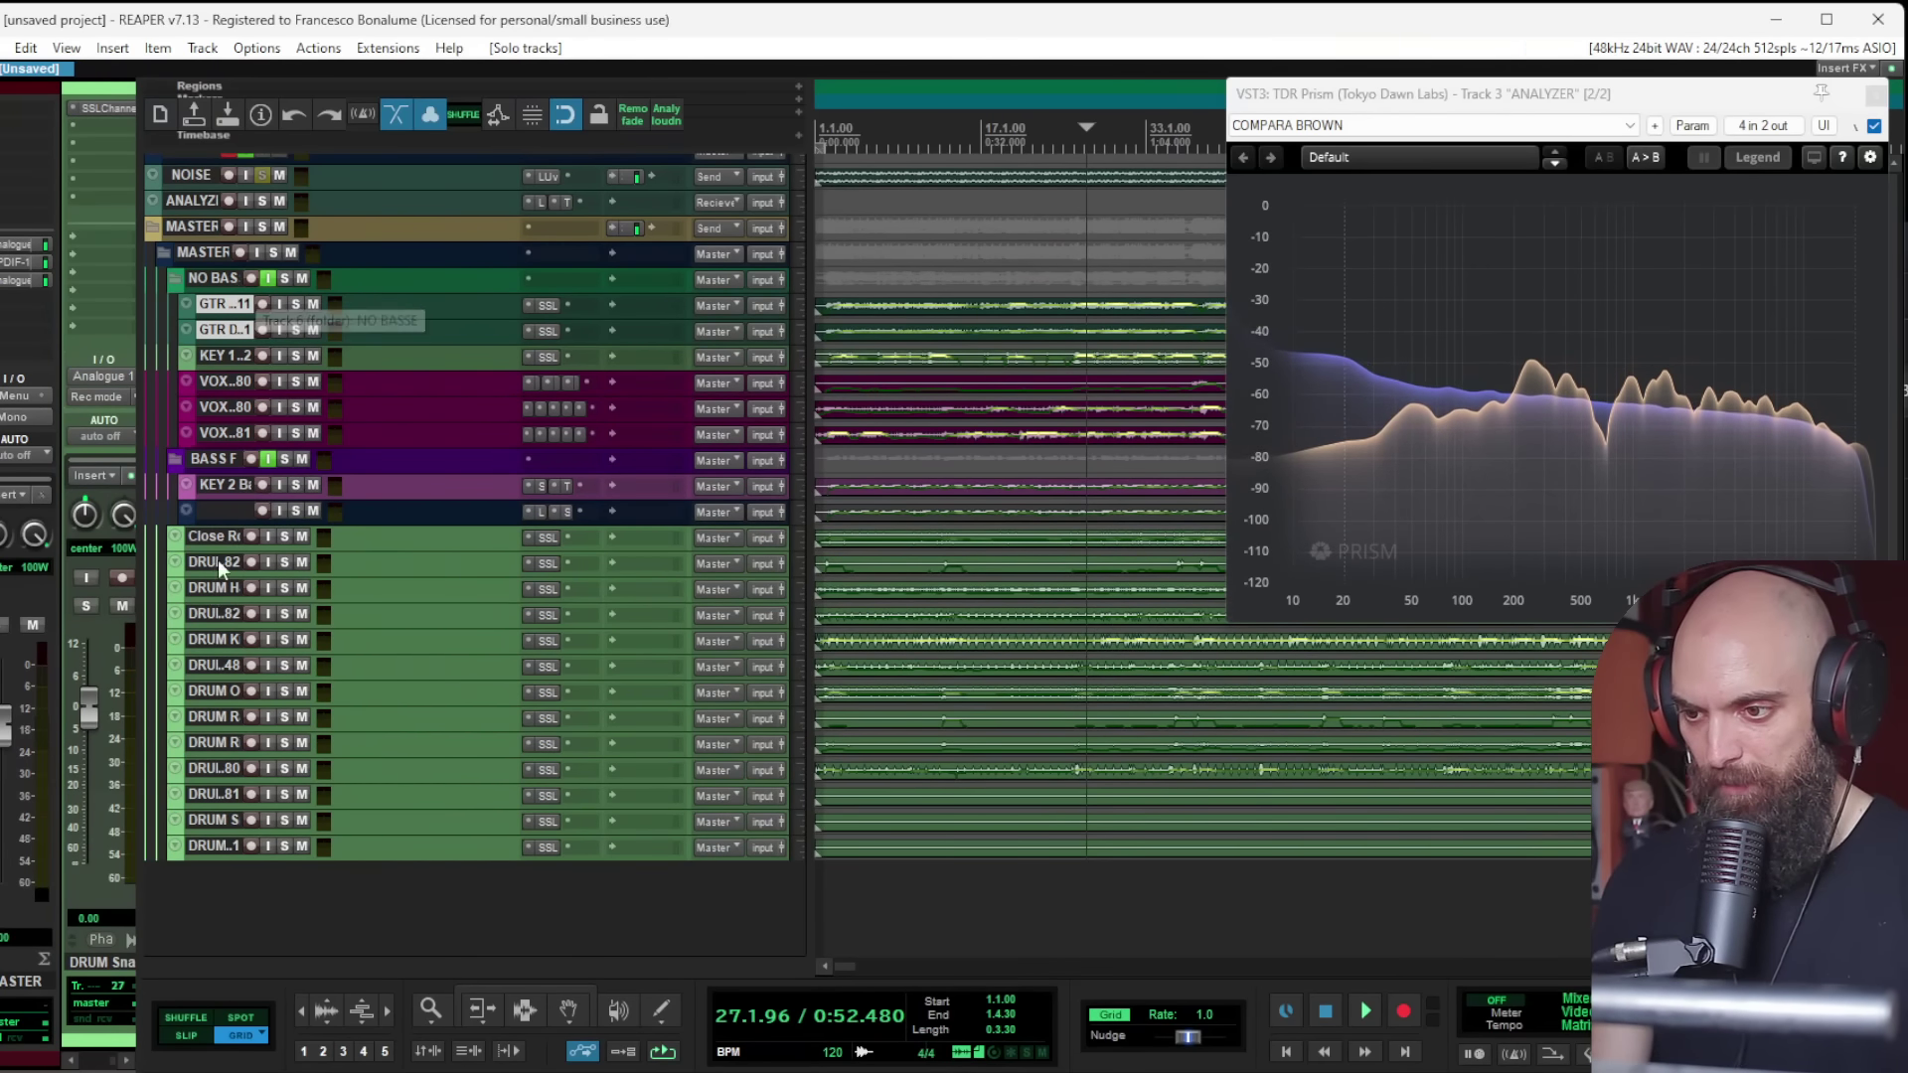
{"action": "left_click", "coordinate": [285, 278]}
{"action": "key", "text": "space"}
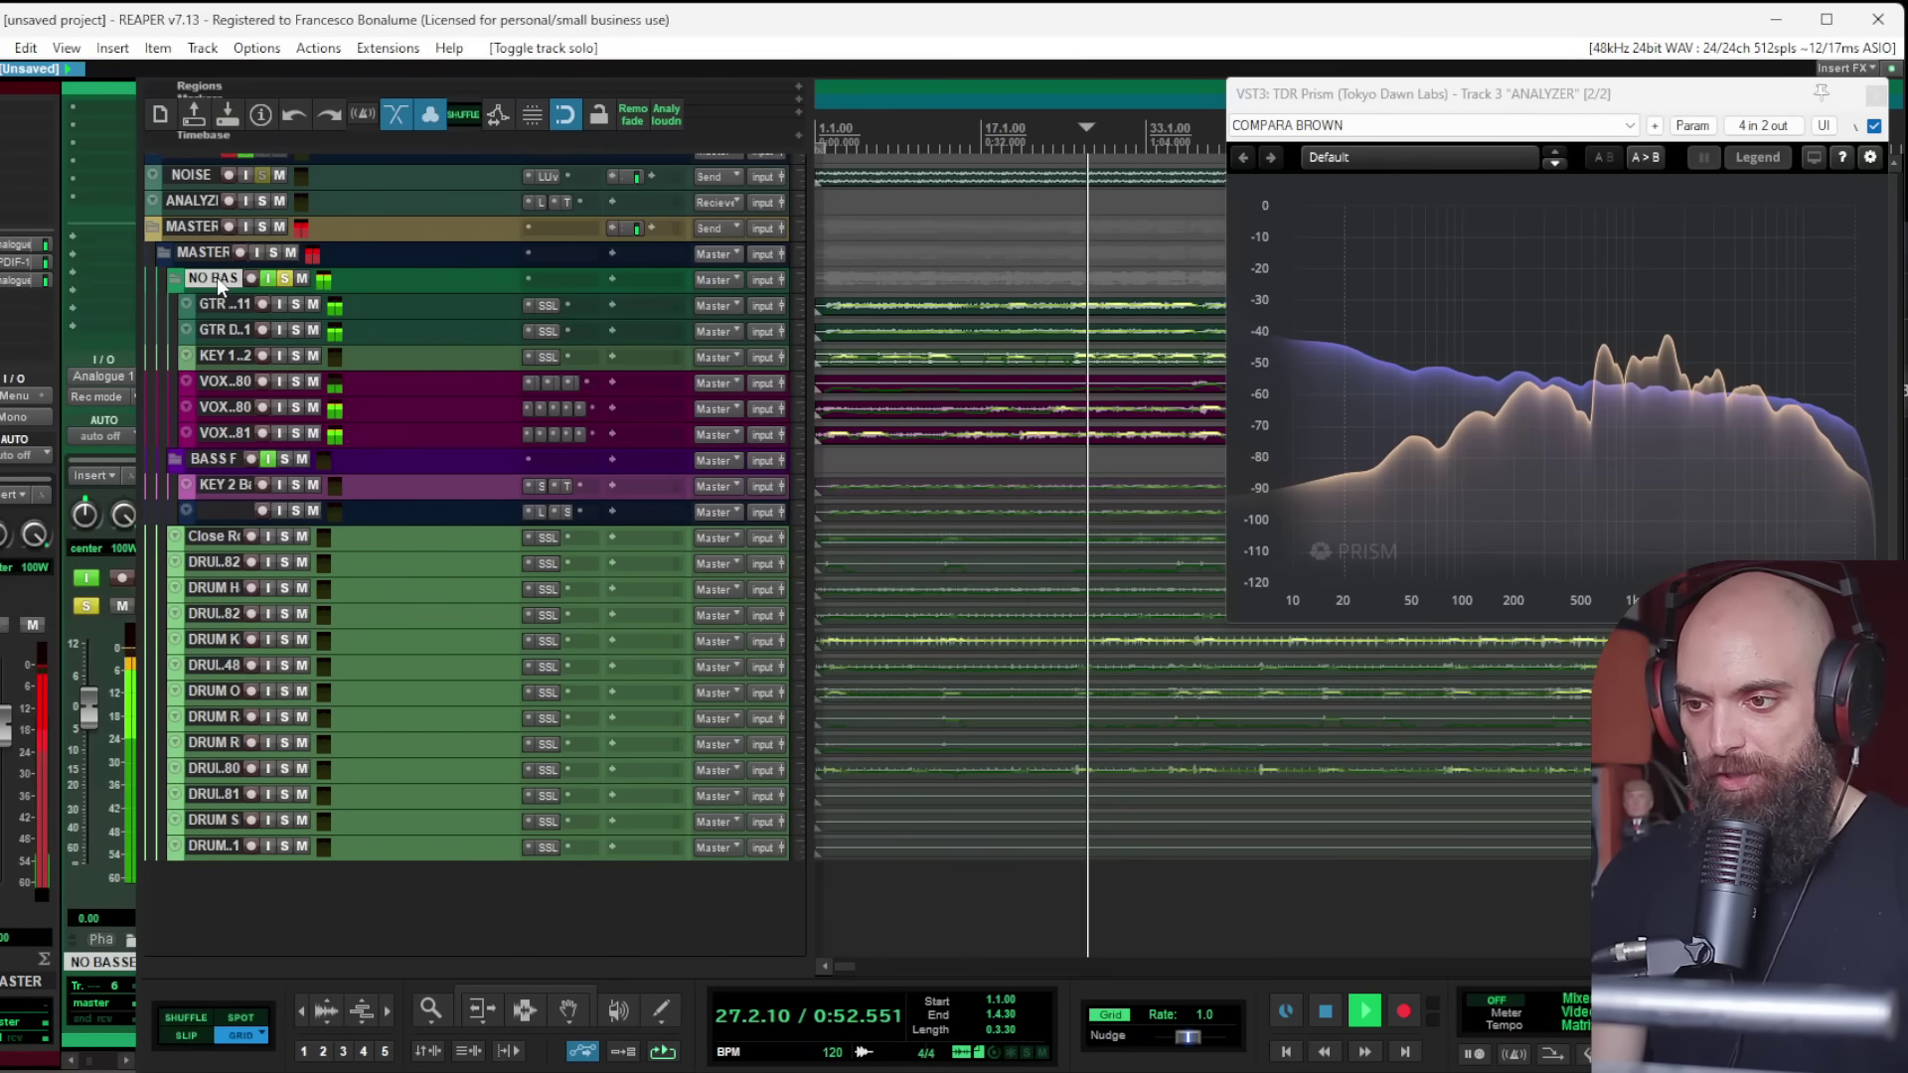
{"action": "key", "text": "space"}
Step: Insert SSLChannel Stereo on the NO BASSE folder and start playback
{"action": "left_click", "coordinate": [97, 142]}
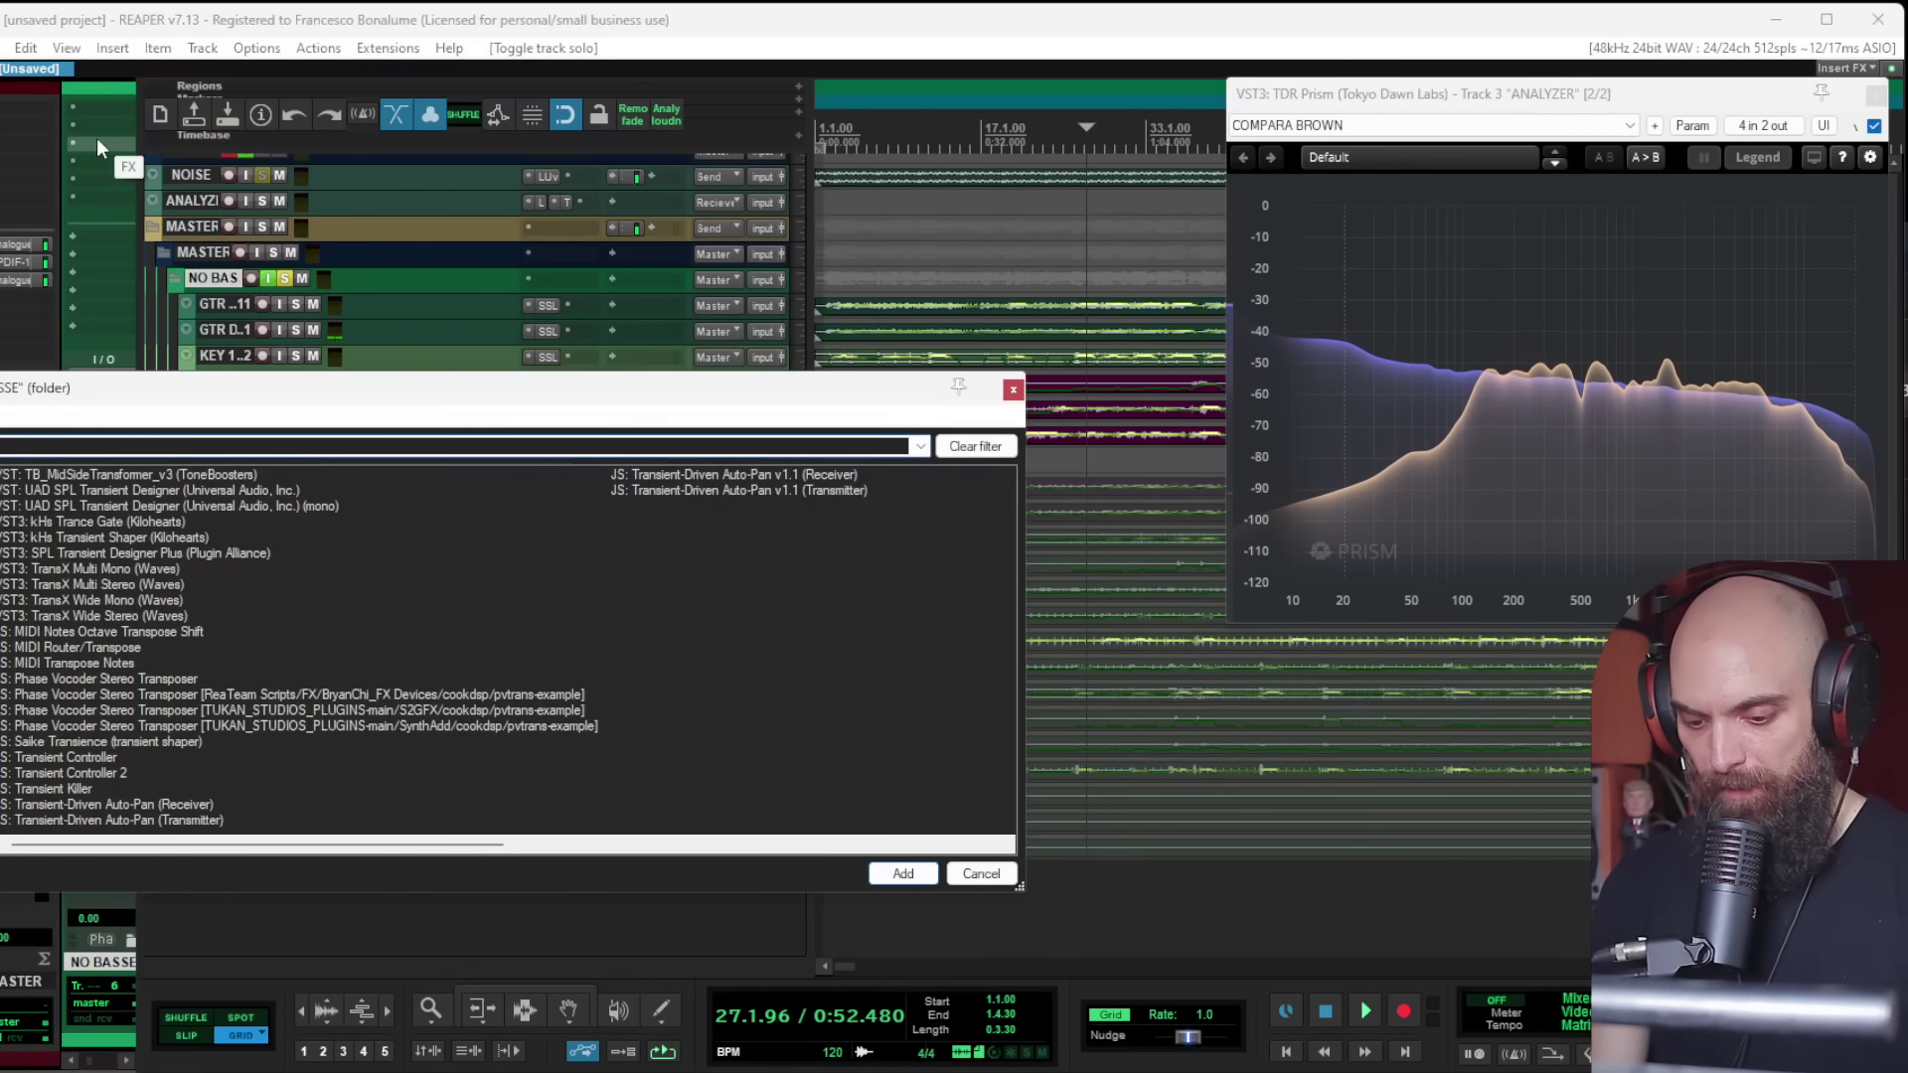
{"action": "type", "text": "ssl ch"}
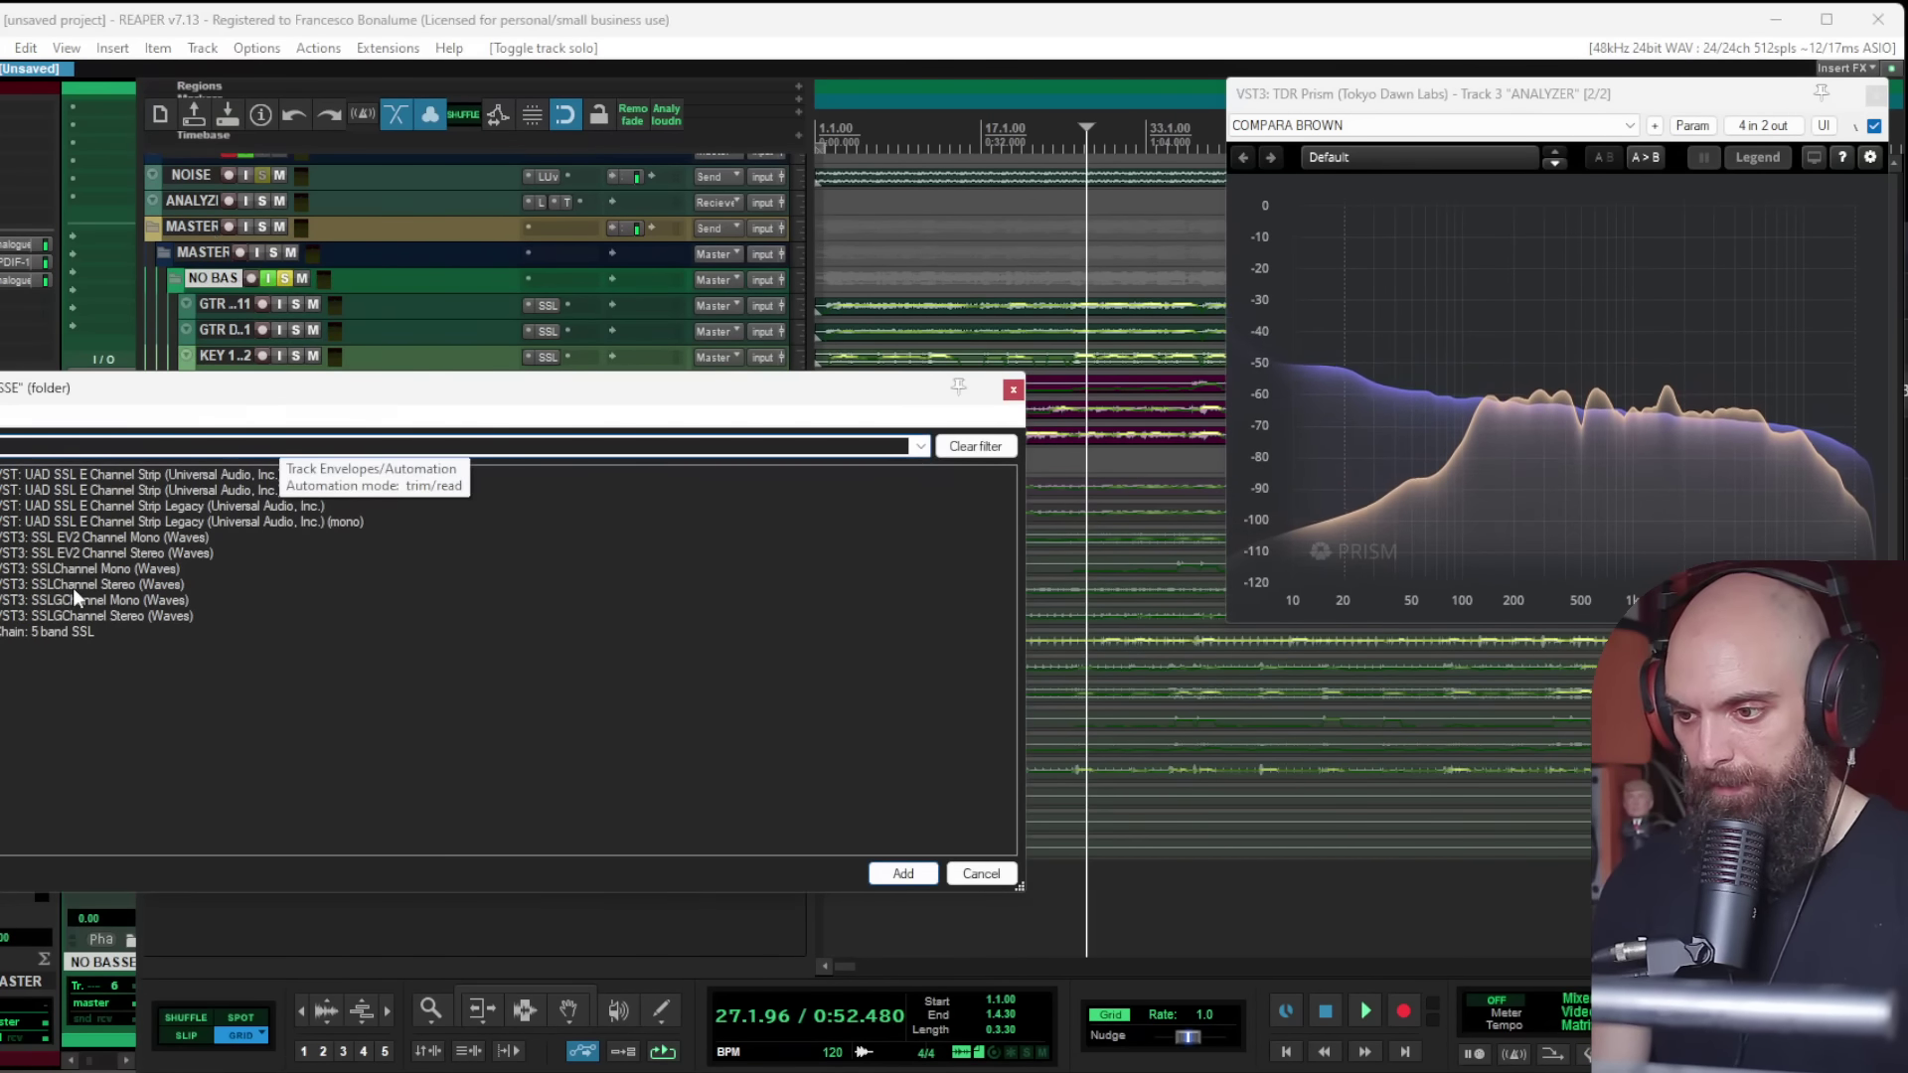
{"action": "double_click", "coordinate": [74, 587]}
{"action": "left_click_drag", "start_coordinate": [143, 92], "coordinate": [697, 351]}
{"action": "key", "text": "space"}
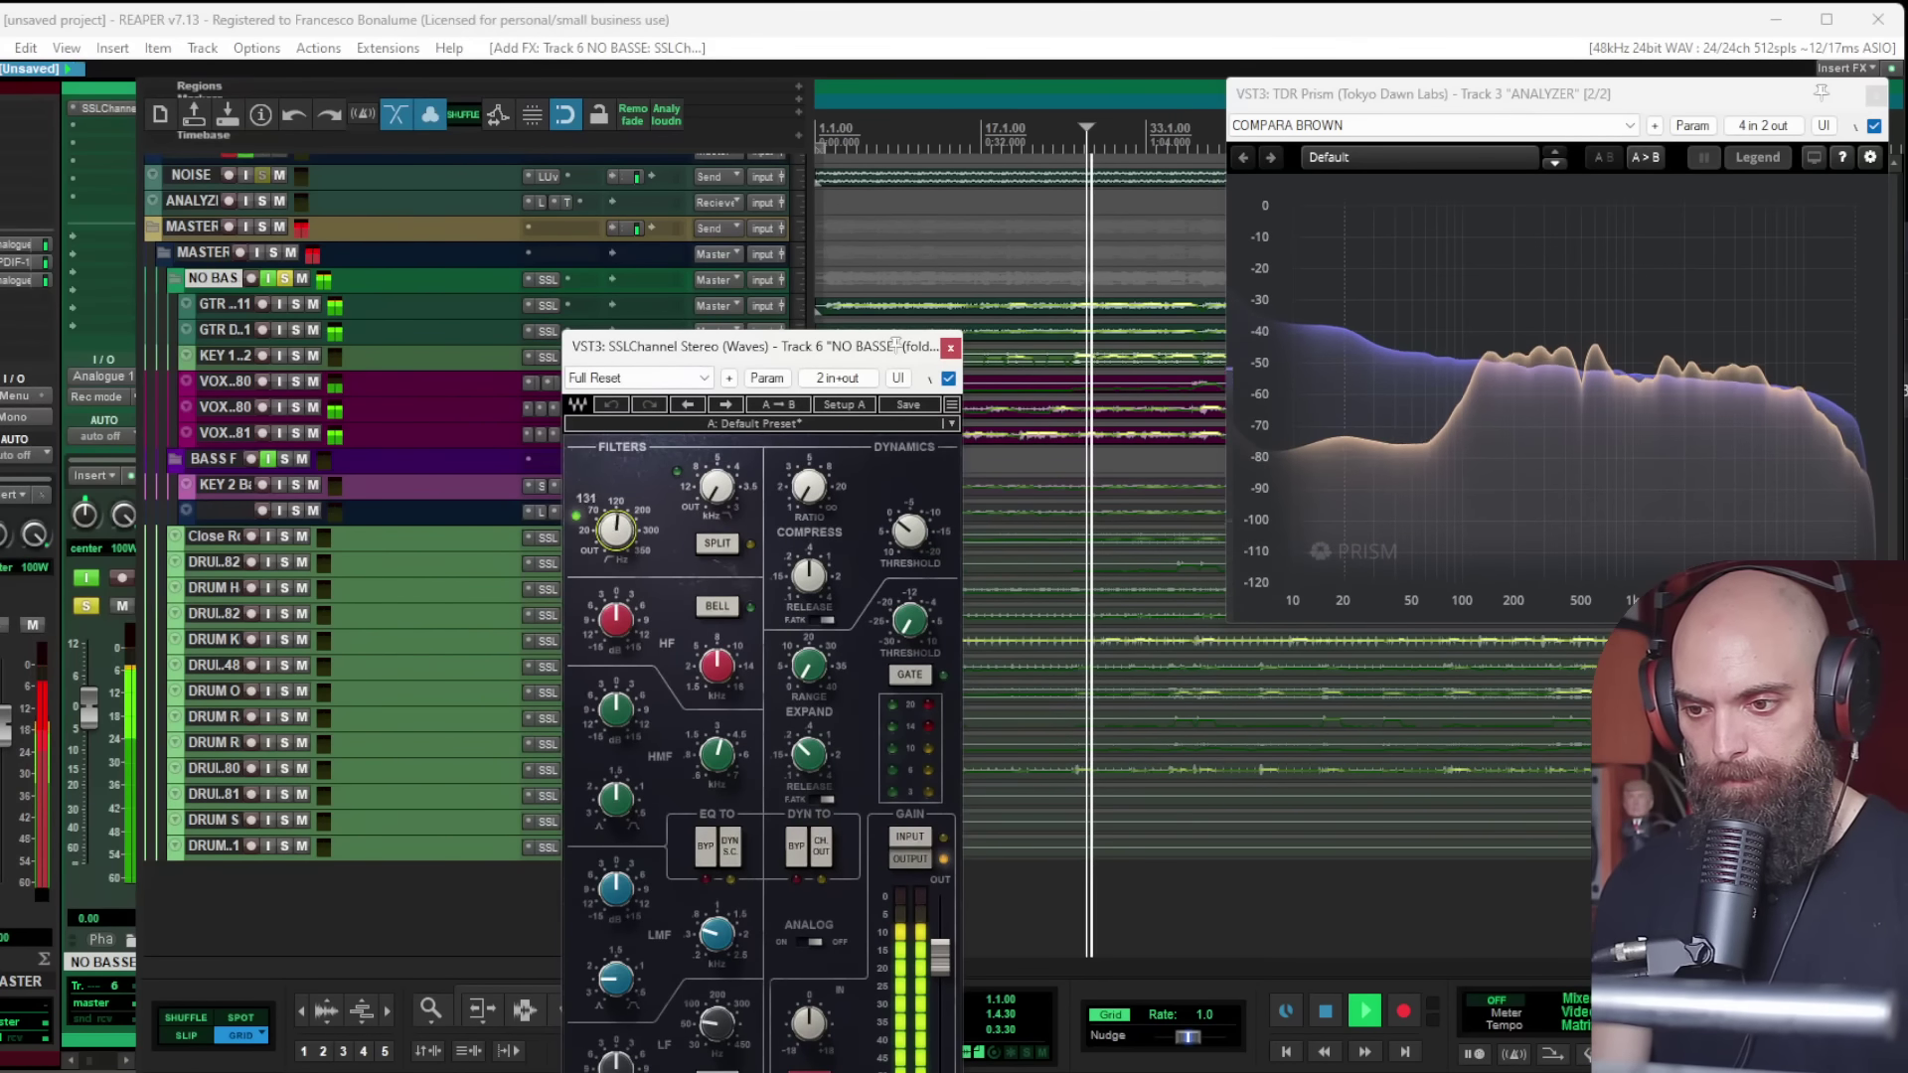
Step: Set the NO BASSE SSLChannel's high-pass filter to 198 Hz, comparing against bypass, and close the plugin
{"action": "left_click_drag", "start_coordinate": [616, 531], "coordinate": [615, 548]}
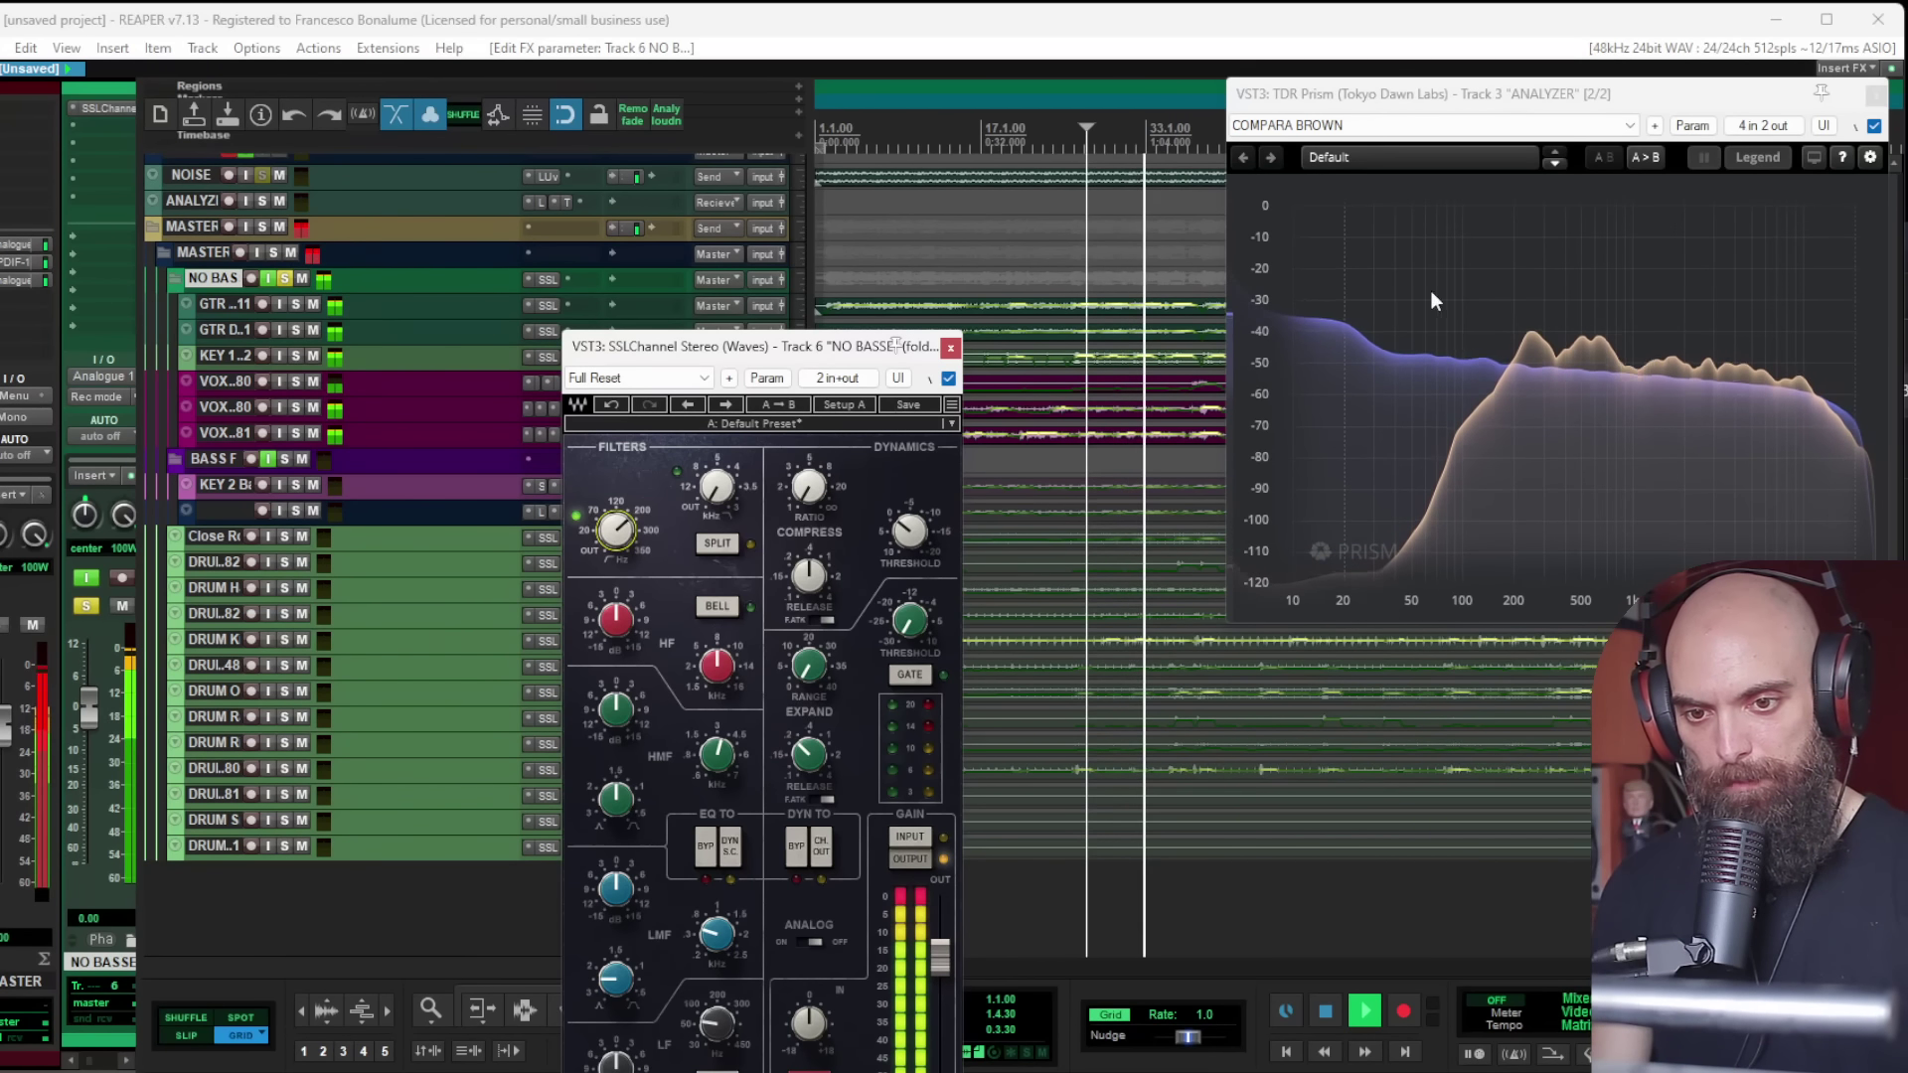
{"action": "left_click", "coordinate": [947, 381]}
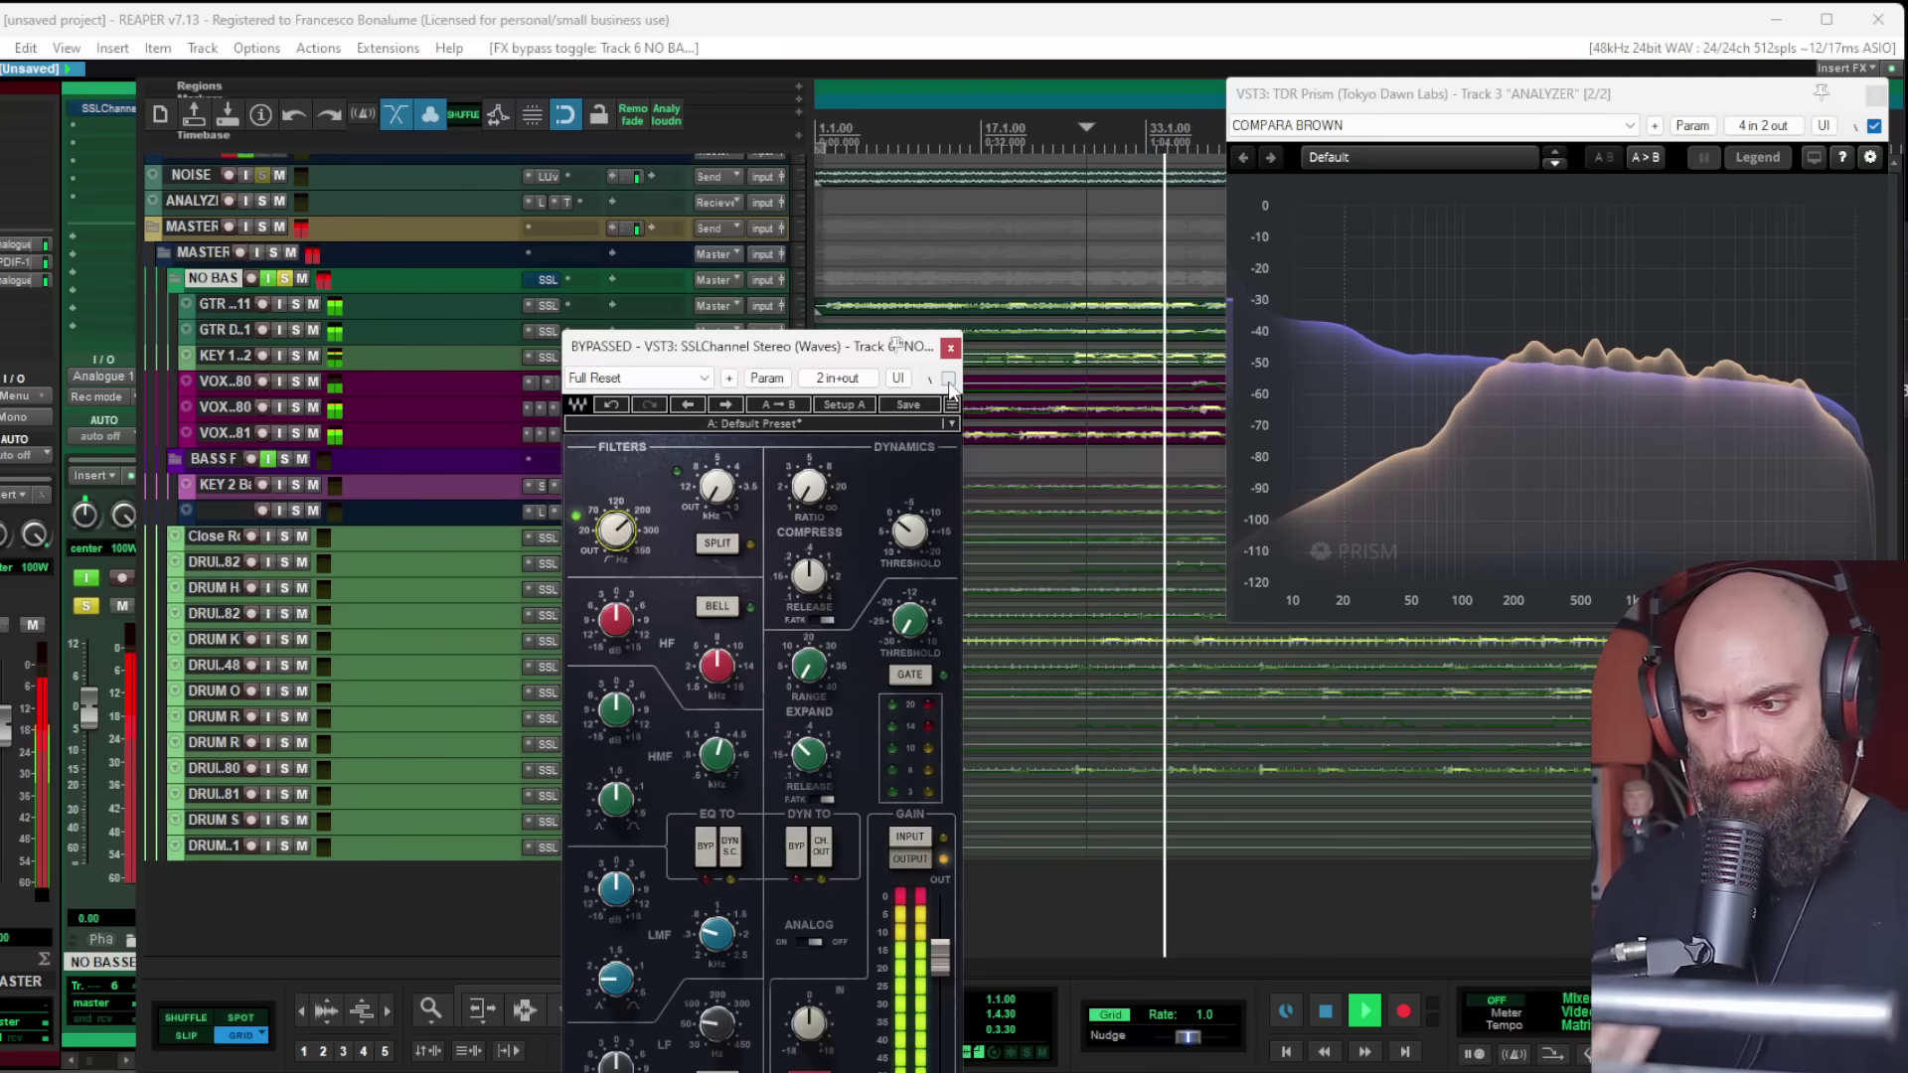
{"action": "left_click", "coordinate": [948, 379]}
{"action": "left_click_drag", "start_coordinate": [621, 530], "coordinate": [621, 524]}
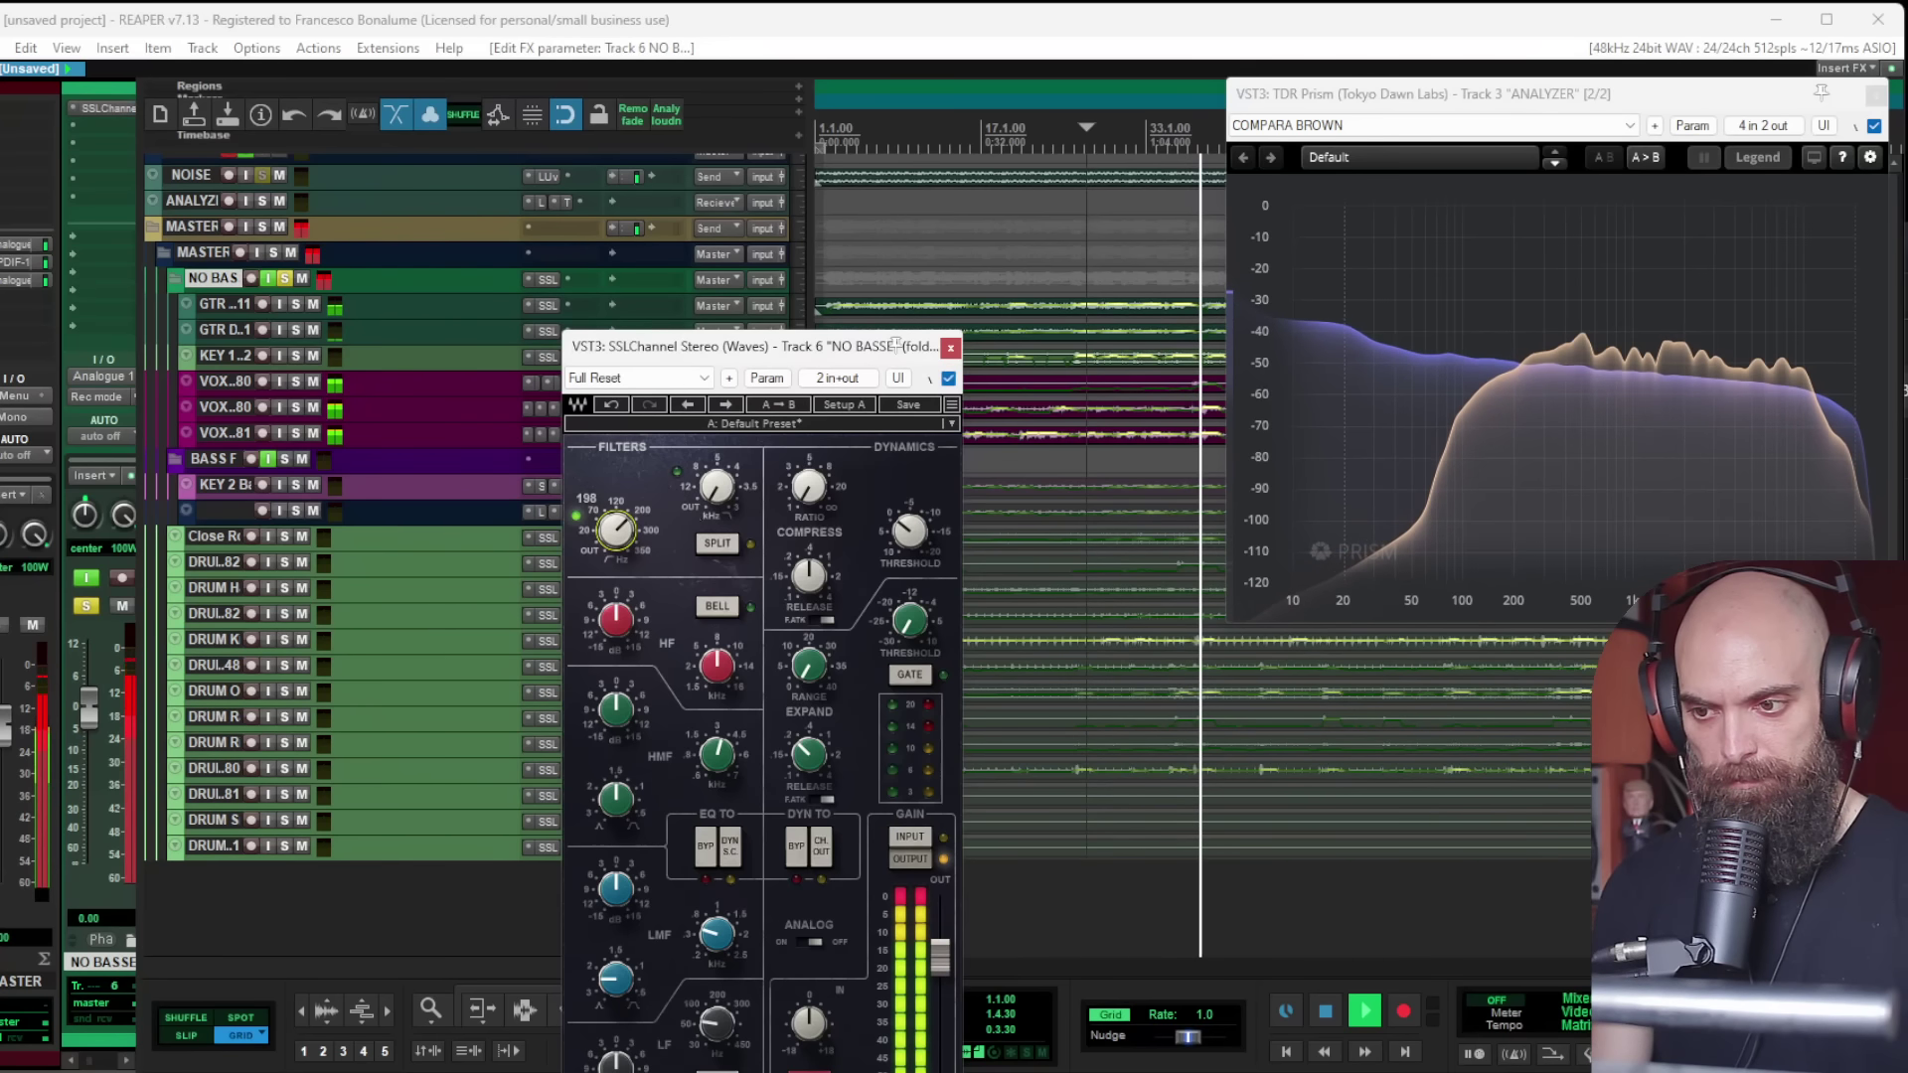
{"action": "left_click", "coordinate": [949, 349]}
Step: Solo the BASS F folder in place of NO BASSE and change its record monitoring mode
{"action": "left_click", "coordinate": [284, 459]}
{"action": "left_click", "coordinate": [268, 459]}
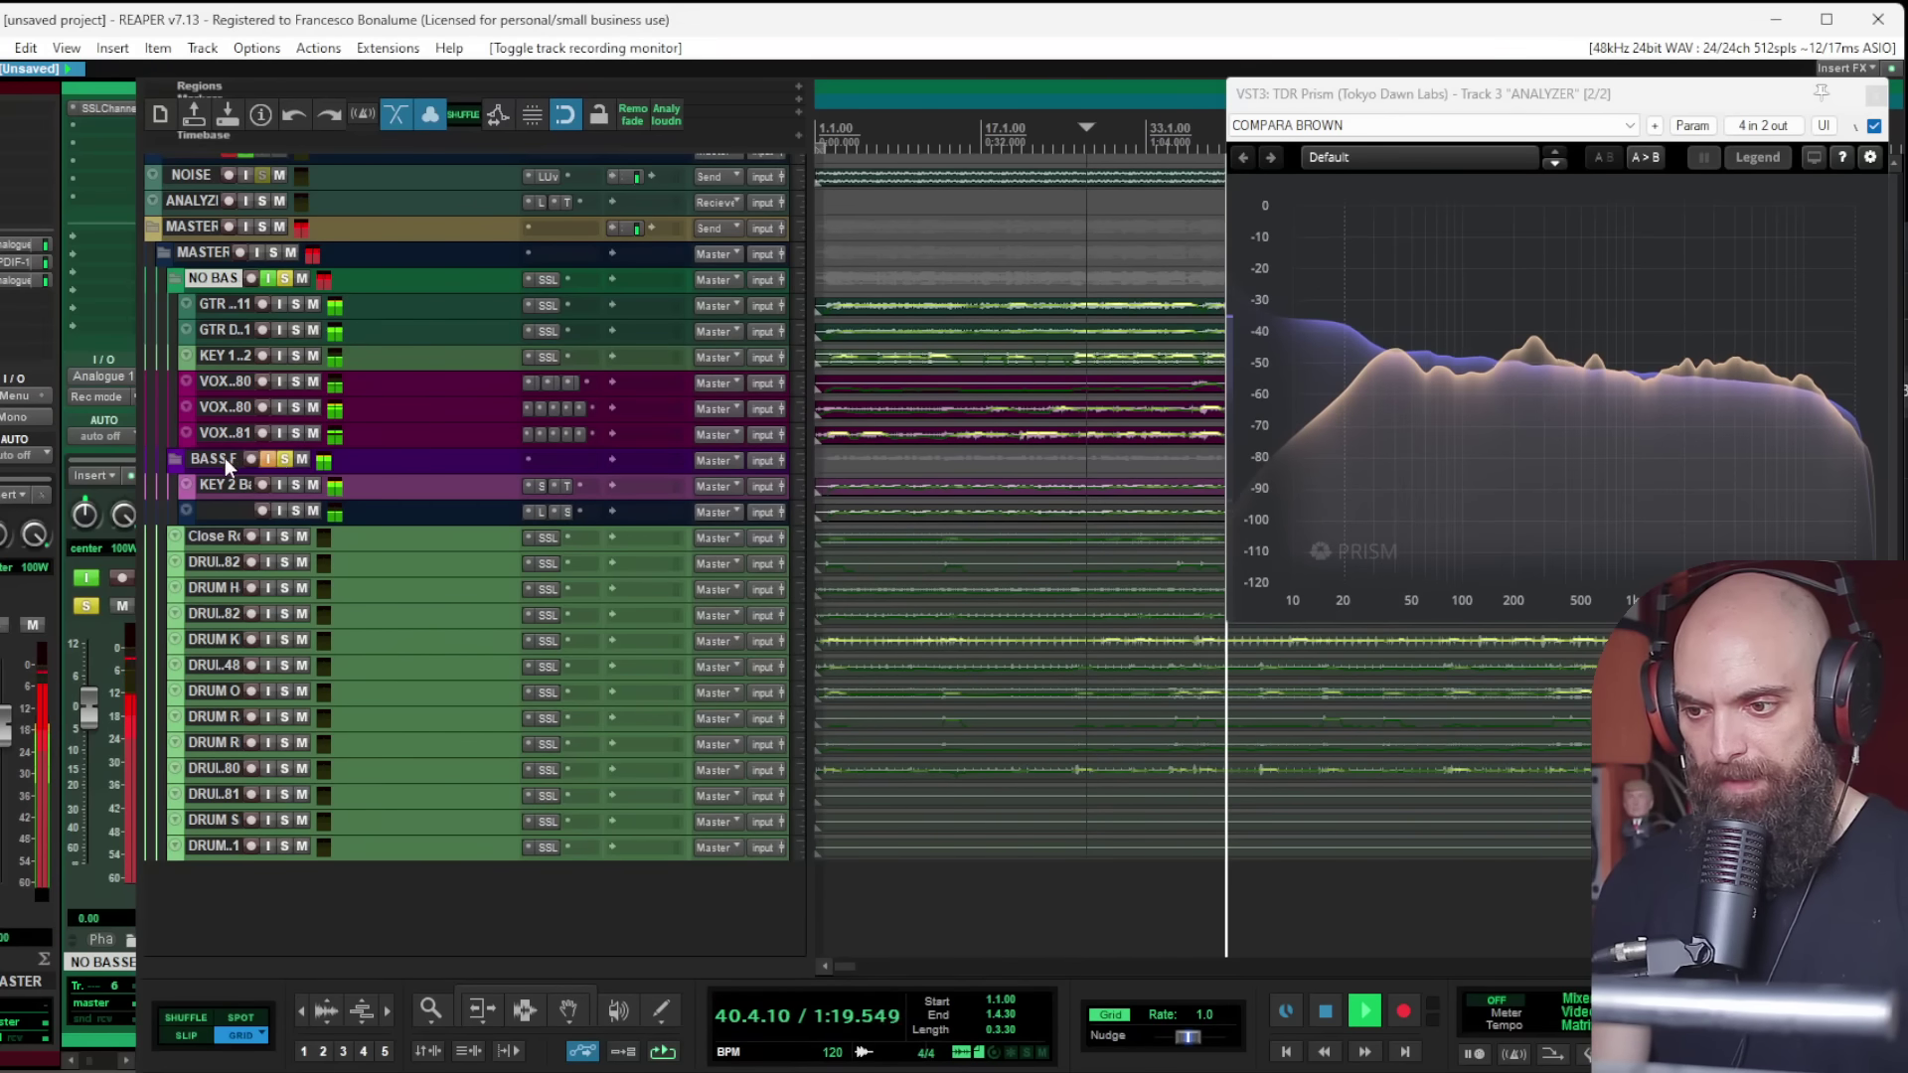
{"action": "left_click", "coordinate": [222, 459]}
{"action": "left_click", "coordinate": [286, 279]}
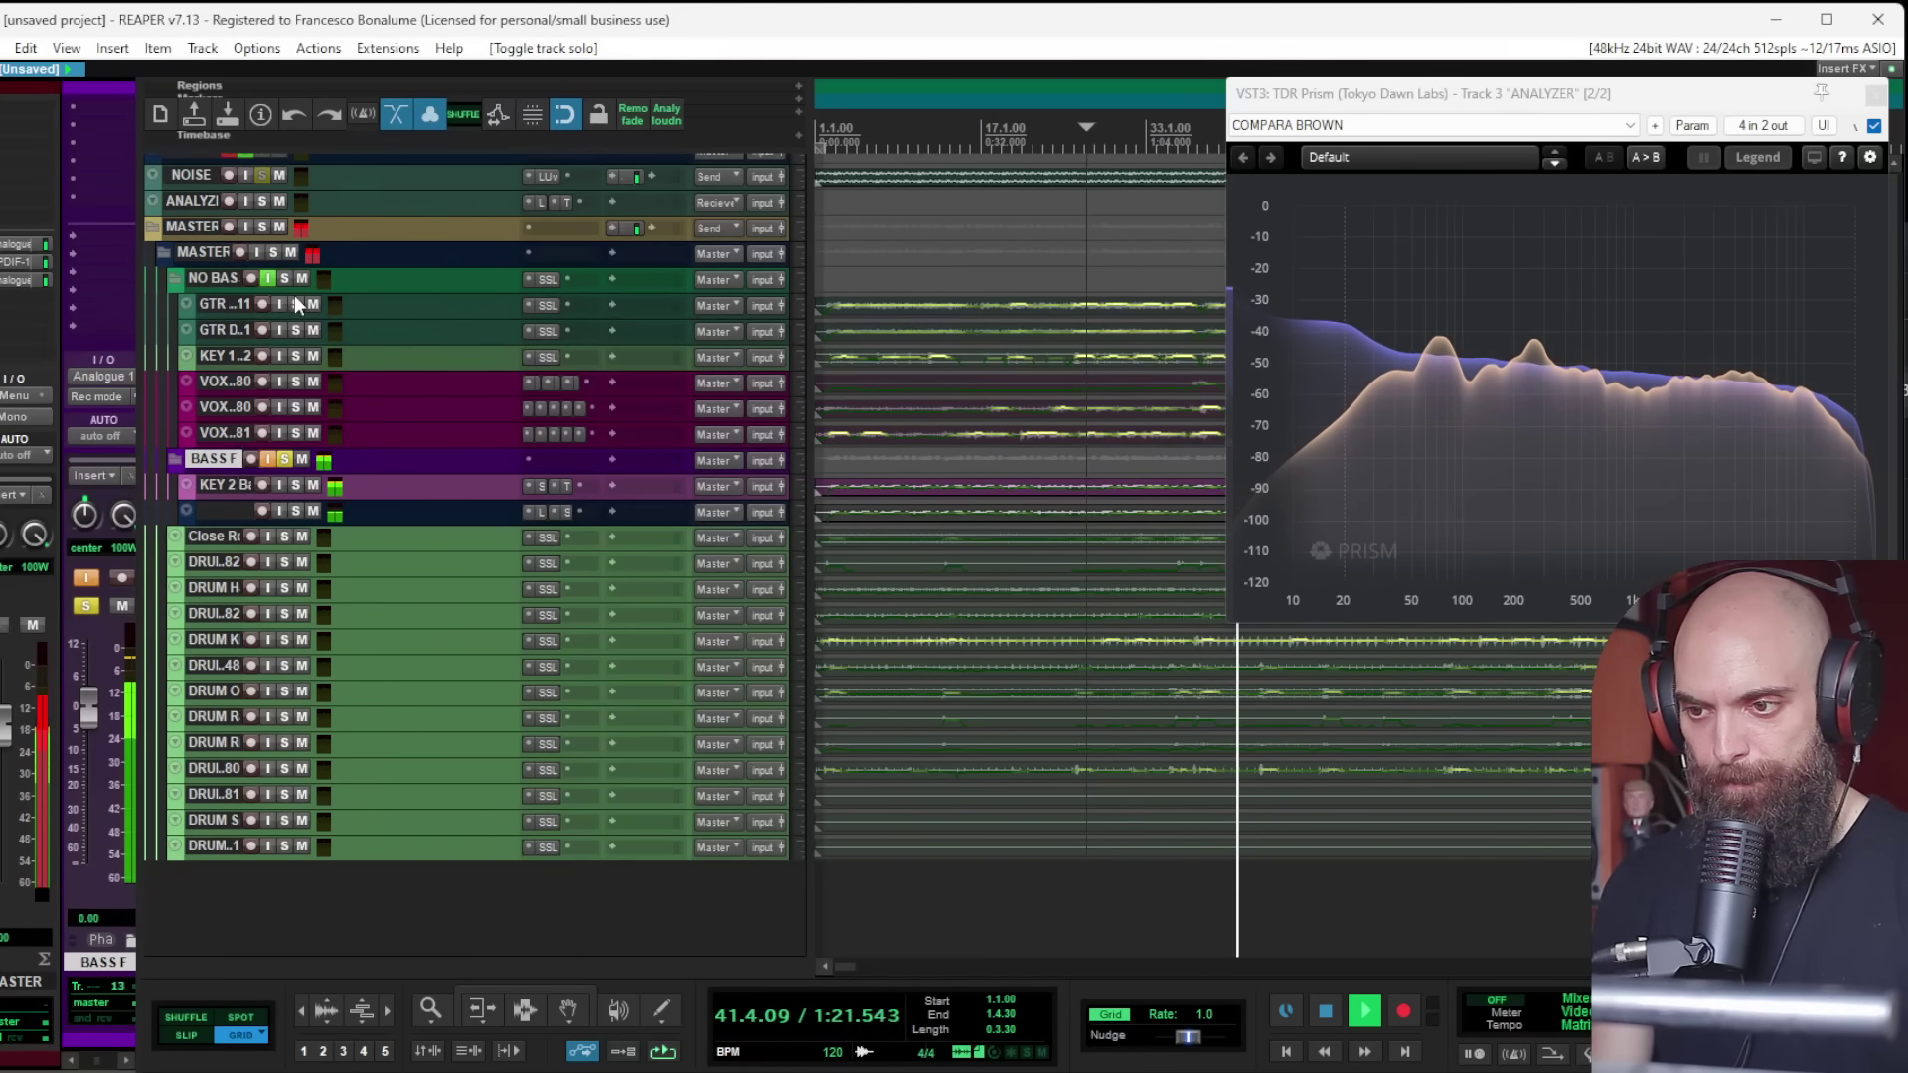
Step: Insert SSLChannel Stereo on the BASS F folder, set its low-pass filter to 4.2 kHz, and close the plugin
{"action": "left_click_drag", "start_coordinate": [224, 472], "coordinate": [230, 534]}
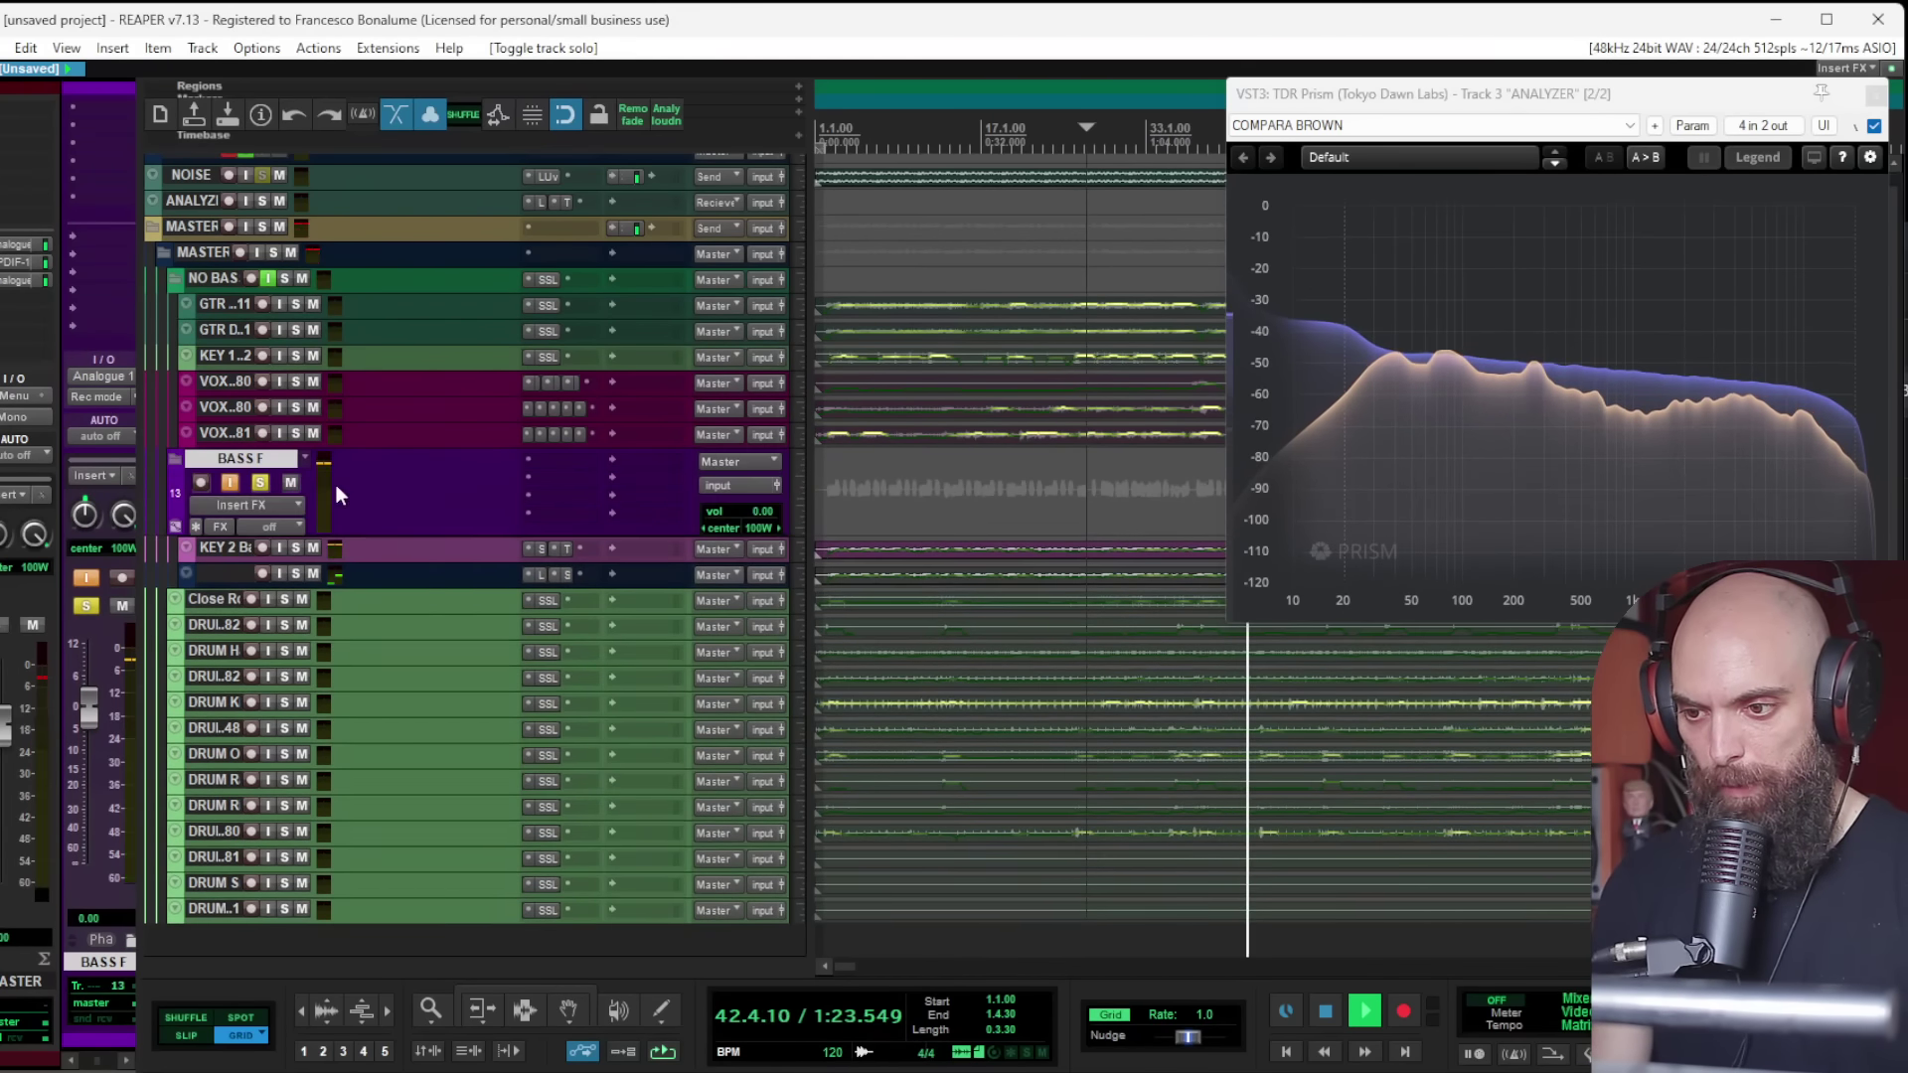
{"action": "left_click", "coordinate": [574, 460]}
{"action": "double_click", "coordinate": [112, 584]}
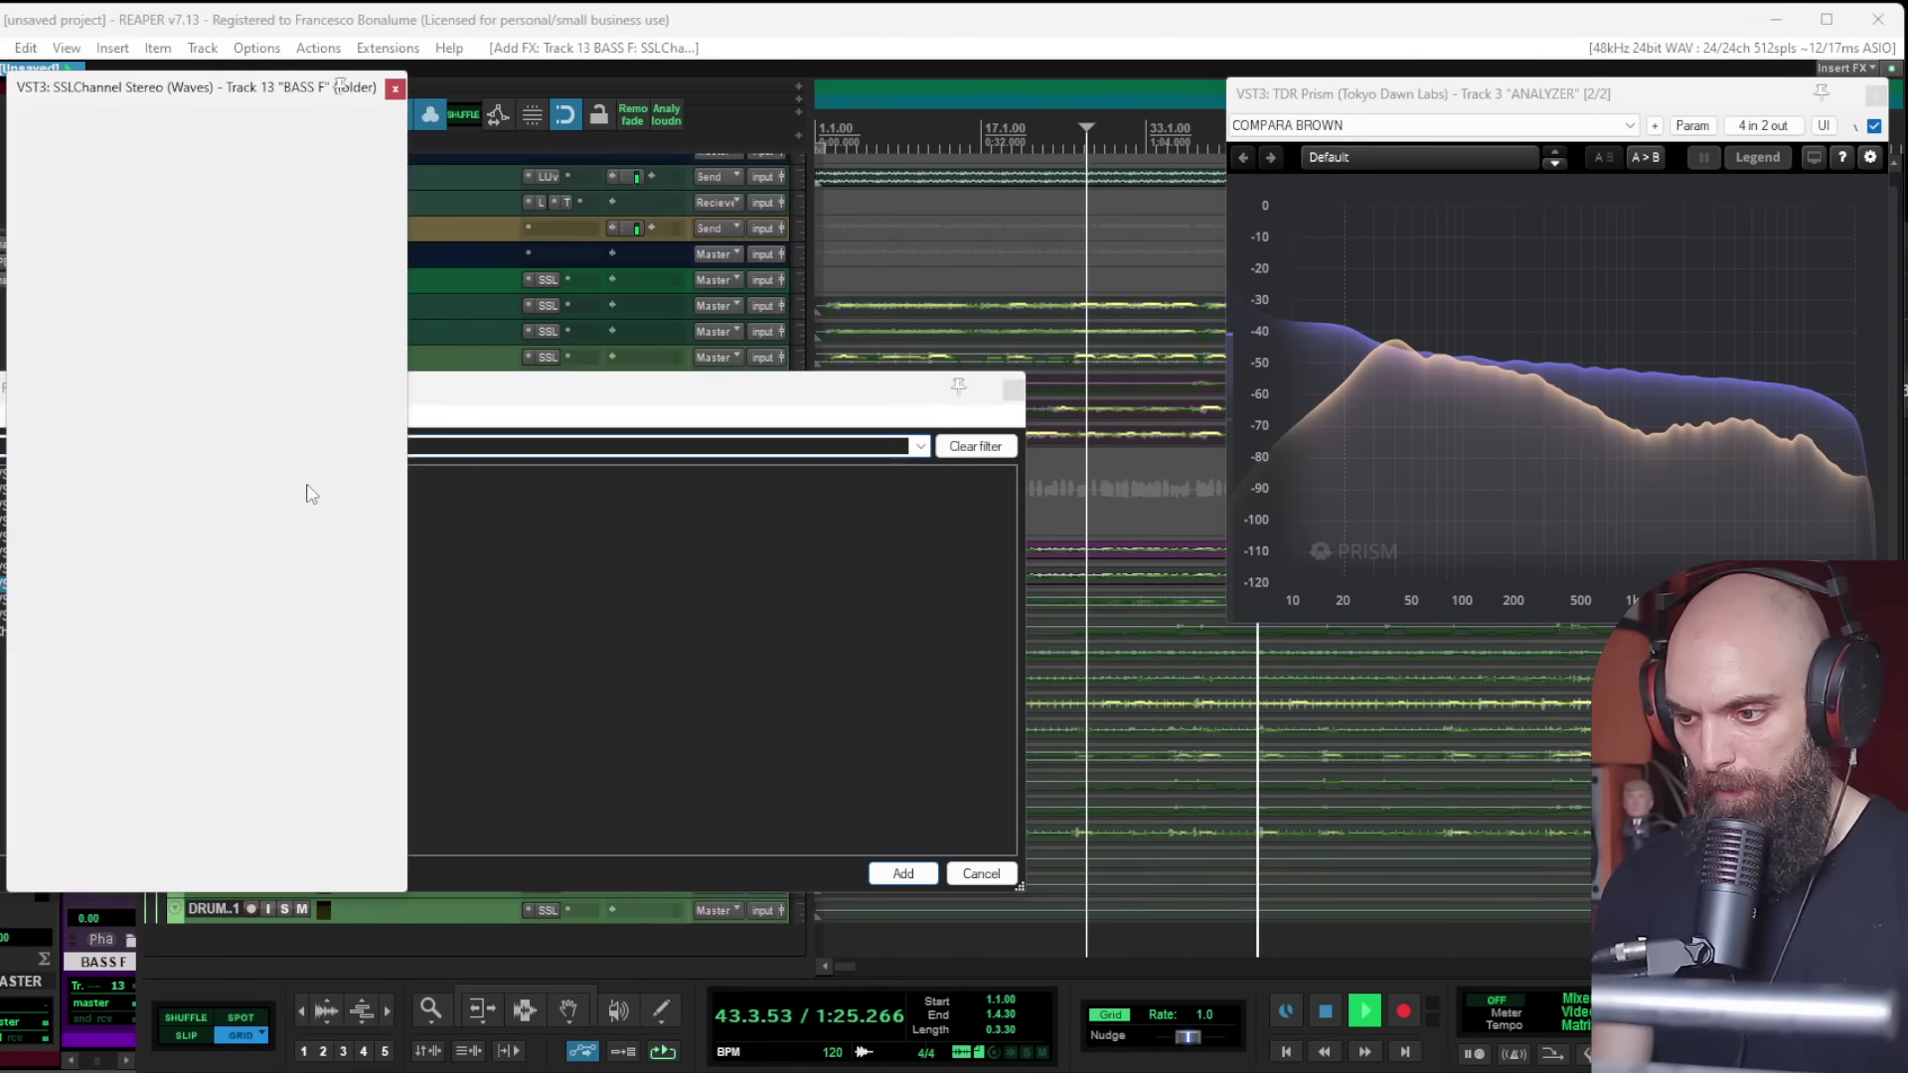
{"action": "left_click_drag", "start_coordinate": [161, 229], "coordinate": [161, 161]}
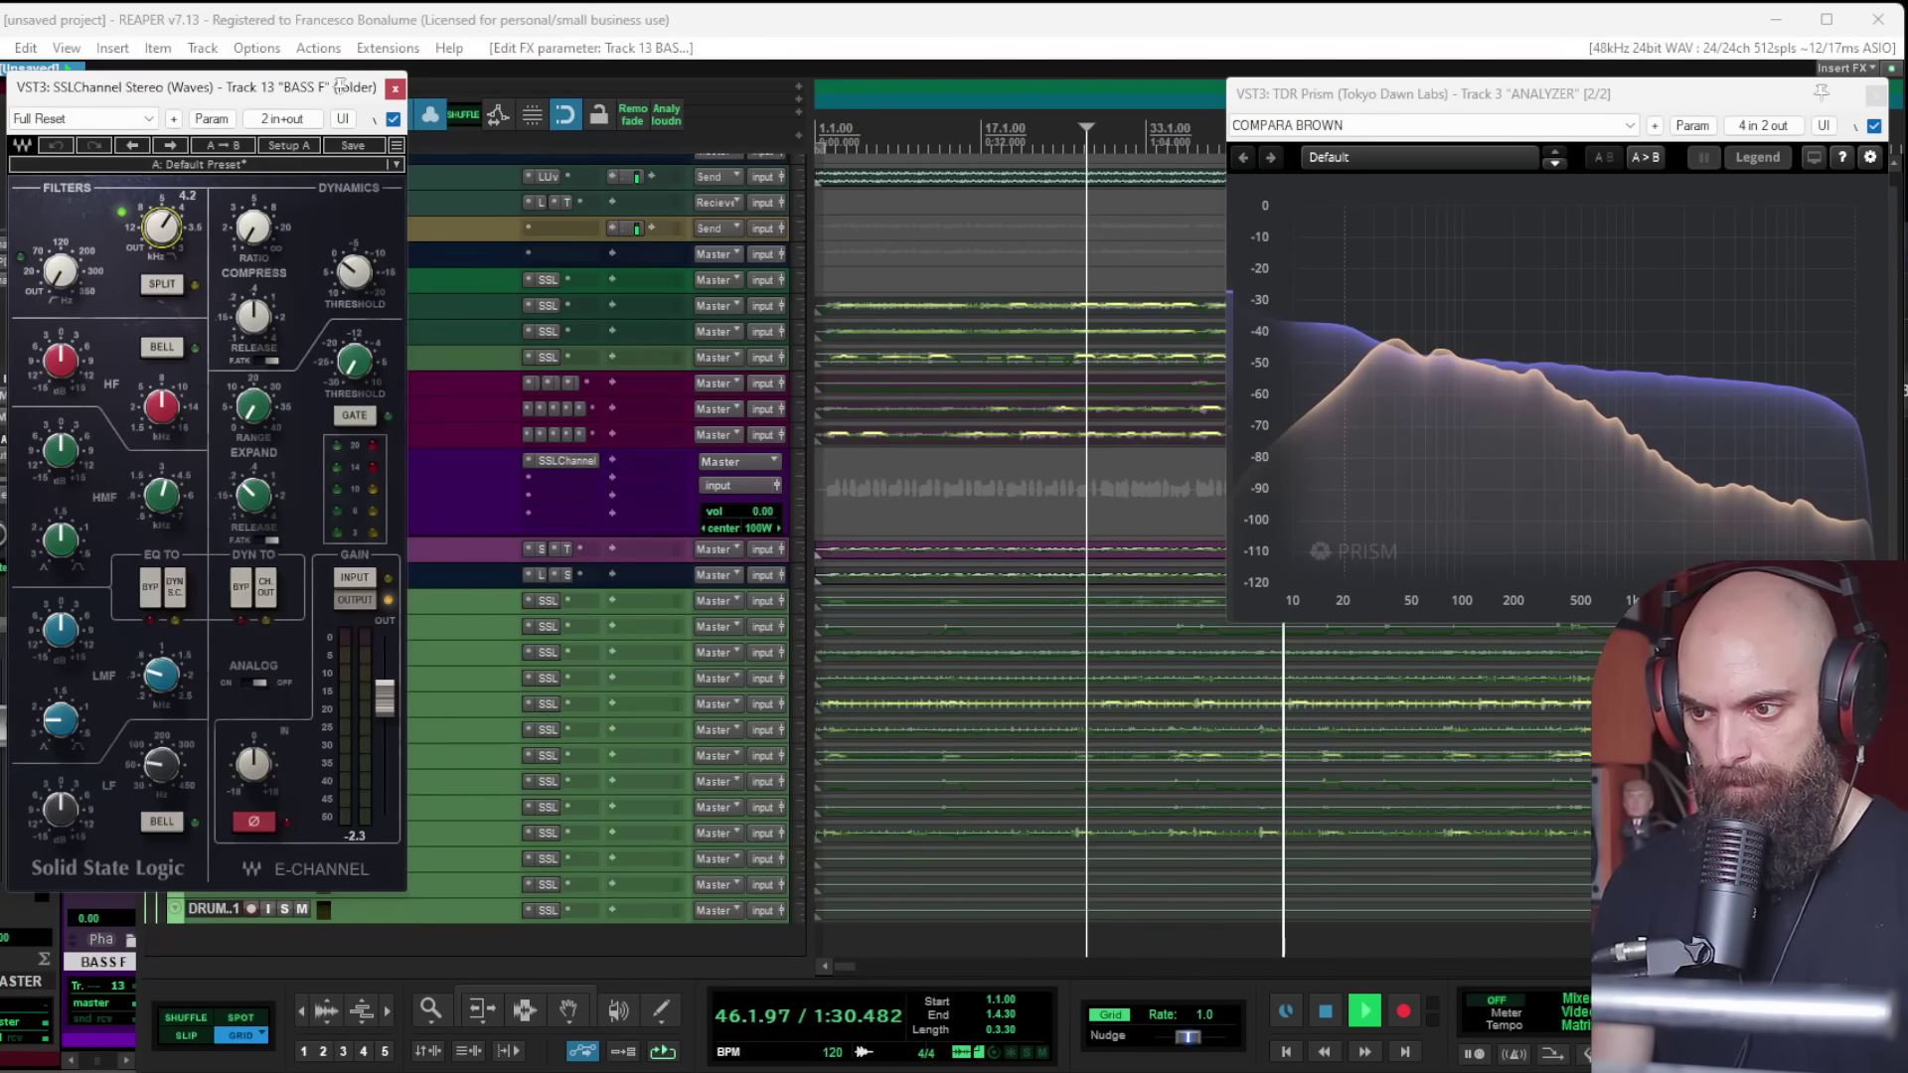
{"action": "left_click", "coordinate": [394, 87]}
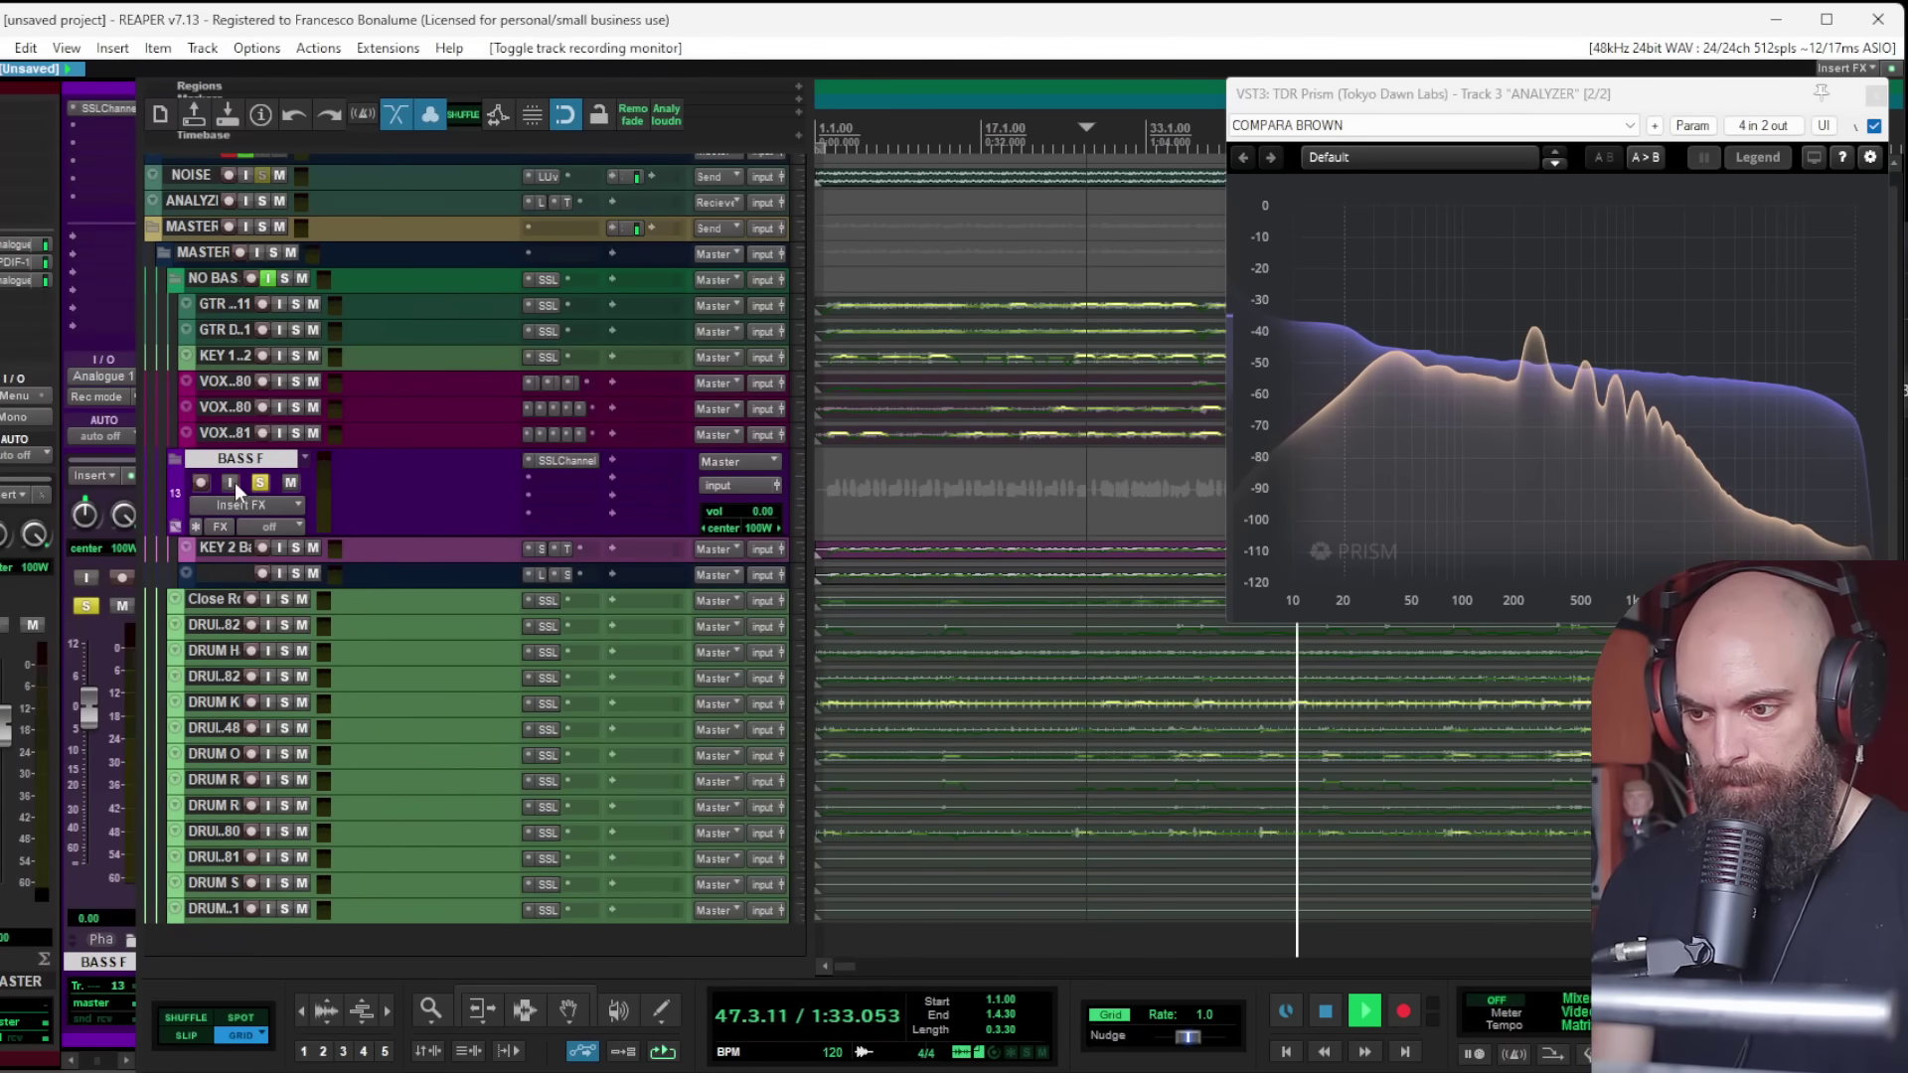
Step: Unsolo the BASS F folder, play the full mix, and move the edit cursor back near the song's start
{"action": "left_click", "coordinate": [260, 482]}
{"action": "scroll", "coordinate": [881, 473], "scroll_direction": "down", "scroll_amount": 1}
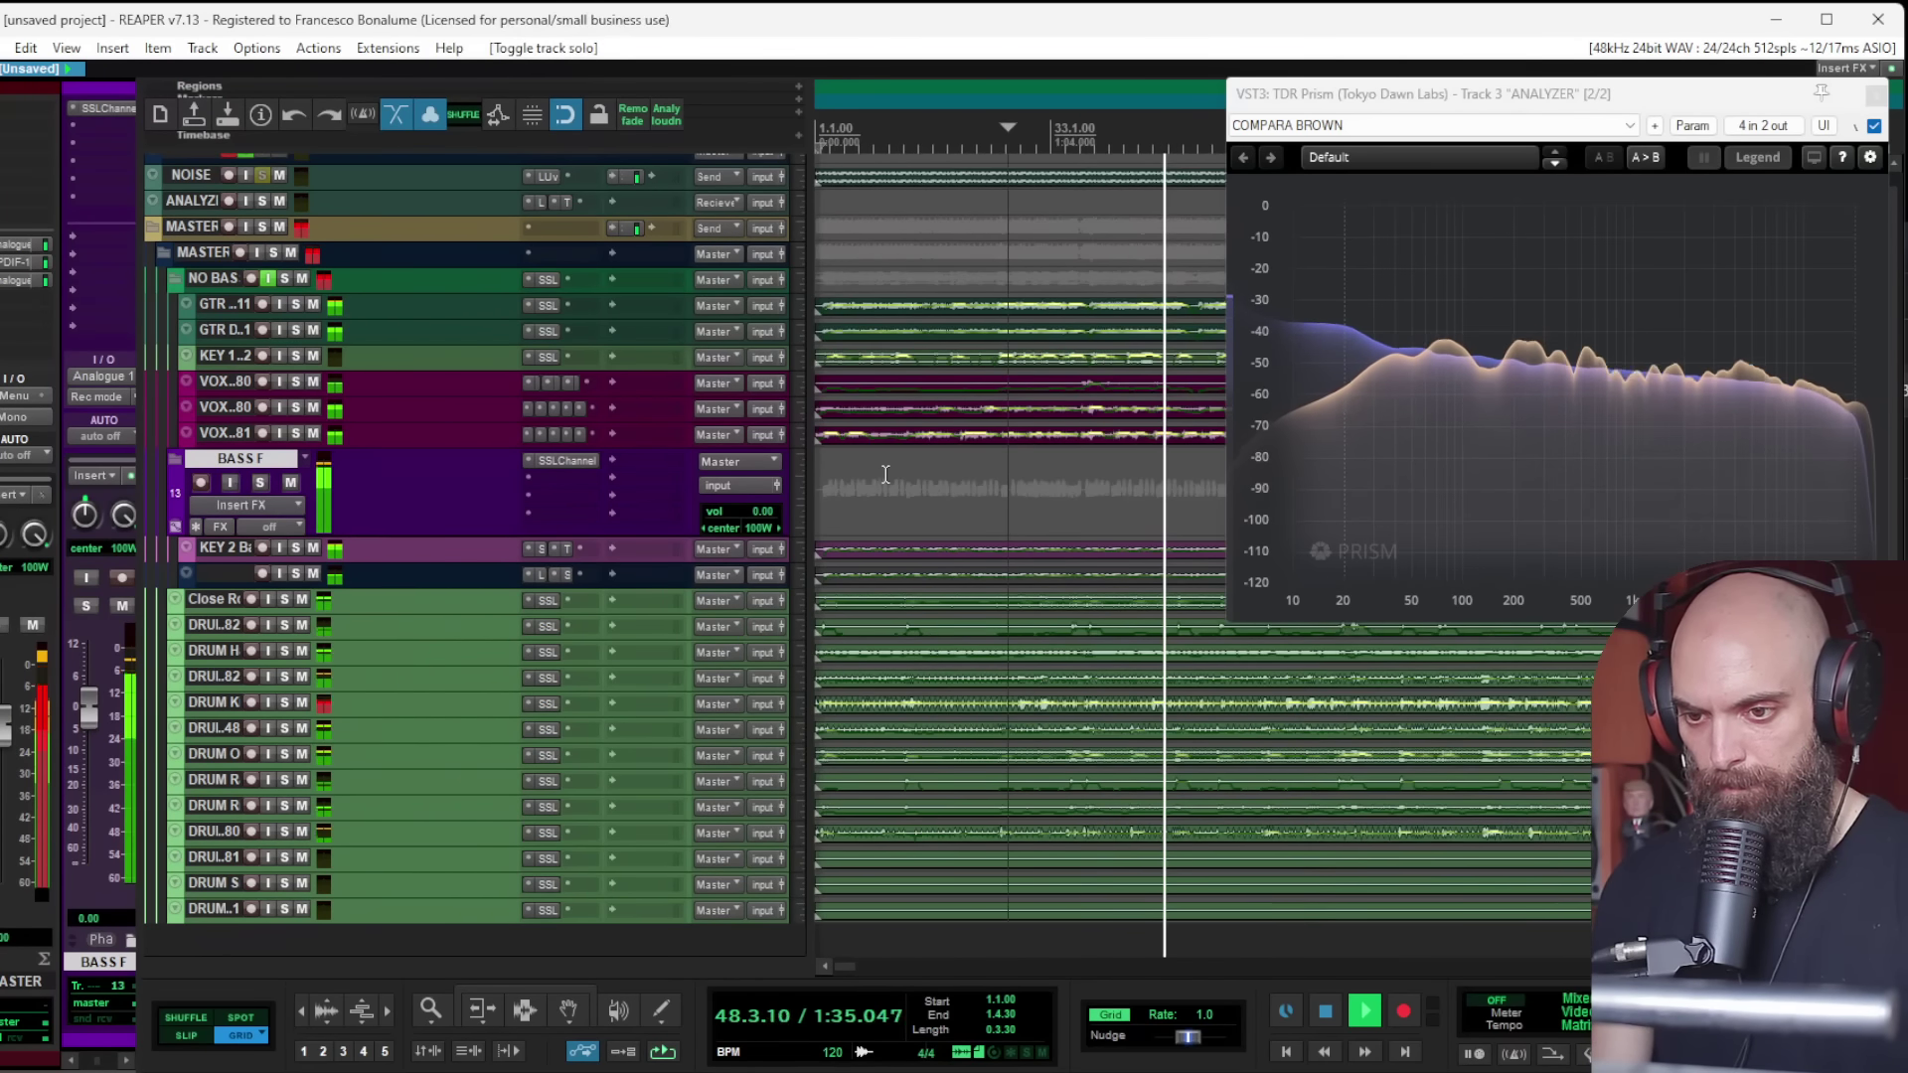
{"action": "scroll", "coordinate": [968, 492], "scroll_direction": "up", "scroll_amount": 1}
{"action": "scroll", "coordinate": [968, 489], "scroll_direction": "down", "scroll_amount": 1}
{"action": "scroll", "coordinate": [964, 512], "scroll_direction": "down", "scroll_amount": 2}
{"action": "scroll", "coordinate": [924, 503], "scroll_direction": "down", "scroll_amount": 2}
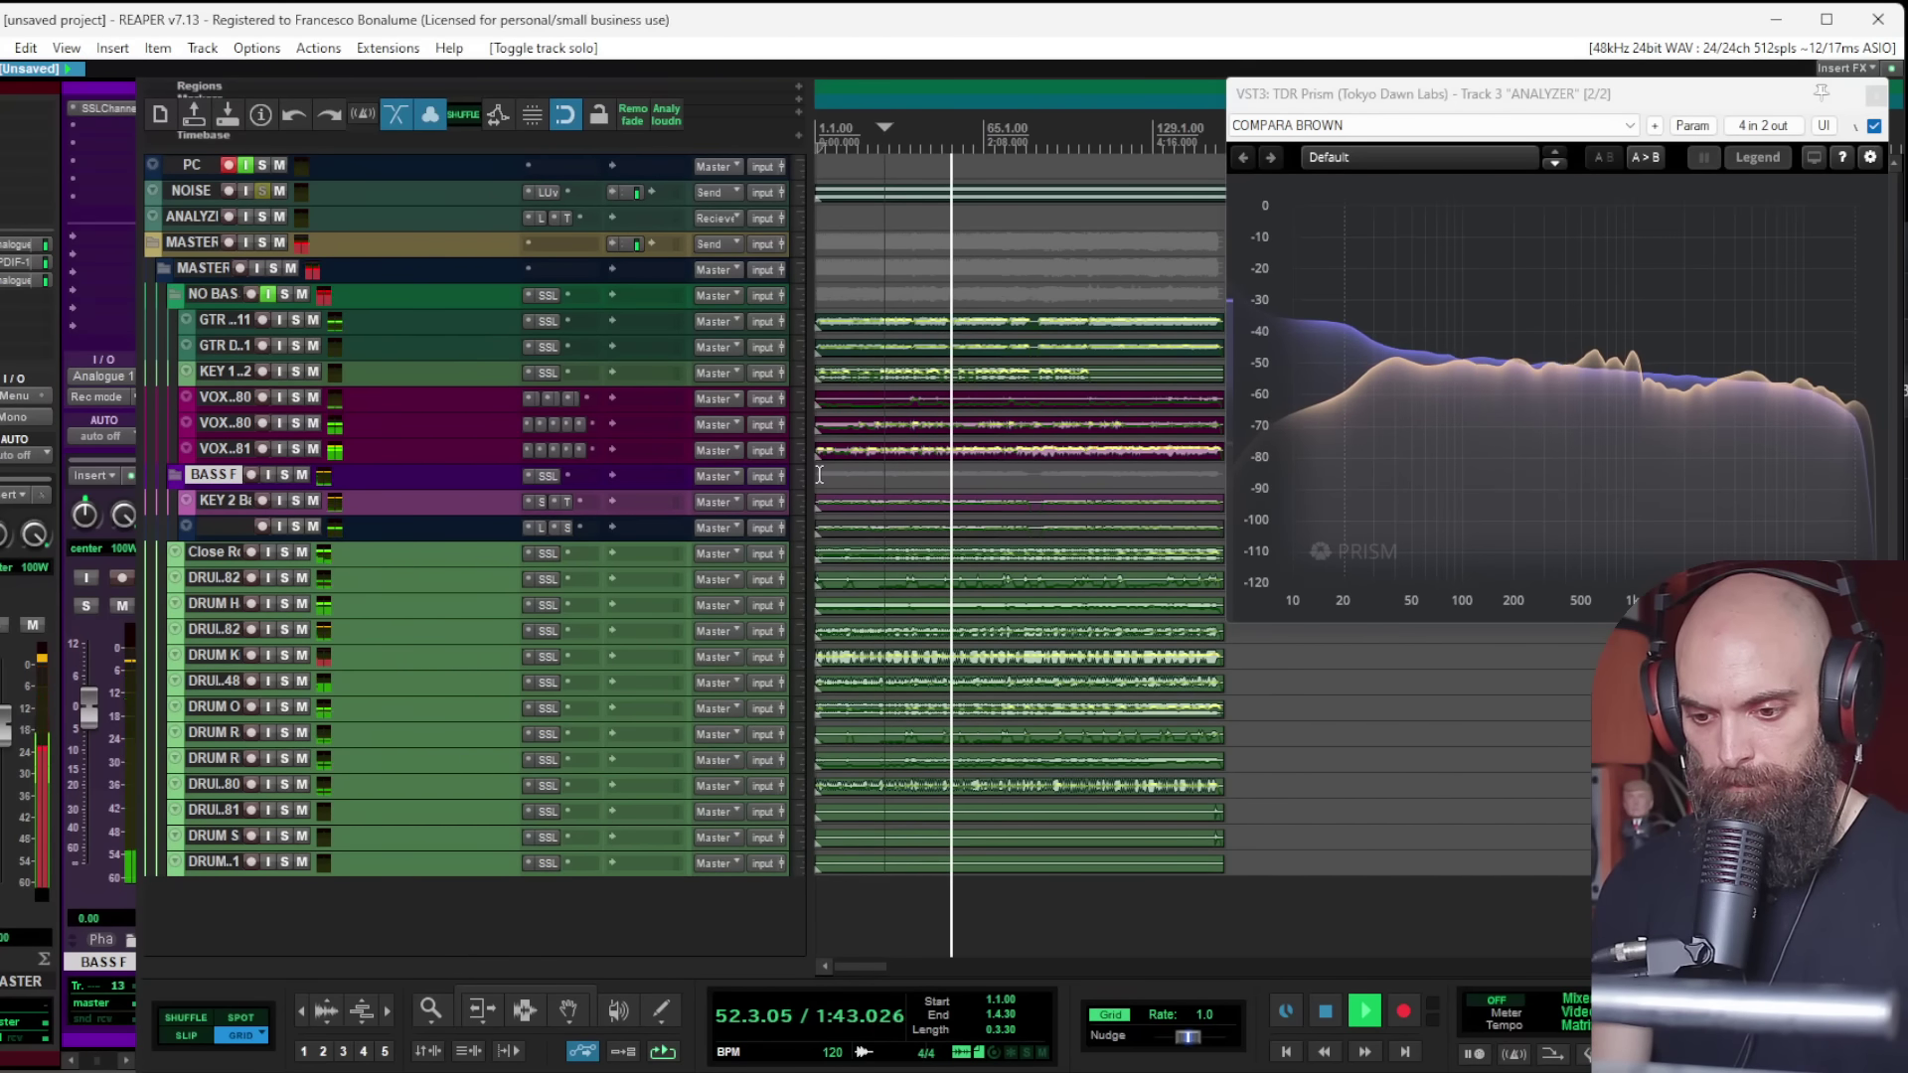
{"action": "left_click", "coordinate": [823, 273]}
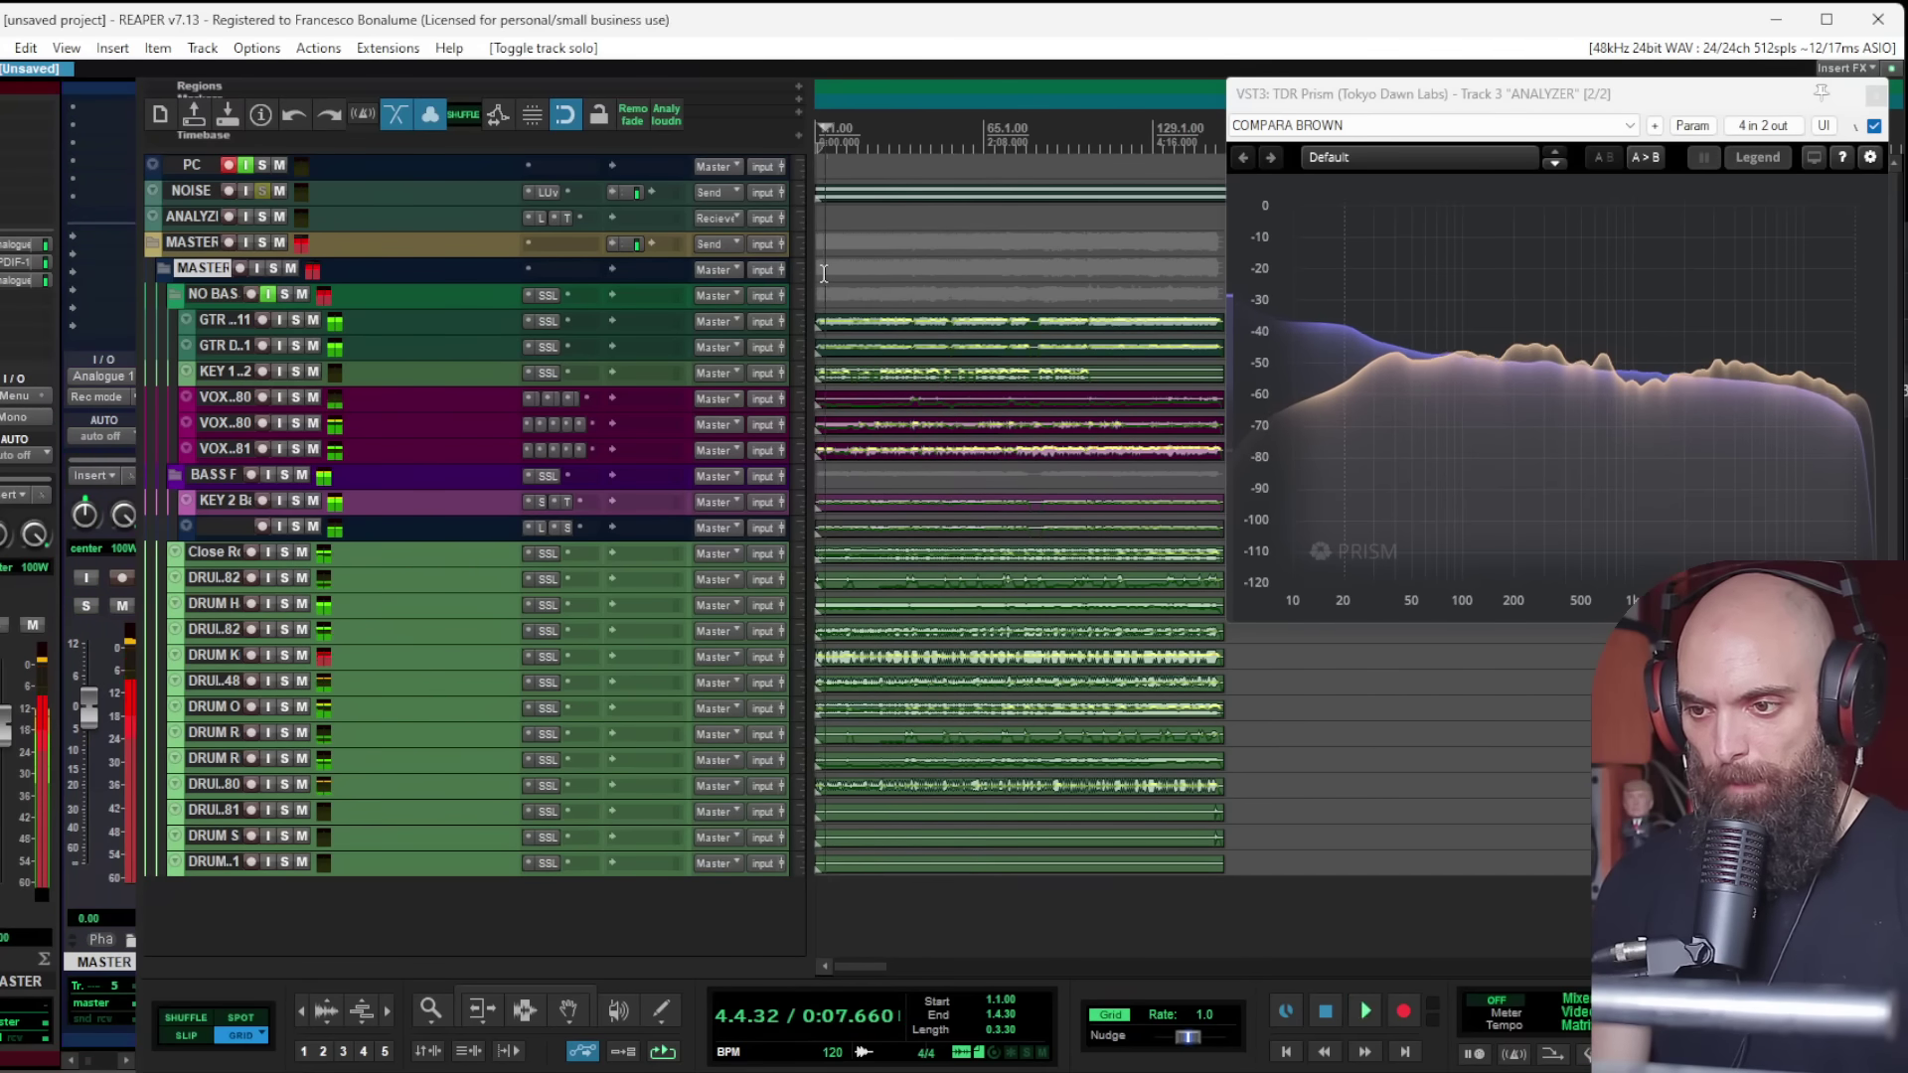
Step: Stop playback and insert ReaEQ (ReaPlugs Edition) on the MASTERING folder
{"action": "left_click", "coordinate": [192, 241]}
{"action": "key", "text": "space"}
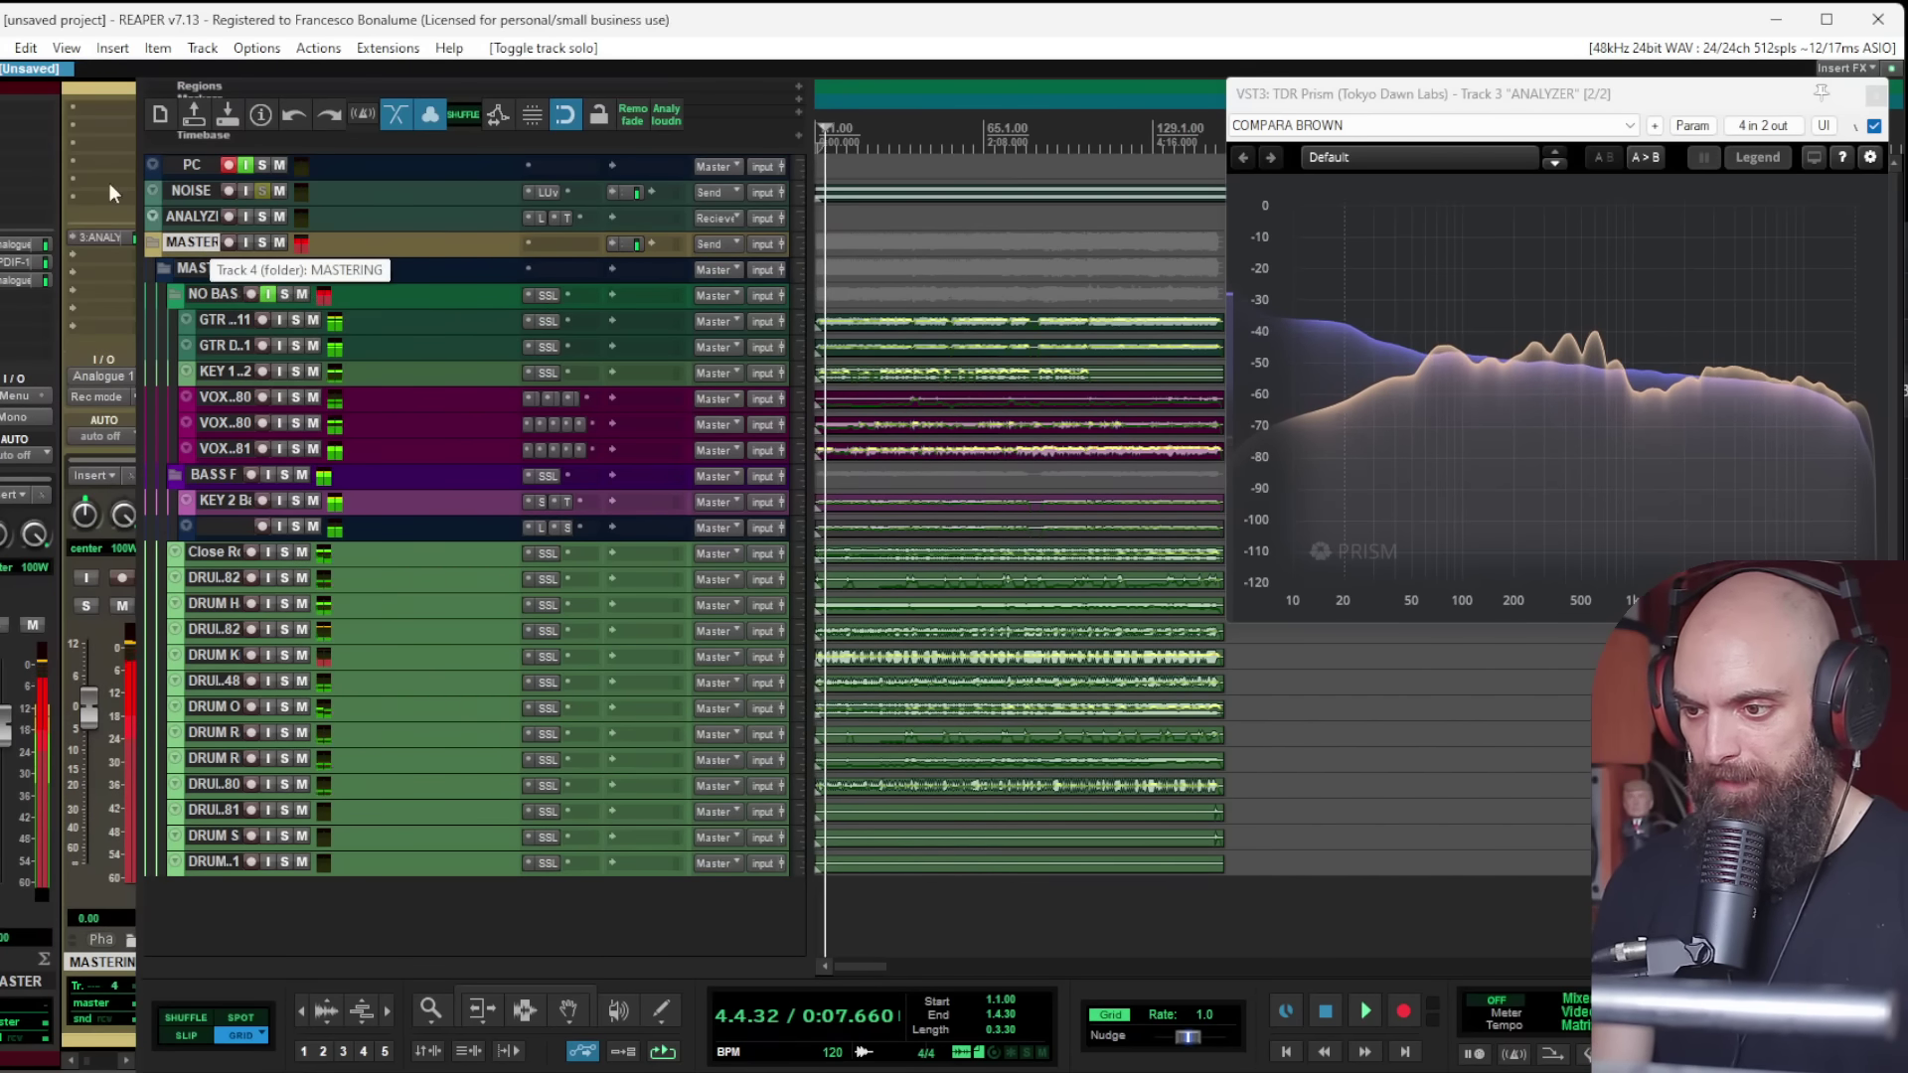
{"action": "left_click", "coordinate": [105, 112]}
{"action": "type", "text": "reaeq"}
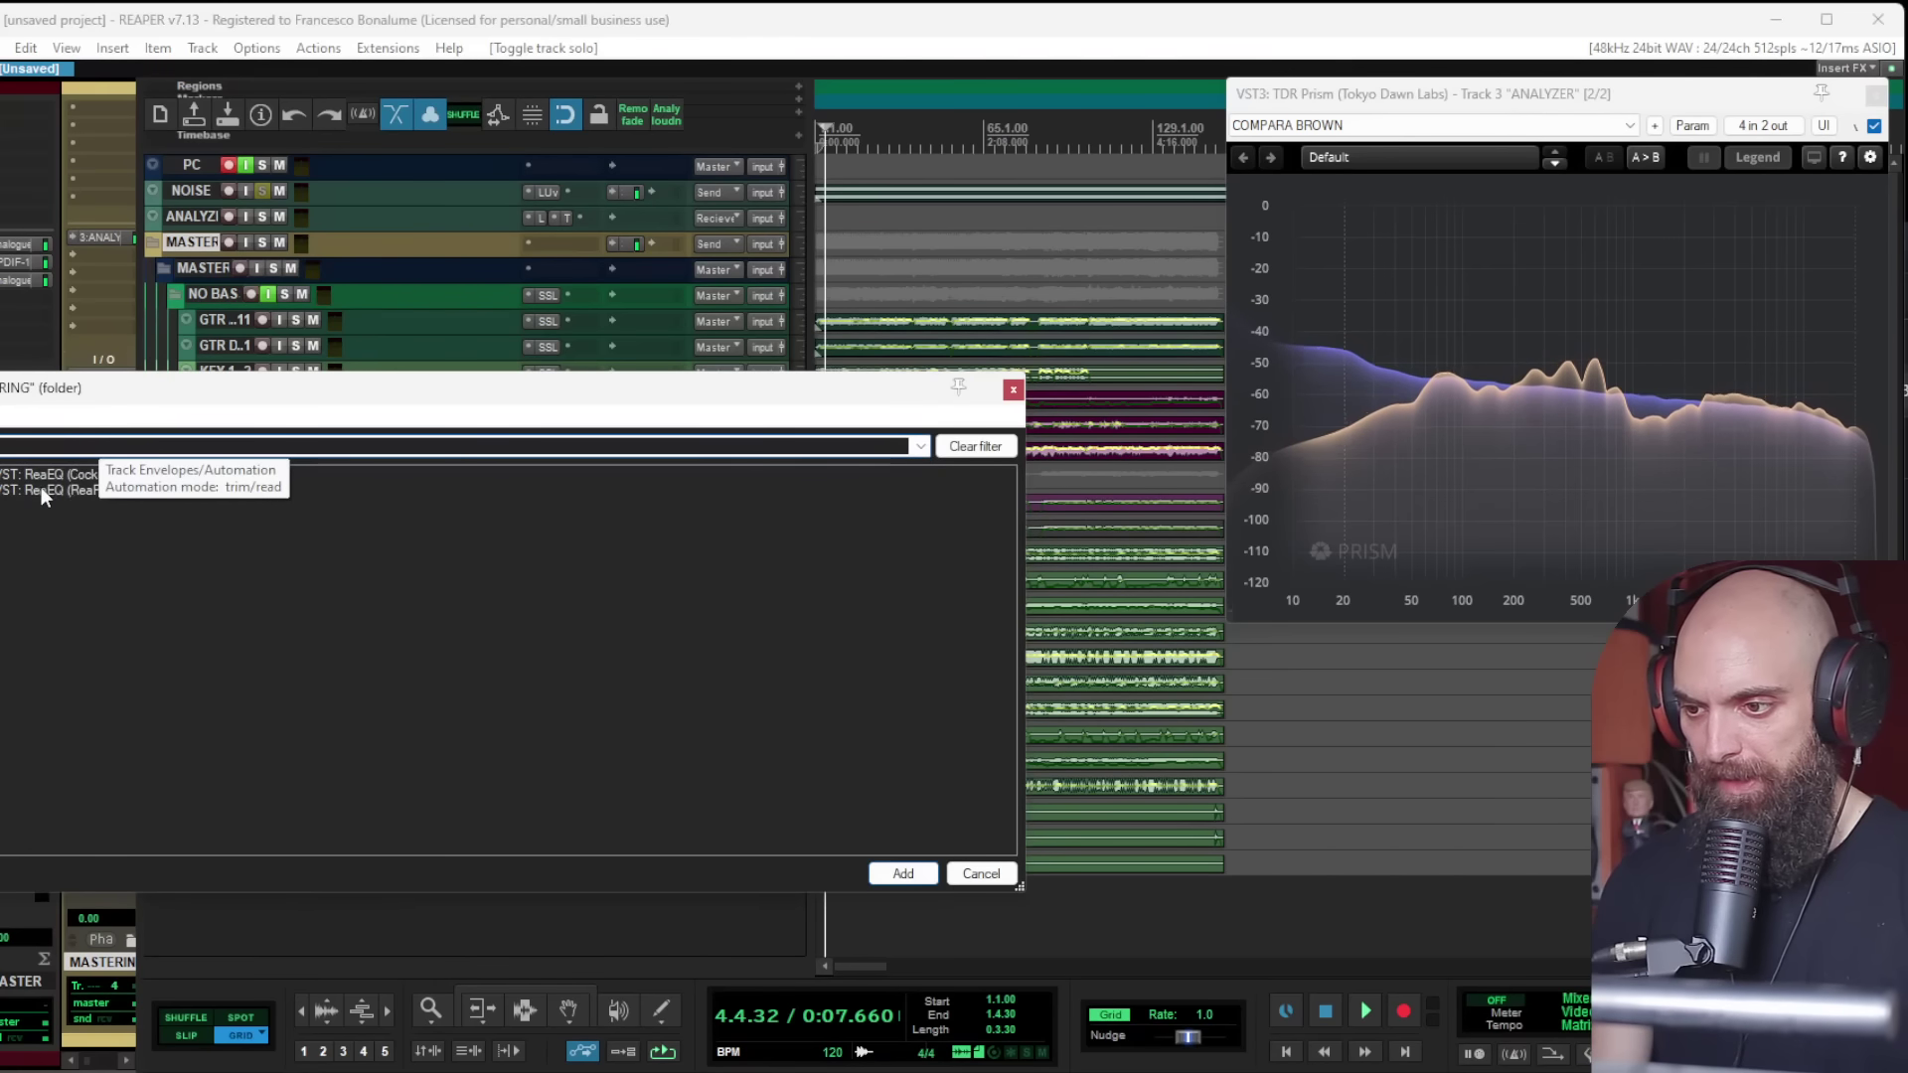
{"action": "double_click", "coordinate": [40, 488]}
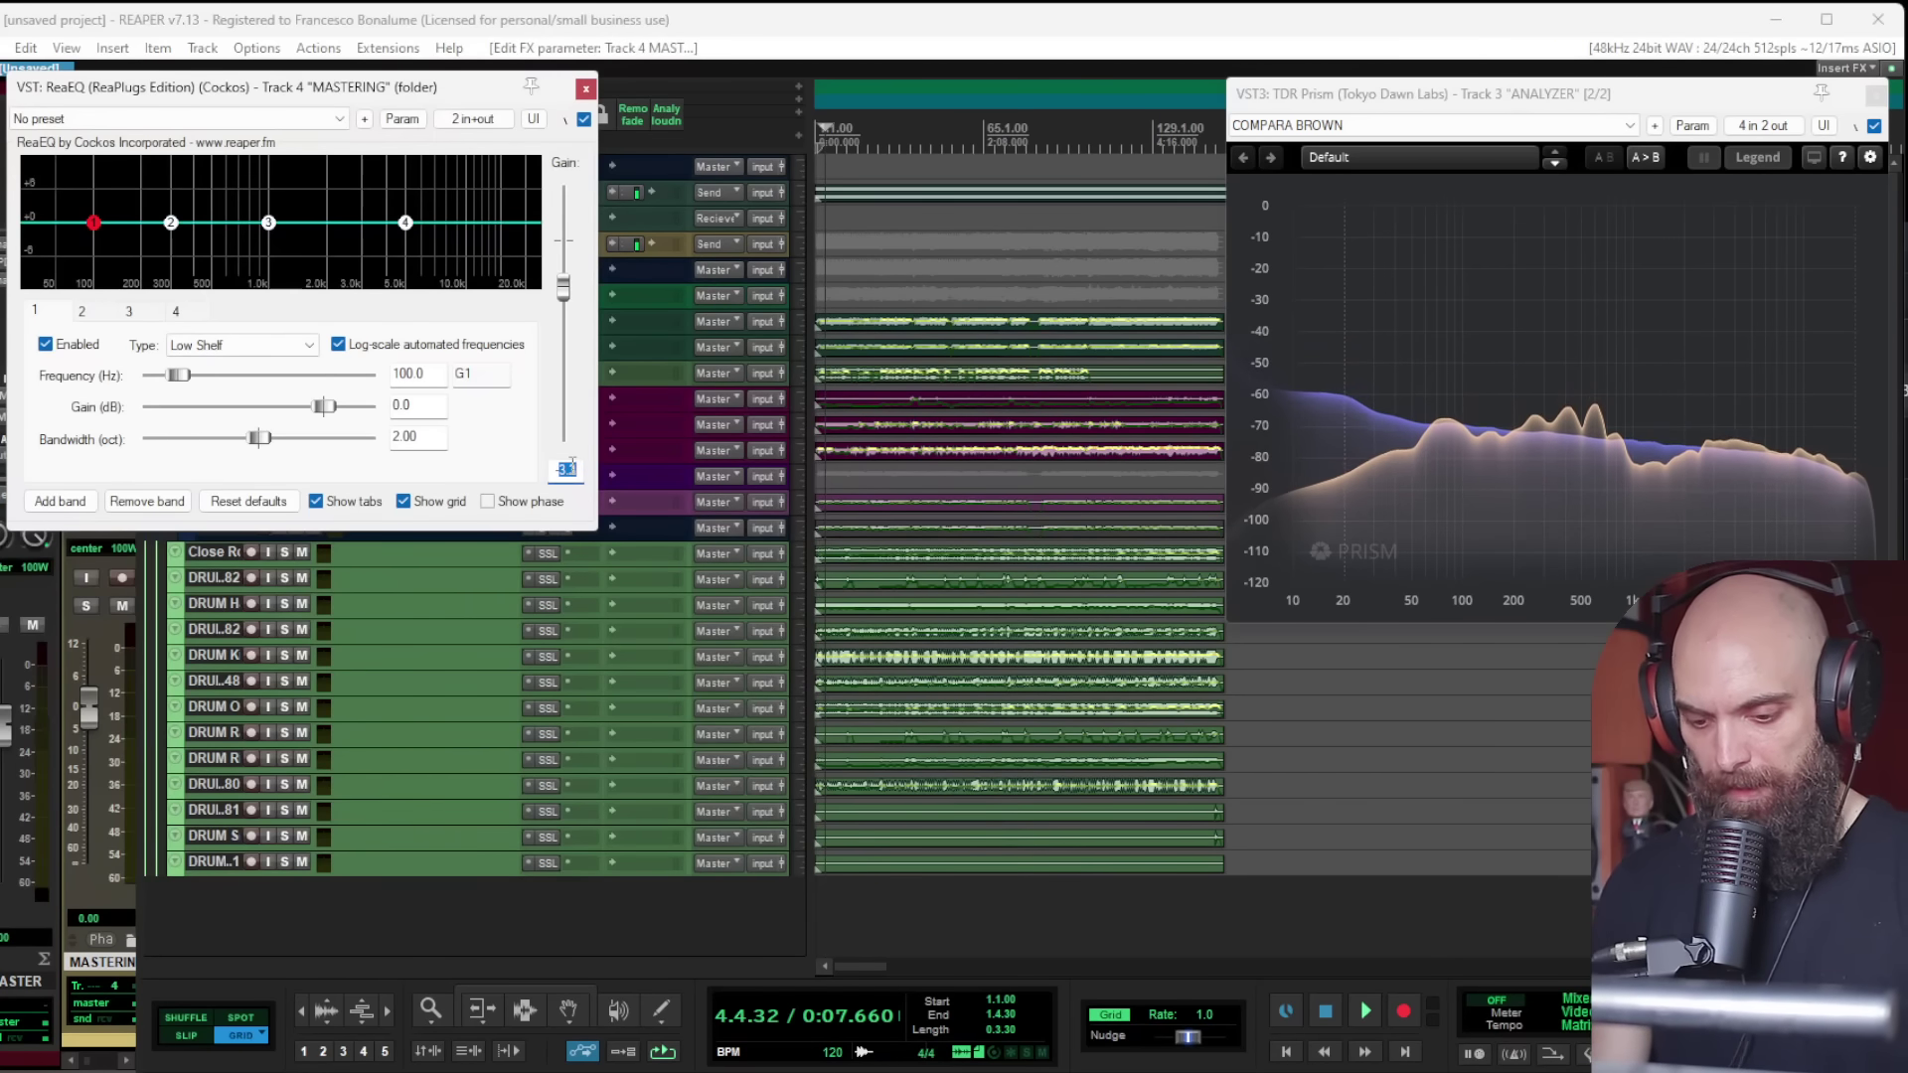
Step: Lower the overall gain of the ReaEQ on MASTERING, close the plugin, and resume playback
{"action": "type", "text": "-"}
{"action": "type", "text": "-6"}
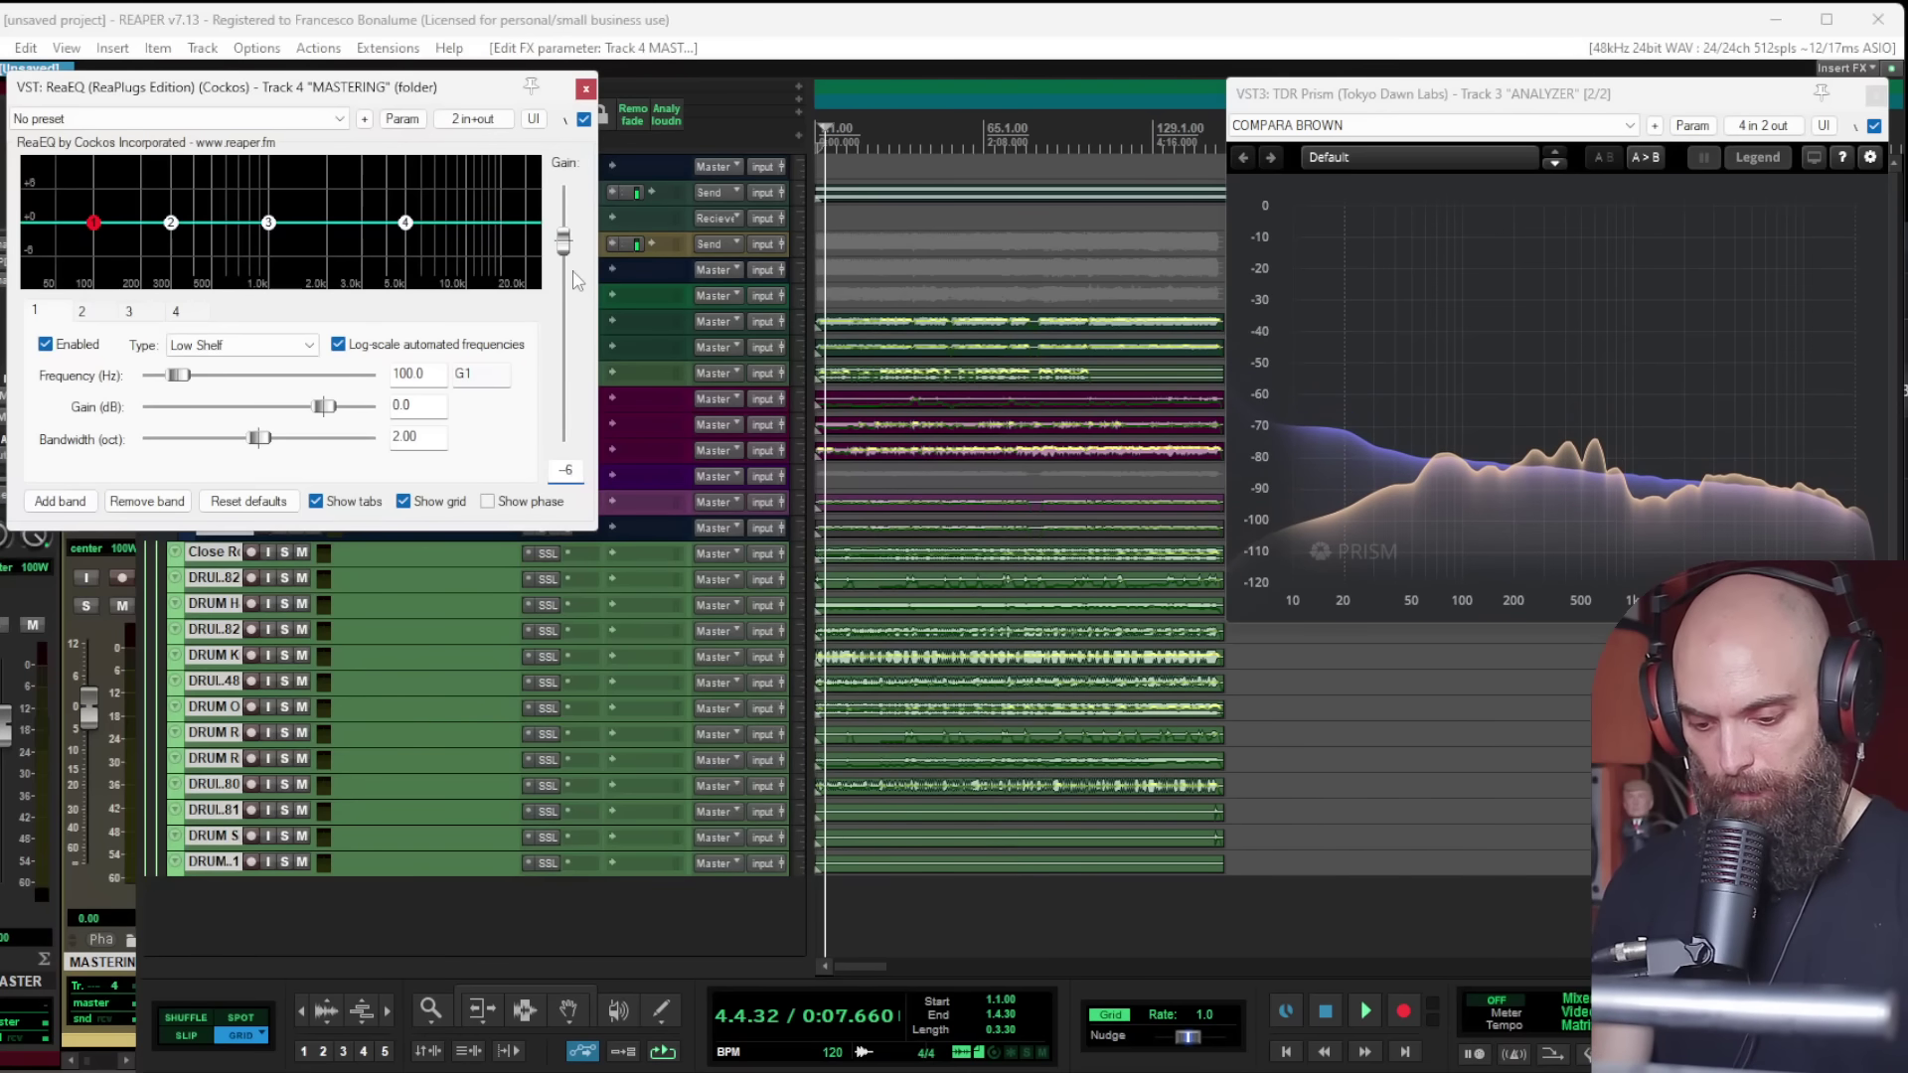
{"action": "type", "text": ".6"}
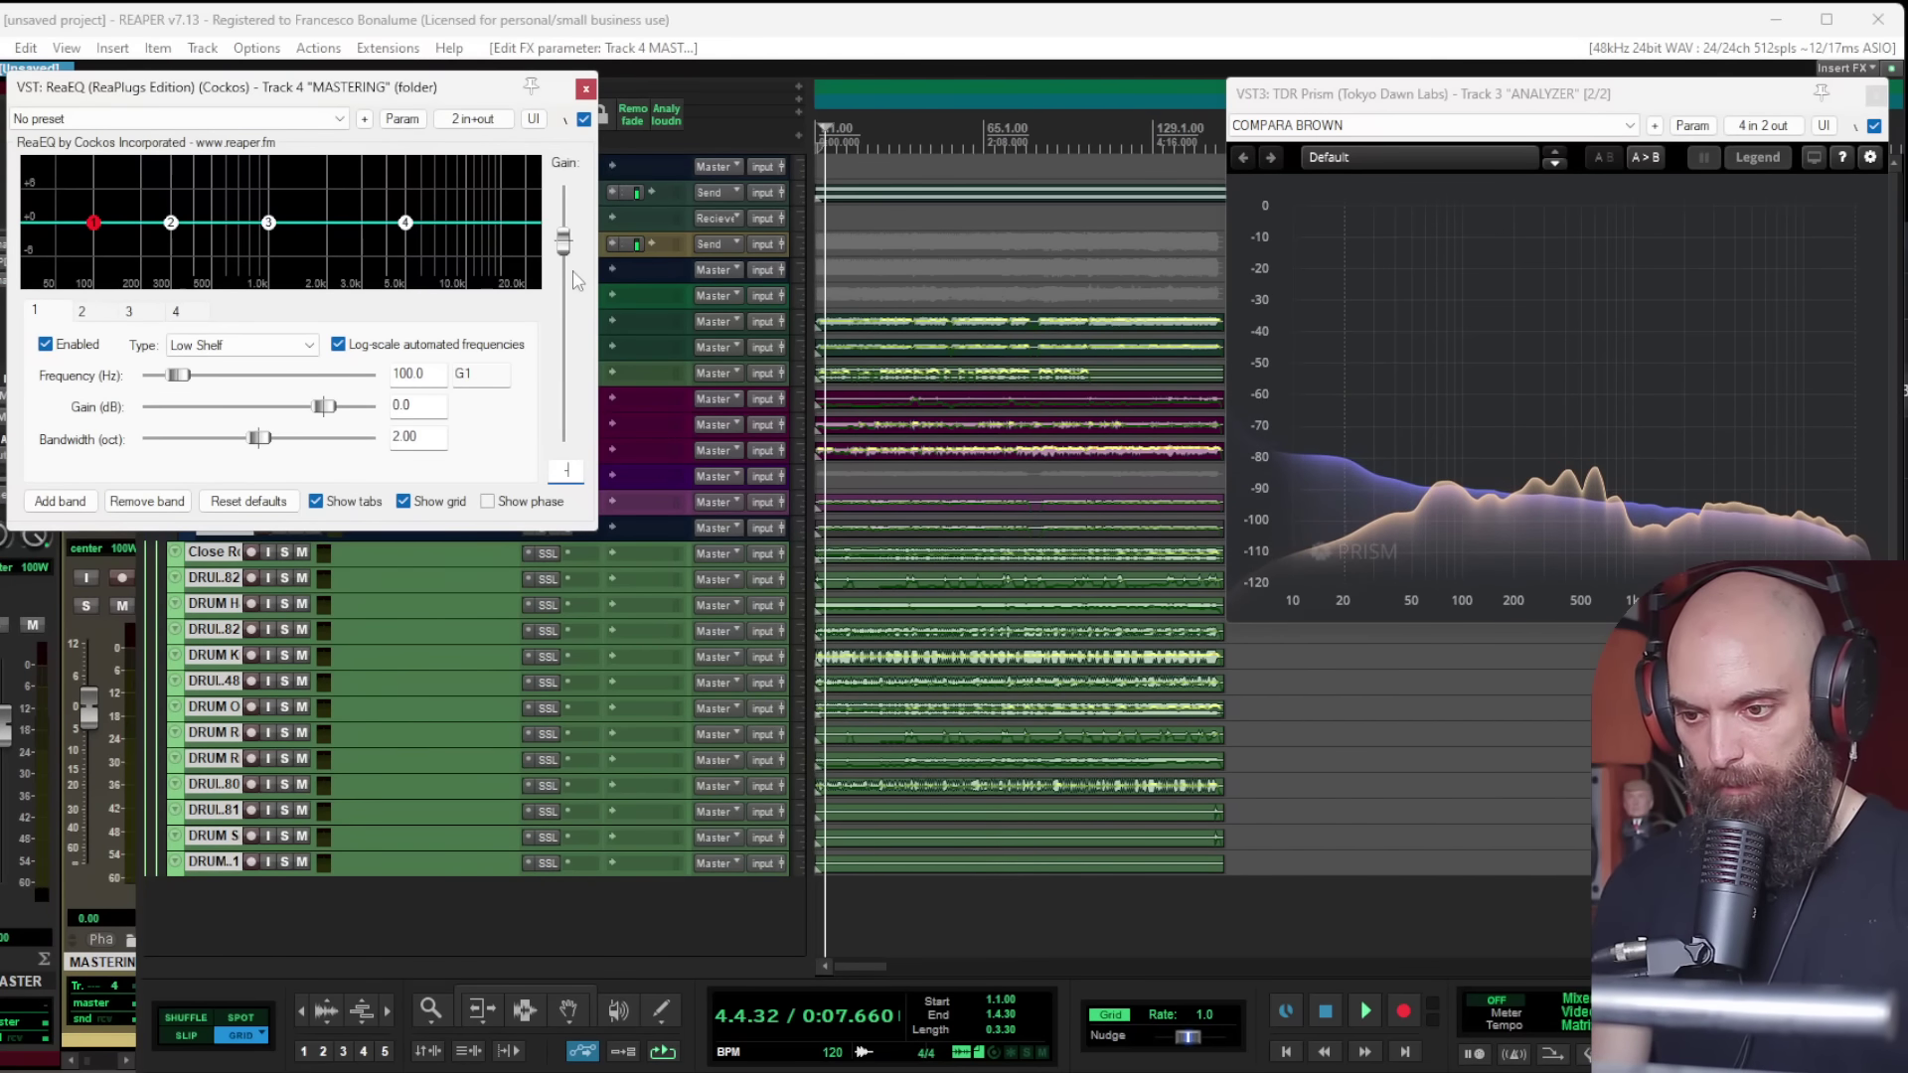
{"action": "left_click", "coordinate": [584, 89]}
{"action": "key", "text": "space"}
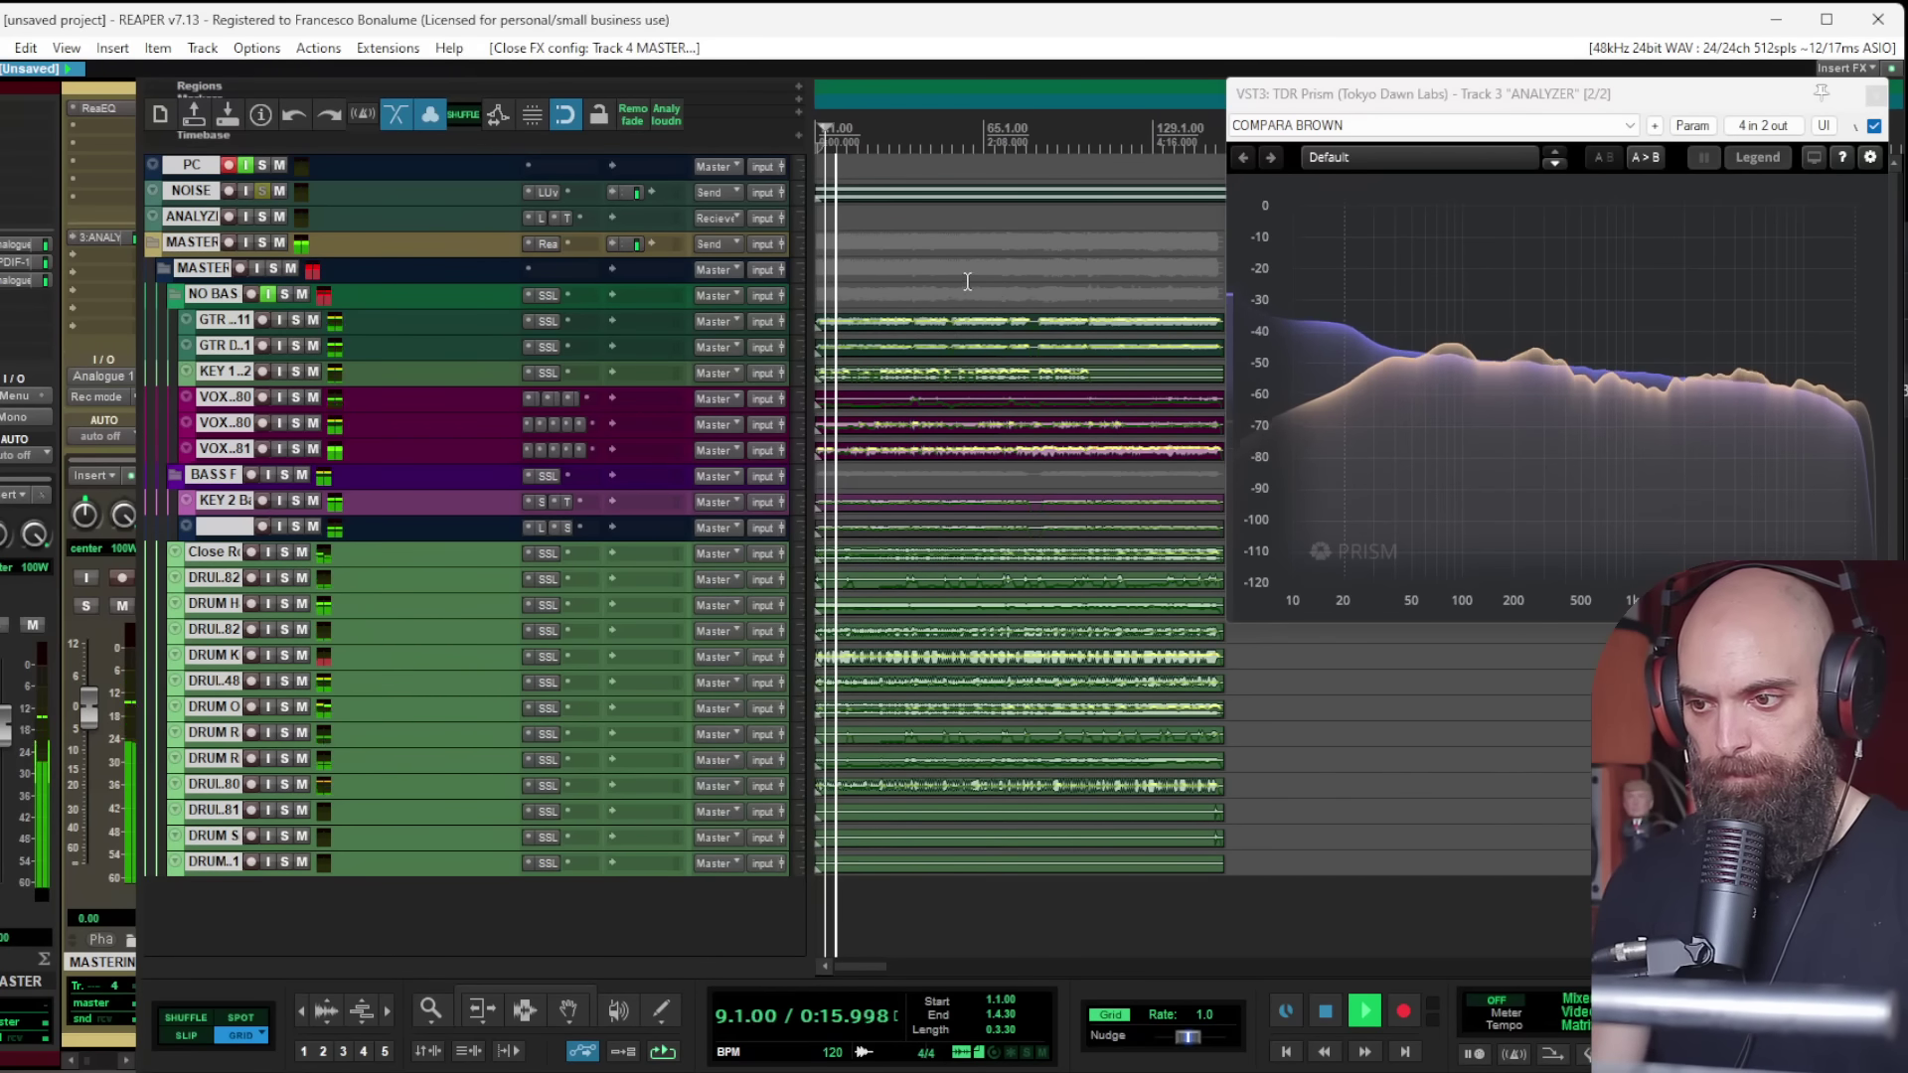
Step: Move the ReaEQ from the MASTERING folder to the MASTER folder and switch the master output to stereo
{"action": "scroll", "coordinate": [966, 281], "scroll_direction": "up", "scroll_amount": 2}
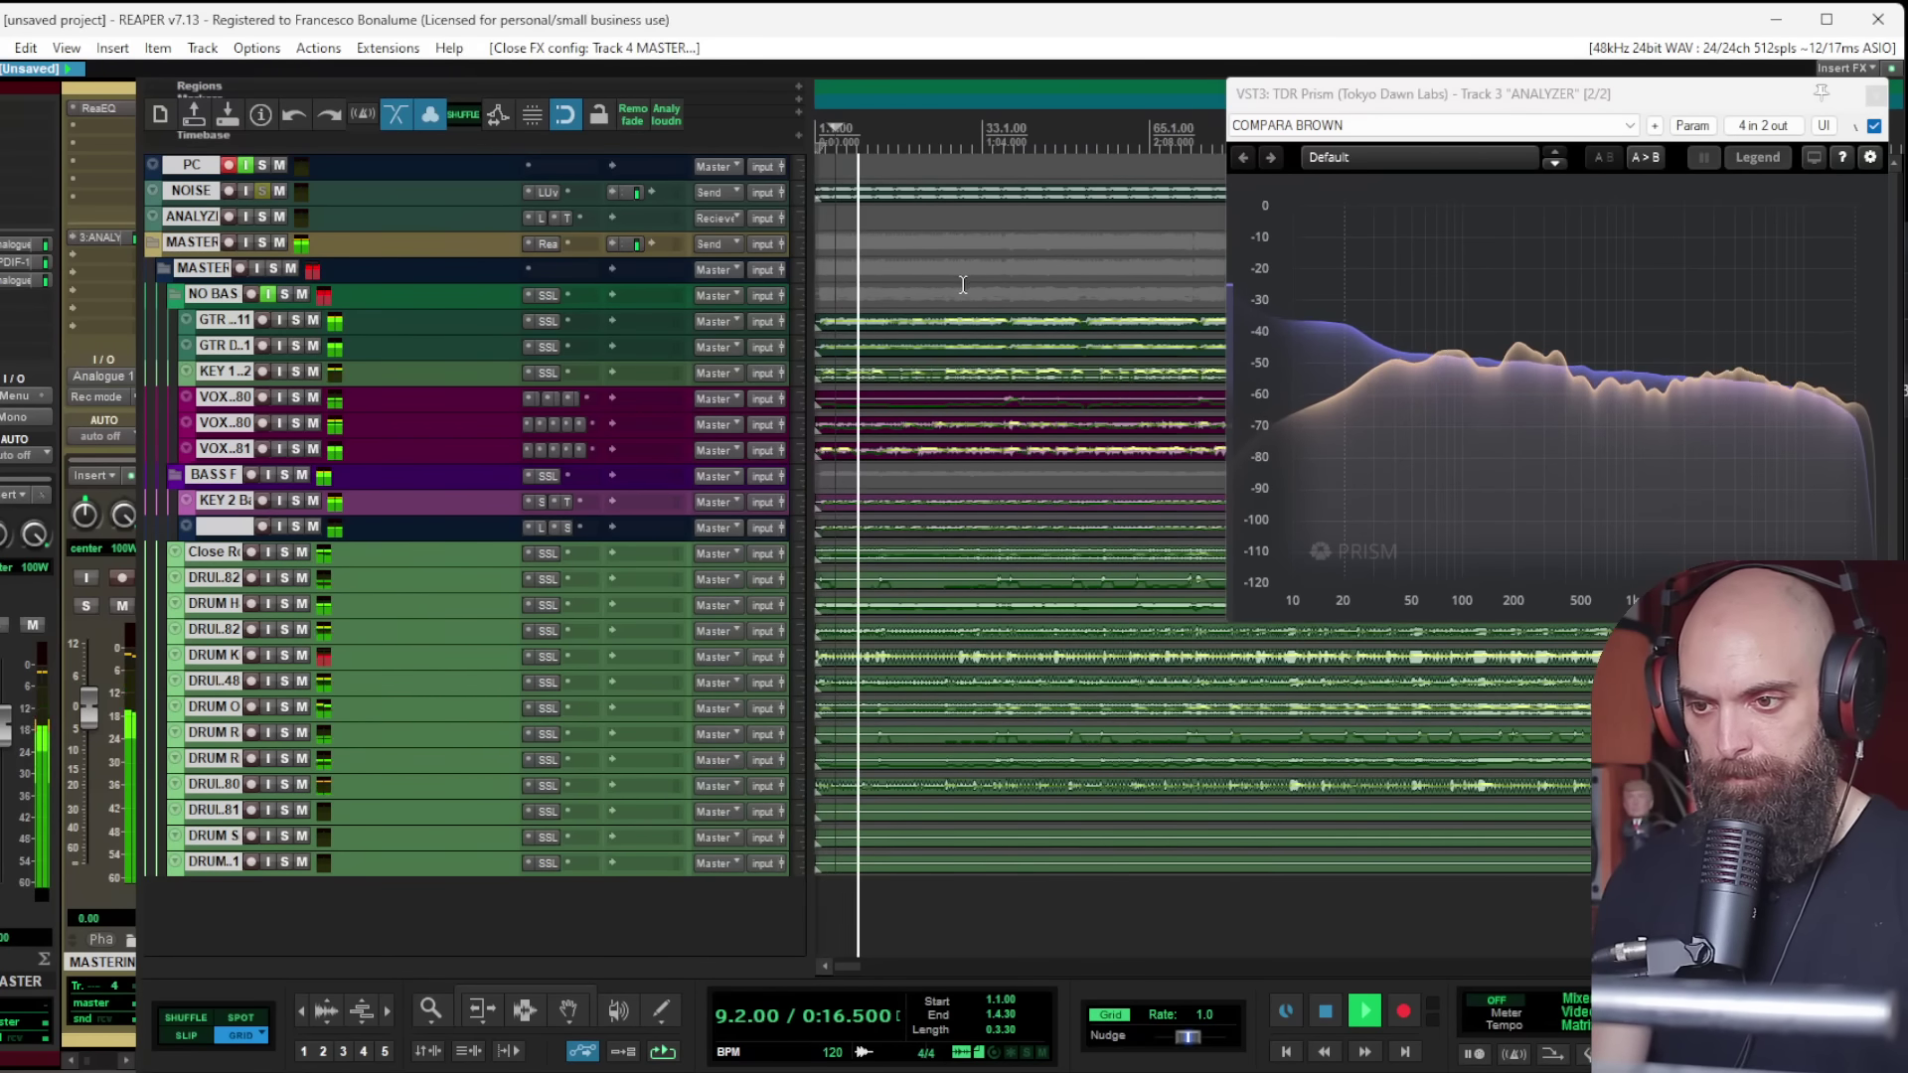
{"action": "left_click_drag", "start_coordinate": [548, 243], "coordinate": [544, 271]}
{"action": "left_click", "coordinate": [542, 245], "text": "alt"}
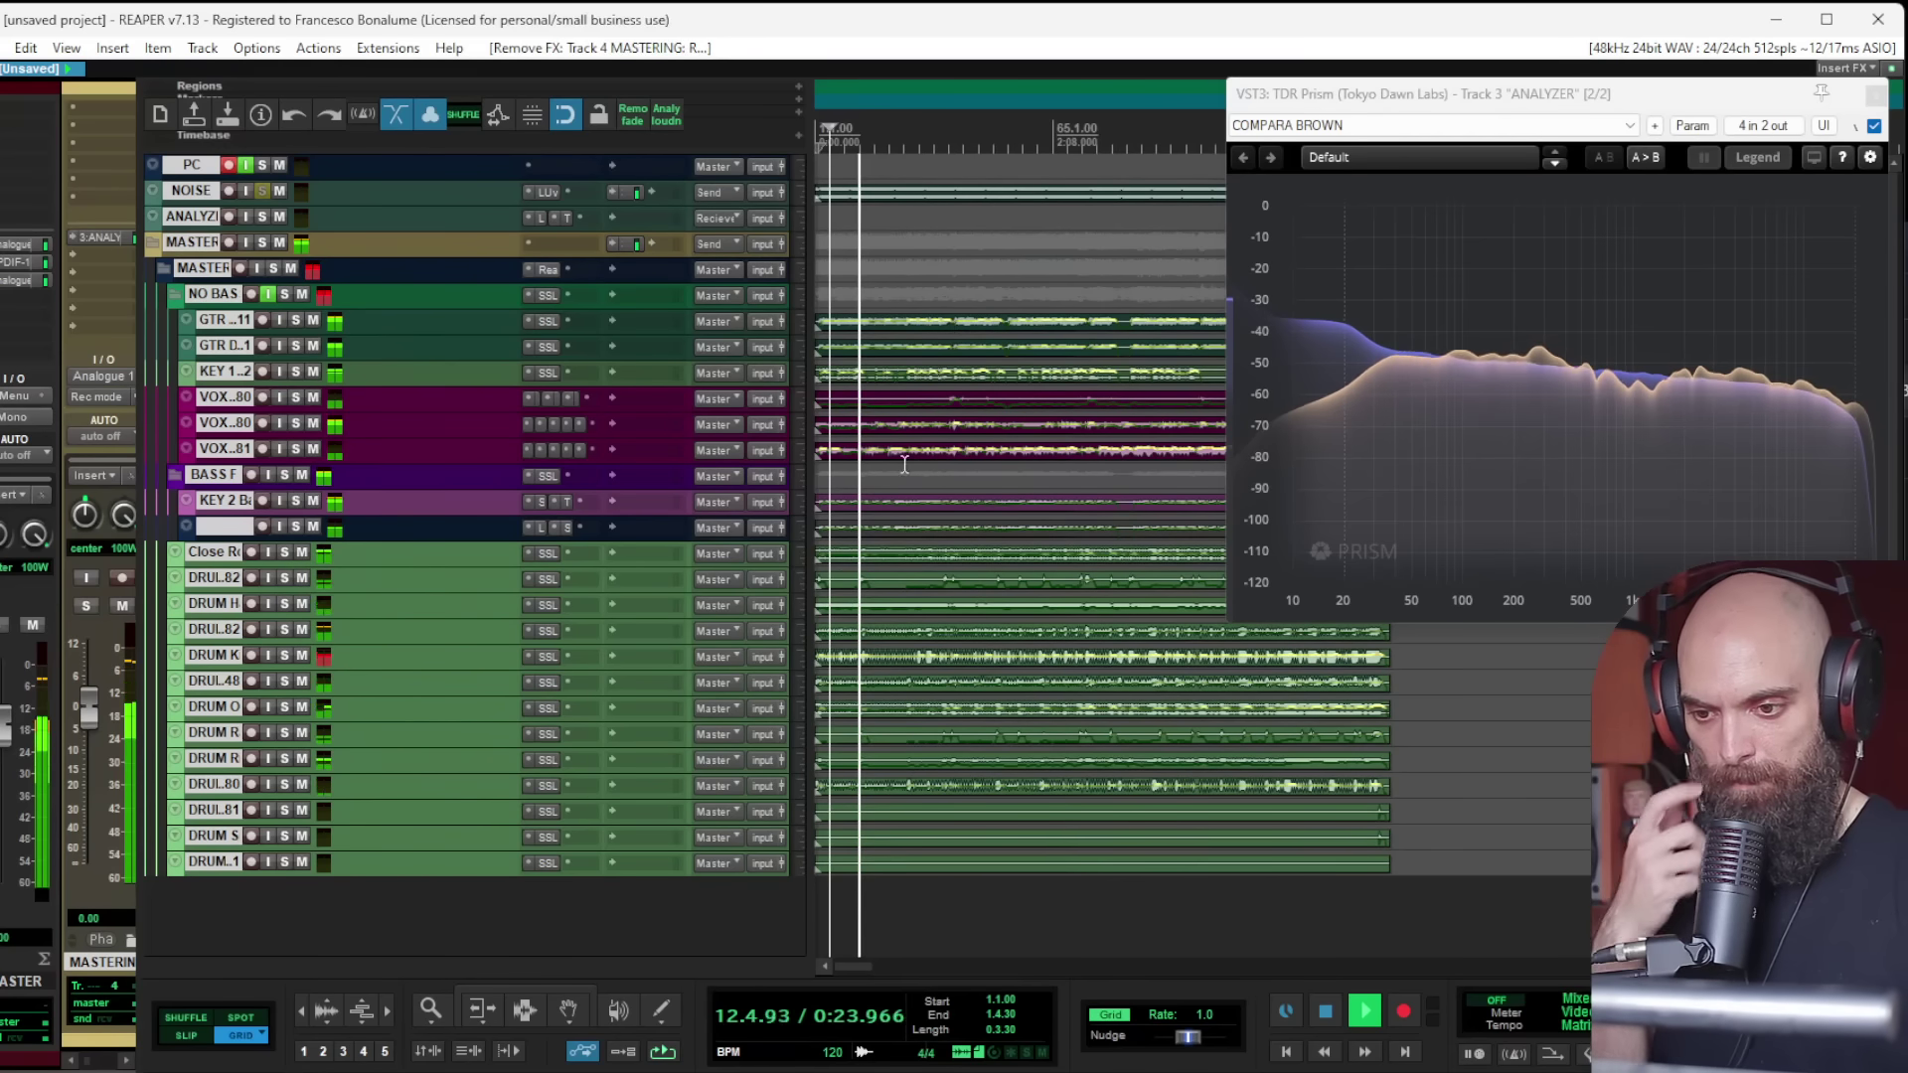
{"action": "left_click", "coordinate": [14, 416]}
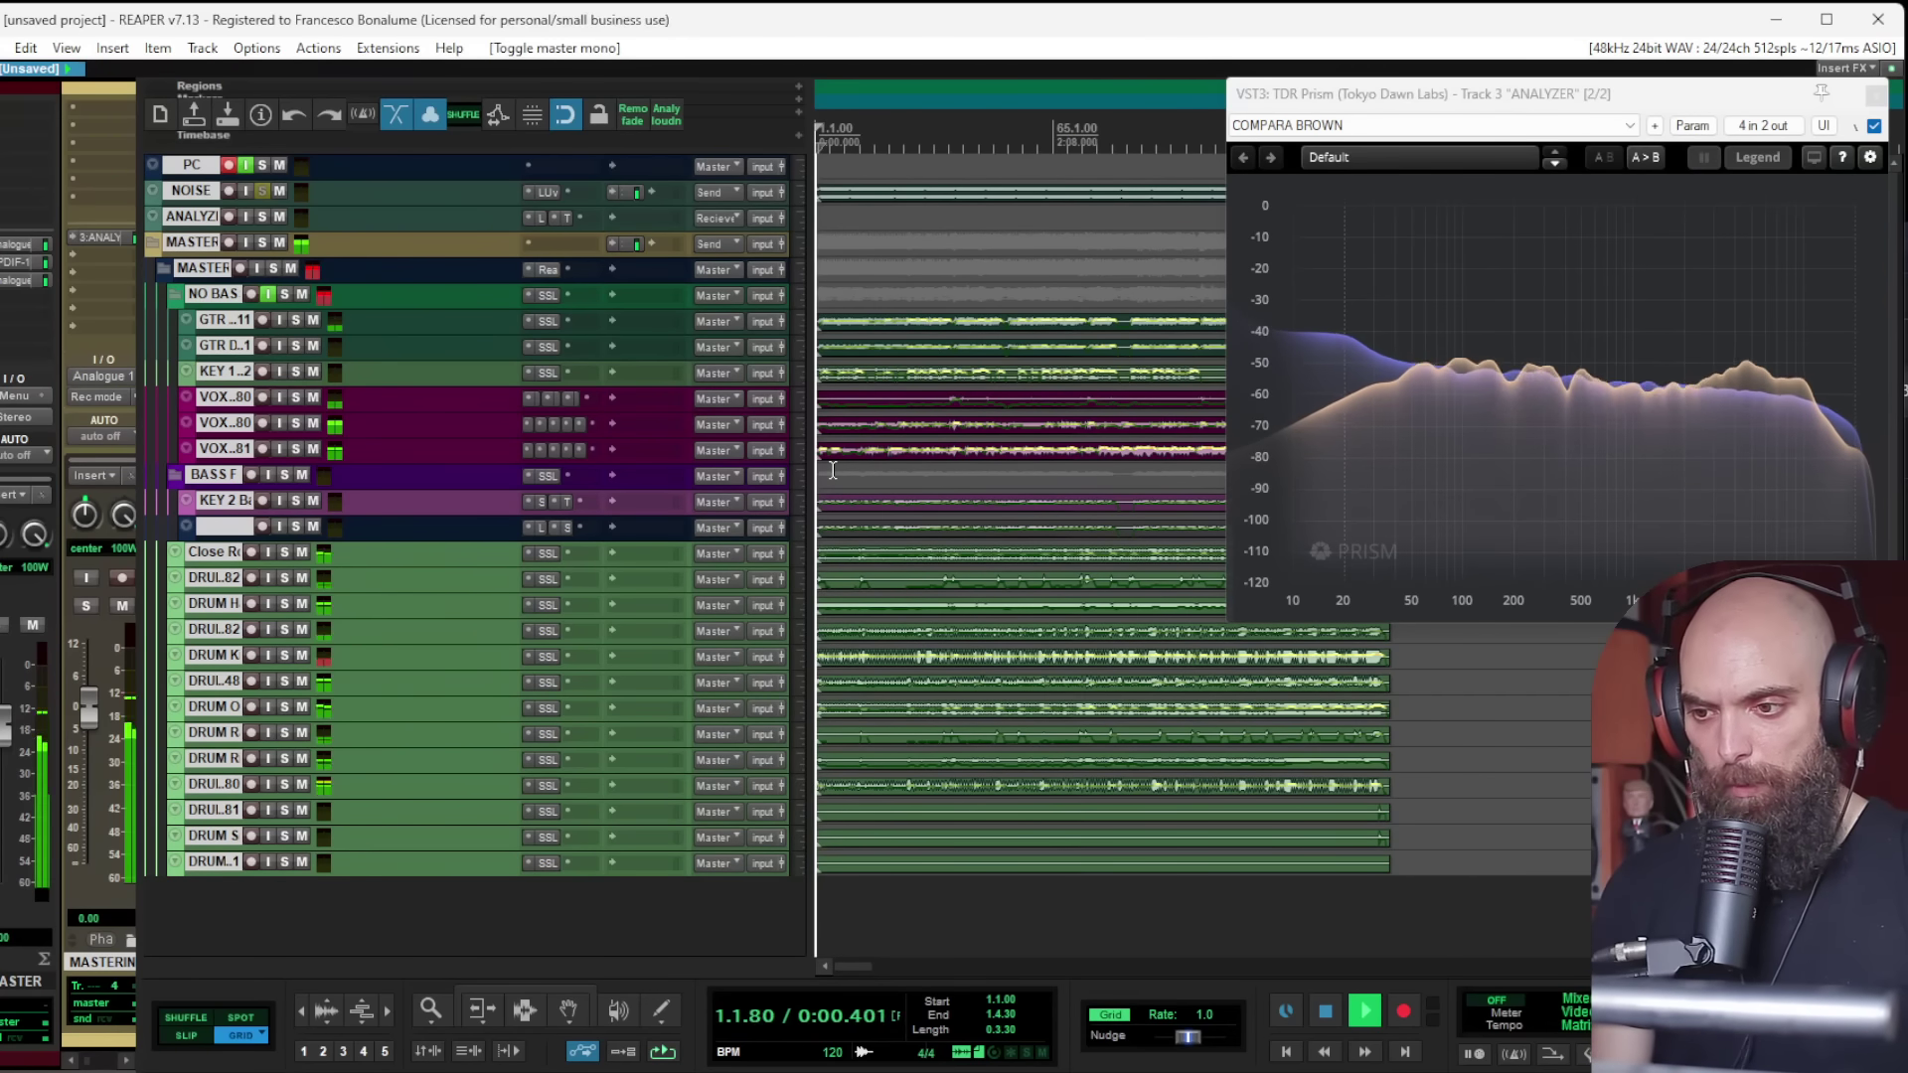
Step: Add a track named DRUMS directly above NO BASSE inside the MASTER folder
{"action": "key", "text": "ctrl+t"}
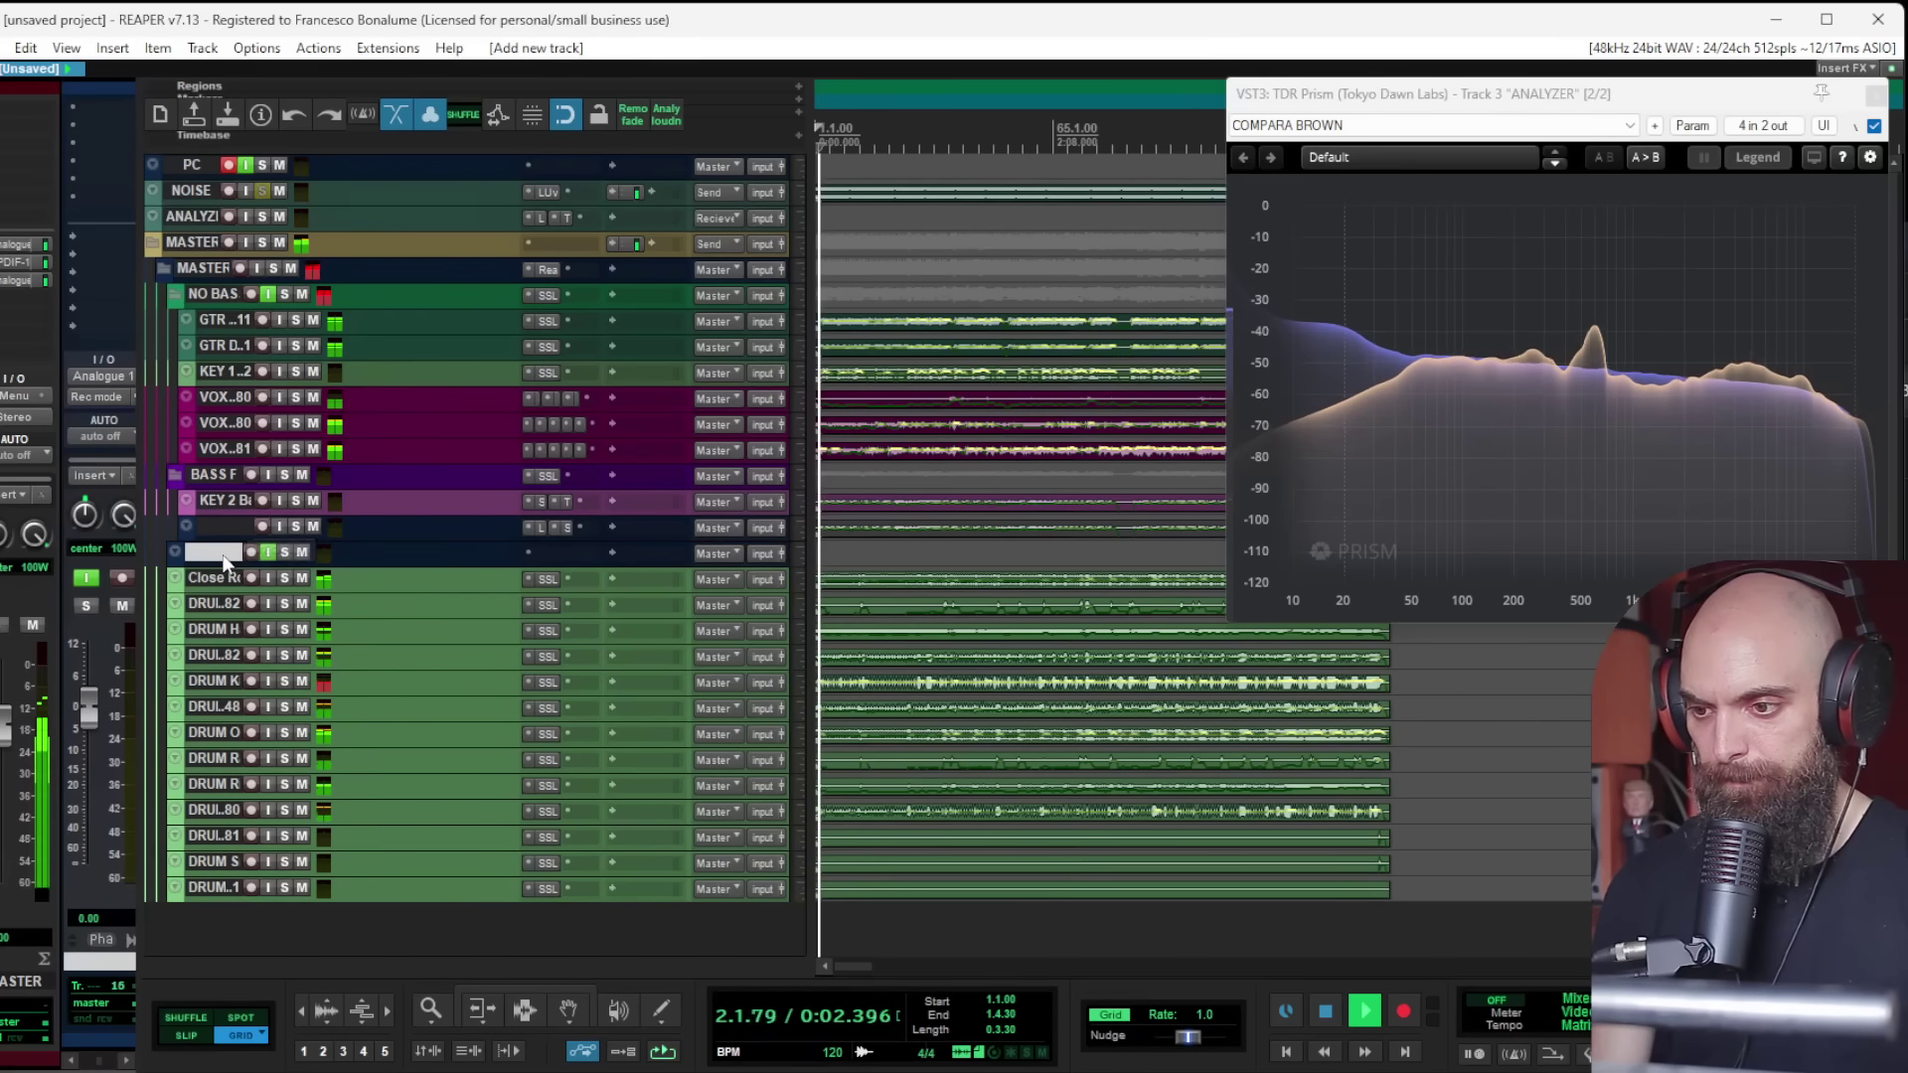
{"action": "left_click_drag", "start_coordinate": [214, 563], "coordinate": [251, 310]}
{"action": "left_click", "coordinate": [202, 301]}
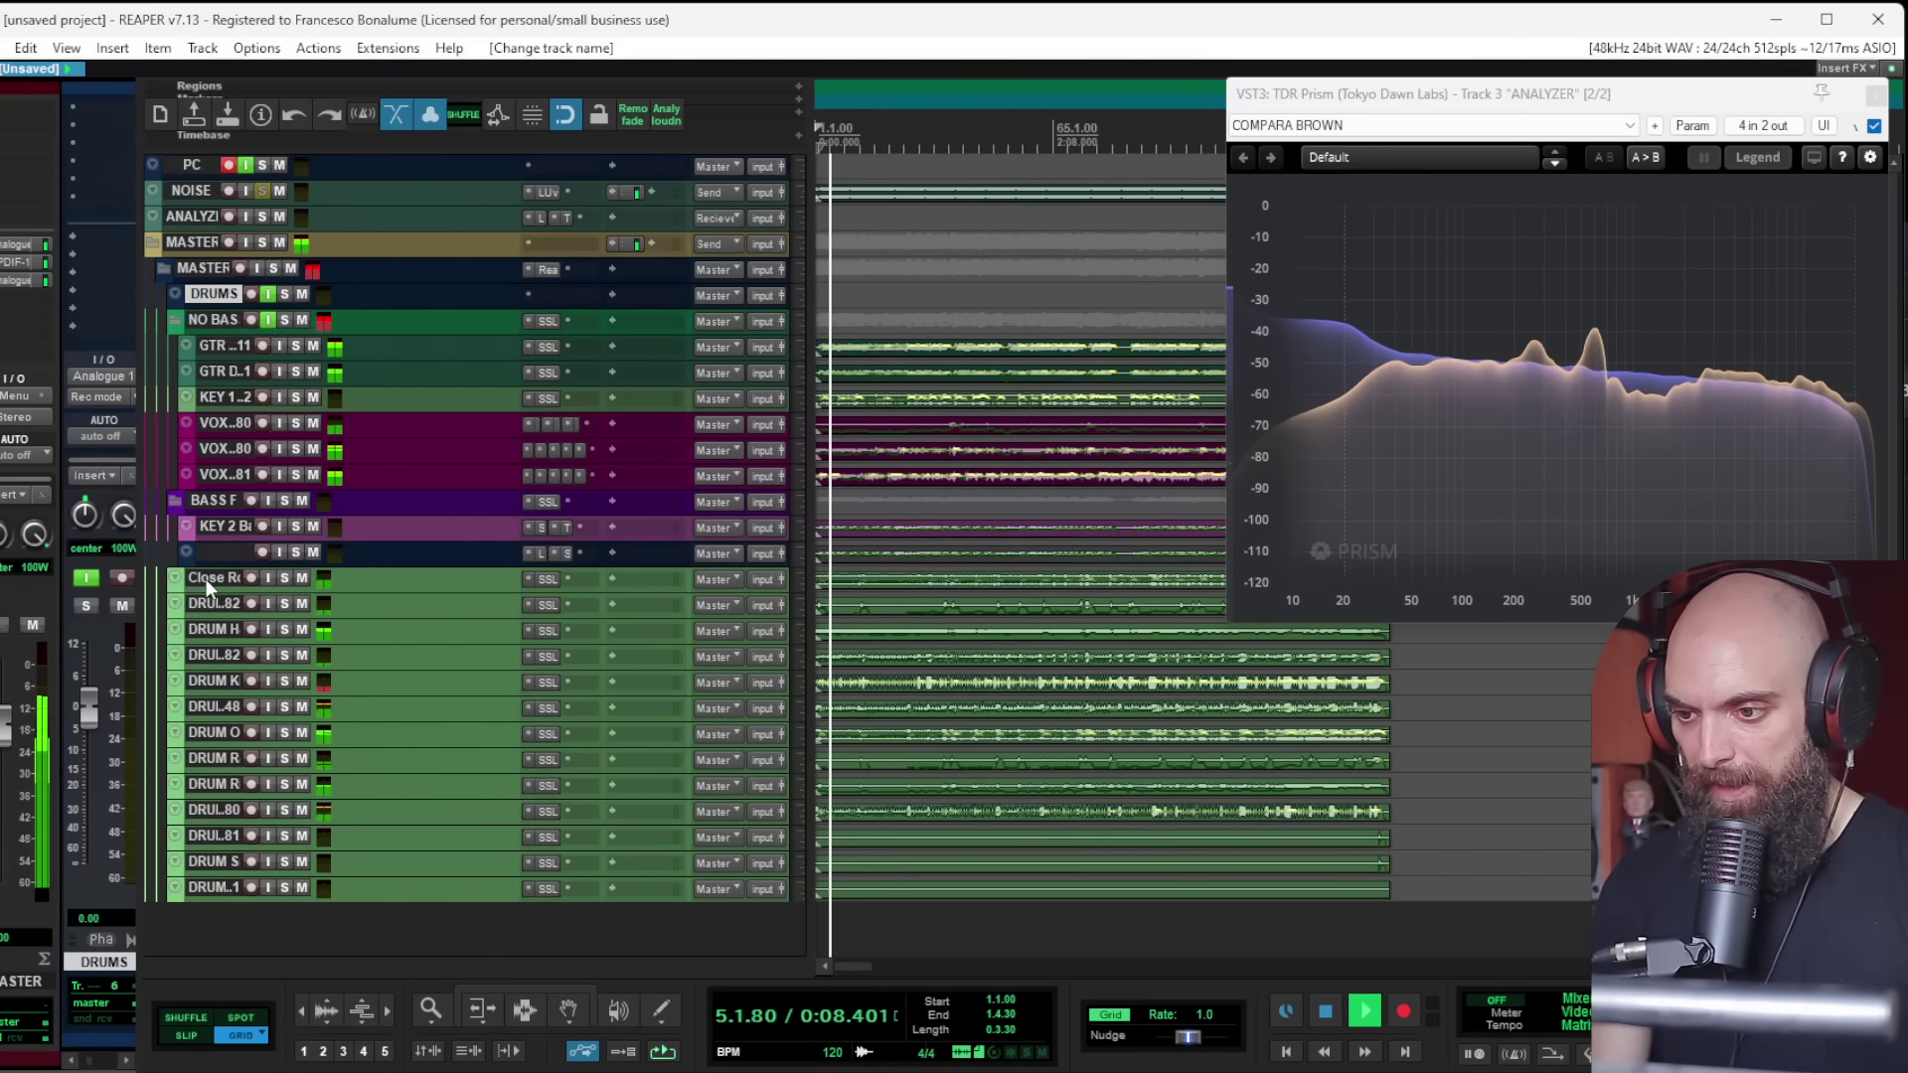
Step: Select all tracks from Close Rooms U47 to DRUM SPDX Pad and move them into DRUMS as a folder
{"action": "left_click_drag", "start_coordinate": [204, 578], "coordinate": [192, 755]}
{"action": "left_click_drag", "start_coordinate": [224, 862], "coordinate": [199, 681]}
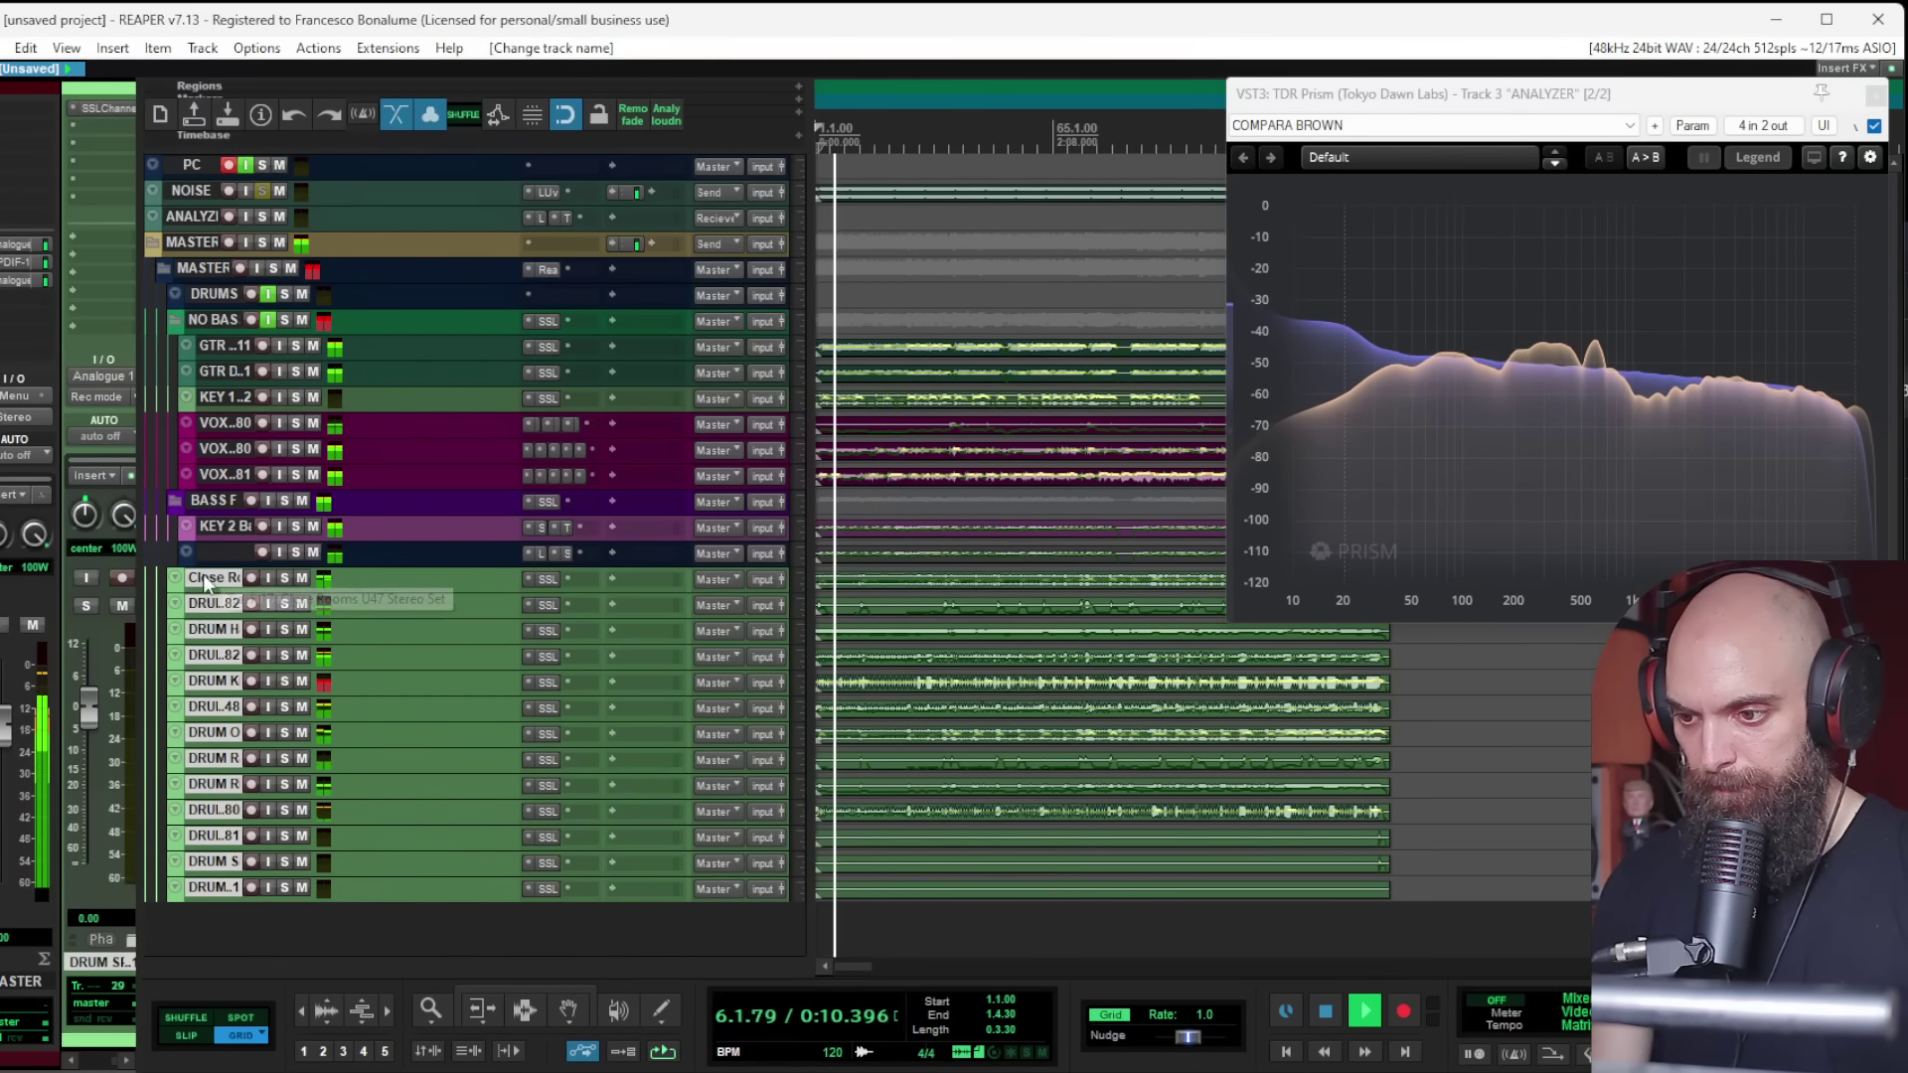
{"action": "left_click_drag", "start_coordinate": [203, 581], "coordinate": [200, 290]}
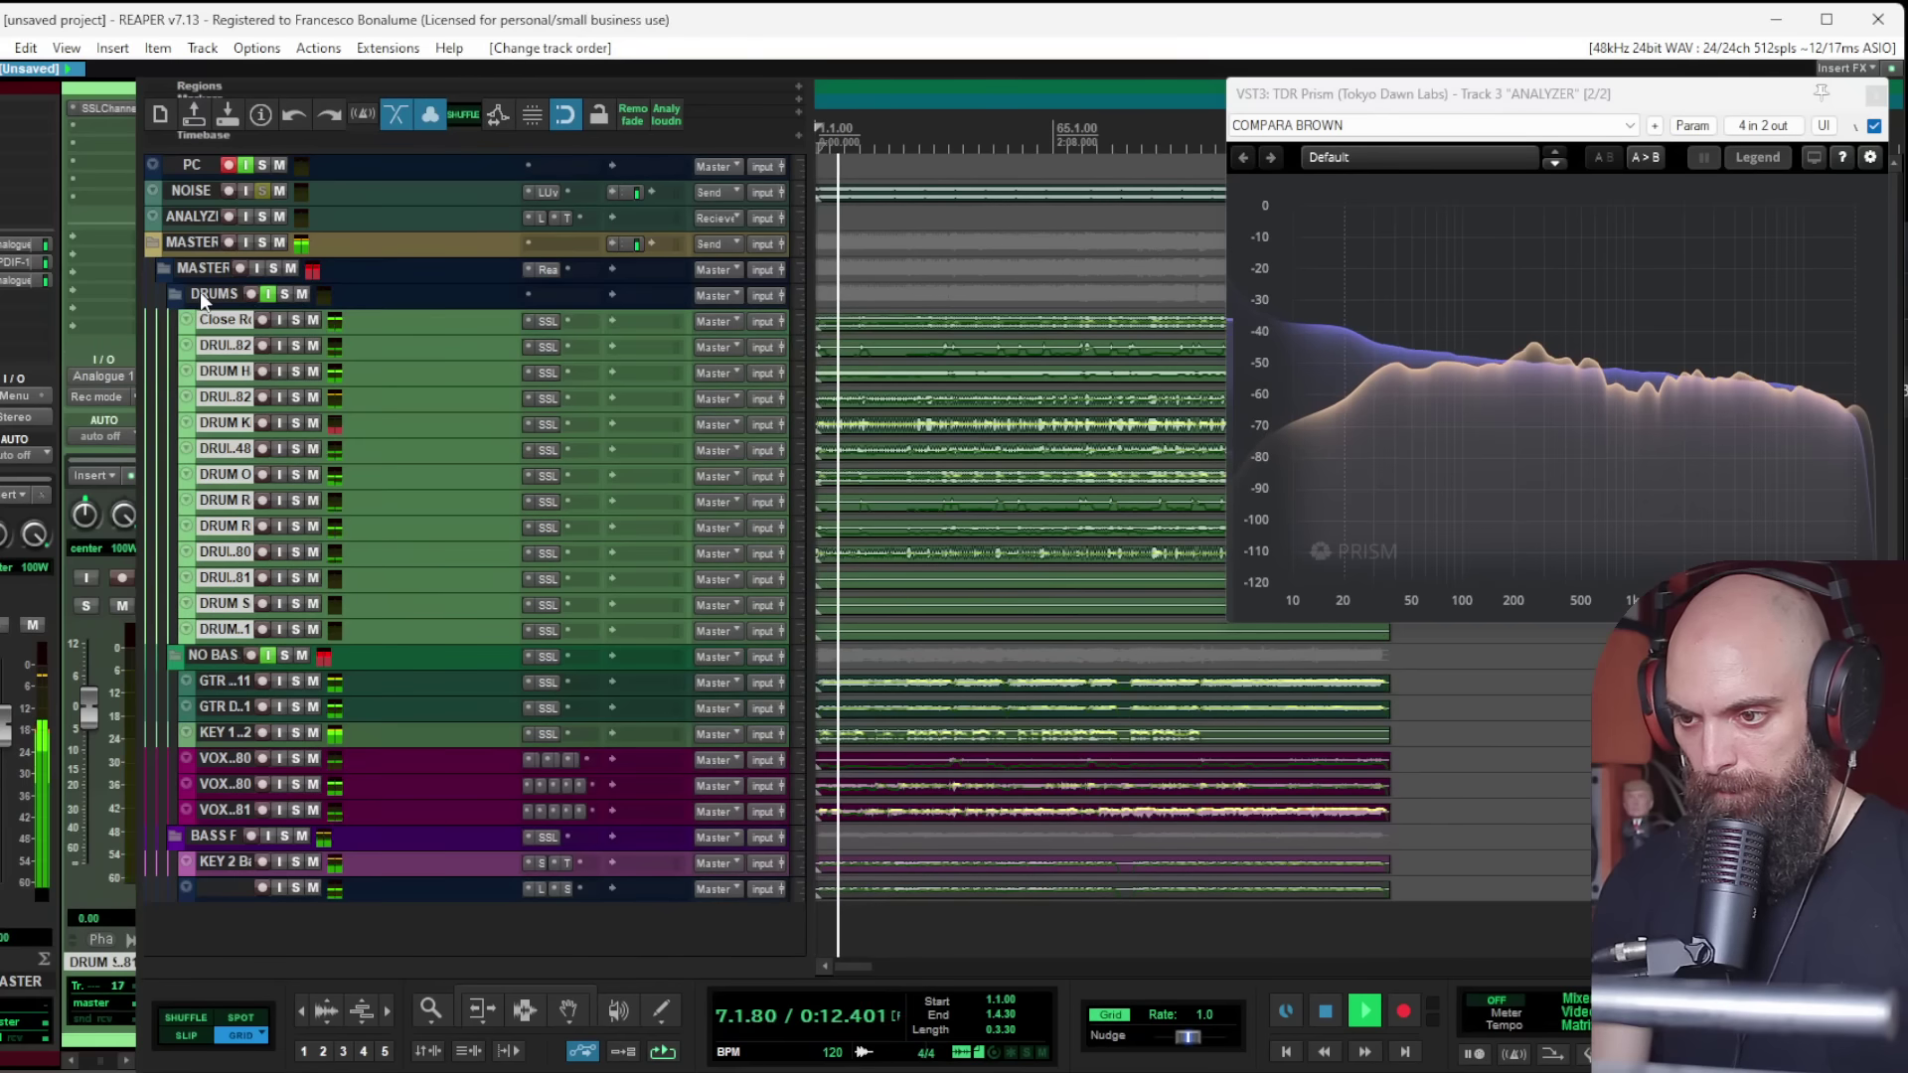
Step: Solo the DRUMS folder and turn off record monitoring on both DRUMS and NO BASSE
{"action": "left_click", "coordinate": [200, 291]}
{"action": "left_click", "coordinate": [270, 292]}
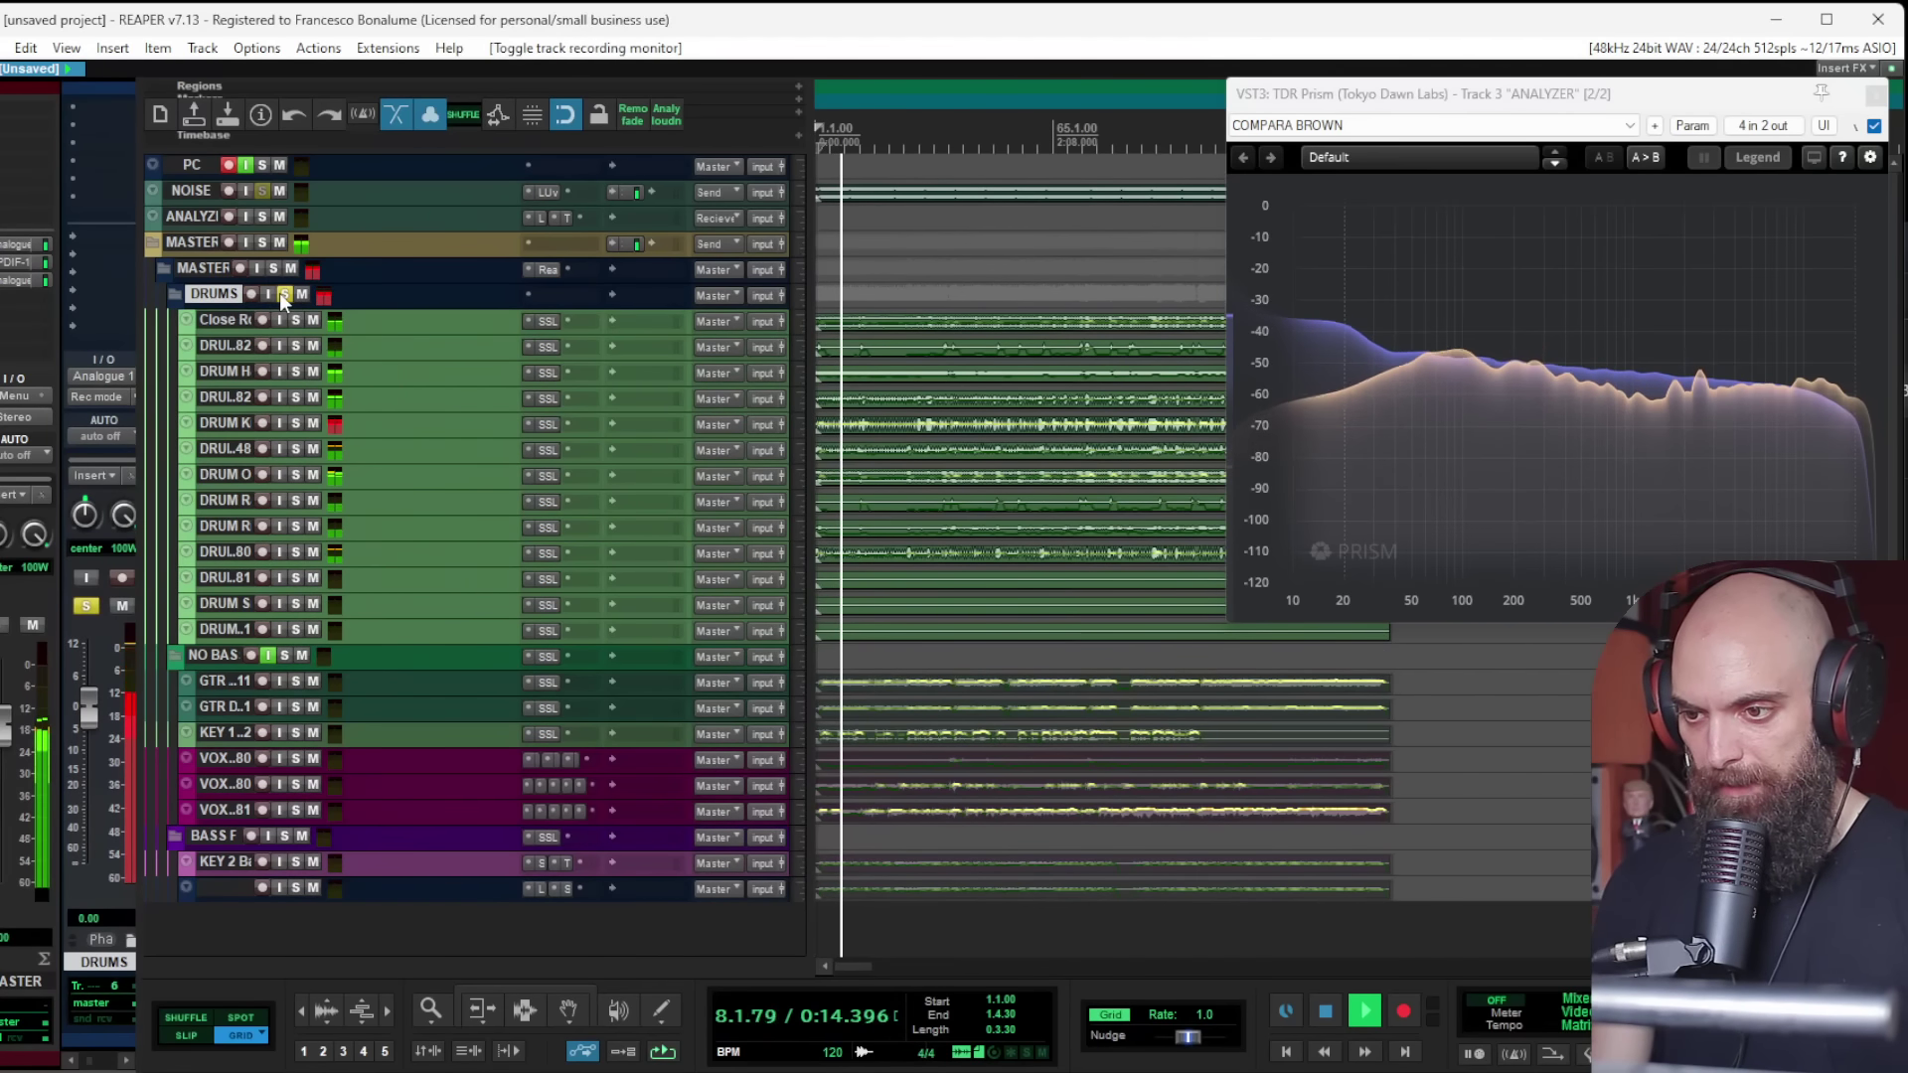
{"action": "left_click", "coordinate": [268, 655]}
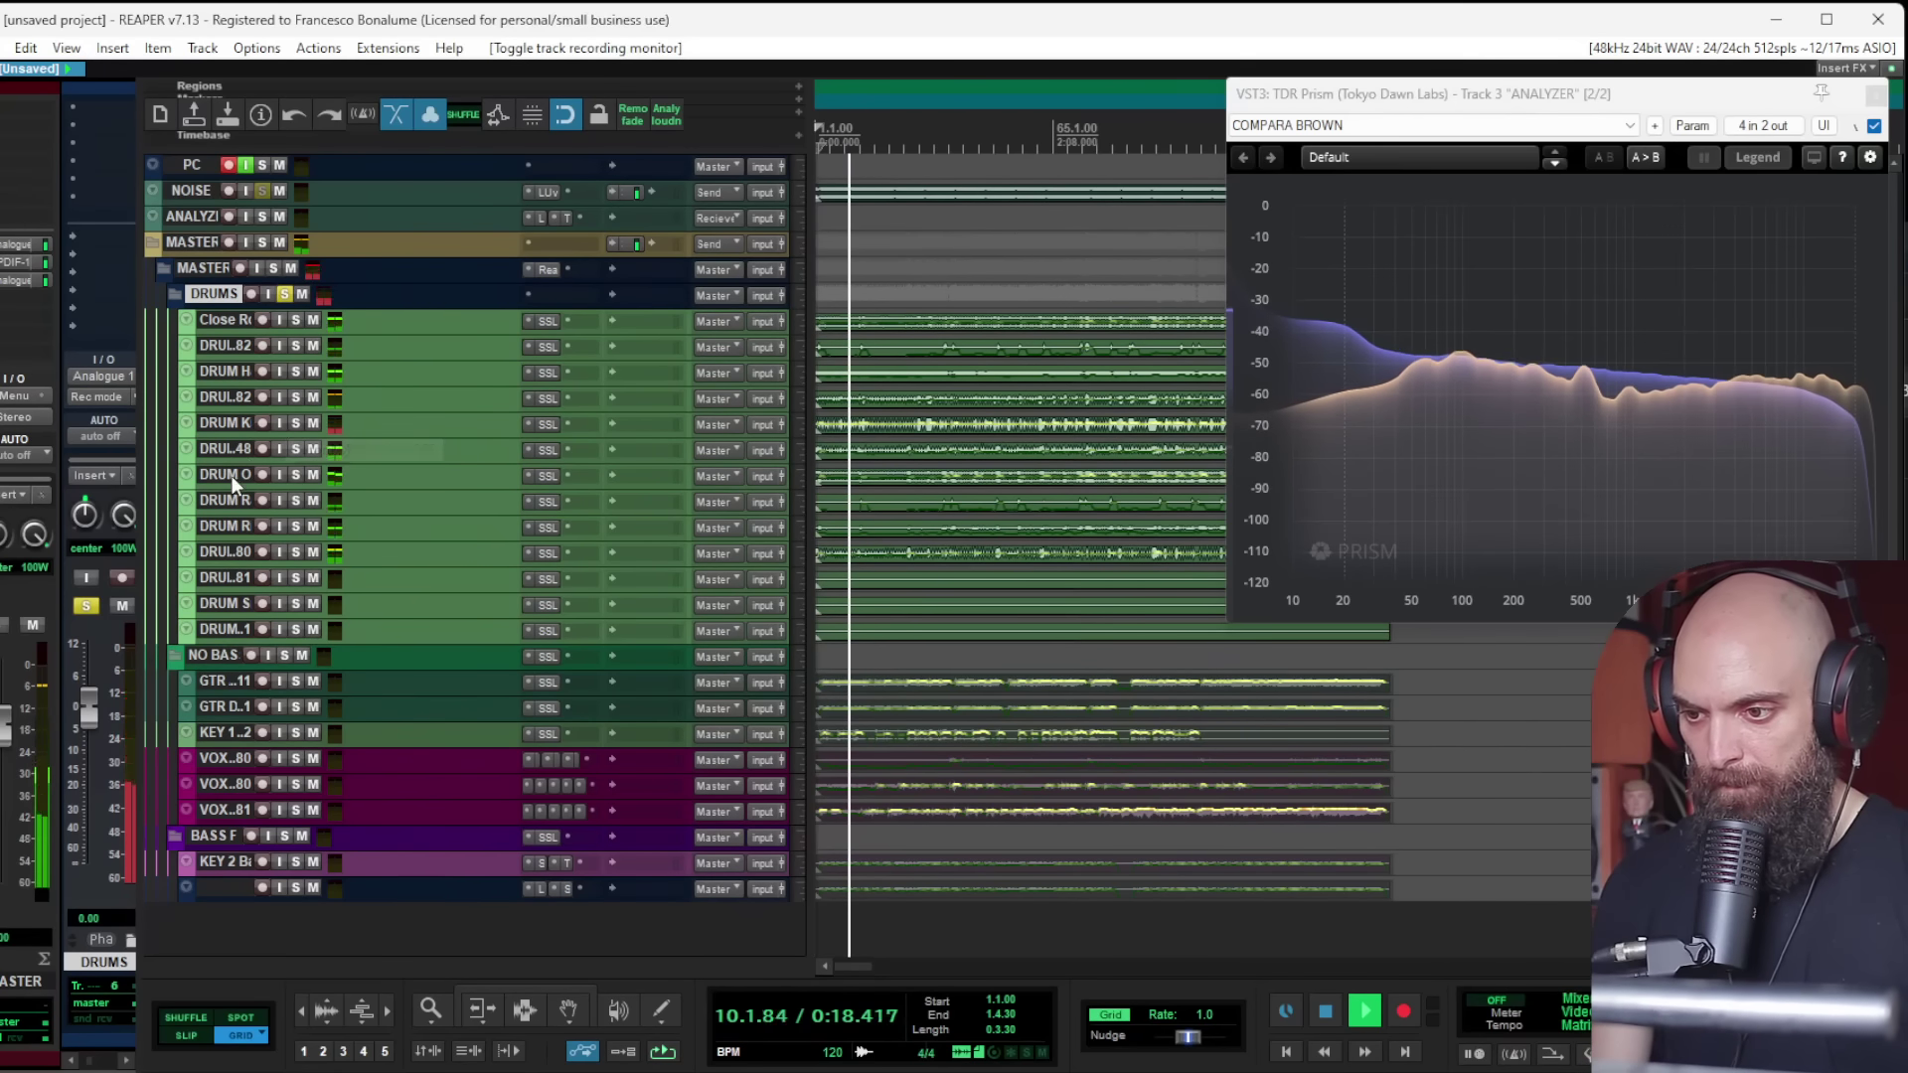
Step: Audition the DRUM Snare 2 Top M80 track in solo, compare it with the whole drum group, and stop playback
{"action": "mouse_move", "coordinate": [810, 227]}
{"action": "left_mouse_down"}
{"action": "mouse_move", "coordinate": [894, 227]}
{"action": "mouse_move", "coordinate": [824, 227]}
{"action": "left_mouse_up"}
{"action": "scroll", "coordinate": [765, 383], "scroll_direction": "up", "scroll_amount": 2}
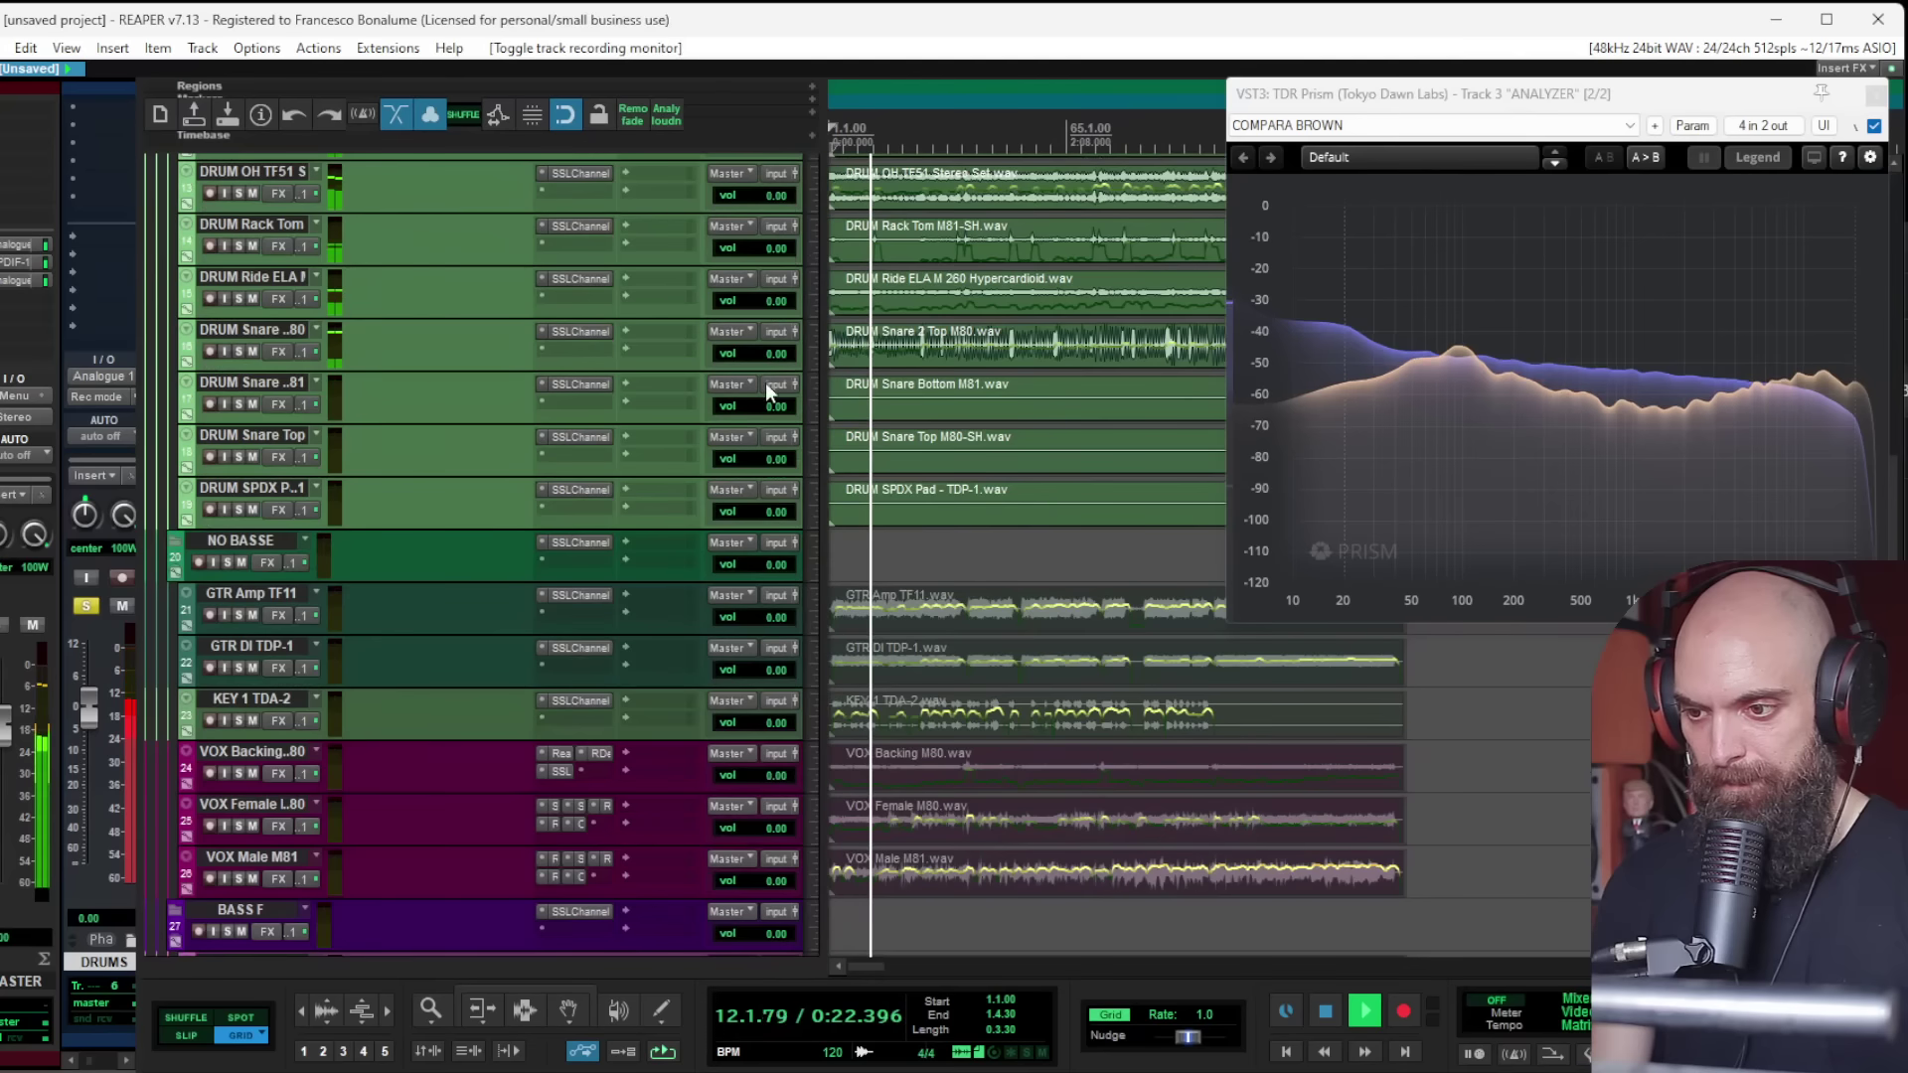
{"action": "scroll", "coordinate": [922, 449], "scroll_direction": "up", "scroll_amount": 4}
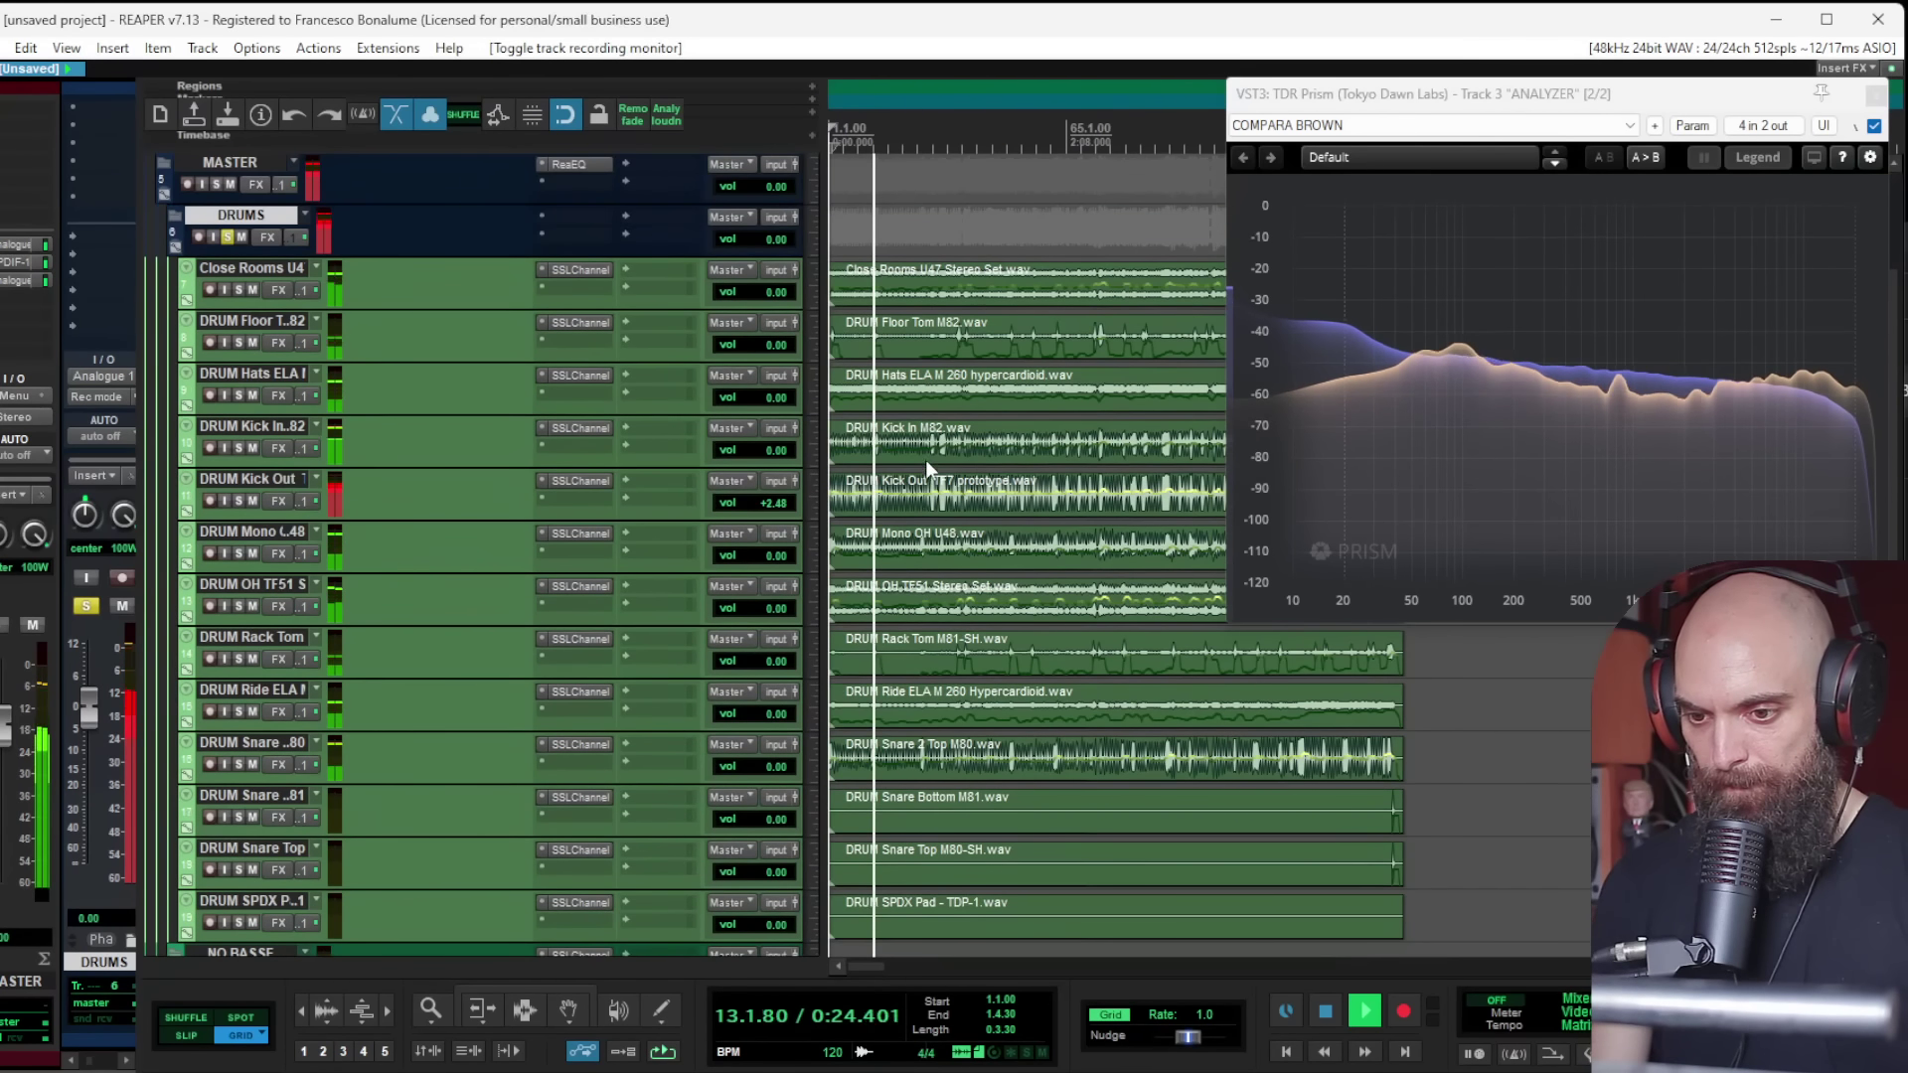
{"action": "scroll", "coordinate": [927, 492], "scroll_direction": "up", "scroll_amount": 2}
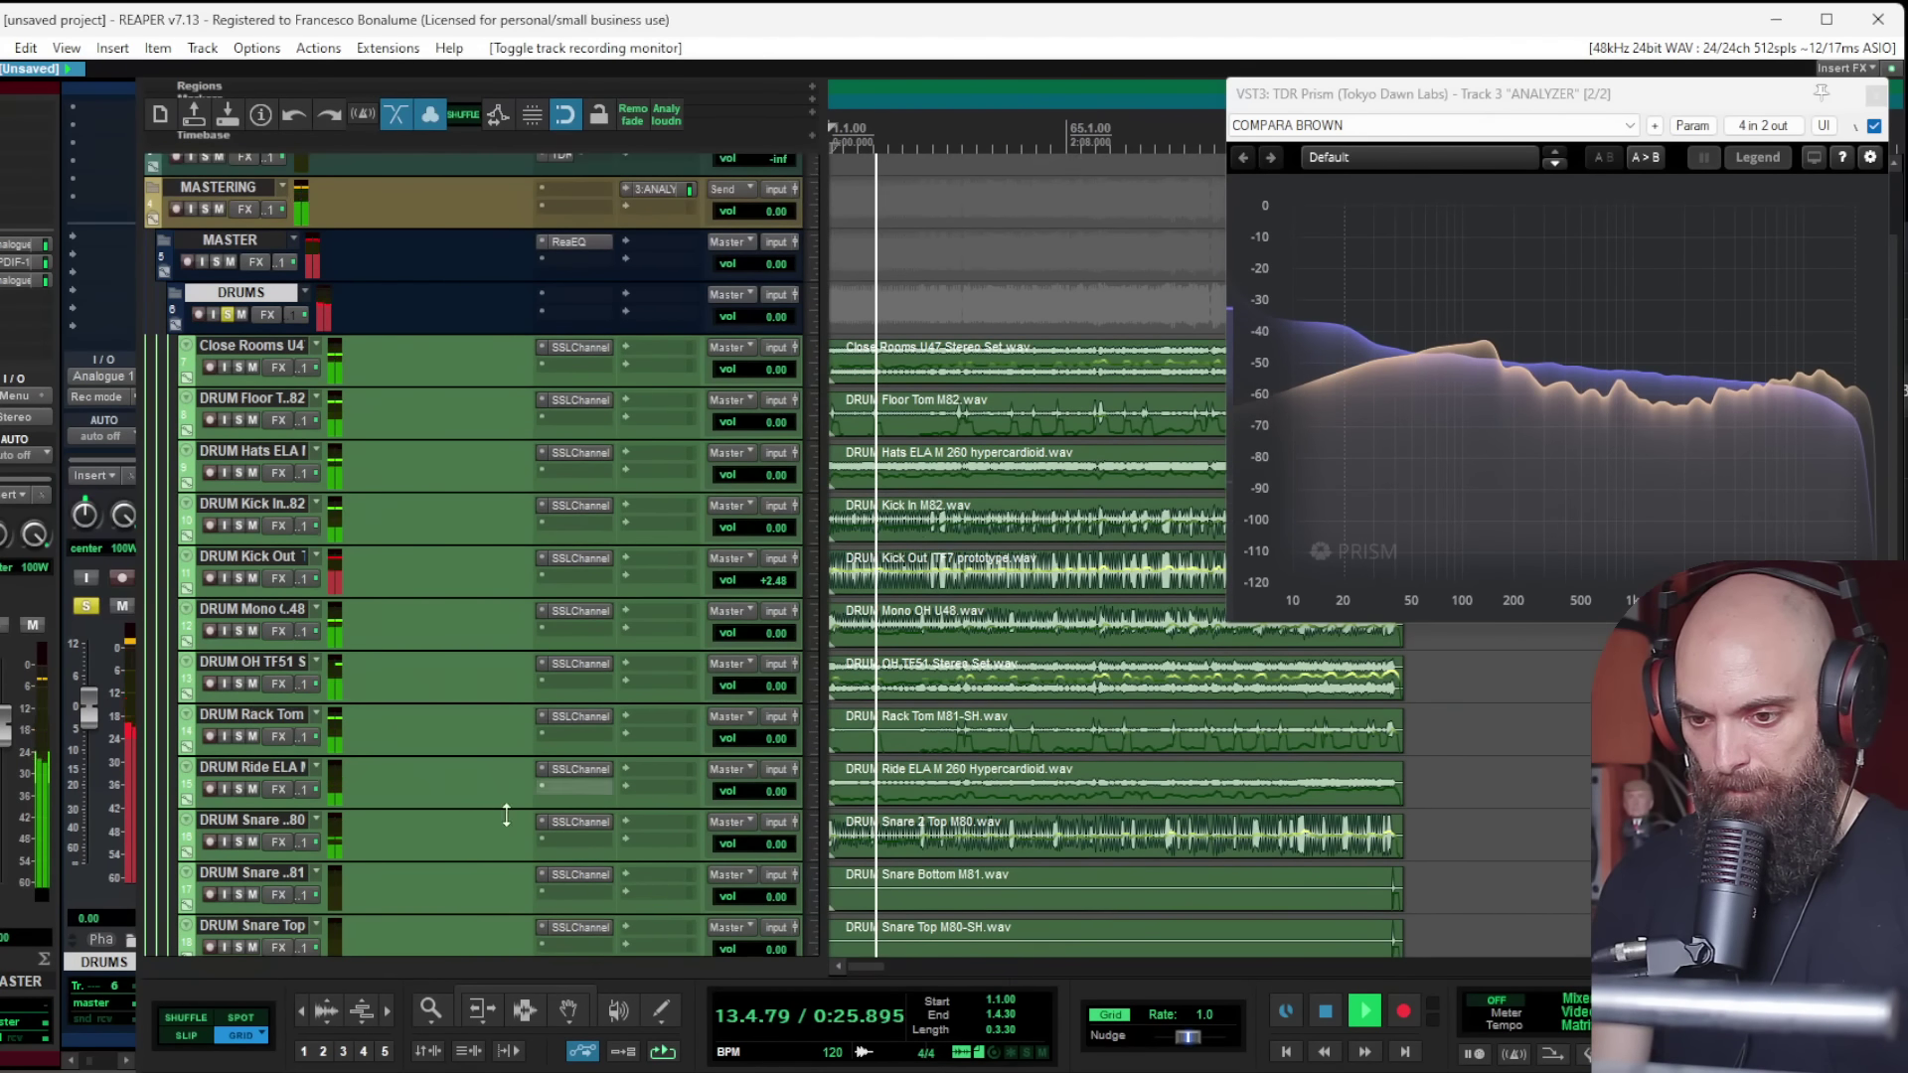
{"action": "left_click", "coordinate": [248, 826]}
{"action": "left_click", "coordinate": [238, 841]}
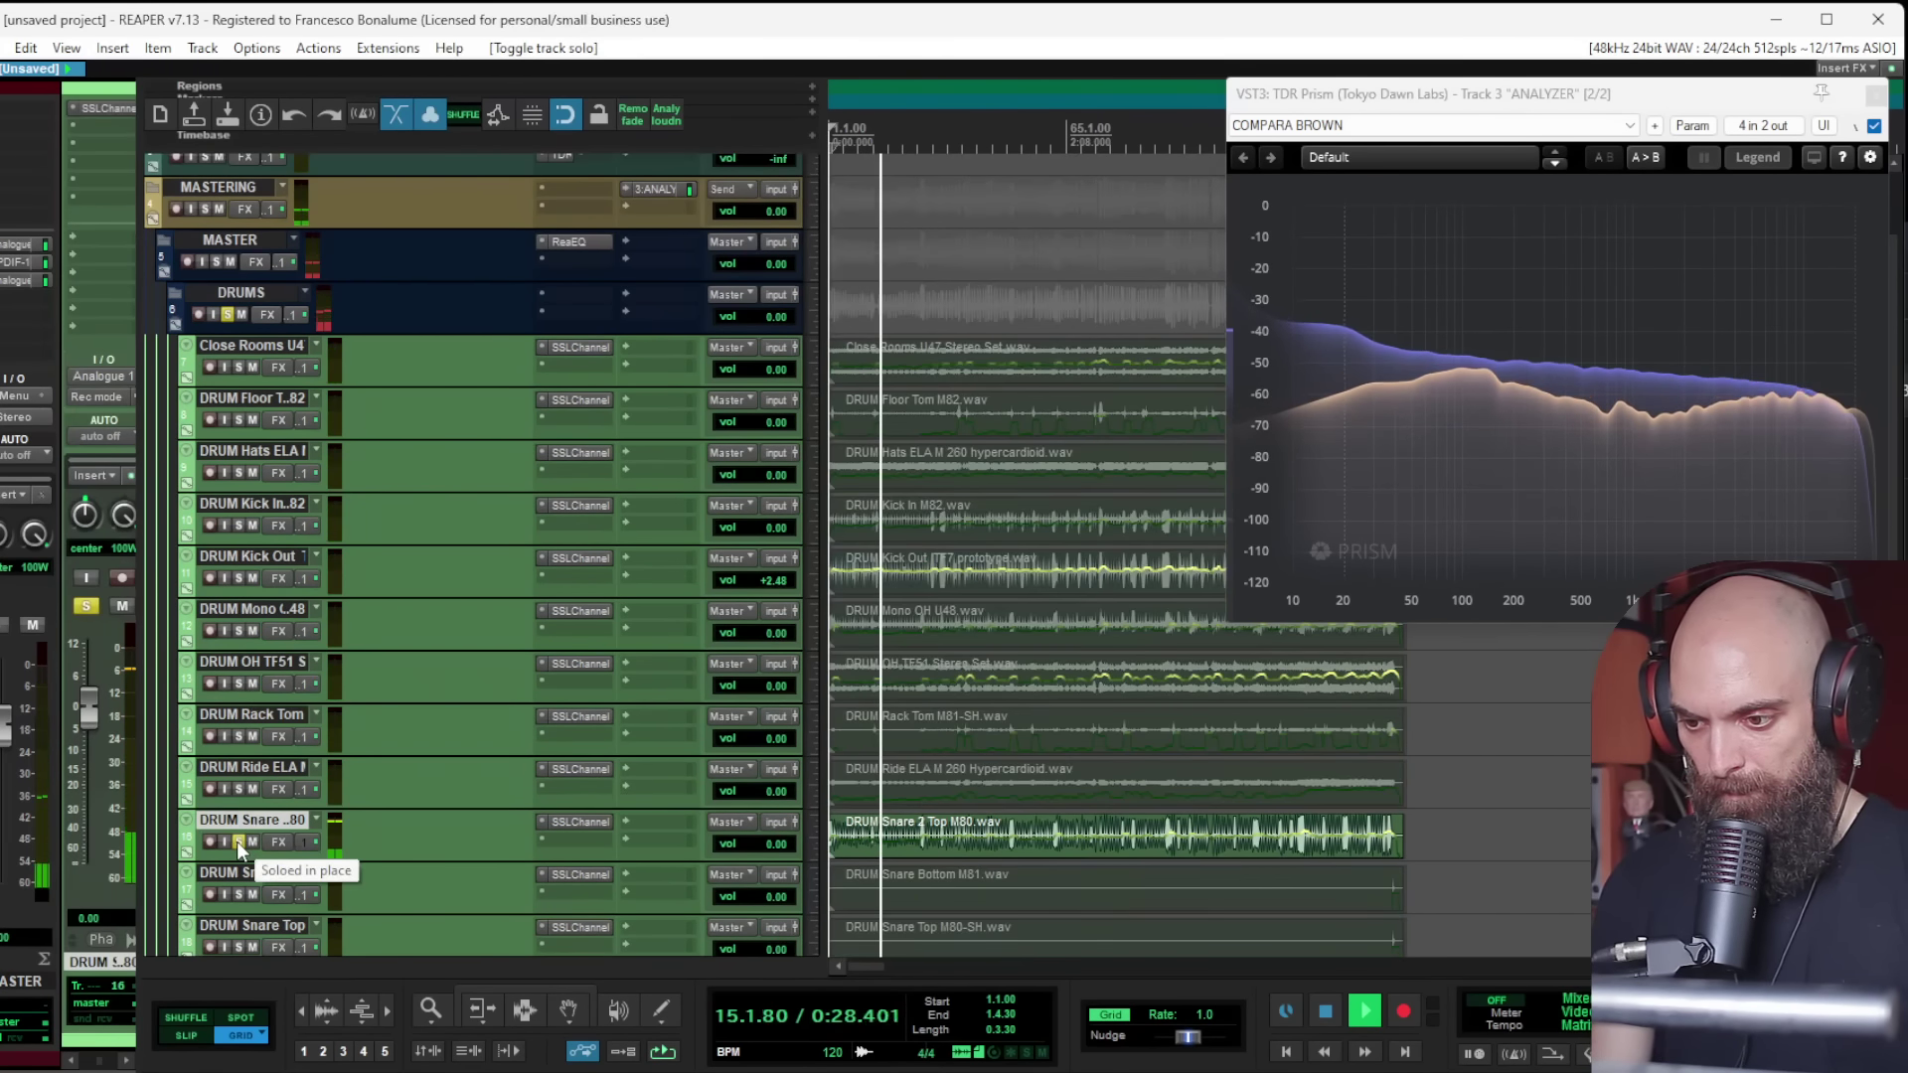
{"action": "left_click", "coordinate": [238, 841]}
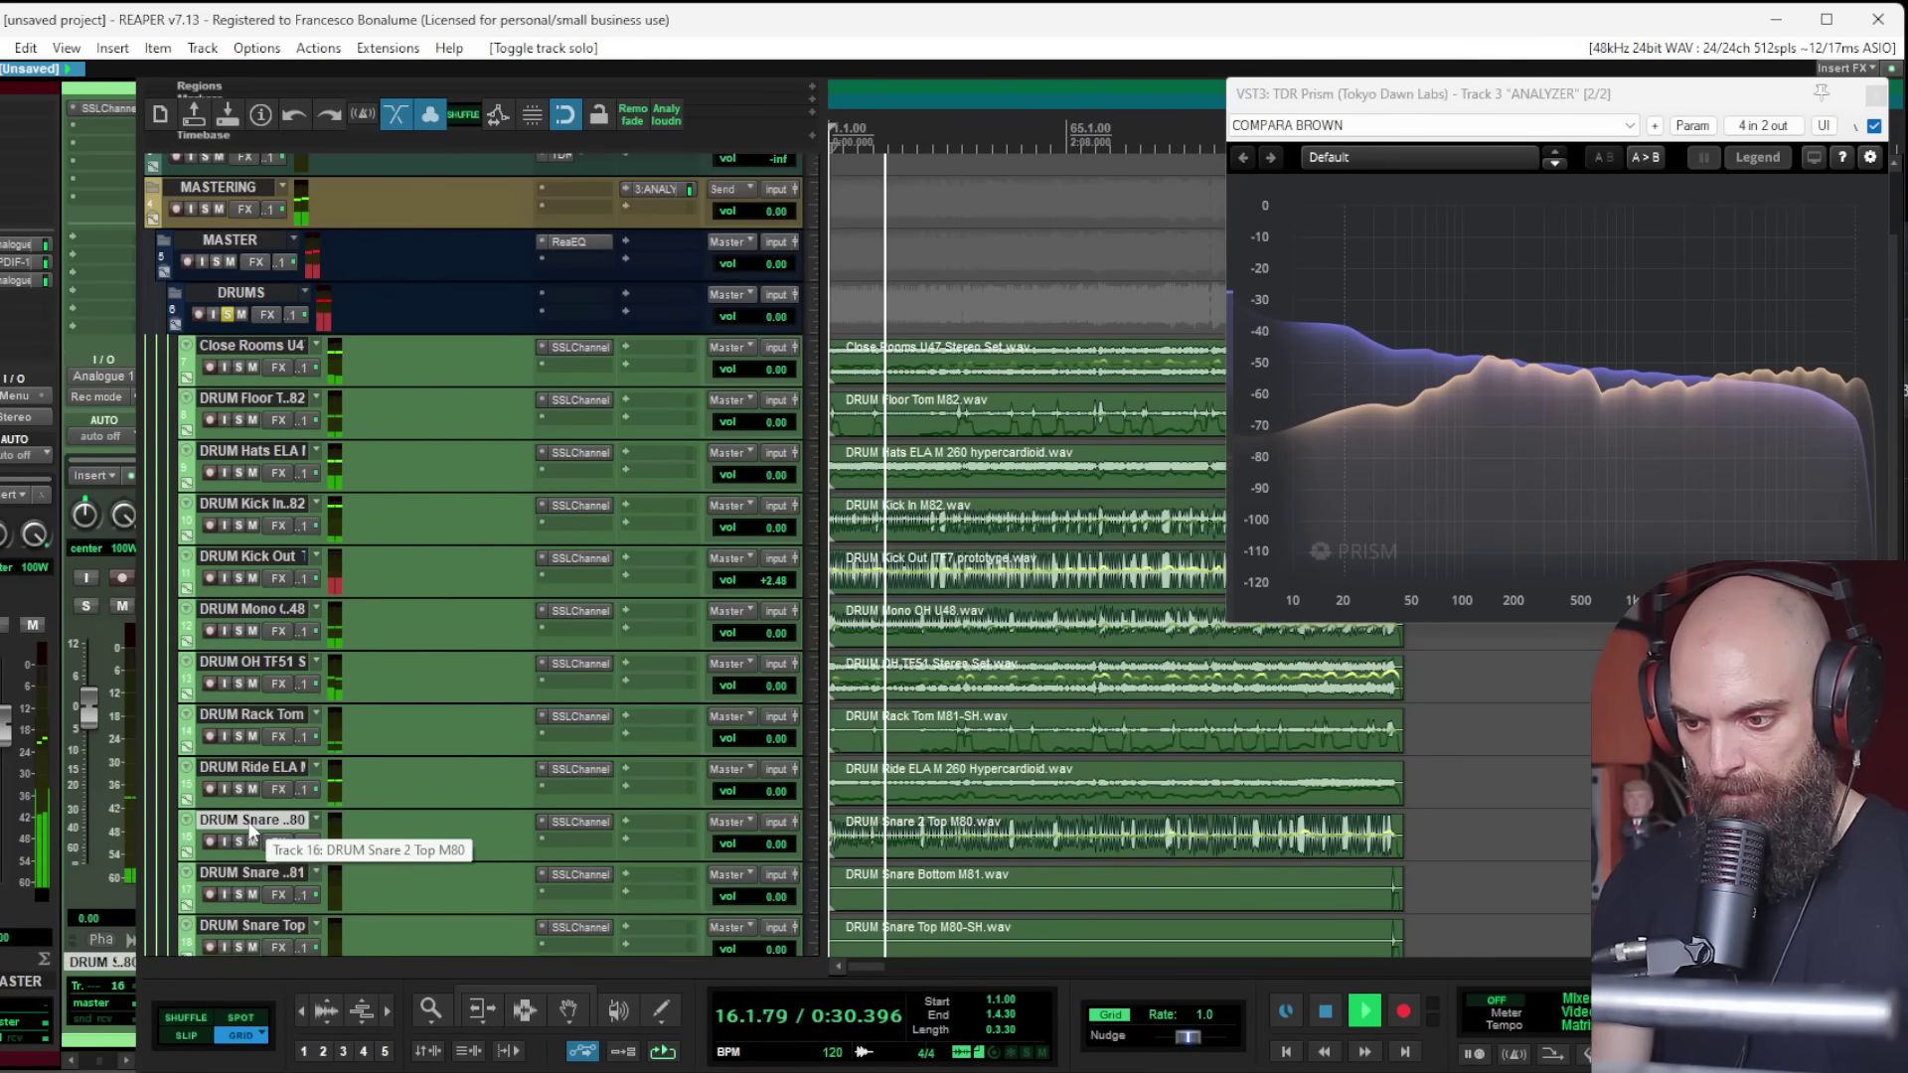
{"action": "key", "text": "space"}
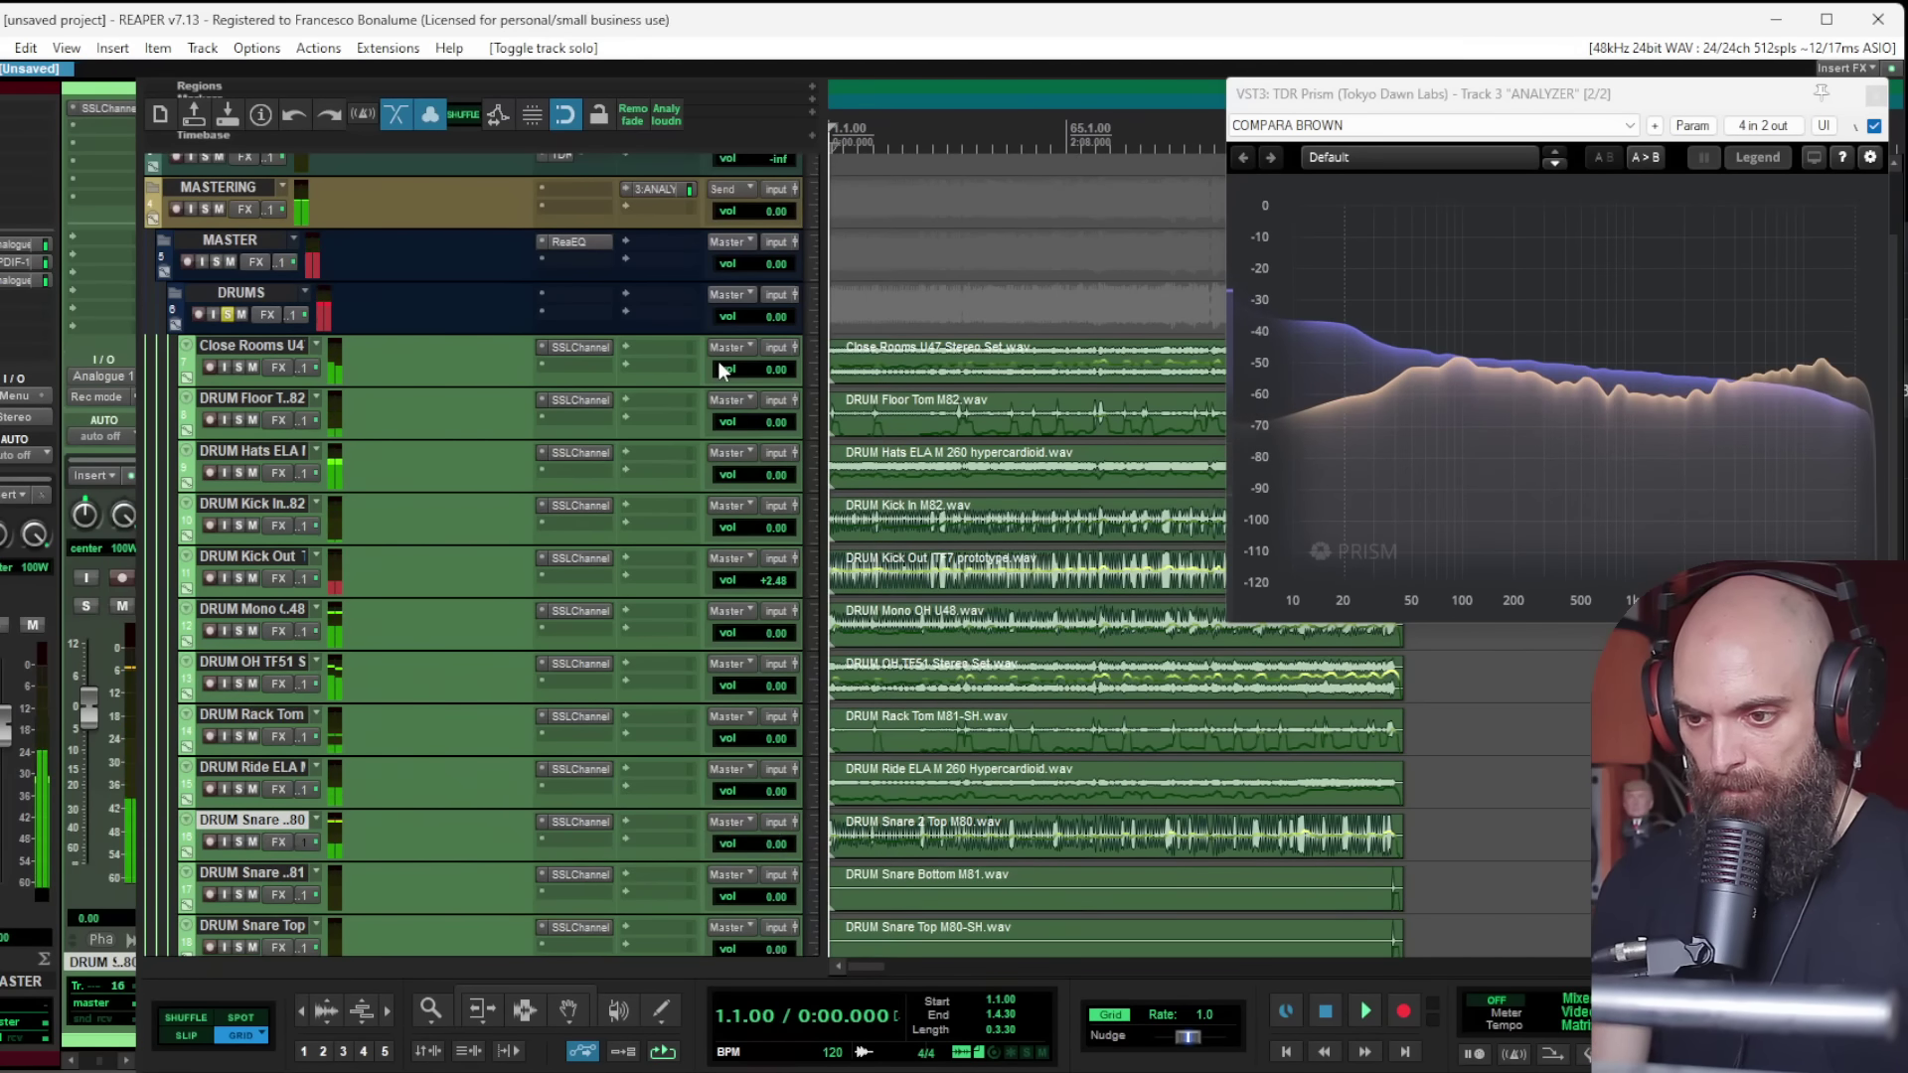
Step: Solo the NO BASSE folder together with DRUMS and play from around bar 25
{"action": "scroll", "coordinate": [903, 435], "scroll_direction": "down", "scroll_amount": 3}
{"action": "scroll", "coordinate": [868, 551], "scroll_direction": "down", "scroll_amount": 1}
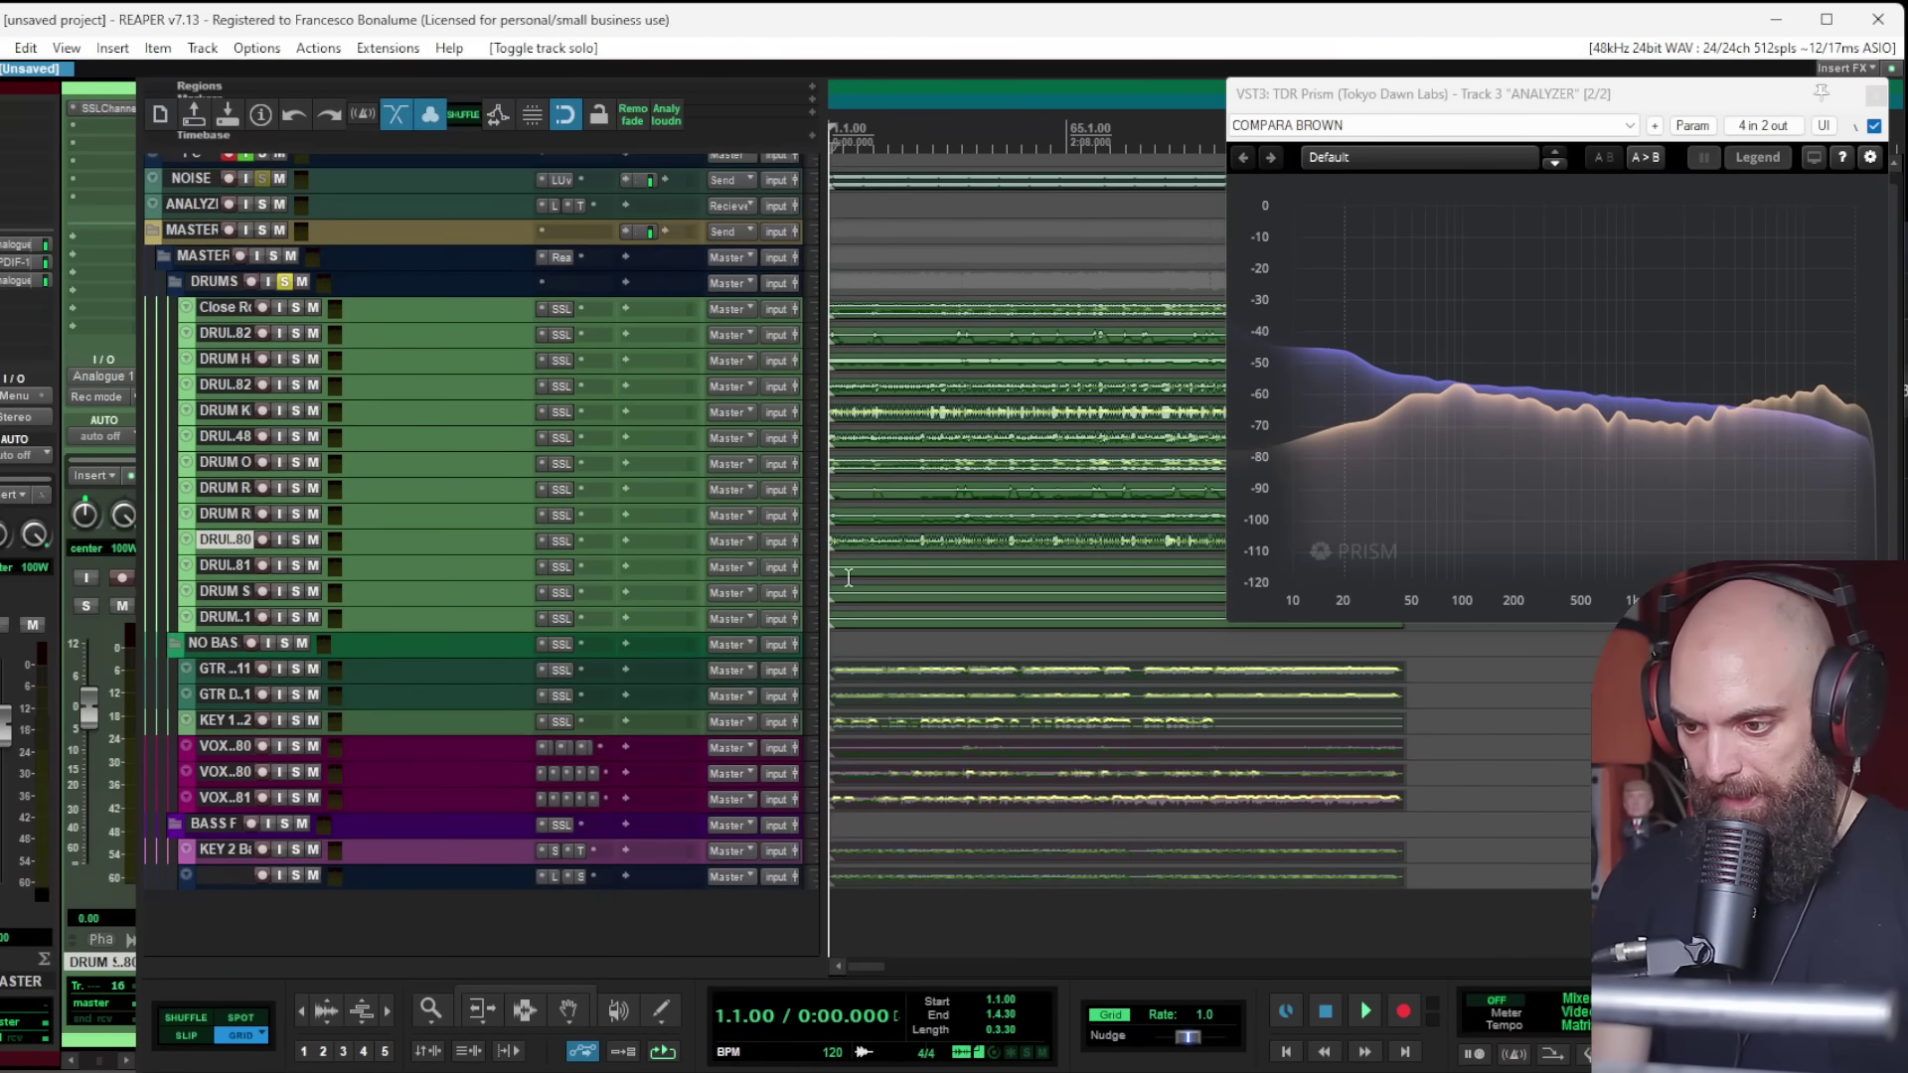
{"action": "left_click", "coordinate": [285, 643]}
{"action": "key", "text": "space"}
{"action": "left_click", "coordinate": [919, 636]}
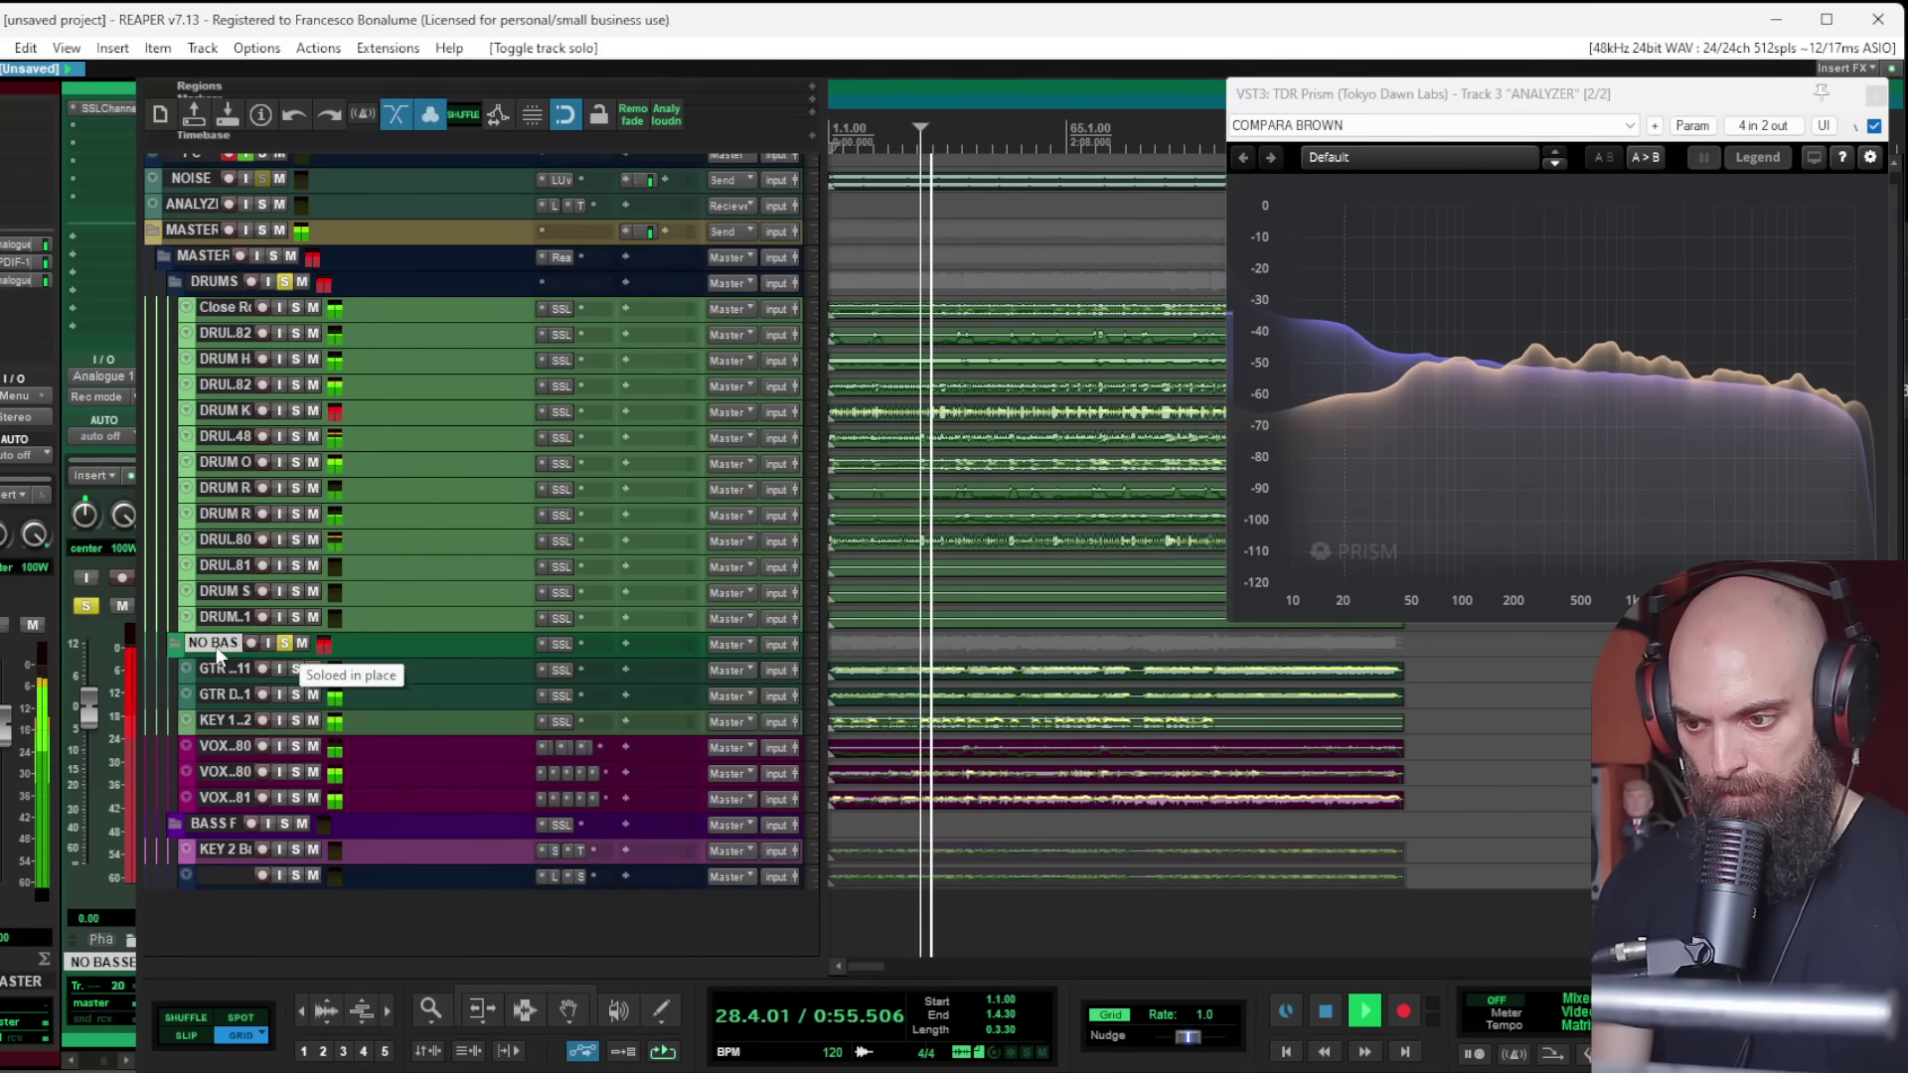
Step: Enlarge the NO BASSE track, unsolo both DRUMS and NO BASSE to hear the full mix, and stop playback
{"action": "left_click_drag", "start_coordinate": [354, 657], "coordinate": [354, 782]}
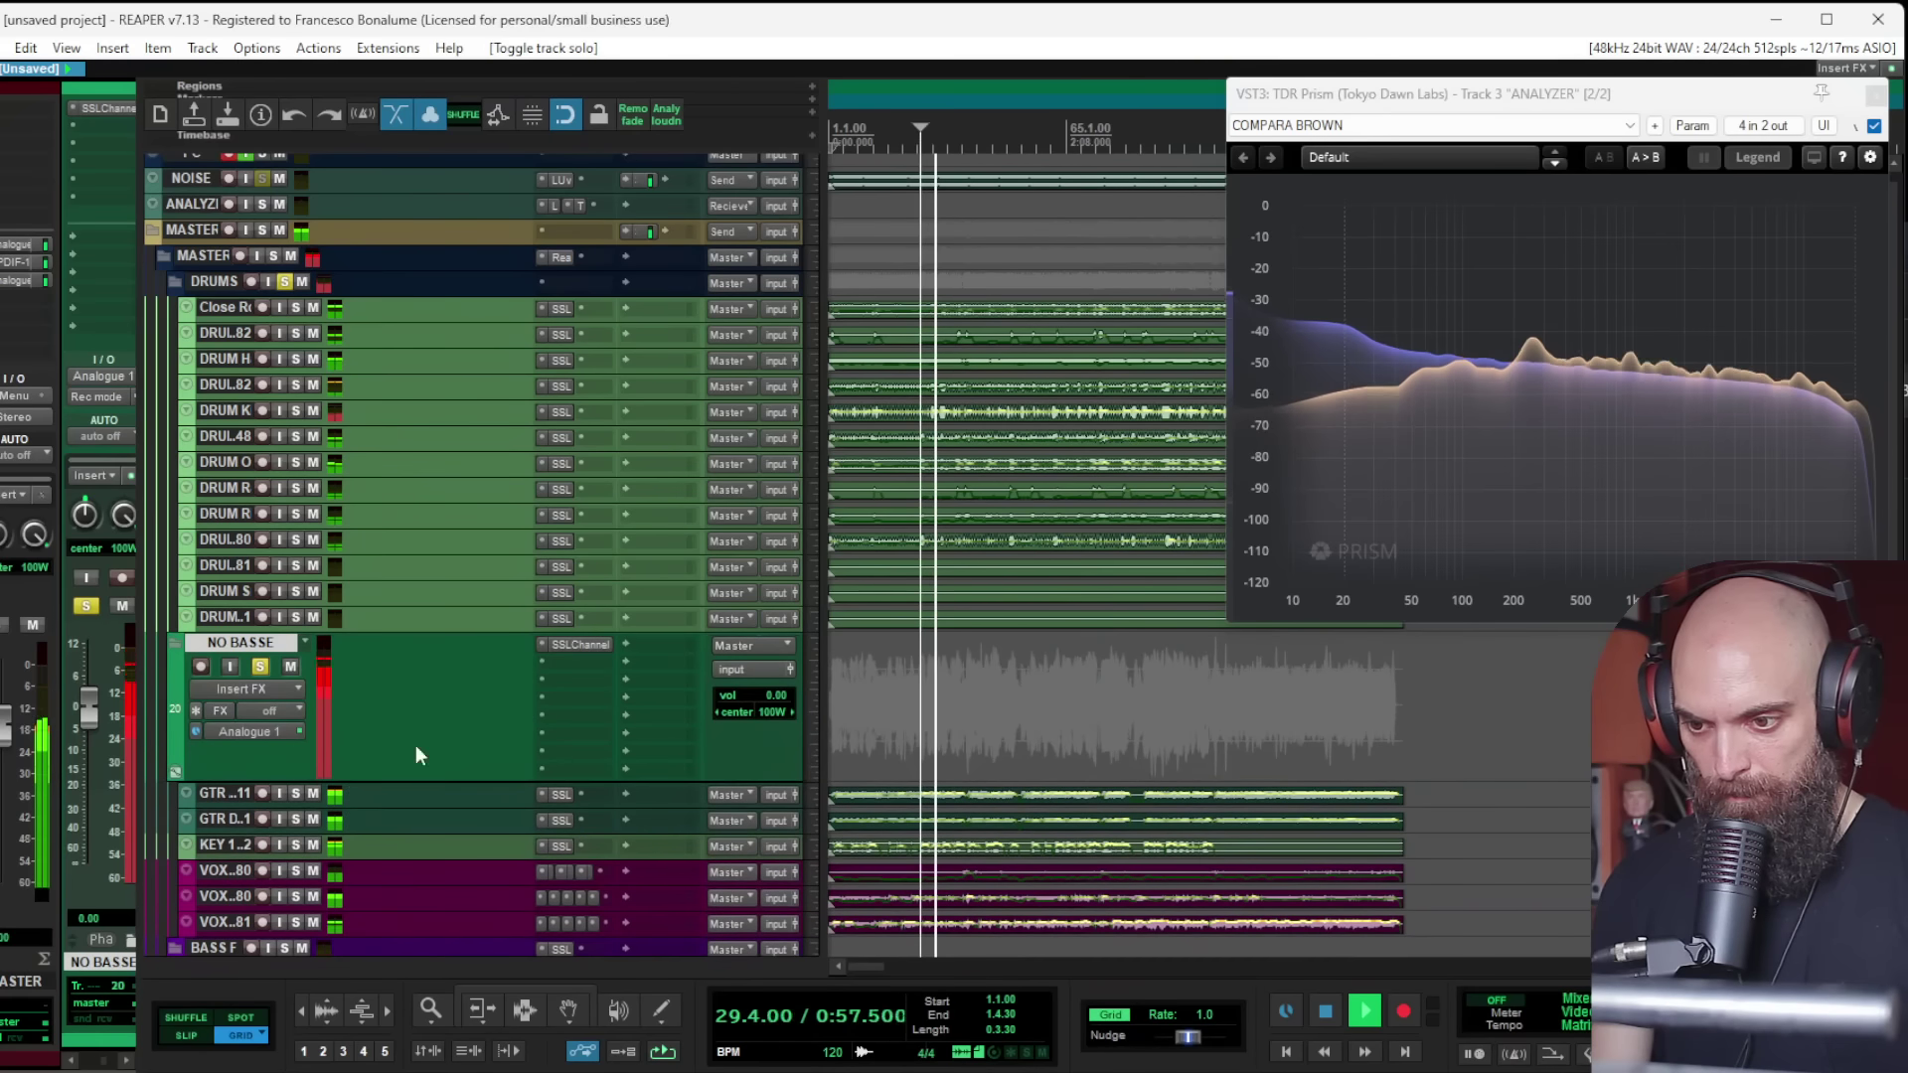
{"action": "left_click", "coordinate": [285, 281]}
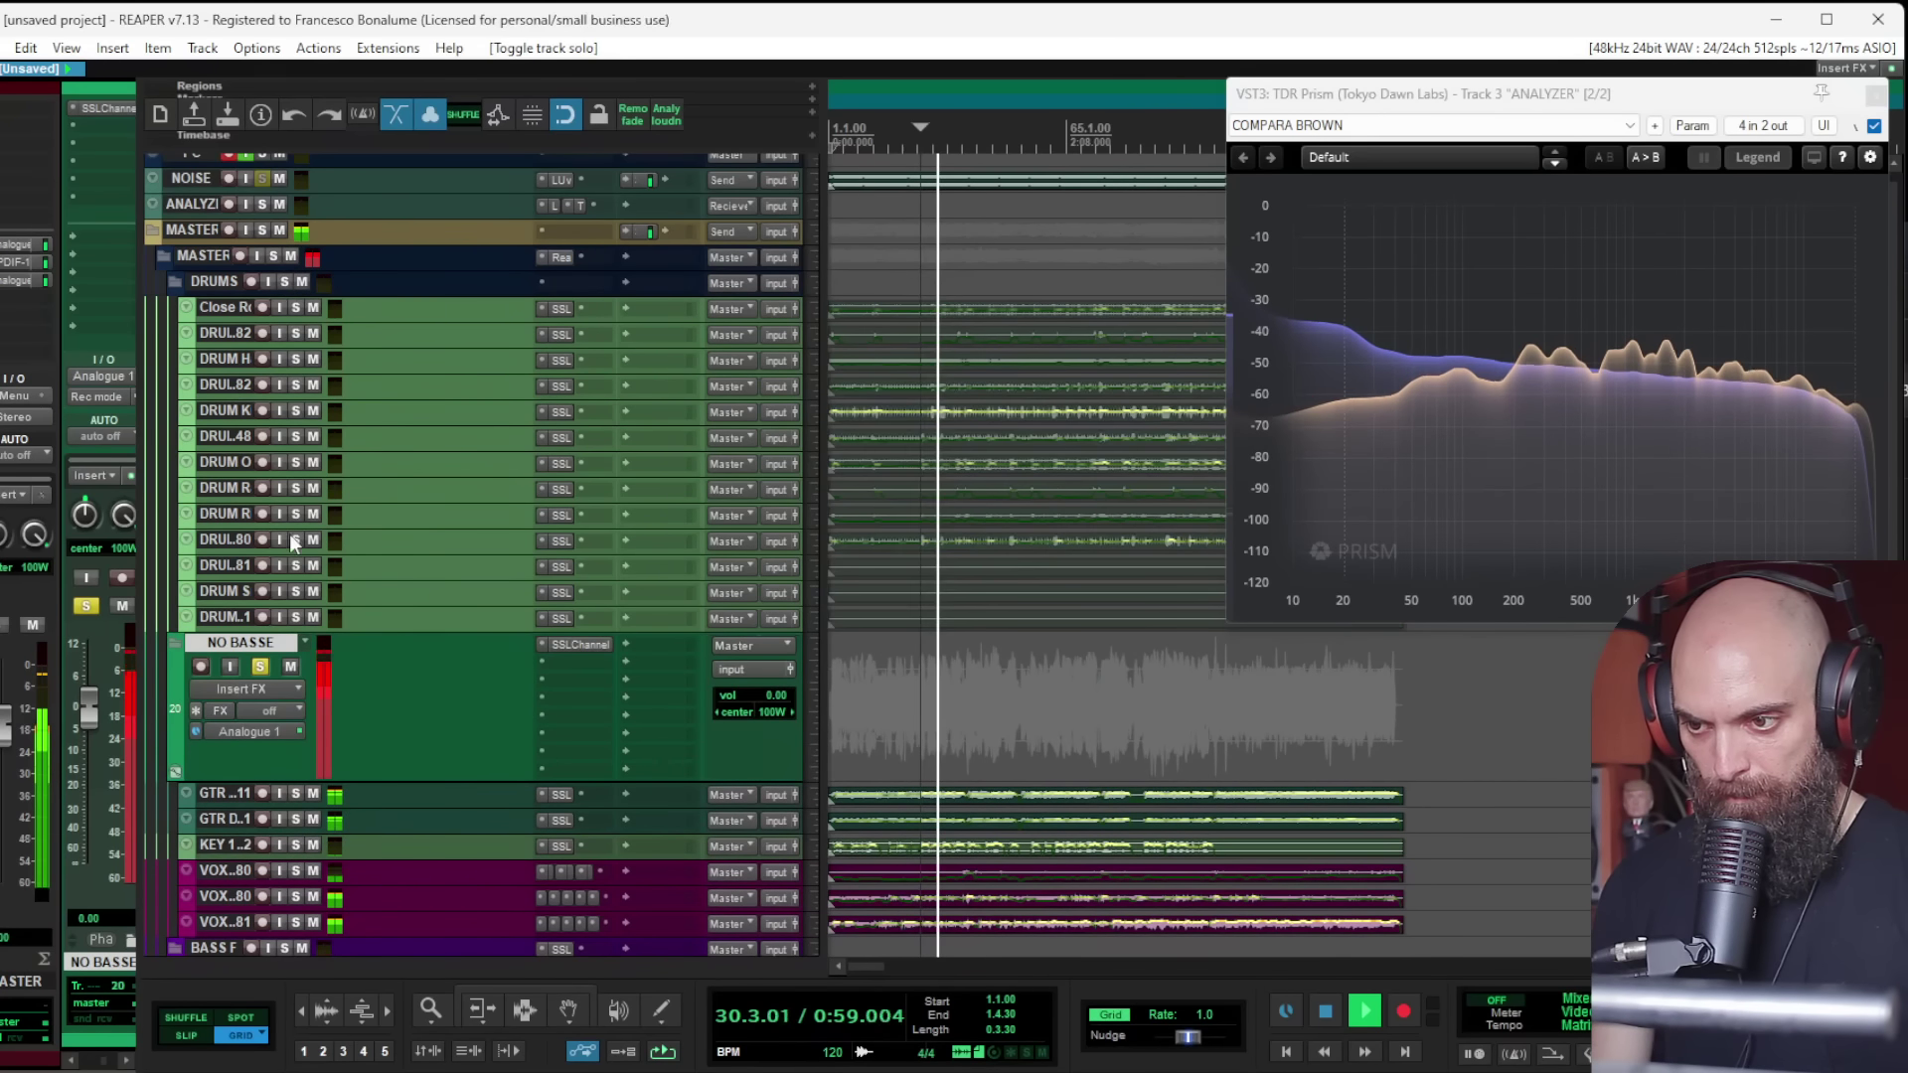
{"action": "left_click", "coordinate": [260, 666]}
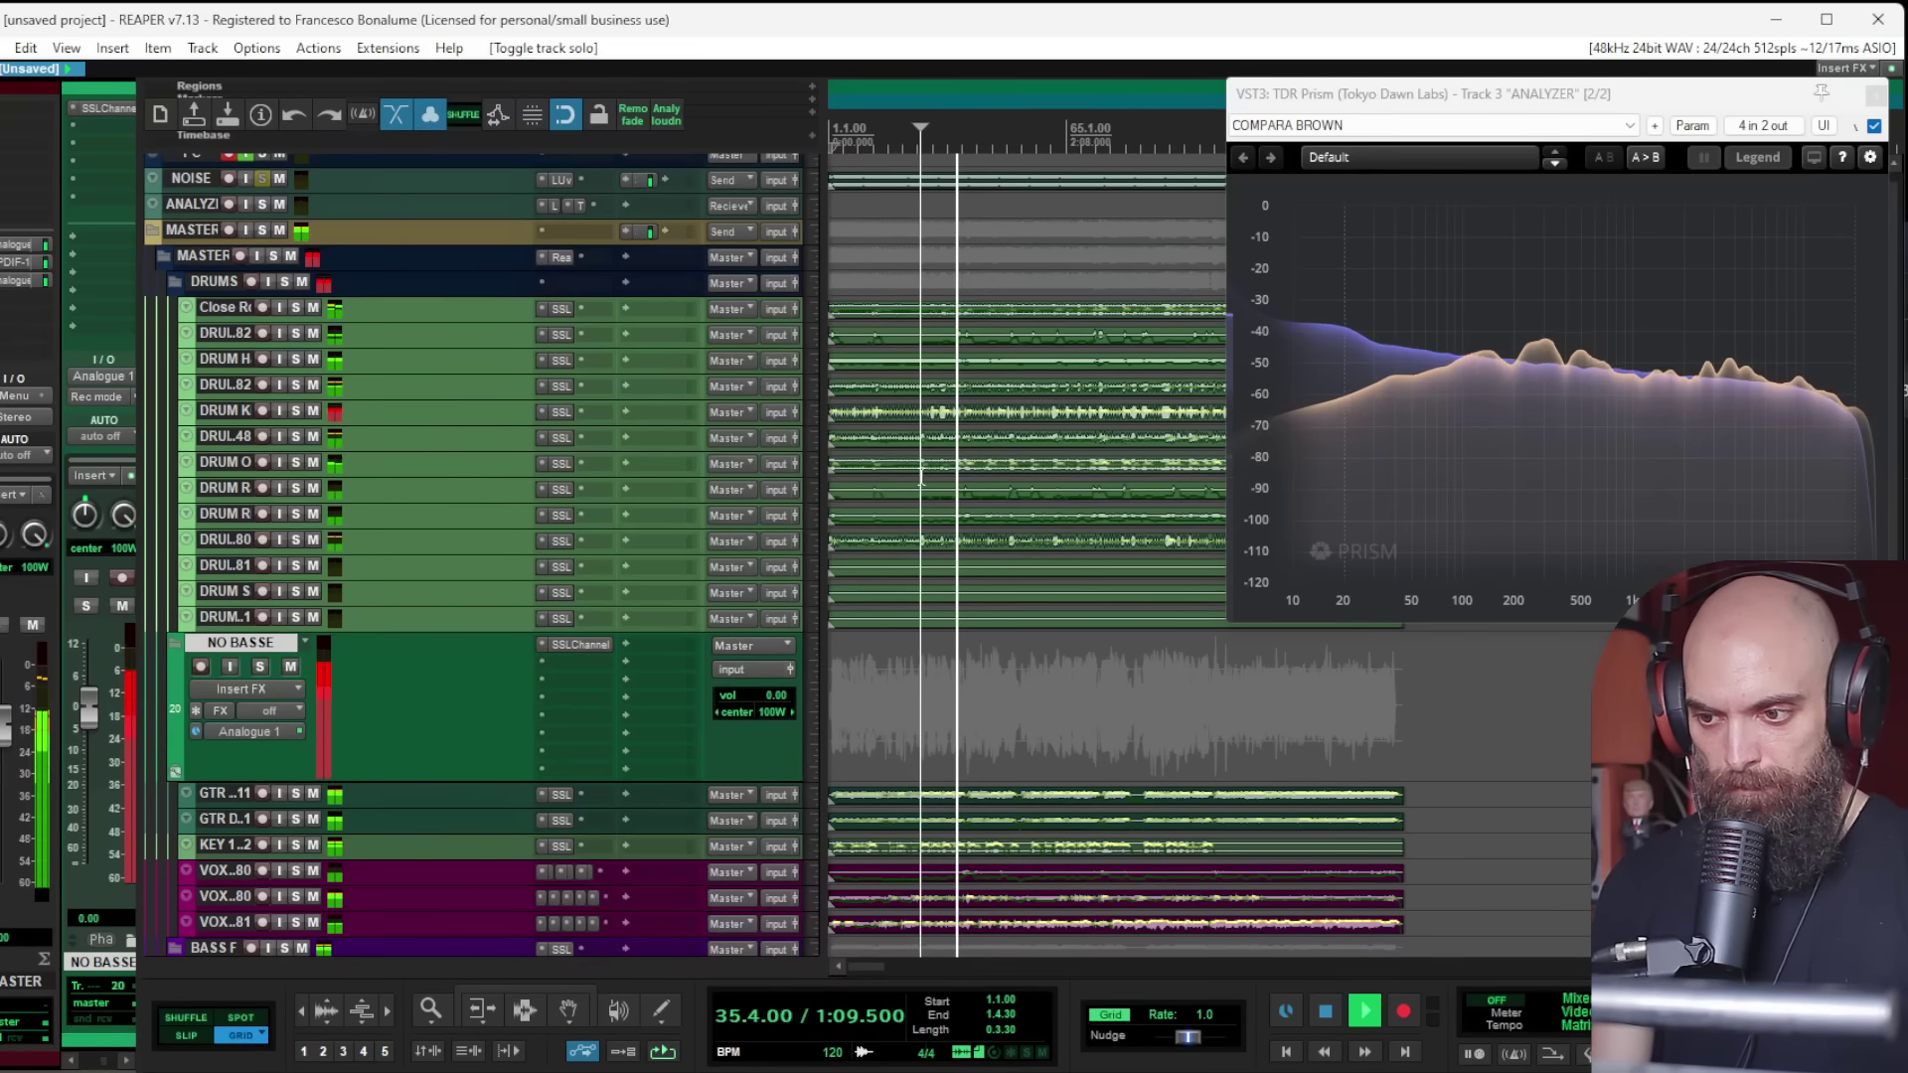
{"action": "key", "text": "space"}
Step: Resume playback with the DRUM Snare 2 Top M80 track soloed
{"action": "scroll", "coordinate": [865, 473], "scroll_direction": "up", "scroll_amount": 5}
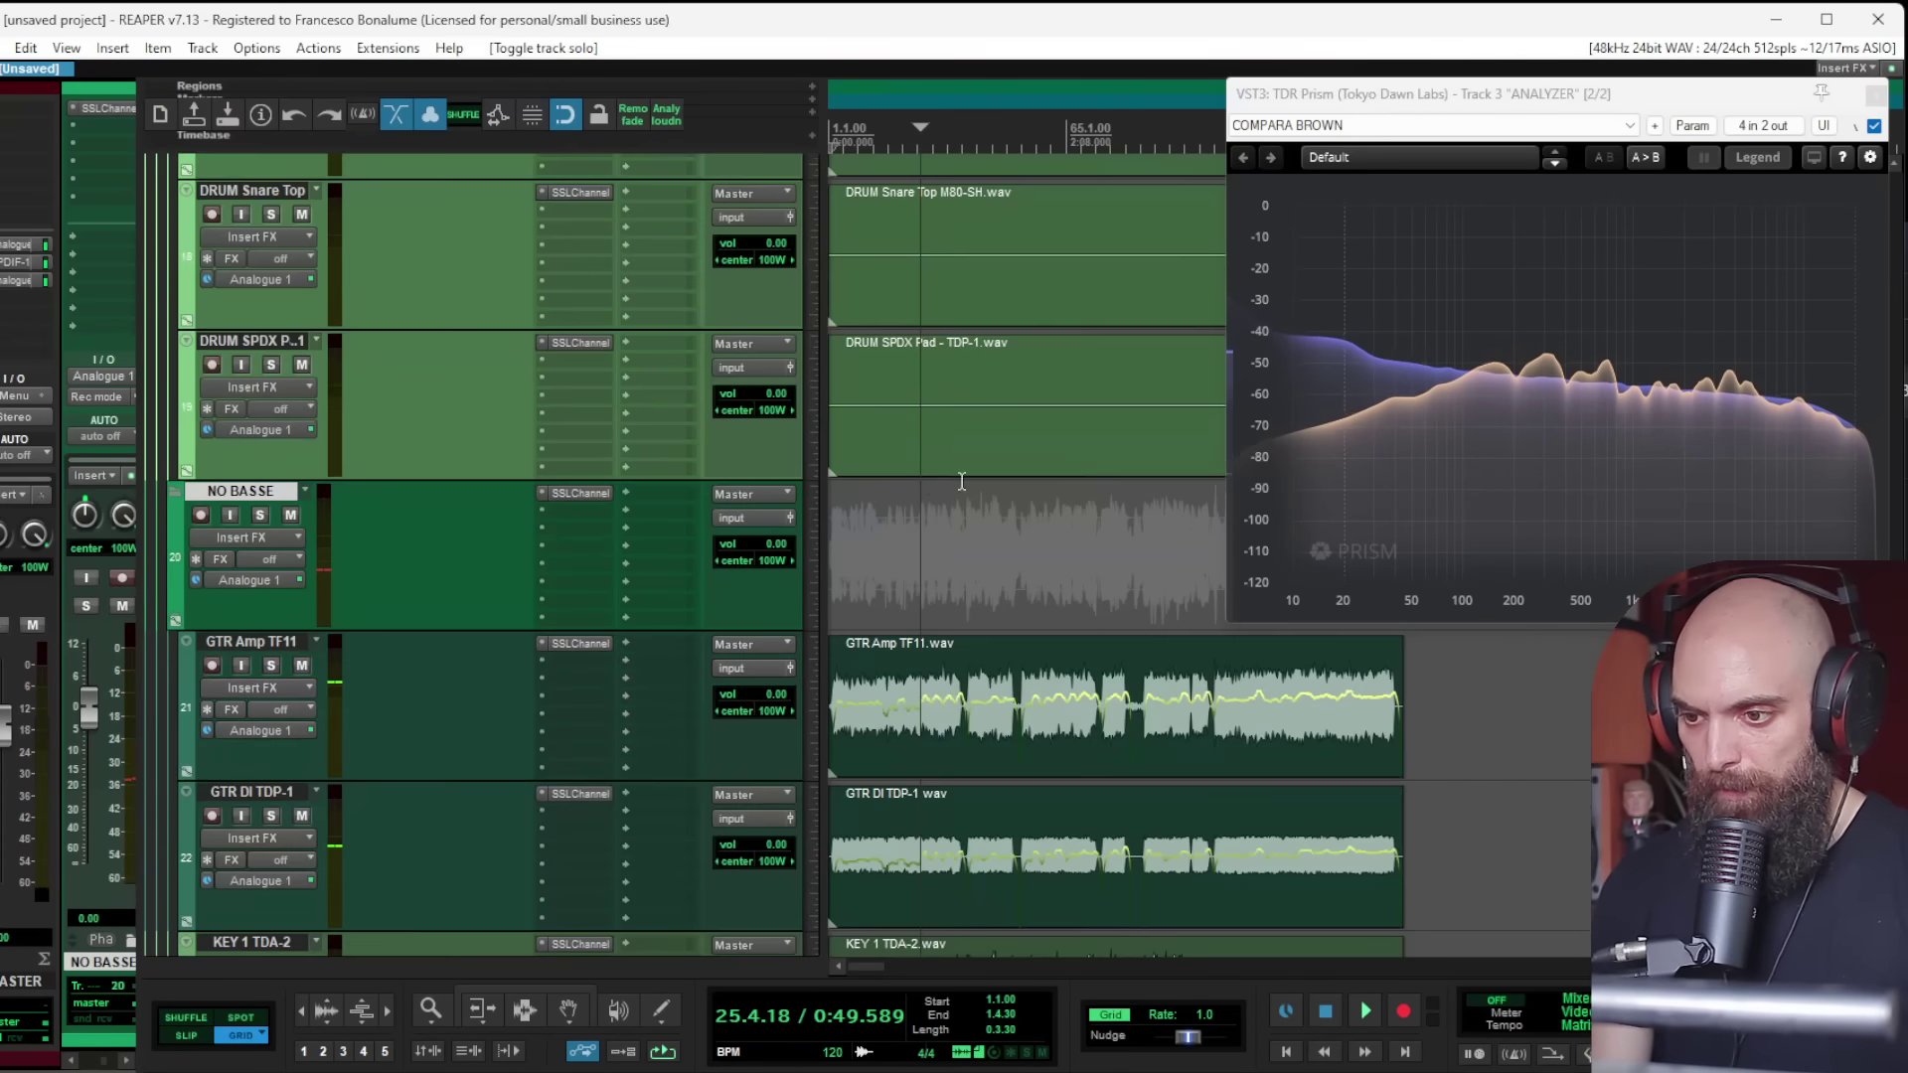
{"action": "key", "text": "space"}
{"action": "left_click", "coordinate": [271, 740]}
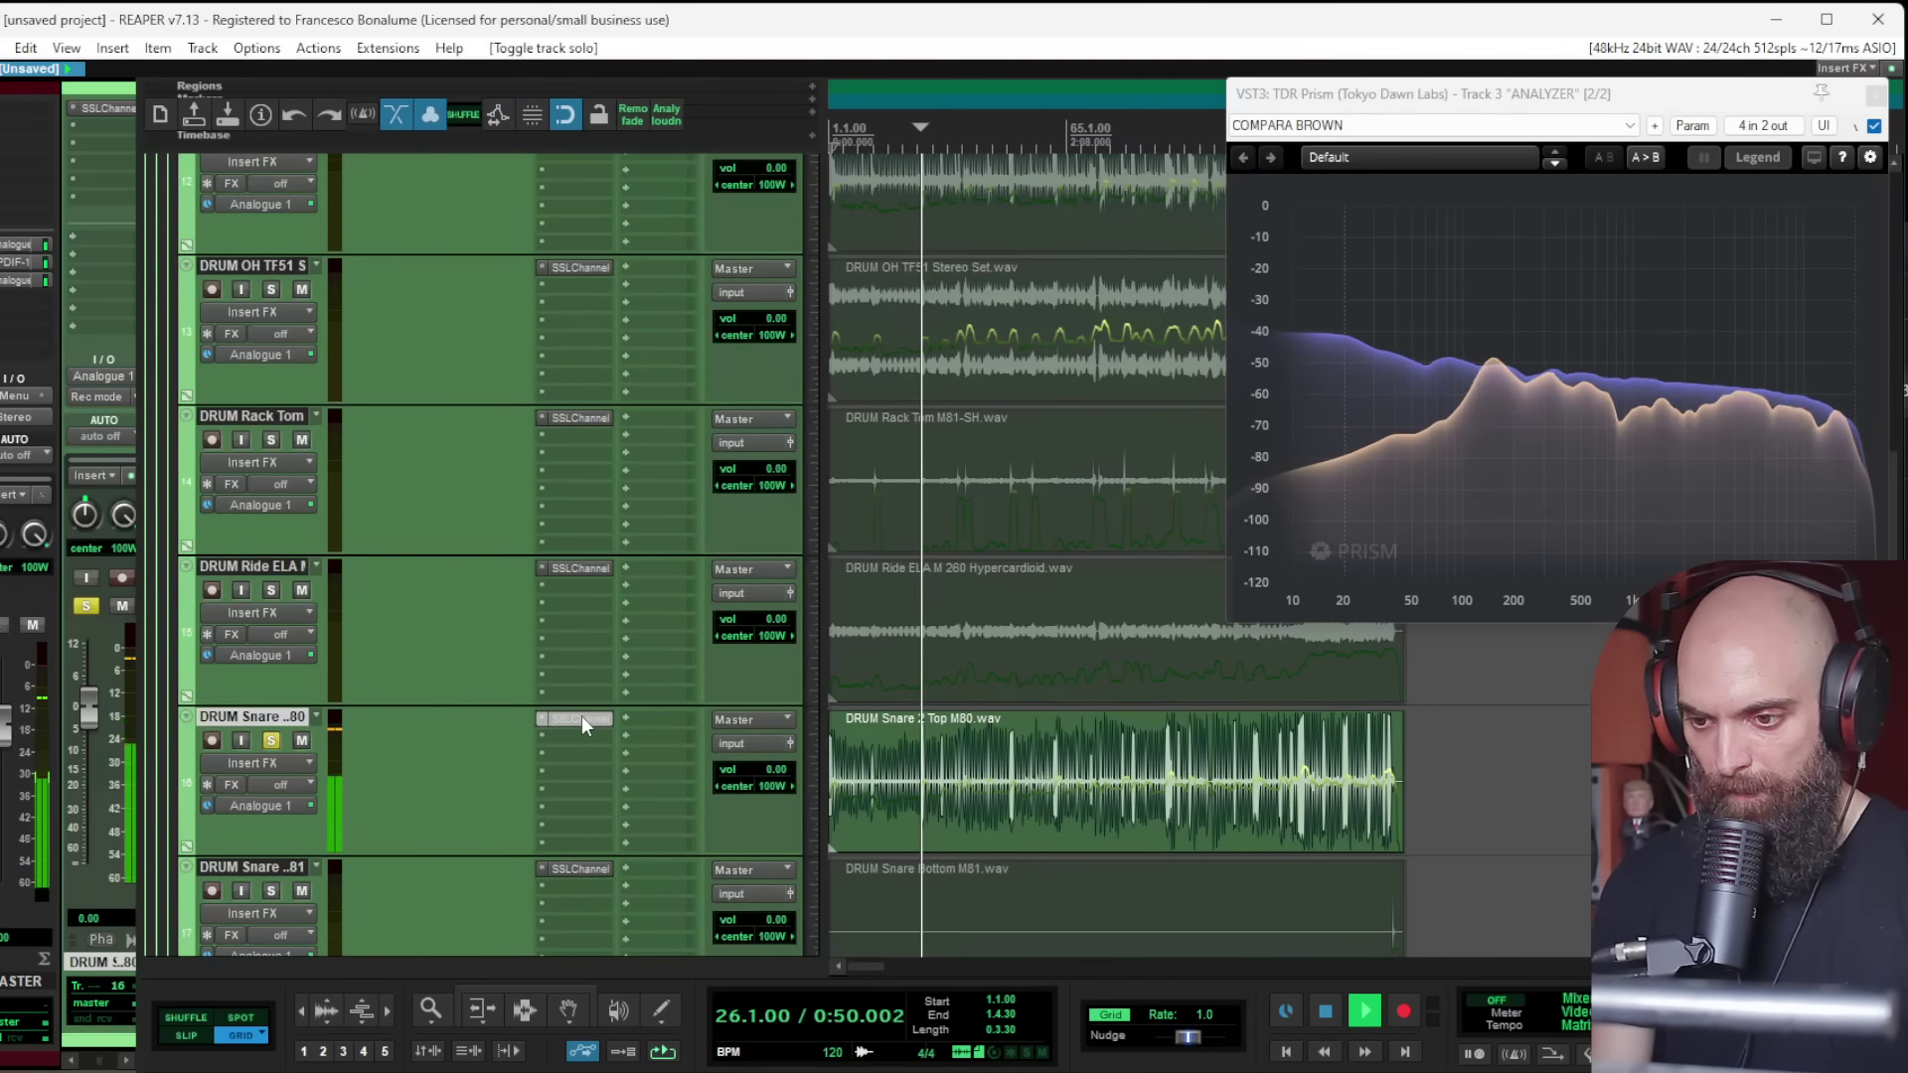
Step: Open the SSLChannel on DRUM Snare 2 Top M80, raise the expander range and lower the input gain while adjusting the compression
{"action": "left_click", "coordinate": [581, 718]}
{"action": "left_click_drag", "start_coordinate": [278, 88], "coordinate": [540, 220]}
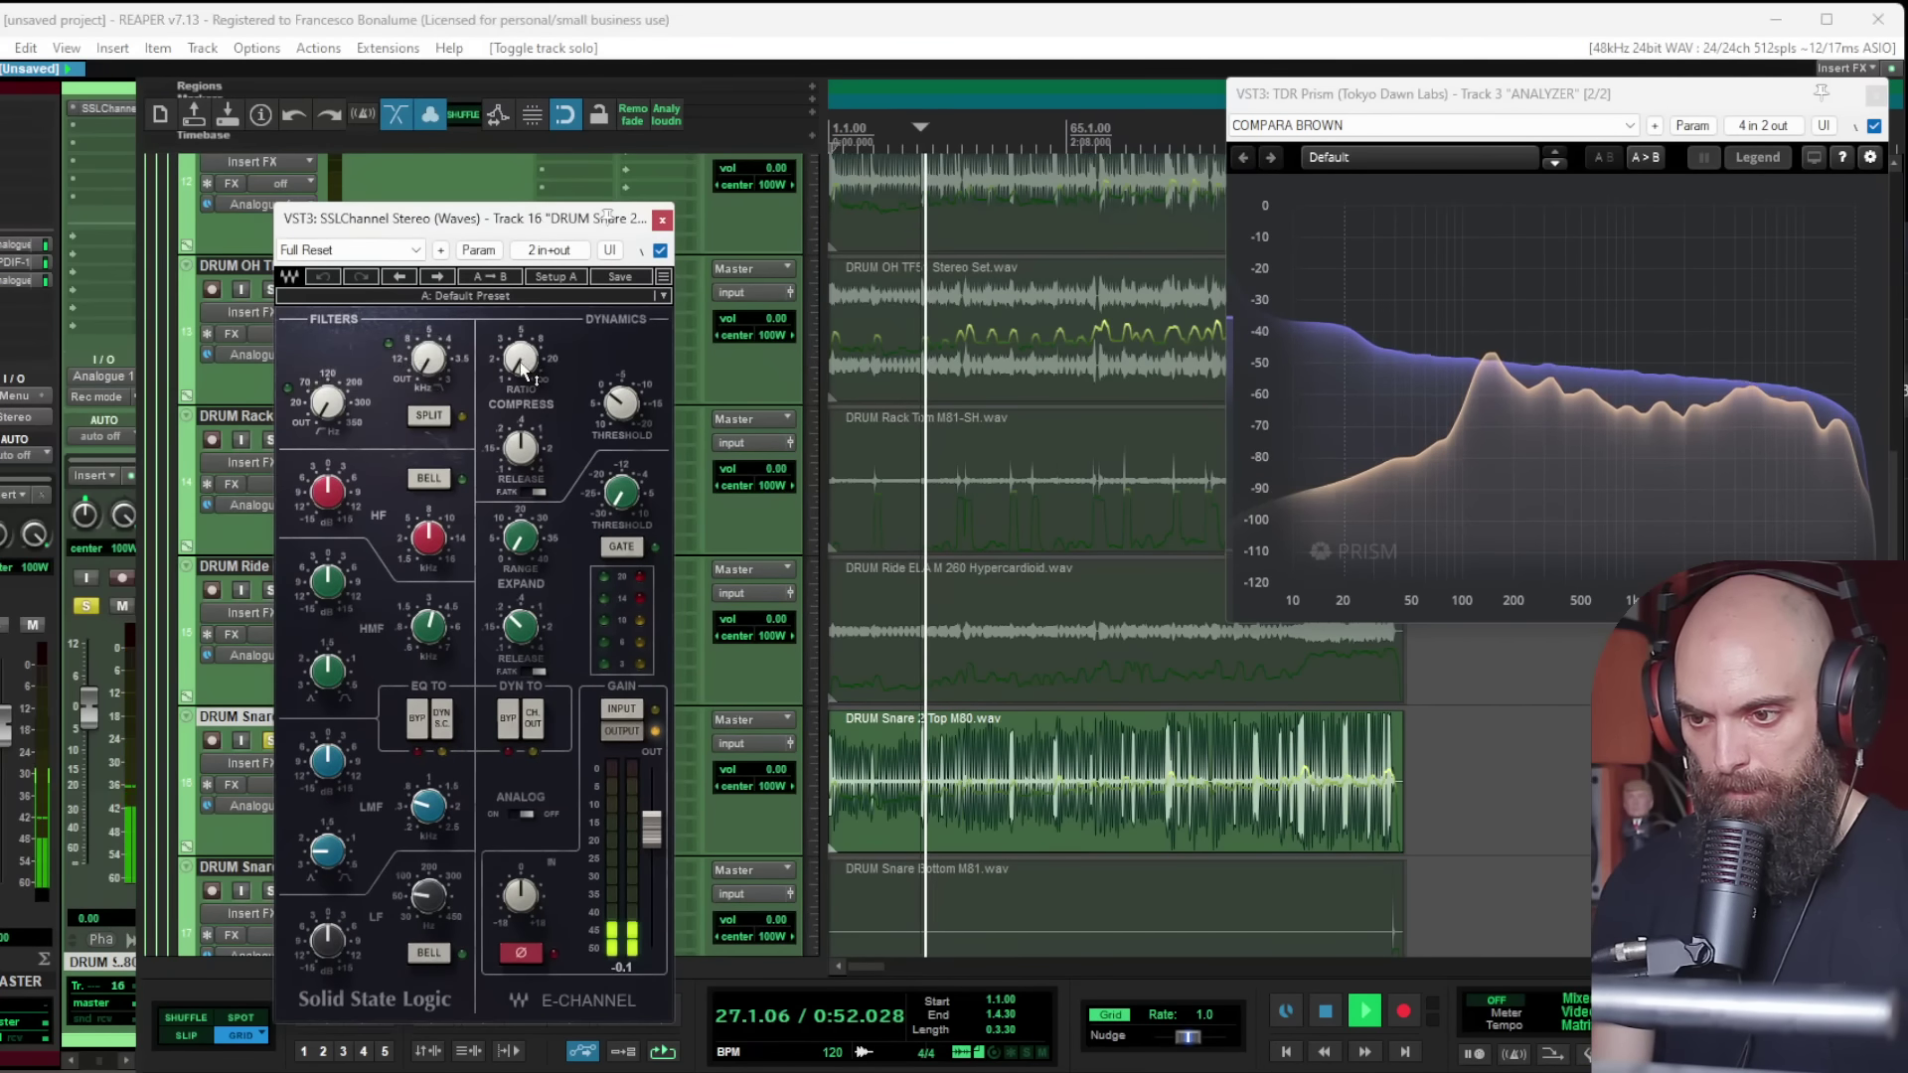
{"action": "left_click_drag", "start_coordinate": [522, 540], "coordinate": [528, 417]}
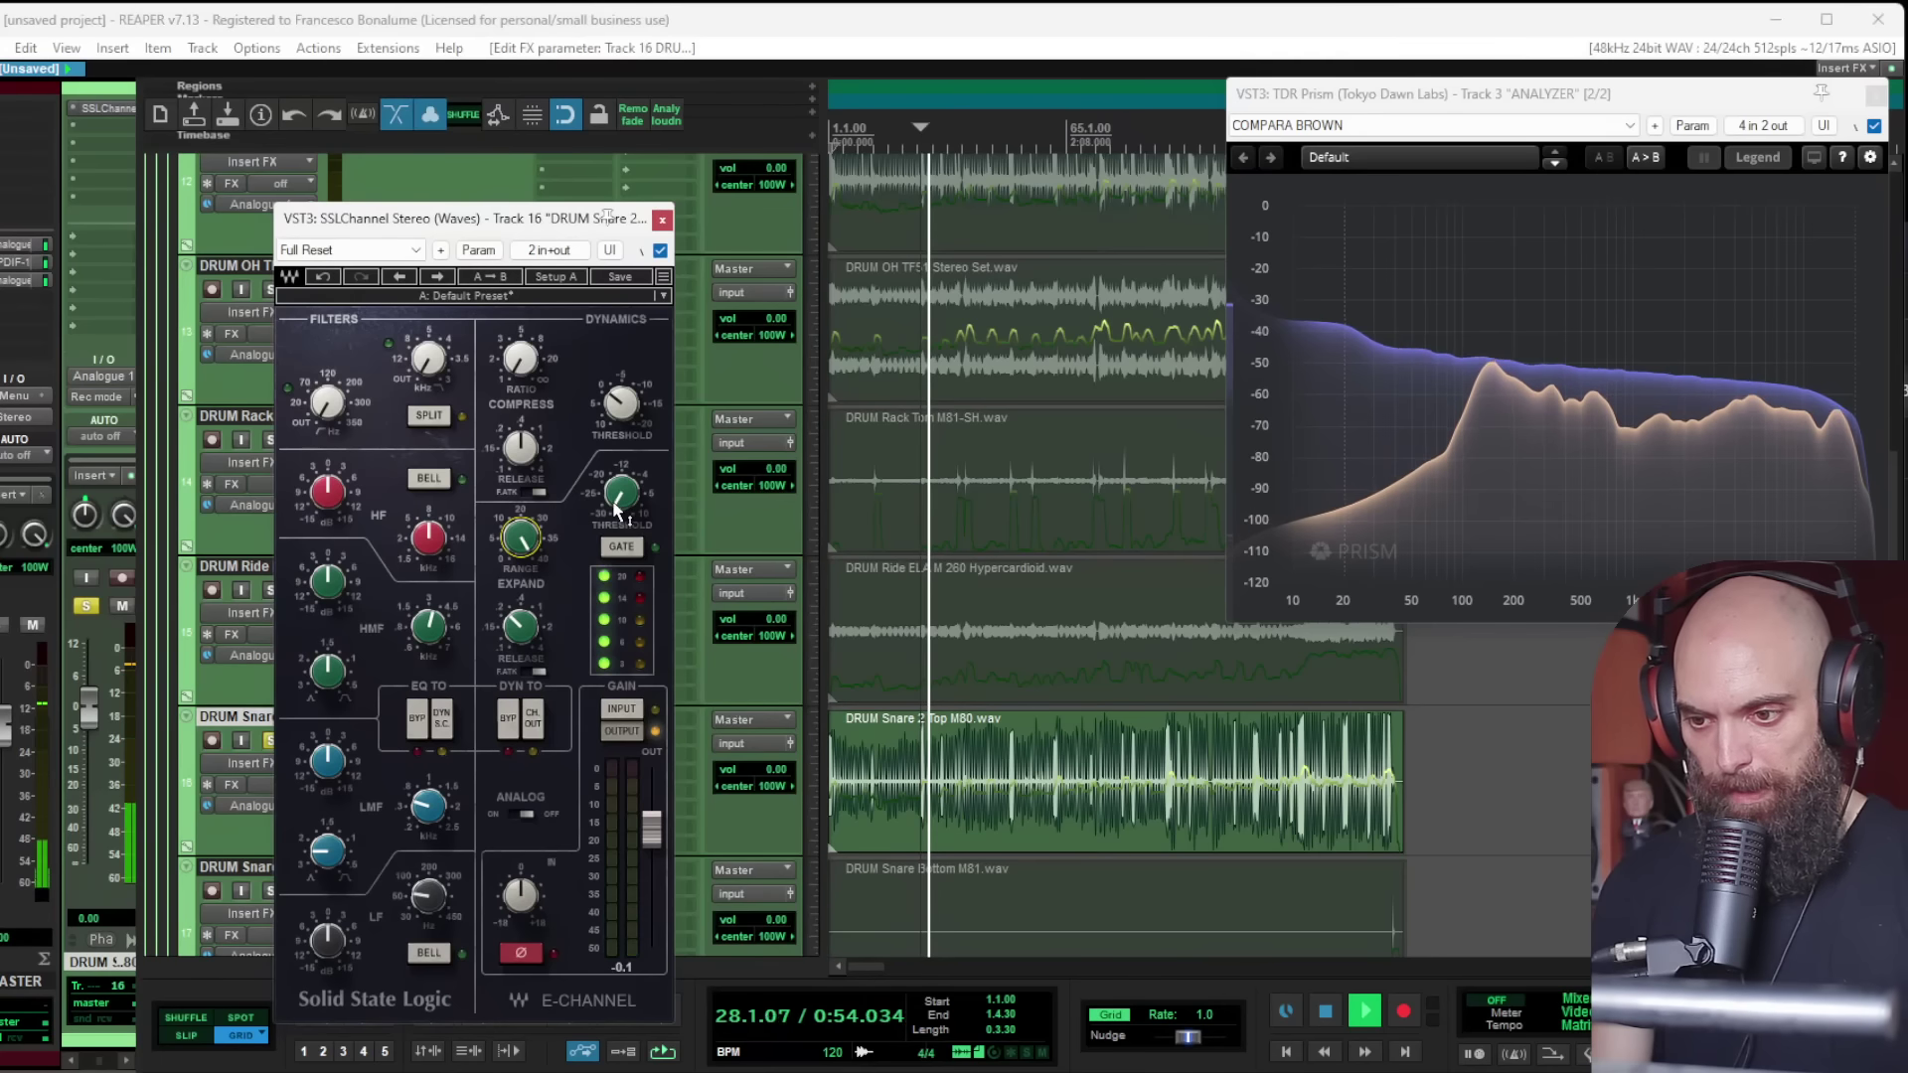
{"action": "left_click_drag", "start_coordinate": [520, 894], "coordinate": [519, 938]}
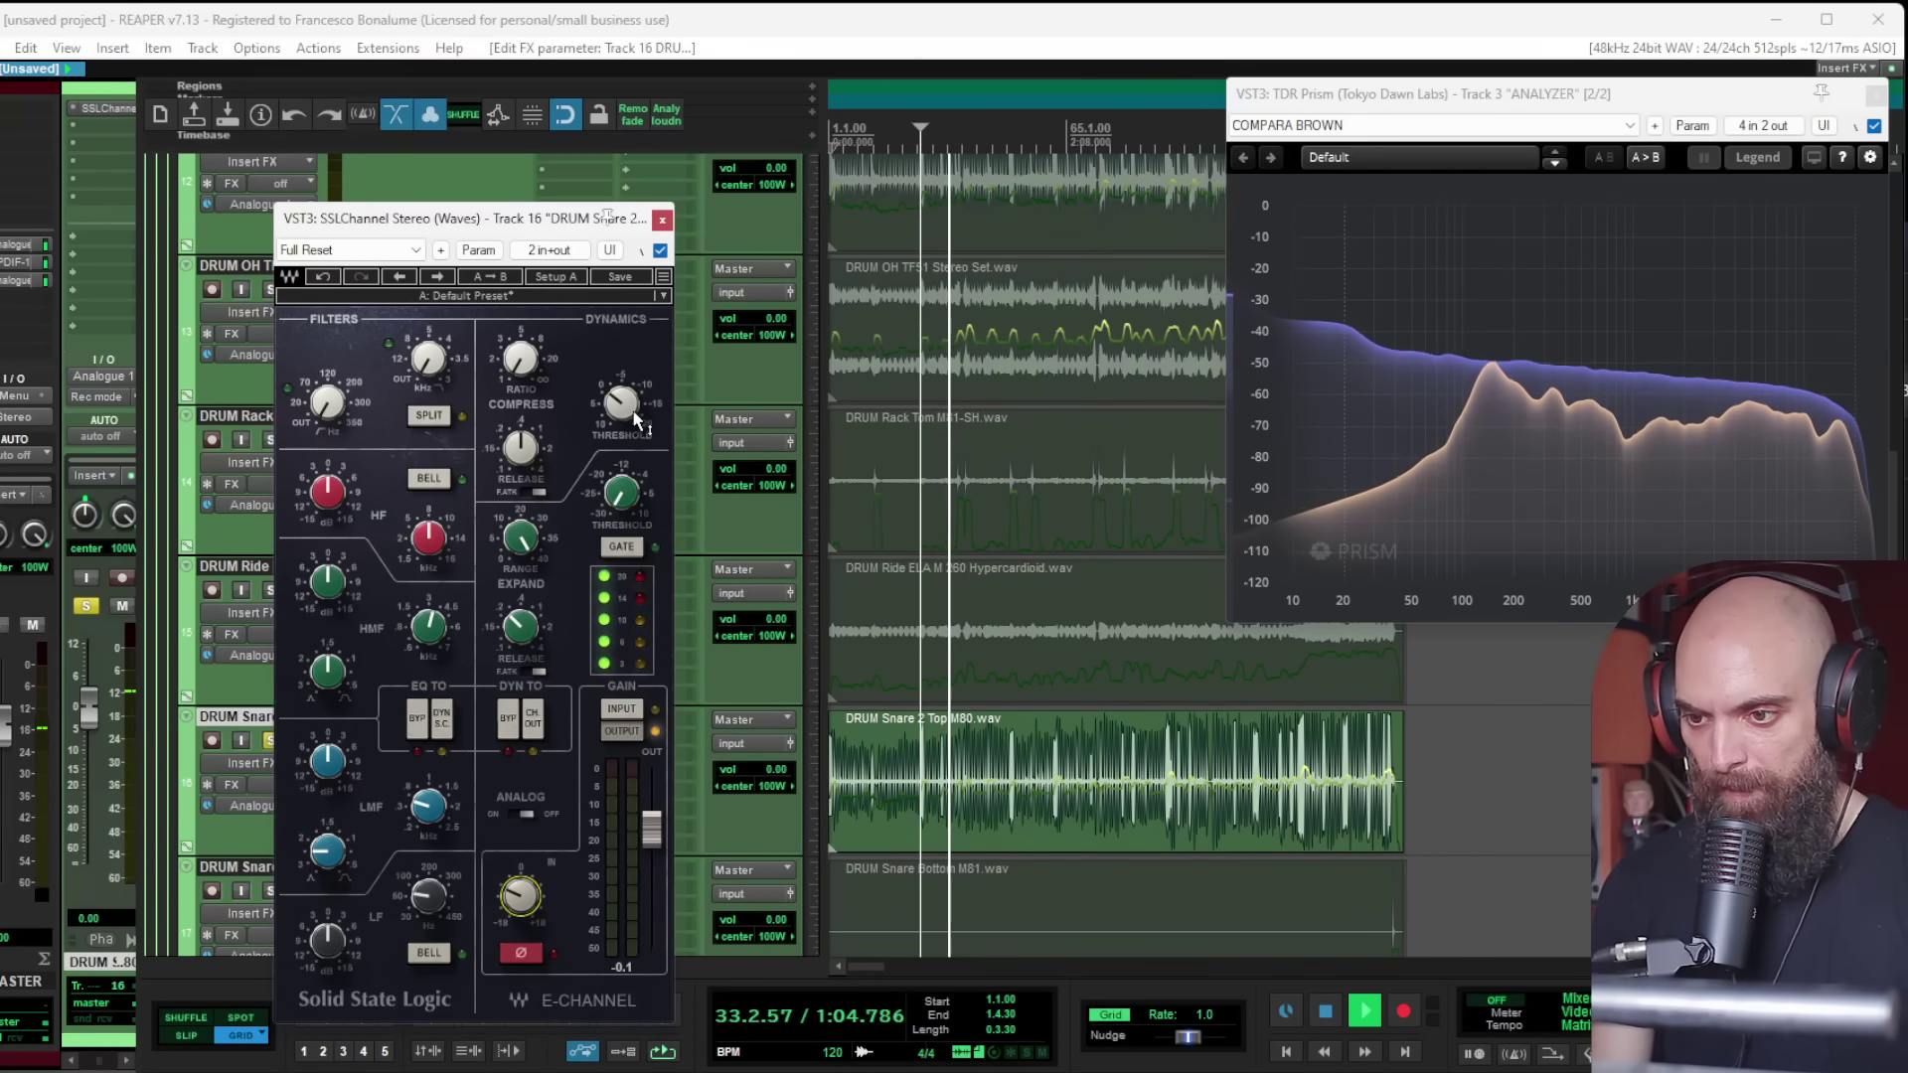
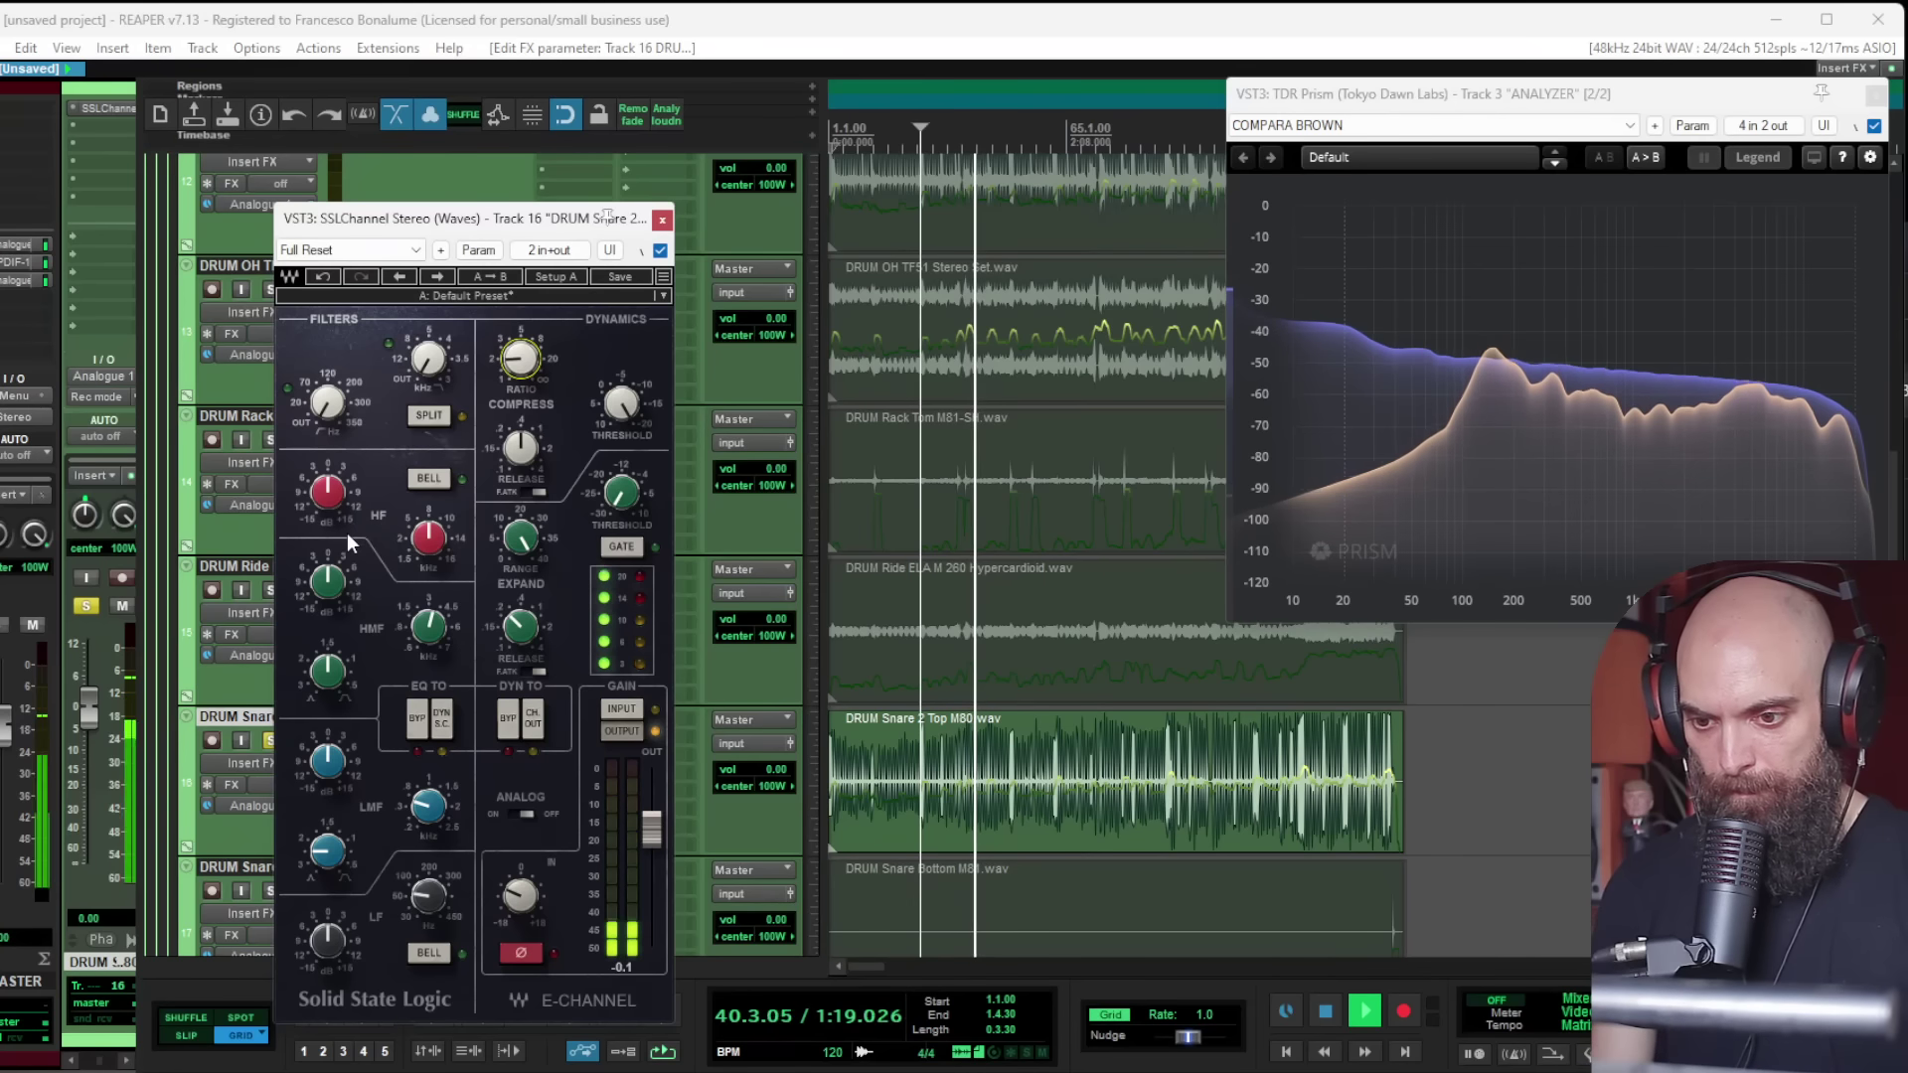
Step: Boost the snare's high-mid band at a higher frequency, adjust that band's Q, and add a moderate low-mid boost
{"action": "left_click_drag", "start_coordinate": [331, 584], "coordinate": [331, 547]}
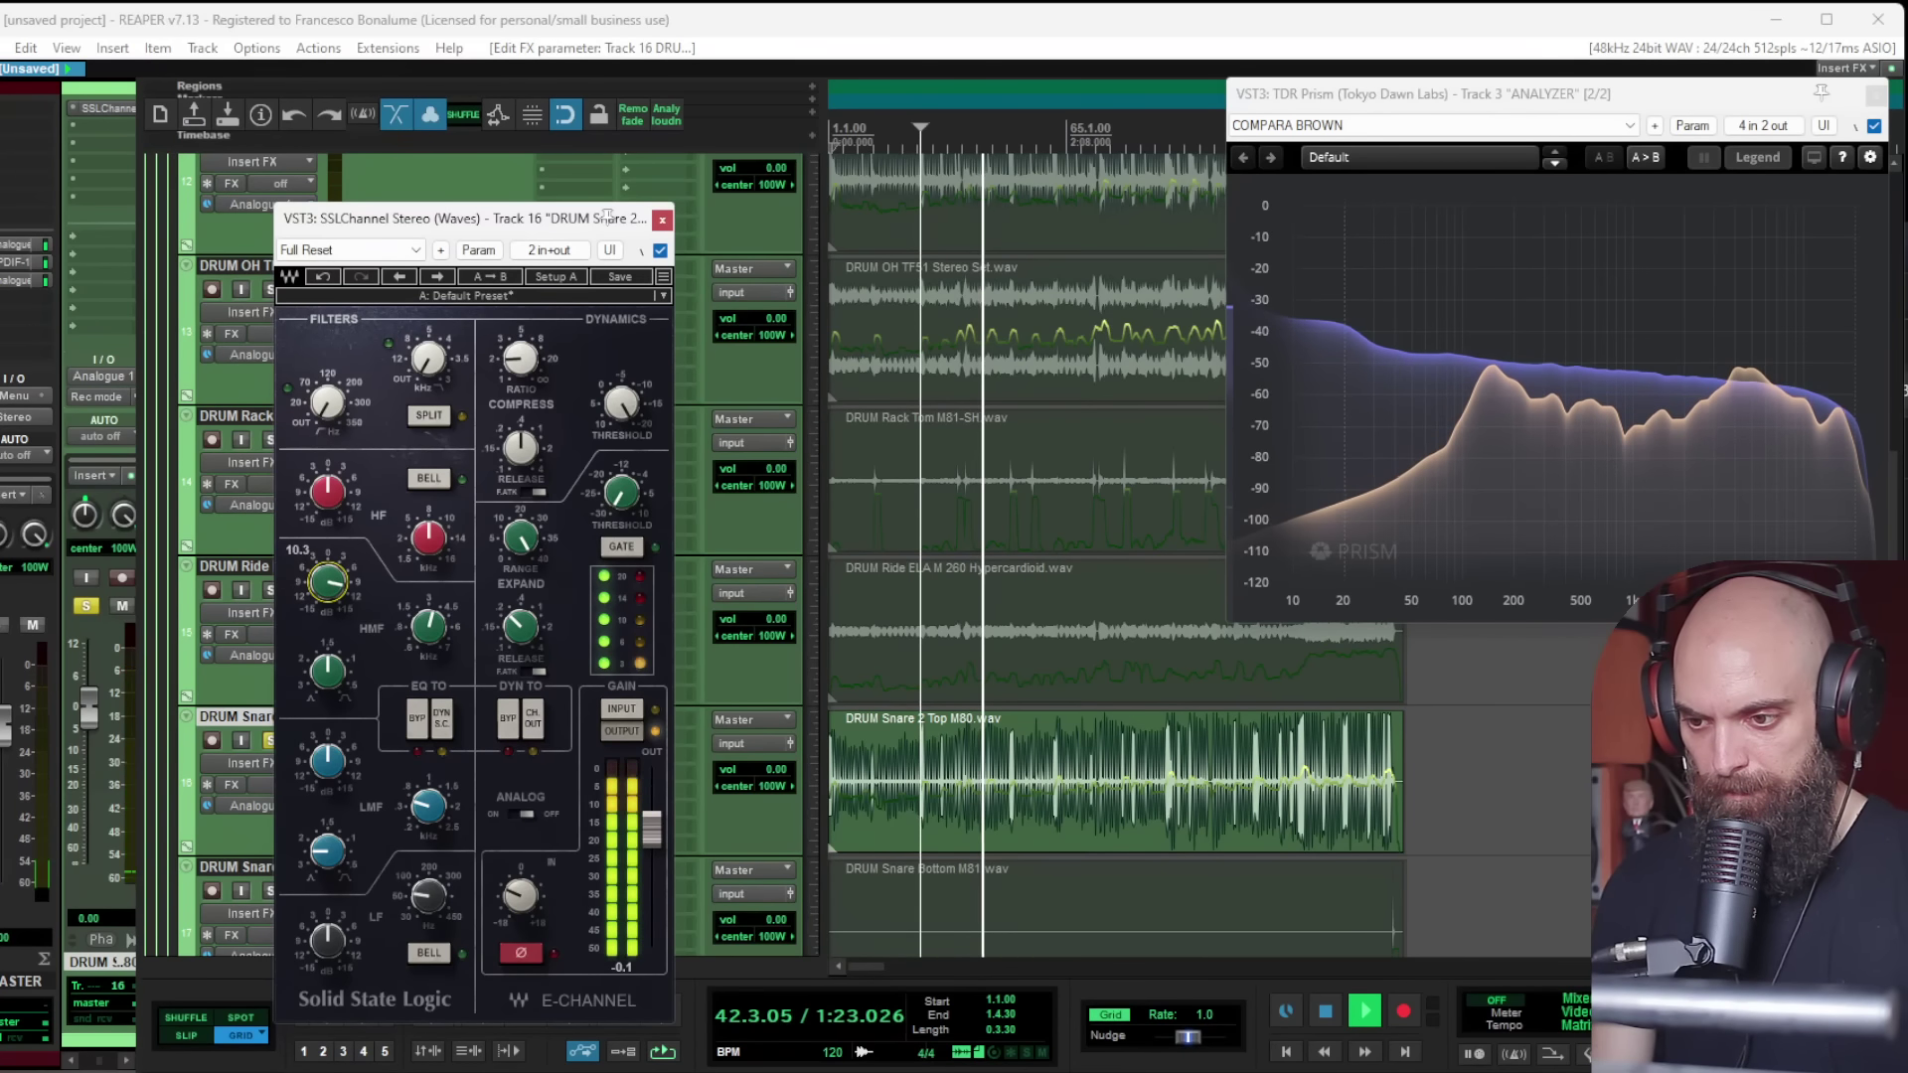
{"action": "left_click_drag", "start_coordinate": [428, 625], "coordinate": [428, 586]}
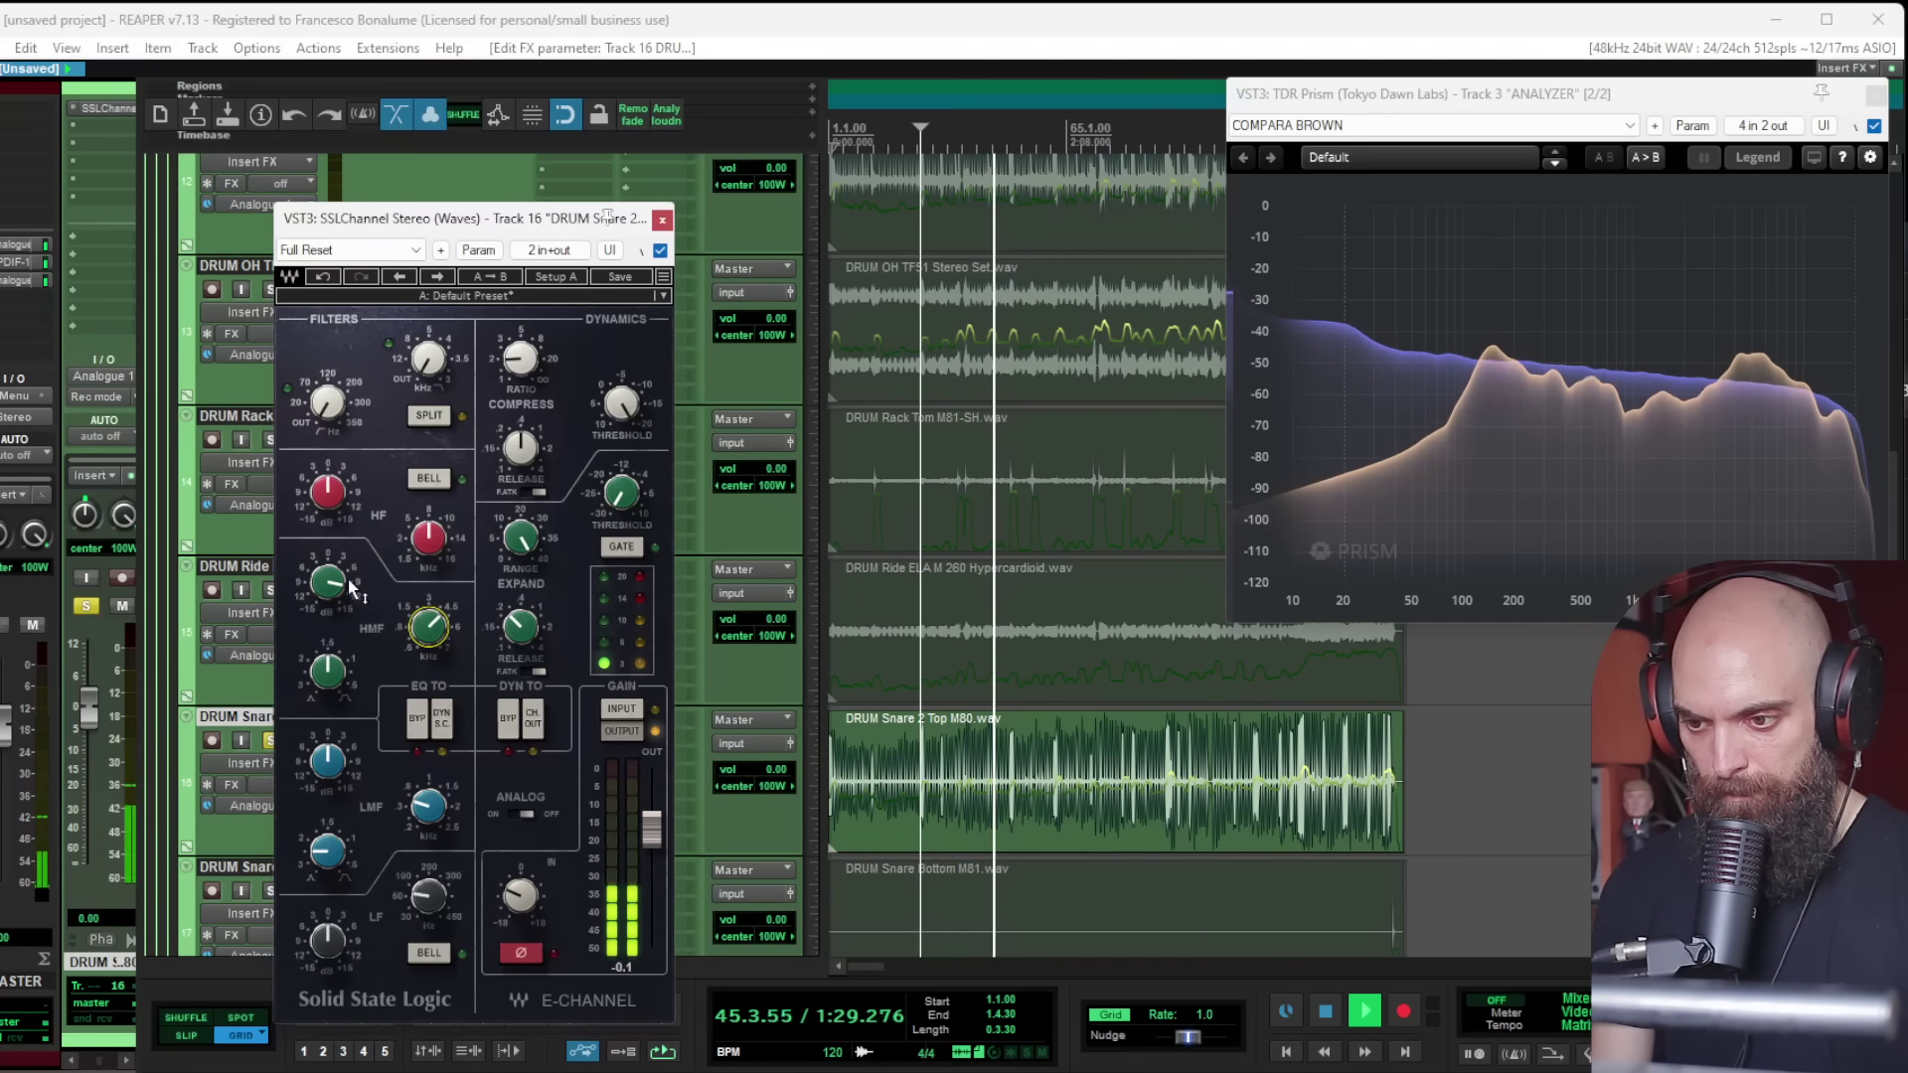
{"action": "left_click_drag", "start_coordinate": [335, 602], "coordinate": [328, 676]}
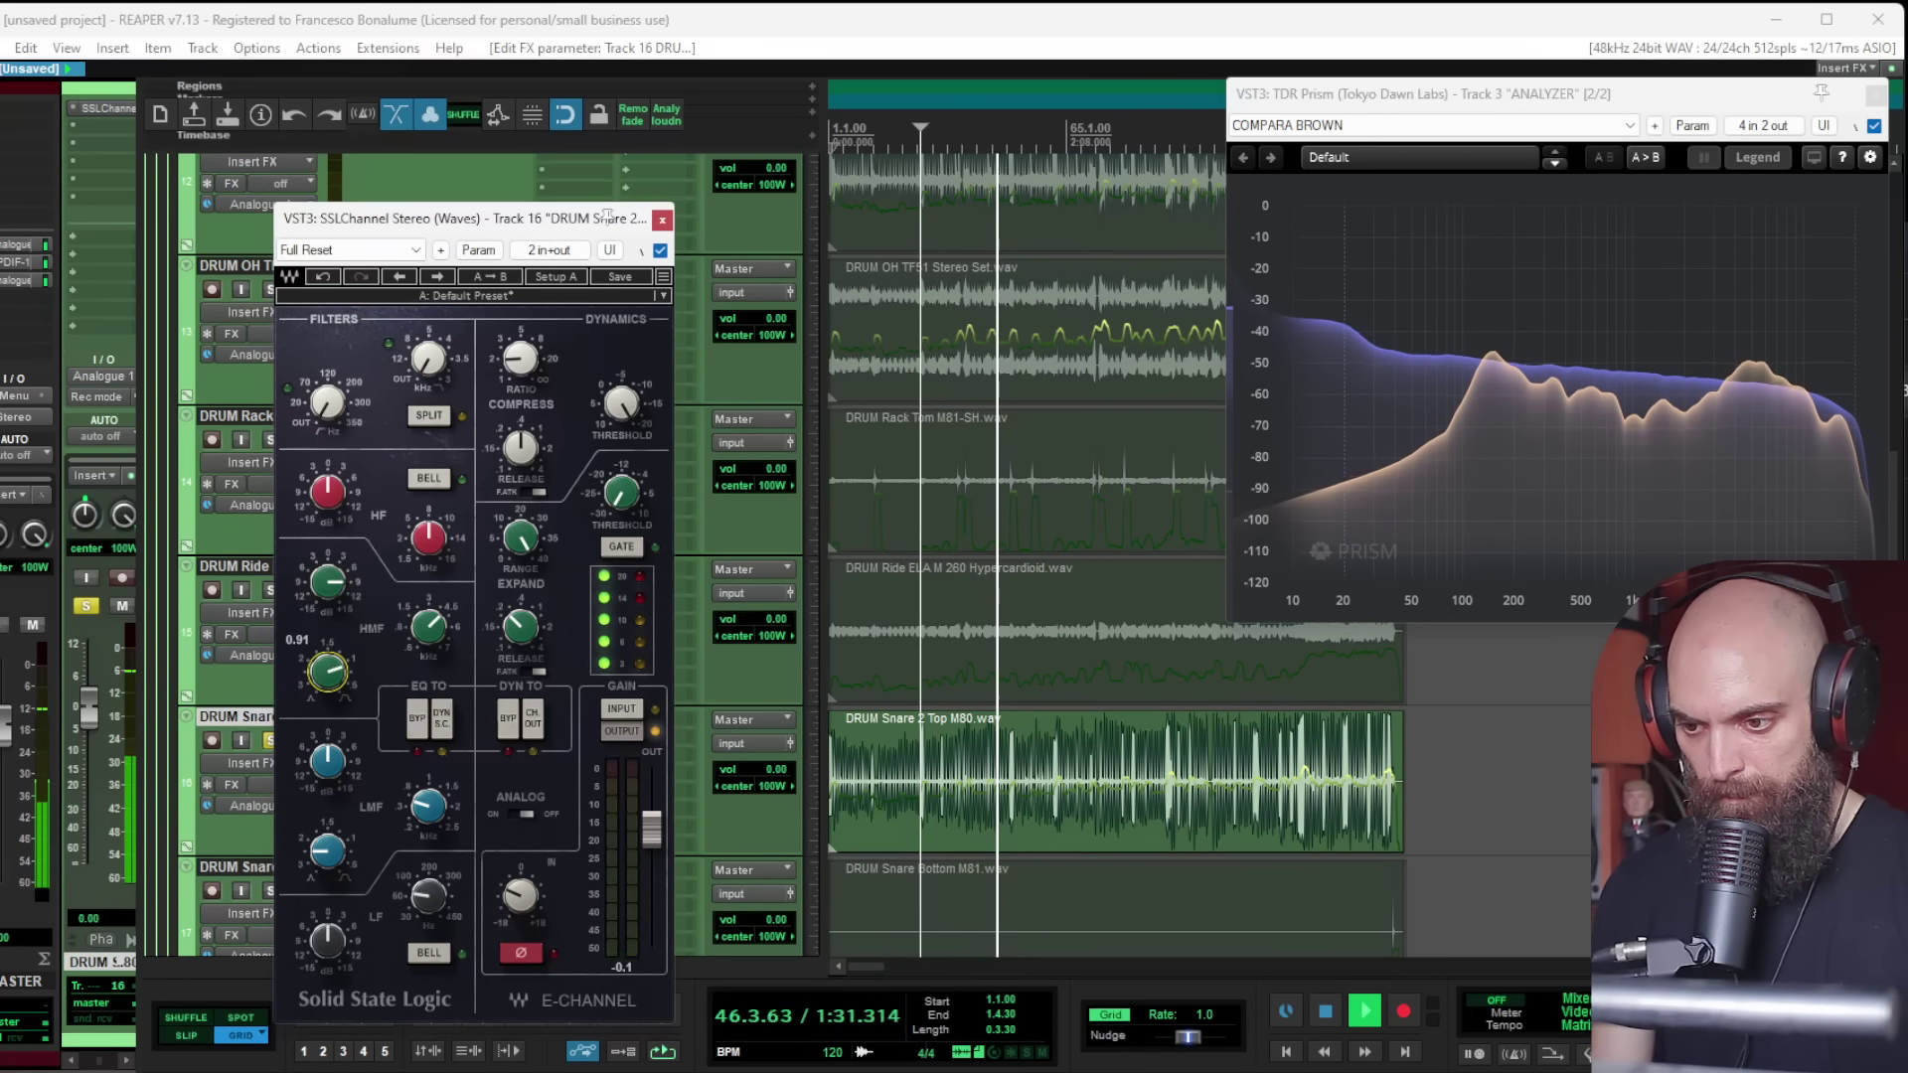
{"action": "left_click_drag", "start_coordinate": [332, 589], "coordinate": [333, 595]}
{"action": "left_click_drag", "start_coordinate": [332, 738], "coordinate": [428, 806]}
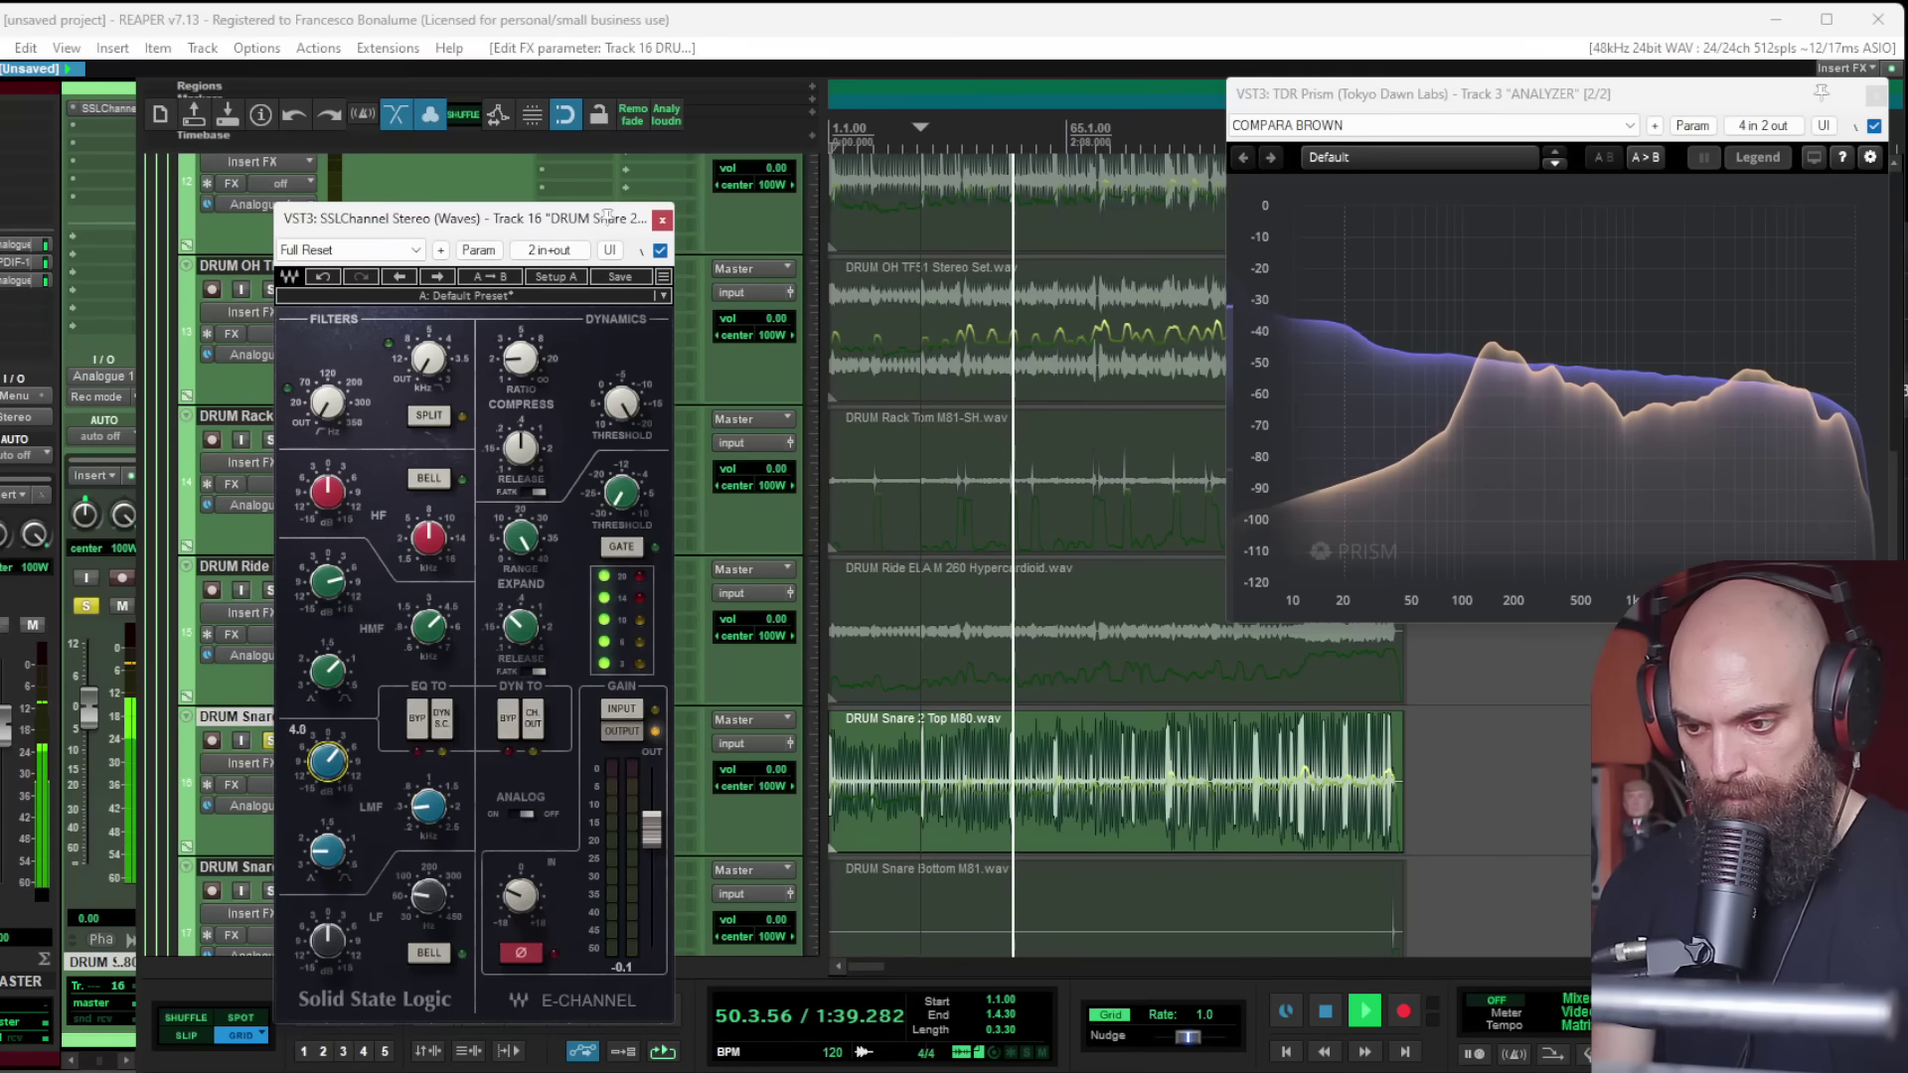
{"action": "left_click_drag", "start_coordinate": [328, 762], "coordinate": [328, 773]}
Step: Shorten the snare channel's expander release and close the SSLChannel window
{"action": "left_click", "coordinate": [520, 626]}
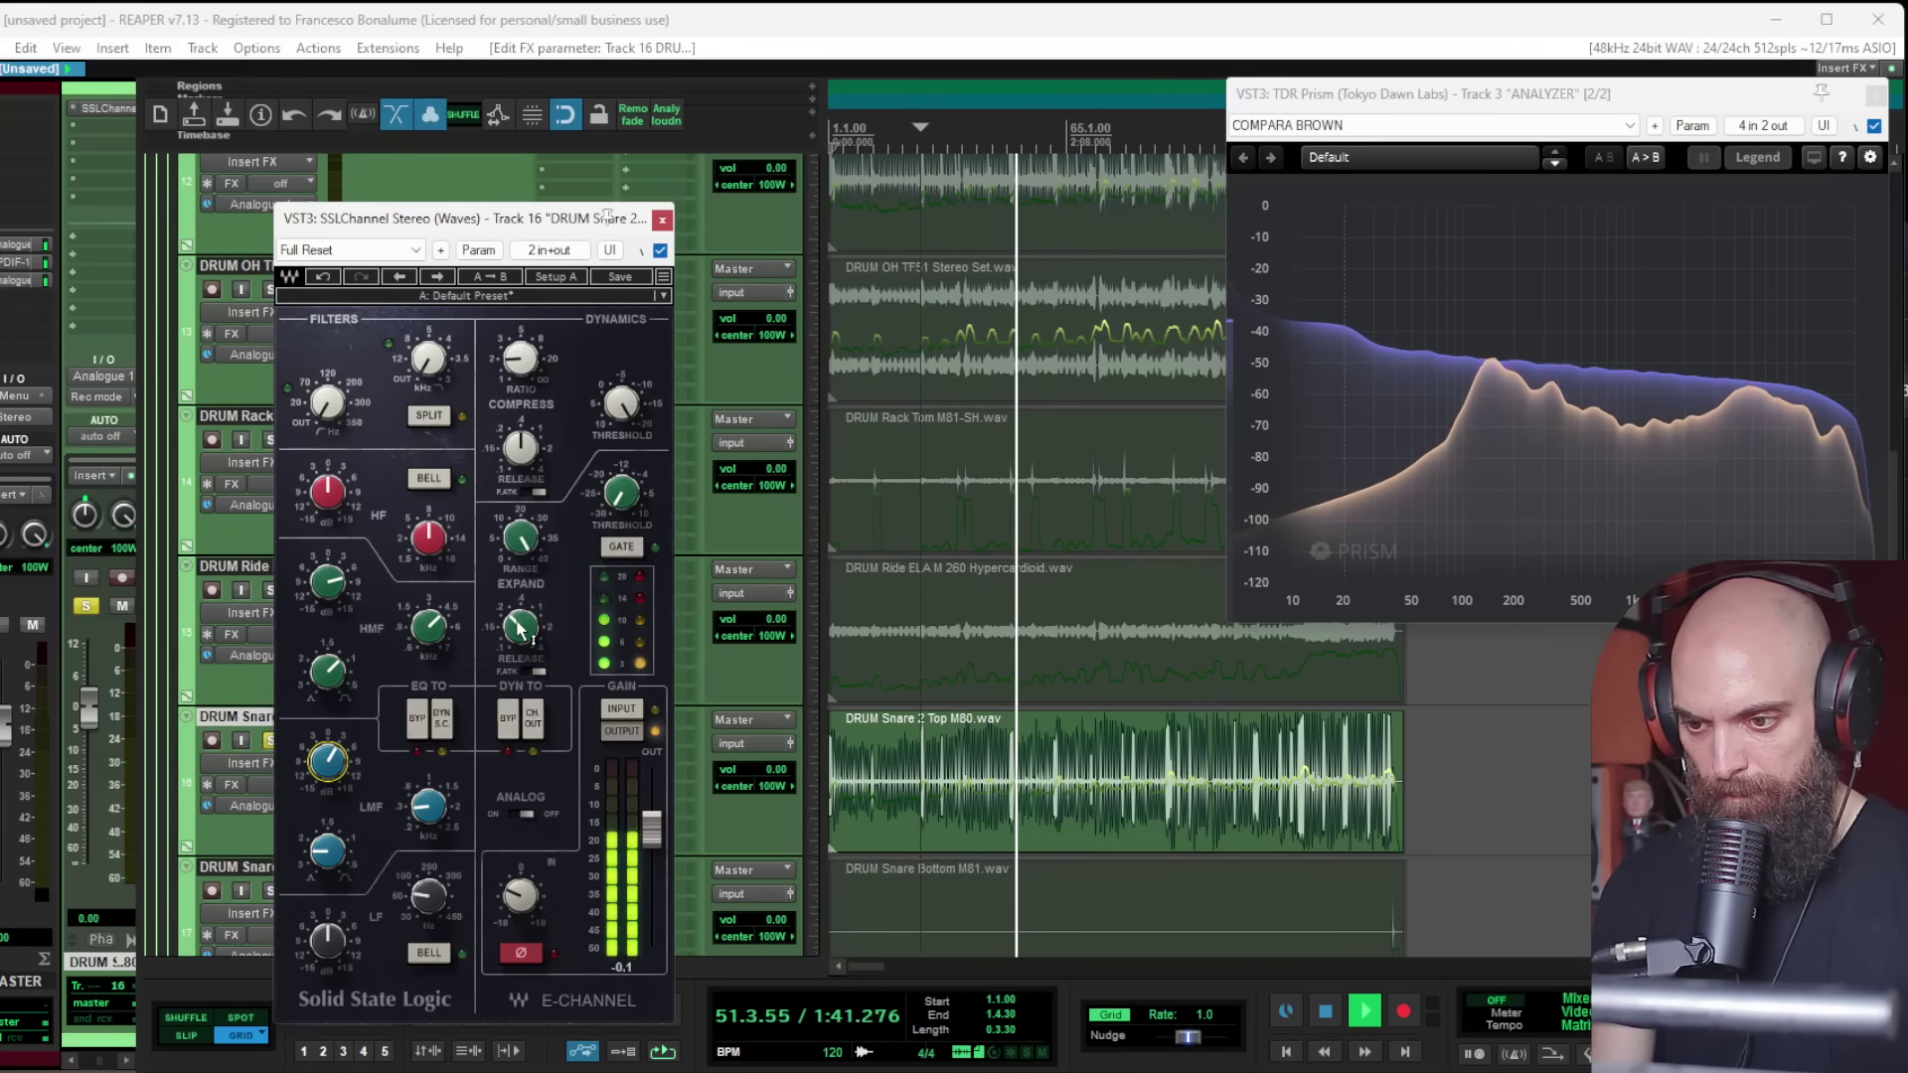
{"action": "left_click_drag", "start_coordinate": [520, 627], "coordinate": [519, 631]}
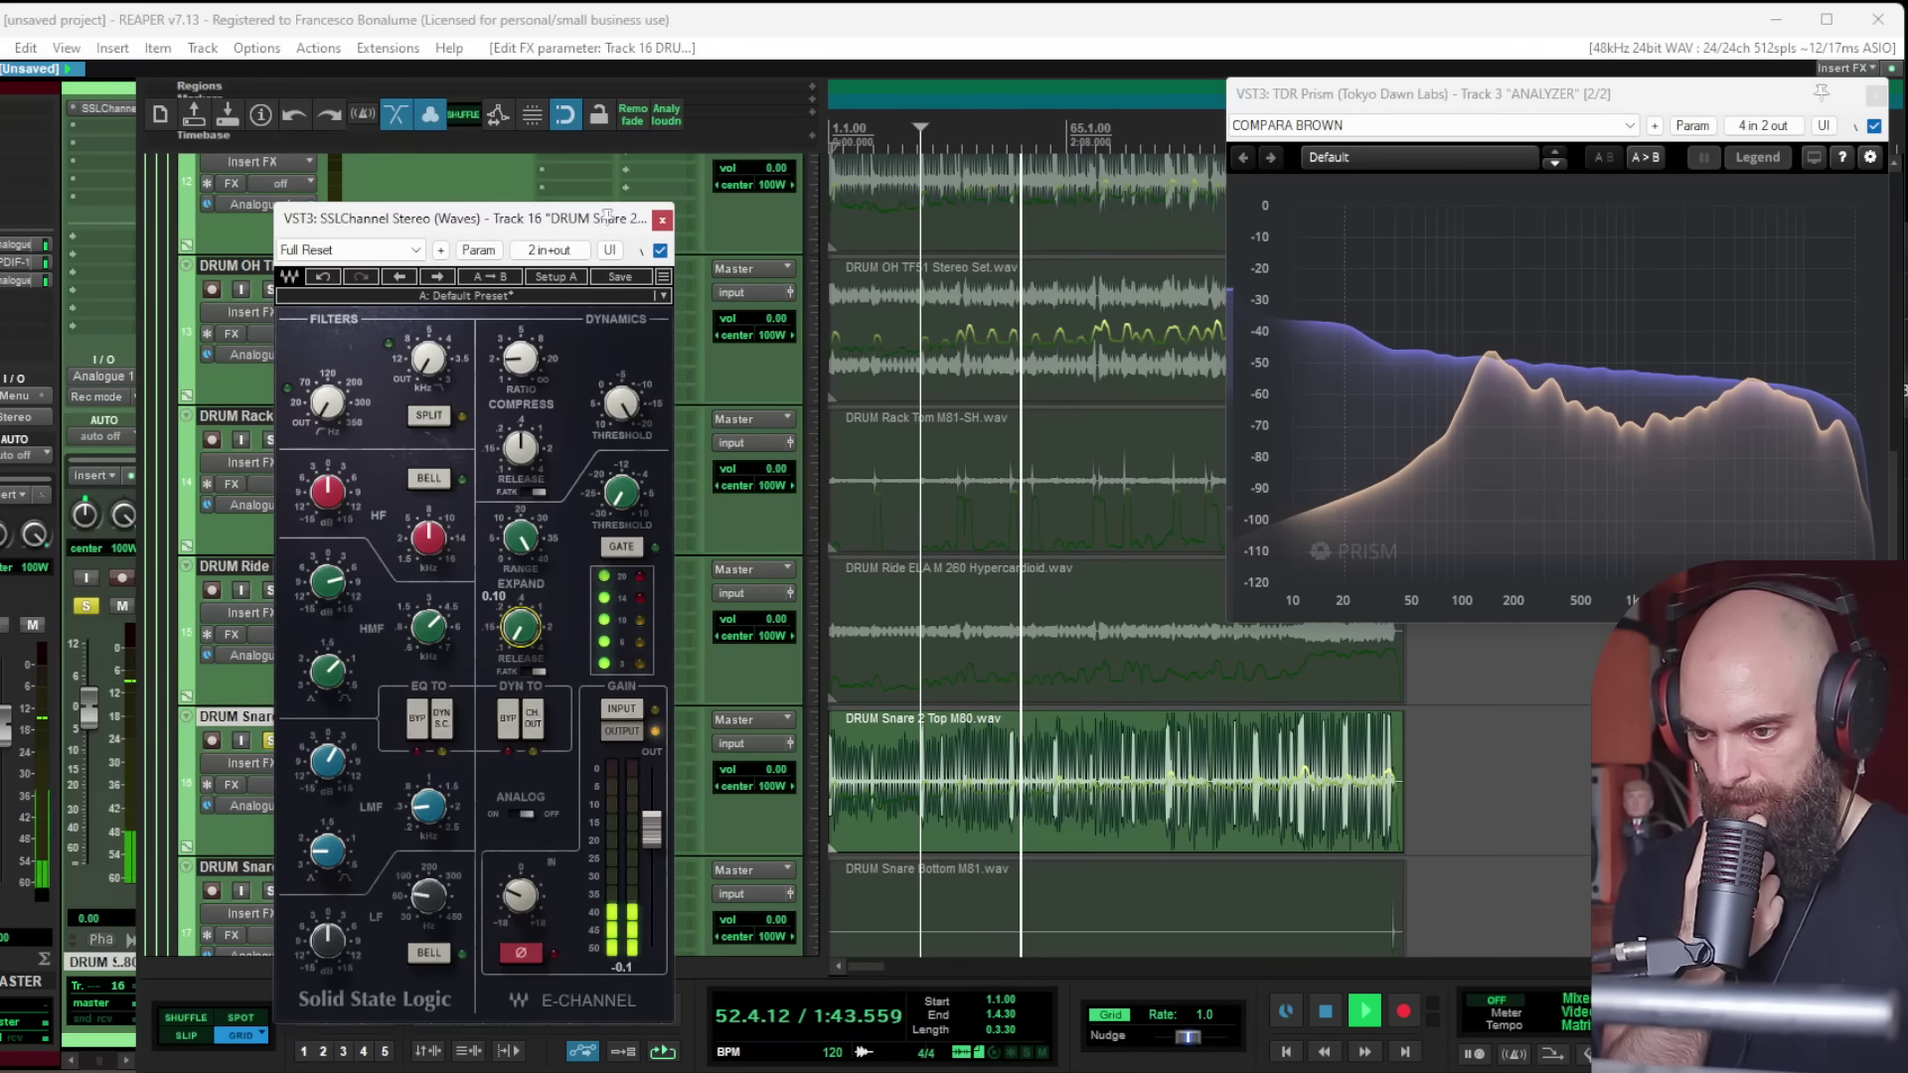
{"action": "left_click", "coordinate": [662, 220]}
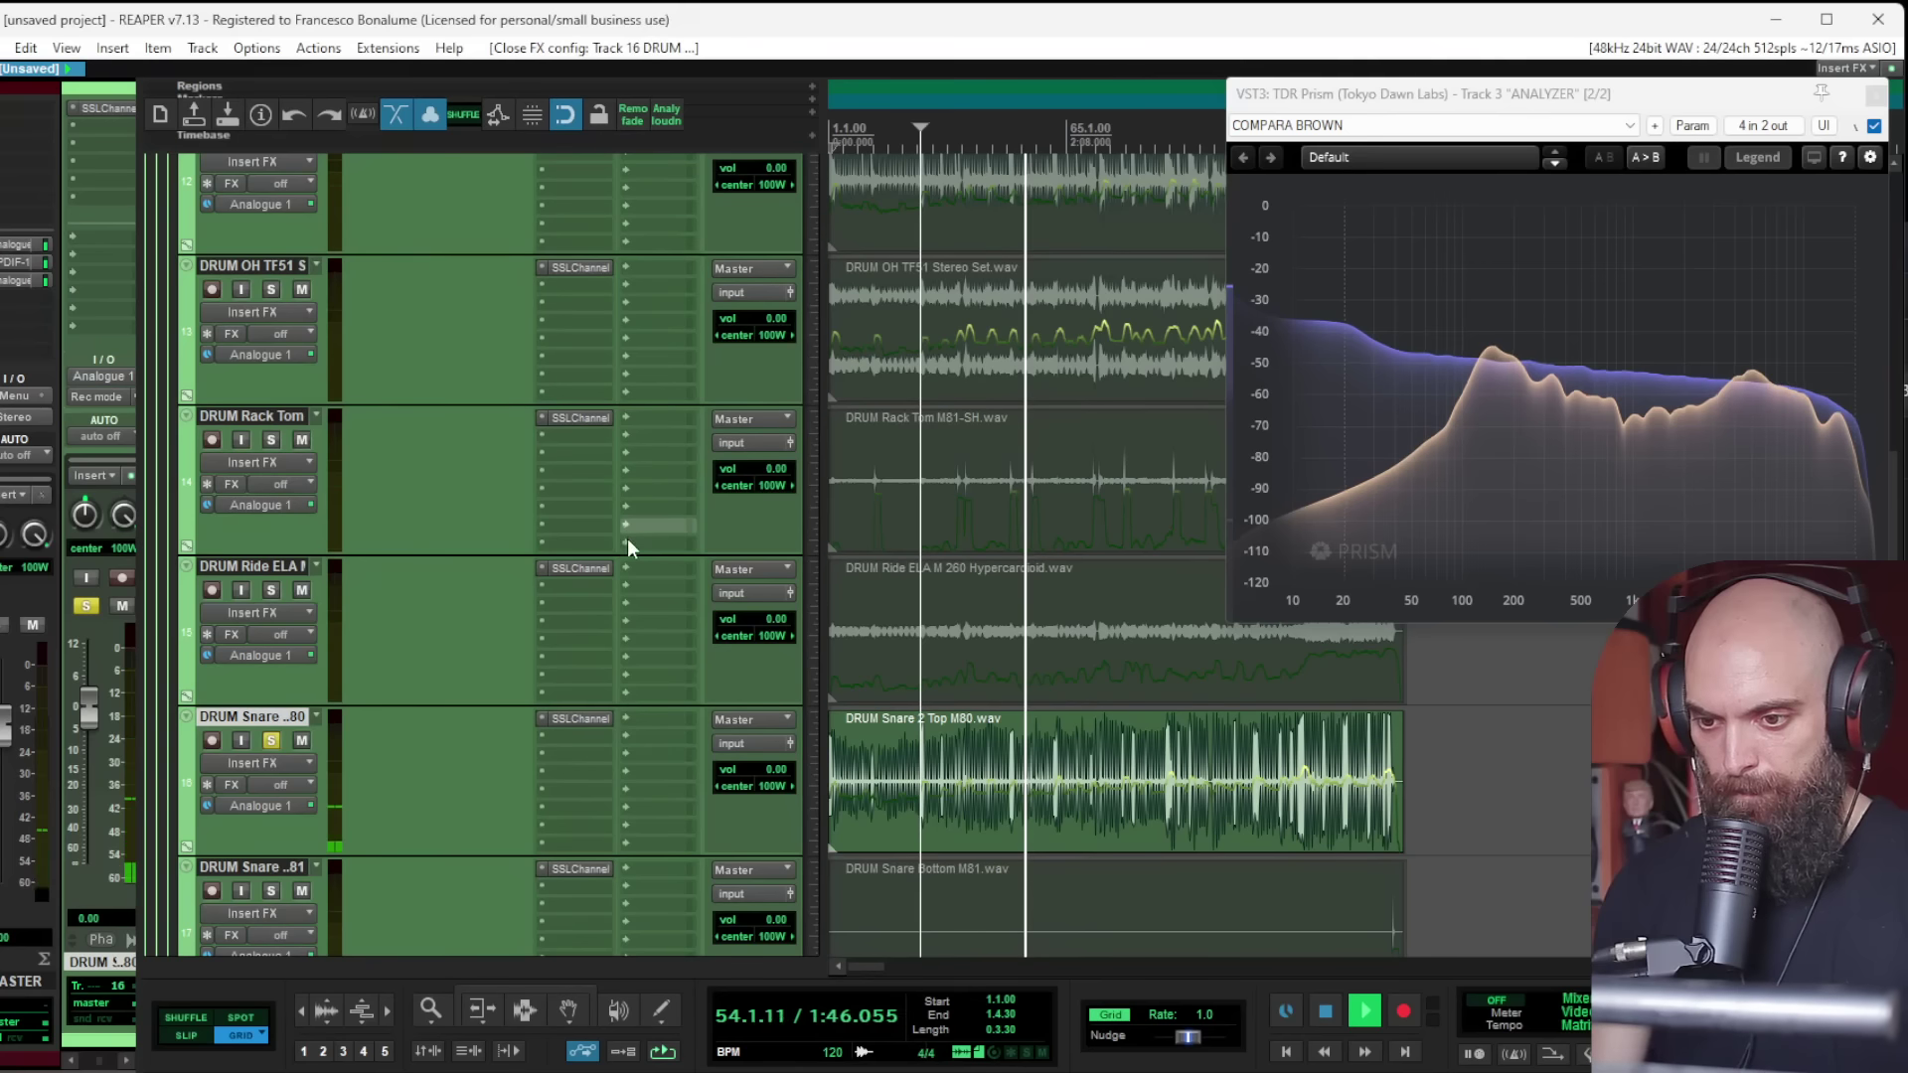
Step: Unsolo DRUM Snare 2 Top M80 and raise its SSLChannel output level against the full mix
{"action": "left_click", "coordinate": [271, 740]}
{"action": "left_click", "coordinate": [574, 716]}
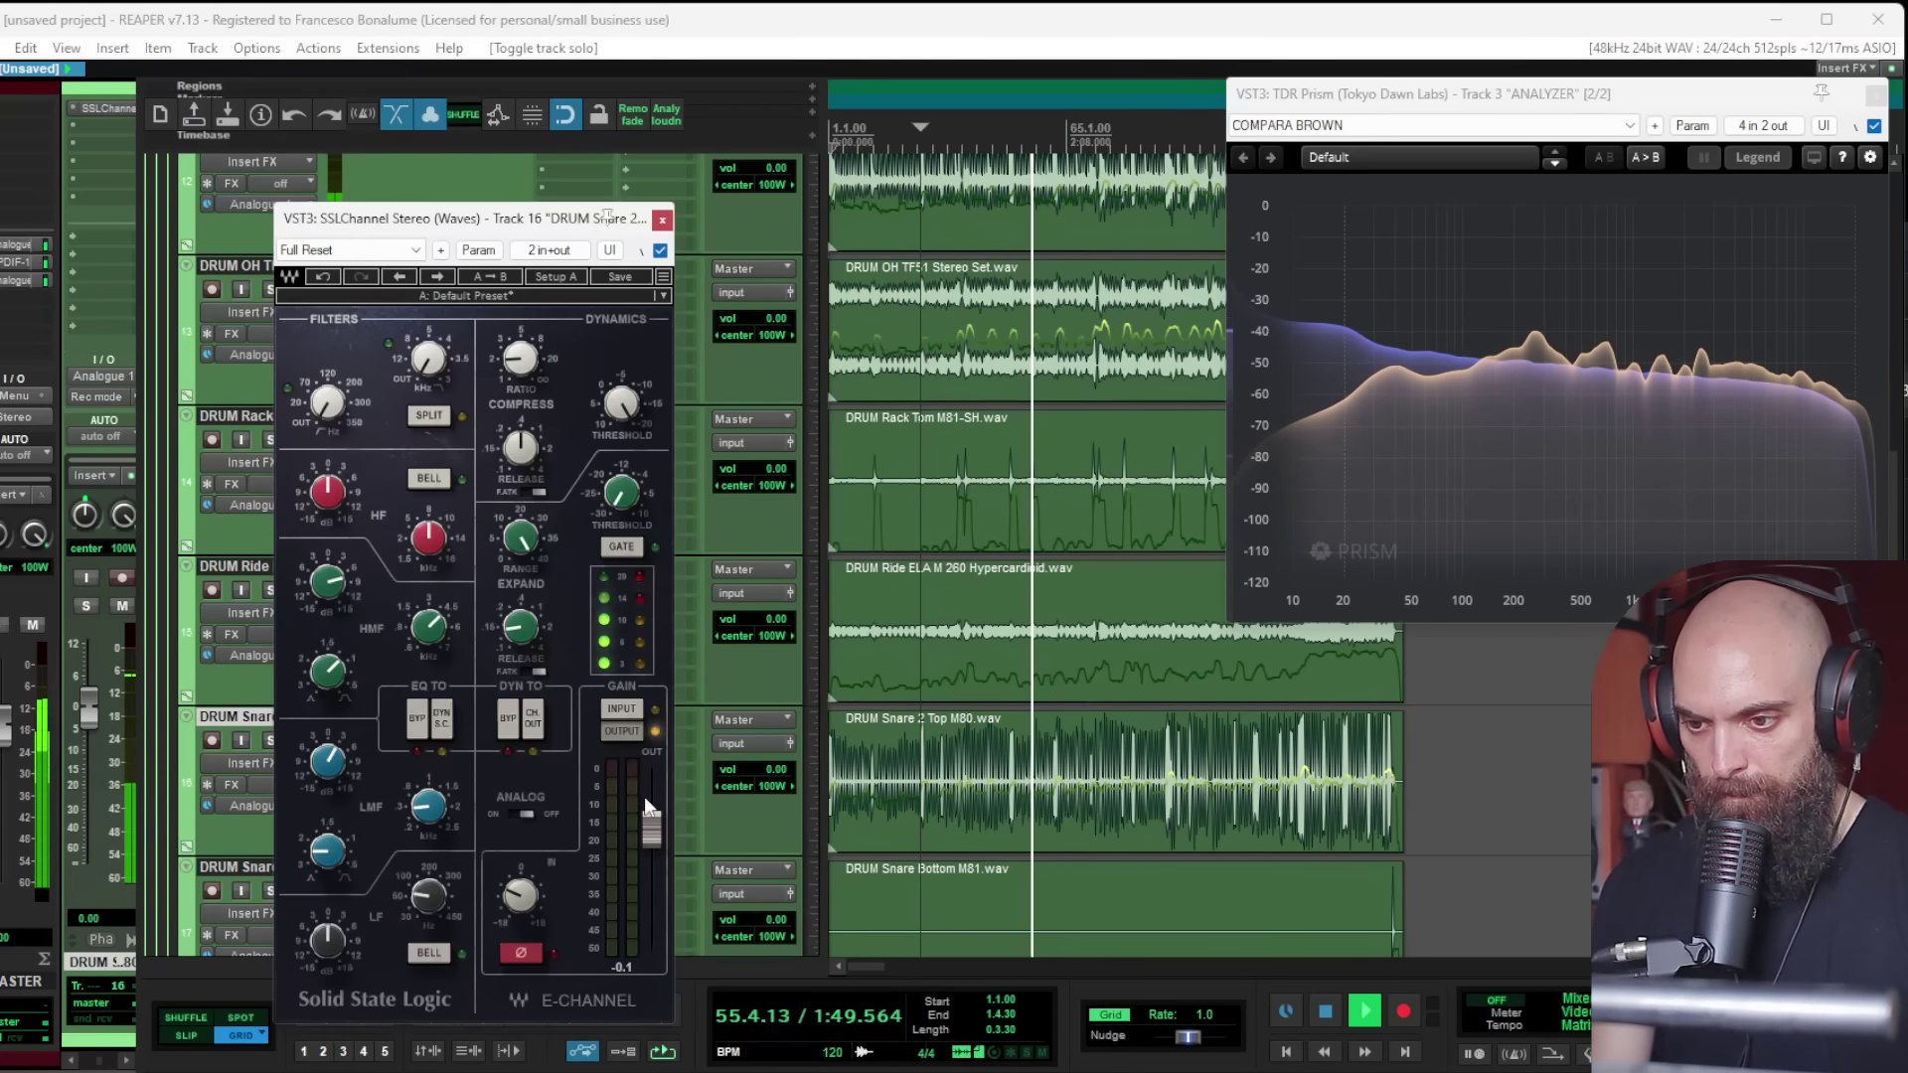
{"action": "left_click_drag", "start_coordinate": [652, 789], "coordinate": [652, 777]}
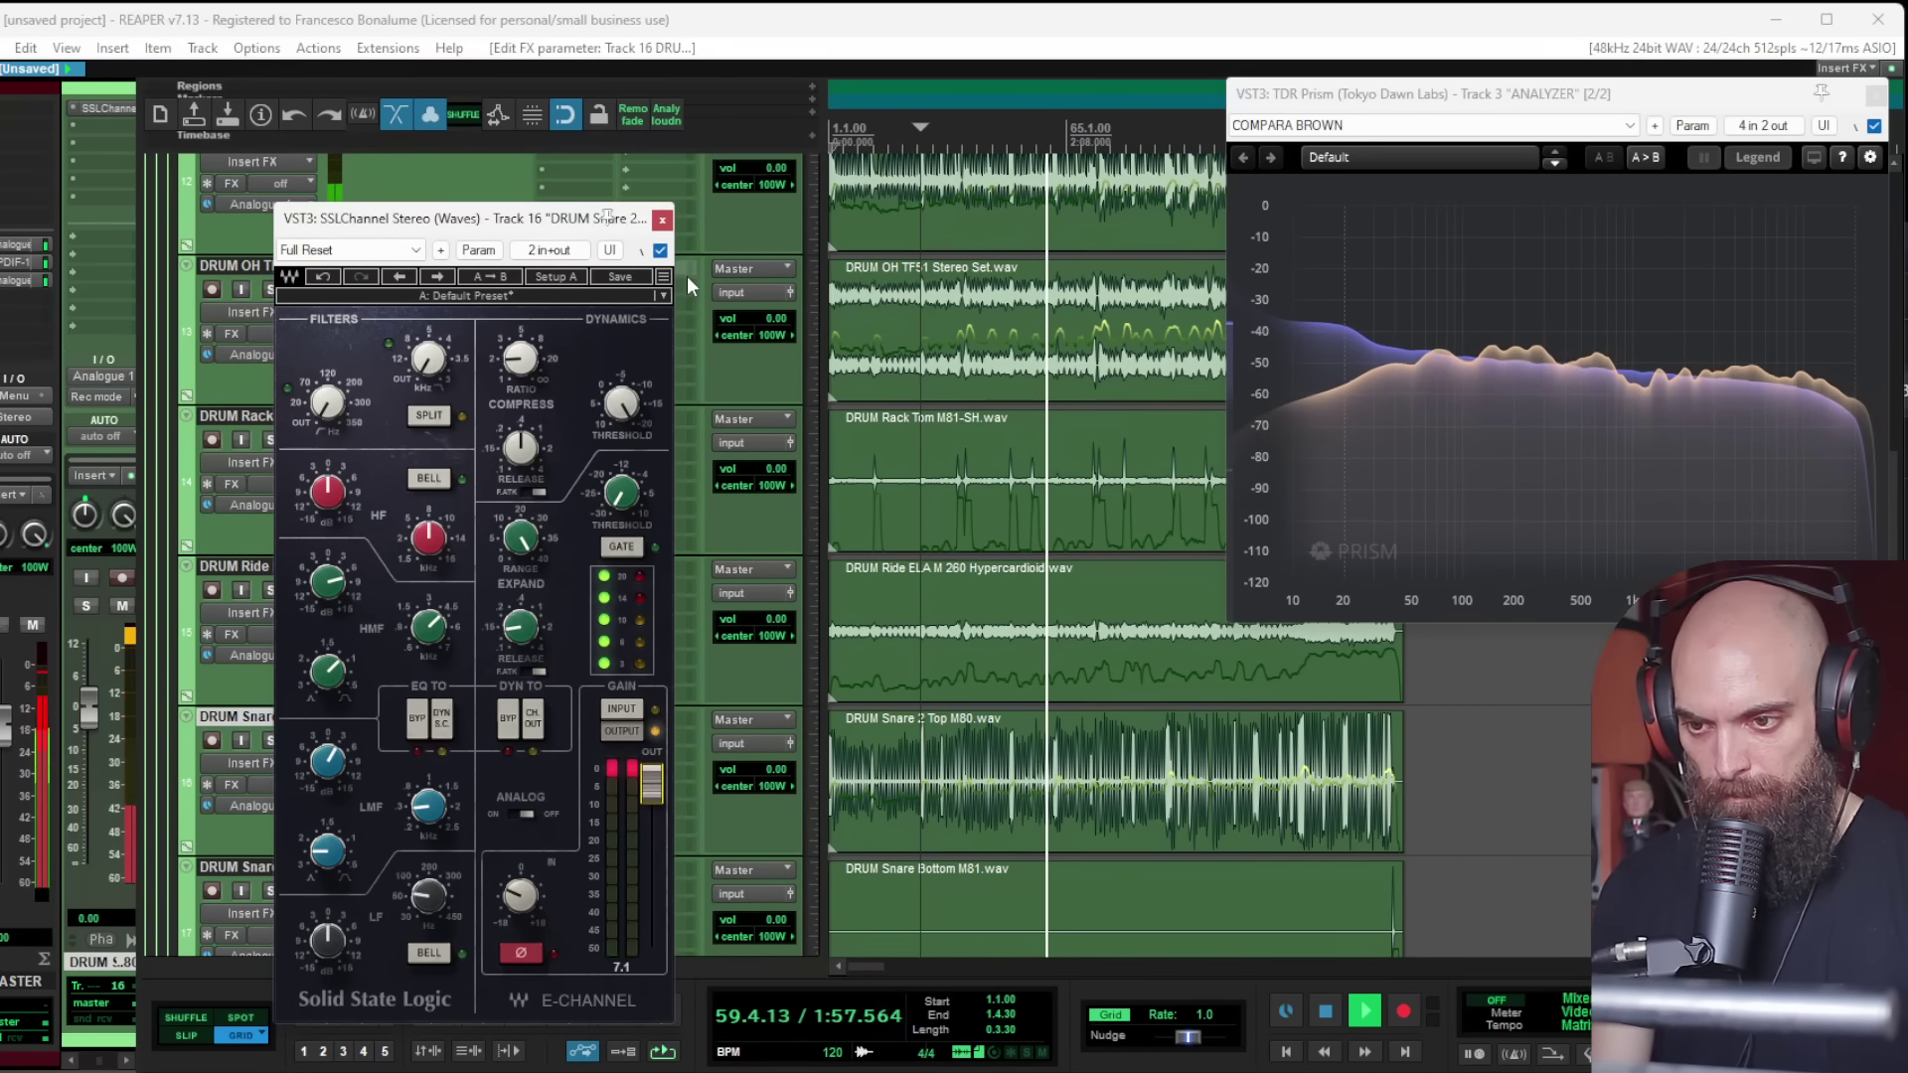
{"action": "left_click", "coordinate": [662, 220]}
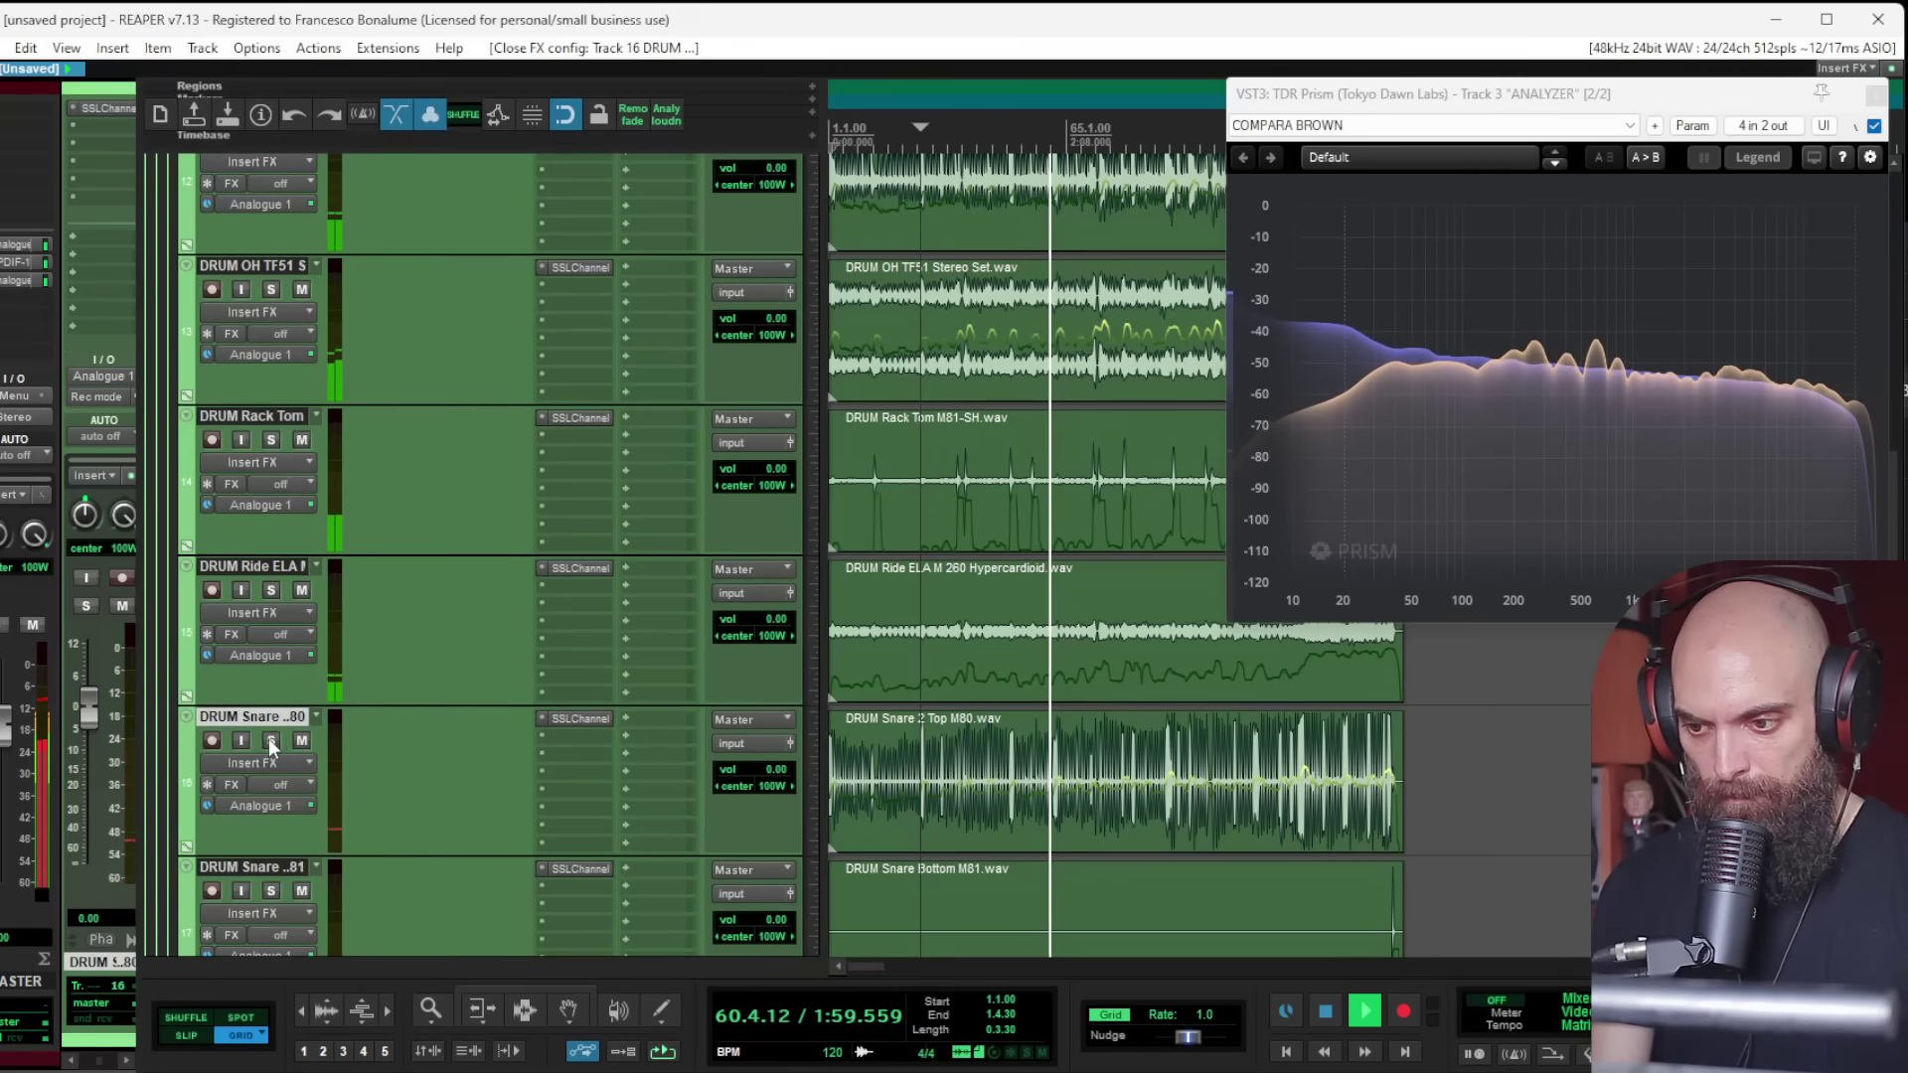
Step: Insert dbx-160 Stereo (Waves) after the SSLChannel on DRUM Snare 2 Top M80 and compare it with its bypass
{"action": "double_click", "coordinate": [587, 741]}
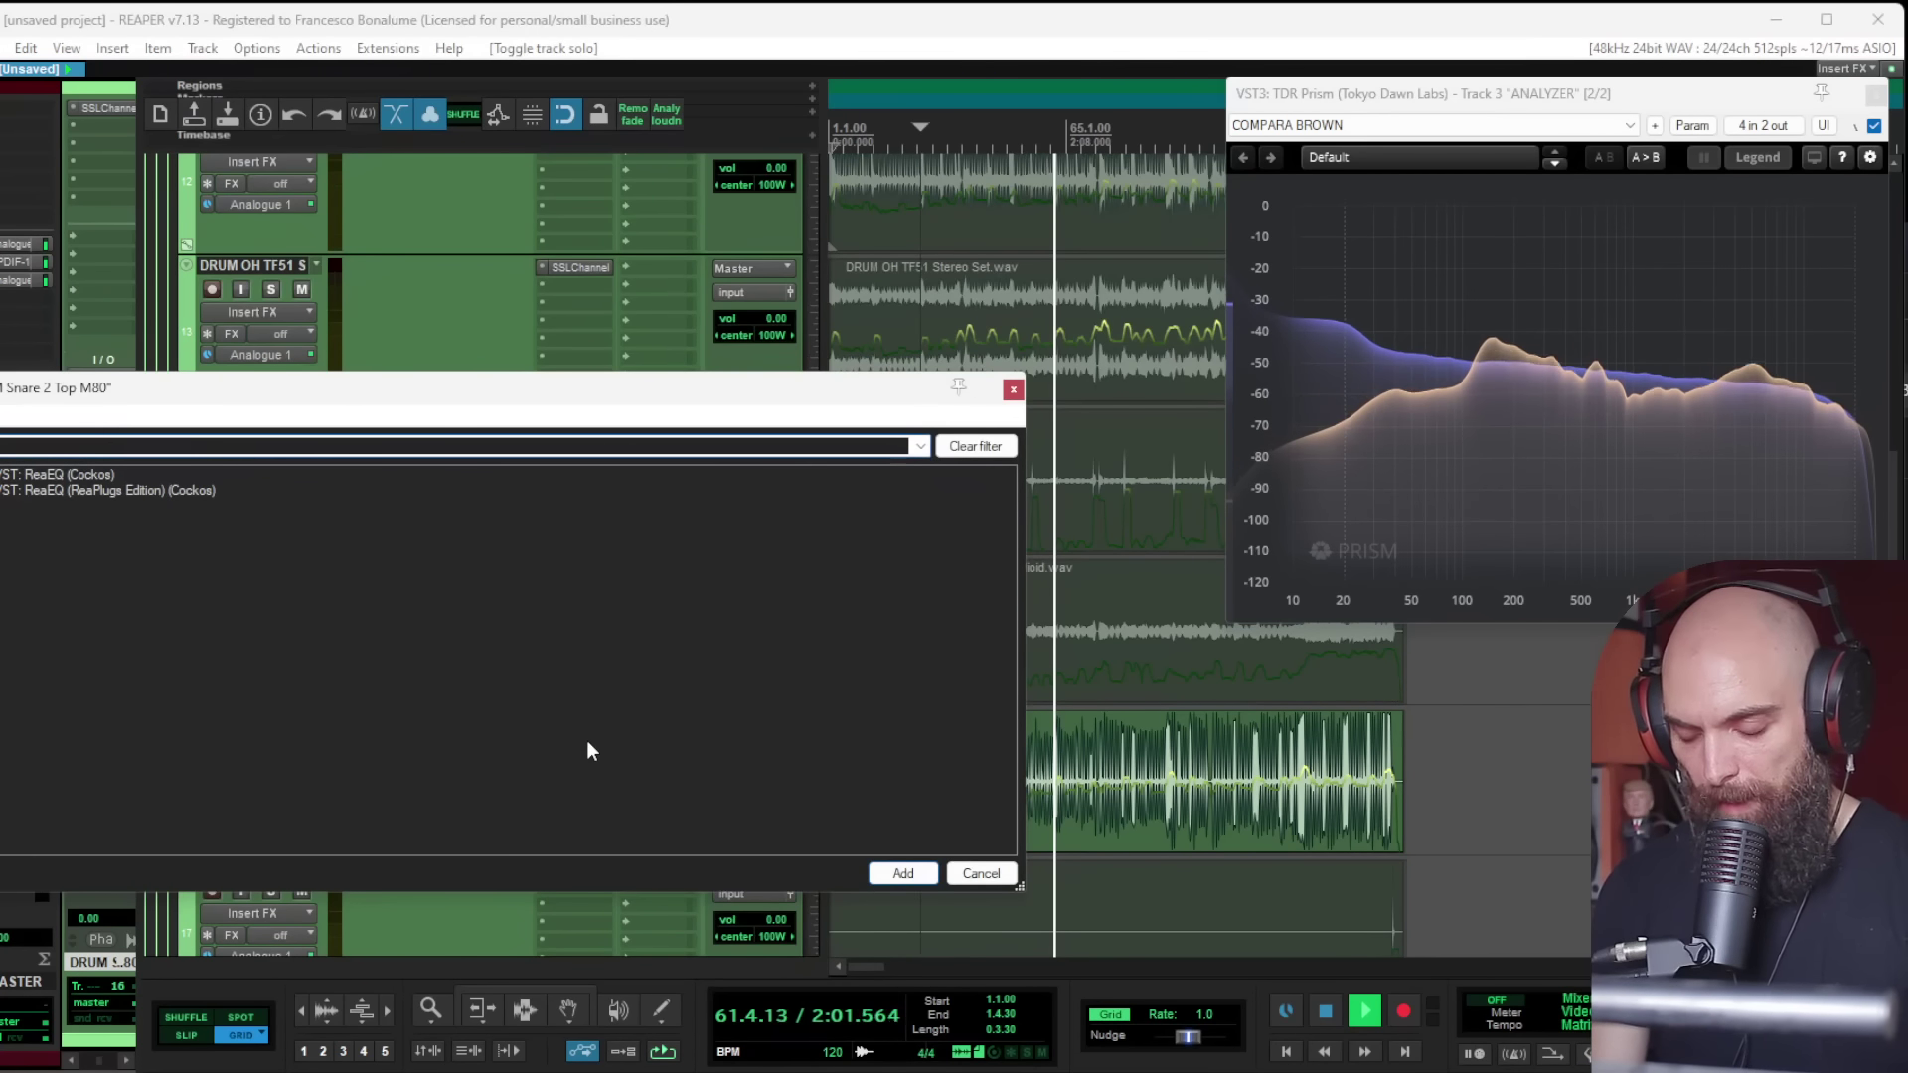
{"action": "type", "text": "dbx"}
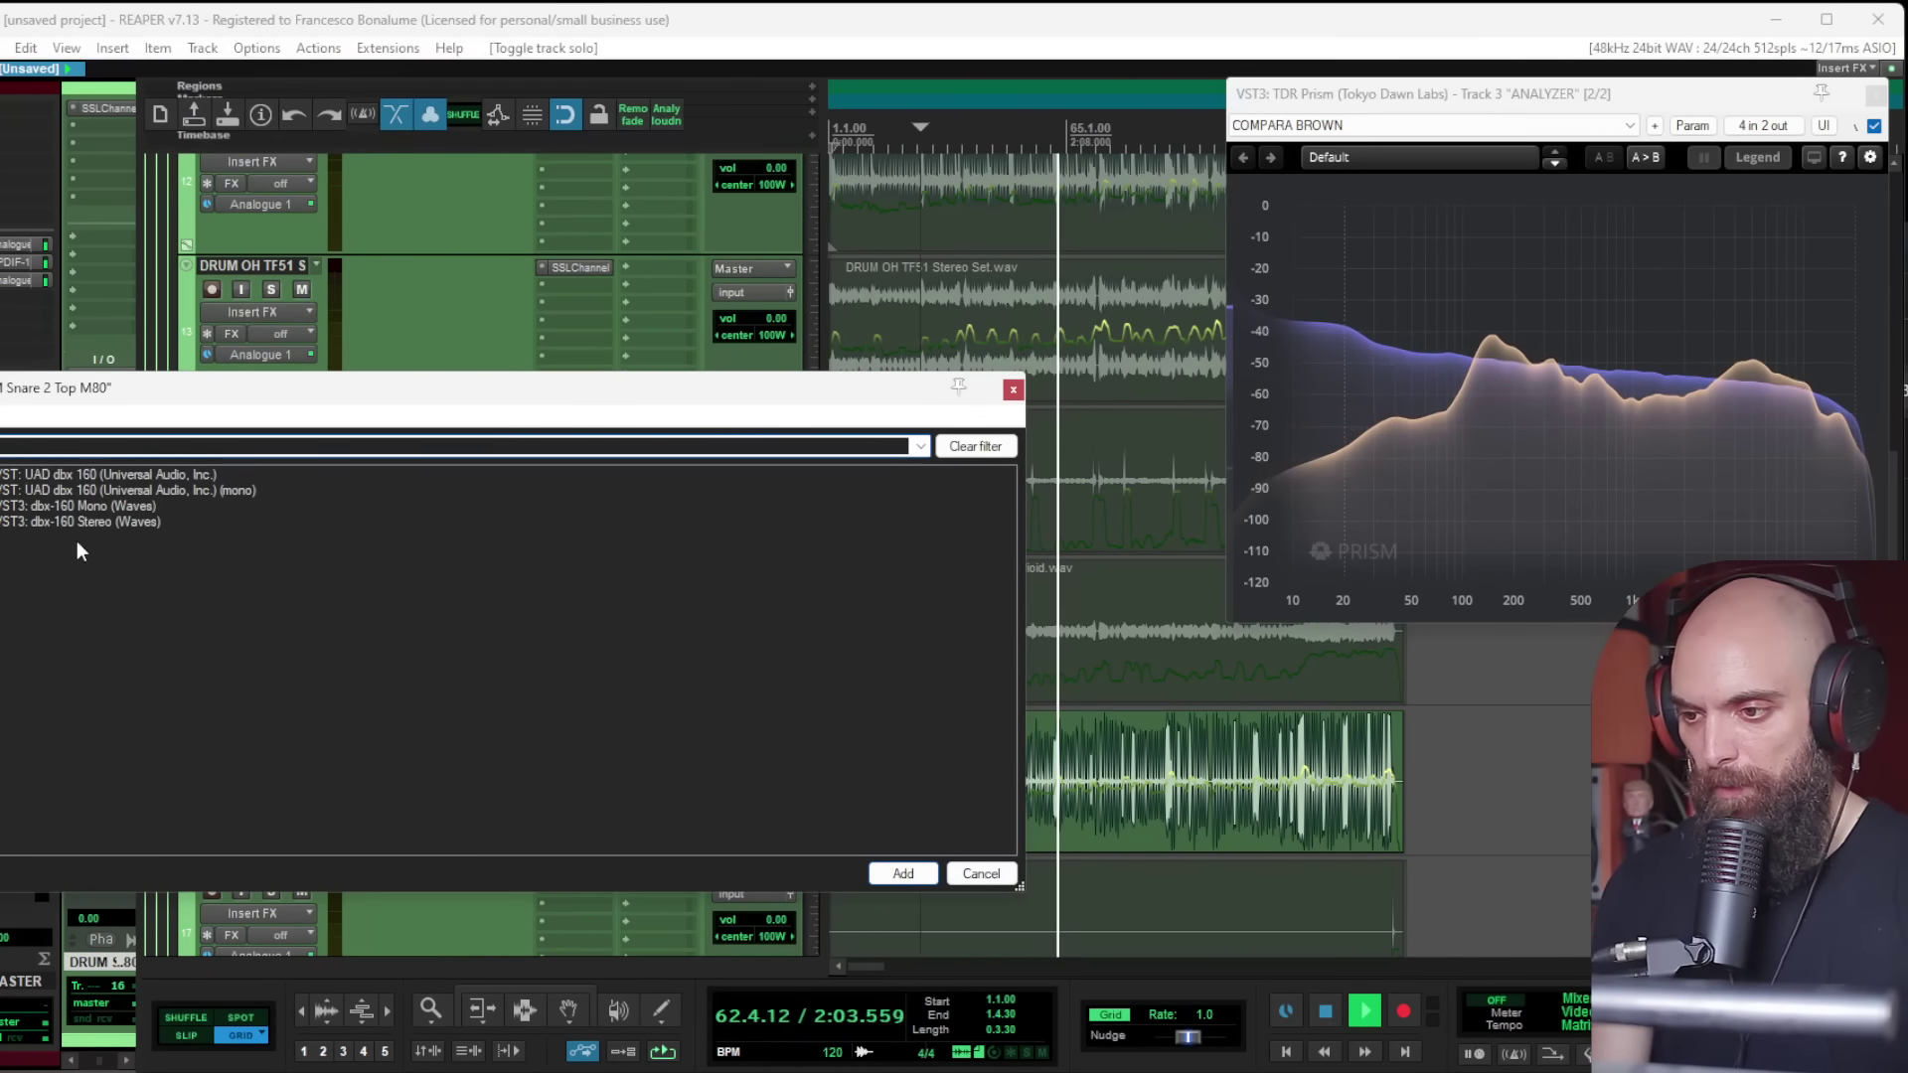
{"action": "left_click", "coordinate": [69, 521]}
{"action": "double_click", "coordinate": [68, 521]}
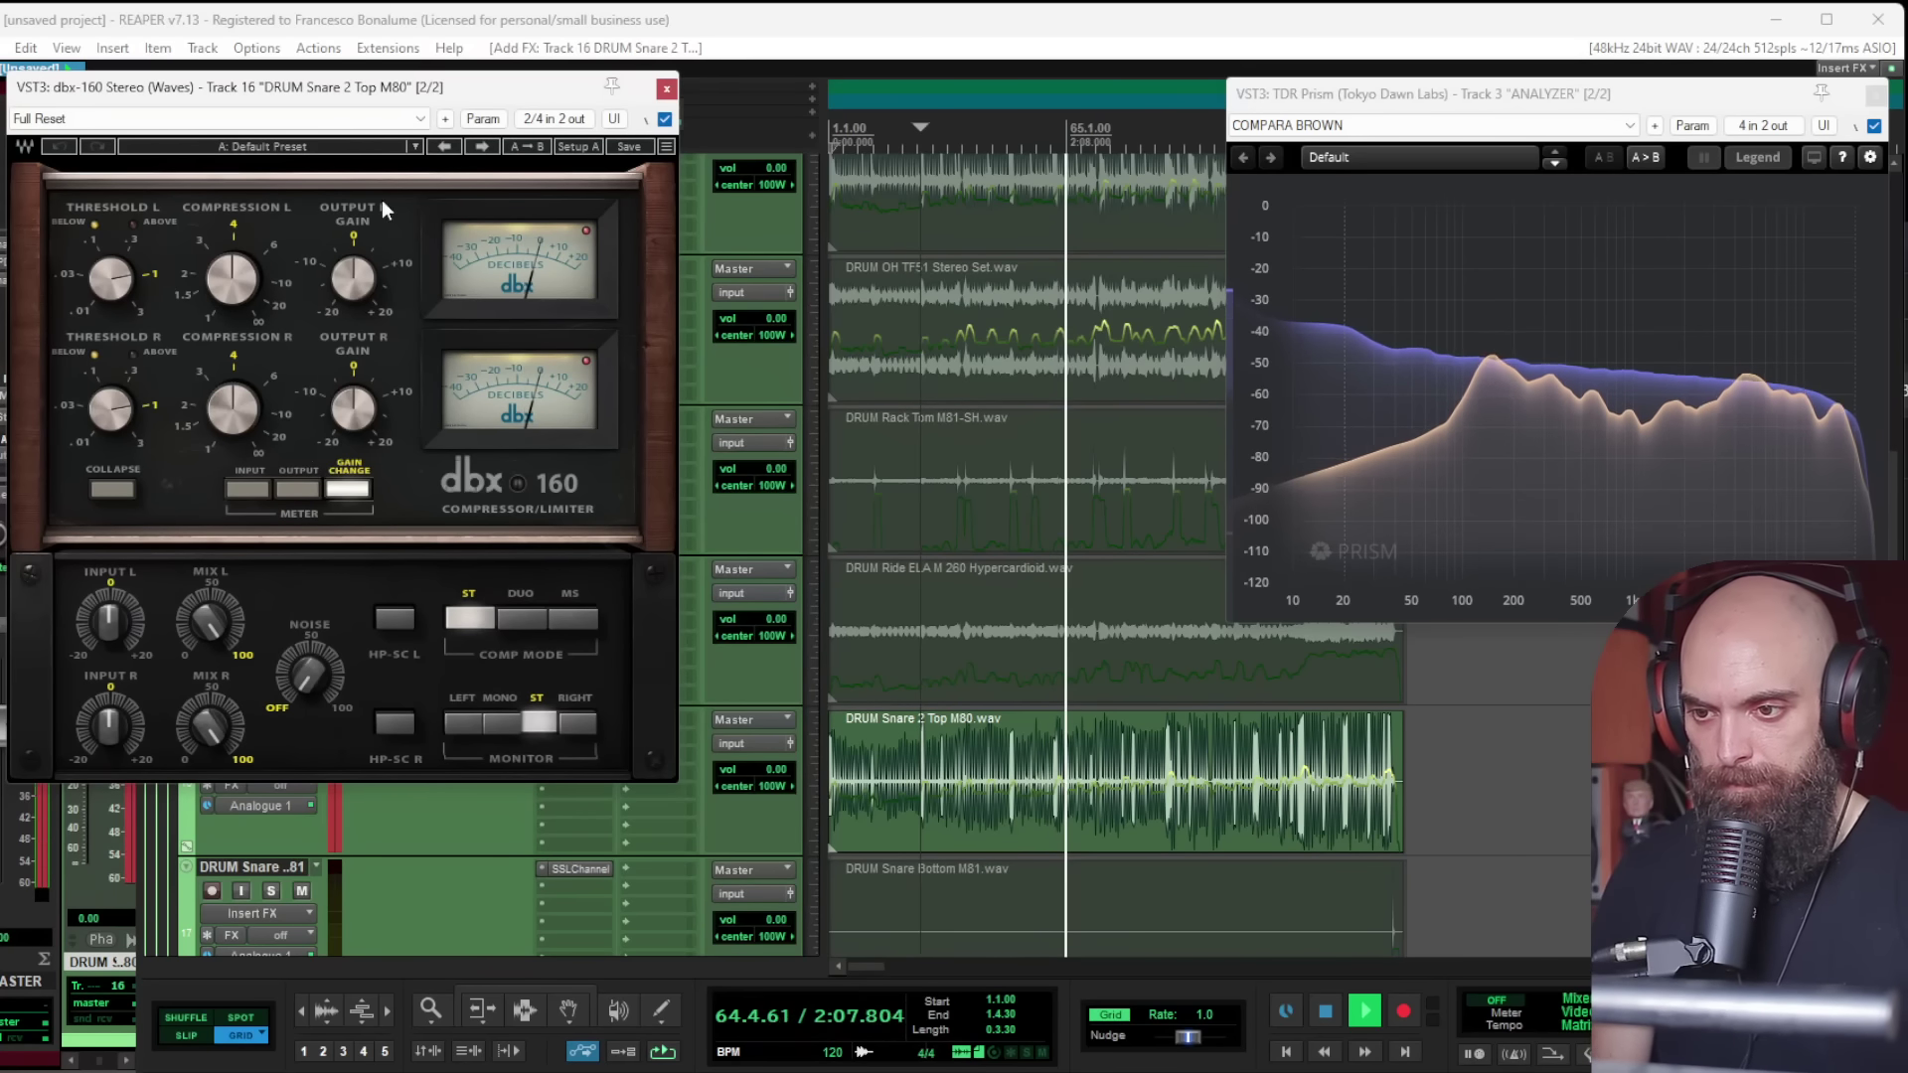
{"action": "left_click", "coordinate": [665, 119]}
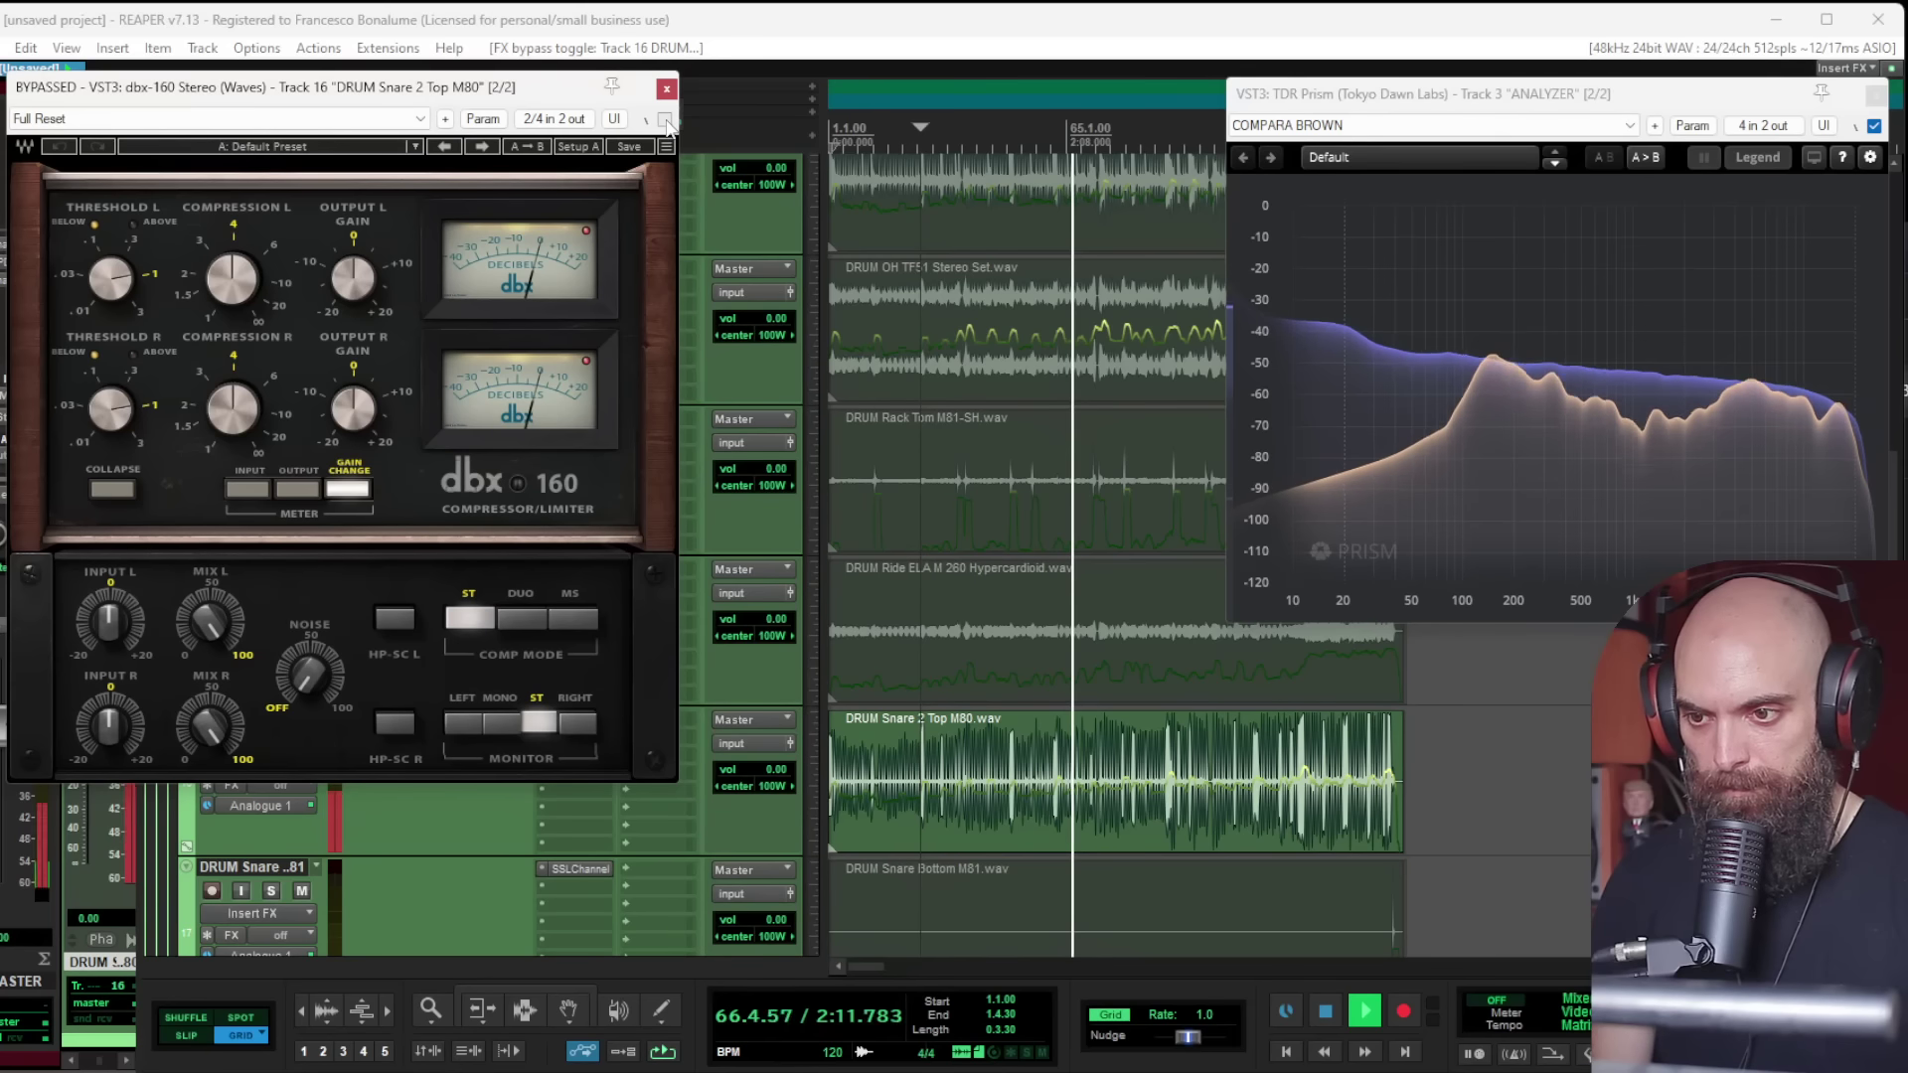
{"action": "left_click", "coordinate": [665, 119]}
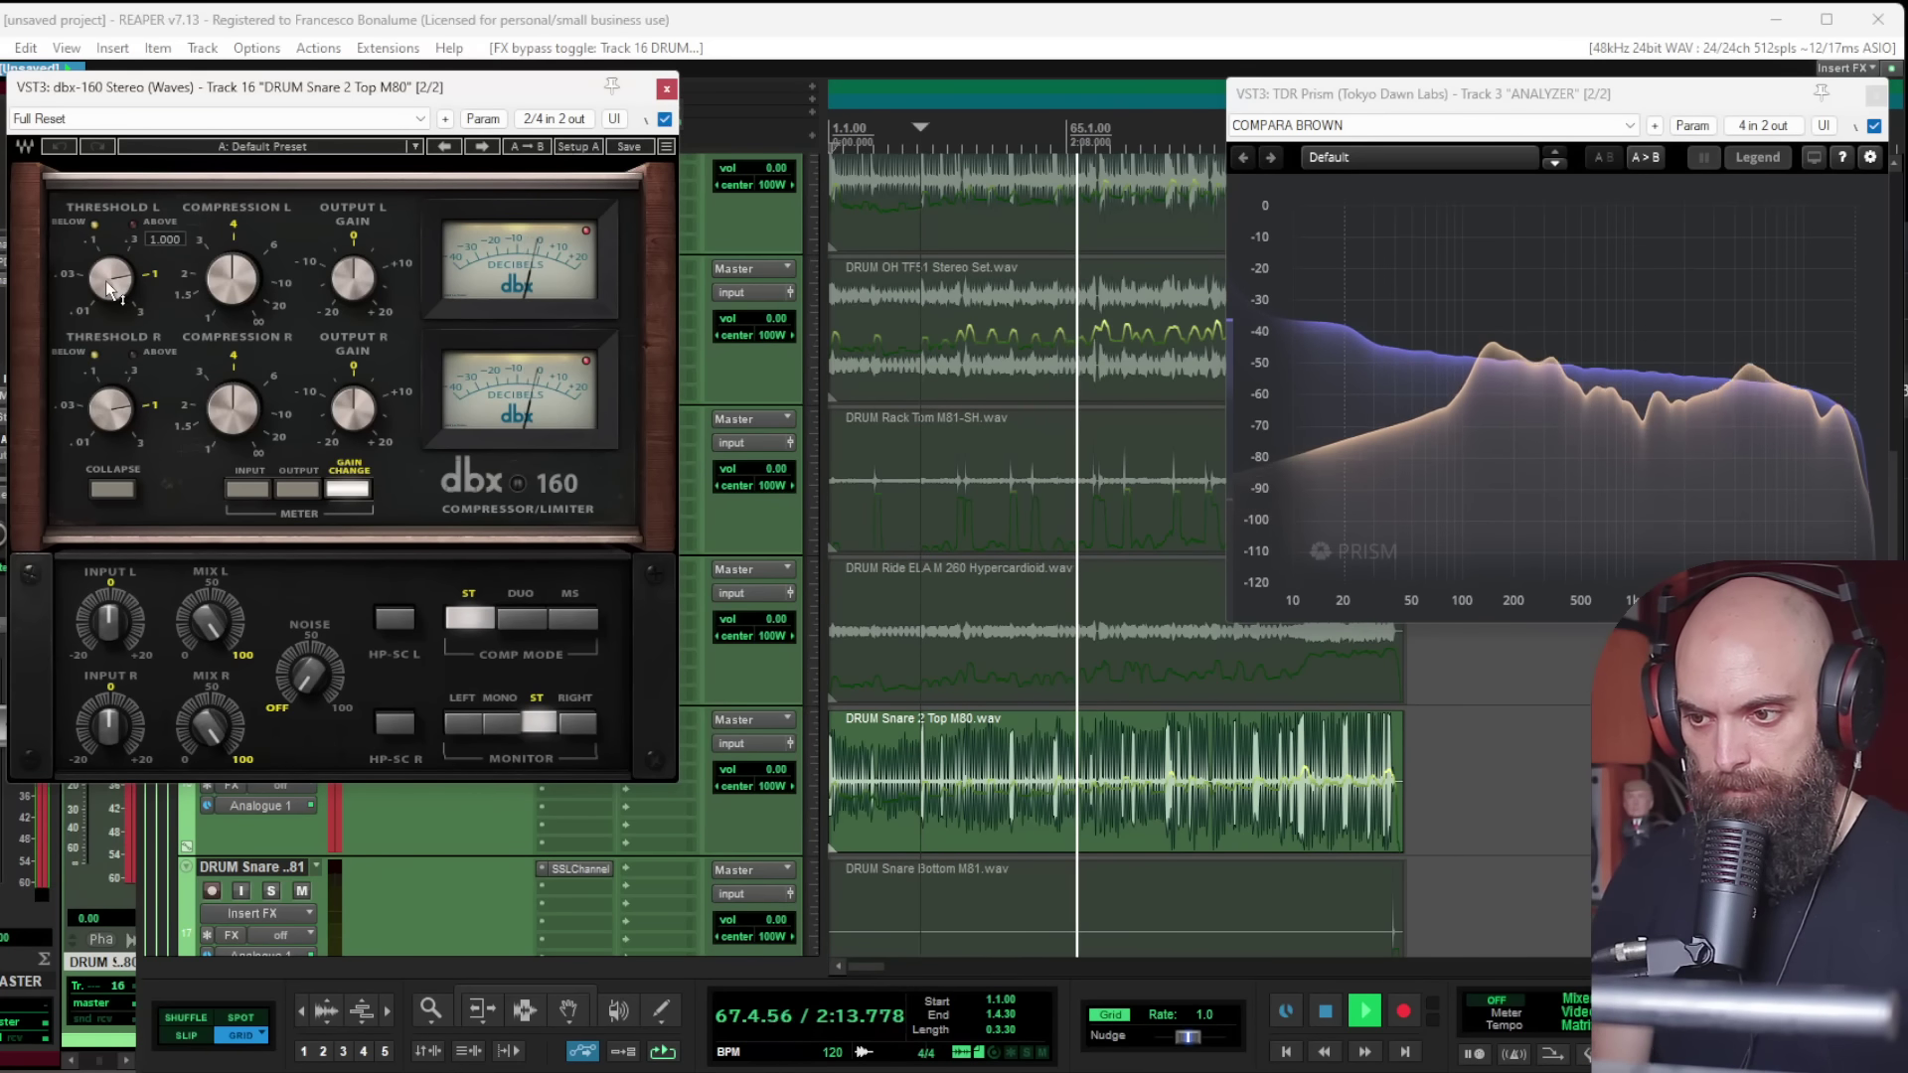
Step: Try the dbx-160 with a lower threshold and output gain around 19.2, comparing against bypass, and remove the plug-in
{"action": "left_click_drag", "start_coordinate": [105, 280], "coordinate": [106, 388]}
{"action": "left_click_drag", "start_coordinate": [105, 308], "coordinate": [105, 290]}
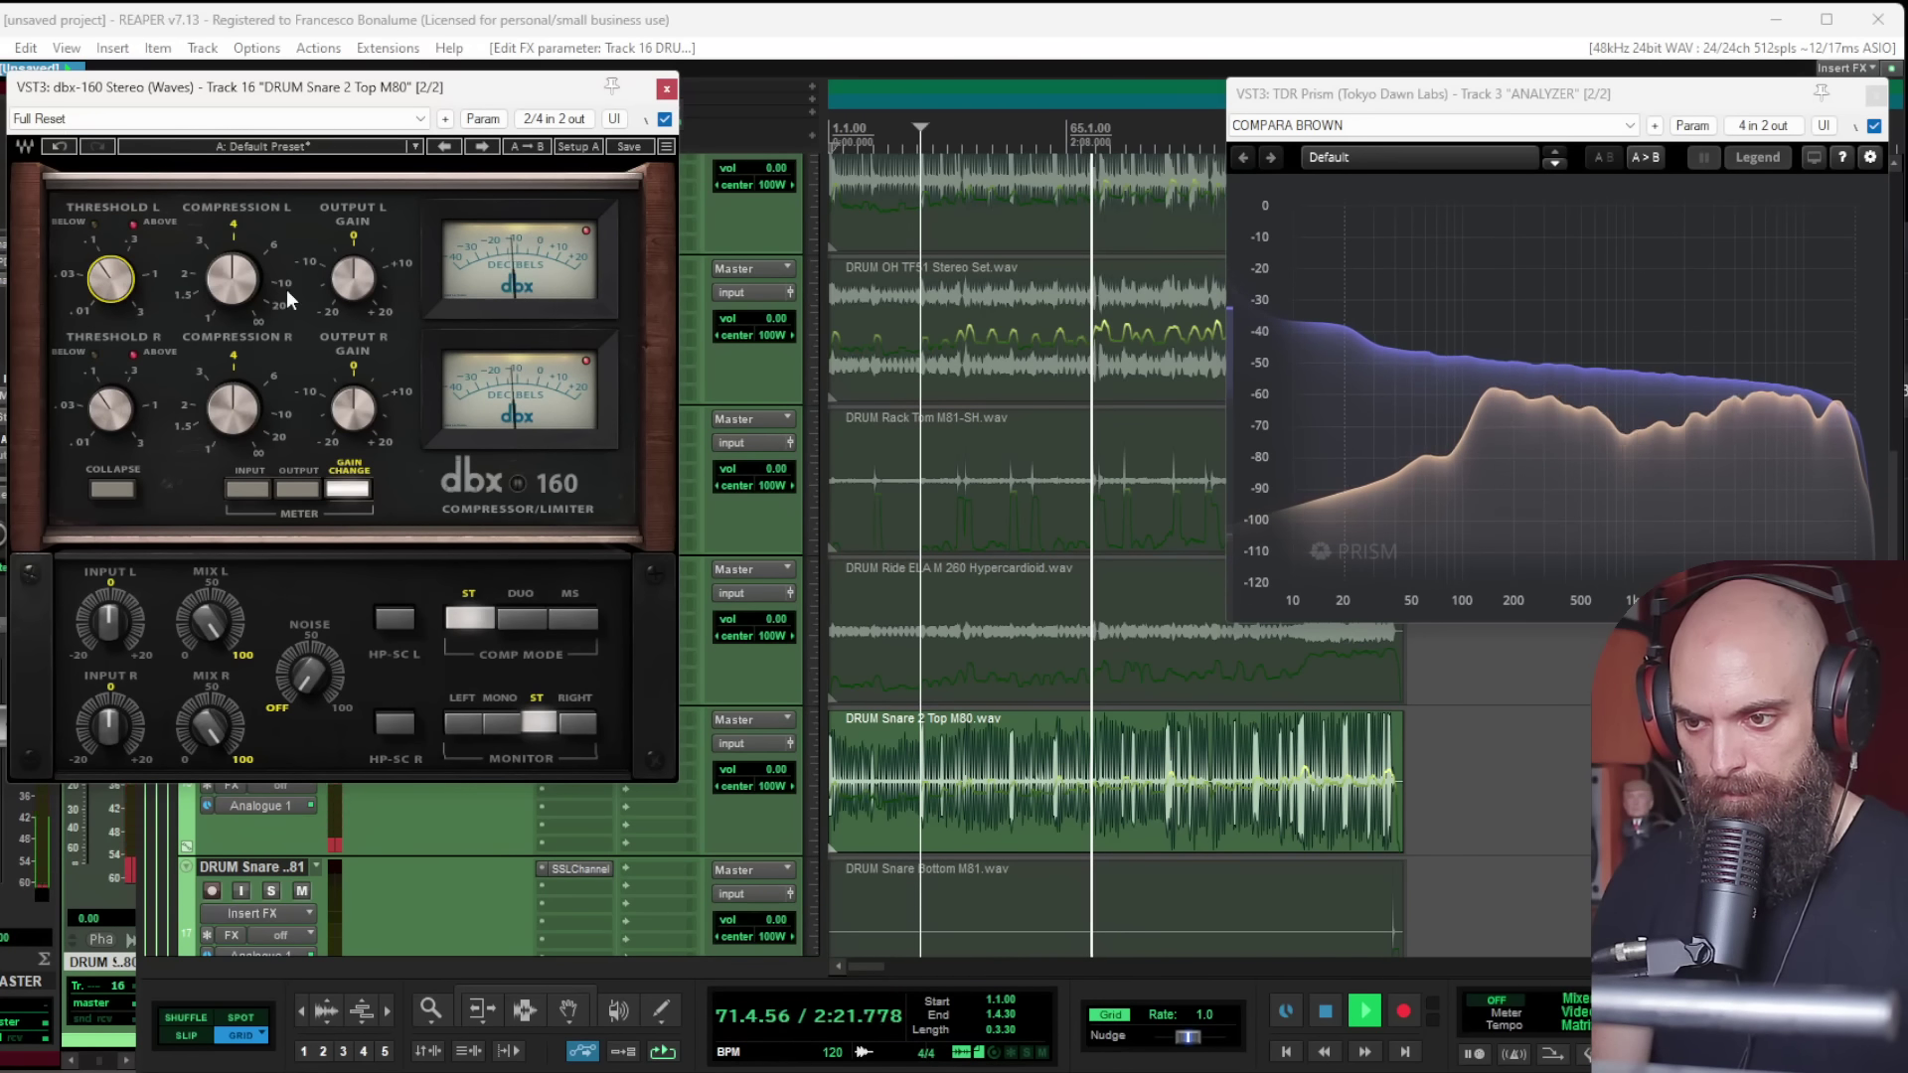
{"action": "left_click_drag", "start_coordinate": [353, 279], "coordinate": [352, 262]}
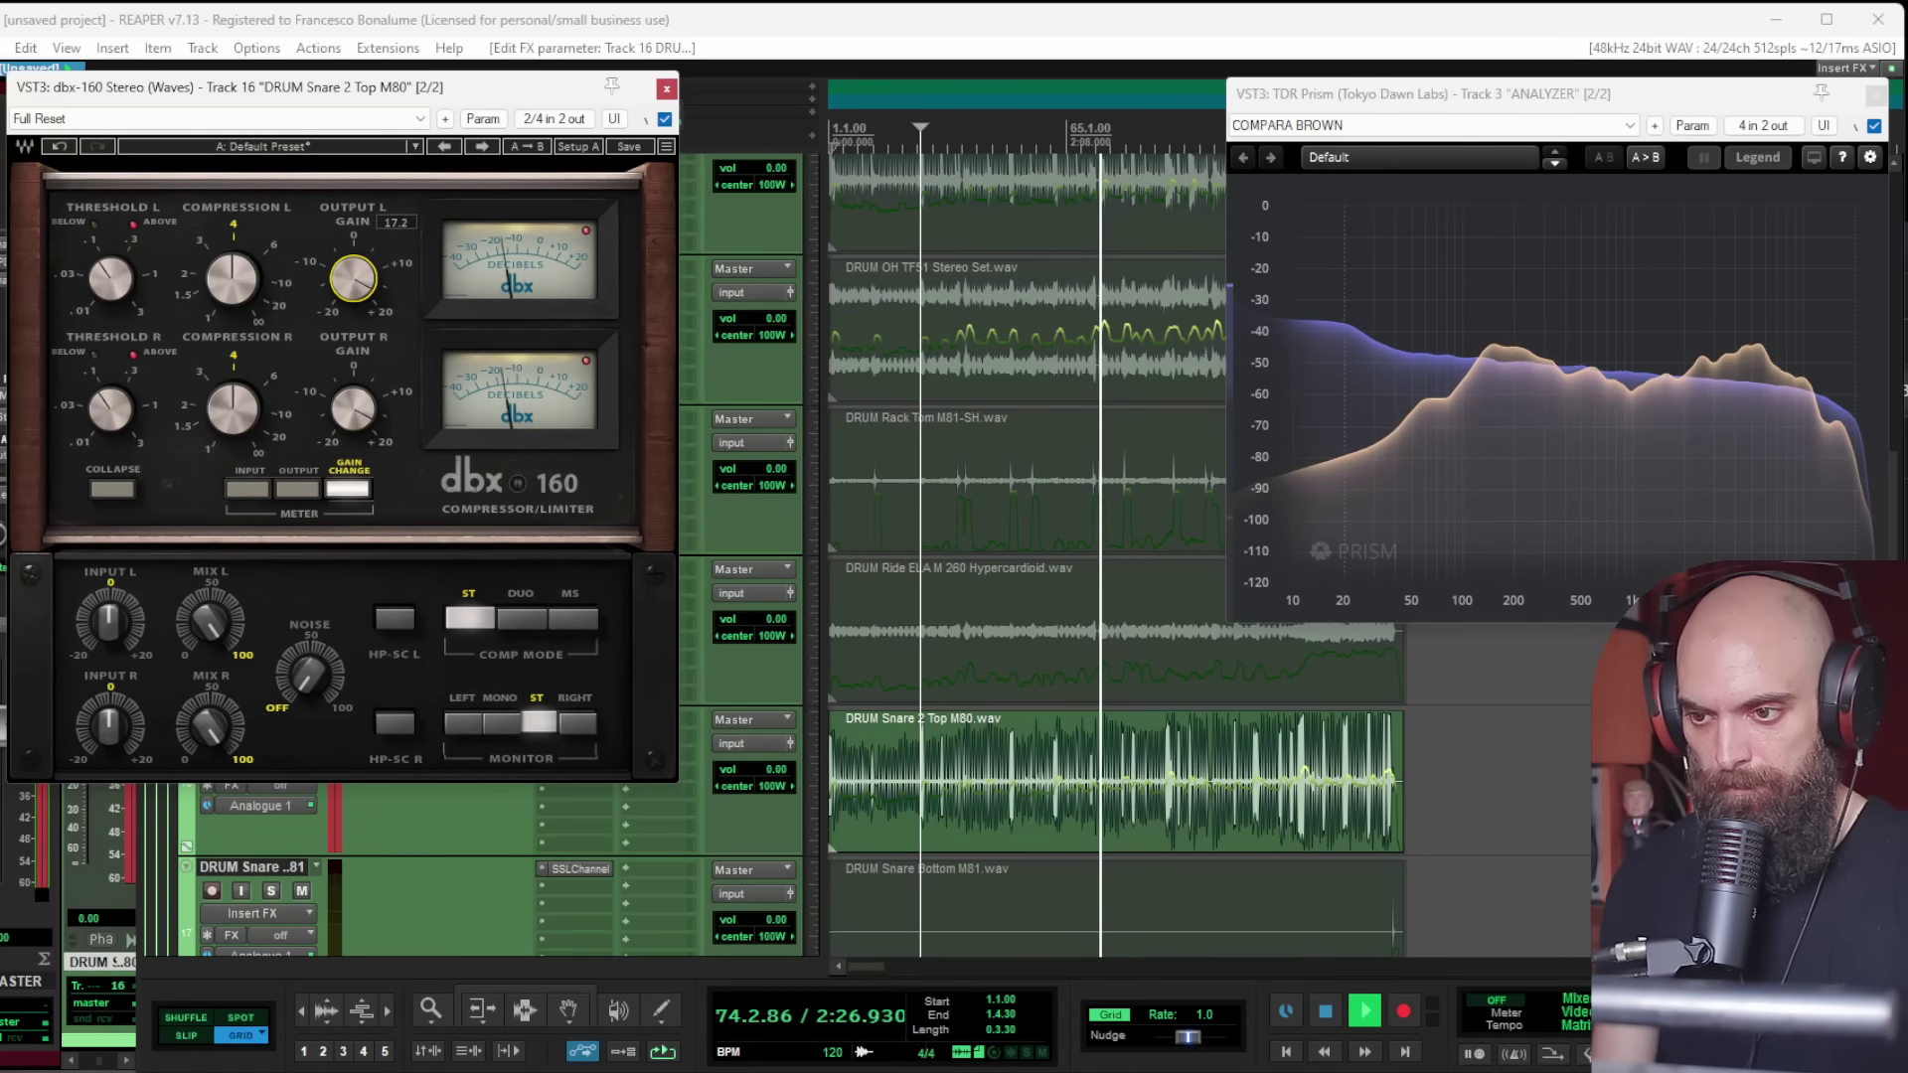
{"action": "left_click", "coordinate": [665, 119]}
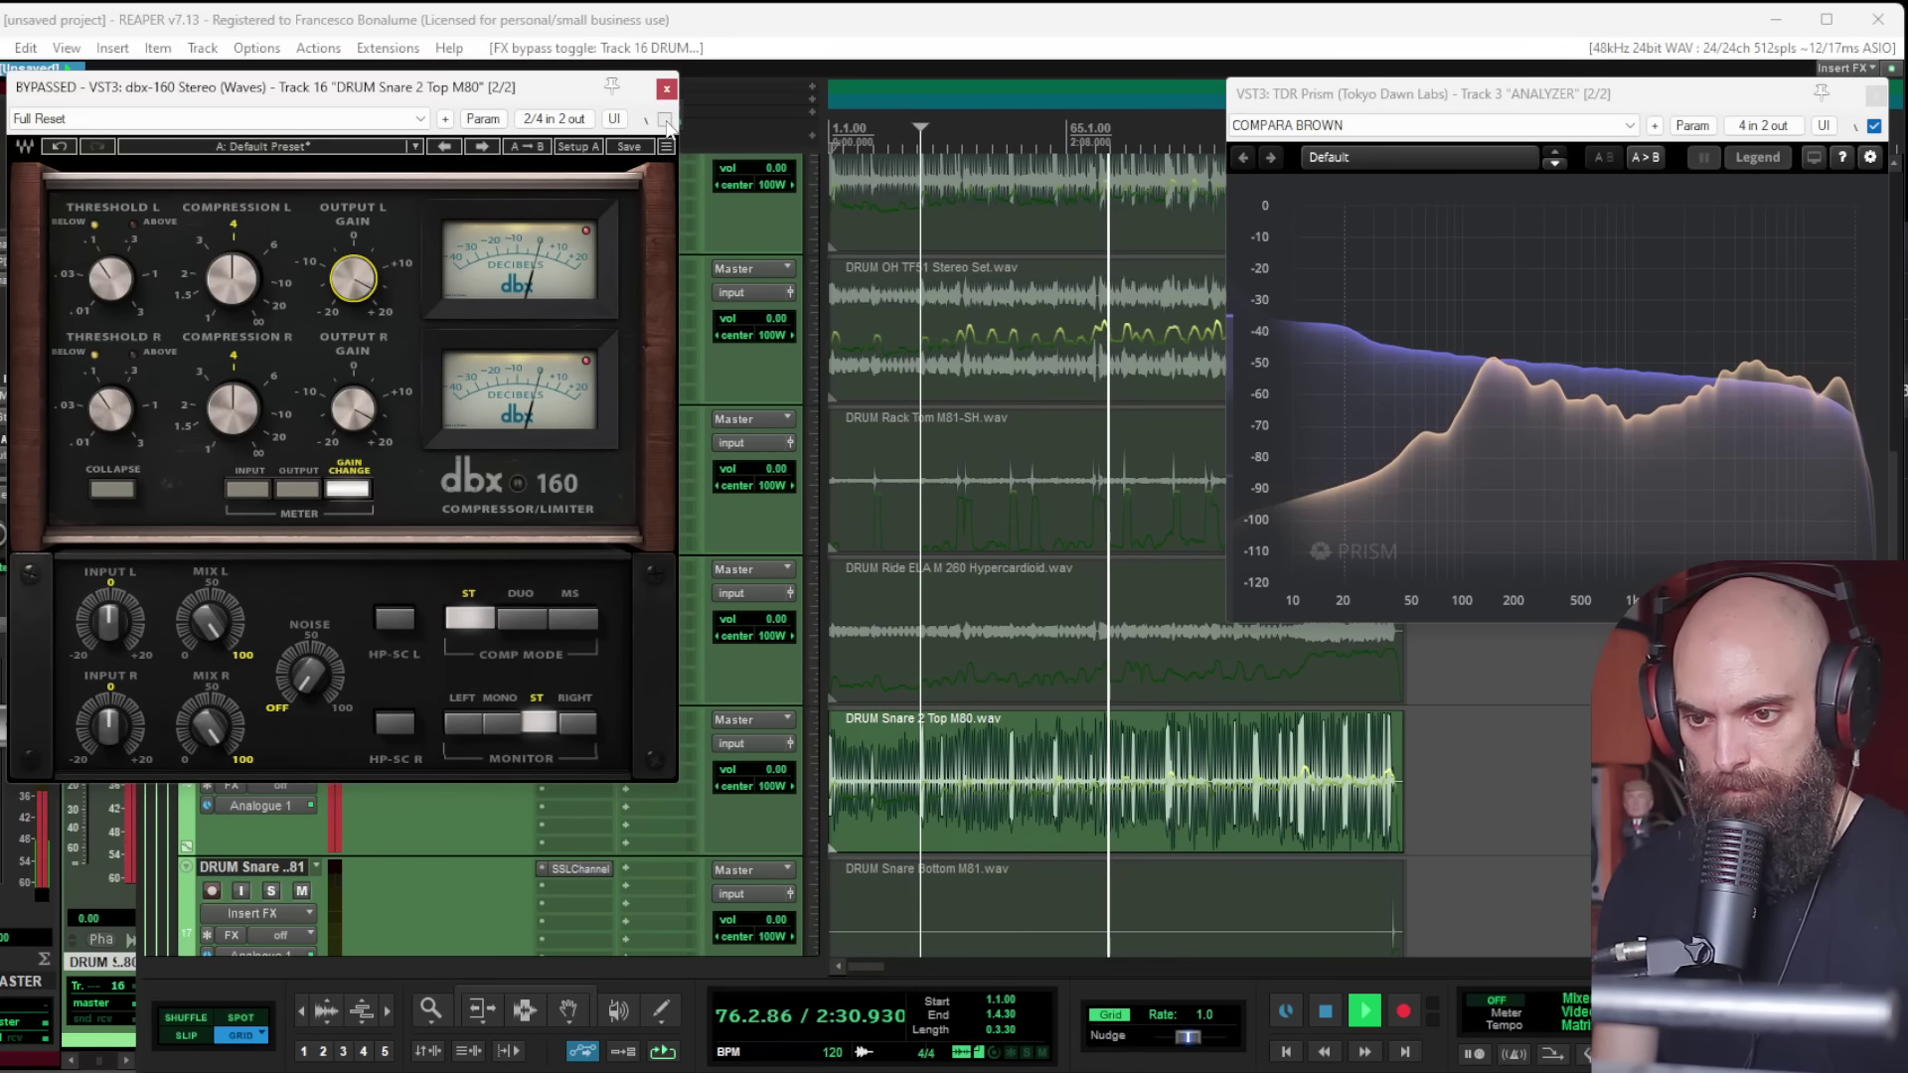
{"action": "left_click", "coordinate": [665, 120]}
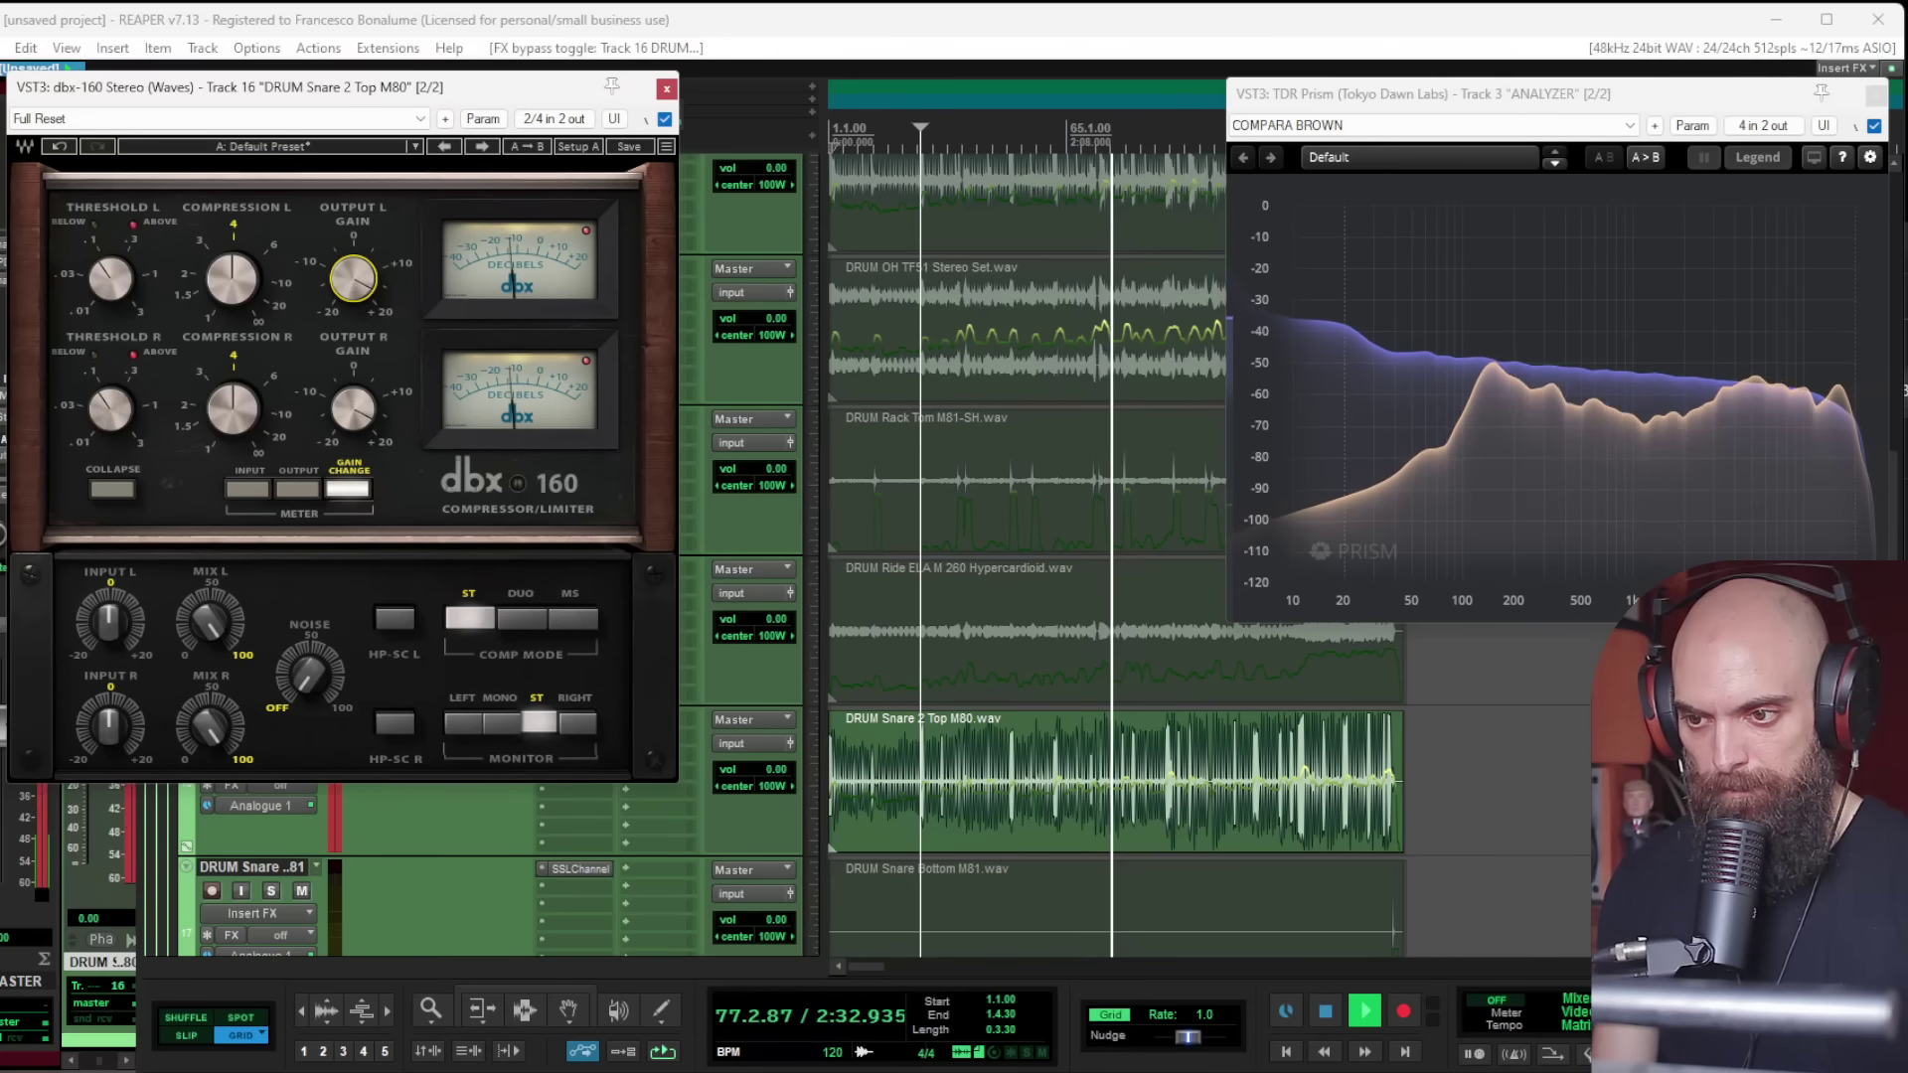
{"action": "left_click_drag", "start_coordinate": [369, 276], "coordinate": [369, 265]}
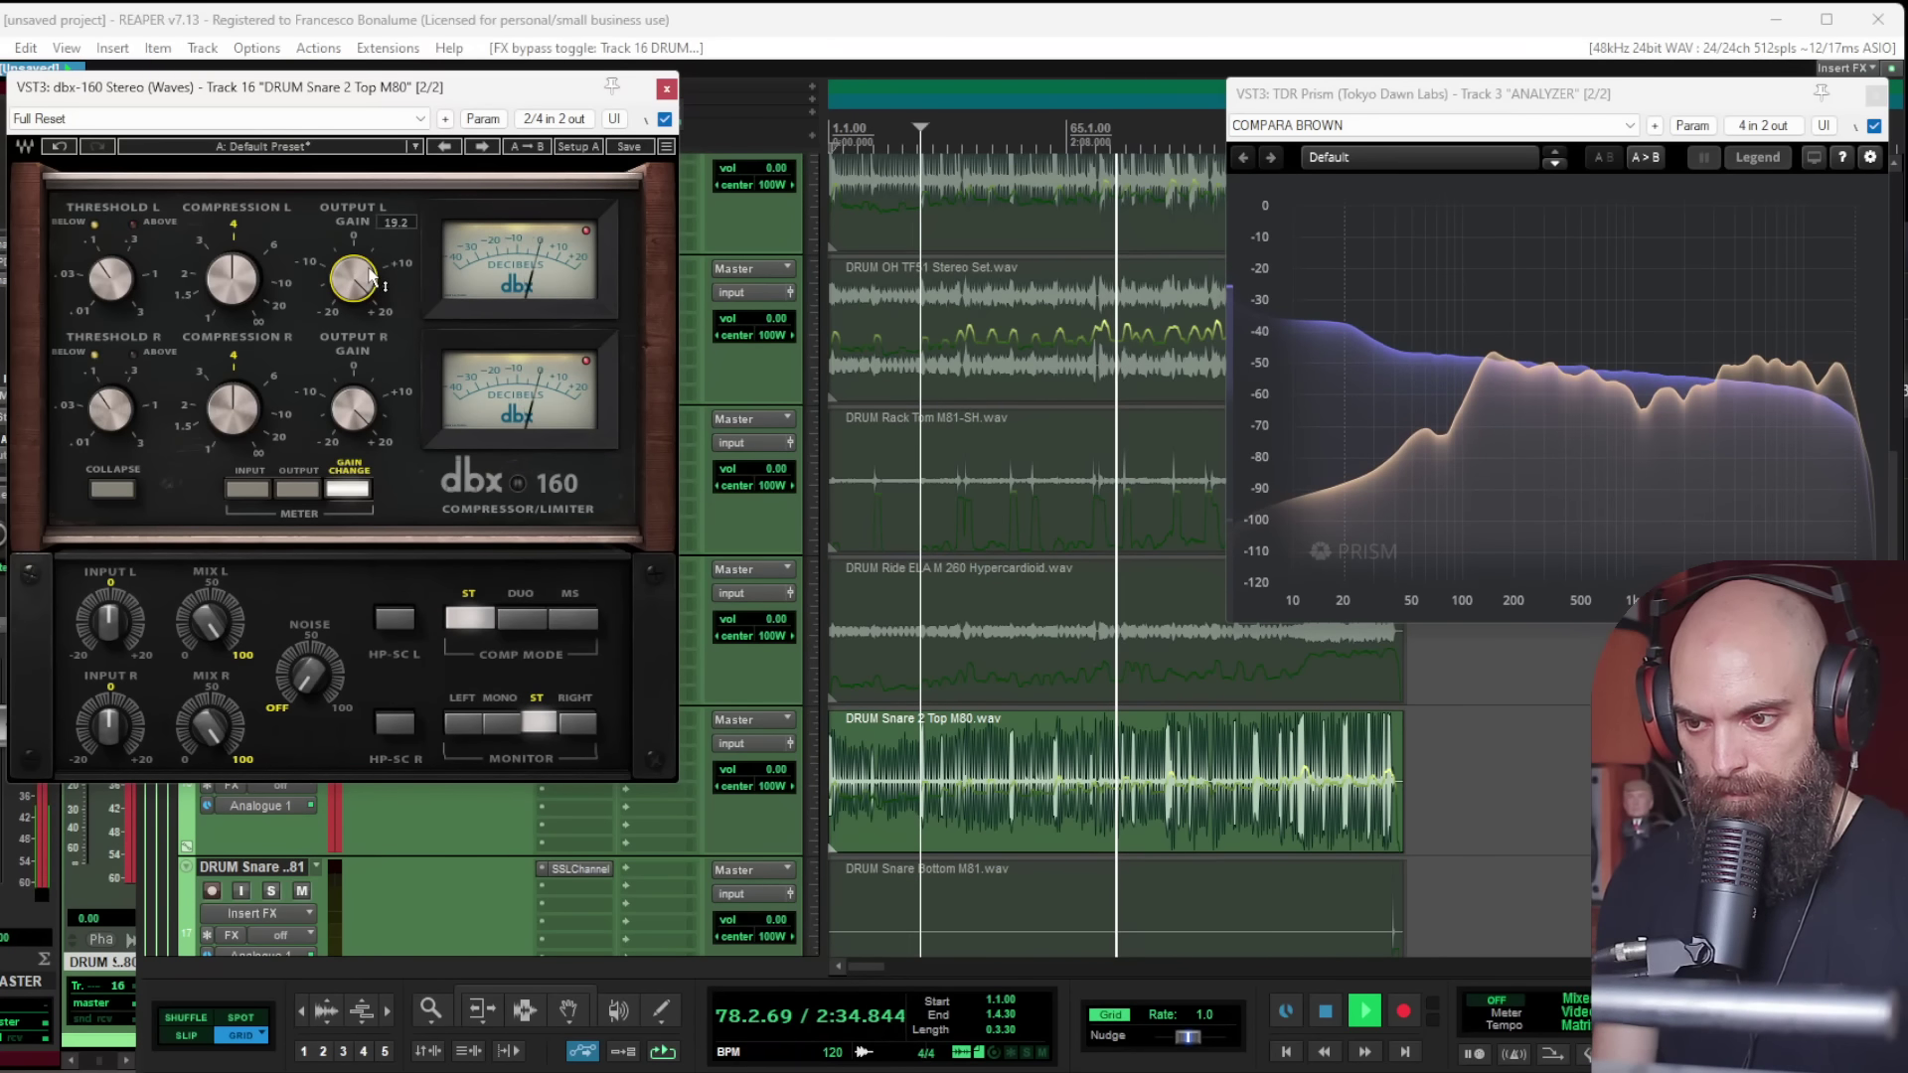
{"action": "left_click", "coordinate": [666, 89]}
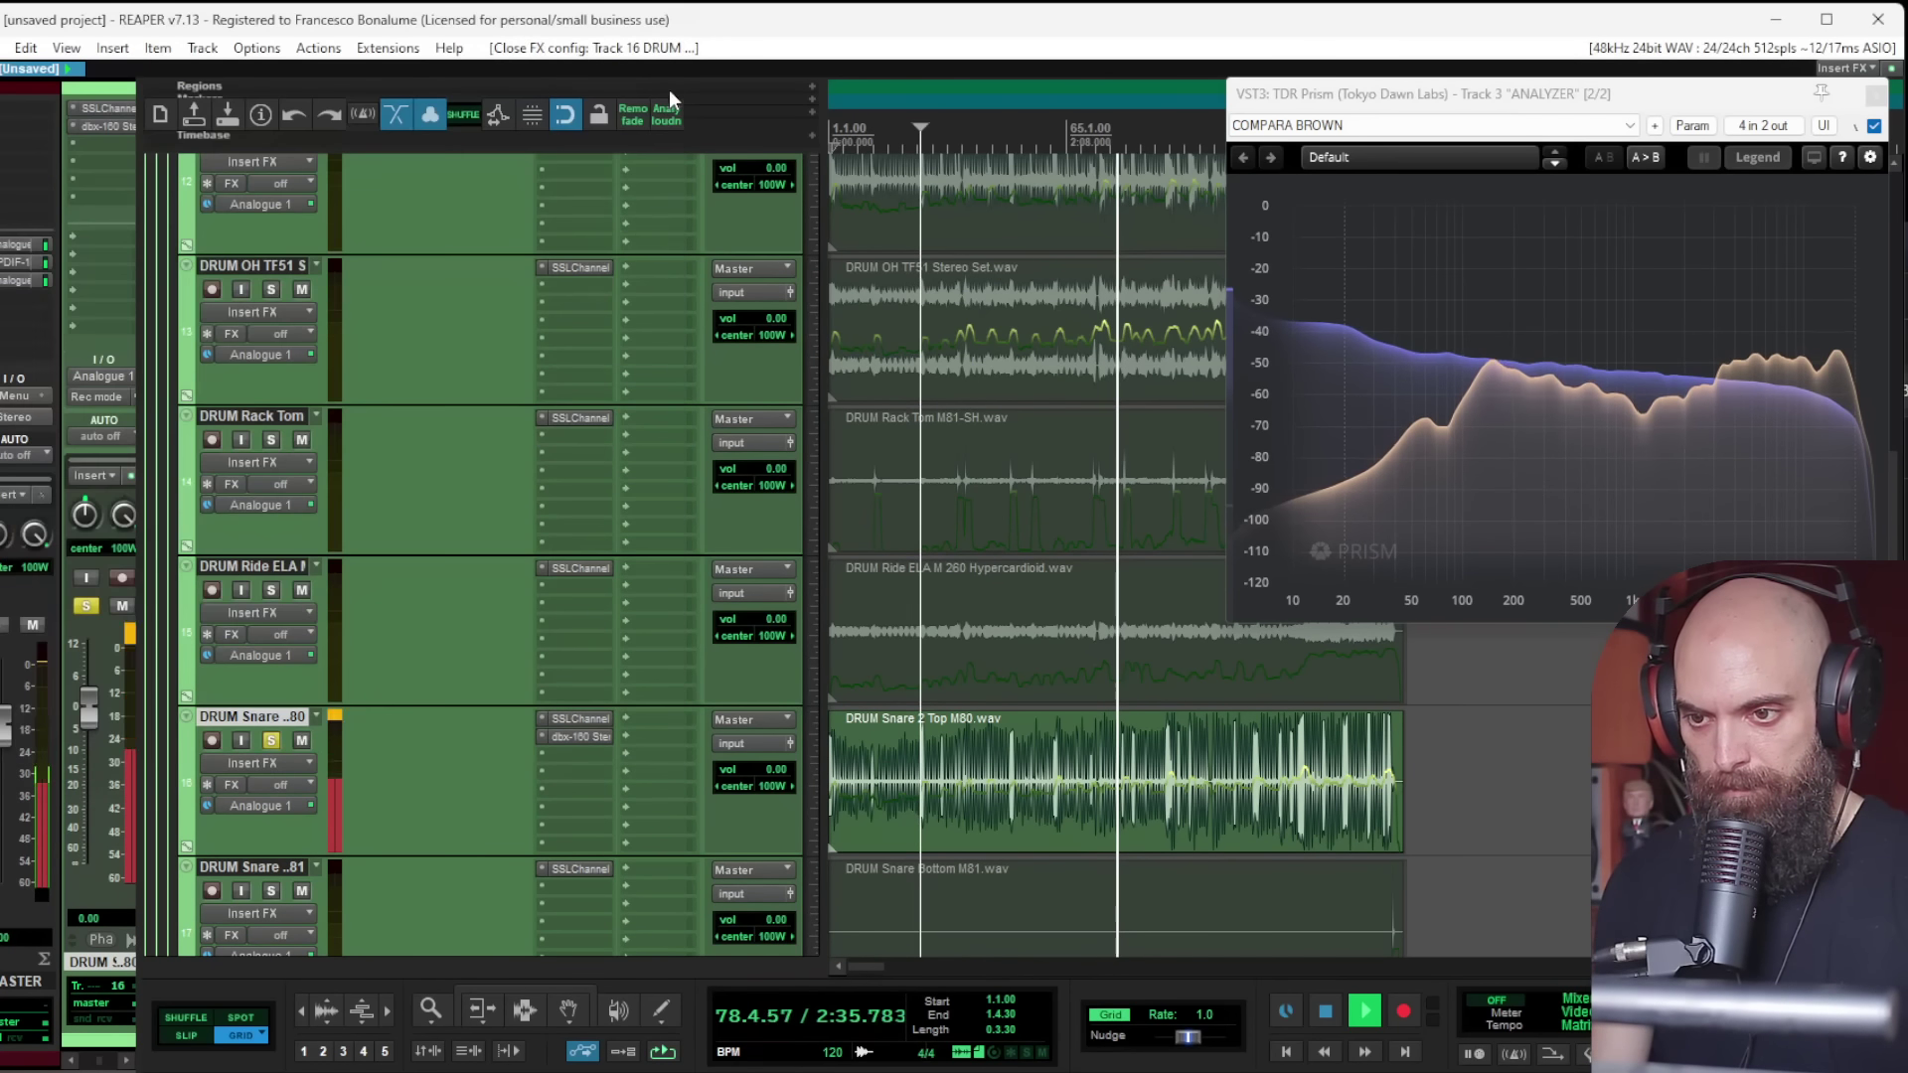
{"action": "left_click", "coordinate": [581, 737], "text": "alt"}
Step: Insert JS: Transient Controller after the SSLChannel on DRUM Snare 2 Top M80 and set its attack to 48%
{"action": "double_click", "coordinate": [575, 737]}
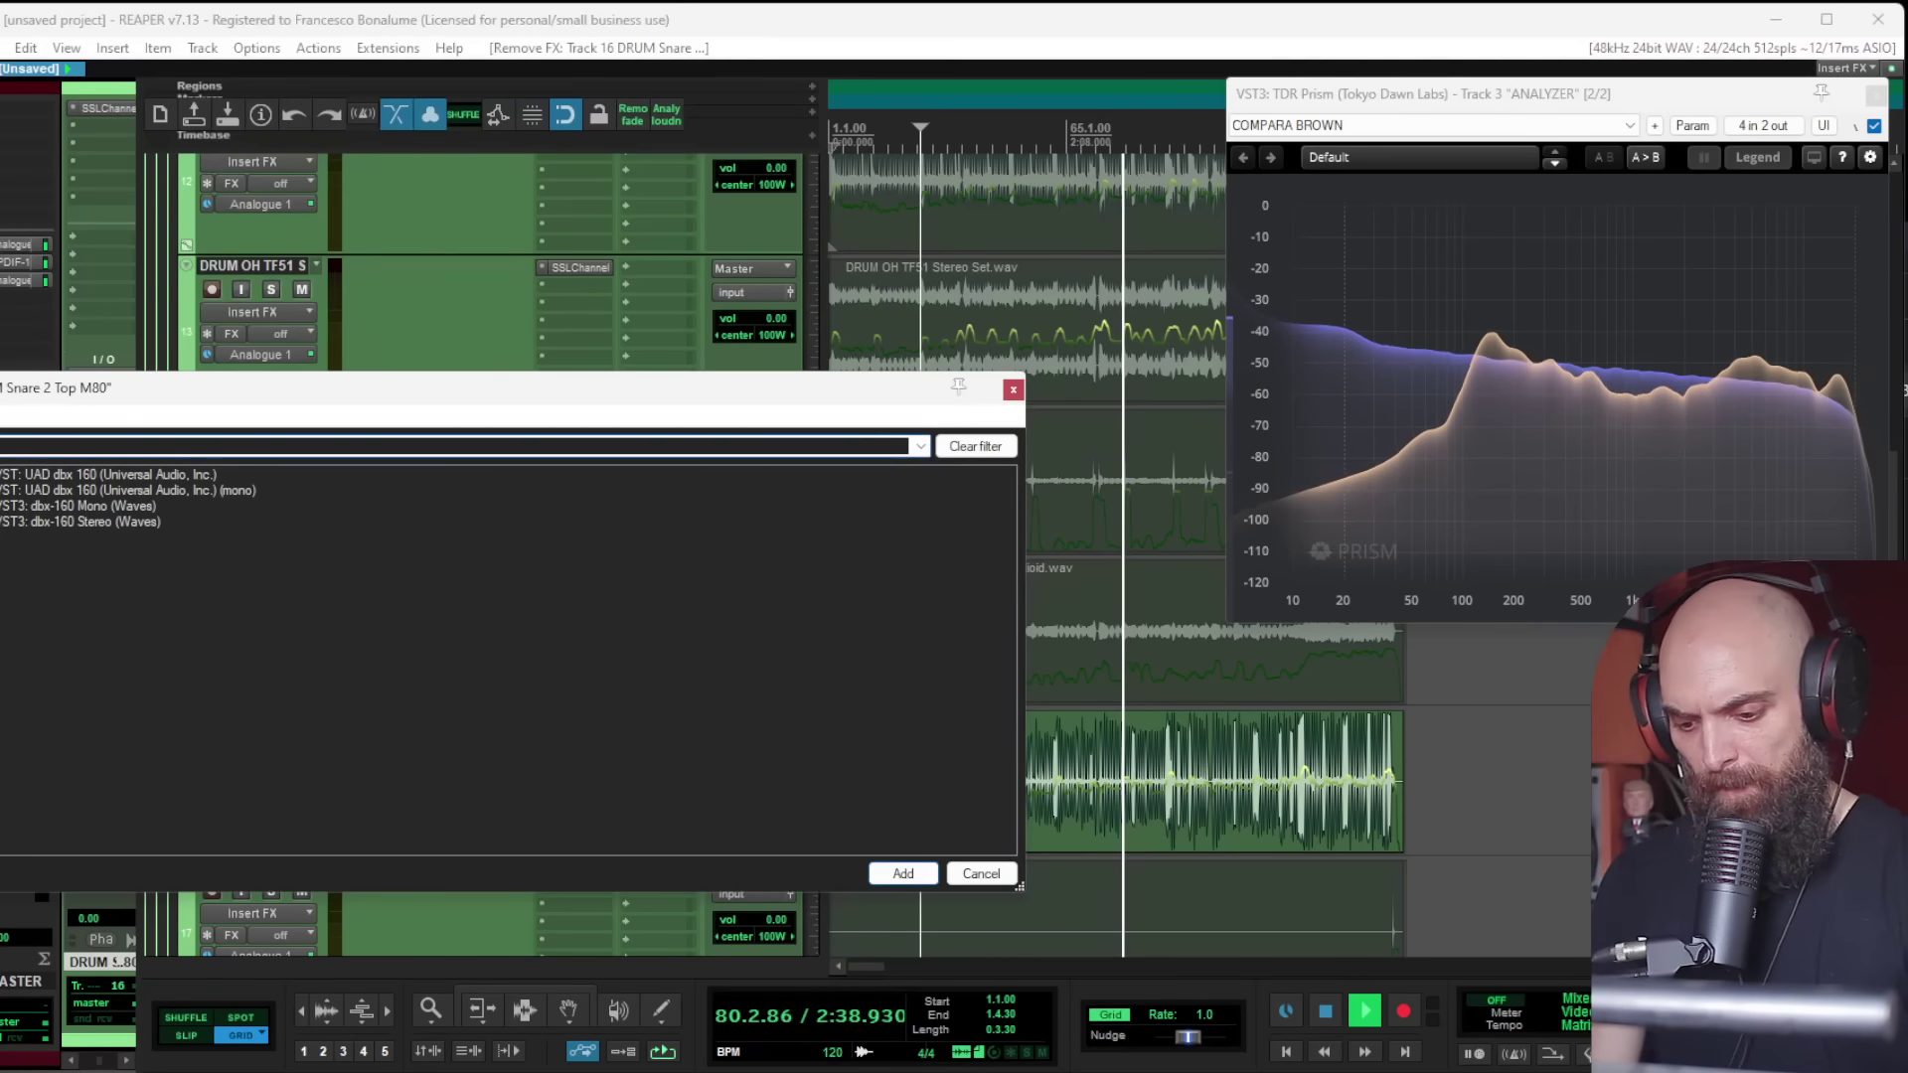
{"action": "double_click", "coordinate": [75, 554]}
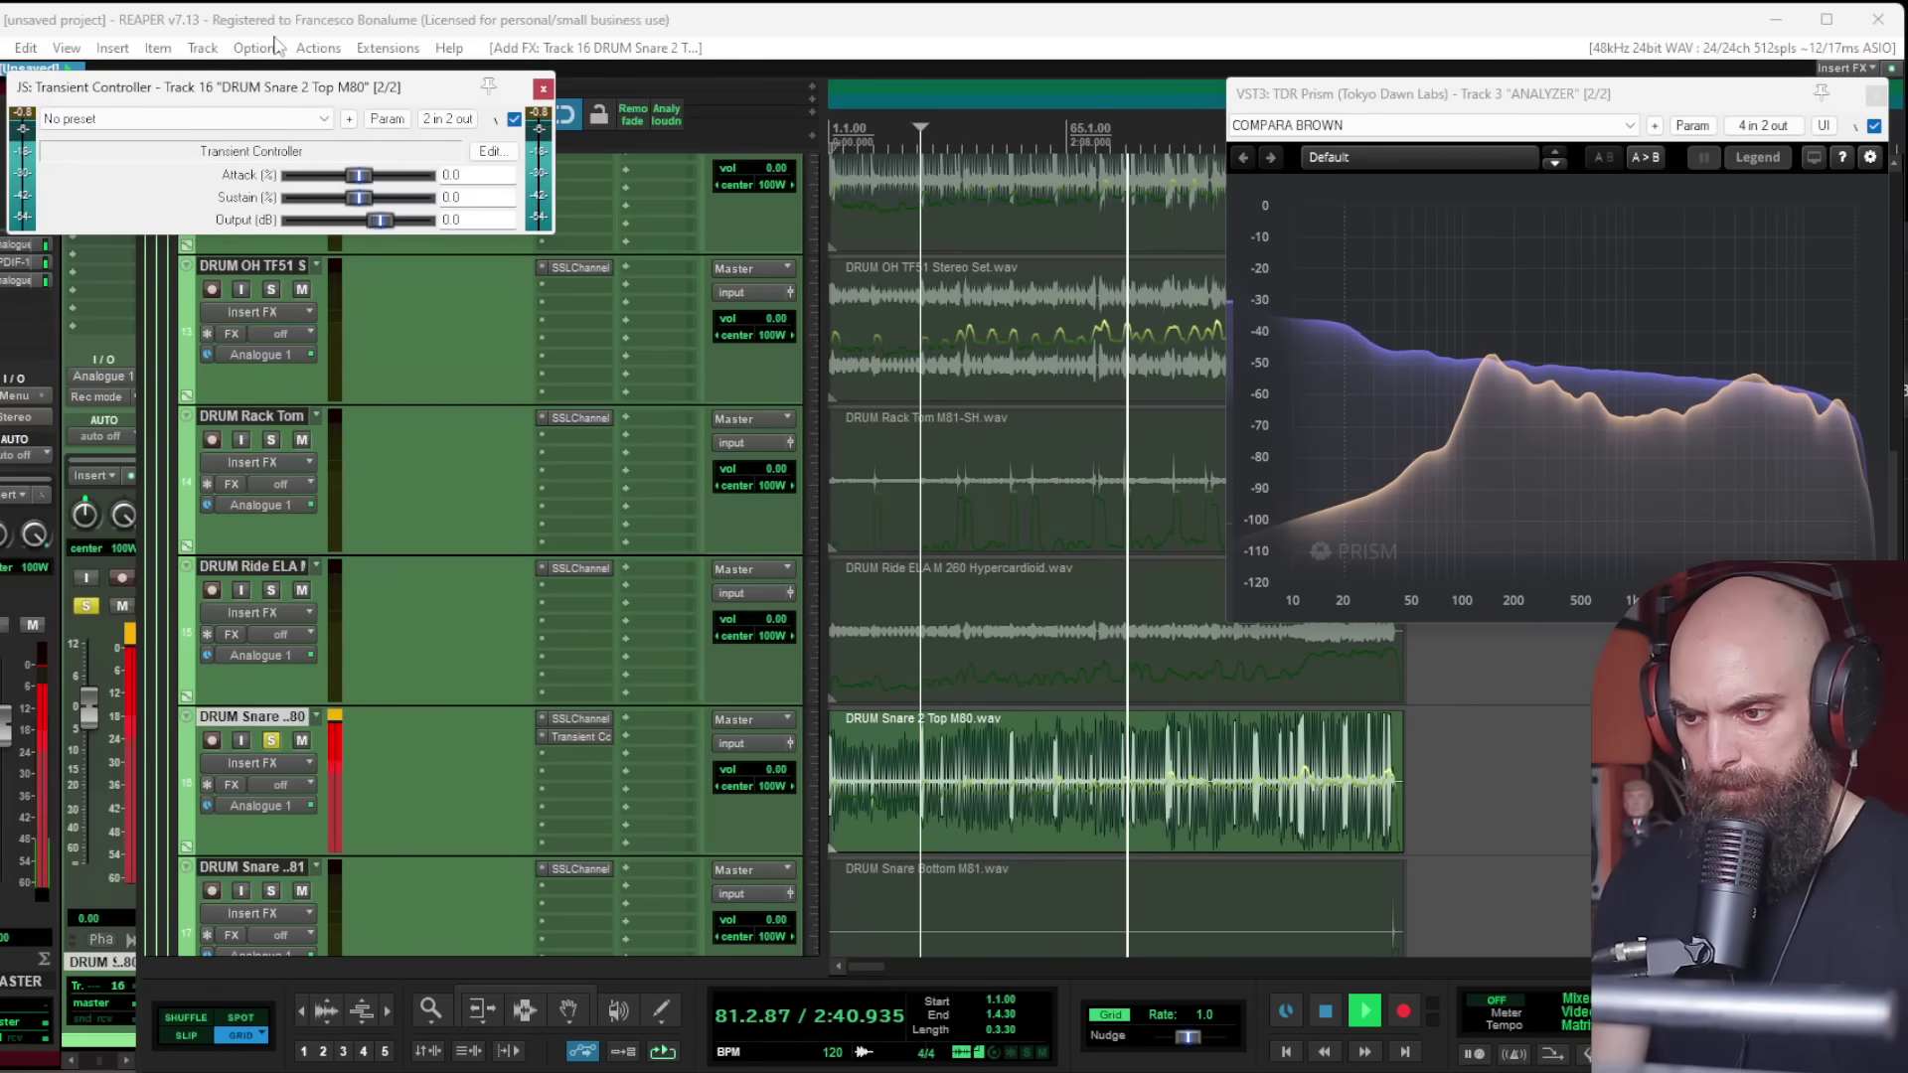
{"action": "mouse_move", "coordinate": [359, 176]}
{"action": "left_mouse_down"}
{"action": "mouse_move", "coordinate": [417, 177]}
{"action": "mouse_move", "coordinate": [390, 184]}
{"action": "left_mouse_up"}
Step: Stop playback, unmute DRUM Snare 2 Top M80 and replay it in solo from around bar 25
{"action": "key", "text": "space"}
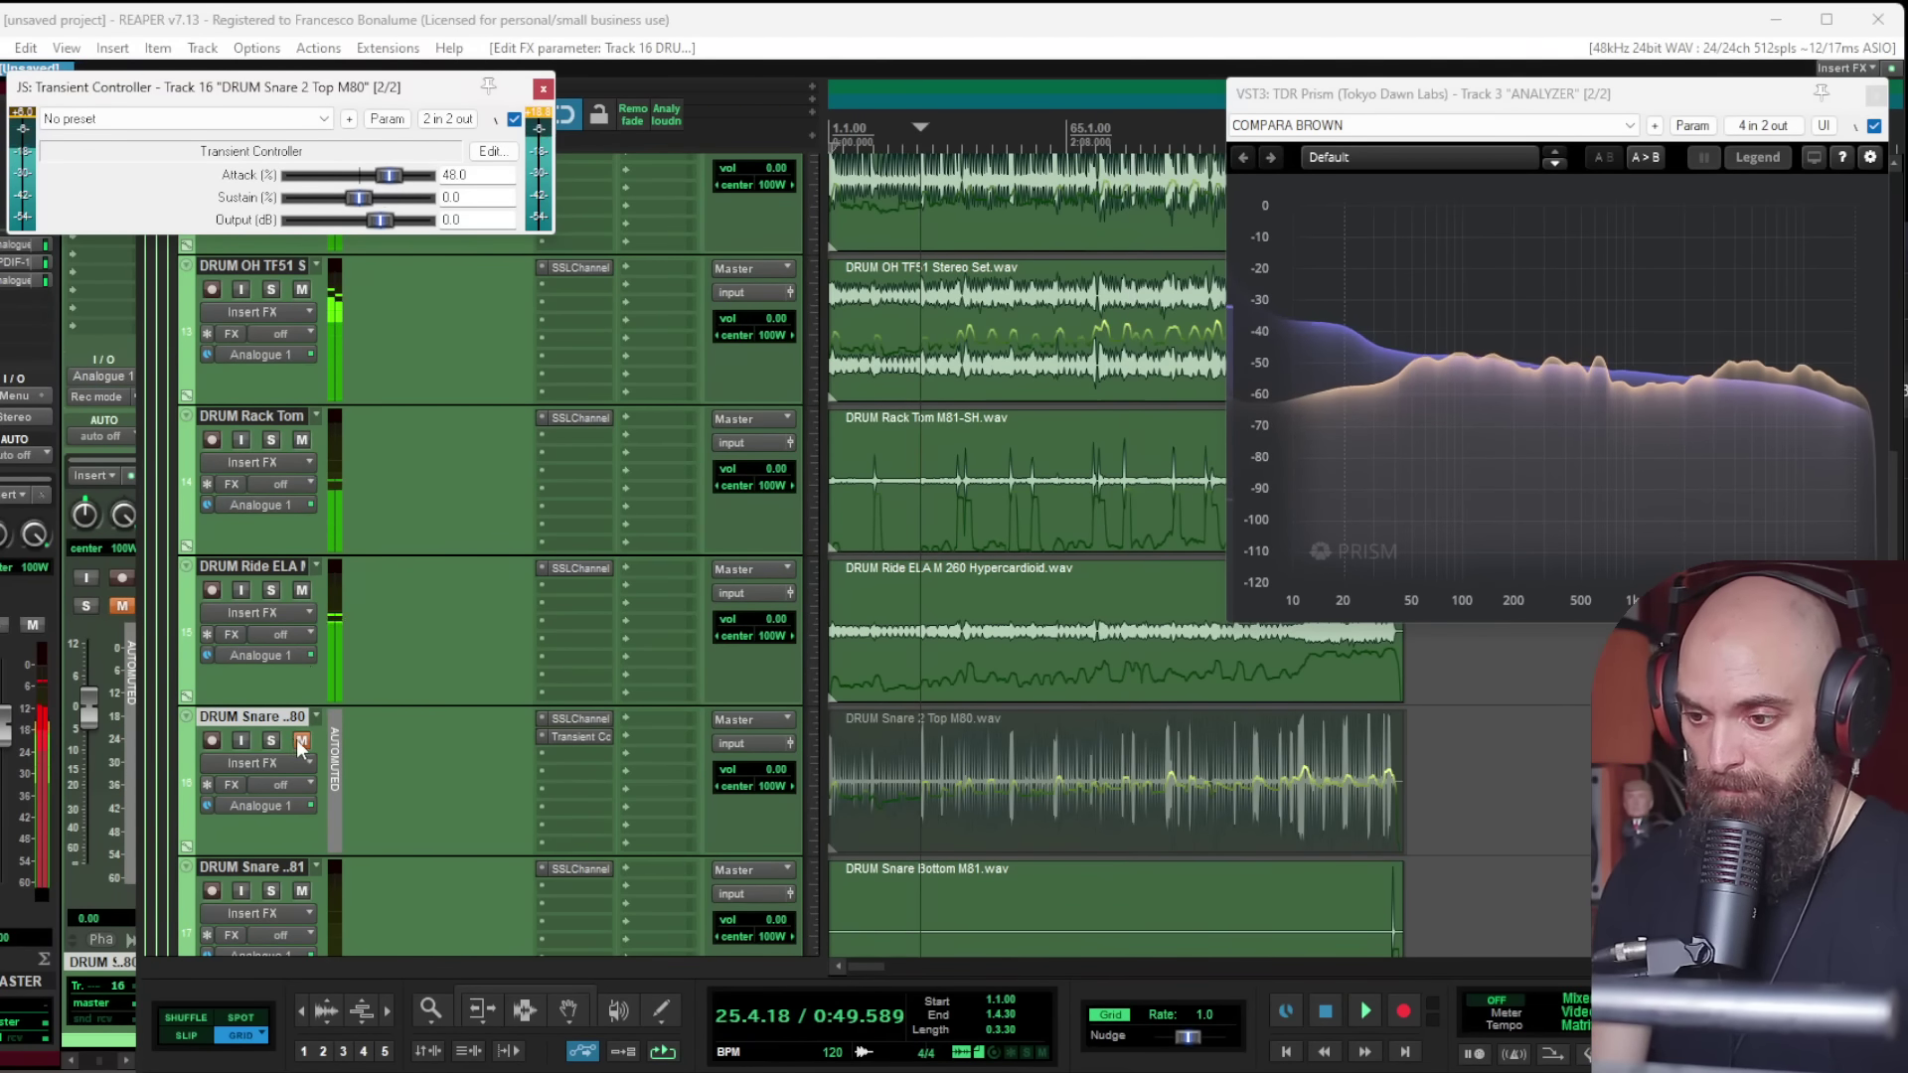
{"action": "left_click", "coordinate": [301, 740]}
{"action": "left_click", "coordinate": [269, 740]}
{"action": "key", "text": "space"}
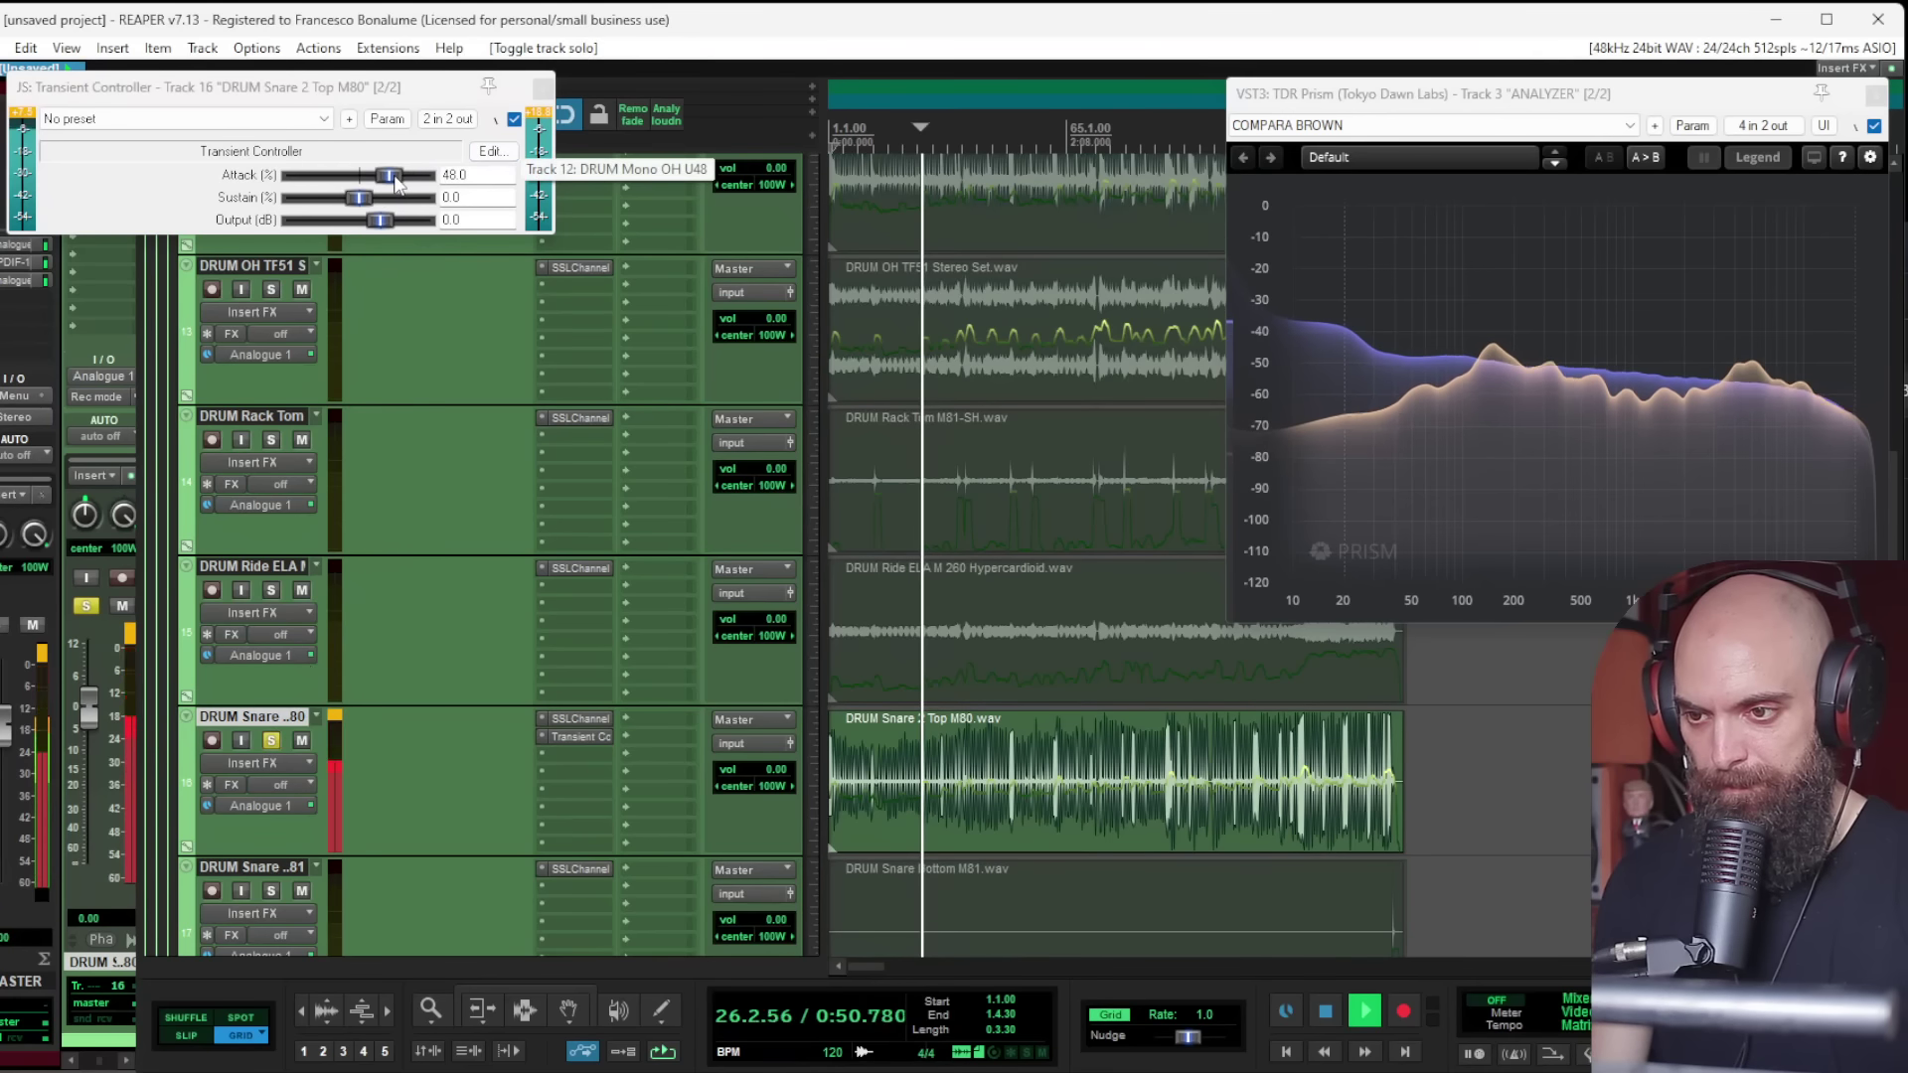
Step: Insert L2 Stereo (Waves) after the Transient Controller on the snare and place its window clear of the other plug-in
{"action": "double_click", "coordinate": [593, 760]}
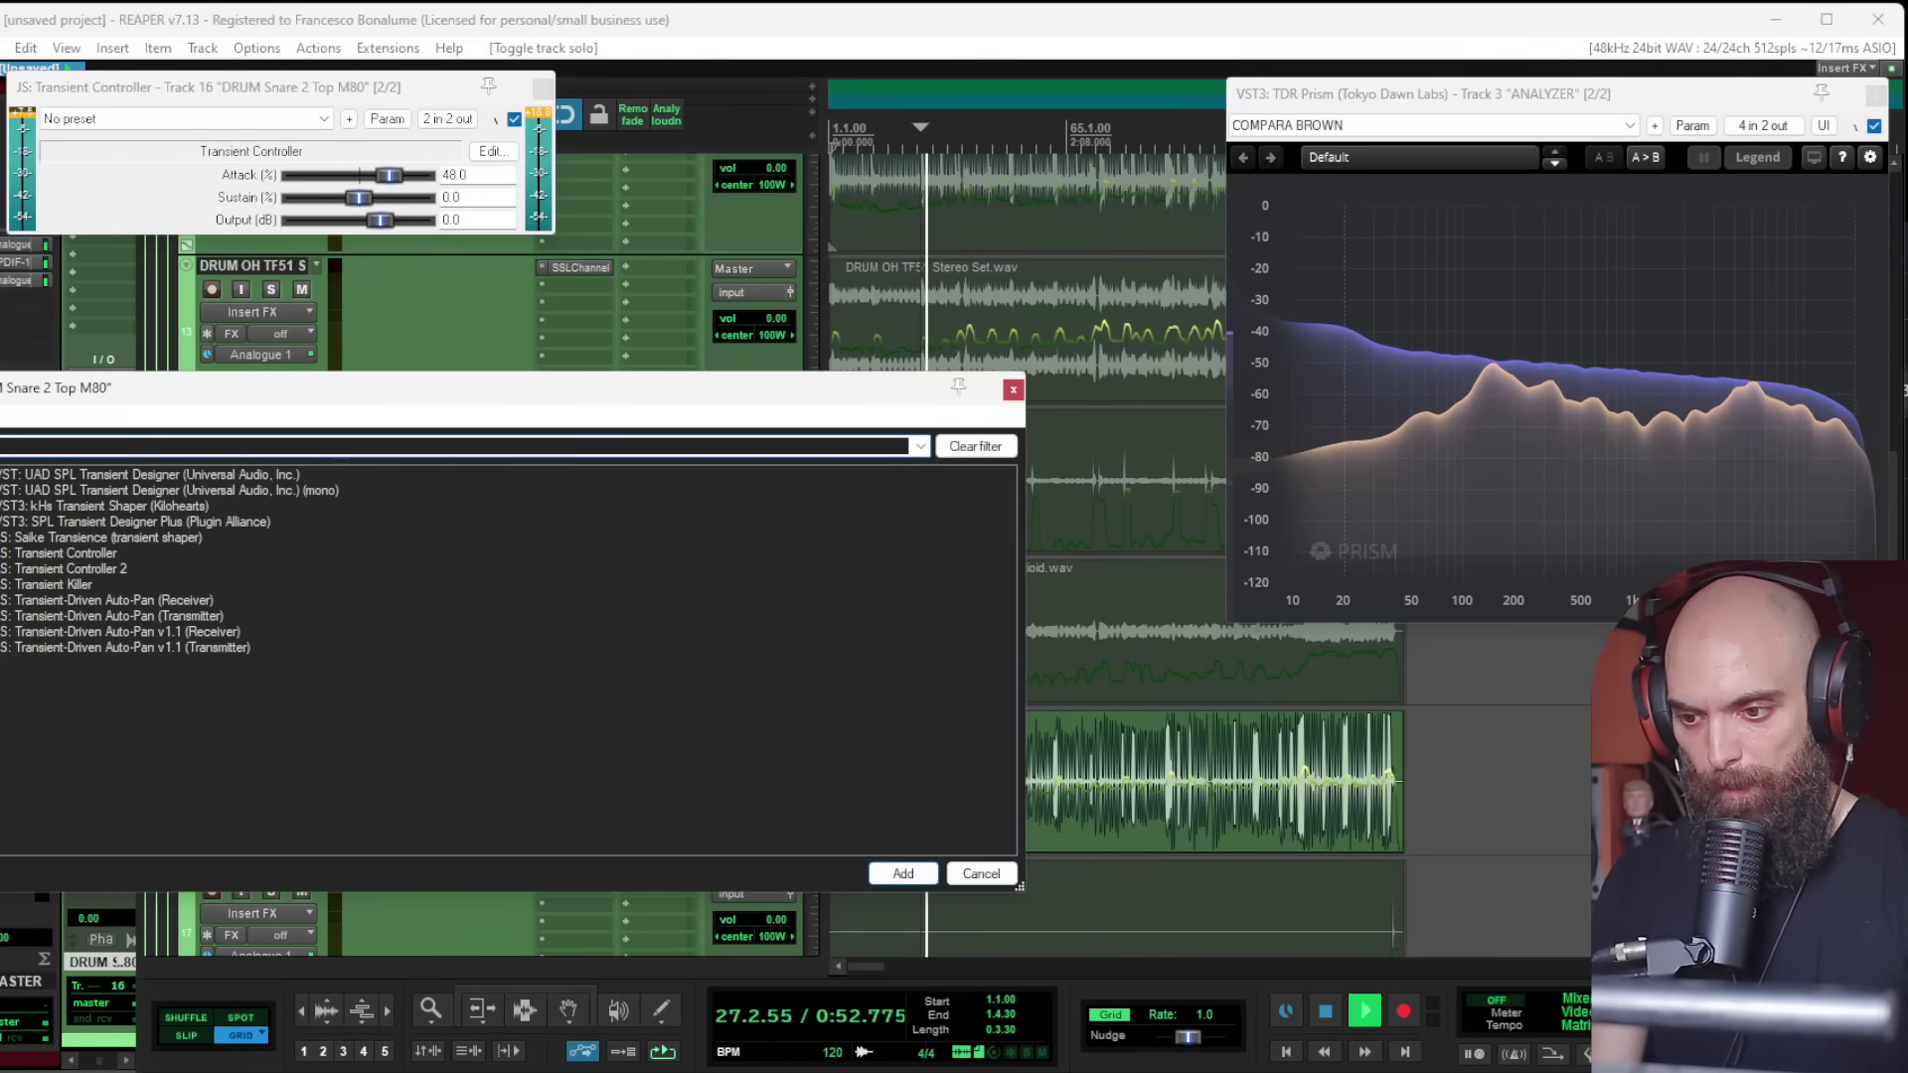
{"action": "type", "text": "l2"}
{"action": "double_click", "coordinate": [34, 490]}
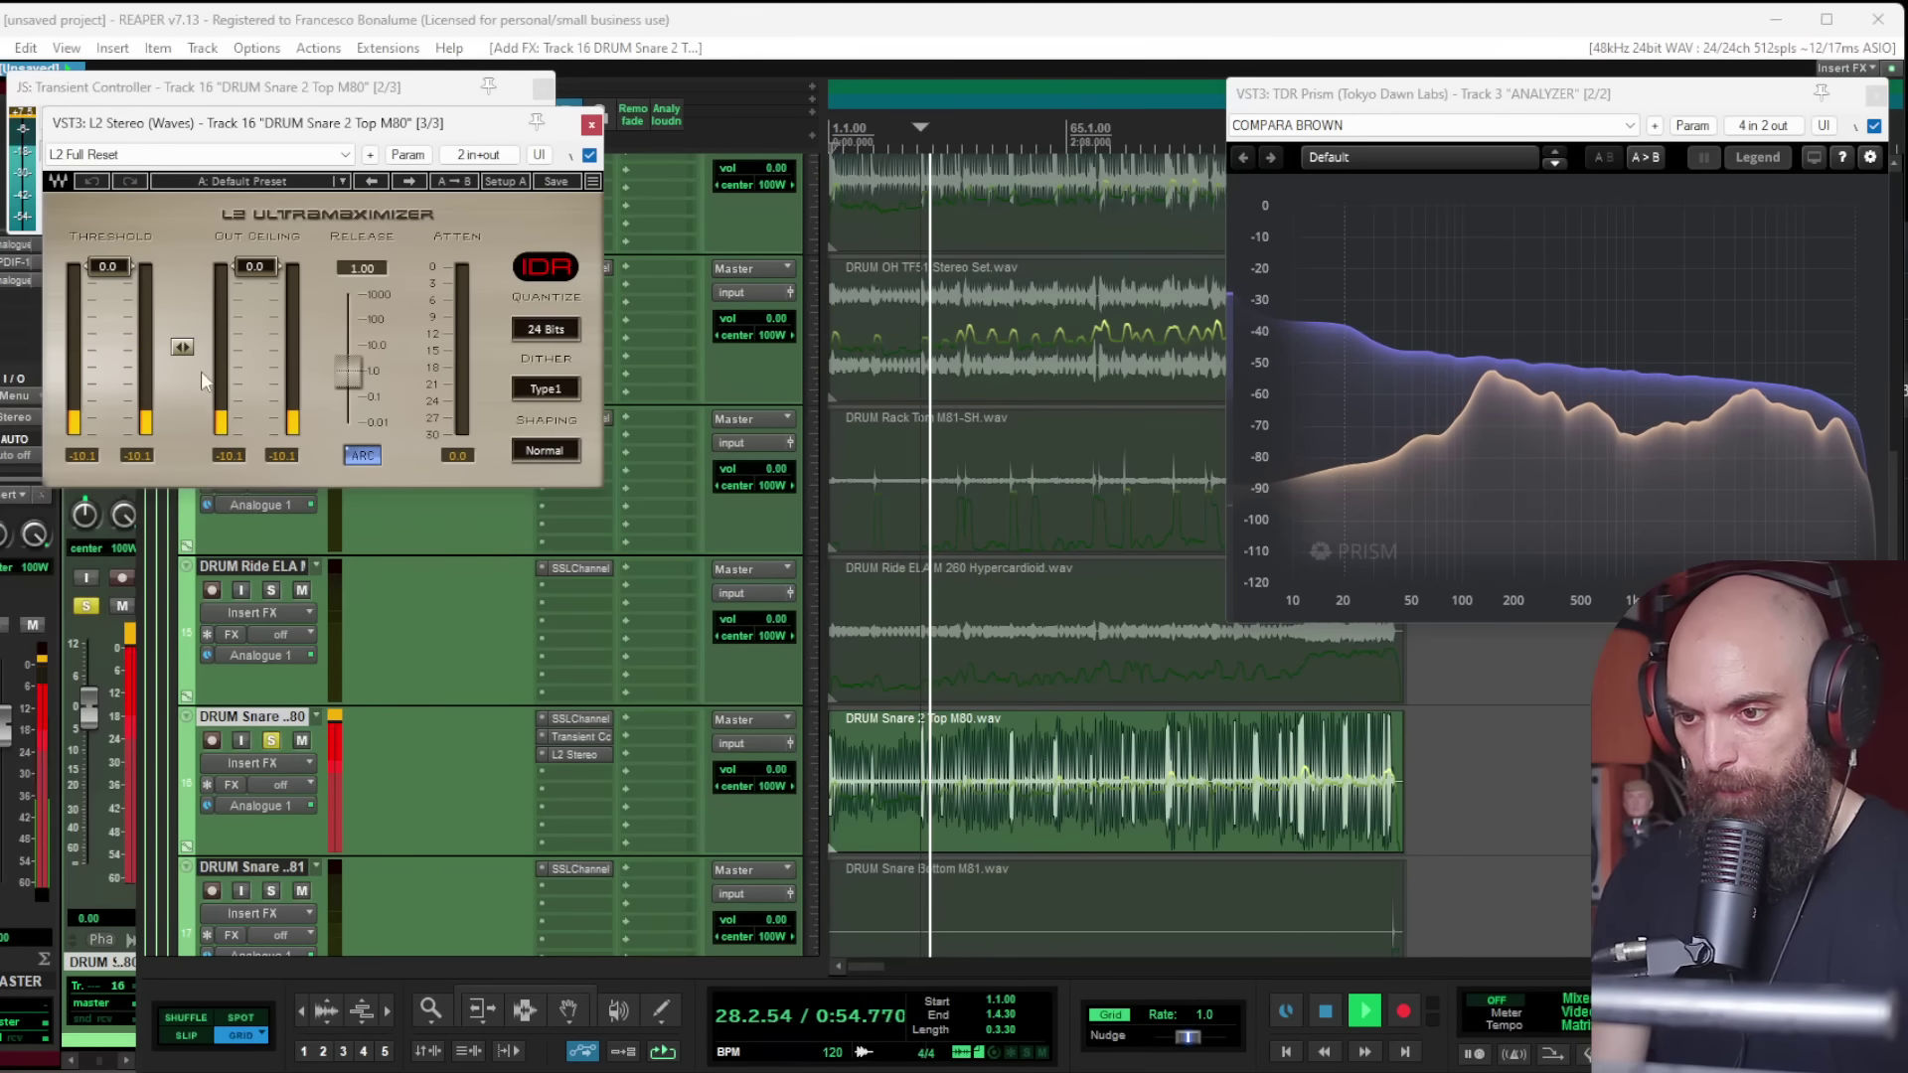
{"action": "left_click_drag", "start_coordinate": [385, 301], "coordinate": [355, 336]}
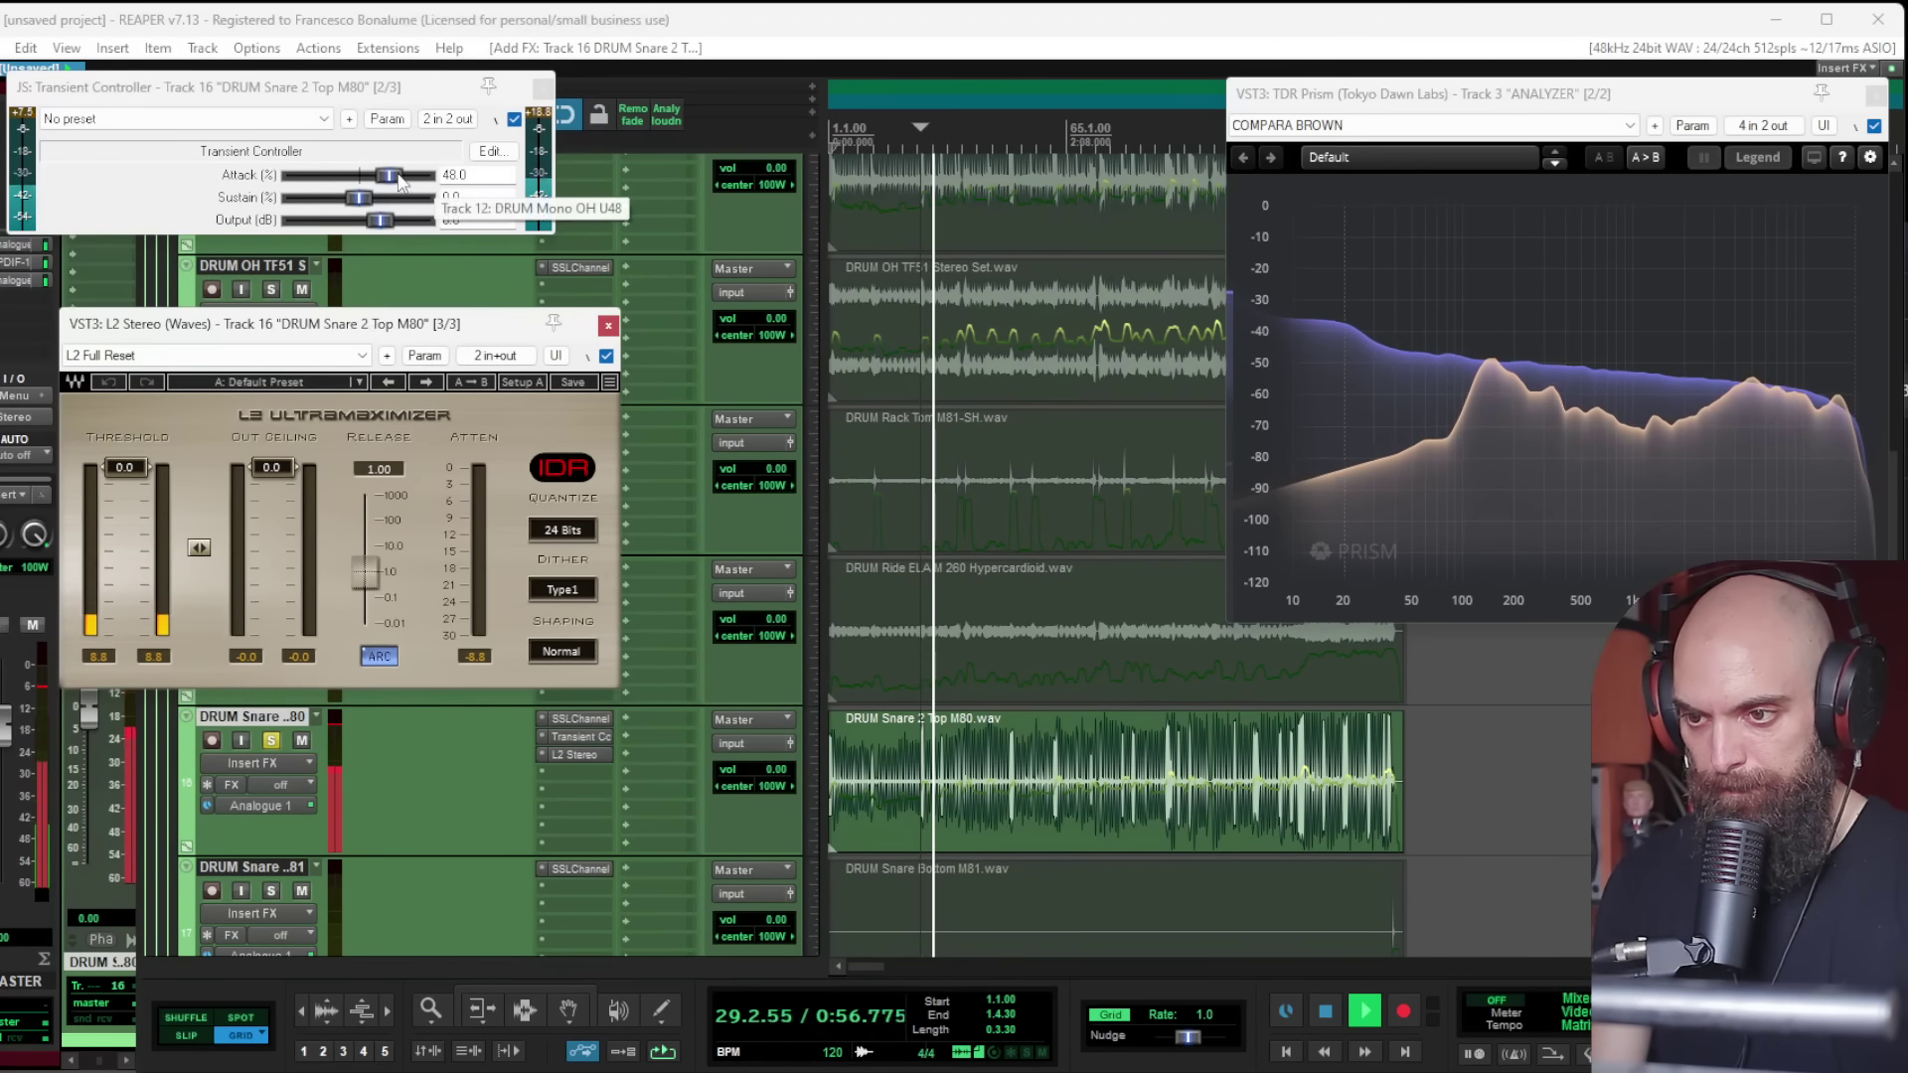
Step: Set the Transient Controller's attack to 74% and sustain to -37%, and turn off the L2's ARC with release around 138.69
{"action": "mouse_move", "coordinate": [389, 176]}
{"action": "left_mouse_down"}
{"action": "mouse_move", "coordinate": [409, 177]}
{"action": "mouse_move", "coordinate": [341, 204]}
{"action": "mouse_move", "coordinate": [395, 179]}
{"action": "left_mouse_up"}
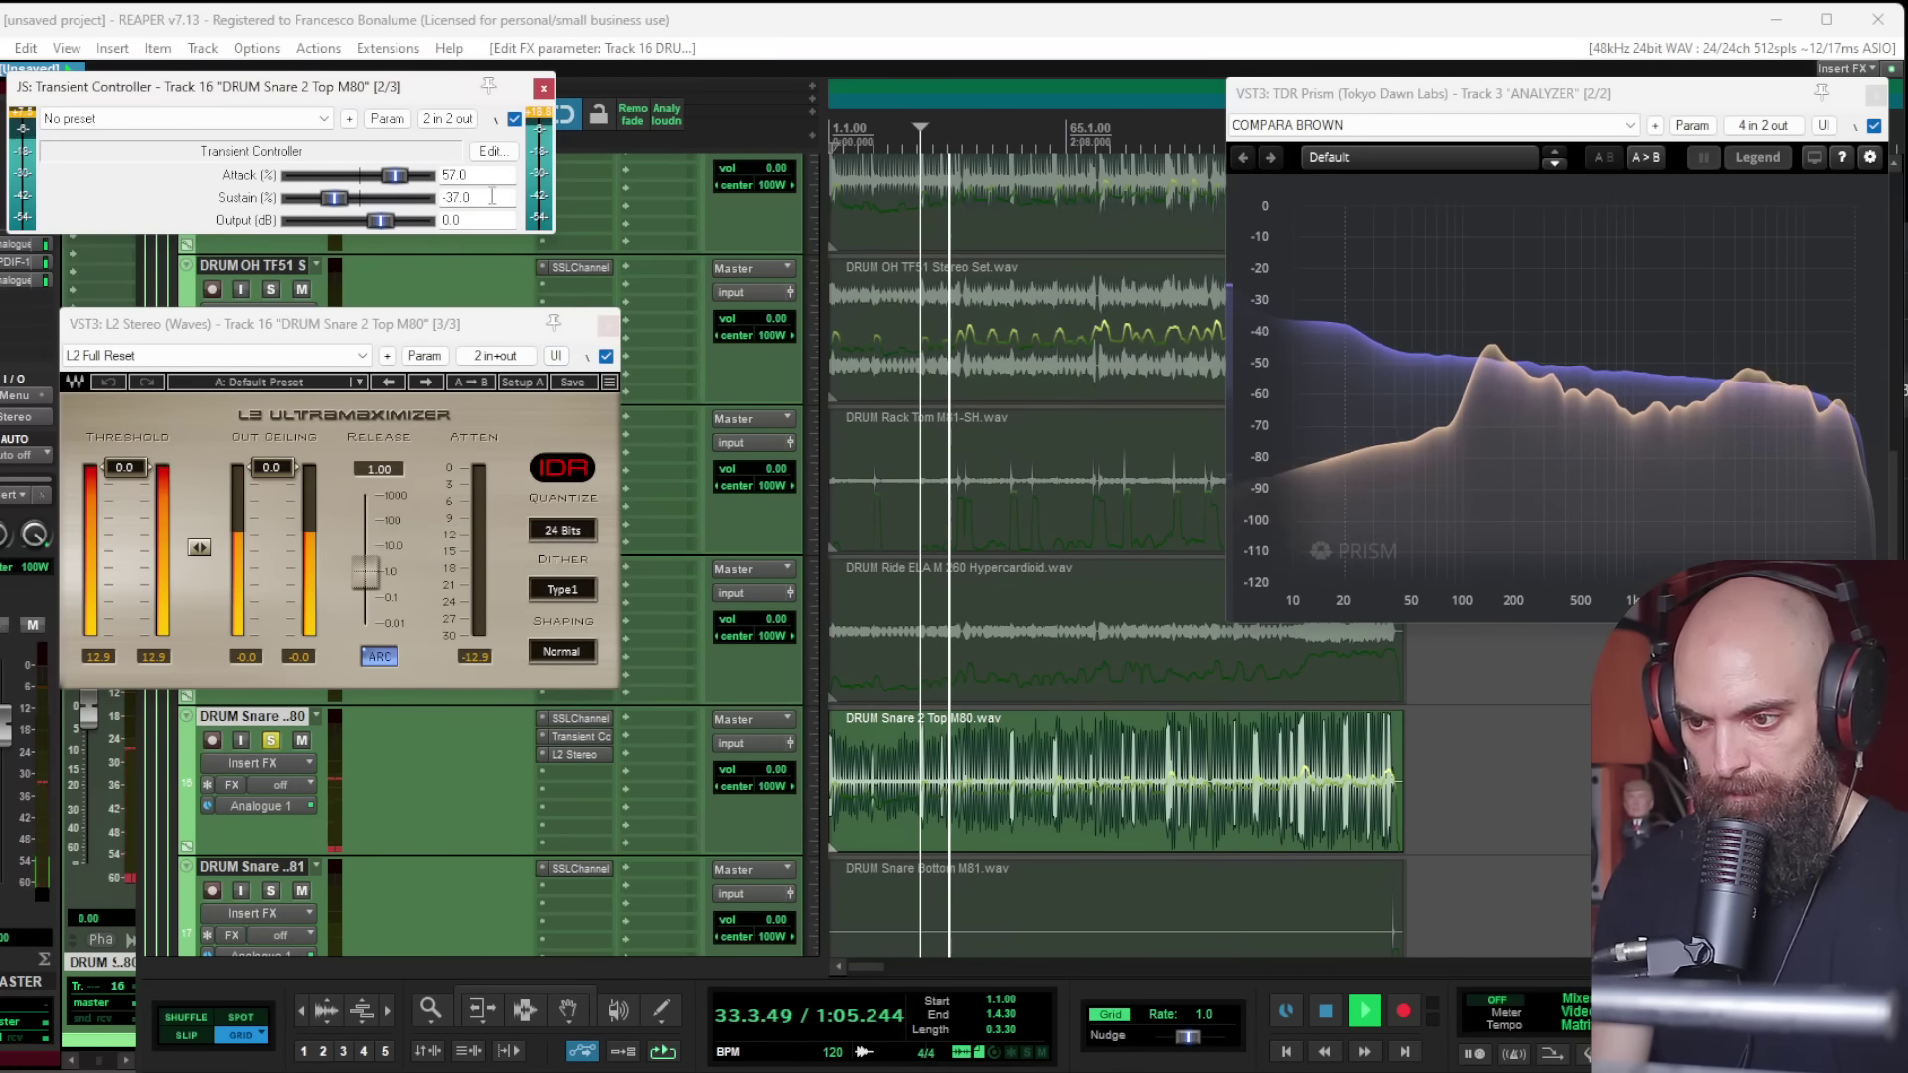
{"action": "mouse_move", "coordinate": [394, 176]}
{"action": "left_mouse_down"}
{"action": "mouse_move", "coordinate": [426, 177]}
{"action": "mouse_move", "coordinate": [407, 178]}
{"action": "left_mouse_up"}
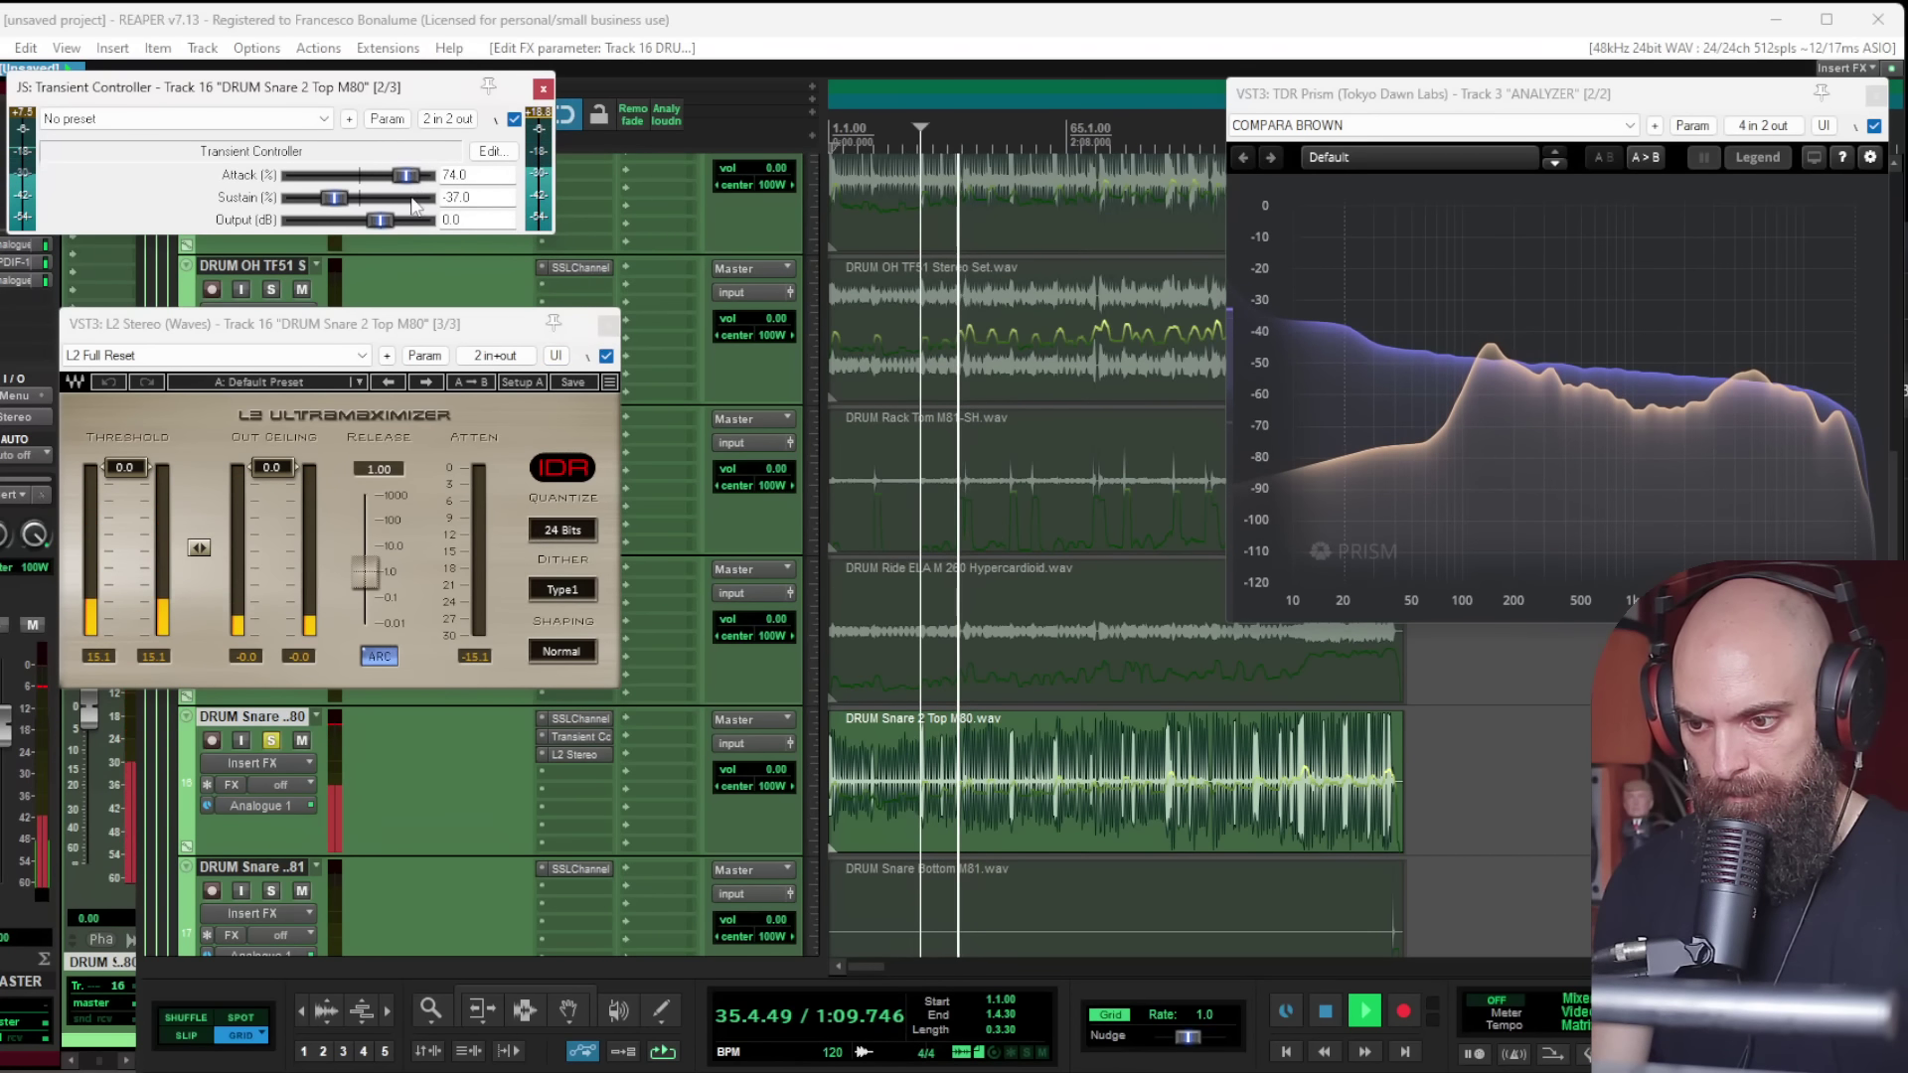
{"action": "left_click", "coordinate": [378, 655]}
{"action": "left_click_drag", "start_coordinate": [365, 571], "coordinate": [362, 524]}
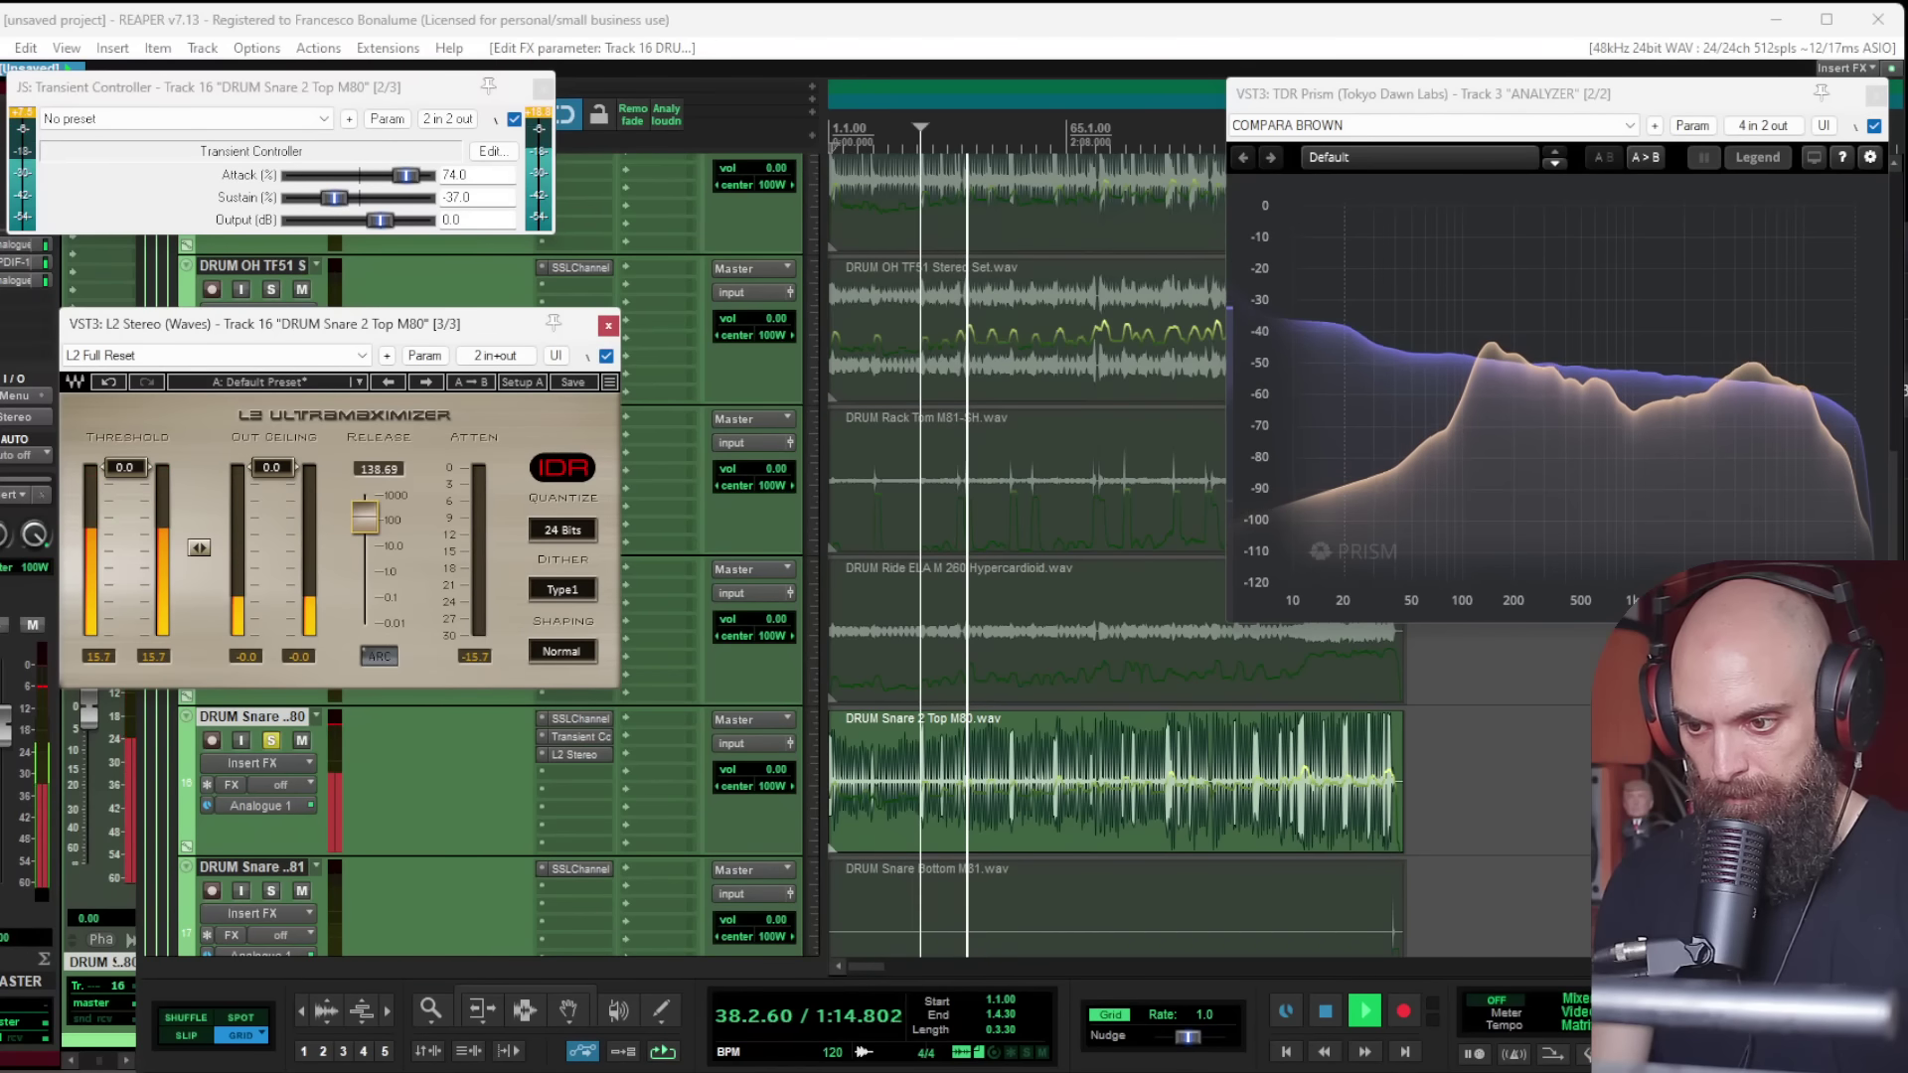
Step: Set the L2's release to about 97.00 and close the L2 and Transient Controller windows
{"action": "mouse_move", "coordinate": [364, 515]}
{"action": "left_mouse_down"}
{"action": "mouse_move", "coordinate": [364, 575]}
{"action": "mouse_move", "coordinate": [365, 525]}
{"action": "left_mouse_up"}
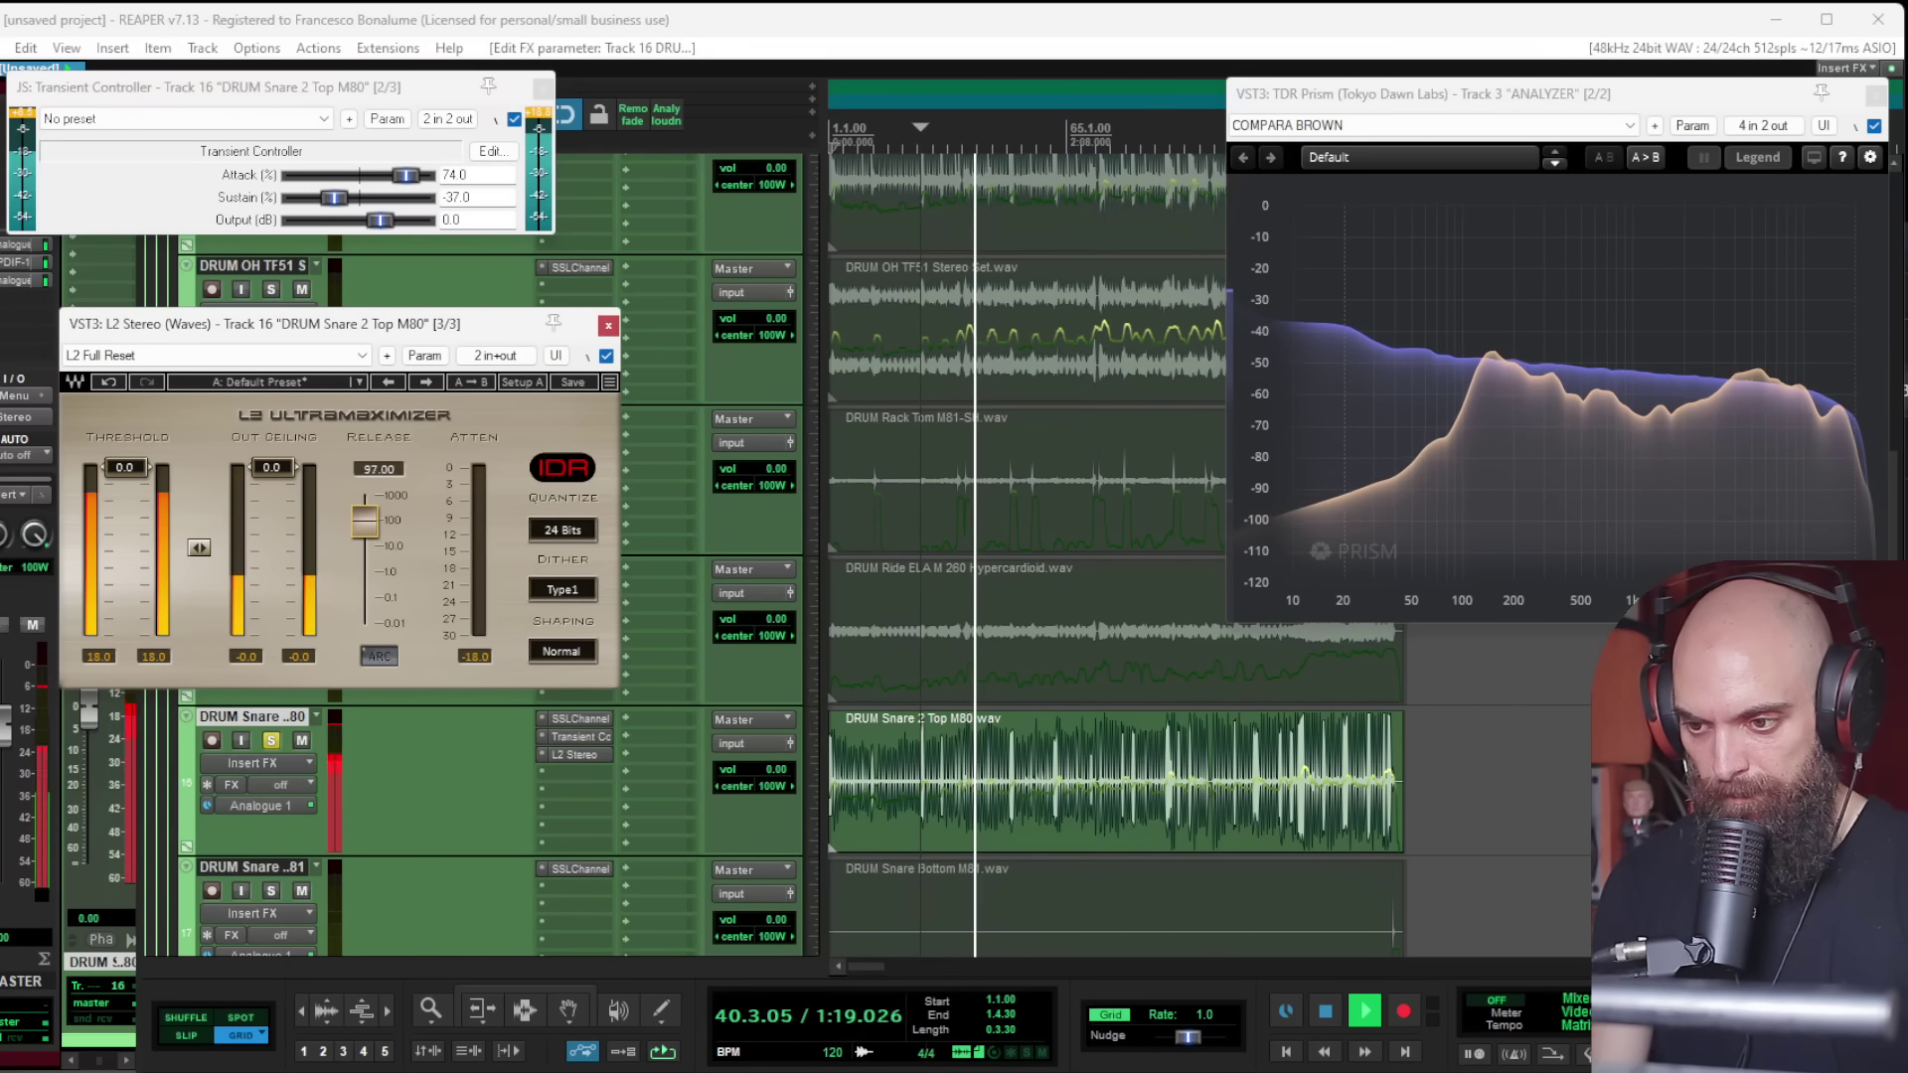
{"action": "left_click", "coordinate": [608, 325]}
{"action": "left_click", "coordinate": [542, 88]}
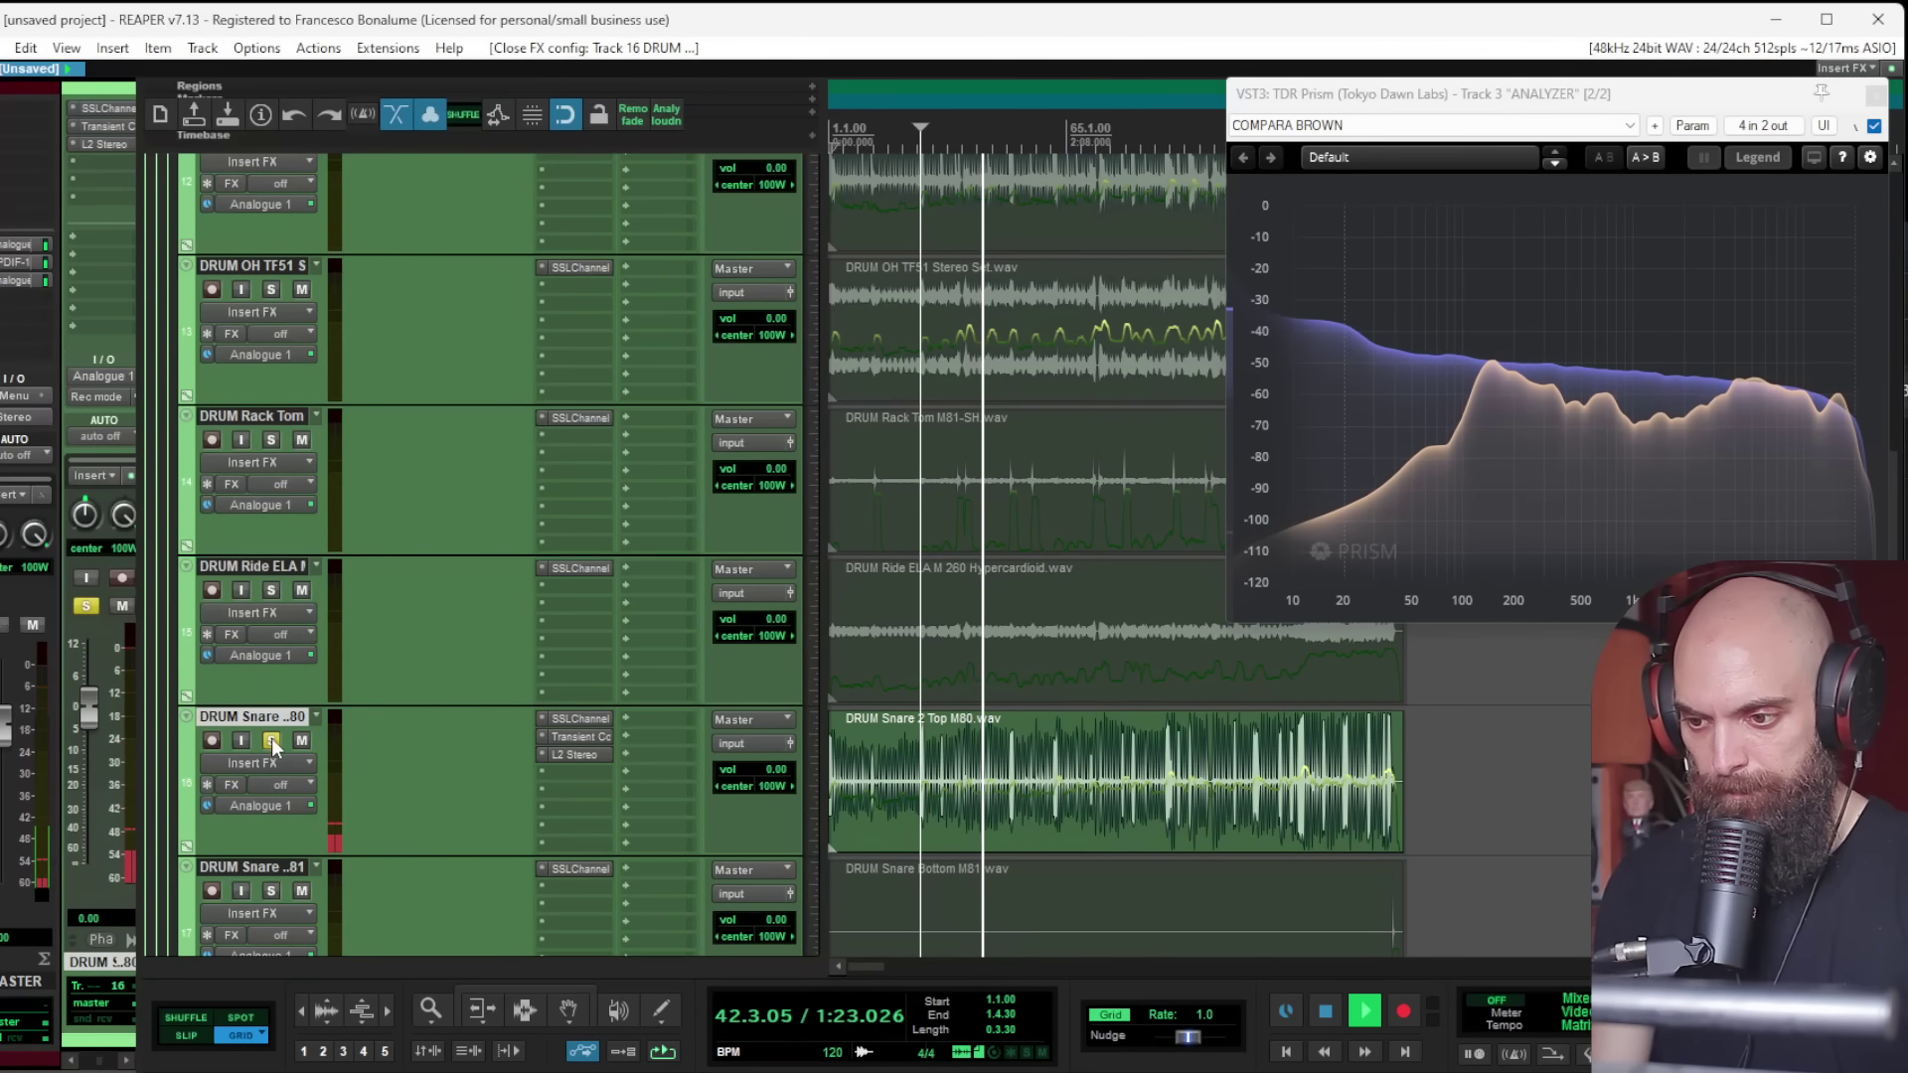
Step: Bypass and re-enable the effects on DRUM Snare 2 Top M80 for comparison, and take the track out of solo
{"action": "left_click", "coordinate": [236, 783]}
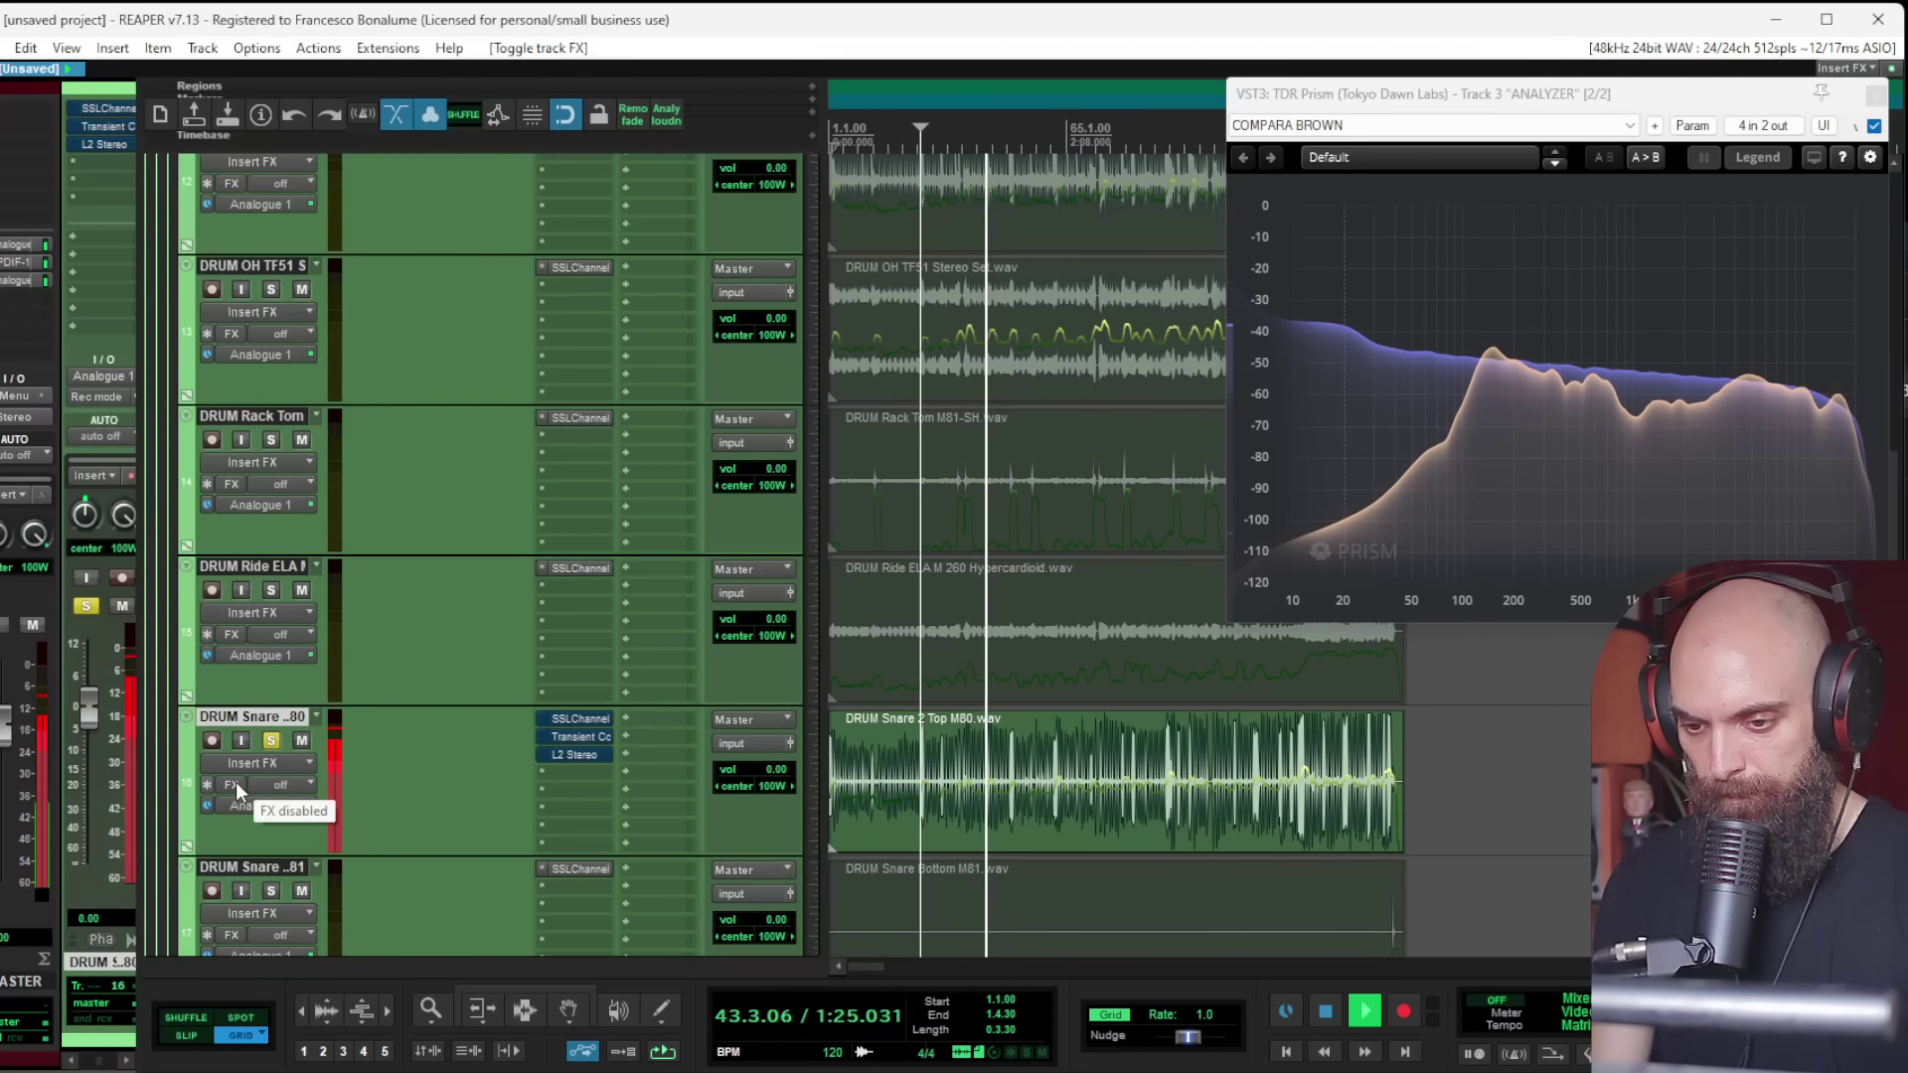
{"action": "left_click", "coordinate": [235, 783]}
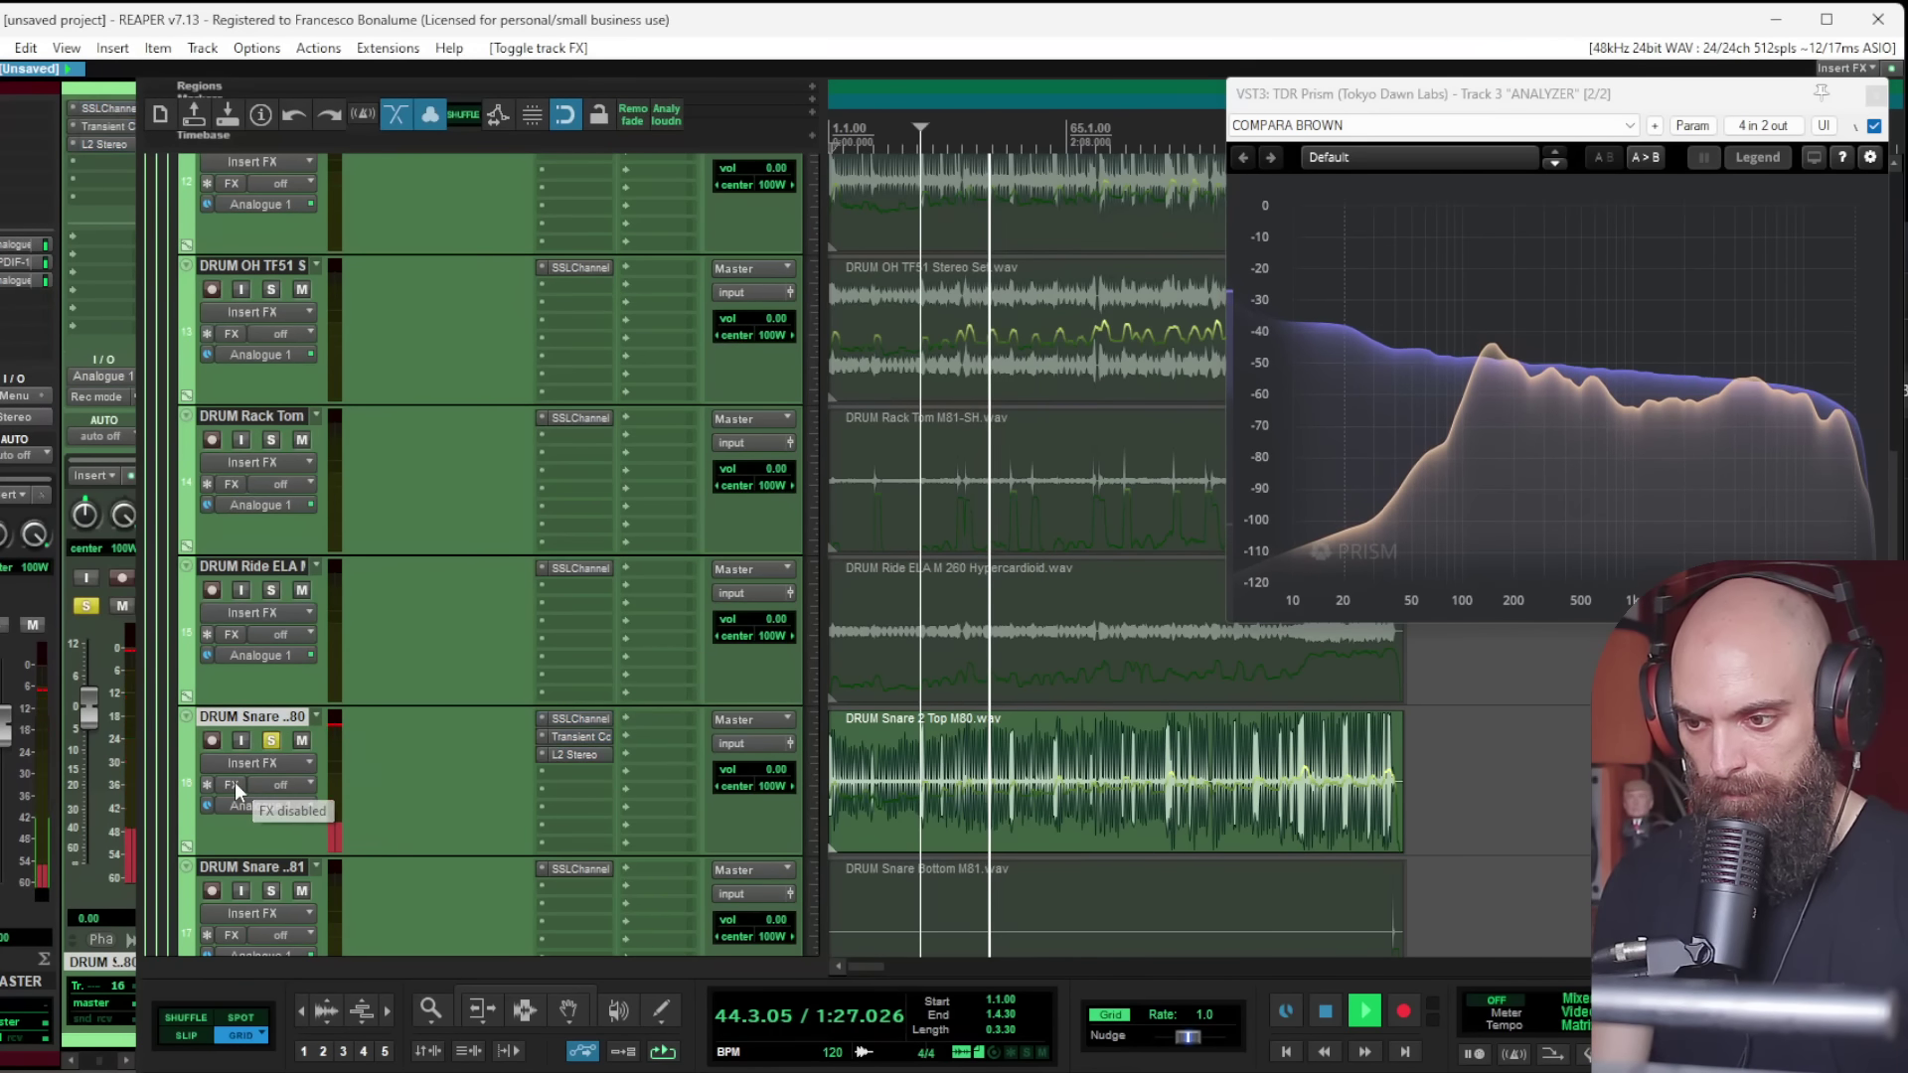
{"action": "left_click", "coordinate": [271, 740]}
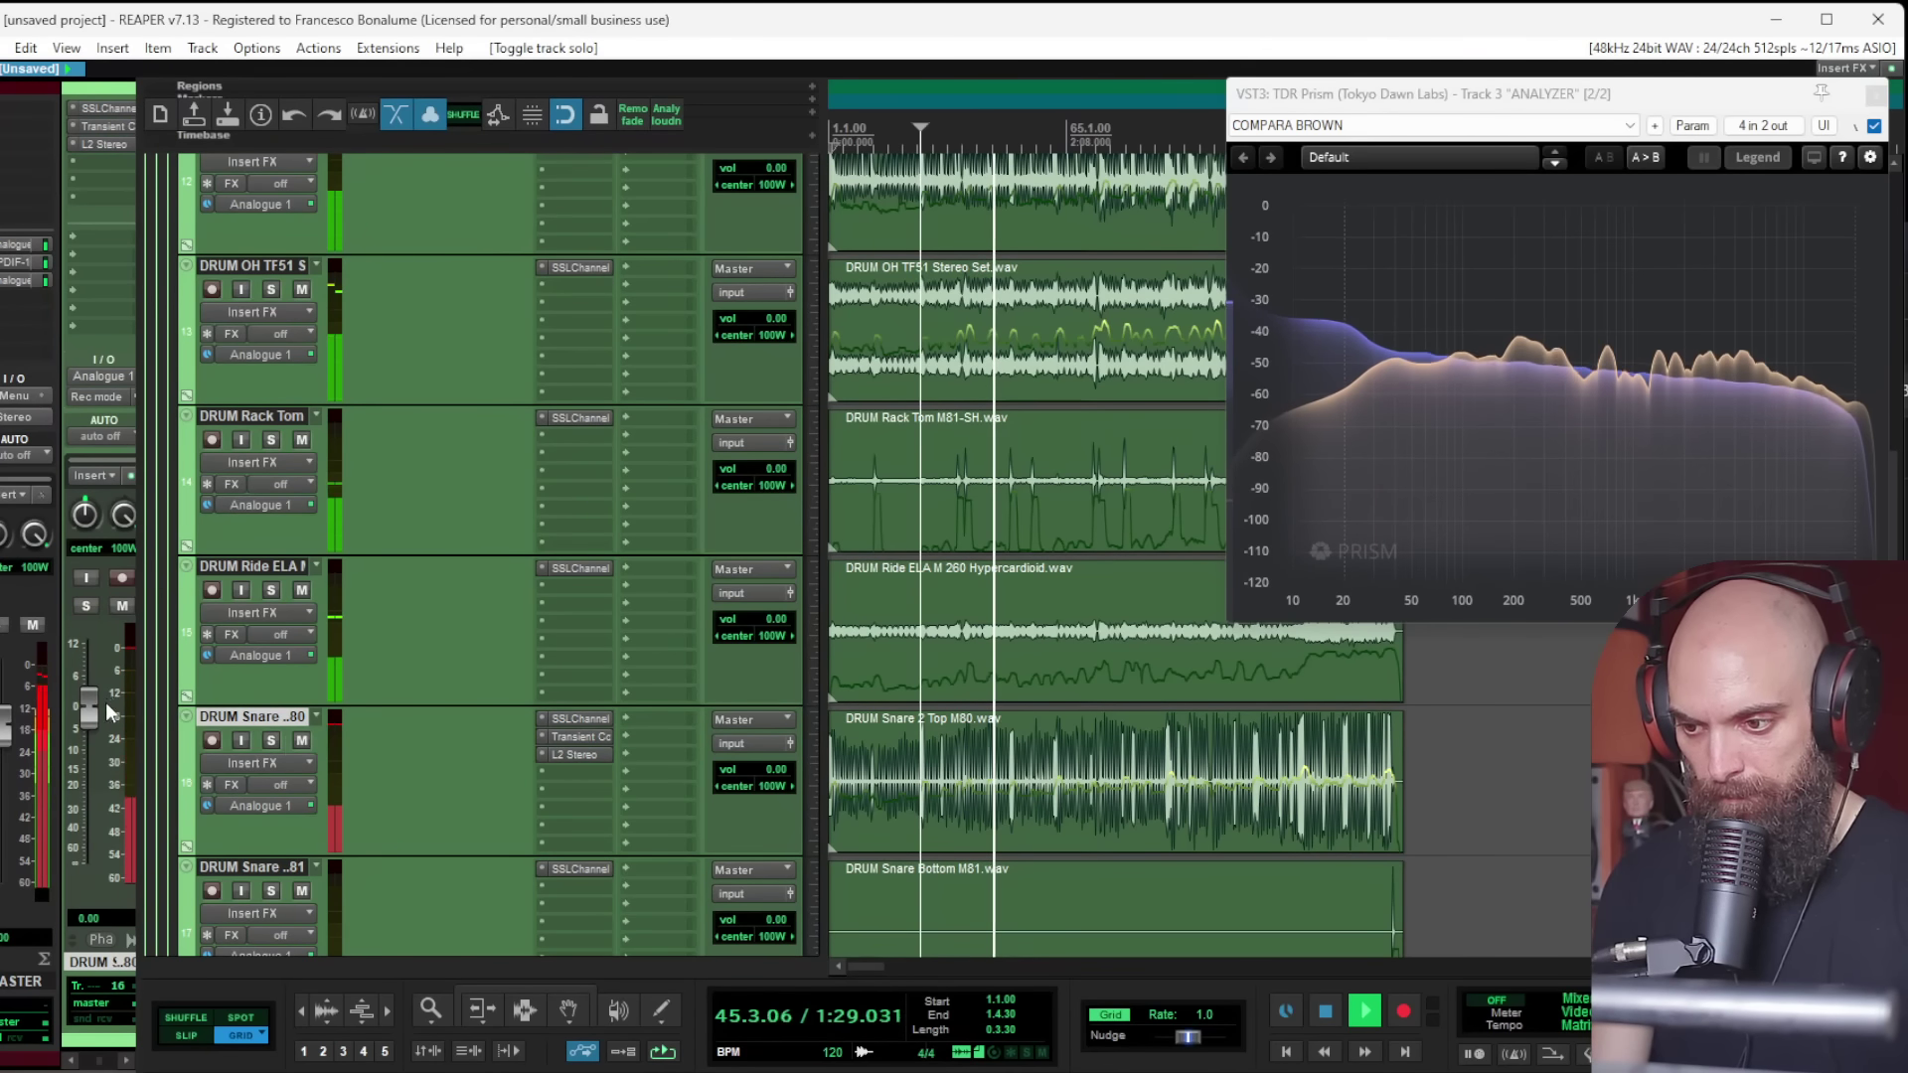
Step: Lower the volume of DRUM Snare 2 Top M80 to -0.52 dB and compare its phase settings, leaving it inverted
{"action": "left_click_drag", "start_coordinate": [100, 707], "coordinate": [94, 708]}
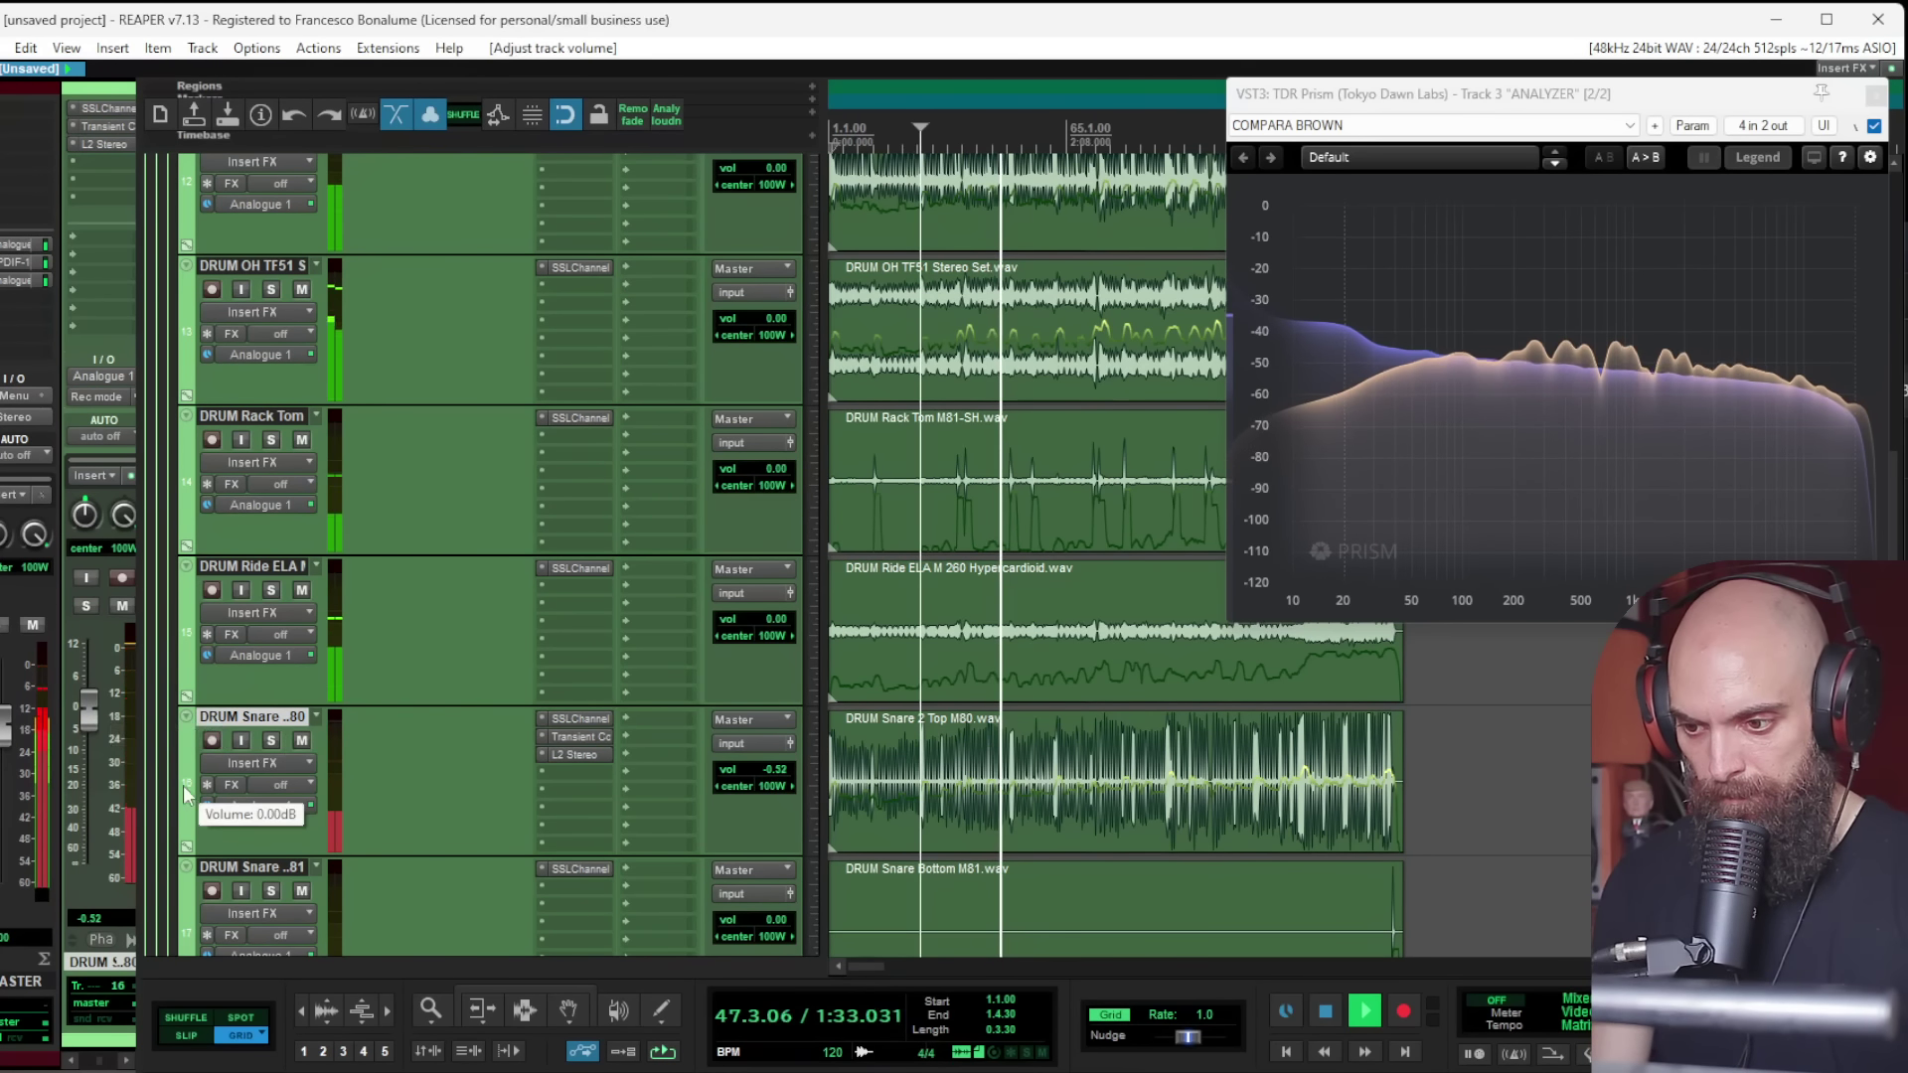
{"action": "left_click", "coordinate": [207, 783]}
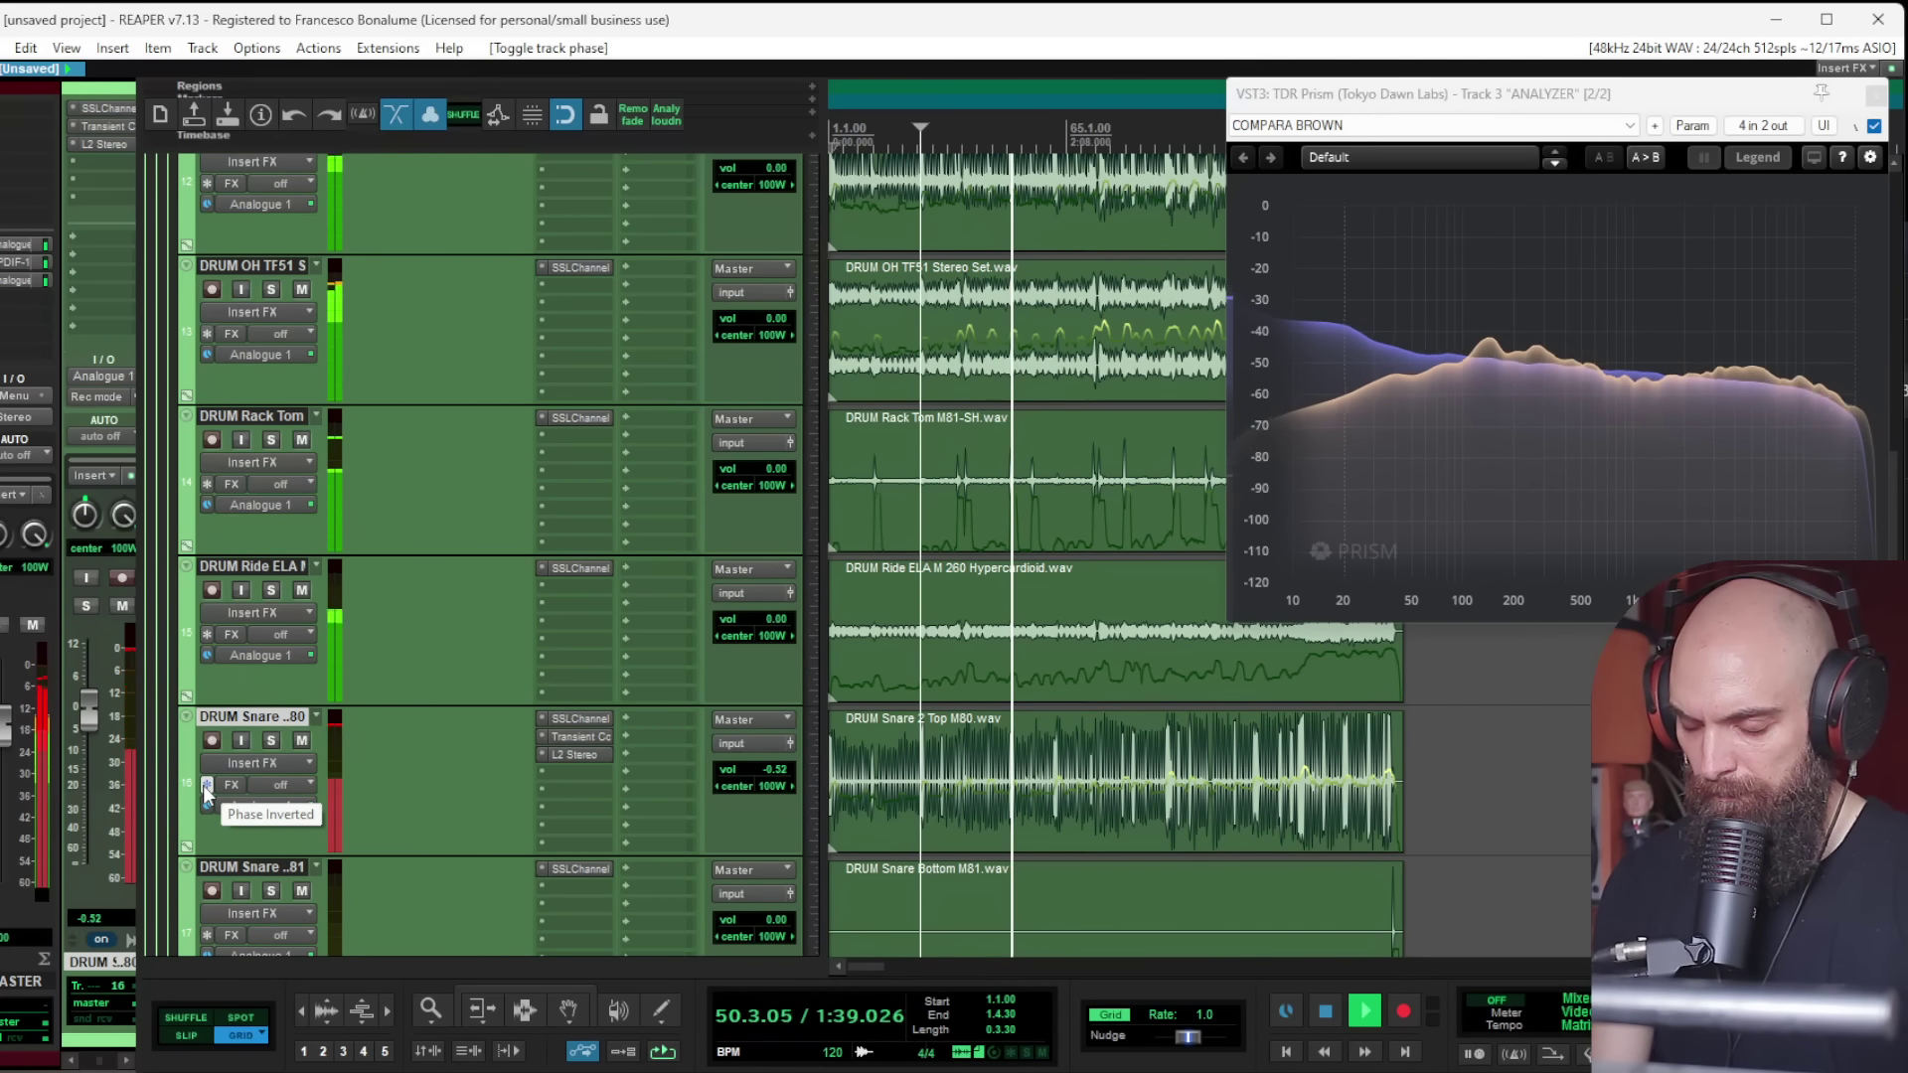
{"action": "left_click", "coordinate": [205, 785]}
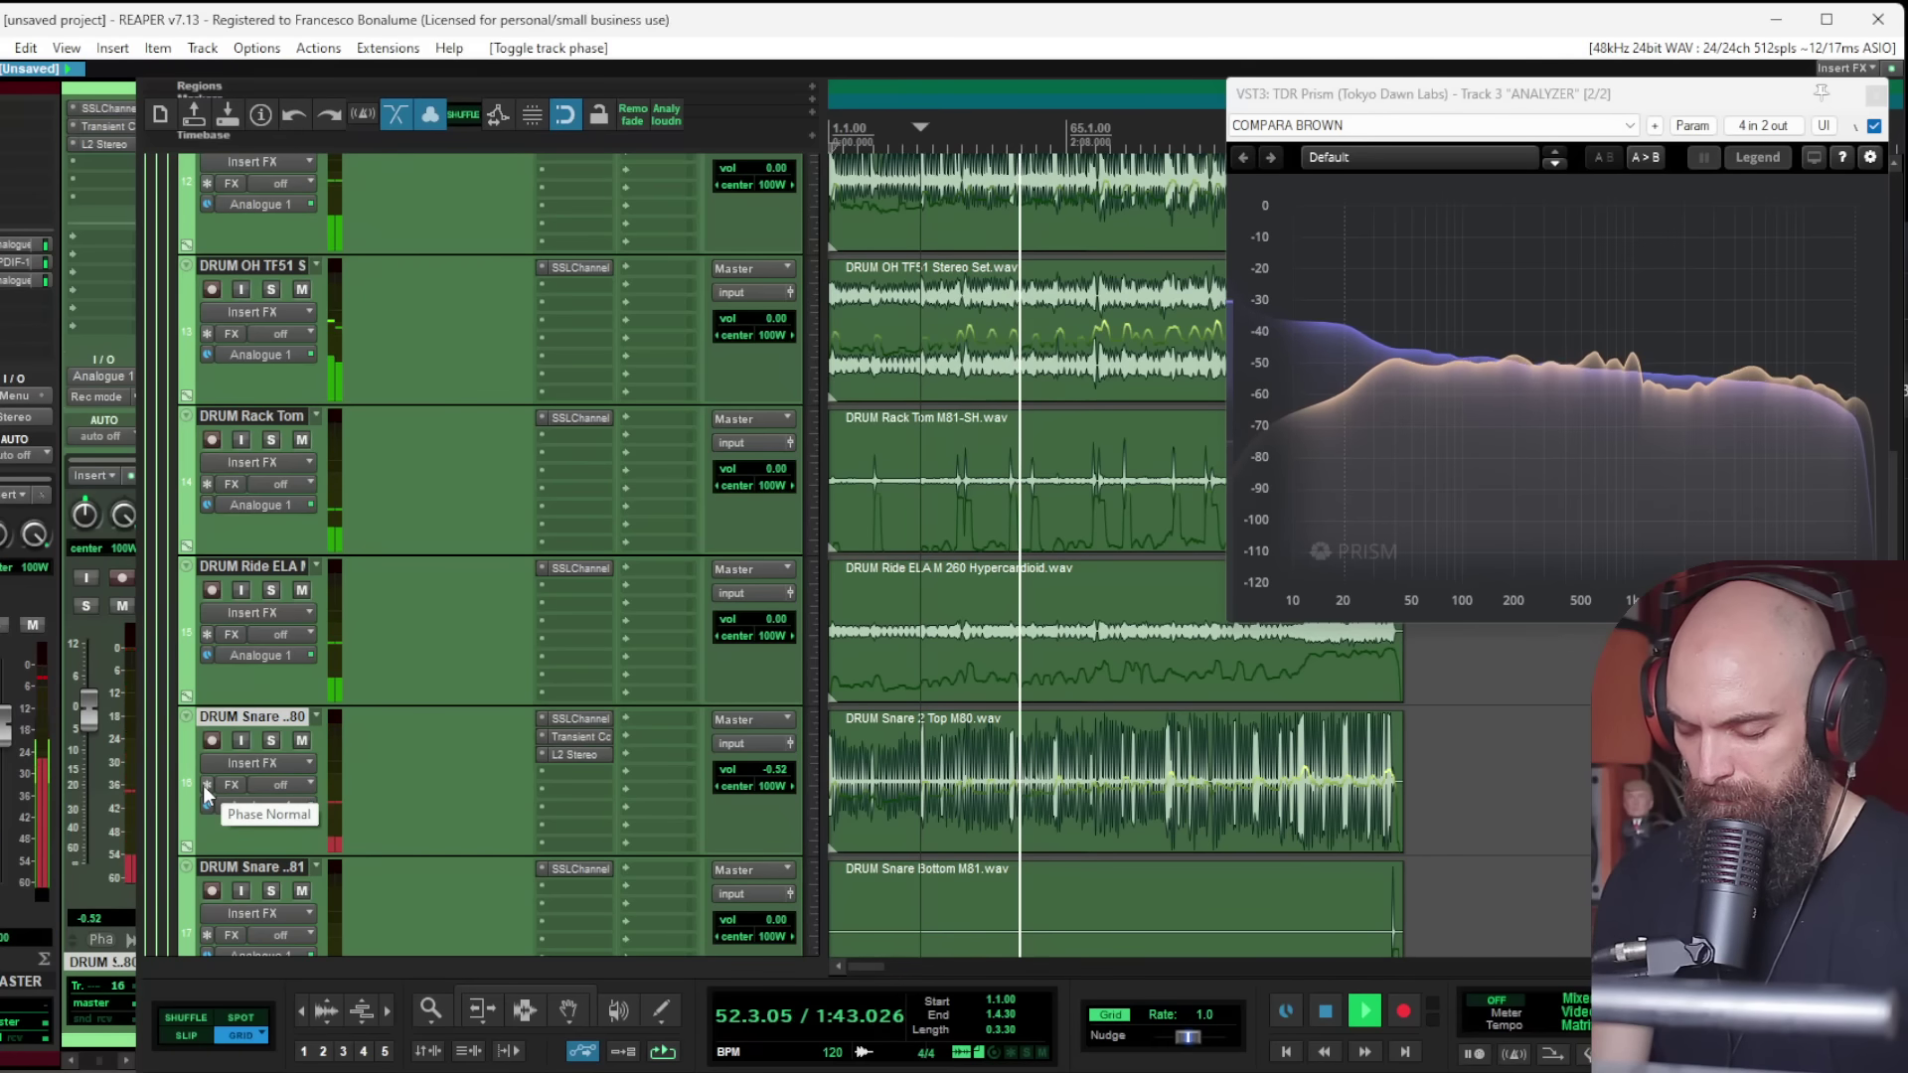
{"action": "left_click", "coordinate": [204, 785]}
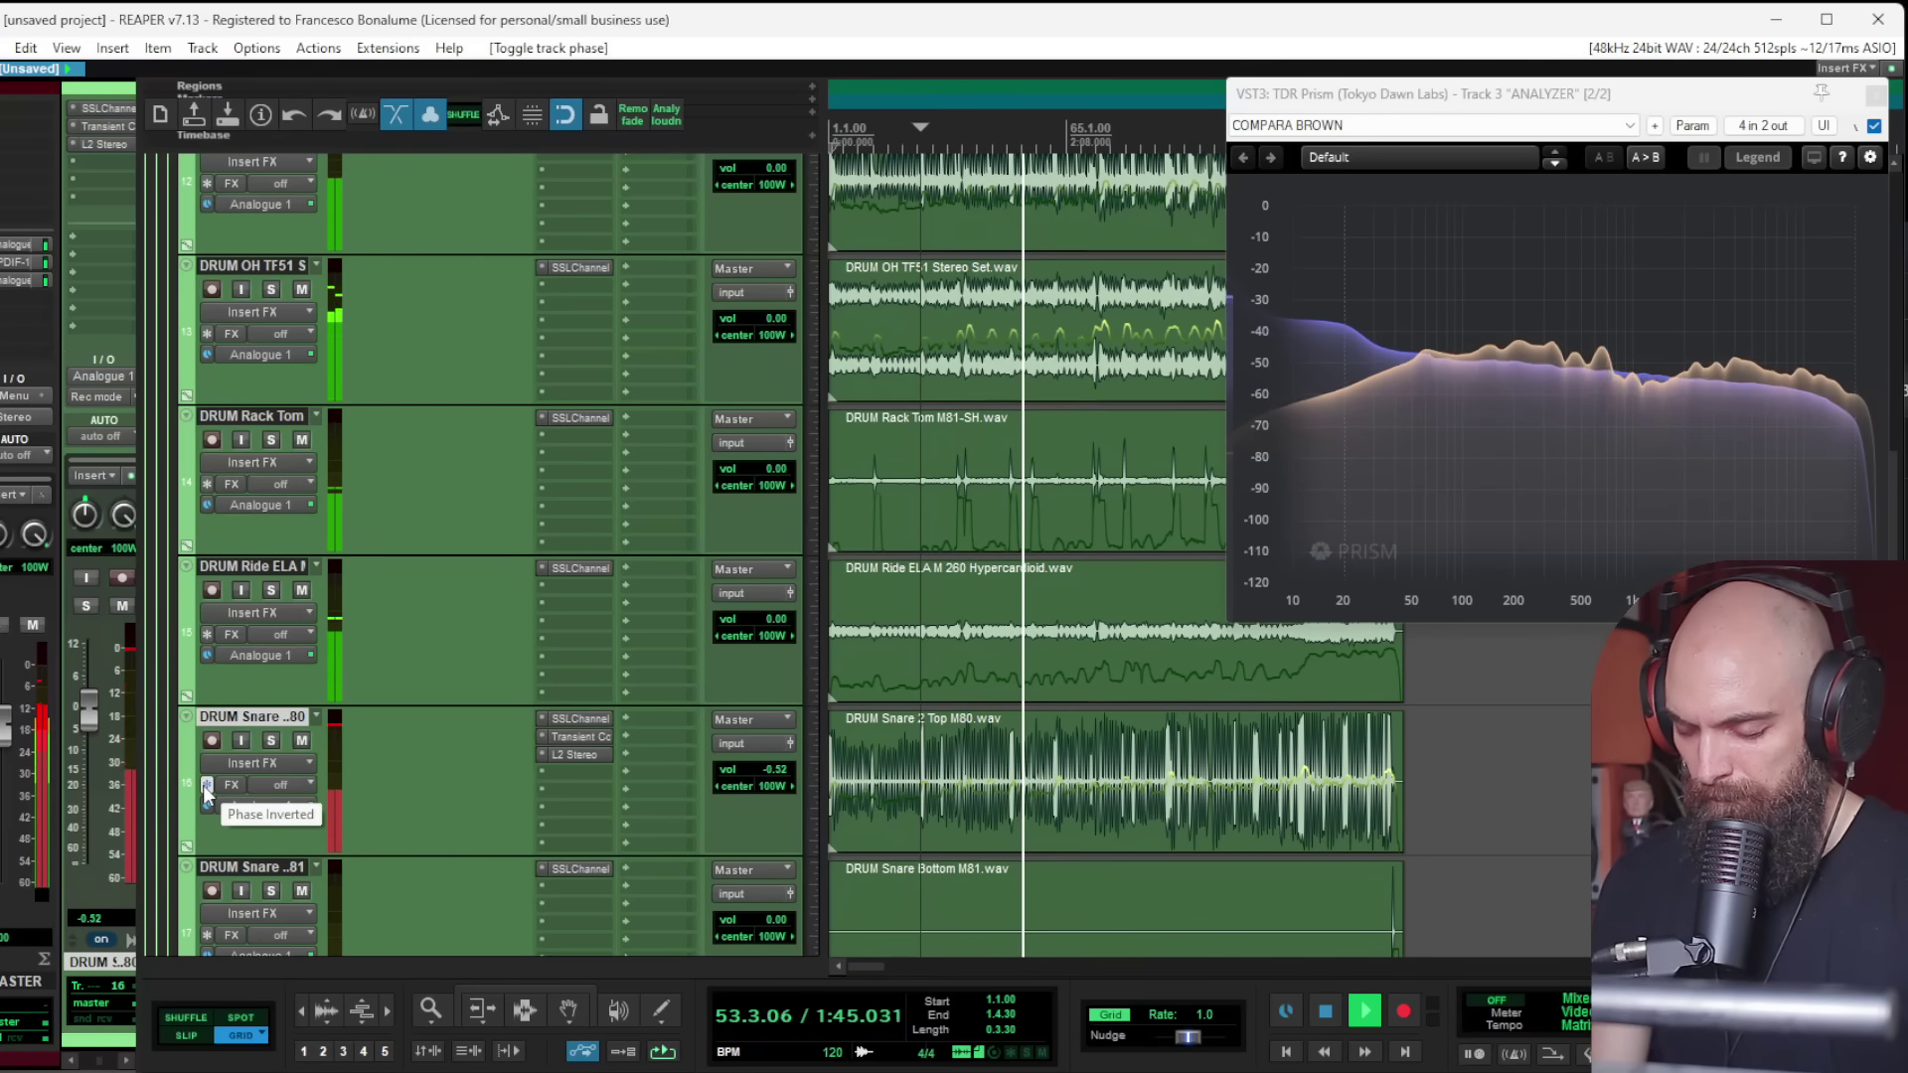
Step: Recolour the DRUM Kick In and DRUM Kick Out tracks together in brown
{"action": "scroll", "coordinate": [845, 673], "scroll_direction": "down", "scroll_amount": 2}
{"action": "scroll", "coordinate": [845, 670], "scroll_direction": "down", "scroll_amount": 4}
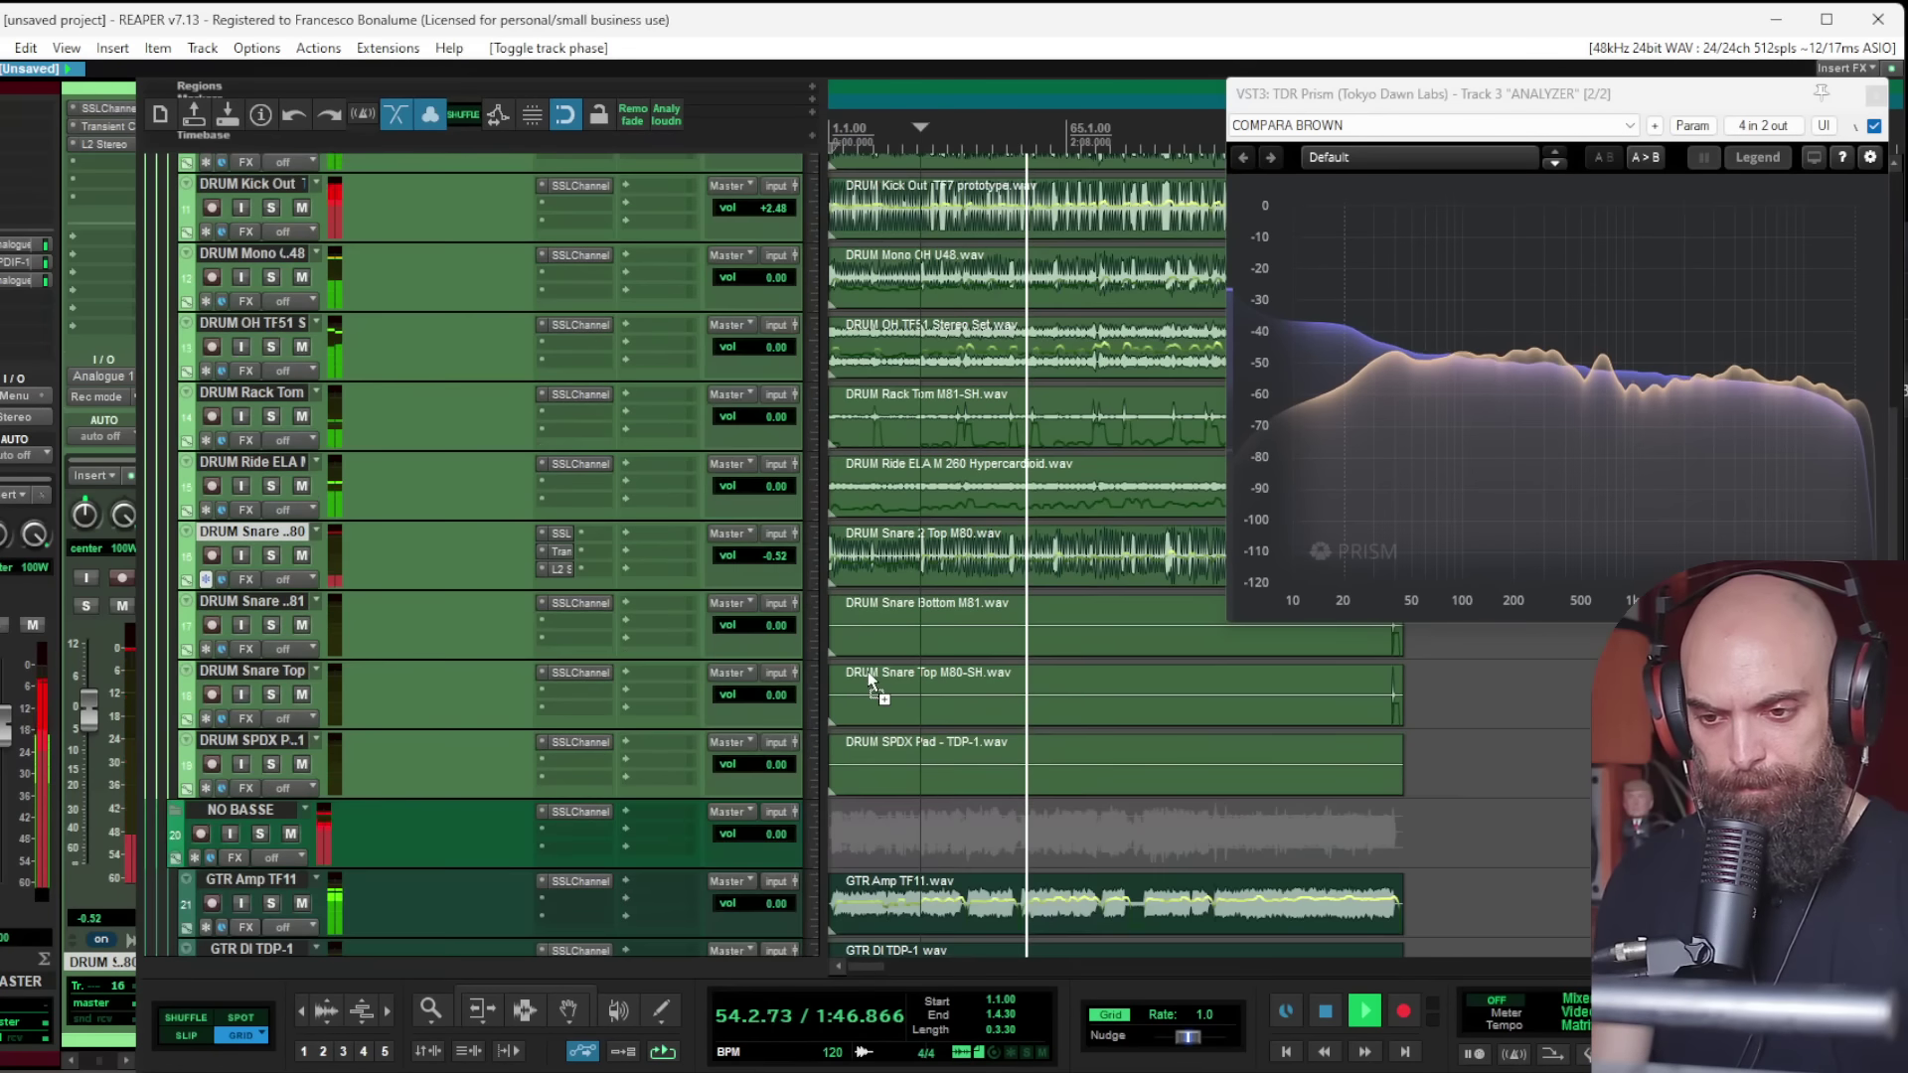
{"action": "scroll", "coordinate": [870, 682], "scroll_direction": "up", "scroll_amount": 2}
{"action": "scroll", "coordinate": [866, 503], "scroll_direction": "up", "scroll_amount": 2}
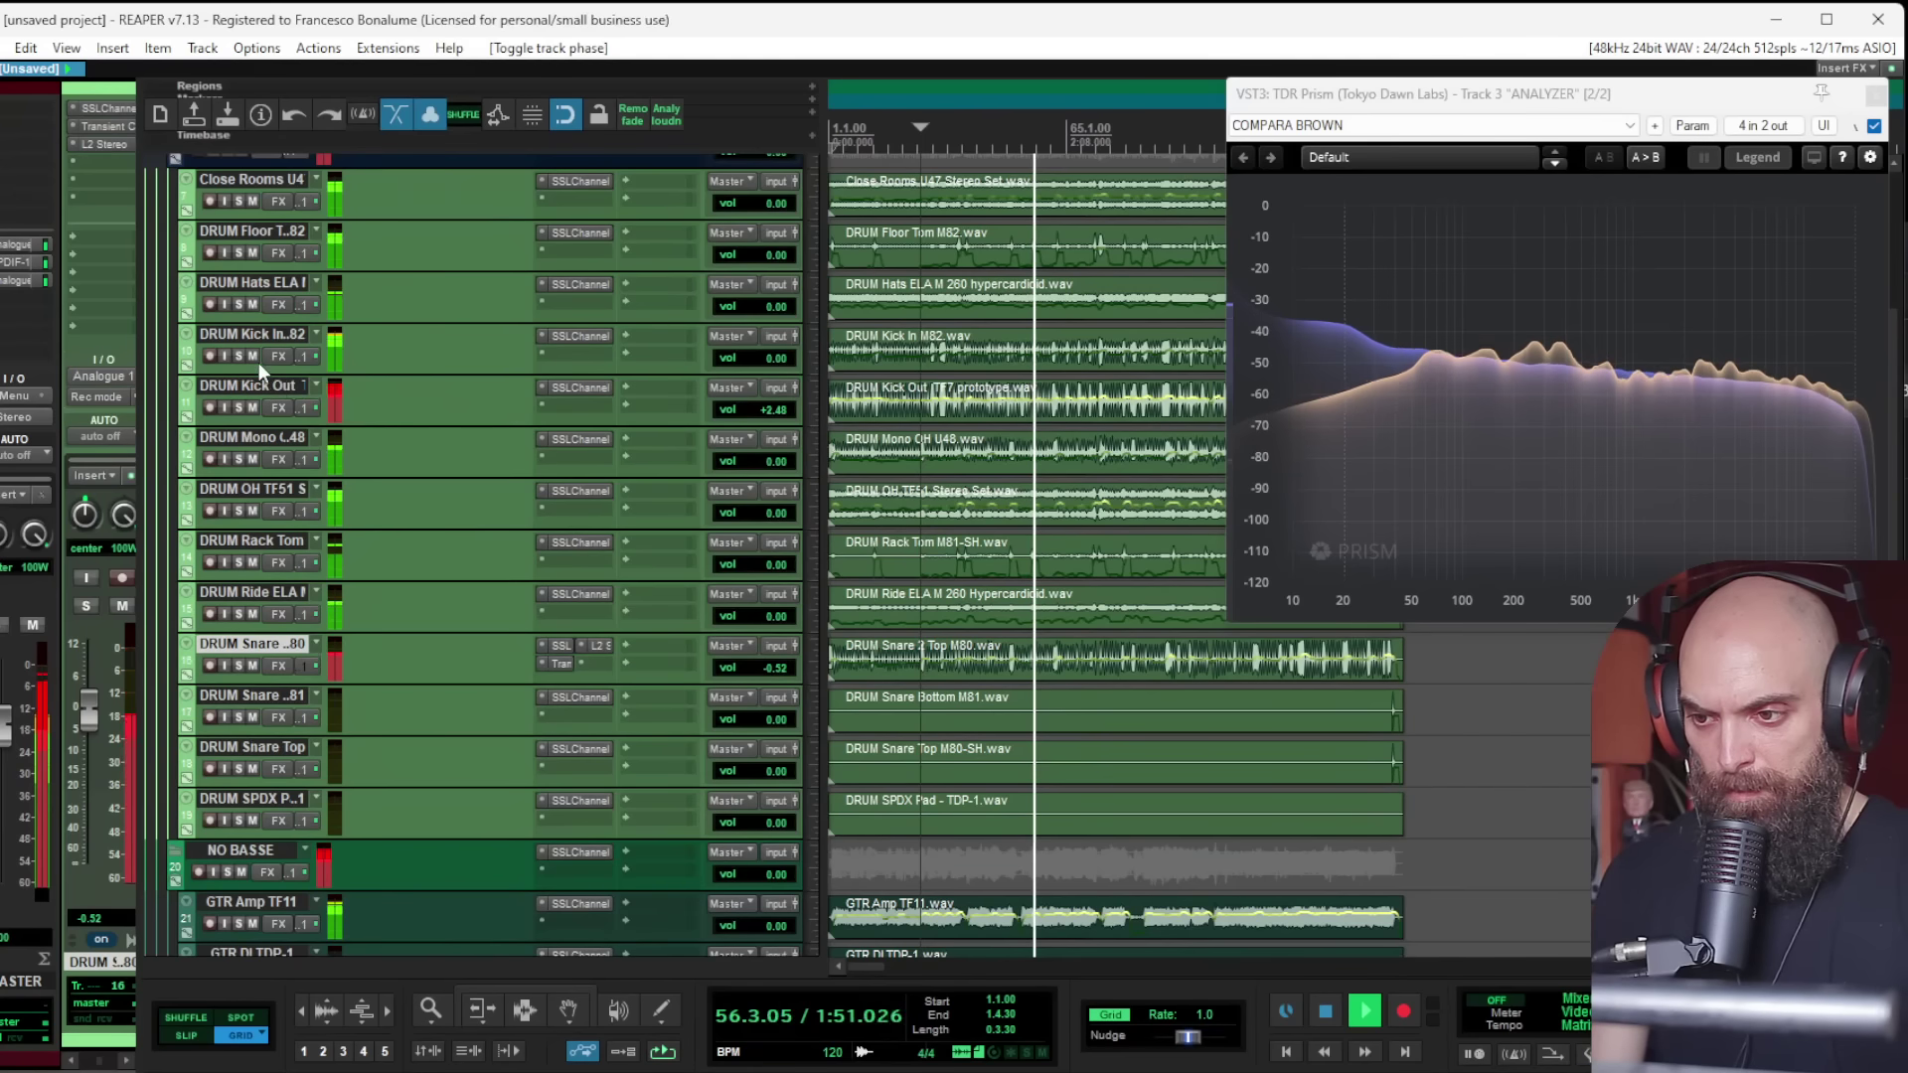
{"action": "left_click", "coordinate": [258, 338]}
{"action": "left_click", "coordinate": [255, 386], "text": "shift"}
{"action": "key", "text": "c"}
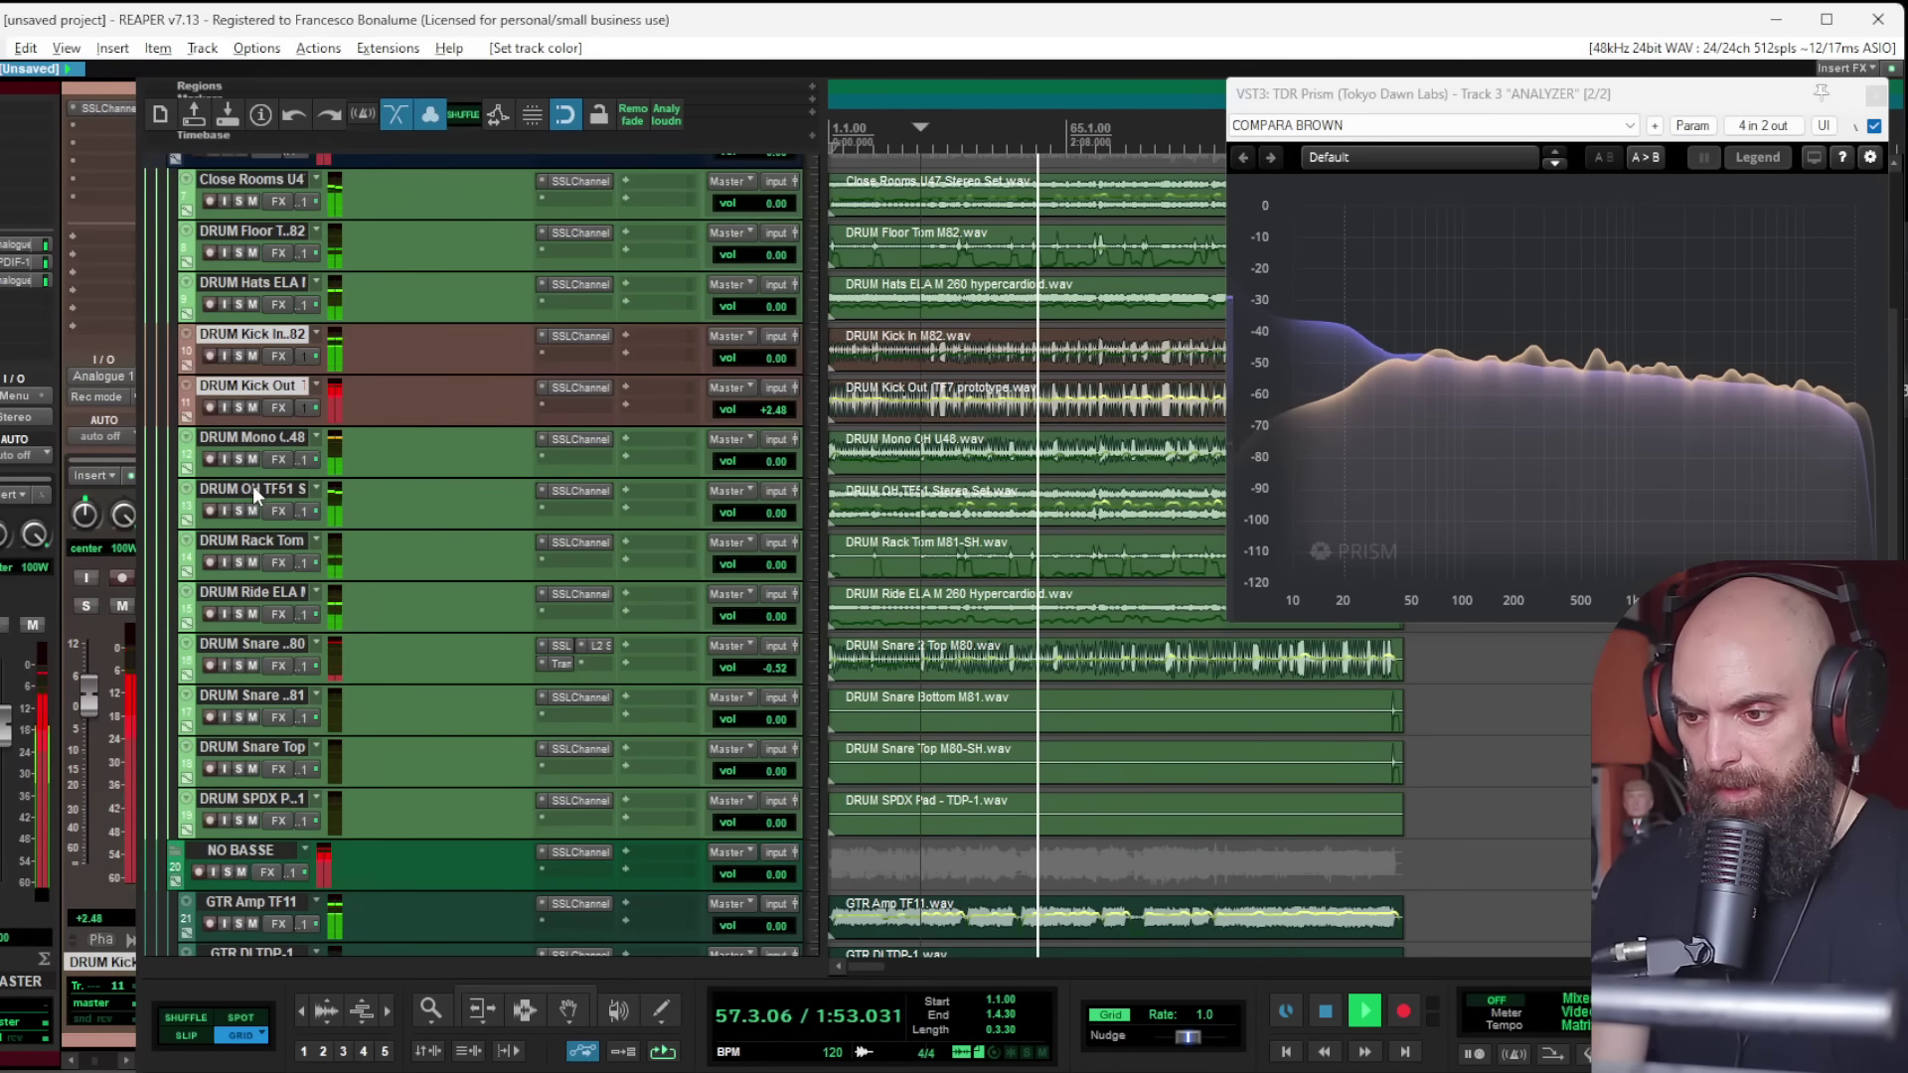
Step: Recolour the DRUM Mono OH and DRUM OH TF51 tracks purple, and the DRUM Hats track reddish brown
{"action": "left_click", "coordinate": [252, 486]}
{"action": "key", "text": "shift+c"}
{"action": "left_click", "coordinate": [253, 435], "text": "shift"}
{"action": "key", "text": "shift+c"}
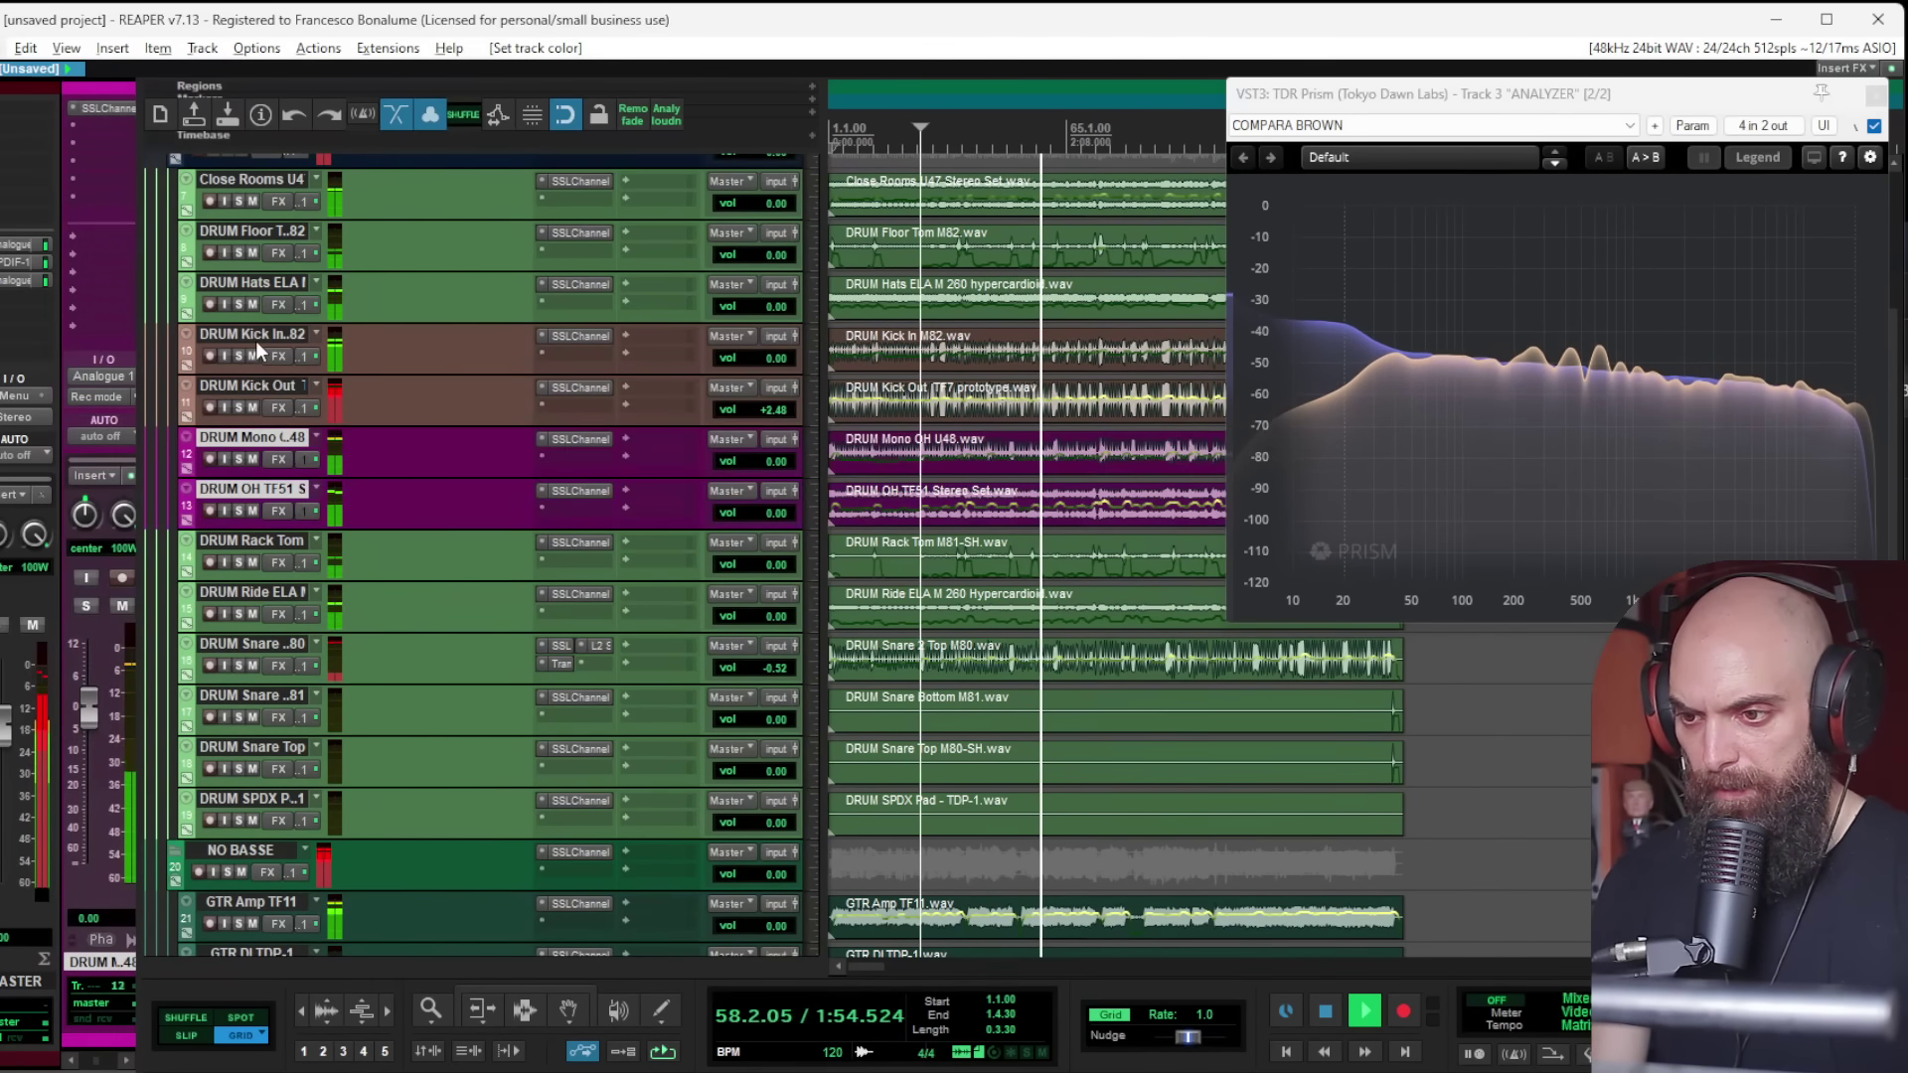
{"action": "left_click", "coordinate": [252, 286]}
{"action": "key", "text": "shift+c"}
Step: Move DRUM Floor Tom M82 directly below DRUM Rack Tom and recolour both tom tracks olive green
{"action": "left_click", "coordinate": [243, 231]}
{"action": "left_click_drag", "start_coordinate": [242, 231], "coordinate": [262, 570]}
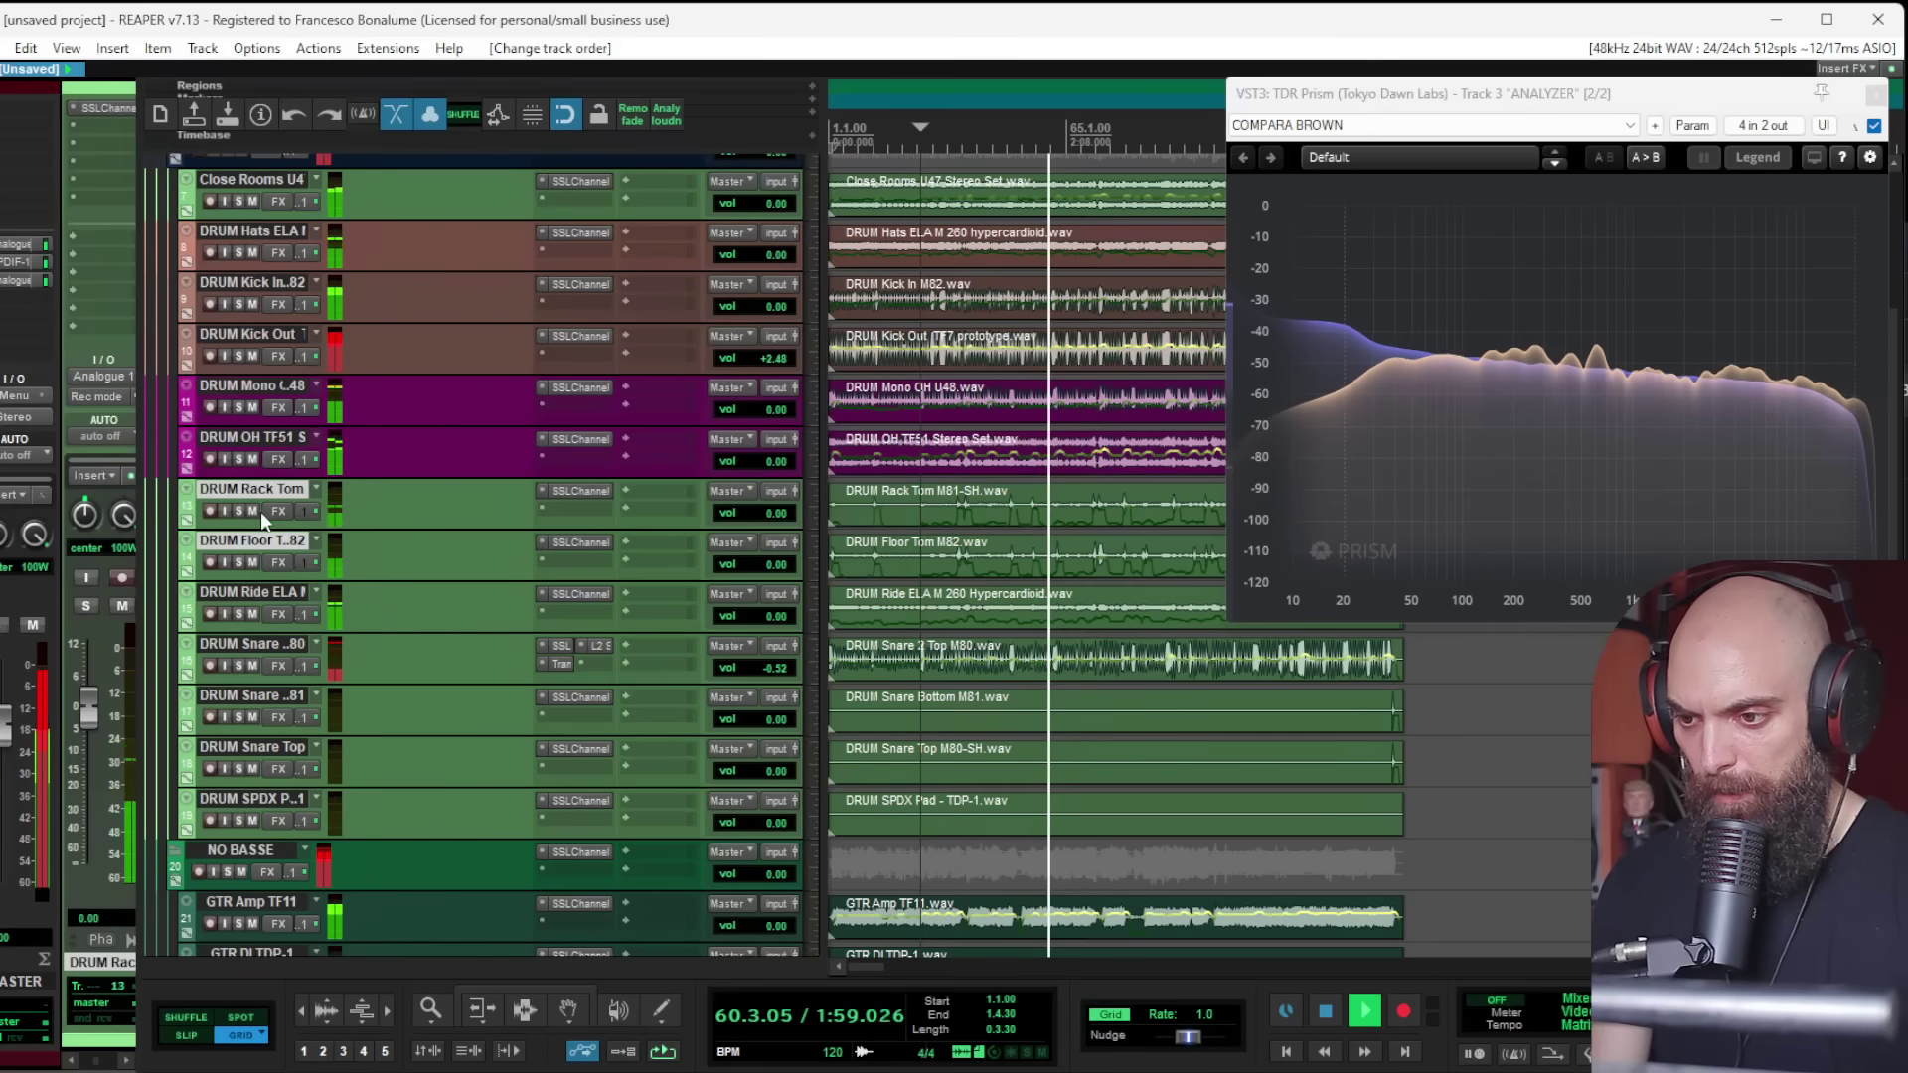
{"action": "key", "text": "shift+c"}
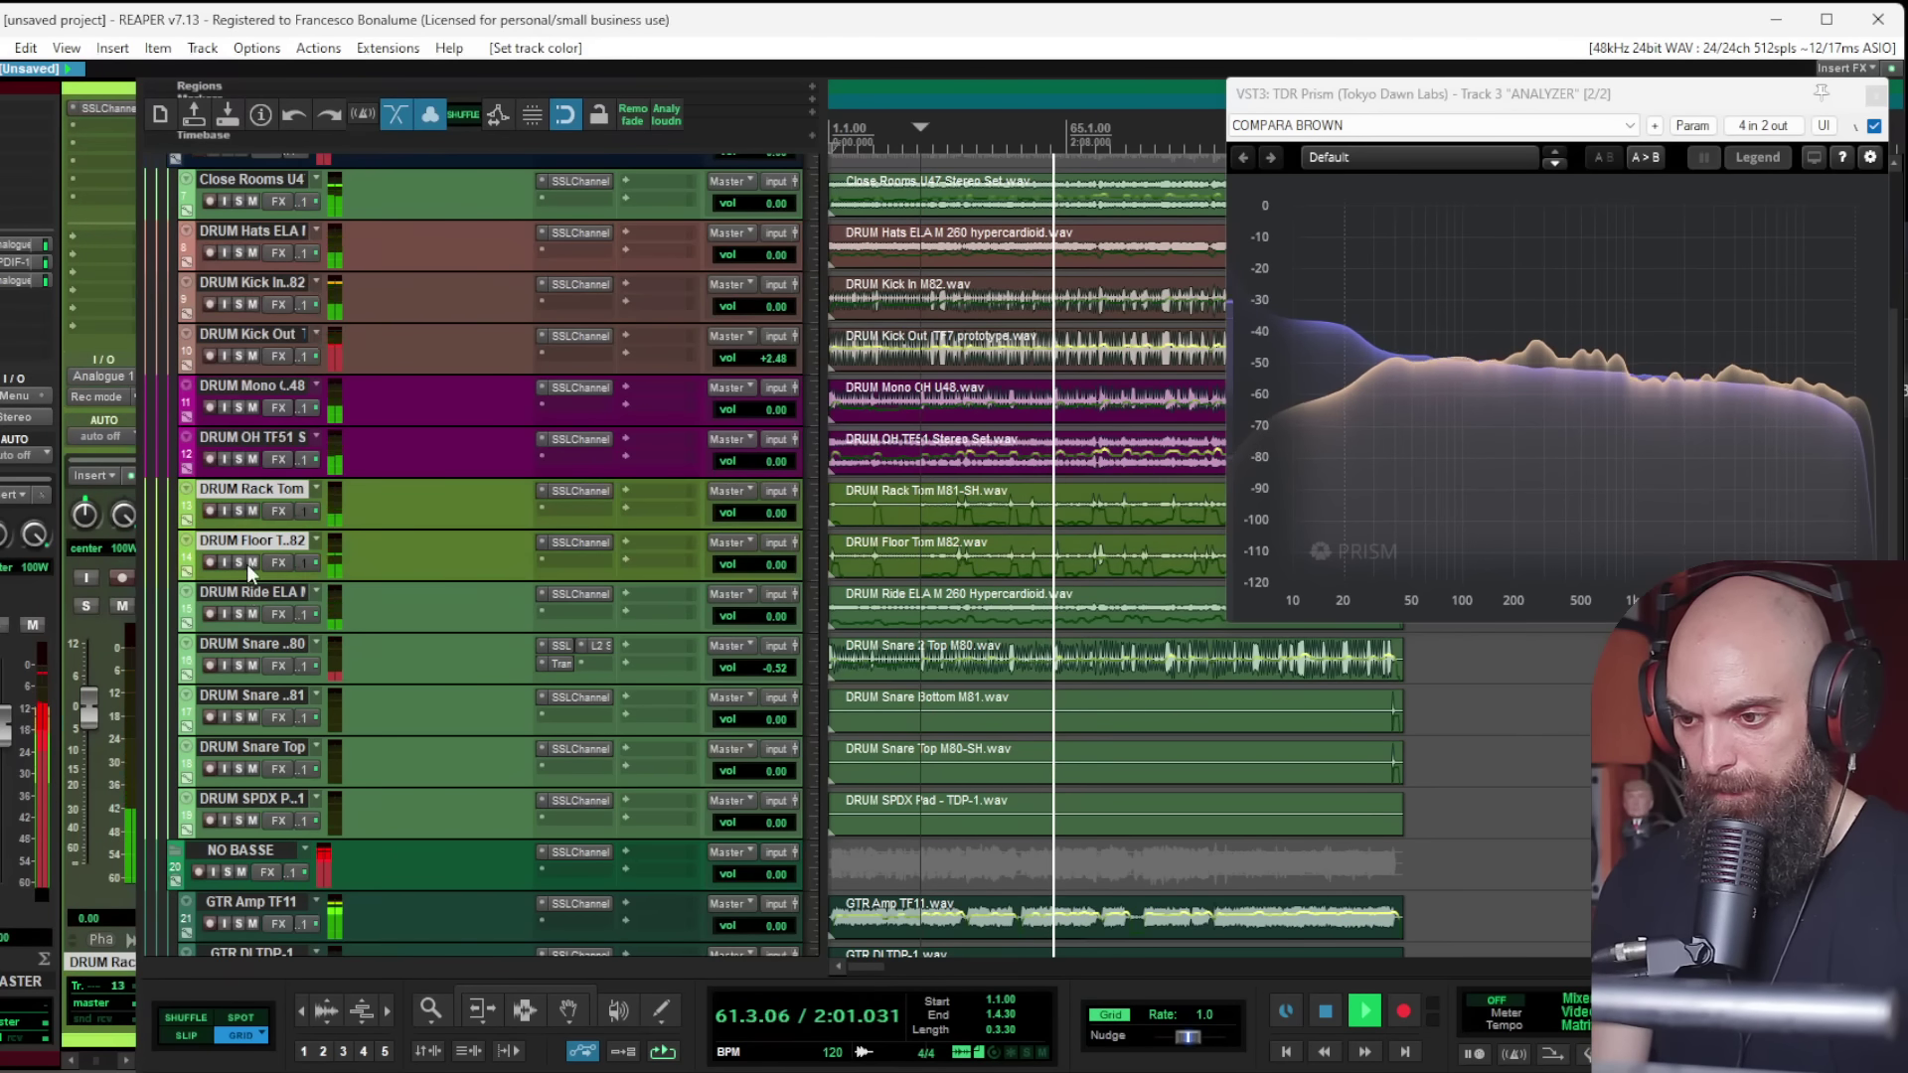
Step: Move the three snare tracks and DRUM SPDX Pad above DRUM Rack Tom as a block coloured dark green
{"action": "left_click", "coordinate": [242, 643]}
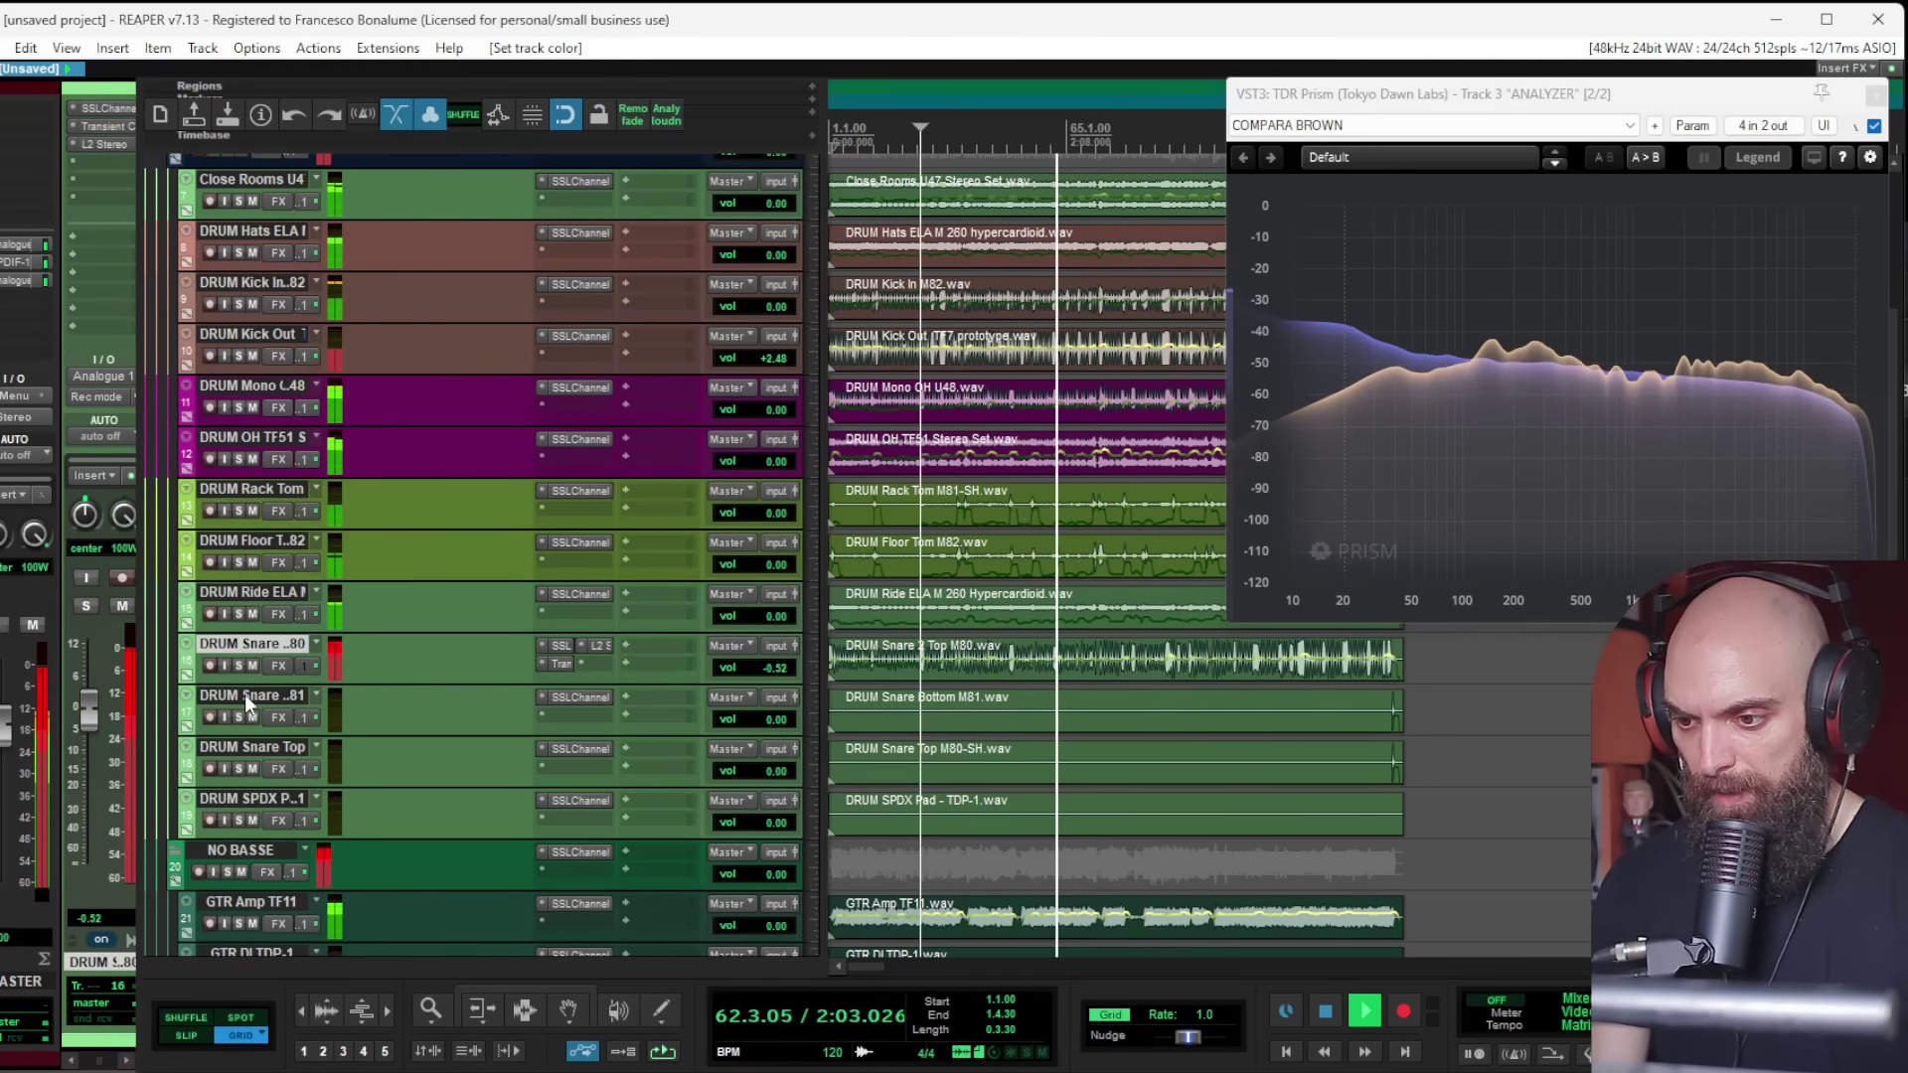
{"action": "left_click", "coordinate": [254, 800], "text": "shift"}
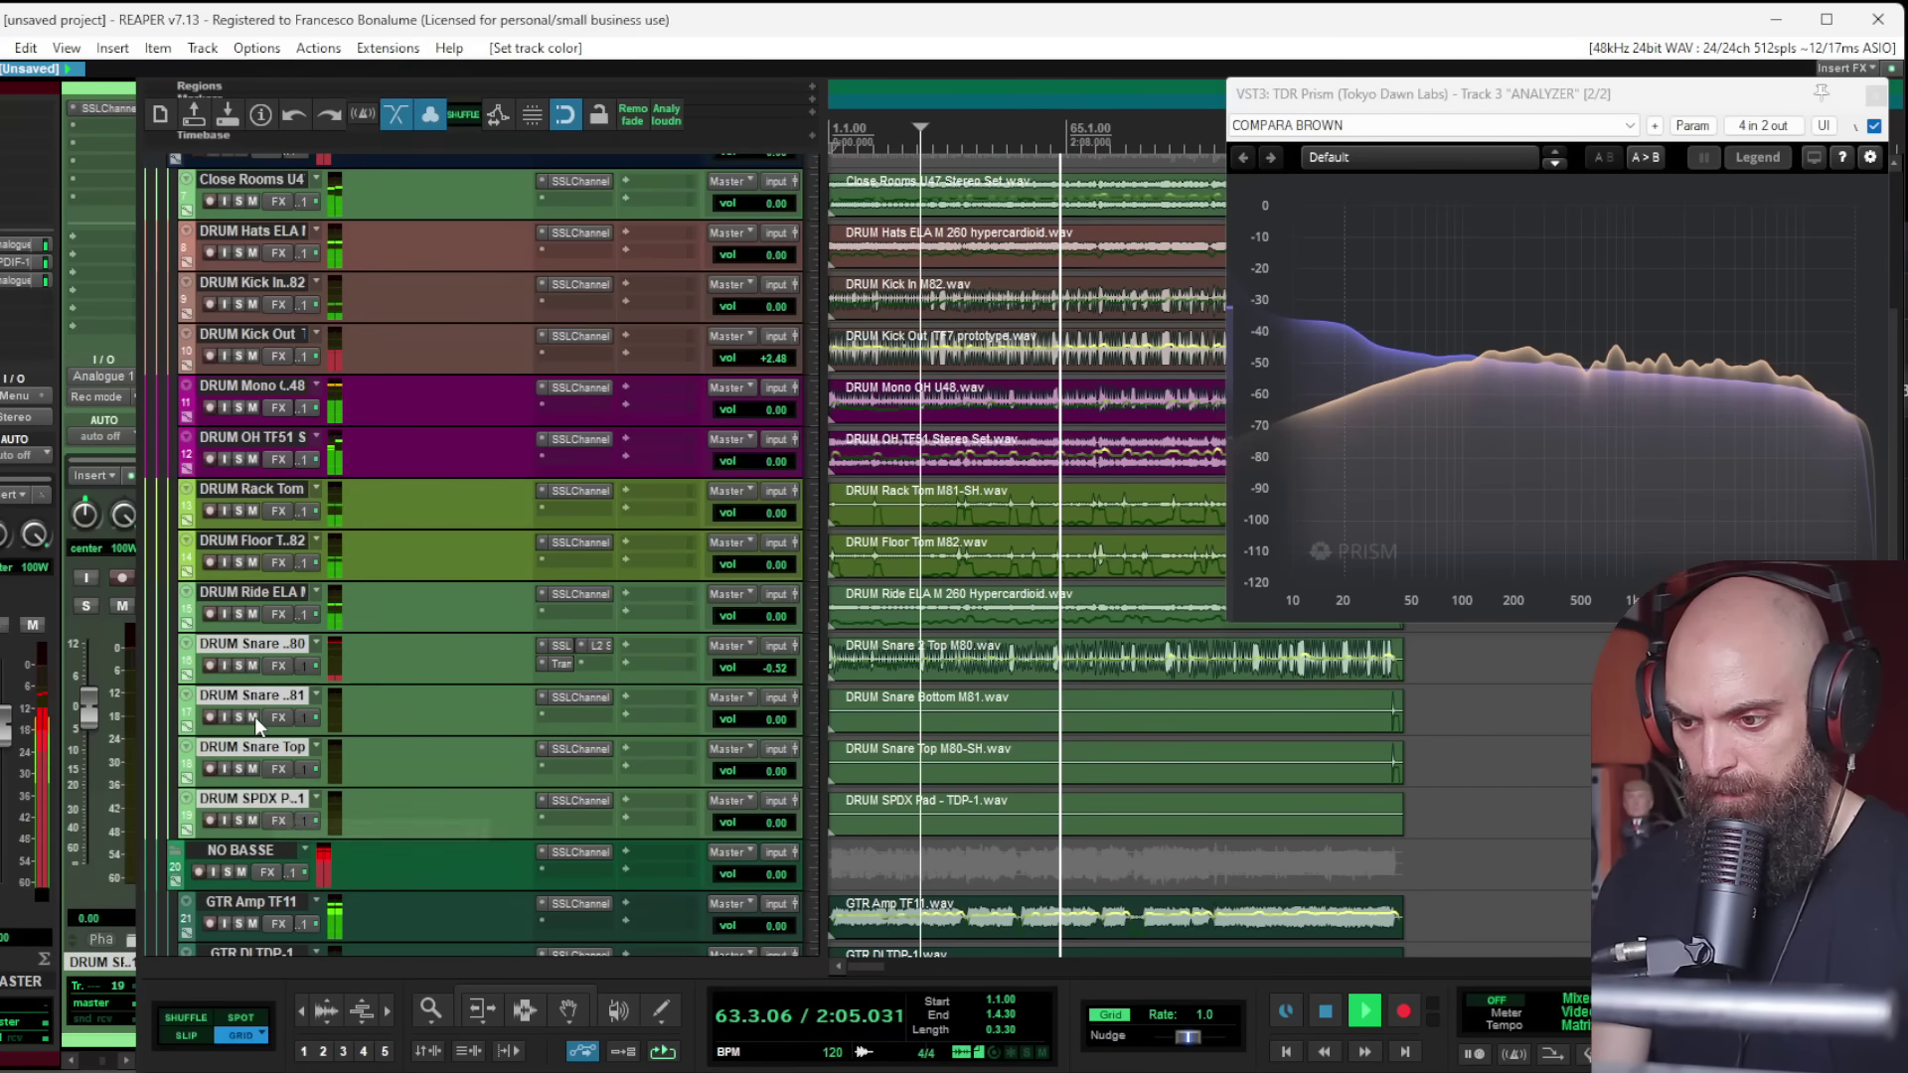
{"action": "left_click_drag", "start_coordinate": [254, 717], "coordinate": [235, 493]}
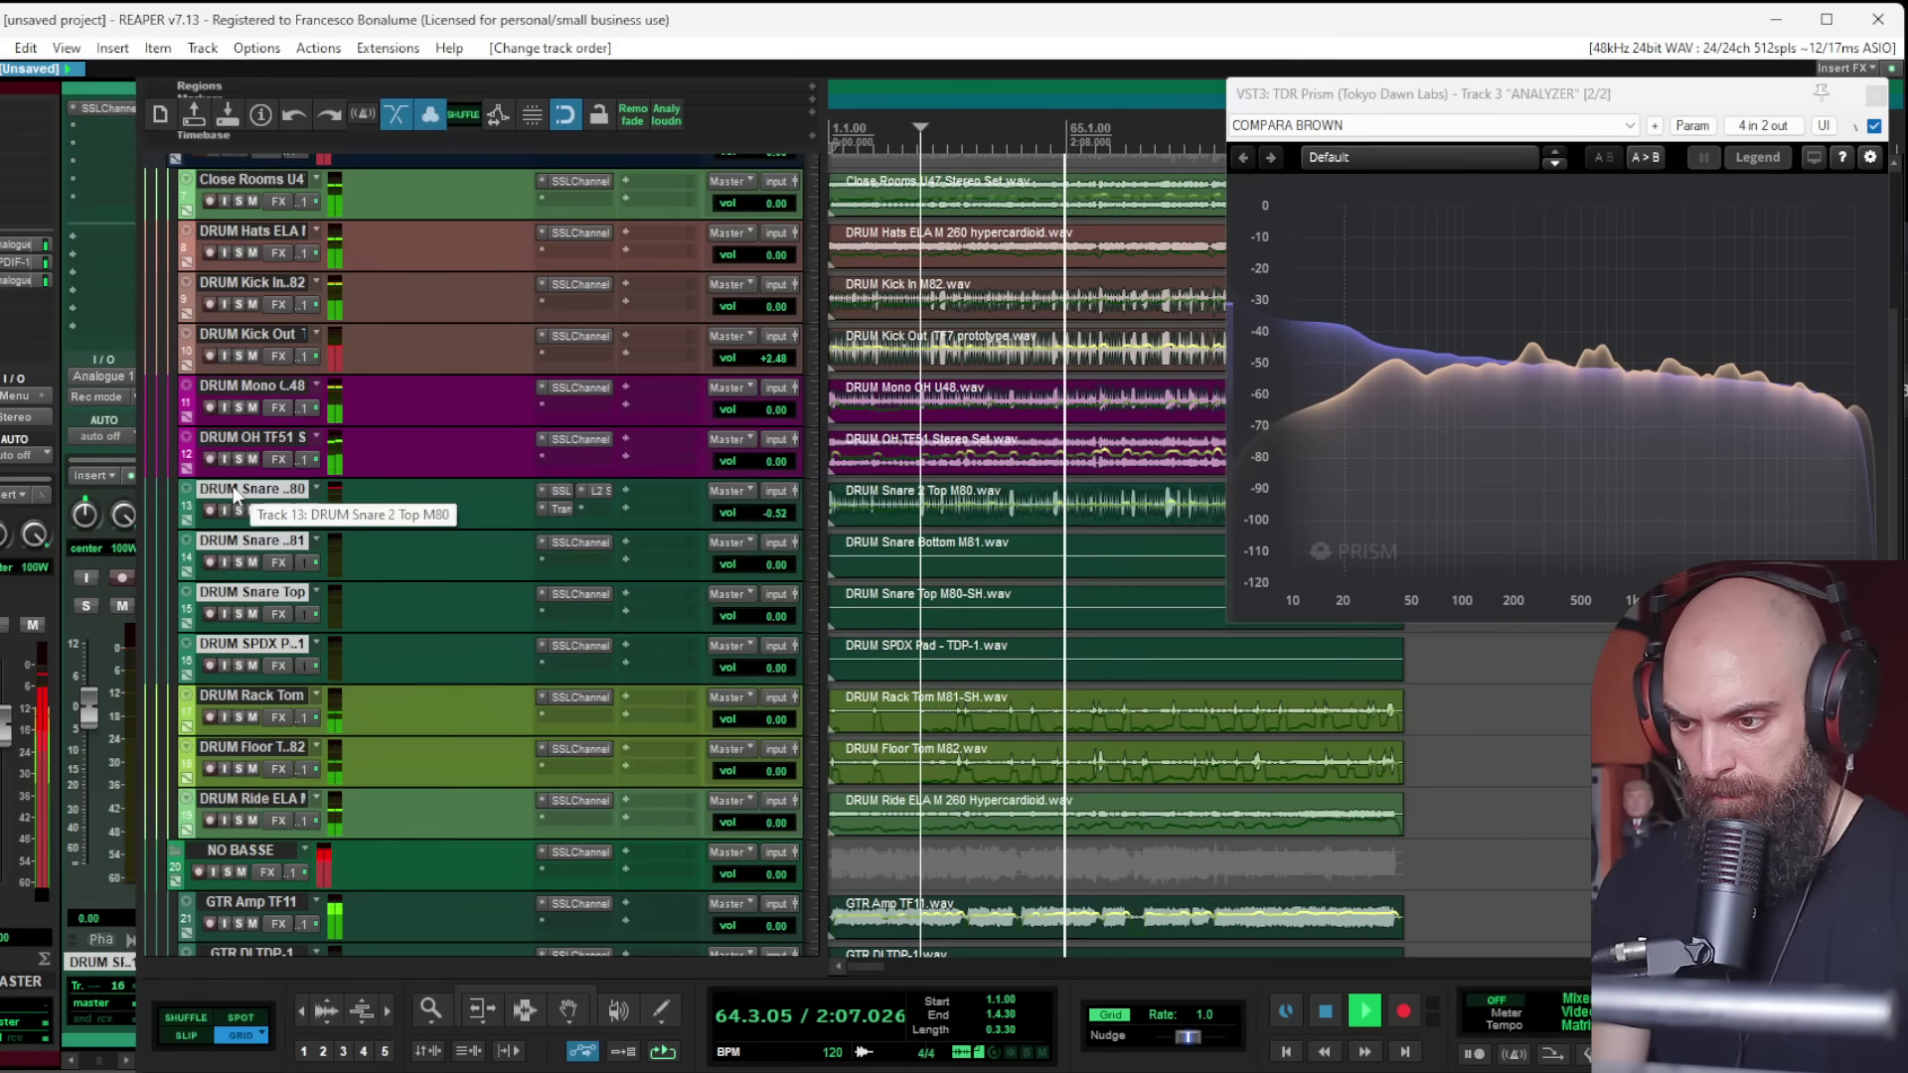
{"action": "left_click", "coordinate": [270, 487]}
Step: Replay the mix from near the start of the project and briefly audition Close Rooms U47 in solo
{"action": "key", "text": "space"}
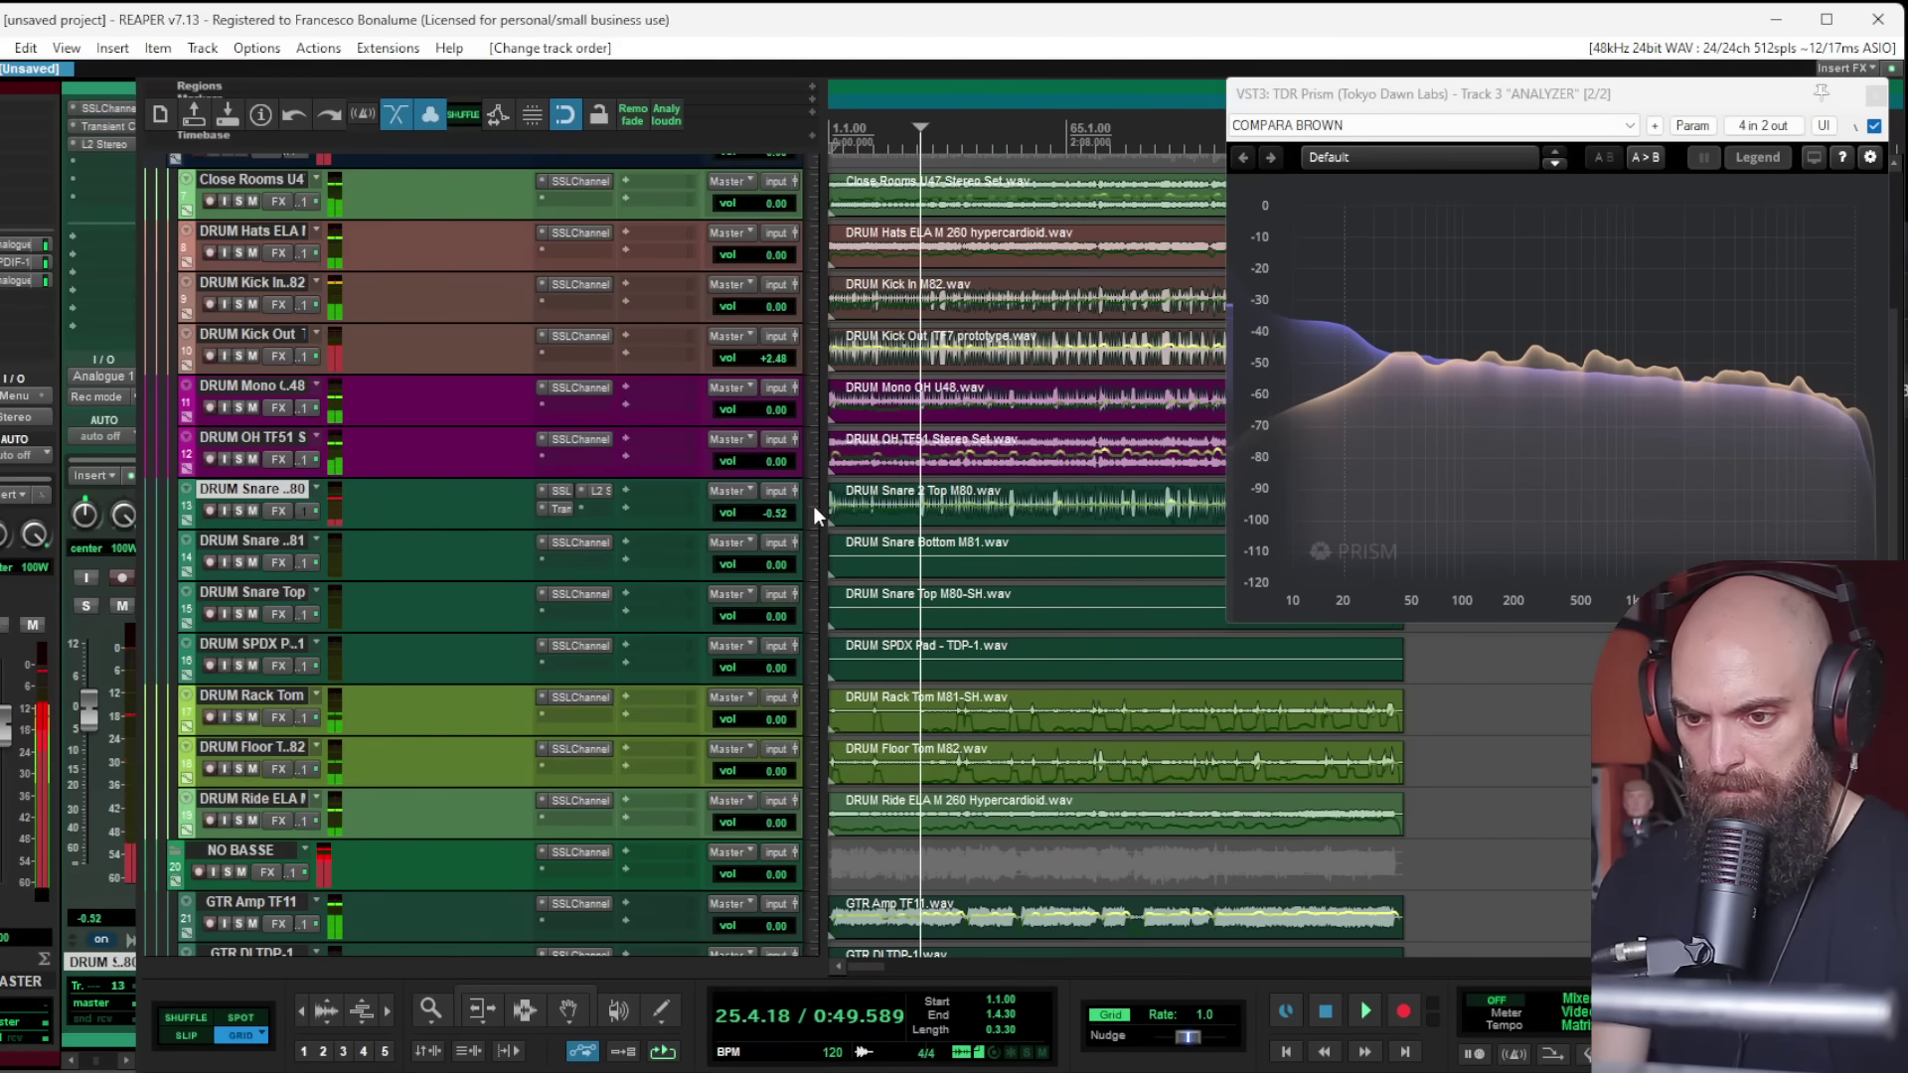
{"action": "left_click", "coordinate": [842, 497]}
{"action": "scroll", "coordinate": [940, 493], "scroll_direction": "up", "scroll_amount": 2}
{"action": "scroll", "coordinate": [956, 500], "scroll_direction": "down", "scroll_amount": 4}
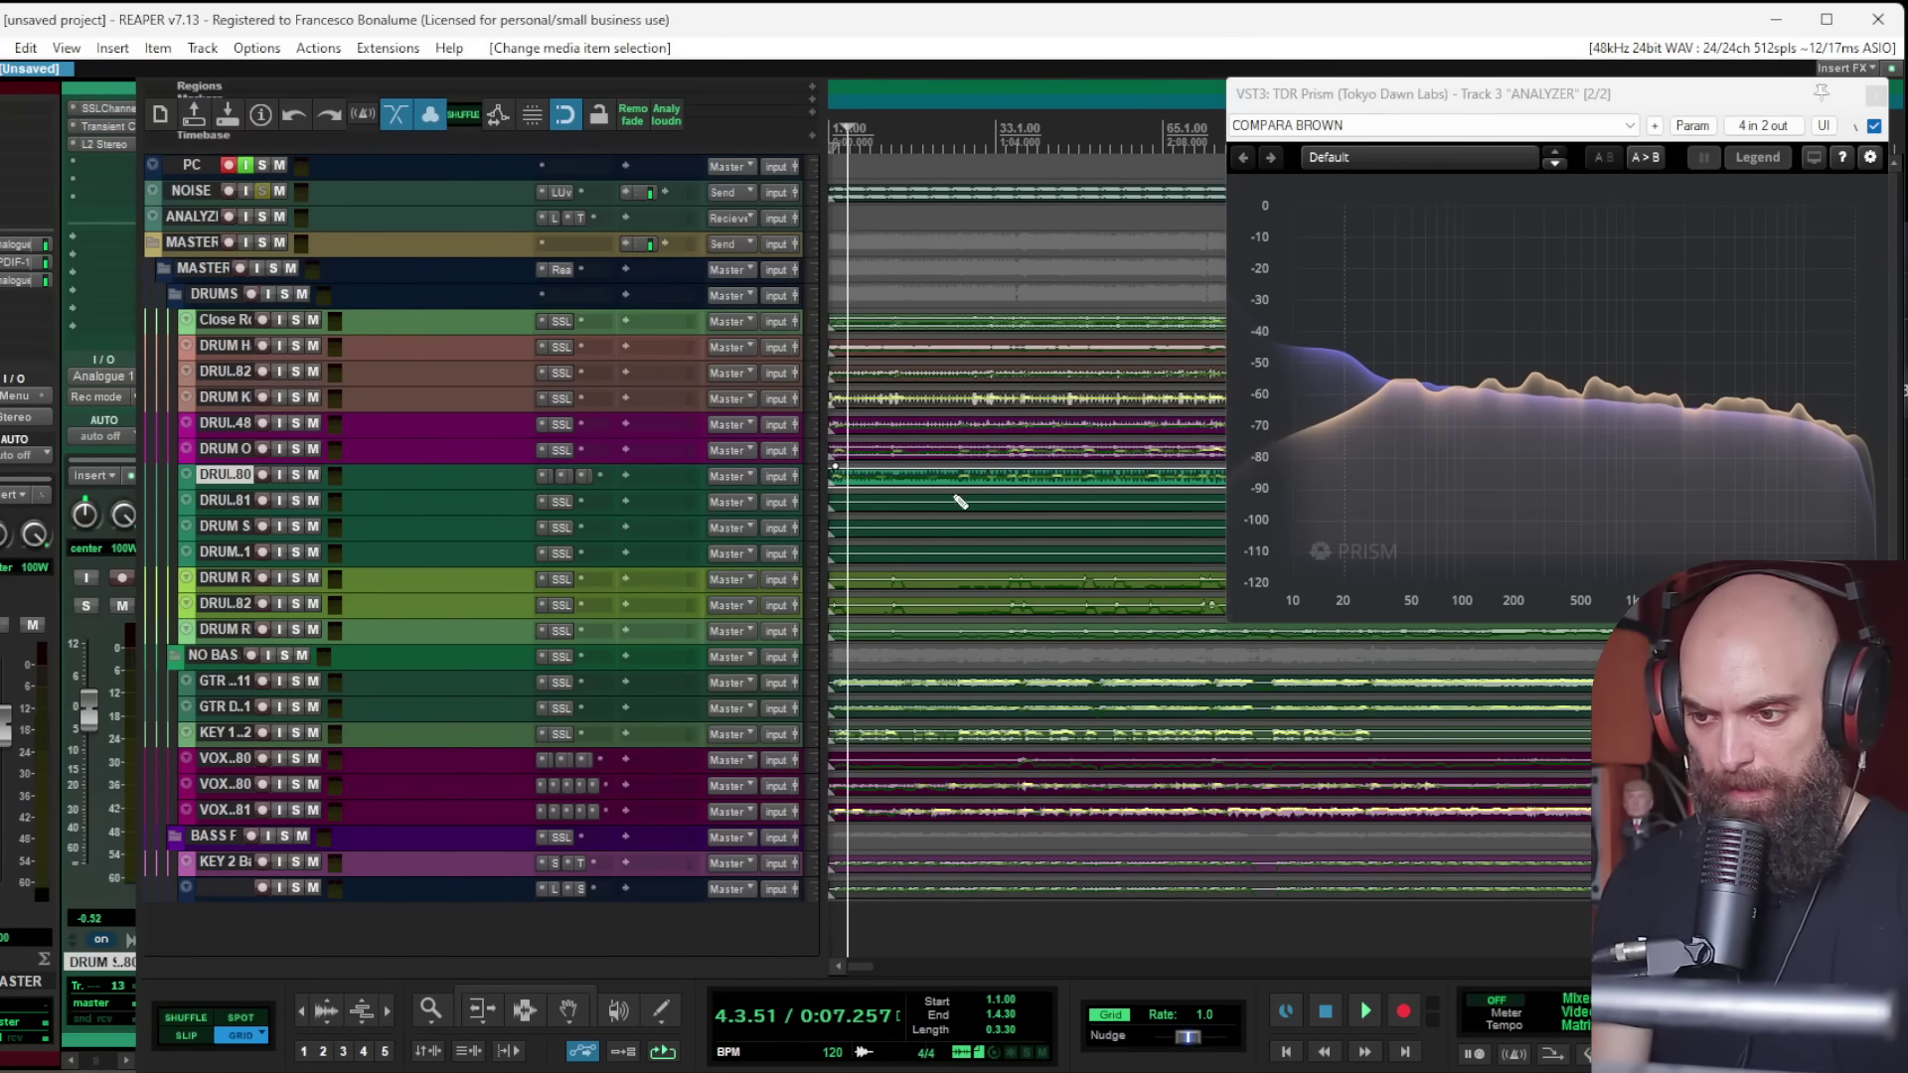
{"action": "left_click", "coordinate": [255, 316]}
{"action": "key", "text": "space"}
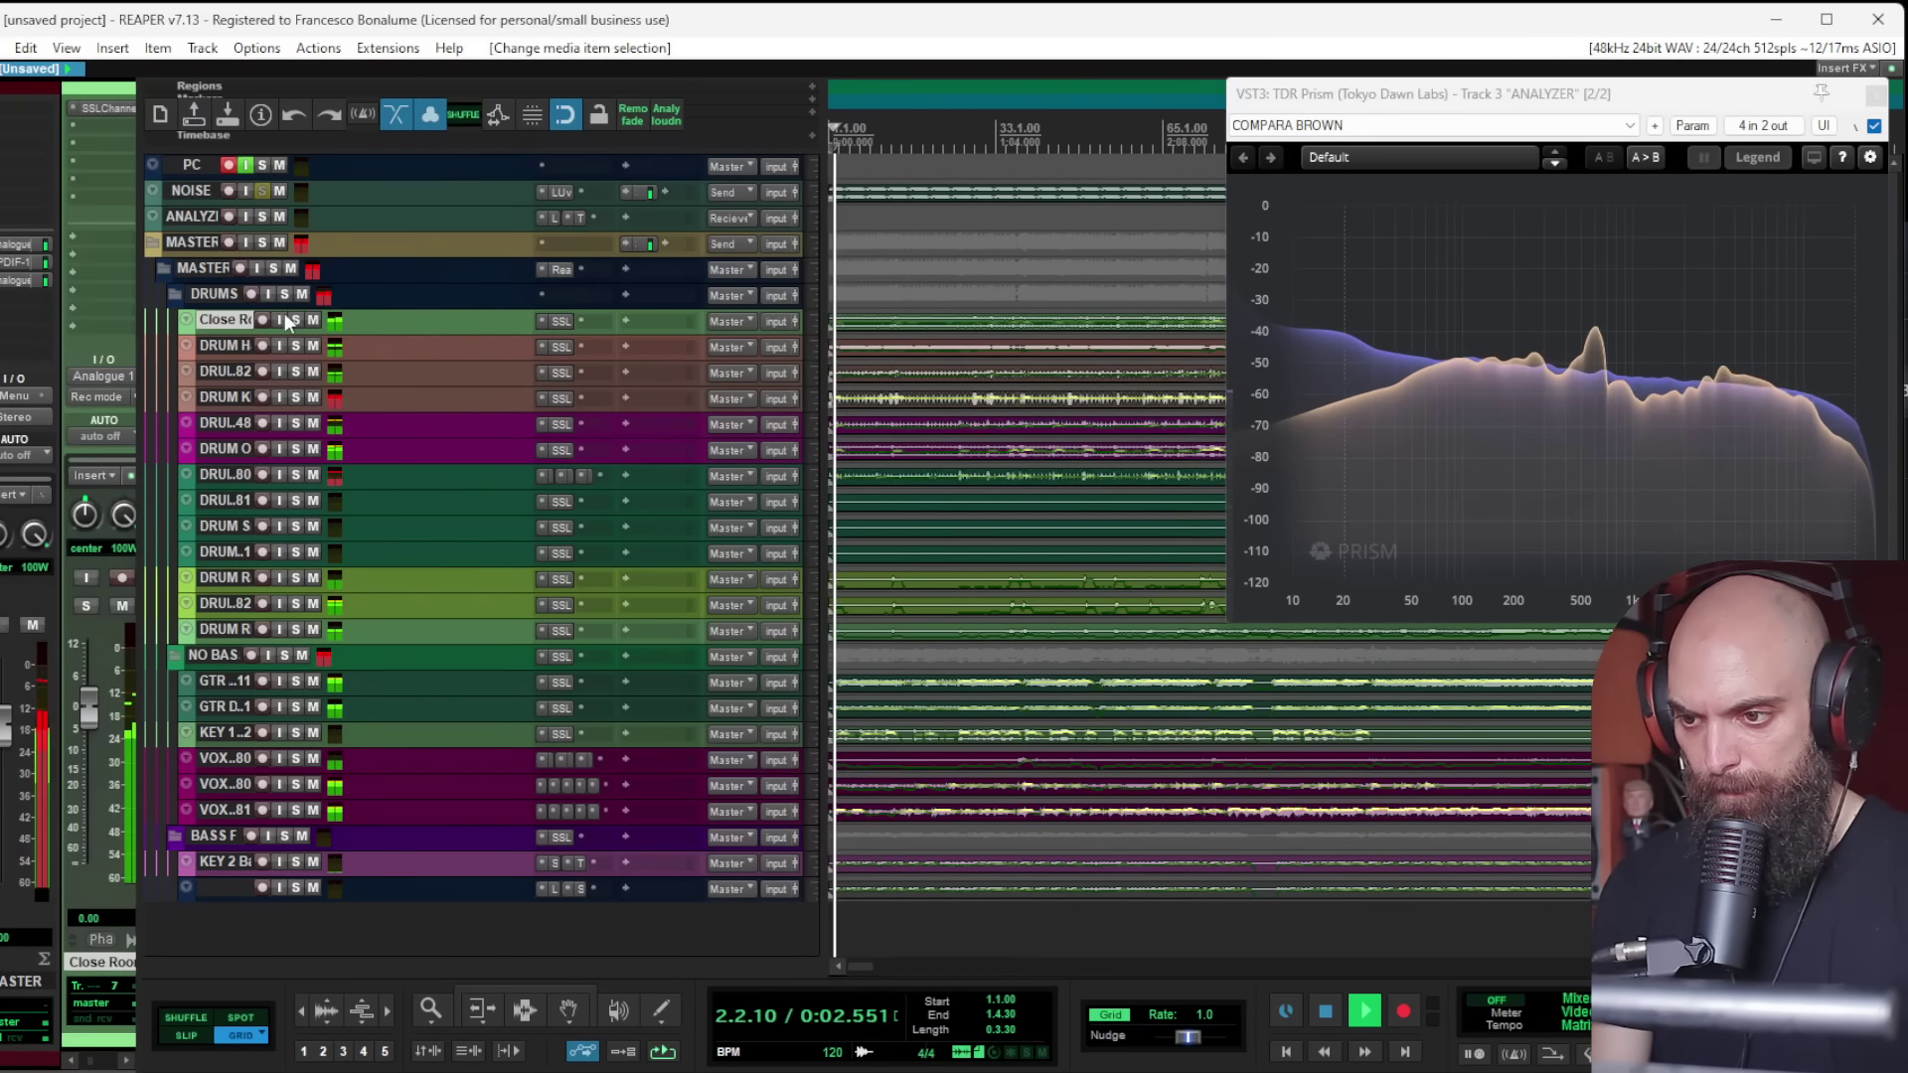
{"action": "left_click", "coordinate": [298, 318]}
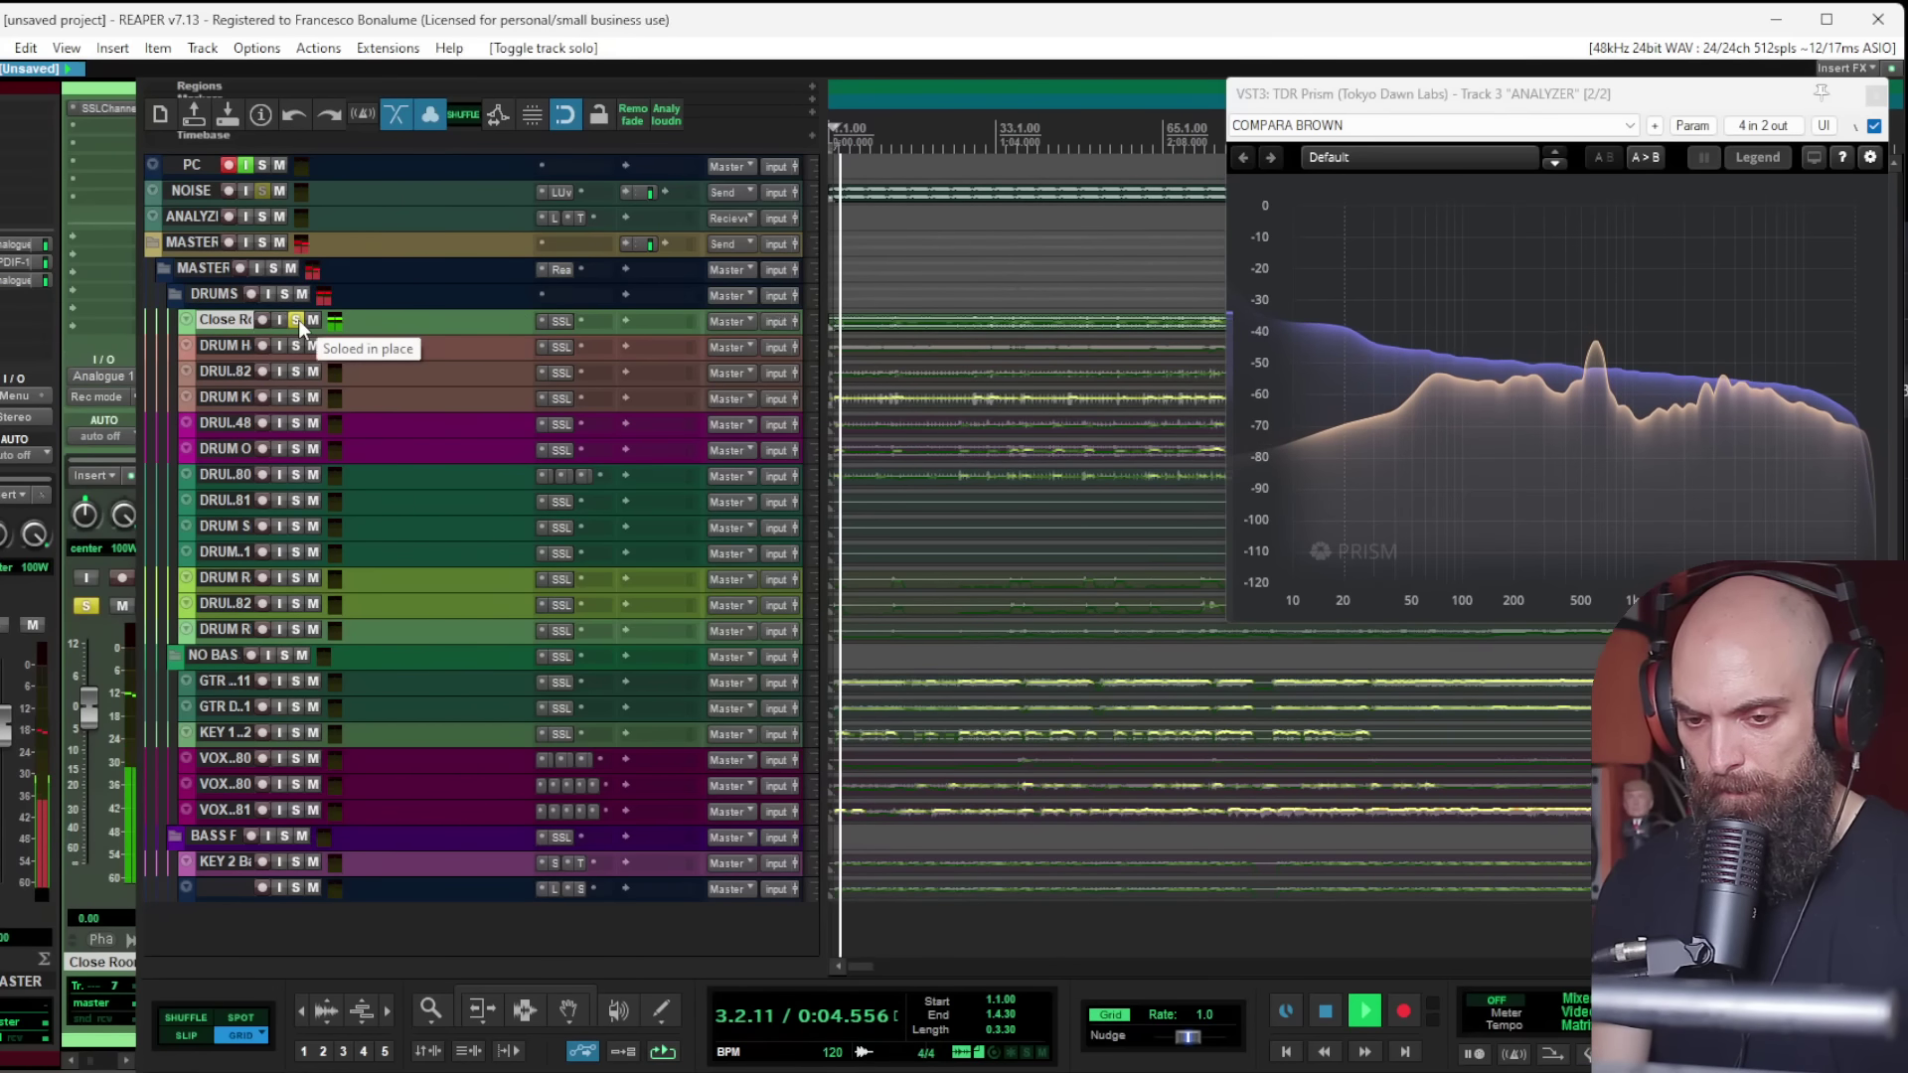
{"action": "left_click", "coordinate": [299, 319]}
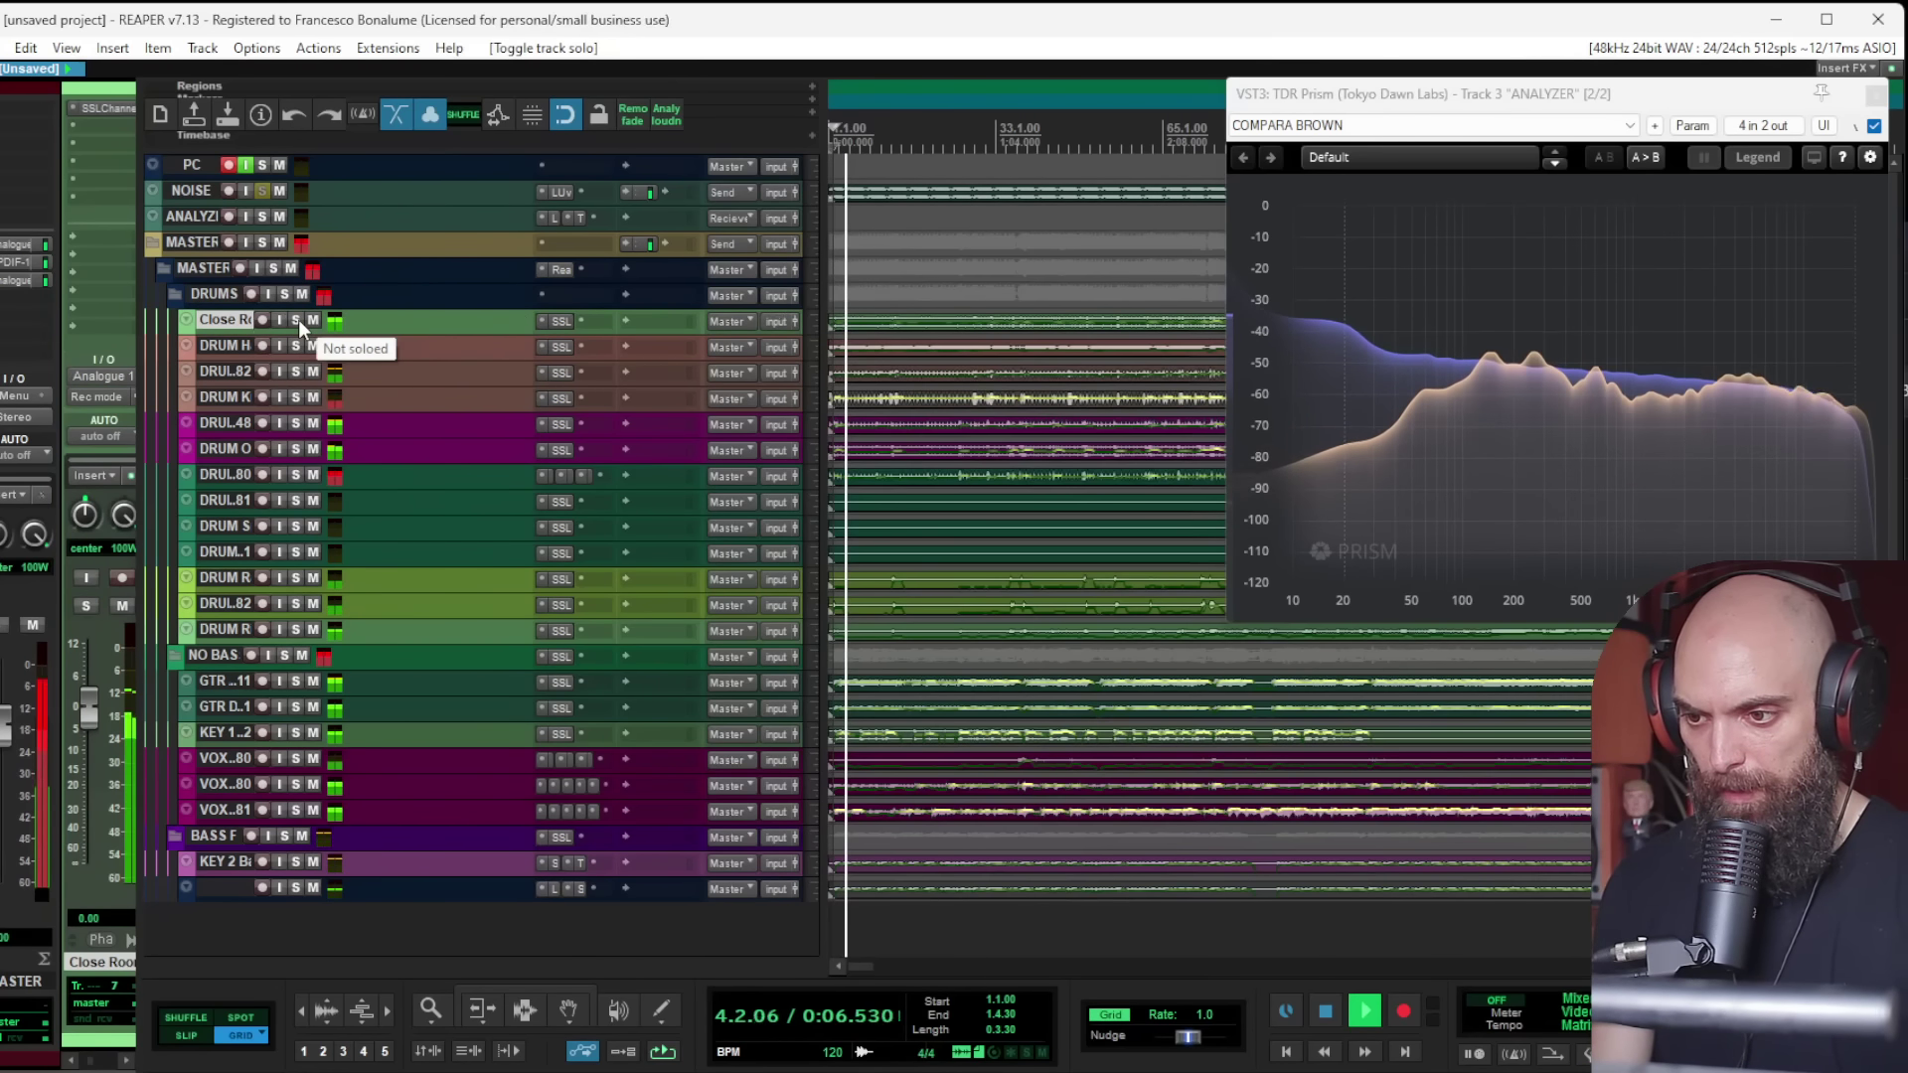
Step: Audition DRUM Hats in solo, return to the full mix and stop playback
{"action": "left_click", "coordinate": [230, 345]}
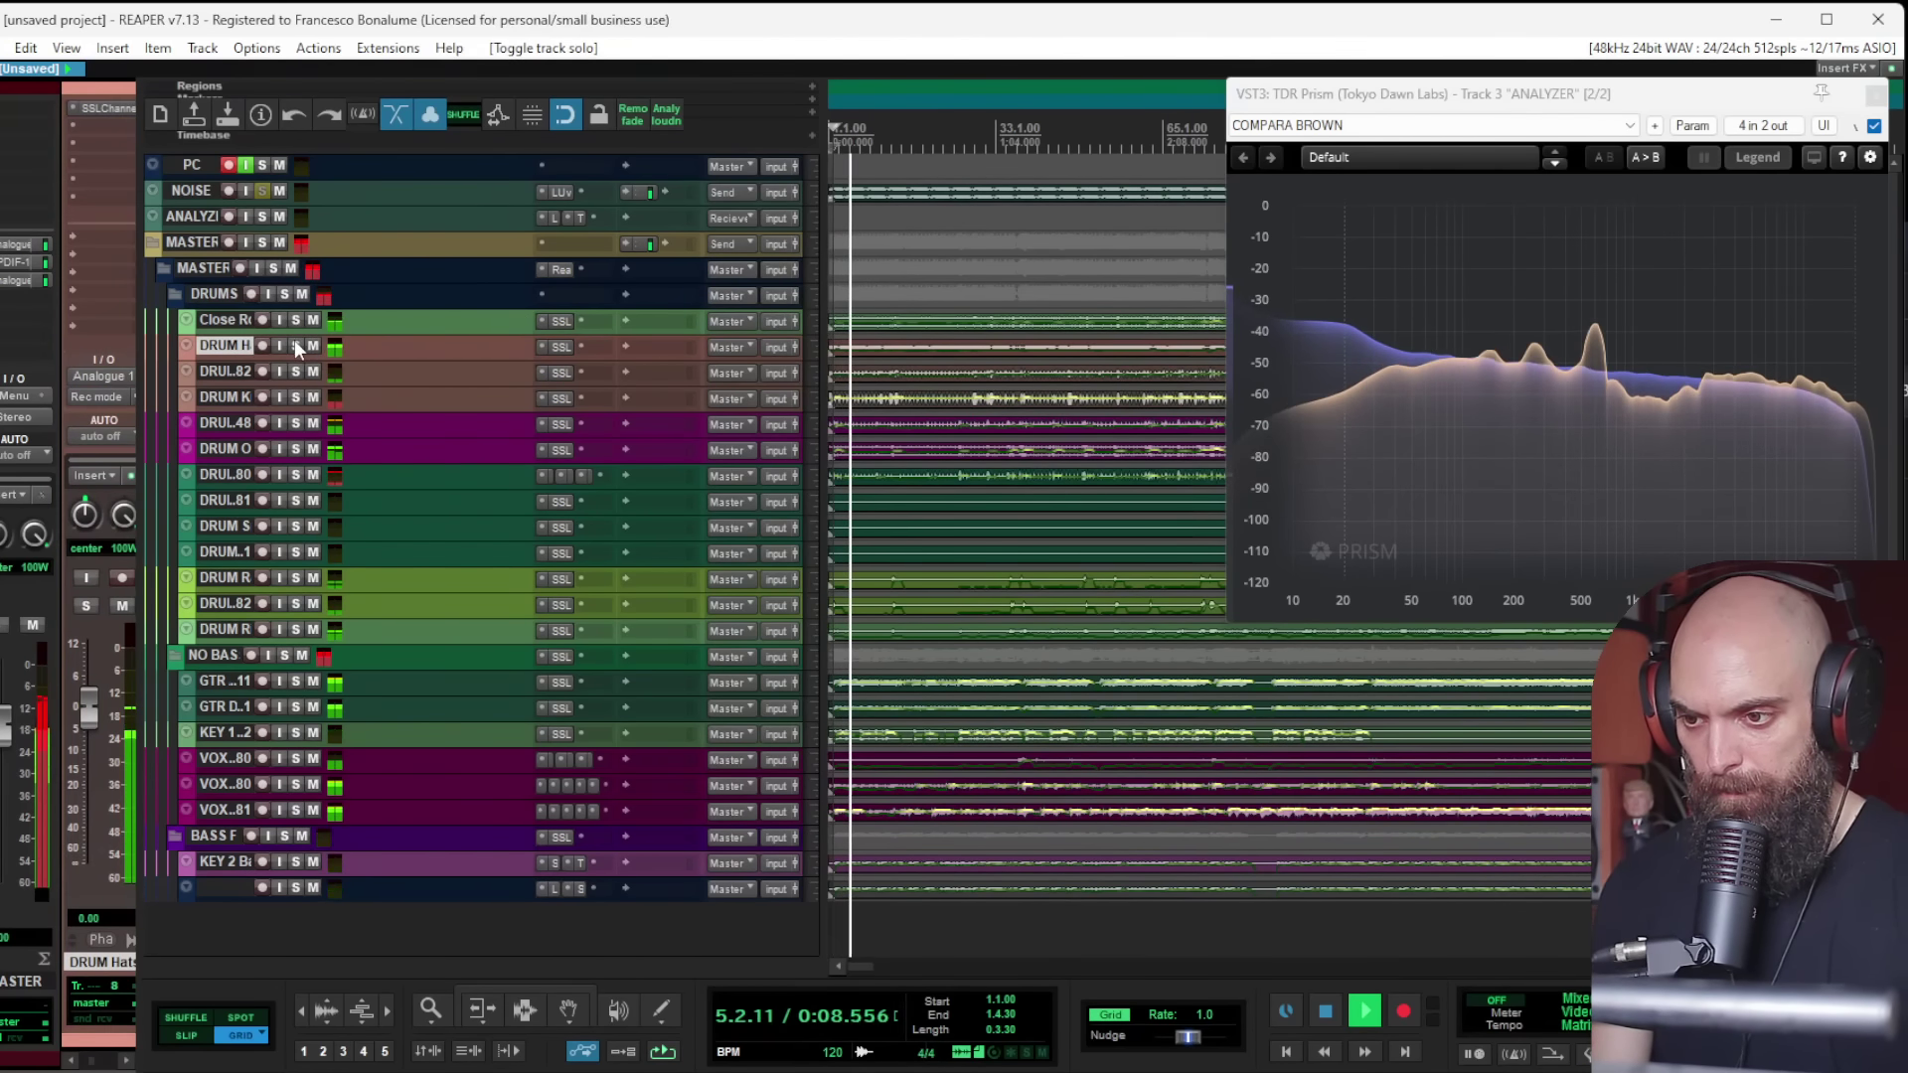
{"action": "left_click", "coordinate": [296, 345]}
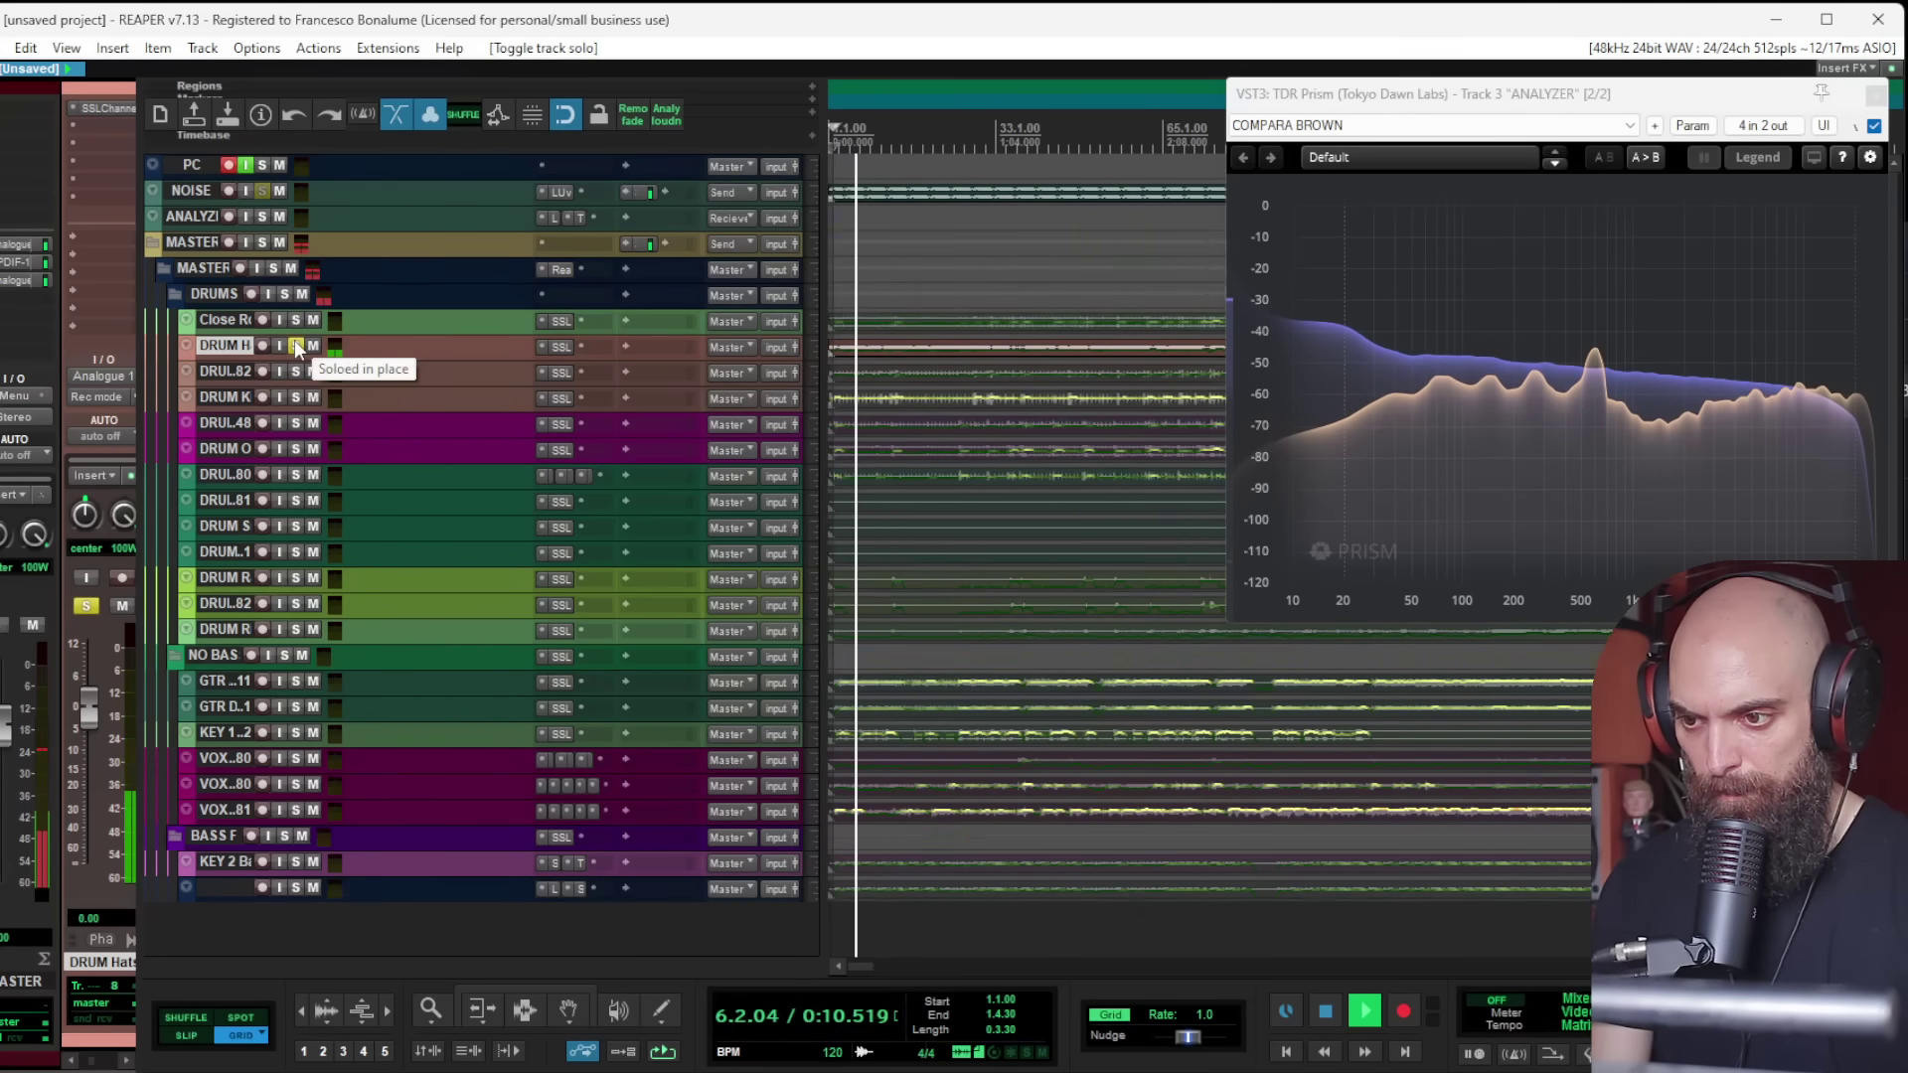
{"action": "left_click", "coordinate": [296, 346]}
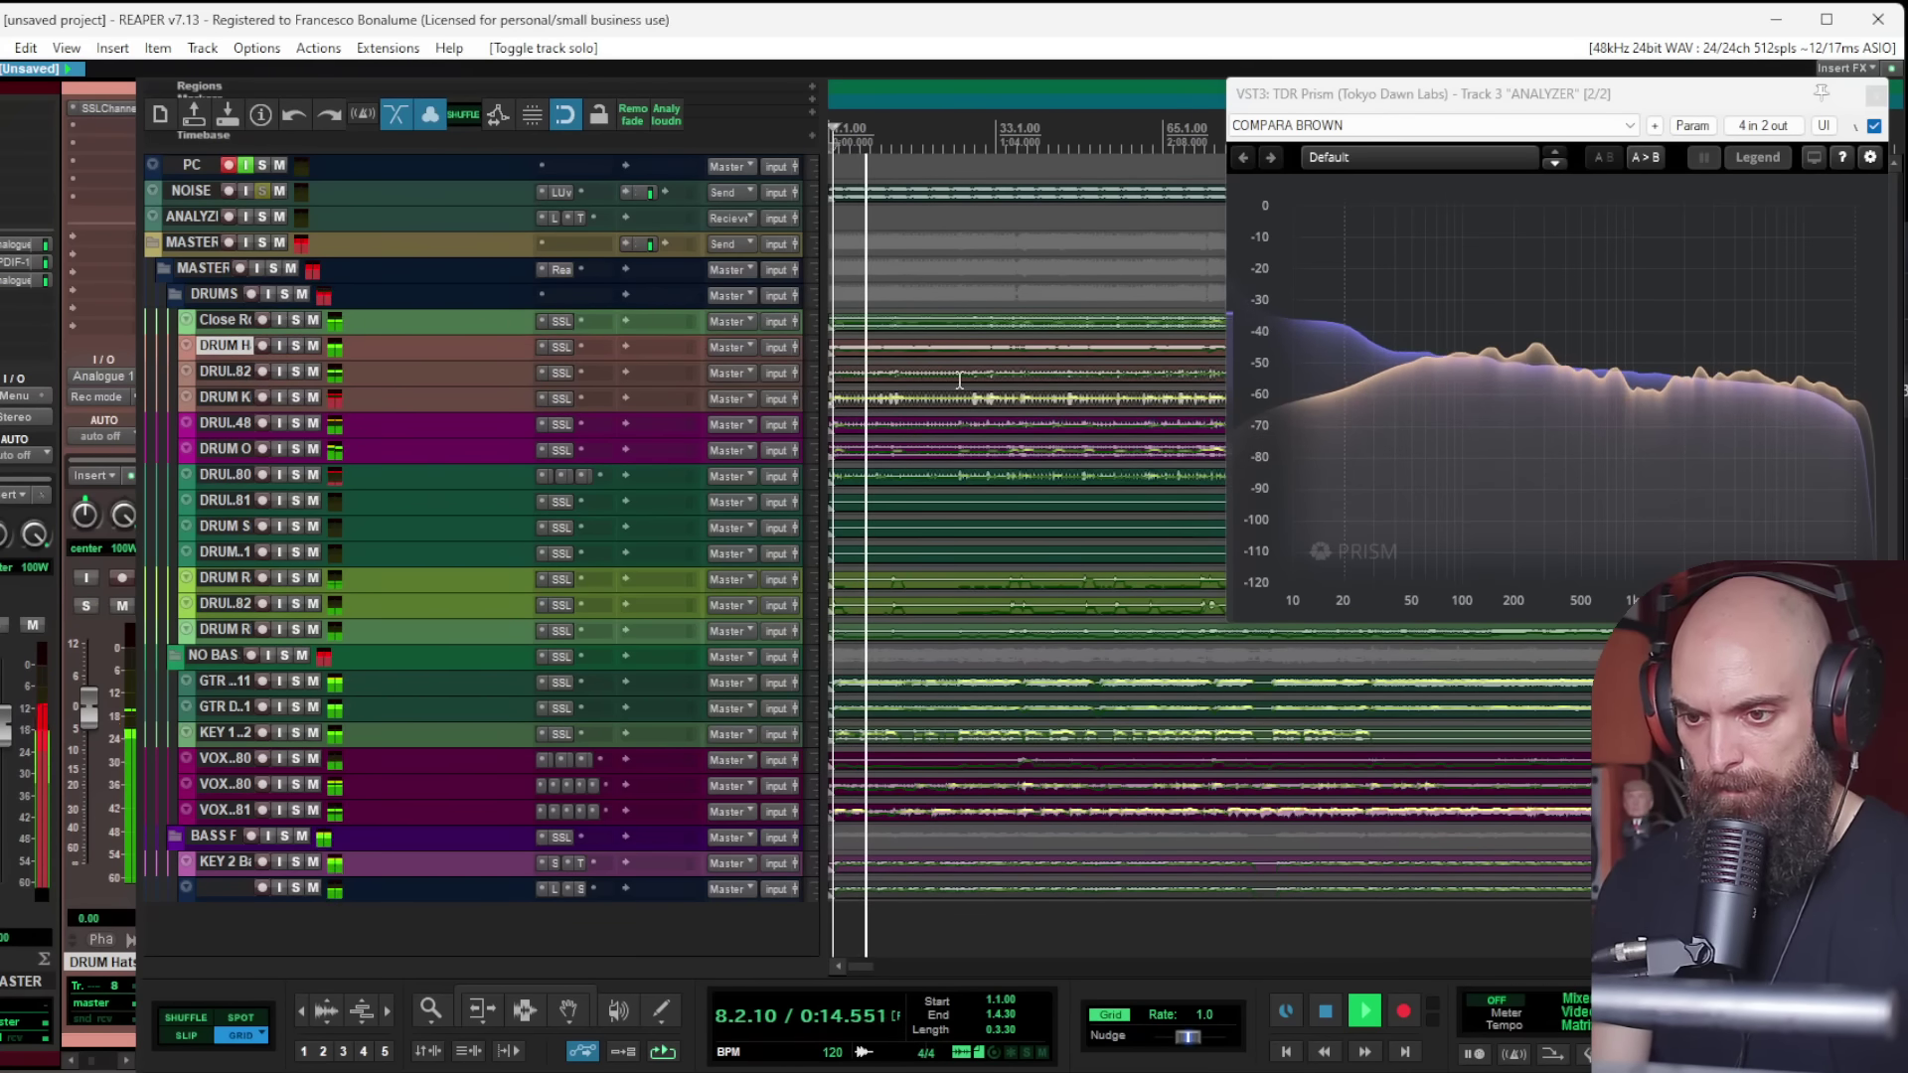
{"action": "scroll", "coordinate": [960, 380], "scroll_direction": "up", "scroll_amount": 3}
{"action": "scroll", "coordinate": [960, 380], "scroll_direction": "down", "scroll_amount": 5}
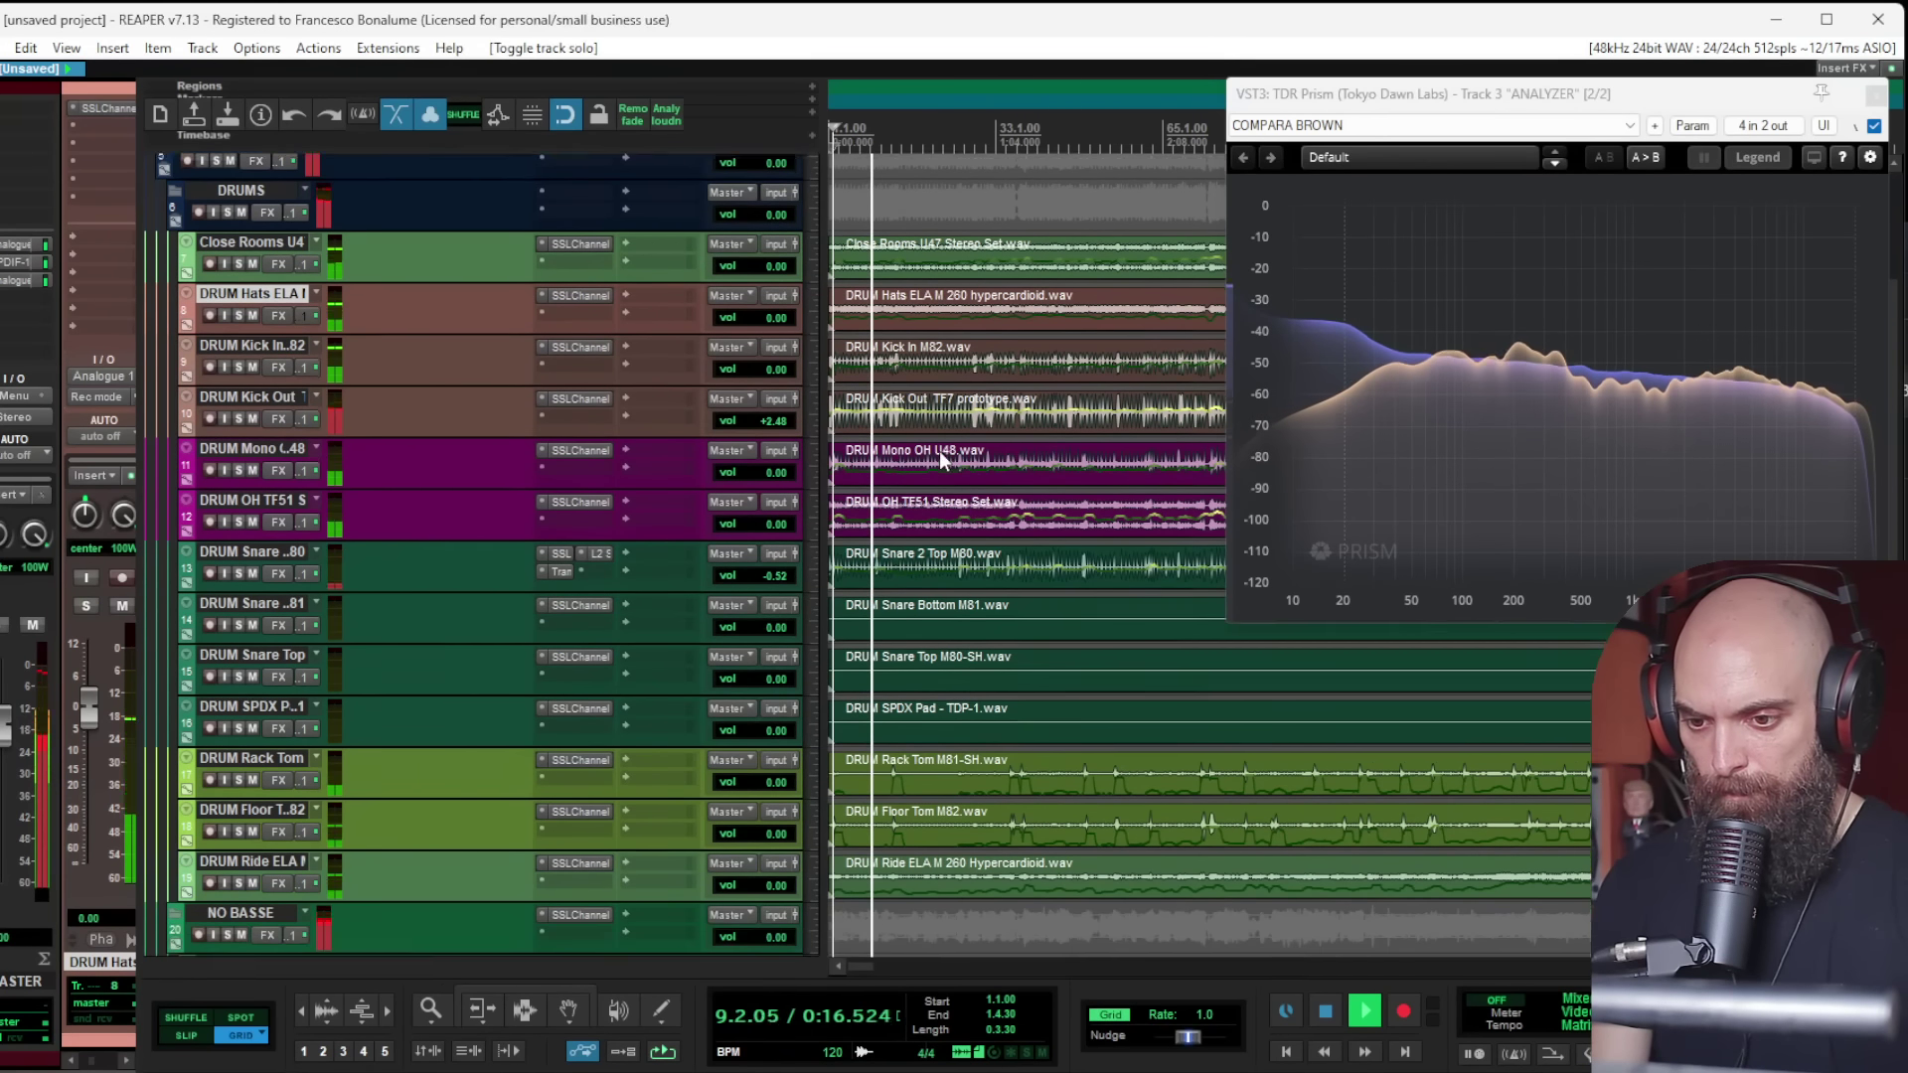
{"action": "key", "text": "space"}
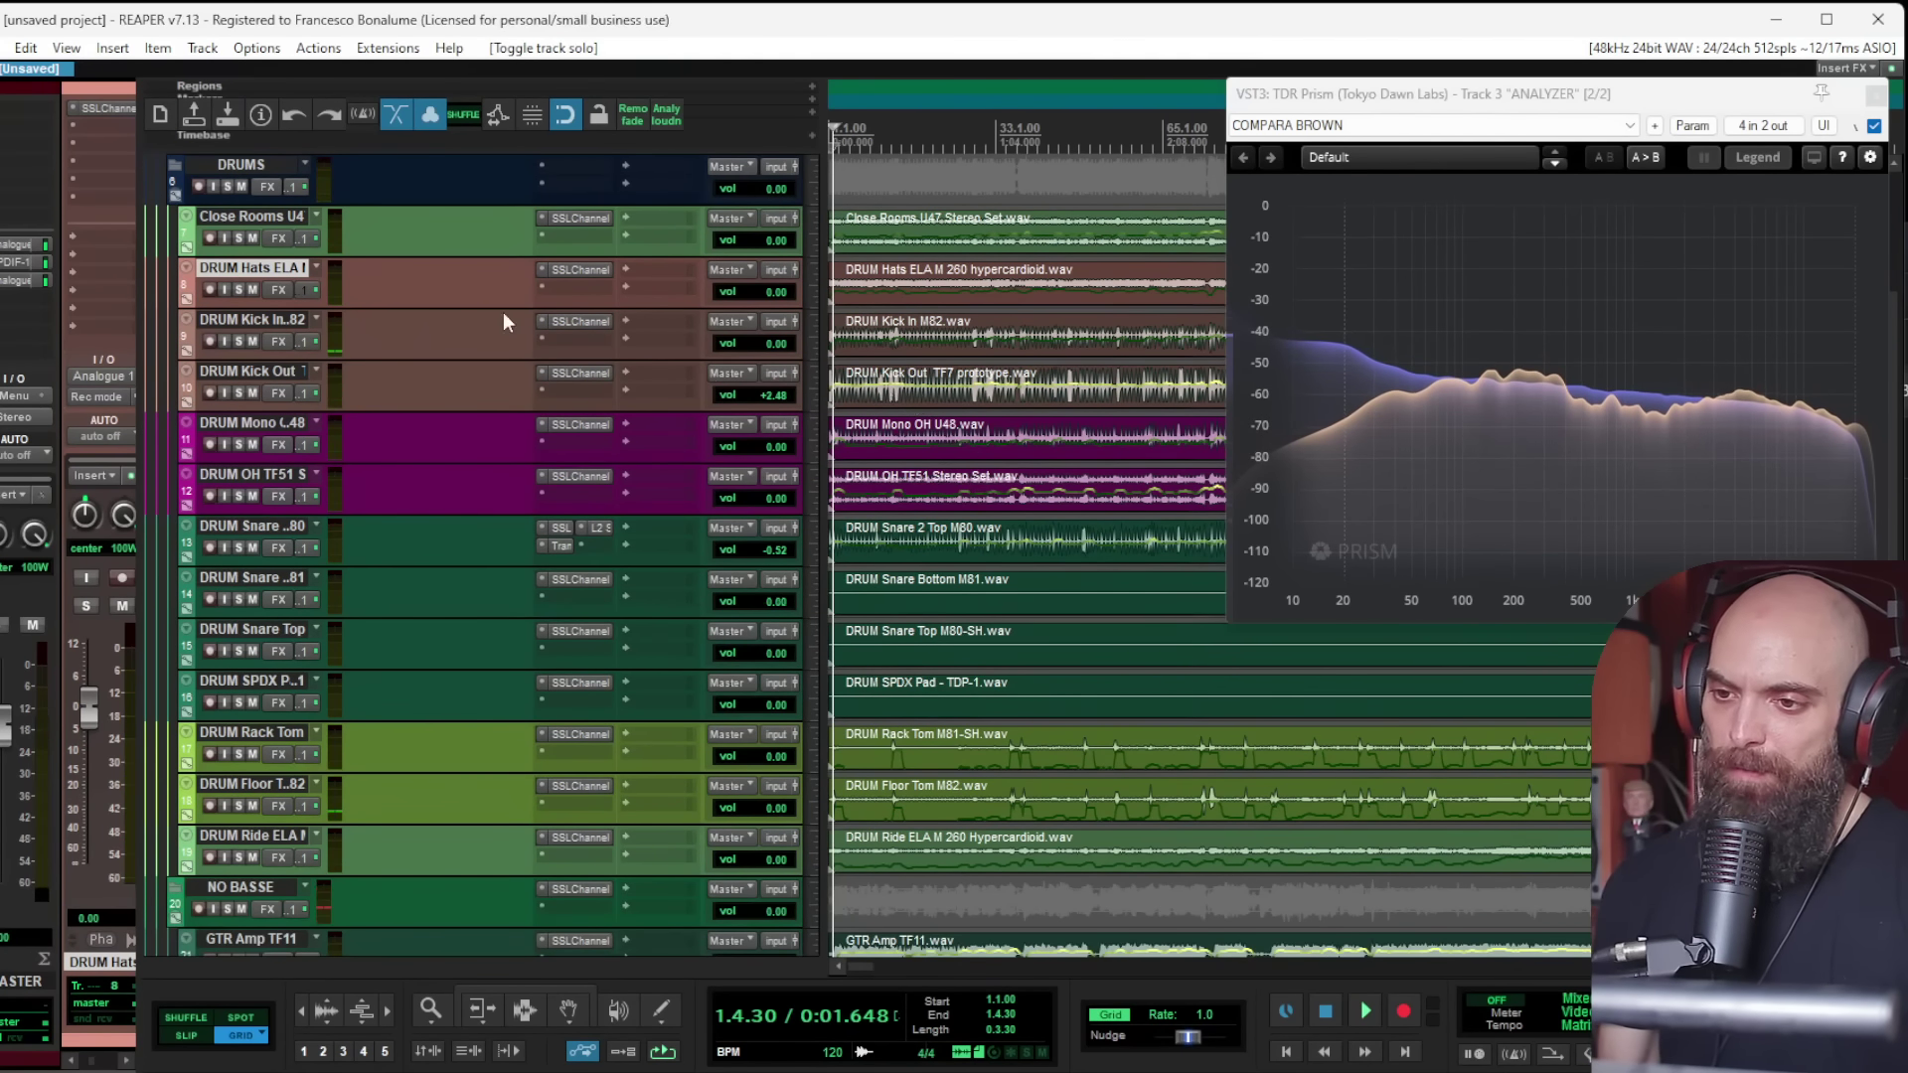
Step: Restart playback near the project start with DRUM Snare 2 Top M80 in solo
{"action": "scroll", "coordinate": [920, 582], "scroll_direction": "up", "scroll_amount": 2}
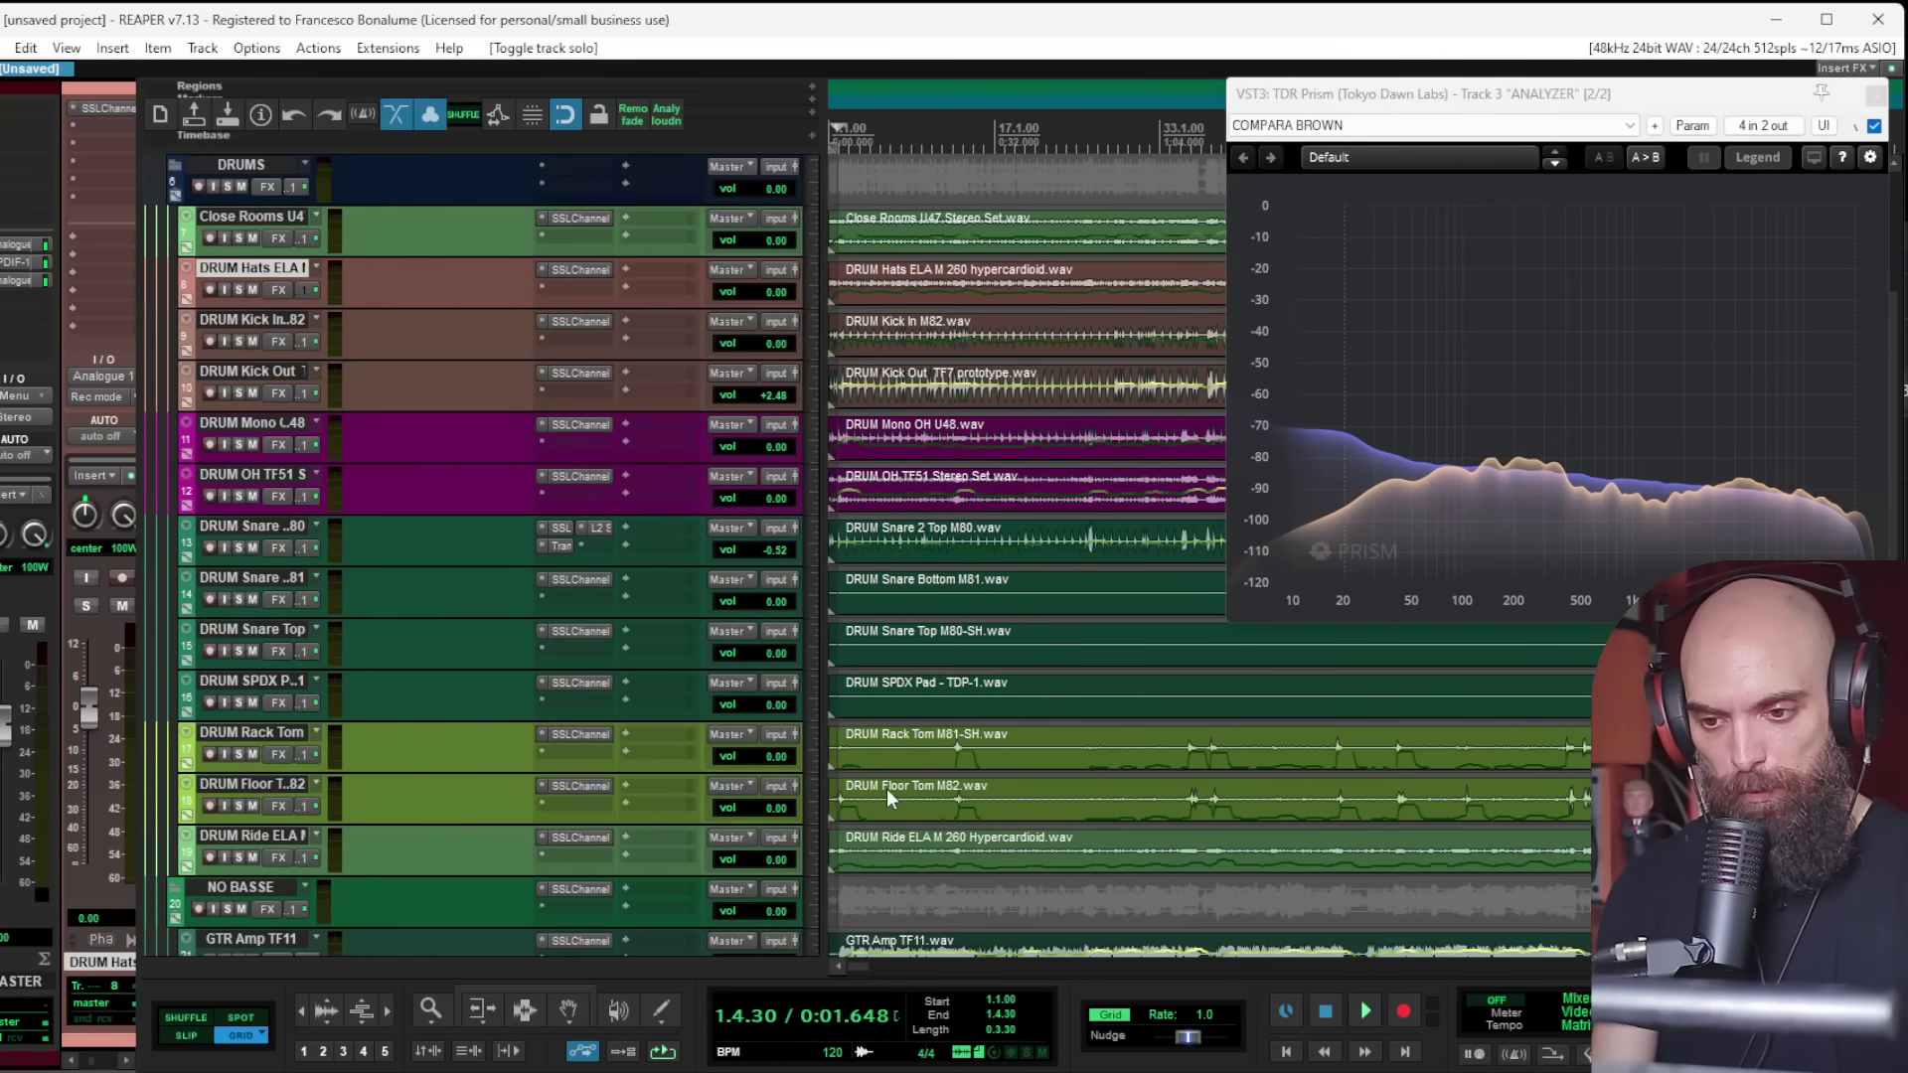
{"action": "scroll", "coordinate": [920, 558], "scroll_direction": "up", "scroll_amount": 2}
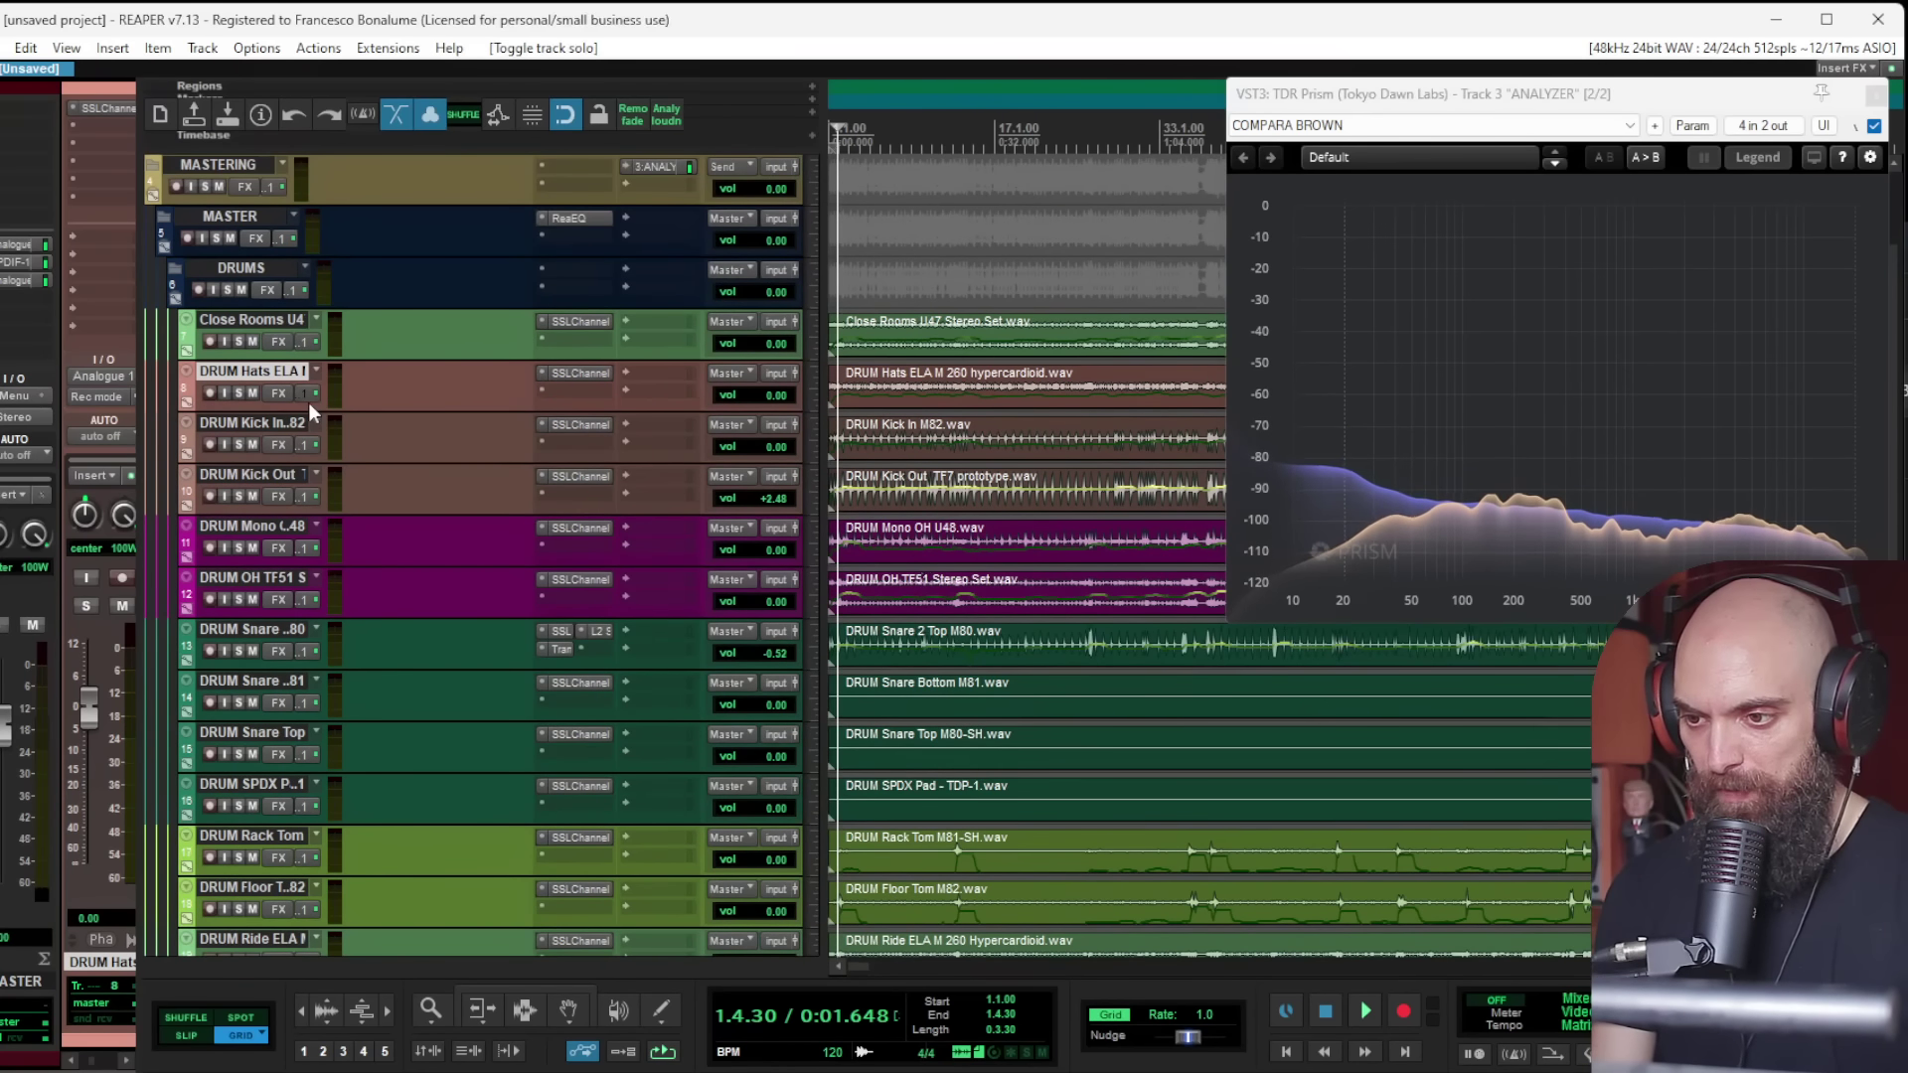
{"action": "key", "text": "space"}
{"action": "left_click", "coordinate": [239, 650]}
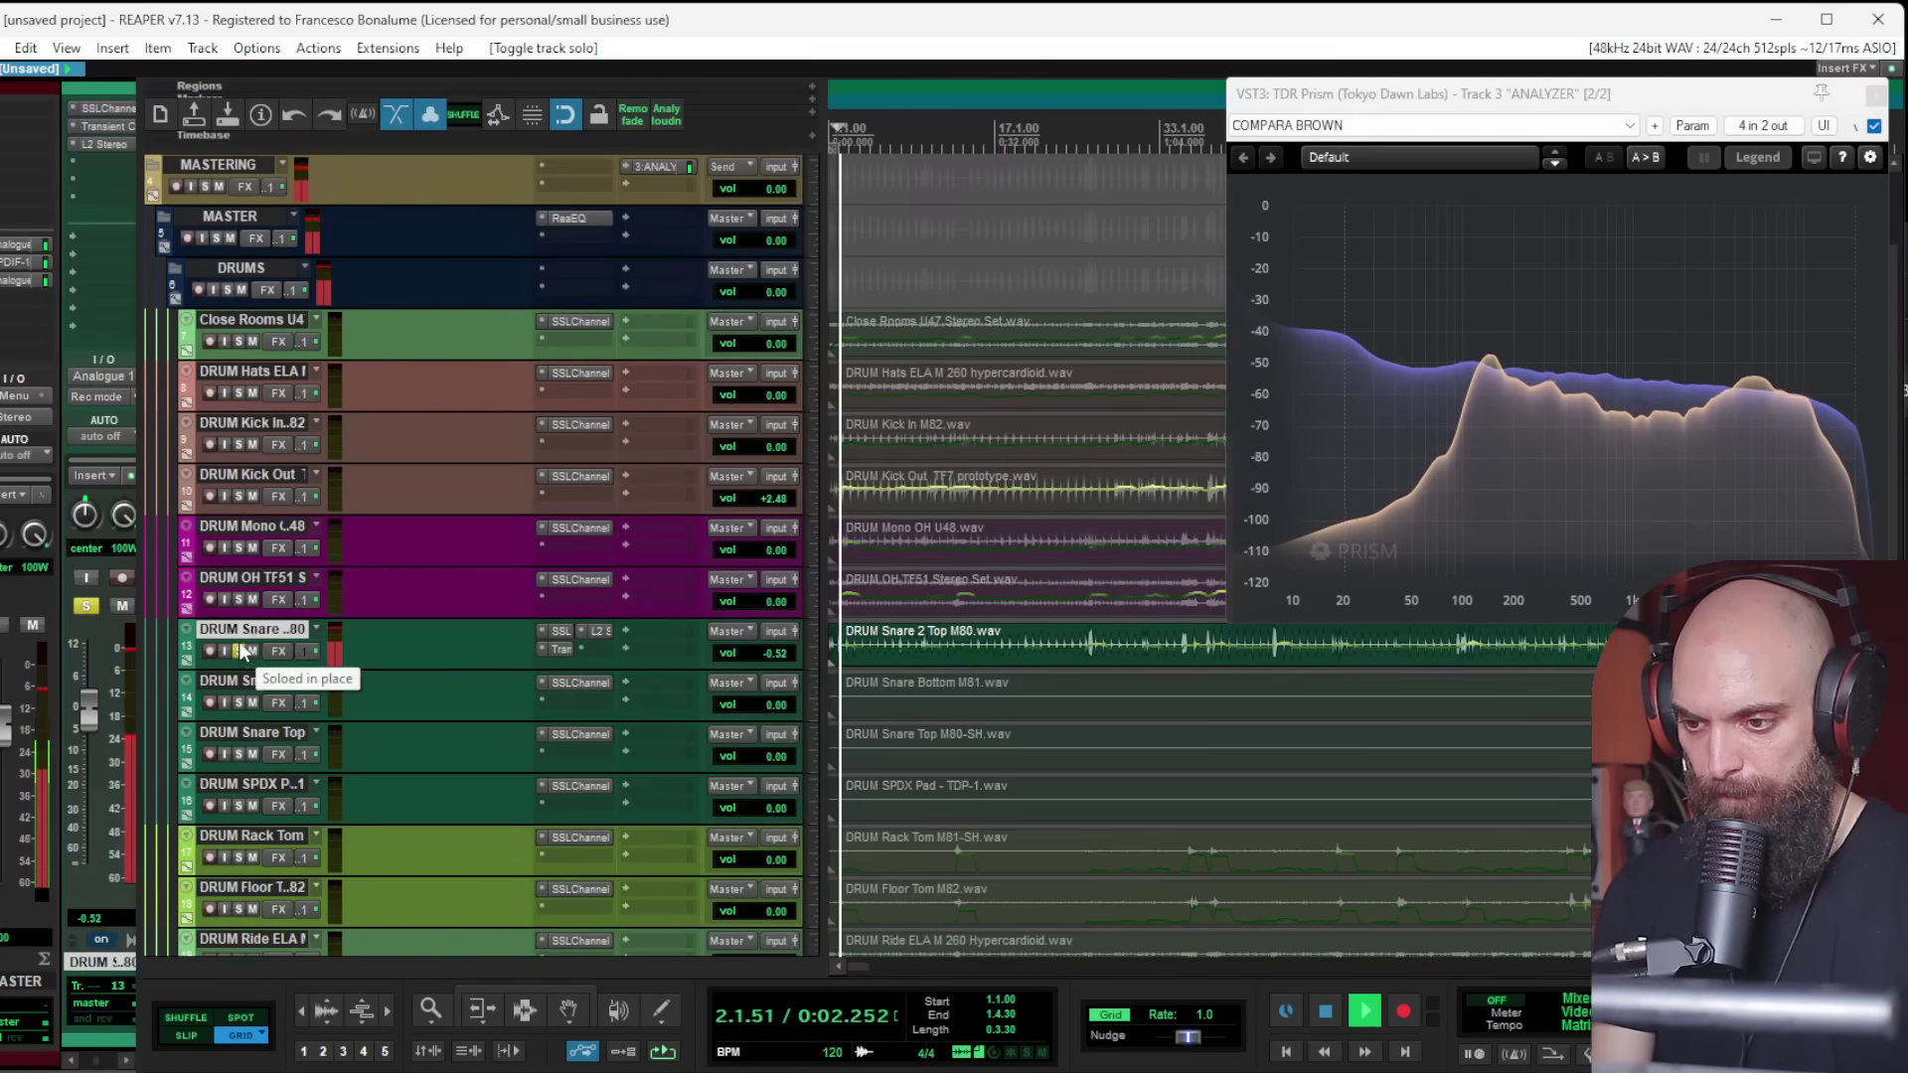
Step: Add kHs Gate to DRUM Snare 2 Top M80 and shorten its attack and release times
{"action": "double_click", "coordinate": [602, 651]}
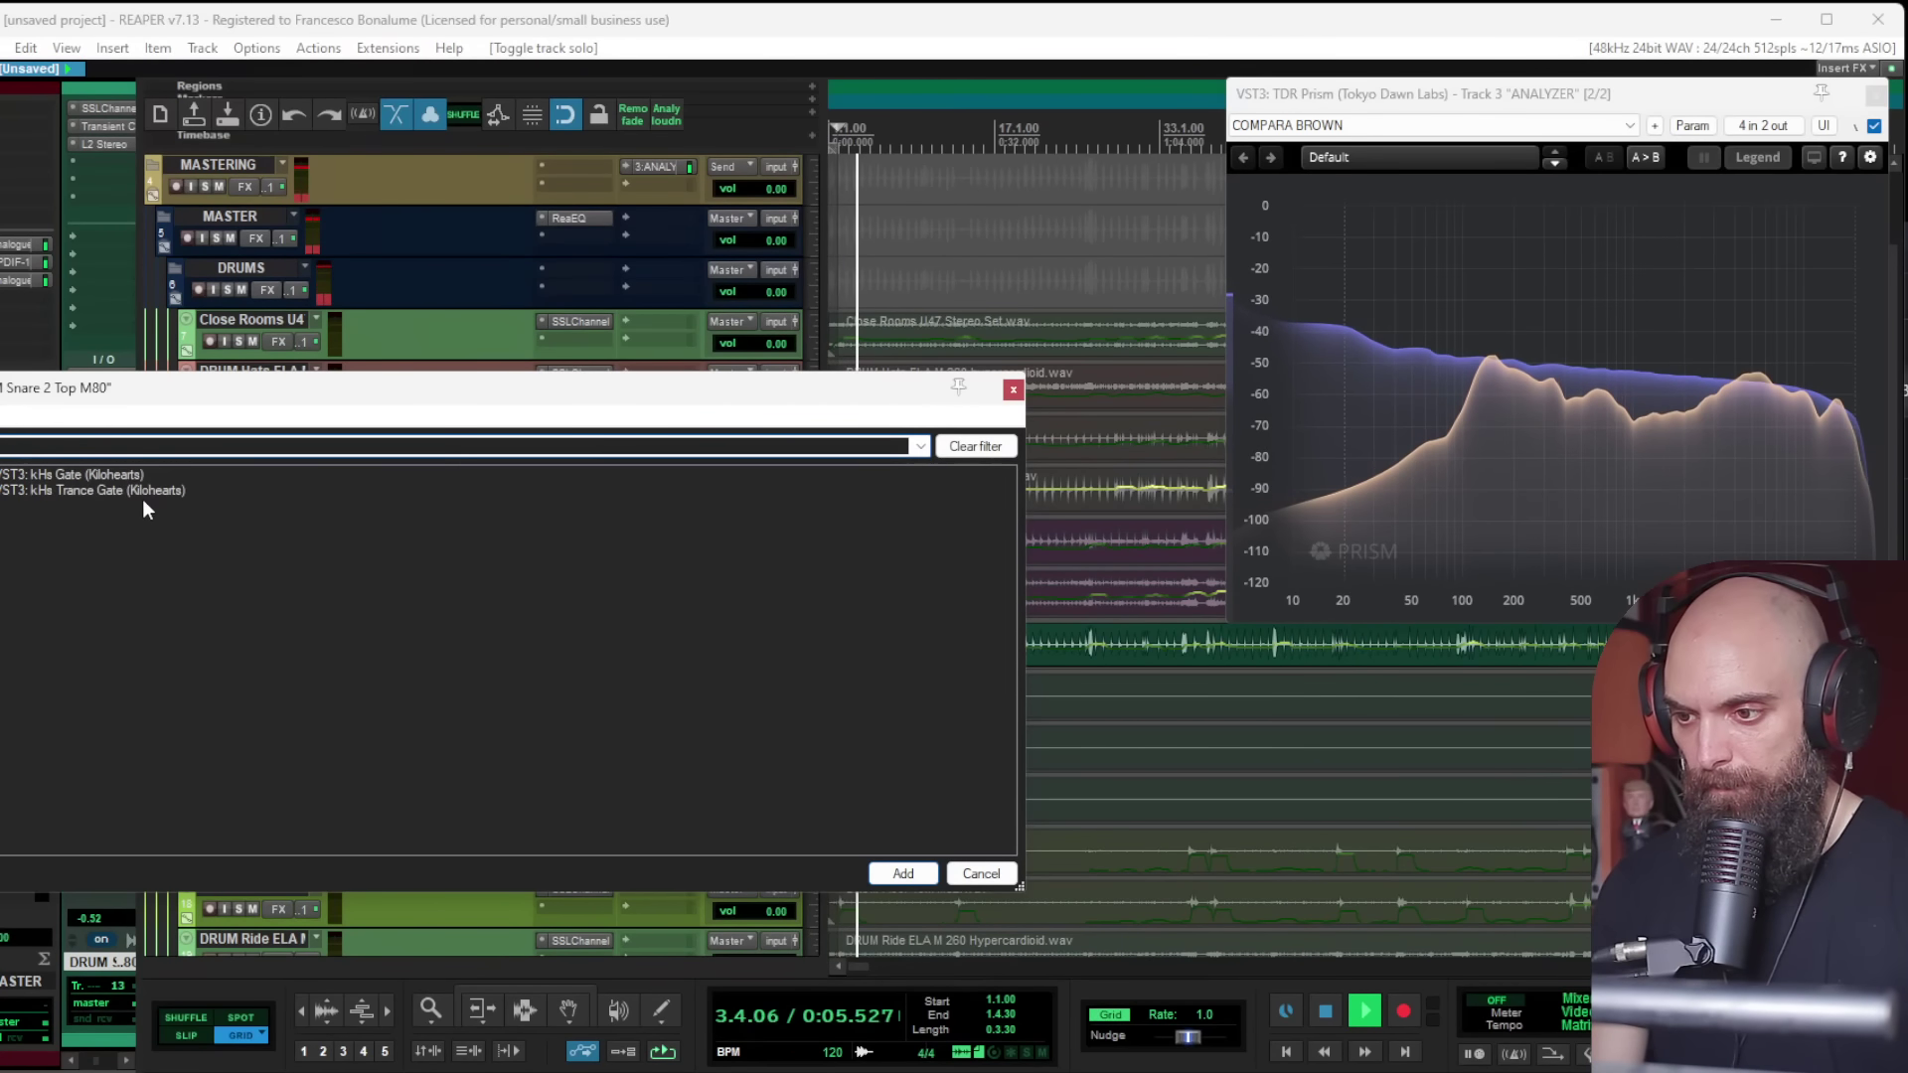
{"action": "double_click", "coordinate": [117, 474]}
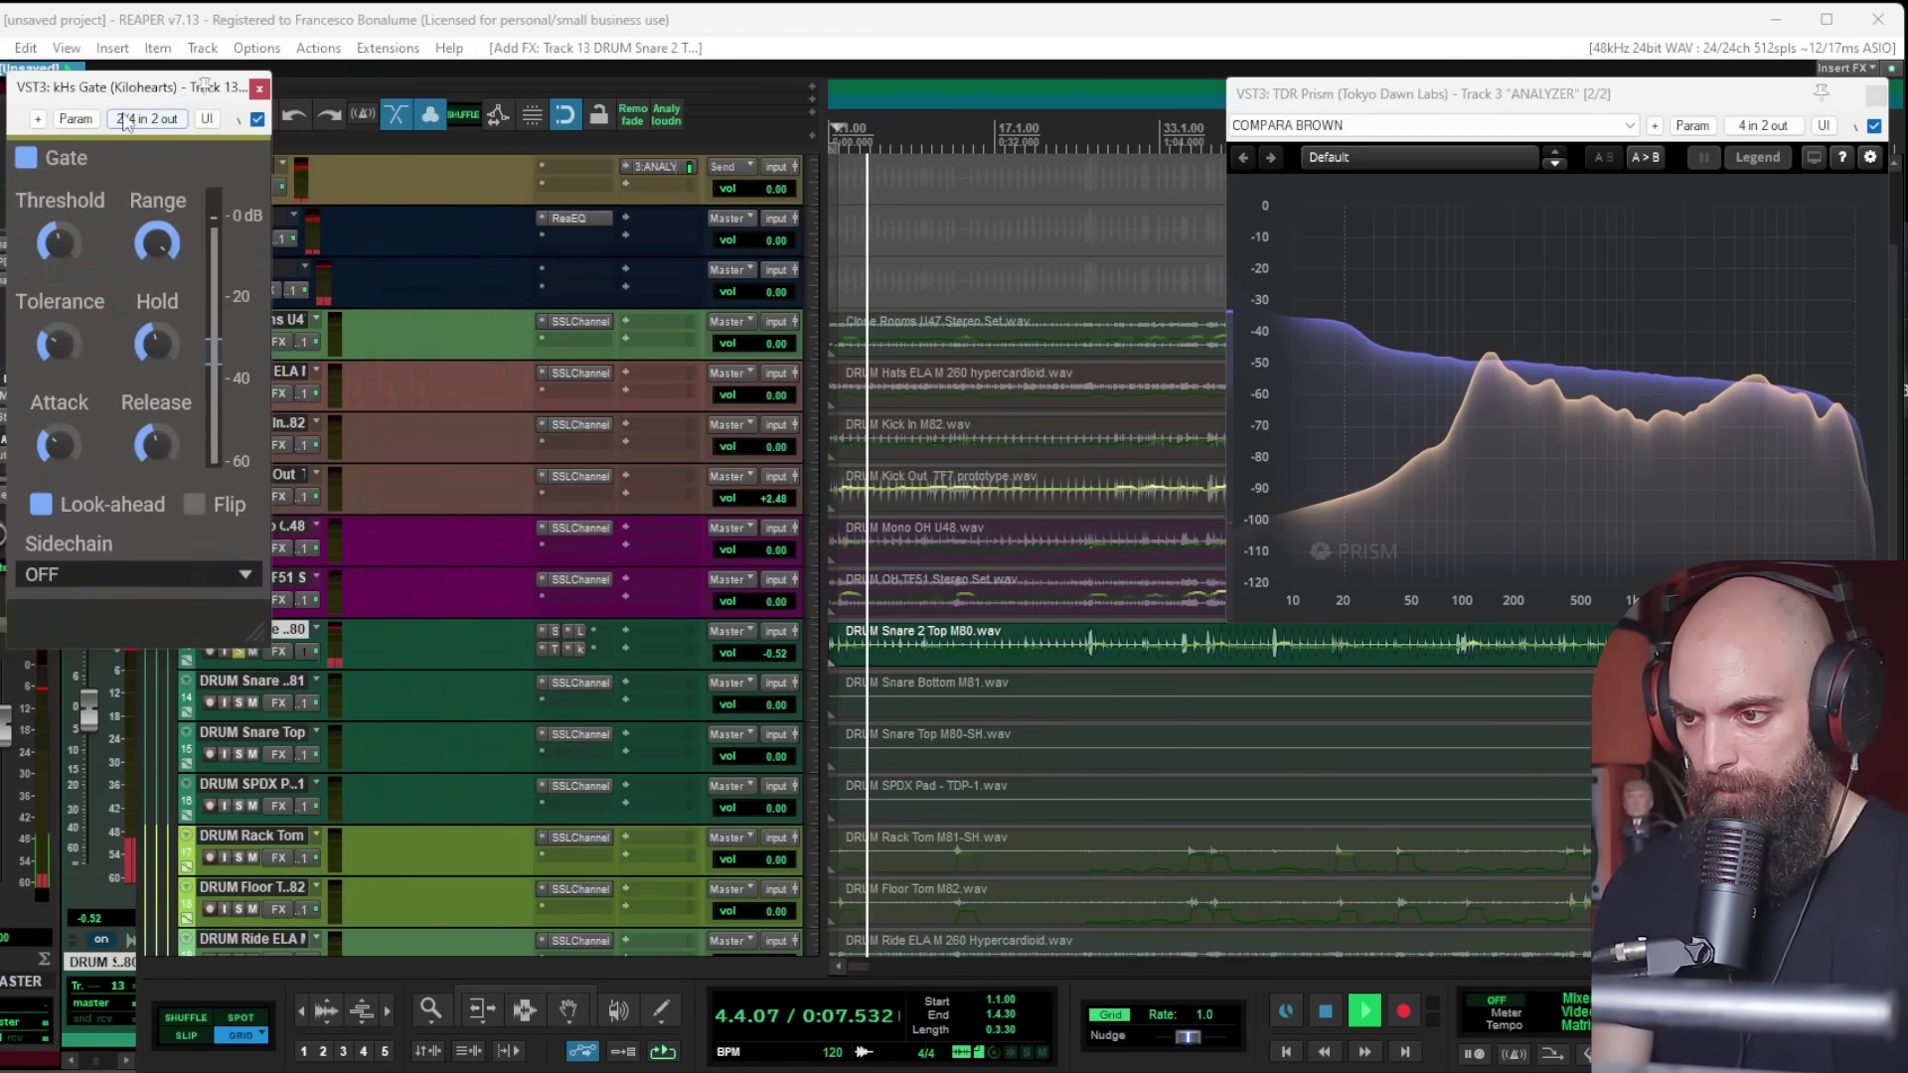
{"action": "left_click_drag", "start_coordinate": [119, 80], "coordinate": [474, 235]}
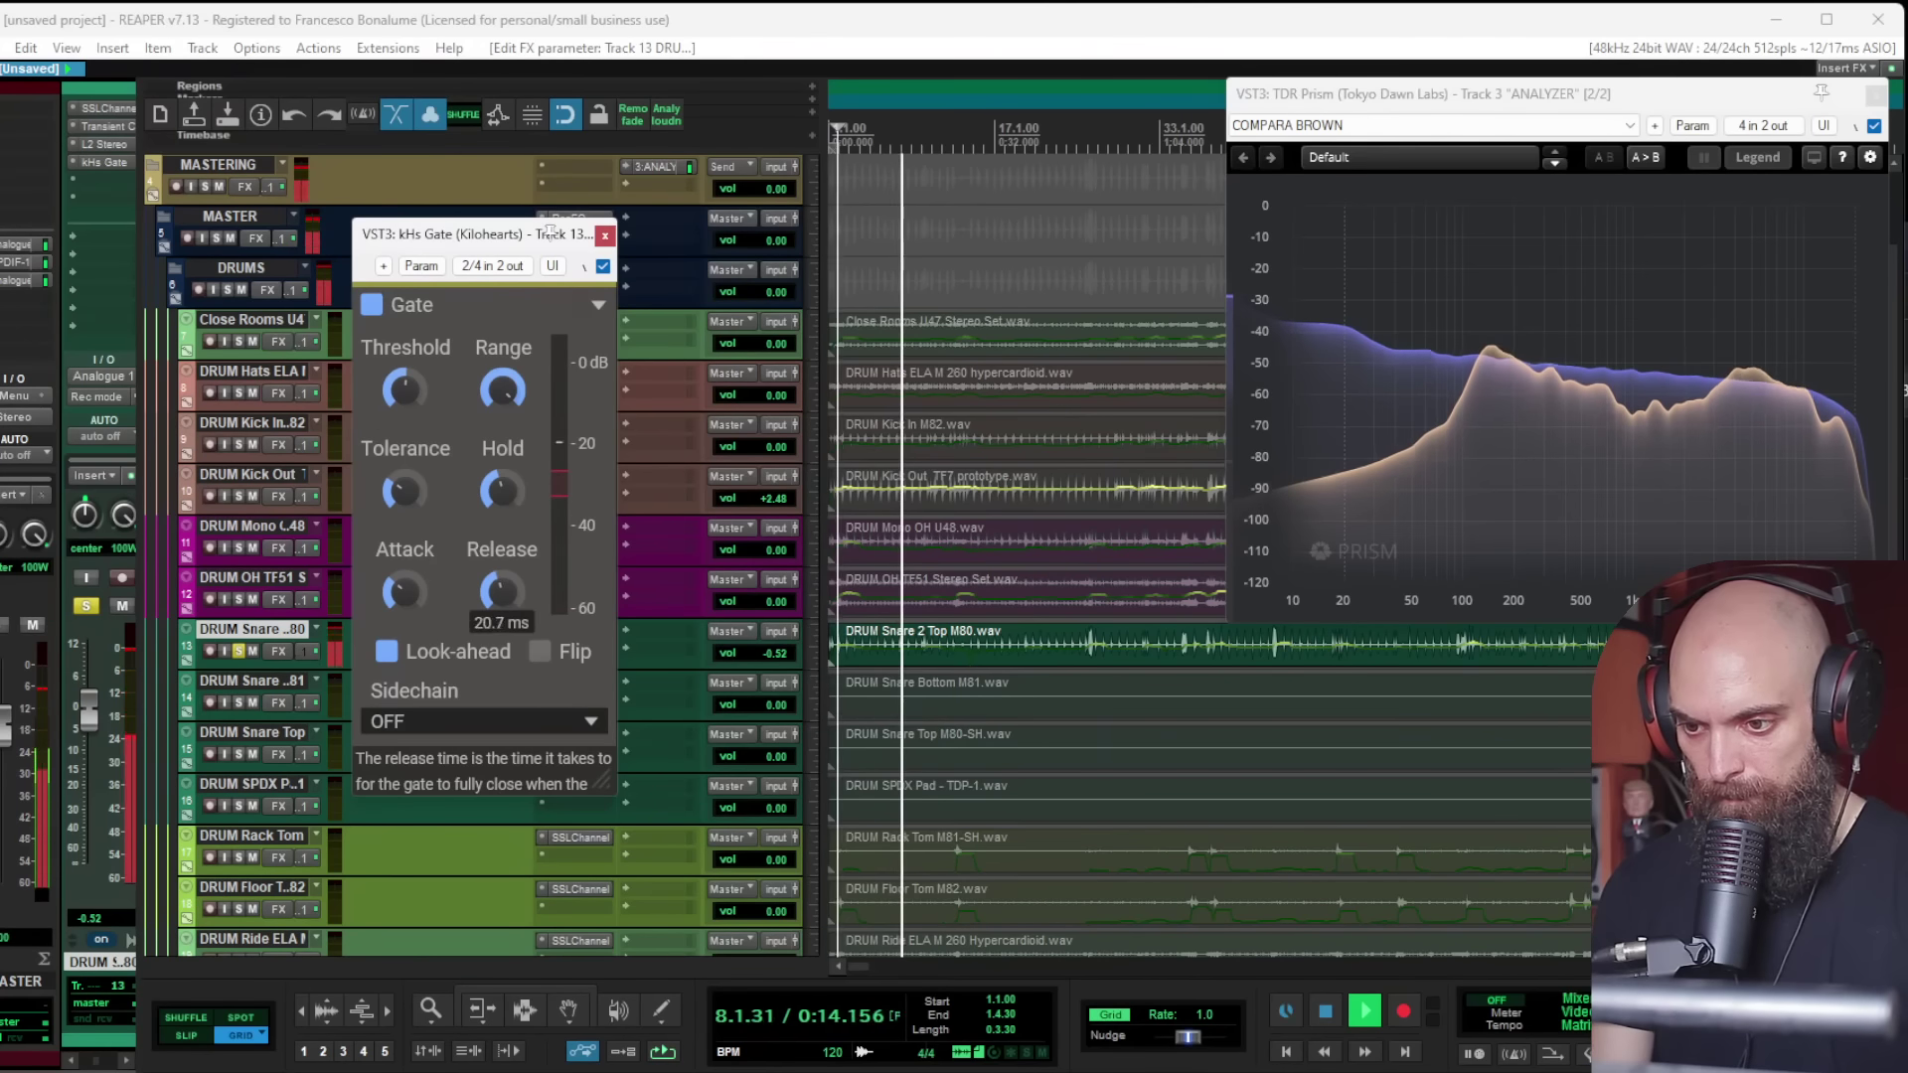
{"action": "mouse_move", "coordinate": [402, 593]}
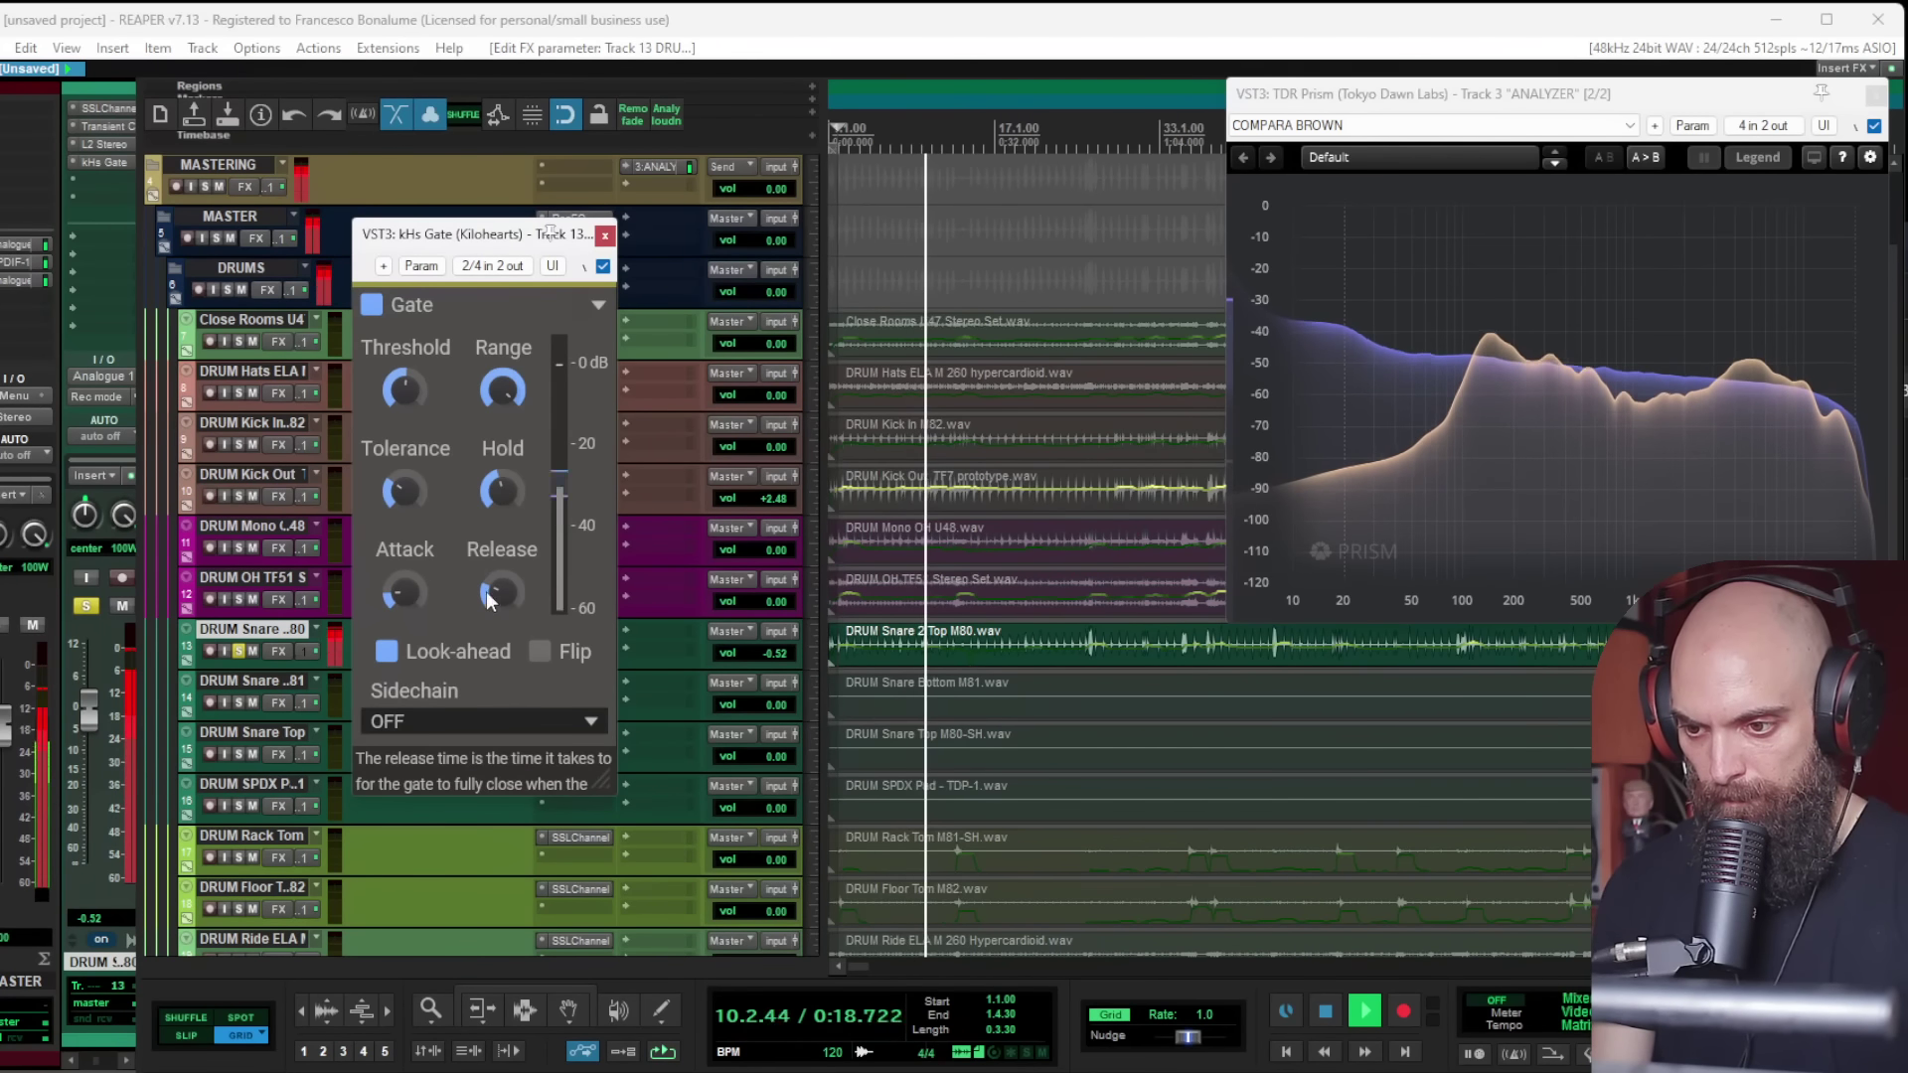
{"action": "left_click", "coordinate": [604, 237]}
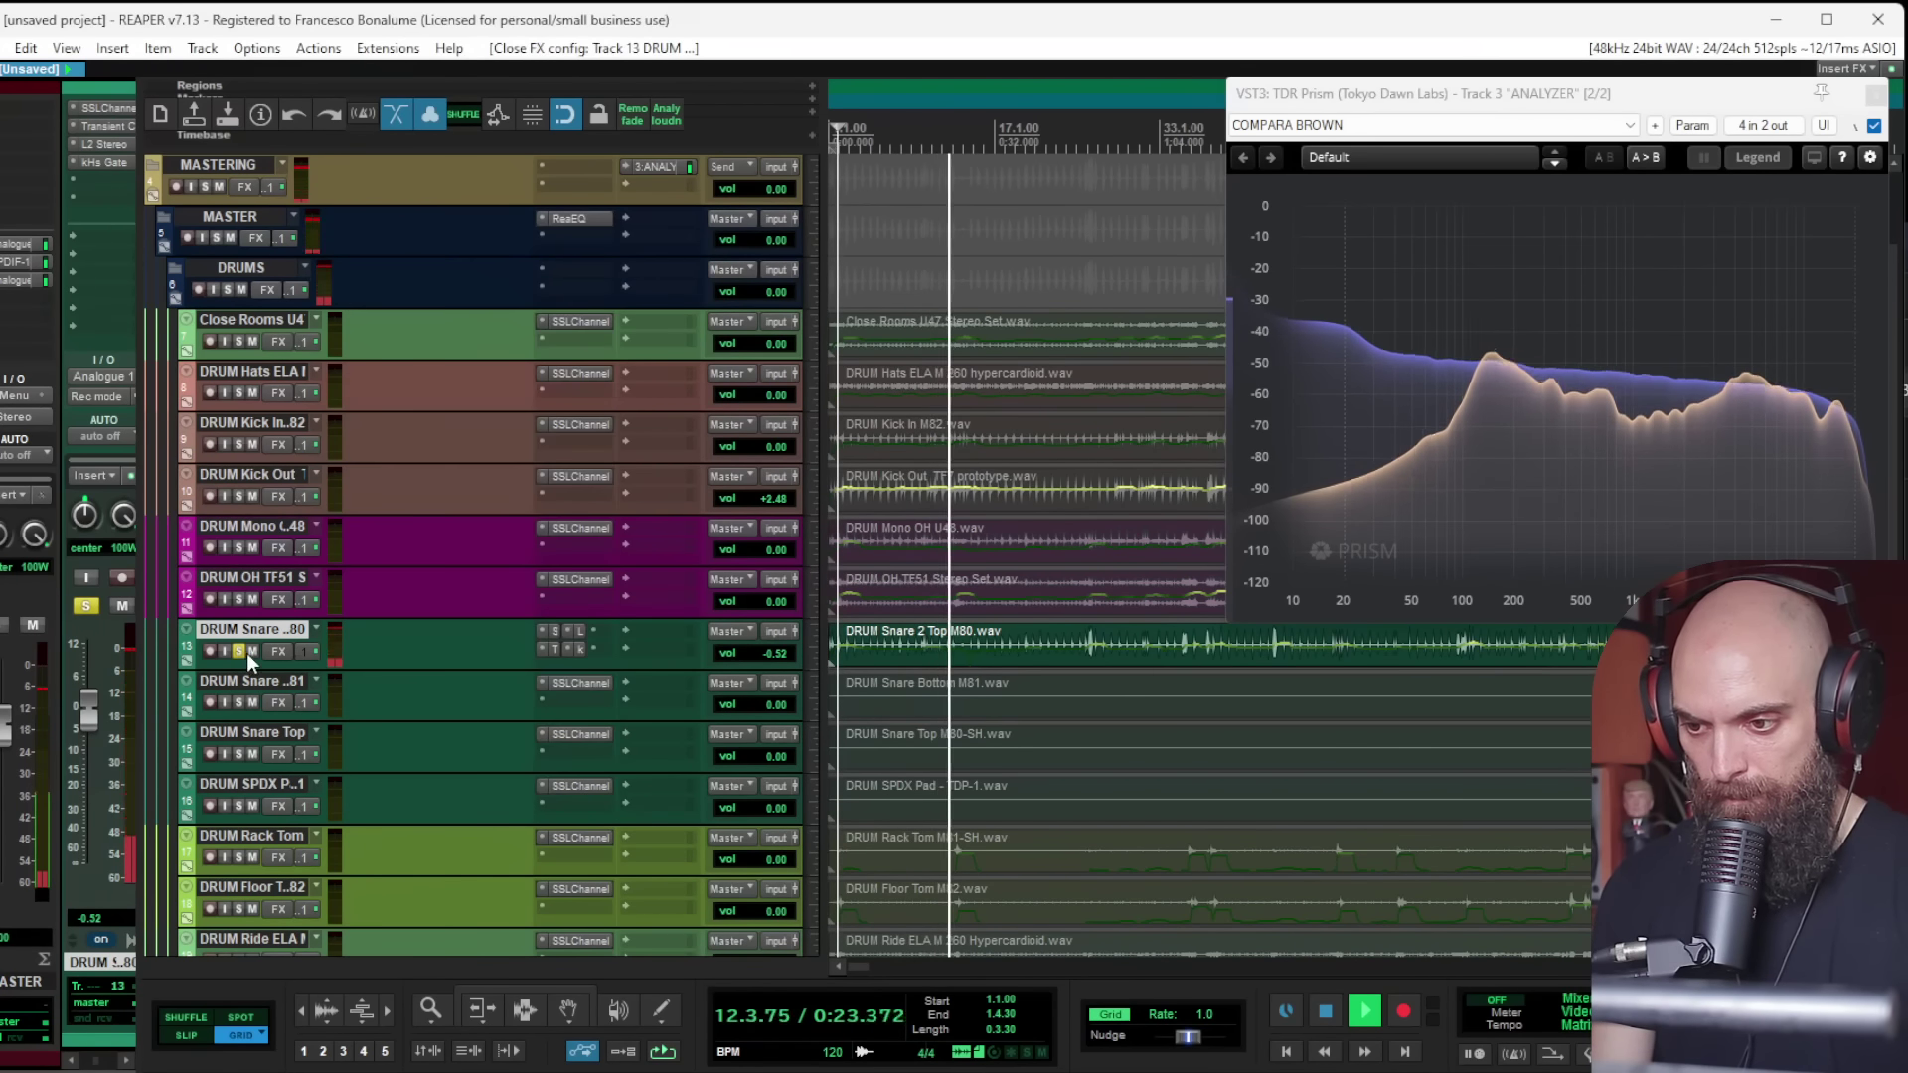
Step: Check DRUM Snare 2 Top M80 with its mute switched on and off, and return to the full mix
{"action": "left_click", "coordinate": [249, 651]}
{"action": "left_click", "coordinate": [249, 651]}
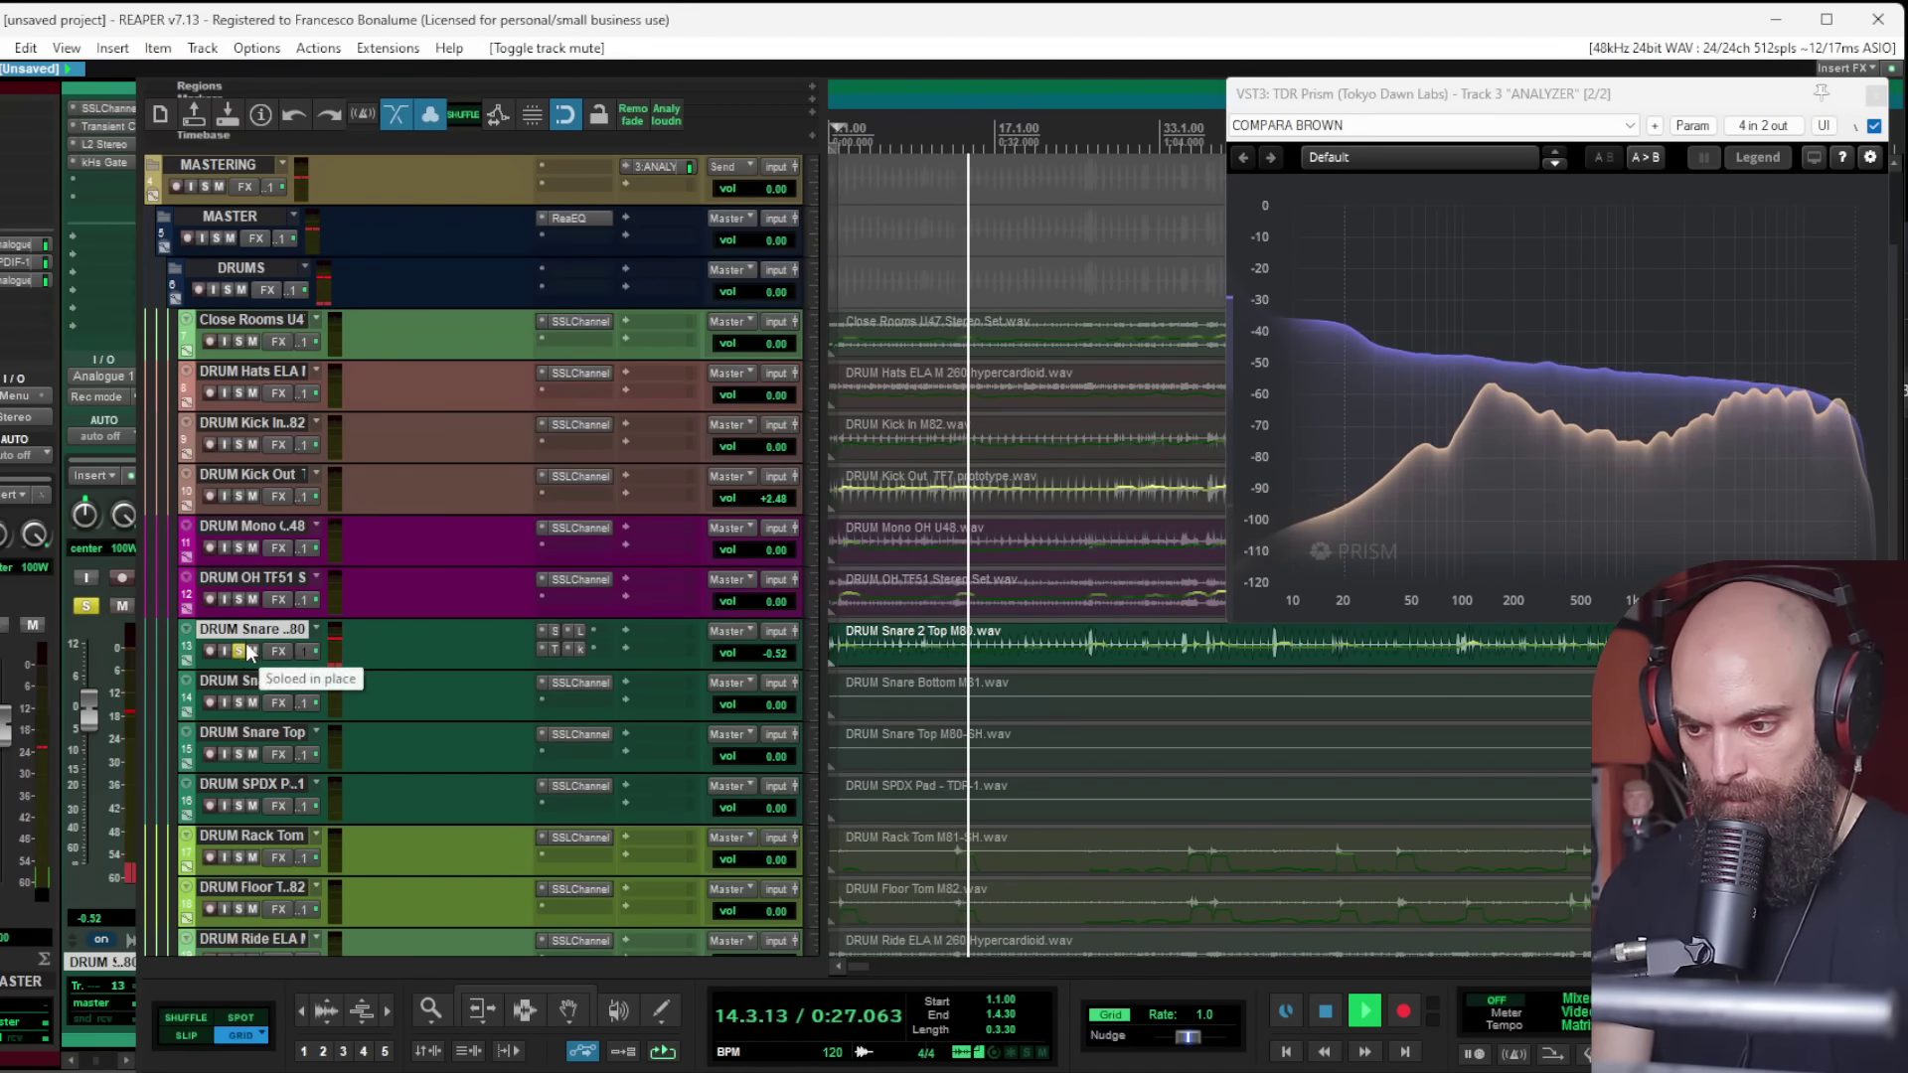
{"action": "left_click", "coordinate": [242, 651]}
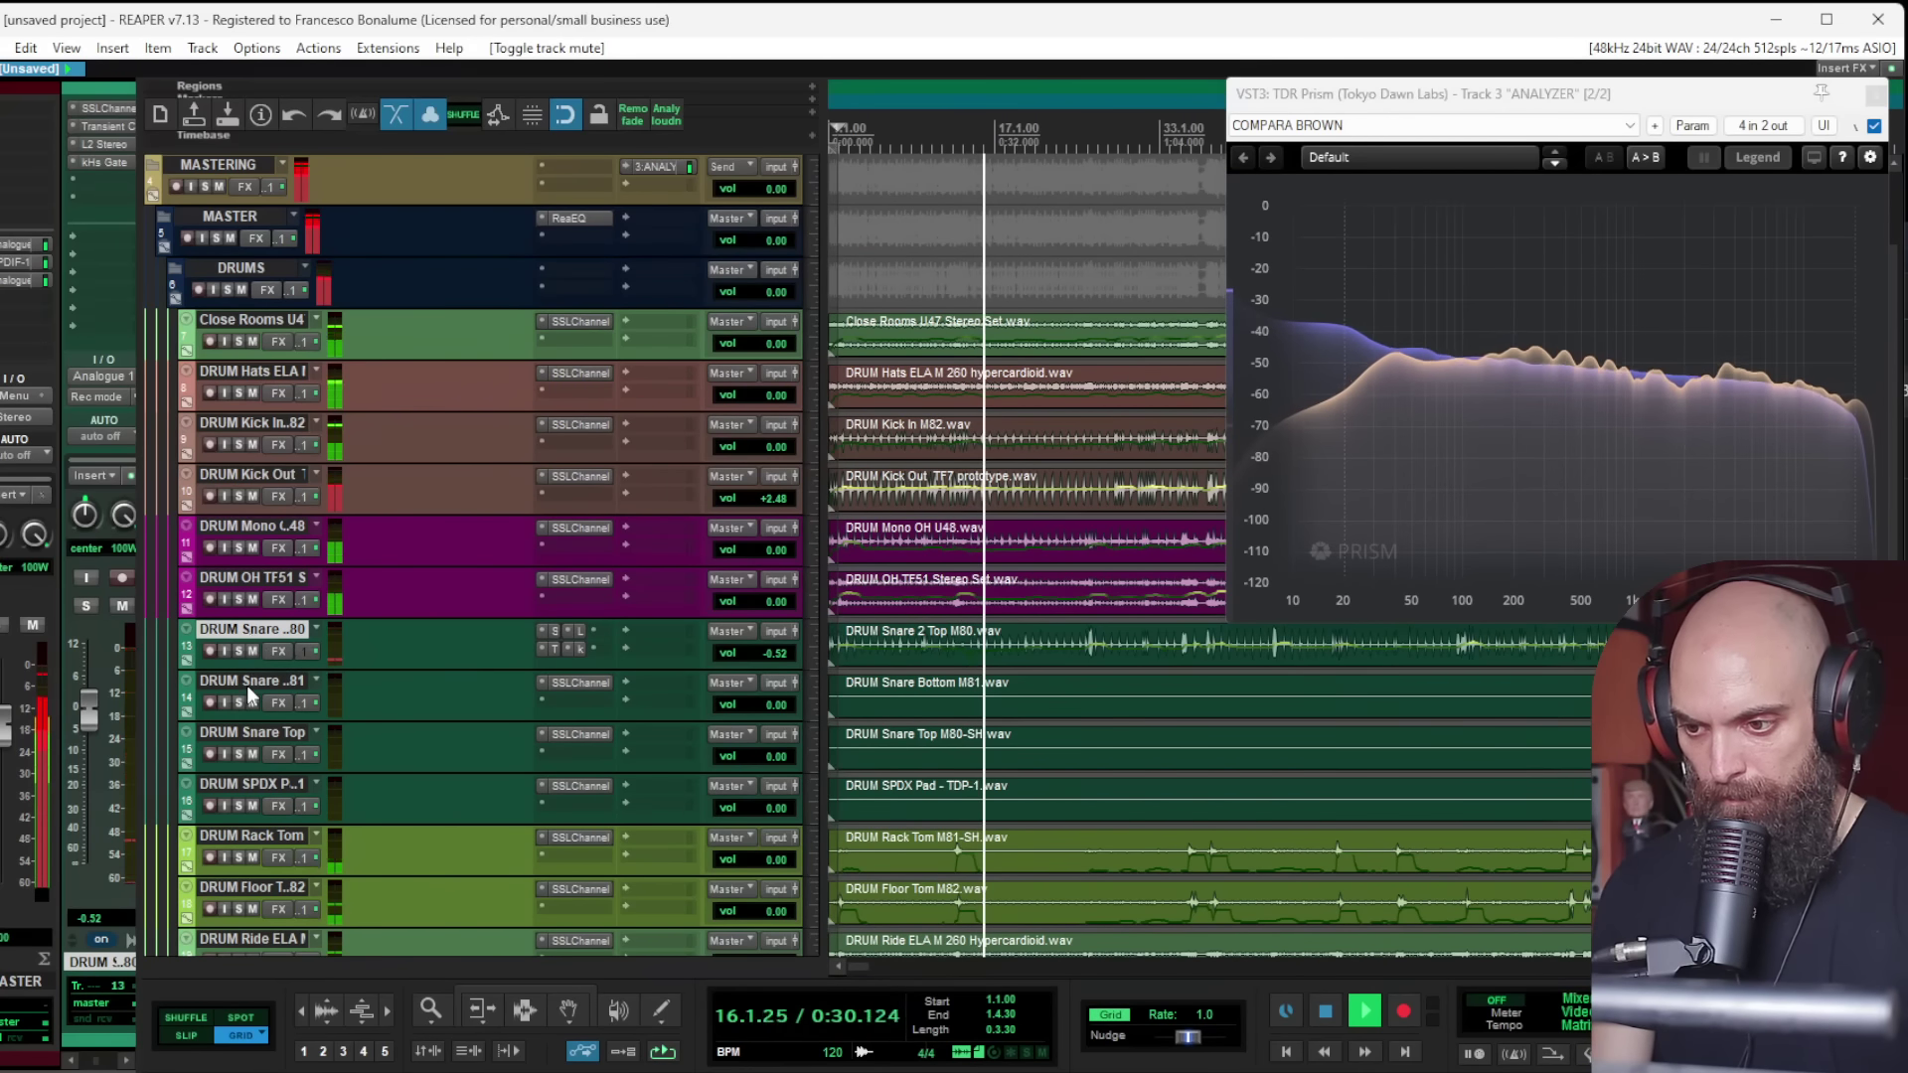
Step: Solo DRUM OH TF51 and add kHs Transient Shaper to it with reduced sustain and attack raised to about 14%
{"action": "scroll", "coordinate": [1122, 664], "scroll_direction": "down", "scroll_amount": 3}
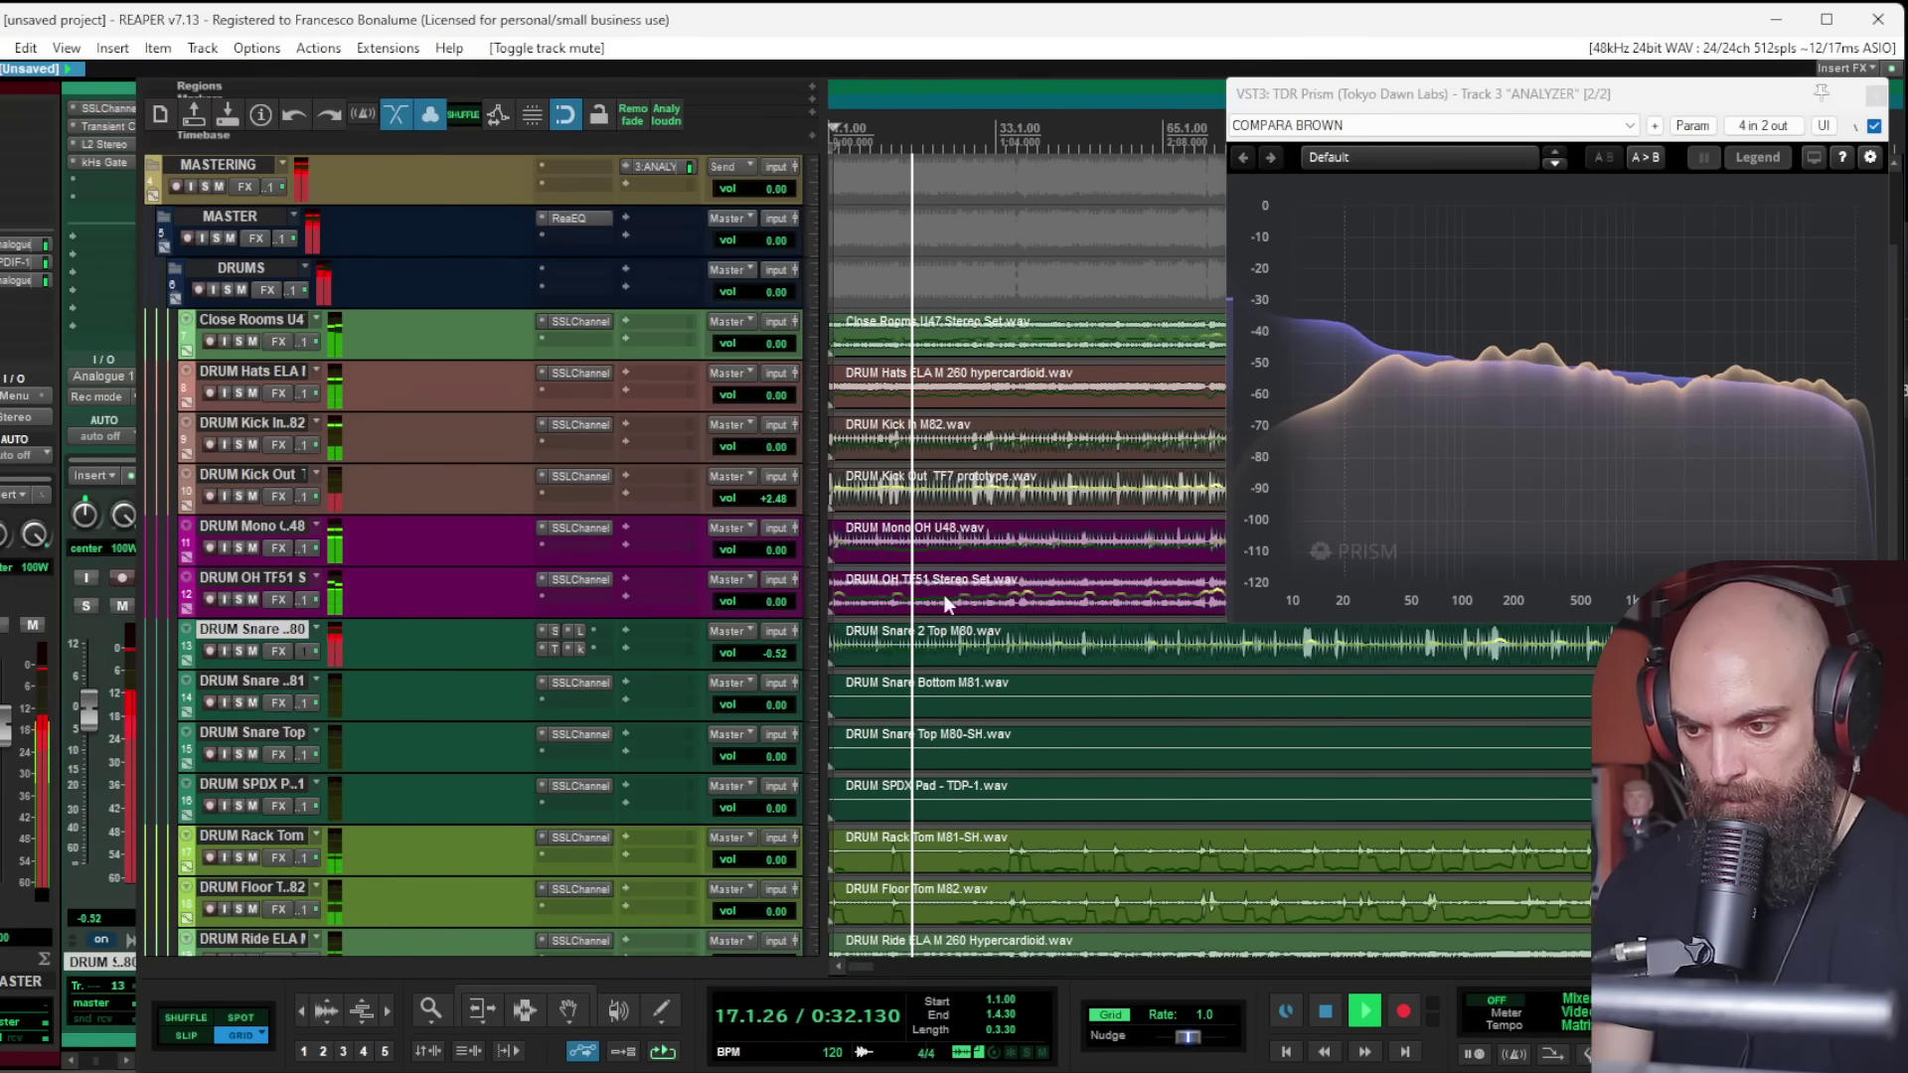
{"action": "left_click", "coordinate": [230, 576]}
{"action": "left_click", "coordinate": [239, 598]}
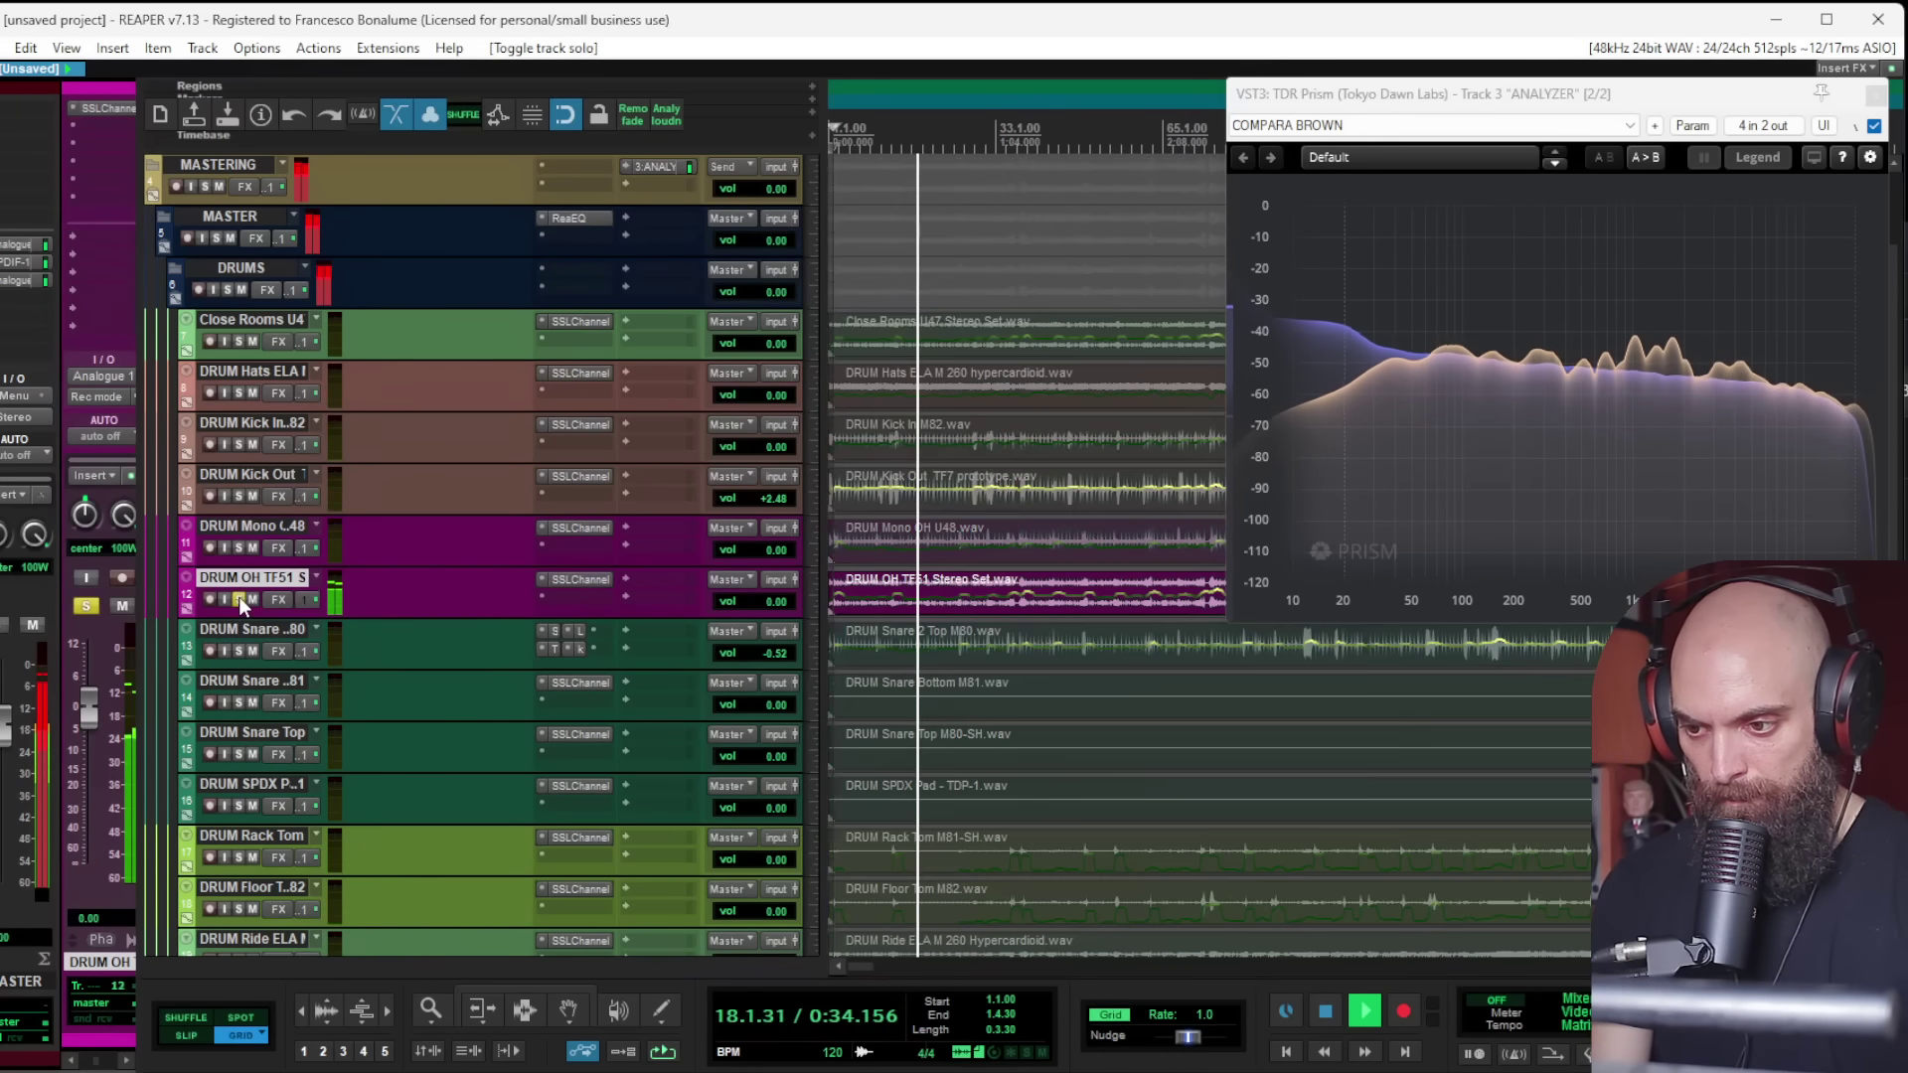
{"action": "double_click", "coordinate": [572, 594]}
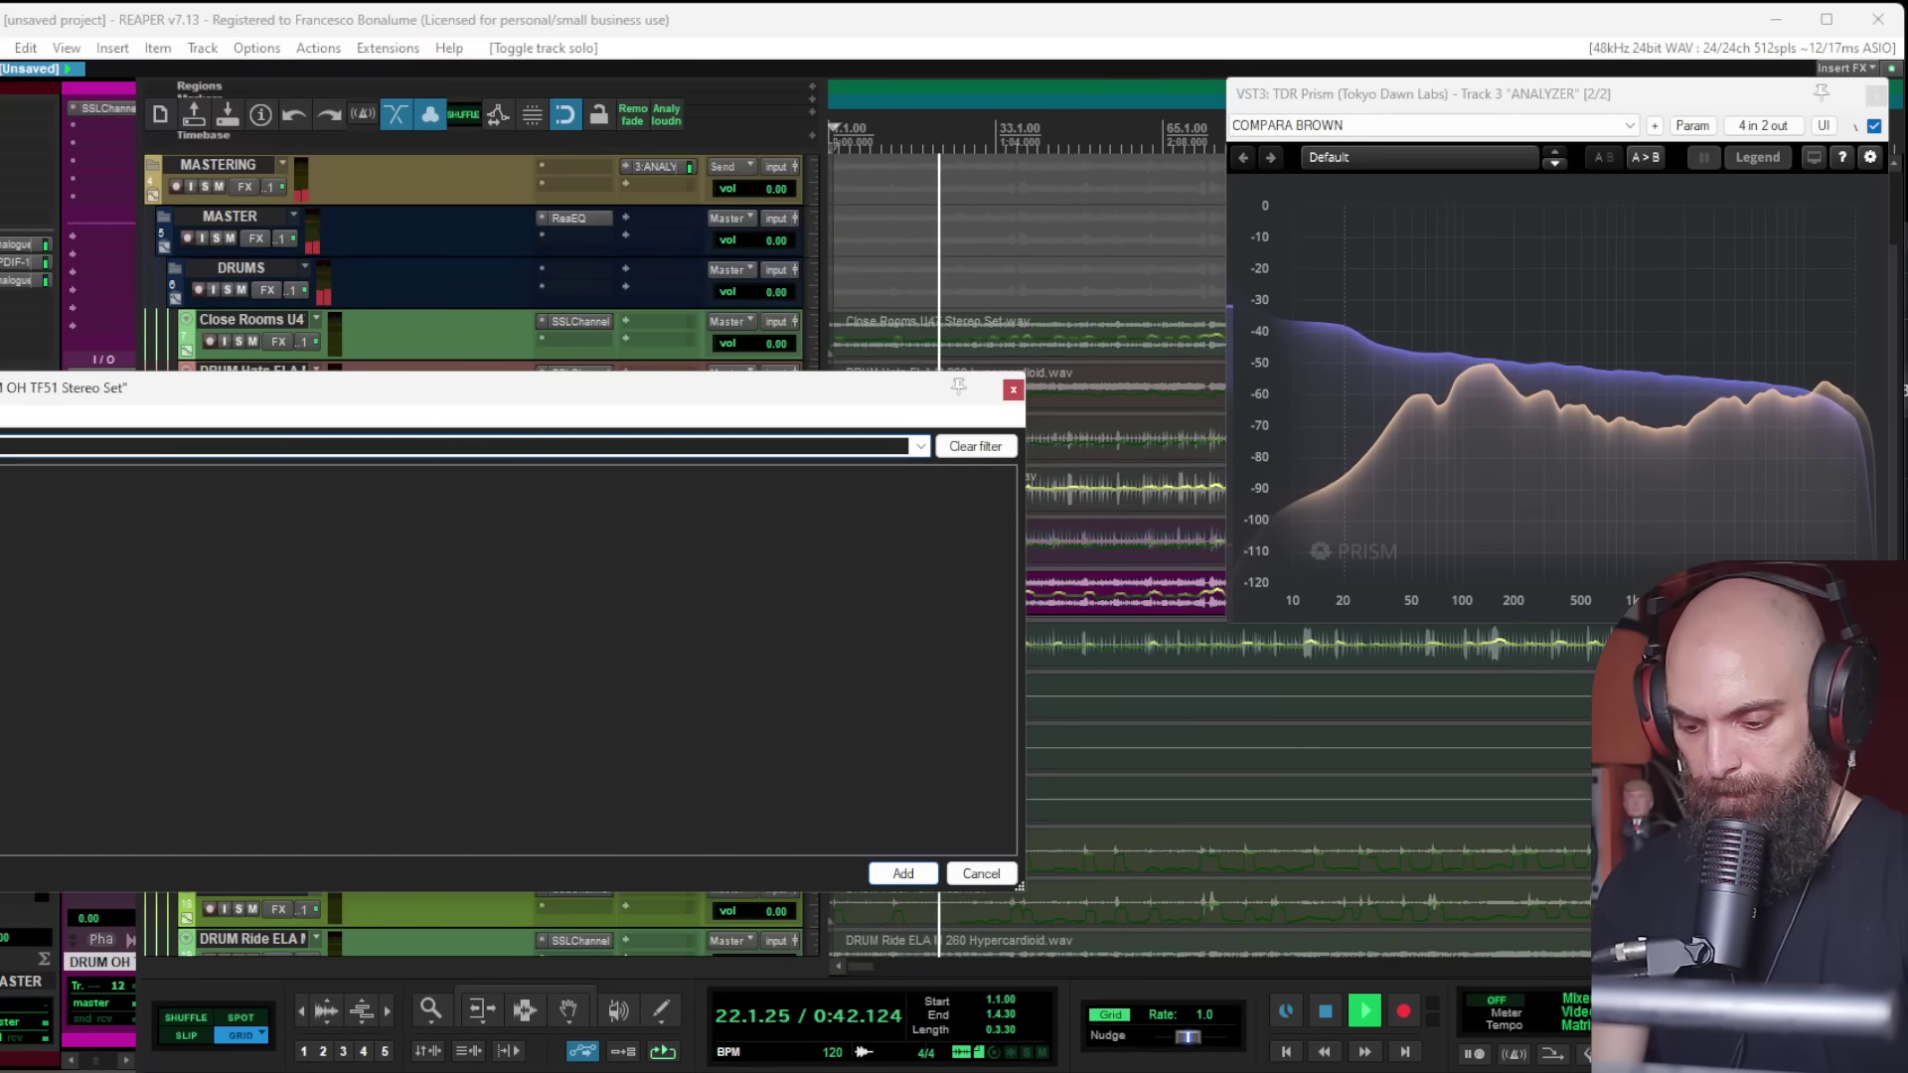
{"action": "double_click", "coordinate": [89, 474]}
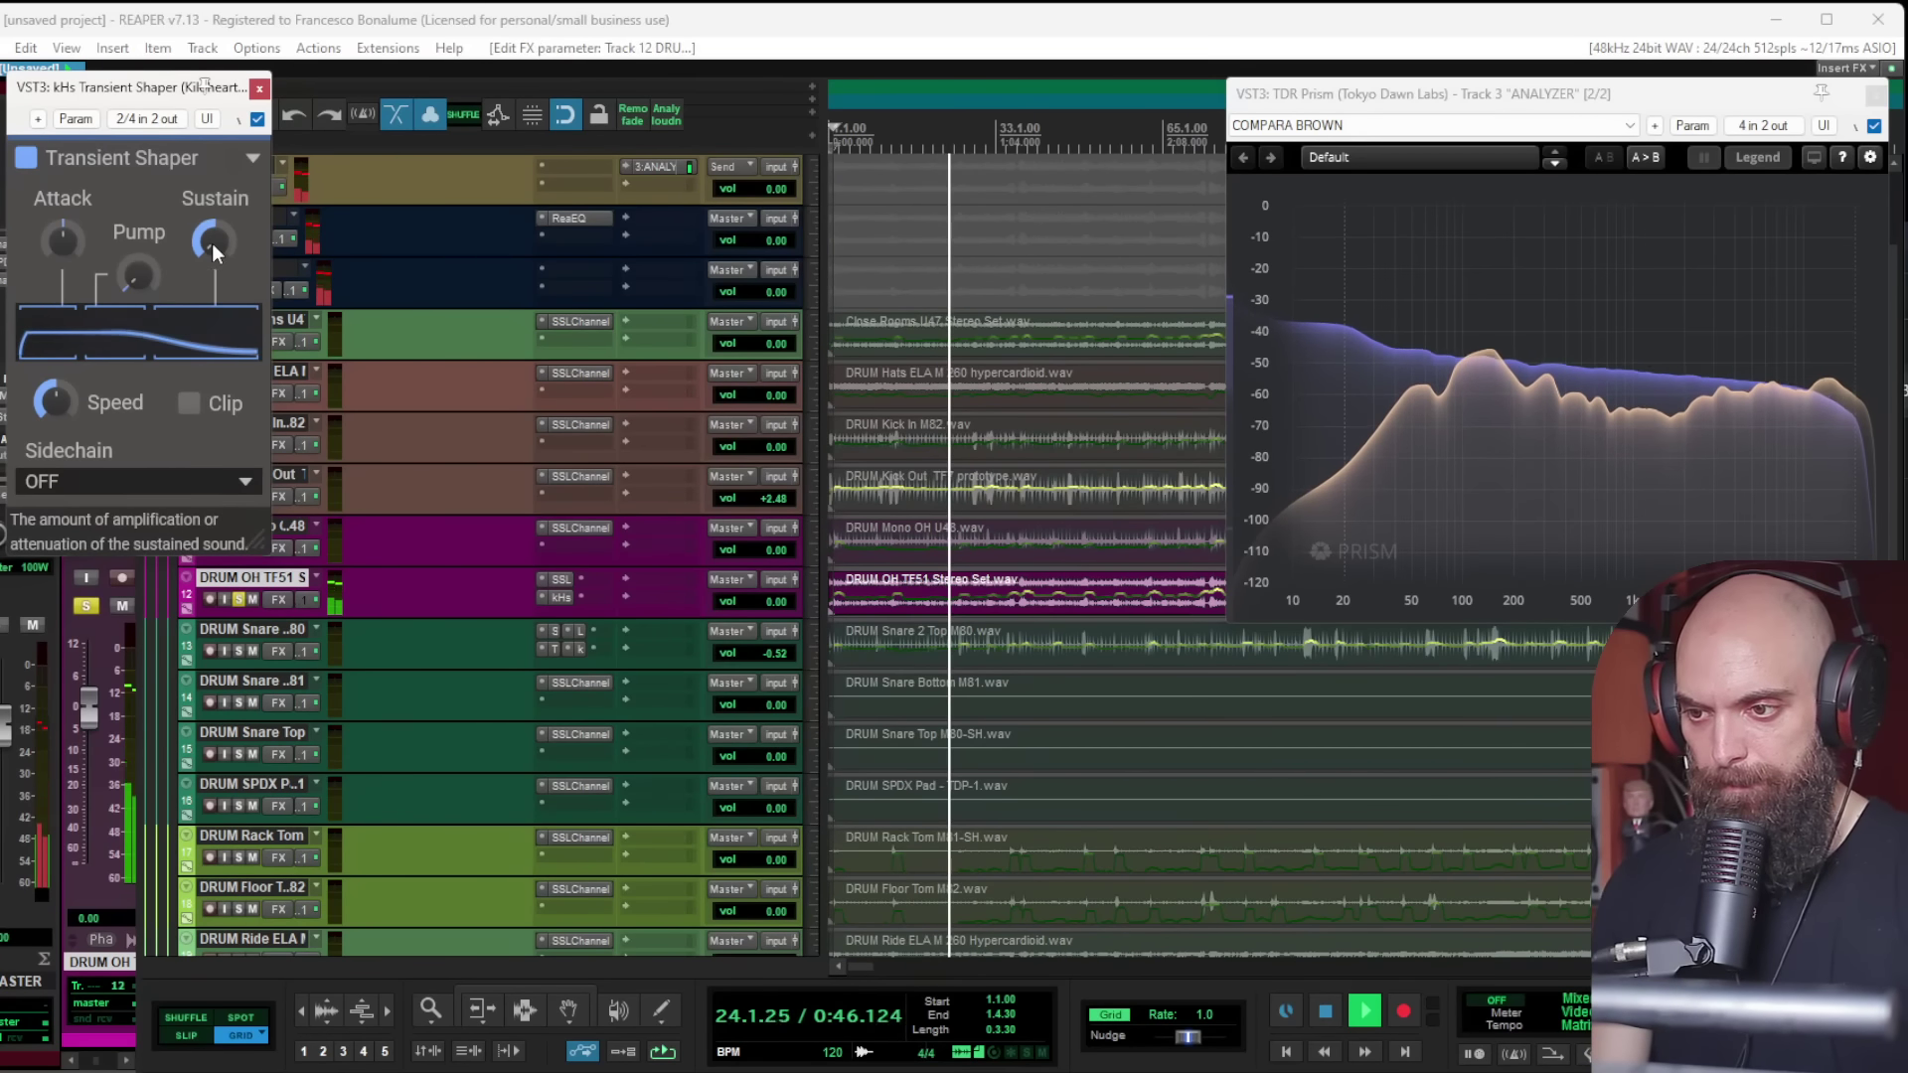
{"action": "left_click_drag", "start_coordinate": [211, 242], "coordinate": [211, 251]}
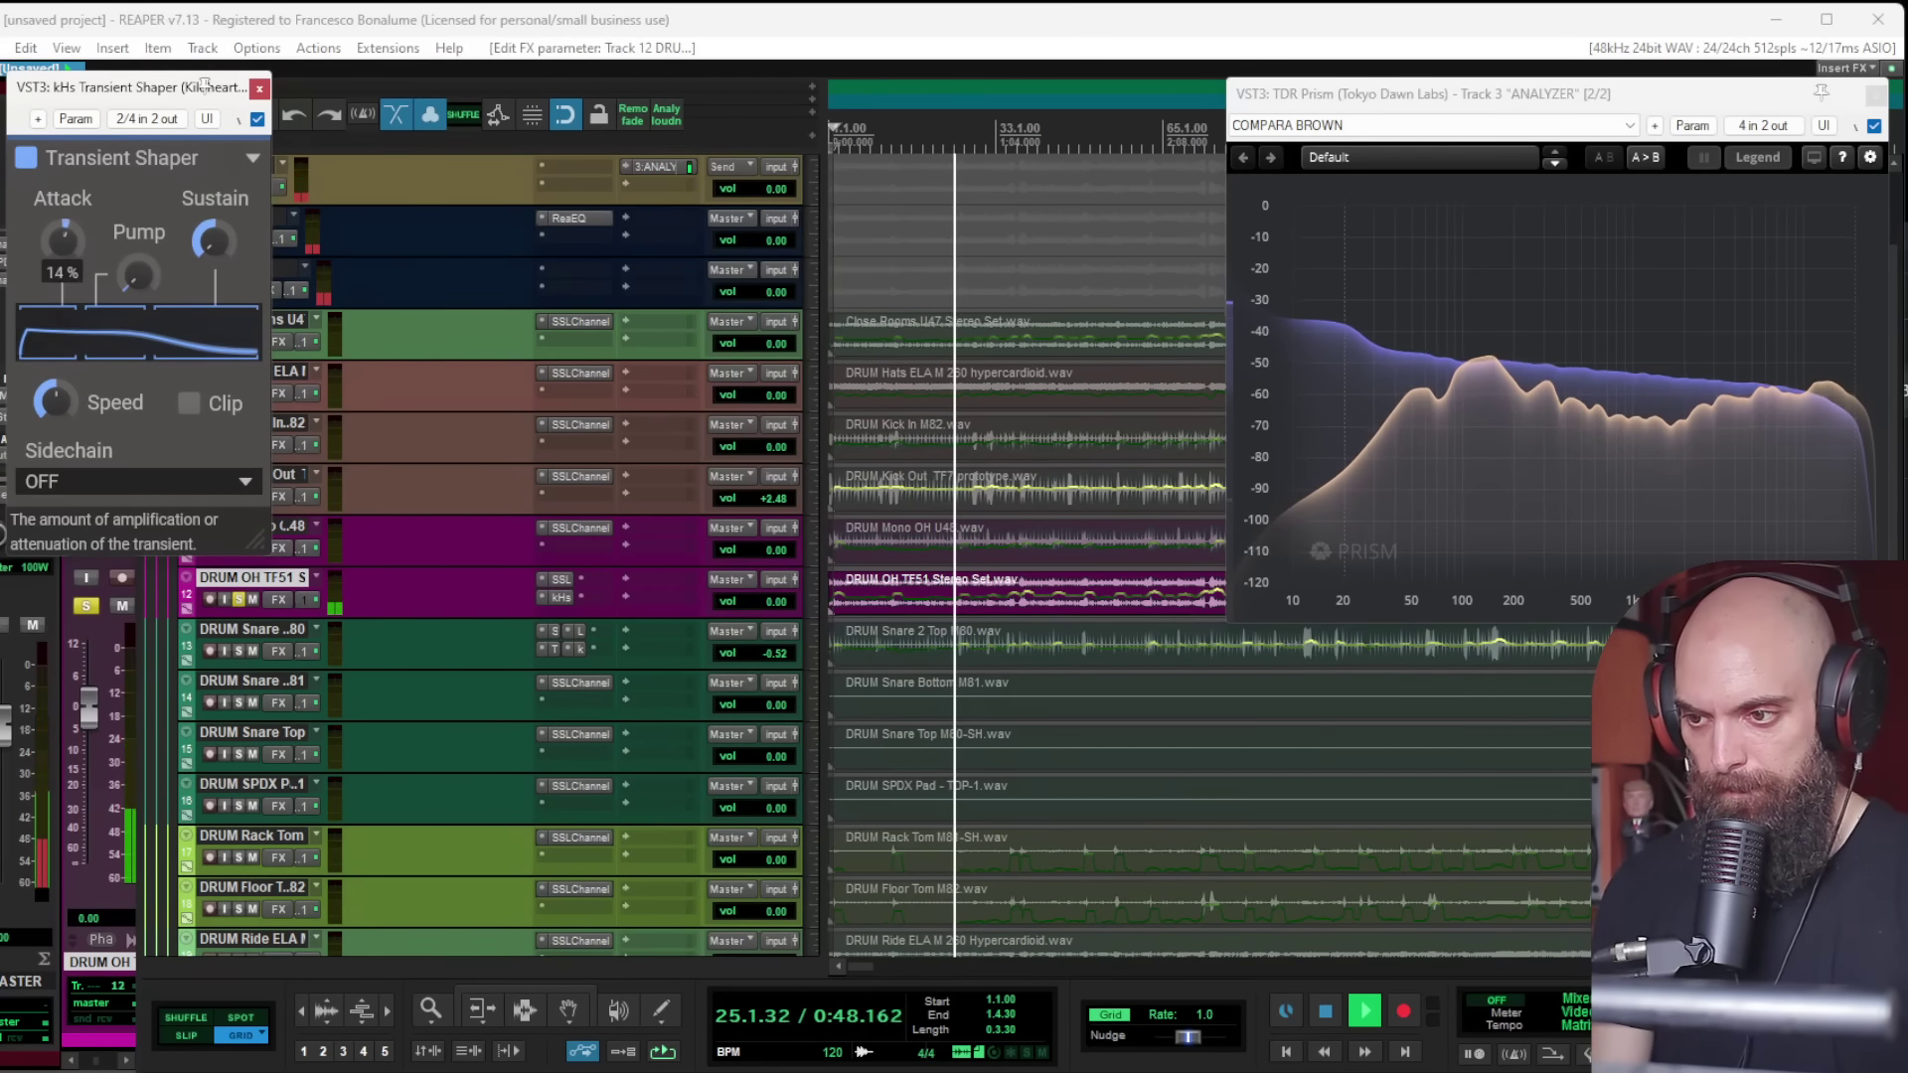
{"action": "left_click_drag", "start_coordinate": [74, 240], "coordinate": [74, 220]}
{"action": "left_click", "coordinate": [259, 89]}
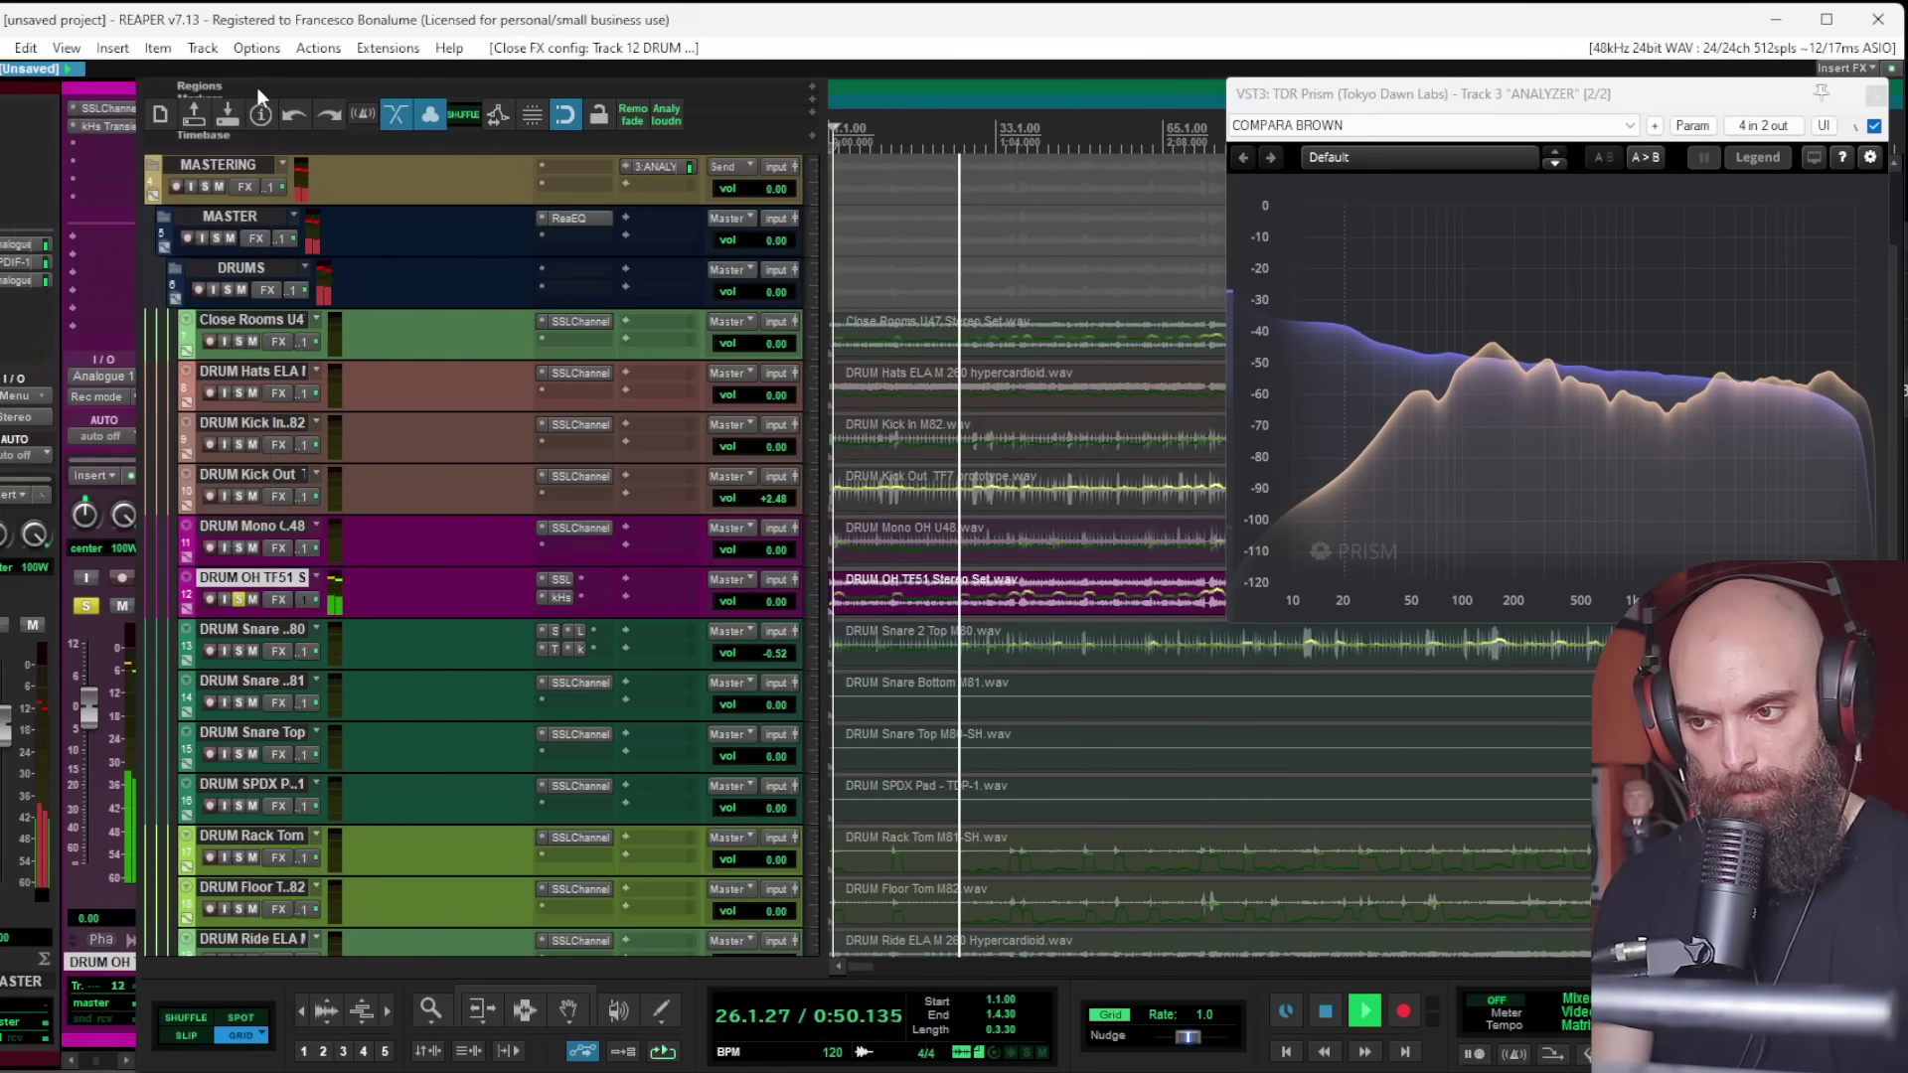
Step: Switch the solo from DRUM OH TF51 to DRUM Mono OH U48, leaving both overhead tracks unmuted
{"action": "left_click", "coordinate": [252, 599]}
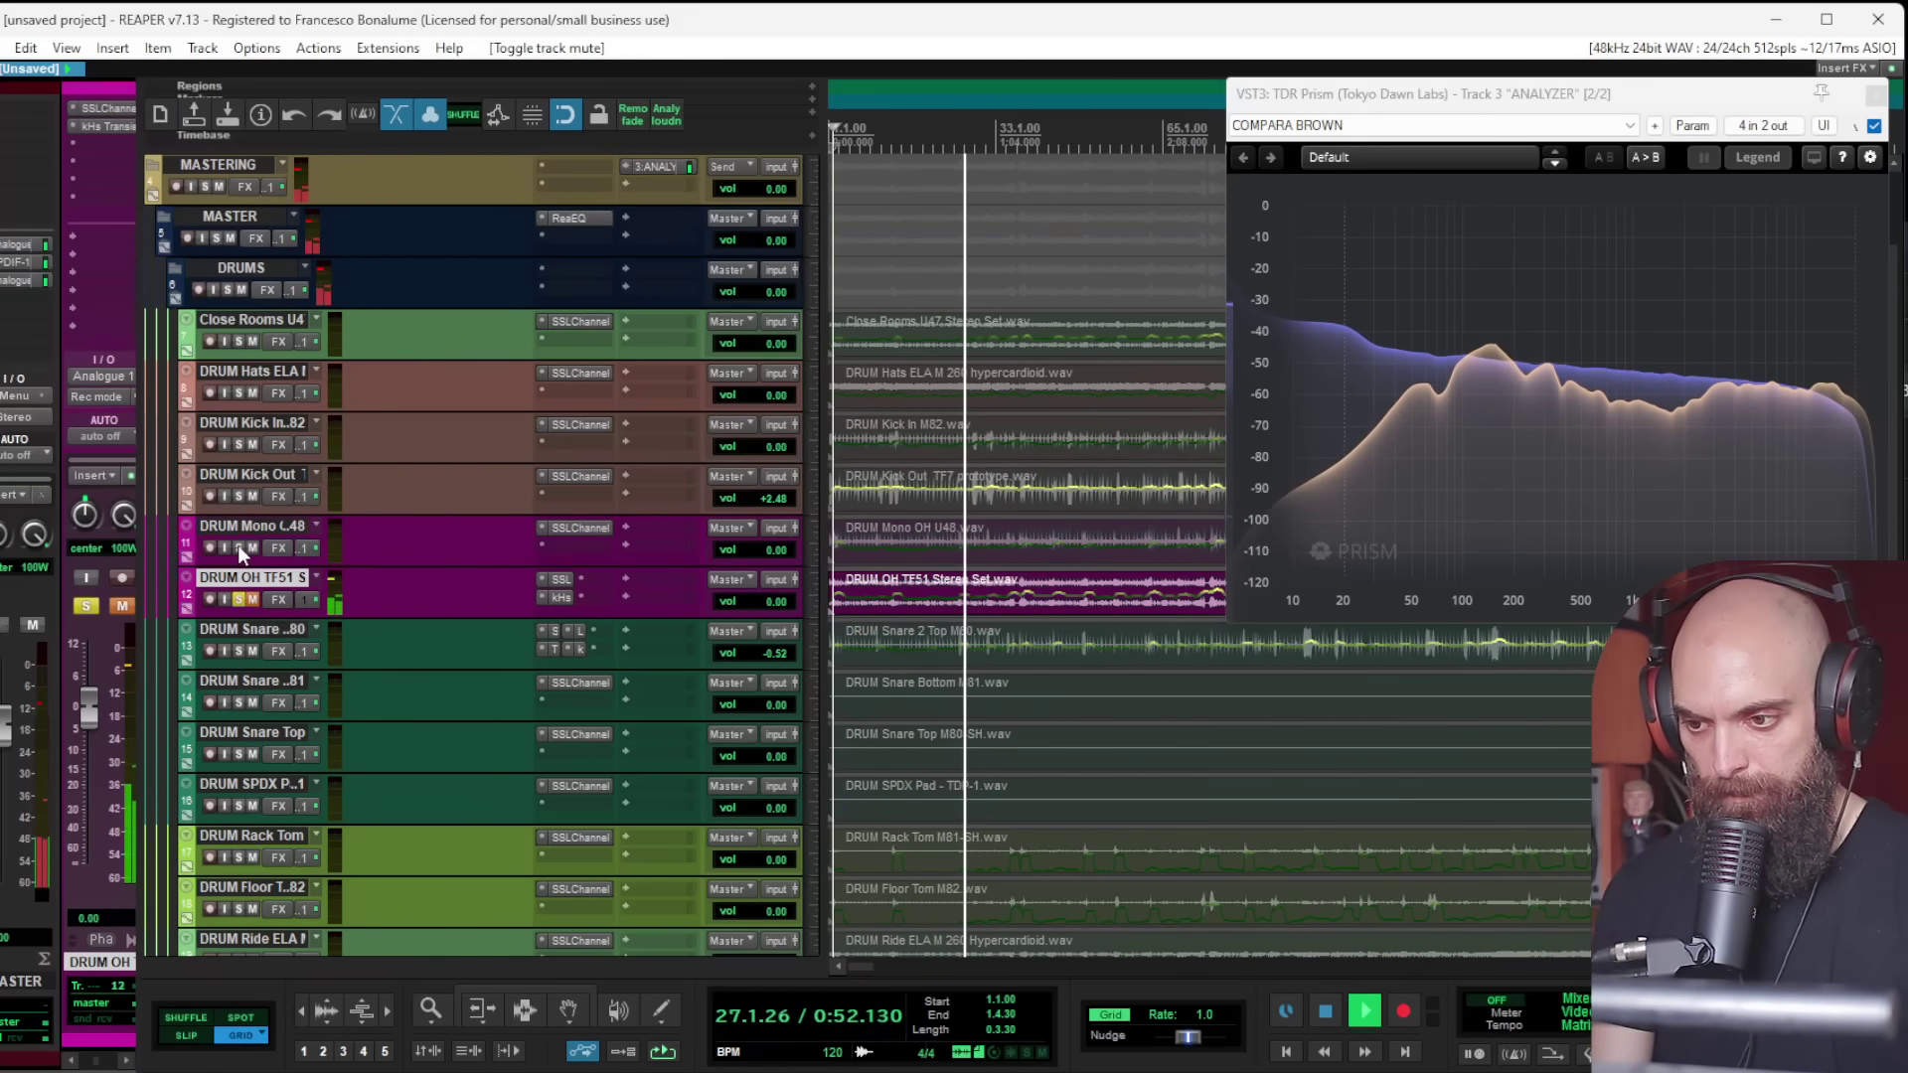
{"action": "left_click", "coordinate": [238, 548]}
{"action": "left_click", "coordinate": [238, 600]}
{"action": "left_click", "coordinate": [252, 599]}
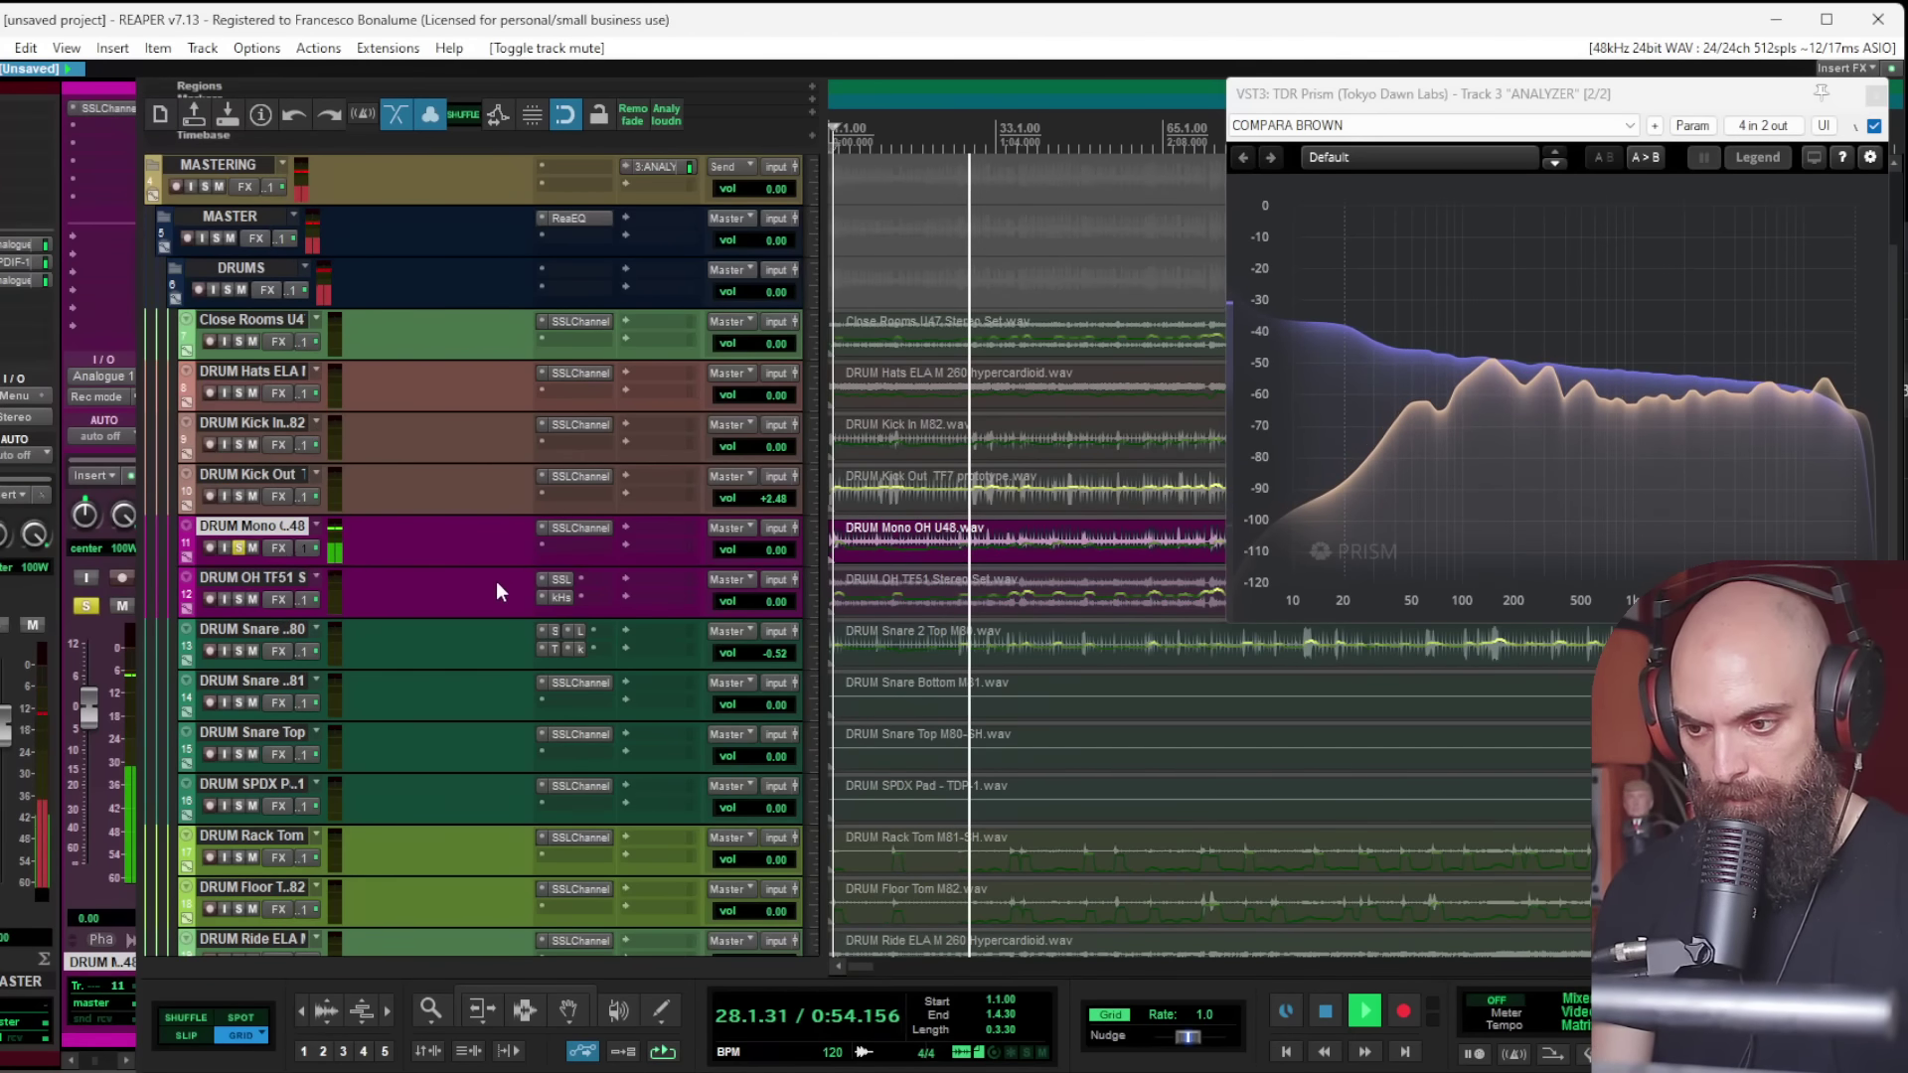
Step: Add kHs Transient Shaper to DRUM Mono OH U48 with reduced sustain, raised attack and a little pump
{"action": "double_click", "coordinate": [569, 544]}
{"action": "double_click", "coordinate": [140, 475]}
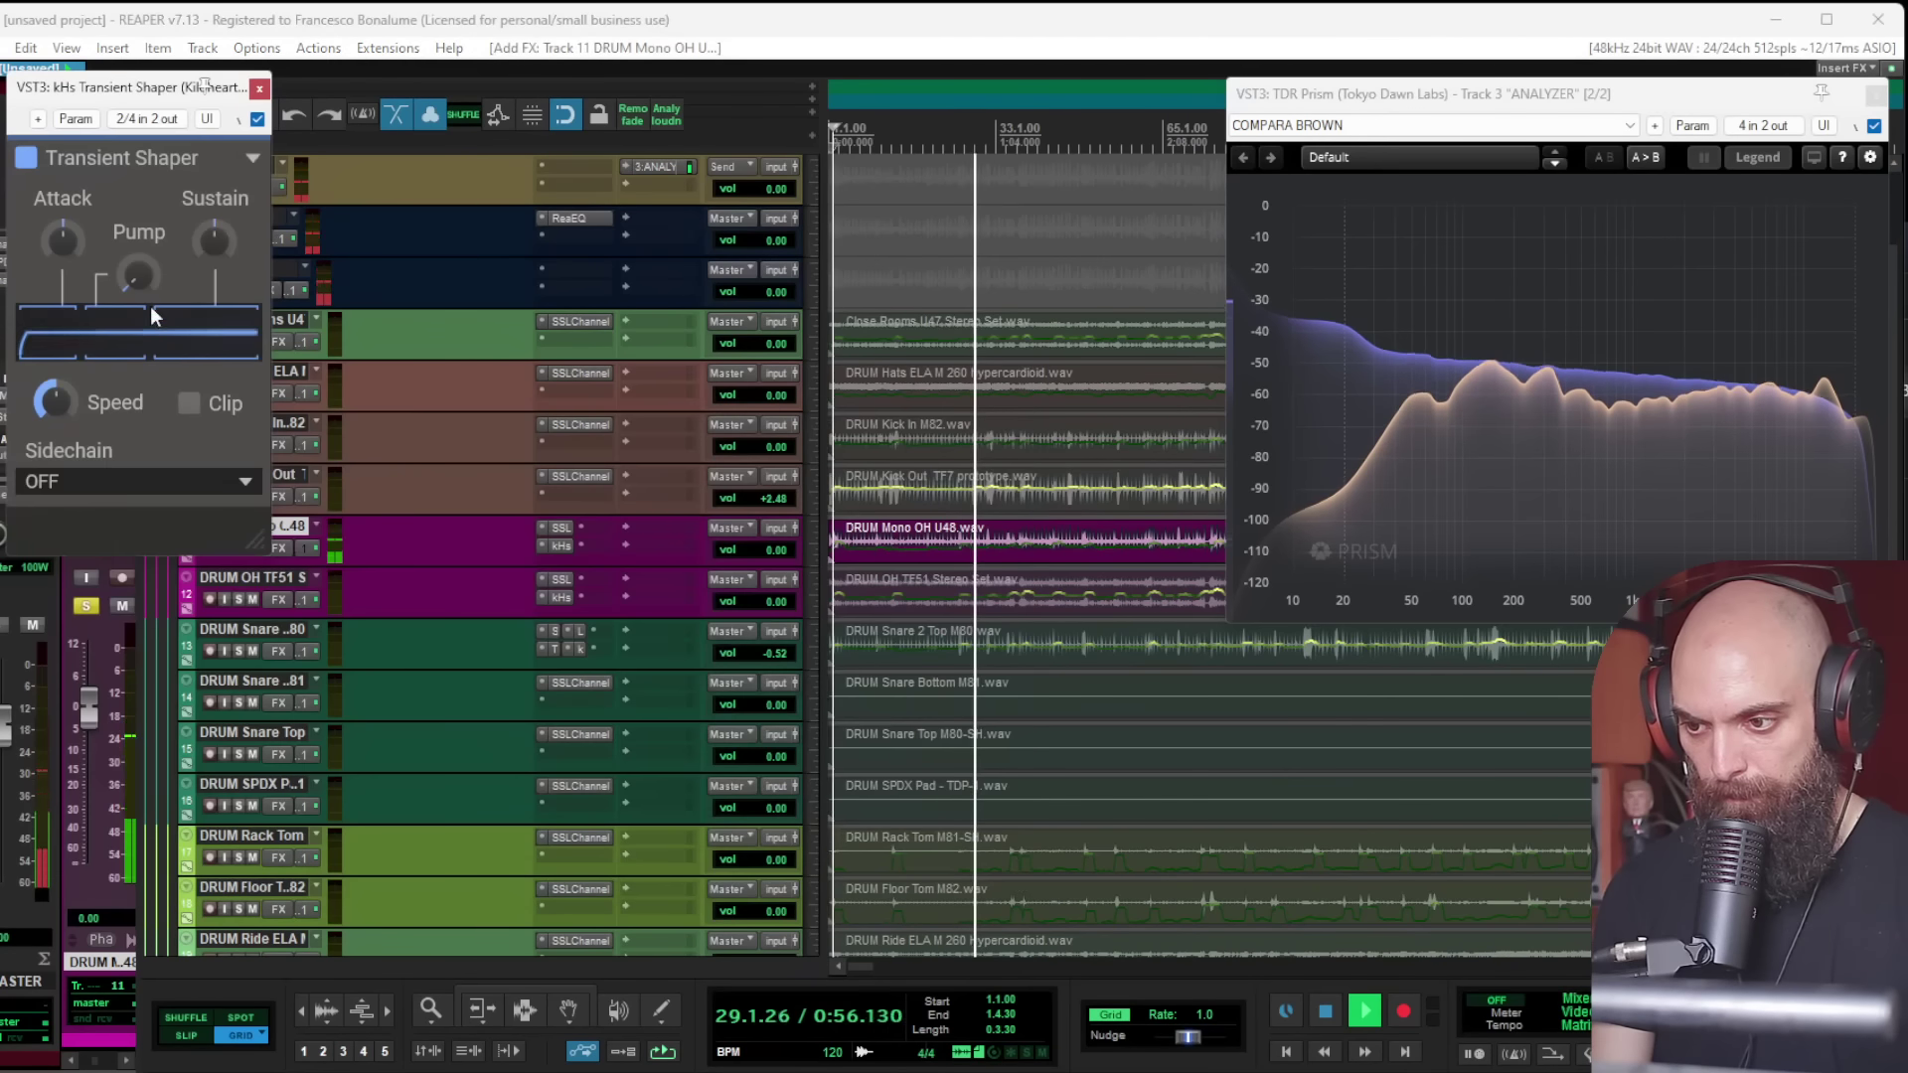
{"action": "mouse_move", "coordinate": [212, 240]}
{"action": "left_mouse_down"}
{"action": "mouse_move", "coordinate": [229, 247]}
{"action": "mouse_move", "coordinate": [211, 221]}
{"action": "left_mouse_up"}
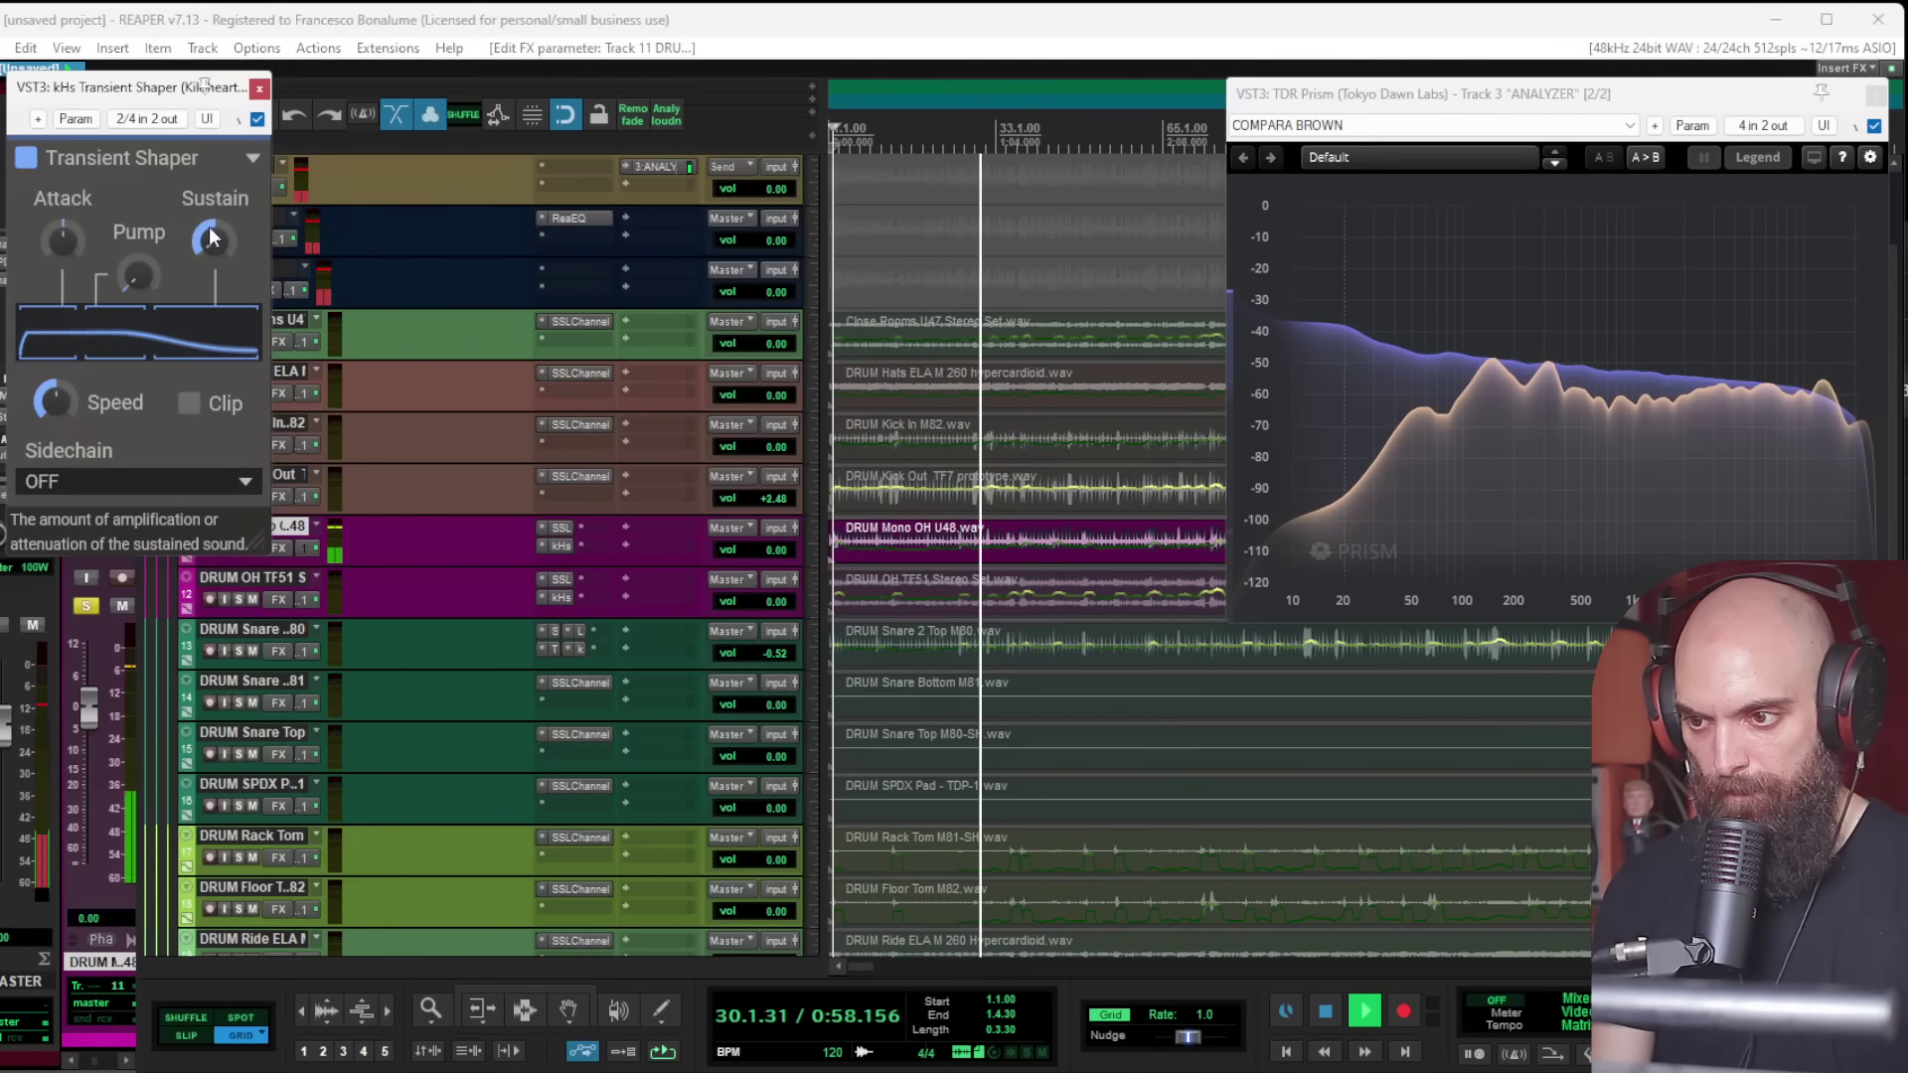
{"action": "left_click_drag", "start_coordinate": [81, 230], "coordinate": [139, 258]}
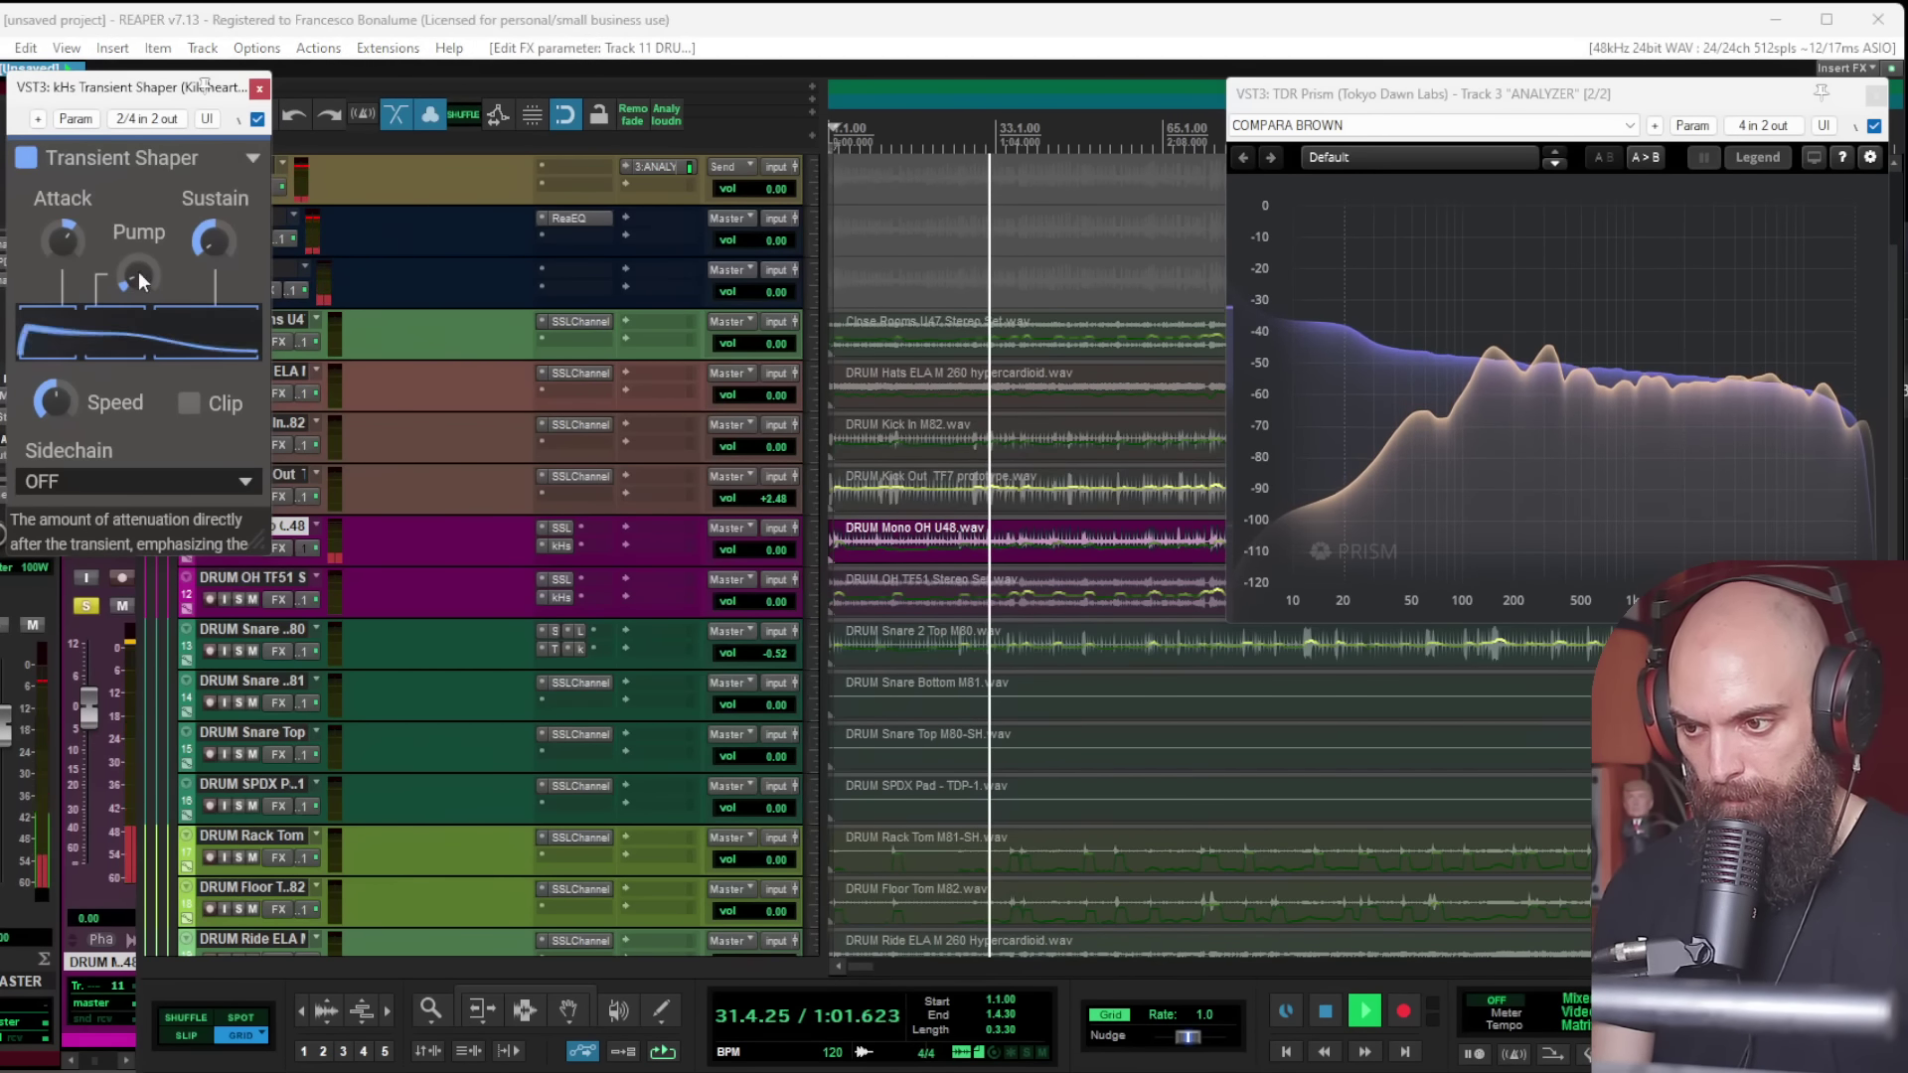
{"action": "left_click", "coordinate": [259, 89]}
Step: Check DRUM Mono OH U48 with its mute switched on and off, and end its solo
{"action": "left_click", "coordinate": [251, 548]}
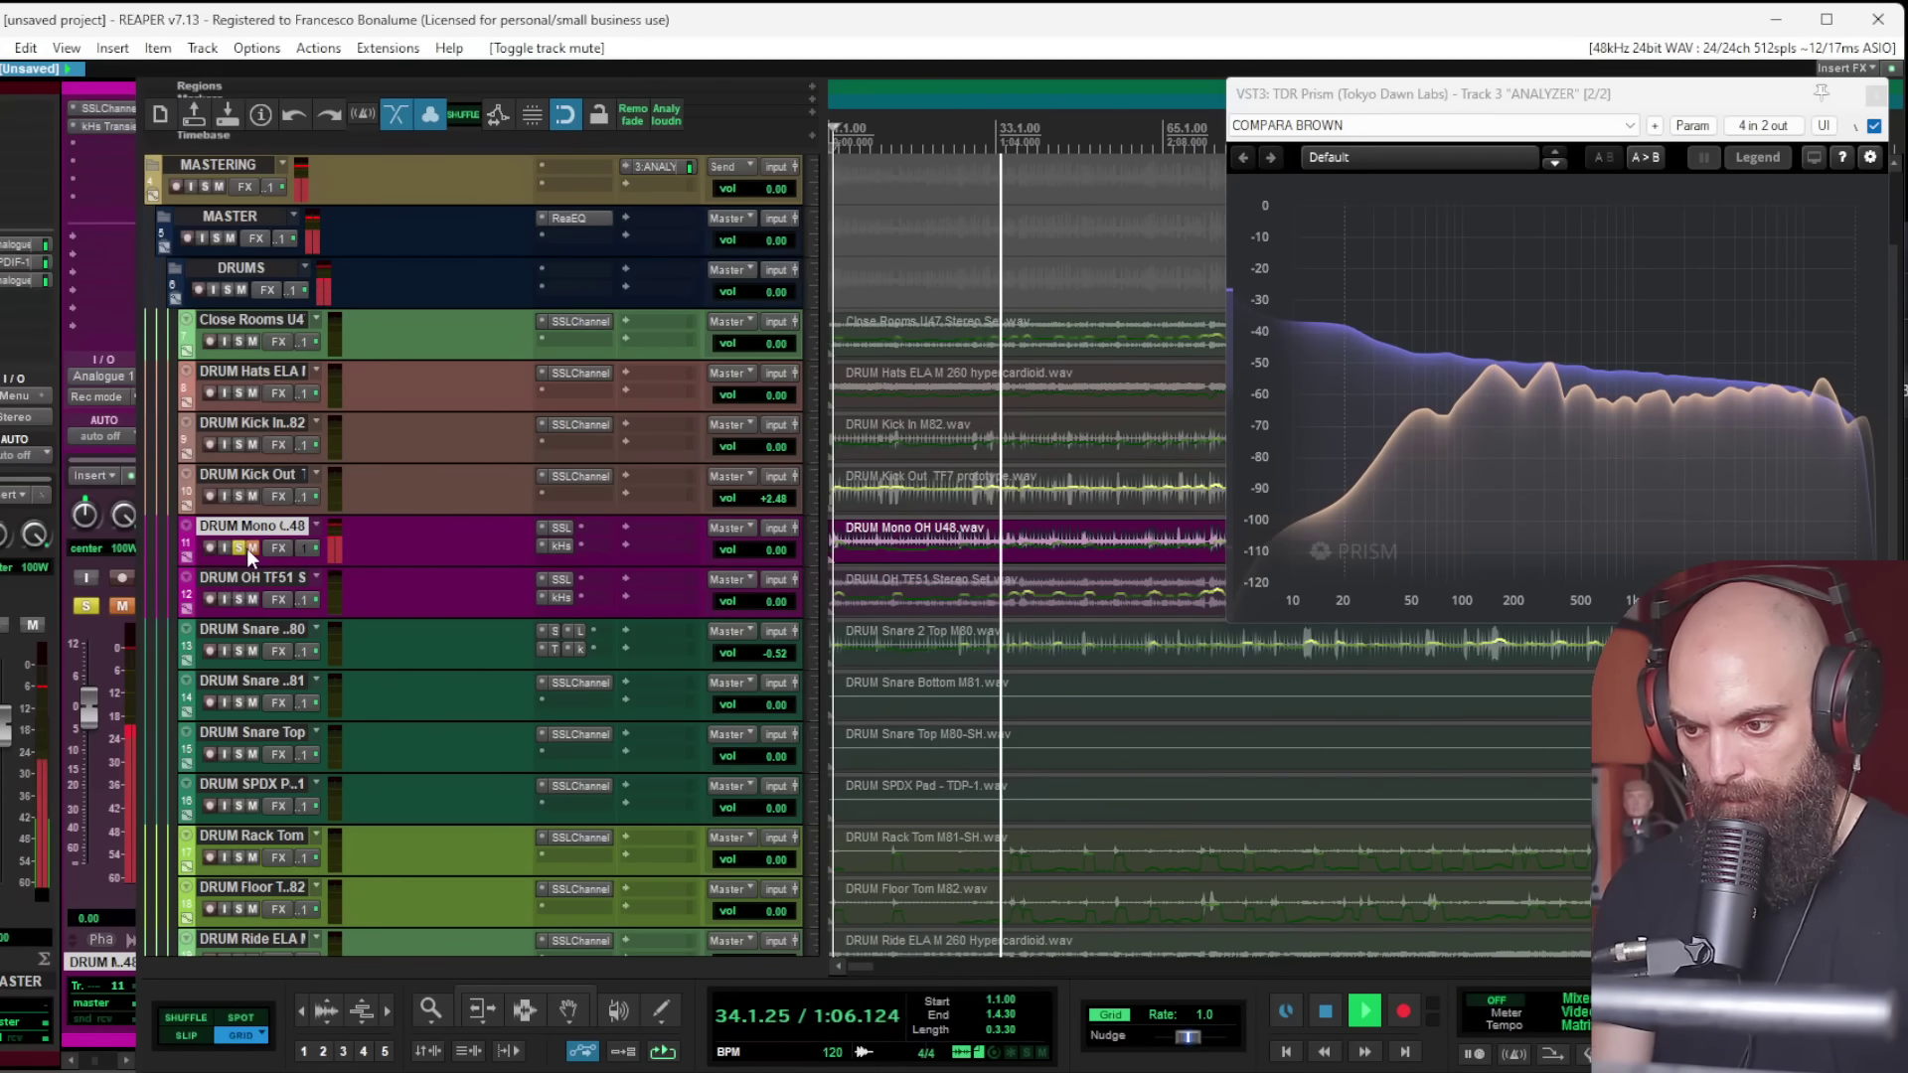
{"action": "left_click", "coordinate": [252, 549]}
{"action": "left_click", "coordinate": [239, 549]}
Step: Solo DRUM Kick Out TF7, enlarge its track height and replay it from an earlier point in the song
{"action": "left_click", "coordinate": [252, 474]}
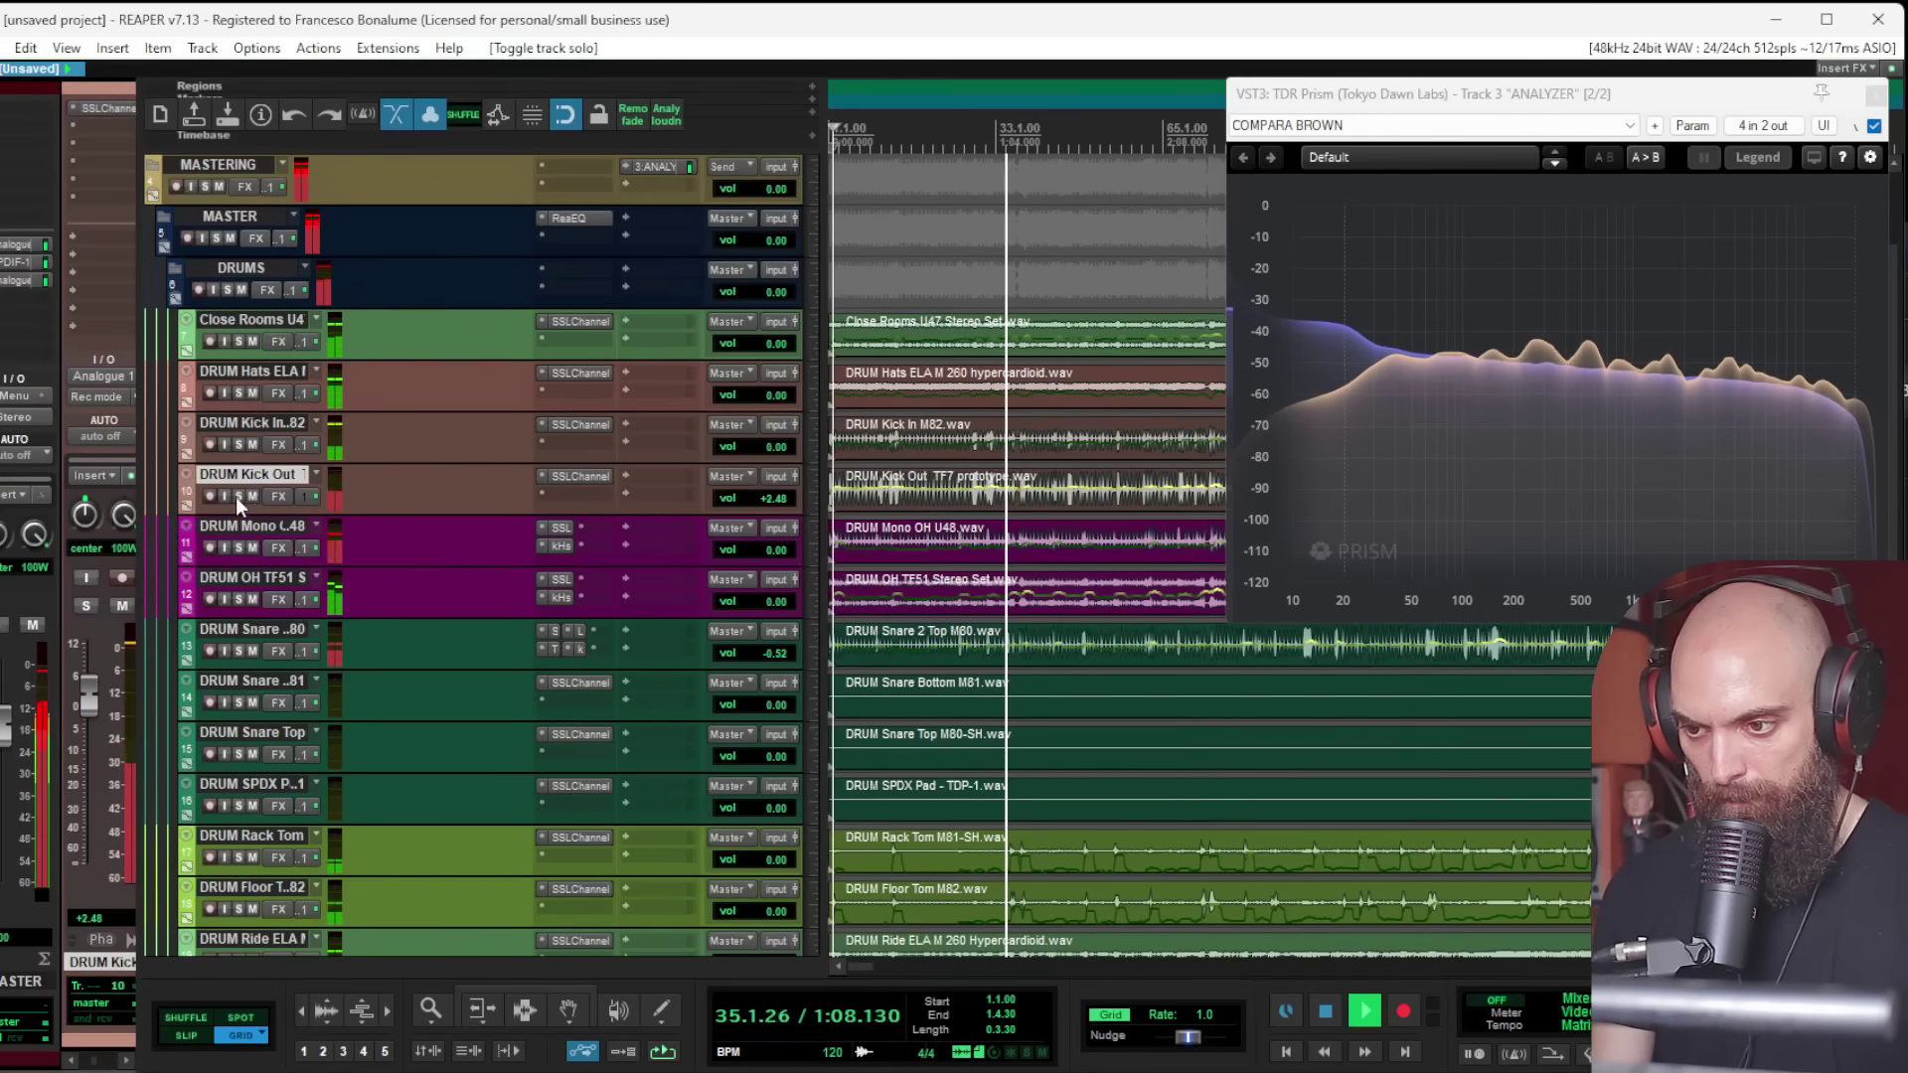
{"action": "left_click", "coordinate": [239, 497]}
{"action": "scroll", "coordinate": [239, 501], "scroll_direction": "up", "scroll_amount": 3}
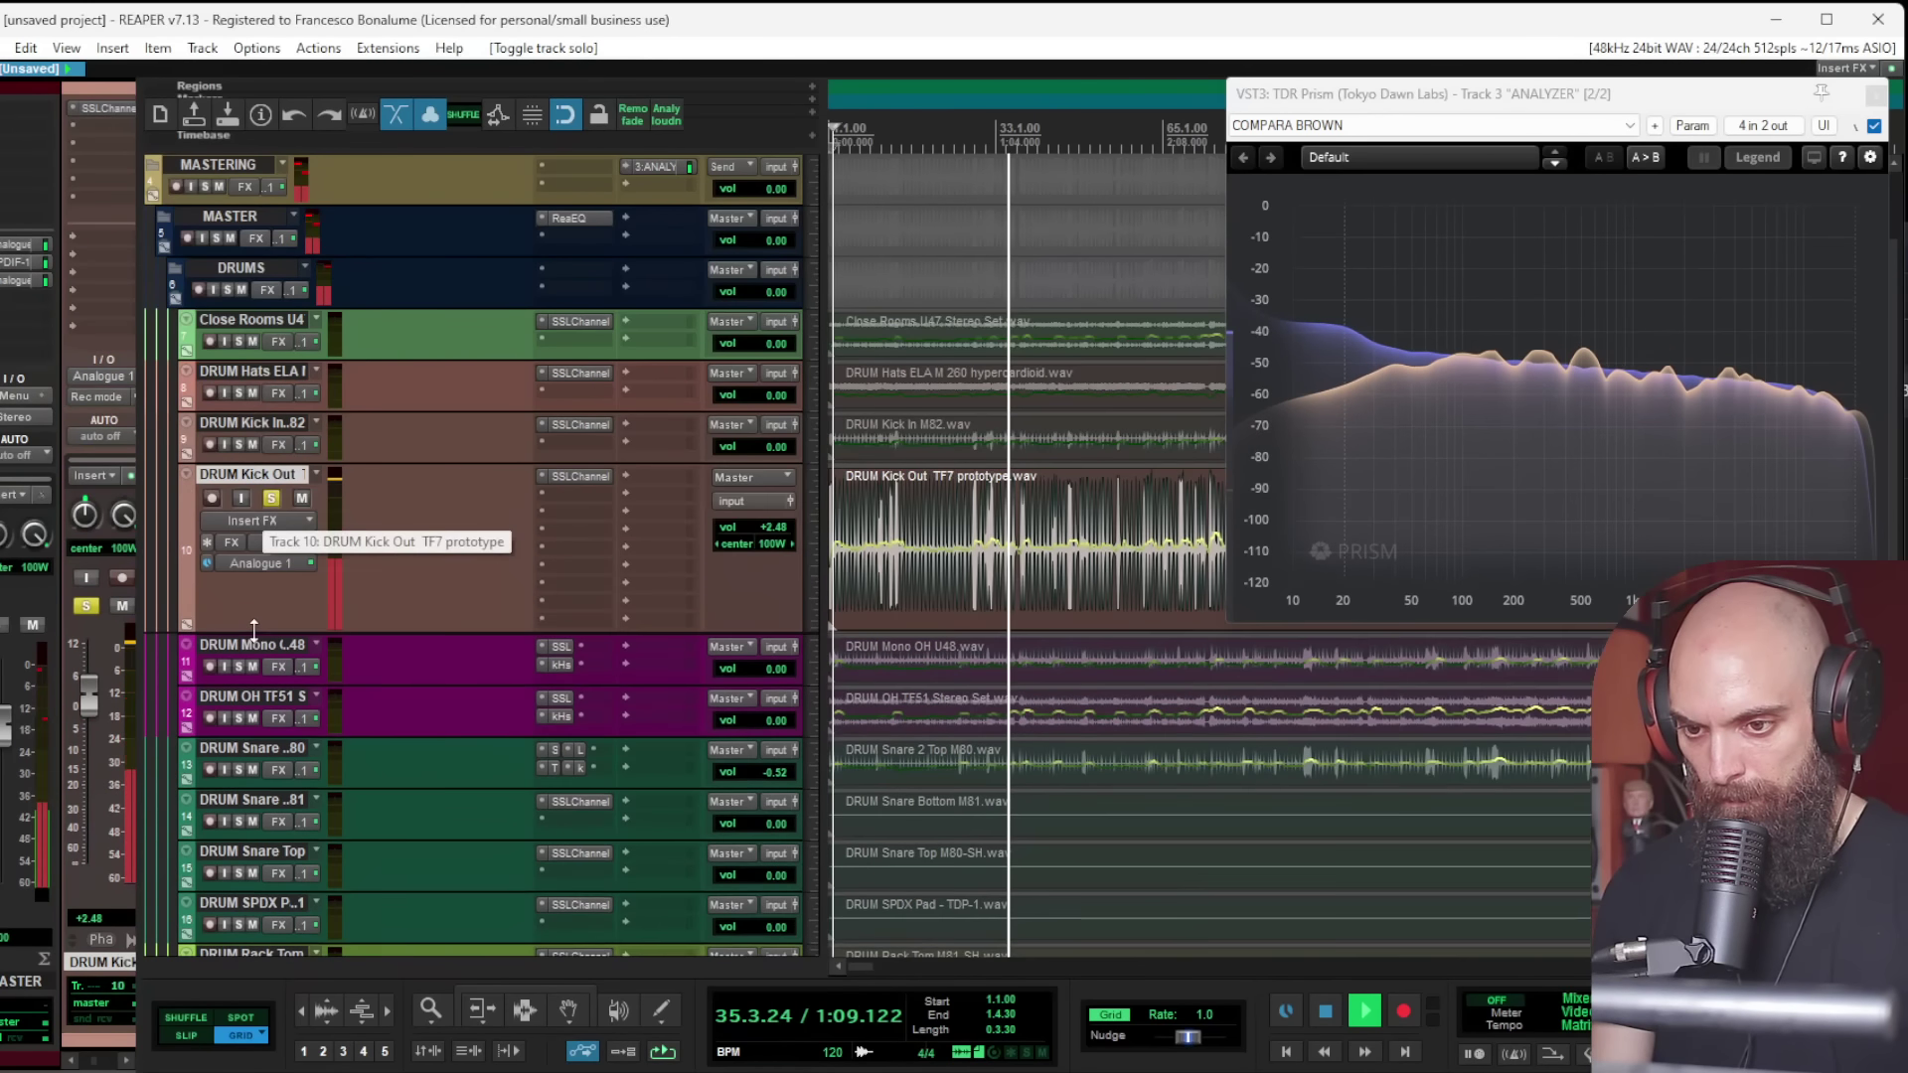
{"action": "left_click", "coordinate": [879, 521]}
{"action": "scroll", "coordinate": [914, 515], "scroll_direction": "up", "scroll_amount": 4}
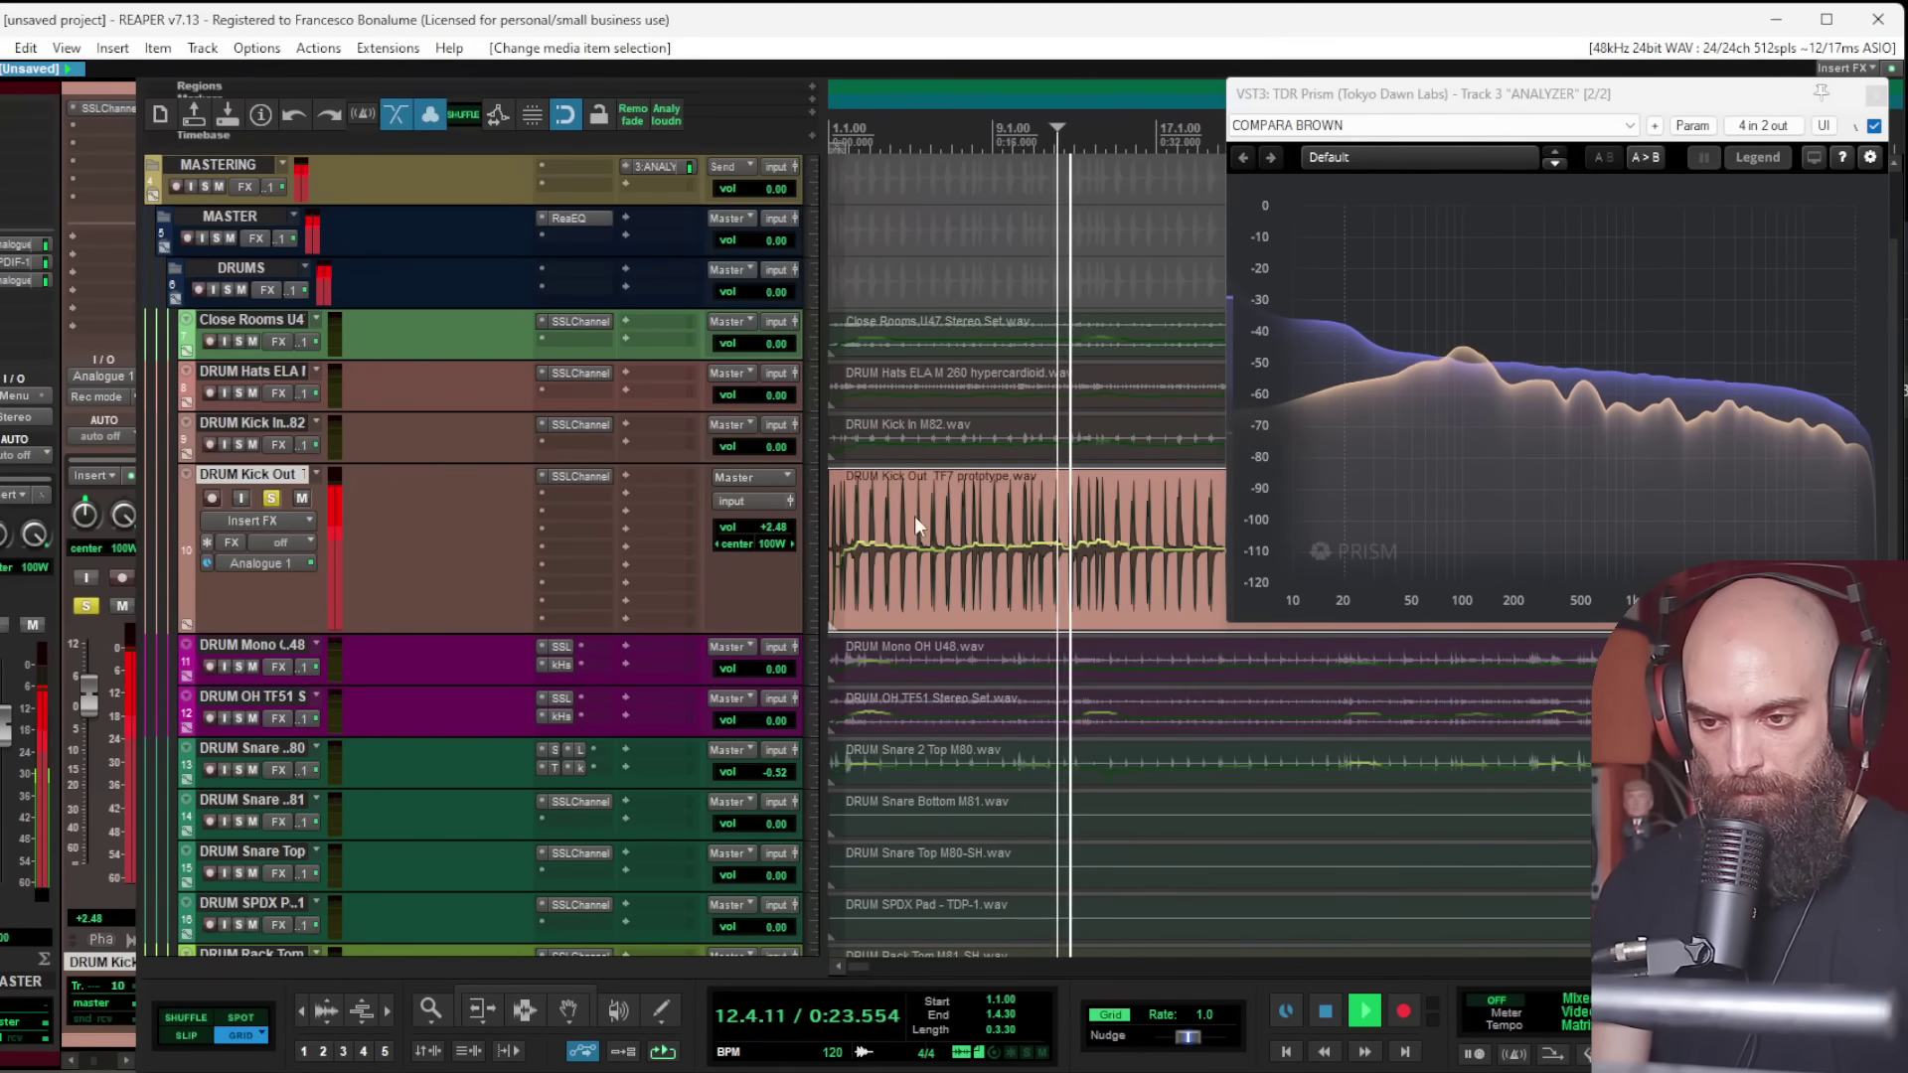
Step: Raise the expander range and threshold in SSLChannel on DRUM Kick Out TF7
{"action": "left_click", "coordinate": [572, 476]}
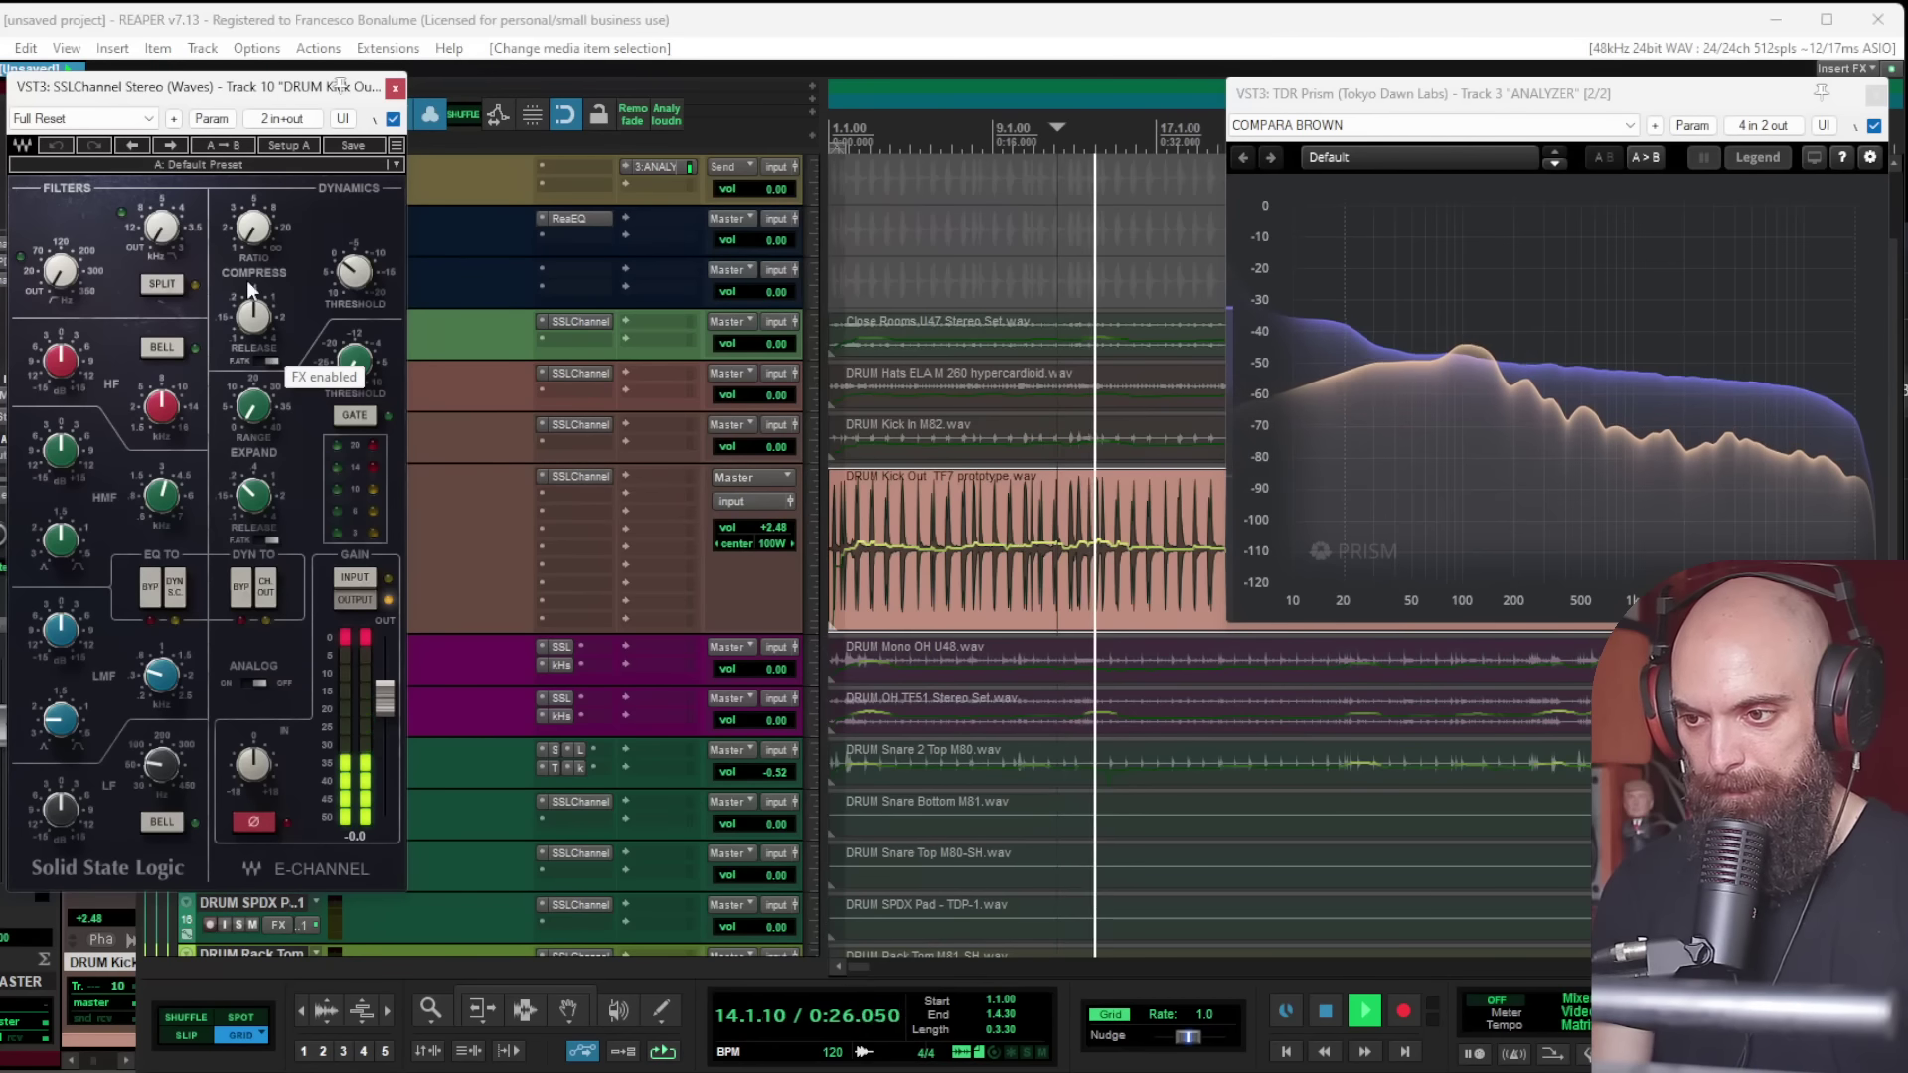
{"action": "left_click_drag", "start_coordinate": [253, 407], "coordinate": [343, 333]}
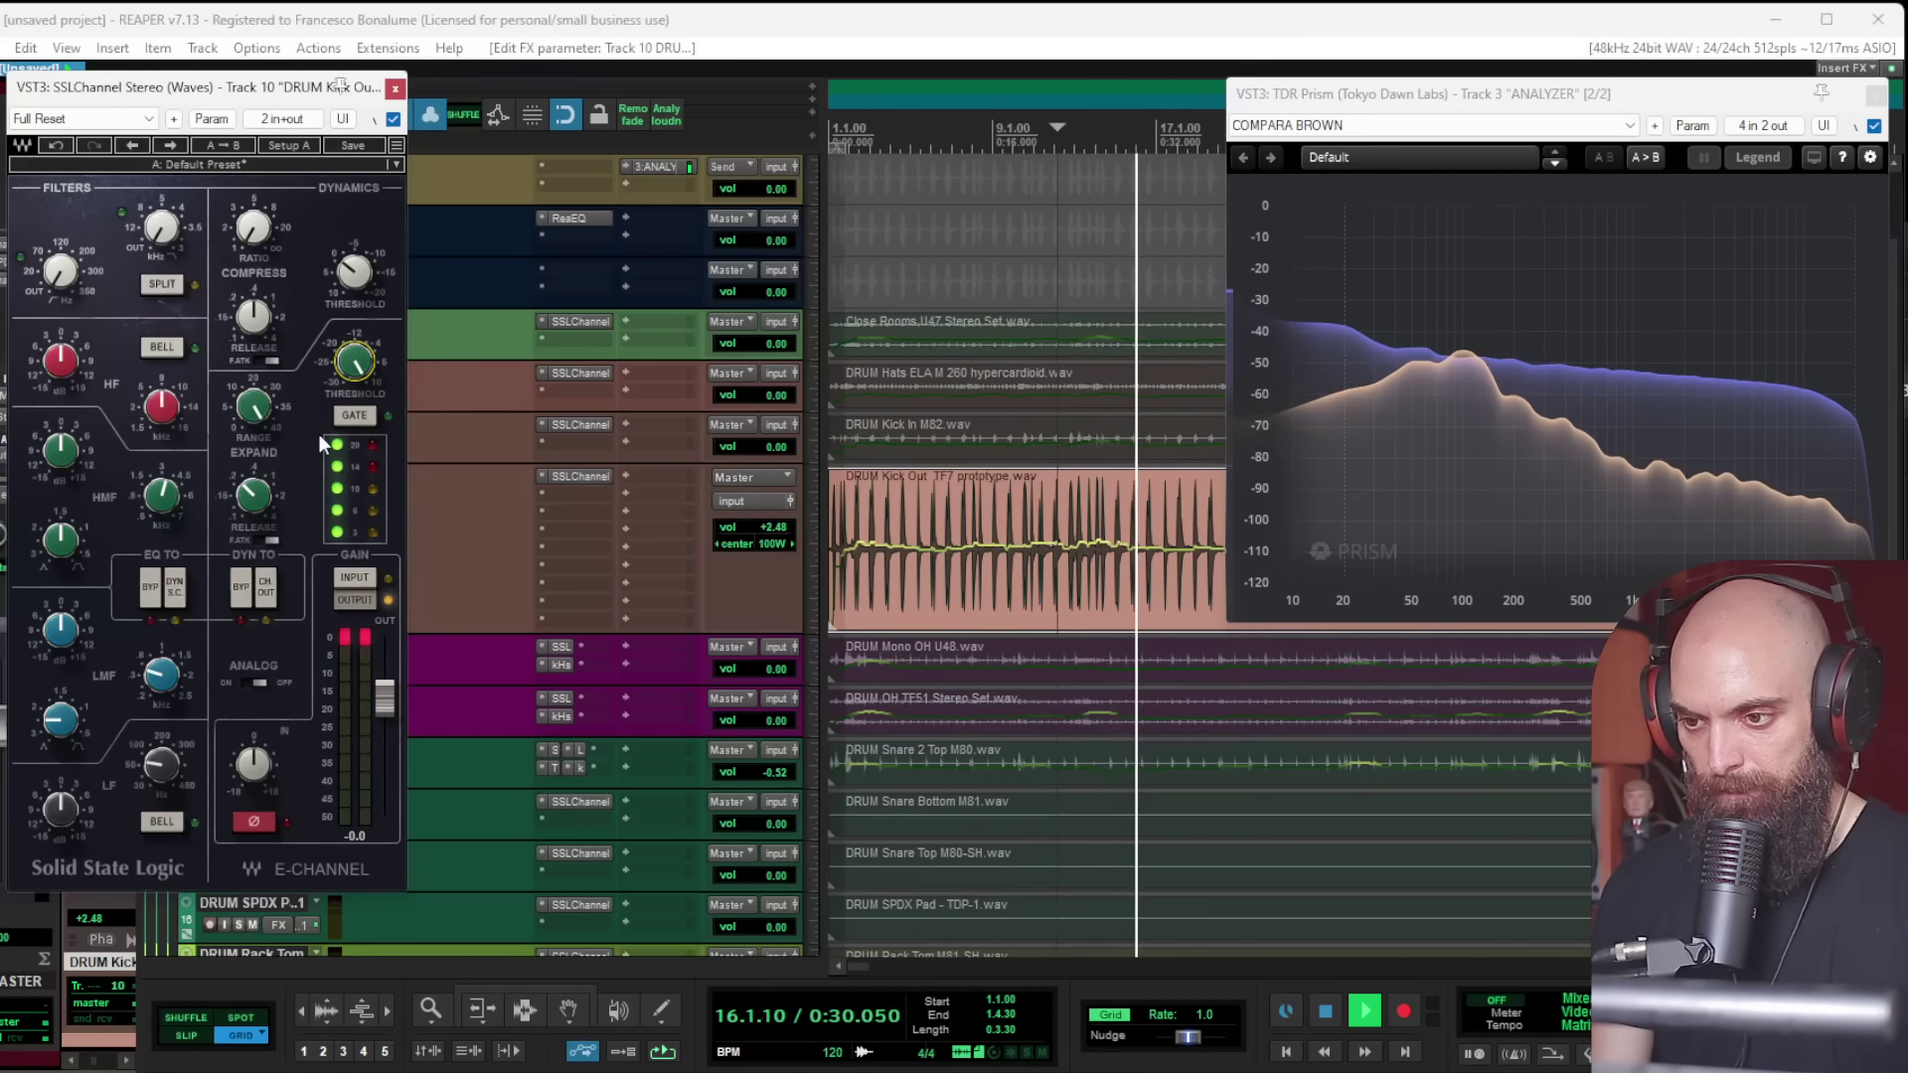
{"action": "left_click", "coordinate": [394, 88]}
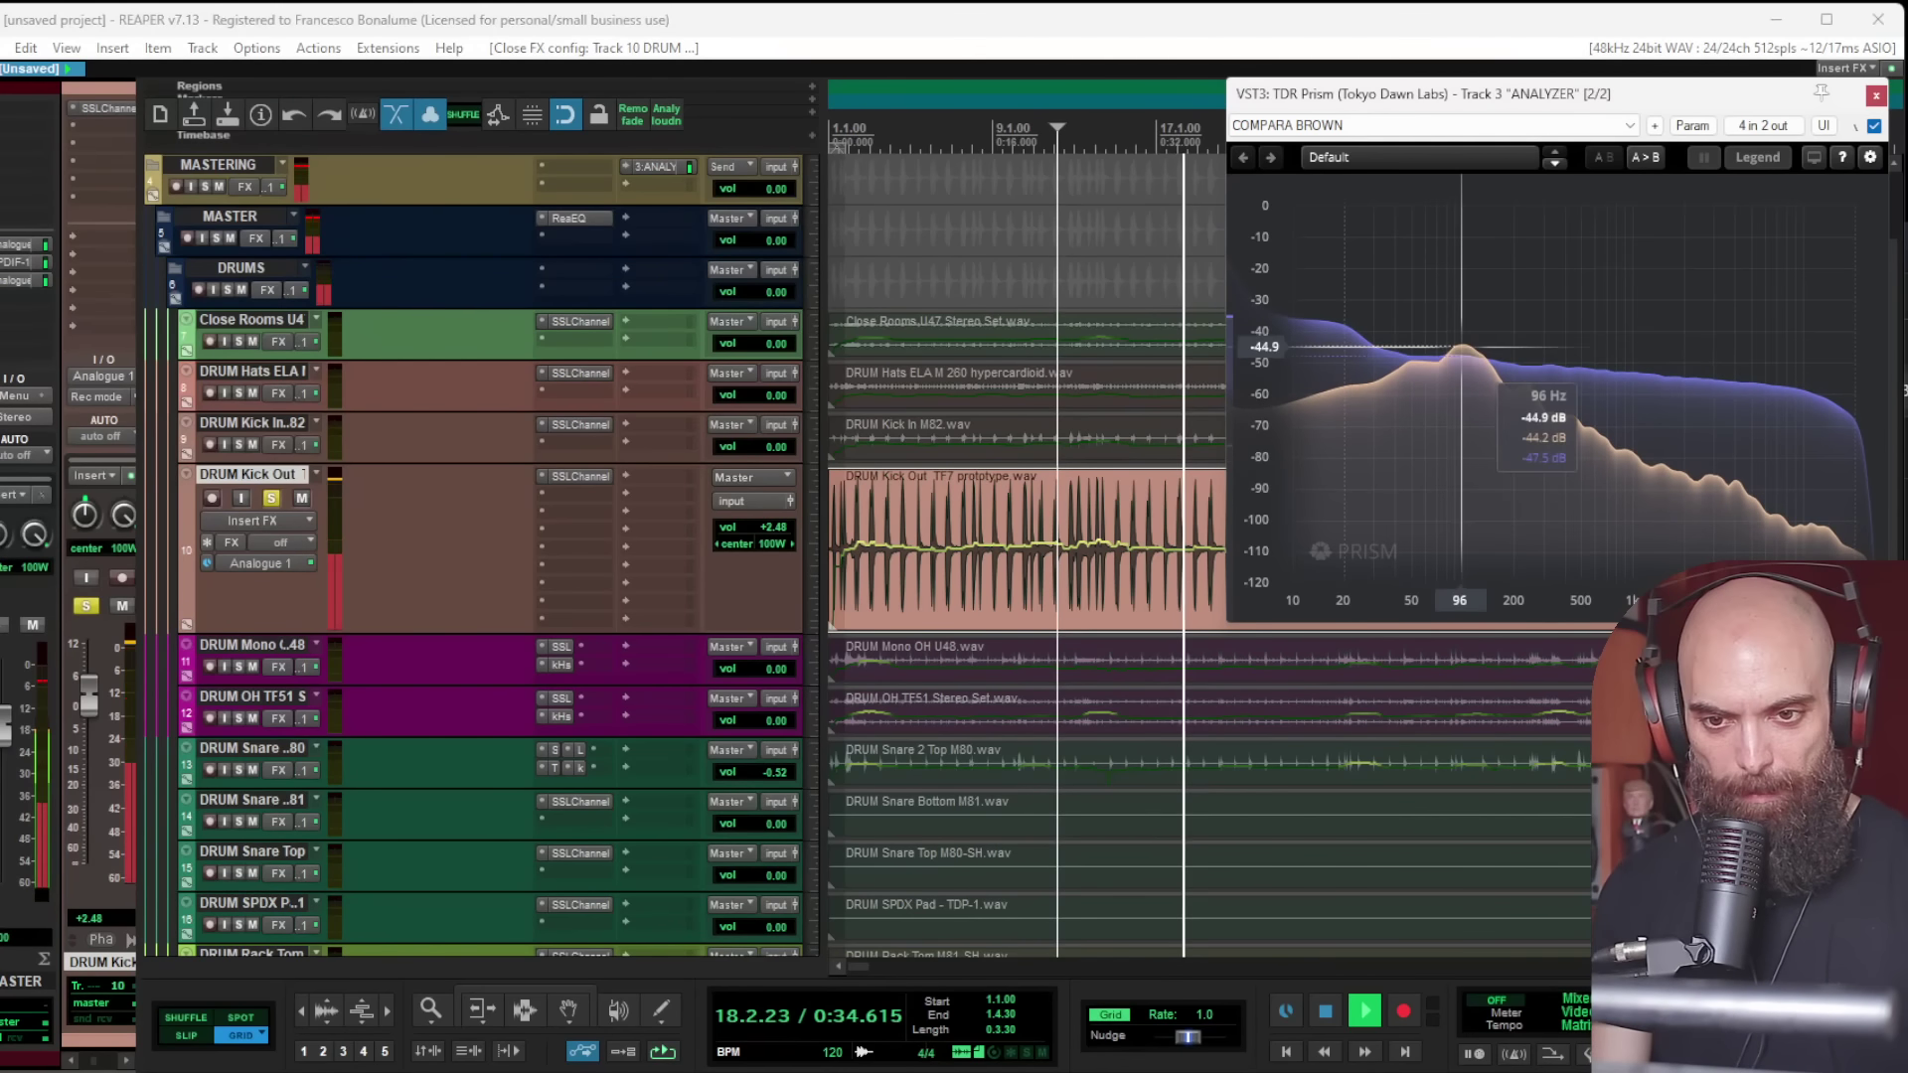
Step: In SSLChannel on DRUM Kick Out TF7, switch the LF band to bell and cut around the kick's low peak, and end the track's solo
{"action": "left_click", "coordinate": [582, 476]}
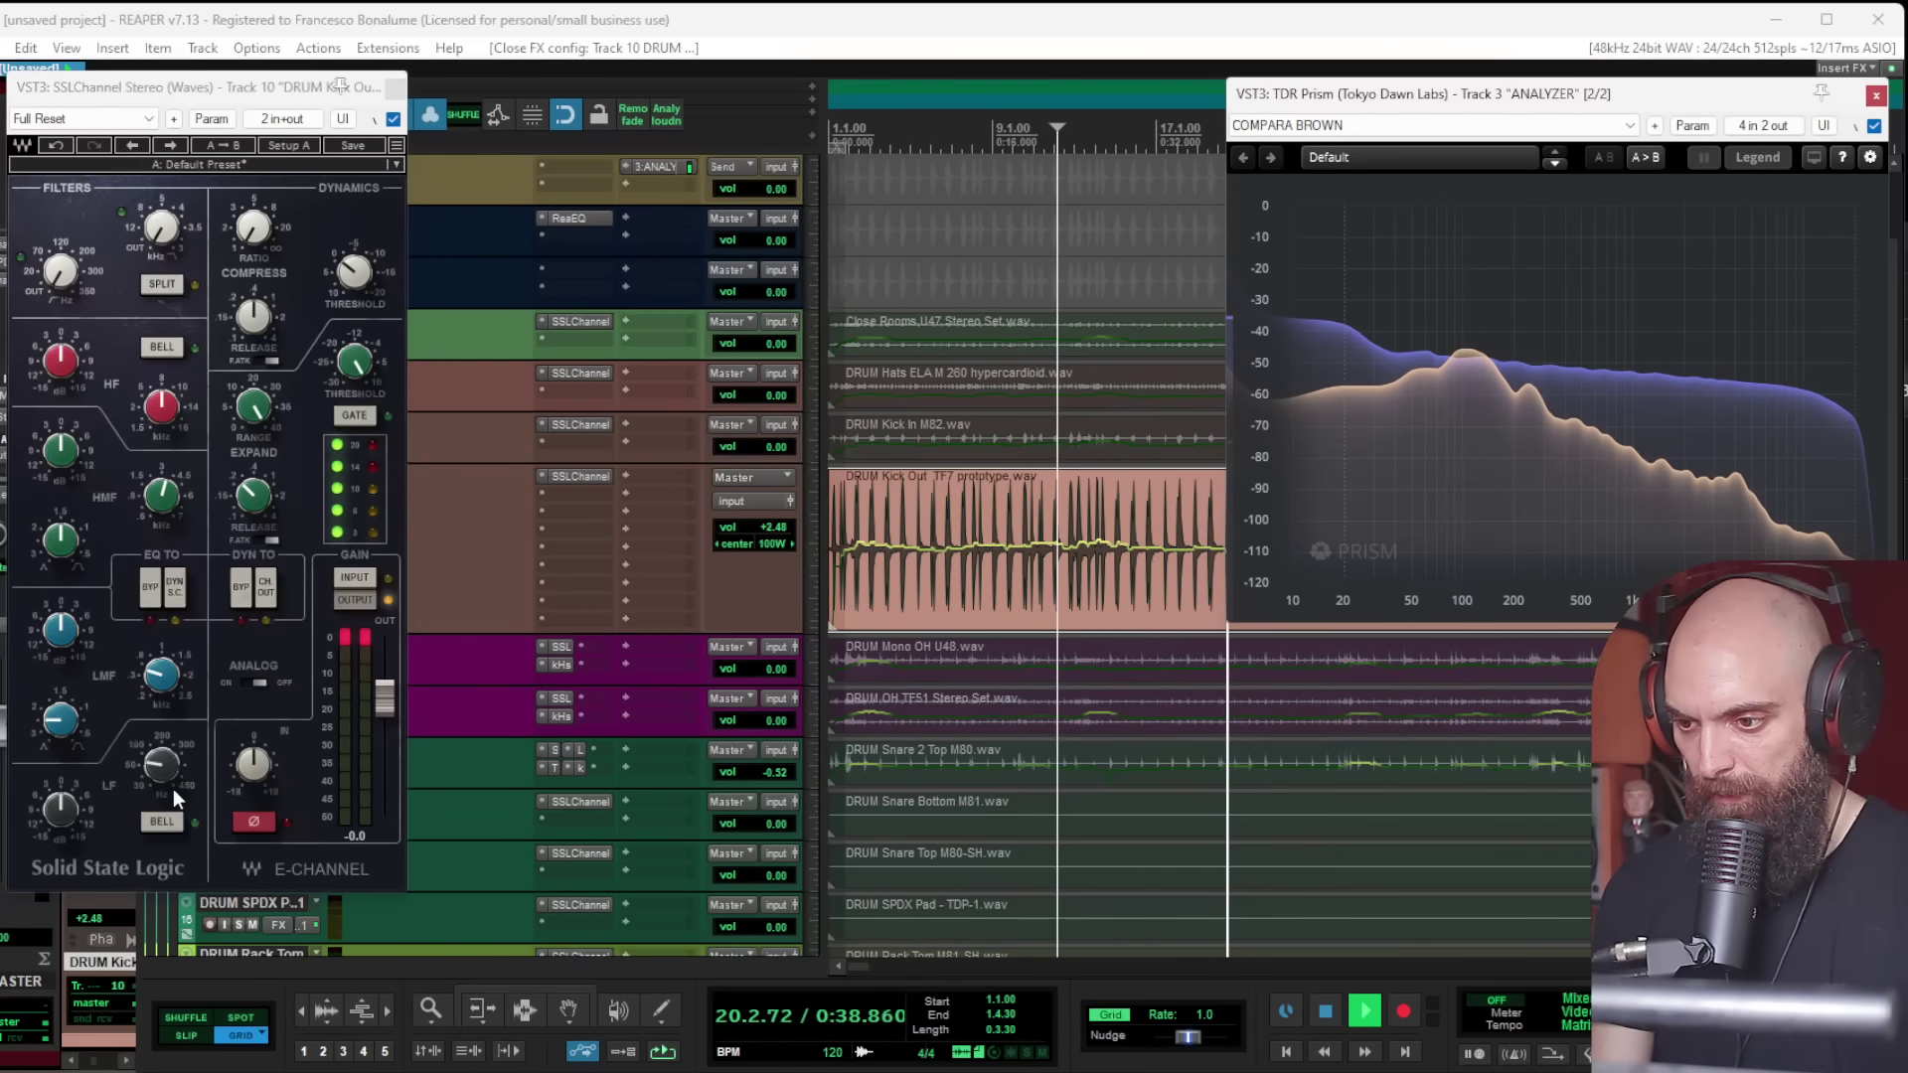
{"action": "left_click", "coordinate": [157, 821]}
{"action": "left_click_drag", "start_coordinate": [160, 769], "coordinate": [160, 745]}
{"action": "mouse_move", "coordinate": [64, 815]}
{"action": "left_mouse_down"}
{"action": "mouse_move", "coordinate": [65, 874]}
{"action": "mouse_move", "coordinate": [65, 849]}
{"action": "left_mouse_up"}
{"action": "left_click", "coordinate": [395, 89]}
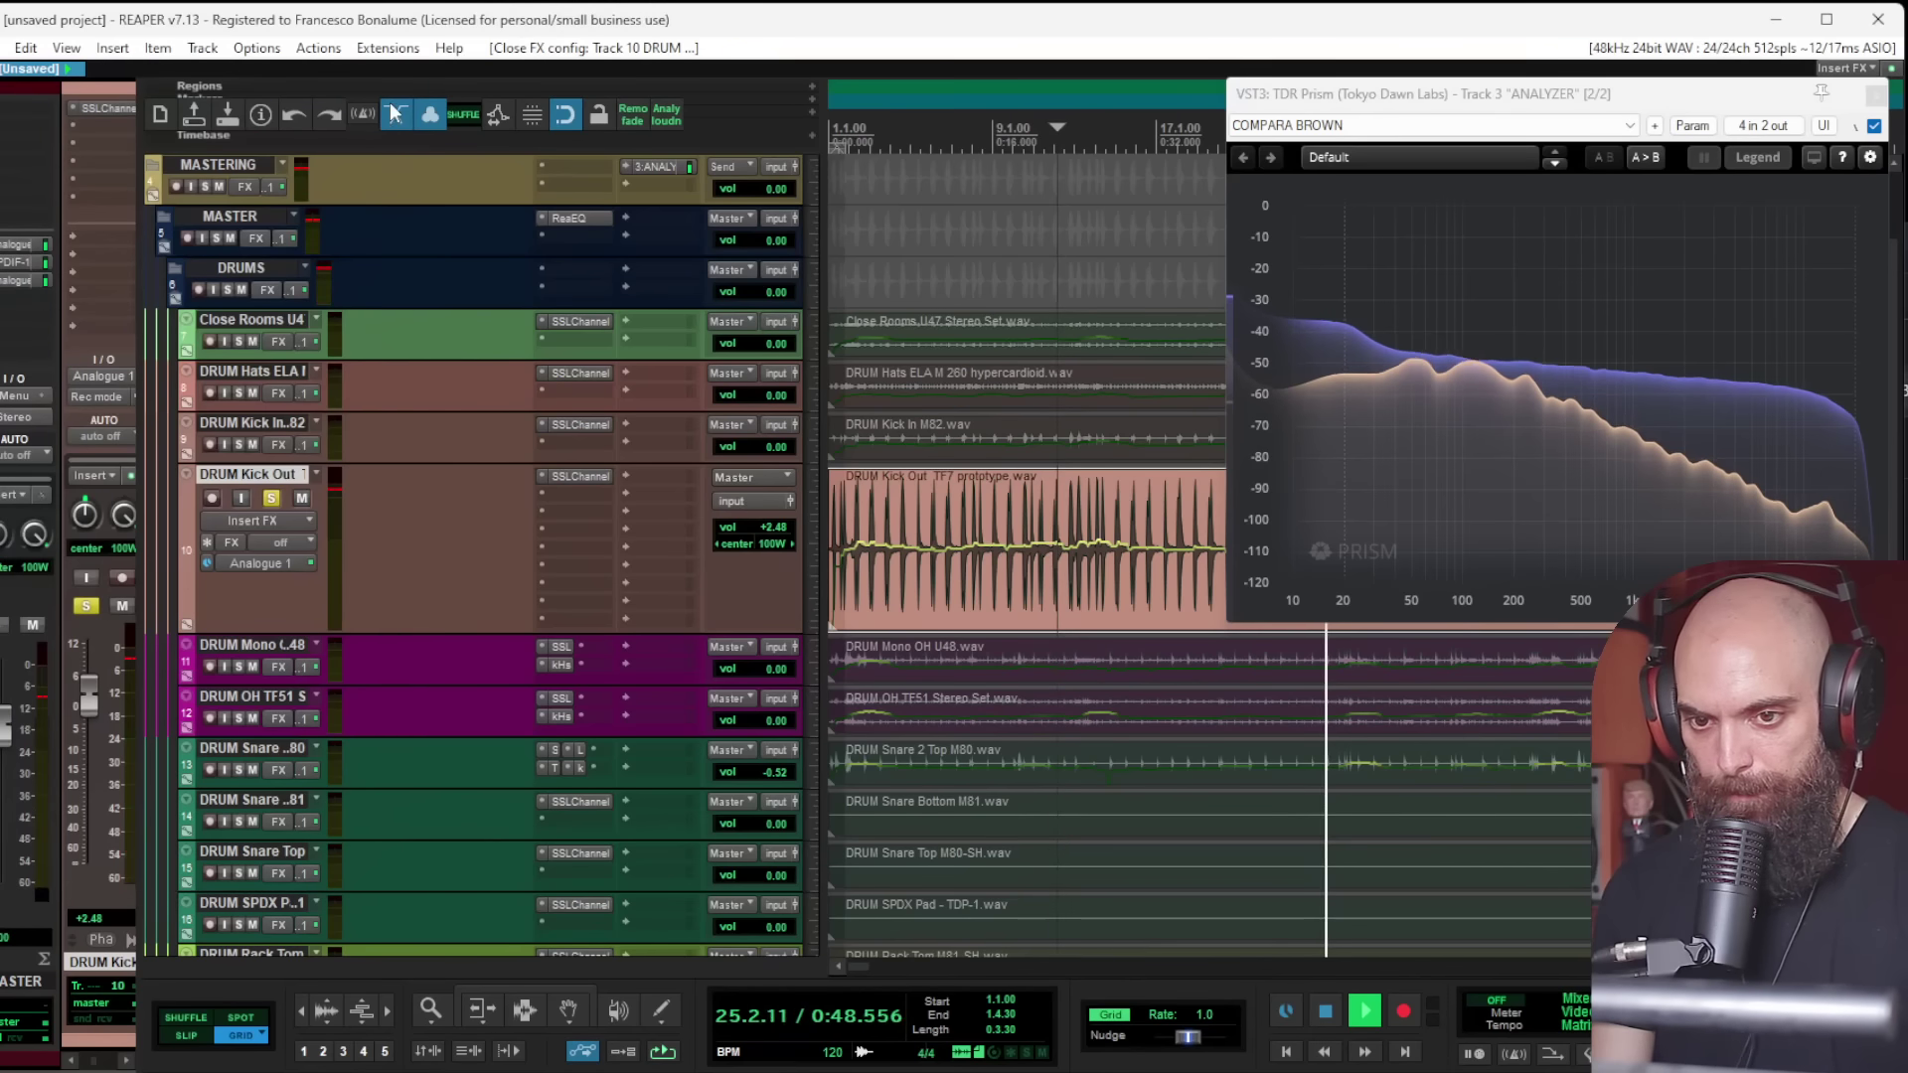
{"action": "left_click", "coordinate": [271, 499]}
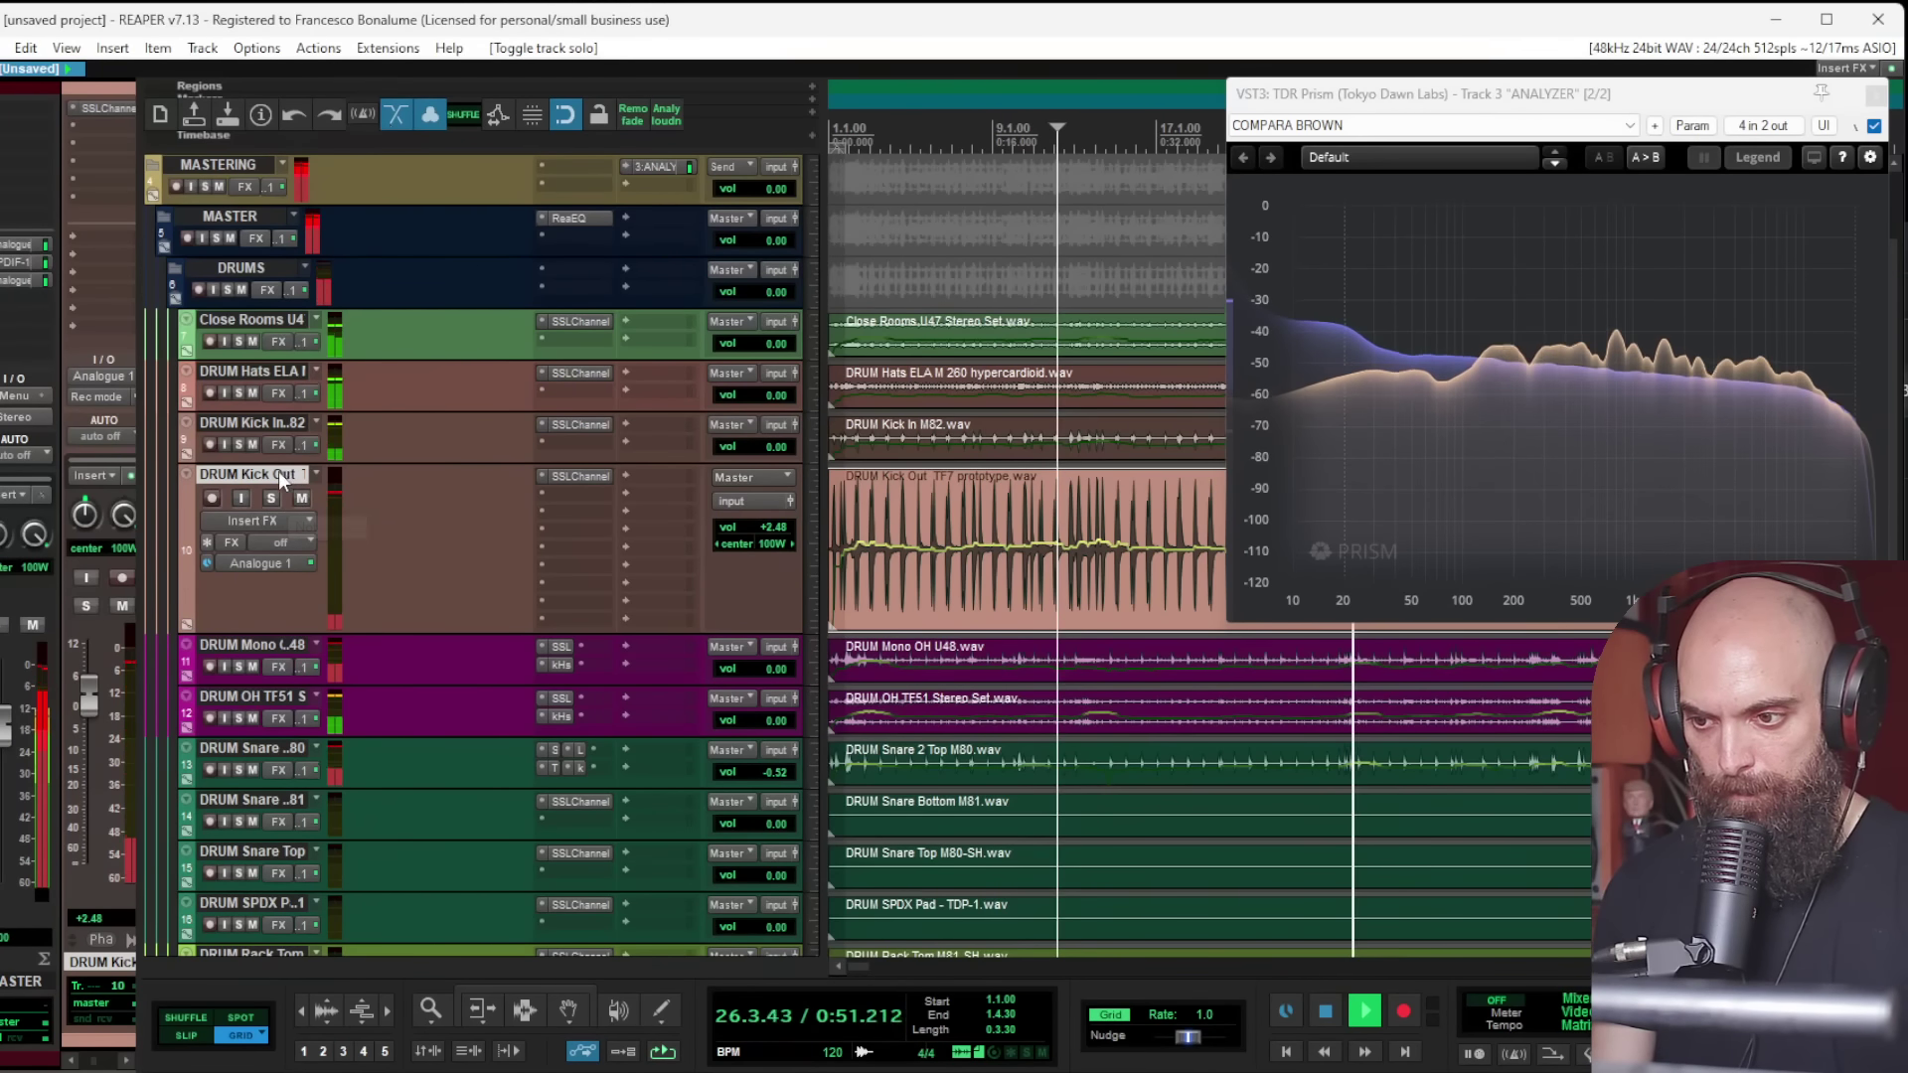
Step: Solo DRUM Kick In M82, raise its SSLChannel expander range and set the threshold to 10.0, and return to the full mix
{"action": "left_click", "coordinate": [238, 444]}
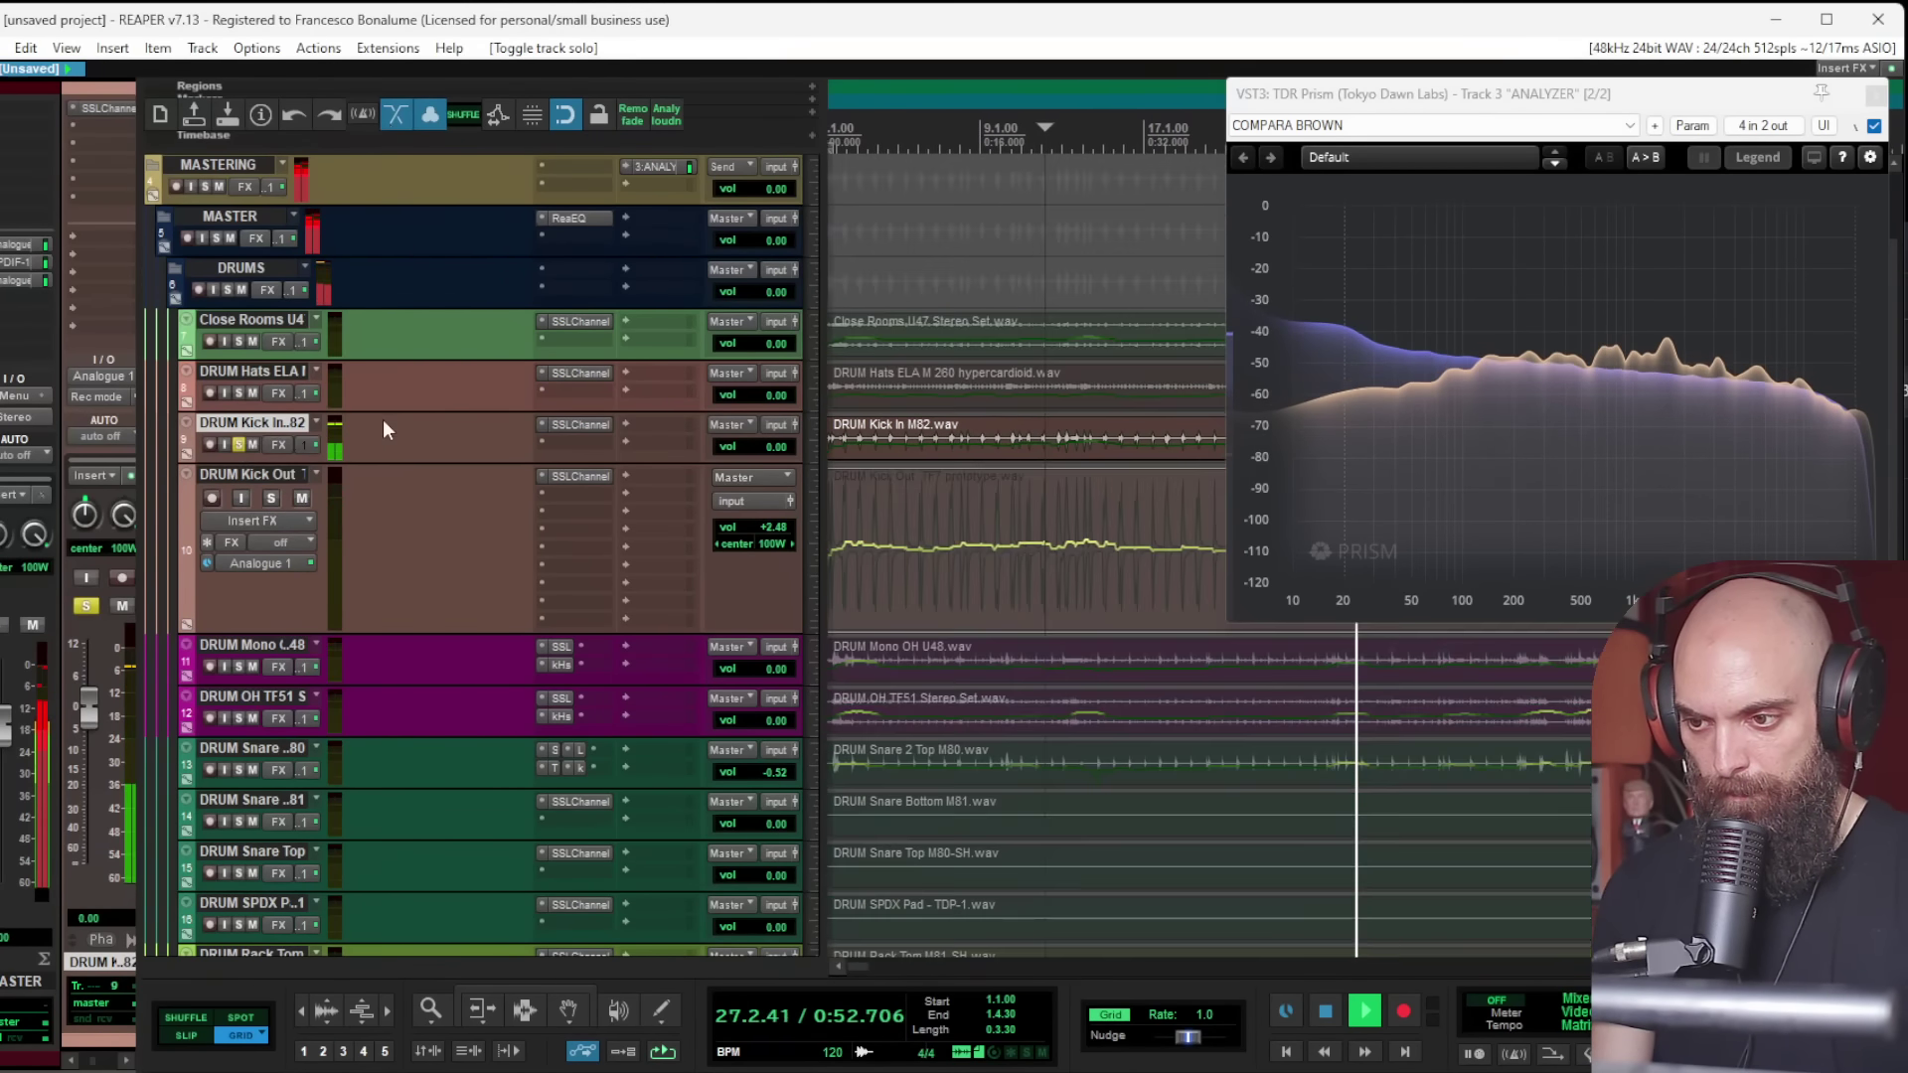
{"action": "left_click", "coordinate": [574, 427]}
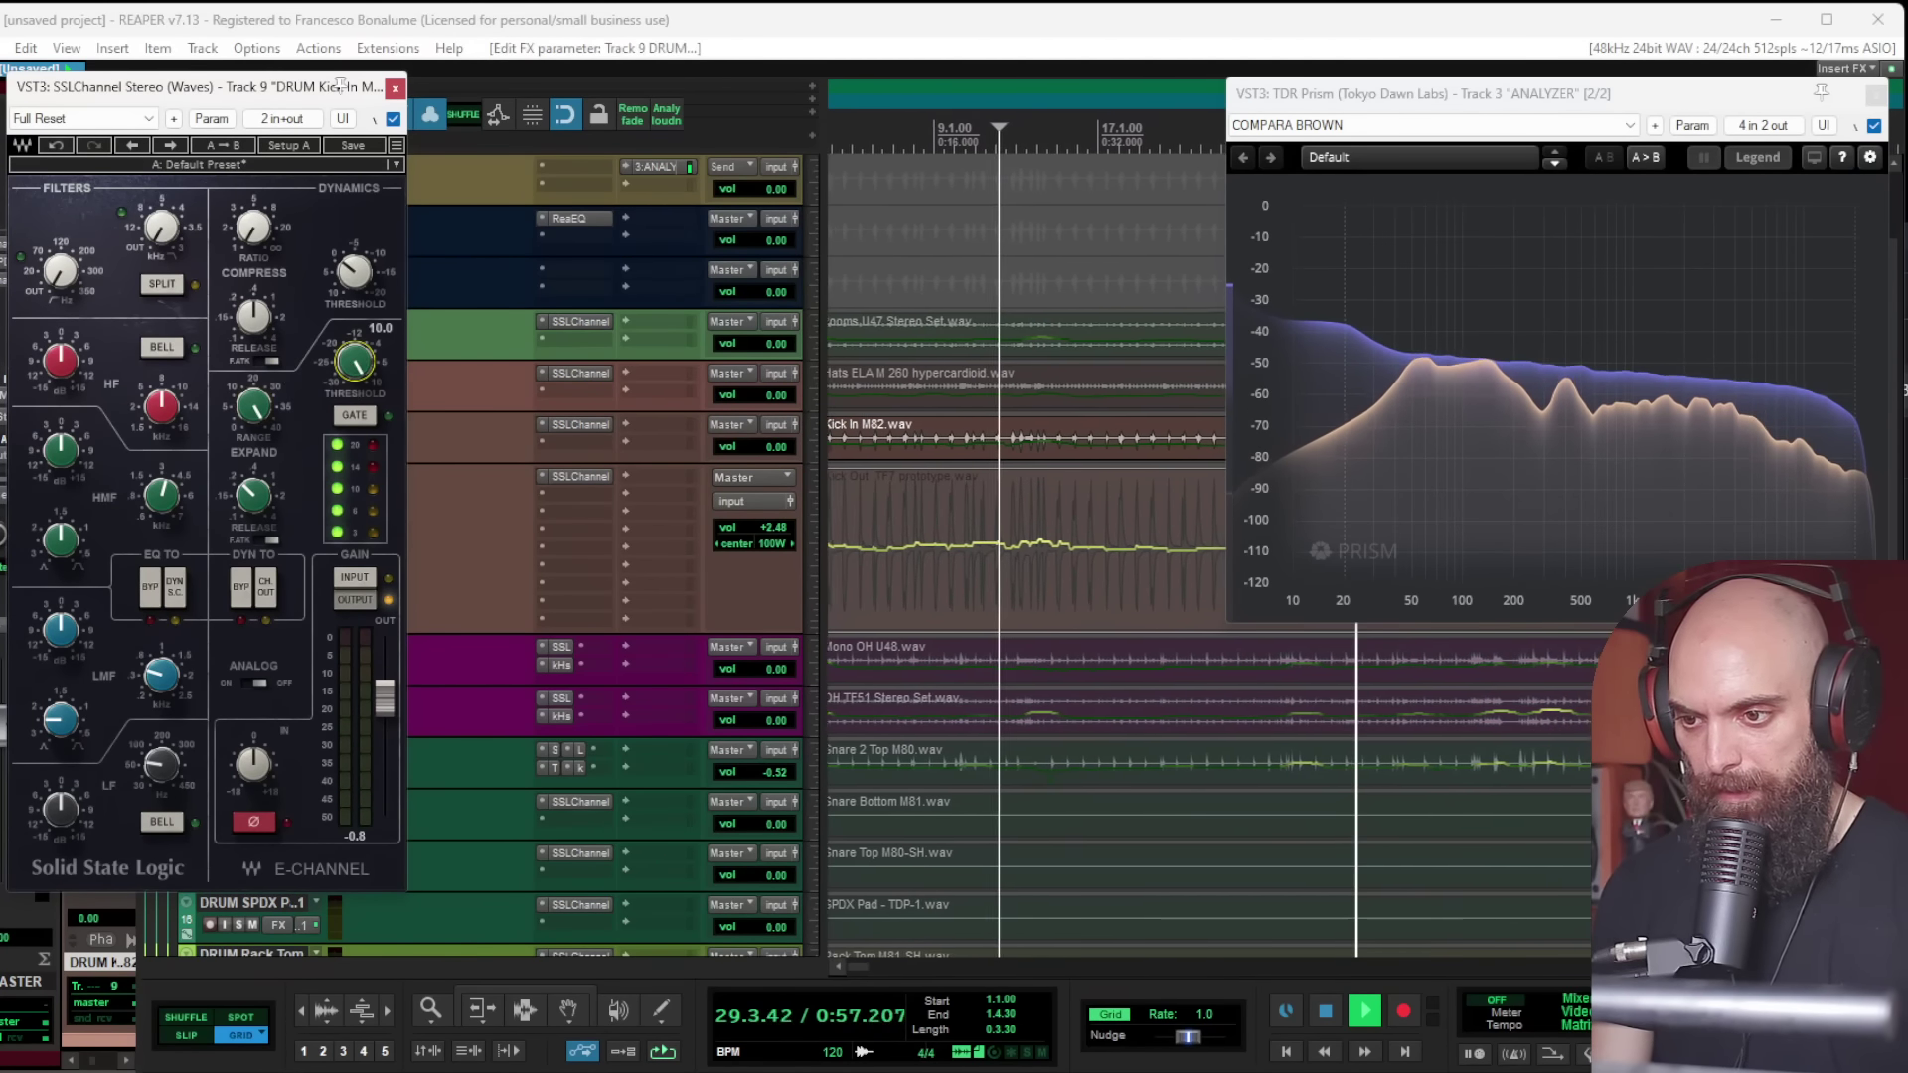
{"action": "left_click", "coordinate": [394, 89]}
{"action": "left_click", "coordinate": [239, 445]}
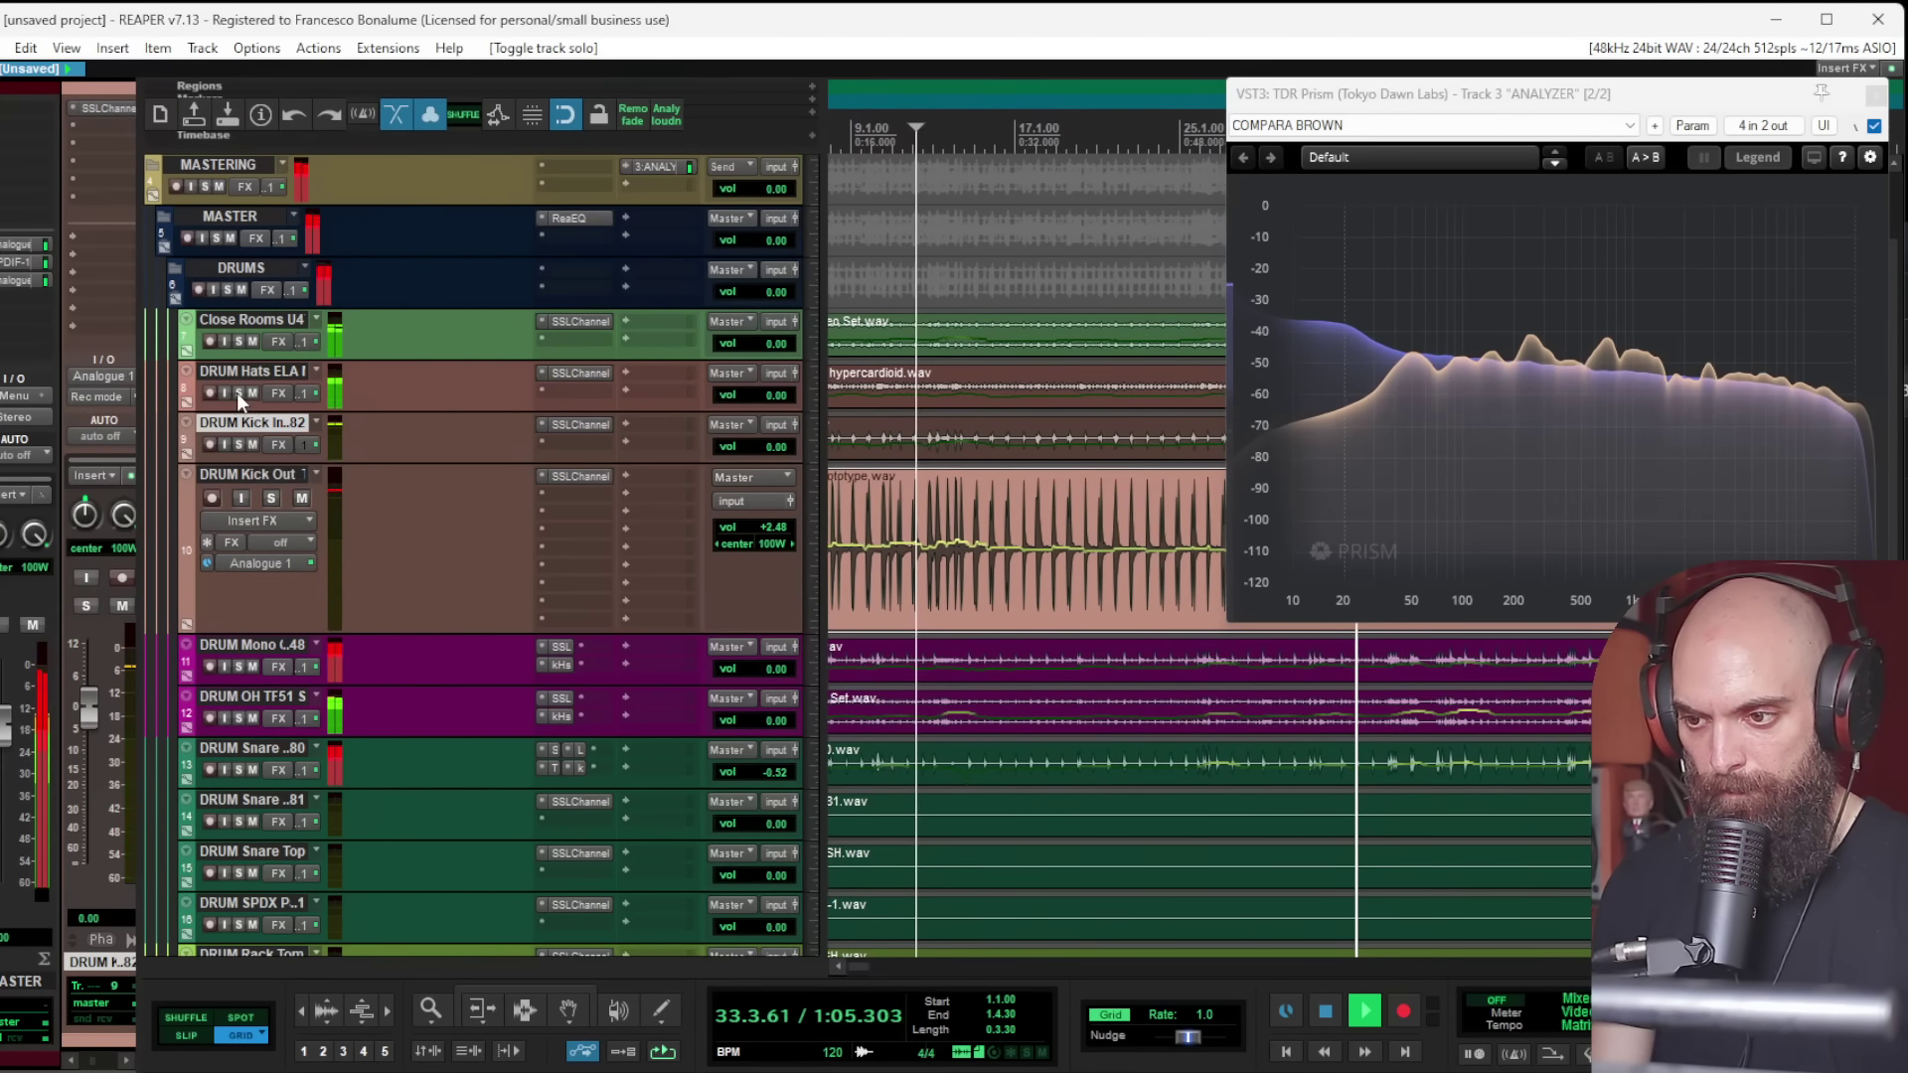
Step: Solo DRUM Hats, set its SSLChannel high-pass filter to about 301 Hz, and return to the full mix
{"action": "left_click", "coordinate": [239, 392]}
{"action": "left_click", "coordinate": [560, 370]}
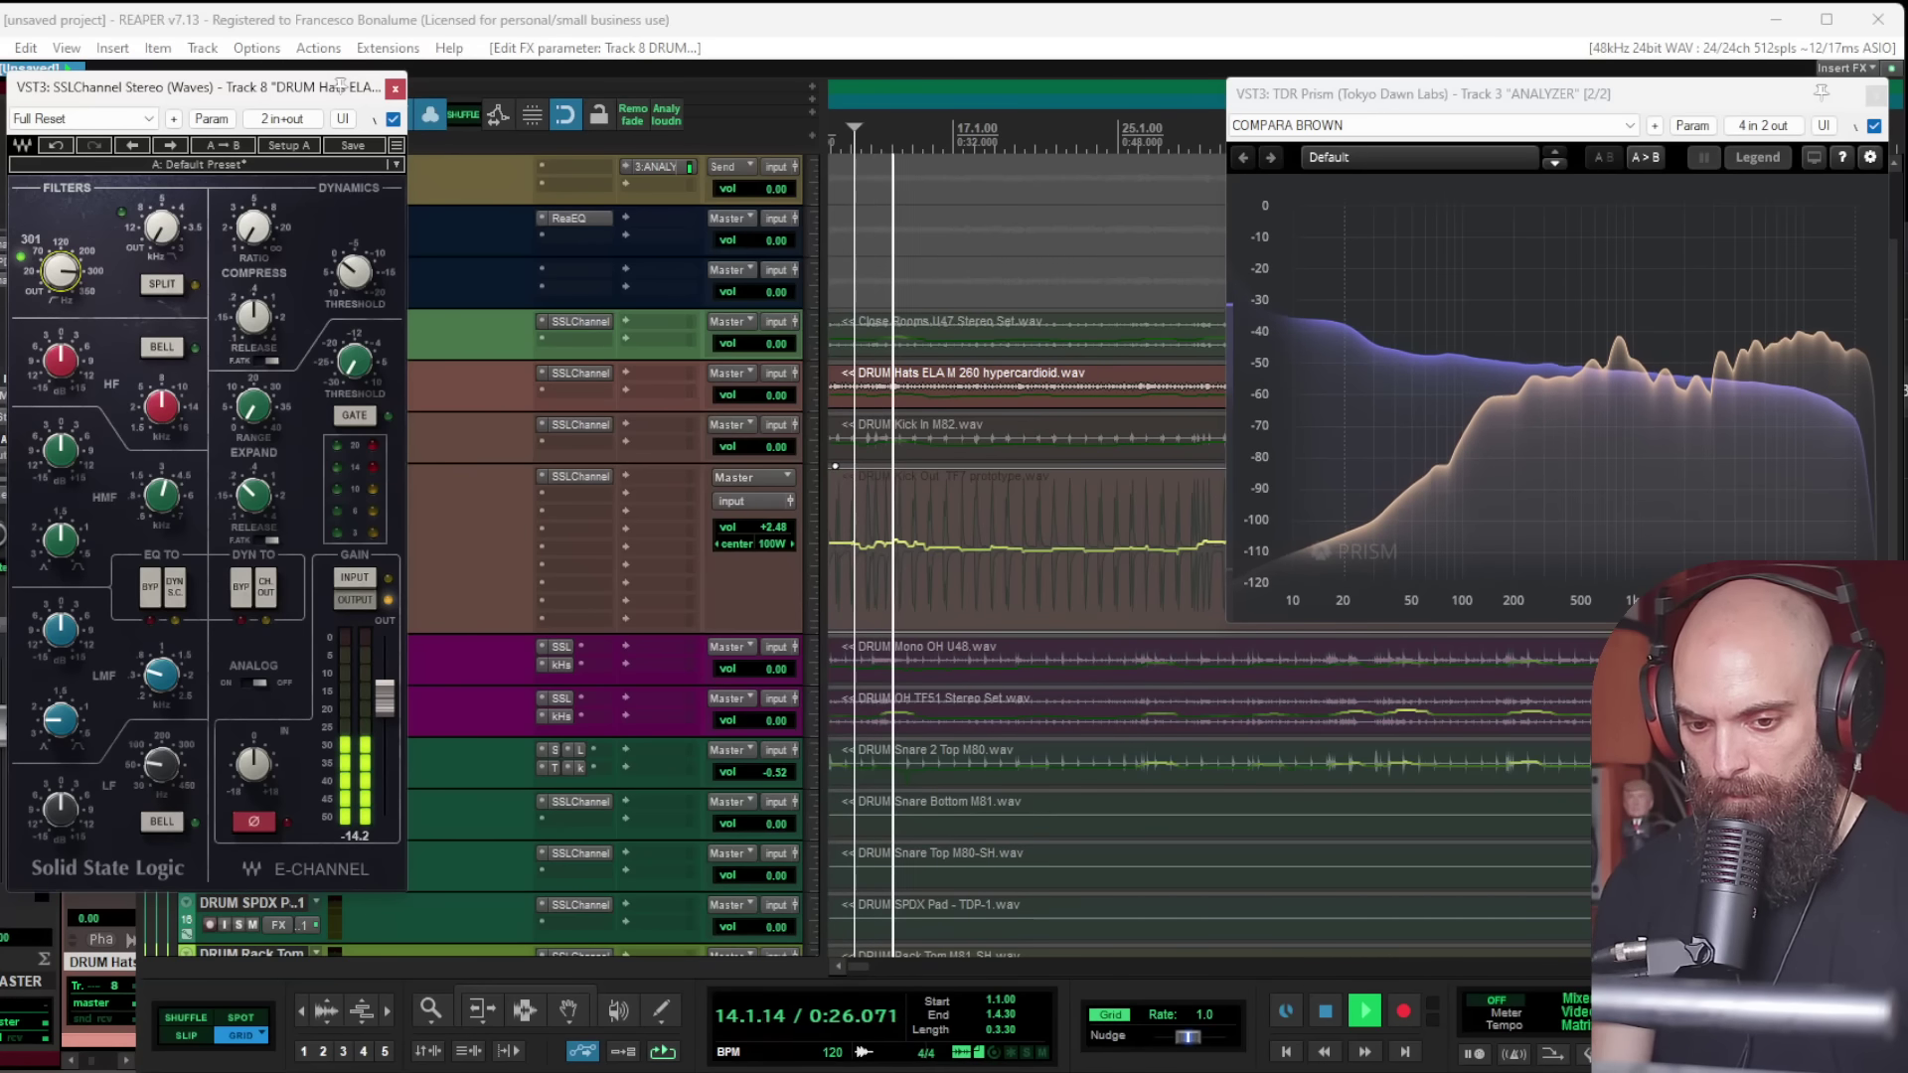
{"action": "left_click", "coordinate": [394, 88]}
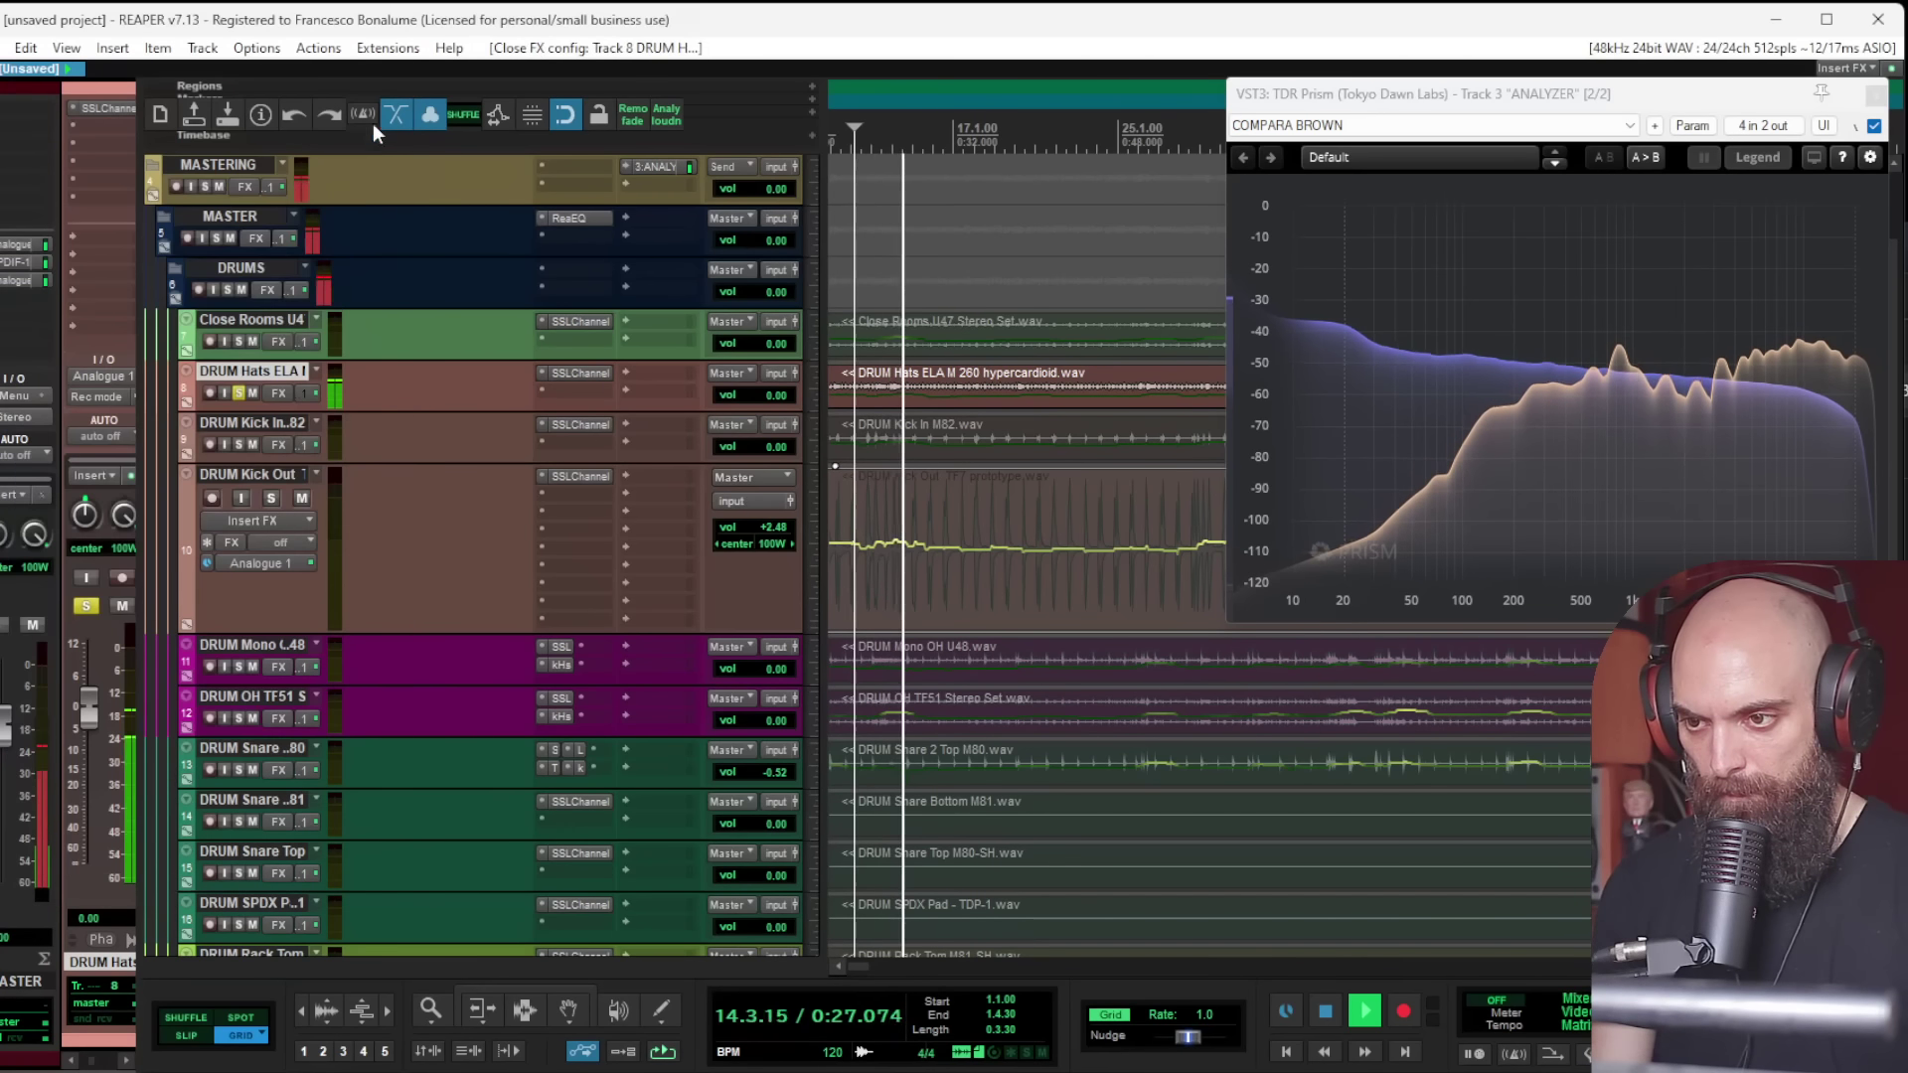
{"action": "left_click", "coordinate": [238, 392]}
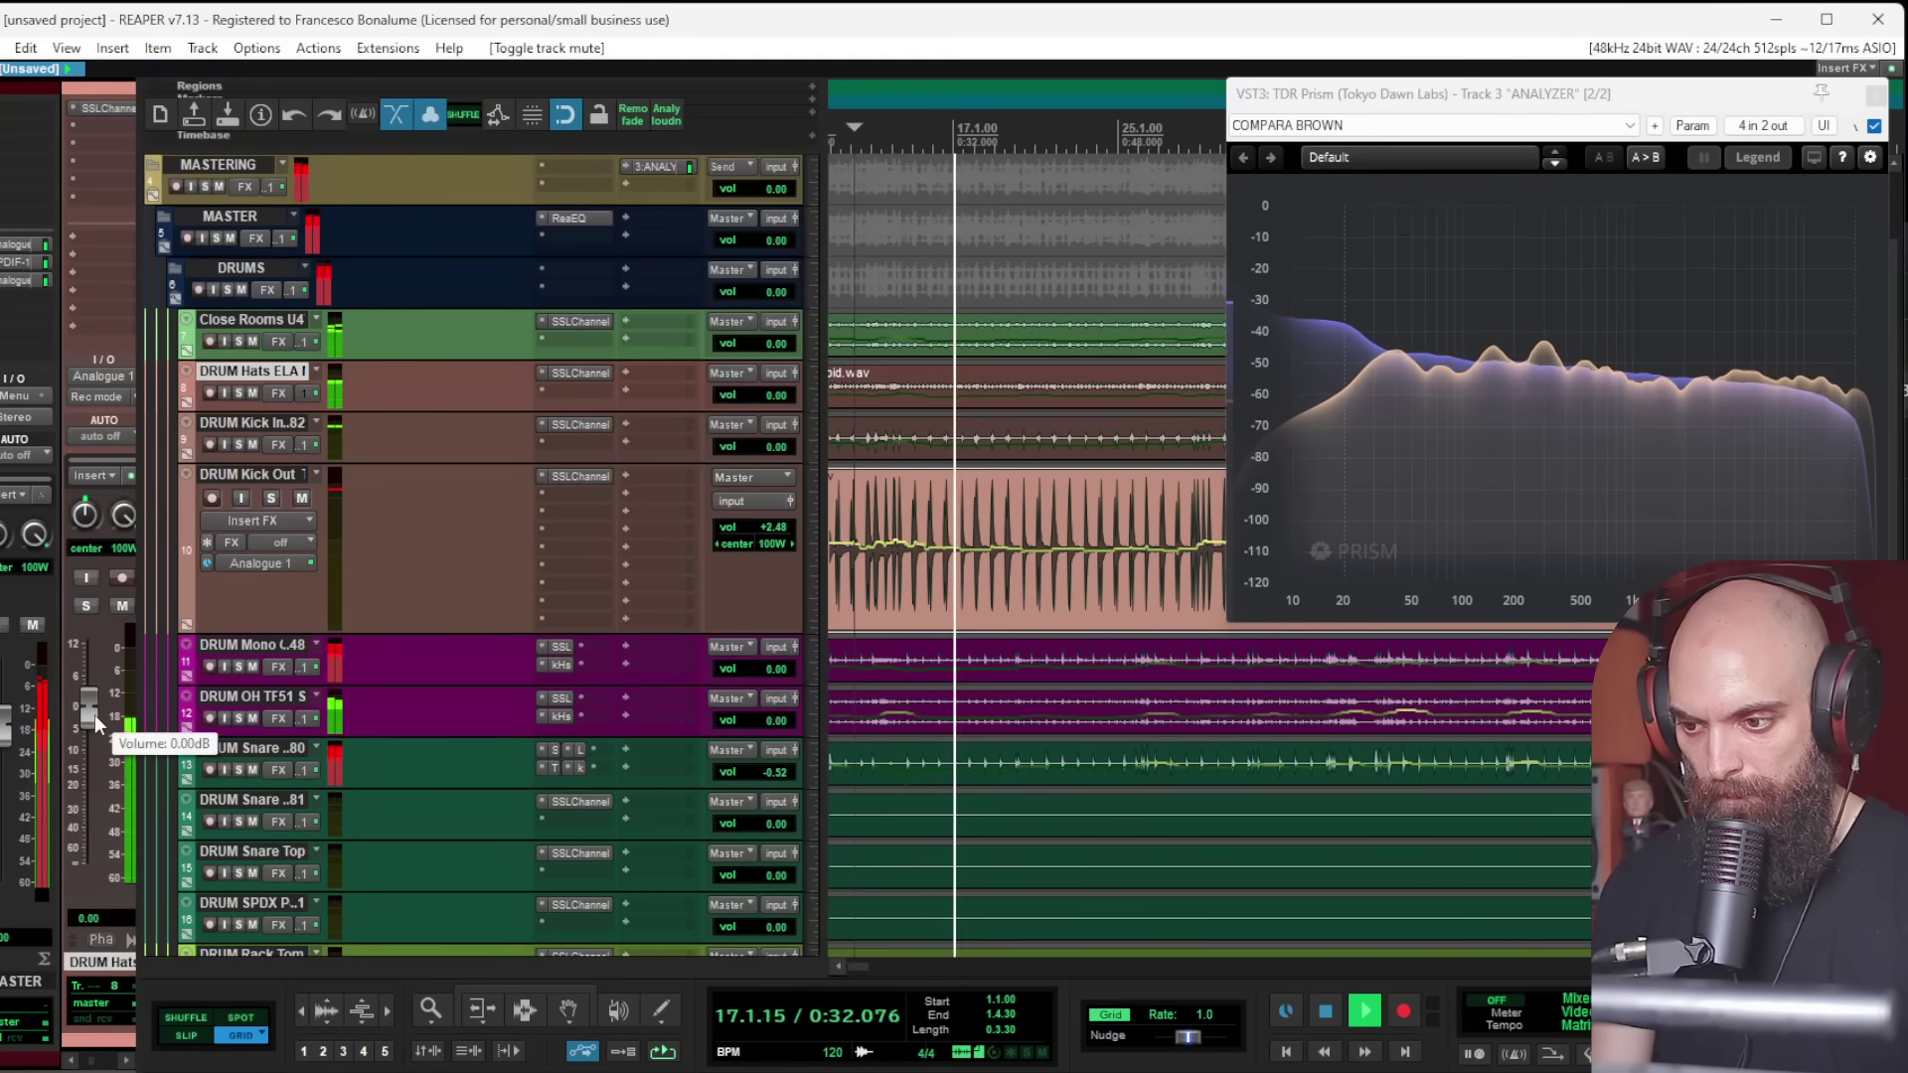
Step: Solo Close Rooms U47, add kHs Transient Shaper with lowered sustain and 22 % attack, and return to the full mix
{"action": "left_click", "coordinate": [236, 340]}
{"action": "double_click", "coordinate": [565, 342]}
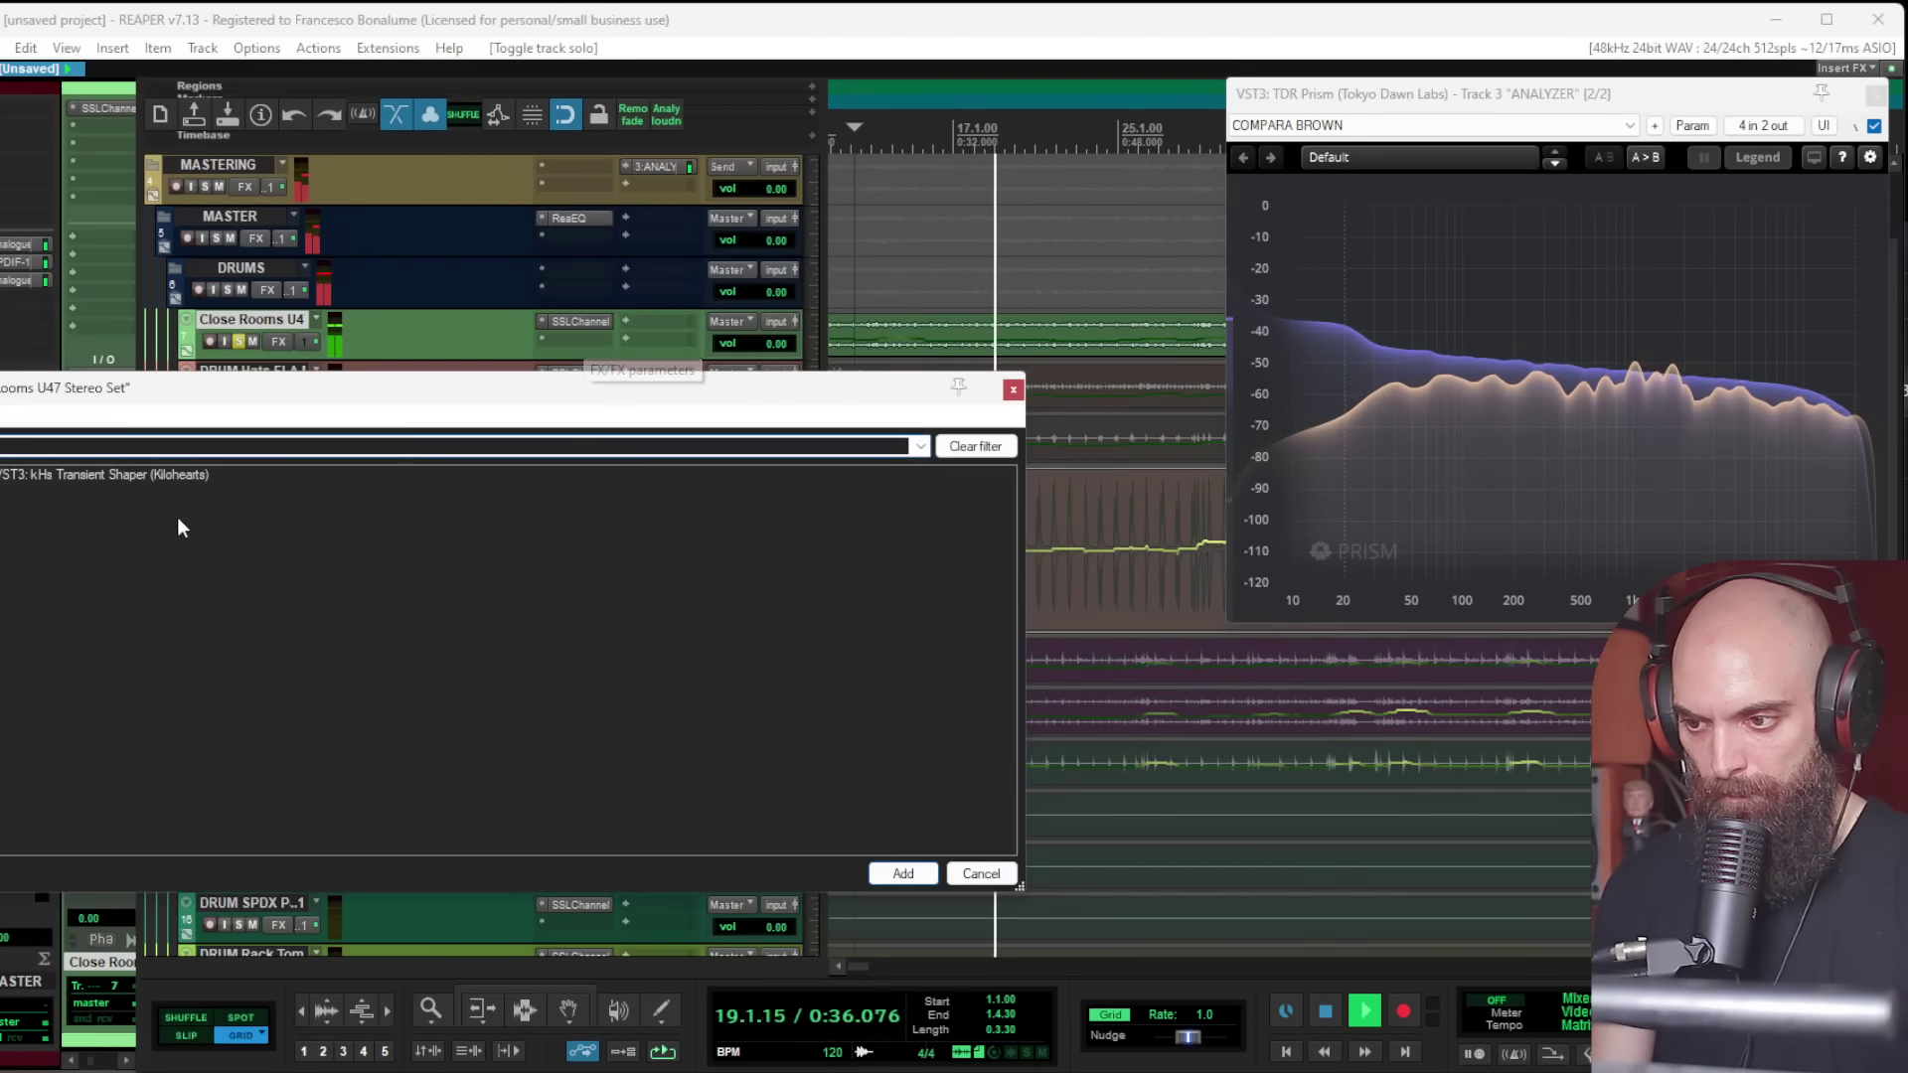
{"action": "double_click", "coordinate": [151, 473]}
{"action": "left_click_drag", "start_coordinate": [216, 241], "coordinate": [216, 286]}
{"action": "left_click_drag", "start_coordinate": [66, 245], "coordinate": [65, 229]}
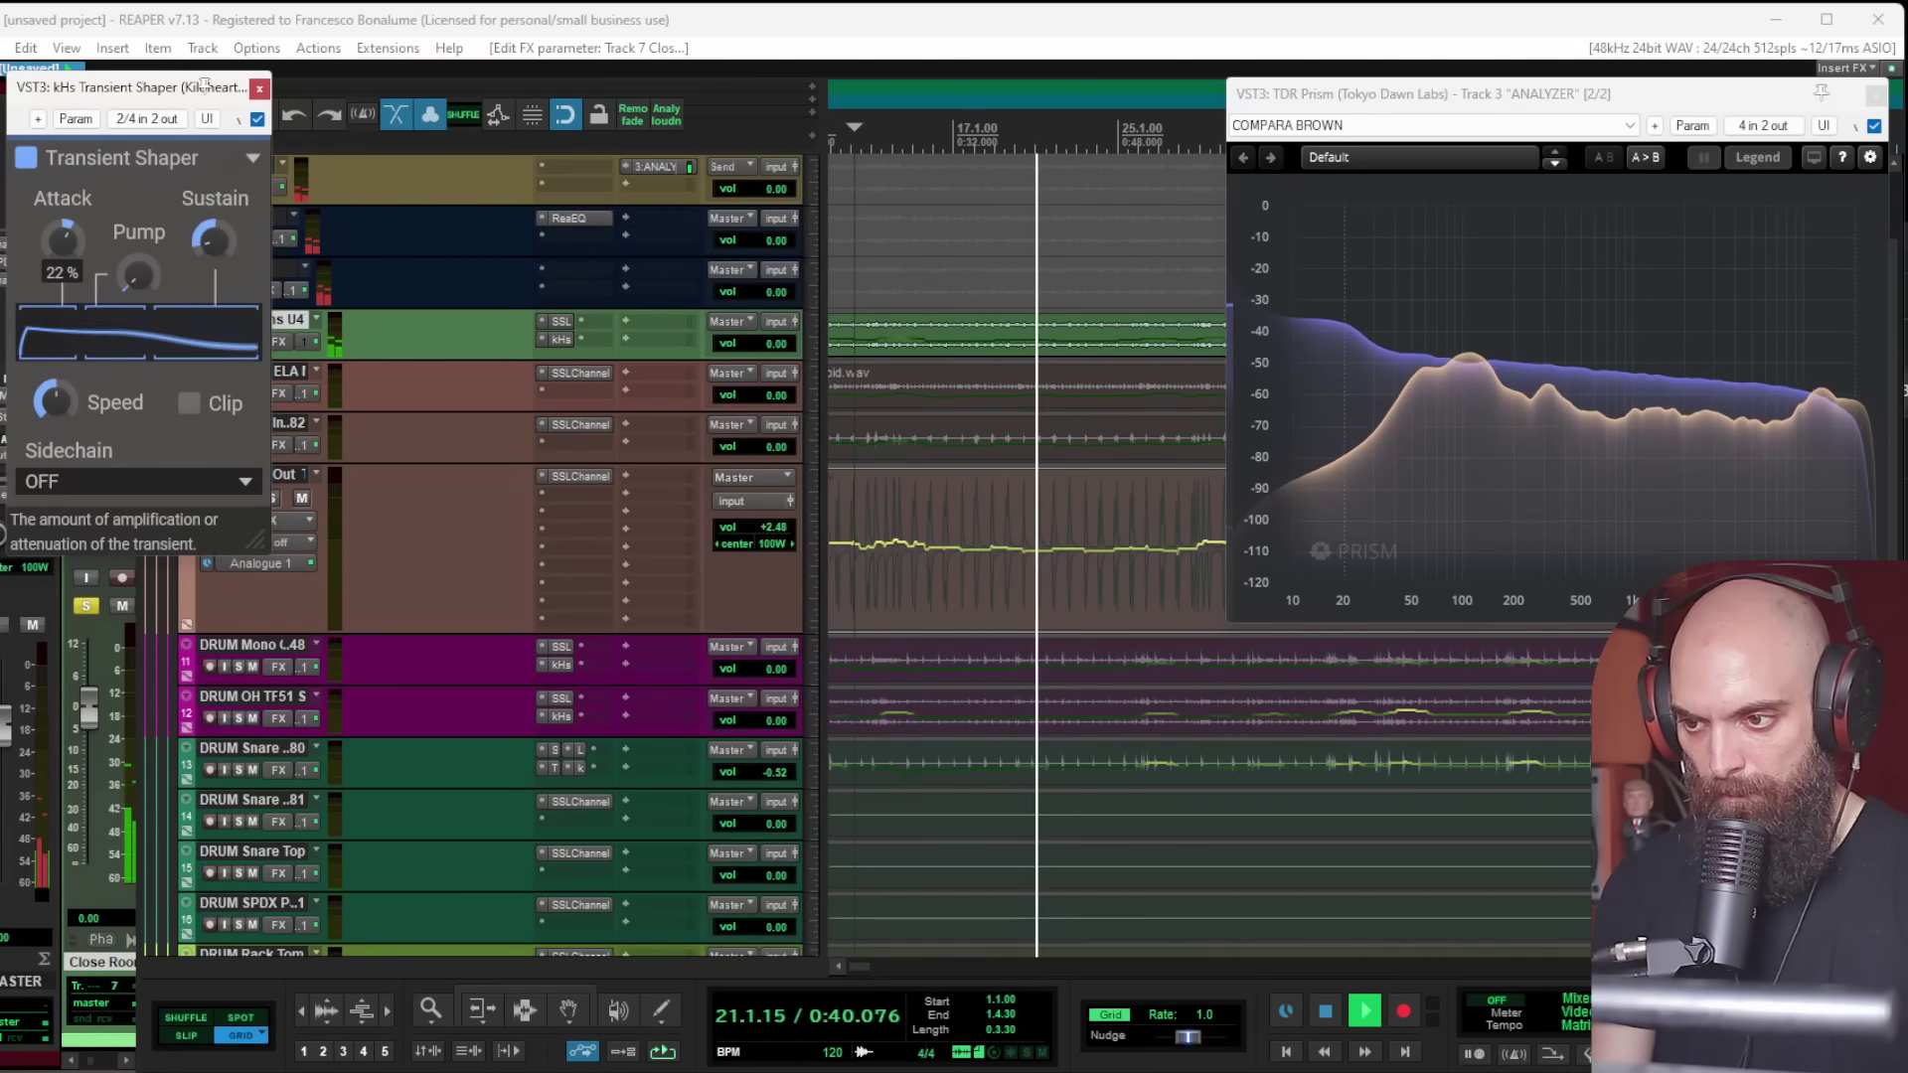
{"action": "left_click", "coordinate": [260, 90]}
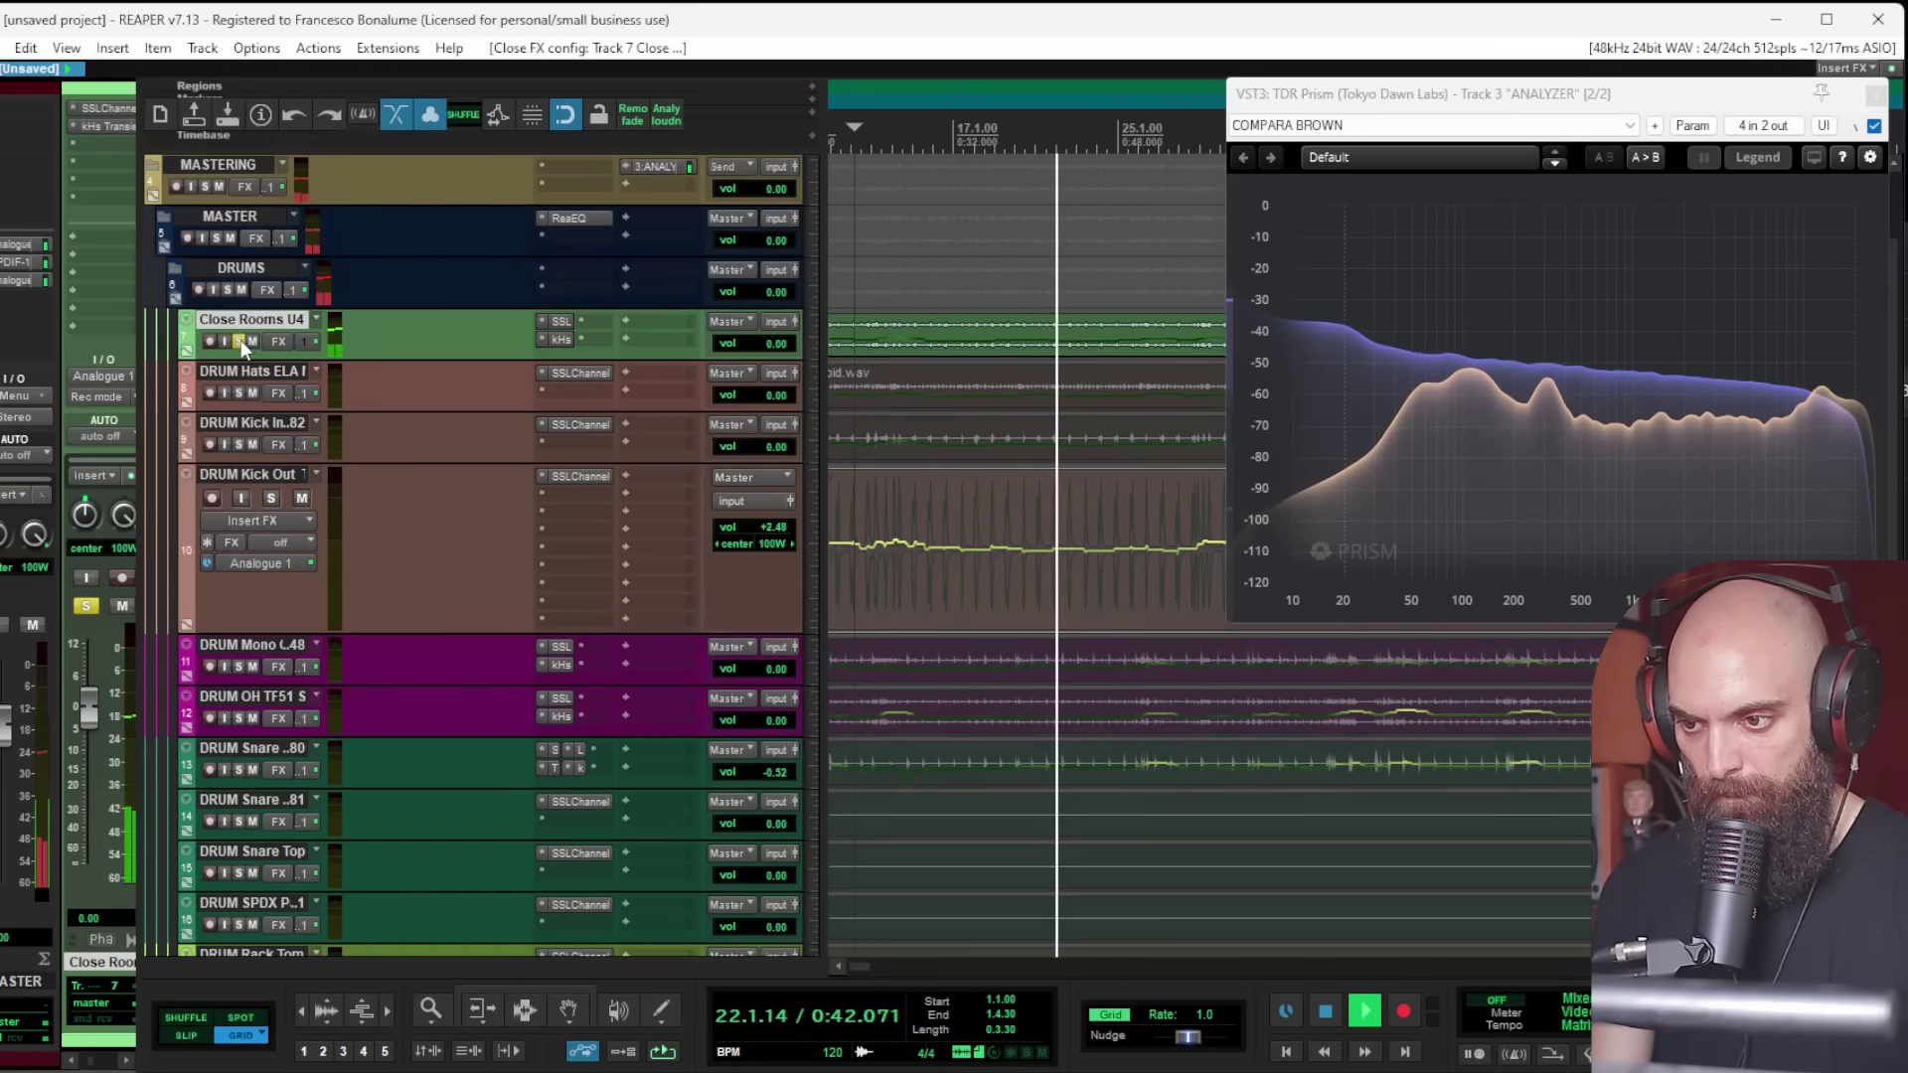
{"action": "left_click", "coordinate": [239, 341]}
Step: Solo the DRUMS folder and go through its tracks down to the toms
{"action": "scroll", "coordinate": [951, 390], "scroll_direction": "down", "scroll_amount": 4}
{"action": "scroll", "coordinate": [951, 397], "scroll_direction": "down", "scroll_amount": 4}
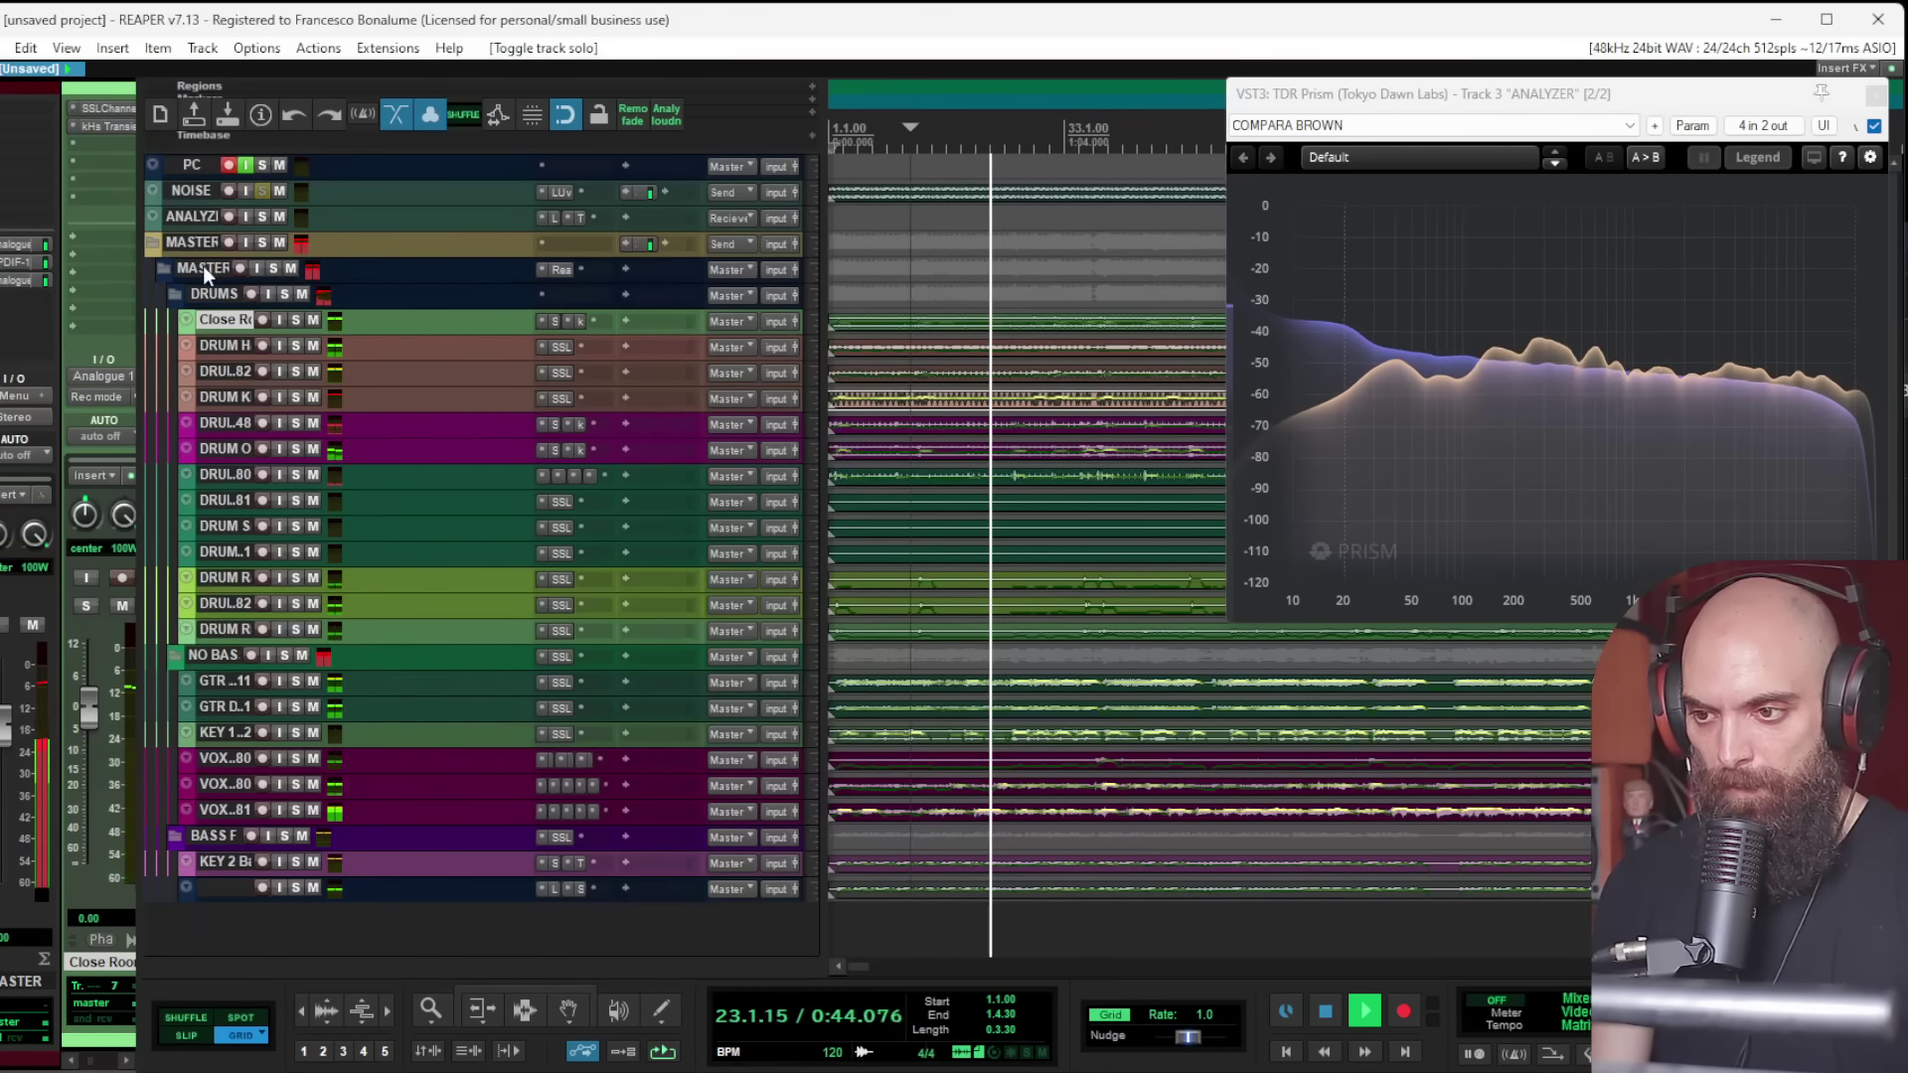
{"action": "left_click", "coordinate": [285, 294]}
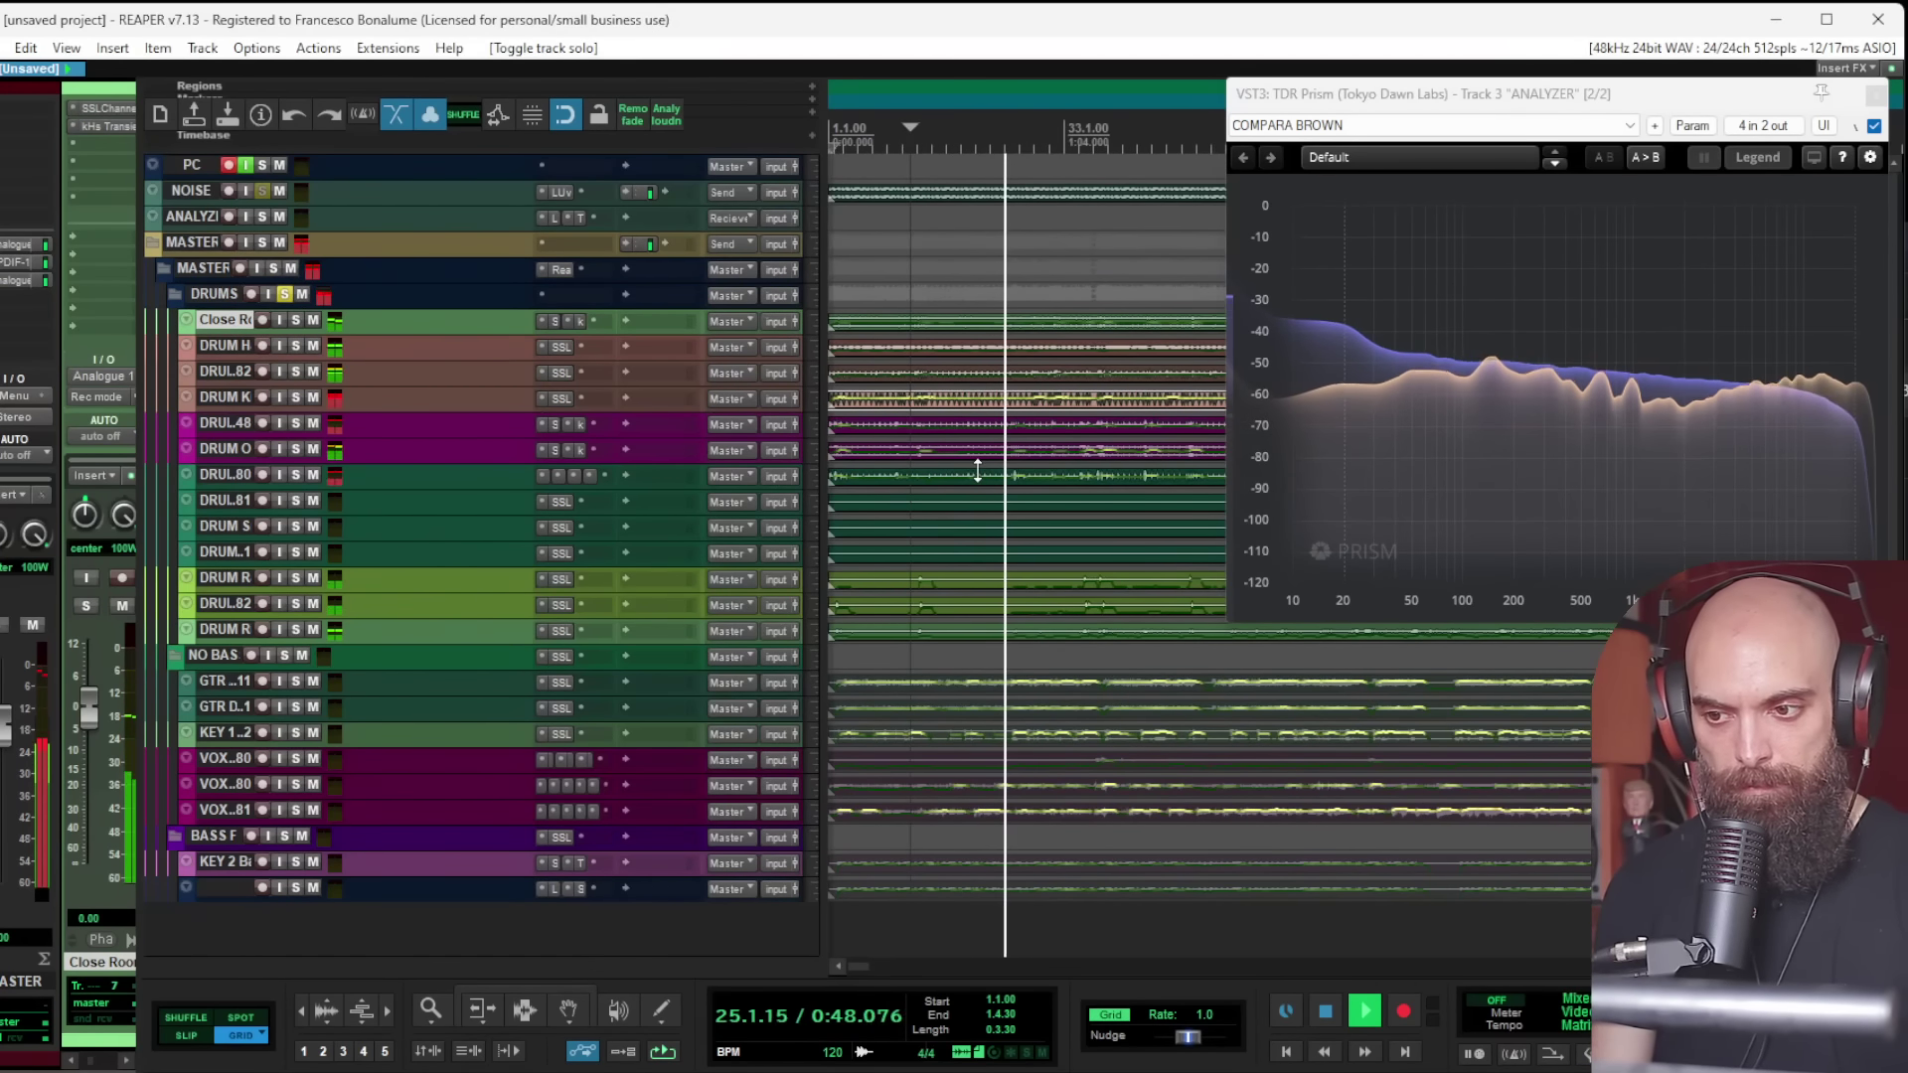
{"action": "scroll", "coordinate": [974, 469], "scroll_direction": "up", "scroll_amount": 2}
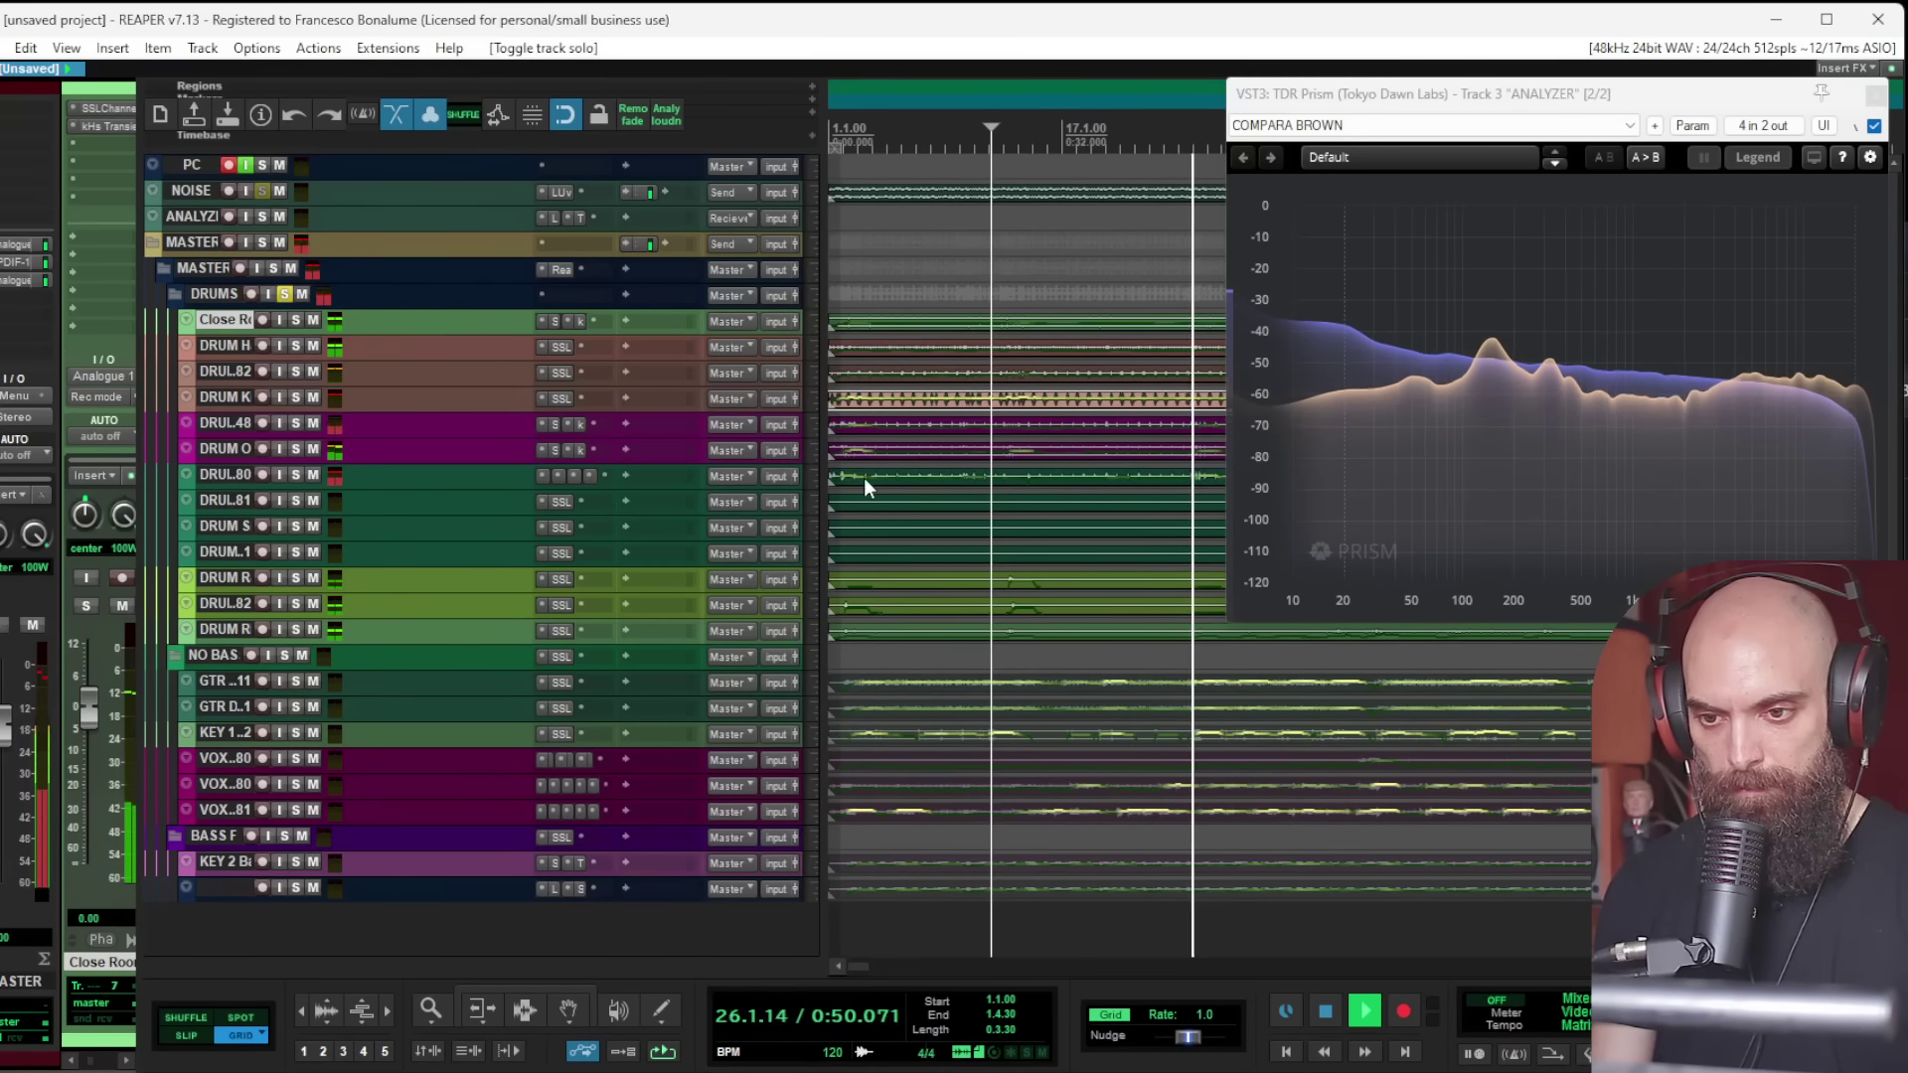
{"action": "scroll", "coordinate": [1053, 509], "scroll_direction": "up", "scroll_amount": 1}
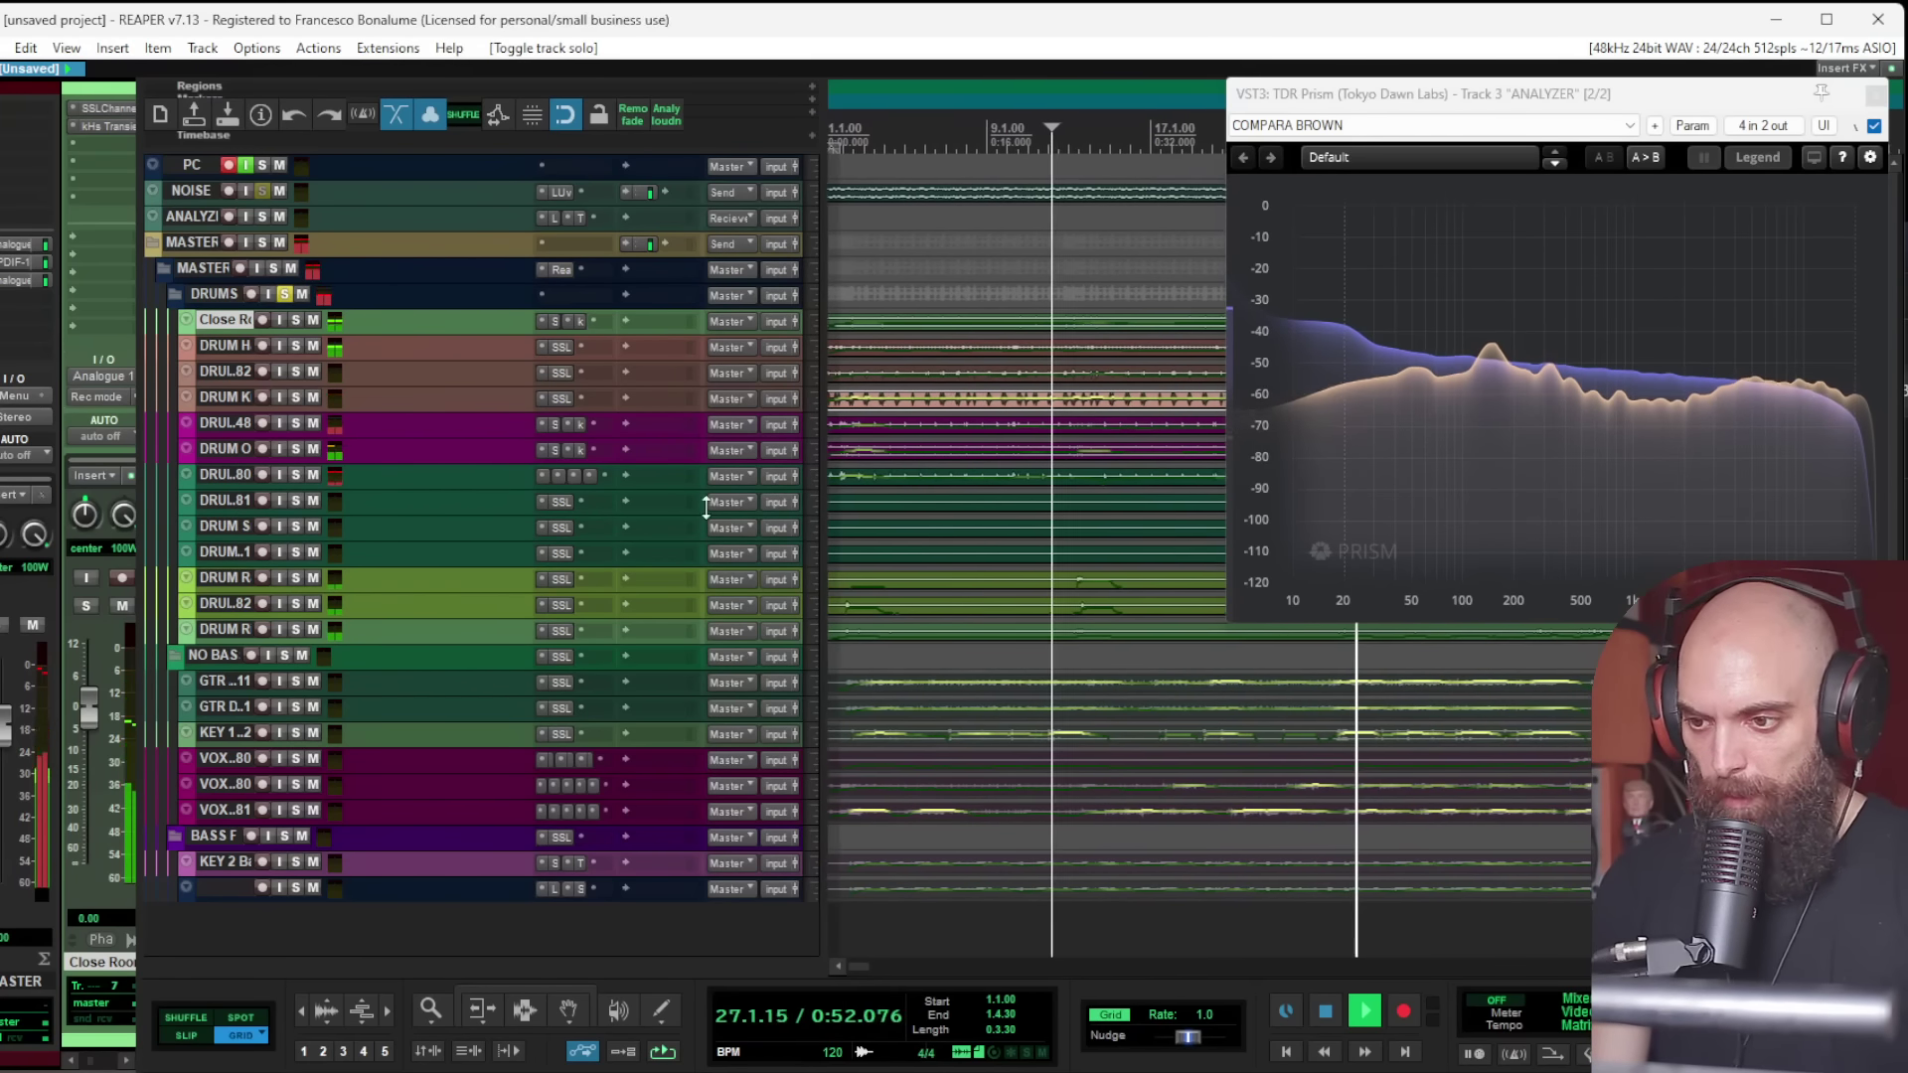
{"action": "scroll", "coordinate": [283, 577], "scroll_direction": "up", "scroll_amount": 2}
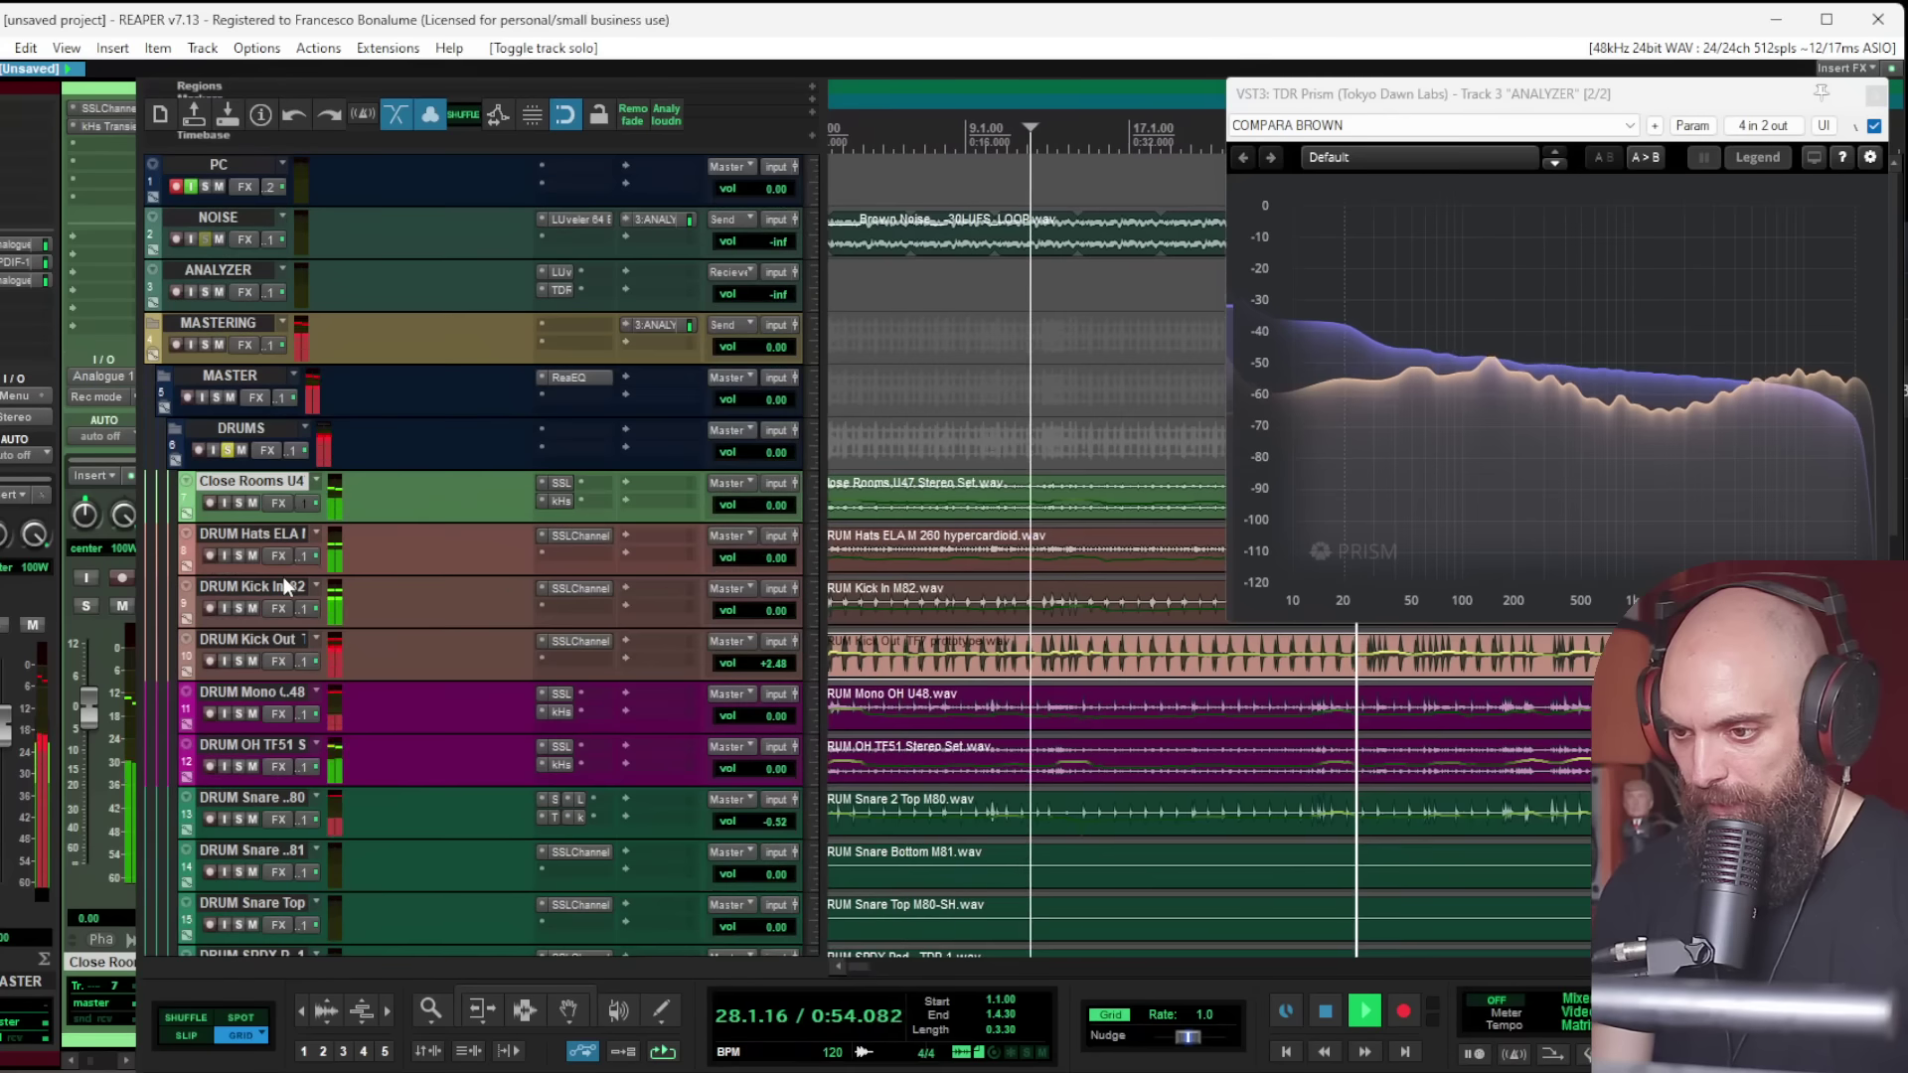
{"action": "scroll", "coordinate": [1036, 494], "scroll_direction": "down", "scroll_amount": 5}
{"action": "scroll", "coordinate": [1036, 516], "scroll_direction": "down", "scroll_amount": 1}
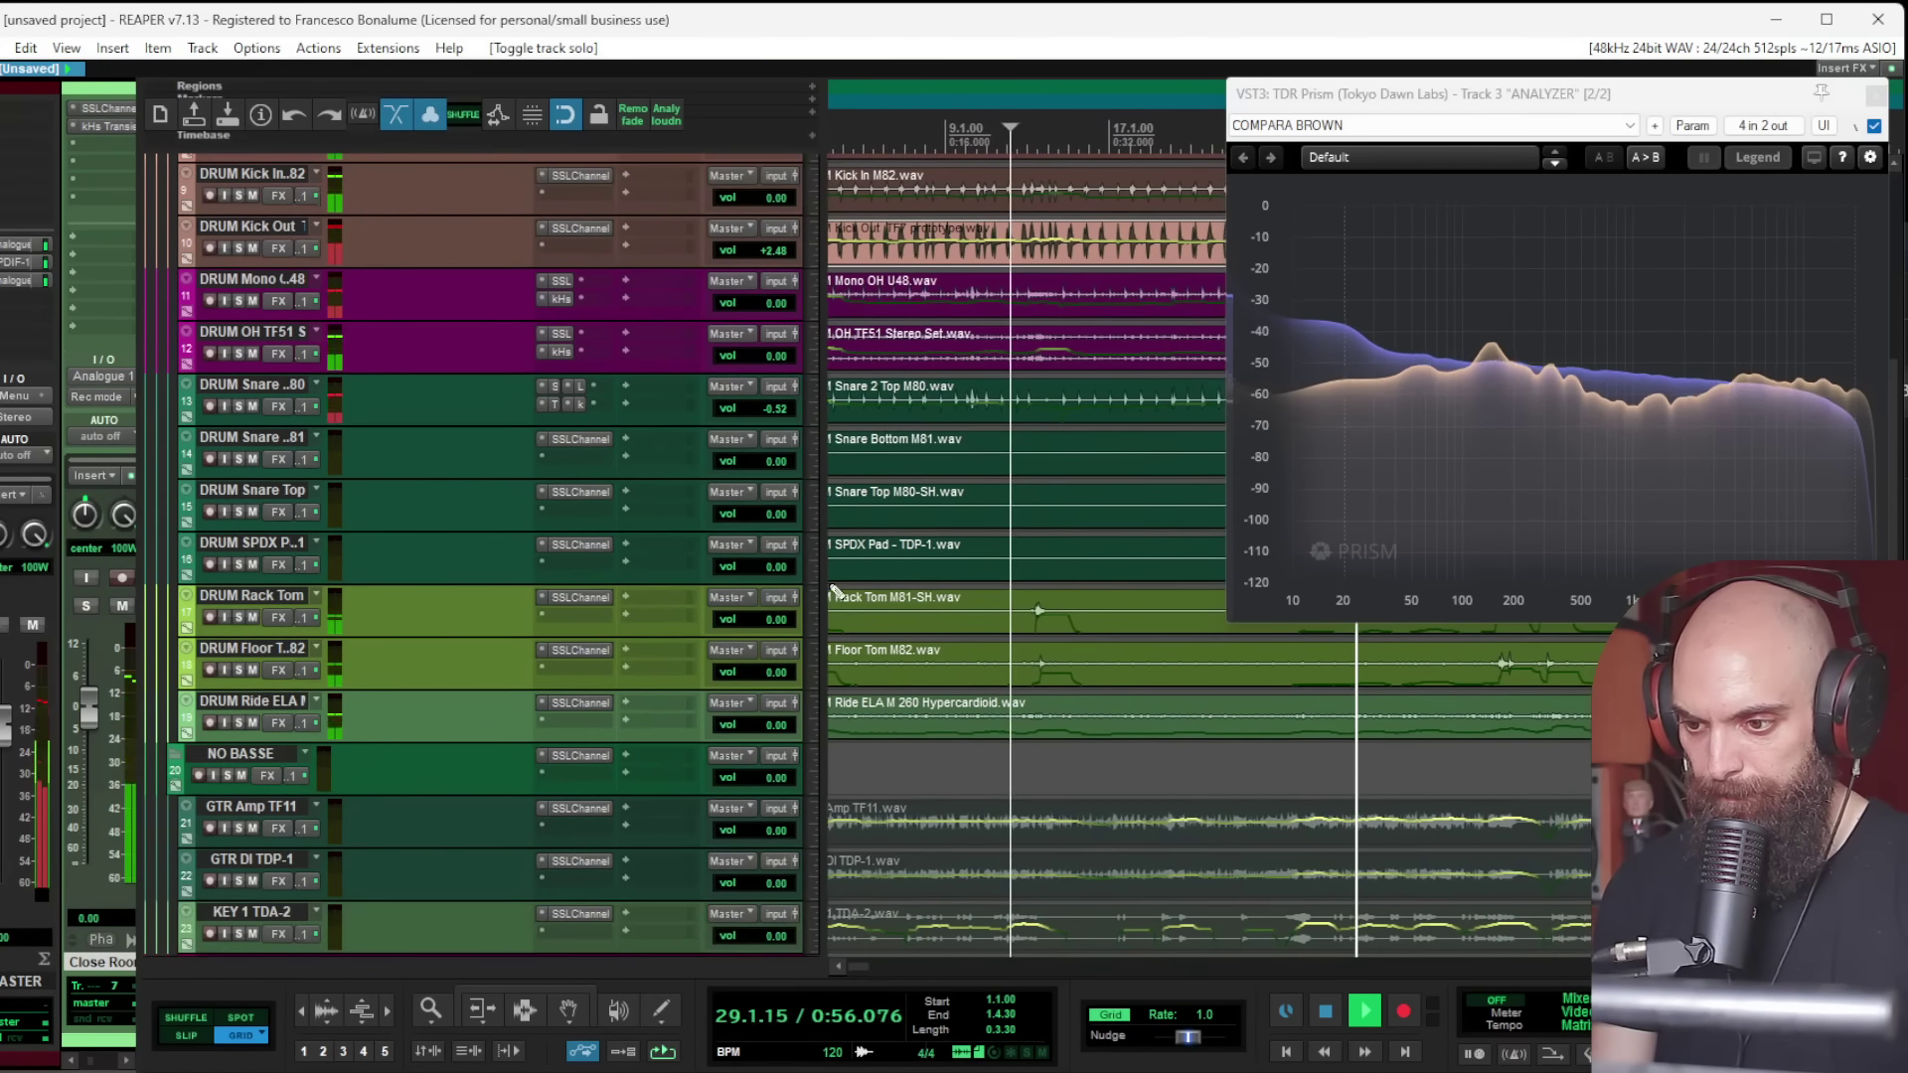
Step: Select the DRUM Rack Tom and DRUM Floor Tom tracks, audition the drums from around bar 10, and stop playback
{"action": "scroll", "coordinate": [1070, 646], "scroll_direction": "down", "scroll_amount": 2}
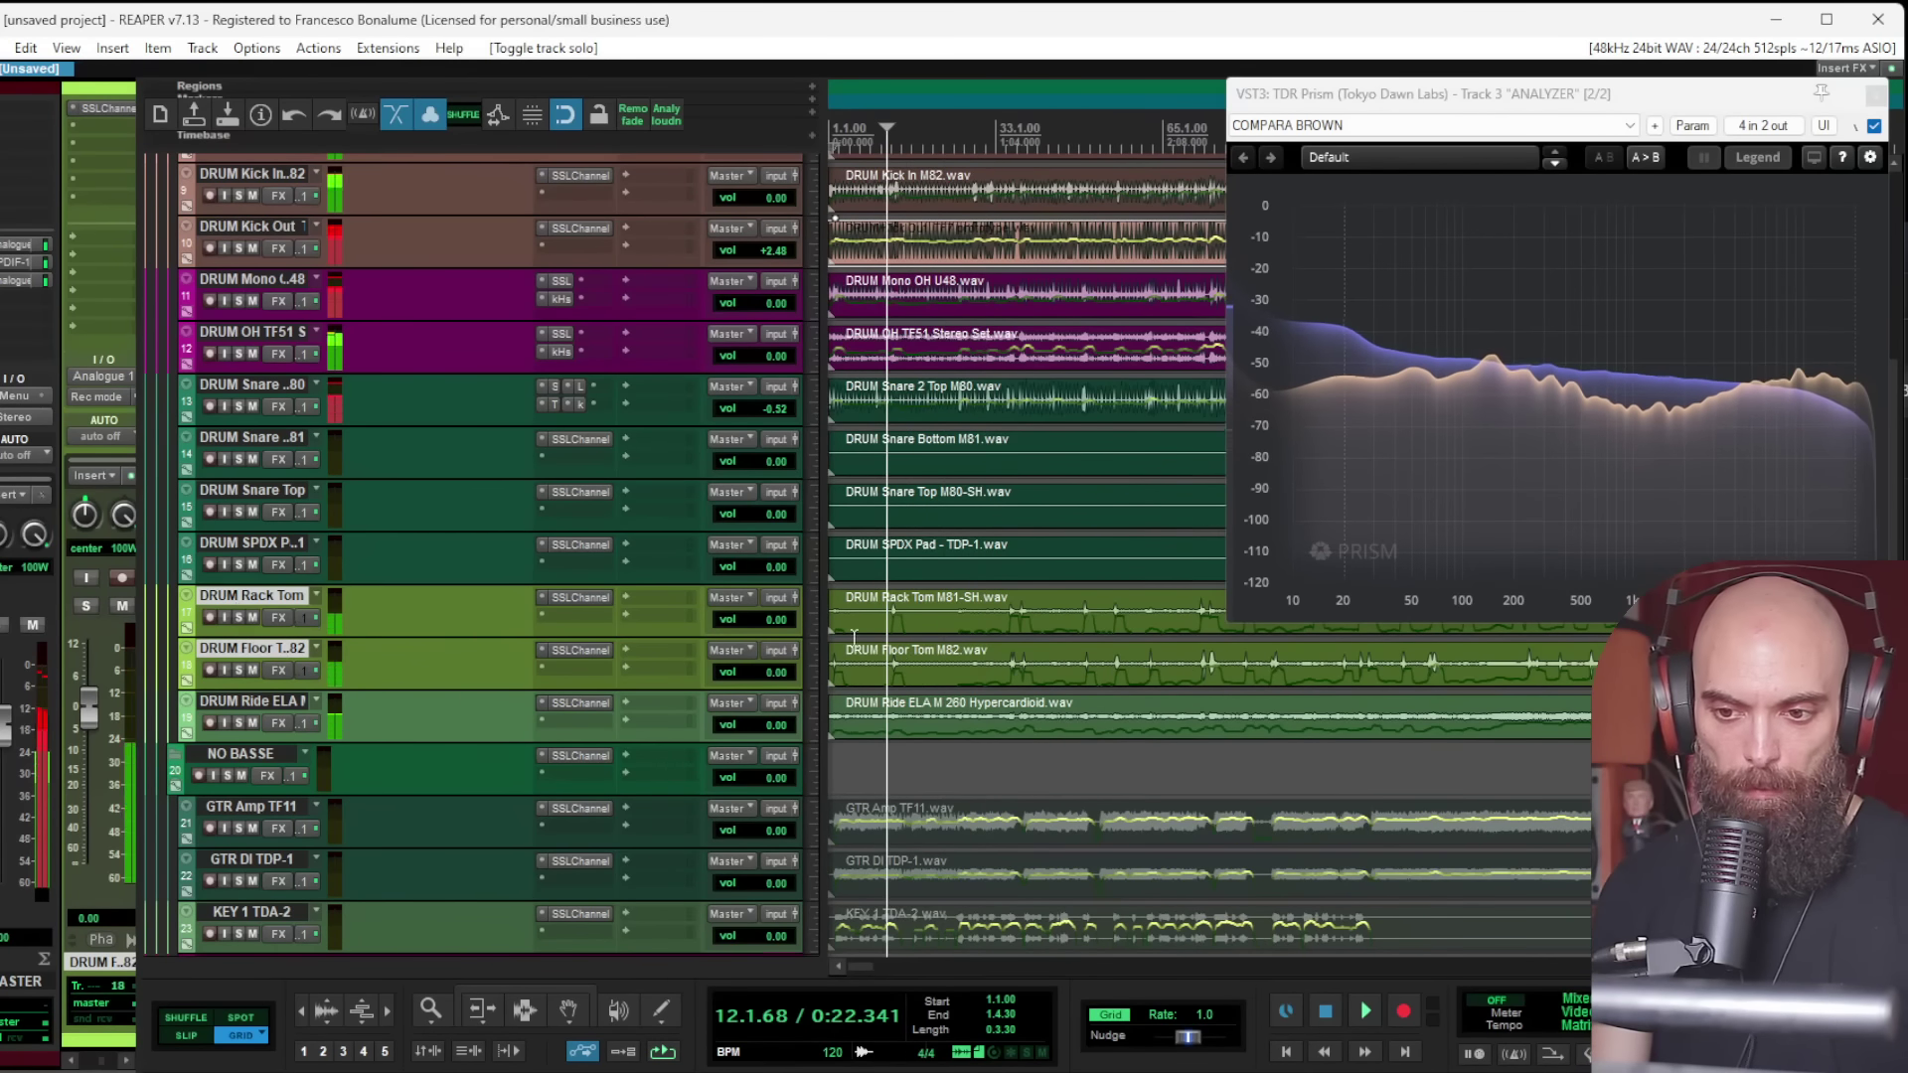
{"action": "left_click", "coordinate": [878, 656]}
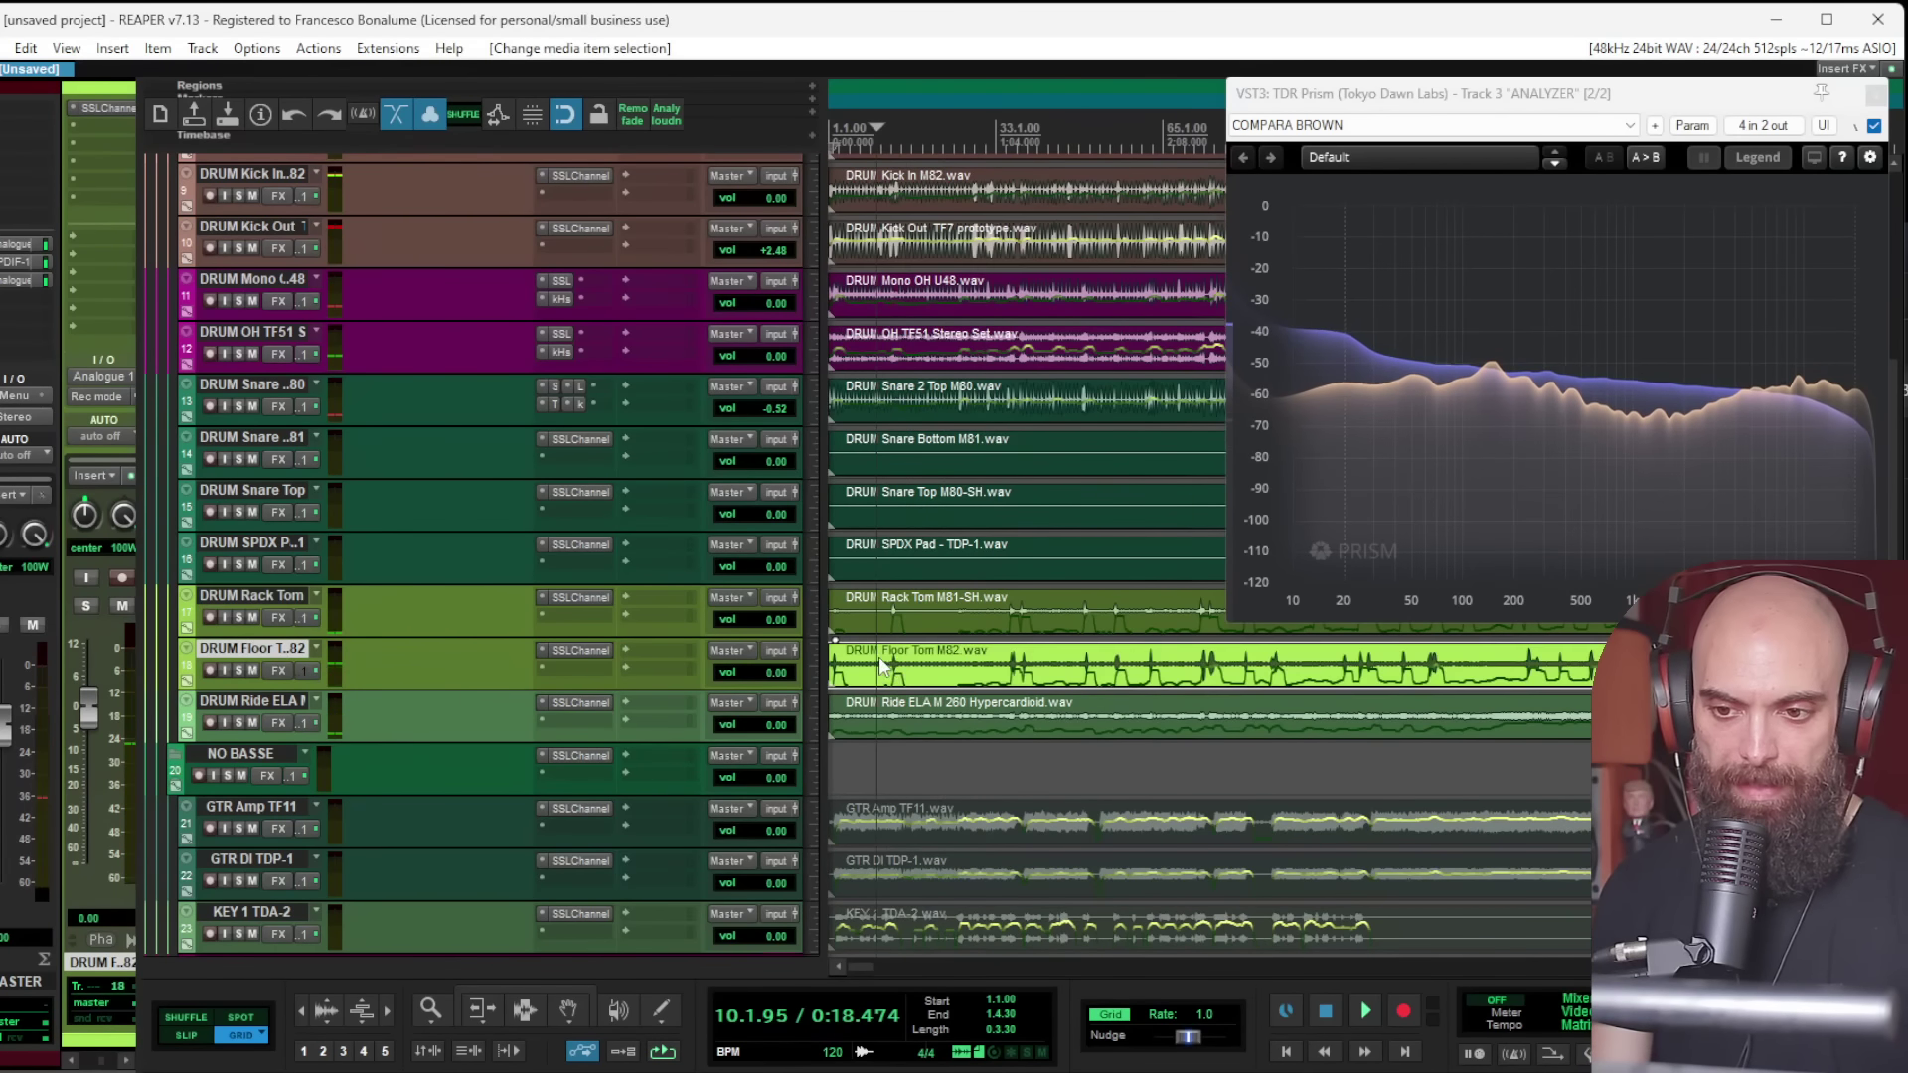
{"action": "left_click", "coordinate": [278, 598]}
{"action": "left_click", "coordinate": [260, 646], "text": "shift"}
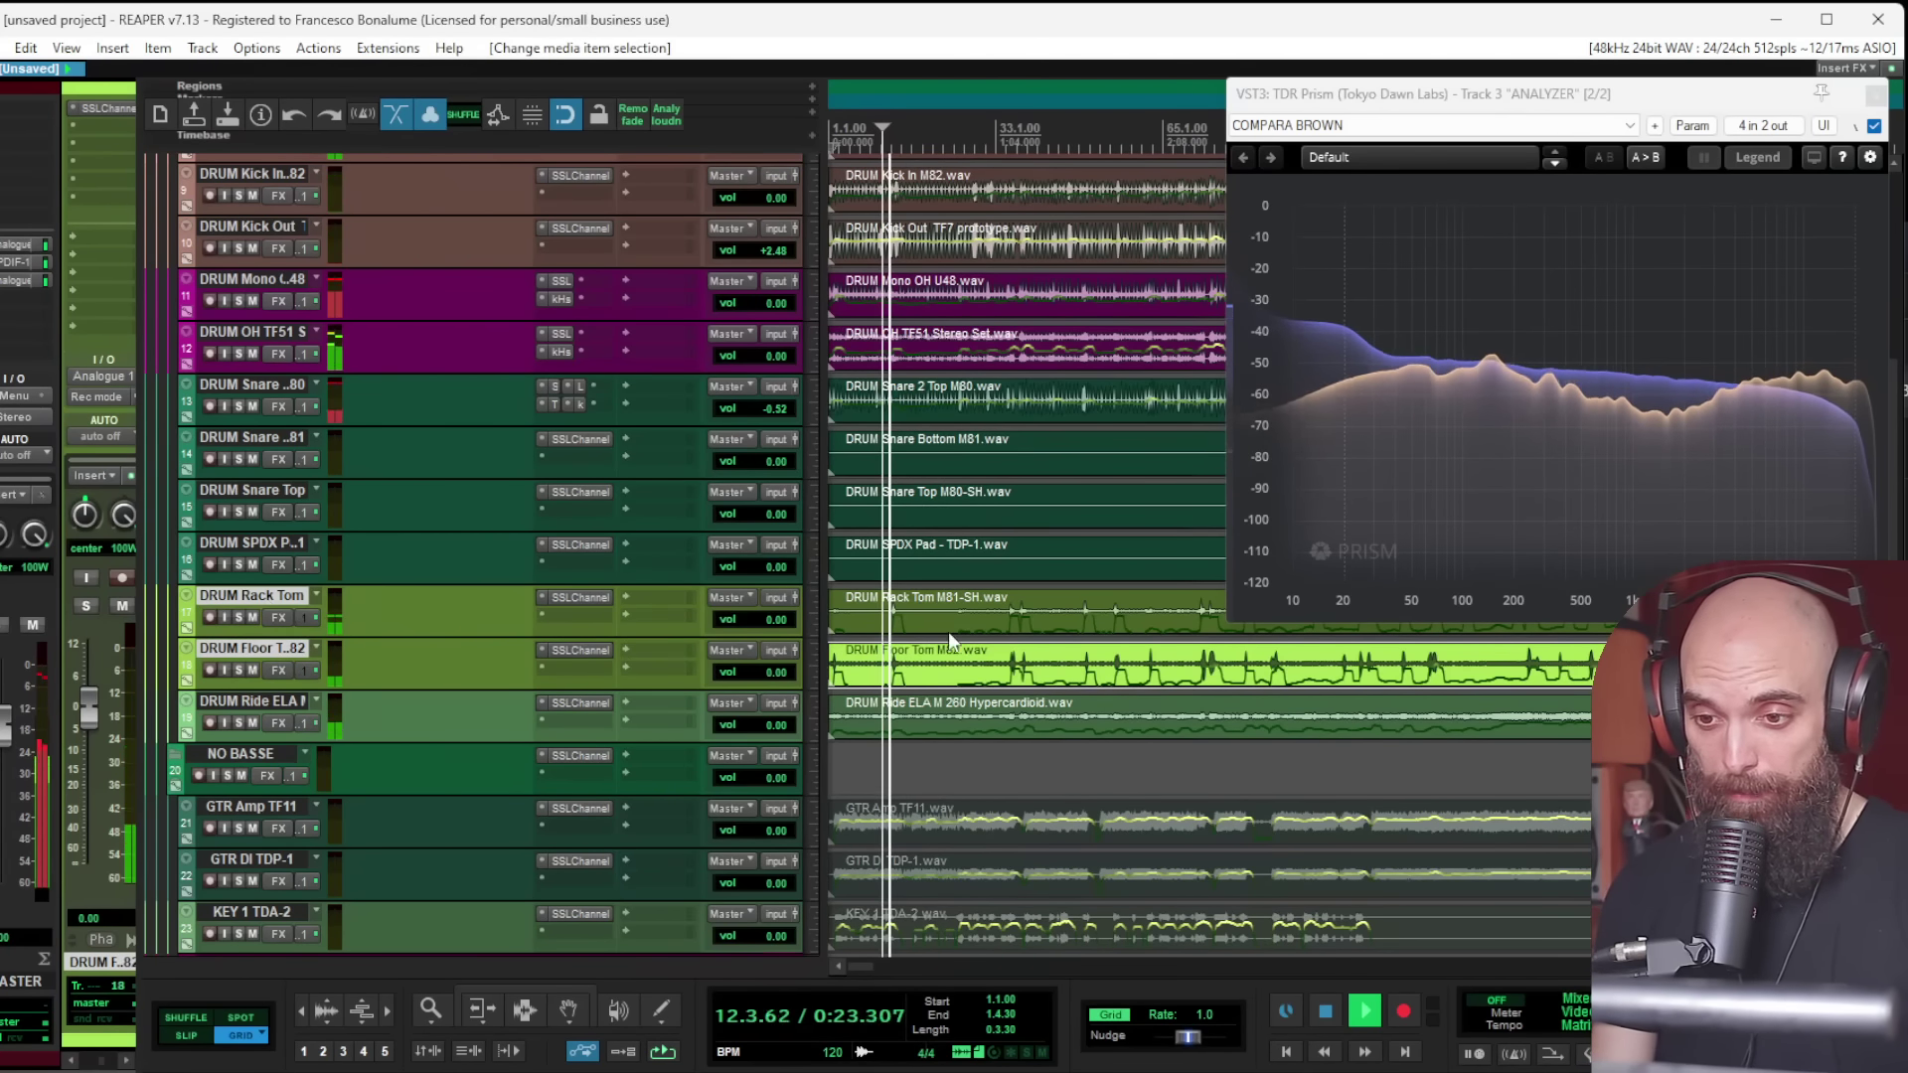
{"action": "scroll", "coordinate": [996, 634], "scroll_direction": "up", "scroll_amount": 10}
{"action": "key", "text": "space"}
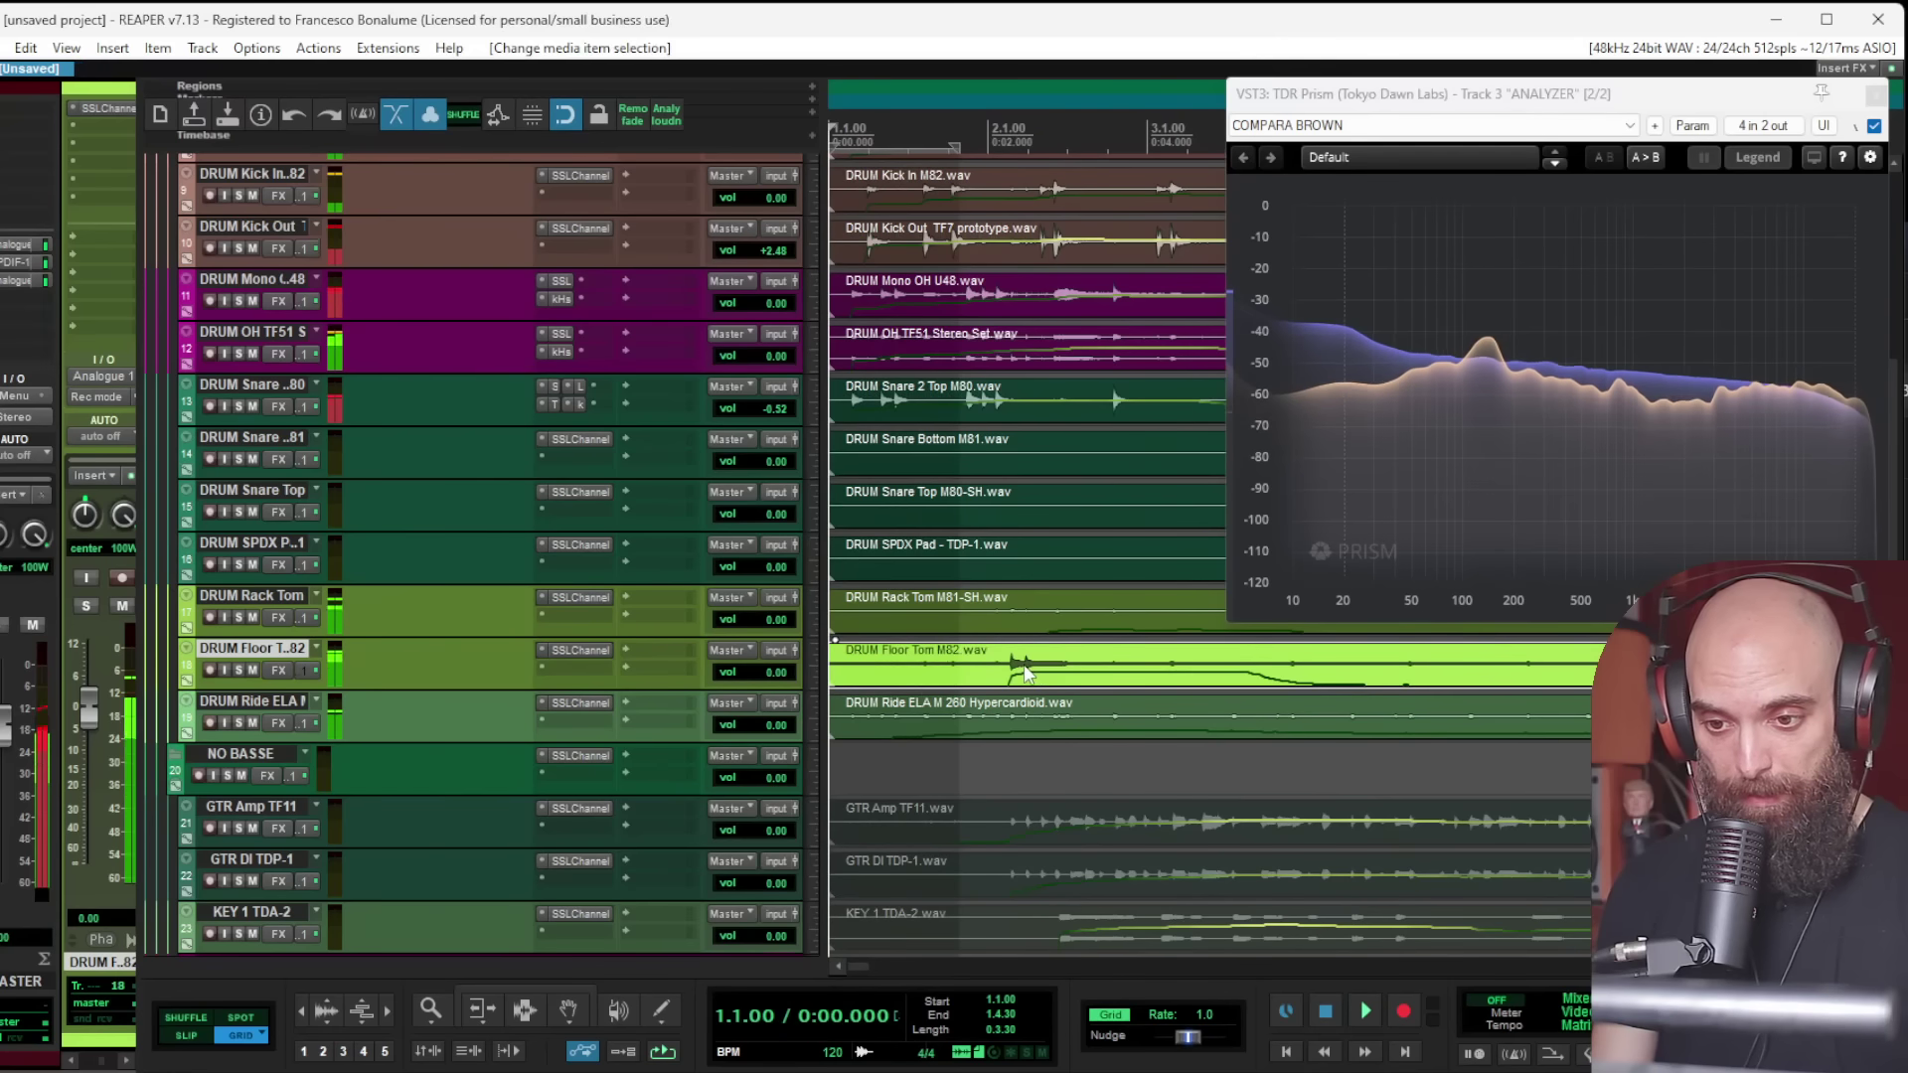
Step: Isolate the floor tom hit in bar 2 by trimming the lead-in and deleting the bleed up to the hit in bar 13
{"action": "left_click", "coordinate": [1000, 664]}
{"action": "key", "text": "a"}
{"action": "left_click", "coordinate": [1090, 662]}
{"action": "key", "text": "s"}
{"action": "scroll", "coordinate": [1219, 660], "scroll_direction": "down", "scroll_amount": 3}
{"action": "scroll", "coordinate": [1223, 664], "scroll_direction": "right", "scroll_amount": 5}
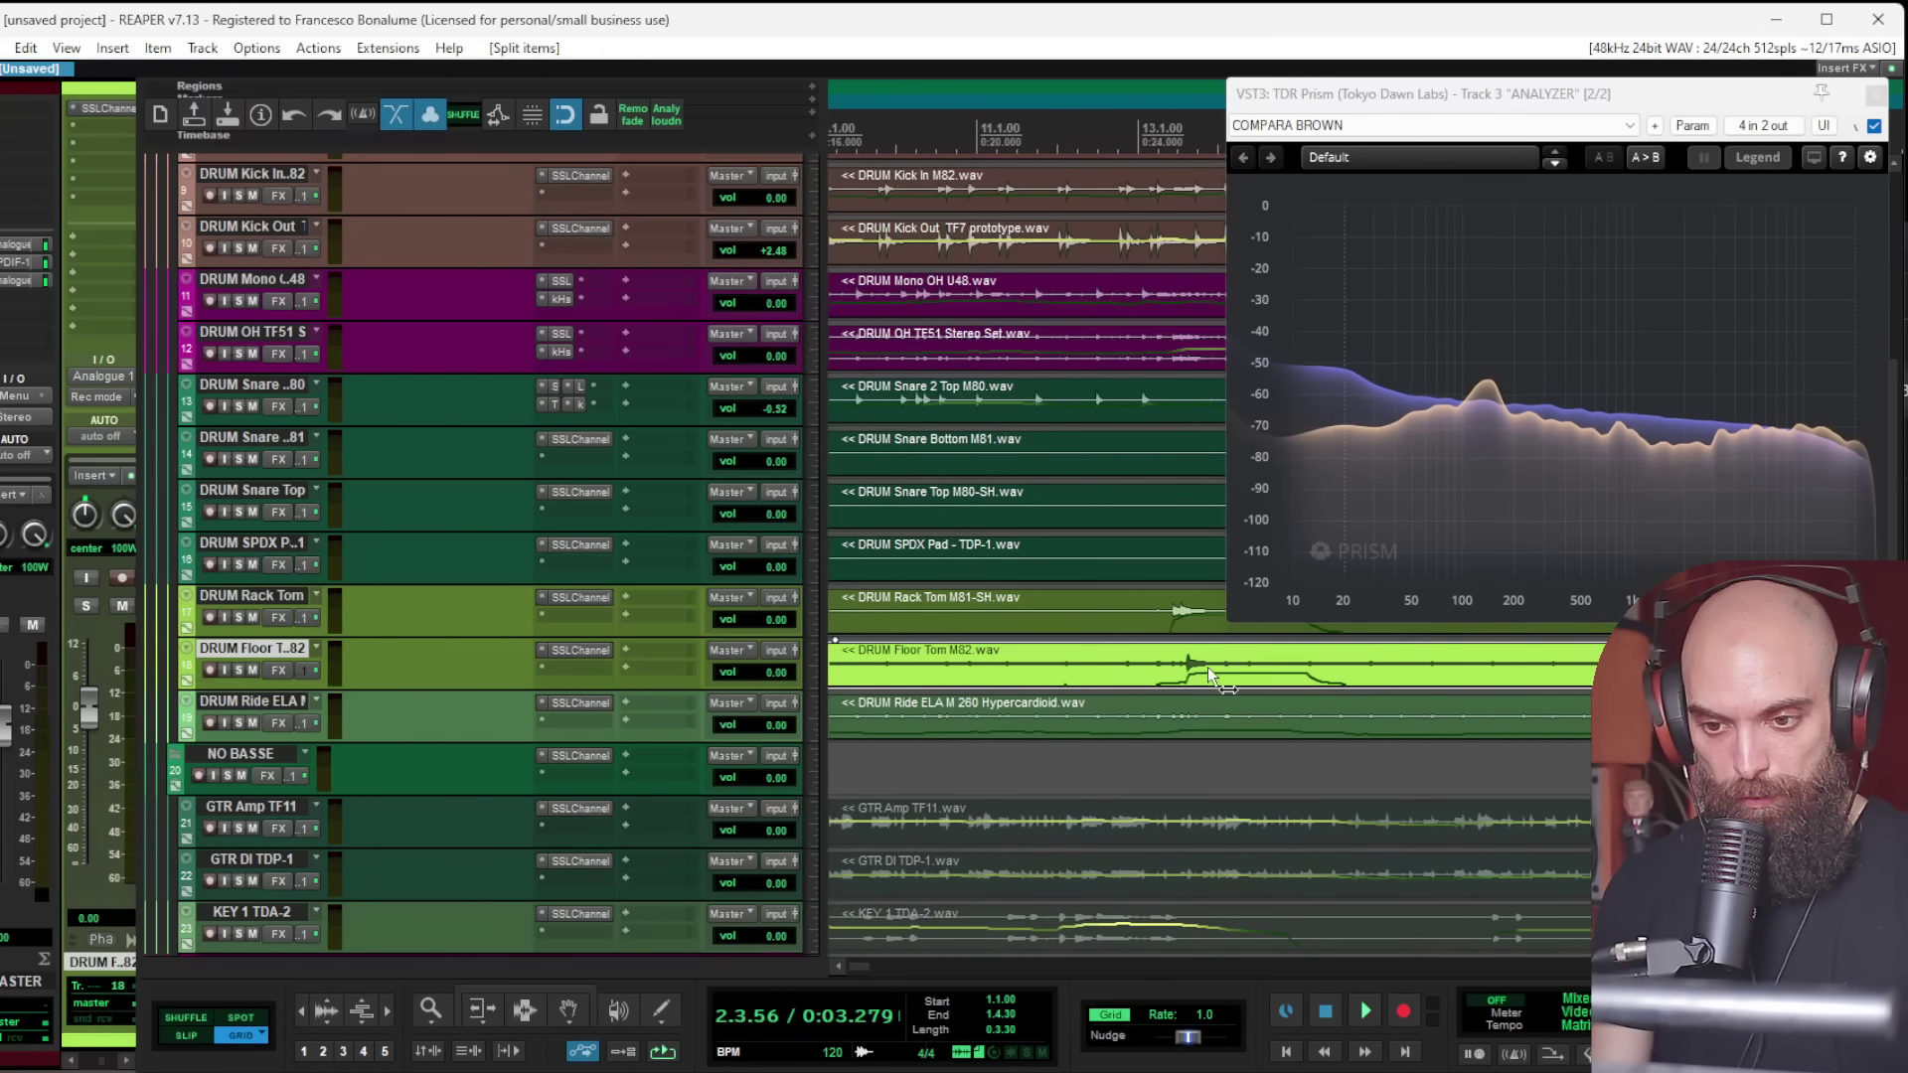
{"action": "left_click", "coordinate": [1180, 666]}
{"action": "key", "text": "s"}
{"action": "left_click", "coordinate": [1129, 664]}
{"action": "key", "text": "Delete"}
Step: Split the floor tom item at 14.1.43 and delete the bleed up to the hits late in bar 35
{"action": "left_click", "coordinate": [1226, 668]}
{"action": "key", "text": "s"}
{"action": "scroll", "coordinate": [1291, 671], "scroll_direction": "right", "scroll_amount": 4}
{"action": "scroll", "coordinate": [1301, 673], "scroll_direction": "right", "scroll_amount": 6}
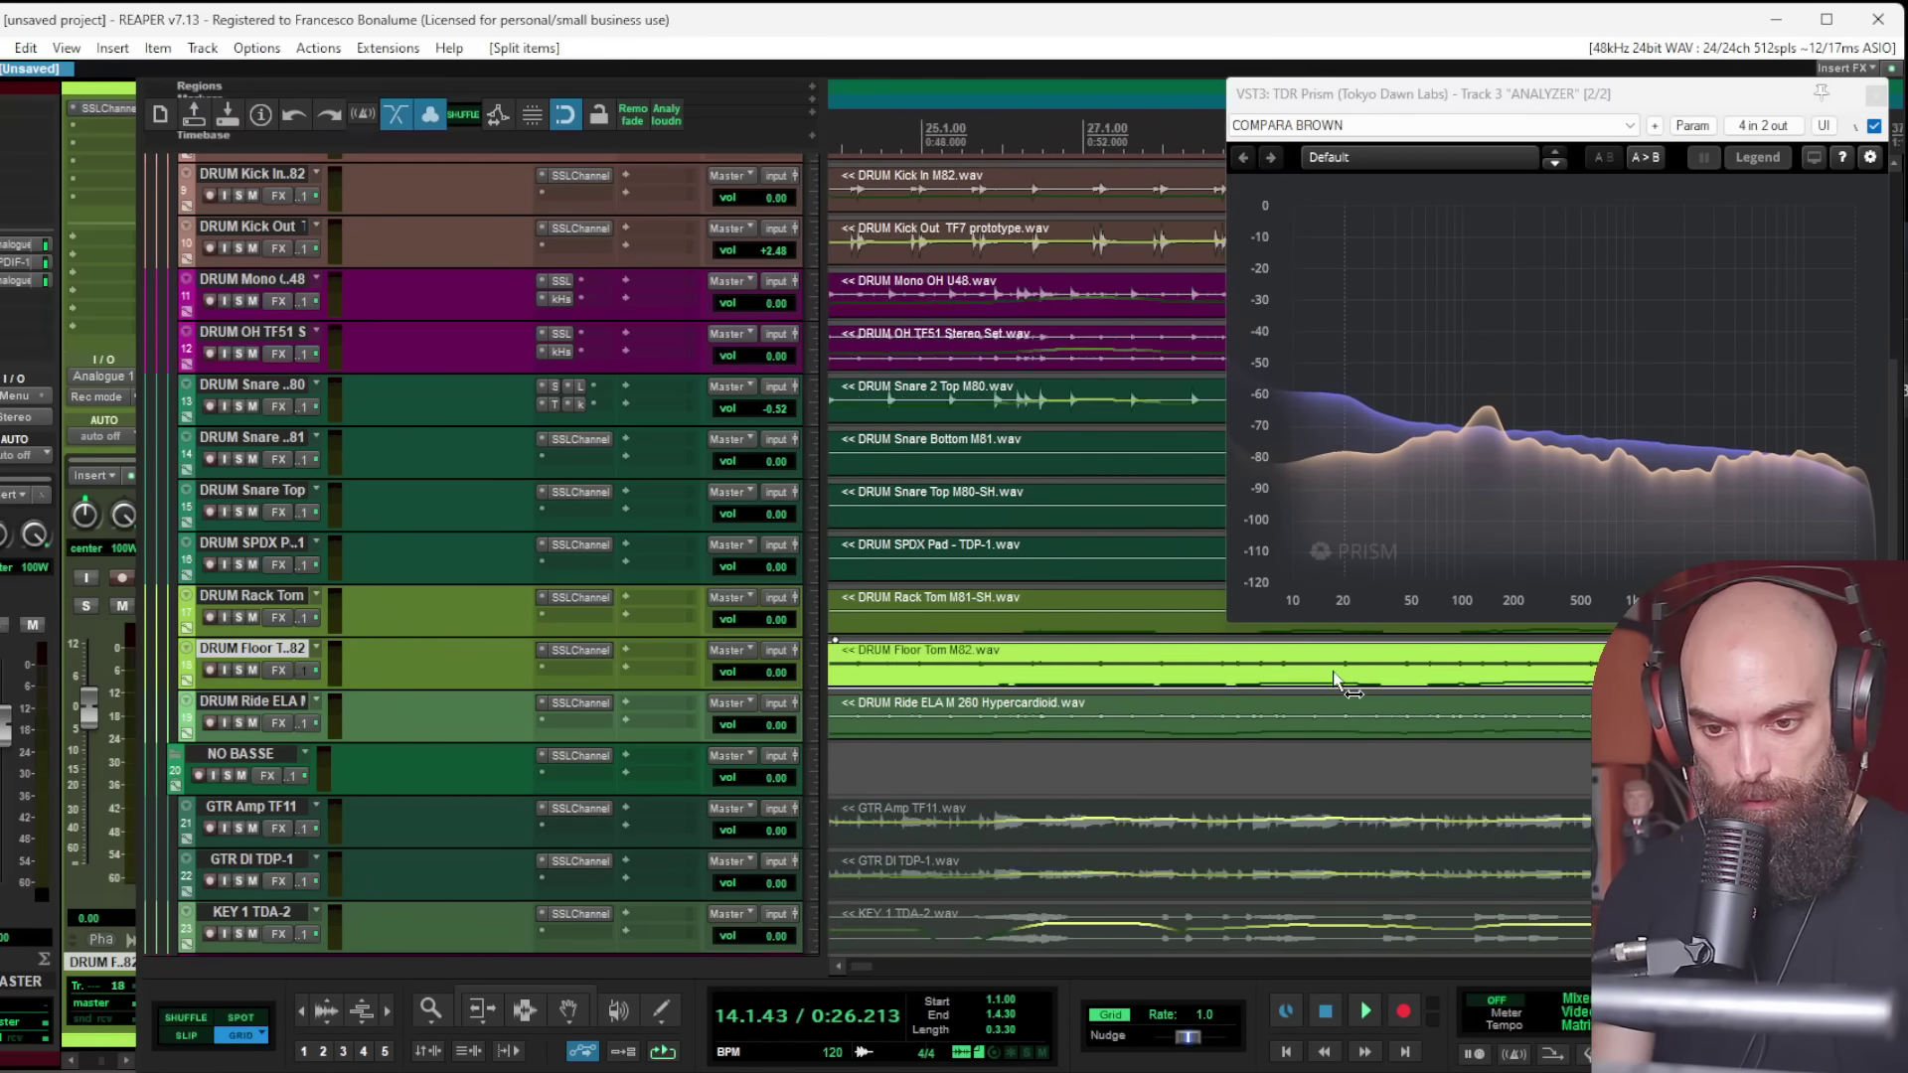
{"action": "left_click", "coordinate": [1275, 671]}
{"action": "key", "text": "s"}
{"action": "left_click", "coordinate": [1210, 668]}
{"action": "key", "text": "Delete"}
Step: Split the floor tom item at 36.4.45 and delete the bleed up to the hit in bar 38
{"action": "left_click", "coordinate": [1351, 664]}
{"action": "key", "text": "s"}
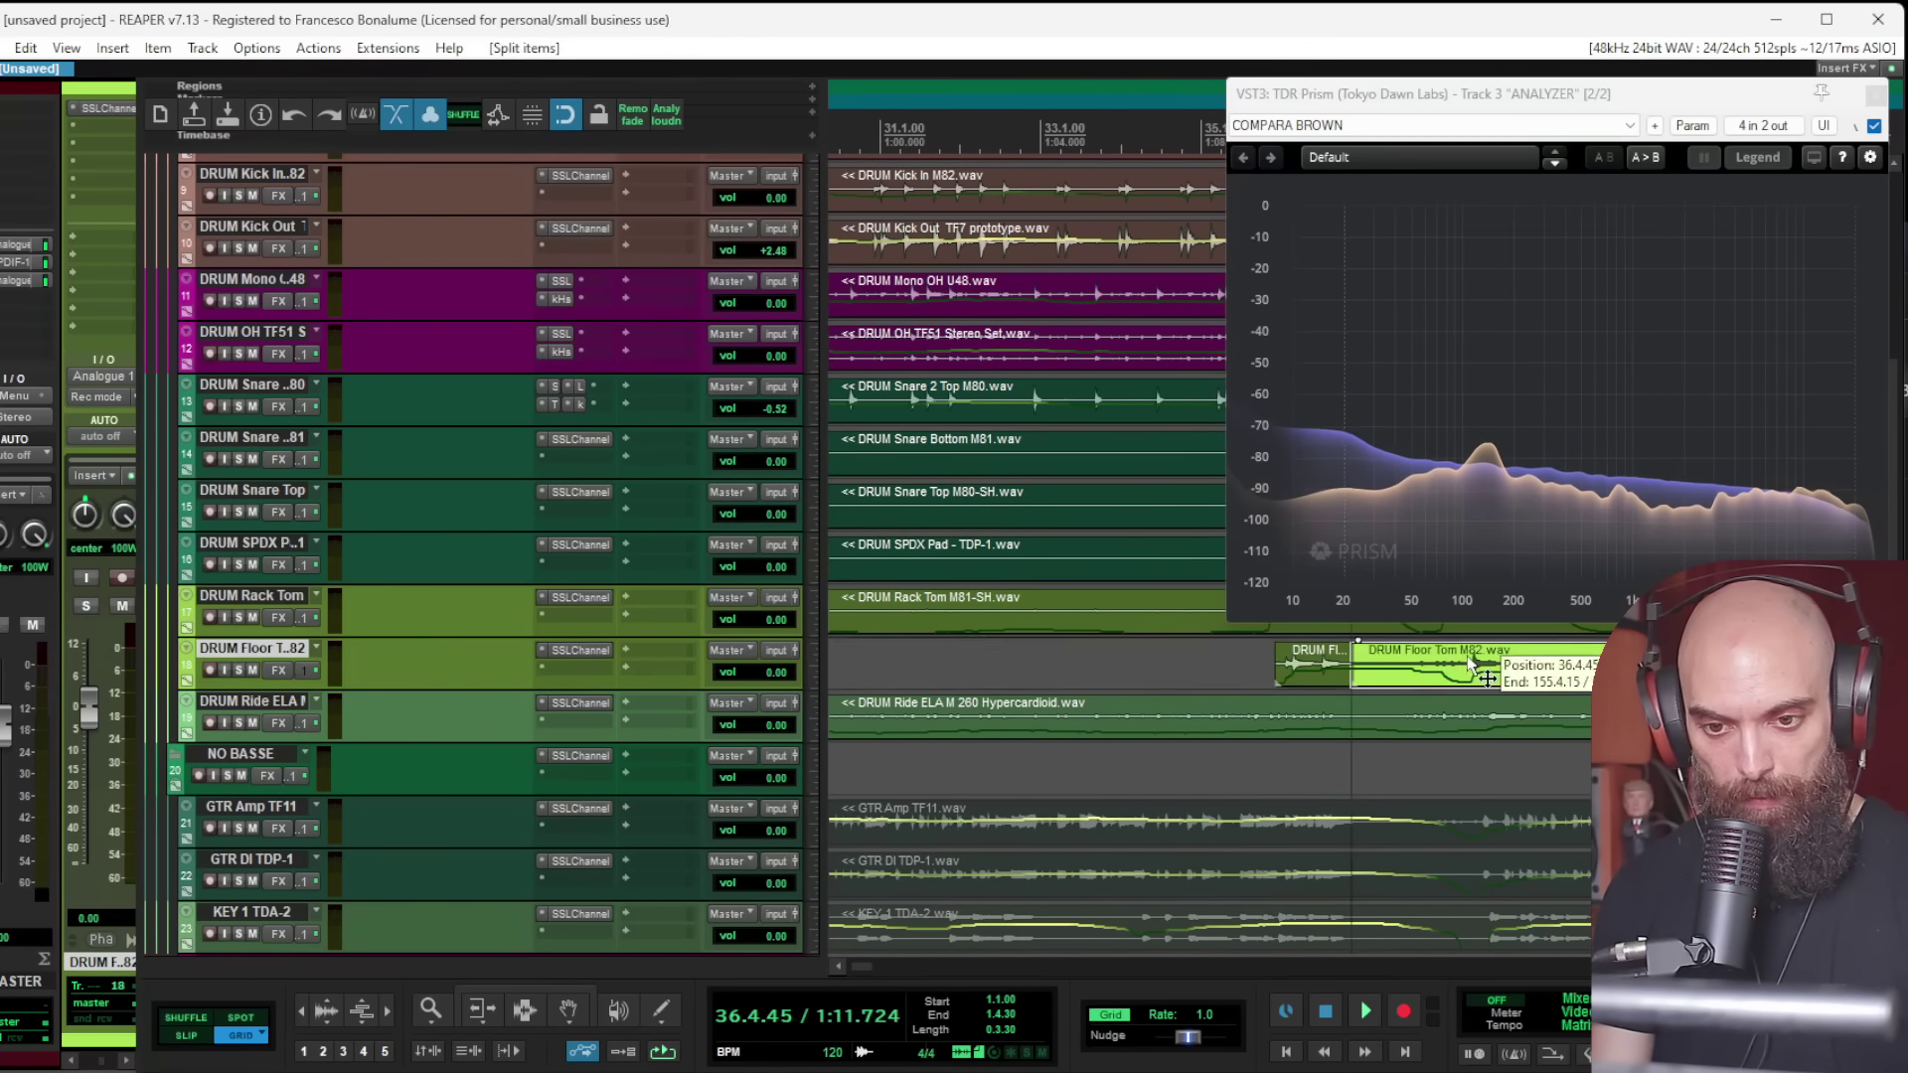
{"action": "left_click", "coordinate": [1468, 662]}
{"action": "key", "text": "s"}
{"action": "left_click", "coordinate": [1455, 662]}
{"action": "key", "text": "Delete"}
Step: Split the floor tom item at 38.4.15 and cut the bleed up to the hit in bar 50
{"action": "left_click", "coordinate": [1501, 662]}
{"action": "key", "text": "s"}
{"action": "scroll", "coordinate": [1515, 664], "scroll_direction": "right", "scroll_amount": 5}
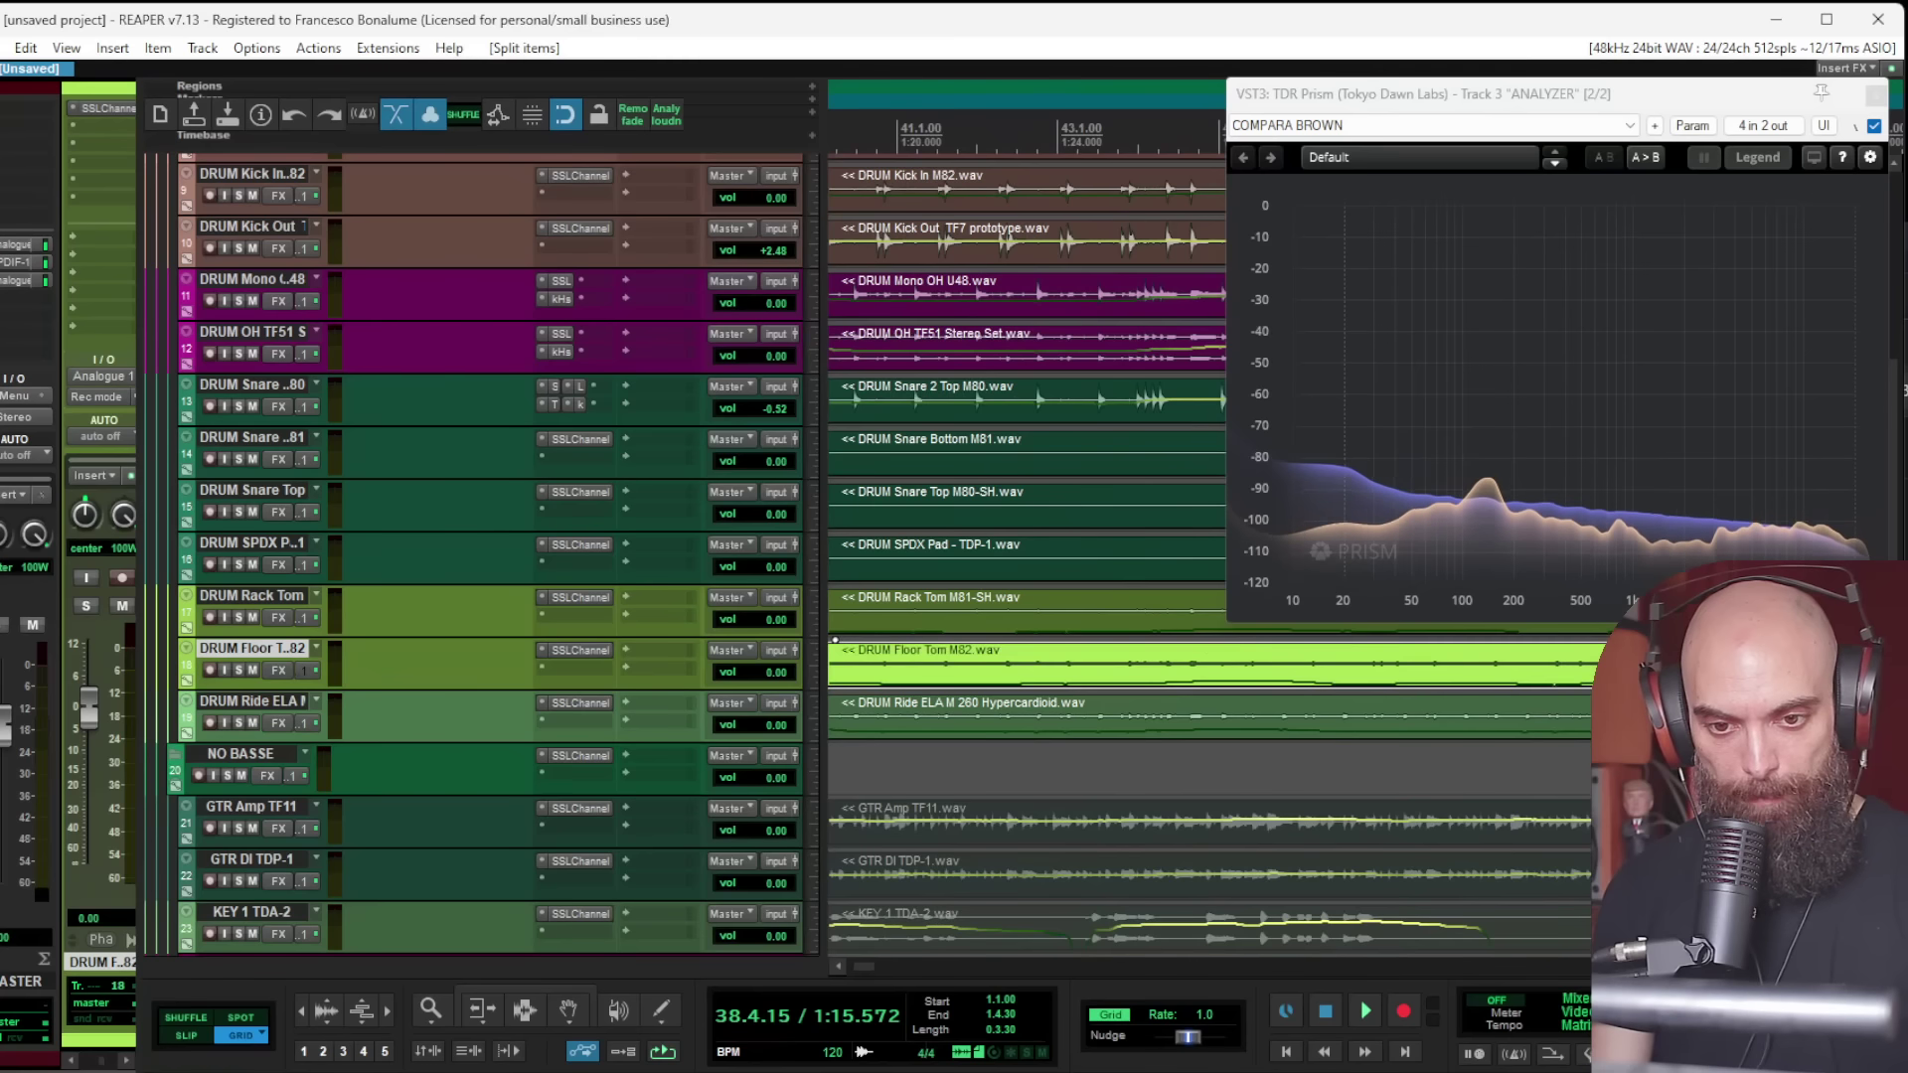
{"action": "left_click", "coordinate": [1645, 670]}
{"action": "key", "text": "s"}
{"action": "left_click", "coordinate": [1599, 672]}
{"action": "key", "text": "ctrl+x"}
Step: Split the floor tom item at 50.4.33 and cut the bleed up to the hit late in bar 55
{"action": "scroll", "coordinate": [1584, 676], "scroll_direction": "right", "scroll_amount": 5}
{"action": "left_click", "coordinate": [901, 671]}
{"action": "key", "text": "s"}
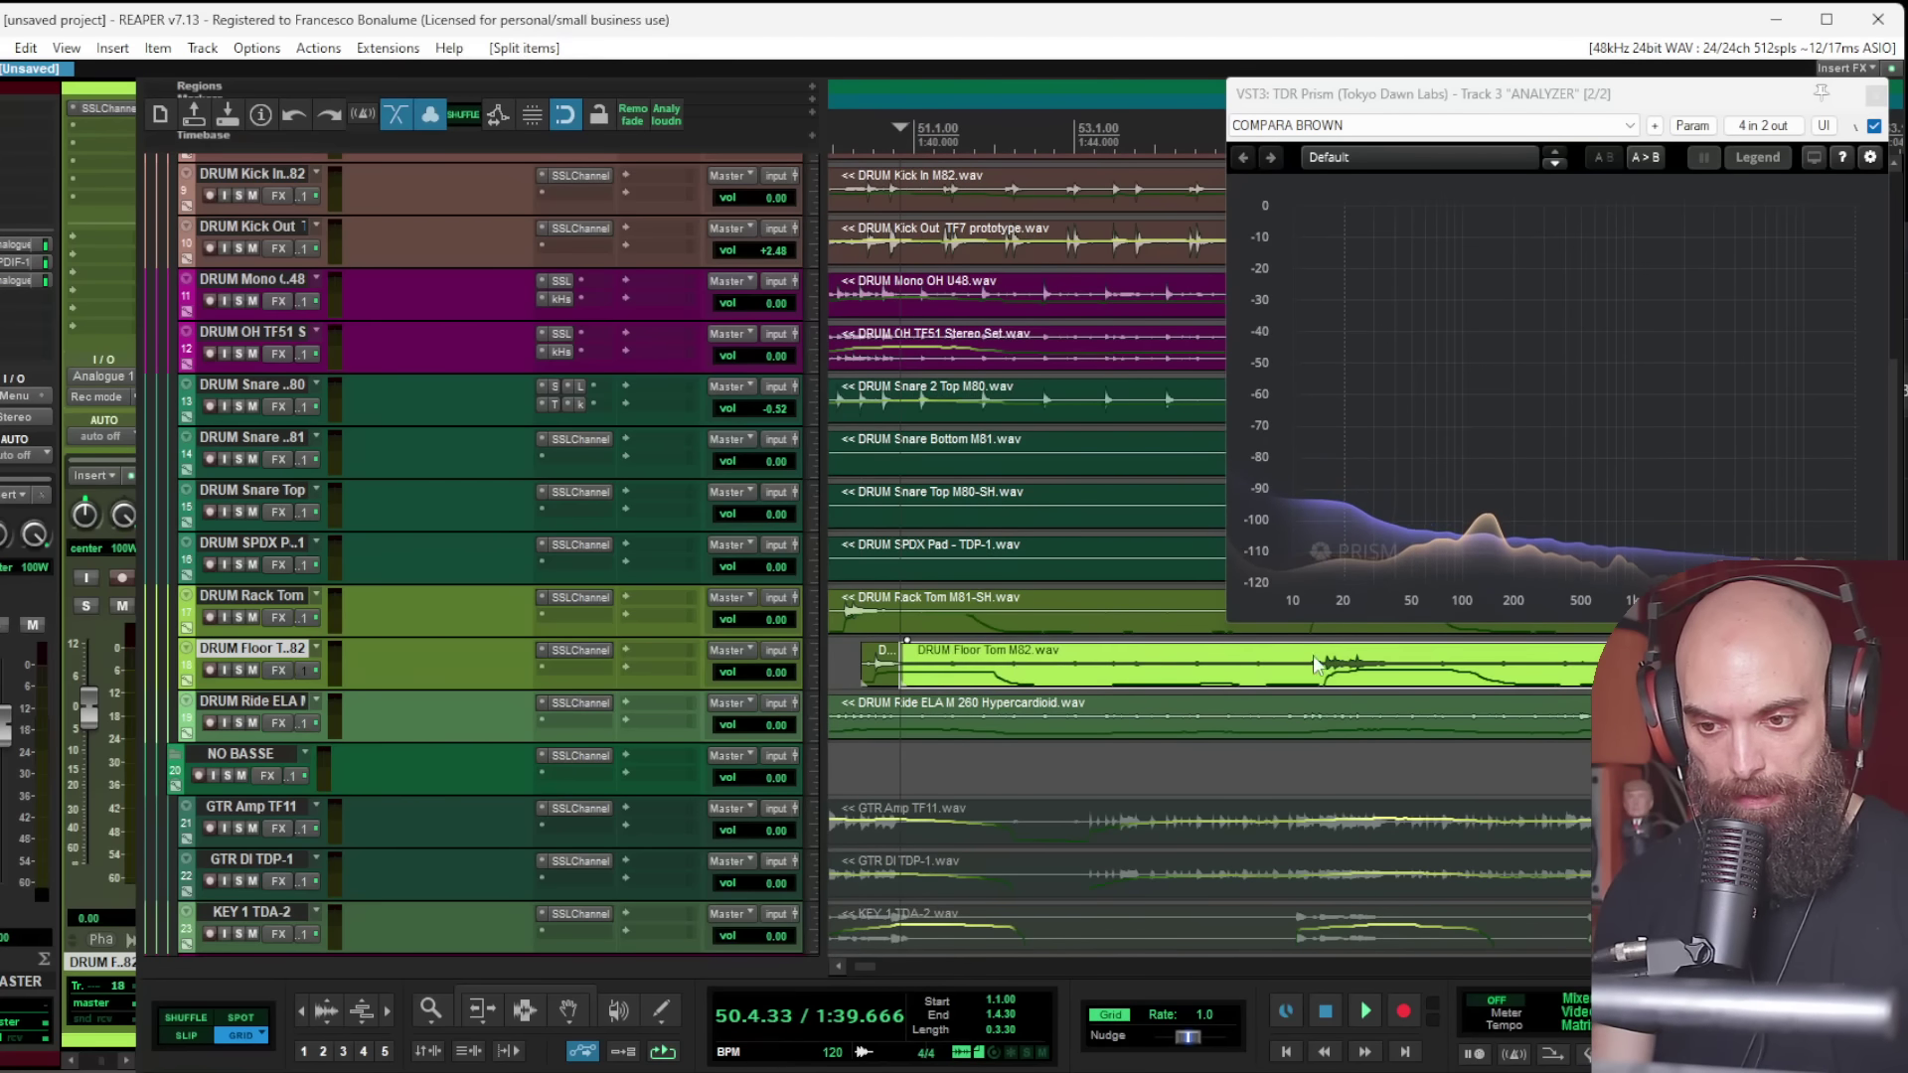
{"action": "left_click", "coordinate": [1317, 660]}
{"action": "key", "text": "s"}
{"action": "left_click", "coordinate": [1242, 666]}
{"action": "key", "text": "ctrl+x"}
Step: Split the floor tom item at 73.2.24 and cut the short gap before the hits at 73.4.92
{"action": "scroll", "coordinate": [1369, 675], "scroll_direction": "right", "scroll_amount": 5}
{"action": "left_click", "coordinate": [867, 663]}
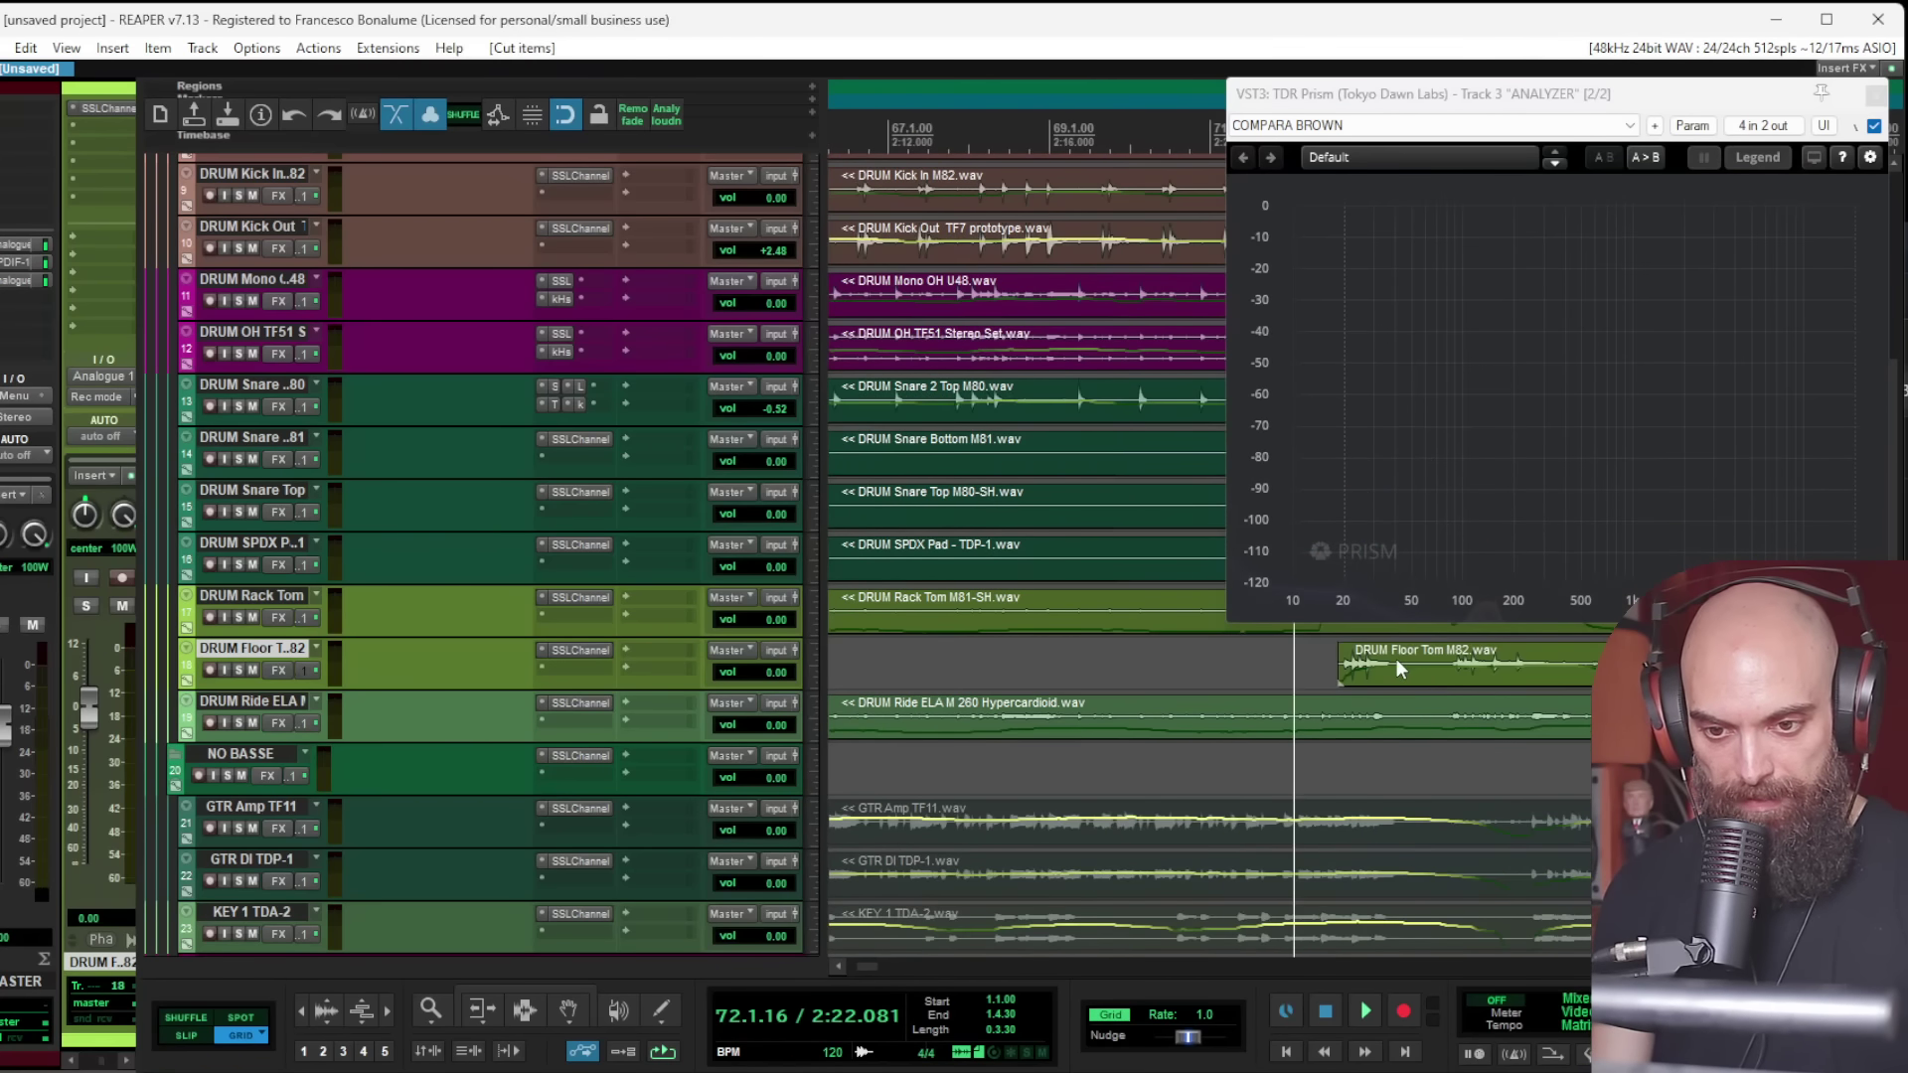
{"action": "left_click", "coordinate": [1397, 659]}
{"action": "key", "text": "s"}
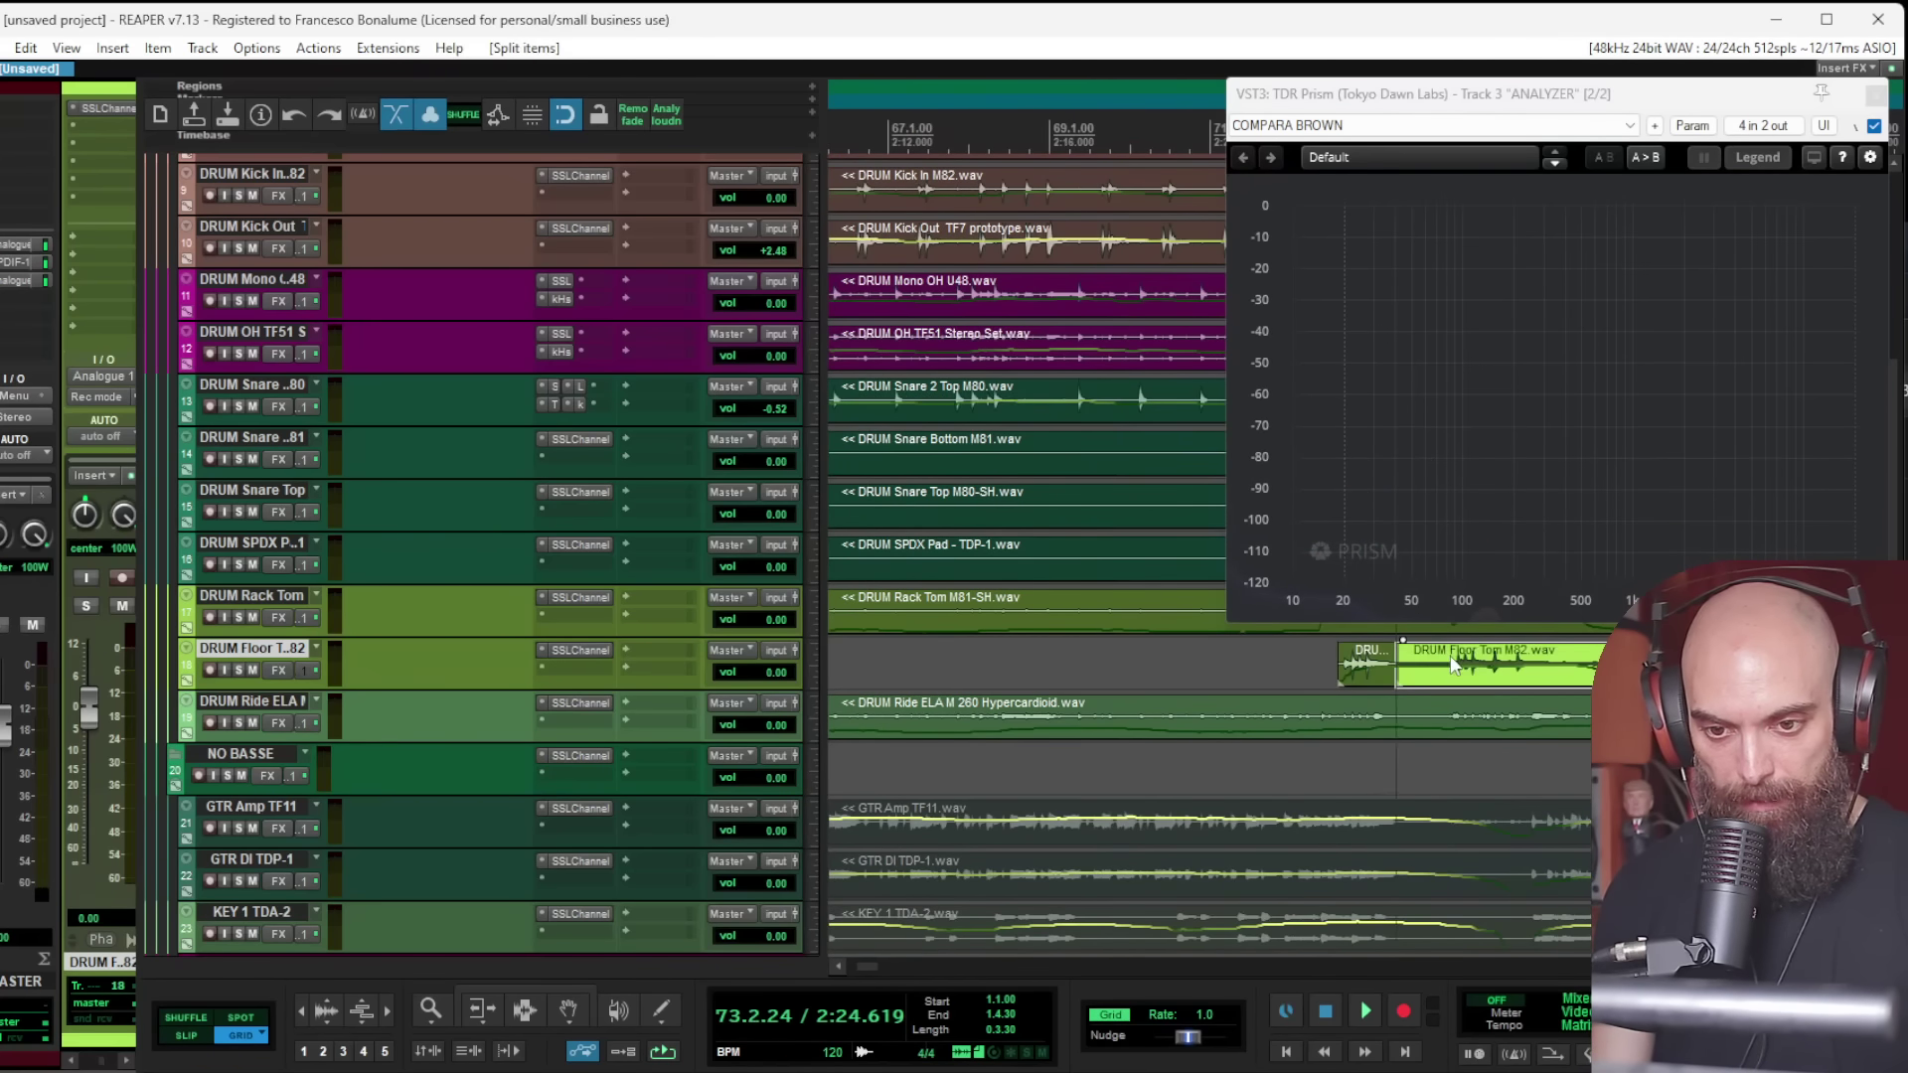
{"action": "left_click", "coordinate": [1450, 664]}
{"action": "key", "text": "s"}
{"action": "left_click", "coordinate": [1426, 664]}
{"action": "key", "text": "ctrl+x"}
Step: Split the floor tom item after the bar 74 hits and again near bar 81, removing the bleed between
{"action": "scroll", "coordinate": [1430, 663], "scroll_direction": "right", "scroll_amount": 5}
{"action": "left_click", "coordinate": [1037, 660]}
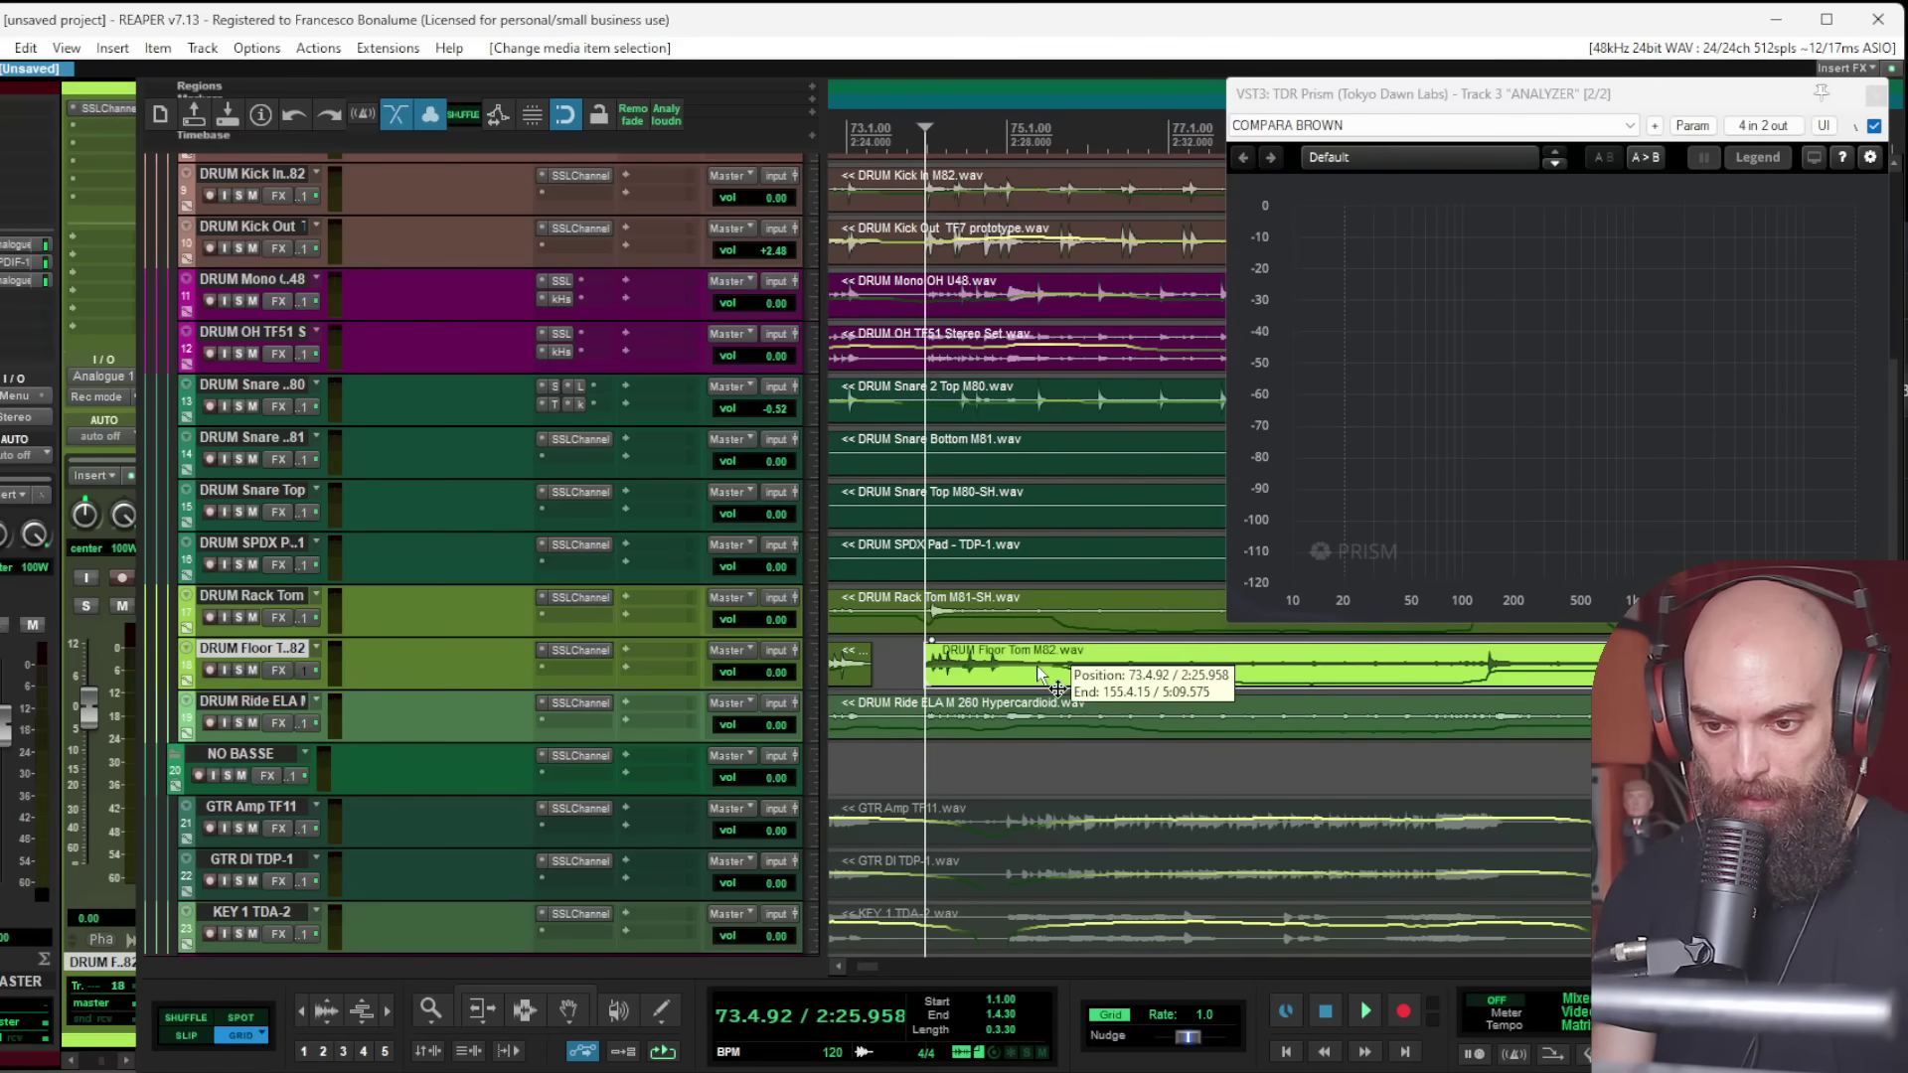
{"action": "key", "text": "s"}
{"action": "left_click", "coordinate": [1509, 664]}
{"action": "key", "text": "s"}
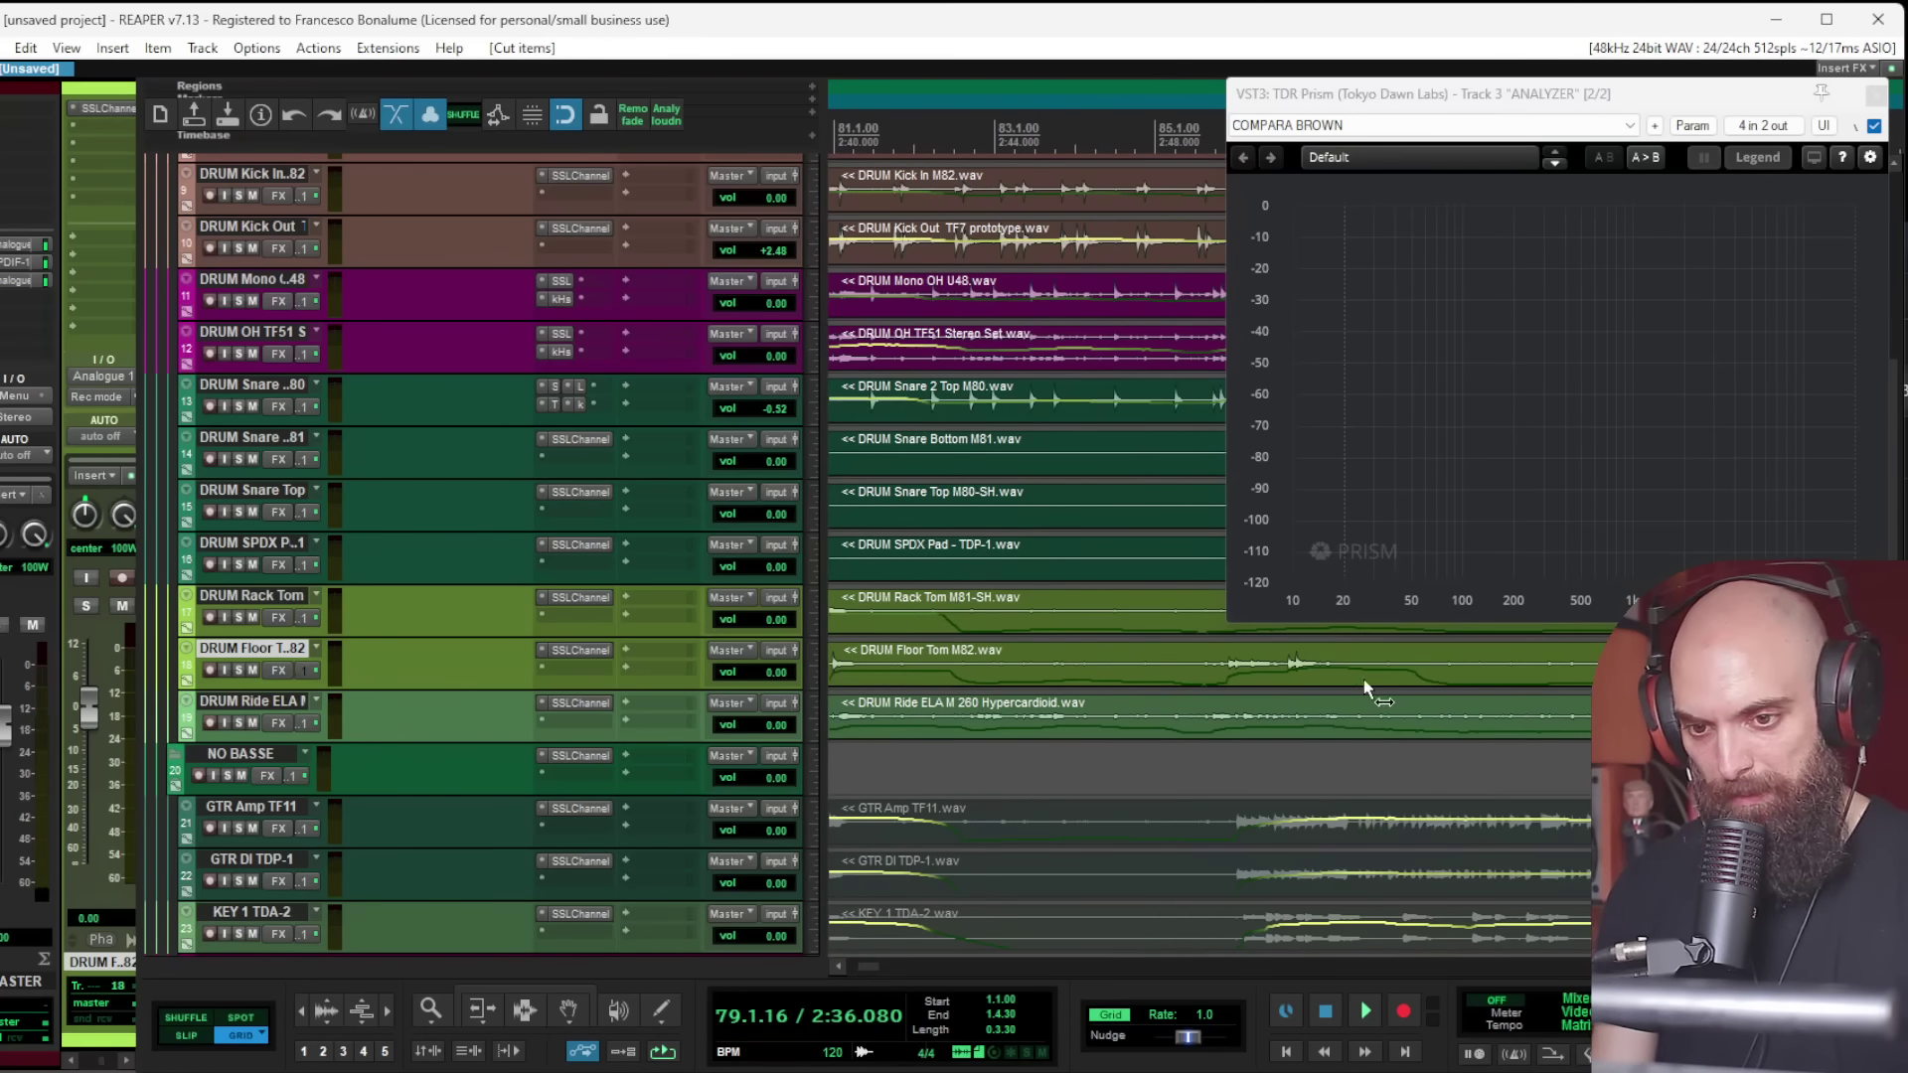
Step: Split the floor tom item at 87.2.07 and delete the bleed that follows
{"action": "scroll", "coordinate": [1119, 668], "scroll_direction": "right", "scroll_amount": 5}
{"action": "left_click", "coordinate": [1336, 663]}
{"action": "key", "text": "s"}
{"action": "scroll", "coordinate": [1450, 664], "scroll_direction": "right", "scroll_amount": 5}
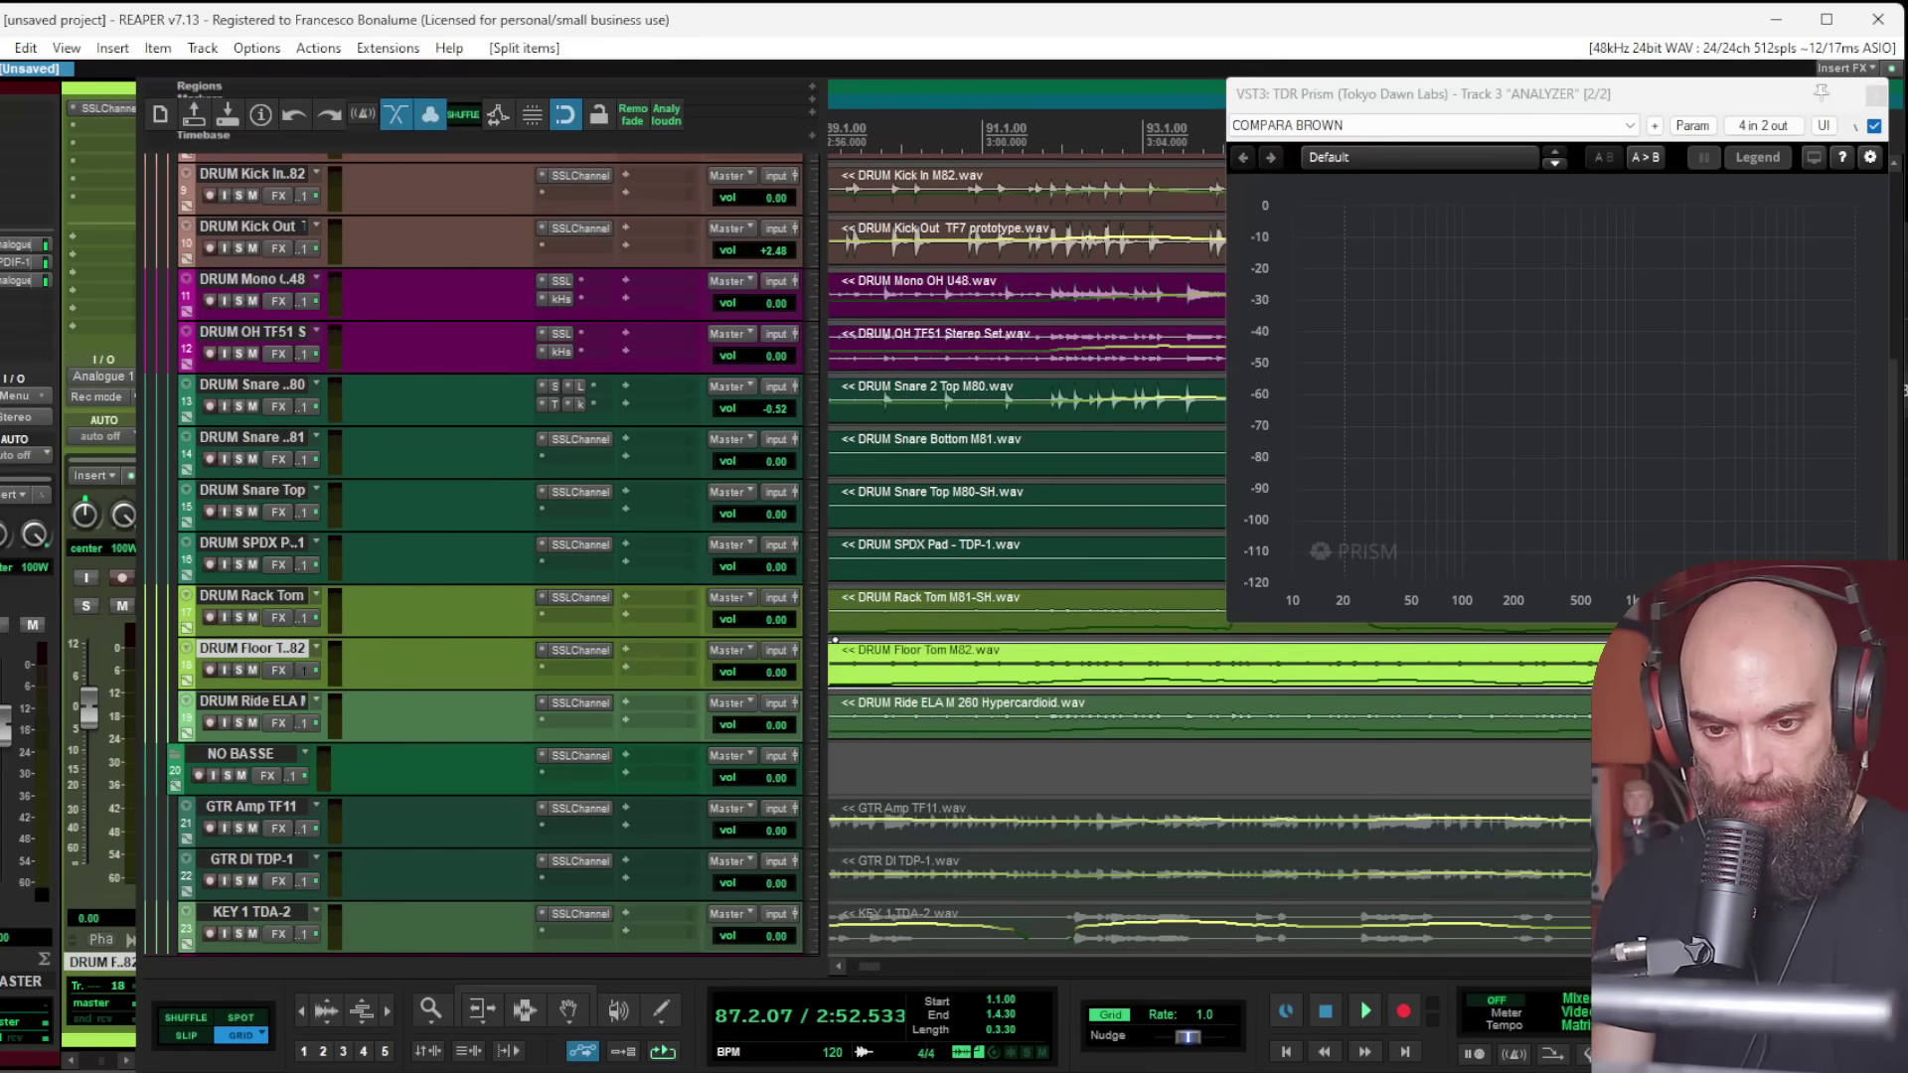
{"action": "key", "text": "Delete"}
Step: Split the floor tom item at 100.1.94 and delete the bleed up to the hit around bar 103
{"action": "scroll", "coordinate": [1533, 680], "scroll_direction": "right", "scroll_amount": 5}
{"action": "left_click", "coordinate": [1070, 664]}
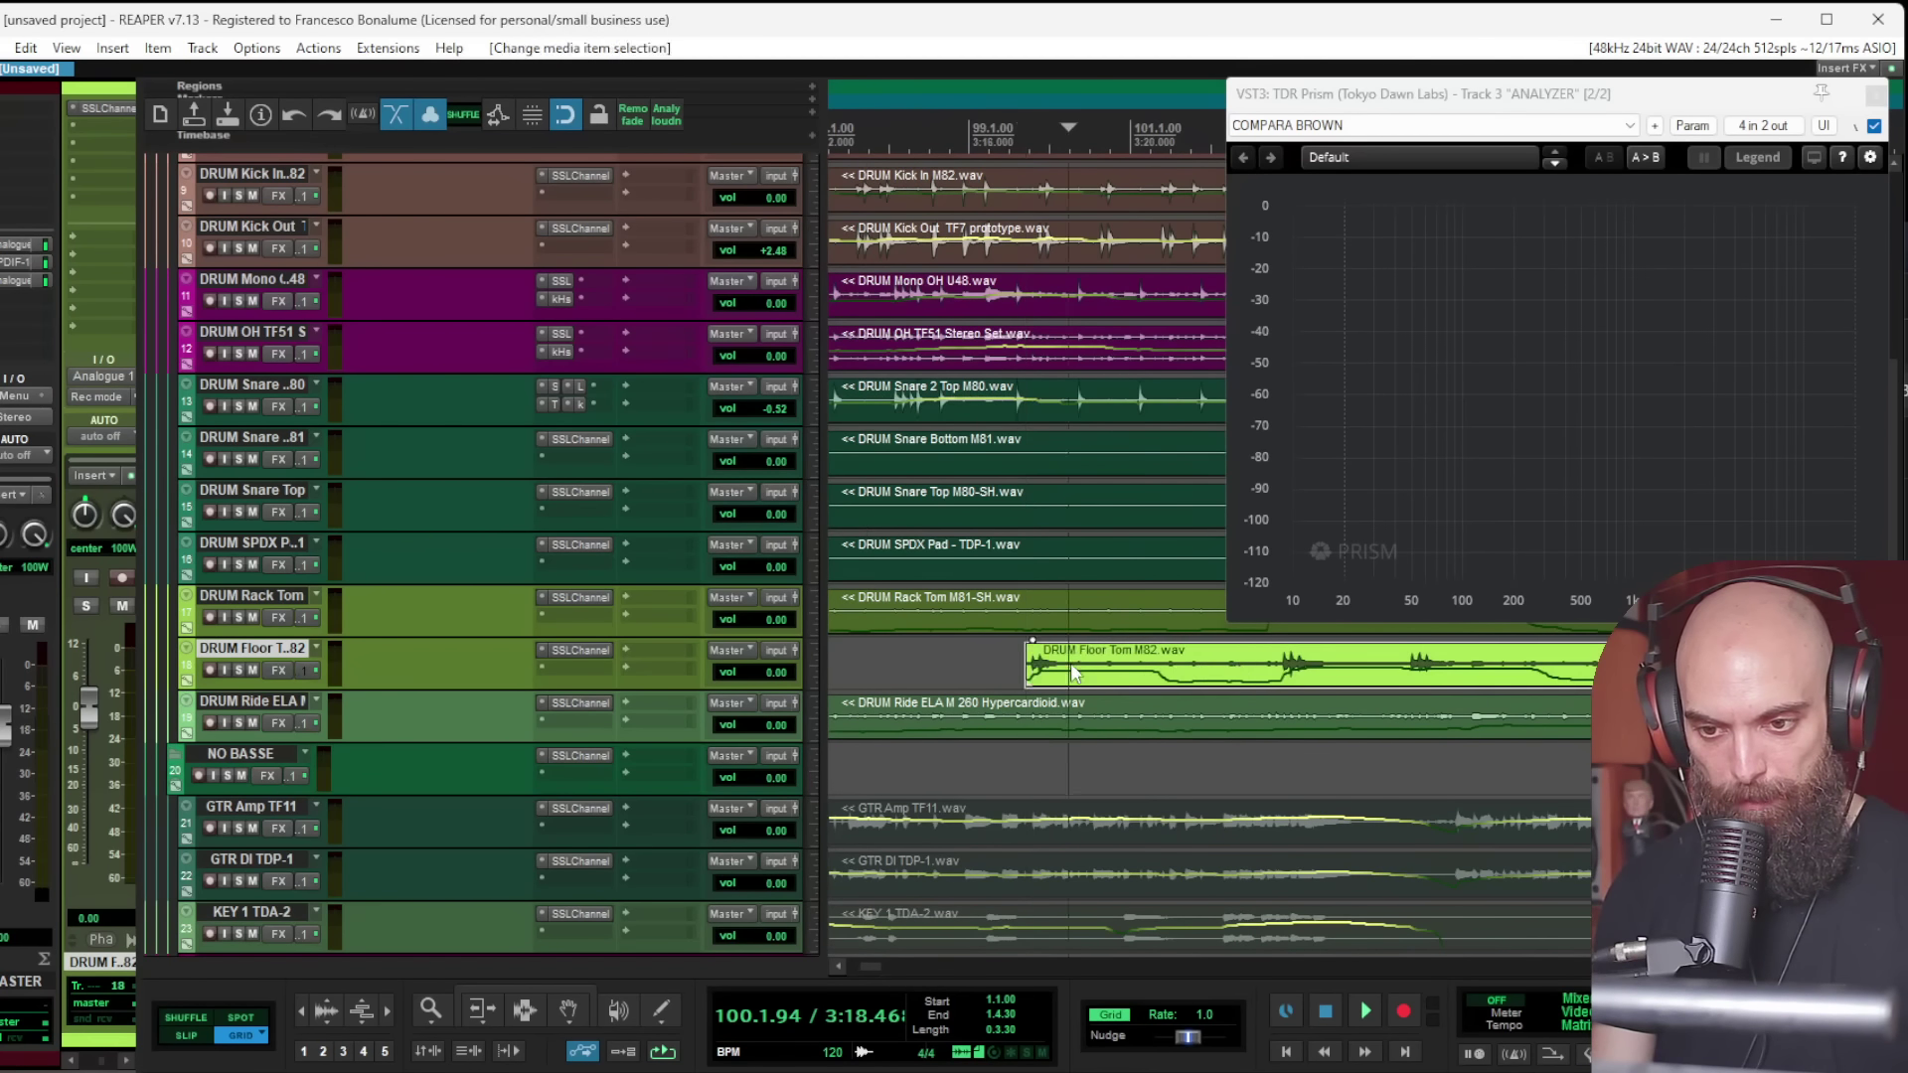
{"action": "key", "text": "s"}
{"action": "left_click", "coordinate": [1276, 674]}
{"action": "key", "text": "s"}
{"action": "left_click", "coordinate": [1207, 673]}
{"action": "key", "text": "Delete"}
Step: Split the floor tom item at 103.3.32 and 105.1.35, and delete the bleed before the hit near bar 111
{"action": "left_click", "coordinate": [1337, 664]}
{"action": "key", "text": "s"}
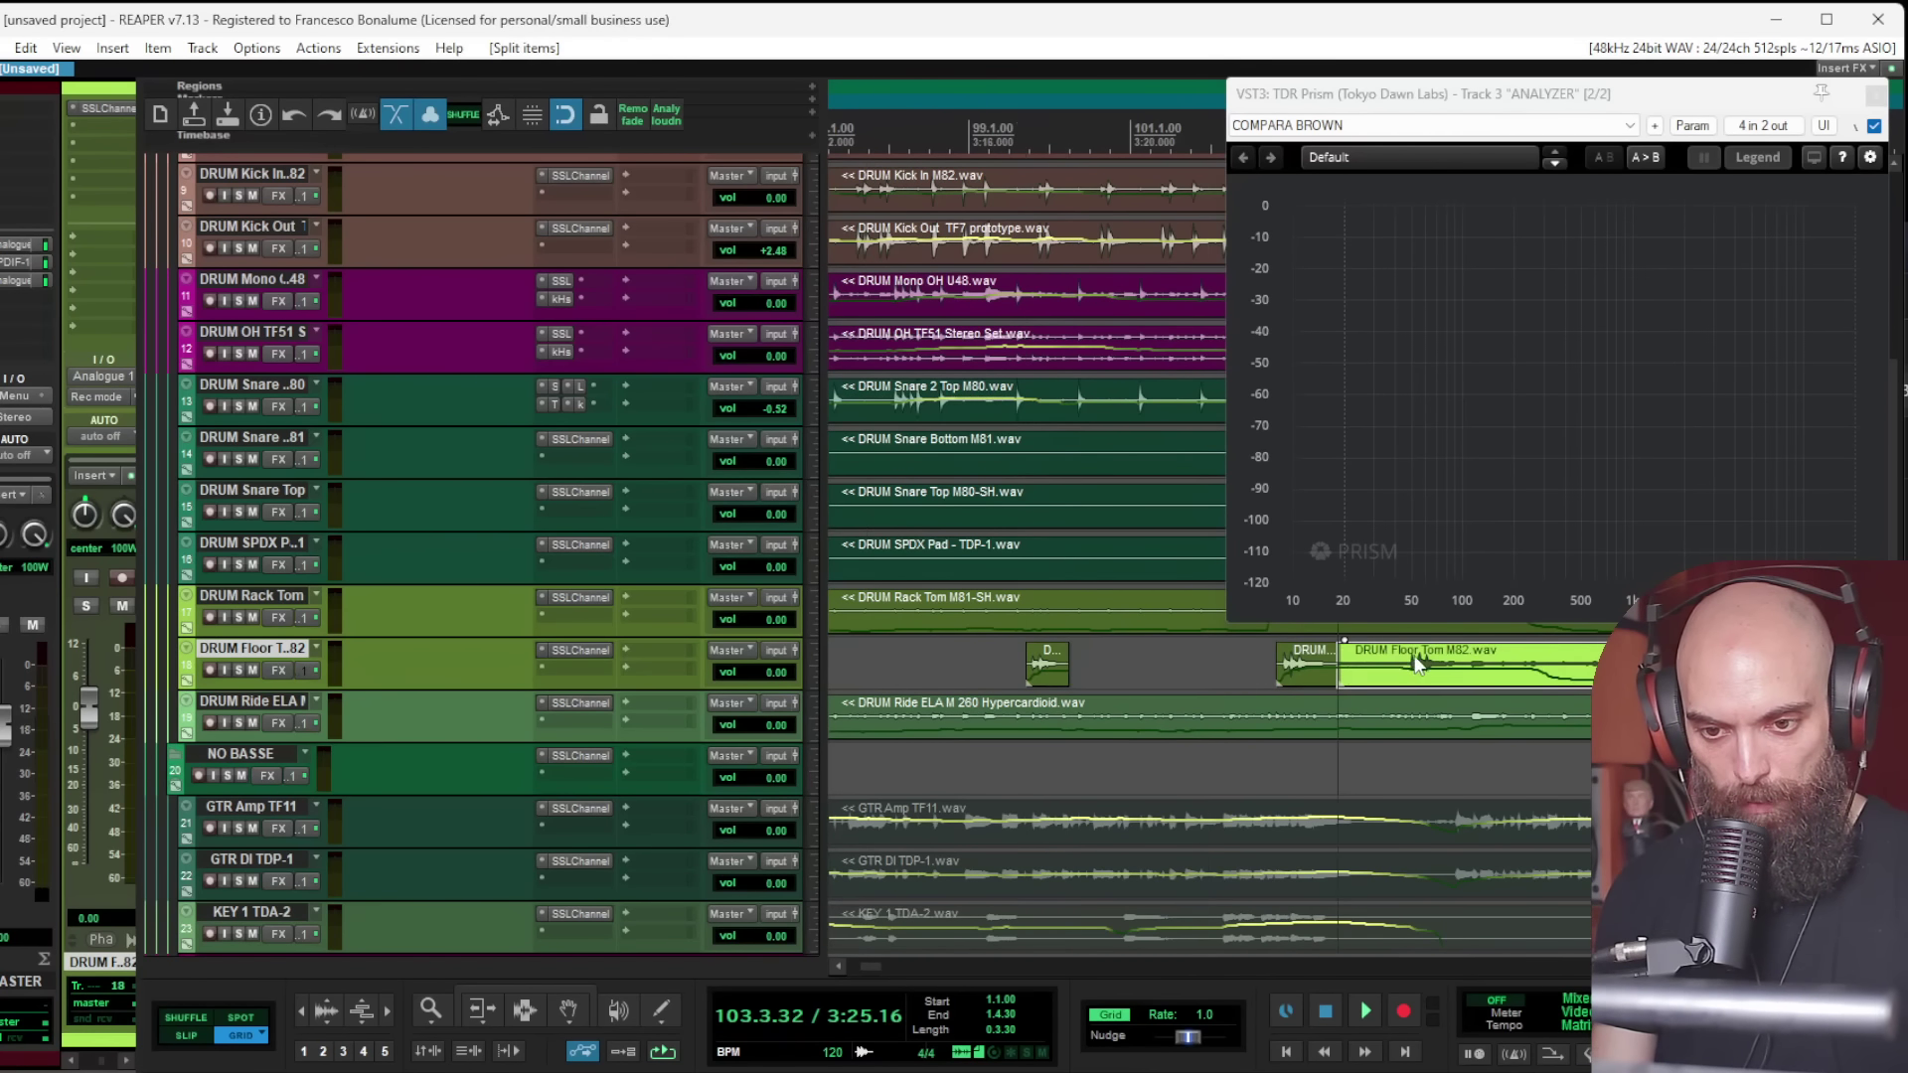
{"action": "left_click", "coordinate": [1458, 664]}
{"action": "scroll", "coordinate": [1212, 671], "scroll_direction": "right", "scroll_amount": 6}
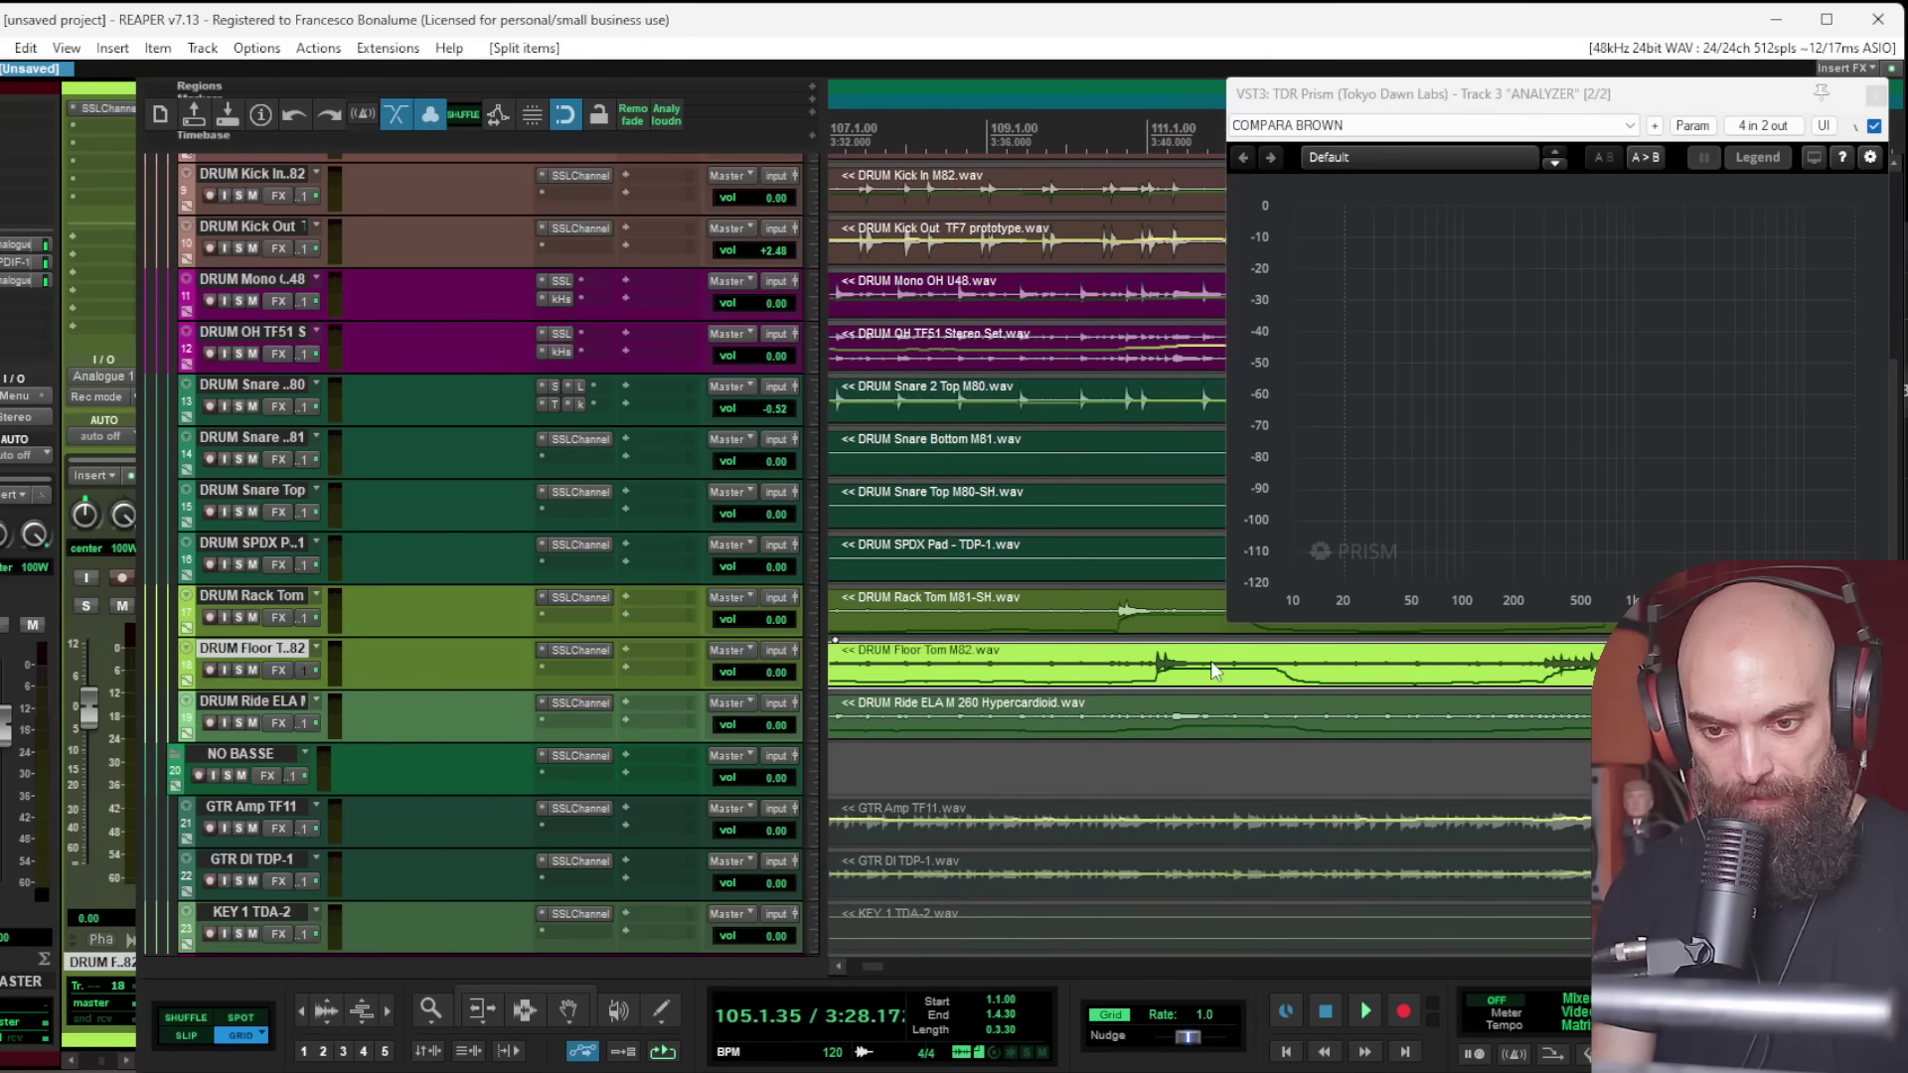
{"action": "left_click", "coordinate": [1146, 665]}
{"action": "key", "text": "s"}
{"action": "left_click", "coordinate": [1102, 668]}
{"action": "key", "text": "Delete"}
Step: Split the floor tom item at 111.3.95 and delete the bleed up to the hits in bar 115
{"action": "scroll", "coordinate": [1227, 666], "scroll_direction": "right", "scroll_amount": 1}
{"action": "left_click", "coordinate": [1076, 666]}
{"action": "key", "text": "s"}
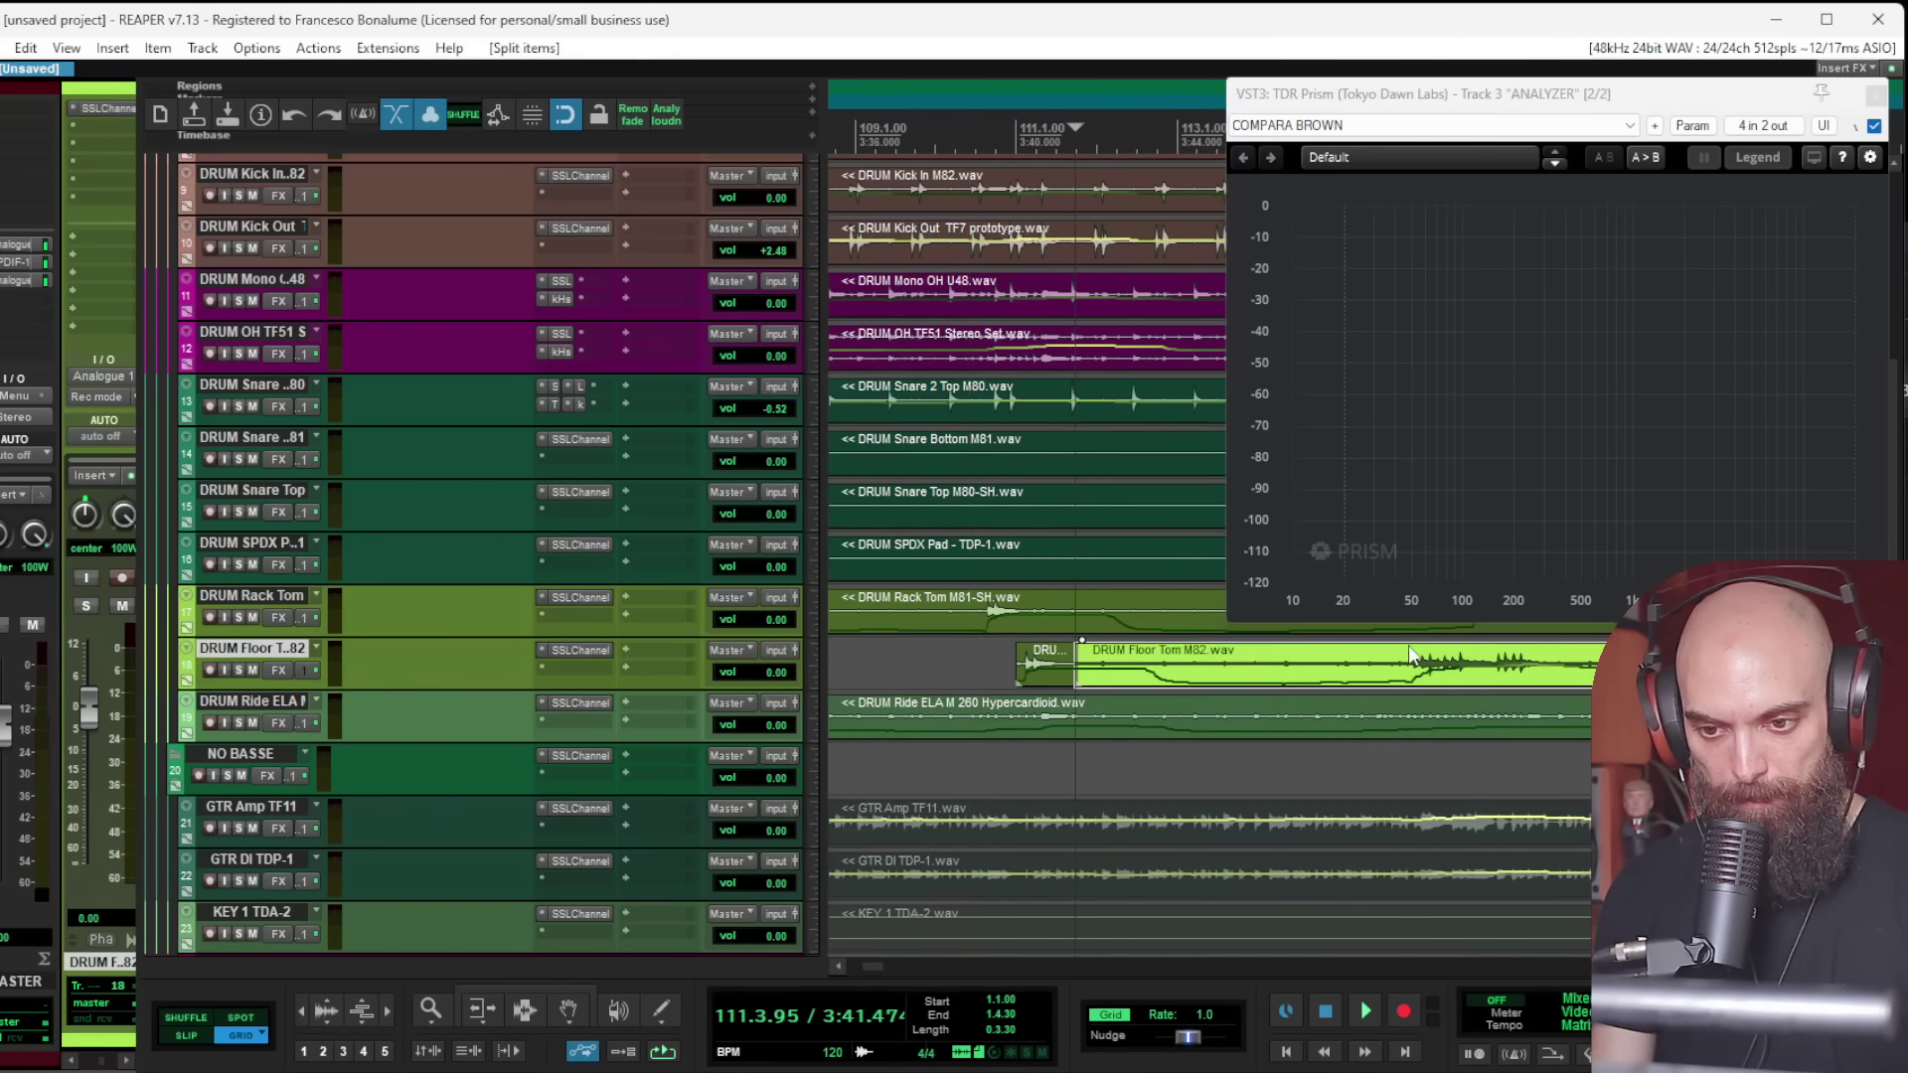
{"action": "left_click", "coordinate": [1400, 665]}
{"action": "left_click", "coordinate": [1338, 664]}
{"action": "key", "text": "Delete"}
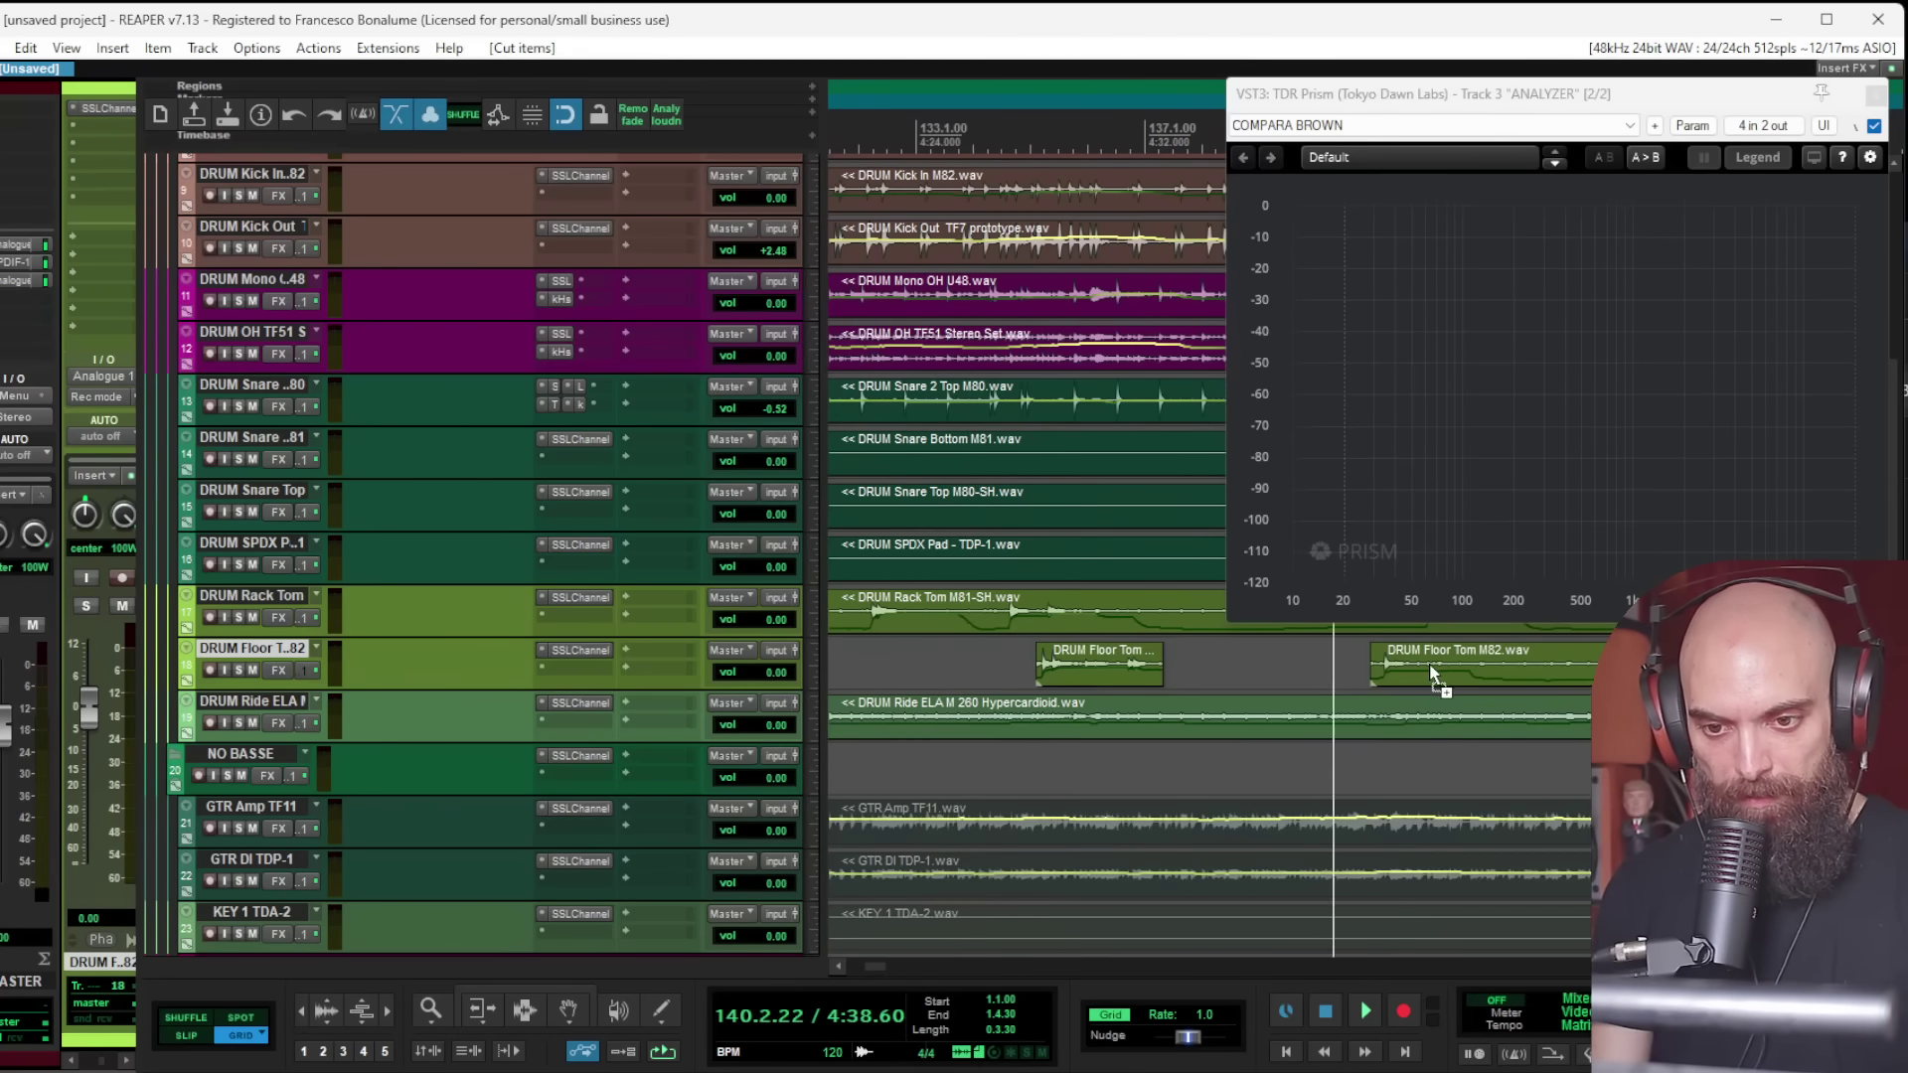
Step: Split the floor tom item at 141.4.66 and delete the bleed up to the hit at 146.3.42
{"action": "left_click", "coordinate": [1428, 664]}
{"action": "key", "text": "s"}
{"action": "scroll", "coordinate": [1431, 664], "scroll_direction": "right", "scroll_amount": 1}
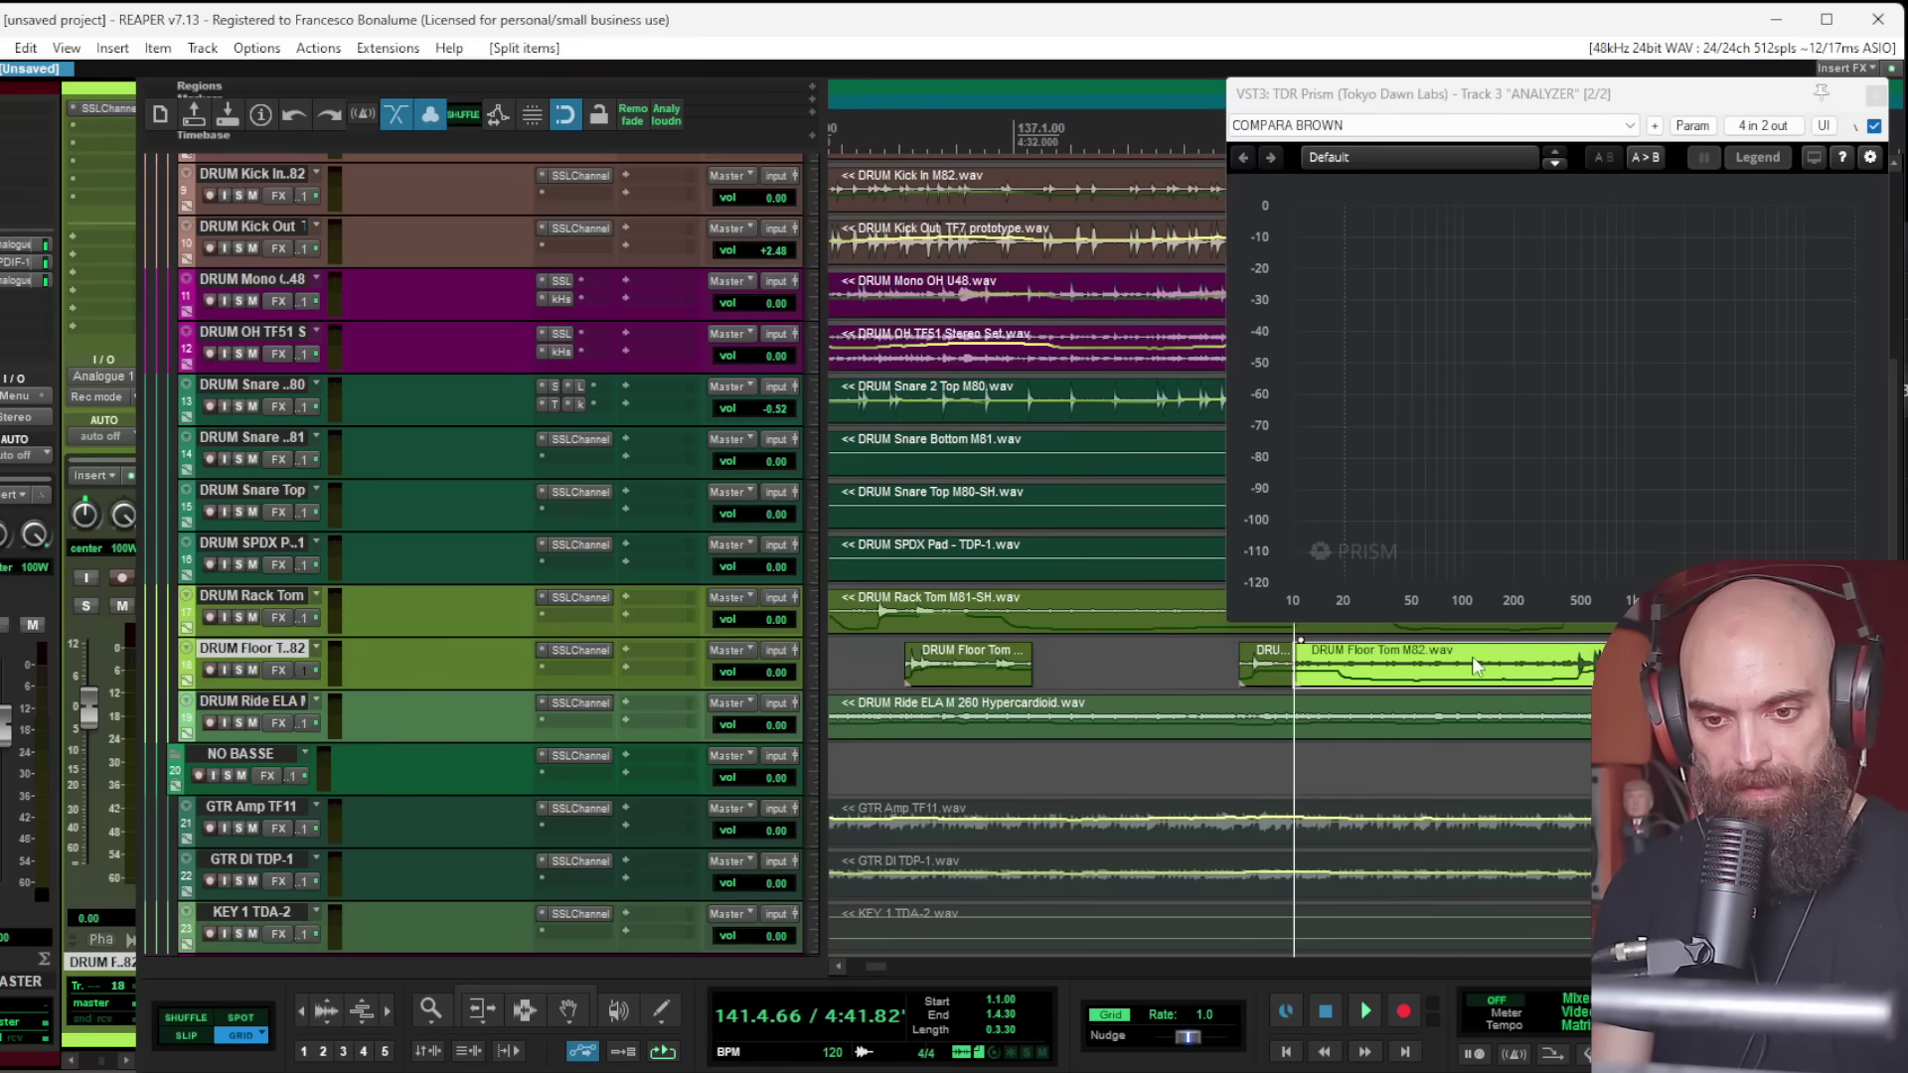
{"action": "left_click", "coordinate": [1560, 663]}
{"action": "key", "text": "s"}
{"action": "left_click", "coordinate": [1456, 672]}
{"action": "key", "text": "Delete"}
Step: Isolate the floor tom hit at 146.3.42 and cut the bleed up to the hits near bar 150
{"action": "scroll", "coordinate": [1431, 673], "scroll_direction": "right", "scroll_amount": 3}
{"action": "left_click", "coordinate": [1370, 668]}
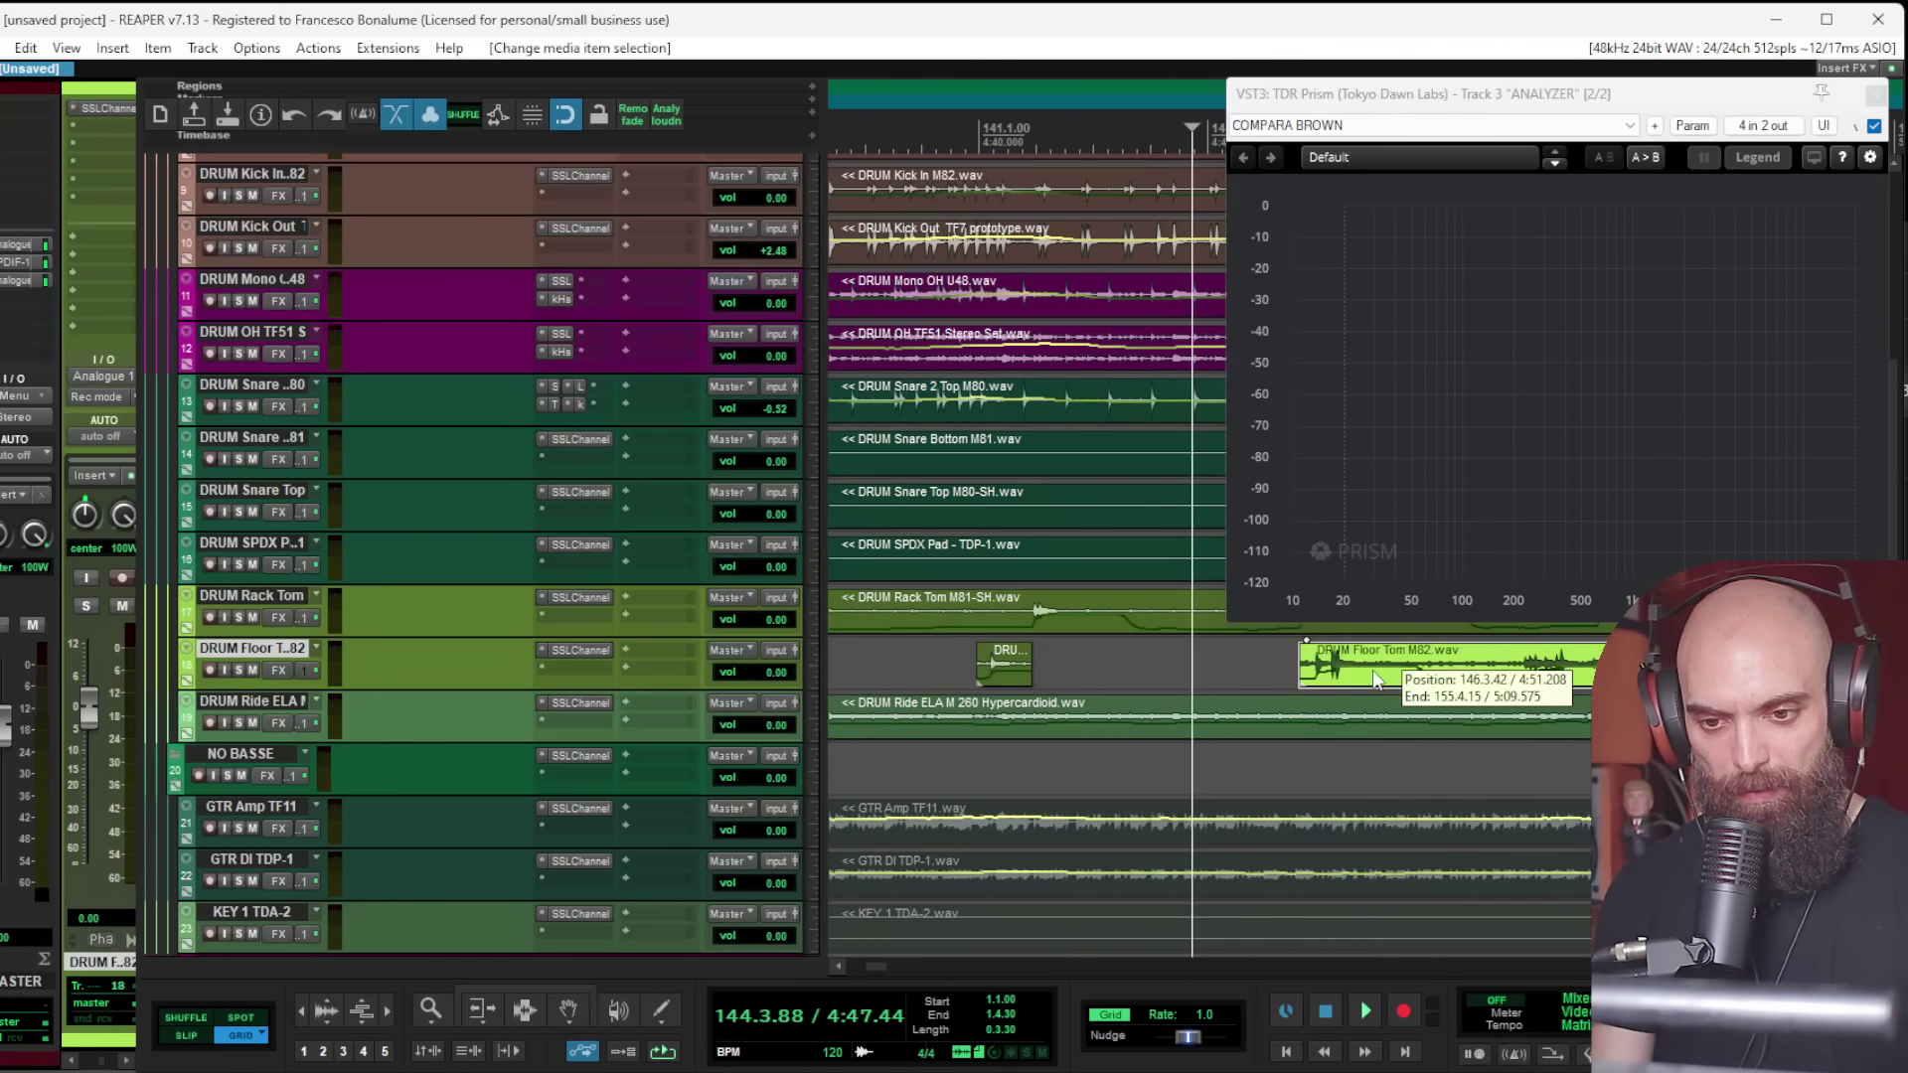
{"action": "key", "text": "s"}
{"action": "left_click", "coordinate": [1512, 663]}
{"action": "key", "text": "s"}
{"action": "left_click", "coordinate": [1457, 670]}
{"action": "key", "text": "ctrl+x"}
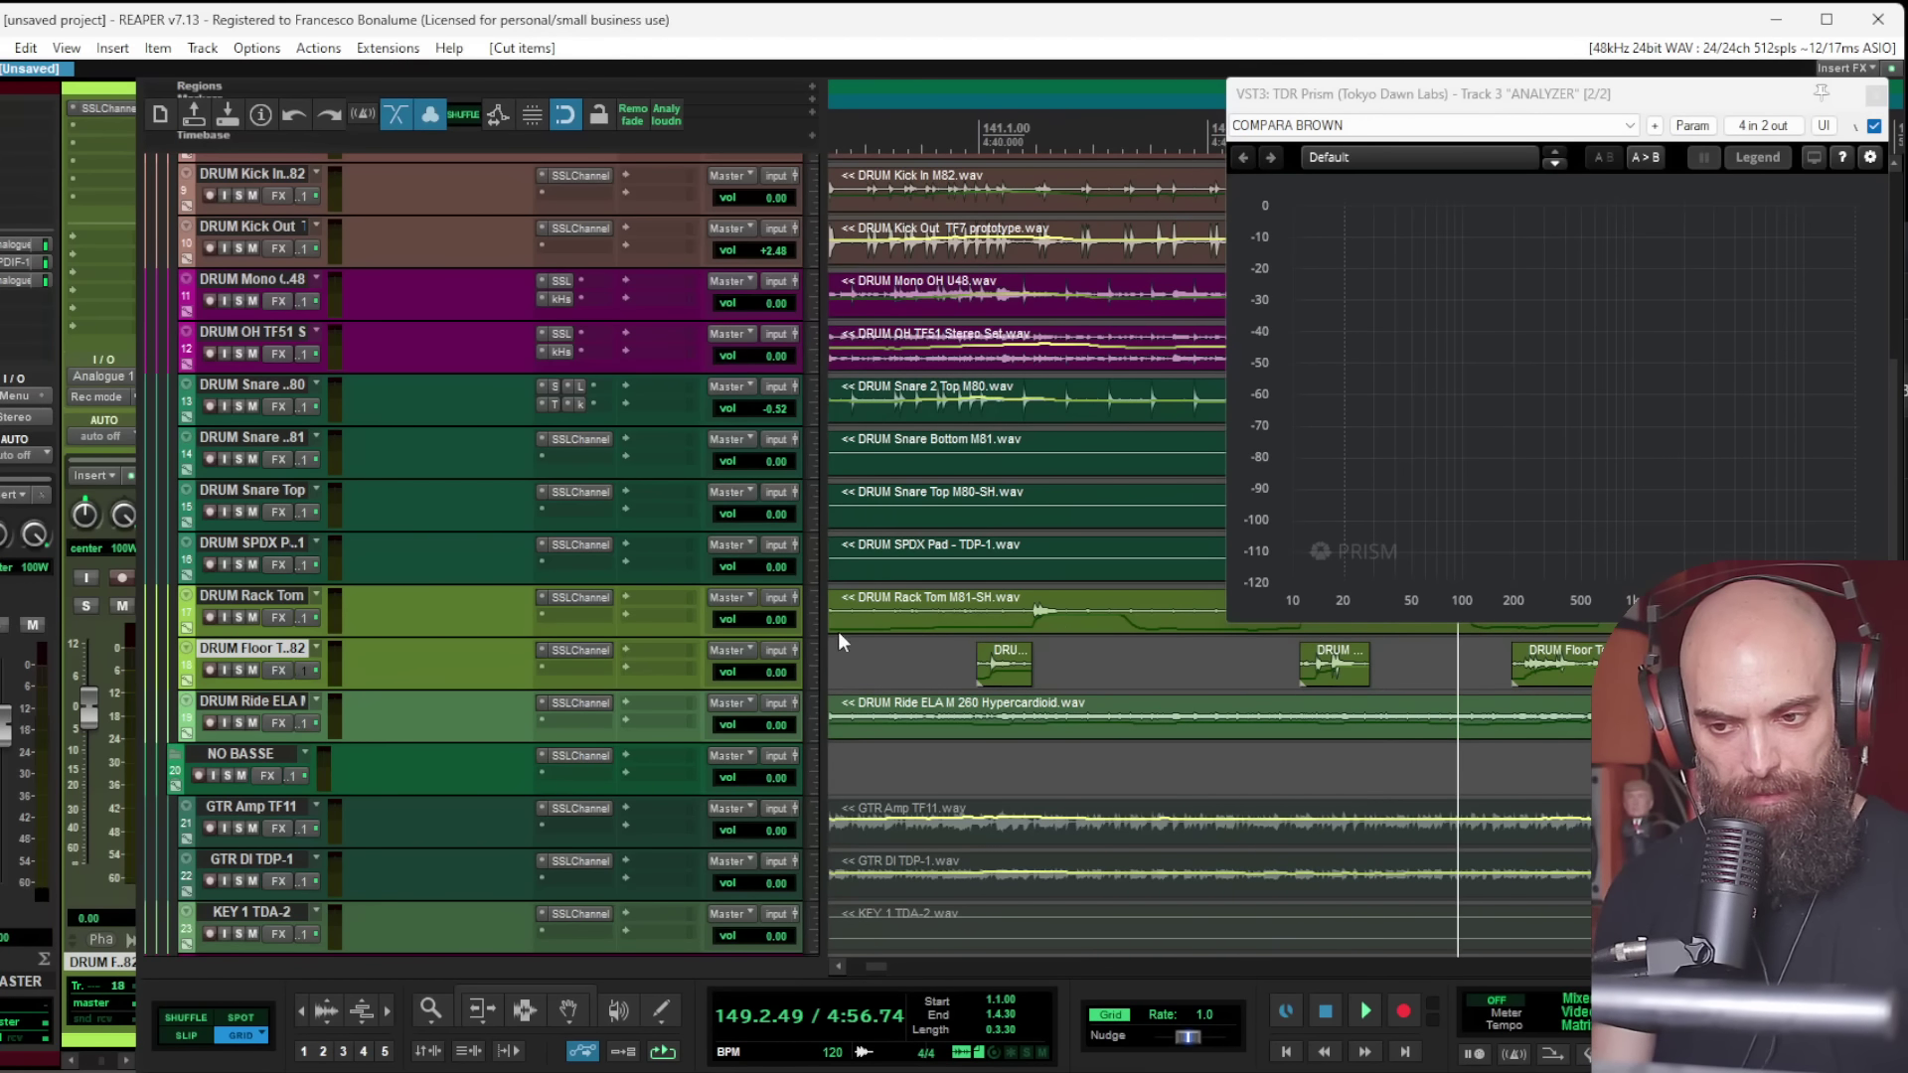
Step: Solo only DRUM Rack Tom, play it from the start of the song, and enlarge its track height
{"action": "left_click", "coordinate": [252, 618], "text": "ctrl+alt"}
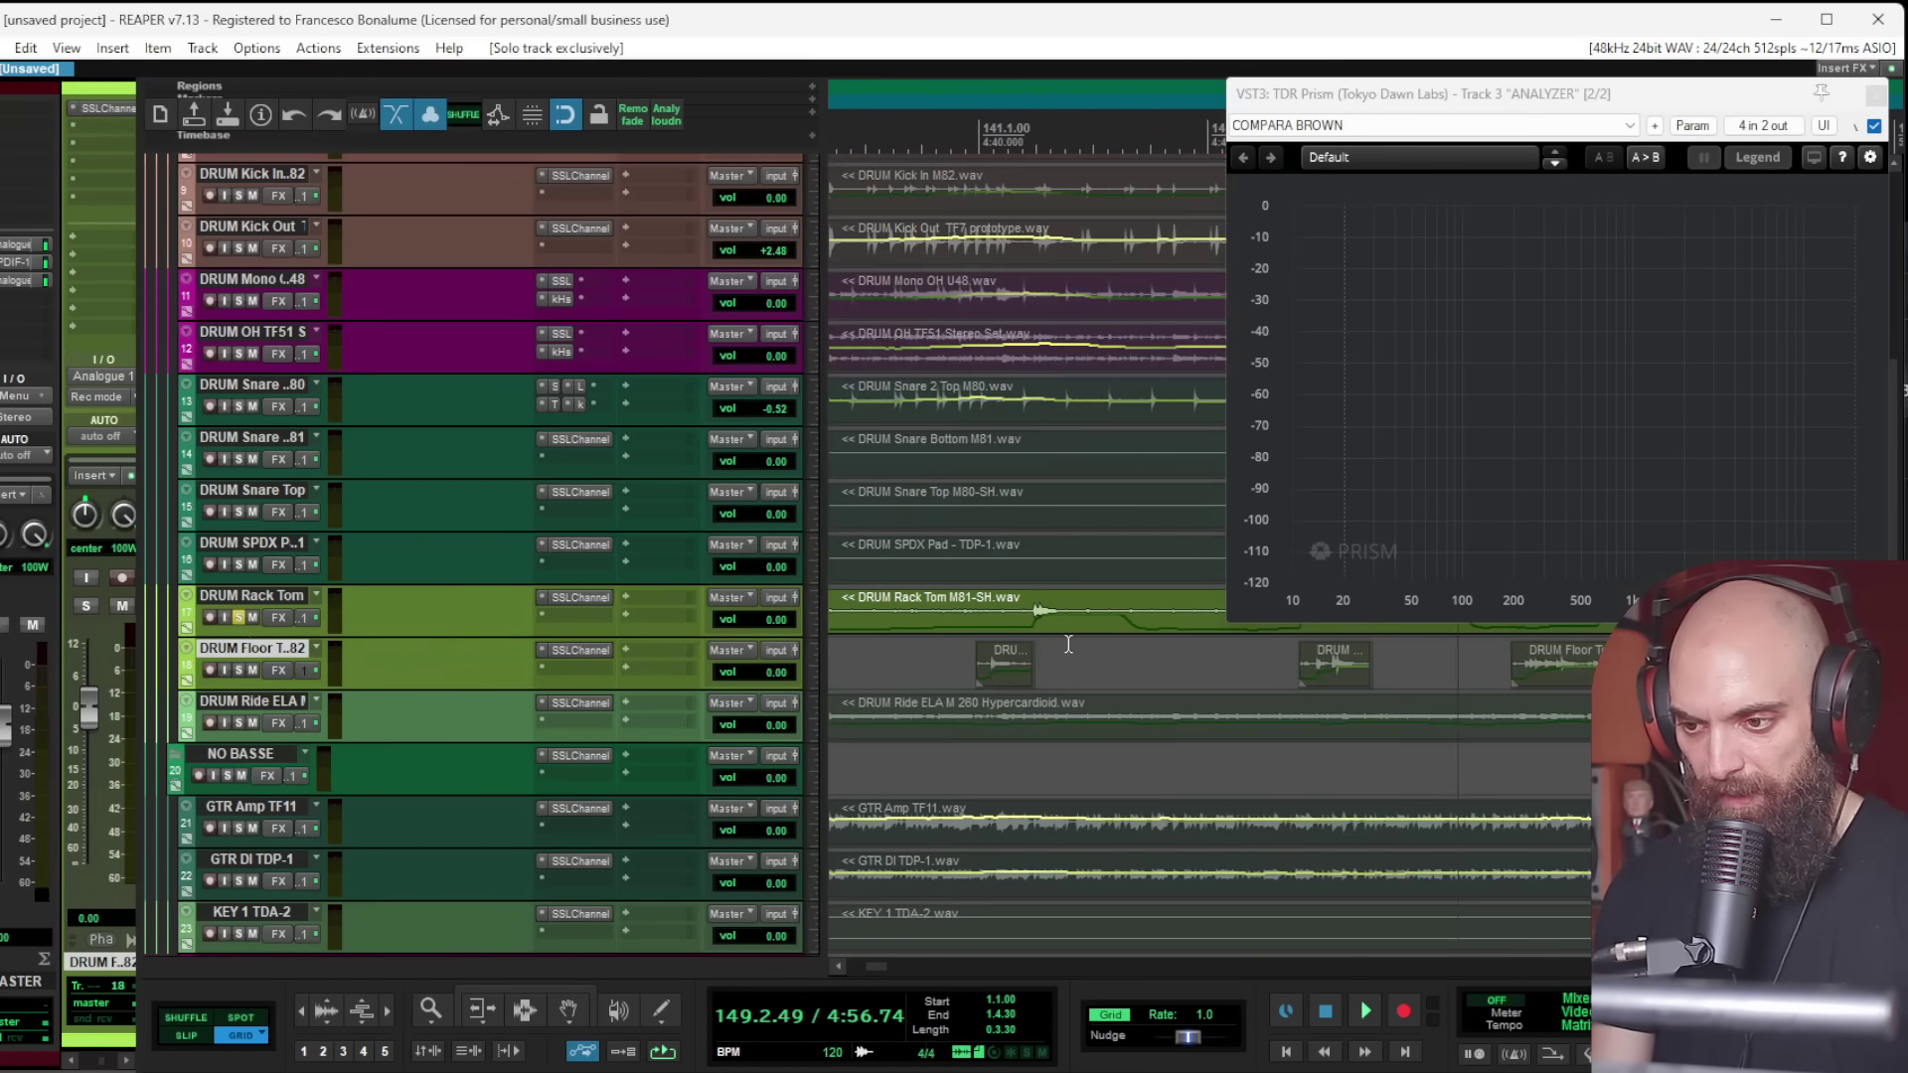
{"action": "scroll", "coordinate": [832, 613], "scroll_direction": "down", "scroll_amount": 12}
{"action": "left_click", "coordinate": [833, 613]}
{"action": "key", "text": "space"}
{"action": "scroll", "coordinate": [939, 606], "scroll_direction": "up", "scroll_amount": 12}
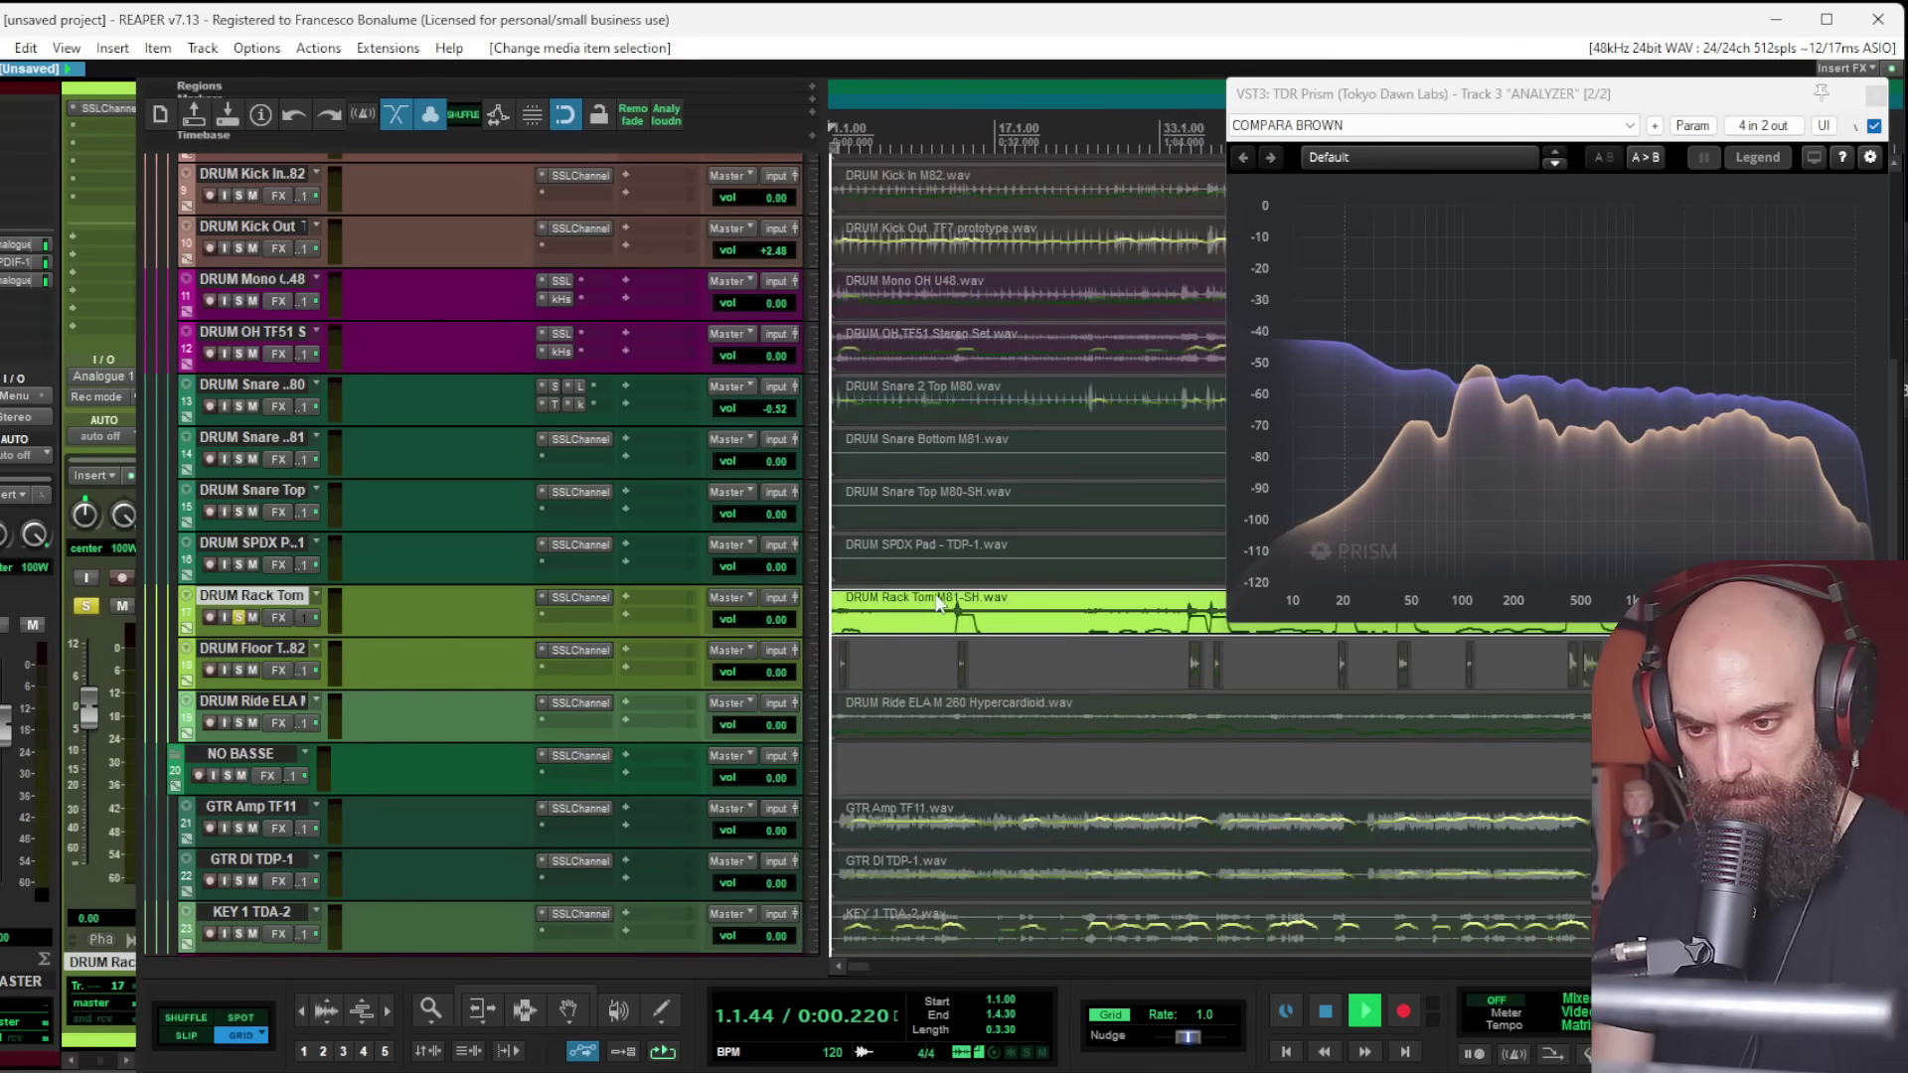
{"action": "left_click_drag", "start_coordinate": [629, 637], "coordinate": [621, 803]}
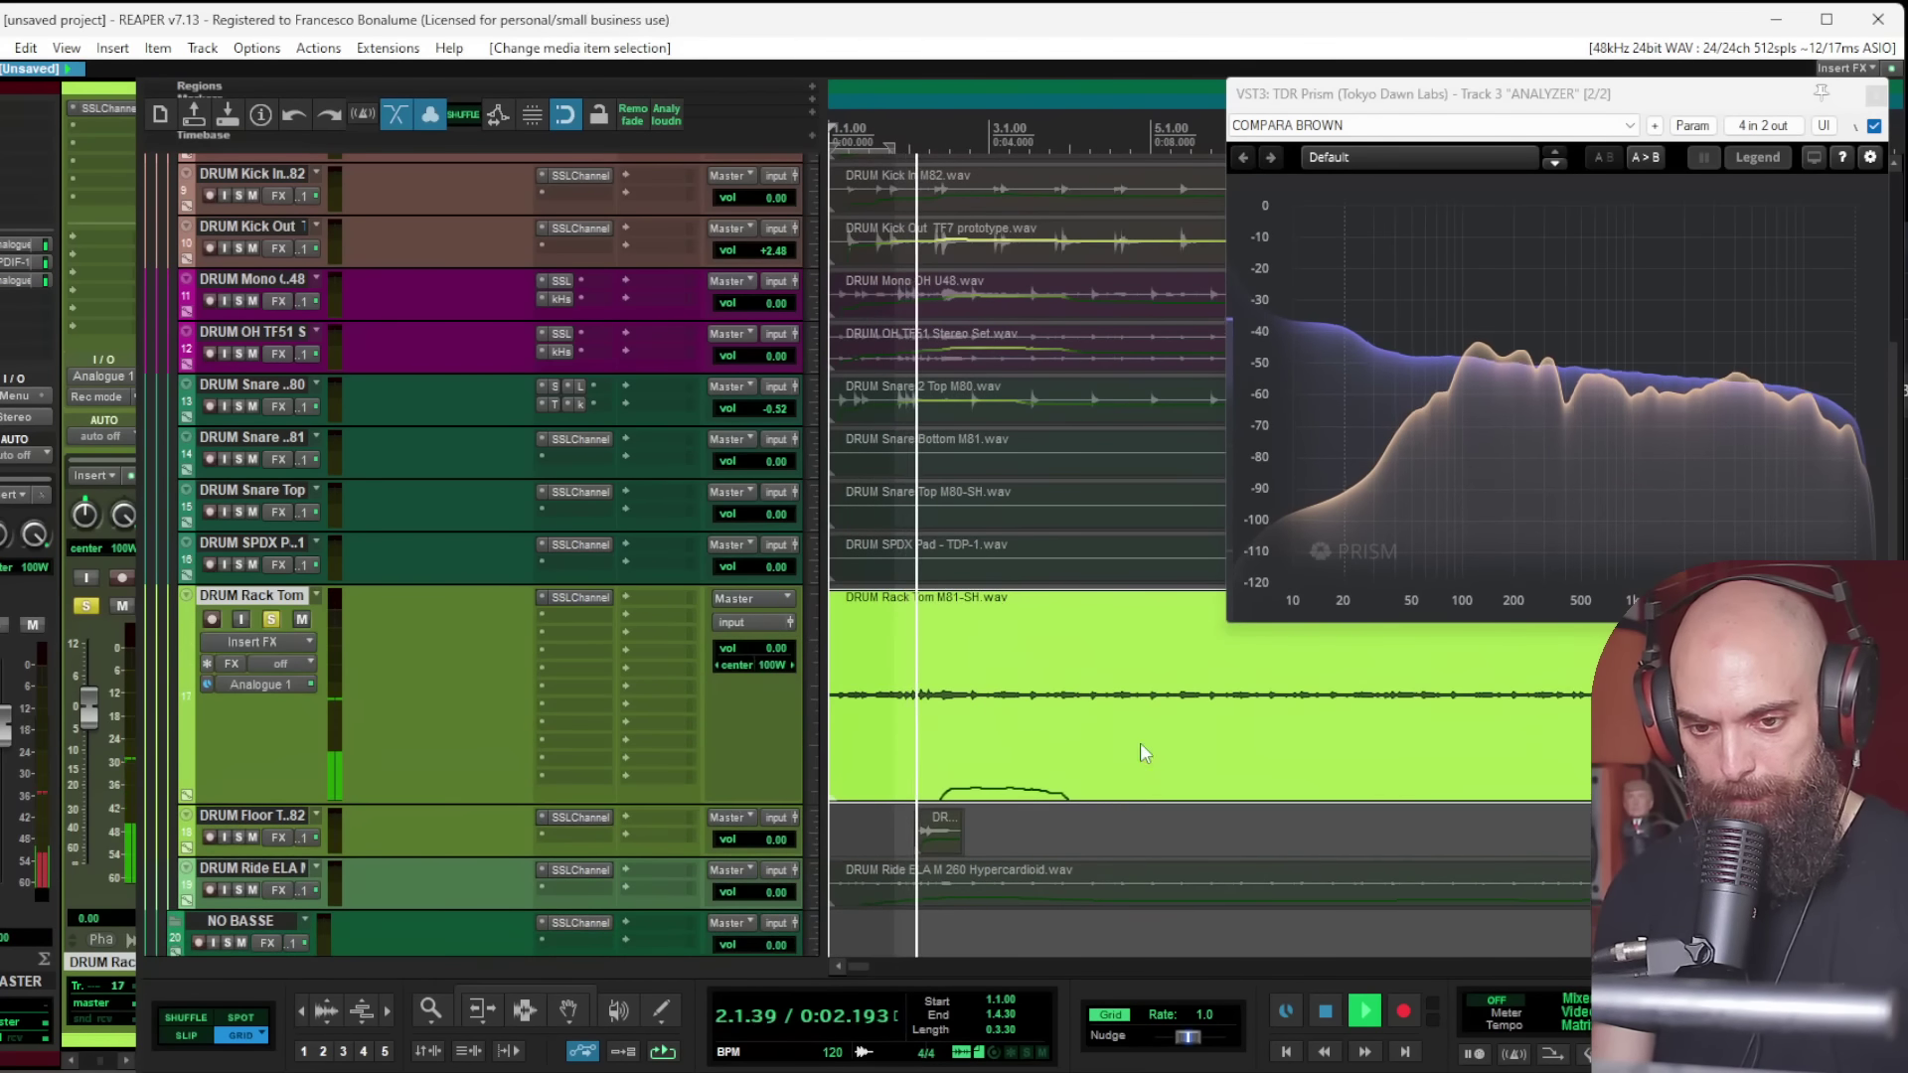
Step: Split the rack tom item at 13.2.36 and delete the bleed from the song's start up to that first hit
{"action": "scroll", "coordinate": [1147, 745], "scroll_direction": "right", "scroll_amount": 5}
{"action": "left_click", "coordinate": [1296, 691]}
{"action": "key", "text": "s"}
{"action": "left_click", "coordinate": [1264, 704]}
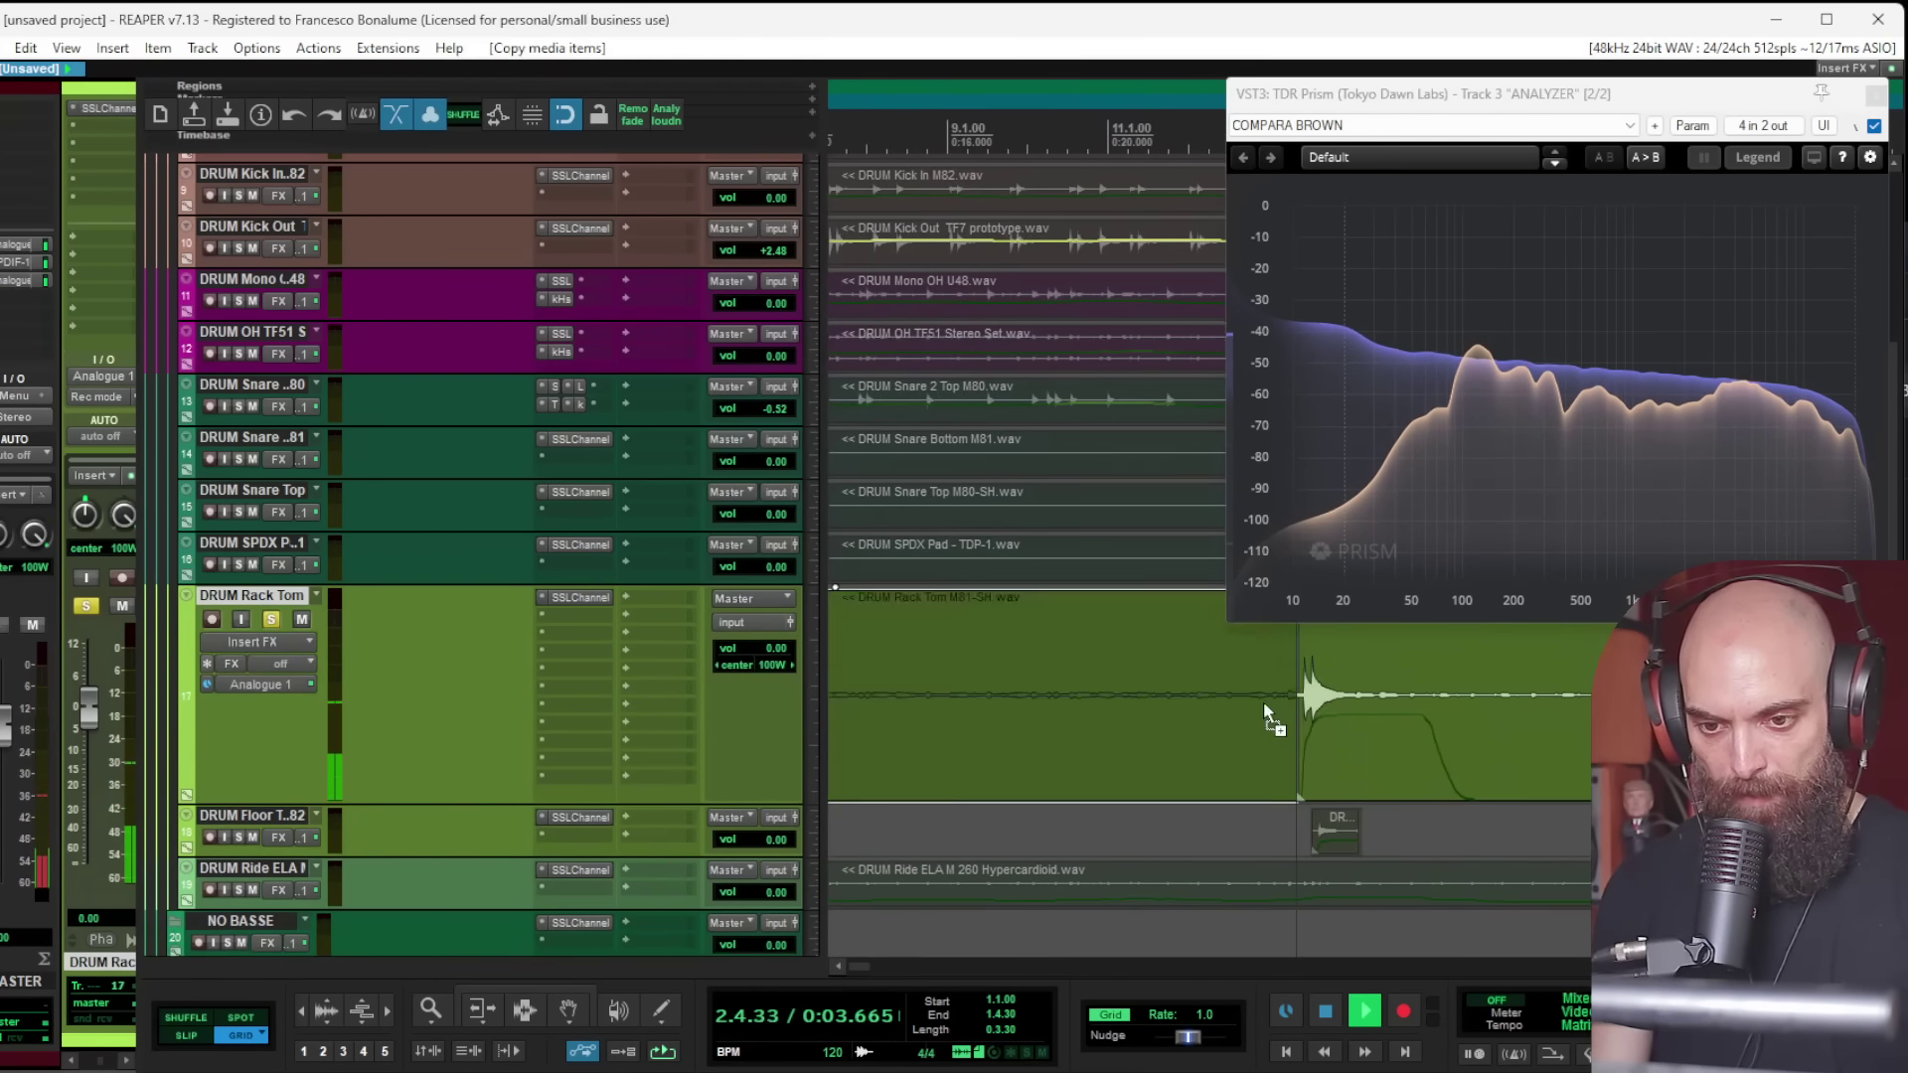
{"action": "left_click", "coordinate": [1367, 689]}
{"action": "key", "text": "s"}
{"action": "scroll", "coordinate": [1451, 699], "scroll_direction": "right", "scroll_amount": 3}
{"action": "scroll", "coordinate": [1081, 707], "scroll_direction": "down", "scroll_amount": 10}
{"action": "left_click", "coordinate": [885, 717]}
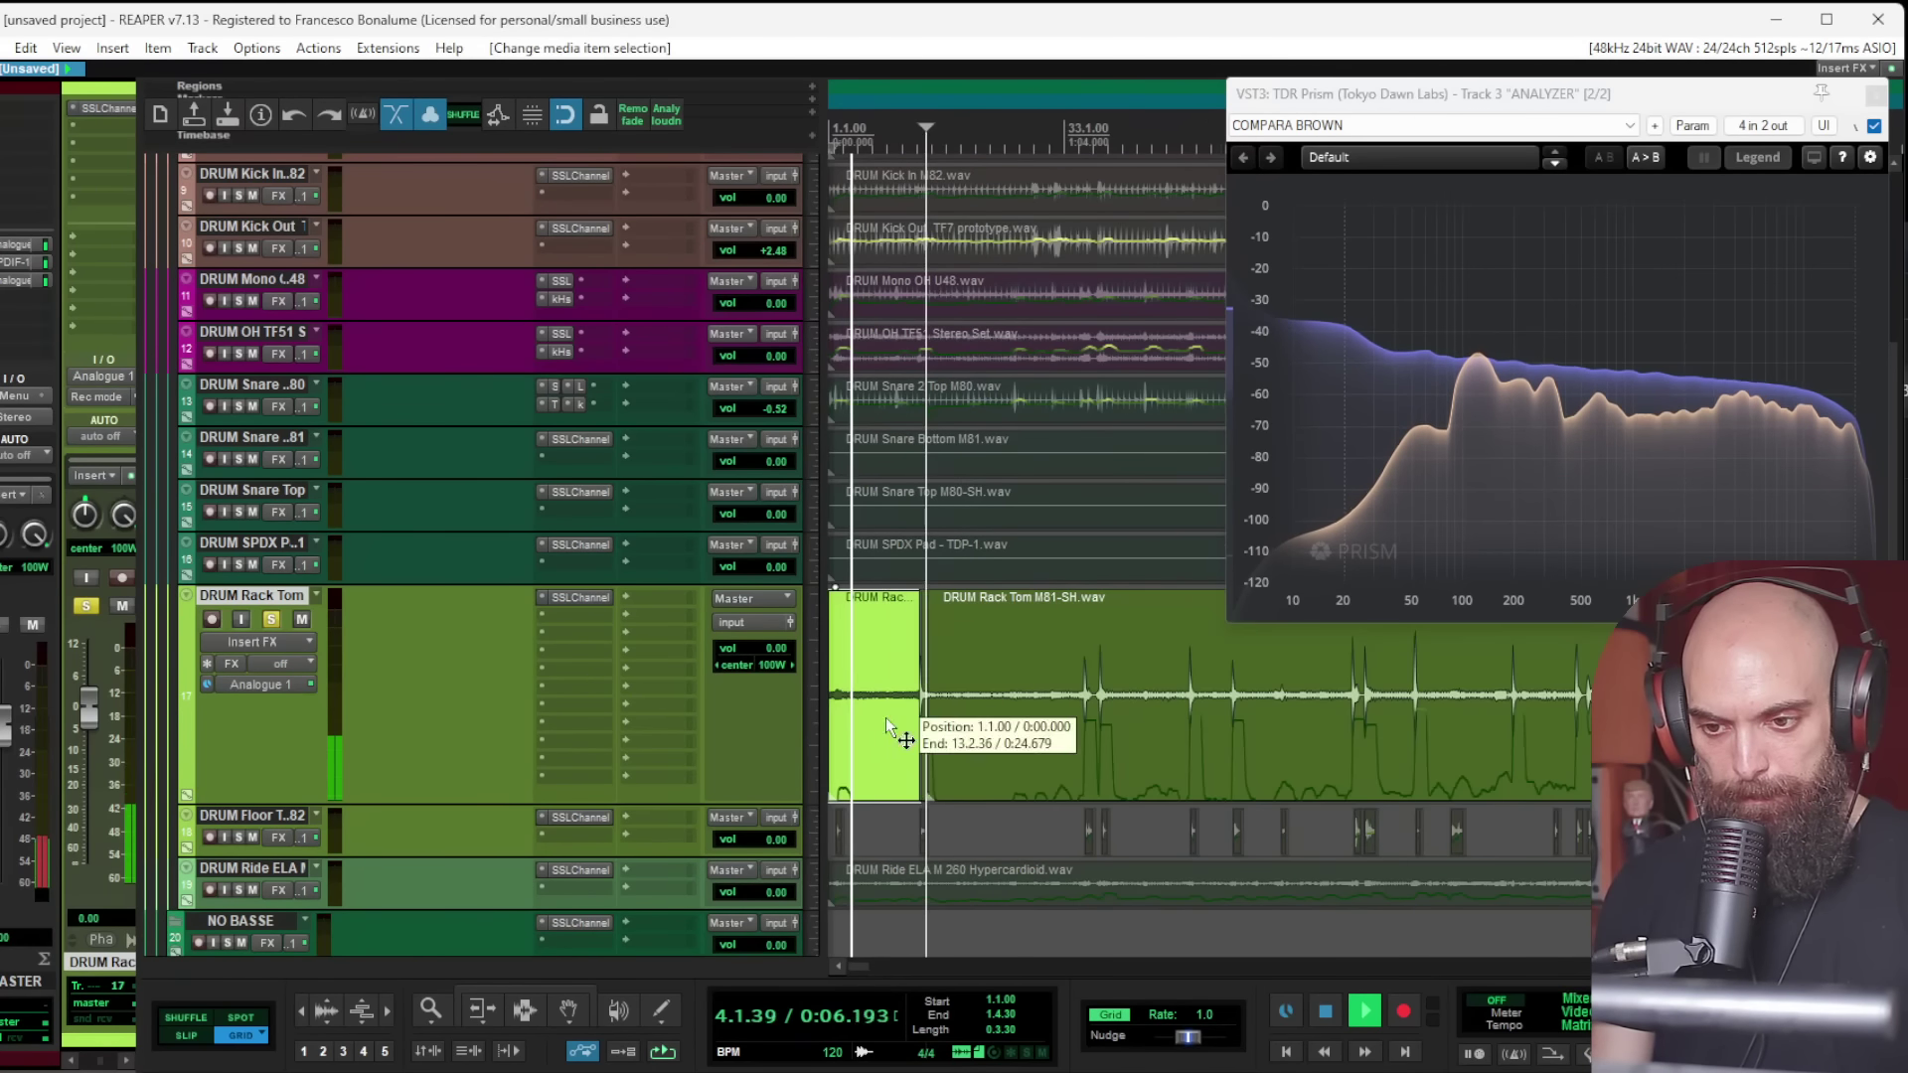
{"action": "key", "text": "Delete"}
Step: Remove the rack tom bleed leading to the hits near bars 36 and 38, and split the item after the second one
{"action": "left_click", "coordinate": [977, 704]}
{"action": "left_click", "coordinate": [1080, 700]}
{"action": "scroll", "coordinate": [1081, 700], "scroll_direction": "up", "scroll_amount": 8}
{"action": "left_click", "coordinate": [1170, 694]}
{"action": "key", "text": "s"}
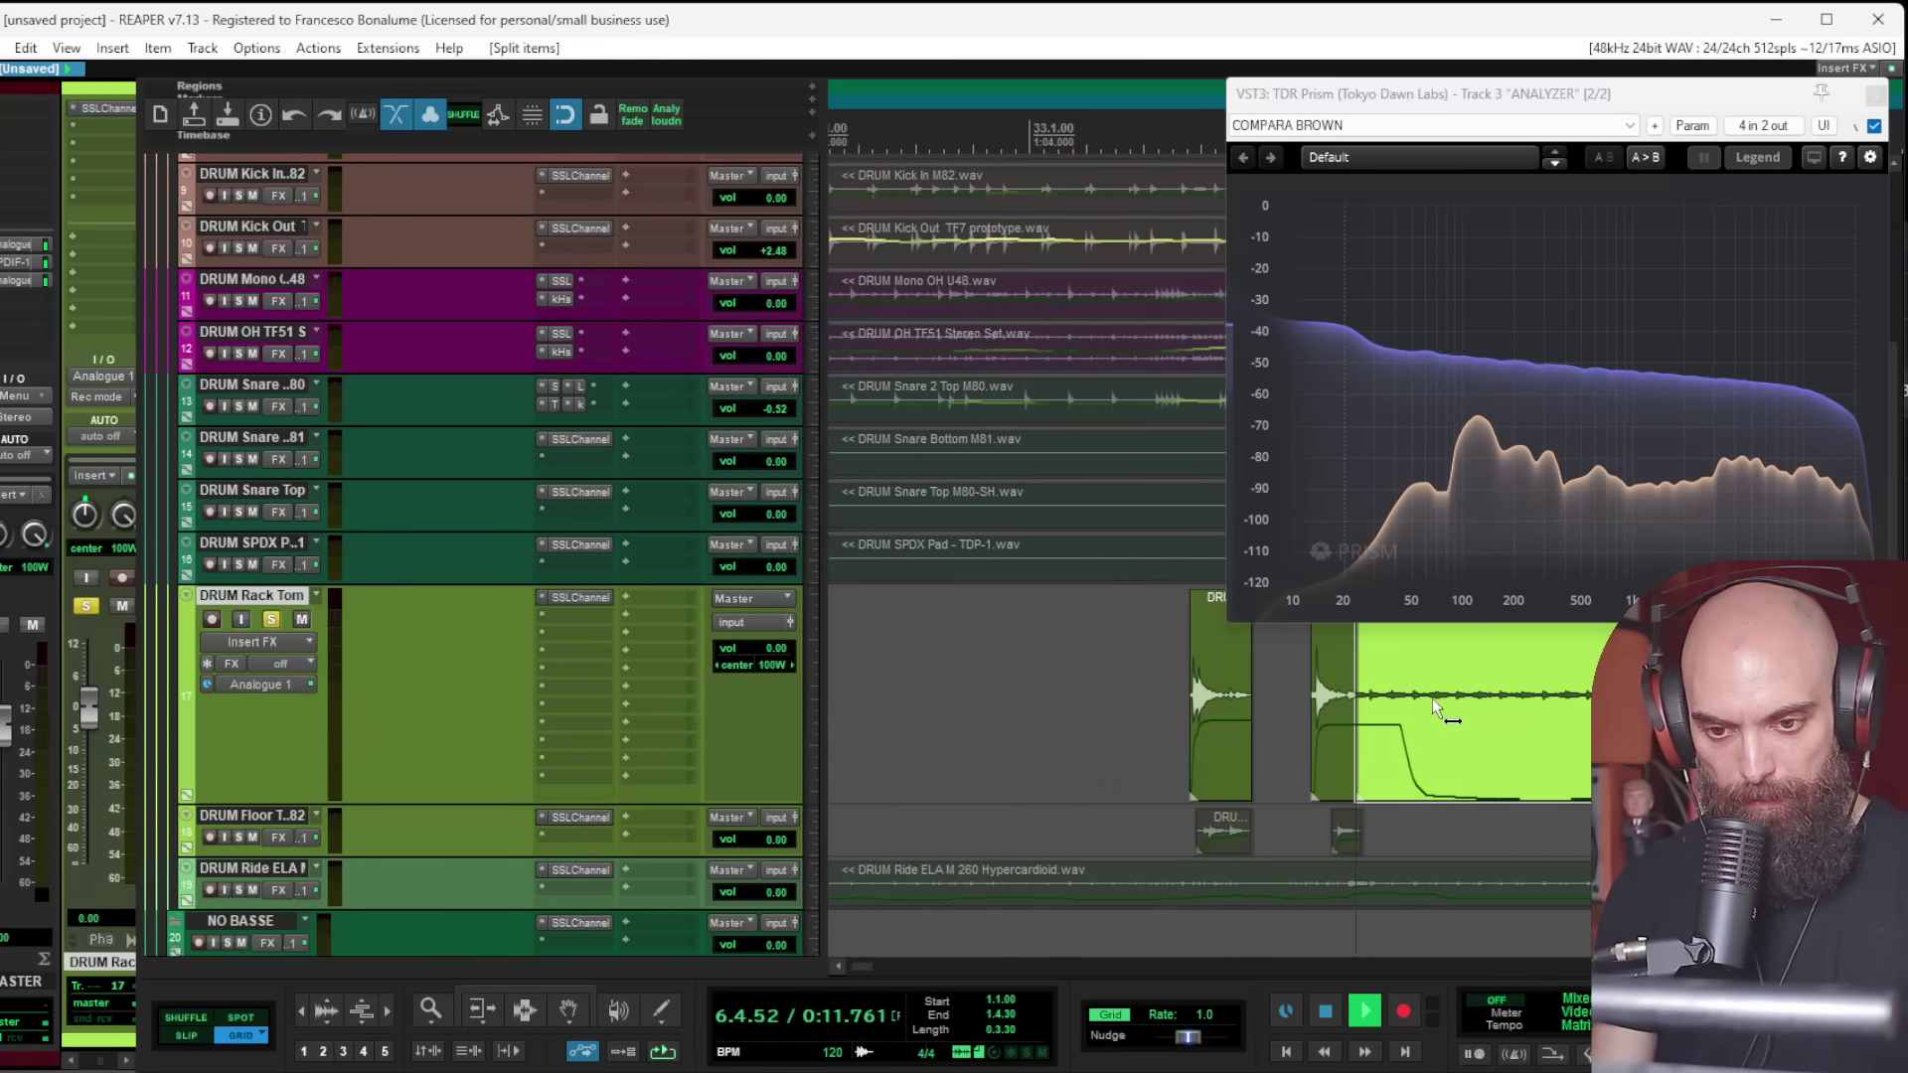
Step: Isolate the rack tom hit near bar 50 and cut the bleed from 51.1.11 up to the hit at 55.3.79
{"action": "scroll", "coordinate": [1433, 699], "scroll_direction": "right", "scroll_amount": 10}
{"action": "left_click", "coordinate": [1082, 697]}
{"action": "key", "text": "s"}
{"action": "key", "text": "ctrl+x"}
{"action": "left_click", "coordinate": [1142, 696]}
{"action": "key", "text": "s"}
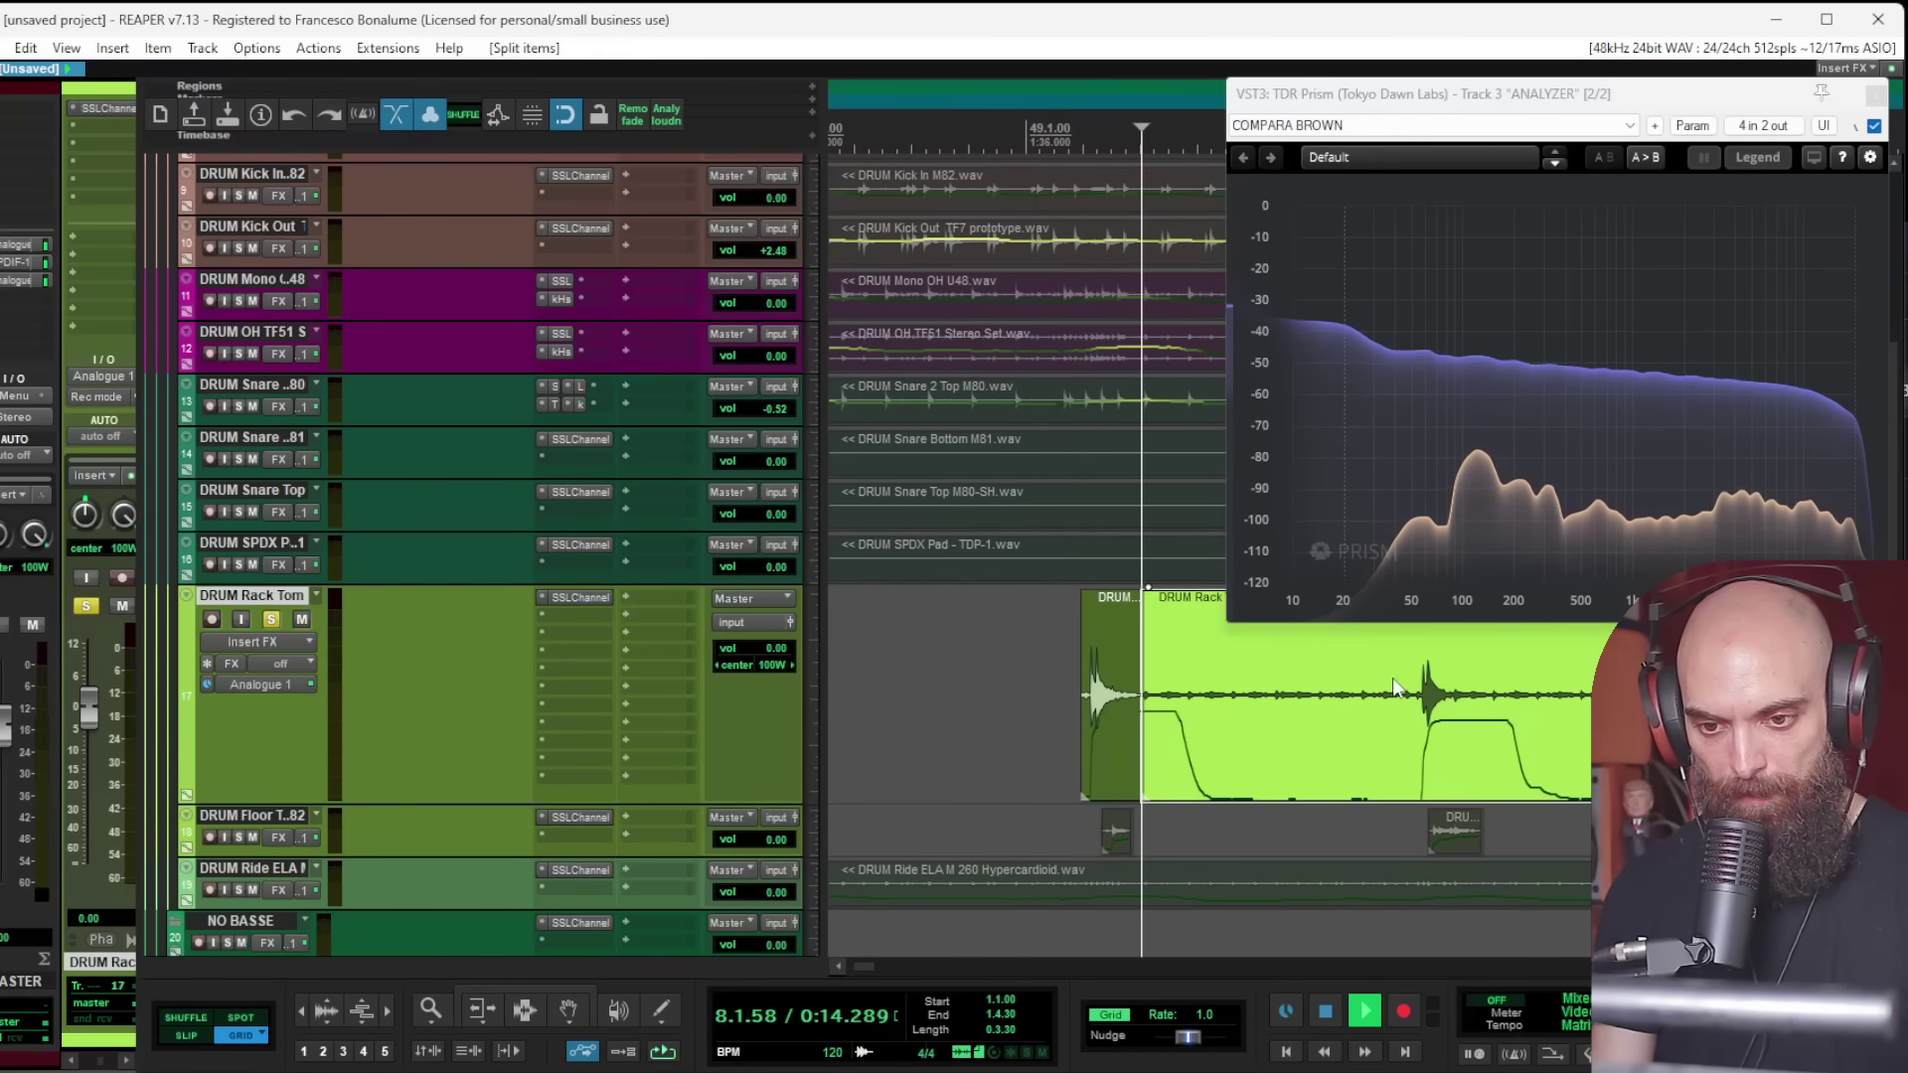
{"action": "left_click", "coordinate": [1299, 697]}
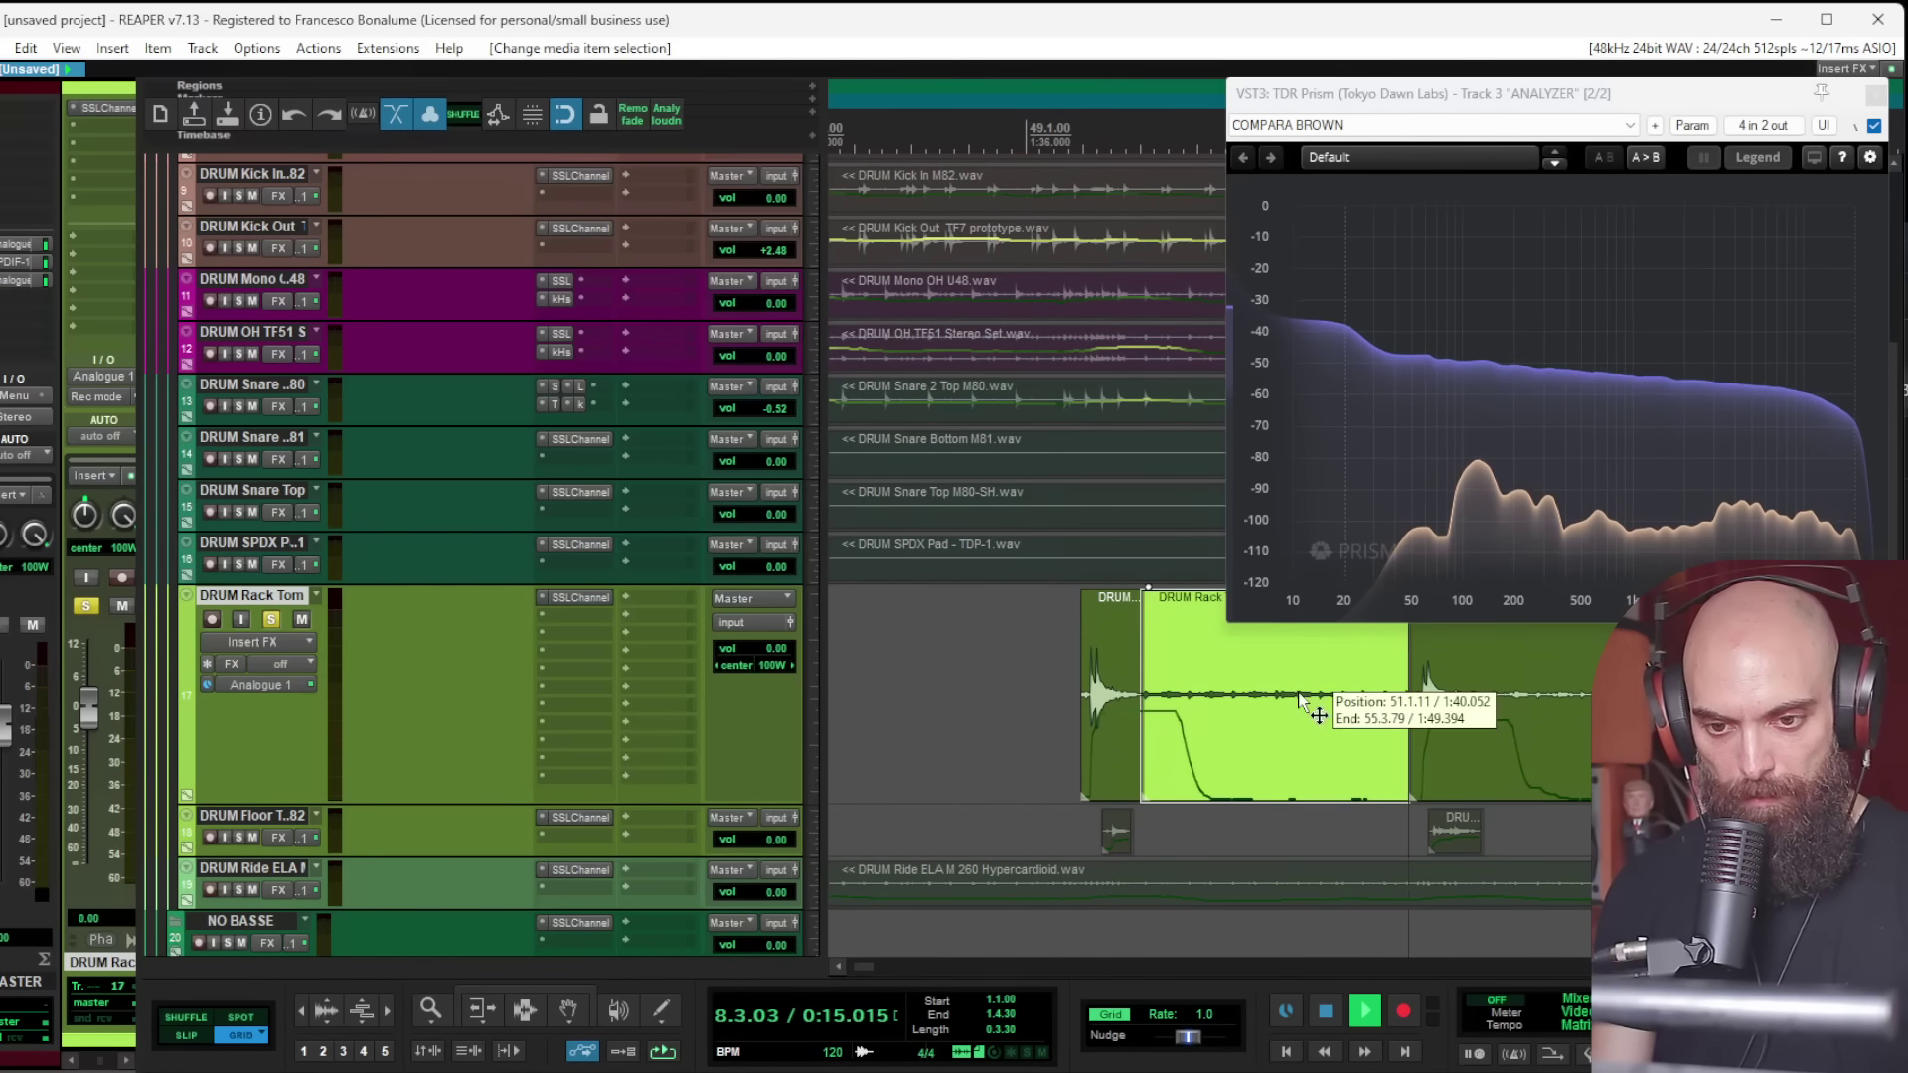
{"action": "key", "text": "ctrl+x"}
Step: Split the rack tom item after the hit at 55.3.79, unsolo the track and cut the bleed up to the hit near bar 72
{"action": "scroll", "coordinate": [1367, 698], "scroll_direction": "right", "scroll_amount": 3}
{"action": "key", "text": "s"}
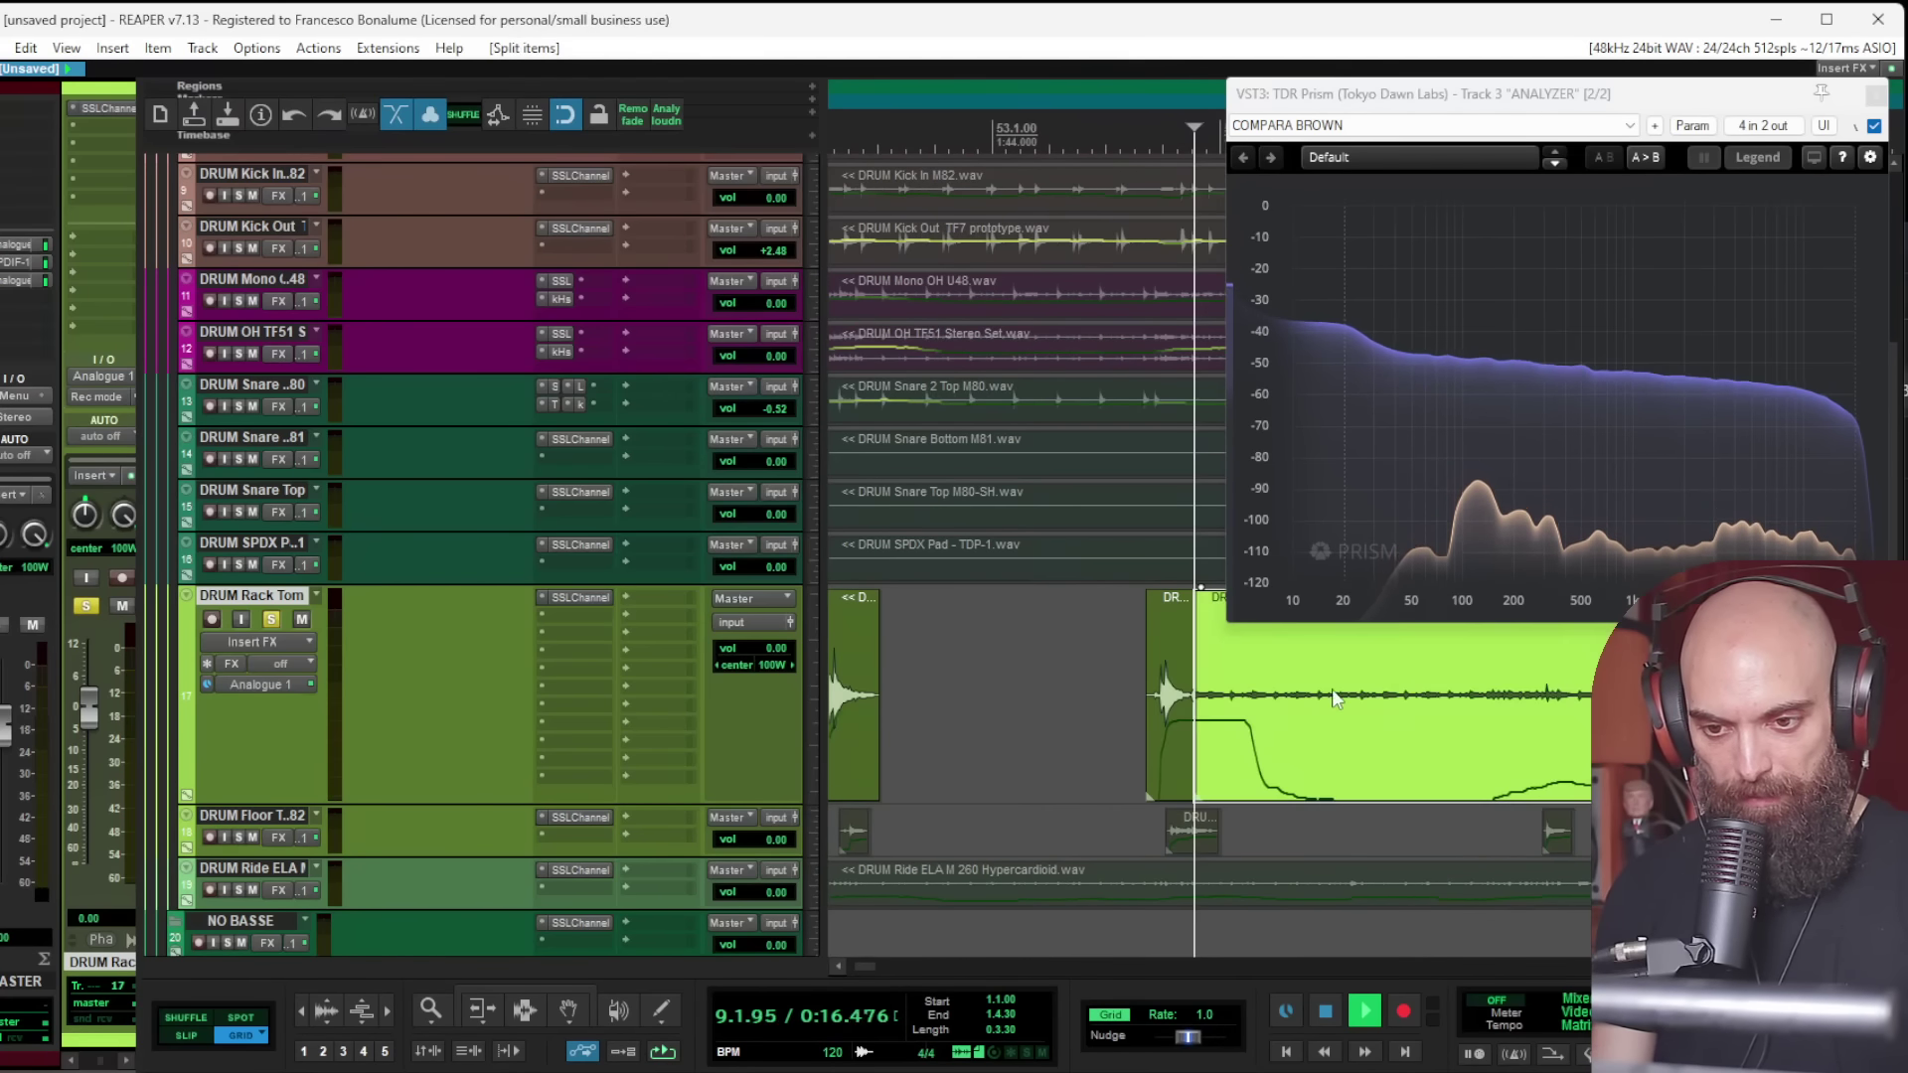
{"action": "left_click", "coordinate": [270, 619]}
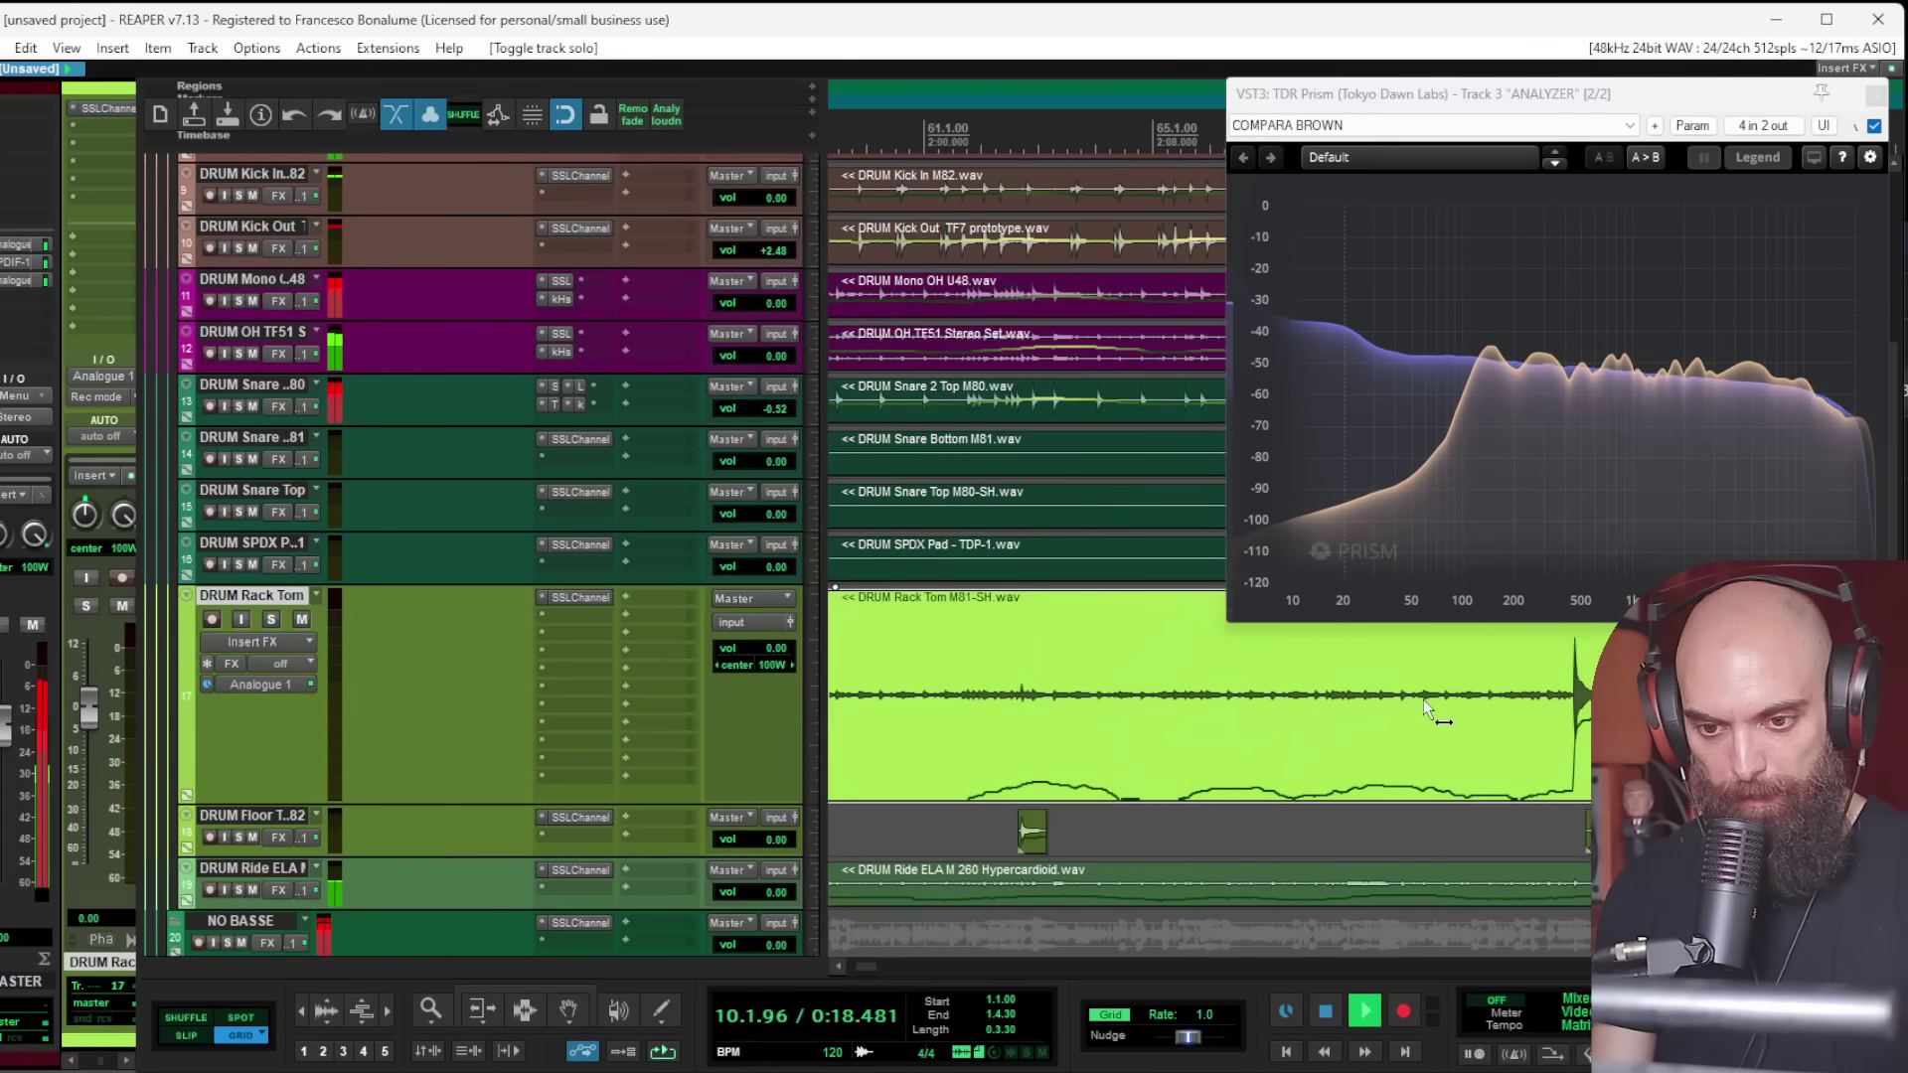
{"action": "key", "text": "ctrl+x"}
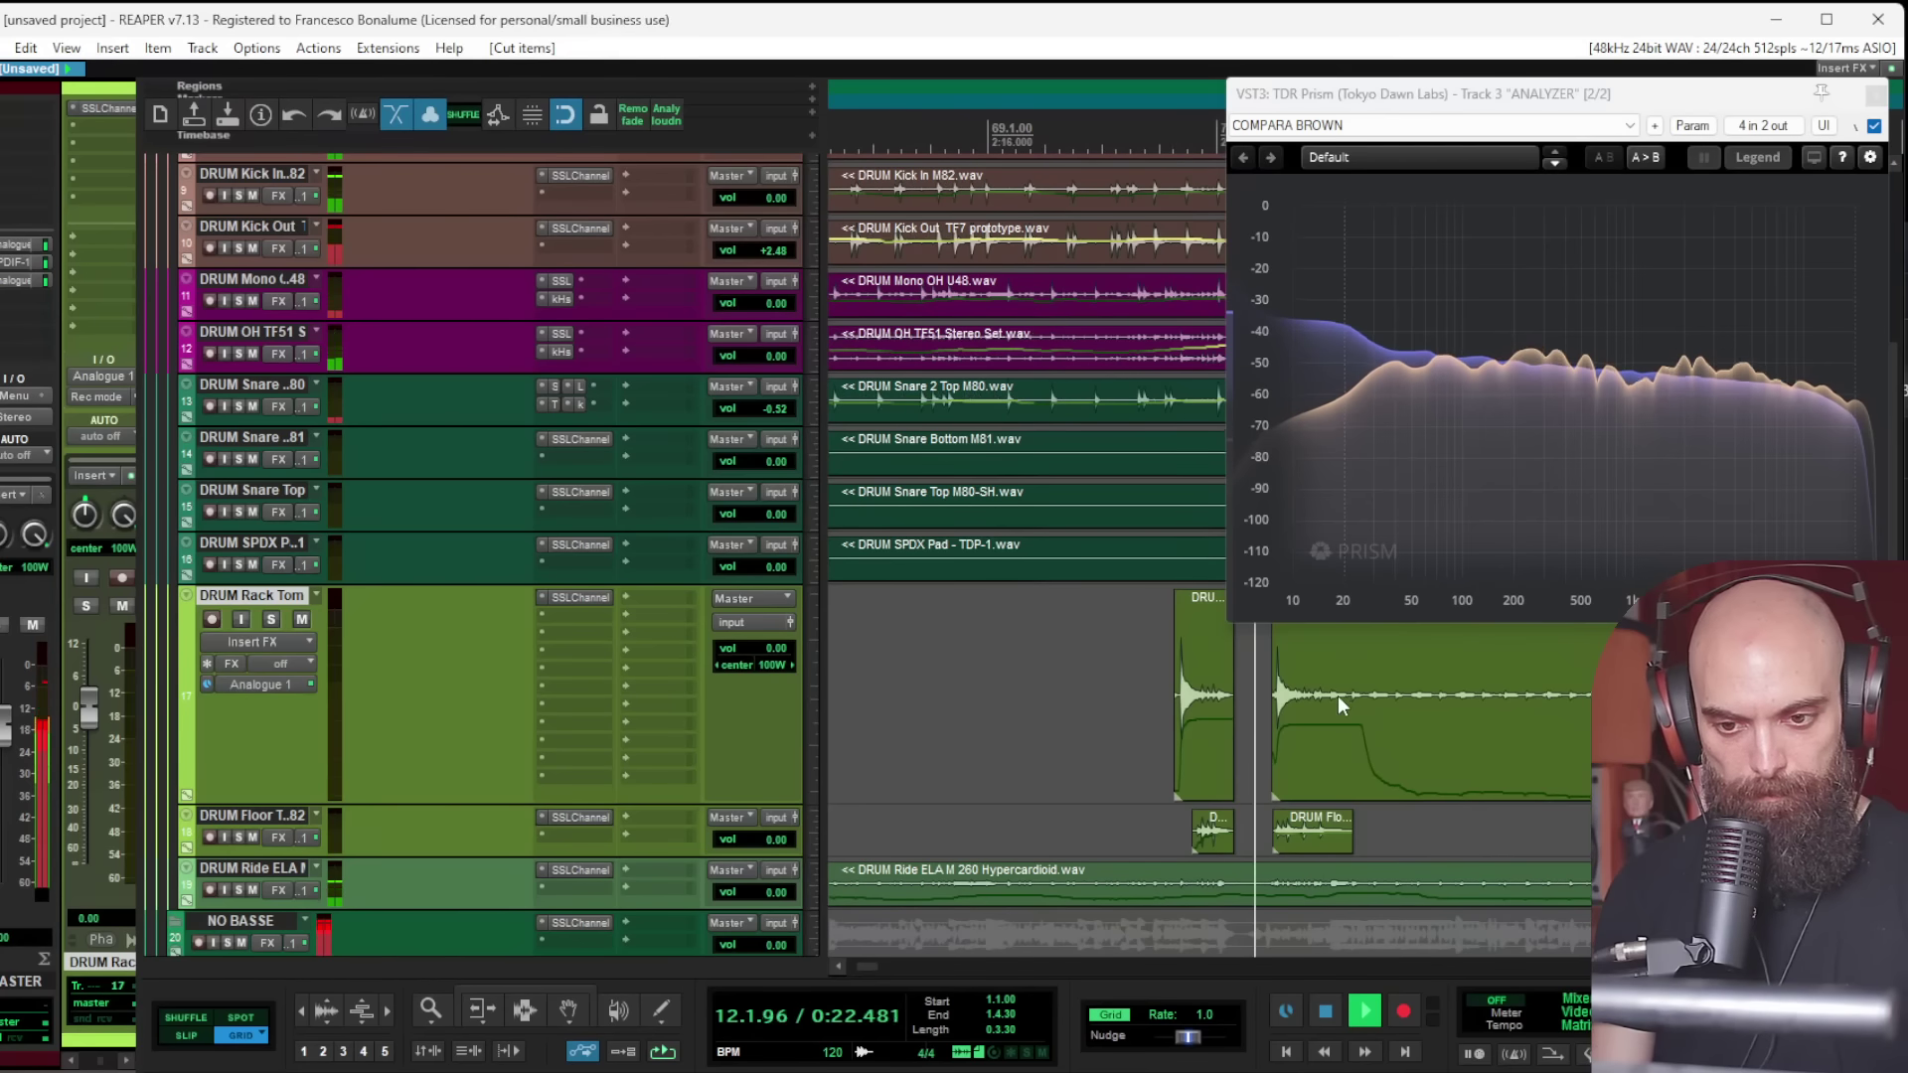
Step: Cut the rack tom bleed between the hit near bar 74 and the hit near bar 80
{"action": "key", "text": "s"}
{"action": "left_click", "coordinate": [1649, 702]}
{"action": "key", "text": "s"}
{"action": "left_click", "coordinate": [1558, 702]}
{"action": "key", "text": "ctrl+x"}
{"action": "scroll", "coordinate": [1441, 703], "scroll_direction": "right", "scroll_amount": 4}
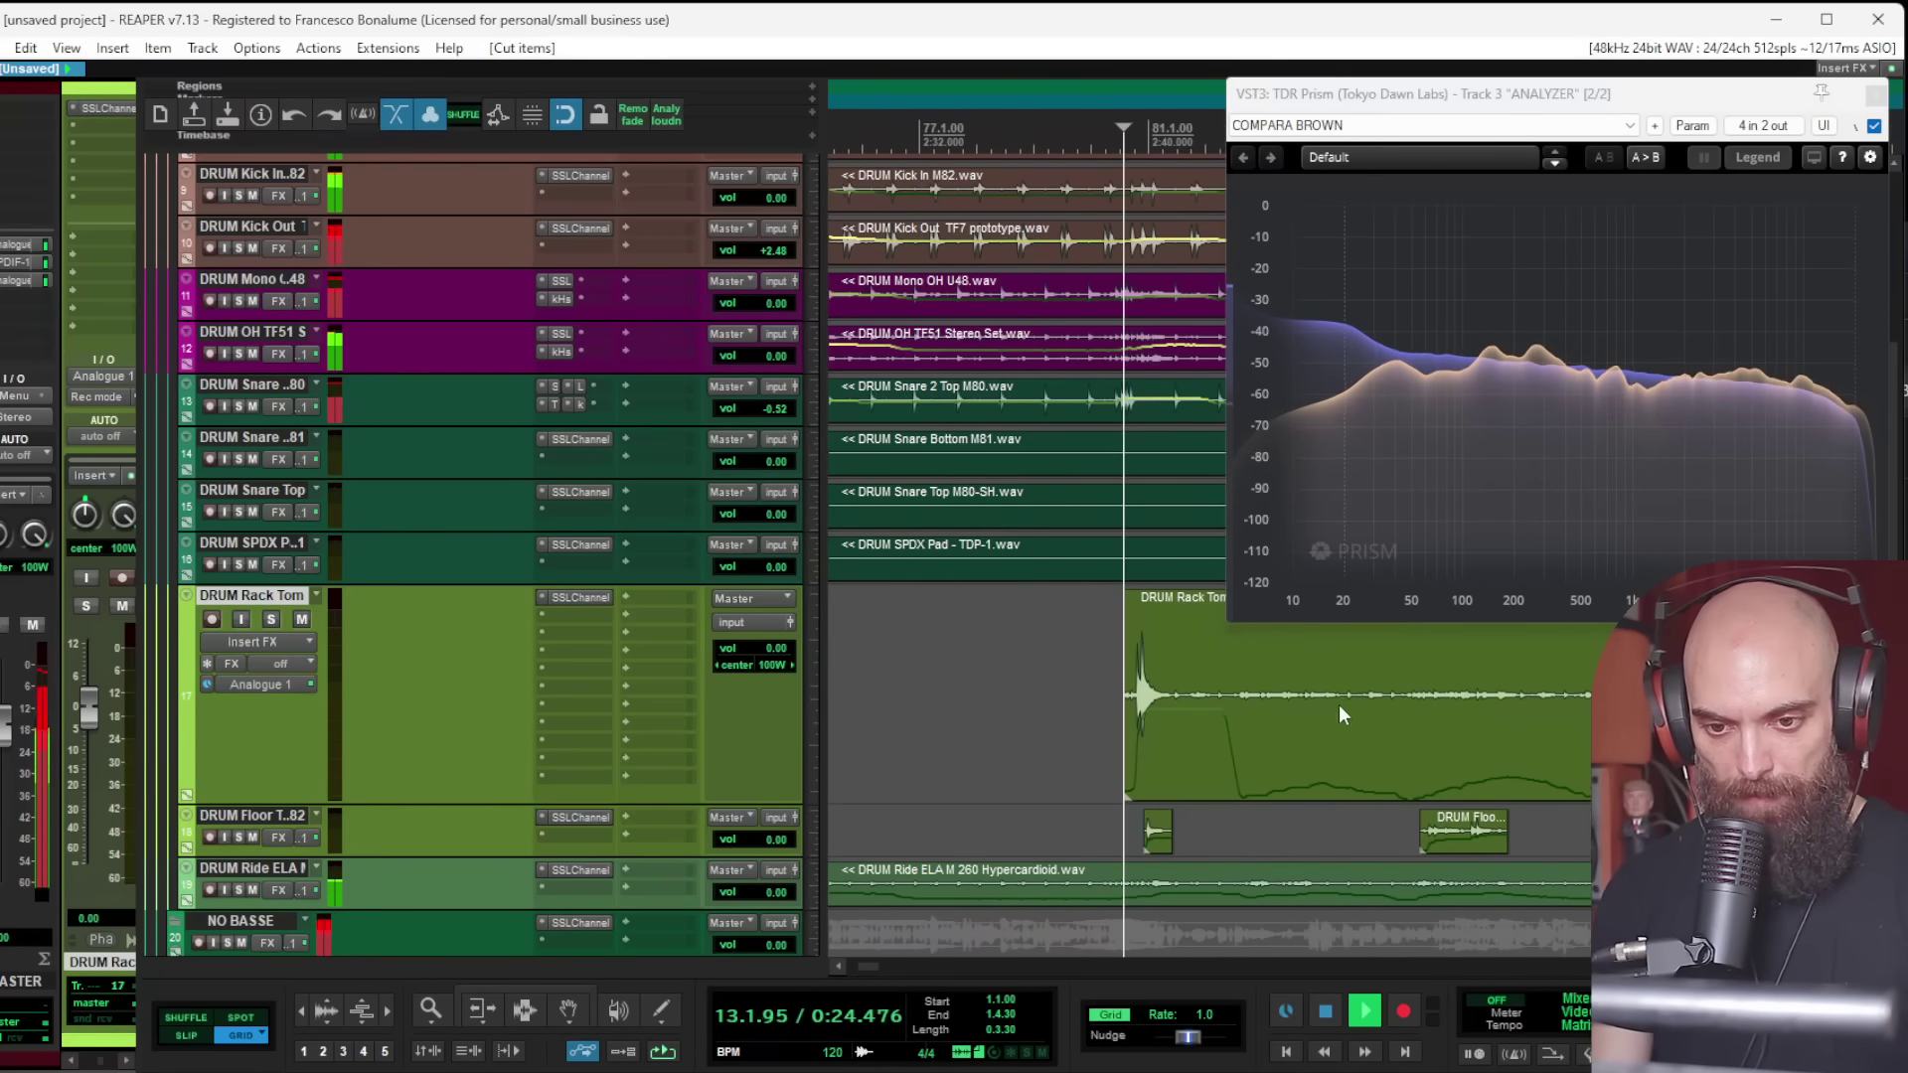
Step: Split the rack tom item after the hit near bar 80 and cut the bleed up to the hit at bar 94
{"action": "left_click", "coordinate": [1205, 701]}
{"action": "key", "text": "s"}
{"action": "scroll", "coordinate": [1405, 703], "scroll_direction": "right", "scroll_amount": 5}
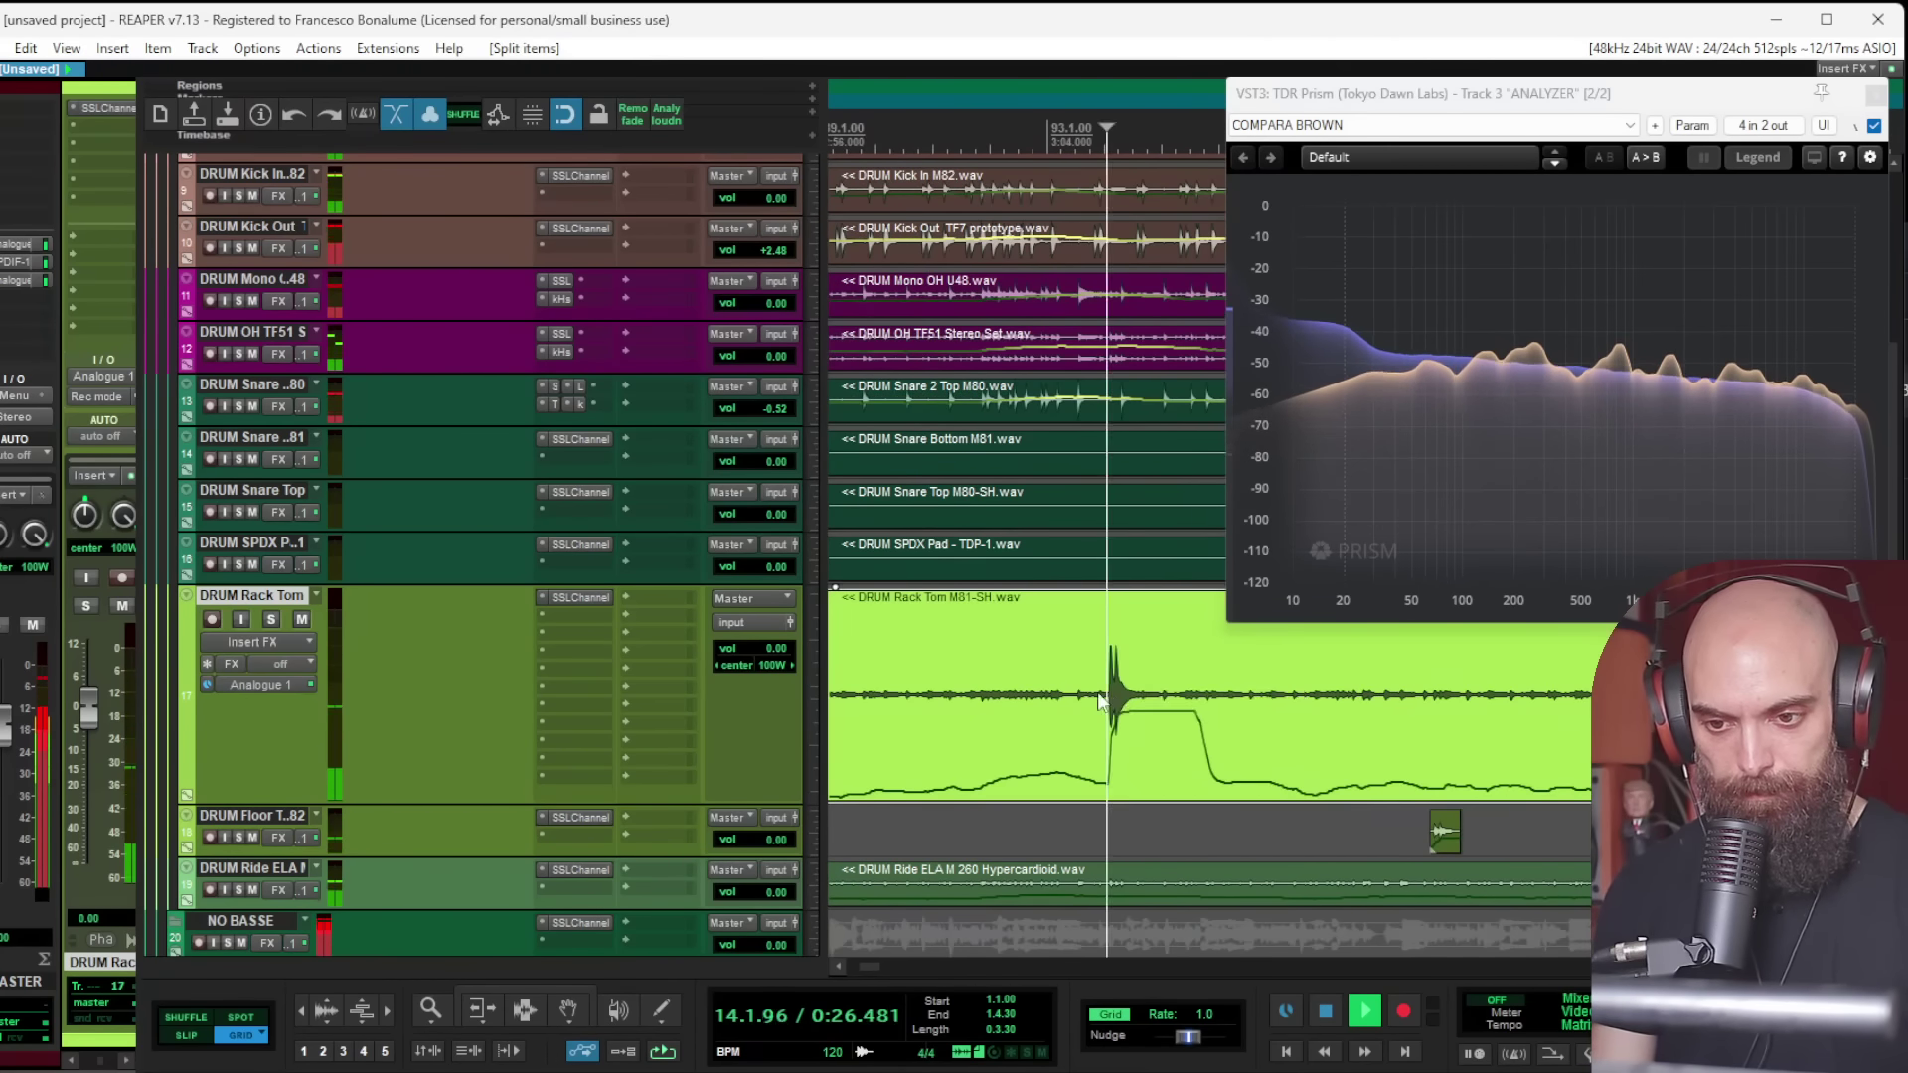
{"action": "key", "text": "s"}
{"action": "left_click", "coordinate": [1028, 696]}
{"action": "key", "text": "ctrl+x"}
Step: Isolate the rack tom hits near bars 94 and 102, cutting the bleed up to the hit near bar 104
{"action": "left_click", "coordinate": [1143, 694]}
{"action": "key", "text": "s"}
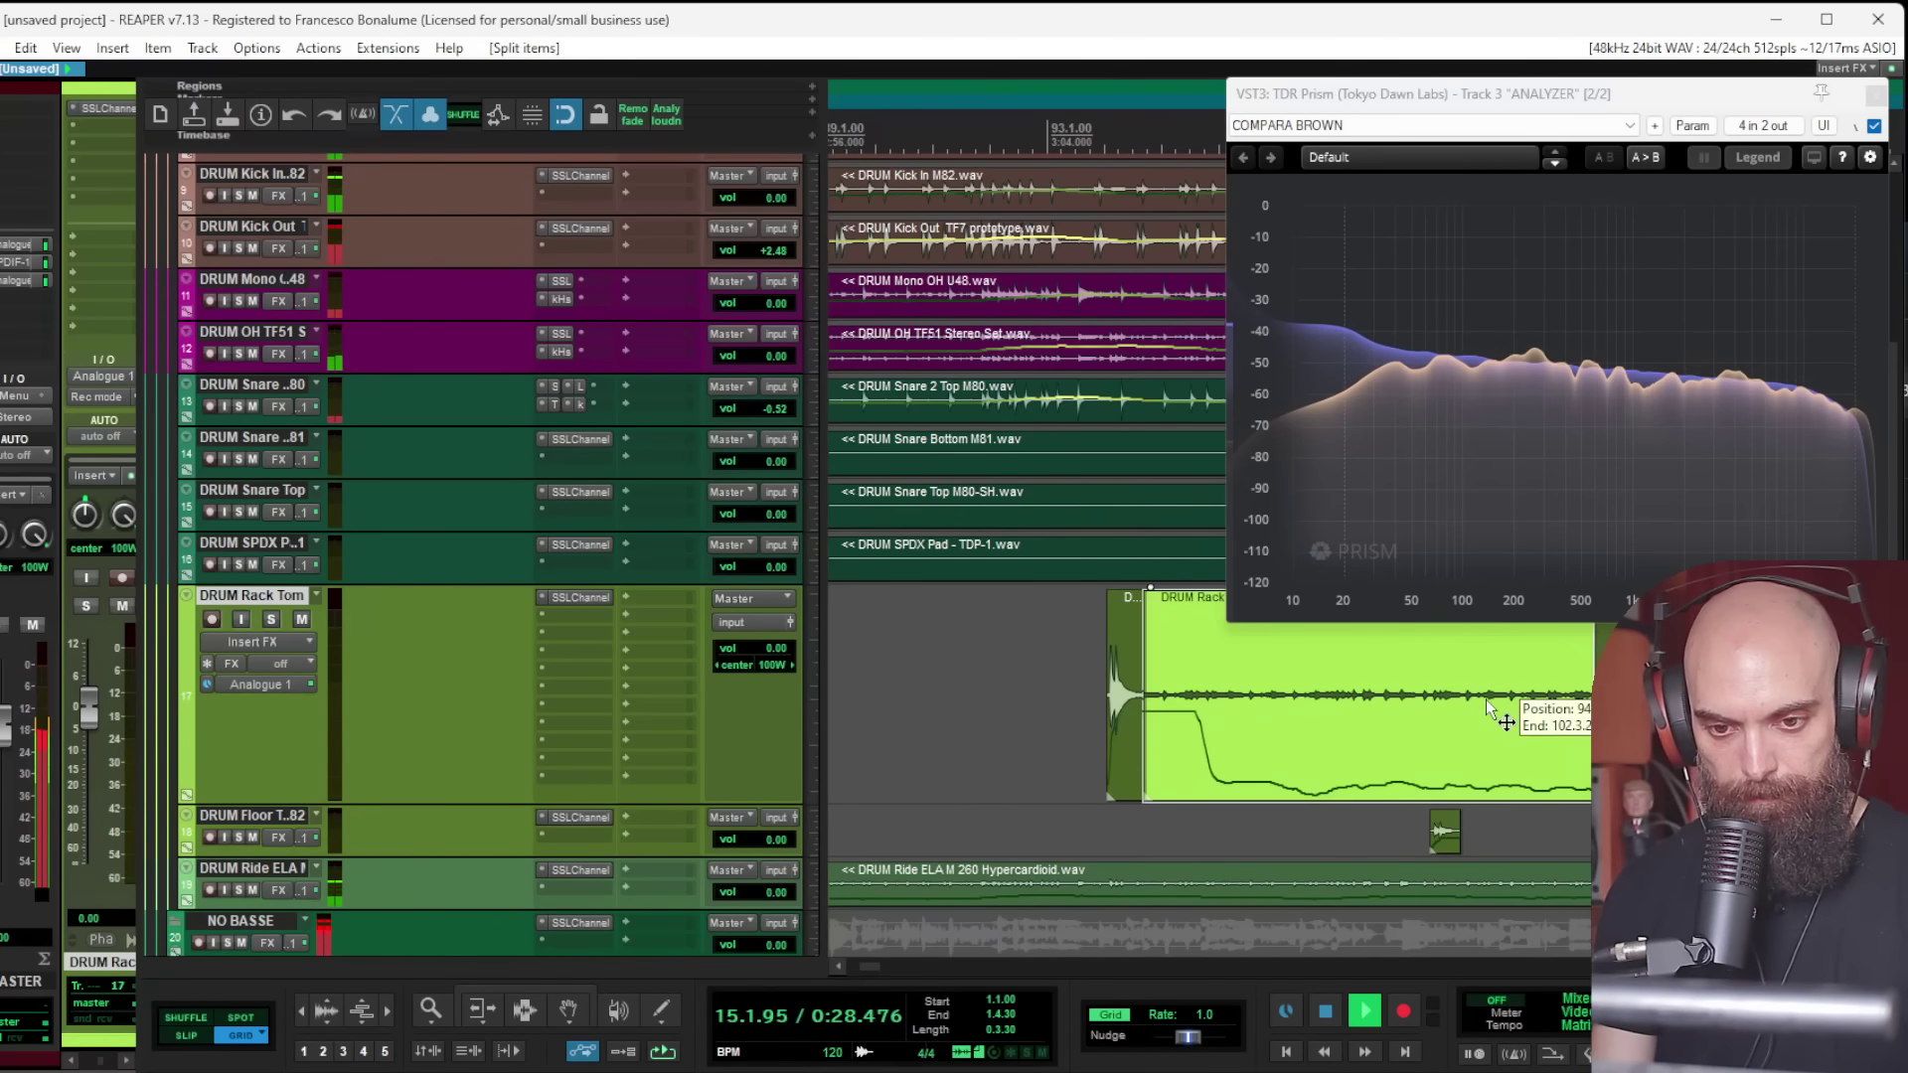
{"action": "key", "text": "ctrl+x"}
{"action": "left_click", "coordinate": [1385, 697]}
{"action": "key", "text": "s"}
{"action": "left_click", "coordinate": [1419, 692]}
{"action": "key", "text": "s"}
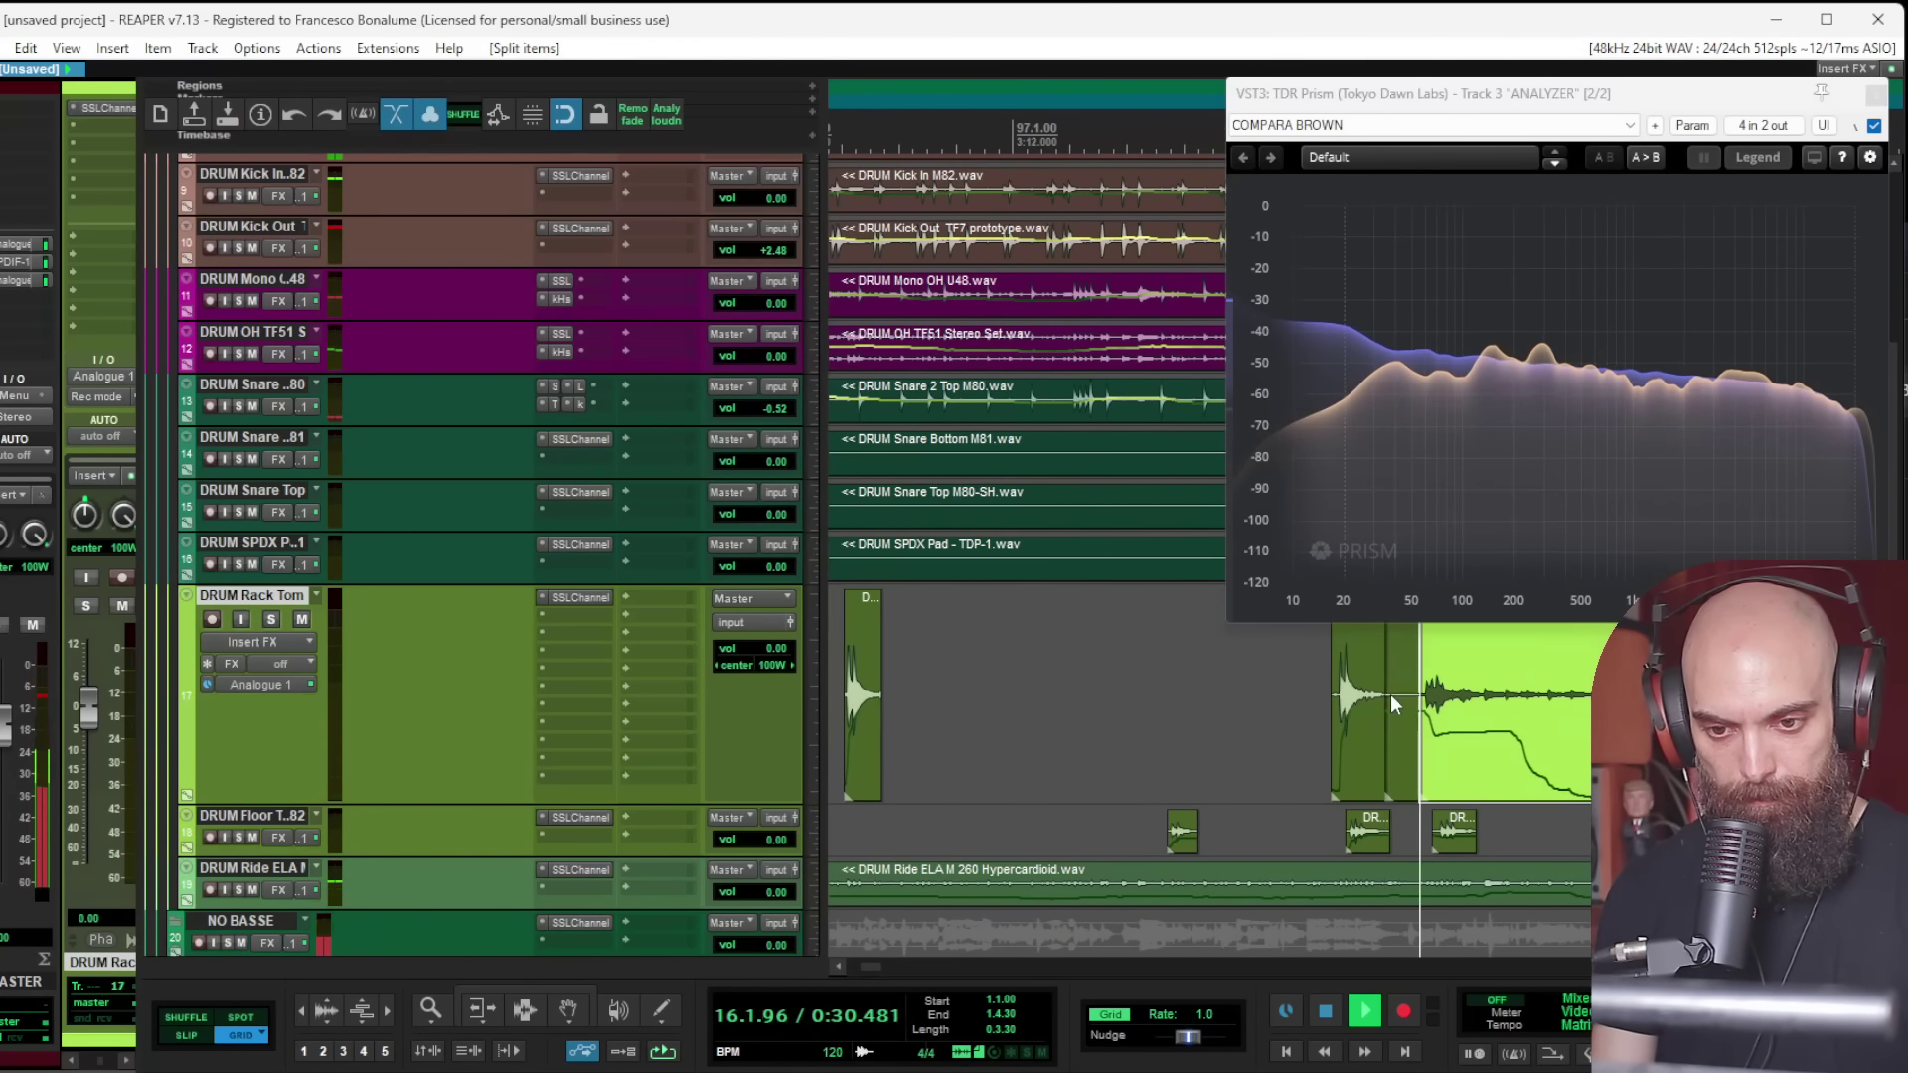
{"action": "left_click", "coordinate": [1391, 694]}
{"action": "key", "text": "ctrl+x"}
Step: Split the rack tom item at 105.1.46 and after the hit near bar 110, cutting the bleed up to the hit near bar 116
{"action": "left_click", "coordinate": [1476, 695]}
{"action": "key", "text": "s"}
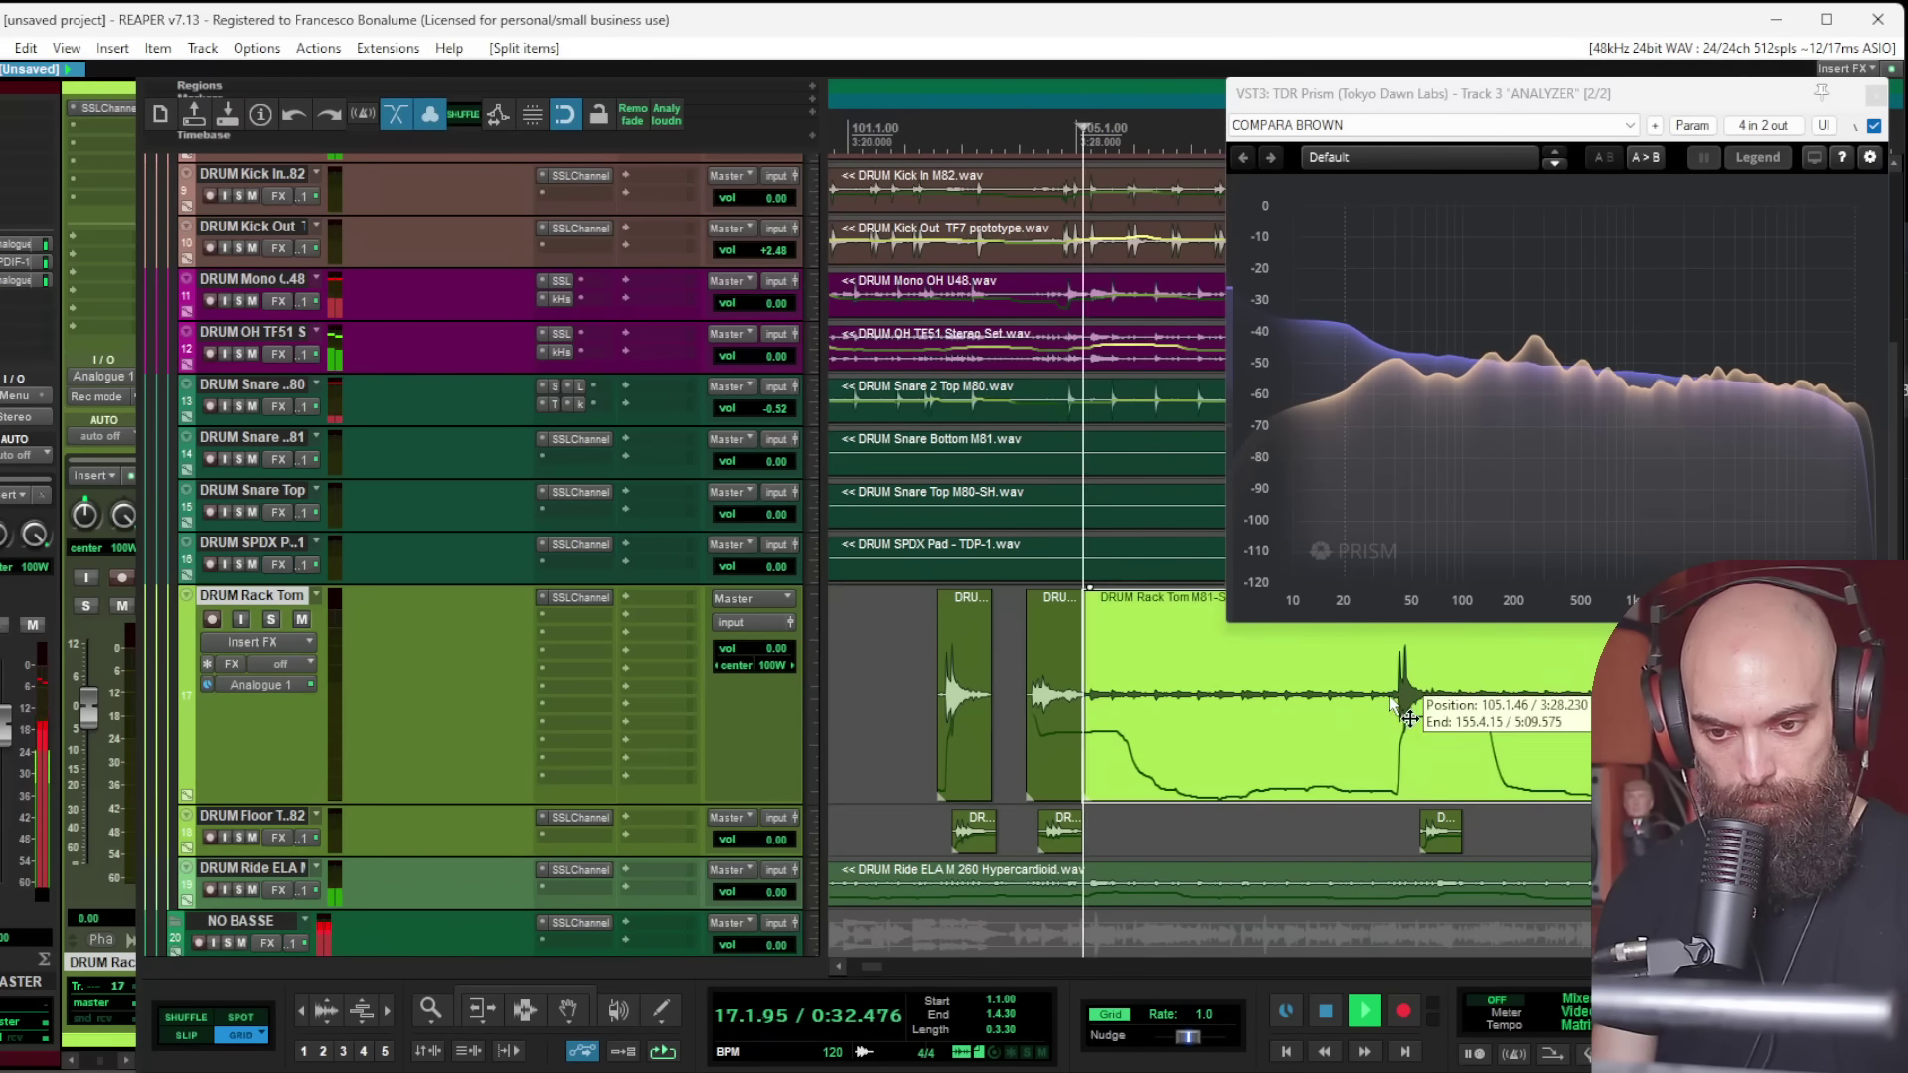
{"action": "key", "text": "ctrl+x"}
{"action": "left_click", "coordinate": [1463, 695]}
{"action": "key", "text": "s"}
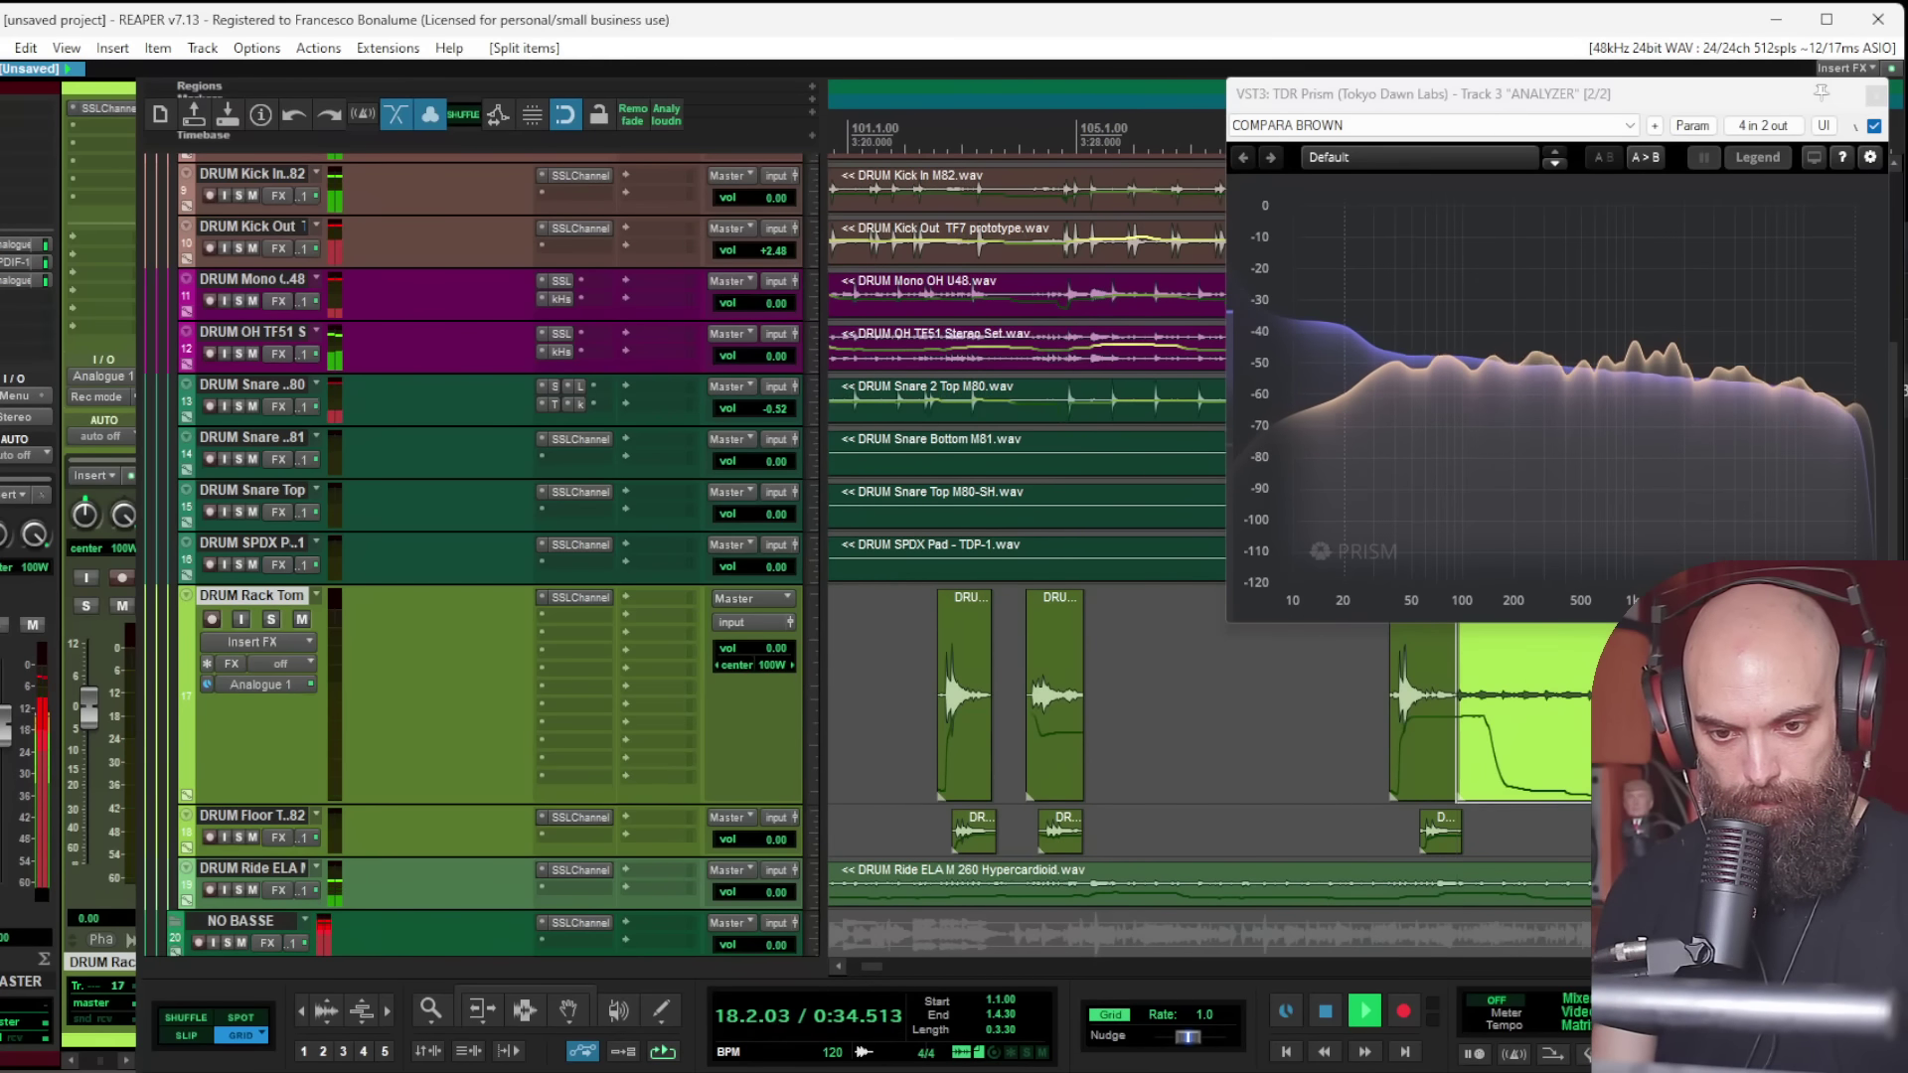
{"action": "key", "text": "ctrl+x"}
Step: Isolate the rack tom hits near bars 116 and 122, cutting the bleed up to the hit near bar 132
{"action": "left_click", "coordinate": [1130, 699]}
{"action": "key", "text": "s"}
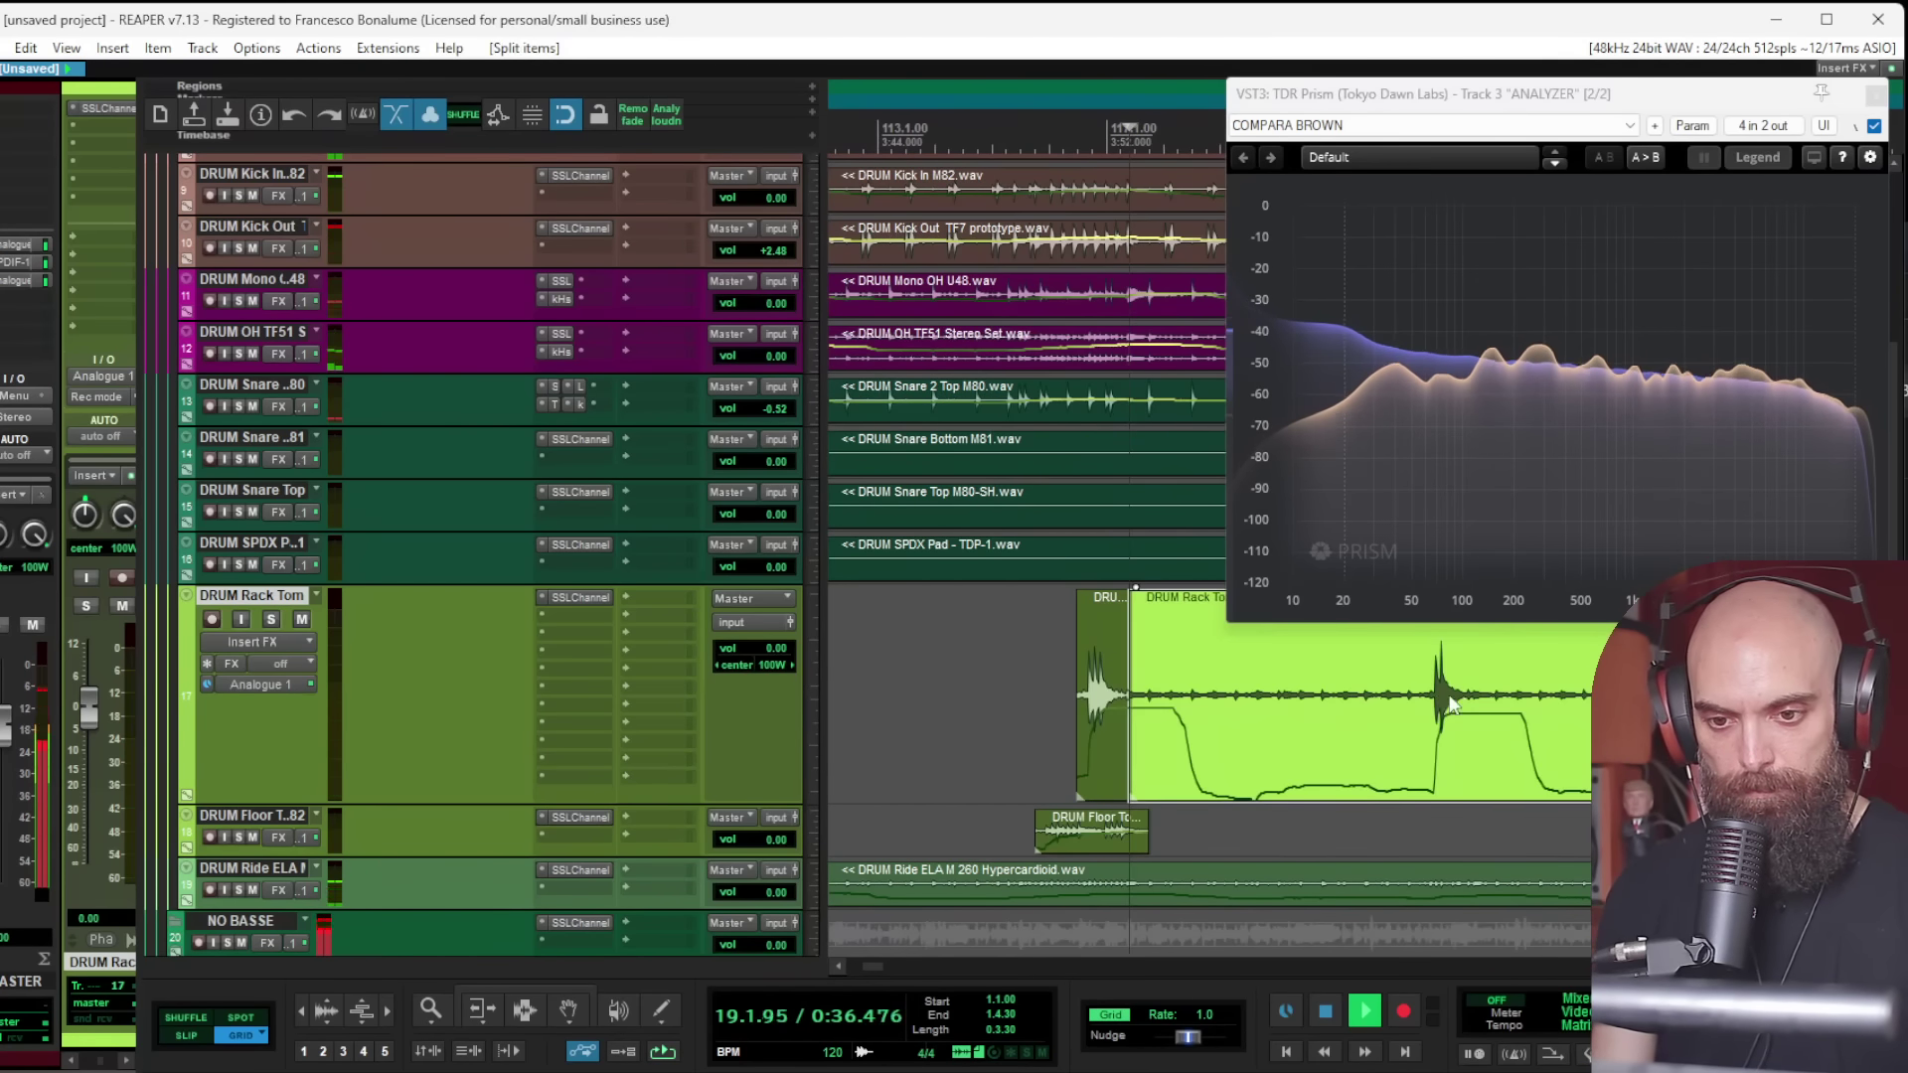
{"action": "key", "text": "ctrl+x"}
{"action": "left_click", "coordinate": [1220, 701]}
{"action": "key", "text": "s"}
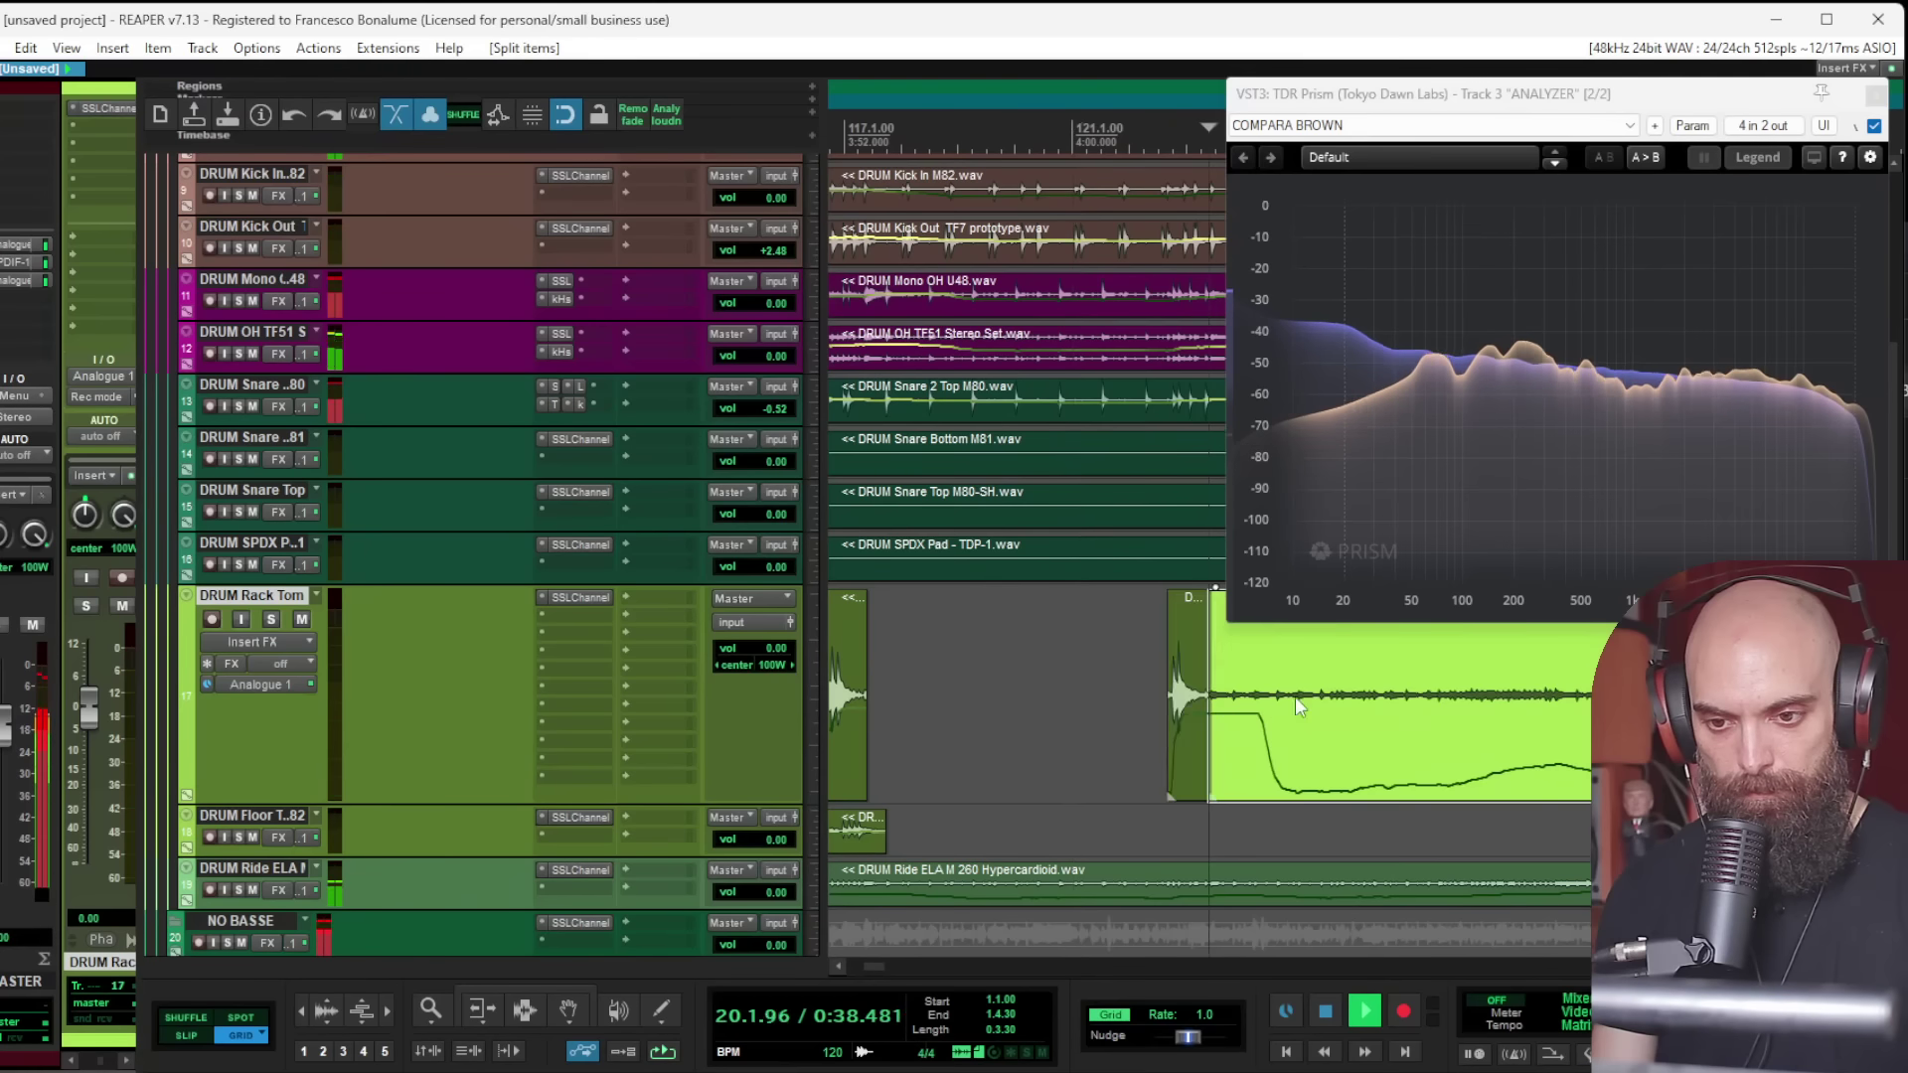
{"action": "key", "text": "ctrl+x"}
Step: Isolate the rack tom hits near bars 132 and 134, cutting the bleed up to the hit near bar 142
{"action": "left_click", "coordinate": [1492, 694]}
{"action": "key", "text": "s"}
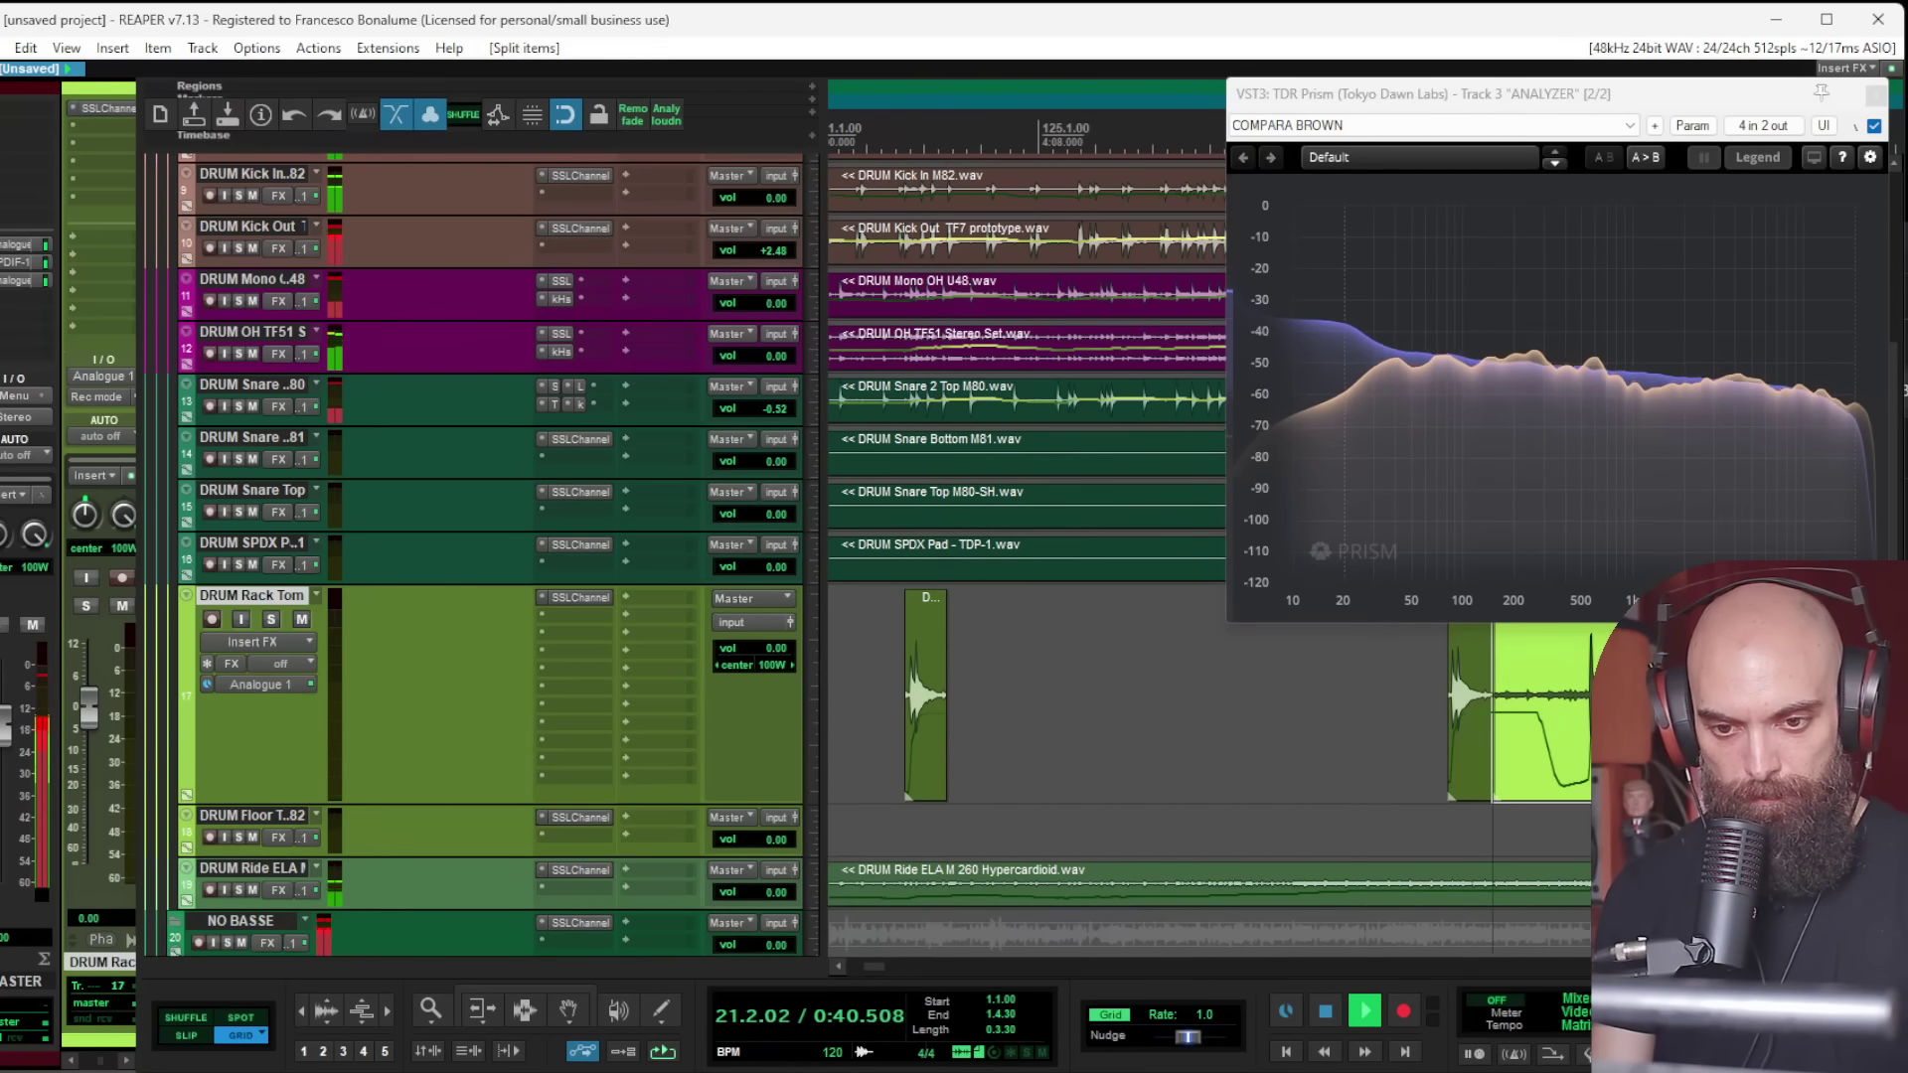
{"action": "key", "text": "ctrl+x"}
{"action": "key", "text": "s"}
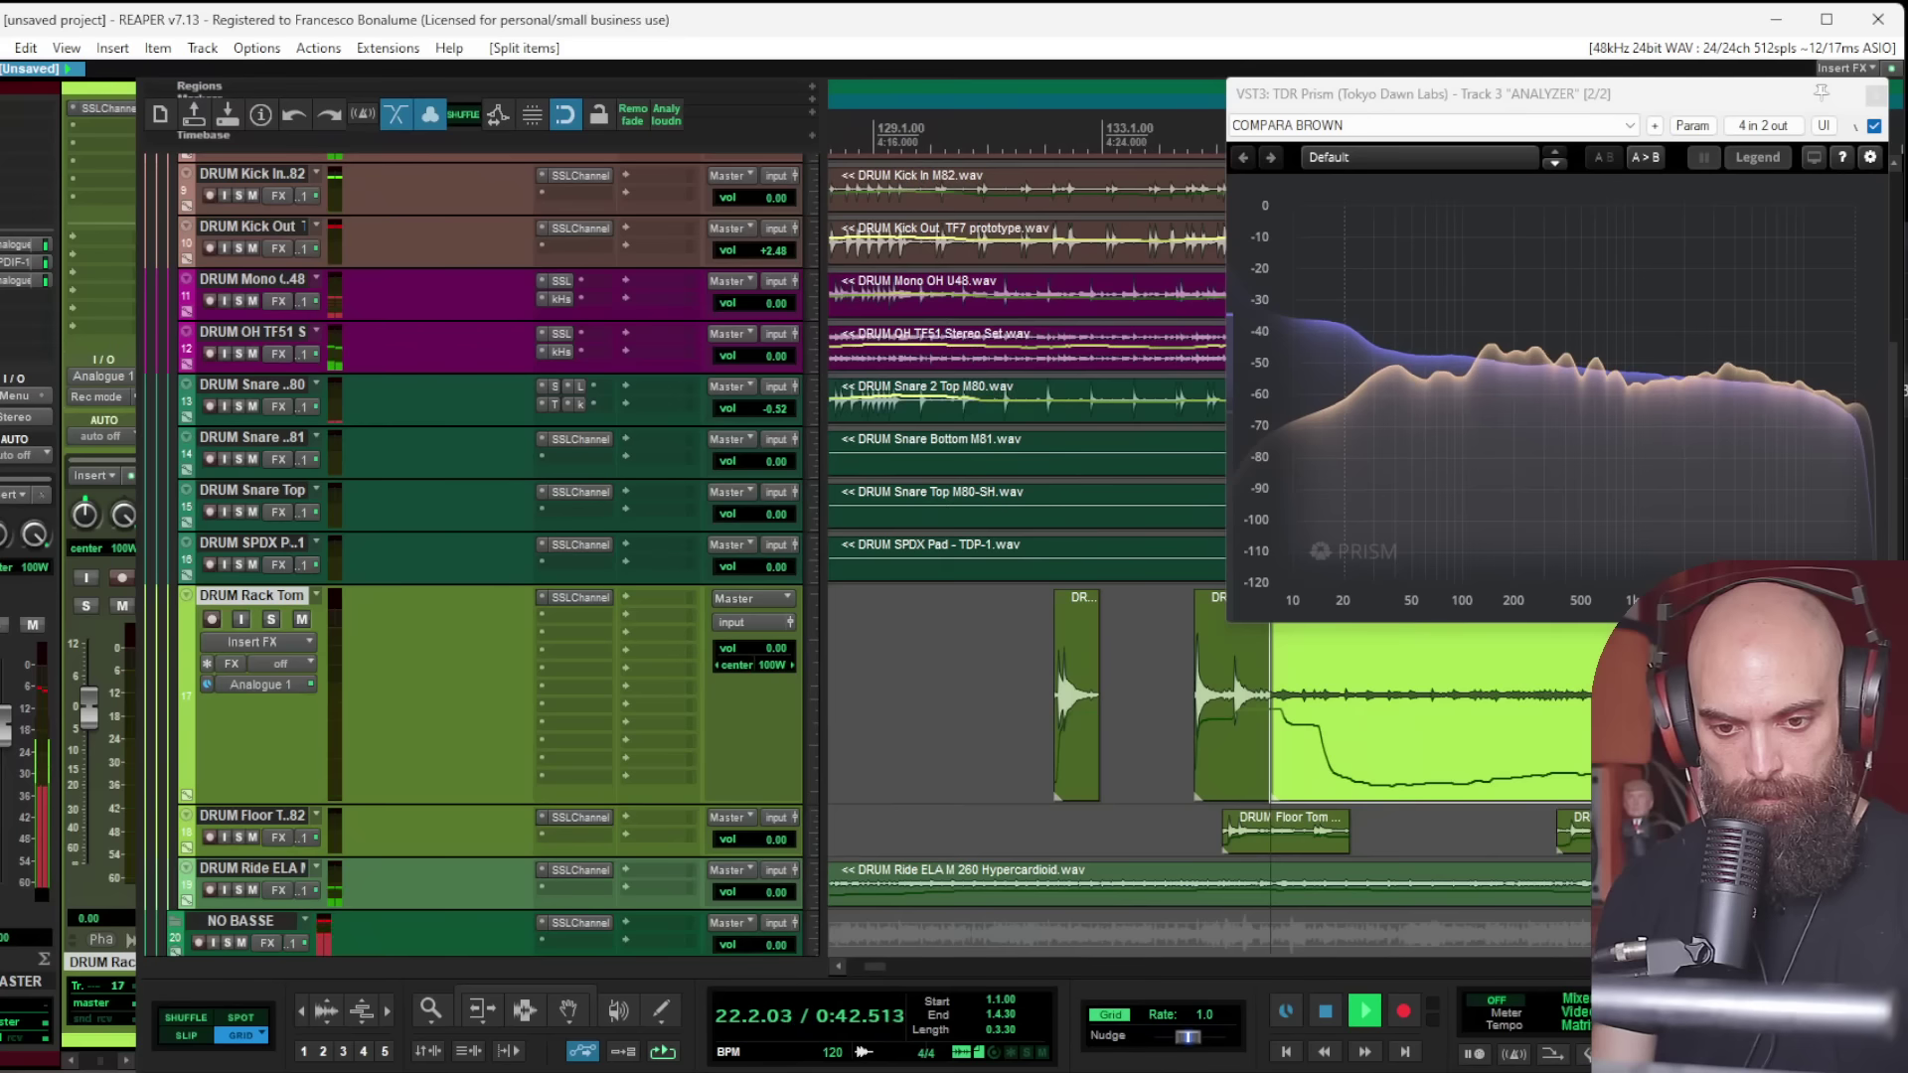
{"action": "key", "text": "s"}
{"action": "key", "text": "ctrl+x"}
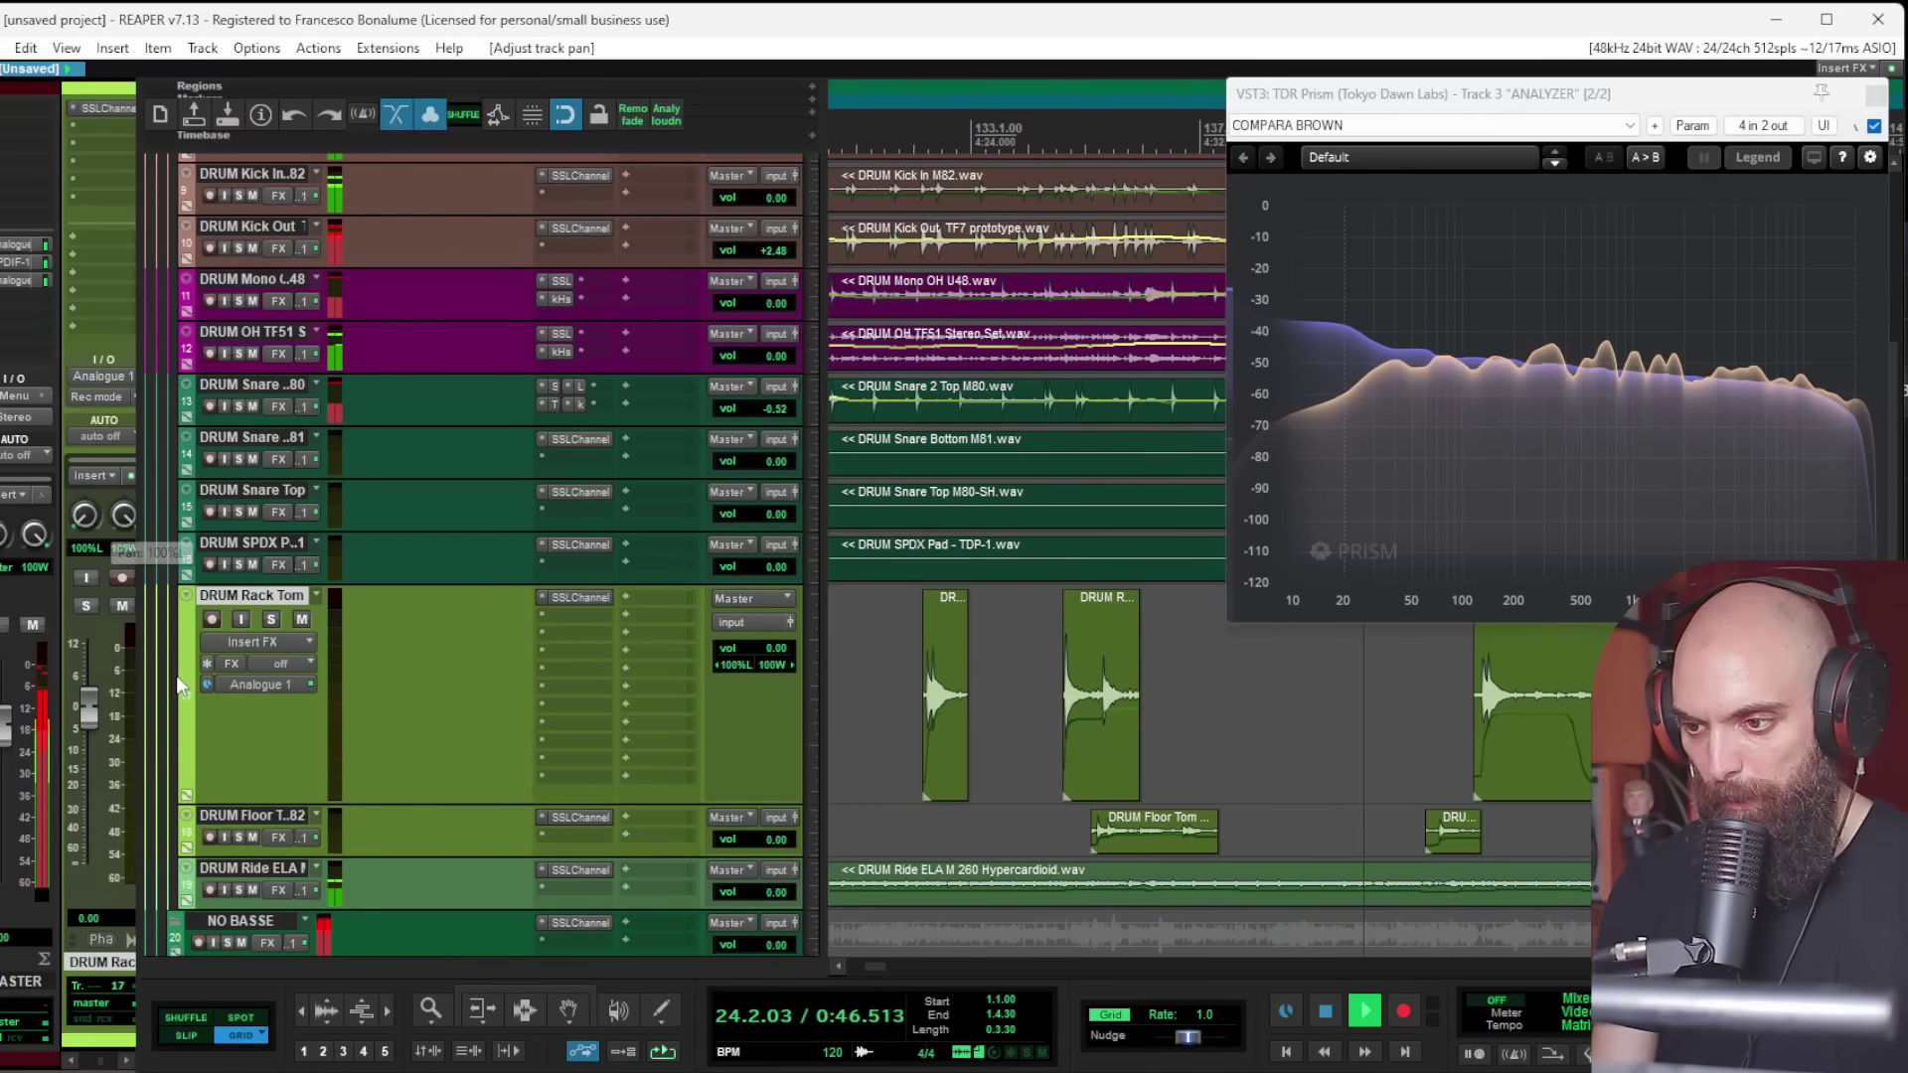
Step: Cut the rack tom bleed between the hits near bars 142 and 146, splitting the item after each hit
{"action": "left_click", "coordinate": [1520, 707]}
{"action": "key", "text": "s"}
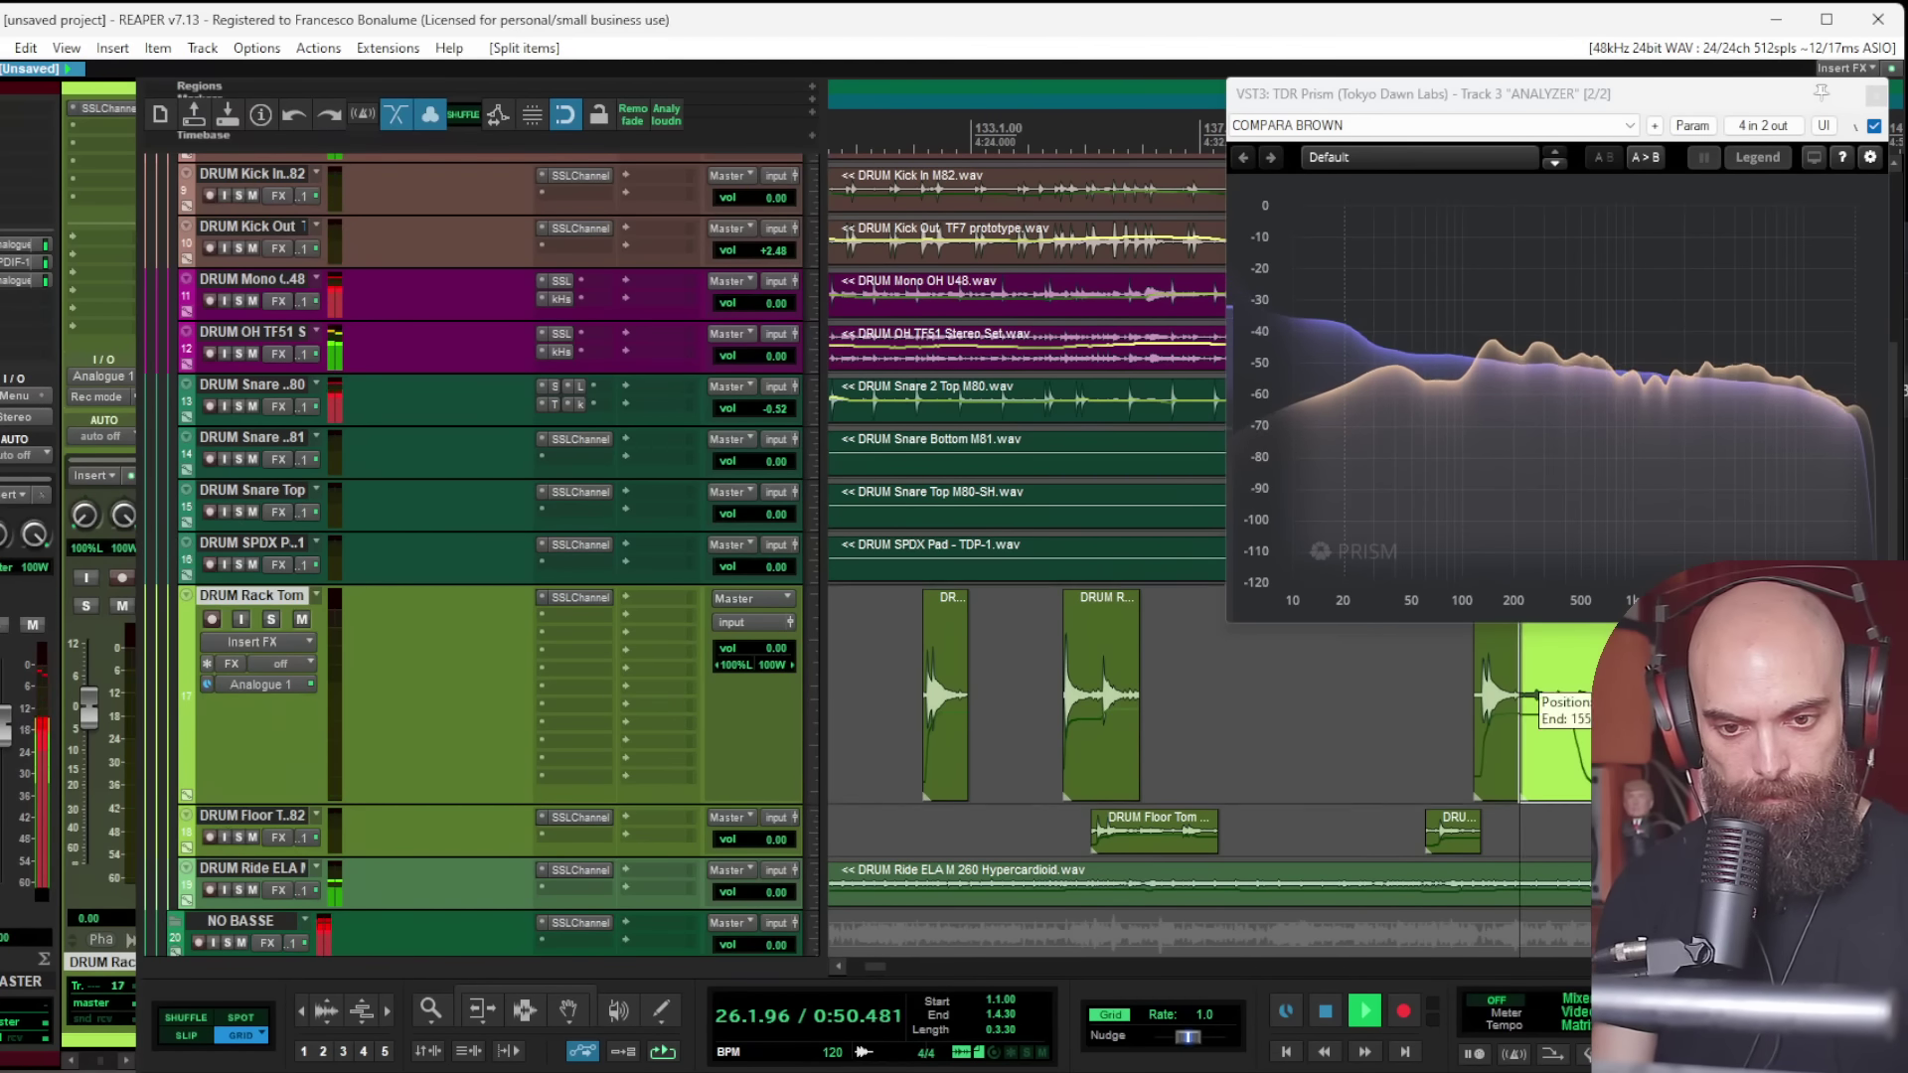
{"action": "key", "text": "ctrl+x"}
{"action": "left_click", "coordinate": [1267, 703]}
{"action": "key", "text": "s"}
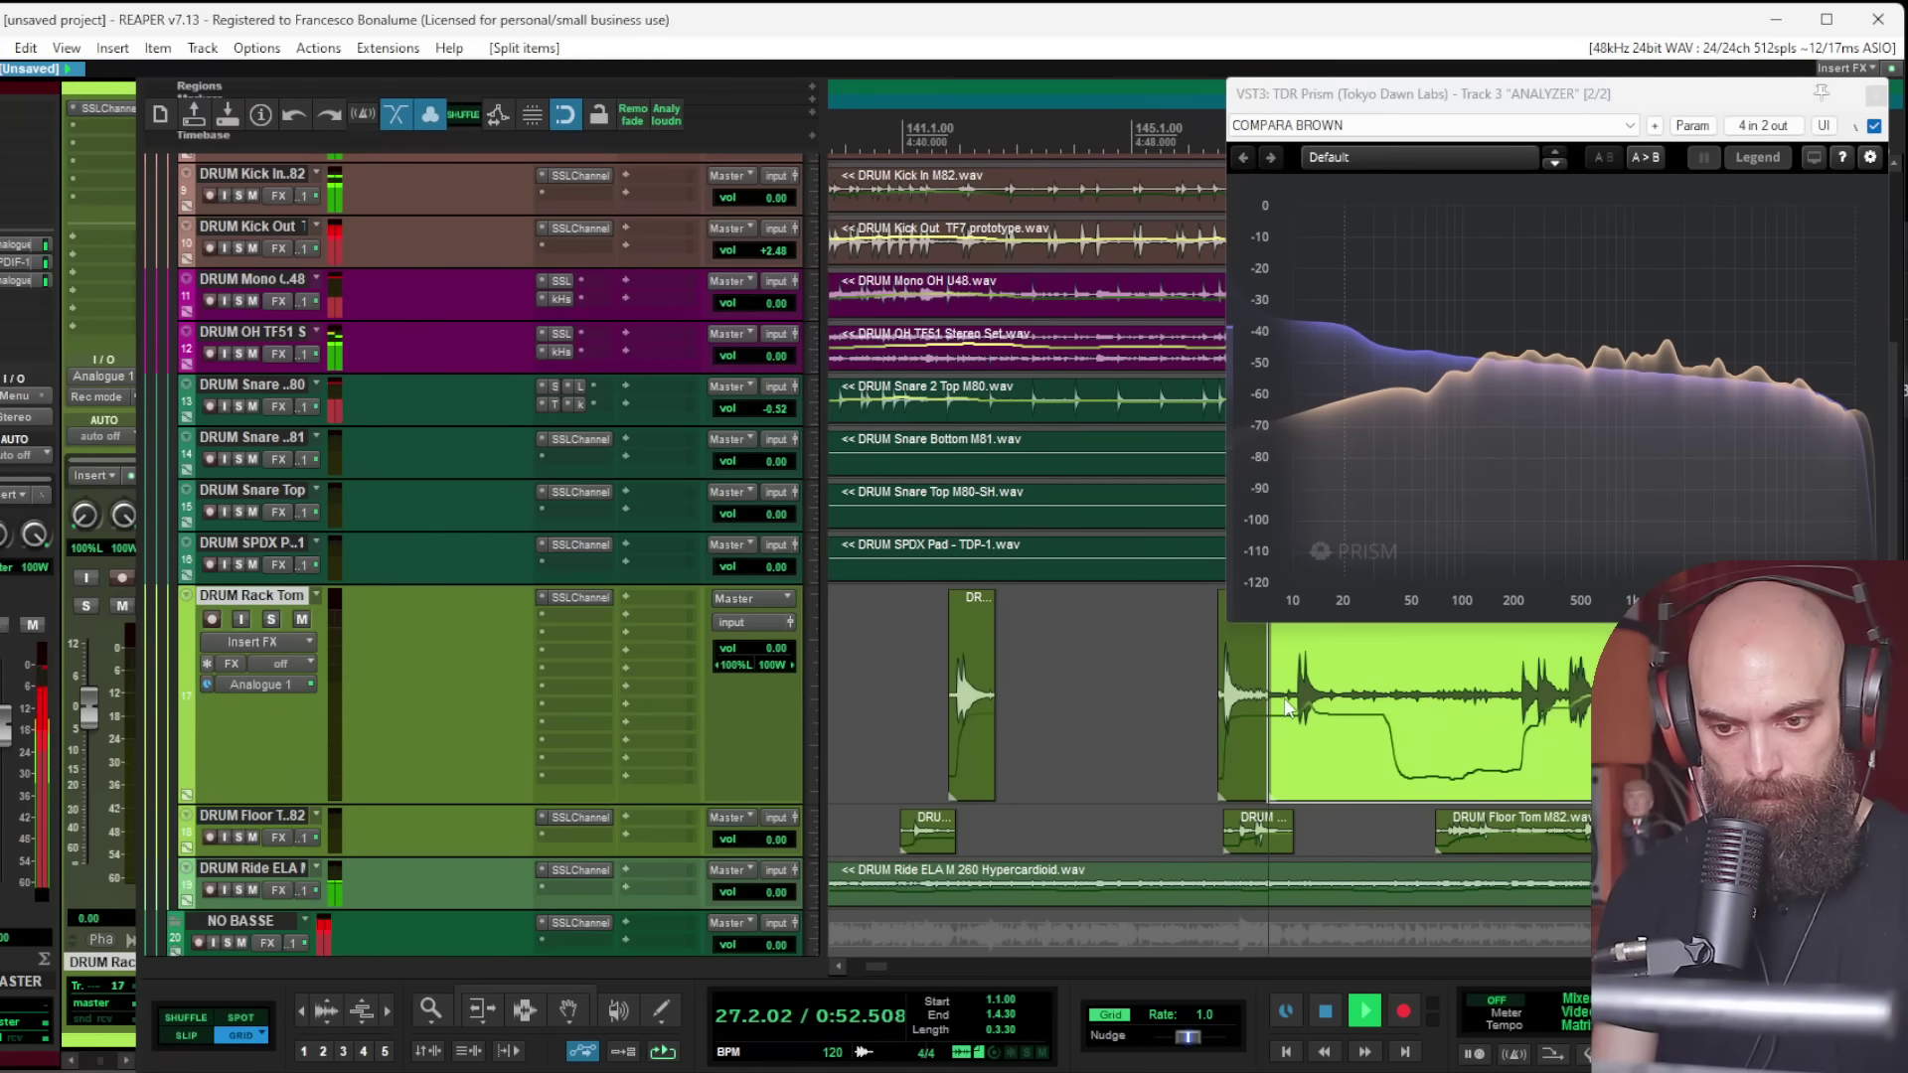
Step: Split the DRUM Rack Tom item around its tom hits and cut out the unwanted stretches between them
{"action": "key", "text": "ctrl+x"}
{"action": "left_click", "coordinate": [1278, 696]}
{"action": "key", "text": "ctrl+x"}
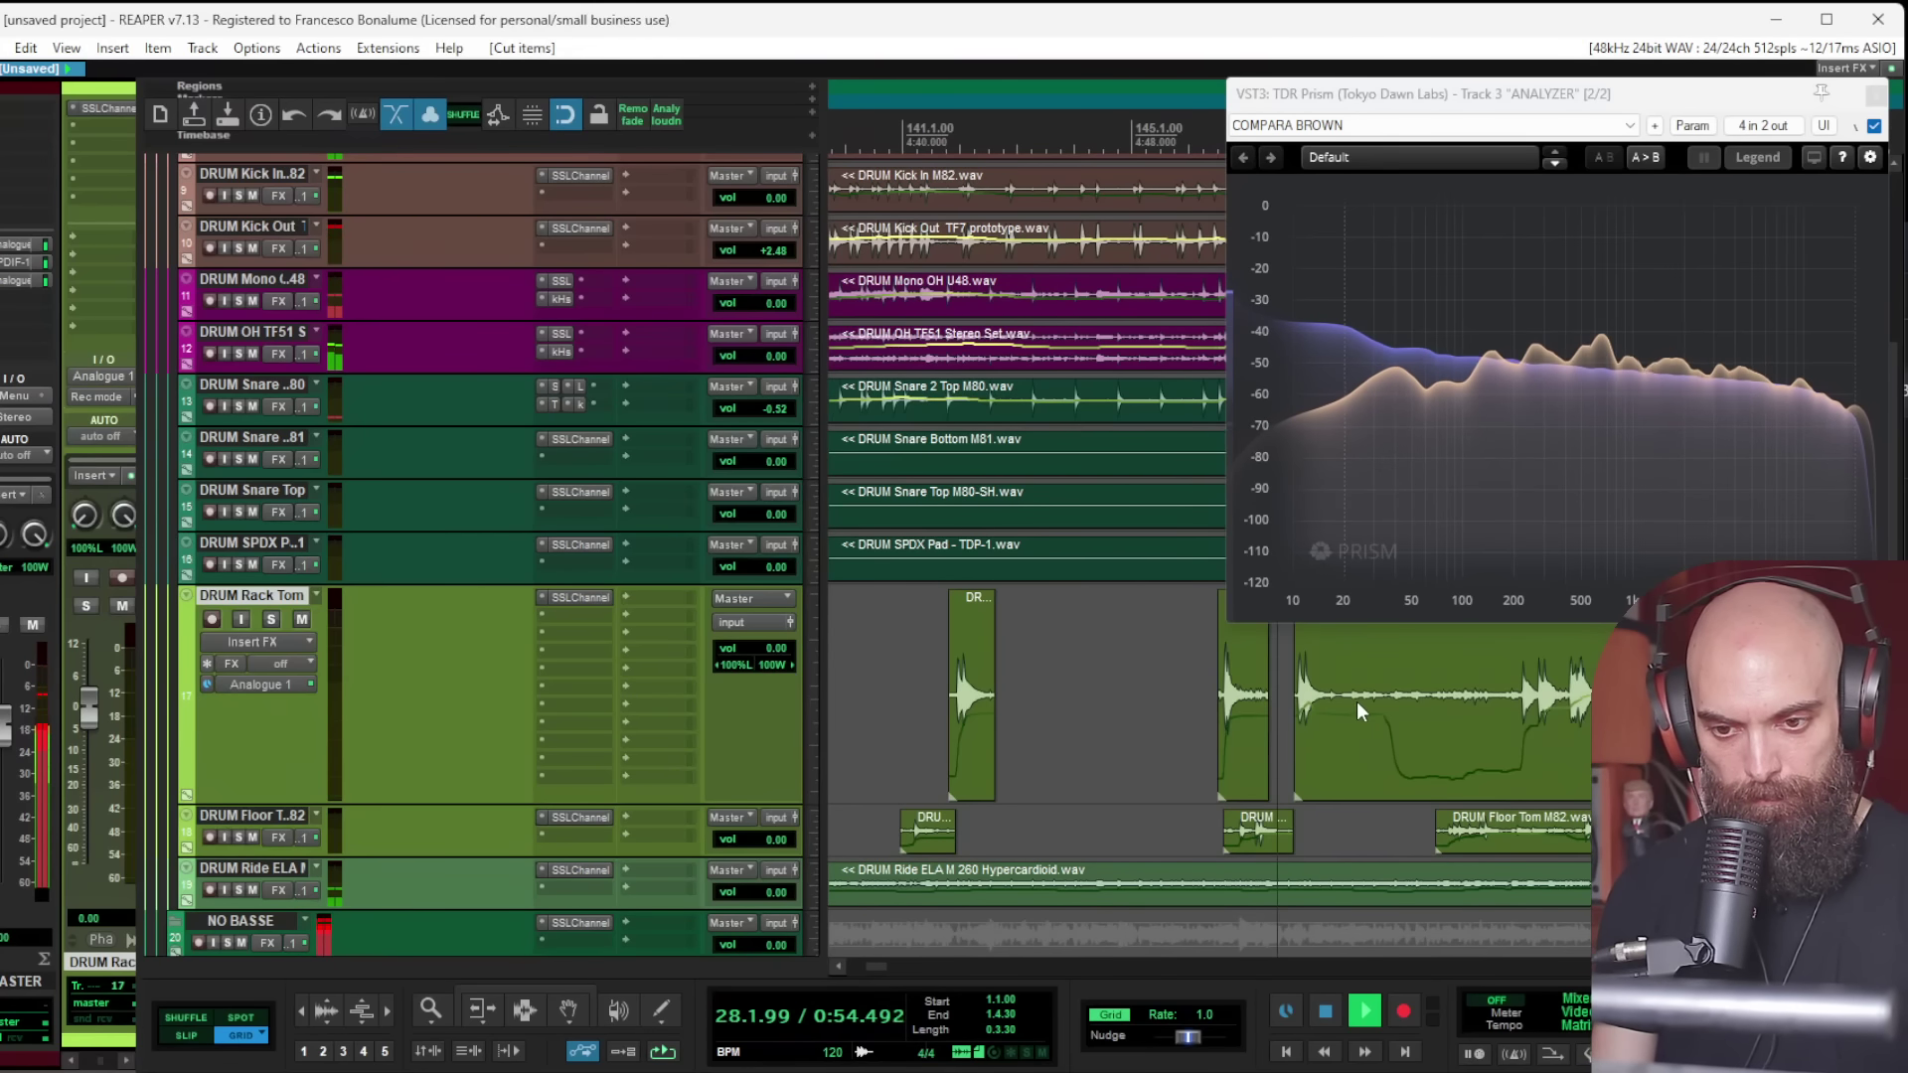
{"action": "key", "text": "s"}
{"action": "key", "text": "s"}
{"action": "key", "text": "ctrl+x"}
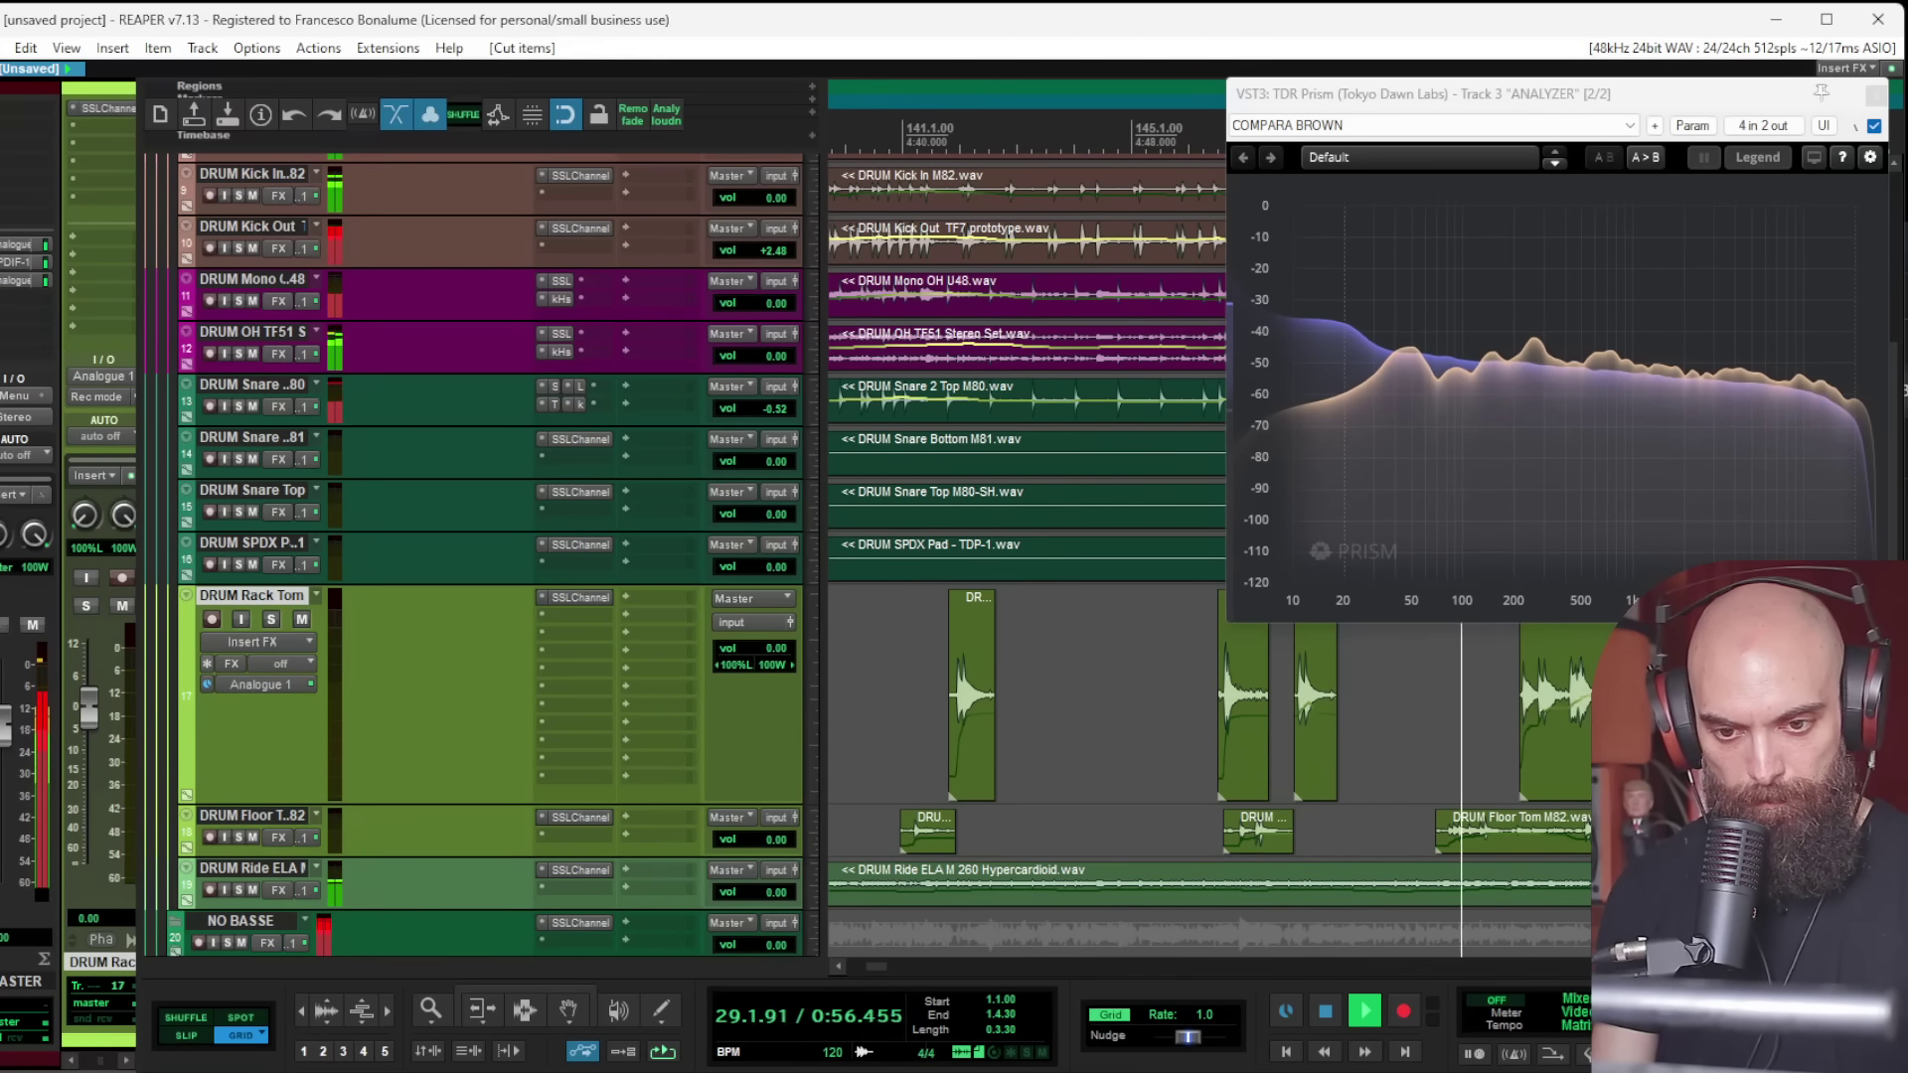
Step: Solo the GTR Amp TF11 and GTR DI TDP-1 tracks and pan them 100% left and 100% right respectively
{"action": "scroll", "coordinate": [1056, 686], "scroll_direction": "down", "scroll_amount": 5}
{"action": "scroll", "coordinate": [1071, 705], "scroll_direction": "down", "scroll_amount": 5}
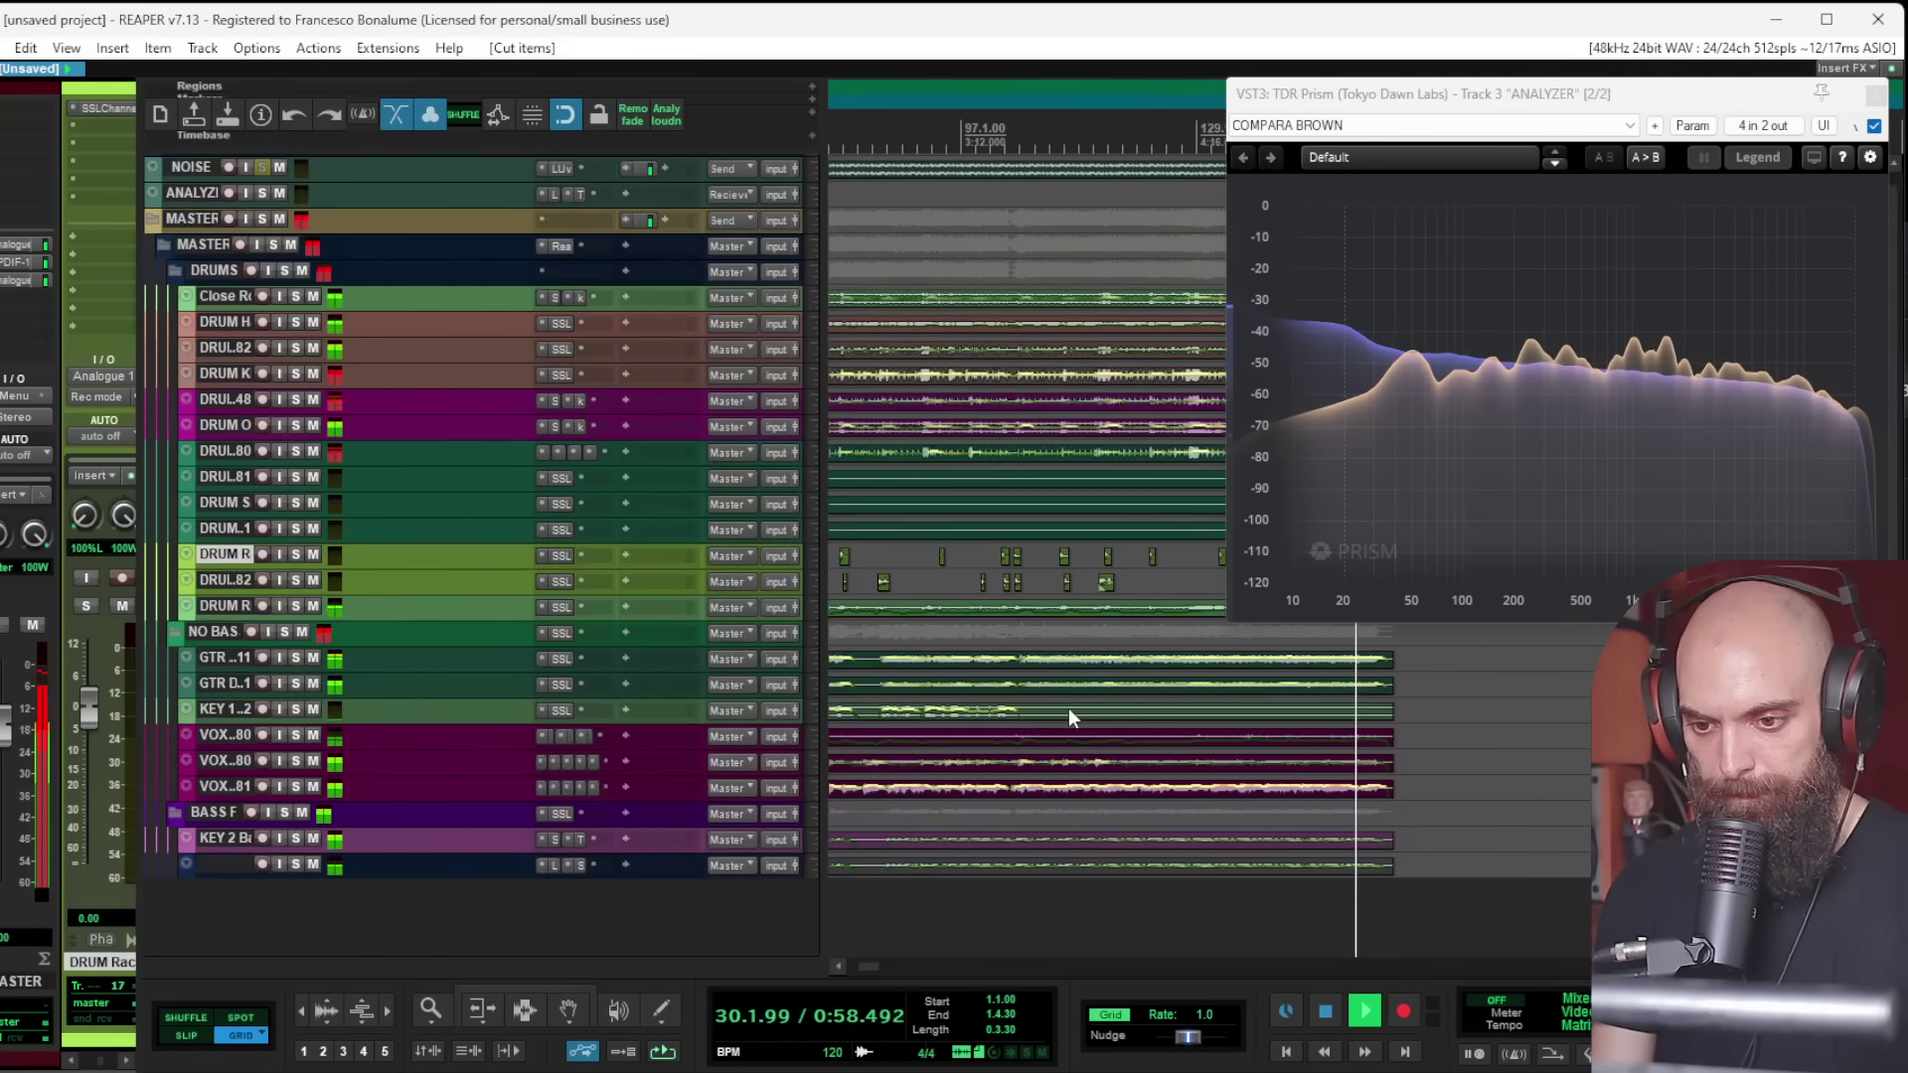
{"action": "left_click_drag", "start_coordinate": [295, 660], "coordinate": [295, 683]}
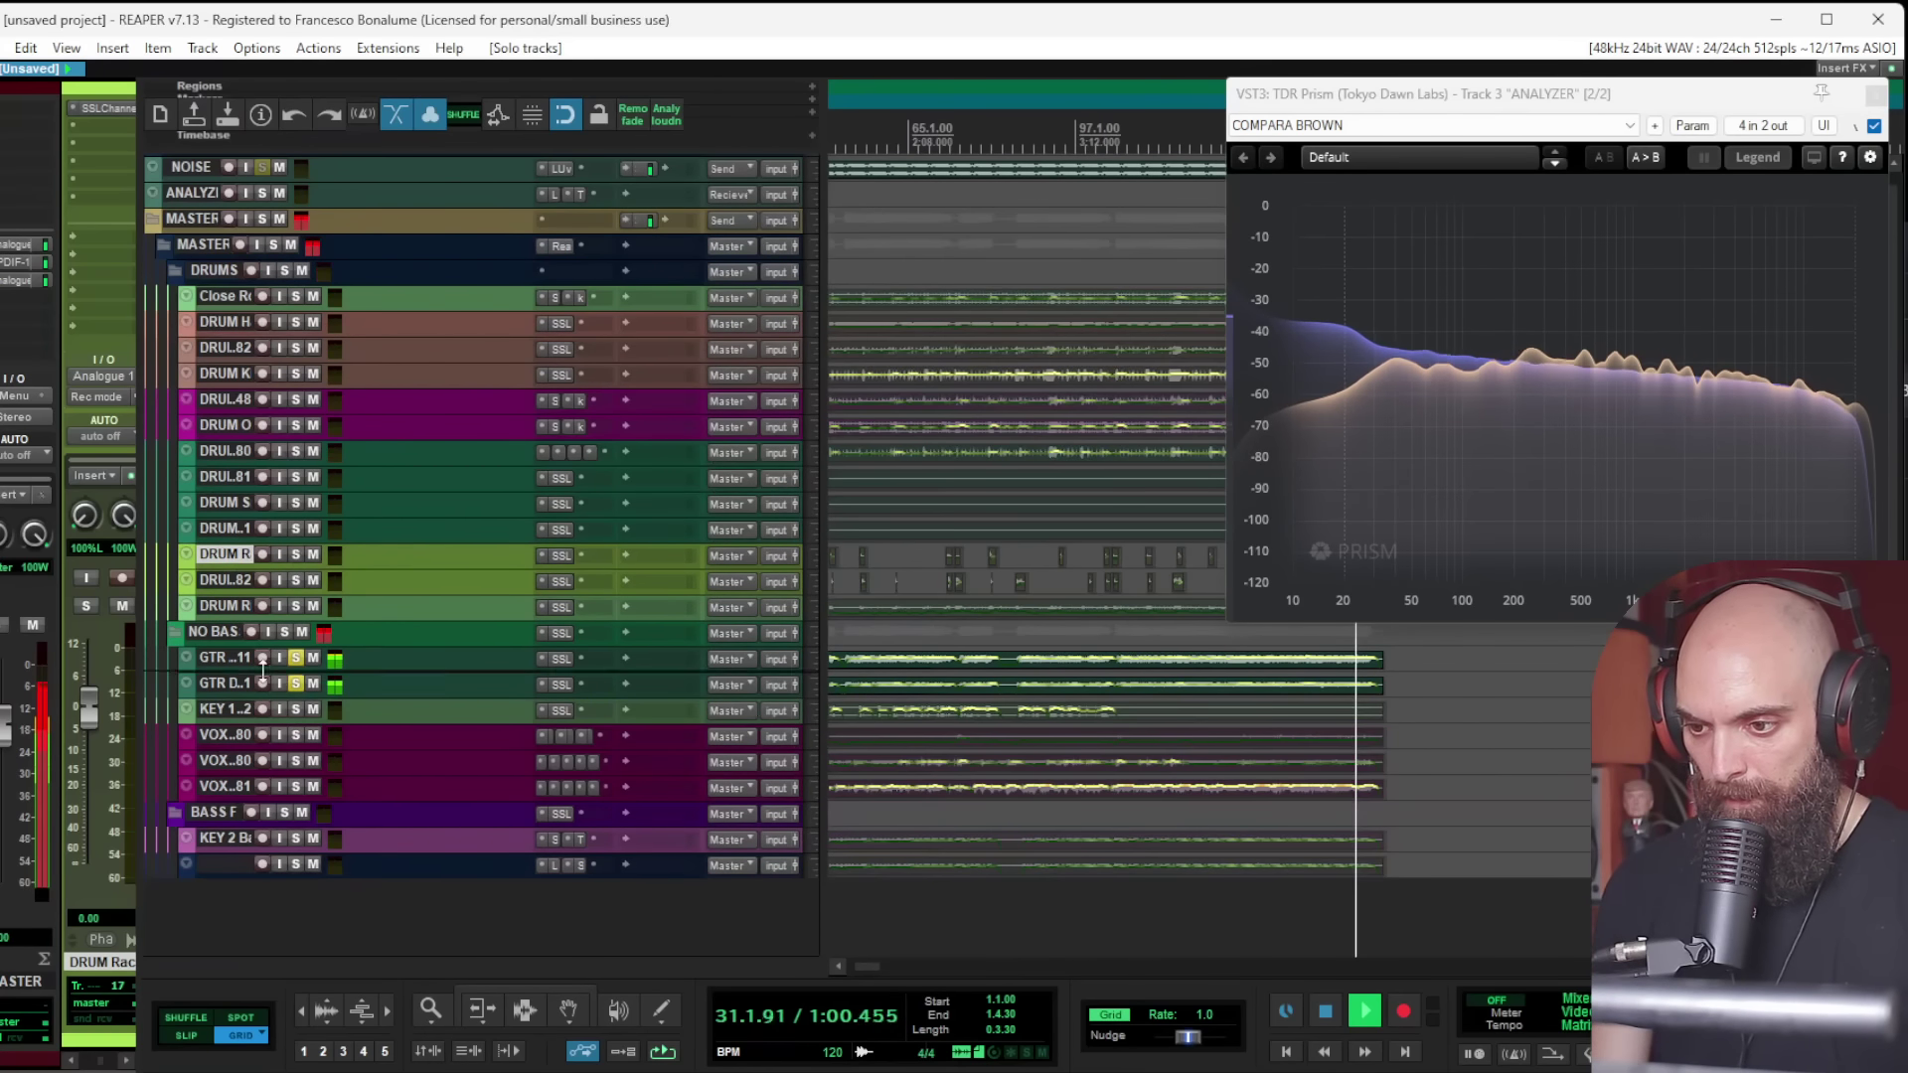
{"action": "left_click", "coordinate": [218, 660]}
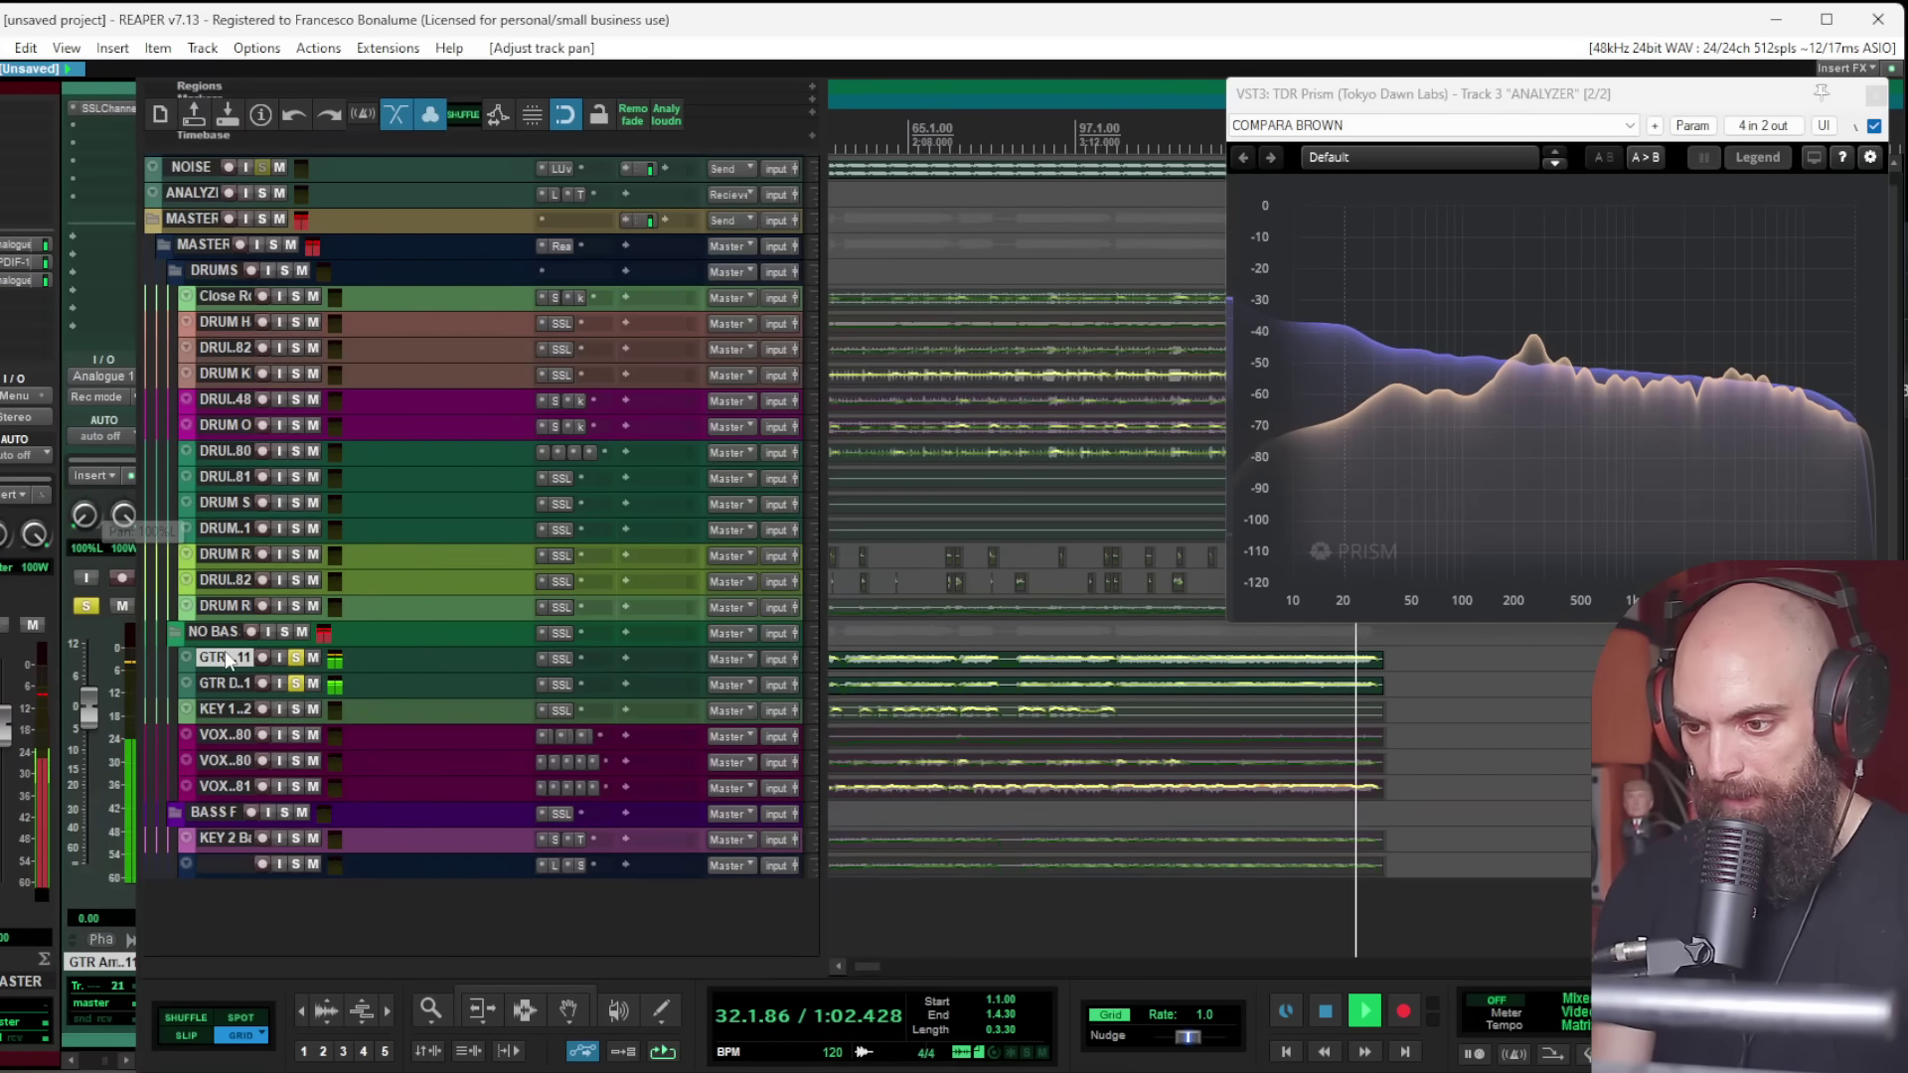
{"action": "left_click", "coordinate": [231, 685]}
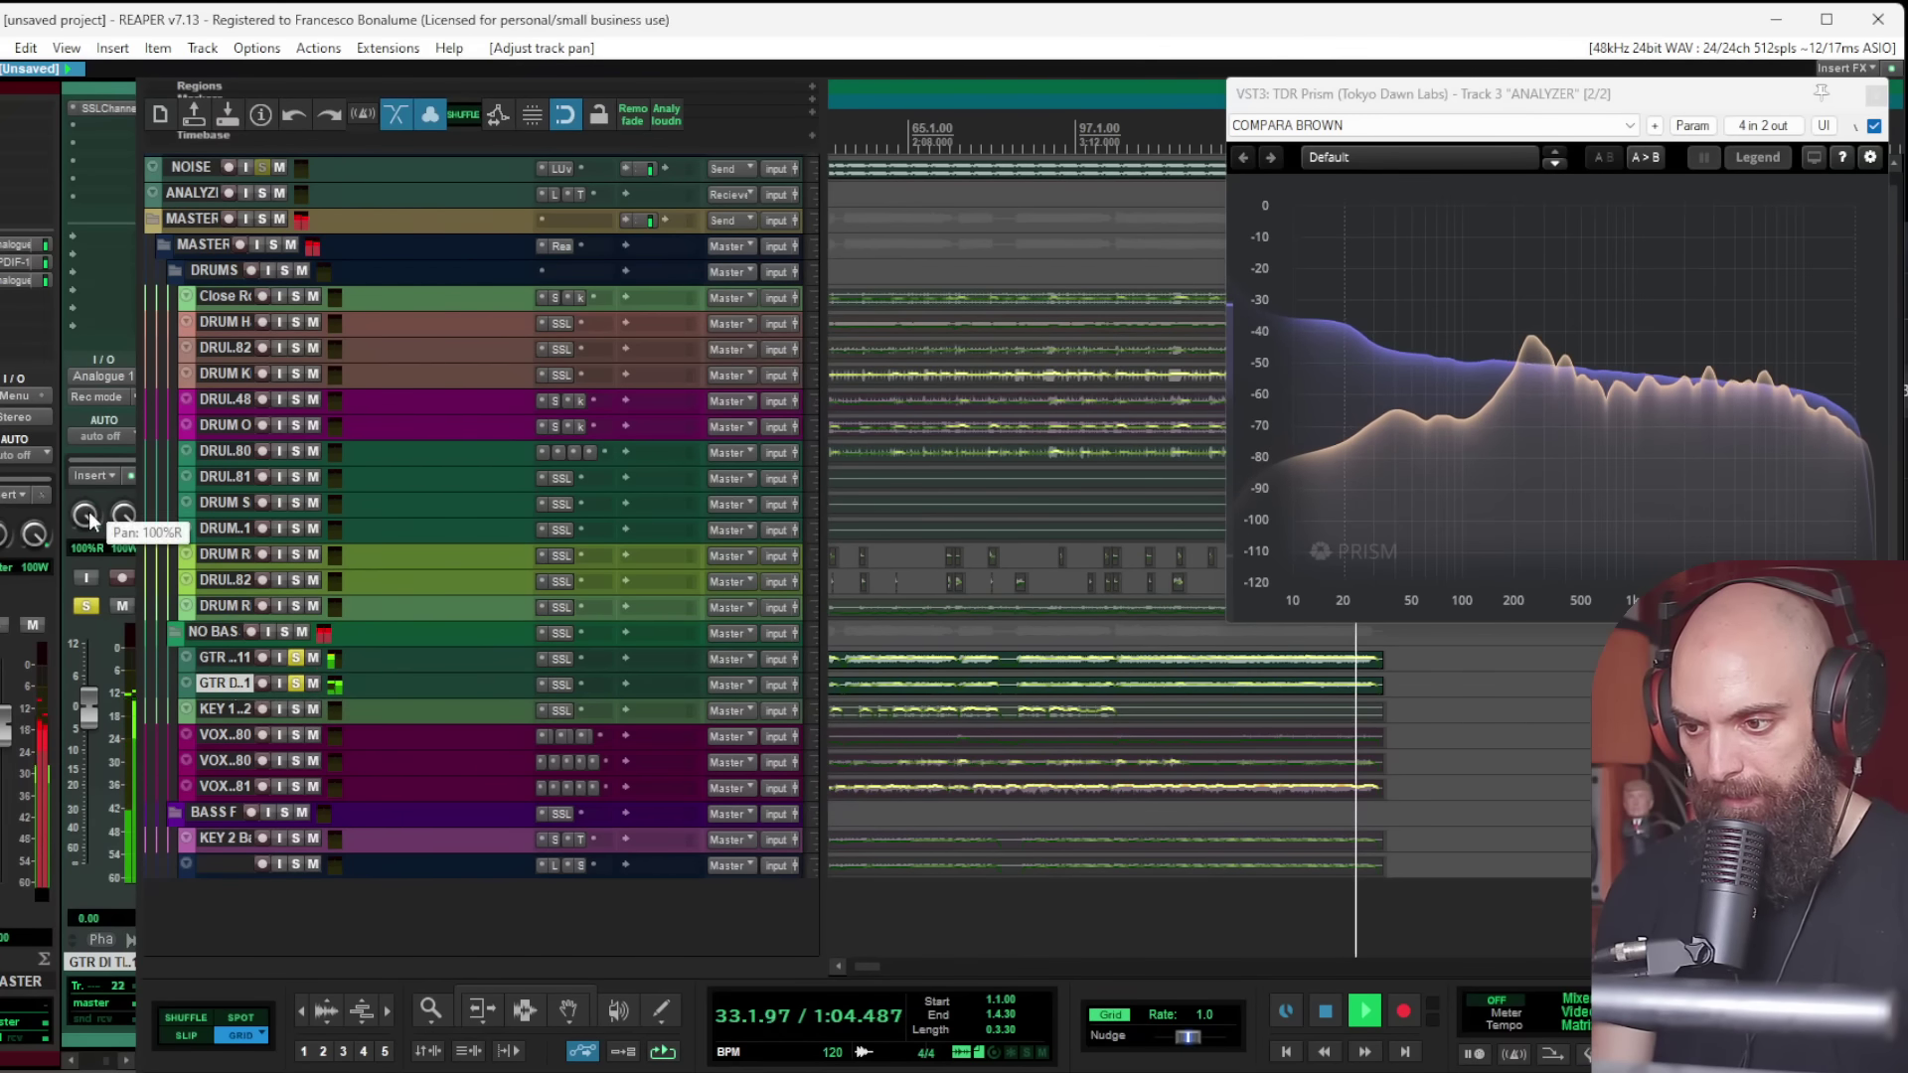
Step: Try GTR Amp TF11 at +0.45 dB, auditioning it with GTR DI TDP-1 out of solo and back in
{"action": "left_click", "coordinate": [876, 637]}
{"action": "scroll", "coordinate": [932, 654], "scroll_direction": "up", "scroll_amount": 5}
{"action": "scroll", "coordinate": [991, 664], "scroll_direction": "up", "scroll_amount": 3}
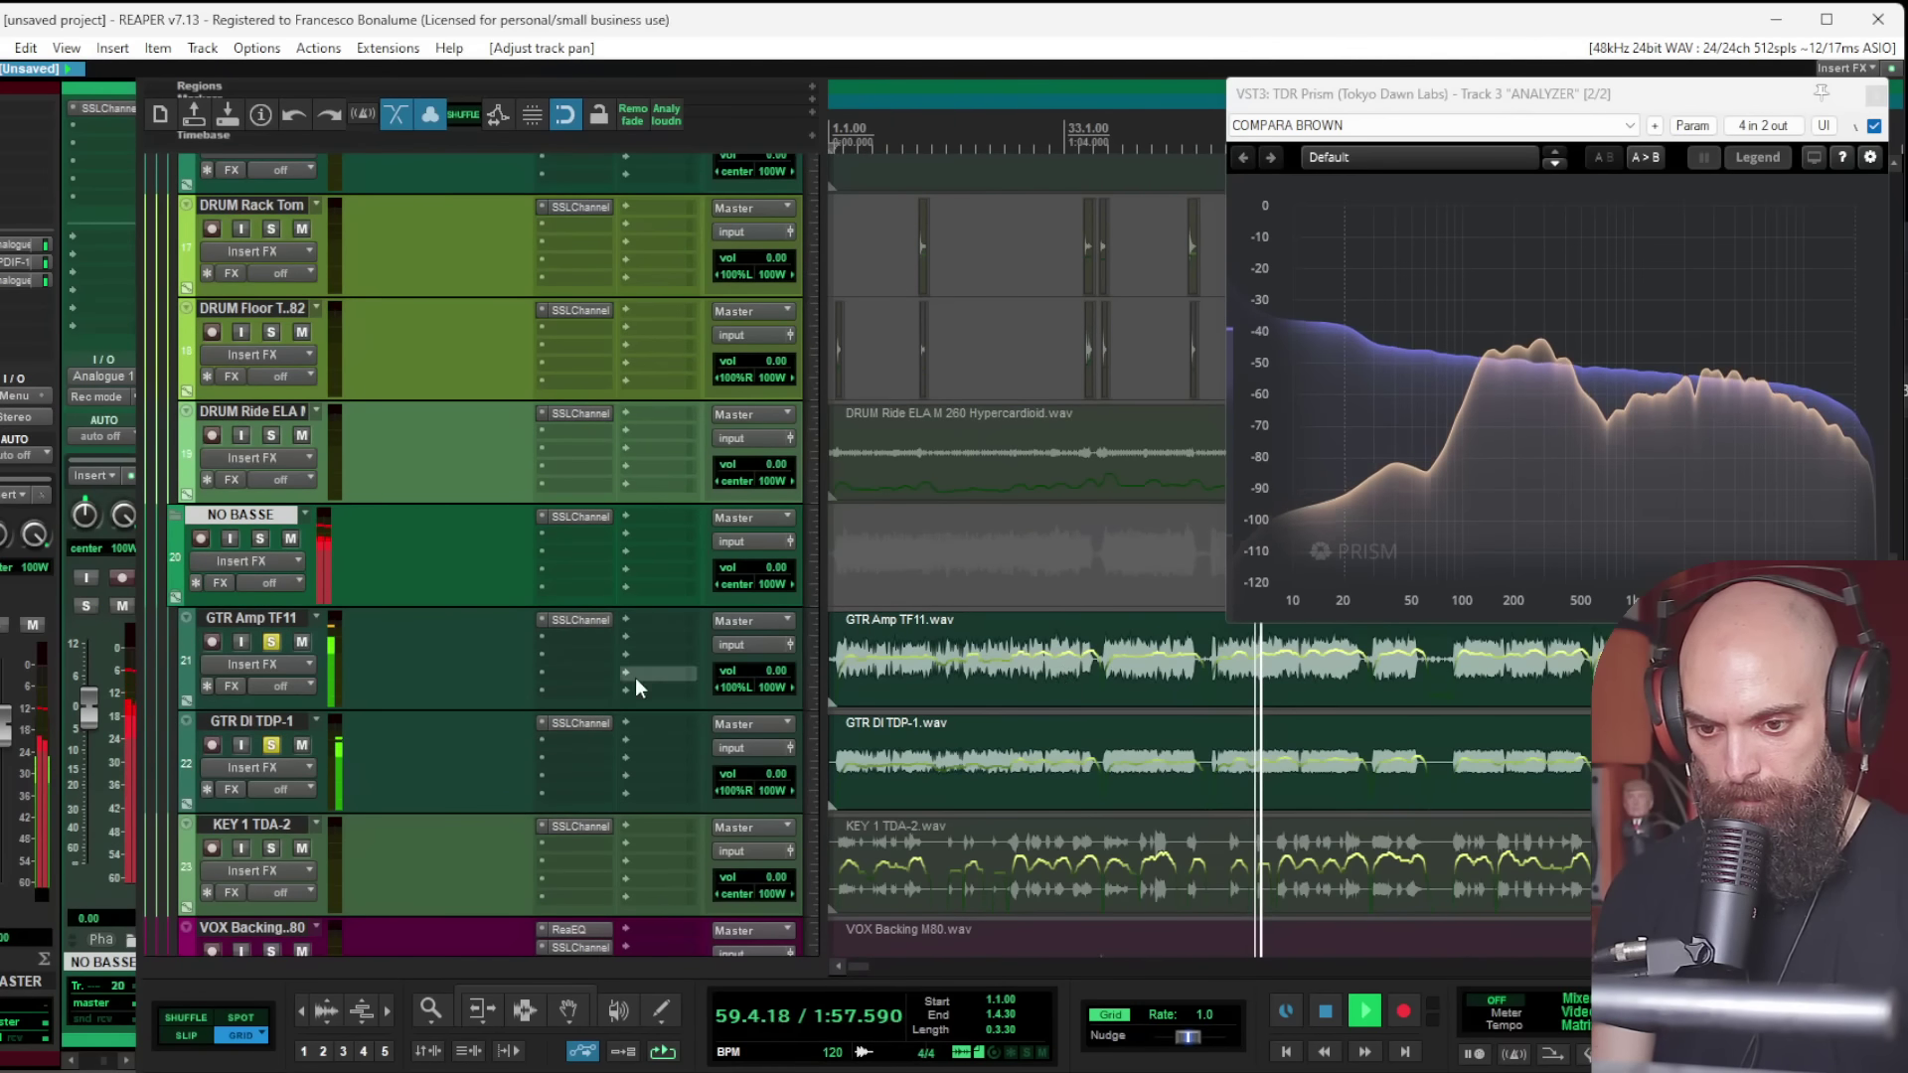
{"action": "left_click", "coordinate": [242, 619]}
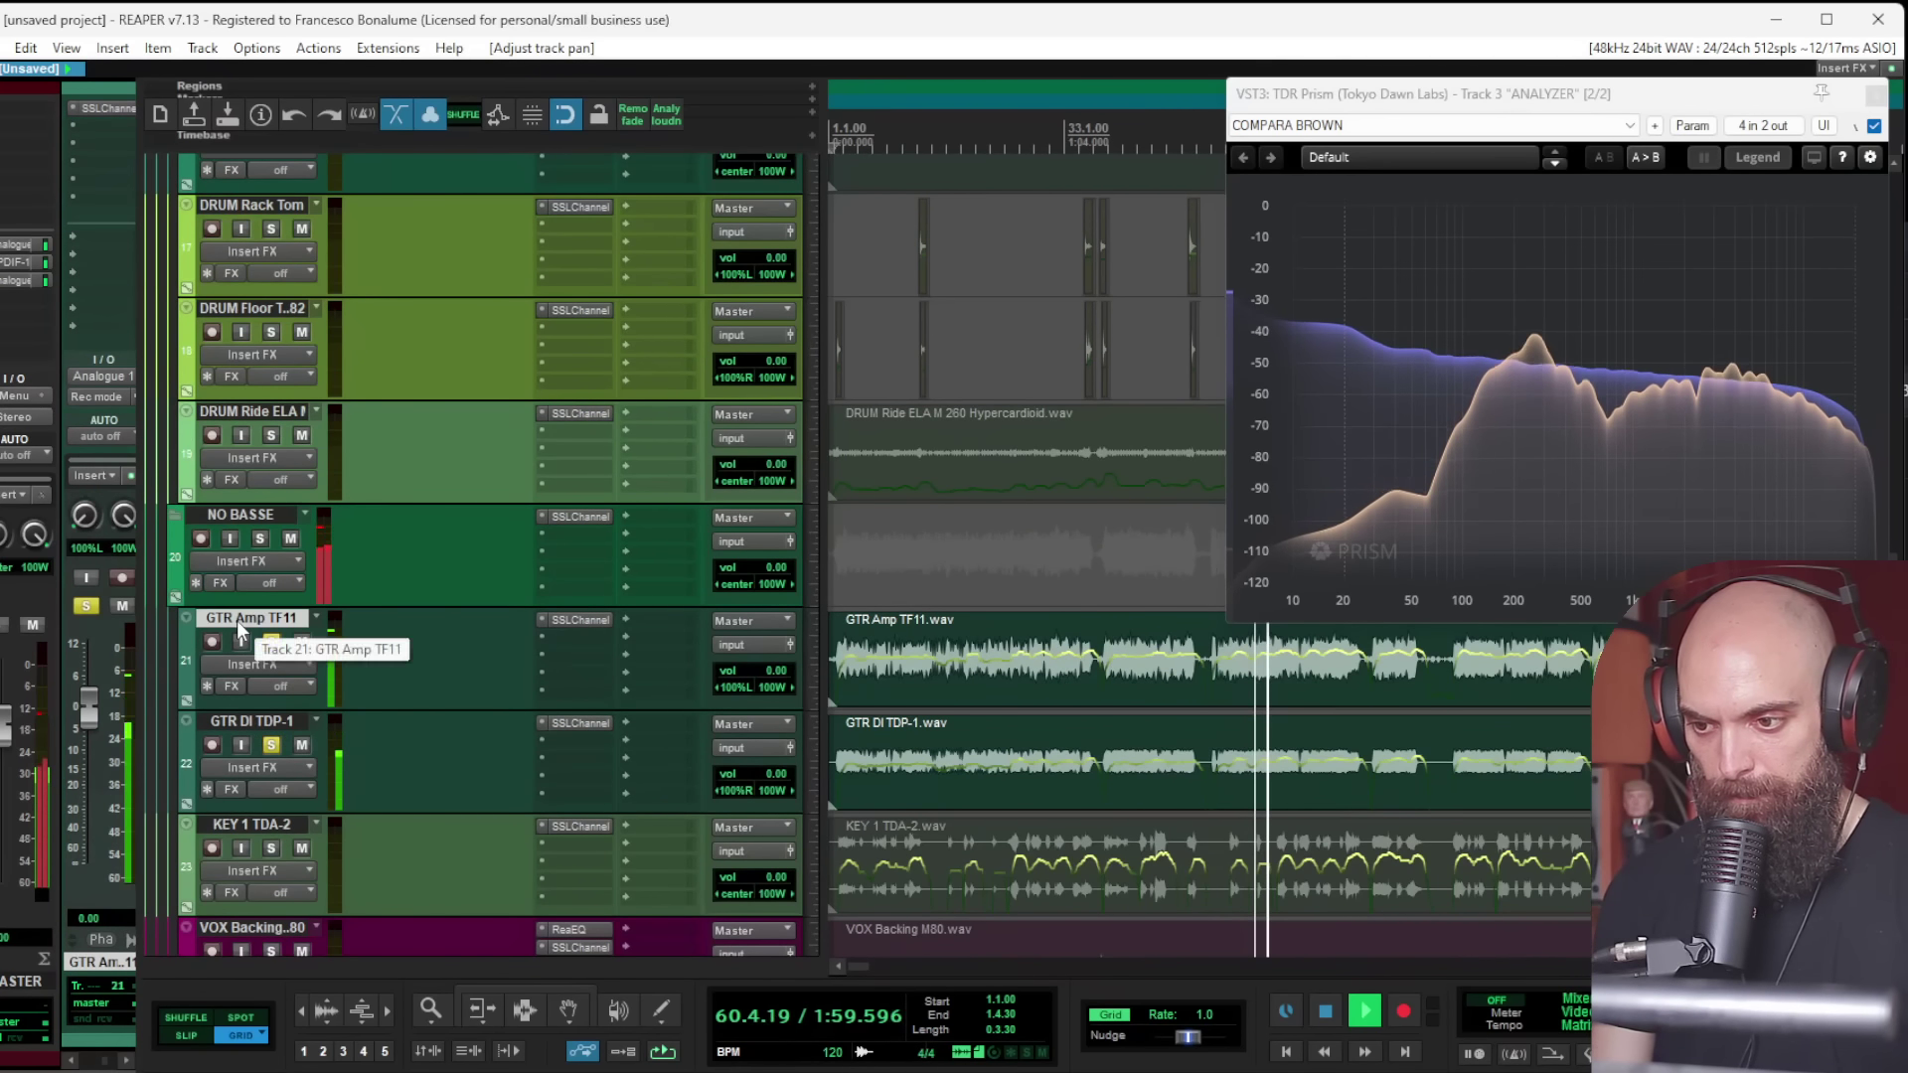
{"action": "left_click_drag", "start_coordinate": [89, 700], "coordinate": [93, 698]}
{"action": "left_click", "coordinate": [271, 745]}
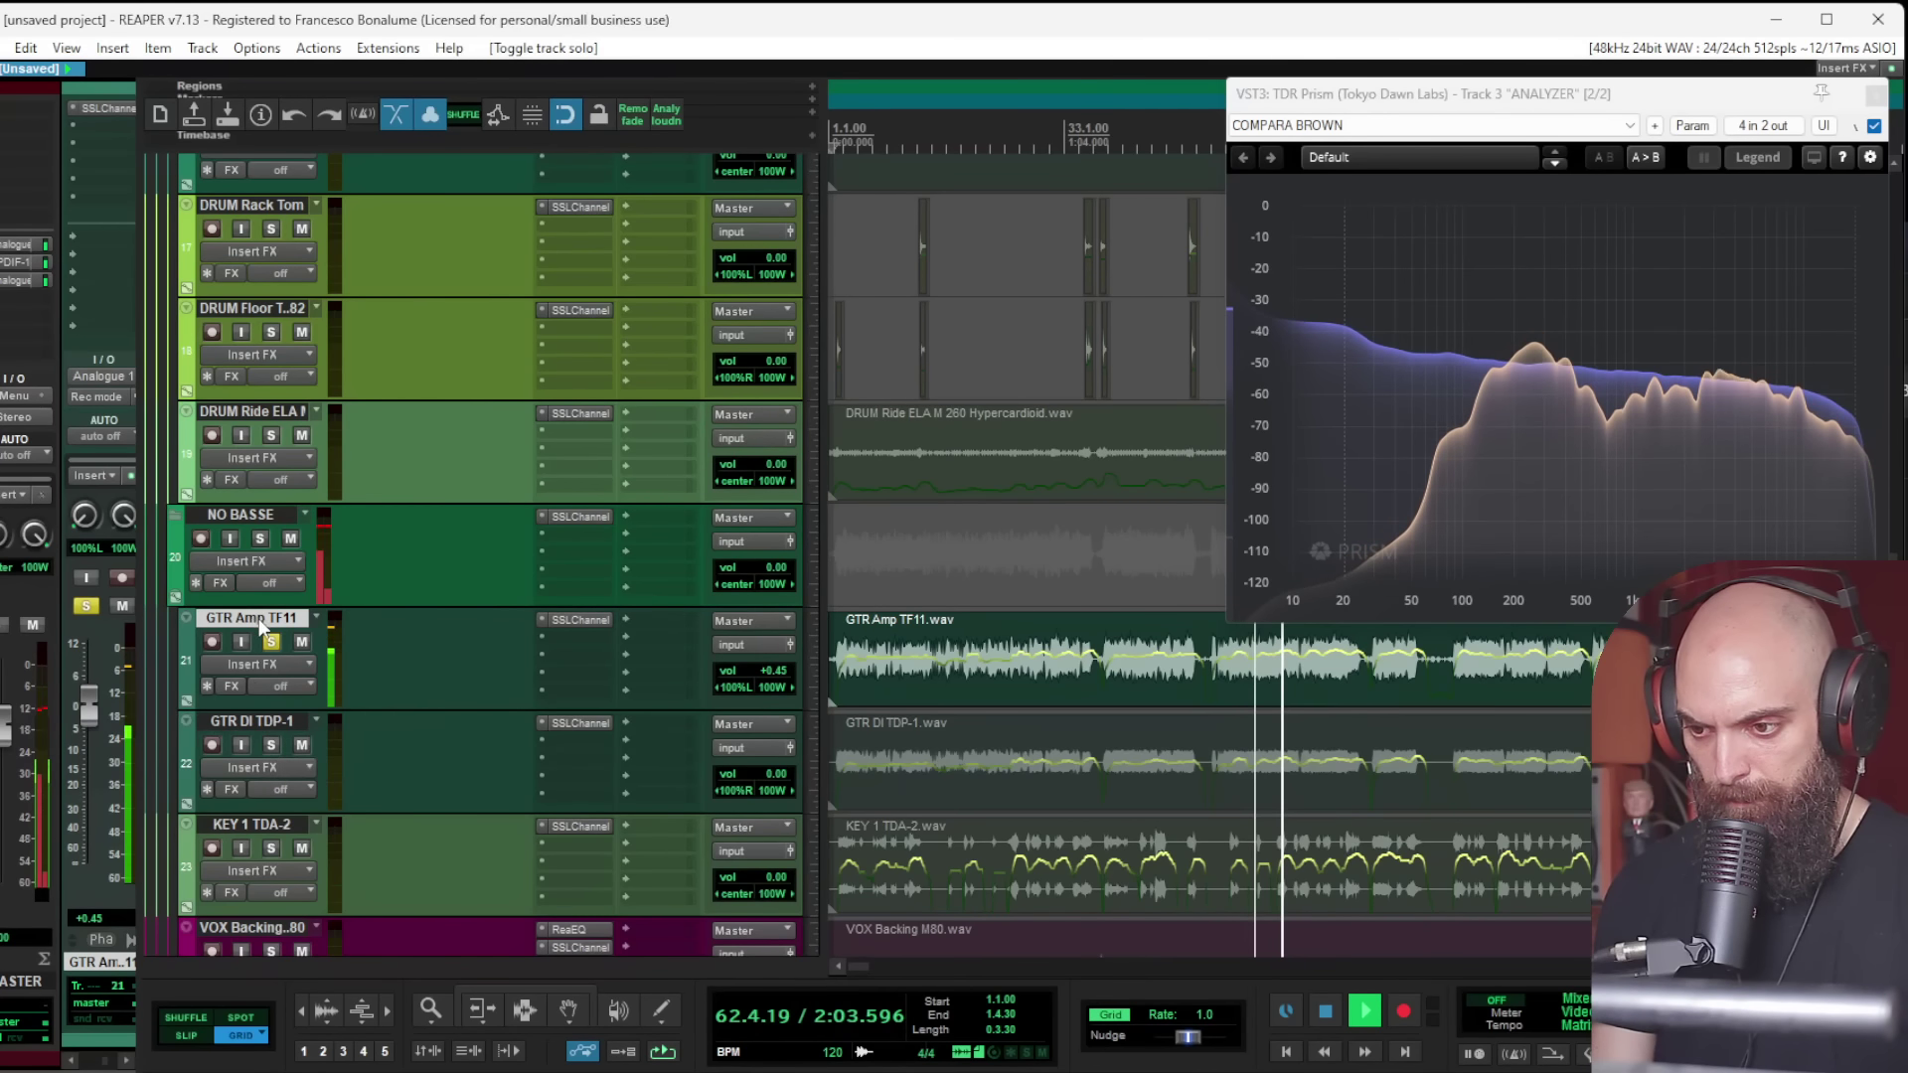
{"action": "left_click", "coordinate": [1010, 662]}
{"action": "scroll", "coordinate": [1049, 672], "scroll_direction": "up", "scroll_amount": 2}
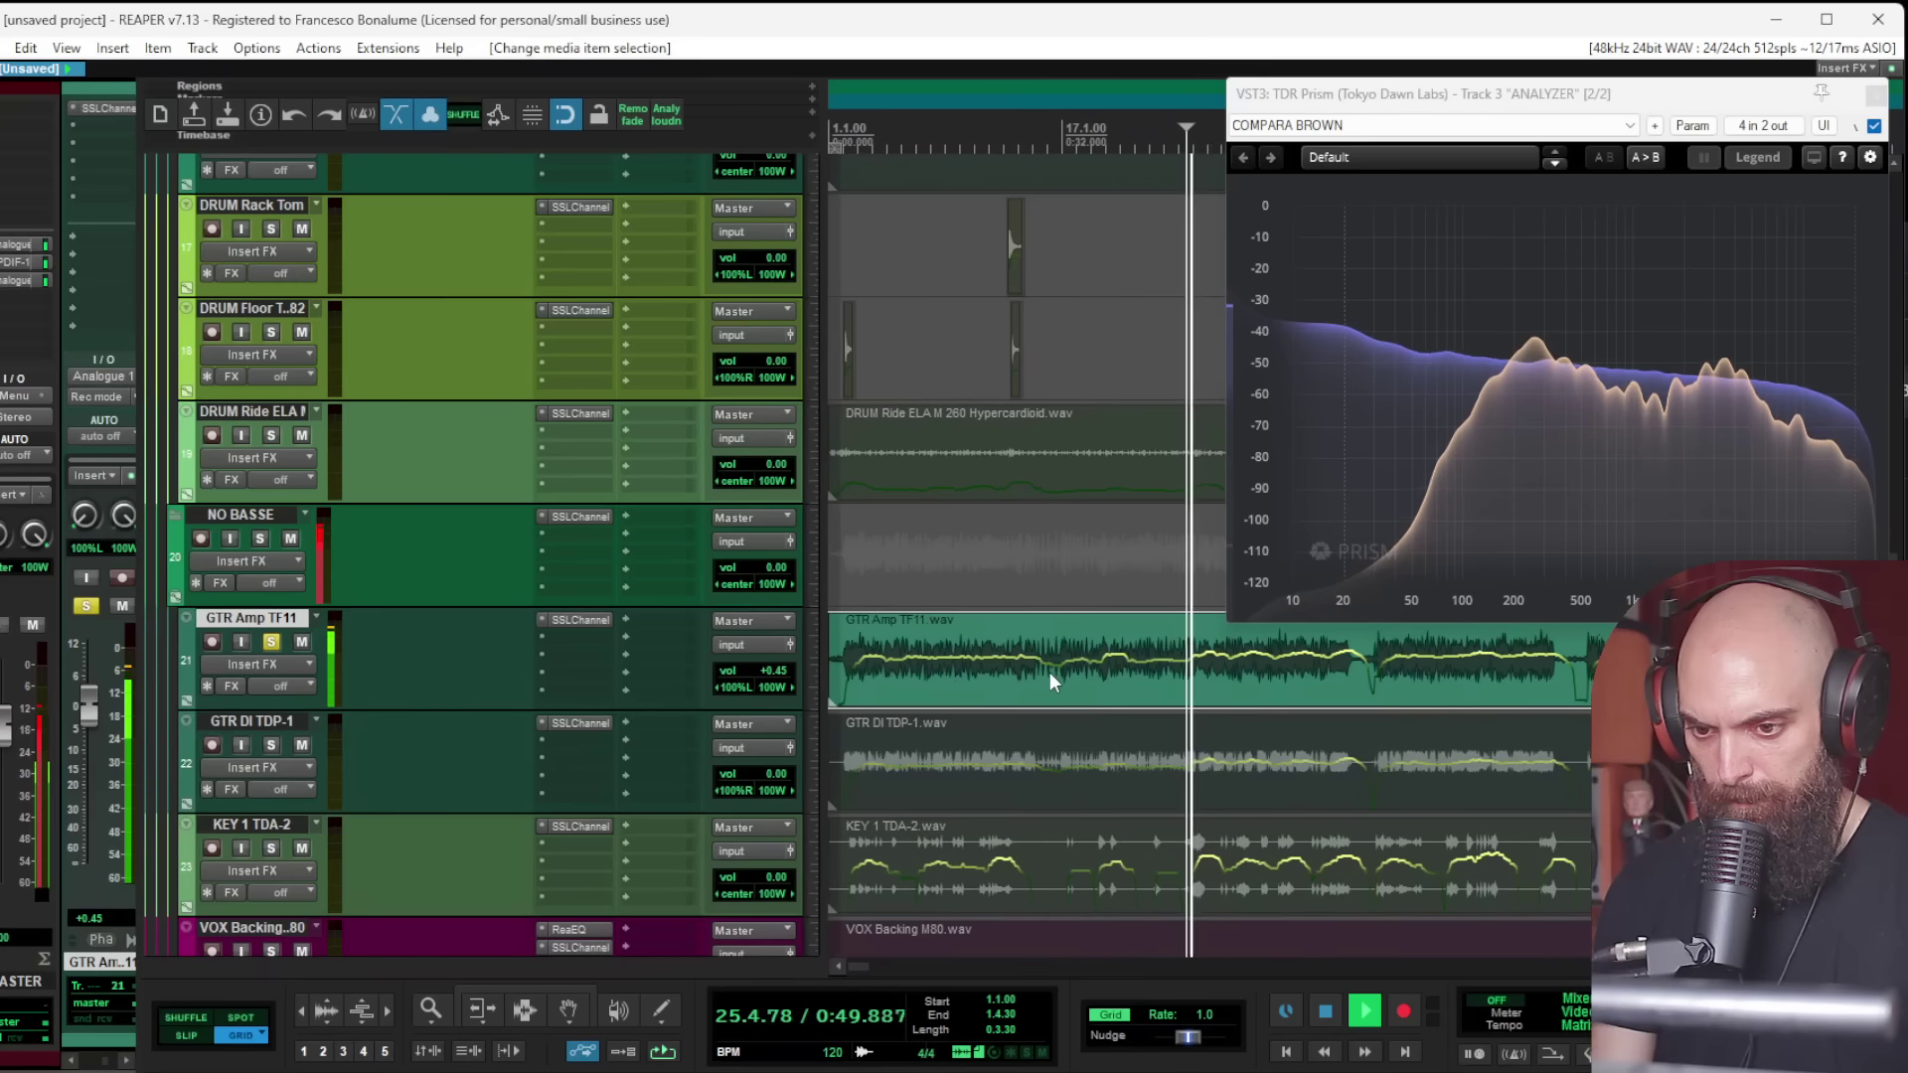
{"action": "left_click", "coordinate": [271, 743]}
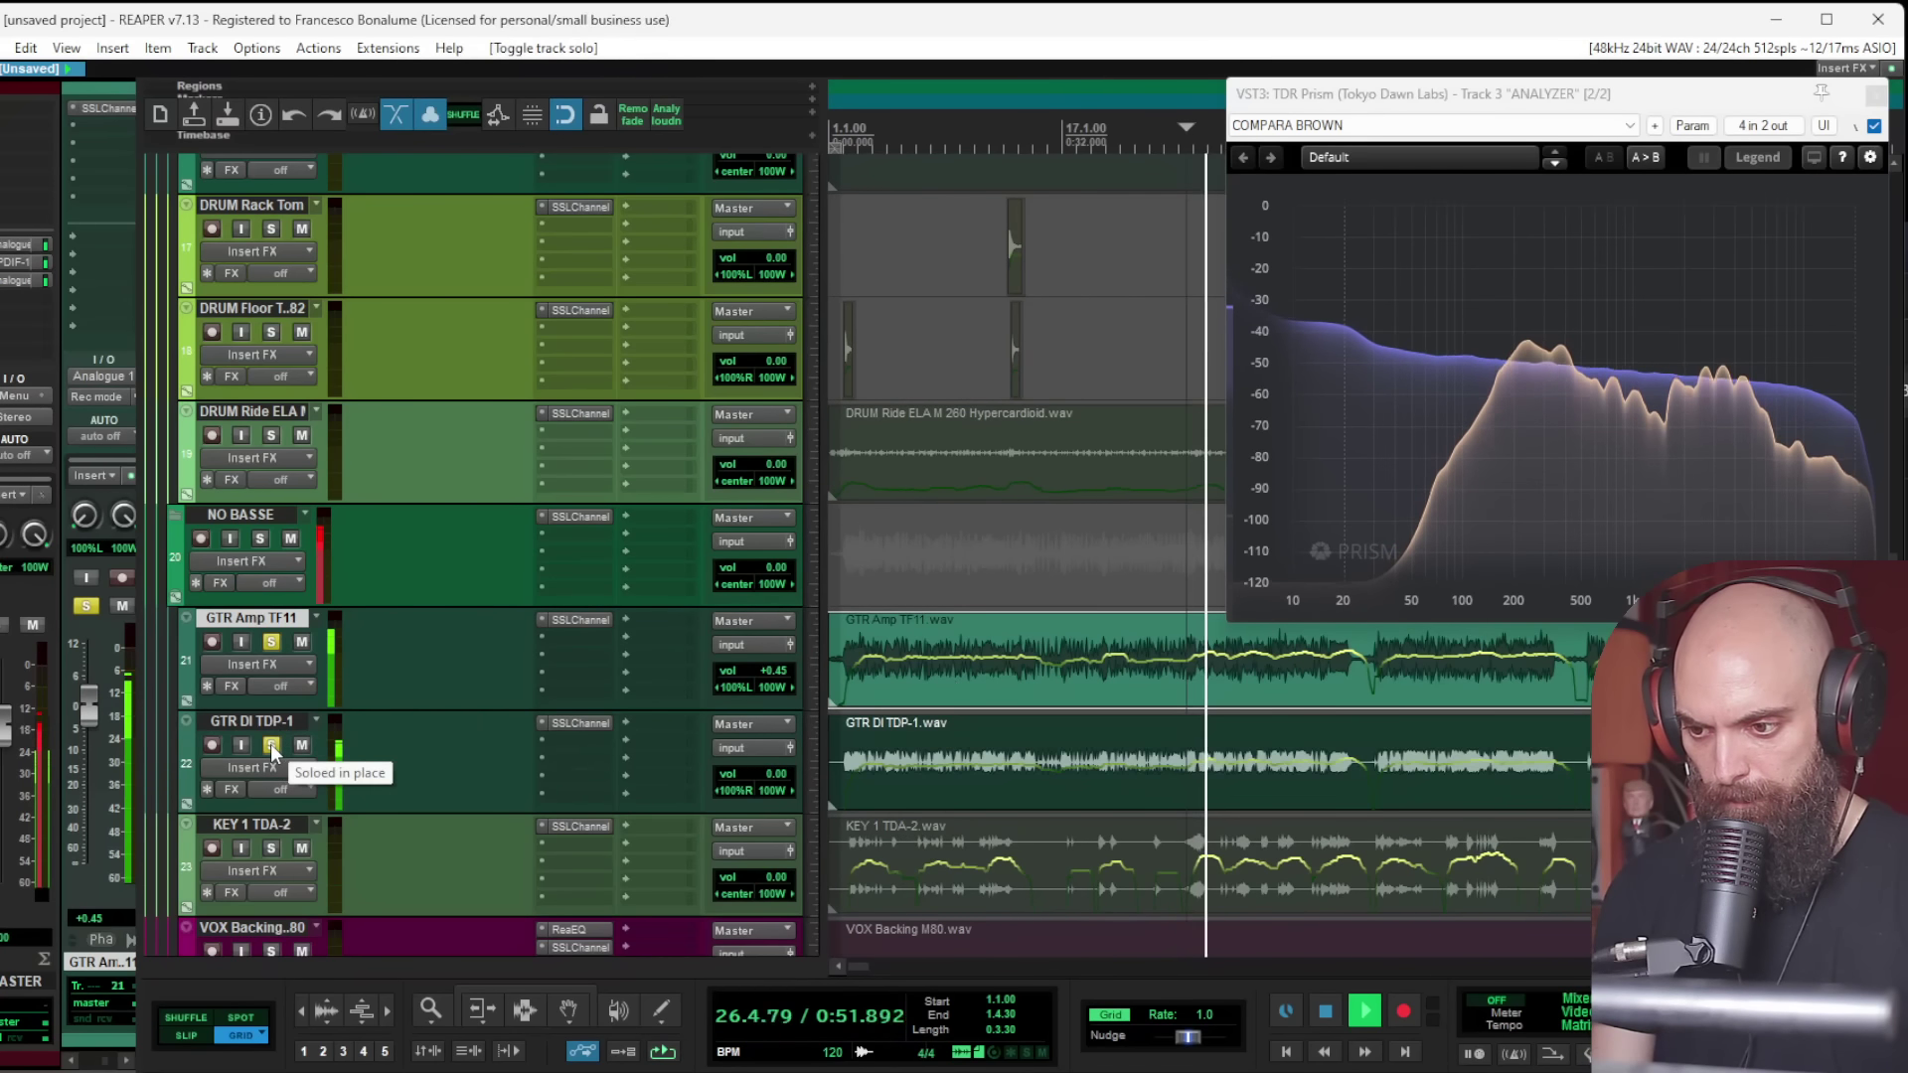
Step: Raise the GTR Amp TF11 track's volume to about +4.4 dB to balance it against the GTR DI track
{"action": "left_click", "coordinate": [260, 733]}
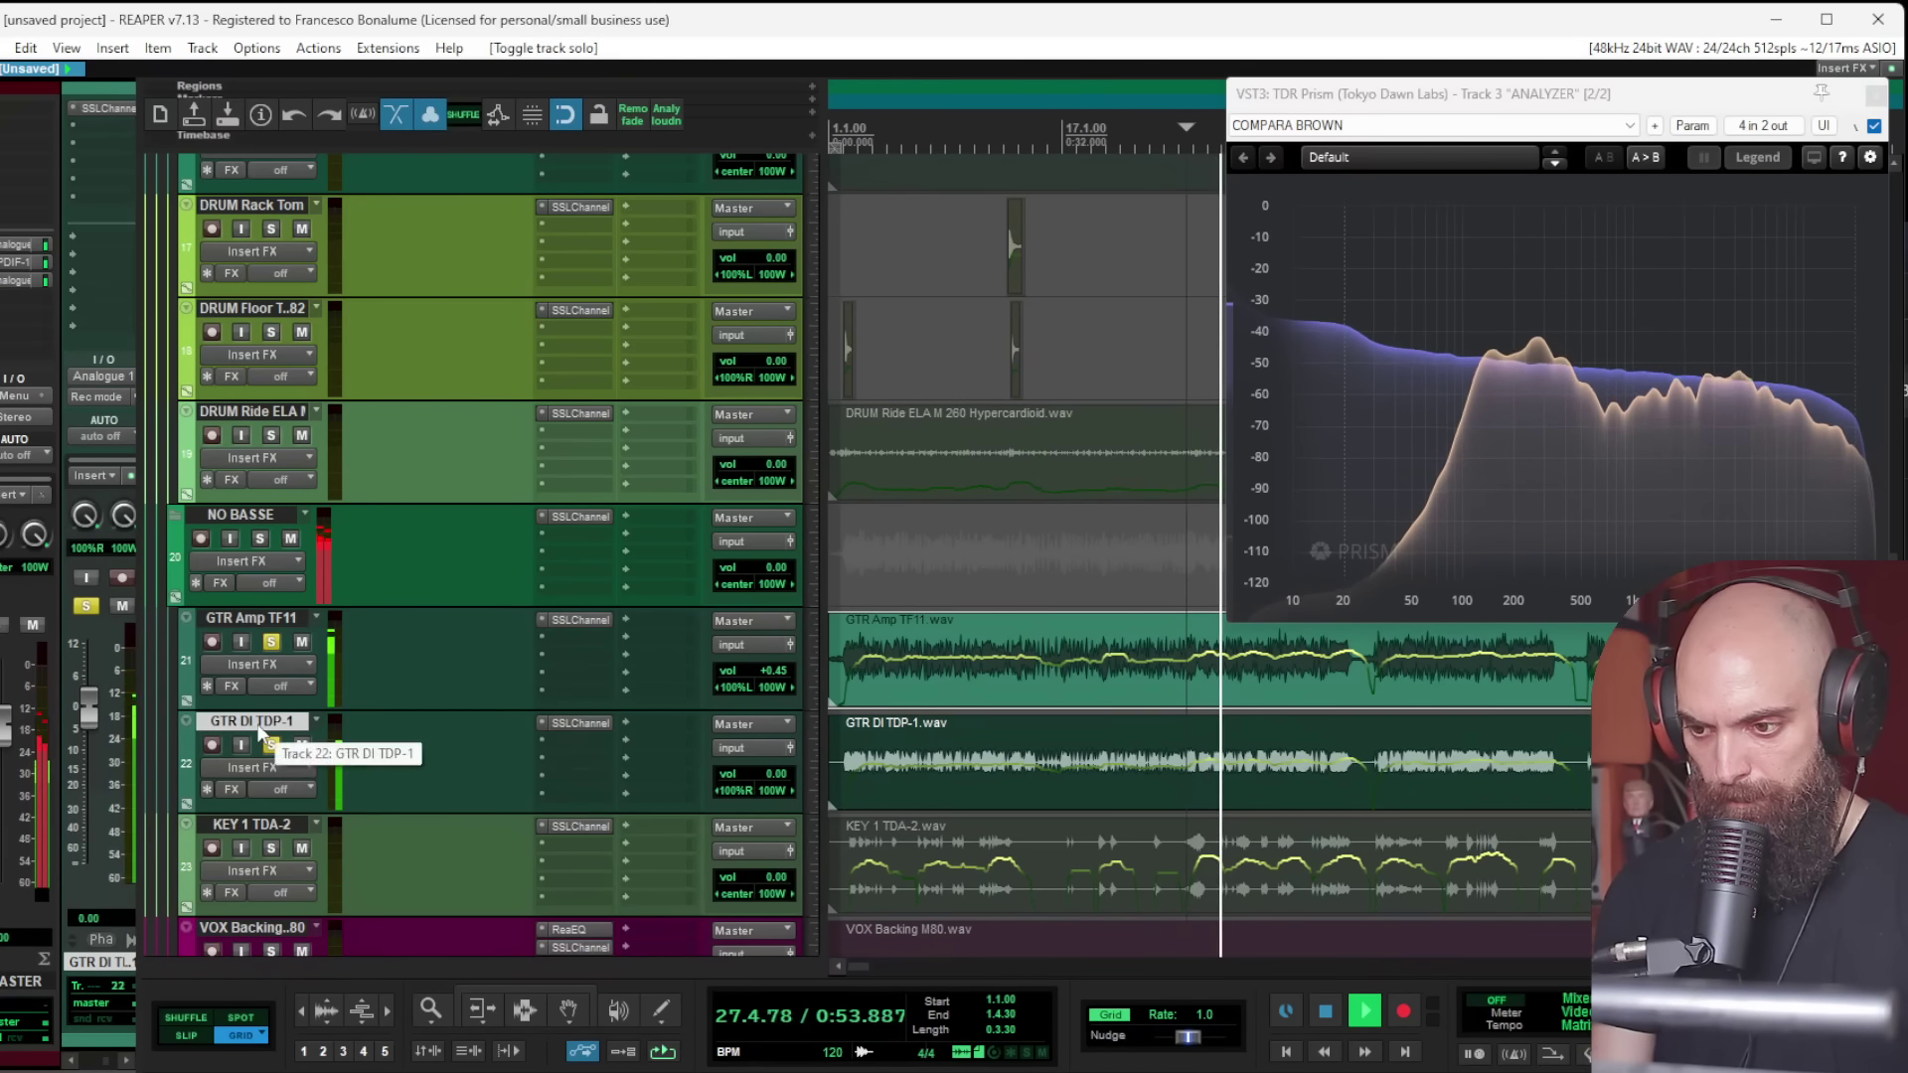
{"action": "left_click", "coordinate": [253, 624]}
{"action": "mouse_move", "coordinate": [91, 701]}
{"action": "left_mouse_down"}
{"action": "mouse_move", "coordinate": [92, 664]}
{"action": "mouse_move", "coordinate": [92, 682]}
{"action": "left_mouse_up"}
{"action": "left_click", "coordinate": [230, 717]}
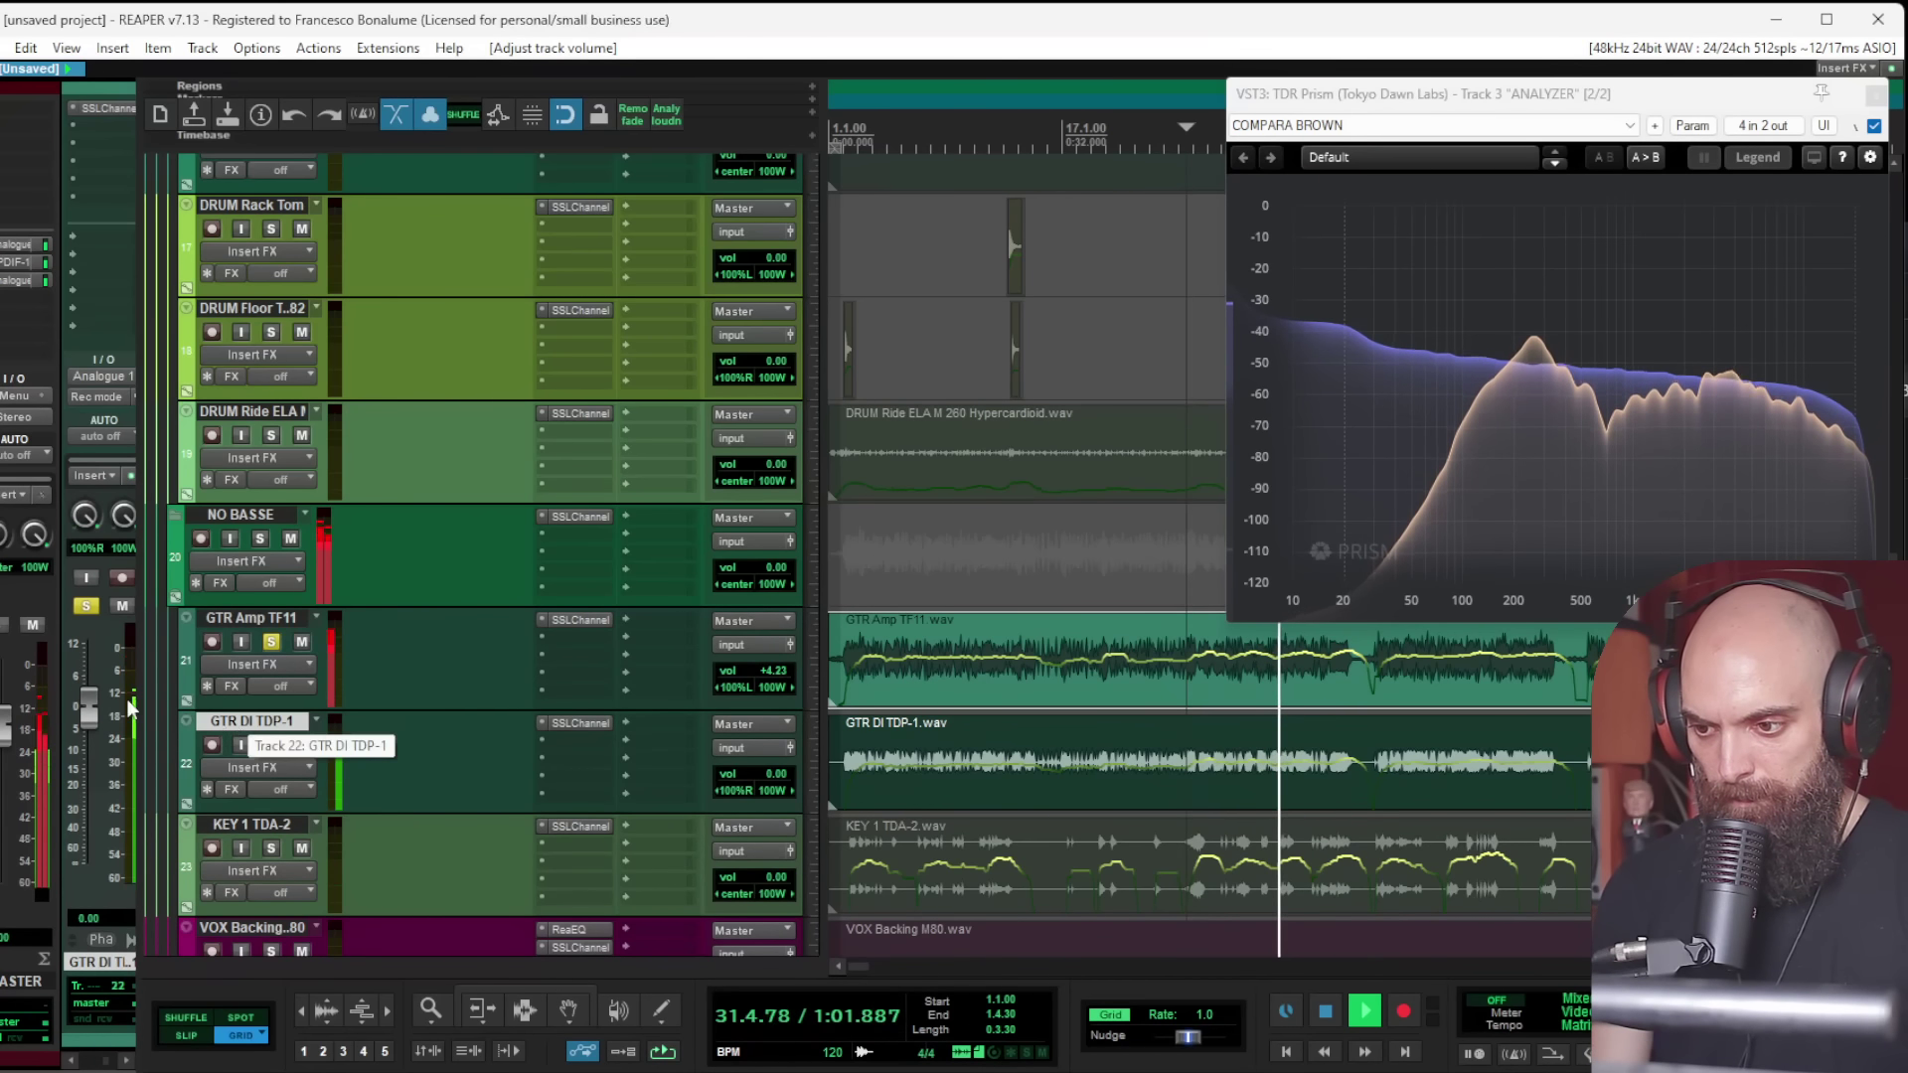
{"action": "left_click", "coordinate": [254, 622]}
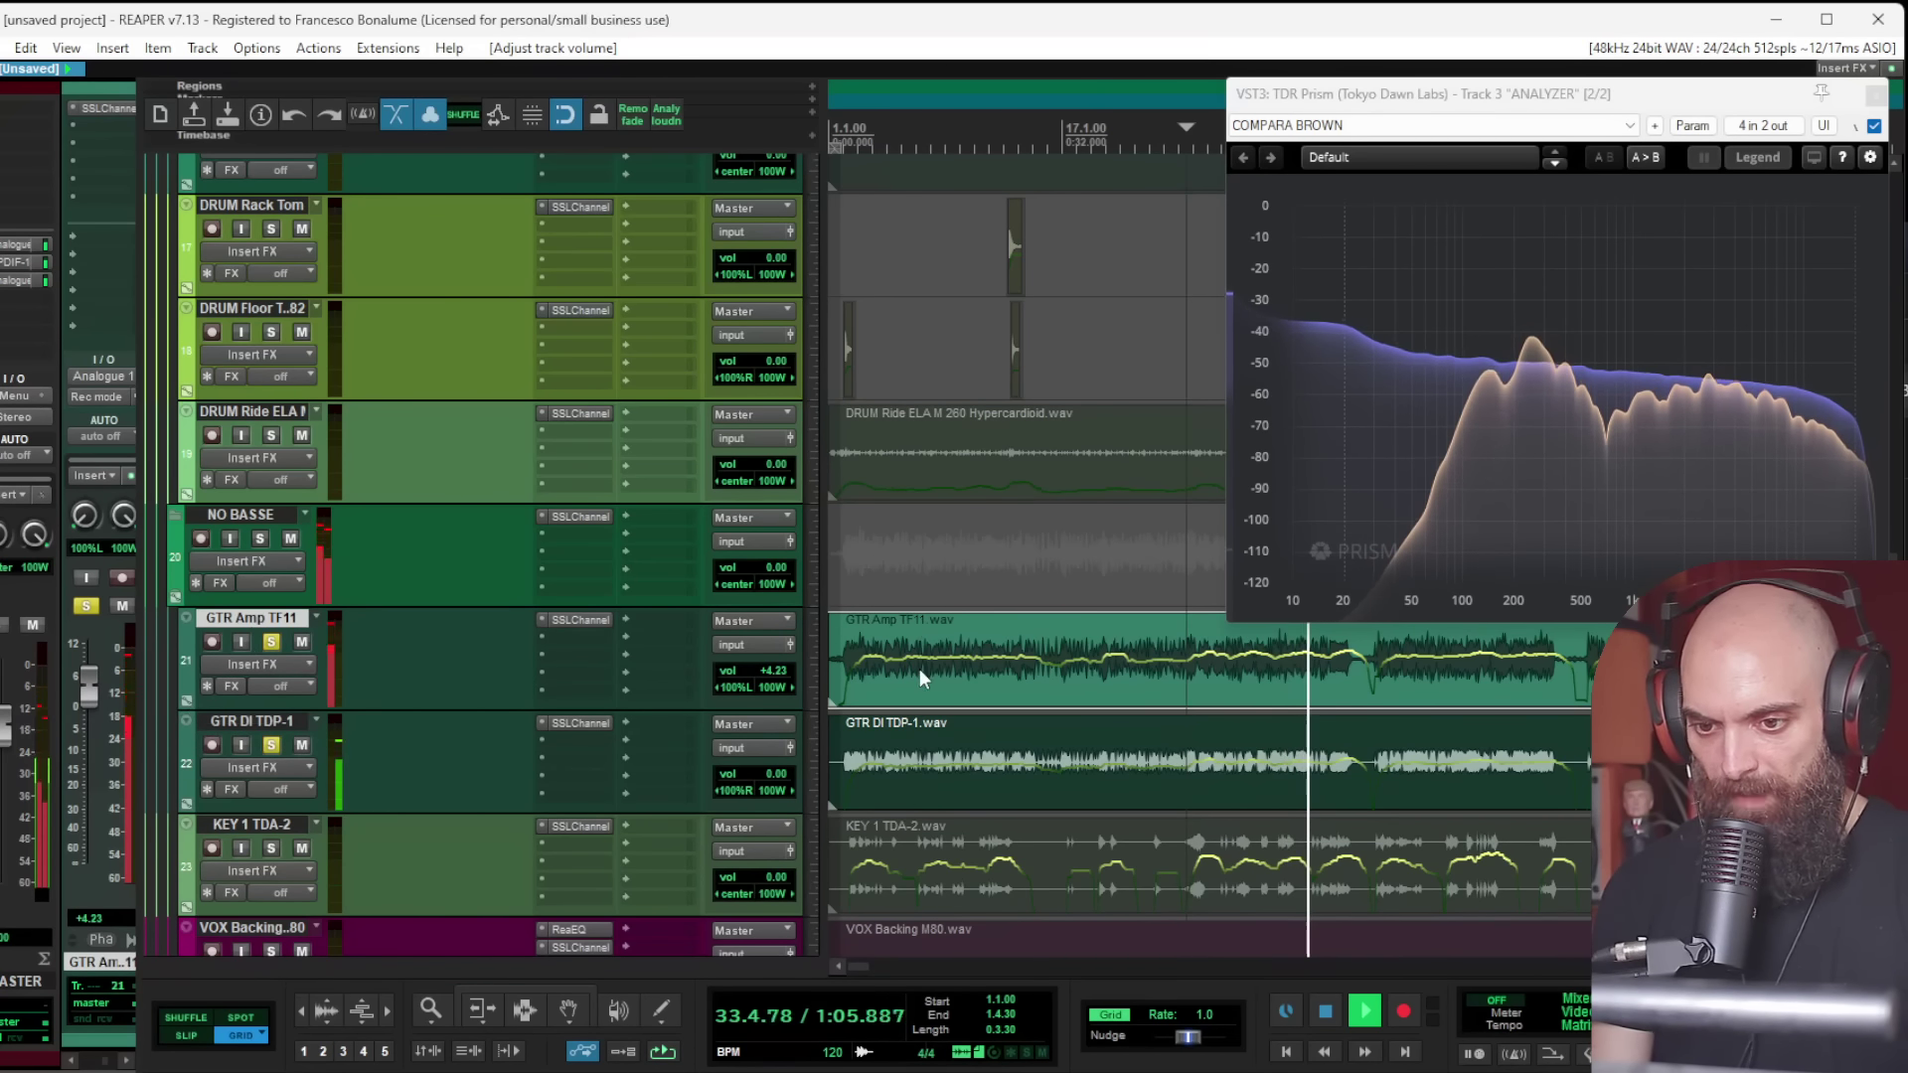
{"action": "left_click", "coordinate": [854, 659]}
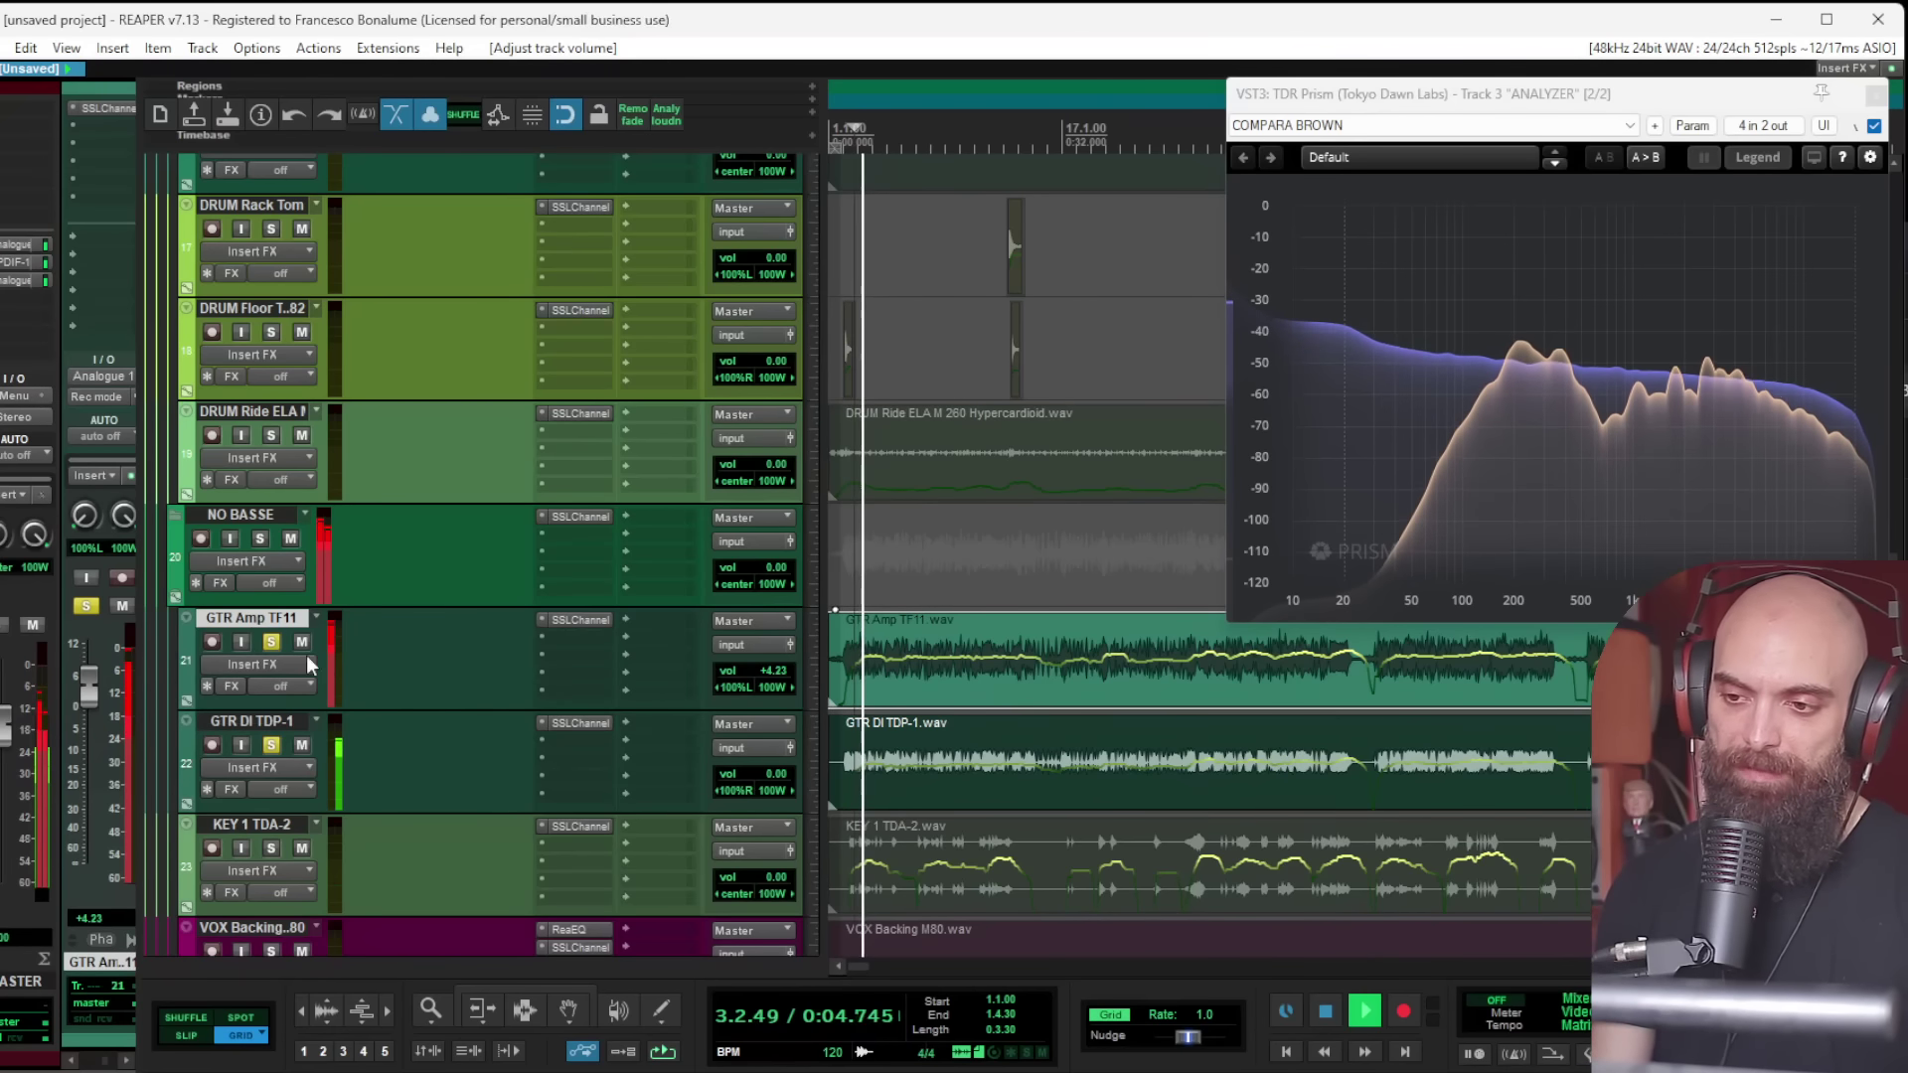
{"action": "left_click_drag", "start_coordinate": [90, 695], "coordinate": [89, 695]}
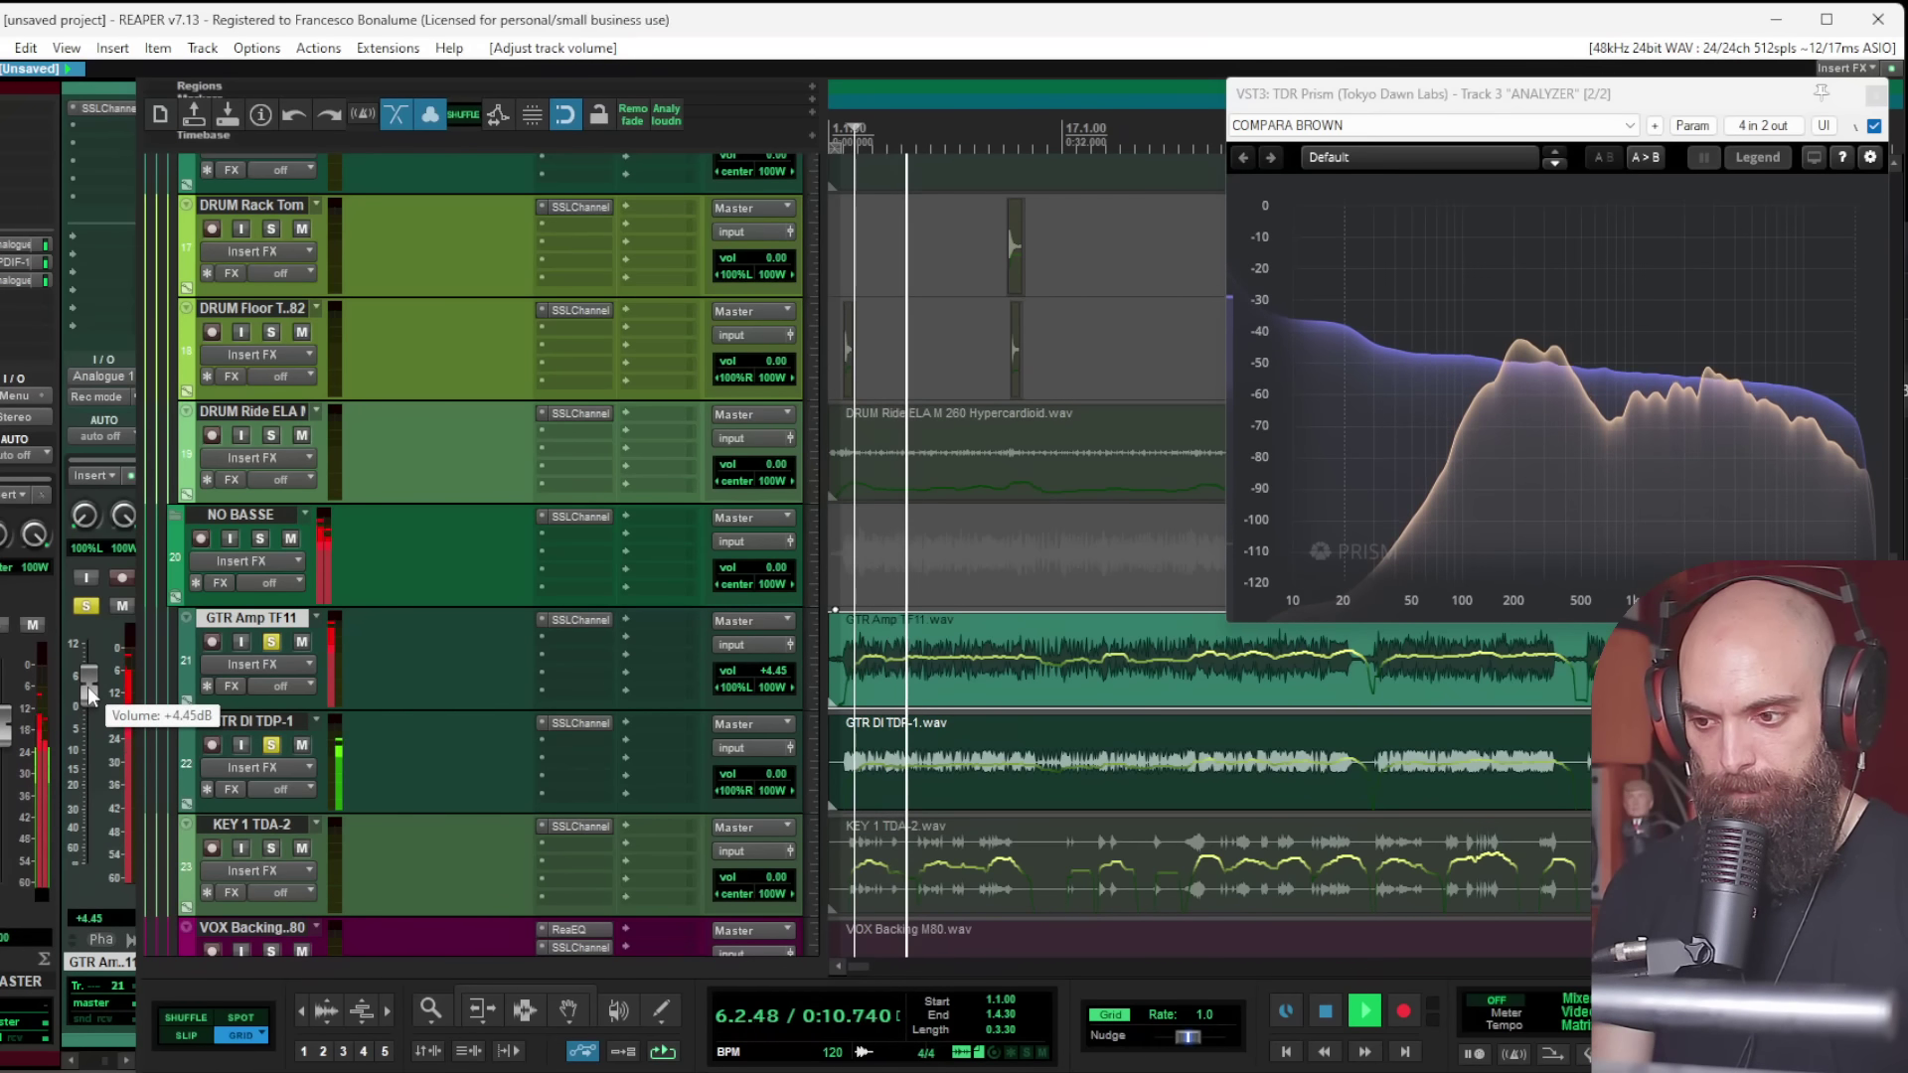
Step: Sum the master output to mono and compare GTR DI TDP-1 with inverted and normal phase
{"action": "left_click", "coordinate": [12, 418]}
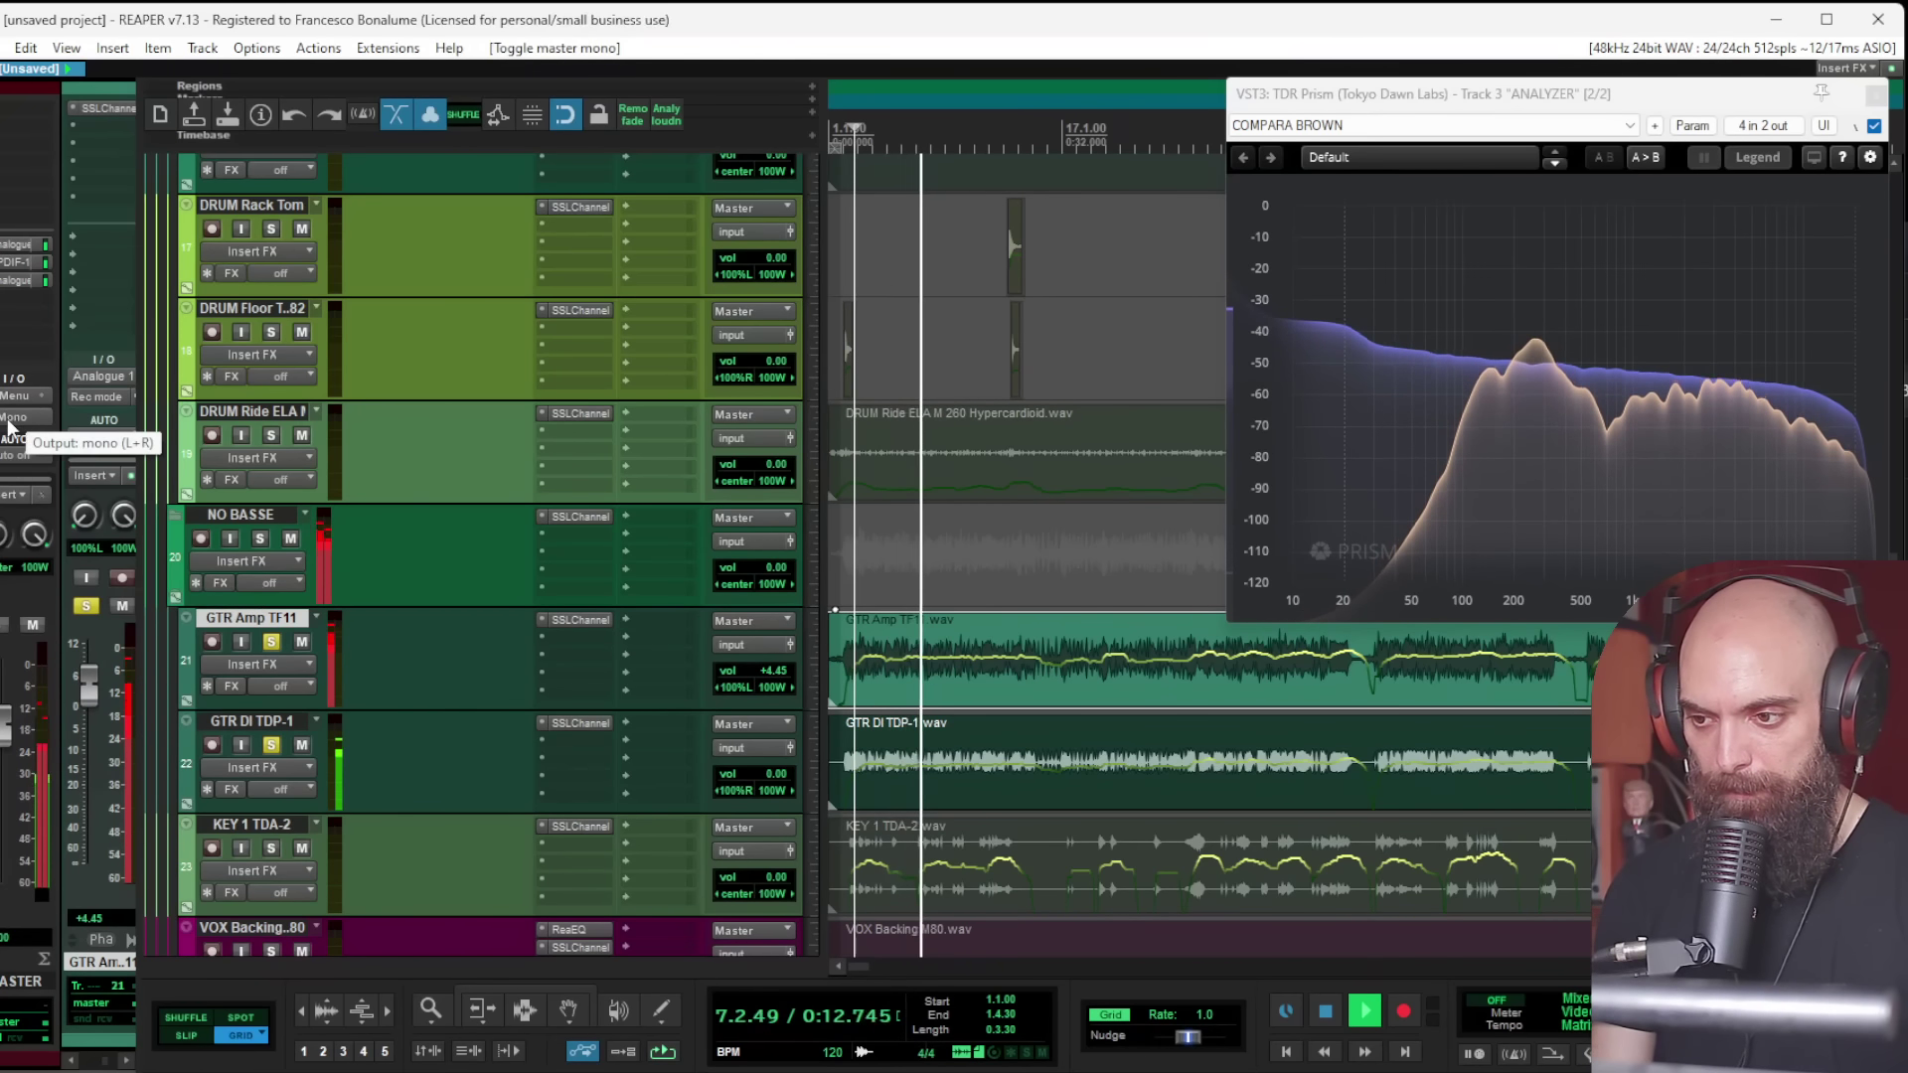
{"action": "left_click", "coordinate": [207, 789]}
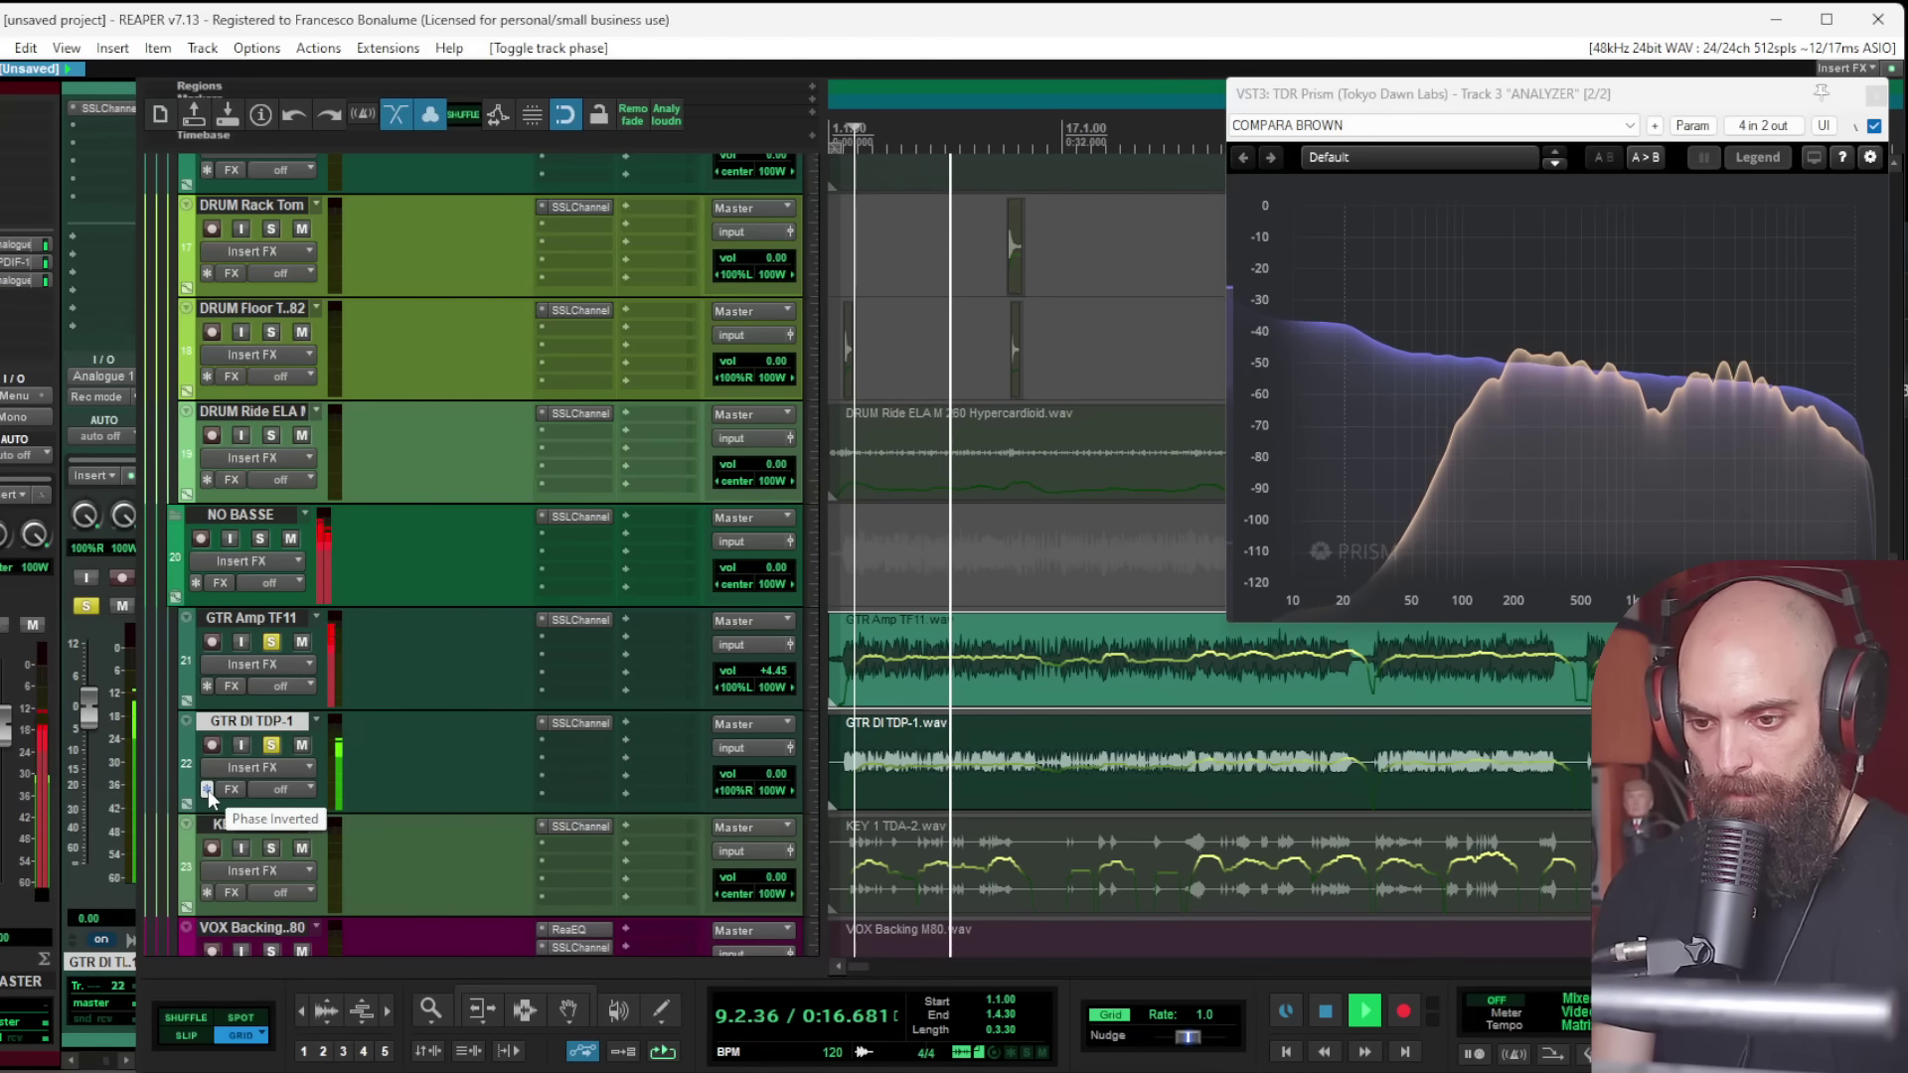
{"action": "left_click", "coordinate": [207, 790]}
Step: Take both guitar tracks out of solo to hear them in the full mix
{"action": "left_click", "coordinate": [86, 604]}
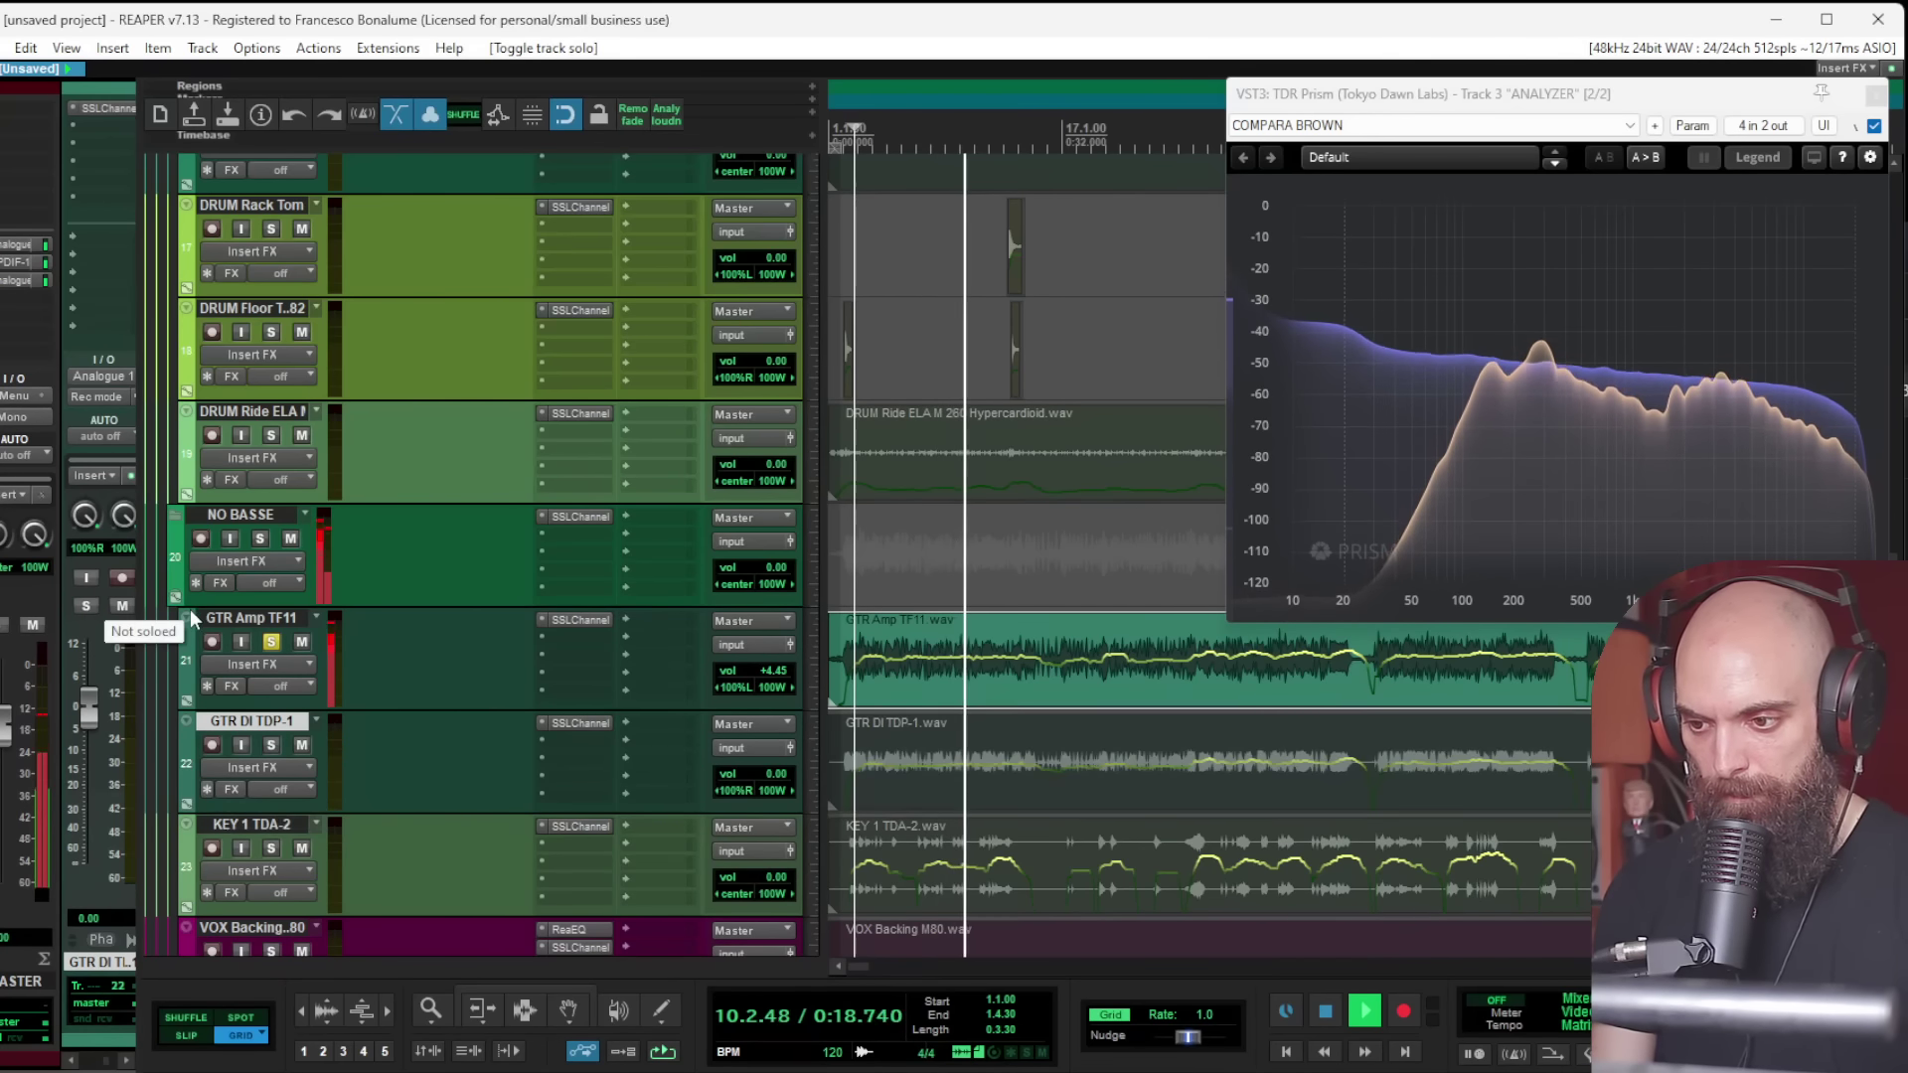
{"action": "left_click", "coordinate": [252, 619]}
{"action": "left_click", "coordinate": [87, 605]}
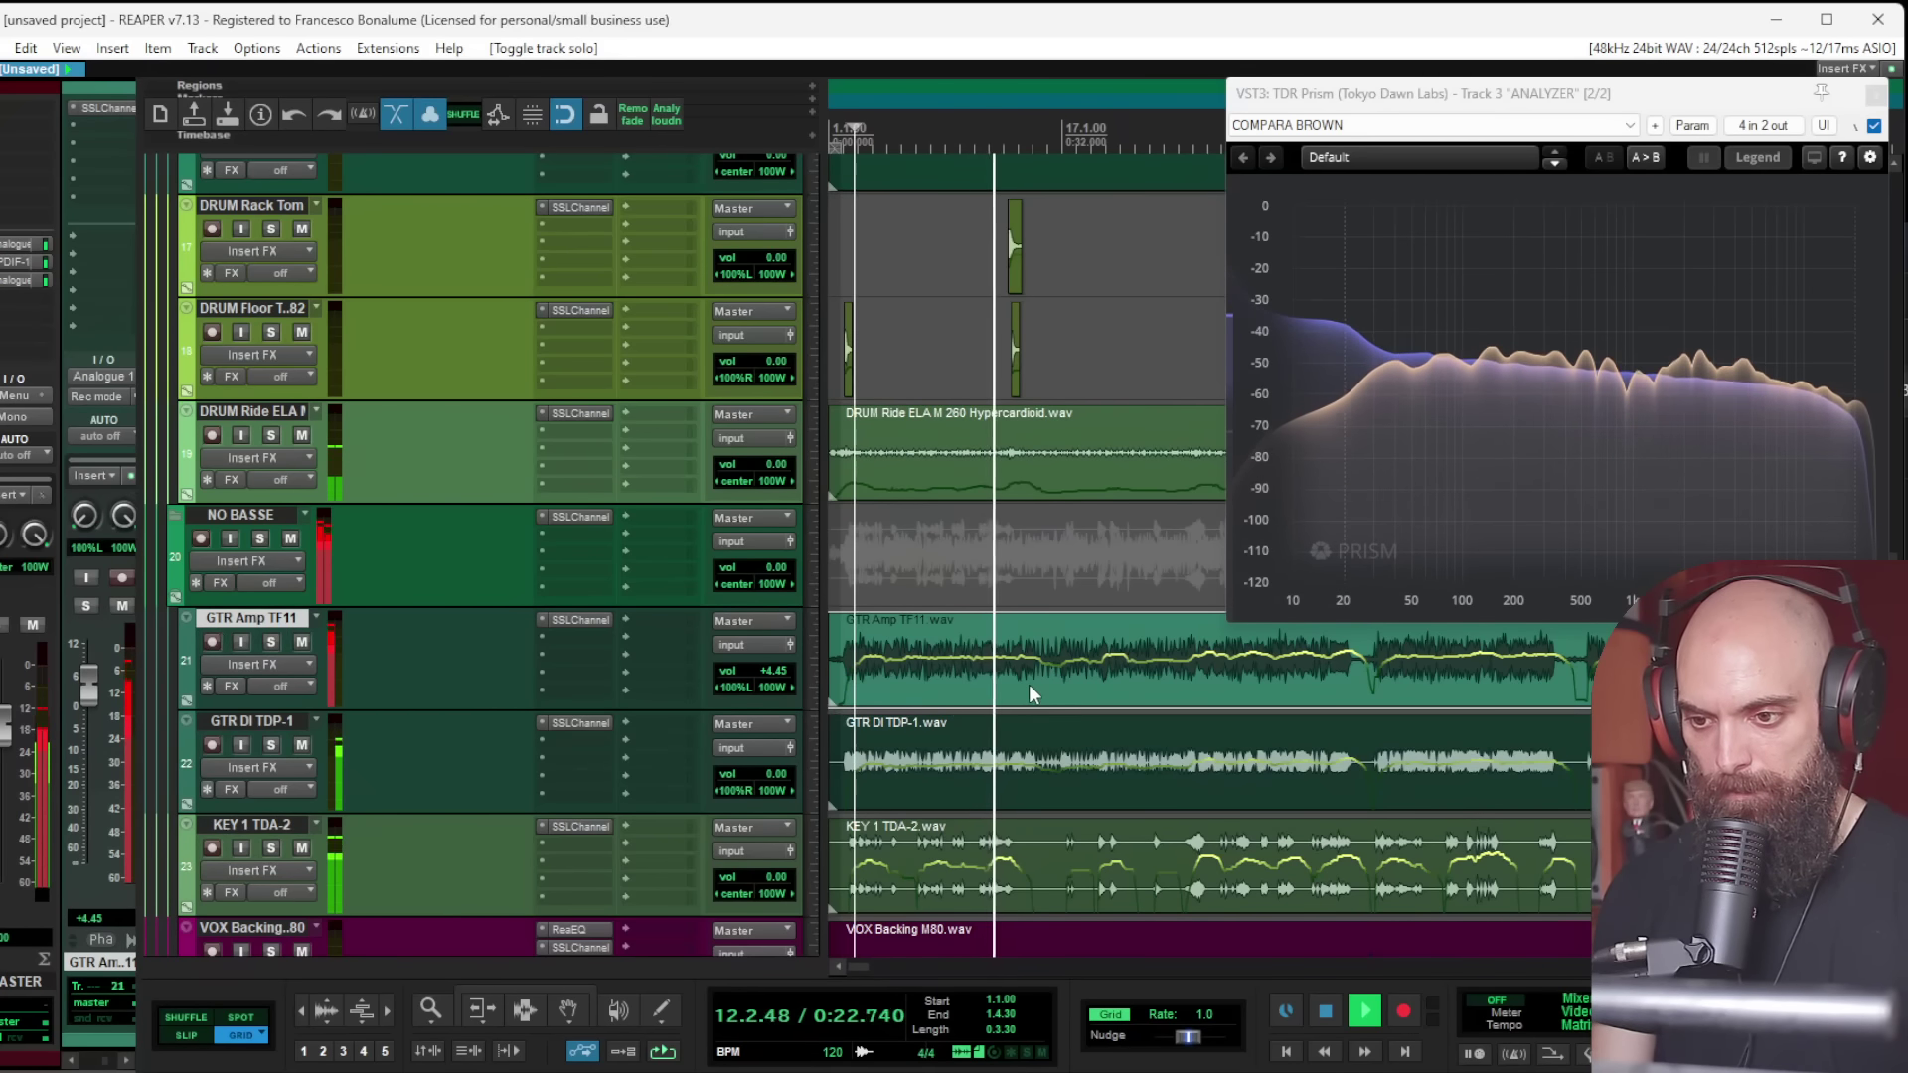
Step: Solo both guitars and KEY 1 TDA-2, panning GTR Amp TF11 to 95% left and KEY 1 to 100% right
{"action": "scroll", "coordinate": [1045, 676], "scroll_direction": "down", "scroll_amount": 3}
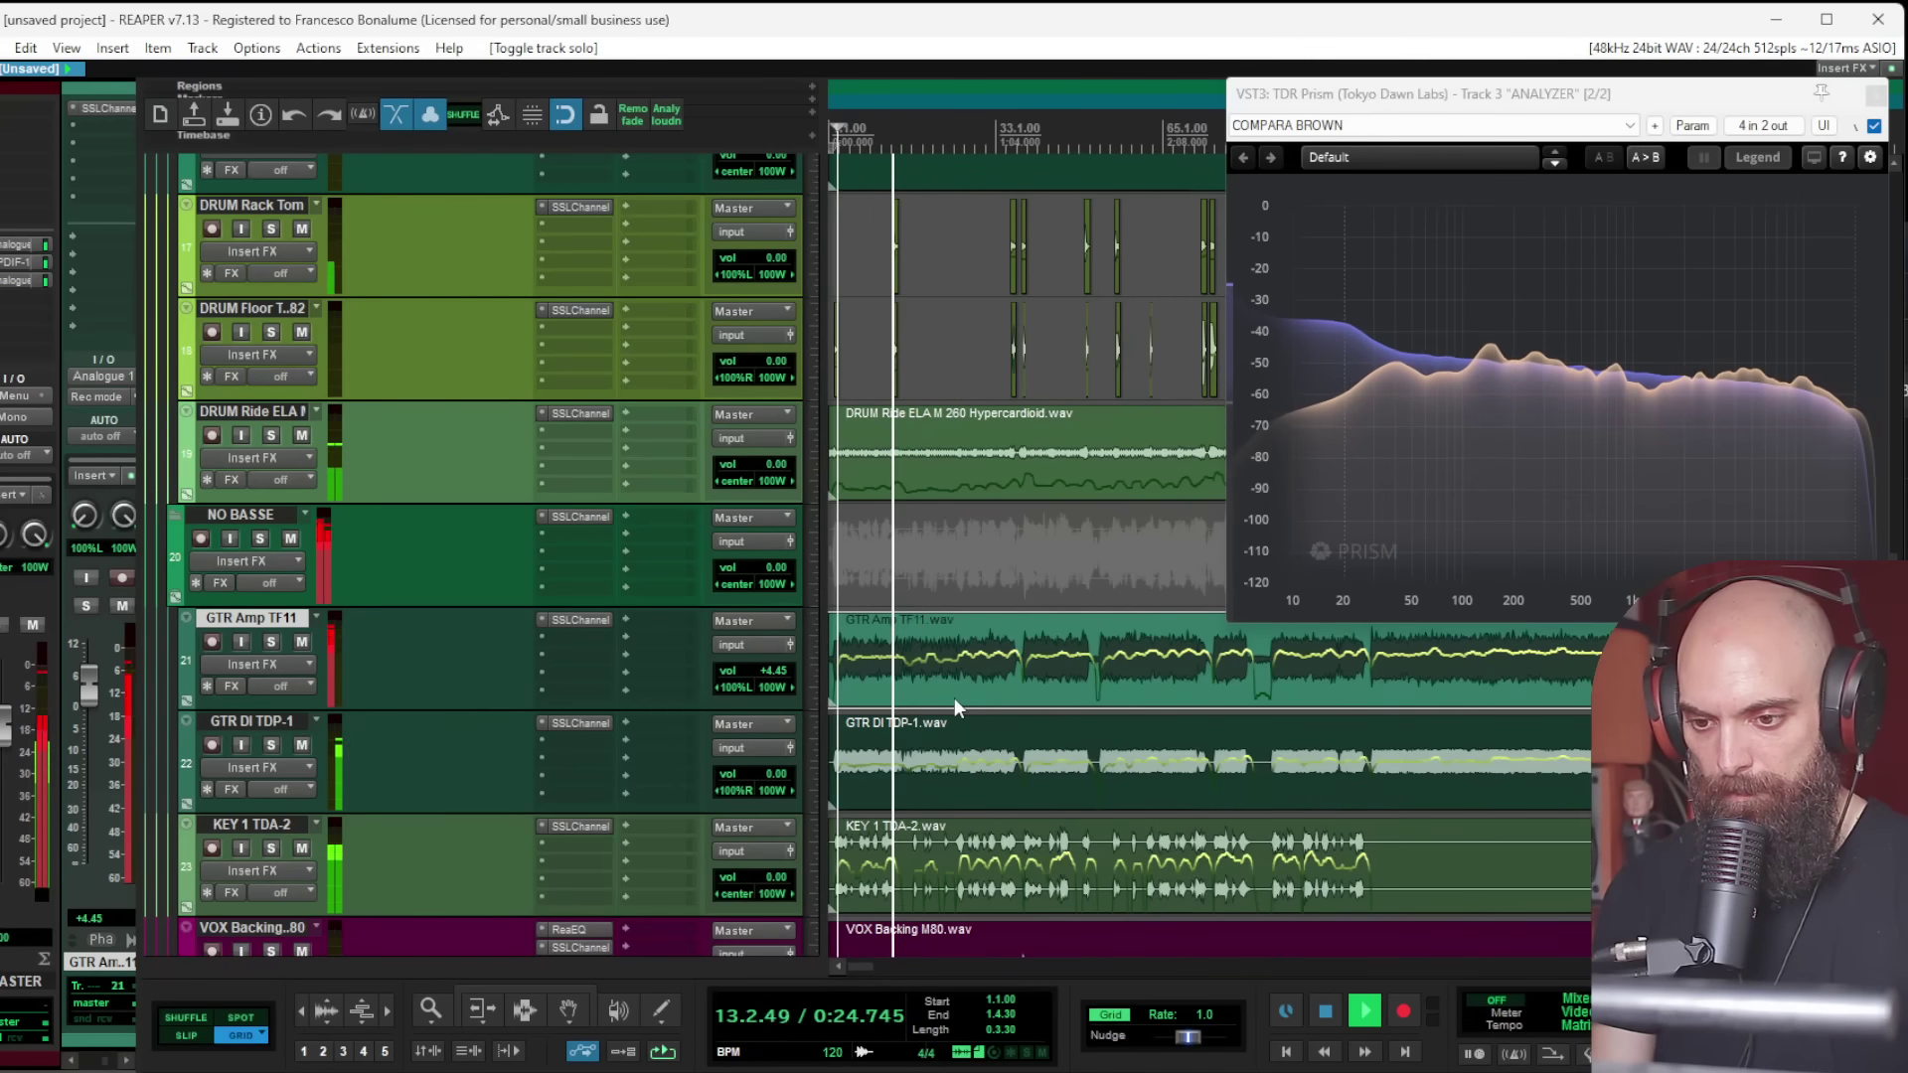
{"action": "scroll", "coordinate": [954, 697], "scroll_direction": "down", "scroll_amount": 2}
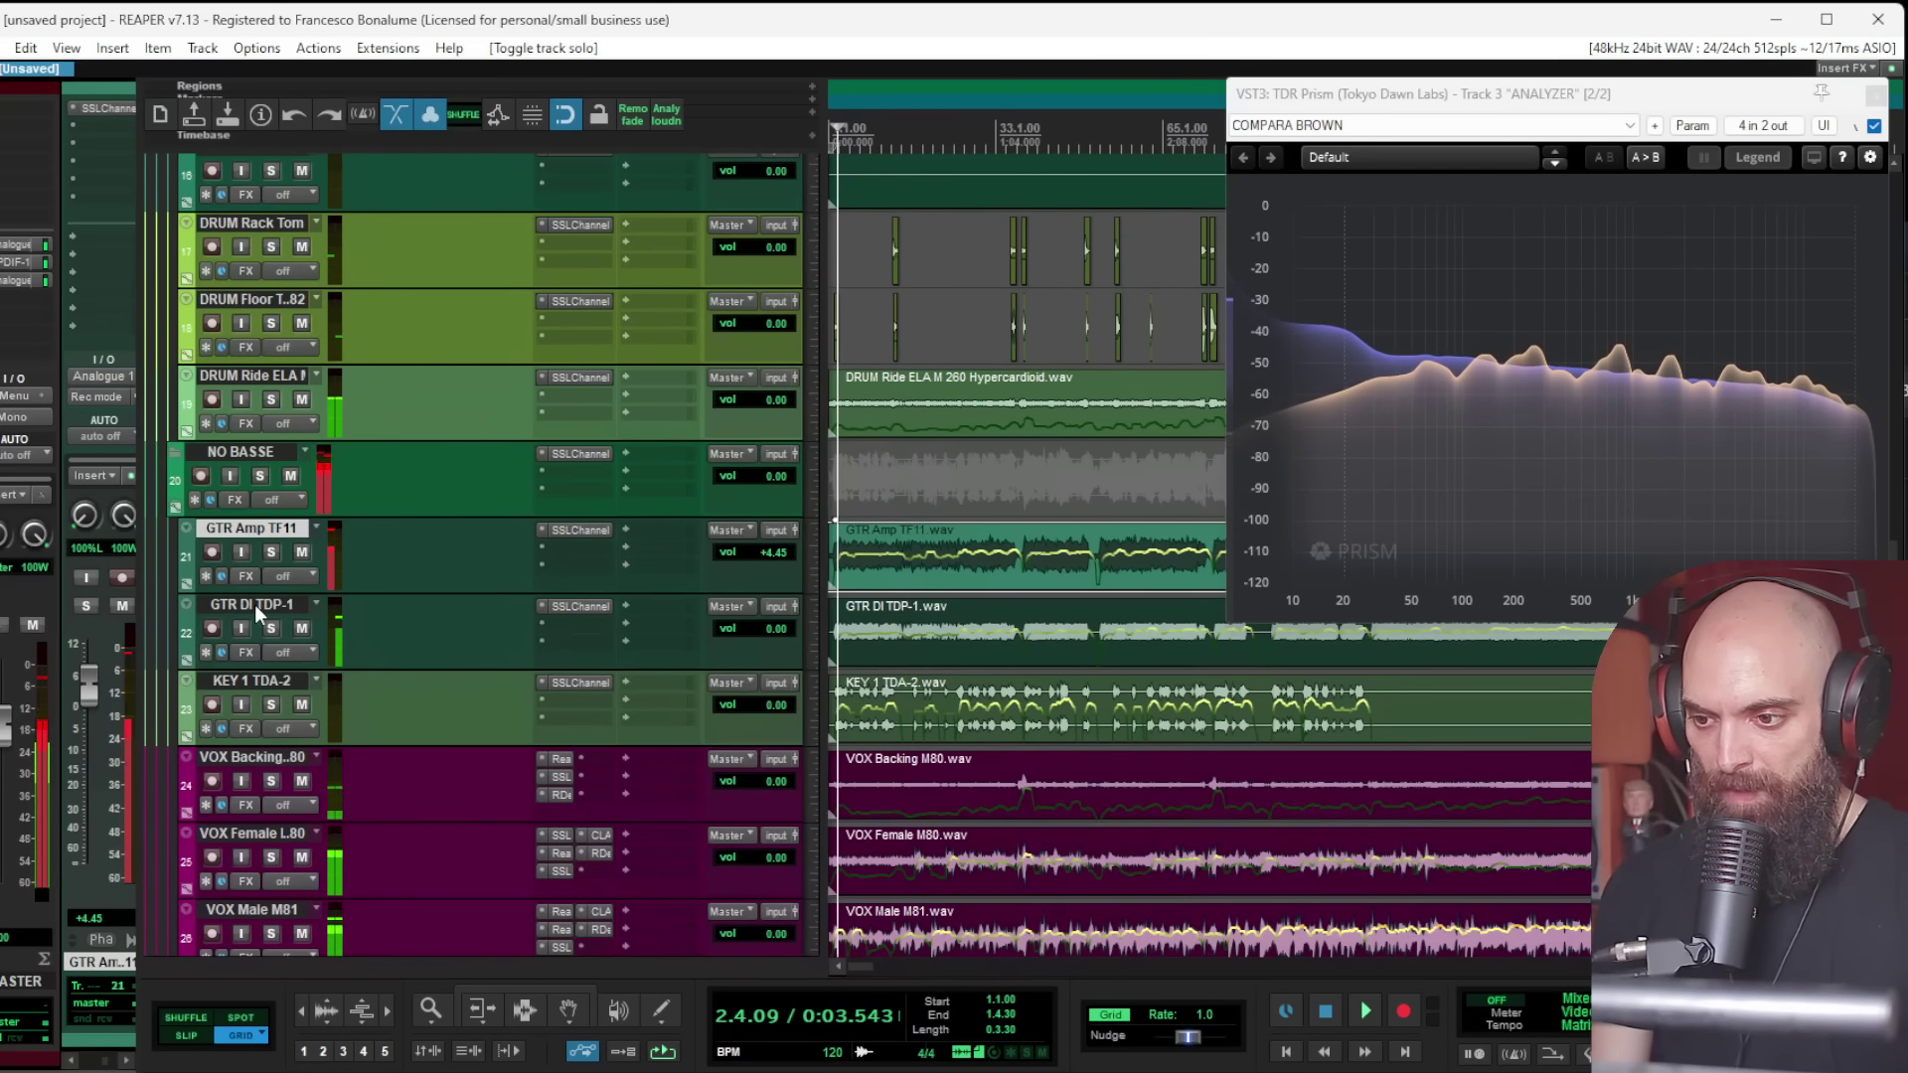
{"action": "left_click_drag", "start_coordinate": [271, 702], "coordinate": [272, 553]}
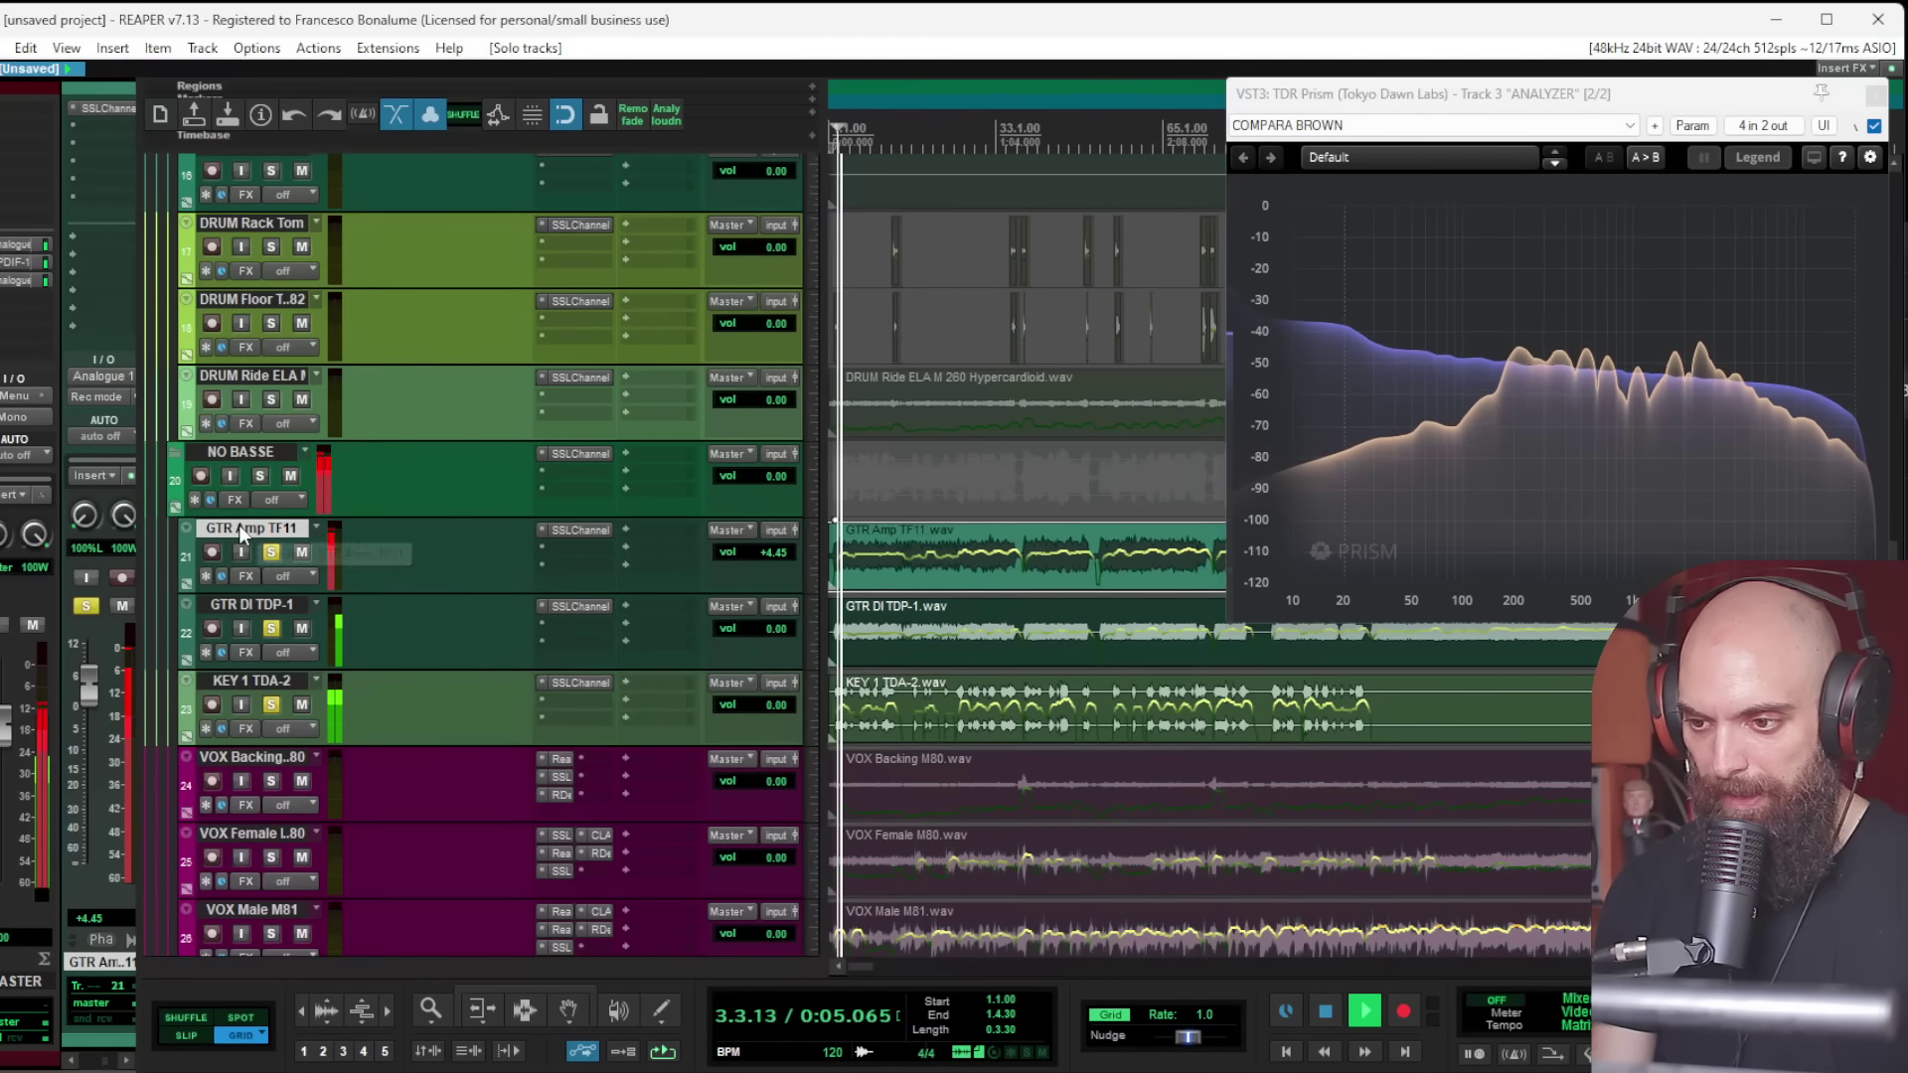
{"action": "left_click_drag", "start_coordinate": [86, 517], "coordinate": [99, 524]}
{"action": "left_click", "coordinate": [230, 606]}
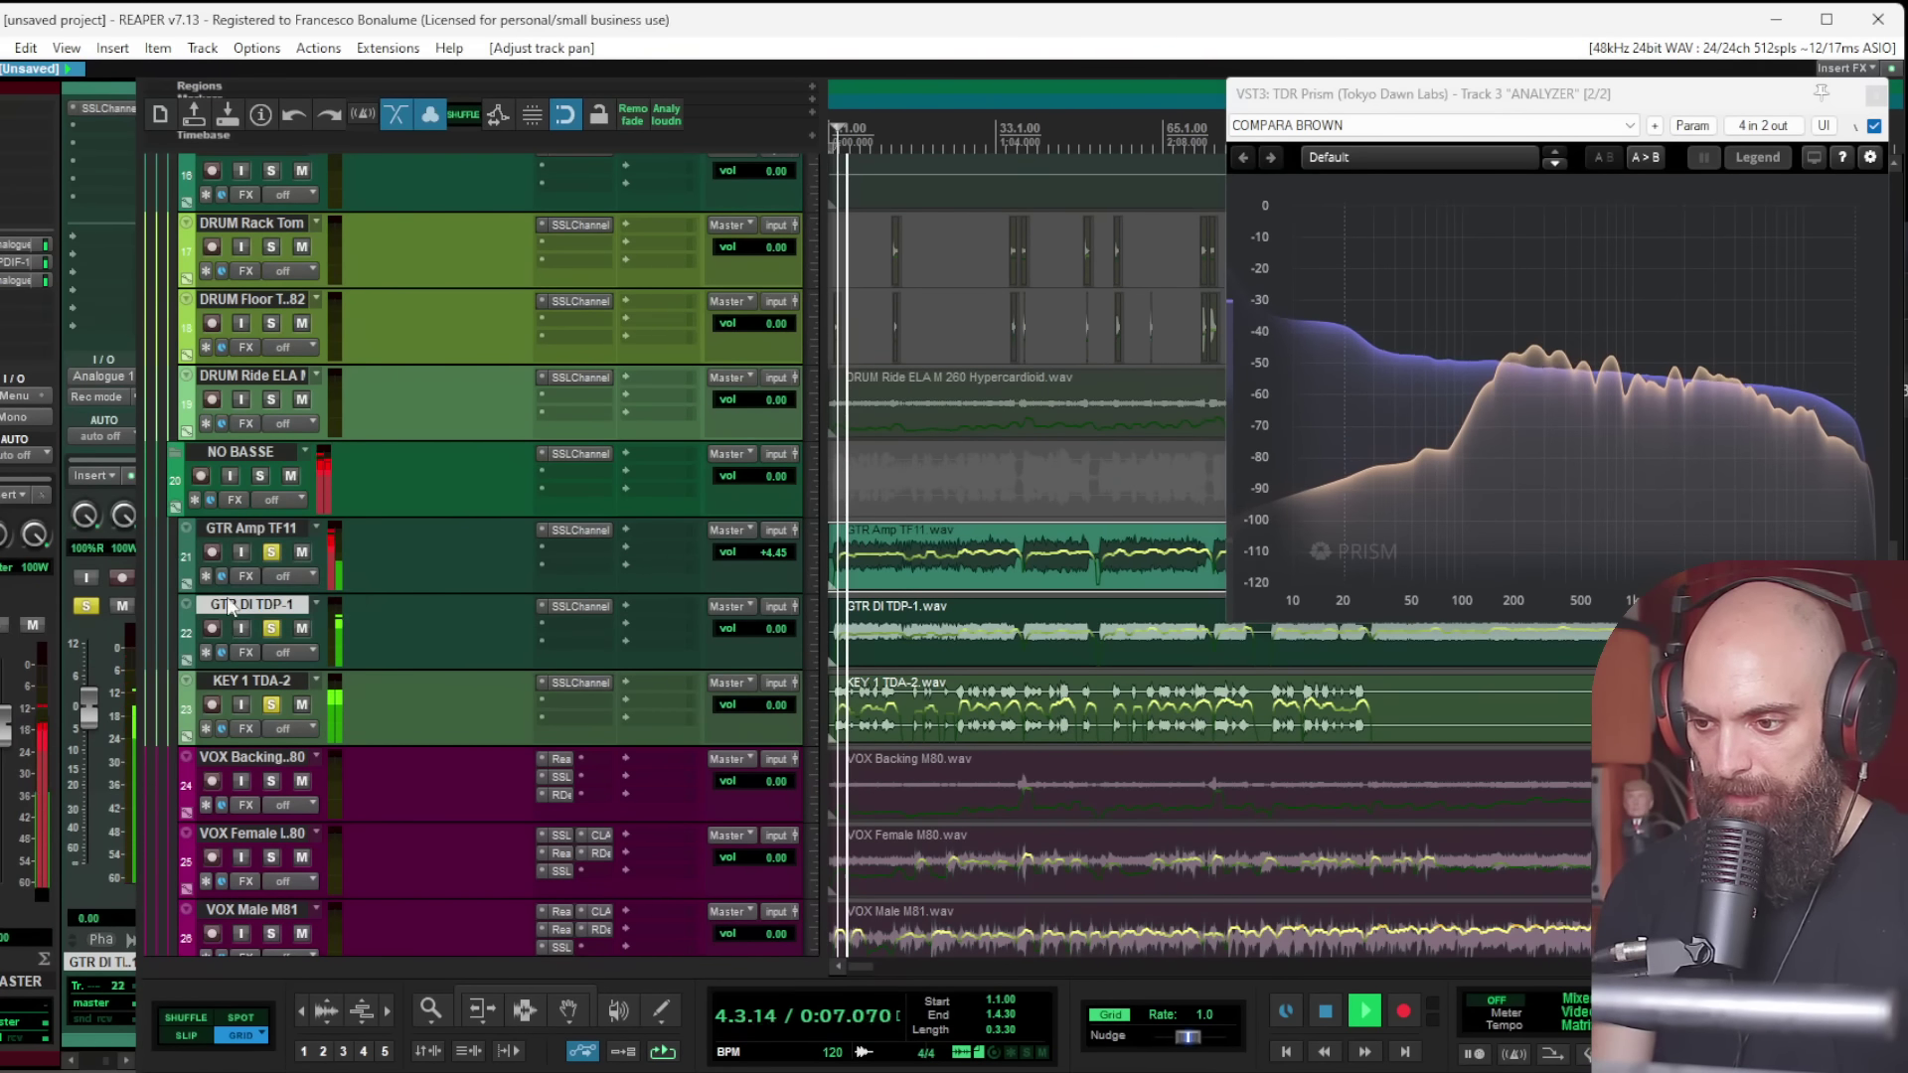
{"action": "left_click", "coordinate": [236, 680]}
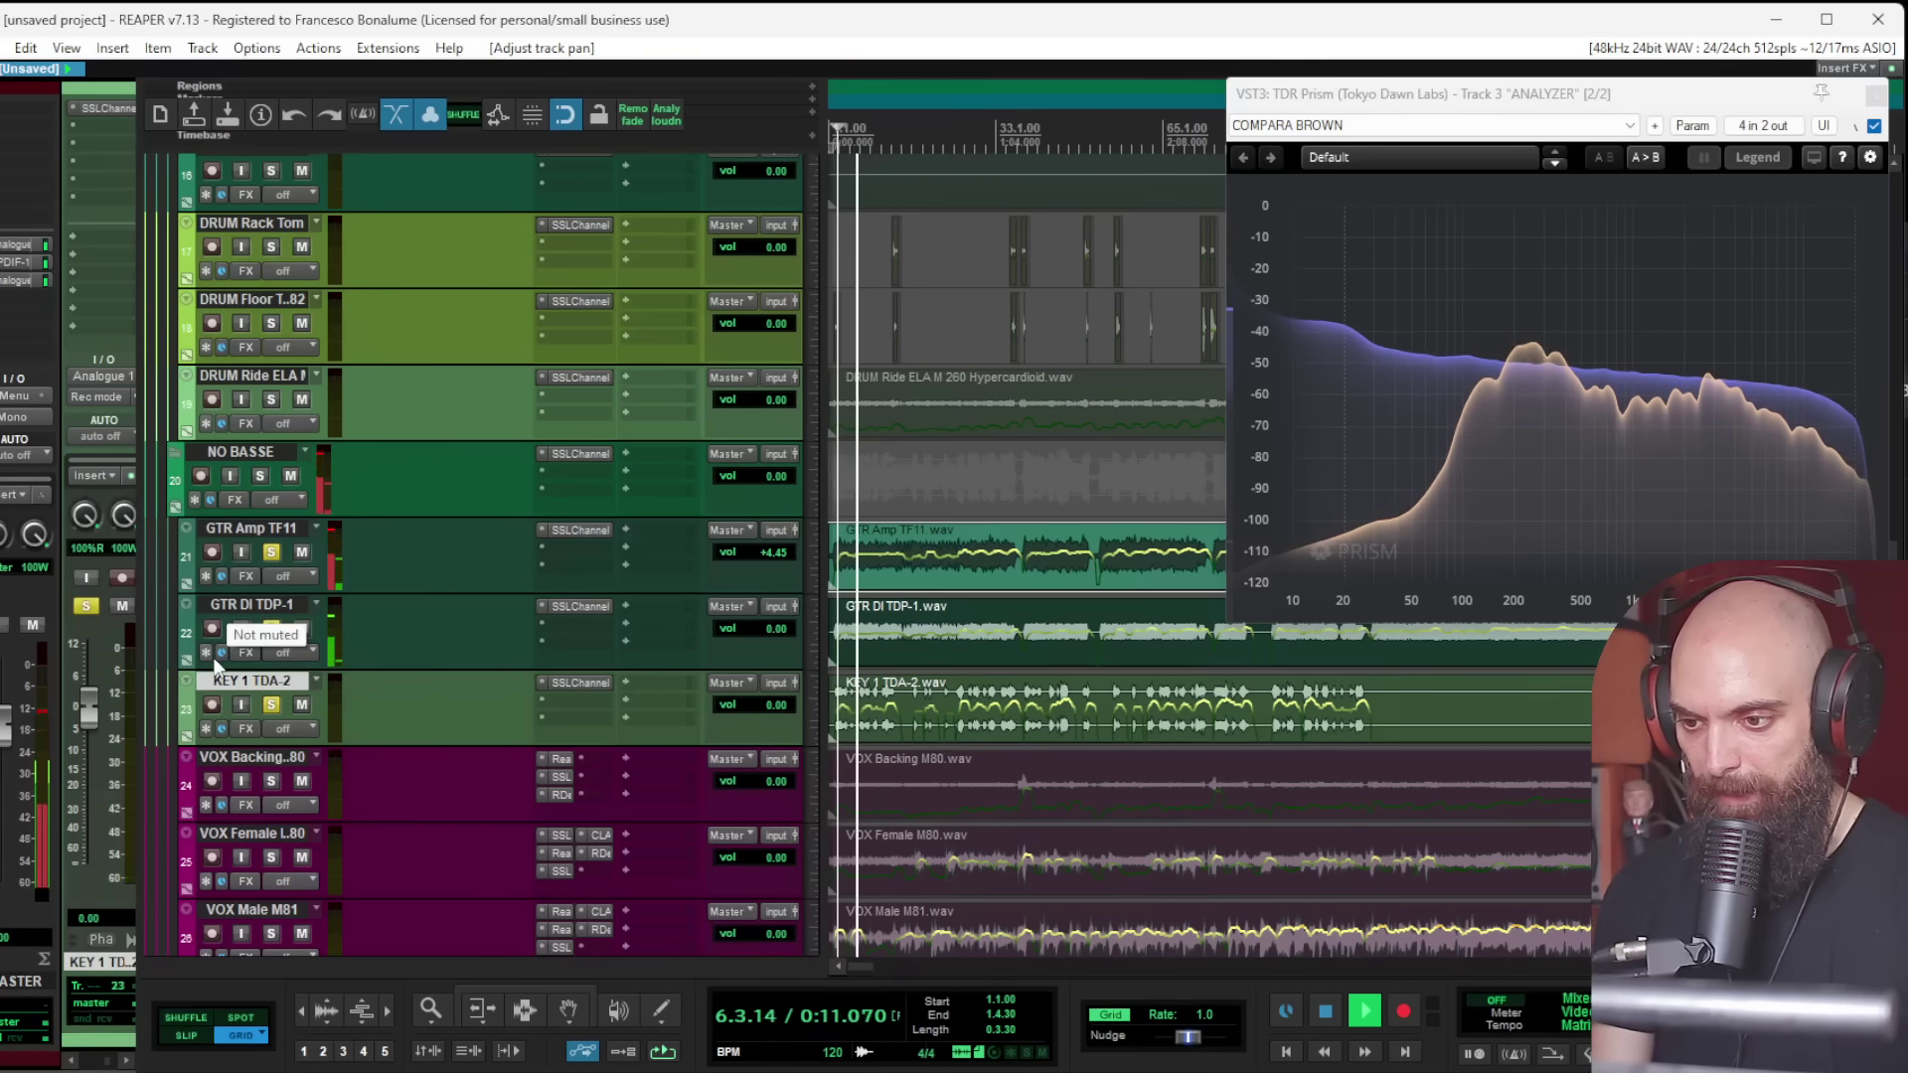
Step: Raise the KEY 1 TDA-2 track's volume to +2.48 dB while comparing the master output in mono and stereo
{"action": "left_click_drag", "start_coordinate": [89, 695], "coordinate": [82, 694]}
{"action": "left_click", "coordinate": [20, 418]}
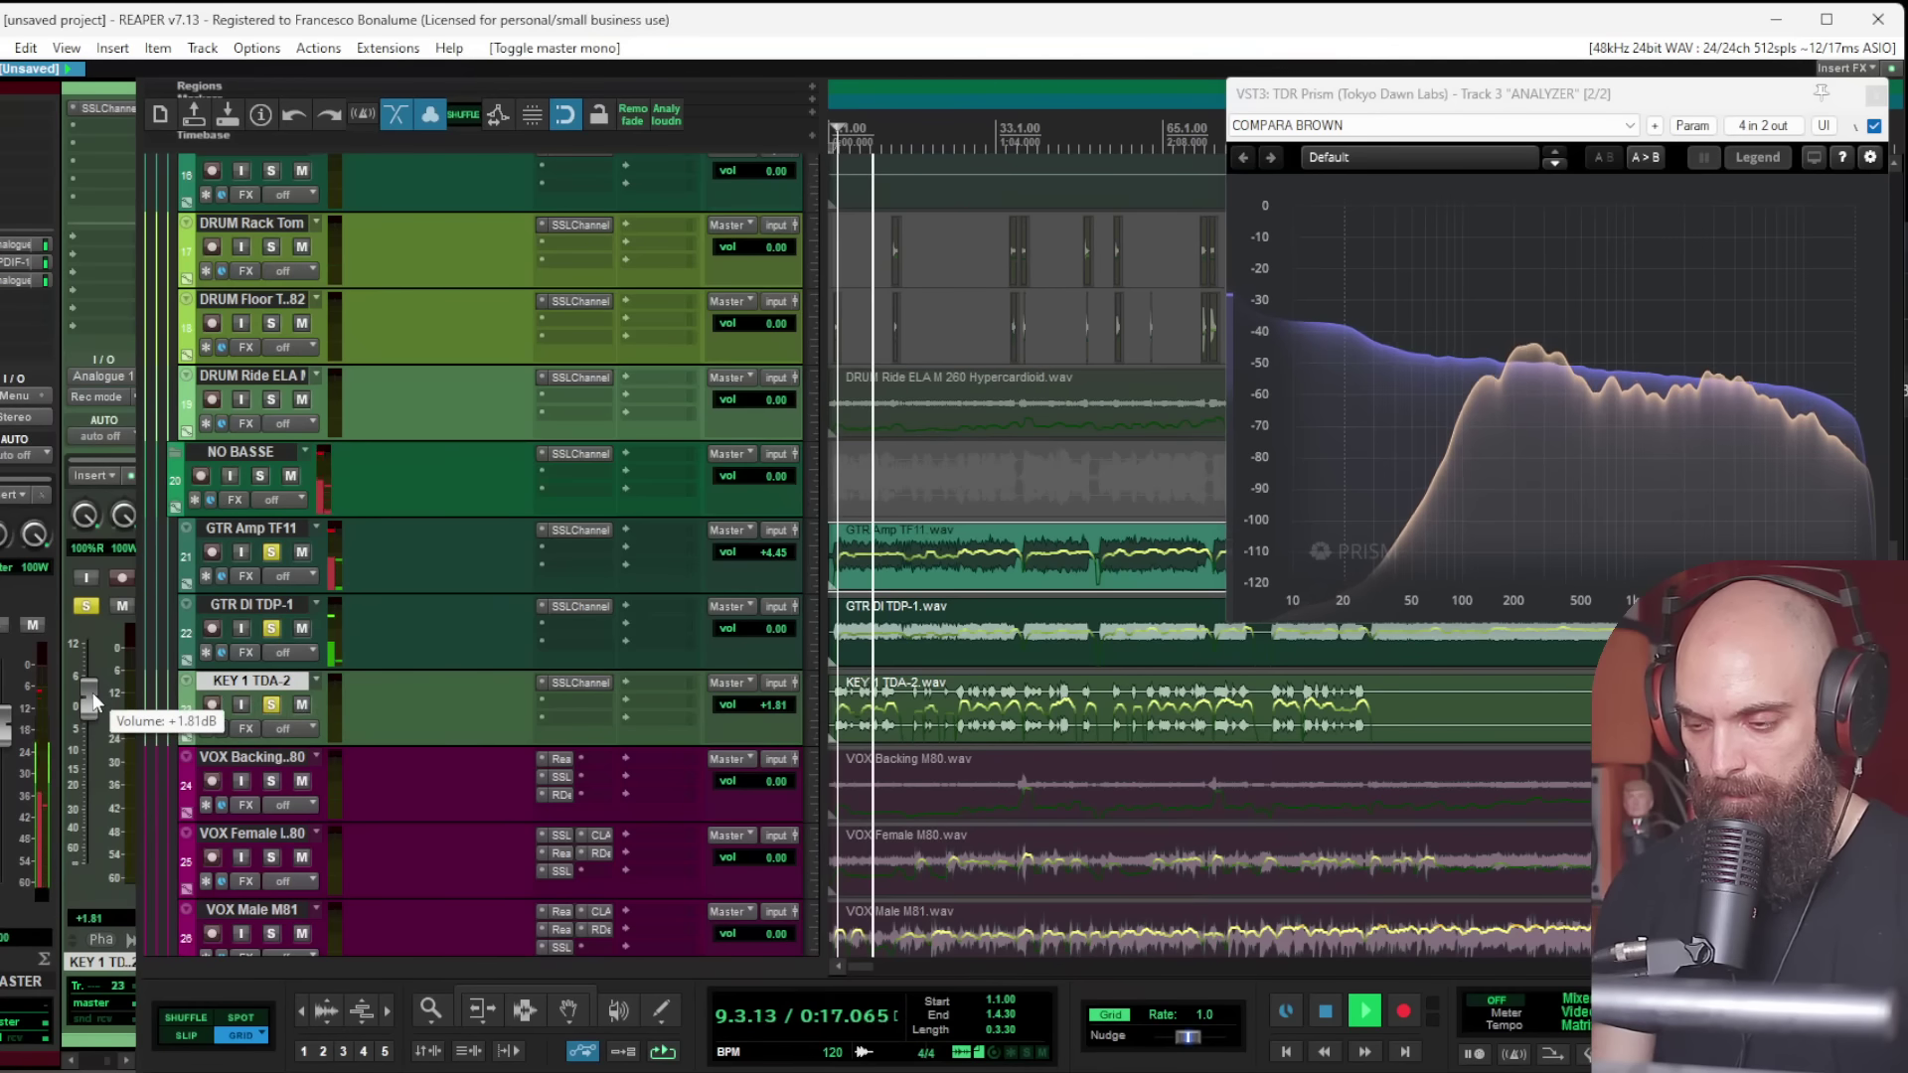
{"action": "left_click_drag", "start_coordinate": [93, 693], "coordinate": [90, 689]}
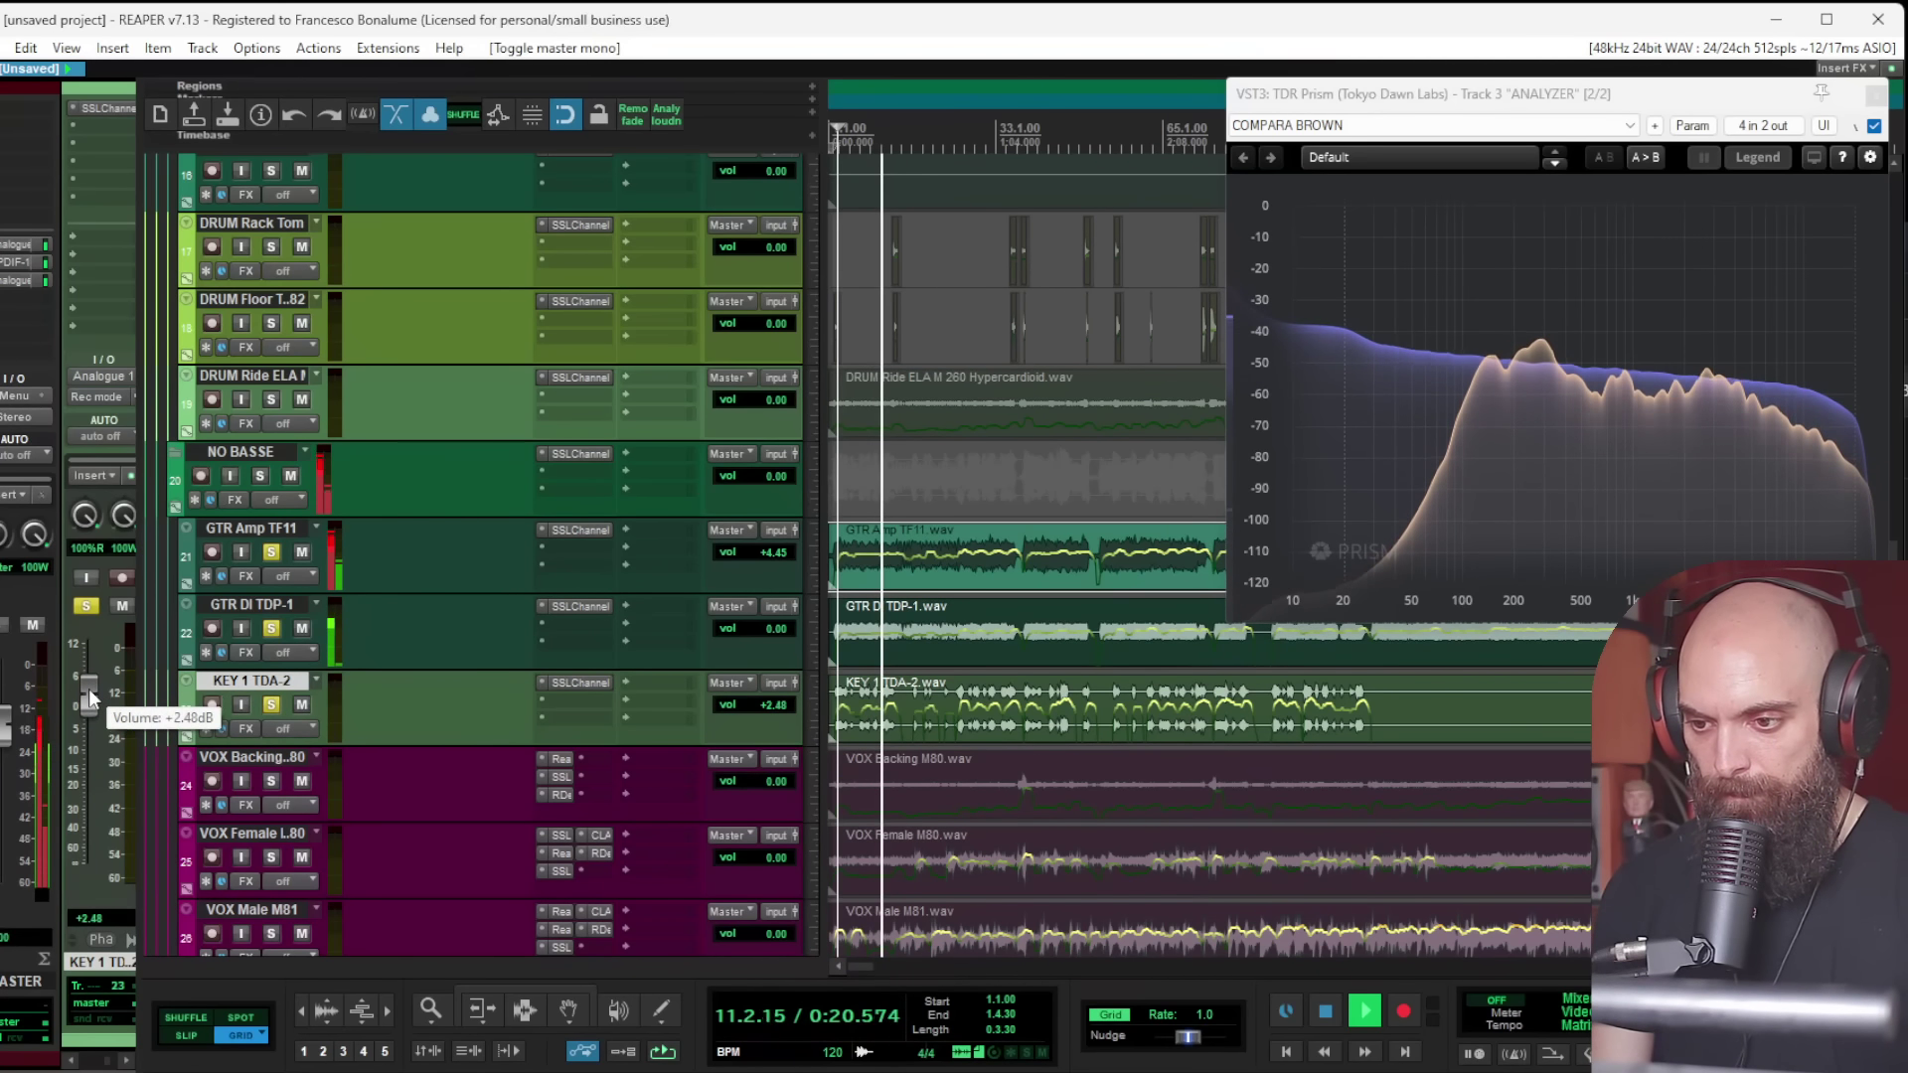
Step: Add the kHs Transient Shaper to the KEY 1 TDA-2 track and increase its Attack
{"action": "double_click", "coordinate": [565, 701]}
{"action": "double_click", "coordinate": [103, 477]}
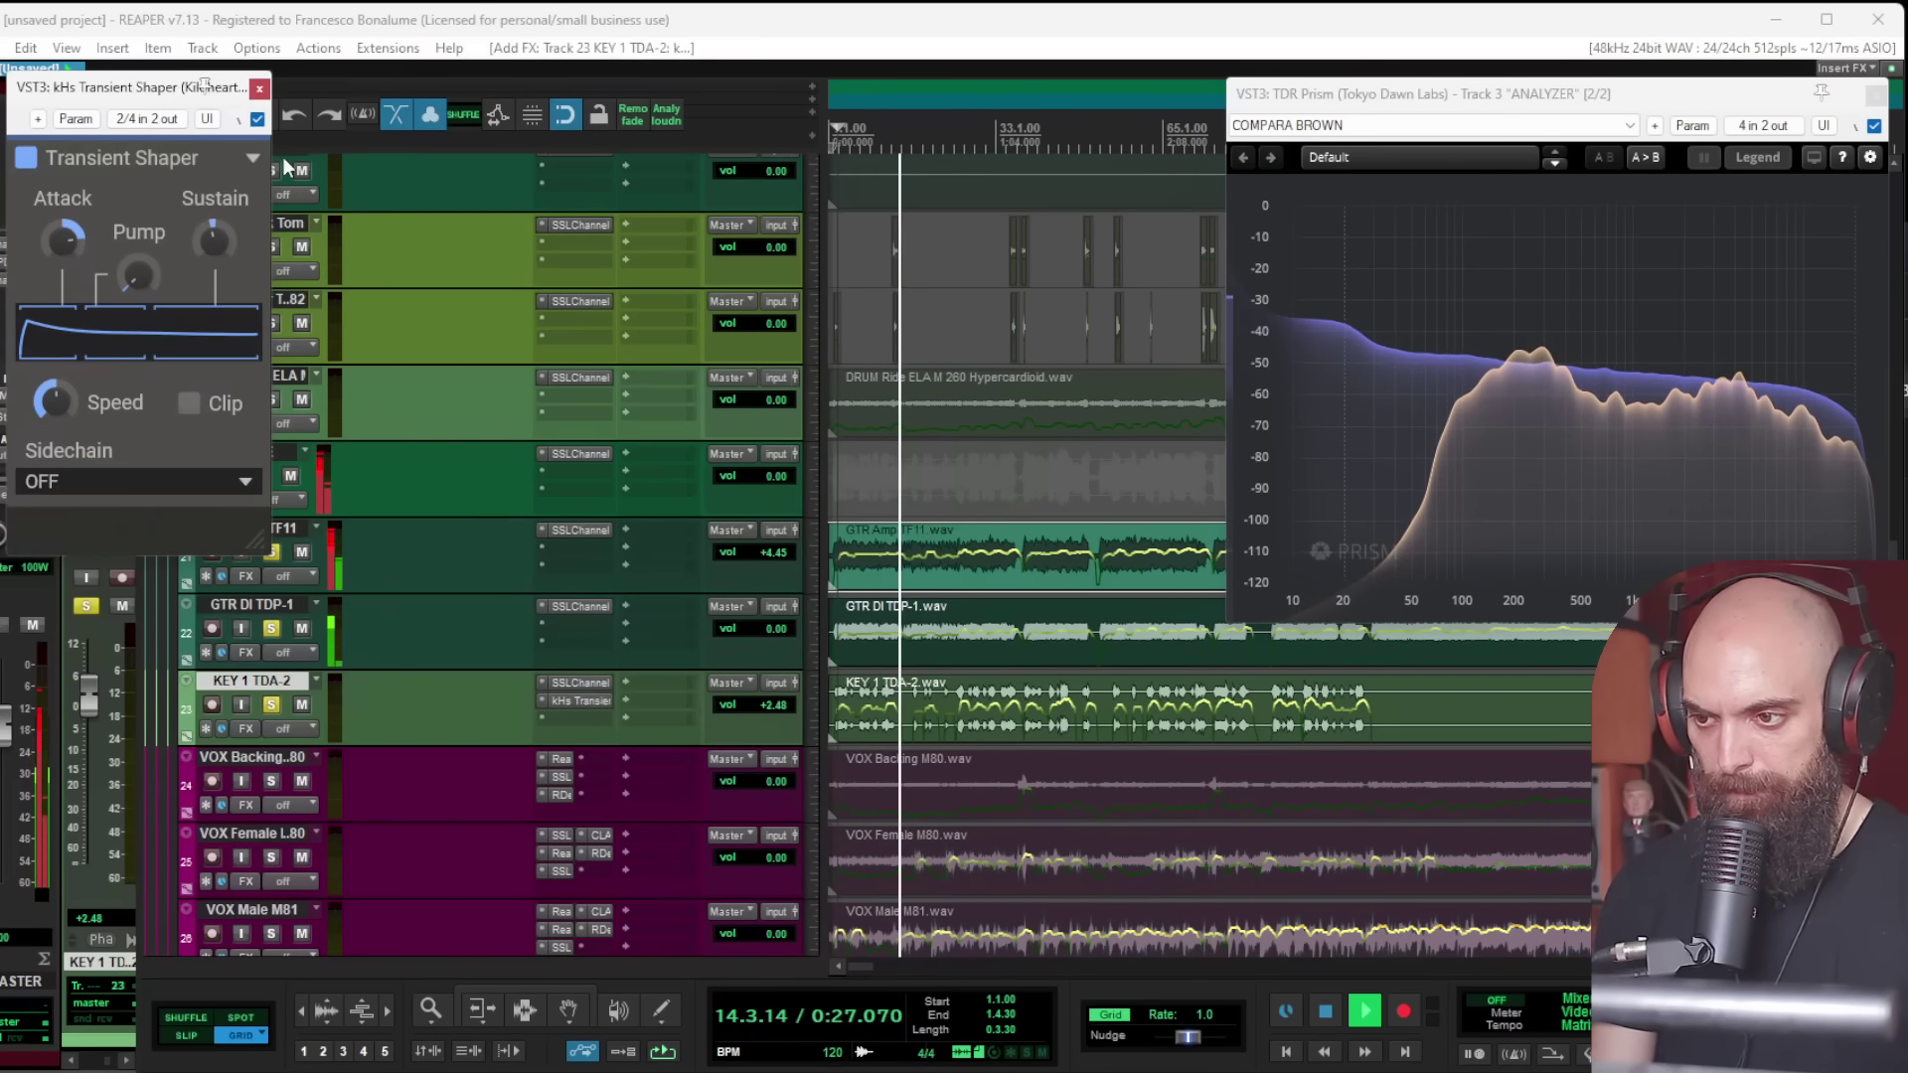
{"action": "left_click", "coordinate": [262, 90]}
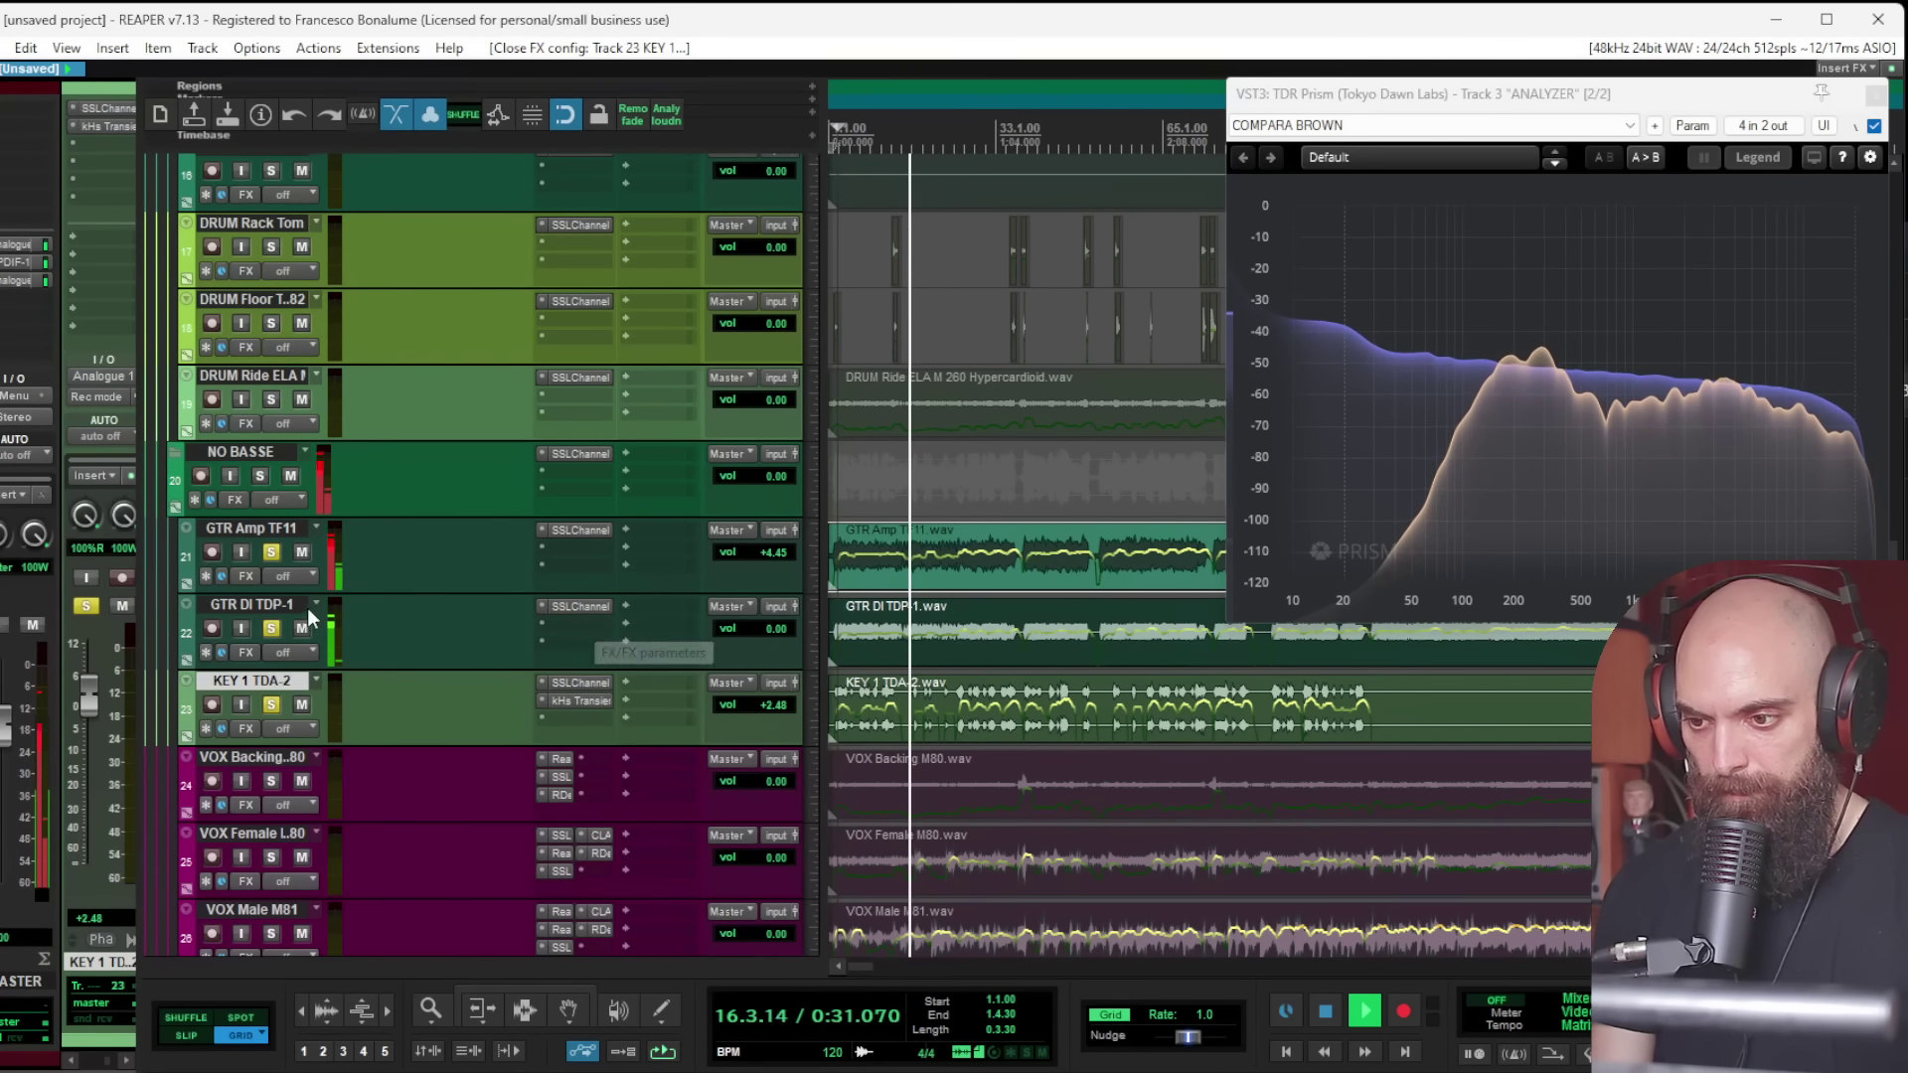
Step: Add the kHs Transient Shaper to GTR Amp TF11, with Sustain at -46% and a raised Attack
{"action": "double_click", "coordinate": [594, 547]}
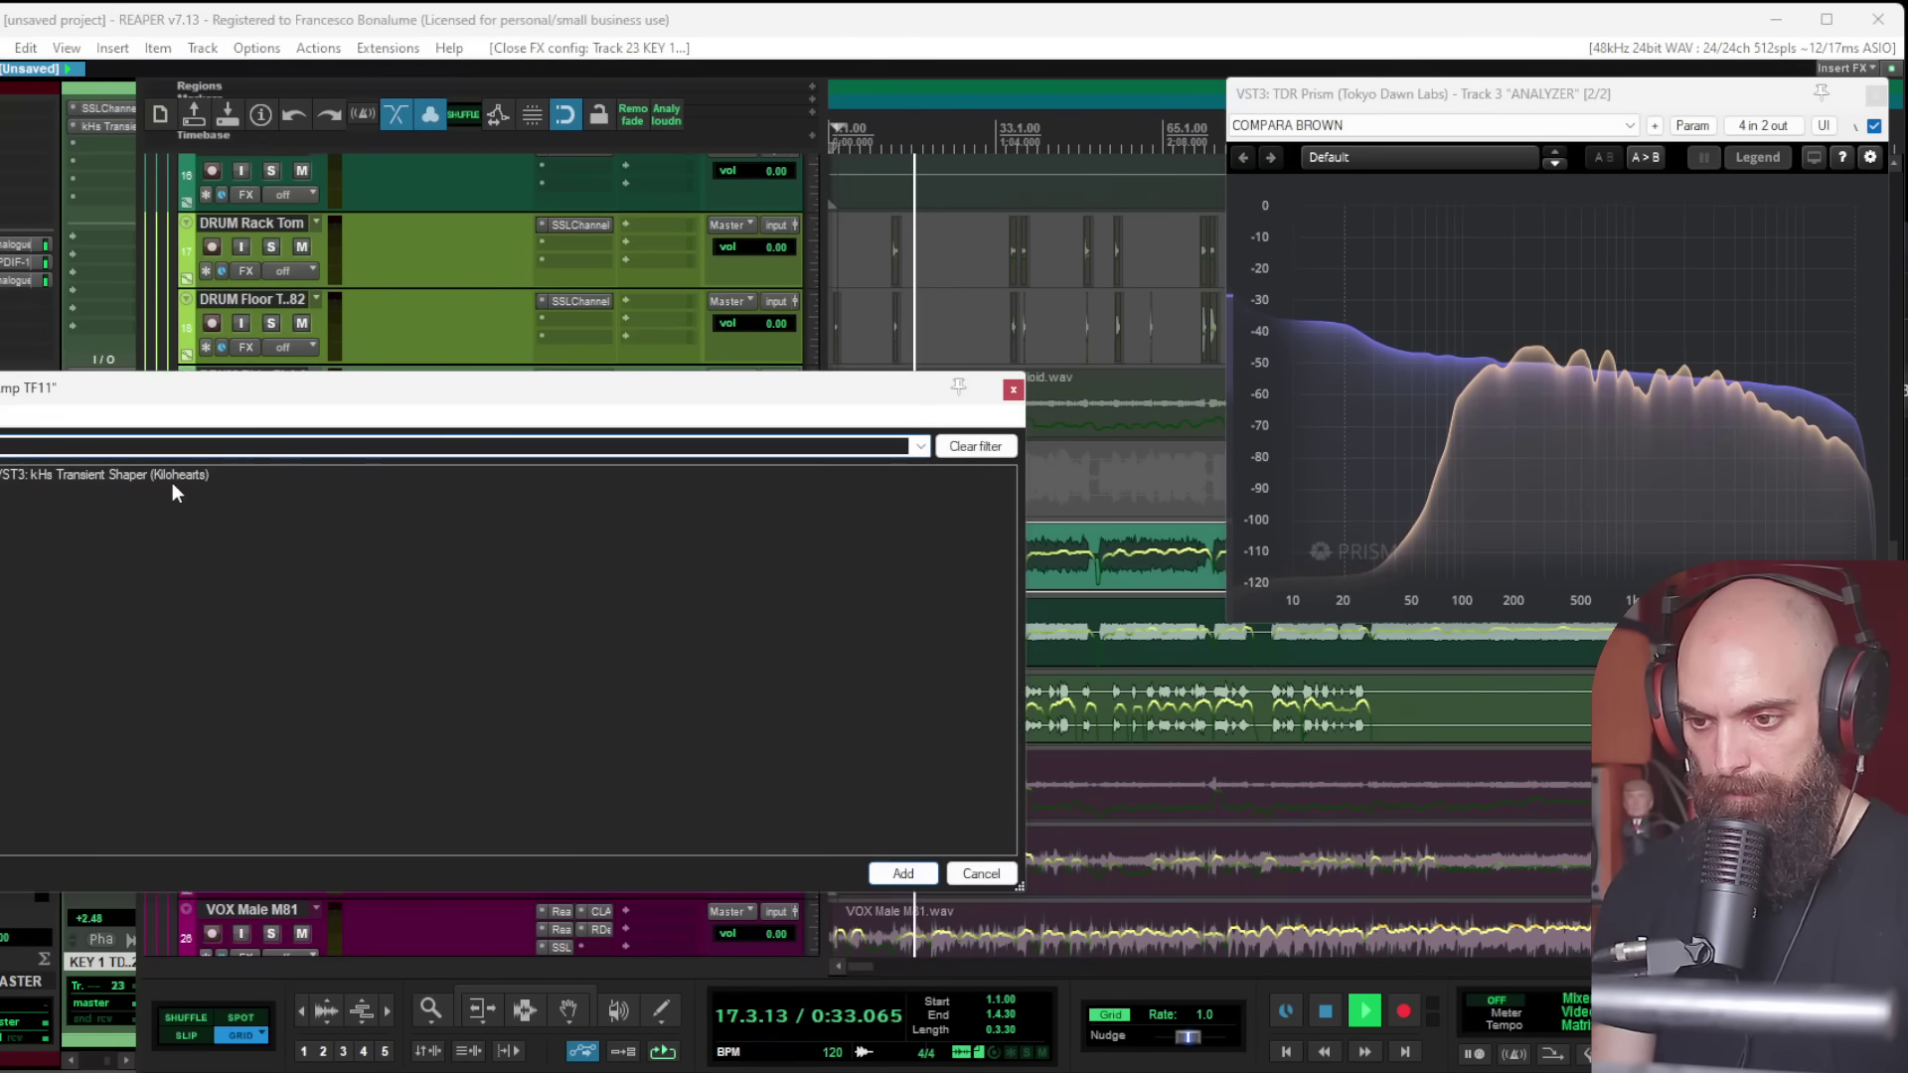
{"action": "left_click", "coordinate": [127, 480]}
{"action": "left_click_drag", "start_coordinate": [213, 240], "coordinate": [212, 303]}
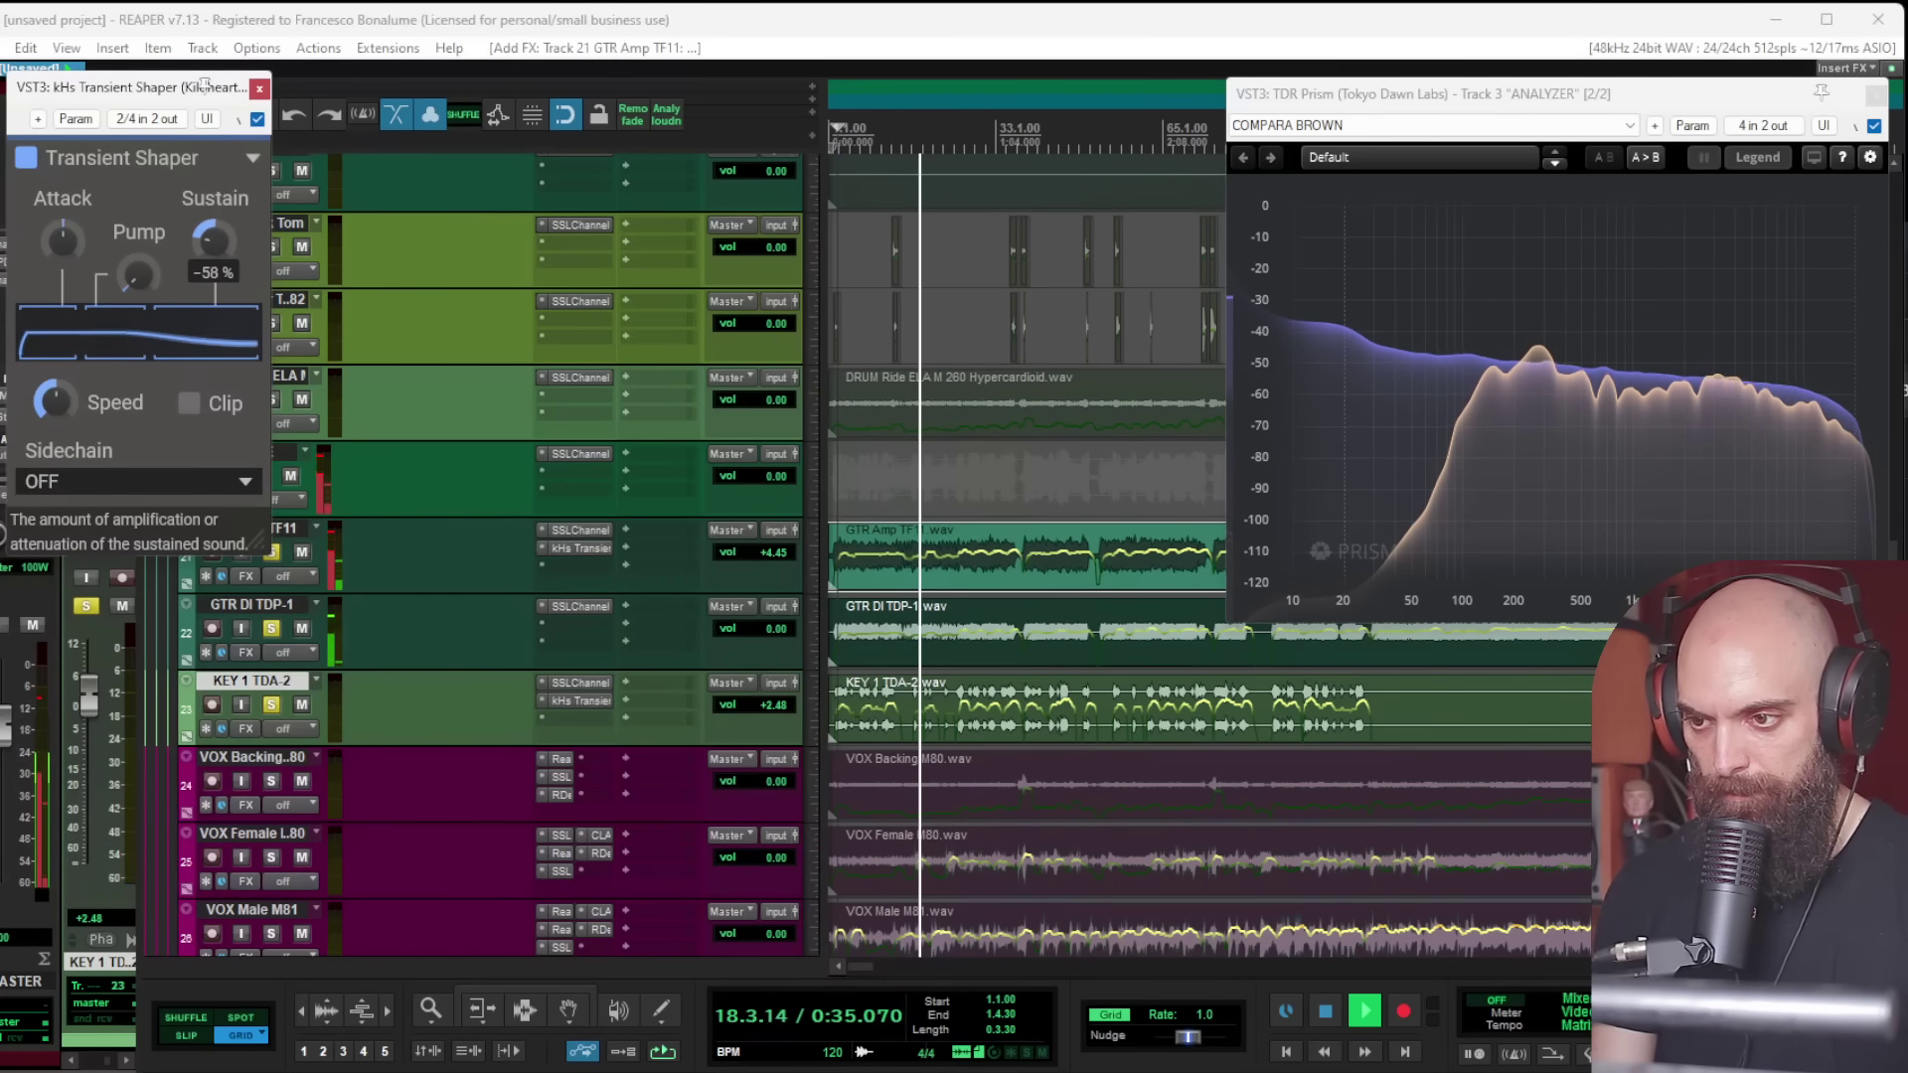
{"action": "left_click_drag", "start_coordinate": [66, 240], "coordinate": [66, 205]}
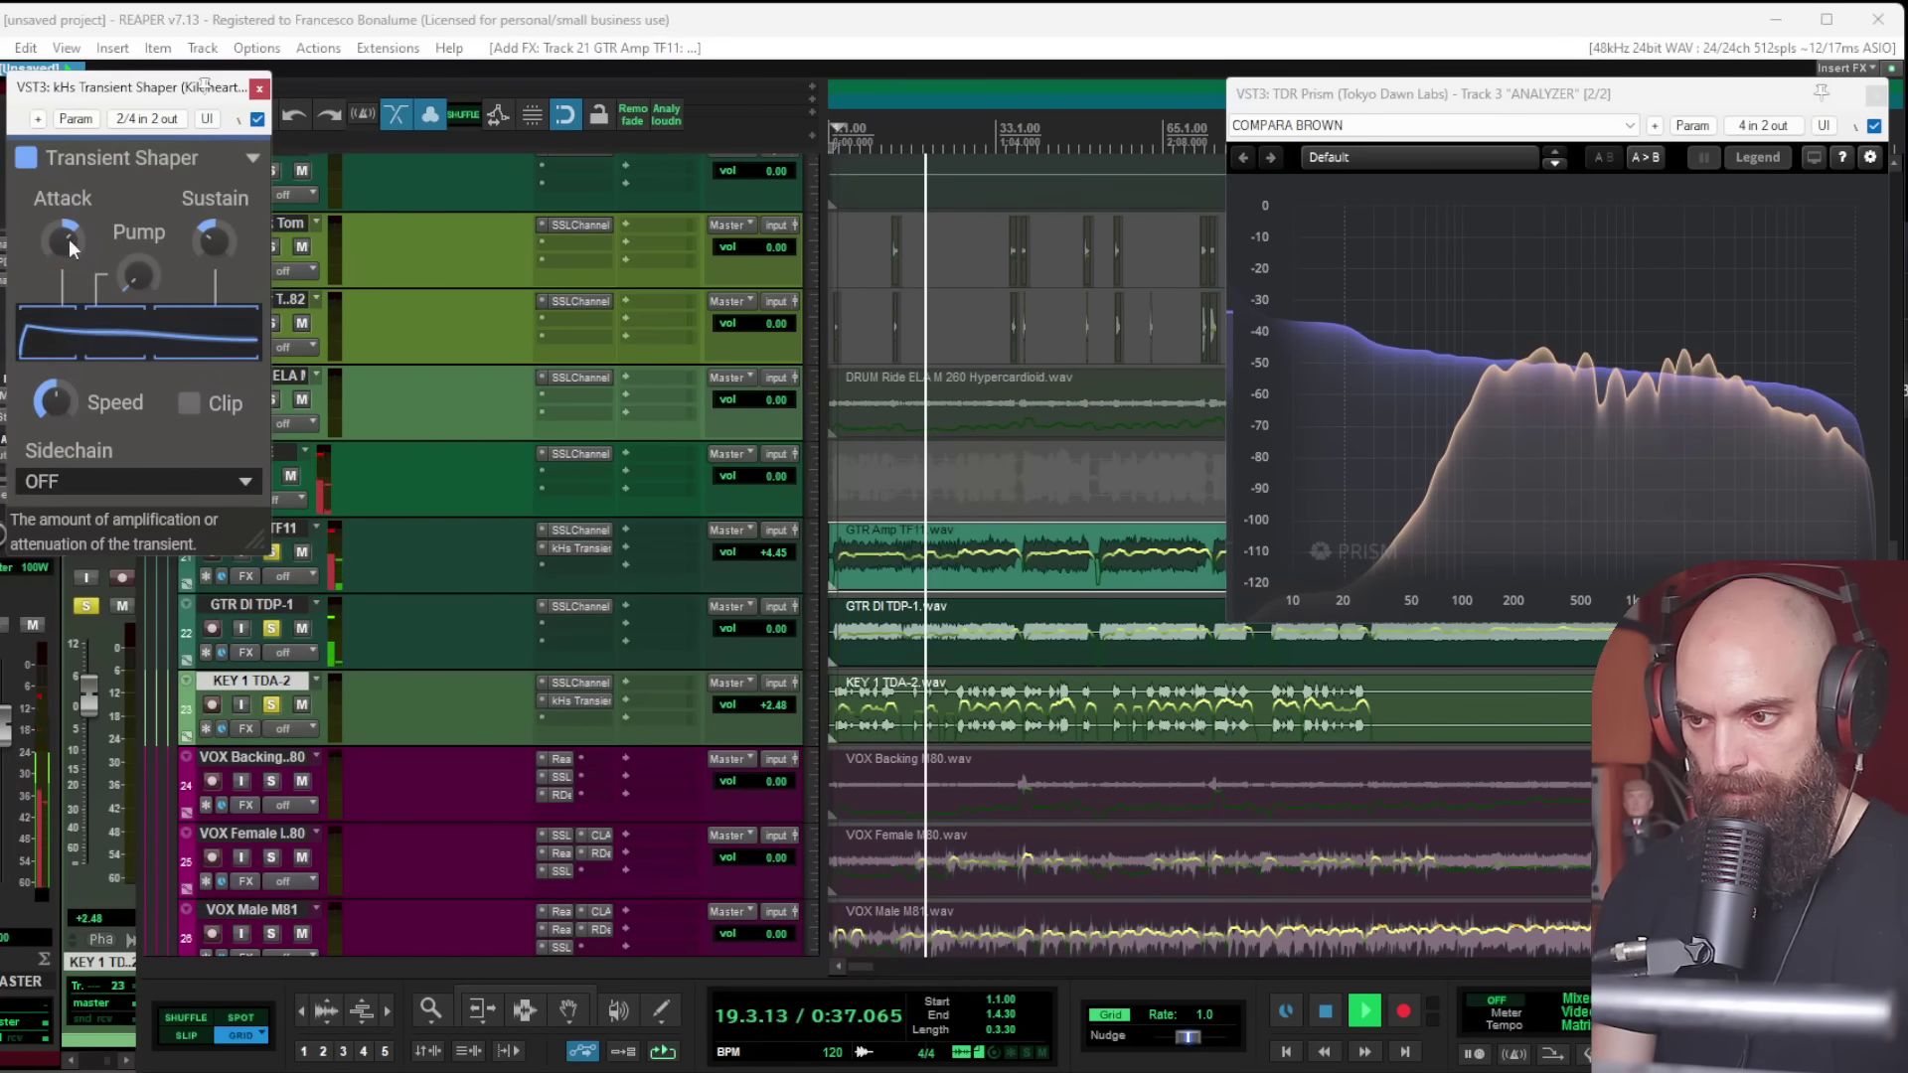
{"action": "left_click_drag", "start_coordinate": [213, 241], "coordinate": [212, 245]}
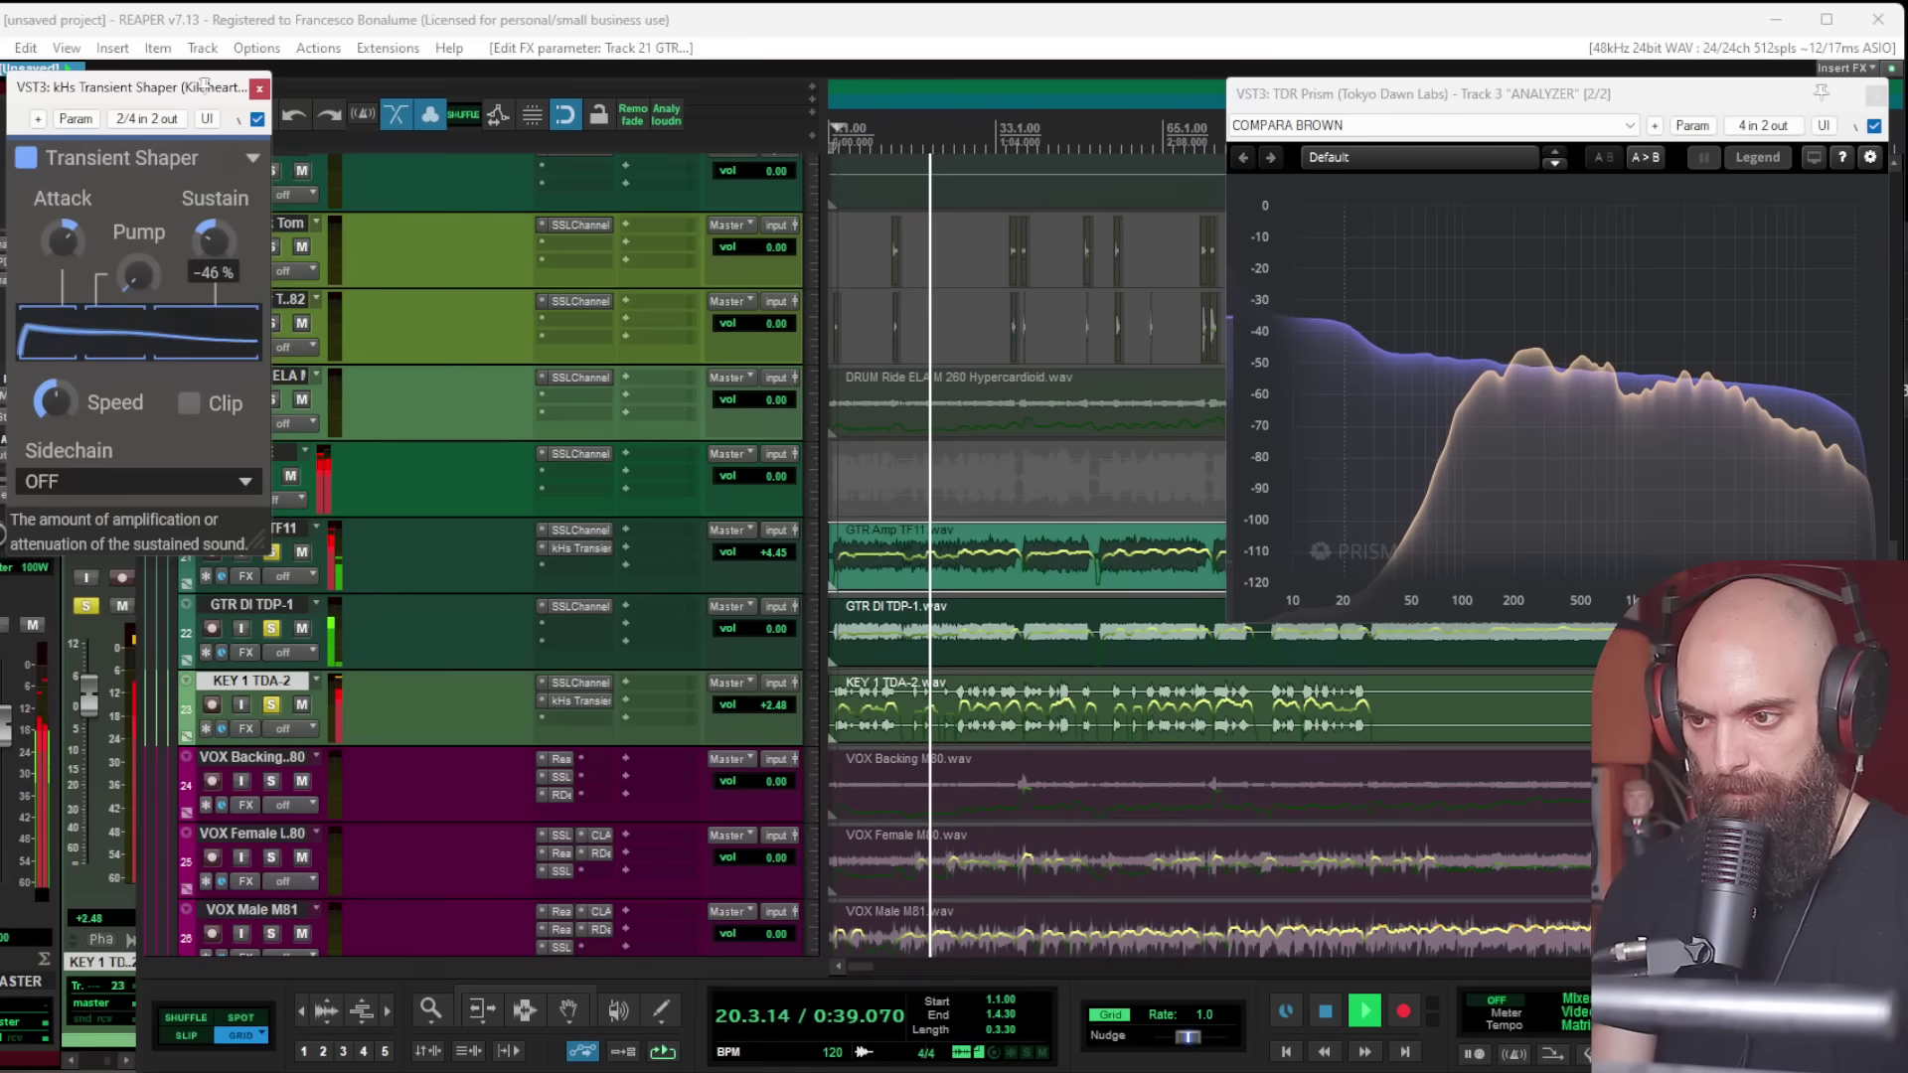
{"action": "left_click", "coordinate": [259, 88]}
Step: Take both guitar tracks and KEY 1 TDA-2 out of solo to play the full mix
{"action": "left_click", "coordinate": [277, 569]}
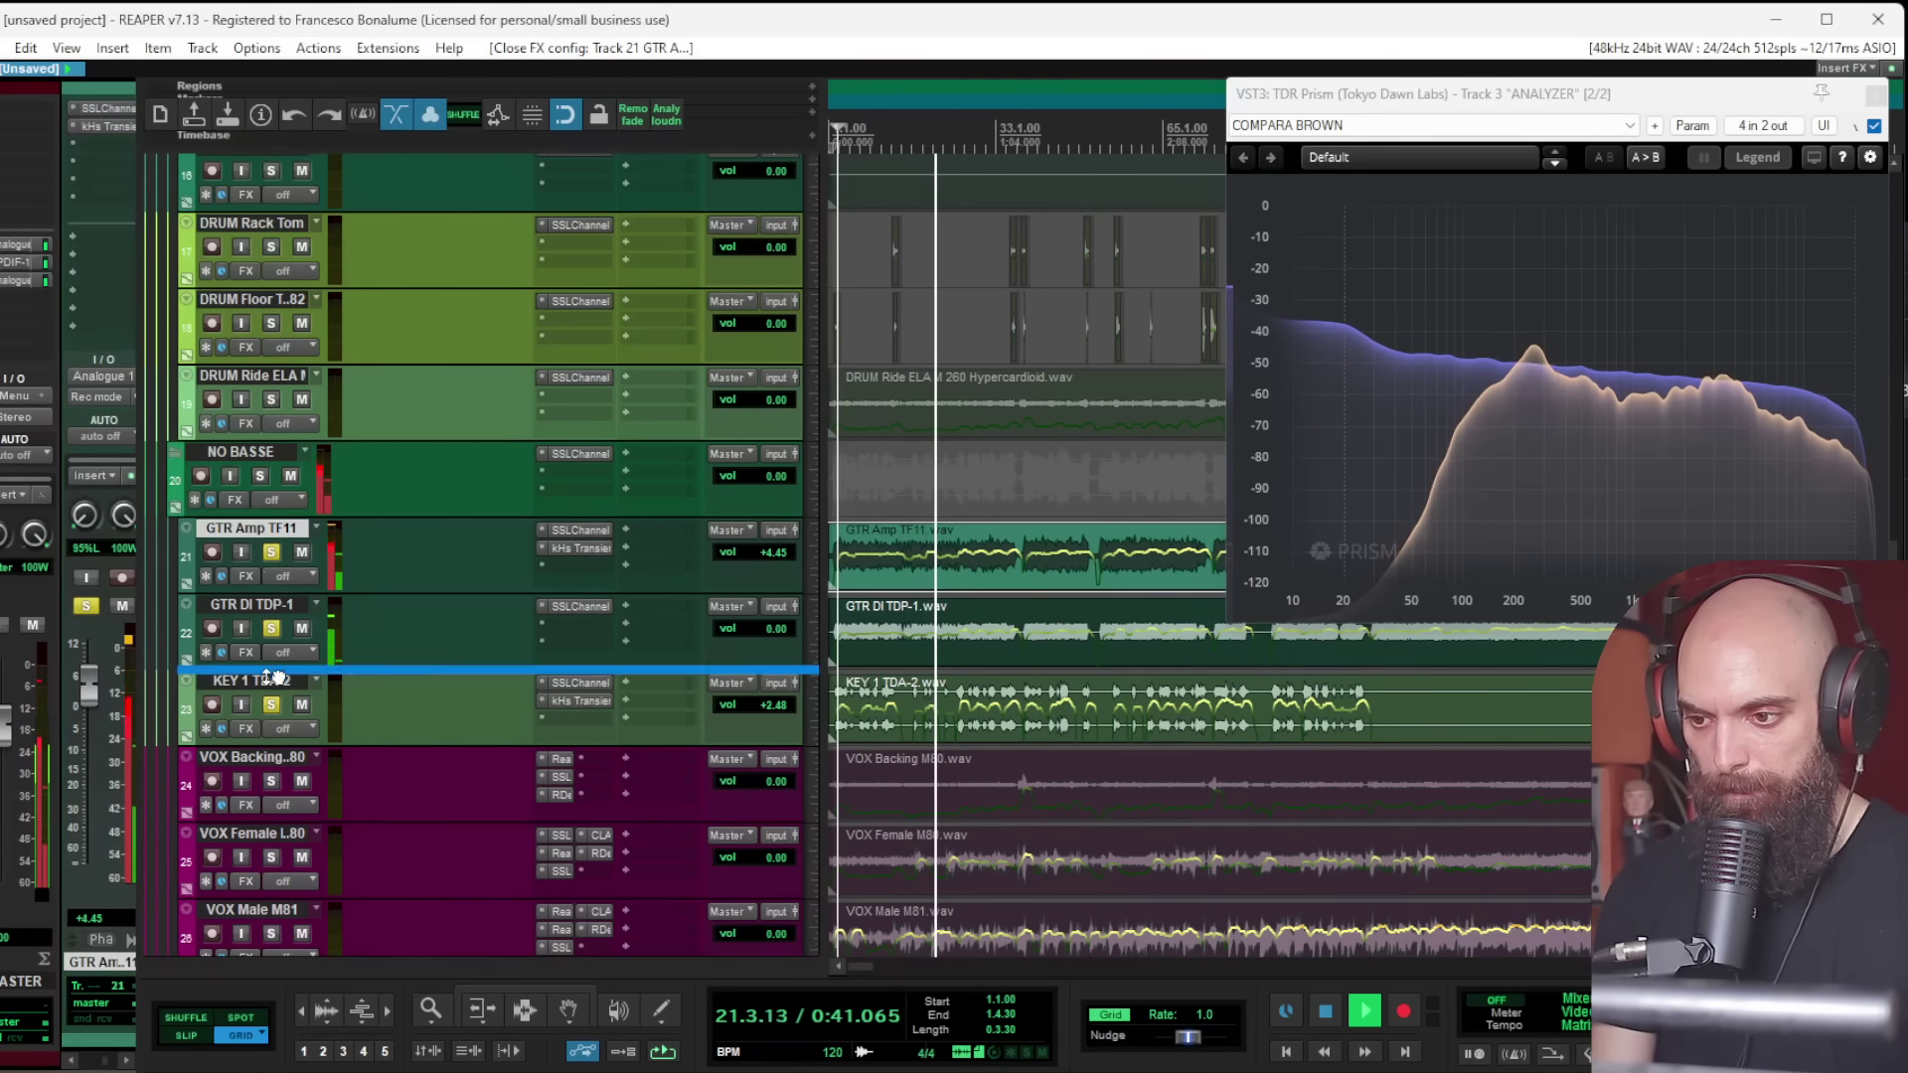
{"action": "left_click_drag", "start_coordinate": [274, 552], "coordinate": [274, 704]}
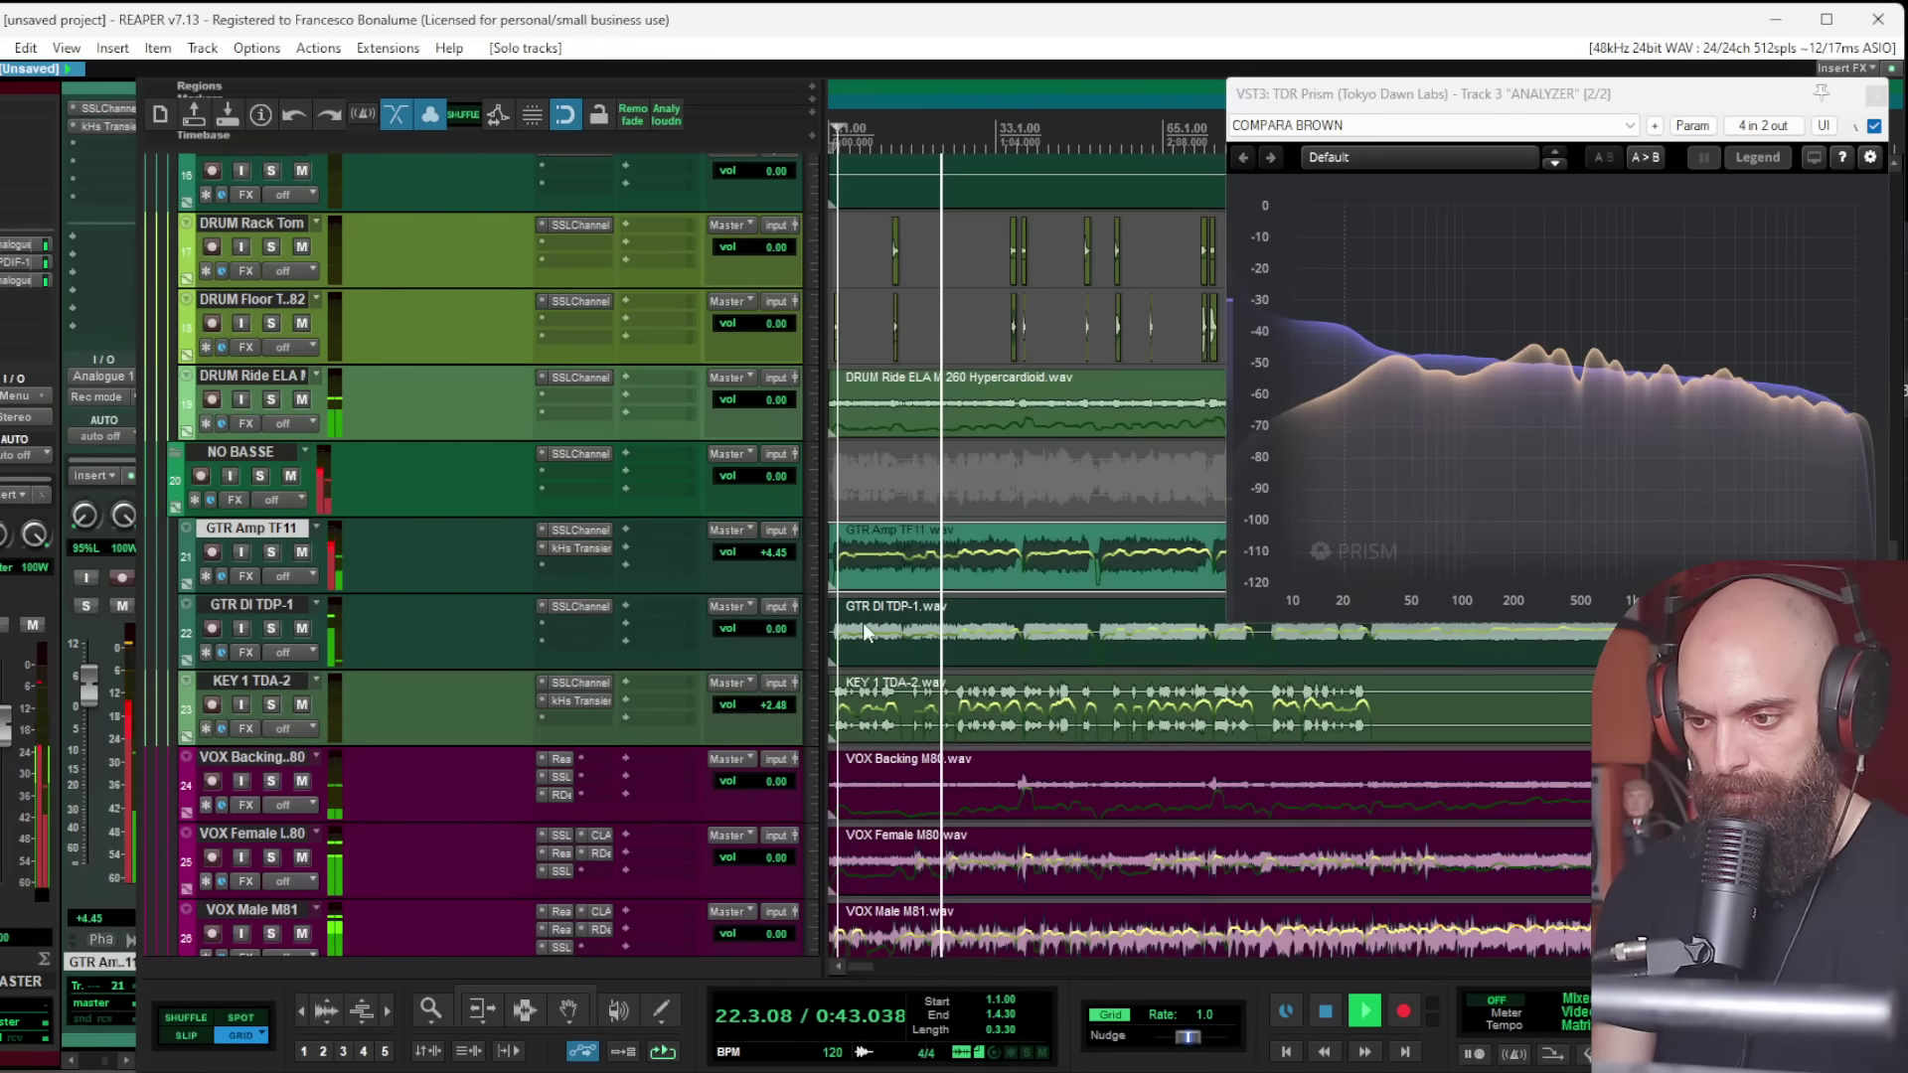
Step: Switch the master output to mono and lower both guitar tracks together, bringing GTR DI TDP-1 to about -3.4 dB
{"action": "scroll", "coordinate": [968, 636], "scroll_direction": "down", "scroll_amount": 3}
{"action": "scroll", "coordinate": [968, 636], "scroll_direction": "down", "scroll_amount": 3}
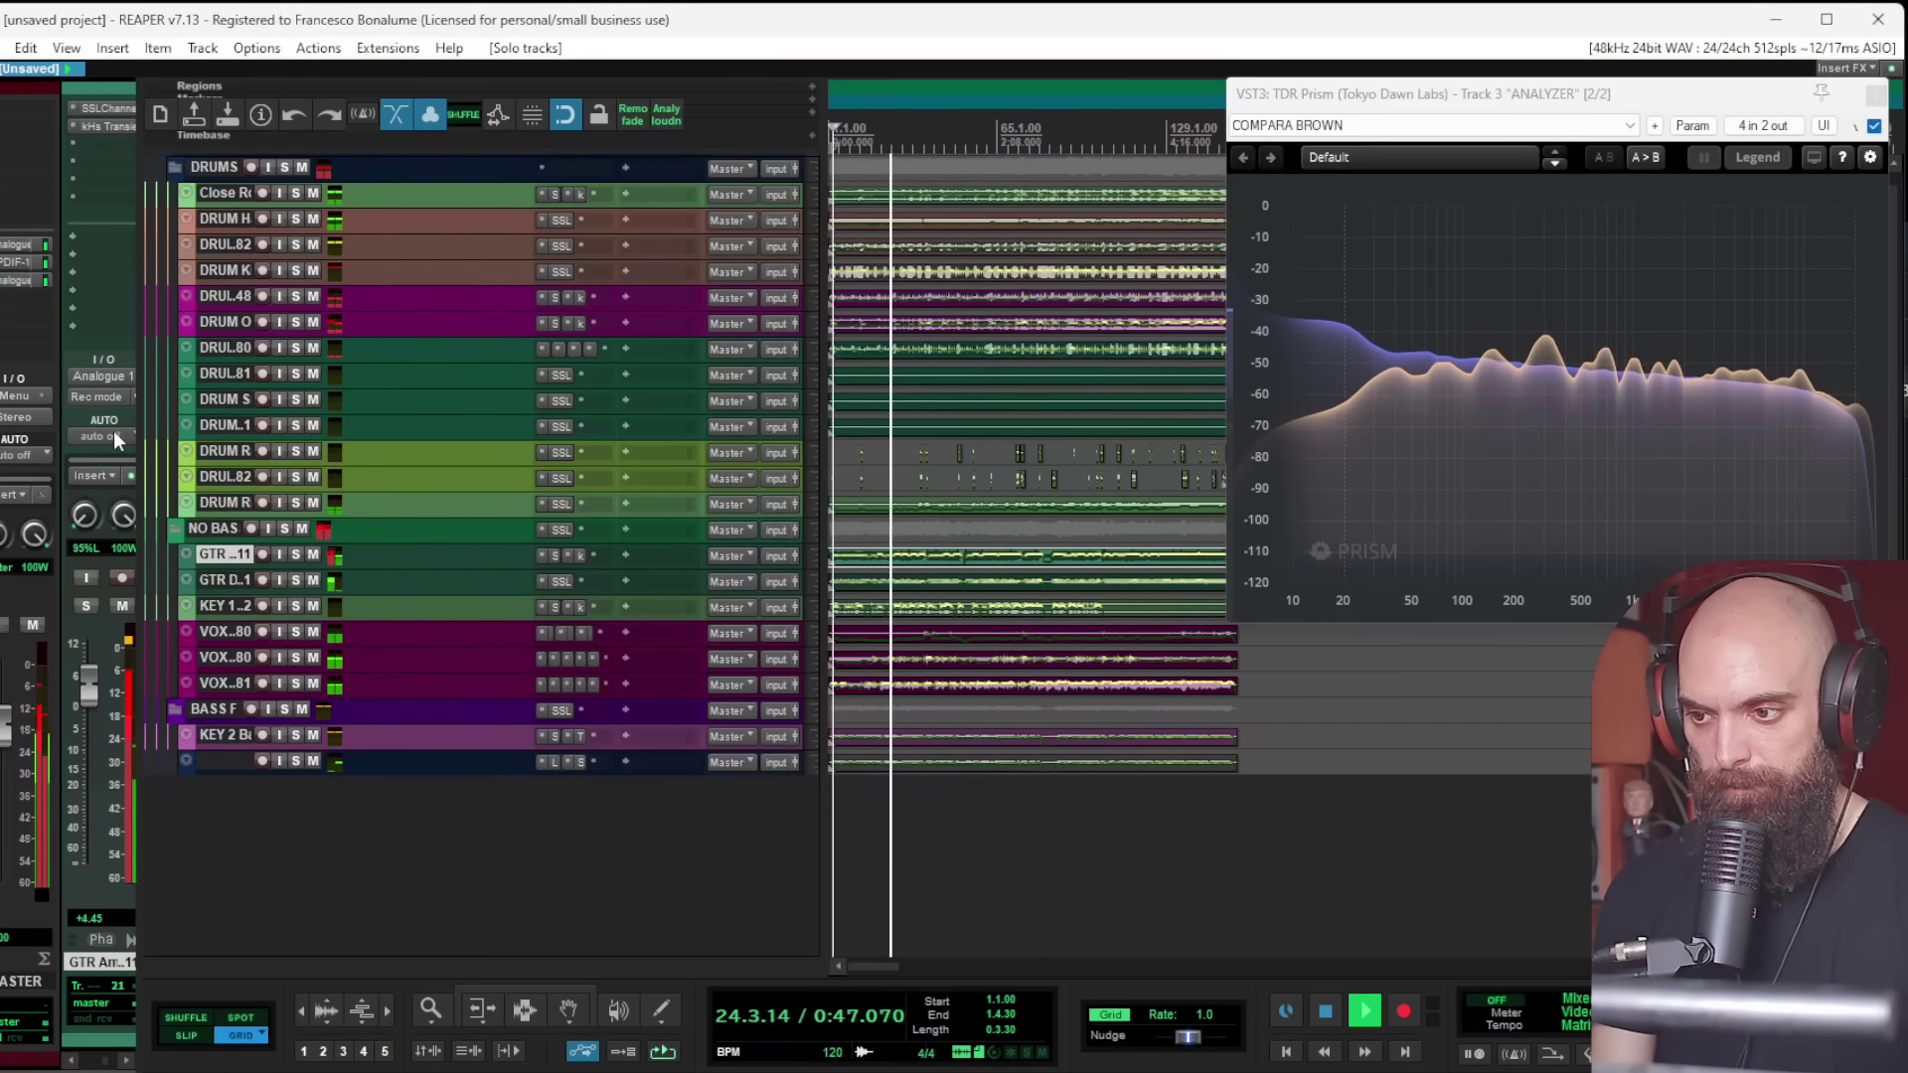
{"action": "left_click", "coordinate": [14, 418]}
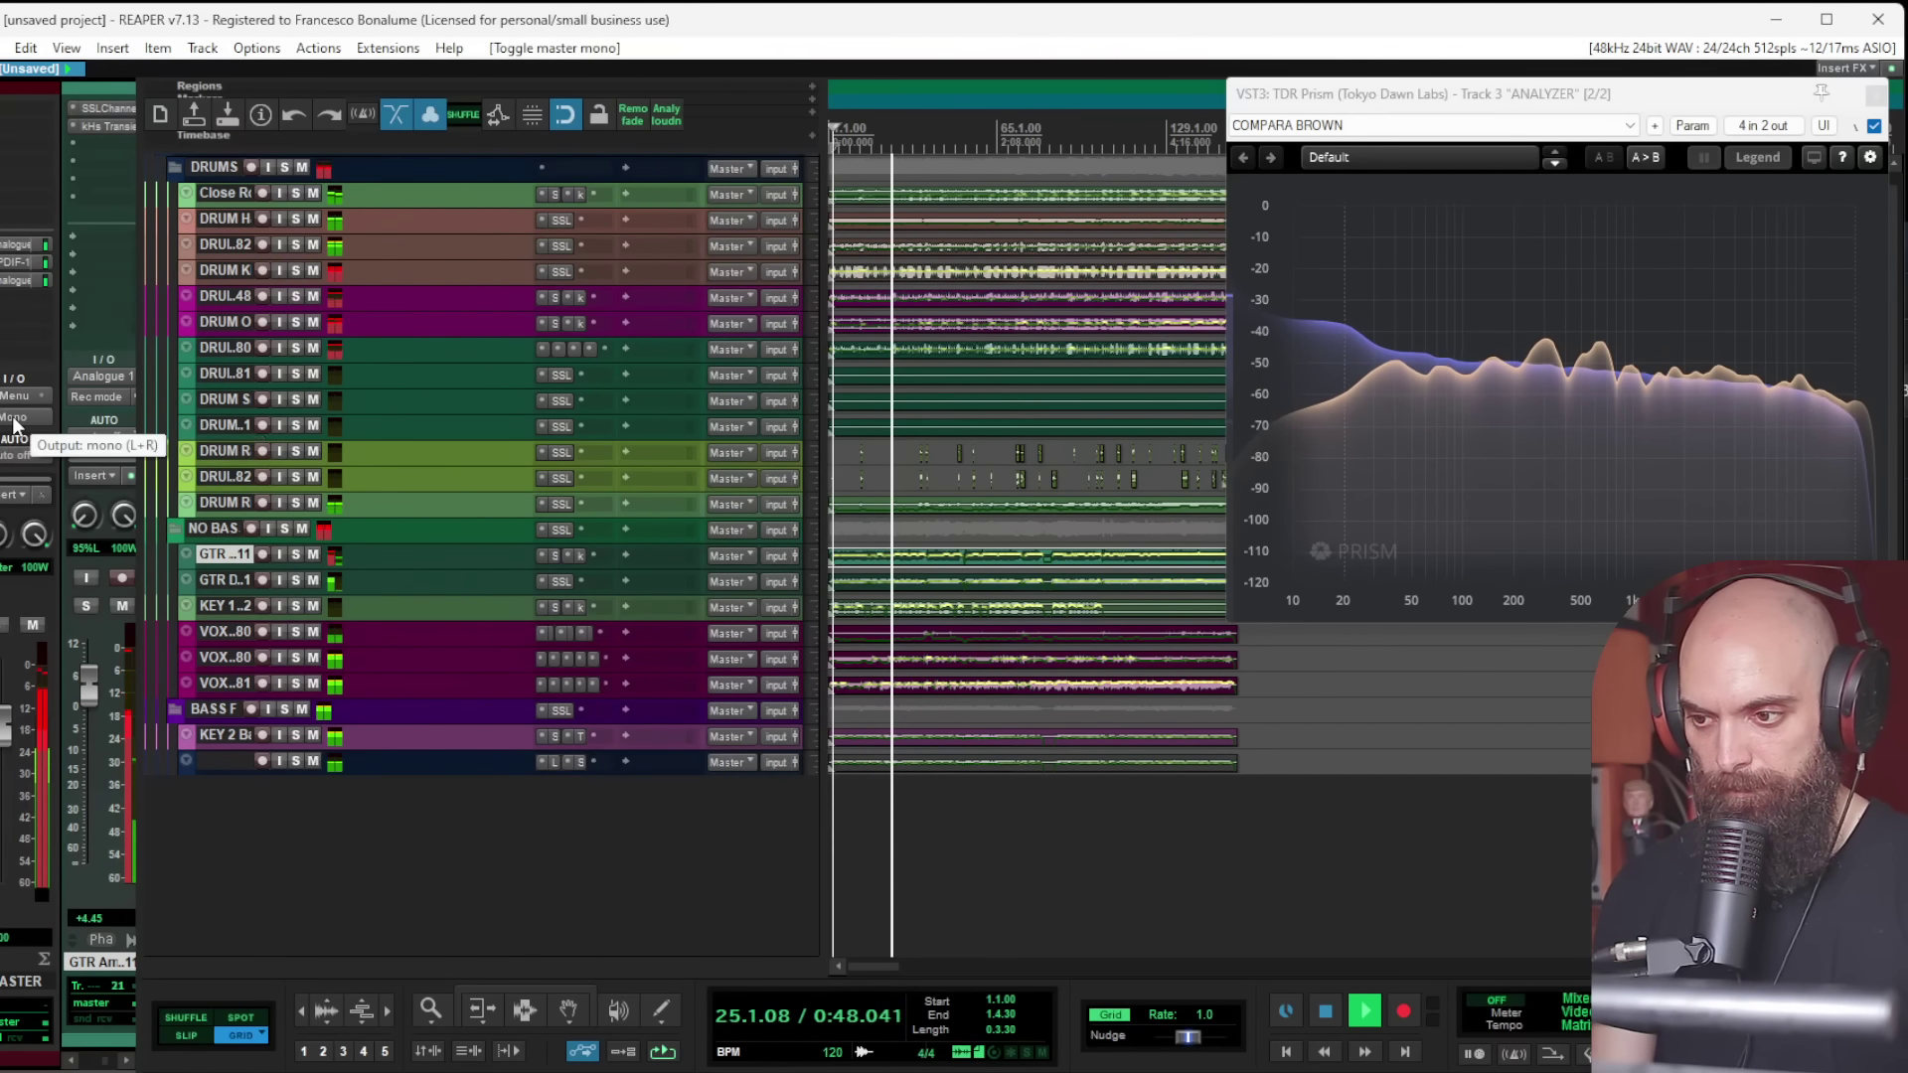
{"action": "left_click", "coordinate": [220, 554]}
{"action": "left_click", "coordinate": [218, 579], "text": "shift"}
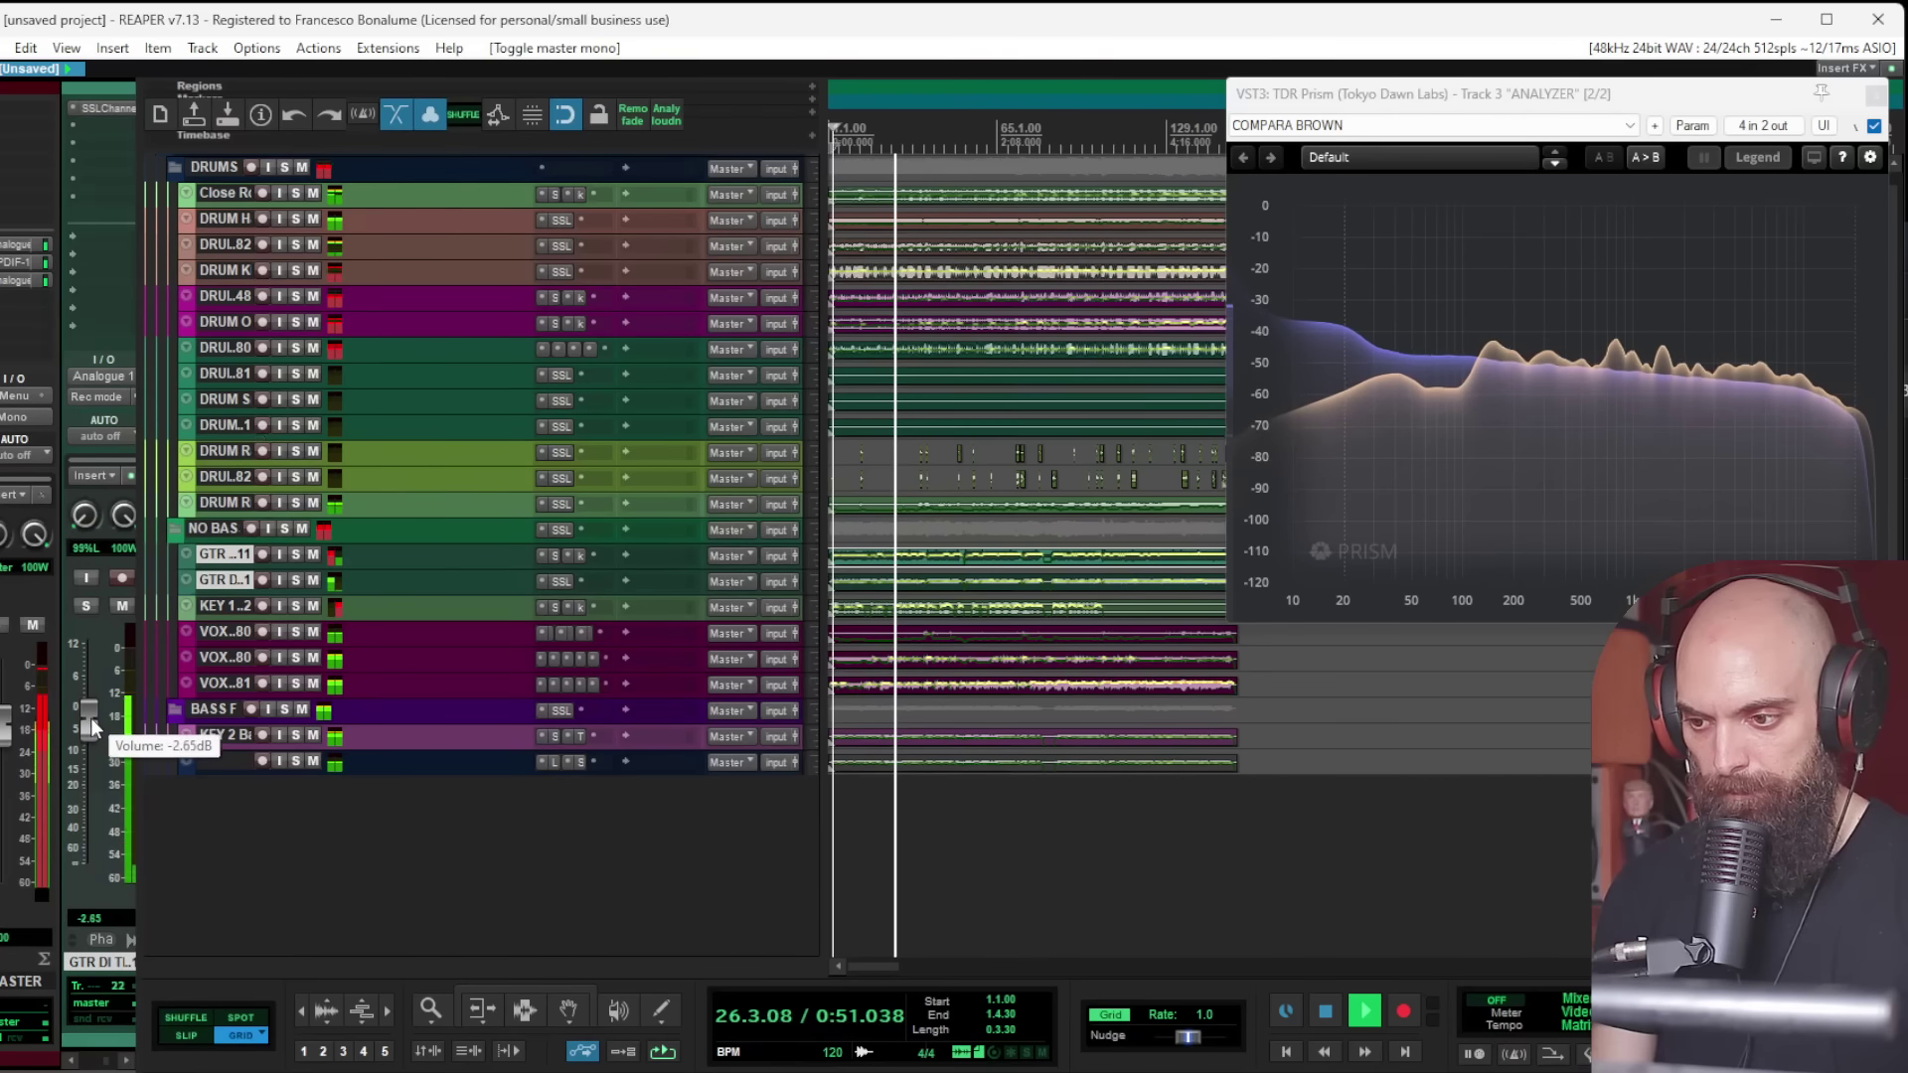
{"action": "left_click_drag", "start_coordinate": [92, 717], "coordinate": [97, 723]}
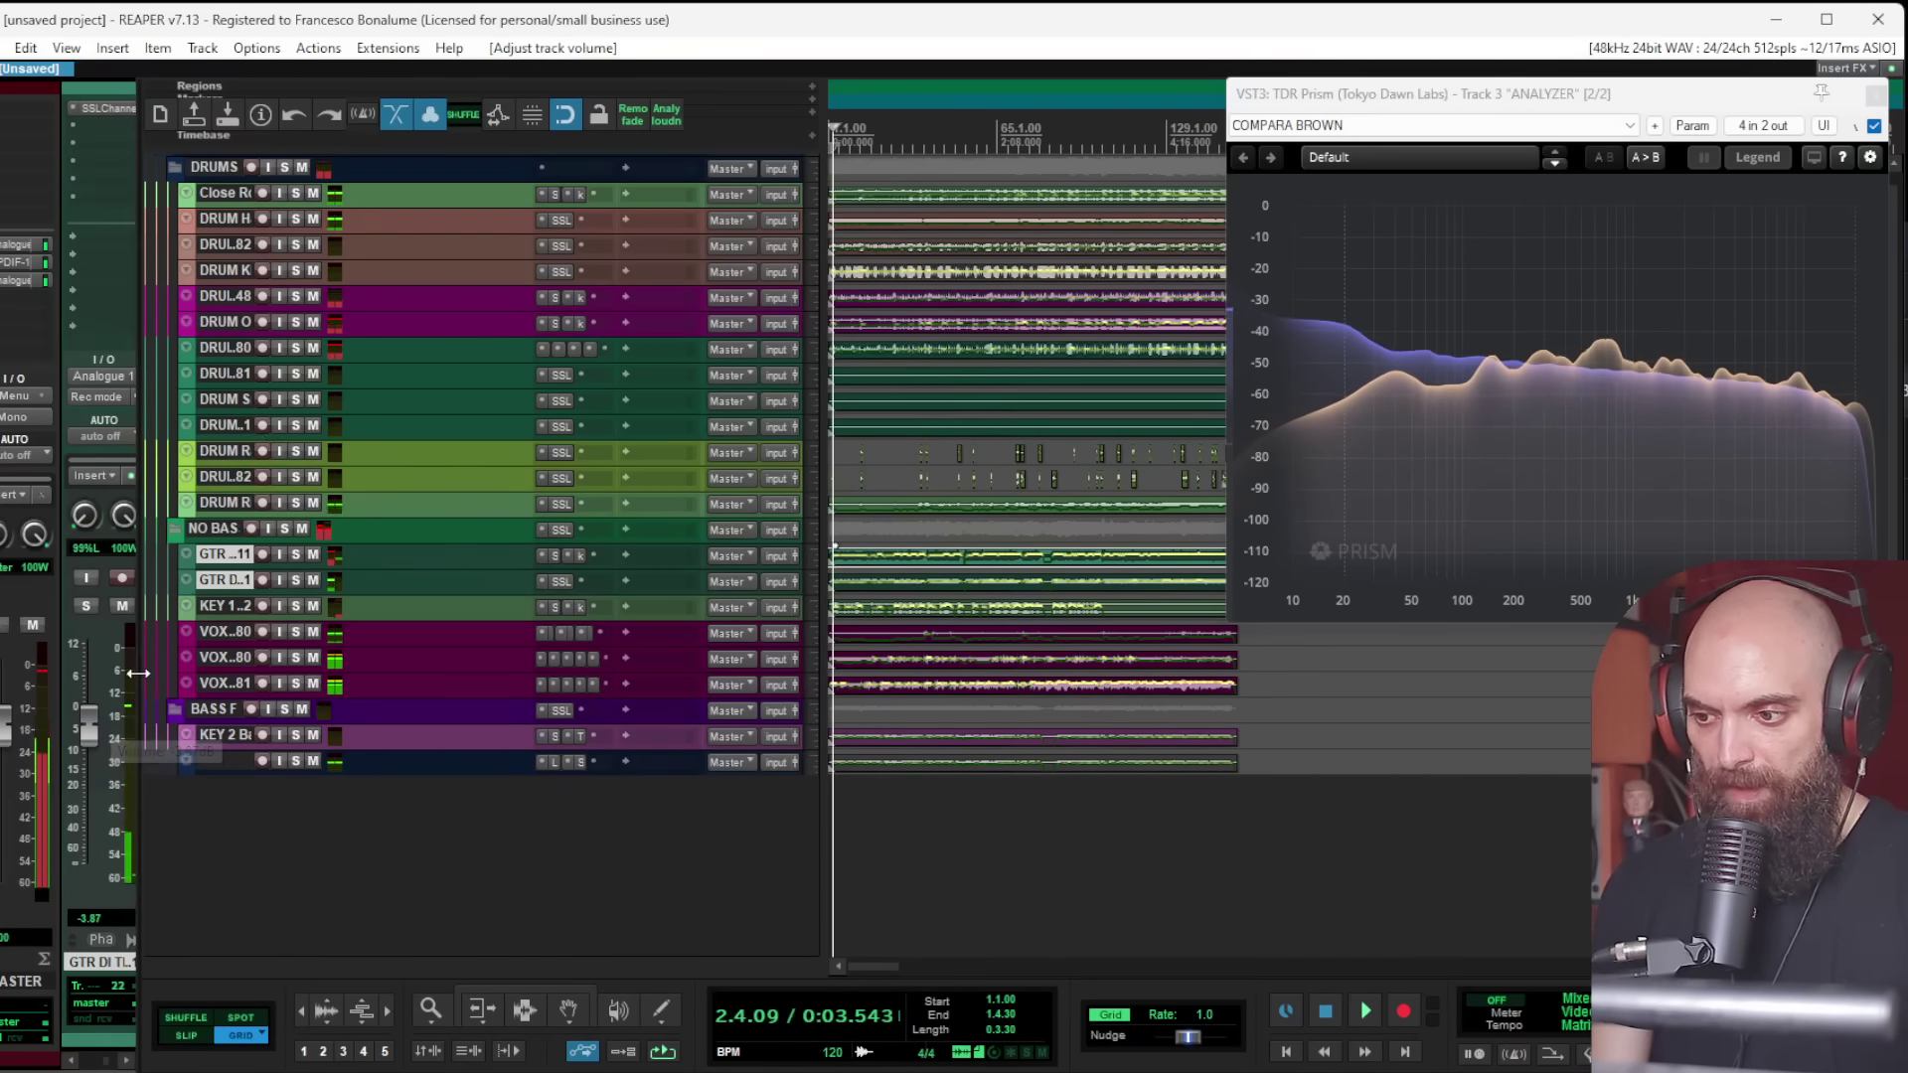
{"action": "mouse_move", "coordinate": [87, 706]}
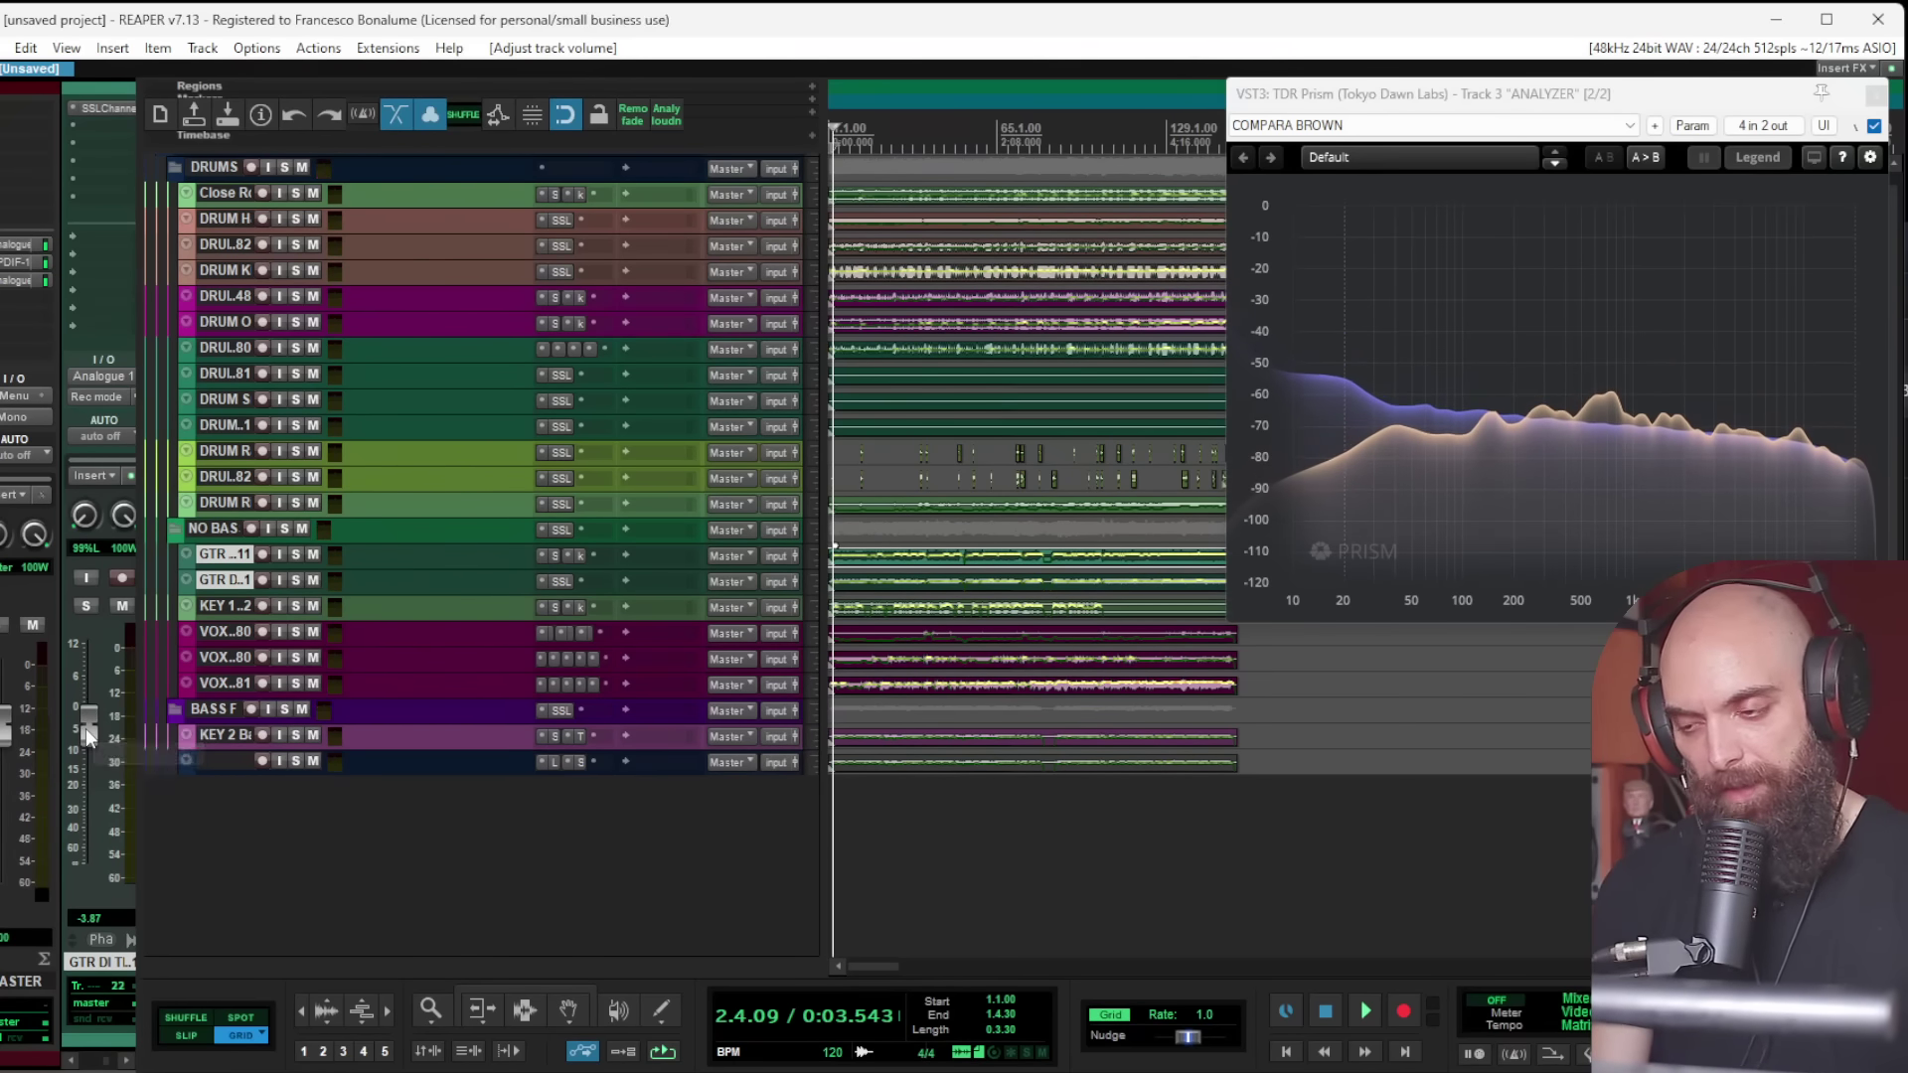
{"action": "key", "text": "space"}
{"action": "scroll", "coordinate": [97, 725], "scroll_direction": "up", "scroll_amount": 3}
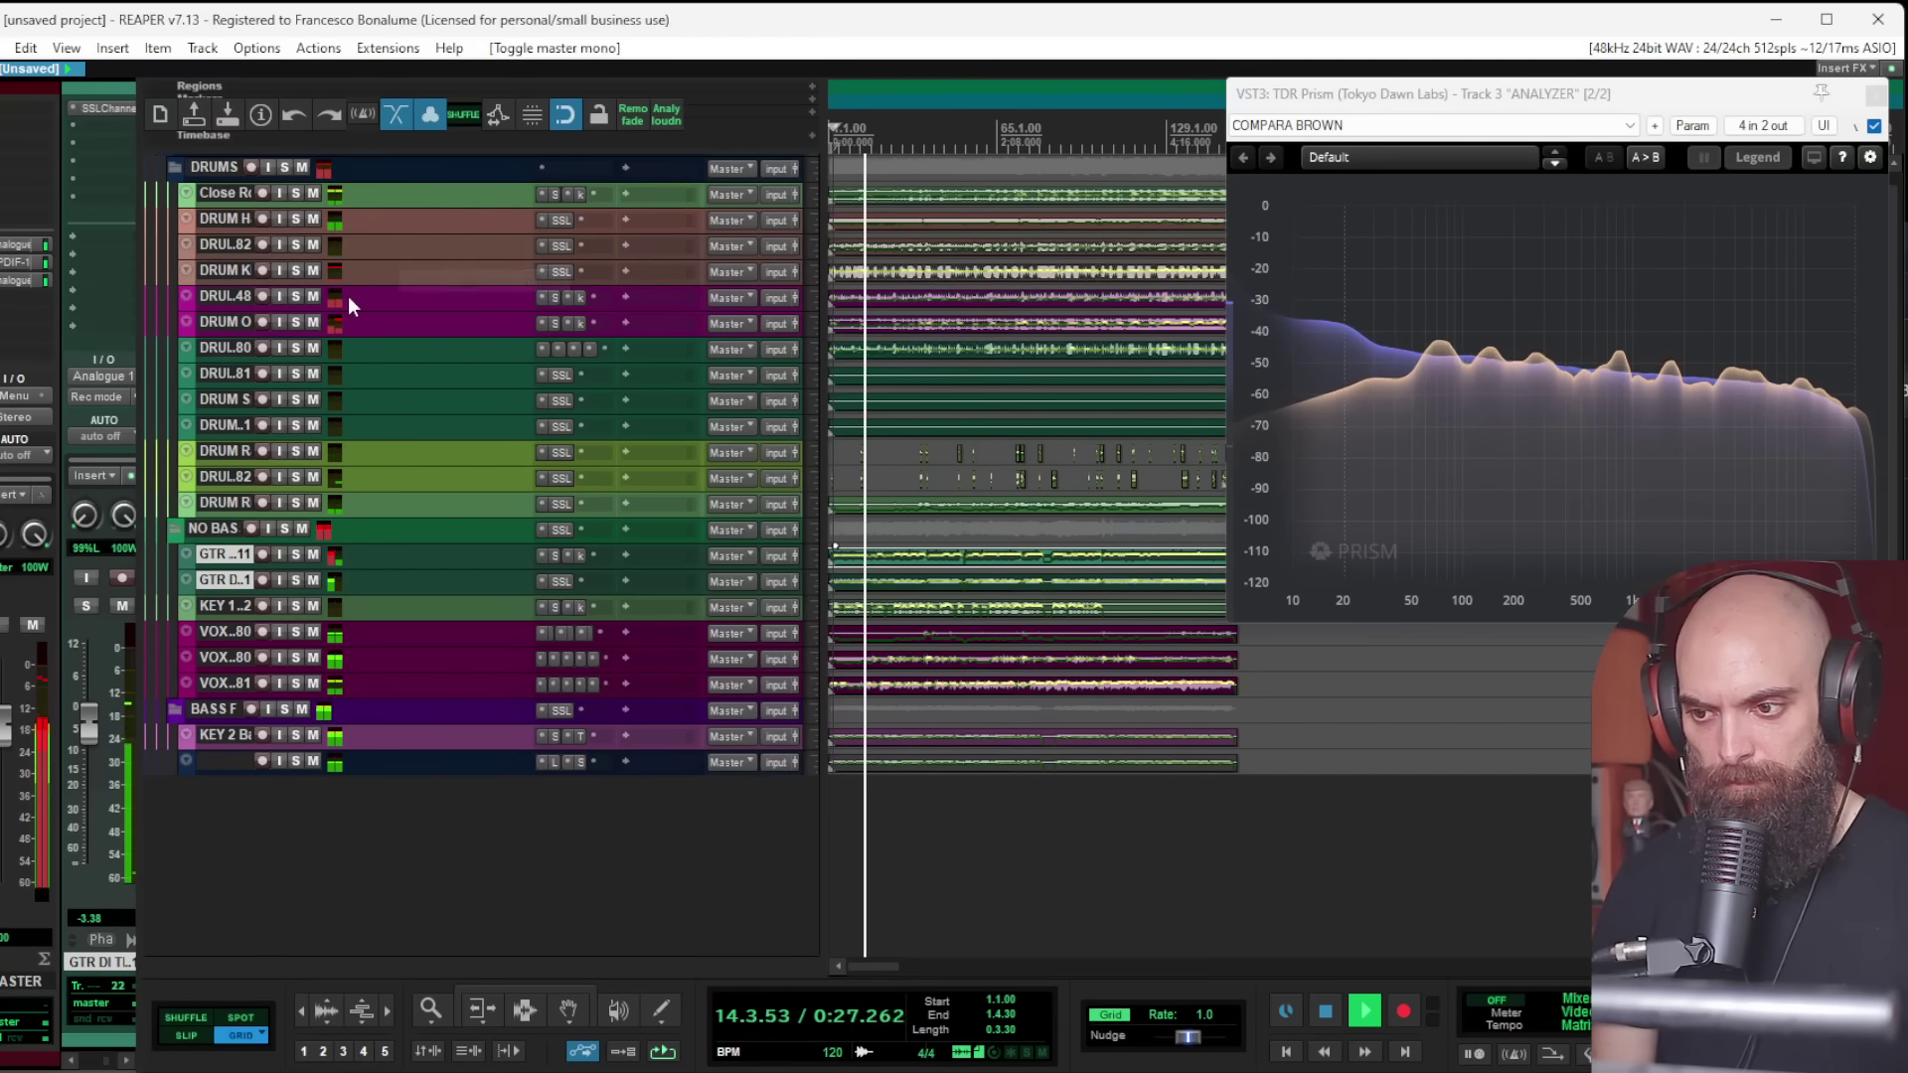
Step: Raise the rack tom and floor tom tracks' volume together to +6.62 dB while playing a section with tom hits
{"action": "left_click", "coordinate": [860, 455]}
{"action": "scroll", "coordinate": [1037, 461], "scroll_direction": "up", "scroll_amount": 5}
{"action": "left_click", "coordinate": [1158, 451]}
{"action": "key", "text": "space"}
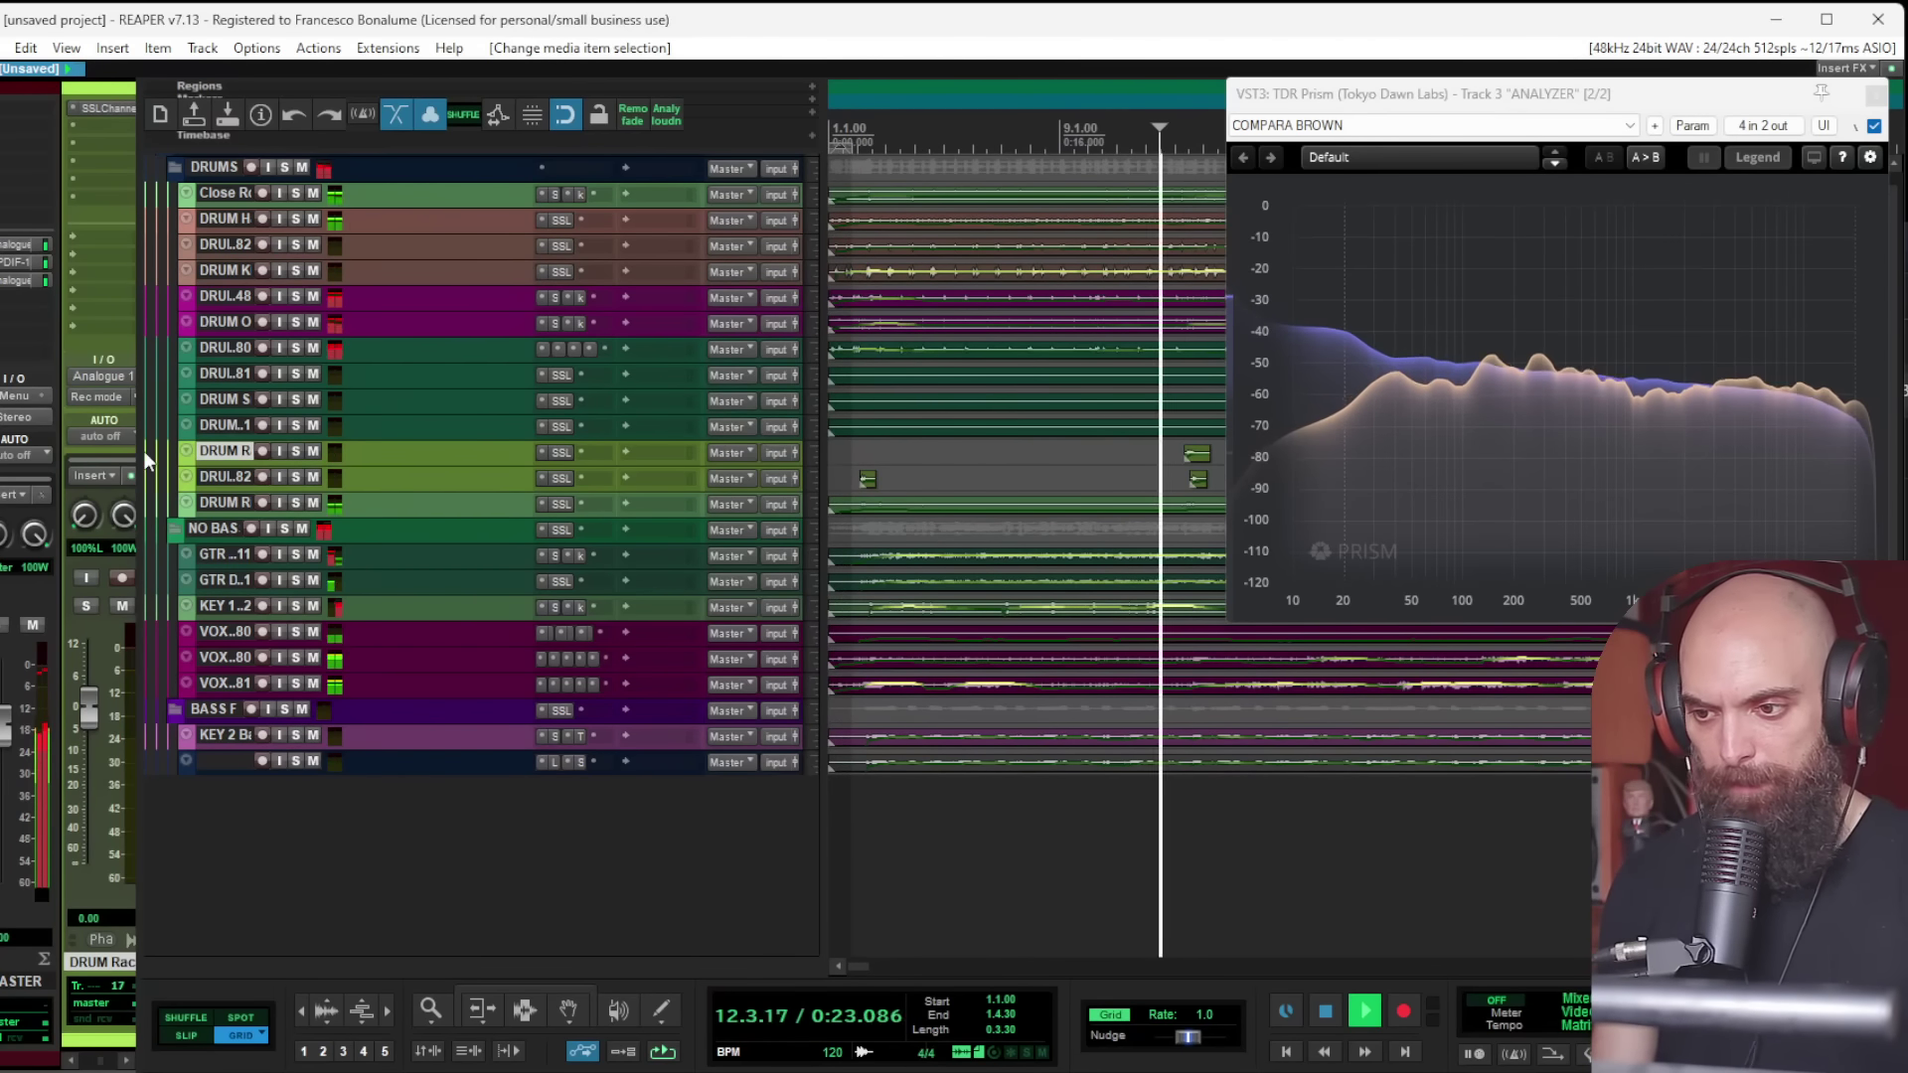
{"action": "left_click", "coordinate": [220, 477], "text": "shift"}
{"action": "left_click_drag", "start_coordinate": [93, 707], "coordinate": [91, 677]}
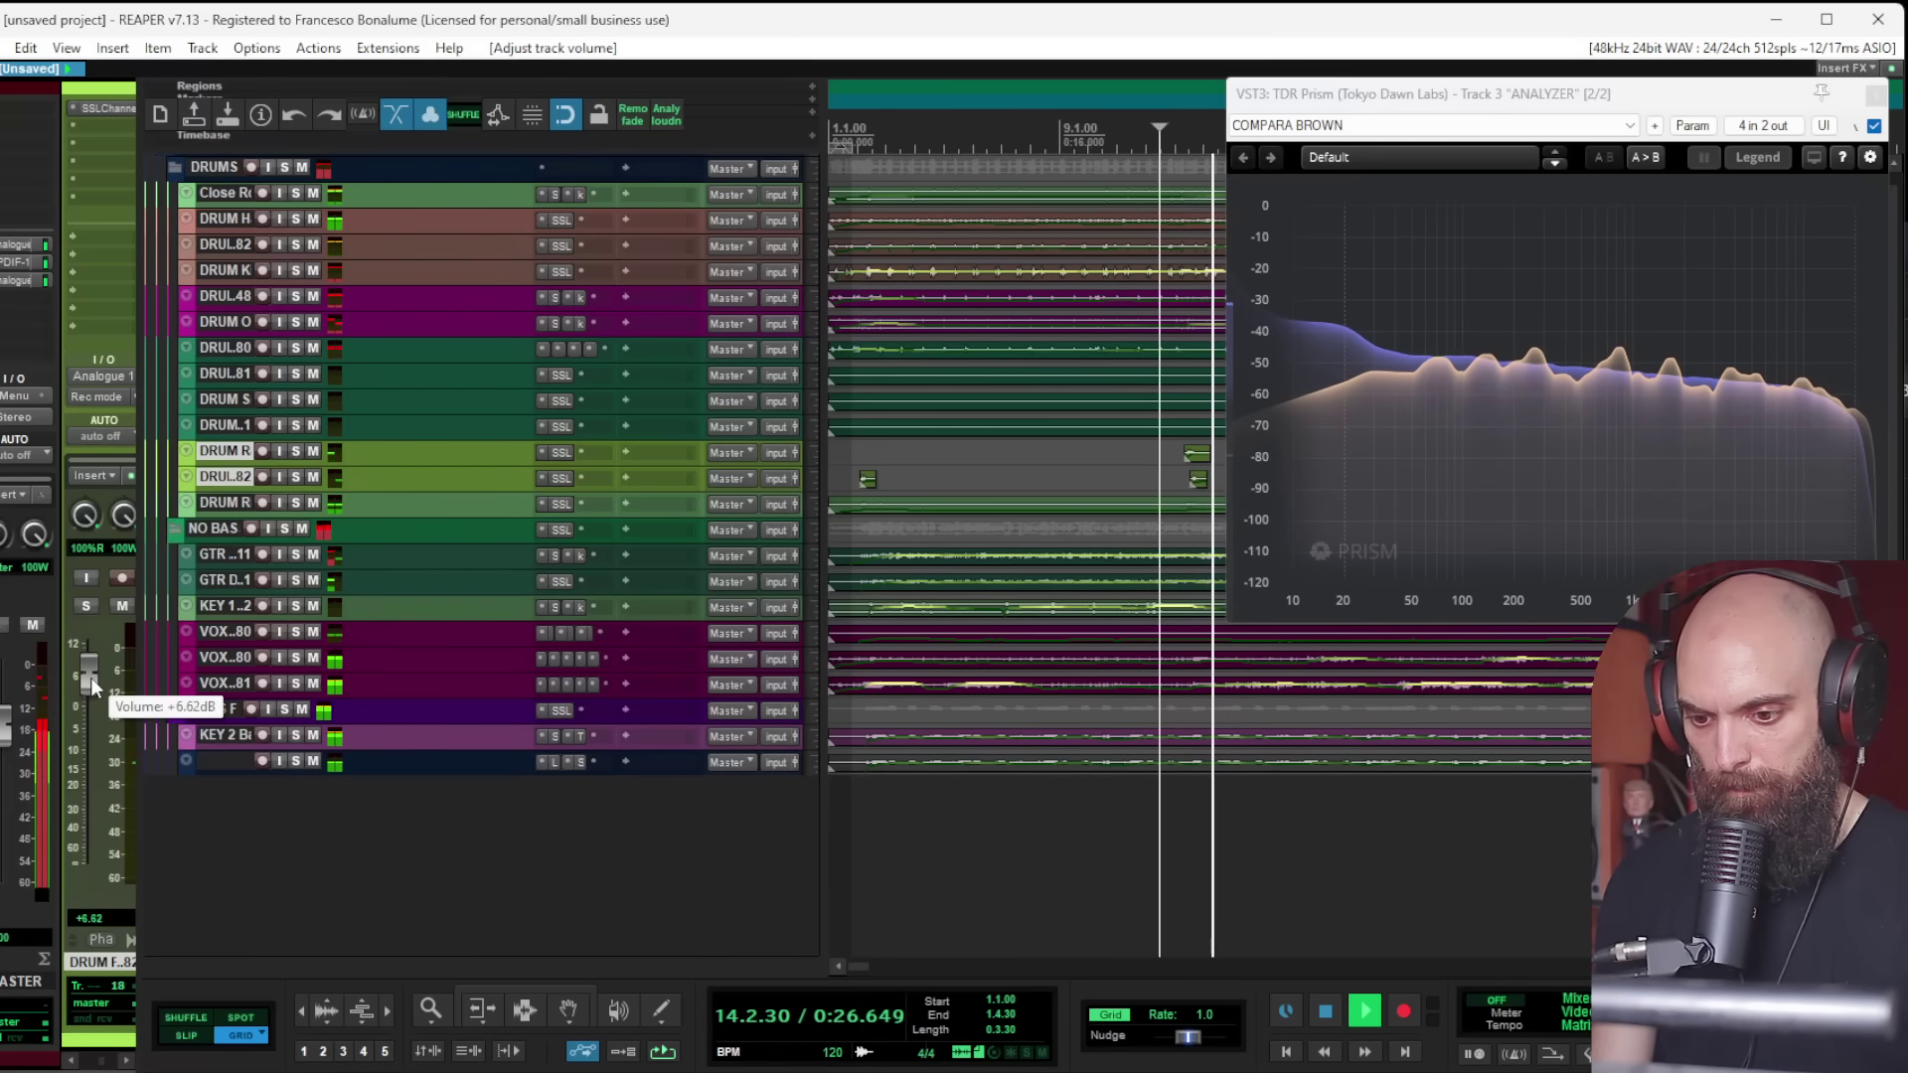
{"action": "scroll", "coordinate": [980, 376], "scroll_direction": "down", "scroll_amount": 6}
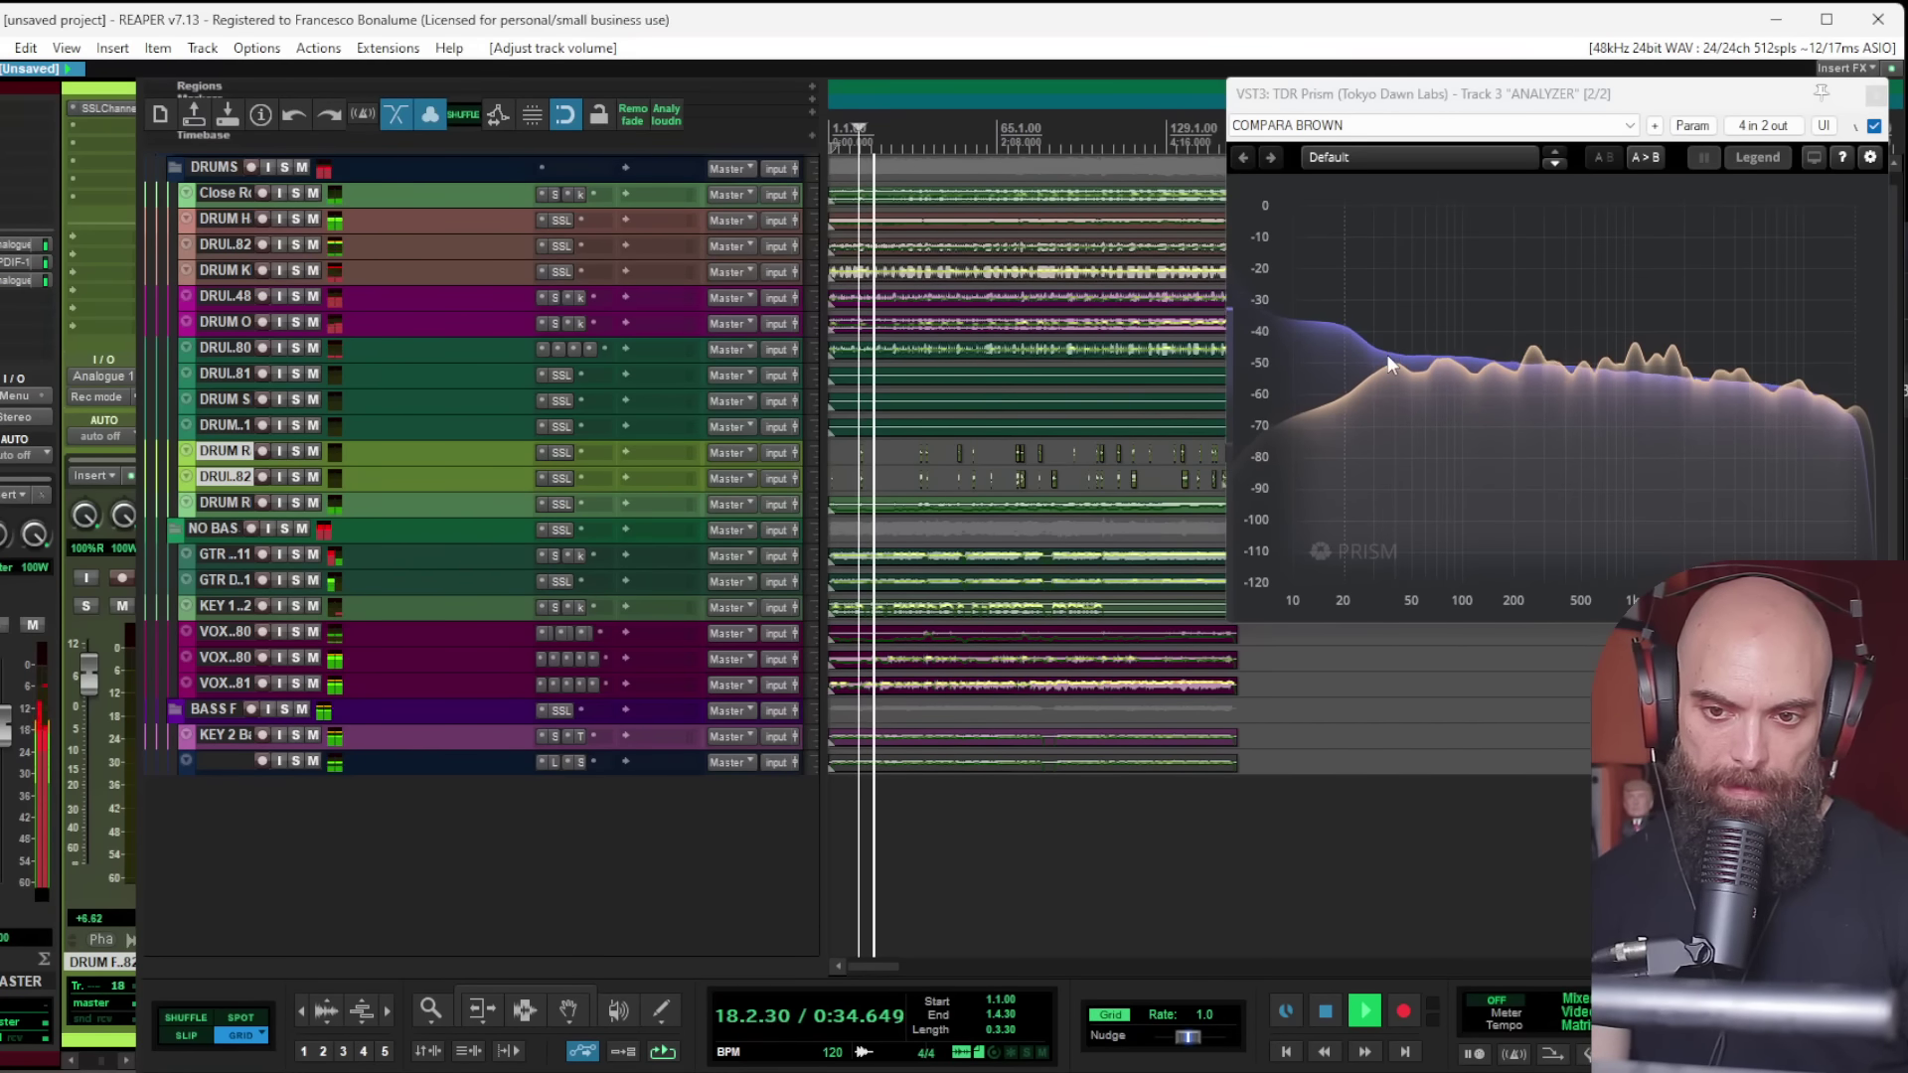
Step: Solo the DRUM Hats, DRUM Kick In and DRUM Kick Out tracks one at a time to listen to each
{"action": "left_click", "coordinate": [211, 225]}
{"action": "key", "text": "space"}
{"action": "left_click", "coordinate": [302, 217]}
{"action": "left_click", "coordinate": [297, 216]}
{"action": "left_click", "coordinate": [312, 217]}
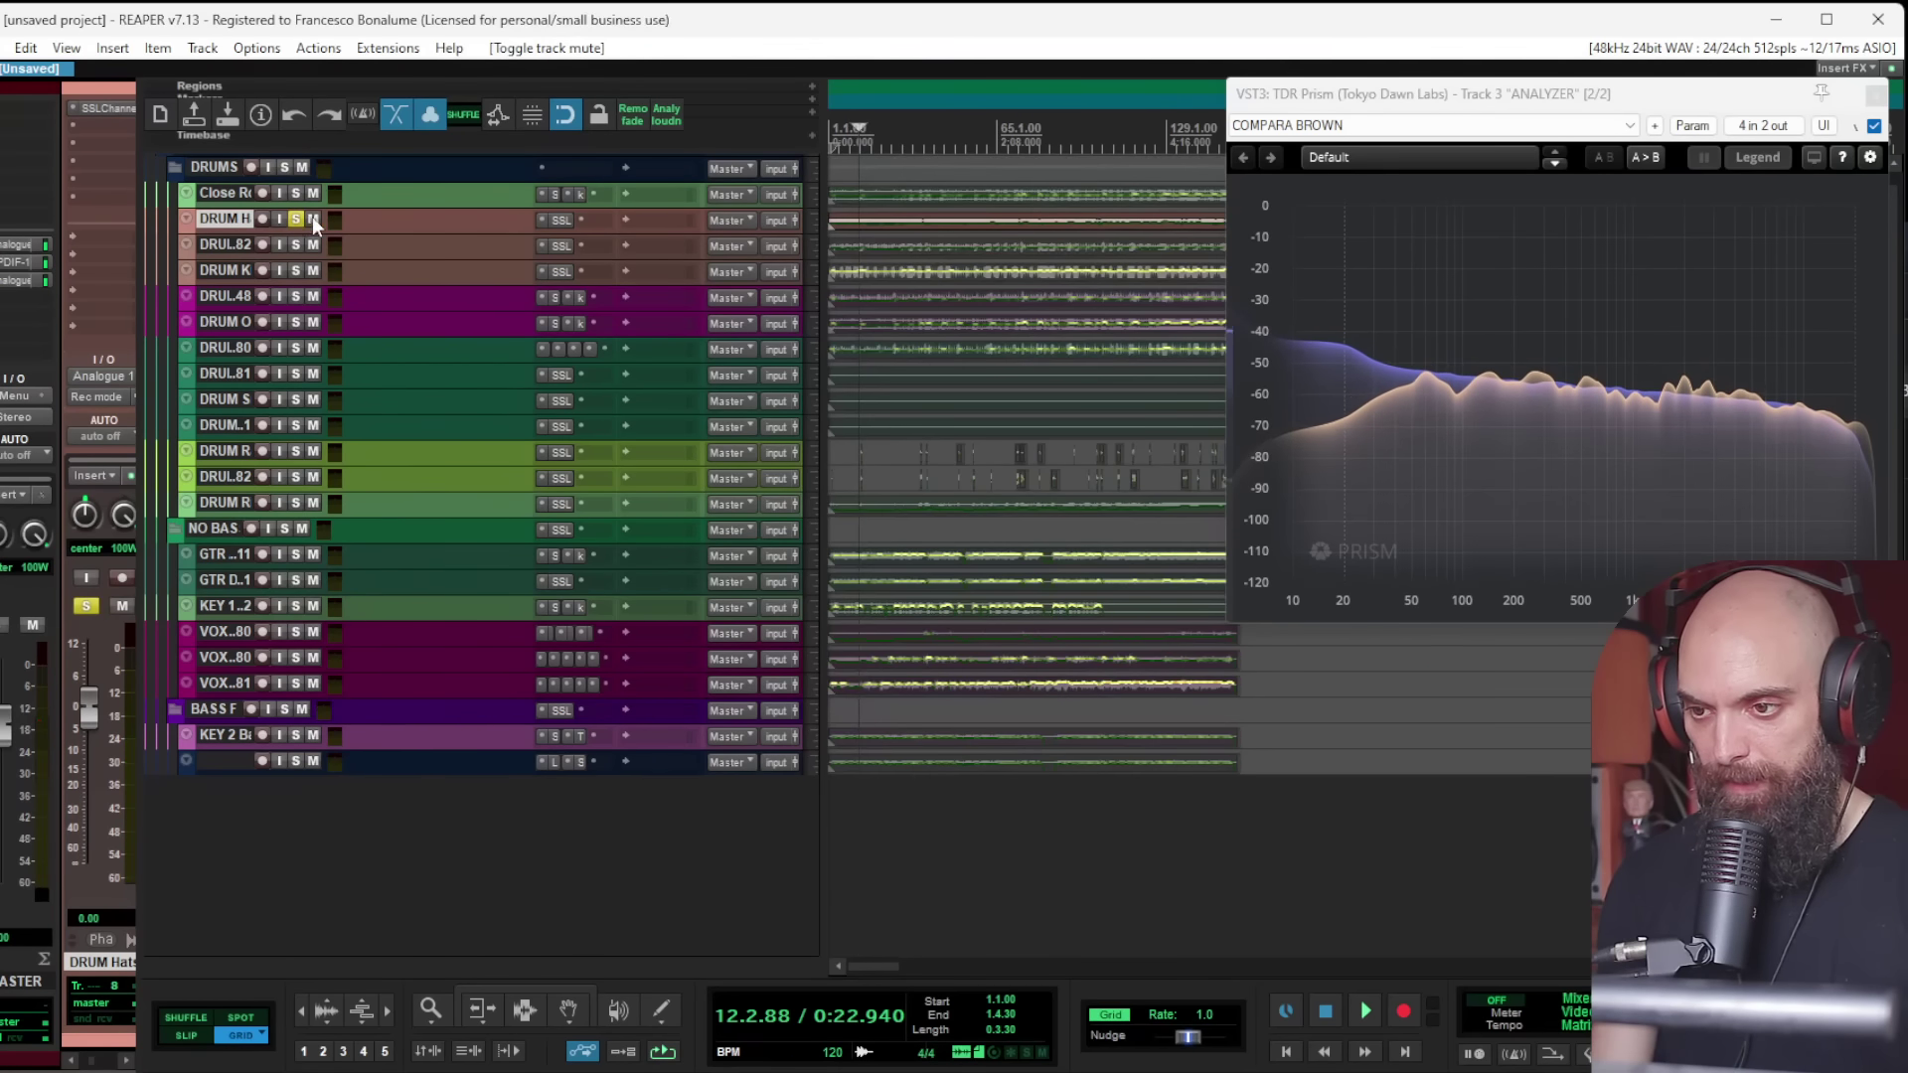
{"action": "key", "text": "space"}
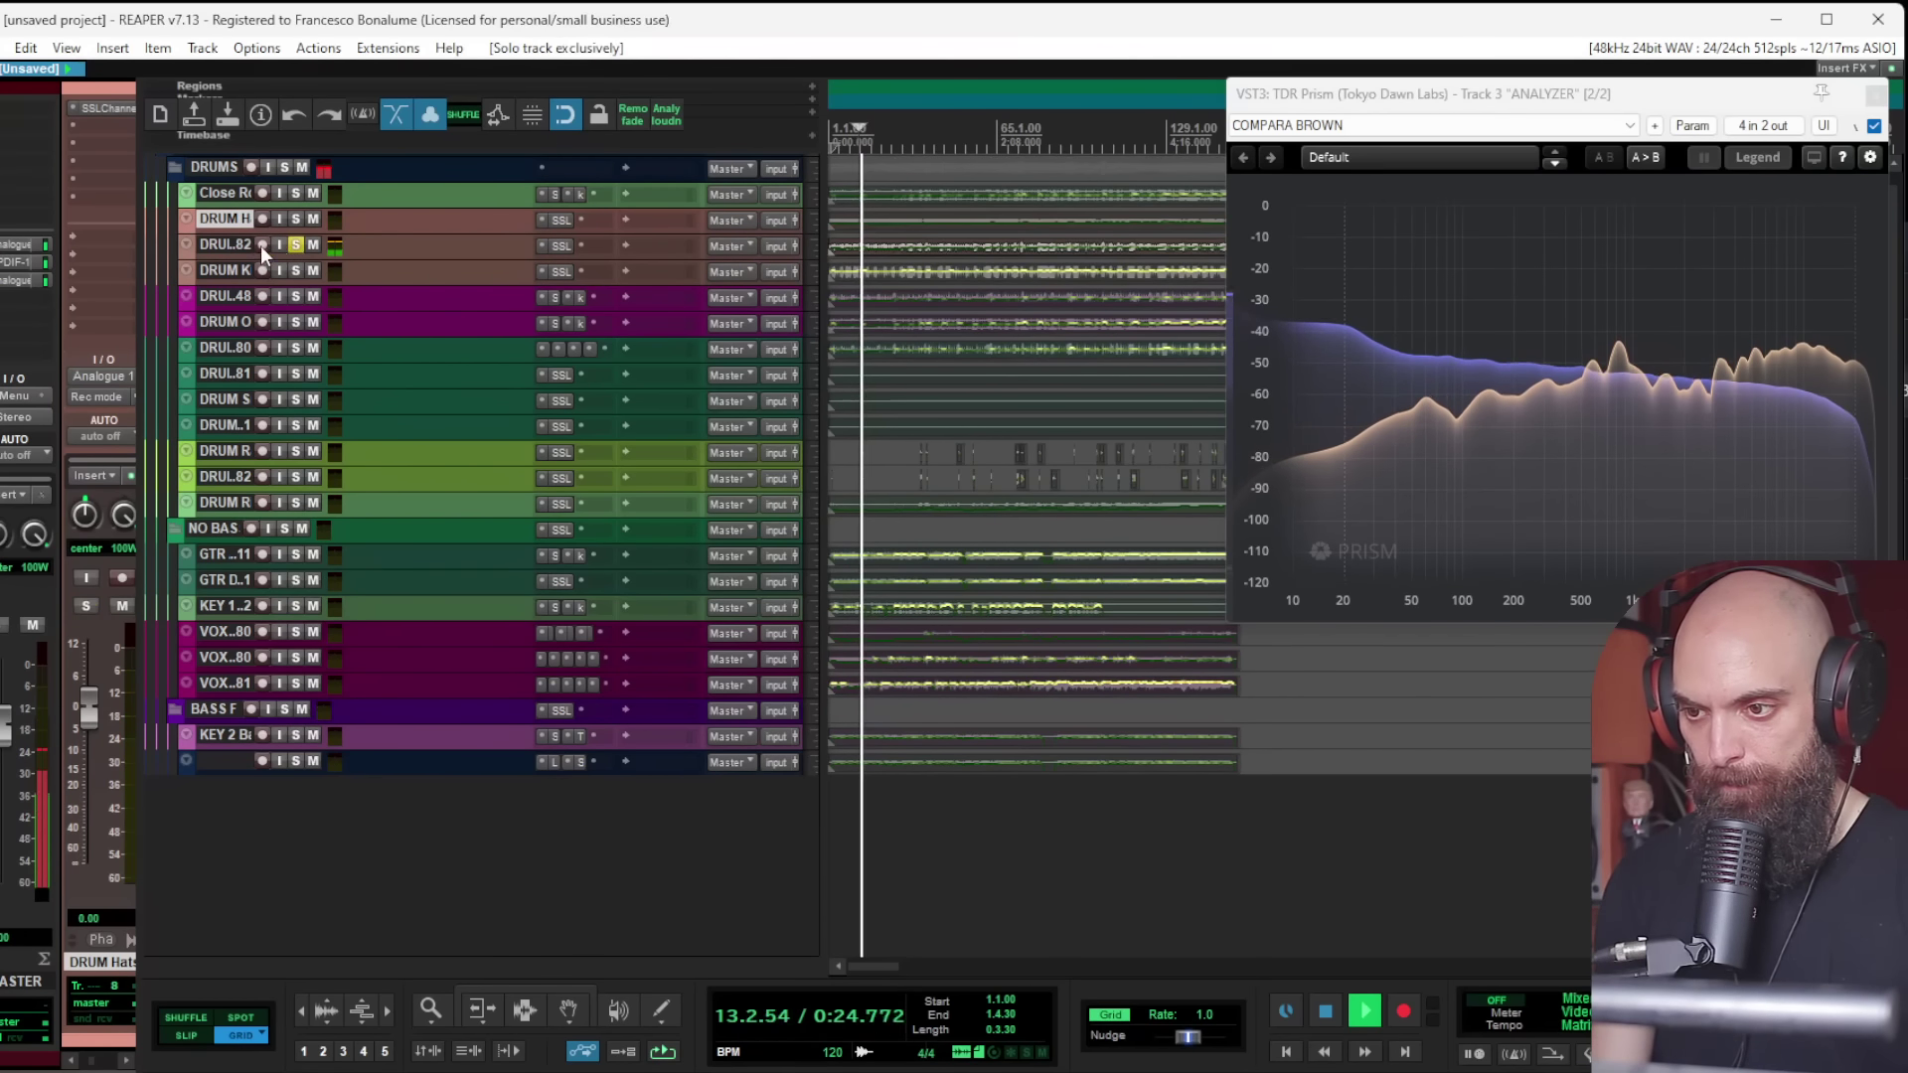
{"action": "left_click", "coordinate": [295, 270], "text": "ctrl+alt"}
{"action": "left_click", "coordinate": [228, 270]}
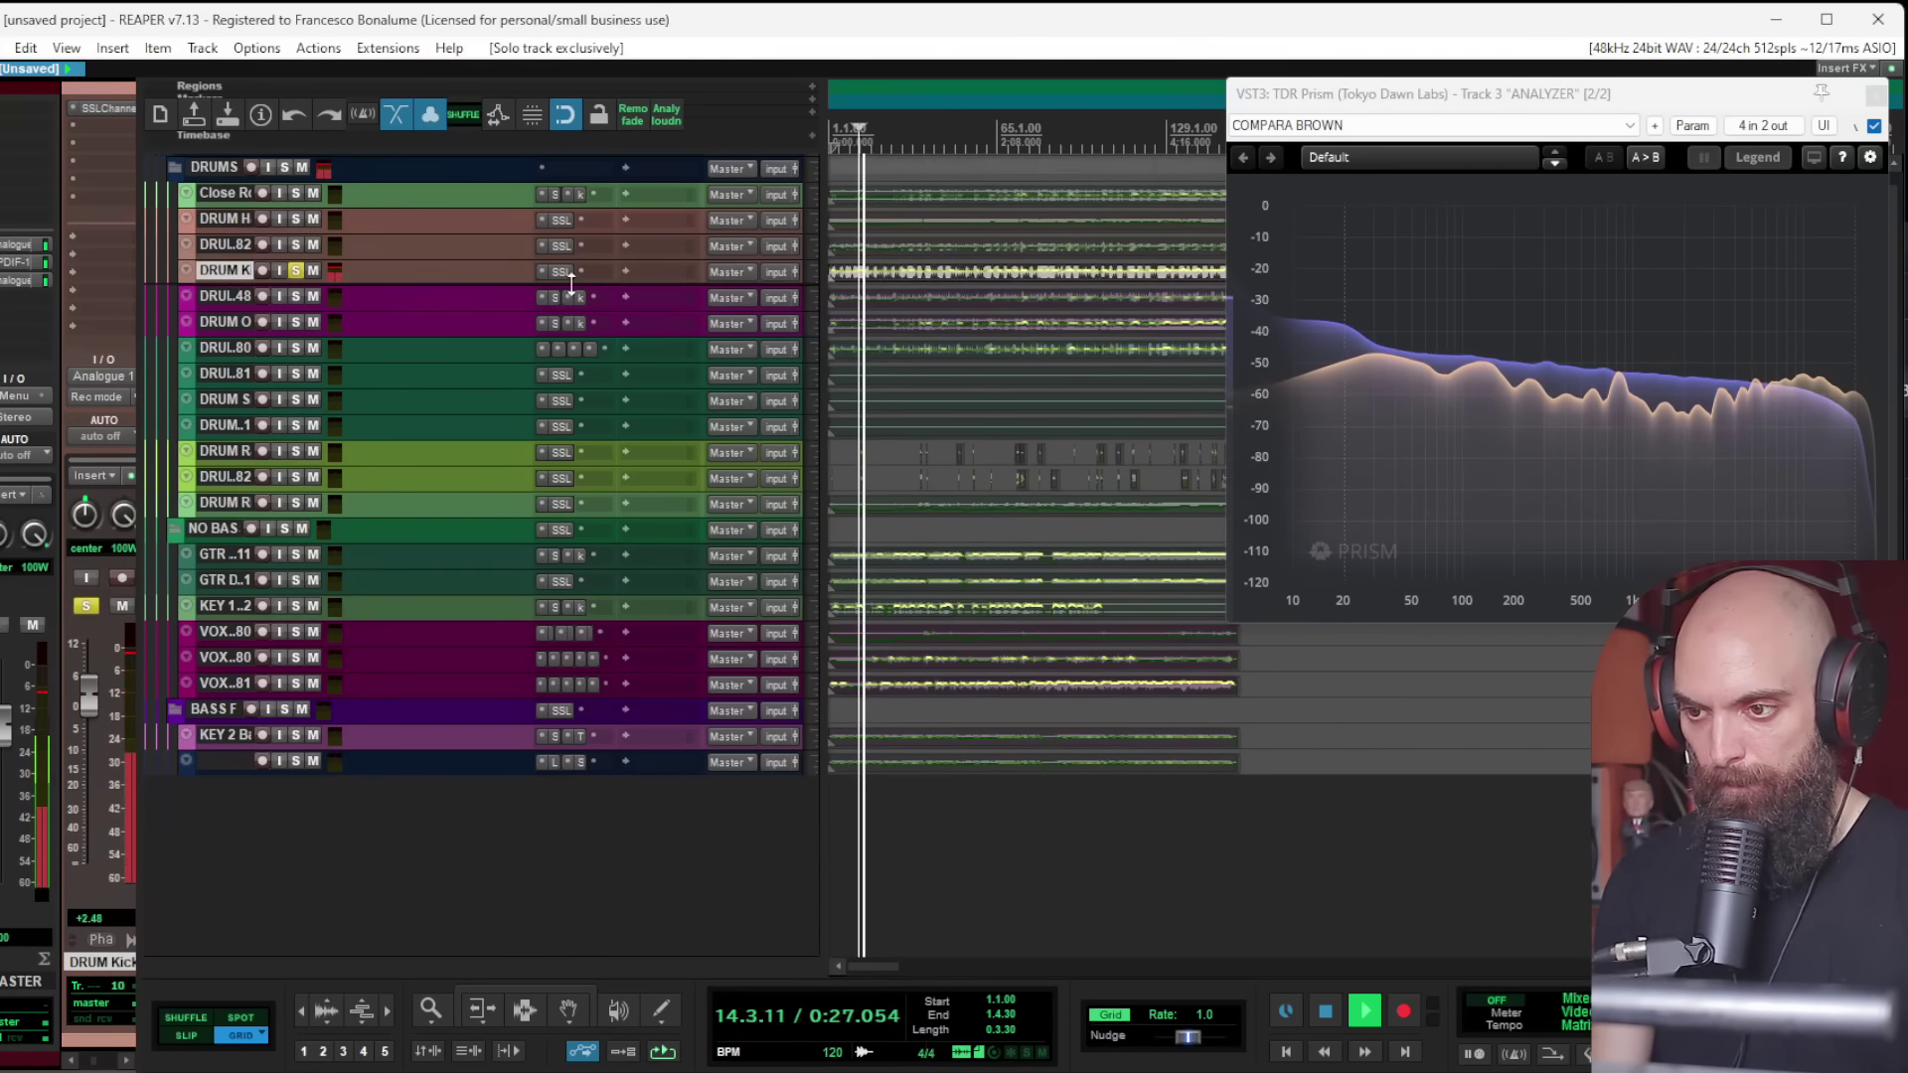
Step: Solo DRUM Kick In M82 and add Pro-Q 3 to it with a narrow bell boost of +22.39 dB at 57 Hz, Q 16.19
{"action": "scroll", "coordinate": [989, 290], "scroll_direction": "up", "scroll_amount": 3}
{"action": "scroll", "coordinate": [991, 290], "scroll_direction": "up", "scroll_amount": 4}
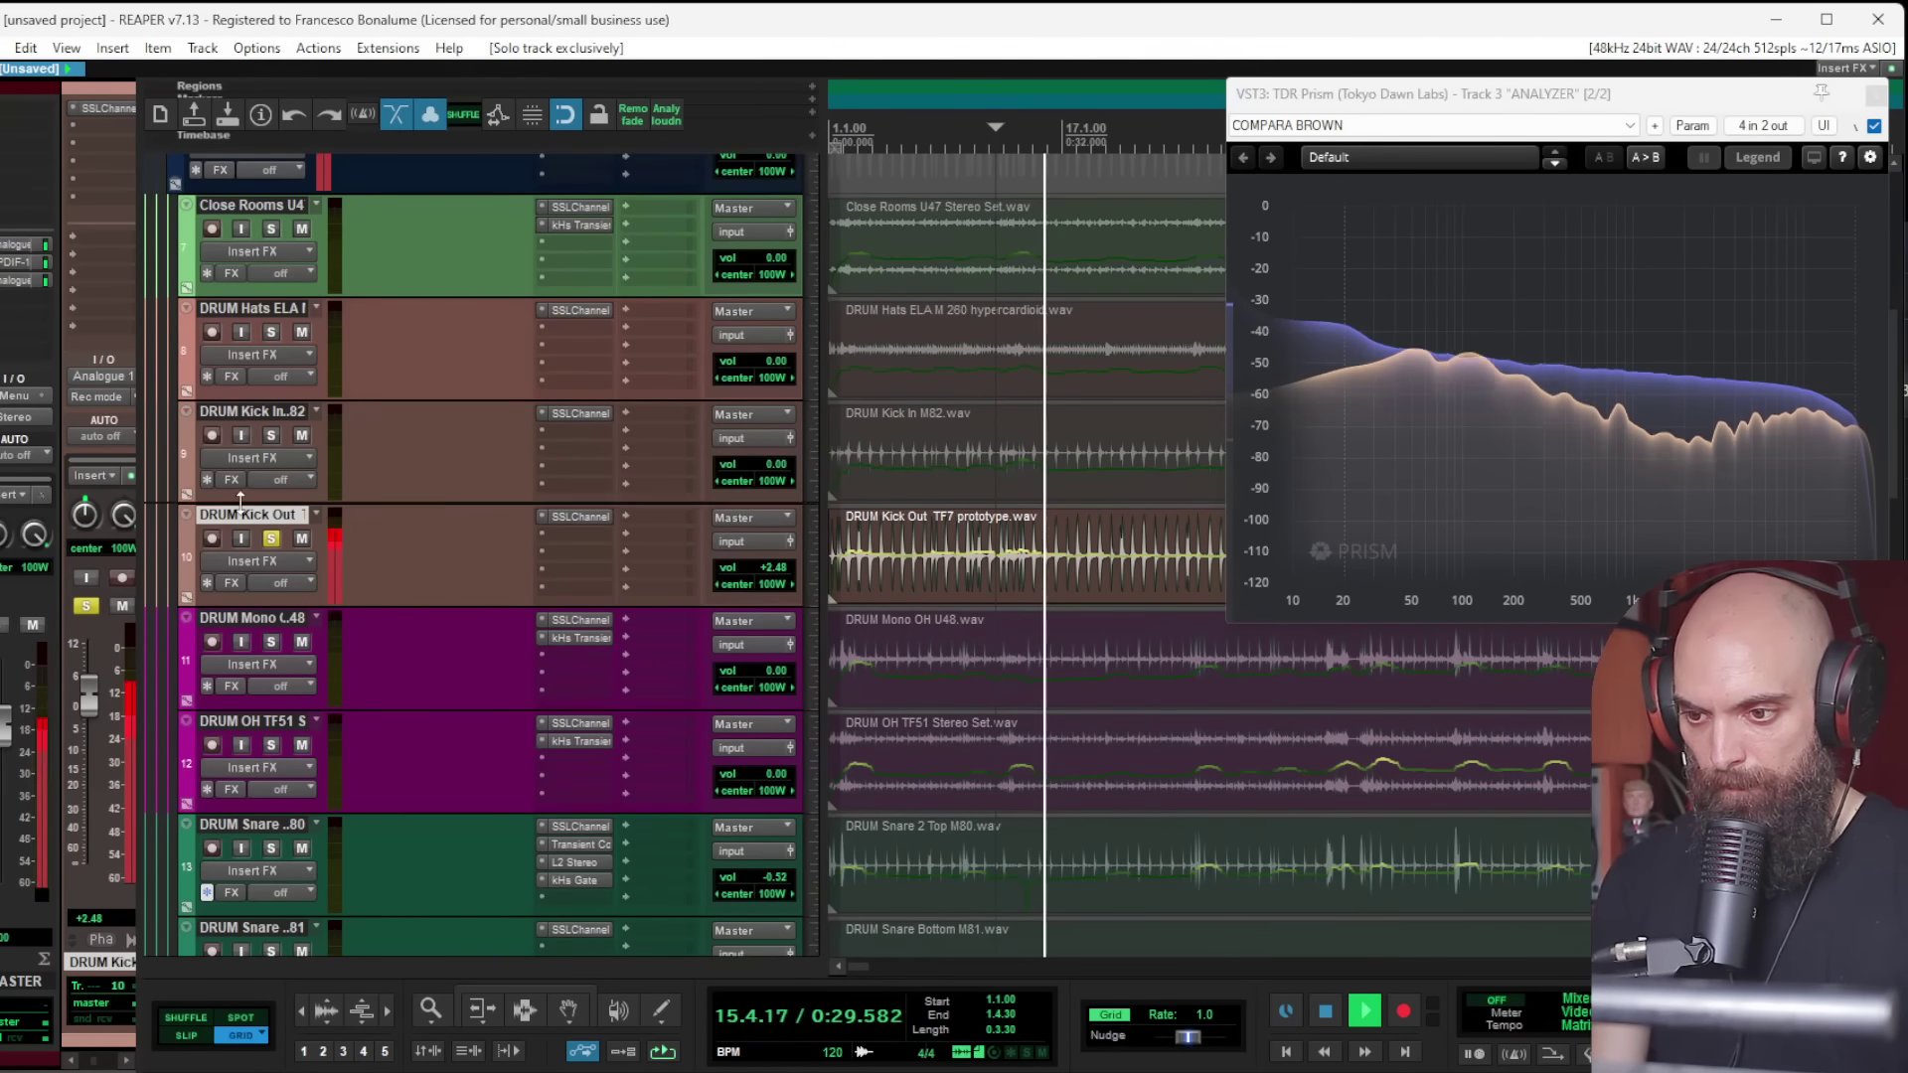
{"action": "left_click", "coordinate": [270, 435], "text": "ctrl+alt"}
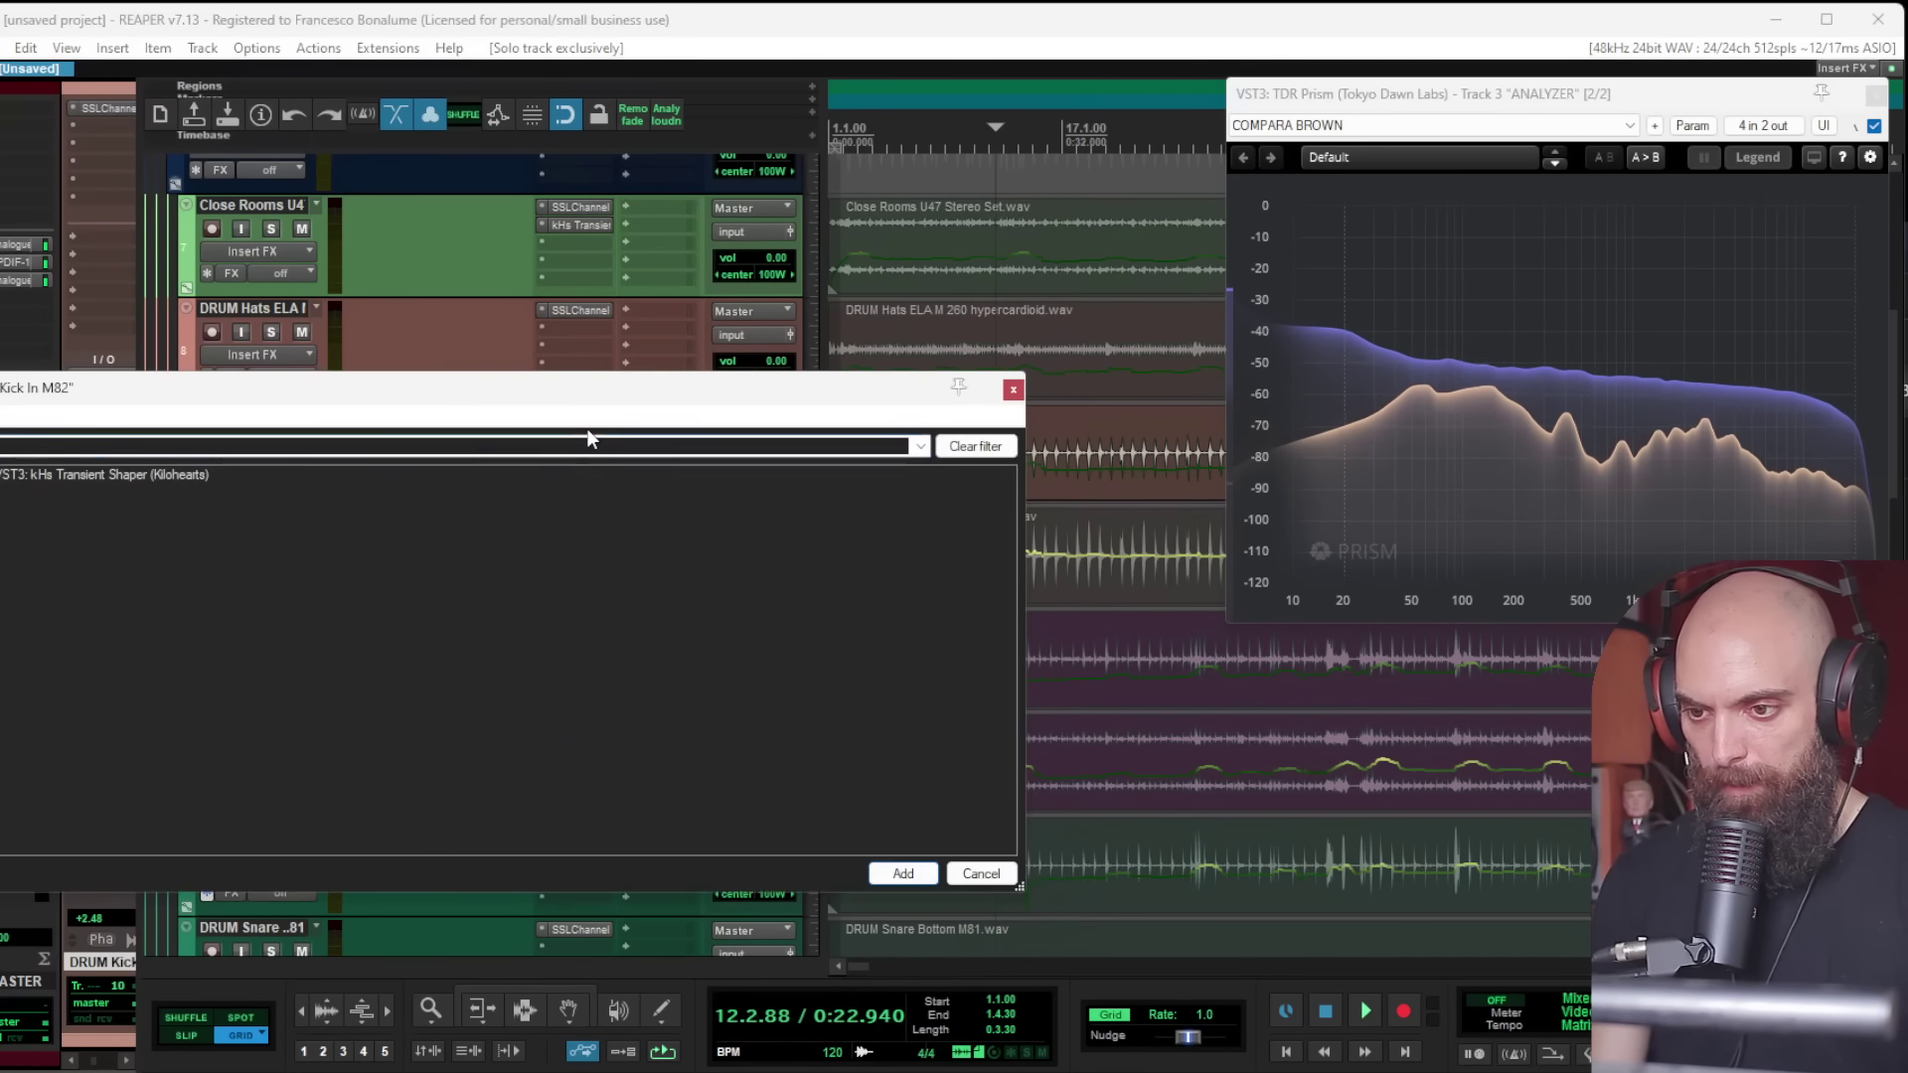
{"action": "type", "text": "pro q"}
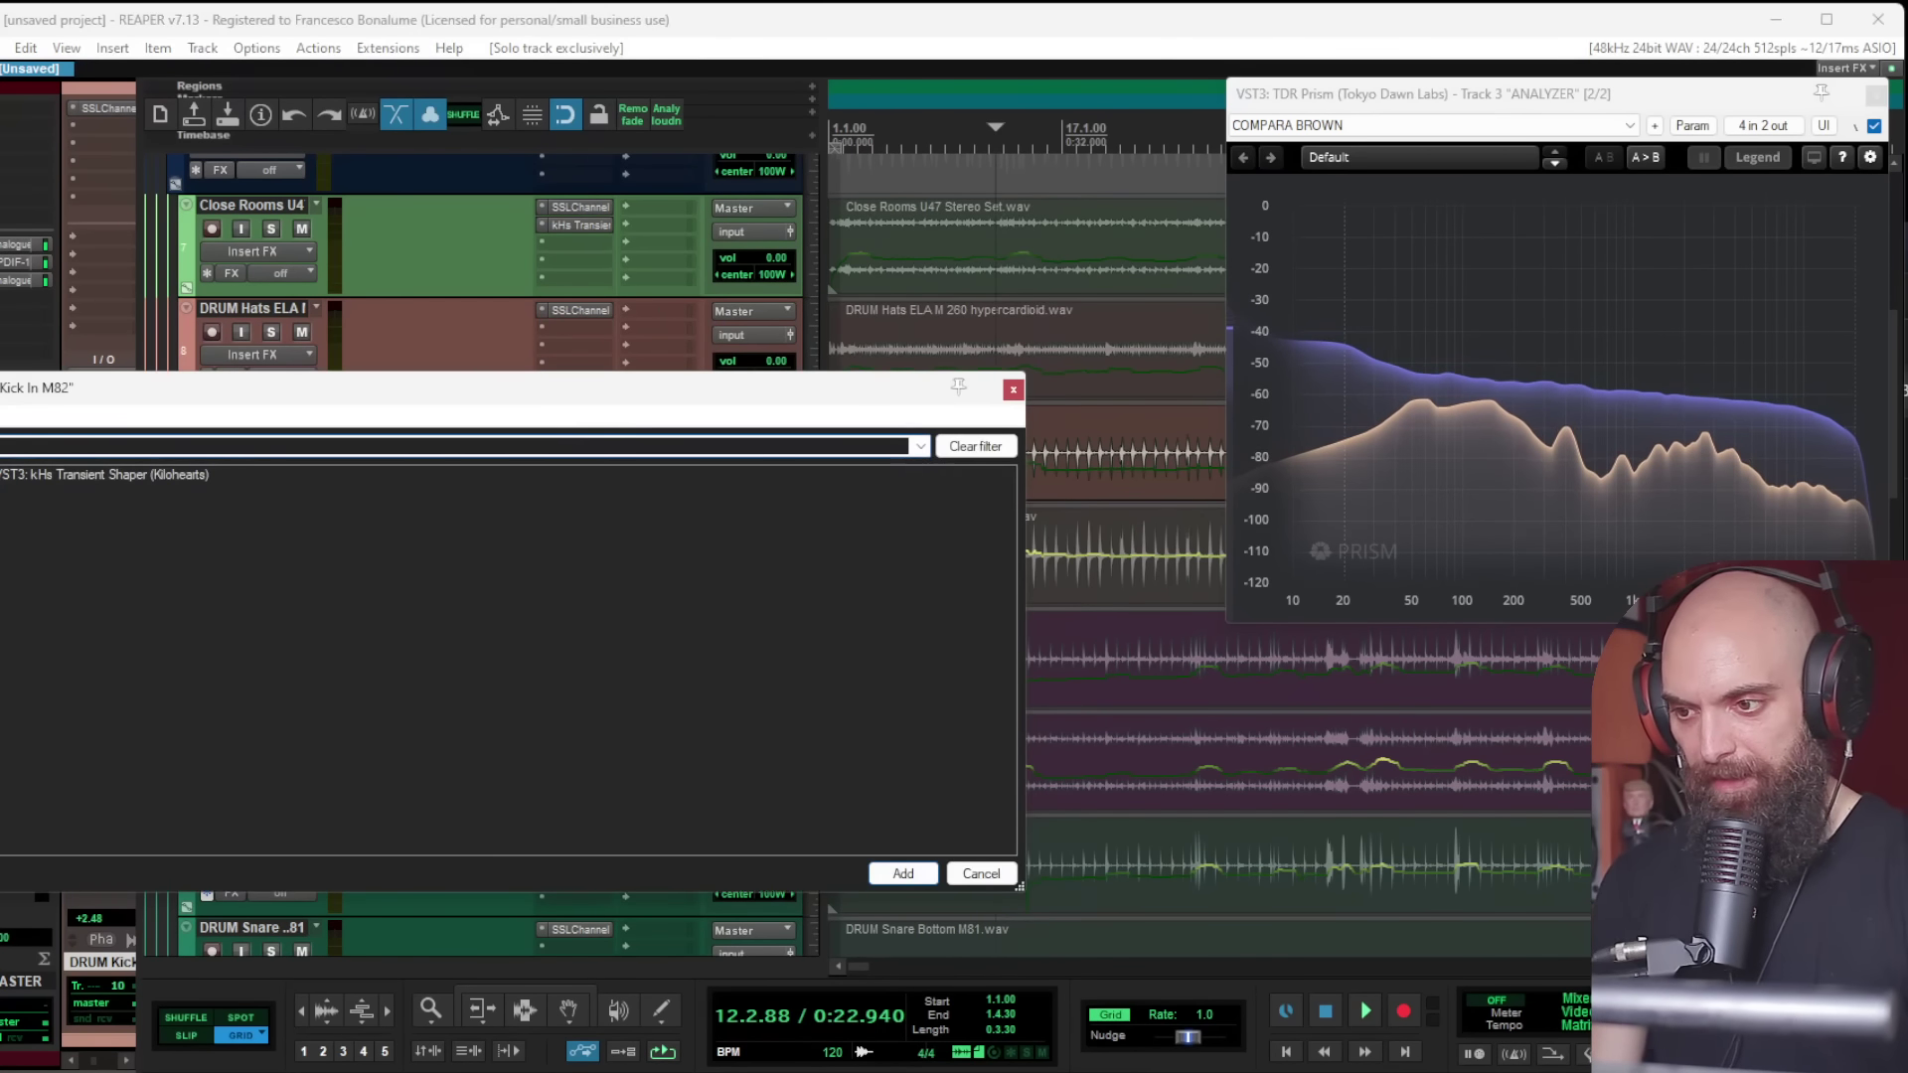
{"action": "left_click", "coordinate": [86, 524]}
{"action": "double_click", "coordinate": [85, 523]}
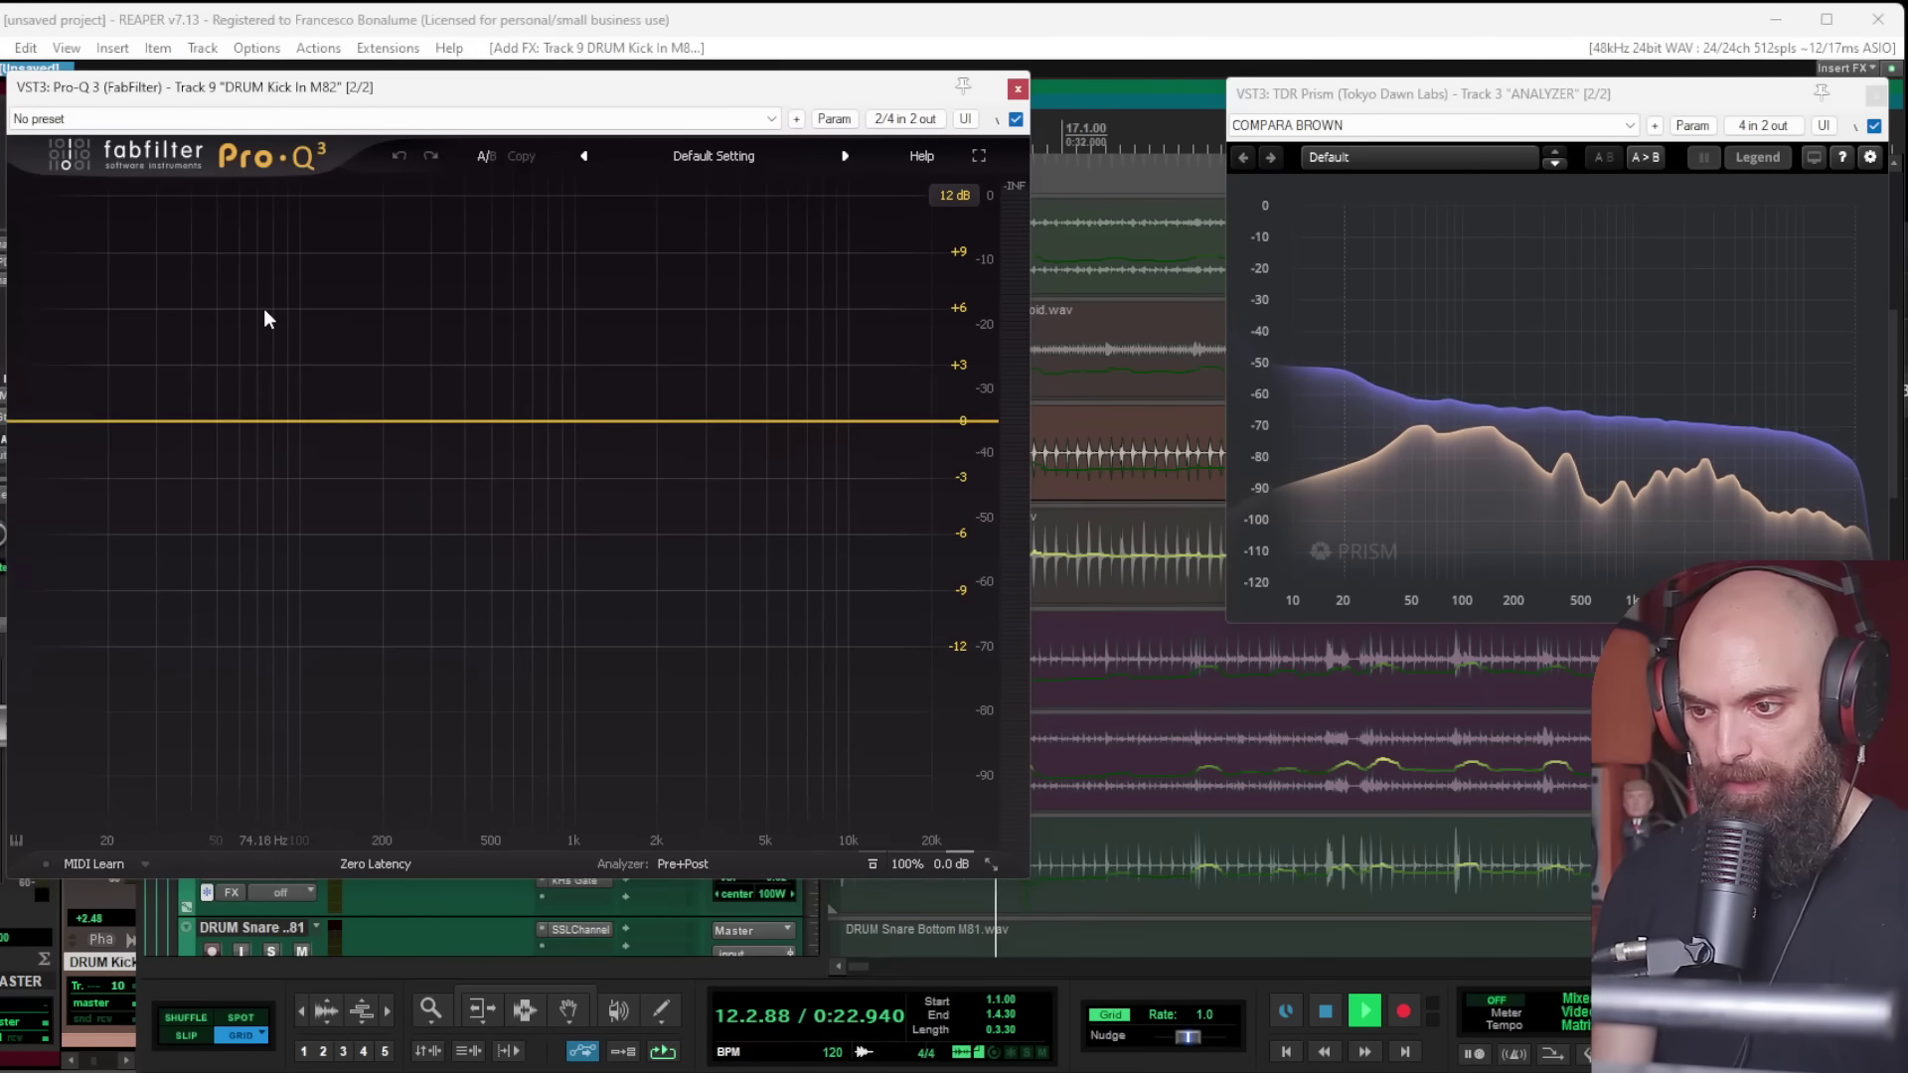
{"action": "double_click", "coordinate": [230, 308]}
{"action": "scroll", "coordinate": [231, 310], "scroll_direction": "up", "scroll_amount": 10}
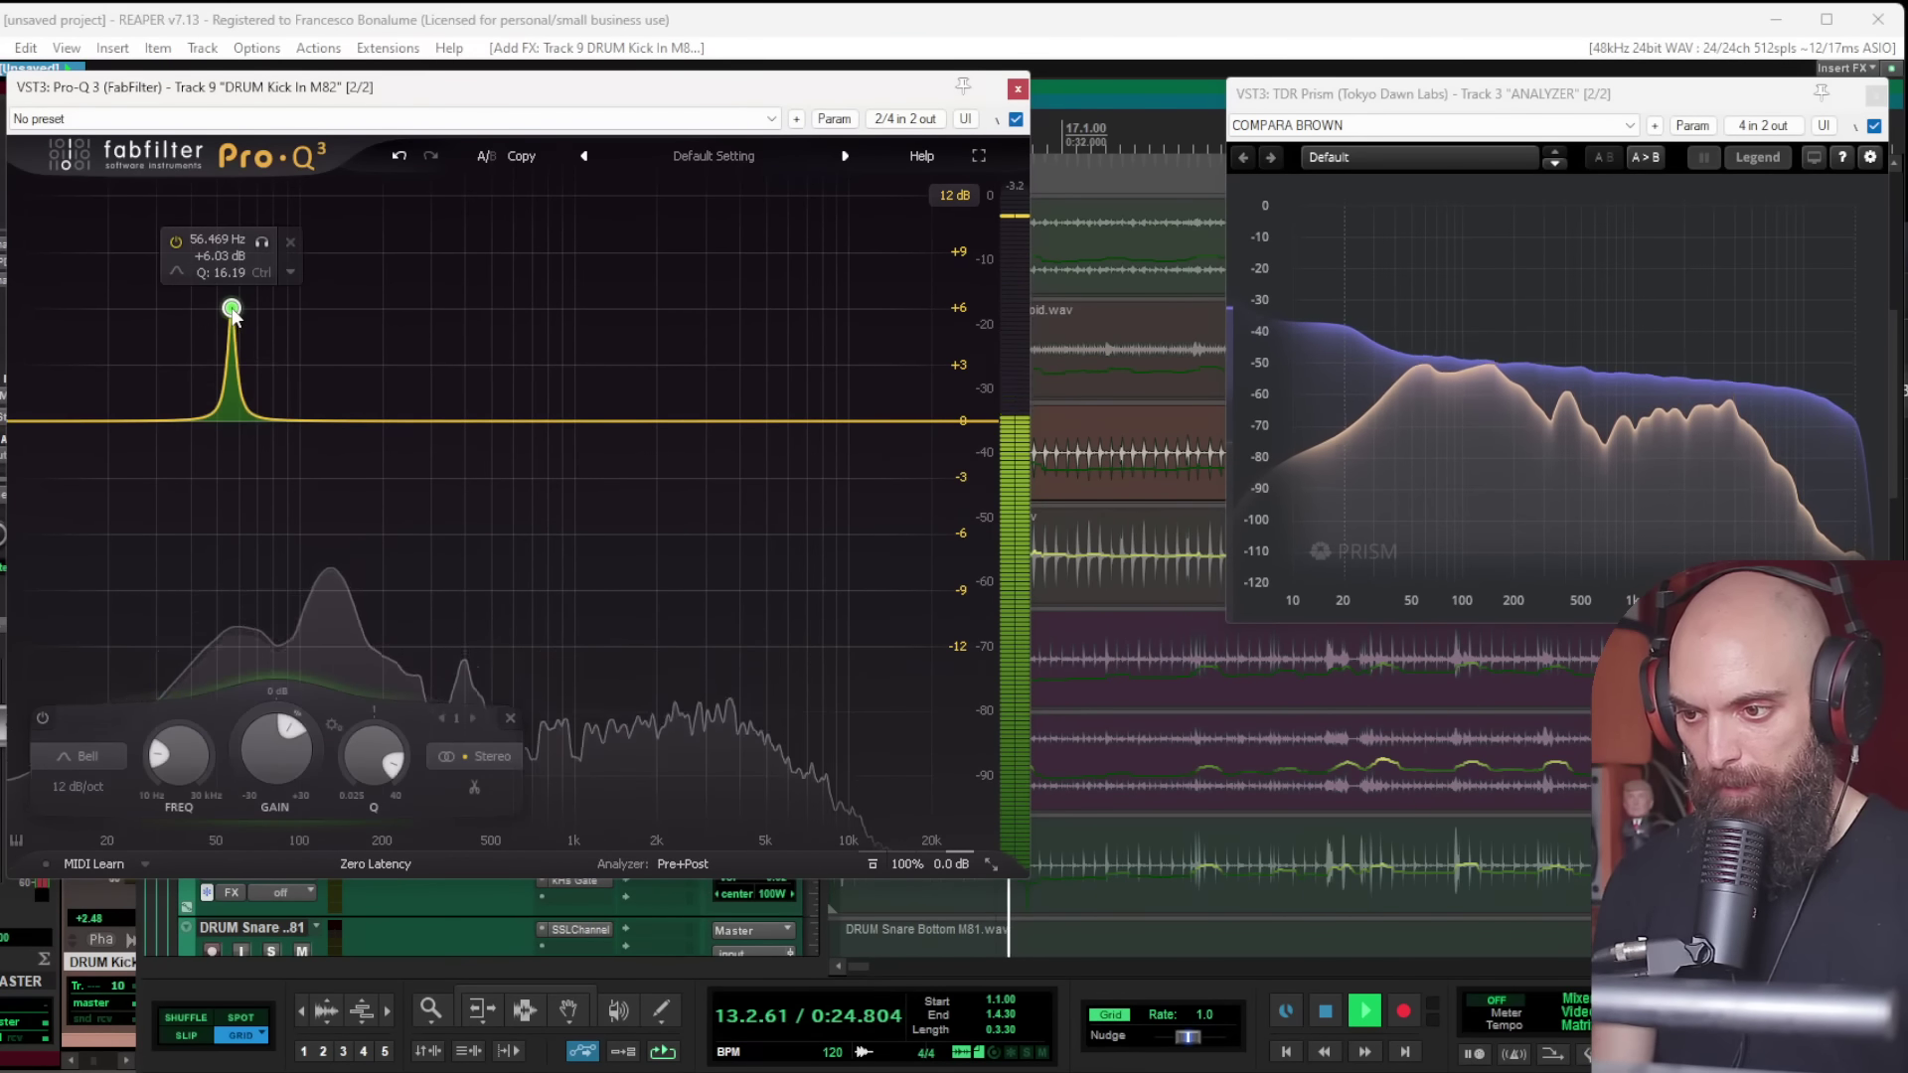
{"action": "left_click_drag", "start_coordinate": [230, 307], "coordinate": [236, 10]}
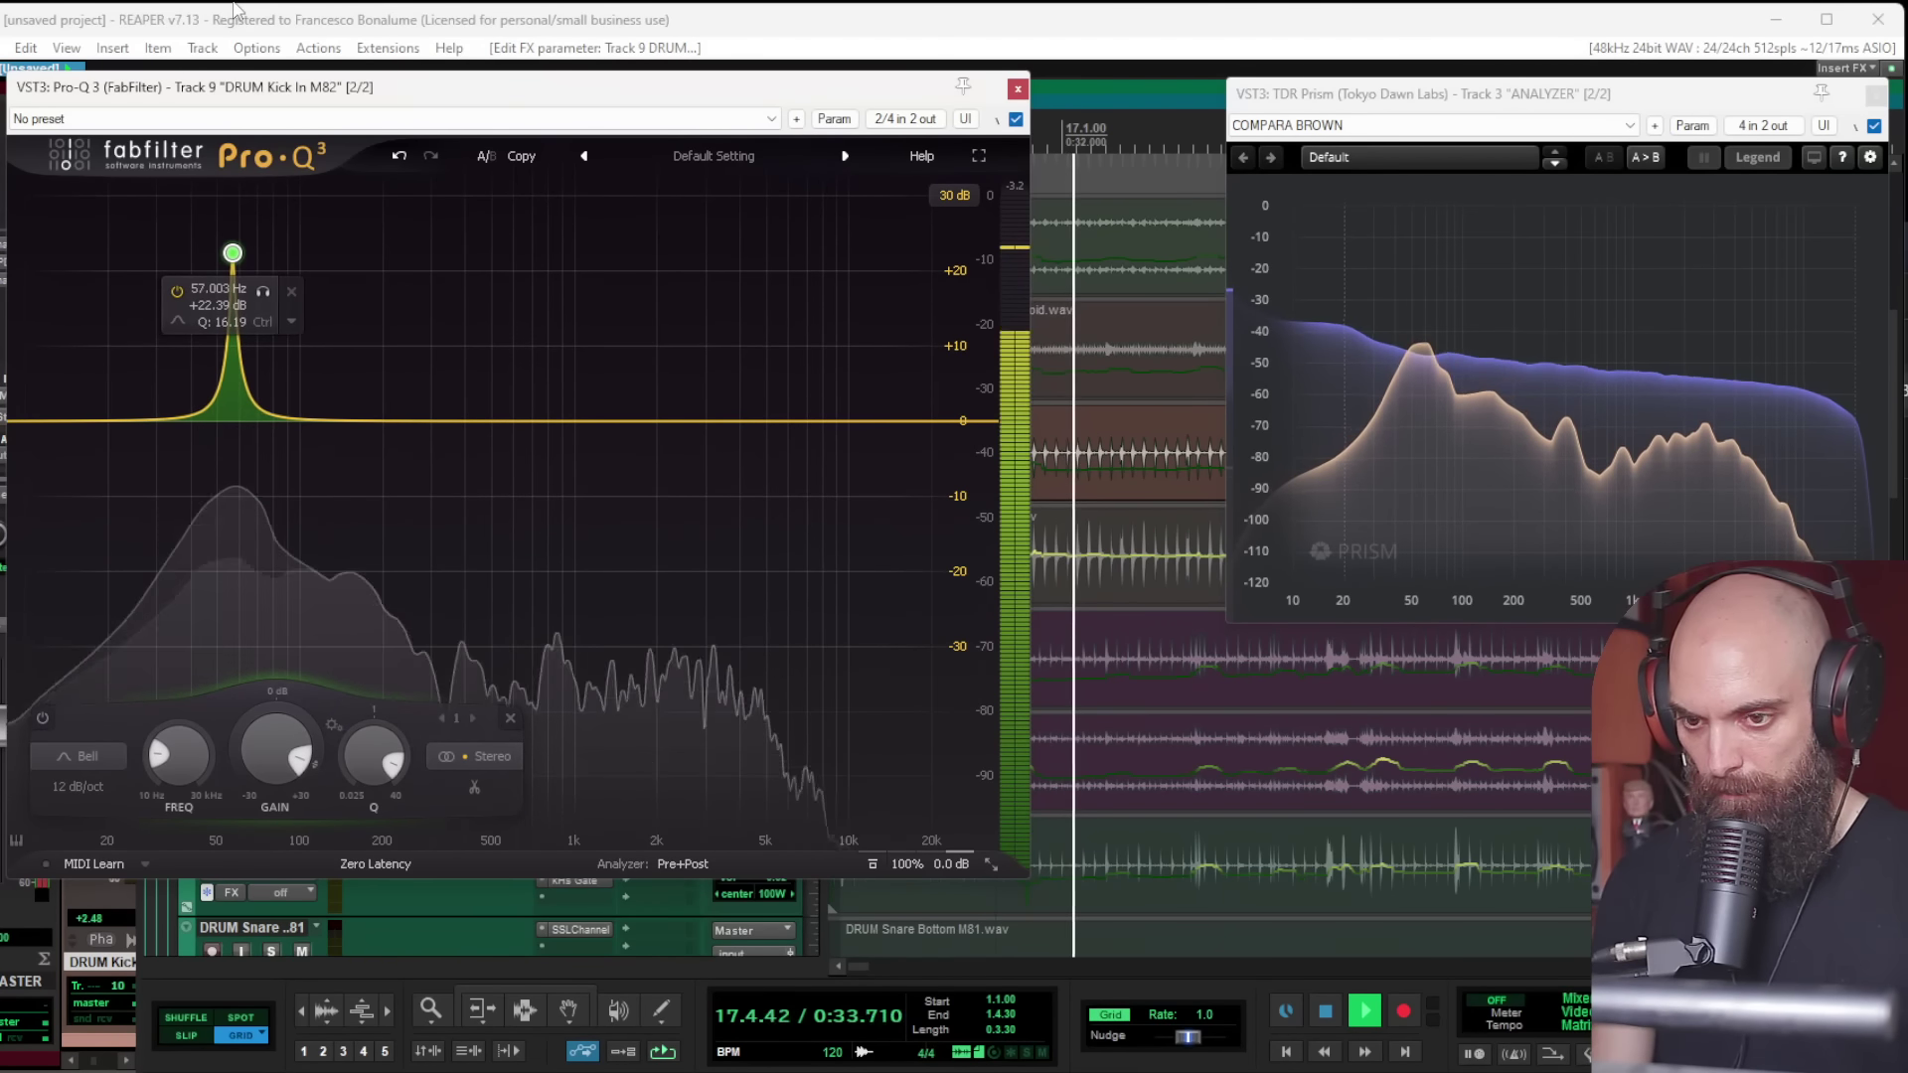
{"action": "left_click", "coordinate": [1017, 89]}
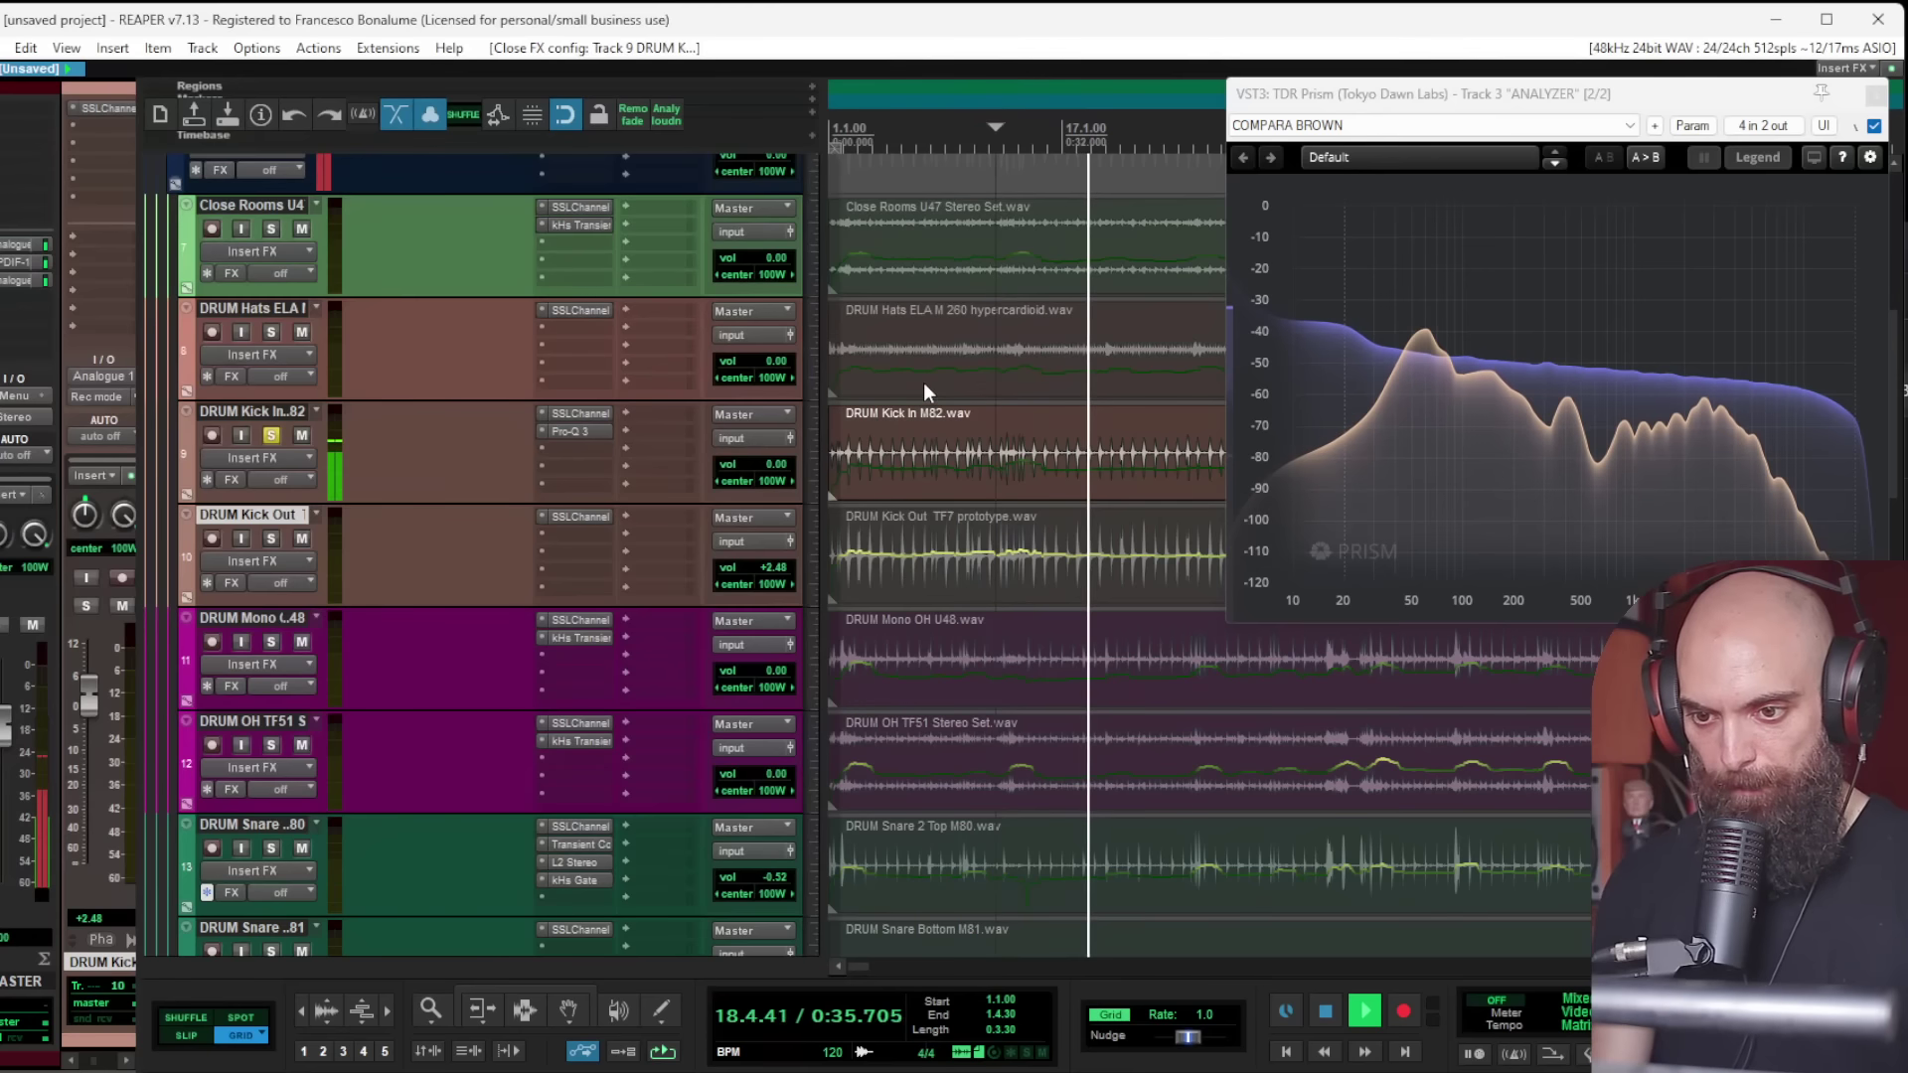
Step: Create a new track below DRUM Kick In M82 with a copy of its recording, SSLChannel and Pro-Q 3, and solo it
{"action": "scroll", "coordinate": [936, 475], "scroll_direction": "up", "scroll_amount": 4}
{"action": "scroll", "coordinate": [945, 525], "scroll_direction": "up", "scroll_amount": 3}
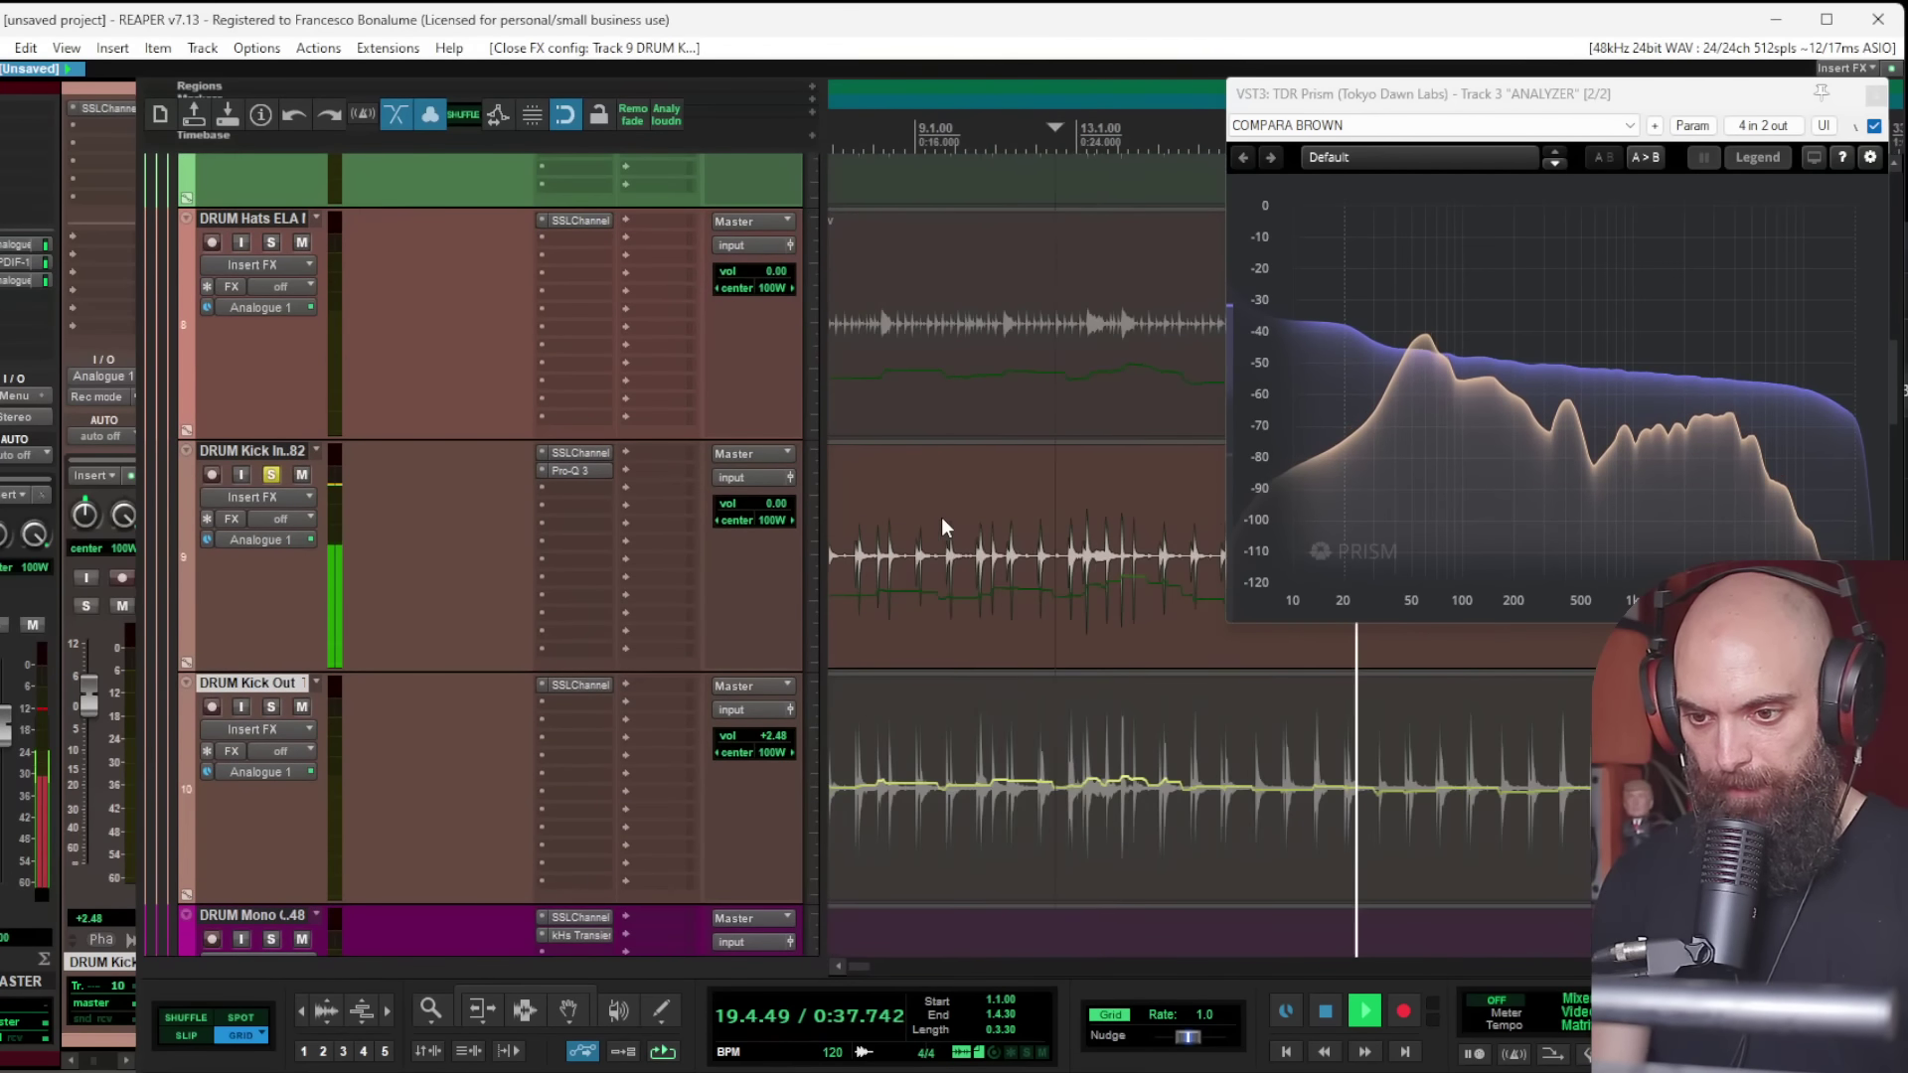
{"action": "scroll", "coordinate": [939, 519], "scroll_direction": "down", "scroll_amount": 3}
{"action": "key", "text": "space"}
{"action": "left_click", "coordinate": [851, 563]}
{"action": "scroll", "coordinate": [850, 564], "scroll_direction": "up", "scroll_amount": 4}
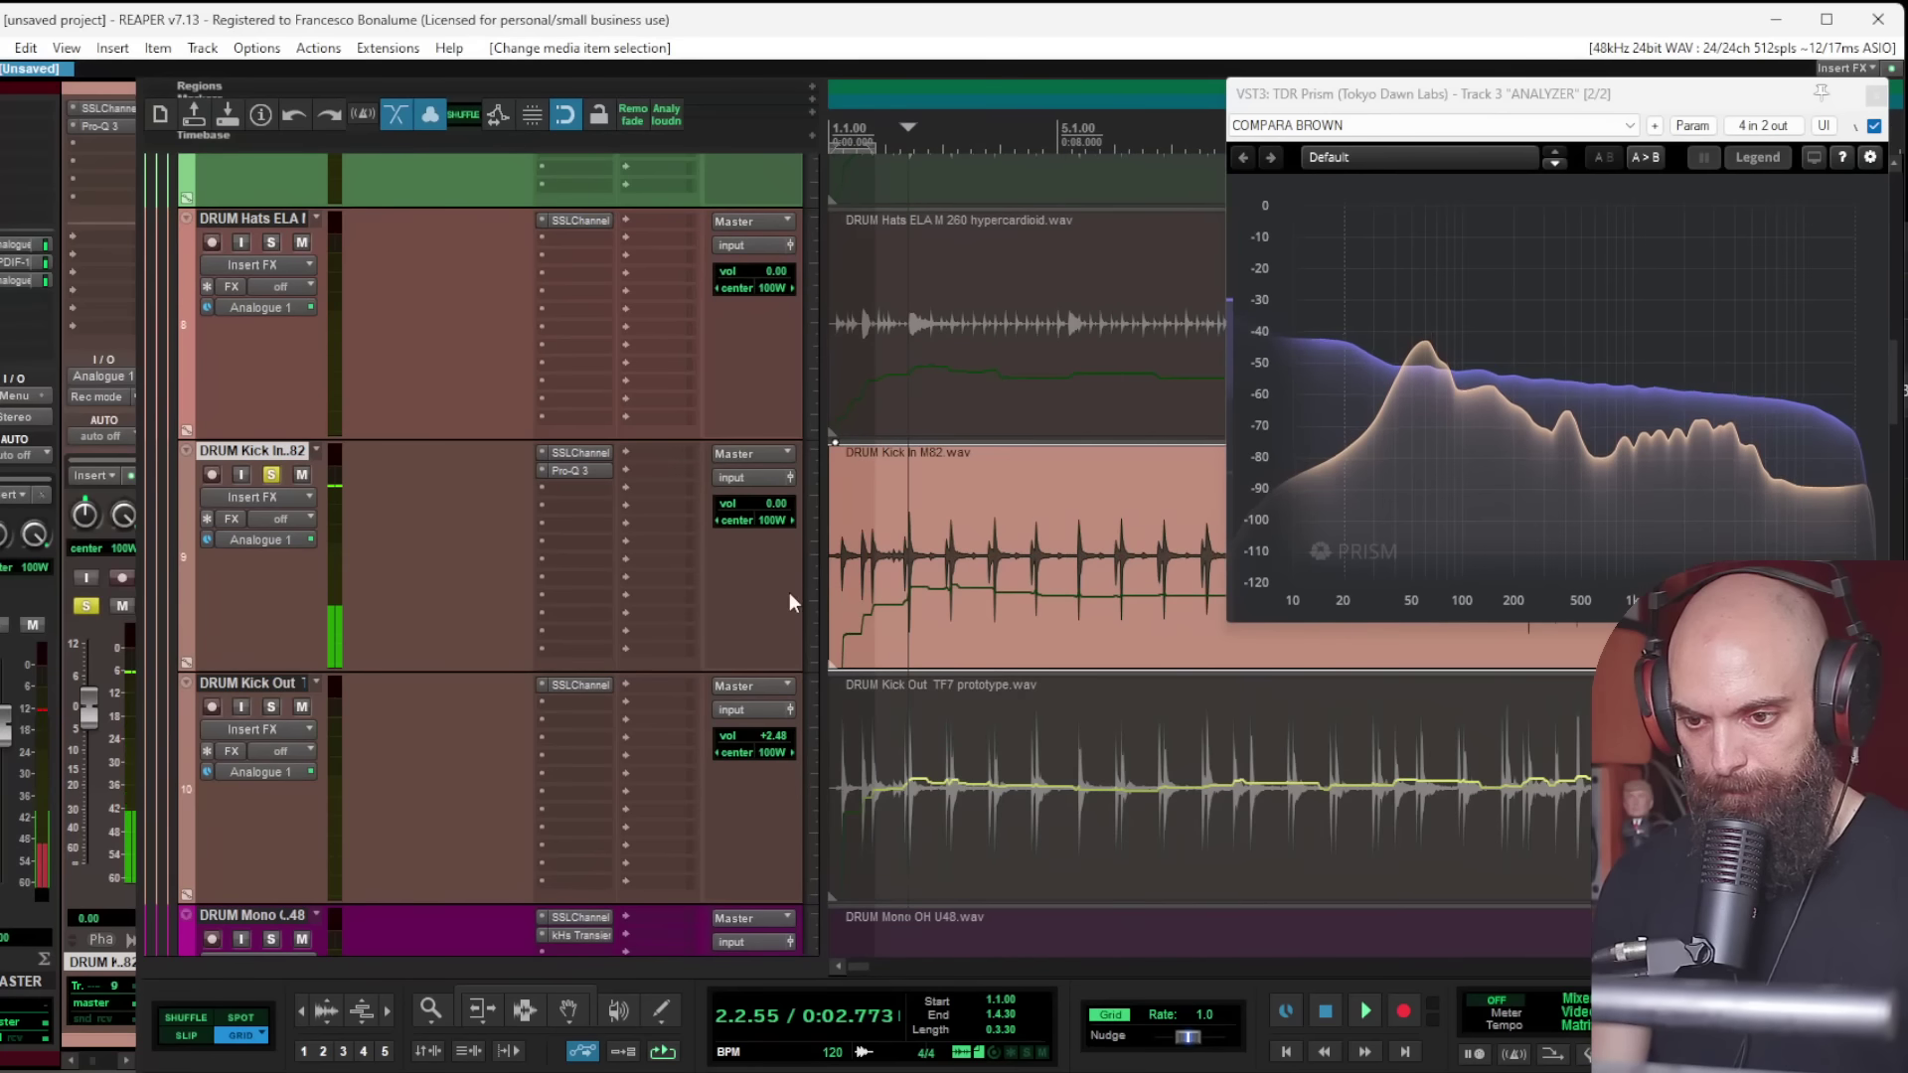
{"action": "key", "text": "ctrl+t"}
{"action": "left_click_drag", "start_coordinate": [908, 649], "coordinate": [870, 723]}
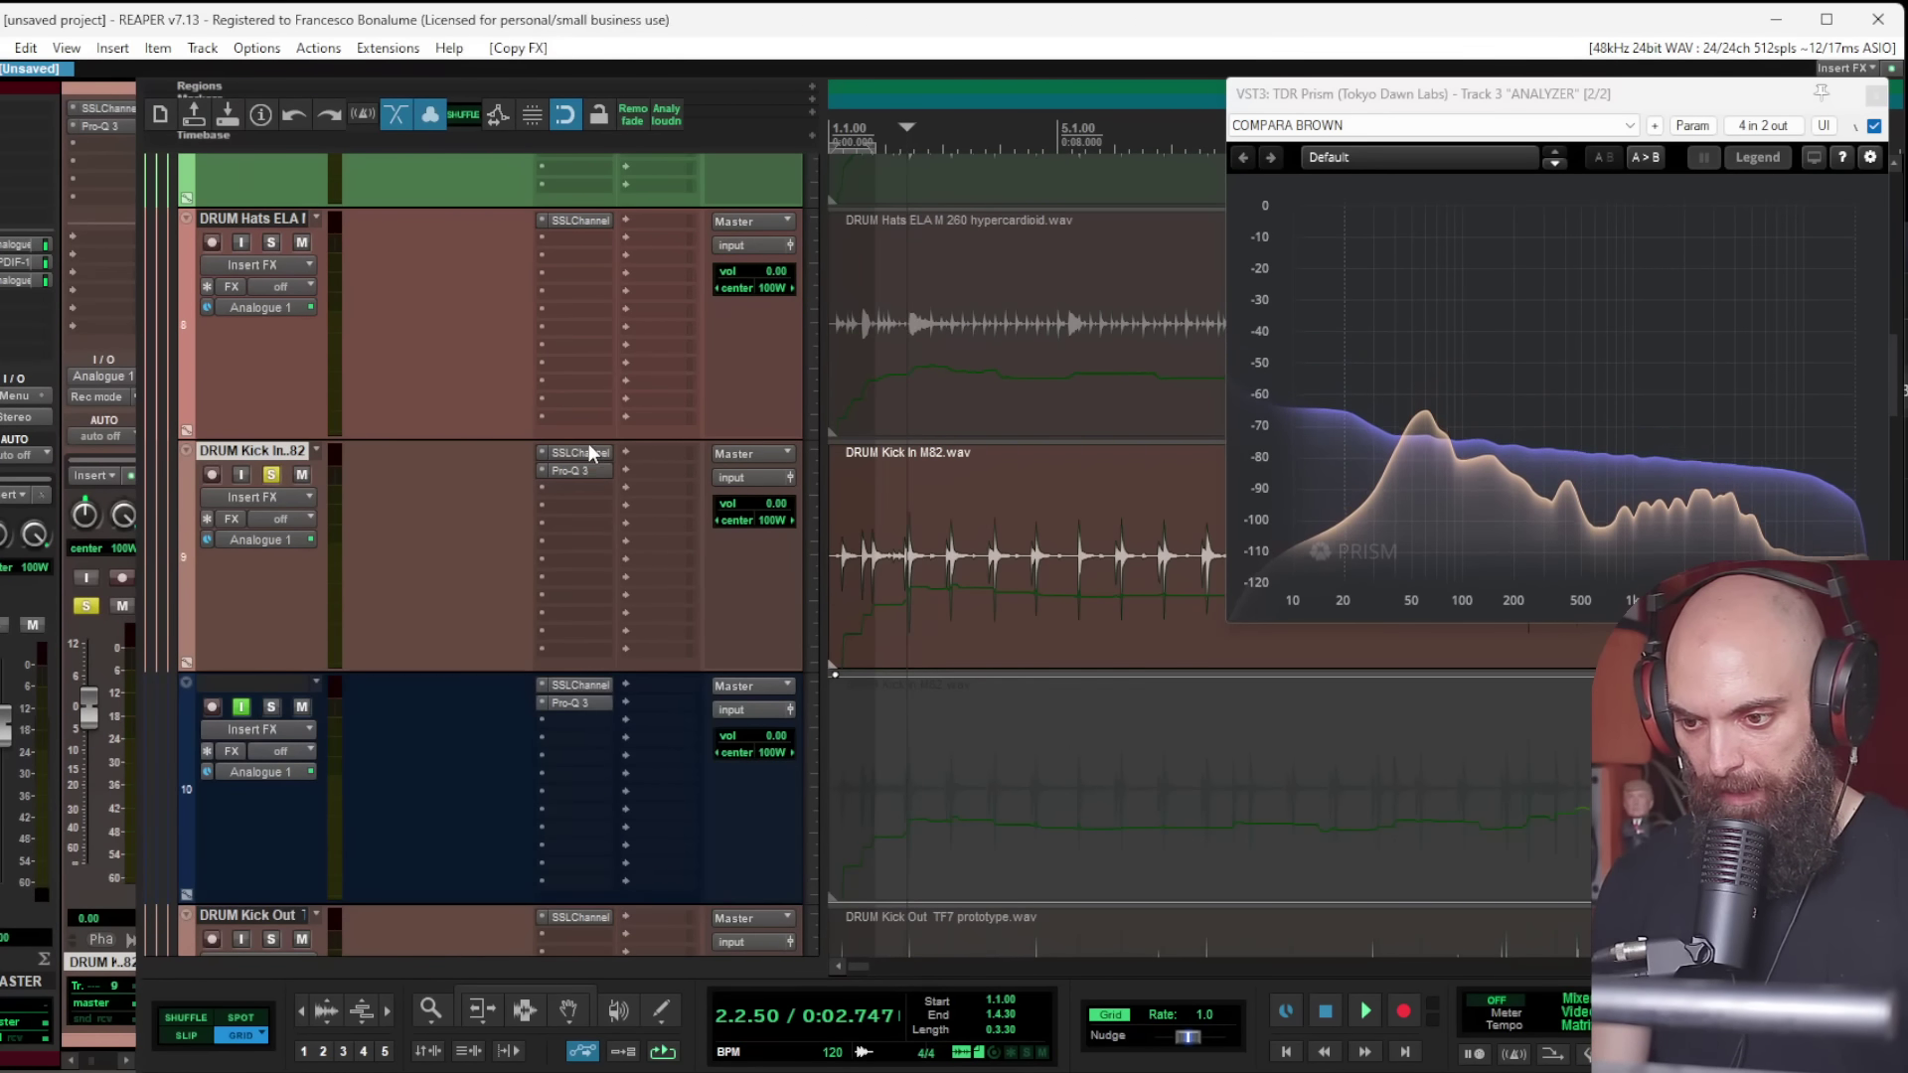
{"action": "key", "text": "s"}
{"action": "key", "text": "space"}
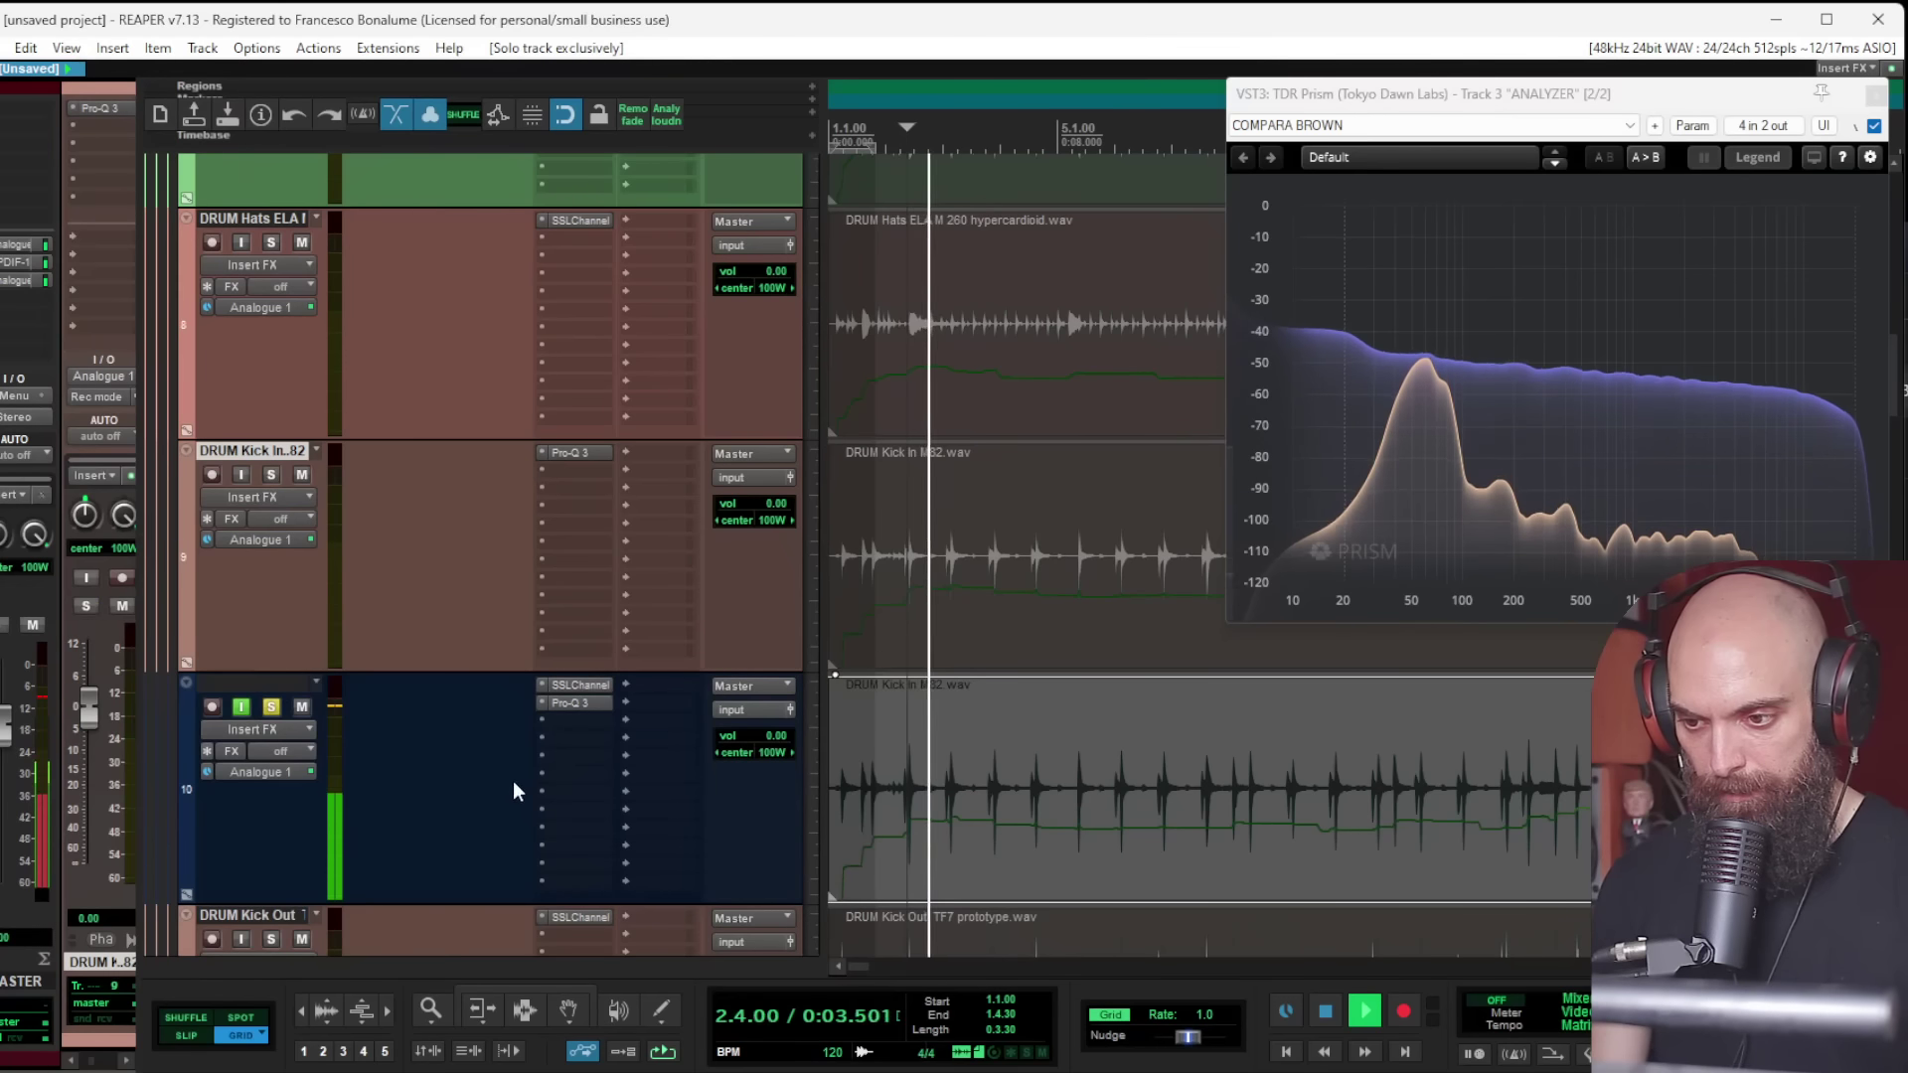
Step: Add the kHs Transient Shaper to the new kick copy track and reduce its Sustain
{"action": "double_click", "coordinate": [575, 719]}
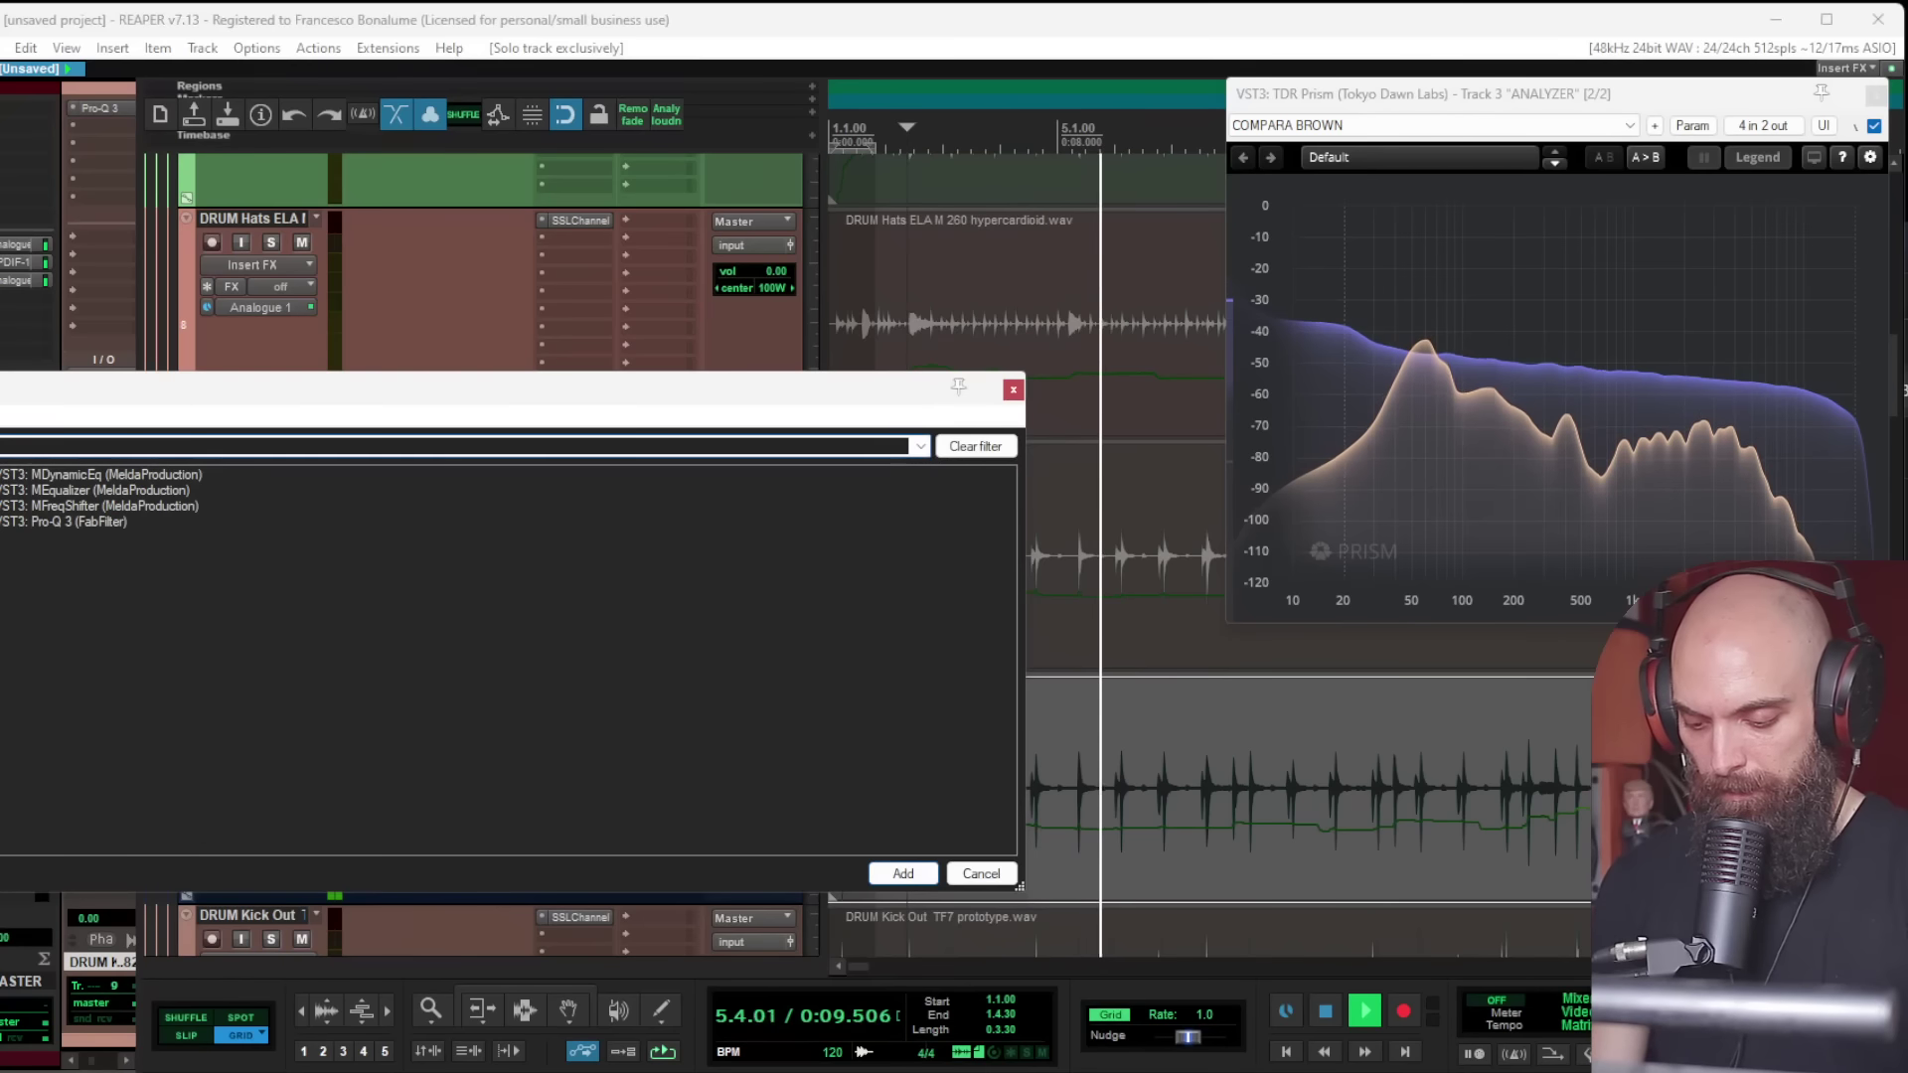
{"action": "type", "text": "transient"}
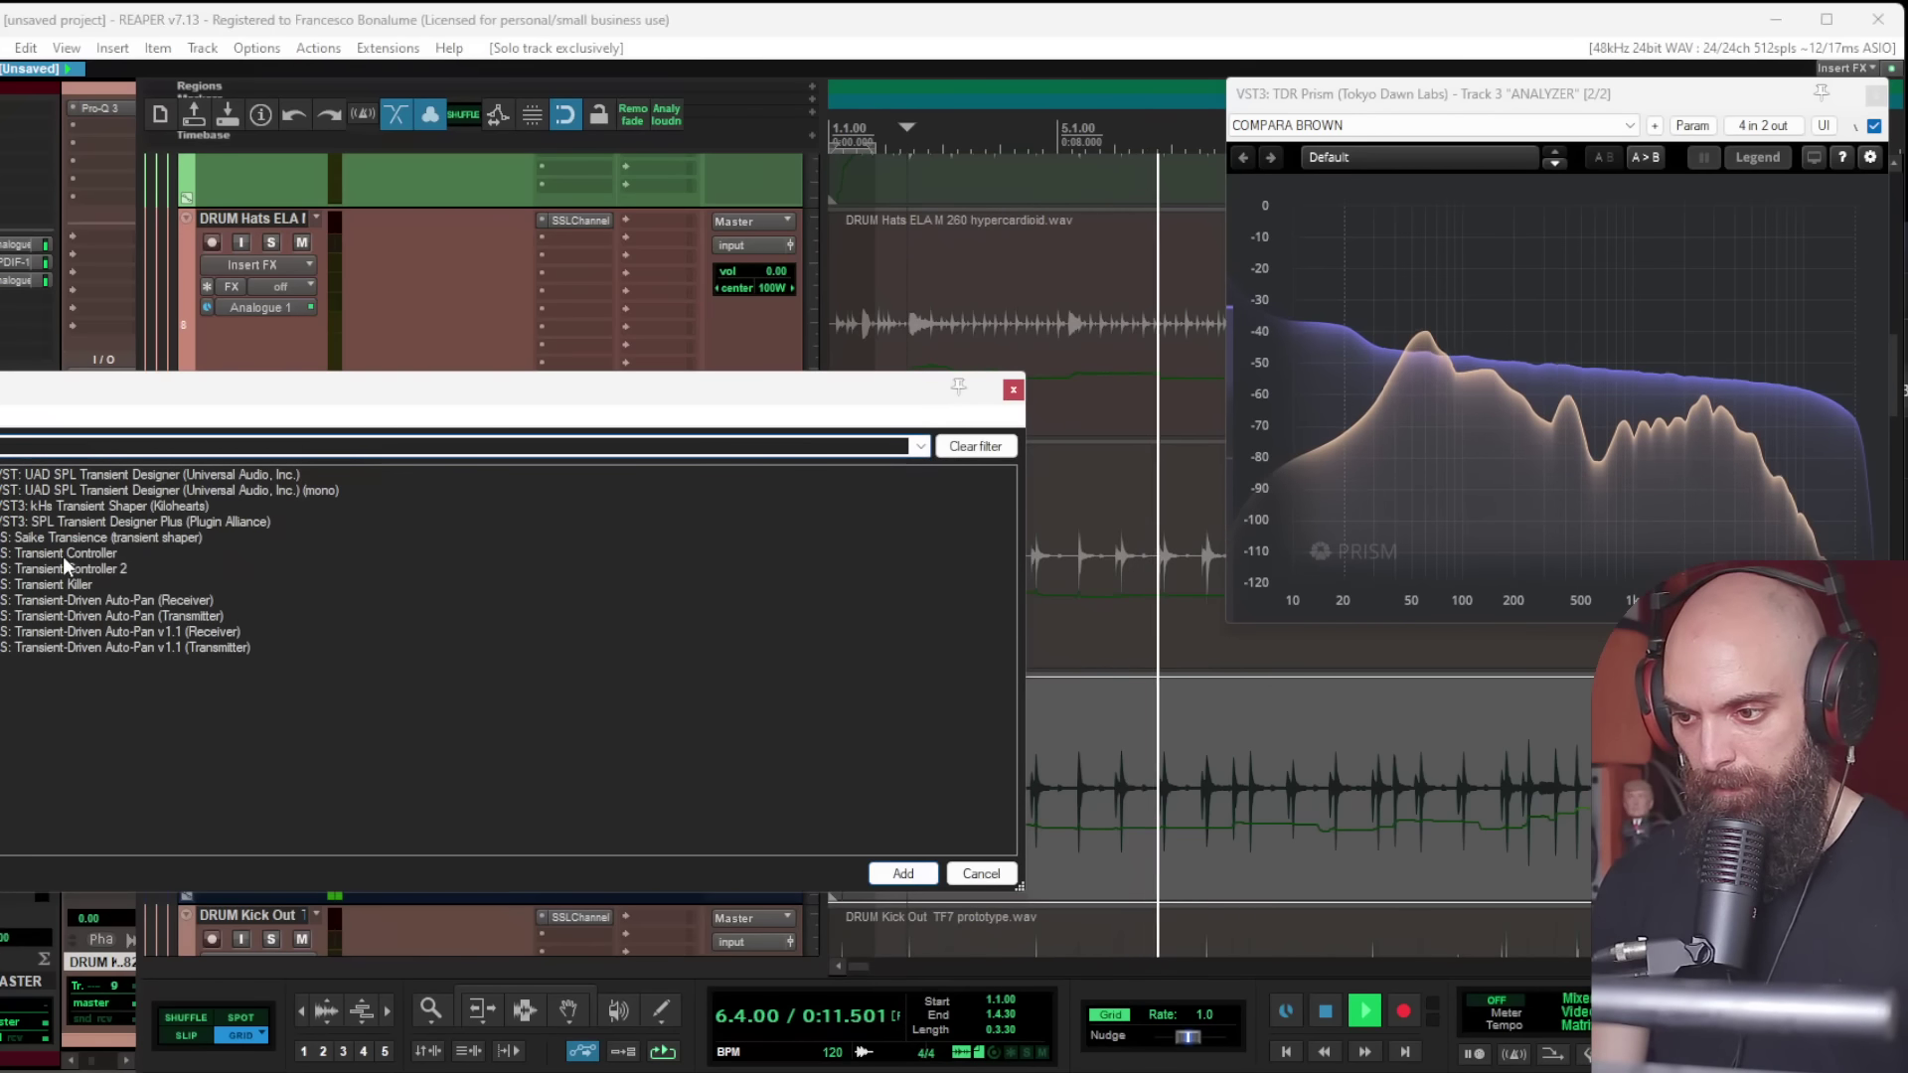
{"action": "double_click", "coordinate": [122, 504]}
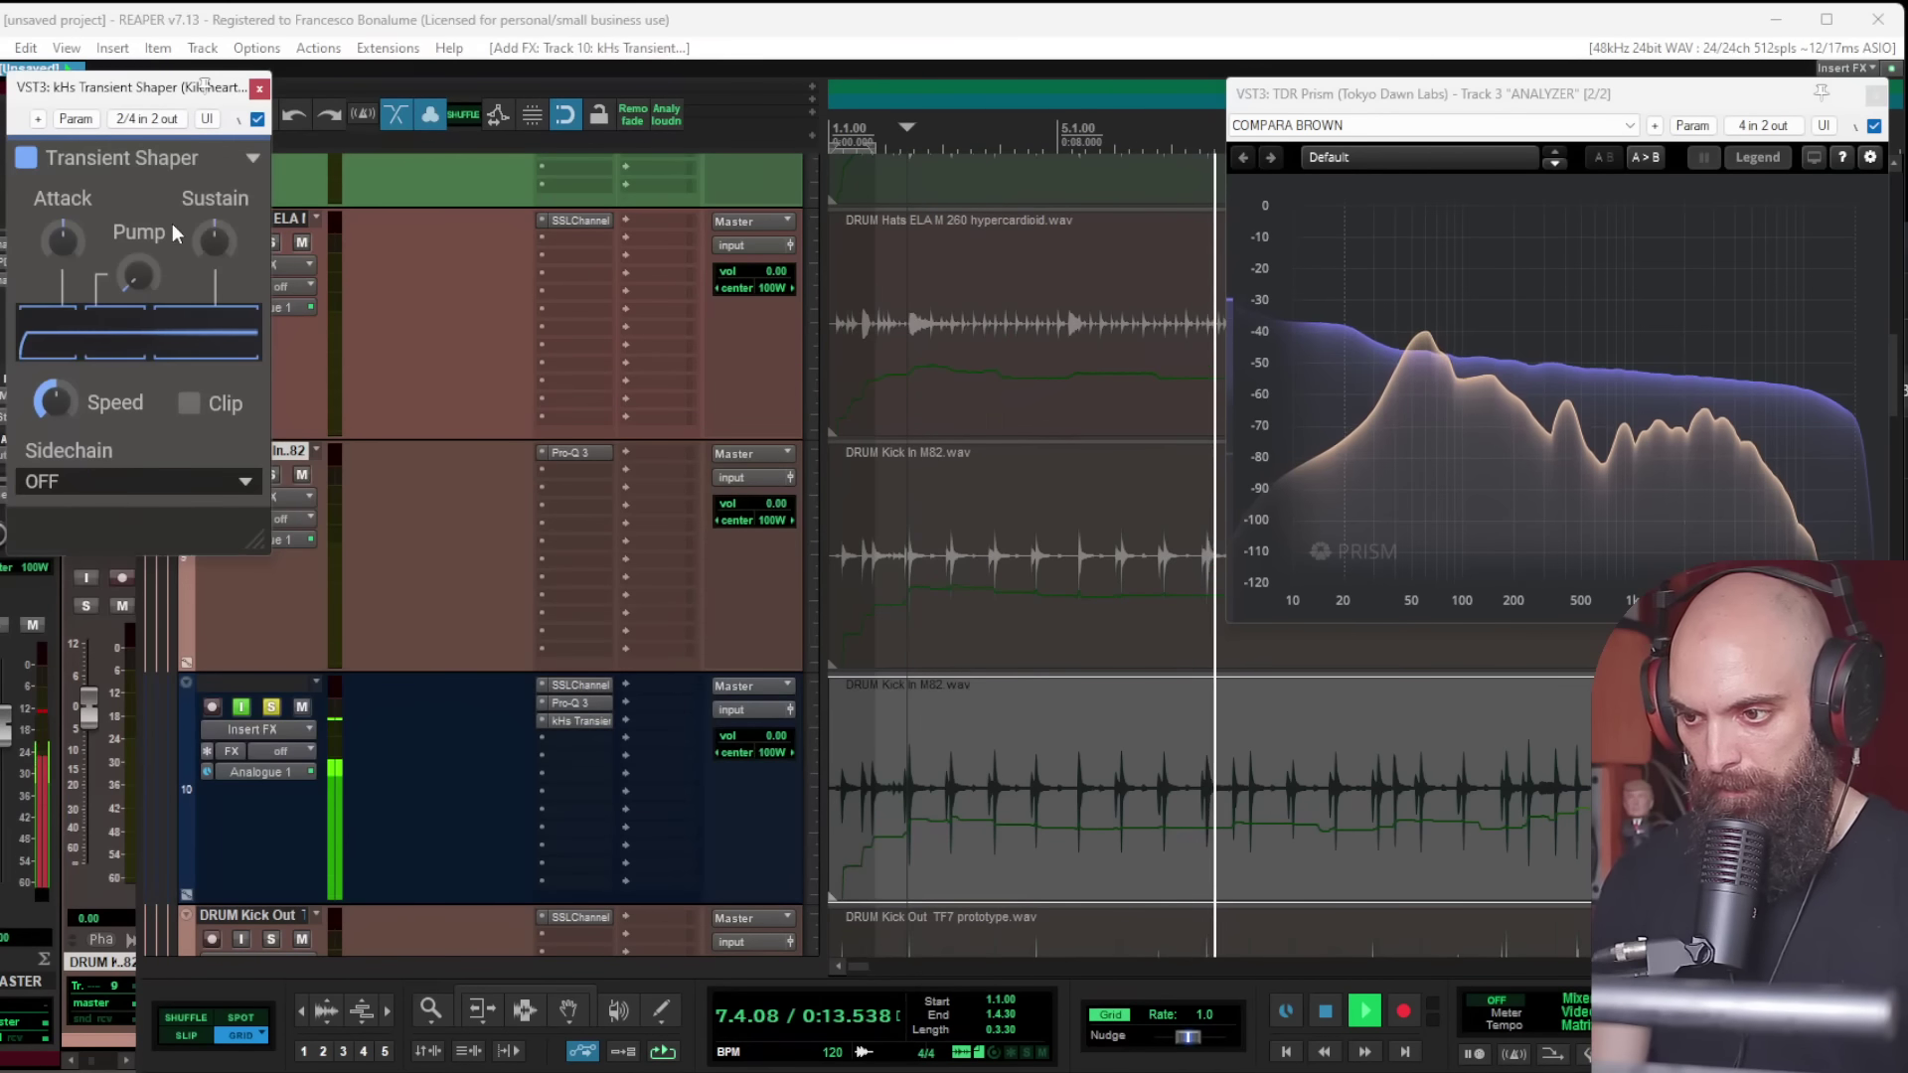
{"action": "left_click_drag", "start_coordinate": [214, 241], "coordinate": [213, 347]}
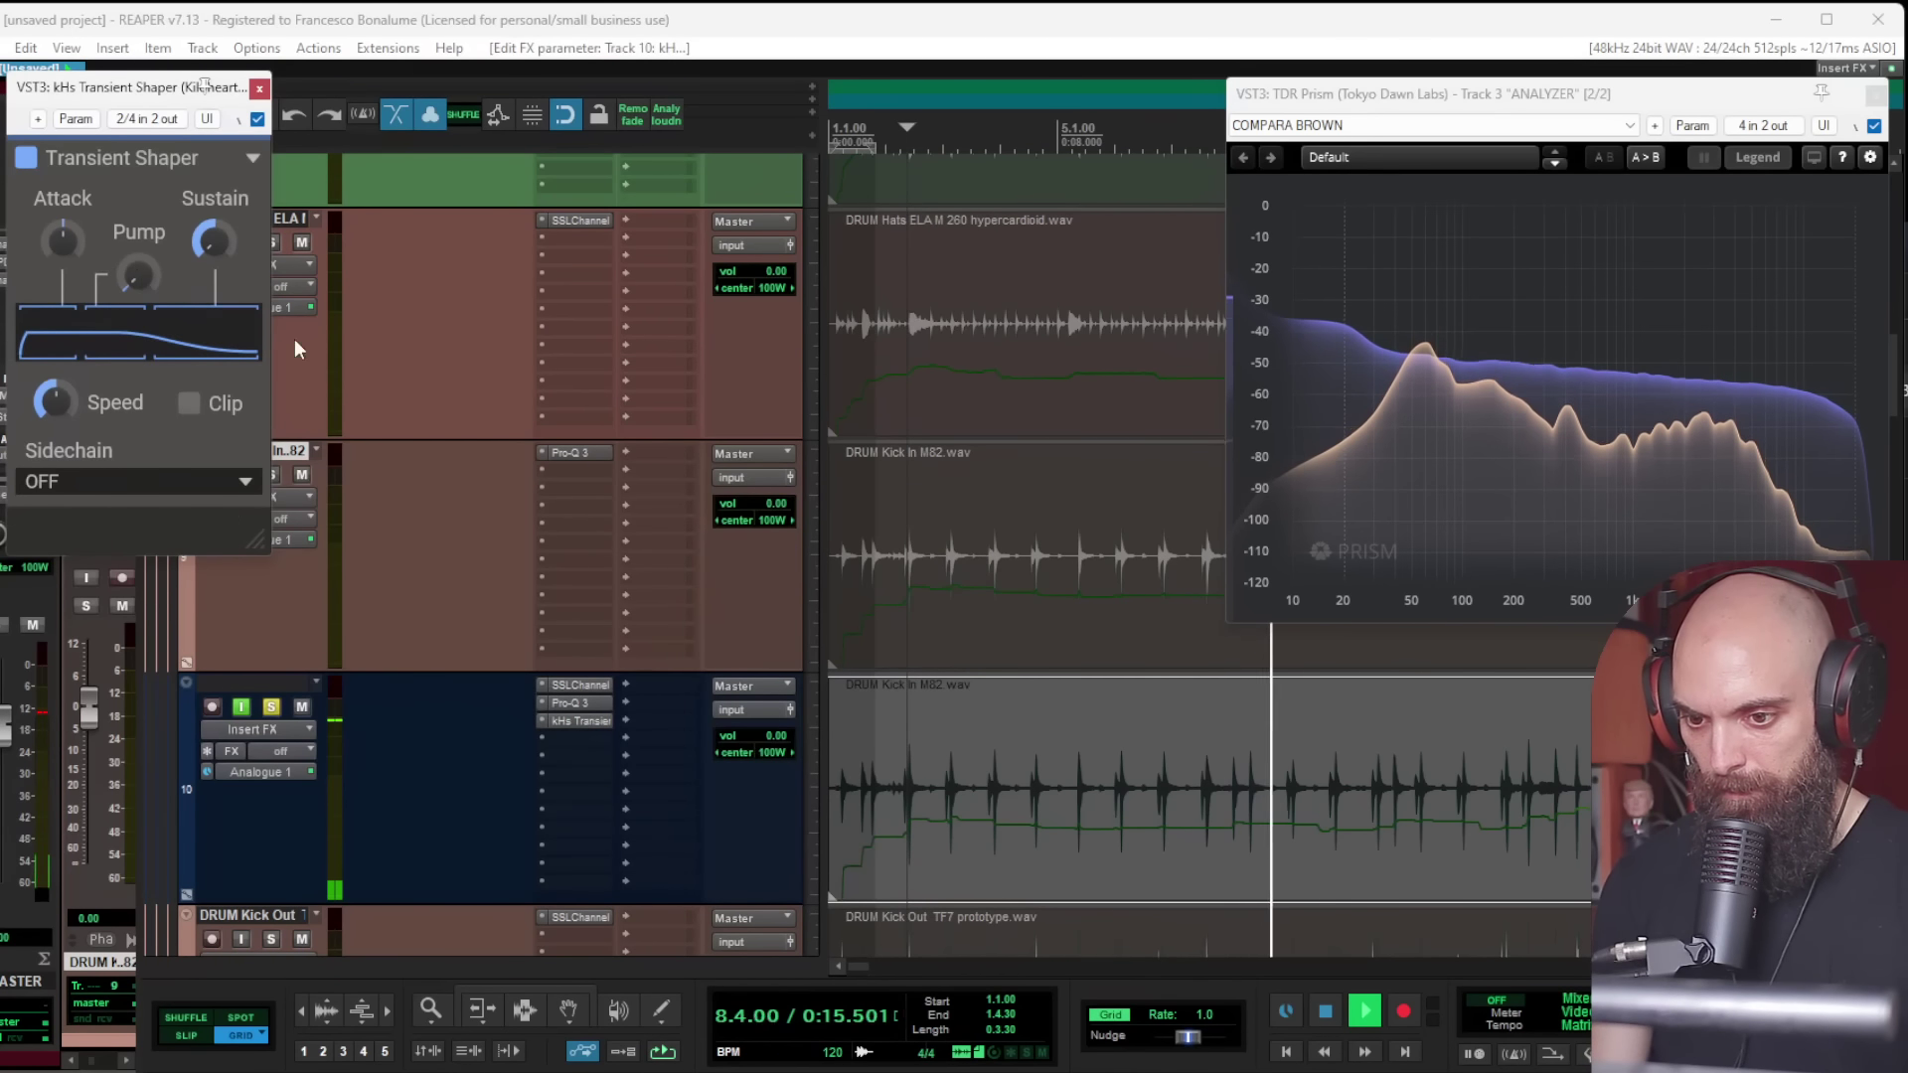
Step: Increase the kick copy's Pro-Q 3 bell boost at 57 Hz to +30 dB
{"action": "left_click", "coordinate": [567, 701]}
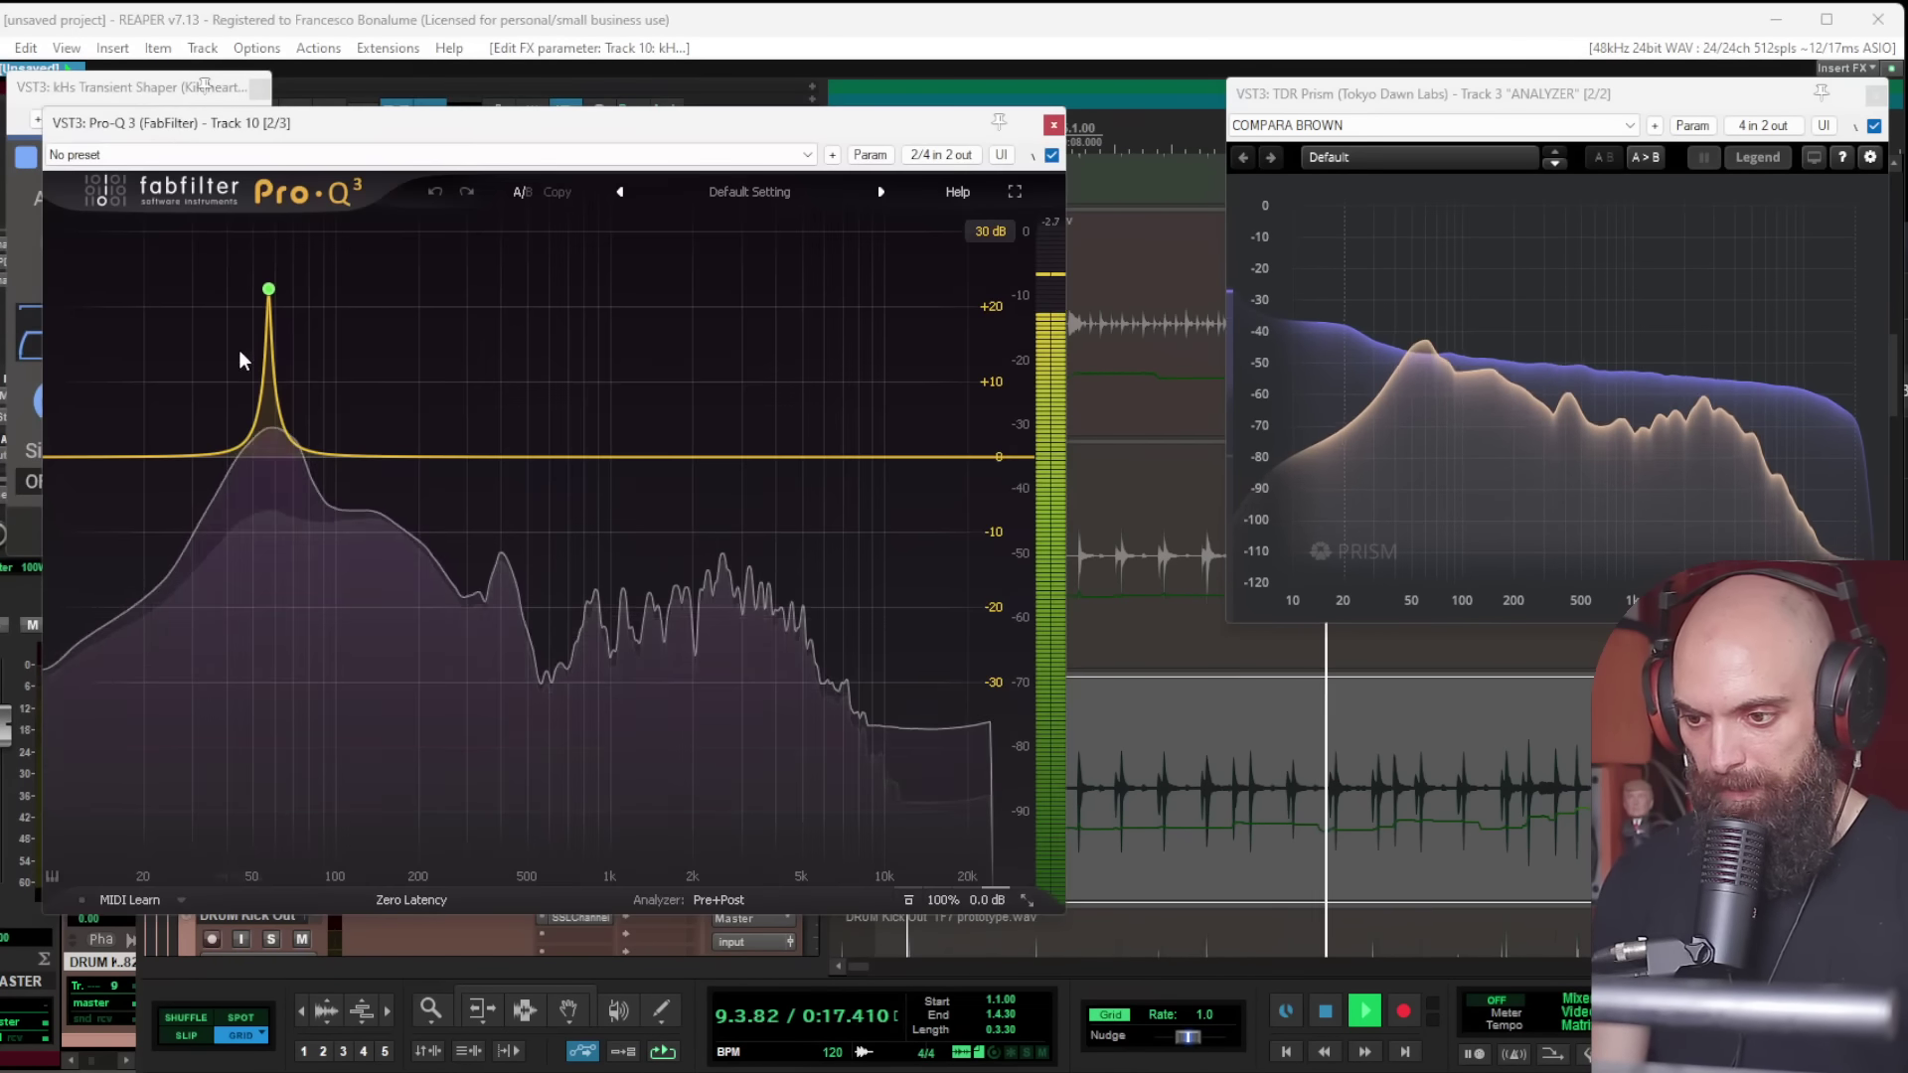
{"action": "left_click_drag", "start_coordinate": [313, 785], "coordinate": [314, 741]}
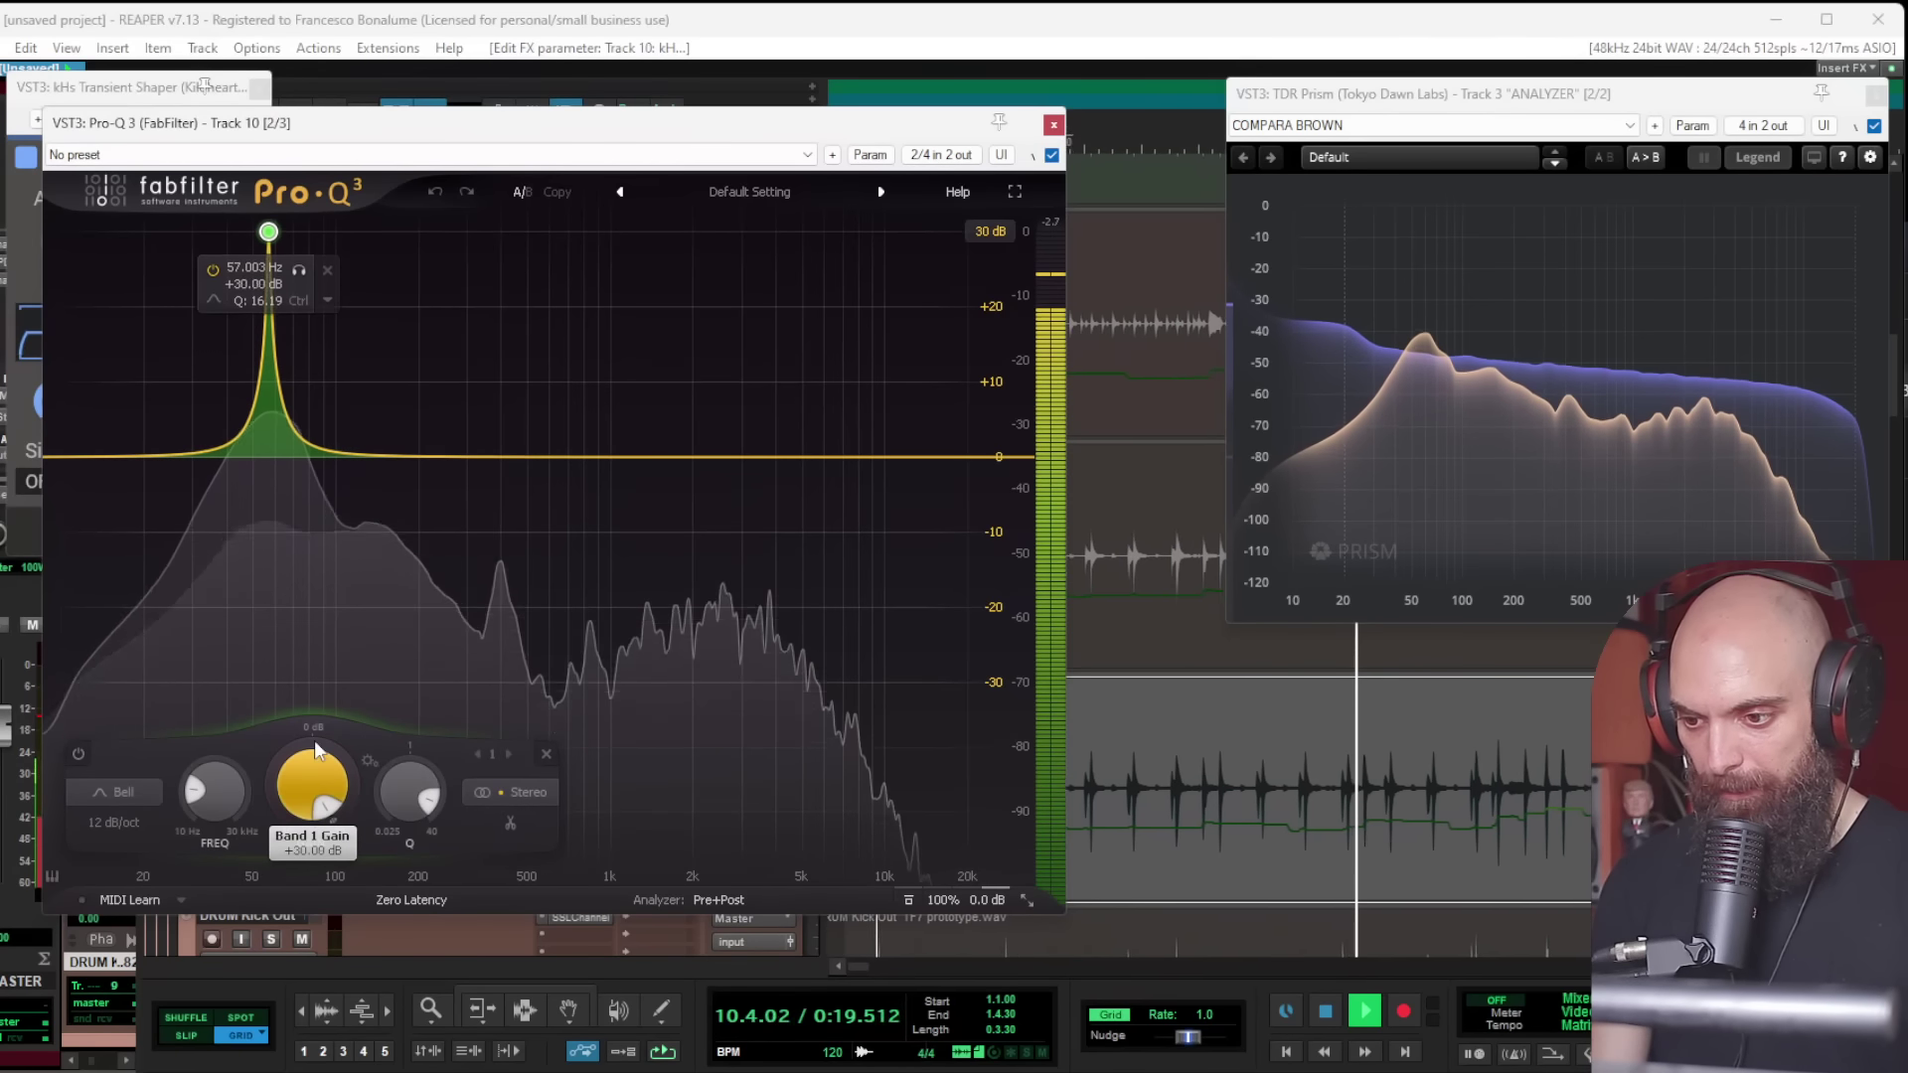
{"action": "left_click", "coordinate": [1053, 126]}
{"action": "left_click", "coordinate": [259, 88]}
Step: Add the kHs Gate to the kick copy with a -15.25 dB threshold, shorter attack and longer release, and take the track out of solo
{"action": "left_click", "coordinate": [571, 749]}
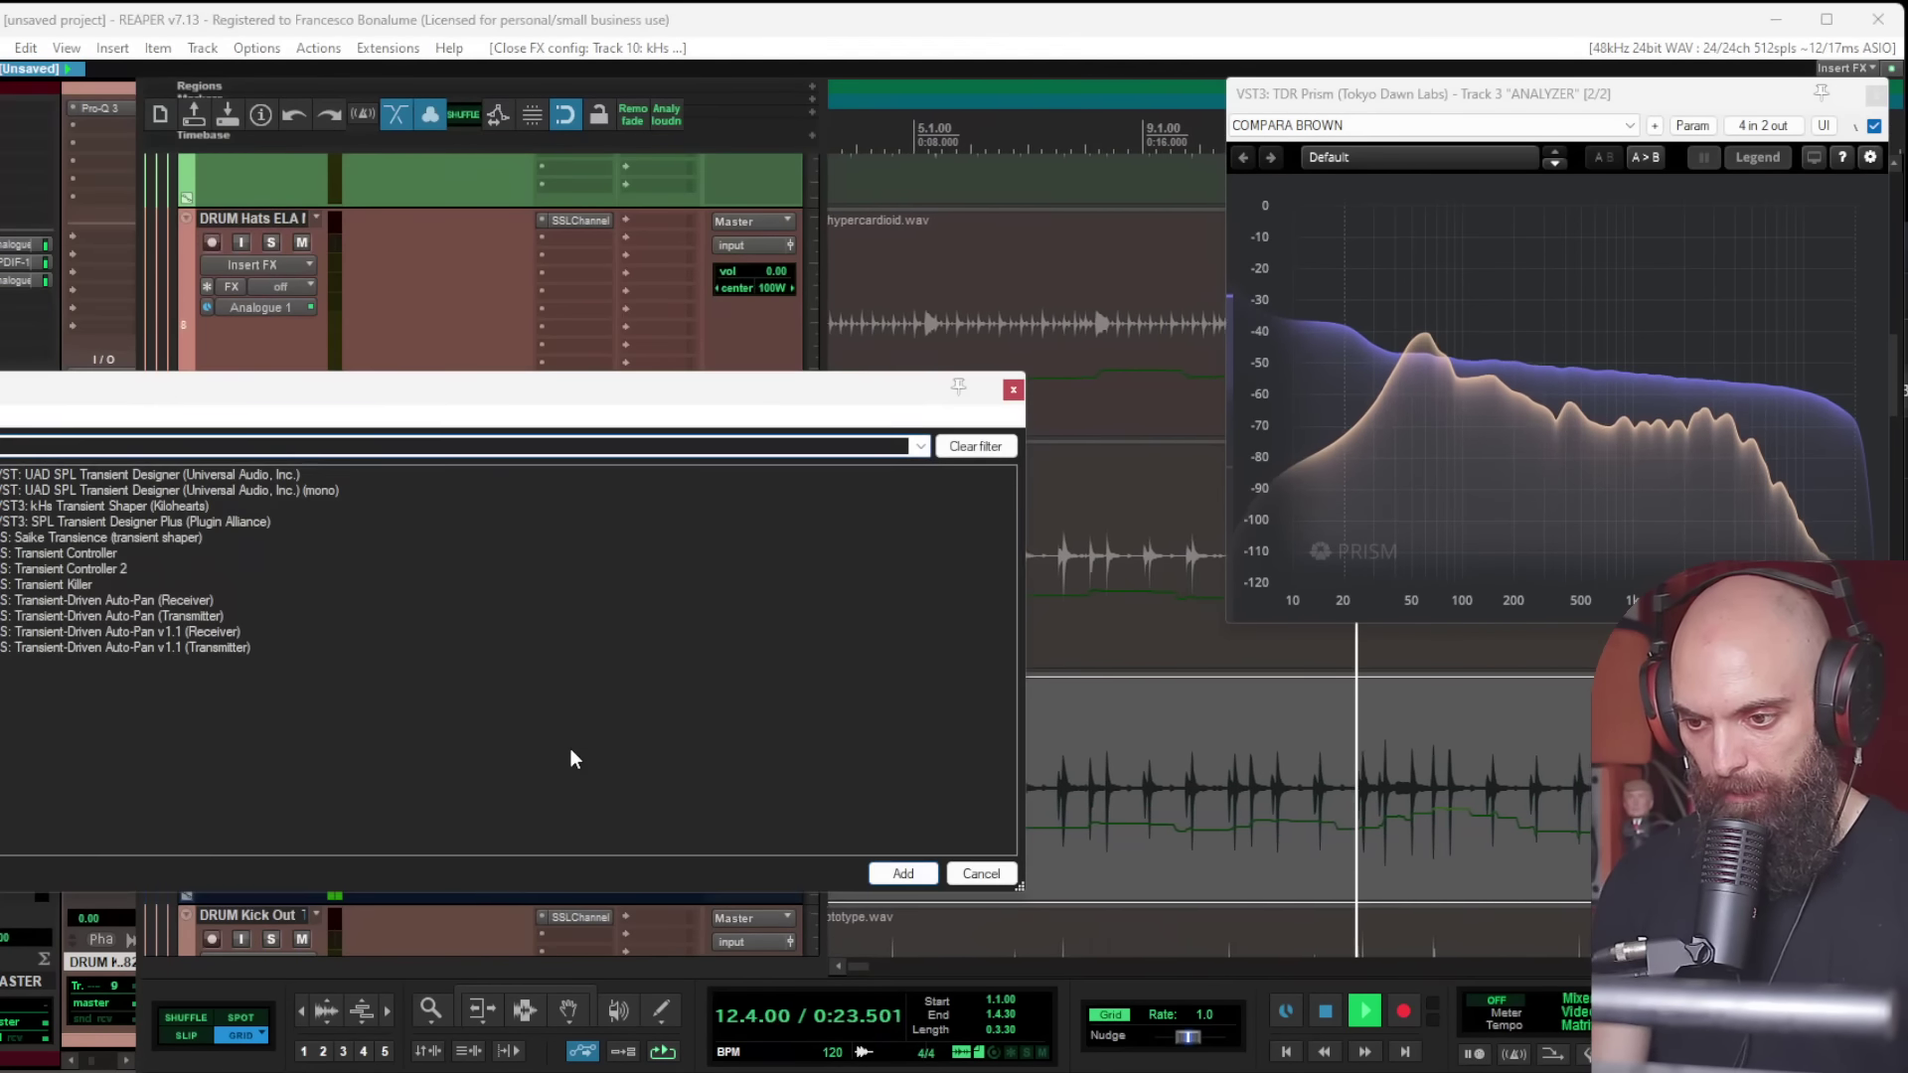
{"action": "type", "text": "khs ga"}
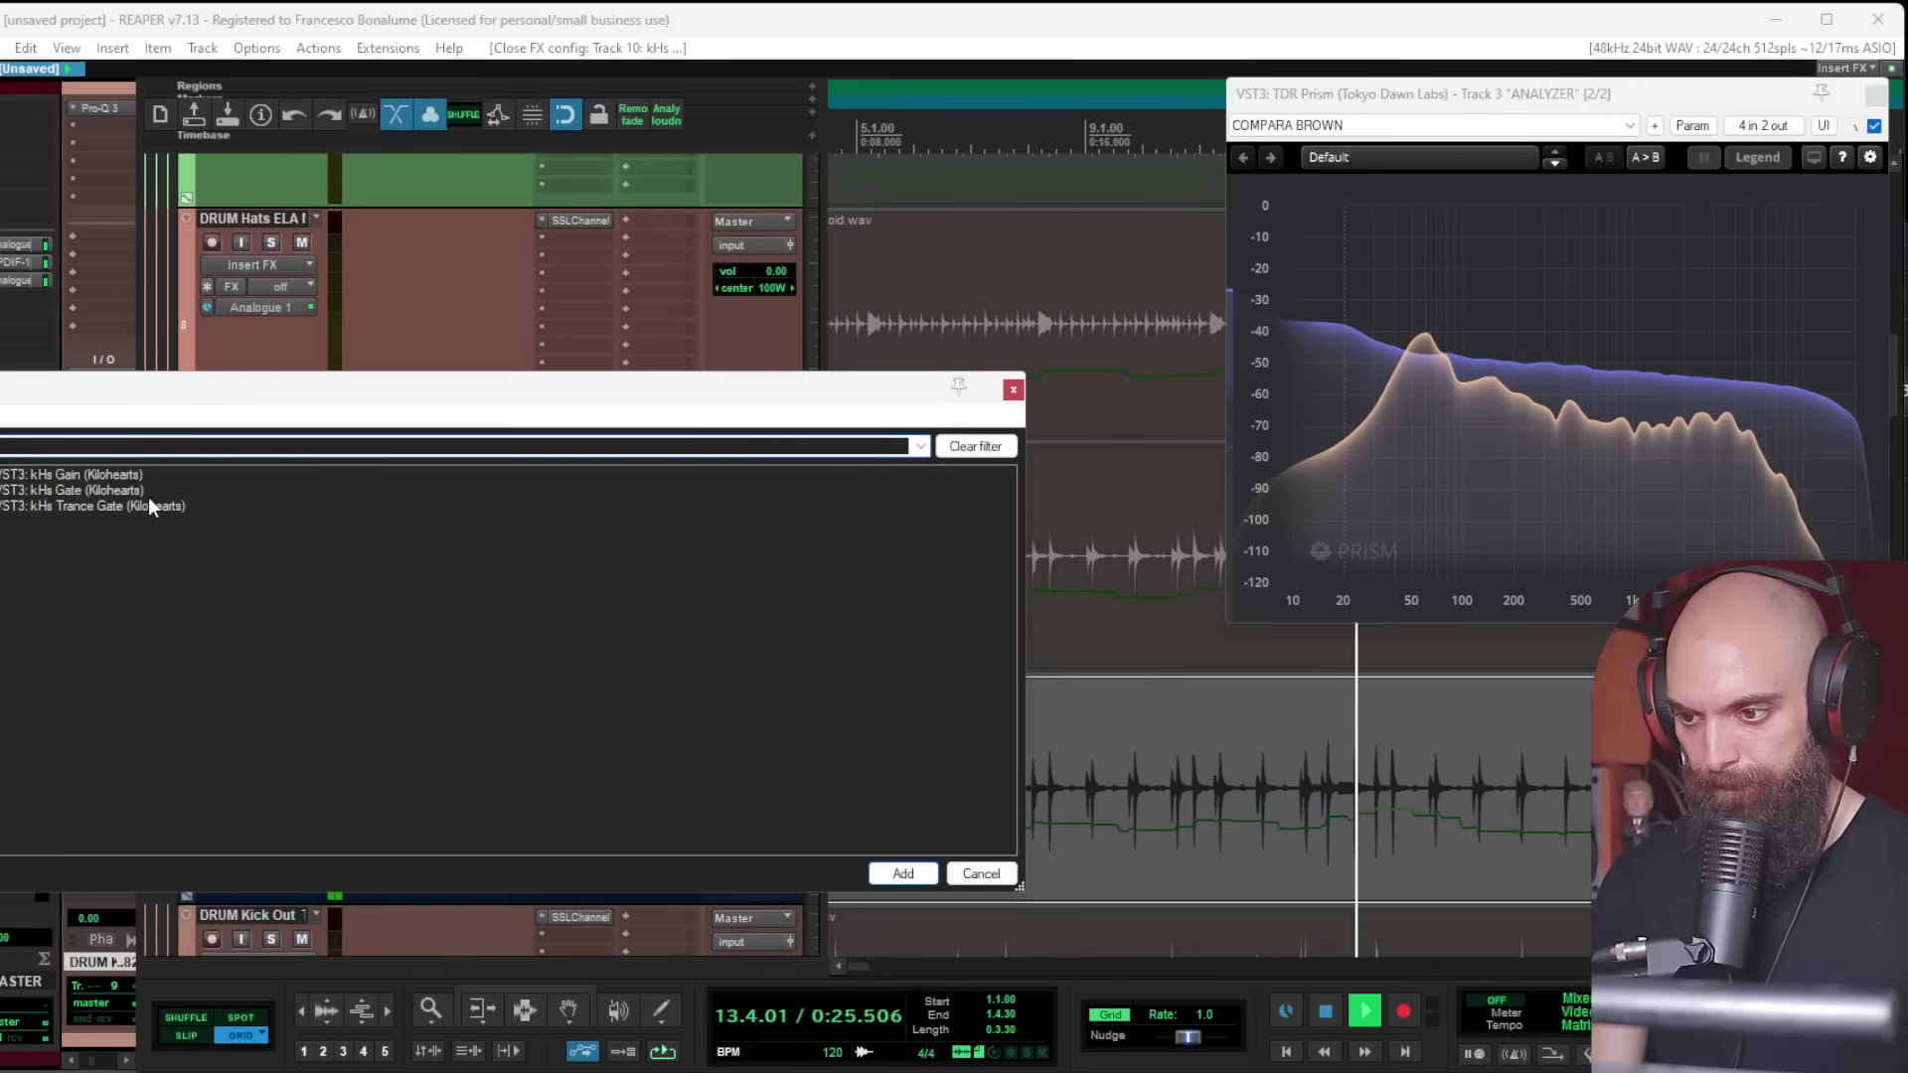
{"action": "double_click", "coordinate": [113, 490]}
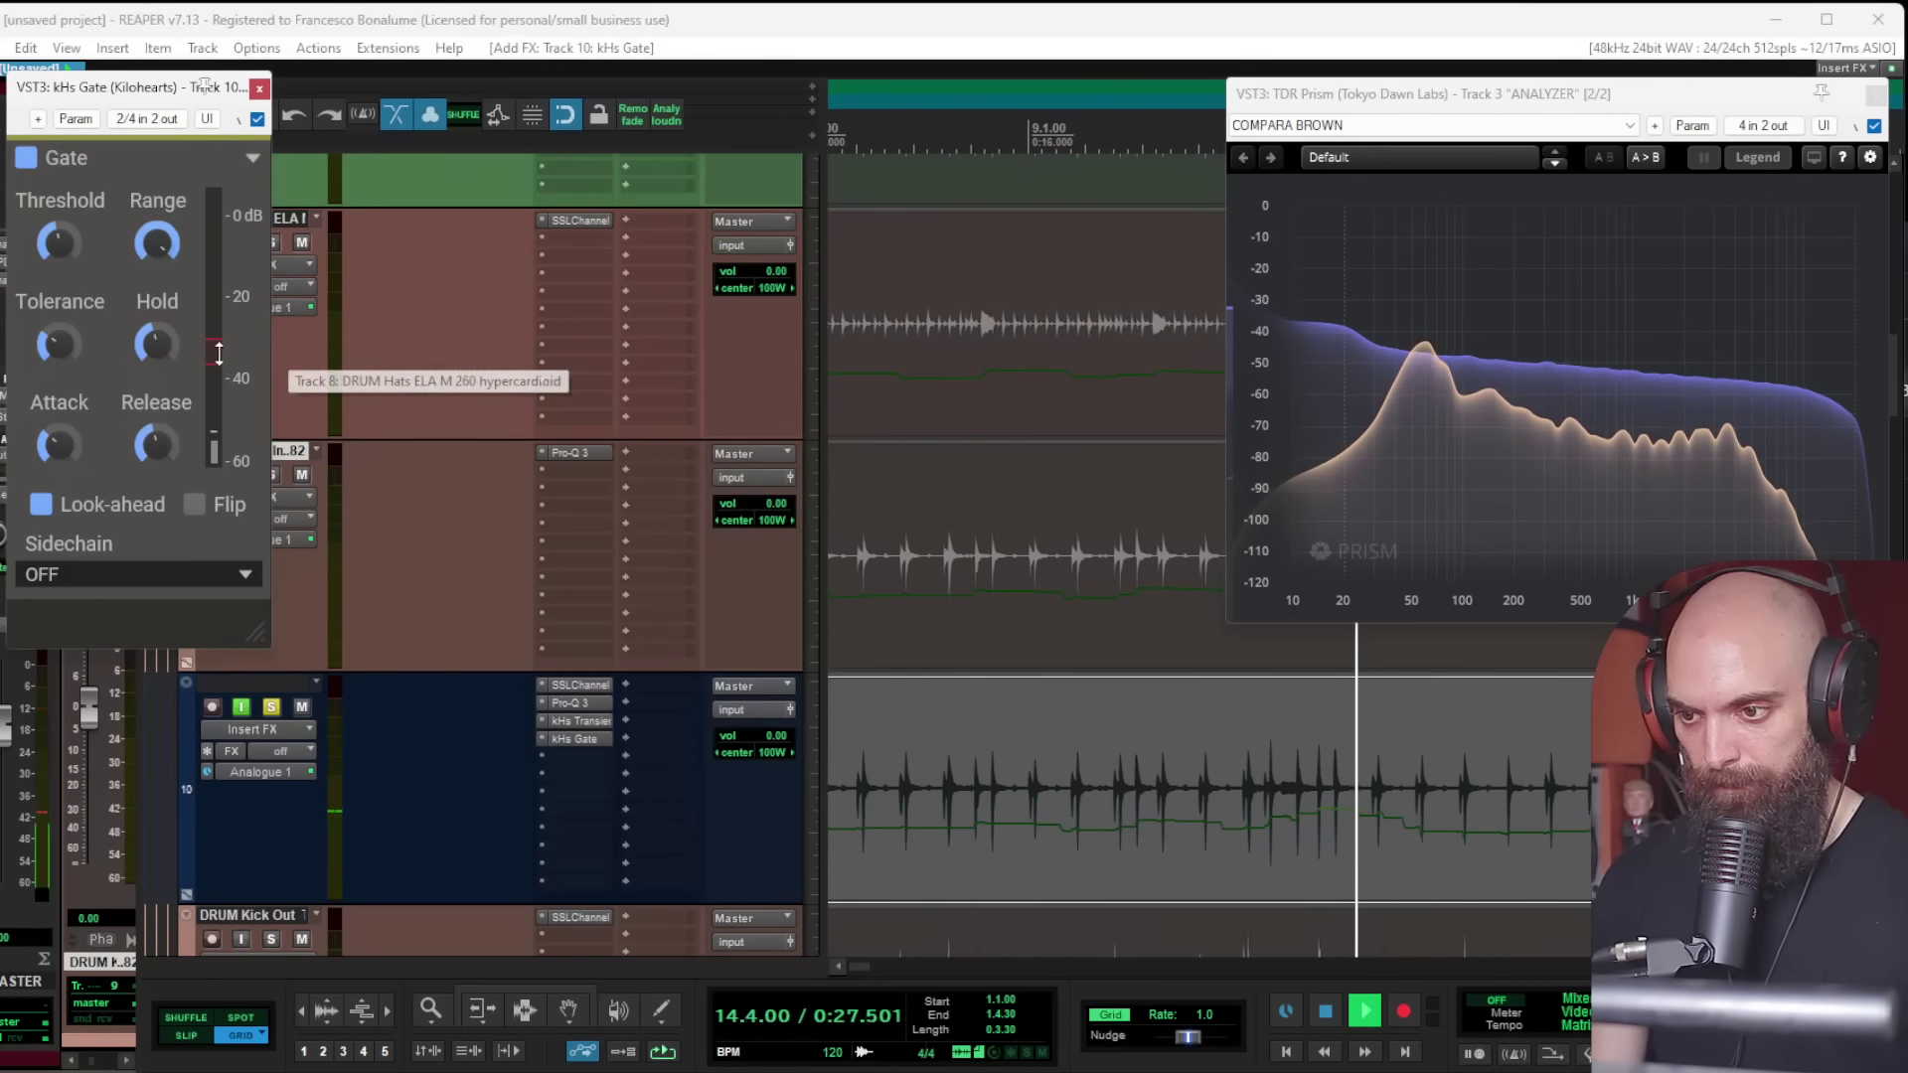
{"action": "left_click_drag", "start_coordinate": [219, 352], "coordinate": [223, 286]}
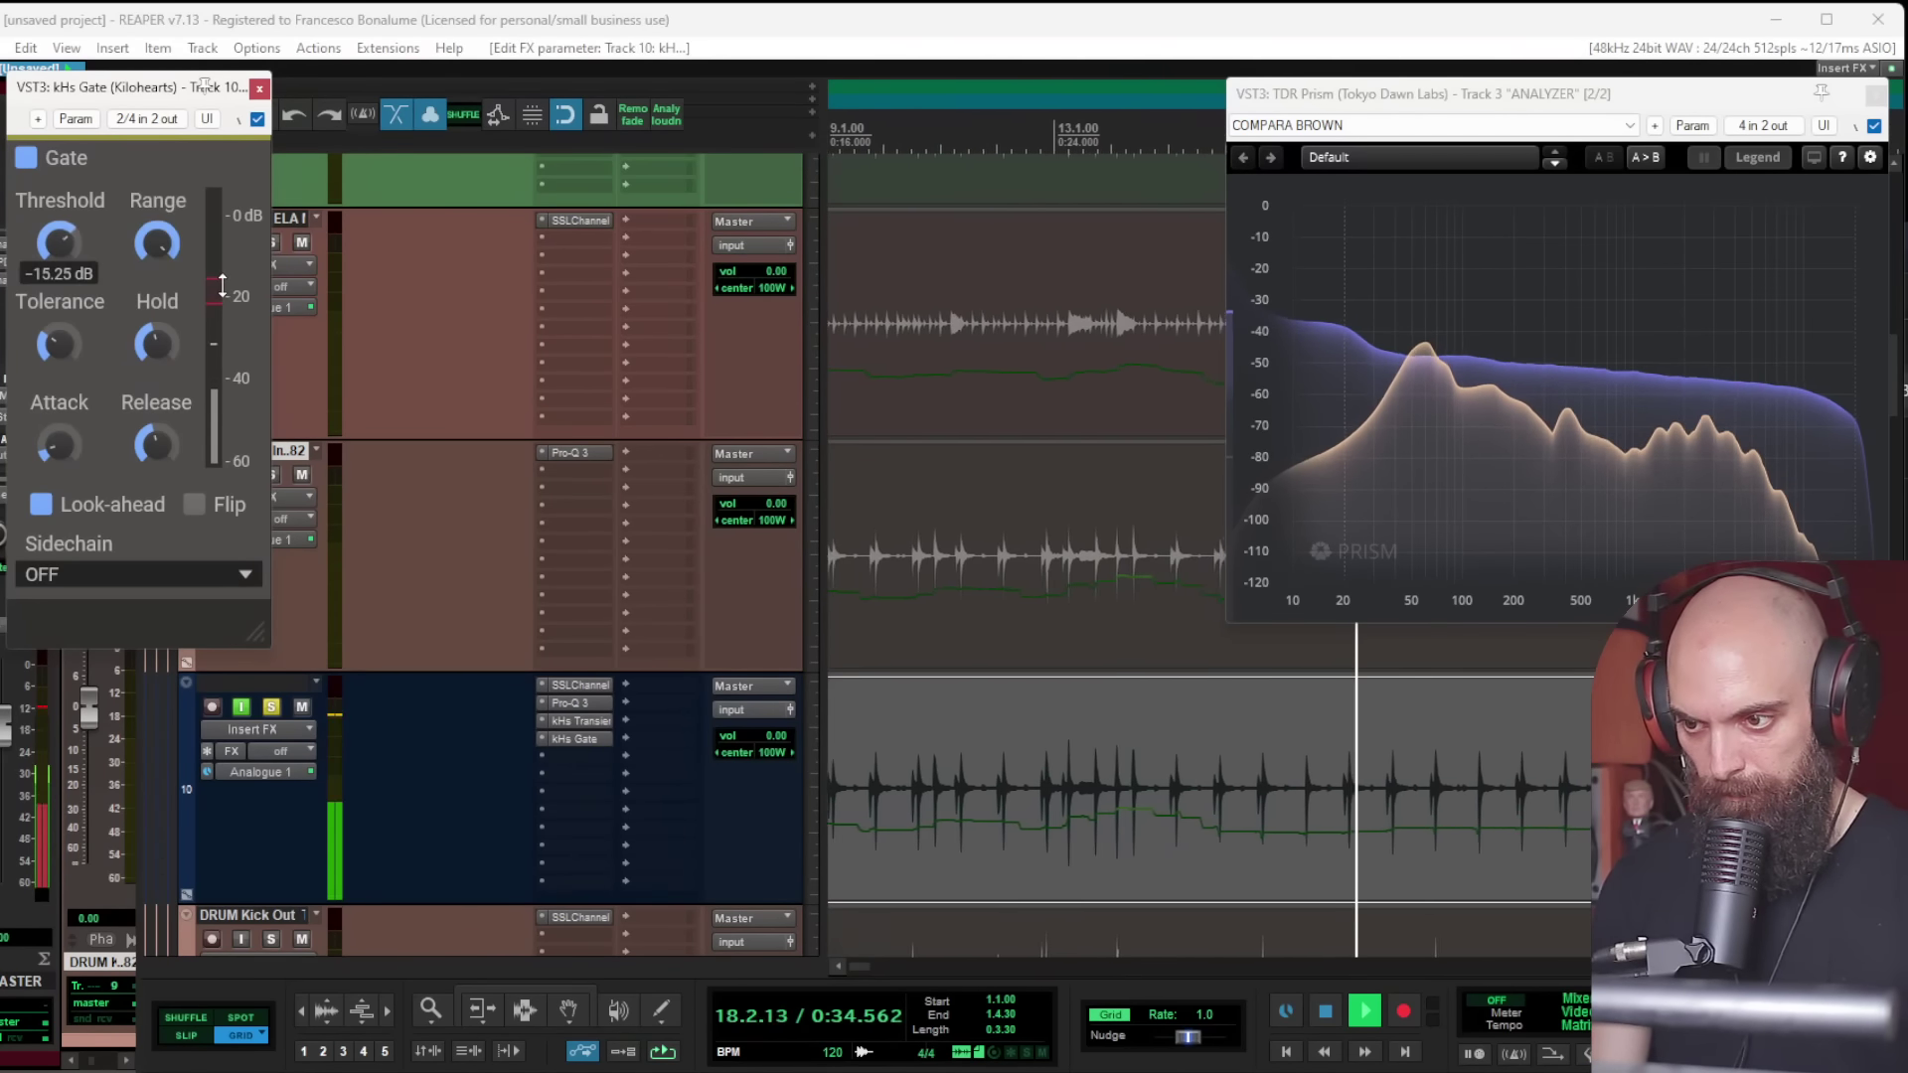
{"action": "left_click", "coordinate": [271, 707]}
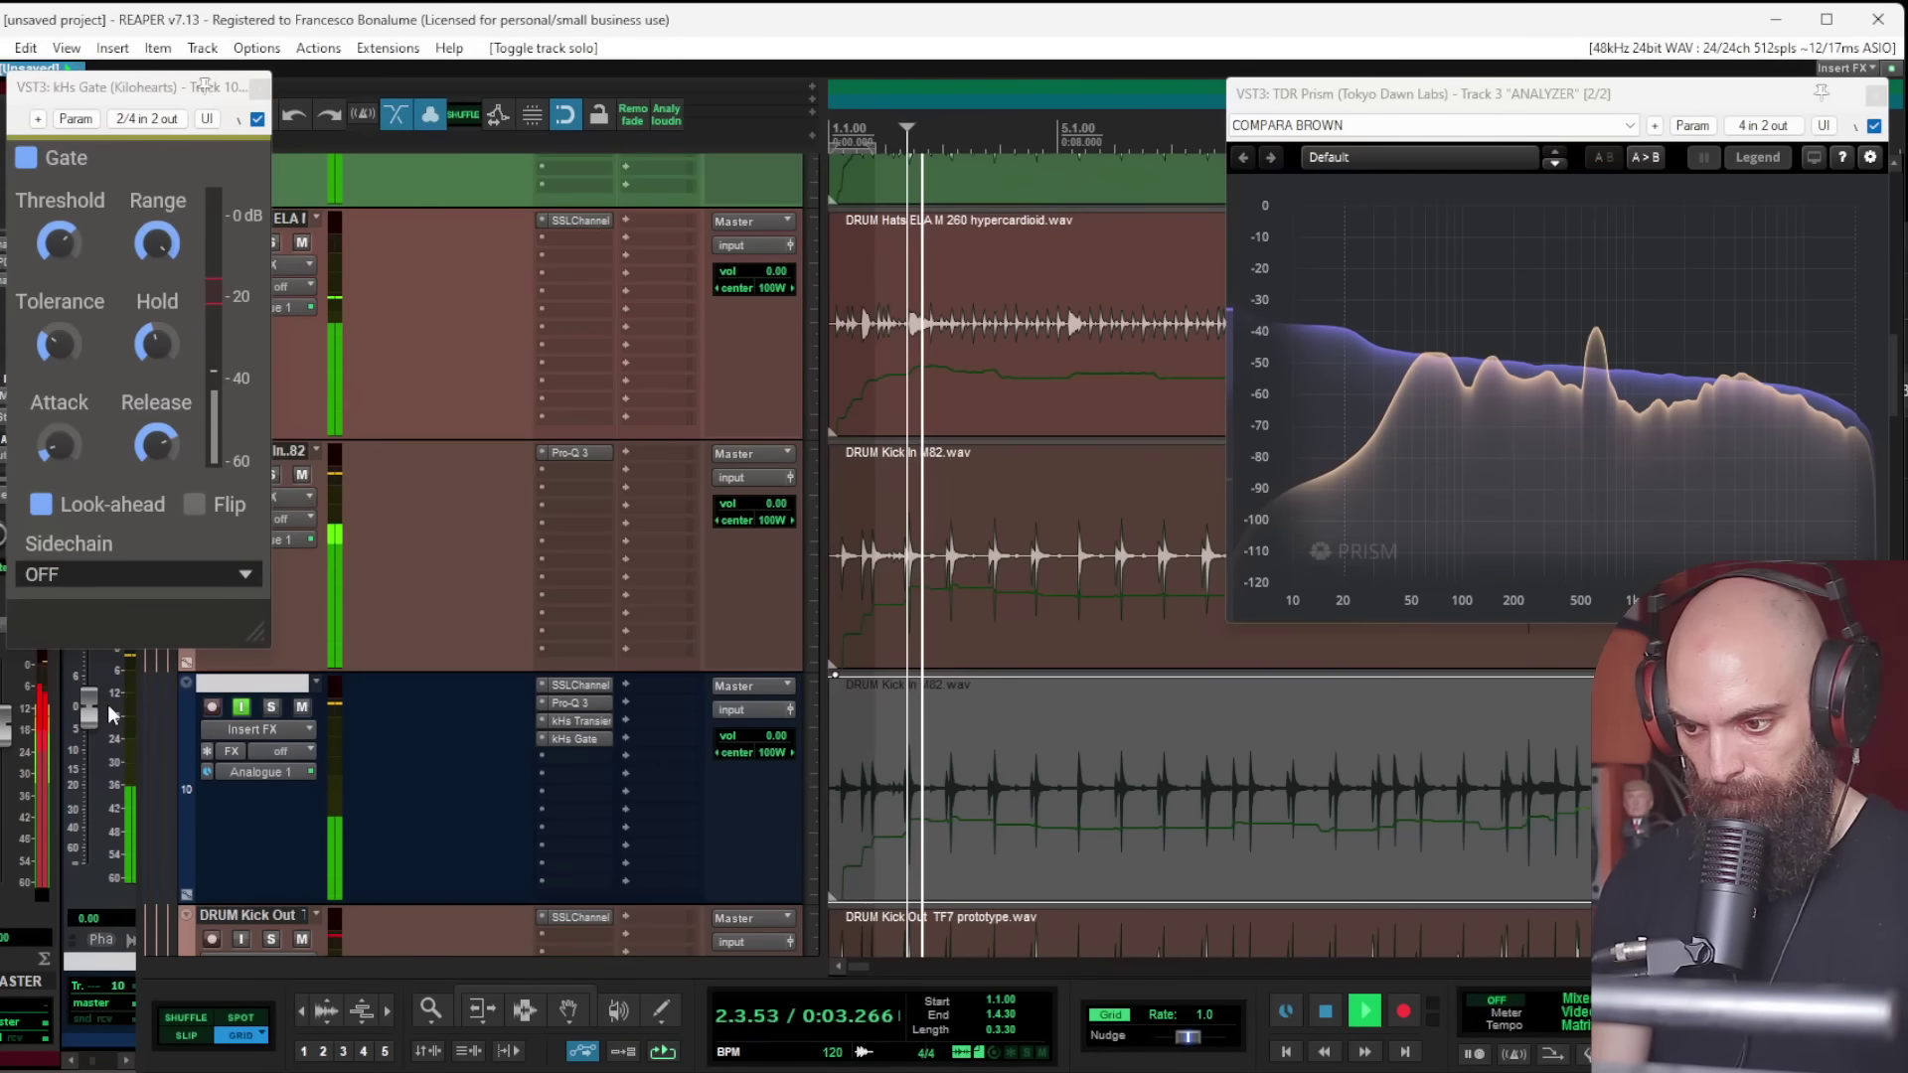
{"action": "left_click", "coordinate": [260, 88]}
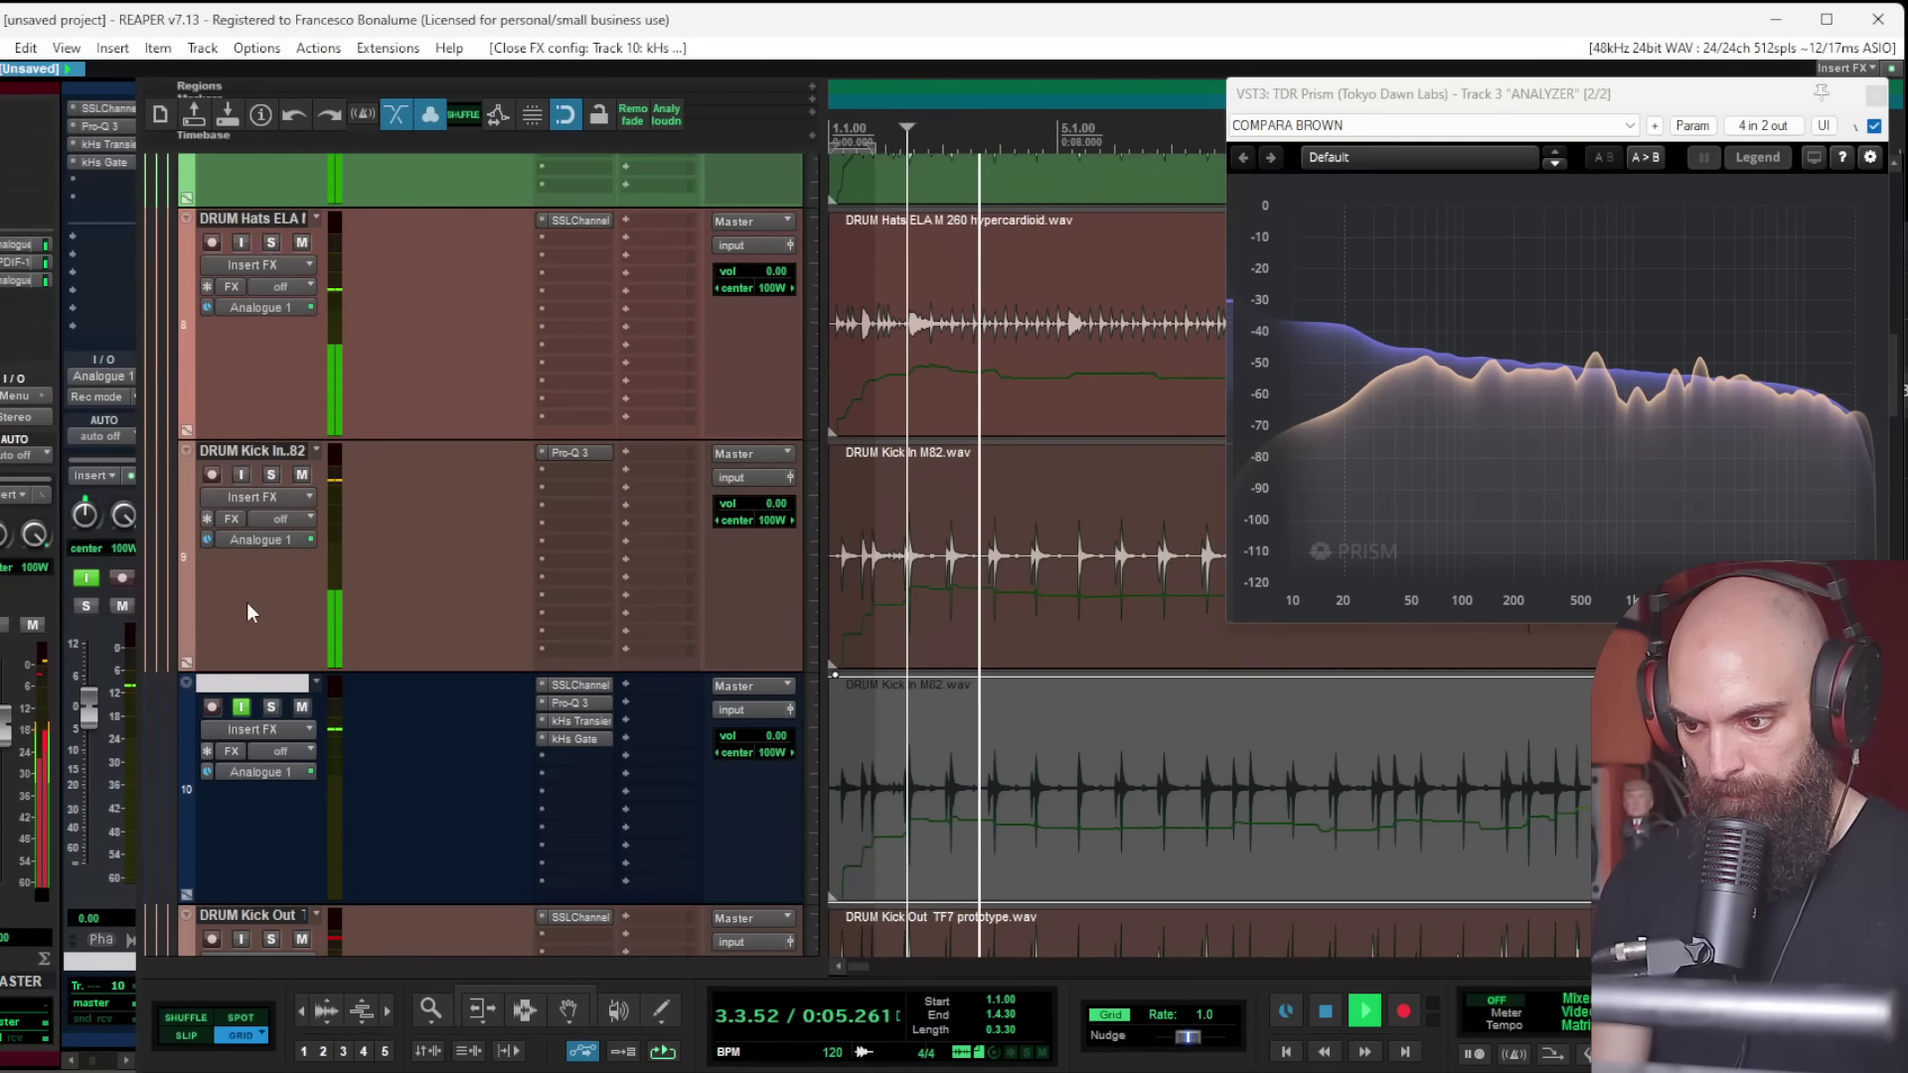
Step: Compare the playing mix with the kick copy track muted and unmuted, leaving the track unmuted
{"action": "left_click", "coordinate": [302, 707]}
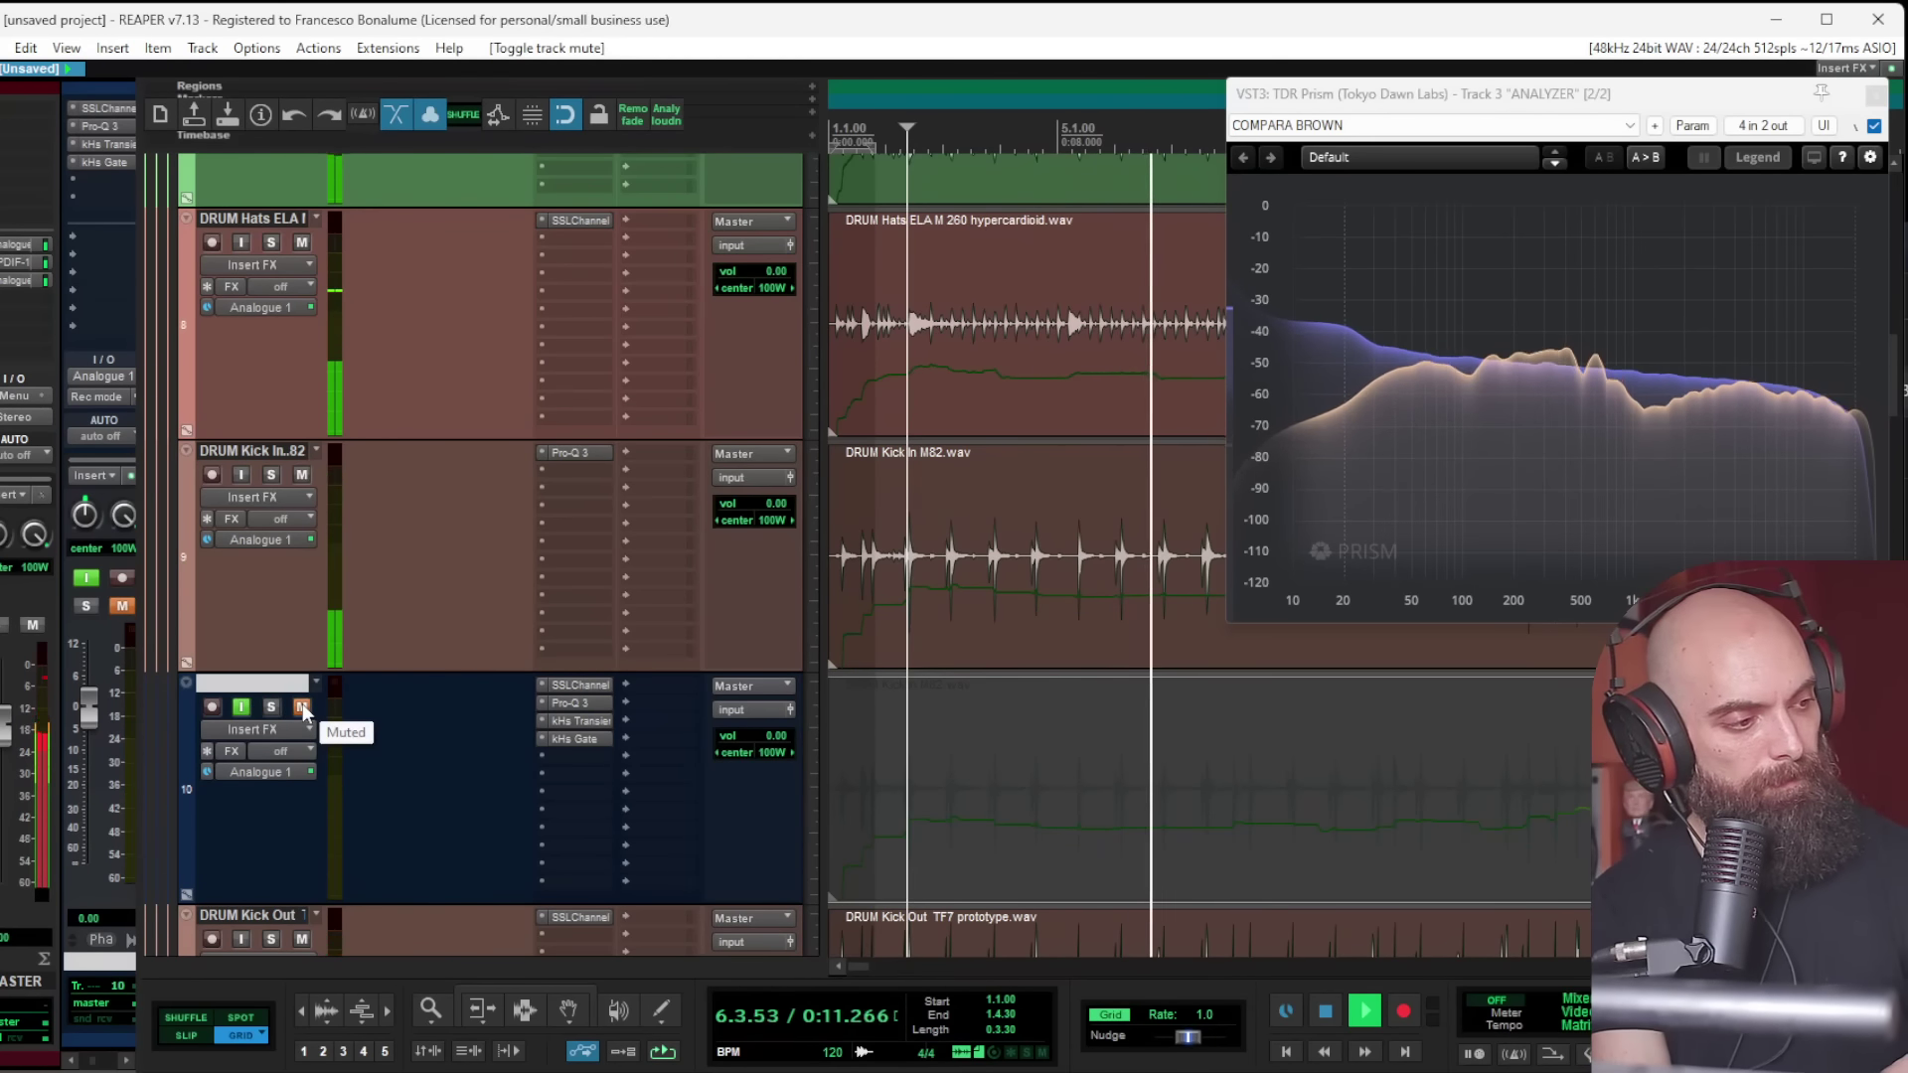
{"action": "left_click", "coordinate": [302, 707]}
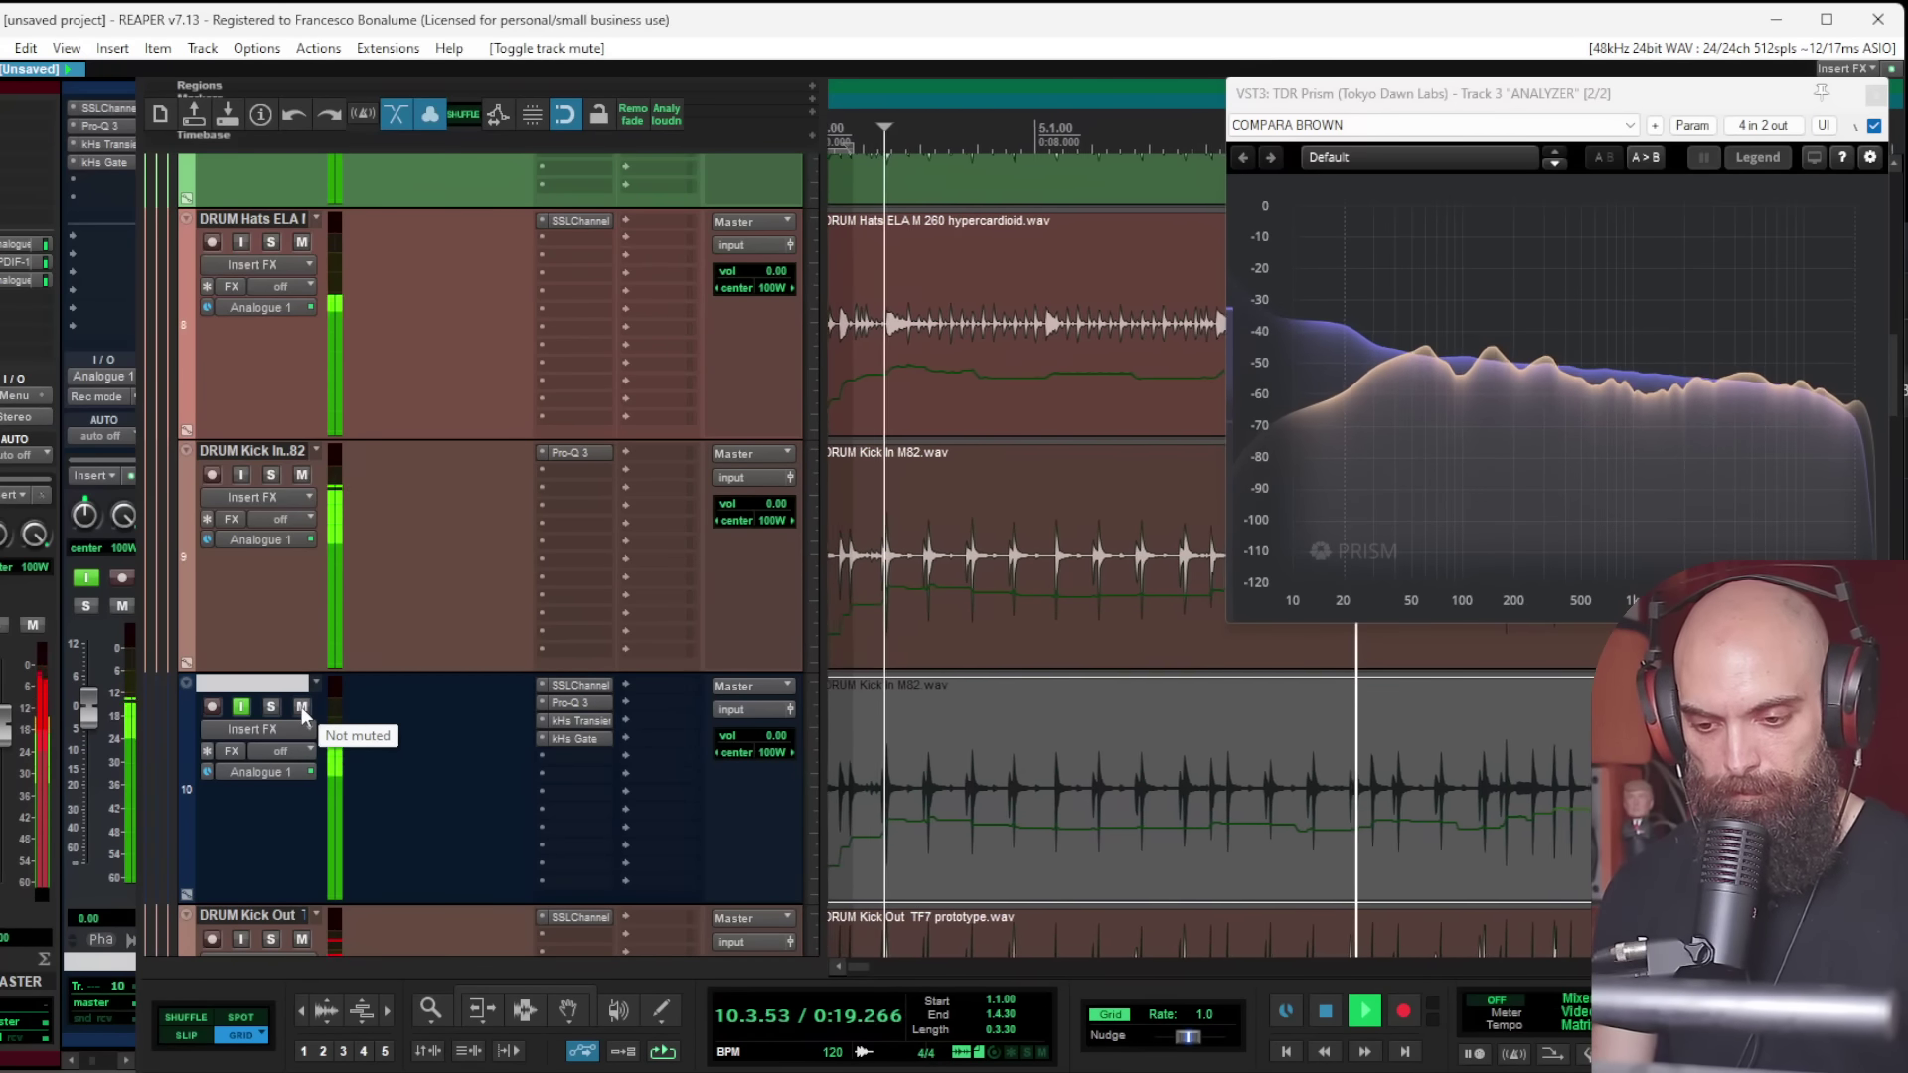
{"action": "left_click", "coordinate": [301, 706]}
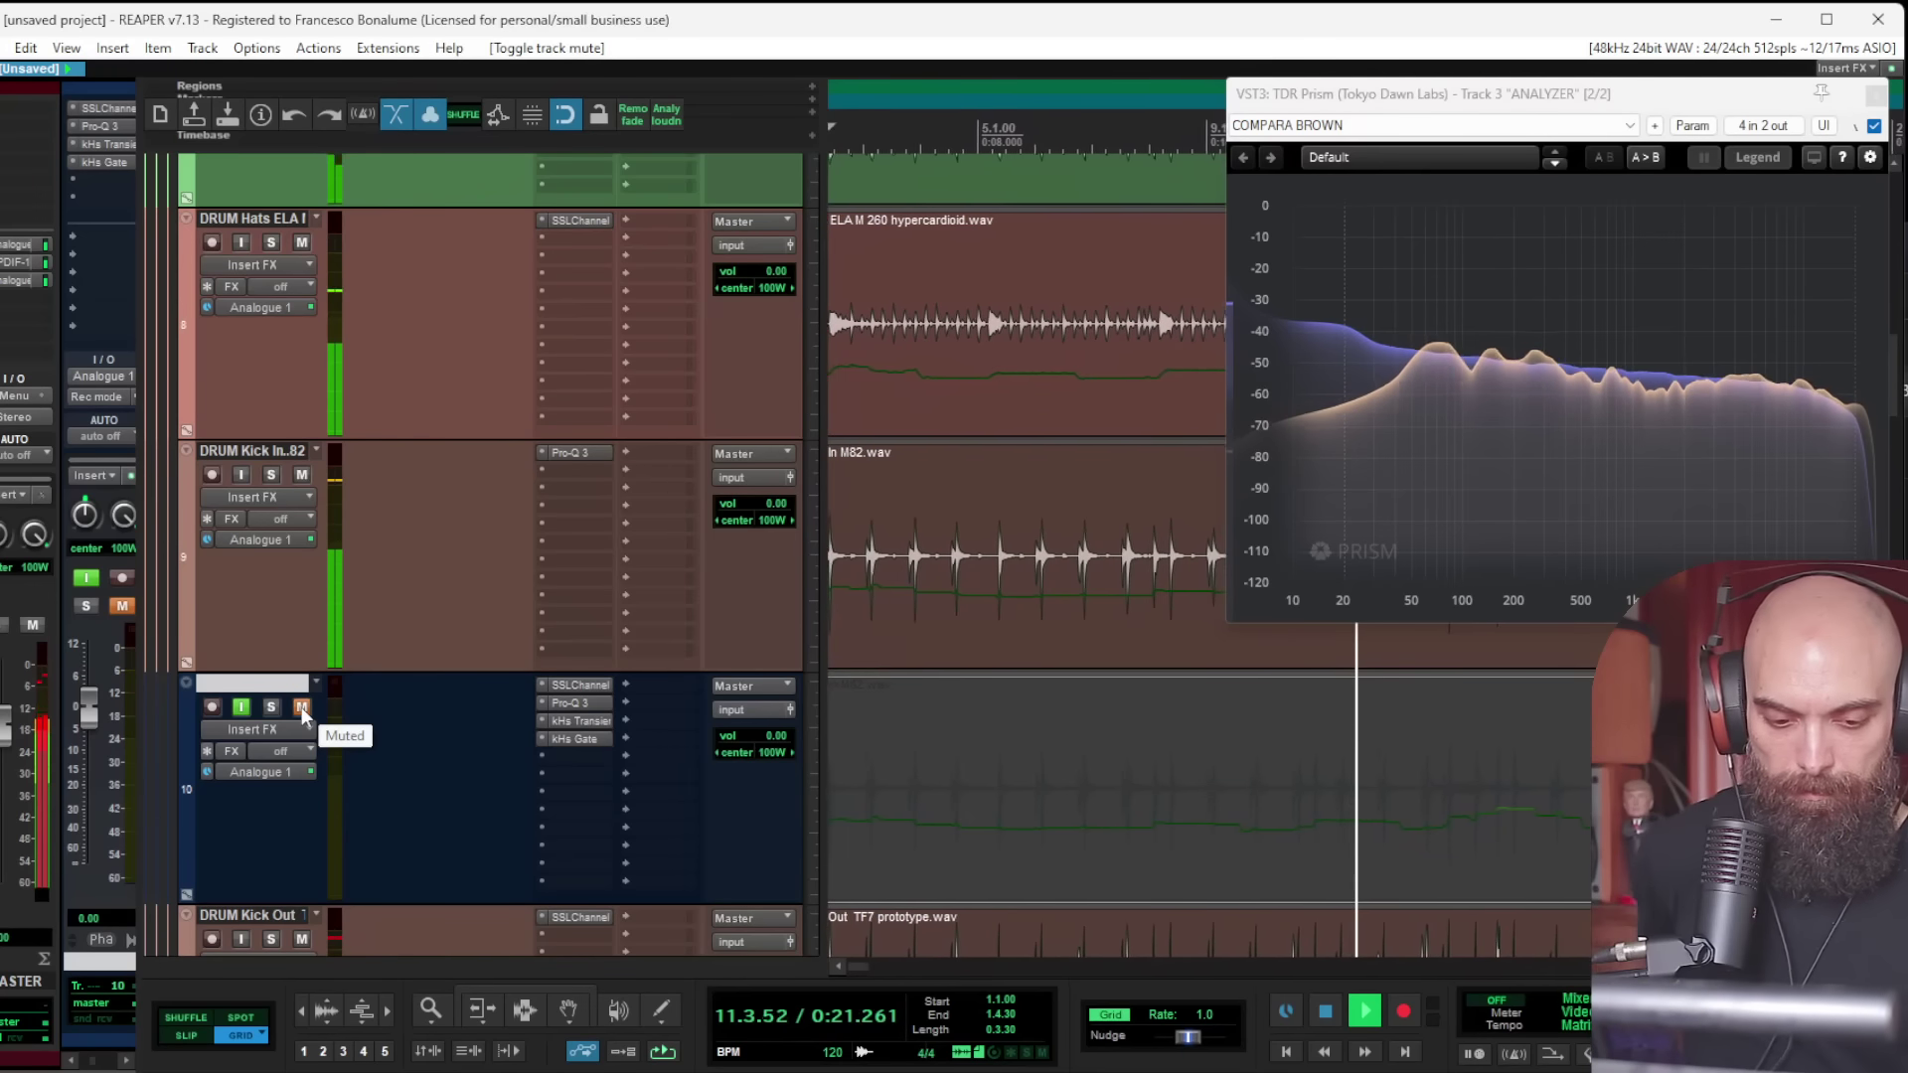
{"action": "left_click", "coordinate": [301, 706]}
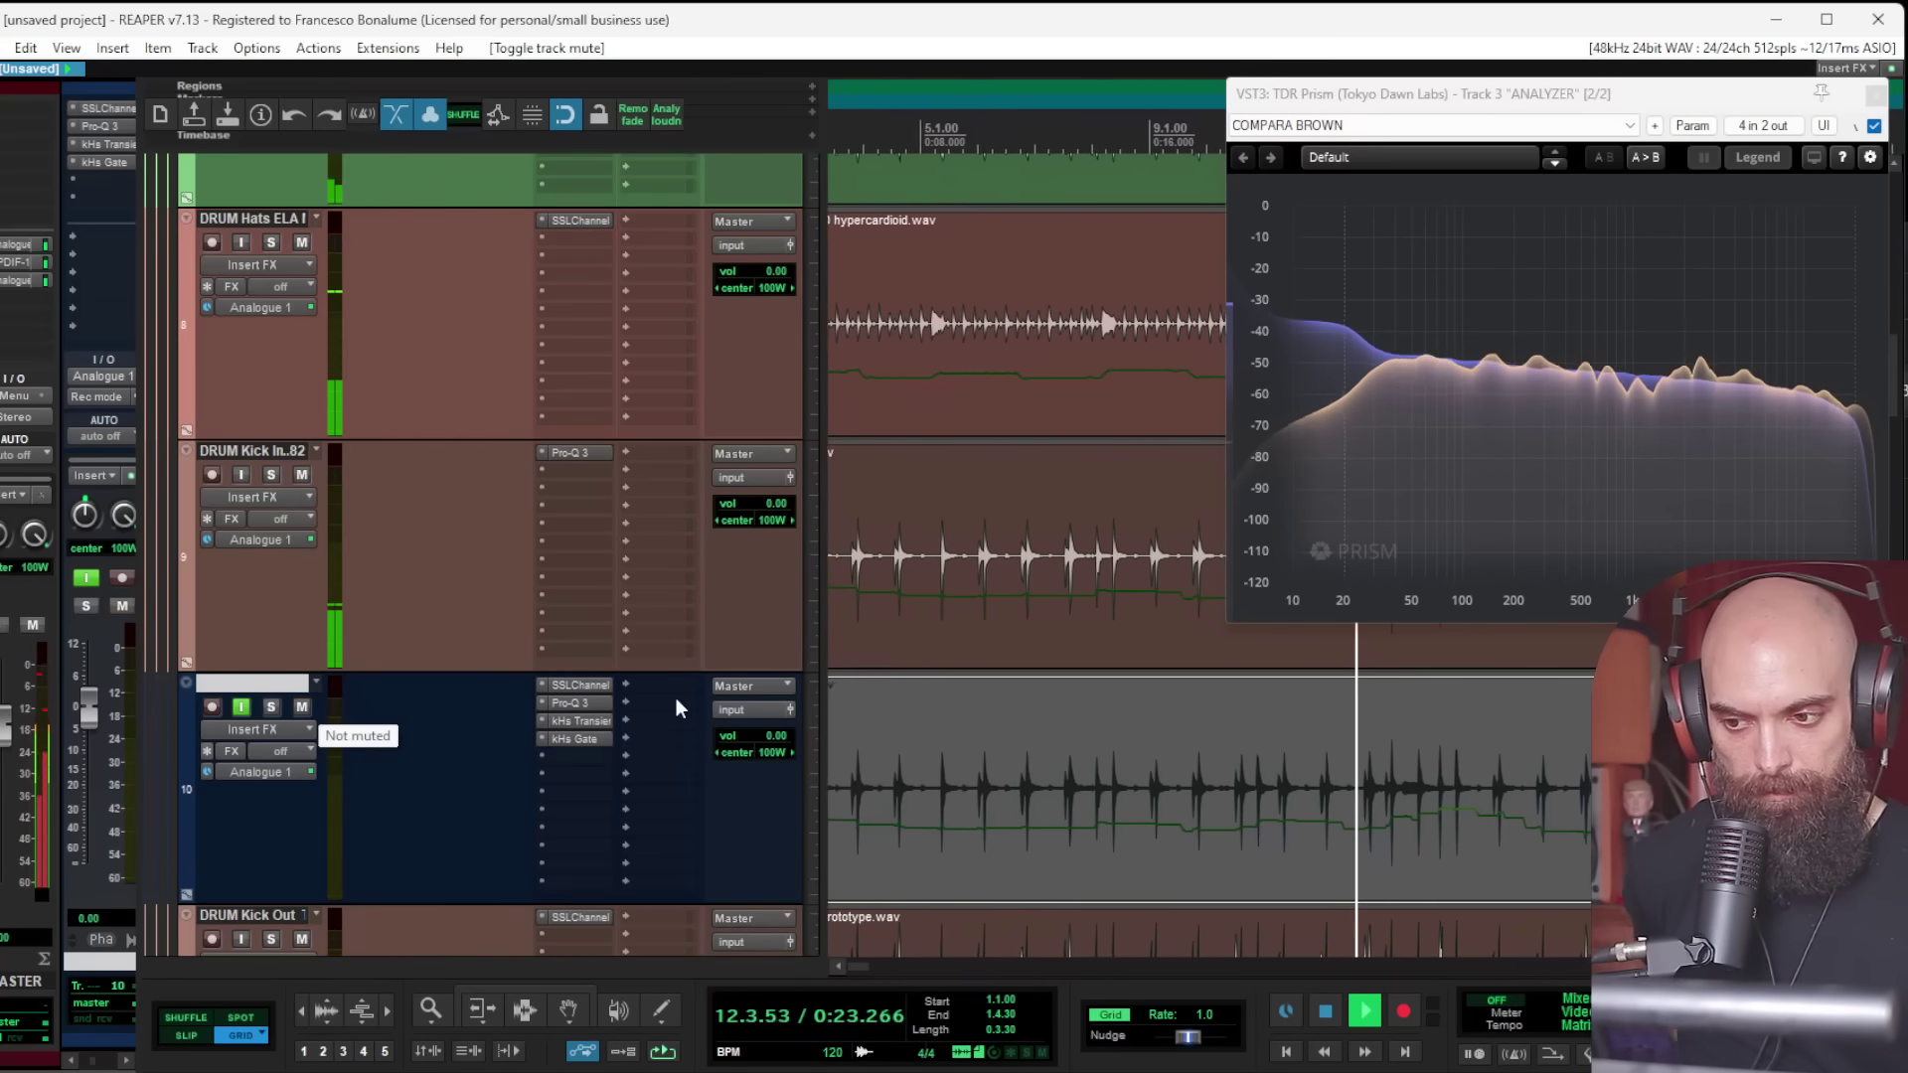
{"action": "scroll", "coordinate": [1112, 581], "scroll_direction": "down", "scroll_amount": 4}
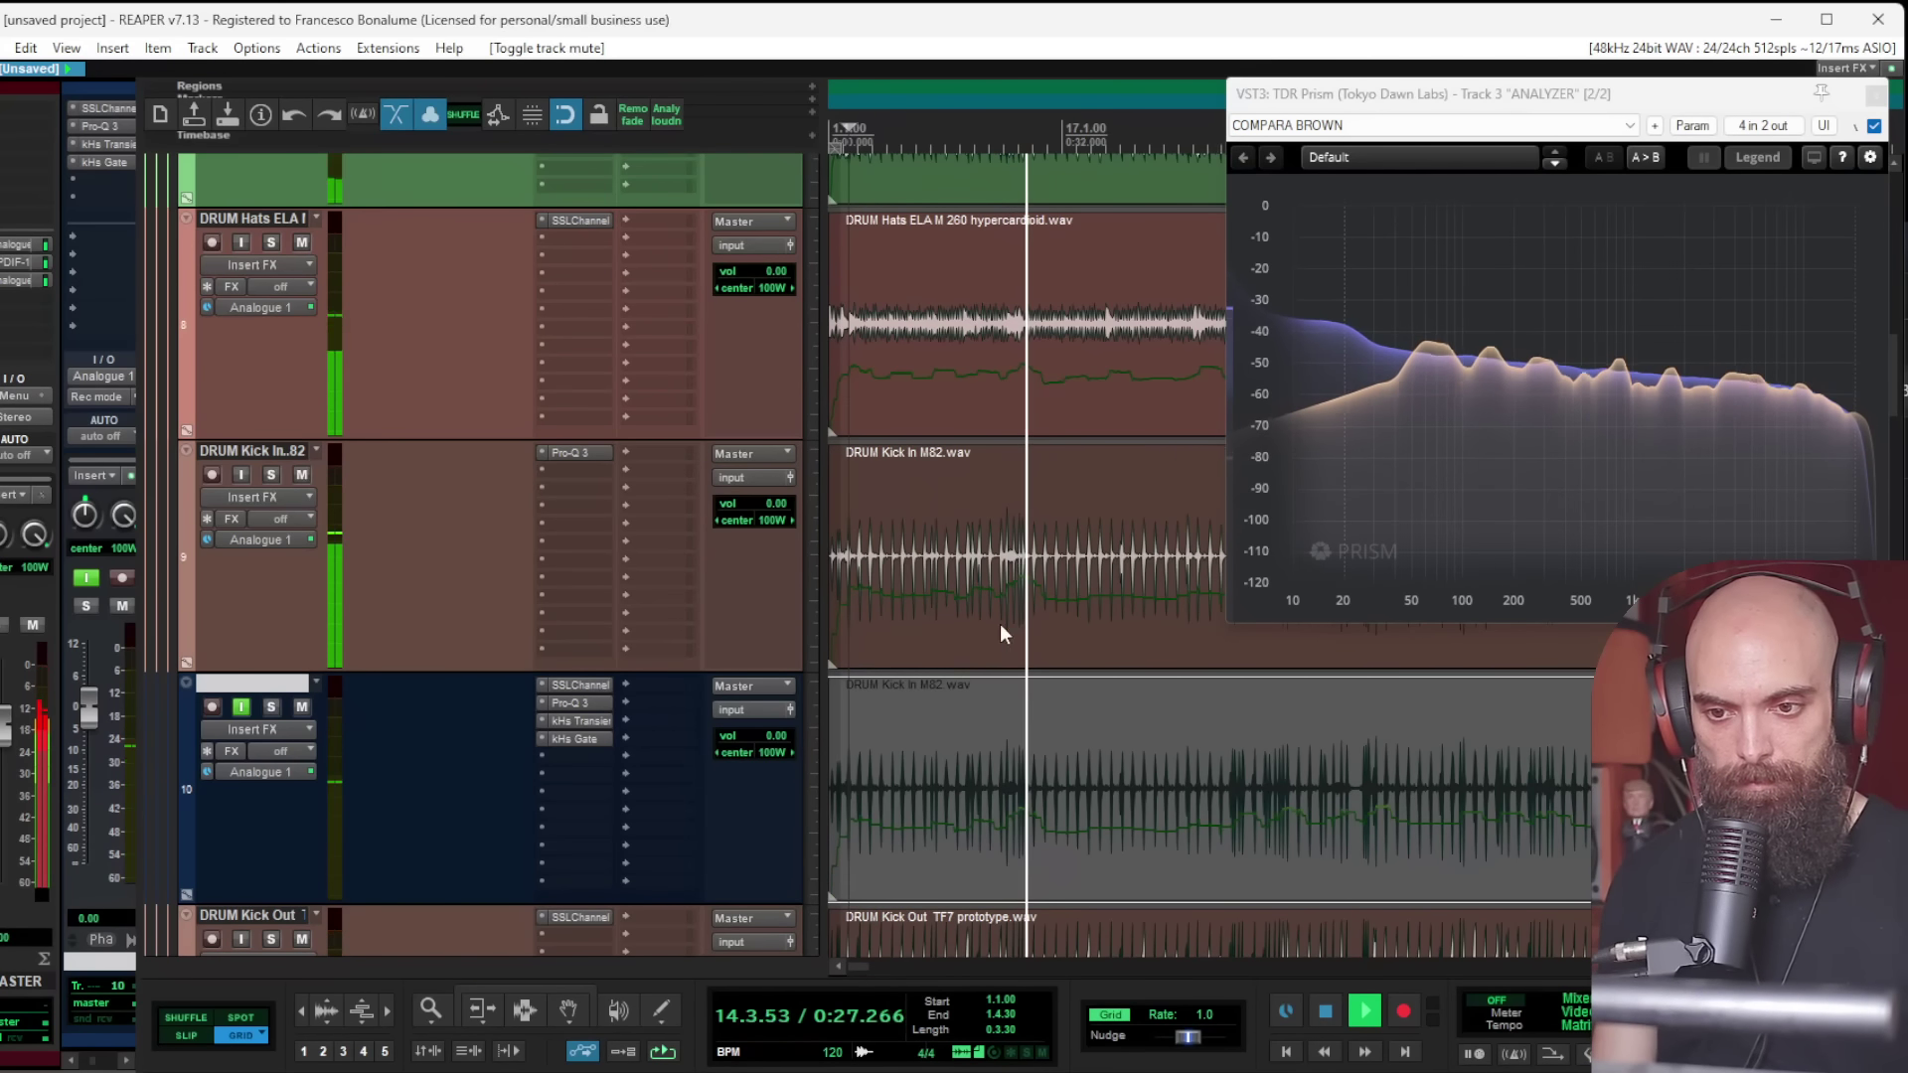
{"action": "left_click", "coordinate": [302, 706]}
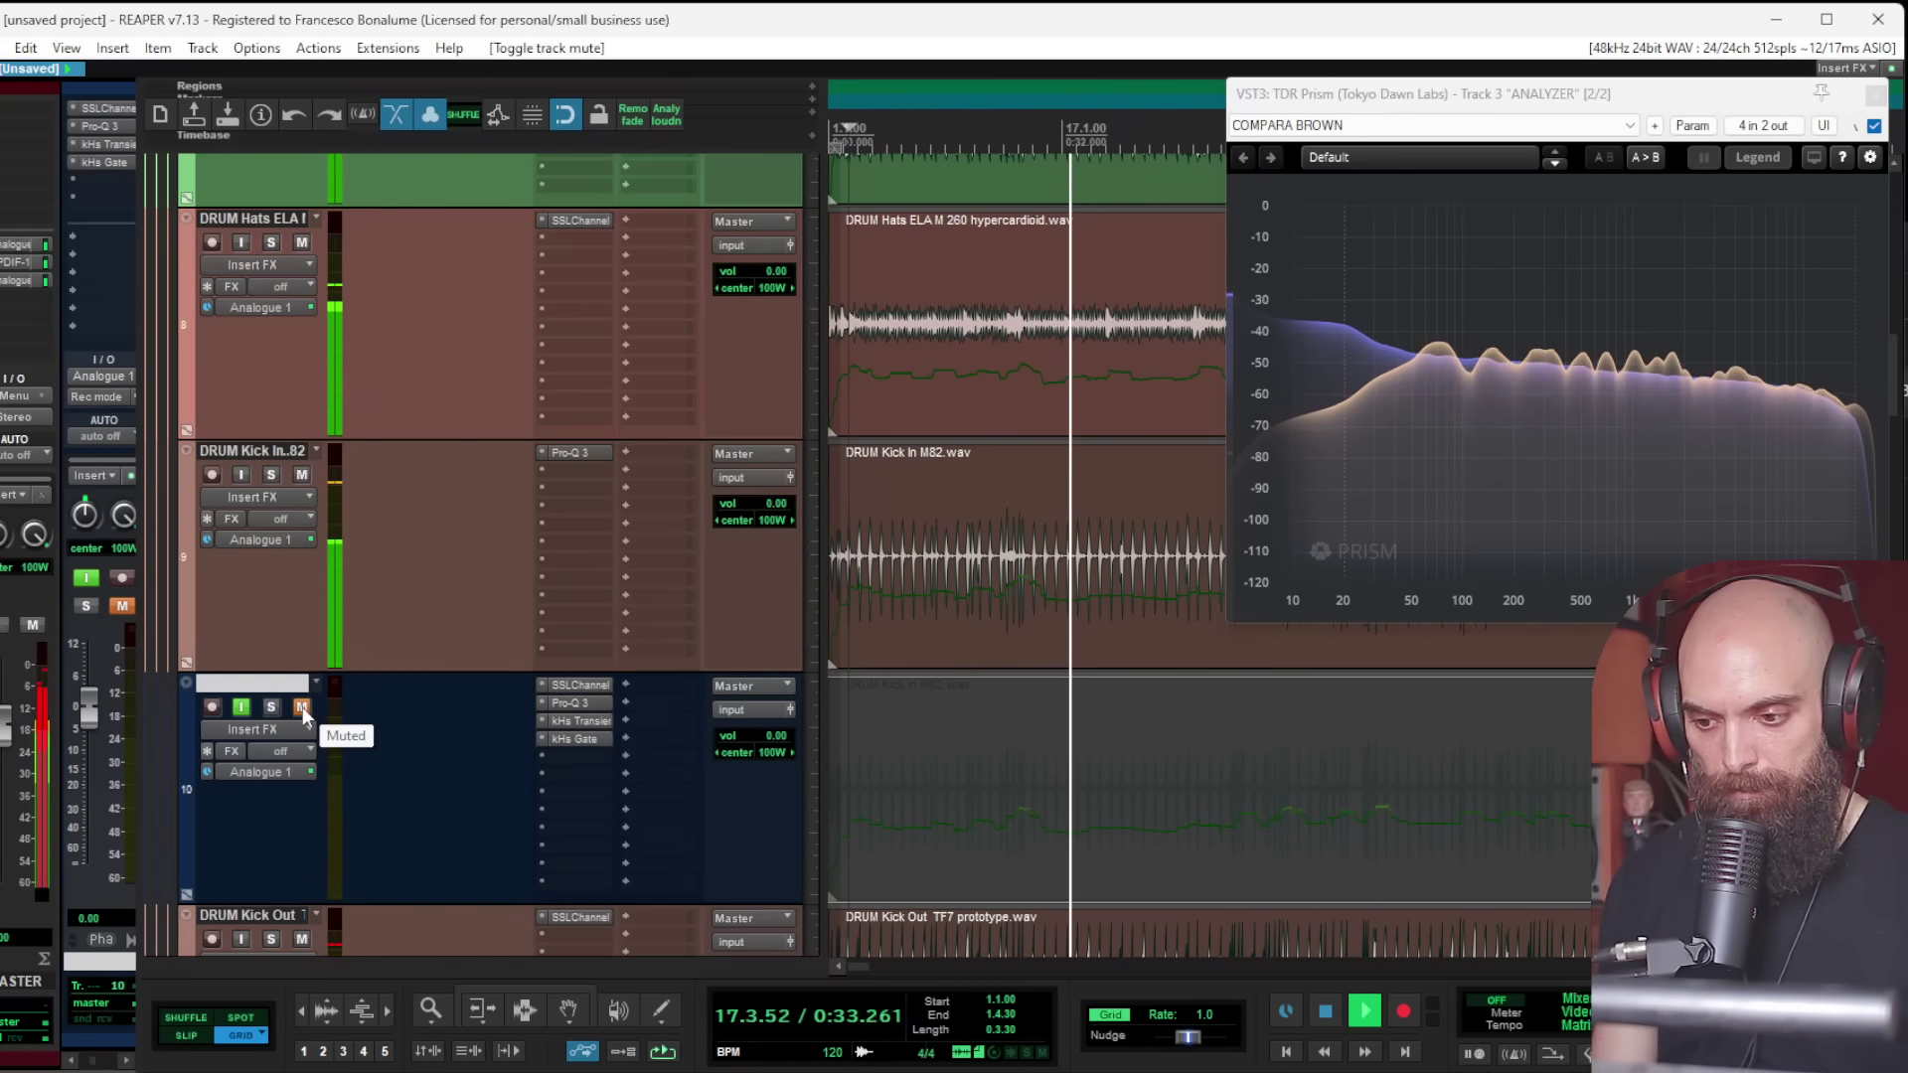
{"action": "left_click", "coordinate": [302, 707]}
Step: Audition the kick copy in solo, take it out of solo and set its kHs Gate release to 79.8 ms
{"action": "left_click", "coordinate": [270, 707]}
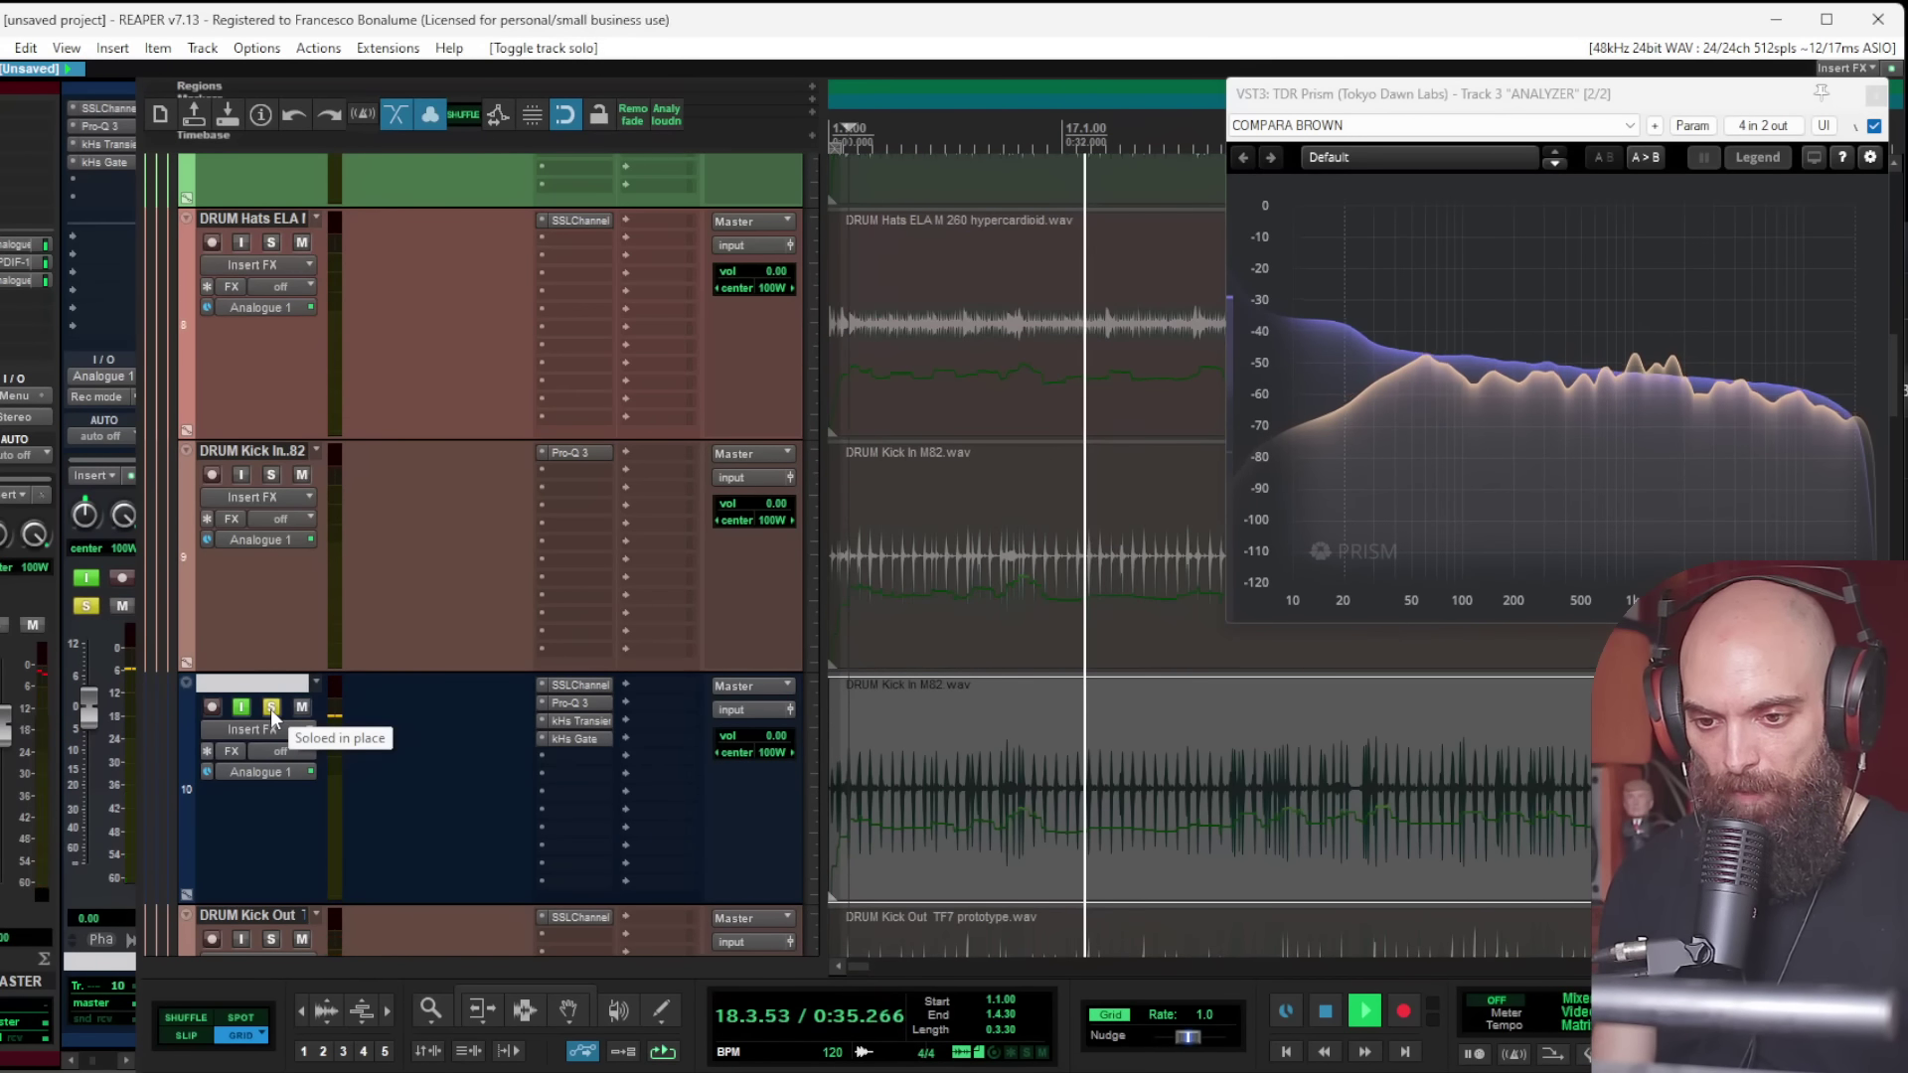
{"action": "left_click", "coordinate": [576, 739]}
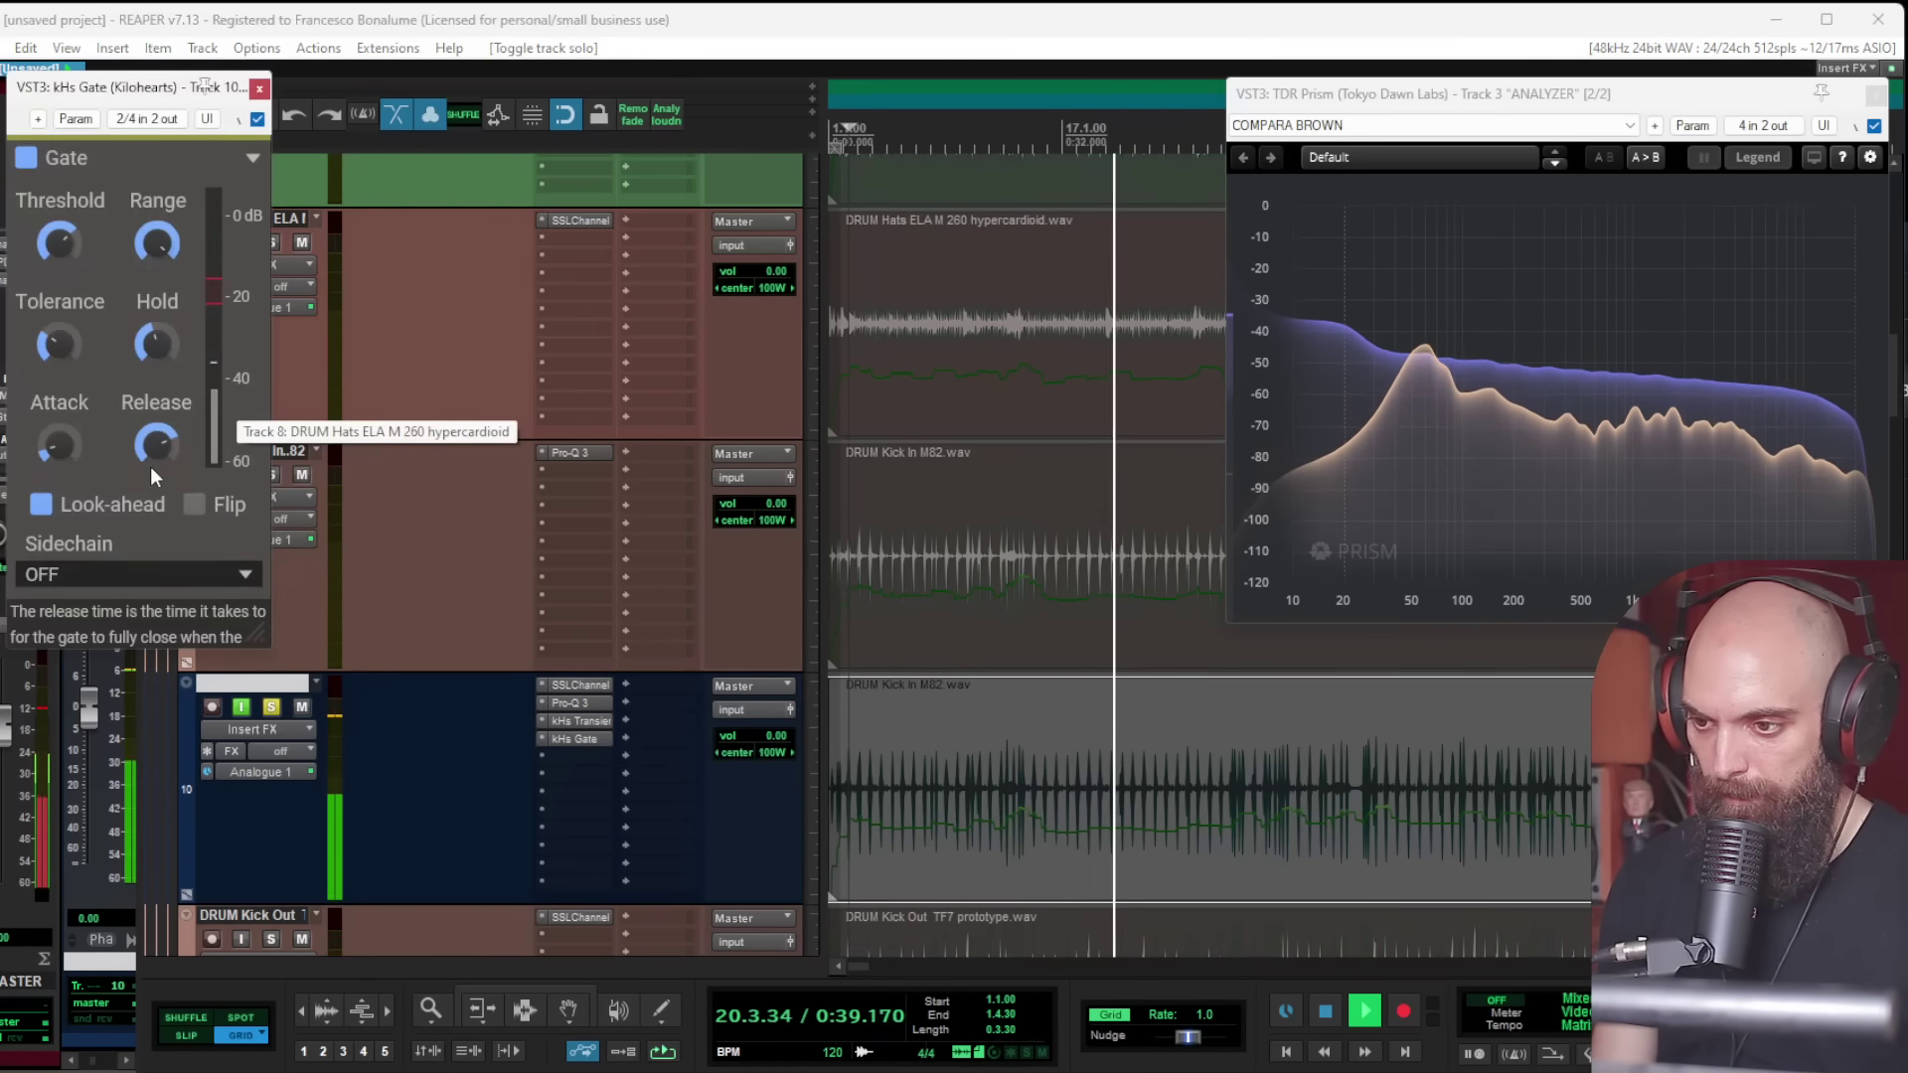
{"action": "left_click", "coordinate": [270, 708]}
{"action": "left_click_drag", "start_coordinate": [156, 444], "coordinate": [156, 465]}
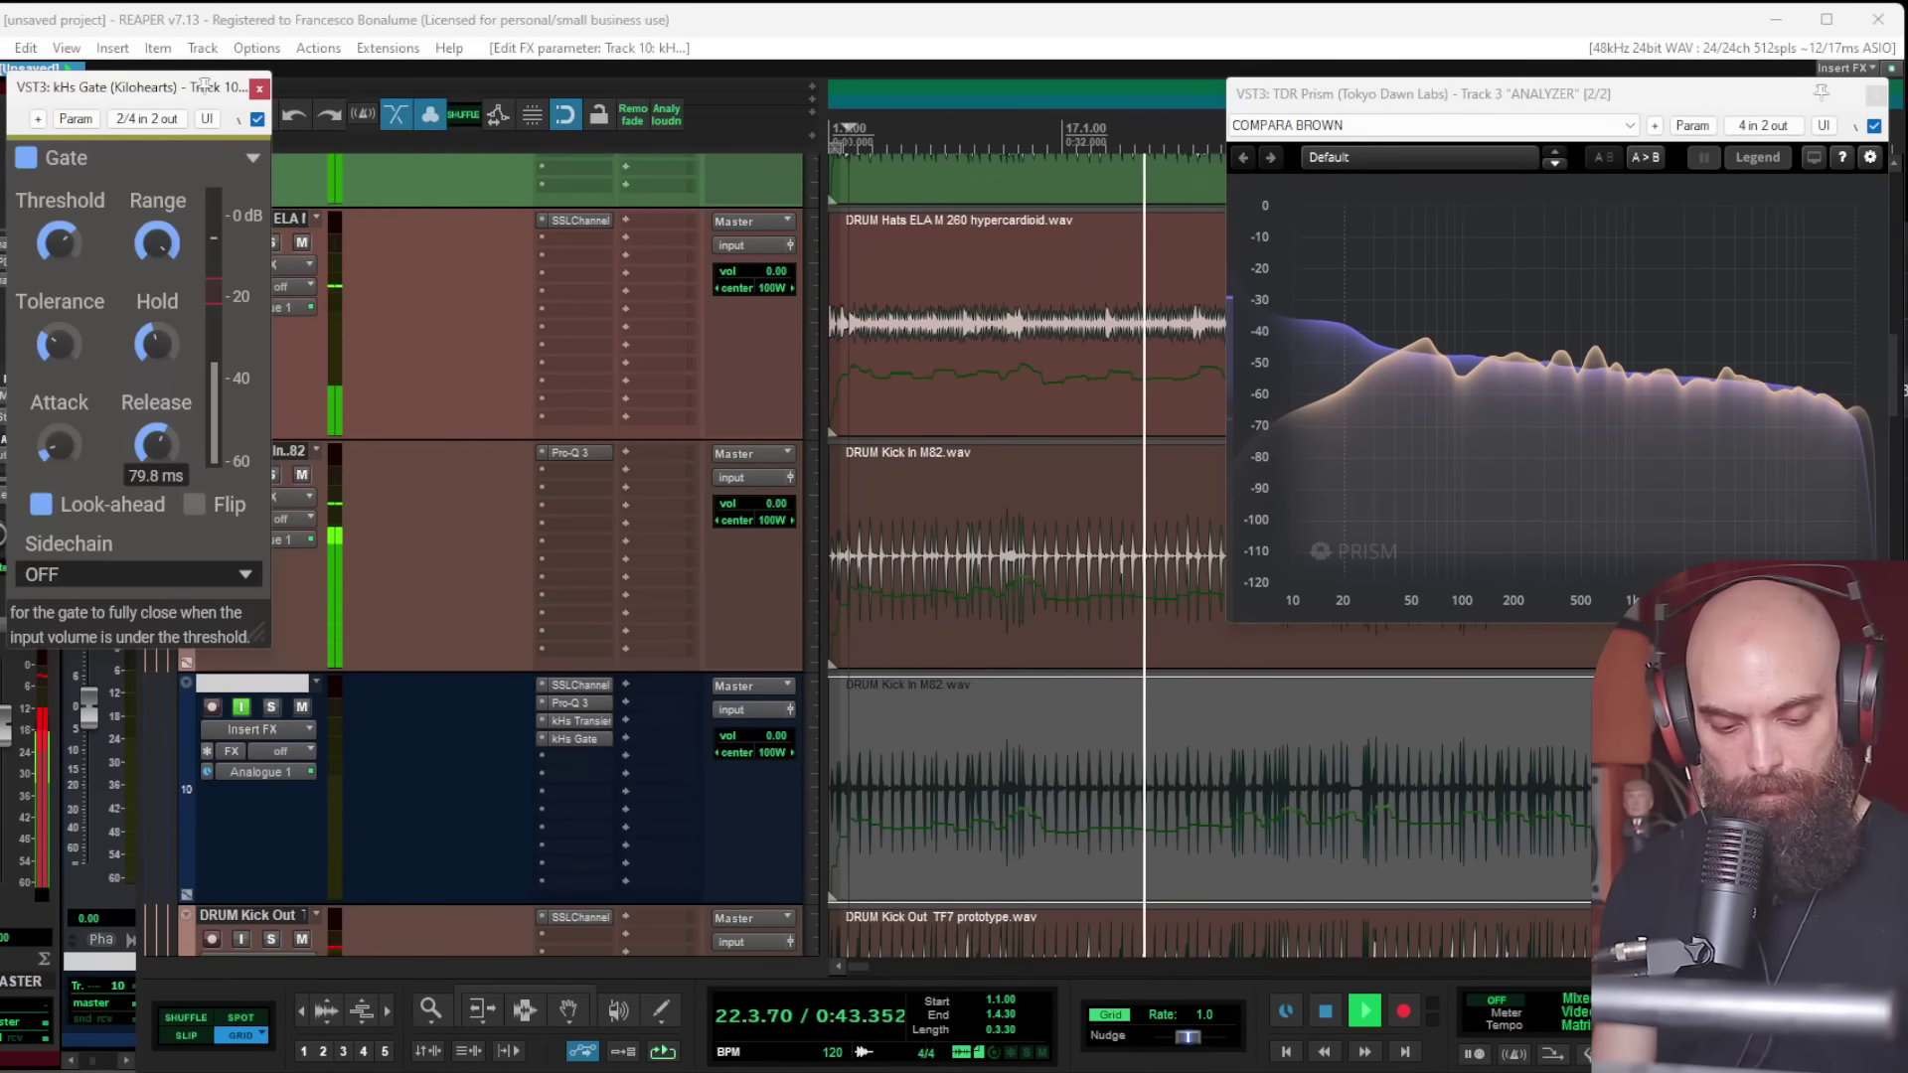
{"action": "left_click", "coordinate": [261, 91]}
Step: Play the full mix from the start with all tracks in view to judge the reinforced kick
{"action": "scroll", "coordinate": [890, 537], "scroll_direction": "down", "scroll_amount": 4}
{"action": "scroll", "coordinate": [897, 548], "scroll_direction": "down", "scroll_amount": 5}
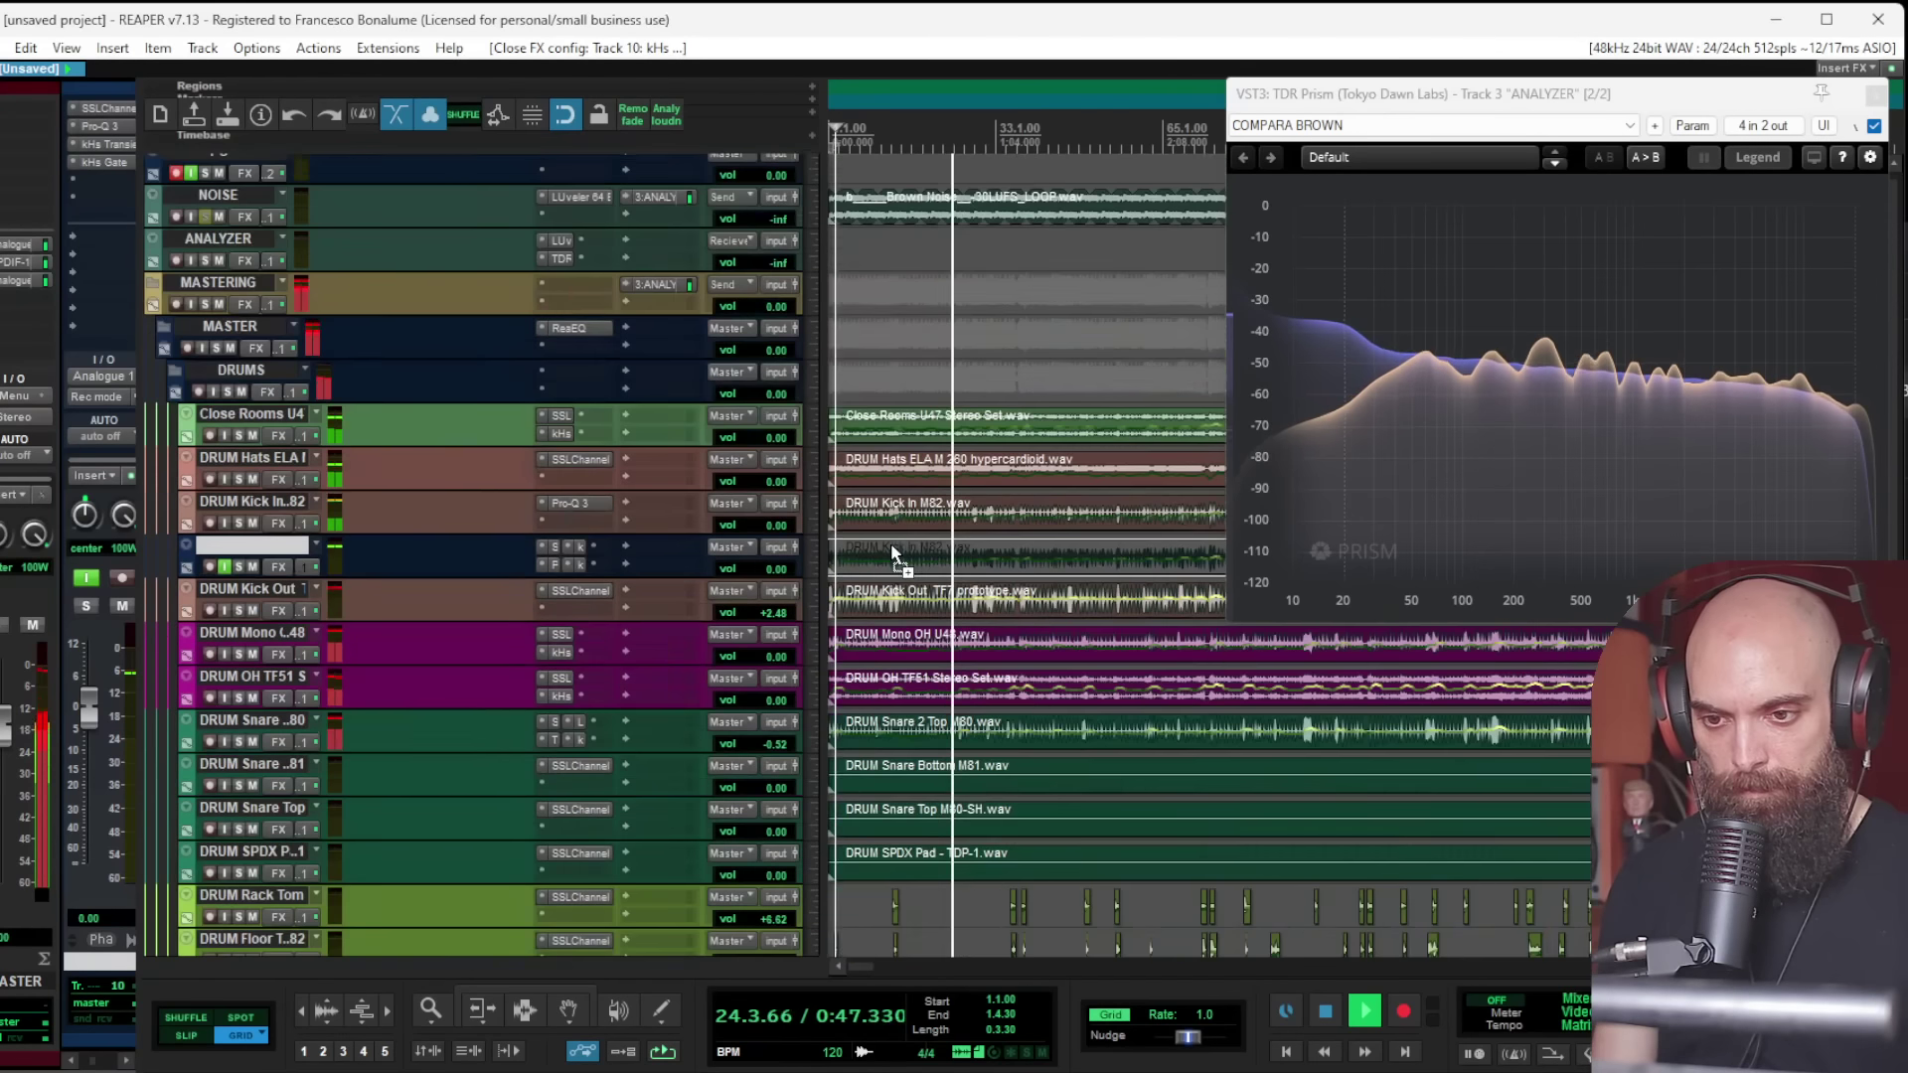
{"action": "scroll", "coordinate": [890, 540], "scroll_direction": "down", "scroll_amount": 3}
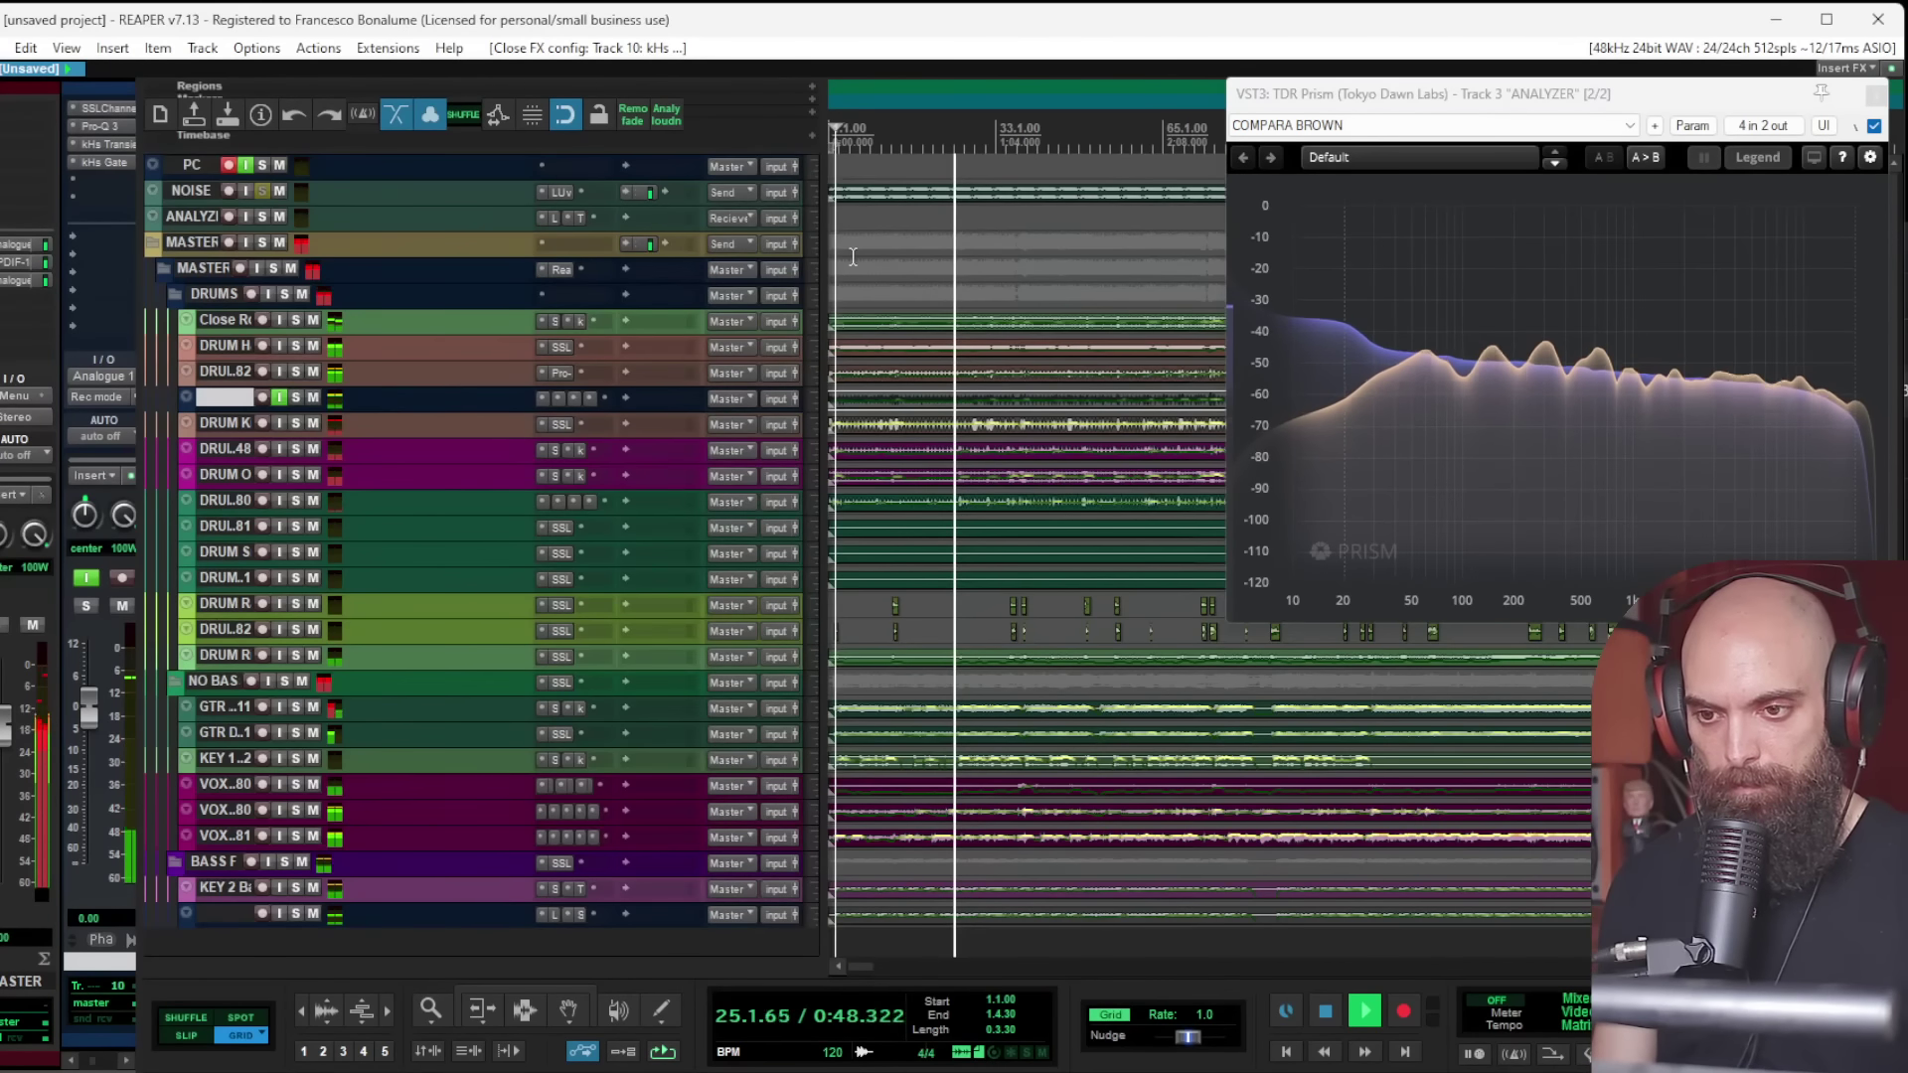
{"action": "key", "text": "space"}
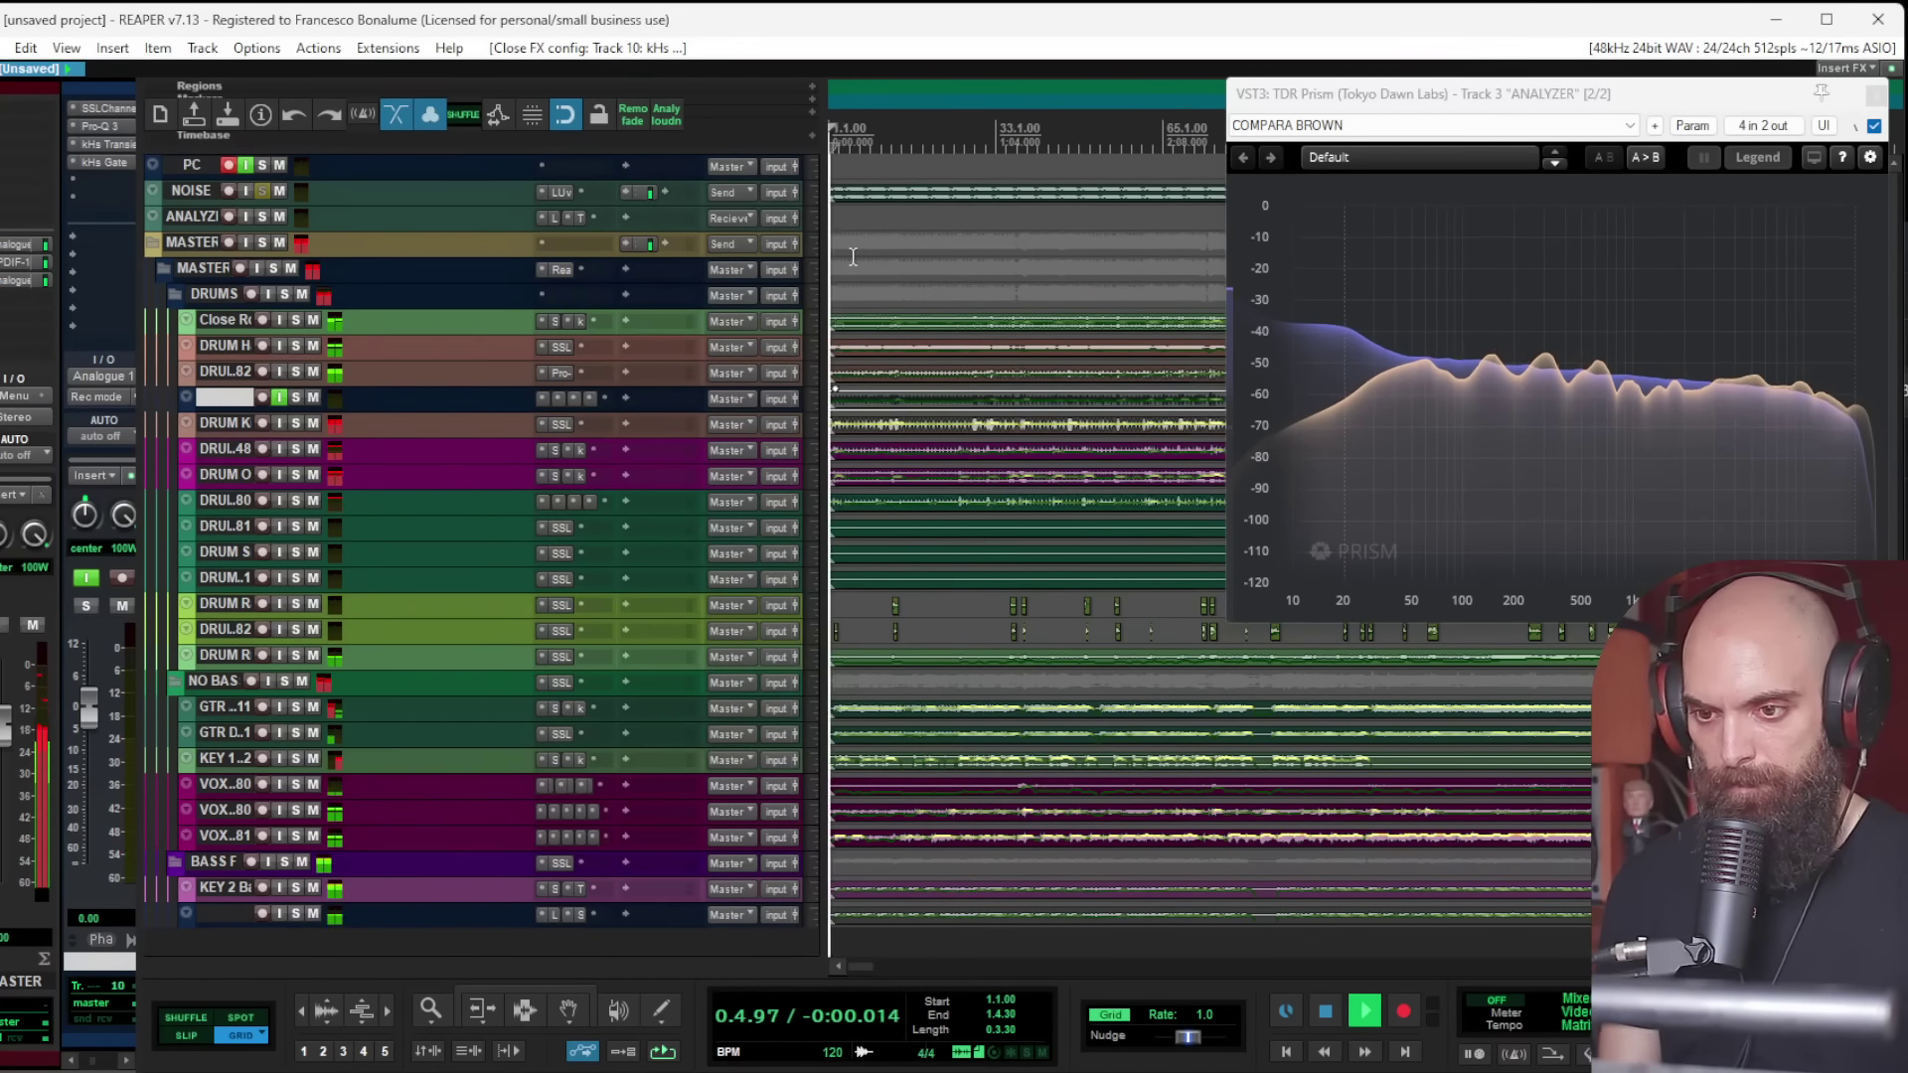
{"action": "scroll", "coordinate": [1028, 548], "scroll_direction": "up", "scroll_amount": 2}
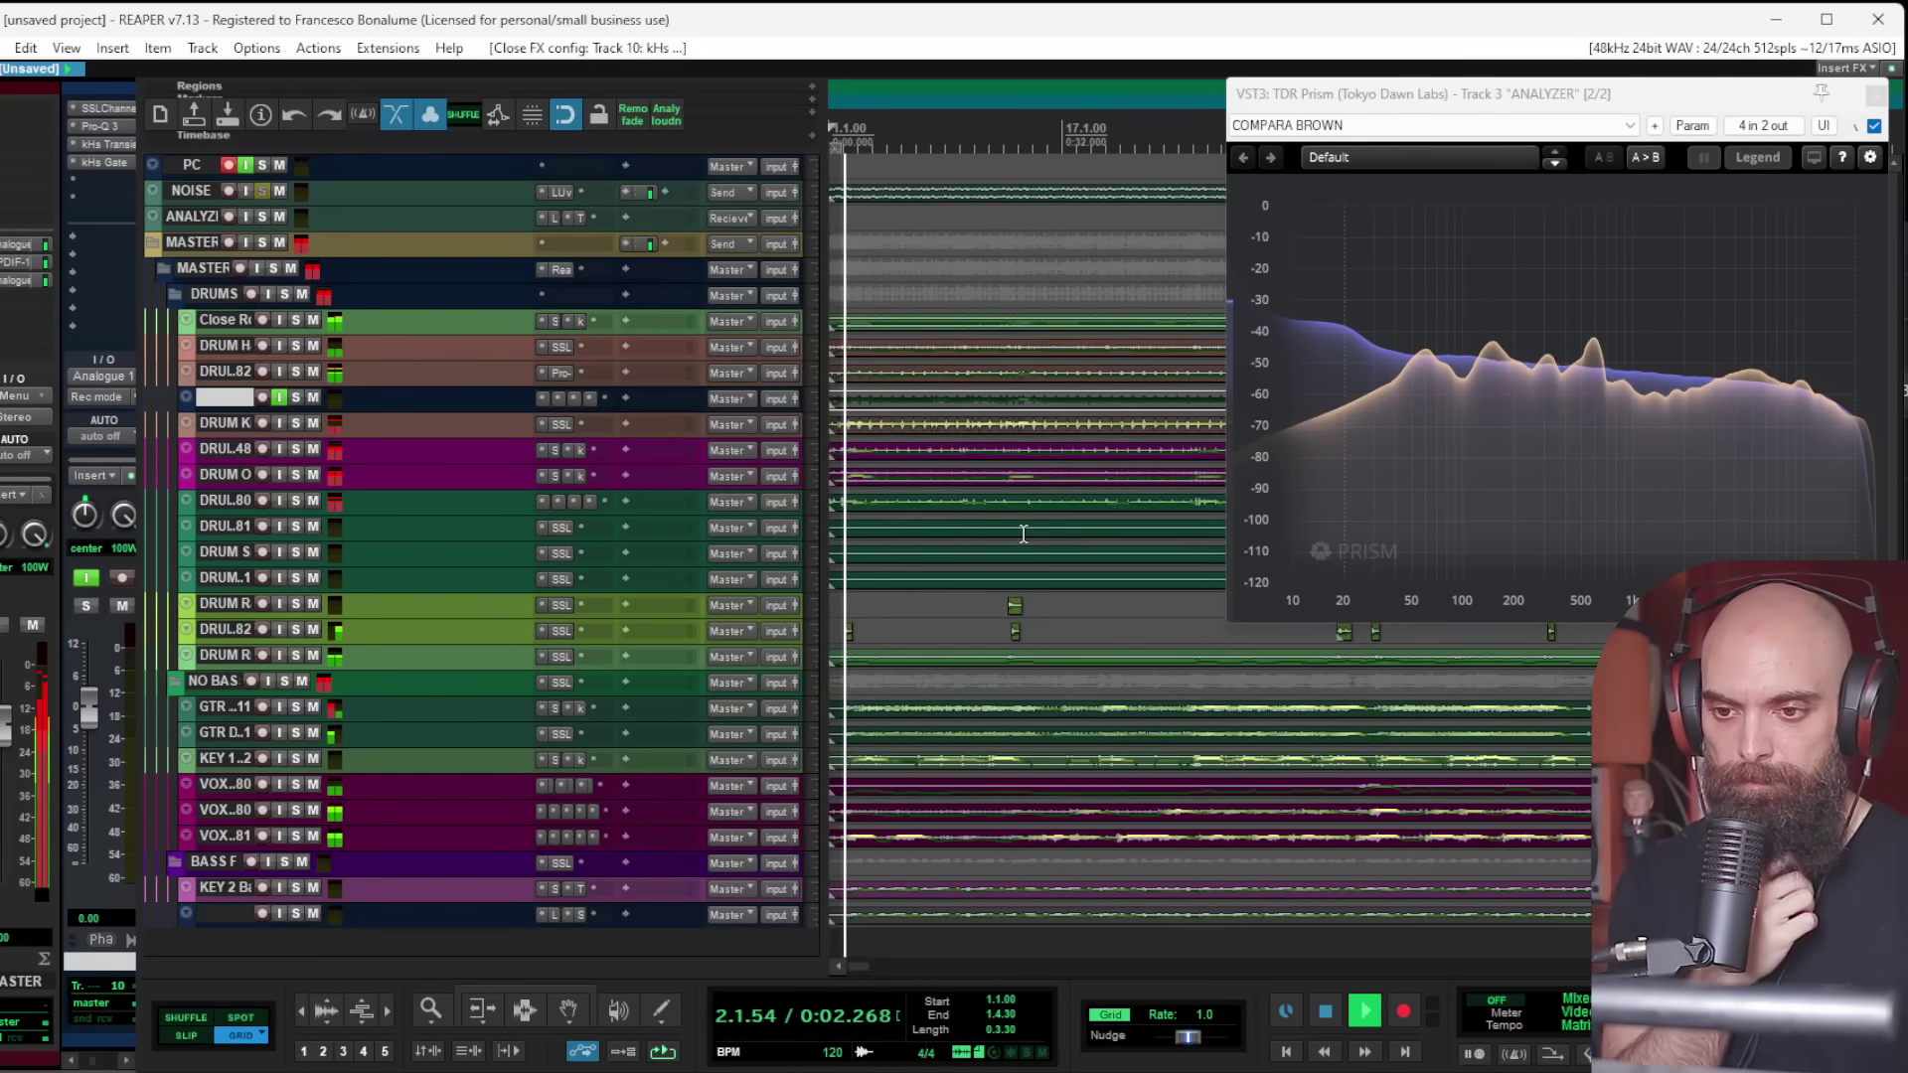
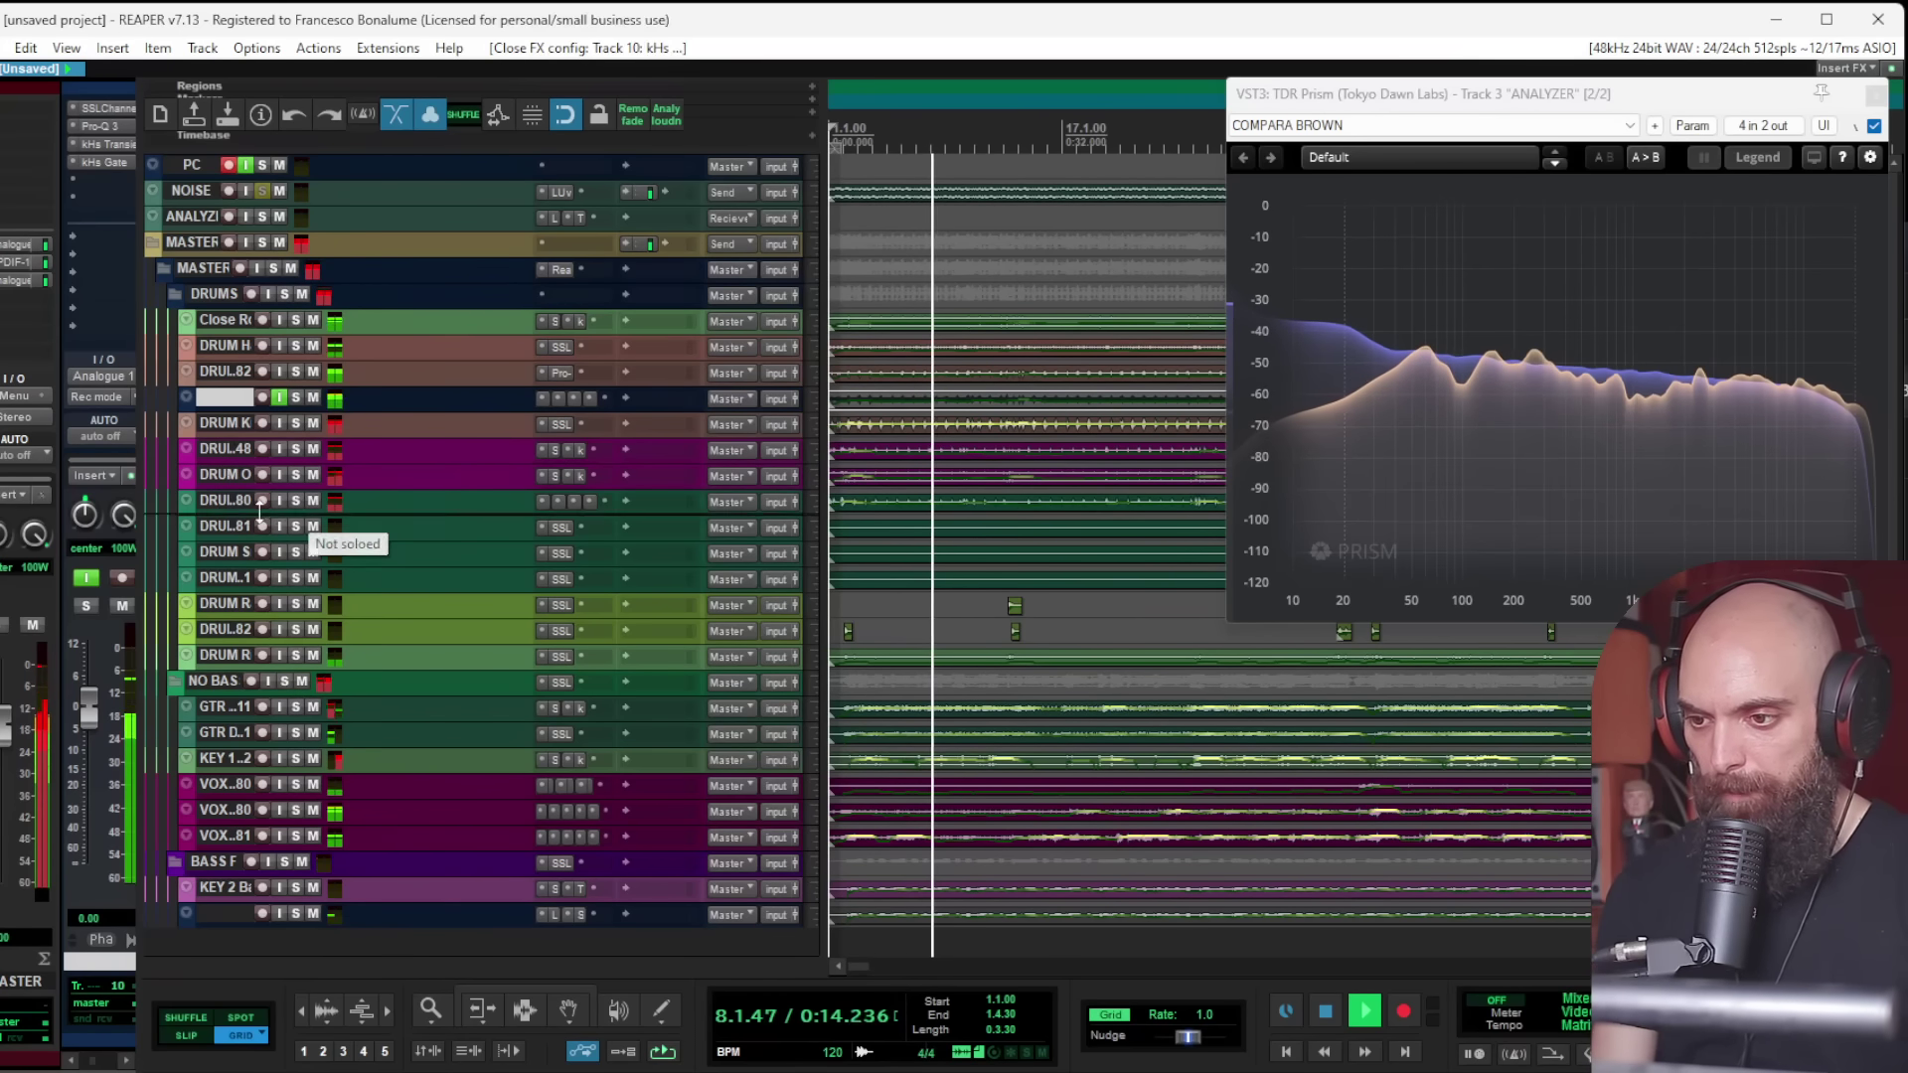
{"action": "key", "text": "space"}
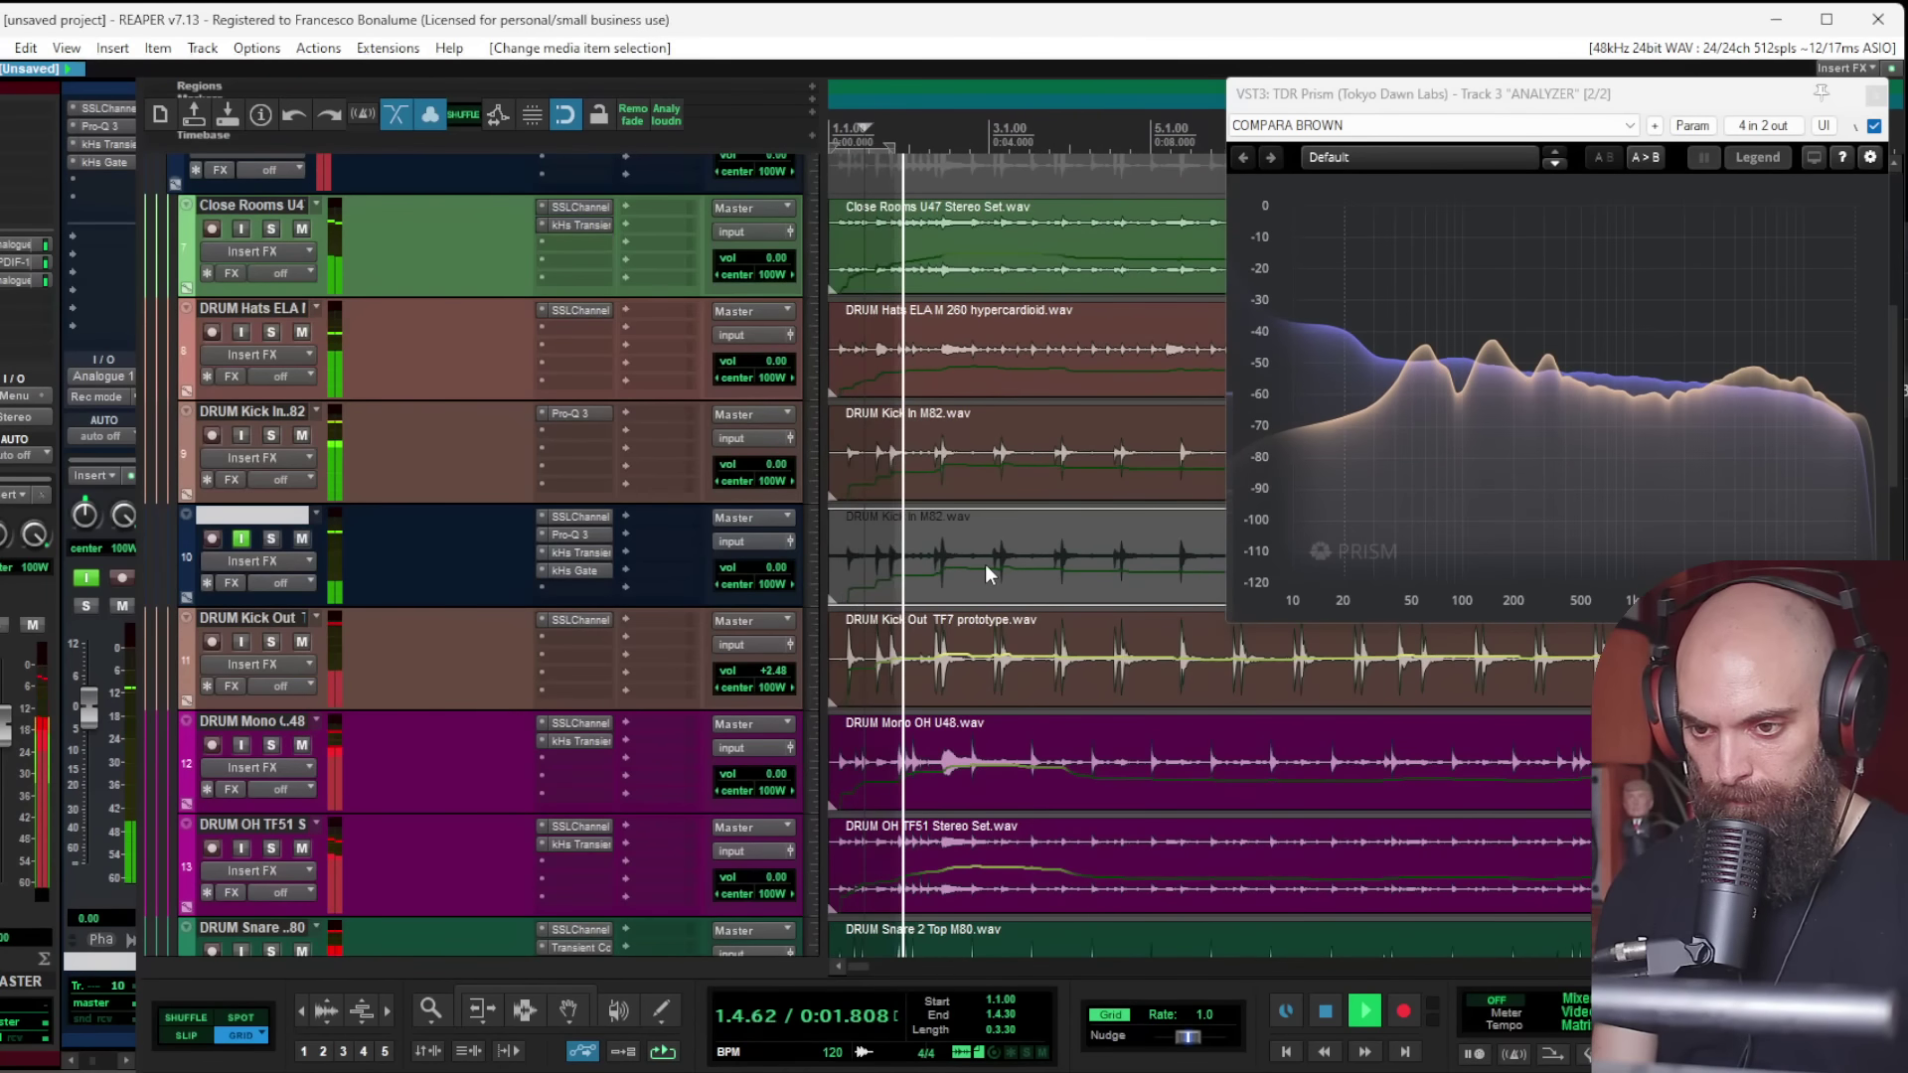
Step: Solo the DRUM Snare 2 Top M80 track and create a new track below it holding a copy of its recording
{"action": "scroll", "coordinate": [986, 564], "scroll_direction": "up", "scroll_amount": 2}
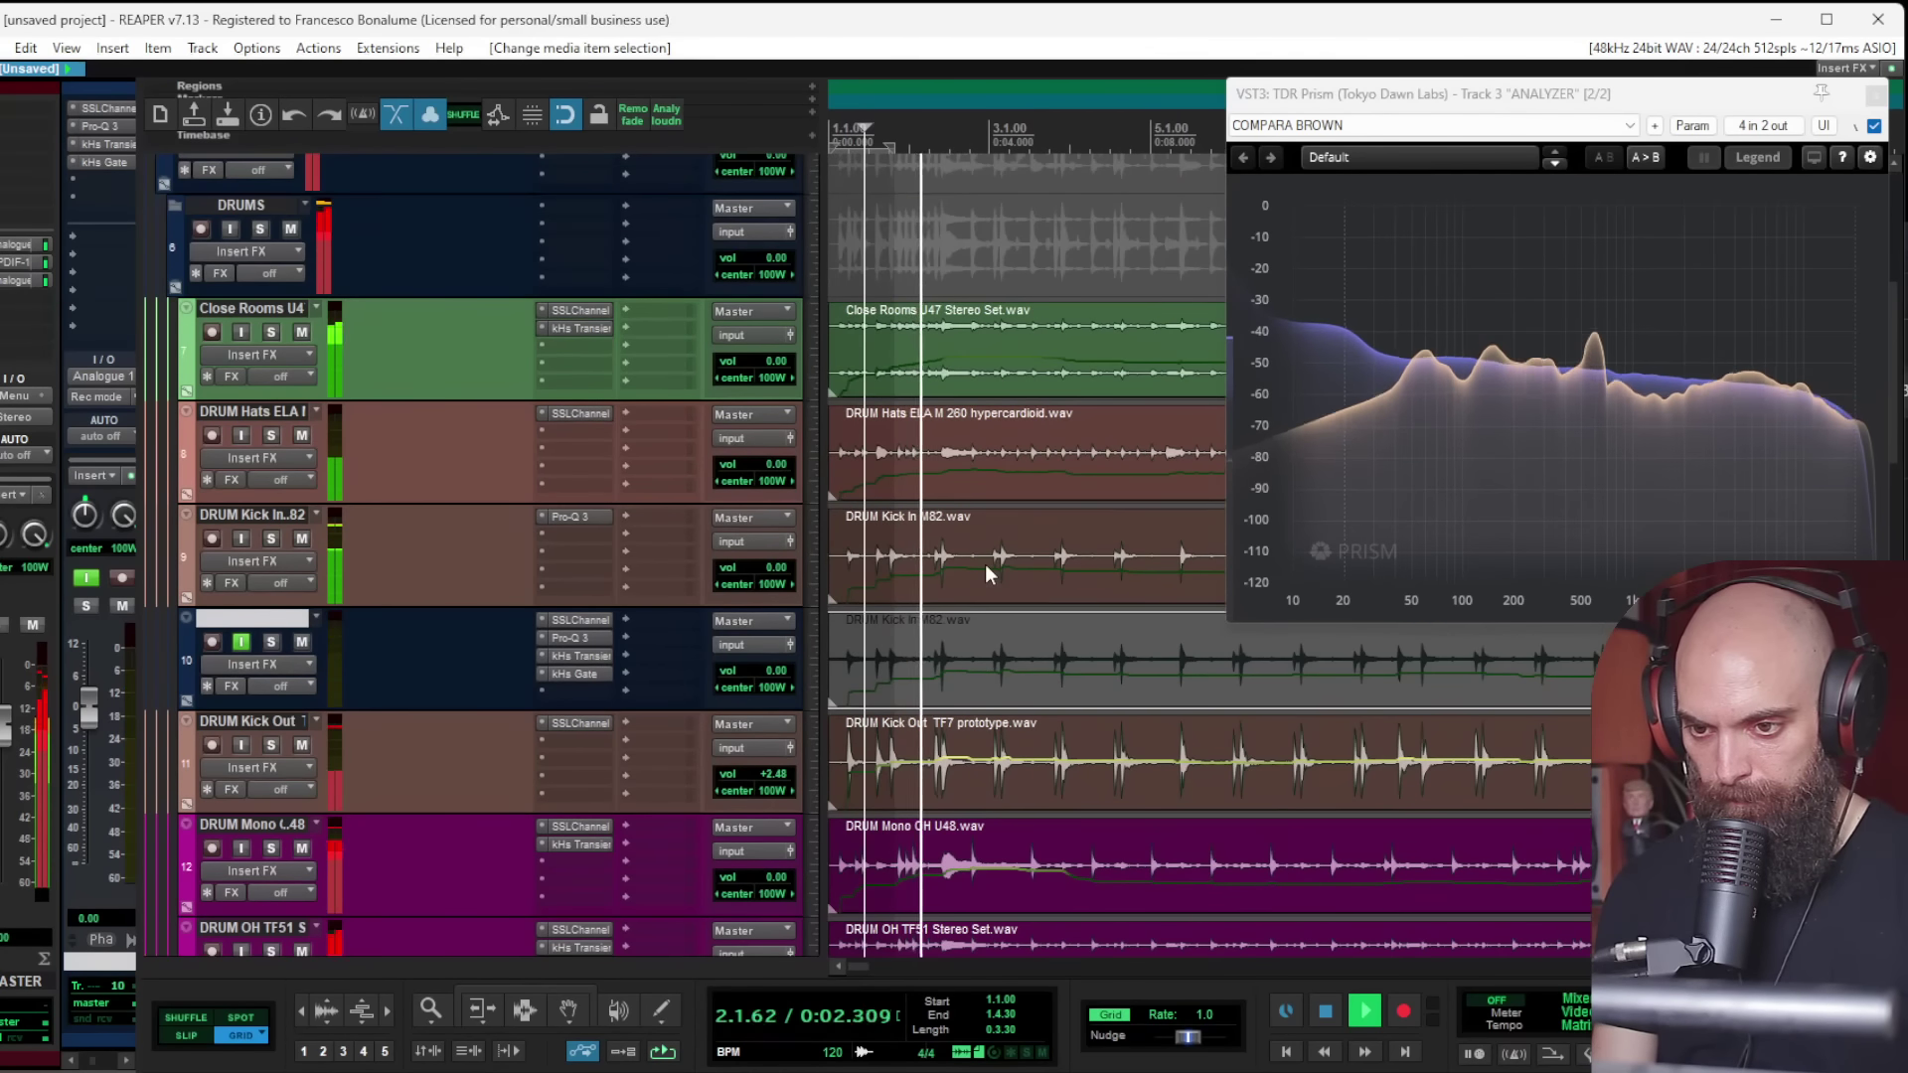
{"action": "scroll", "coordinate": [974, 586], "scroll_direction": "down", "scroll_amount": 3}
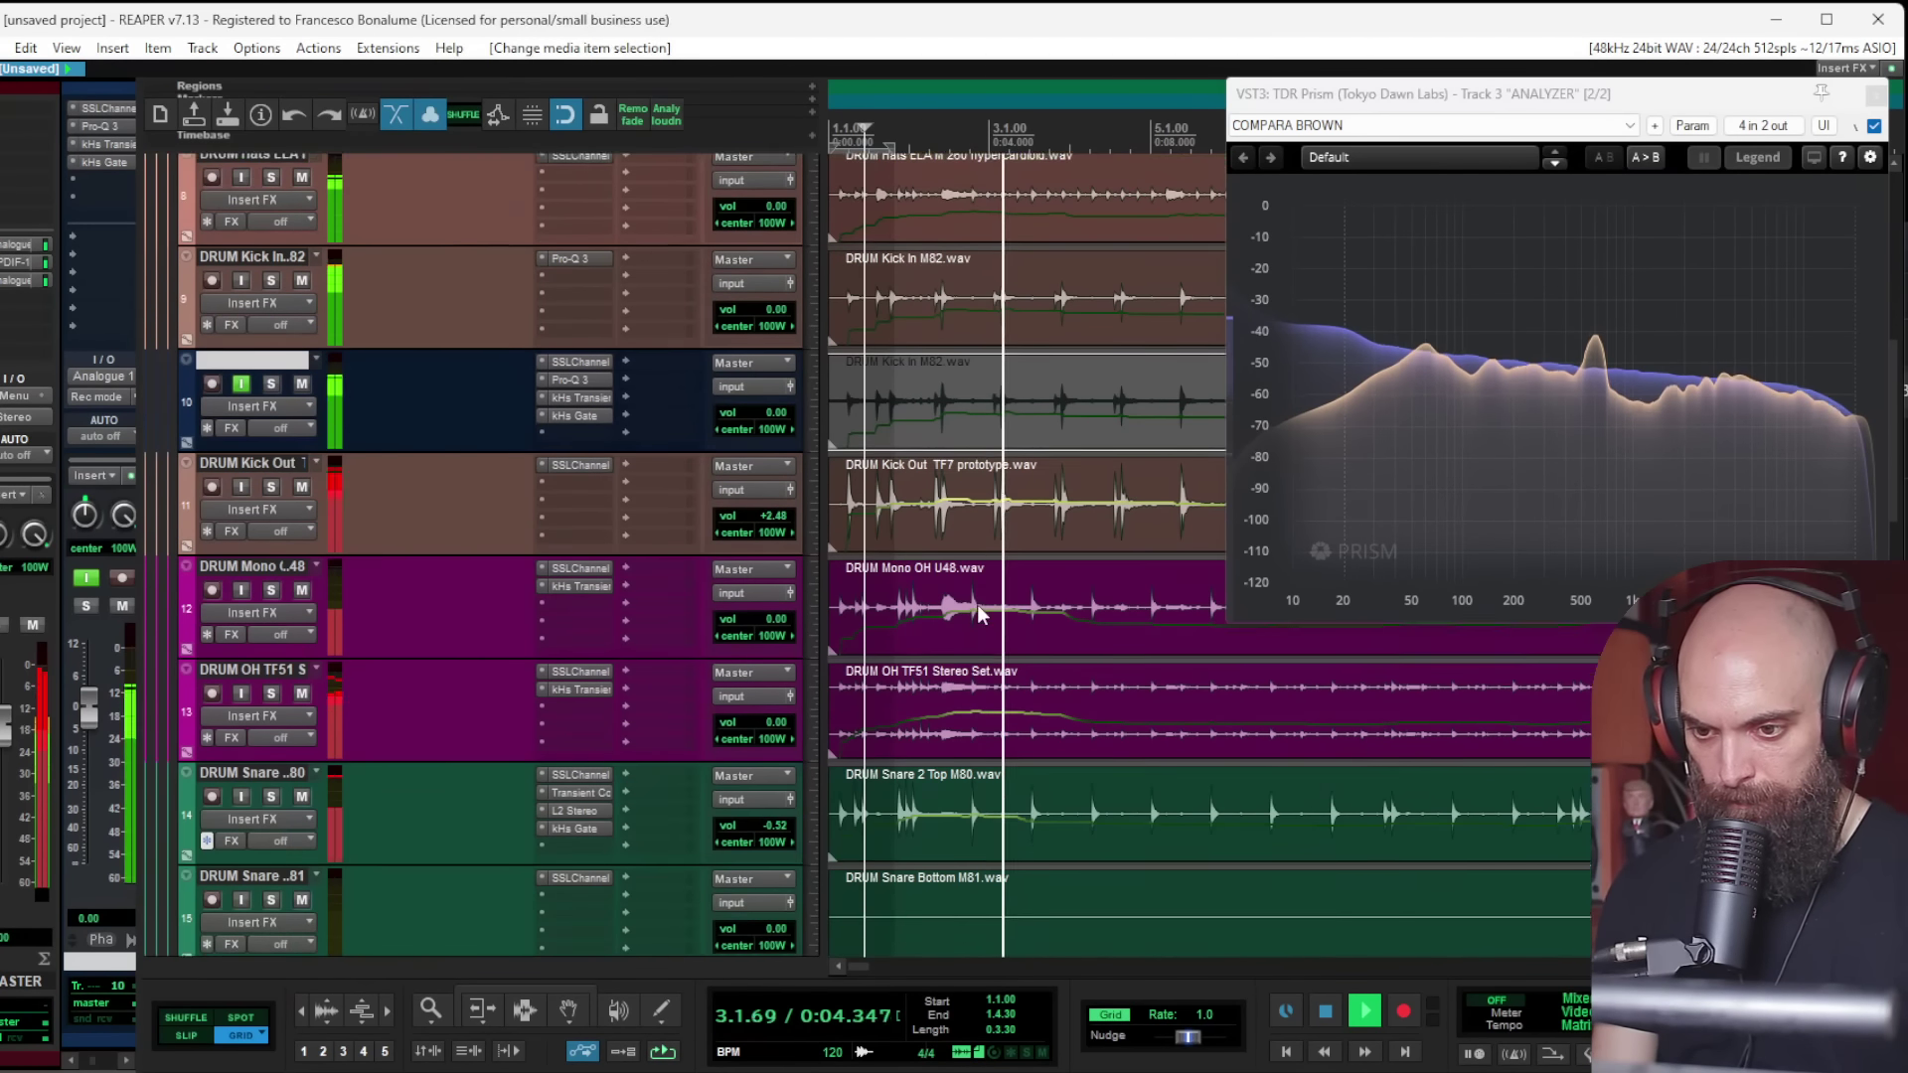
{"action": "scroll", "coordinate": [976, 604], "scroll_direction": "down", "scroll_amount": 3}
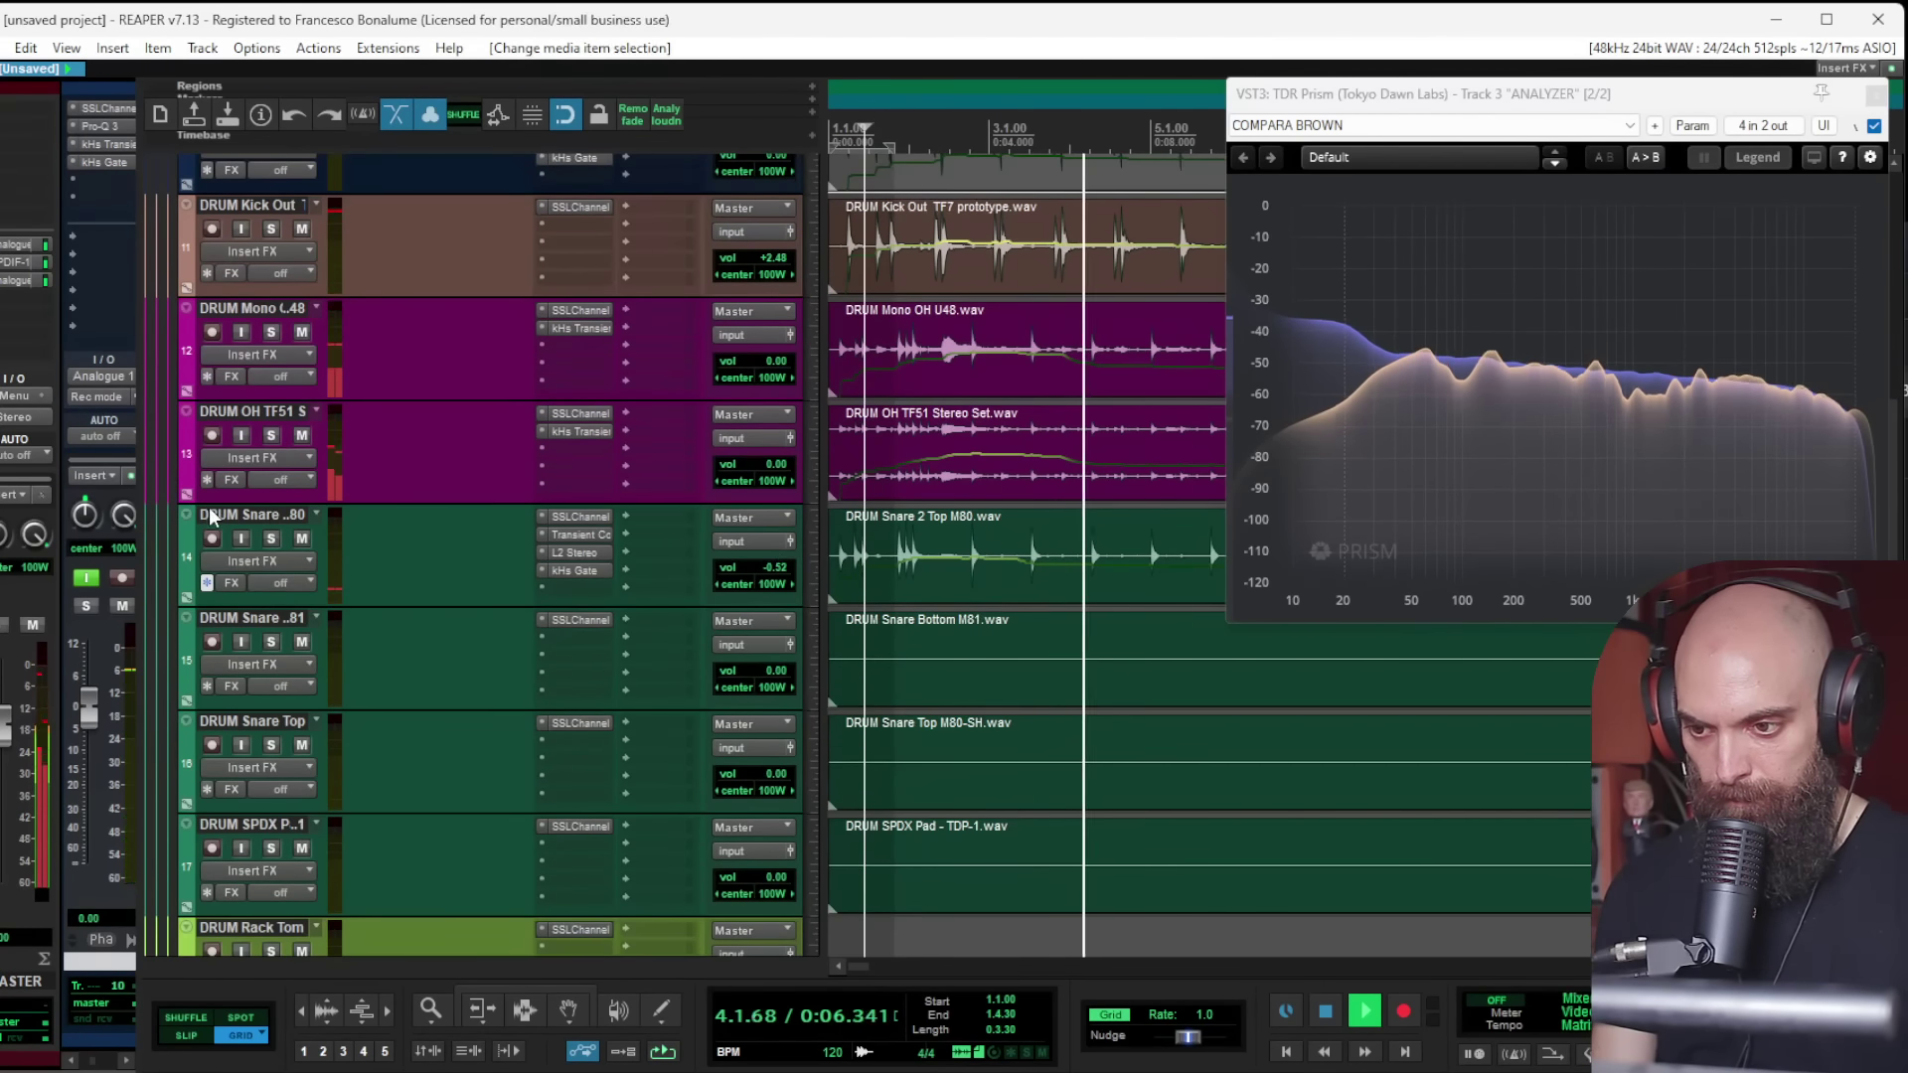
{"action": "left_click", "coordinate": [213, 516]}
{"action": "left_click", "coordinate": [270, 538]}
{"action": "scroll", "coordinate": [879, 534], "scroll_direction": "down", "scroll_amount": 3}
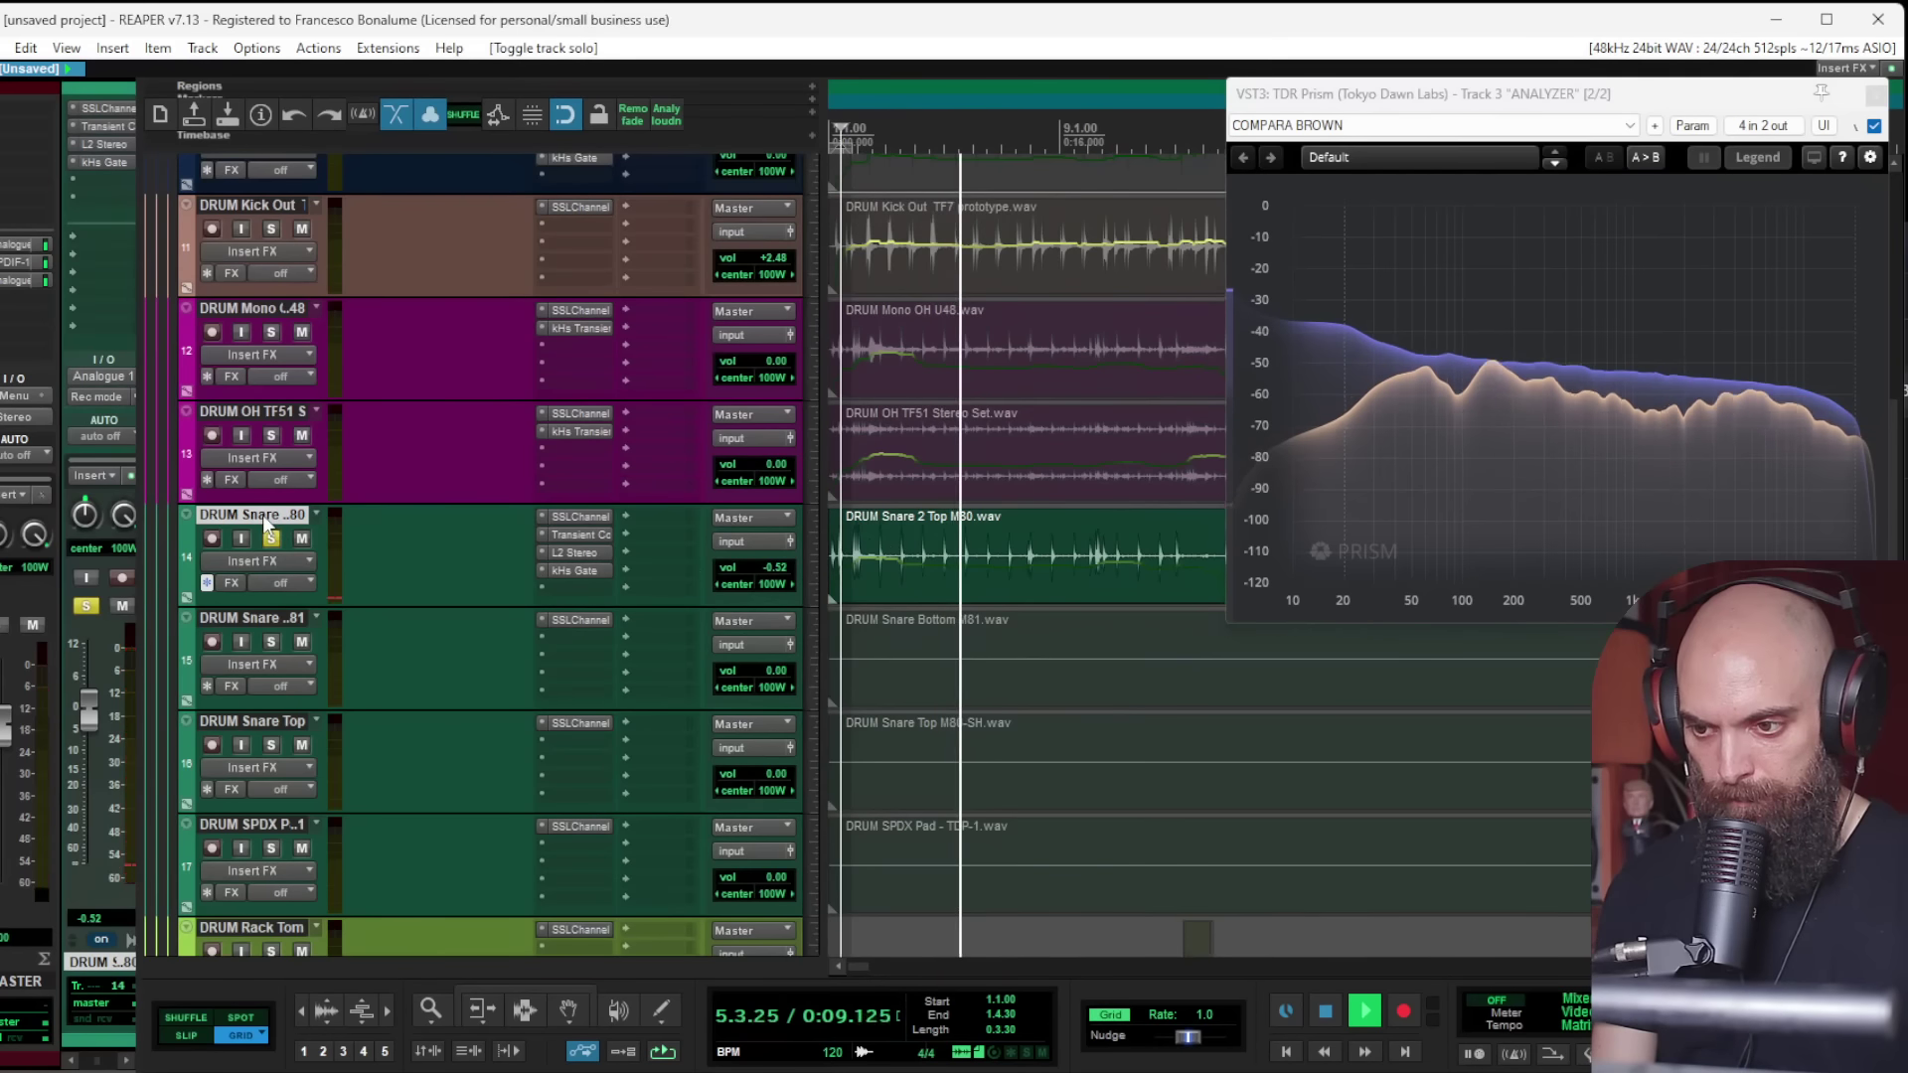
{"action": "key", "text": "ctrl+t"}
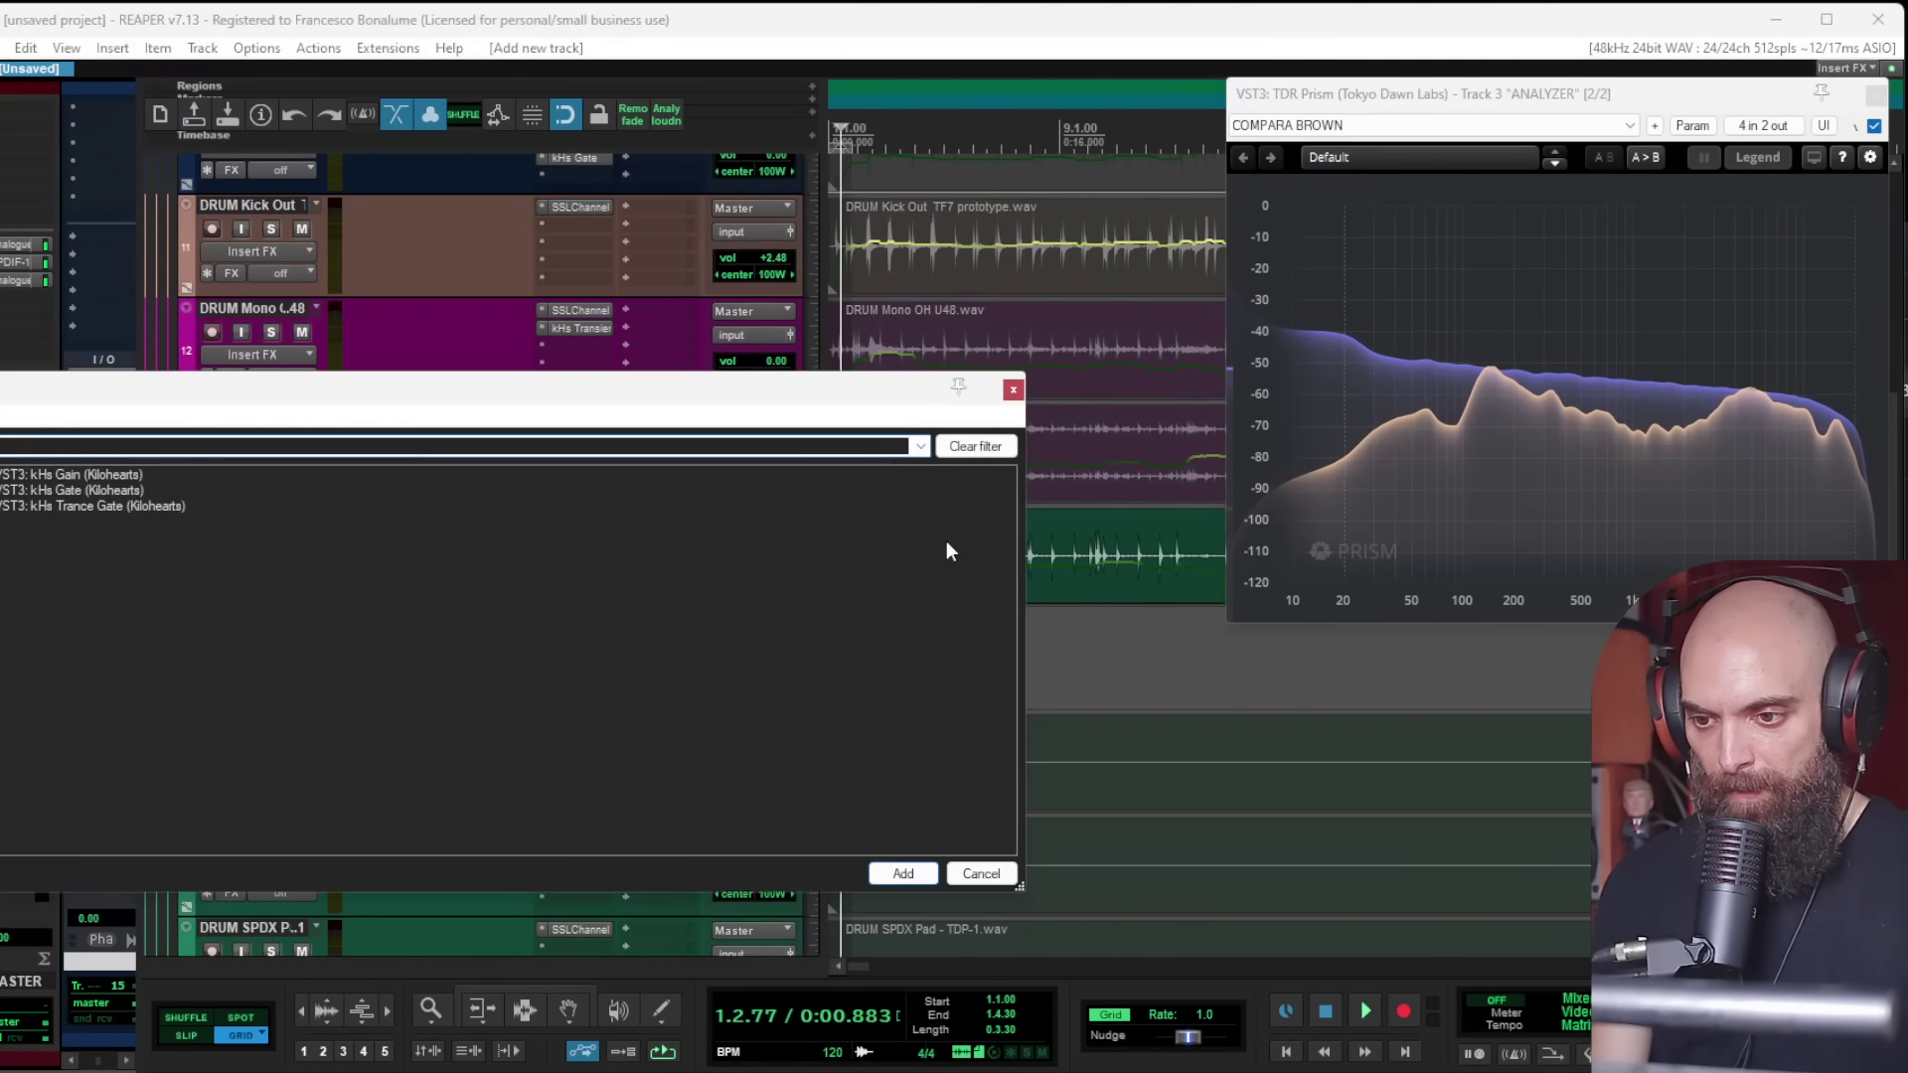
{"action": "key", "text": "Escape"}
{"action": "left_click_drag", "start_coordinate": [862, 582], "coordinate": [842, 640]}
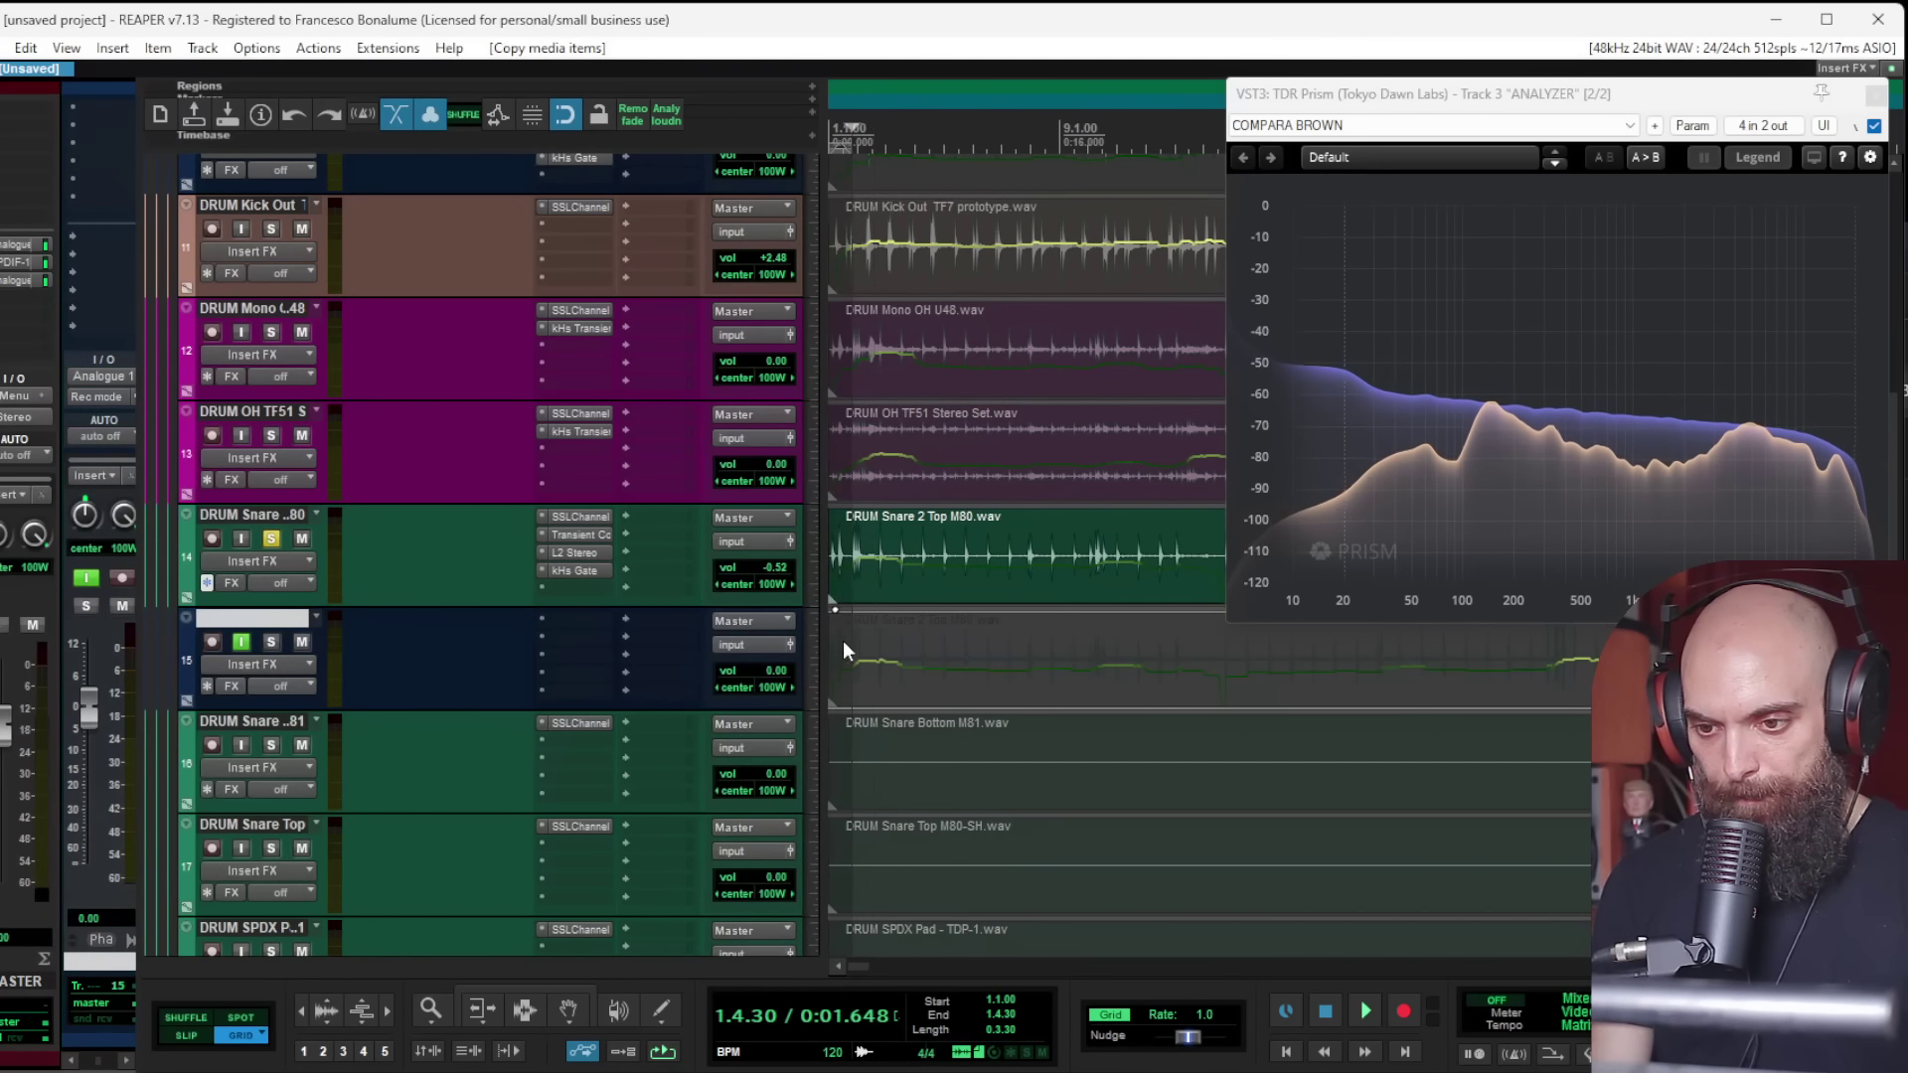
Step: Solo the snare copy exclusively, add the kHs Gate to it and raise the gate's threshold
{"action": "left_click", "coordinate": [269, 643], "text": "ctrl+alt"}
{"action": "key", "text": "space"}
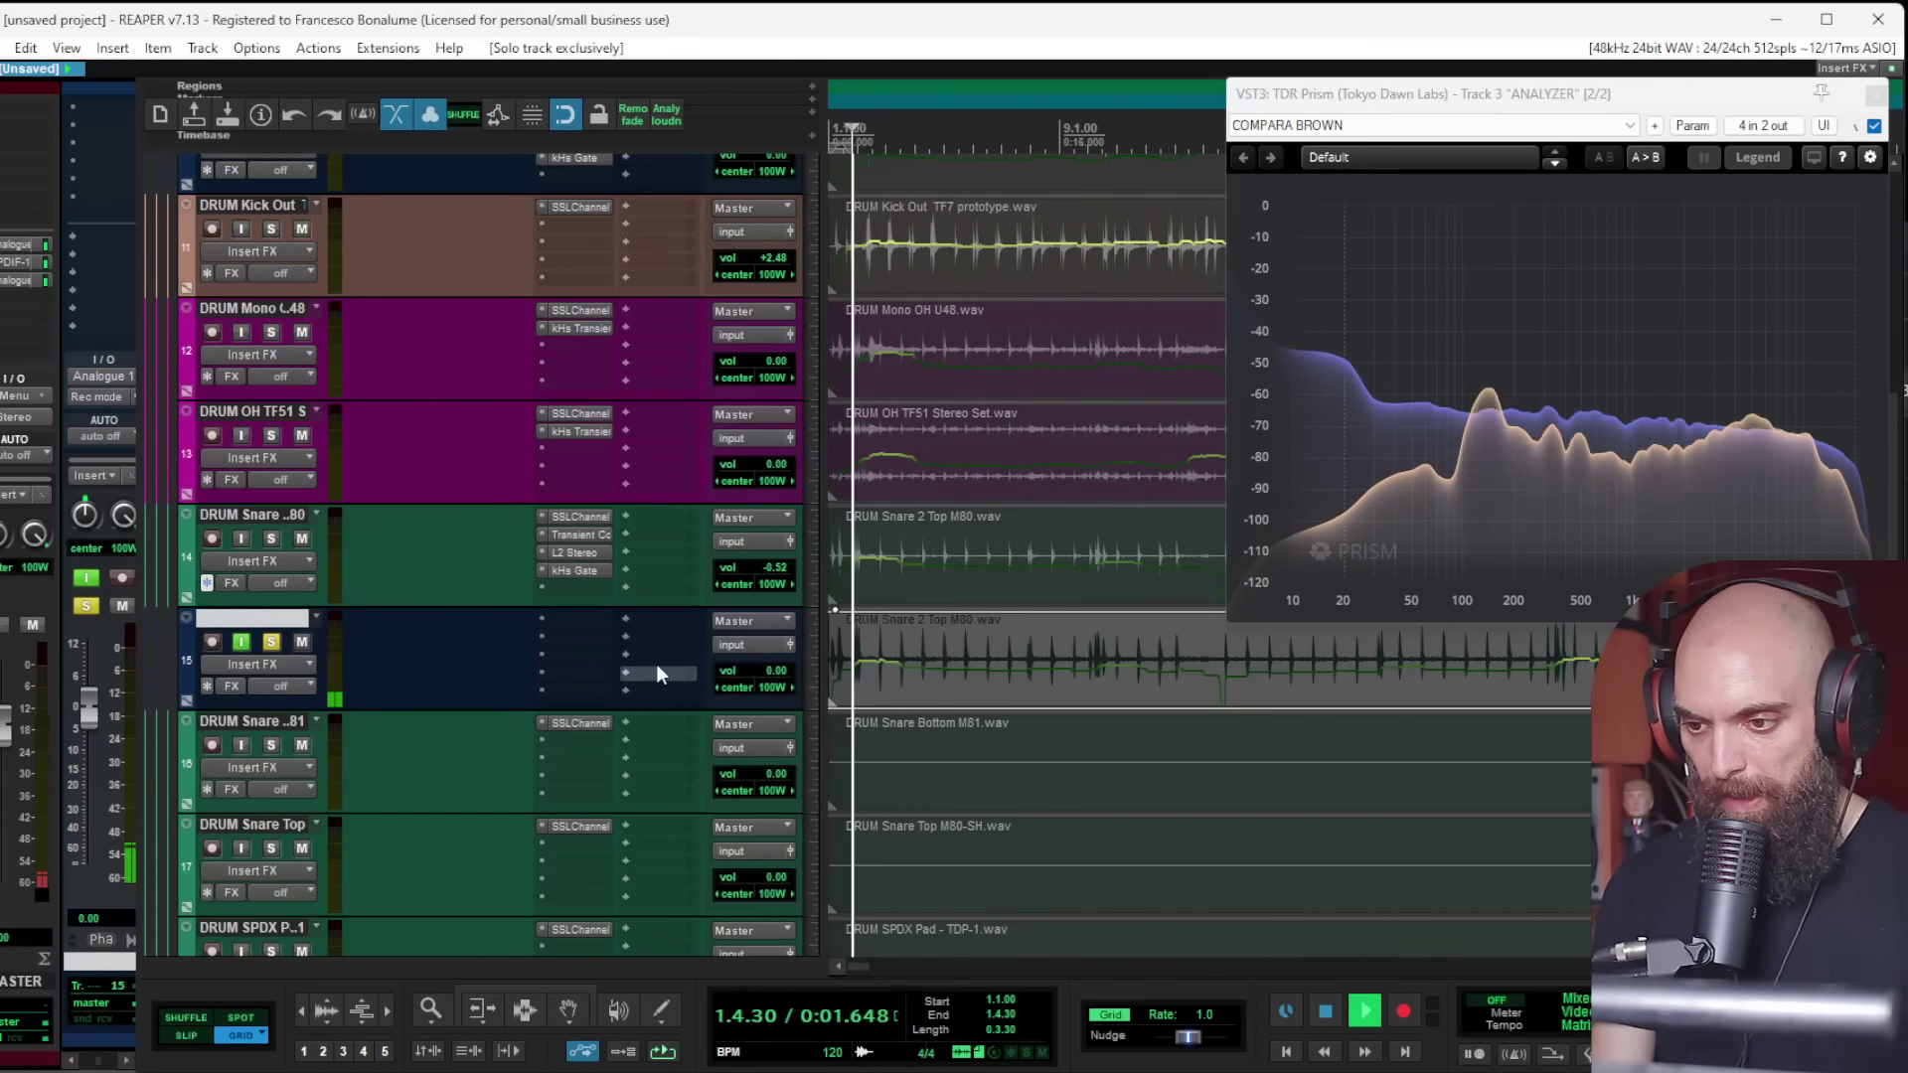
{"action": "left_click", "coordinate": [578, 637]}
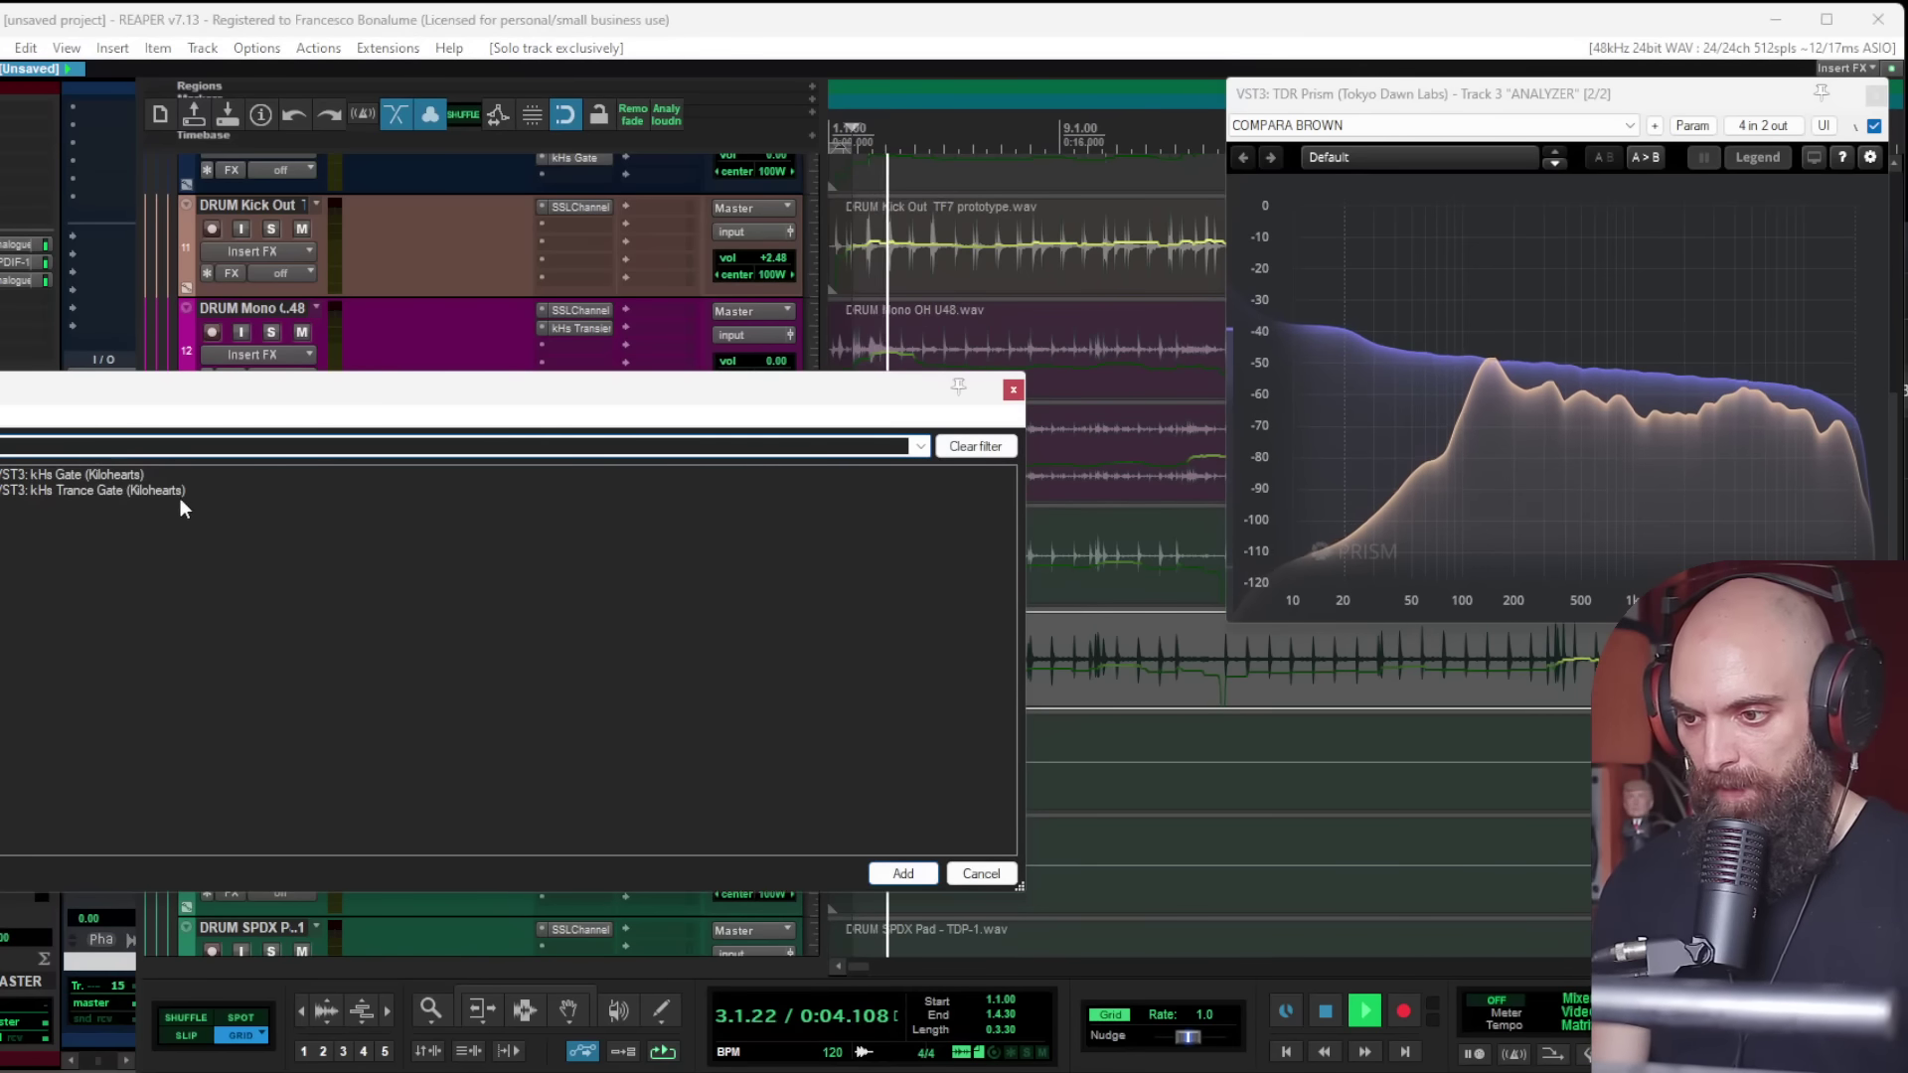
{"action": "double_click", "coordinate": [70, 477]}
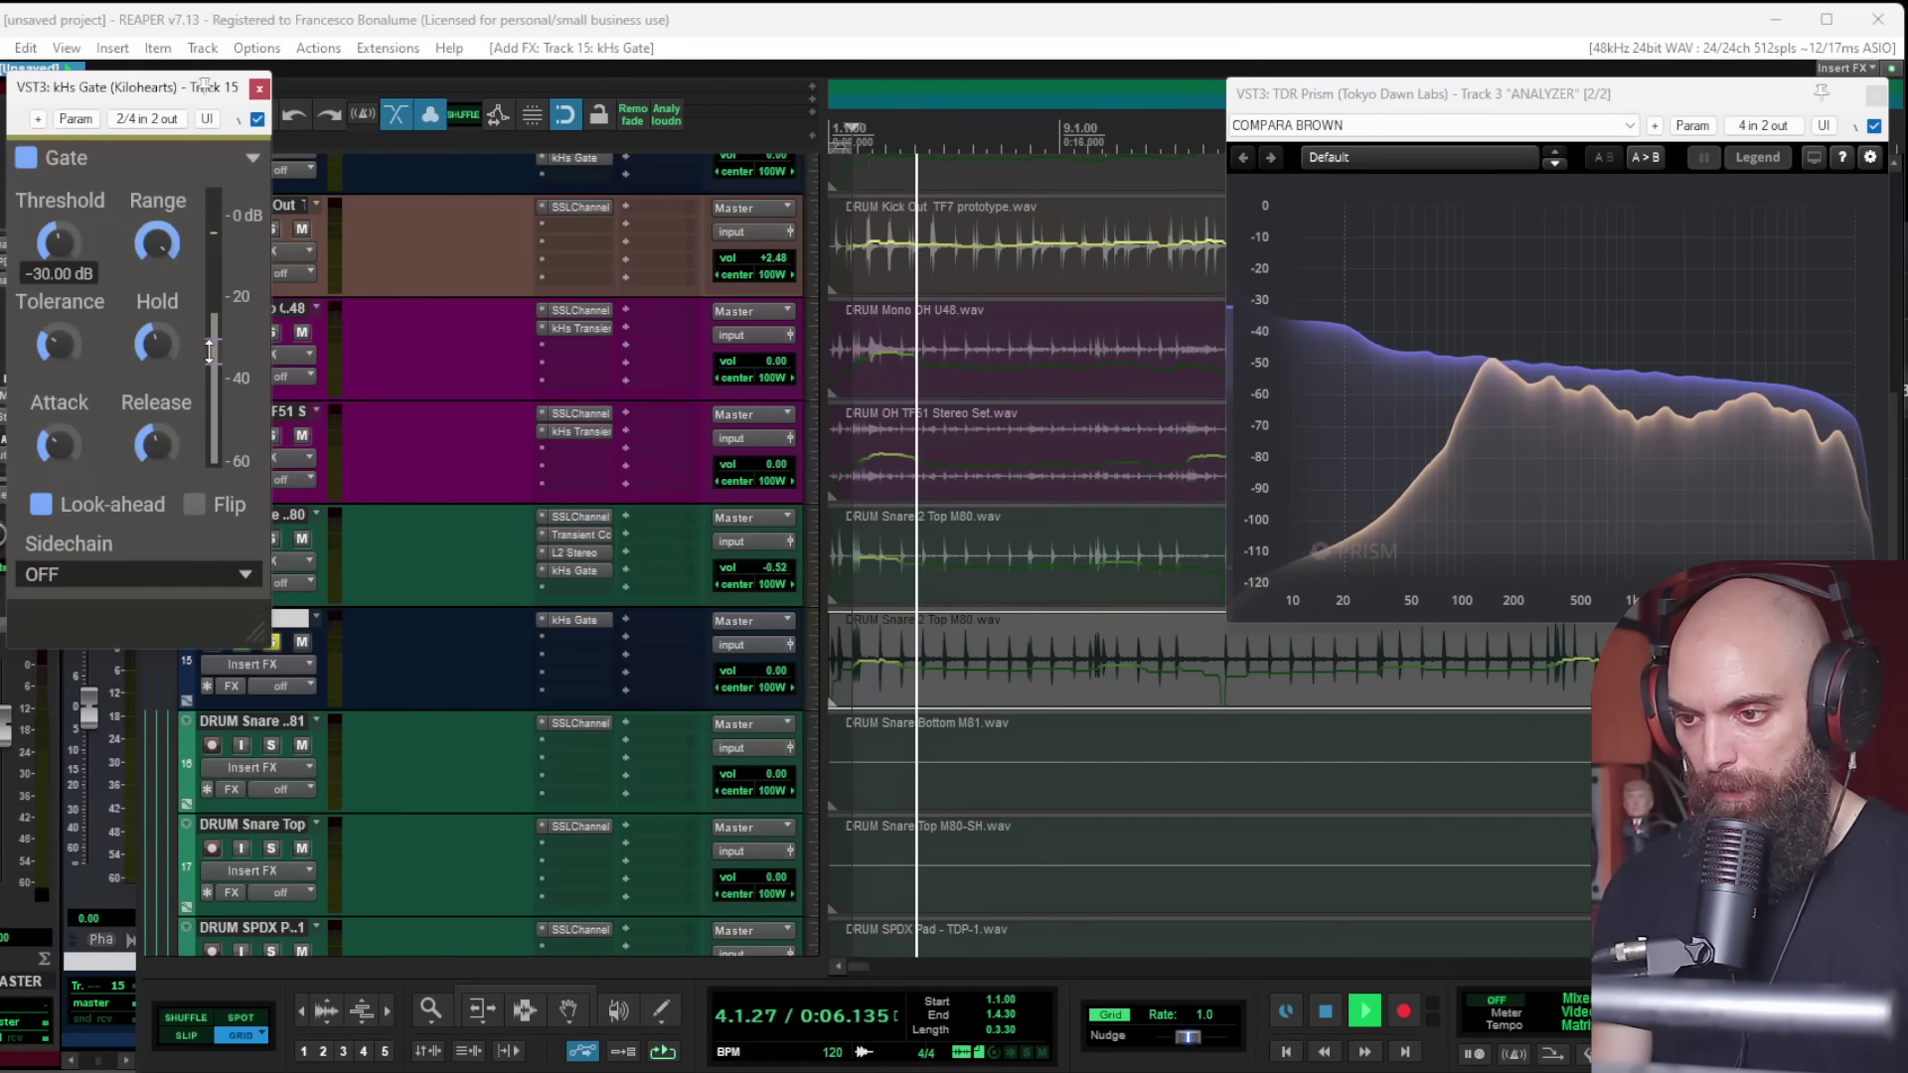
{"action": "left_click_drag", "start_coordinate": [217, 288], "coordinate": [218, 280]}
{"action": "left_click", "coordinate": [1076, 640]}
Step: Add ReaGate to the snare copy with a -14.5 dB threshold and enable sending MIDI note 69 on open/close
{"action": "scroll", "coordinate": [1144, 664], "scroll_direction": "up", "scroll_amount": 4}
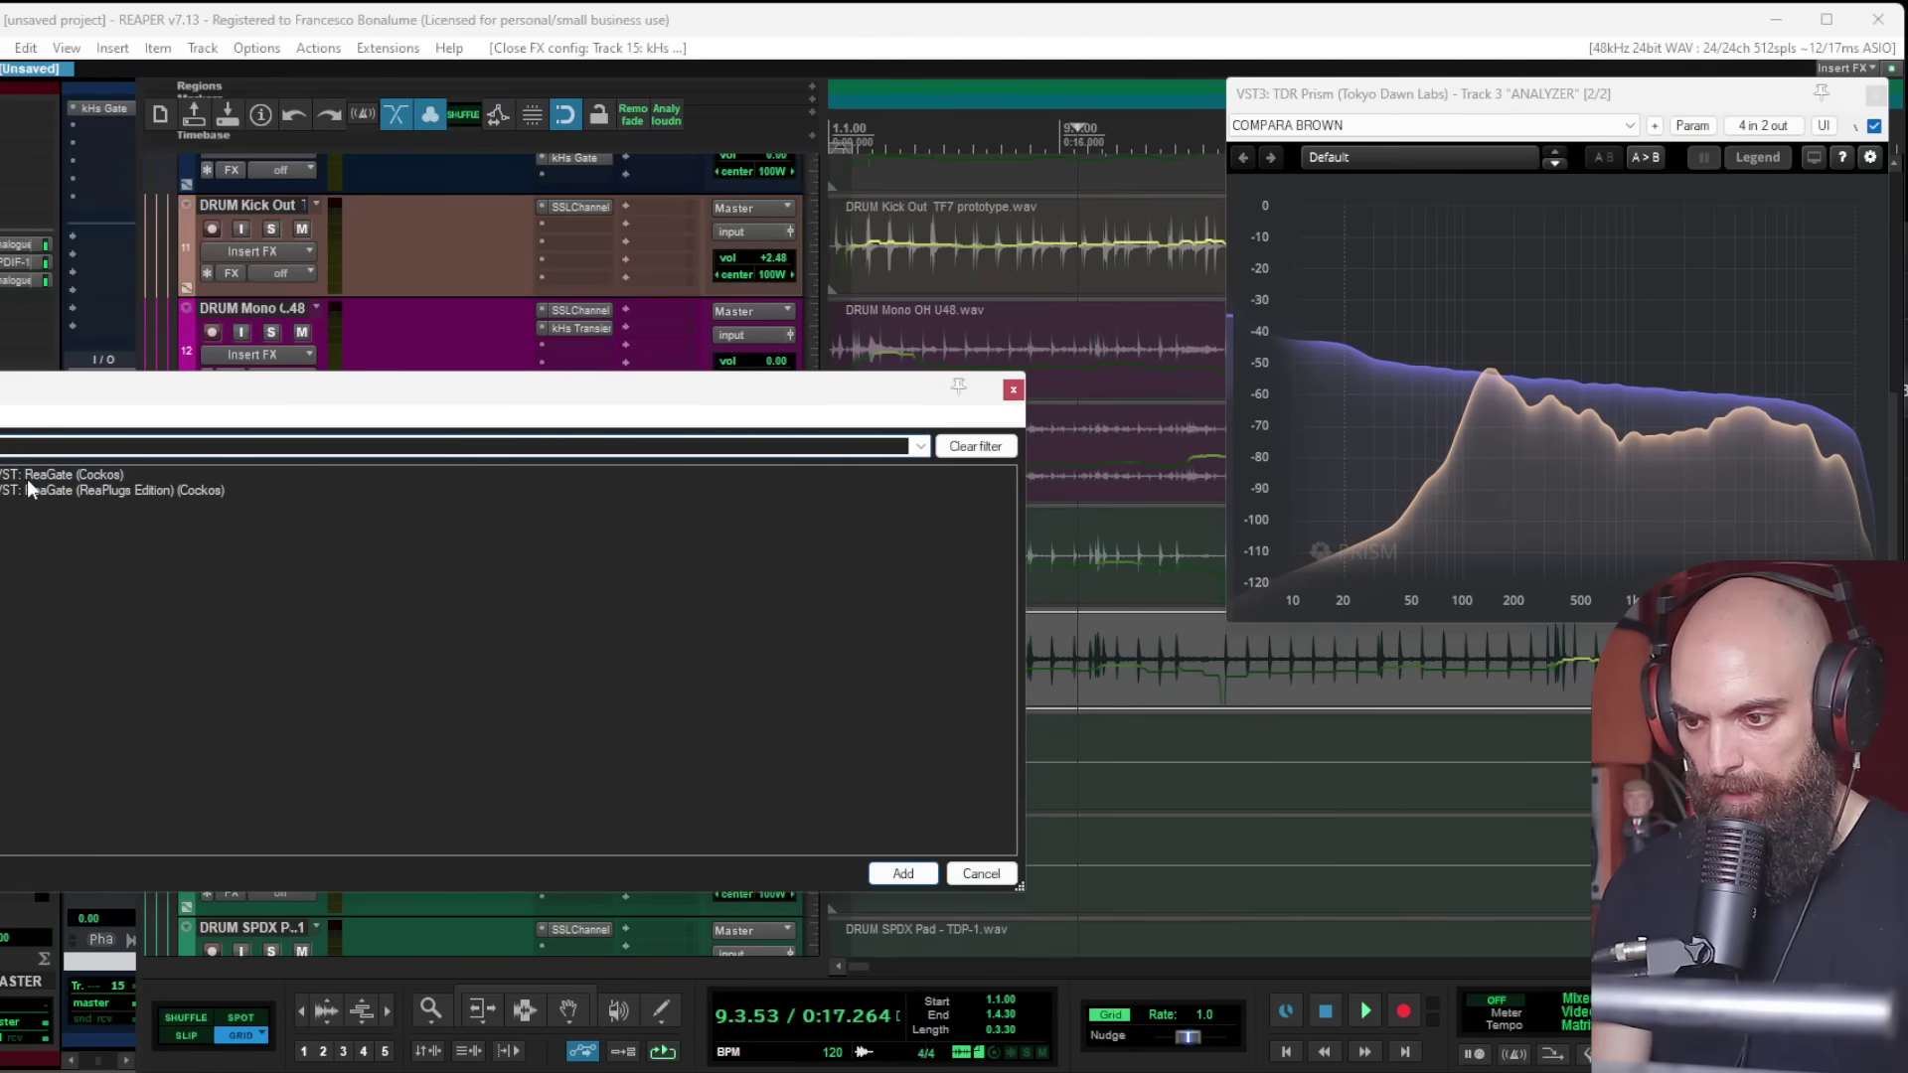
{"action": "double_click", "coordinate": [40, 477]}
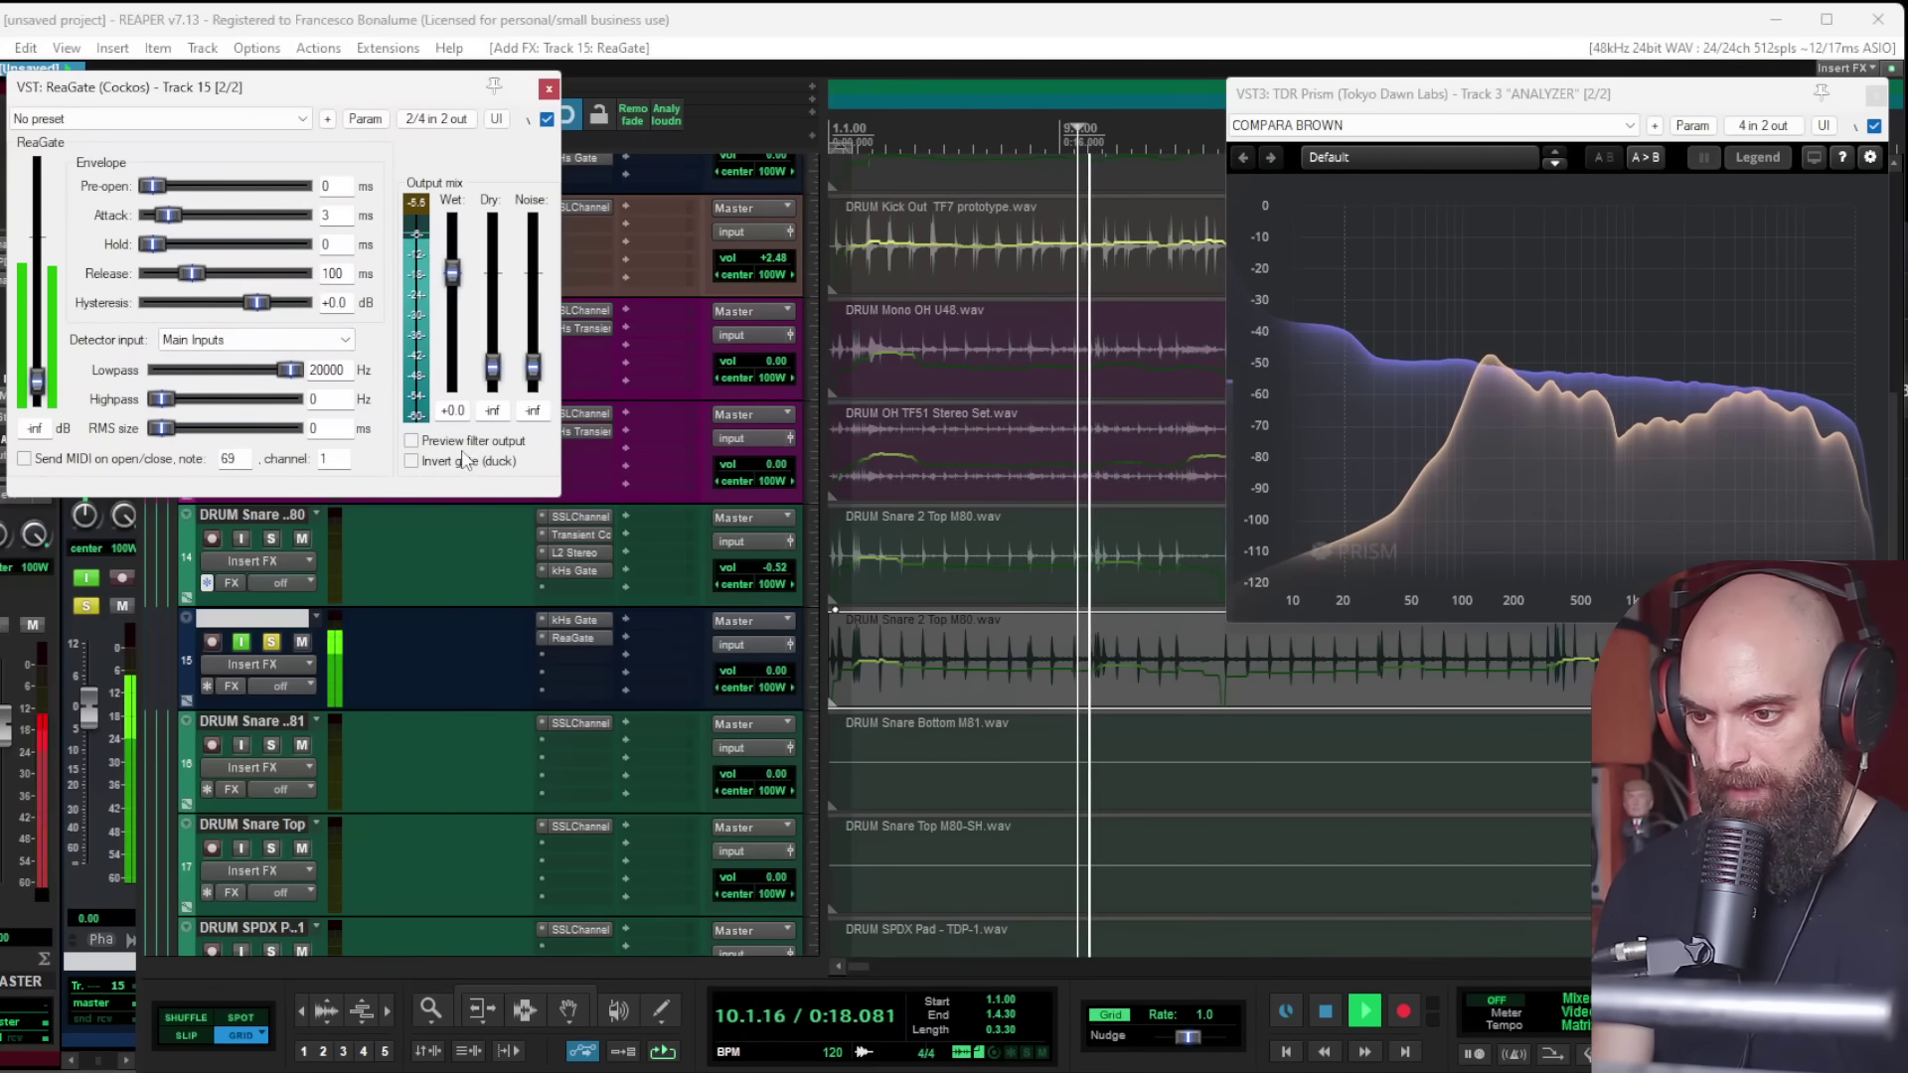
{"action": "left_click", "coordinate": [25, 459]}
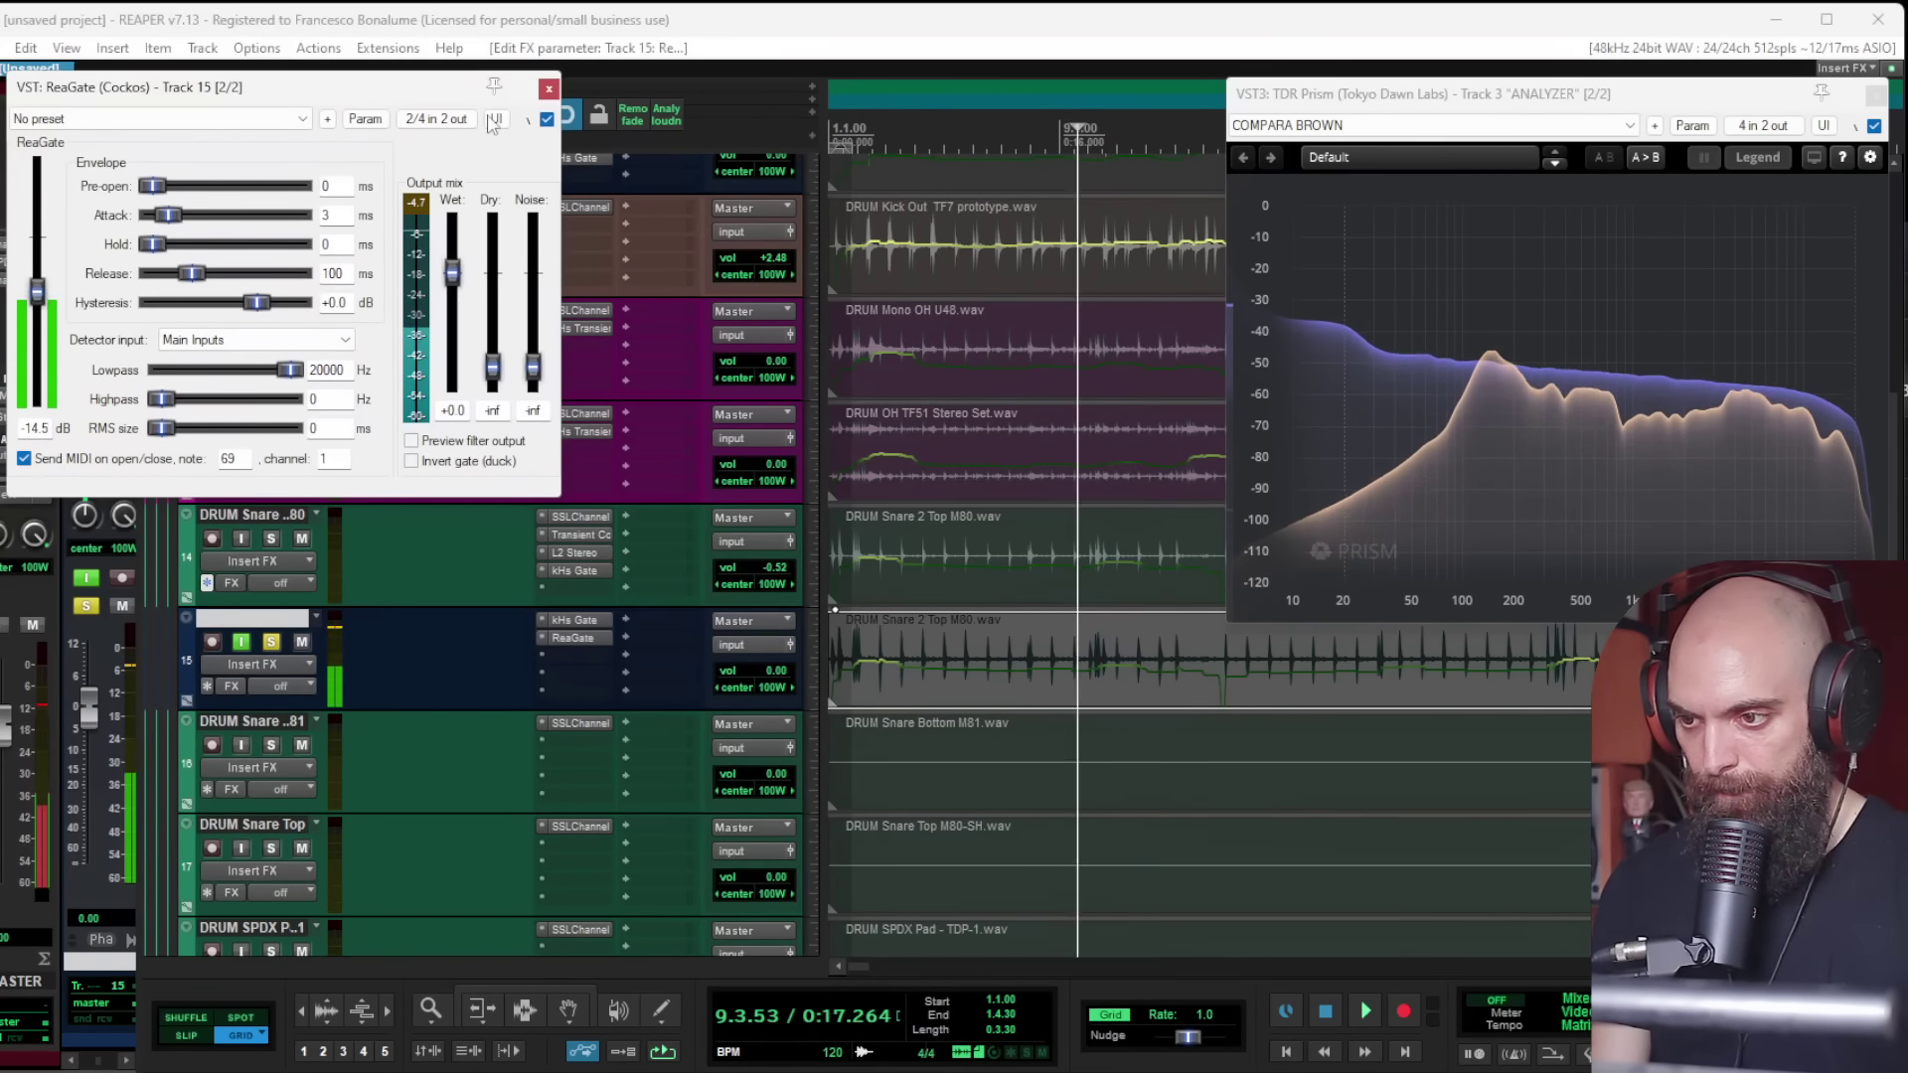
{"action": "left_click", "coordinate": [549, 89]}
Step: Add ReaSamplOmatic5000 after ReaGate on the snare copy track
{"action": "double_click", "coordinate": [590, 652]}
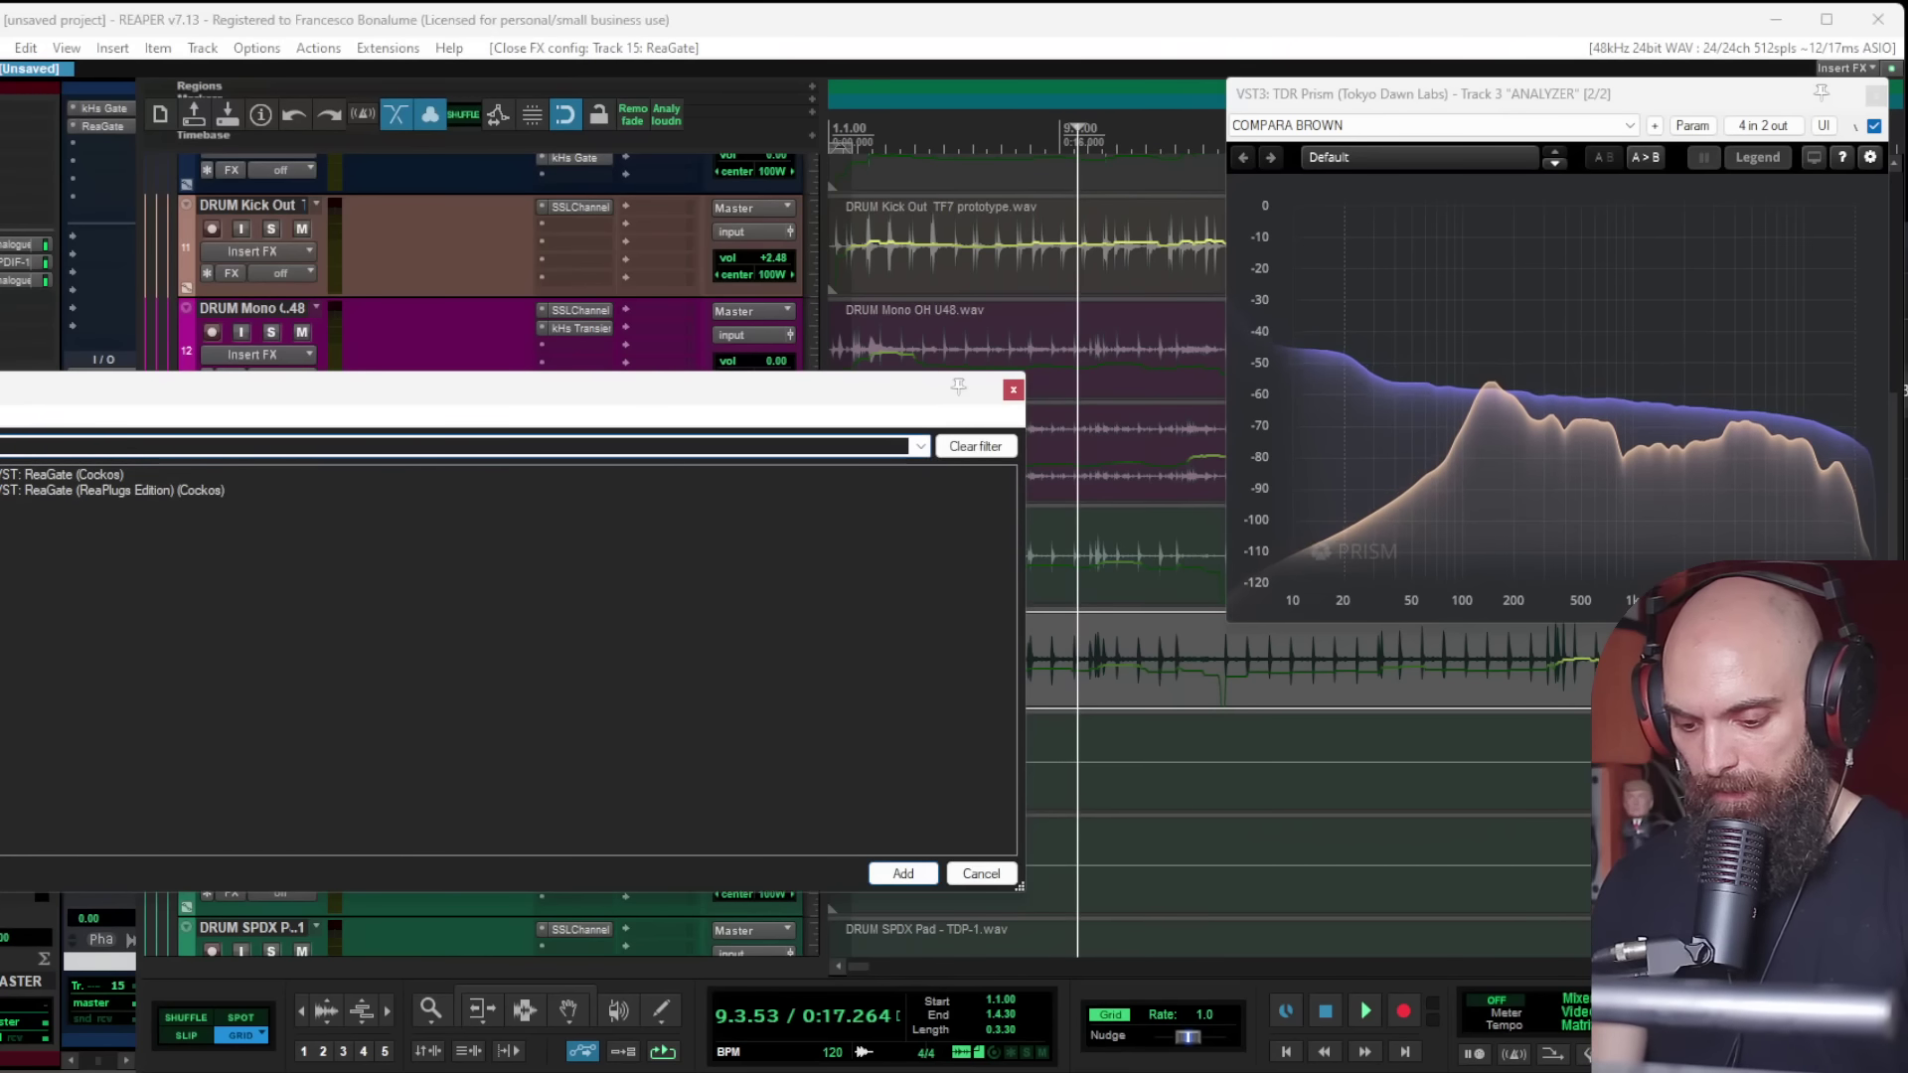
{"action": "type", "text": "reasam"}
{"action": "double_click", "coordinate": [109, 475]}
{"action": "left_click_drag", "start_coordinate": [246, 92], "coordinate": [332, 372]}
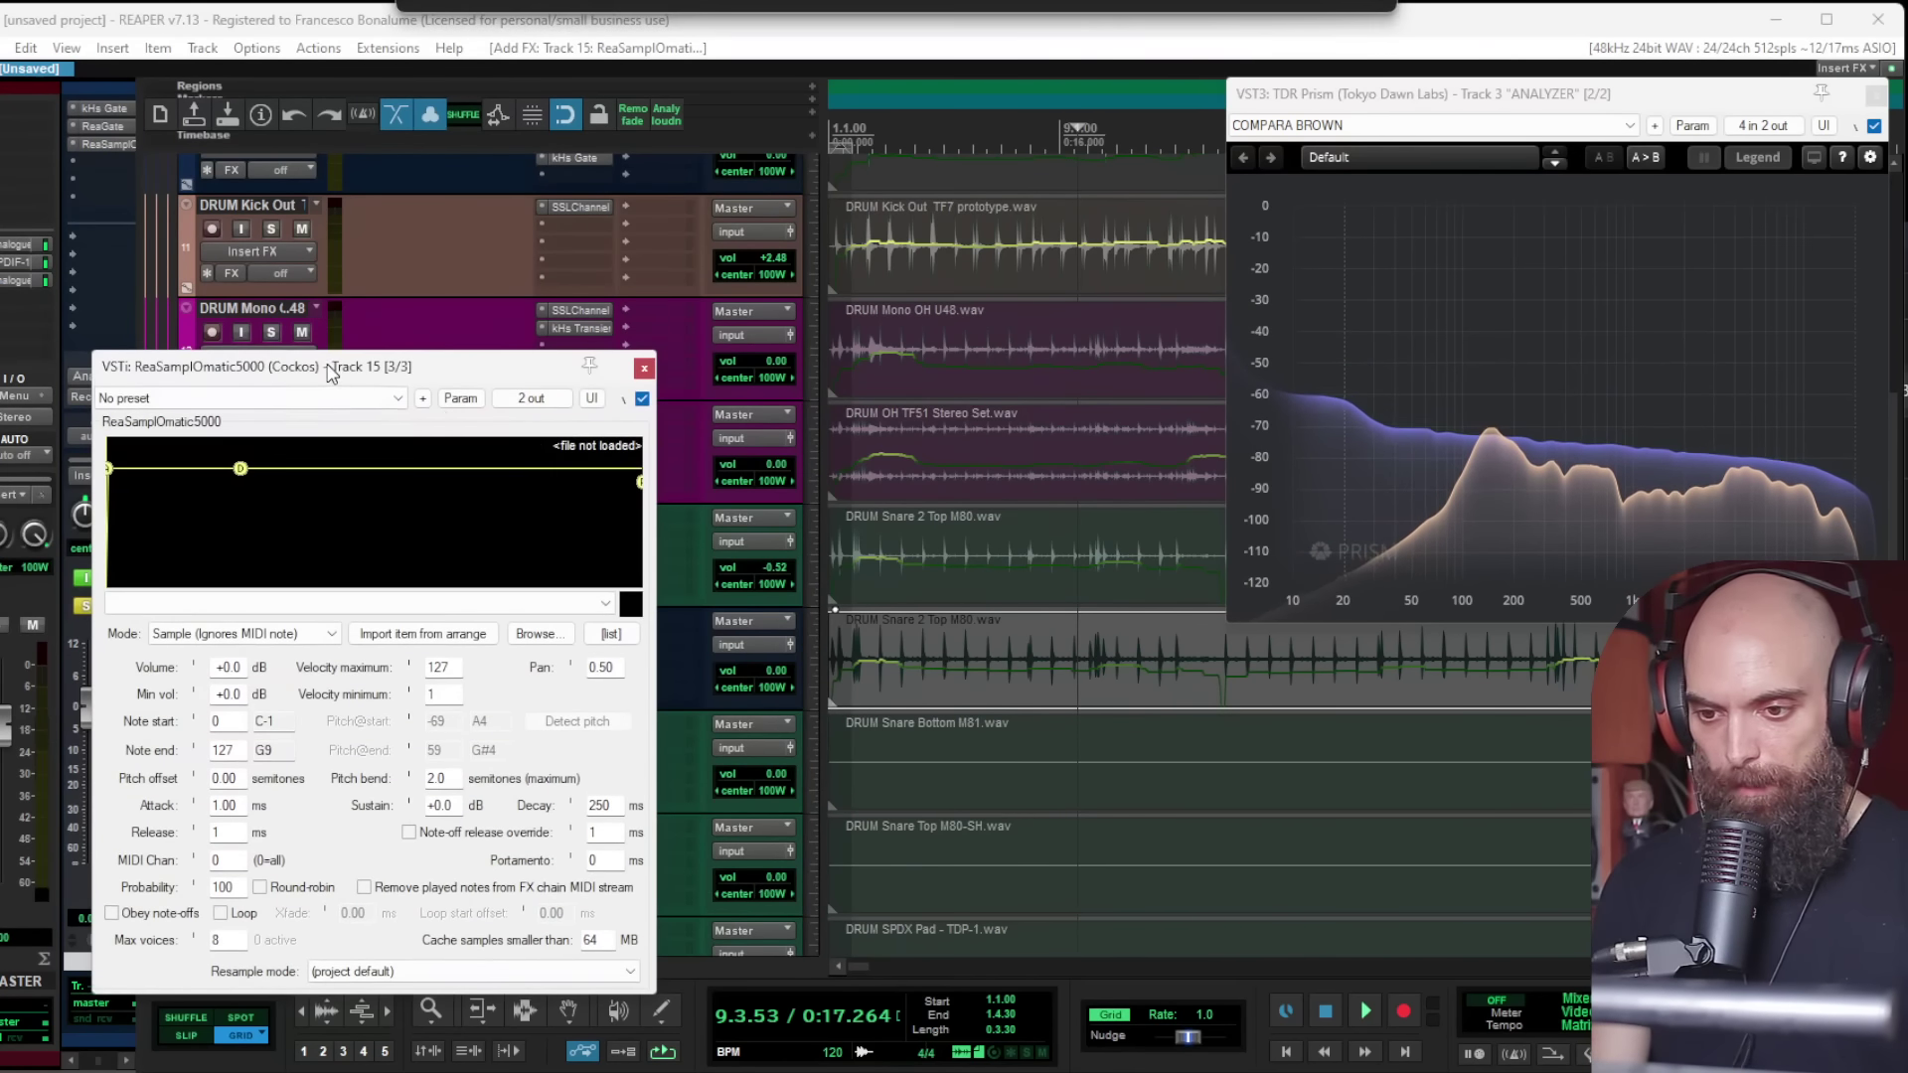
Step: Open Splice and search its sample library for "snare"
{"action": "key", "text": "alt+space"}
{"action": "type", "text": "splice"}
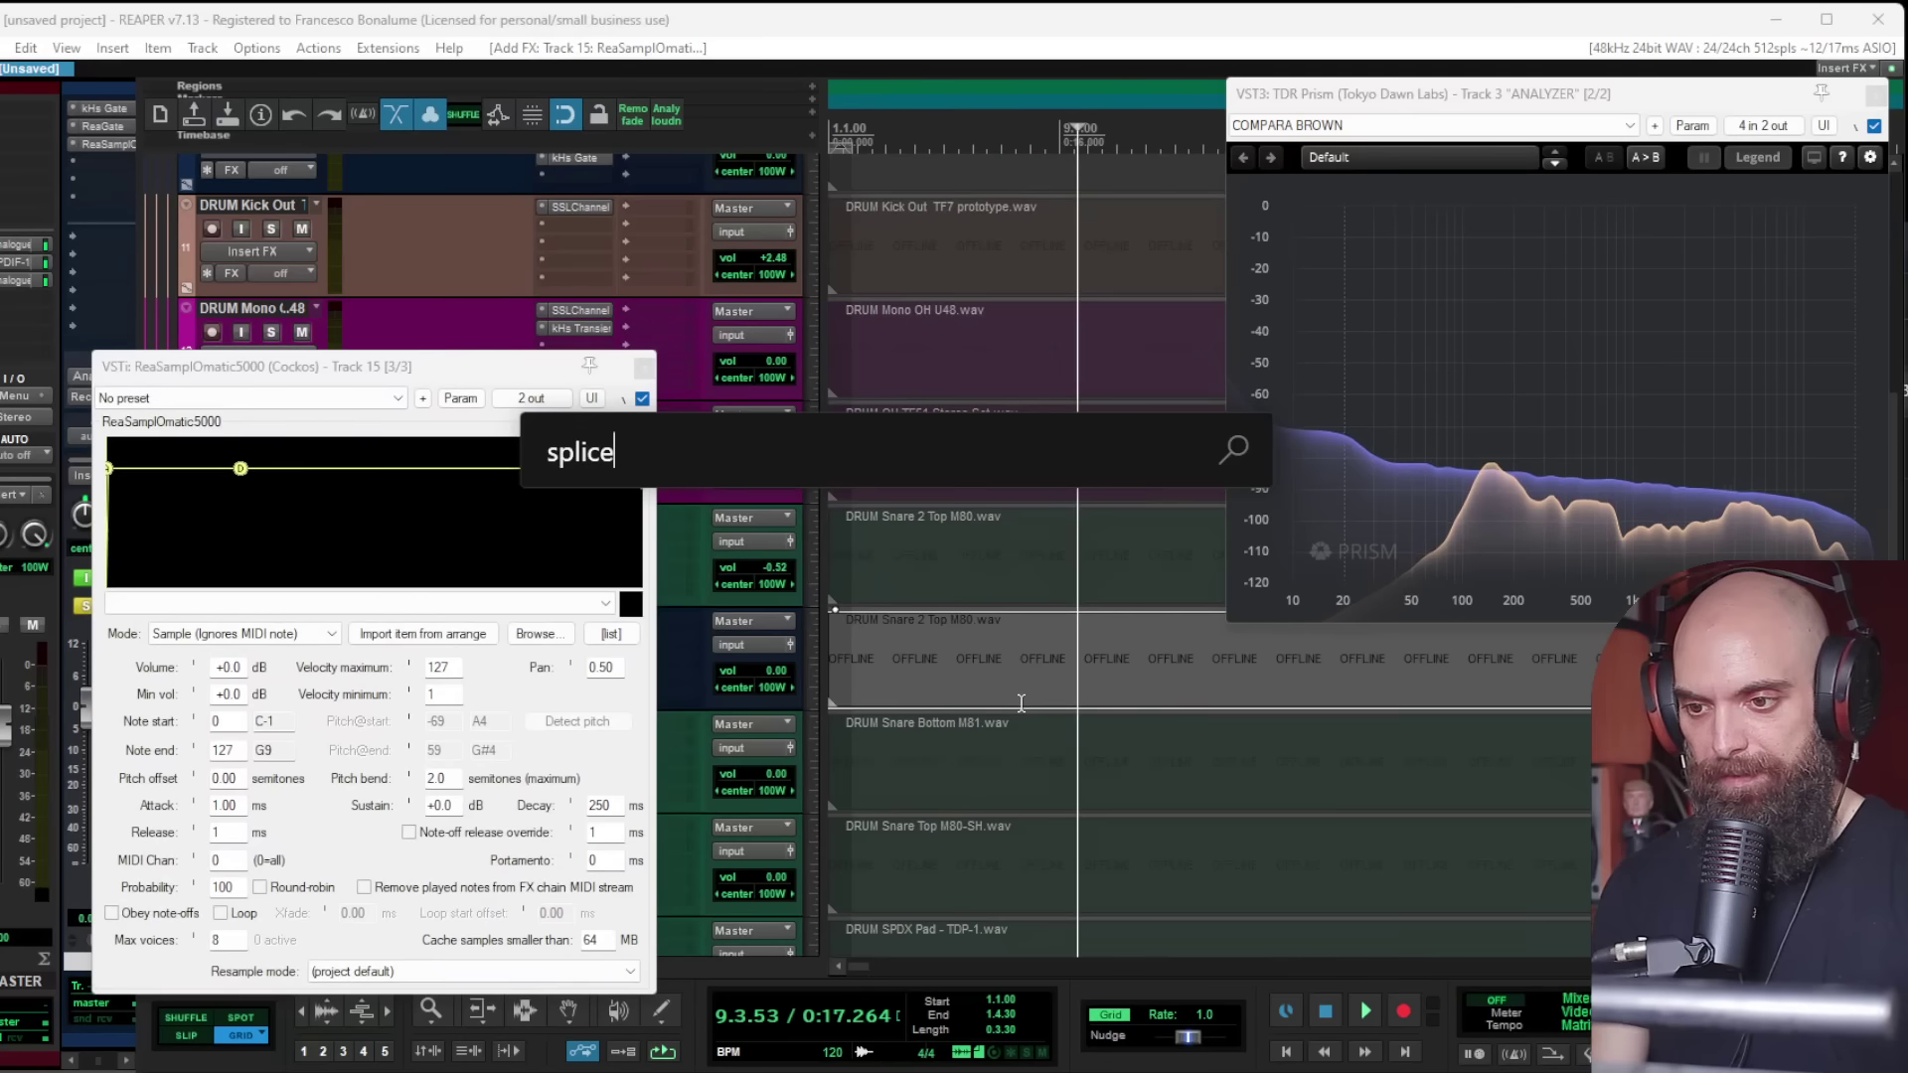
{"action": "key", "text": "Return"}
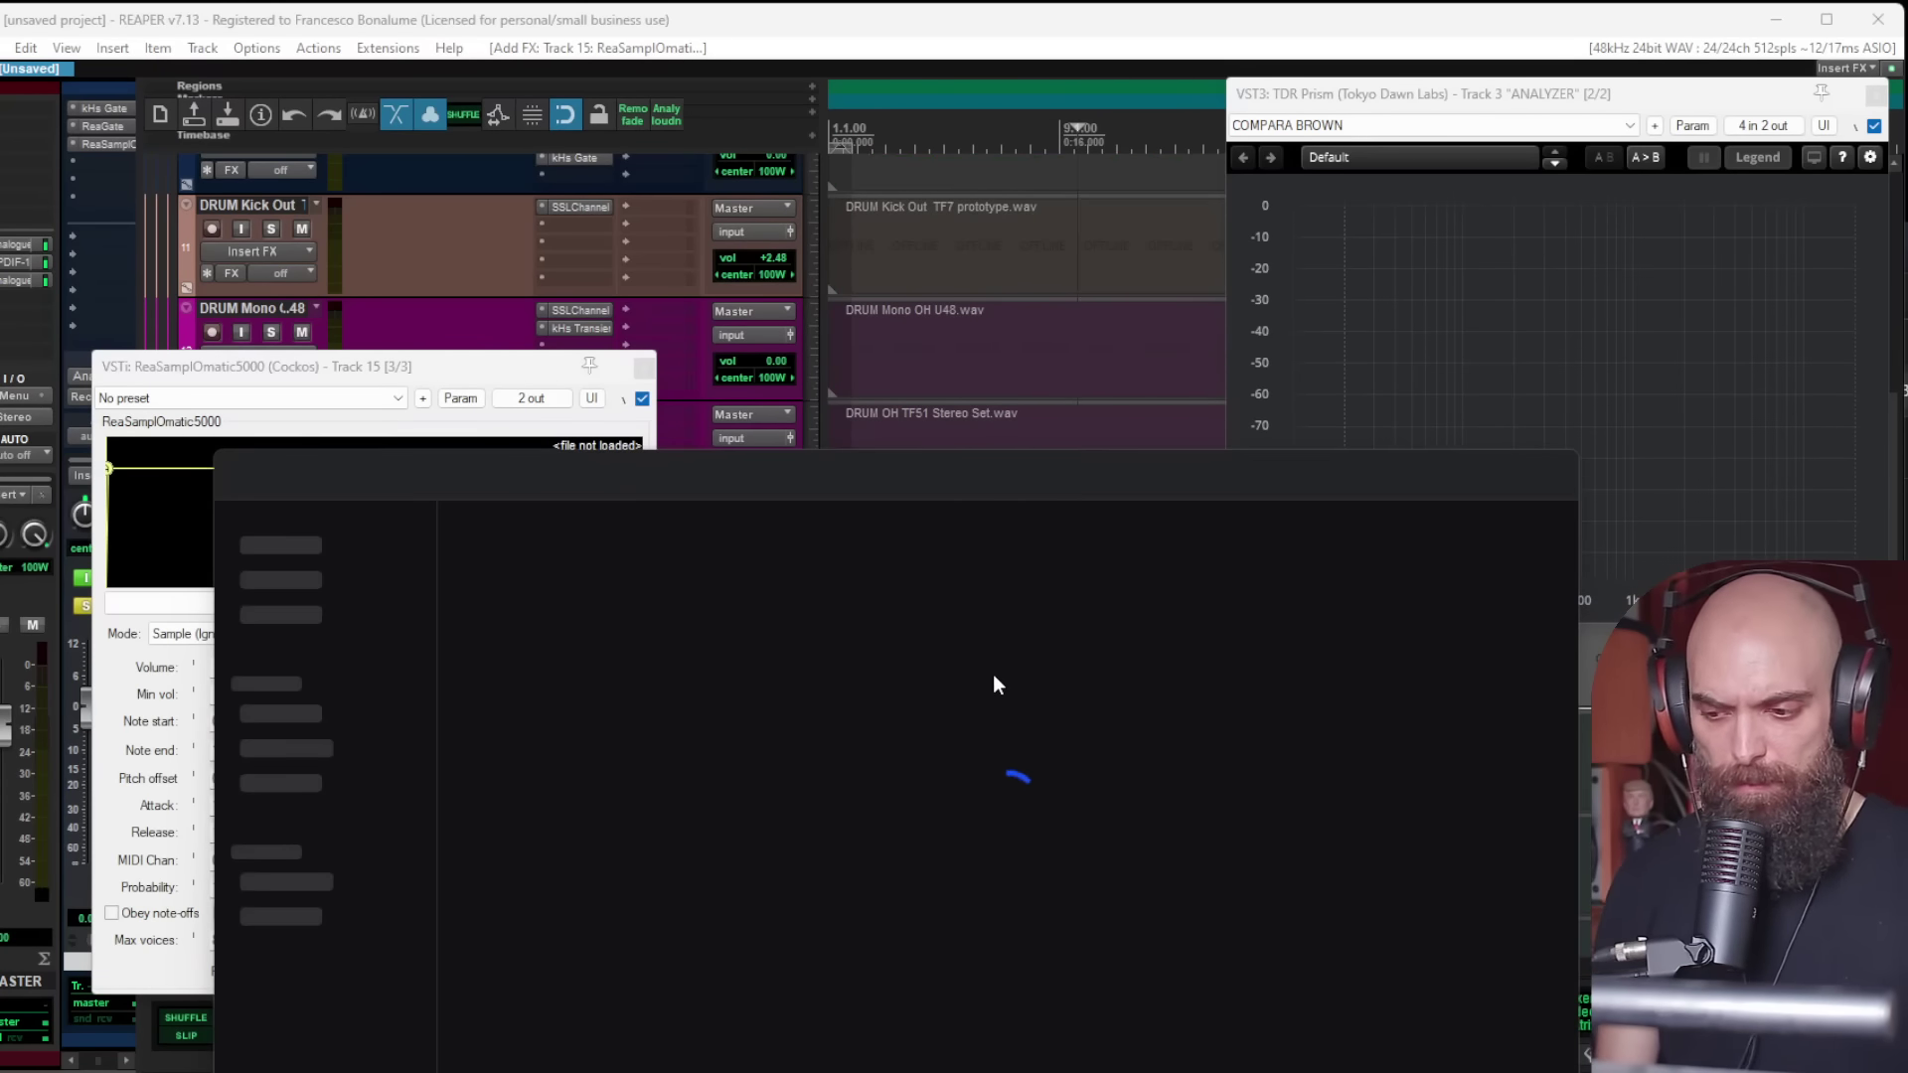
{"action": "left_click", "coordinate": [908, 478]}
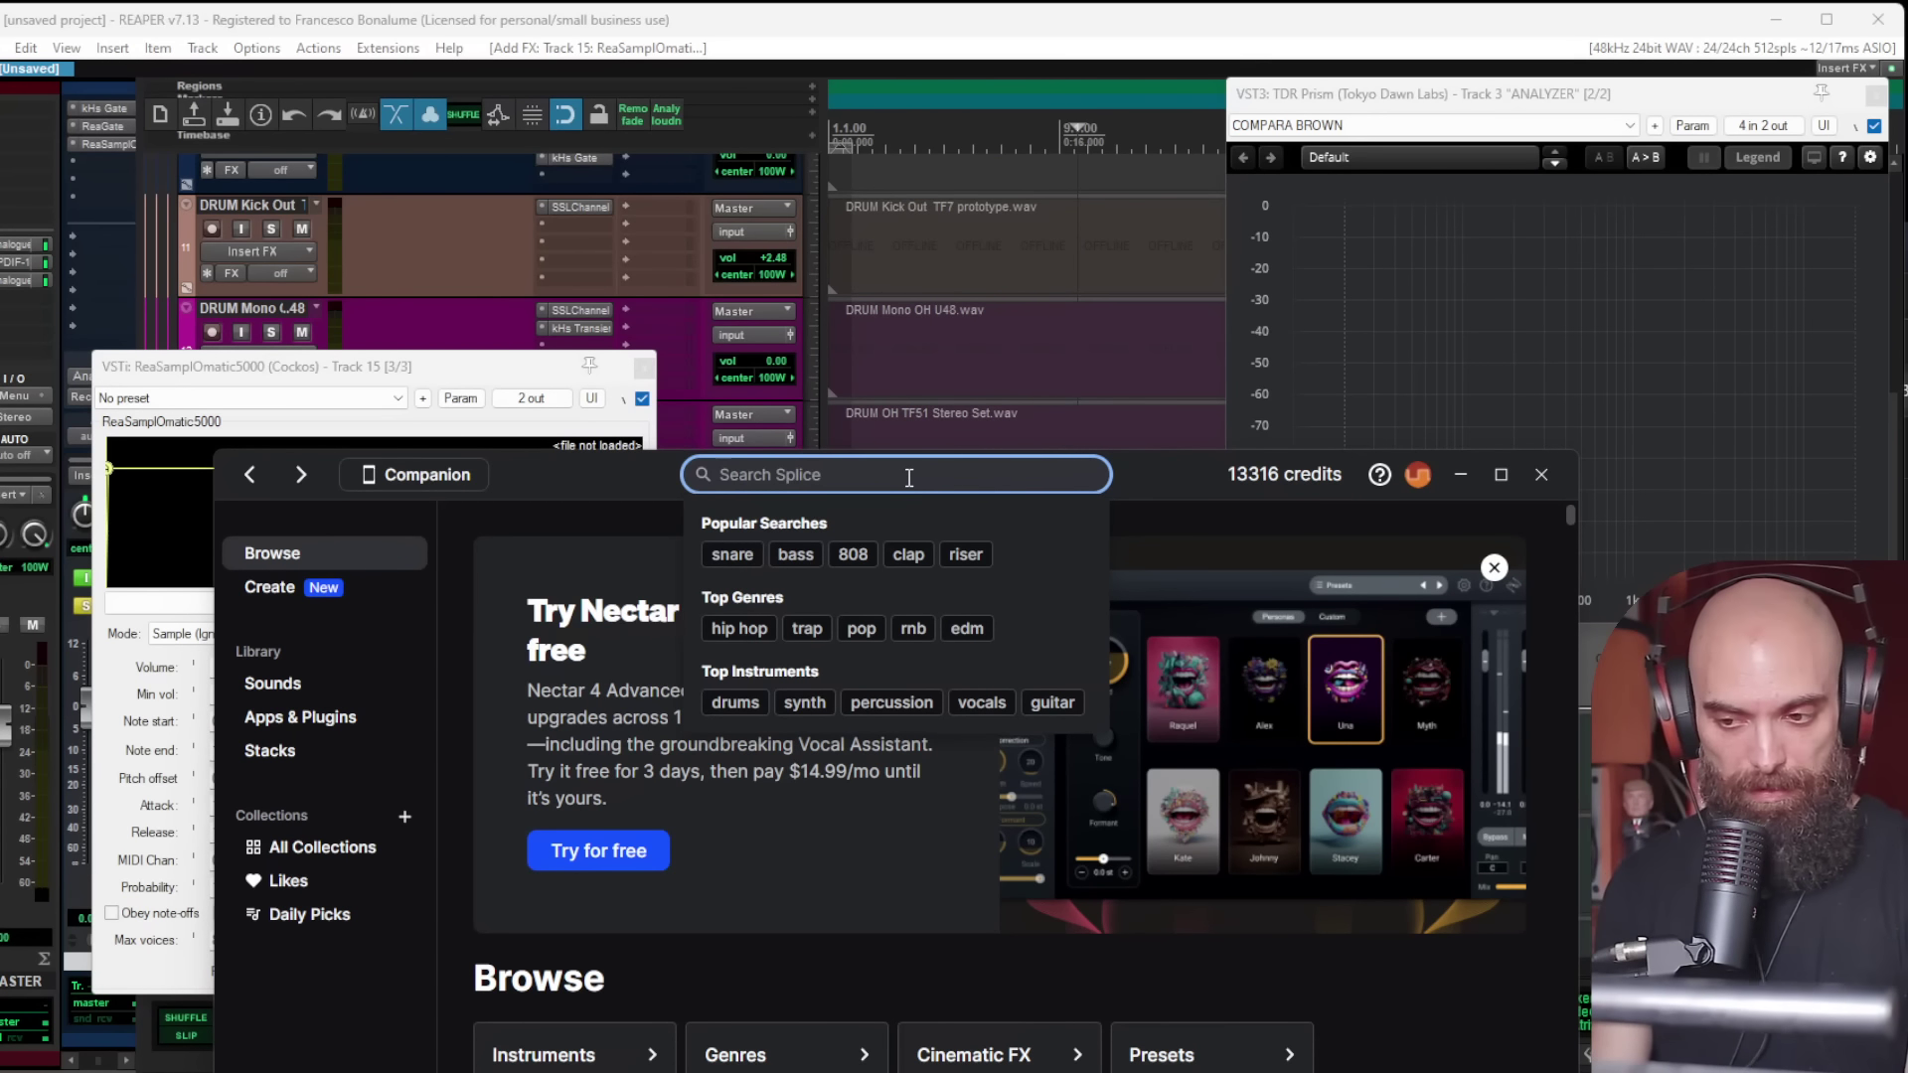
{"action": "type", "text": "snare"}
{"action": "key", "text": "Return"}
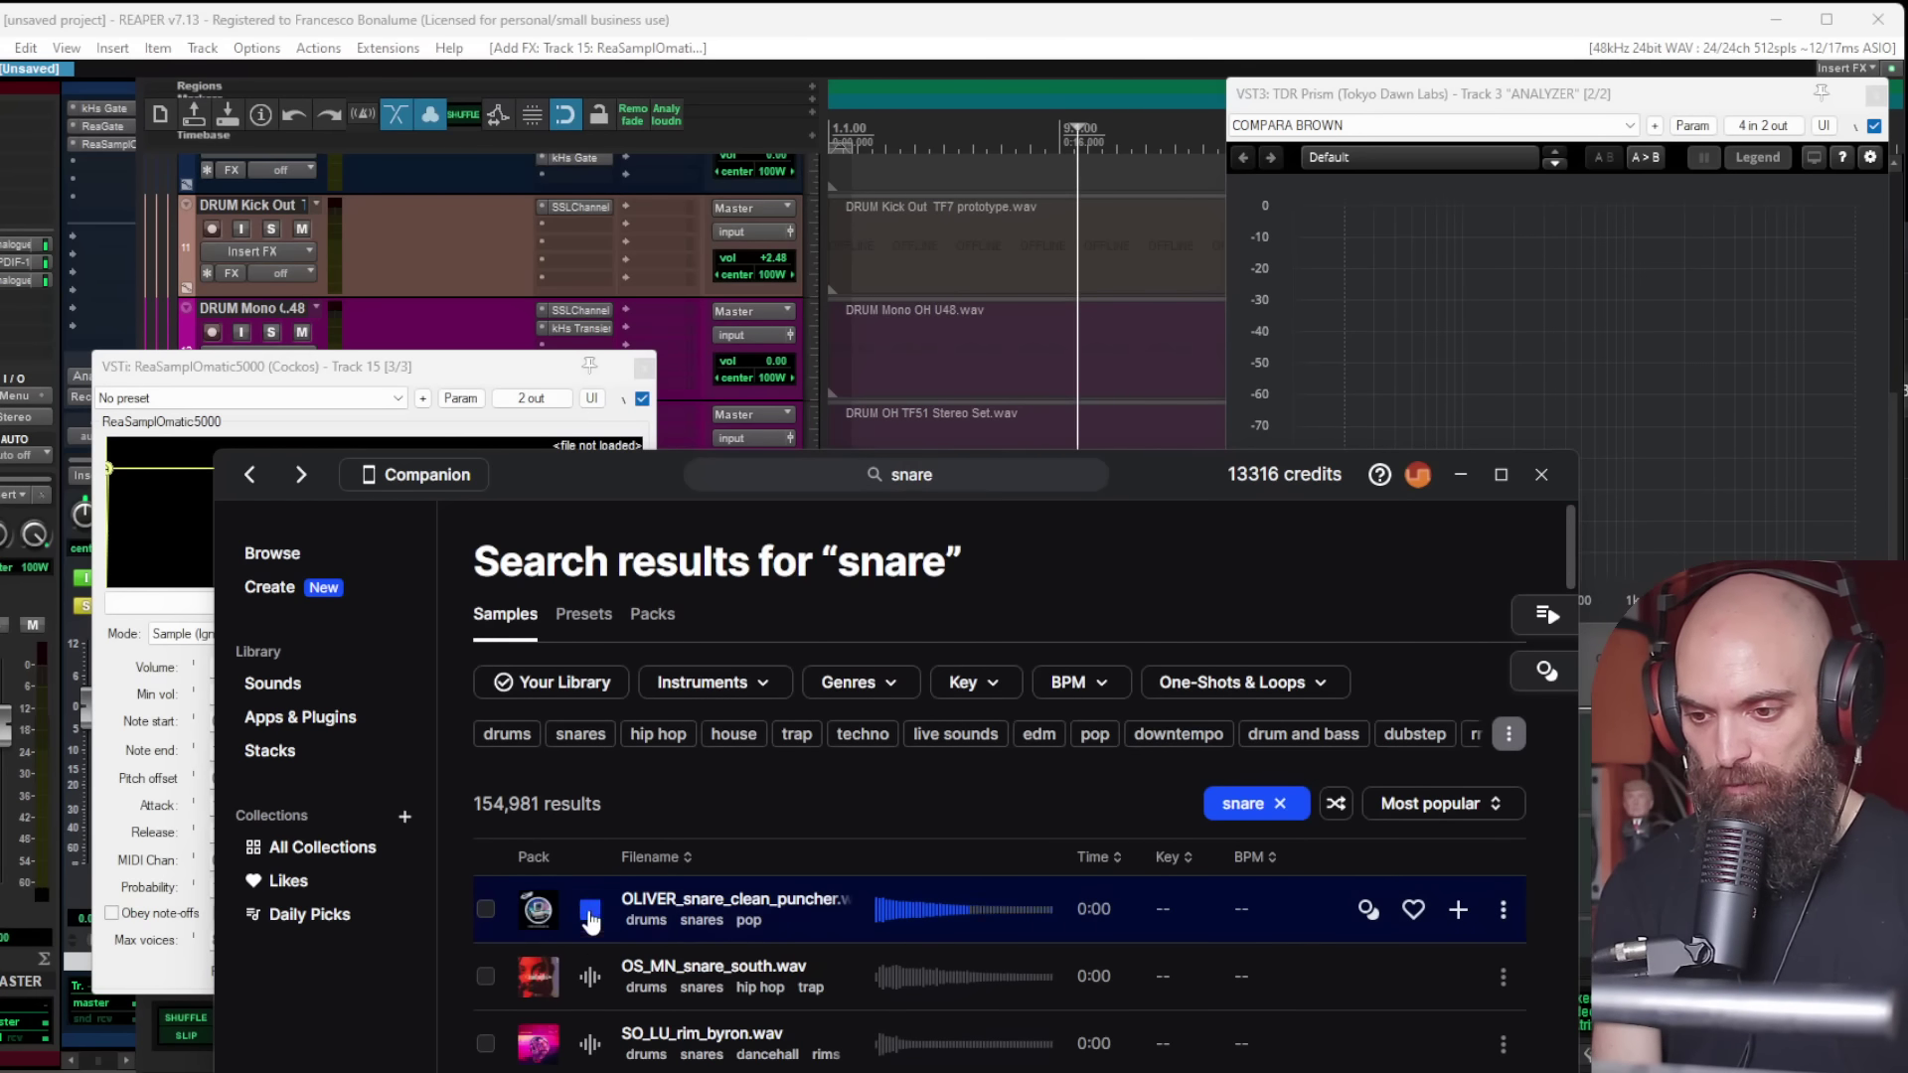
Step: Turn on solo defeat for the PC track in REAPER and return to the Splice search results
{"action": "left_click", "coordinate": [405, 229]}
{"action": "key", "text": "grave"}
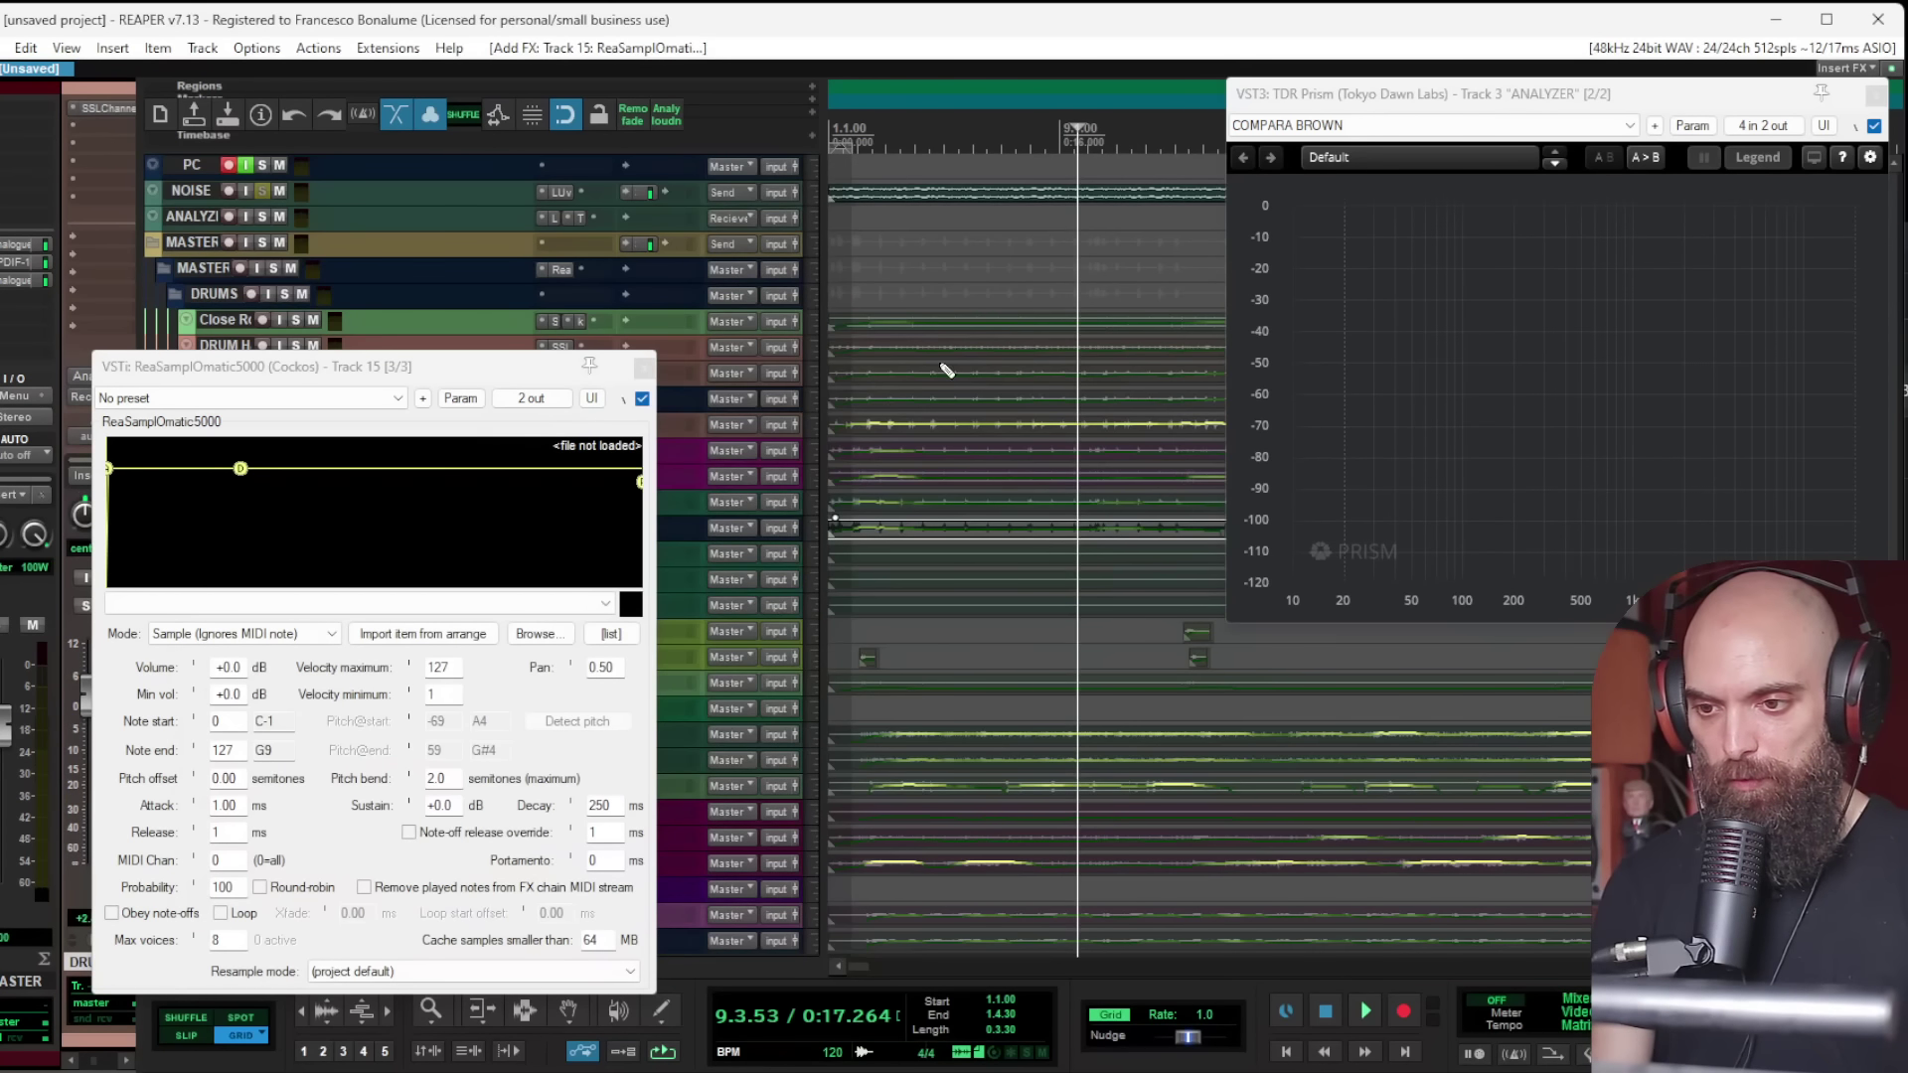
{"action": "right_click", "coordinate": [260, 167]}
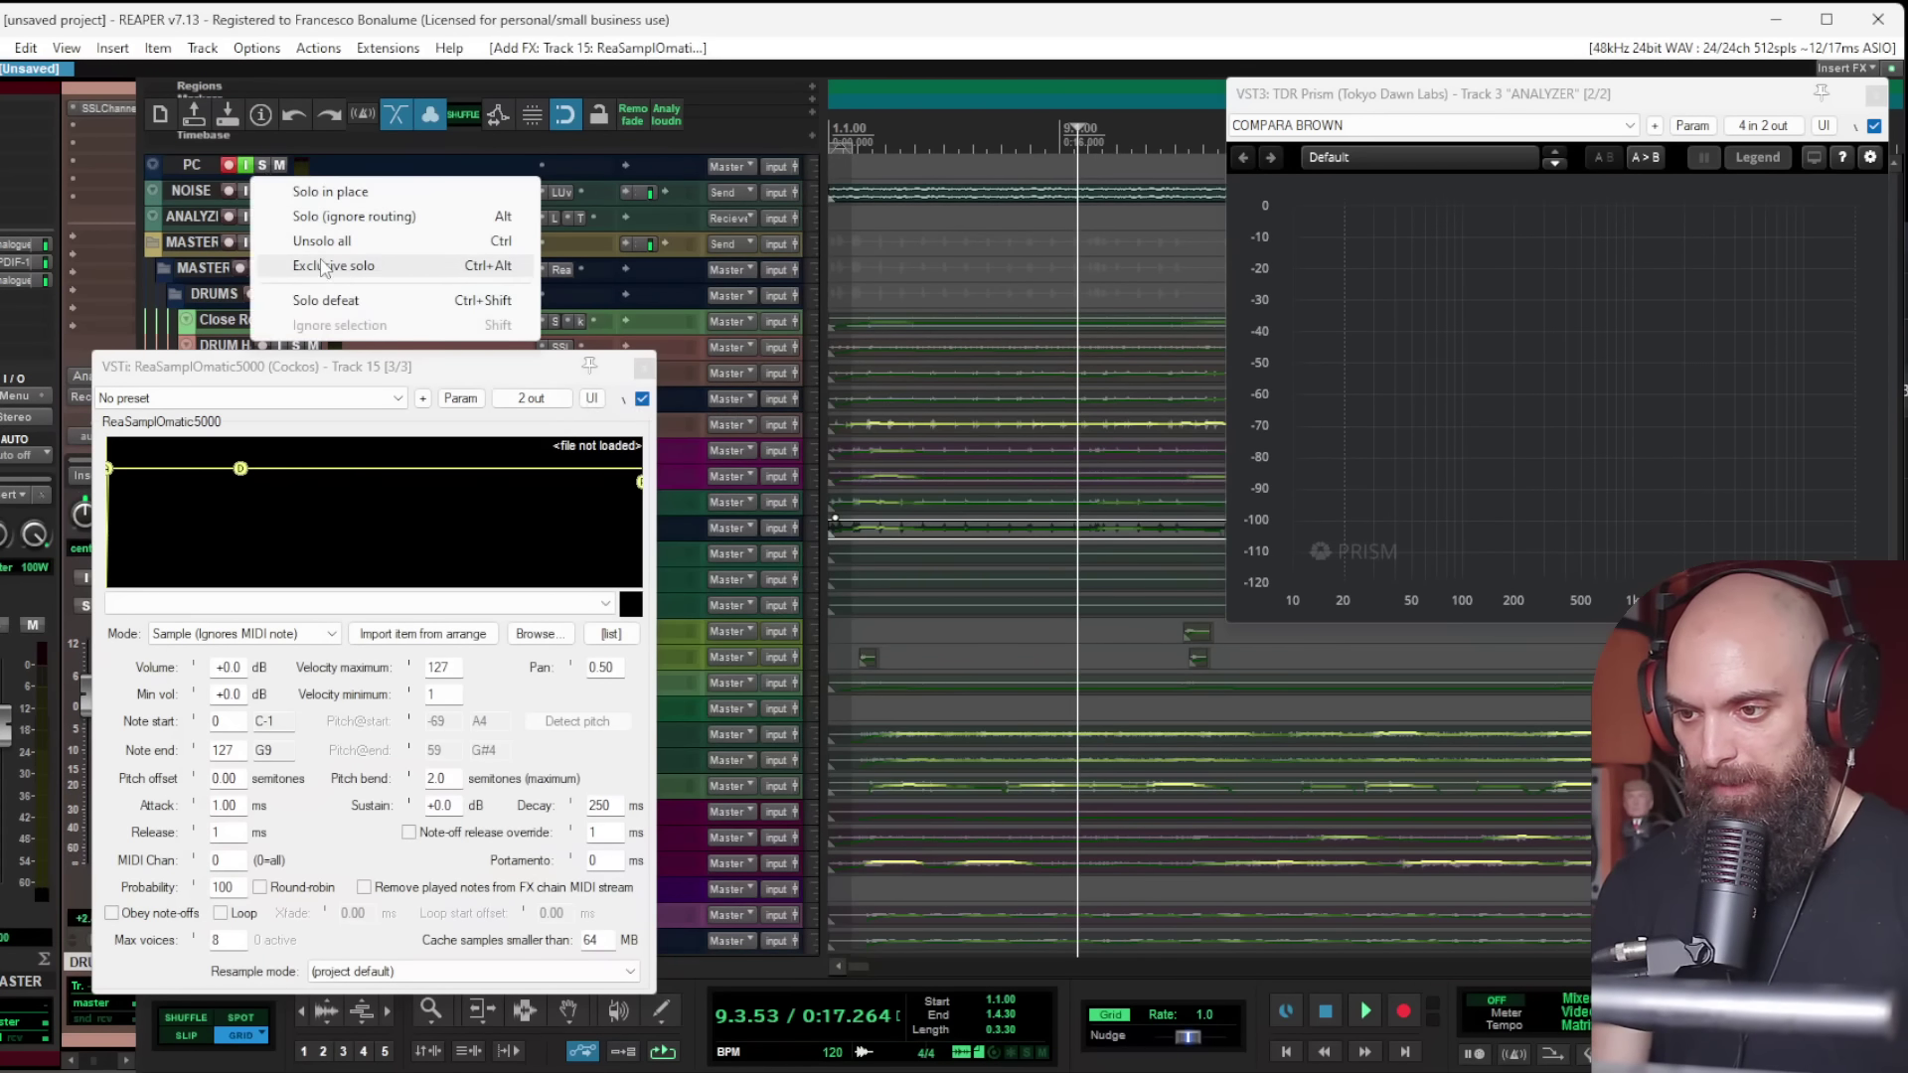
{"action": "left_click", "coordinate": [328, 302]}
{"action": "key", "text": "alt+Tab"}
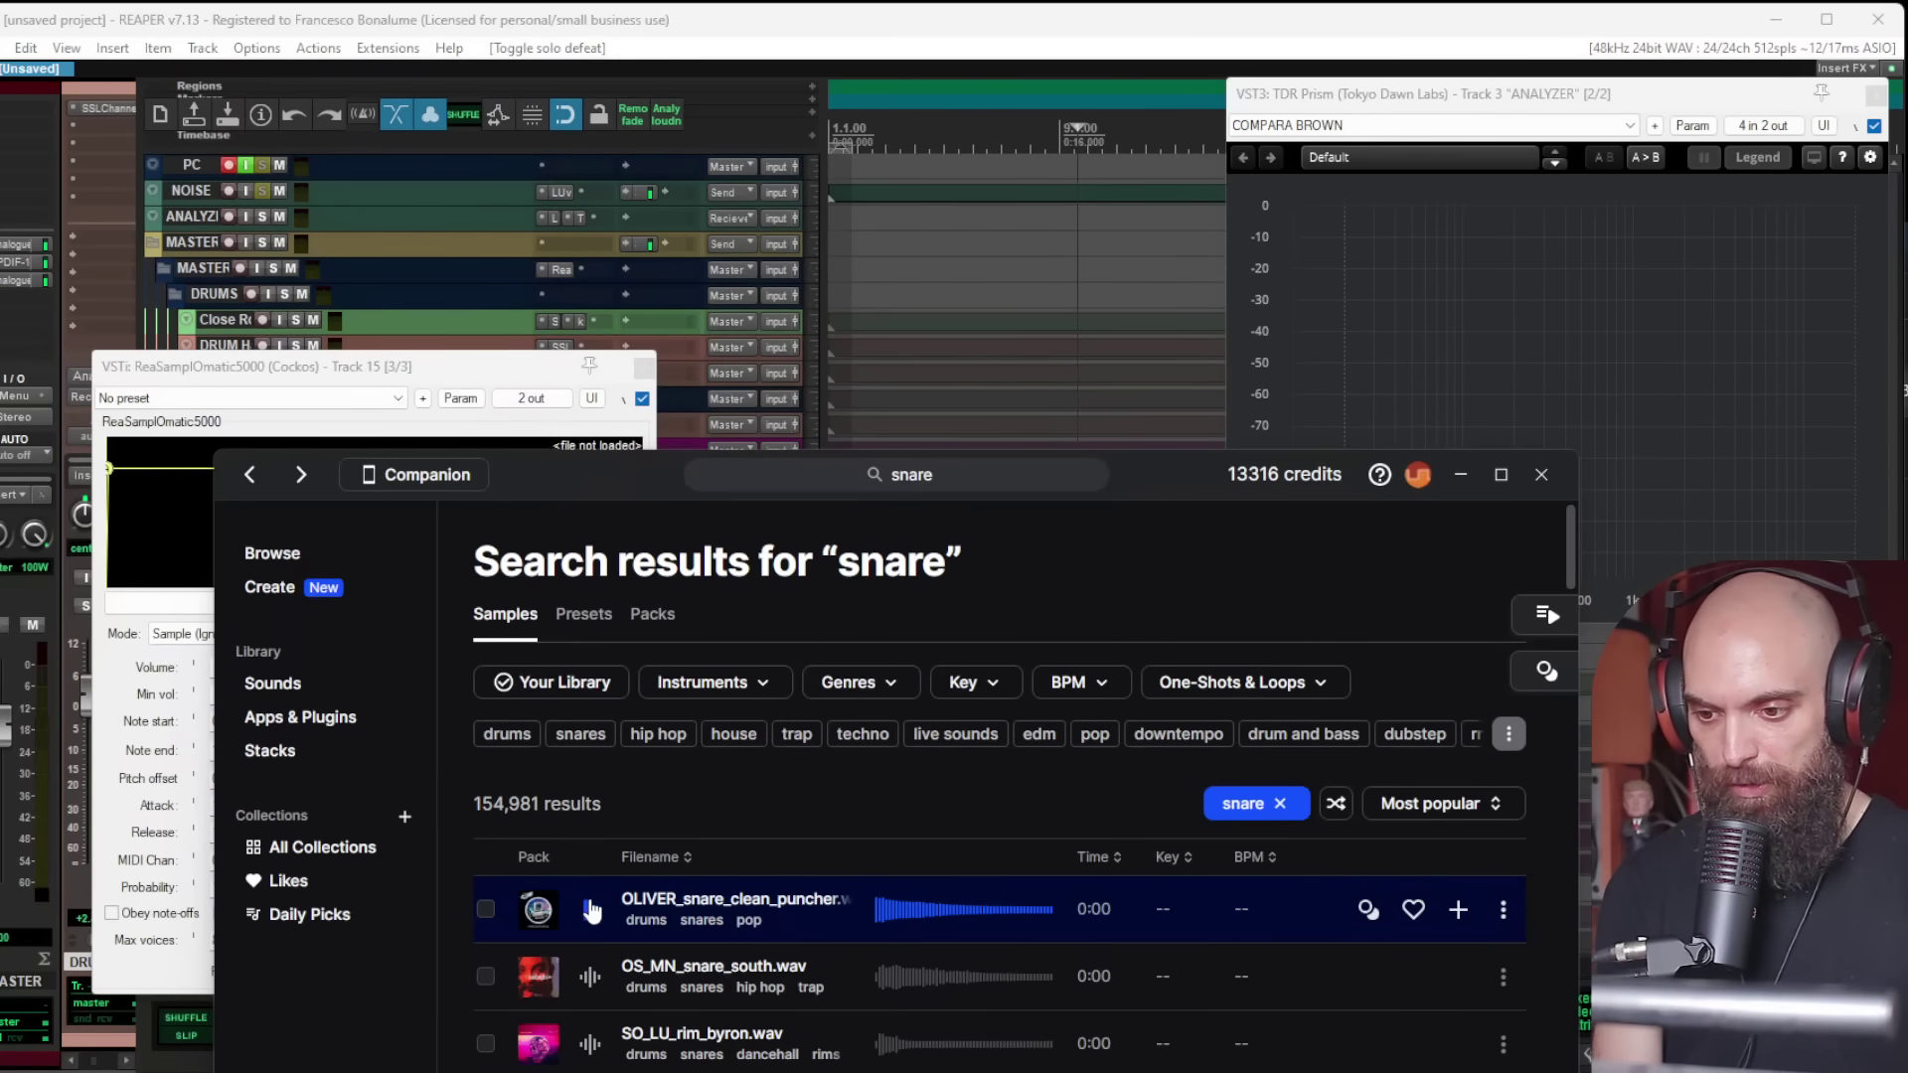
Step: Audition the snare samples one after another in the Splice search results
{"action": "key", "text": "Down"}
{"action": "scroll", "coordinate": [696, 934], "scroll_direction": "down", "scroll_amount": 3}
{"action": "key", "text": "Down"}
{"action": "key", "text": "Down"}
{"action": "key", "text": "Down"}
{"action": "key", "text": "Down"}
{"action": "key", "text": "Down"}
{"action": "key", "text": "Down"}
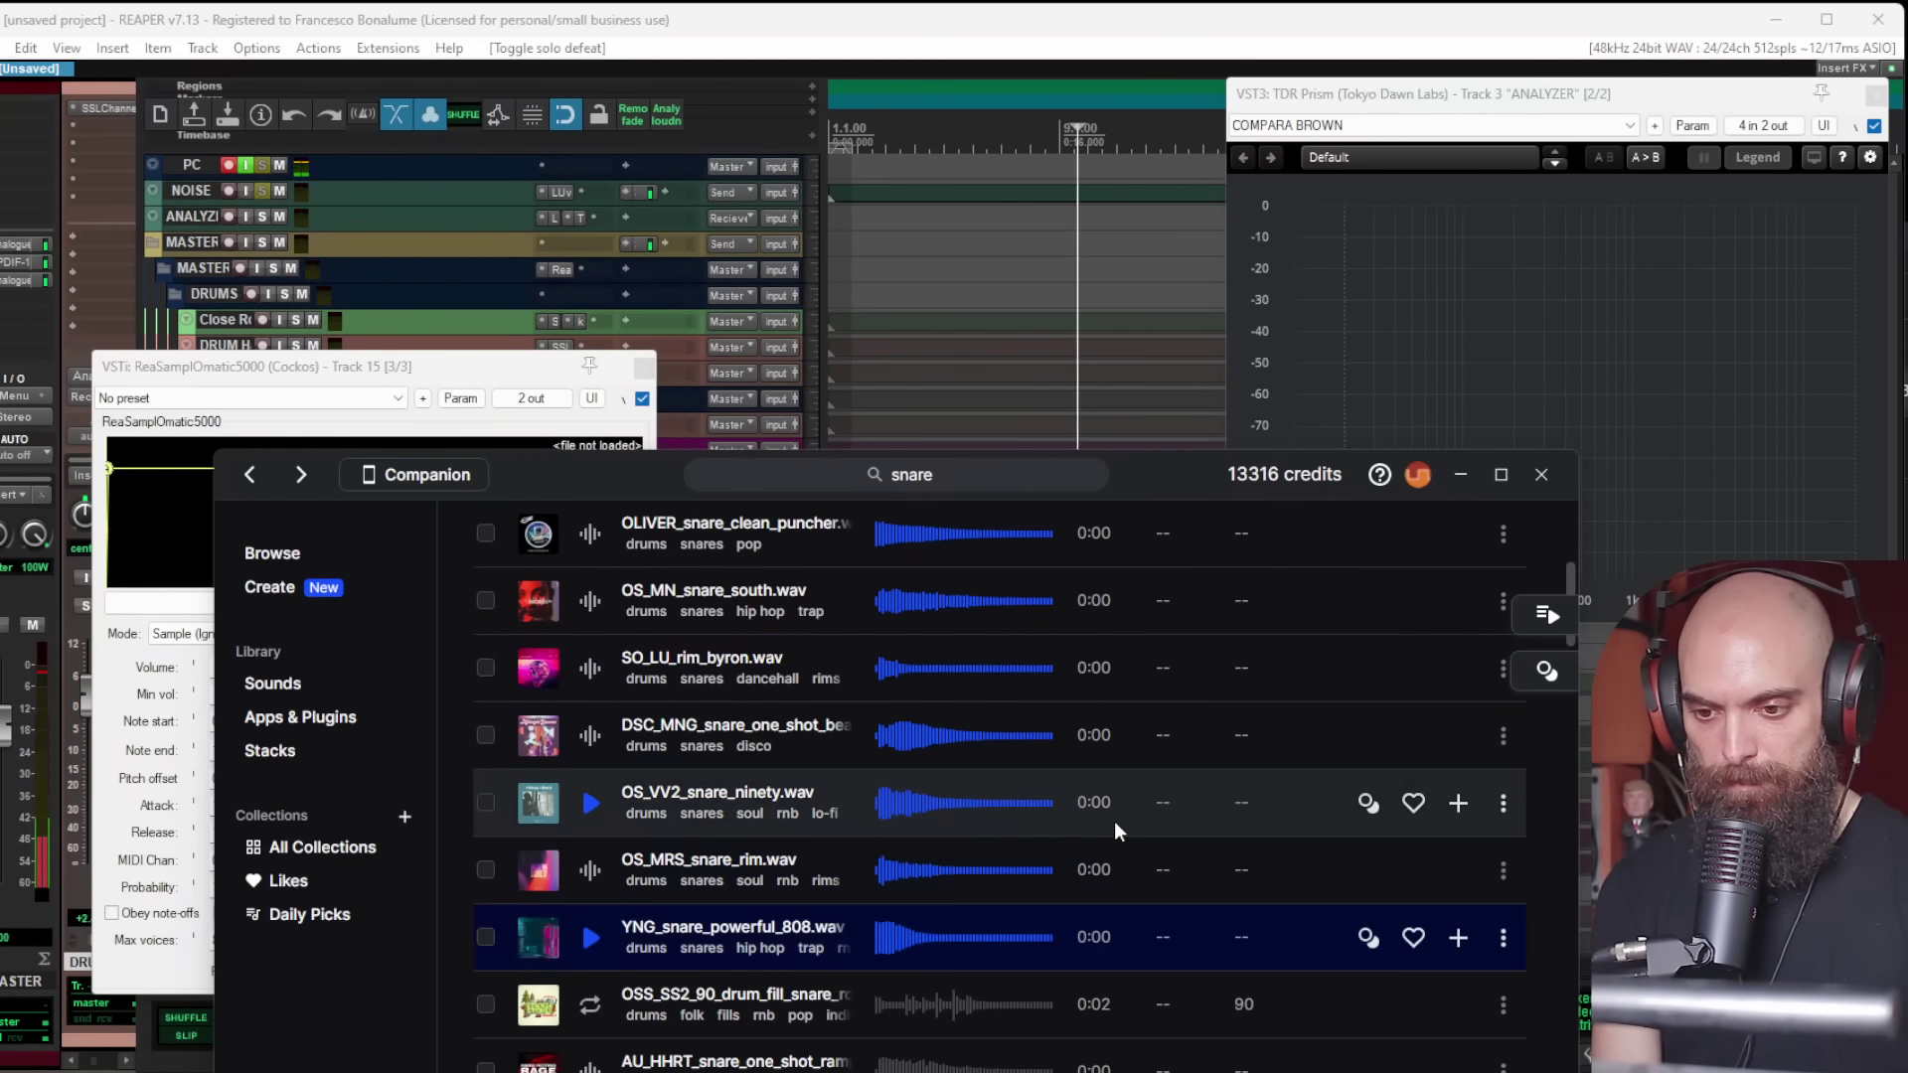
{"action": "key", "text": "Down"}
{"action": "key", "text": "Down"}
{"action": "key", "text": "Down"}
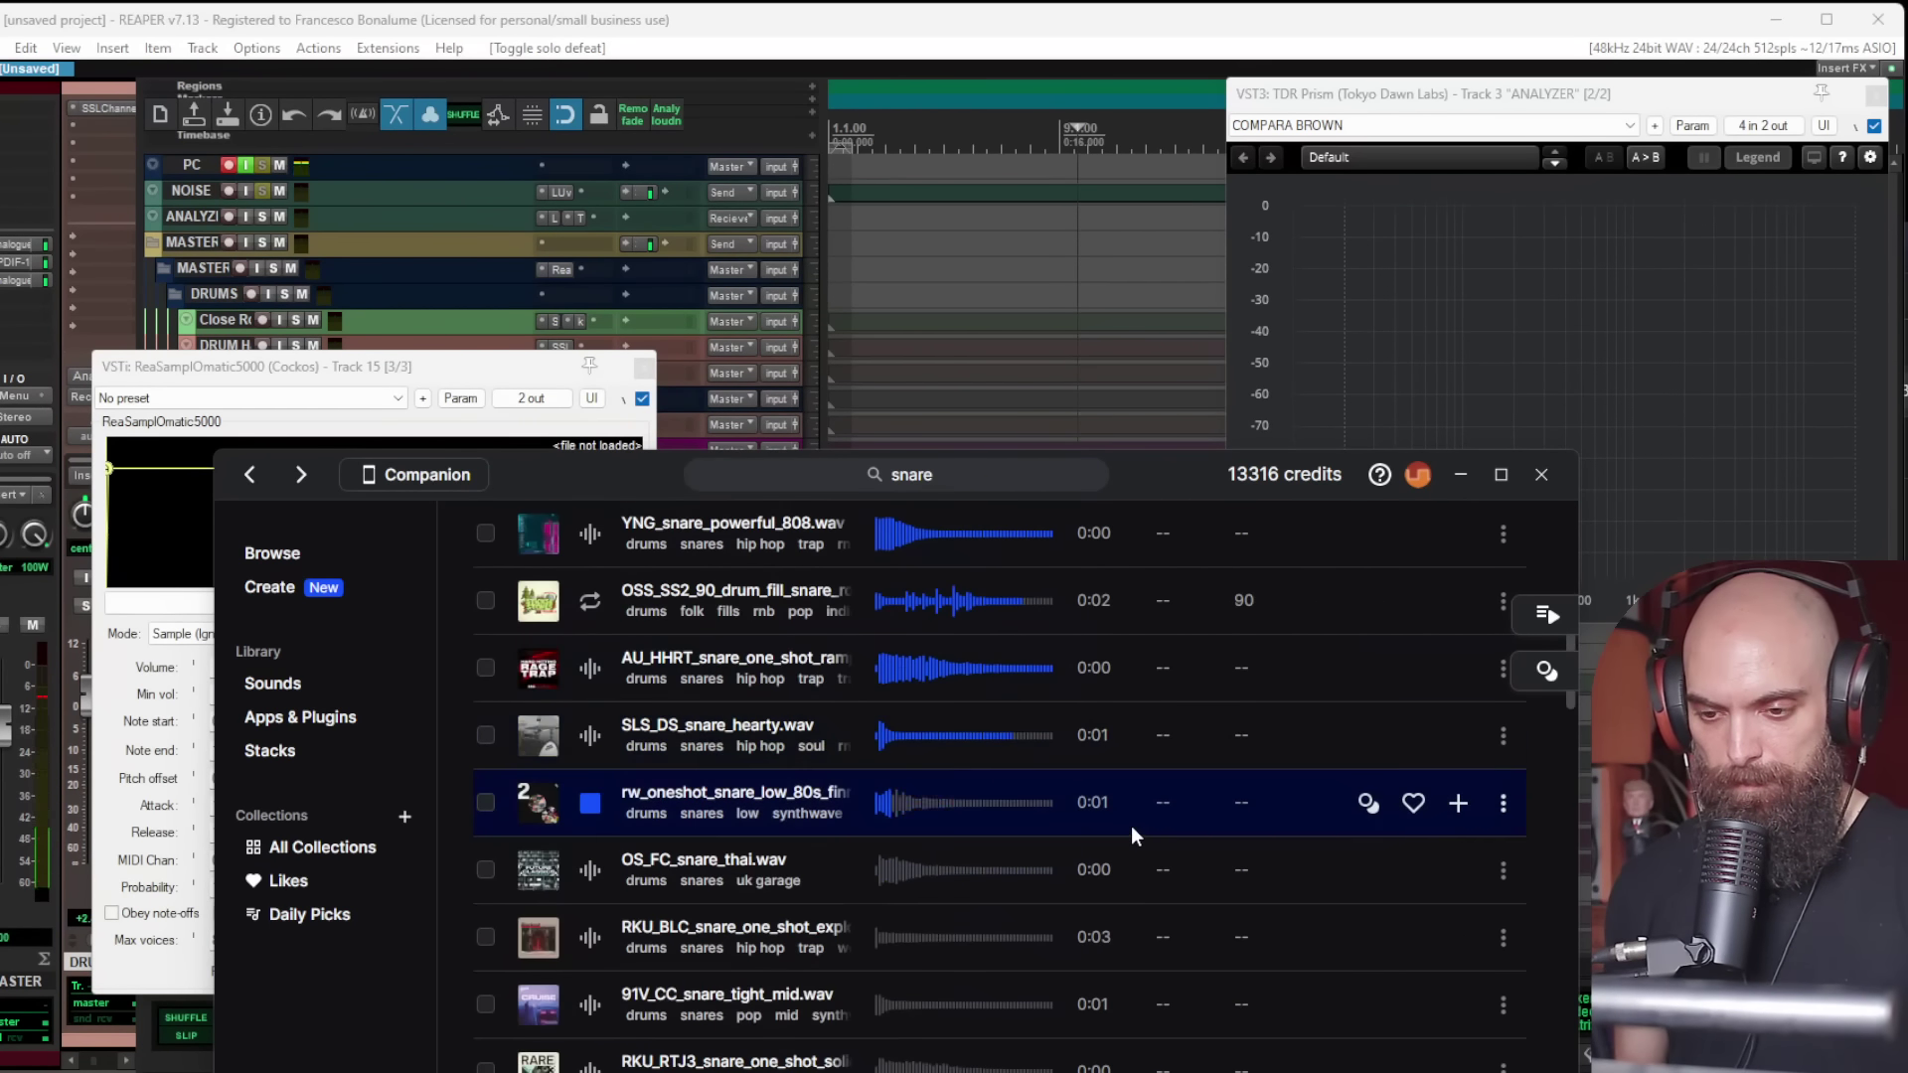
{"action": "key", "text": "Down"}
{"action": "key", "text": "Down"}
{"action": "key", "text": "Down"}
{"action": "key", "text": "Down"}
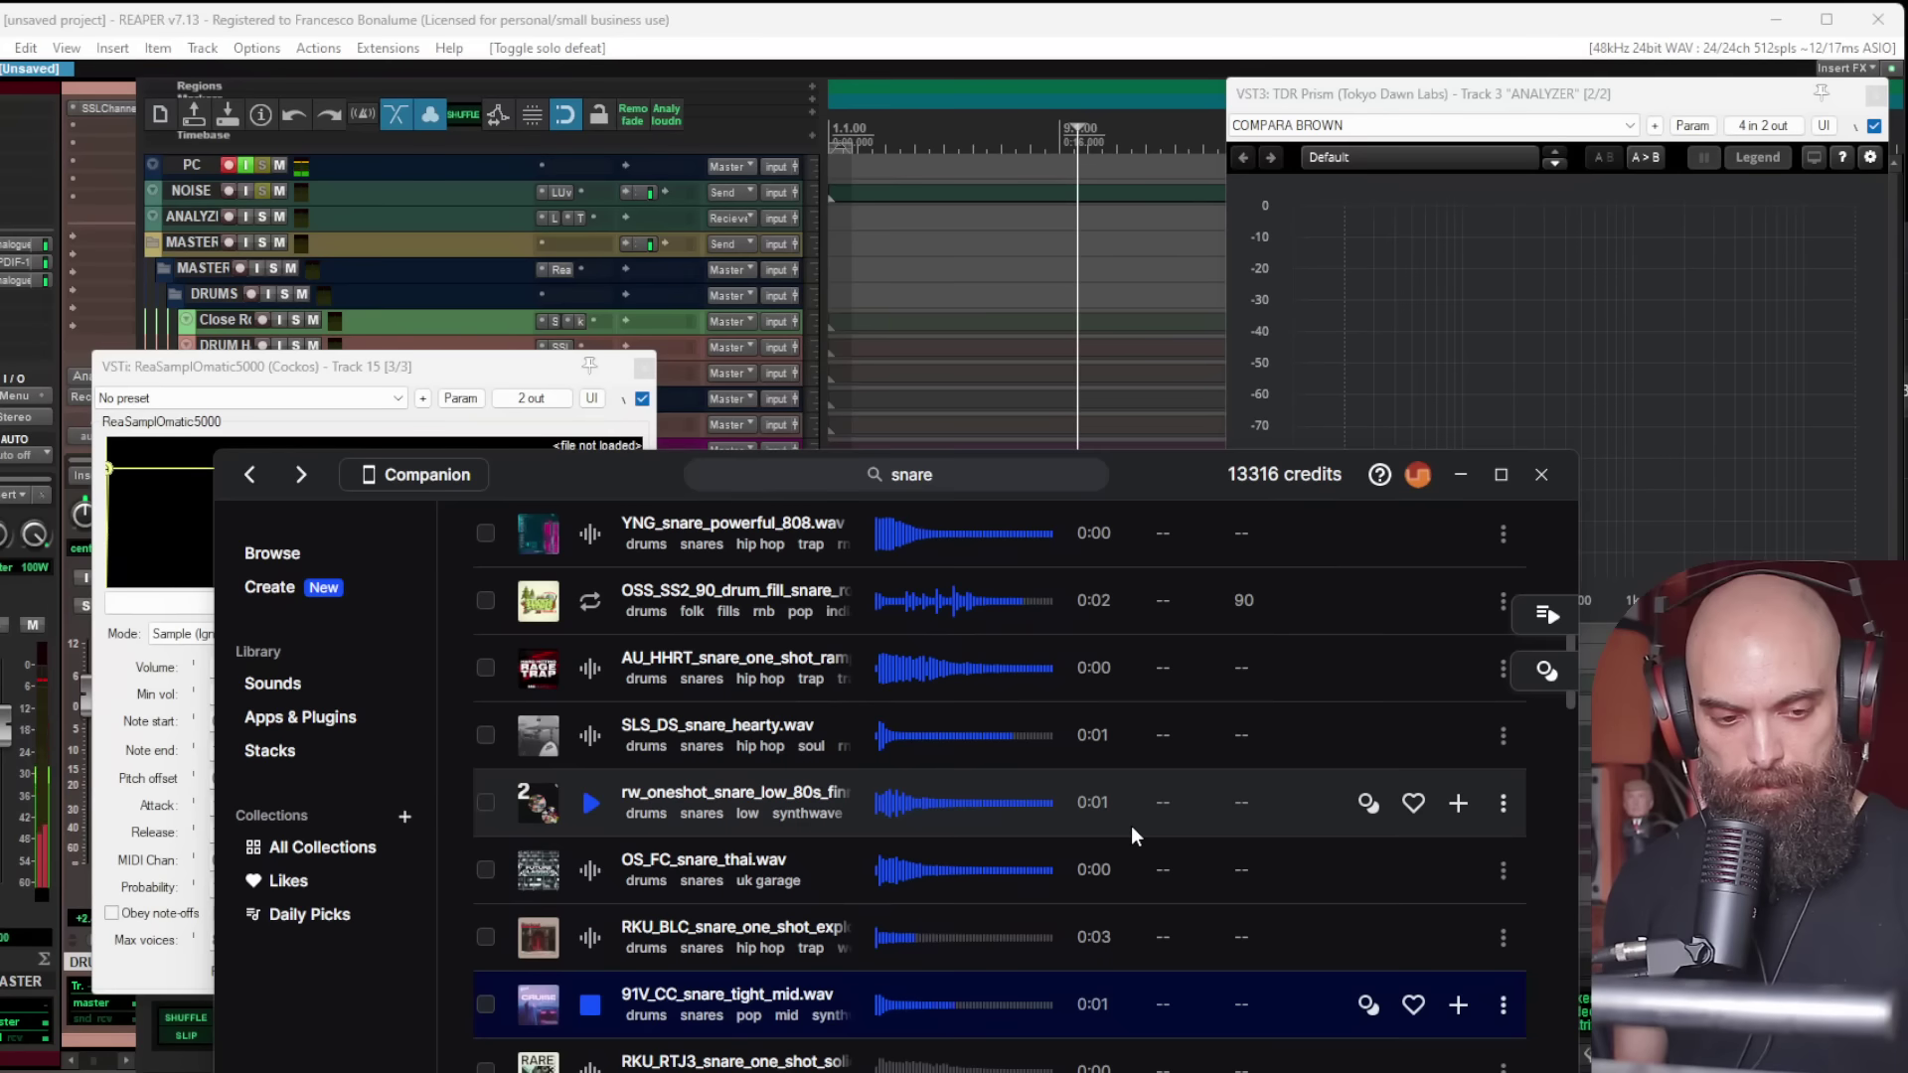
{"action": "key", "text": "Down"}
{"action": "key", "text": "Down"}
{"action": "key", "text": "Down"}
{"action": "key", "text": "Down"}
{"action": "key", "text": "Down"}
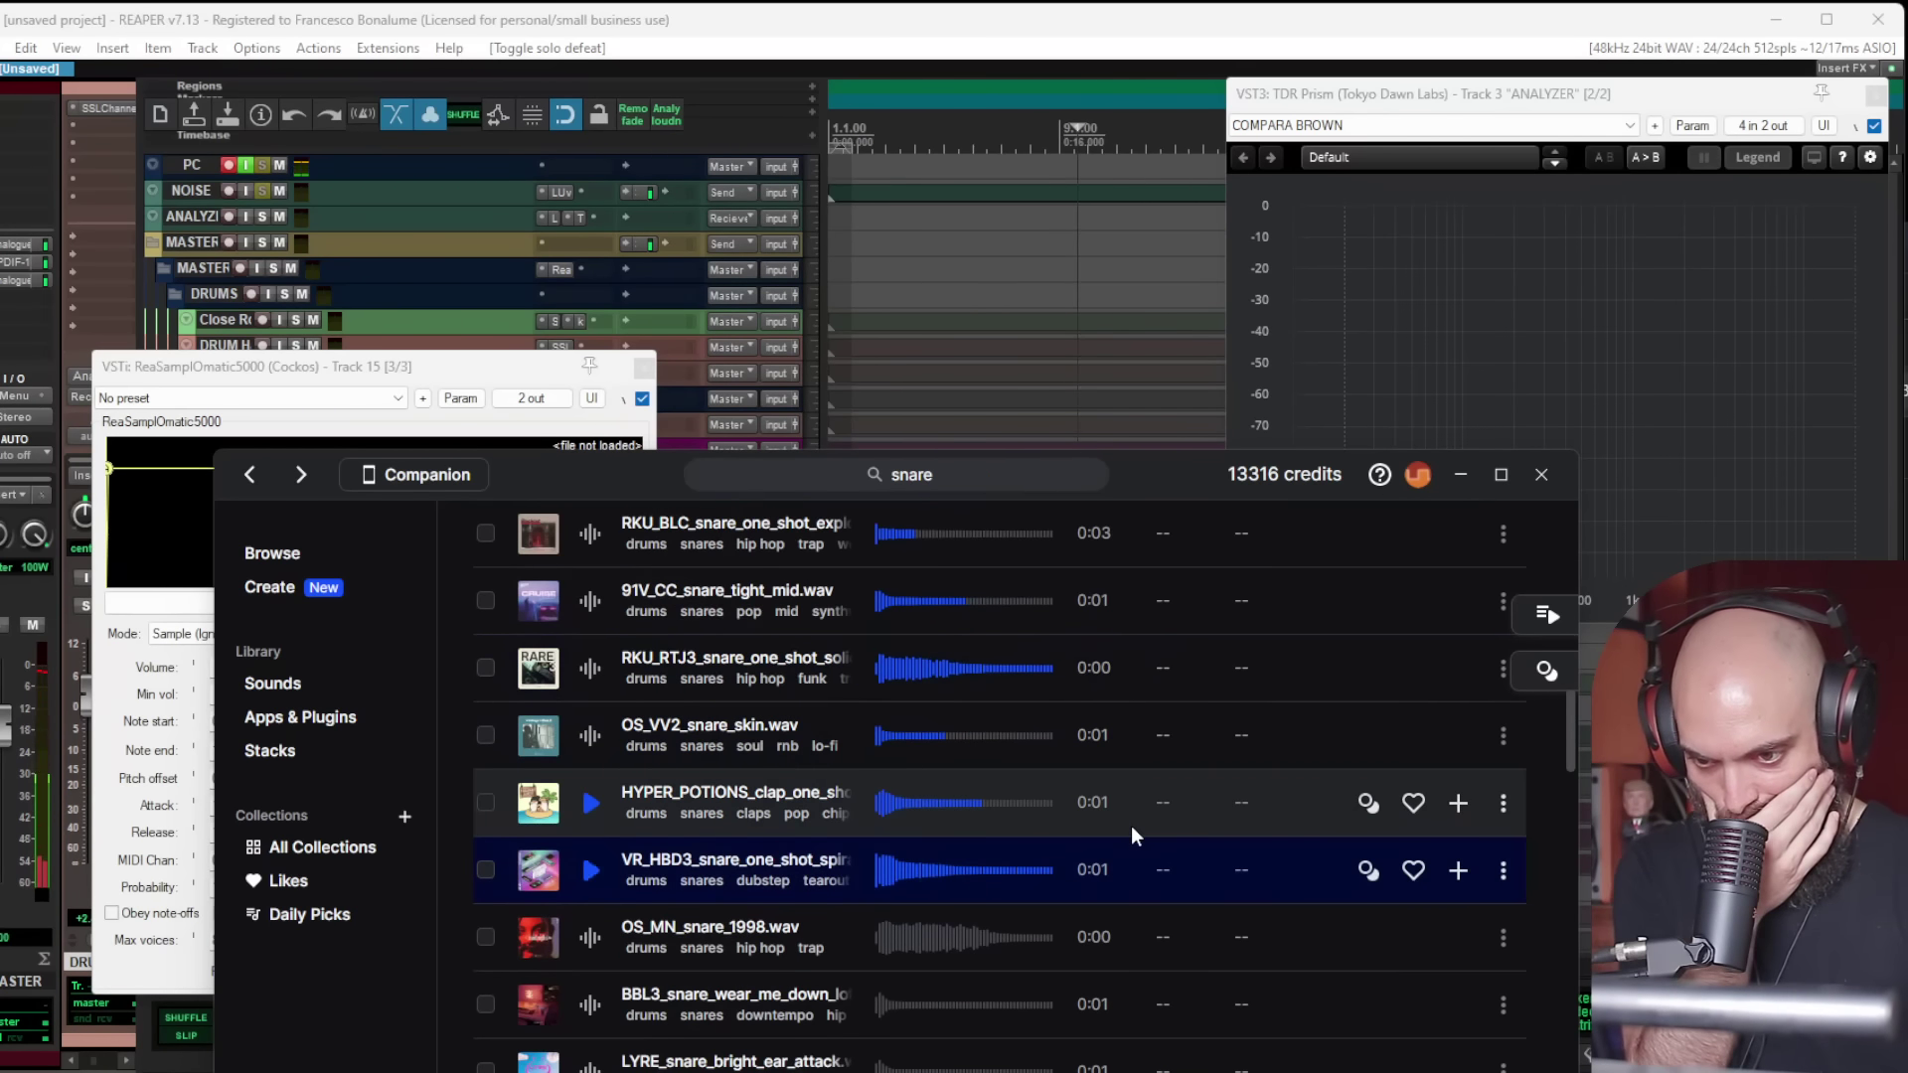
{"action": "key", "text": "Down"}
{"action": "key", "text": "Down"}
{"action": "key", "text": "Down"}
{"action": "key", "text": "Down"}
{"action": "key", "text": "Down"}
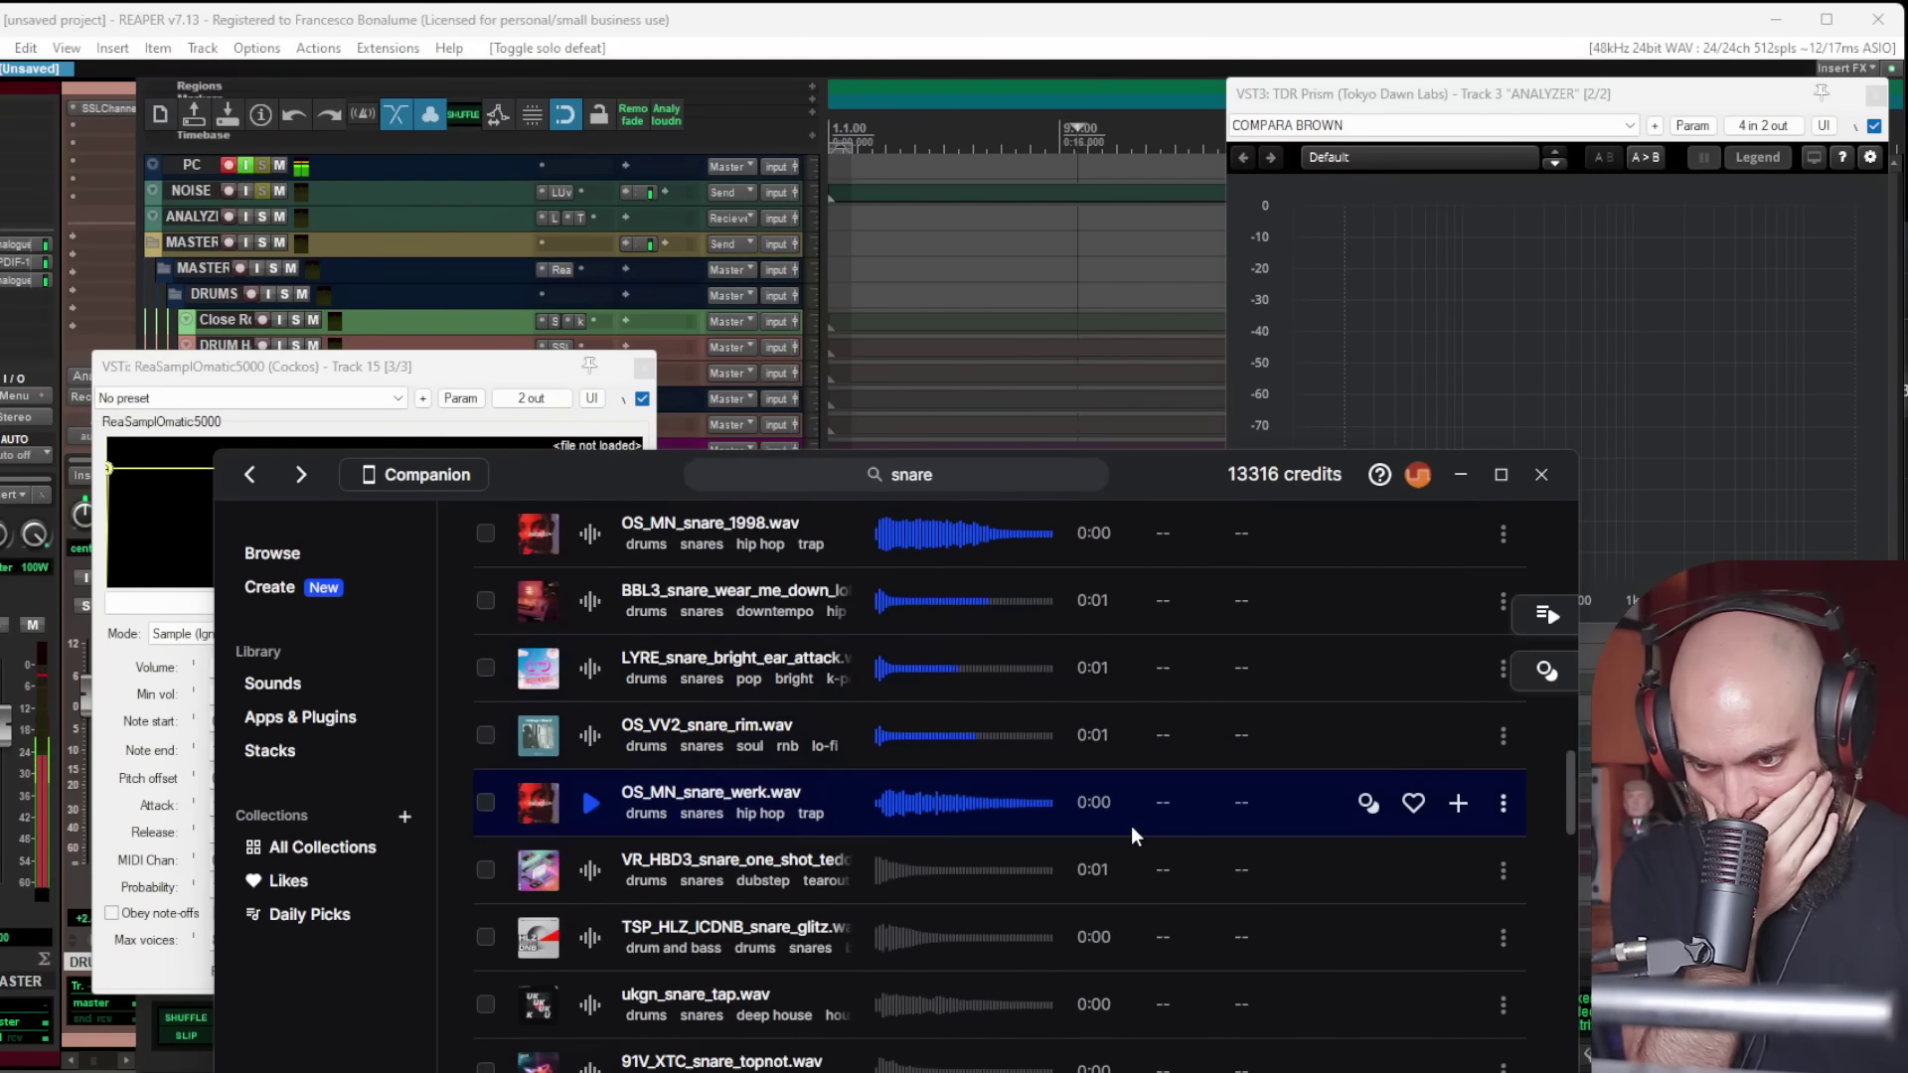
{"action": "key", "text": "Down"}
{"action": "key", "text": "Down"}
{"action": "key", "text": "Down"}
{"action": "key", "text": "Down"}
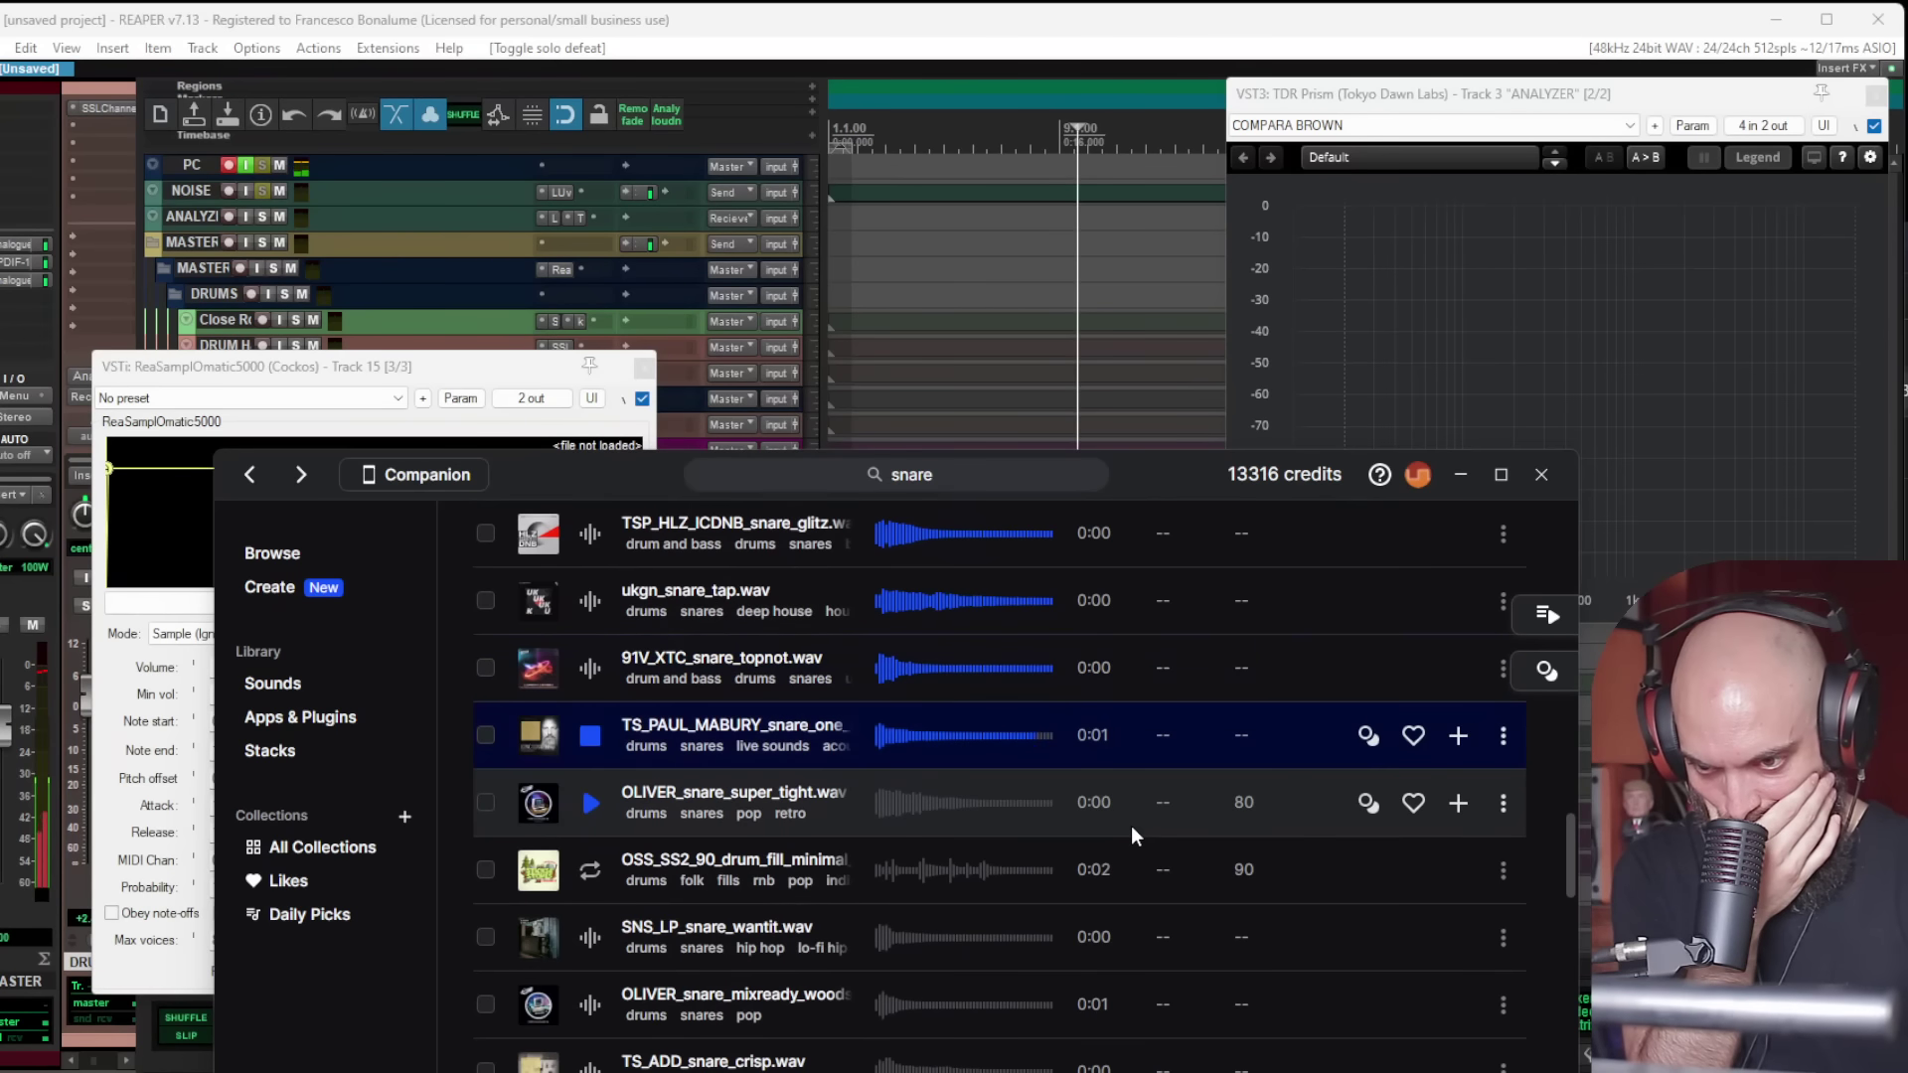
Step: Pick OLIVER_snare_super_tight.wav and load it into ReaSamplOmatic5000 on the snare copy track
{"action": "key", "text": "Down"}
{"action": "key", "text": "Up"}
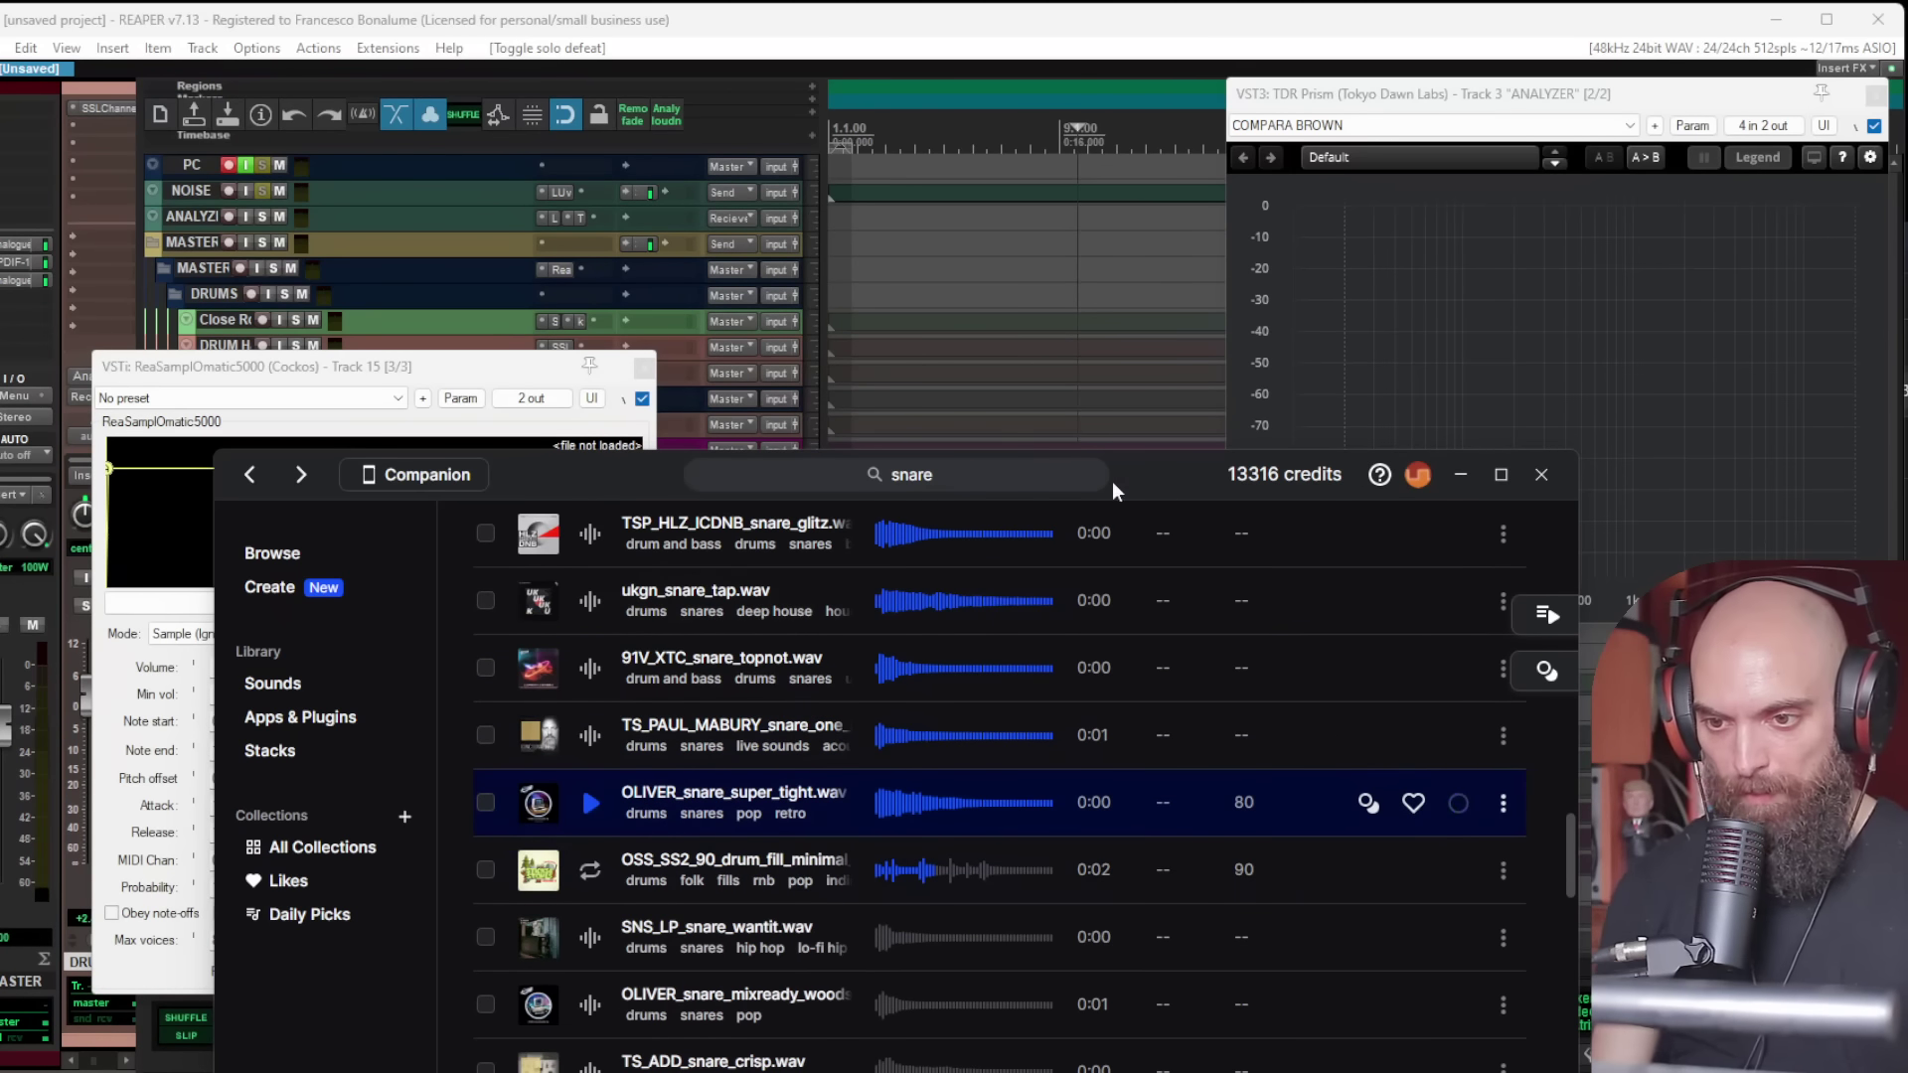
{"action": "left_click_drag", "start_coordinate": [1153, 482], "coordinate": [1293, 439]}
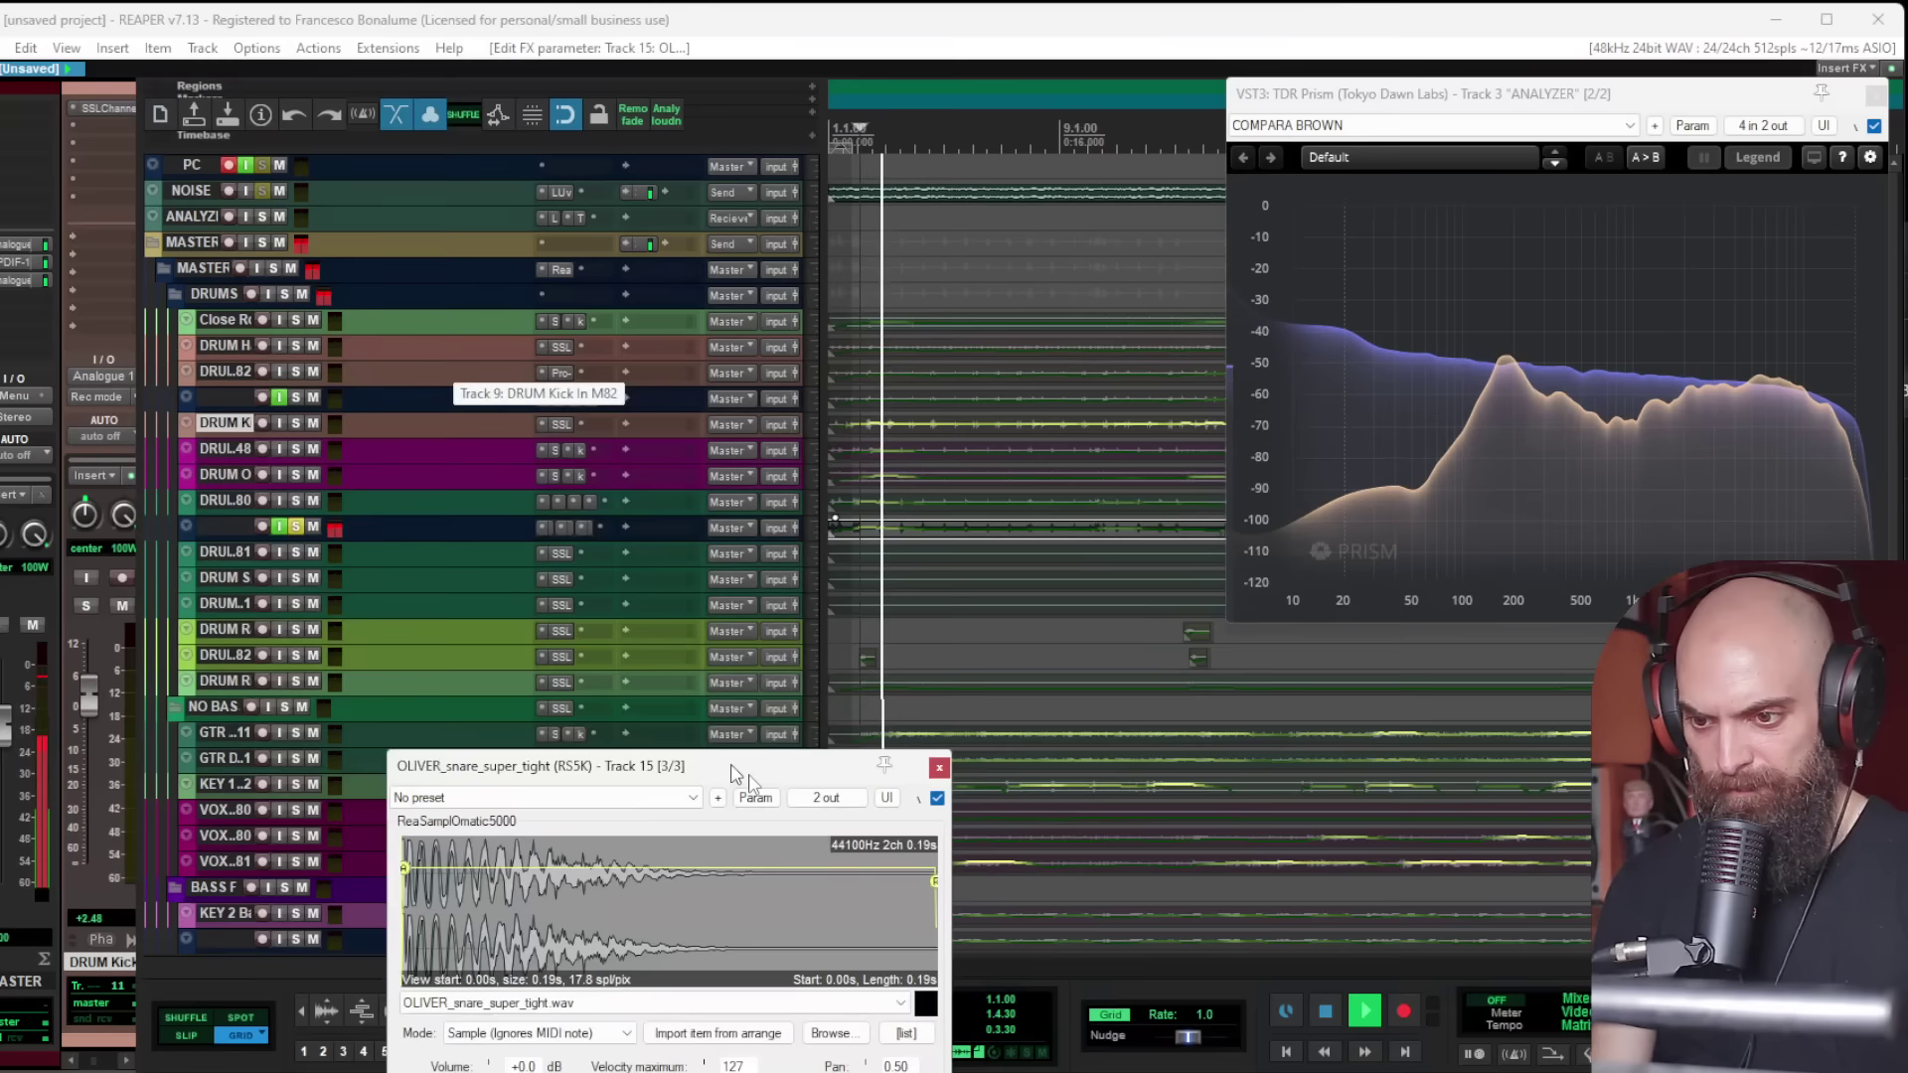
Step: Unsolo the snare copy track, set its volume to -2.17 dB and close the sampler window
{"action": "left_click_drag", "start_coordinate": [733, 771], "coordinate": [922, 736]}
{"action": "scroll", "coordinate": [964, 576], "scroll_direction": "up", "scroll_amount": 5}
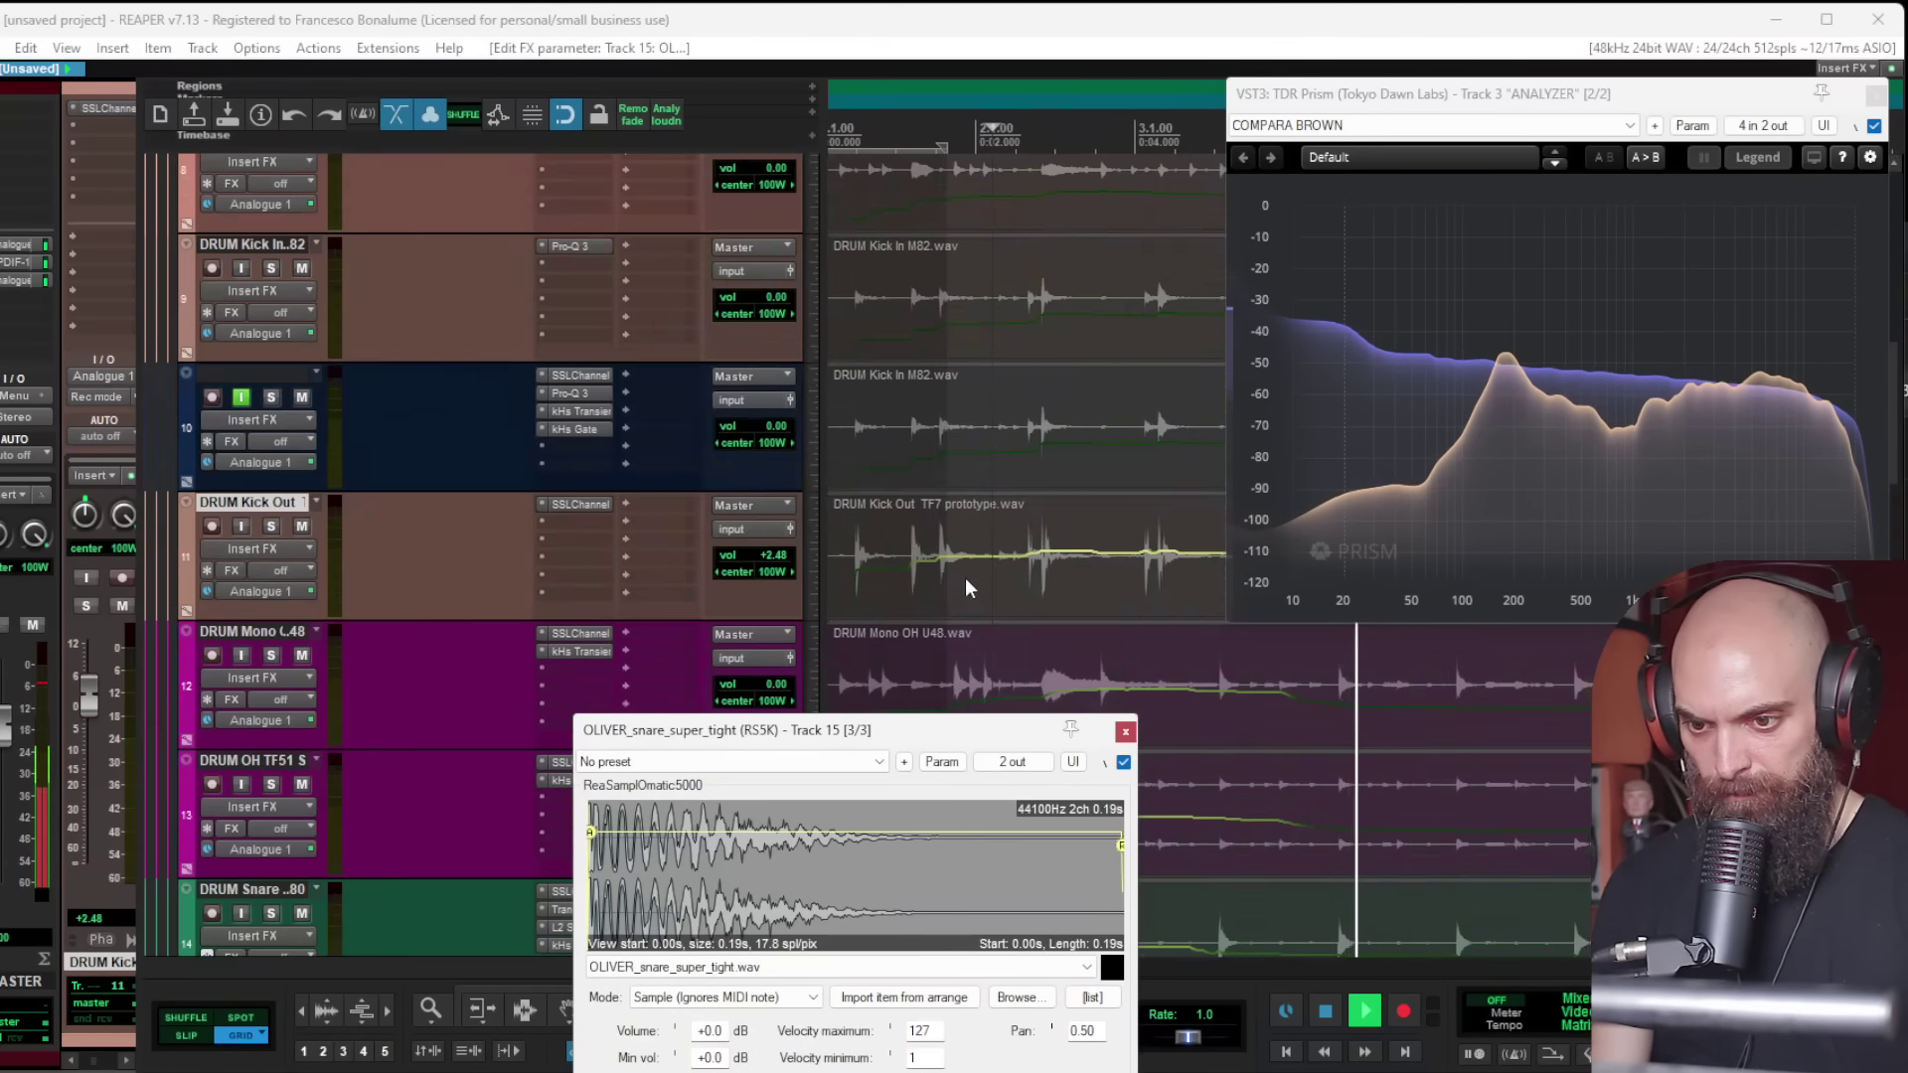
{"action": "scroll", "coordinate": [1015, 523], "scroll_direction": "down", "scroll_amount": 3}
{"action": "left_click_drag", "start_coordinate": [456, 397], "coordinate": [456, 573]}
{"action": "left_click", "coordinate": [580, 396], "text": "shift"}
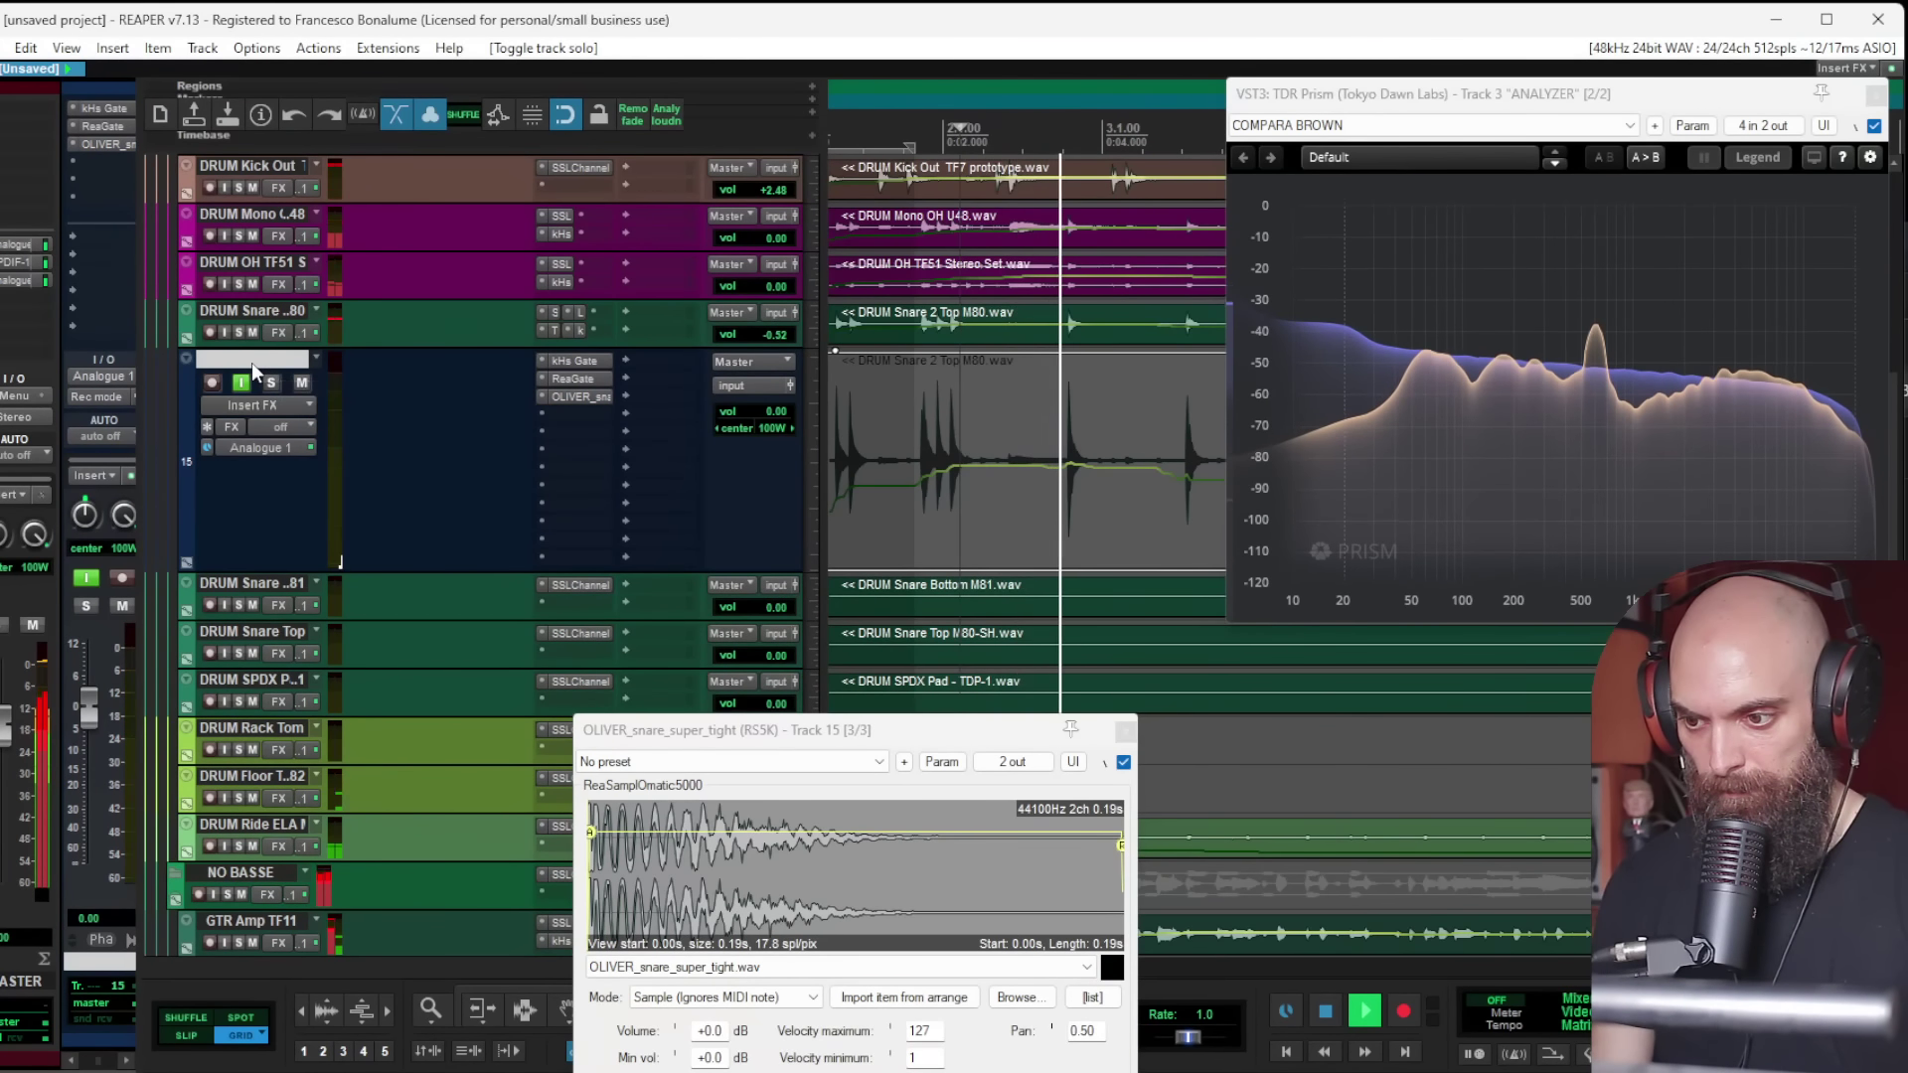
{"action": "left_click_drag", "start_coordinate": [94, 704], "coordinate": [93, 714]}
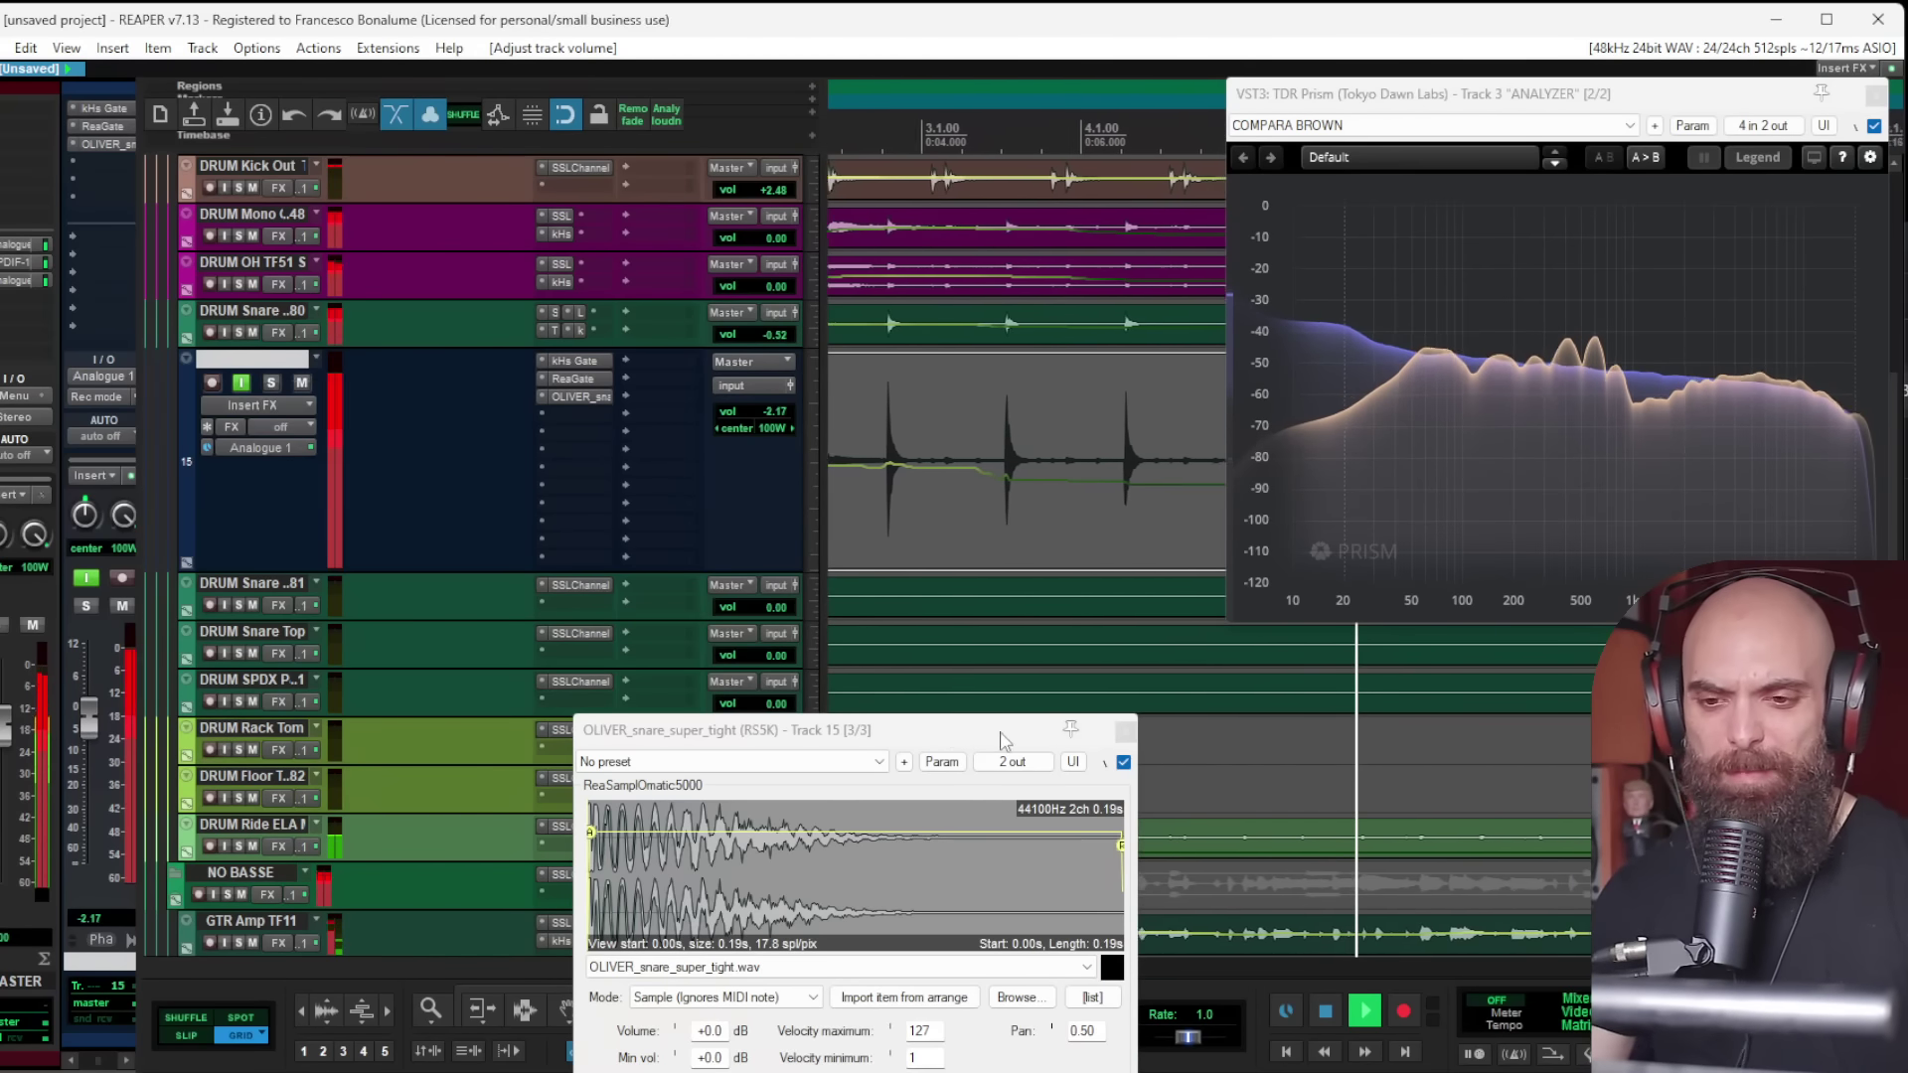
{"action": "left_click", "coordinate": [1125, 731]}
Step: Turn off the snare copy track's record monitoring and rename the track CAMPIONE
{"action": "scroll", "coordinate": [1017, 443], "scroll_direction": "down", "scroll_amount": 4}
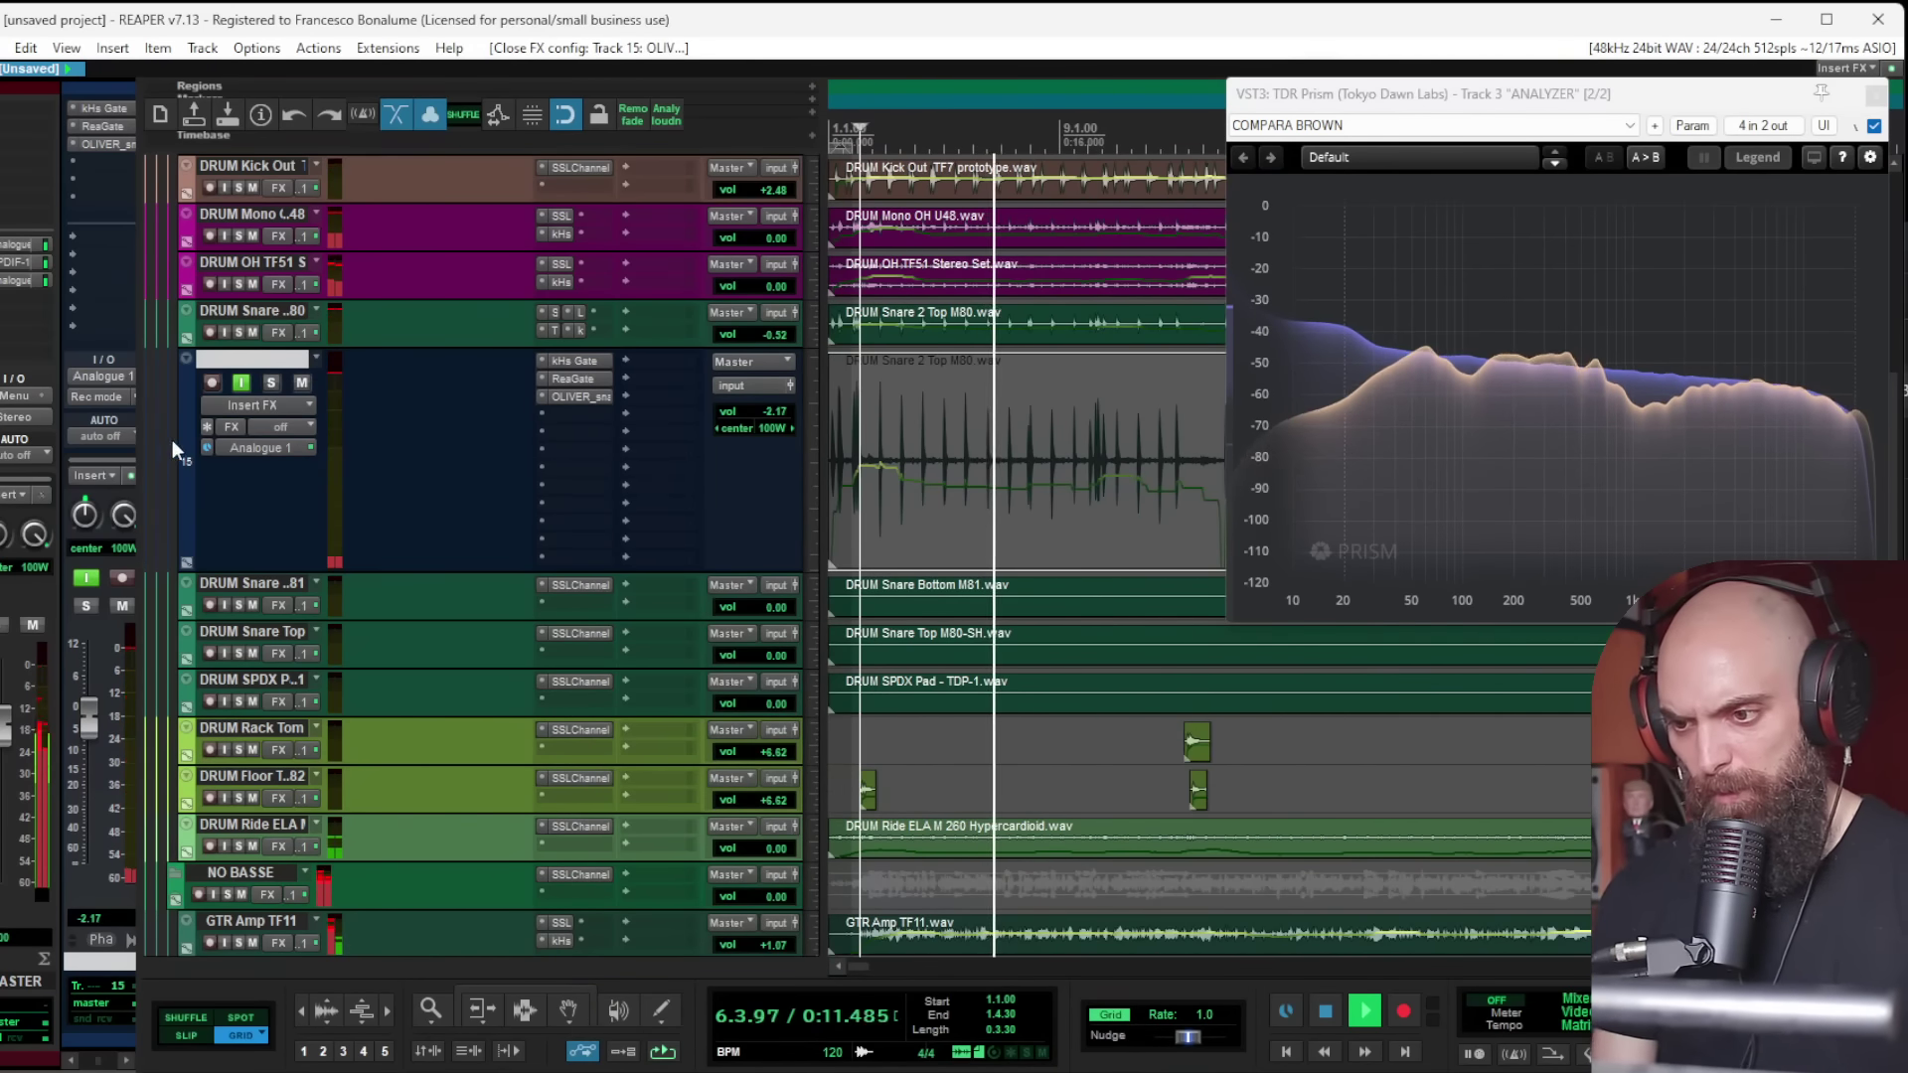
{"action": "left_click", "coordinate": [240, 382]}
{"action": "type", "text": "CAMPIONE"}
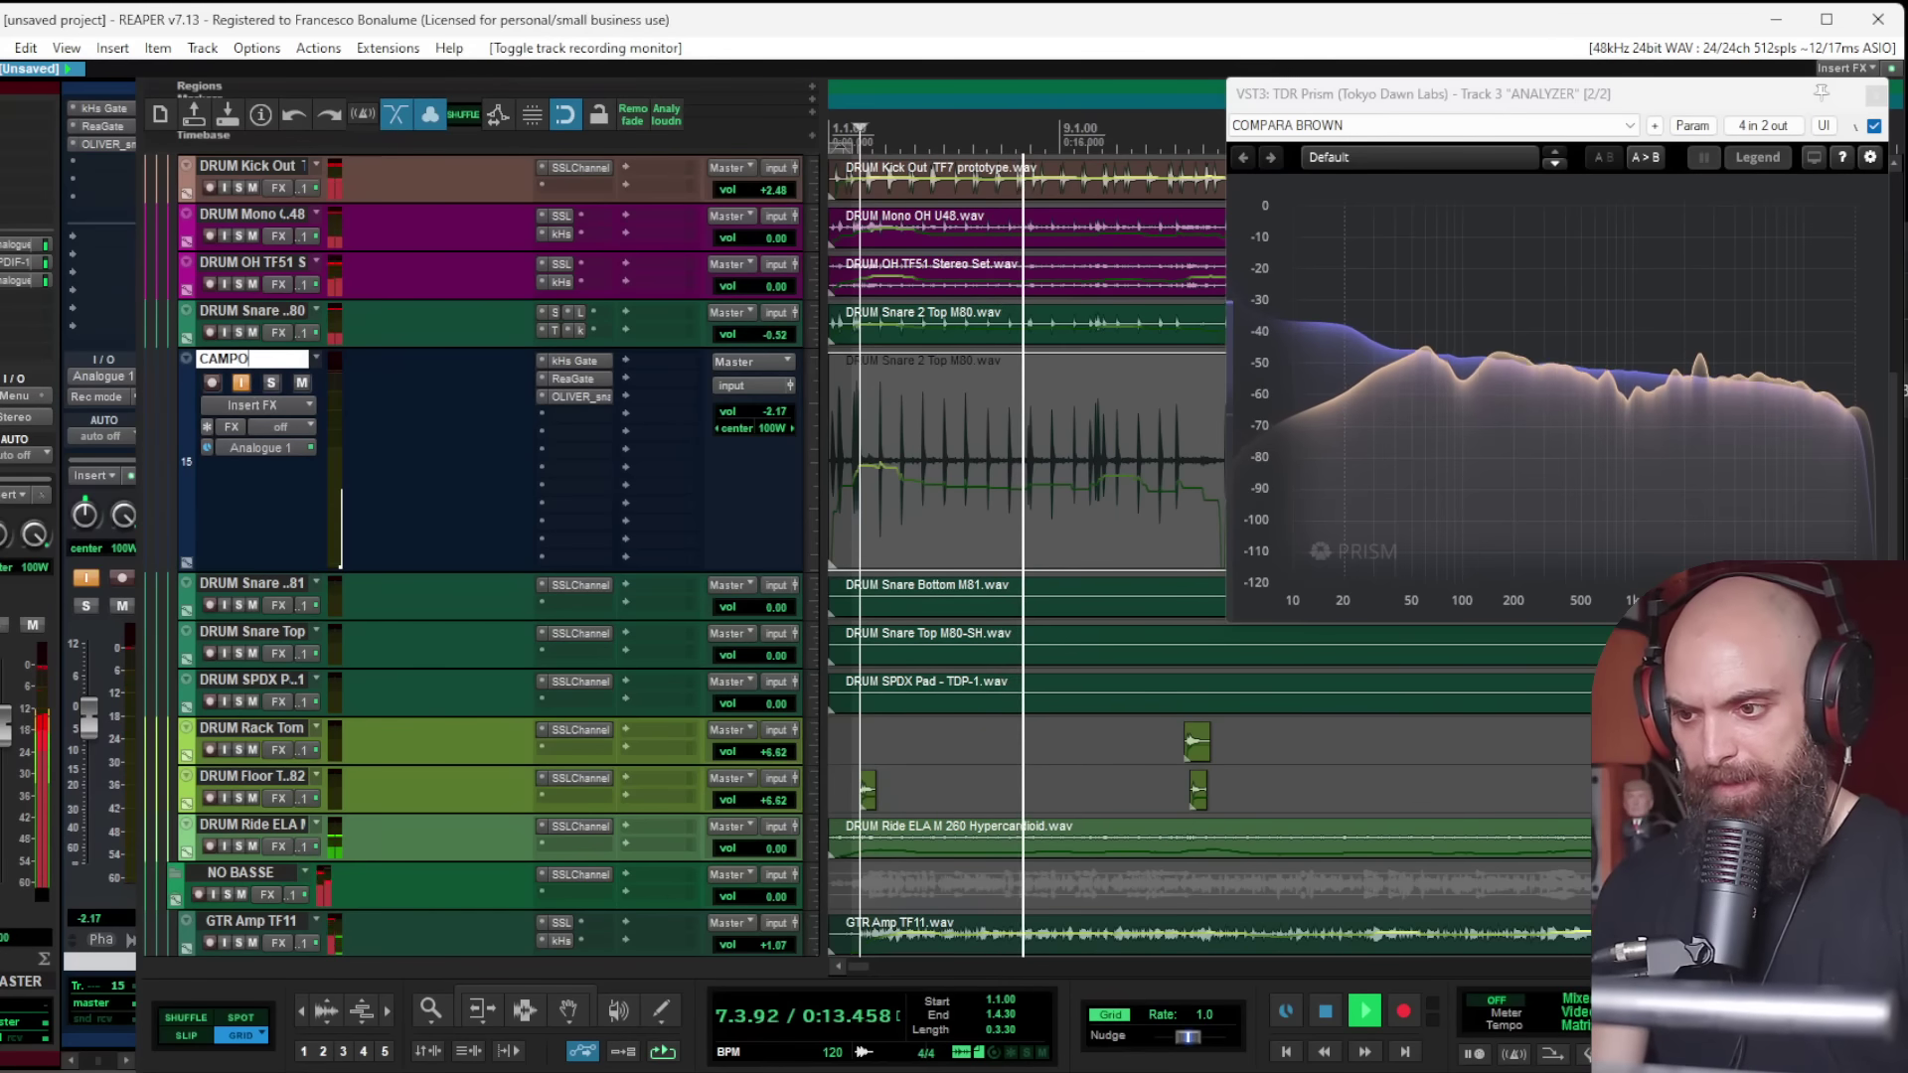
{"action": "key", "text": "Return"}
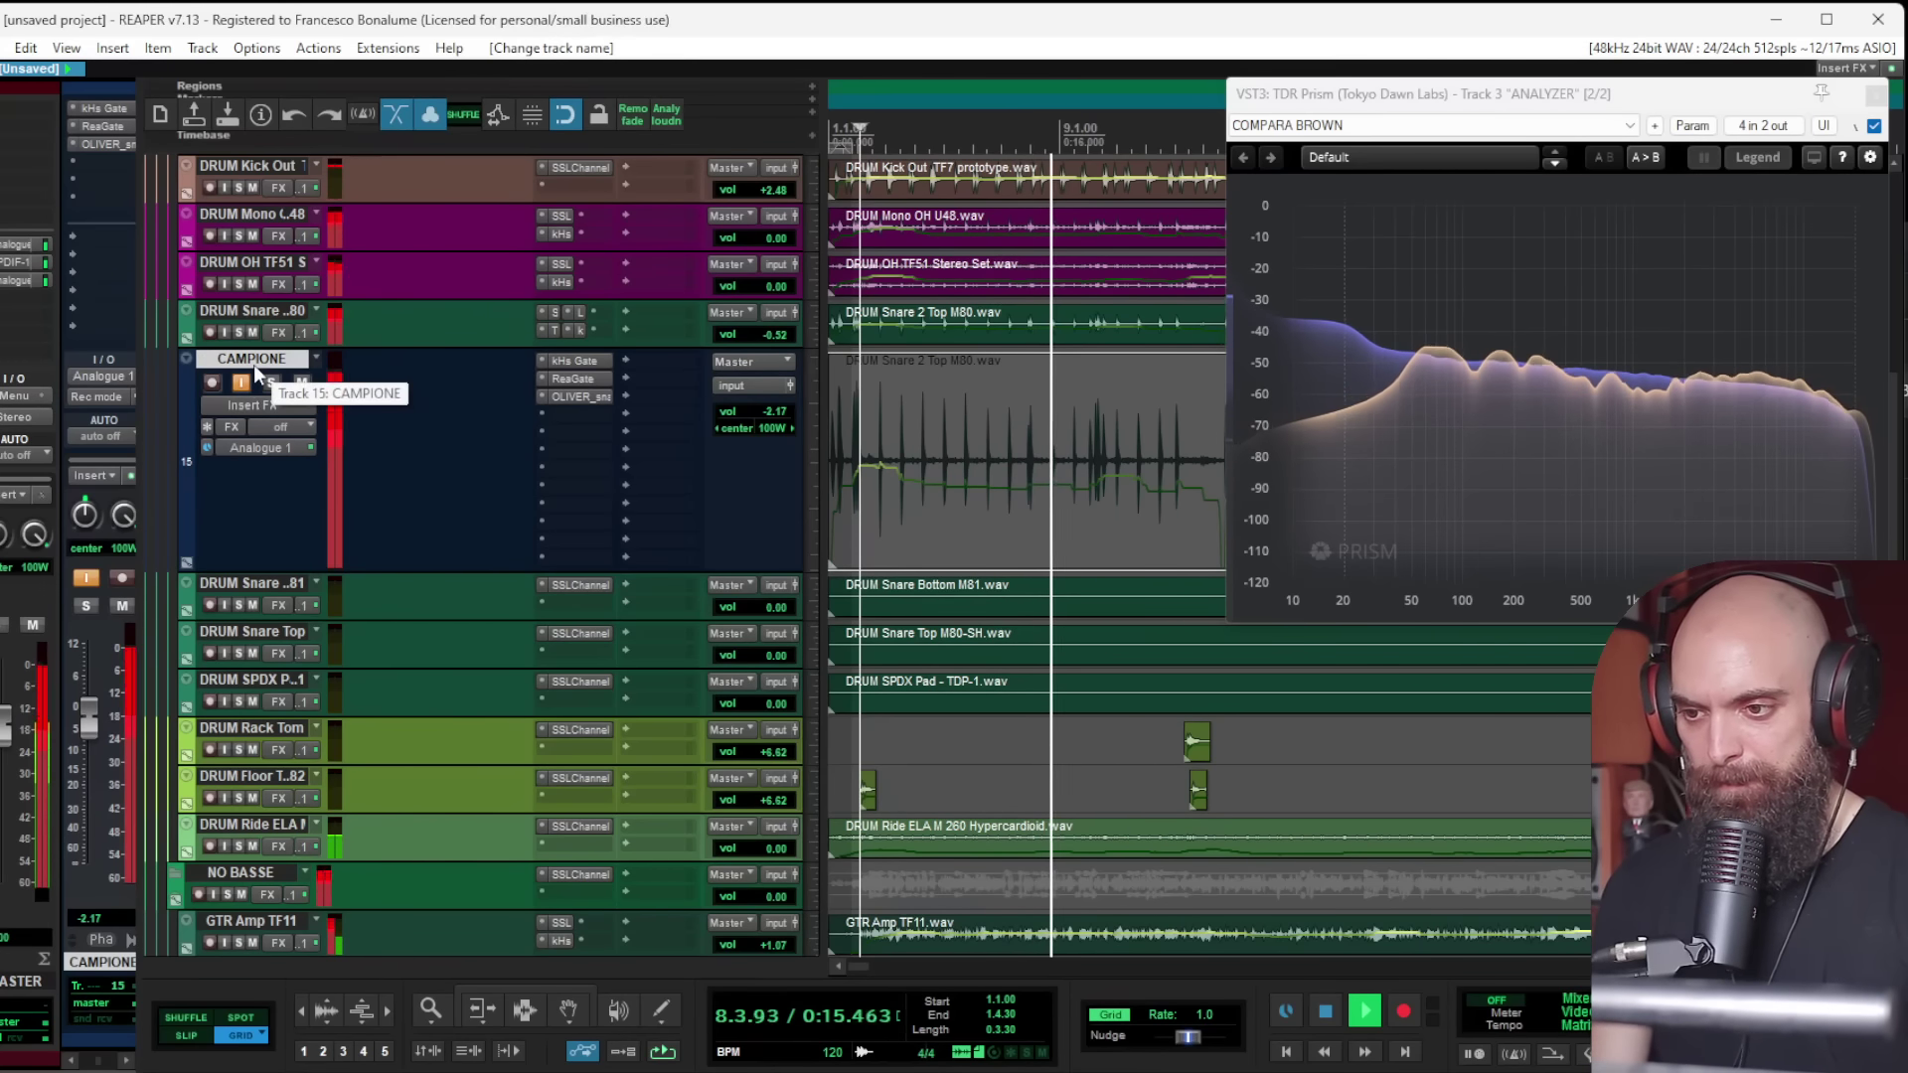
Step: Solo and select the DRUM Kick In M82 track and play it back
{"action": "scroll", "coordinate": [1008, 480], "scroll_direction": "down", "scroll_amount": 3}
{"action": "scroll", "coordinate": [1007, 475], "scroll_direction": "up", "scroll_amount": 3}
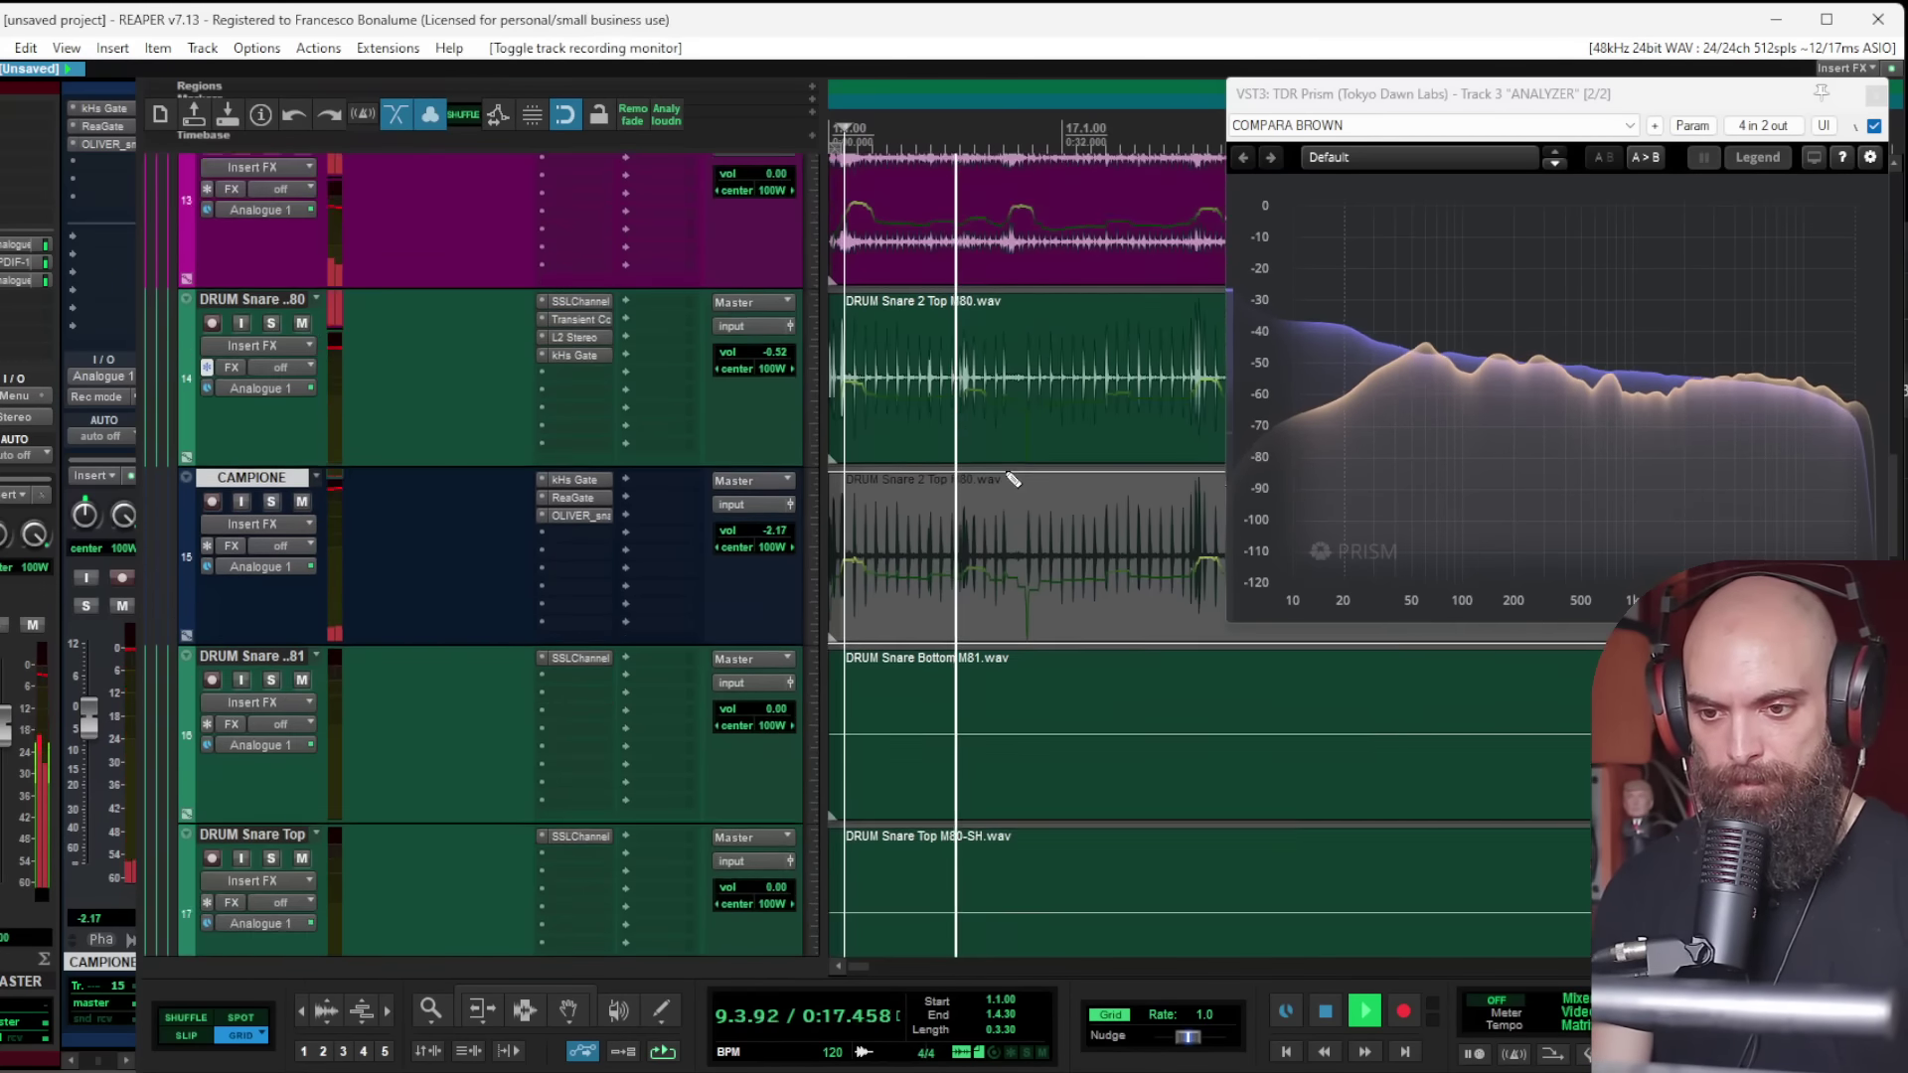
{"action": "scroll", "coordinate": [1003, 477], "scroll_direction": "down", "scroll_amount": 5}
{"action": "scroll", "coordinate": [1003, 477], "scroll_direction": "down", "scroll_amount": 2}
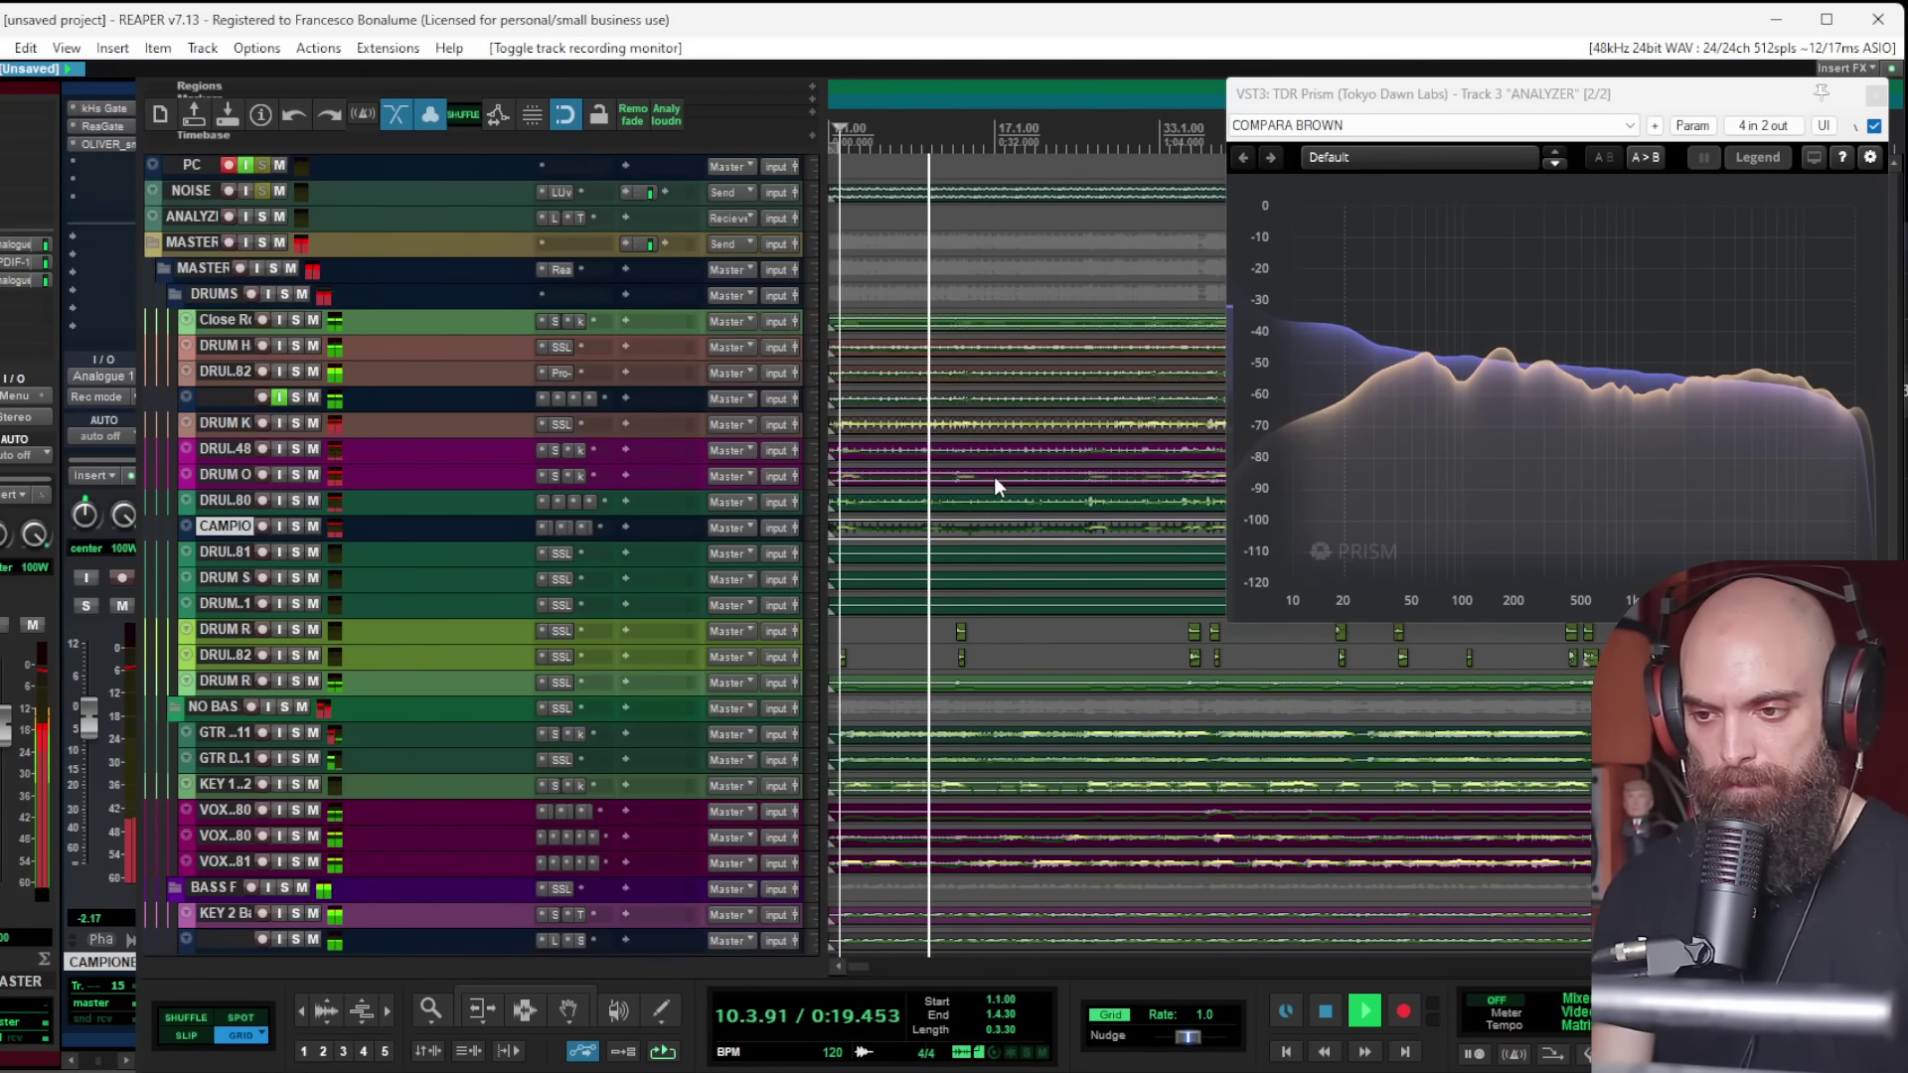
{"action": "scroll", "coordinate": [1006, 465], "scroll_direction": "up", "scroll_amount": 1}
{"action": "scroll", "coordinate": [1009, 453], "scroll_direction": "up", "scroll_amount": 3}
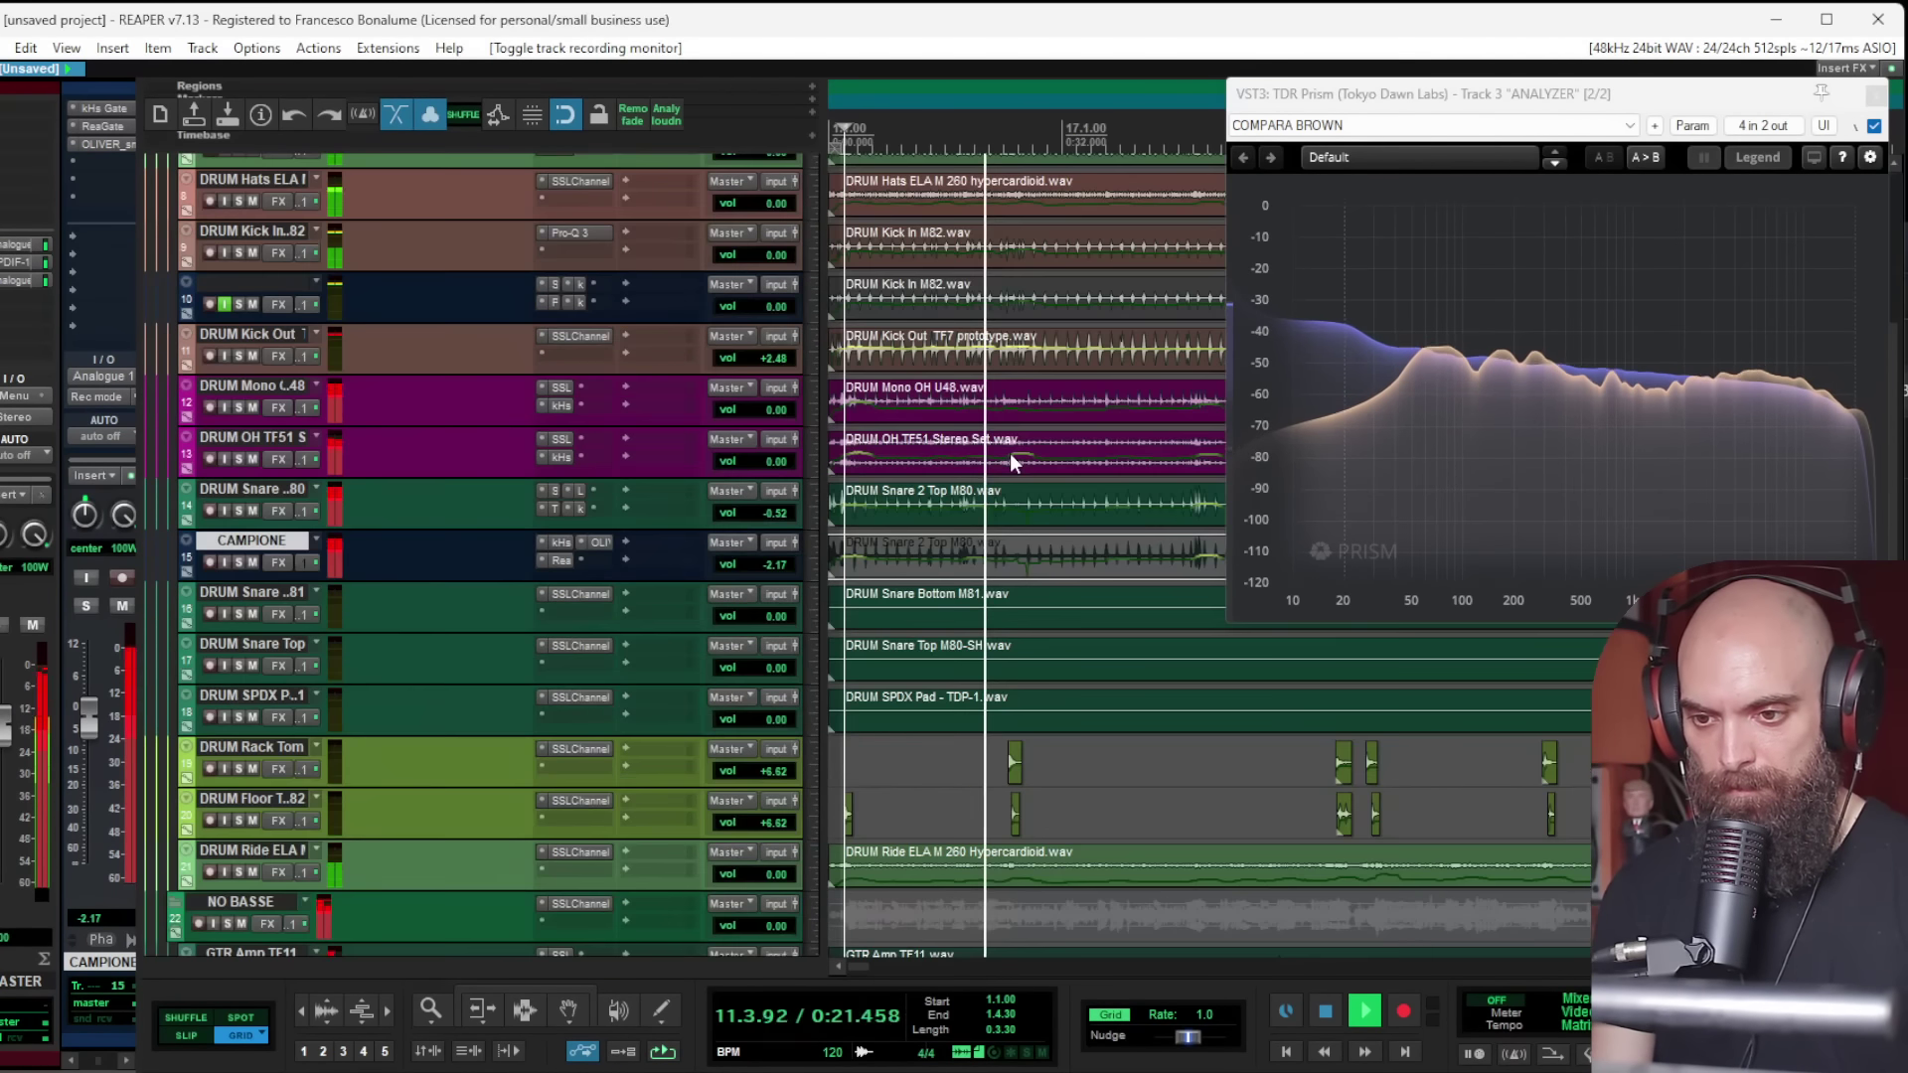
{"action": "key", "text": "space"}
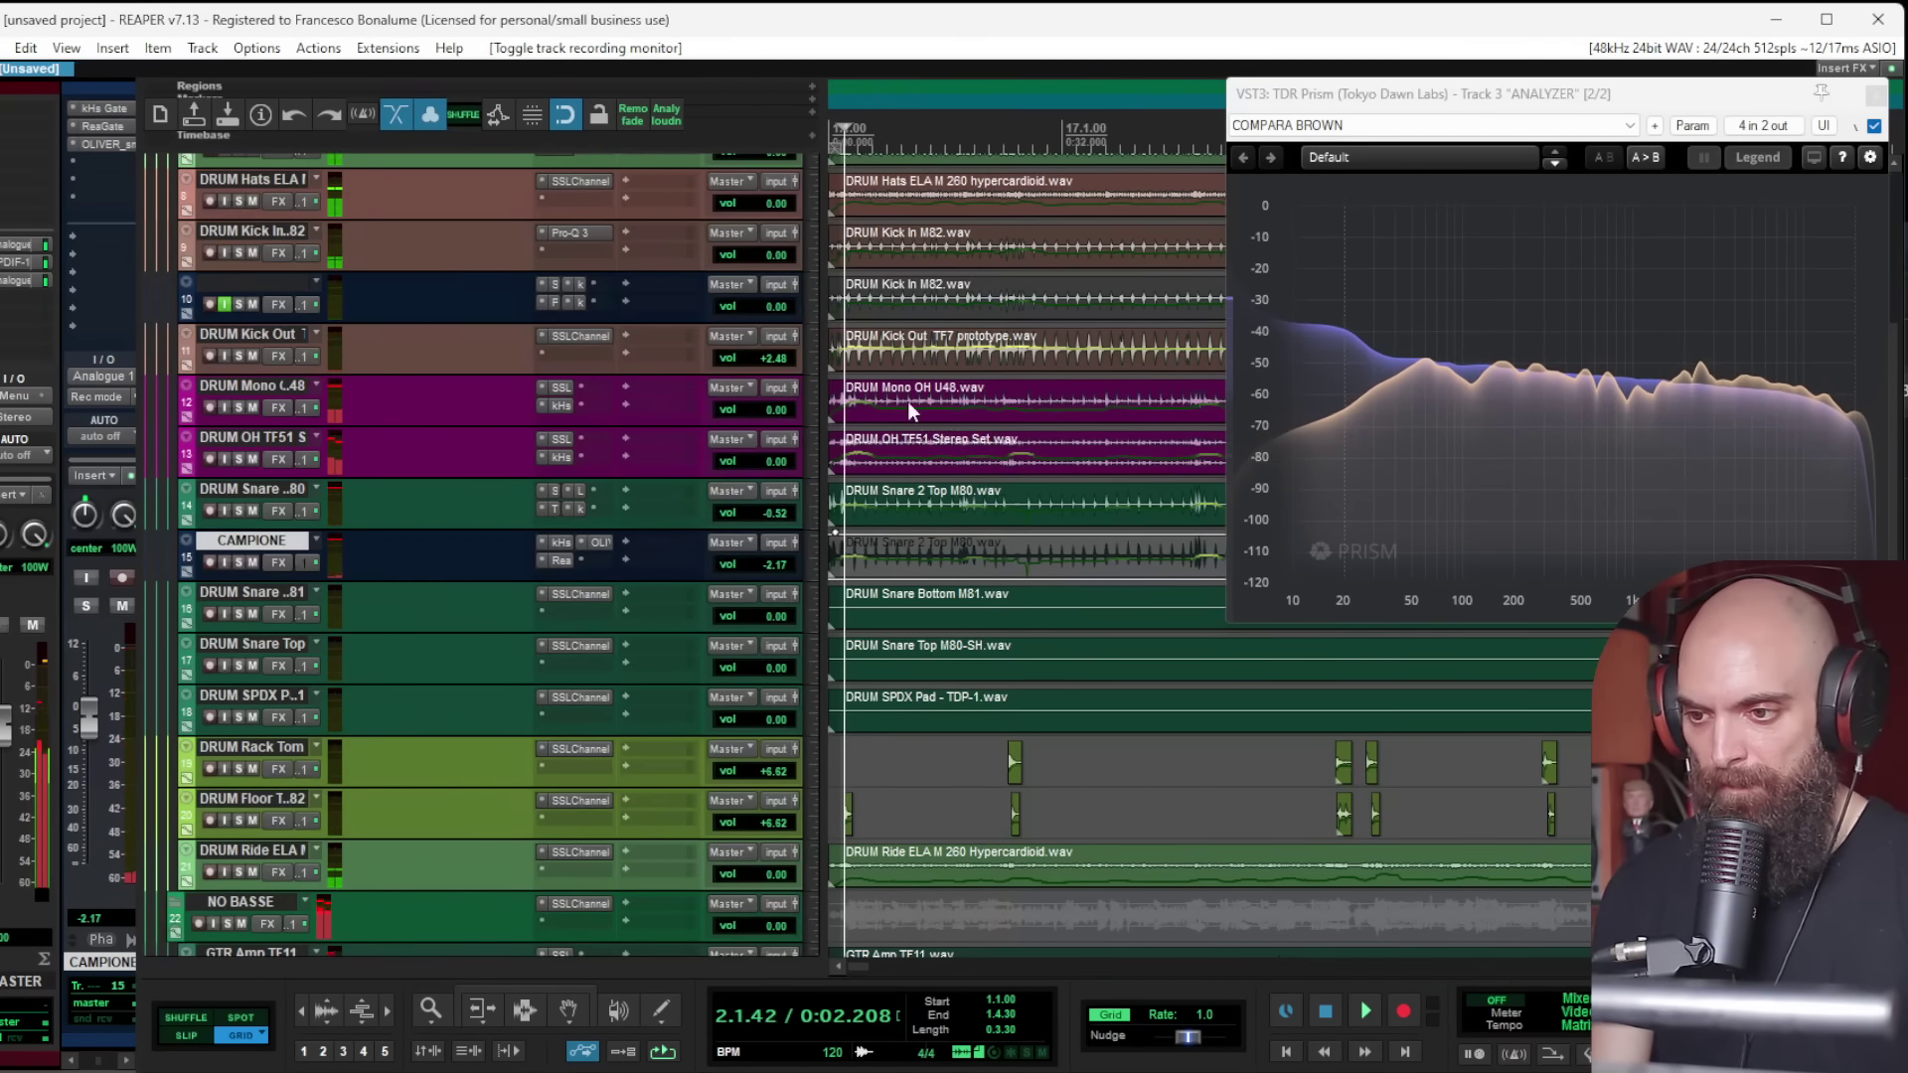
{"action": "left_click", "coordinate": [237, 252]}
{"action": "key", "text": "space"}
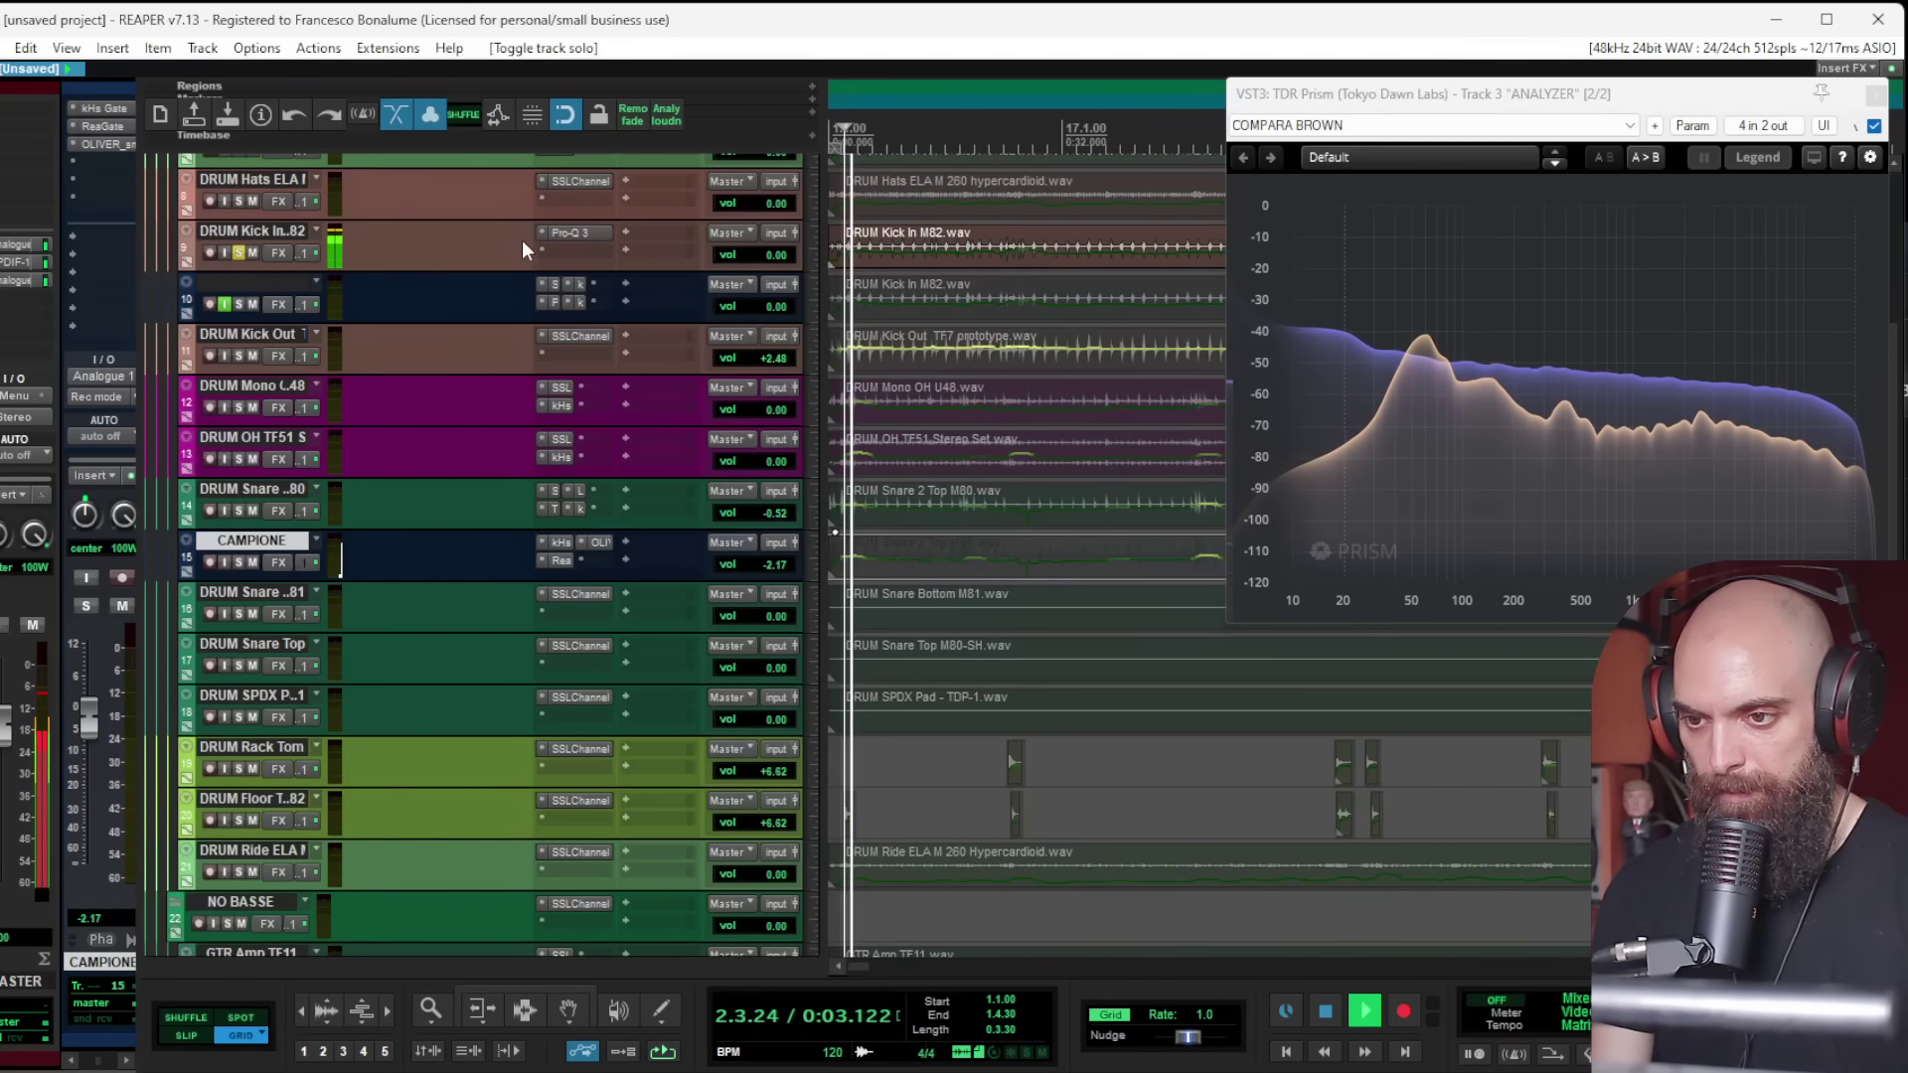
{"action": "left_click", "coordinate": [251, 235]}
Step: Check the Pro-Q 3 settings on the DRUM Kick In M82 track and remove that plug-in
{"action": "scroll", "coordinate": [921, 236], "scroll_direction": "up", "scroll_amount": 2}
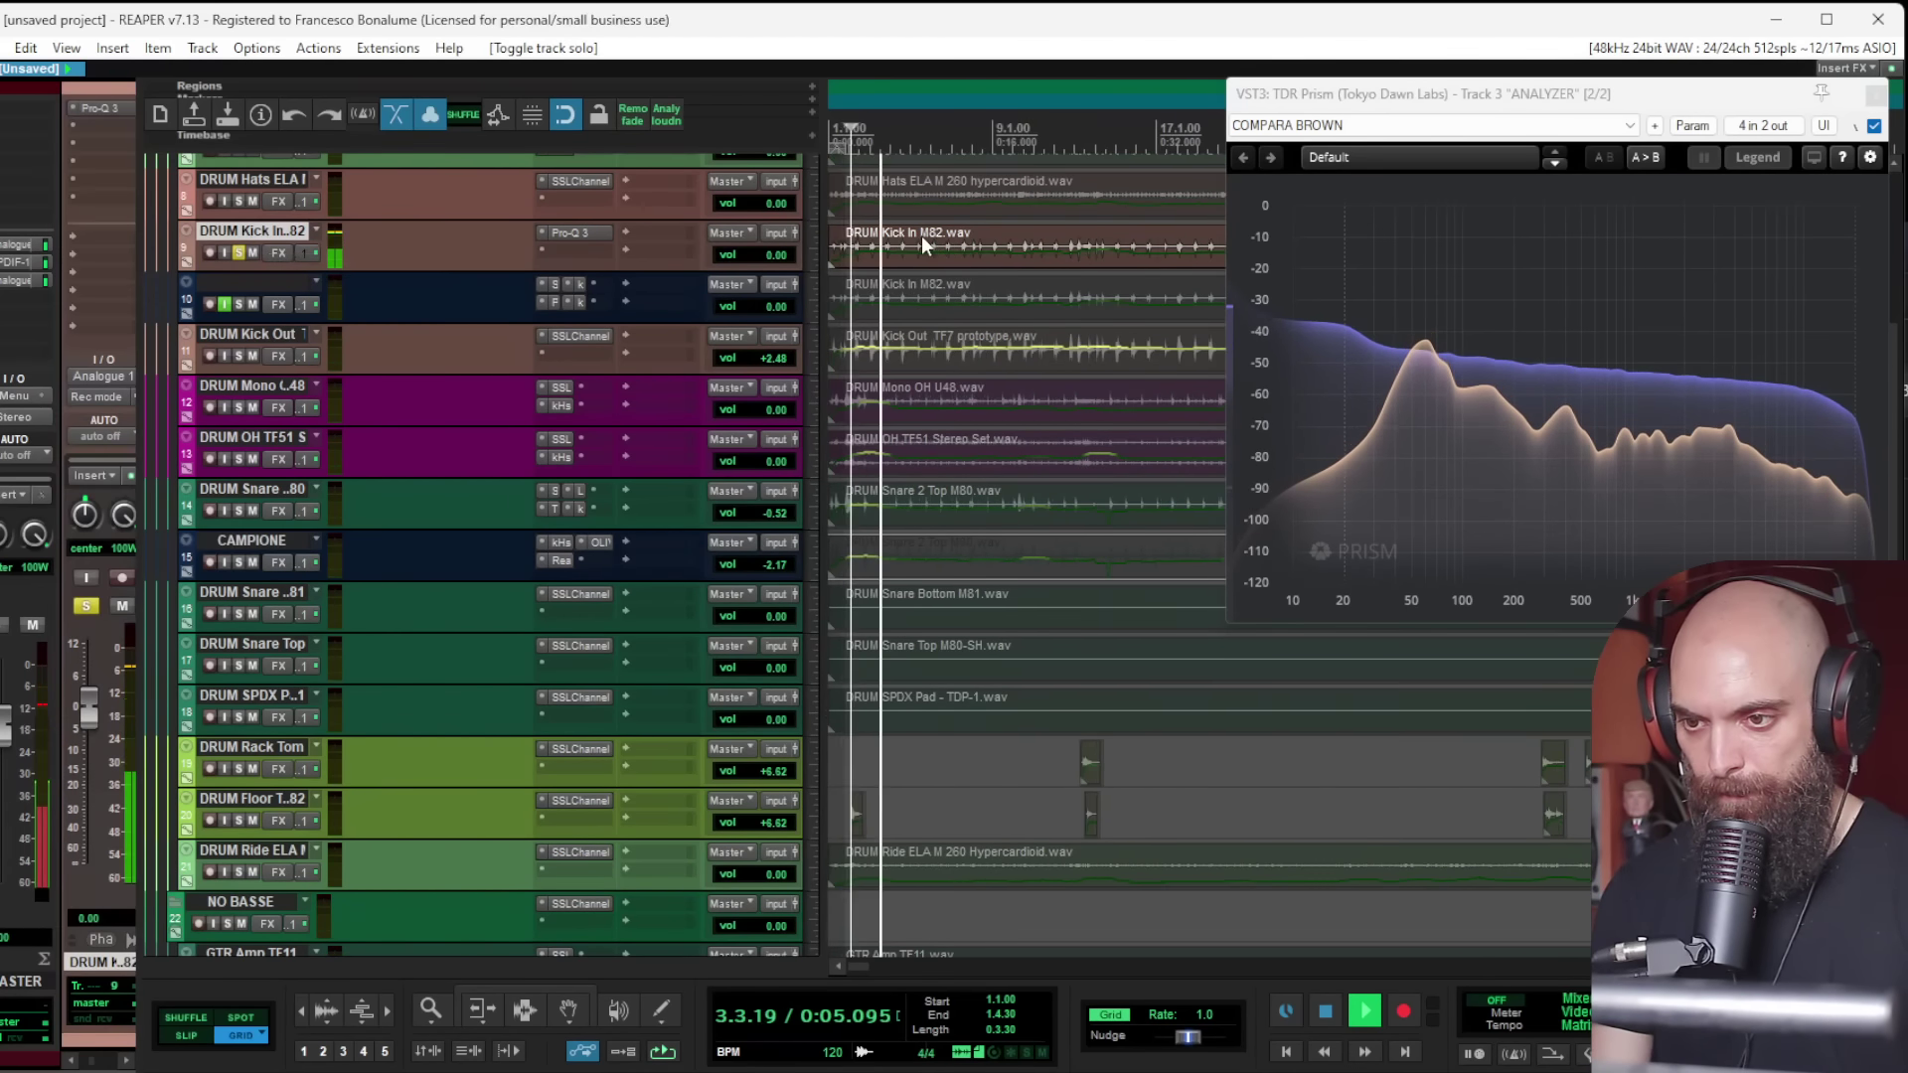
{"action": "scroll", "coordinate": [952, 258], "scroll_direction": "up", "scroll_amount": 2}
{"action": "scroll", "coordinate": [972, 330], "scroll_direction": "up", "scroll_amount": 3}
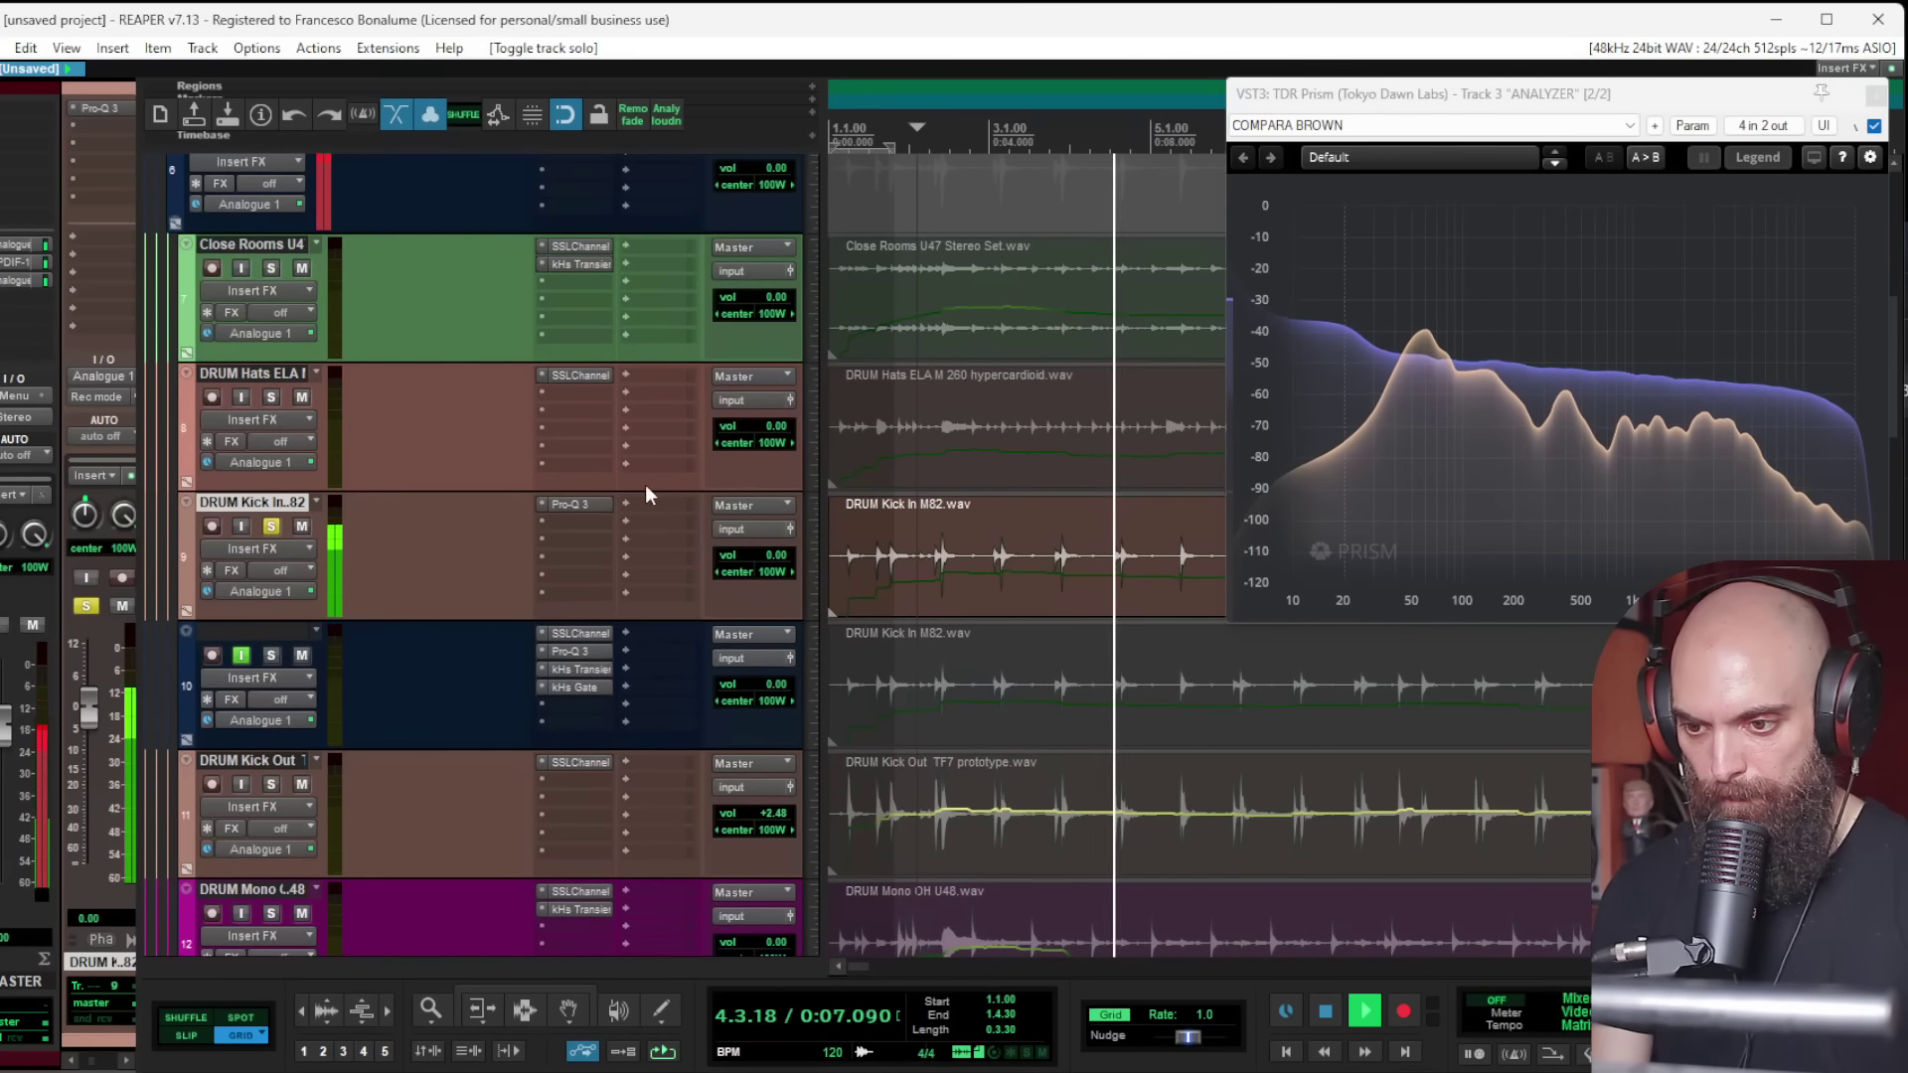
{"action": "left_click", "coordinate": [570, 504]}
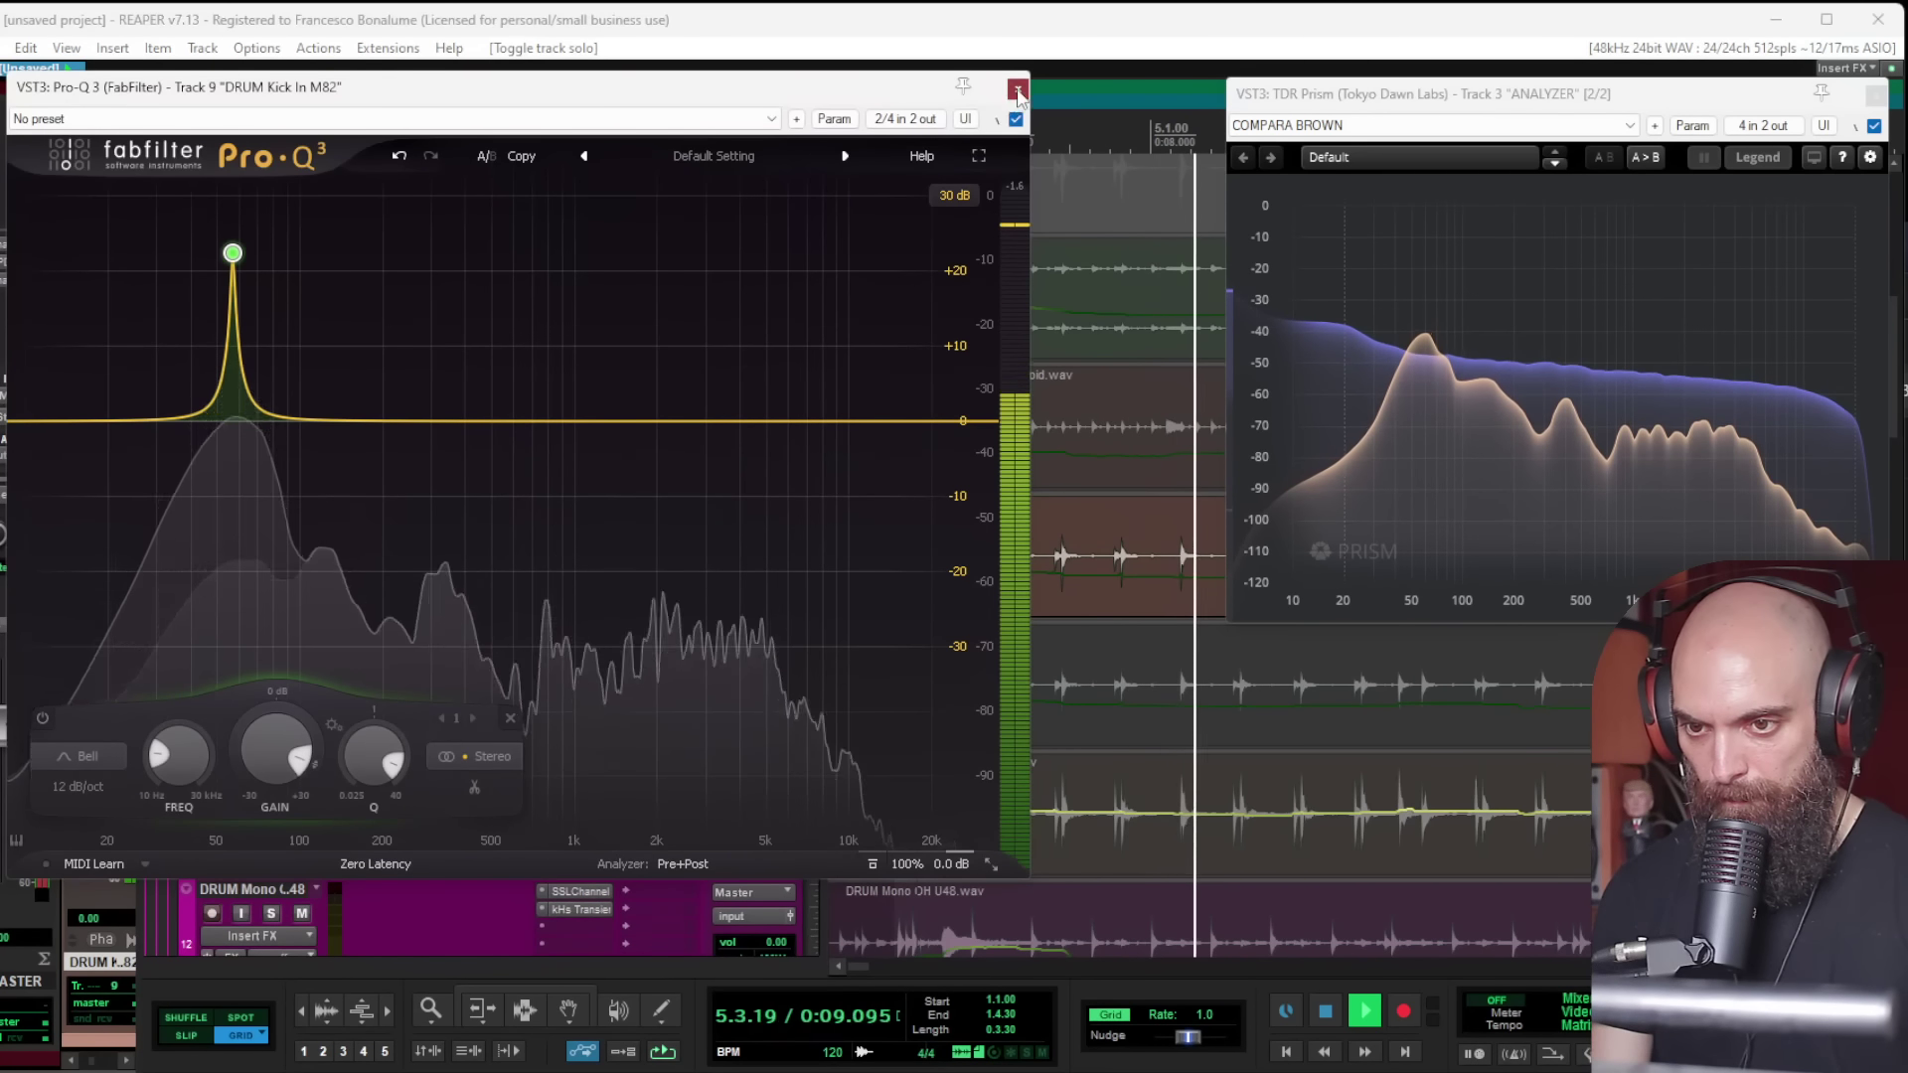
{"action": "left_click", "coordinate": [1016, 91]}
{"action": "left_click", "coordinate": [270, 398]}
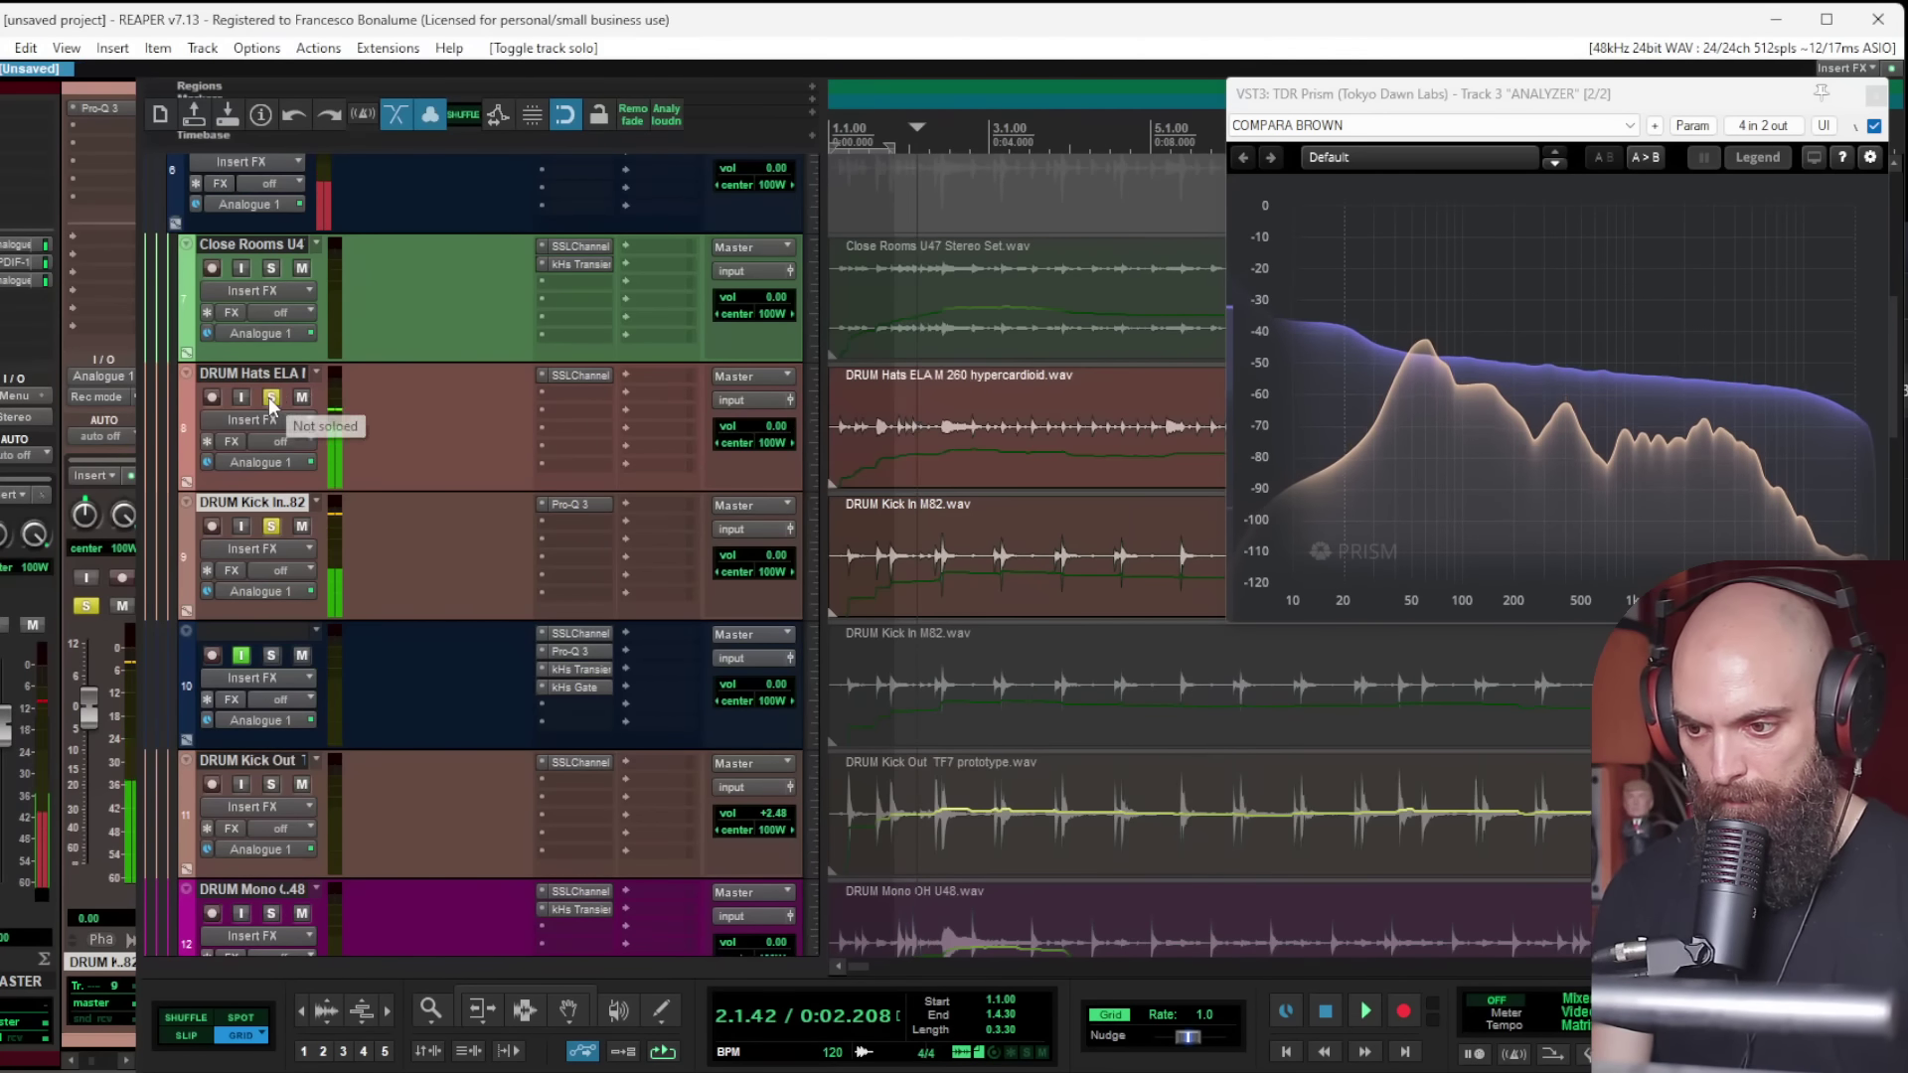
{"action": "left_click", "coordinate": [270, 399]}
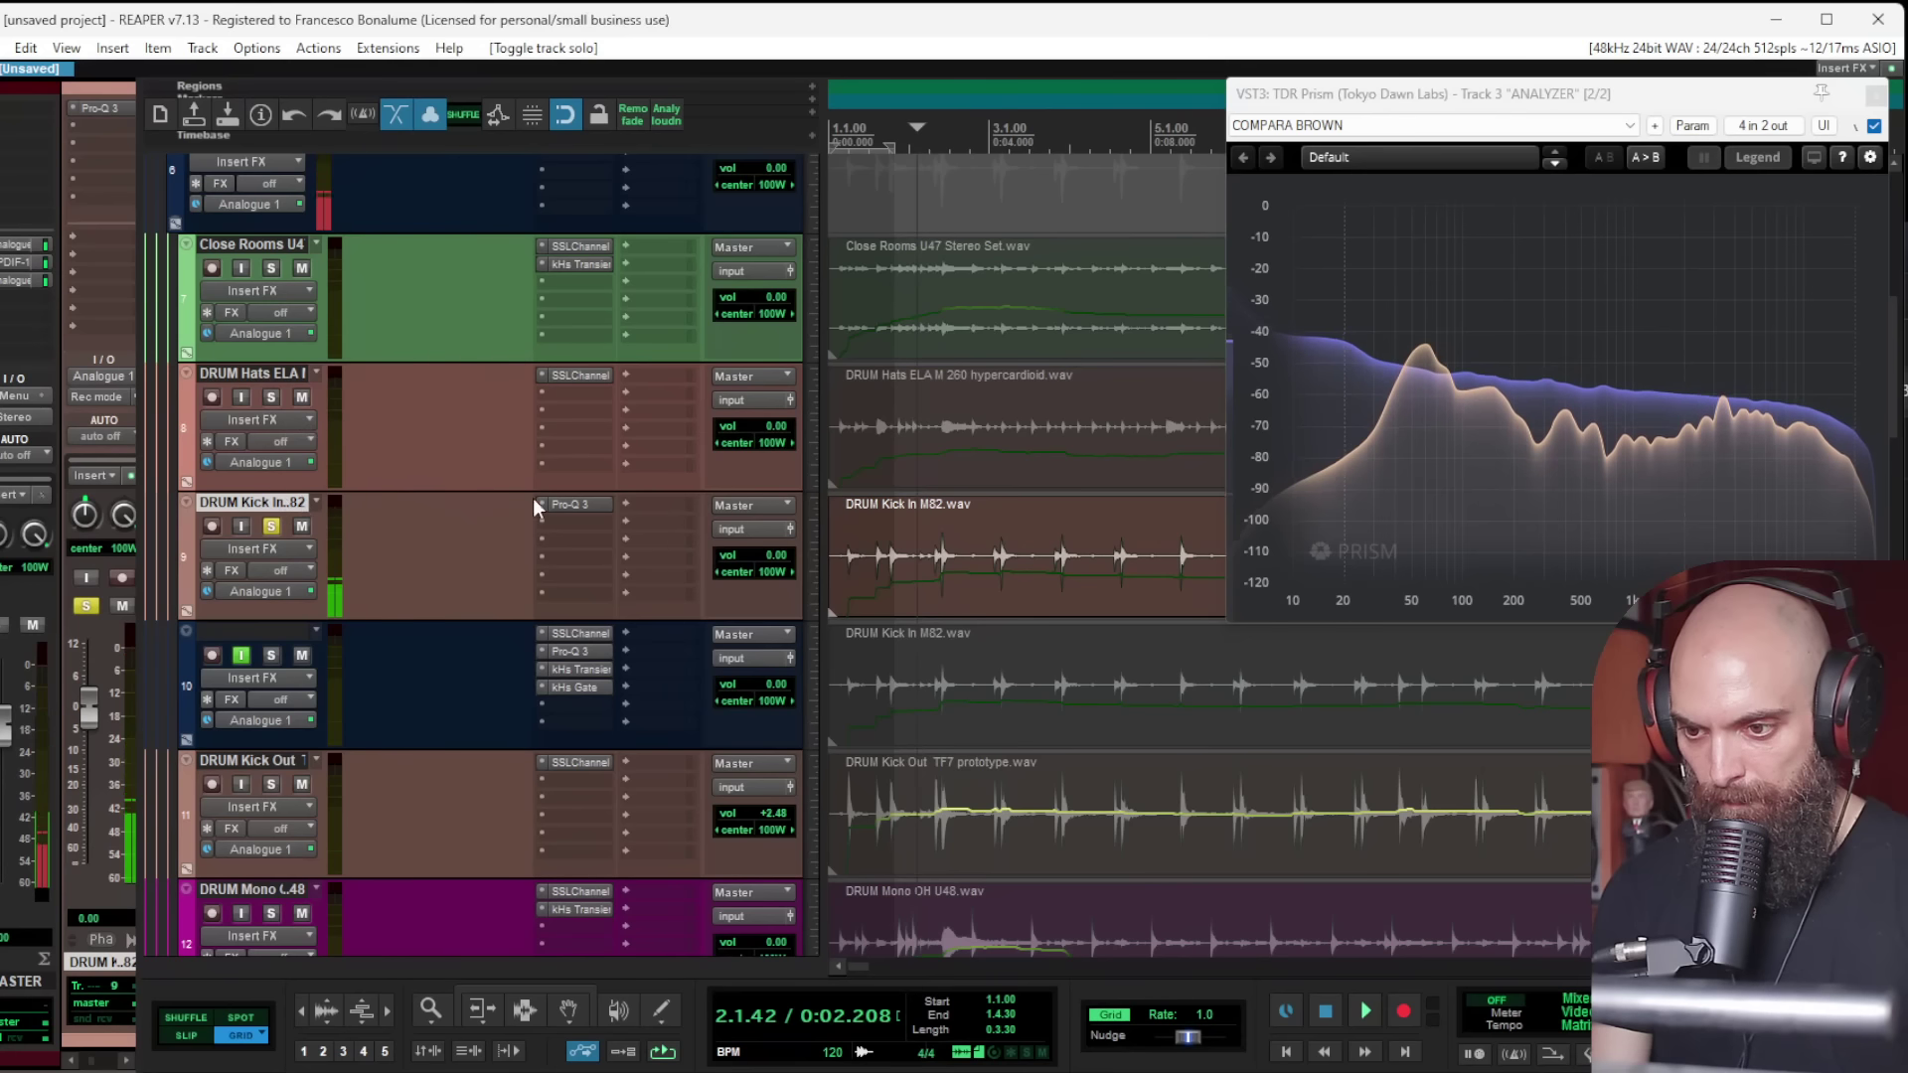
{"action": "key", "text": "space"}
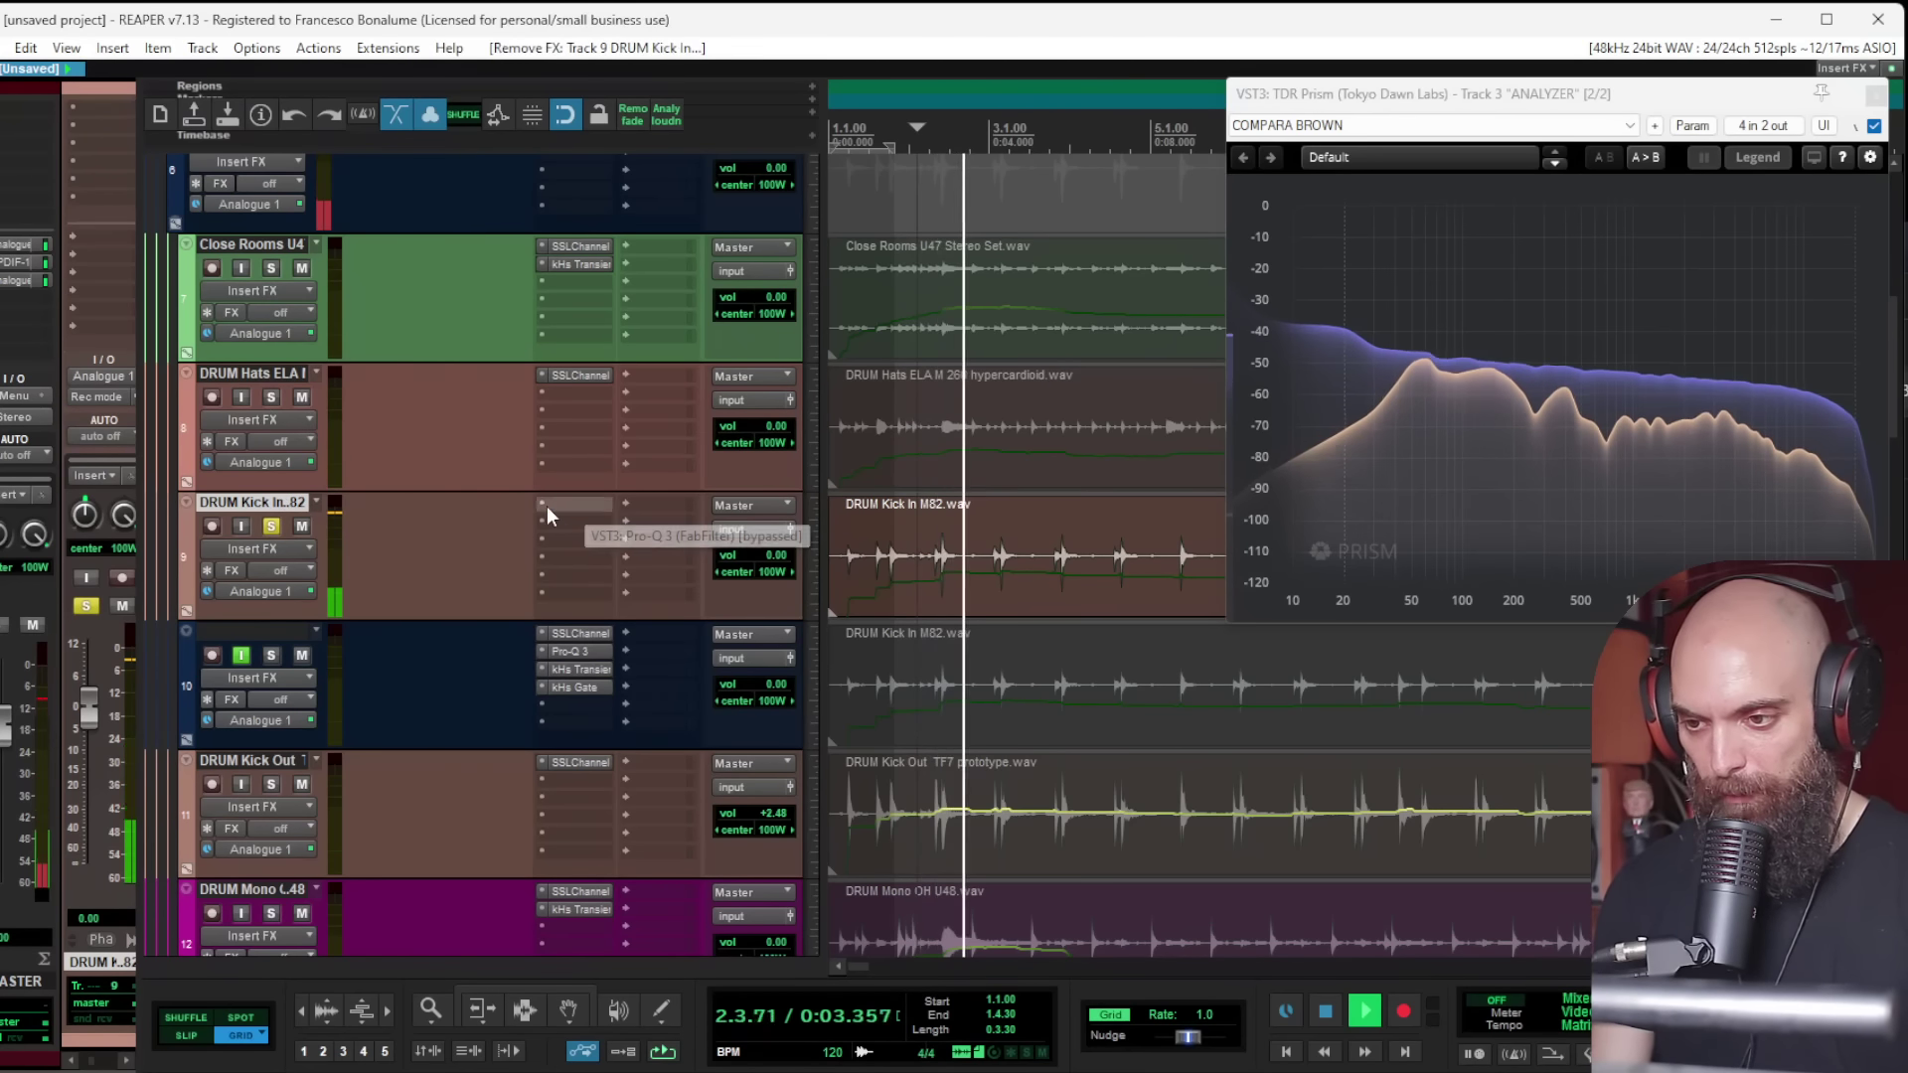
{"action": "left_click", "coordinate": [546, 504], "text": "alt"}
Step: Unsolo the DRUM Kick In M82 track and add the Waves SSLChannel Stereo plug-in to it
{"action": "left_click", "coordinate": [272, 655]}
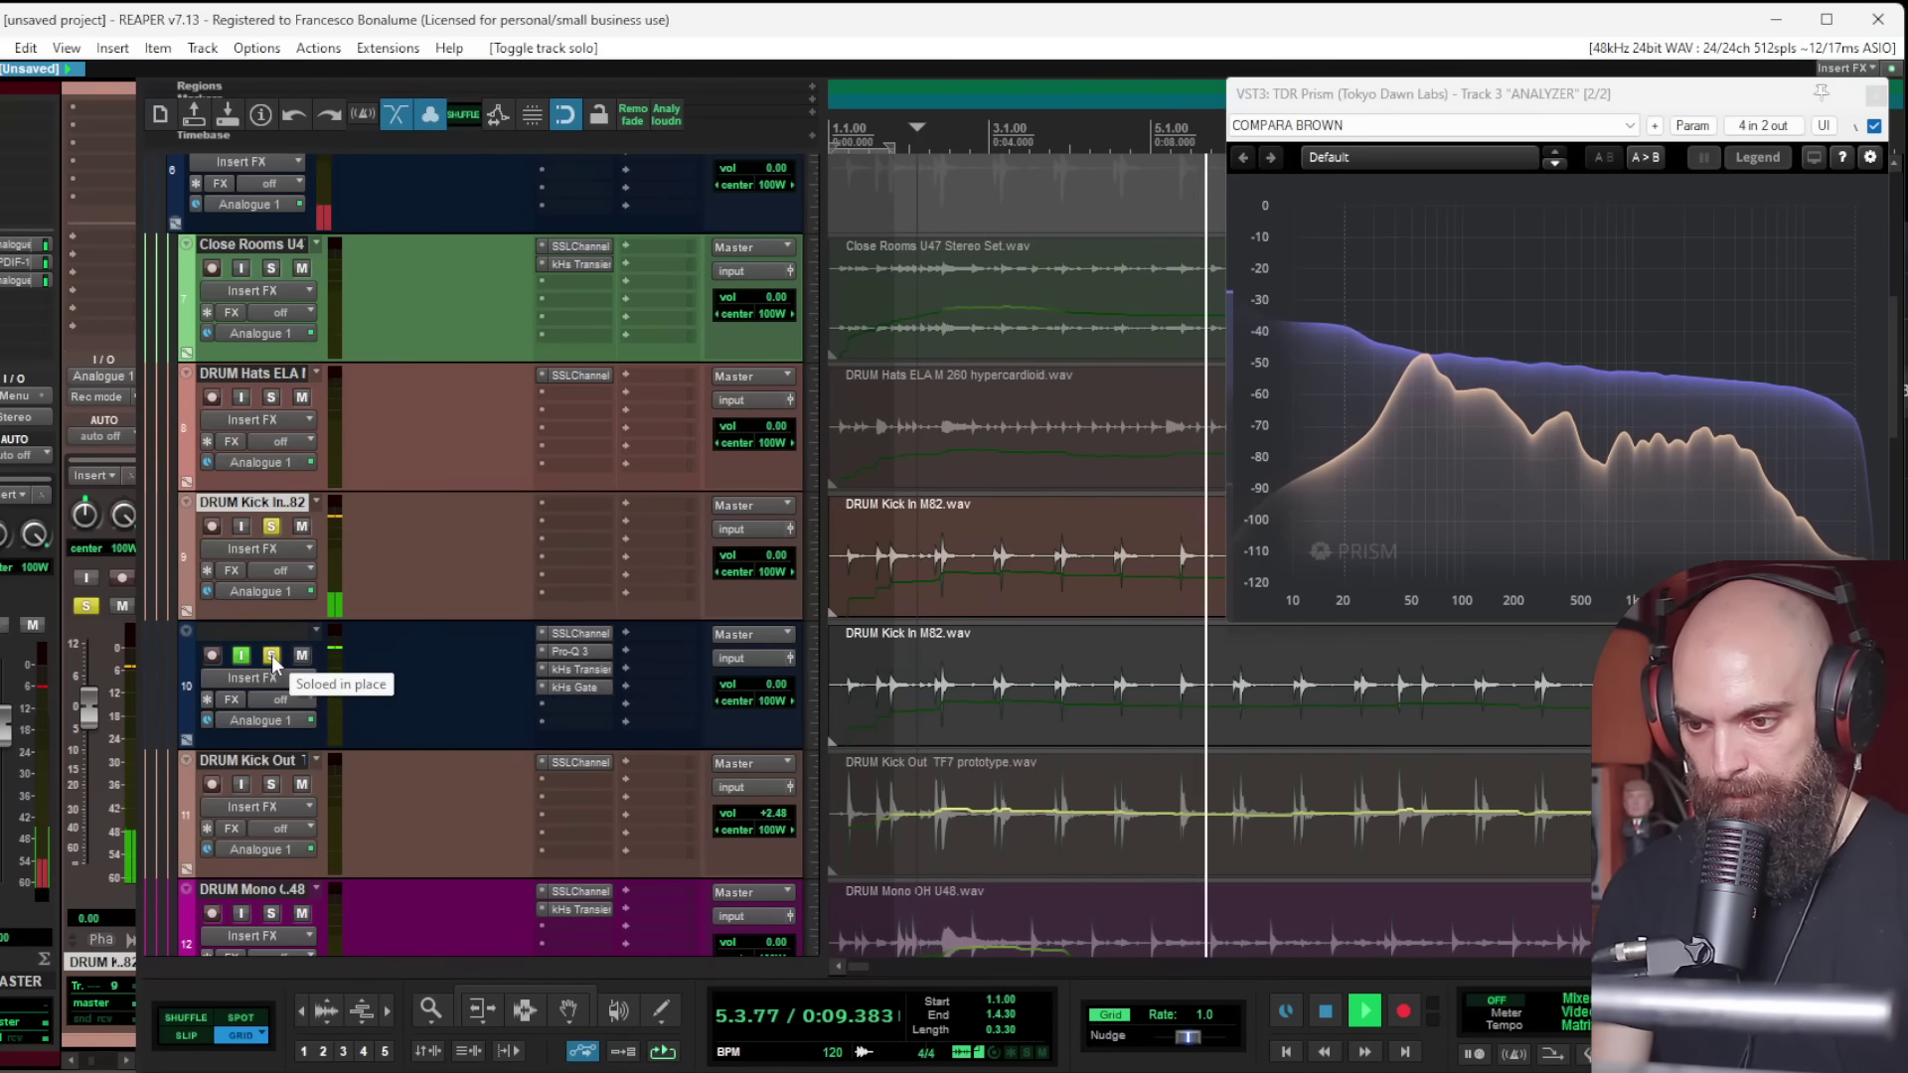
{"action": "left_click", "coordinate": [271, 654]}
{"action": "double_click", "coordinate": [572, 505]}
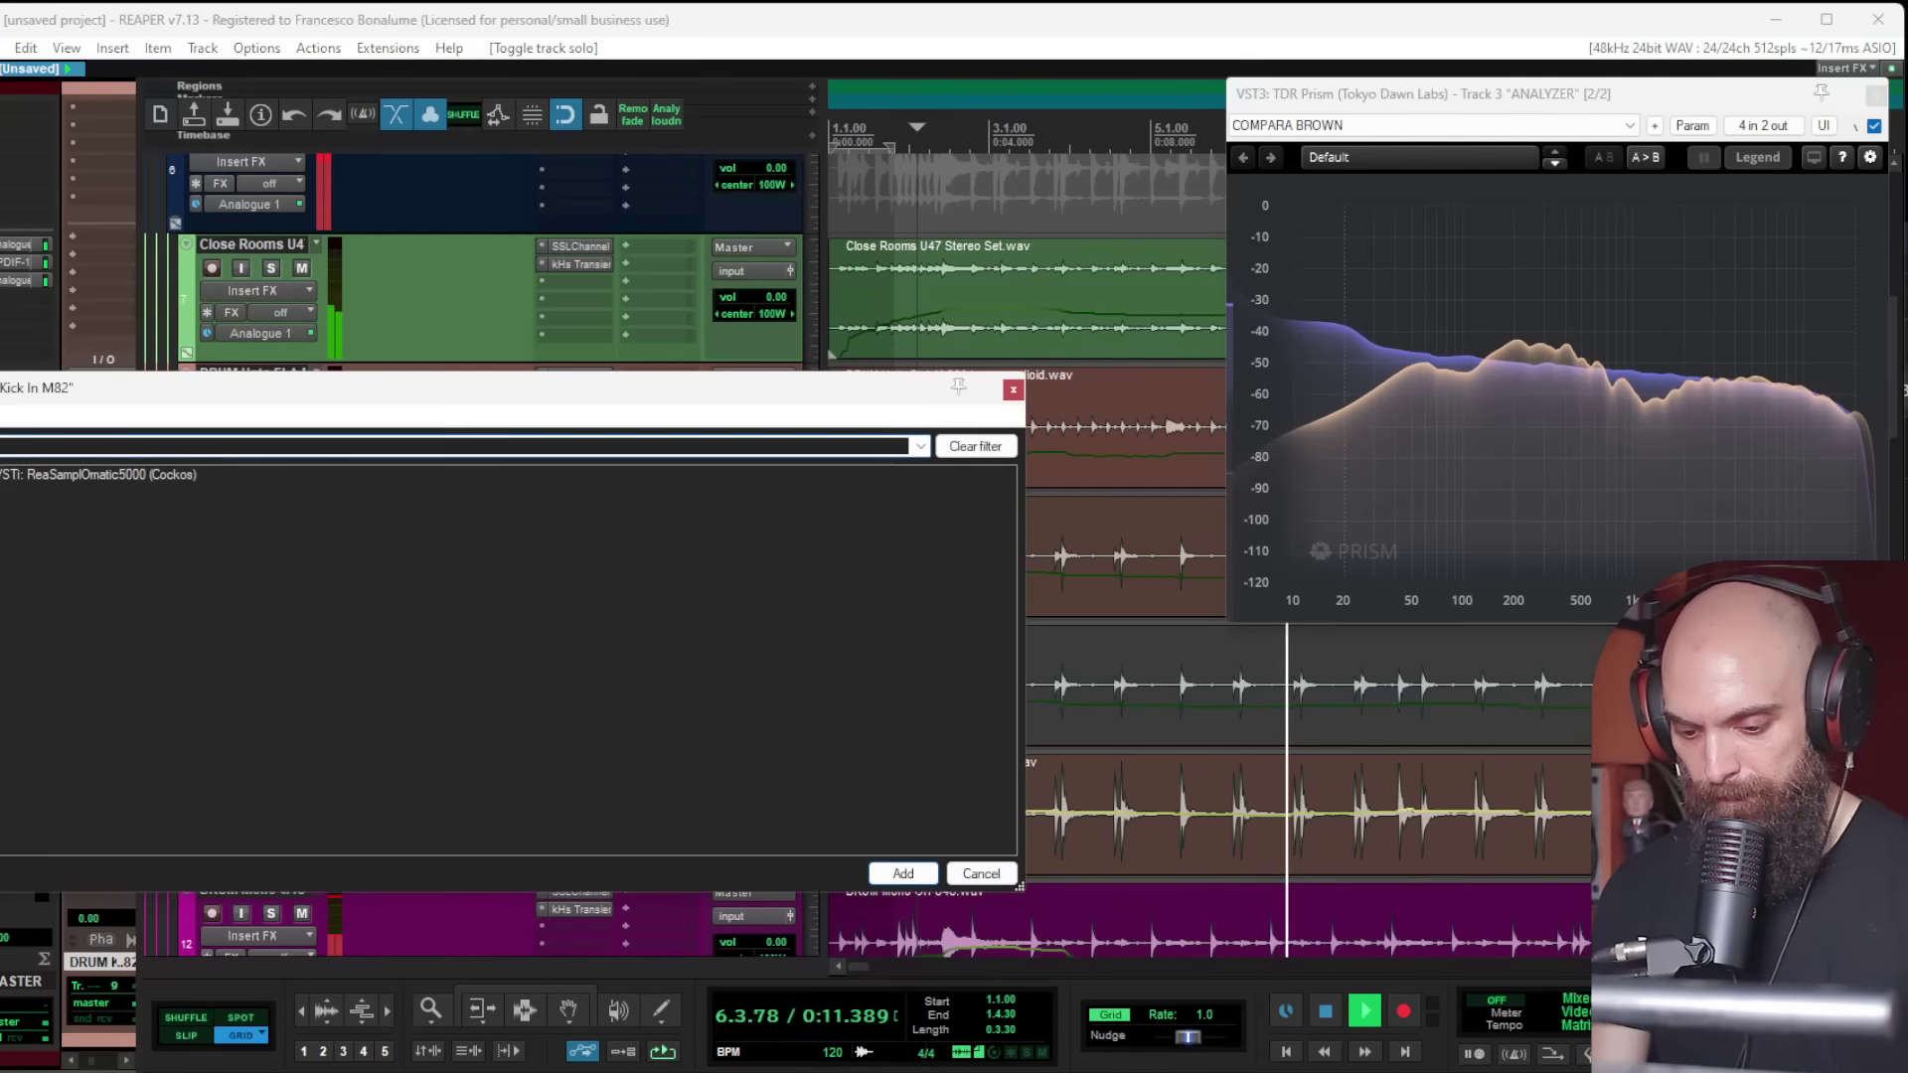
{"action": "type", "text": "ssl"}
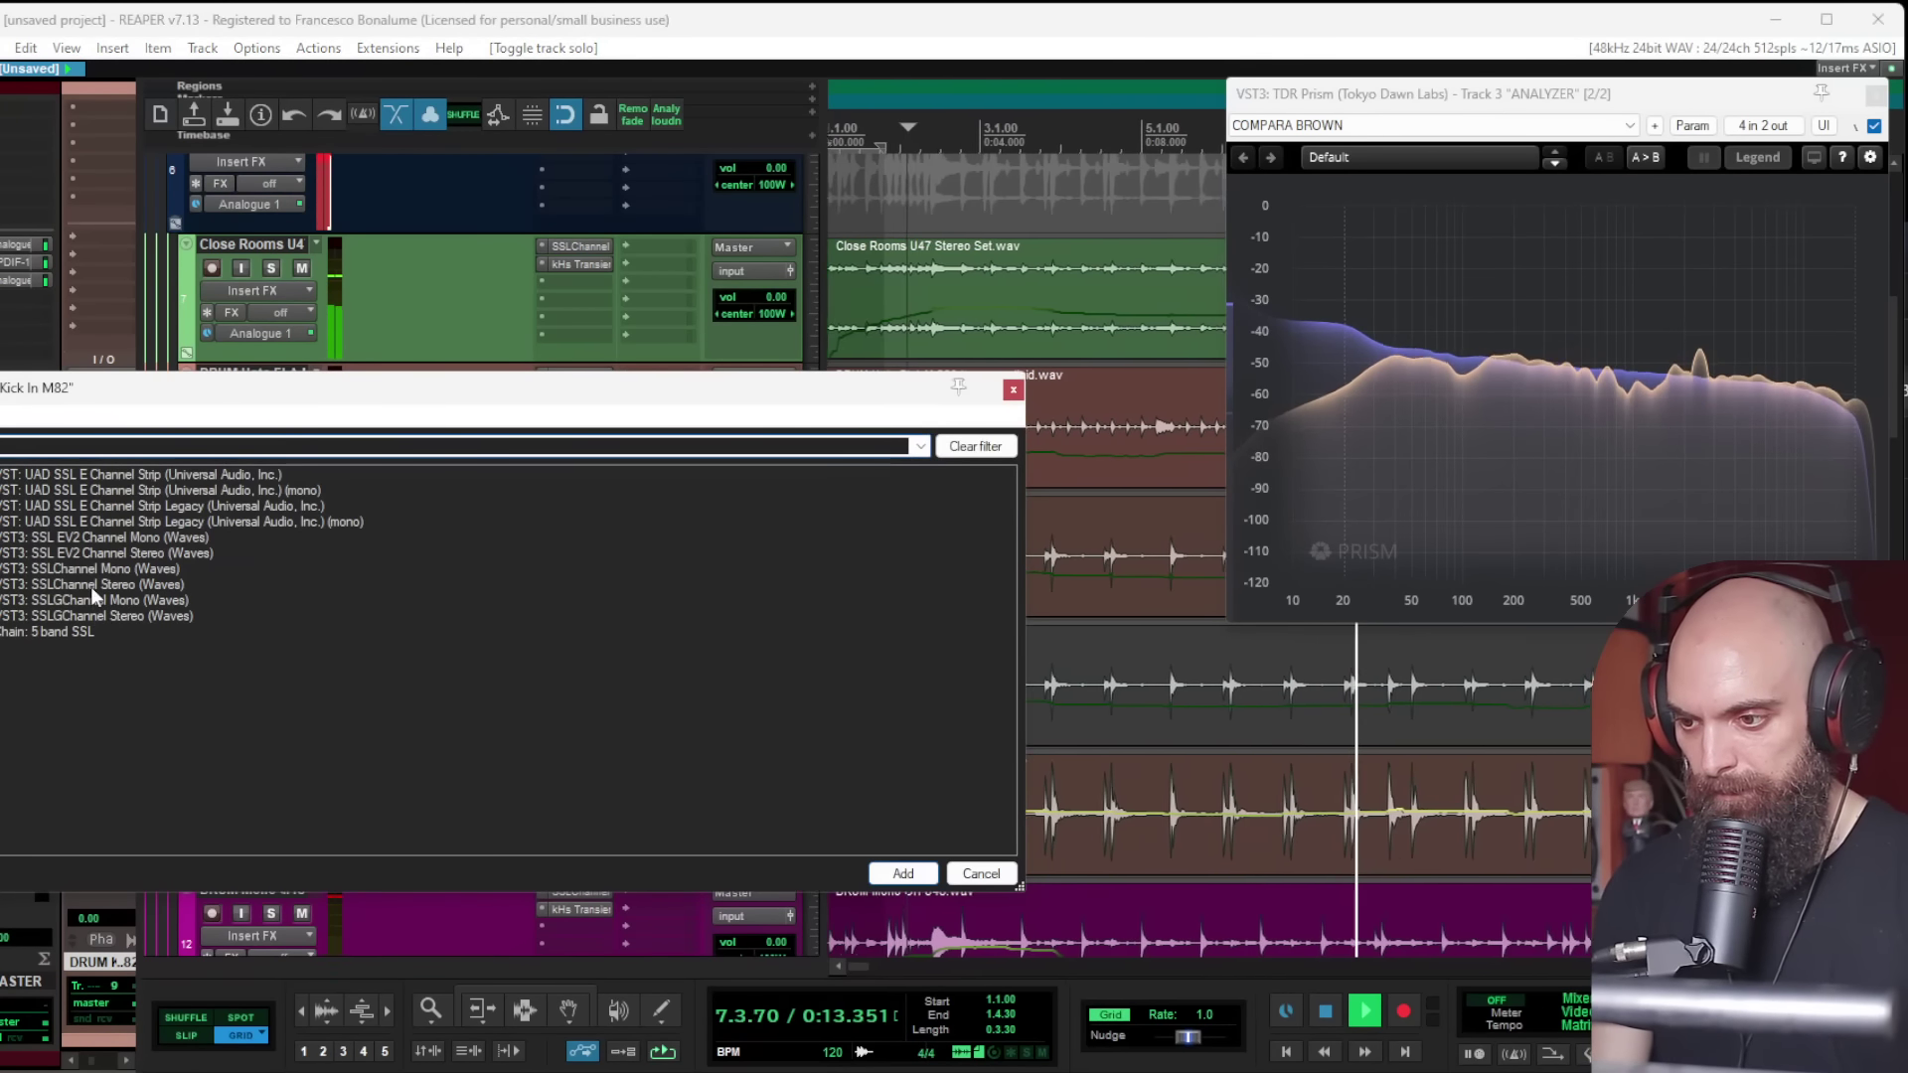
{"action": "double_click", "coordinate": [92, 586]}
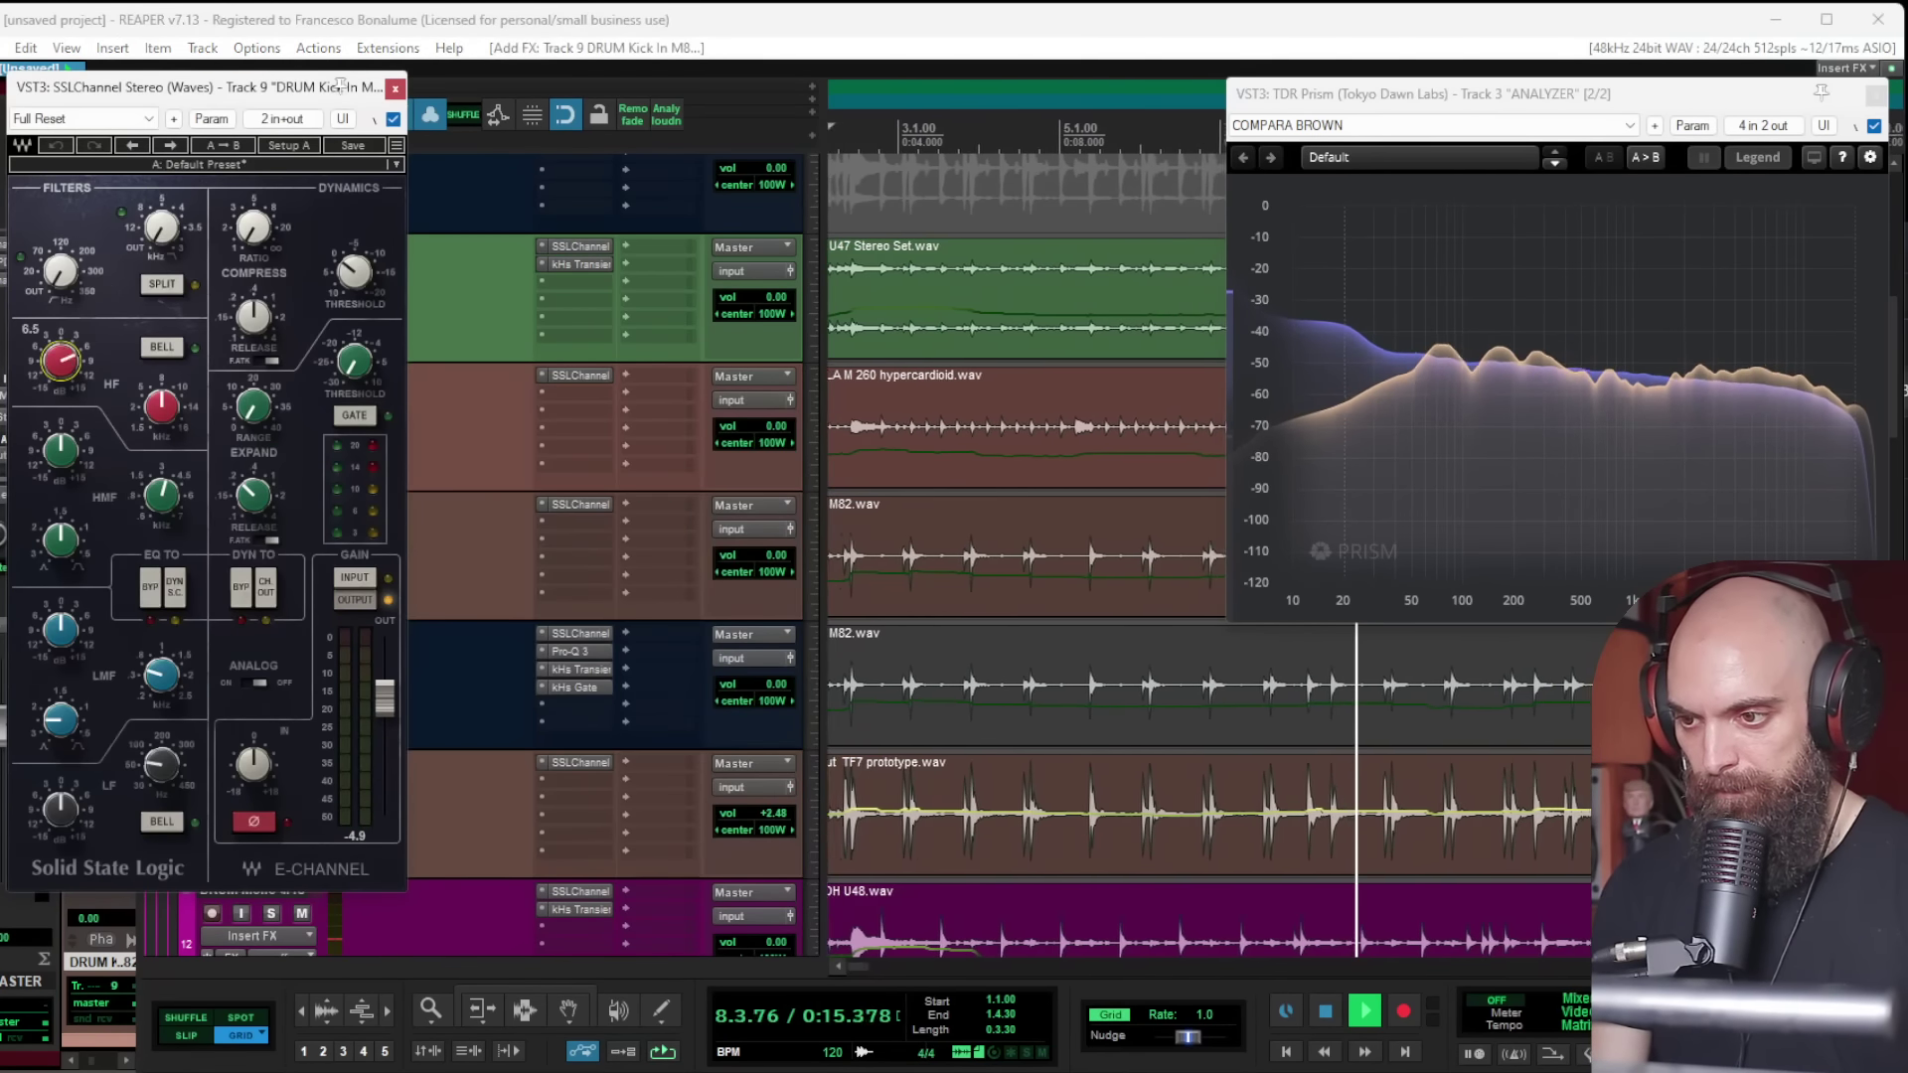
Step: Boost the HF band in the kick's SSLChannel and set its frequency to 1.98 kHz
{"action": "scroll", "coordinate": [69, 364], "scroll_direction": "up", "scroll_amount": 10}
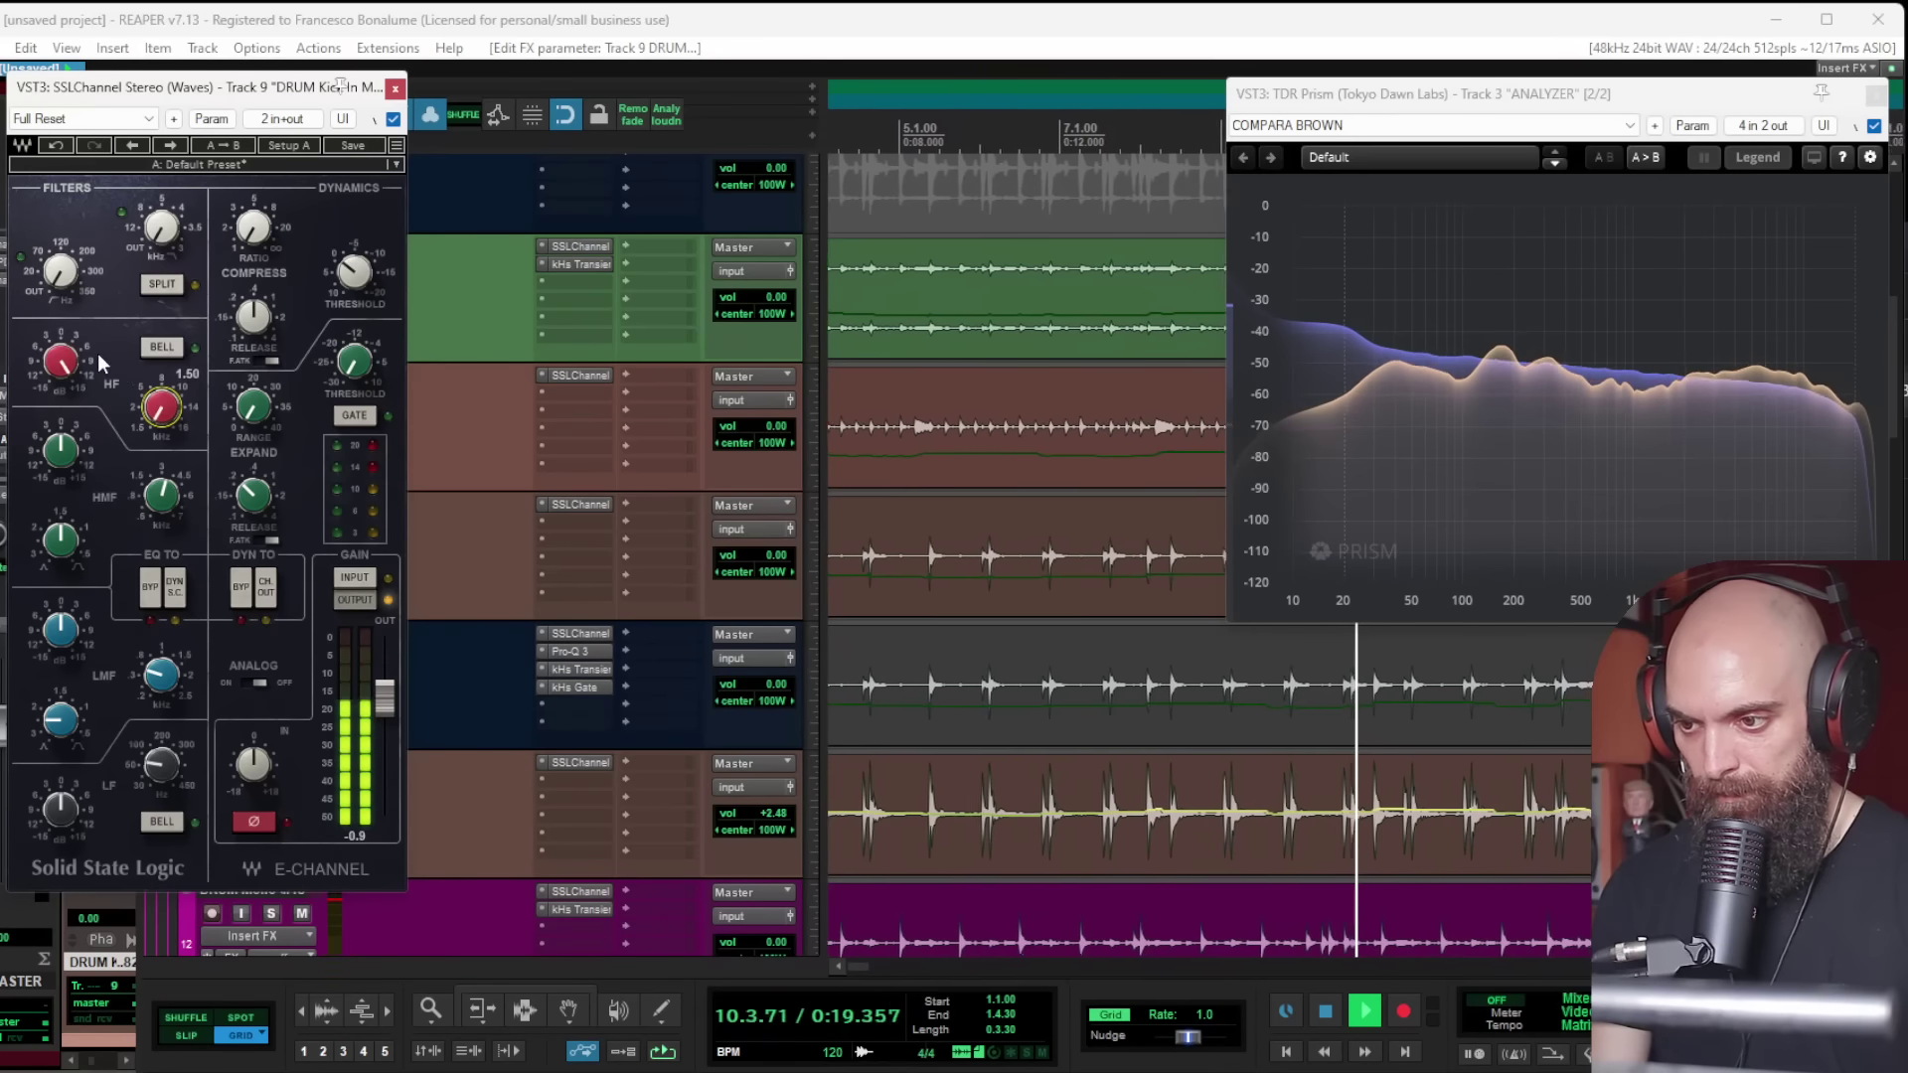
{"action": "left_click", "coordinate": [60, 378]}
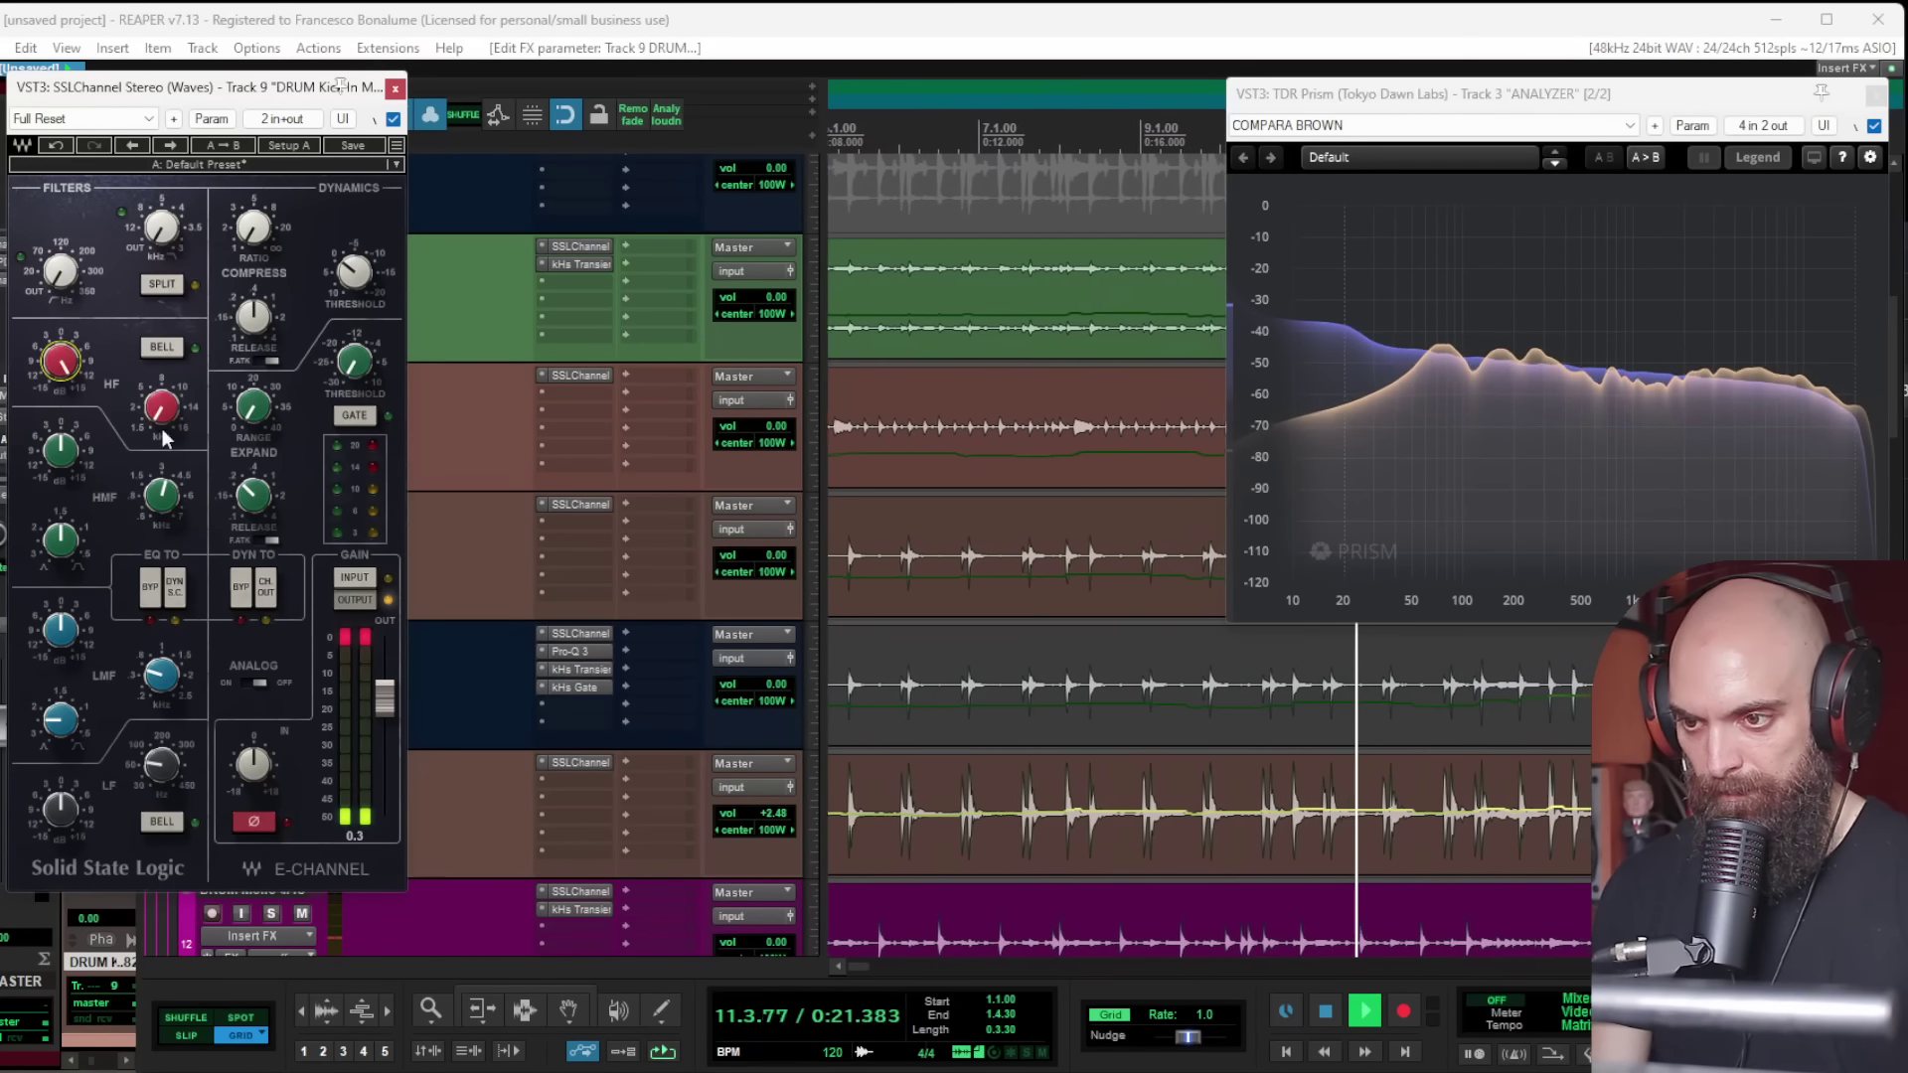
{"action": "left_click_drag", "start_coordinate": [60, 364], "coordinate": [61, 380]}
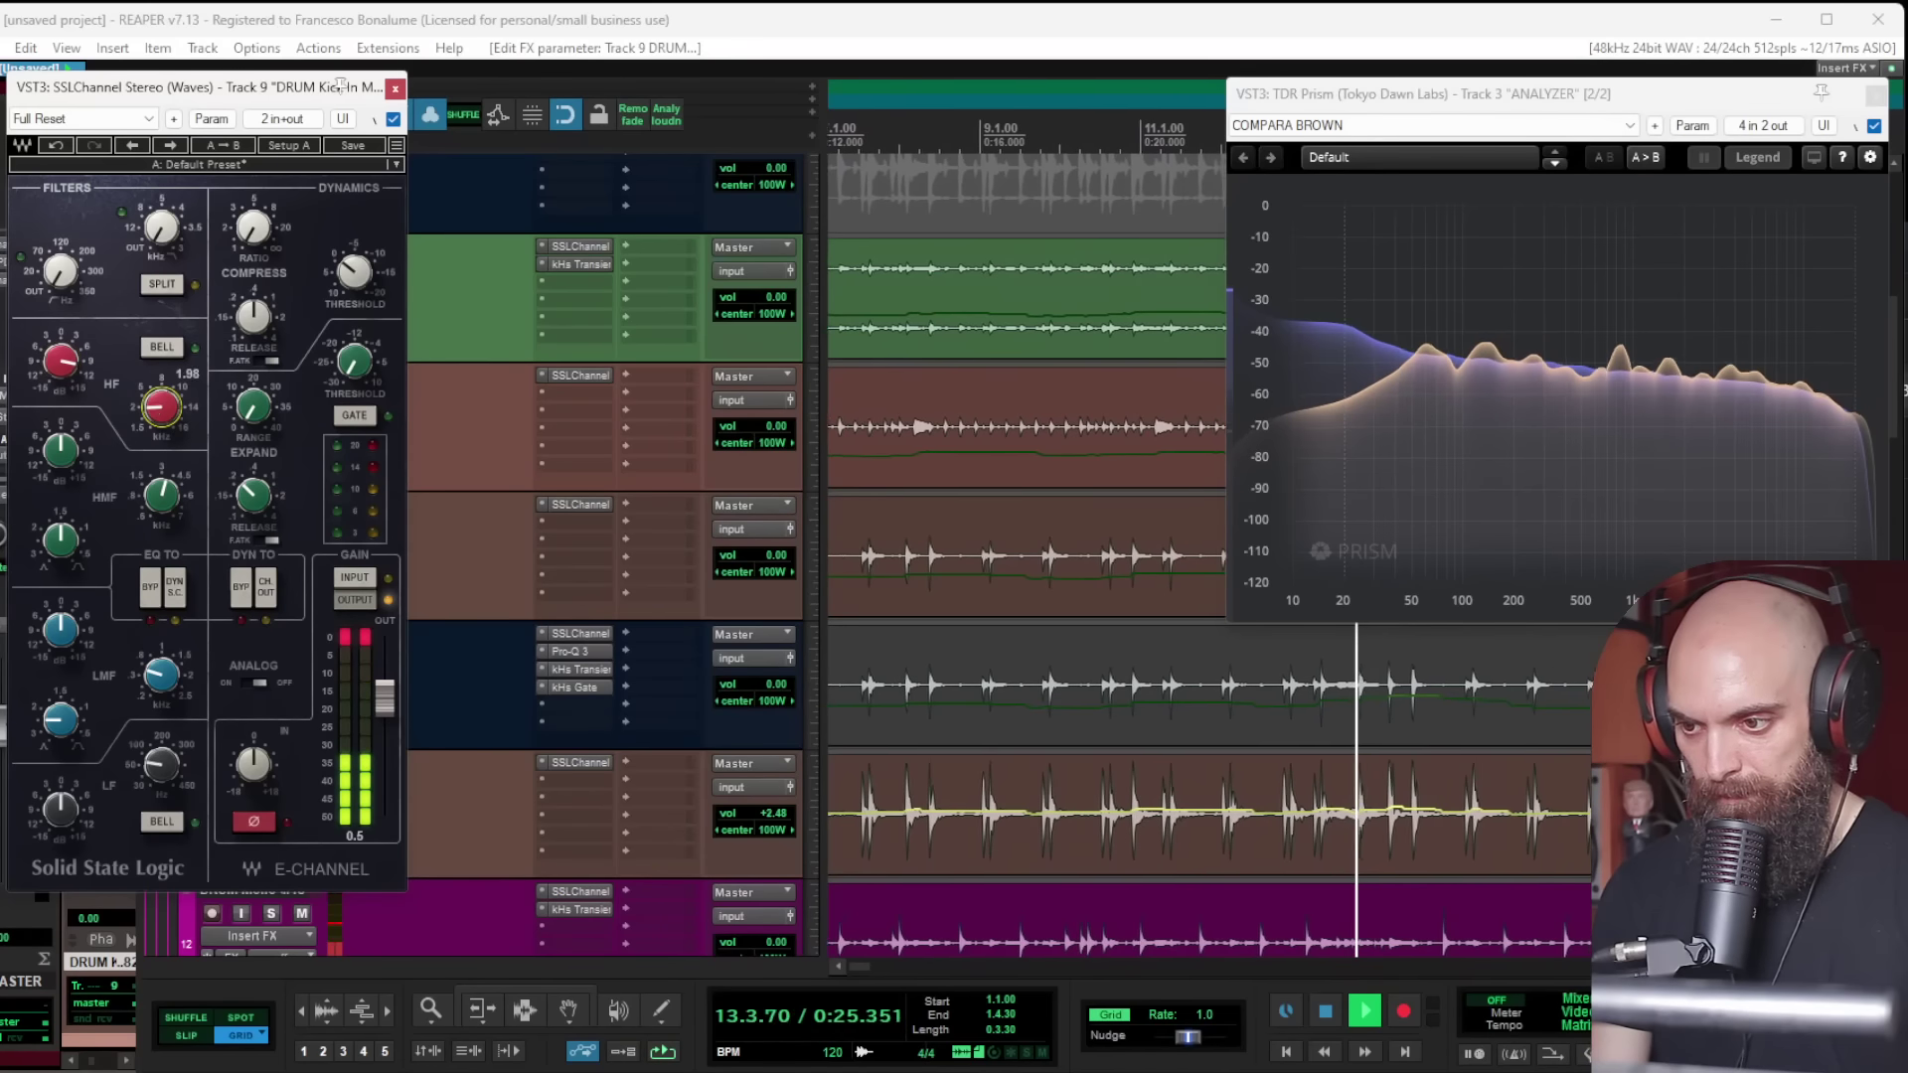
Step: Boost the HF band further in the kick's SSLChannel and set its frequency to 3.84 kHz
{"action": "left_click_drag", "start_coordinate": [60, 363], "coordinate": [60, 348]}
{"action": "left_click_drag", "start_coordinate": [164, 407], "coordinate": [164, 396]}
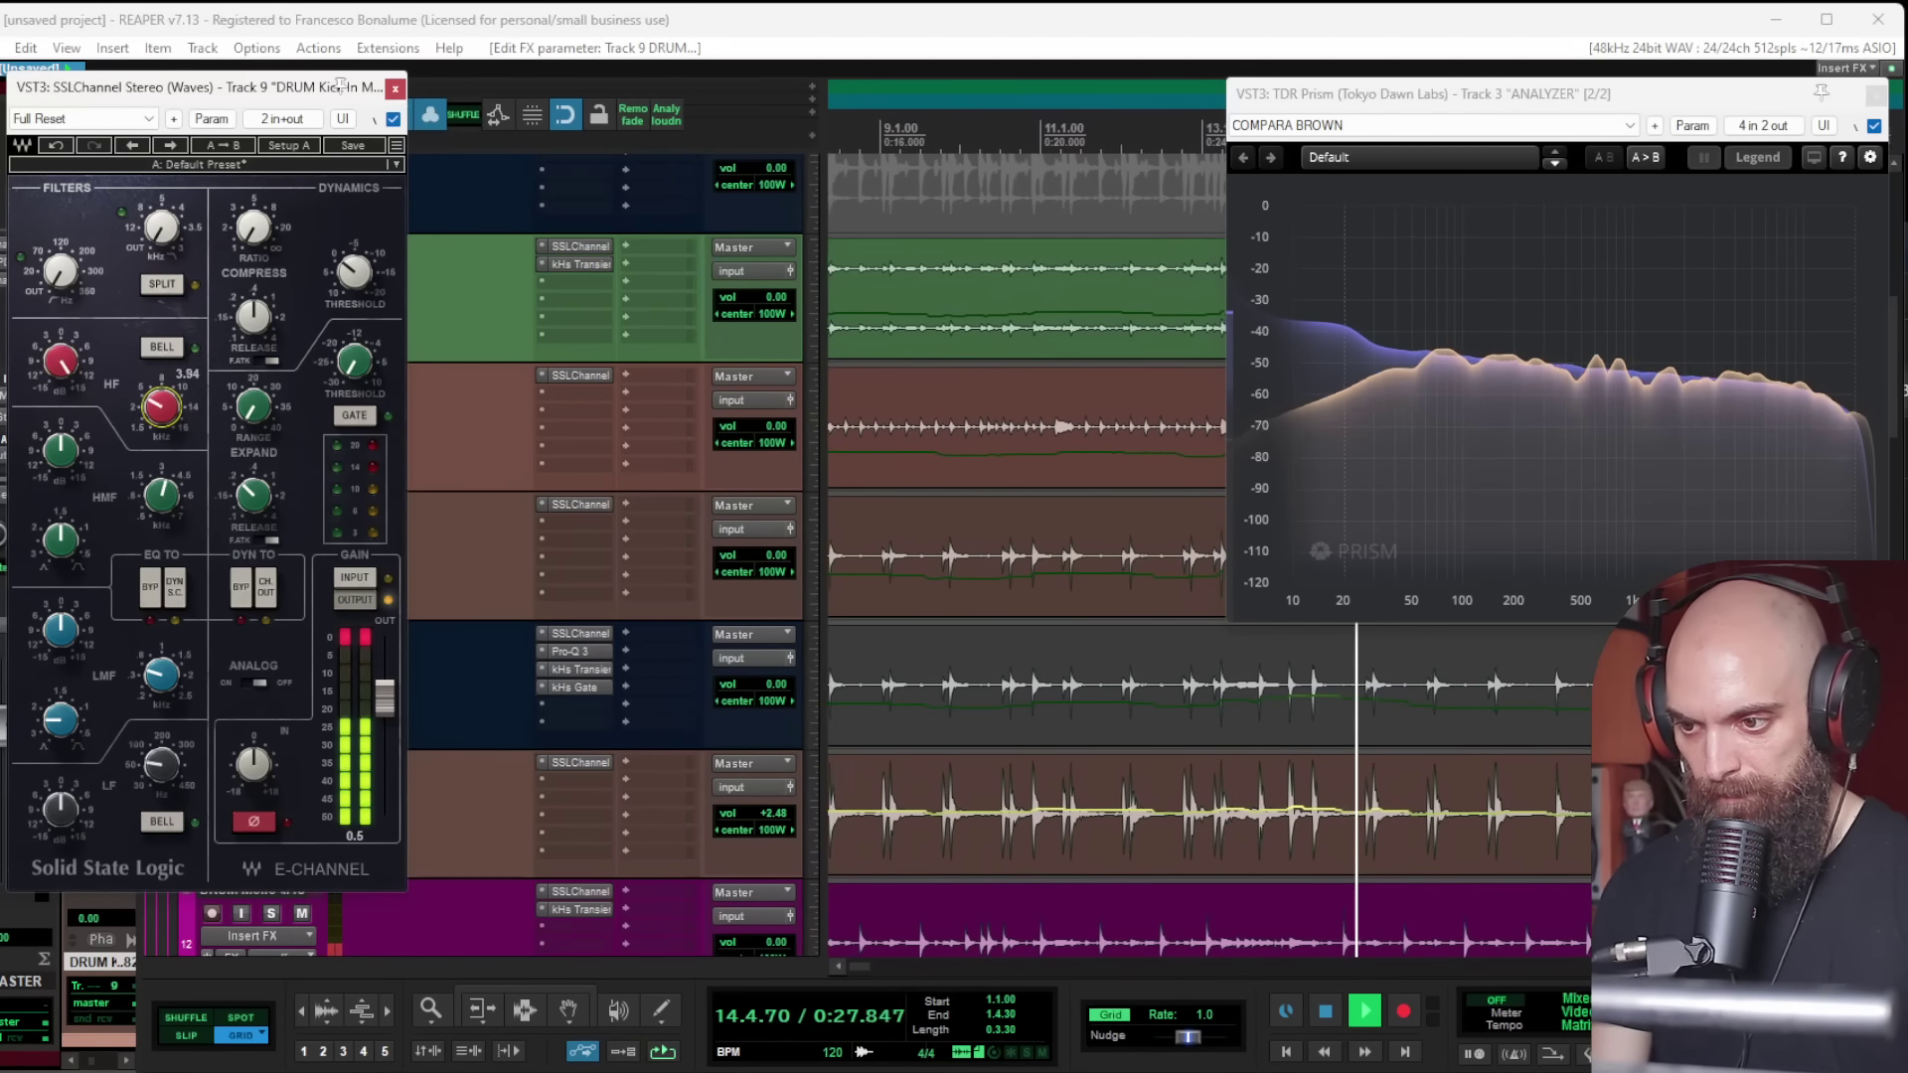
{"action": "left_click", "coordinate": [395, 87]}
Step: Bring the whole track list into view and solo the DRUMS folder
{"action": "scroll", "coordinate": [994, 516], "scroll_direction": "down", "scroll_amount": 5}
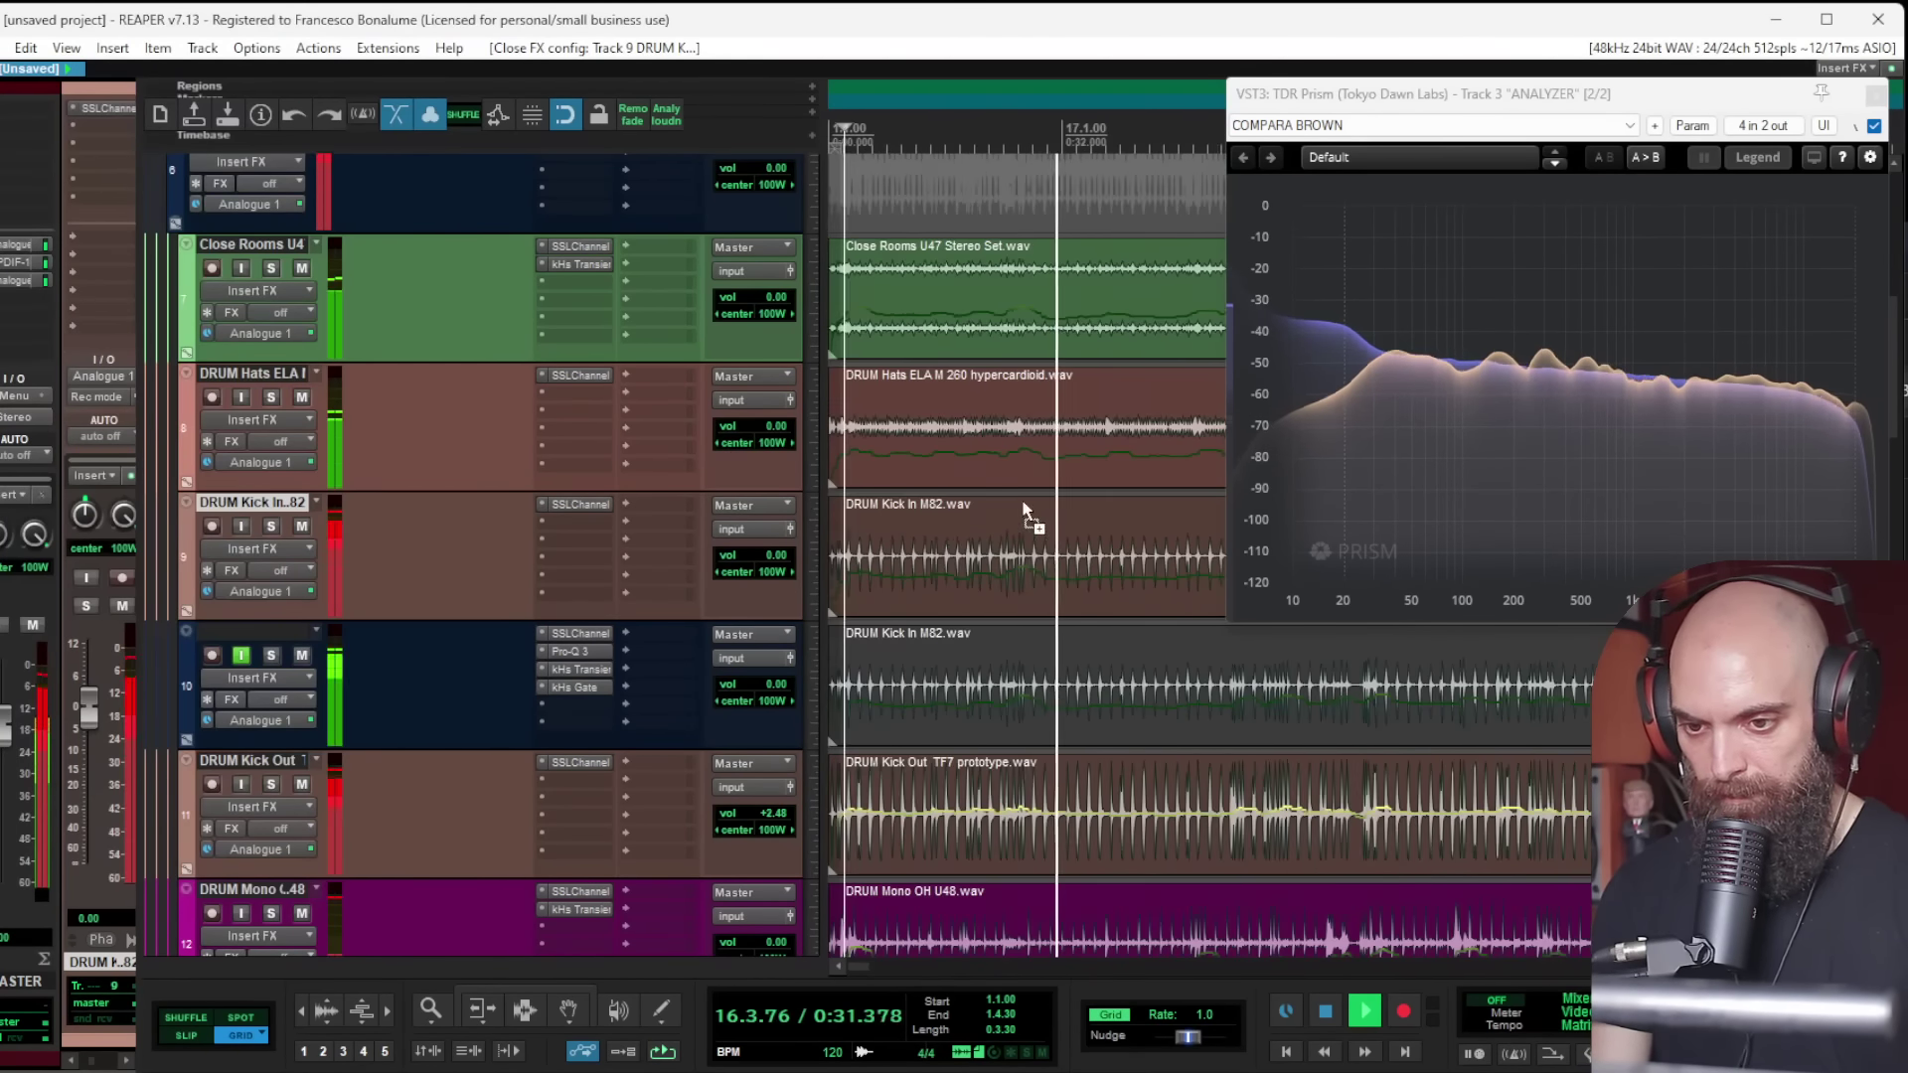
{"action": "scroll", "coordinate": [1033, 503], "scroll_direction": "down", "scroll_amount": 6}
{"action": "scroll", "coordinate": [1025, 491], "scroll_direction": "down", "scroll_amount": 3}
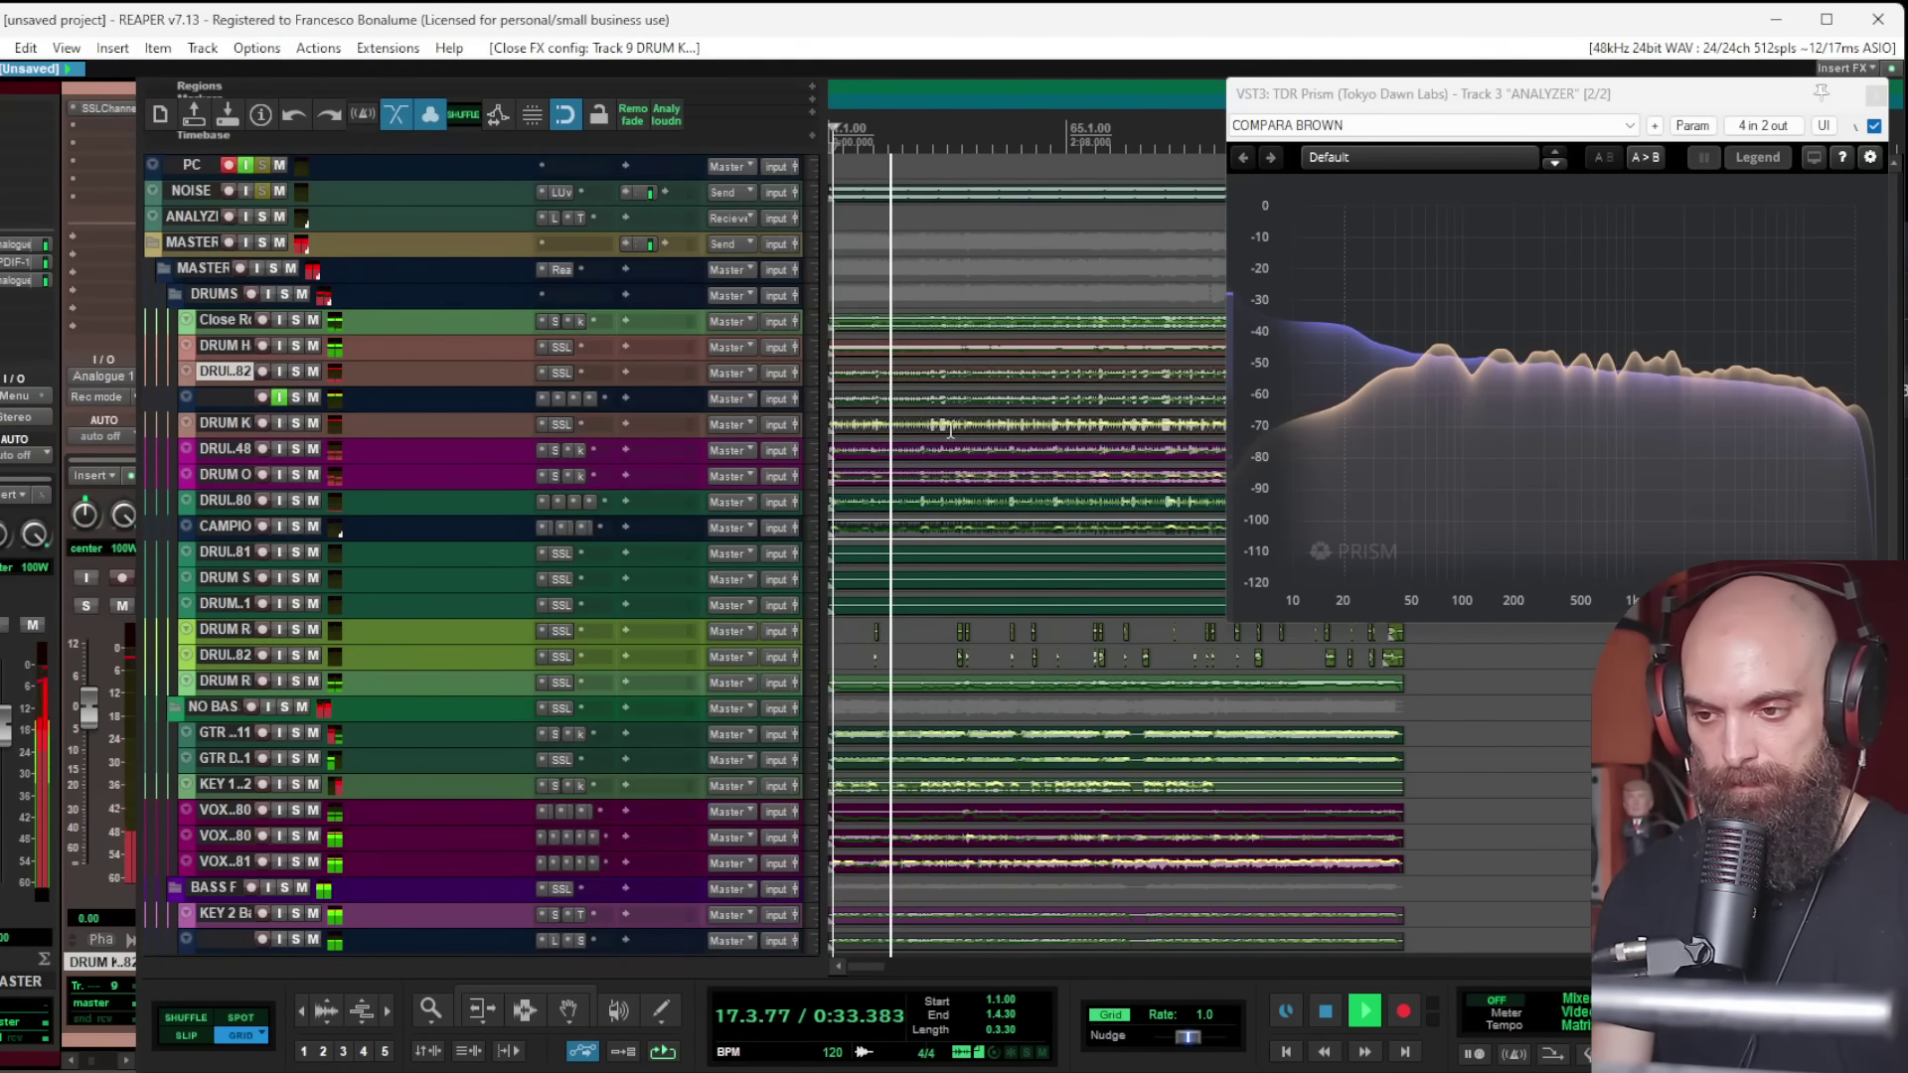
{"action": "left_click", "coordinate": [284, 294]}
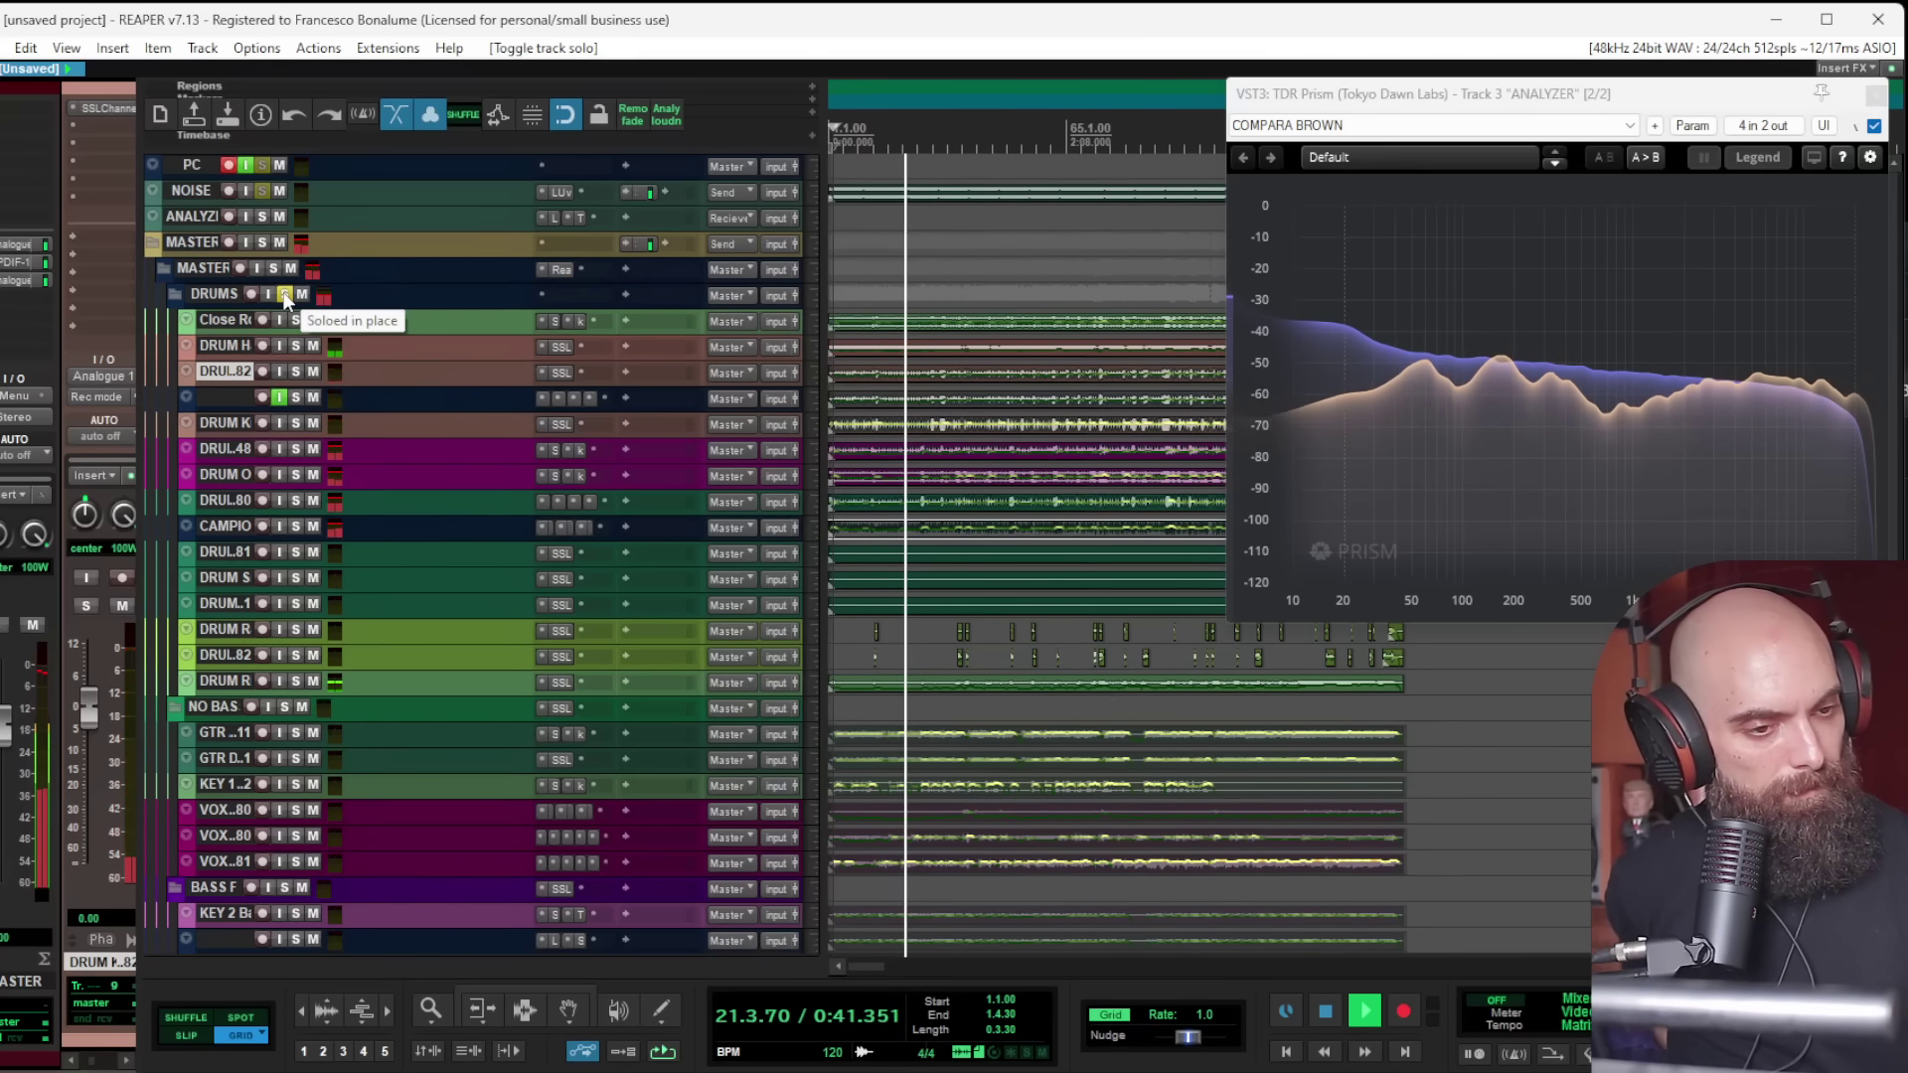
Step: Enlarge the two kick-in tracks and add the kHs Transient Shaper to DRUM Kick In M82
{"action": "left_click", "coordinate": [236, 402]}
{"action": "left_click_drag", "start_coordinate": [236, 409], "coordinate": [237, 474]}
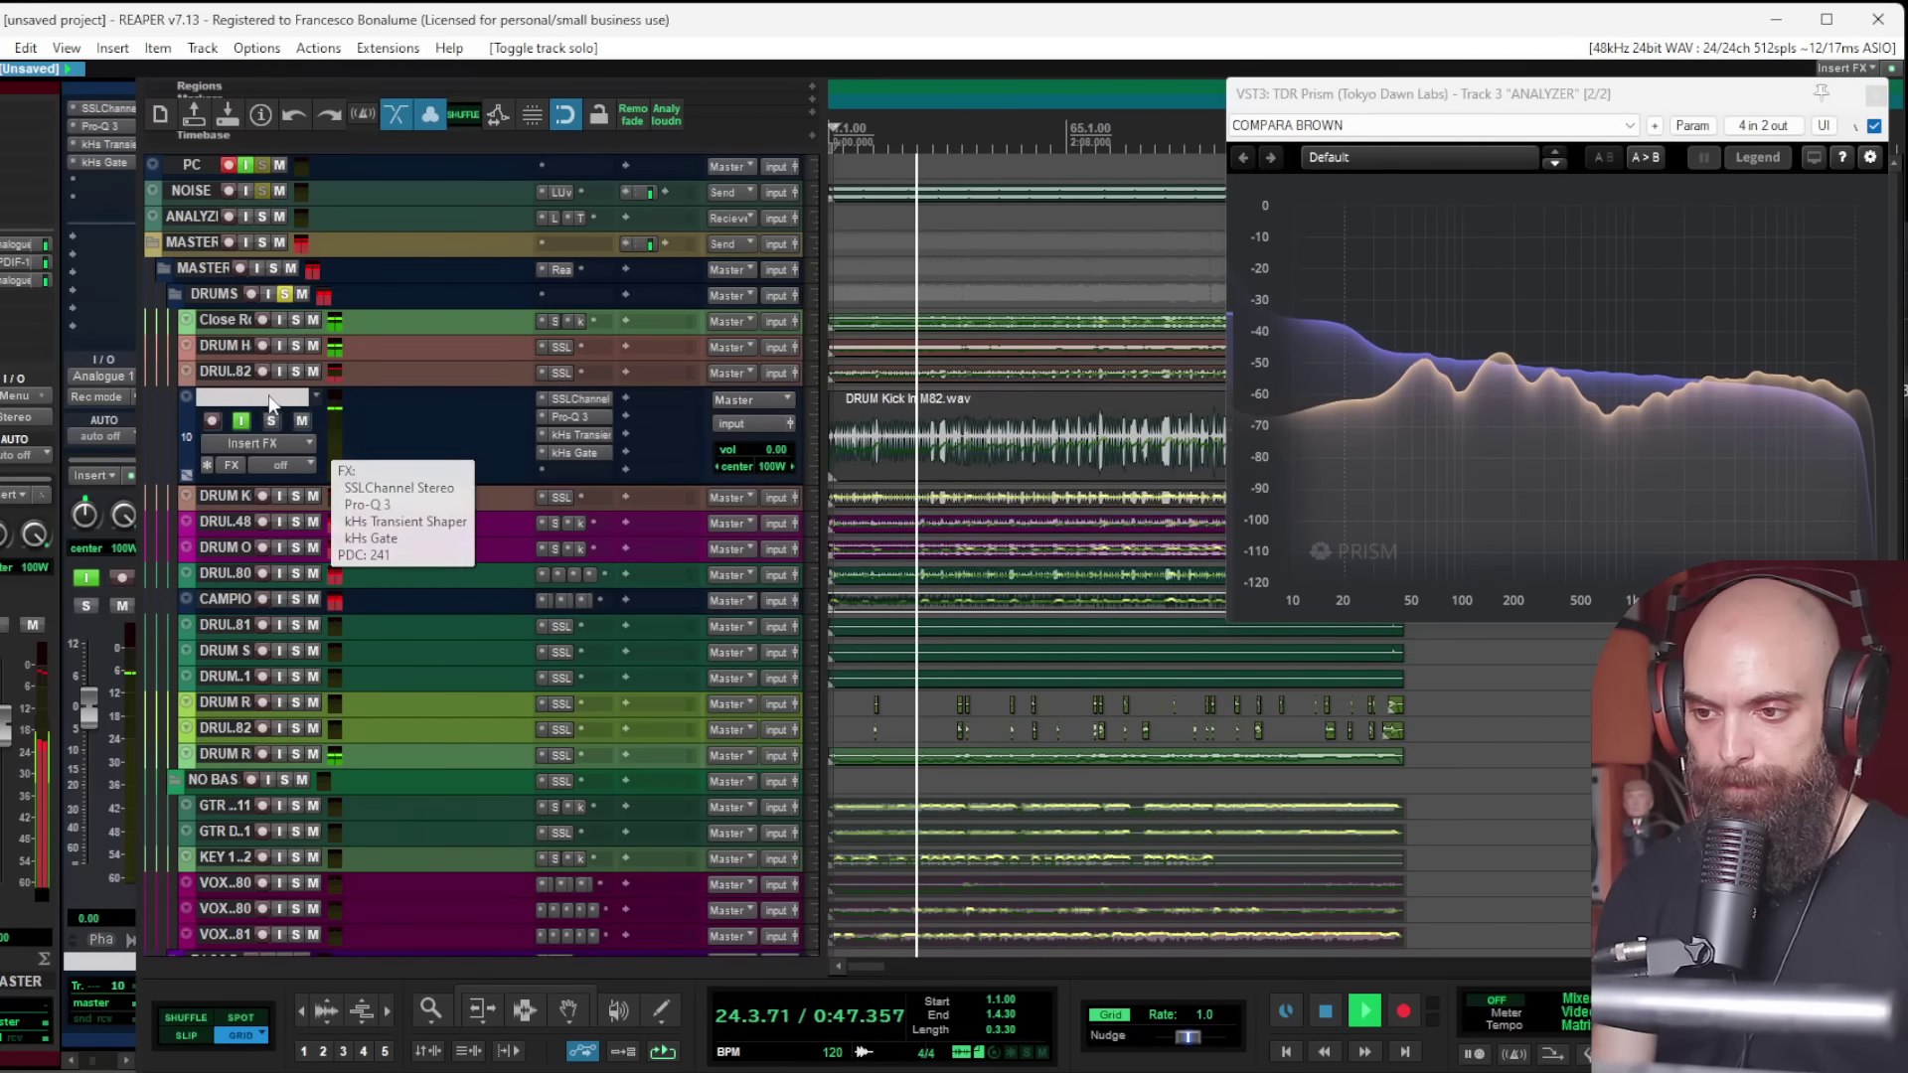
{"action": "left_click_drag", "start_coordinate": [269, 386], "coordinate": [347, 485]}
{"action": "double_click", "coordinate": [583, 411]}
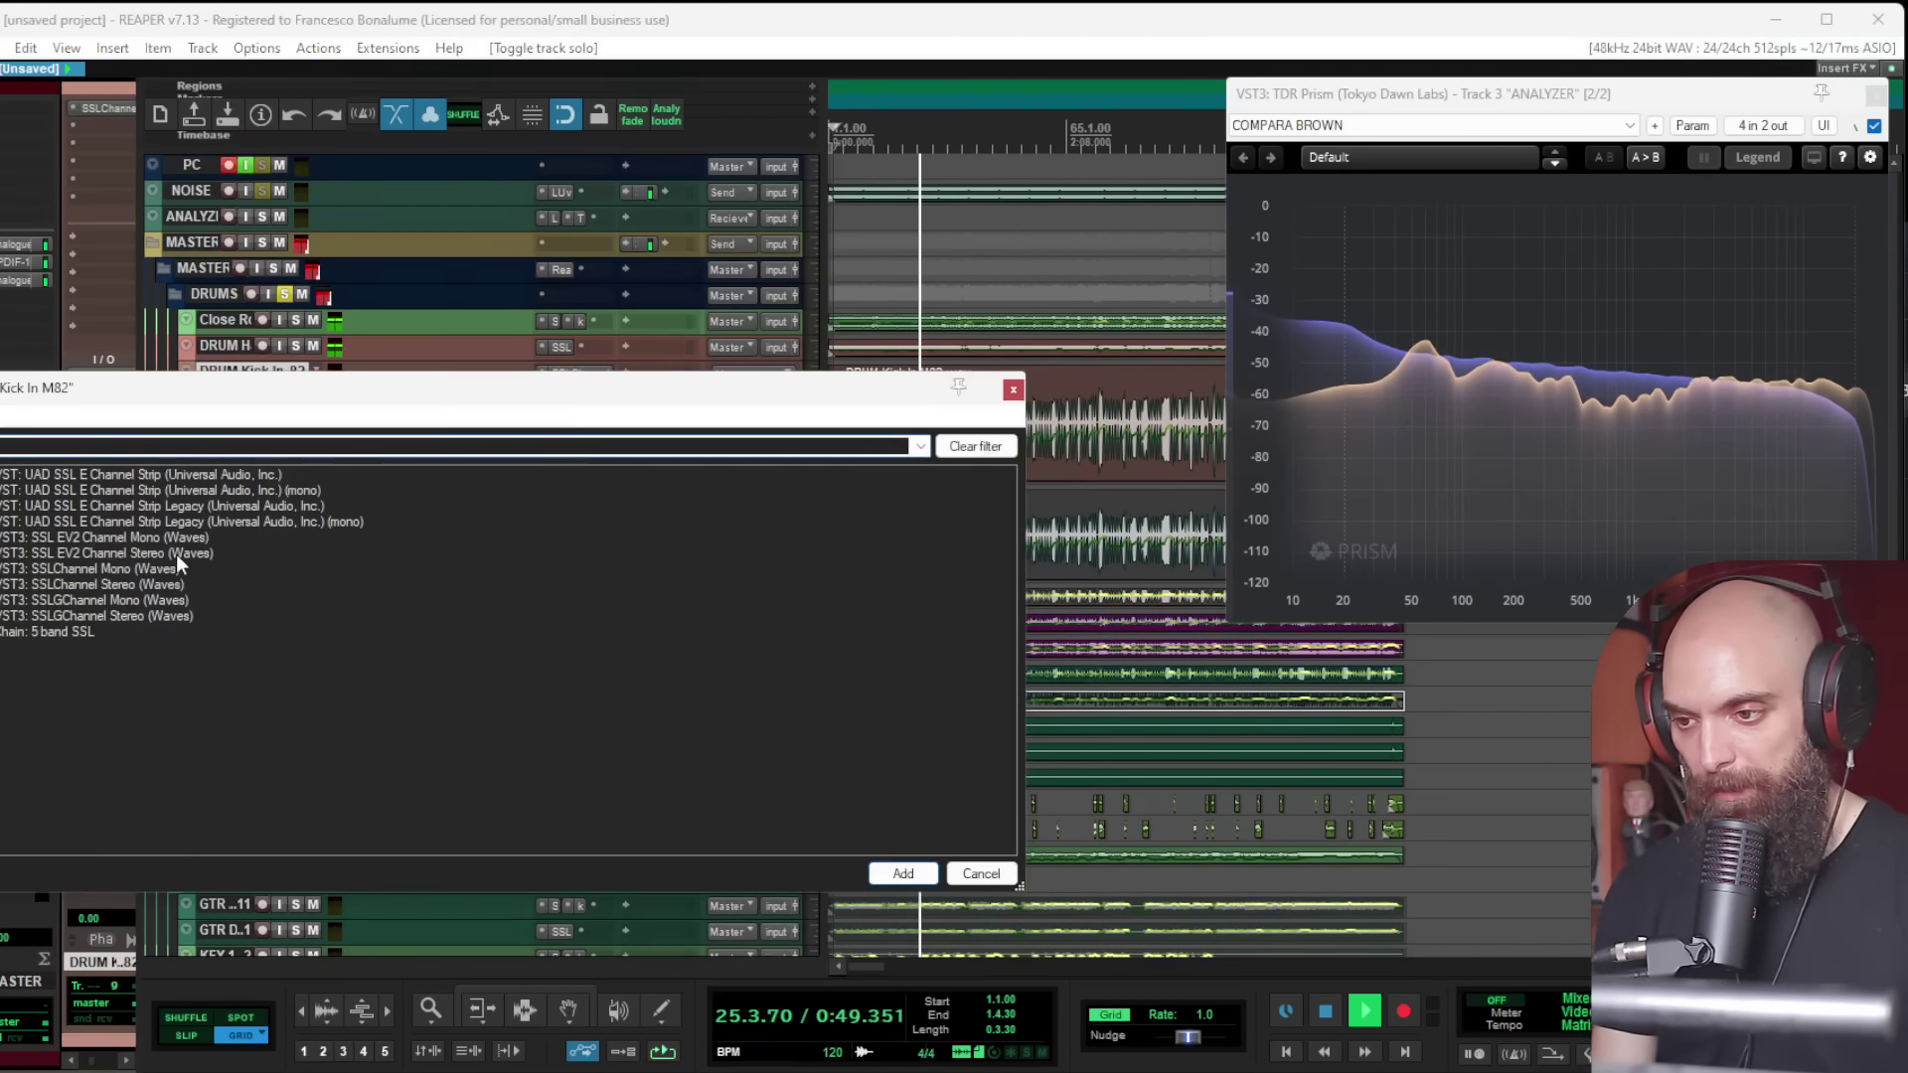
{"action": "type", "text": "khs tr"}
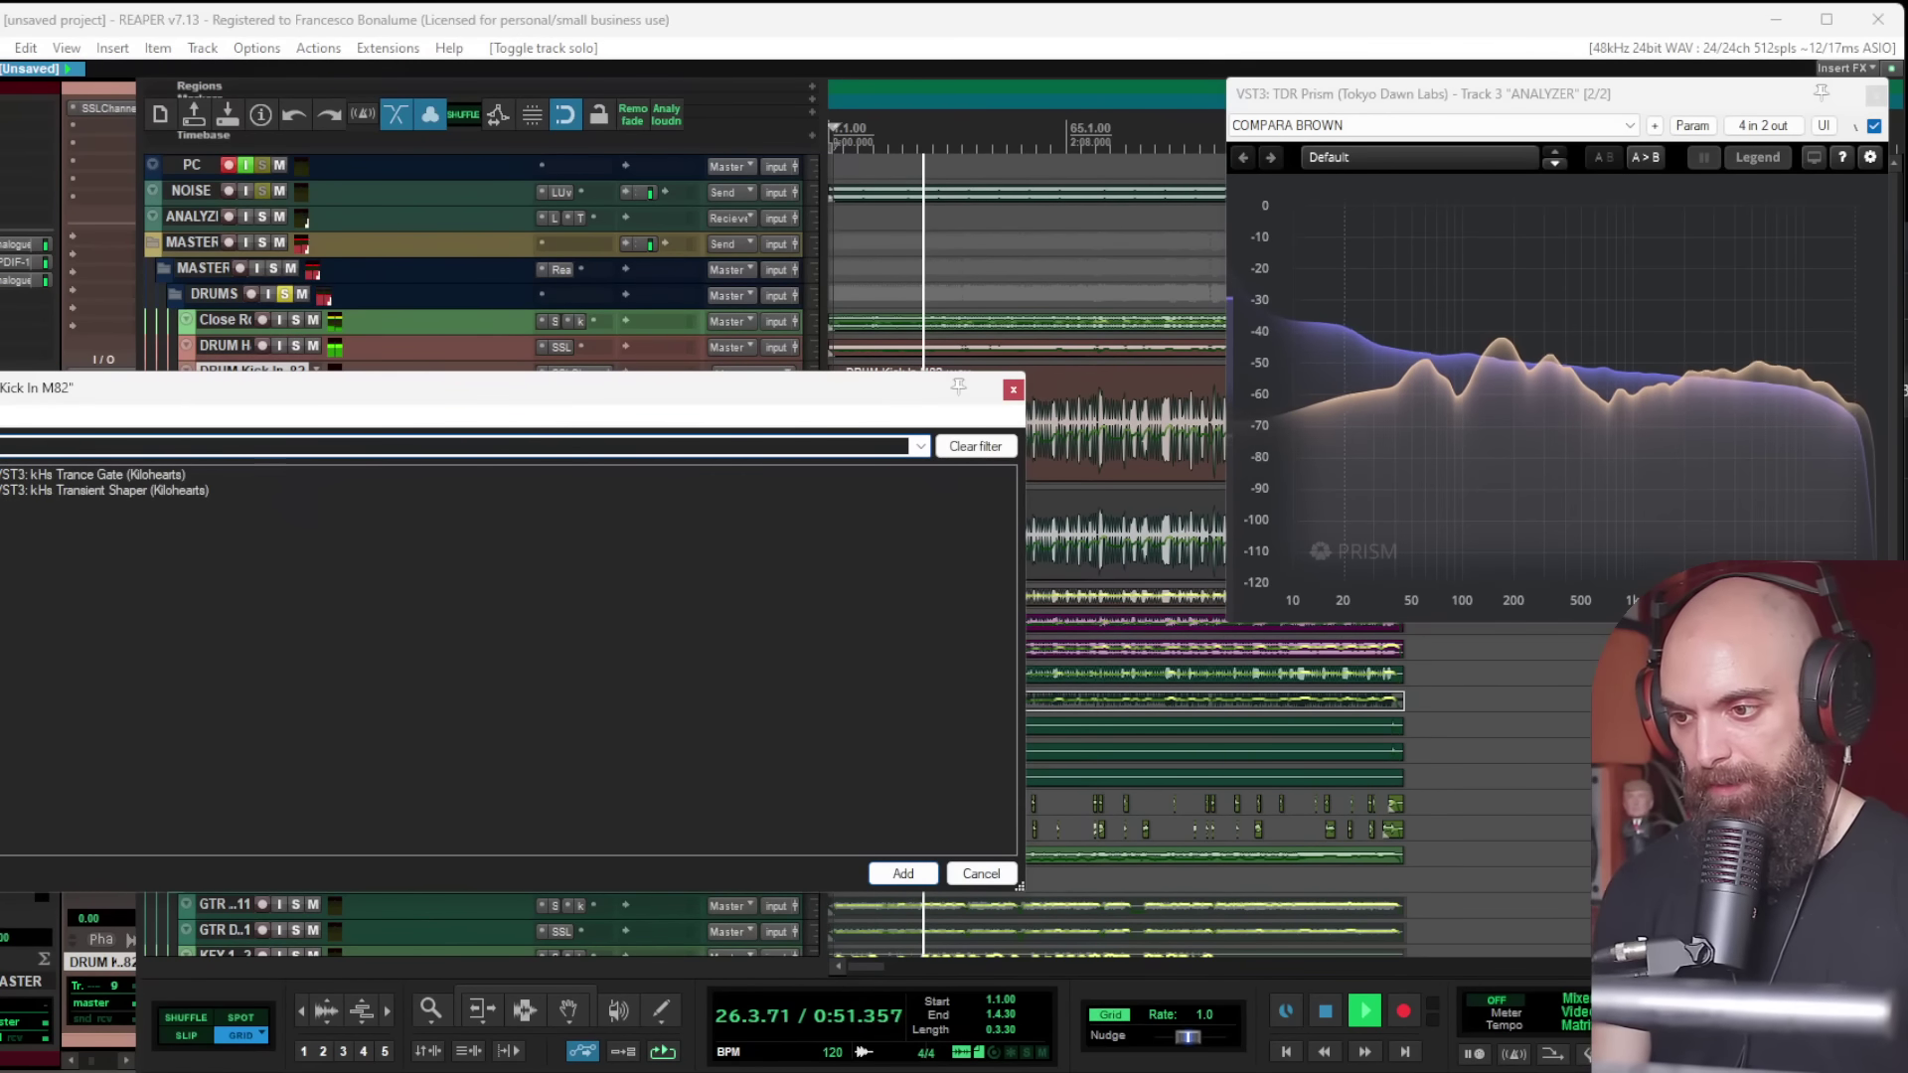
{"action": "double_click", "coordinate": [123, 490]}
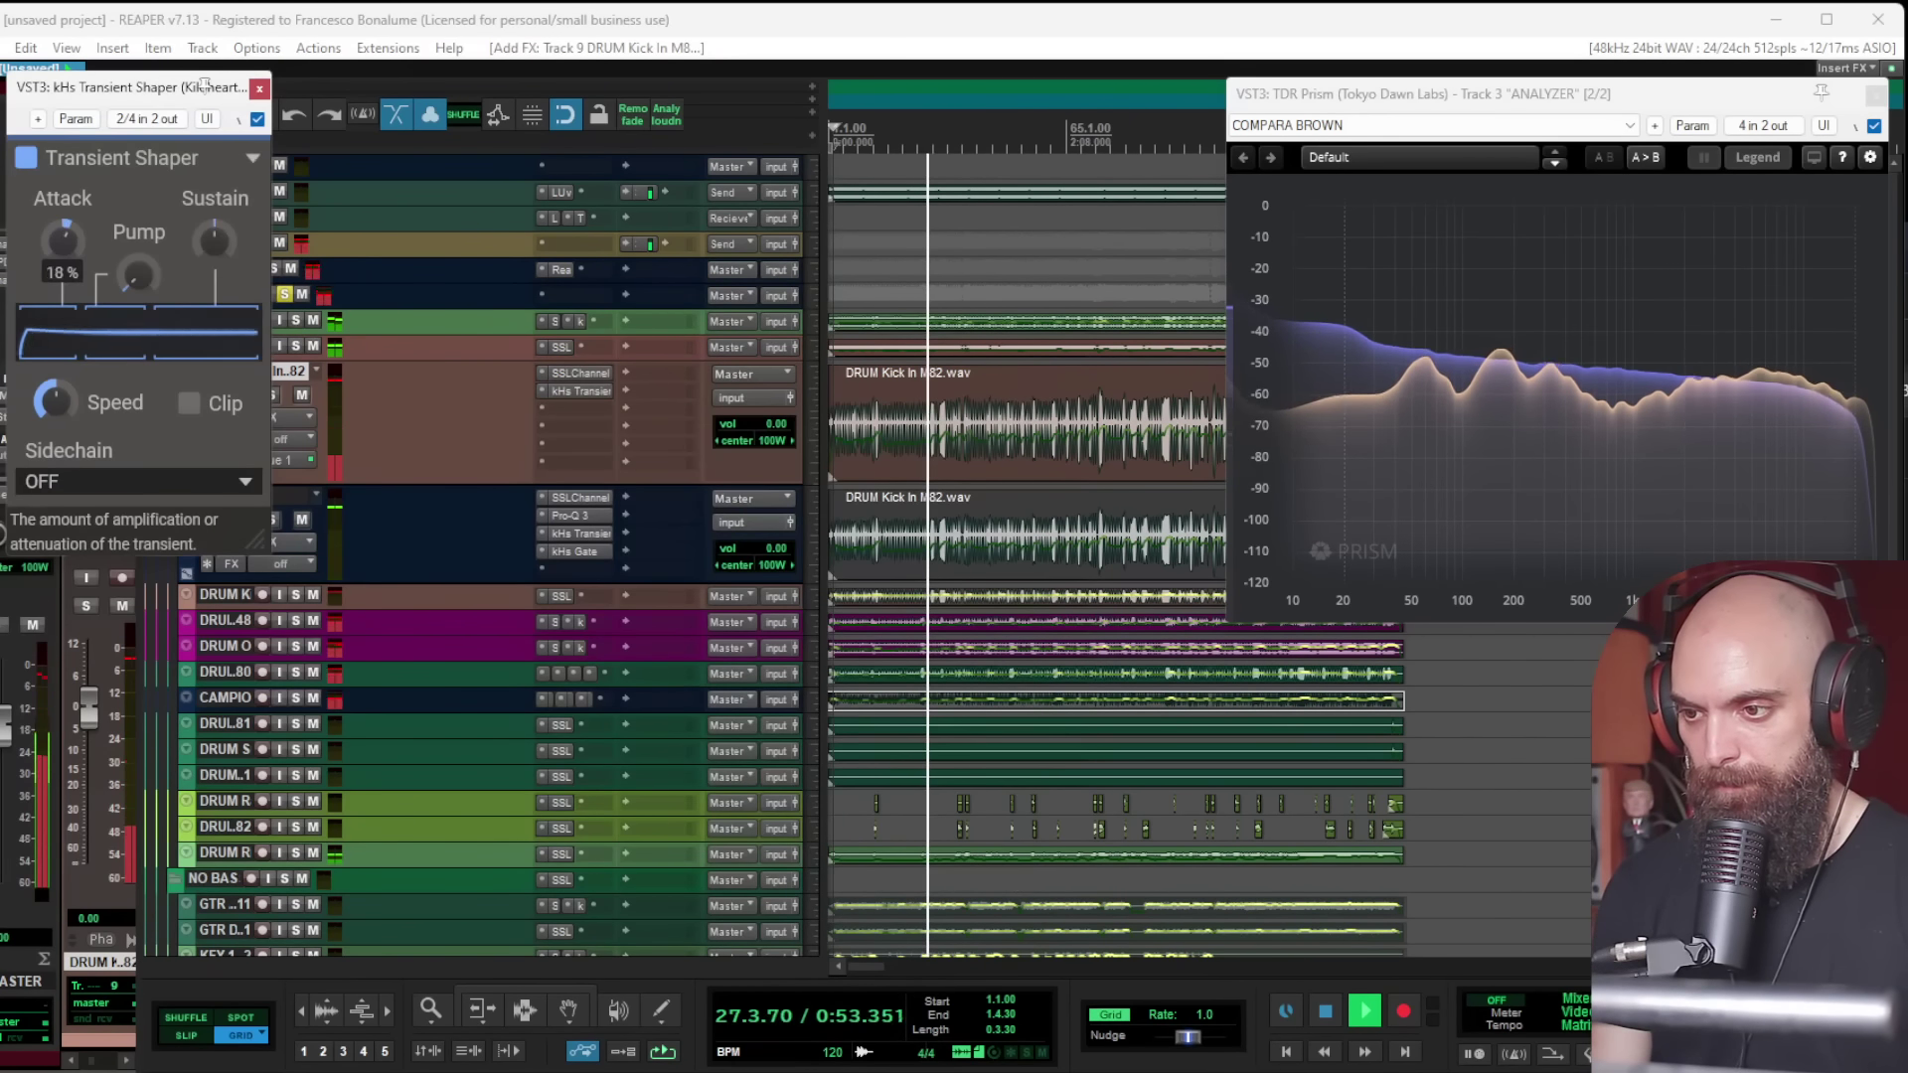
Step: Set the kick's Transient Shaper to 47 % Attack and -28 % Sustain
{"action": "left_click_drag", "start_coordinate": [63, 241], "coordinate": [62, 230]}
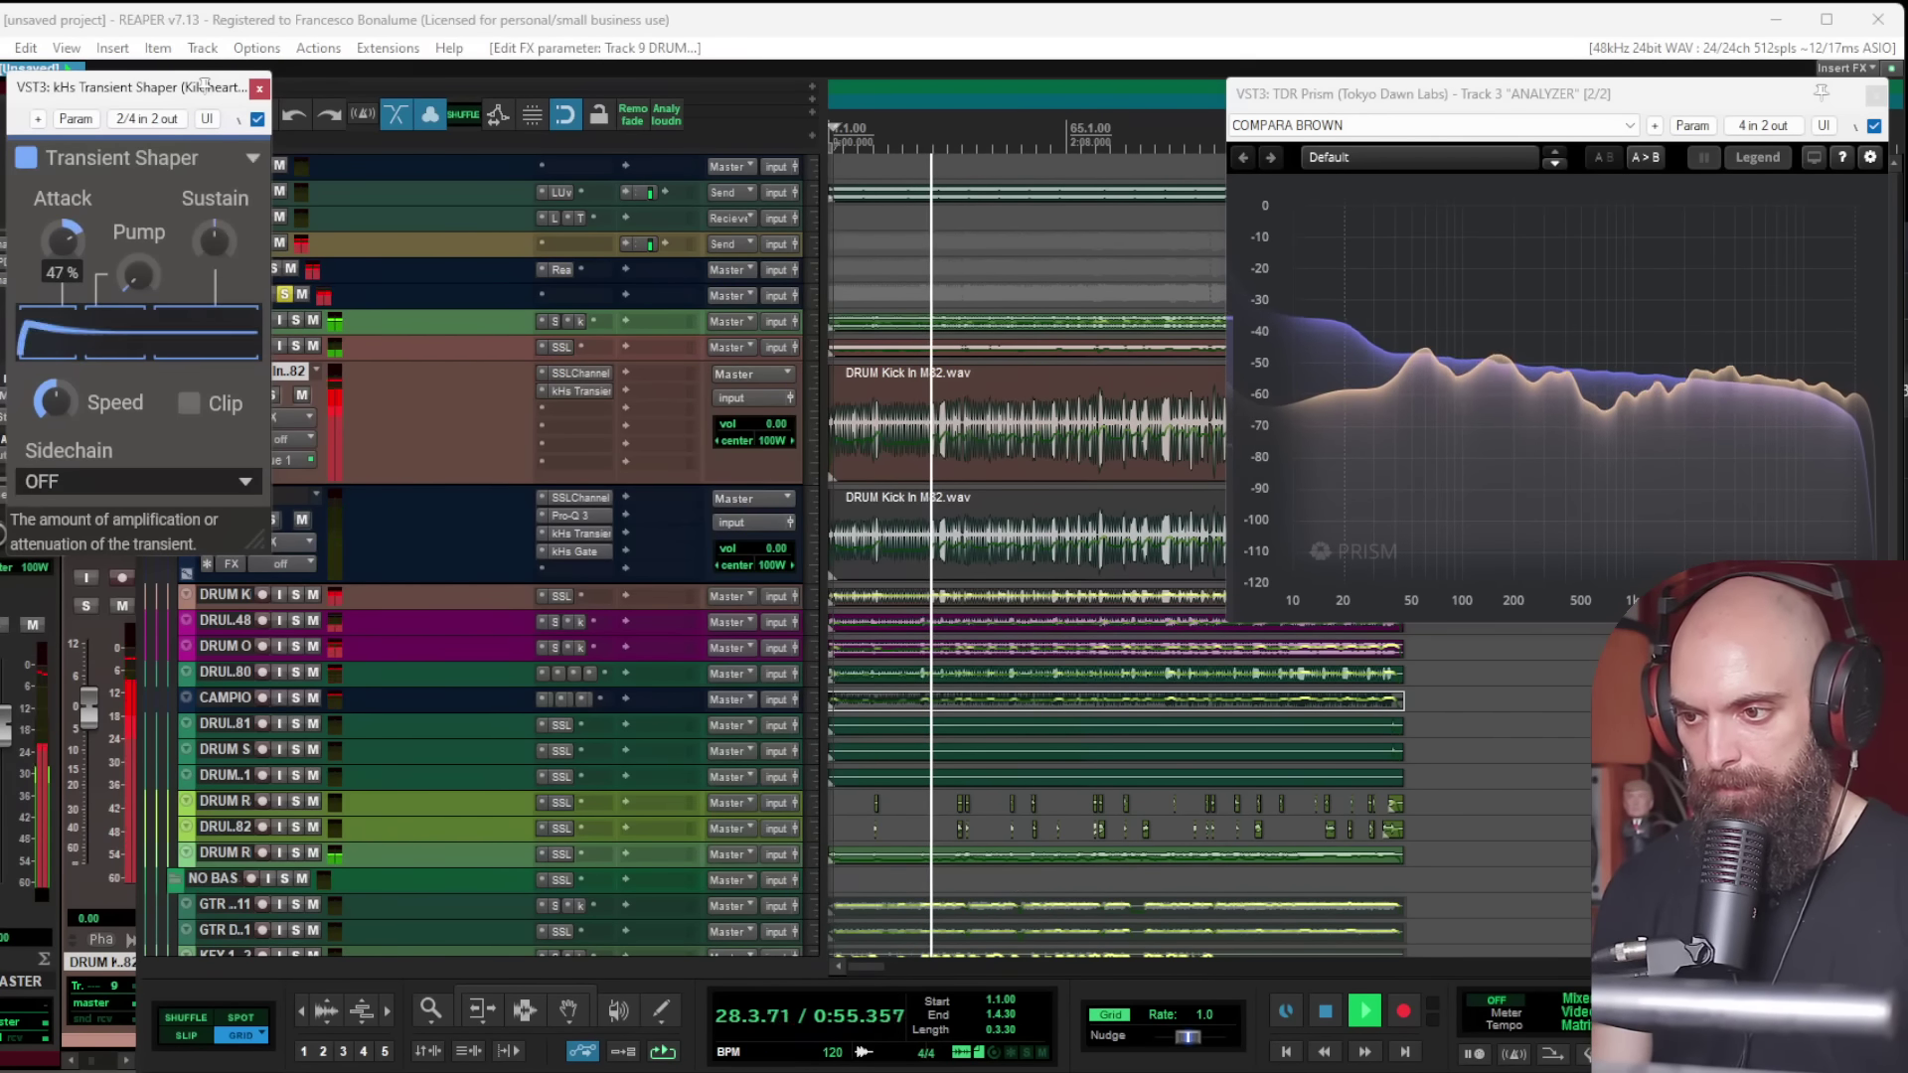
{"action": "left_click_drag", "start_coordinate": [215, 242], "coordinate": [215, 244]}
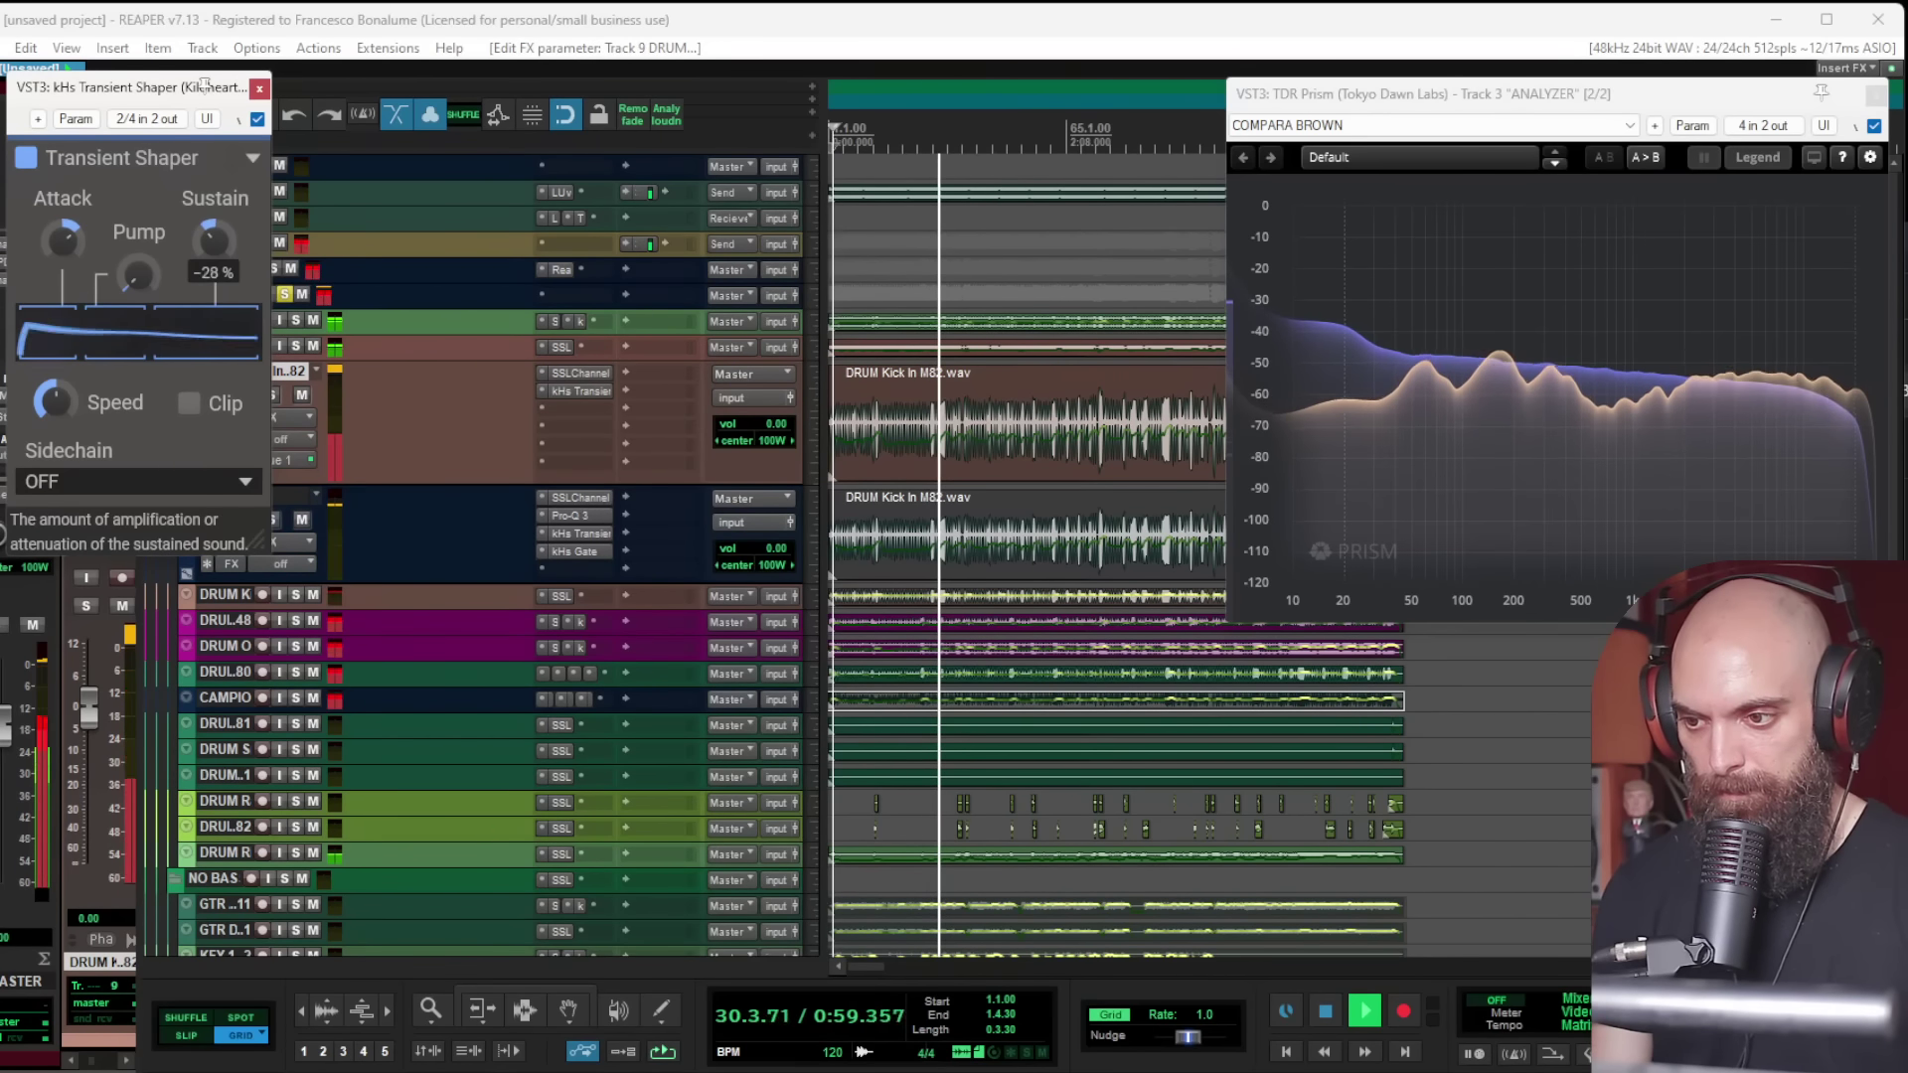
{"action": "left_click", "coordinate": [259, 89]}
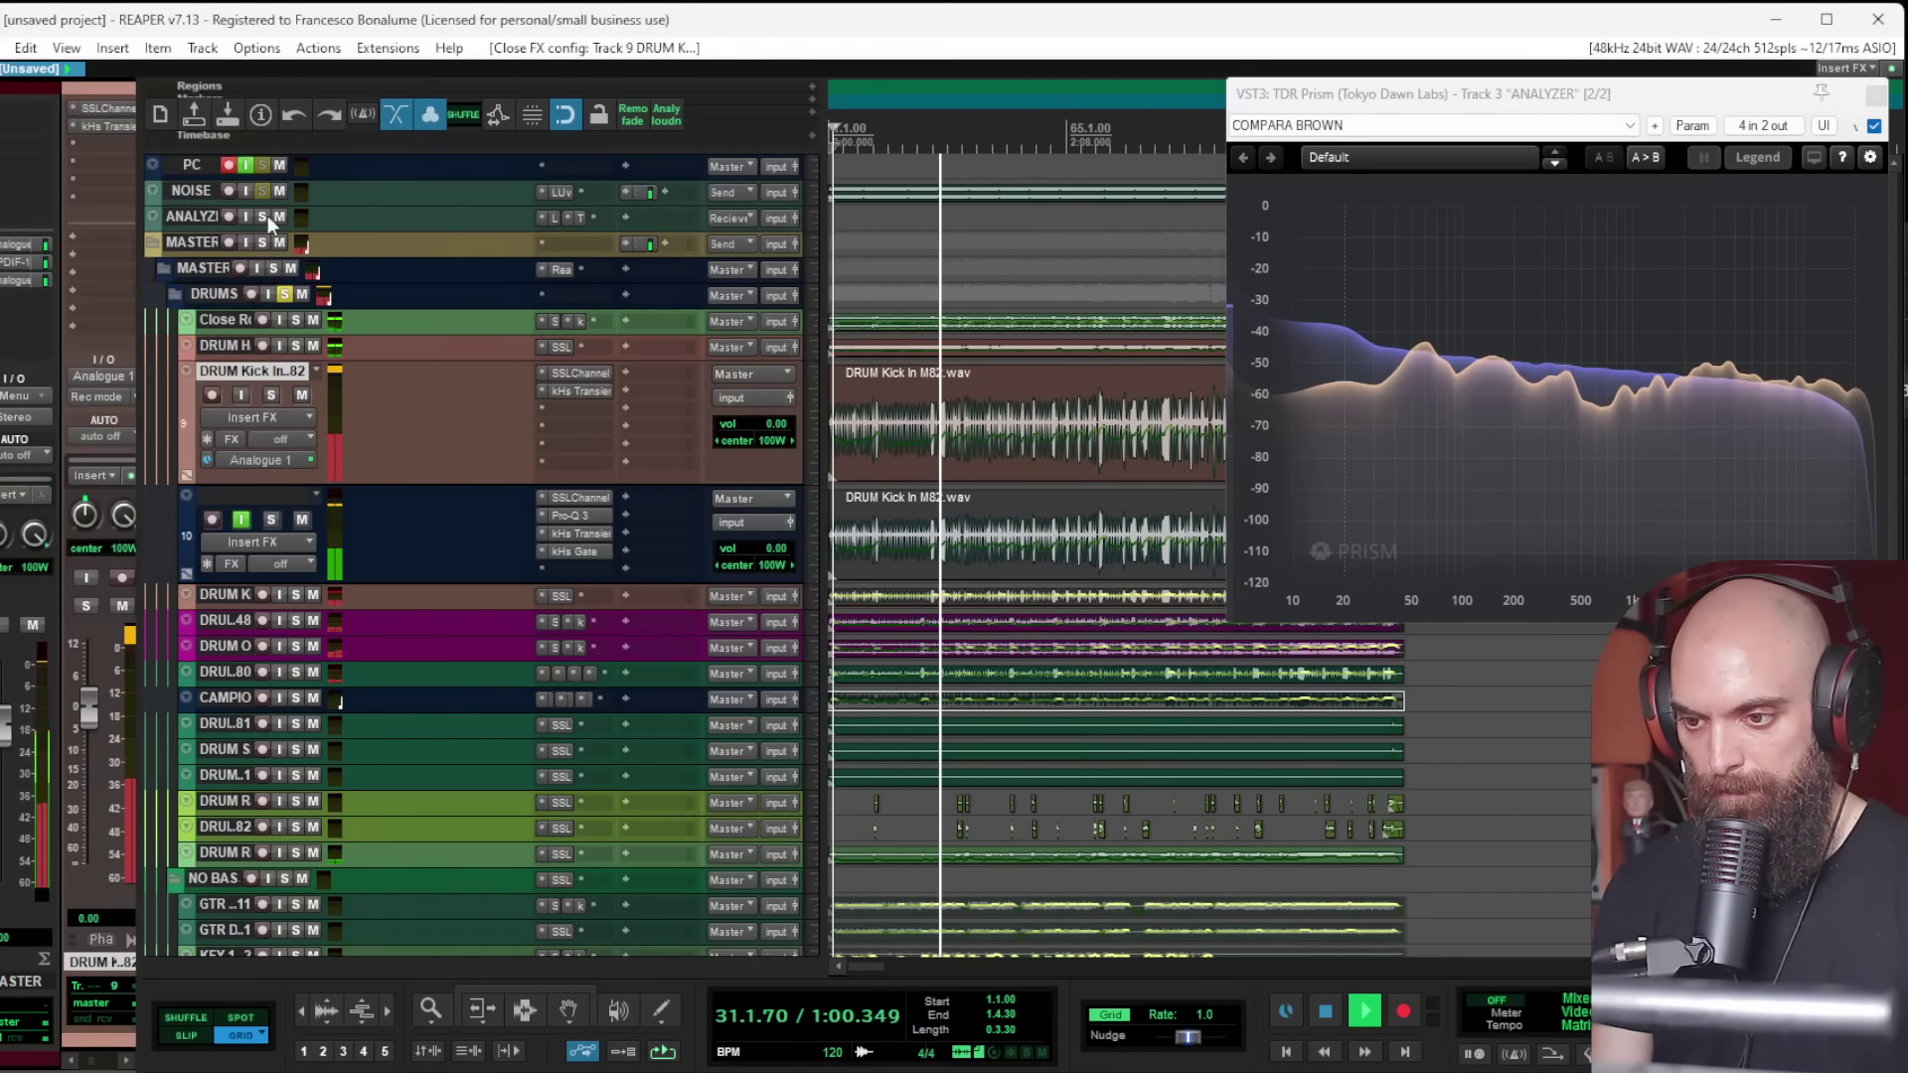
Step: Pull the duplicate kick track's volume fully down for comparison and bring it back up to +2.75 dB
{"action": "left_click", "coordinate": [253, 487]}
{"action": "left_click_drag", "start_coordinate": [87, 709], "coordinate": [75, 1005]}
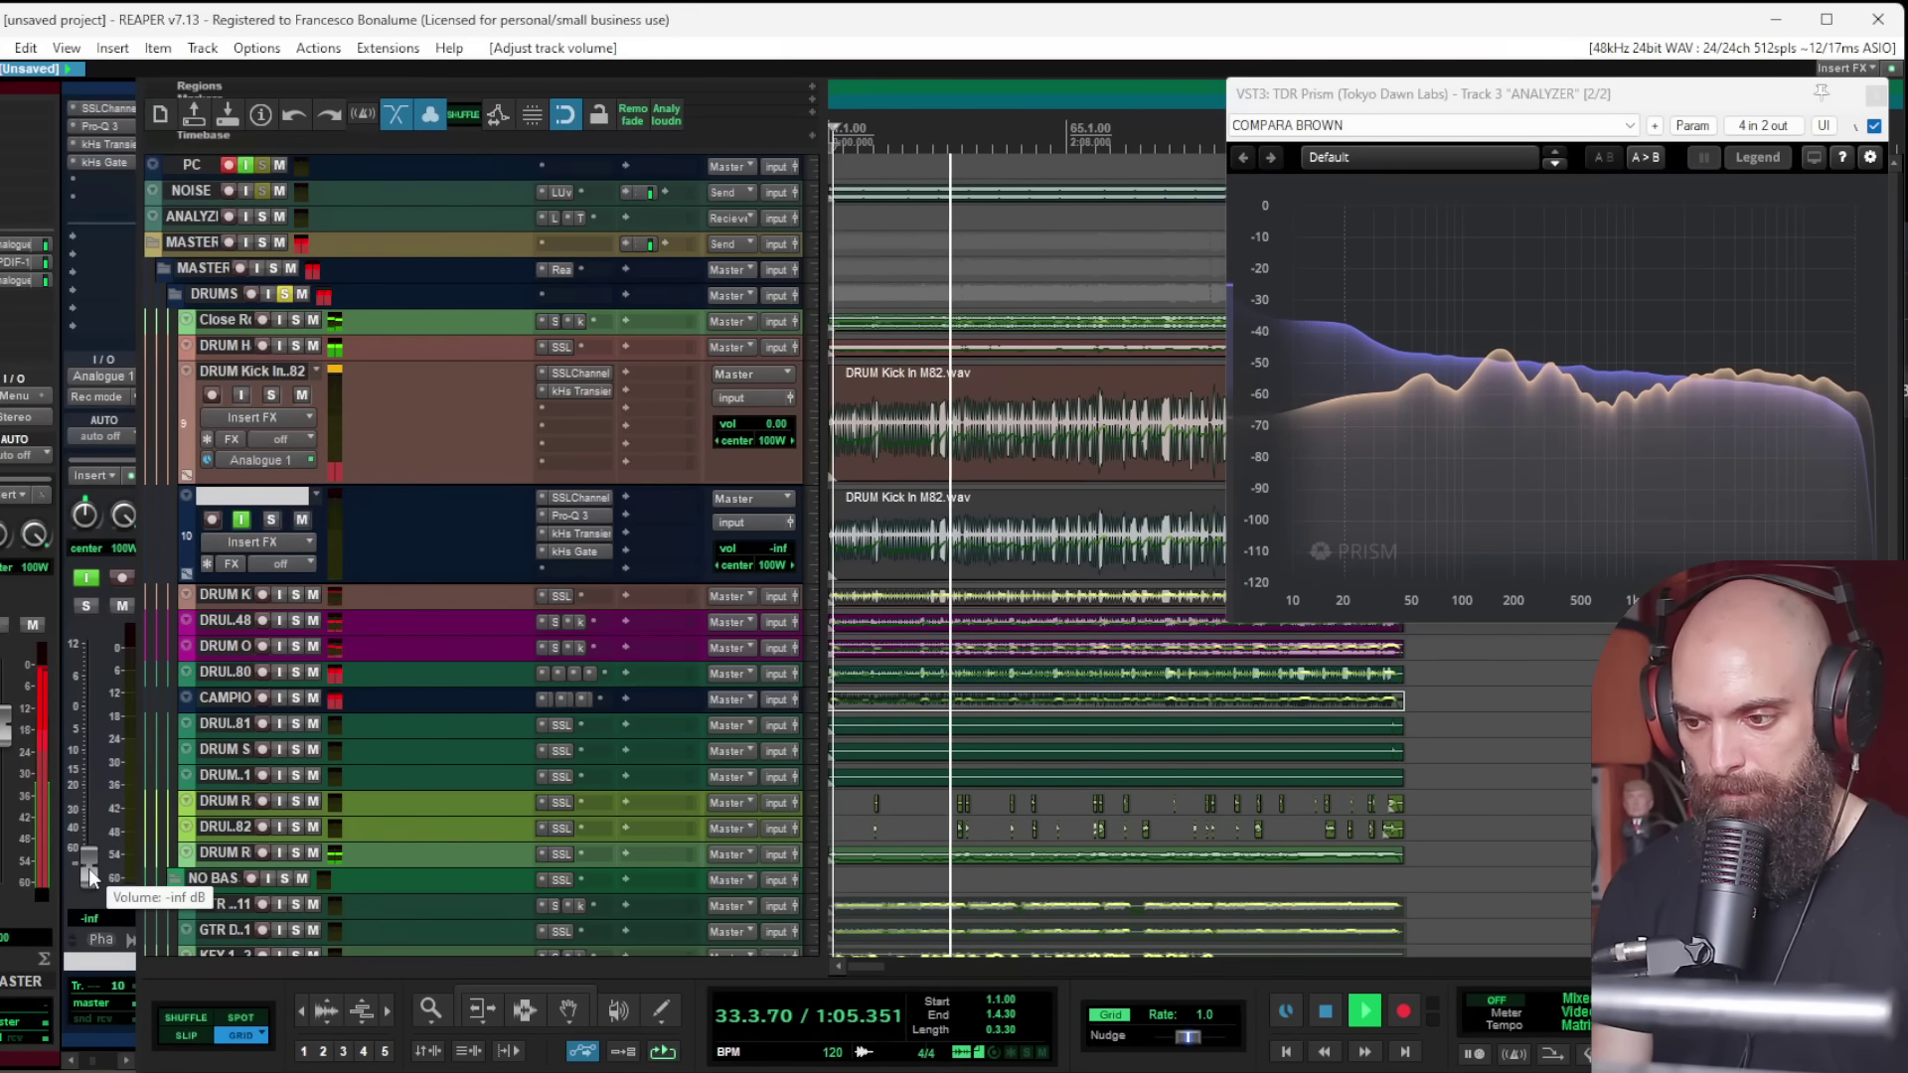
{"action": "left_click_drag", "start_coordinate": [81, 759], "coordinate": [105, 692]}
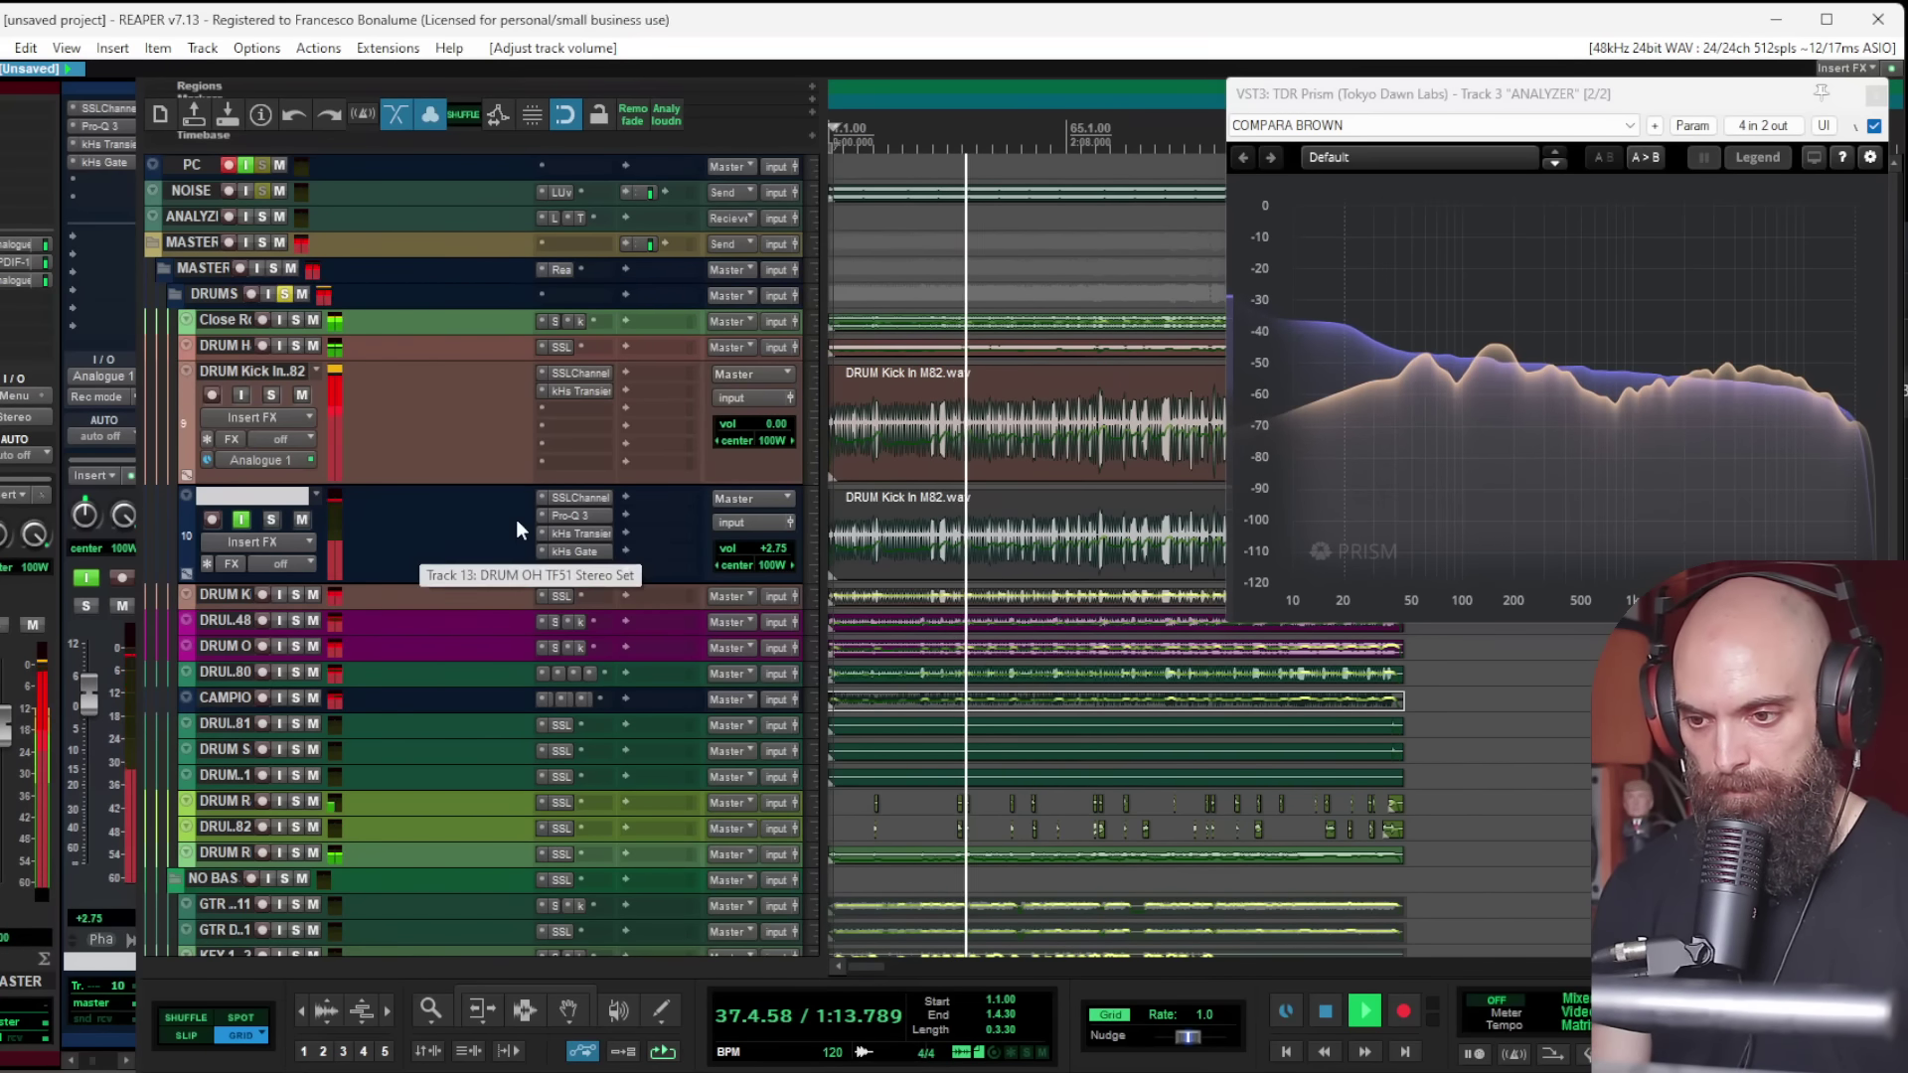
Step: Move the narrow +30 dB bell in the duplicate kick's Pro-Q 3 to 61.459 Hz
{"action": "left_click", "coordinate": [566, 516]}
{"action": "mouse_move", "coordinate": [267, 234]}
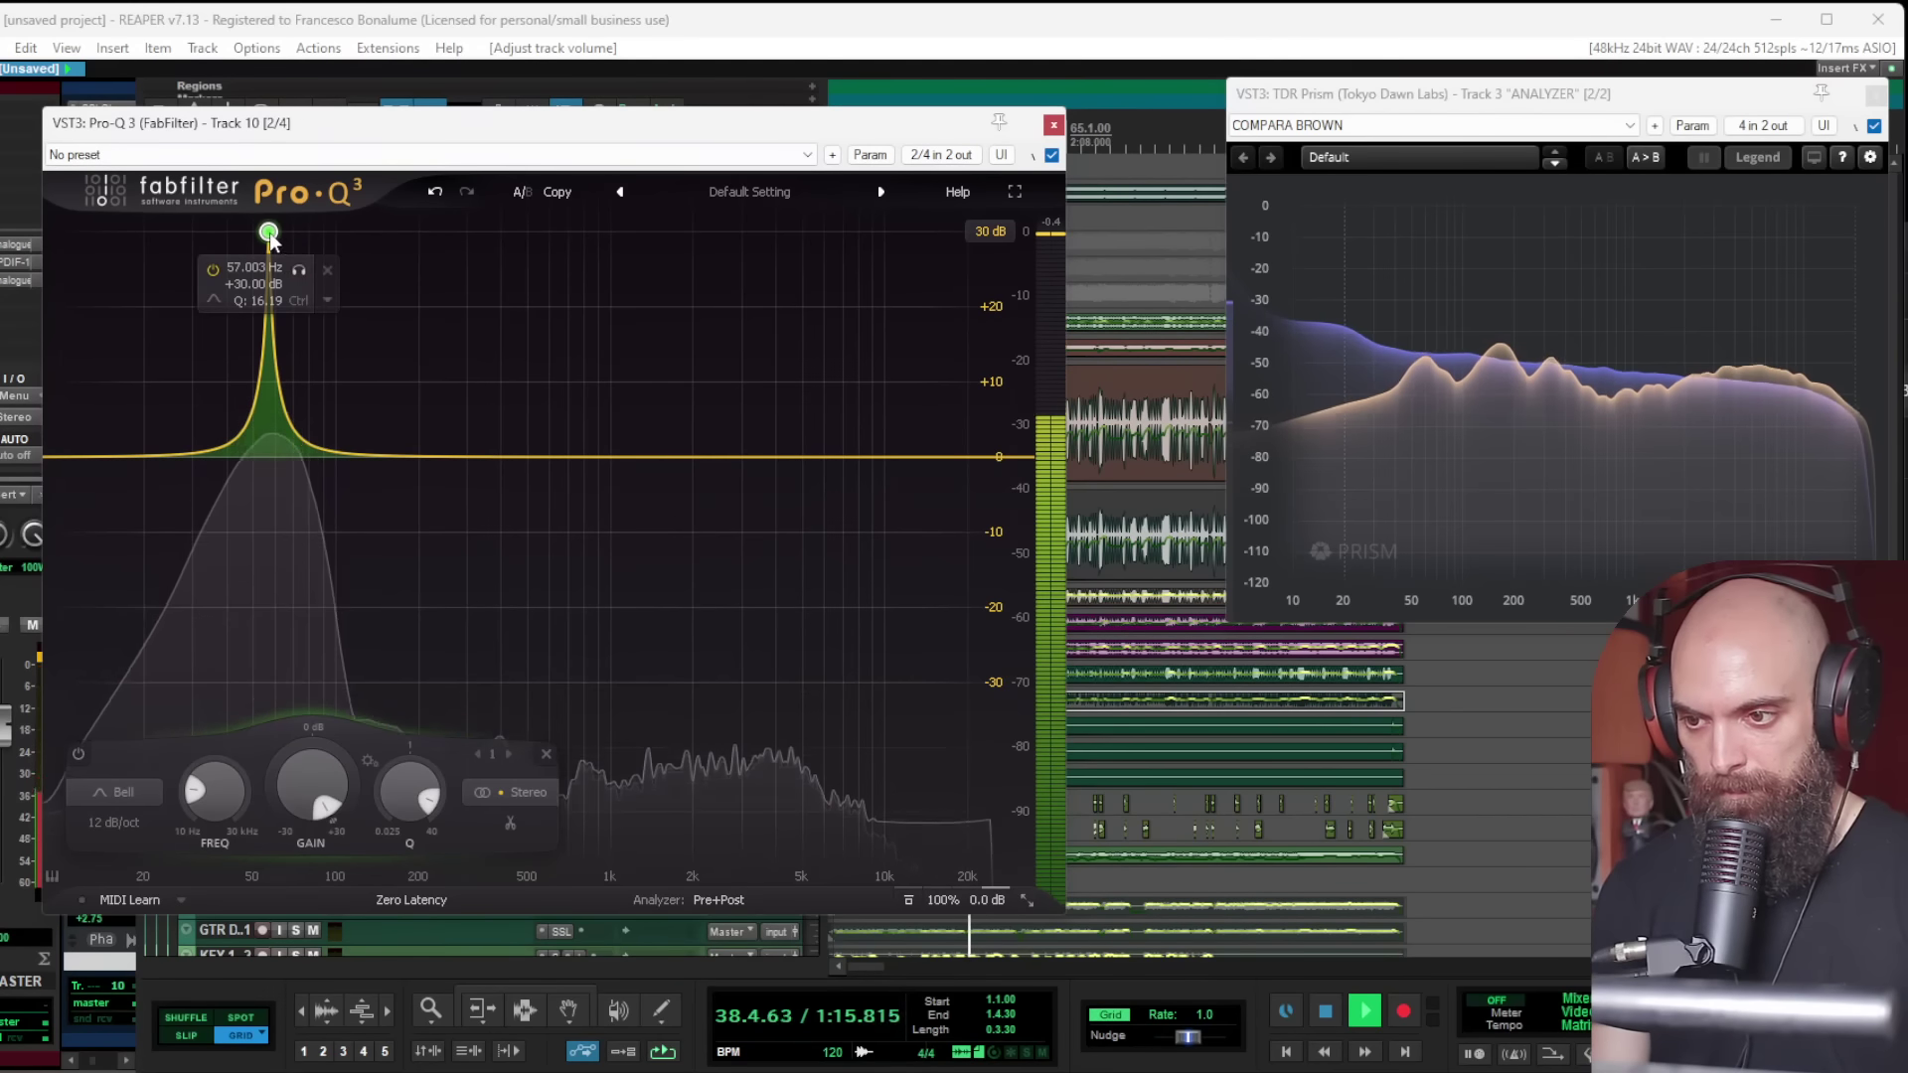
{"action": "left_click_drag", "start_coordinate": [268, 235], "coordinate": [270, 53]}
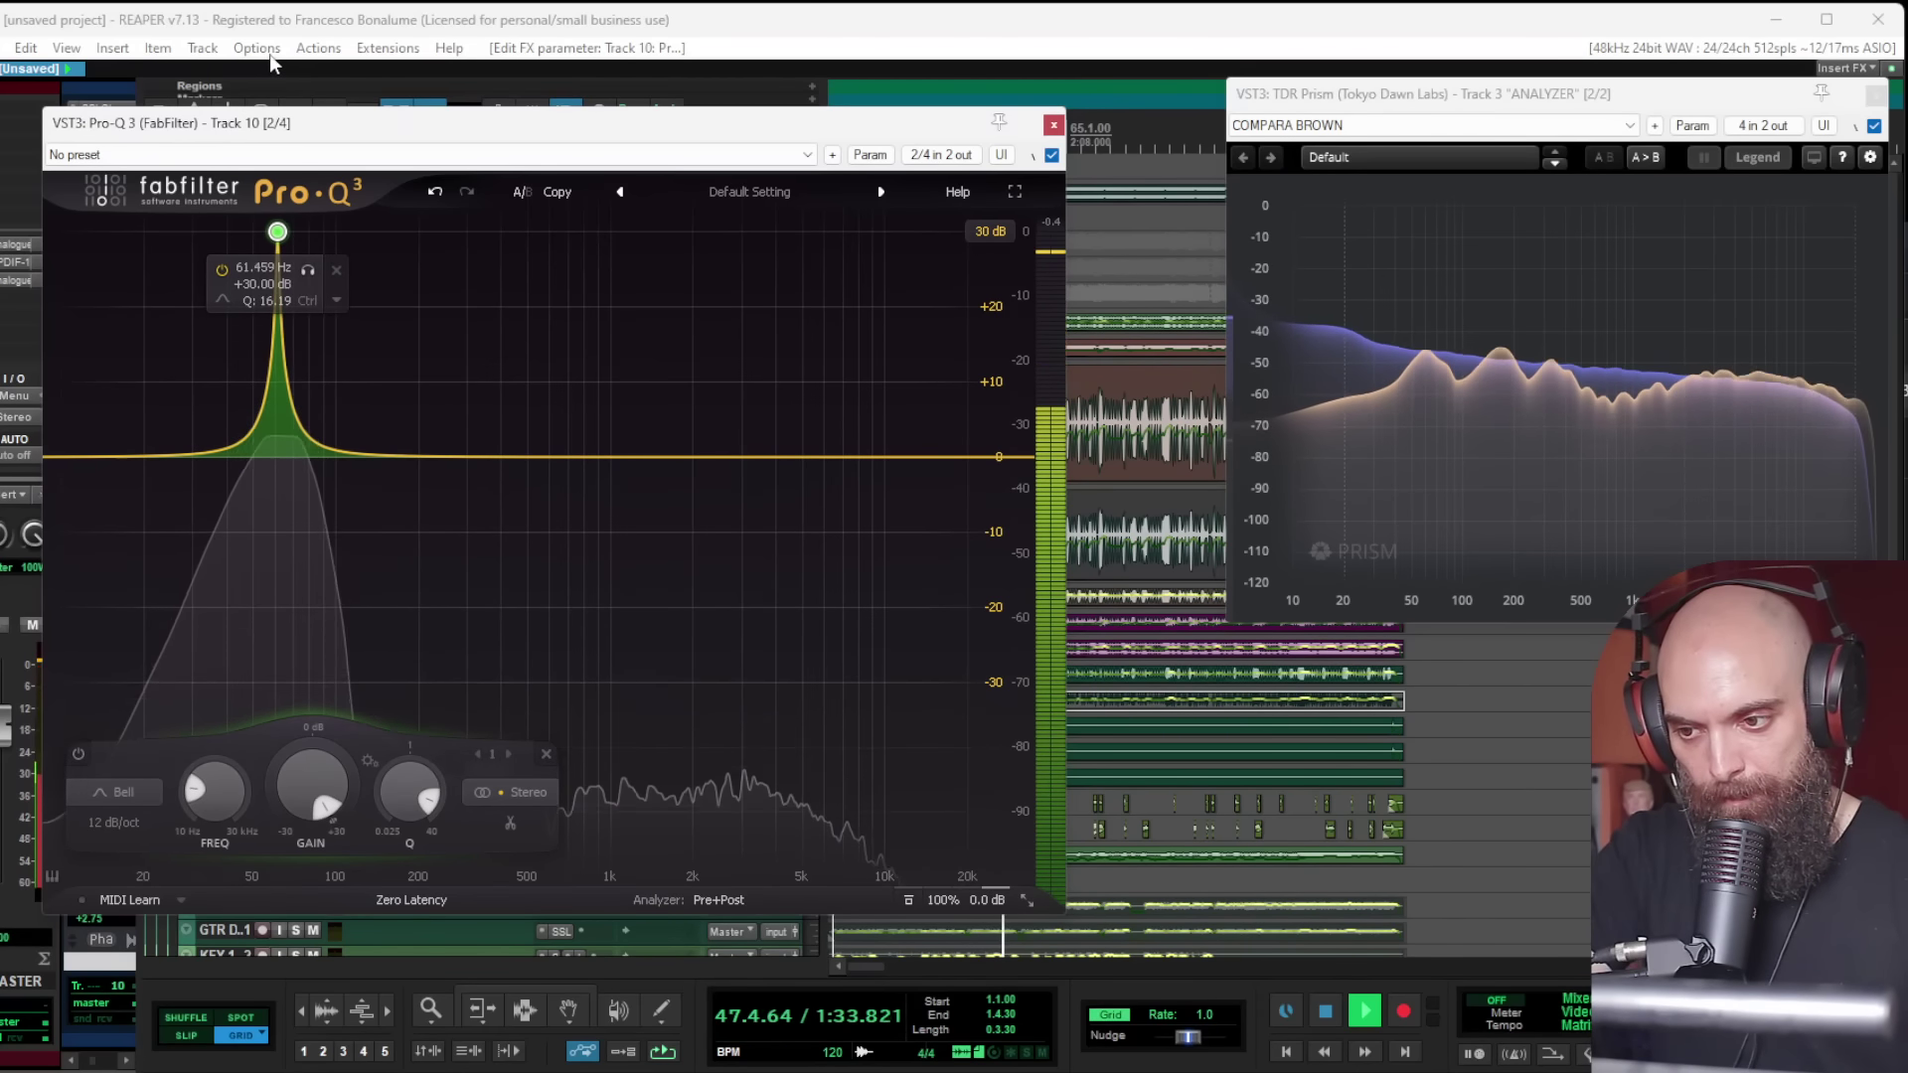
{"action": "left_click", "coordinate": [1054, 124]}
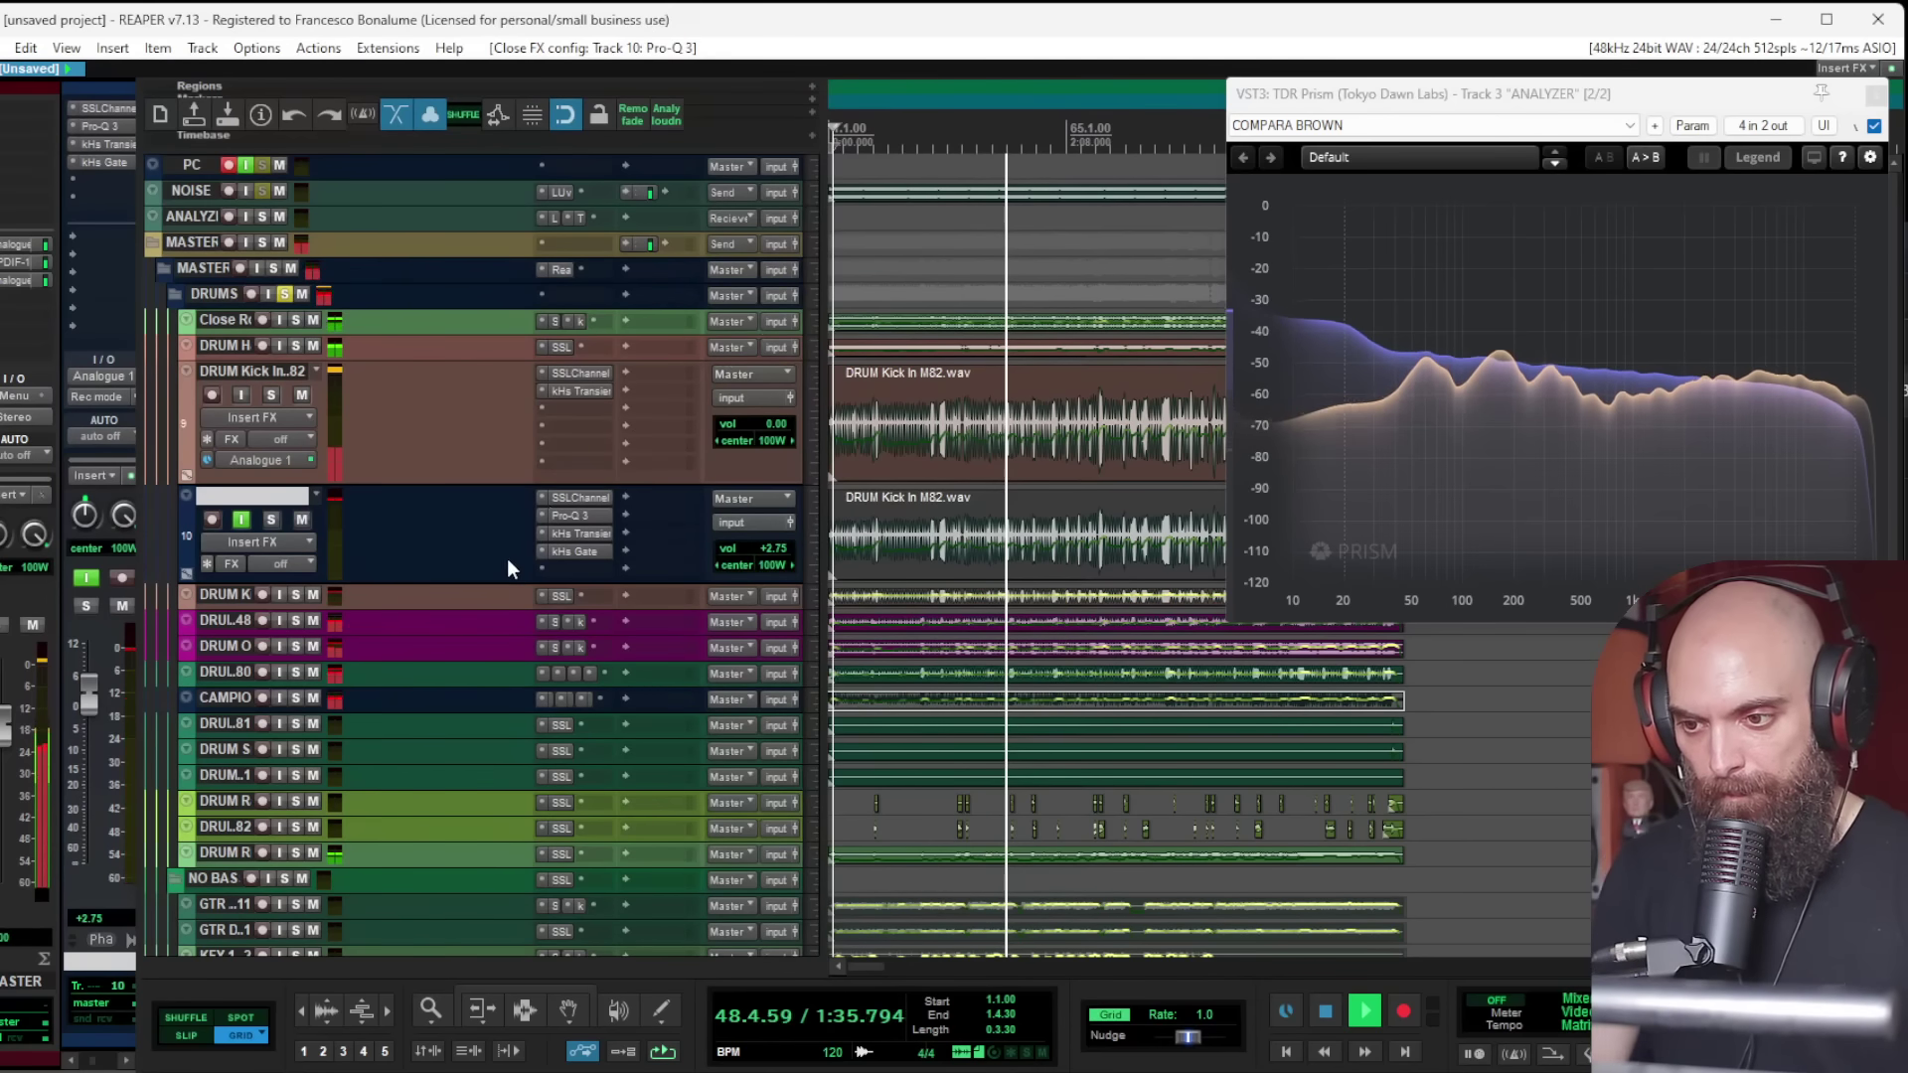
Step: Add ReaPitch to the duplicate kick track with the élastique 3.3.3 Pro algorithm and a full-range shift of -3.46 semitones
{"action": "double_click", "coordinate": [580, 567]}
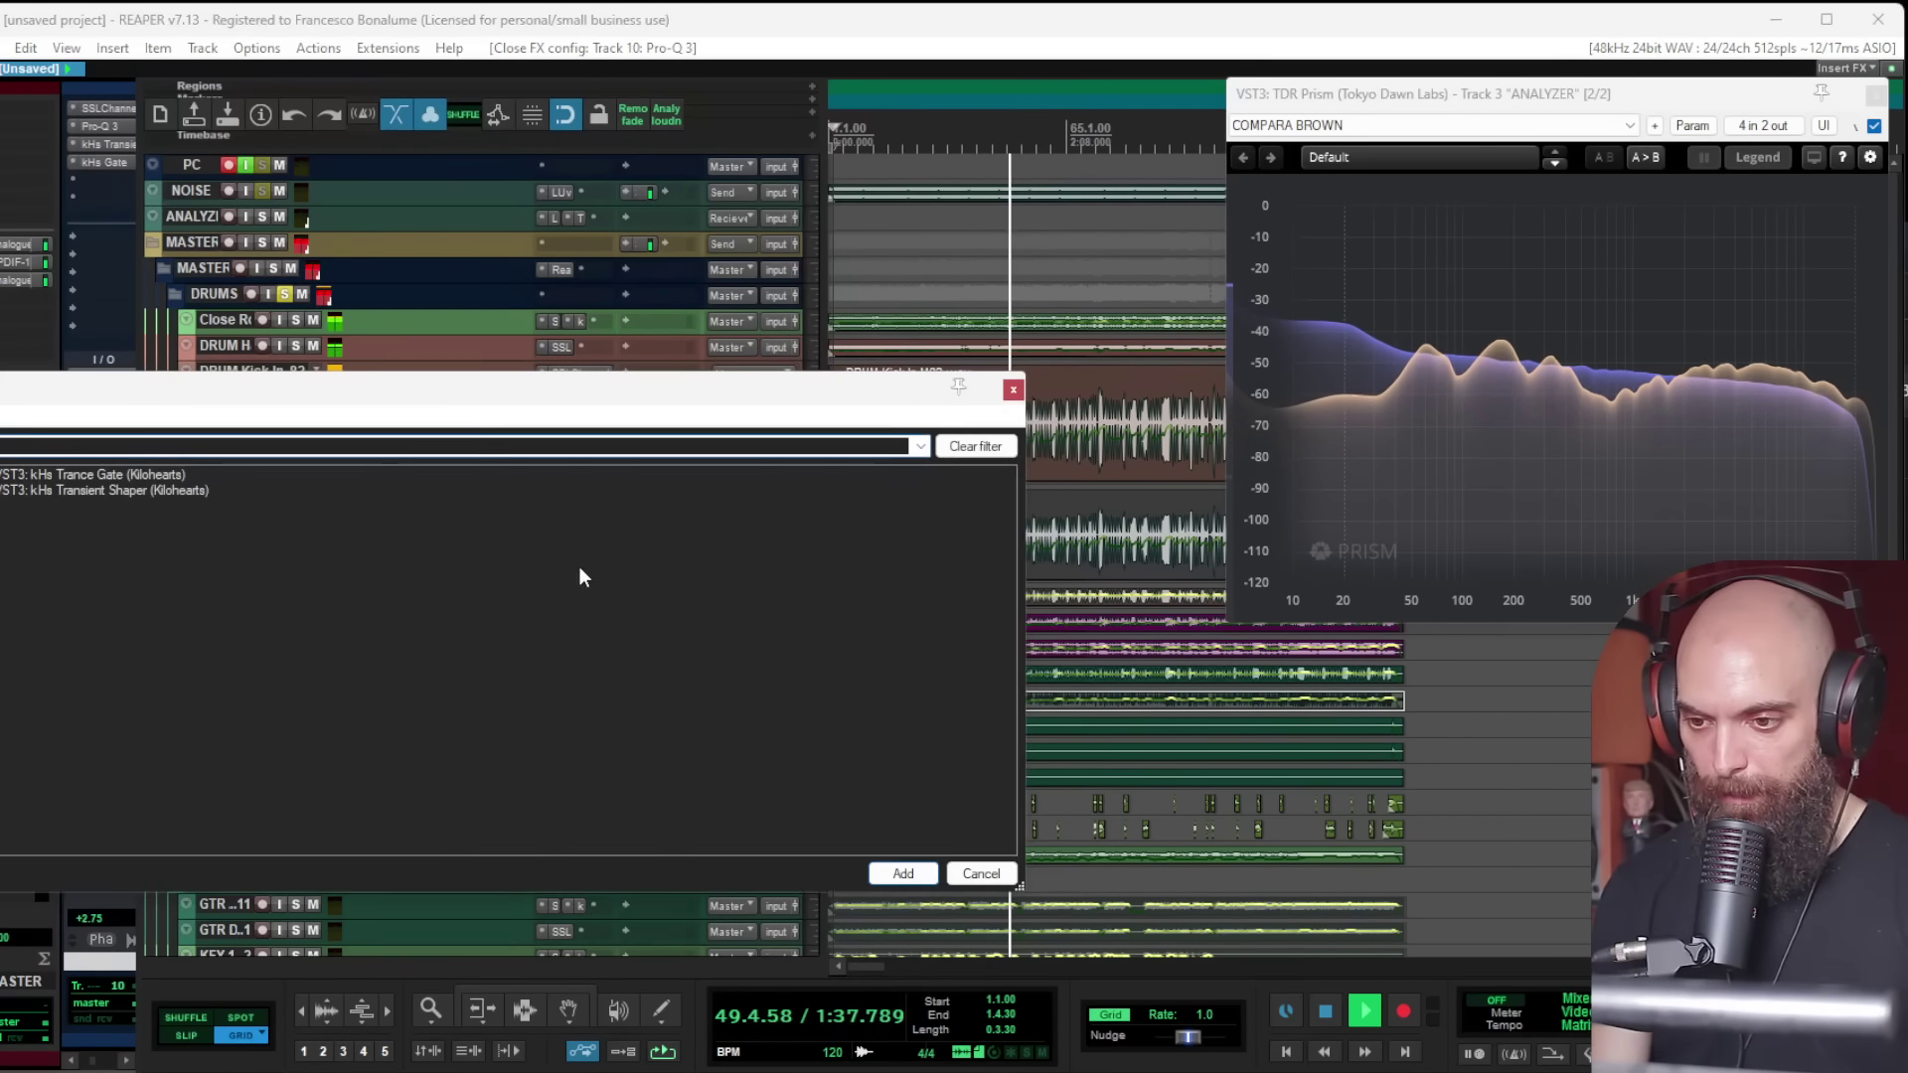
{"action": "double_click", "coordinate": [55, 471]}
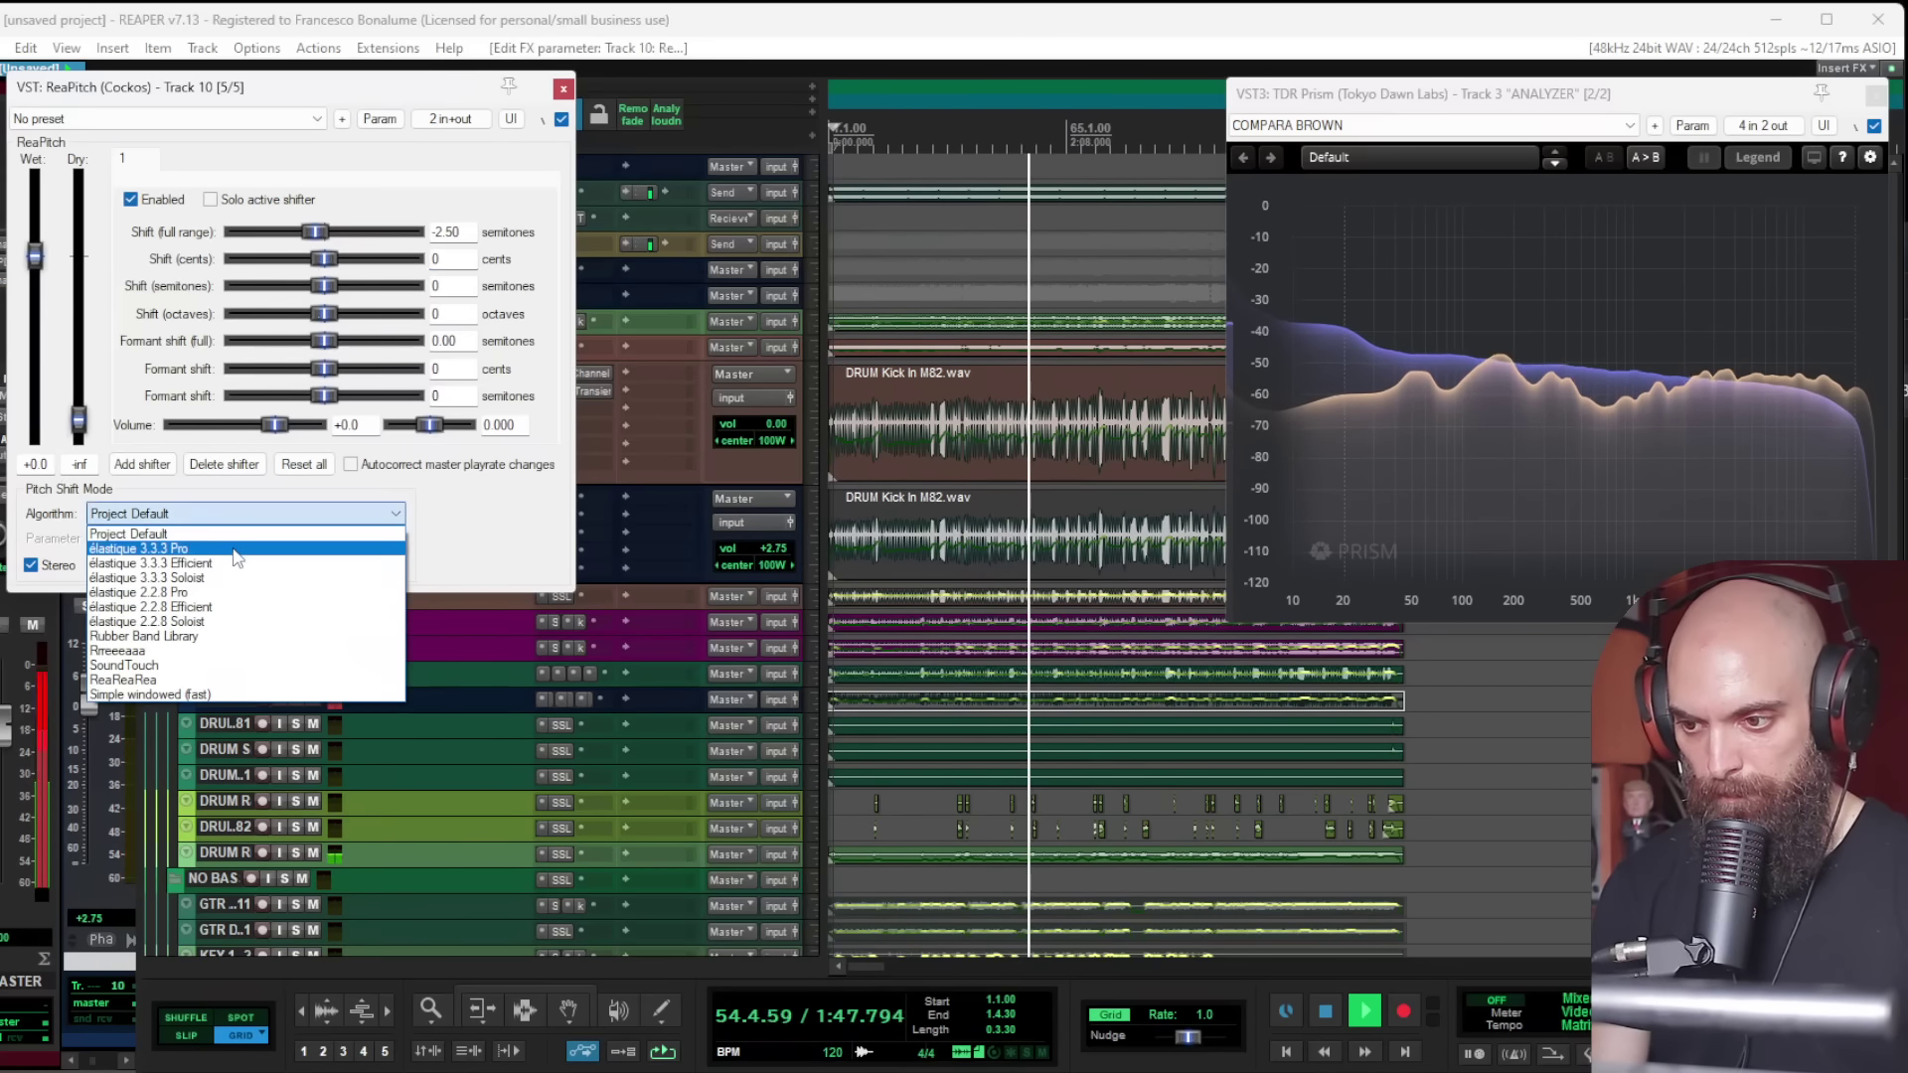
{"action": "left_click", "coordinate": [179, 545]}
{"action": "left_click_drag", "start_coordinate": [313, 235], "coordinate": [310, 234]}
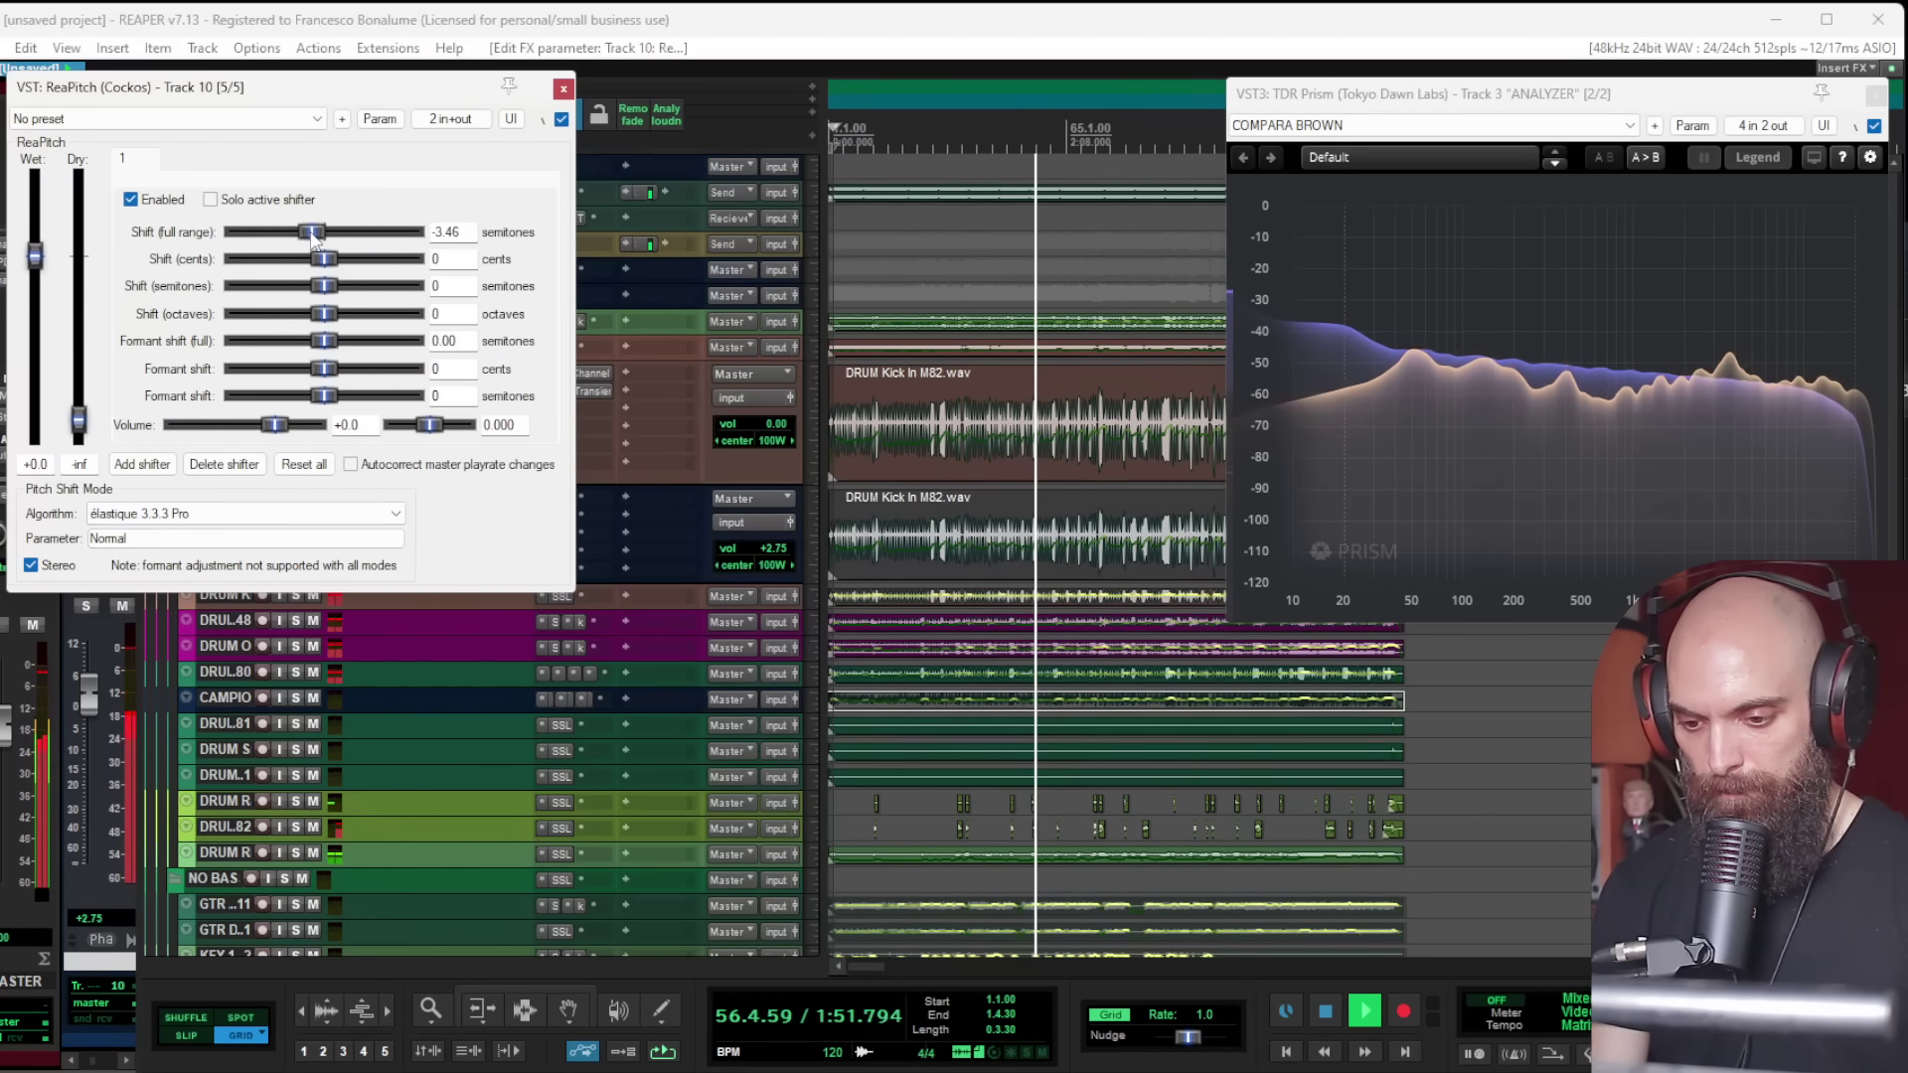
{"action": "left_click", "coordinate": [562, 89]}
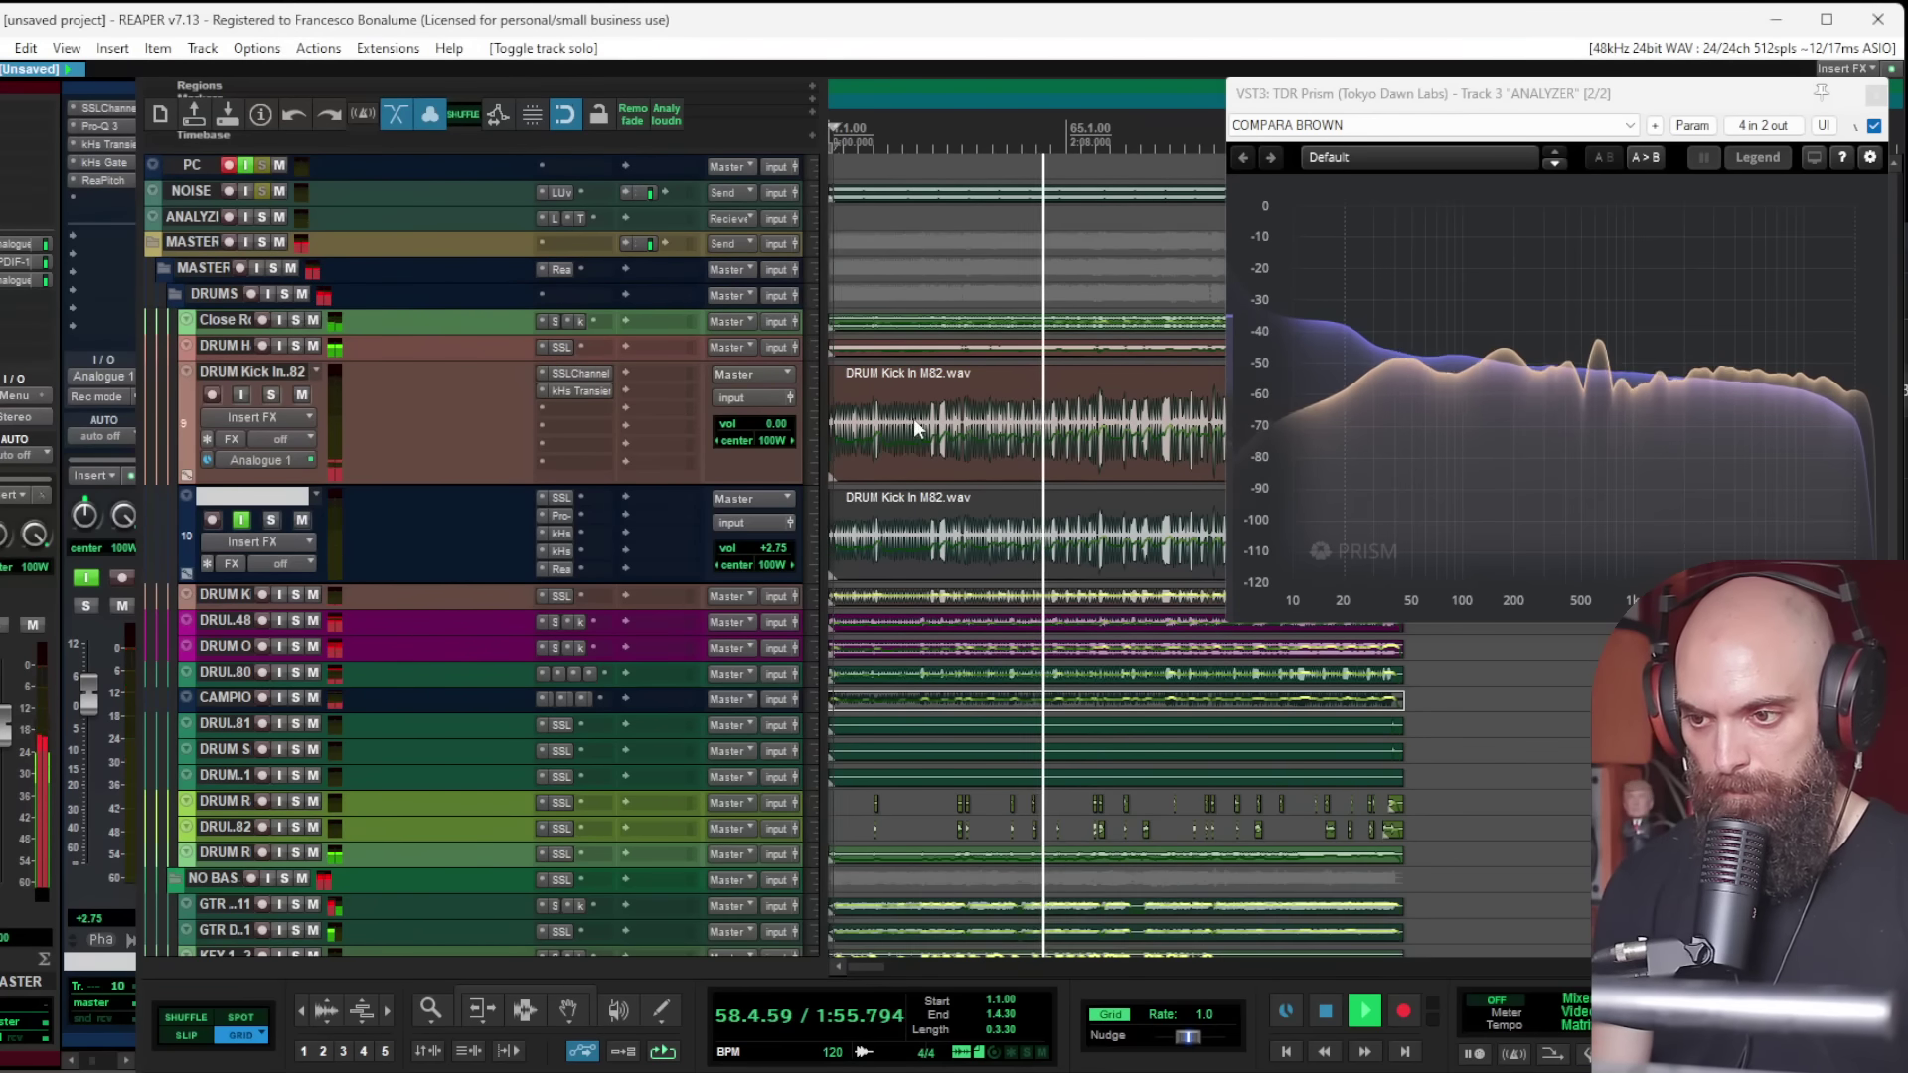
Step: Bring the whole song into view and play the full mix from the start
{"action": "scroll", "coordinate": [919, 425], "scroll_direction": "down", "scroll_amount": 3}
{"action": "scroll", "coordinate": [920, 434], "scroll_direction": "up", "scroll_amount": 1}
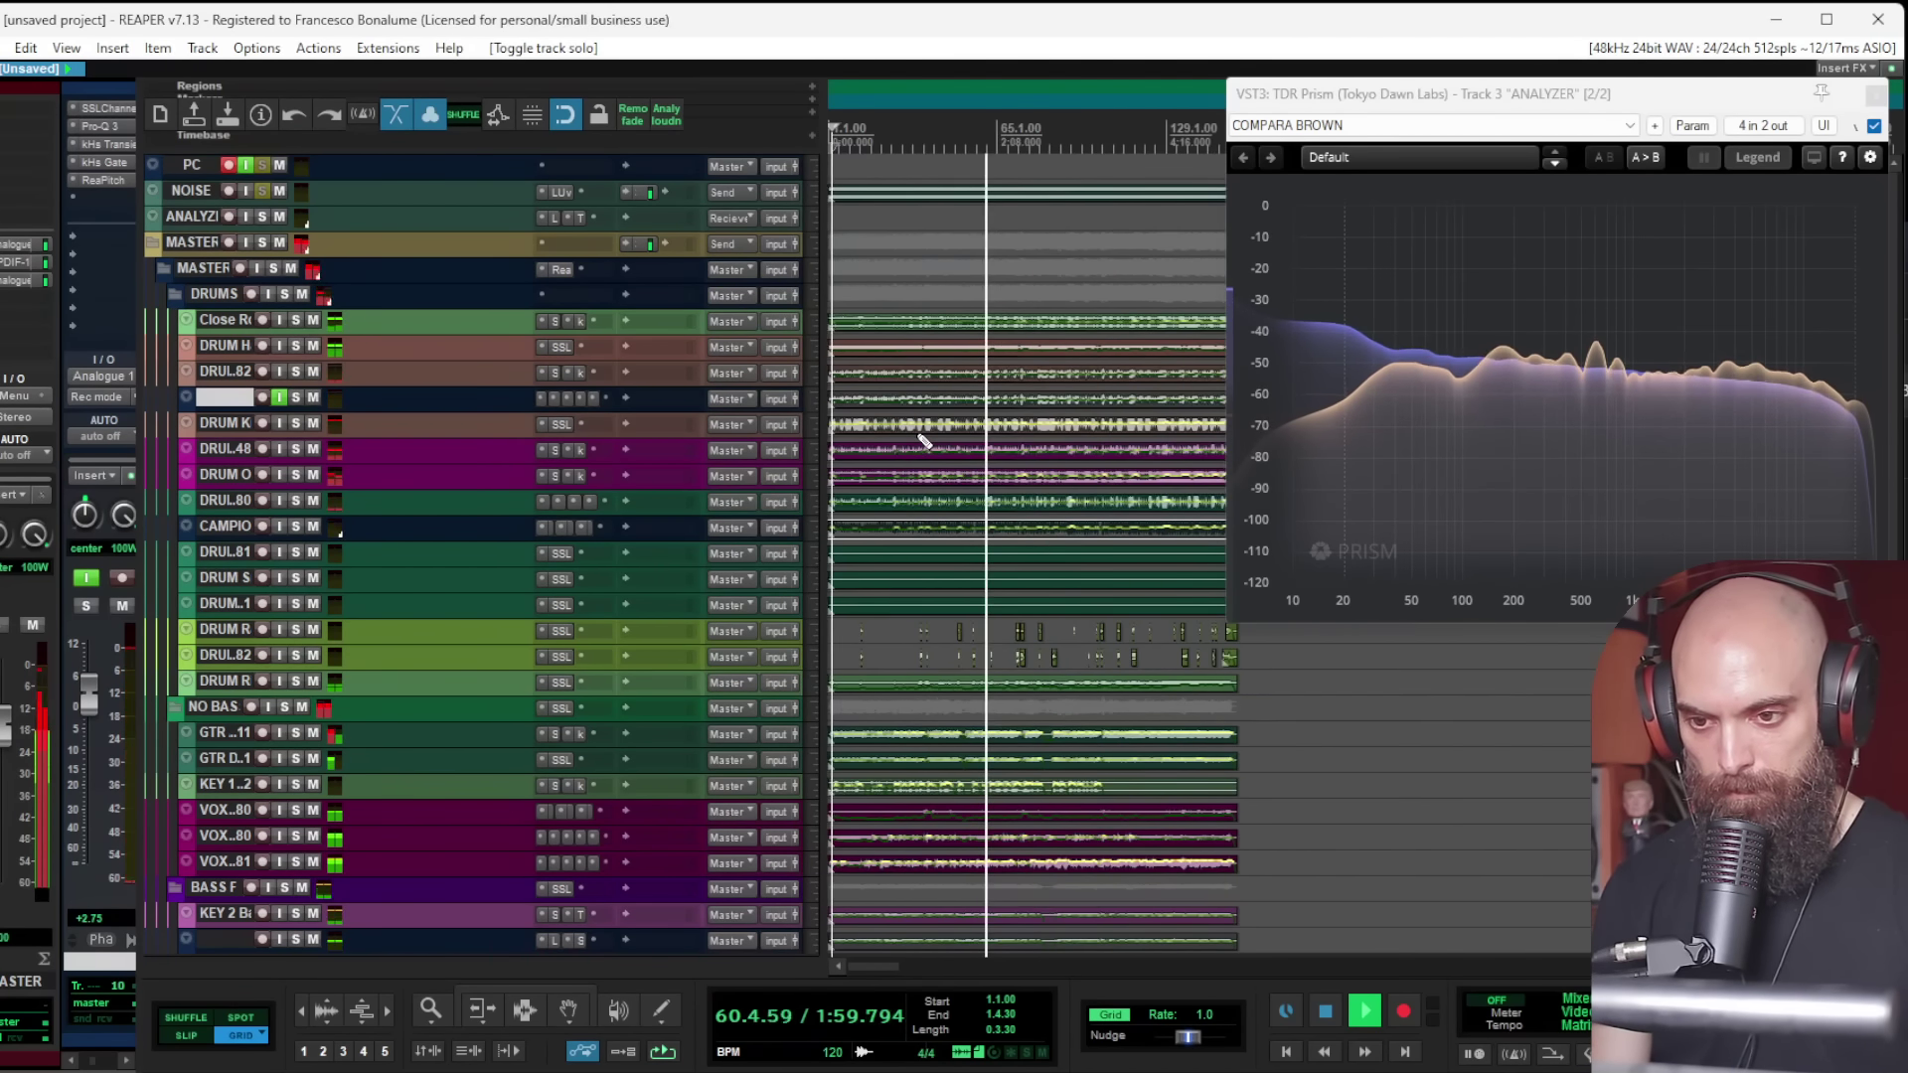
{"action": "scroll", "coordinate": [919, 427], "scroll_direction": "down", "scroll_amount": 2}
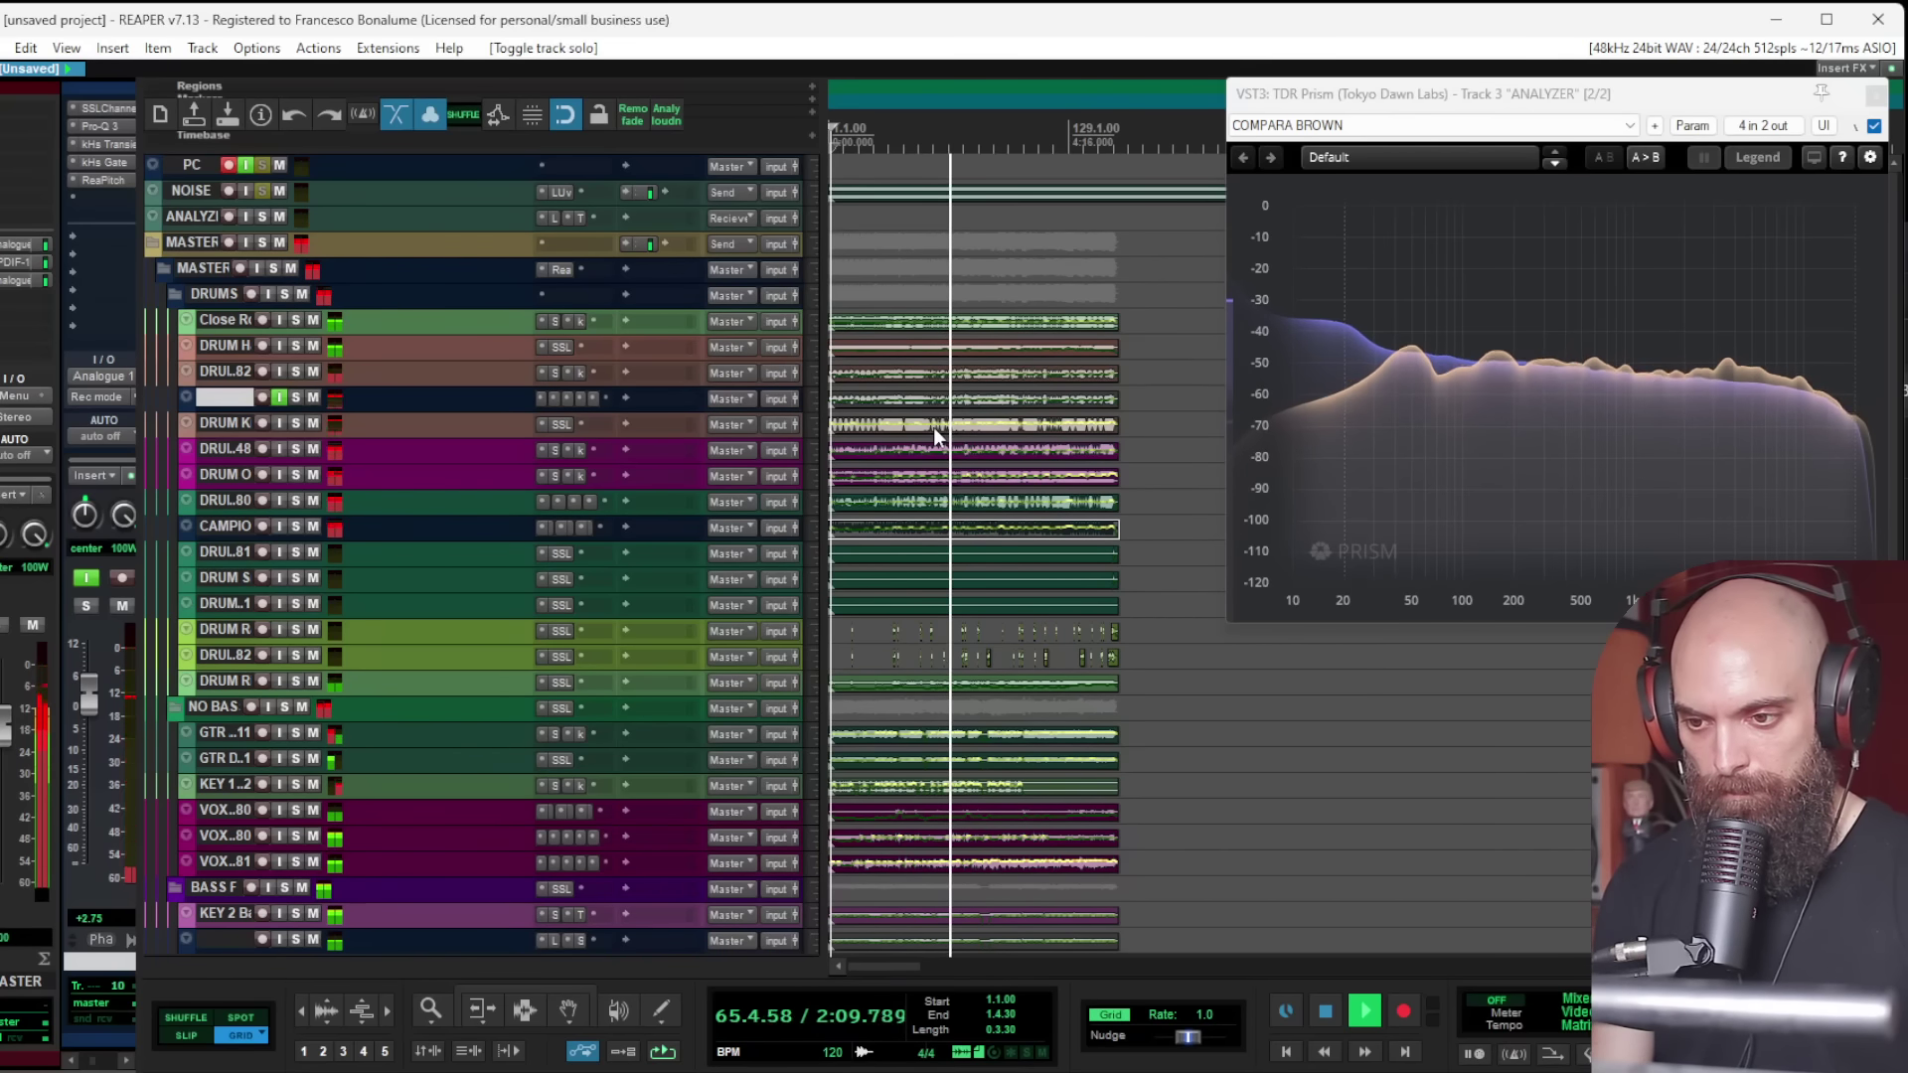
{"action": "key", "text": "Home"}
{"action": "key", "text": "space"}
{"action": "key", "text": "space"}
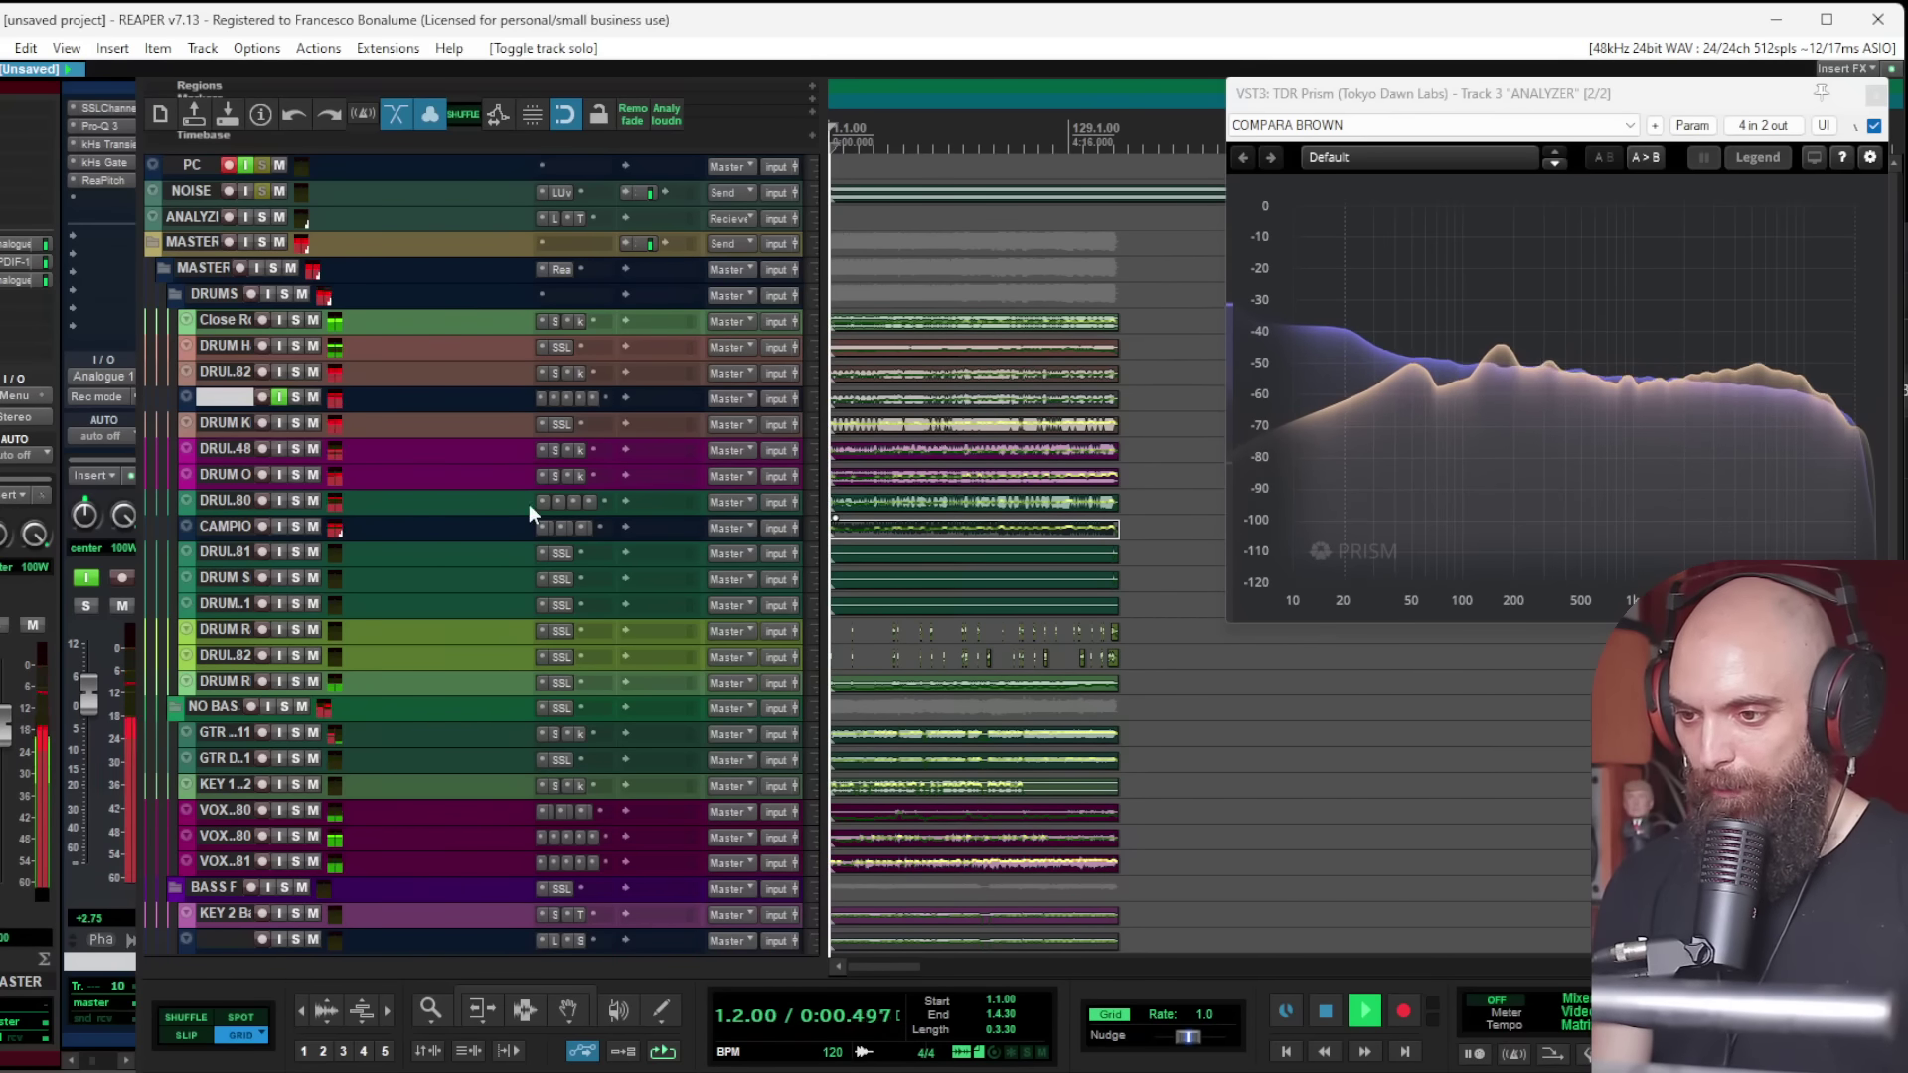
Step: Add the kHs Transient Shaper to the CAMPIONE track and set its Attack to 32 %
{"action": "left_click", "coordinate": [221, 531]}
{"action": "left_click_drag", "start_coordinate": [223, 538], "coordinate": [246, 671]}
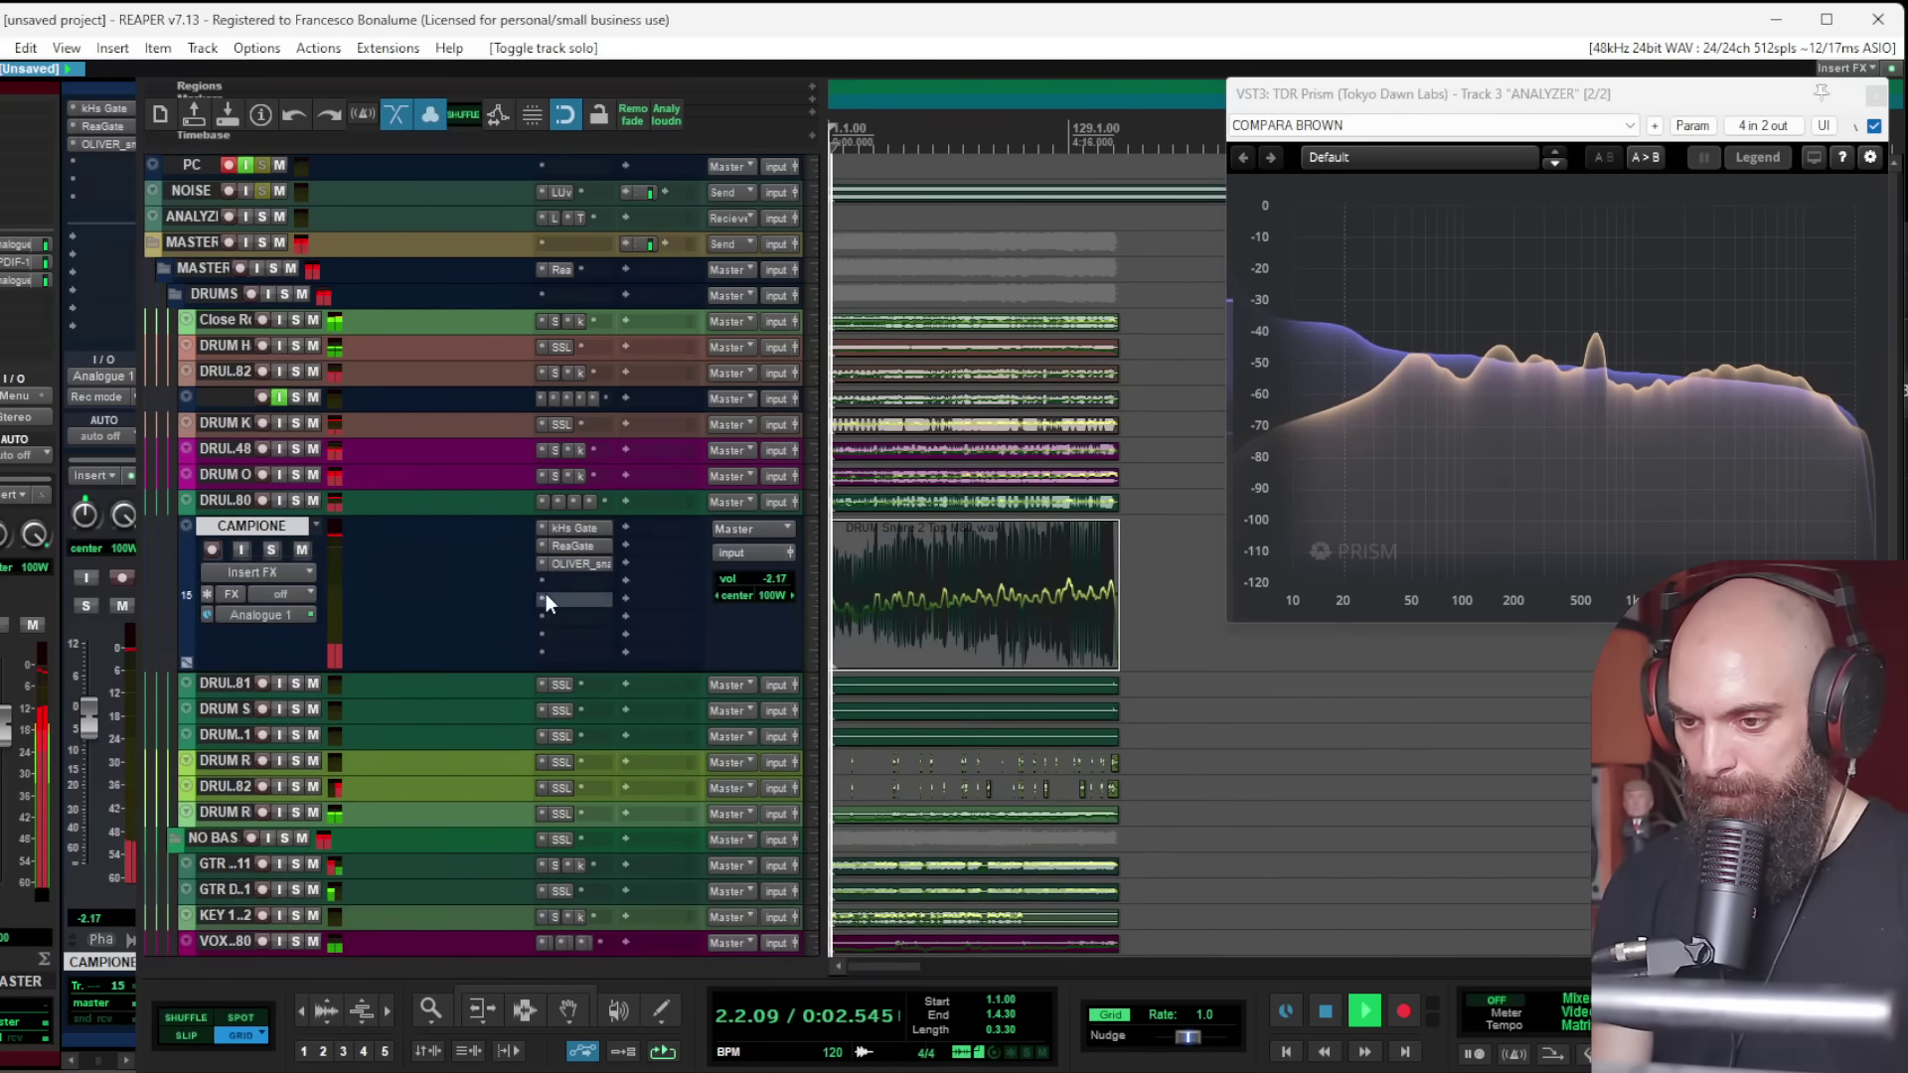
{"action": "left_click", "coordinate": [564, 594]}
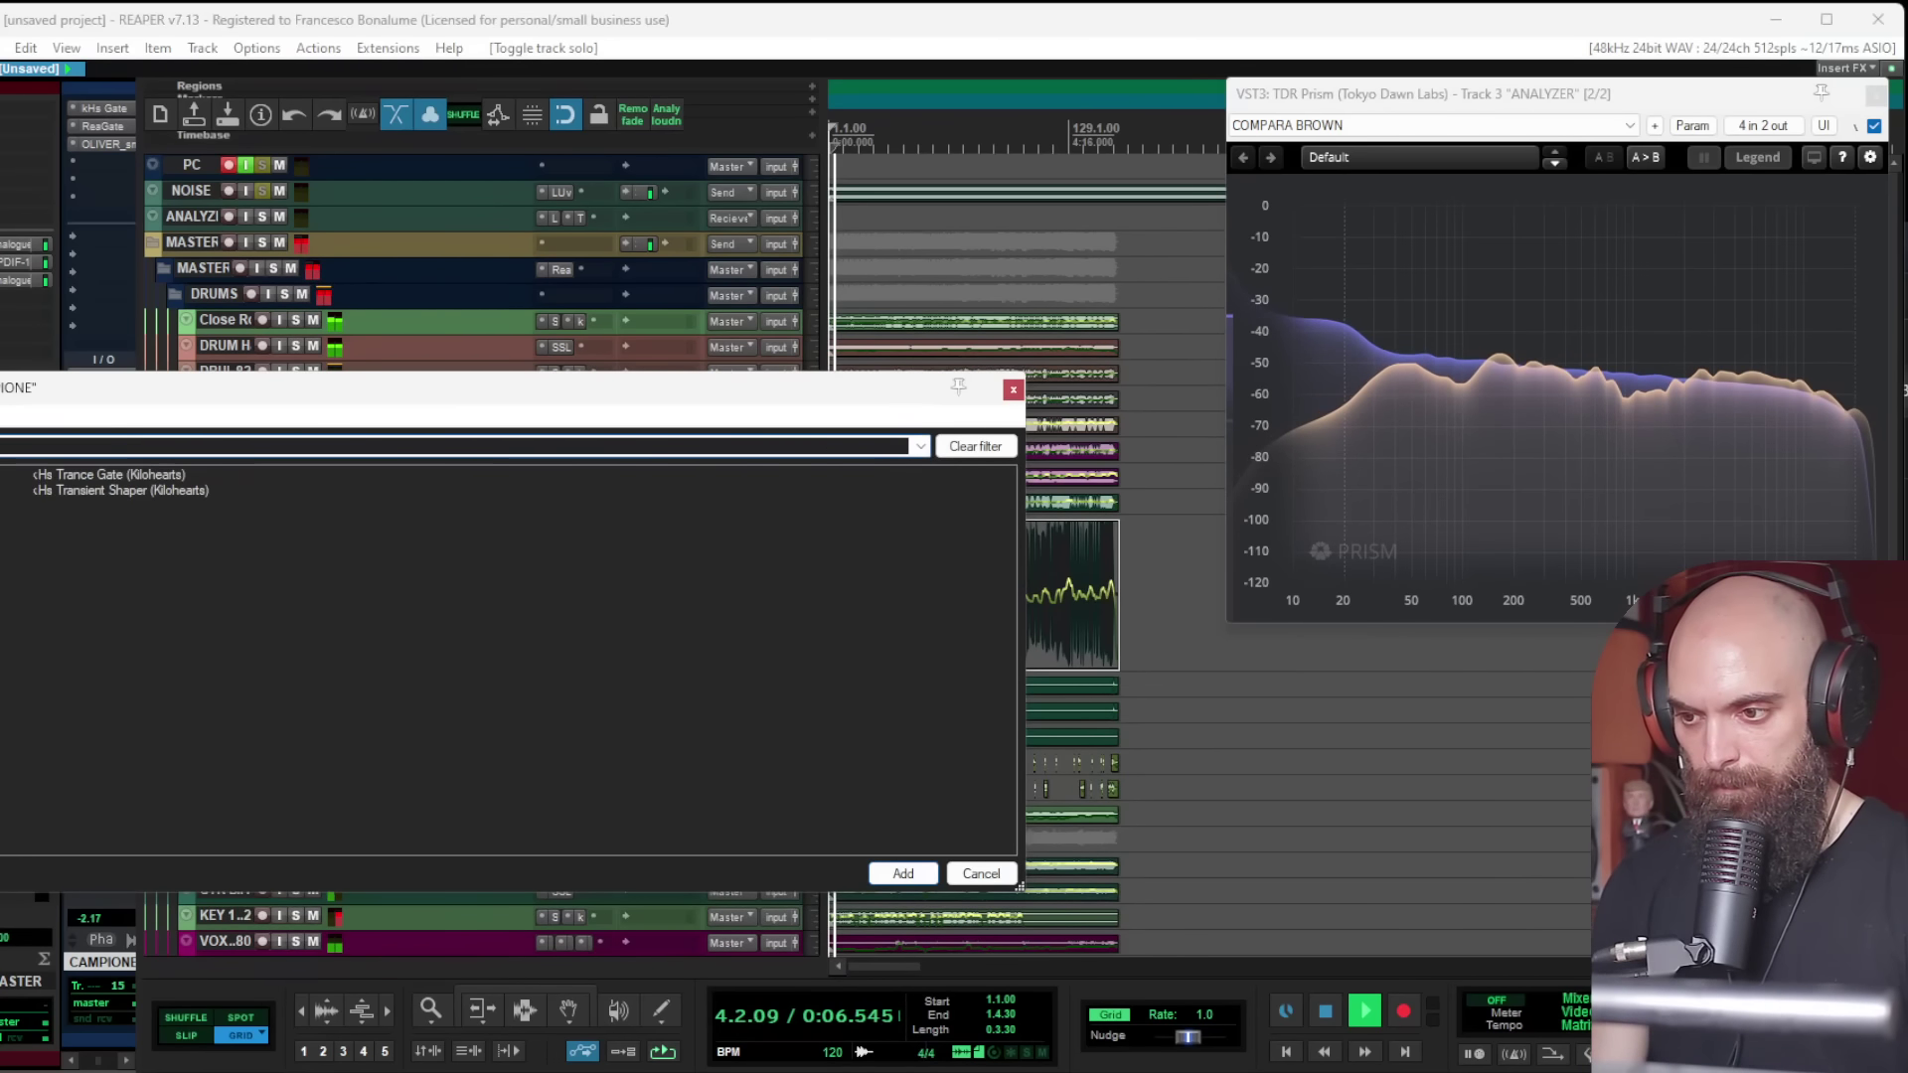
{"action": "double_click", "coordinate": [124, 488]}
{"action": "left_click_drag", "start_coordinate": [63, 240], "coordinate": [62, 205]}
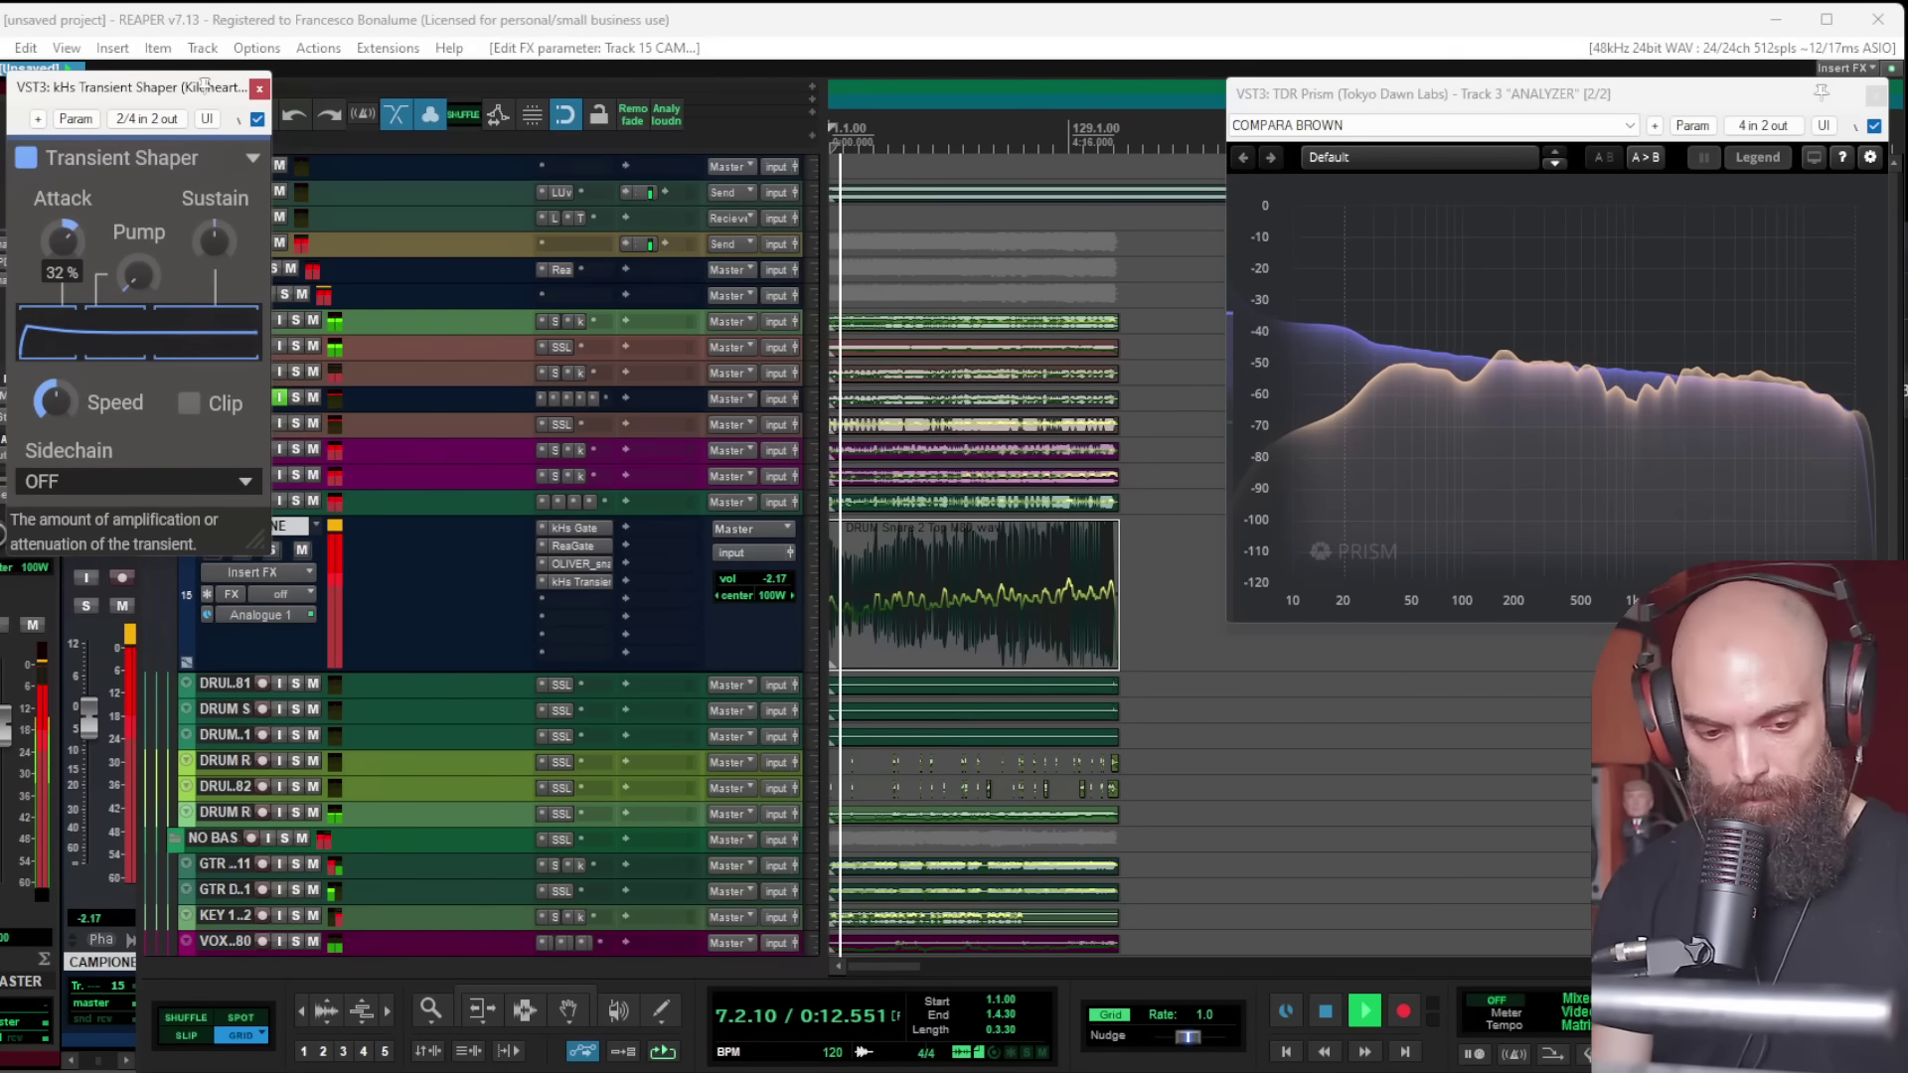
{"action": "left_click", "coordinate": [257, 91]}
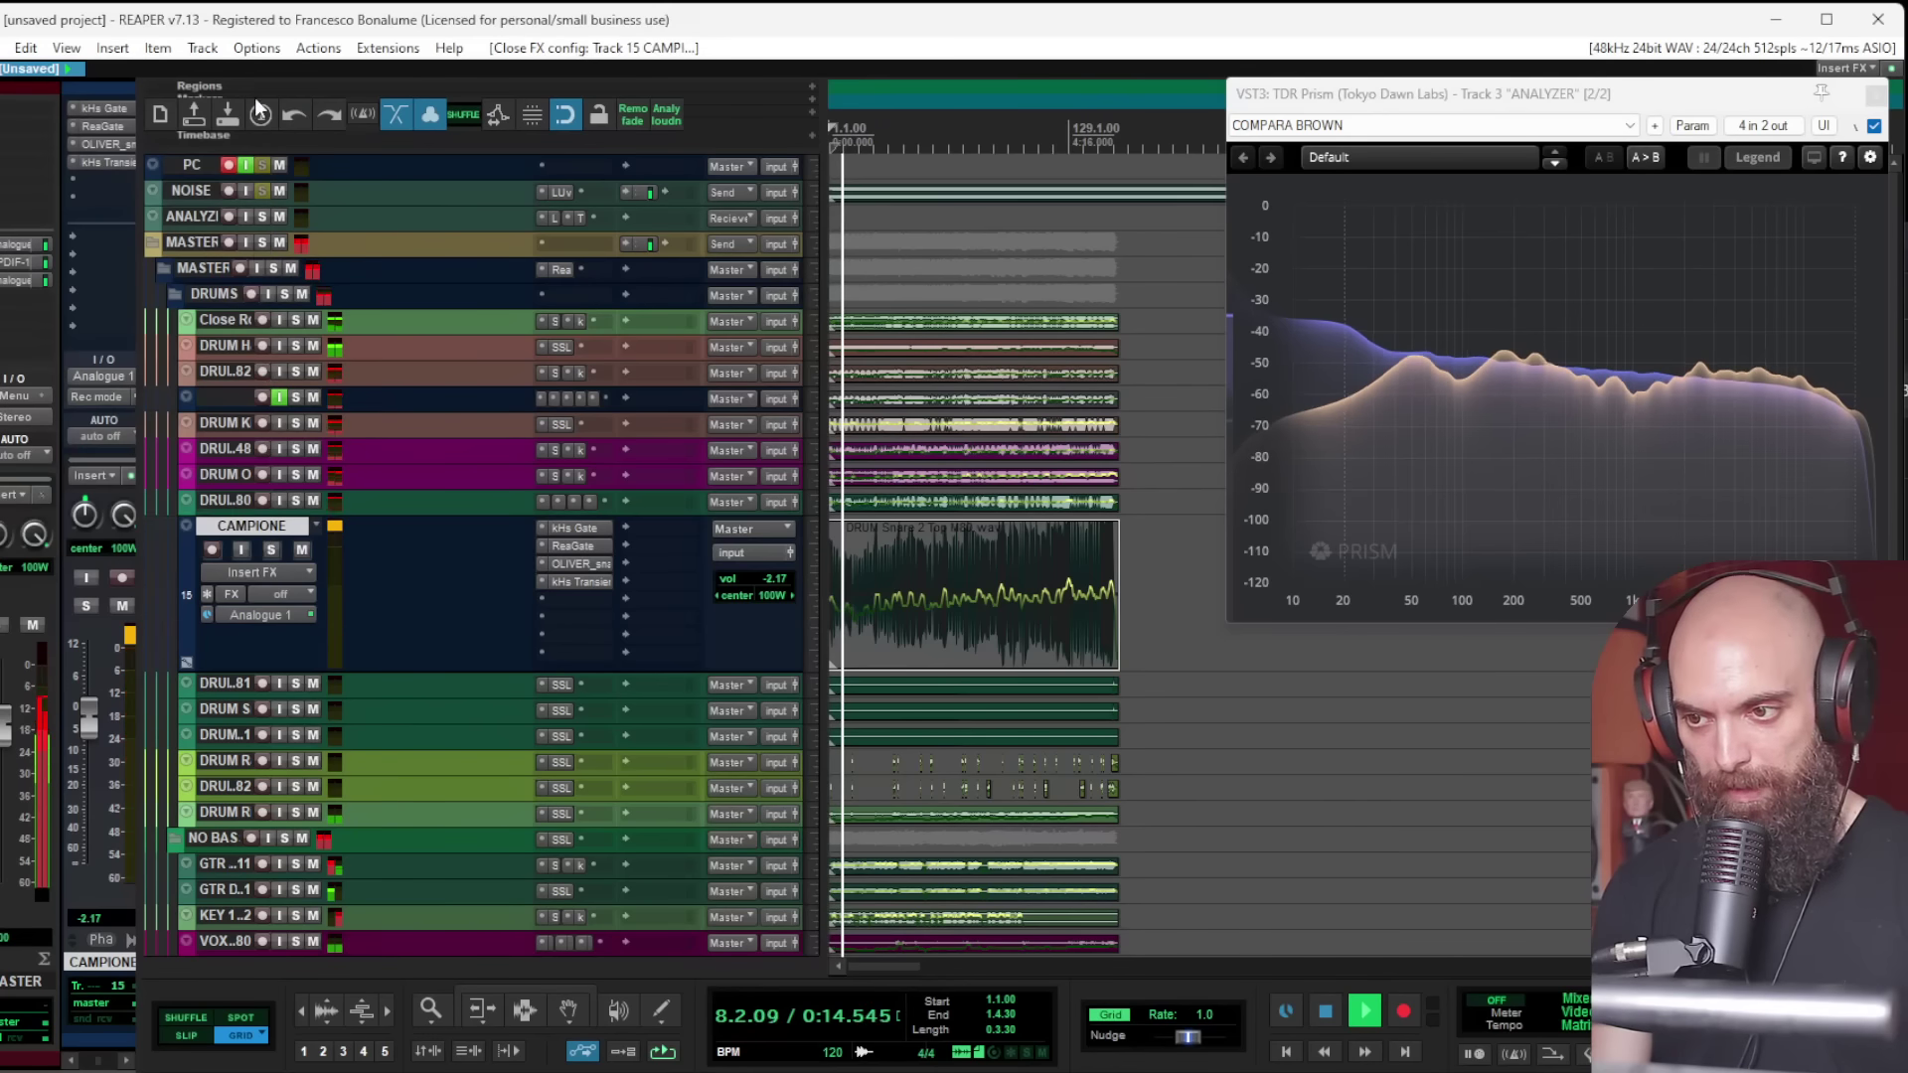
Step: Set the CAMPIONE track's volume to -3.19 dB and add the Waves SSLGChannel Mono plug-in to it
{"action": "mouse_move", "coordinate": [90, 713]}
{"action": "left_mouse_down"}
{"action": "mouse_move", "coordinate": [98, 731]}
{"action": "mouse_move", "coordinate": [96, 712]}
{"action": "left_mouse_up"}
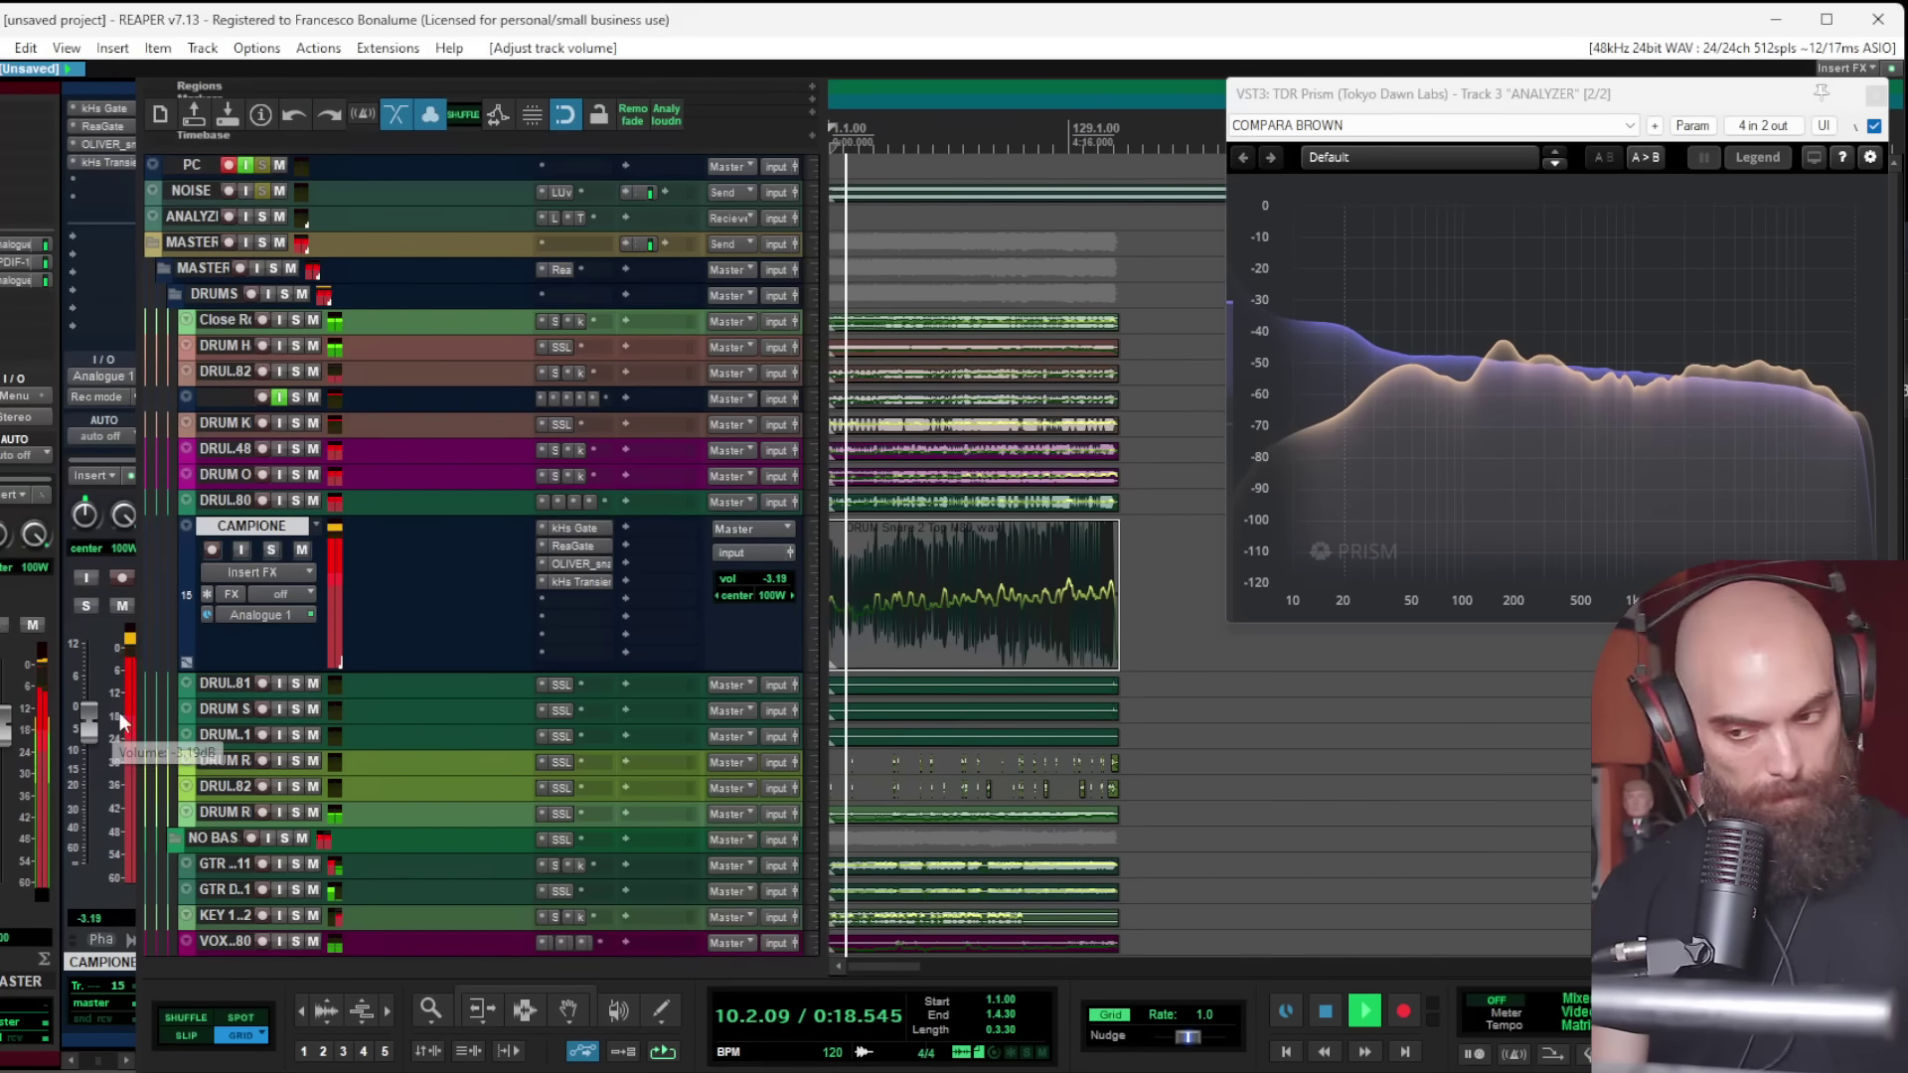
{"action": "left_click", "coordinate": [581, 598]}
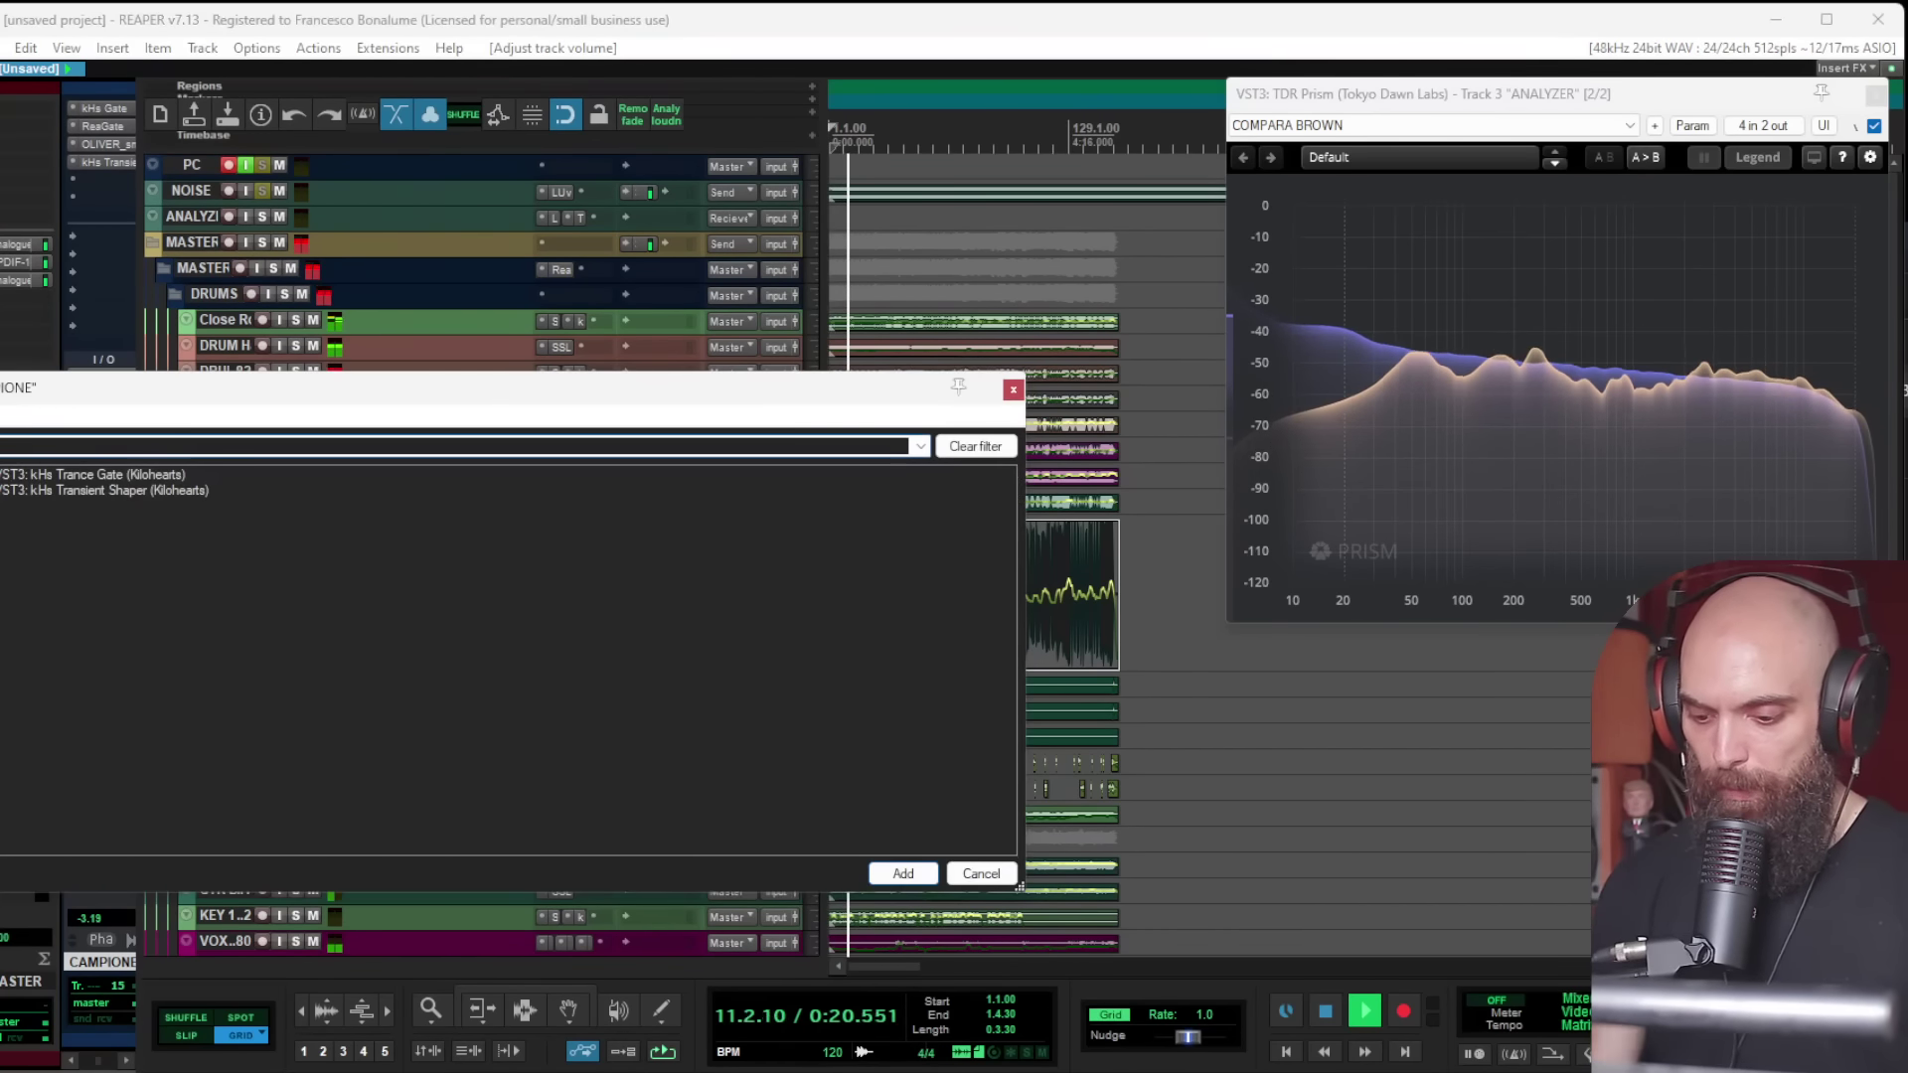
{"action": "type", "text": "ssl ch"}
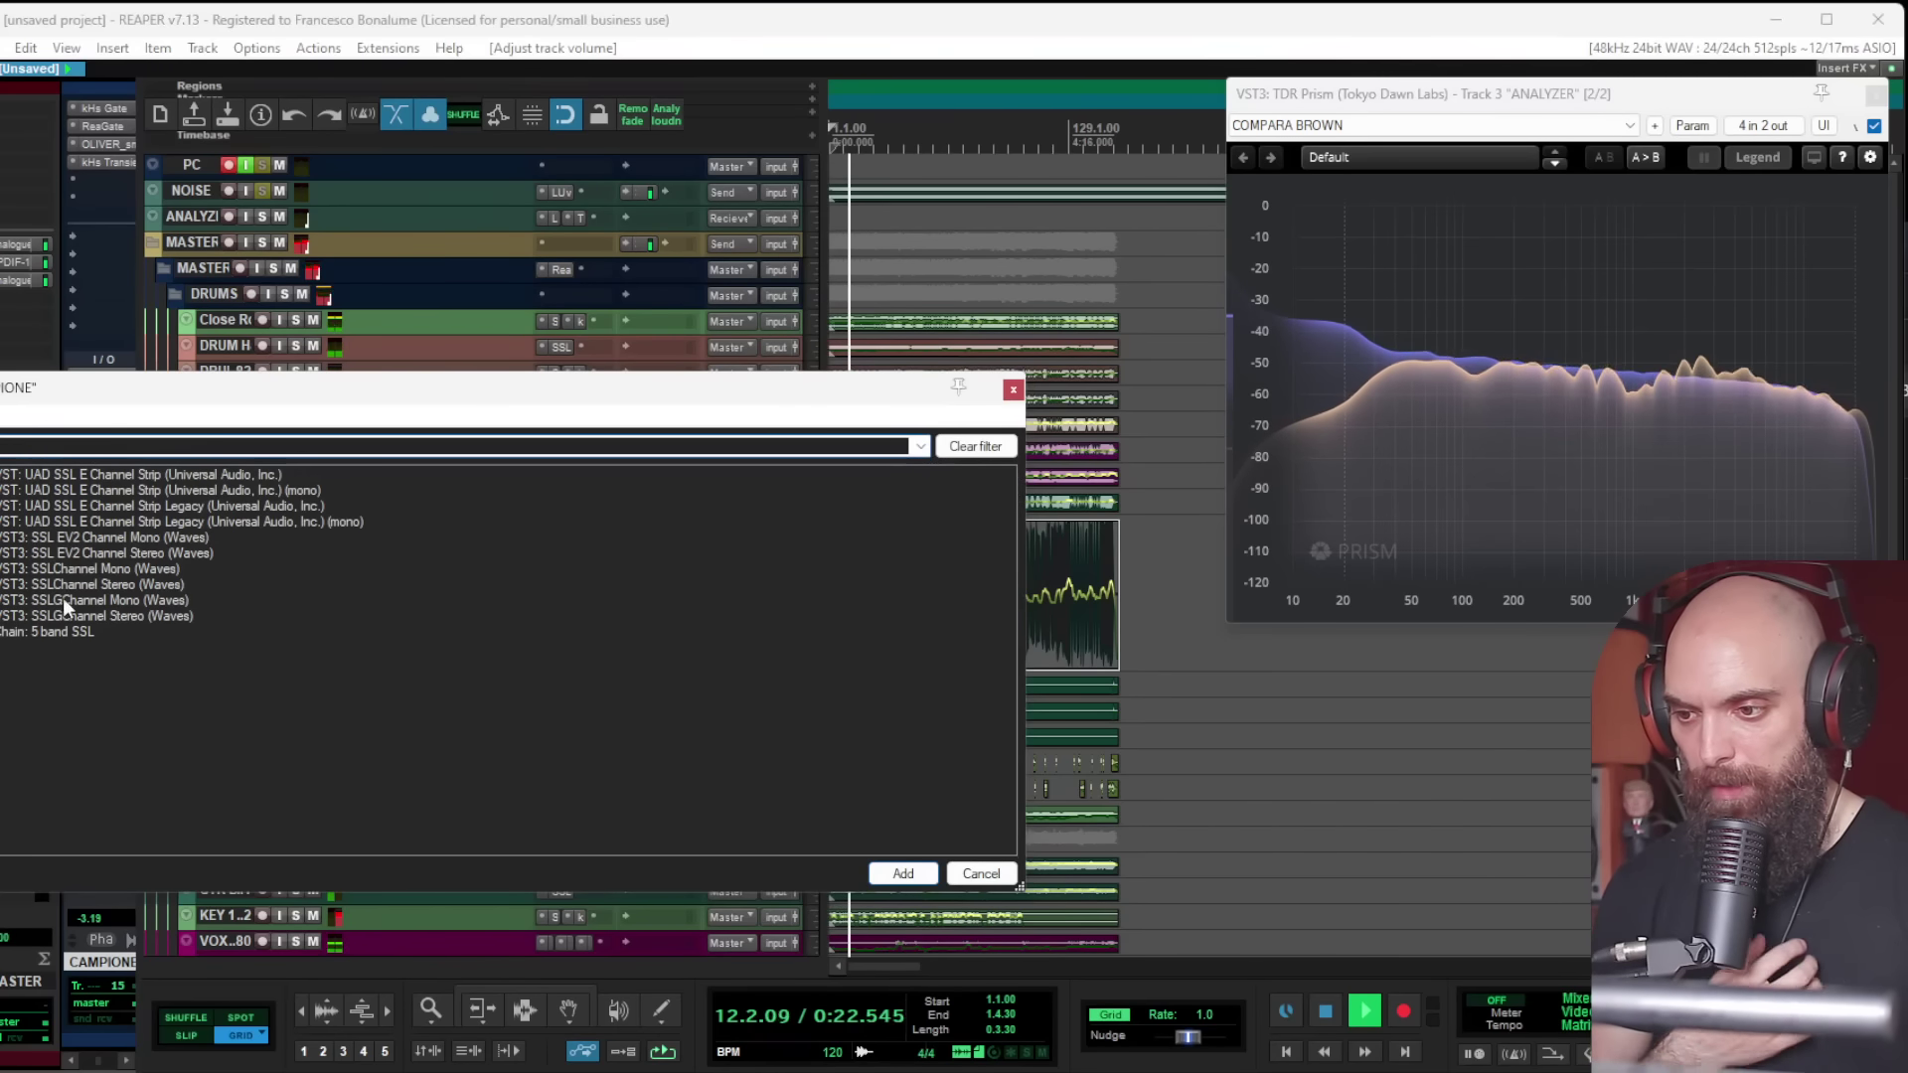
{"action": "left_click", "coordinate": [68, 599]}
{"action": "key", "text": "Return"}
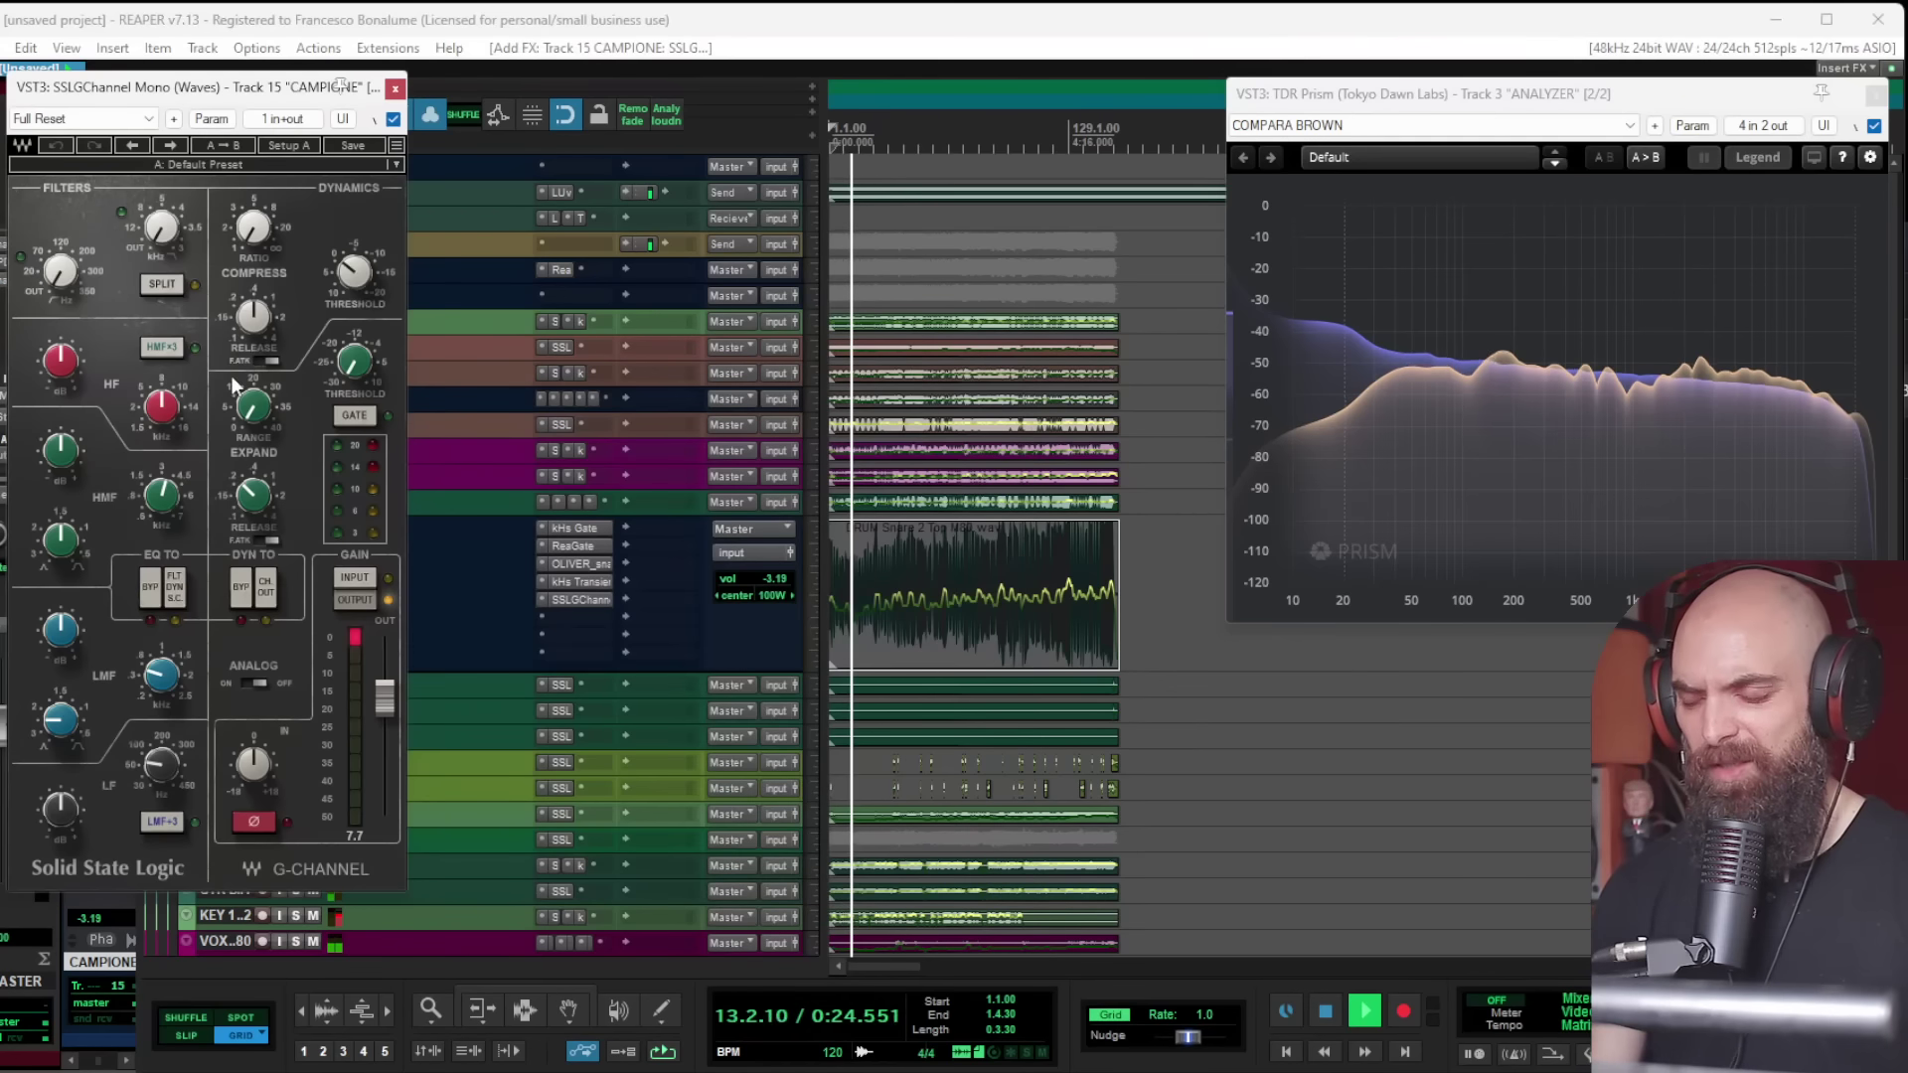
Step: In CAMPIONE's SSLGChannel, boost the LMF band by 3.7 dB, adjust its frequency and set the low-pass filter to 8.6 kHz
{"action": "left_click_drag", "start_coordinate": [63, 644], "coordinate": [74, 638]}
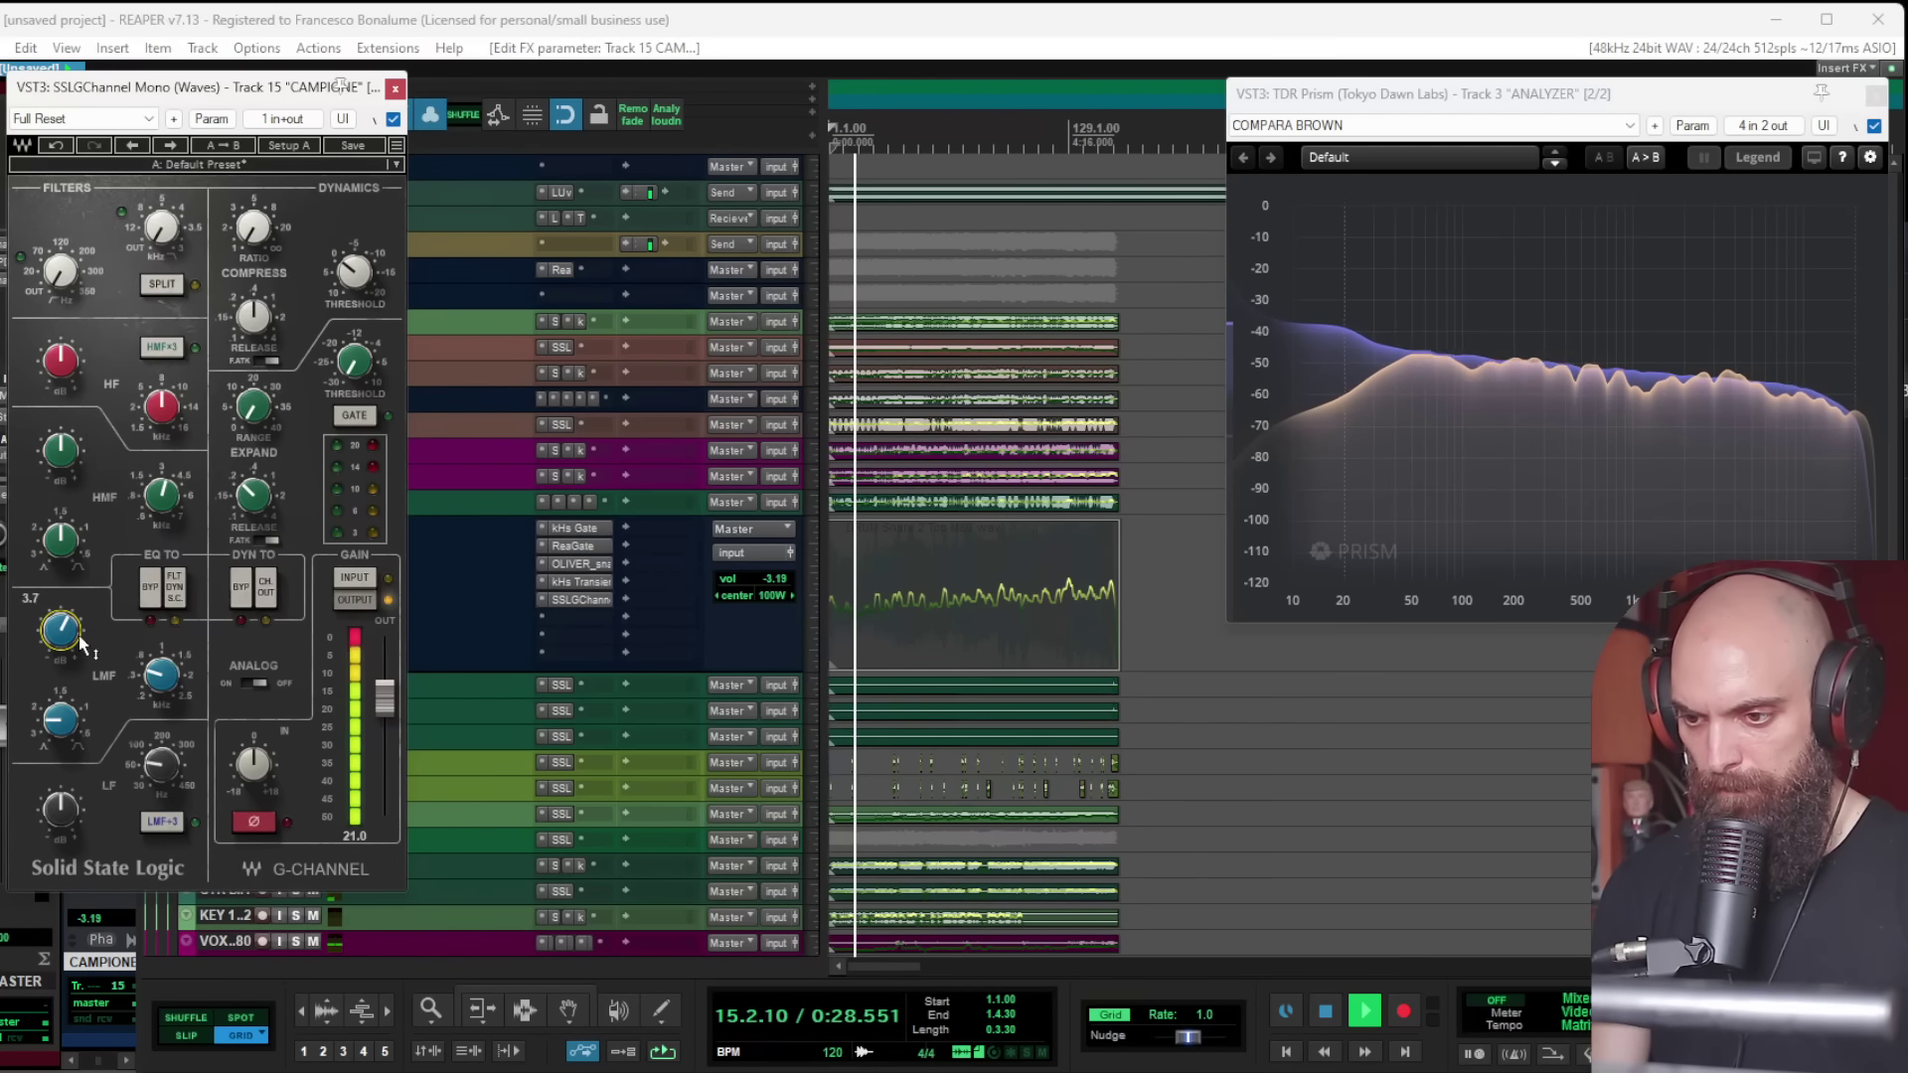
{"action": "left_click_drag", "start_coordinate": [232, 96], "coordinate": [67, 227]}
{"action": "left_click", "coordinate": [302, 550]}
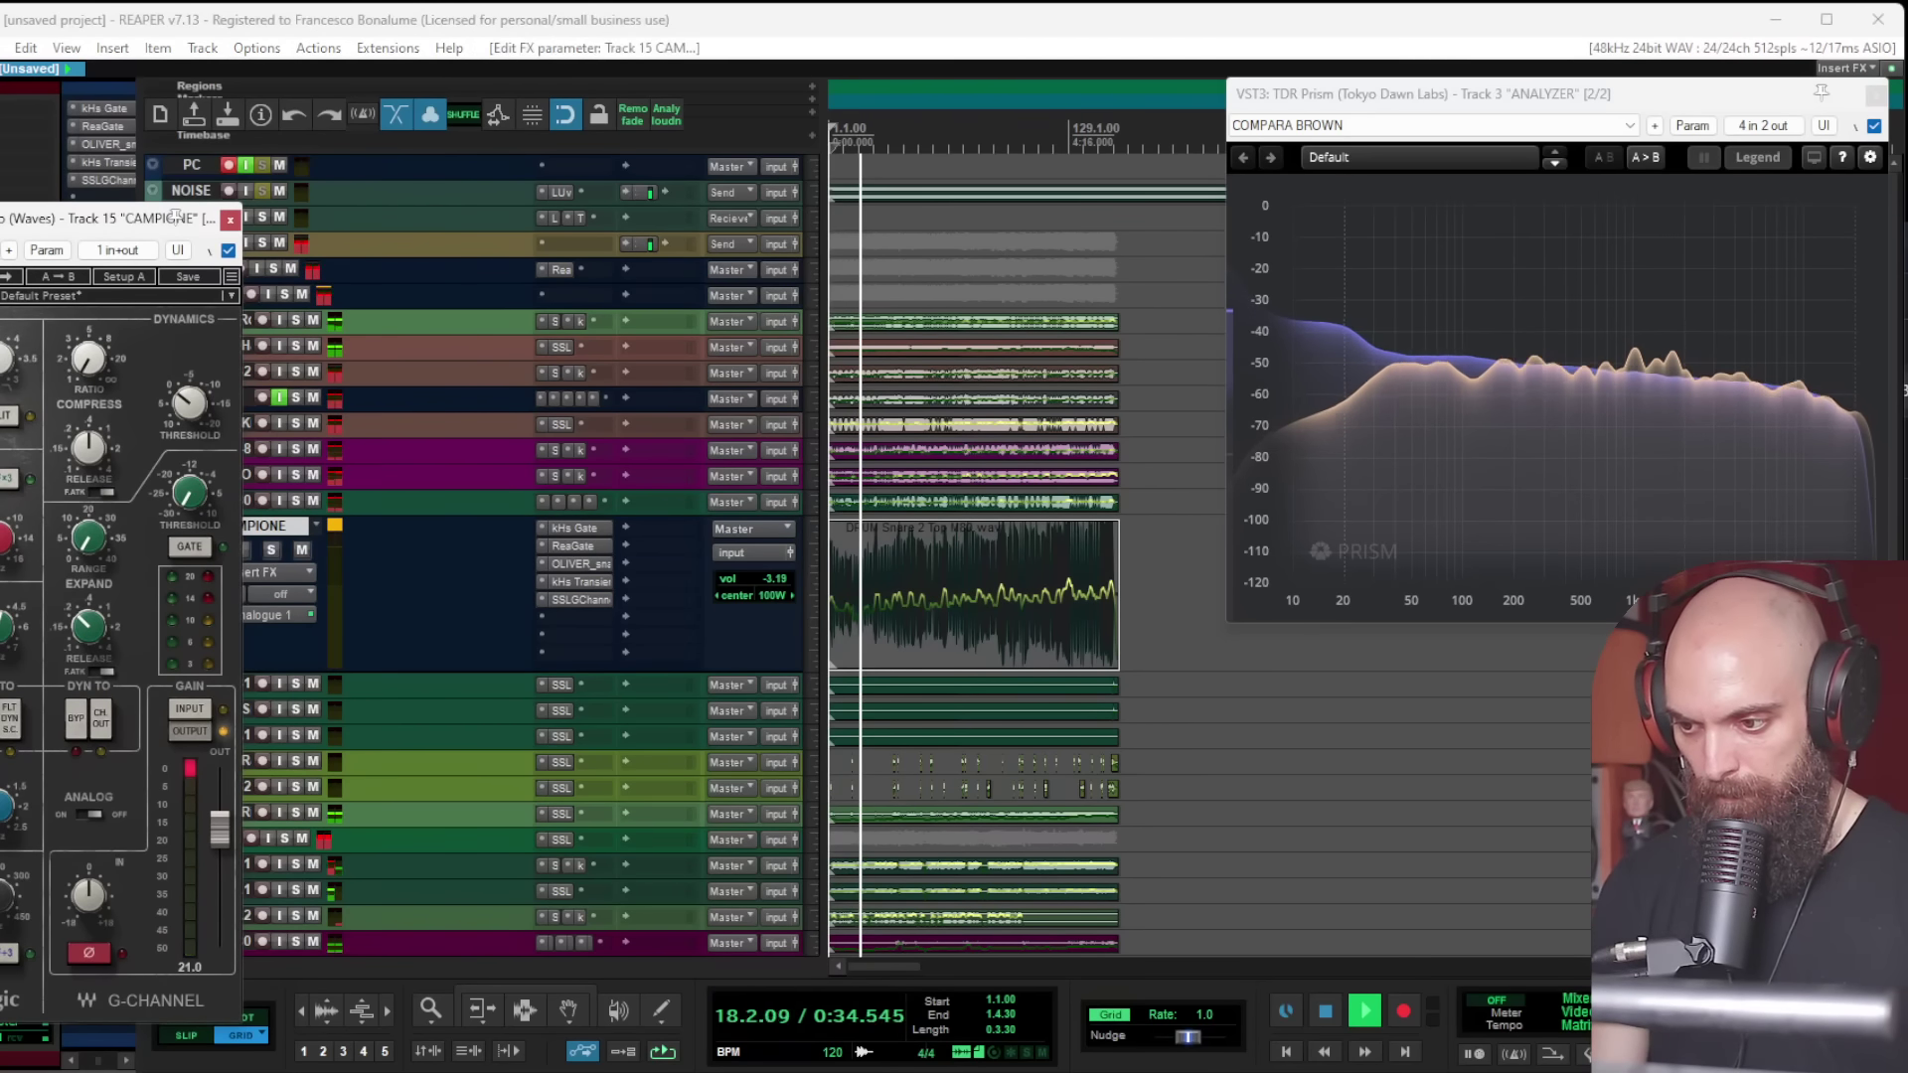
{"action": "left_click_drag", "start_coordinate": [4, 813], "coordinate": [4, 803]}
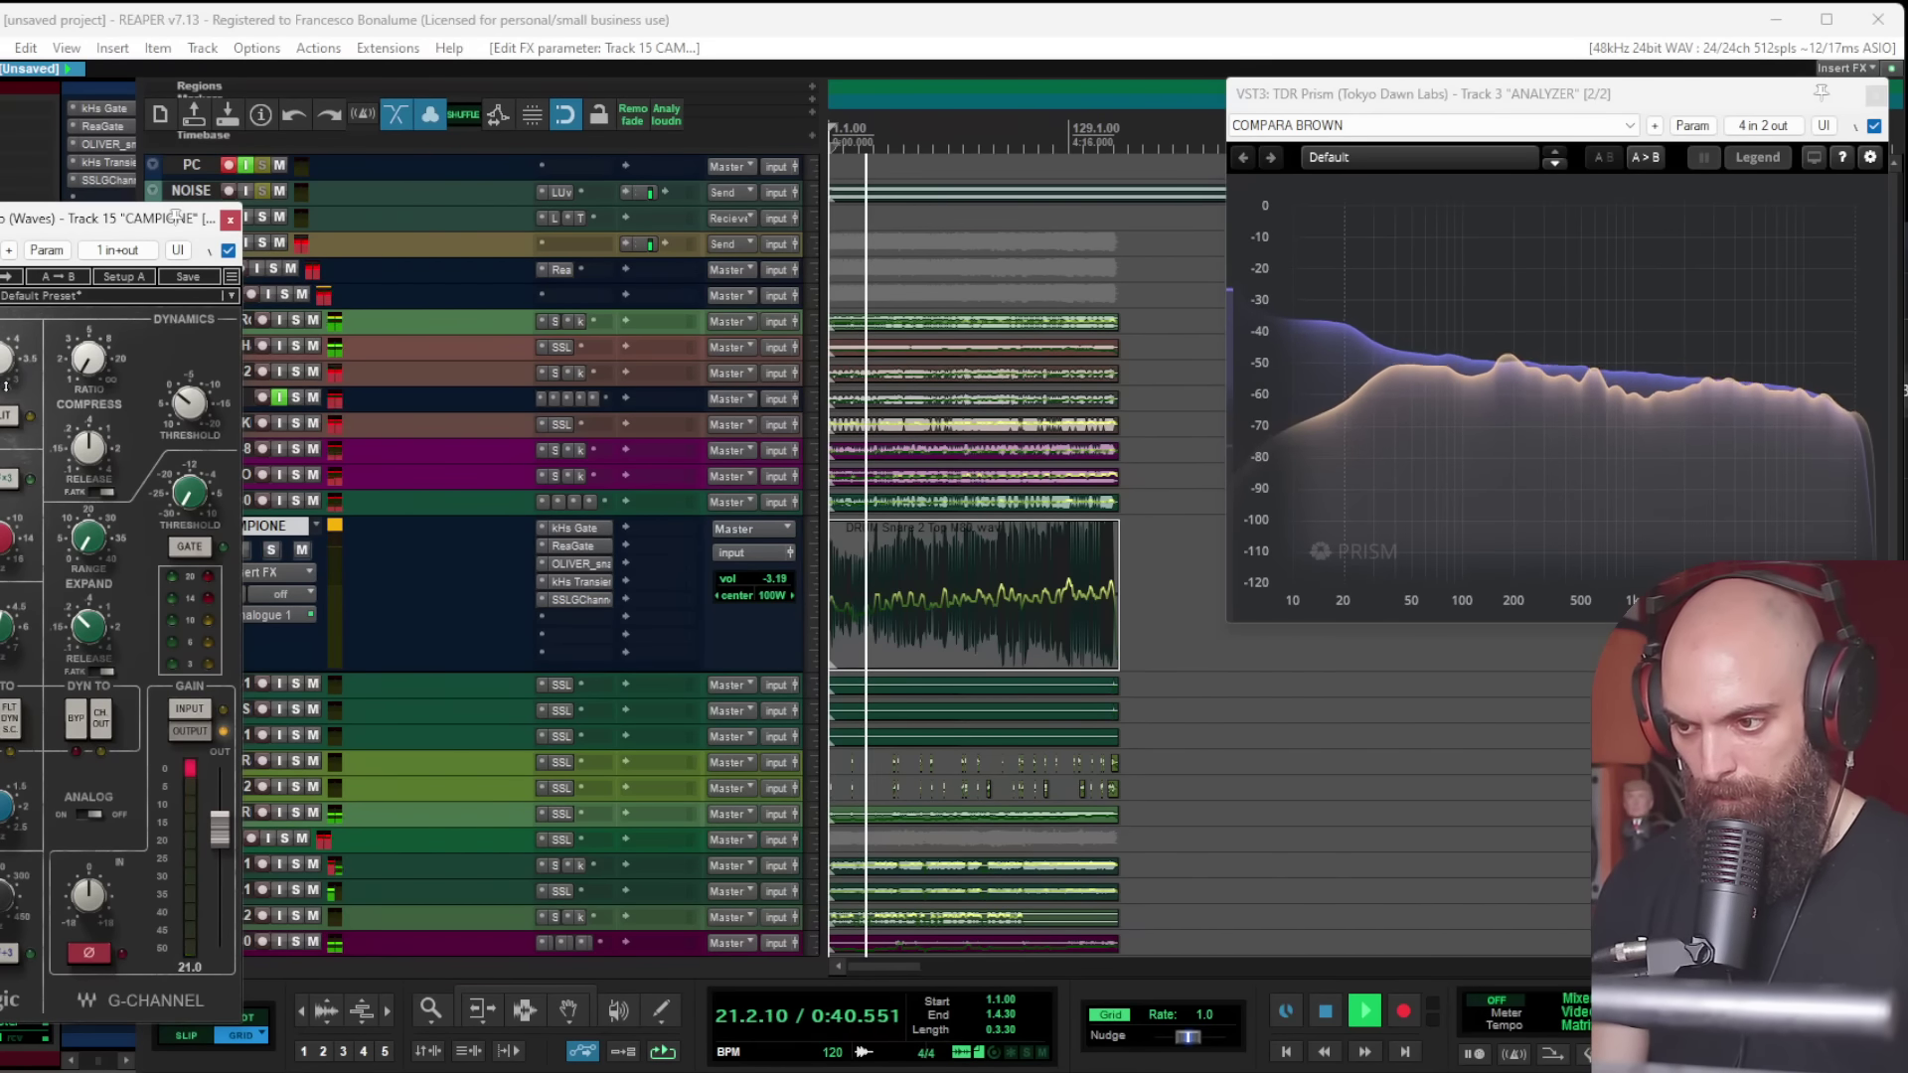
{"action": "left_click_drag", "start_coordinate": [5, 383], "coordinate": [5, 374]}
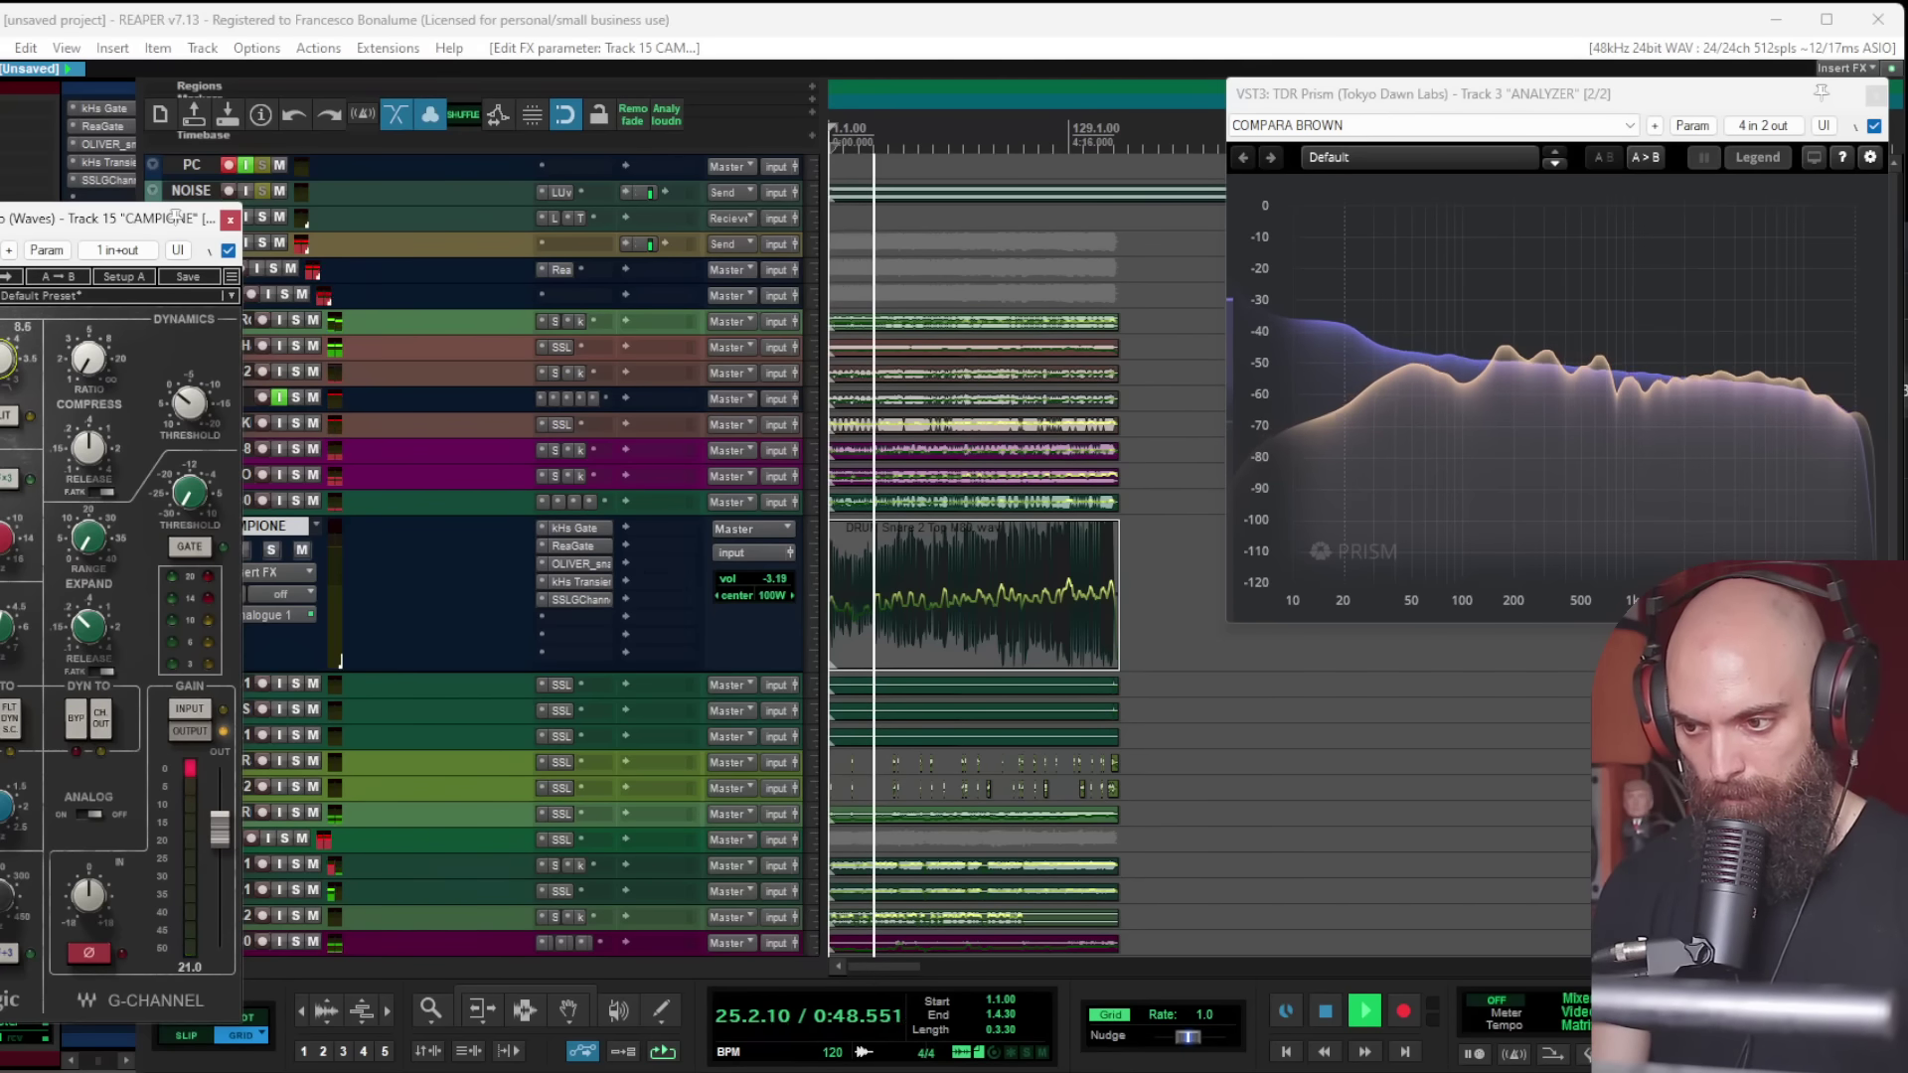
Step: Insert a new track below KEY 1 TDA-2 and name it VOX
{"action": "left_click", "coordinate": [230, 220]}
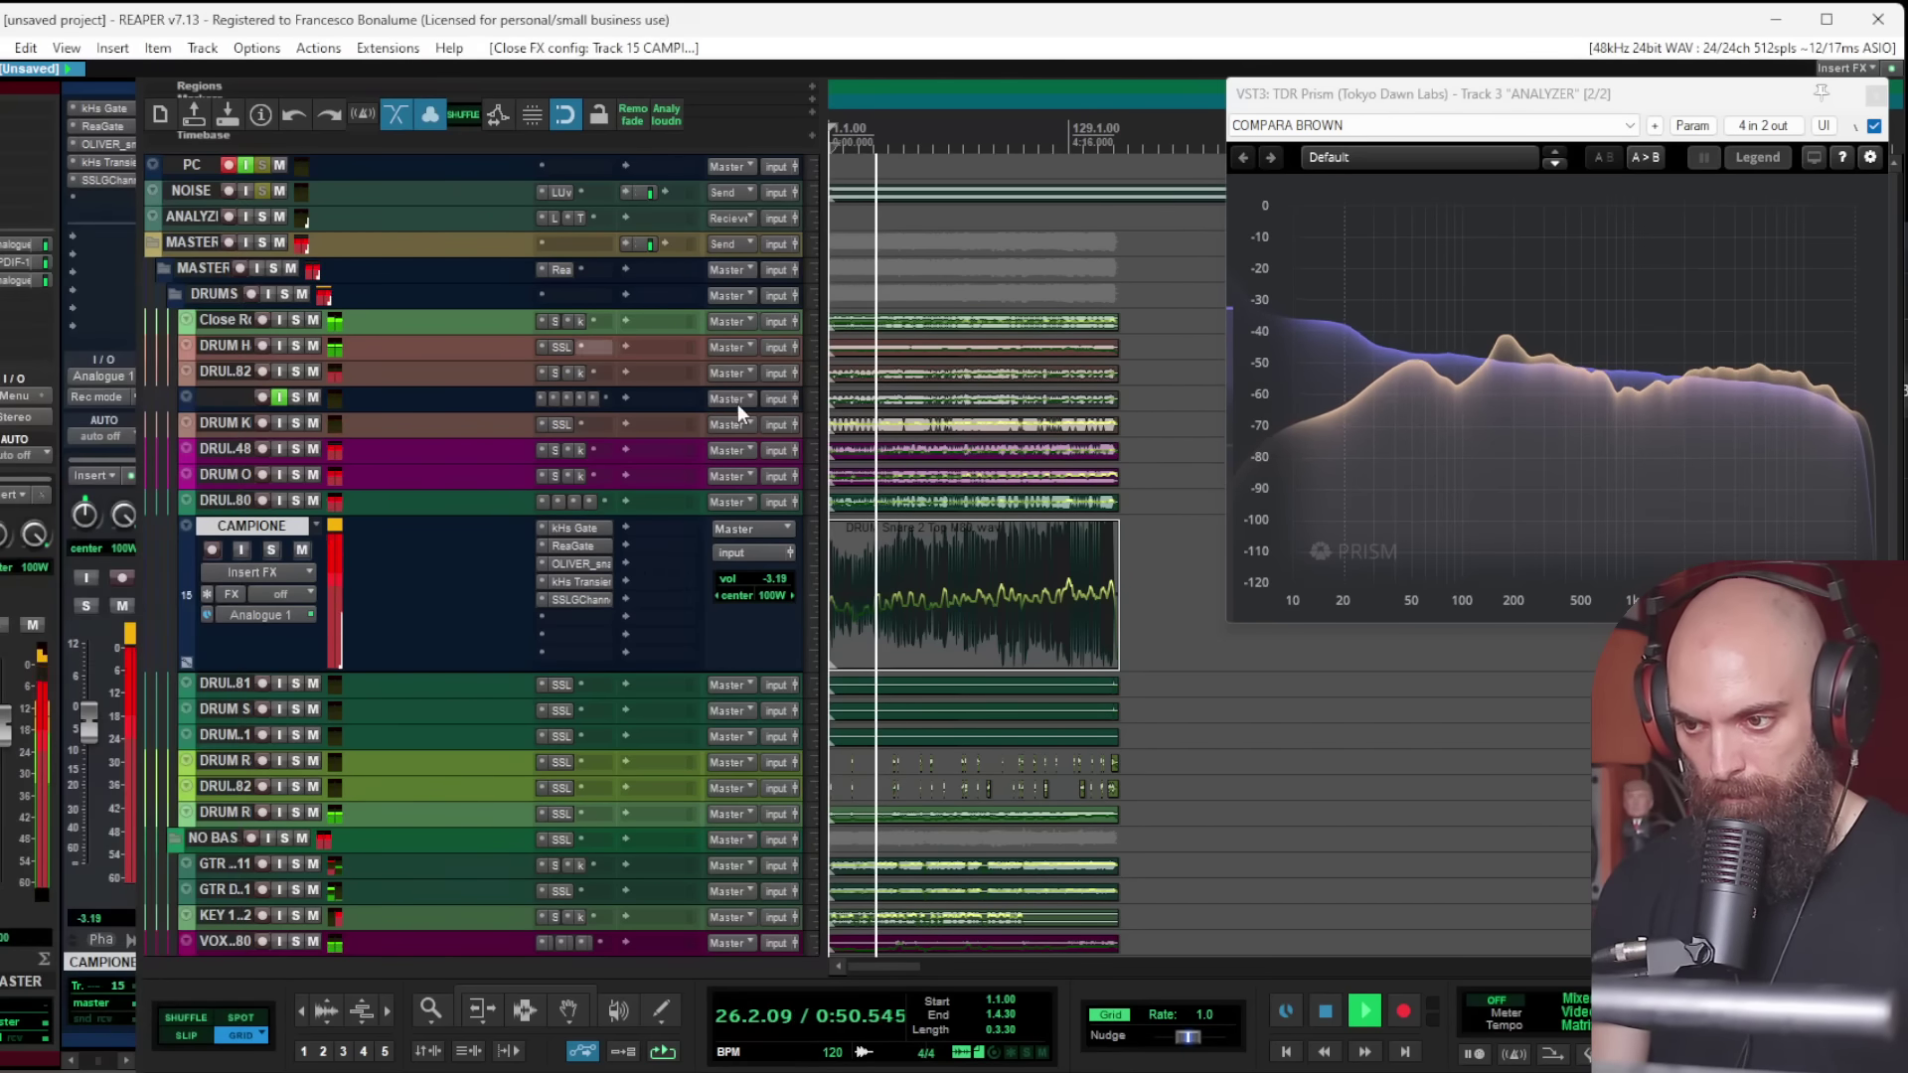
{"action": "scroll", "coordinate": [978, 525], "scroll_direction": "down", "scroll_amount": 5}
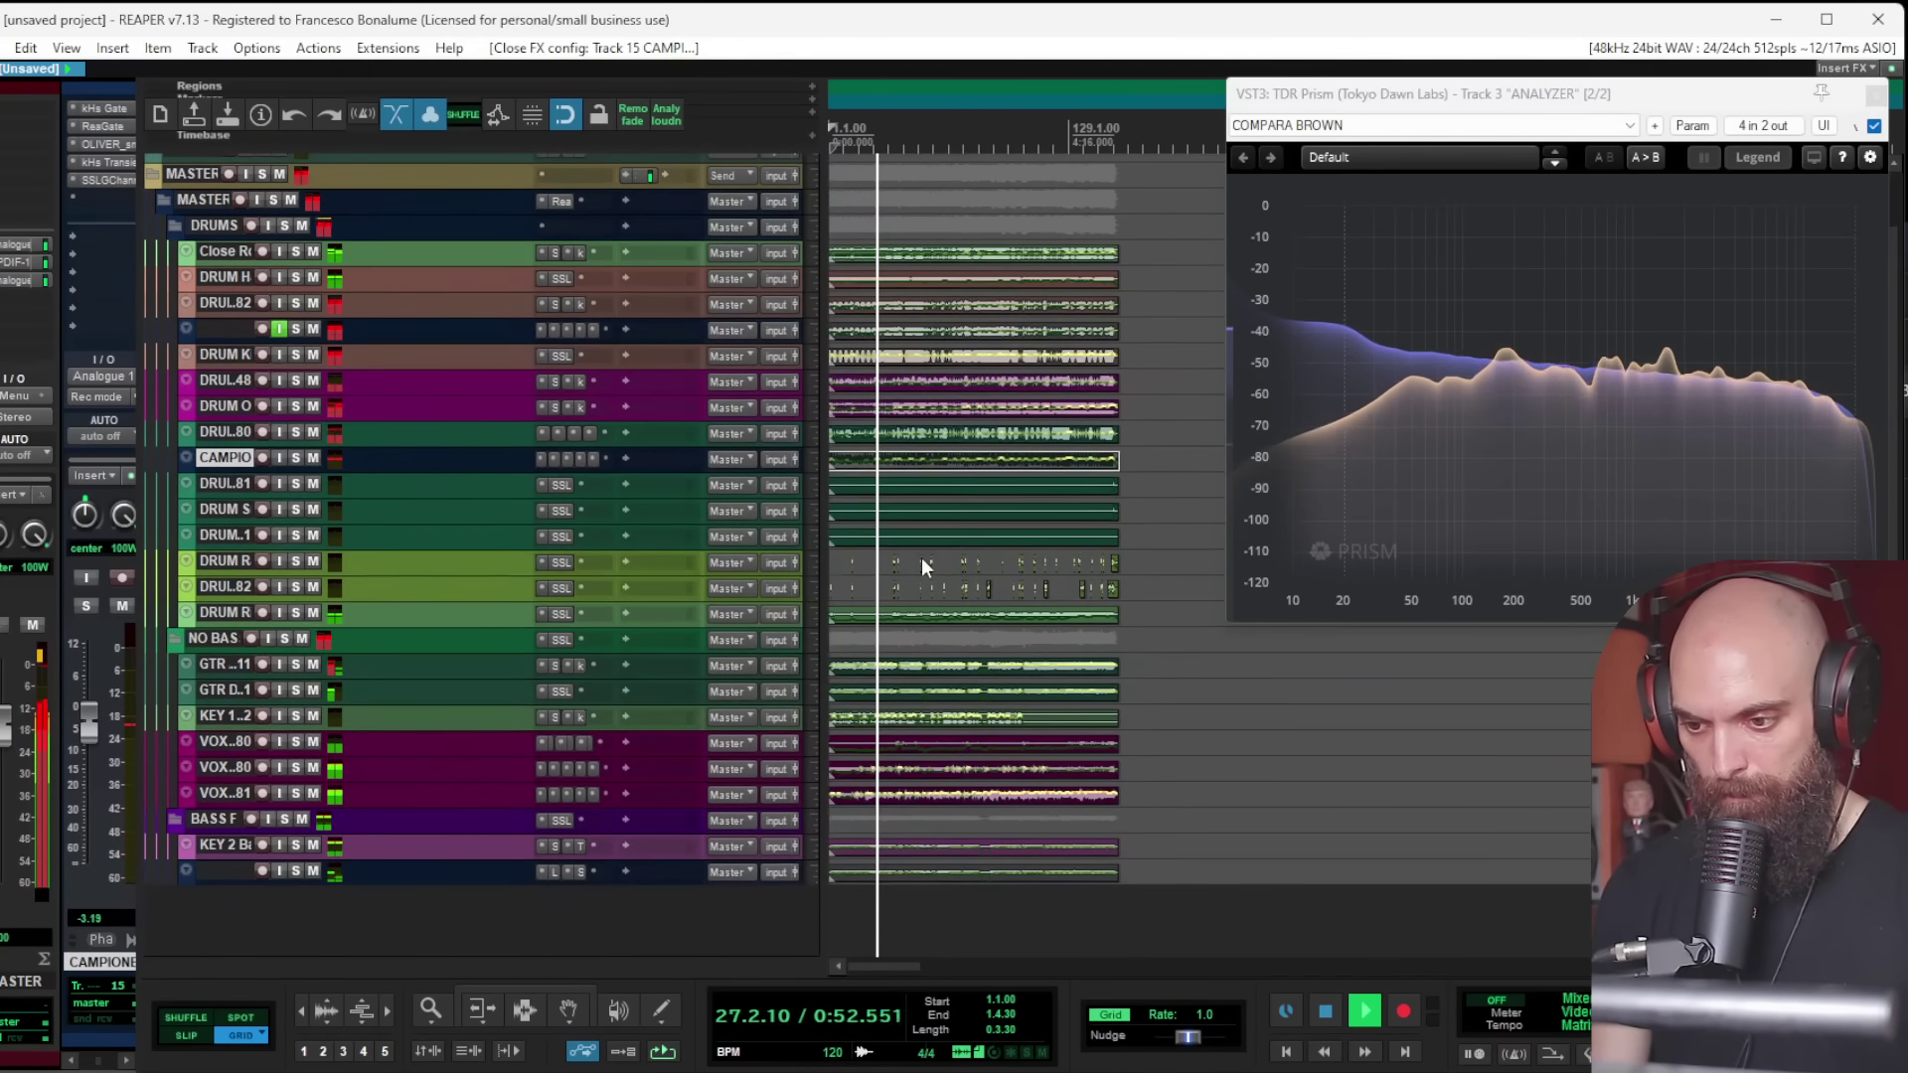
{"action": "scroll", "coordinate": [954, 577], "scroll_direction": "up", "scroll_amount": 2}
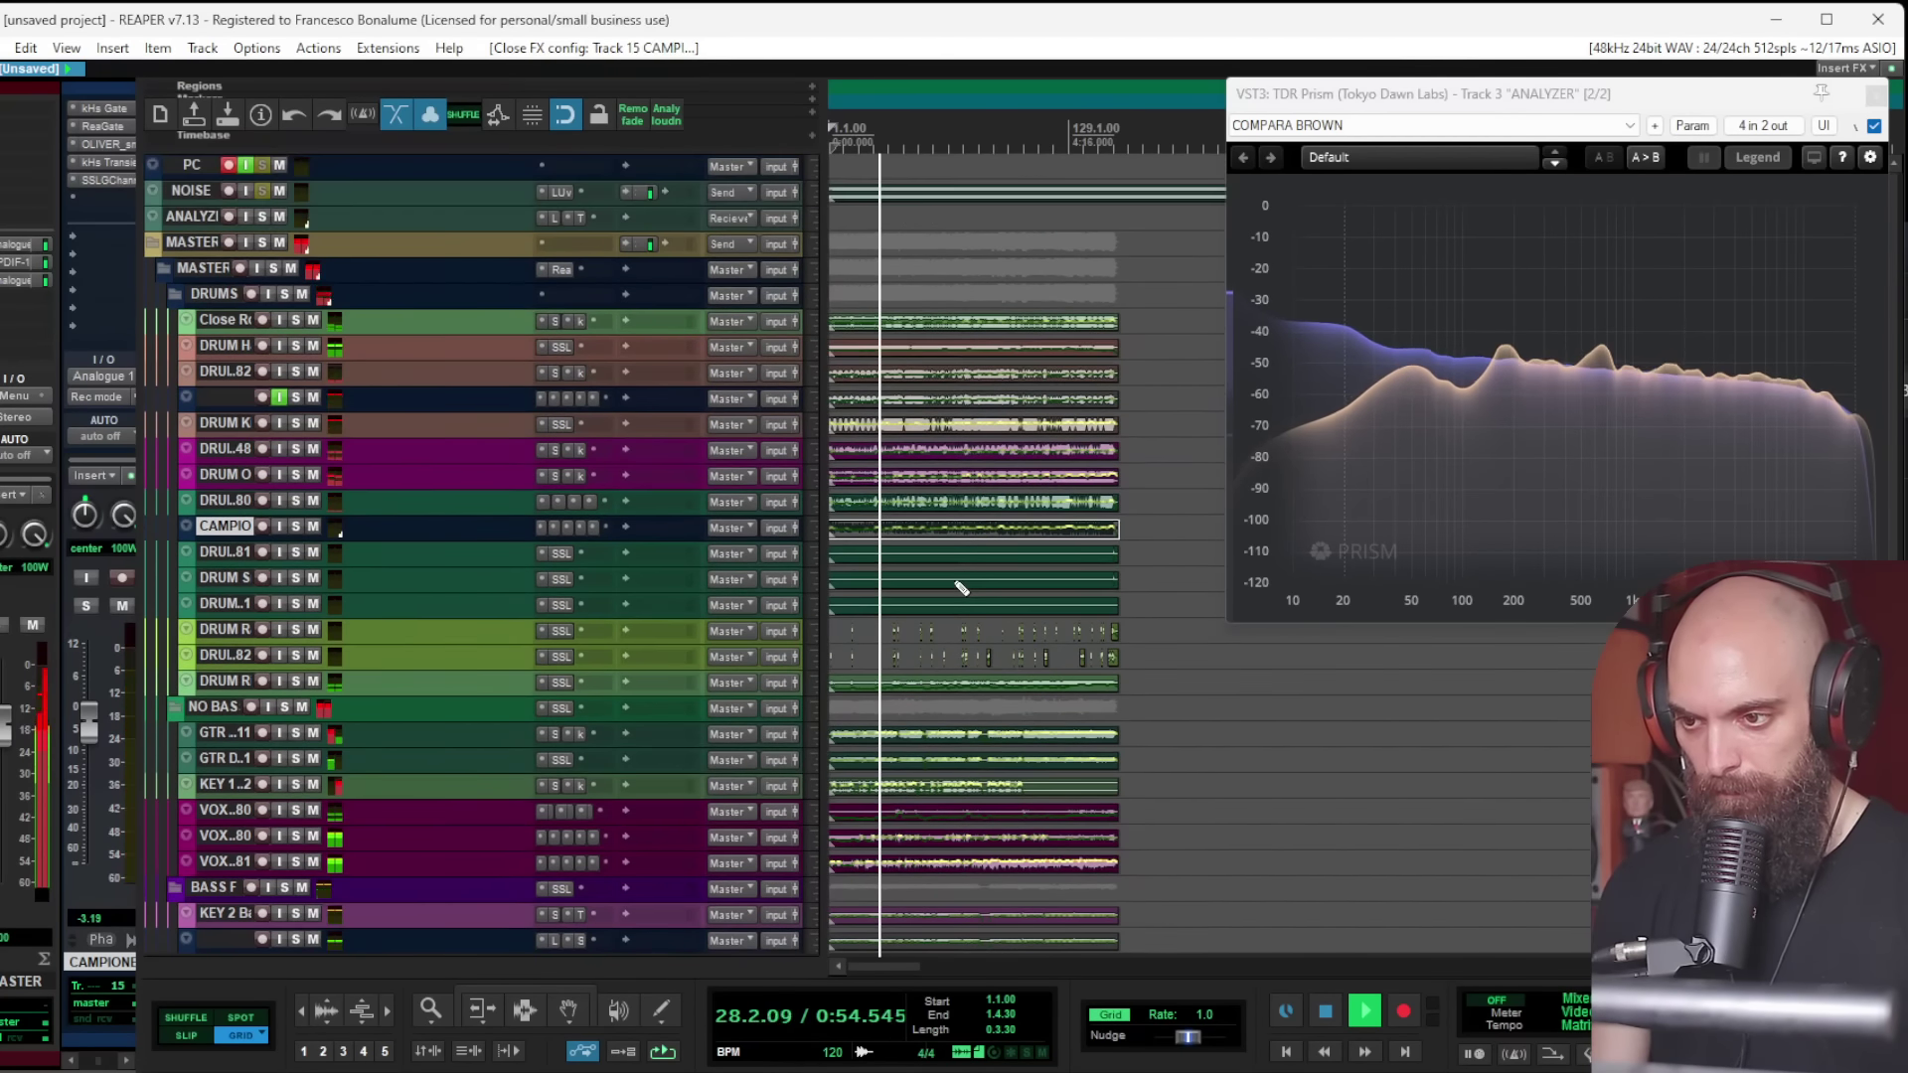
{"action": "left_click", "coordinate": [211, 705]}
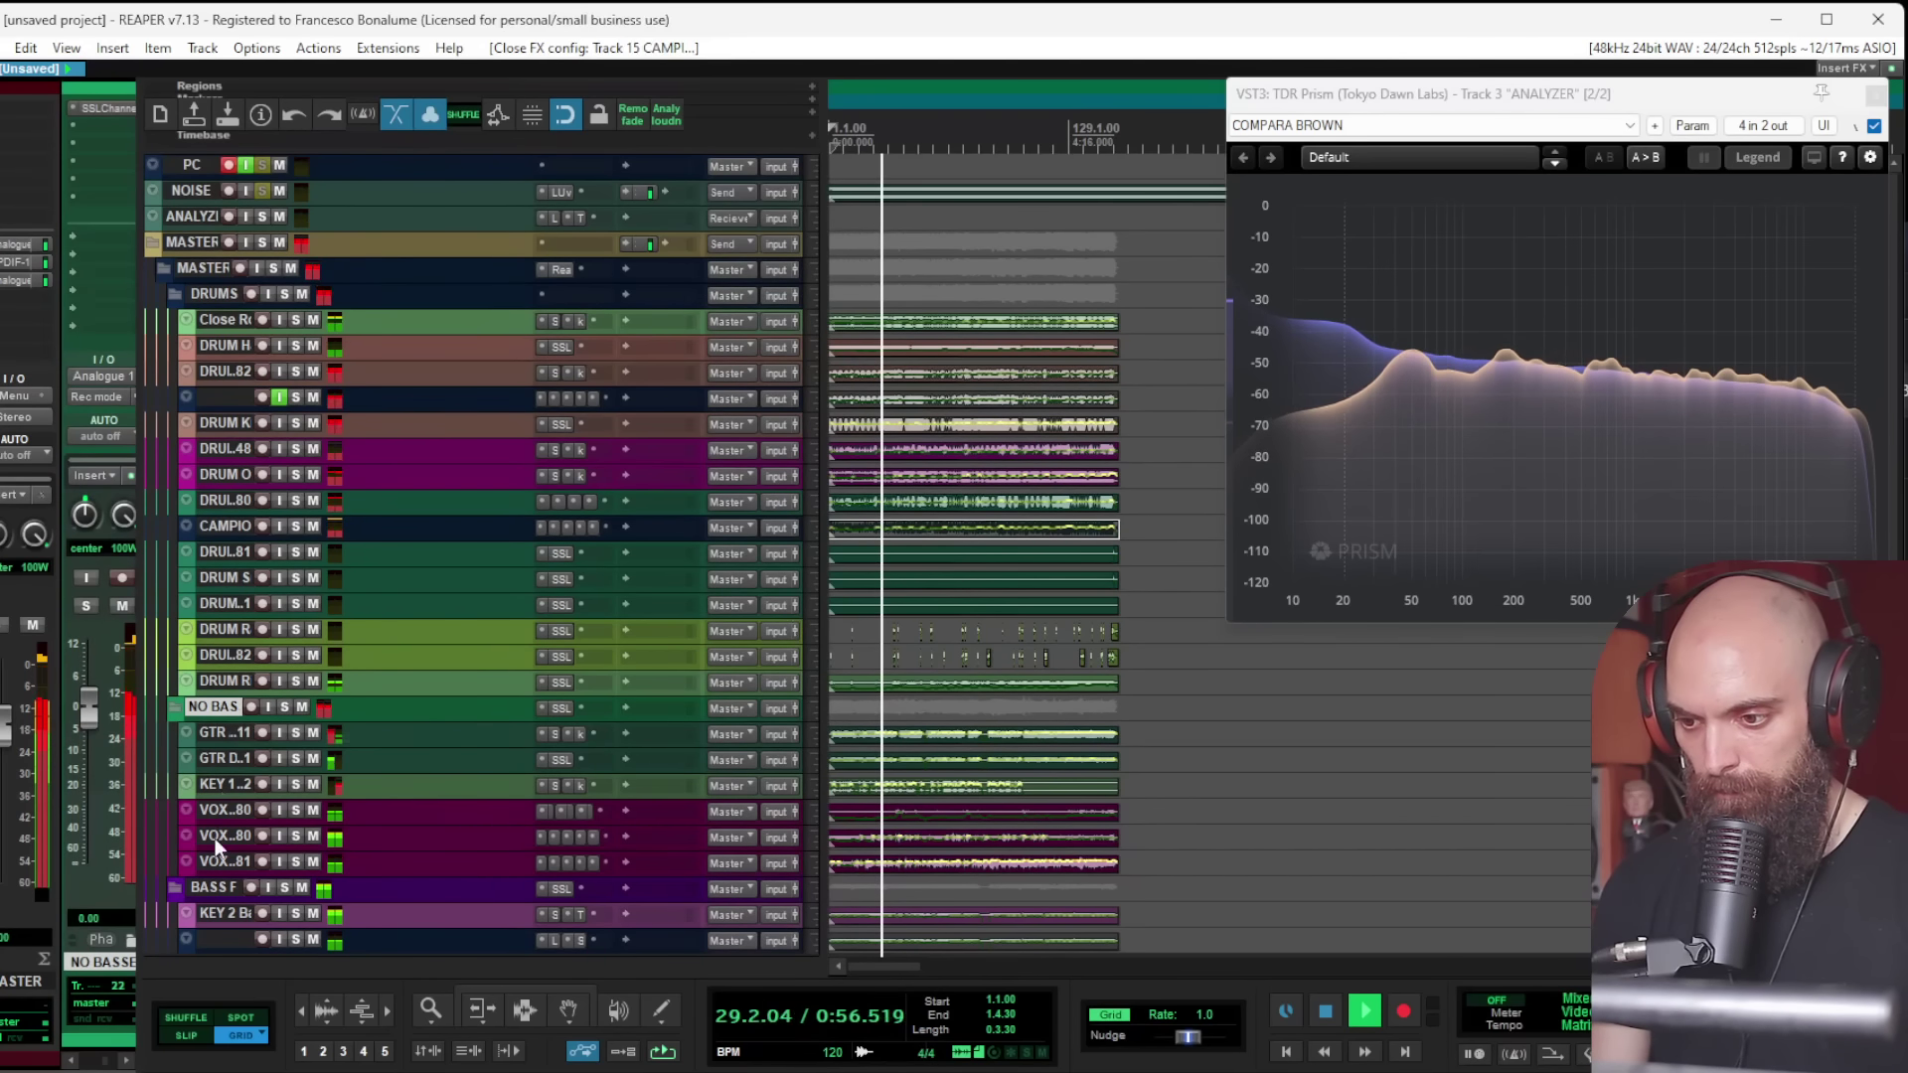
{"action": "left_click", "coordinate": [214, 788]}
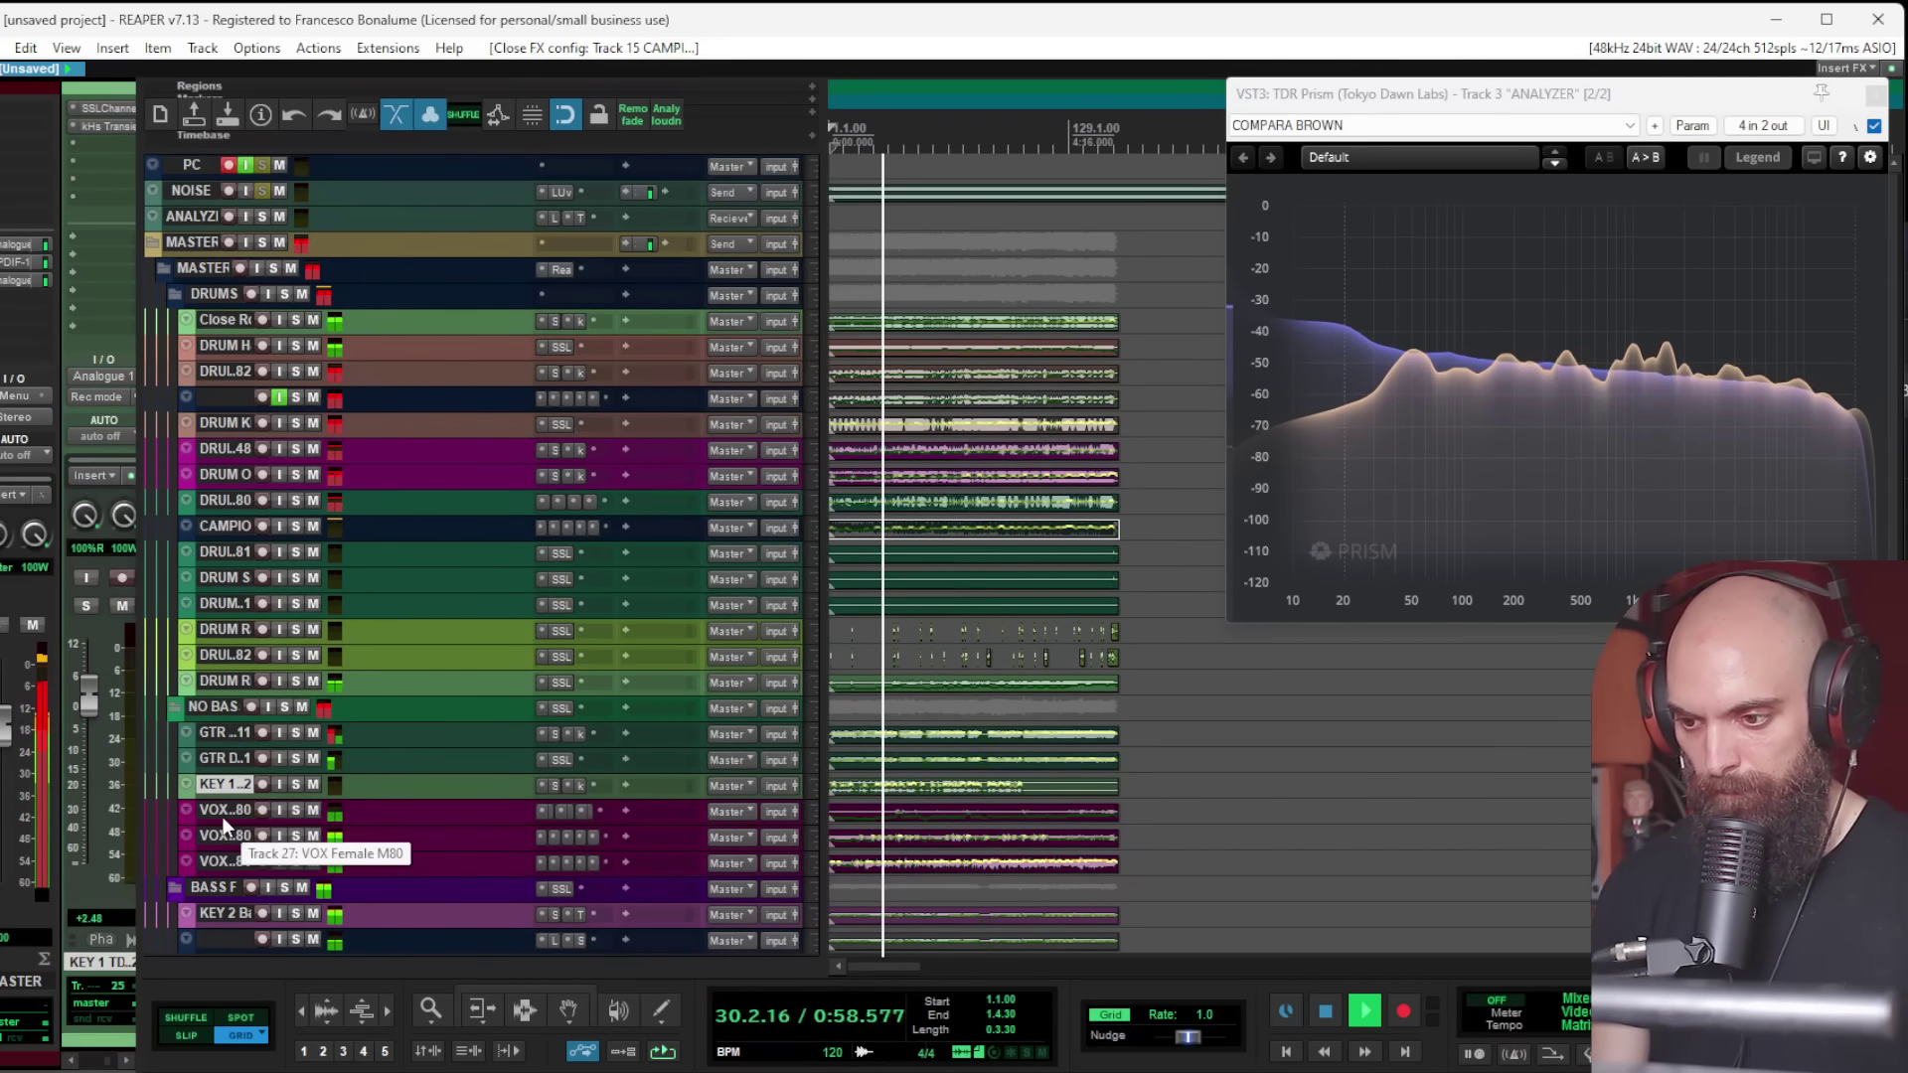
{"action": "key", "text": "ctrl+t"}
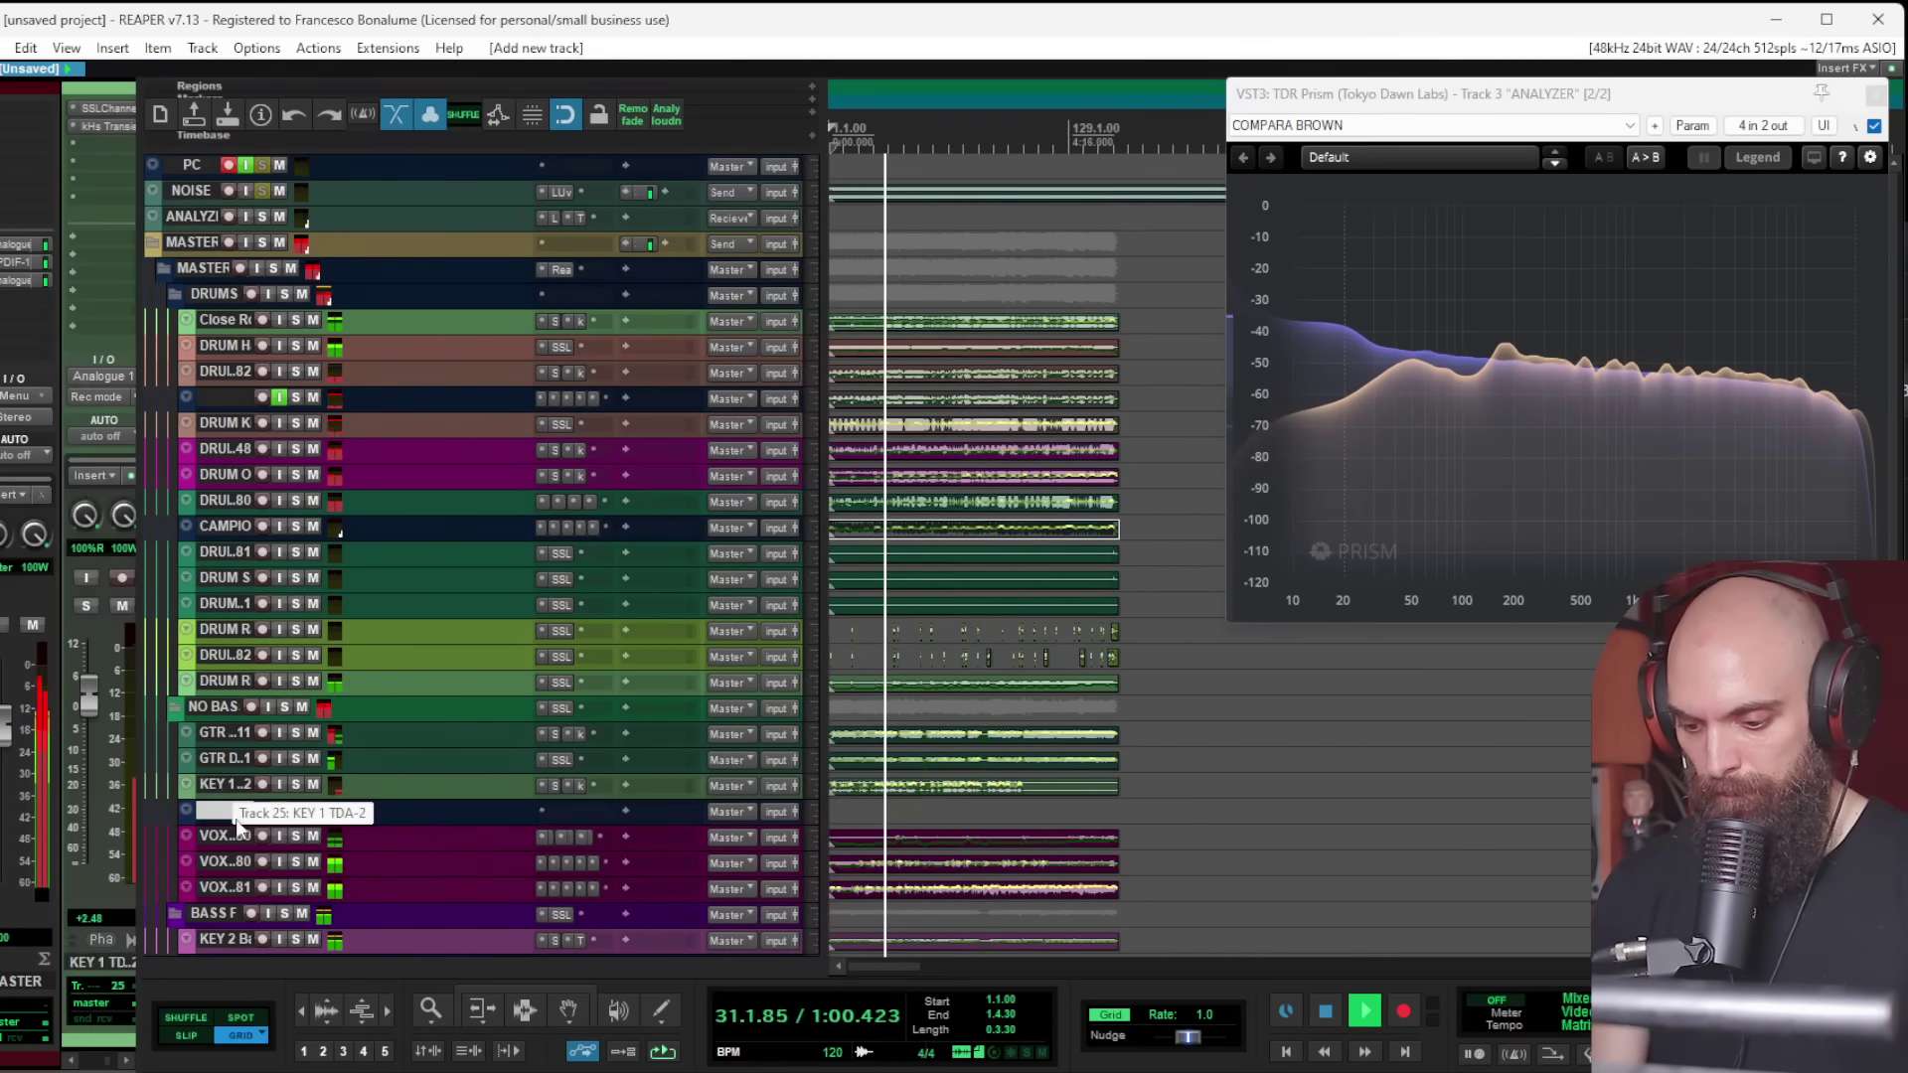
{"action": "type", "text": "VOX"}
{"action": "key", "text": "Return"}
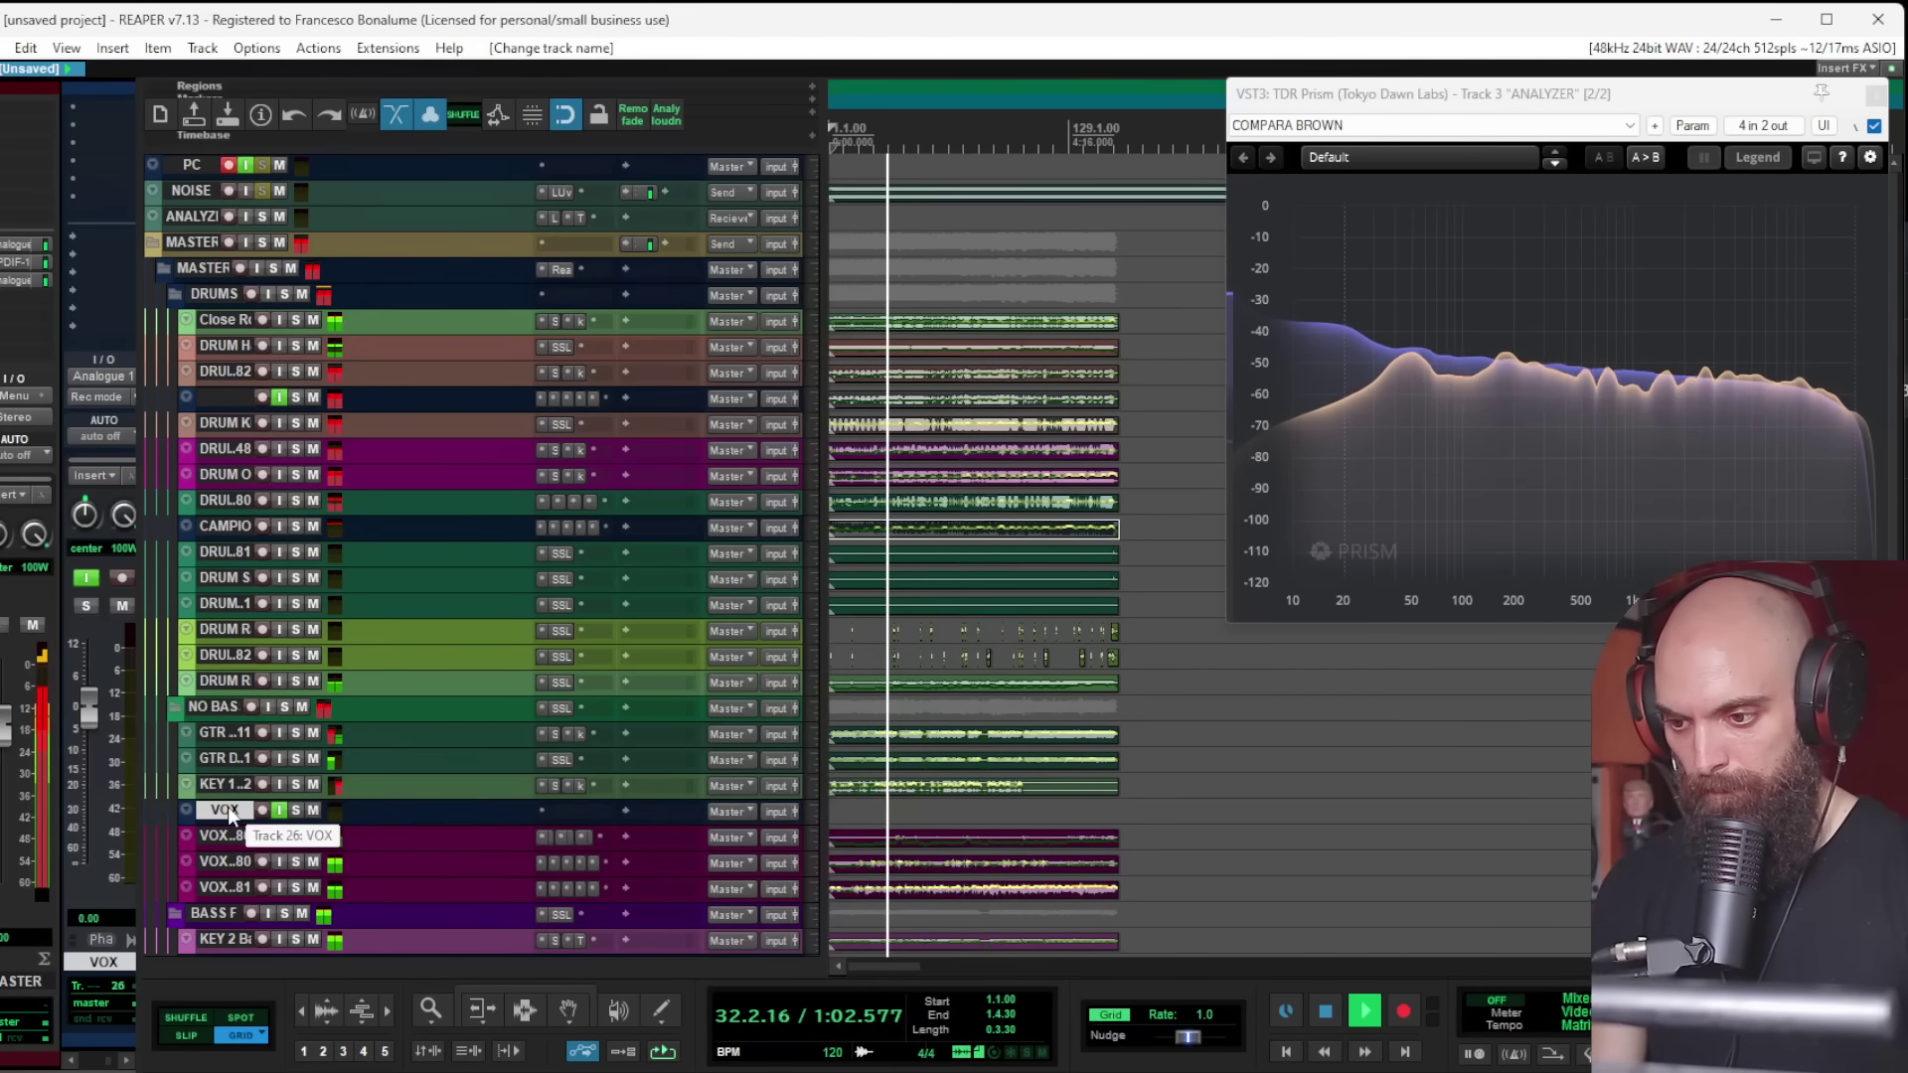
Step: Nest the VOX Backing, VOX Female and VOX Male tracks inside the VOX track, making it their folder
{"action": "left_click", "coordinate": [227, 836]}
{"action": "left_click", "coordinate": [217, 890], "text": "shift"}
{"action": "left_click_drag", "start_coordinate": [226, 835], "coordinate": [379, 818]}
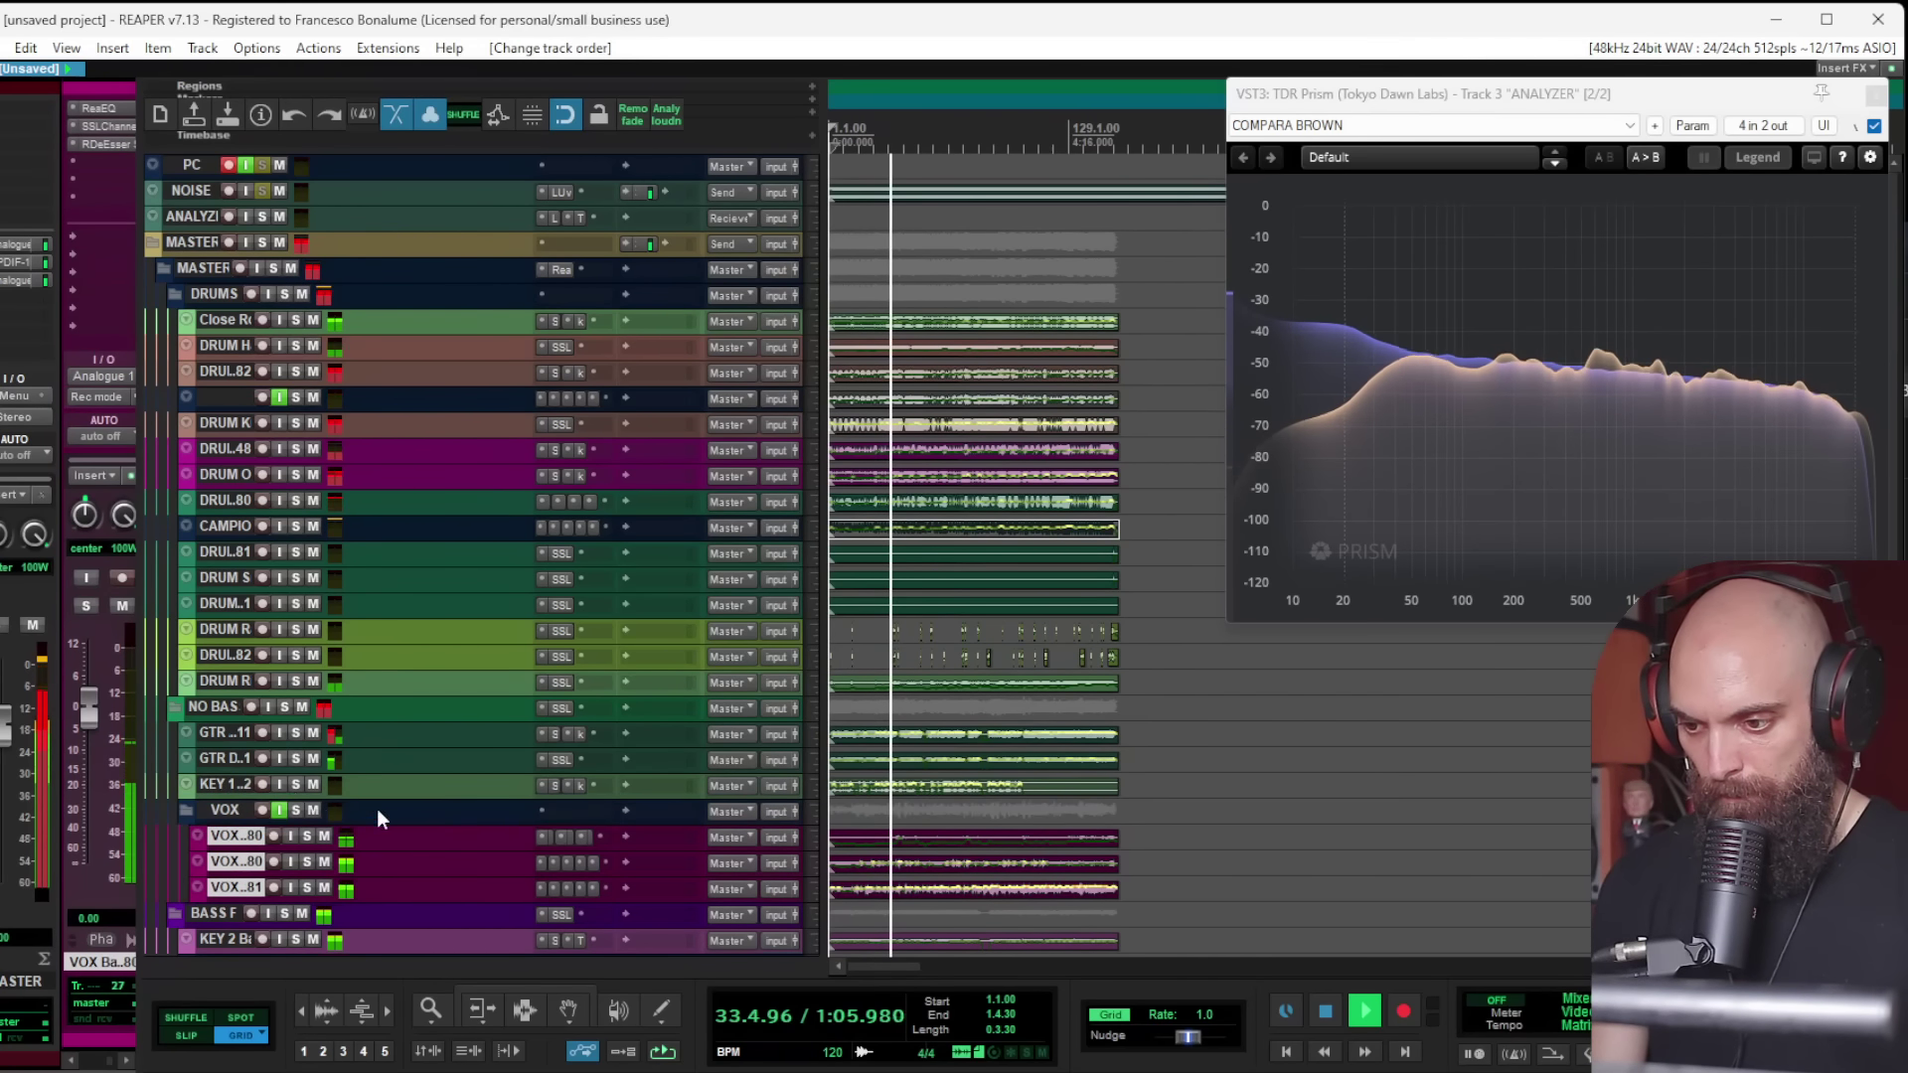
Step: Stop playback and add the FabFilter Pro-Q 3 plug-in to the master track
{"action": "left_click", "coordinate": [243, 814]}
{"action": "key", "text": "space"}
{"action": "left_click", "coordinate": [18, 115]}
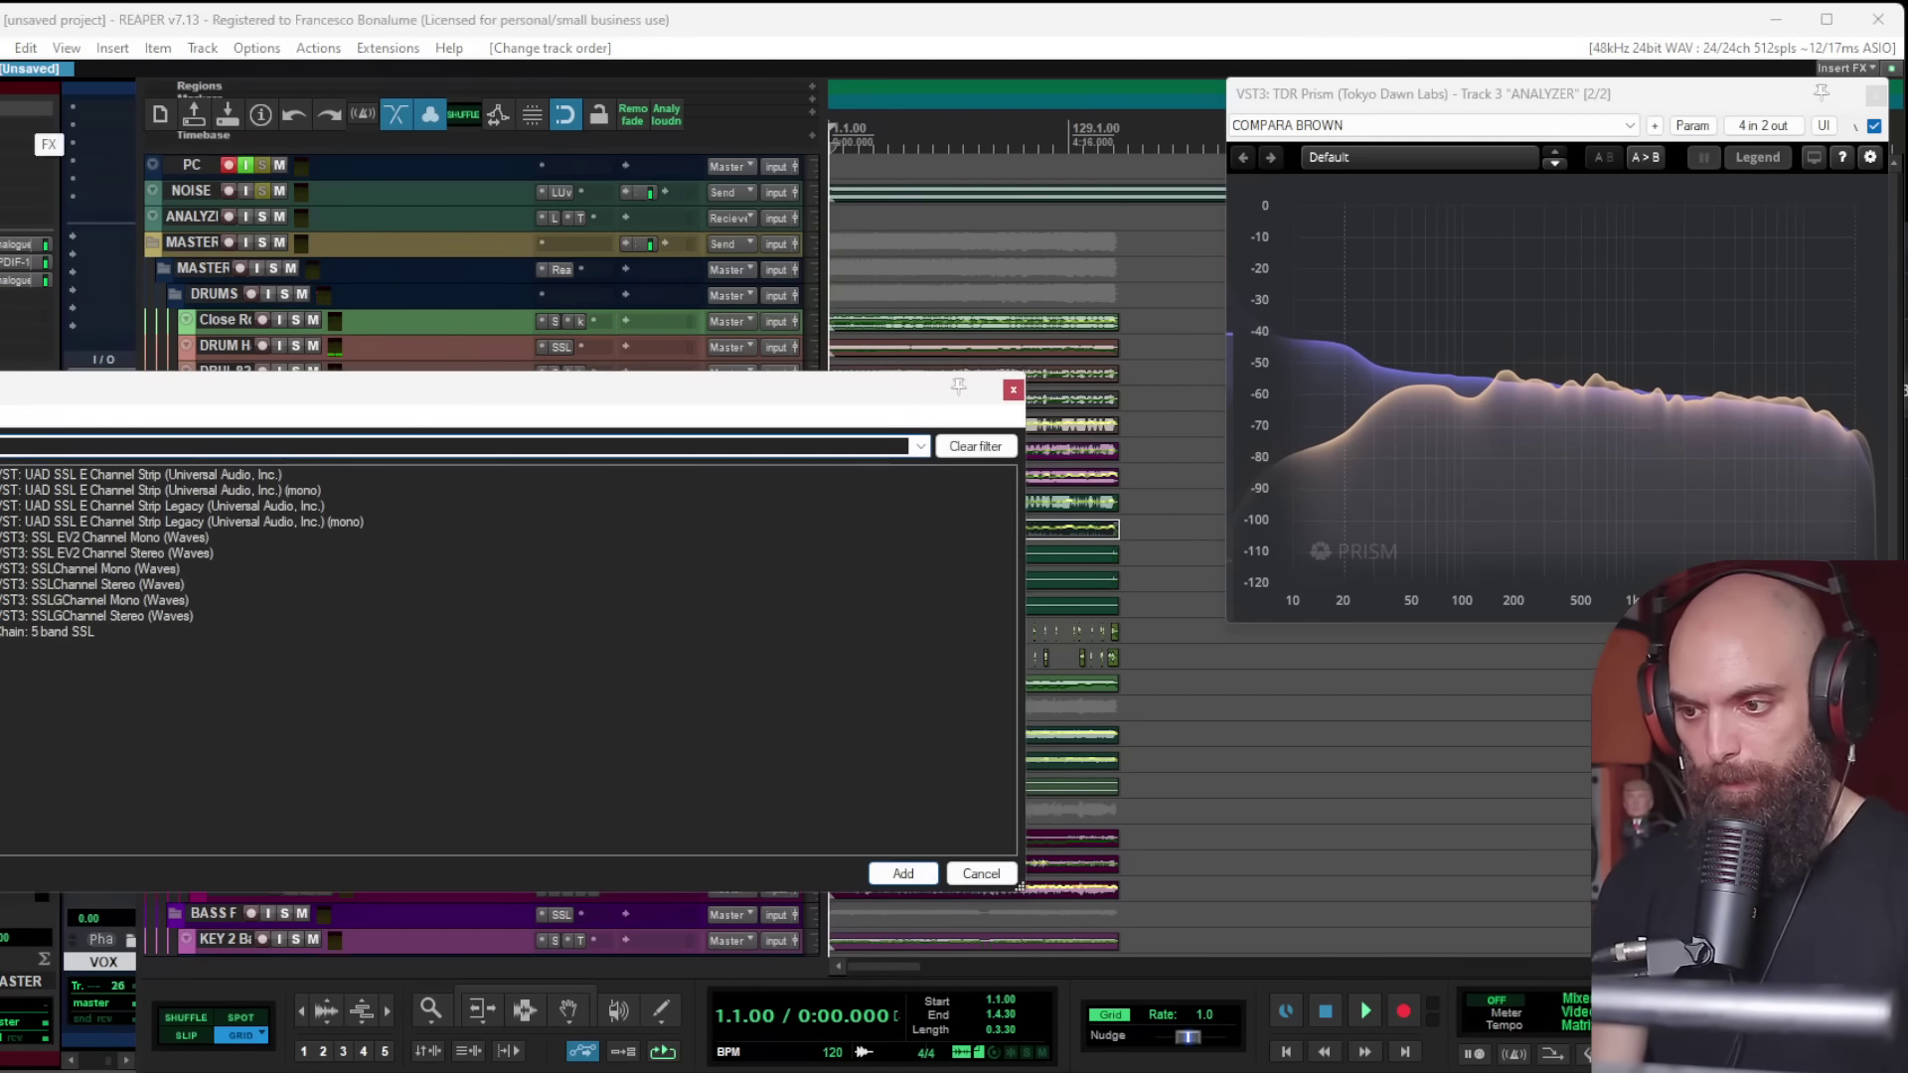
{"action": "type", "text": "pro q"}
{"action": "double_click", "coordinate": [79, 527]}
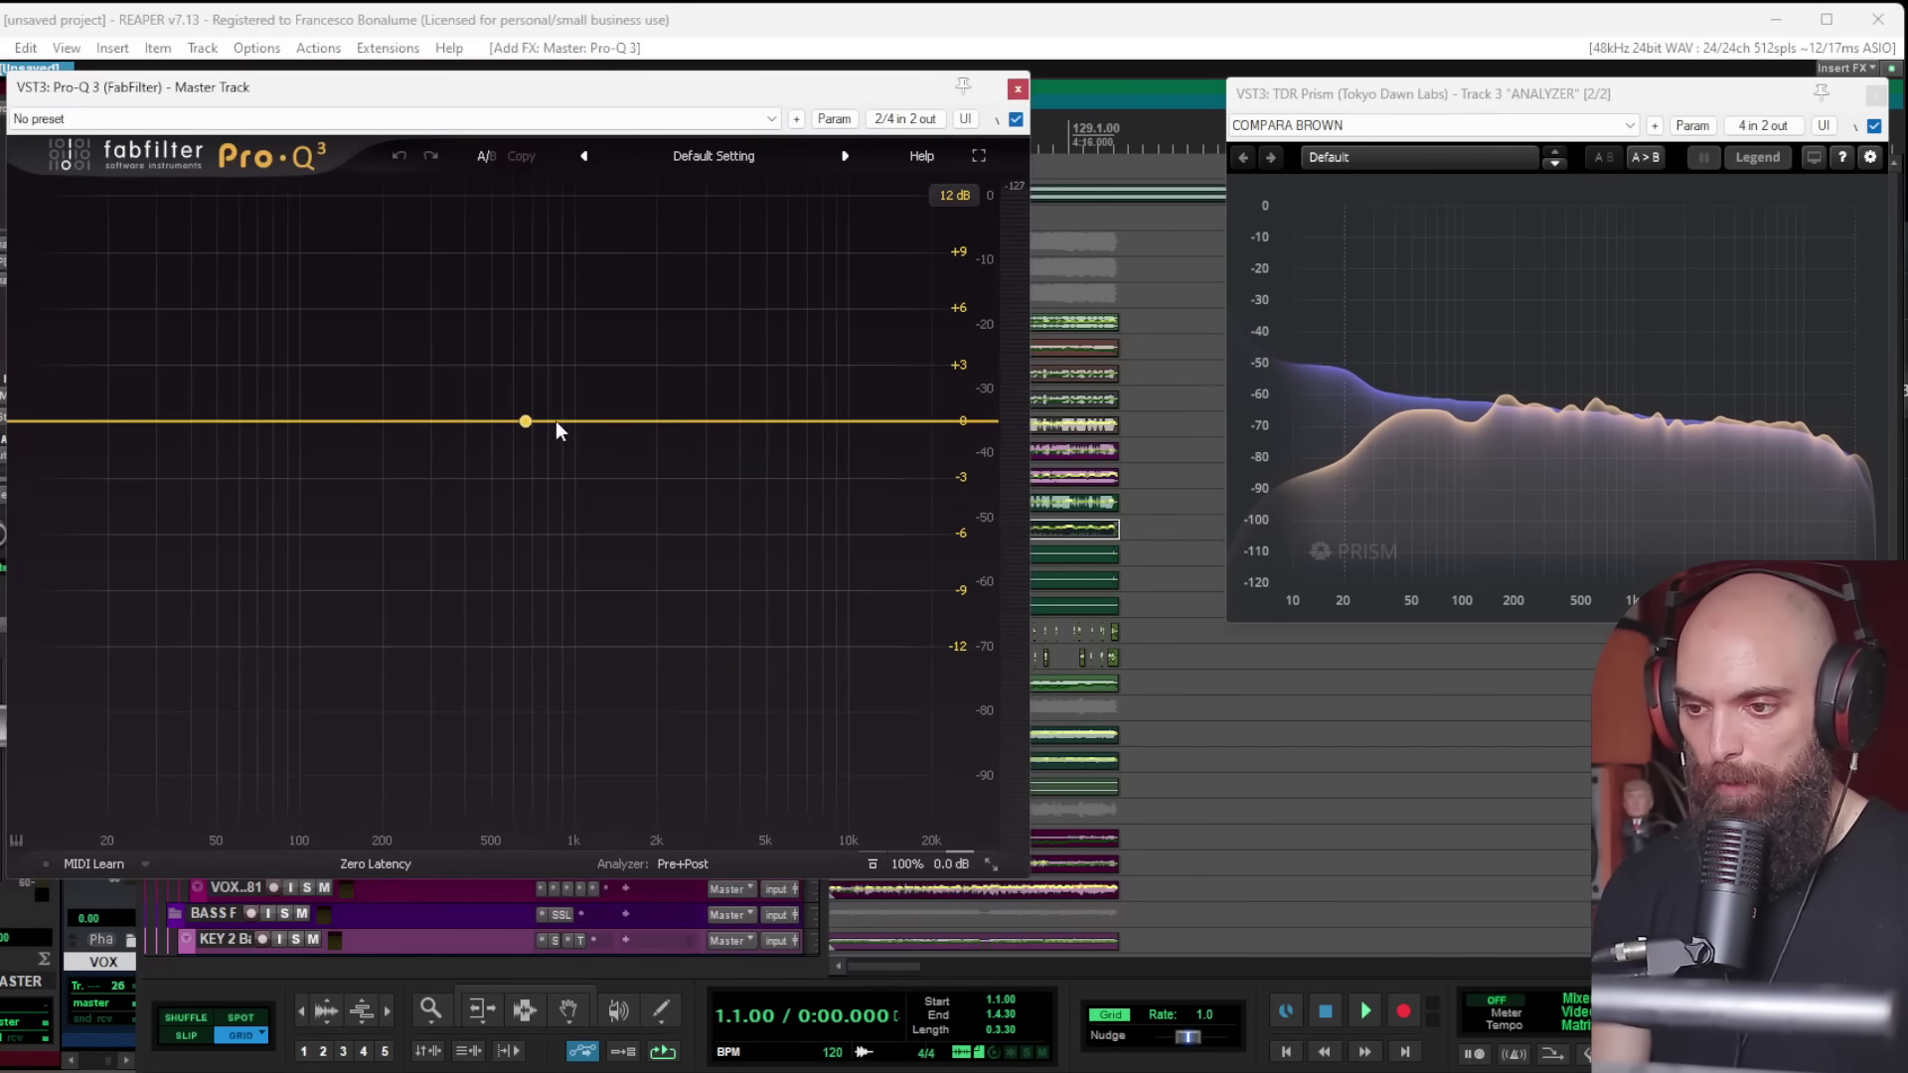
Step: Create a band near 2 kHz in the master's Pro-Q 3, change its shape to Band Pass and play the mix
{"action": "left_click", "coordinate": [658, 421]}
{"action": "right_click", "coordinate": [657, 421]}
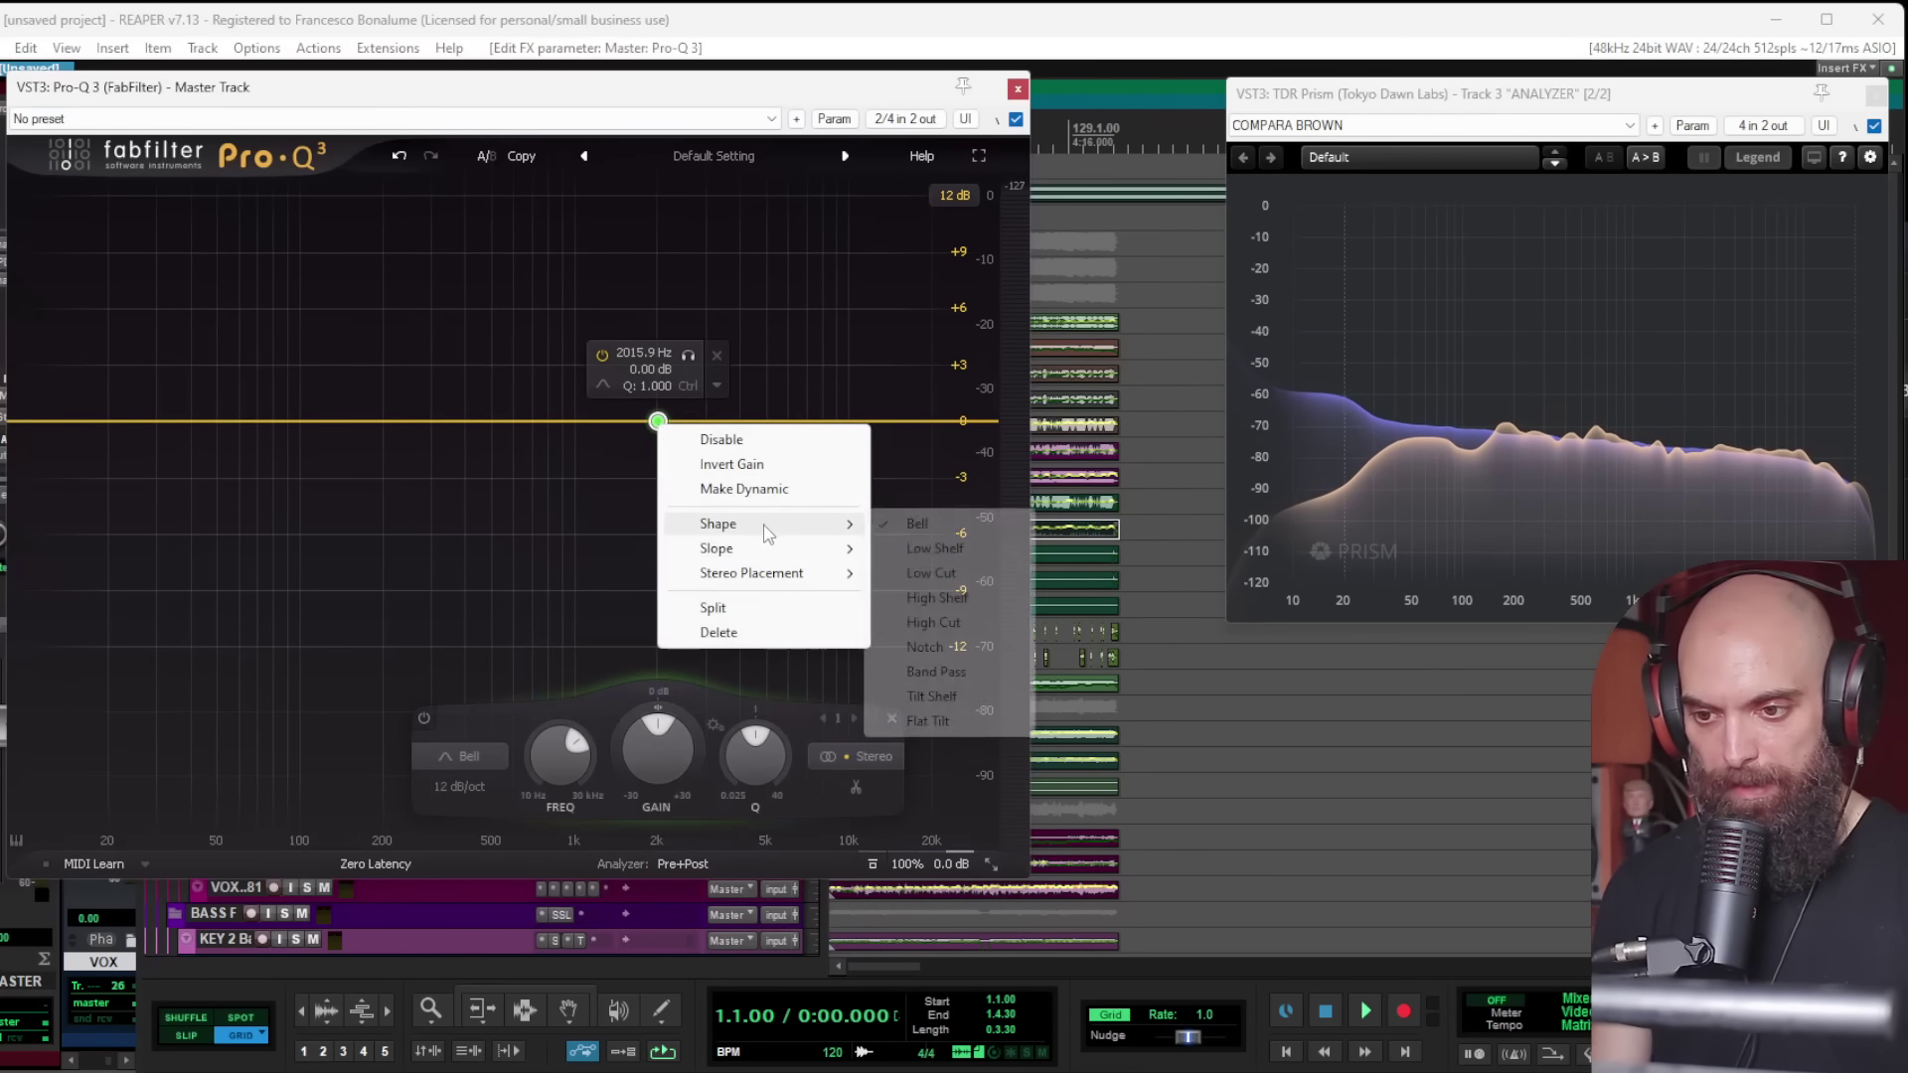
{"action": "mouse_move", "coordinate": [775, 549]}
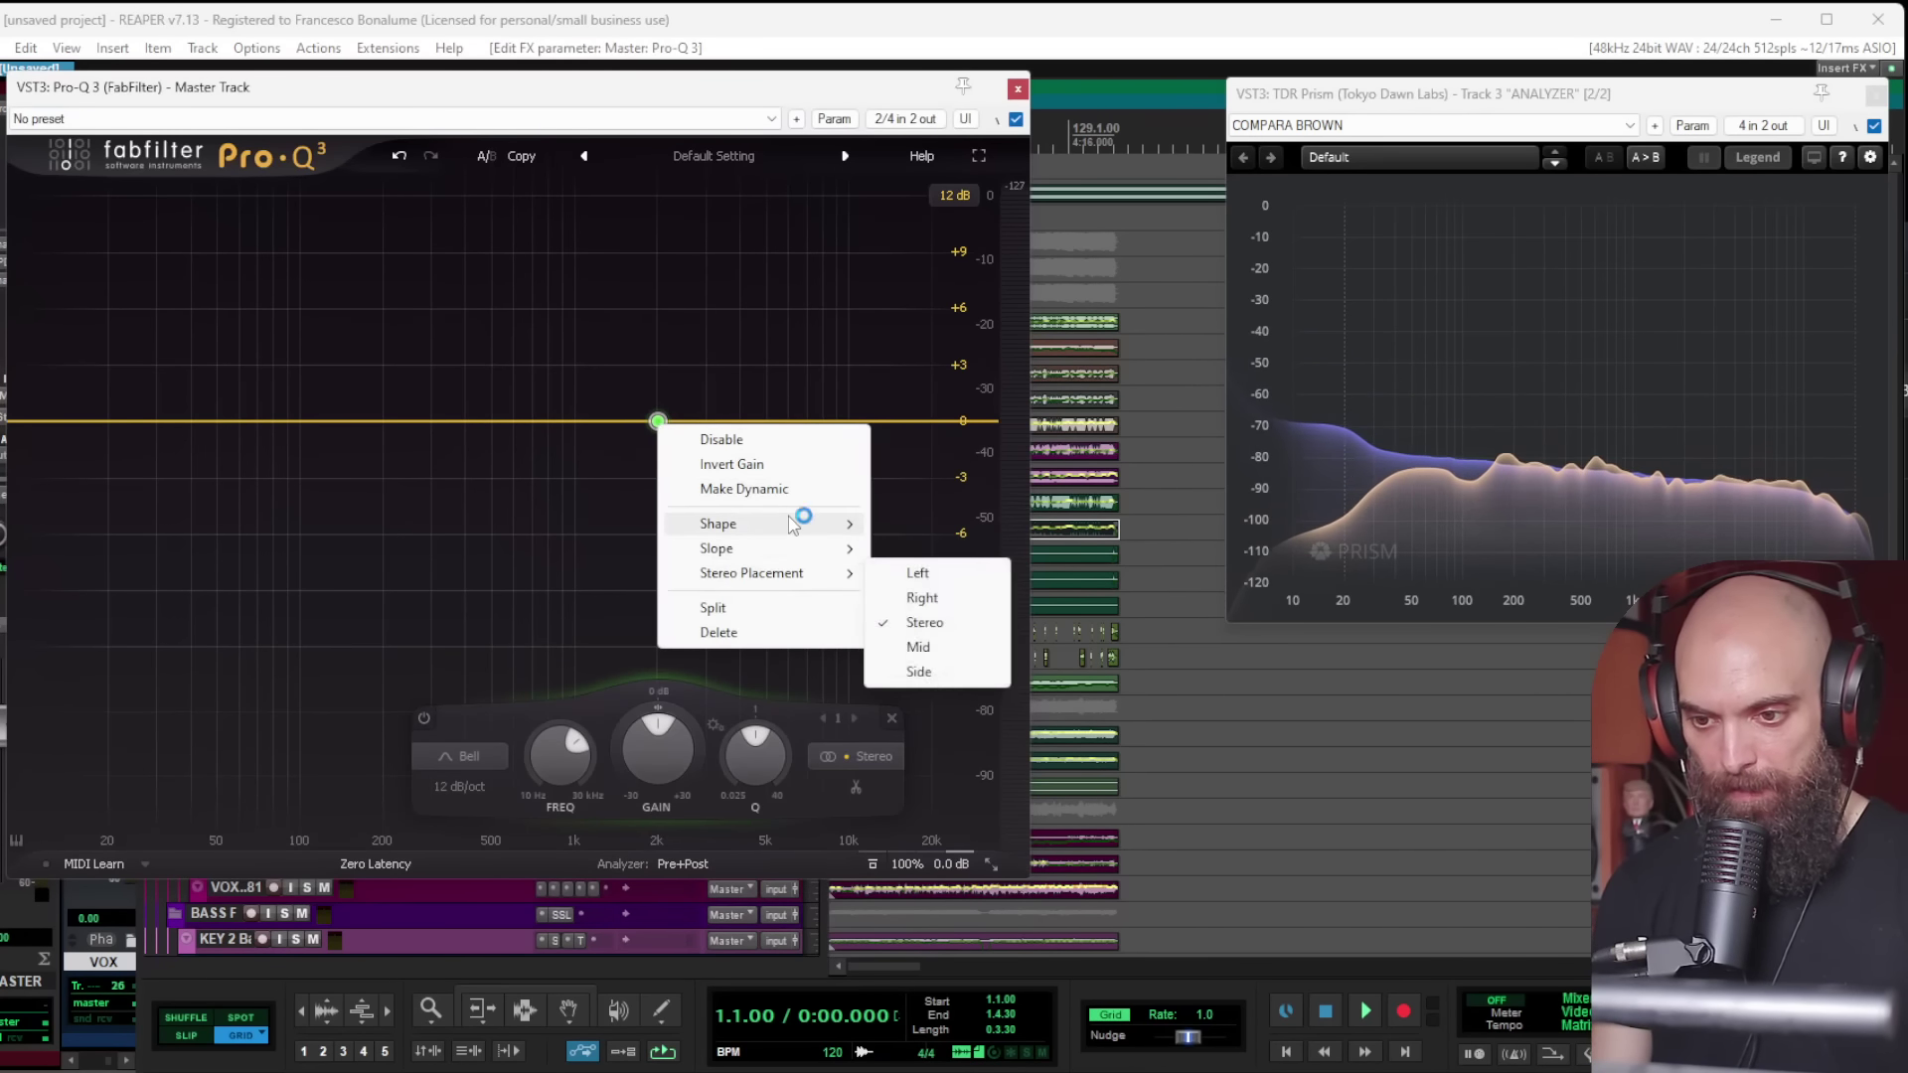
{"action": "left_click", "coordinate": [934, 672]}
{"action": "key", "text": "space"}
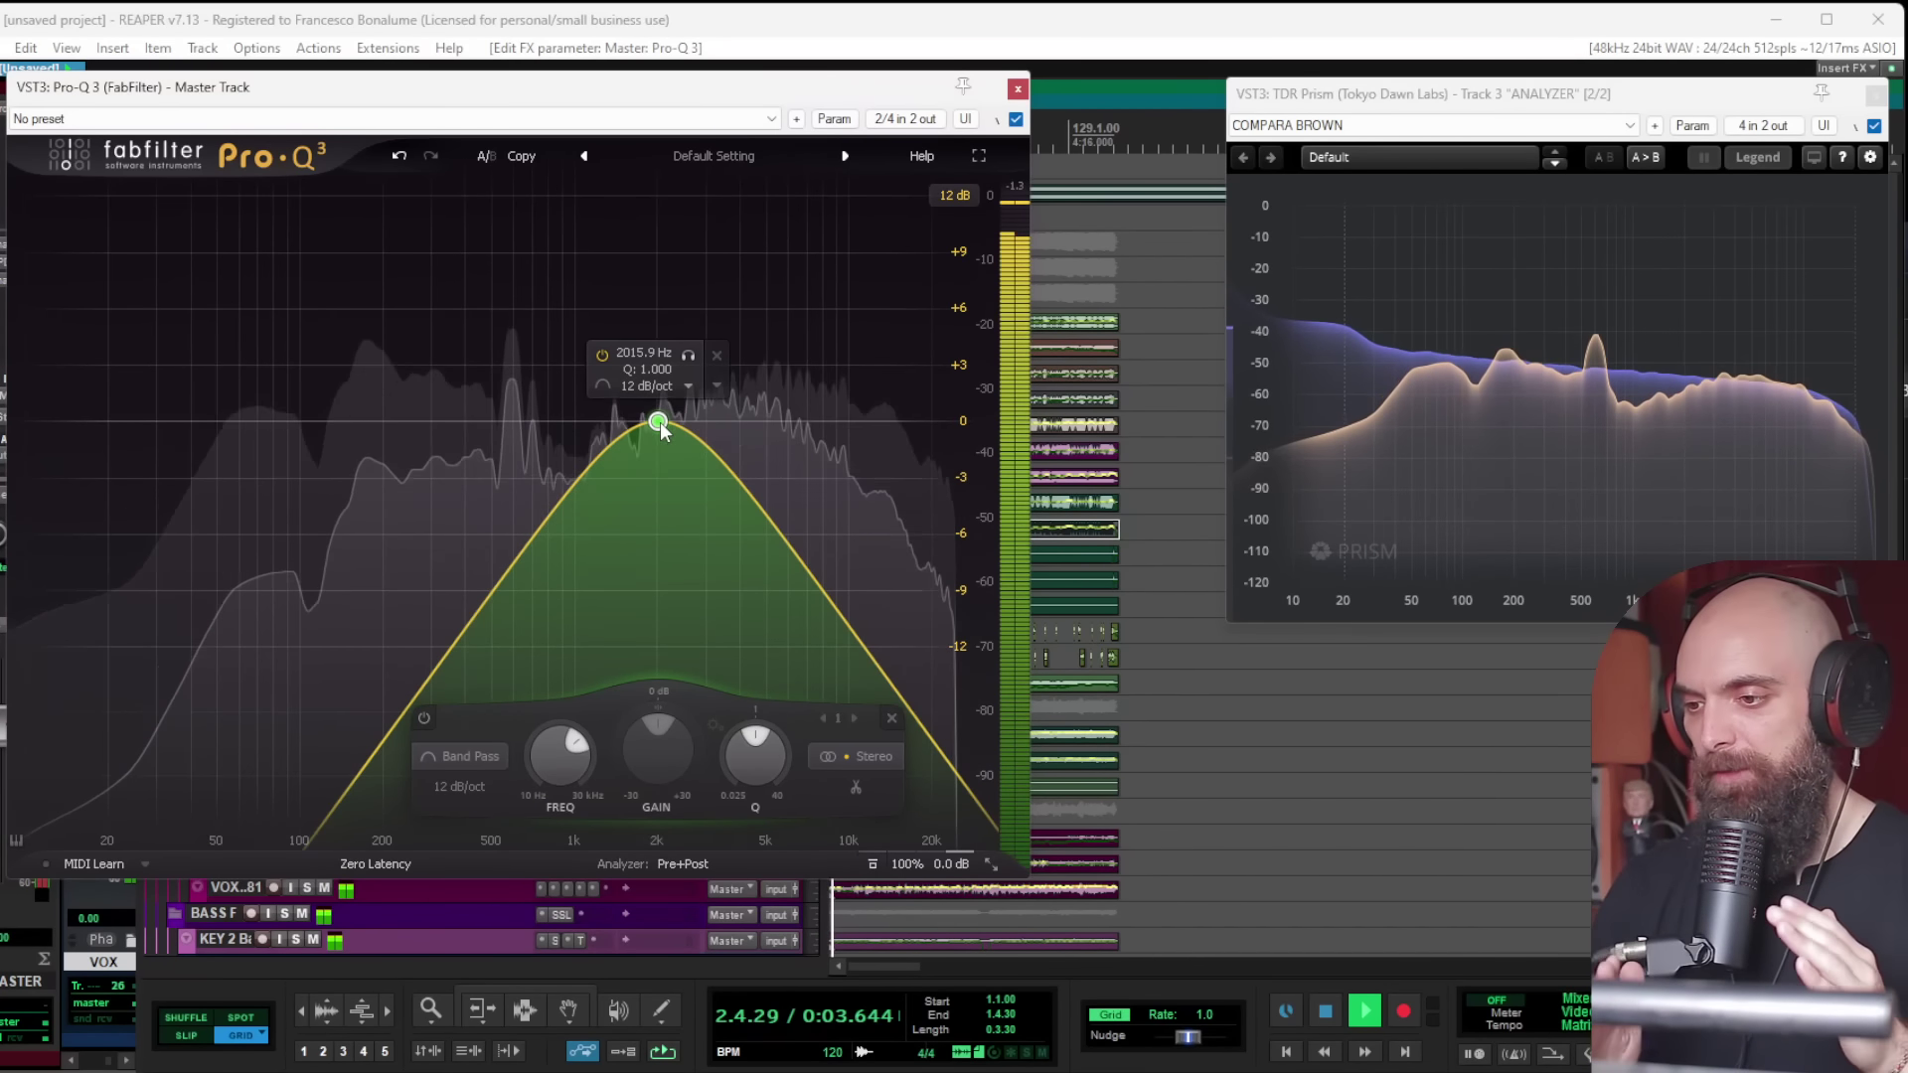
Step: Set the VOX folder's volume to +1.81 dB and the CAMPIONE track's volume to -4.22 dB
{"action": "left_click", "coordinate": [1017, 89]}
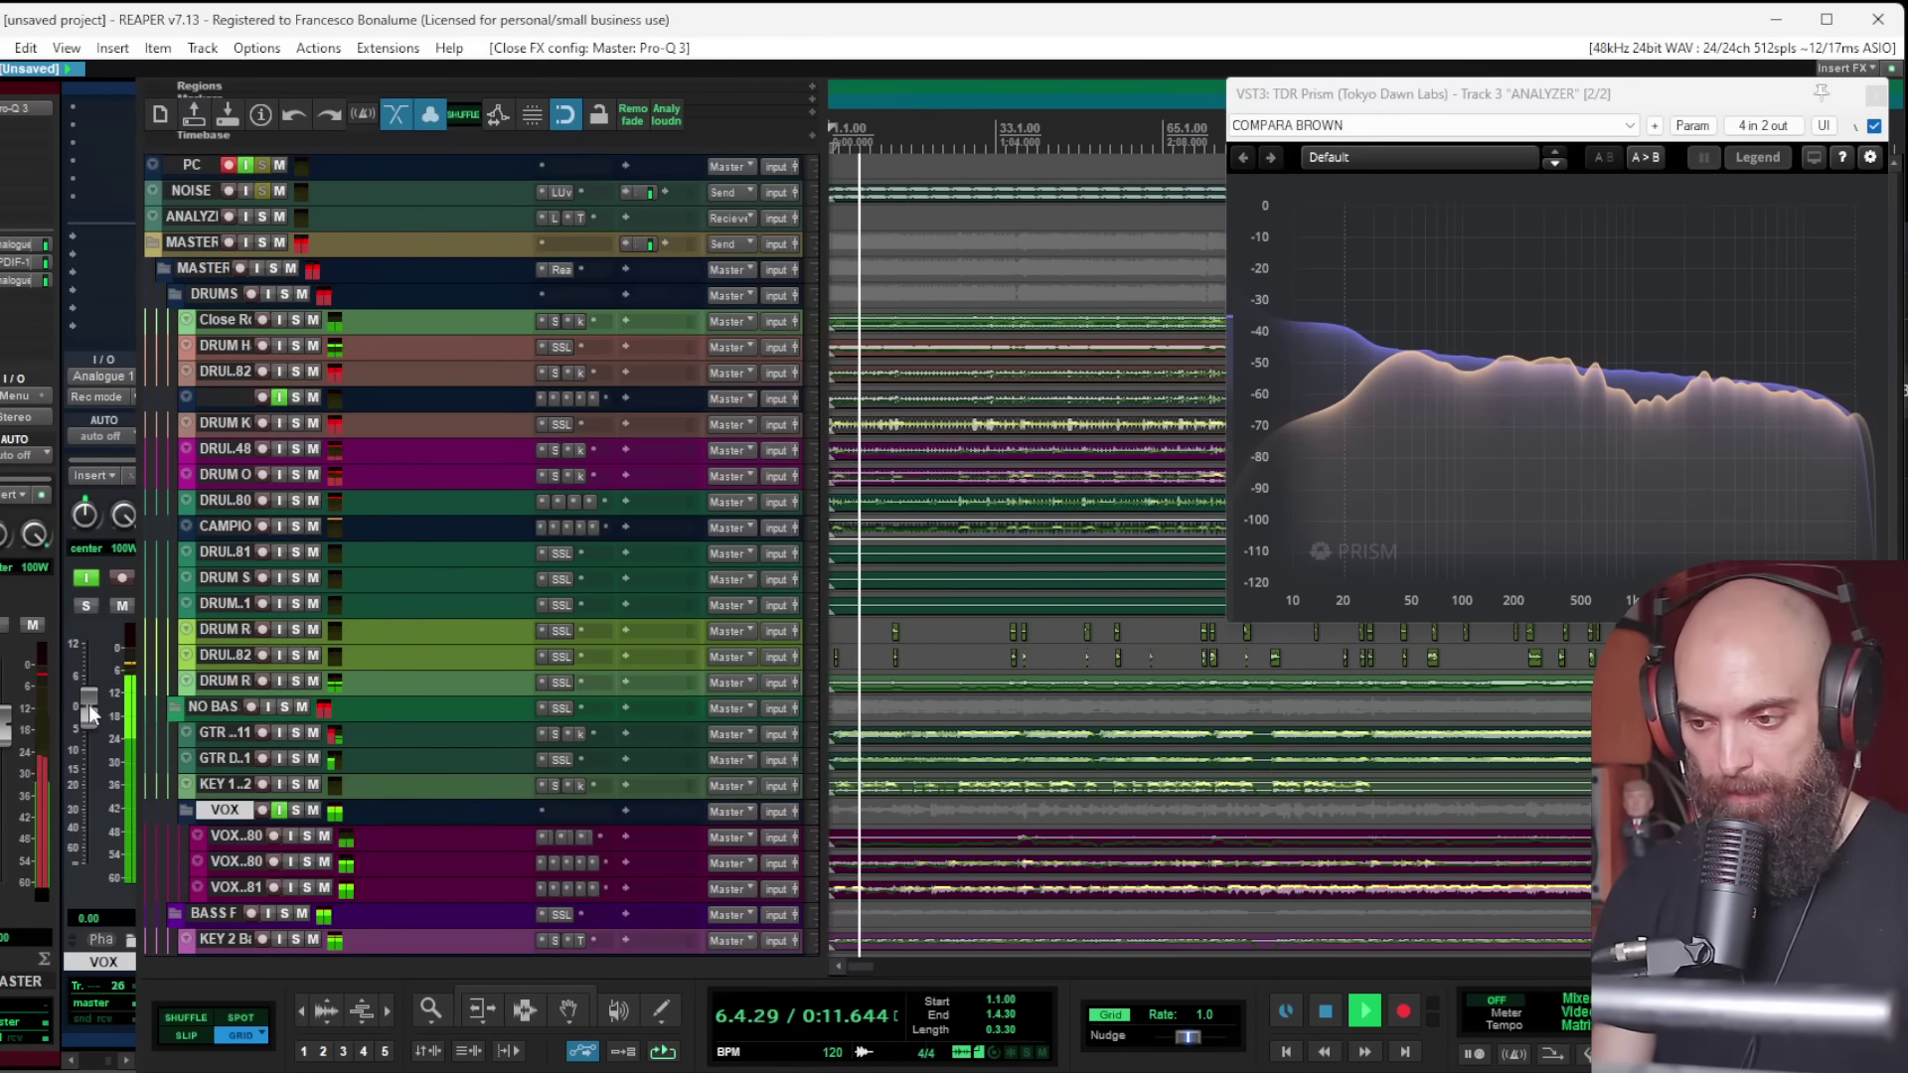
{"action": "scroll", "coordinate": [87, 705], "scroll_direction": "up", "scroll_amount": 5}
{"action": "scroll", "coordinate": [92, 701], "scroll_direction": "down", "scroll_amount": 3}
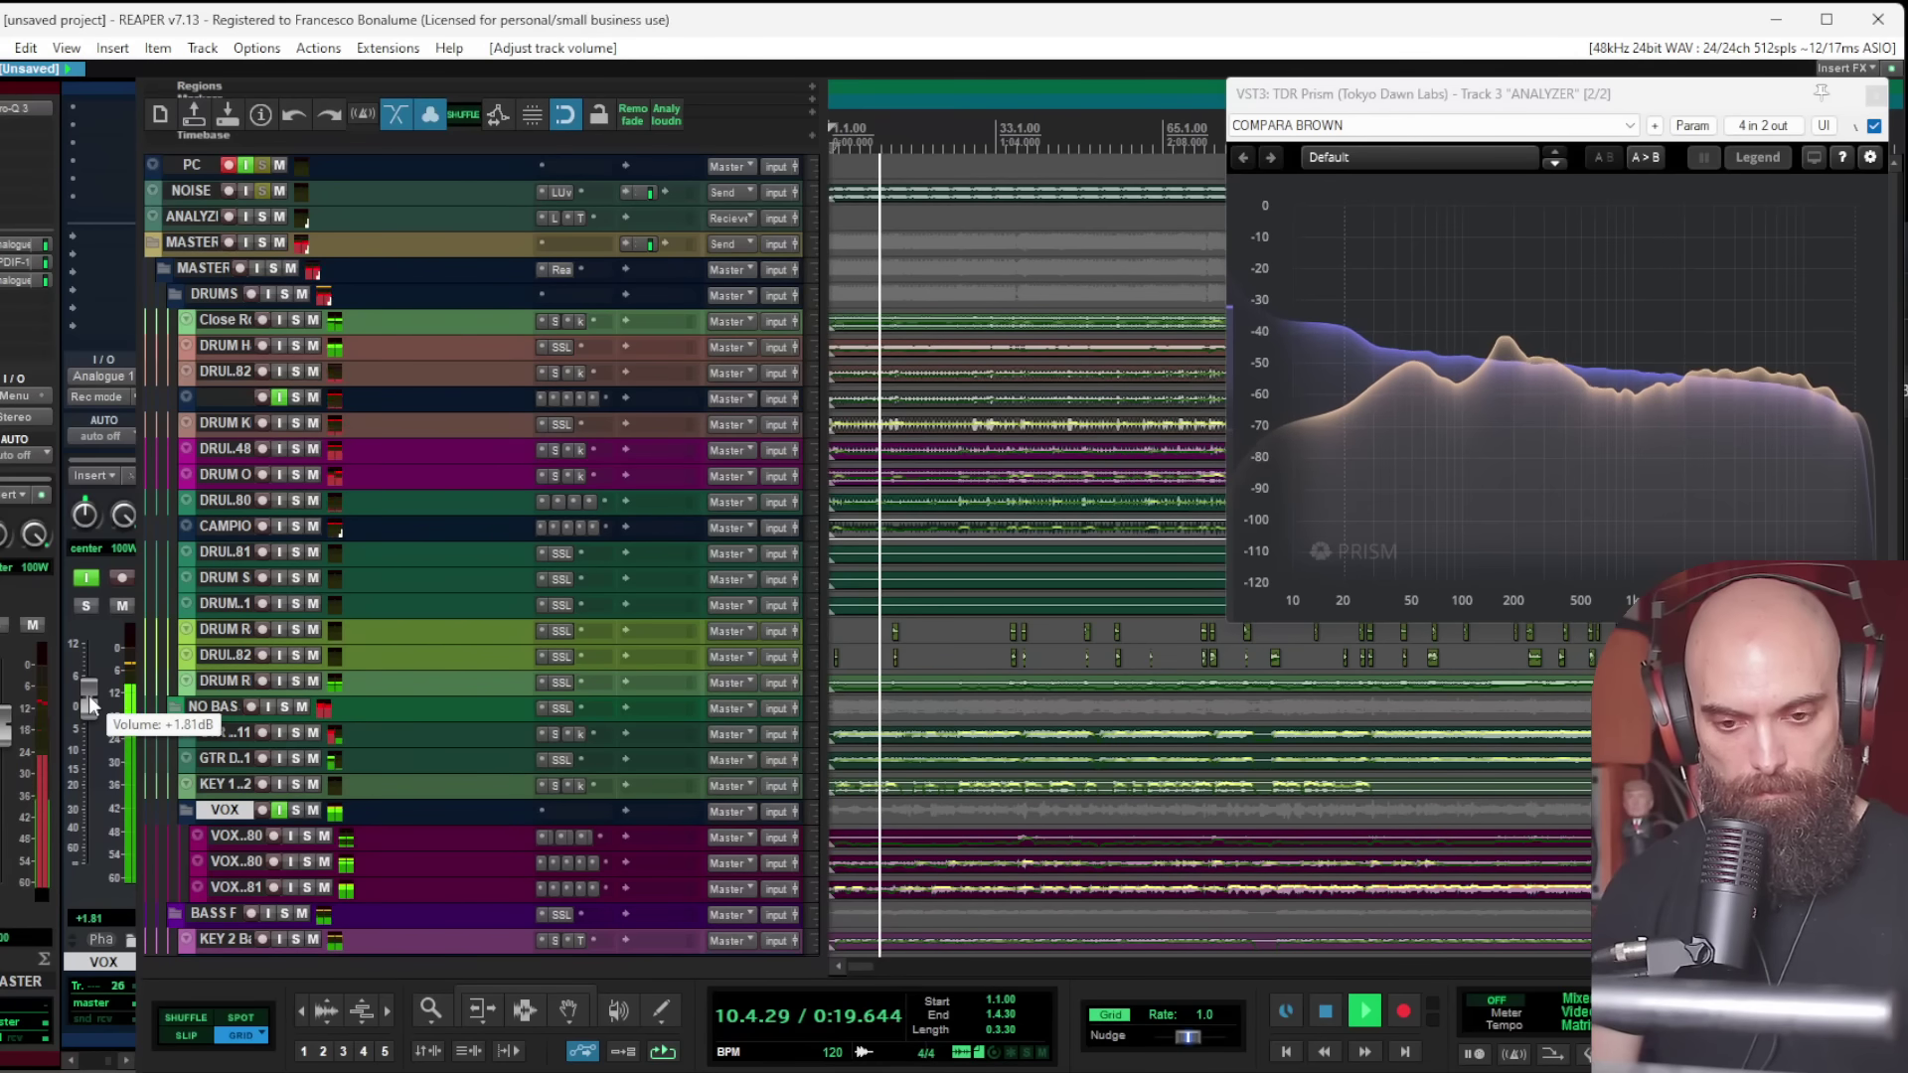
{"action": "left_click", "coordinate": [235, 523]}
{"action": "mouse_move", "coordinate": [98, 717]}
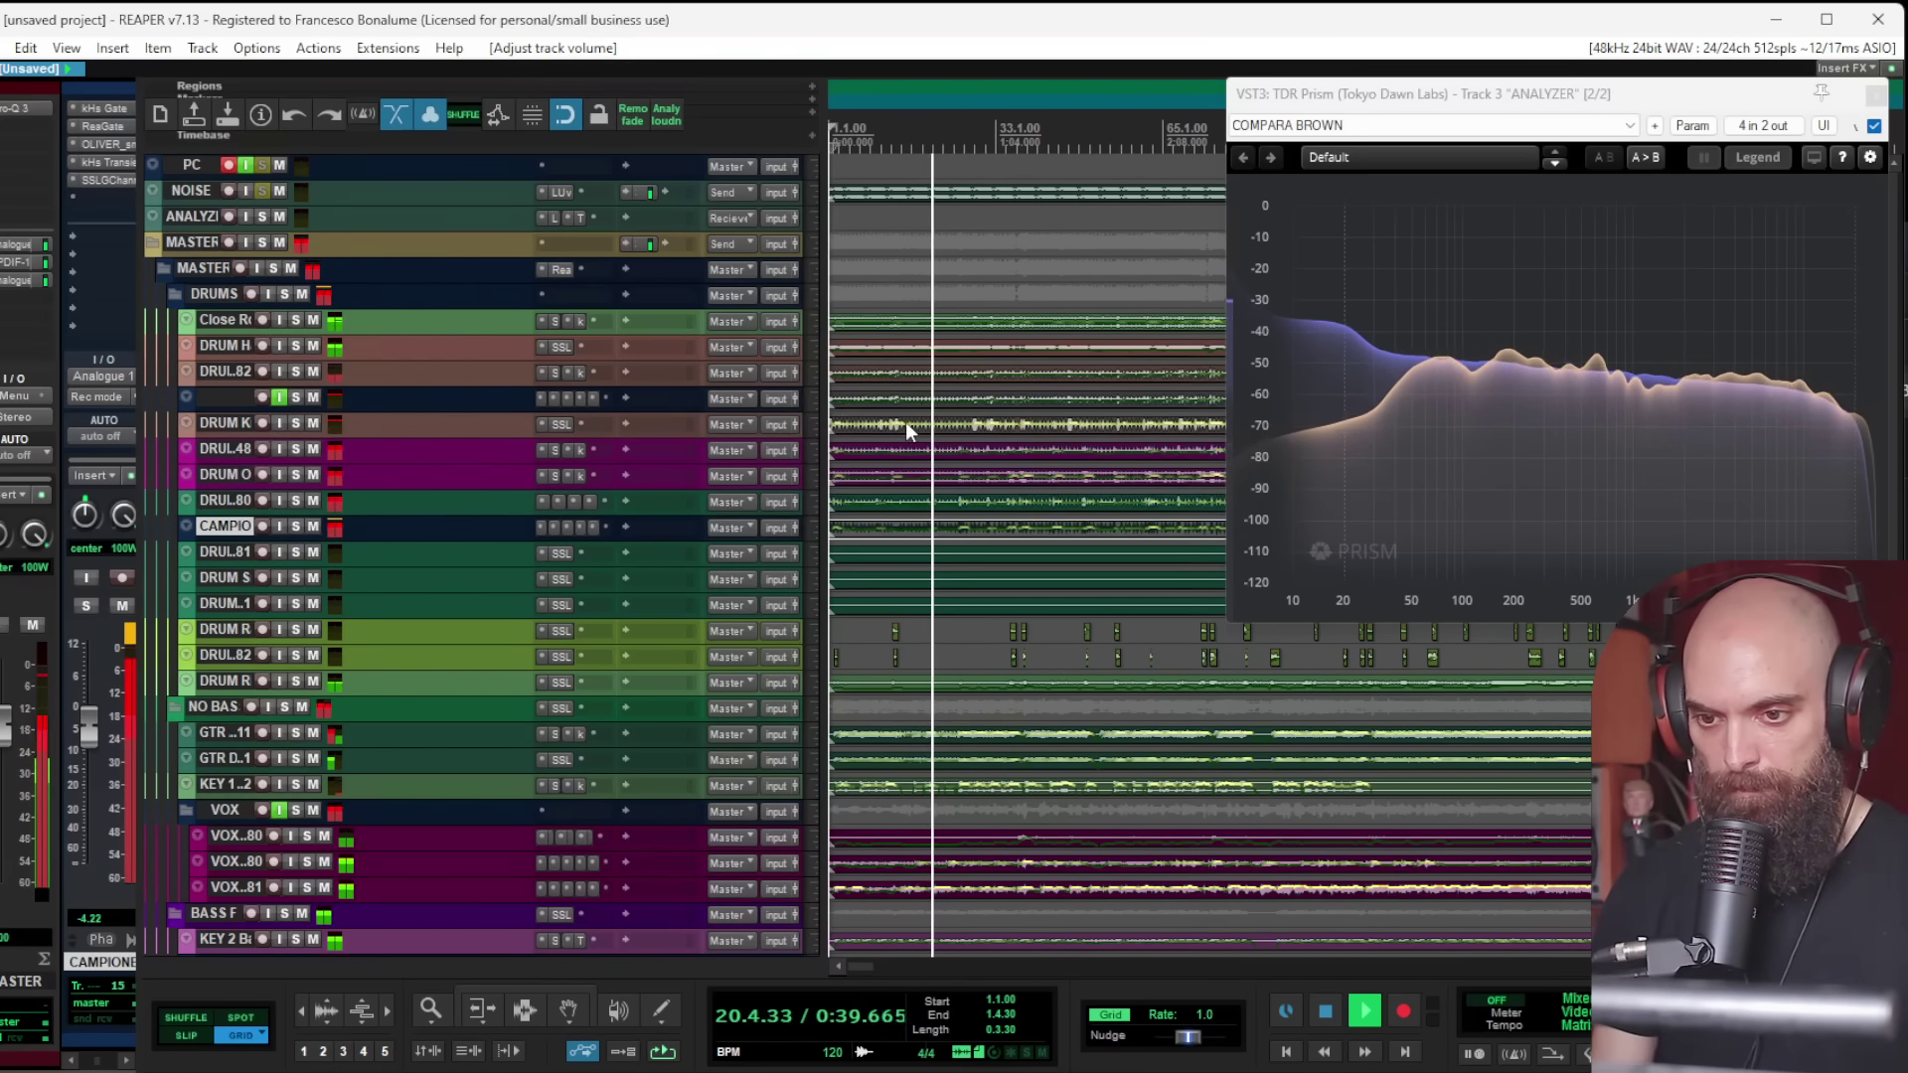
Step: Set the KEY 2 Bass DIRECT track's volume to +6.33 dB, briefly checking the track in solo
{"action": "scroll", "coordinate": [928, 425], "scroll_direction": "up", "scroll_amount": 2}
{"action": "scroll", "coordinate": [918, 475], "scroll_direction": "down", "scroll_amount": 5}
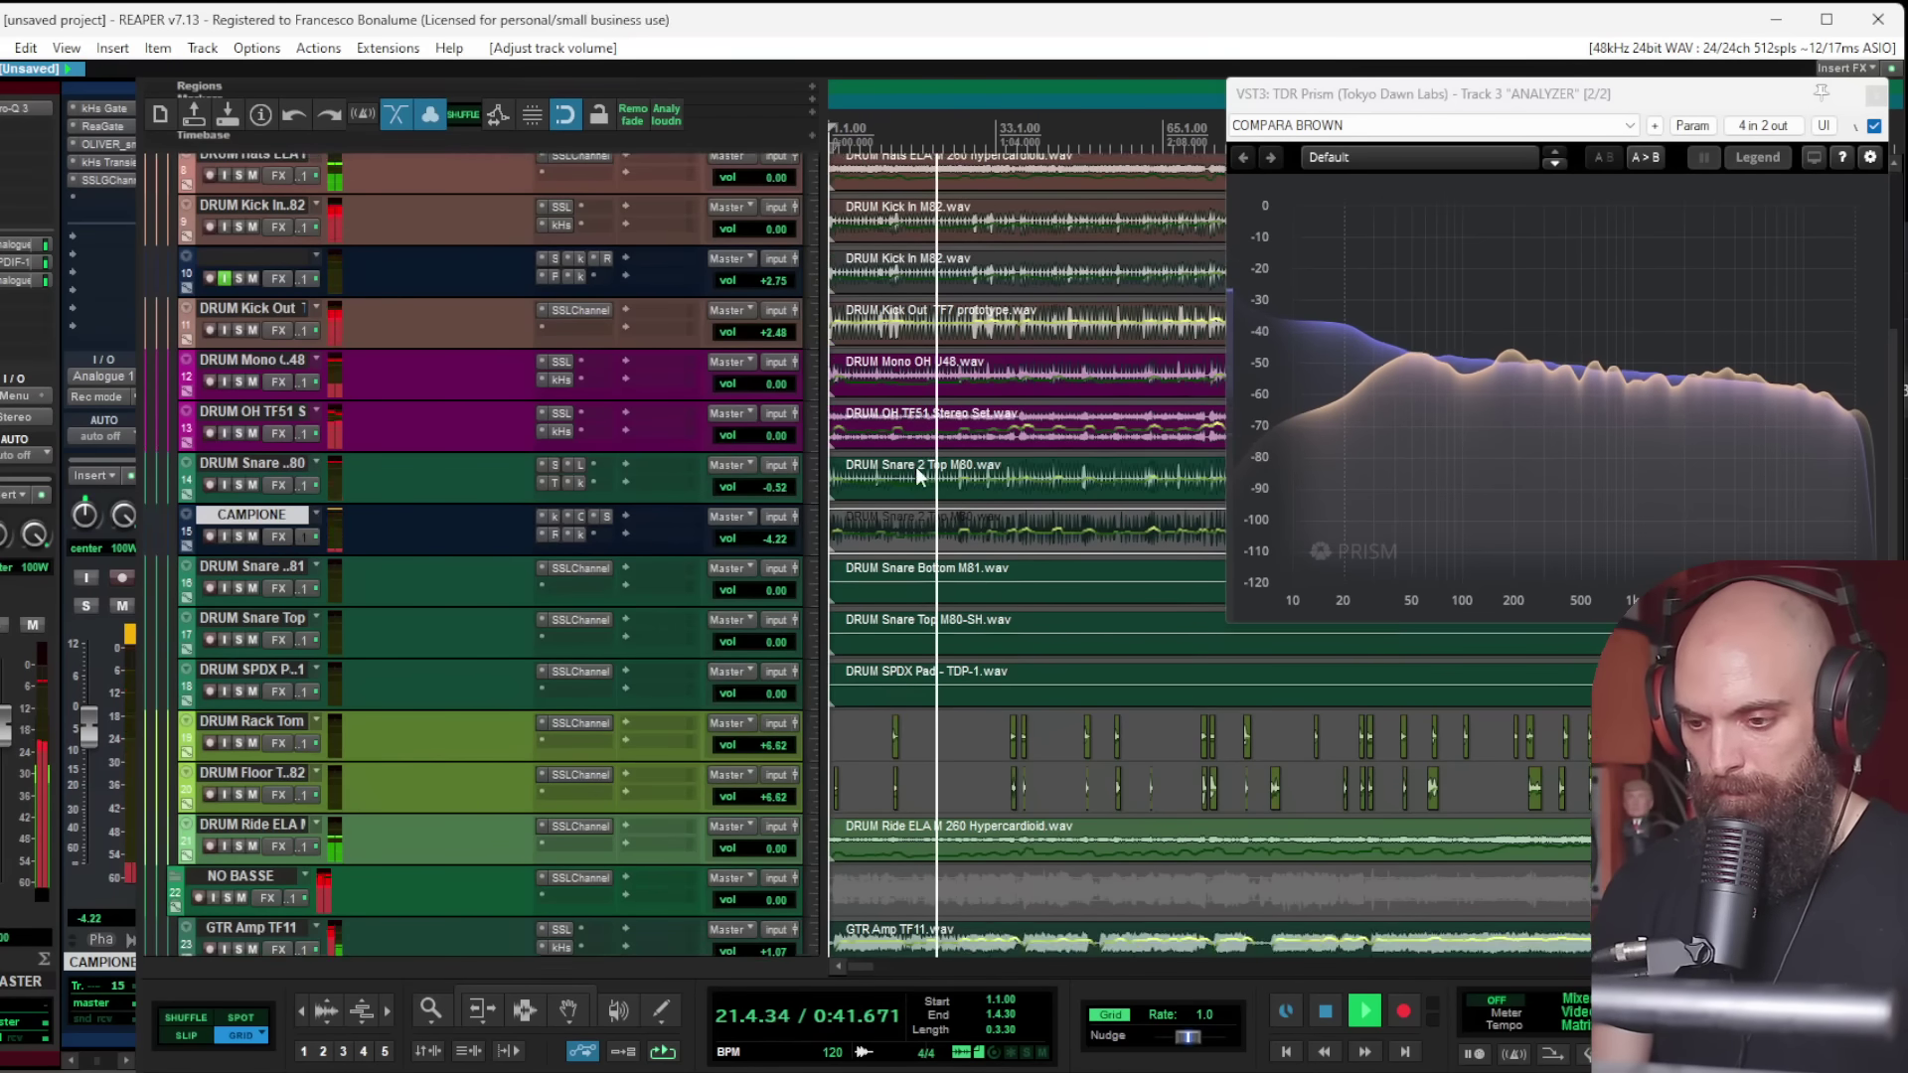
{"action": "scroll", "coordinate": [920, 489], "scroll_direction": "up", "scroll_amount": 5}
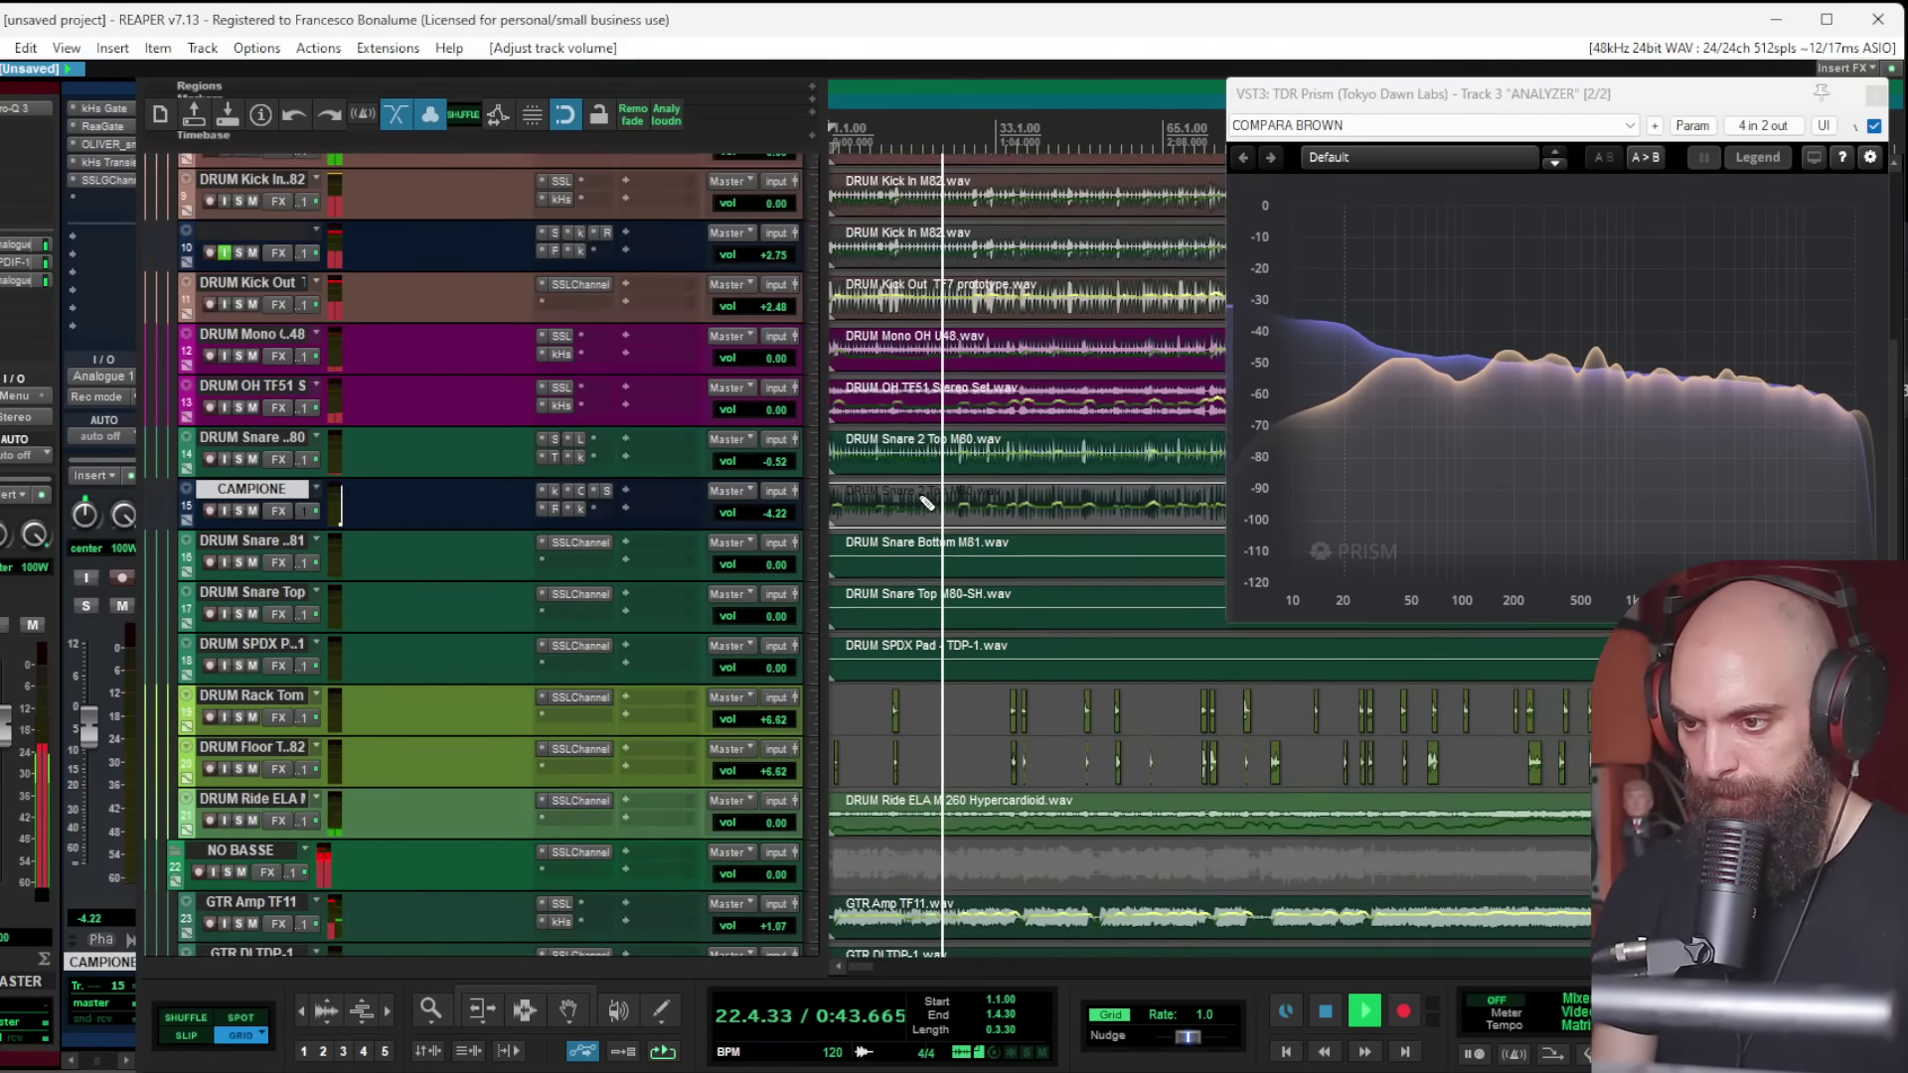
{"action": "scroll", "coordinate": [926, 502], "scroll_direction": "down", "scroll_amount": 7}
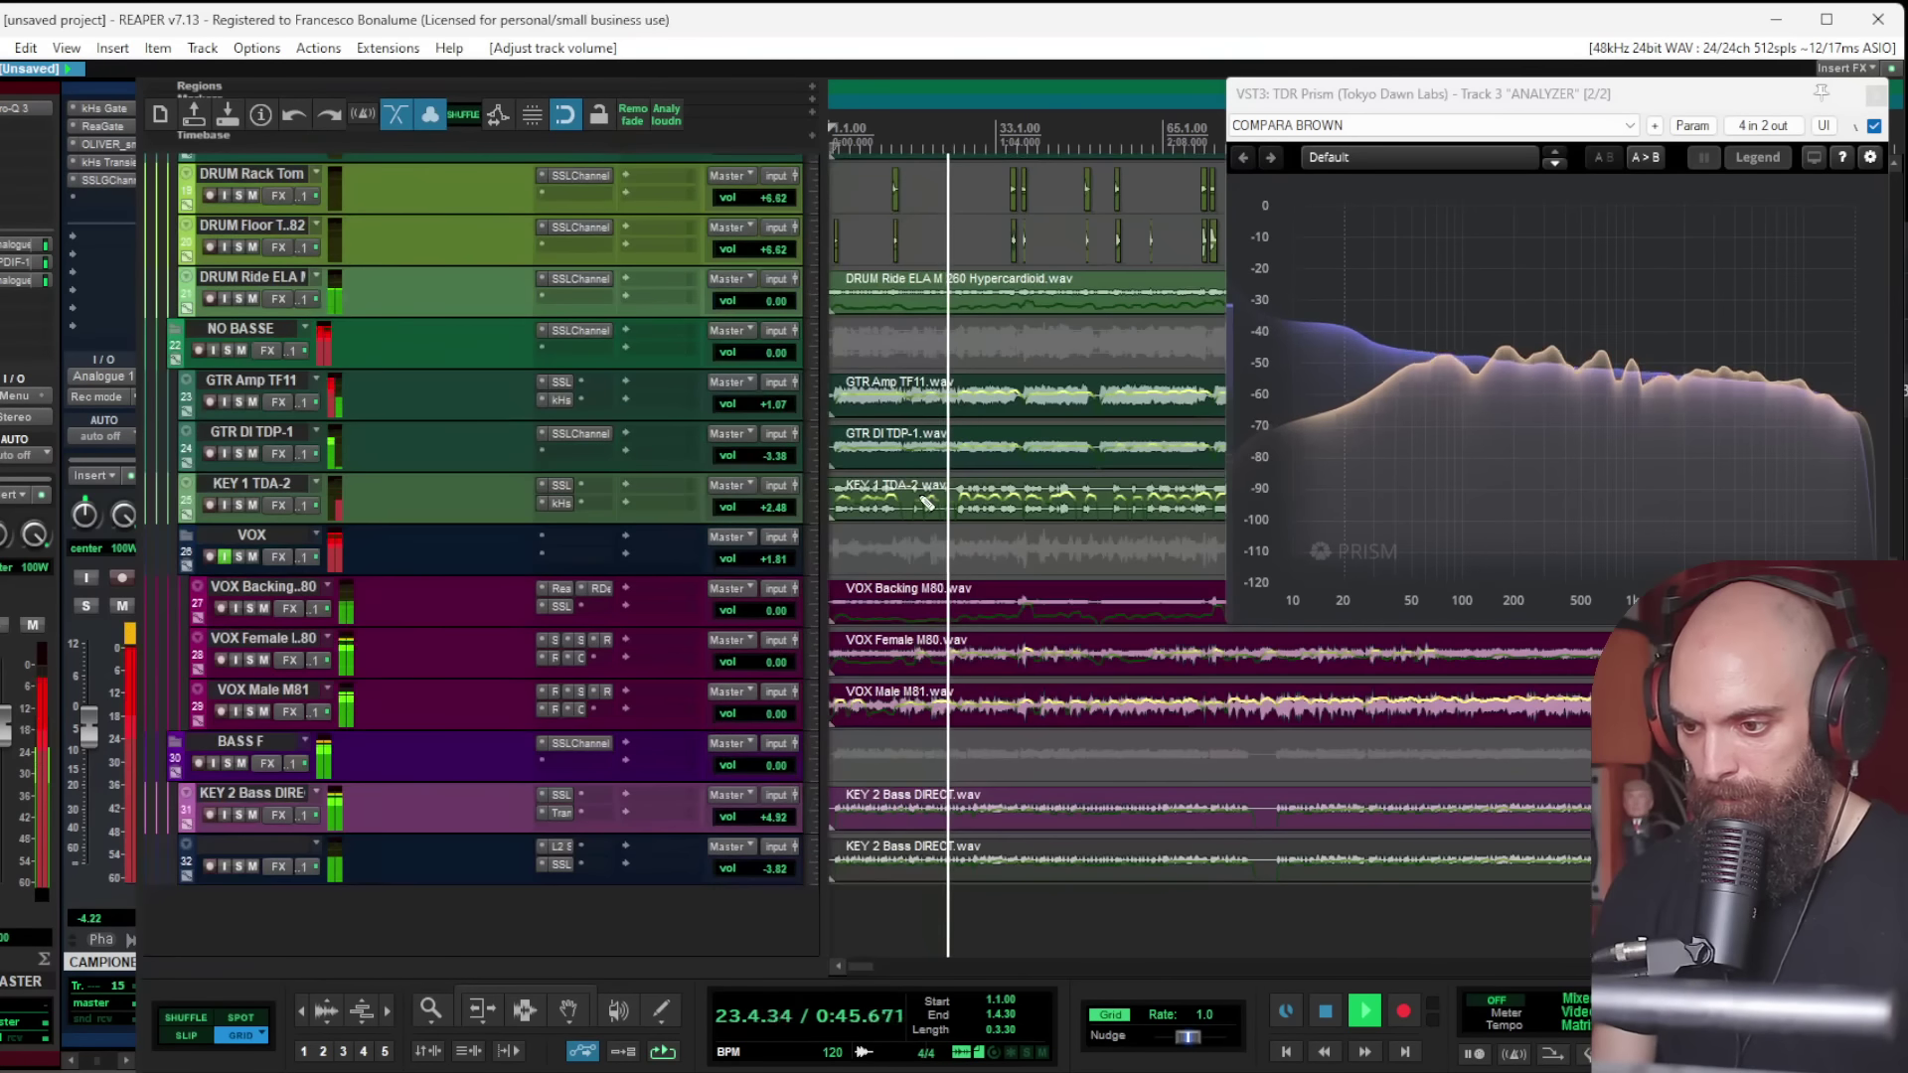
{"action": "left_click", "coordinate": [242, 796]}
{"action": "left_click_drag", "start_coordinate": [79, 694], "coordinate": [88, 676]}
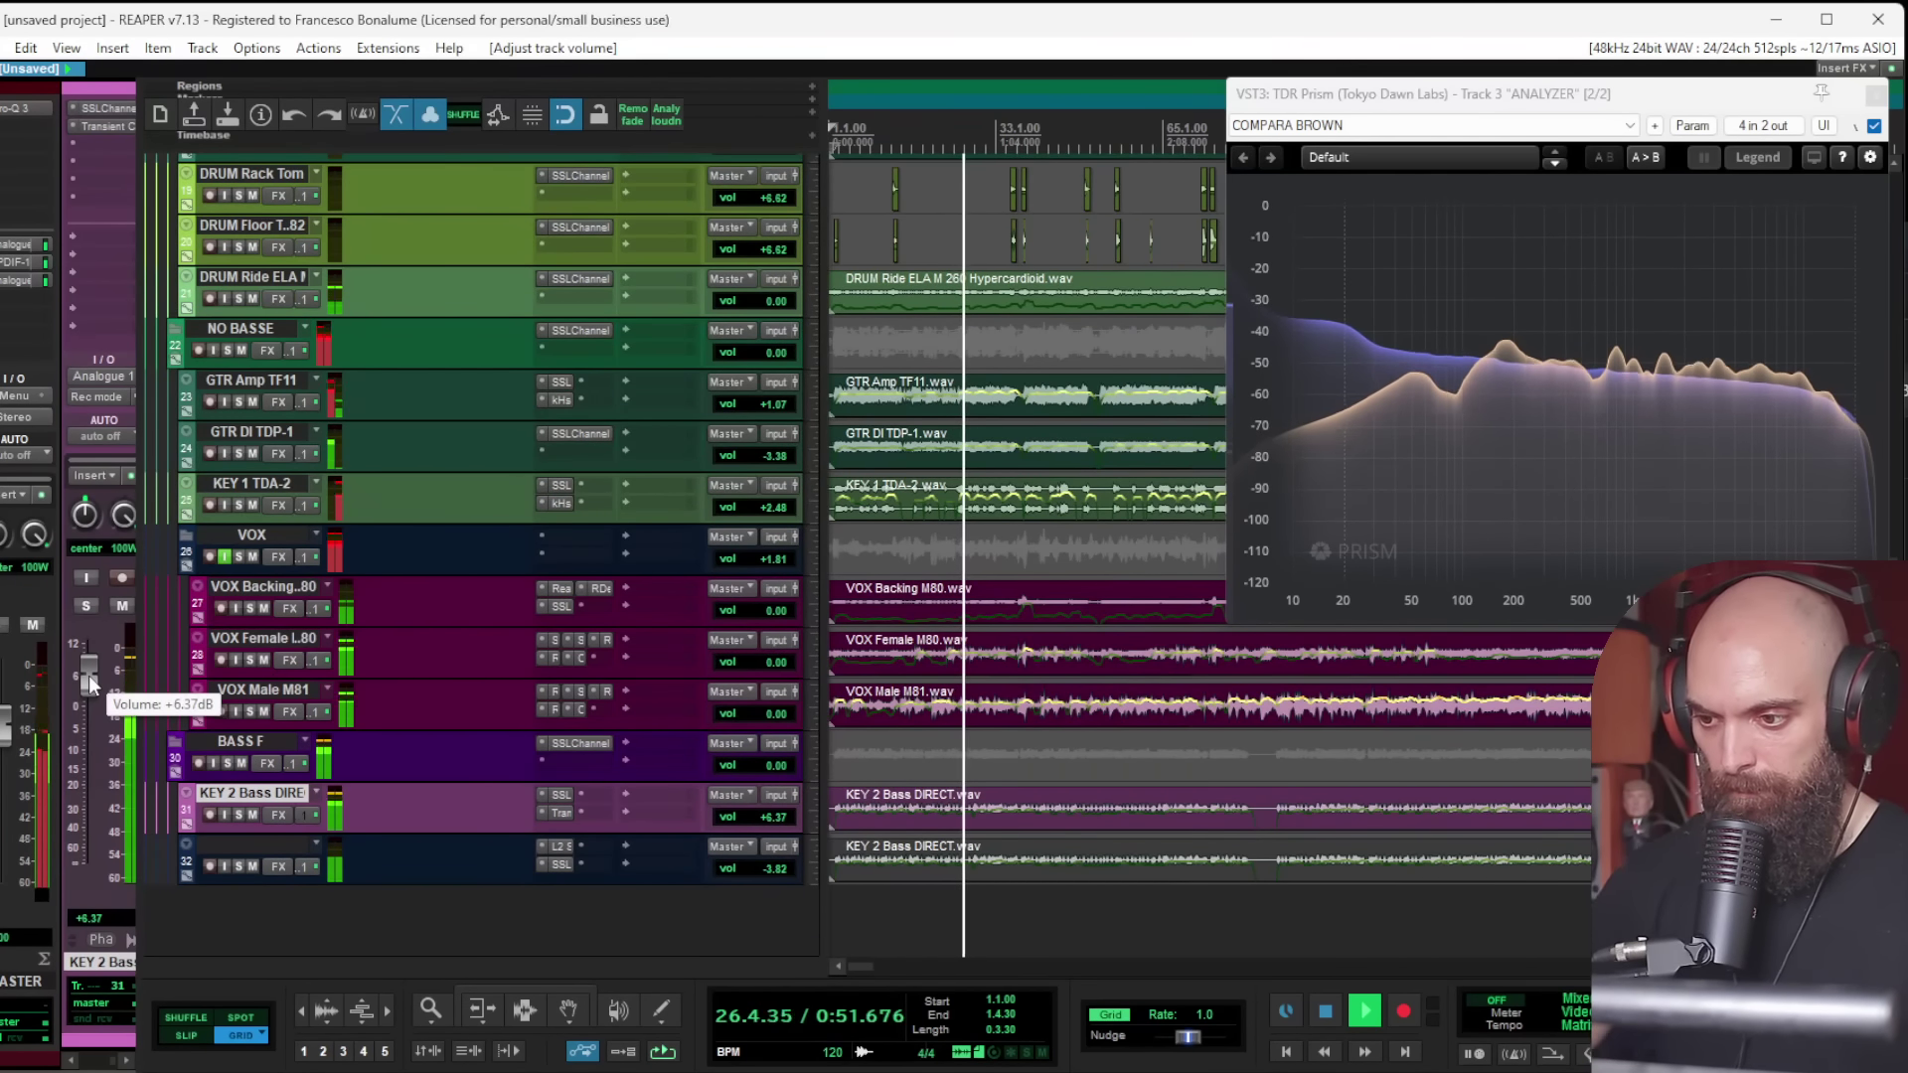
{"action": "left_click_drag", "start_coordinate": [90, 681], "coordinate": [88, 680]}
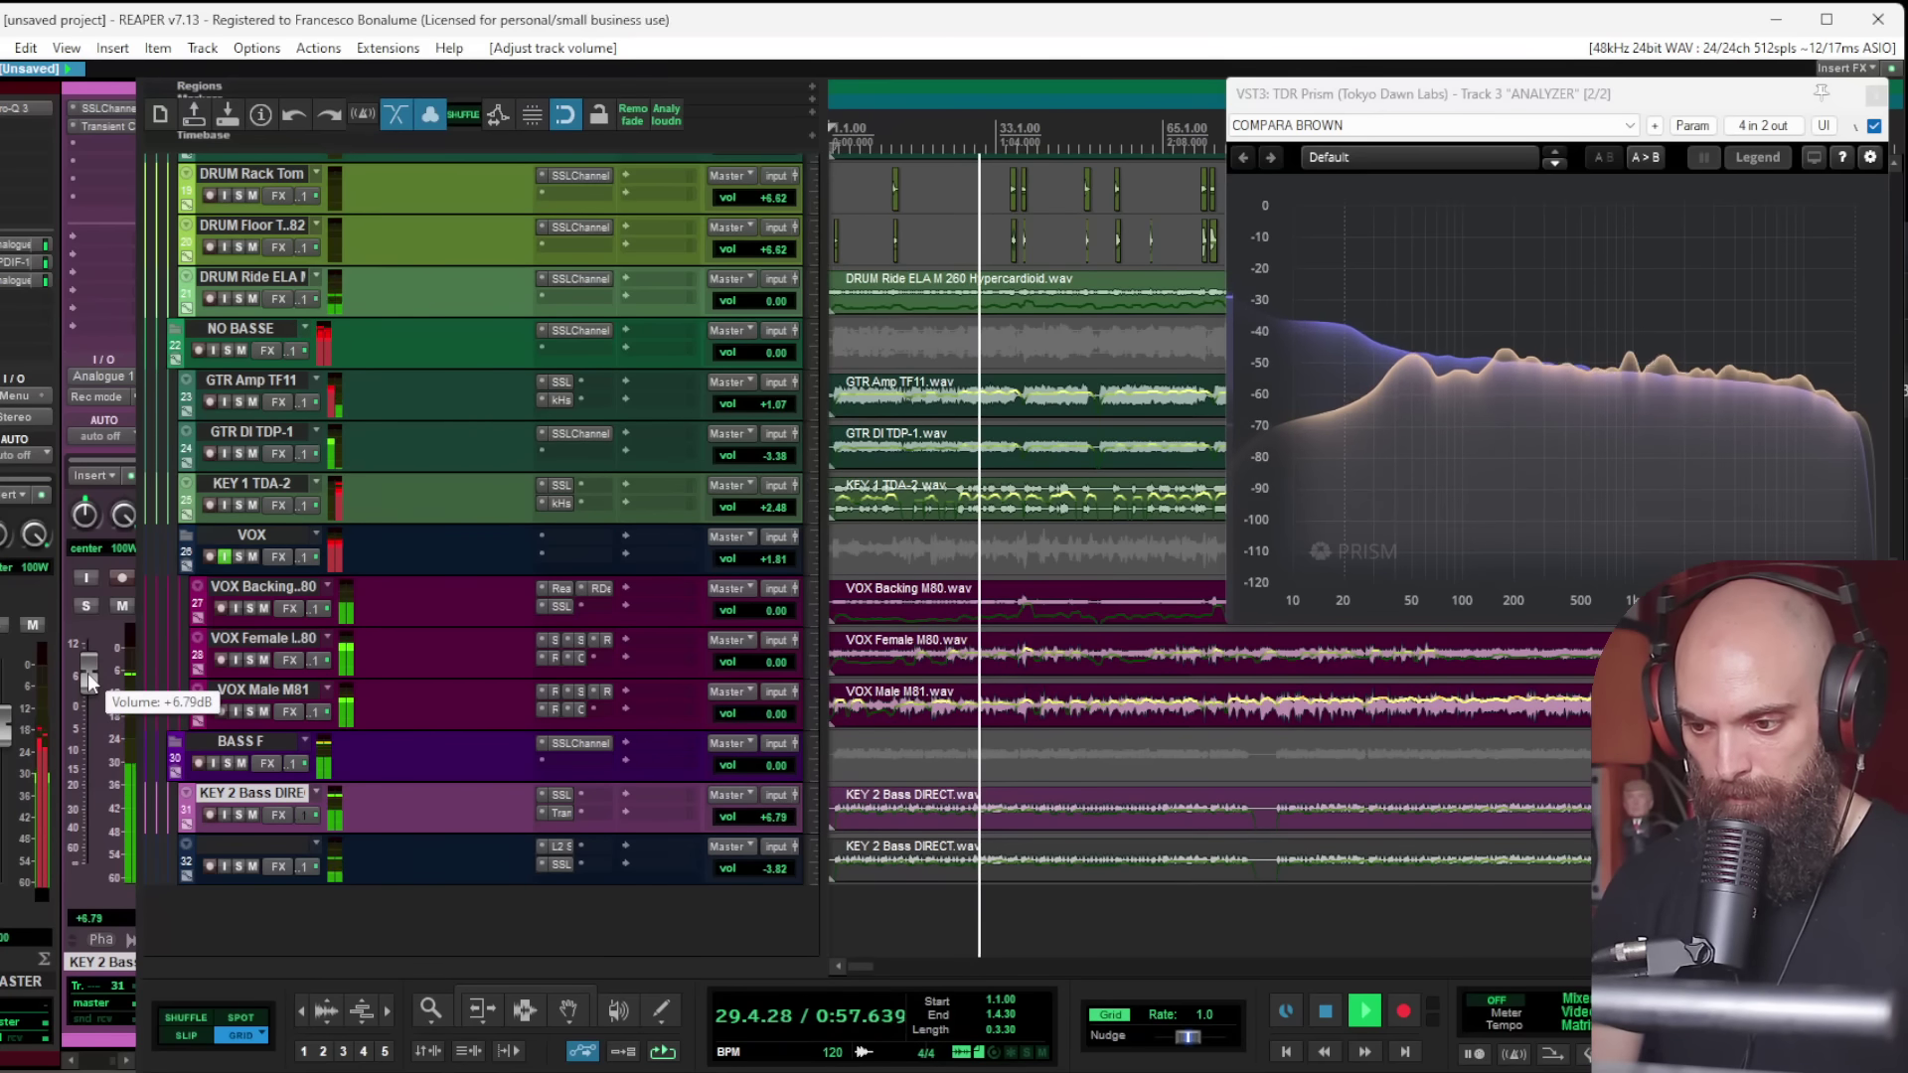
{"action": "left_click", "coordinate": [240, 815]}
{"action": "left_click", "coordinate": [240, 815]}
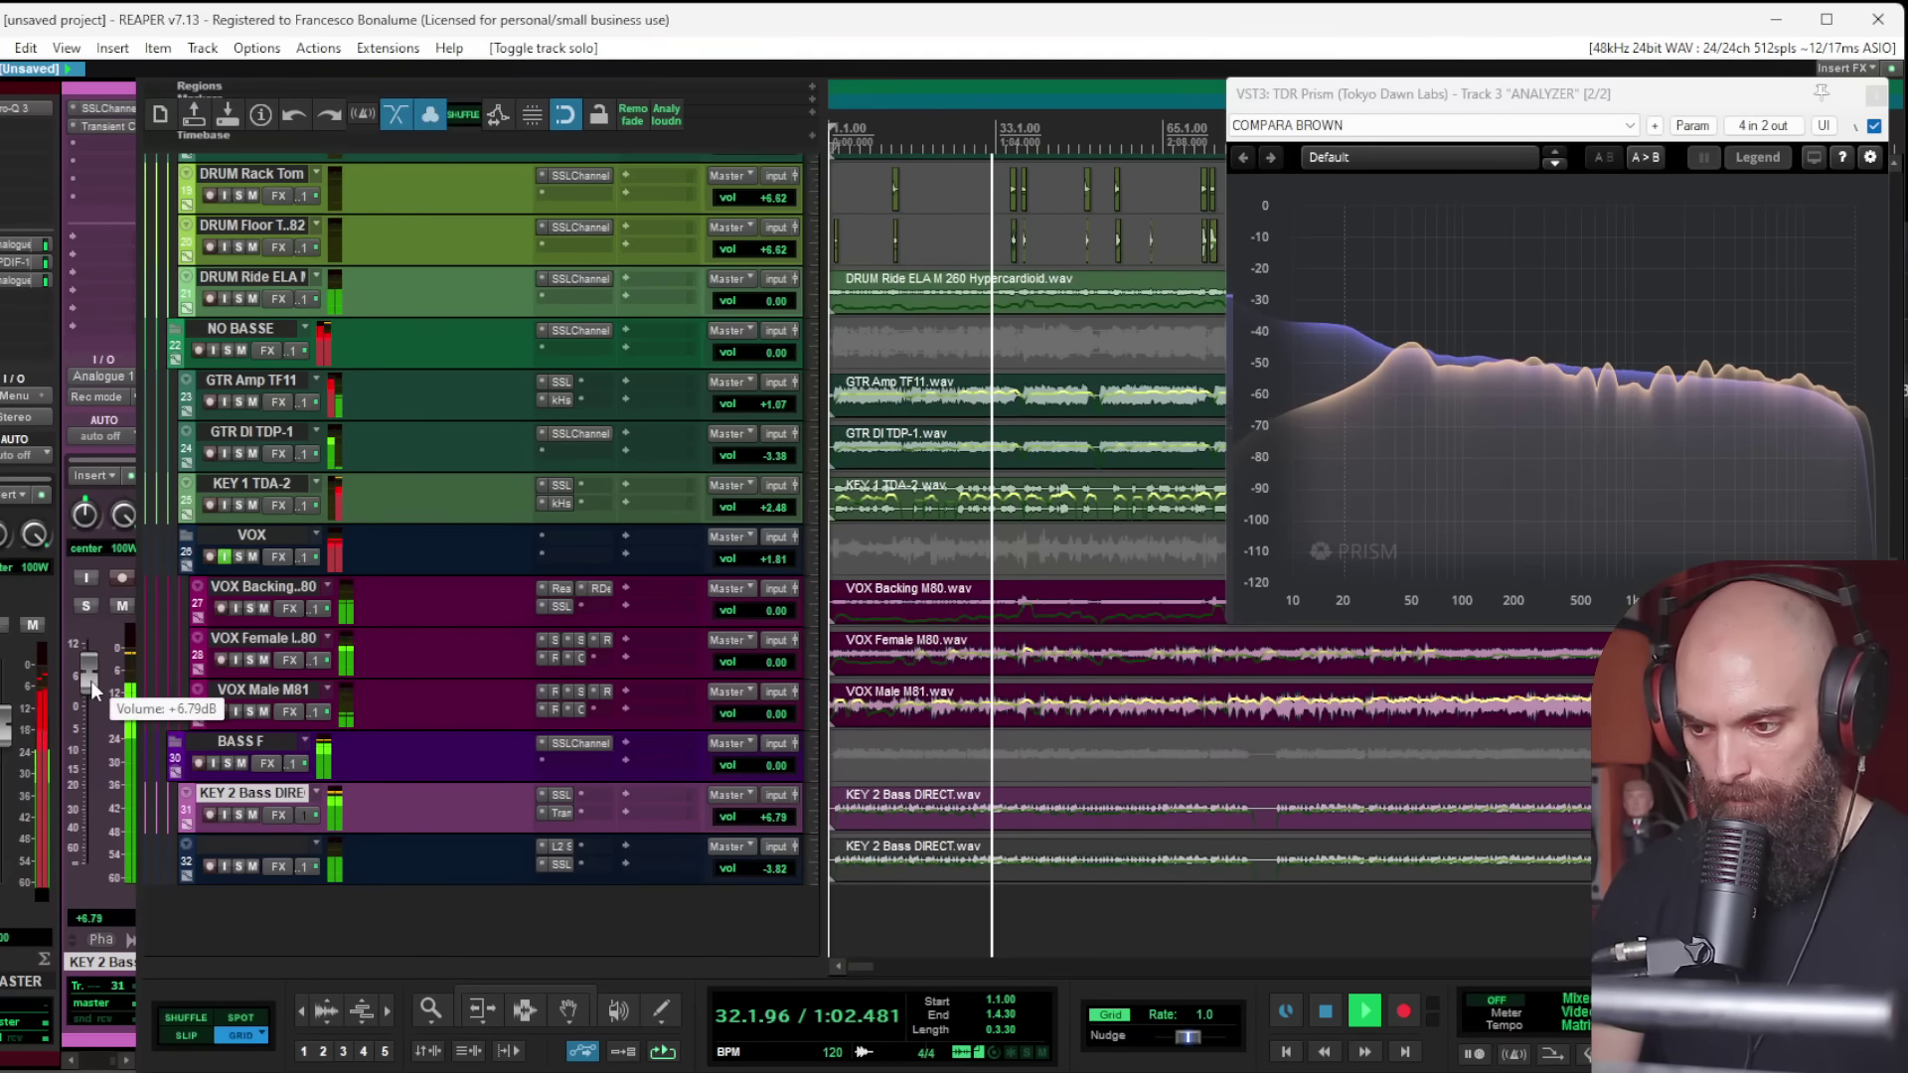
{"action": "left_click_drag", "start_coordinate": [92, 680], "coordinate": [91, 682]}
Step: Balance the two bass tracks by raising the unnamed track 32 to -0.94 dB and KEY 2 Bass DIRECT to +6.54 dB
{"action": "left_click", "coordinate": [228, 841]}
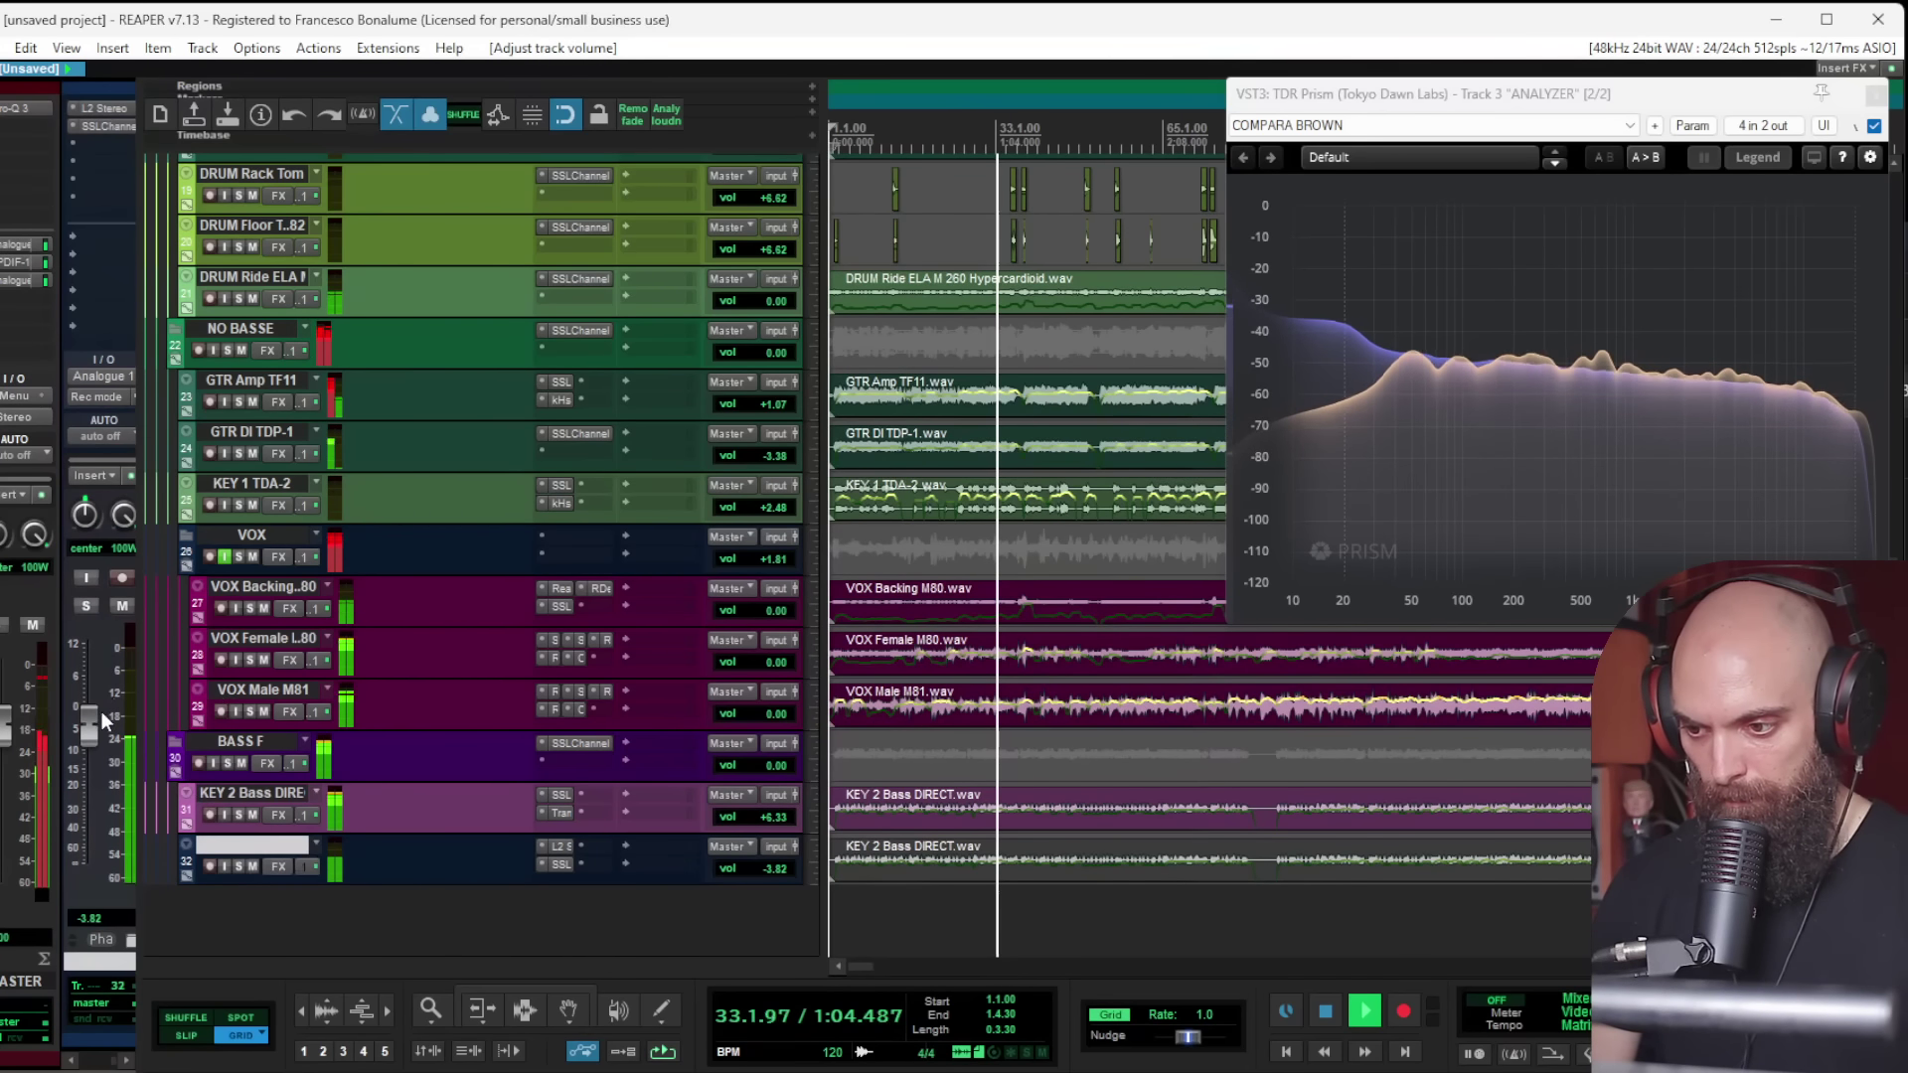
{"action": "scroll", "coordinate": [96, 711], "scroll_direction": "up", "scroll_amount": 5}
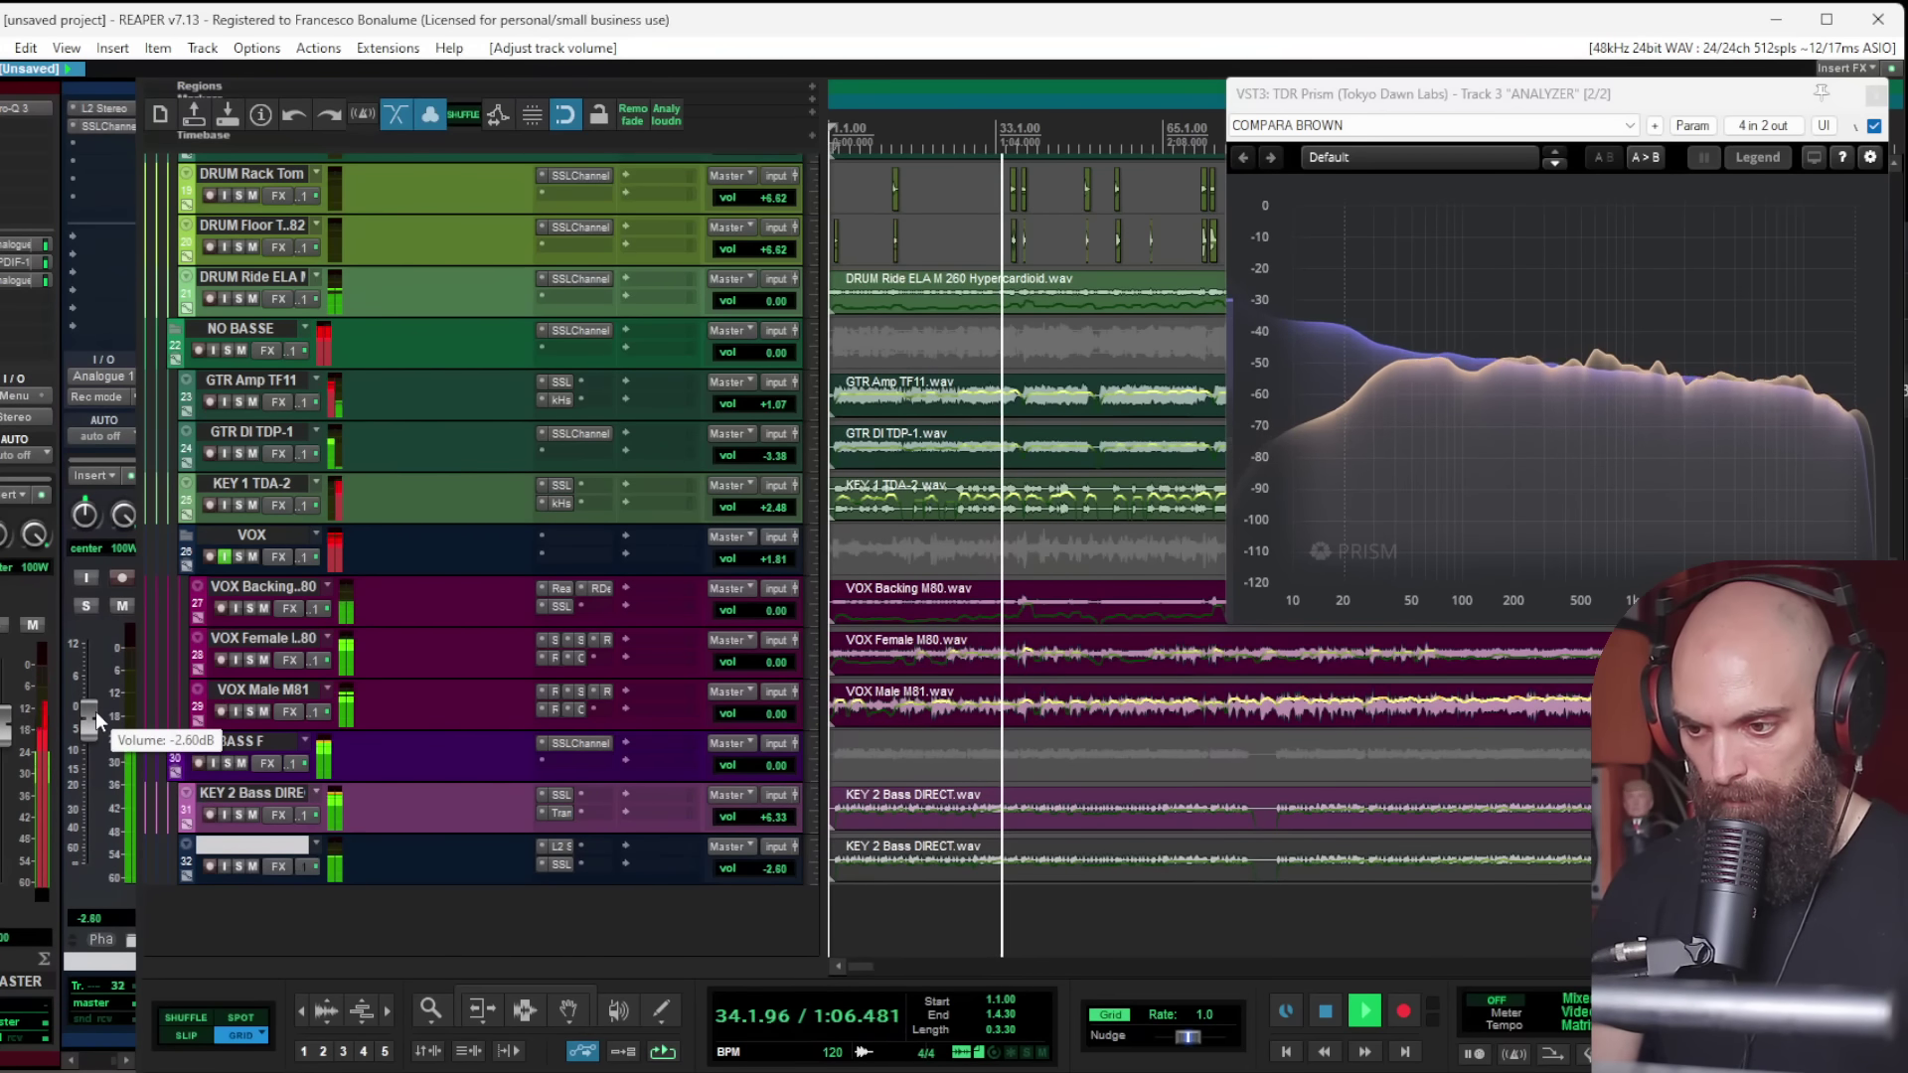
{"action": "scroll", "coordinate": [97, 711], "scroll_direction": "up", "scroll_amount": 1}
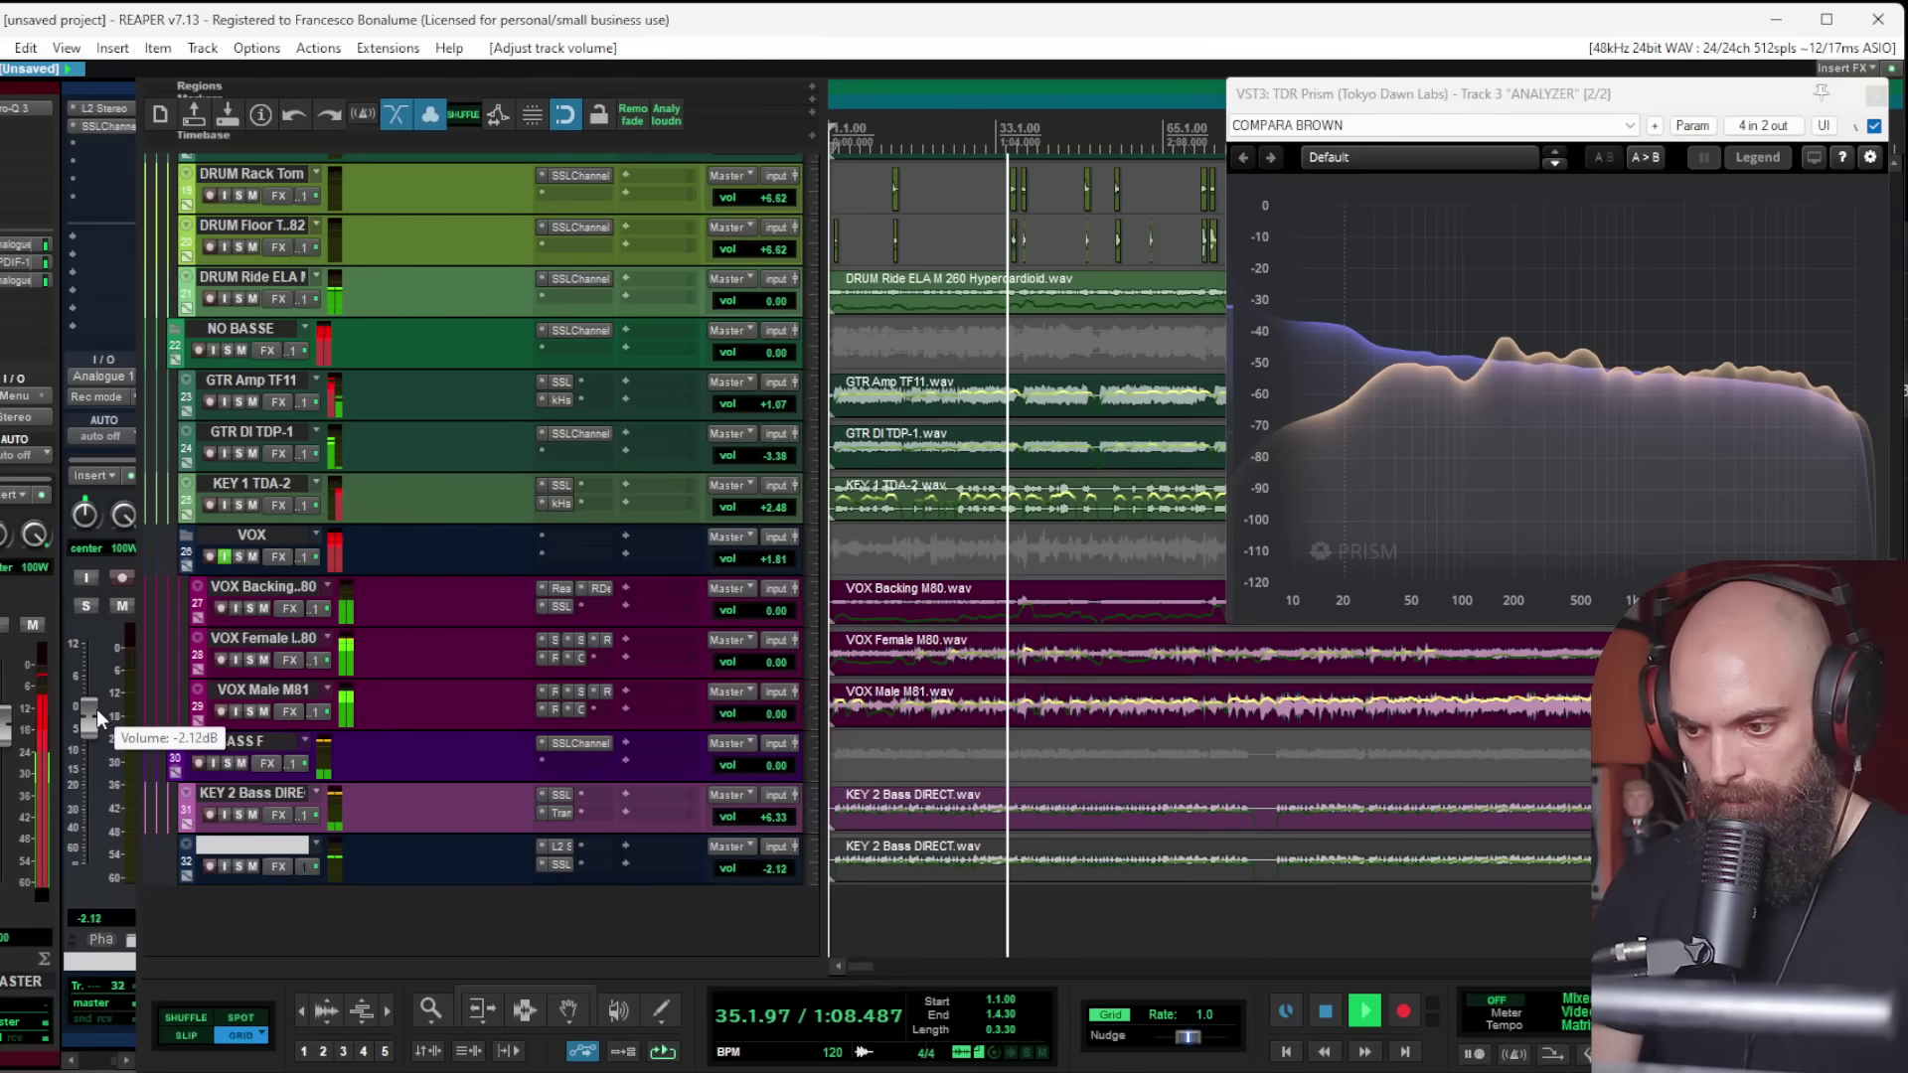
{"action": "scroll", "coordinate": [98, 709], "scroll_direction": "up", "scroll_amount": 2}
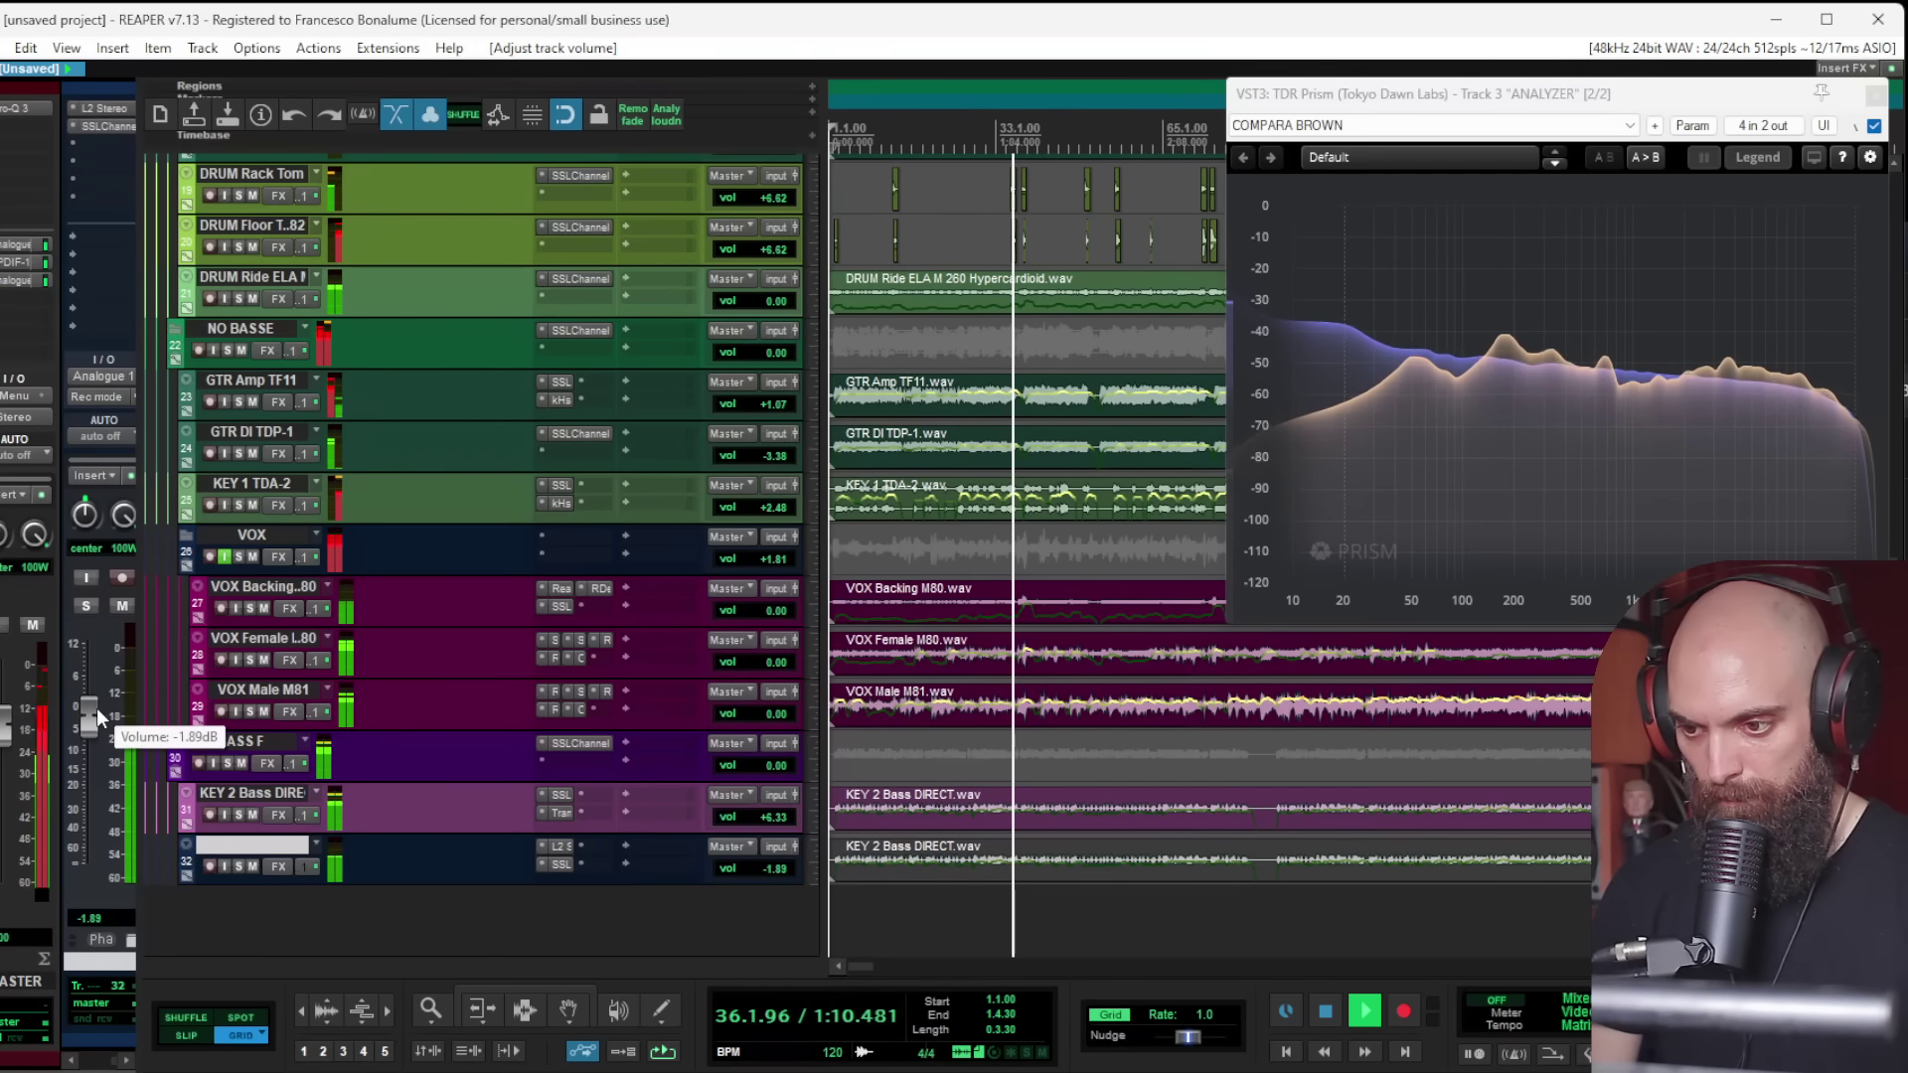
{"action": "left_click", "coordinate": [234, 785]}
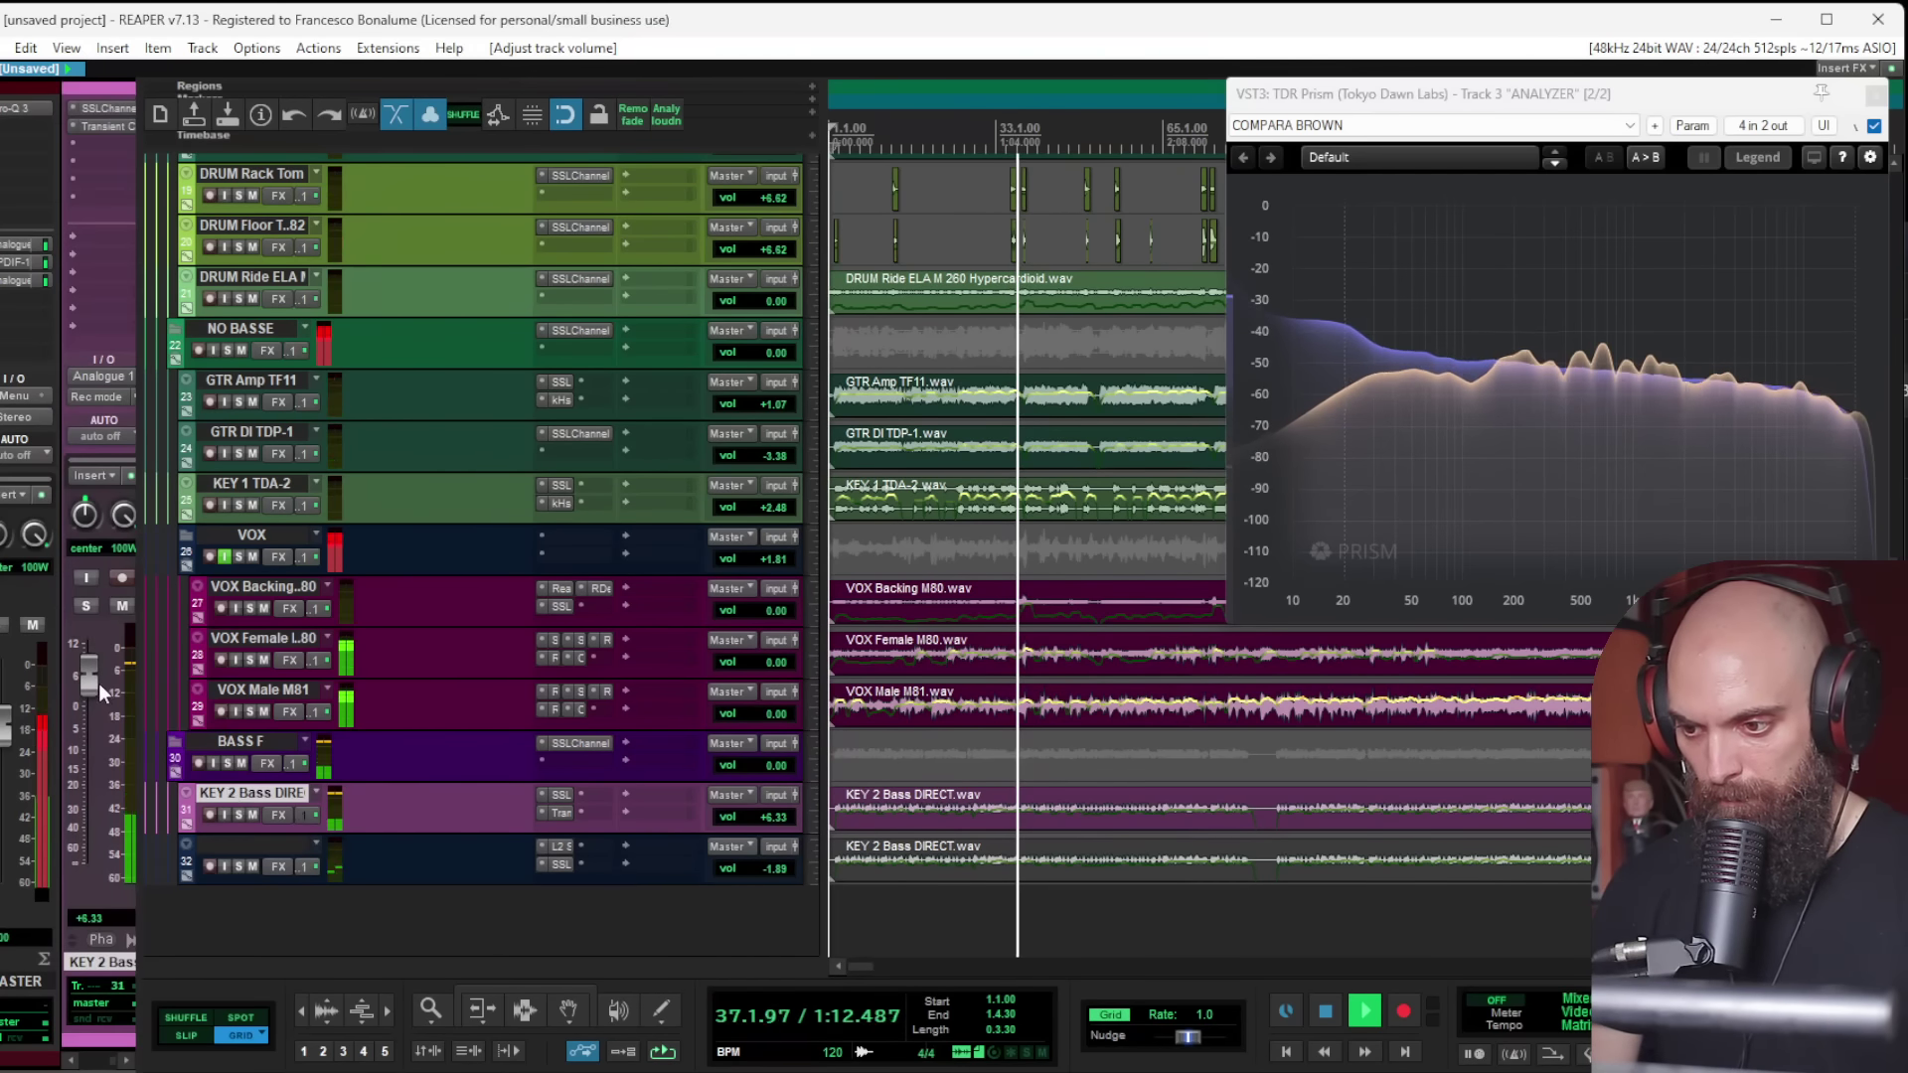
{"action": "scroll", "coordinate": [97, 681], "scroll_direction": "up", "scroll_amount": 1}
{"action": "left_click", "coordinate": [228, 840]}
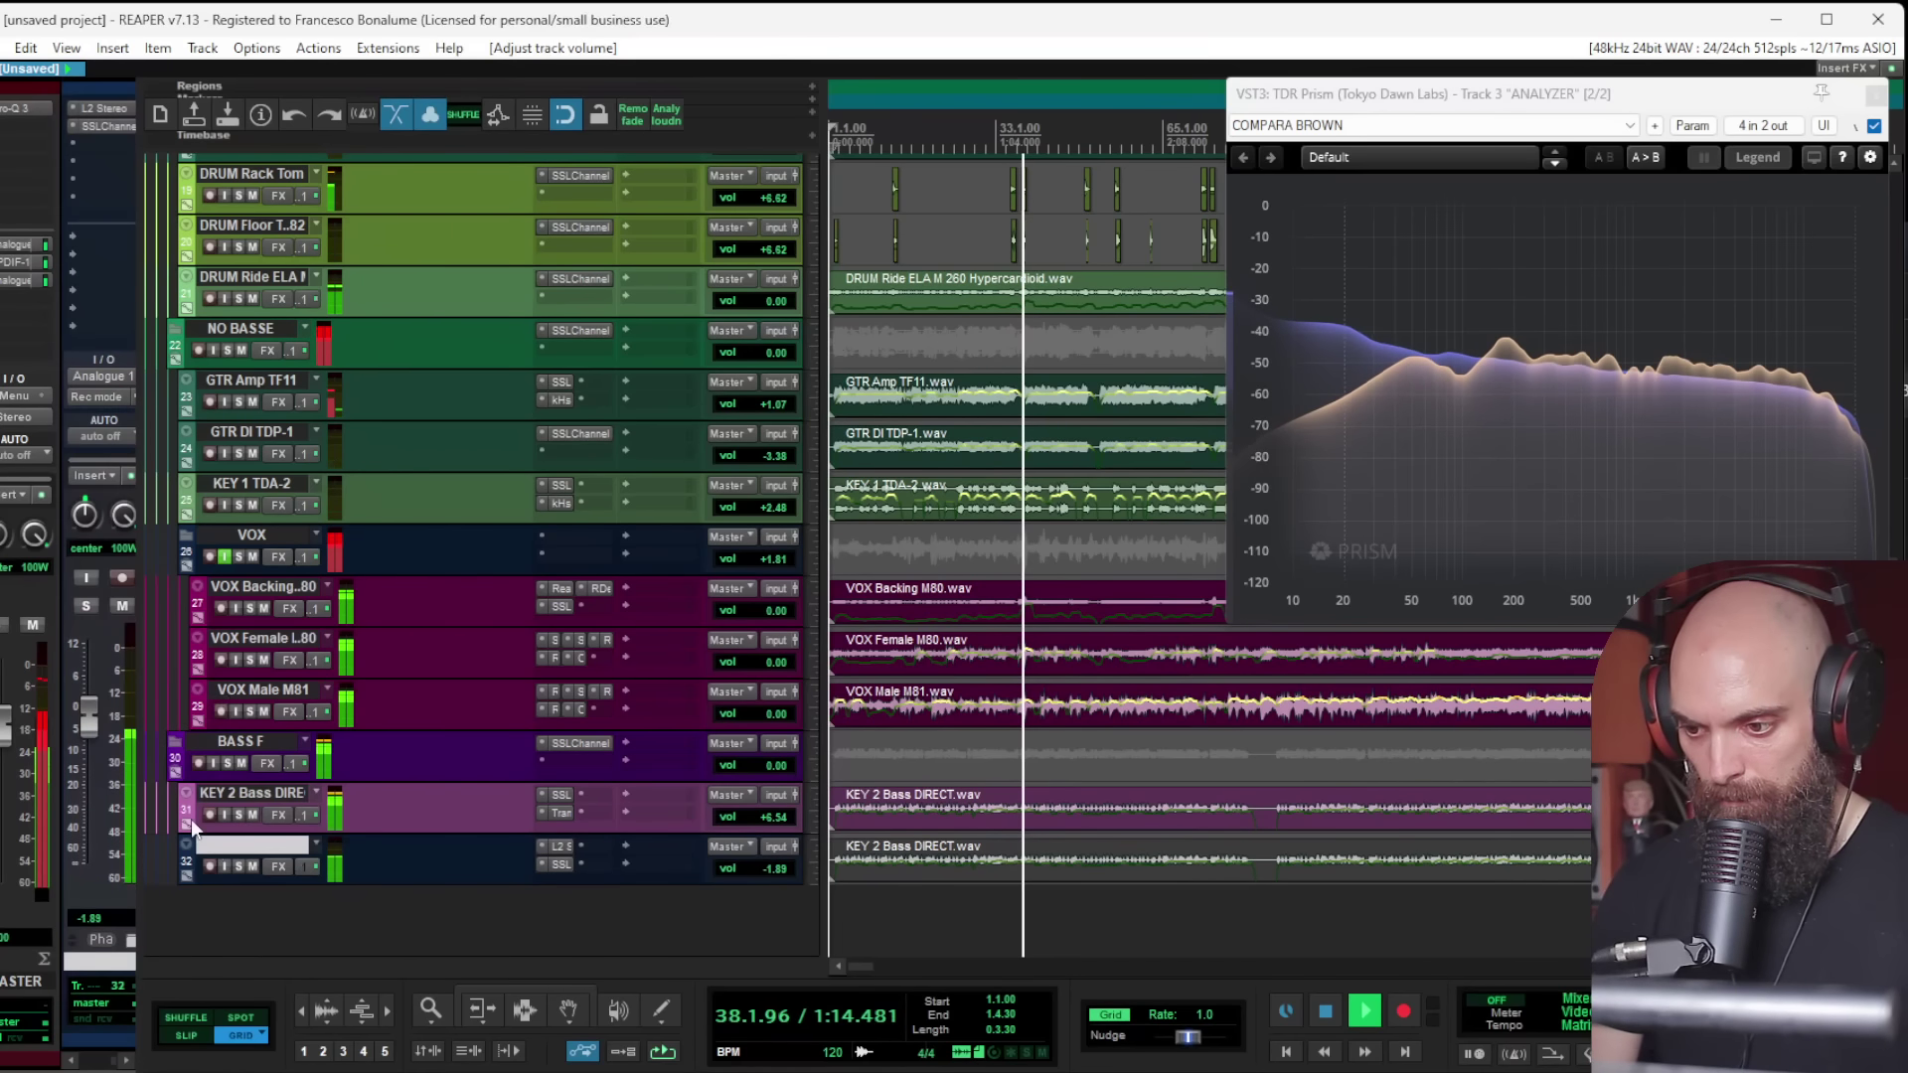
{"action": "scroll", "coordinate": [91, 710], "scroll_direction": "up", "scroll_amount": 2}
{"action": "scroll", "coordinate": [93, 712], "scroll_direction": "up", "scroll_amount": 2}
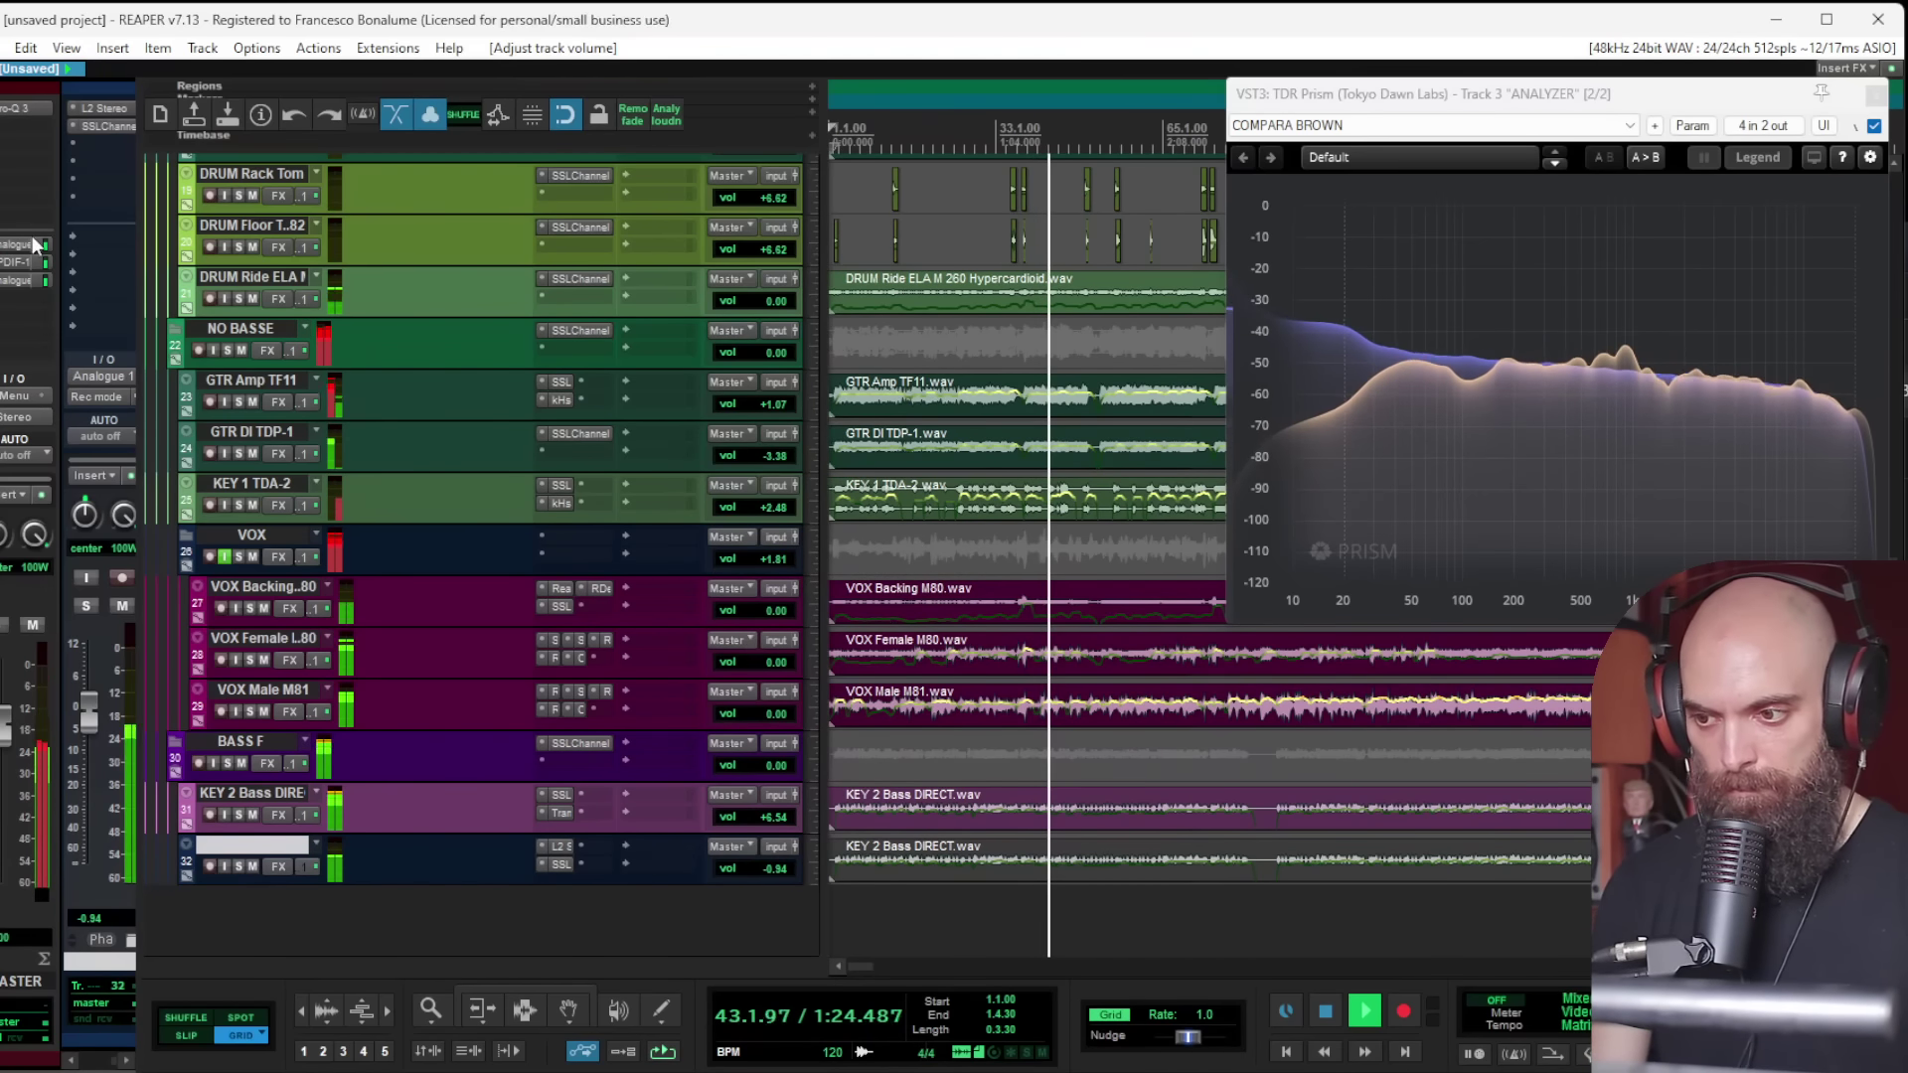
Step: In the master's Pro-Q 3, set the band-pass frequency to 2000 Hz and widen the band to a Q of about 0.4
{"action": "left_click", "coordinate": [14, 111]}
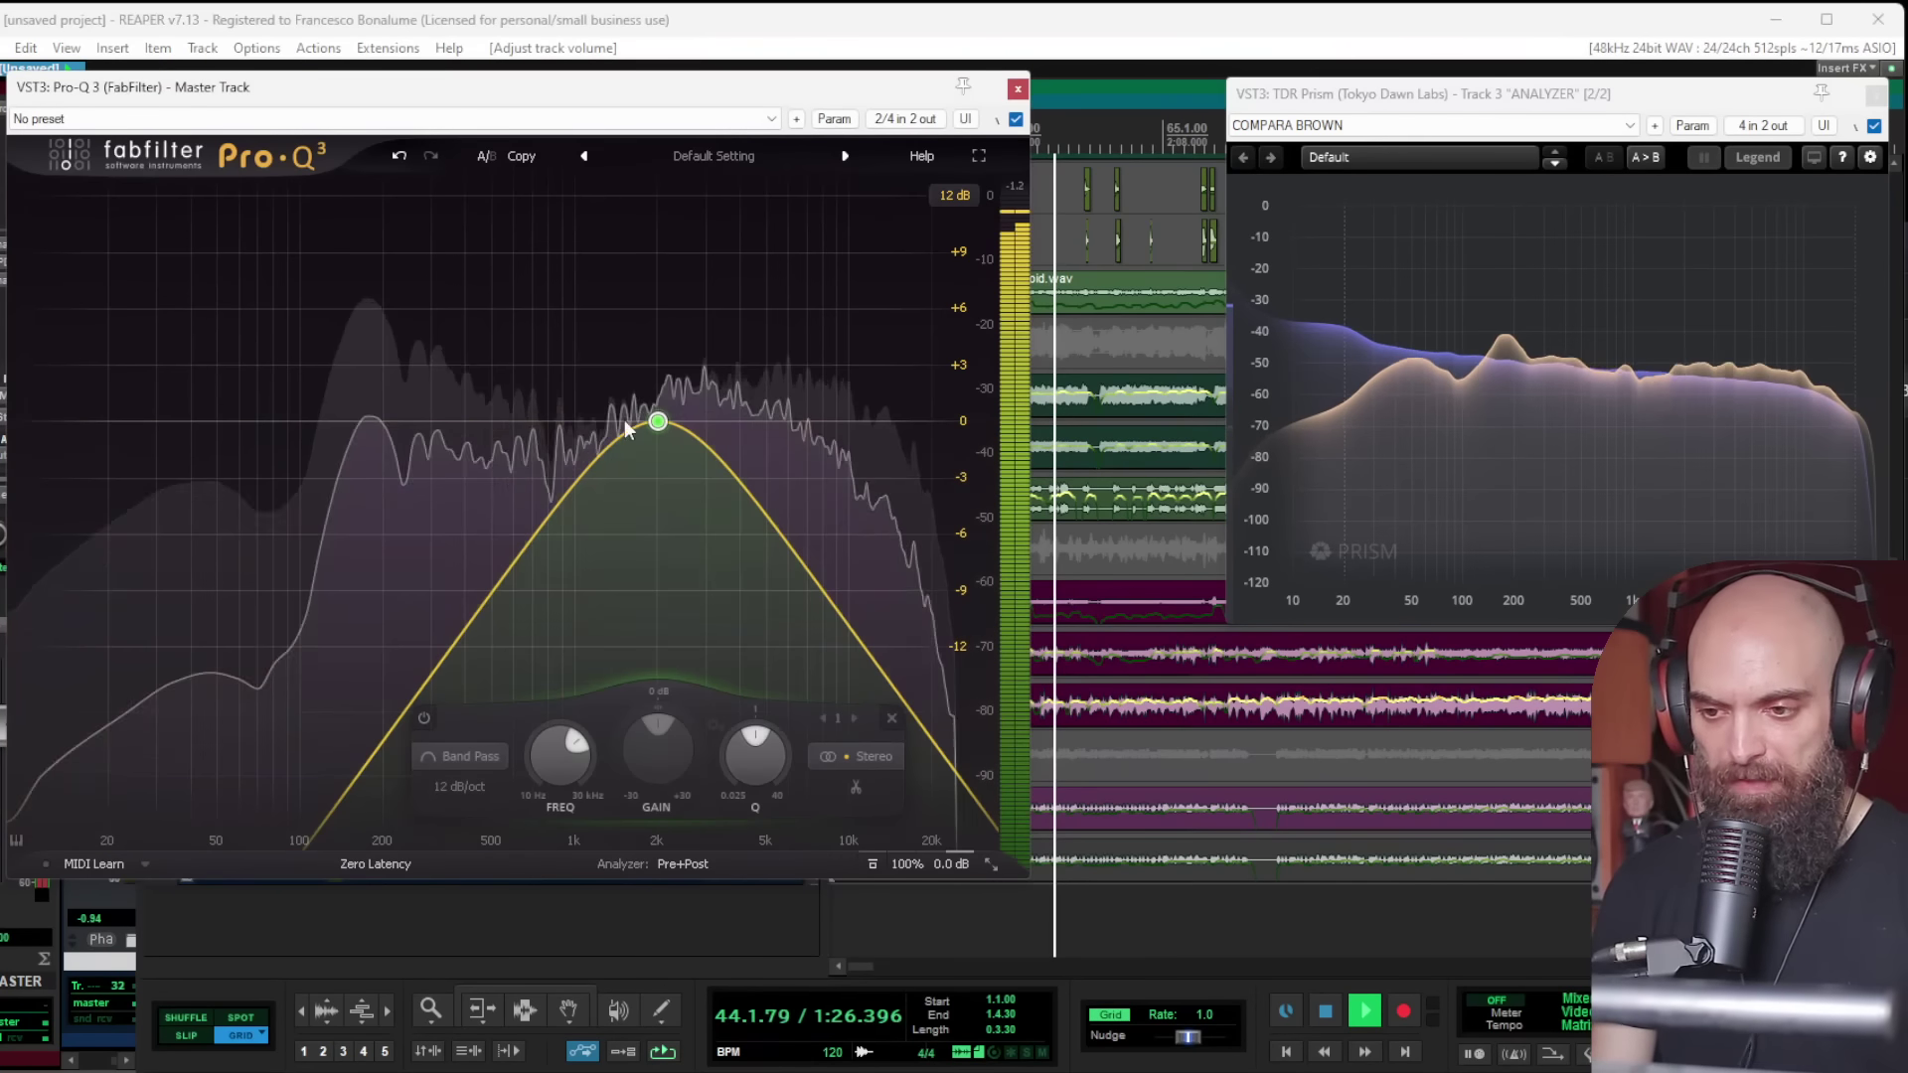
{"action": "left_click_drag", "start_coordinate": [588, 760], "coordinate": [565, 796]}
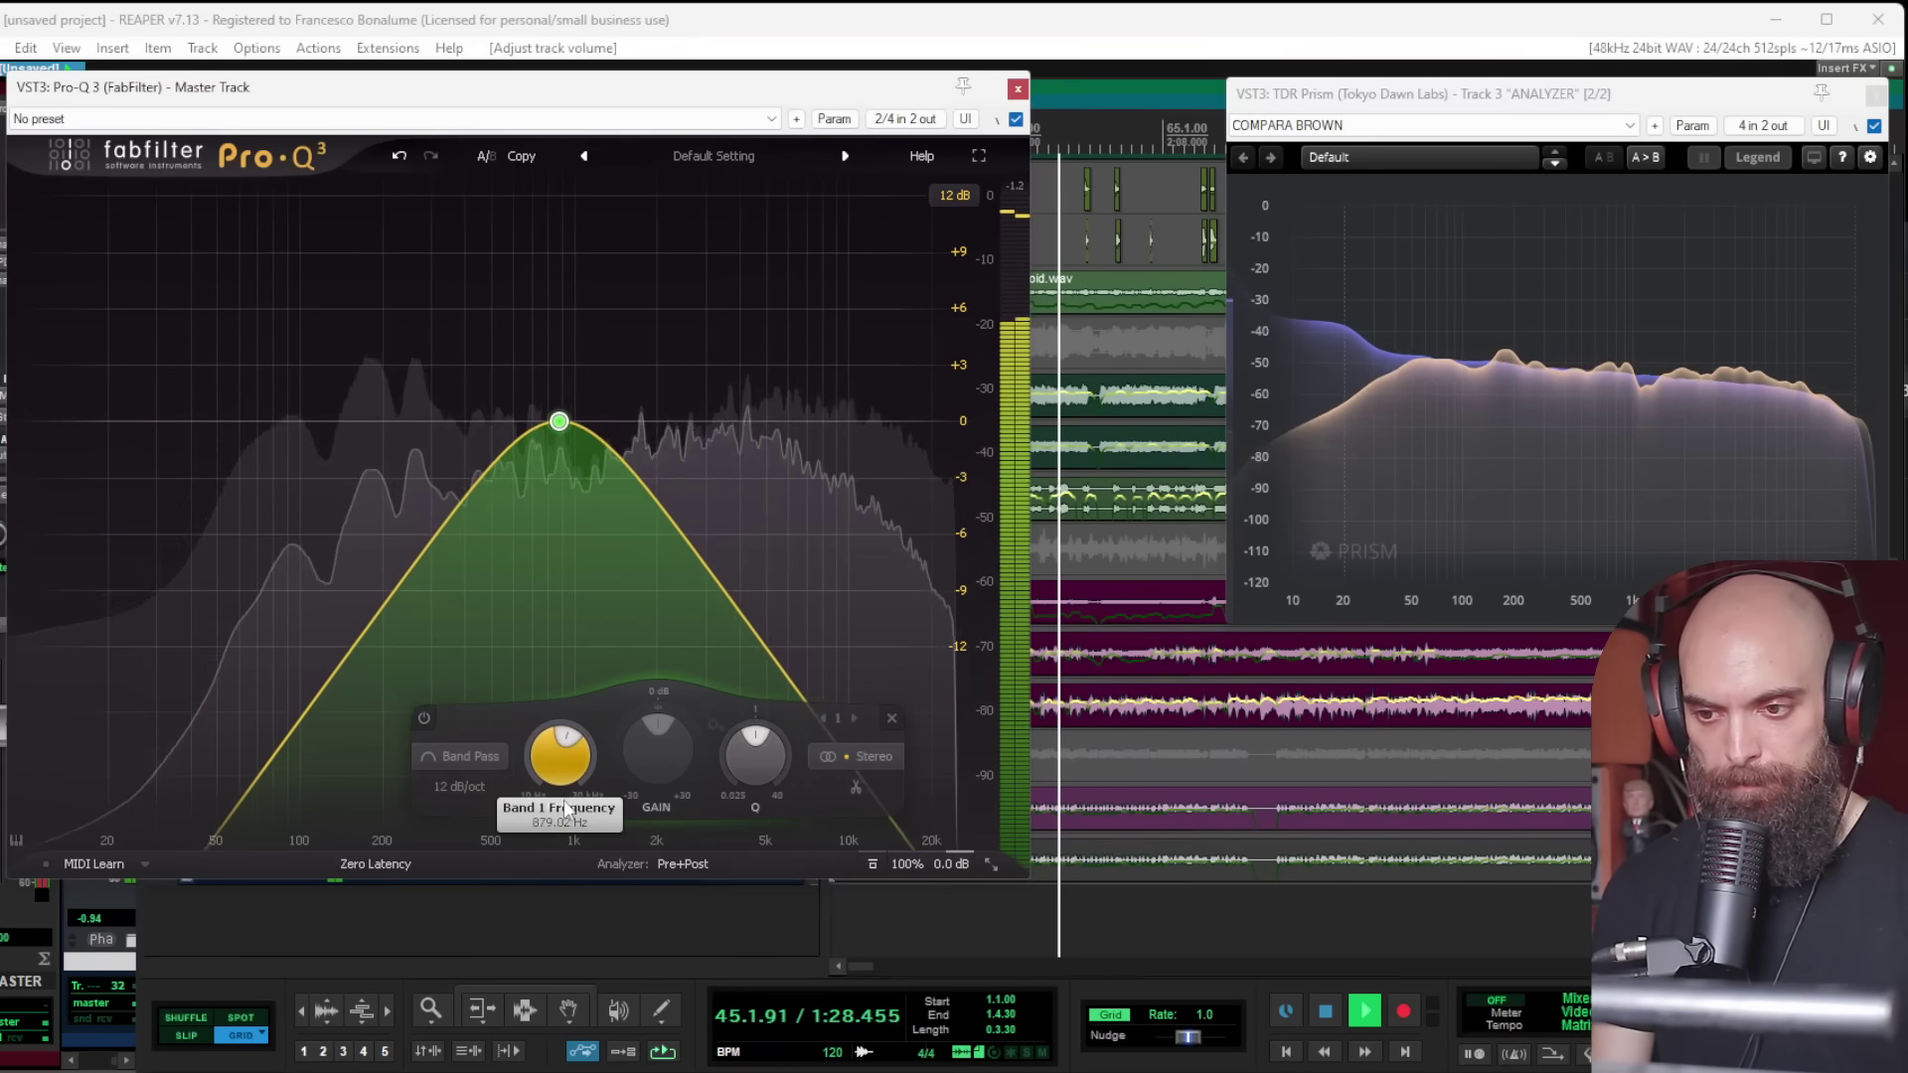
{"action": "double_click", "coordinate": [563, 779]}
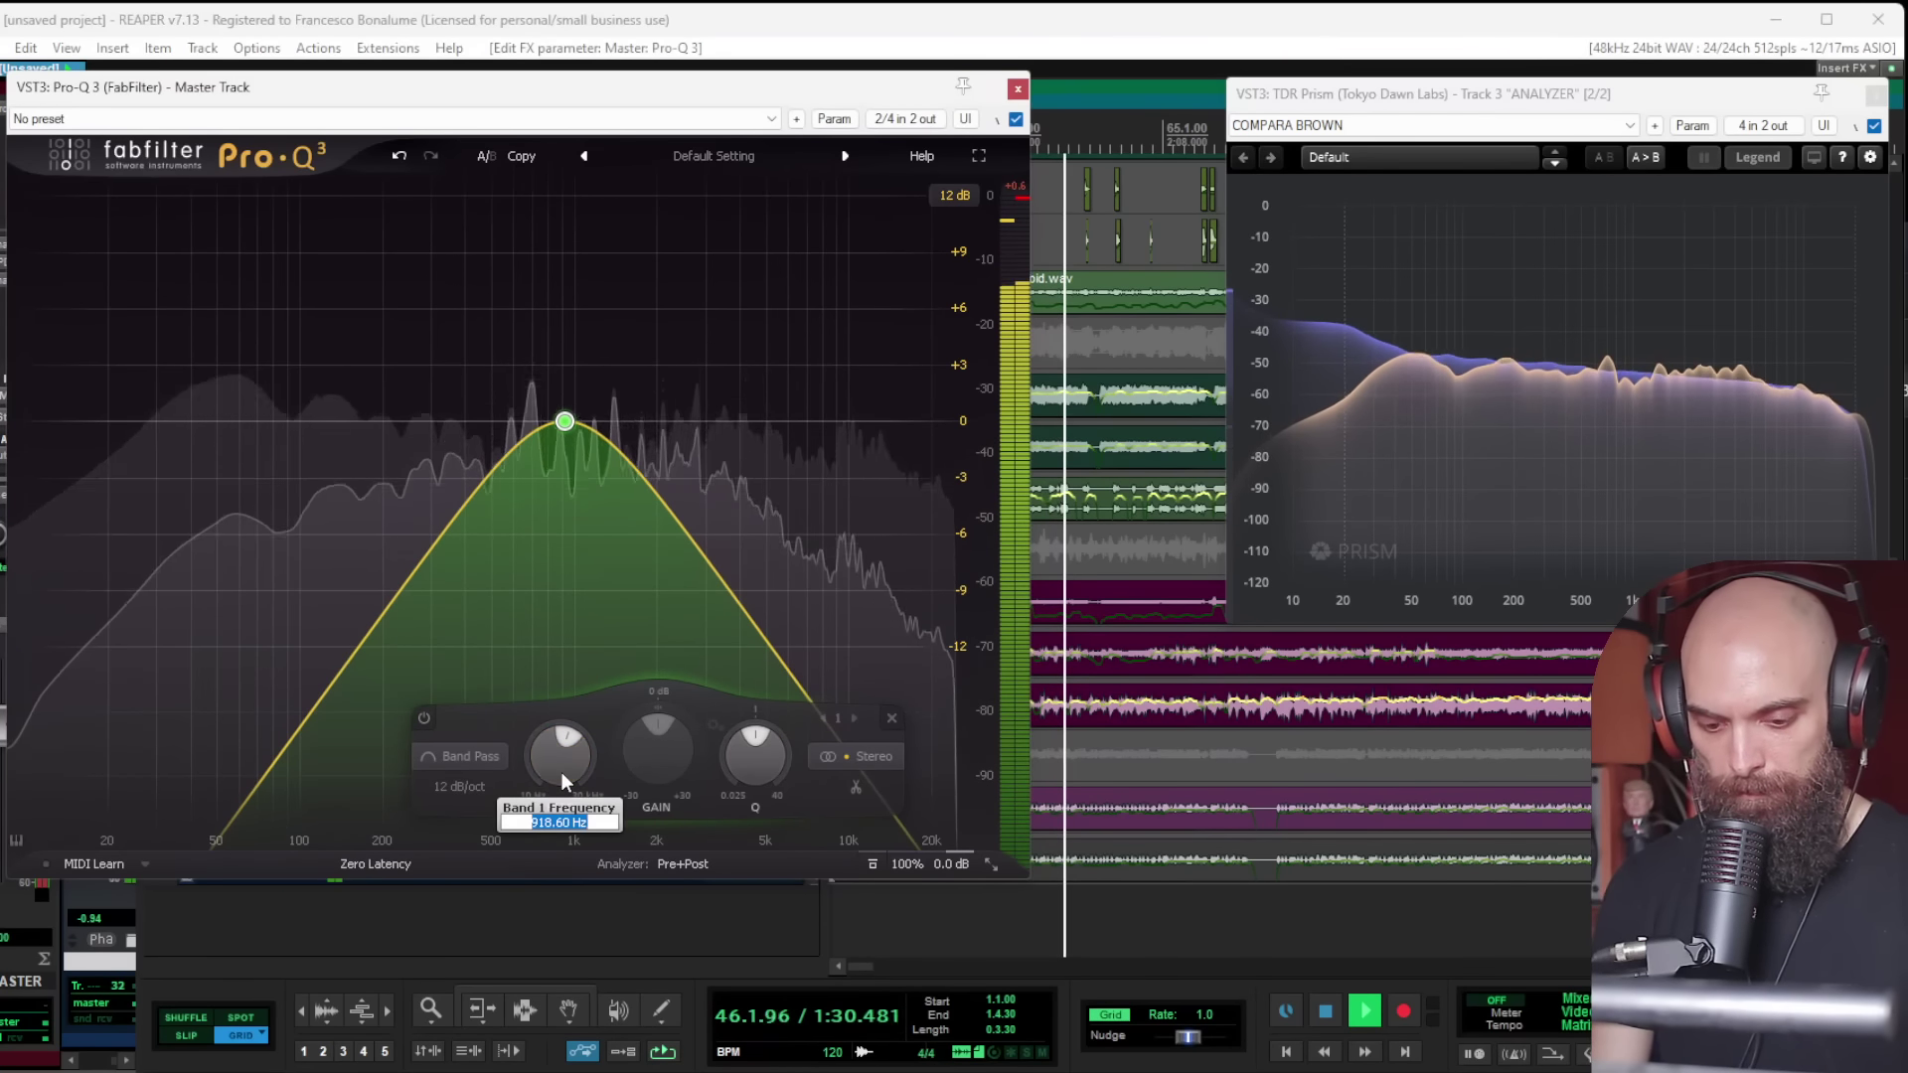
{"action": "type", "text": "2000"}
{"action": "key", "text": "Return"}
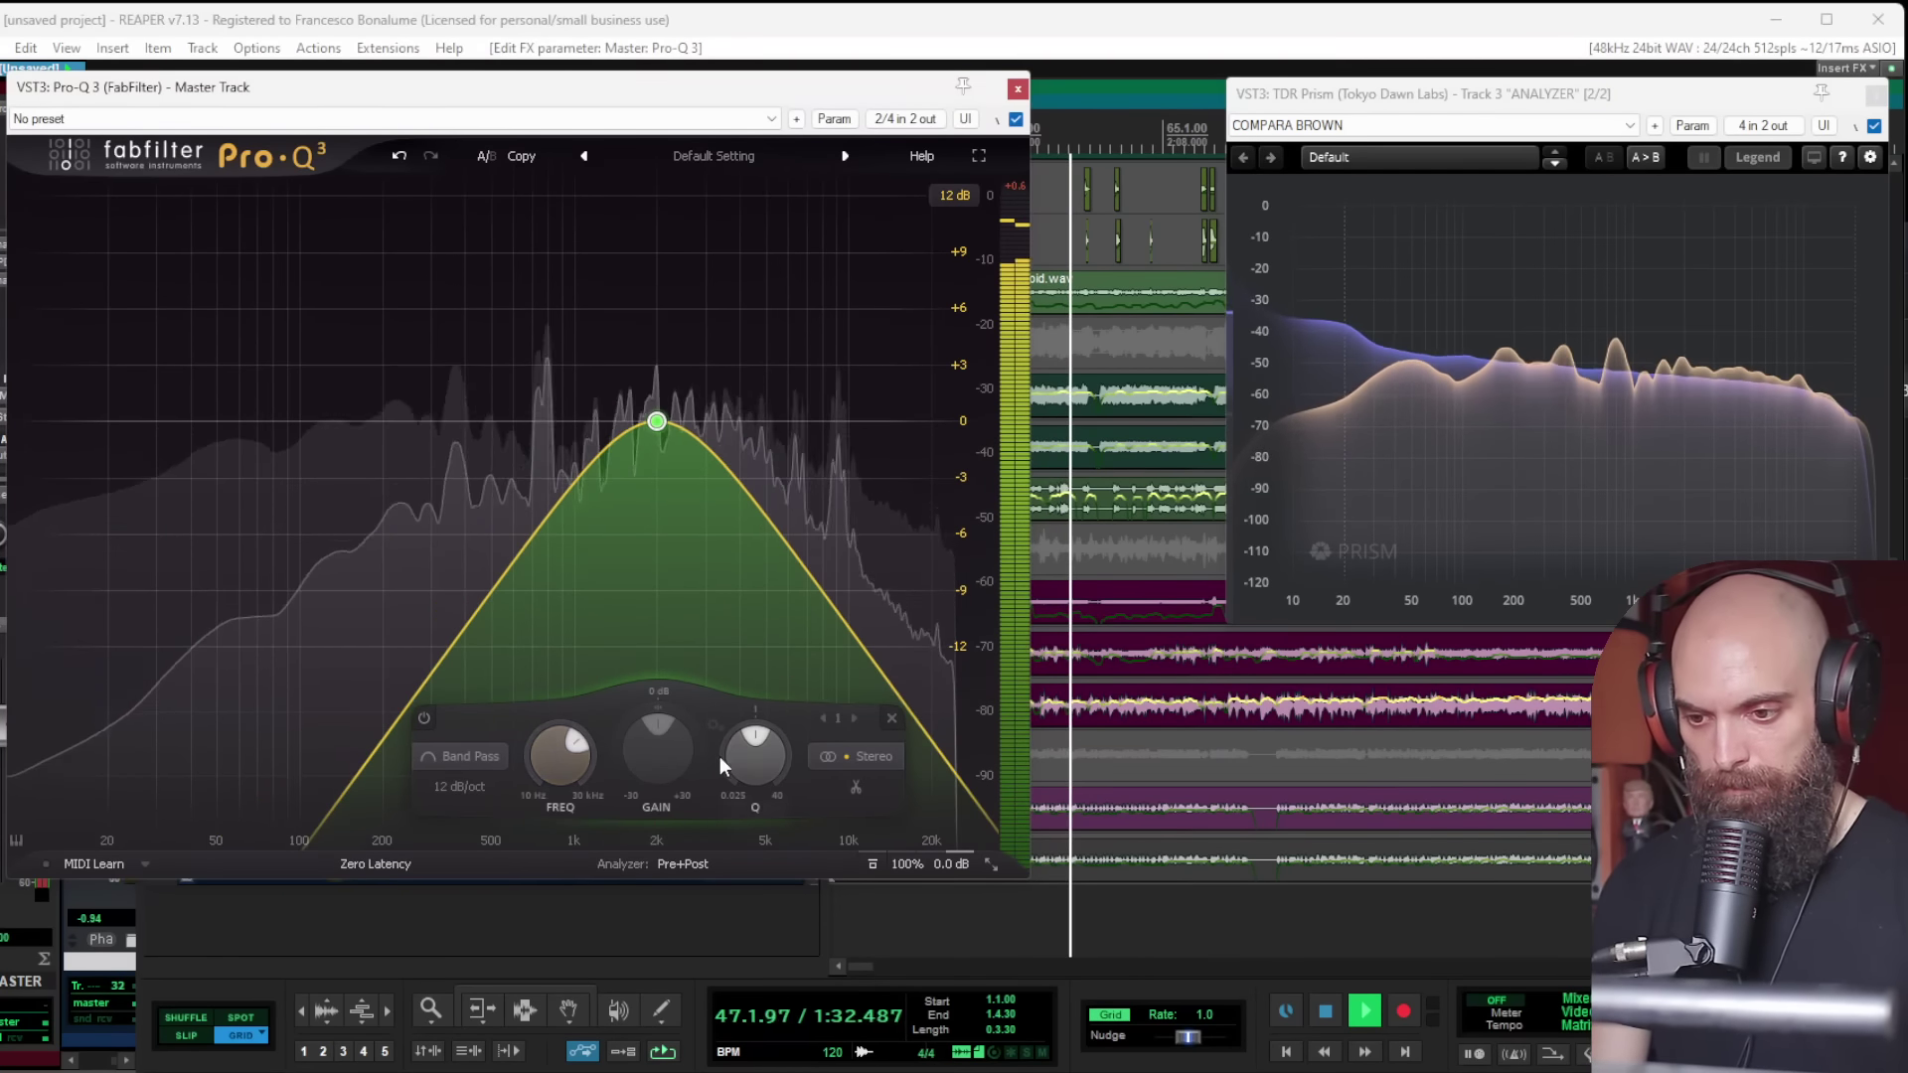
{"action": "left_click_drag", "start_coordinate": [755, 760], "coordinate": [752, 829]}
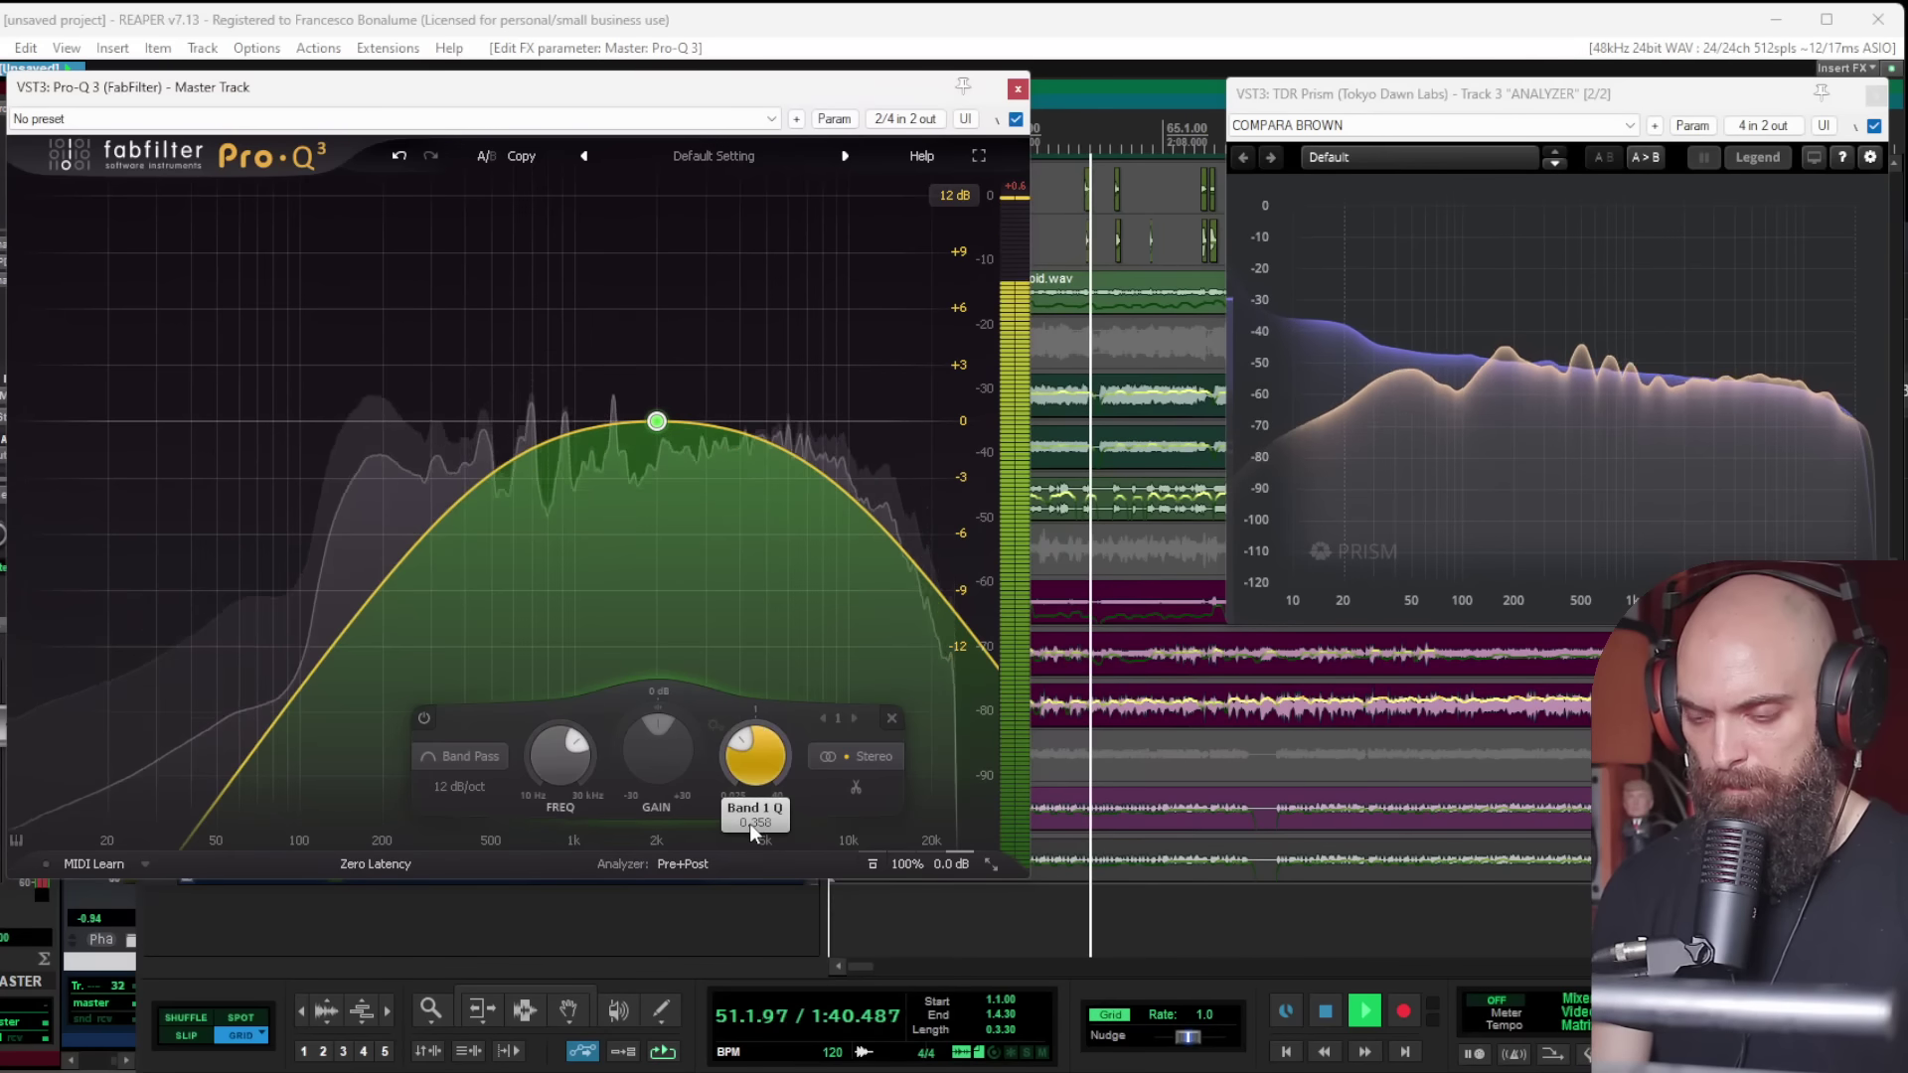
{"action": "left_click_drag", "start_coordinate": [749, 823], "coordinate": [745, 871]}
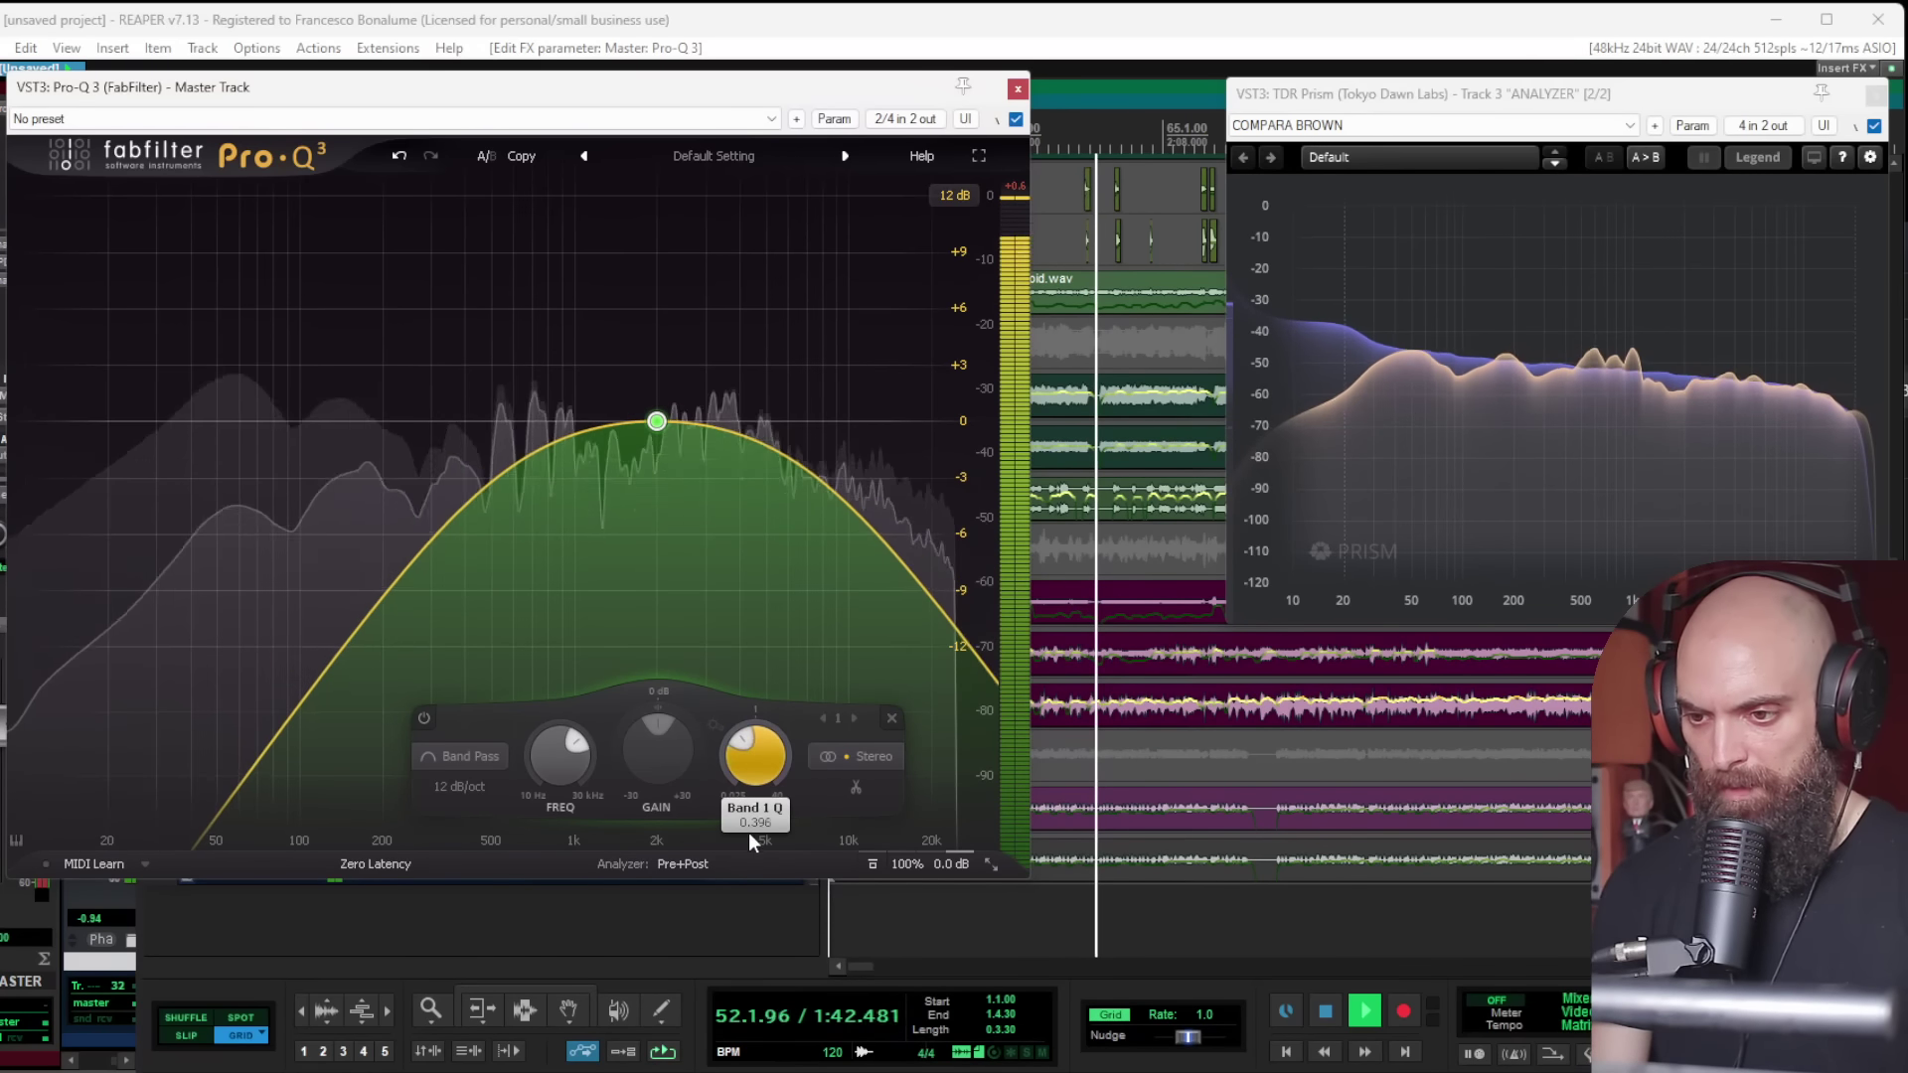
Step: Close the master's Pro-Q 3, solo the VOX folder and insert Pro-Q 3 on it
{"action": "left_click", "coordinate": [1018, 90]}
{"action": "left_click", "coordinate": [243, 537]}
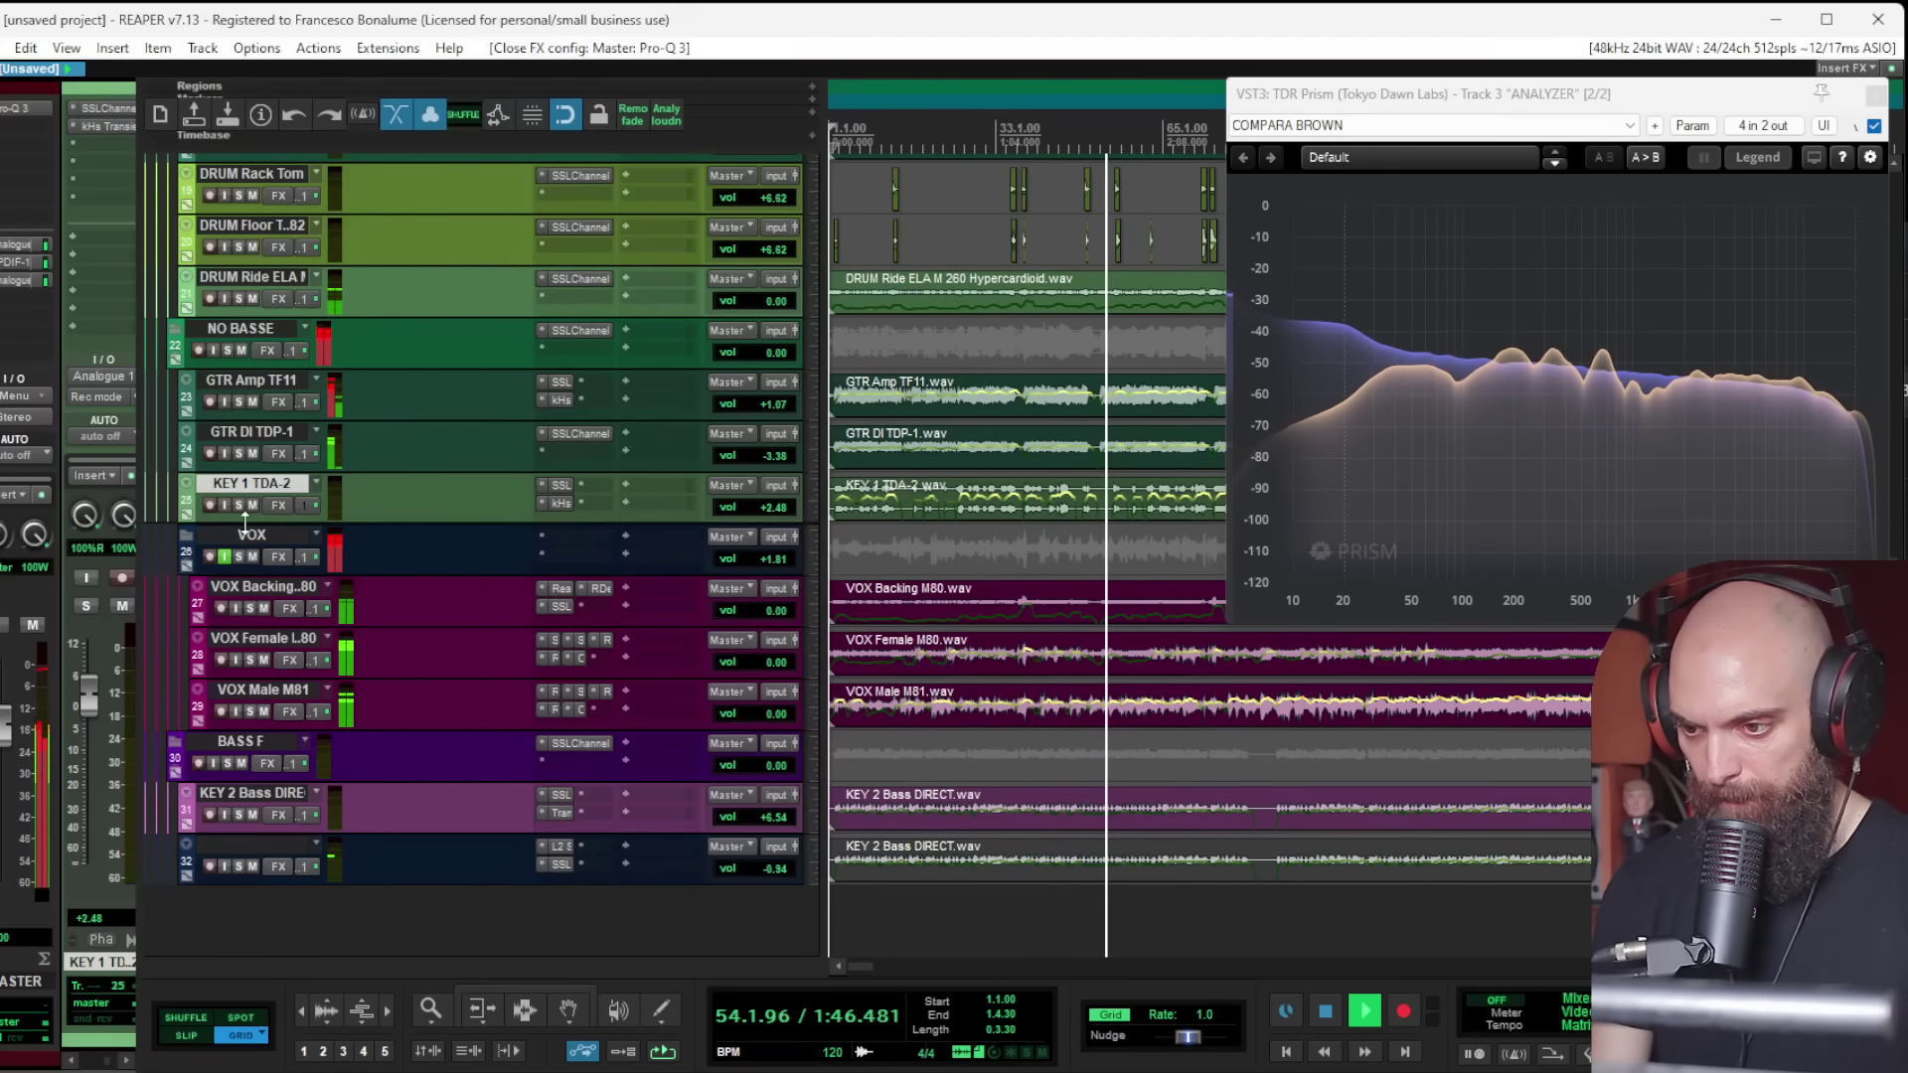
{"action": "left_click", "coordinate": [236, 556]}
{"action": "left_click", "coordinate": [572, 534]}
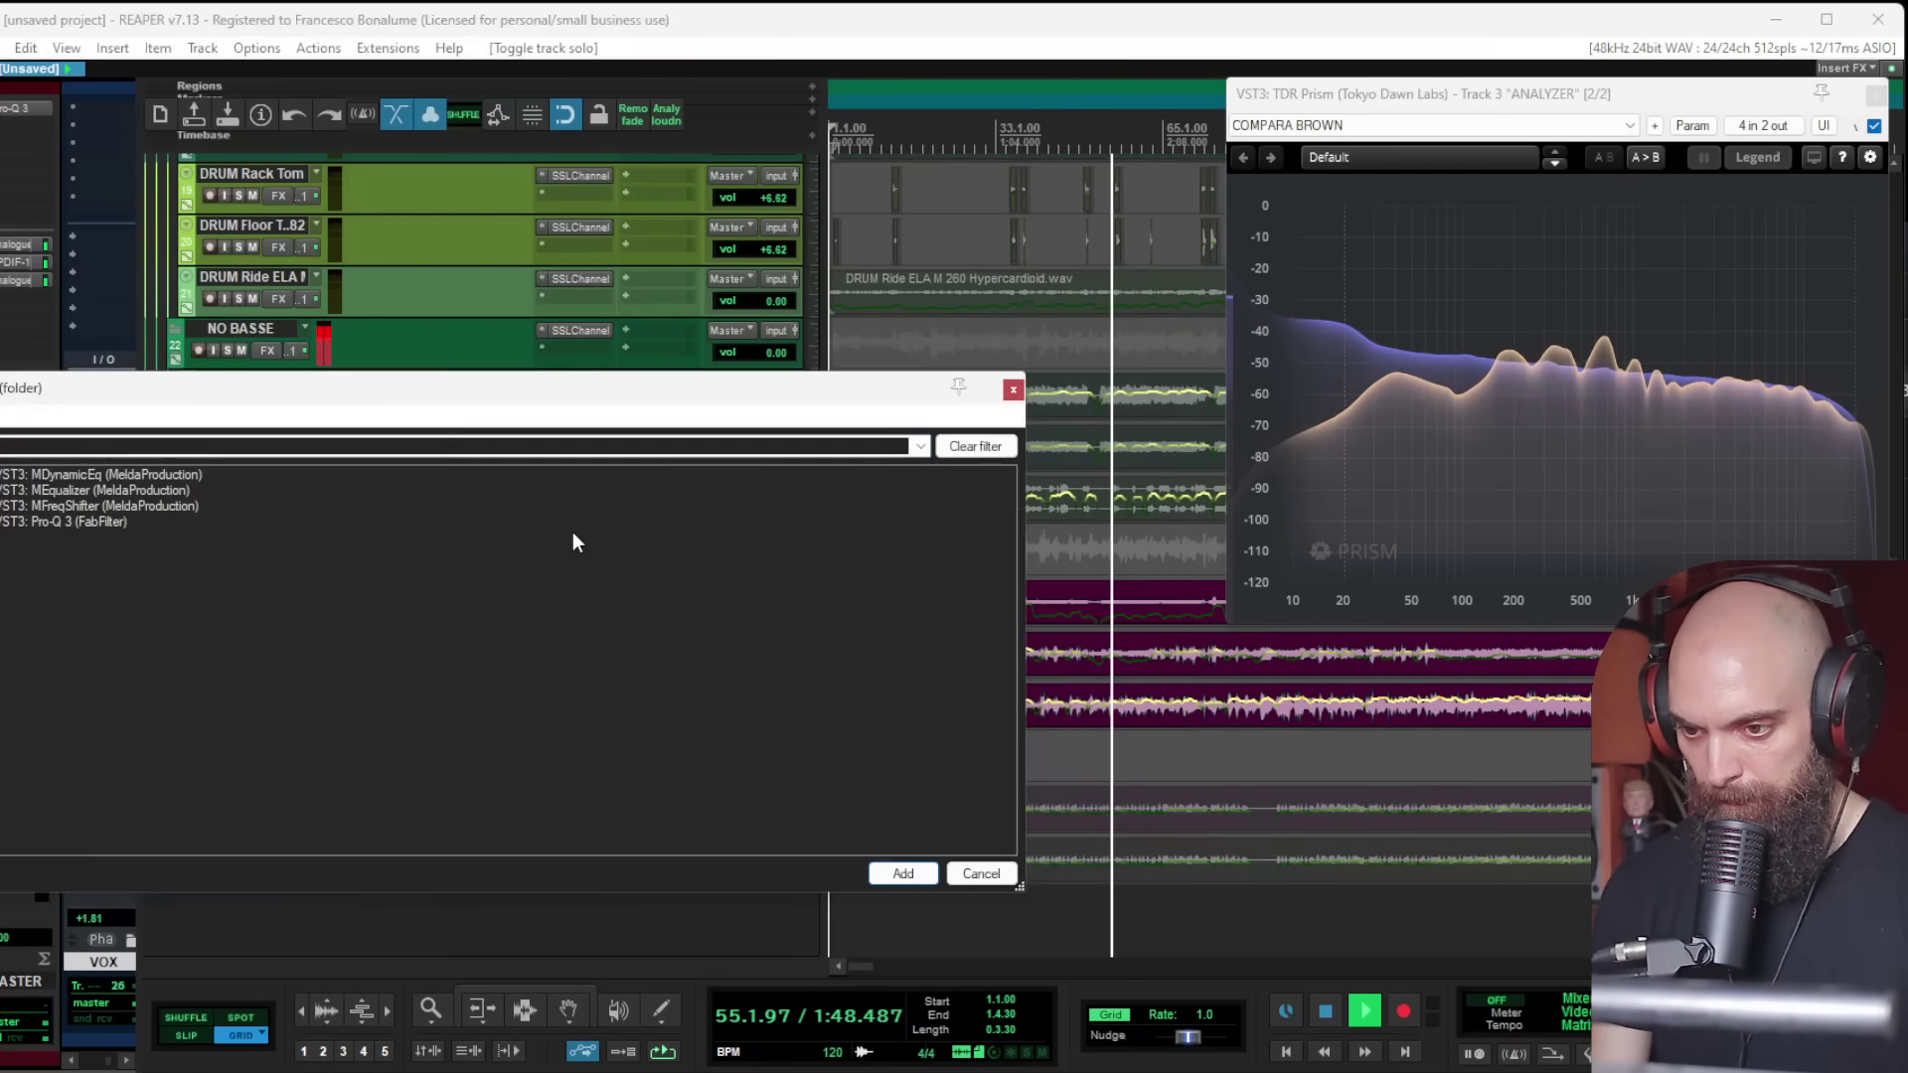
{"action": "double_click", "coordinate": [73, 518]}
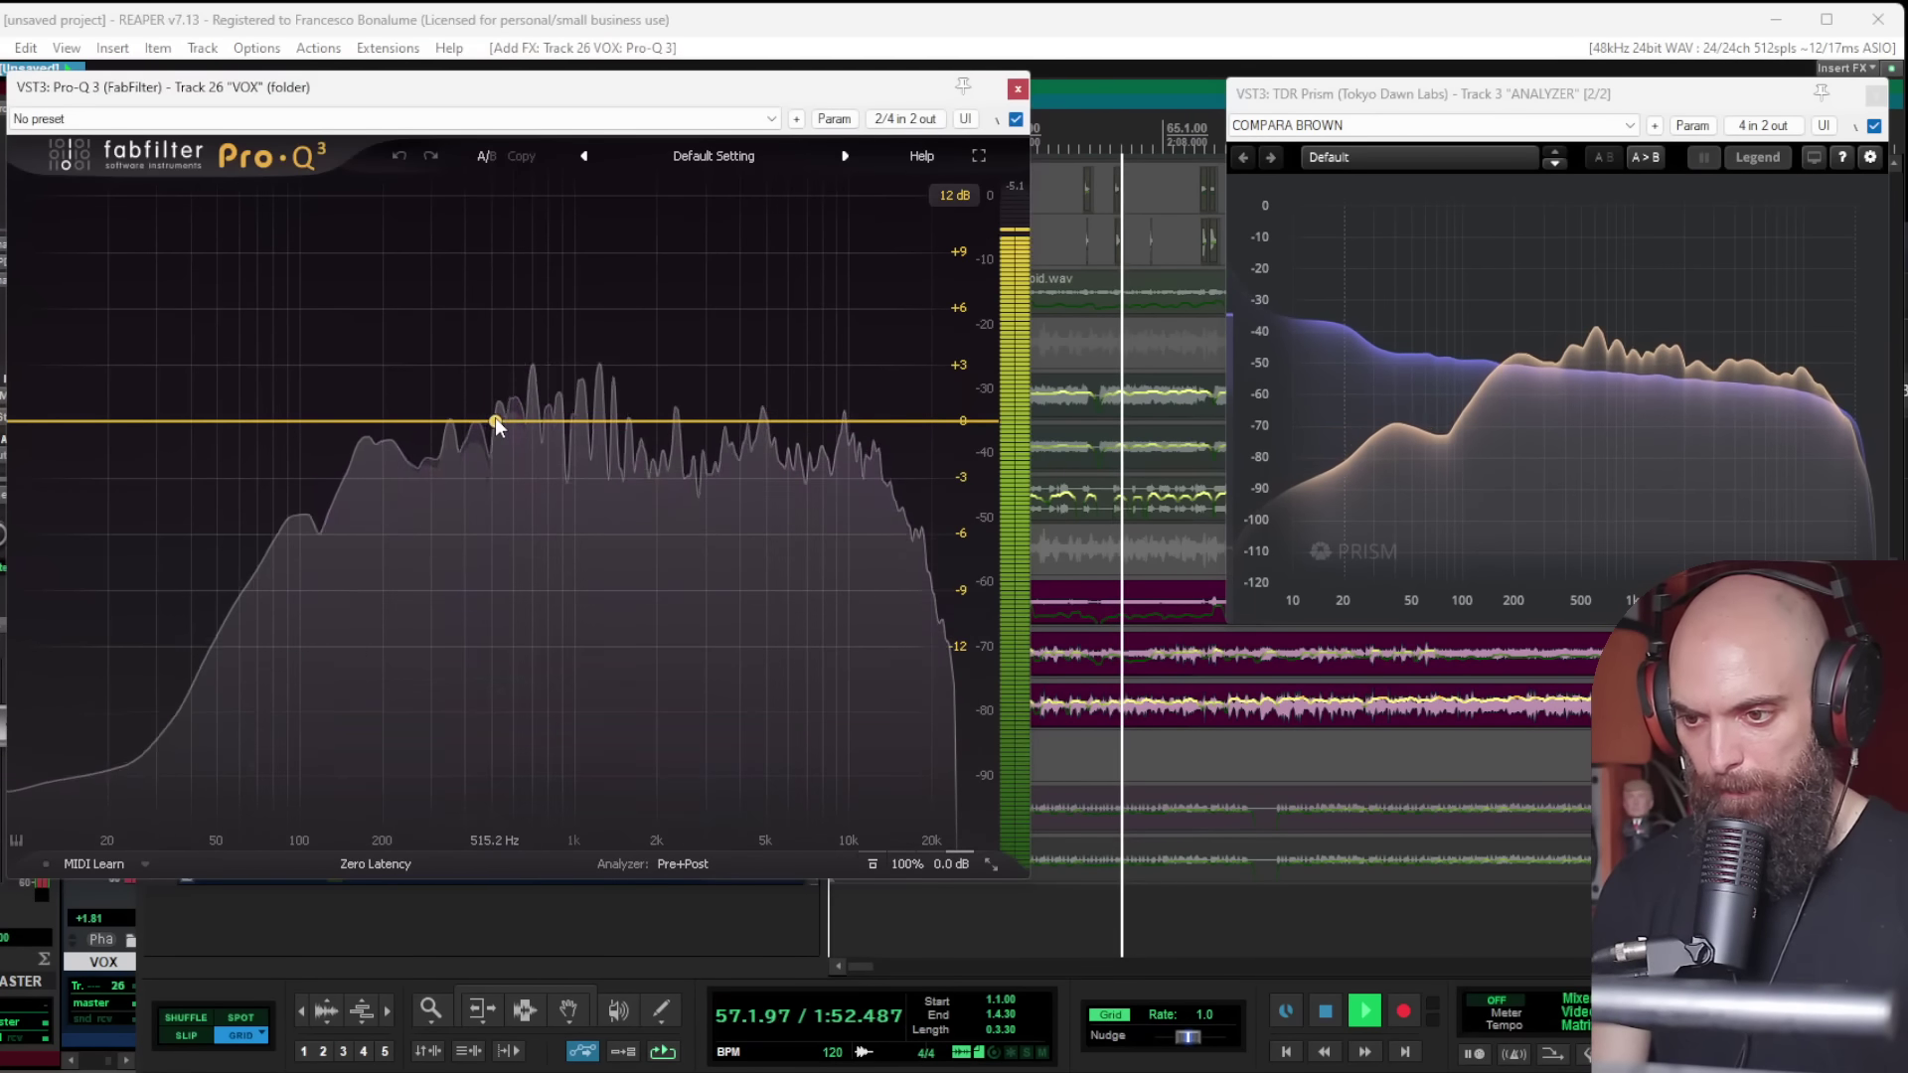
Step: Add a dynamic bell band at about 478 Hz to the VOX equalizer, with about 5 dB of dynamic cut and static gain near 0 dB
{"action": "double_click", "coordinate": [494, 417]}
{"action": "left_click_drag", "start_coordinate": [495, 417], "coordinate": [484, 551]}
{"action": "right_click", "coordinate": [487, 422]}
{"action": "left_click", "coordinate": [508, 482]}
{"action": "left_click_drag", "start_coordinate": [485, 422], "coordinate": [486, 422]}
{"action": "left_click_drag", "start_coordinate": [485, 552], "coordinate": [485, 513]}
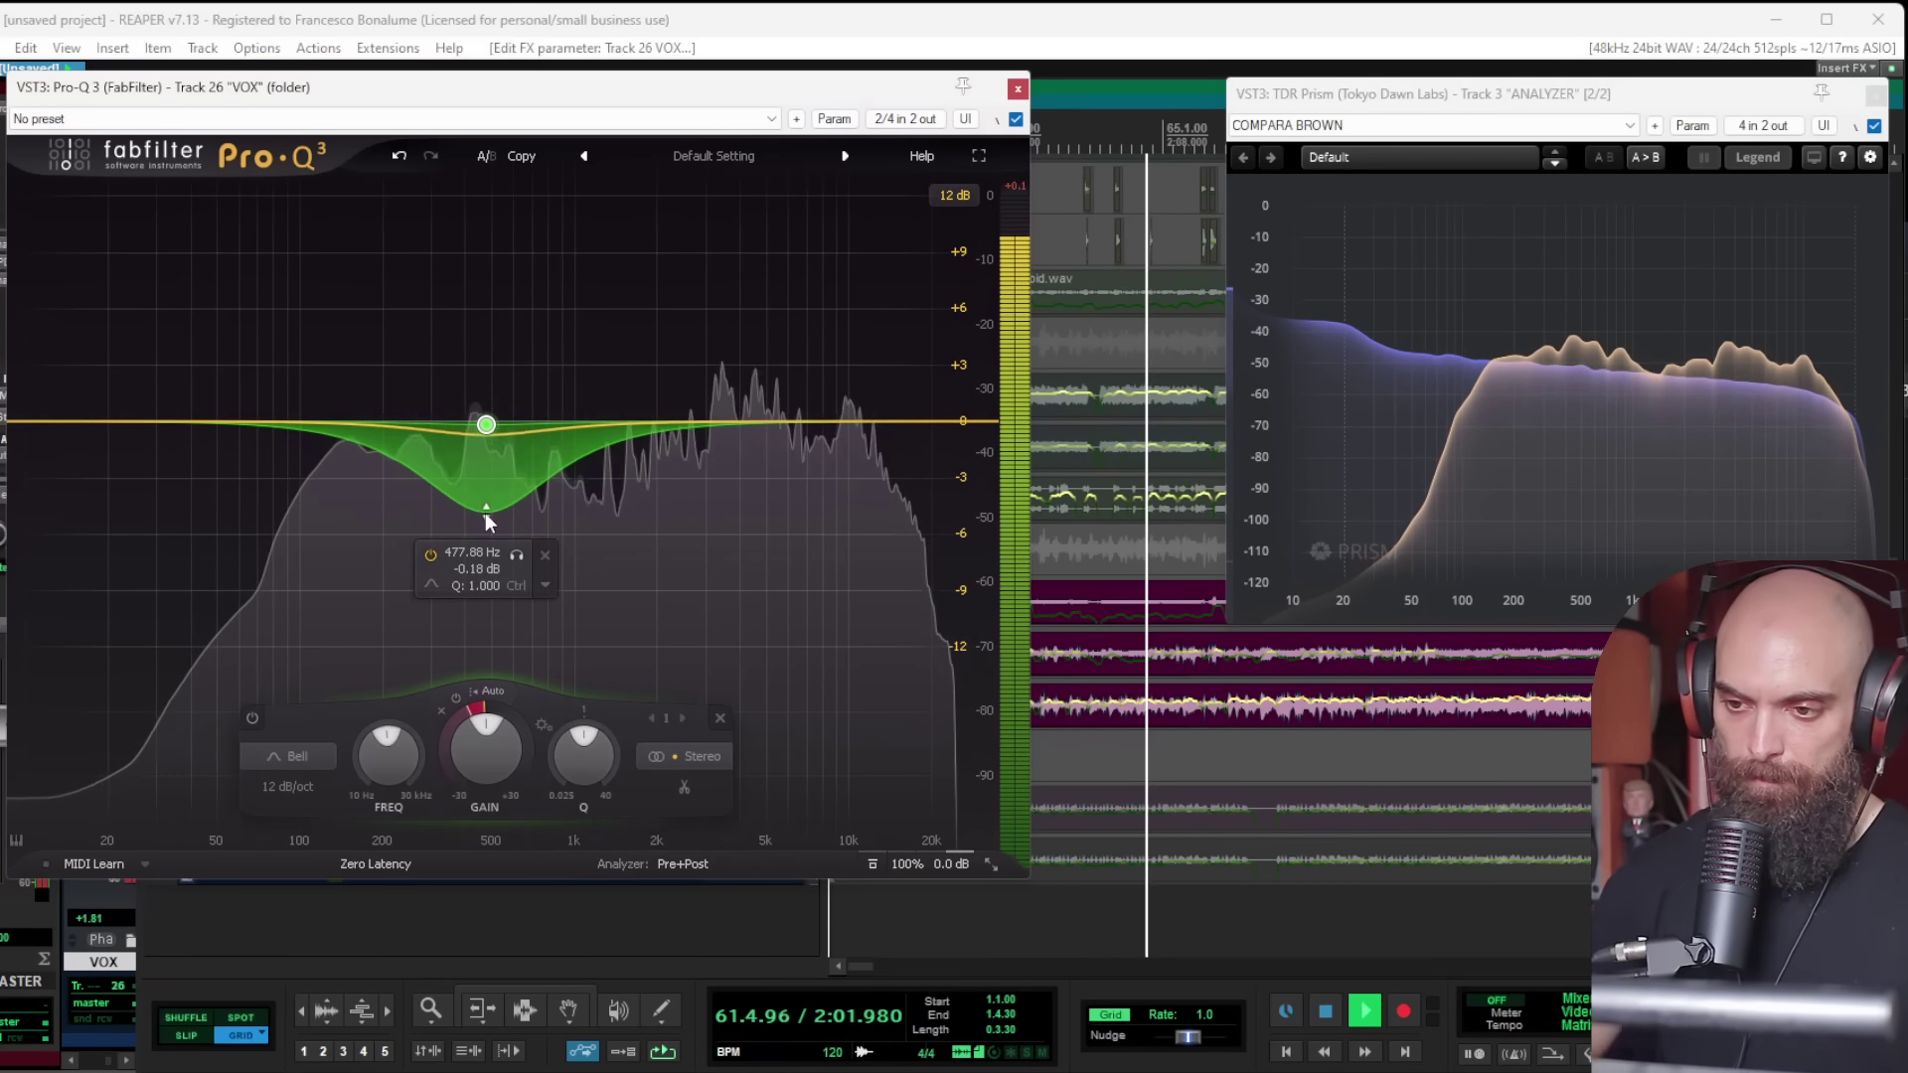
{"action": "left_click", "coordinate": [1017, 88]}
Step: Widen the band-pass in the master's Pro-Q 3 to a Q of about 0.056
{"action": "left_click", "coordinate": [15, 117]}
{"action": "mouse_move", "coordinate": [618, 635]}
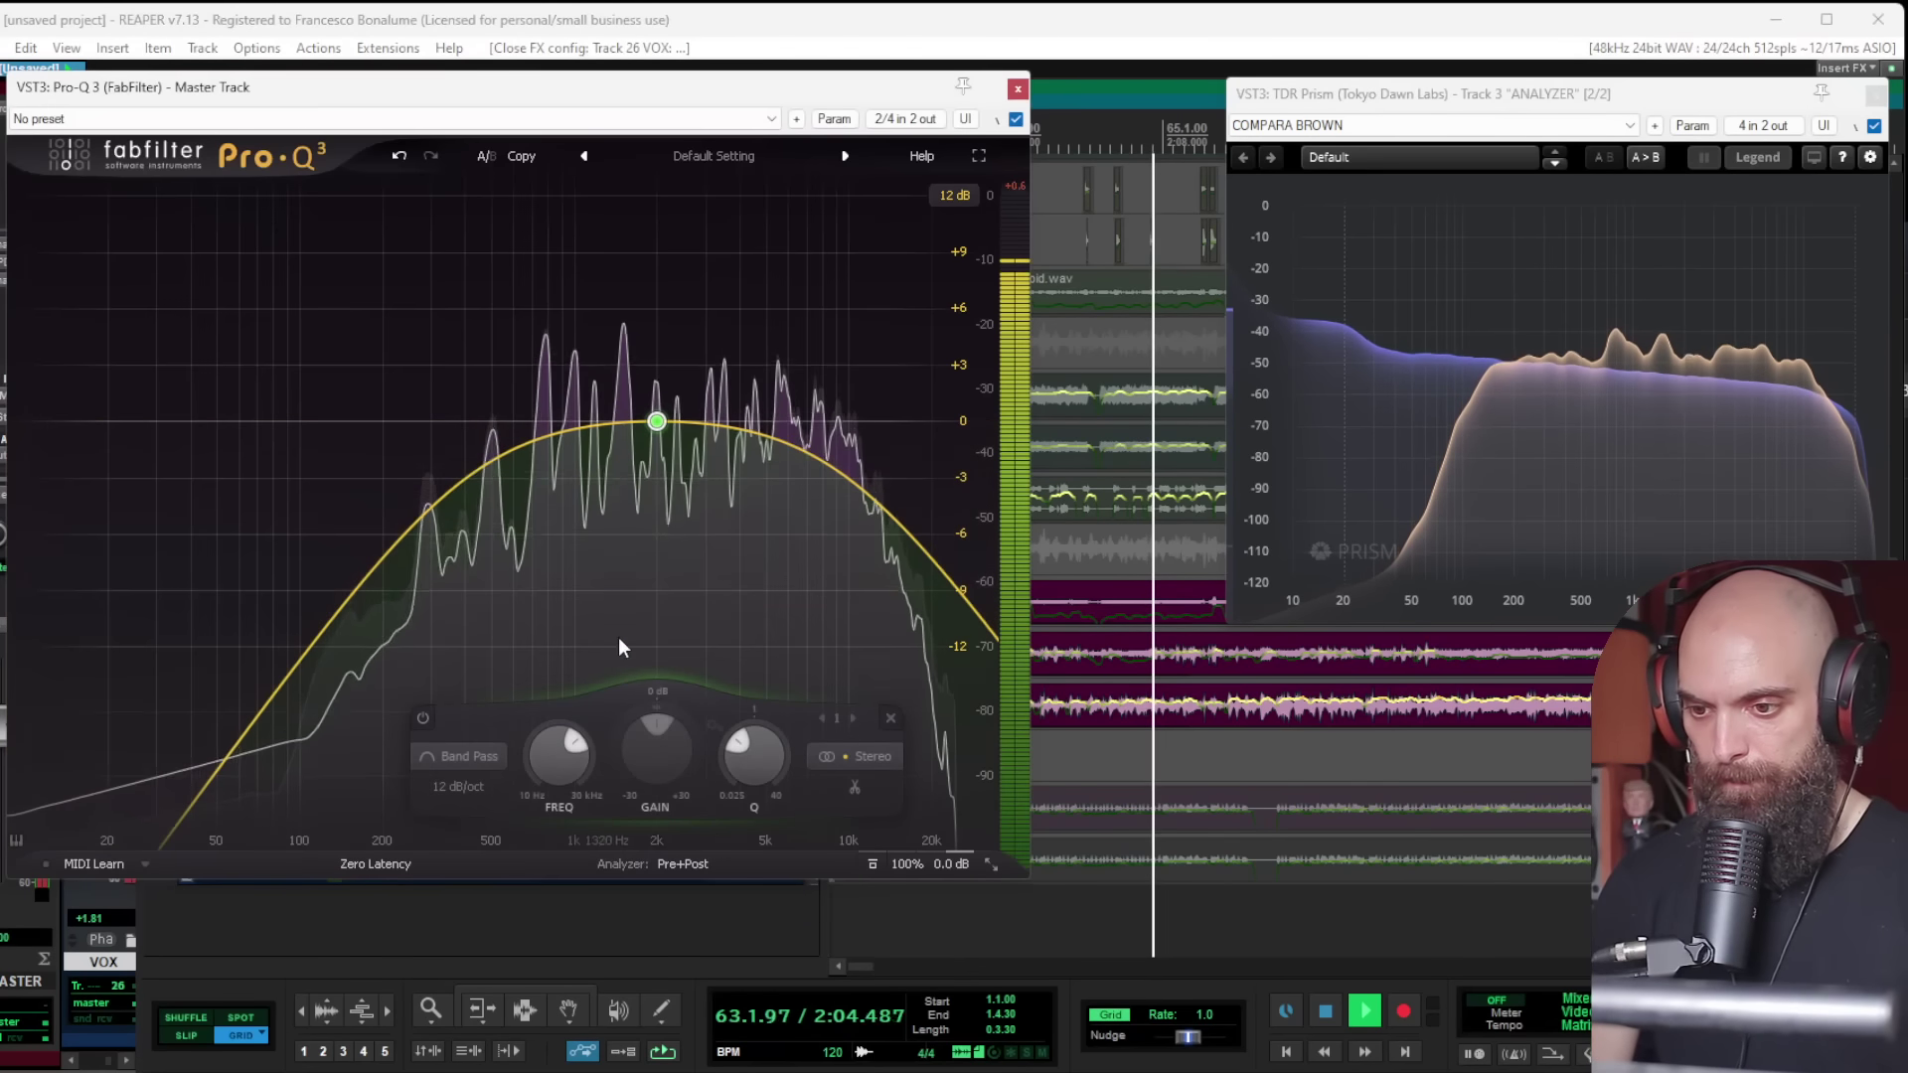
{"action": "left_click_drag", "start_coordinate": [747, 777], "coordinate": [734, 847]}
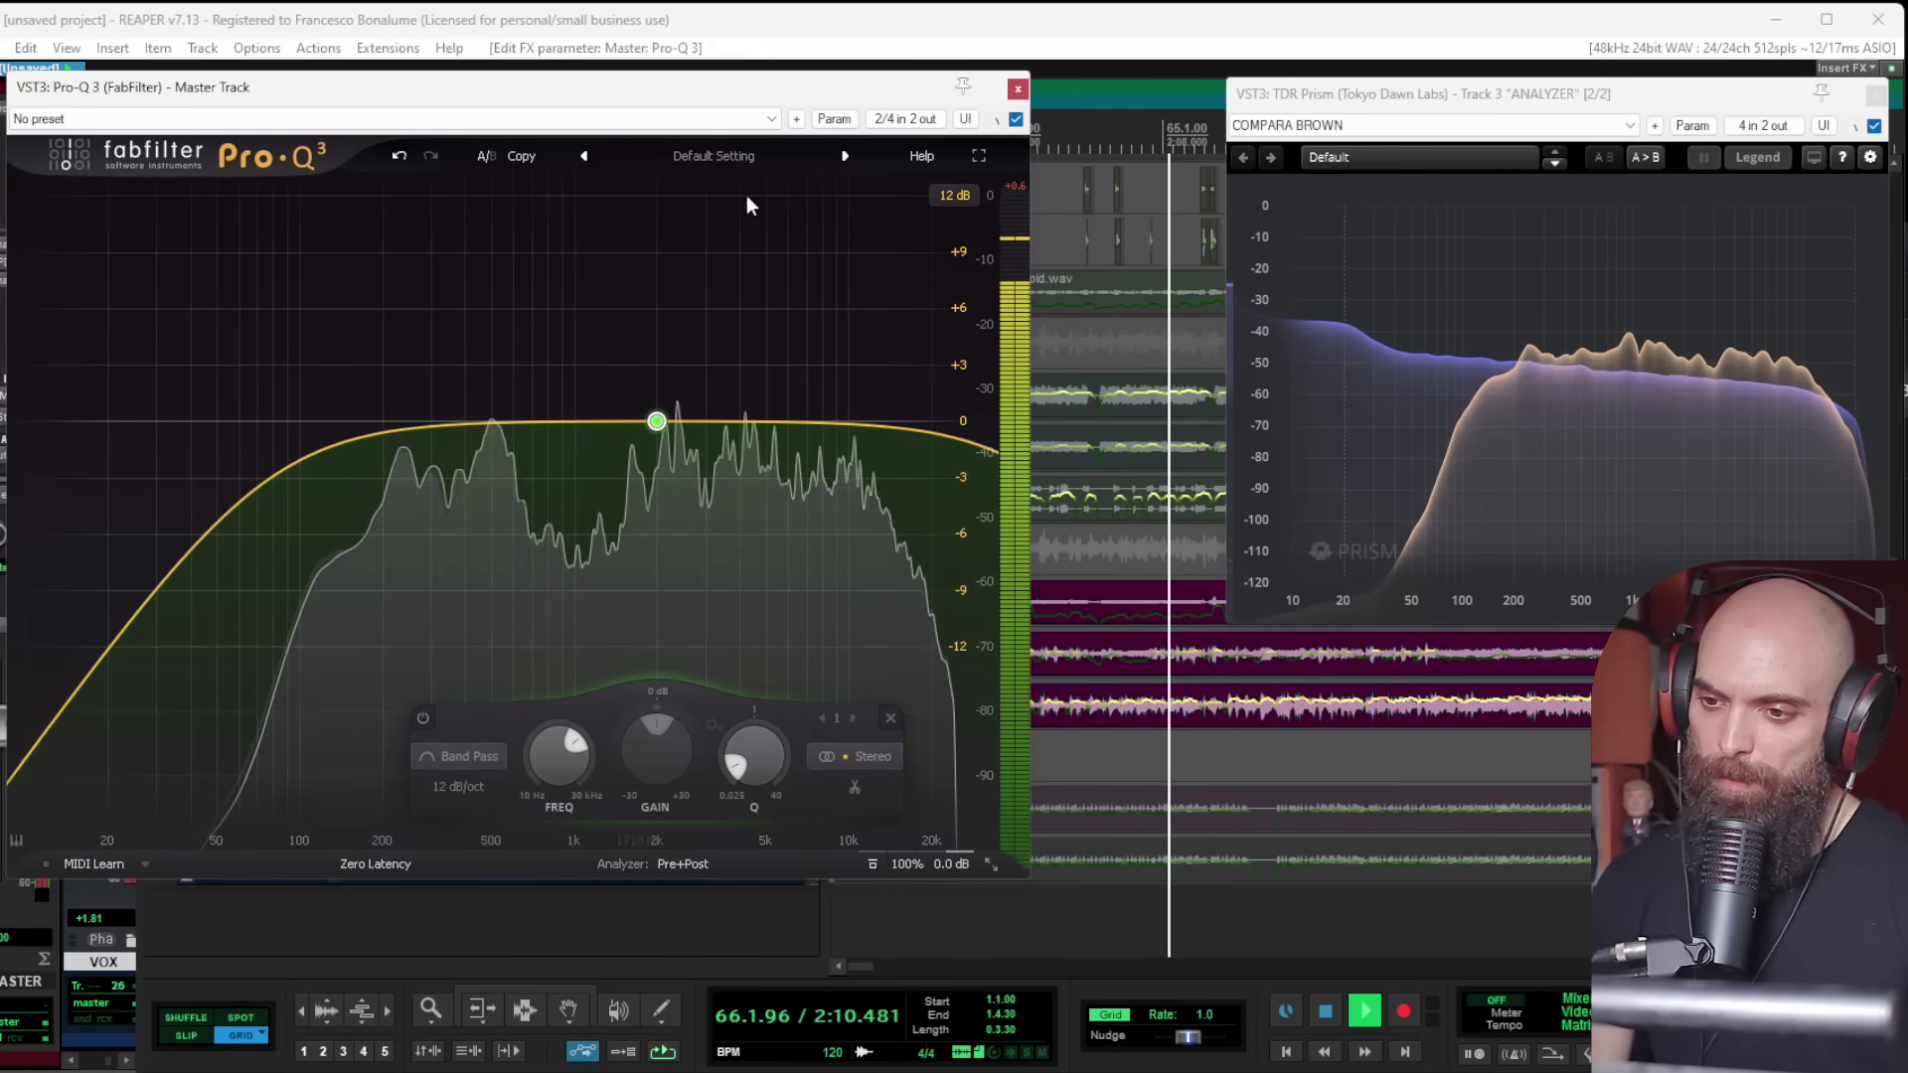
{"action": "left_click", "coordinate": [1017, 90]}
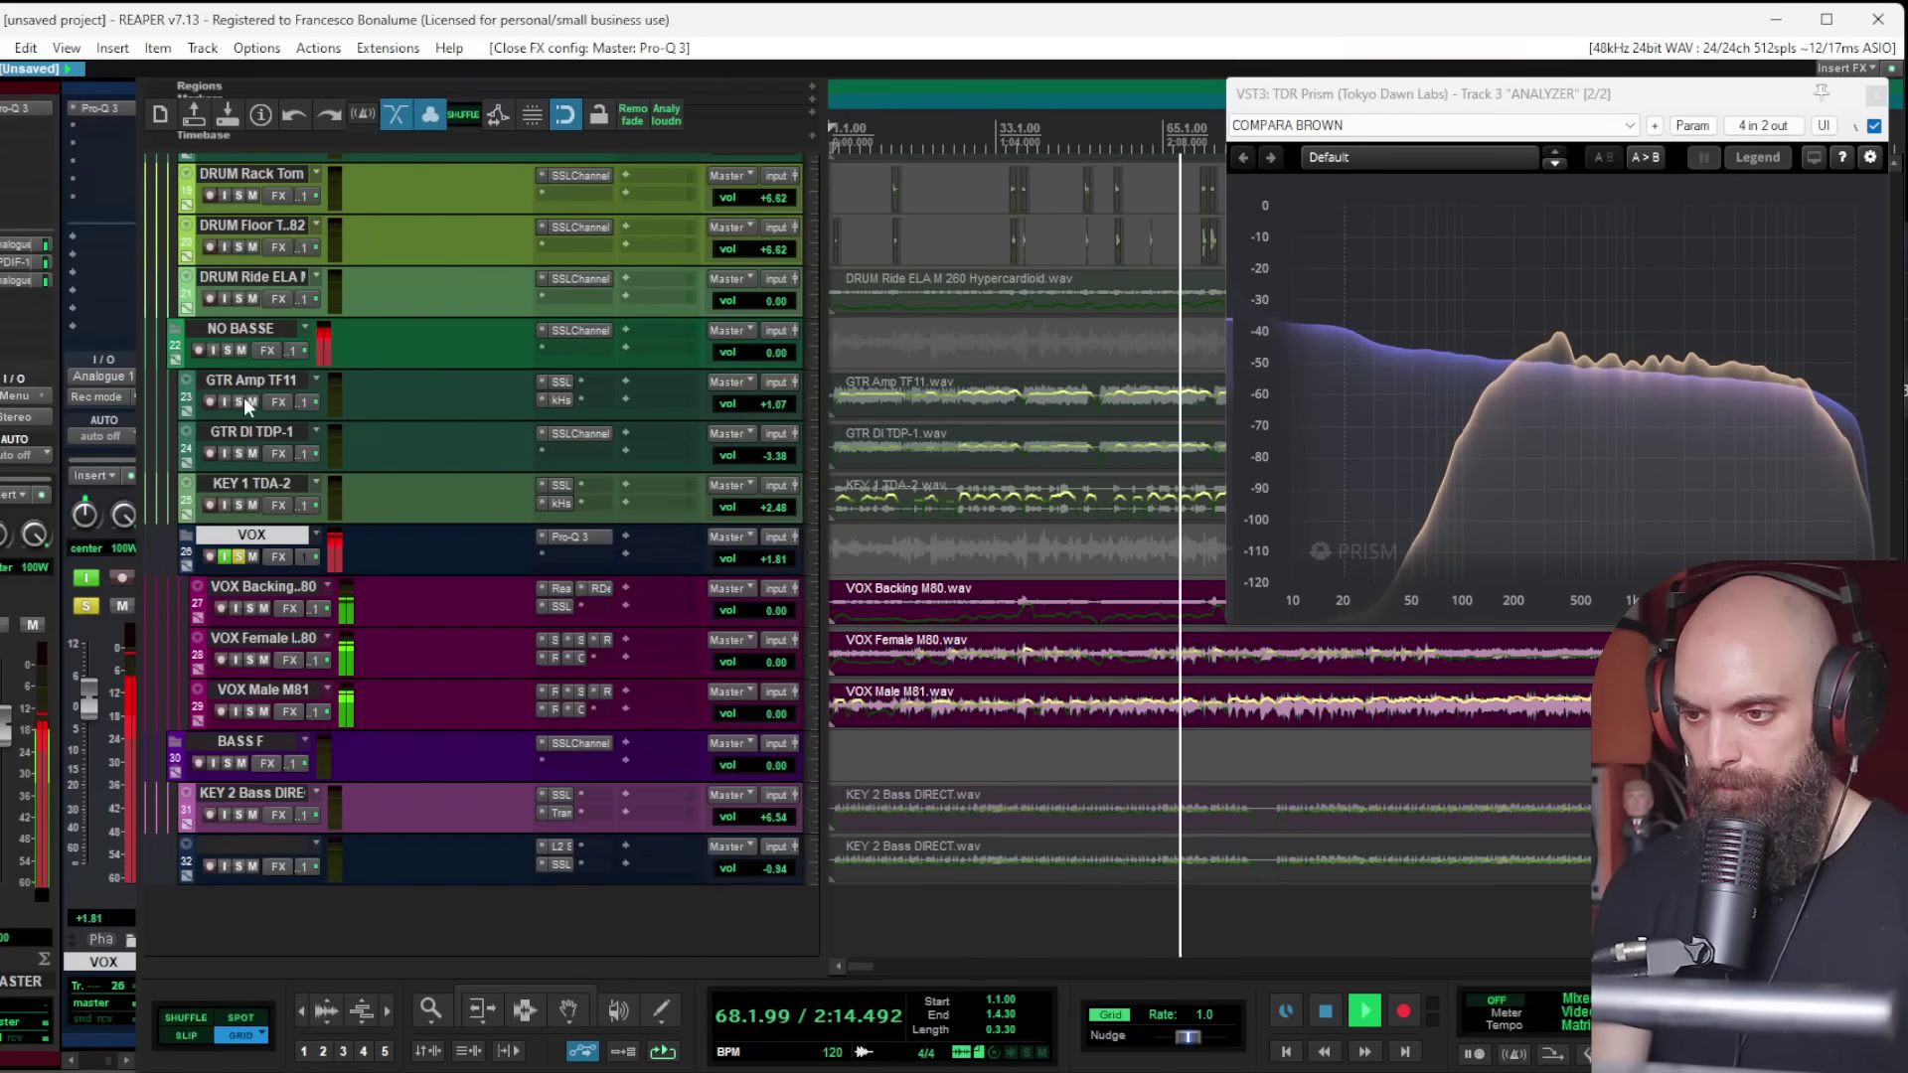
Step: Switch the solo from the VOX folder to NO BASSE for a brief listen and clear the solo
{"action": "left_click", "coordinate": [235, 332]}
{"action": "left_click", "coordinate": [226, 350]}
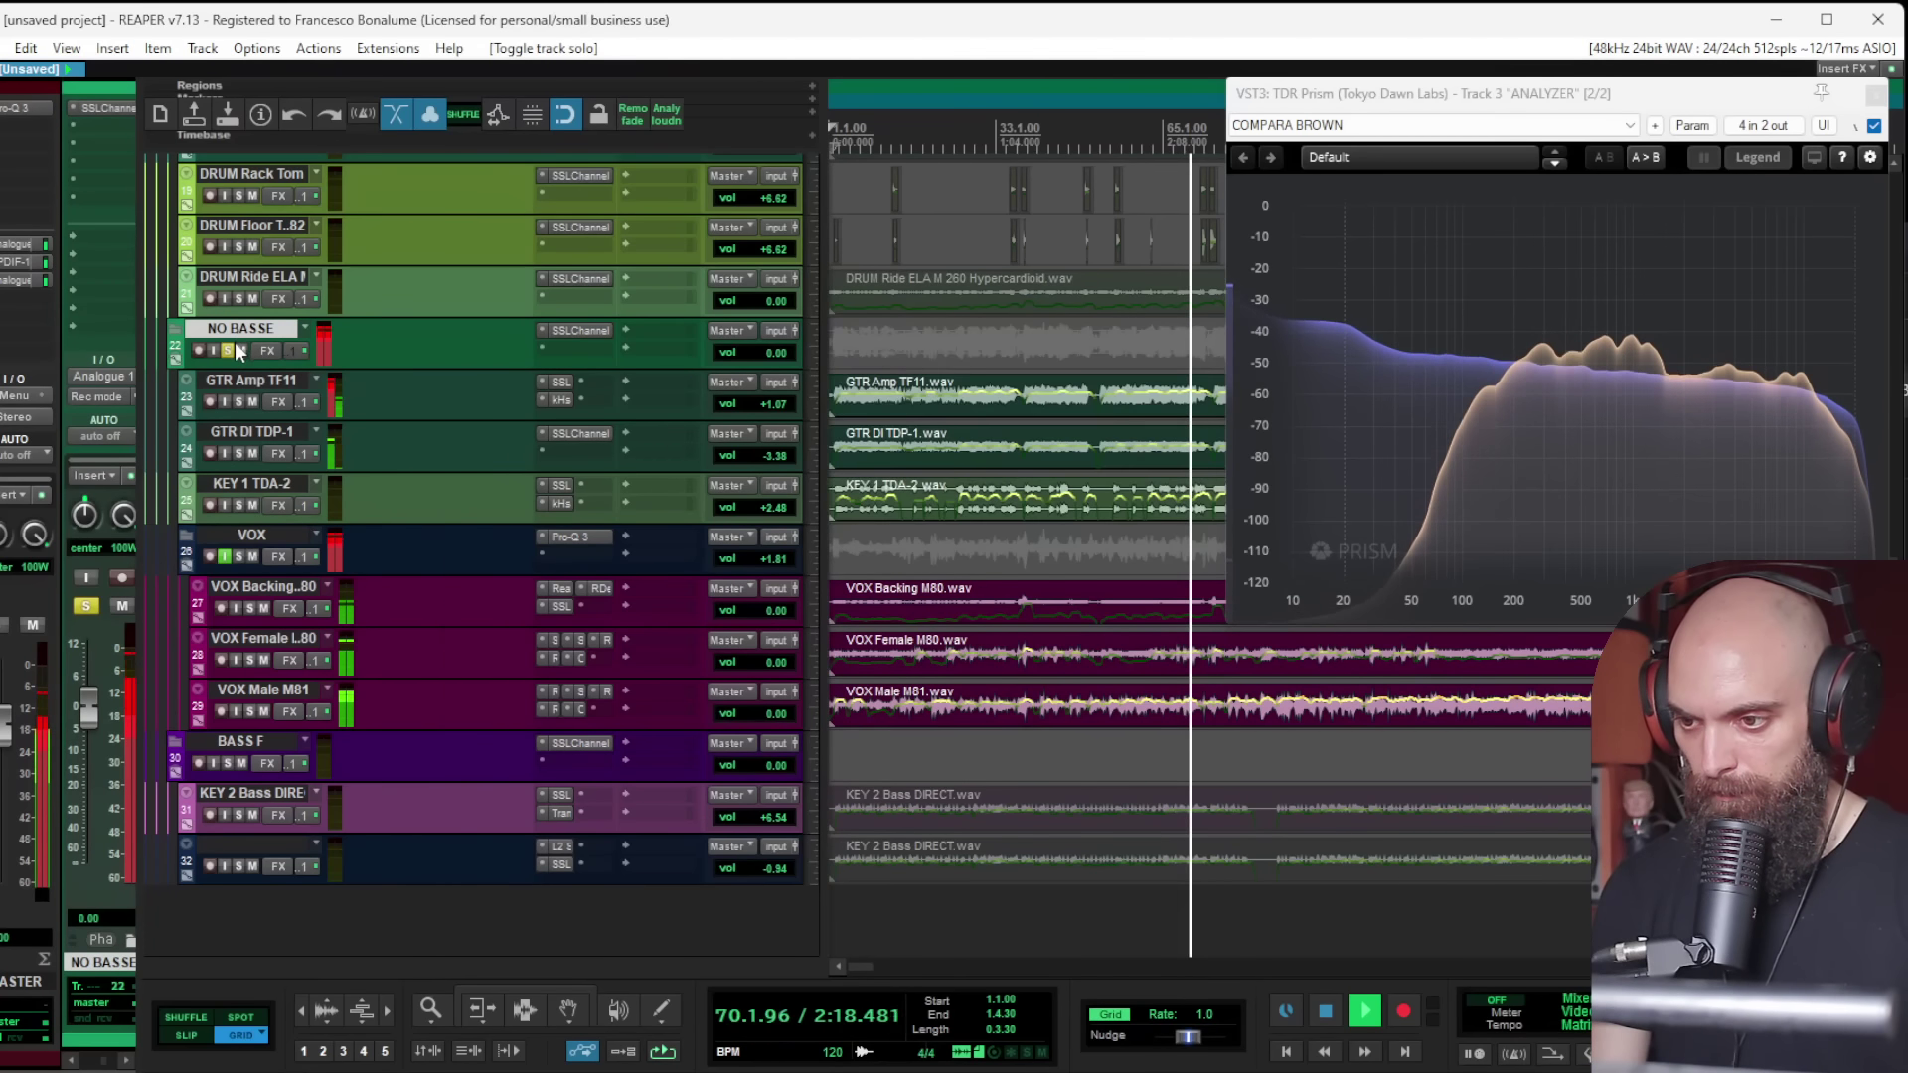
{"action": "left_click", "coordinate": [228, 349]}
Step: Create a folder track named INST inside NO BASSE and nest GTR Amp TF11, GTR DI TDP-1 and KEY 1 TDA-2 in it
{"action": "key", "text": "ctrl+t"}
{"action": "left_click", "coordinate": [242, 432]}
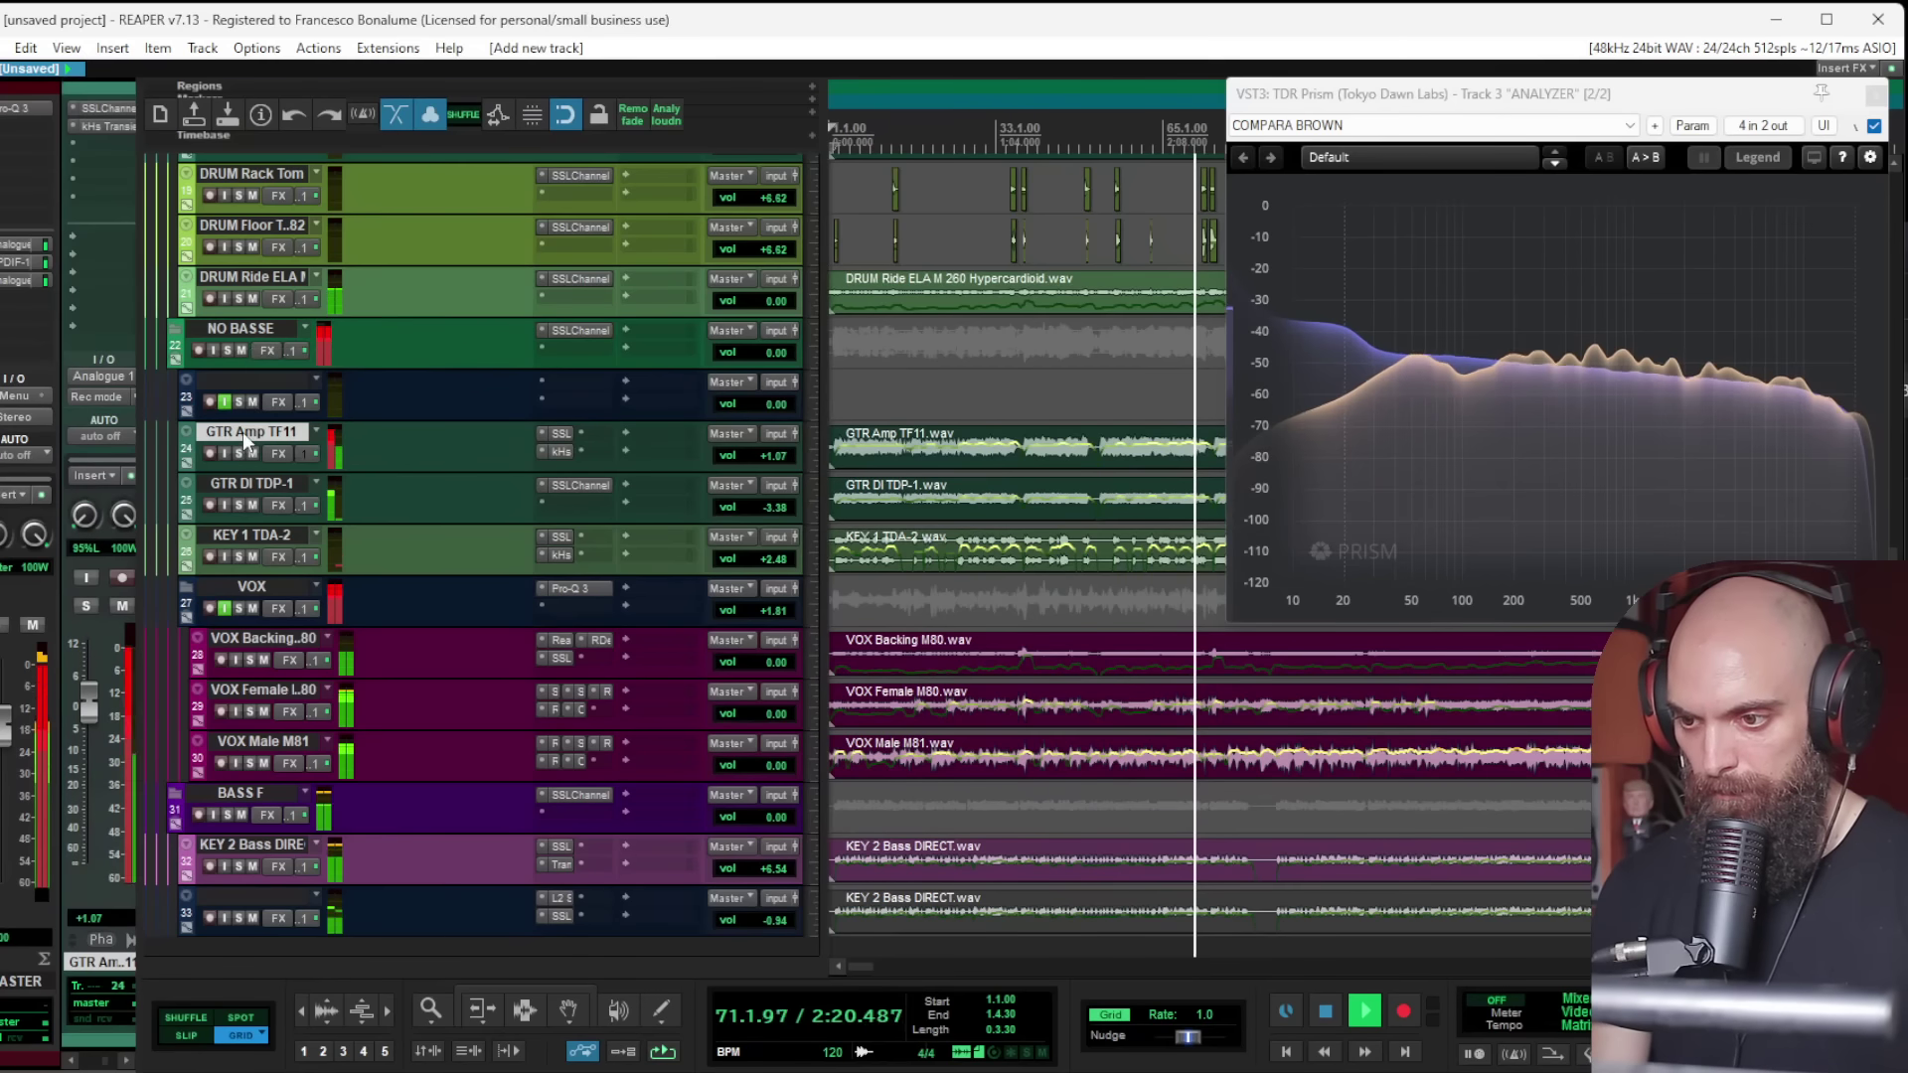
{"action": "left_click", "coordinate": [247, 531], "text": "shift"}
{"action": "left_click_drag", "start_coordinate": [242, 431], "coordinate": [271, 386]}
{"action": "double_click", "coordinate": [269, 381]}
{"action": "type", "text": "INST"}
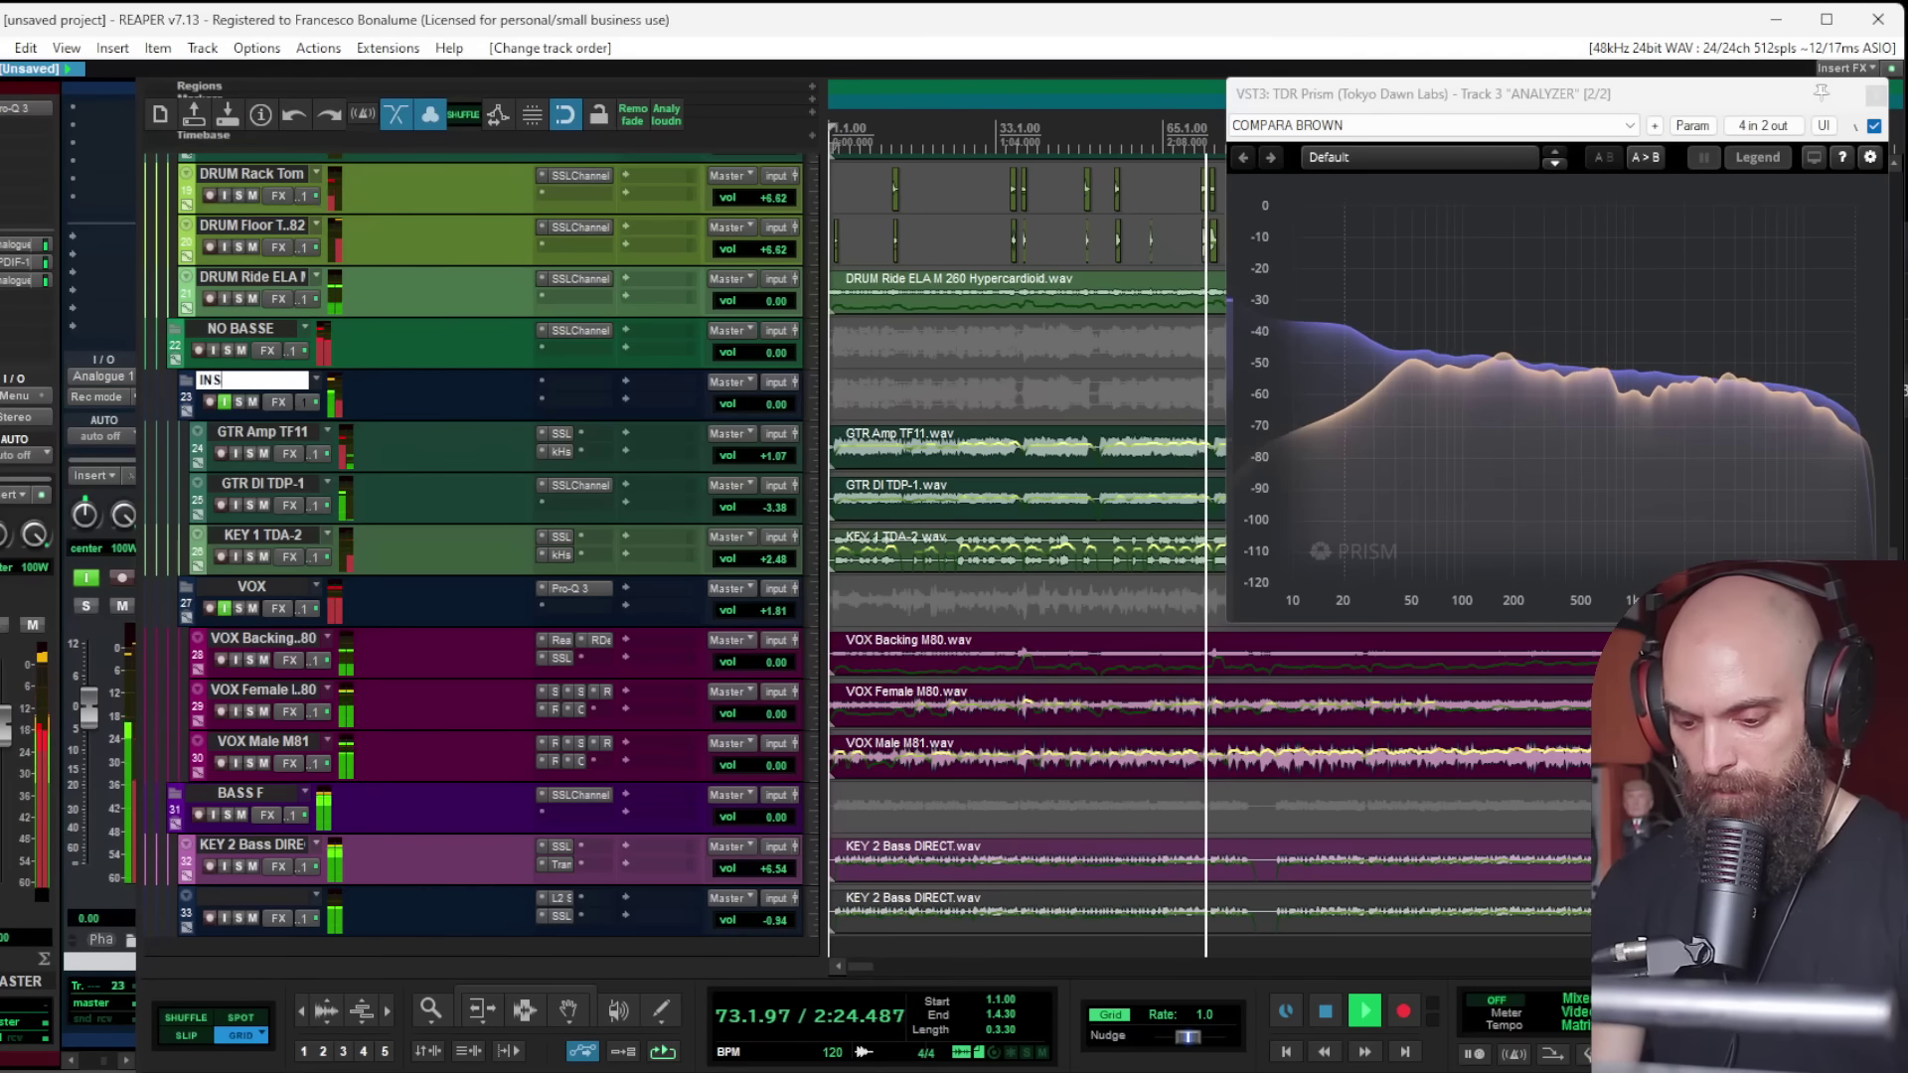
{"action": "key", "text": "Return"}
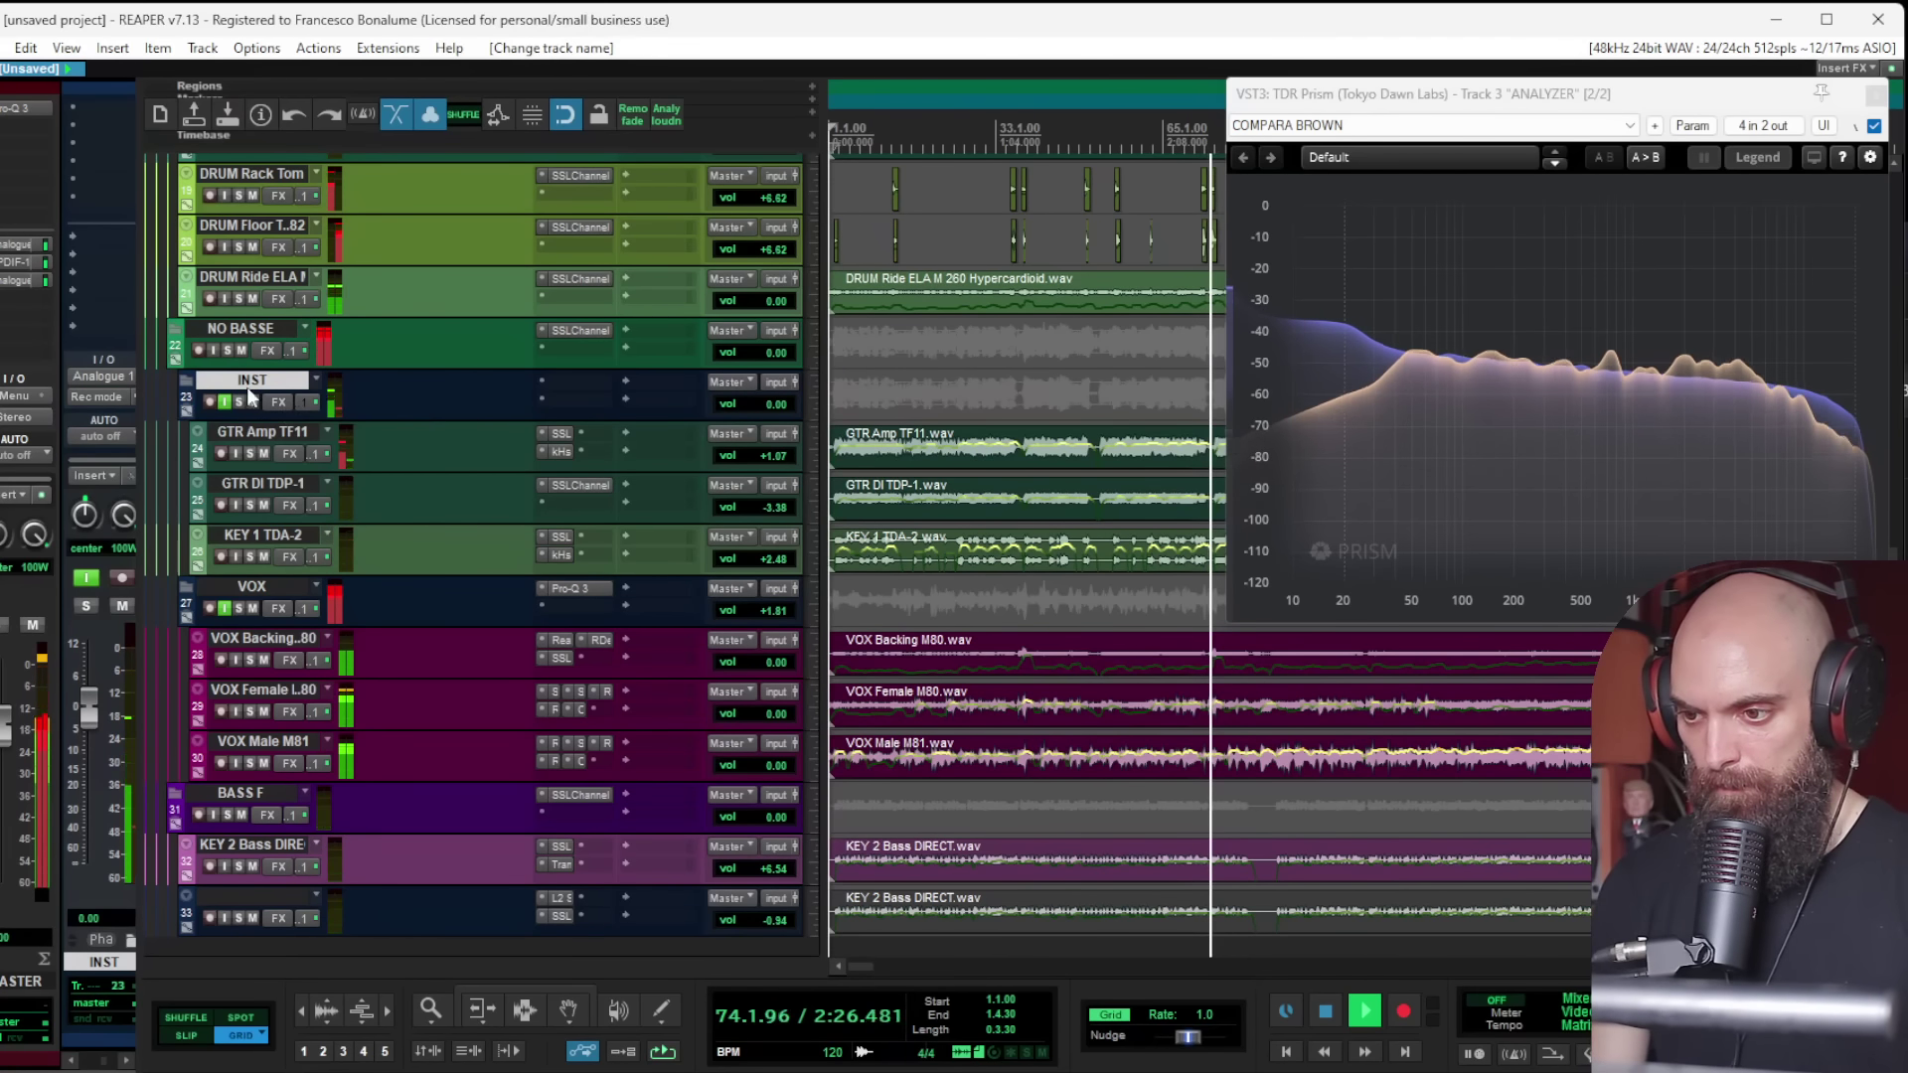
Step: Solo the INST folder and insert Pro-Q 3 on it
{"action": "left_click", "coordinate": [239, 402]}
{"action": "left_click", "coordinate": [575, 384]}
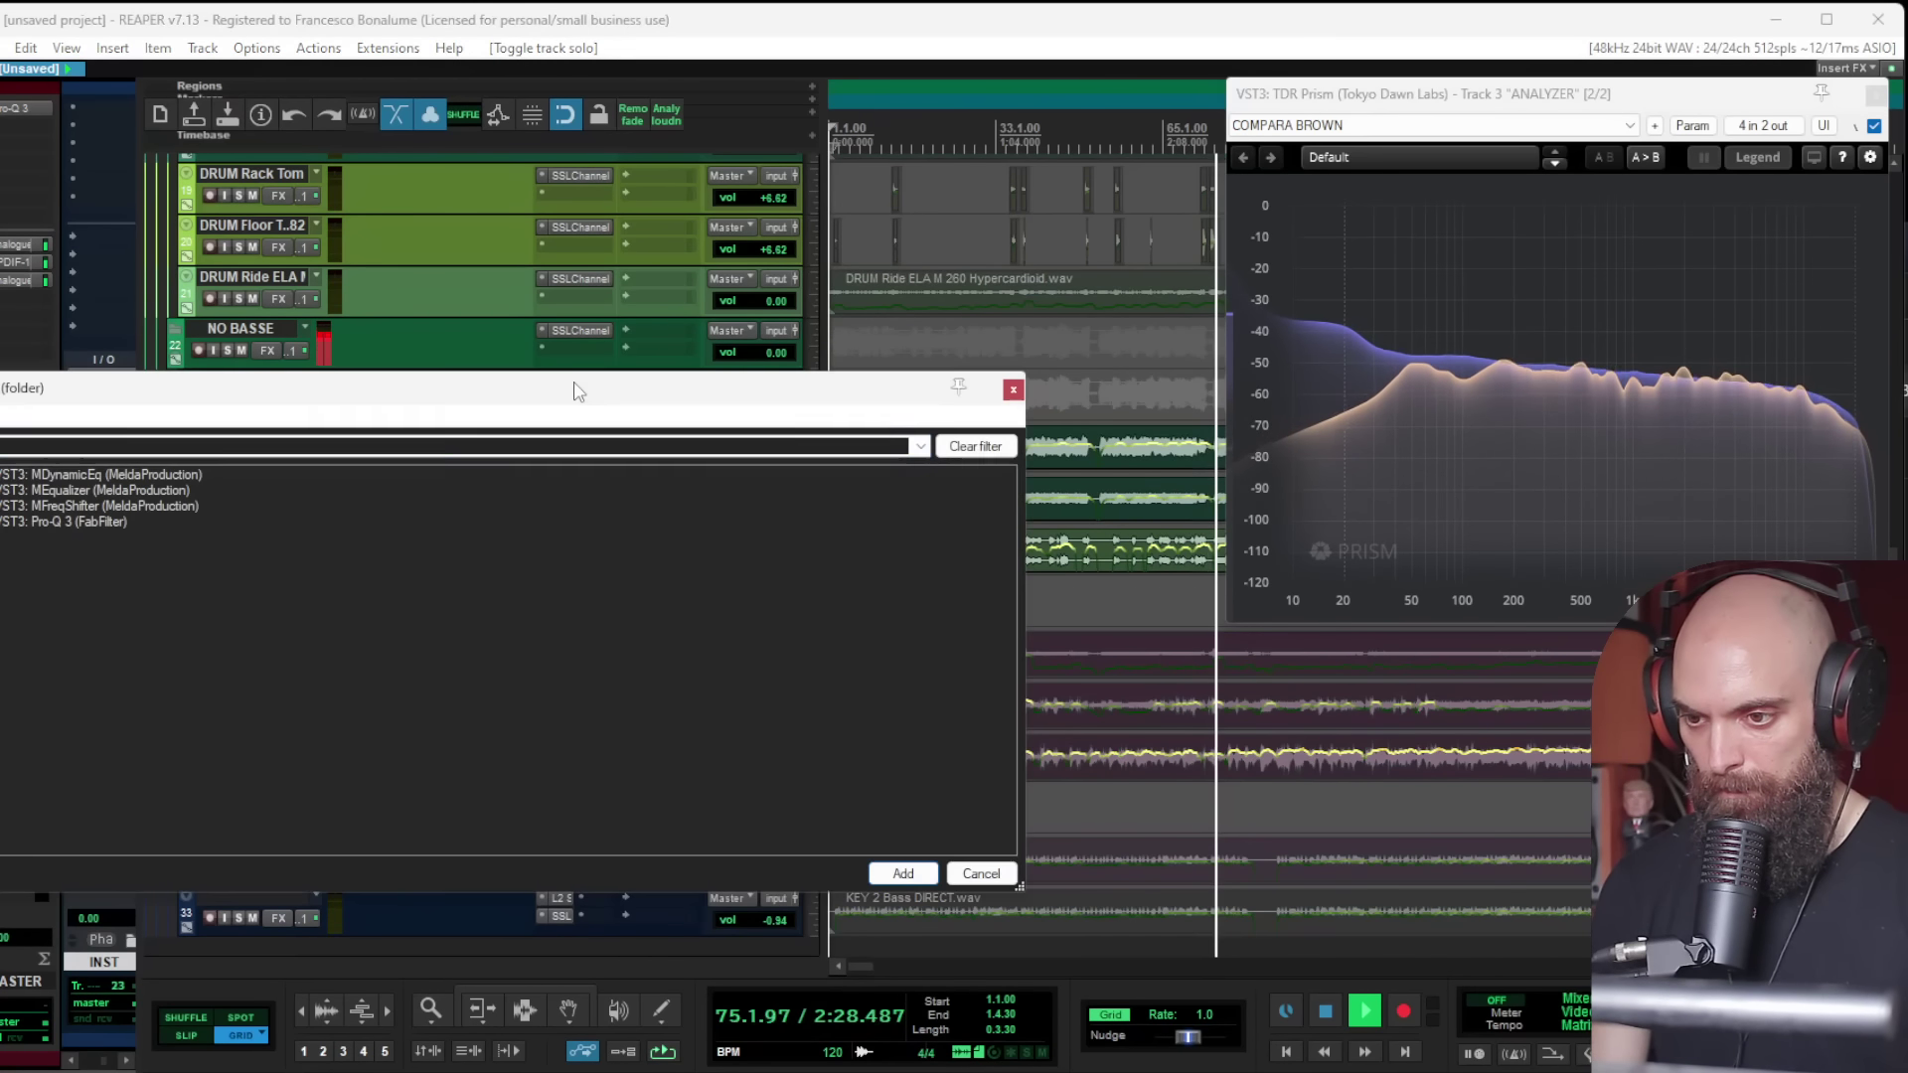
{"action": "double_click", "coordinate": [100, 518]}
Step: Add a dynamic bell cut at about 245 Hz with static gain near 0 dB to the INST equalizer, and unsolo the folder
{"action": "left_click_drag", "start_coordinate": [409, 283], "coordinate": [409, 528]}
{"action": "right_click", "coordinate": [407, 424]}
{"action": "left_click", "coordinate": [496, 493]}
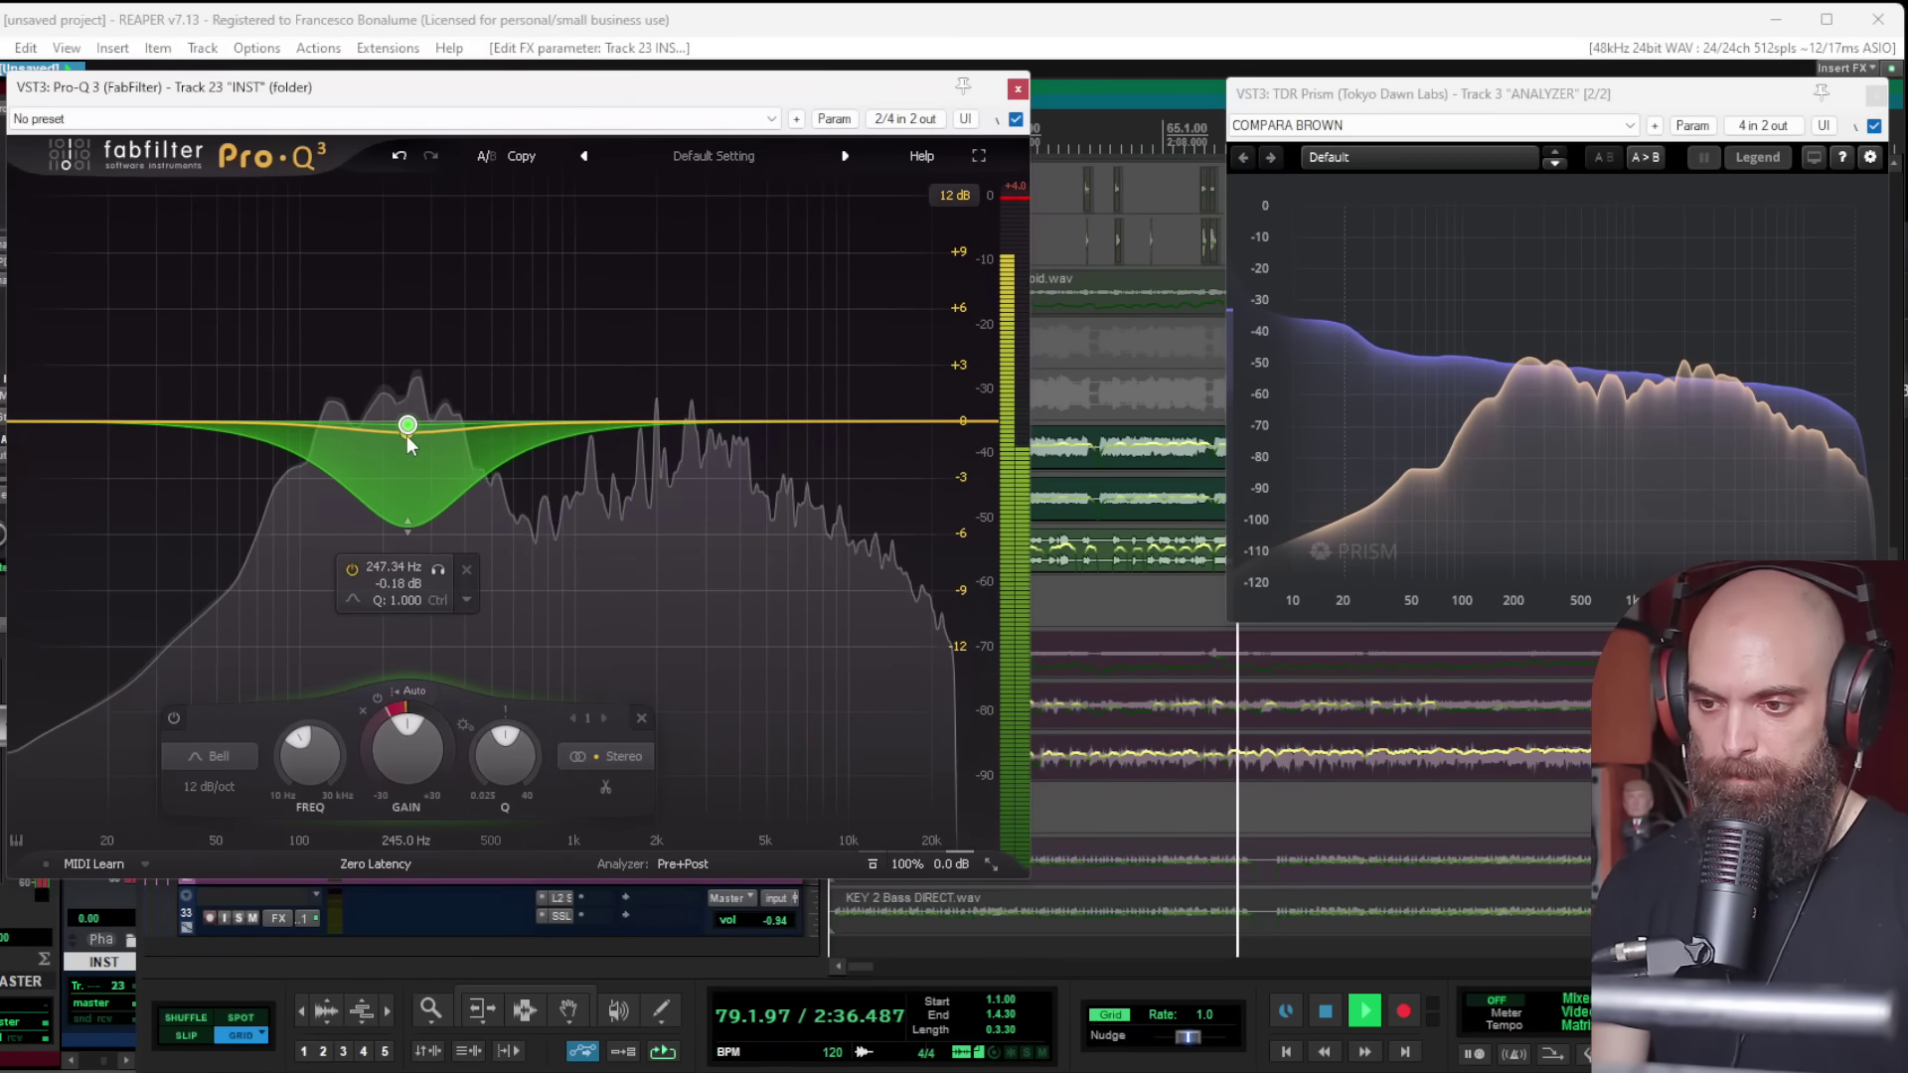
{"action": "left_click_drag", "start_coordinate": [407, 425], "coordinate": [405, 422]}
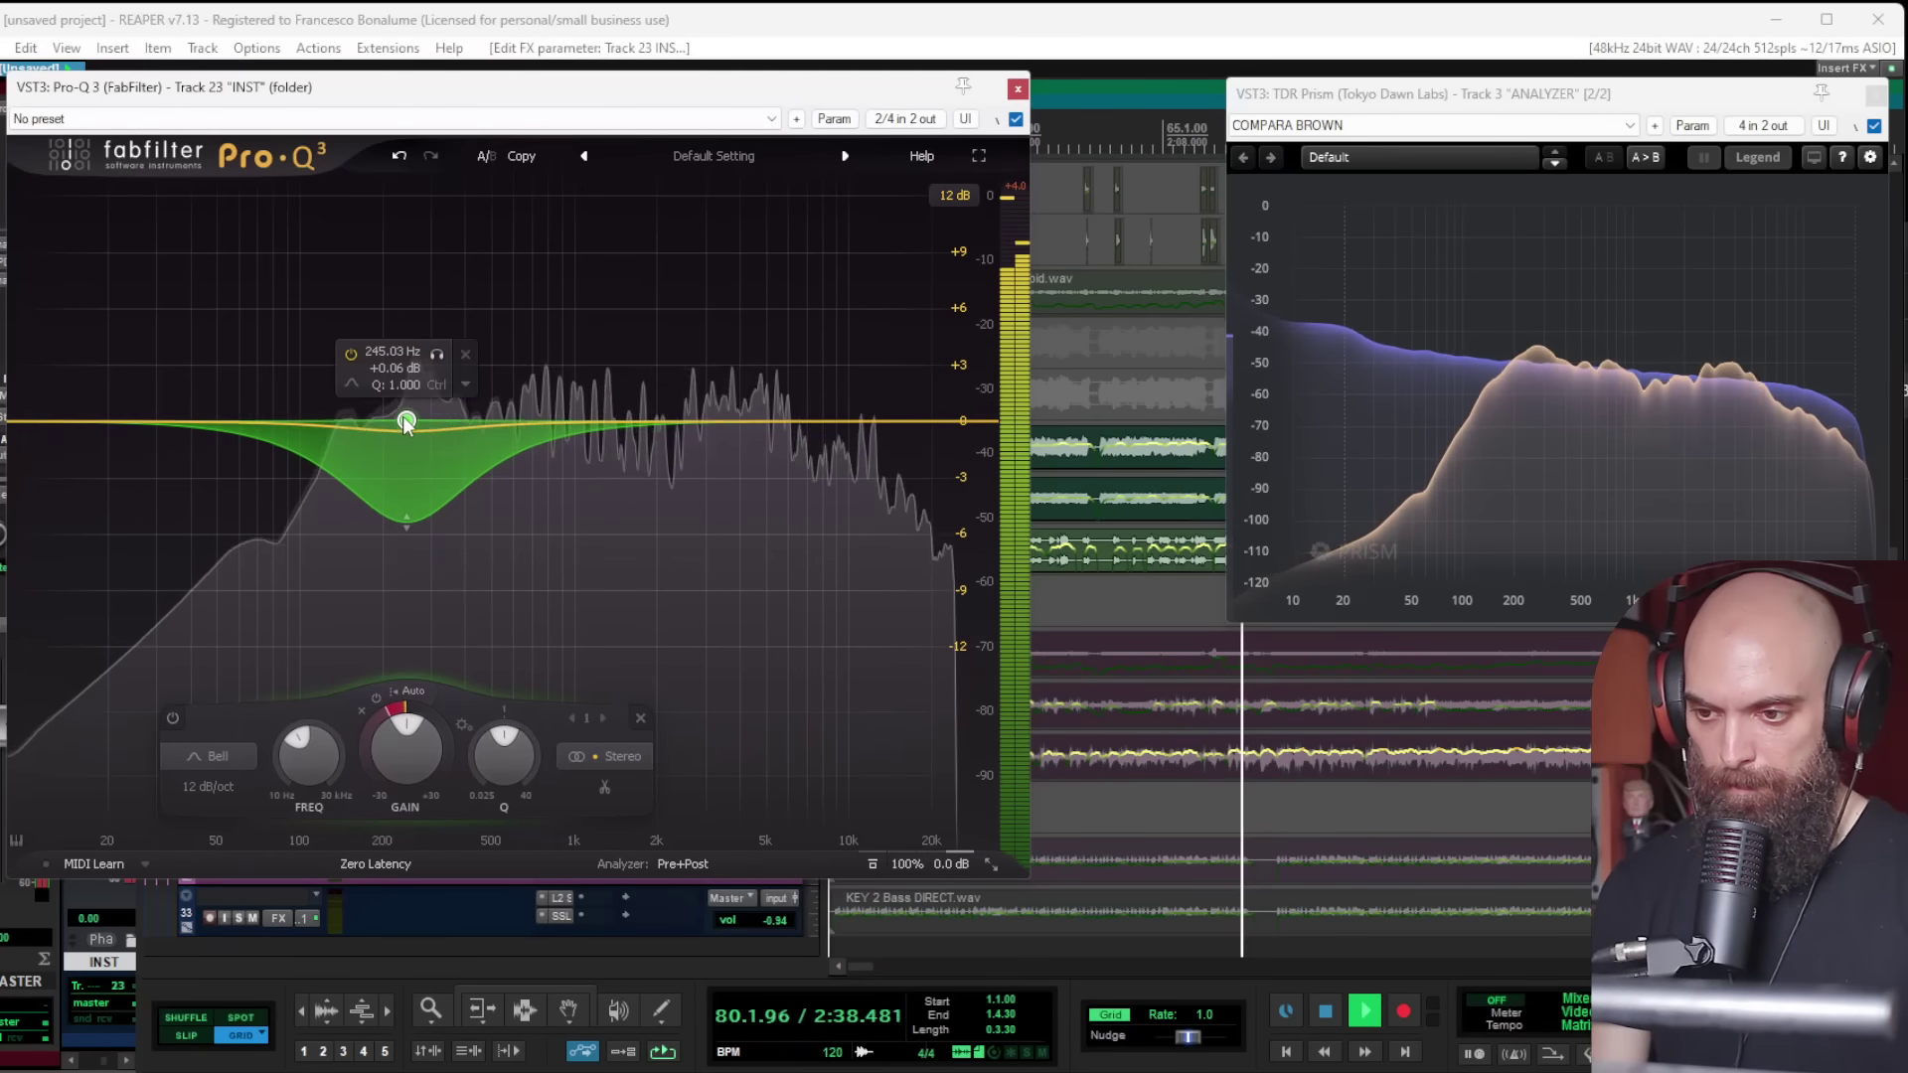
{"action": "left_click", "coordinate": [1017, 90]}
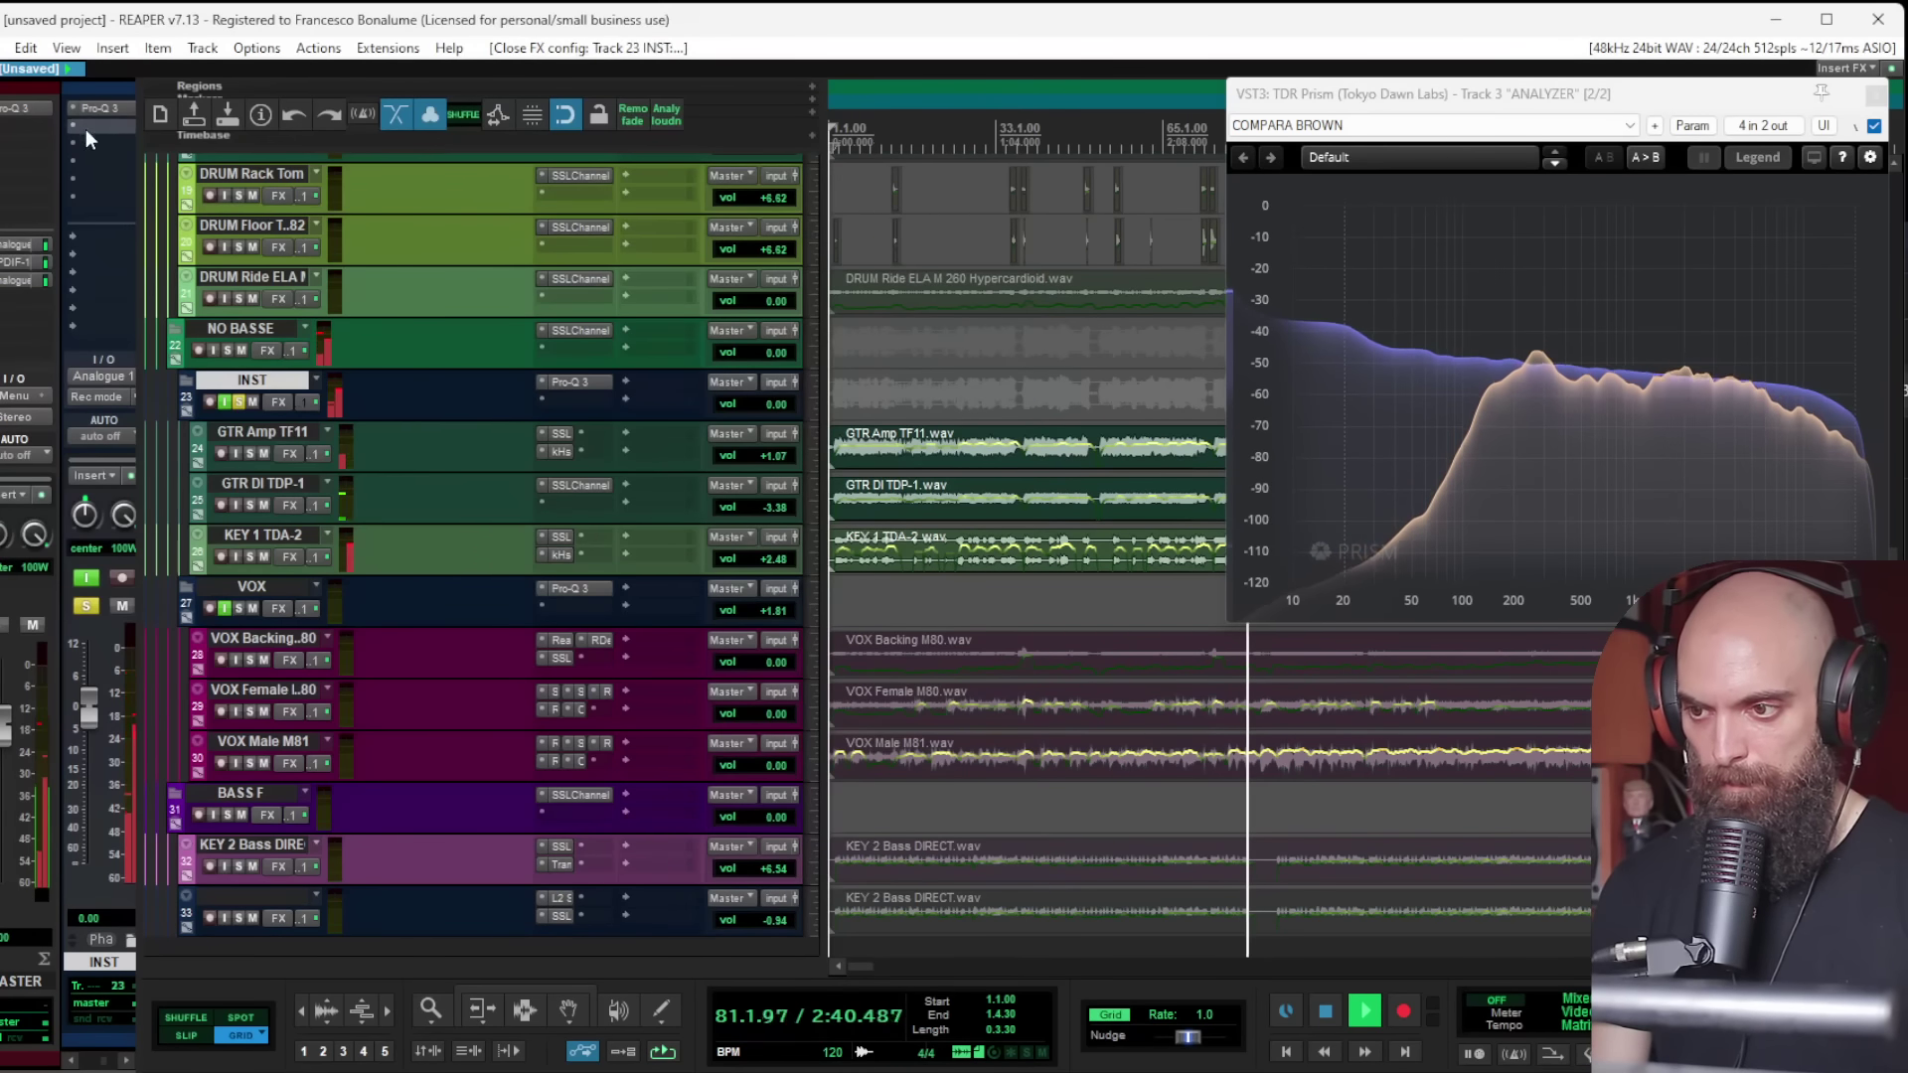
{"action": "left_click", "coordinate": [239, 402]}
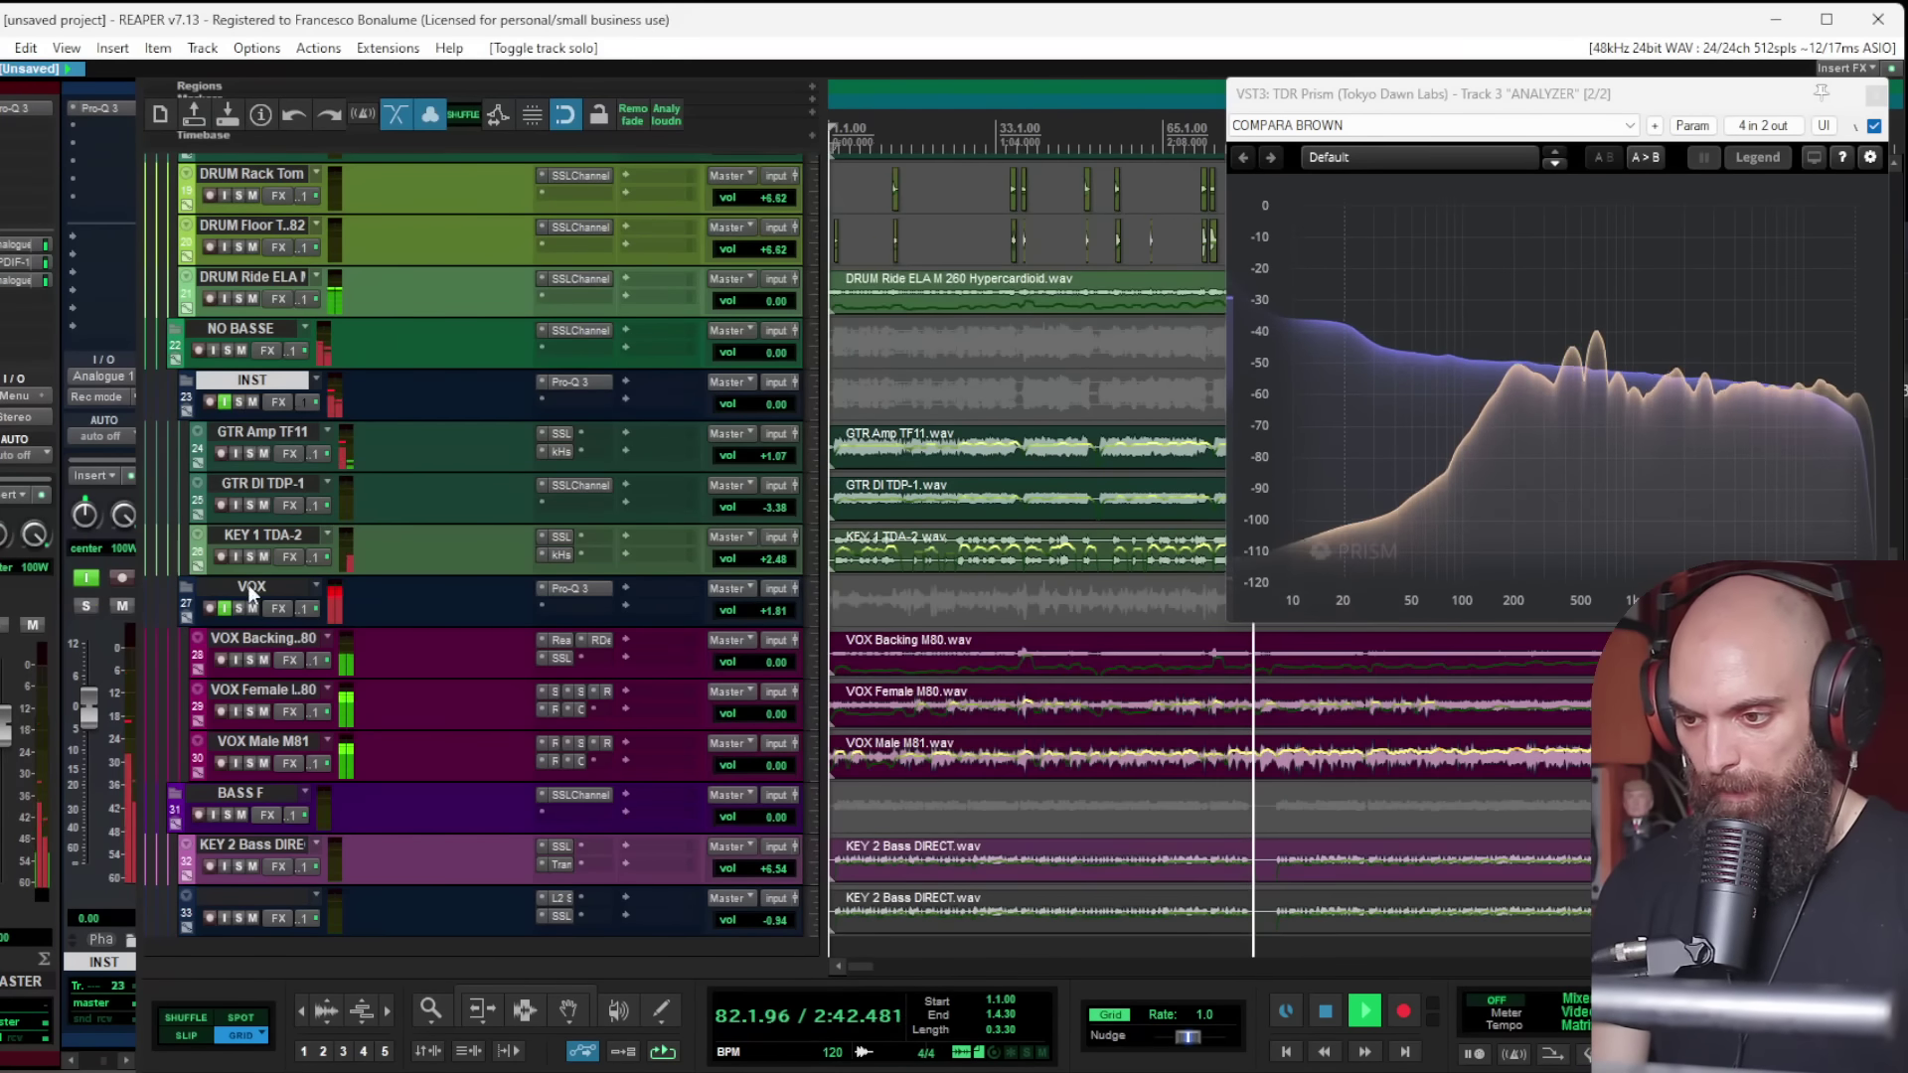
Step: Bypass the band-pass Pro-Q 3 on the master track
{"action": "left_click", "coordinate": [5, 112]}
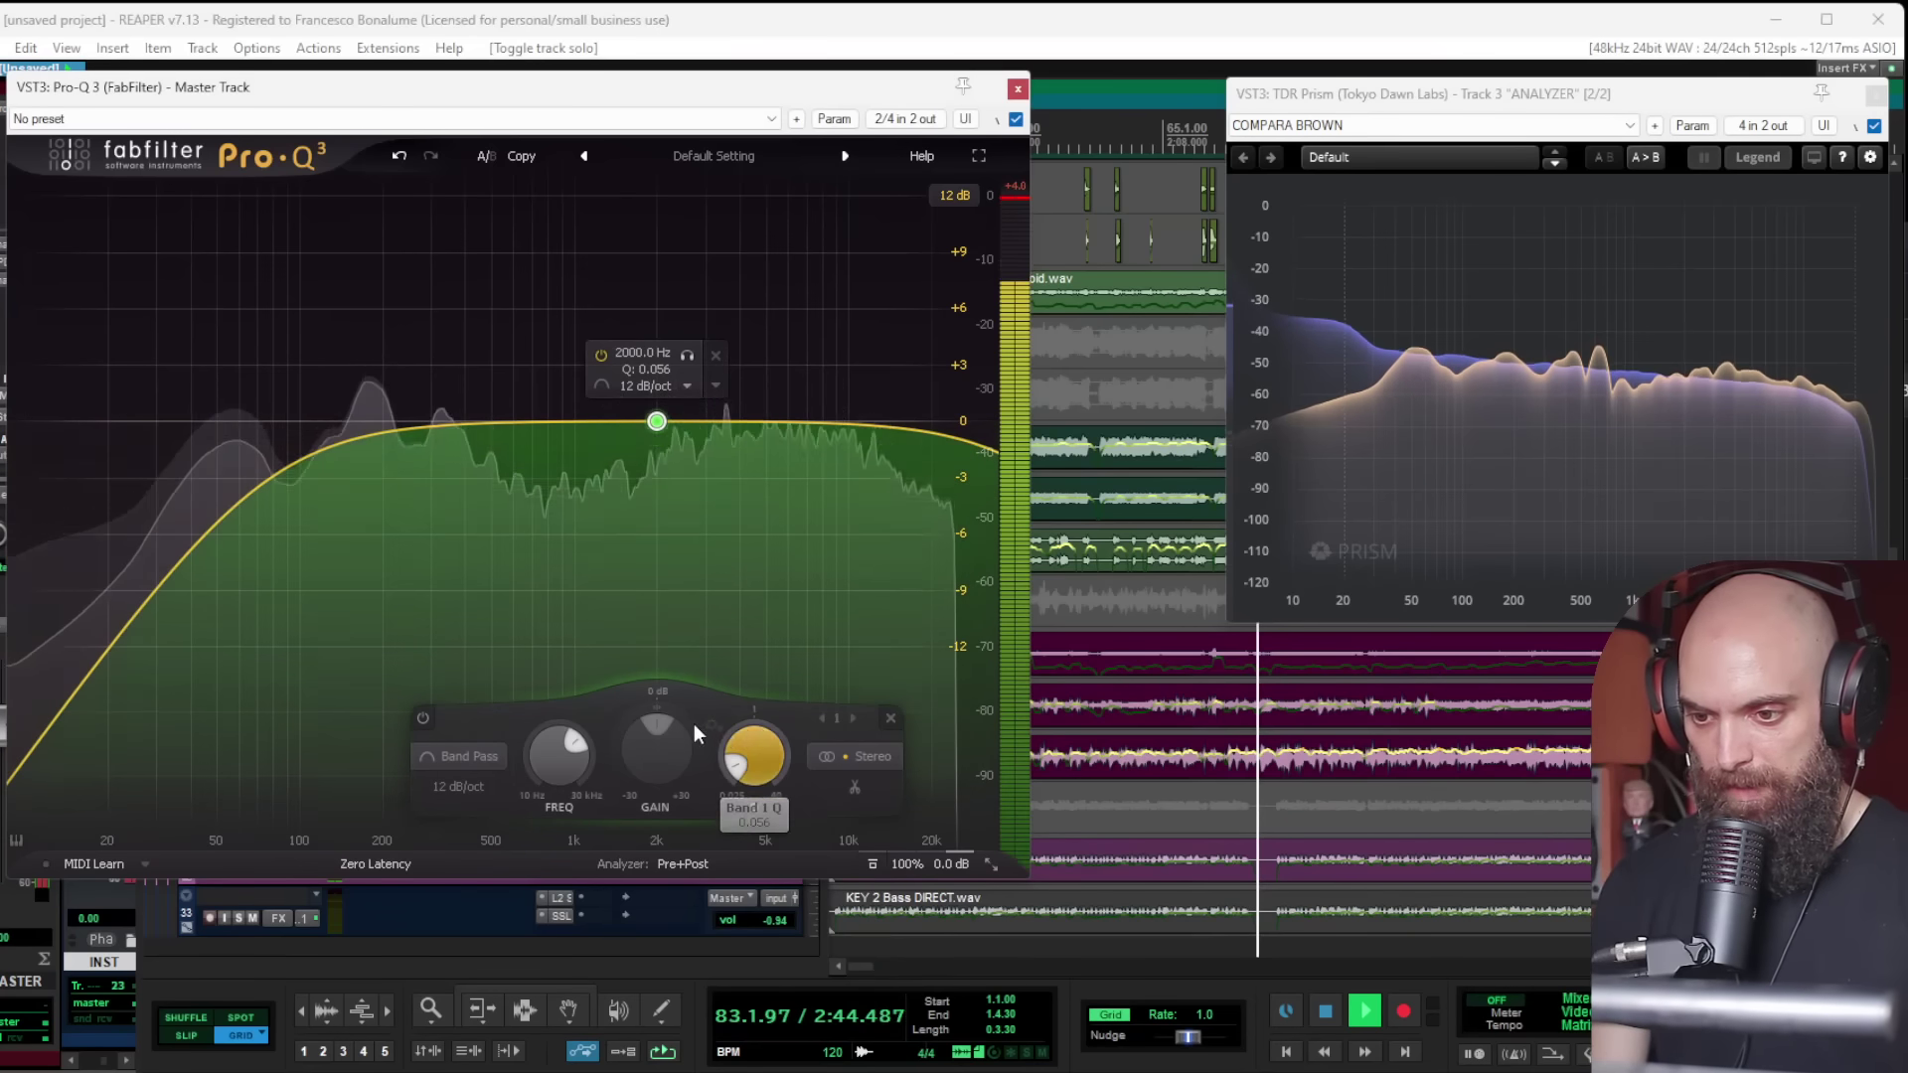
{"action": "left_click", "coordinate": [1015, 120]}
{"action": "left_click", "coordinate": [1018, 89]}
Step: Fit the whole song in the arrangement and listen to the full mix from the start
{"action": "scroll", "coordinate": [1013, 372], "scroll_direction": "down", "scroll_amount": 3}
{"action": "scroll", "coordinate": [1013, 373], "scroll_direction": "down", "scroll_amount": 4}
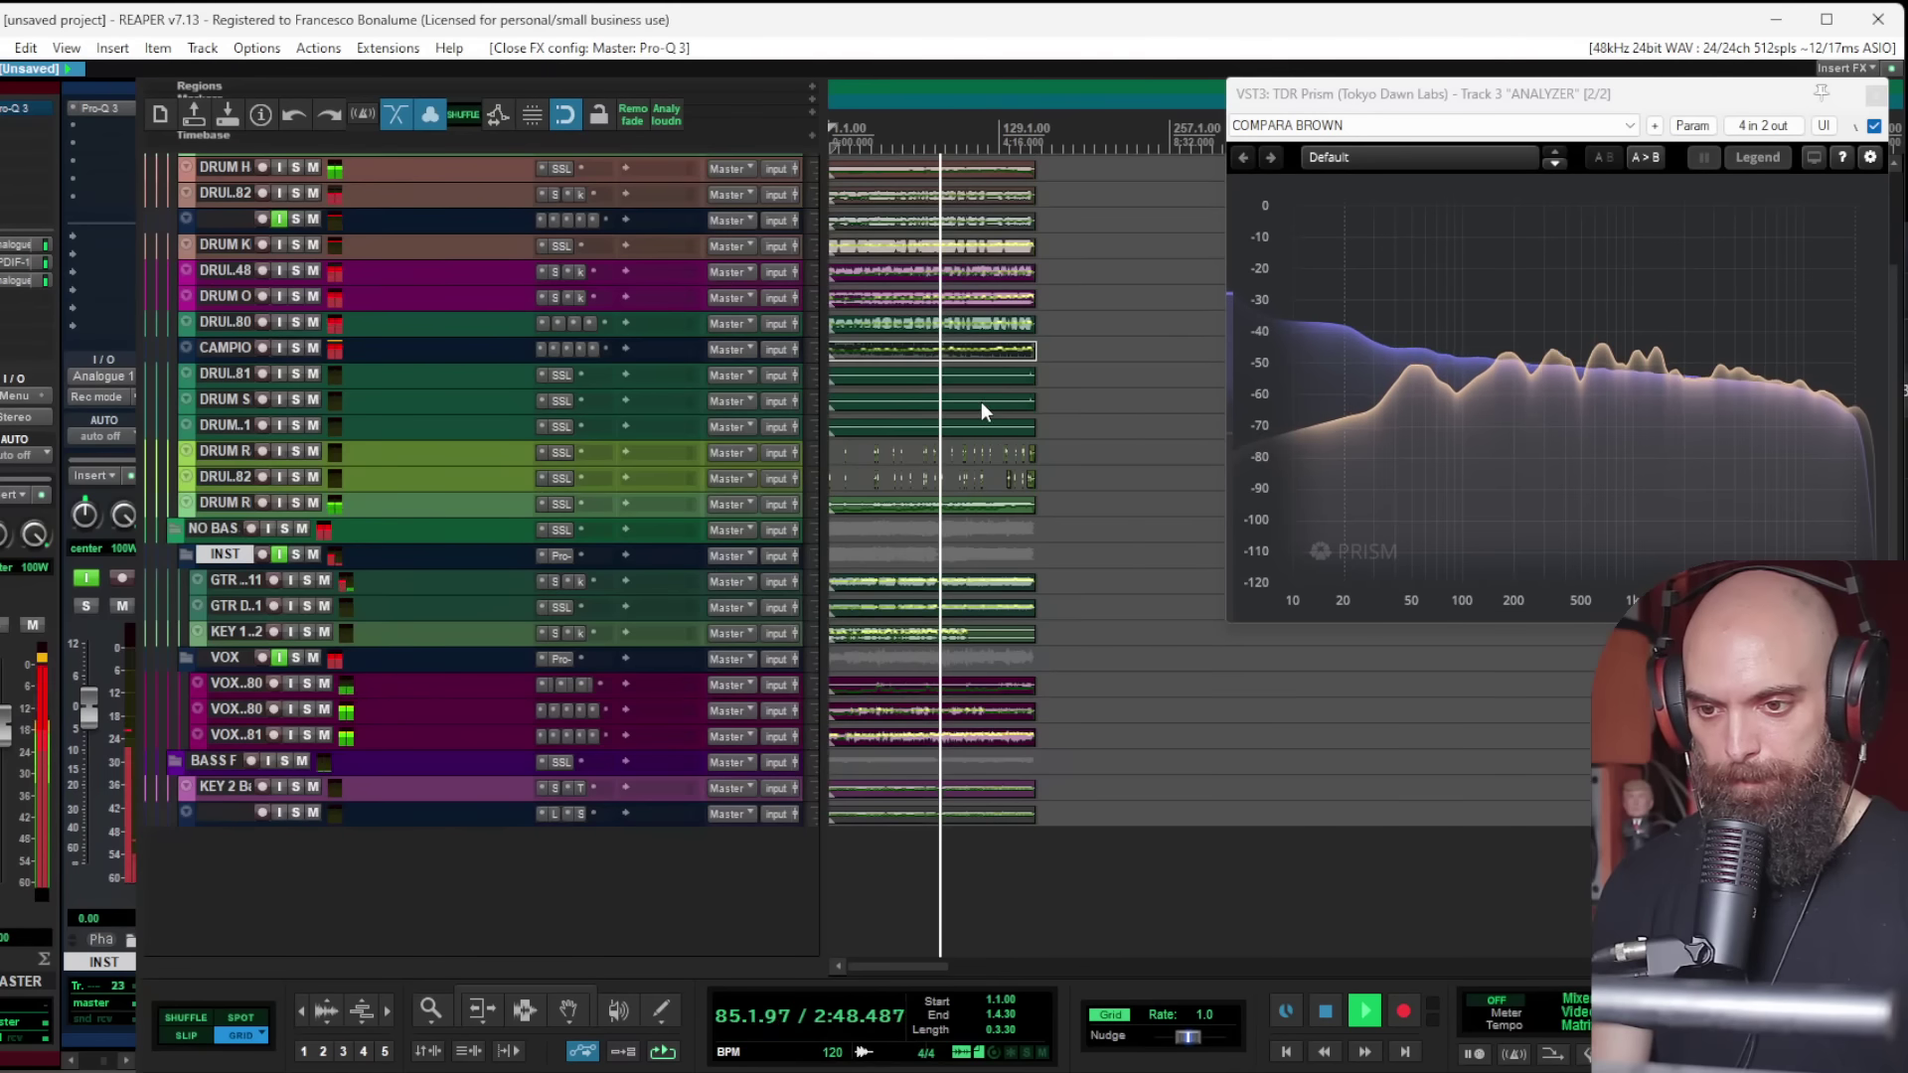
{"action": "scroll", "coordinate": [981, 410], "scroll_direction": "up", "scroll_amount": 1}
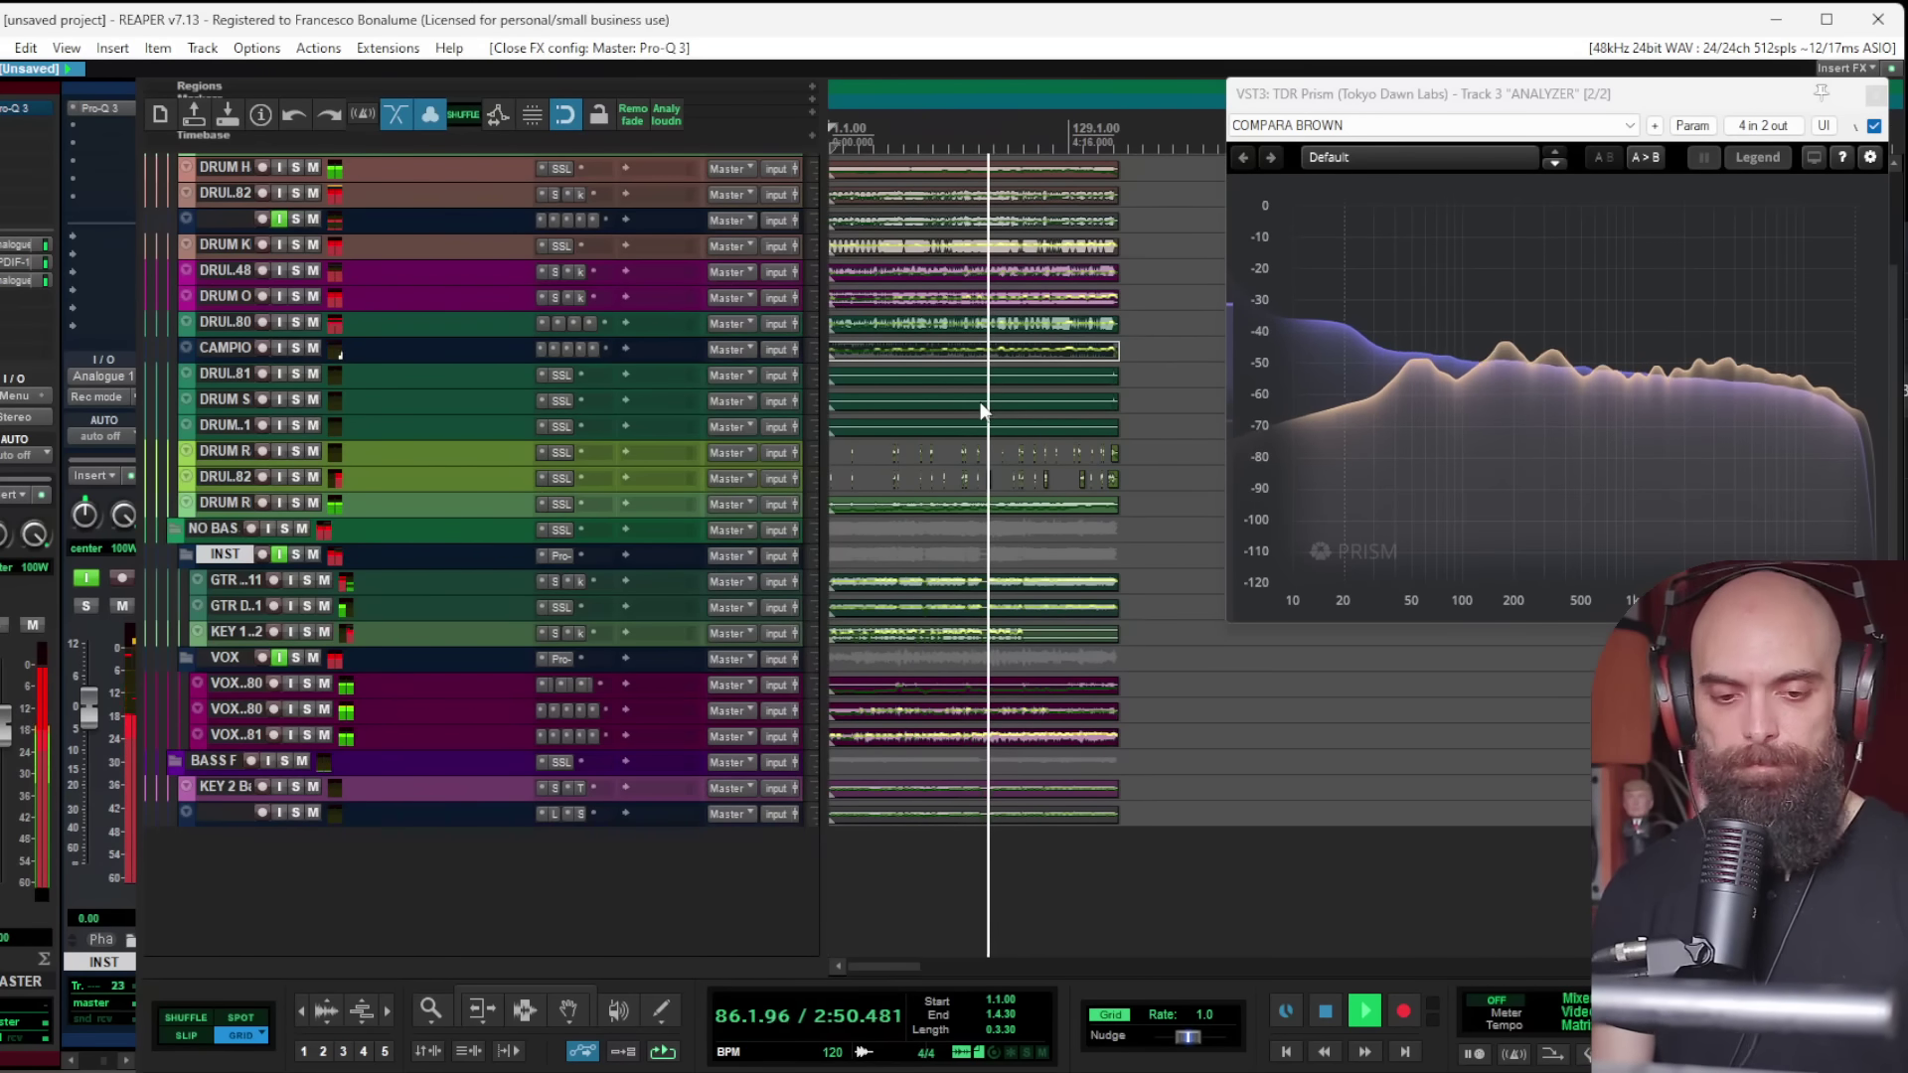
{"action": "key", "text": "space"}
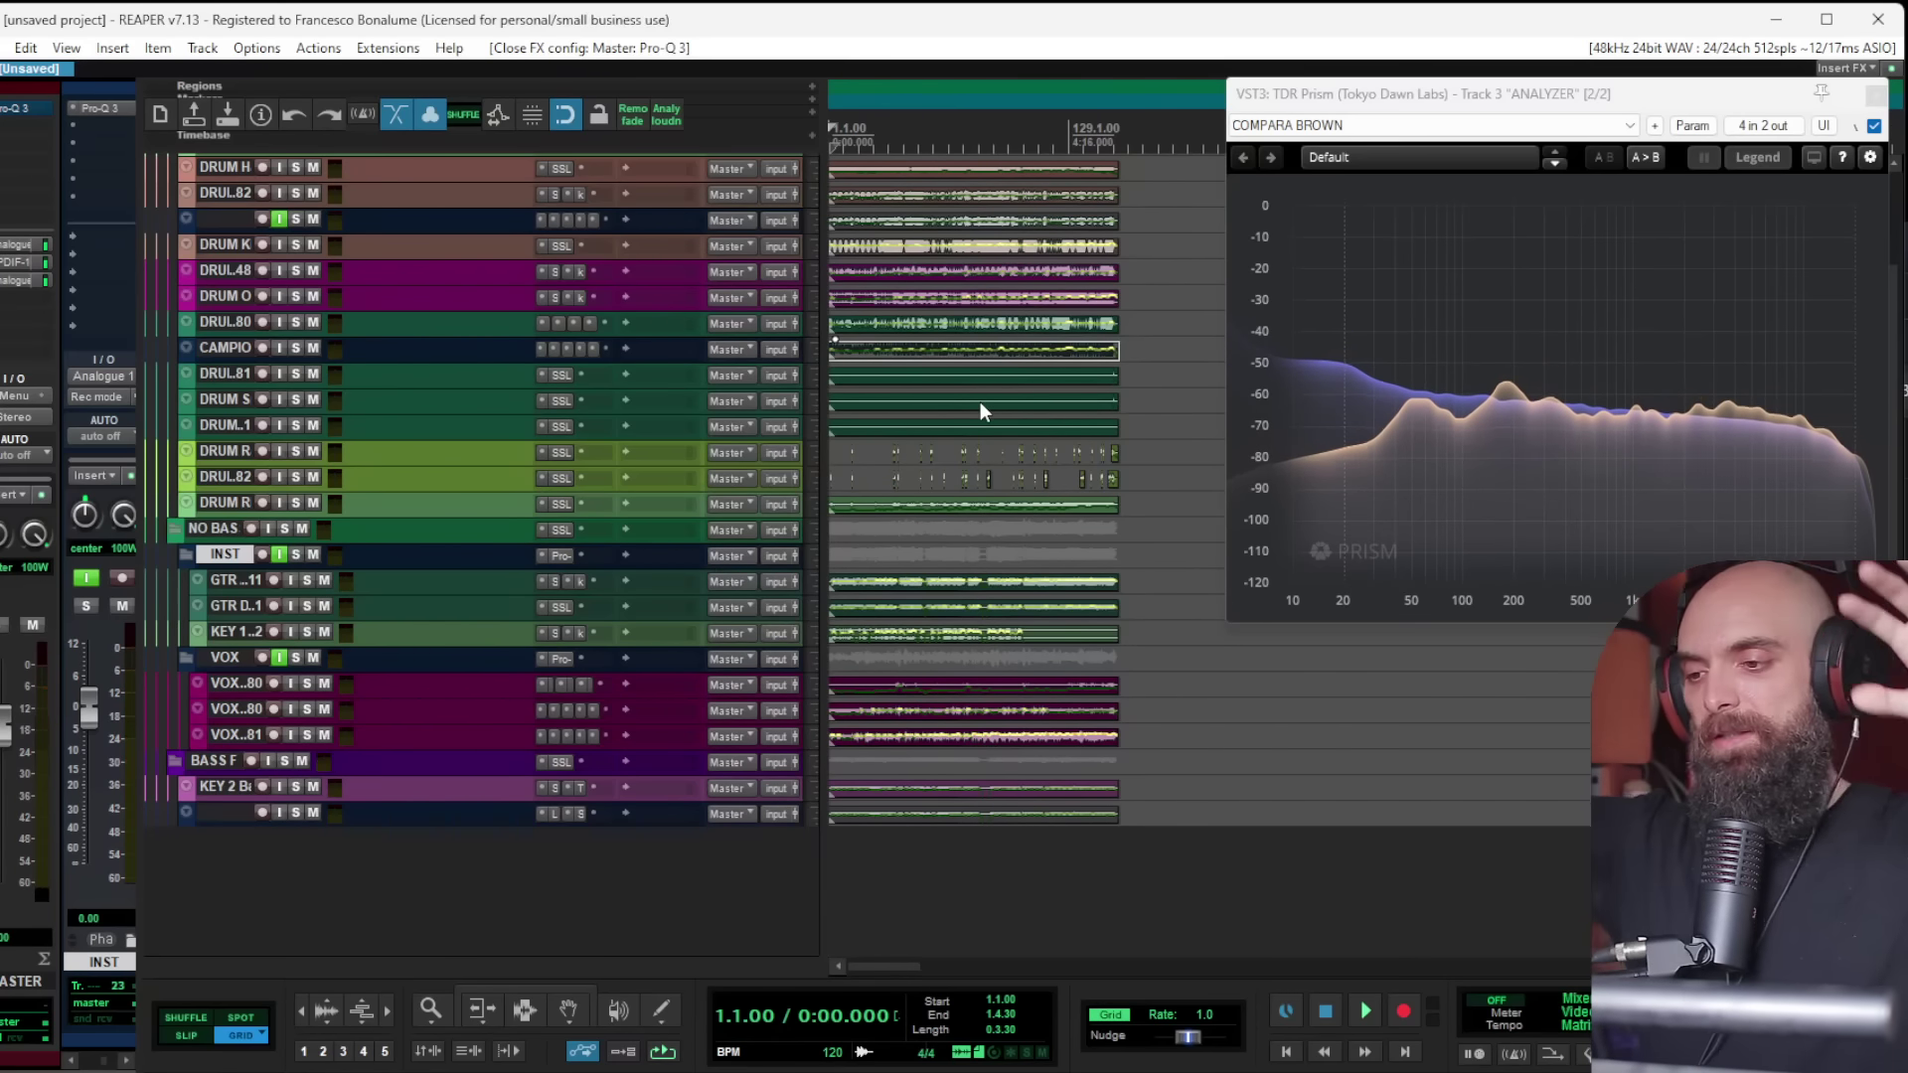
{"action": "key", "text": "space"}
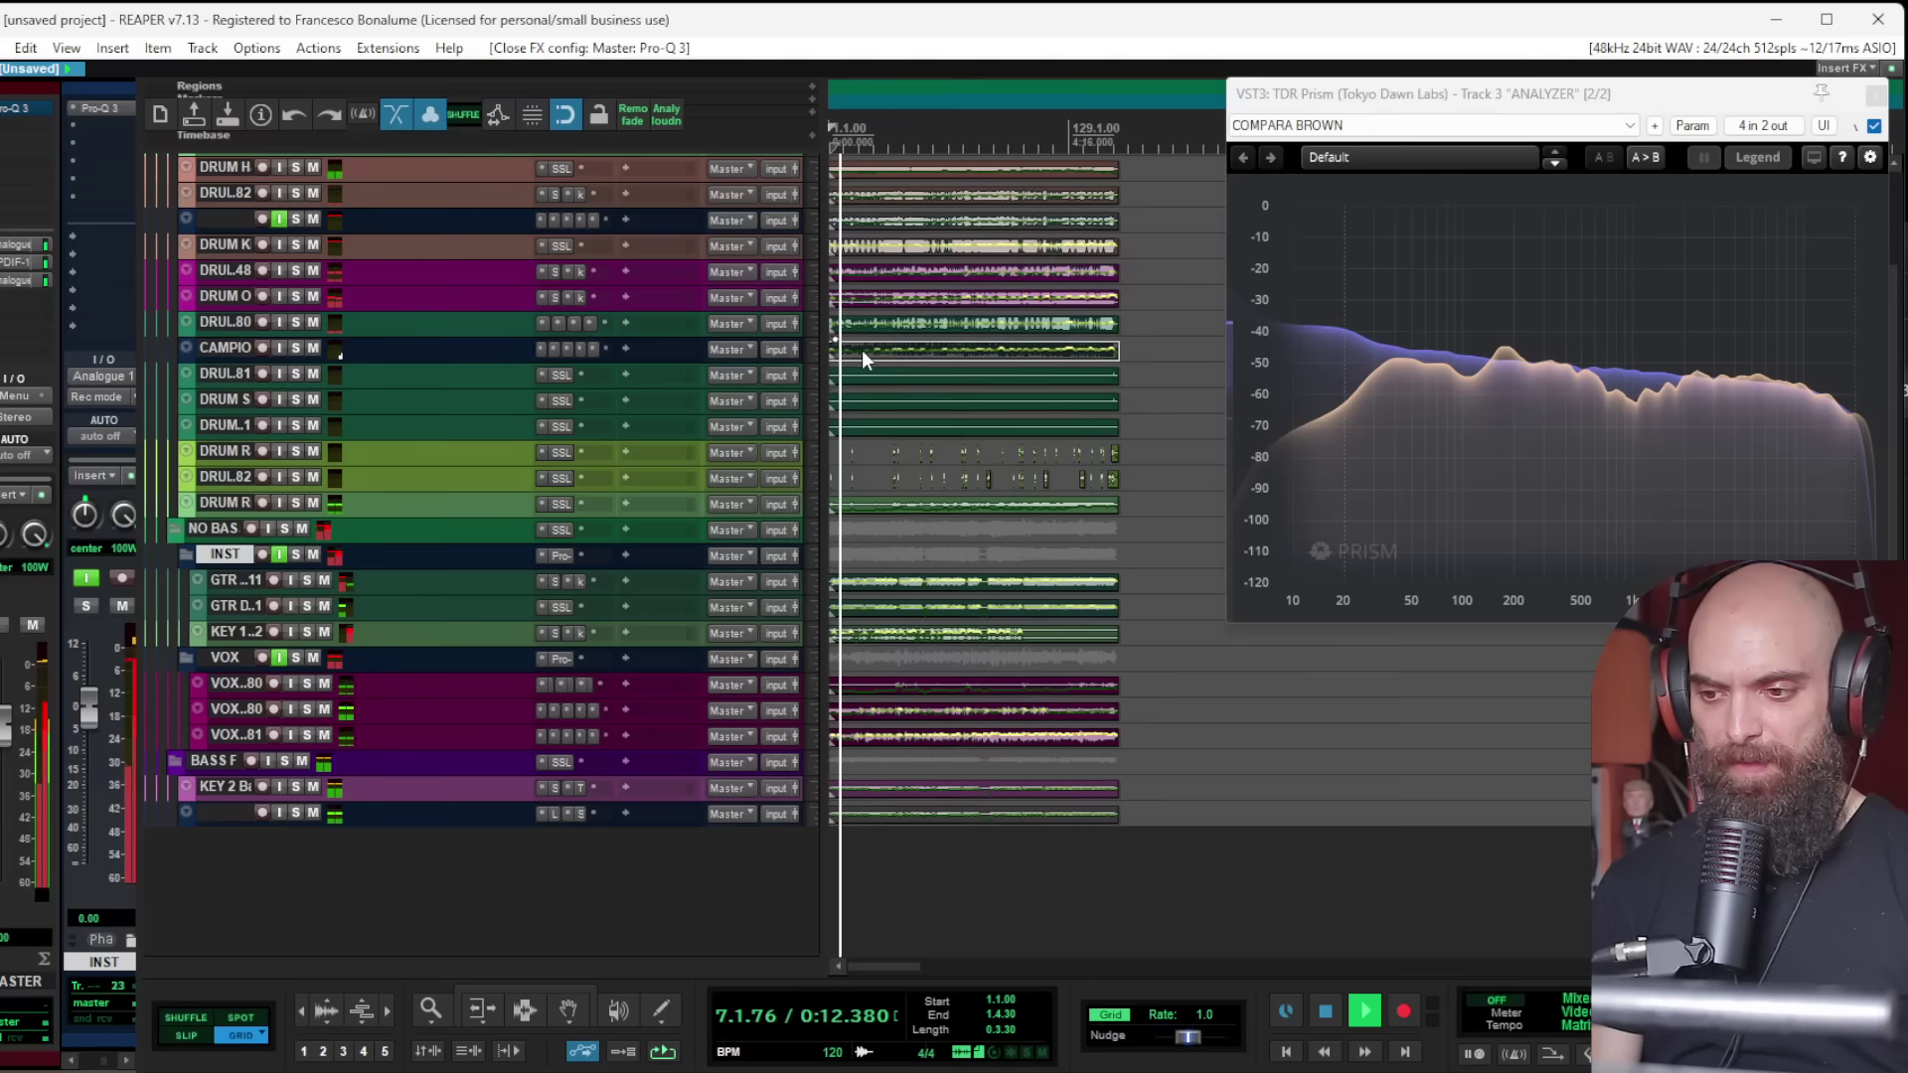
{"action": "key", "text": "space"}
Step: Create a new track named ECHO directly above the VOX folder
{"action": "left_click", "coordinate": [227, 656]}
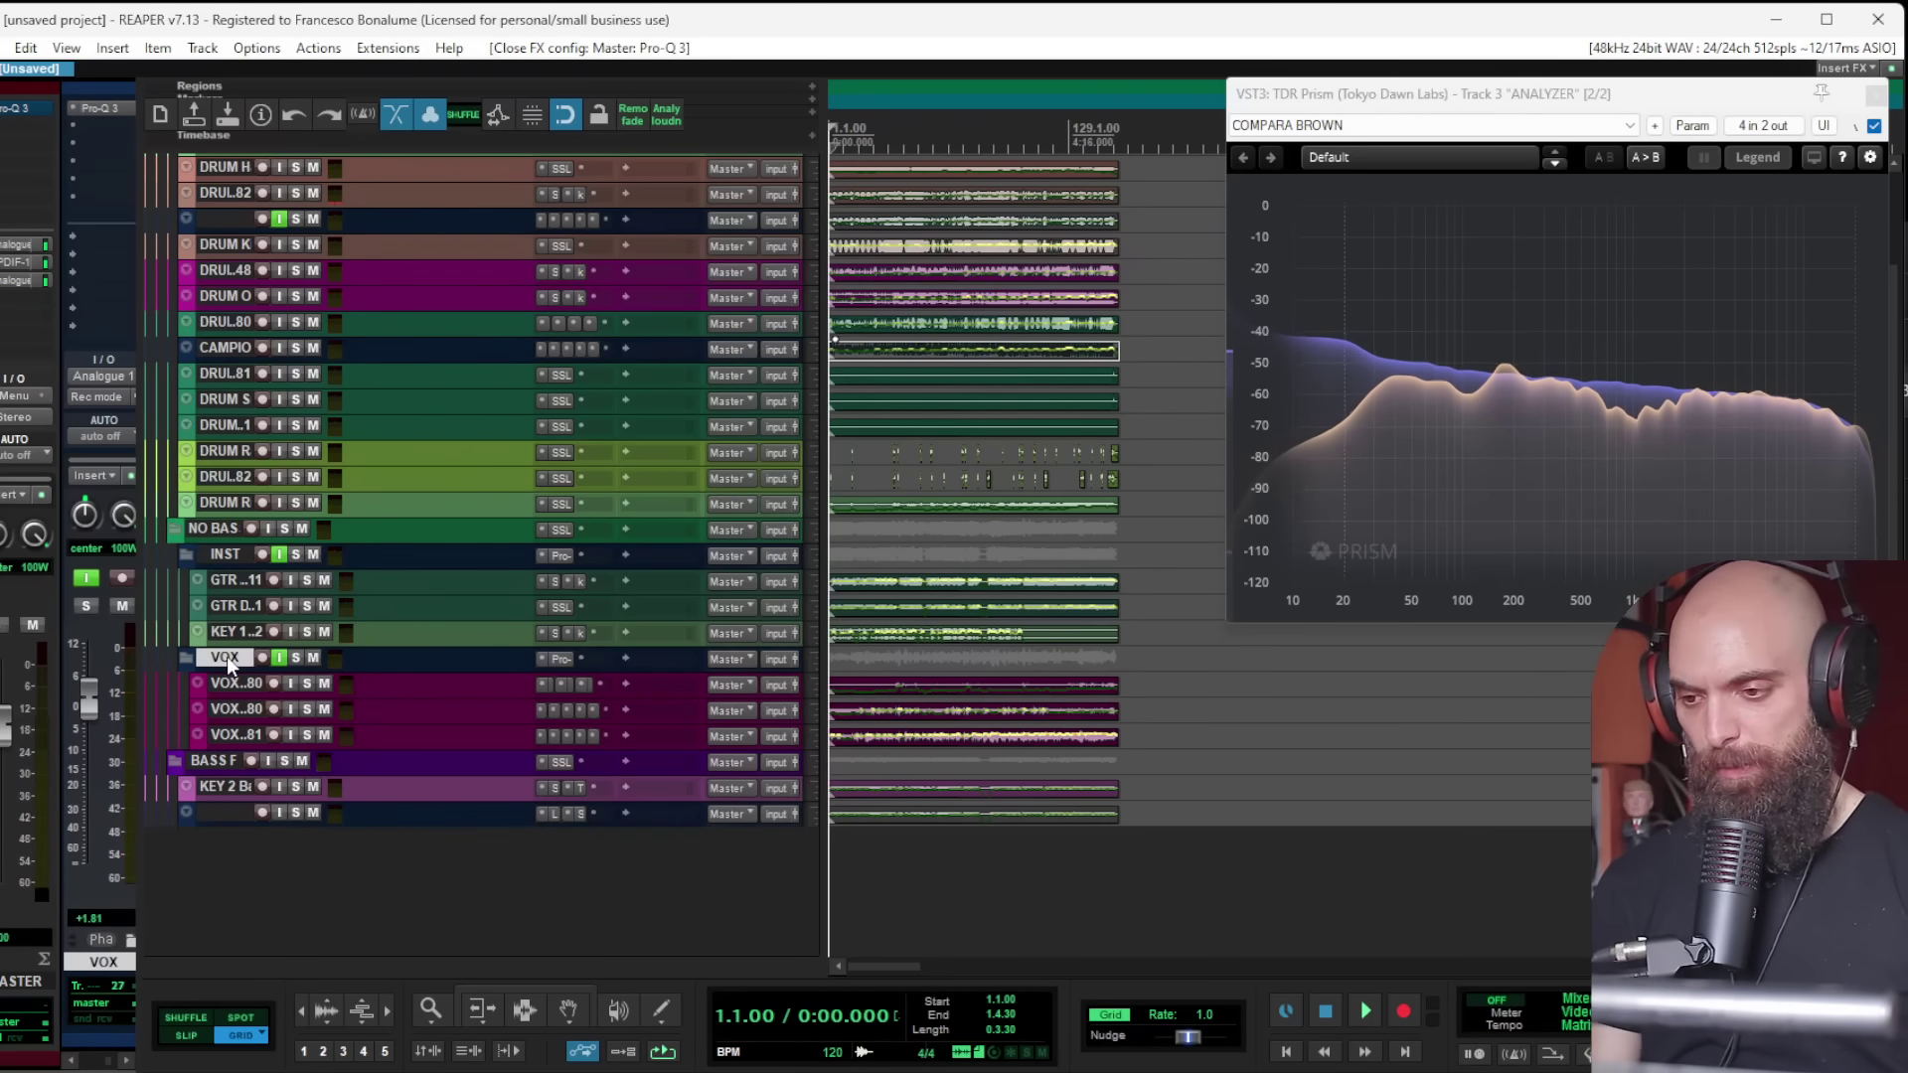
{"action": "key", "text": "ctrl+t"}
{"action": "left_click_drag", "start_coordinate": [245, 686], "coordinate": [238, 651]}
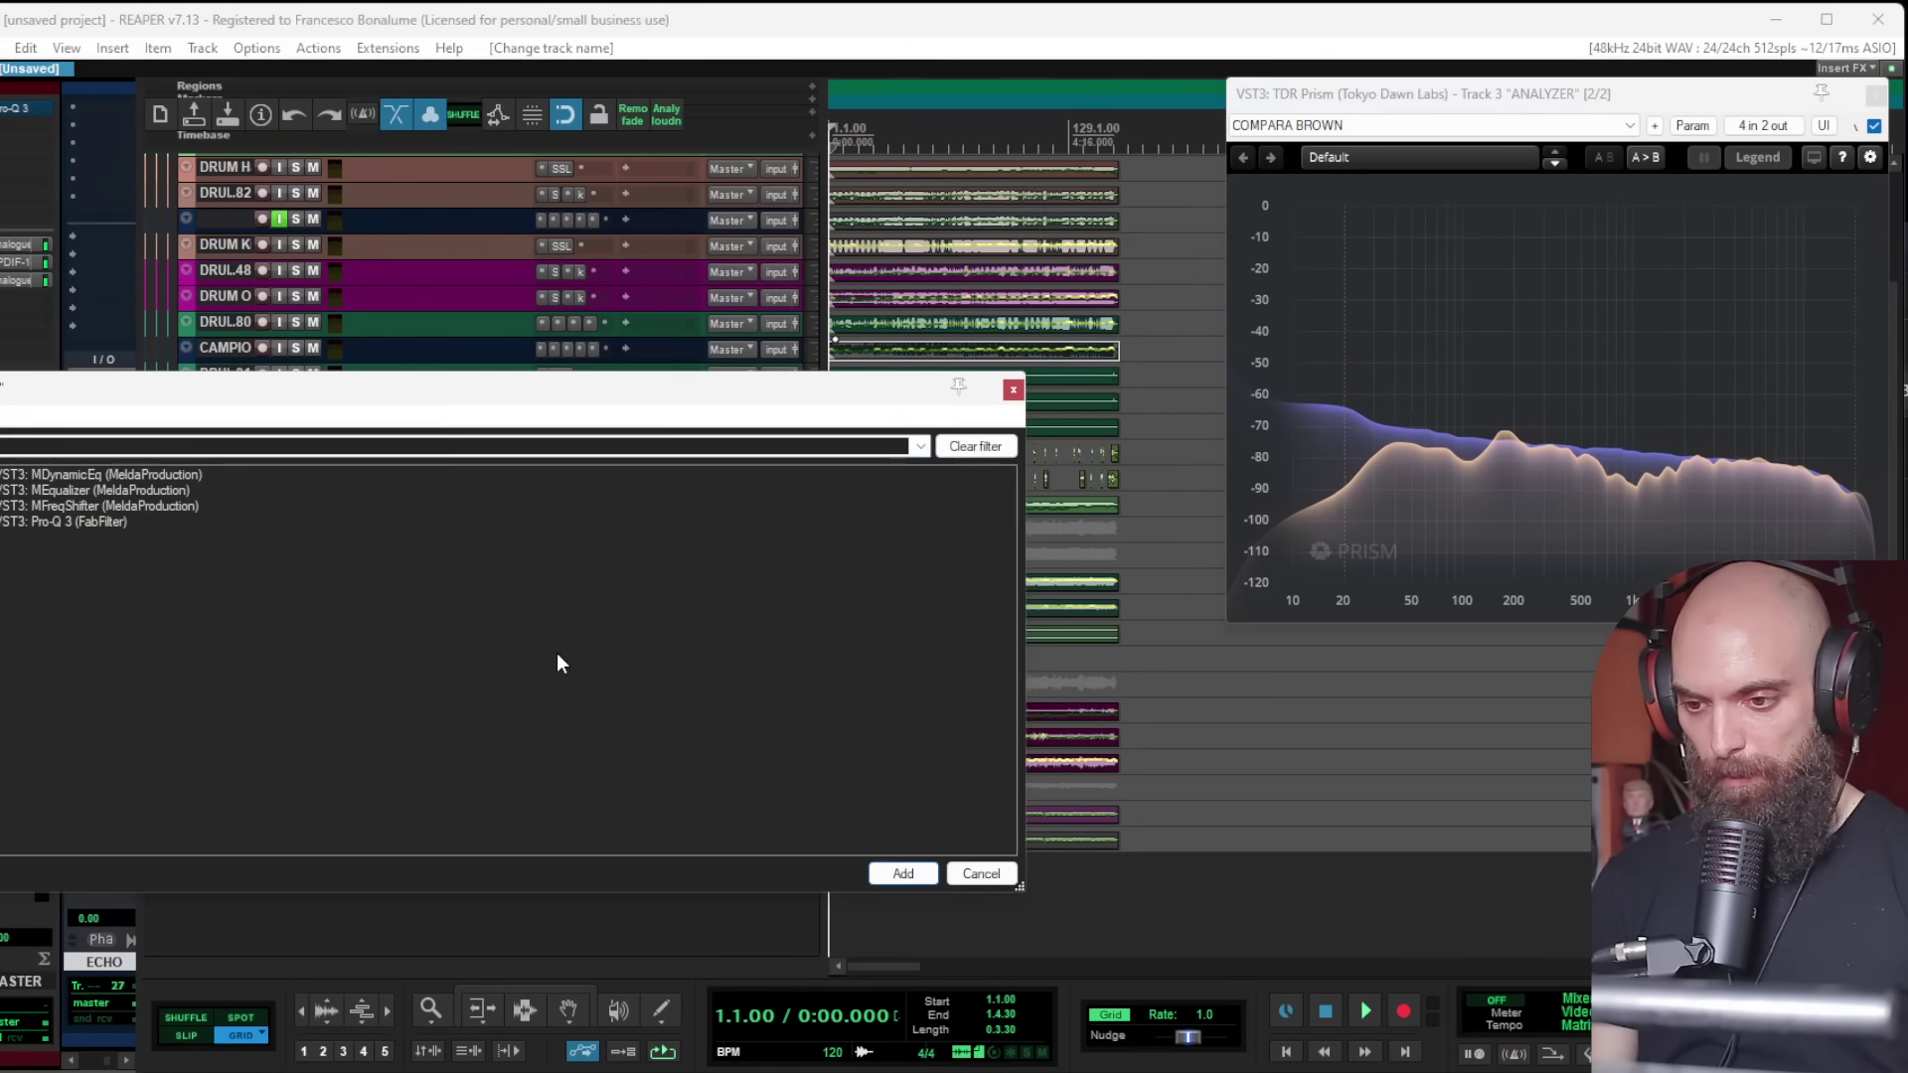
{"action": "type", "text": "echo"}
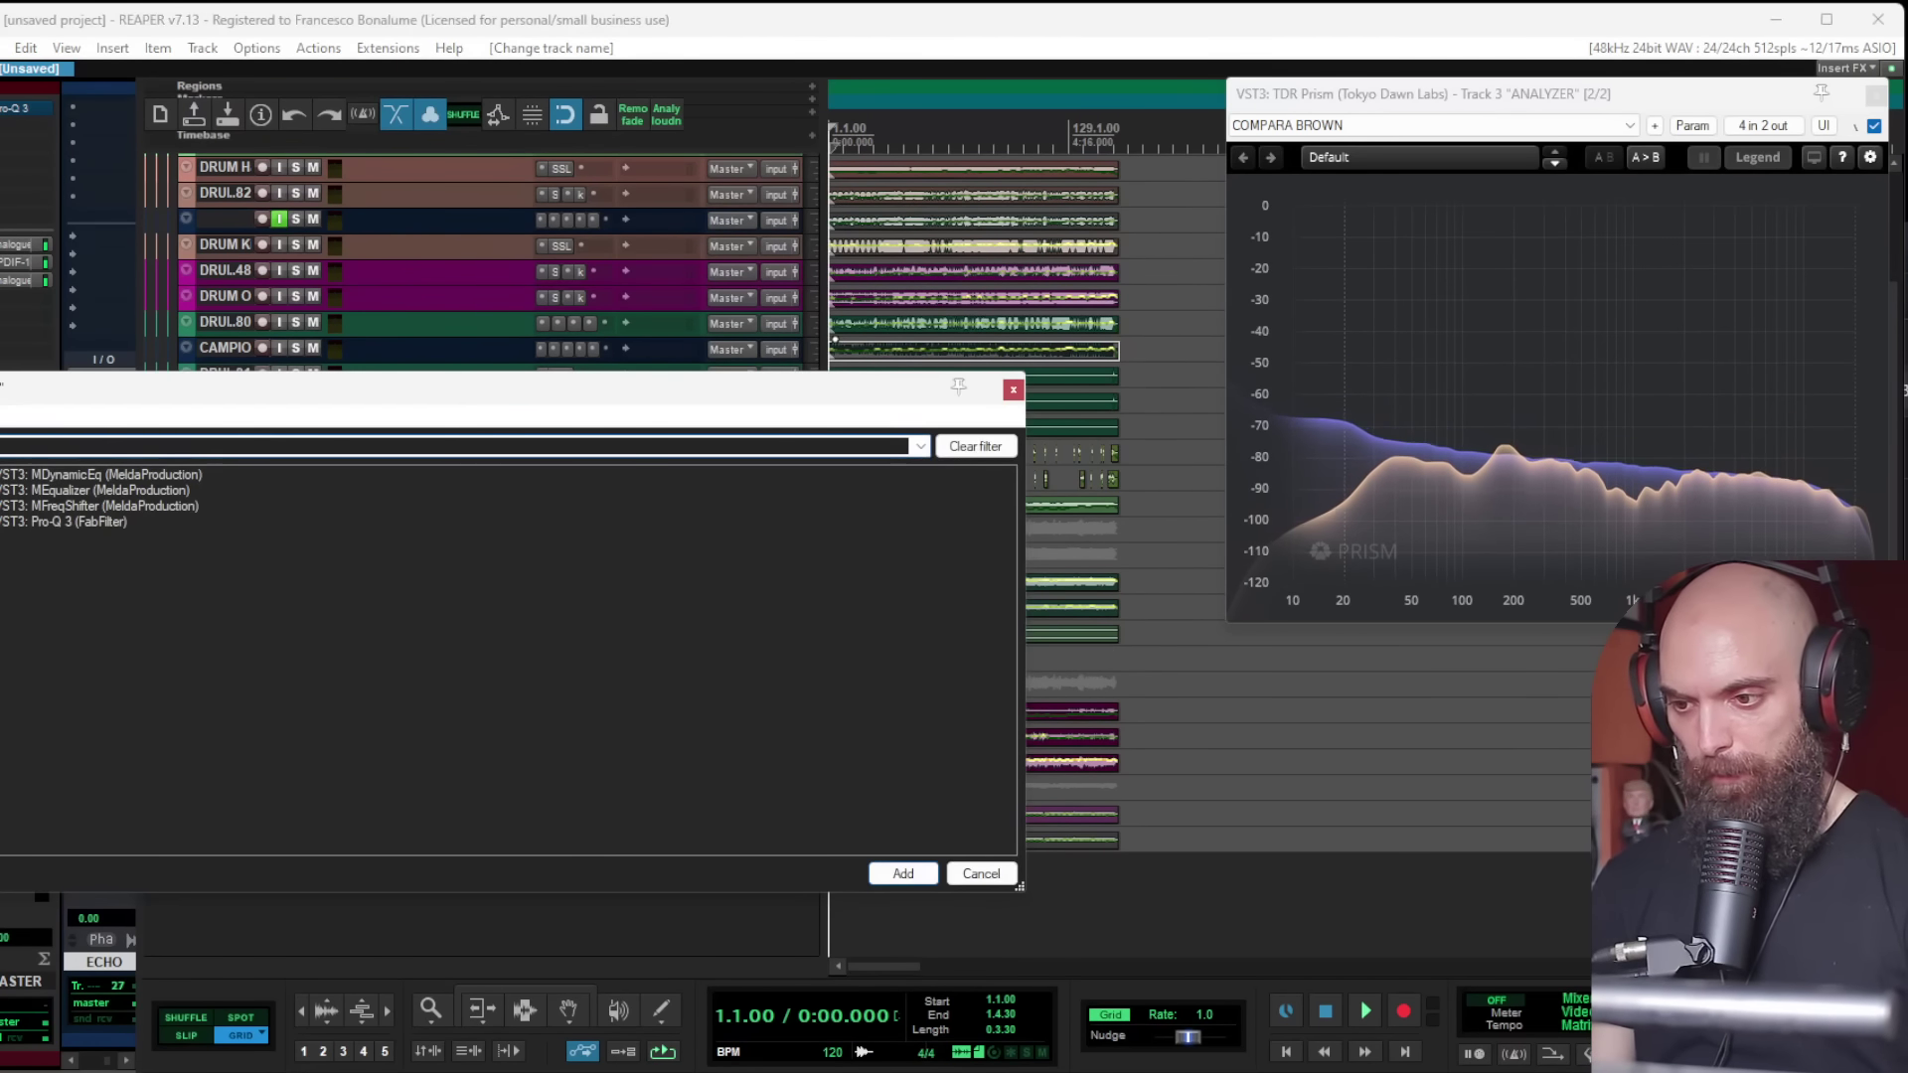
{"action": "left_click", "coordinate": [75, 490]}
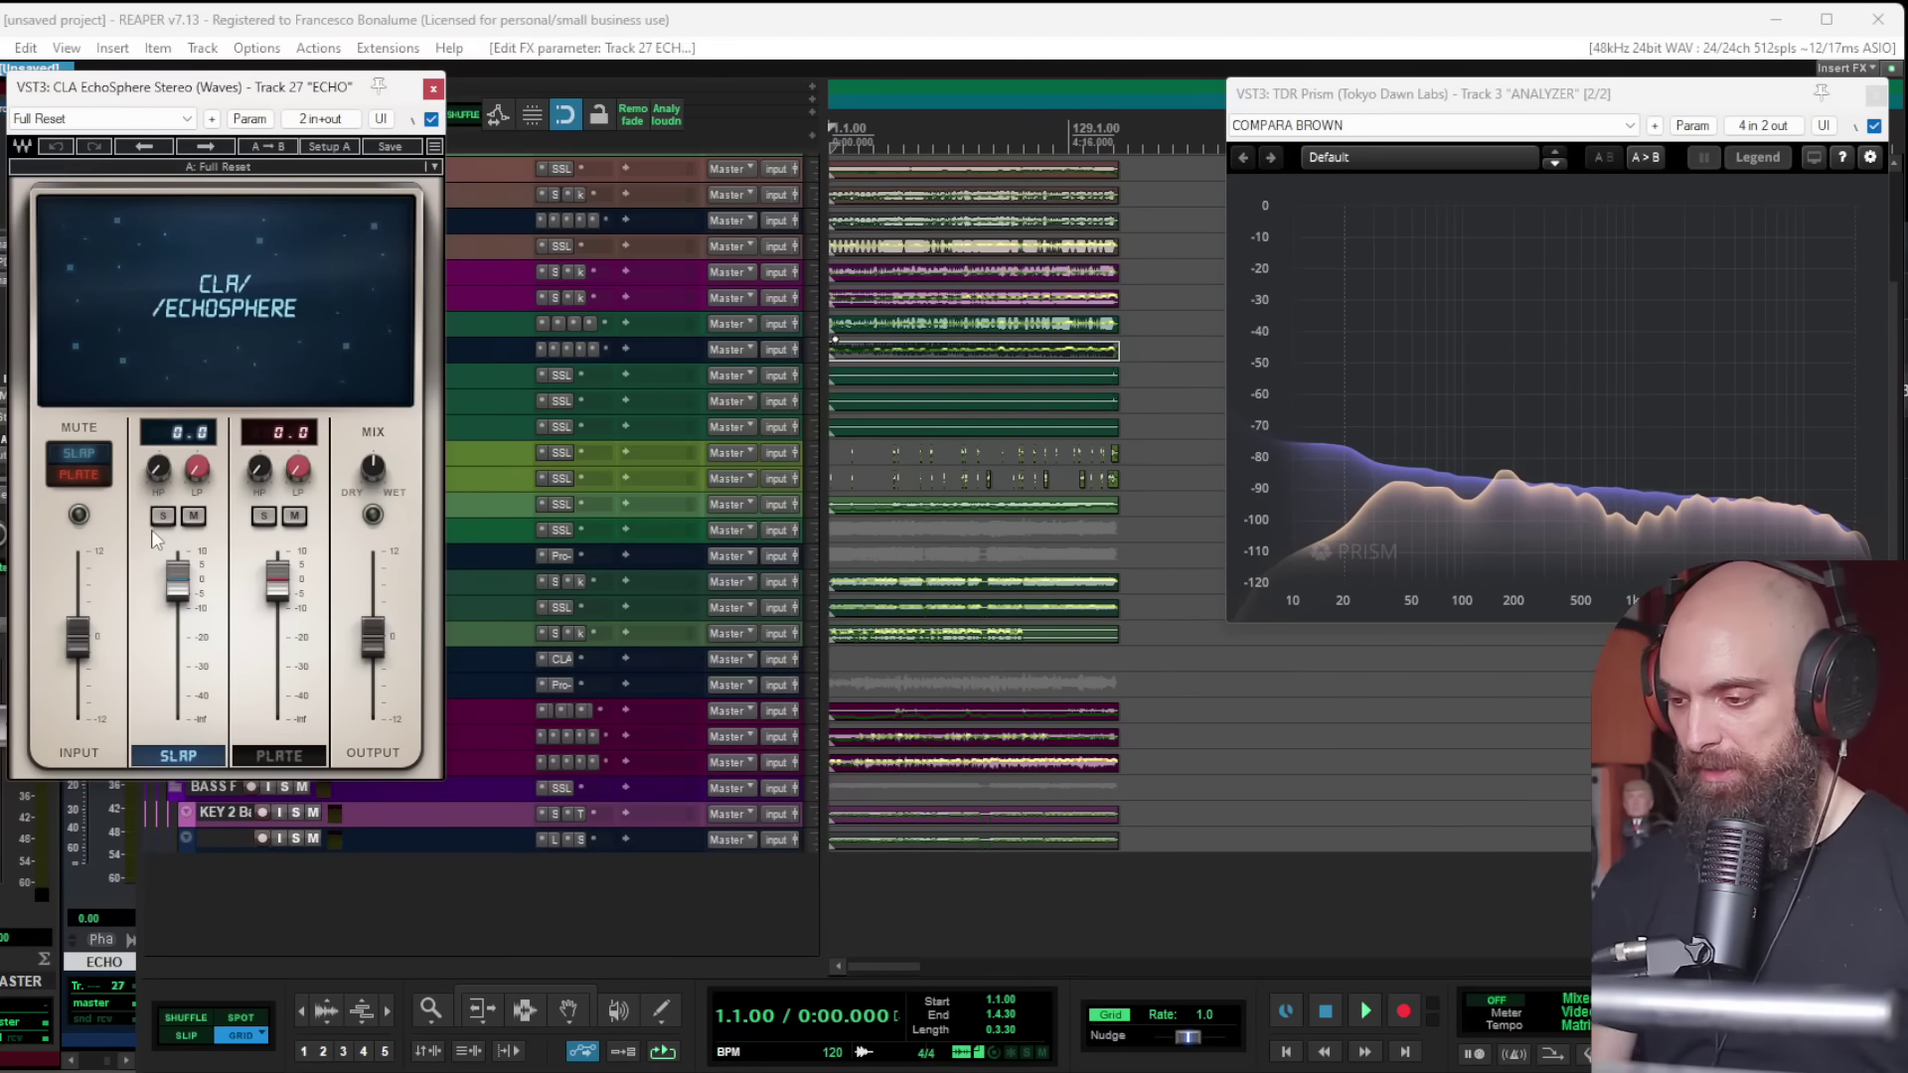
{"action": "left_click_drag", "start_coordinate": [301, 87], "coordinate": [733, 733]}
{"action": "left_click_drag", "start_coordinate": [519, 568], "coordinate": [520, 651]}
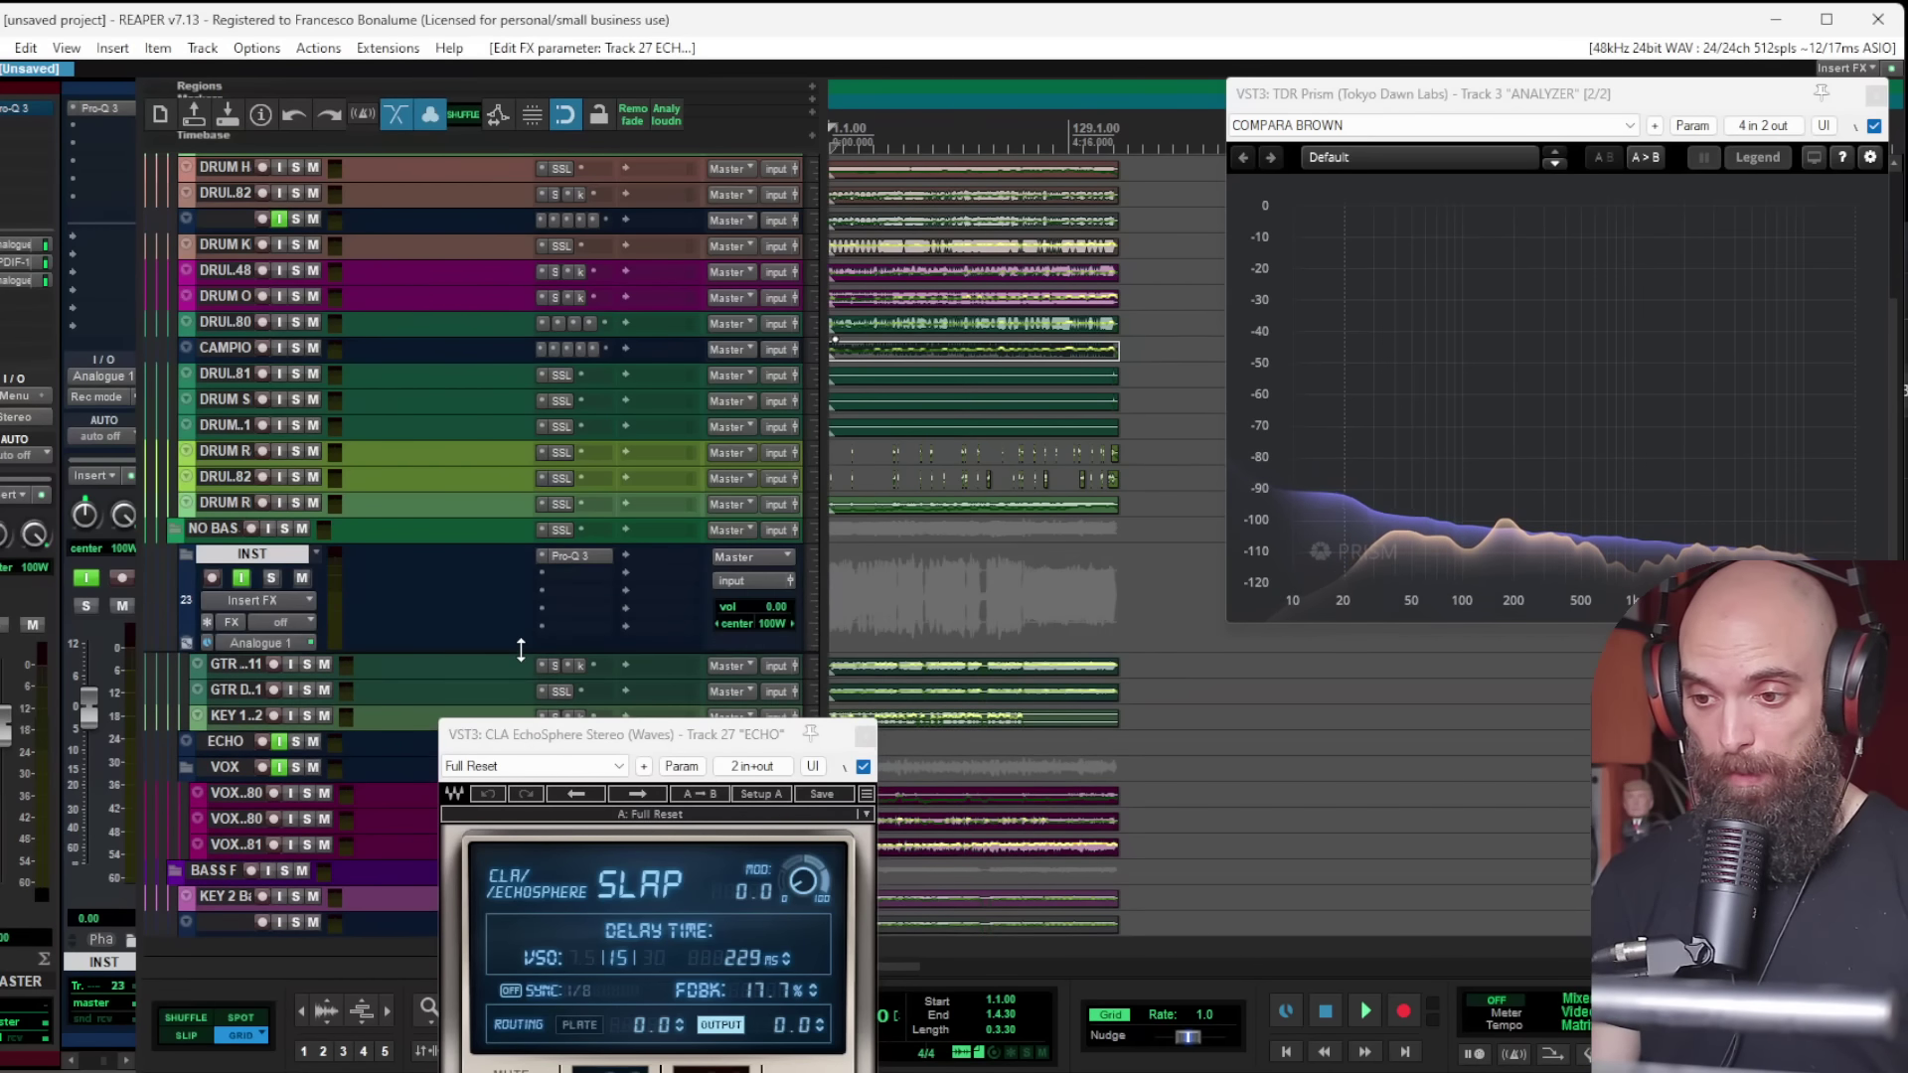
{"action": "left_click_drag", "start_coordinate": [283, 753], "coordinate": [282, 842]}
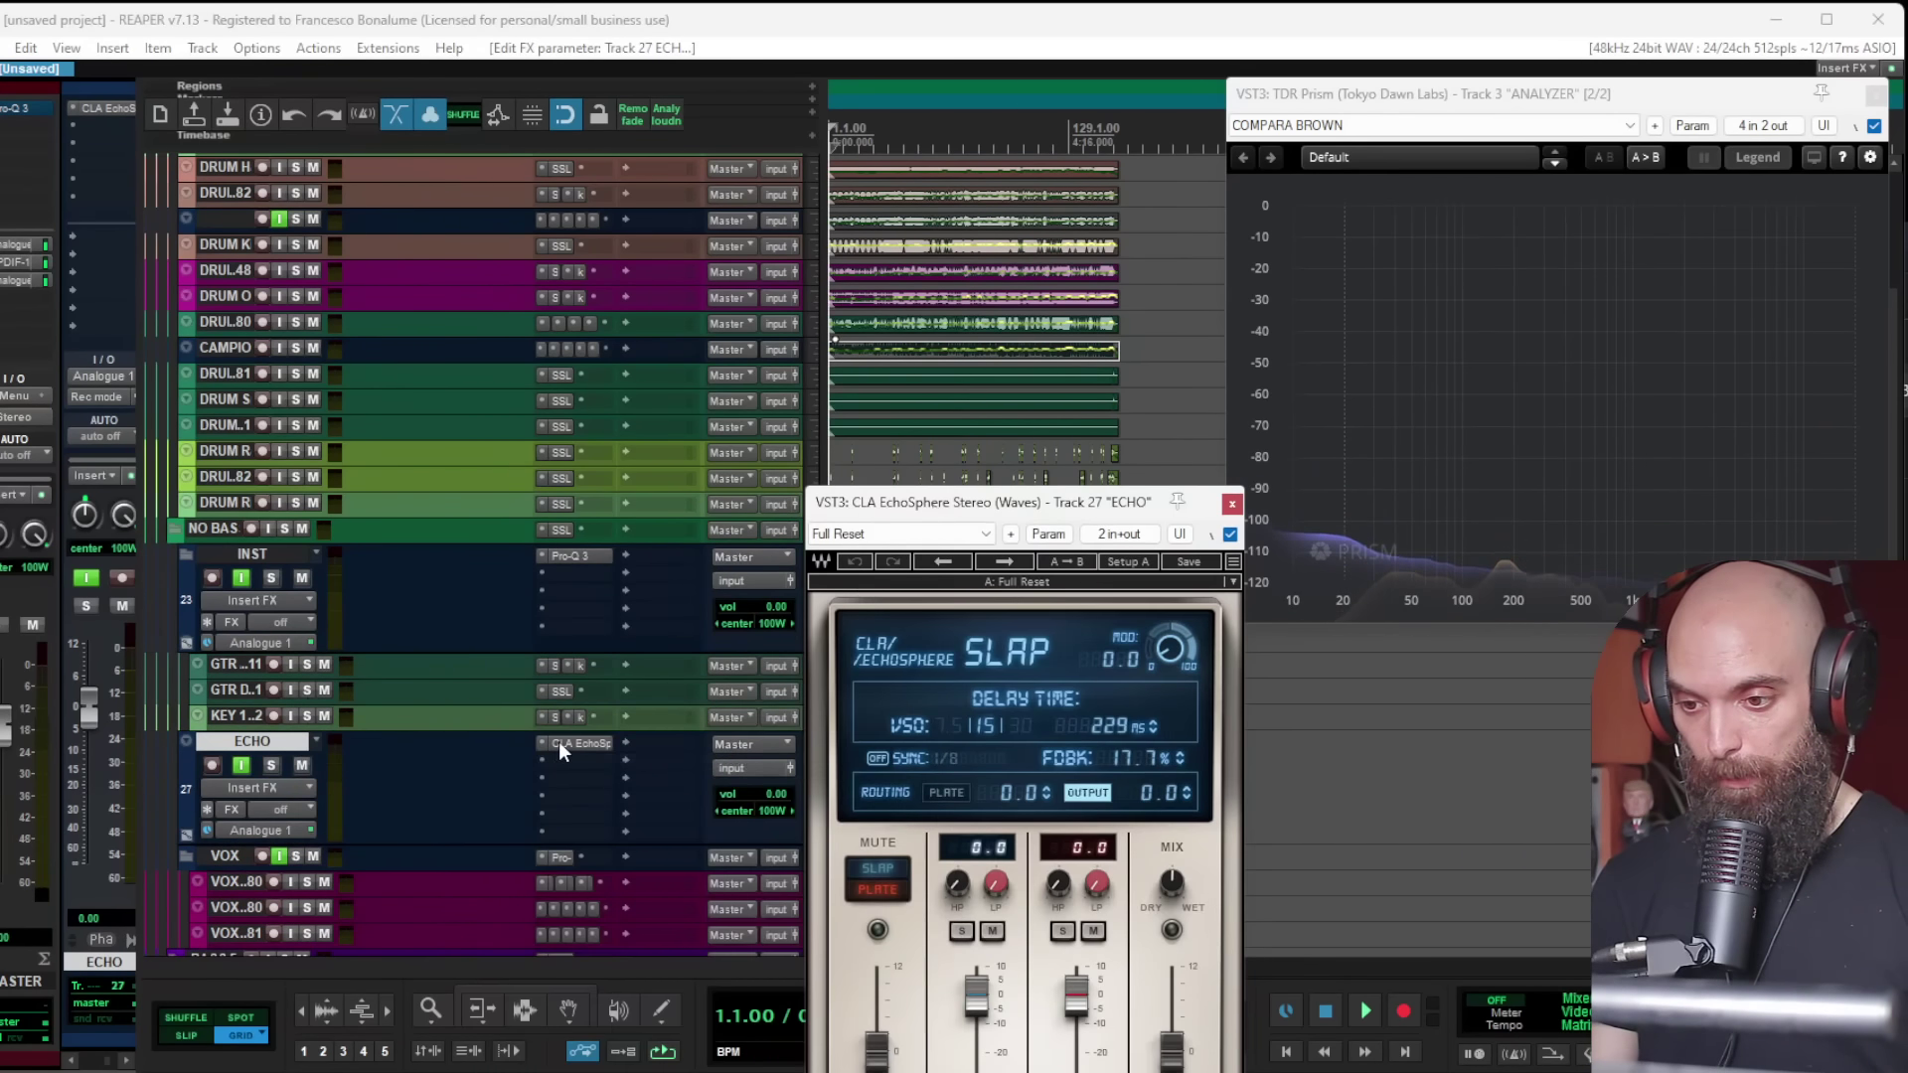
{"action": "left_click", "coordinate": [559, 742], "text": "alt"}
Step: Insert CLA Epic Stereo on the ECHO track, with its mix set to 100 and locked
{"action": "left_click", "coordinate": [569, 743]}
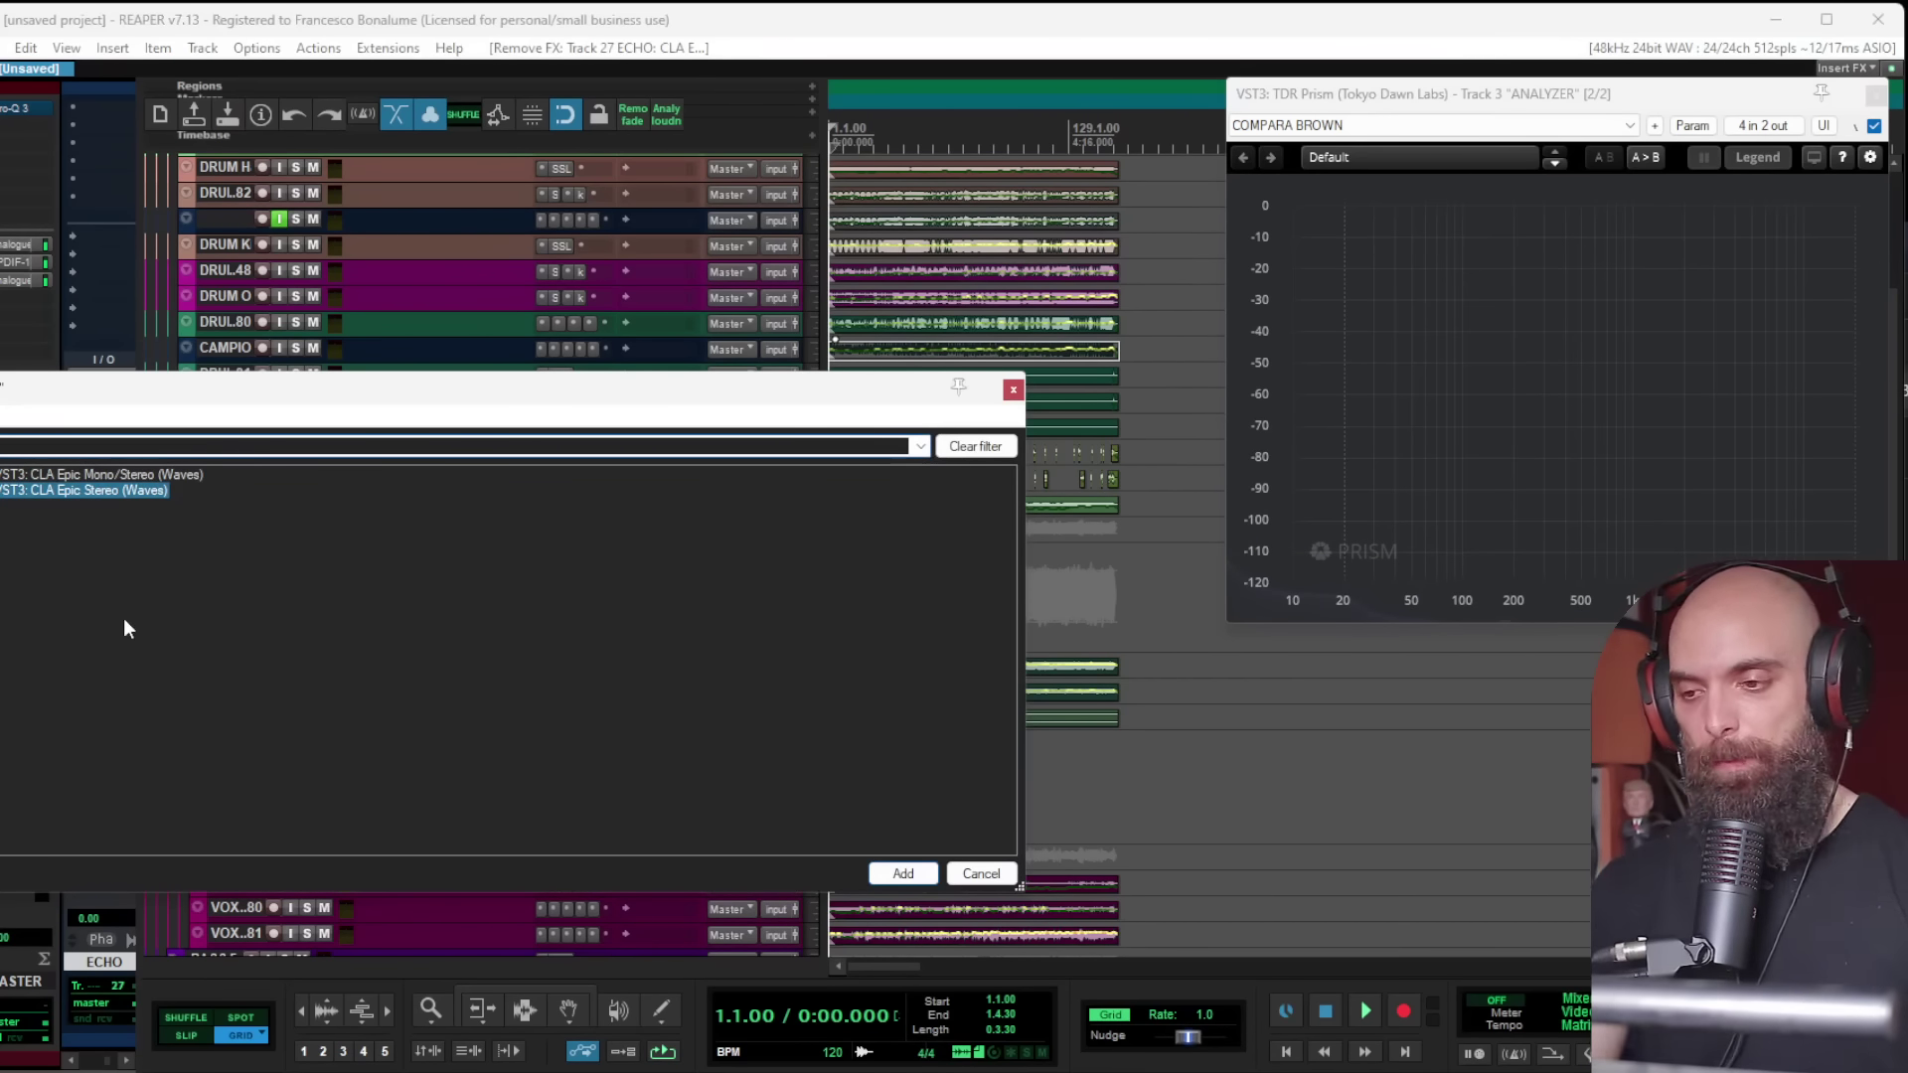
{"action": "double_click", "coordinate": [104, 493]}
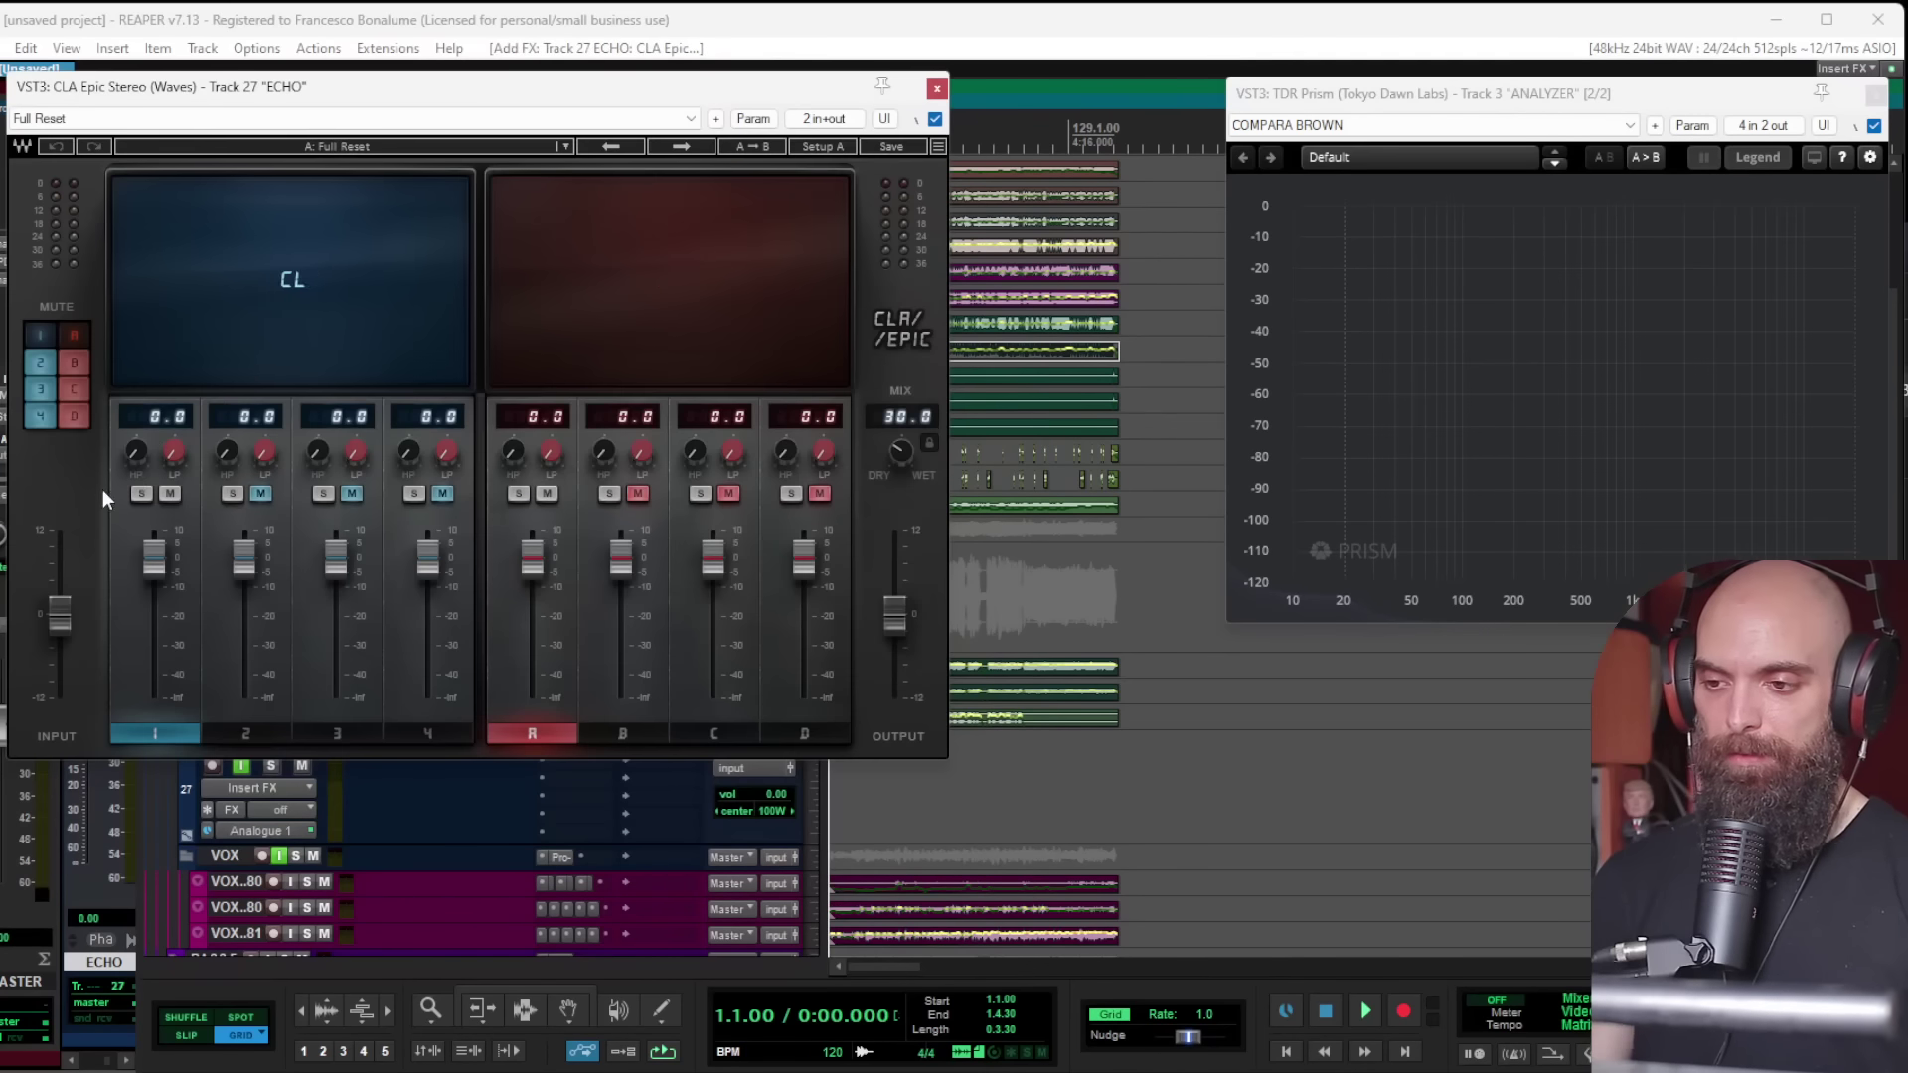
{"action": "left_click_drag", "start_coordinate": [914, 449], "coordinate": [926, 444]}
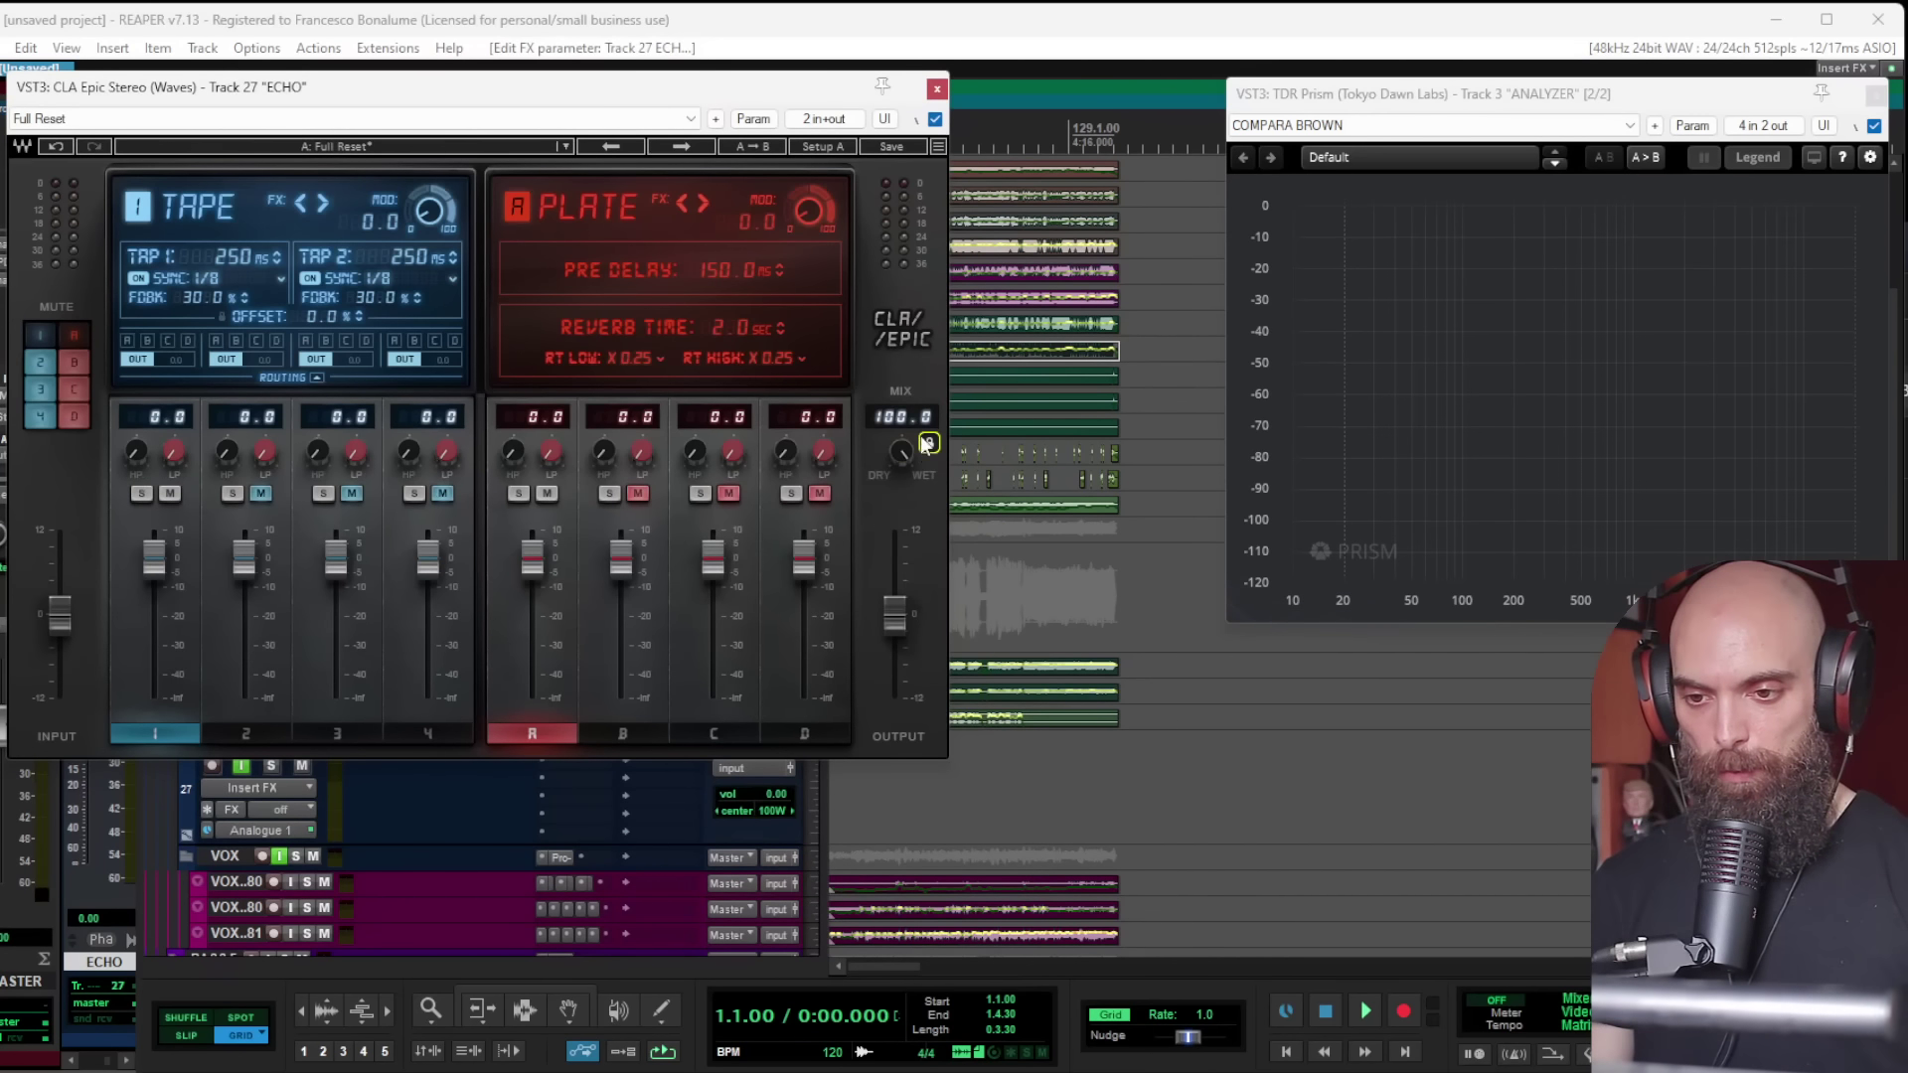
Step: Create a send from the VOX folder to the ECHO track and start playback
{"action": "left_click", "coordinate": [429, 25]}
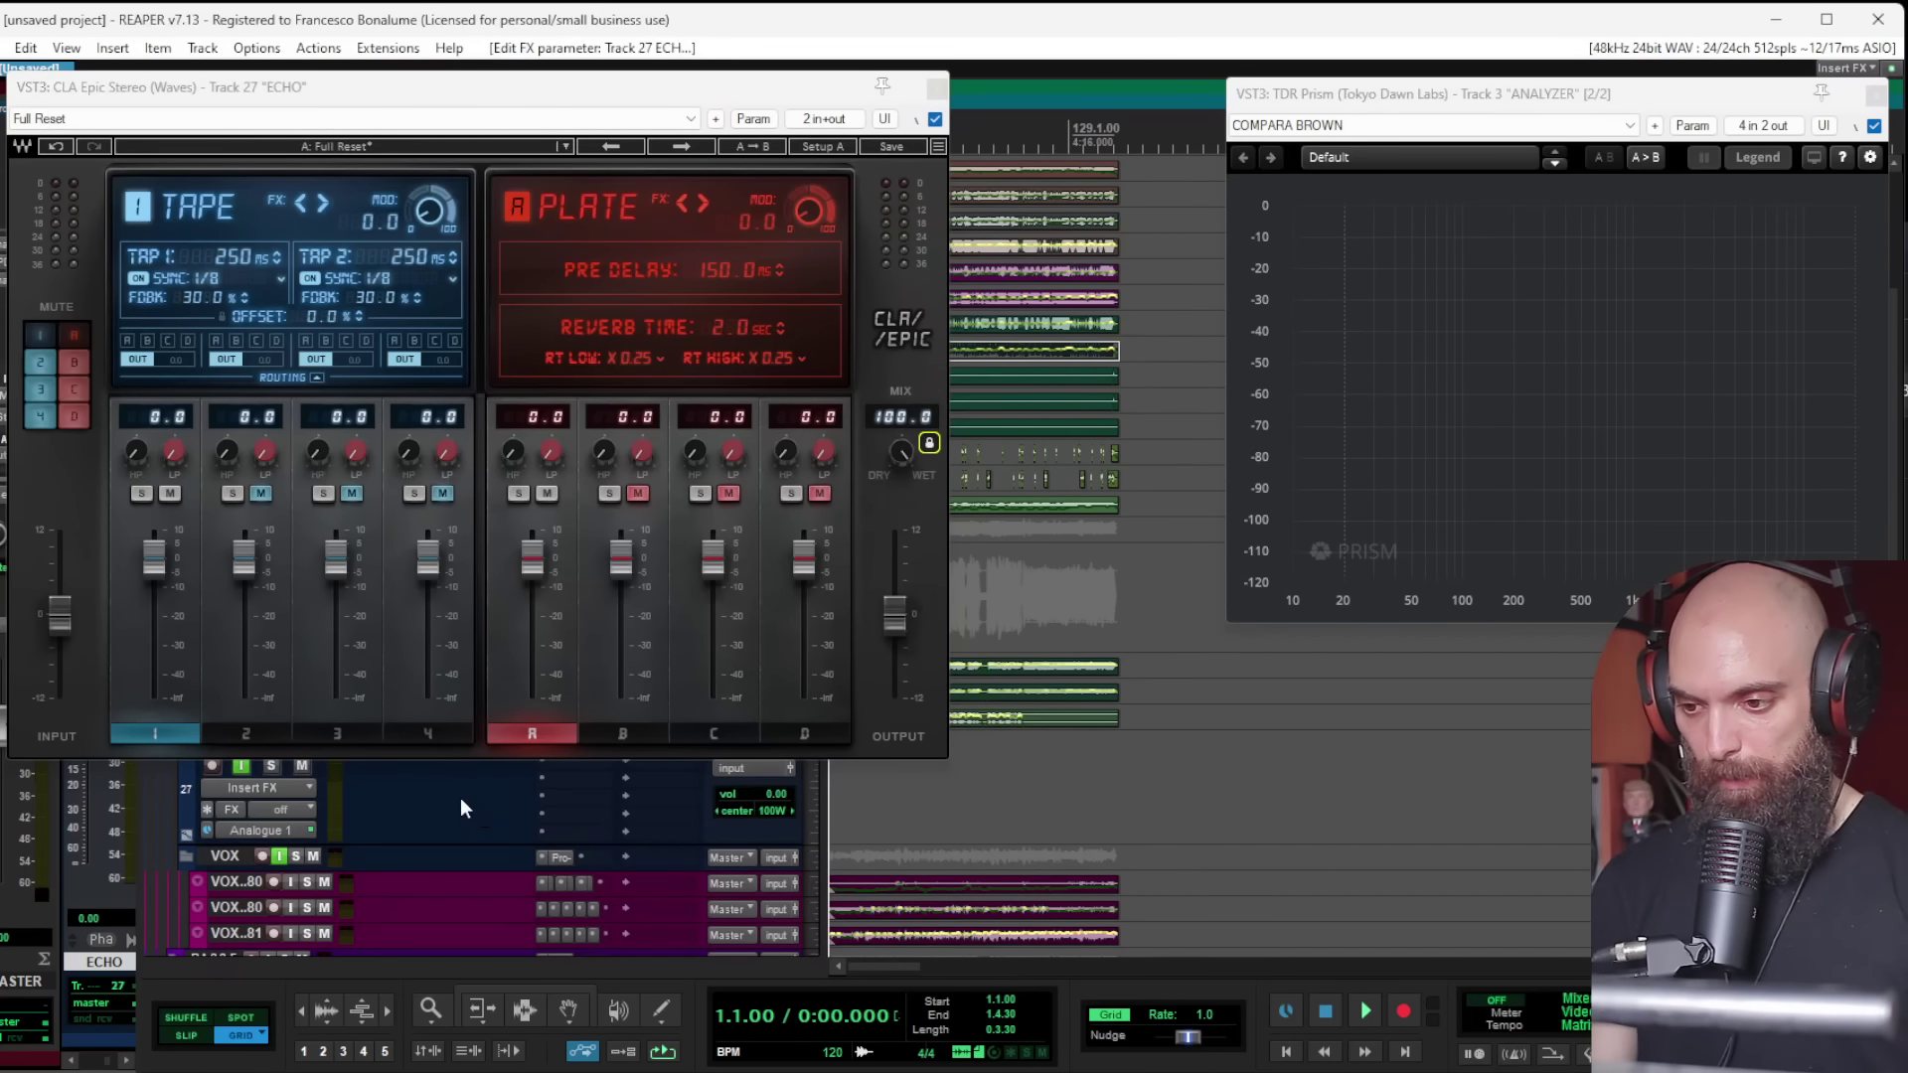
{"action": "left_click_drag", "start_coordinate": [461, 798], "coordinate": [462, 796]}
{"action": "key", "text": "space"}
{"action": "left_click", "coordinate": [809, 812]}
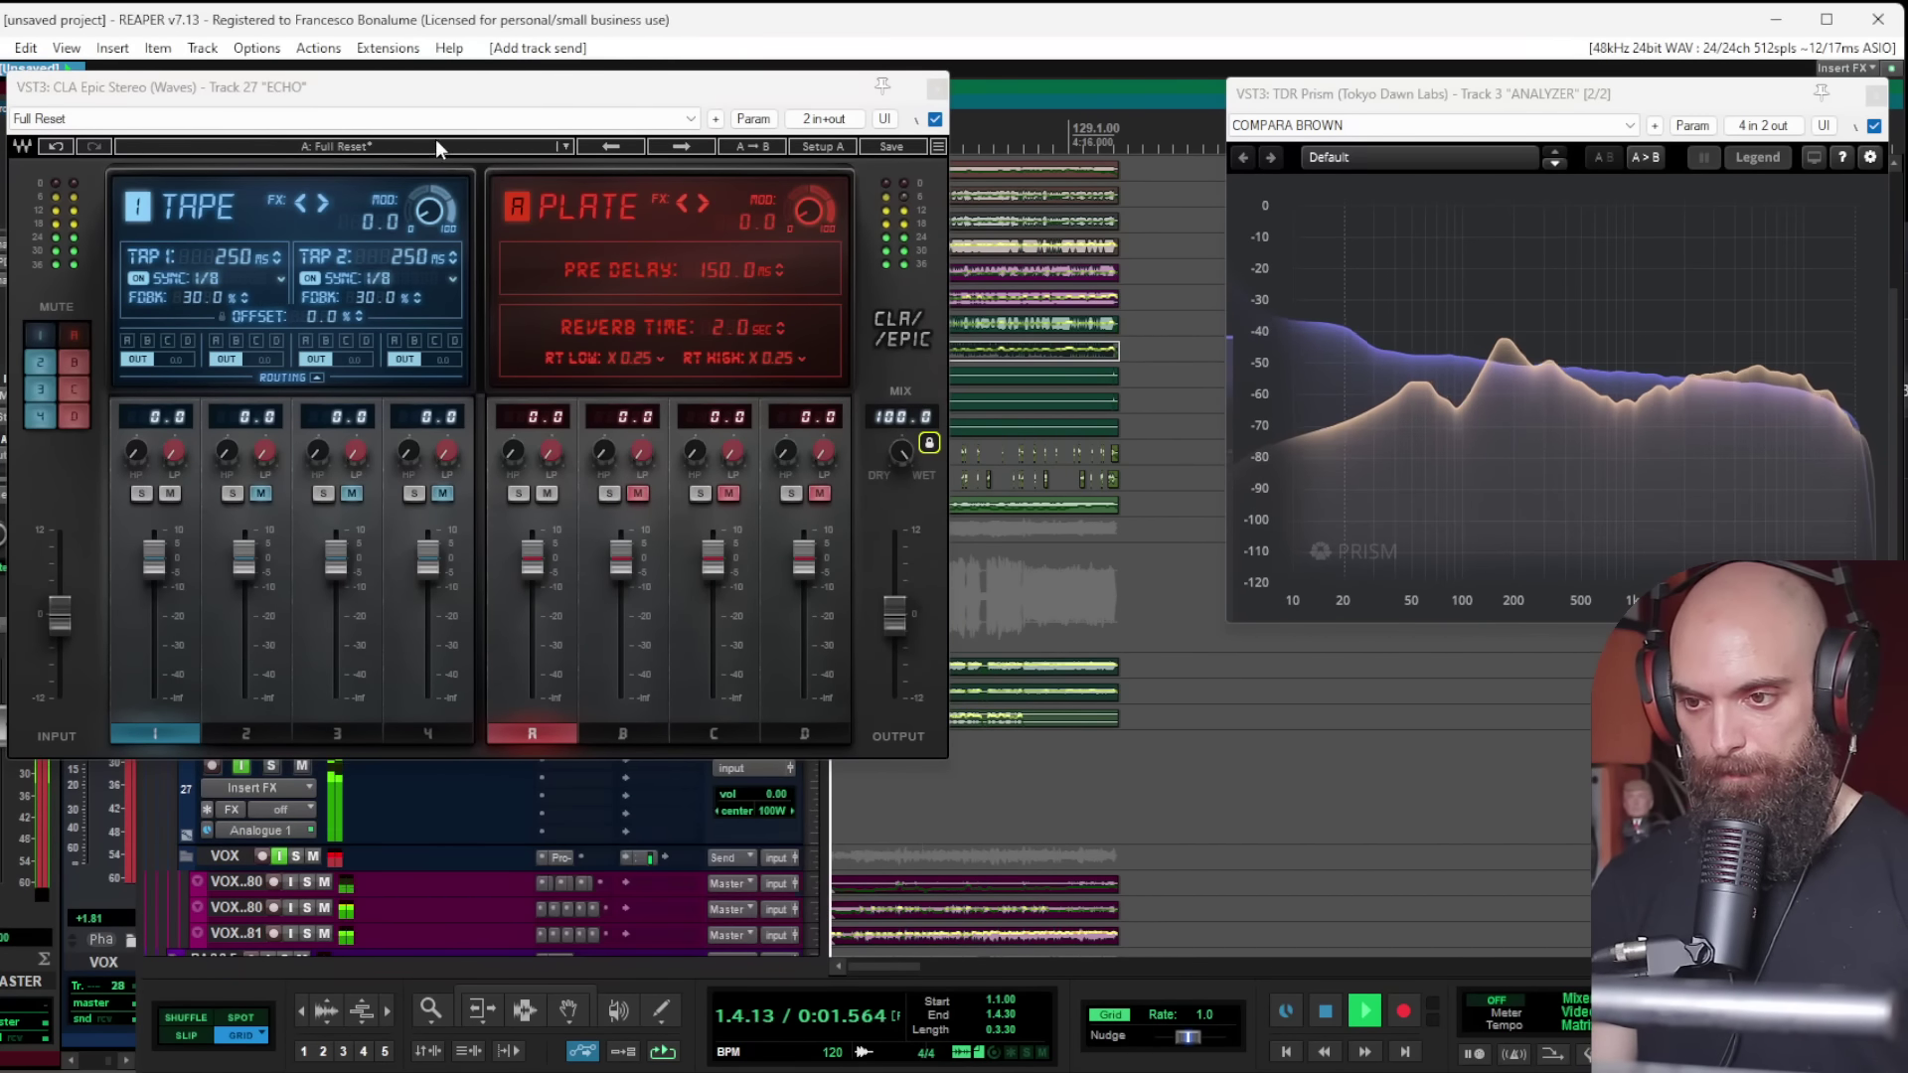
Step: Uncover the mixer and lower the ECHO track's volume to -13.2 dB
{"action": "left_click_drag", "start_coordinate": [438, 100], "coordinate": [0, 85]}
{"action": "left_click", "coordinate": [244, 743]}
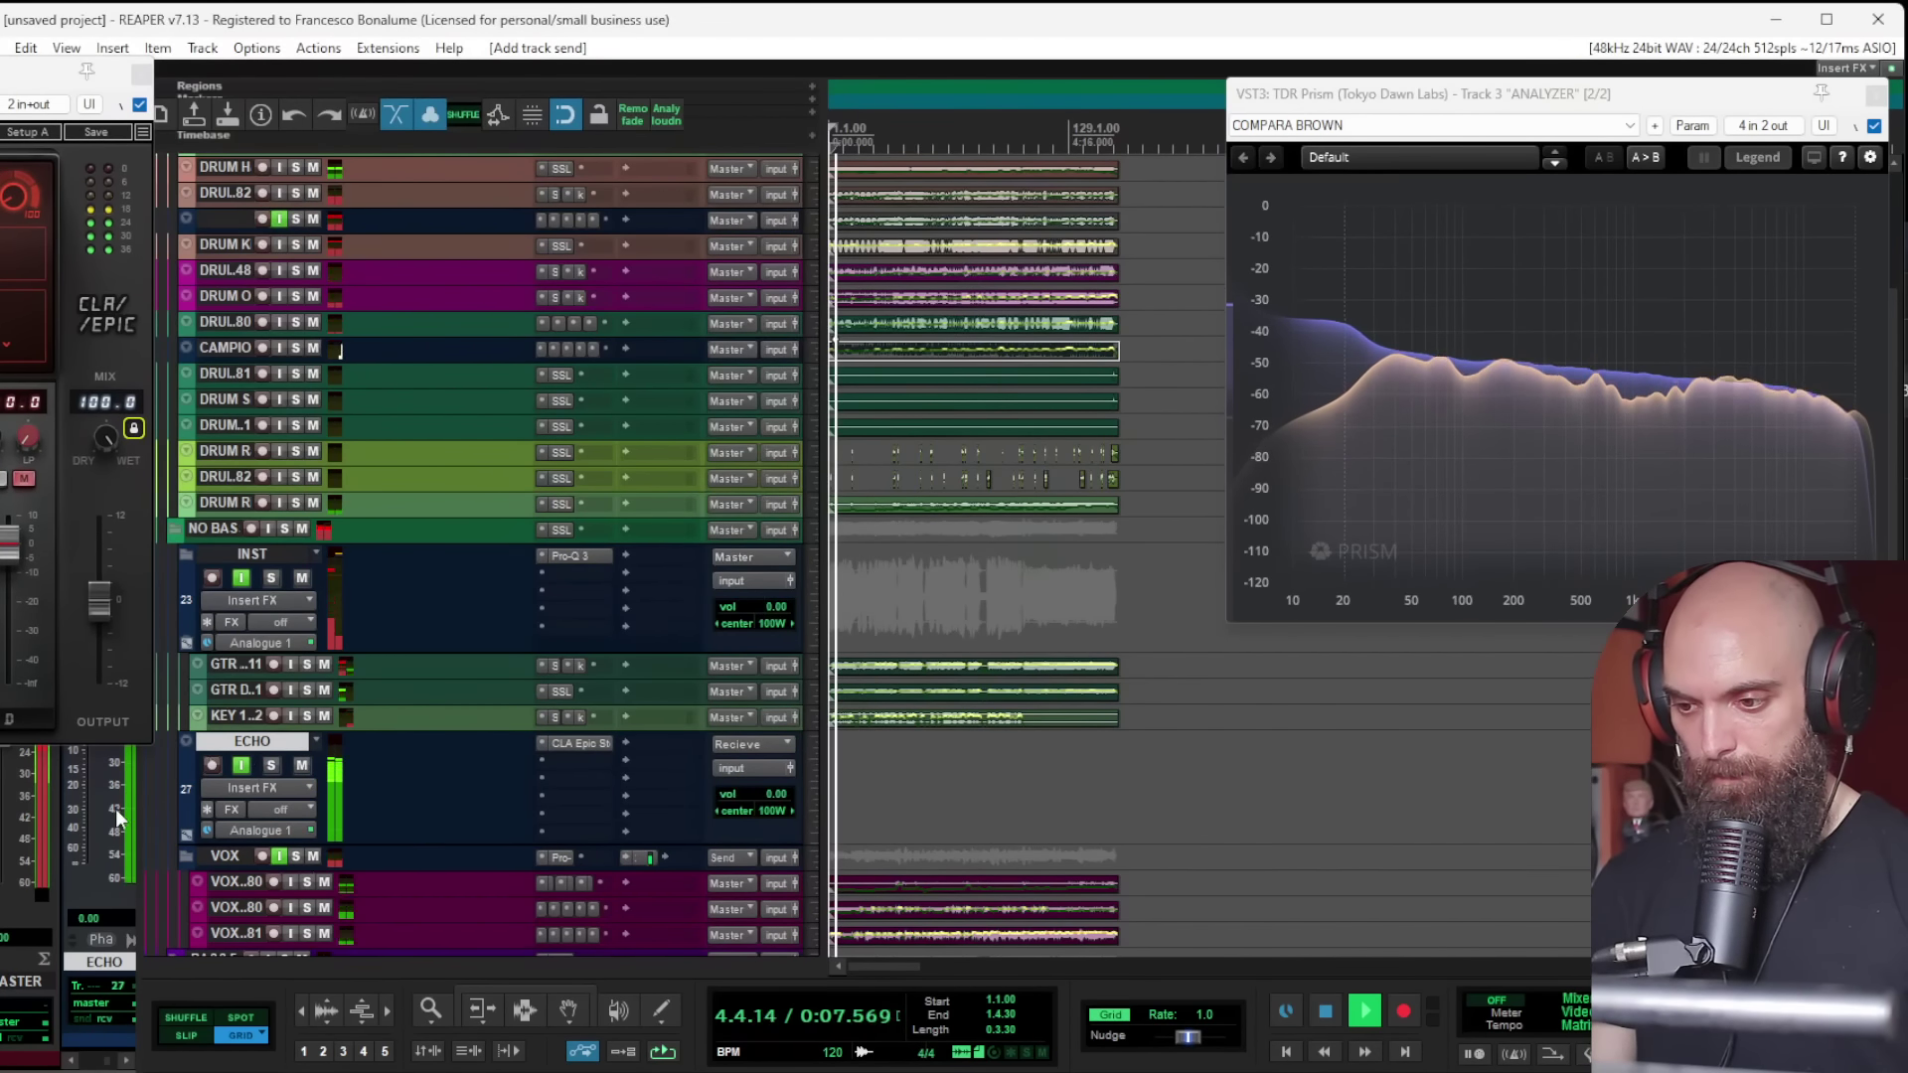
{"action": "left_click_drag", "start_coordinate": [81, 813], "coordinate": [85, 760]}
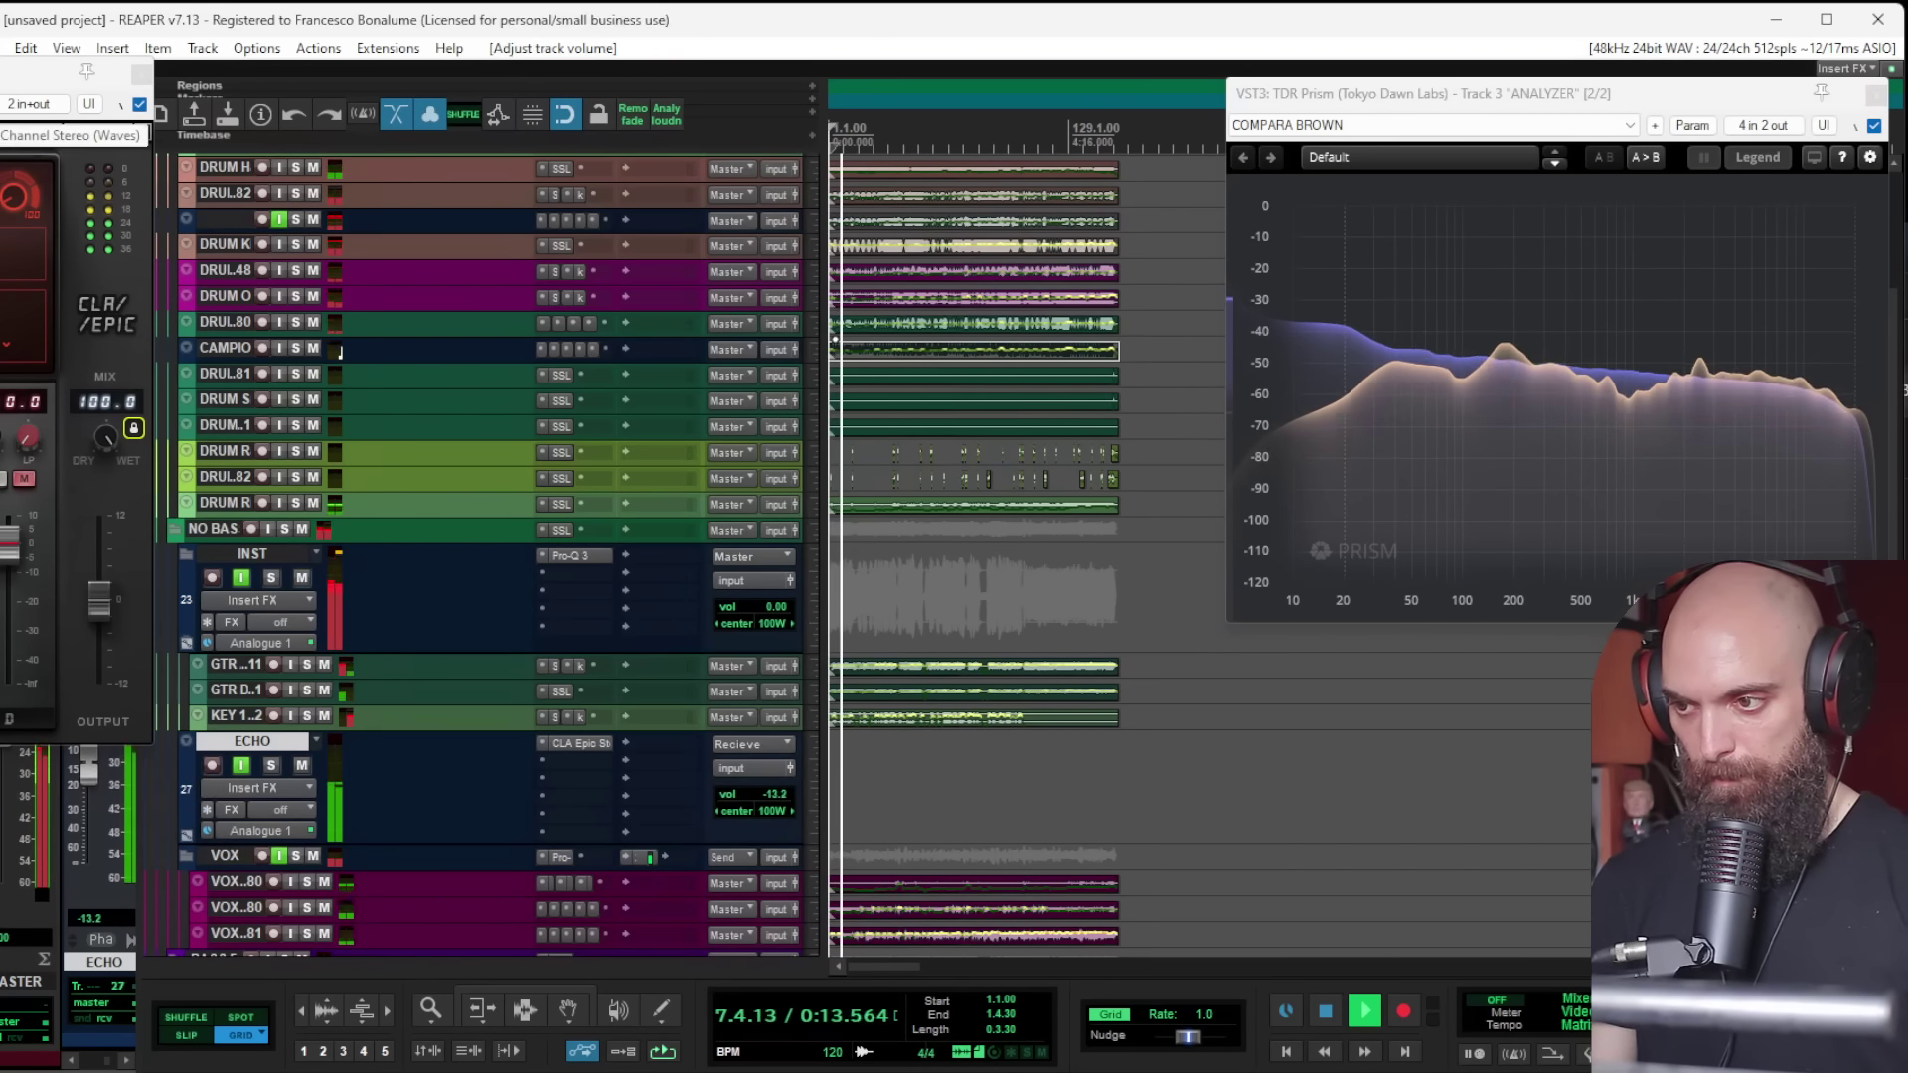
Step: Load the Snare Top preset in the ECHO track's CLA Epic and restart playback from about 0:41
{"action": "left_click_drag", "start_coordinate": [10, 73], "coordinate": [797, 192]}
{"action": "left_click", "coordinate": [851, 255]}
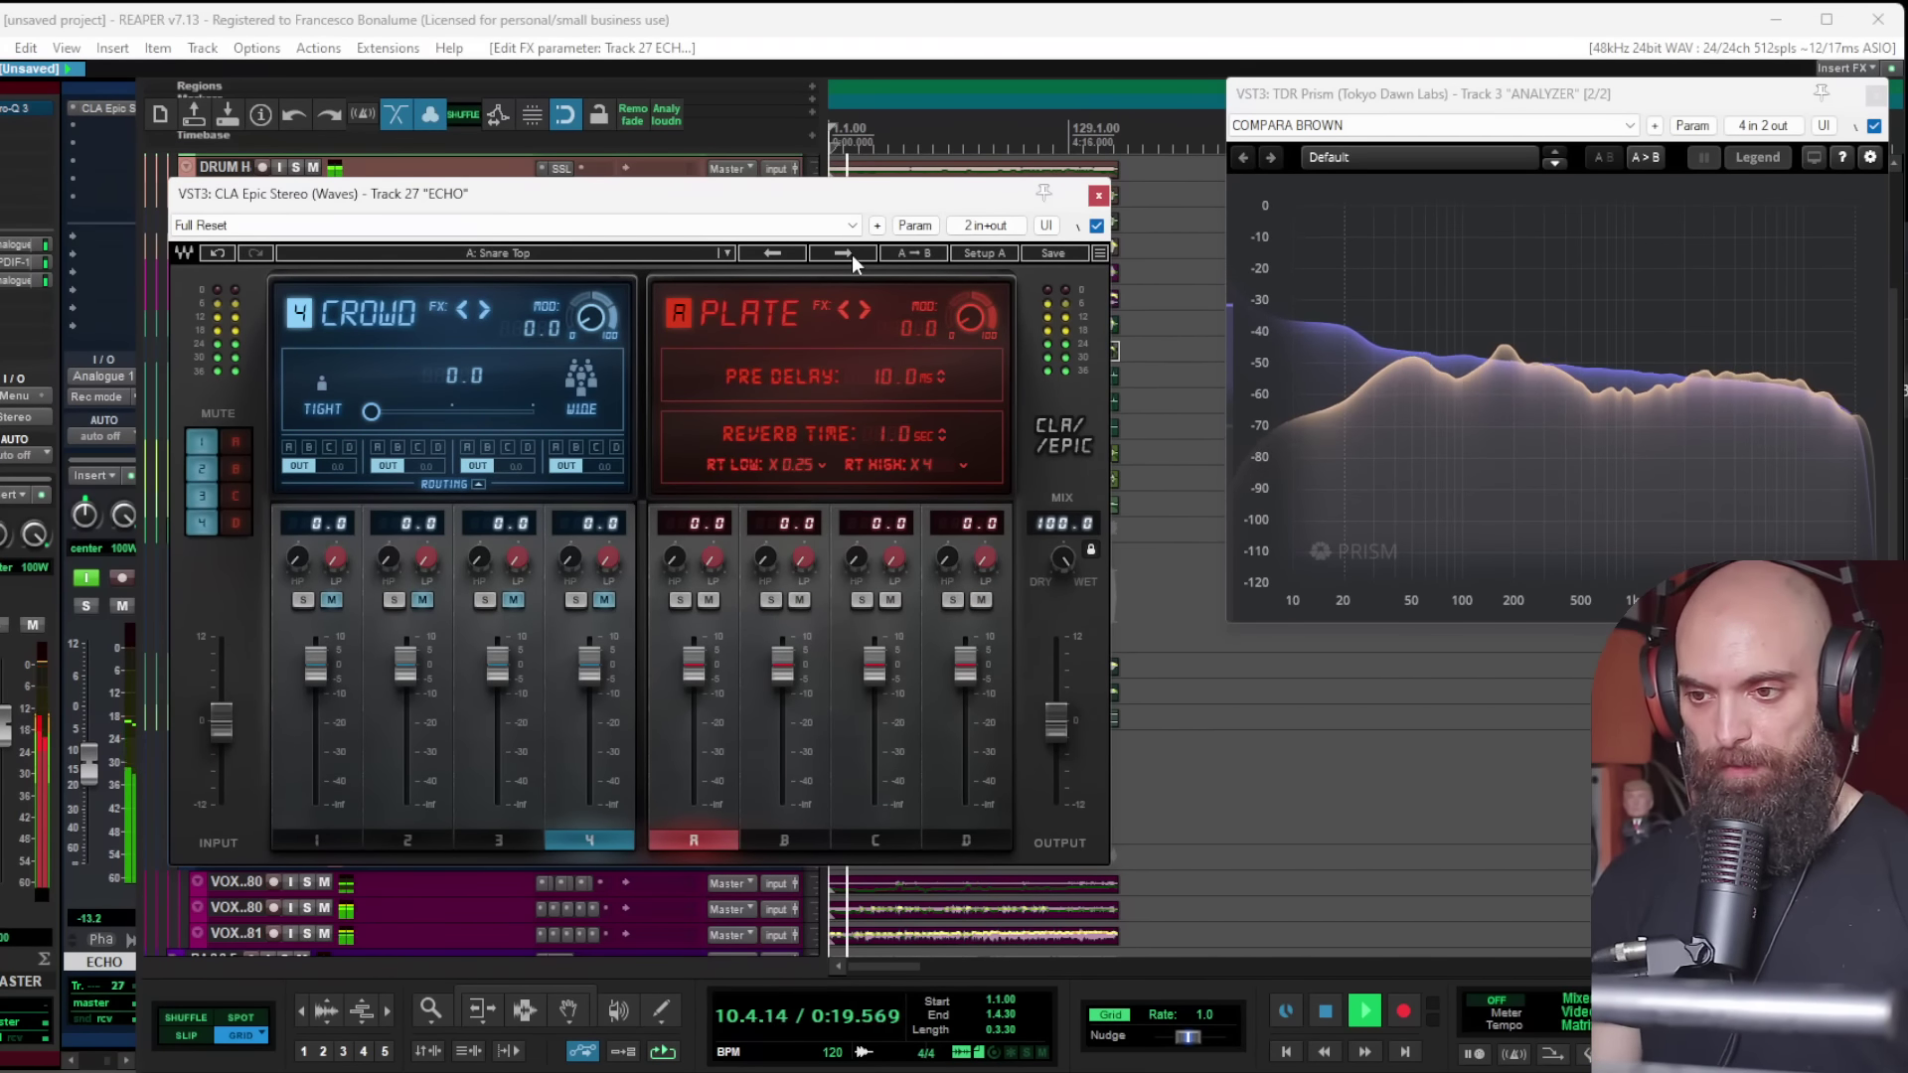
{"action": "left_click", "coordinate": [867, 890]}
{"action": "key", "text": "space"}
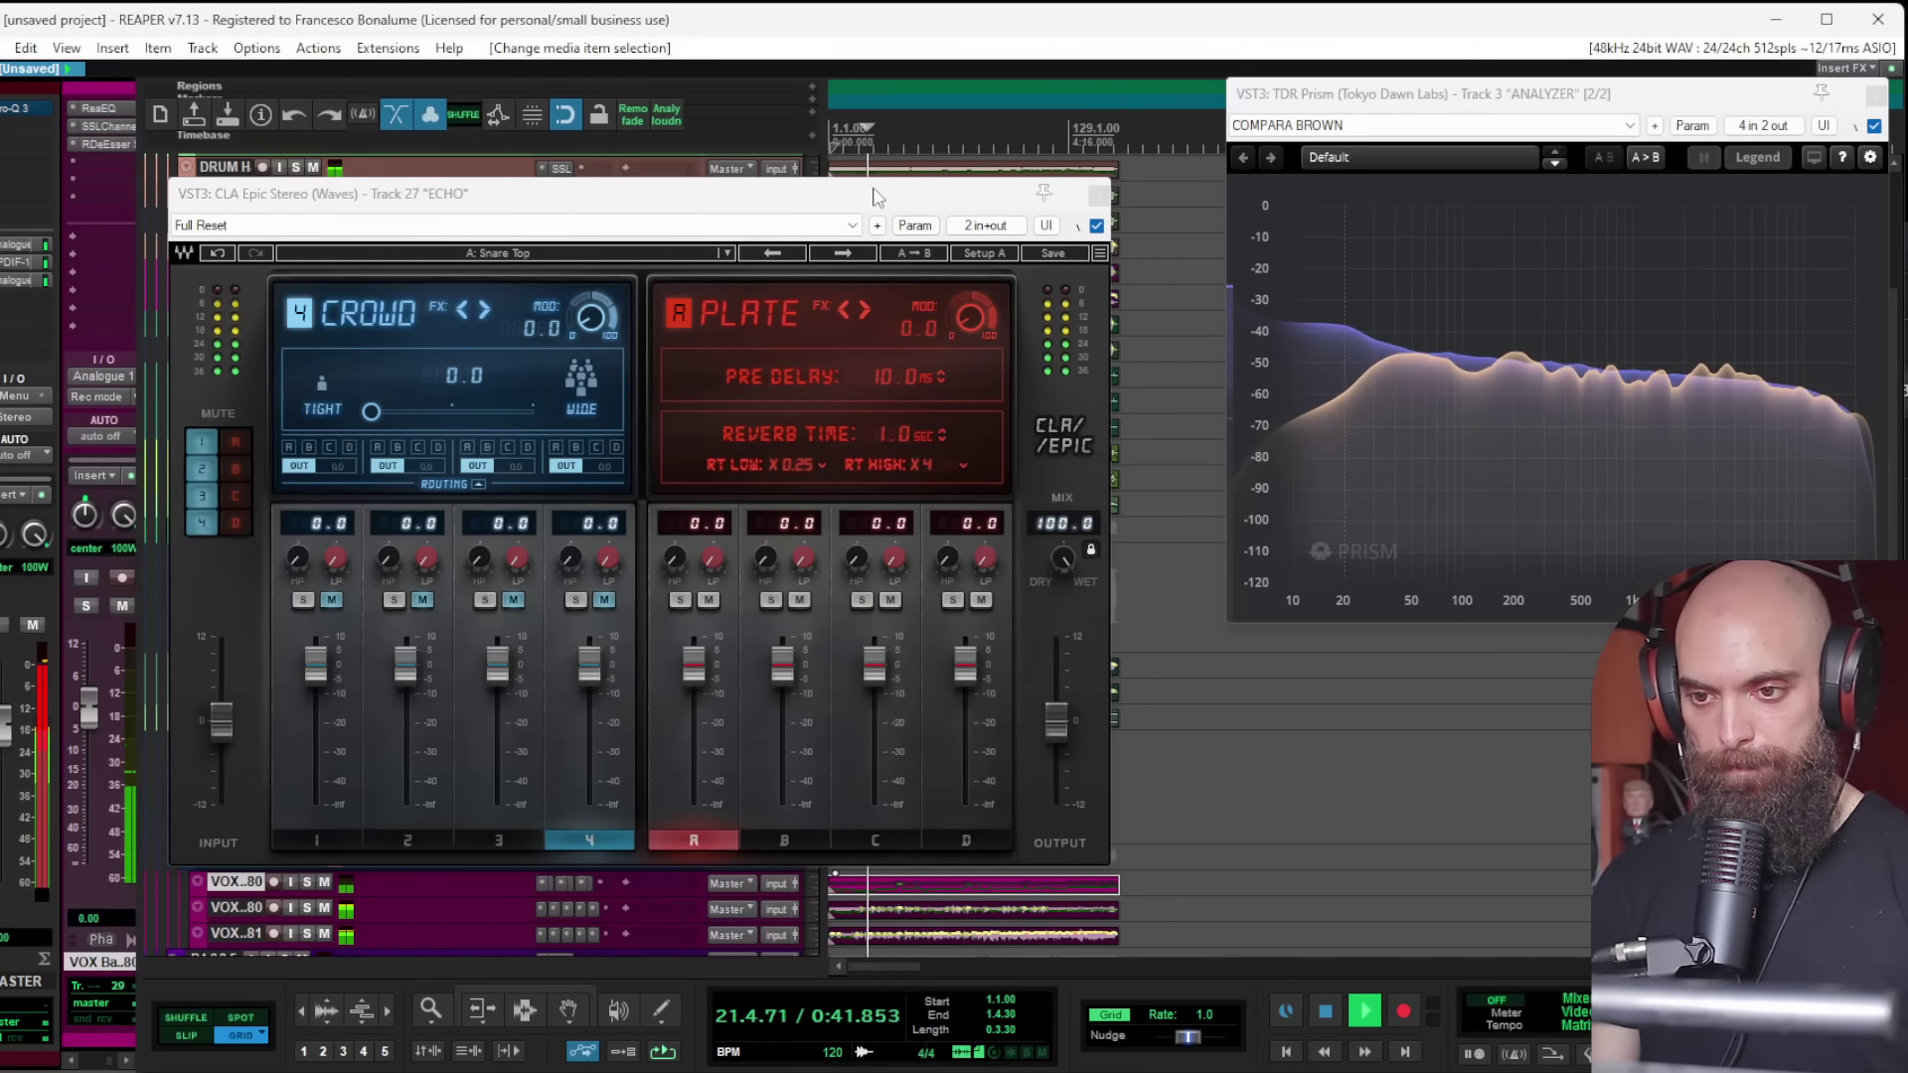
{"action": "left_click", "coordinate": [1097, 198]}
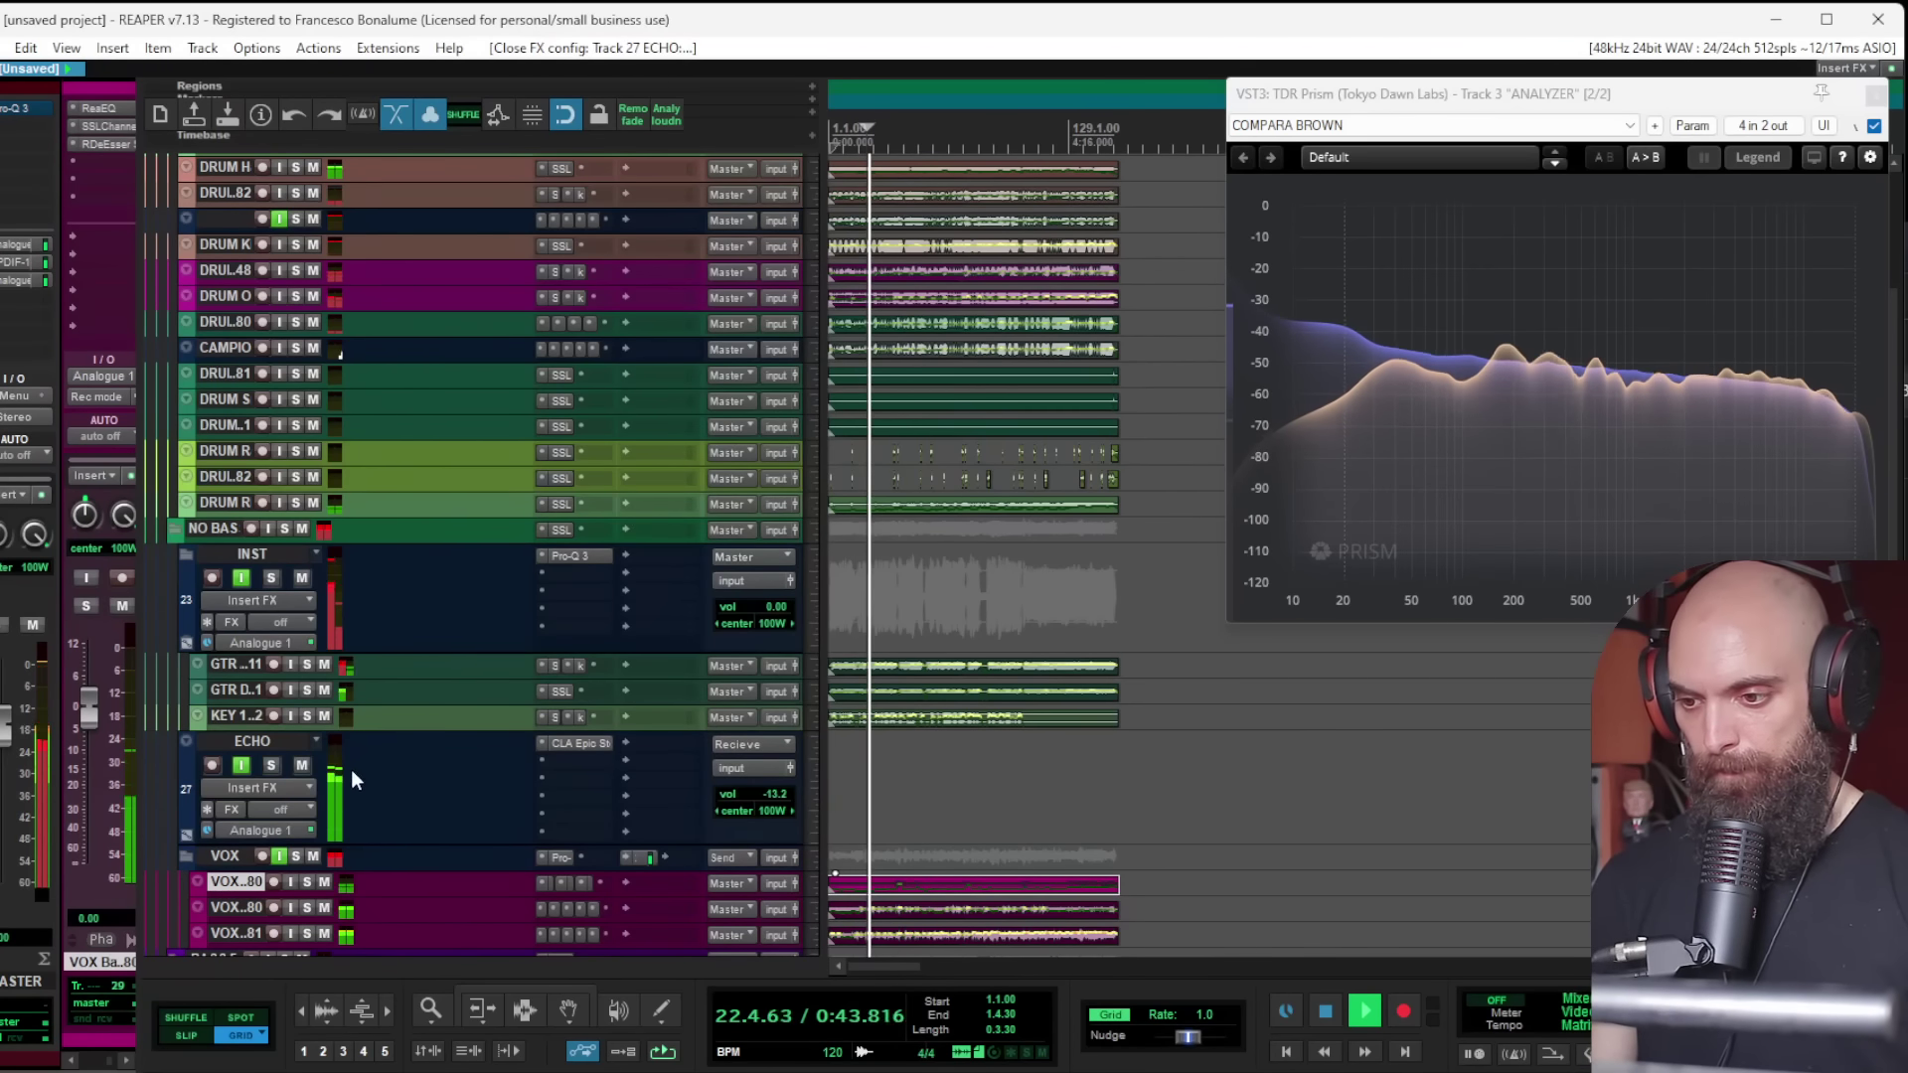
Step: Solo the ECHO track exclusively and insert SSLChannel Stereo after its CLA Epic plug-in
{"action": "key", "text": "space"}
{"action": "left_click", "coordinate": [272, 765], "text": "alt"}
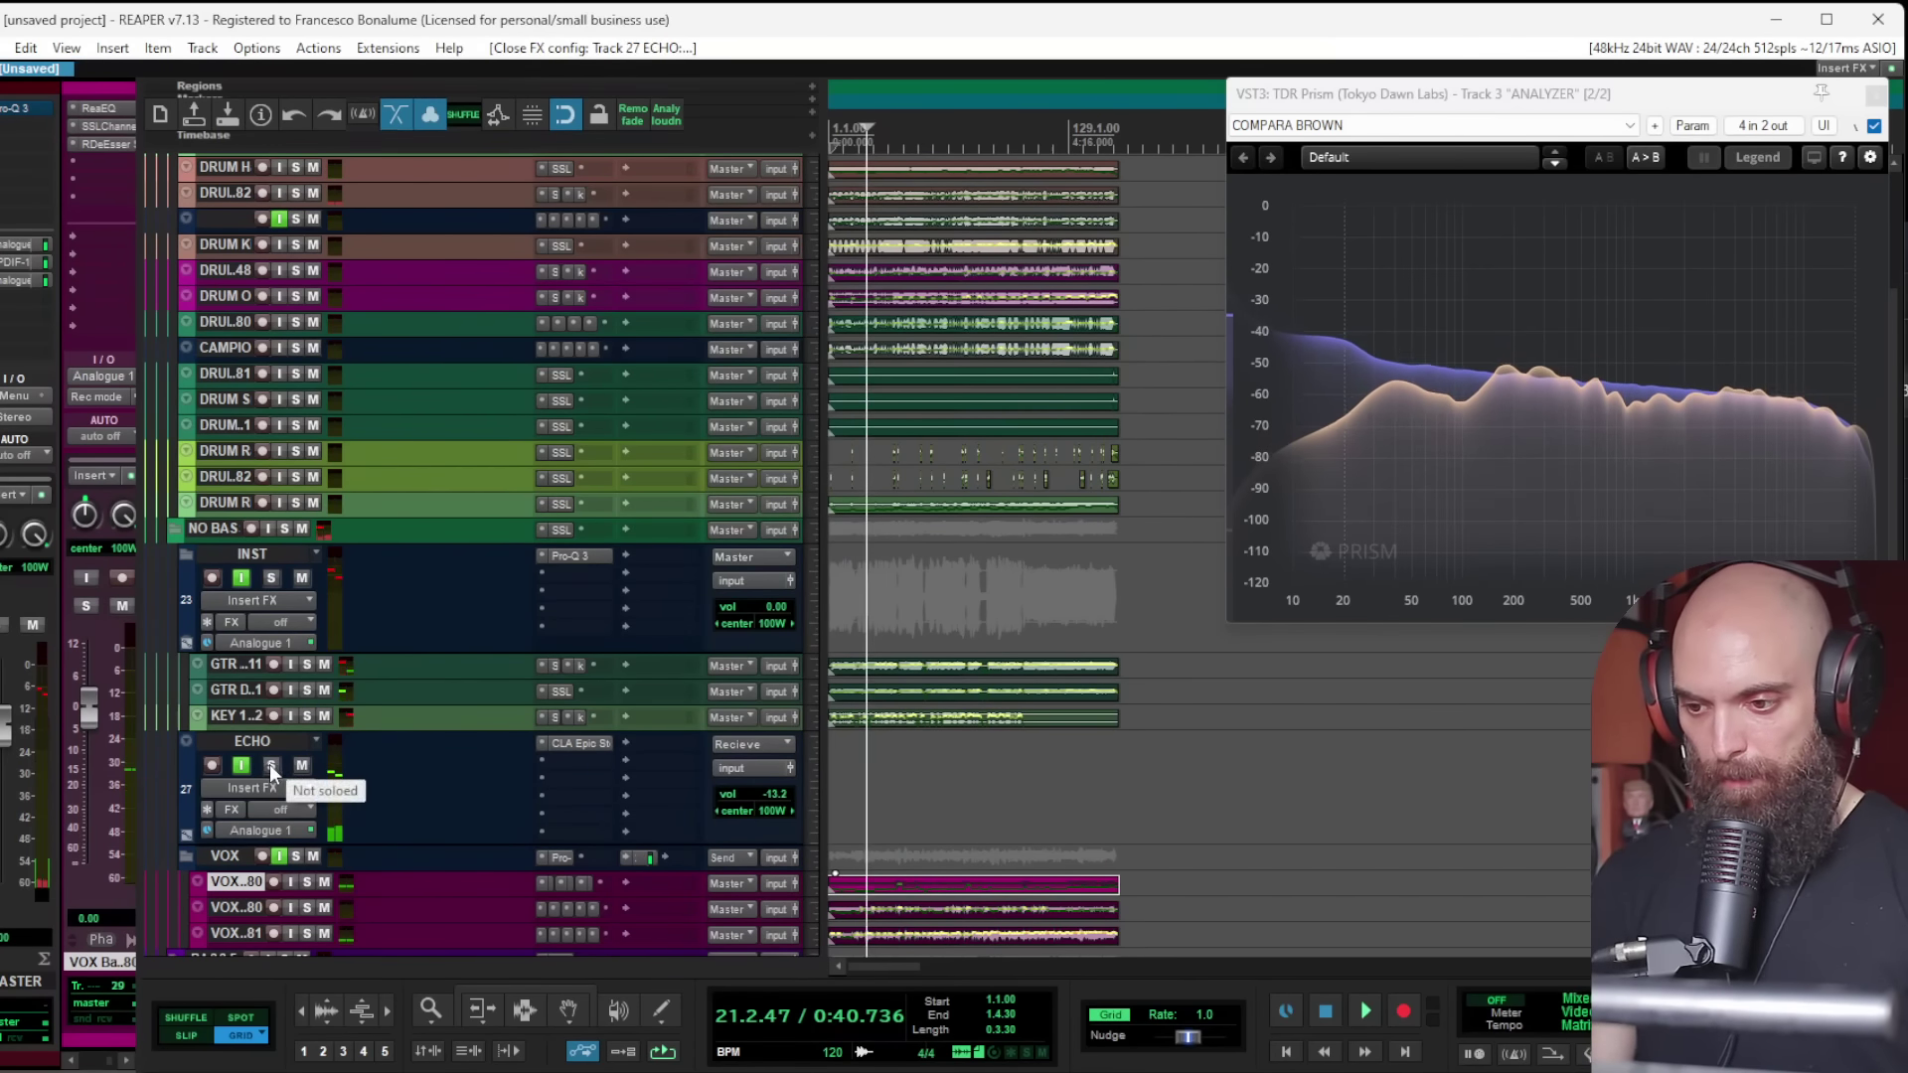
{"action": "left_click", "coordinate": [586, 765]}
{"action": "type", "text": "ssl ch"}
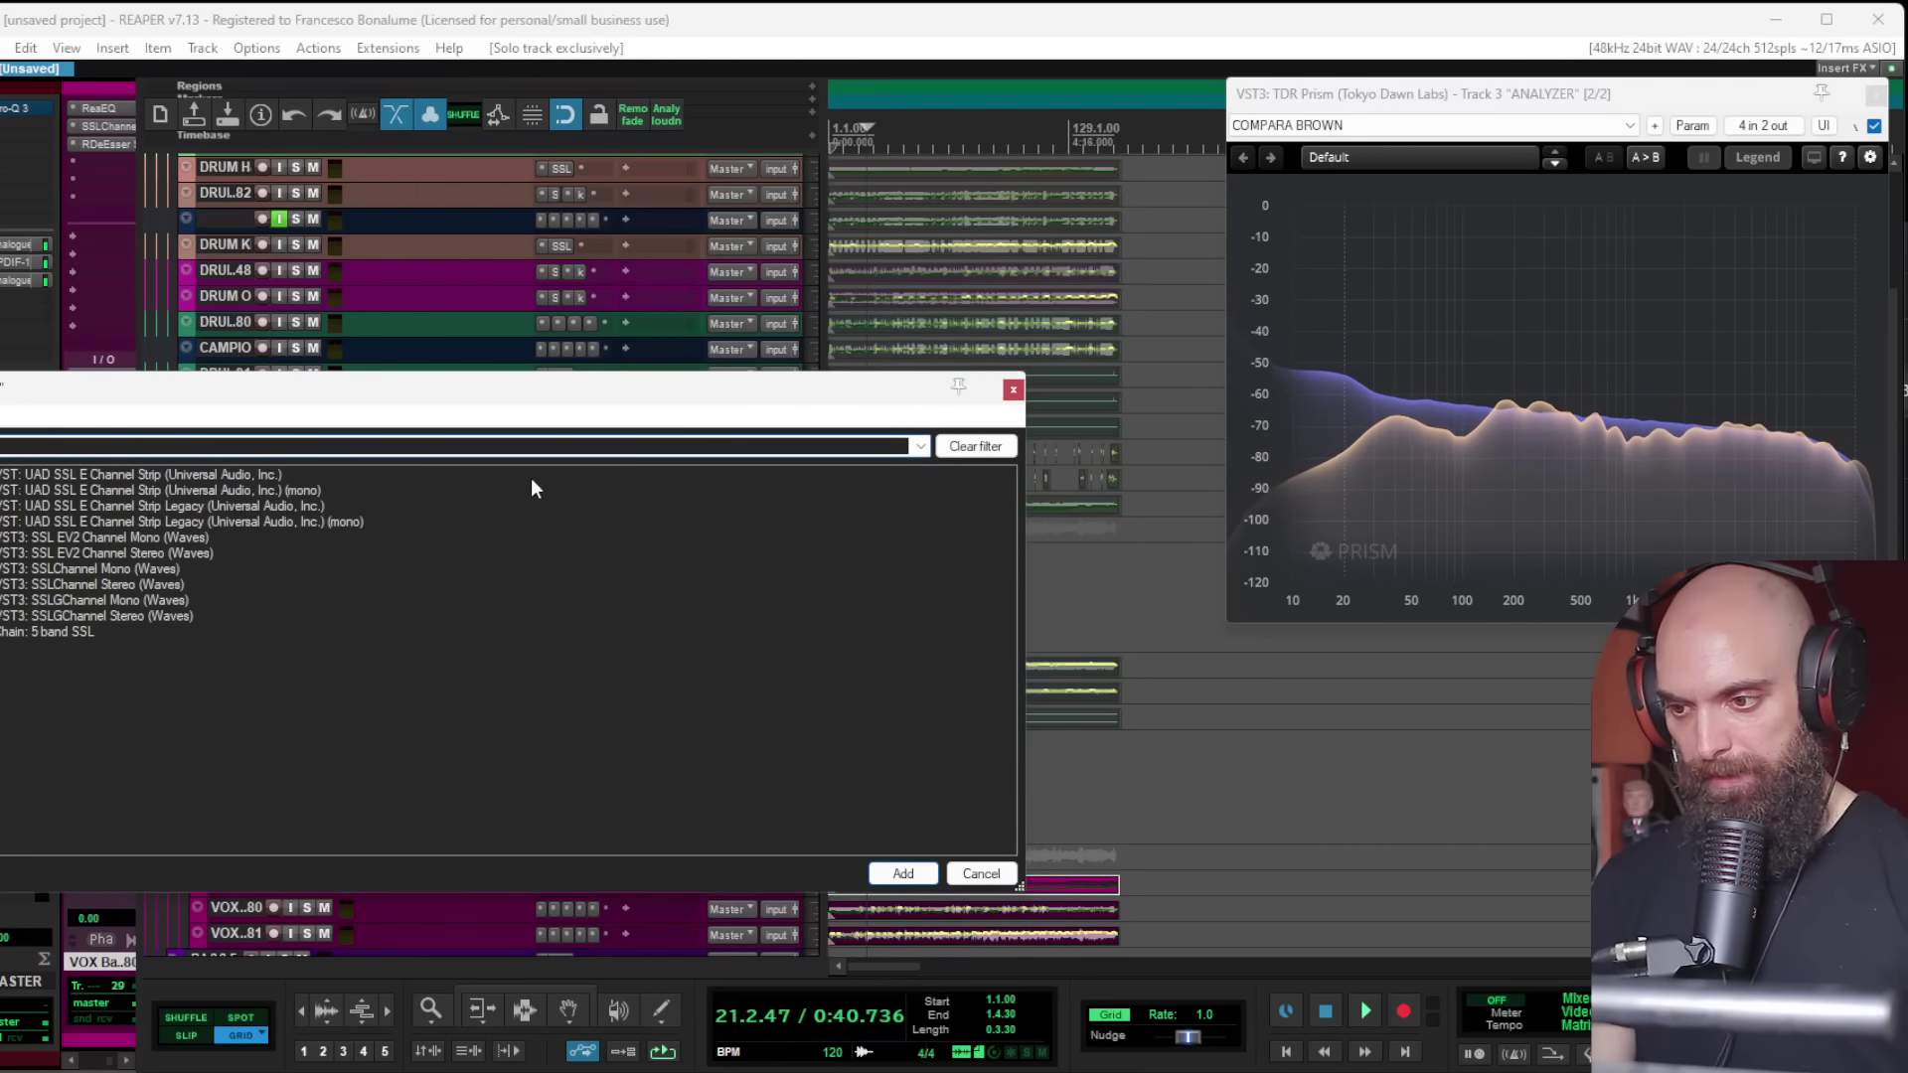
{"action": "double_click", "coordinate": [80, 583]}
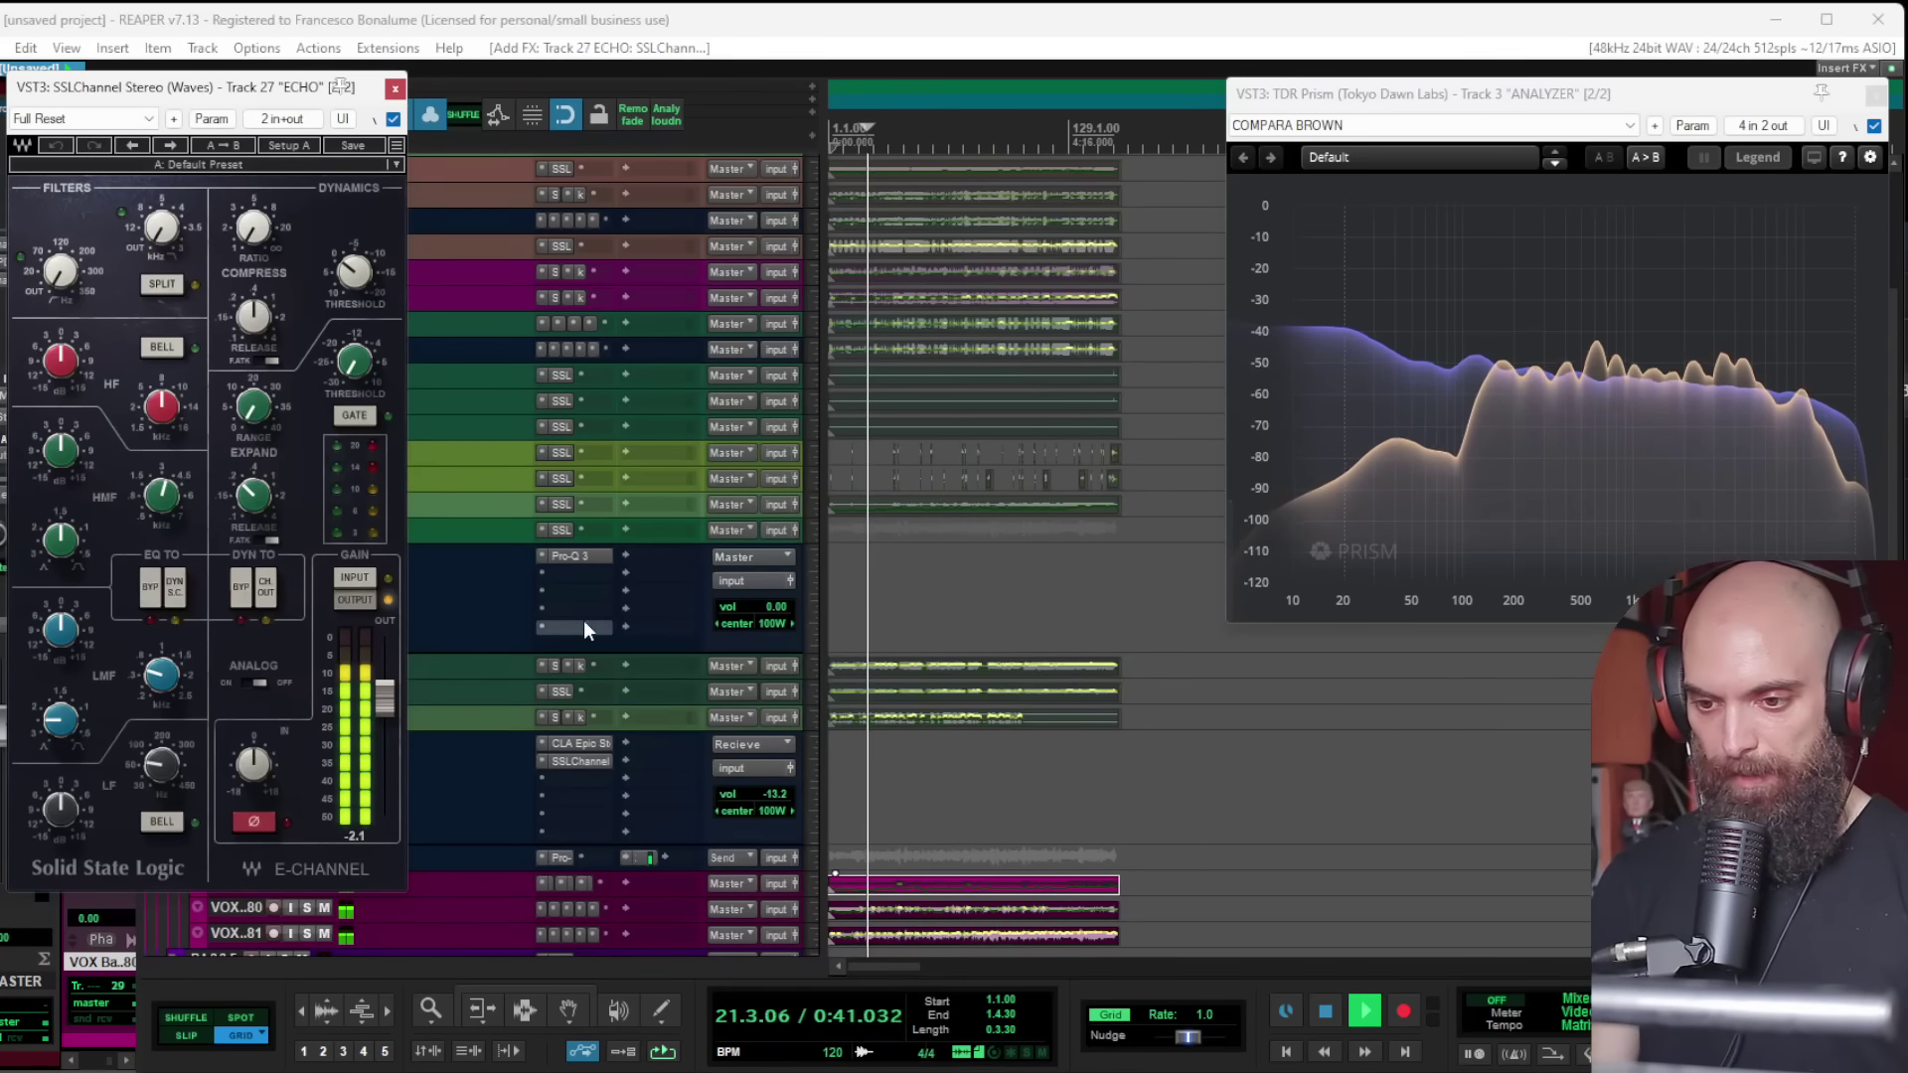
Step: Filter the echo in SSLChannel with the high-pass at about 283 Hz and the low-pass at about 16.4 kHz
{"action": "mouse_move", "coordinate": [60, 270]}
{"action": "left_mouse_down"}
{"action": "mouse_move", "coordinate": [60, 239]}
{"action": "mouse_move", "coordinate": [60, 268]}
{"action": "left_mouse_up"}
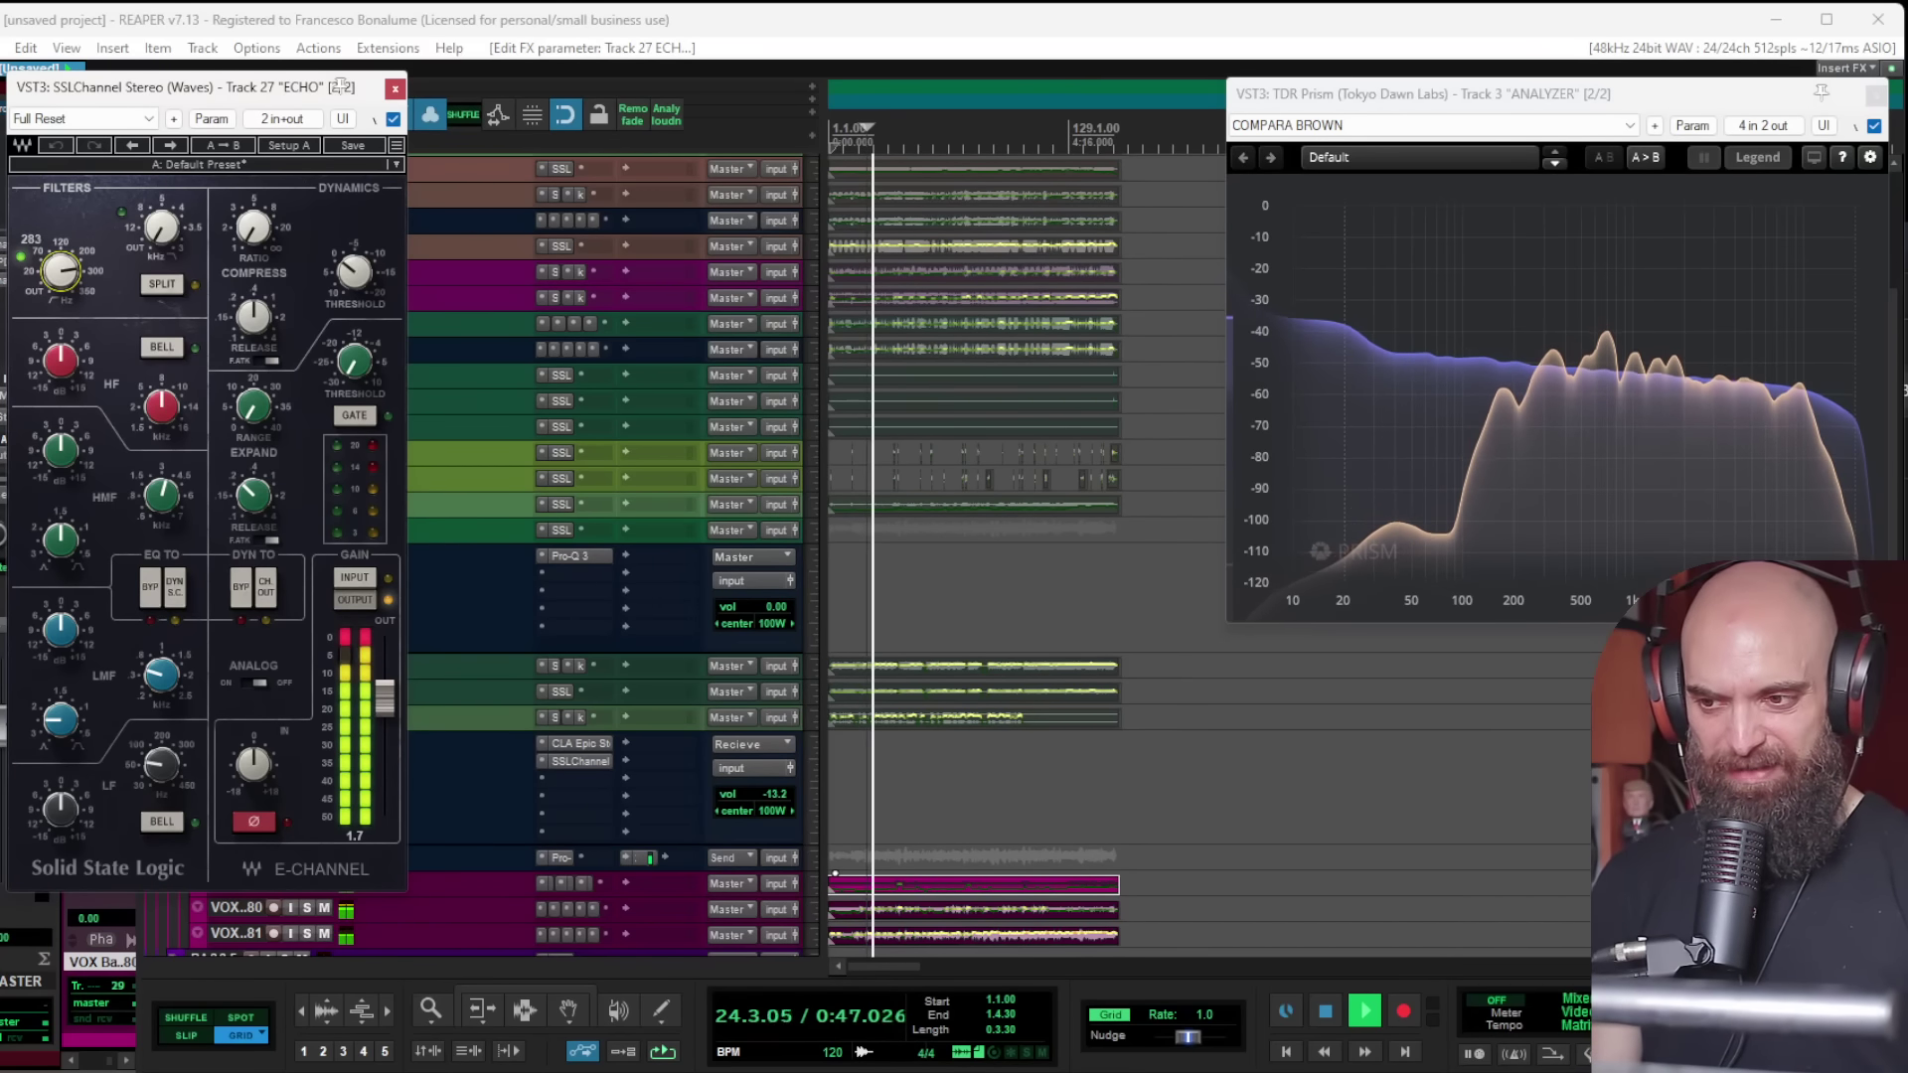
{"action": "left_click_drag", "start_coordinate": [167, 232], "coordinate": [167, 227]}
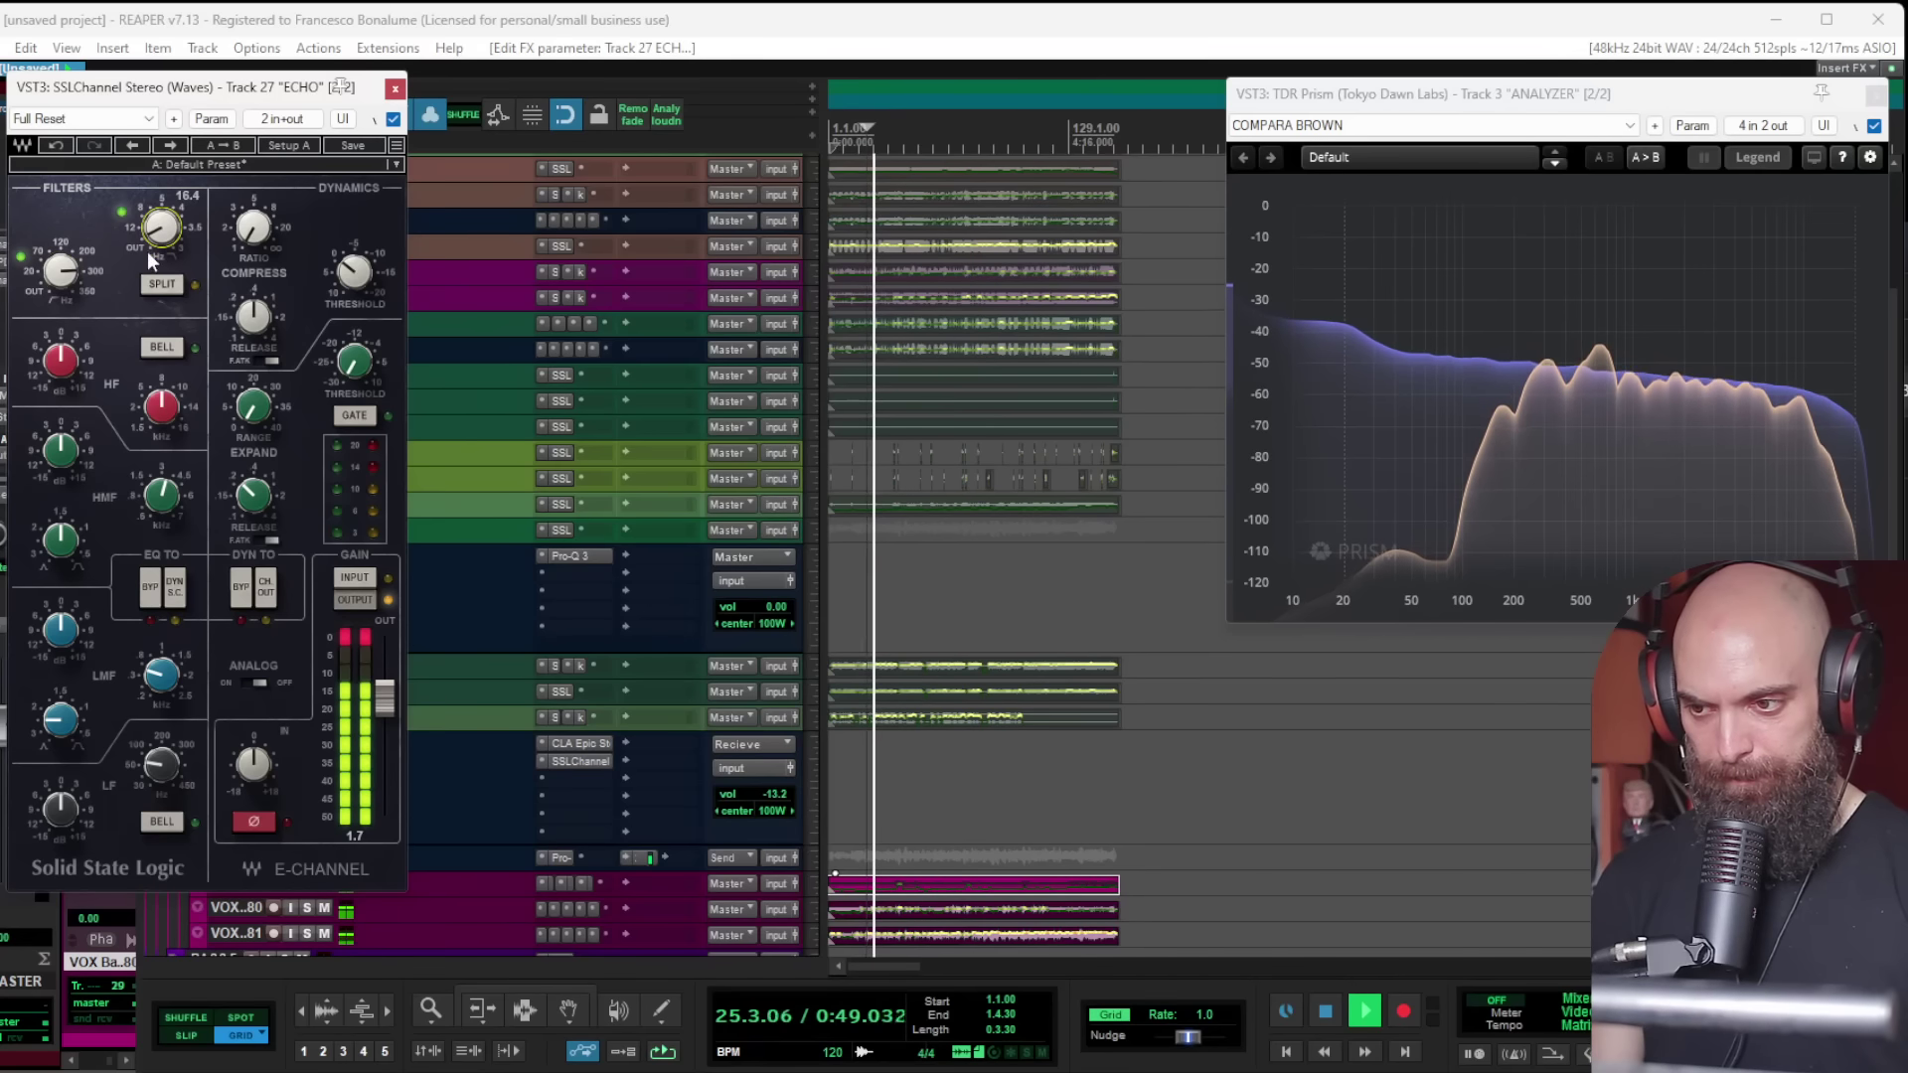
{"action": "left_click", "coordinate": [395, 90]}
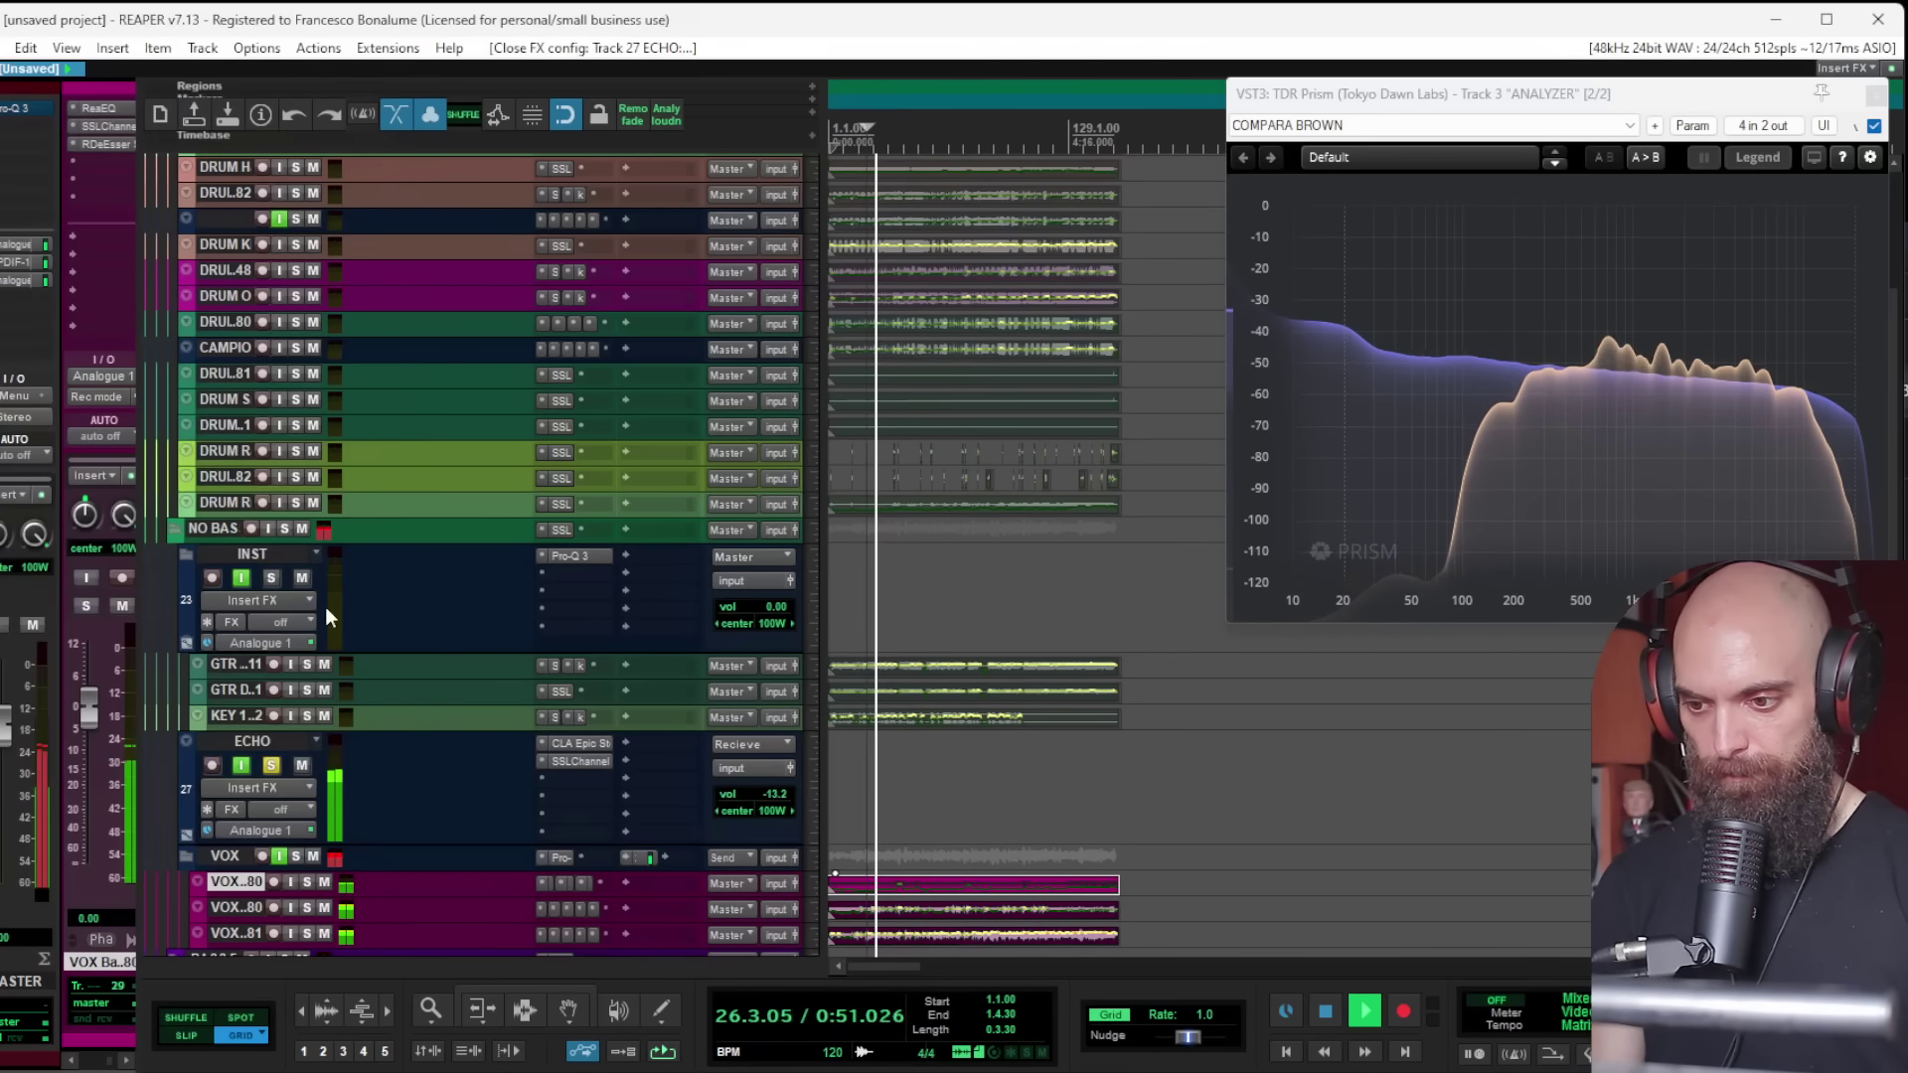
Step: Unsolo the ECHO track and lower its volume to -18.5 dB
{"action": "left_click", "coordinate": [270, 763]}
{"action": "left_click", "coordinate": [261, 741]}
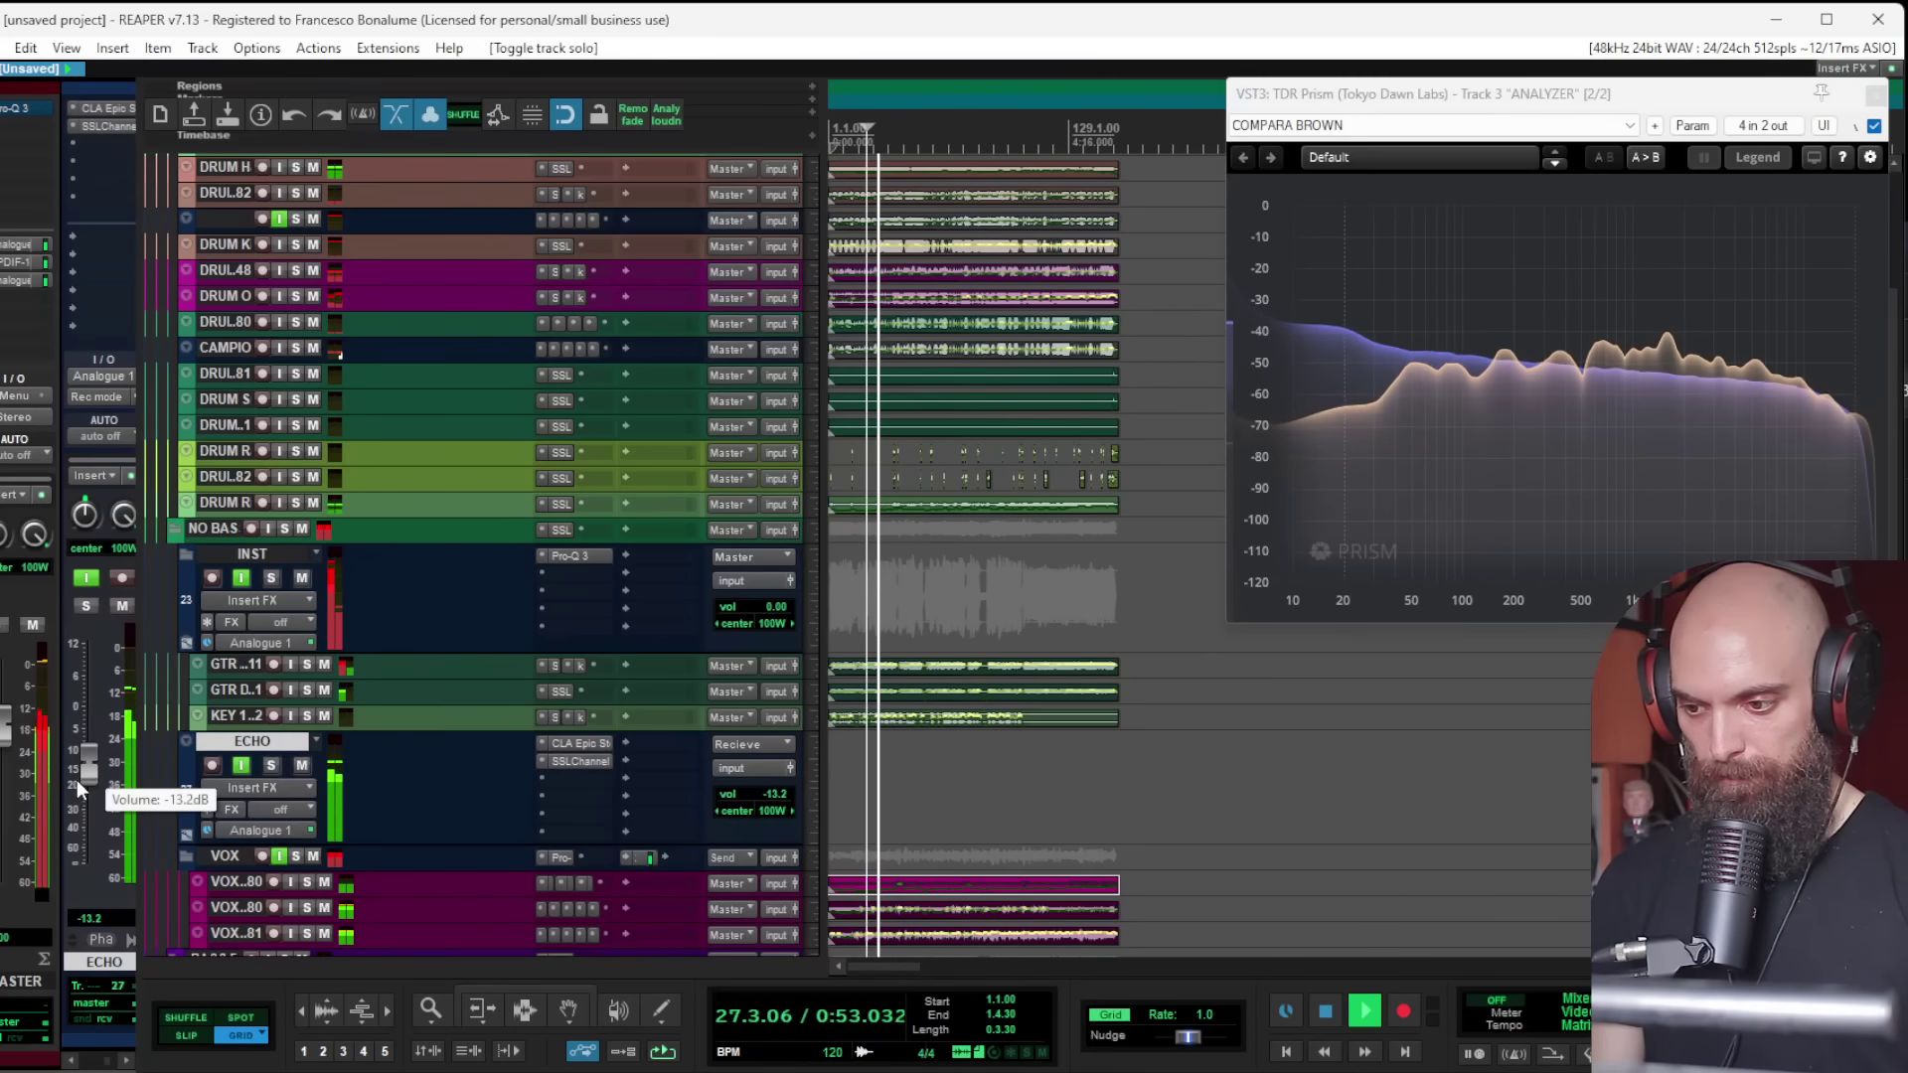
{"action": "left_click_drag", "start_coordinate": [89, 775], "coordinate": [93, 790]}
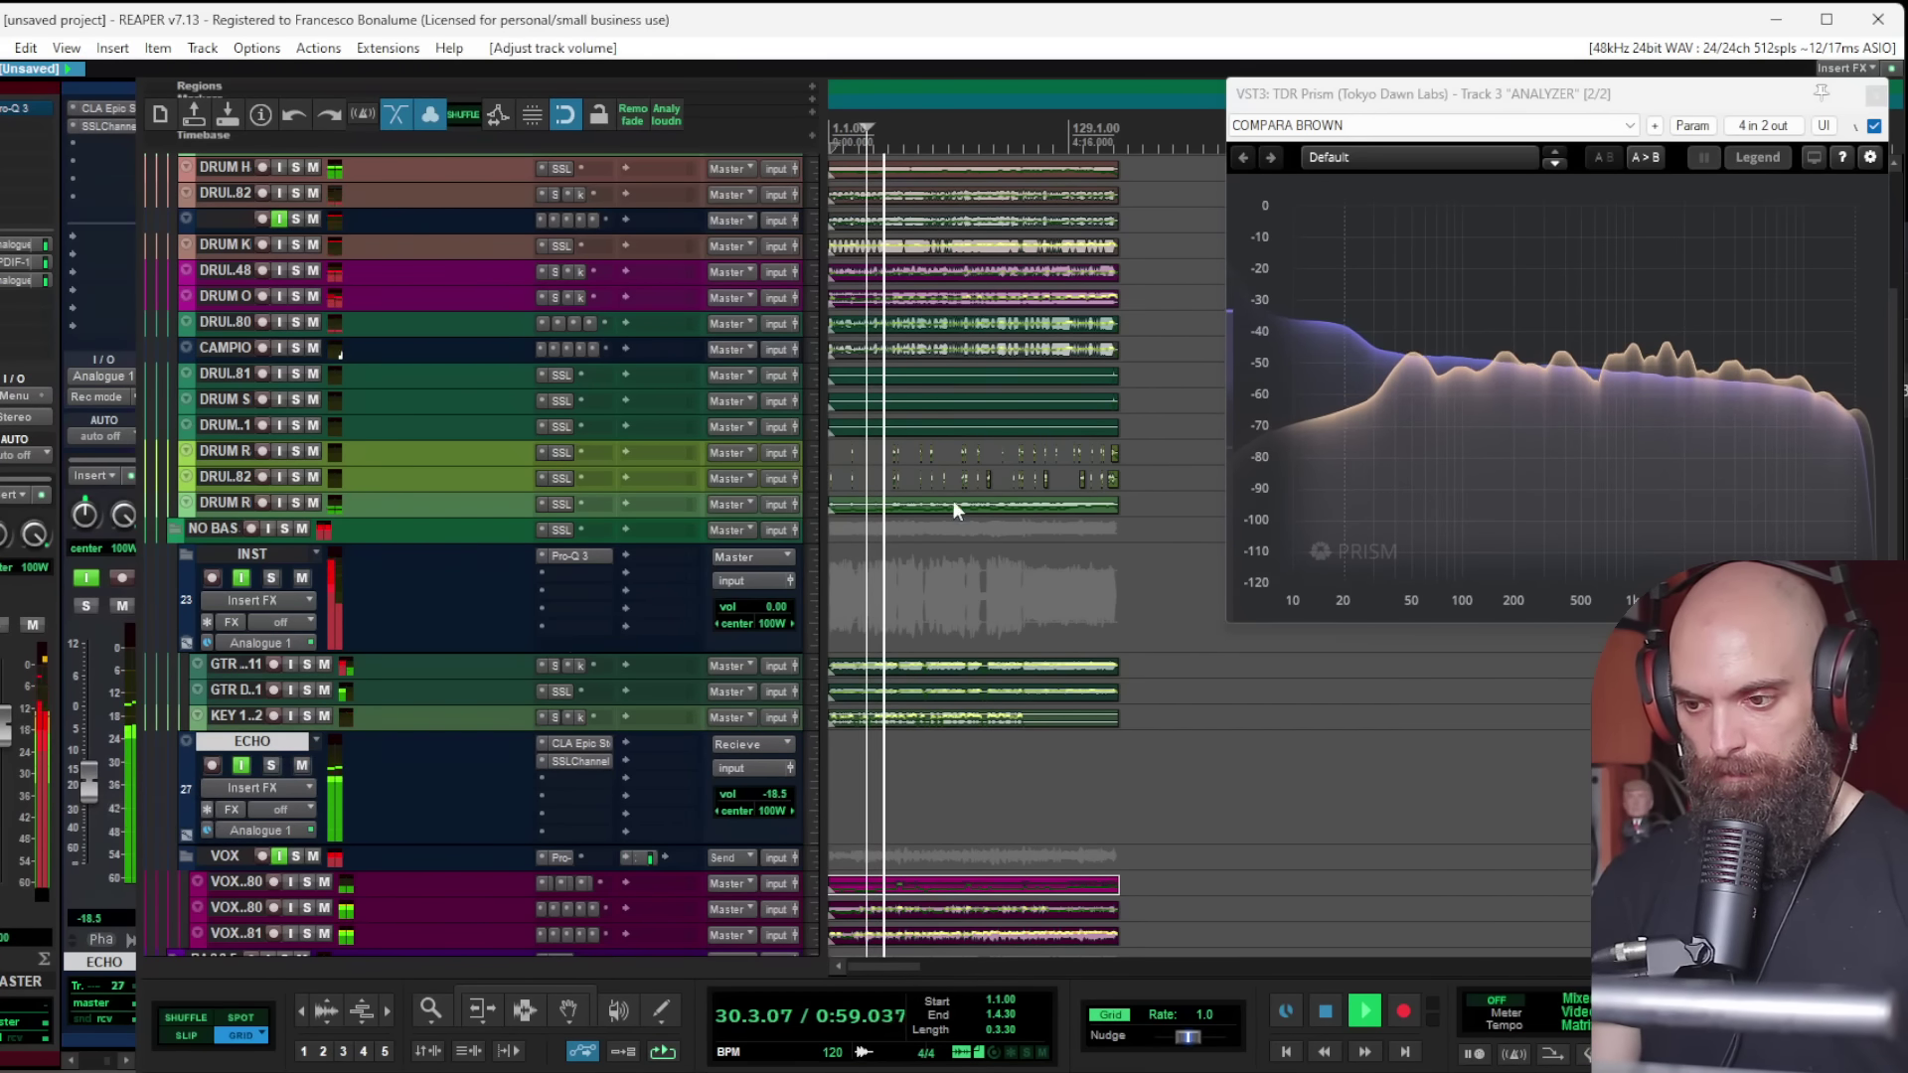
Step: Insert CLA EchoSphere Stereo as the last effect on the CAMPIONE snare sample track
{"action": "scroll", "coordinate": [954, 510], "scroll_direction": "up", "scroll_amount": 3}
{"action": "scroll", "coordinate": [953, 511], "scroll_direction": "down", "scroll_amount": 4}
{"action": "scroll", "coordinate": [862, 397], "scroll_direction": "up", "scroll_amount": 3}
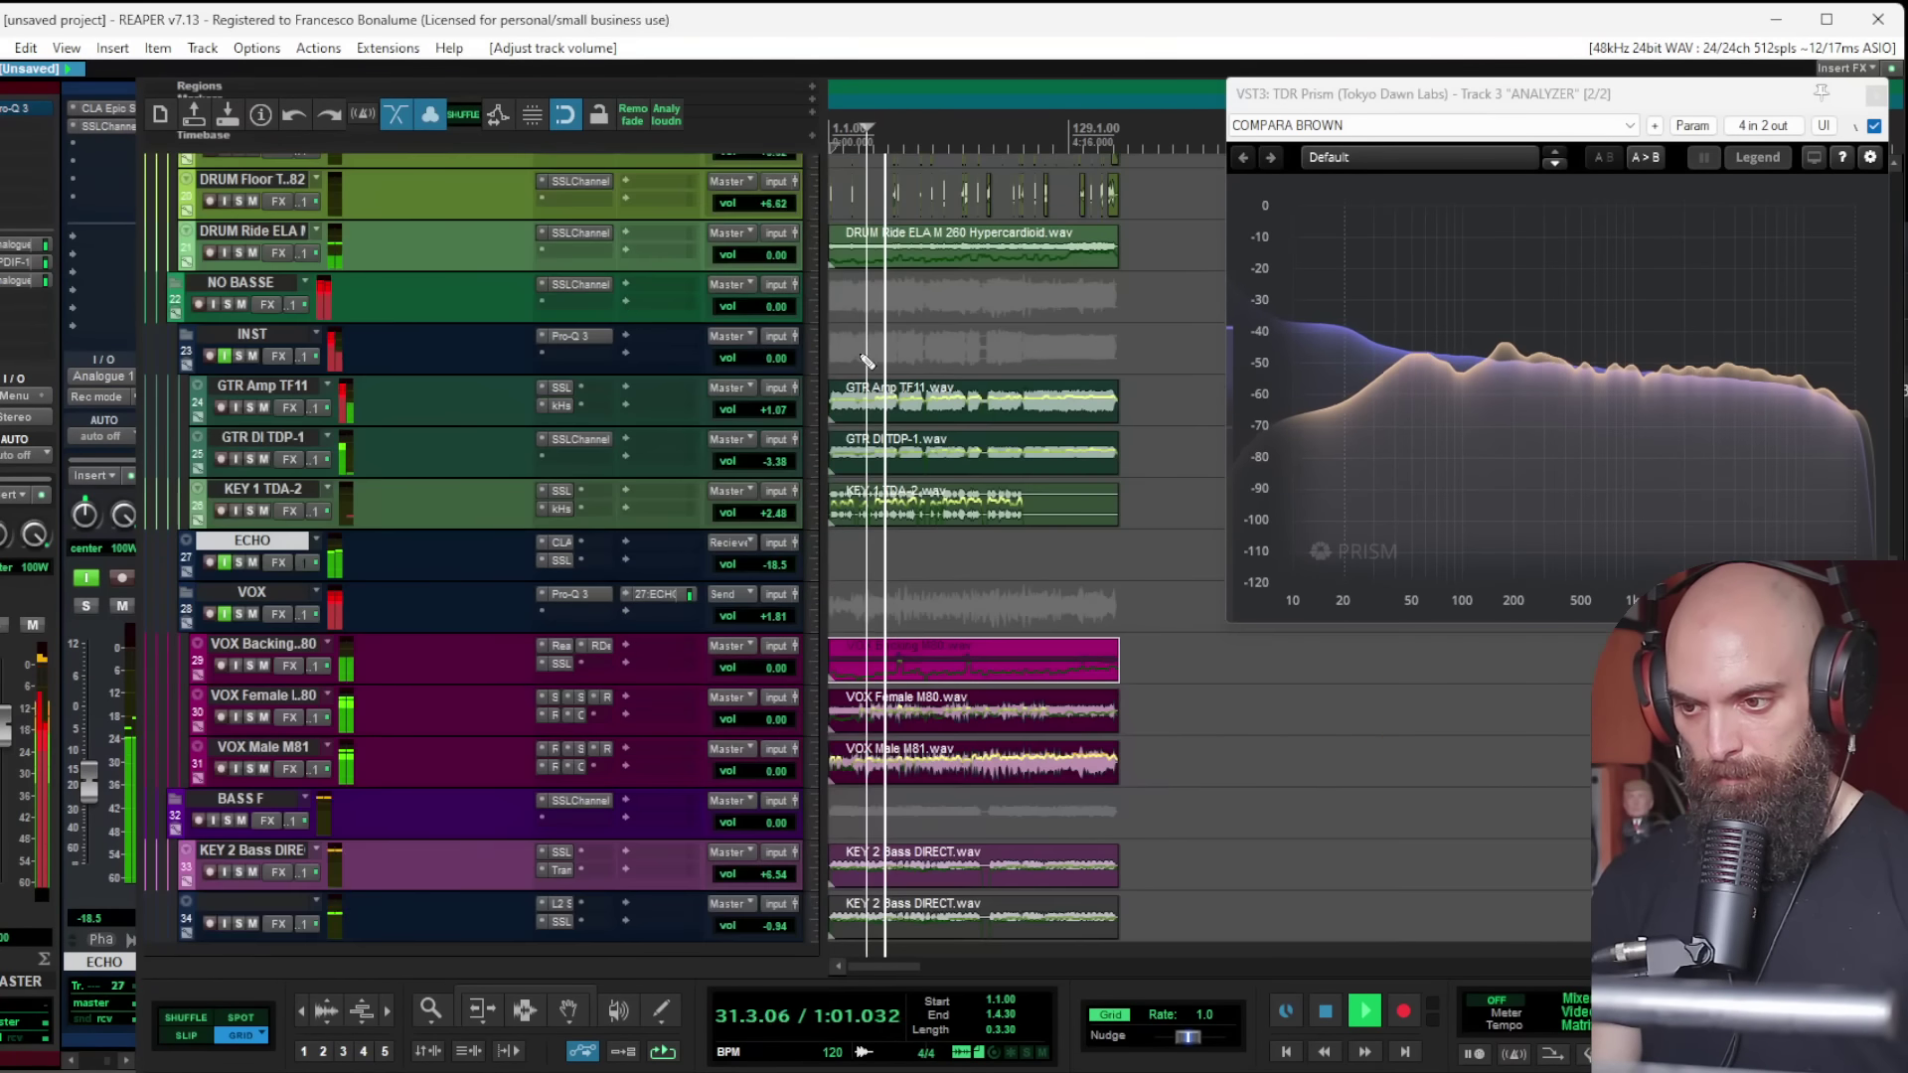
{"action": "scroll", "coordinate": [870, 380], "scroll_direction": "up", "scroll_amount": 10}
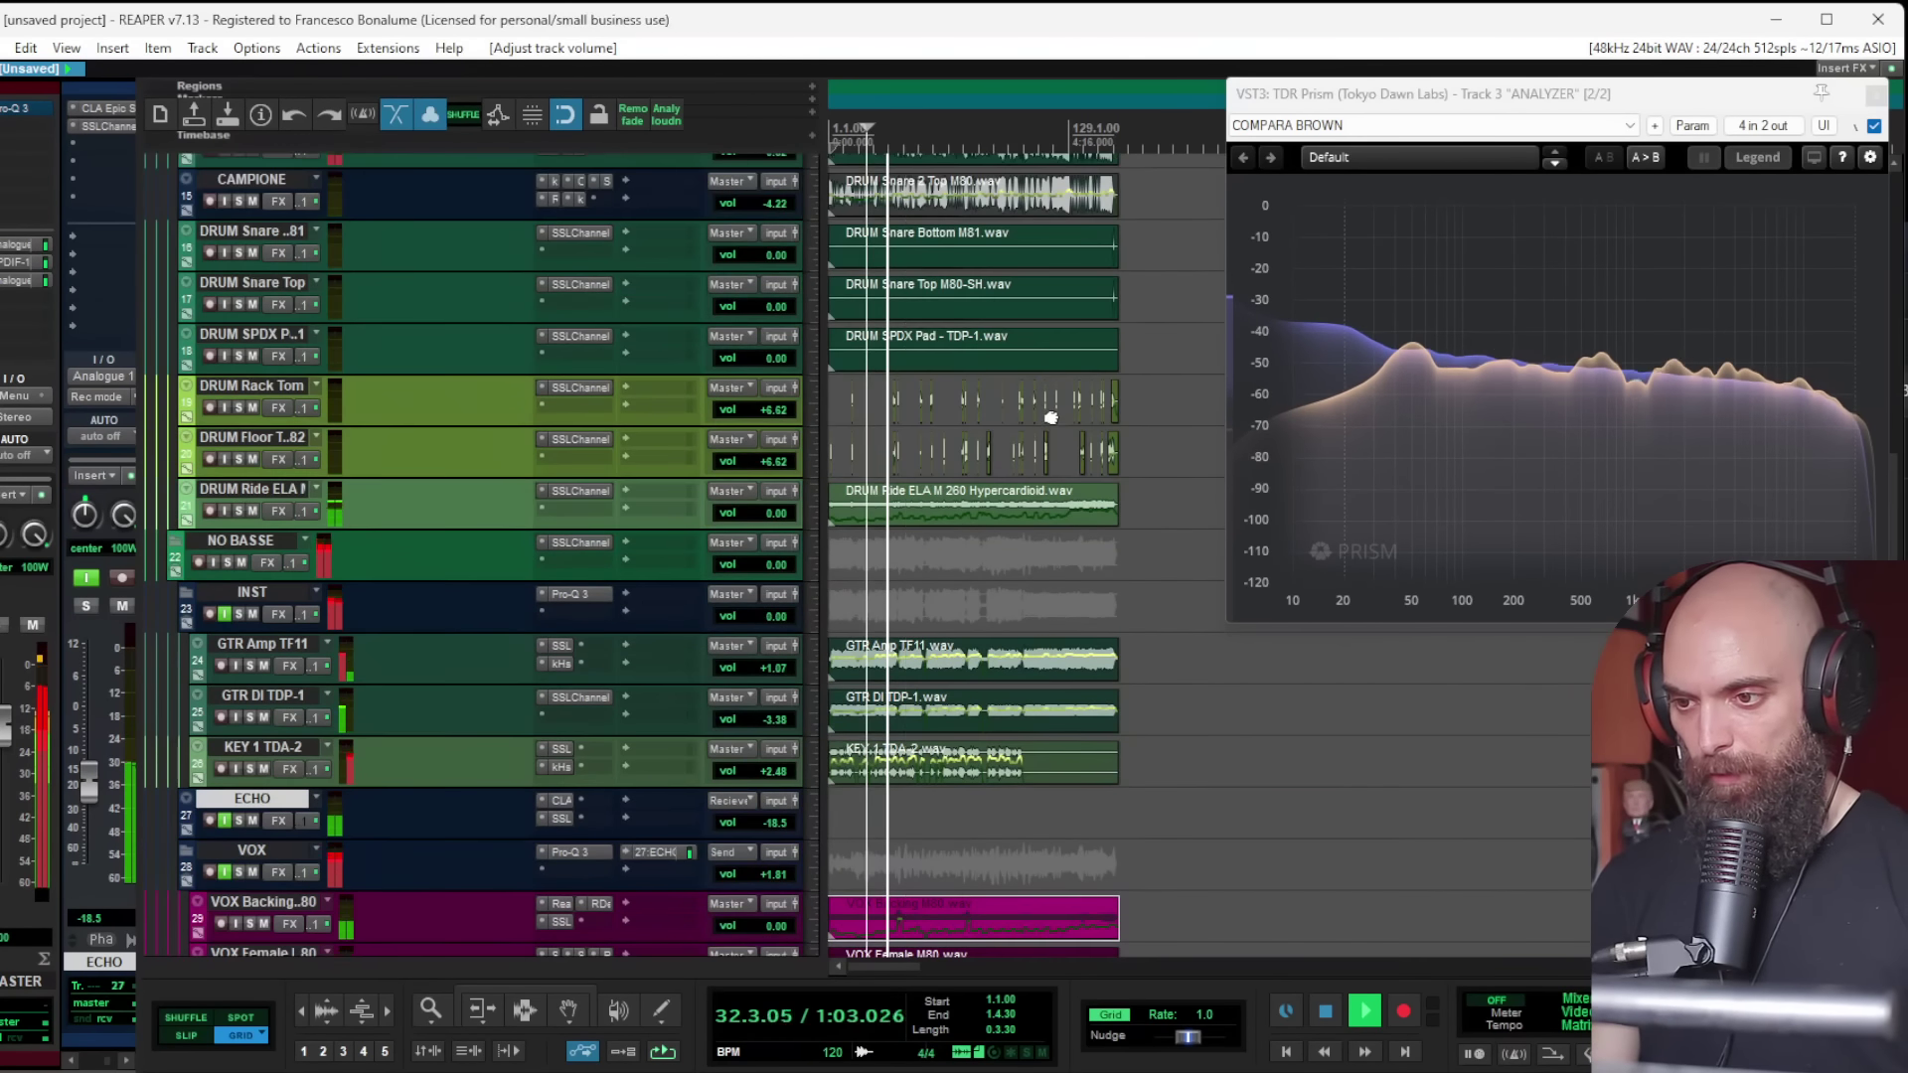
{"action": "left_click", "coordinate": [229, 640]}
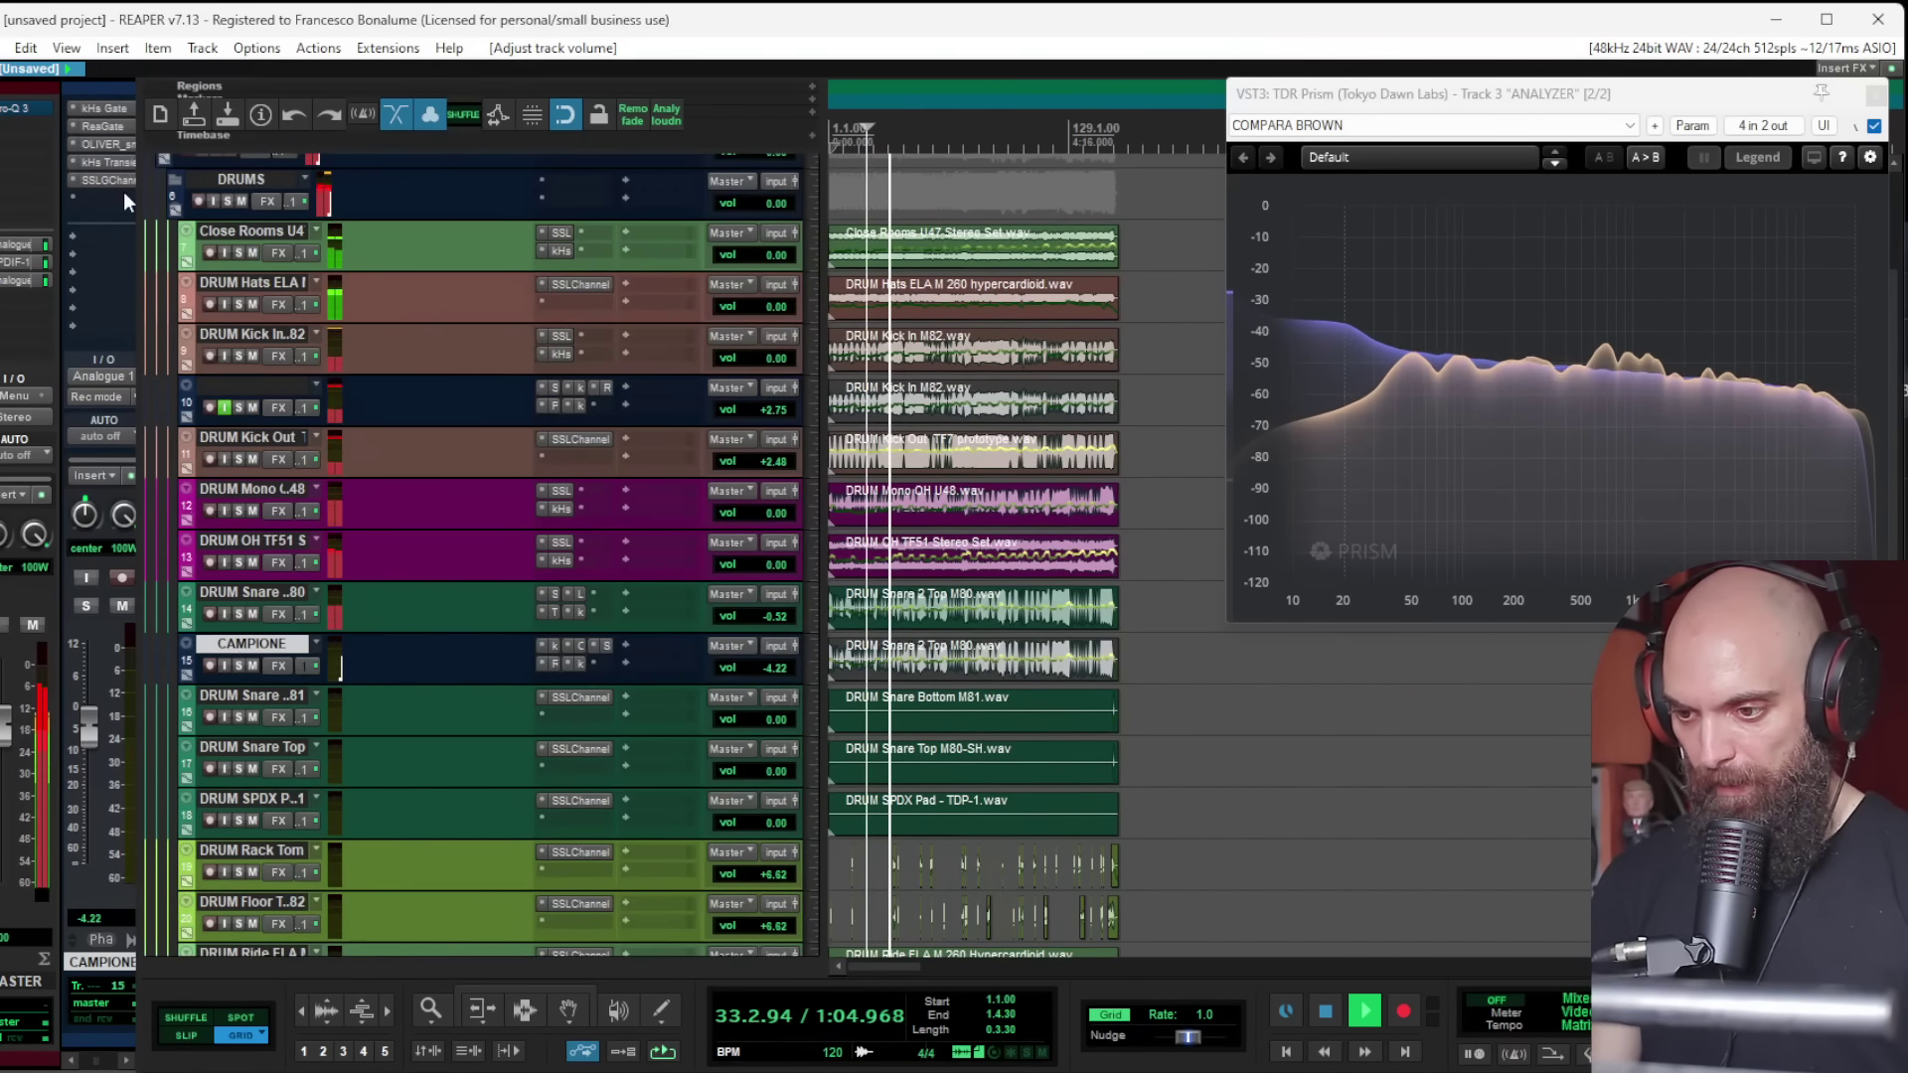
{"action": "double_click", "coordinate": [99, 198]}
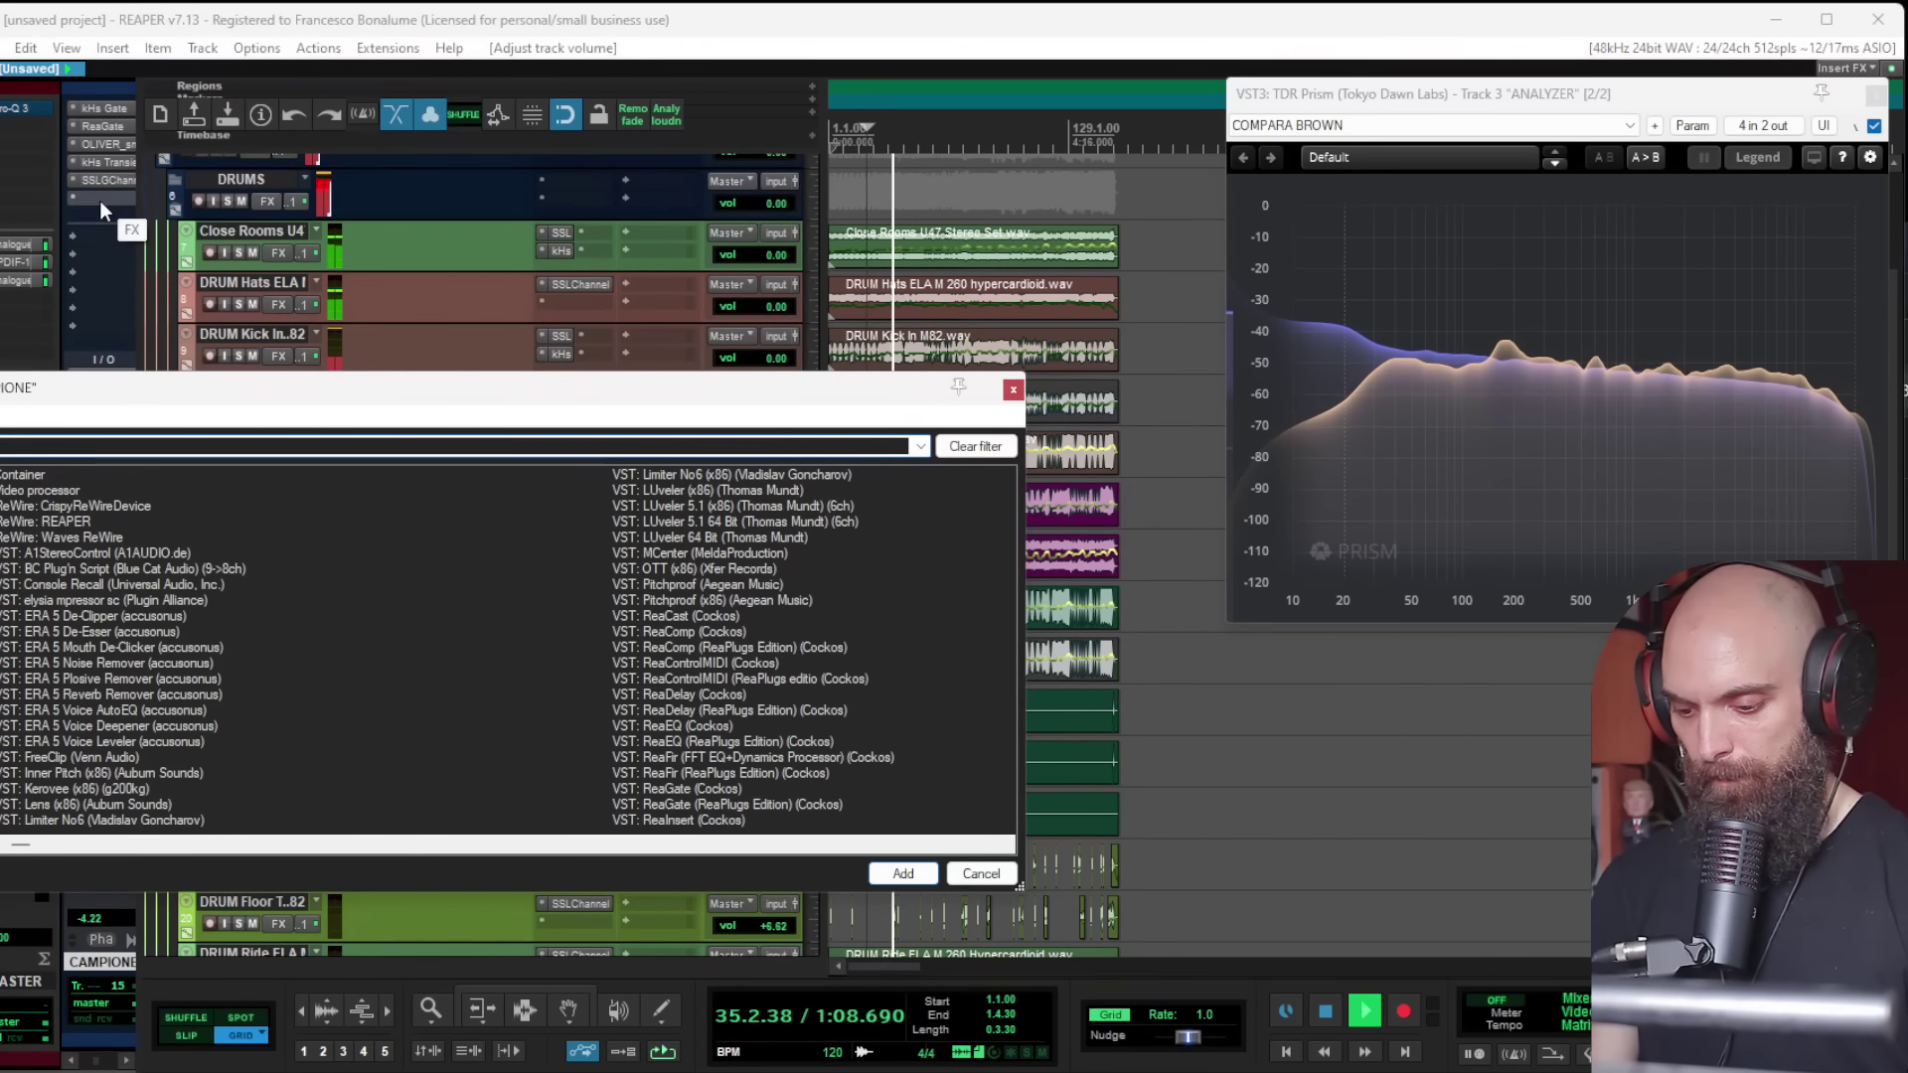
{"action": "key", "text": "BackSpace"}
{"action": "type", "text": "echo"}
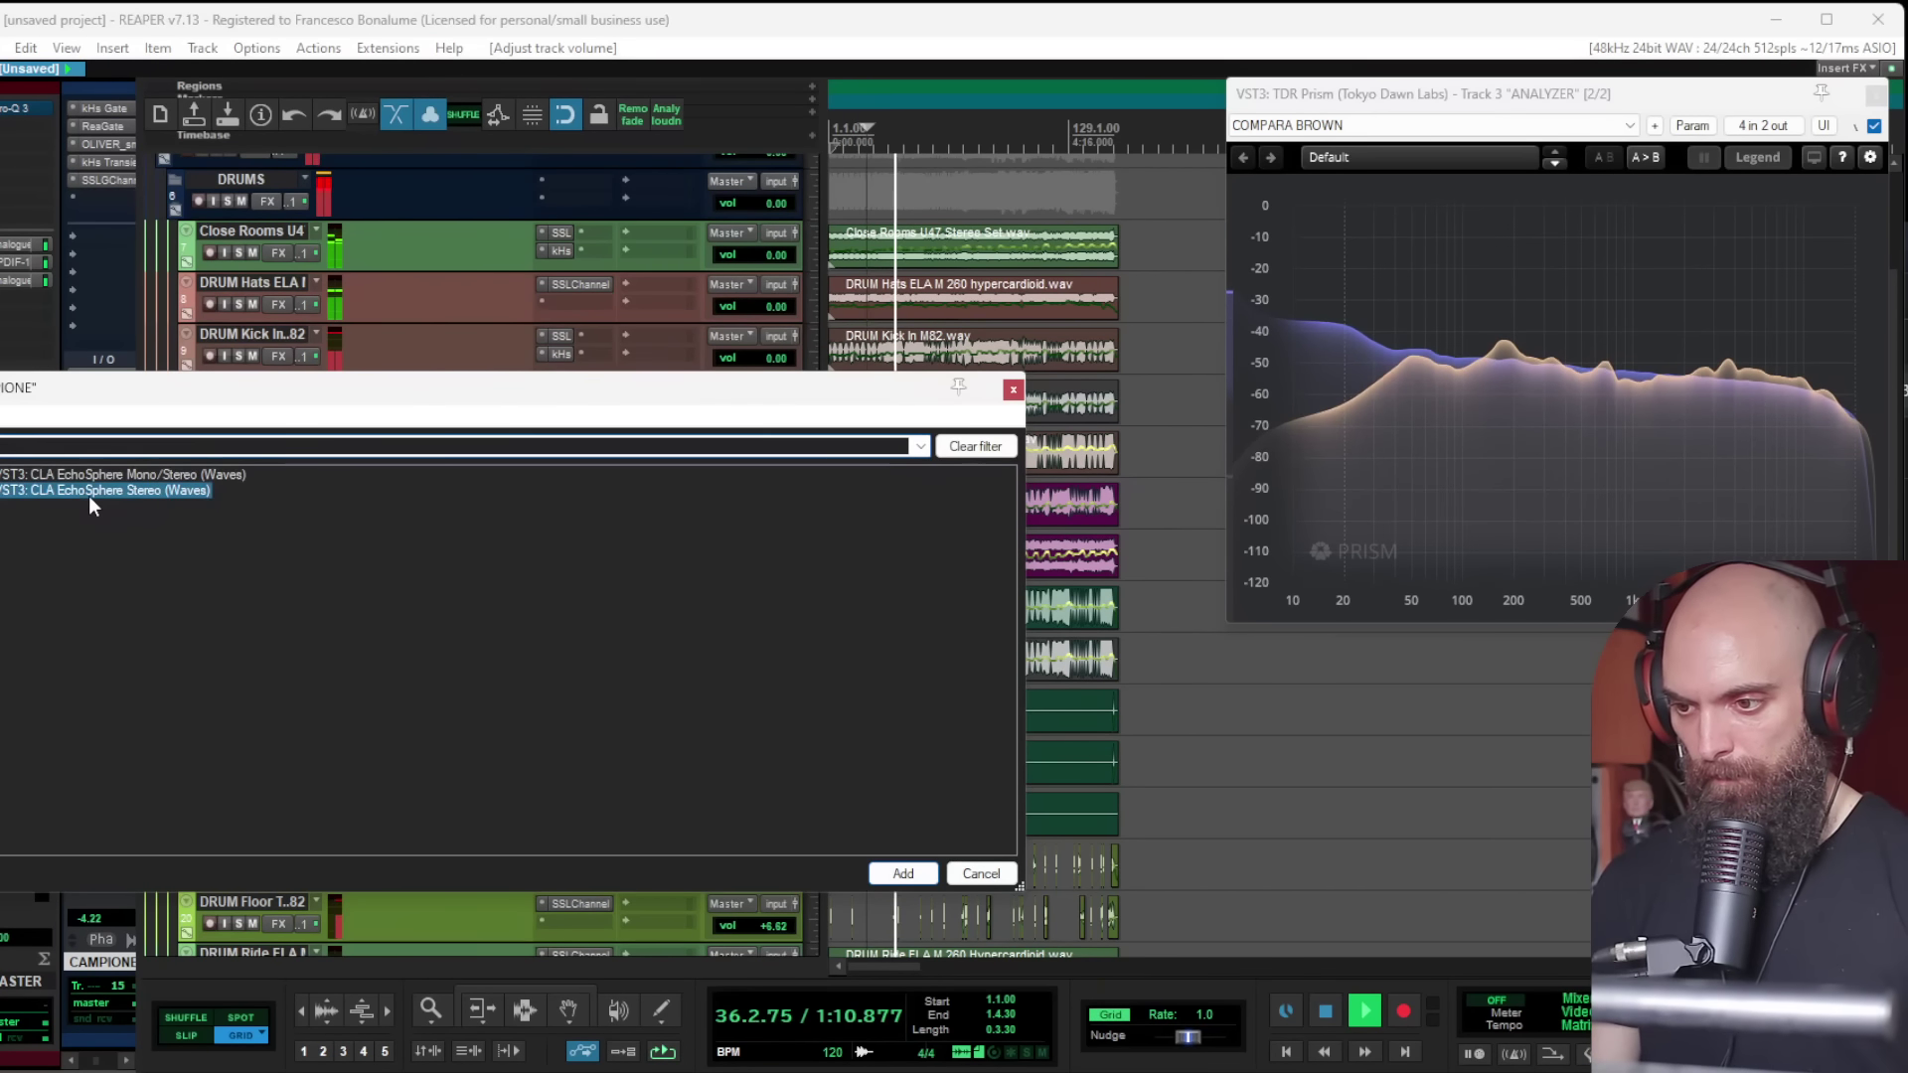
{"action": "double_click", "coordinate": [87, 490]}
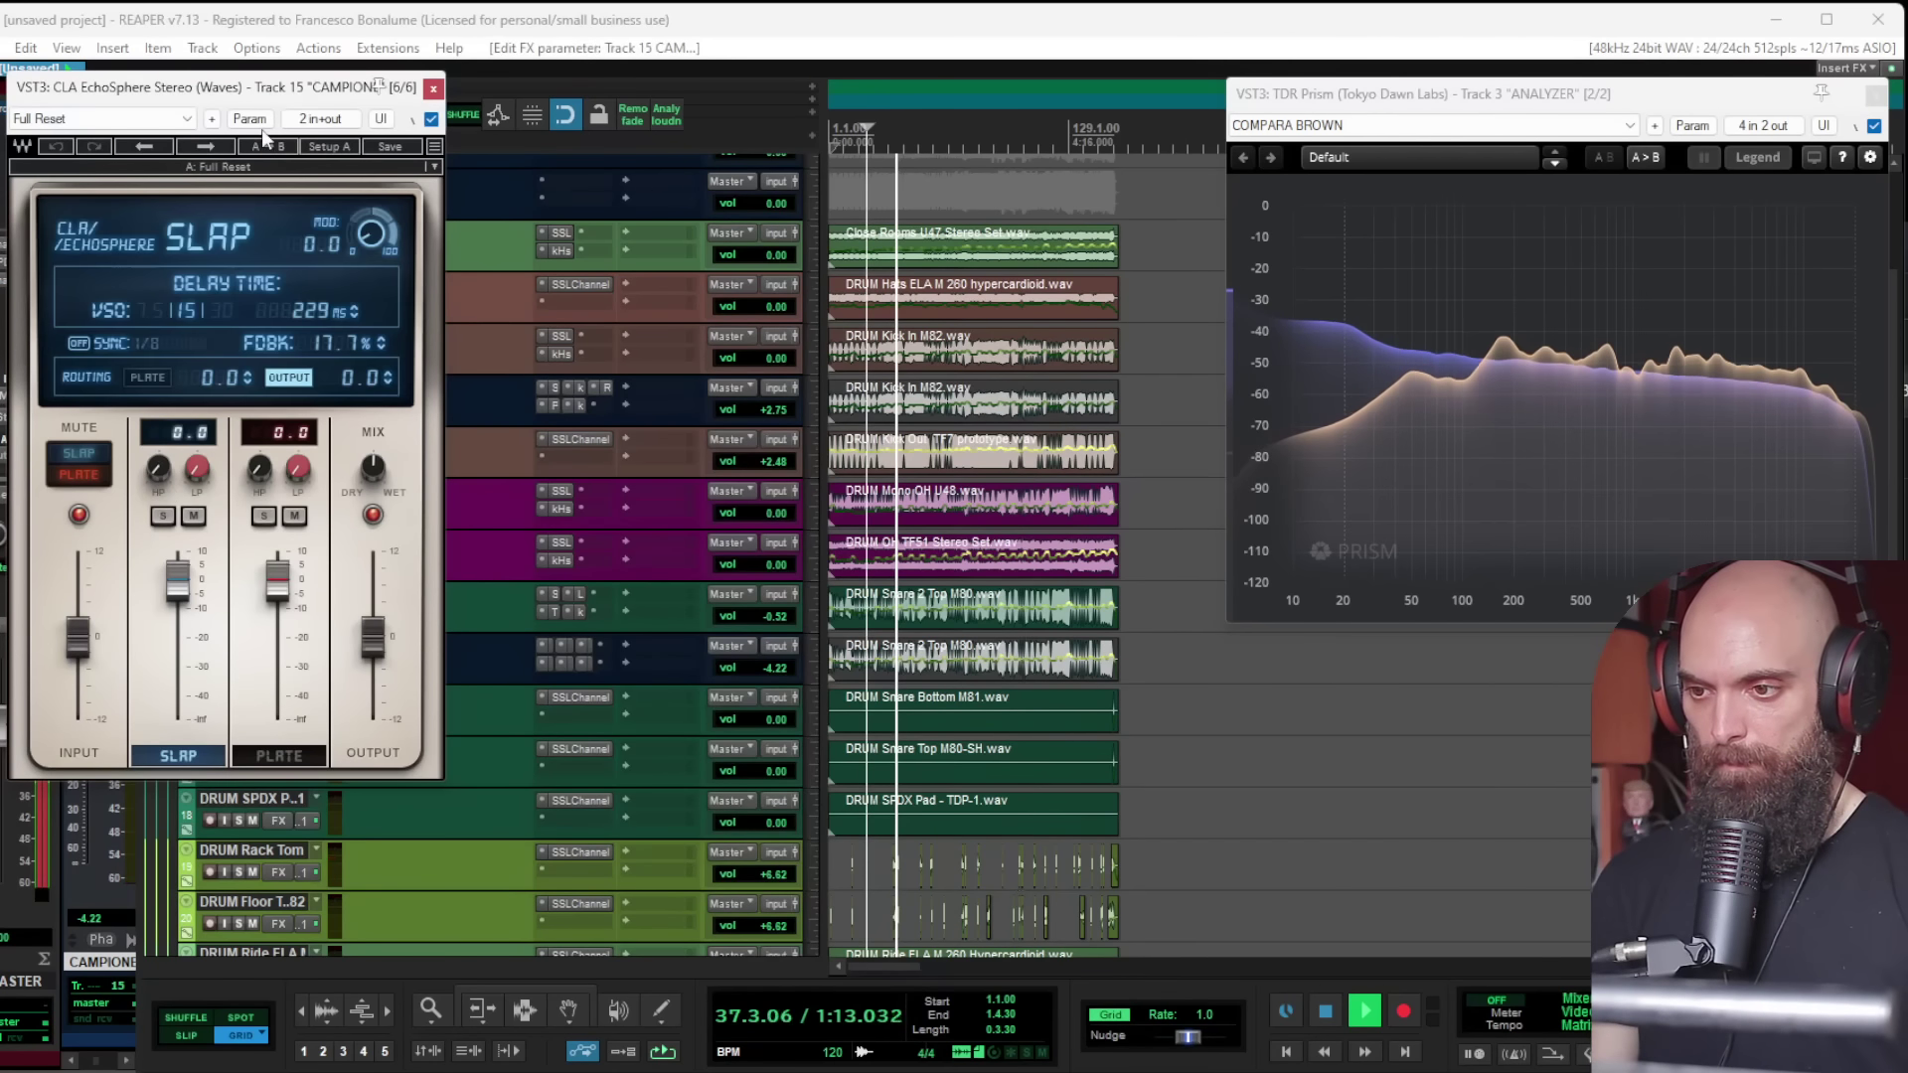
Step: Load the SoloSlap 2 preset in CAMPIONE's EchoSphere and blend it in at a low mix, comparing against bypass
{"action": "left_click", "coordinate": [205, 148]}
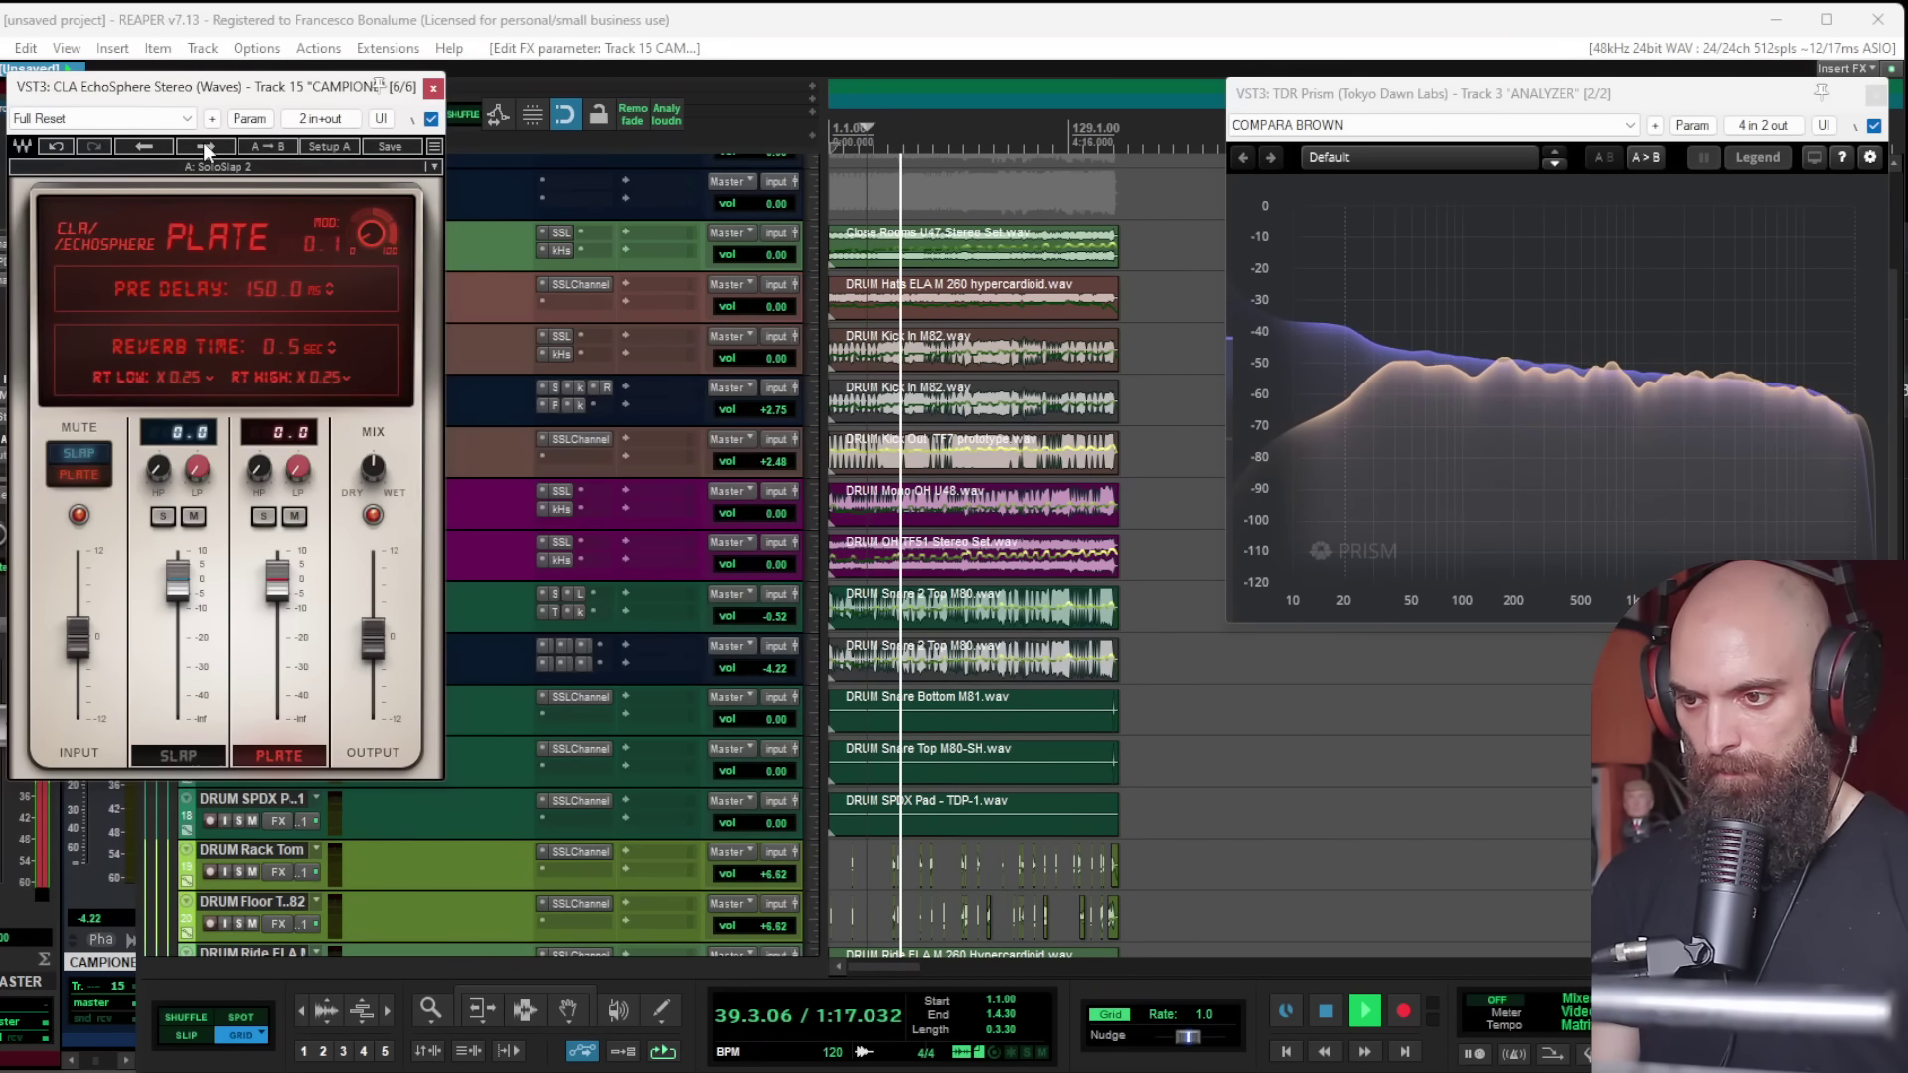
{"action": "left_click_drag", "start_coordinate": [212, 87], "coordinate": [487, 385]}
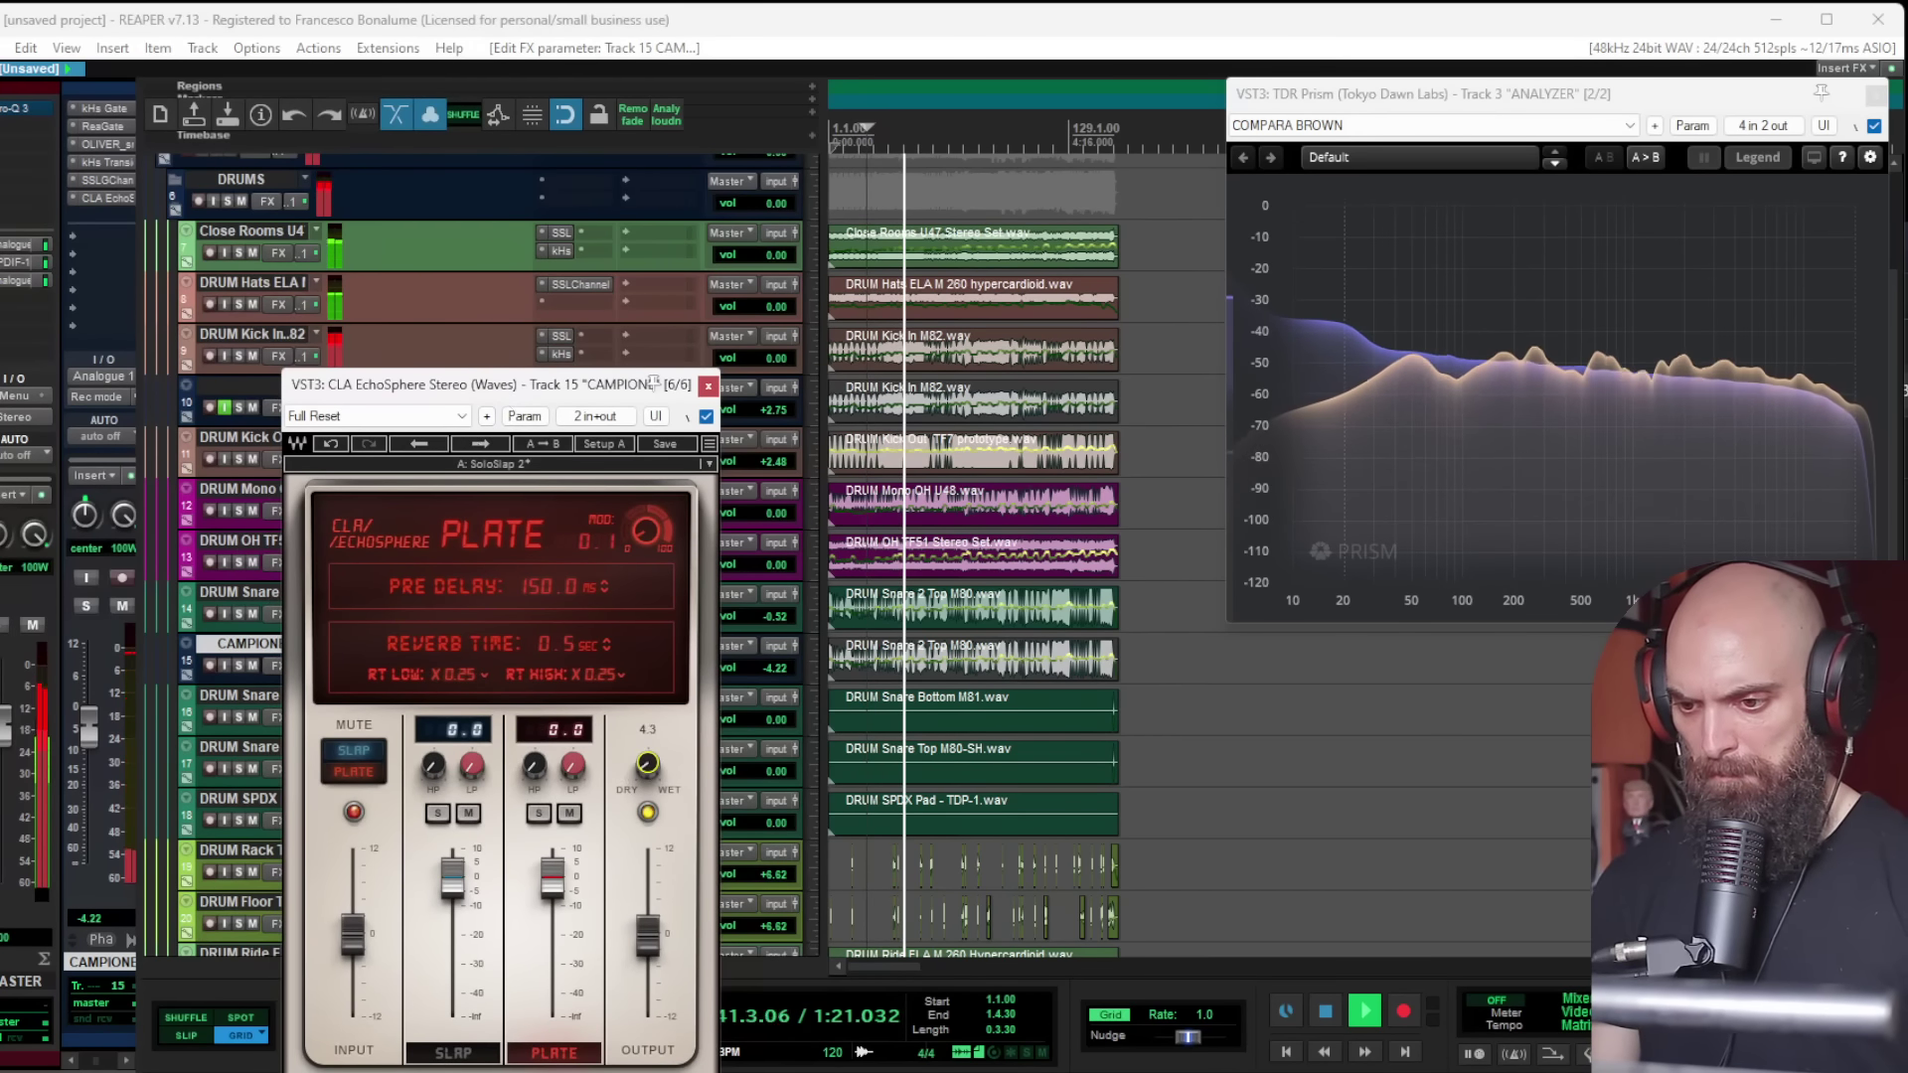
{"action": "left_click_drag", "start_coordinate": [647, 763], "coordinate": [647, 746]}
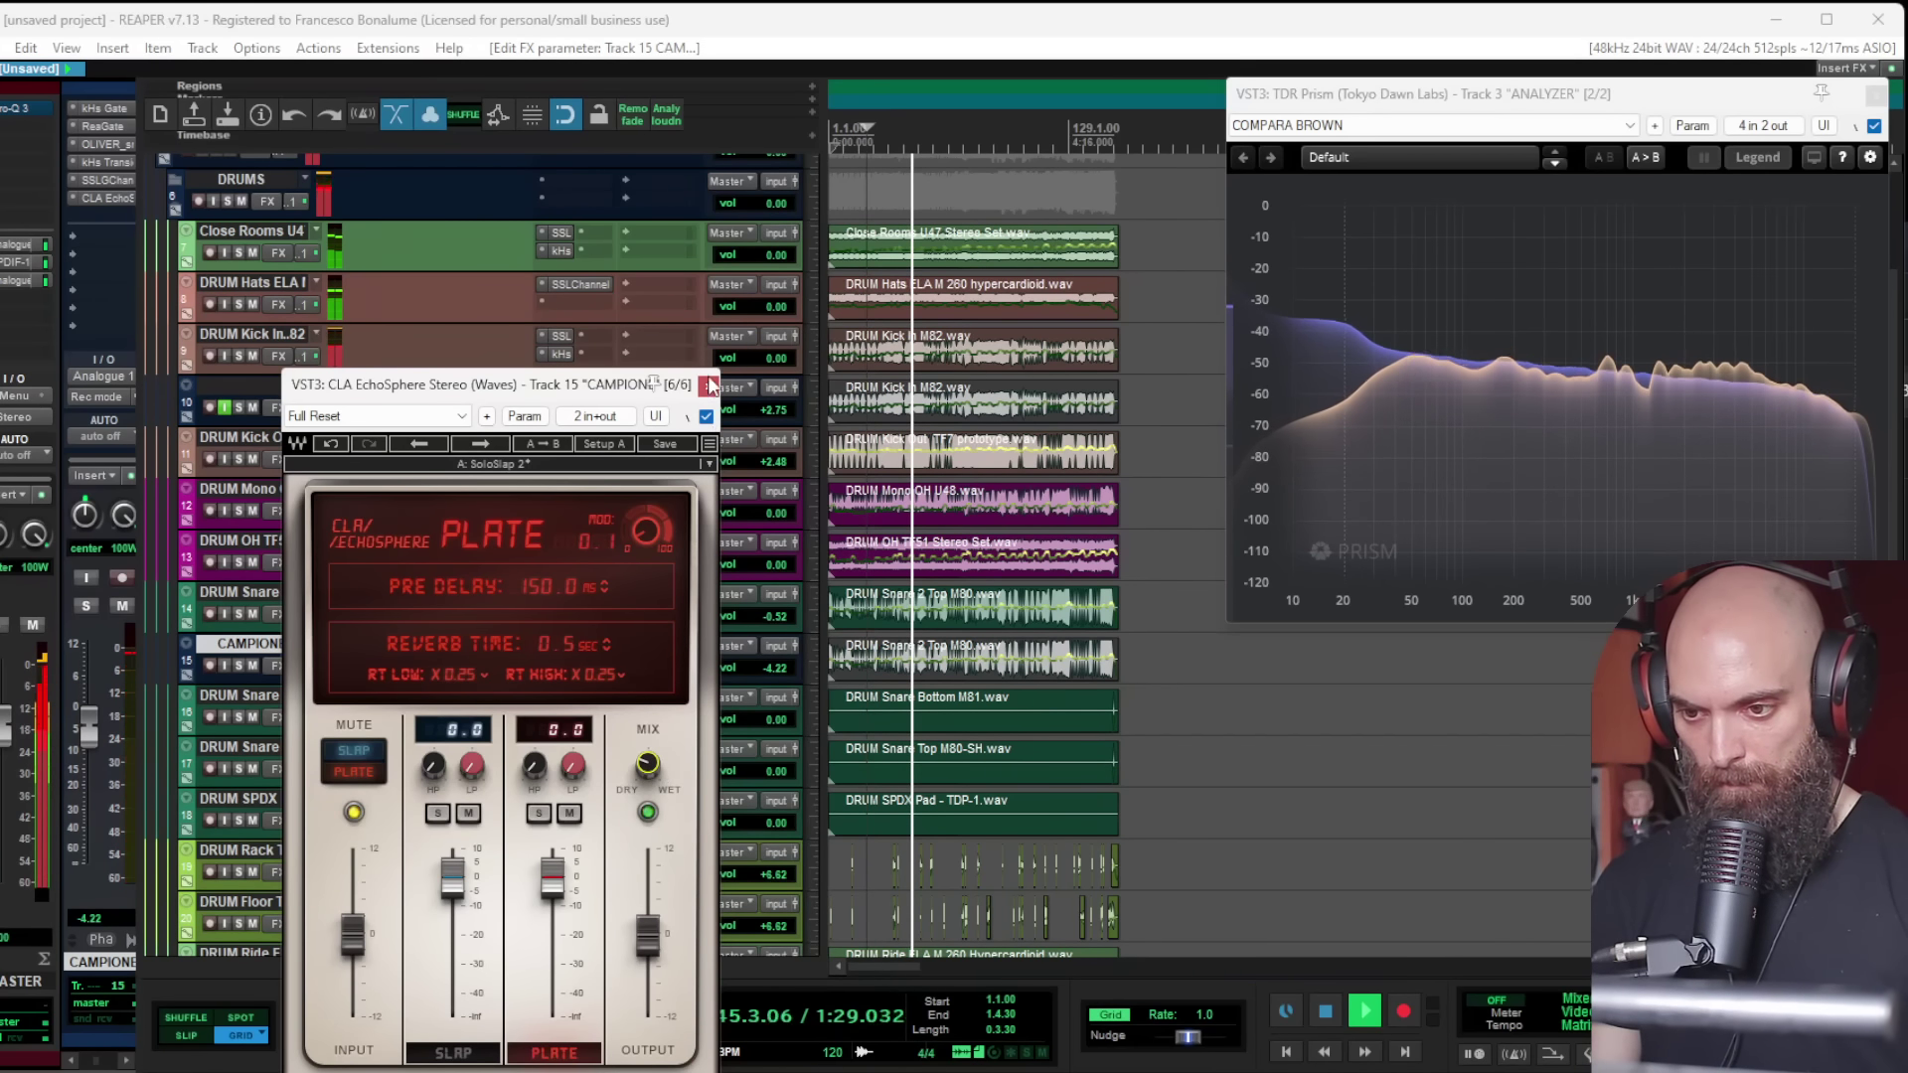
{"action": "left_click", "coordinate": [706, 416]}
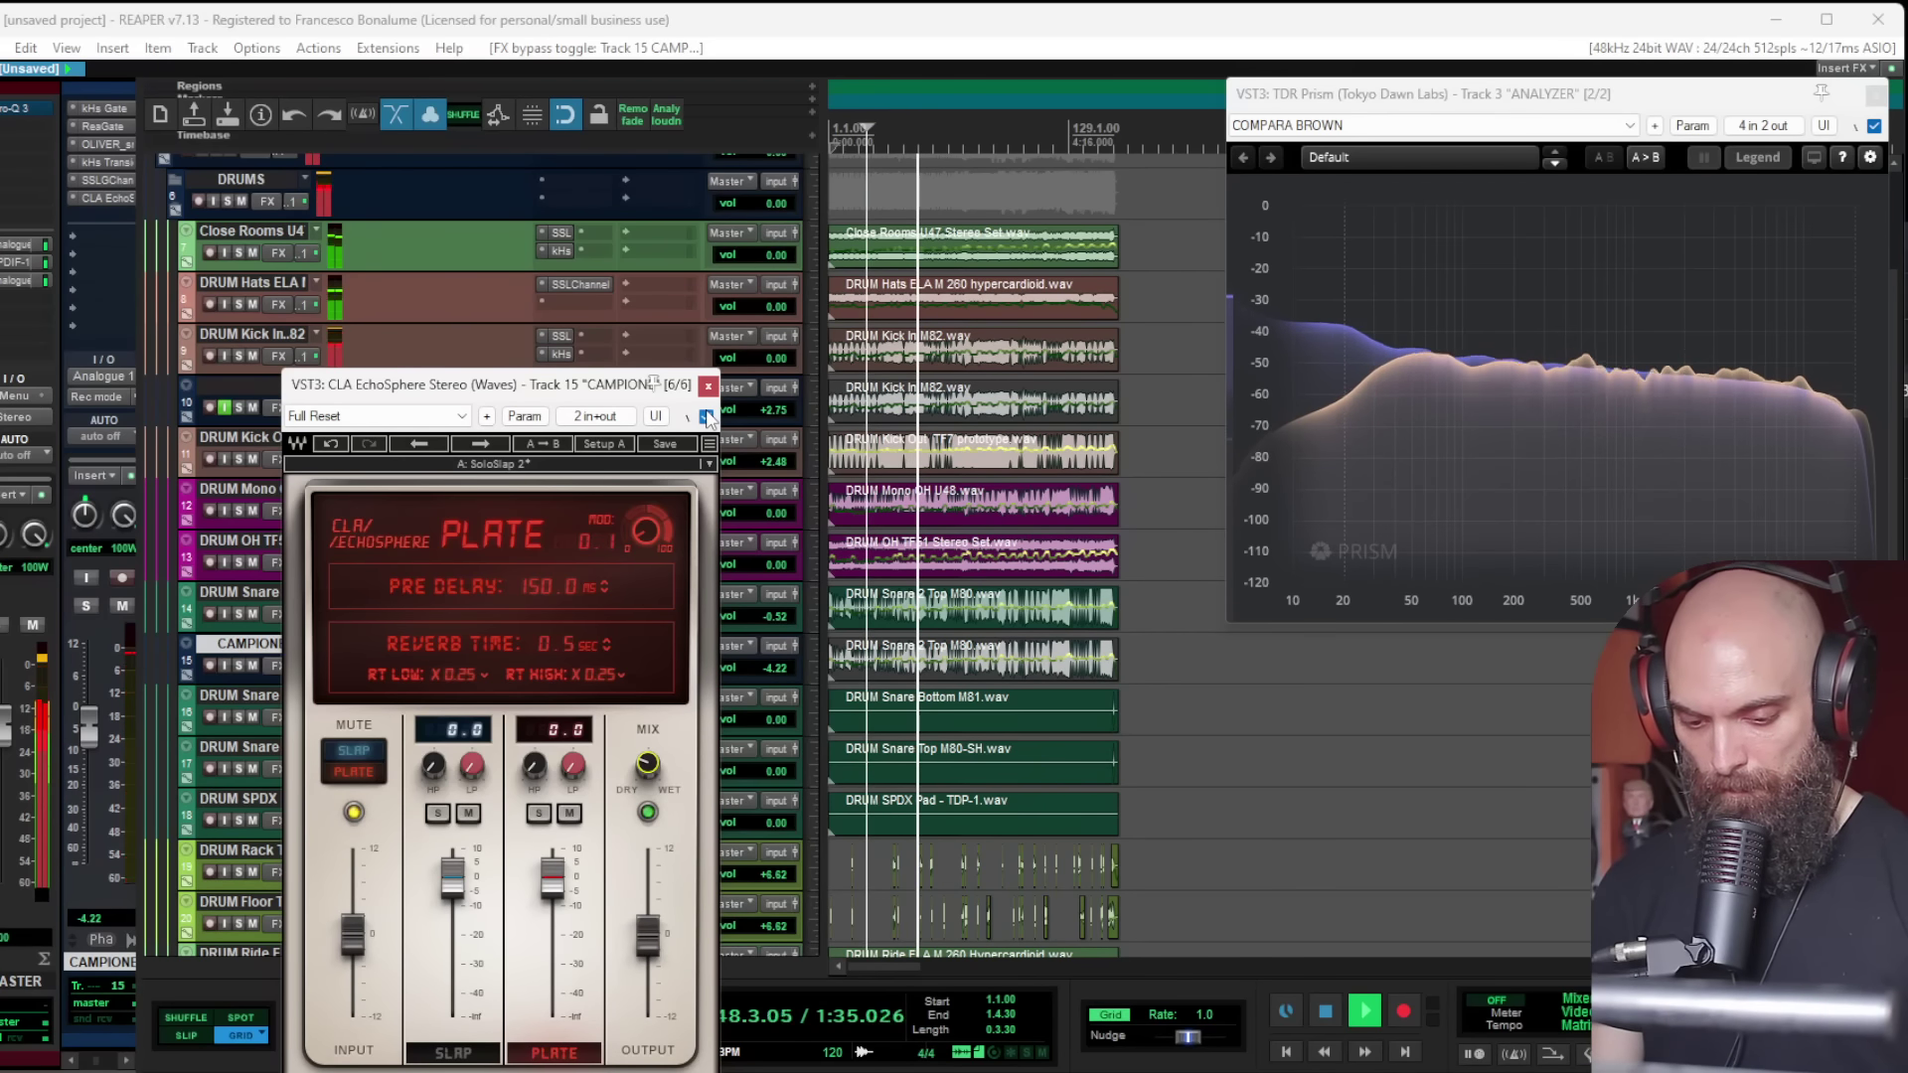
{"action": "left_click", "coordinate": [707, 385]}
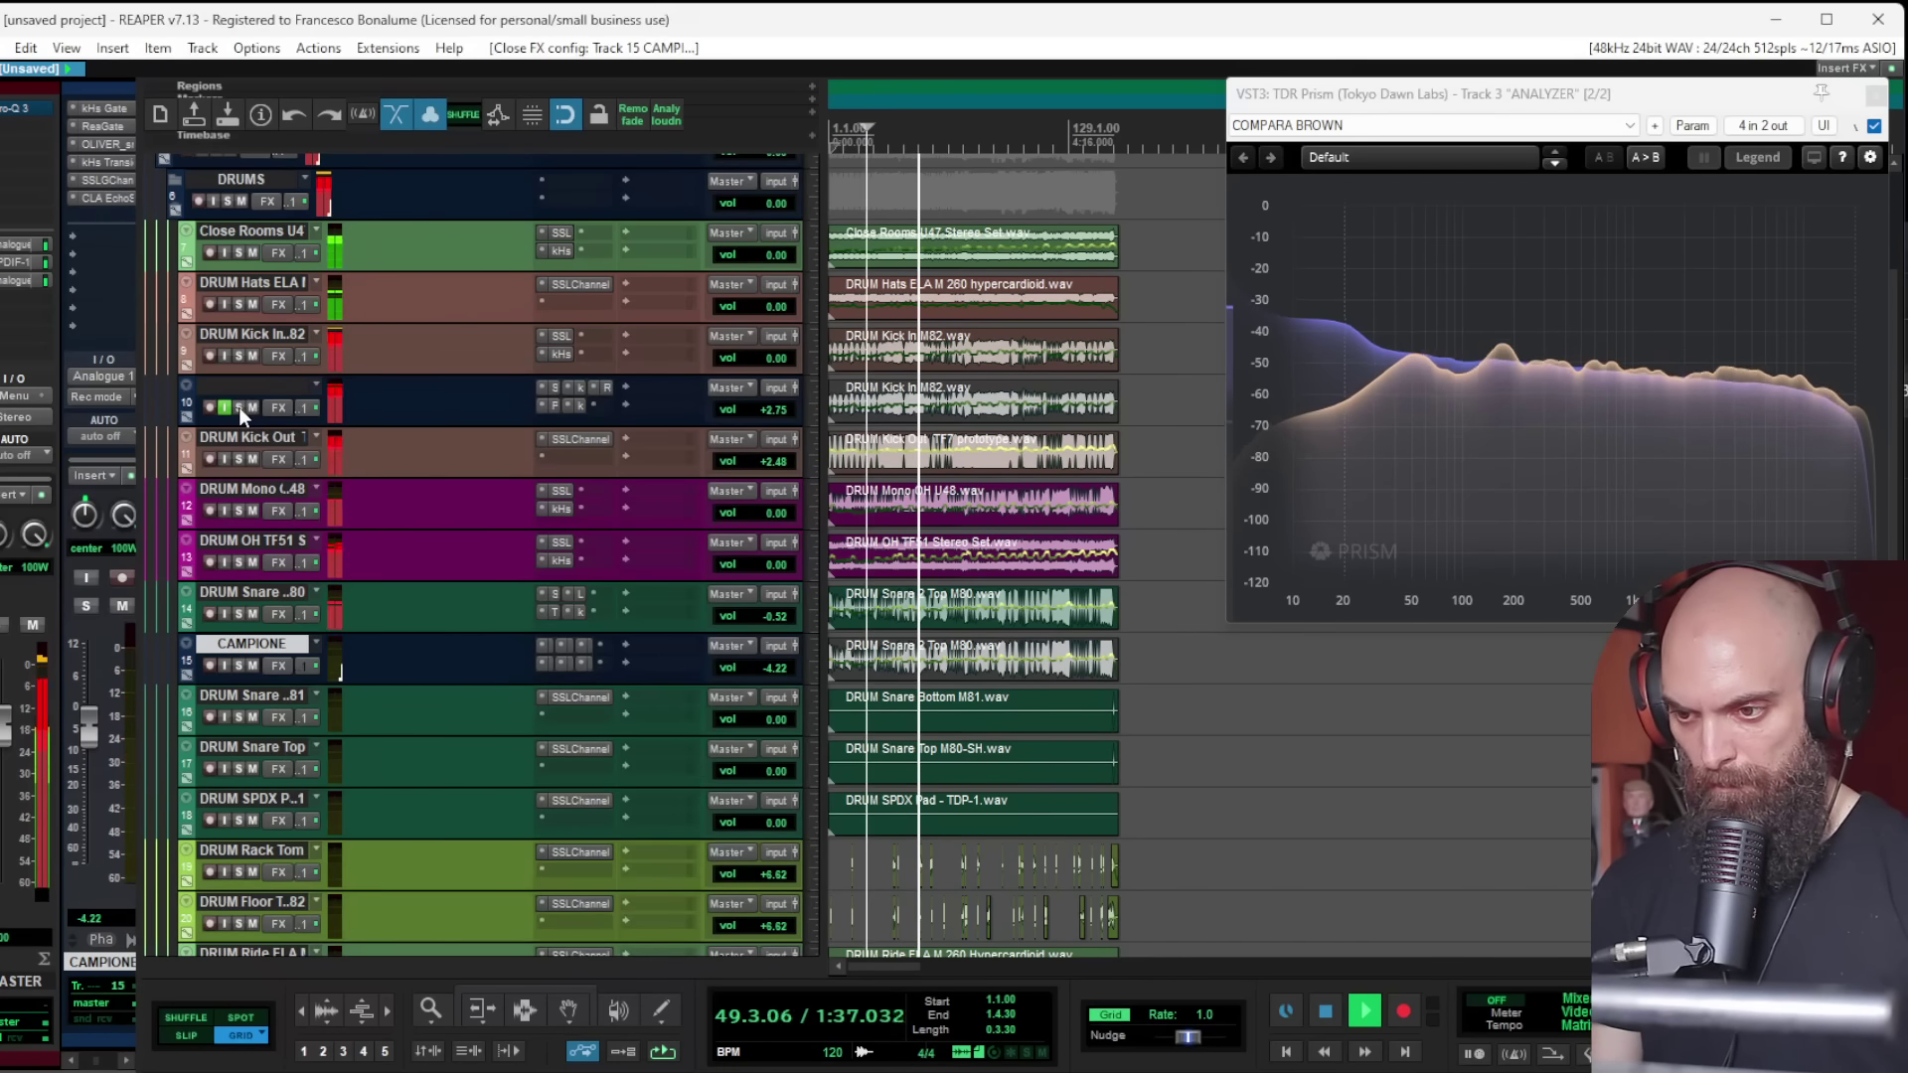
{"action": "left_click", "coordinate": [239, 408]}
{"action": "left_click", "coordinate": [246, 420]}
{"action": "left_click", "coordinate": [270, 408]}
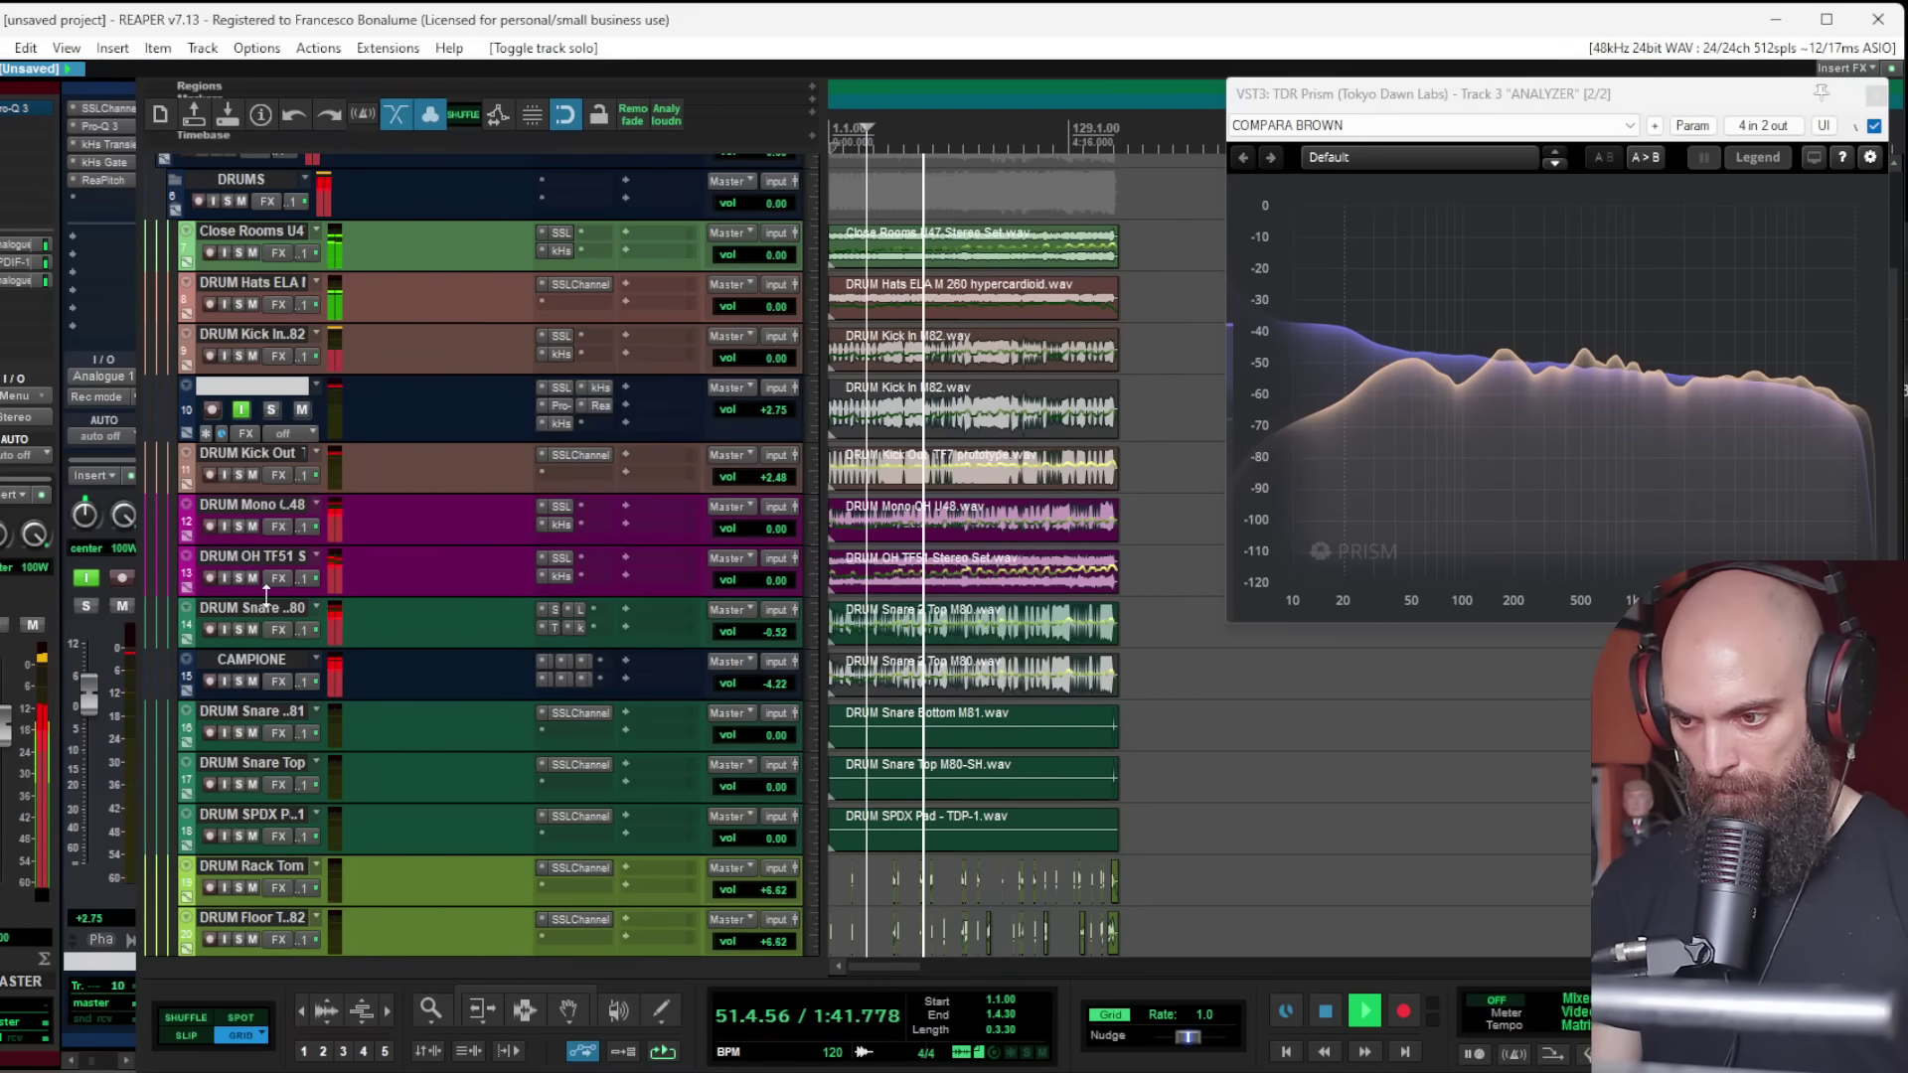
Step: Solo the CAMPIONE track with its height enlarged, and check its EchoSphere settings
{"action": "left_click", "coordinate": [240, 681]}
{"action": "left_click_drag", "start_coordinate": [255, 699], "coordinate": [258, 764]}
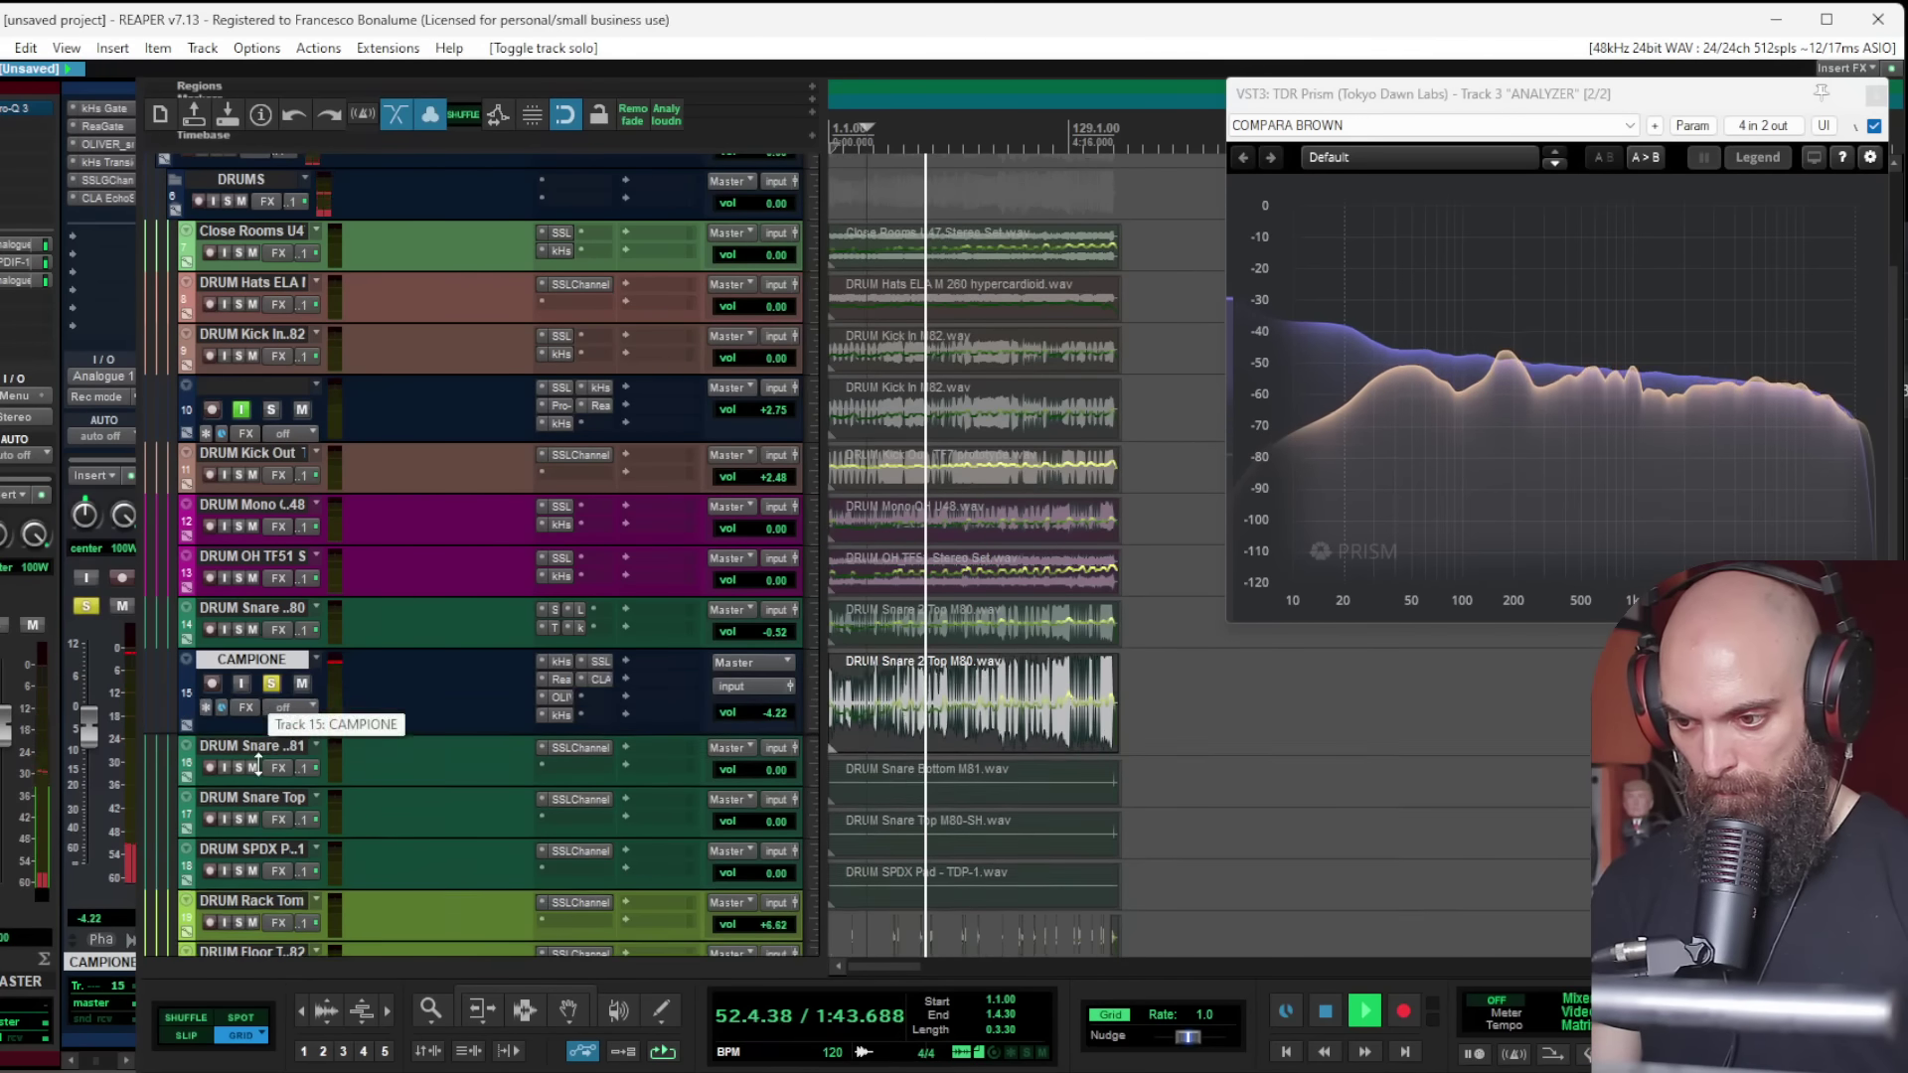
{"action": "left_click", "coordinate": [586, 751]}
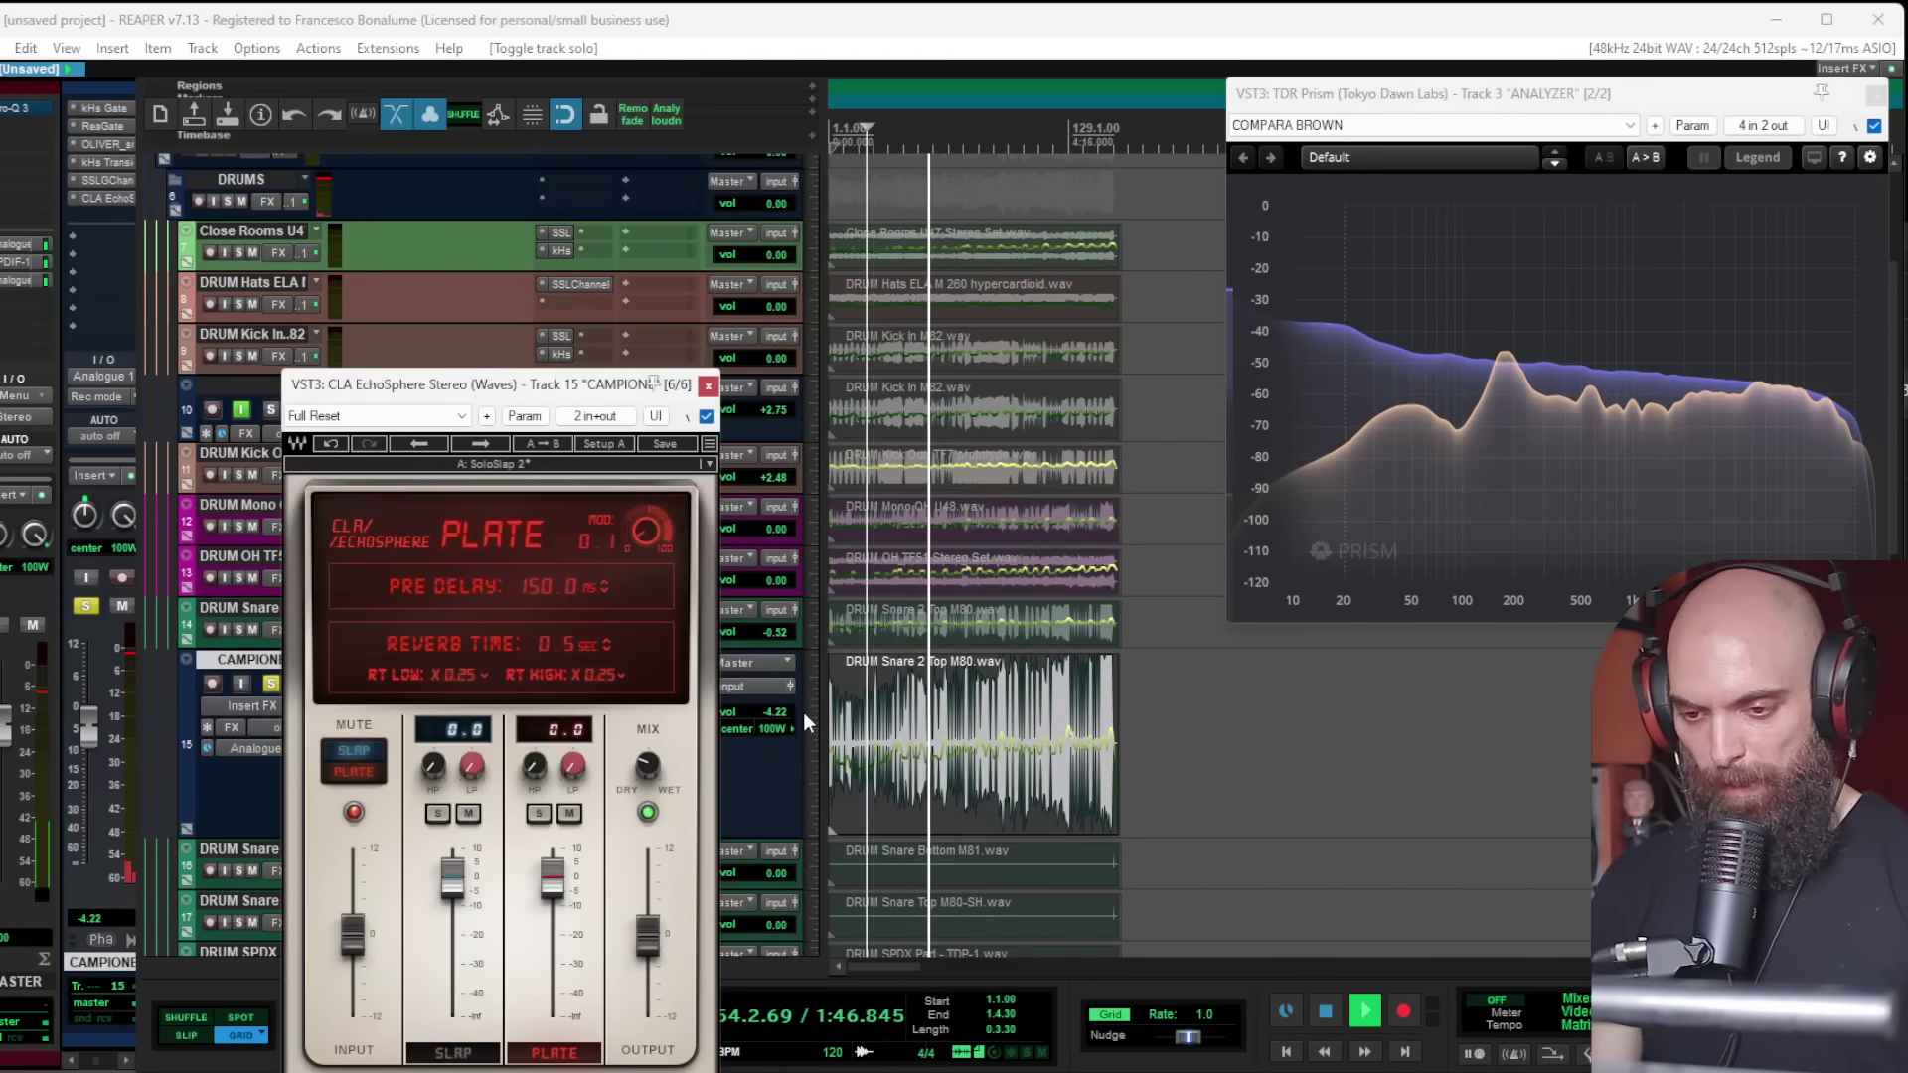
{"action": "left_click", "coordinate": [709, 387]}
Step: Insert a second CLA EchoSphere Stereo on CAMPIONE and audition its presets from SoloSlap 2 through The Vocal 2
{"action": "double_click", "coordinate": [583, 765]}
{"action": "double_click", "coordinate": [237, 465]}
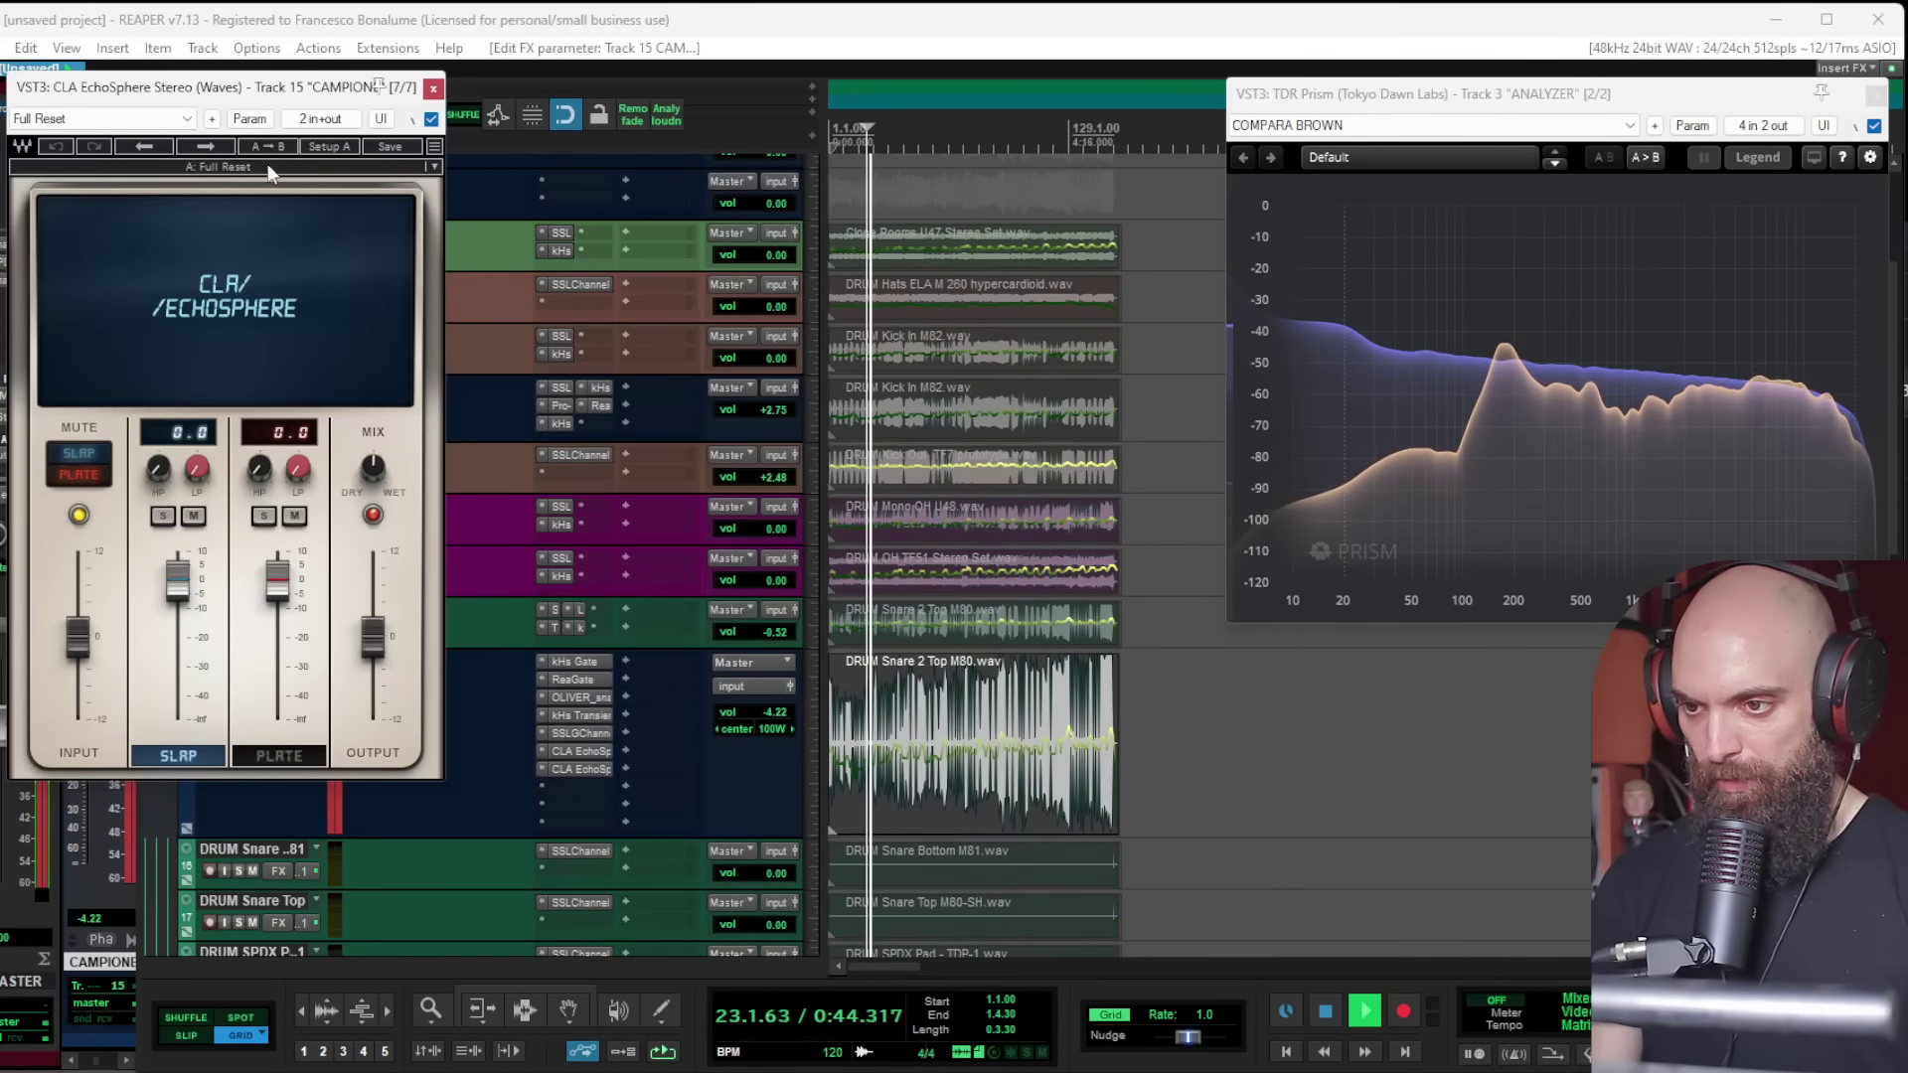
{"action": "left_click", "coordinate": [220, 146]}
{"action": "left_click", "coordinate": [216, 147]}
{"action": "left_click", "coordinate": [216, 147]}
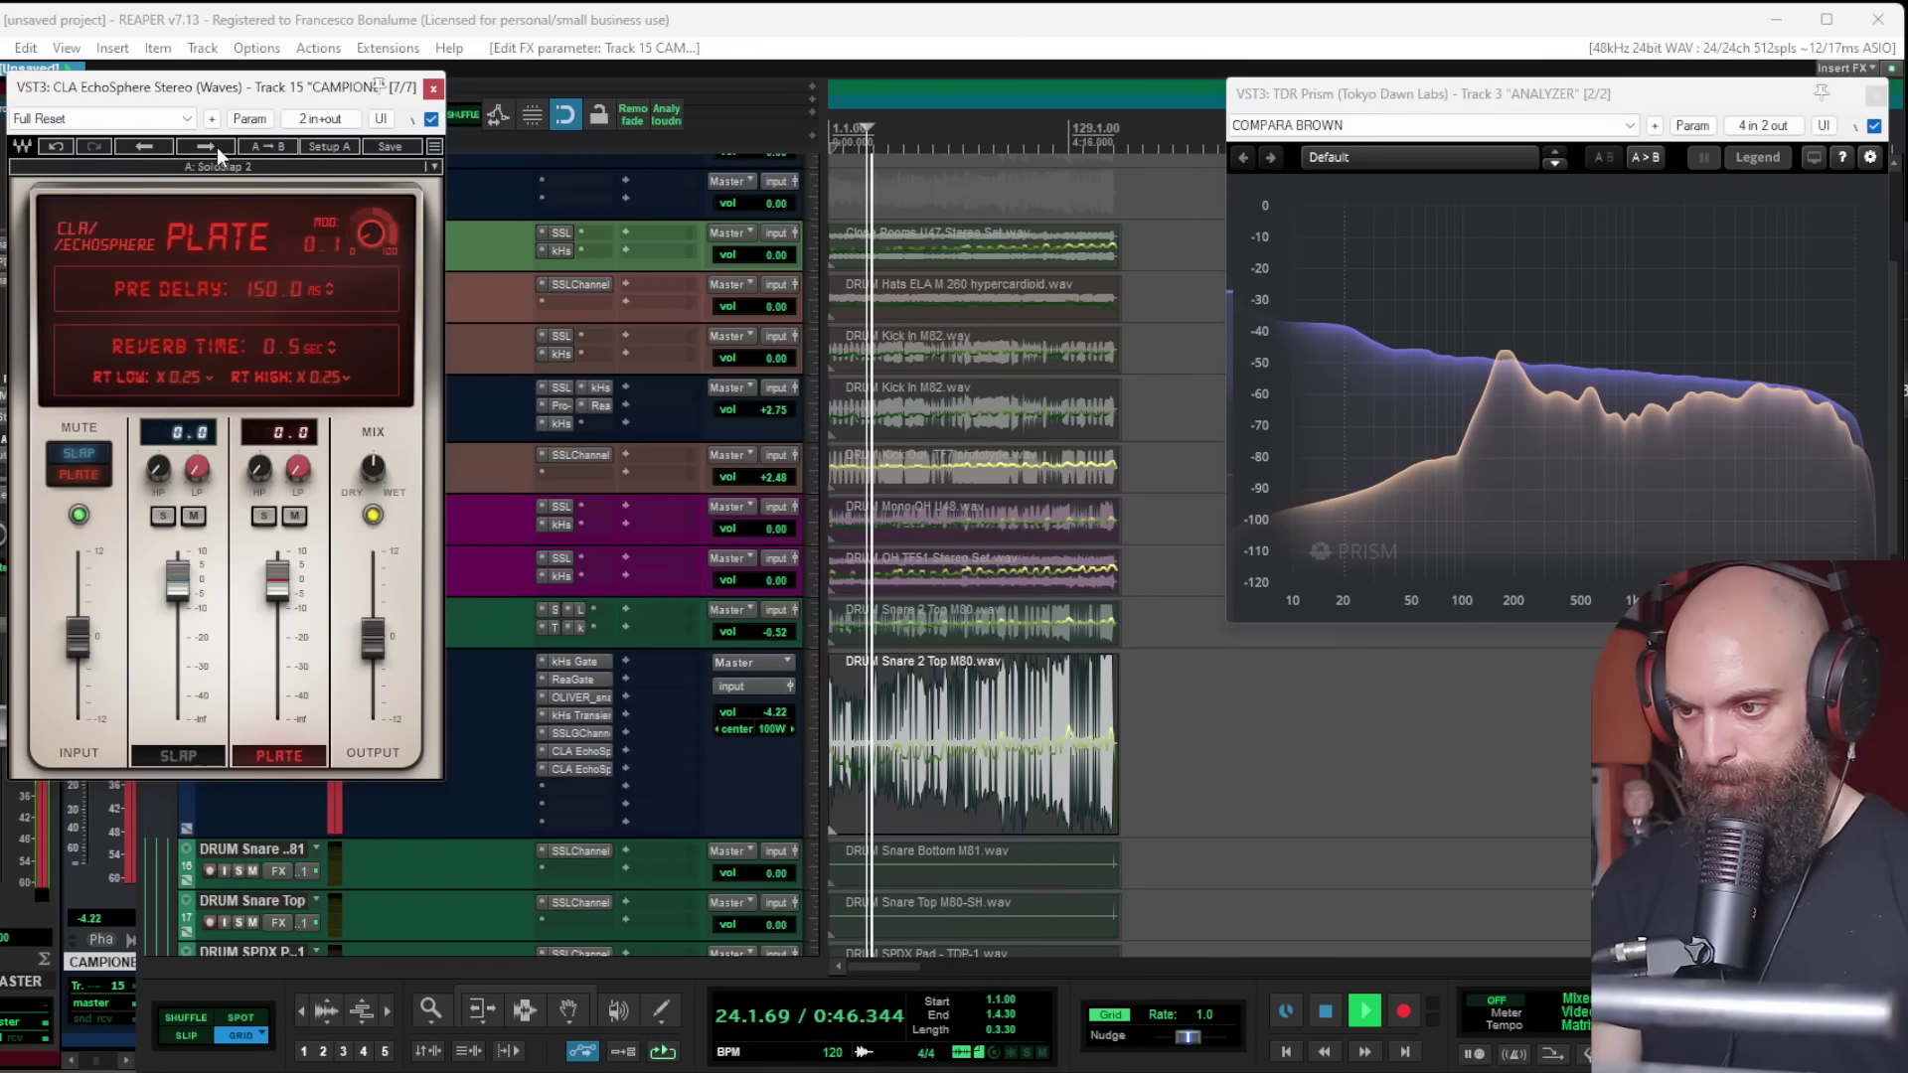
{"action": "left_click", "coordinate": [216, 147]}
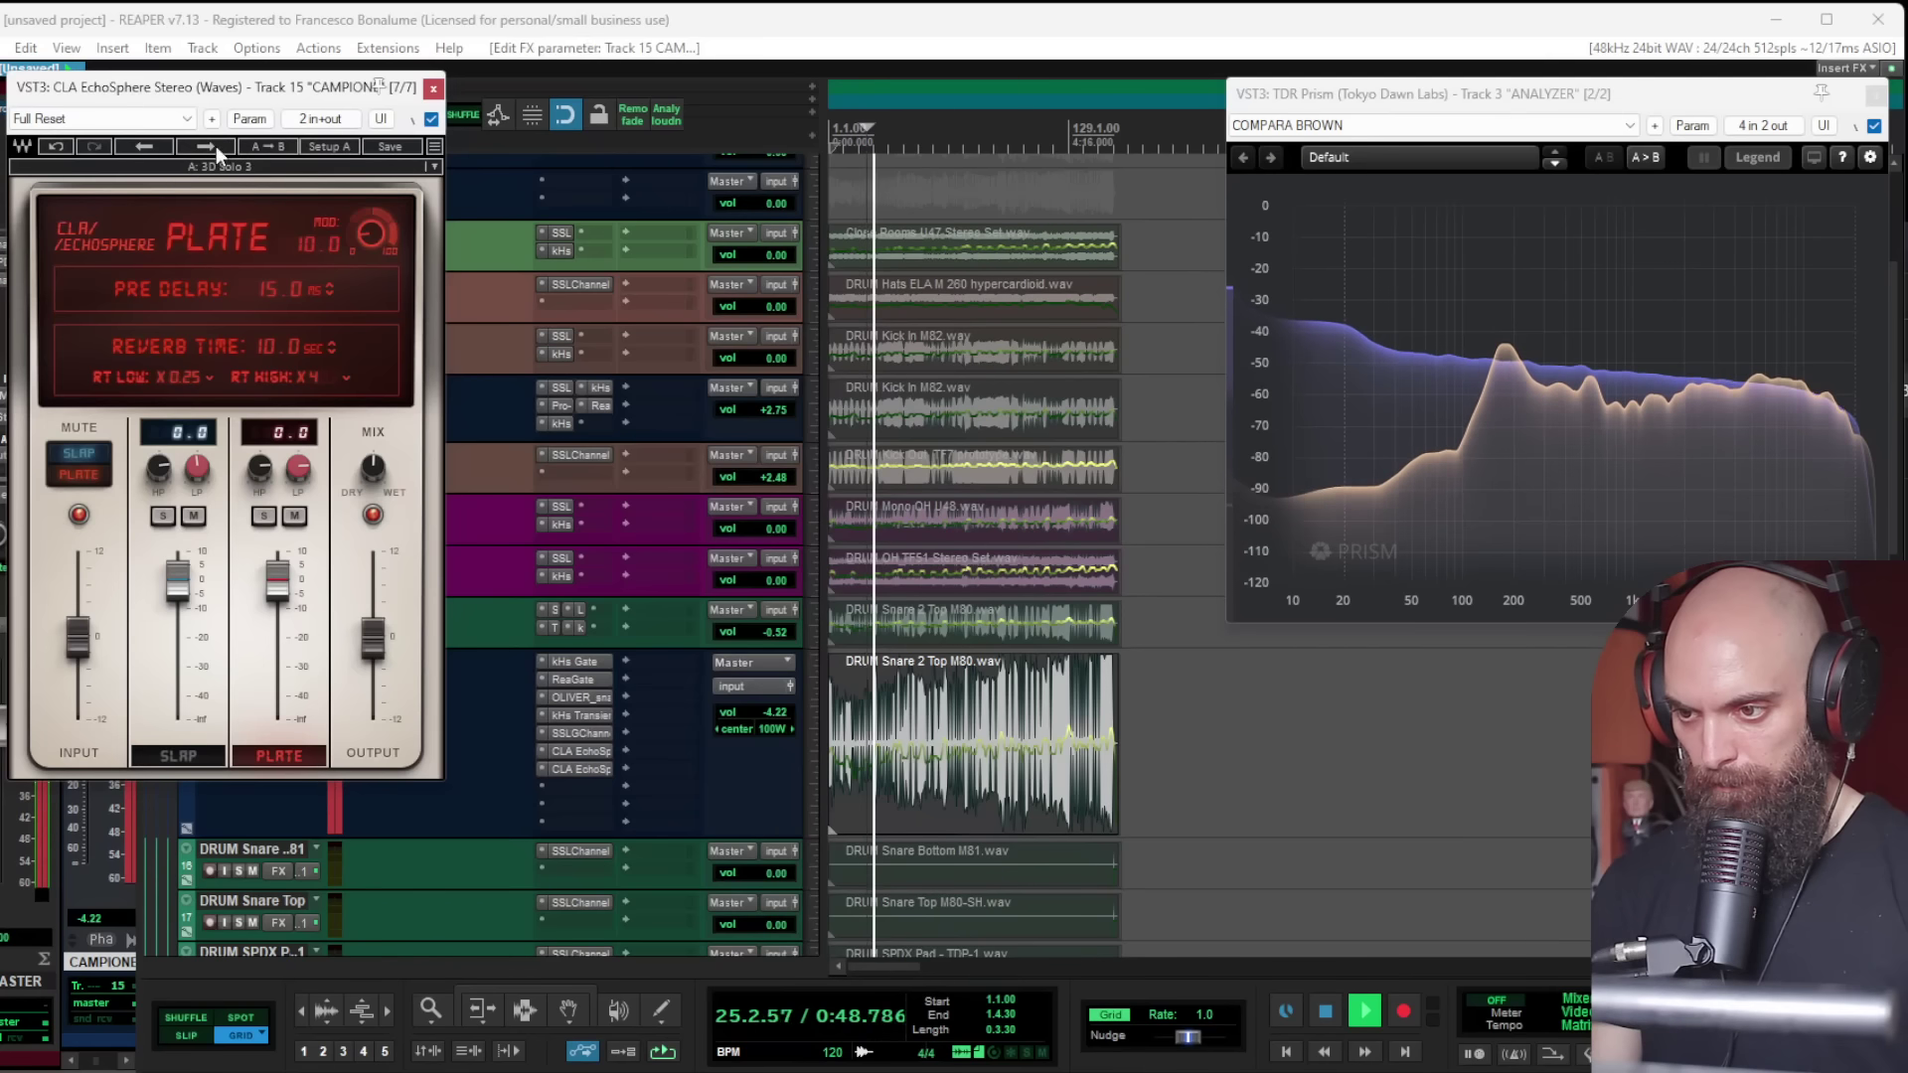
{"action": "left_click", "coordinate": [213, 146]}
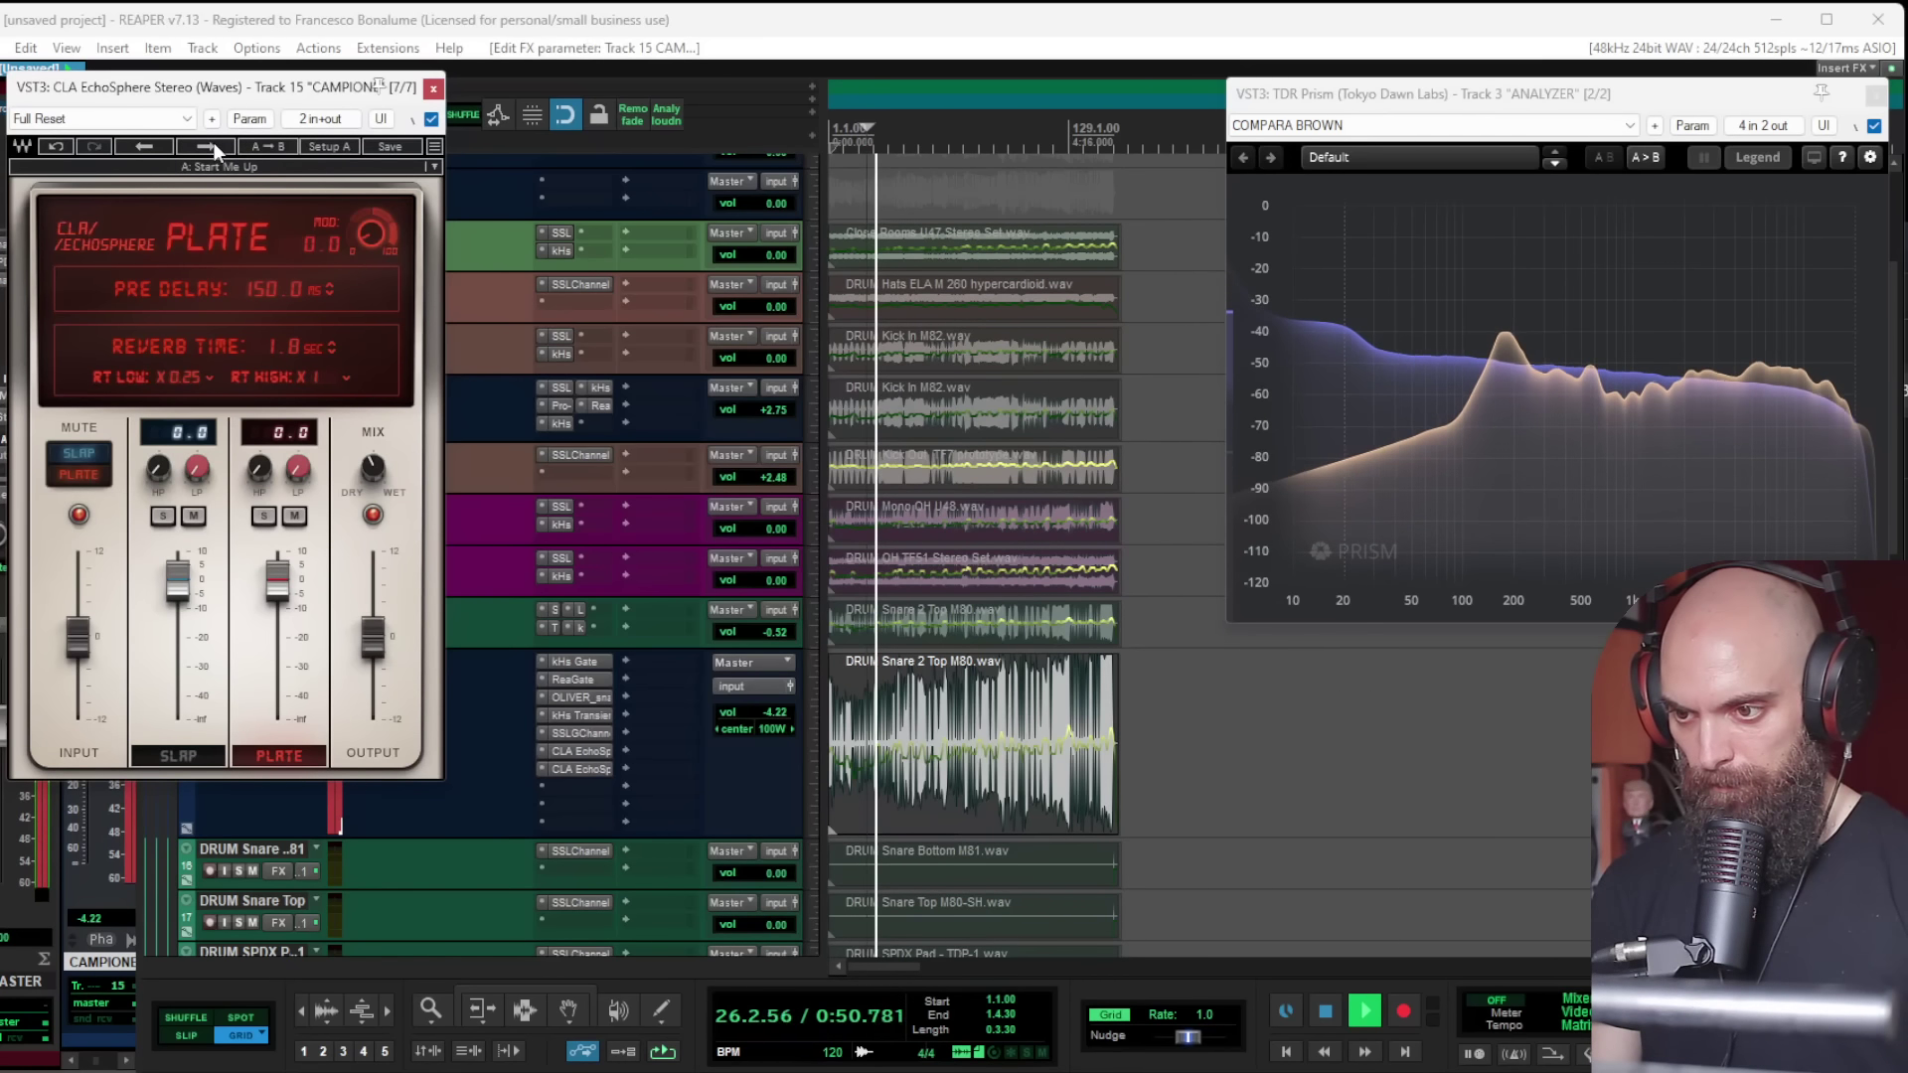
{"action": "left_click", "coordinate": [212, 146]}
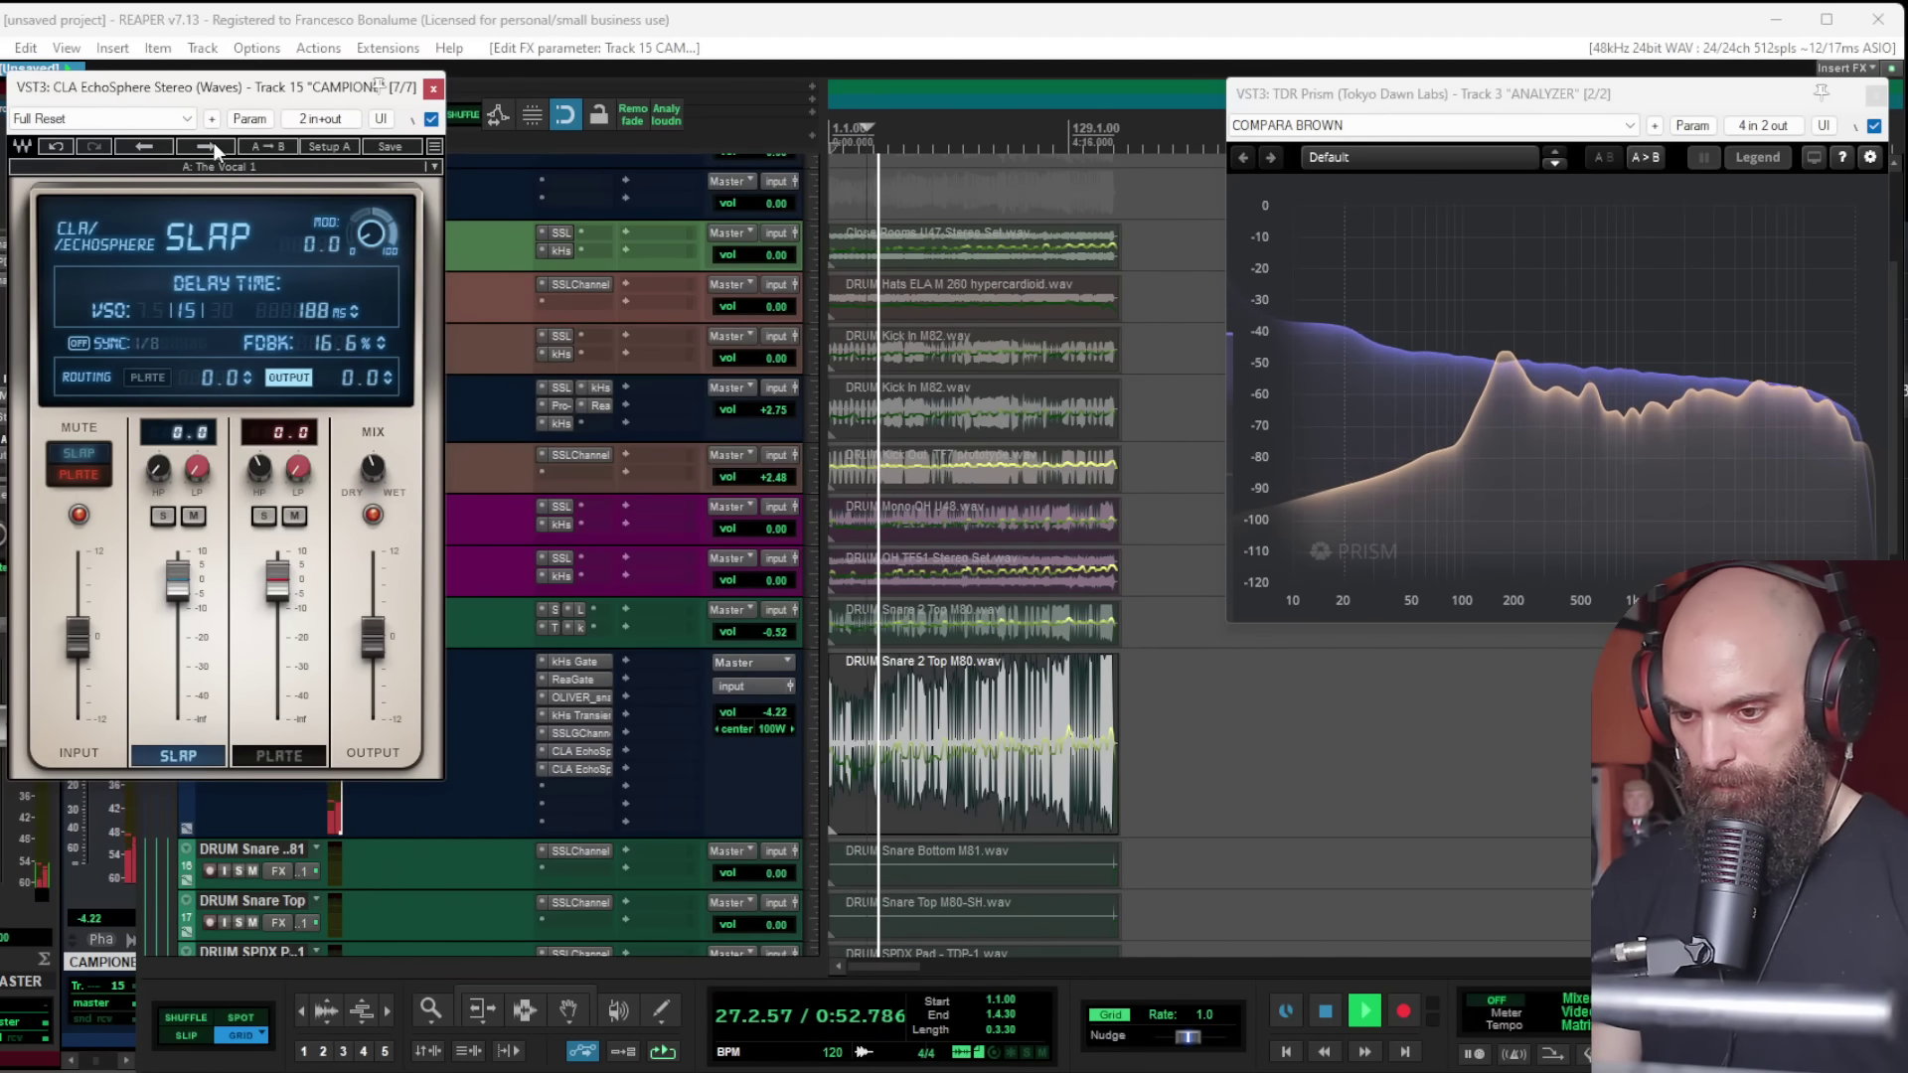
{"action": "left_click", "coordinate": [213, 146]}
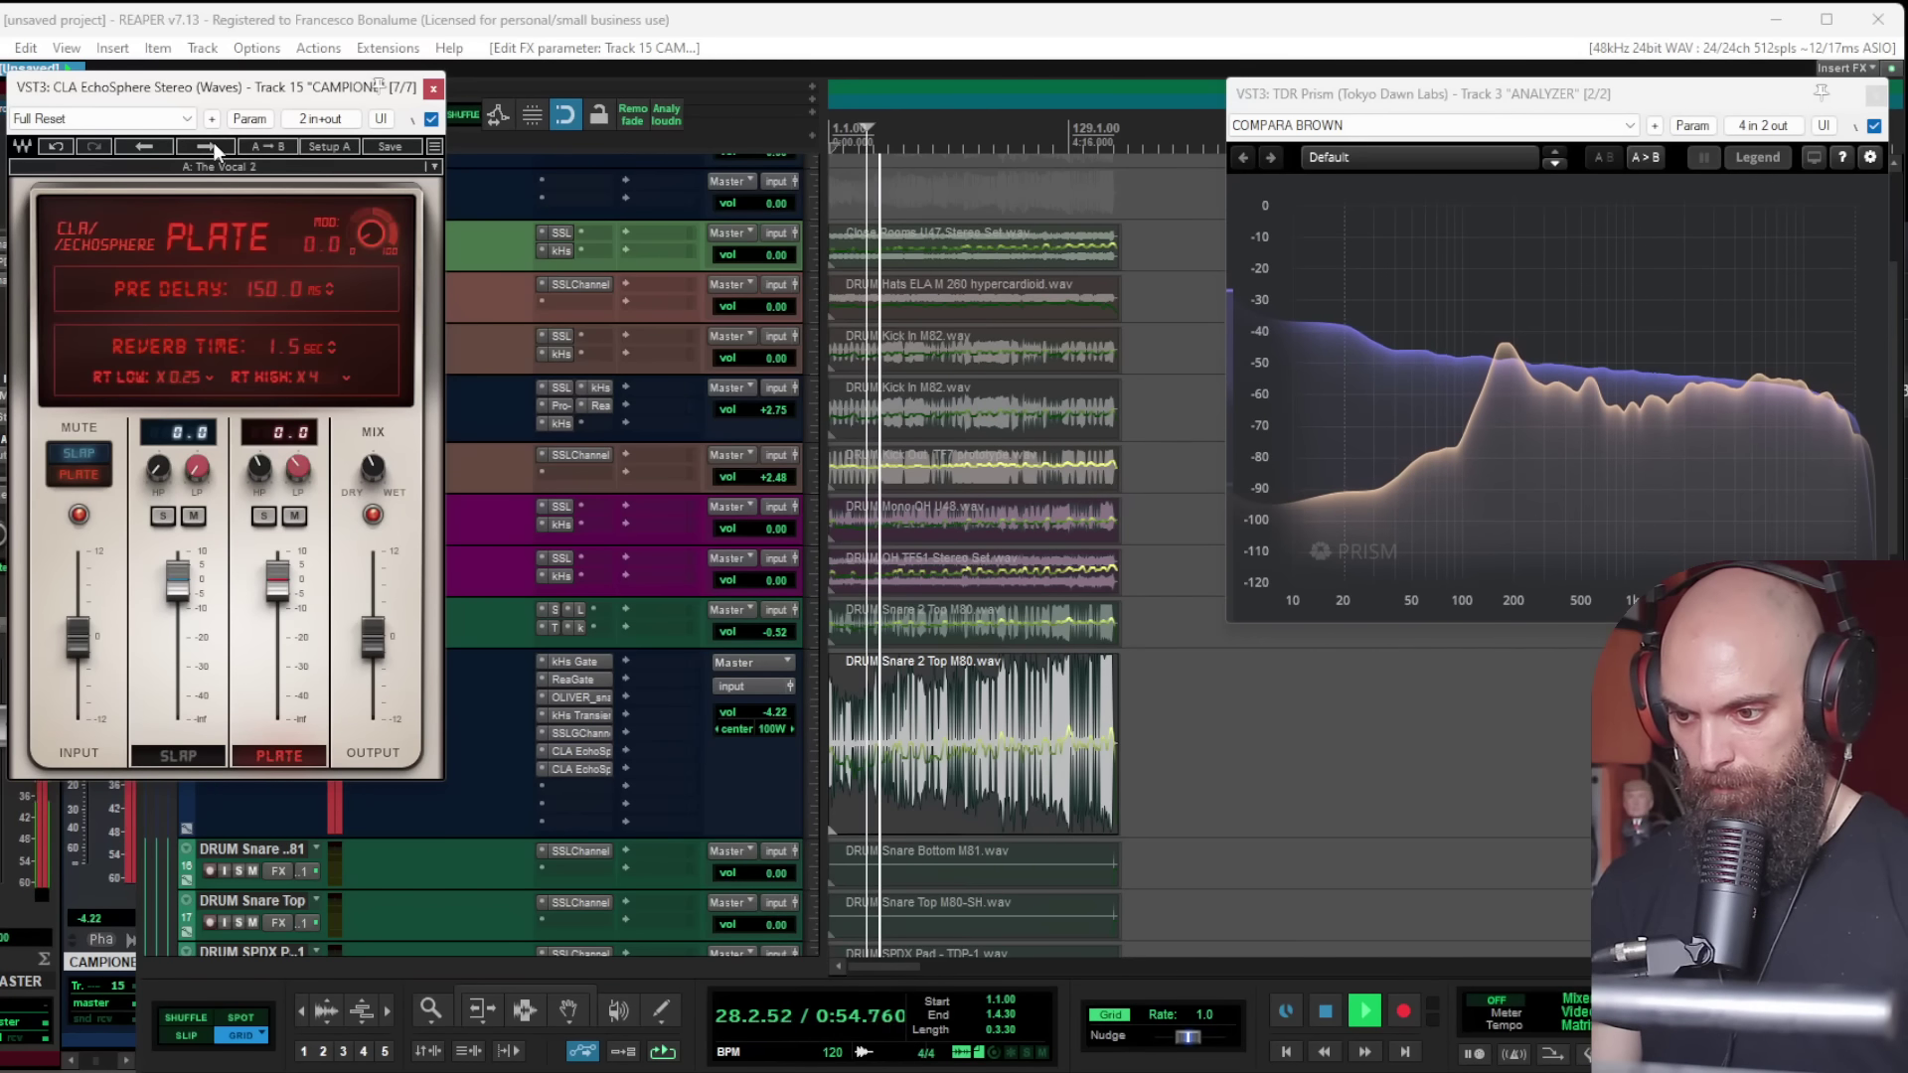
Step: With CAMPIONE unsoloed, use The Vocal 1 preset in its second EchoSphere and set the mix to about 24
{"action": "left_click_drag", "start_coordinate": [223, 88], "coordinate": [352, 156]}
{"action": "left_click", "coordinate": [3, 187]}
{"action": "left_click", "coordinate": [272, 682]}
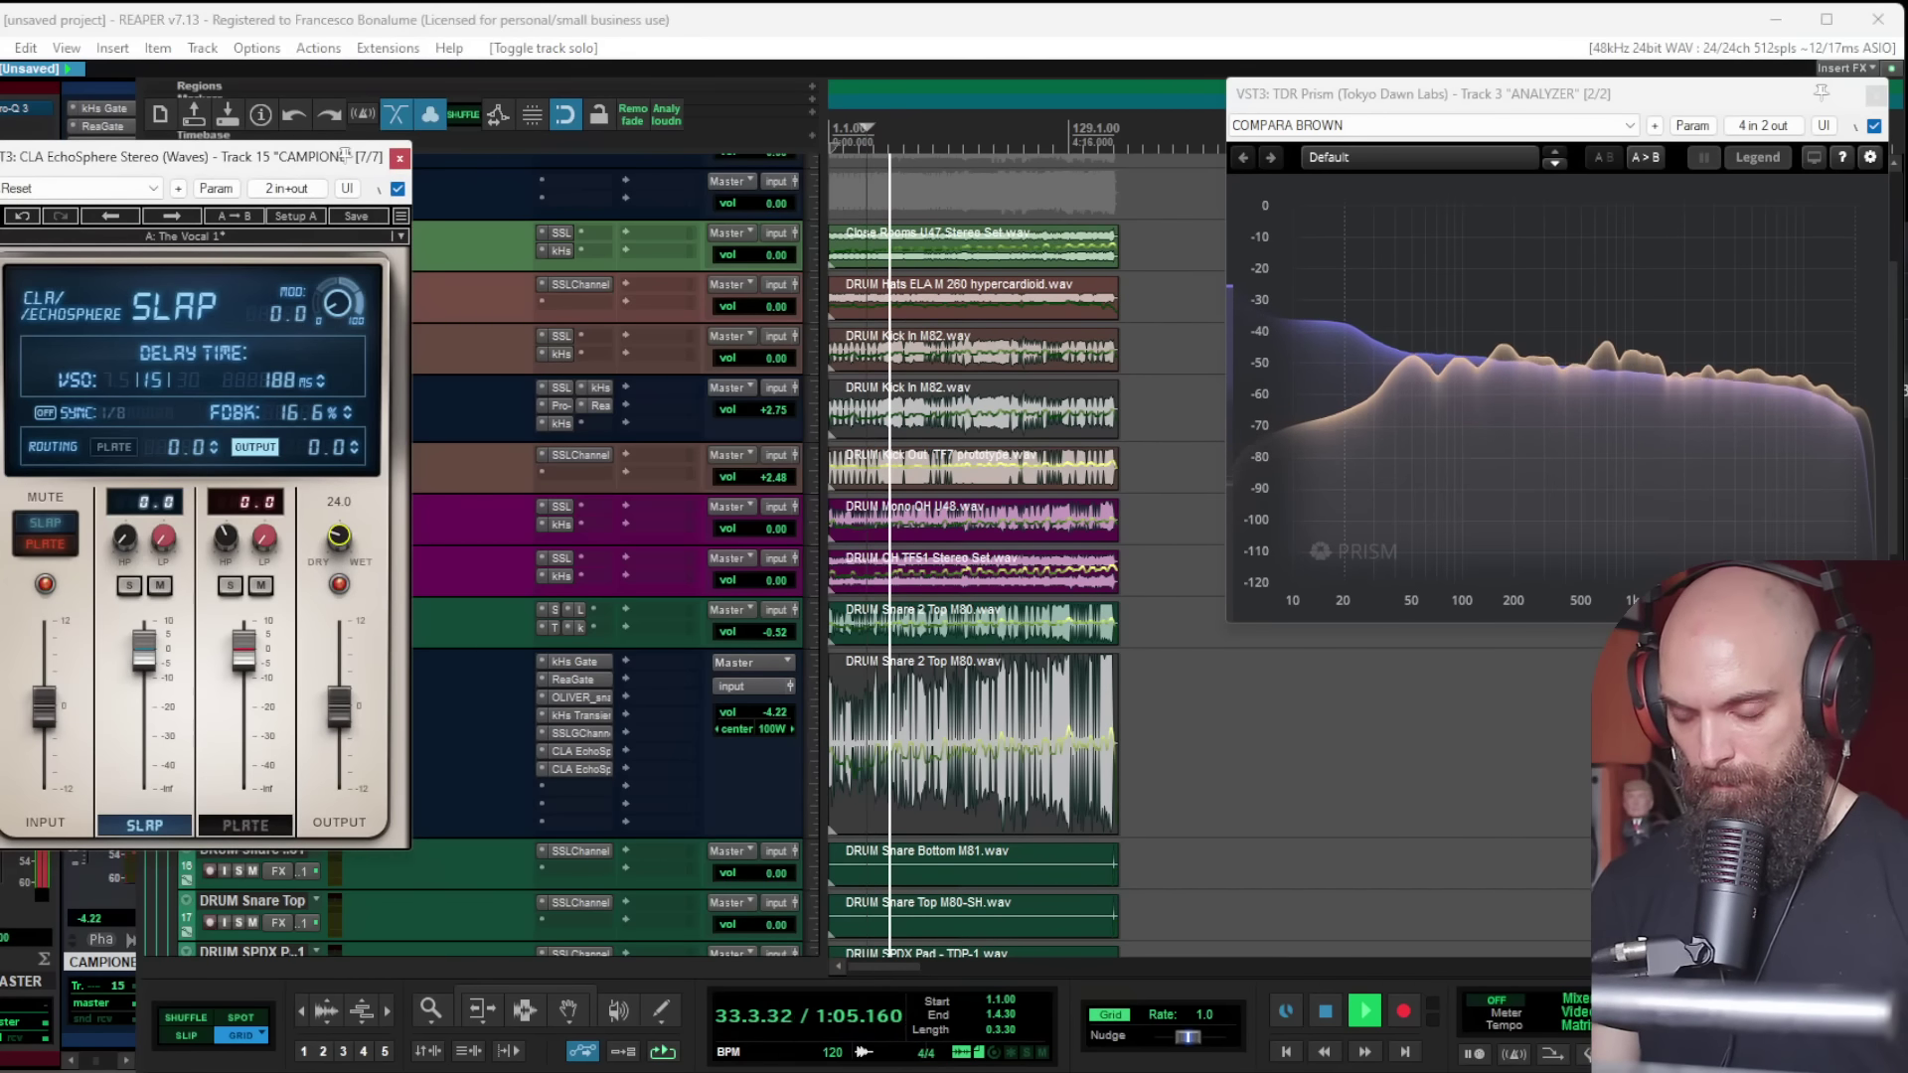
{"action": "left_click_drag", "start_coordinate": [339, 537], "coordinate": [339, 539]}
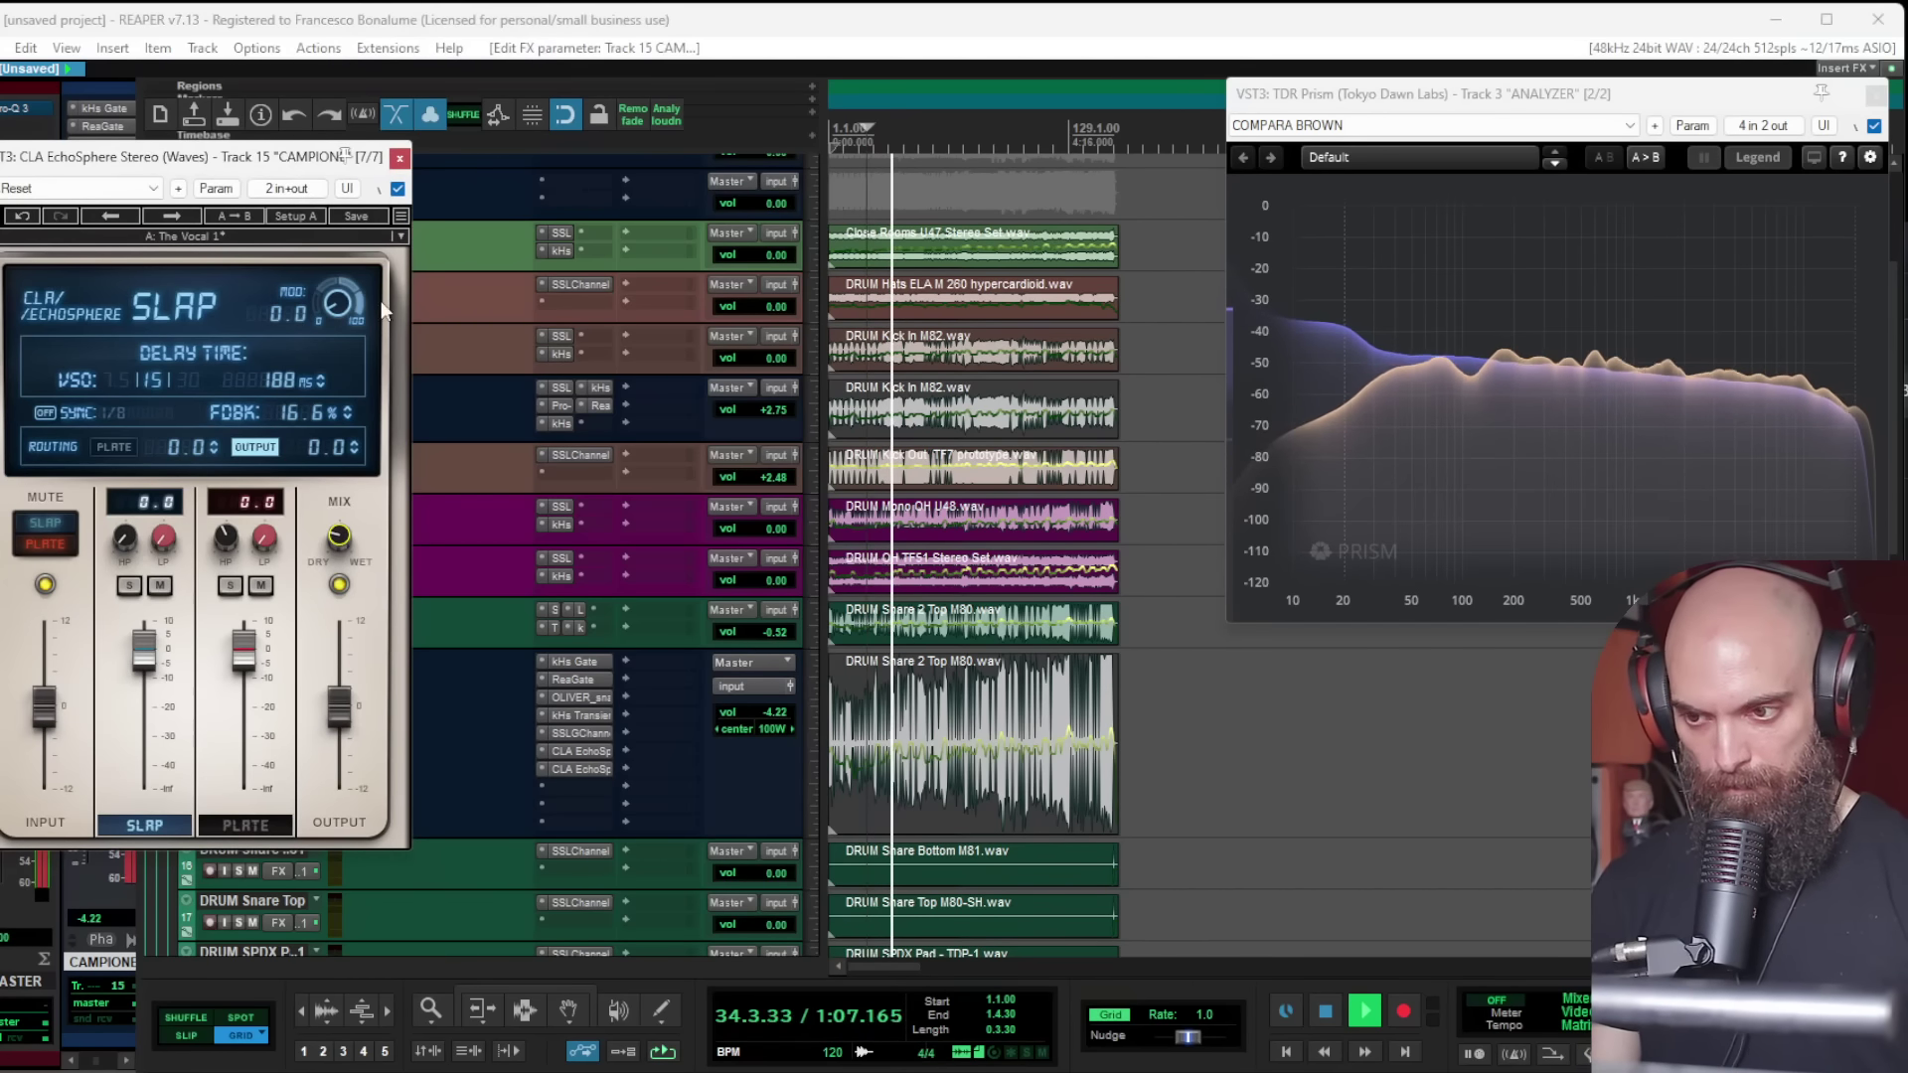
{"action": "left_click", "coordinate": [399, 159]}
Step: Compare CAMPIONE's two CLA EchoSphere inserts bypassed and active in the full mix, leave both active and stop playback
{"action": "left_click", "coordinate": [578, 755], "text": "shift"}
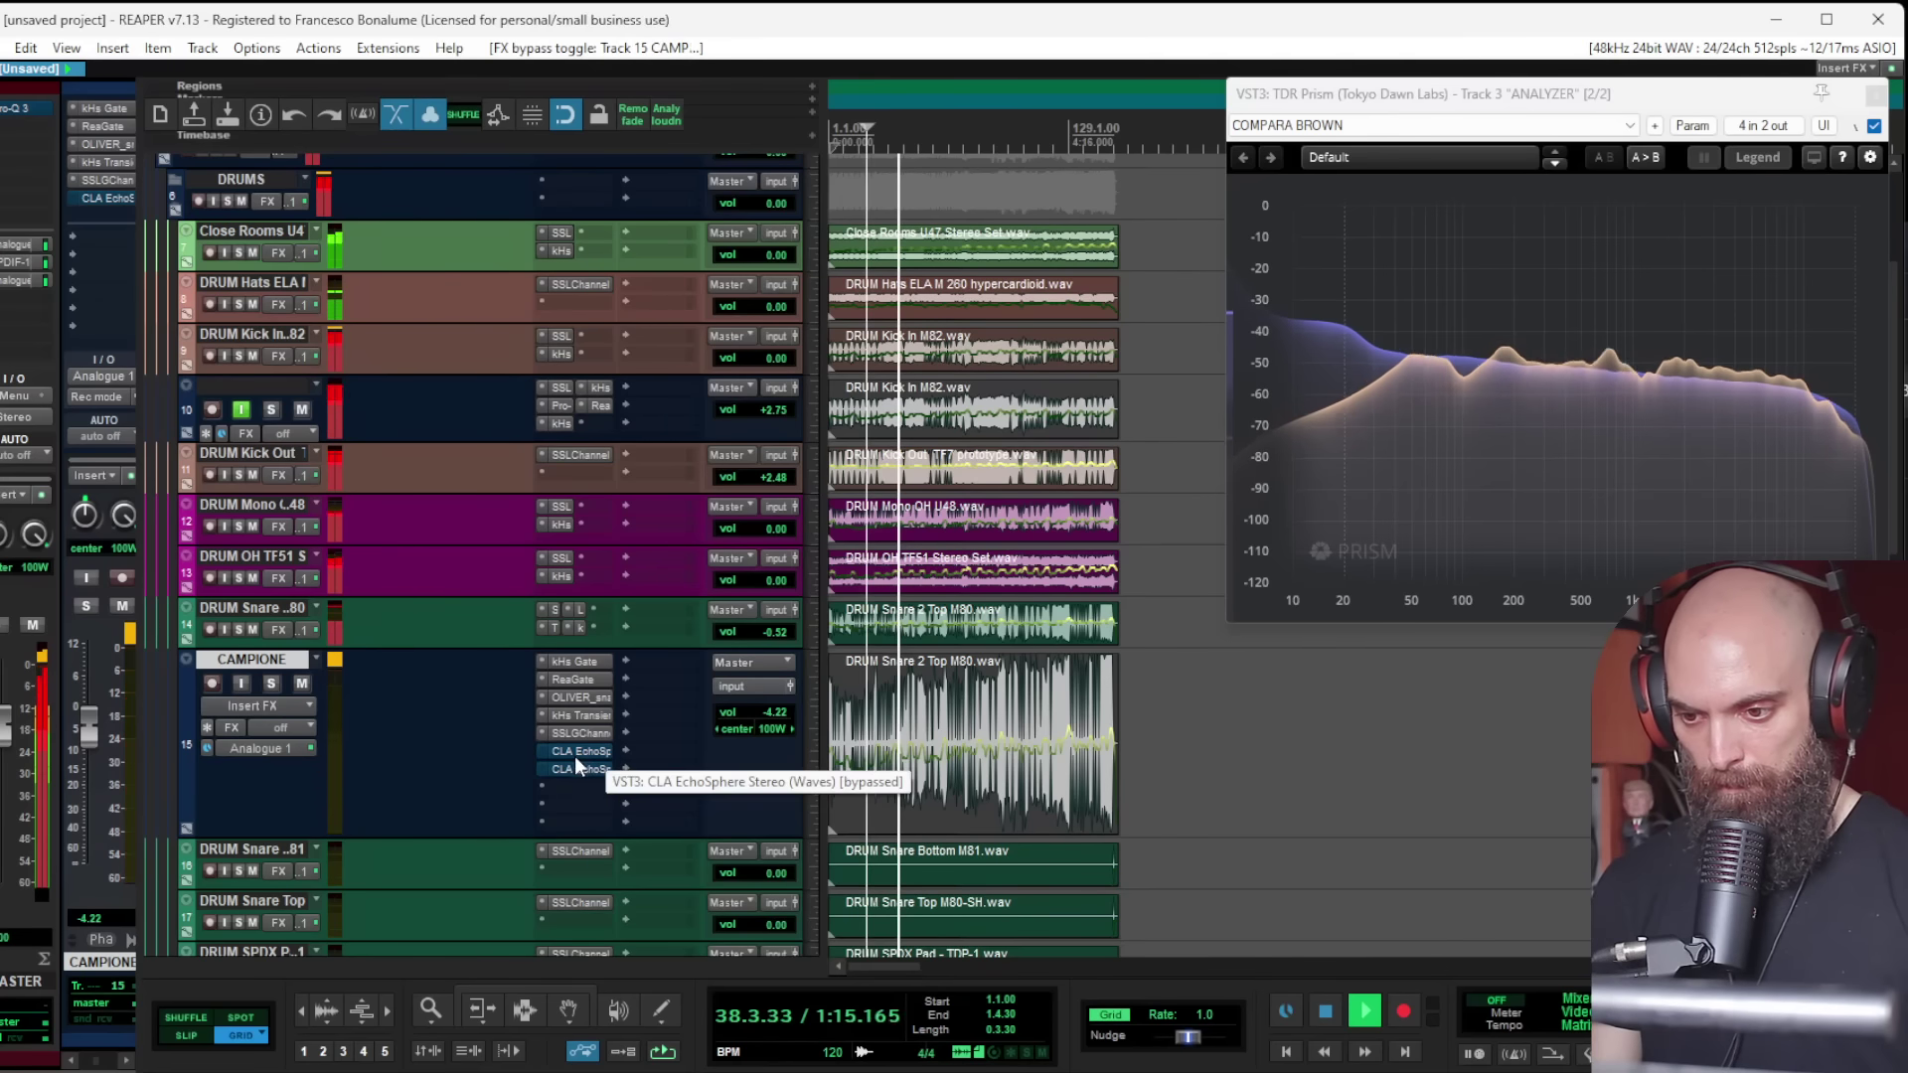
{"action": "left_click", "coordinate": [580, 752], "text": "shift"}
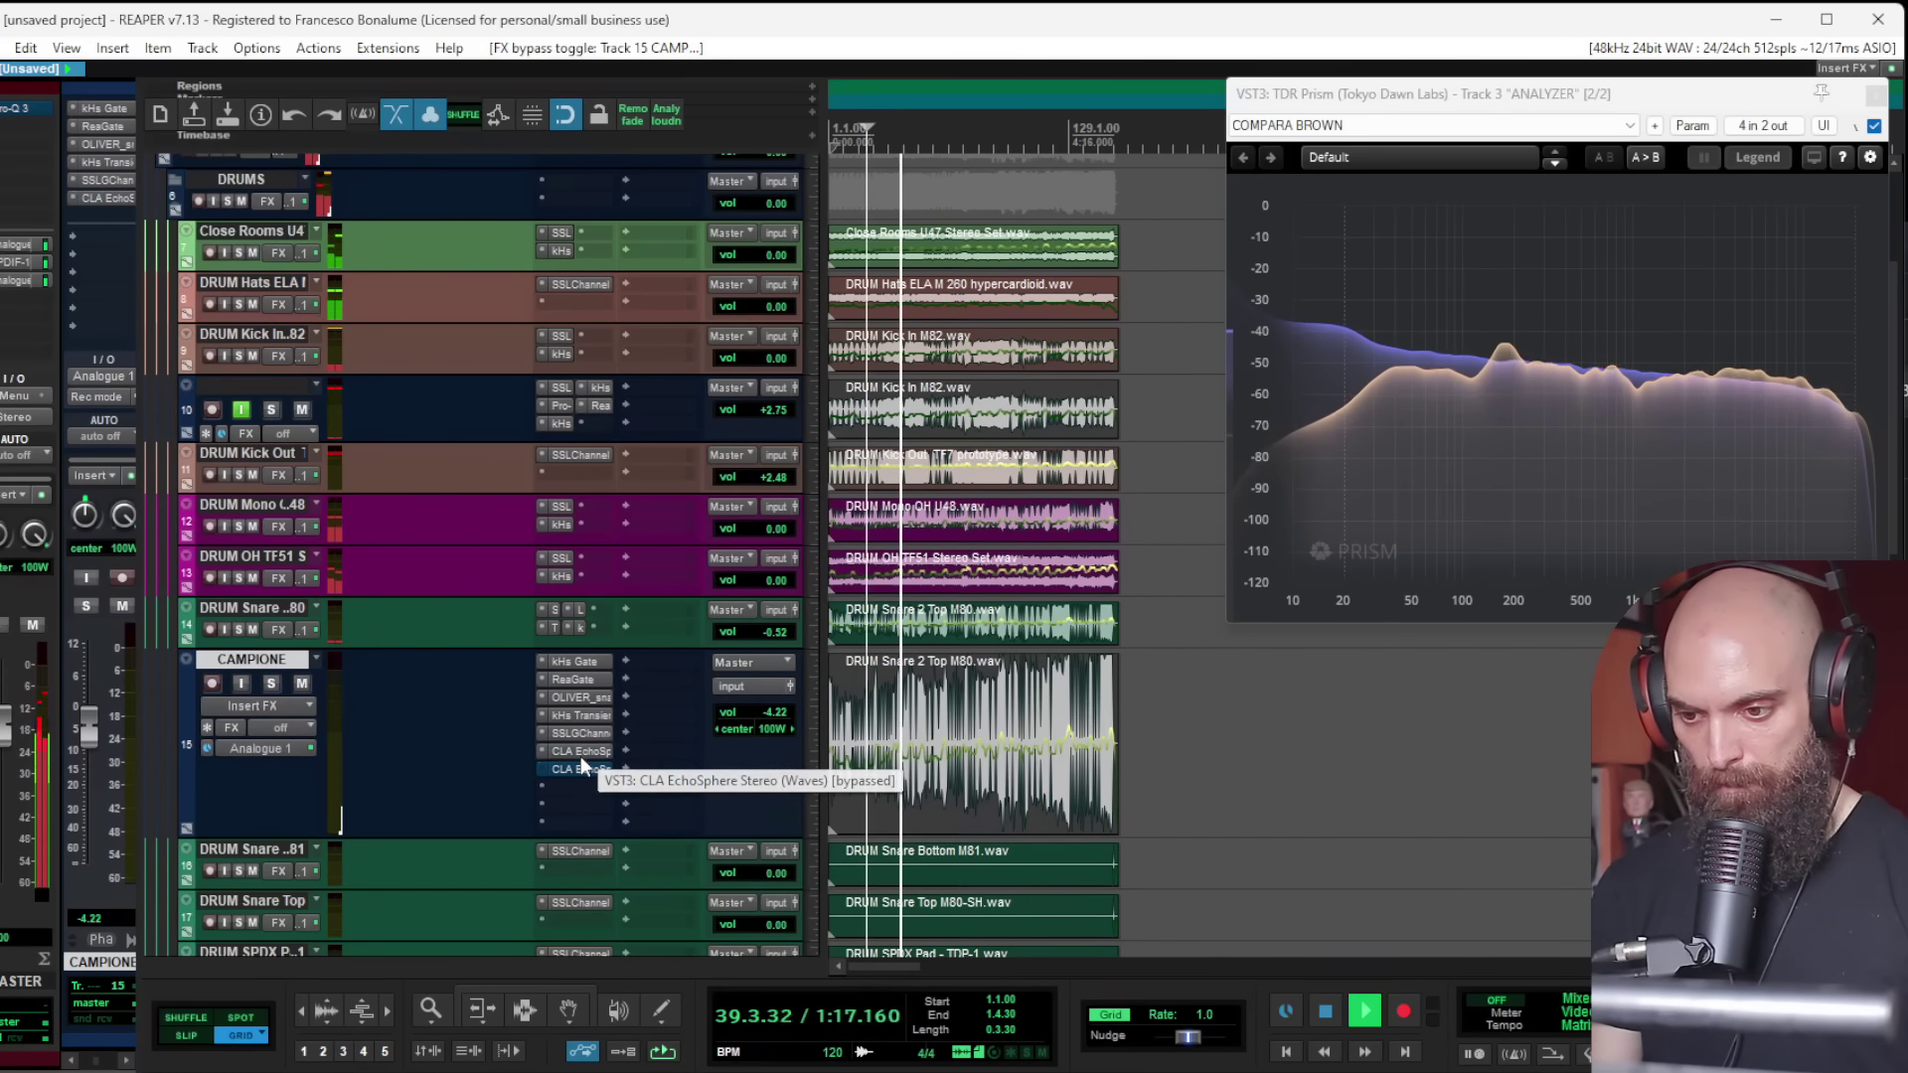
{"action": "left_click", "coordinate": [580, 766], "text": "shift"}
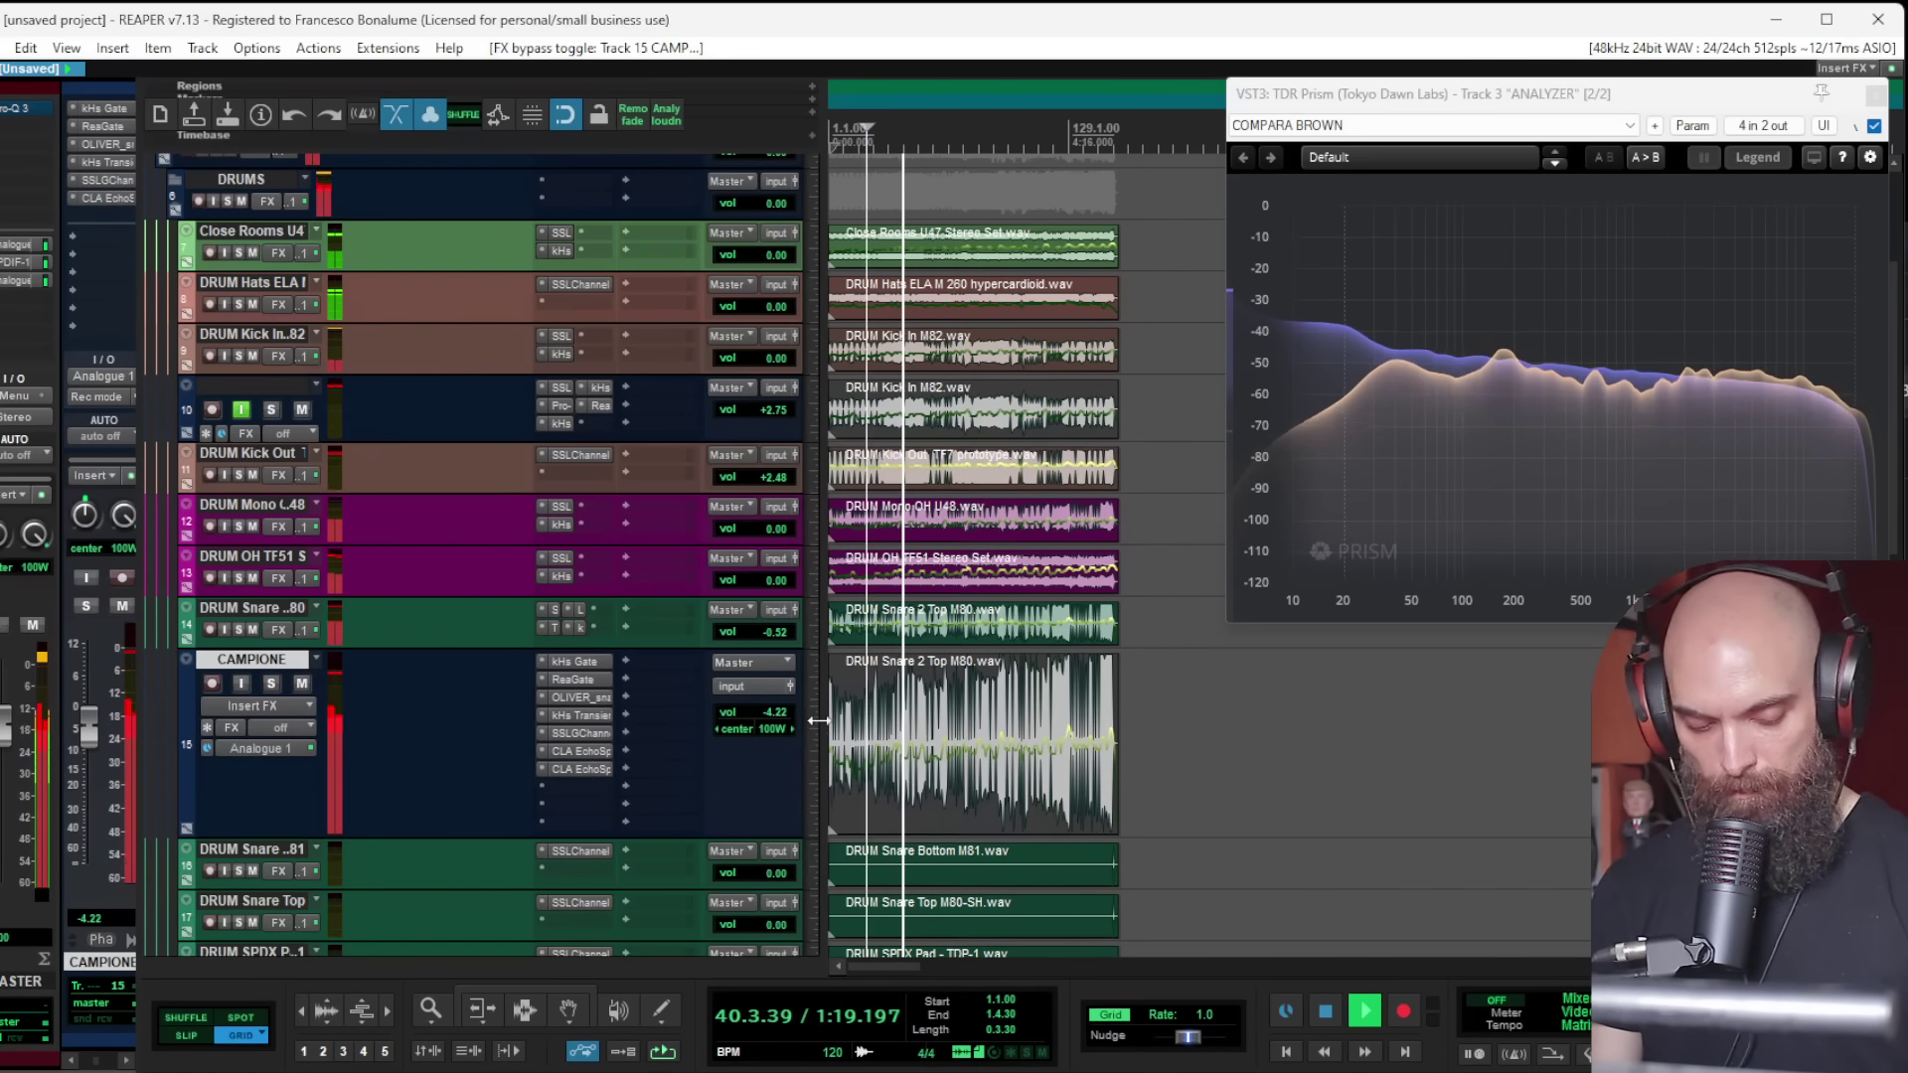
{"action": "scroll", "coordinate": [934, 621], "scroll_direction": "down", "scroll_amount": 10}
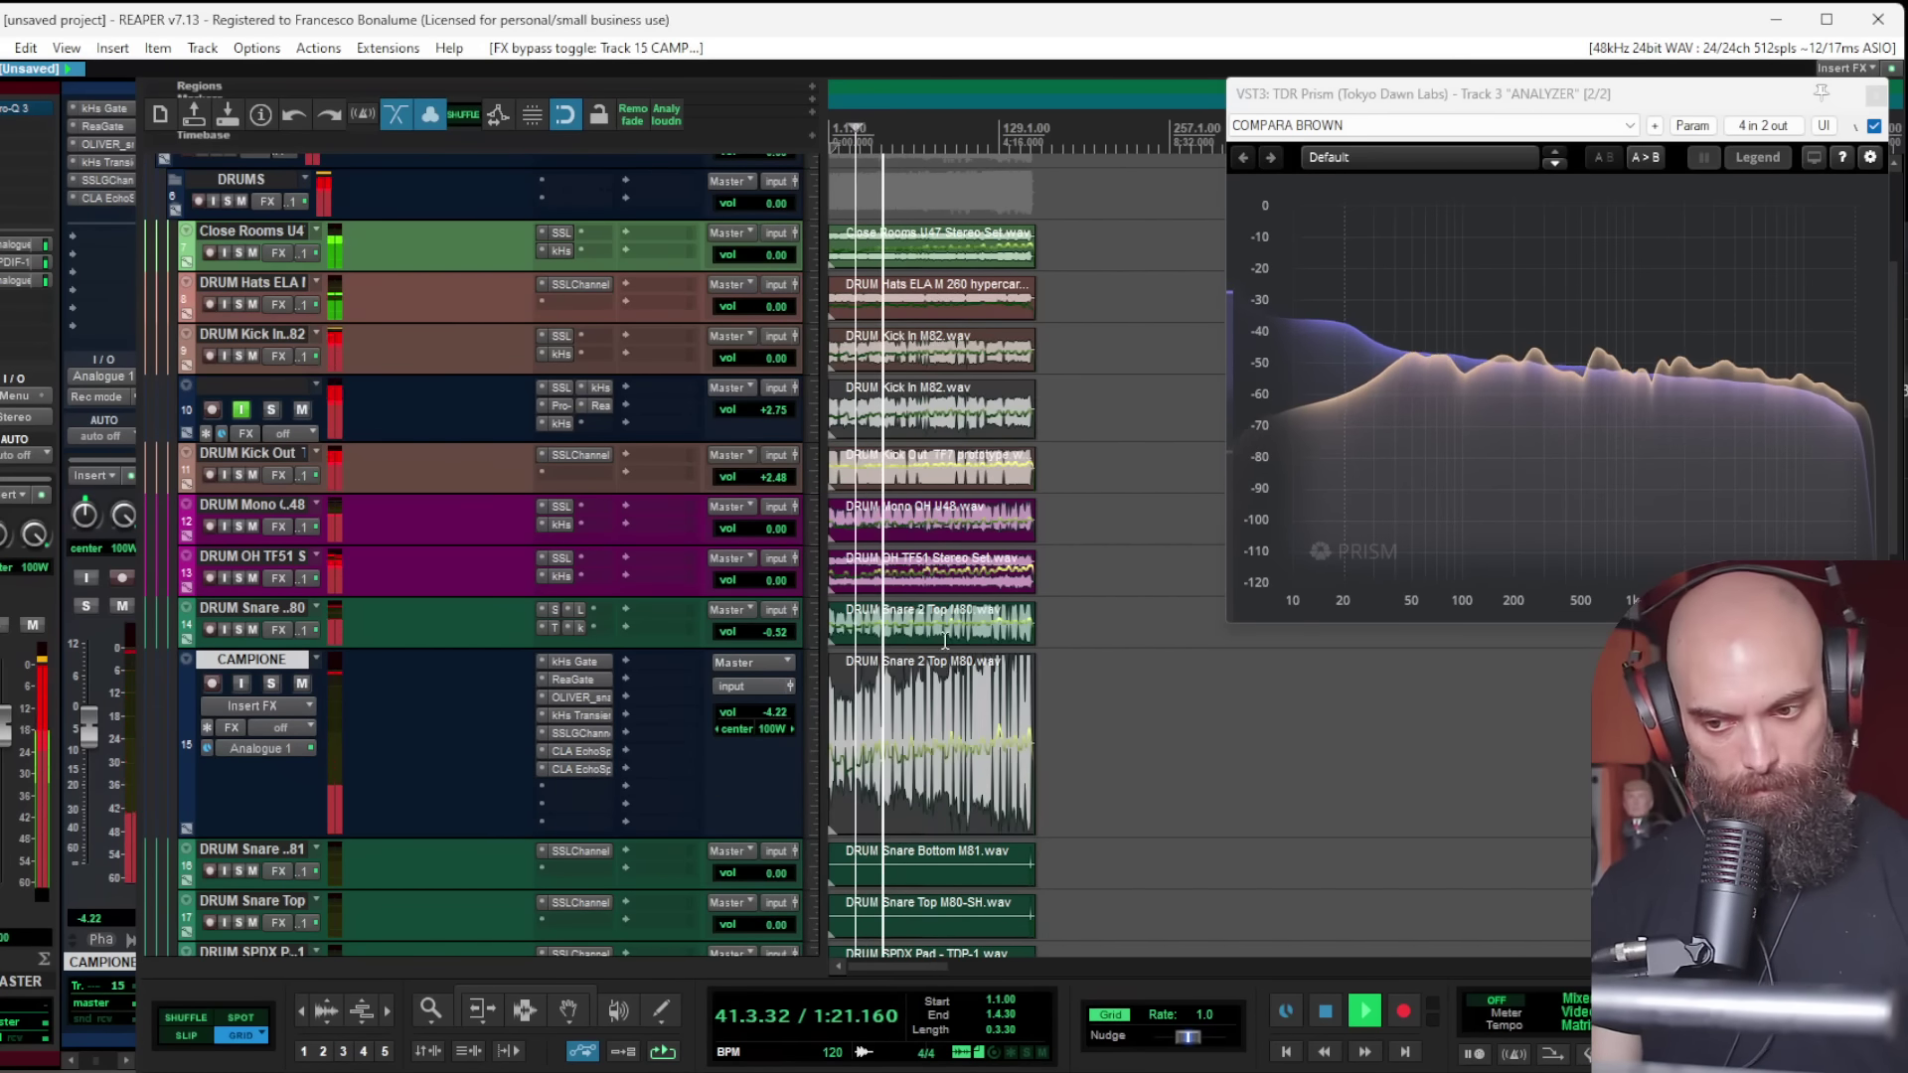
{"action": "key", "text": "space"}
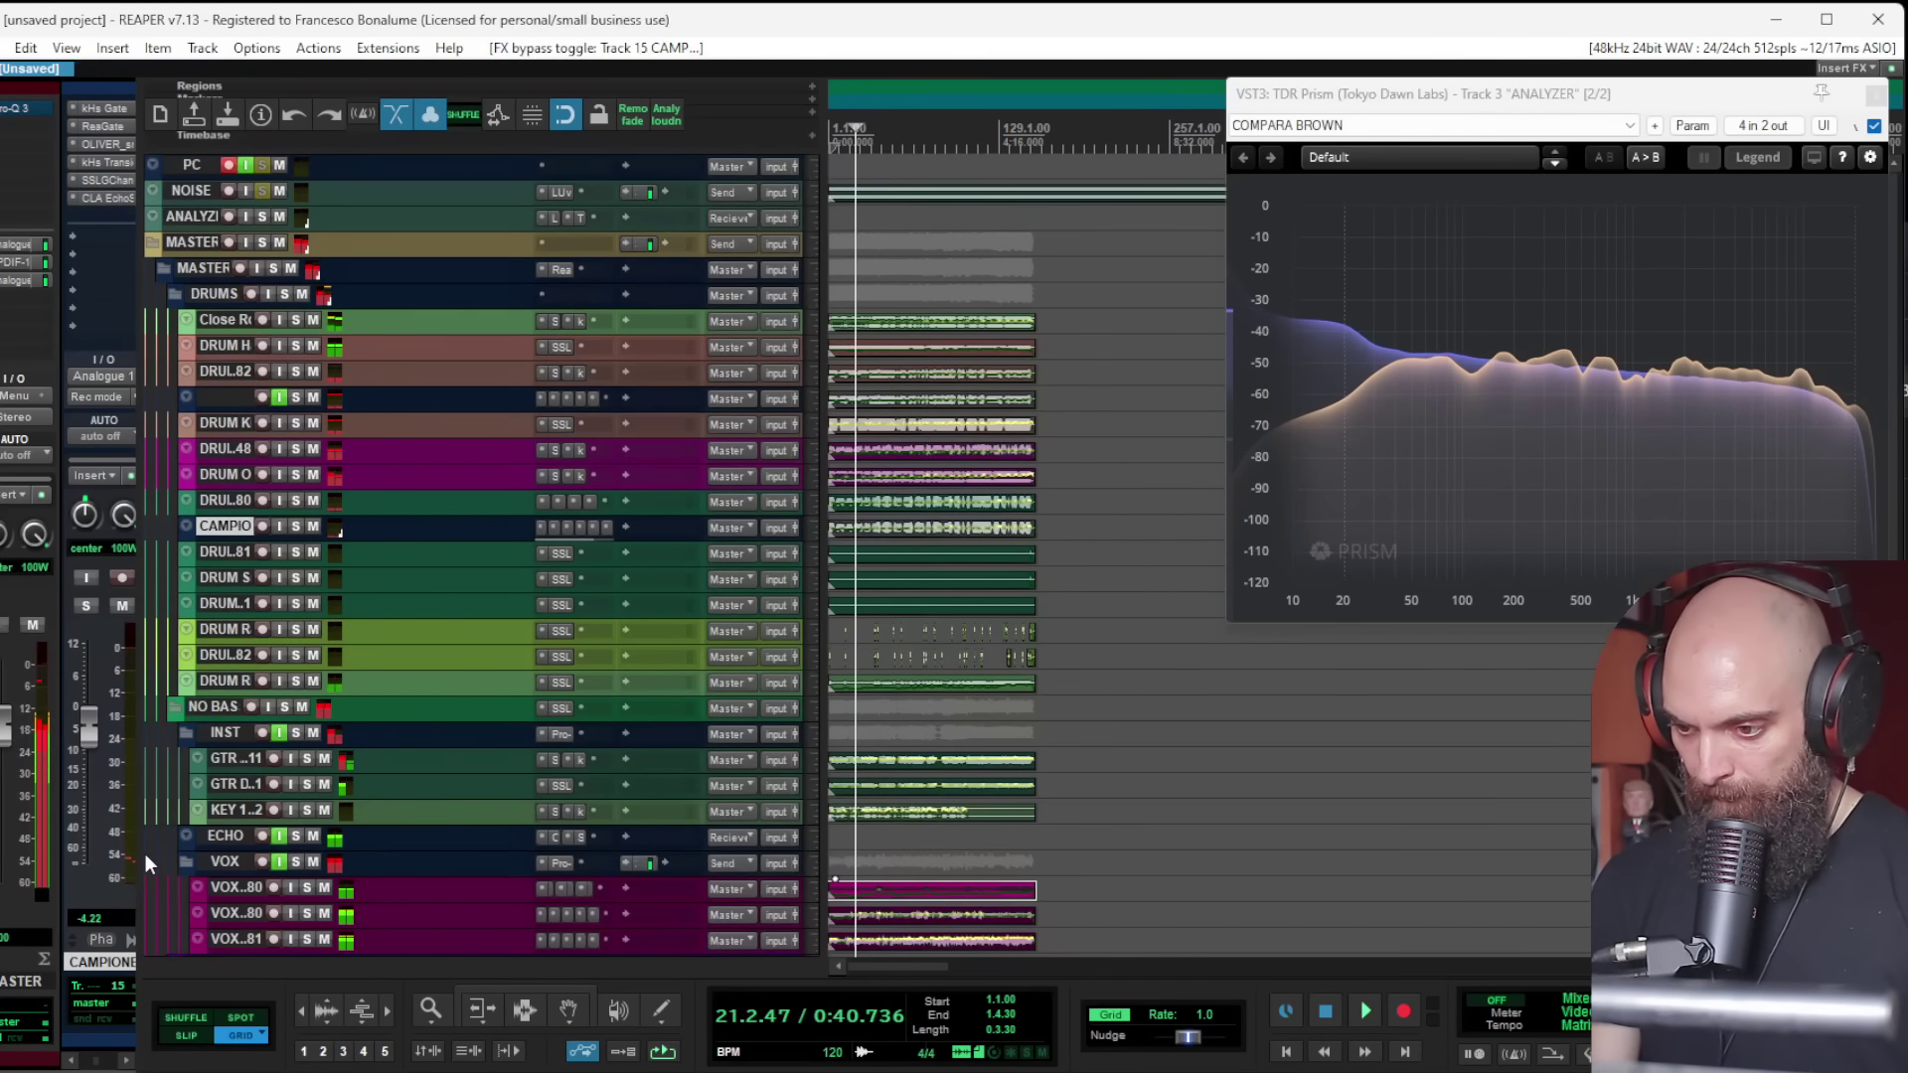
Step: Insert Gem Mod on the soloed INST folder with its mix at 24.4%, unsolo it and raise the folder's volume to about +0.91 dB
{"action": "left_click", "coordinate": [296, 733]}
{"action": "key", "text": "space"}
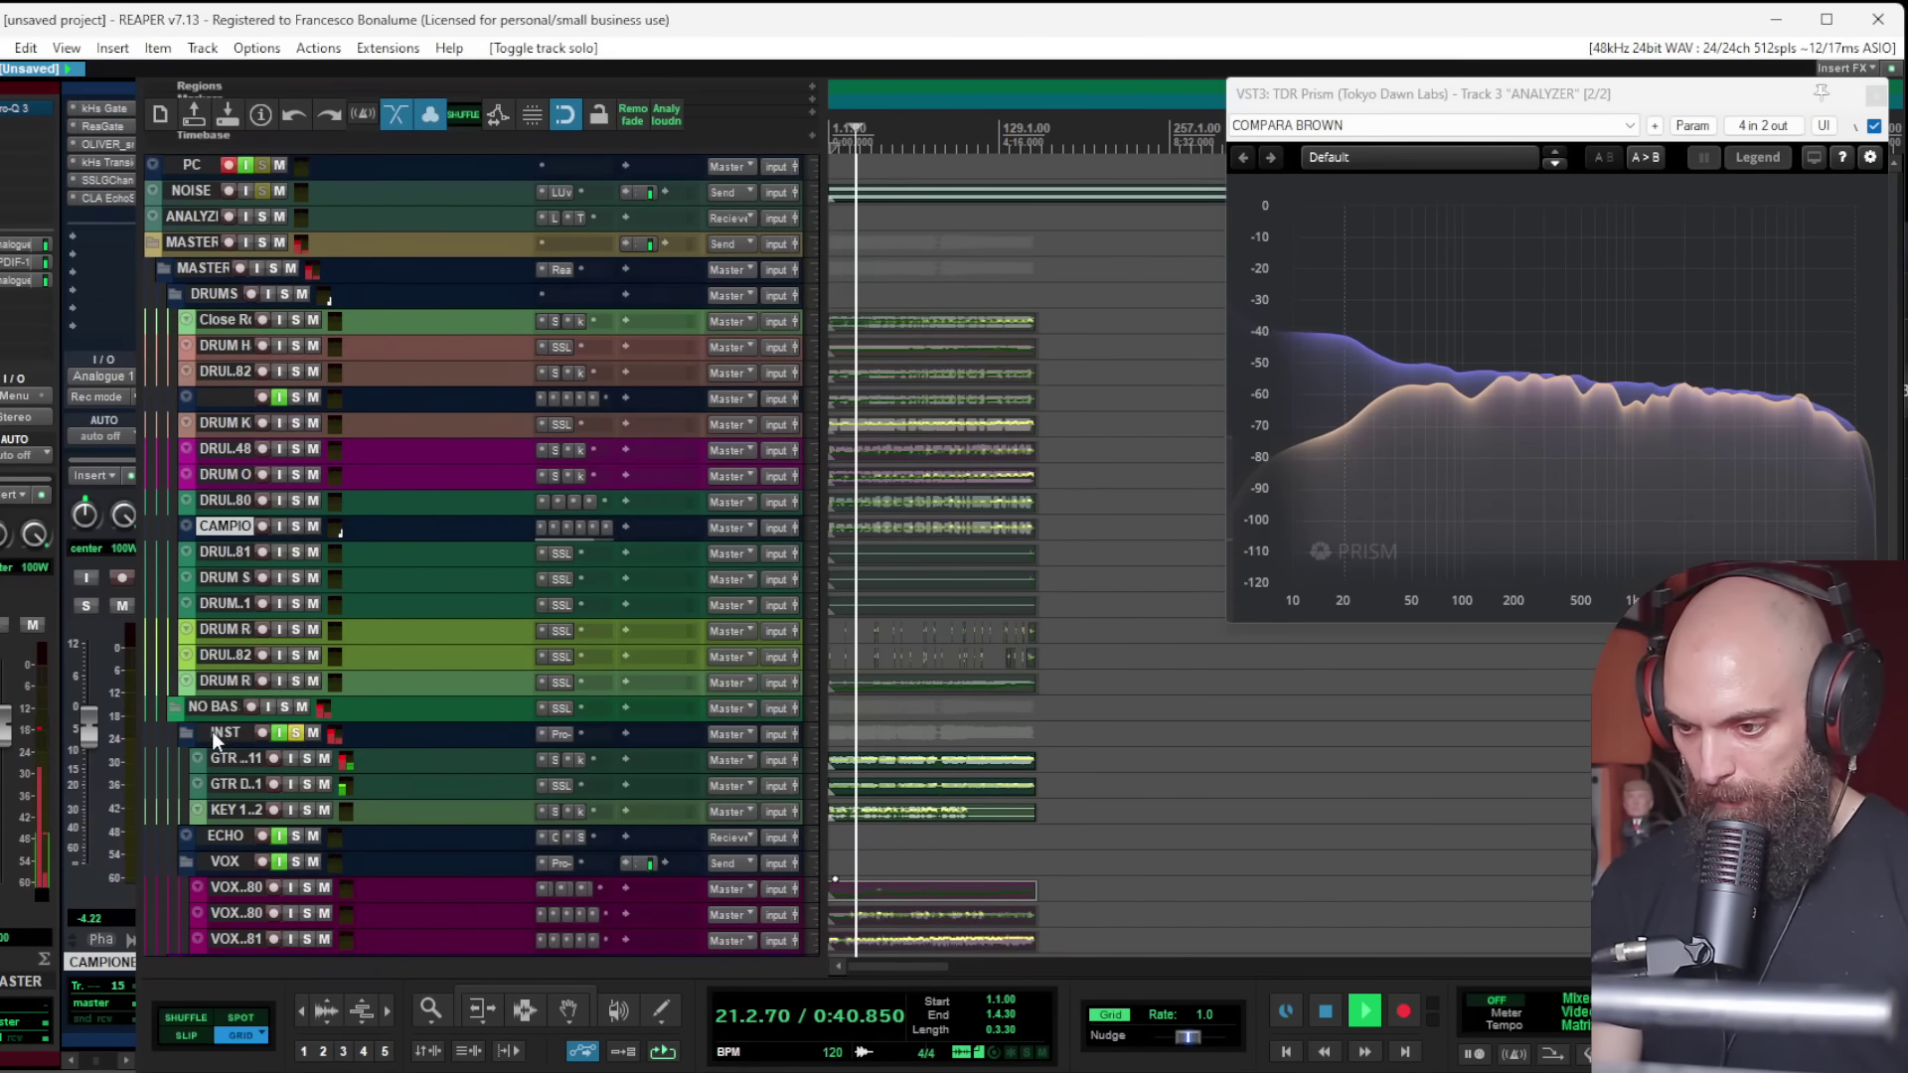
{"action": "left_click", "coordinate": [212, 731]}
{"action": "left_click", "coordinate": [593, 768]}
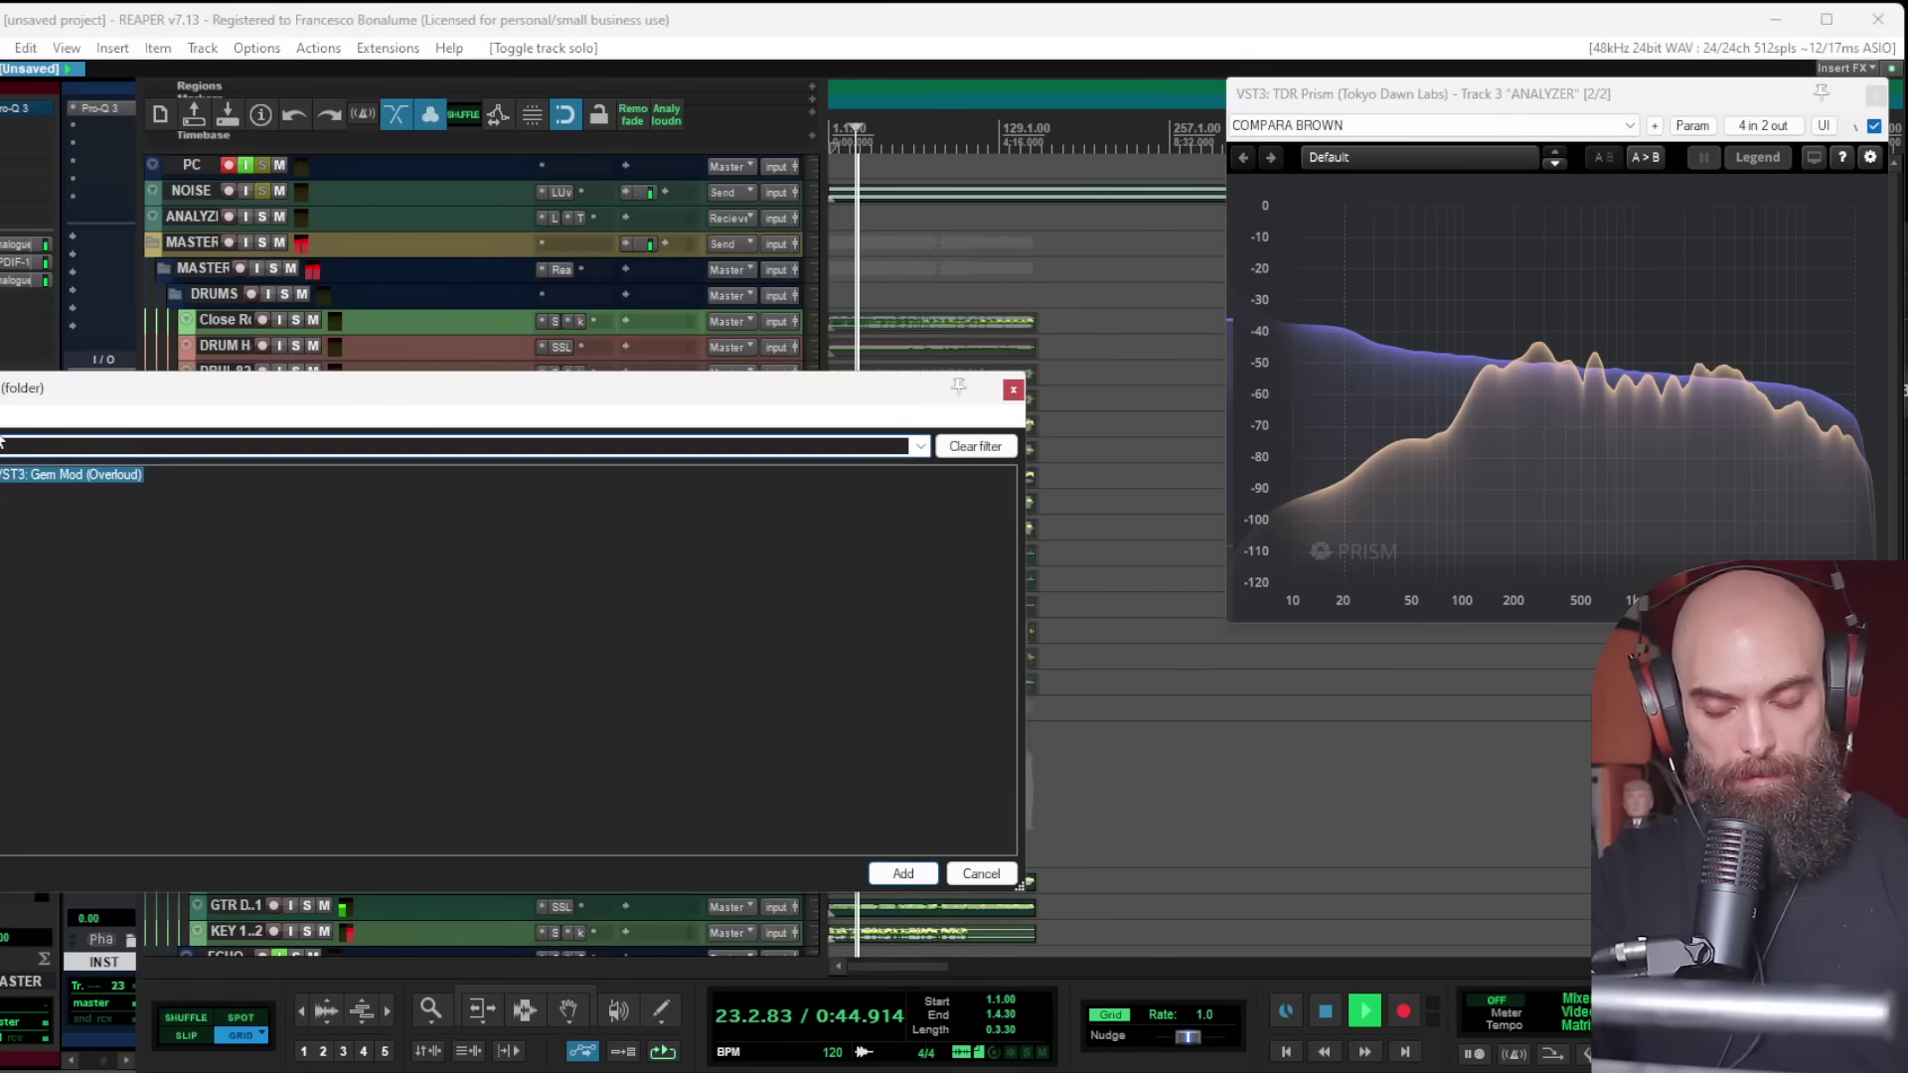
{"action": "double_click", "coordinate": [63, 475]}
{"action": "left_click_drag", "start_coordinate": [572, 433], "coordinate": [572, 485]}
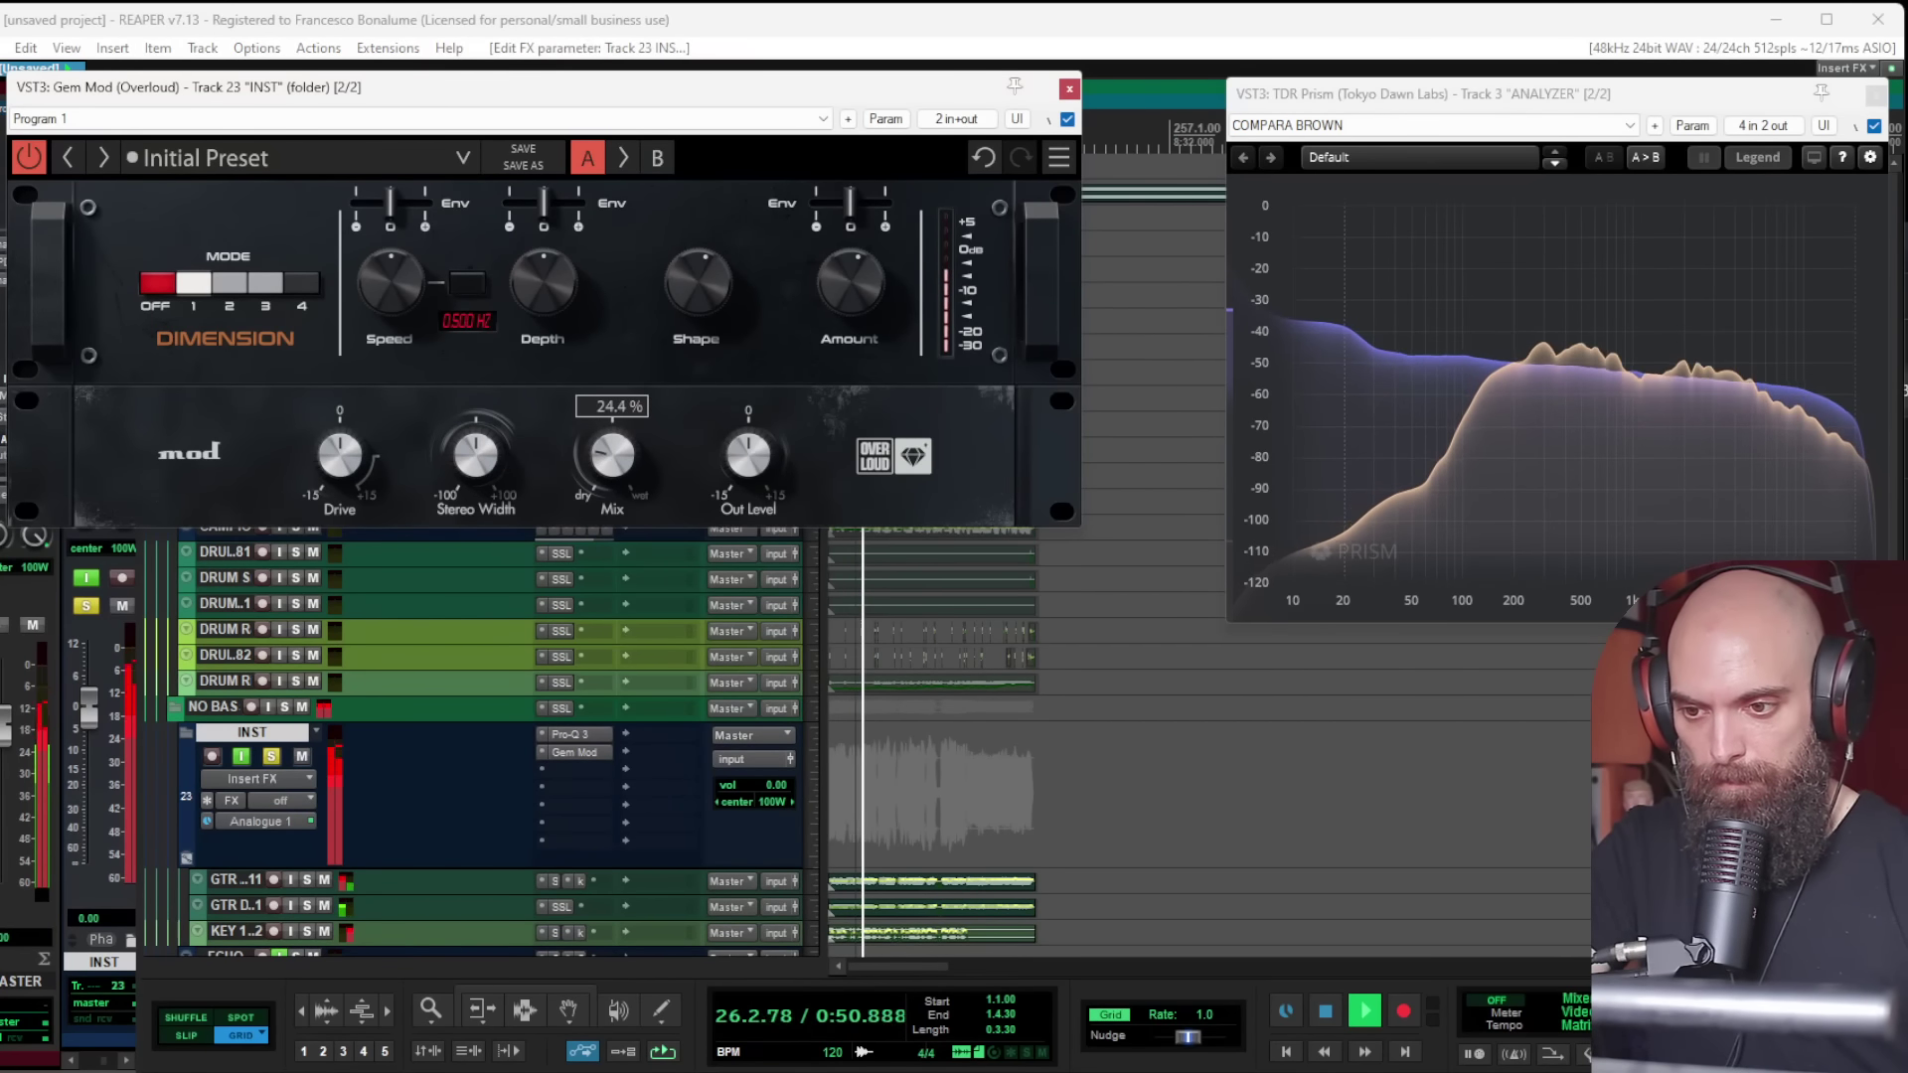
{"action": "left_click", "coordinate": [1069, 90]}
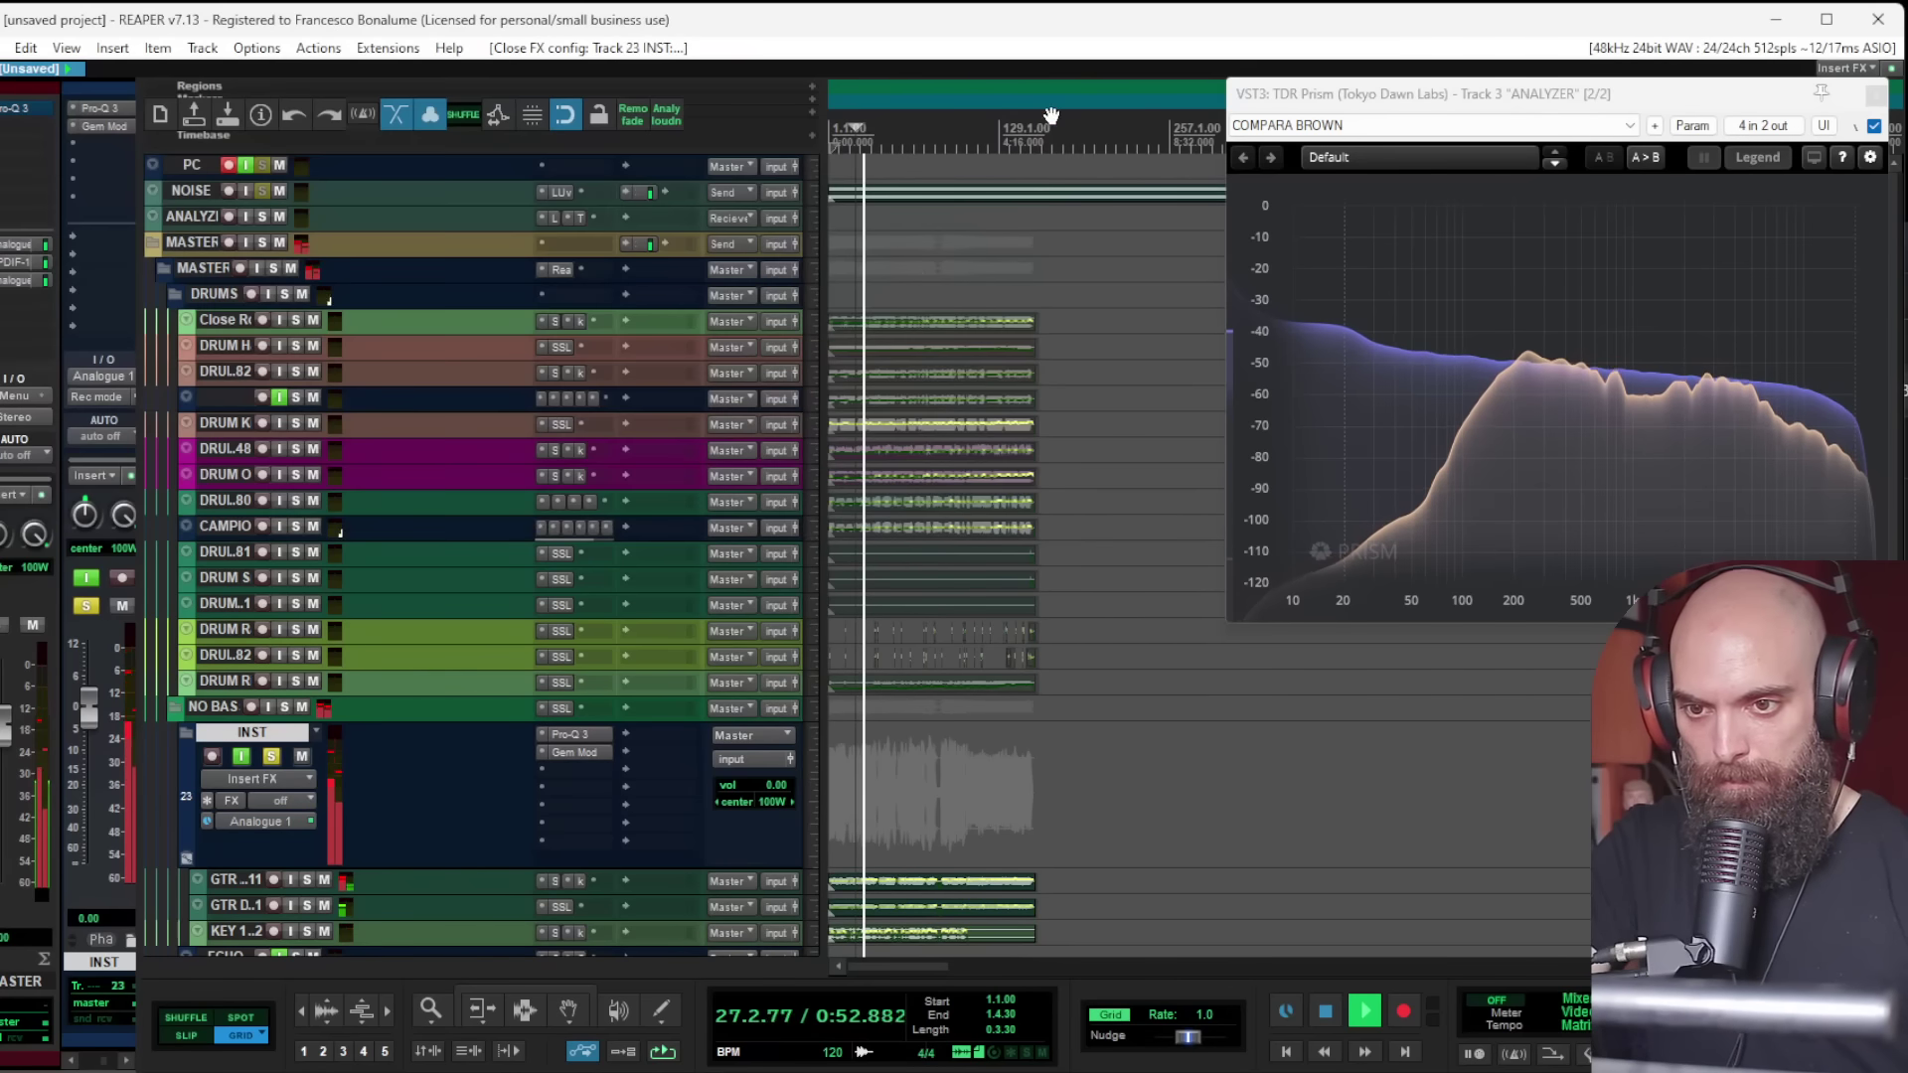
{"action": "left_click", "coordinate": [271, 756]}
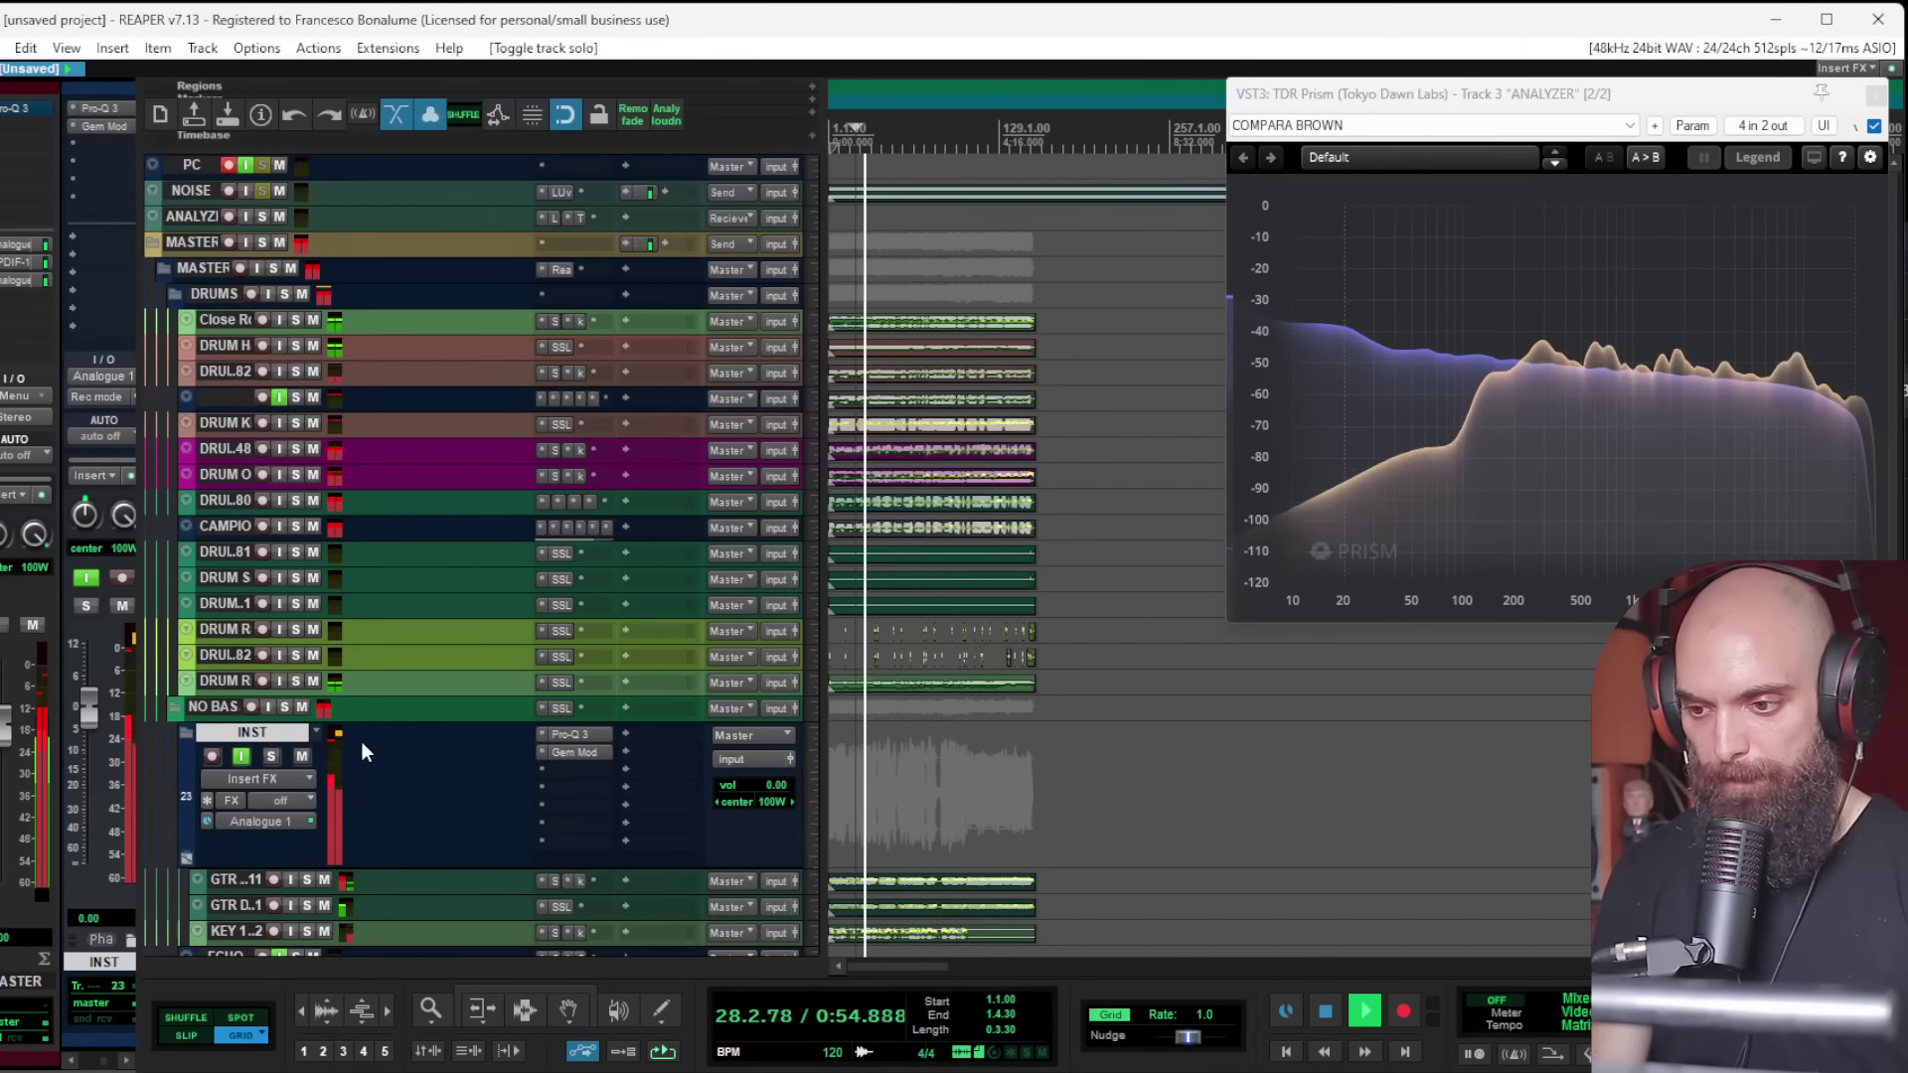
{"action": "left_click_drag", "start_coordinate": [93, 709], "coordinate": [92, 705]}
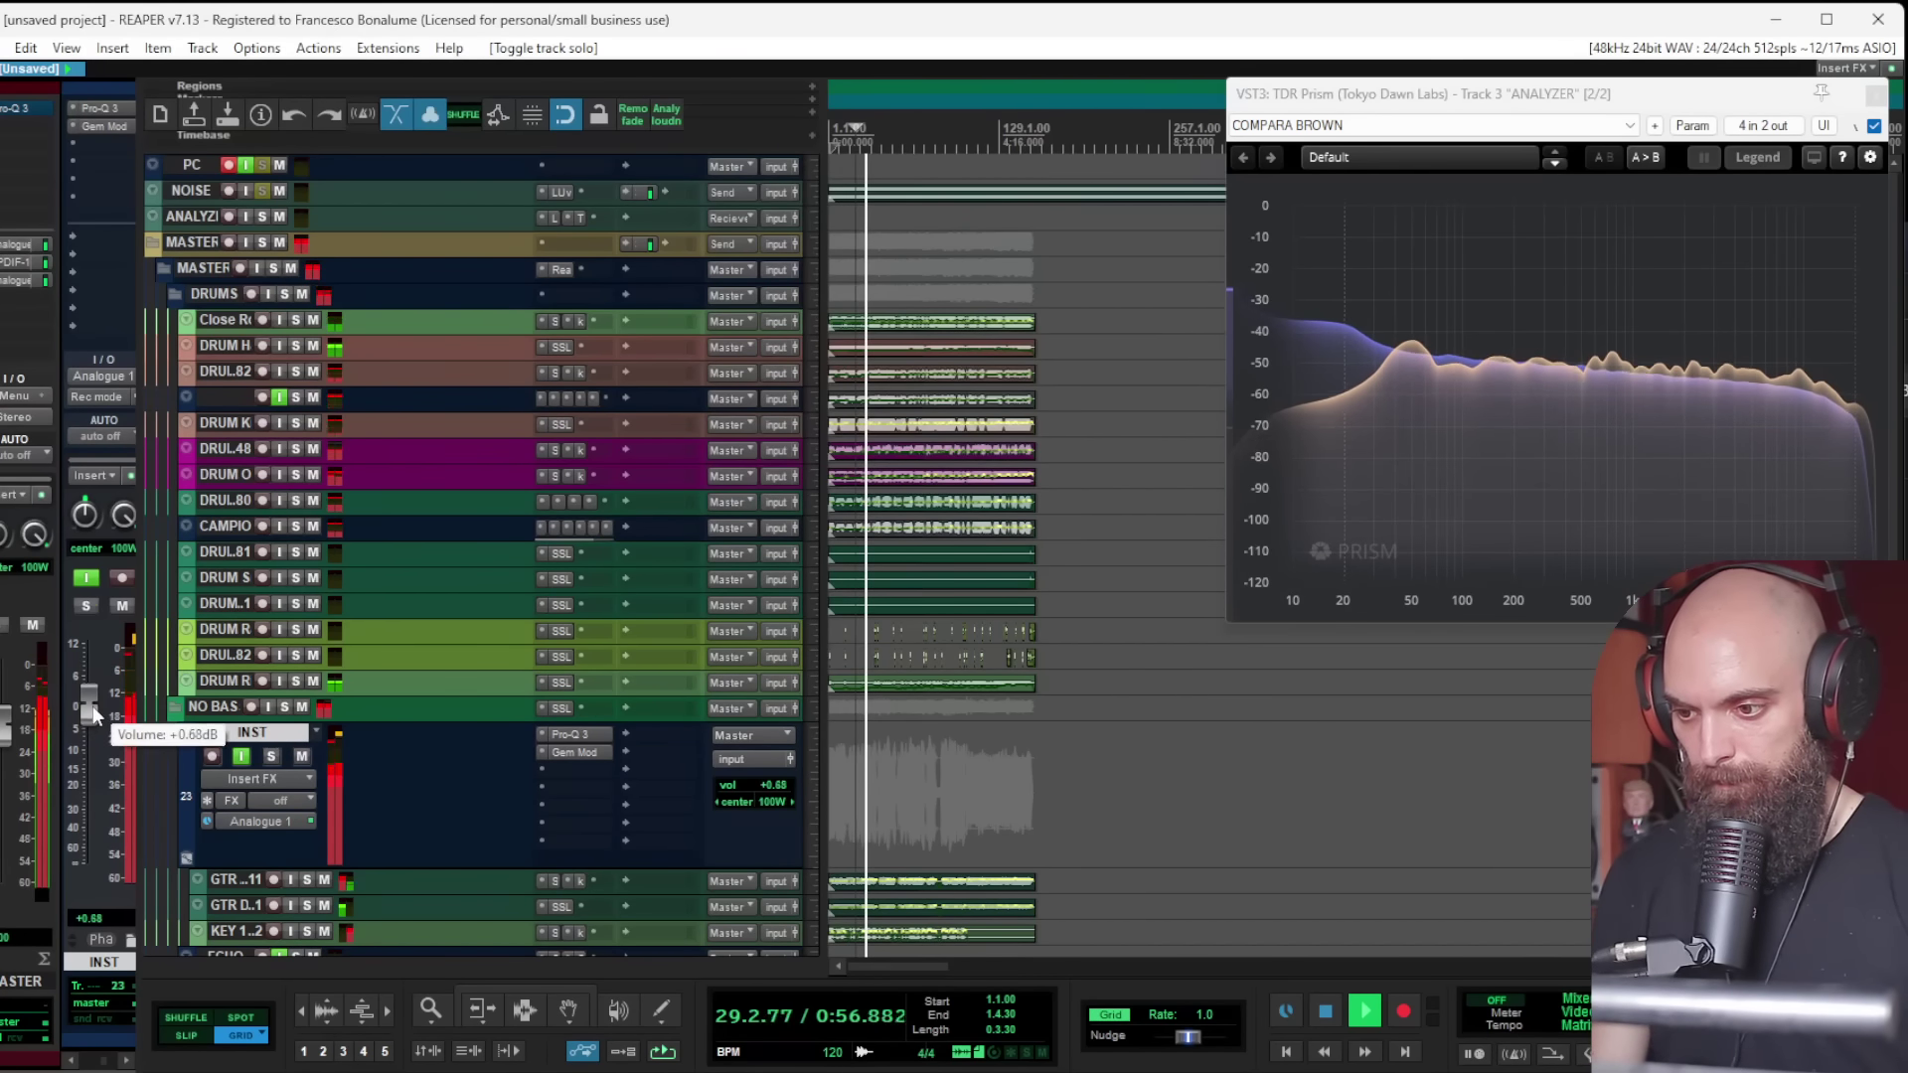
Step: Solo the VOX folder and insert Gem Mod with its speed at about 0.183 Hz and mix at 17.6%
{"action": "scroll", "coordinate": [861, 737], "scroll_direction": "down", "scroll_amount": 3}
{"action": "scroll", "coordinate": [860, 736], "scroll_direction": "down", "scroll_amount": 3}
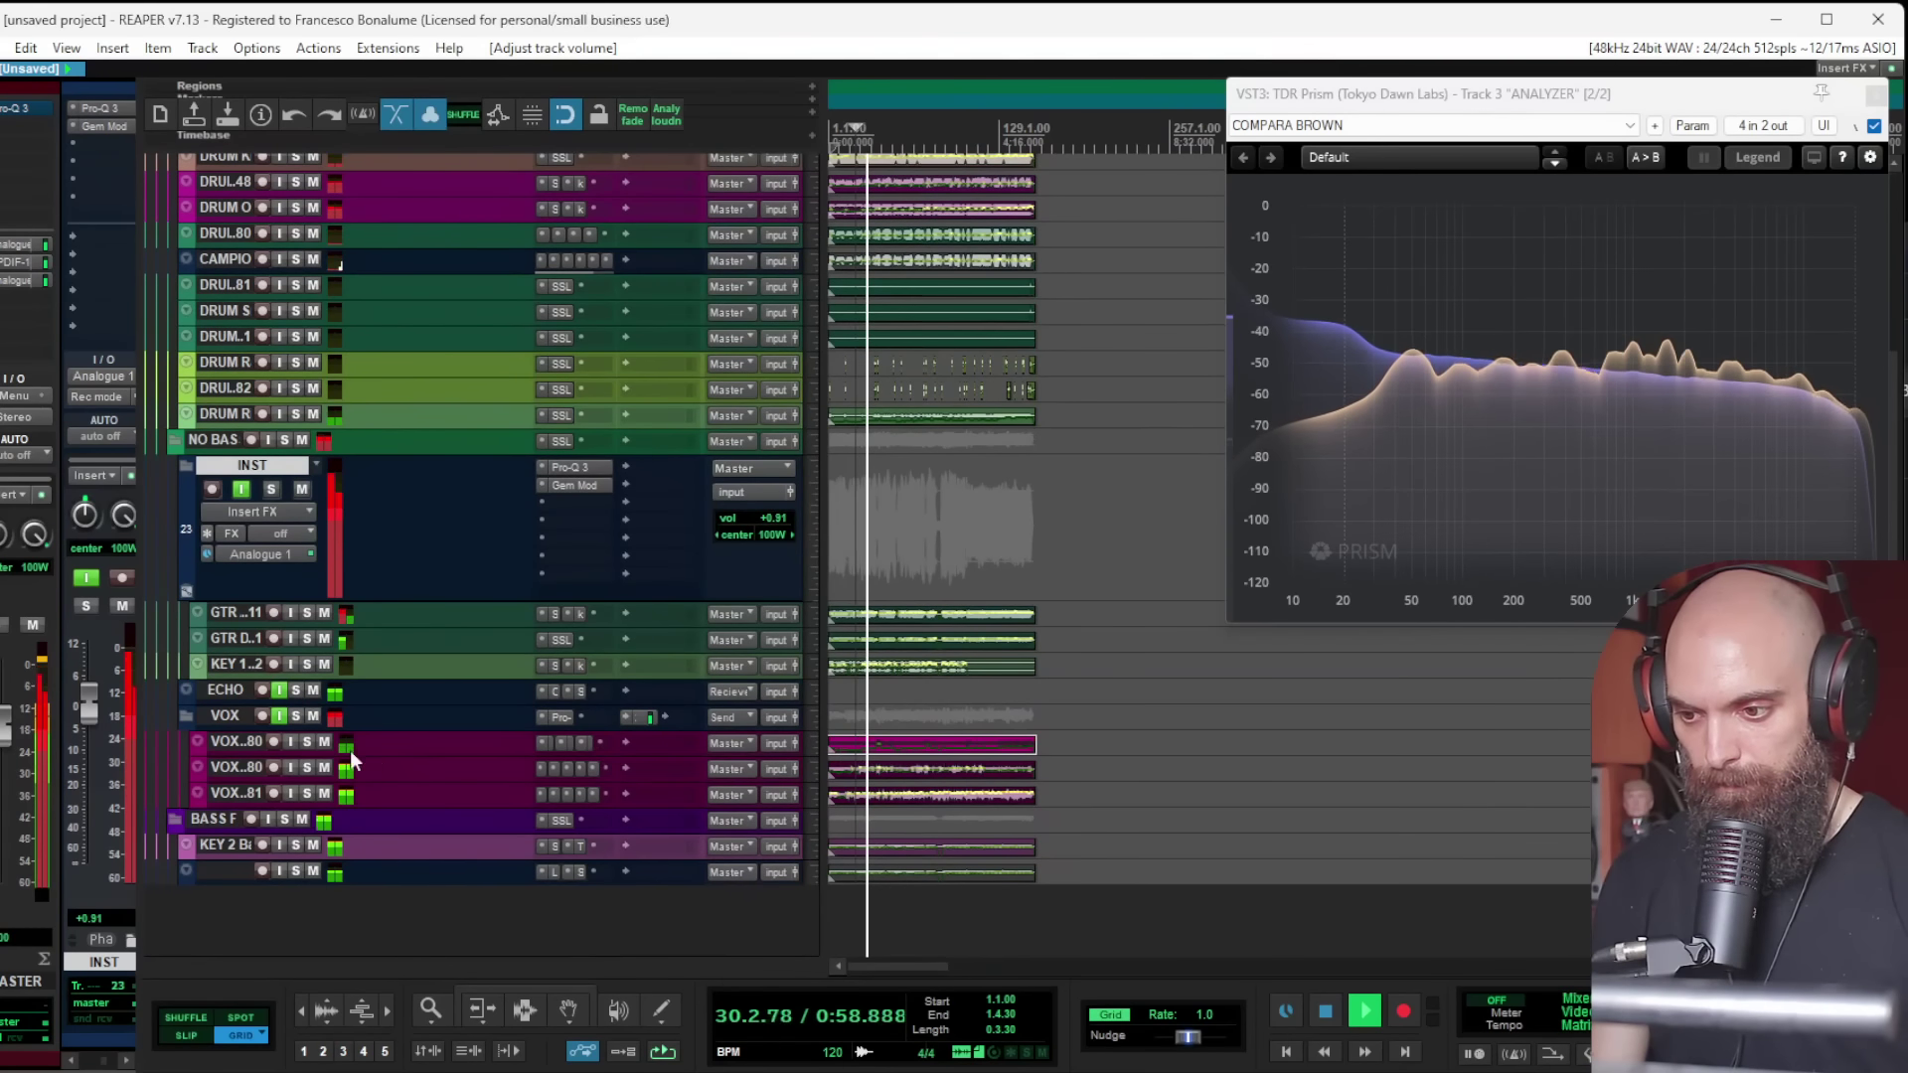
{"action": "left_click", "coordinate": [224, 719]}
{"action": "left_click", "coordinate": [296, 716]}
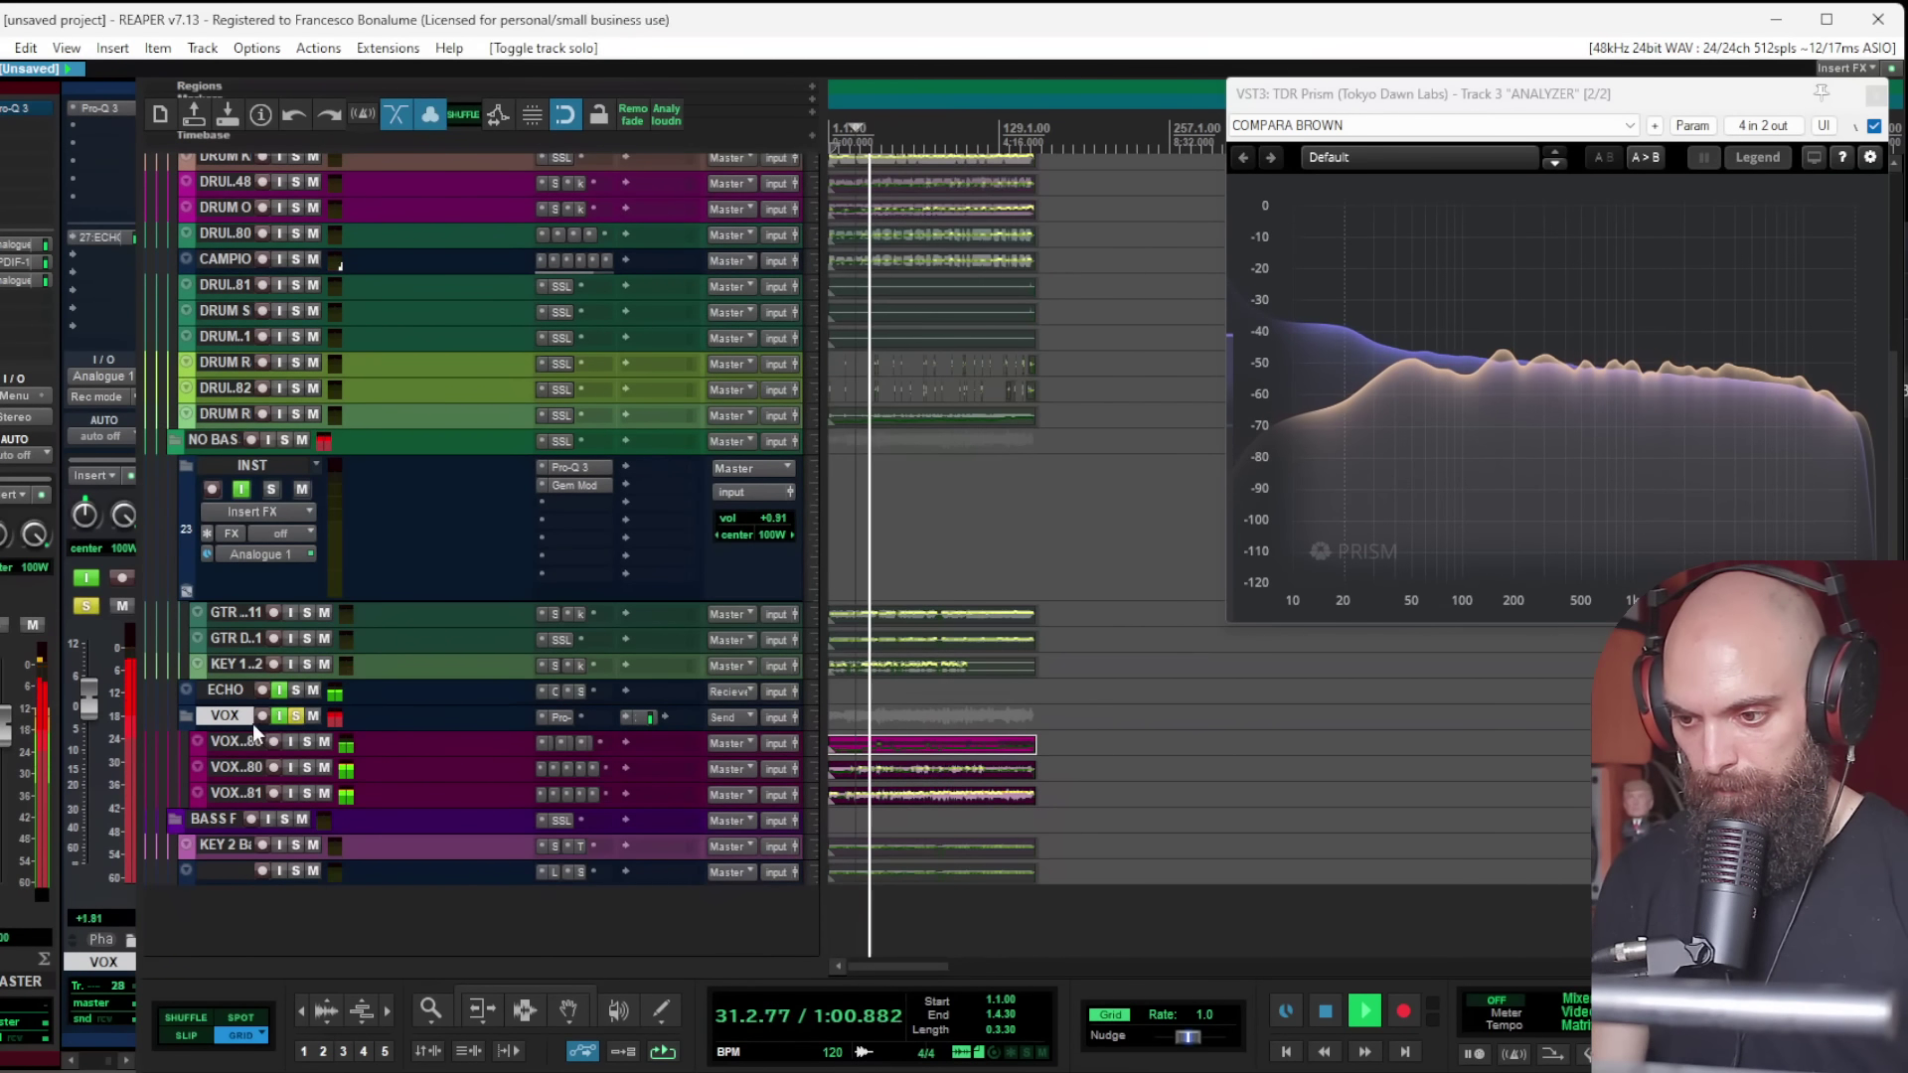
{"action": "left_click_drag", "start_coordinate": [254, 730], "coordinate": [268, 835]}
{"action": "double_click", "coordinate": [561, 767]}
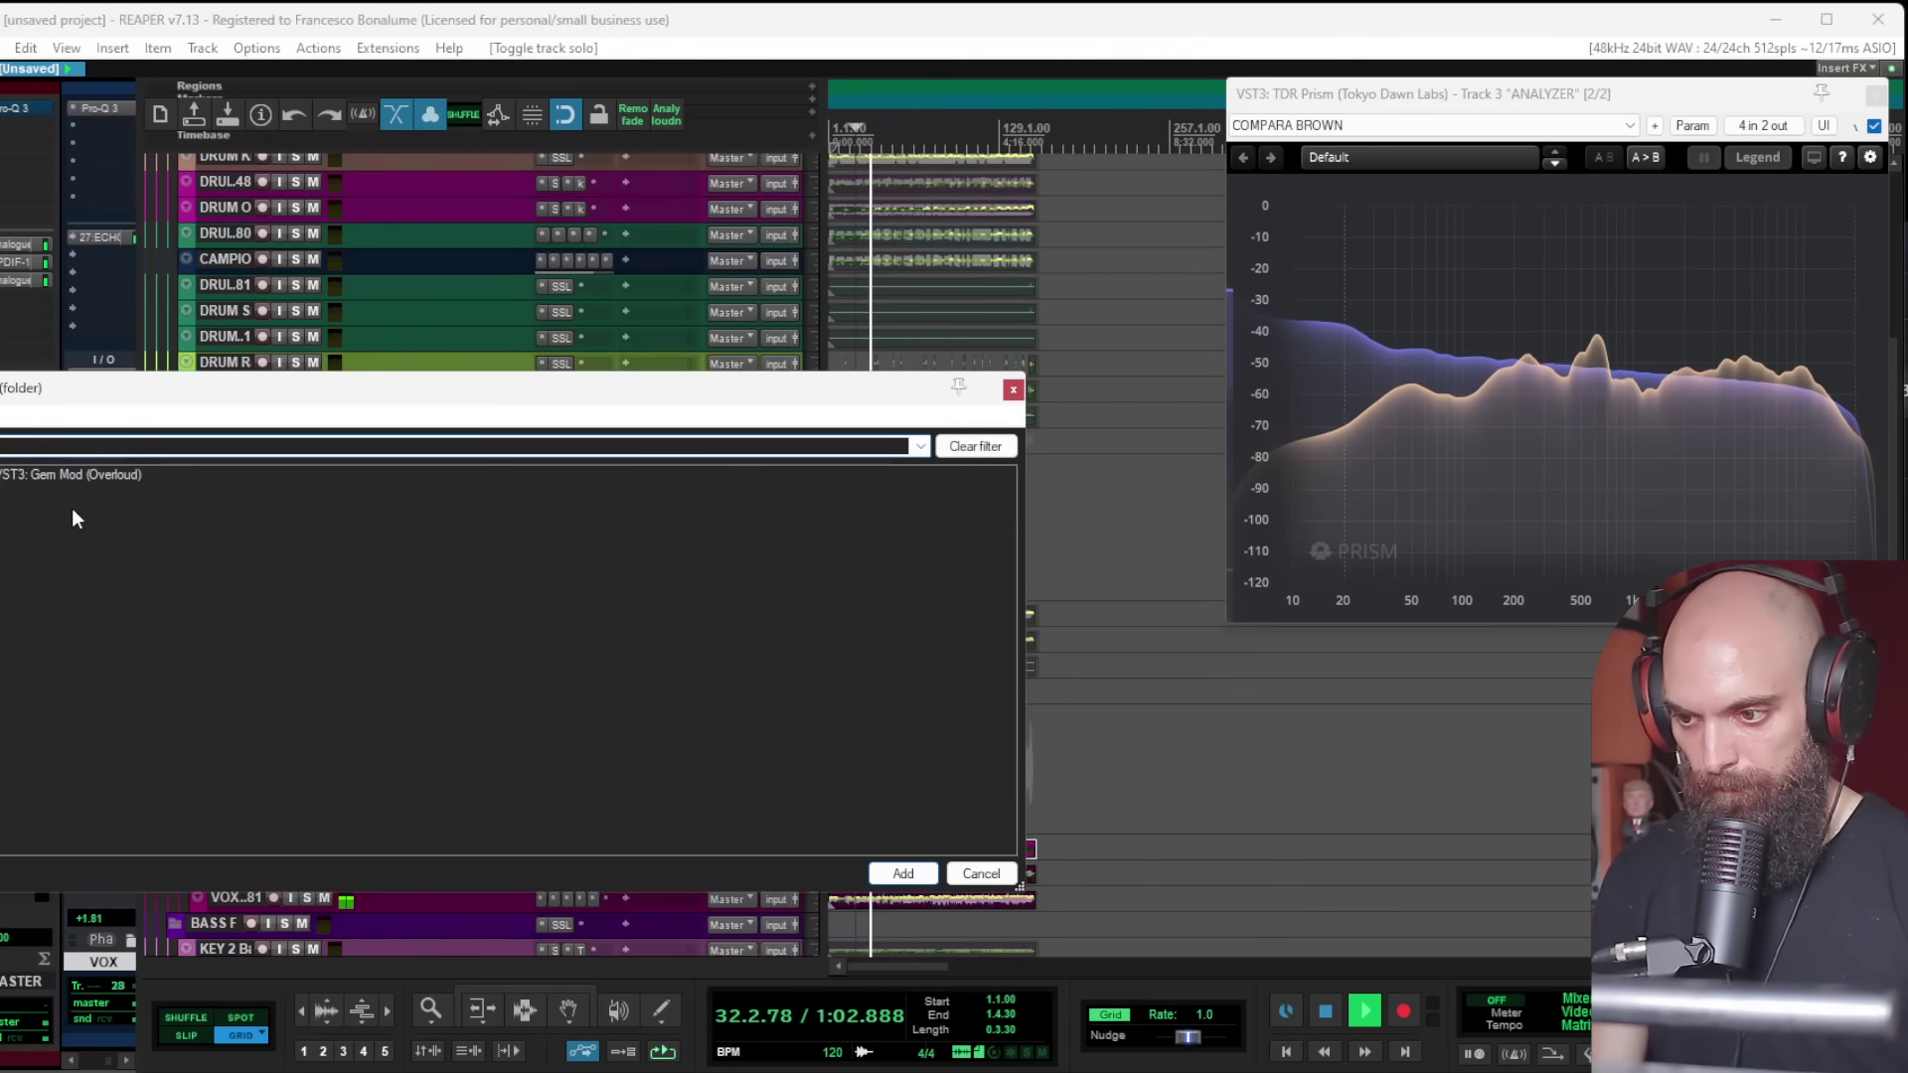
{"action": "double_click", "coordinate": [80, 475]}
{"action": "left_click", "coordinate": [608, 441]}
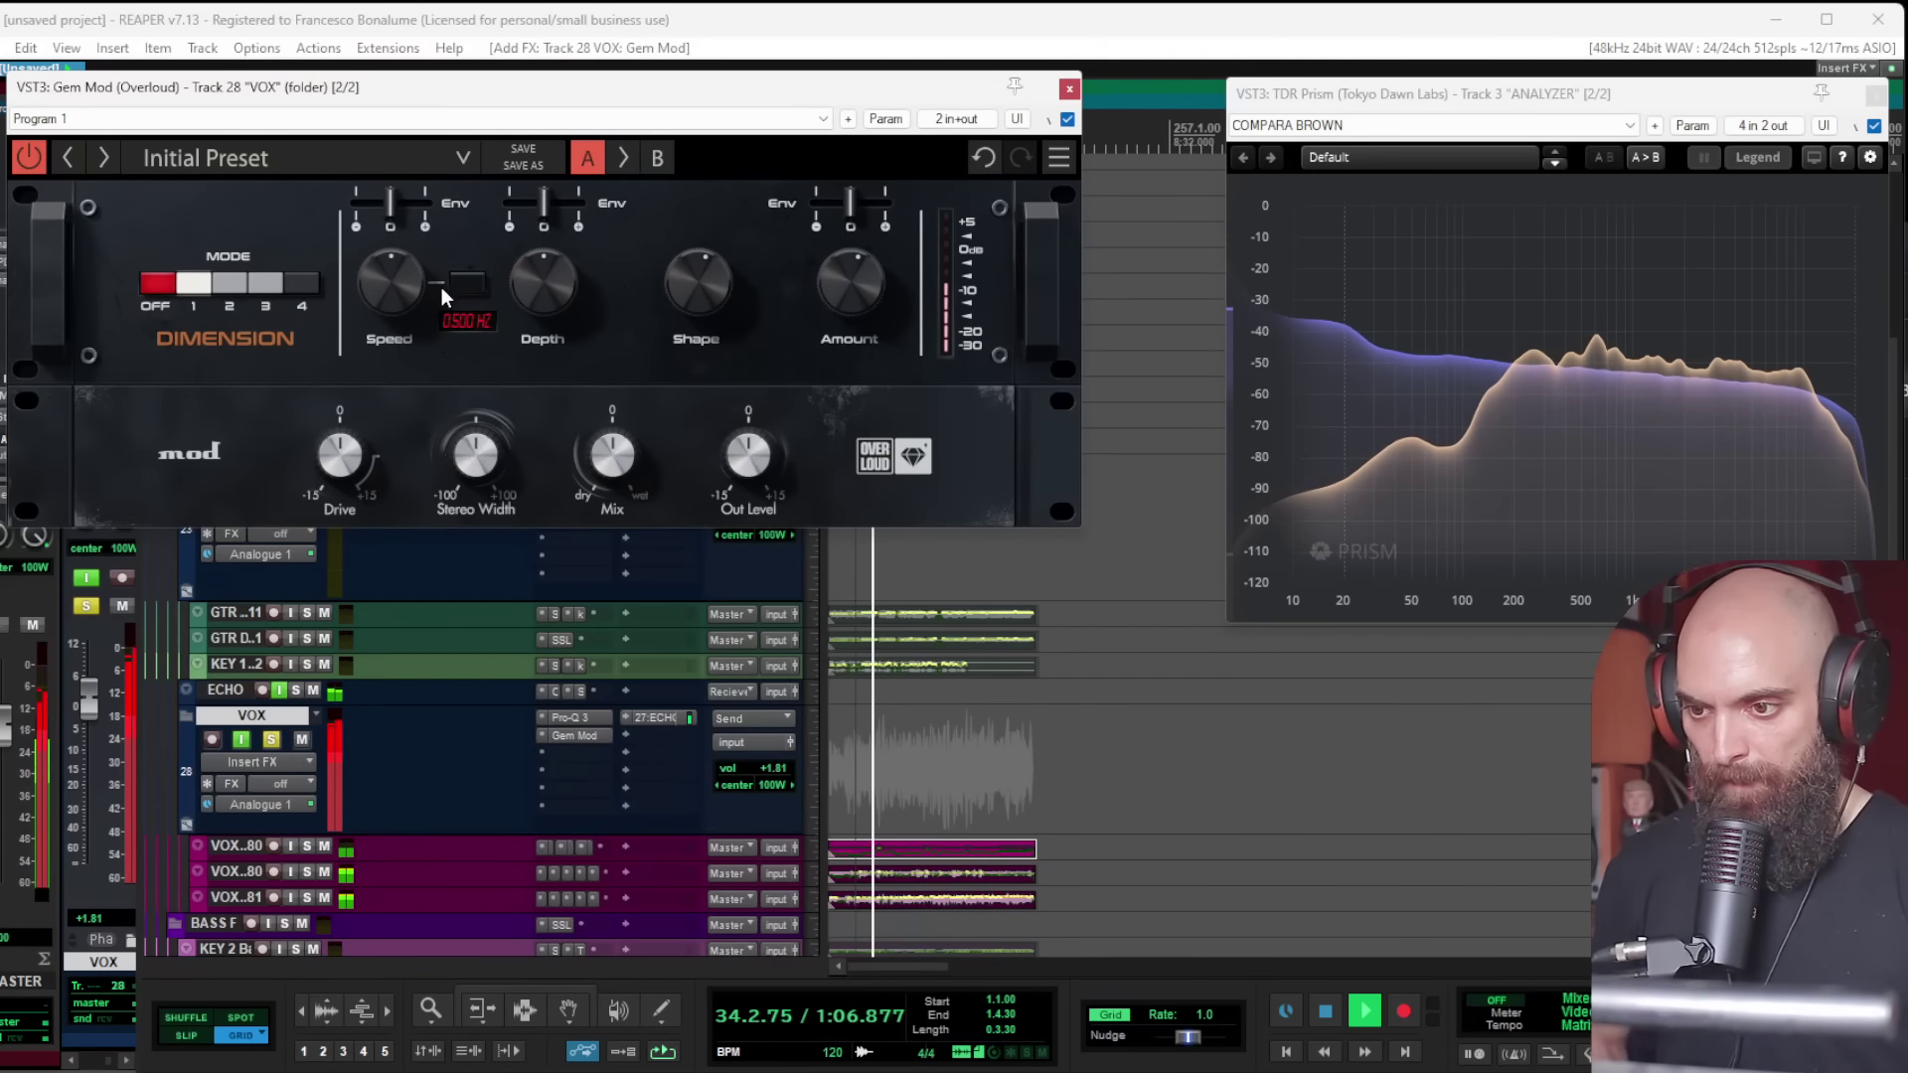
{"action": "left_click_drag", "start_coordinate": [397, 283], "coordinate": [400, 344]}
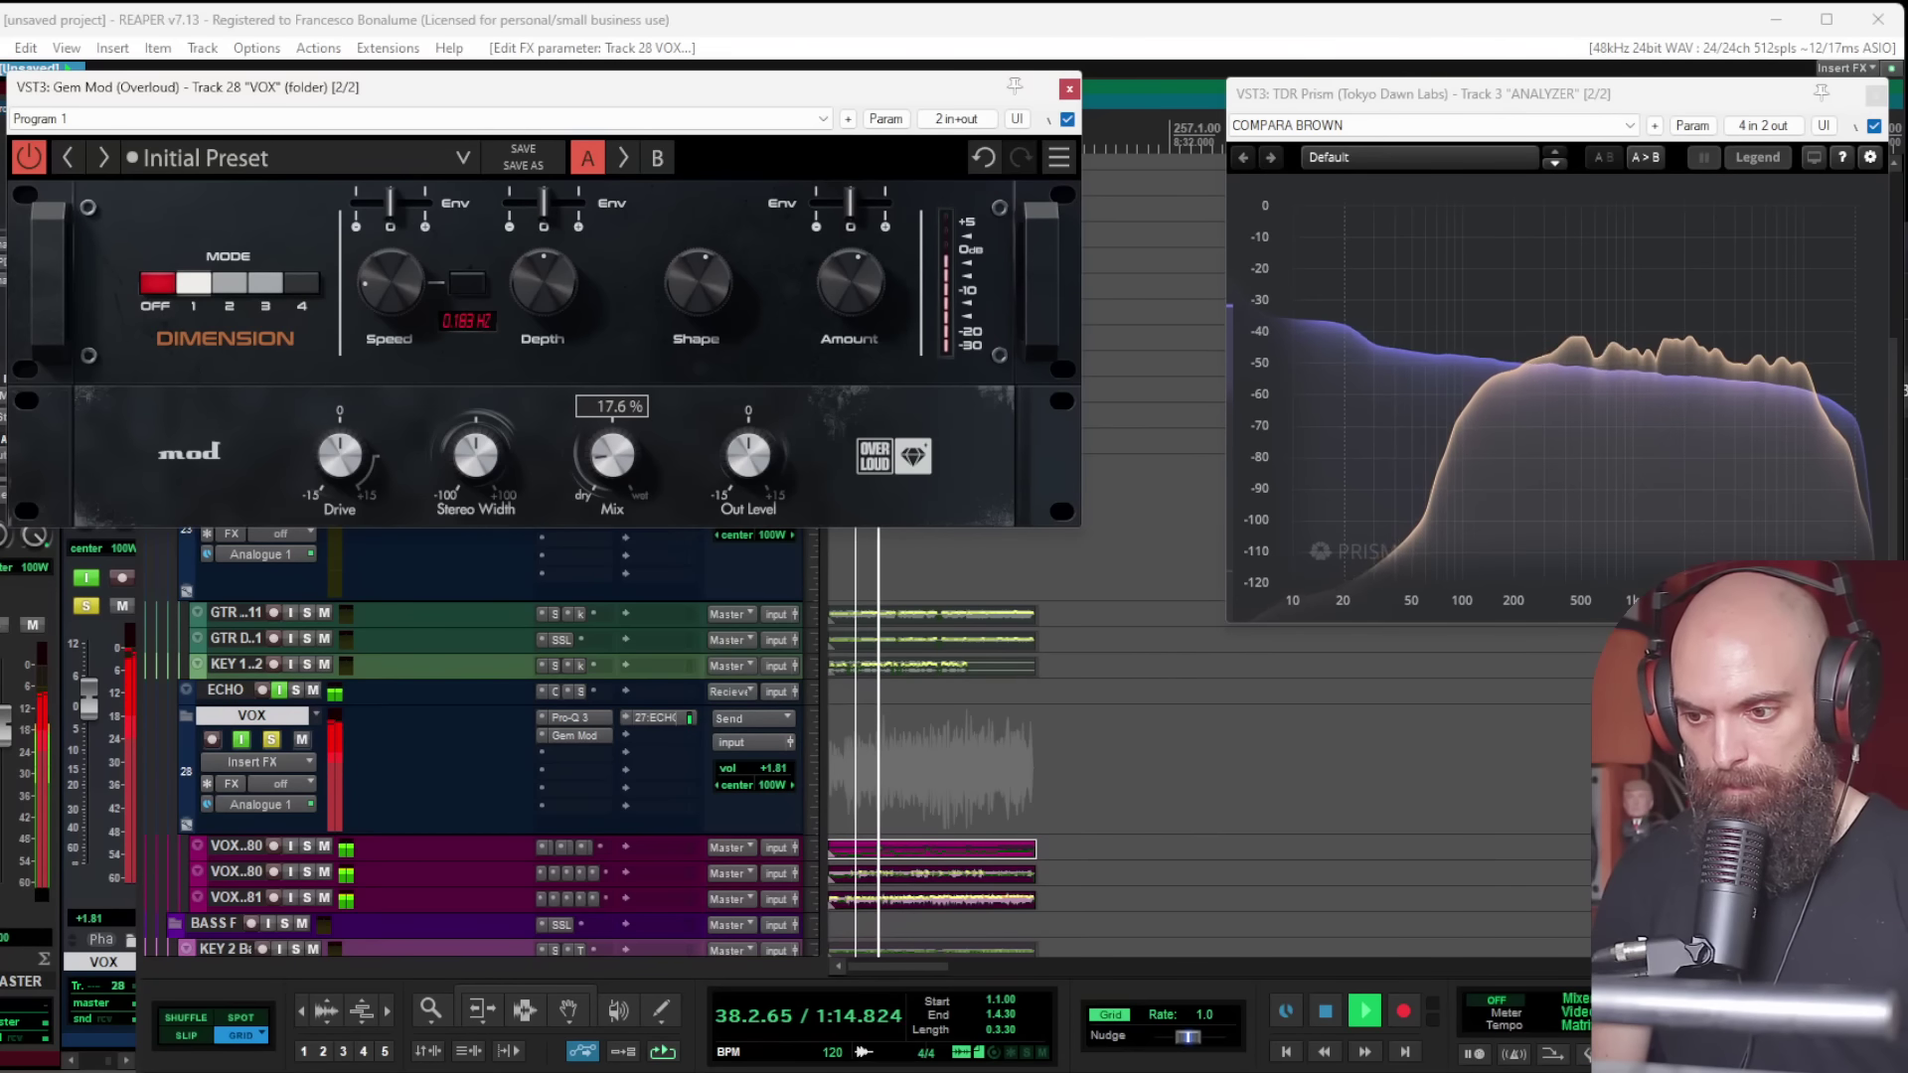
Step: Compare VOX's Gem Mod against bypass, leave it active, close it and unsolo the folder
{"action": "left_click", "coordinate": [1066, 120]}
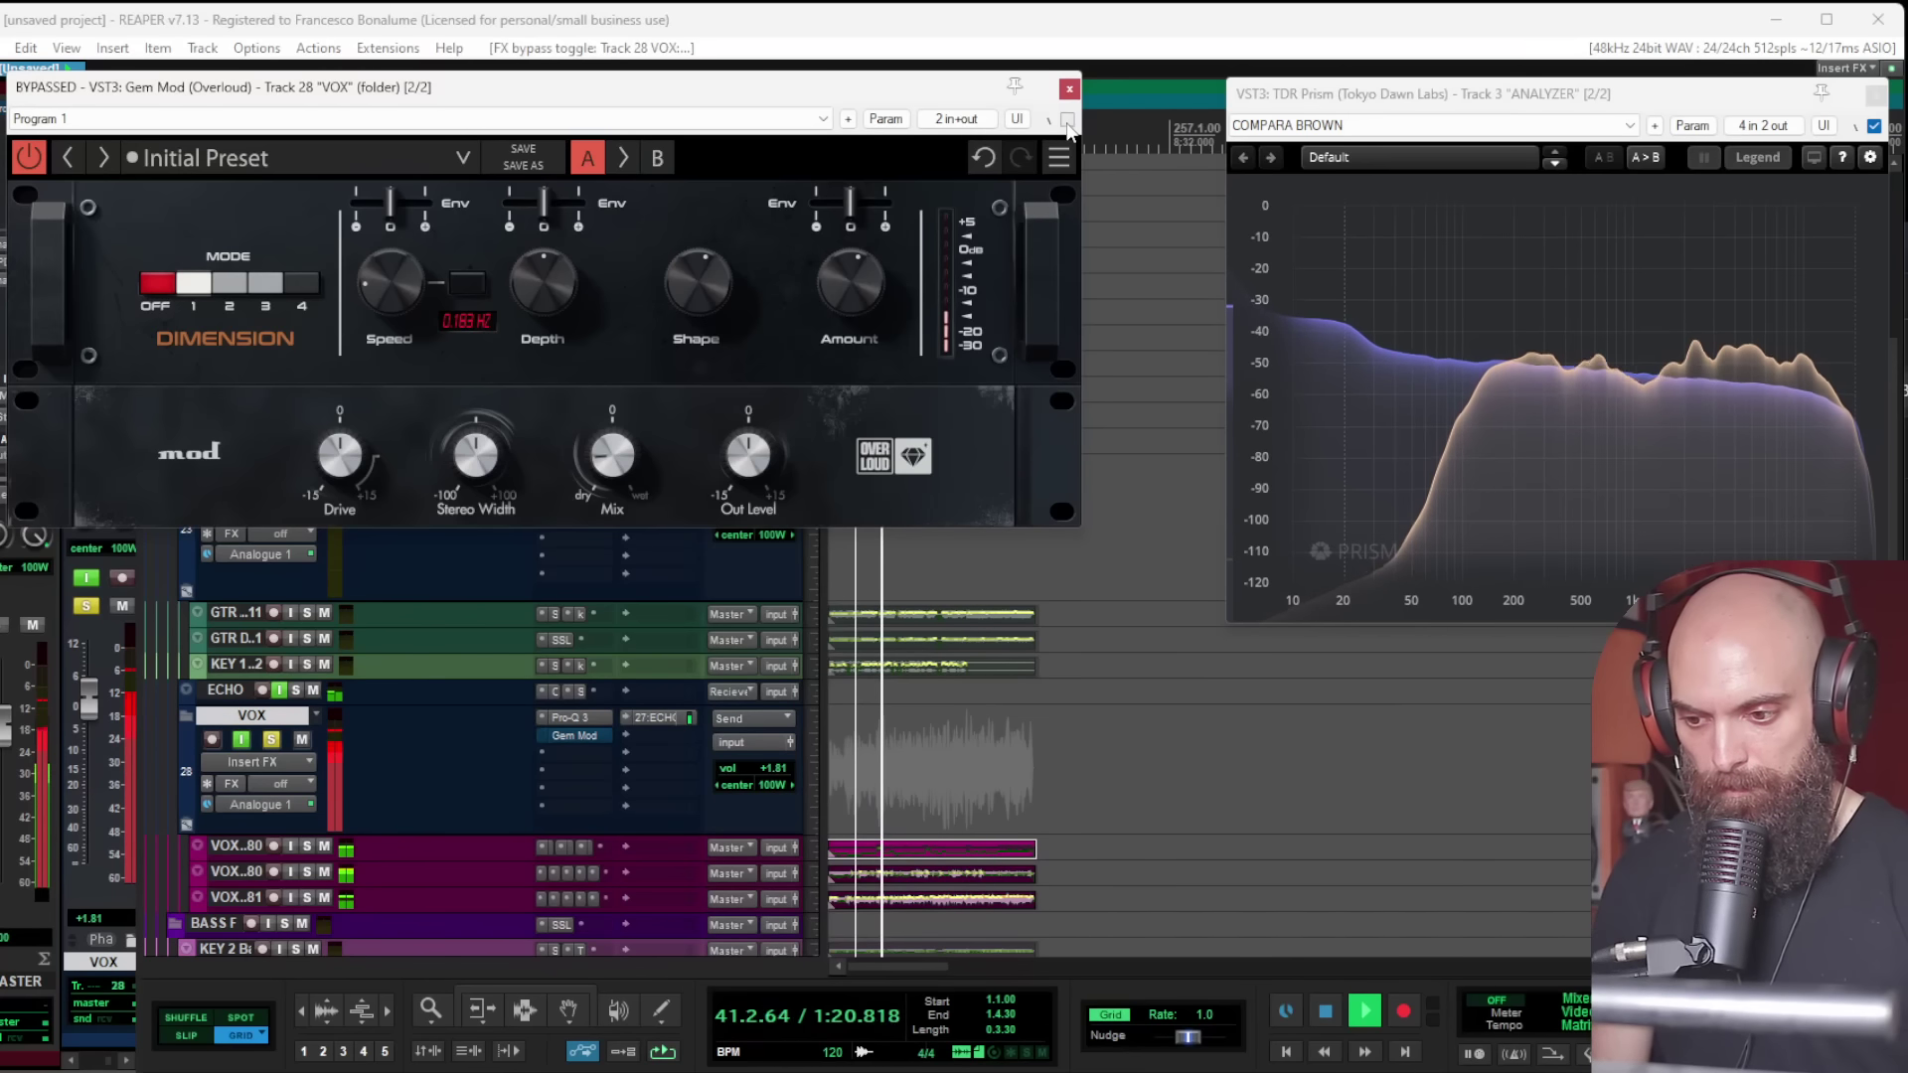
{"action": "left_click", "coordinate": [1066, 120]}
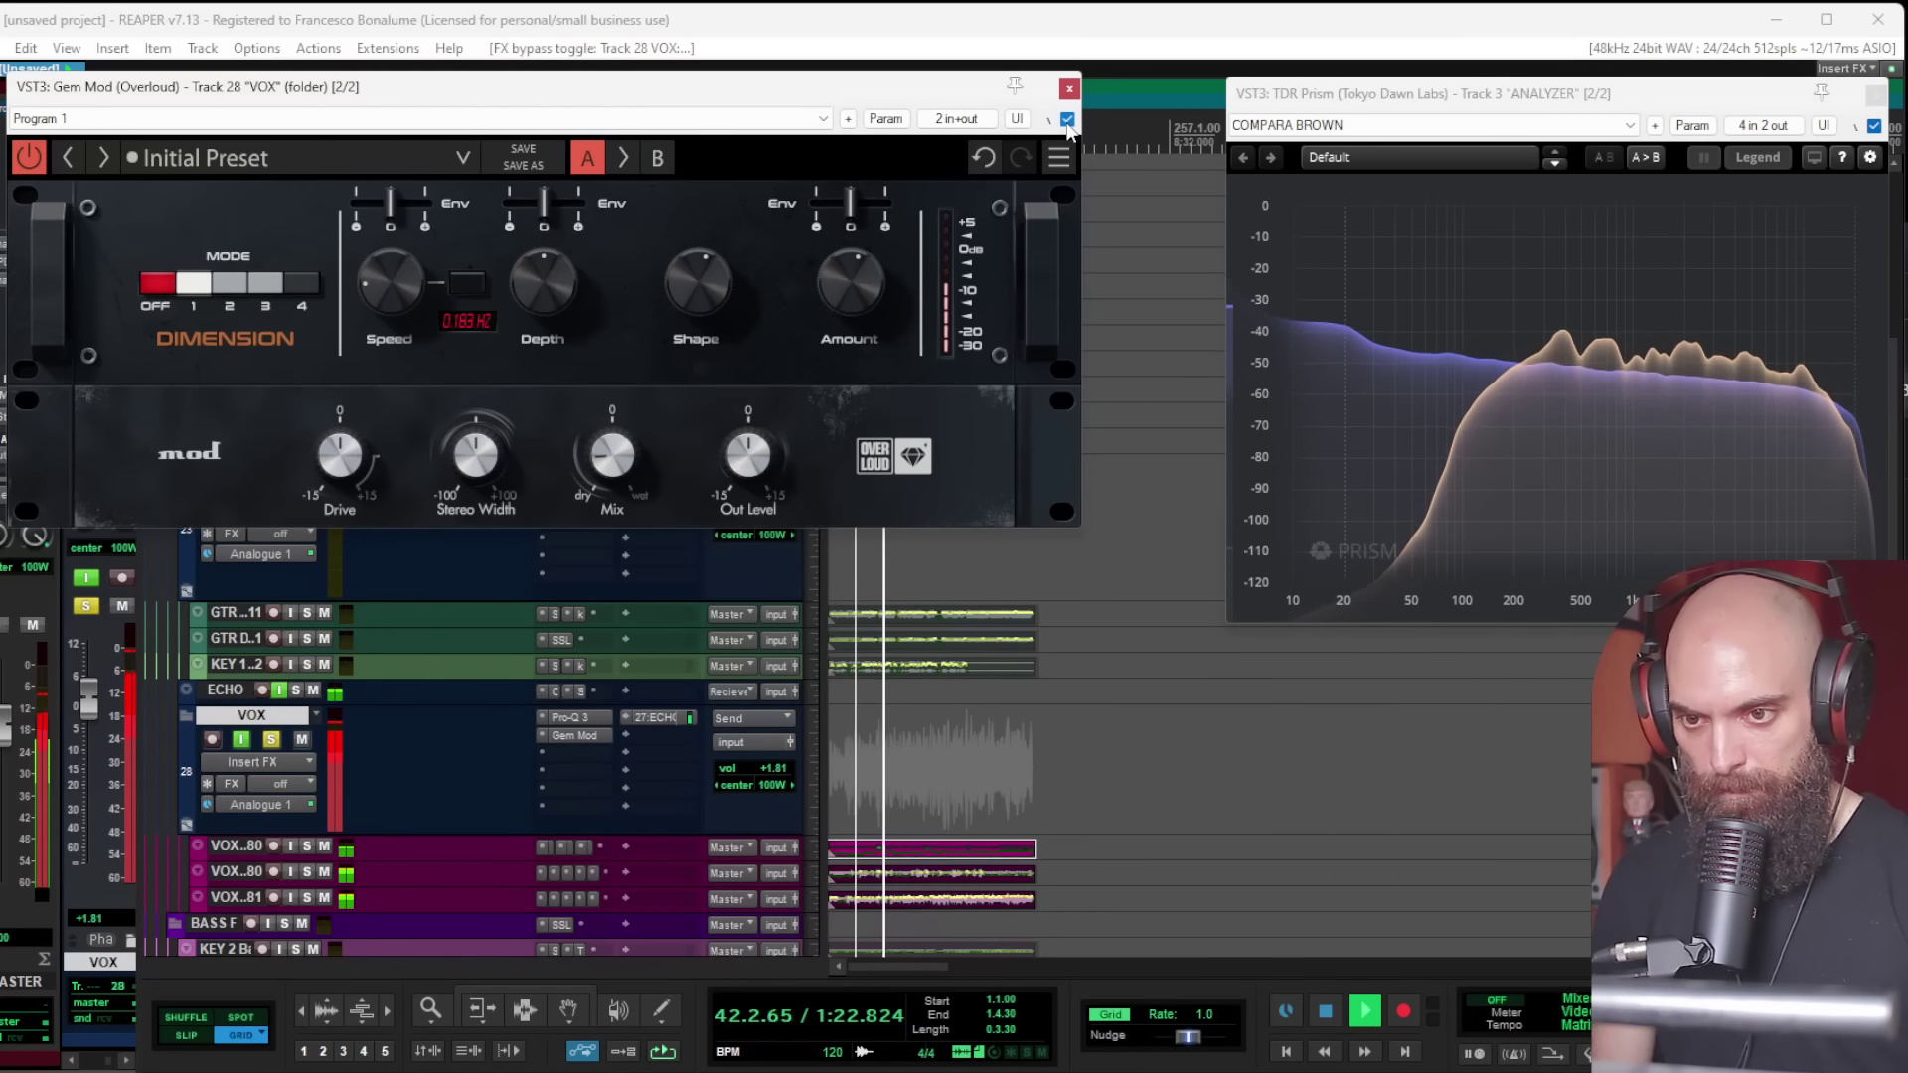
{"action": "left_click", "coordinate": [1068, 92]}
{"action": "left_click", "coordinate": [271, 740]}
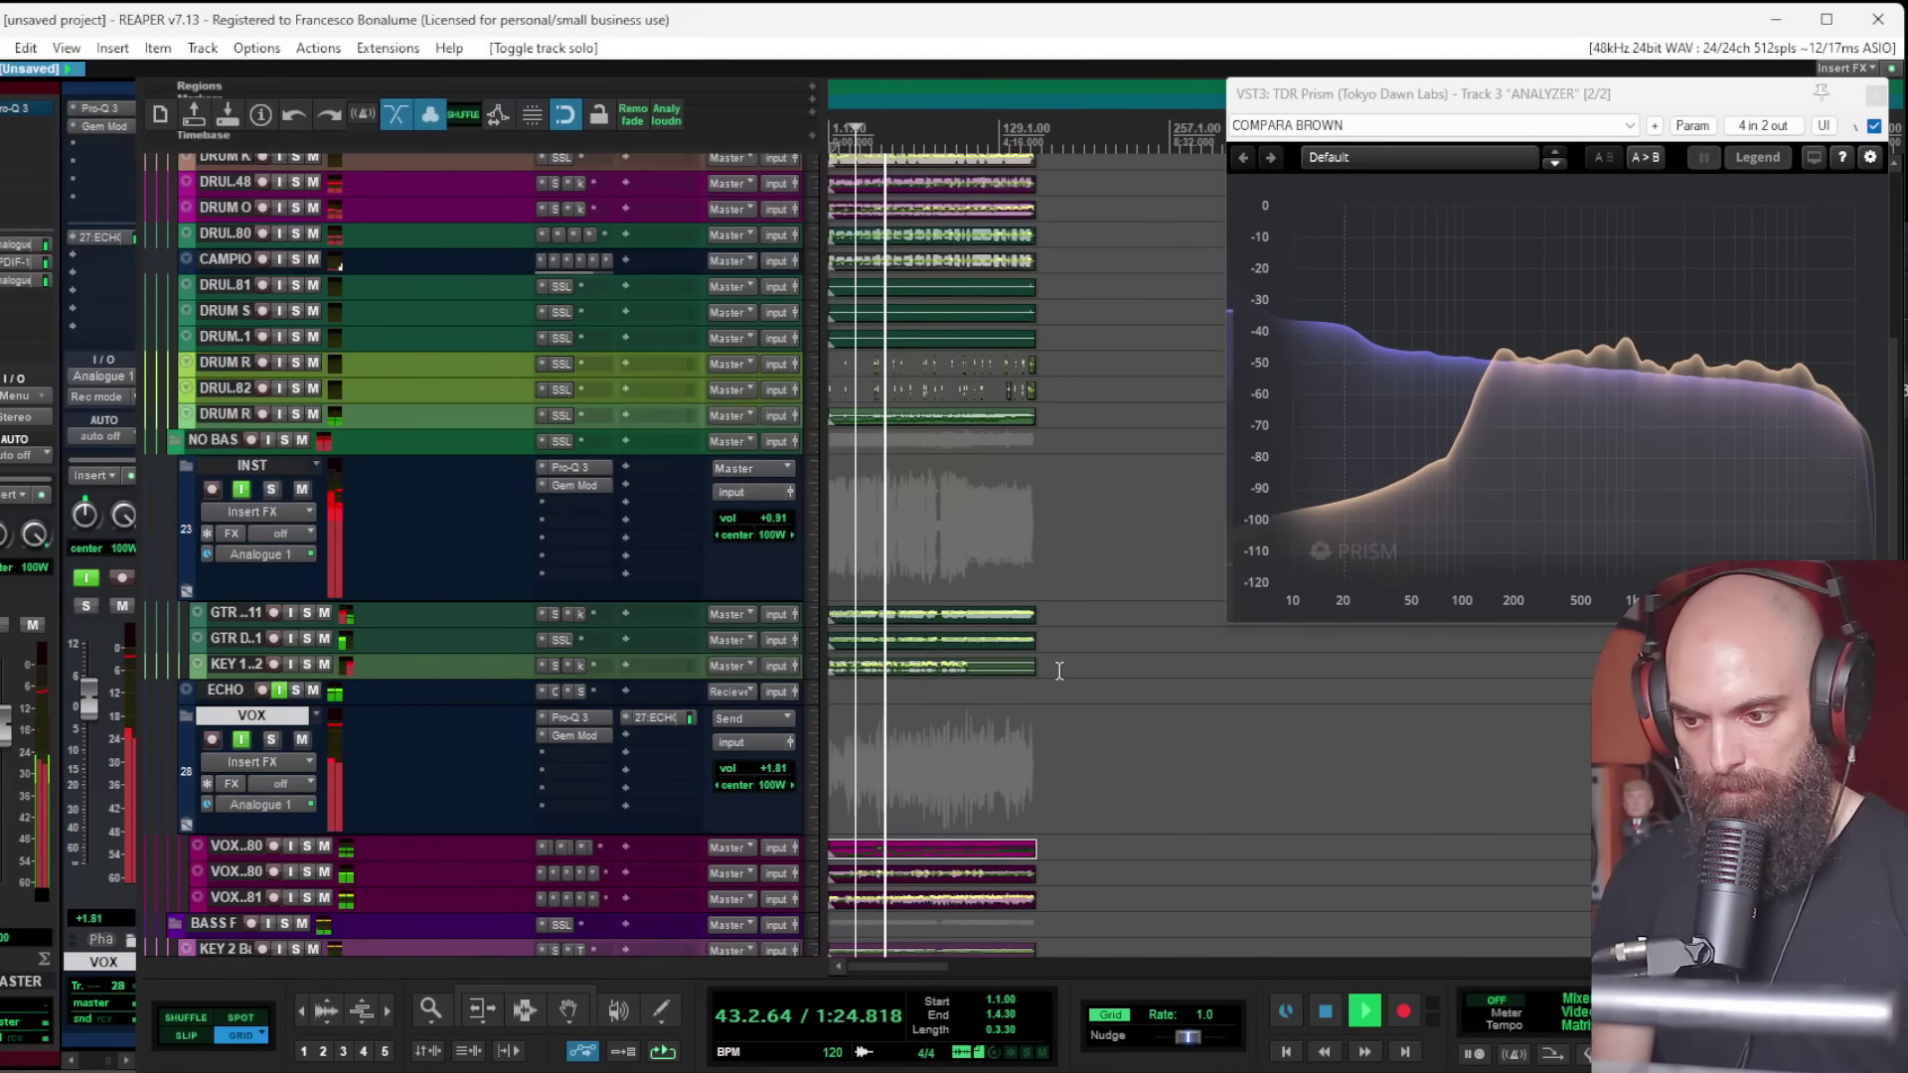
Step: Switch the master output to mono and lower its volume to about -35.1 dB for a quiet balance check
{"action": "scroll", "coordinate": [955, 669], "scroll_direction": "down", "scroll_amount": 2}
{"action": "scroll", "coordinate": [936, 661], "scroll_direction": "up", "scroll_amount": 1}
{"action": "scroll", "coordinate": [936, 656], "scroll_direction": "down", "scroll_amount": 1}
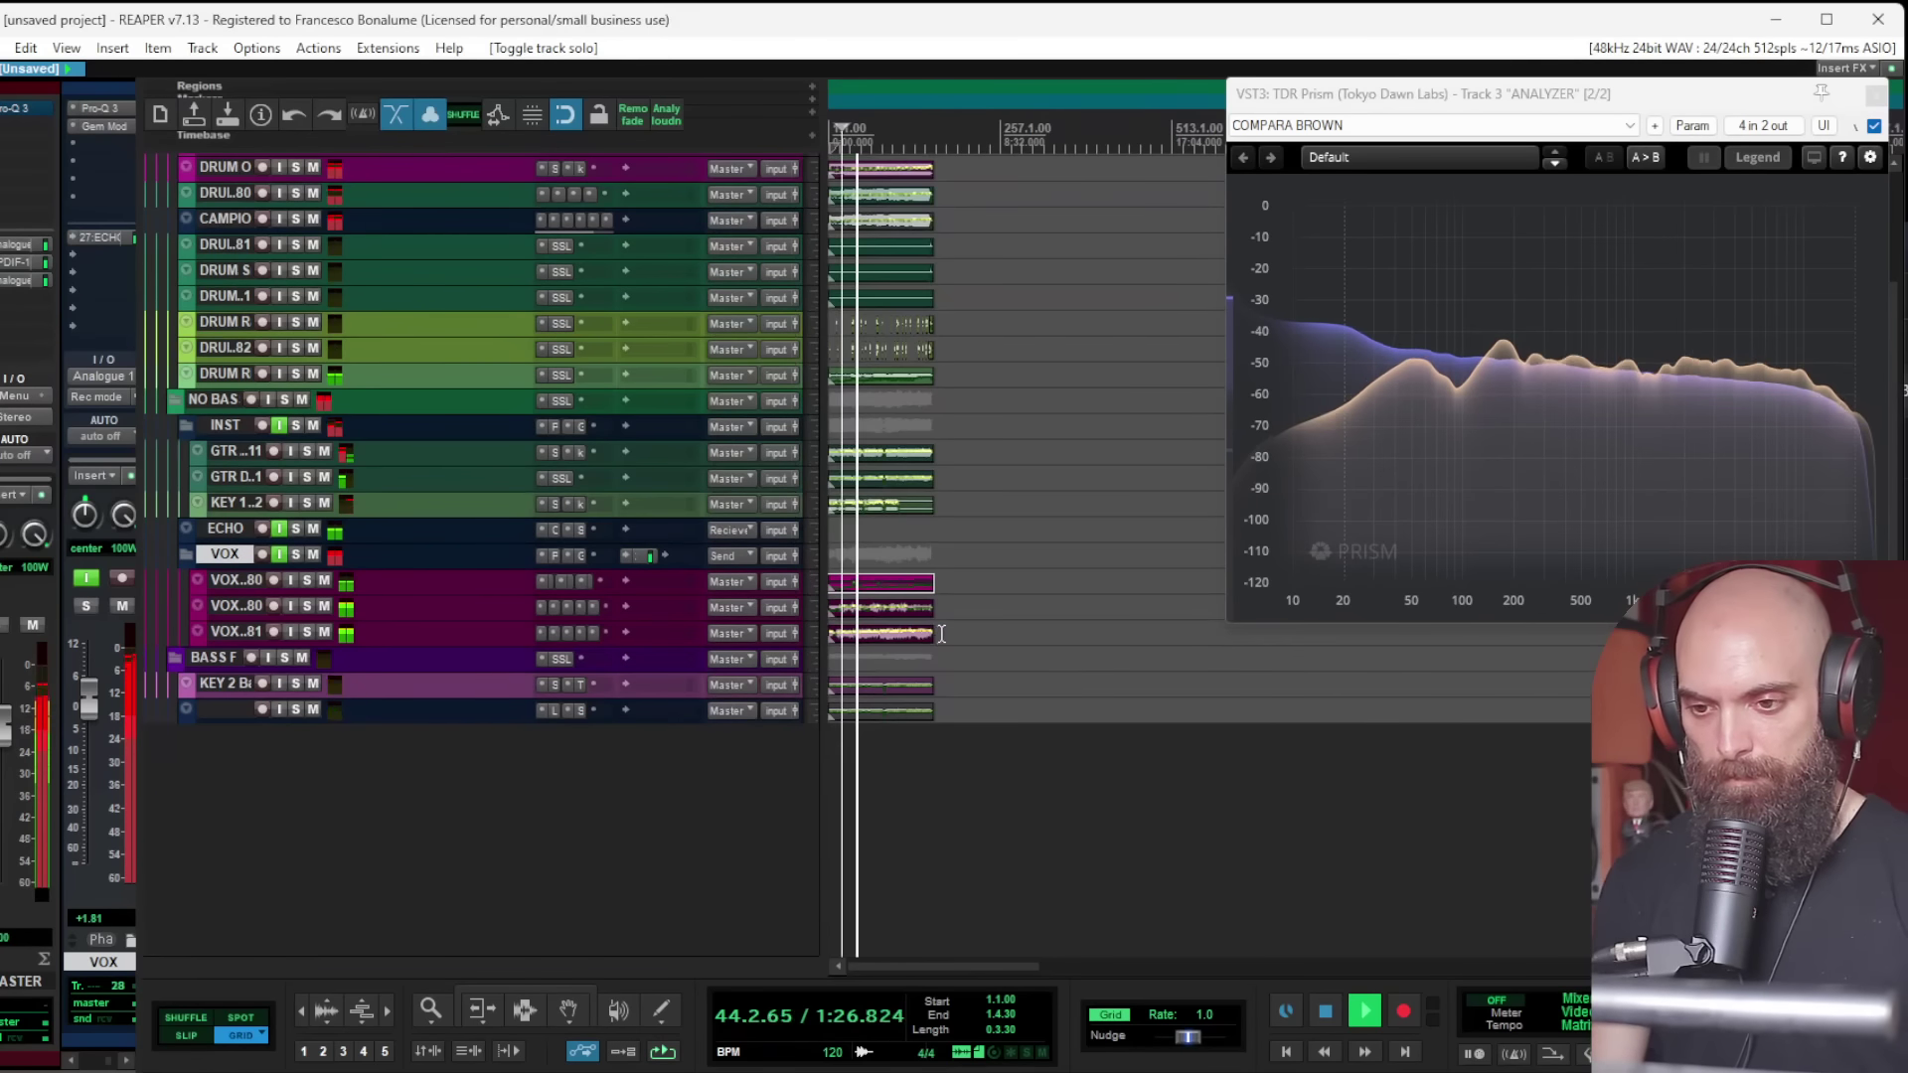
{"action": "scroll", "coordinate": [956, 618], "scroll_direction": "up", "scroll_amount": 1}
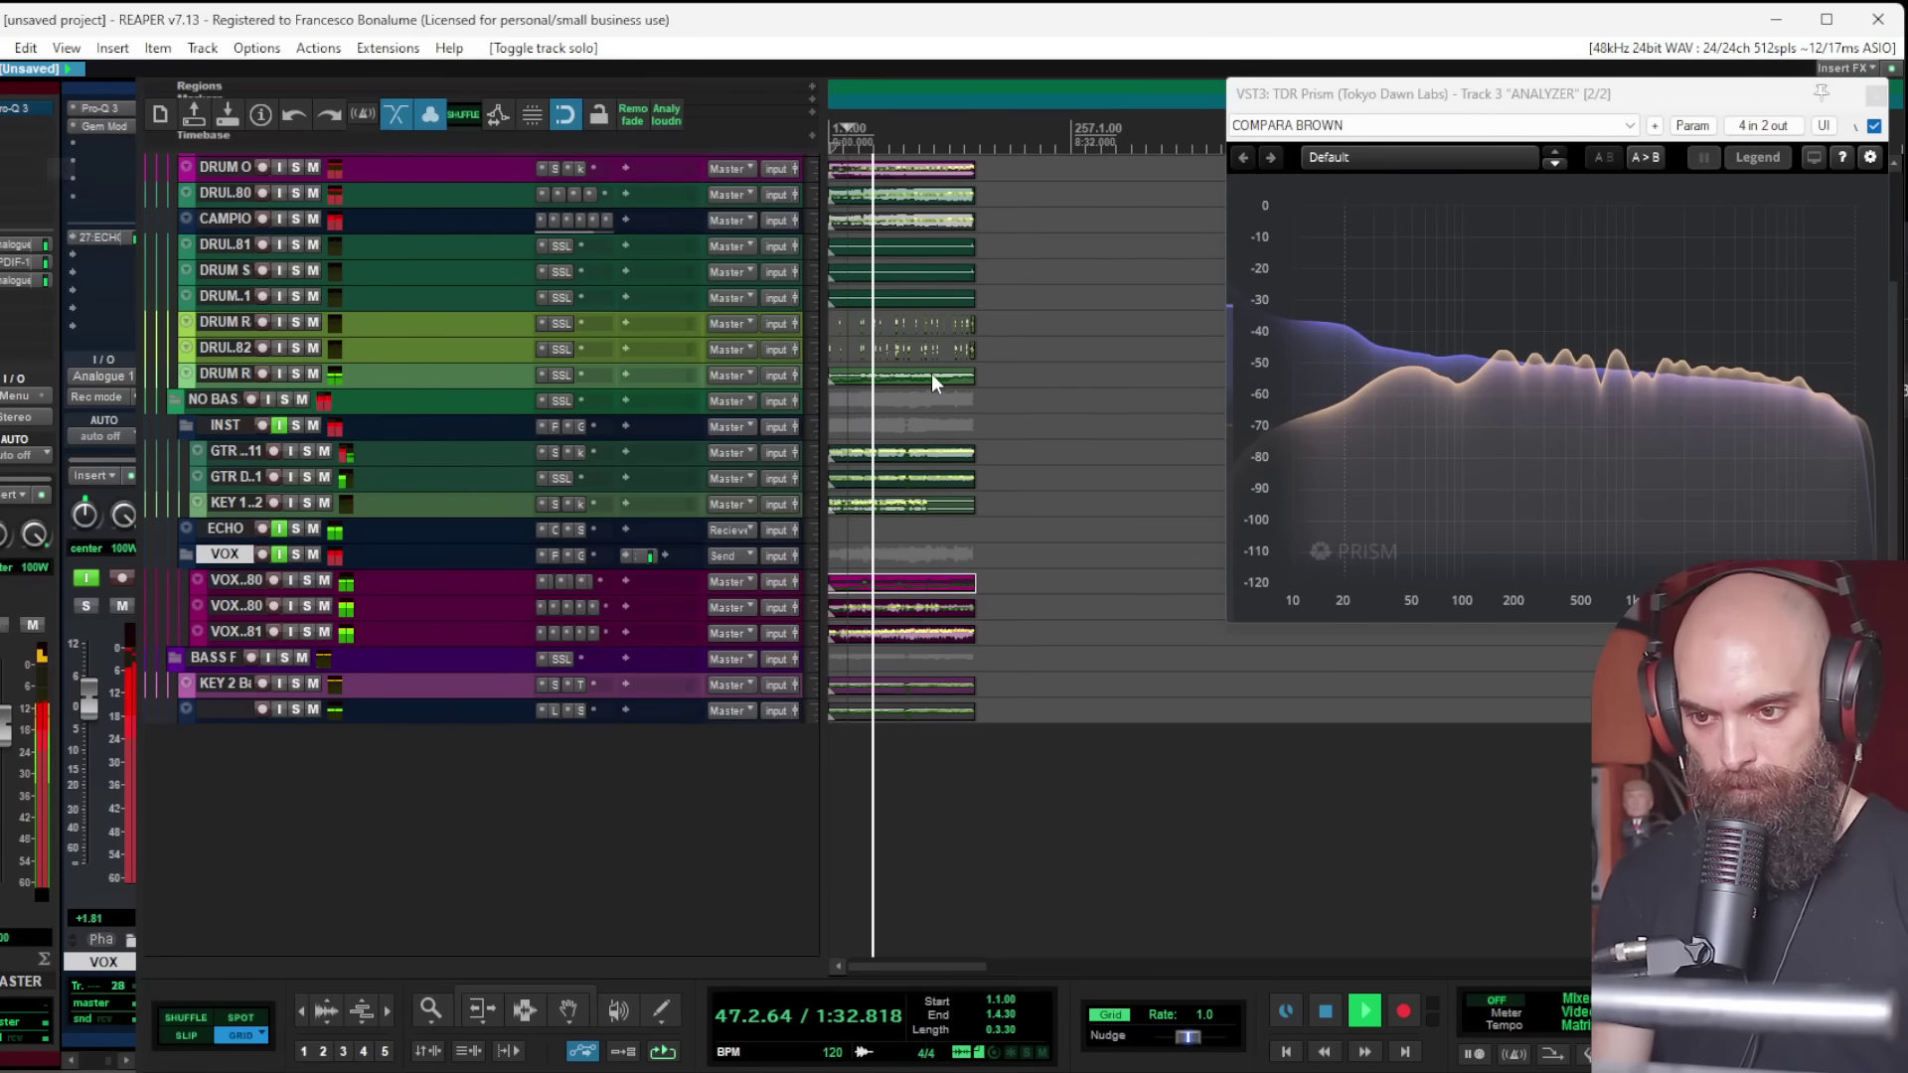
{"action": "scroll", "coordinate": [931, 373], "scroll_direction": "up", "scroll_amount": 3}
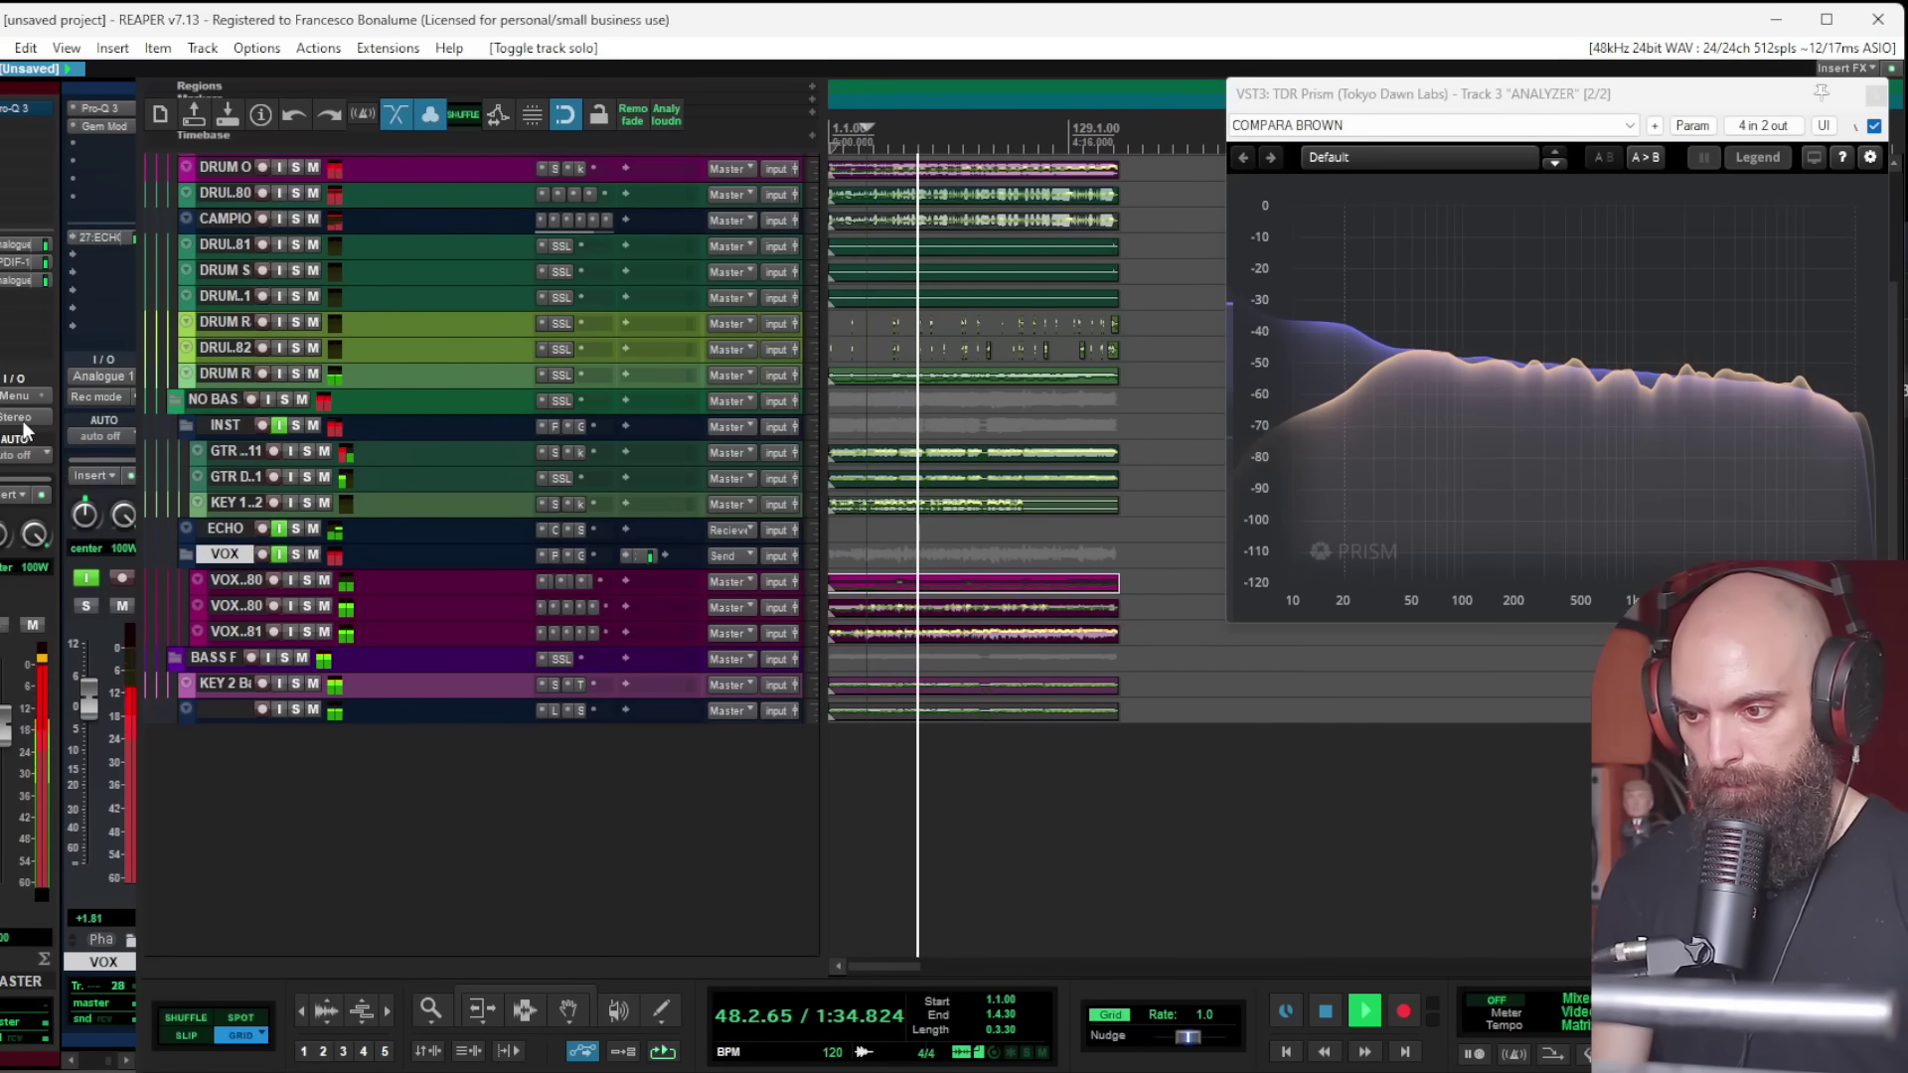
{"action": "left_click_drag", "start_coordinate": [6, 715], "coordinate": [2, 849]}
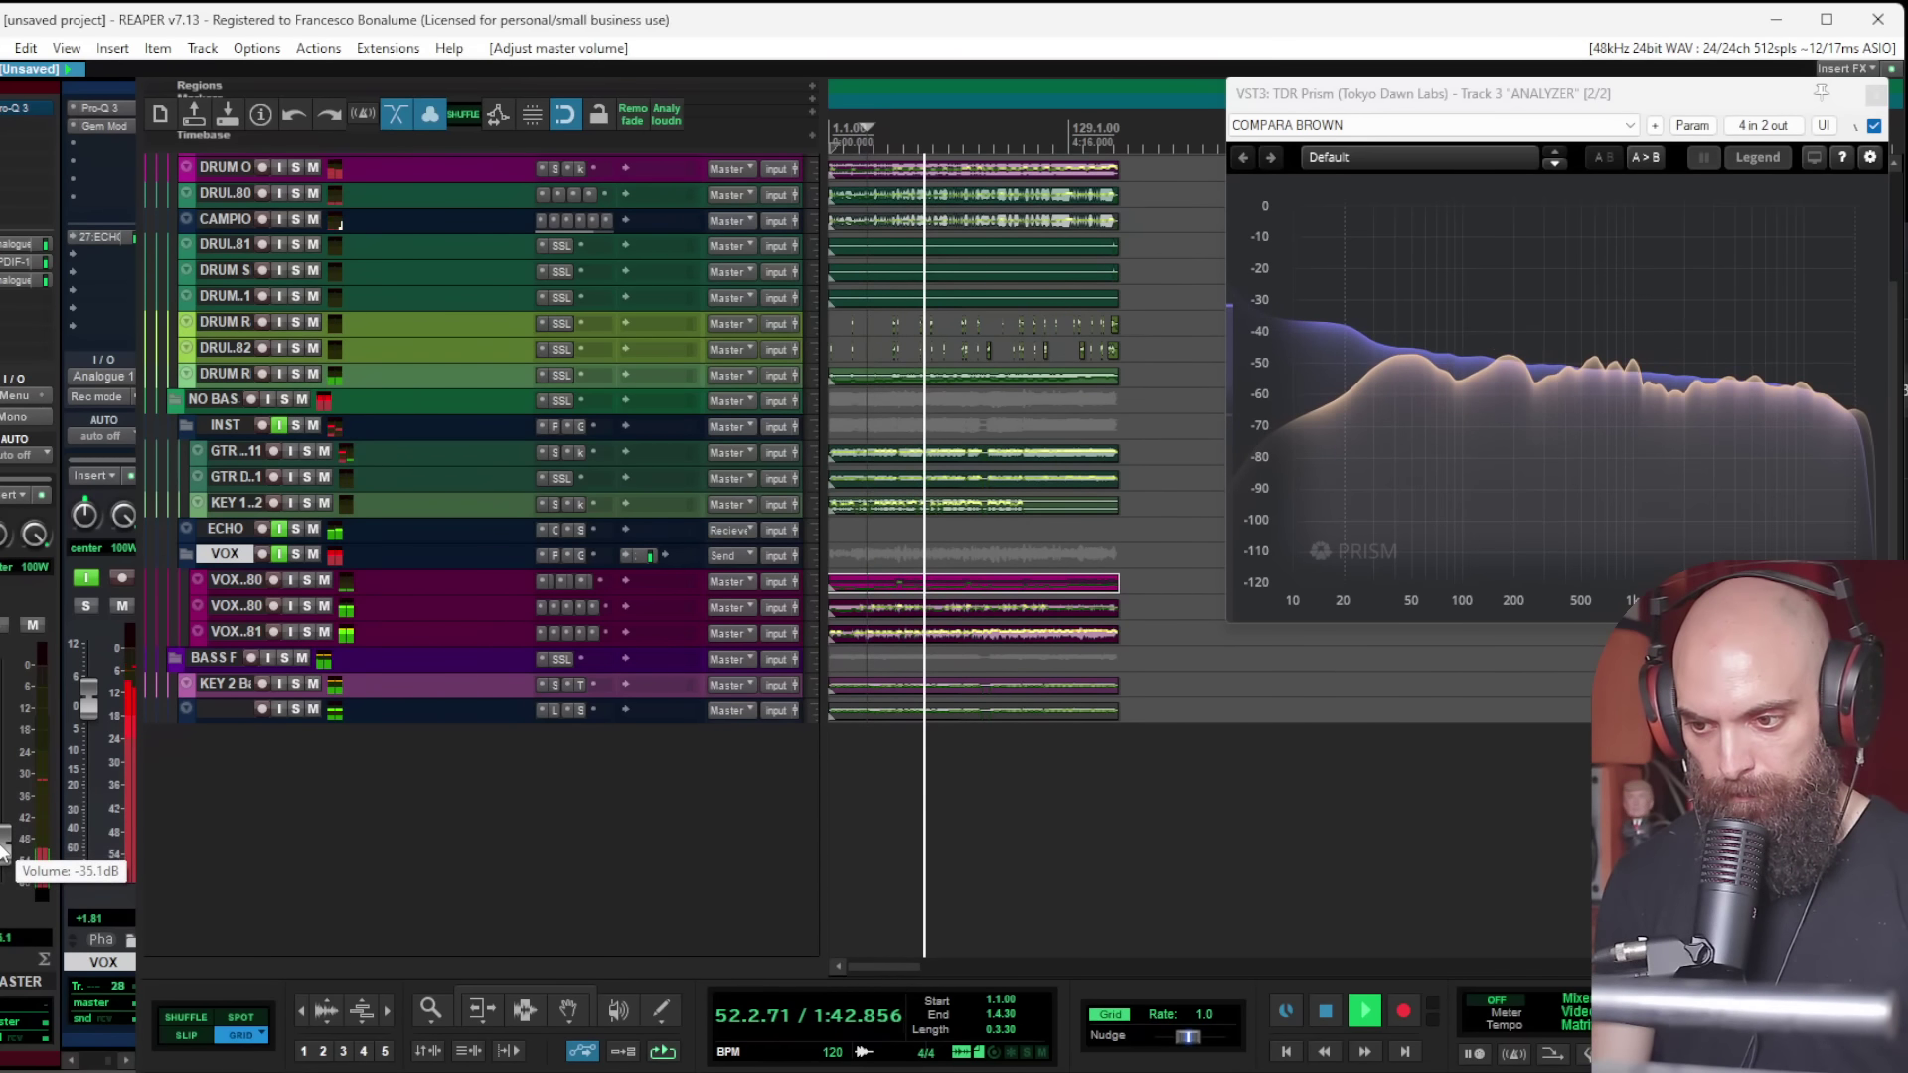
{"action": "scroll", "coordinate": [993, 665], "scroll_direction": "up", "scroll_amount": 2}
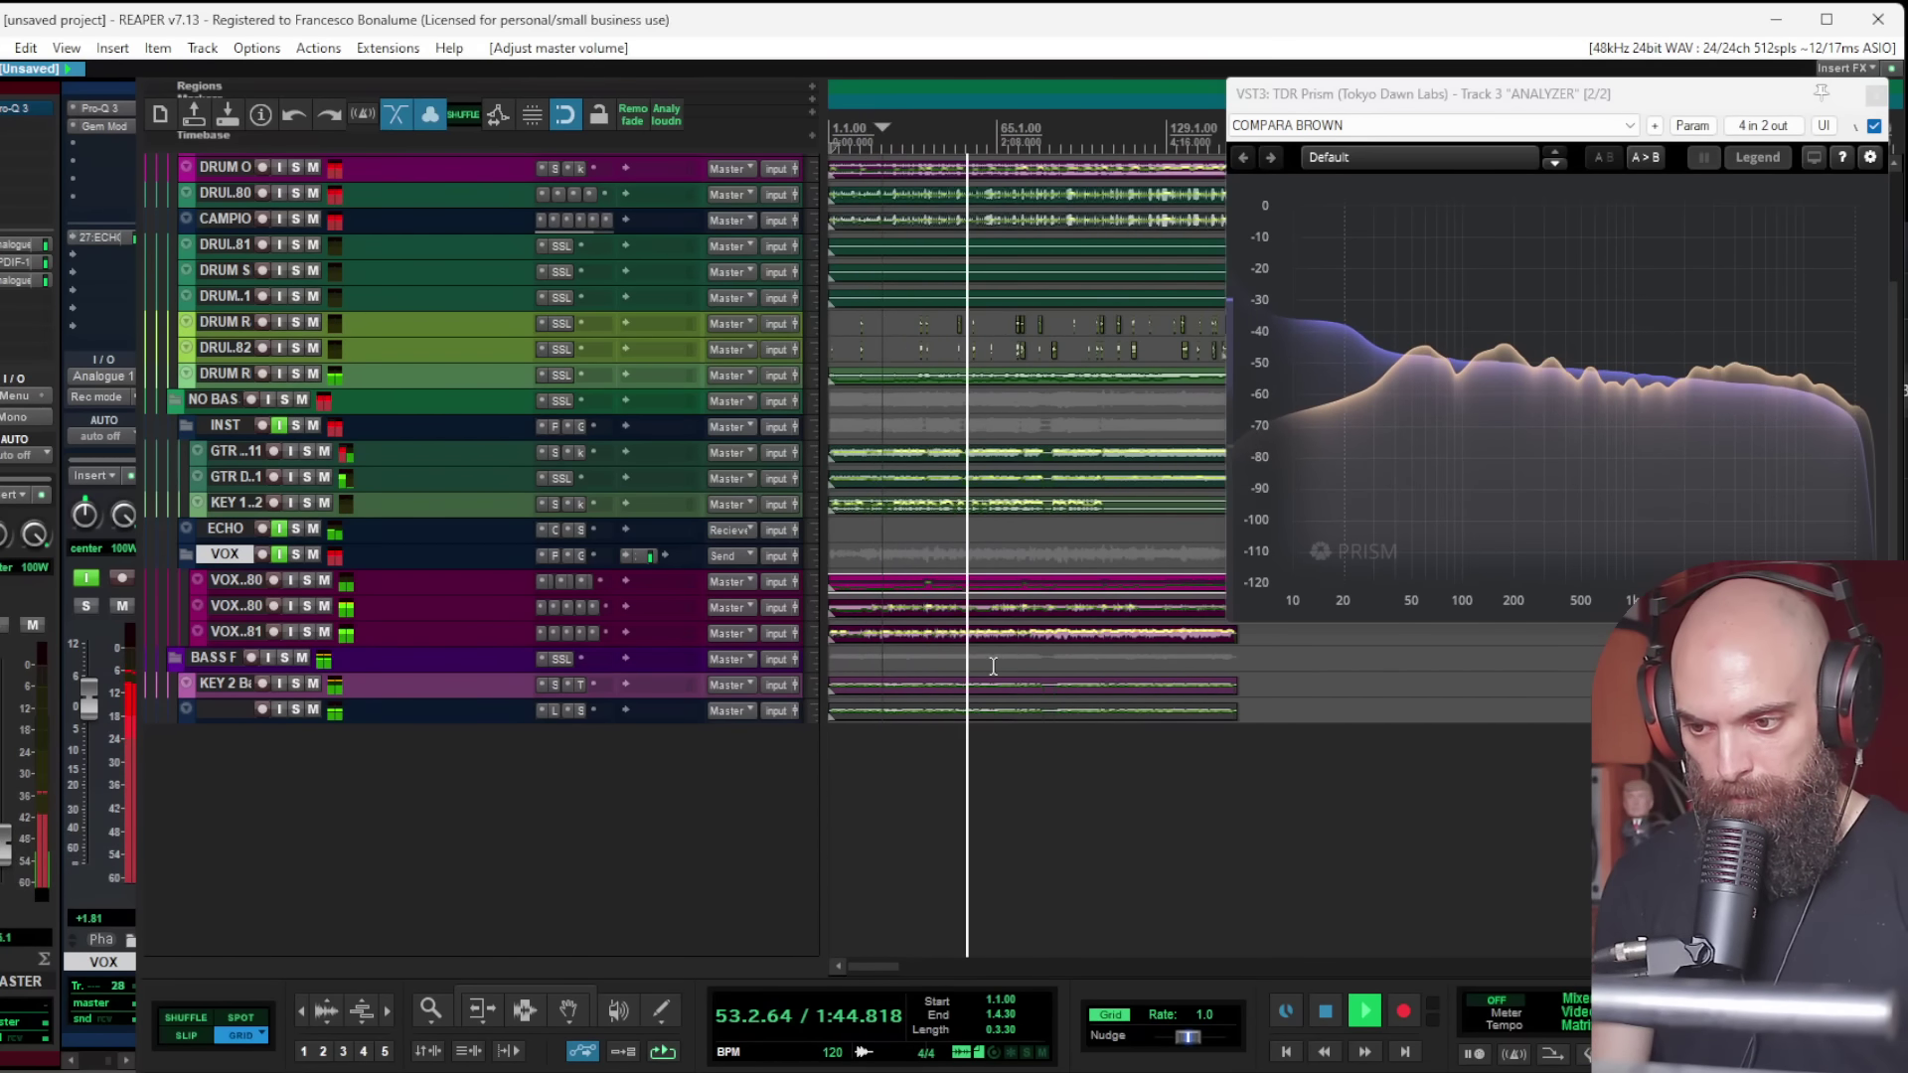
Step: Rebalance the INST folder's volume and raise the VOX folder's volume to about +3.38 dB
{"action": "left_click", "coordinate": [218, 429]}
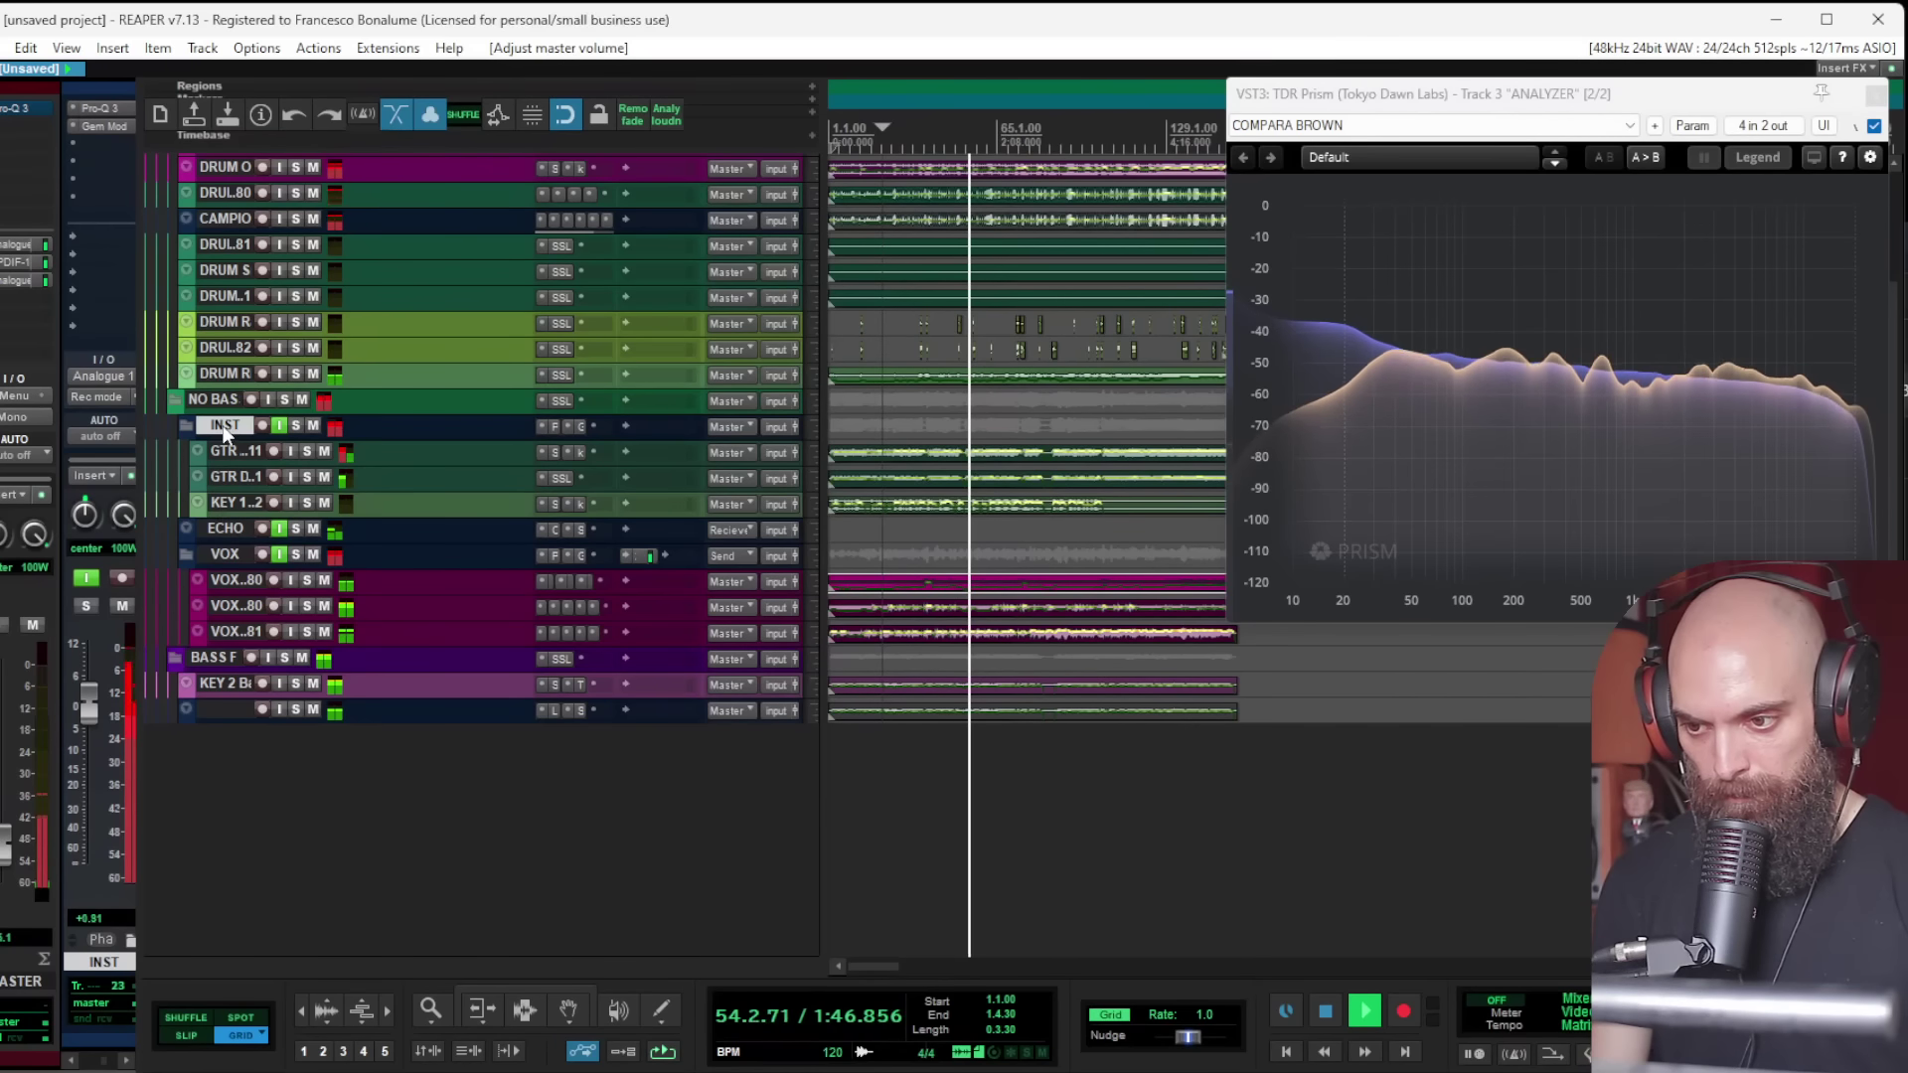
{"action": "mouse_move", "coordinate": [88, 701]}
{"action": "left_mouse_down"}
{"action": "mouse_move", "coordinate": [93, 654]}
{"action": "mouse_move", "coordinate": [89, 711]}
{"action": "mouse_move", "coordinate": [89, 677]}
{"action": "left_mouse_up"}
{"action": "left_click", "coordinate": [225, 554]}
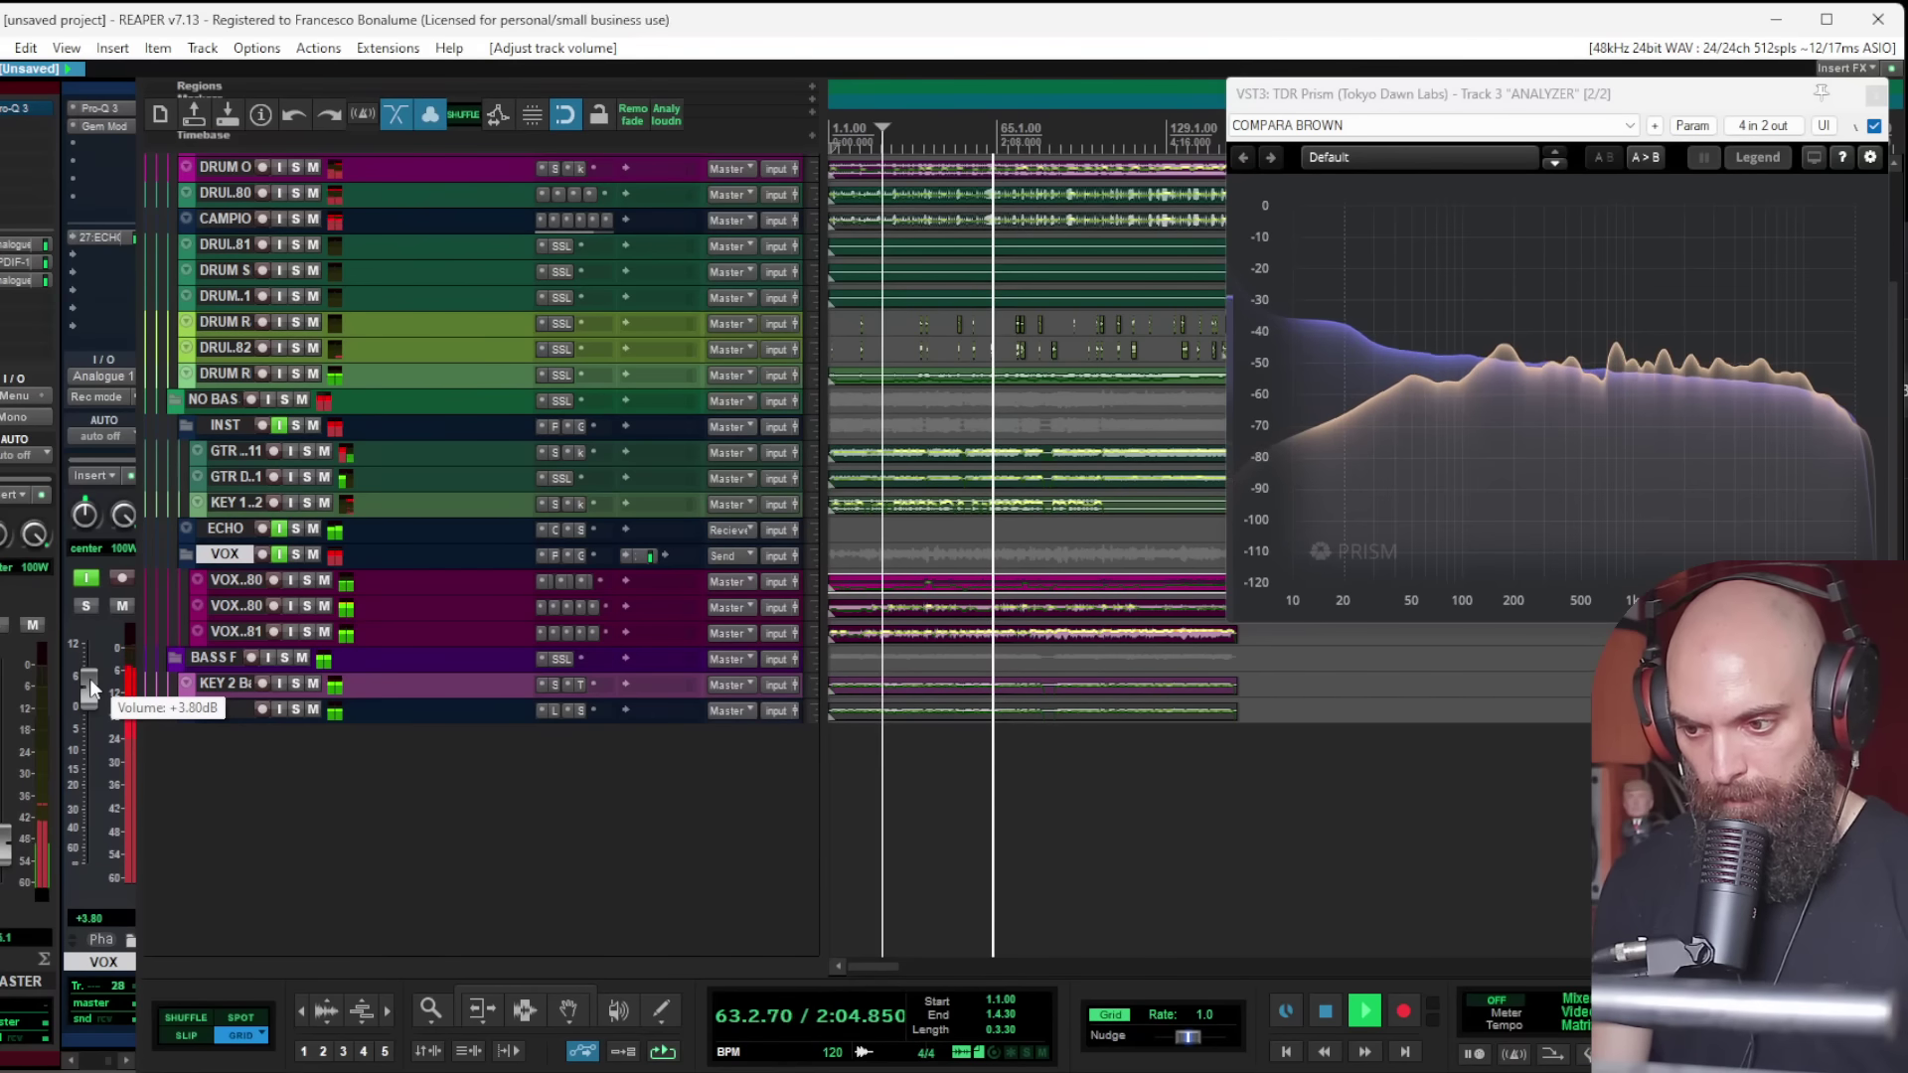
{"action": "left_click_drag", "start_coordinate": [89, 678], "coordinate": [89, 681]}
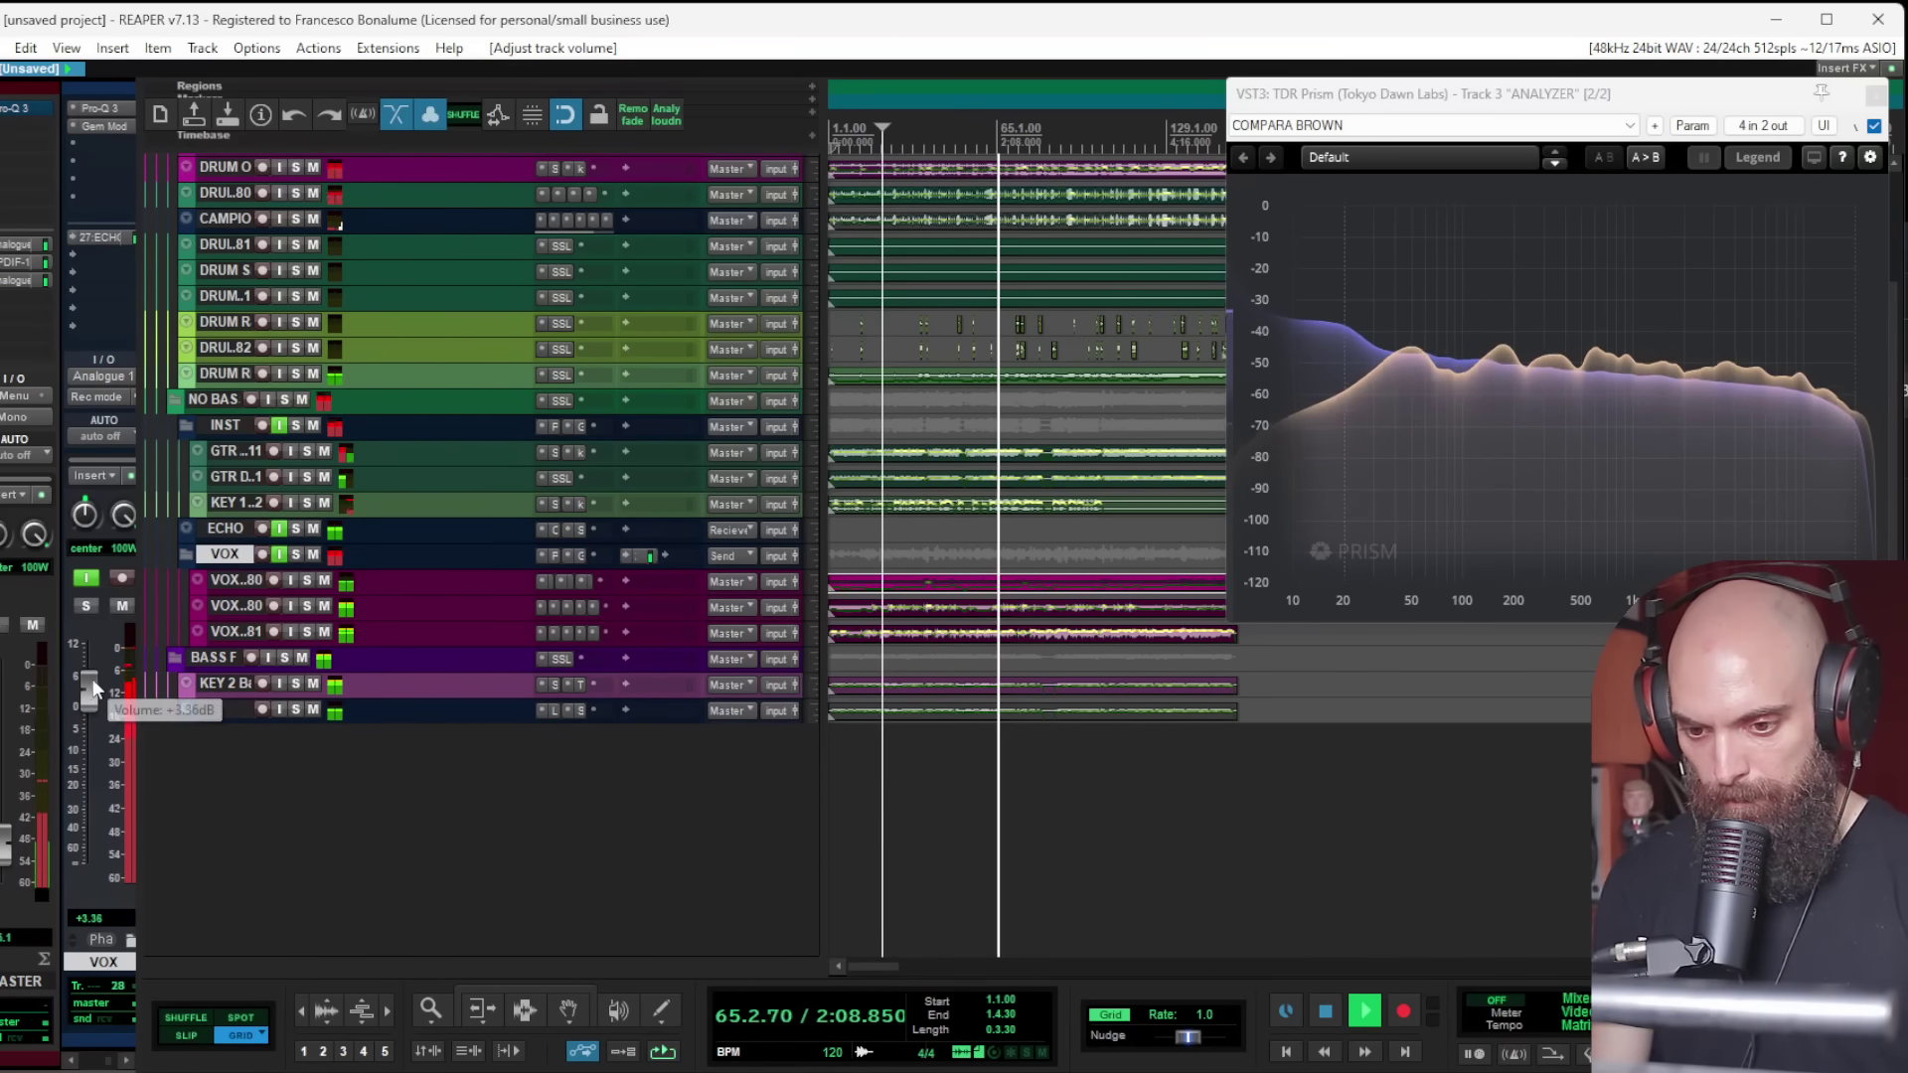
Step: Lower the CAMPIONE snare sample track's volume to -5.28 dB
{"action": "scroll", "coordinate": [338, 755], "scroll_direction": "up", "scroll_amount": 2}
{"action": "left_click", "coordinate": [213, 292]}
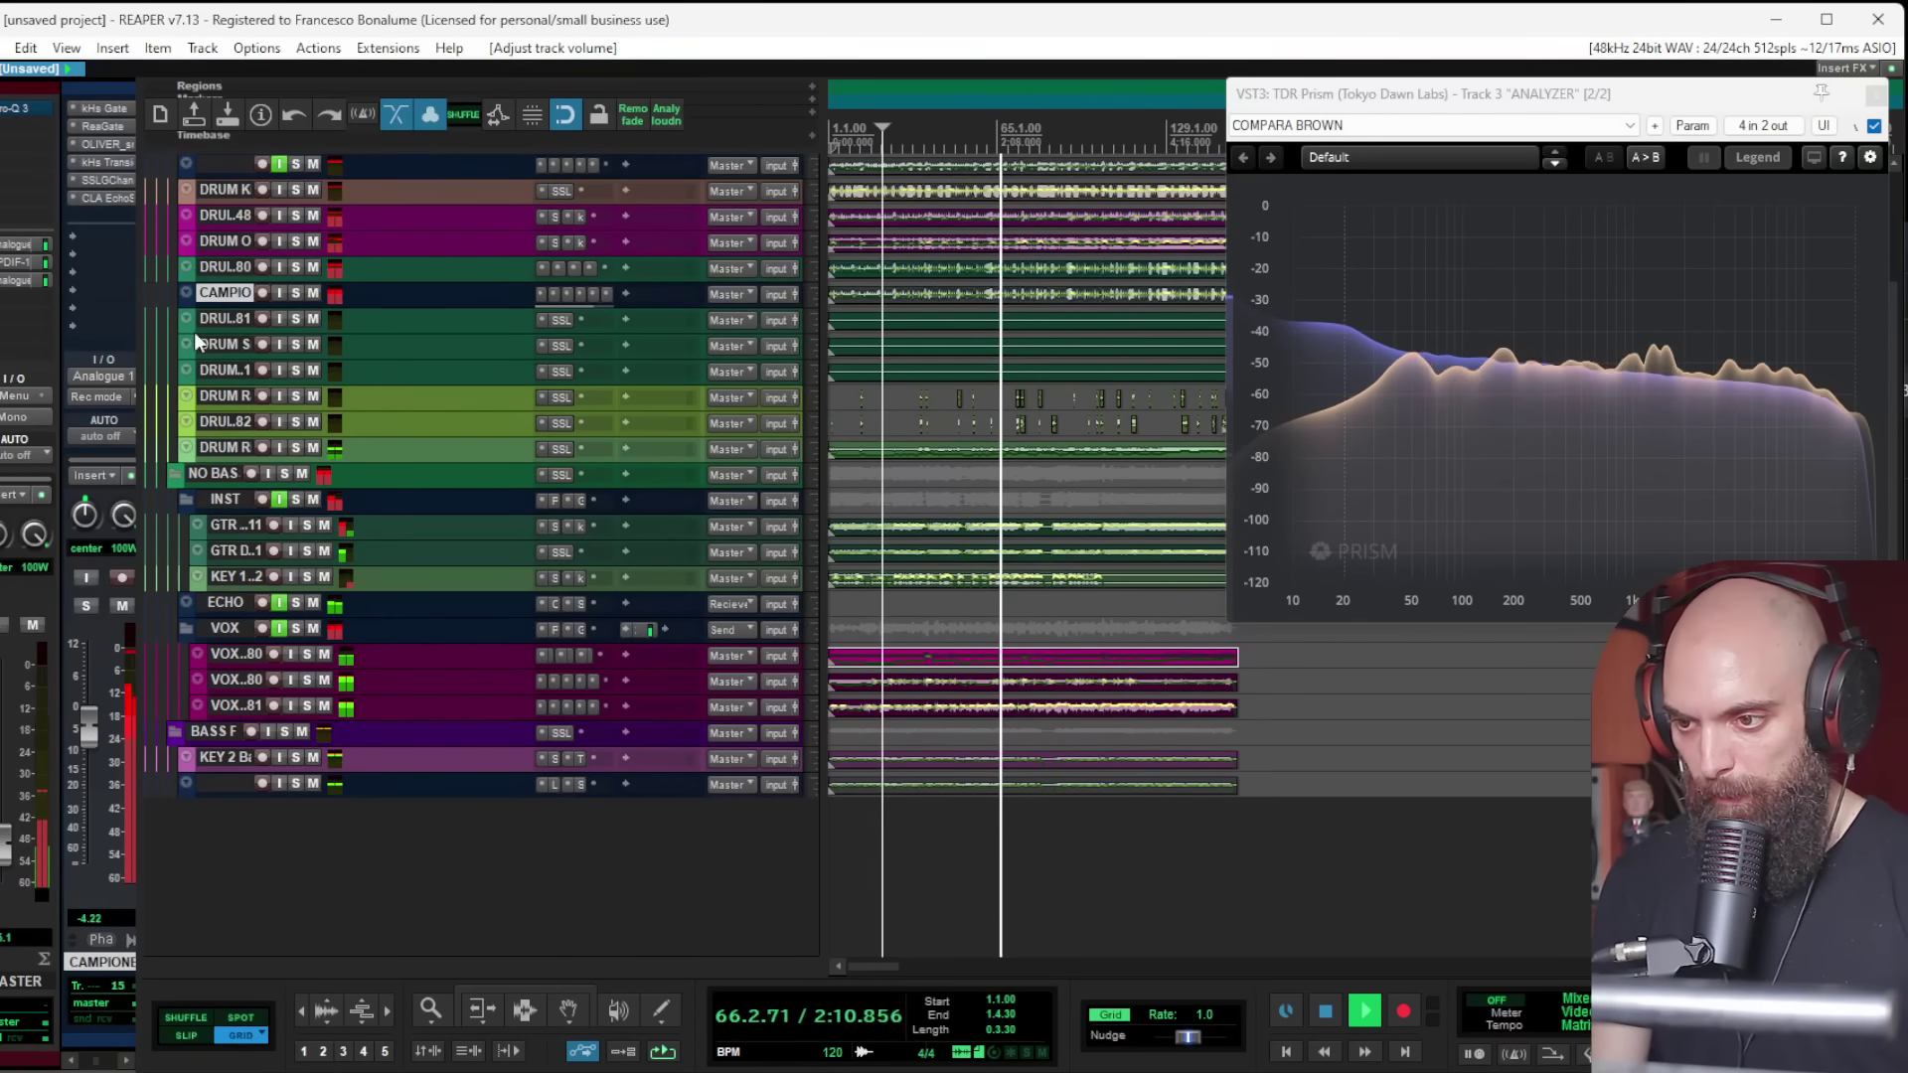
{"action": "left_click_drag", "start_coordinate": [92, 727], "coordinate": [93, 731]}
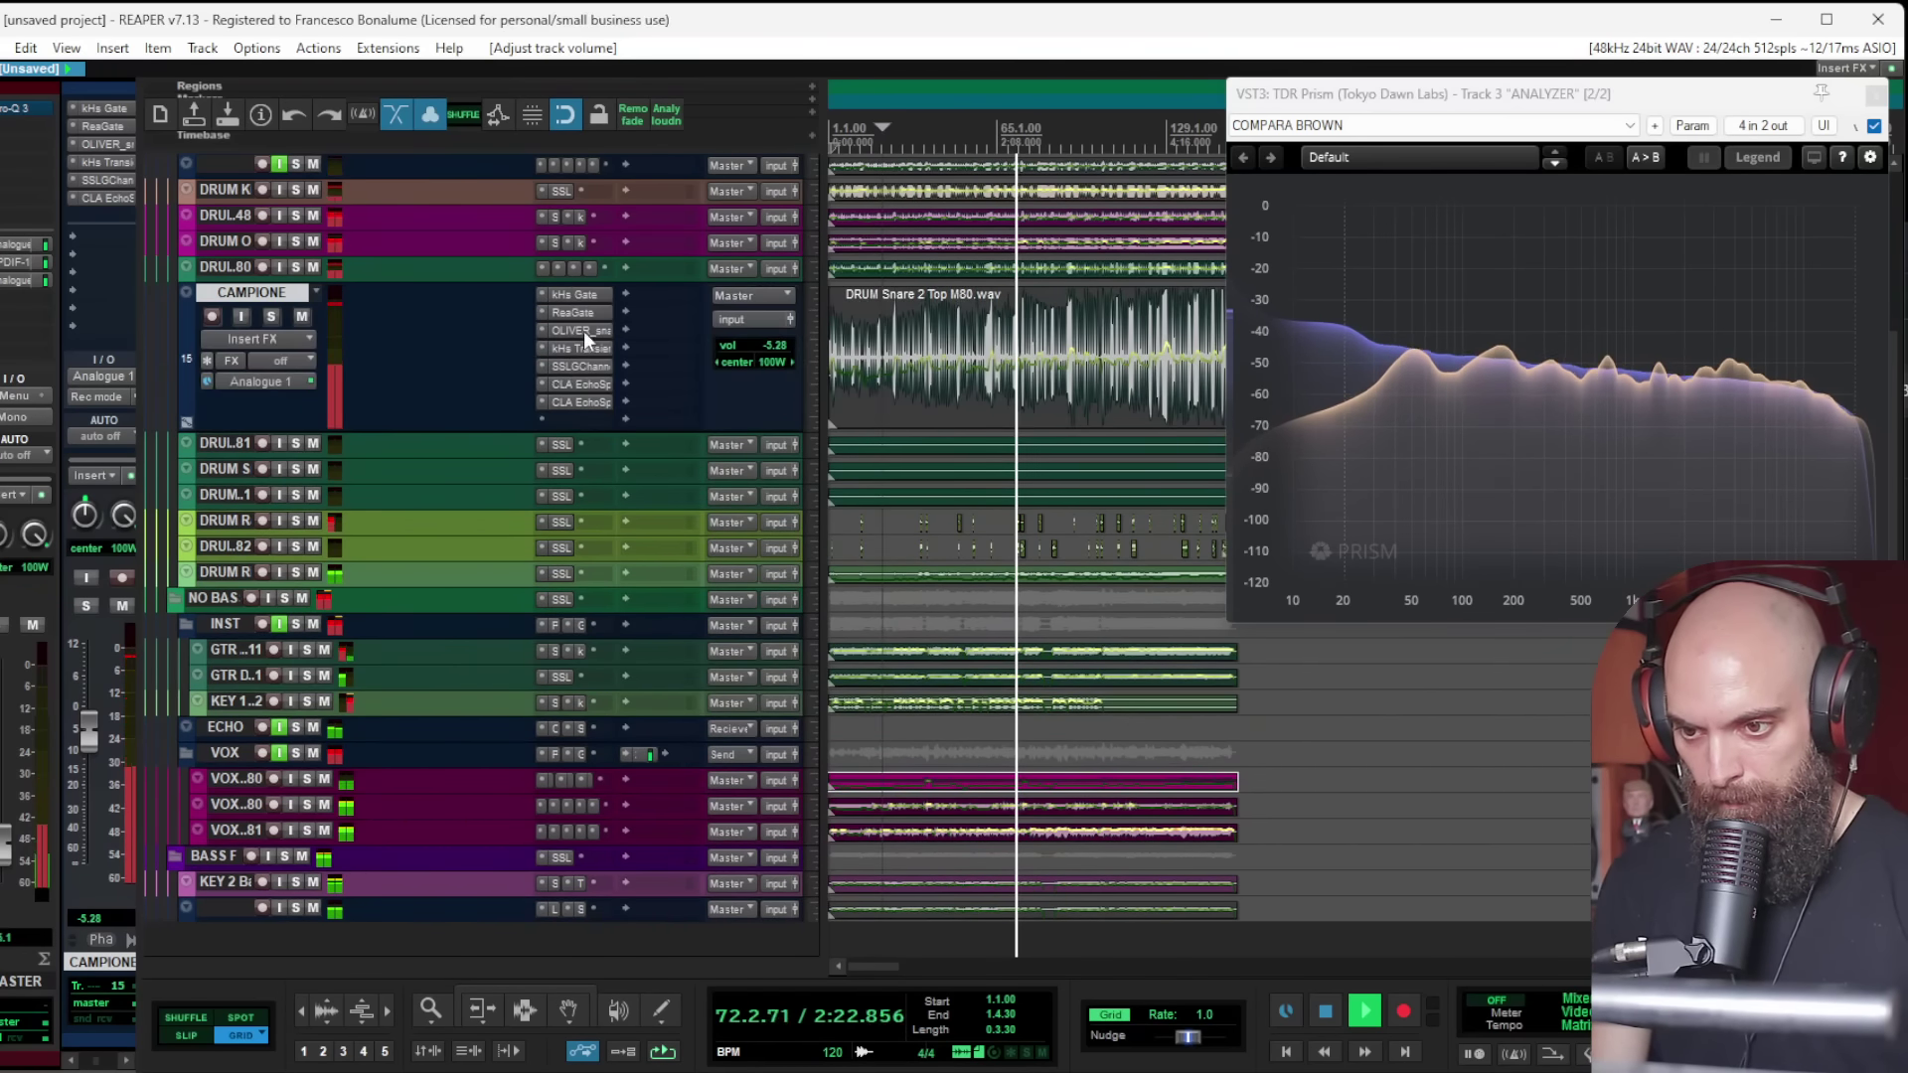
Step: Check CAMPIONE's OLIVER_snare_super_tight sampler, and restore the master to stereo at its default volume
{"action": "left_click", "coordinate": [582, 331]}
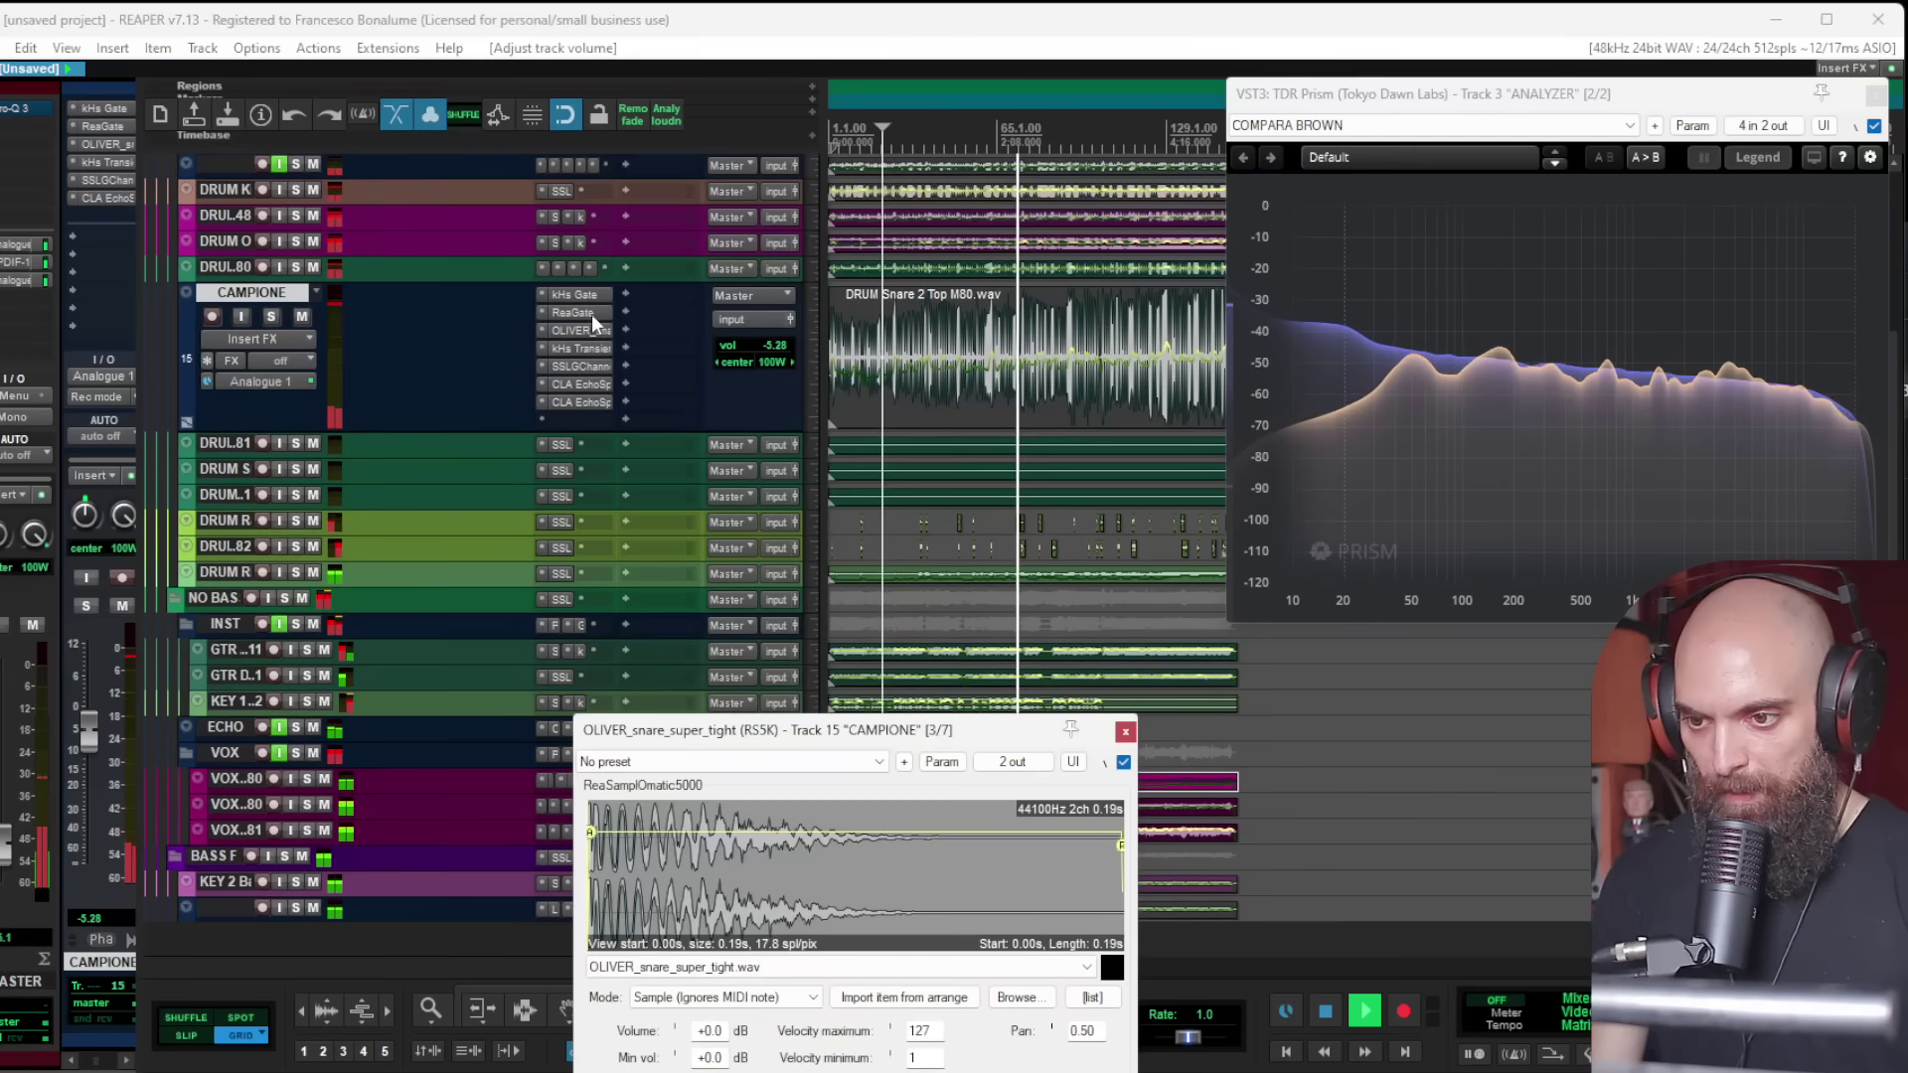
{"action": "double_click", "coordinate": [6, 844]}
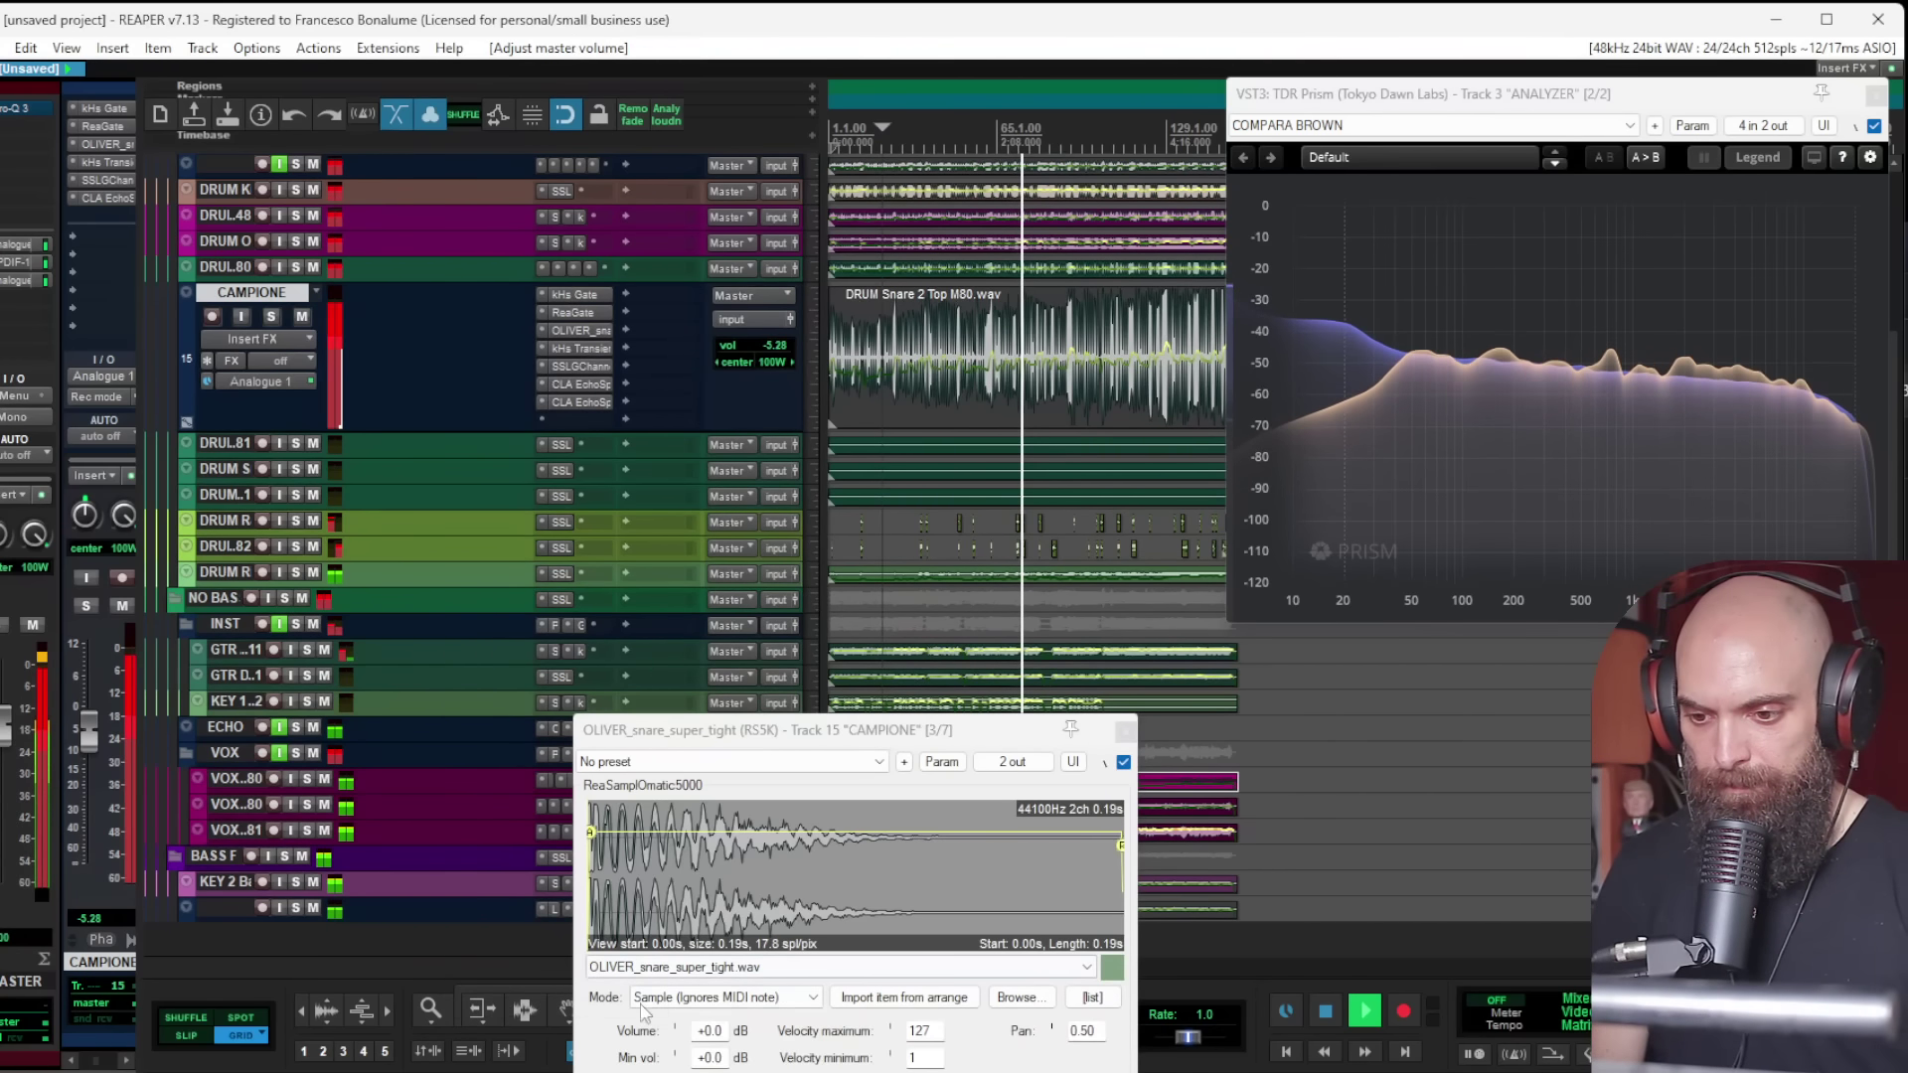
{"action": "left_click", "coordinate": [795, 730]}
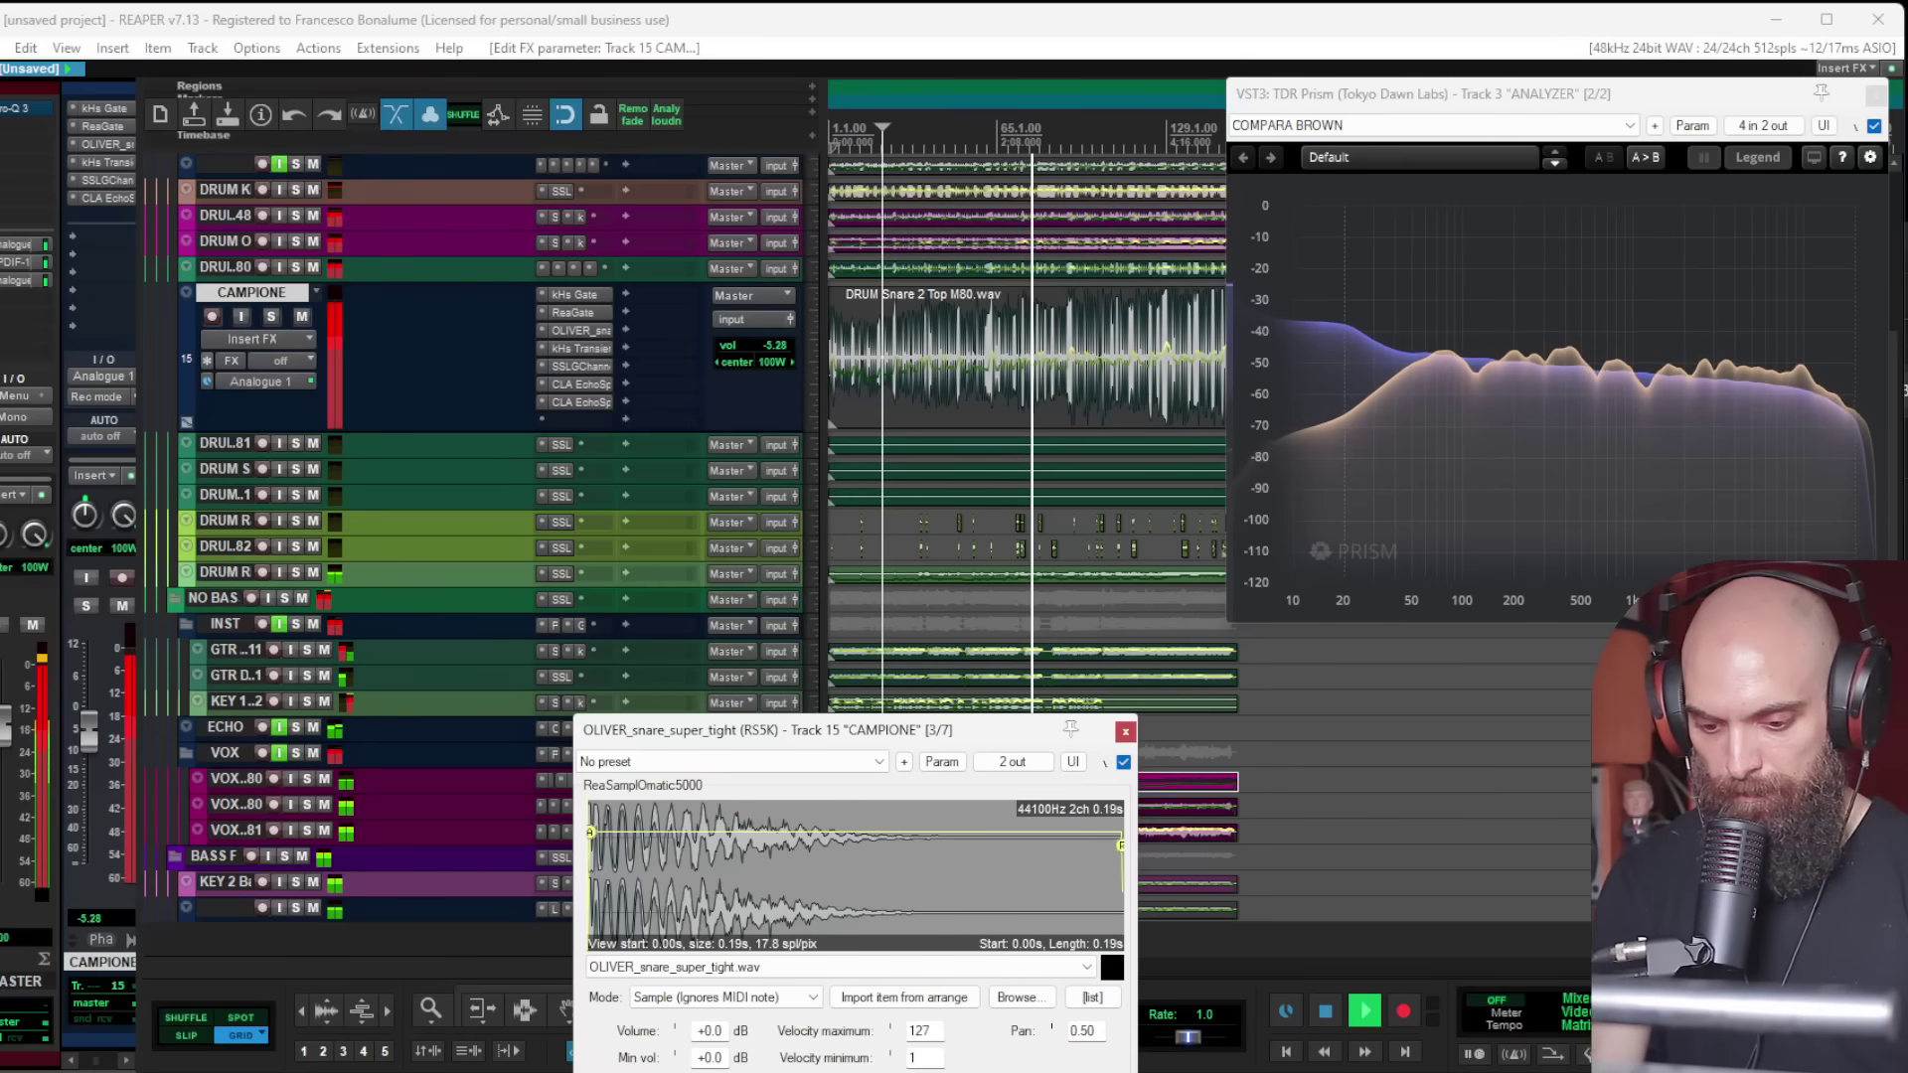
{"action": "left_click", "coordinate": [1124, 732]}
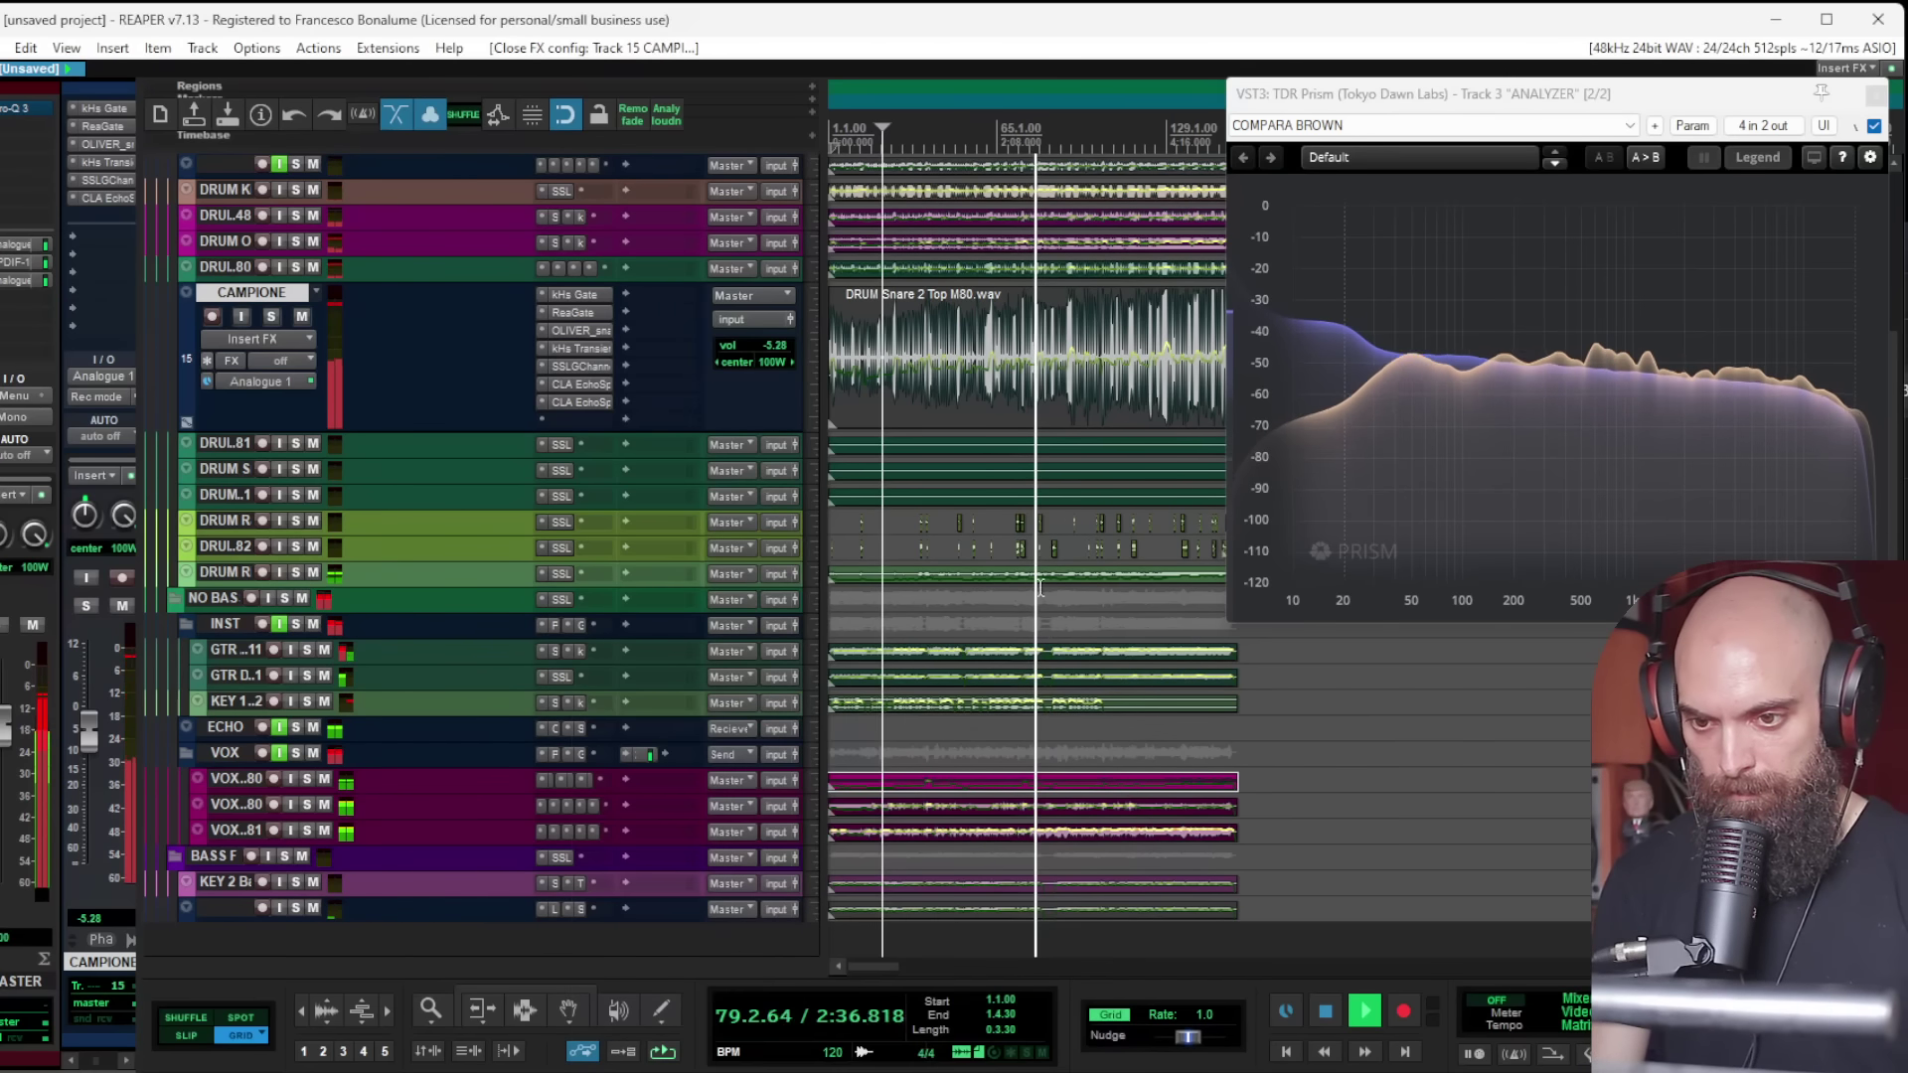
Step: Place the edit cursor near bar 67 on the DRUM Snare 2 Top clip above CAMPIONE and stop playback
{"action": "scroll", "coordinate": [934, 351], "scroll_direction": "down", "scroll_amount": 2}
{"action": "scroll", "coordinate": [930, 360], "scroll_direction": "down", "scroll_amount": 2}
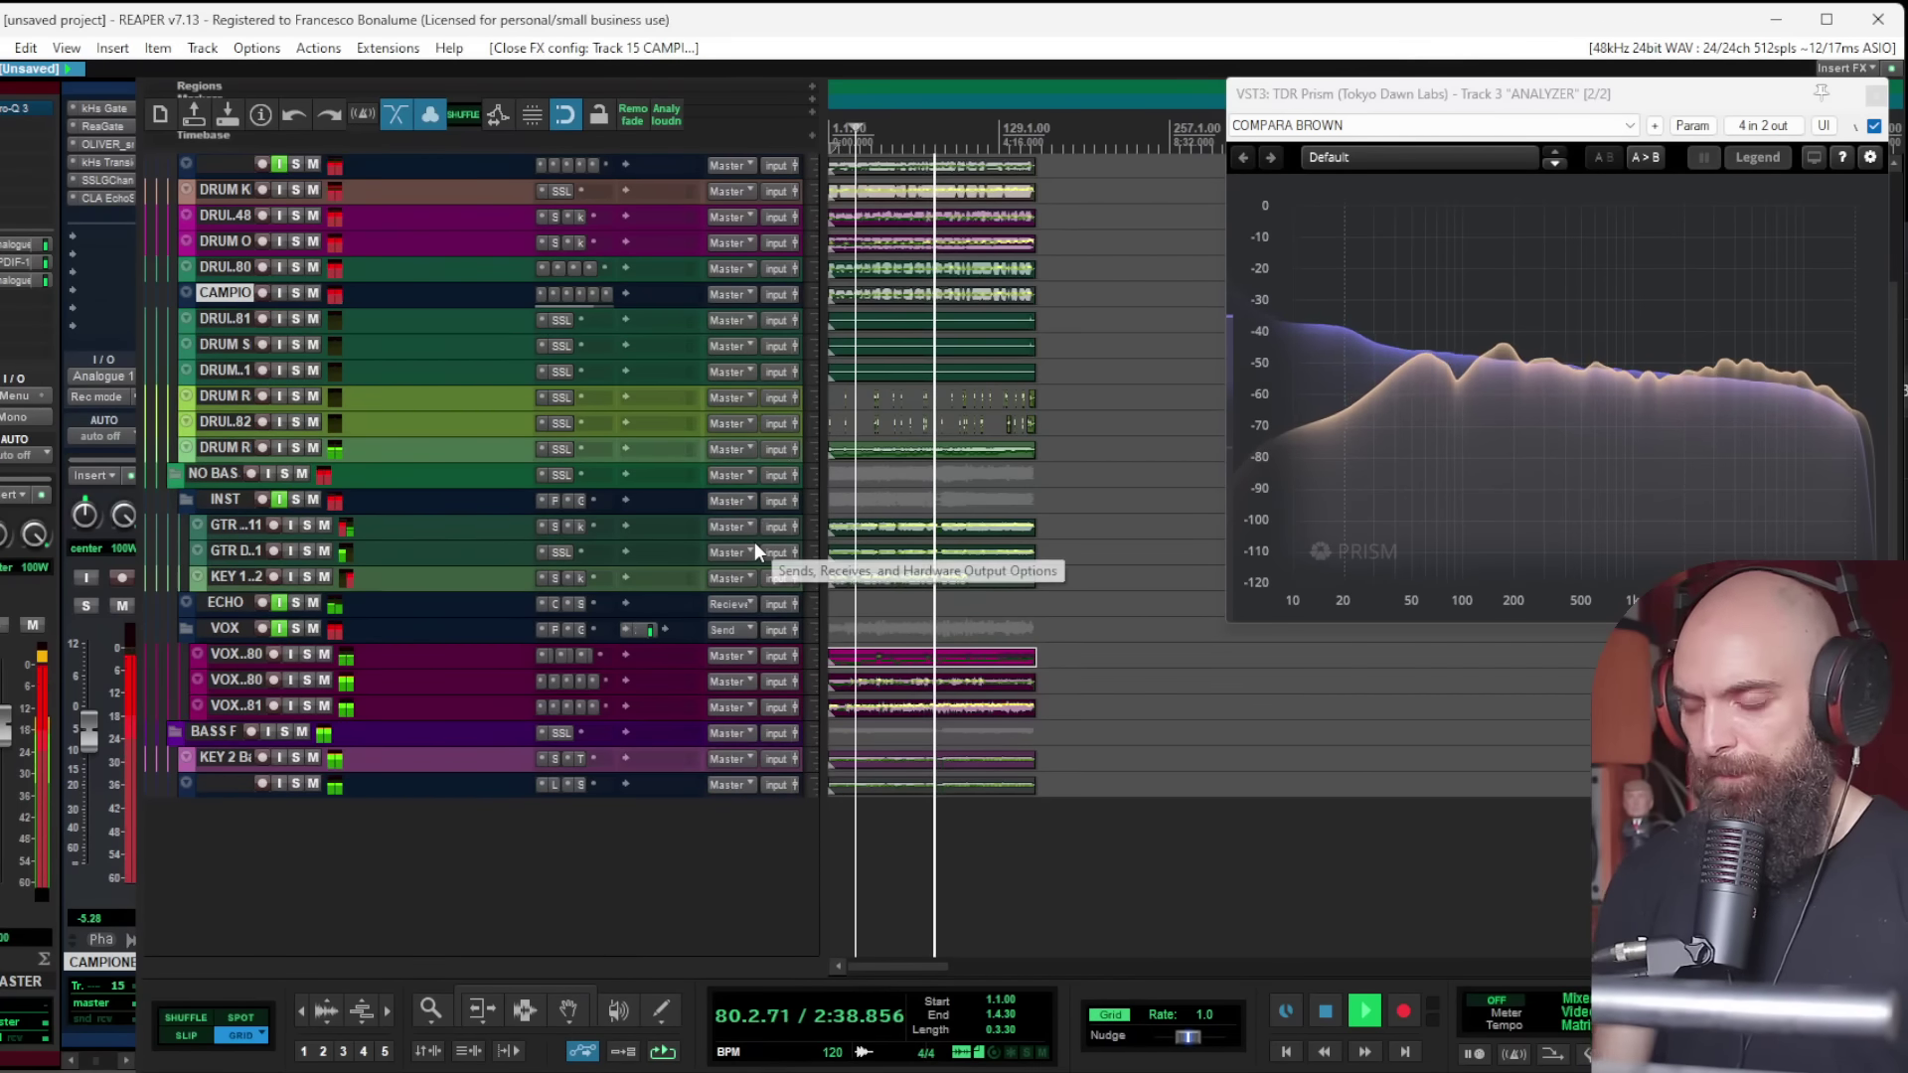
{"action": "left_click", "coordinate": [915, 263]}
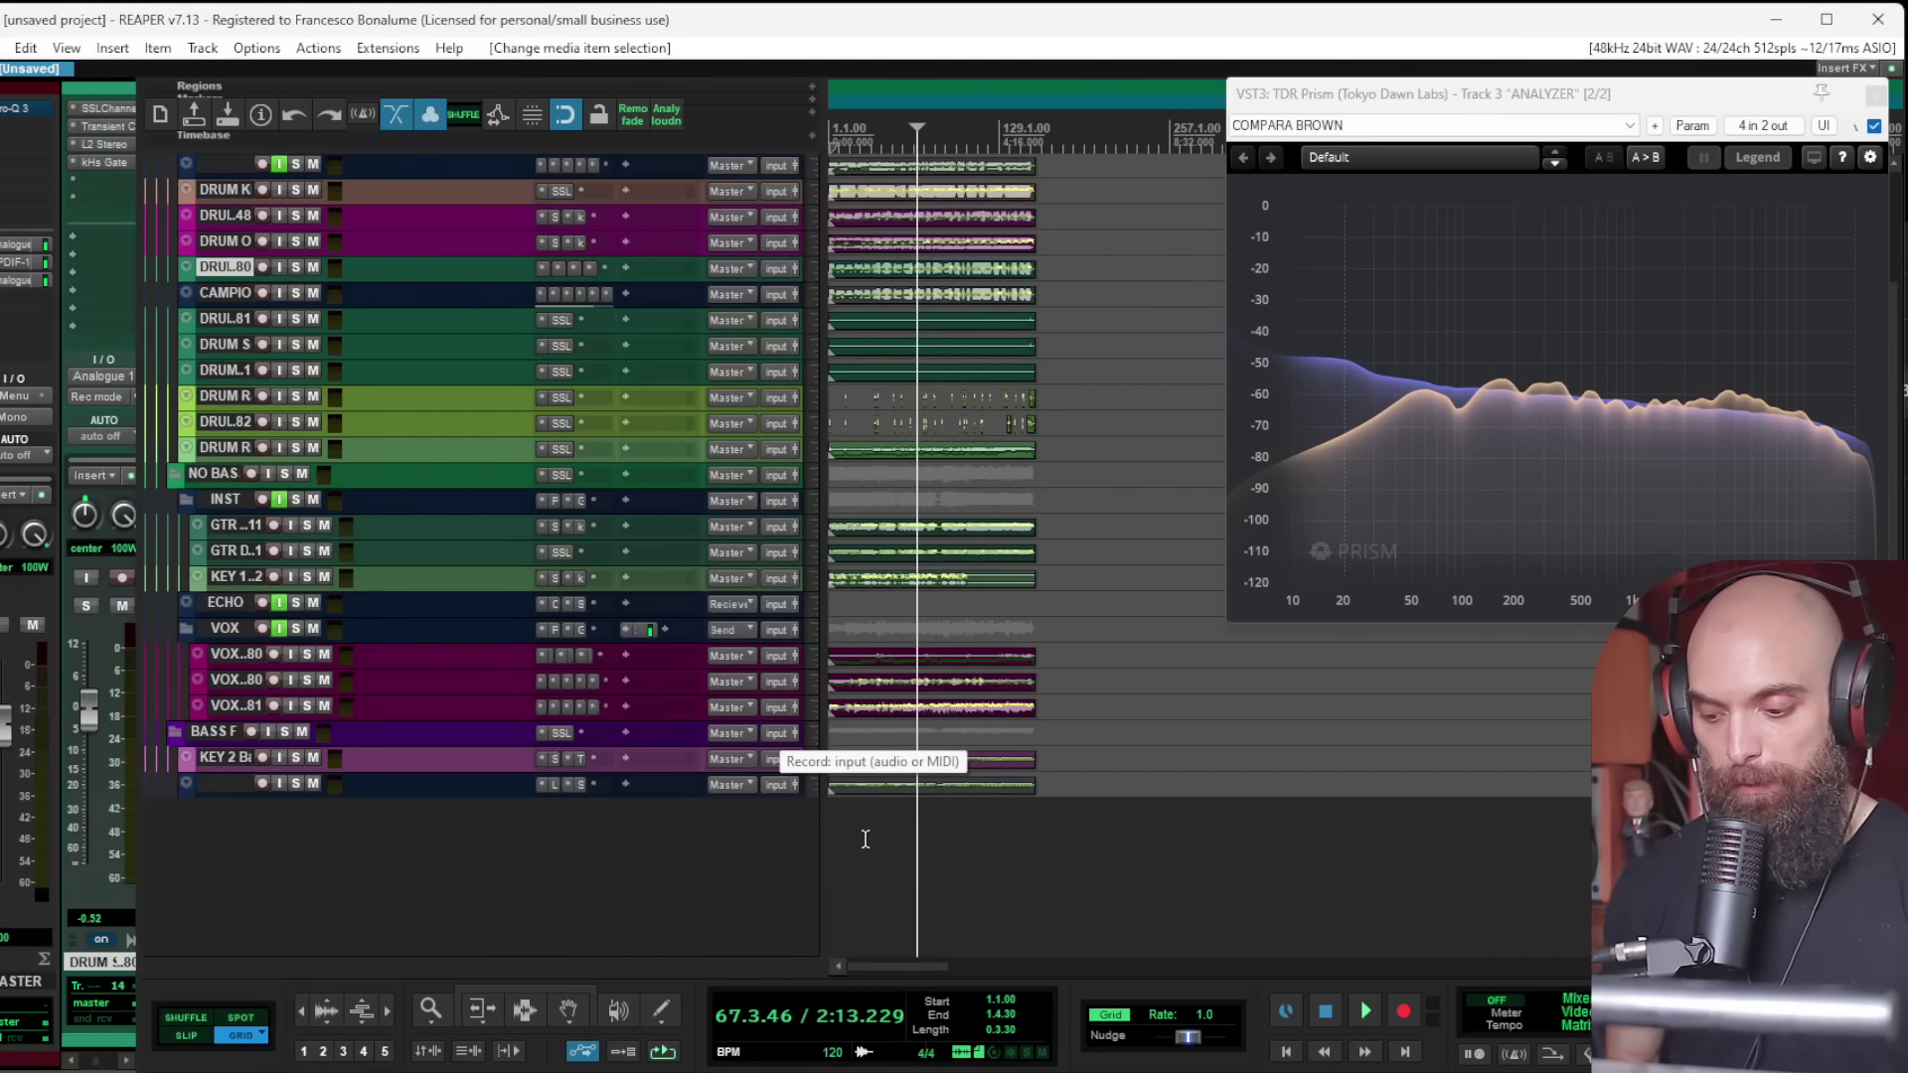
Step: Play the song from its start and set the ReaEQ gain in the 1060 monitoring chain to -5.5 dB
{"action": "key", "text": "Home"}
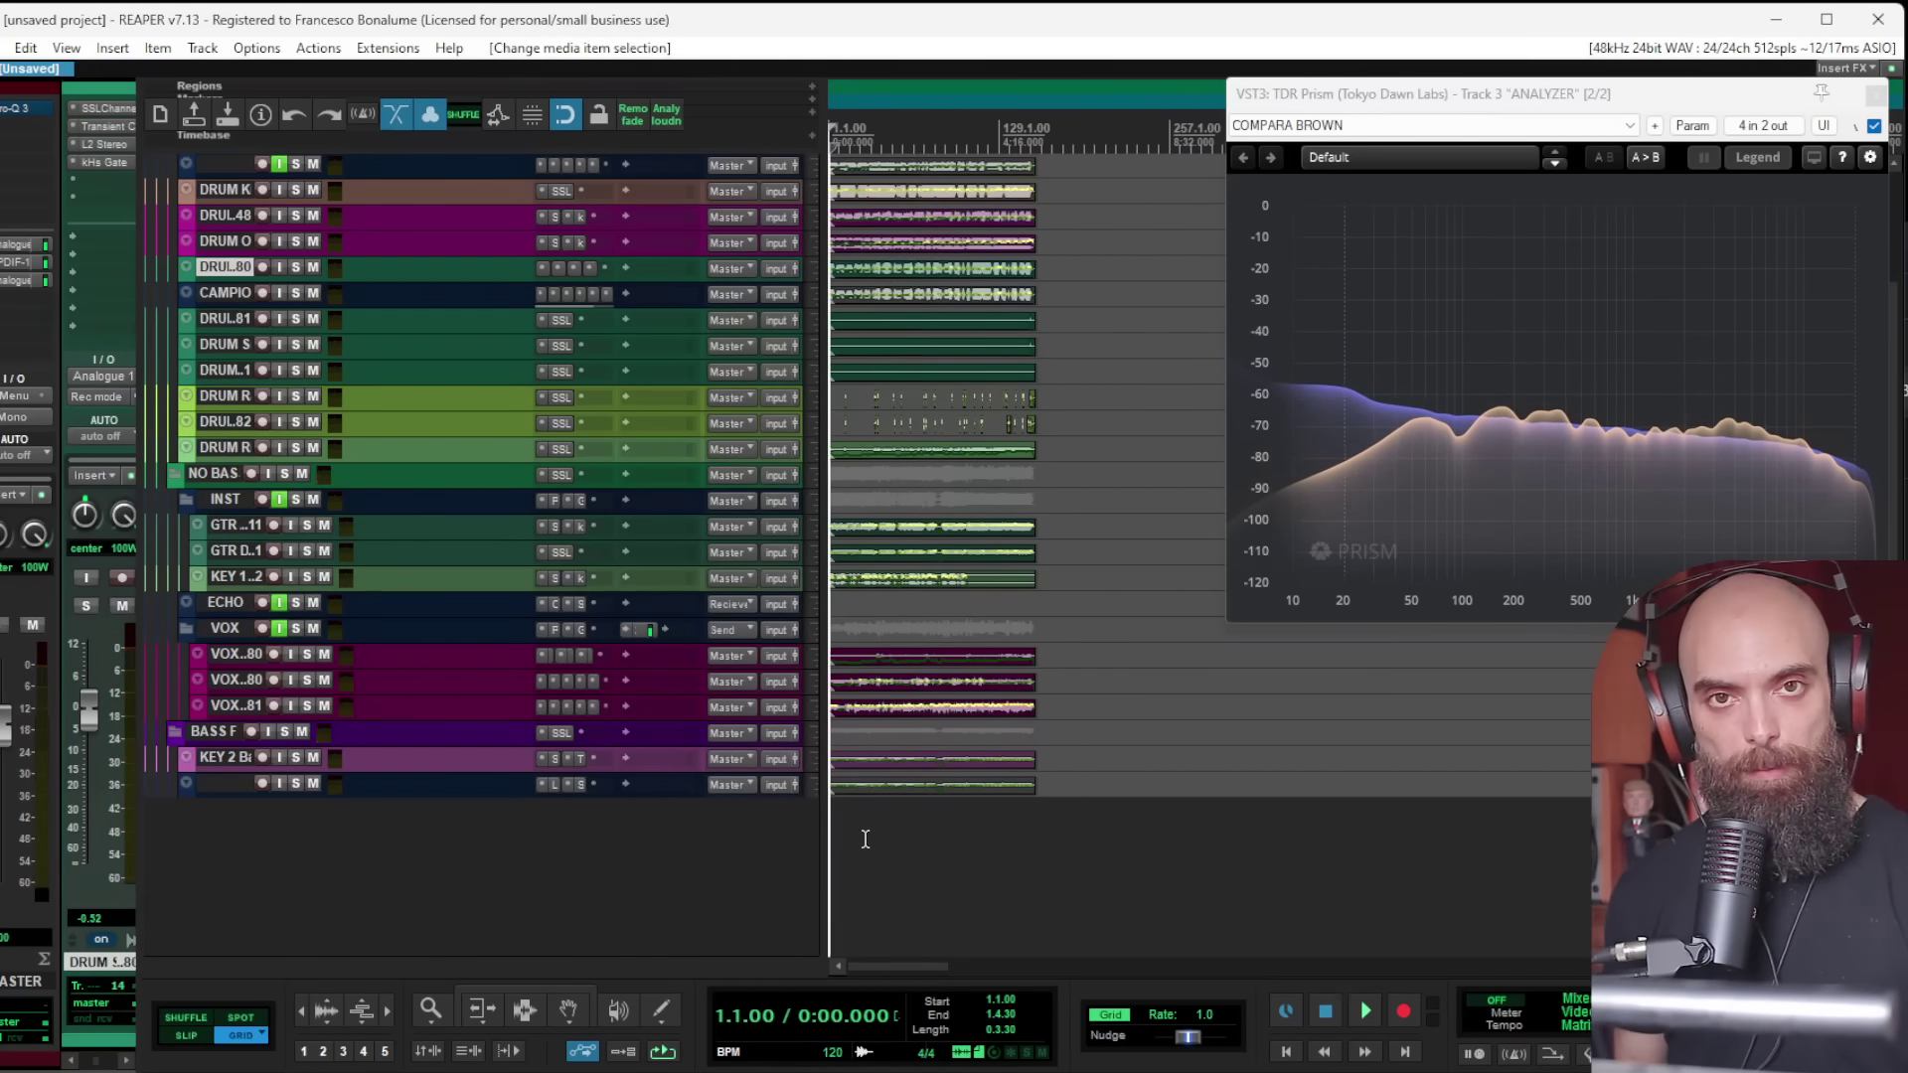
{"action": "key", "text": "space"}
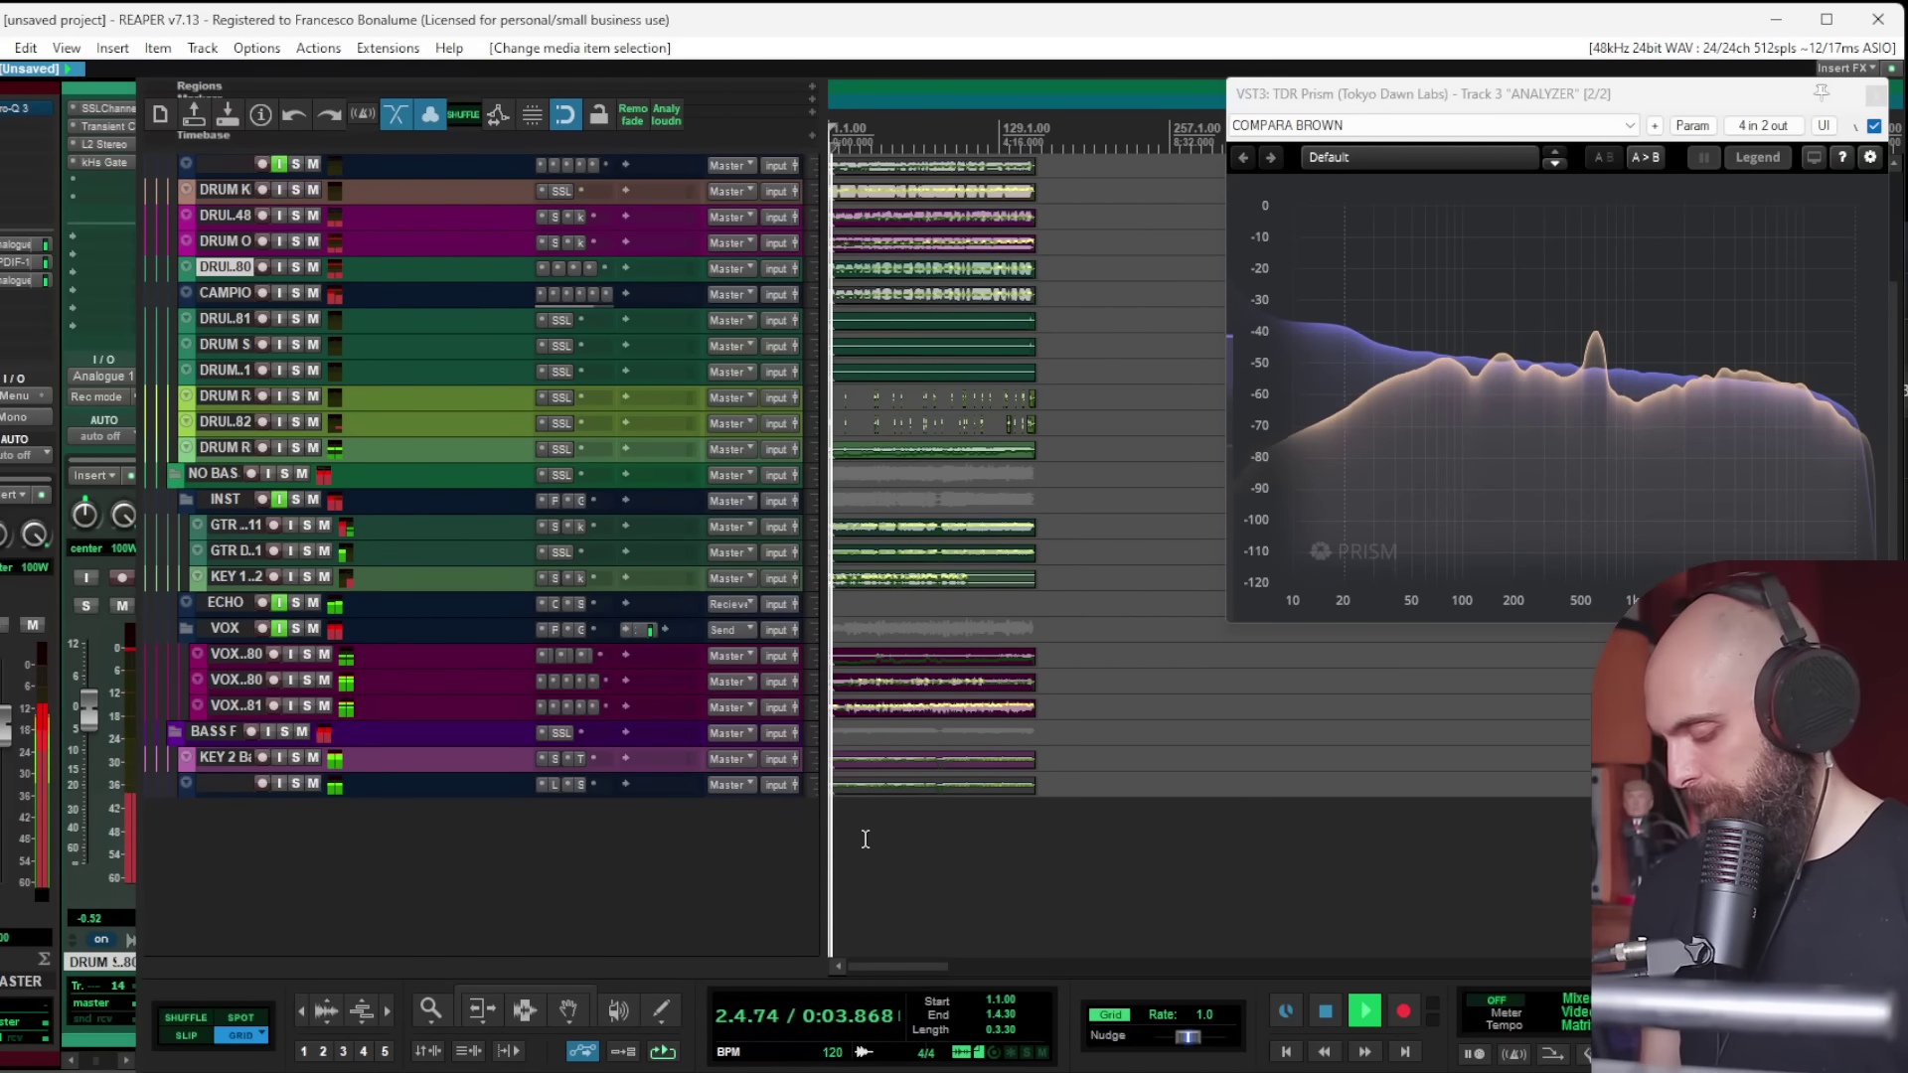
{"action": "left_click", "coordinate": [1844, 68]}
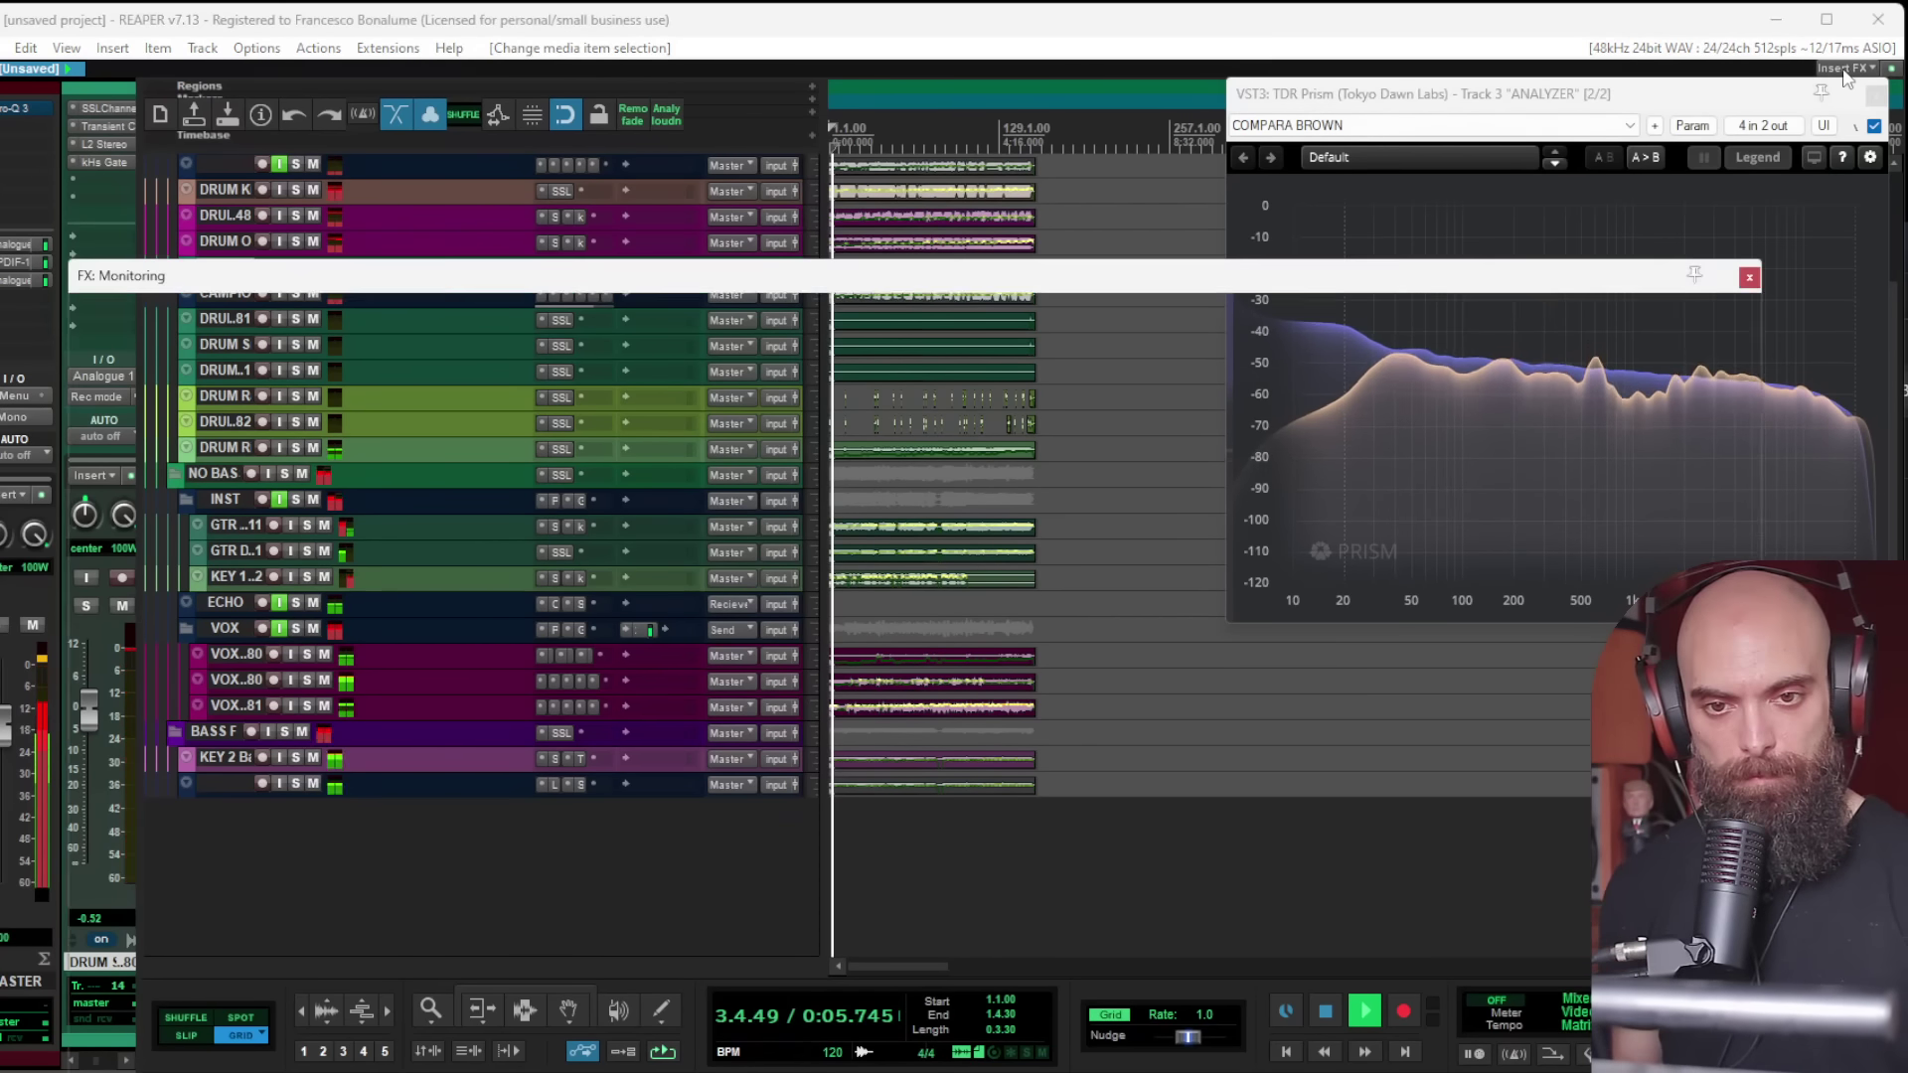
{"action": "left_click", "coordinate": [399, 442]}
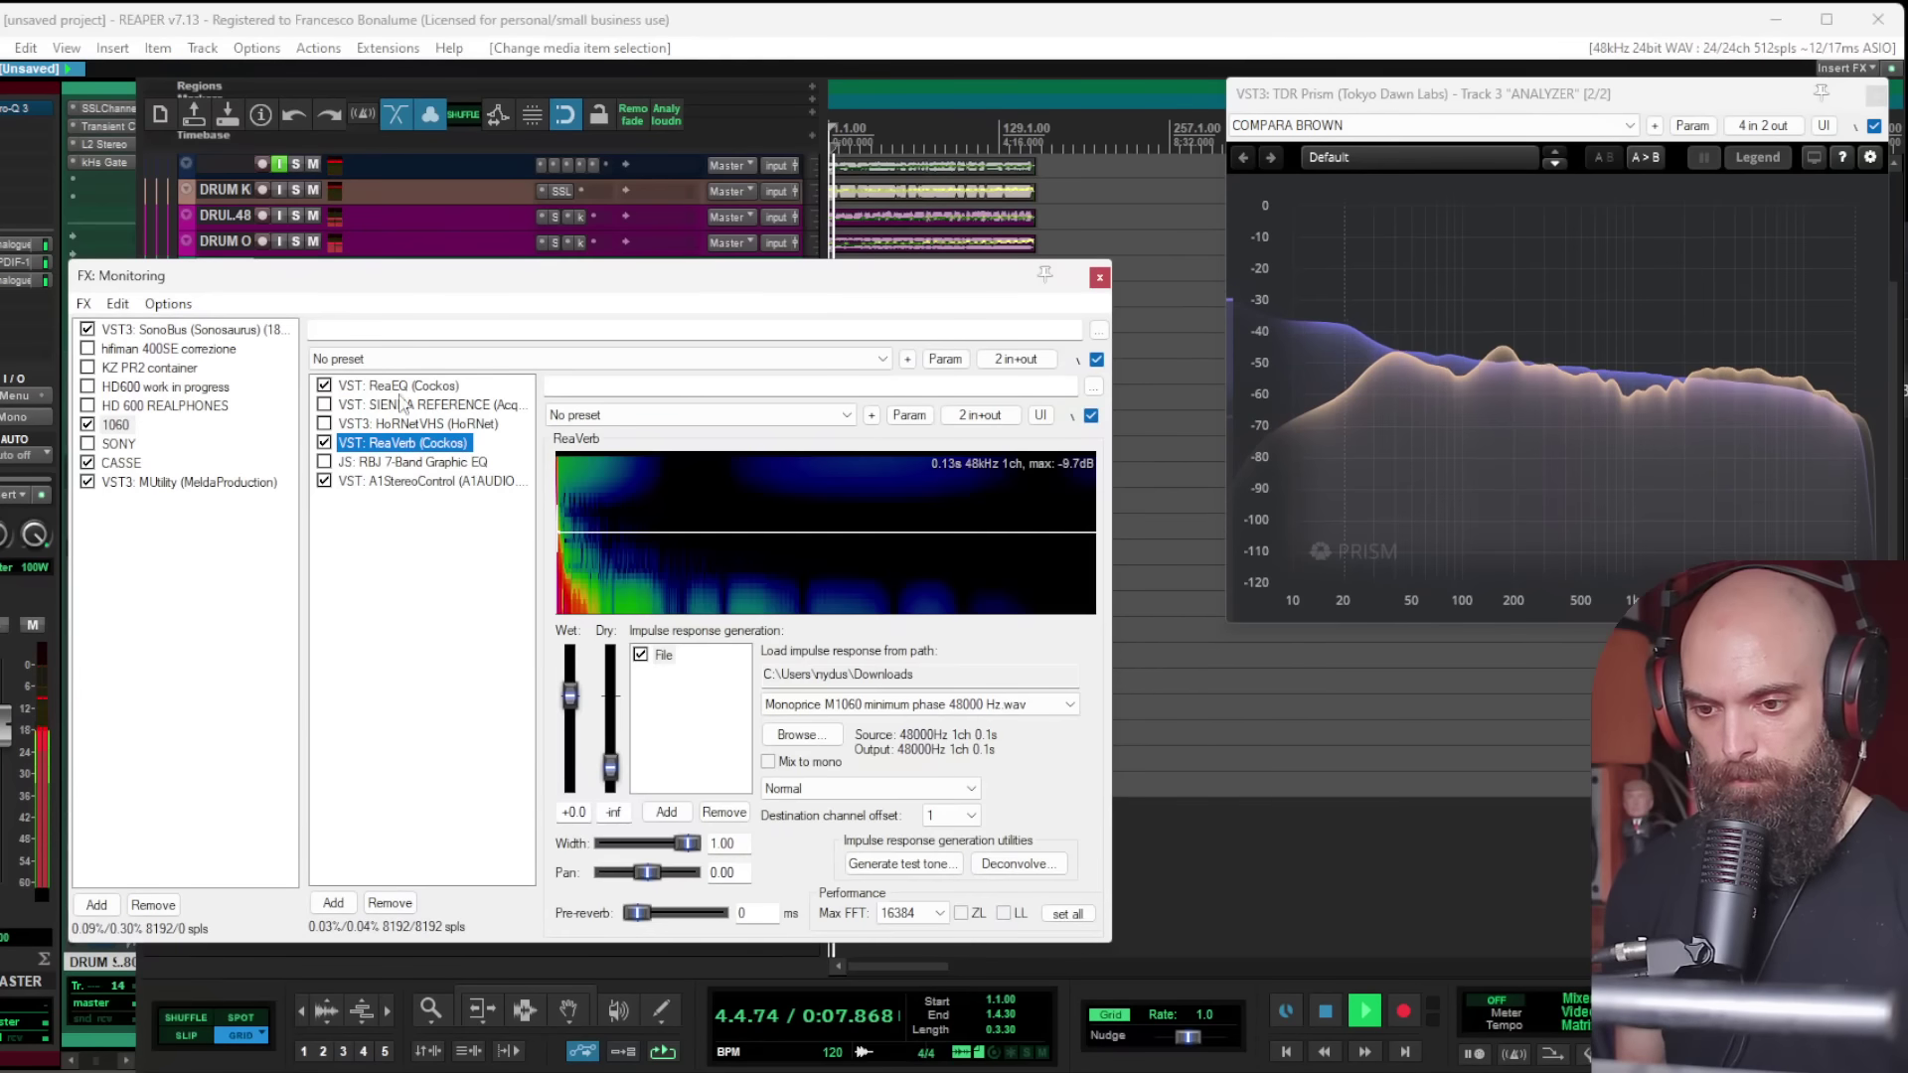
{"action": "left_click", "coordinate": [362, 385]}
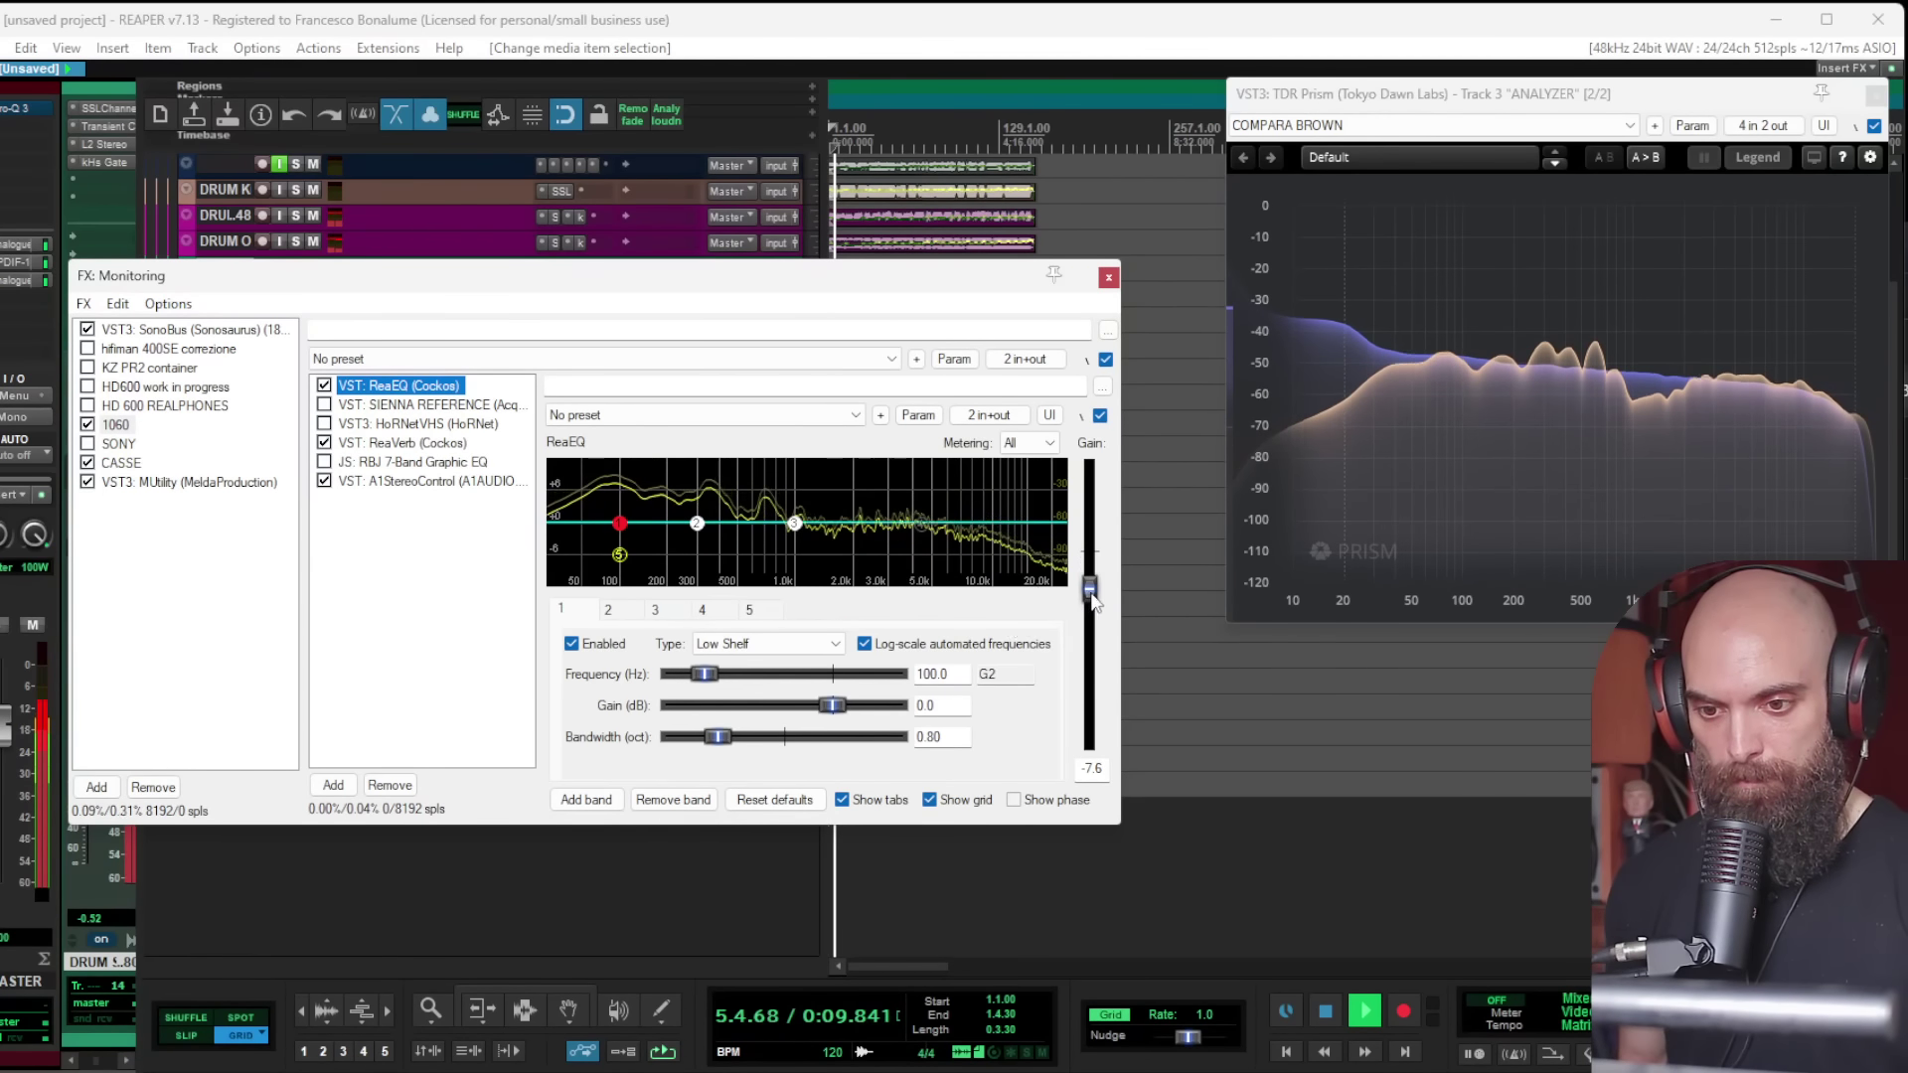
{"action": "left_click_drag", "start_coordinate": [1092, 588], "coordinate": [1093, 584]}
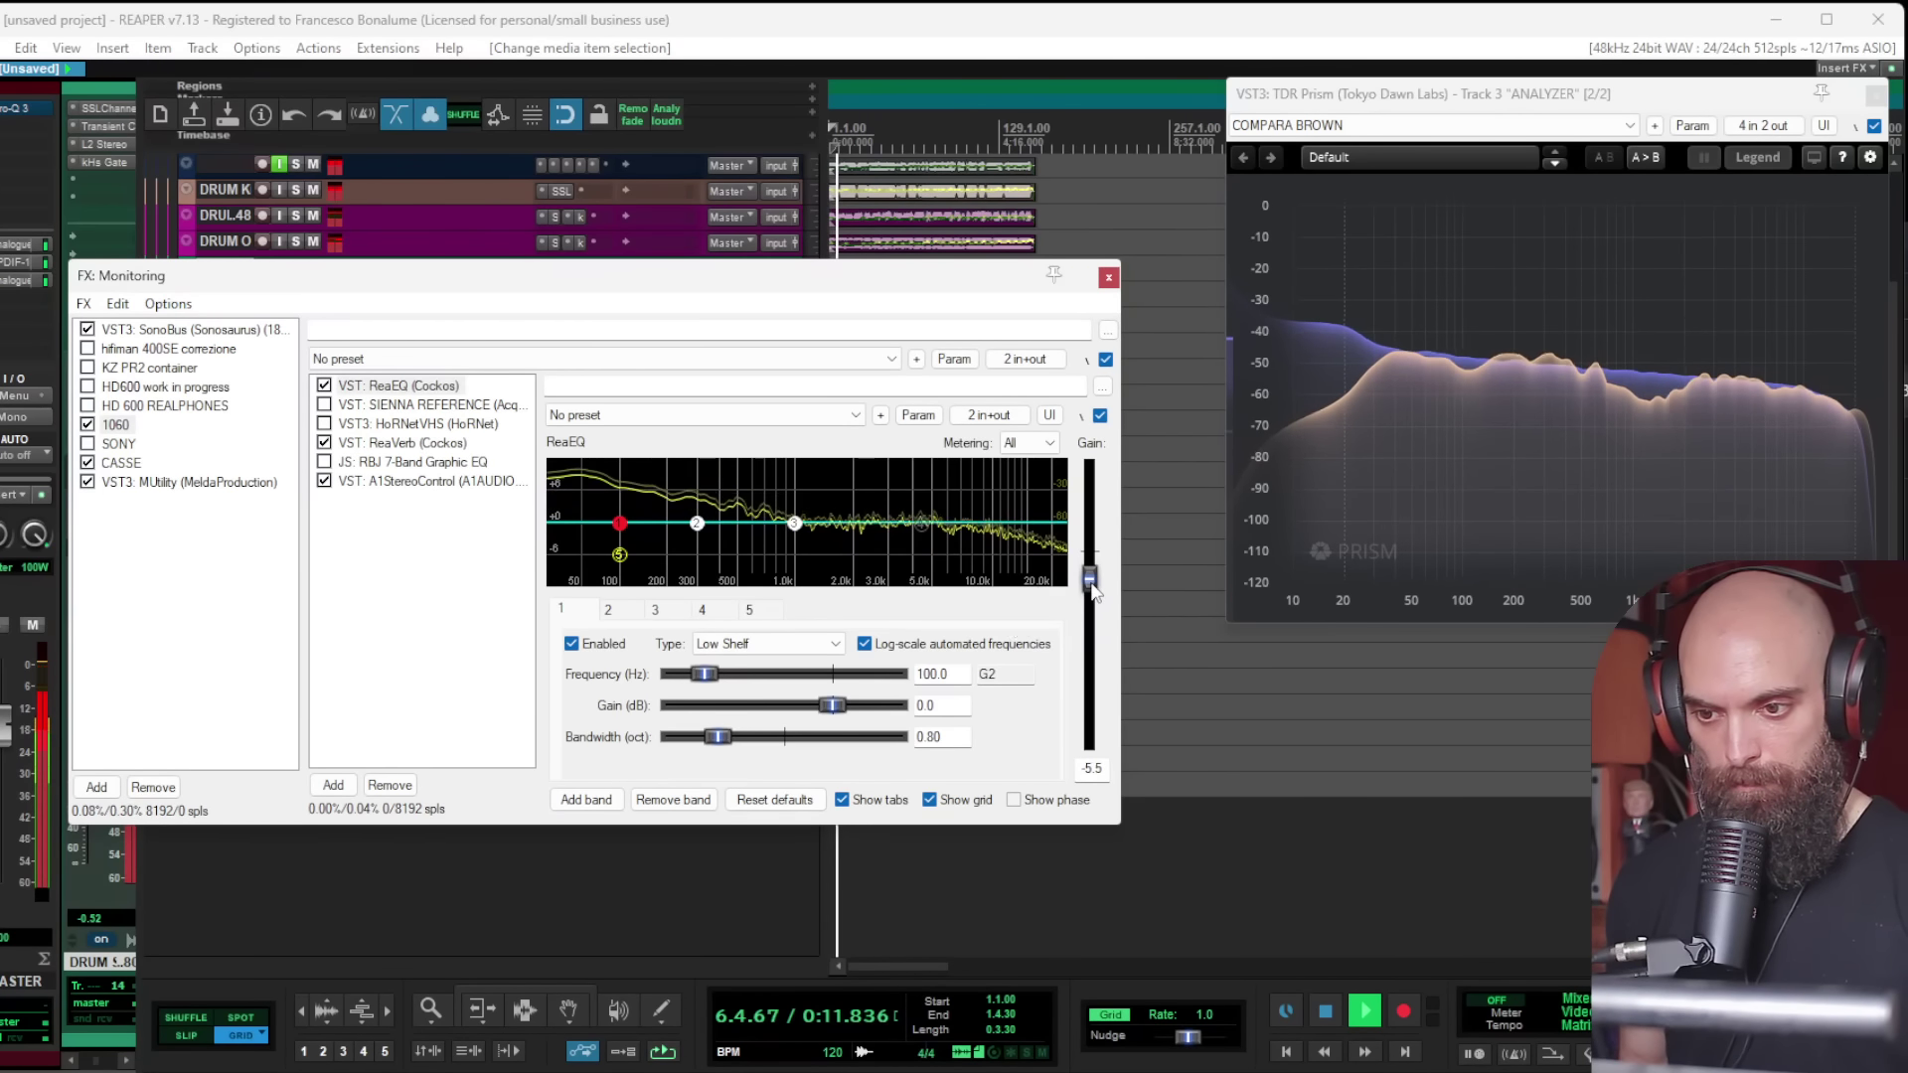
{"action": "left_click", "coordinate": [1108, 277]}
Step: Solo the ECHO track and insert SSLChannel Stereo (Waves) as the first effect in its chain
{"action": "scroll", "coordinate": [1033, 350], "scroll_direction": "up", "scroll_amount": 3}
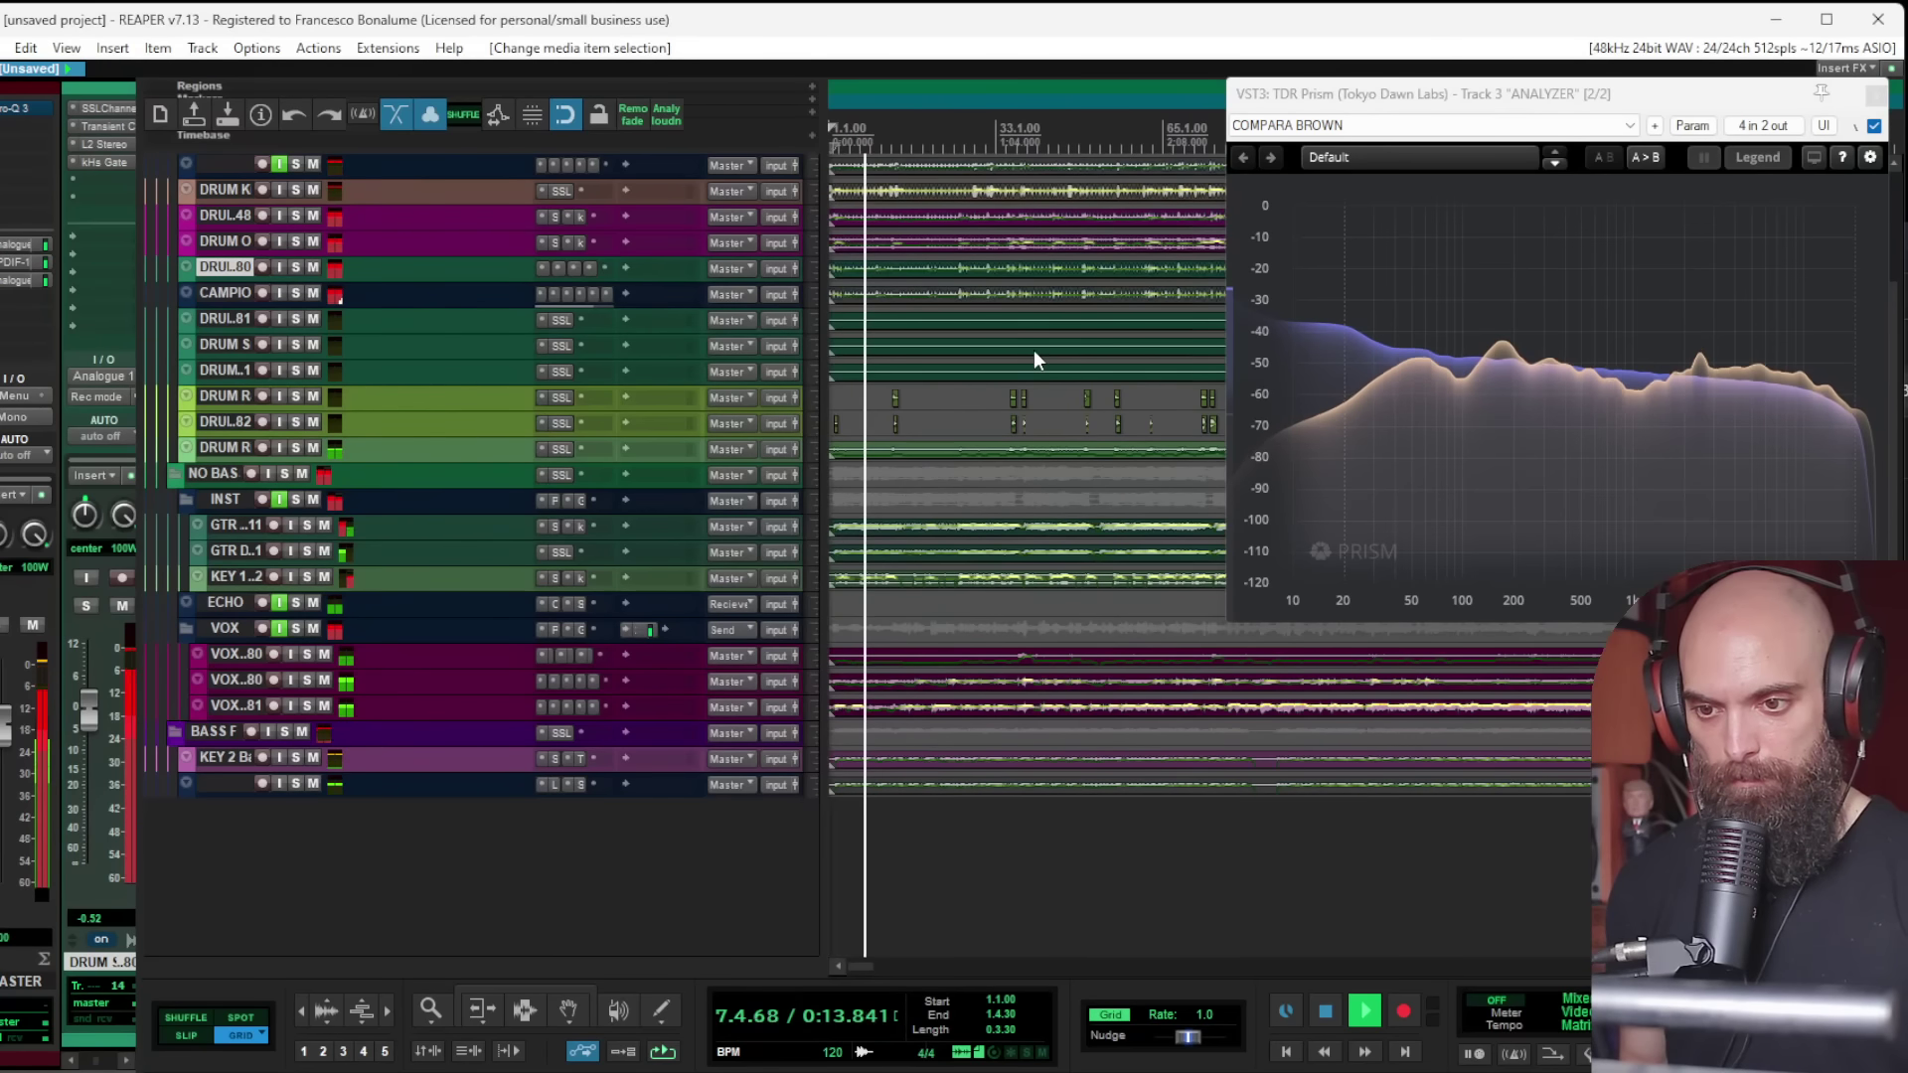
{"action": "scroll", "coordinate": [1030, 355], "scroll_direction": "up", "scroll_amount": 1}
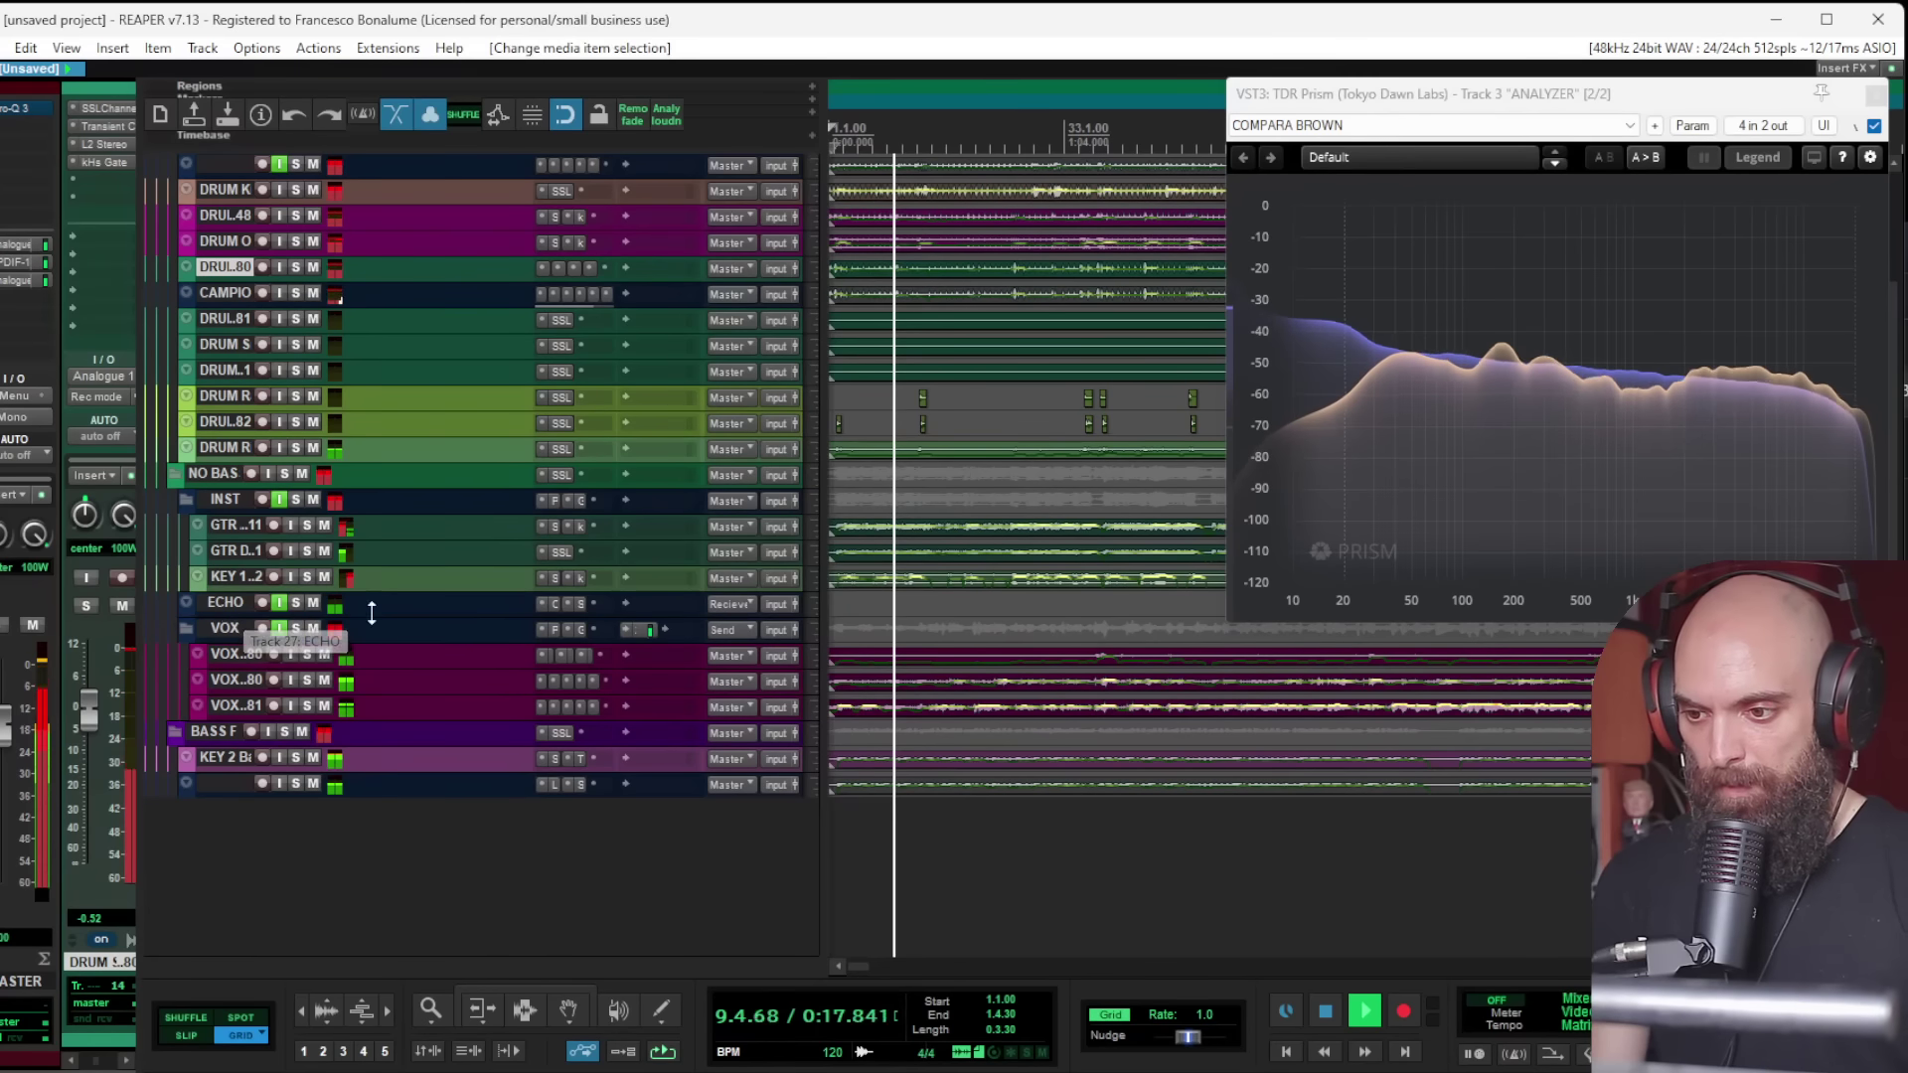
{"action": "left_click", "coordinate": [296, 602]}
{"action": "left_click", "coordinate": [213, 603]}
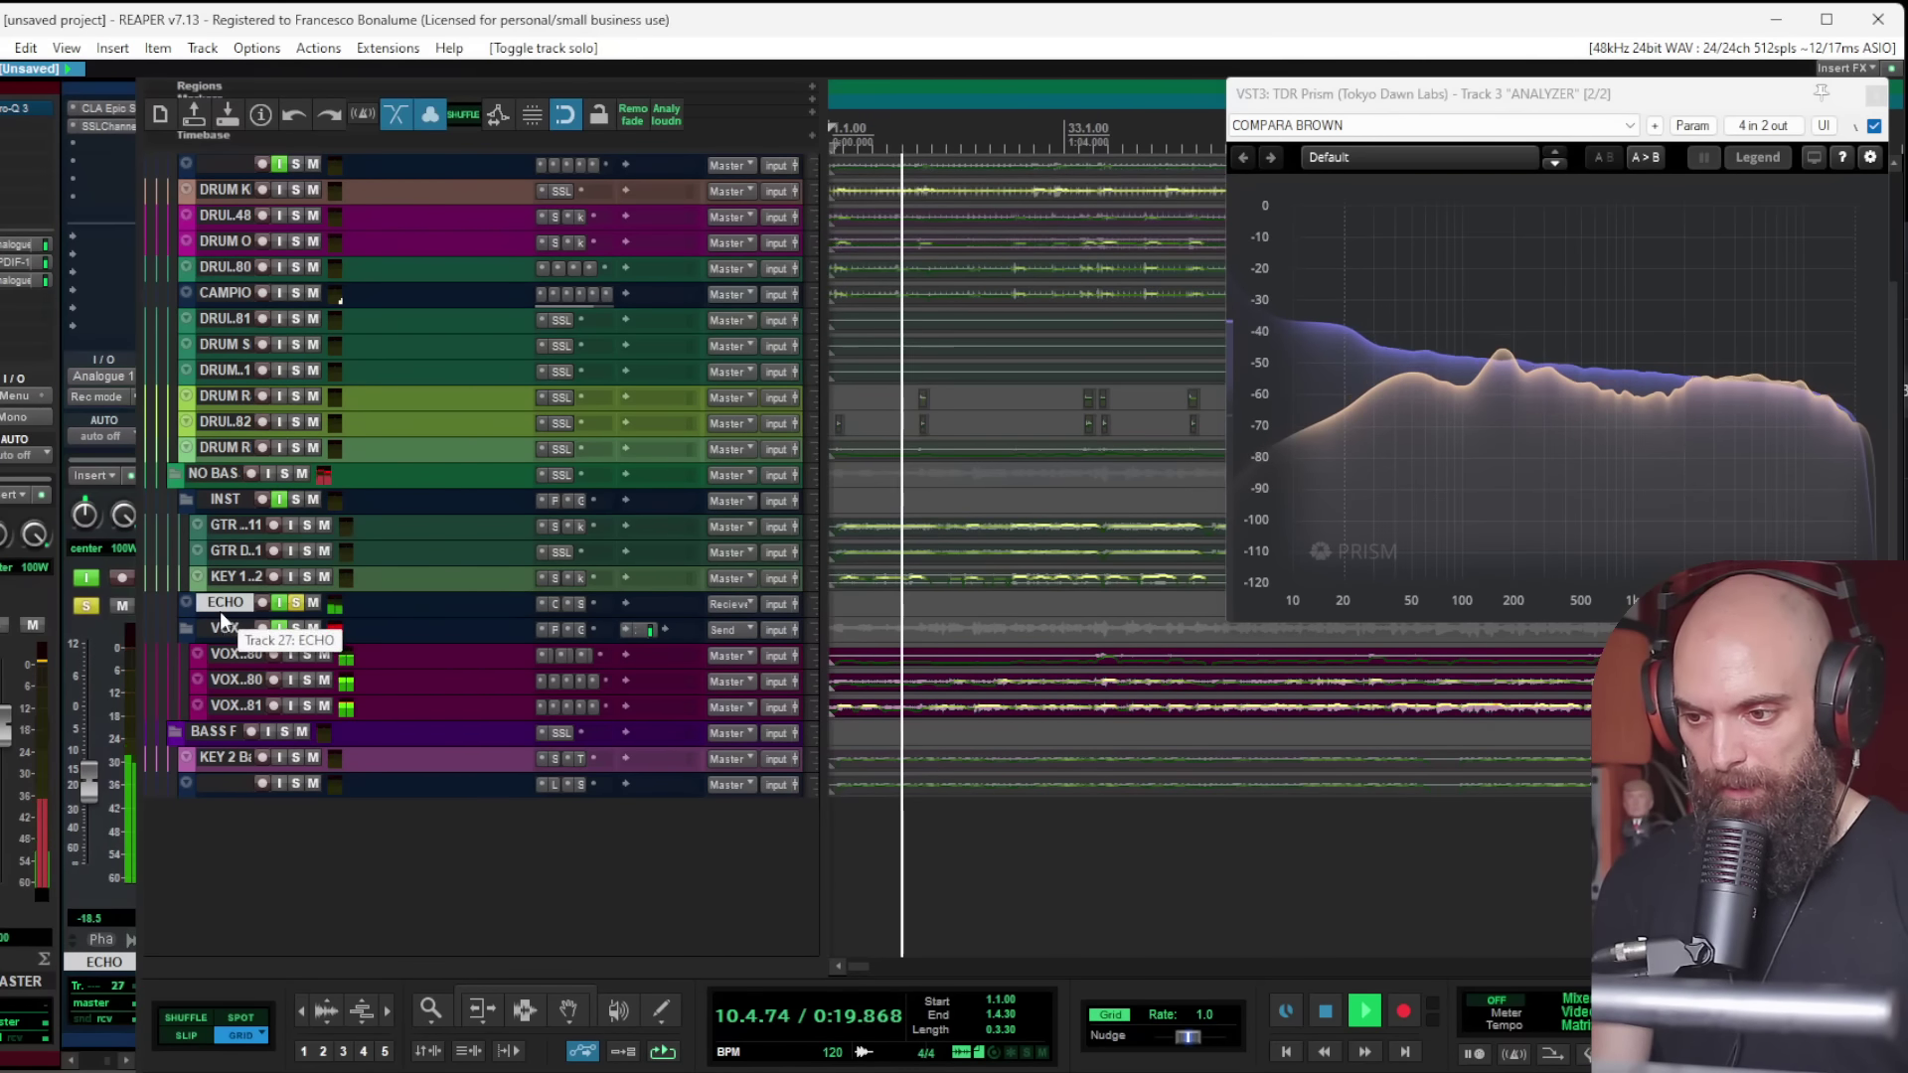
{"action": "left_click_drag", "start_coordinate": [224, 617], "coordinate": [238, 732]}
{"action": "left_click", "coordinate": [600, 643]}
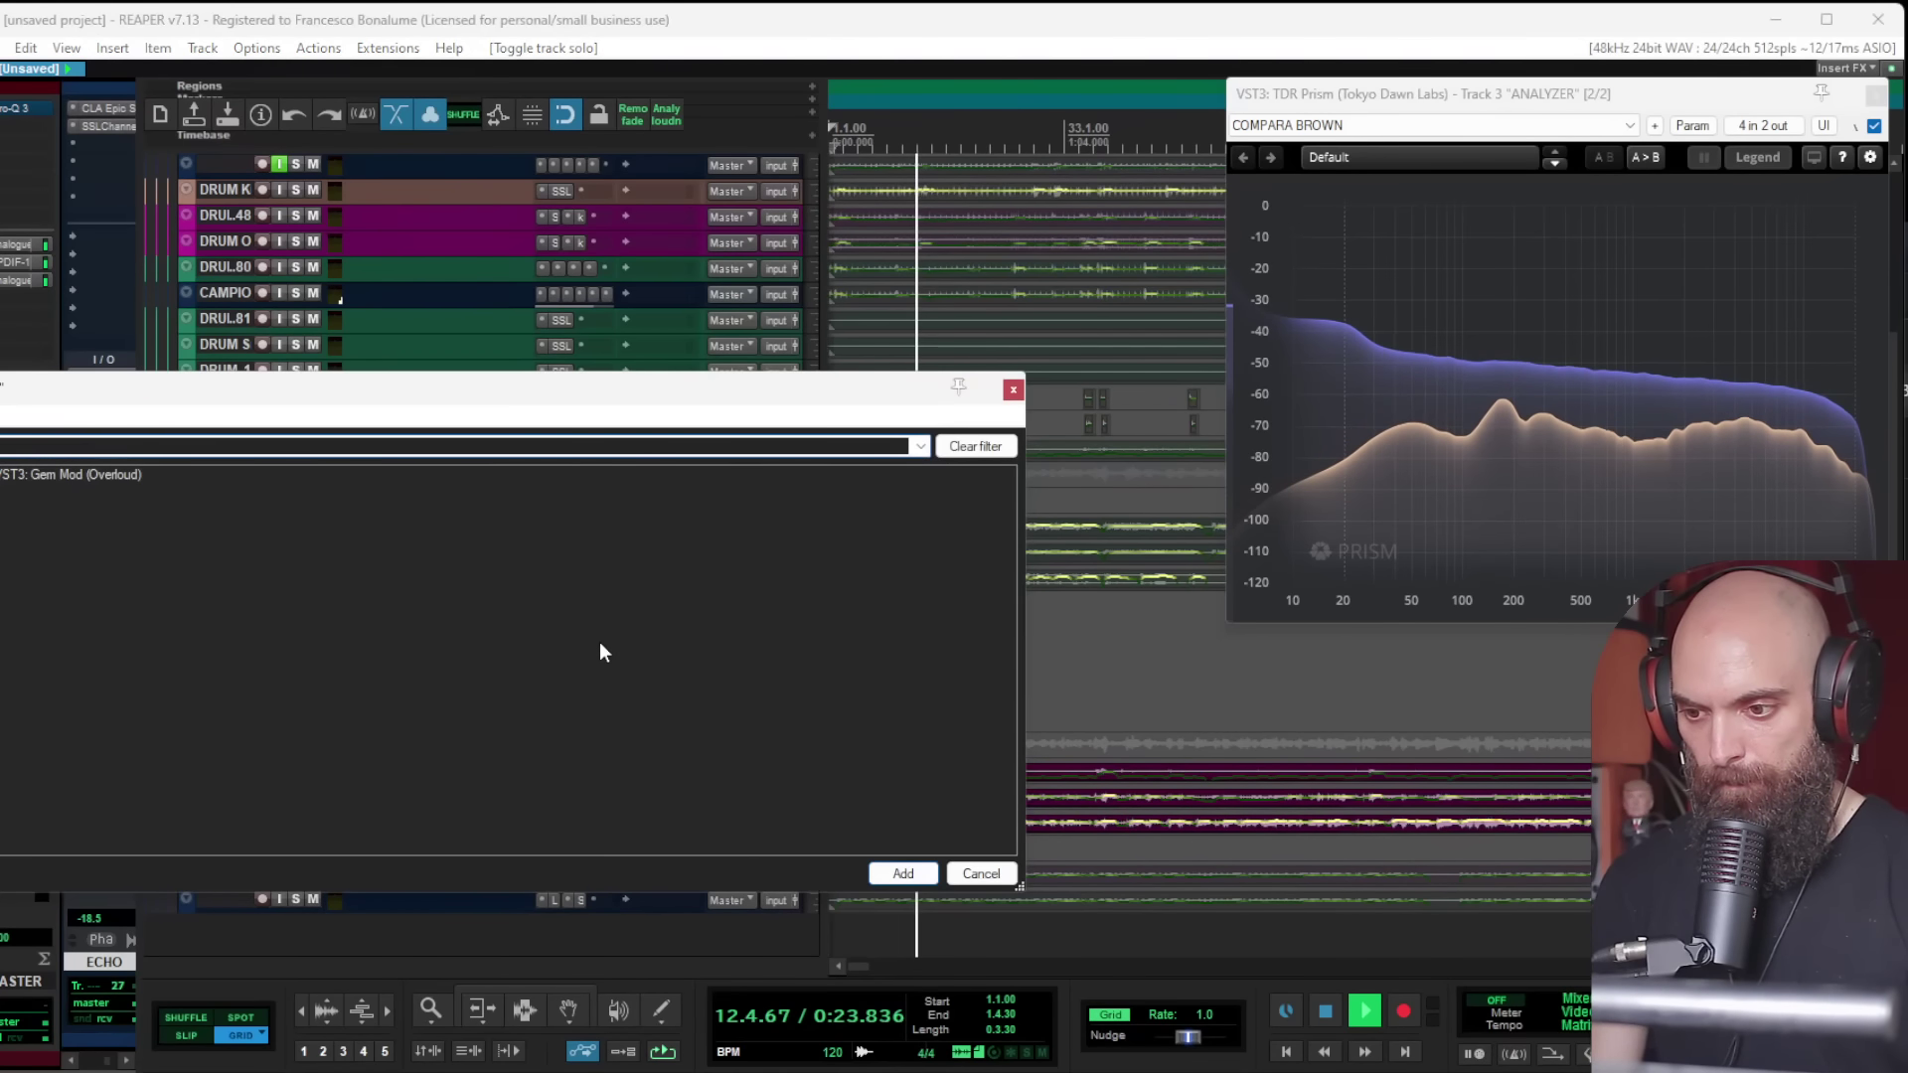
{"action": "type", "text": "ssl ch"}
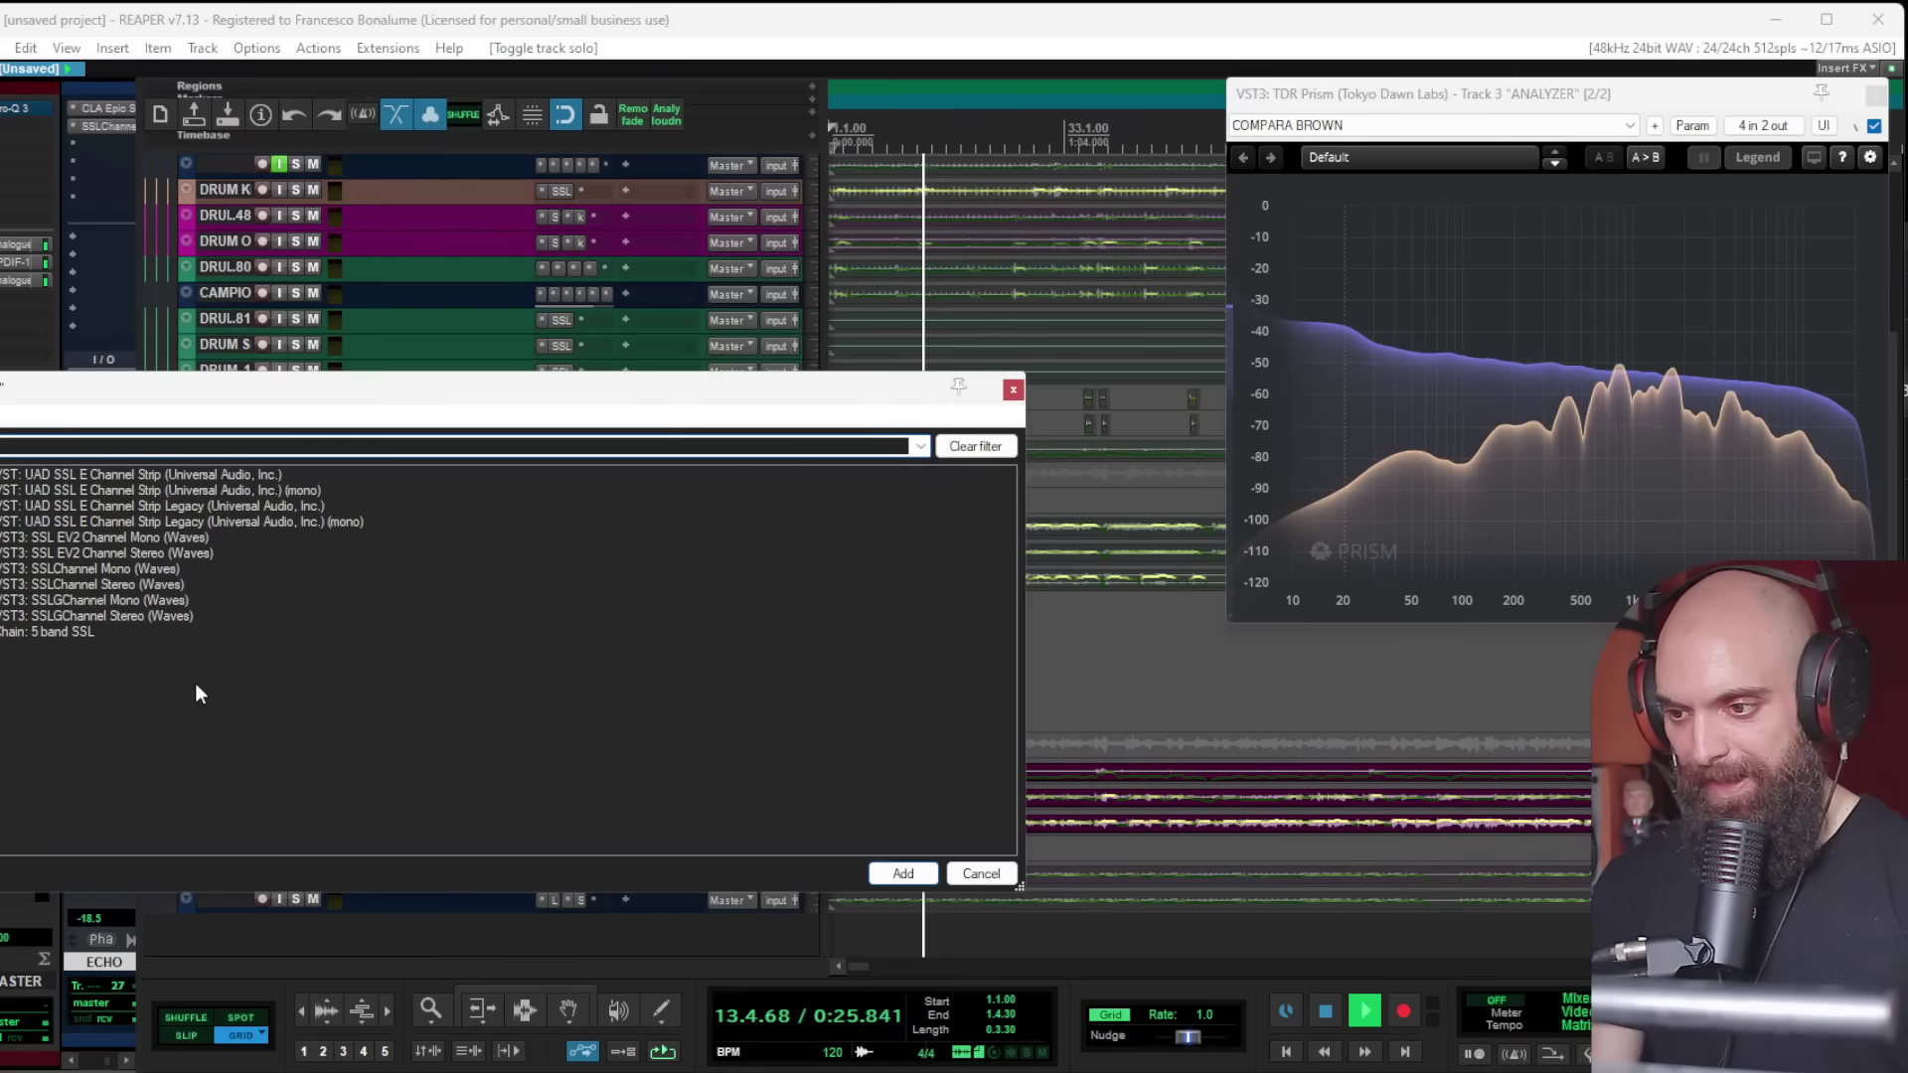
{"action": "double_click", "coordinate": [84, 582]}
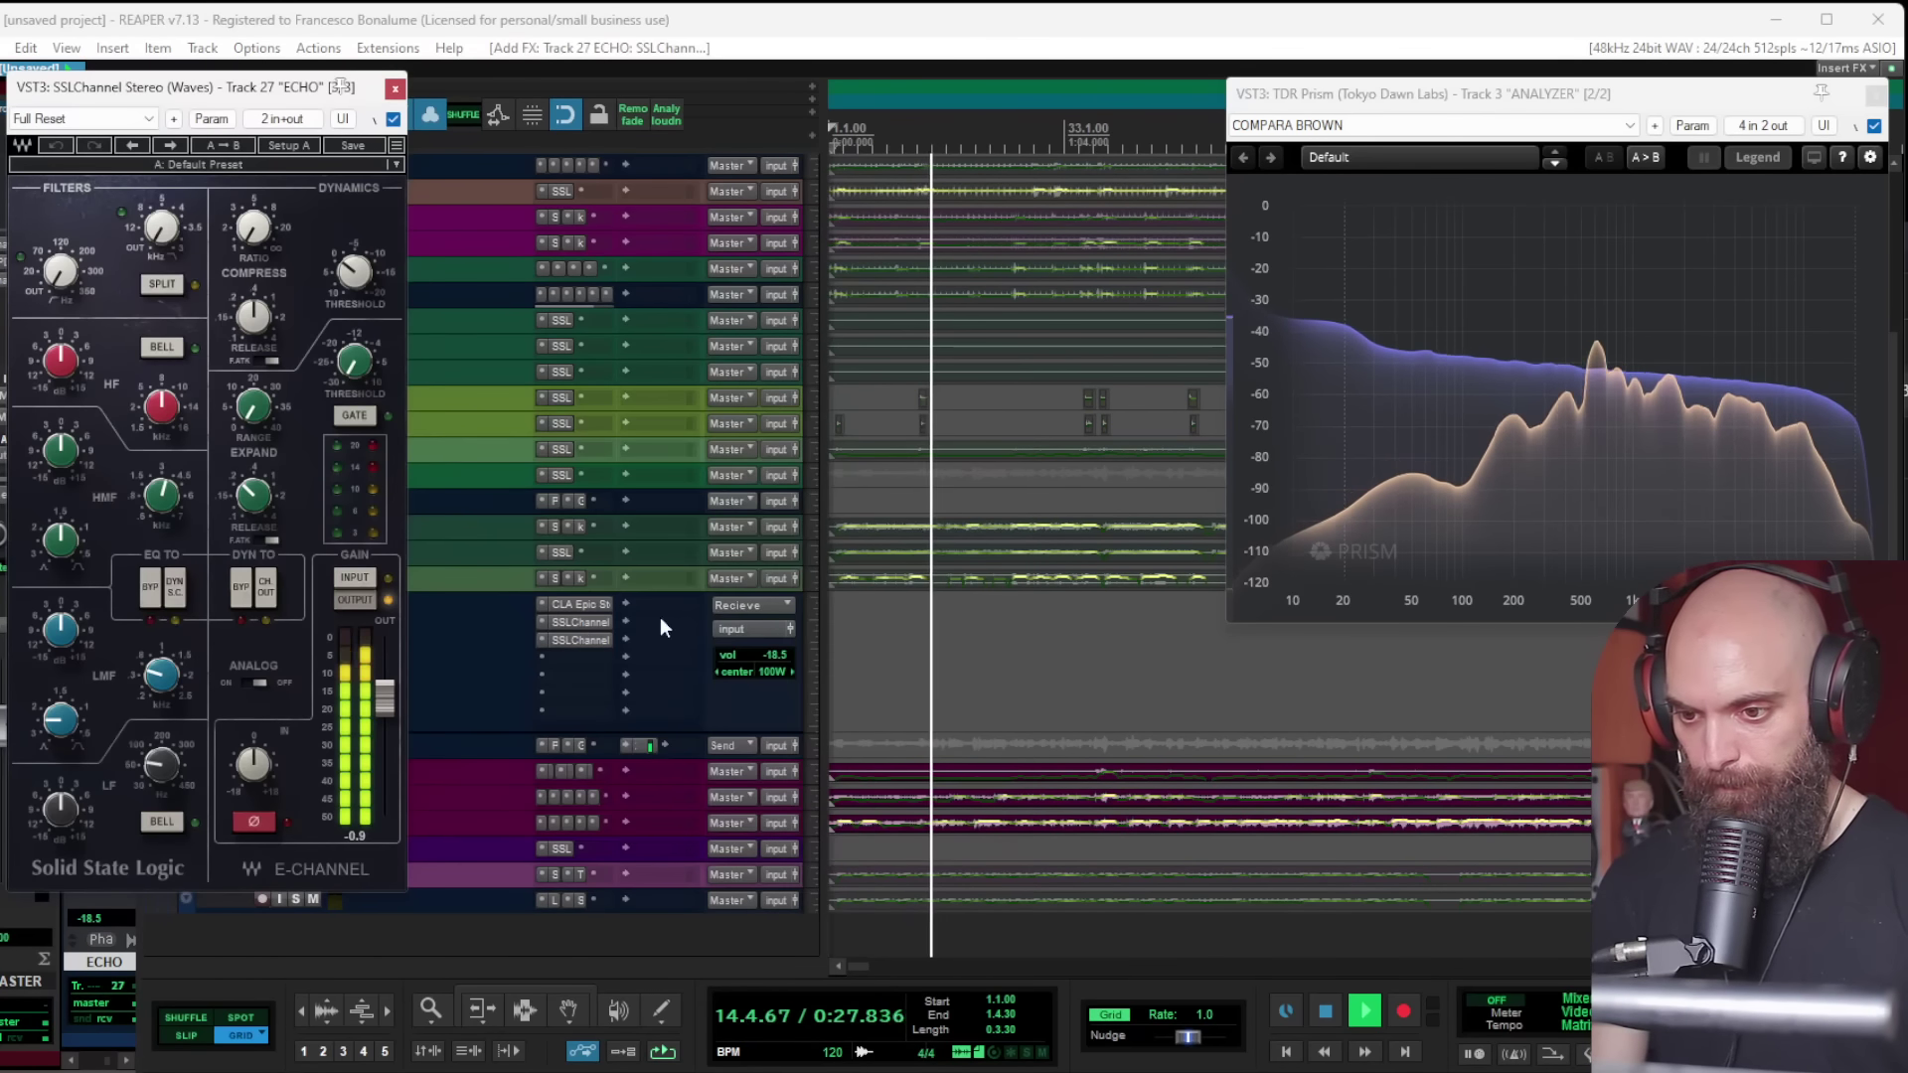
{"action": "left_click_drag", "start_coordinate": [575, 617], "coordinate": [566, 600]}
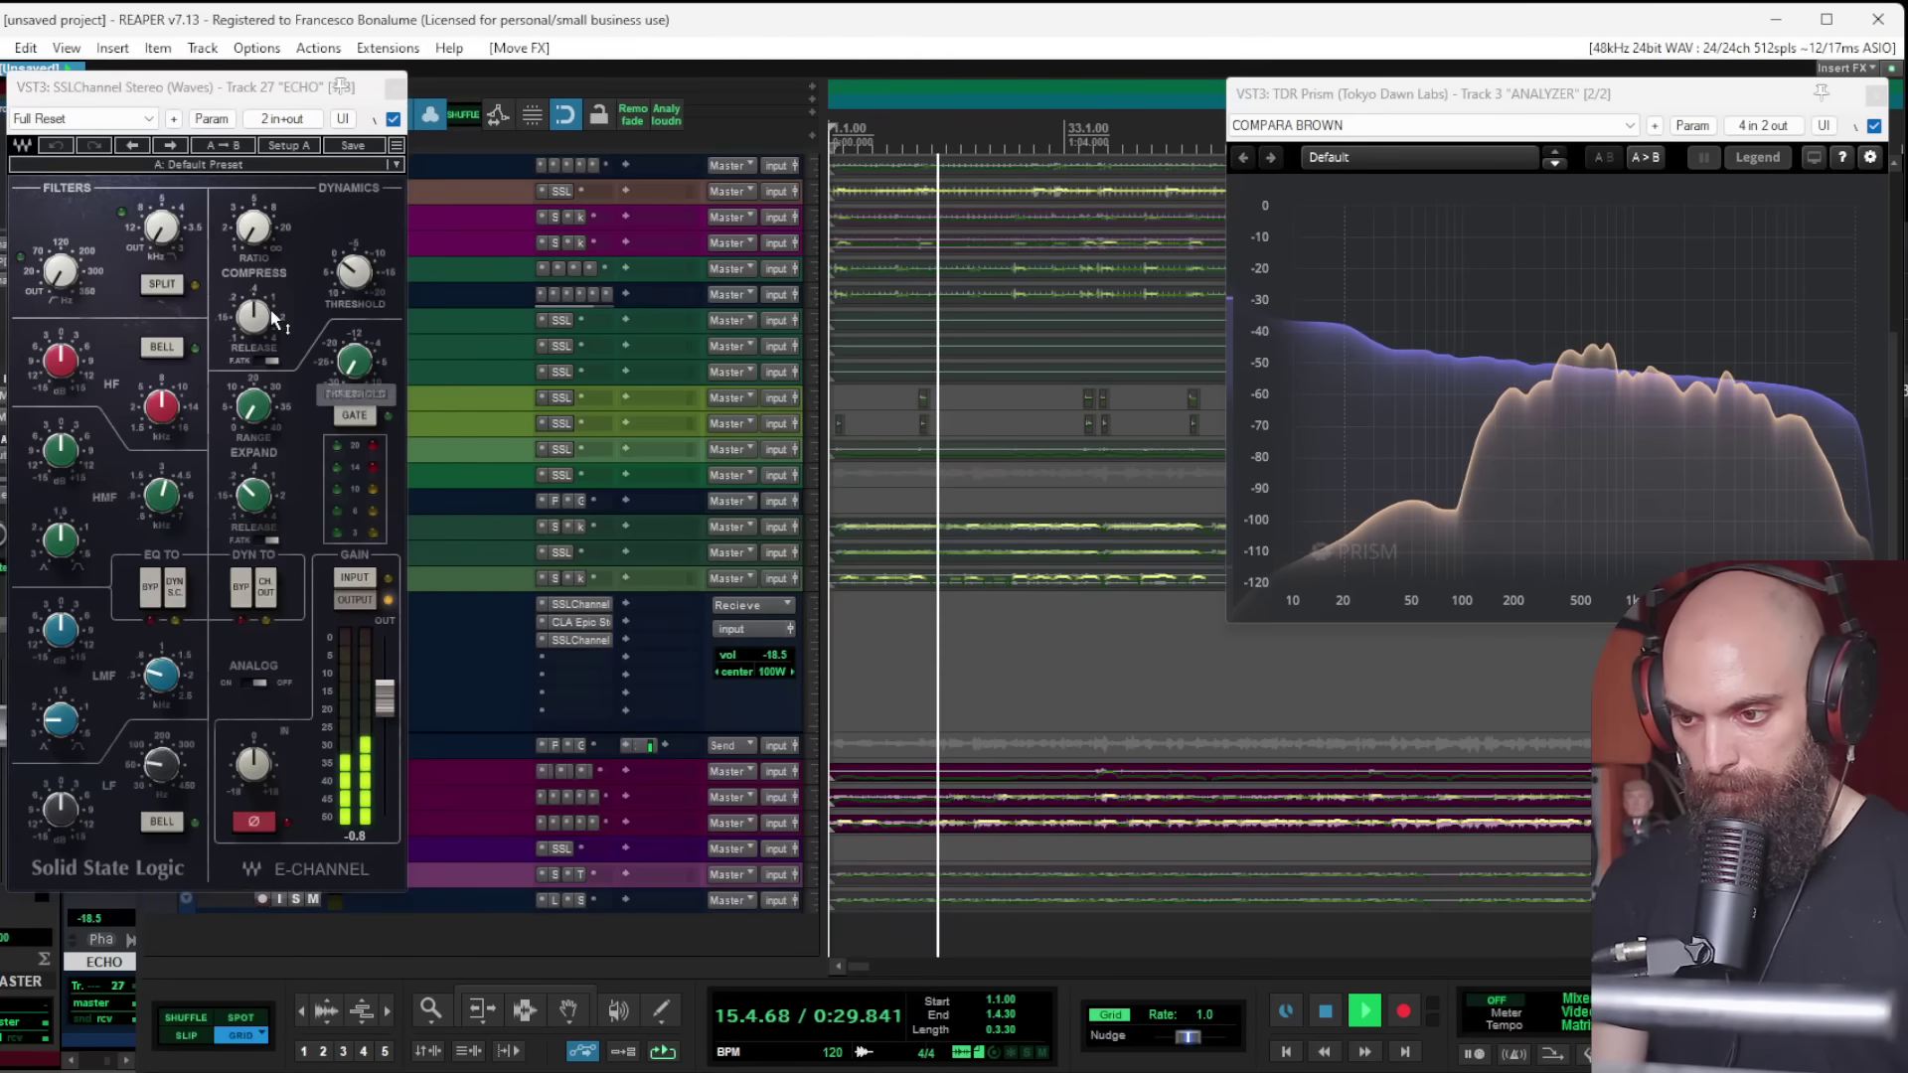
Step: Turn up the expander threshold and range on ECHO's new SSLChannel and lower its input gain to -7.3
{"action": "left_click_drag", "start_coordinate": [360, 362], "coordinate": [373, 377]}
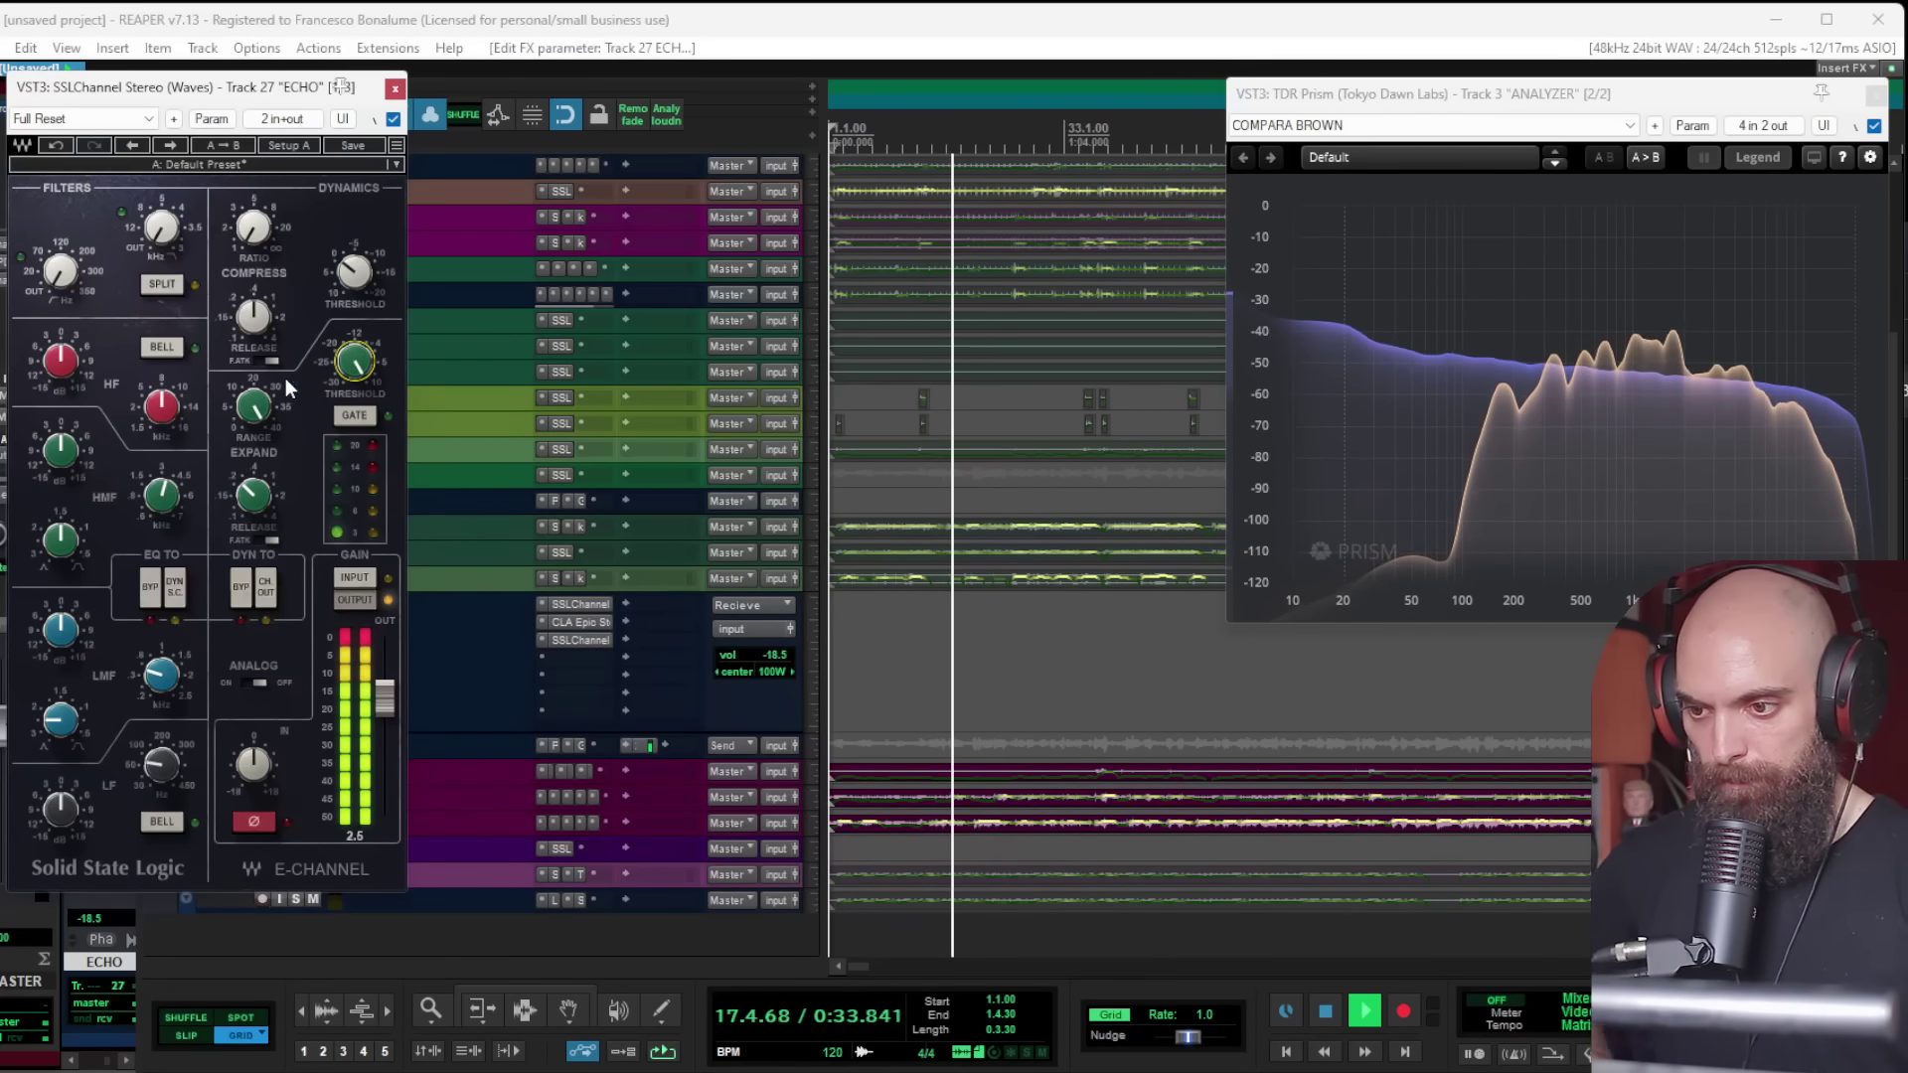
{"action": "left_click_drag", "start_coordinate": [259, 763], "coordinate": [254, 783]}
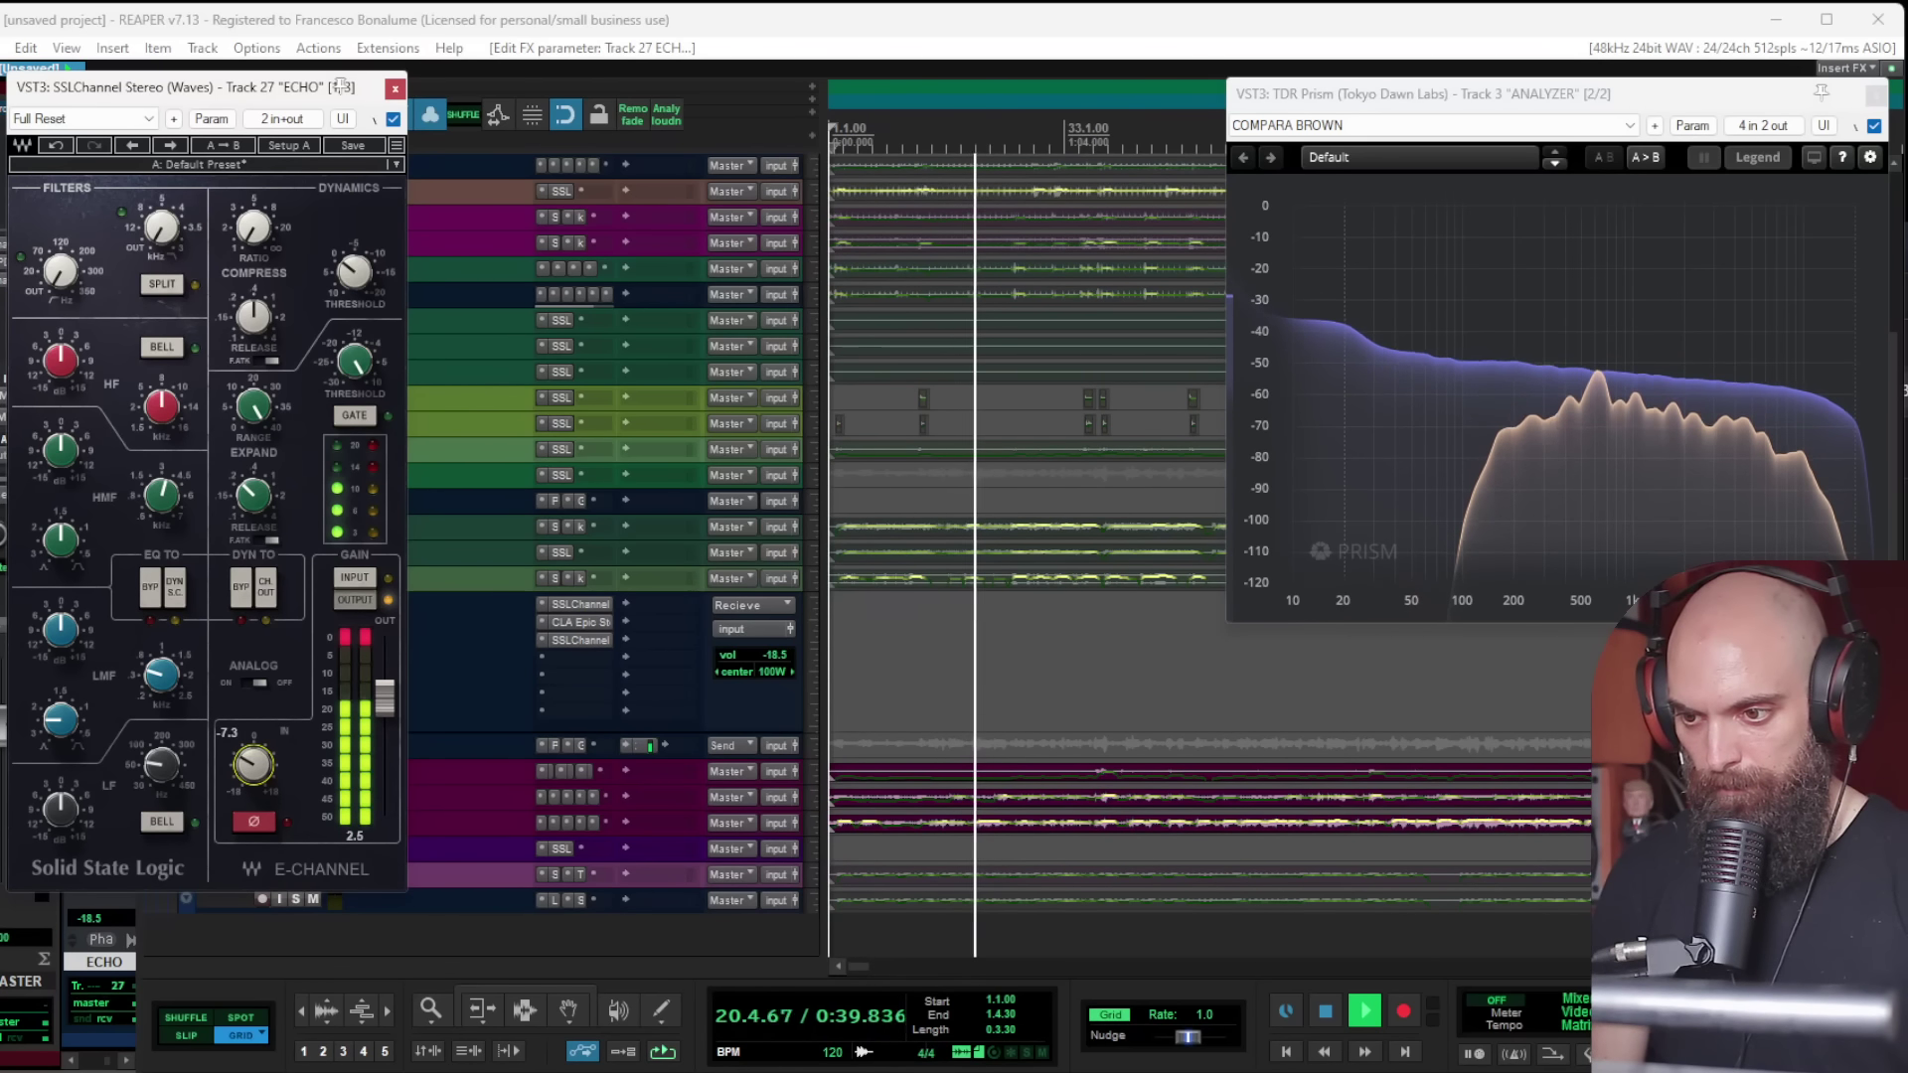
{"action": "left_click", "coordinate": [395, 90]}
Step: Unsolo the ECHO track and set its volume to -13.2 dB against the full mix
{"action": "left_click", "coordinate": [271, 627]}
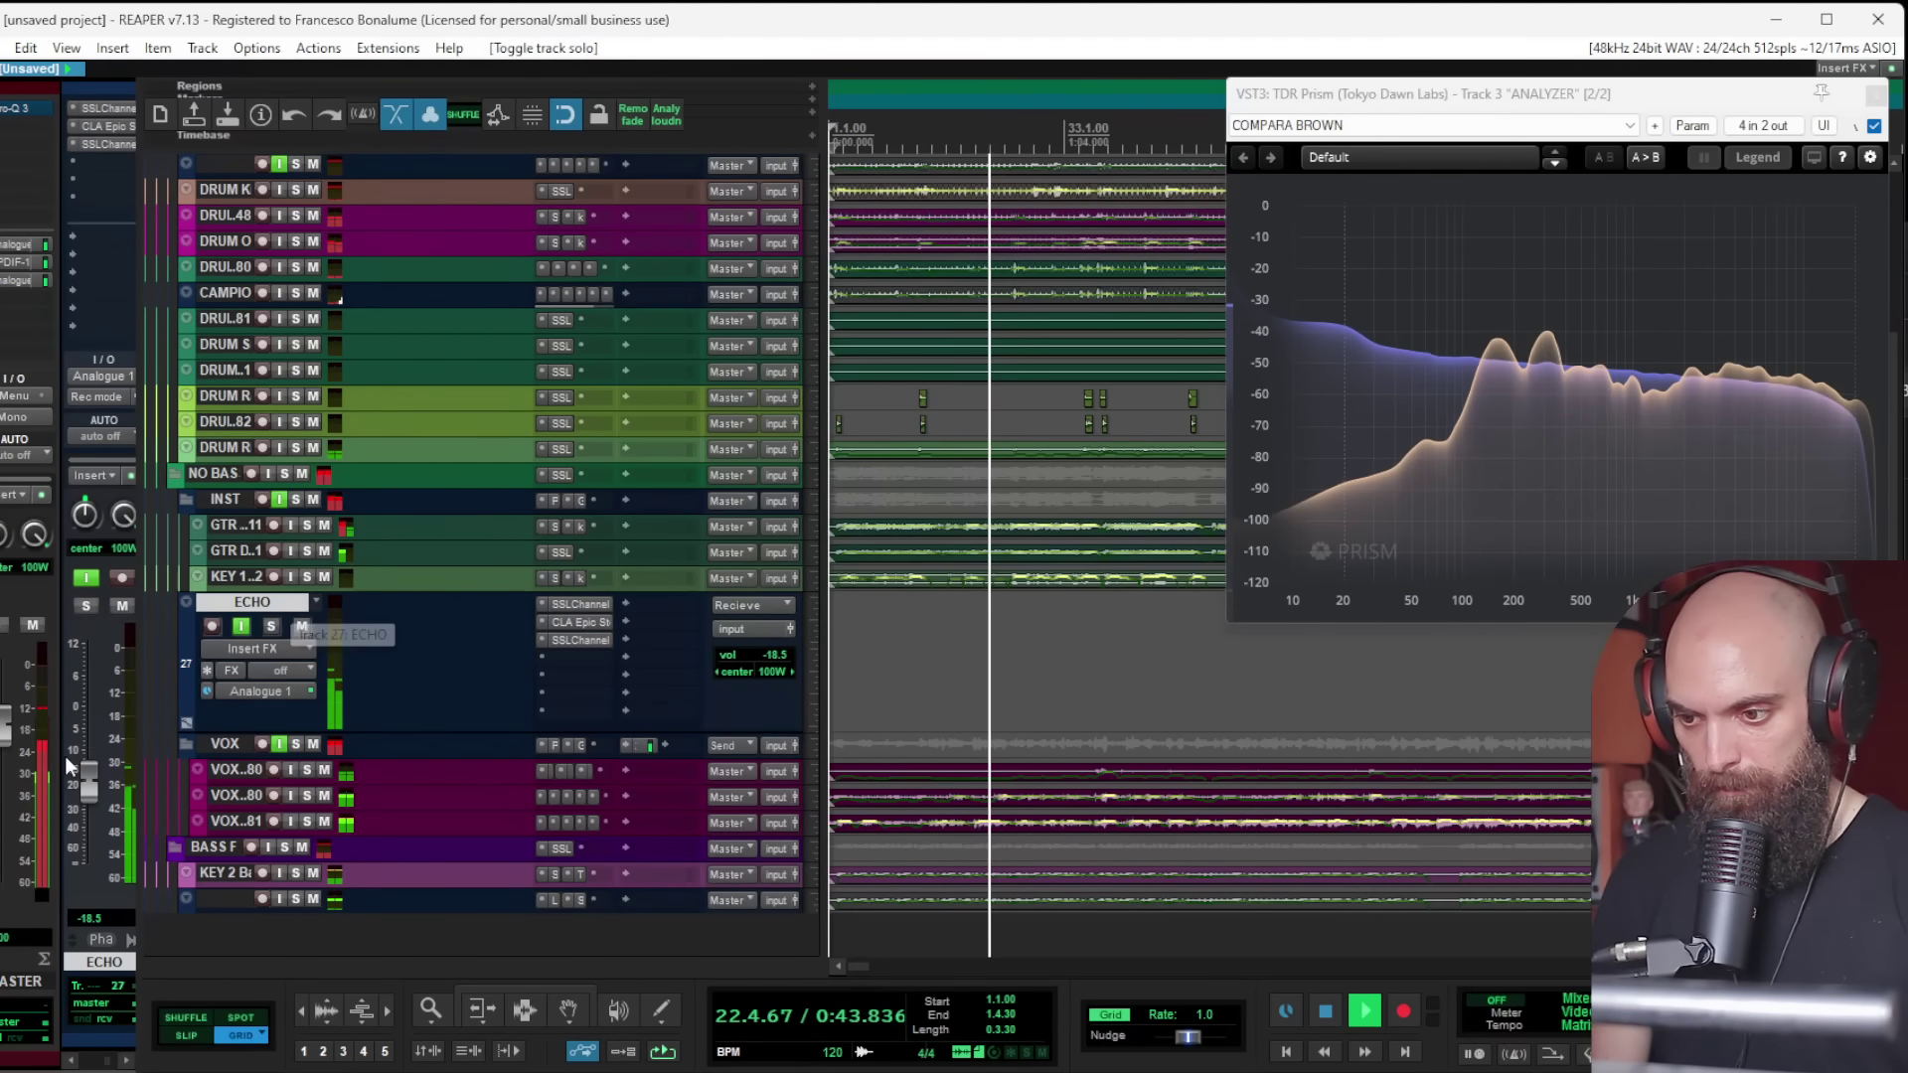
{"action": "left_click_drag", "start_coordinate": [91, 783], "coordinate": [92, 779]}
{"action": "scroll", "coordinate": [92, 784], "scroll_direction": "up", "scroll_amount": 4}
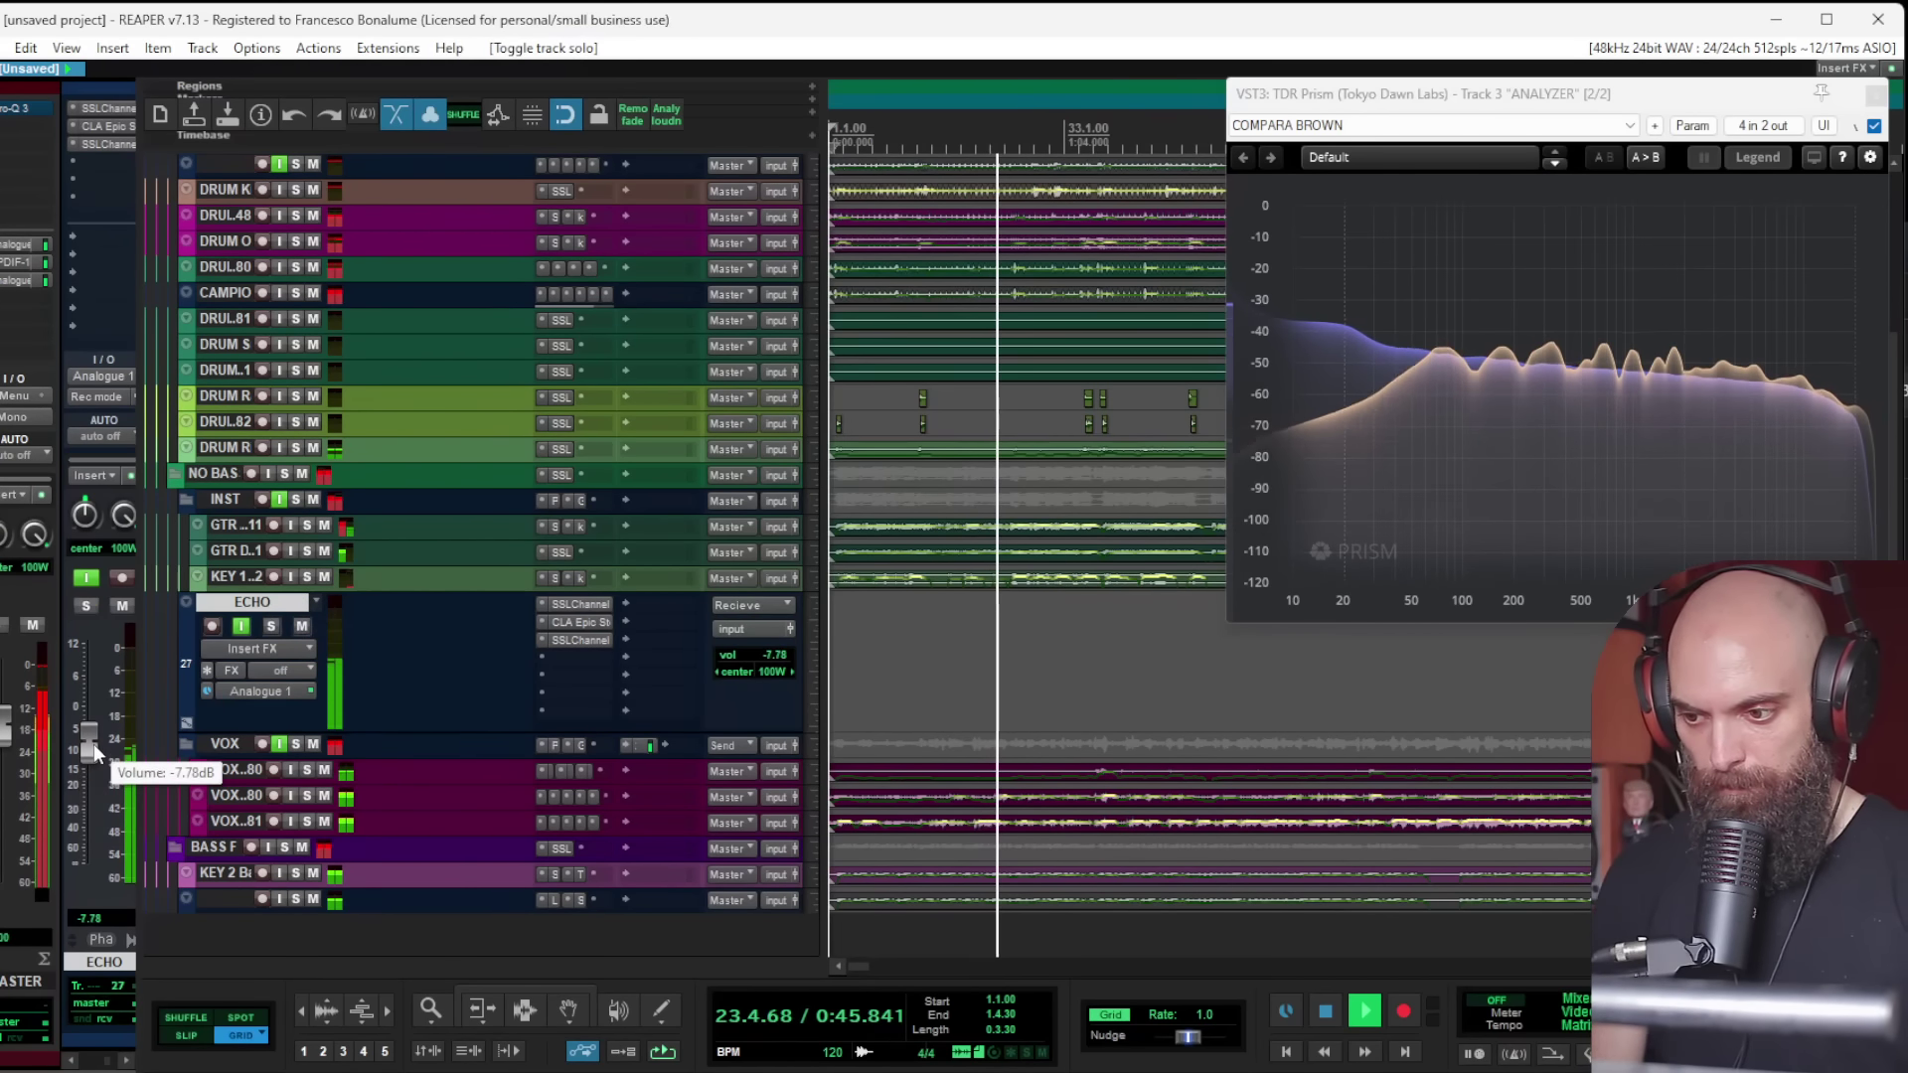
{"action": "scroll", "coordinate": [89, 775], "scroll_direction": "up", "scroll_amount": 1}
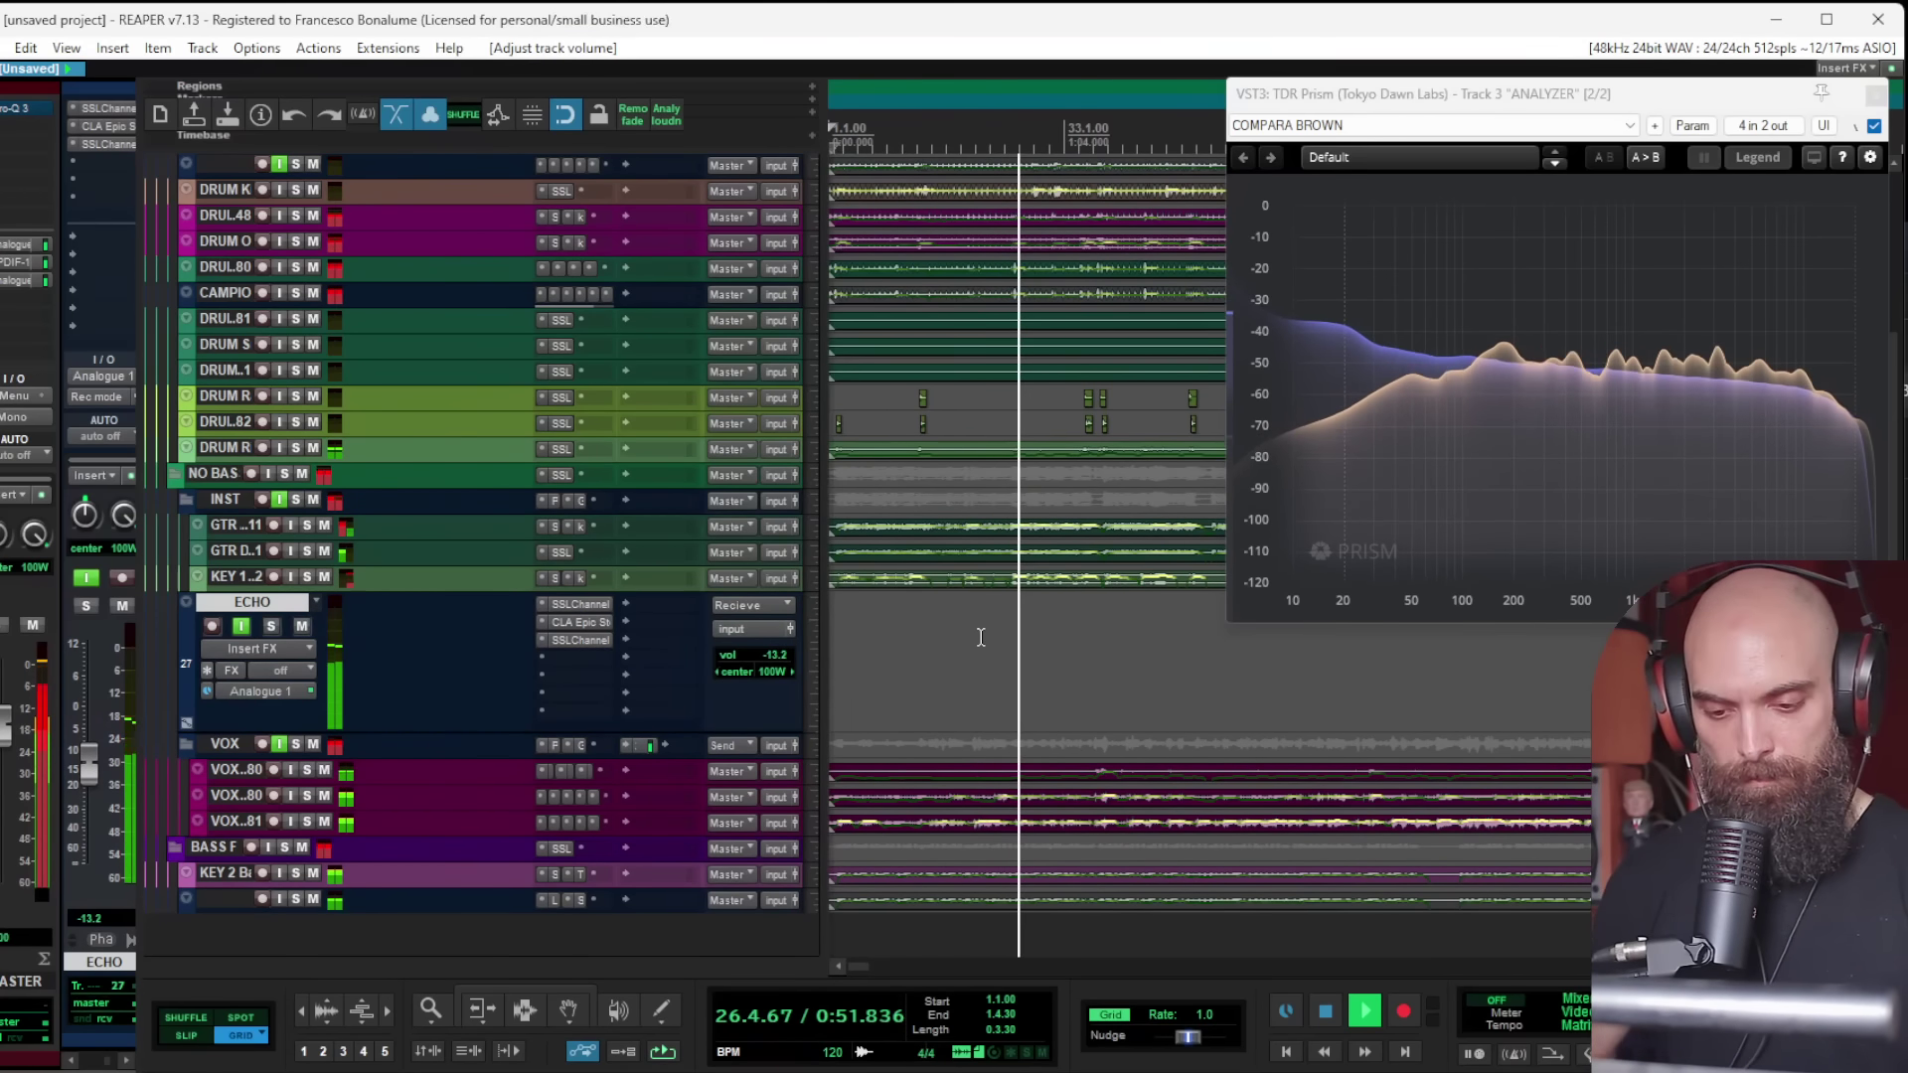
Step: Raise the bass folder's volume to +0.91 dB
{"action": "scroll", "coordinate": [973, 639], "scroll_direction": "down", "scroll_amount": 2}
{"action": "scroll", "coordinate": [961, 664], "scroll_direction": "up", "scroll_amount": 3}
{"action": "scroll", "coordinate": [954, 684], "scroll_direction": "down", "scroll_amount": 3}
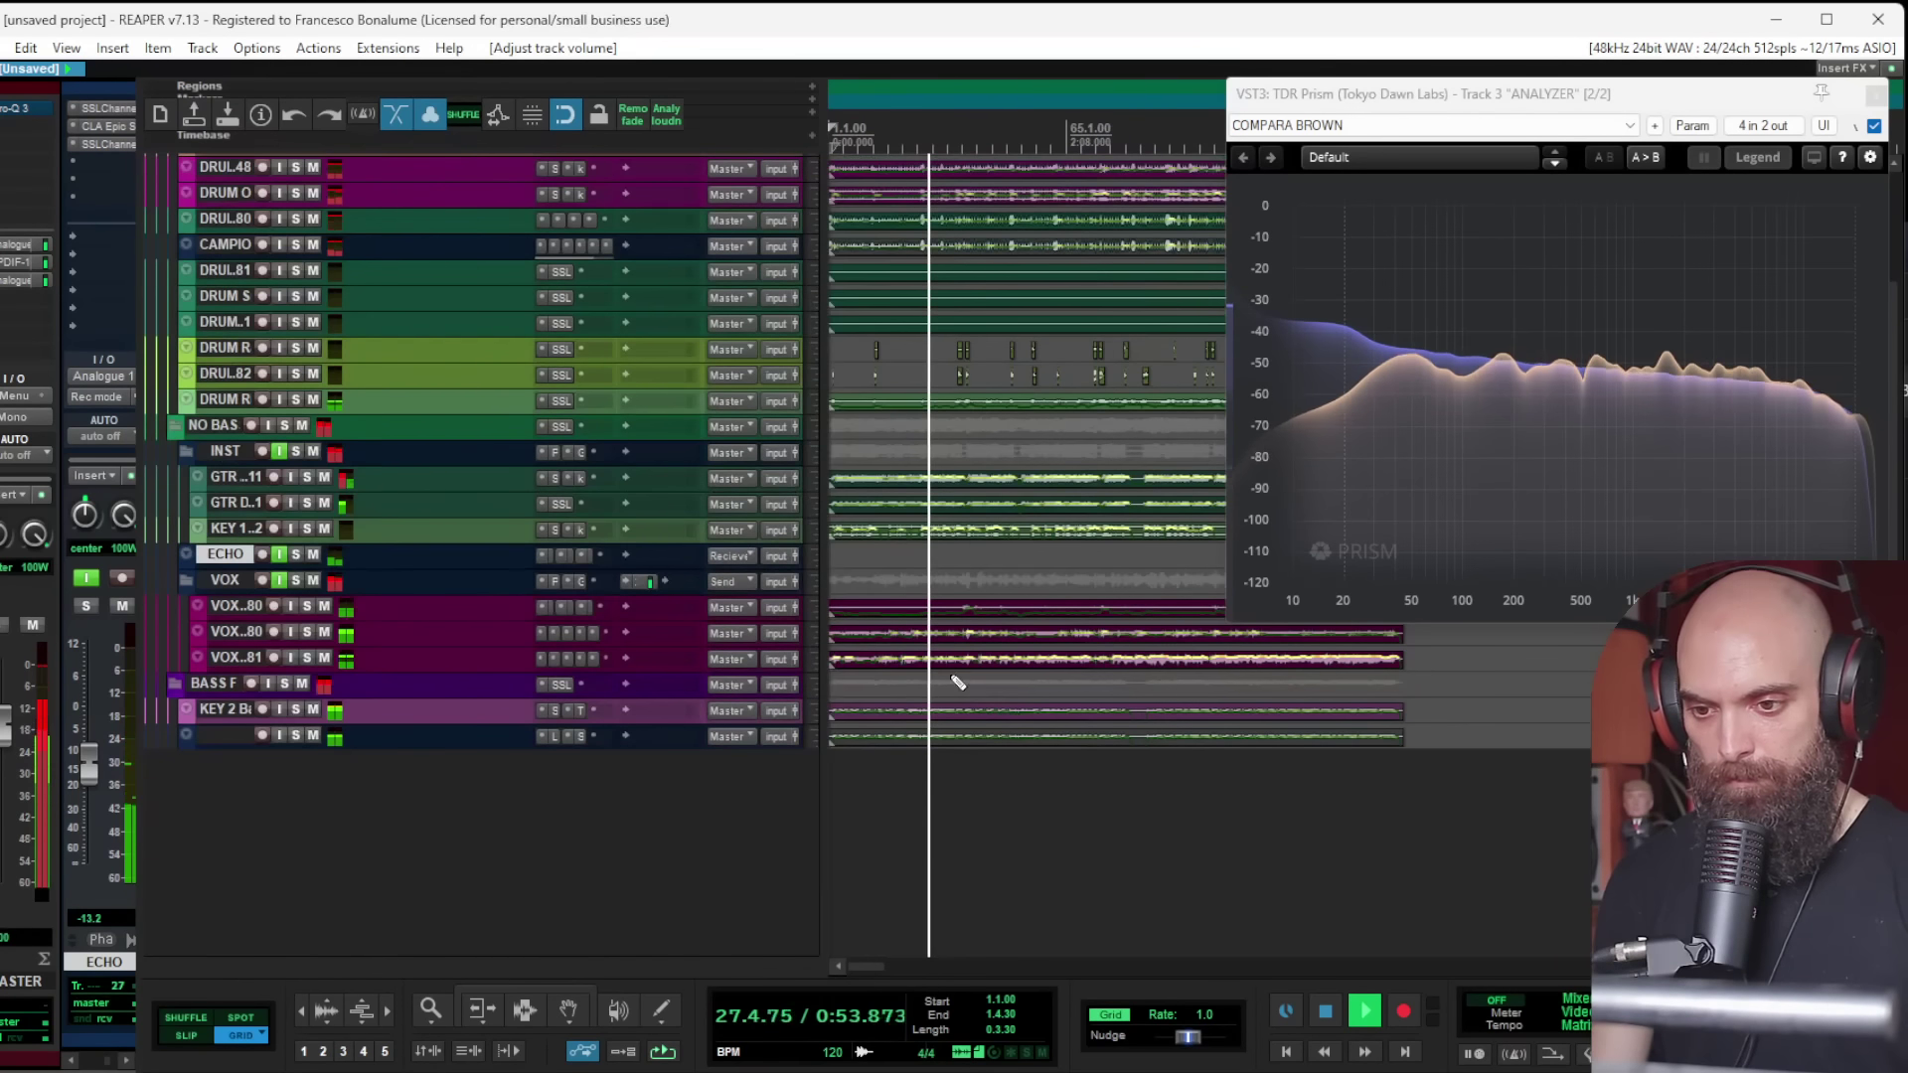
{"action": "scroll", "coordinate": [944, 676], "scroll_direction": "down", "scroll_amount": 2}
{"action": "left_click", "coordinate": [210, 683]}
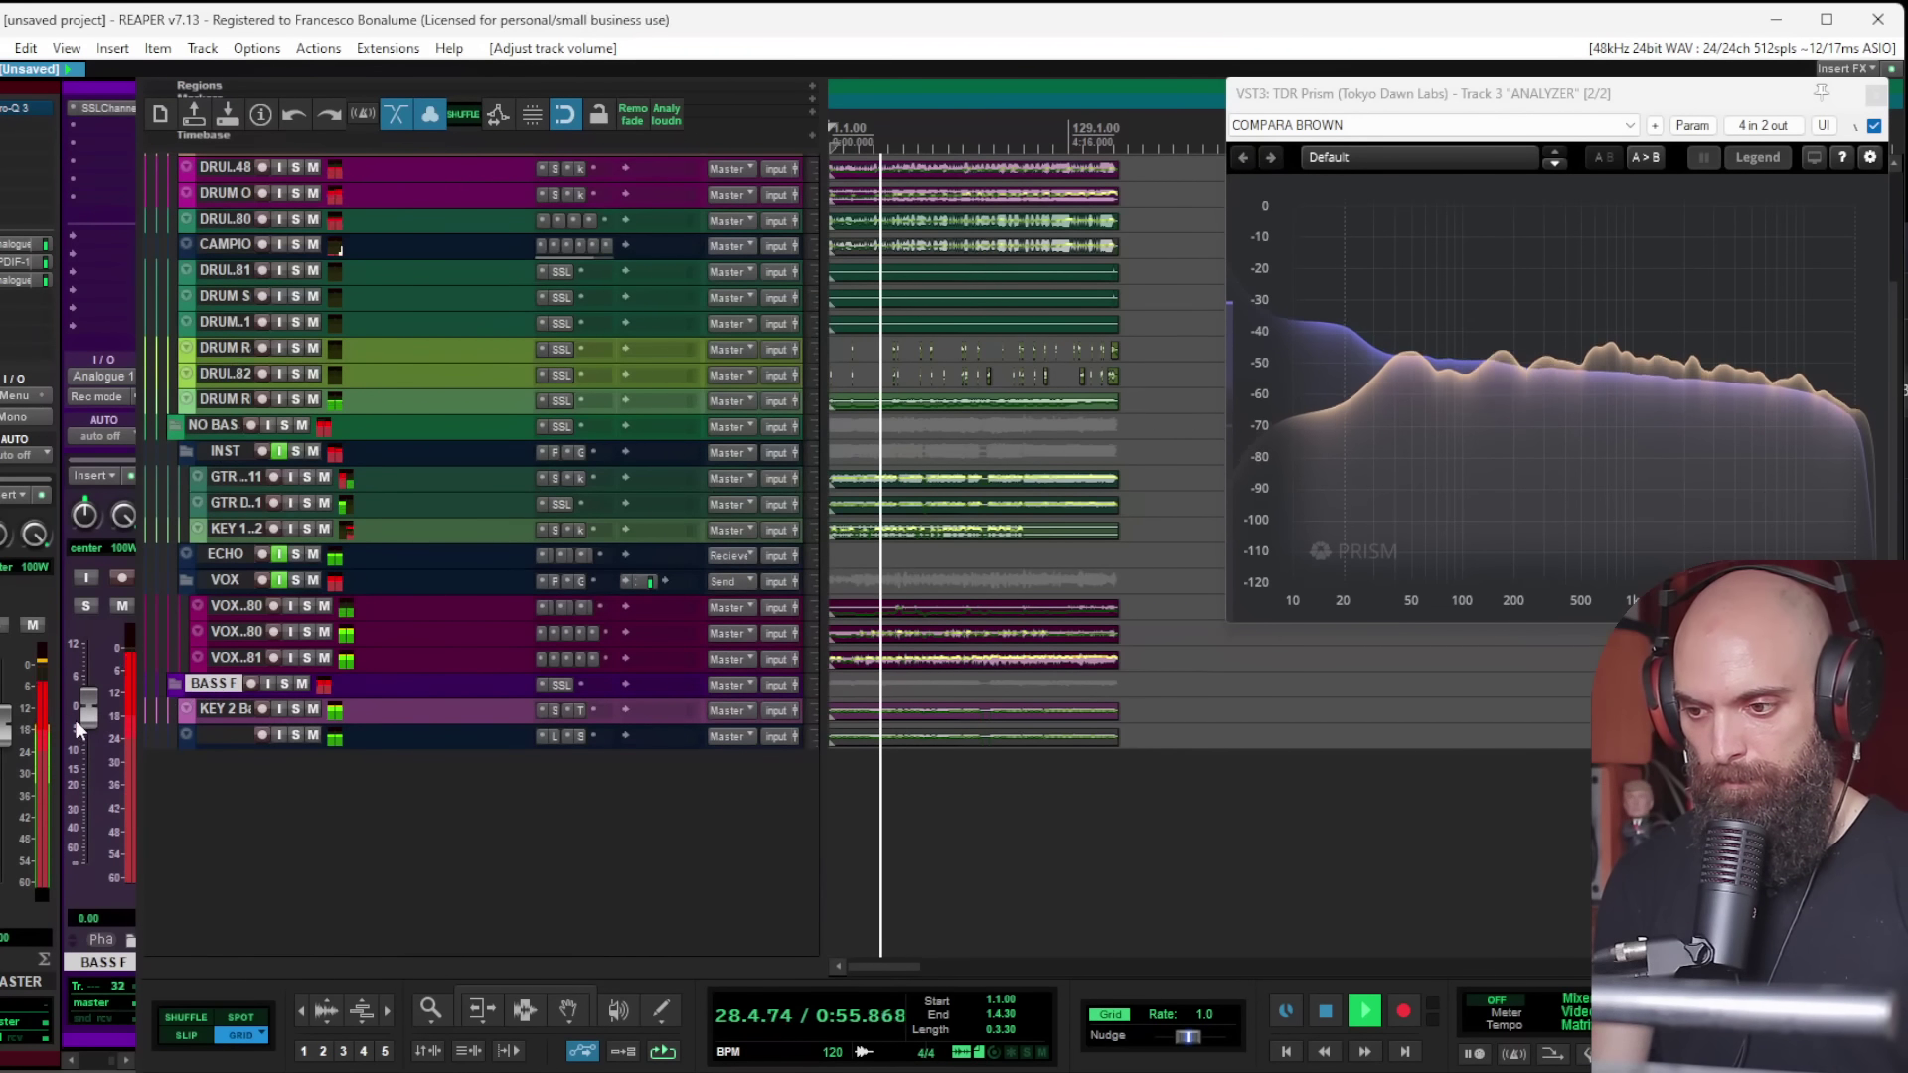
{"action": "left_click_drag", "start_coordinate": [87, 713], "coordinate": [87, 707]}
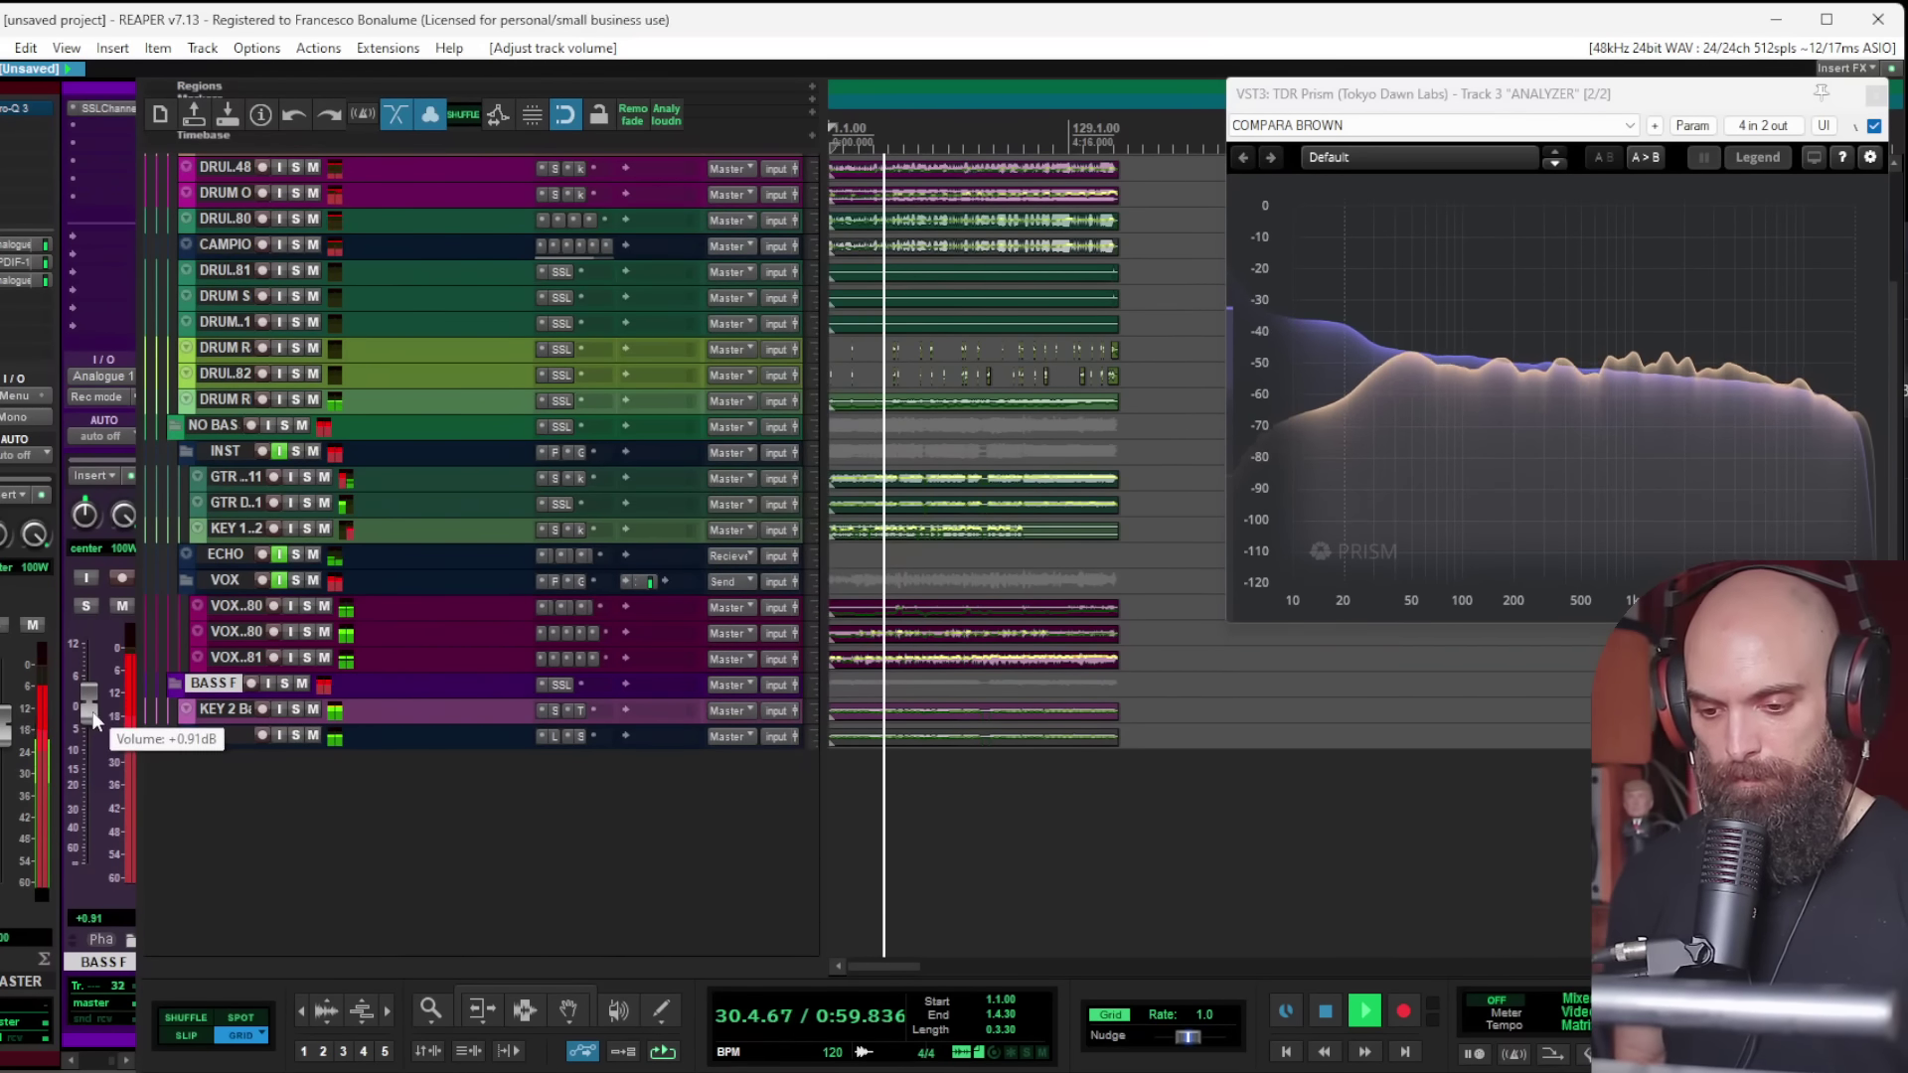
{"action": "scroll", "coordinate": [1003, 462], "scroll_direction": "up", "scroll_amount": 1}
{"action": "scroll", "coordinate": [1003, 462], "scroll_direction": "down", "scroll_amount": 1}
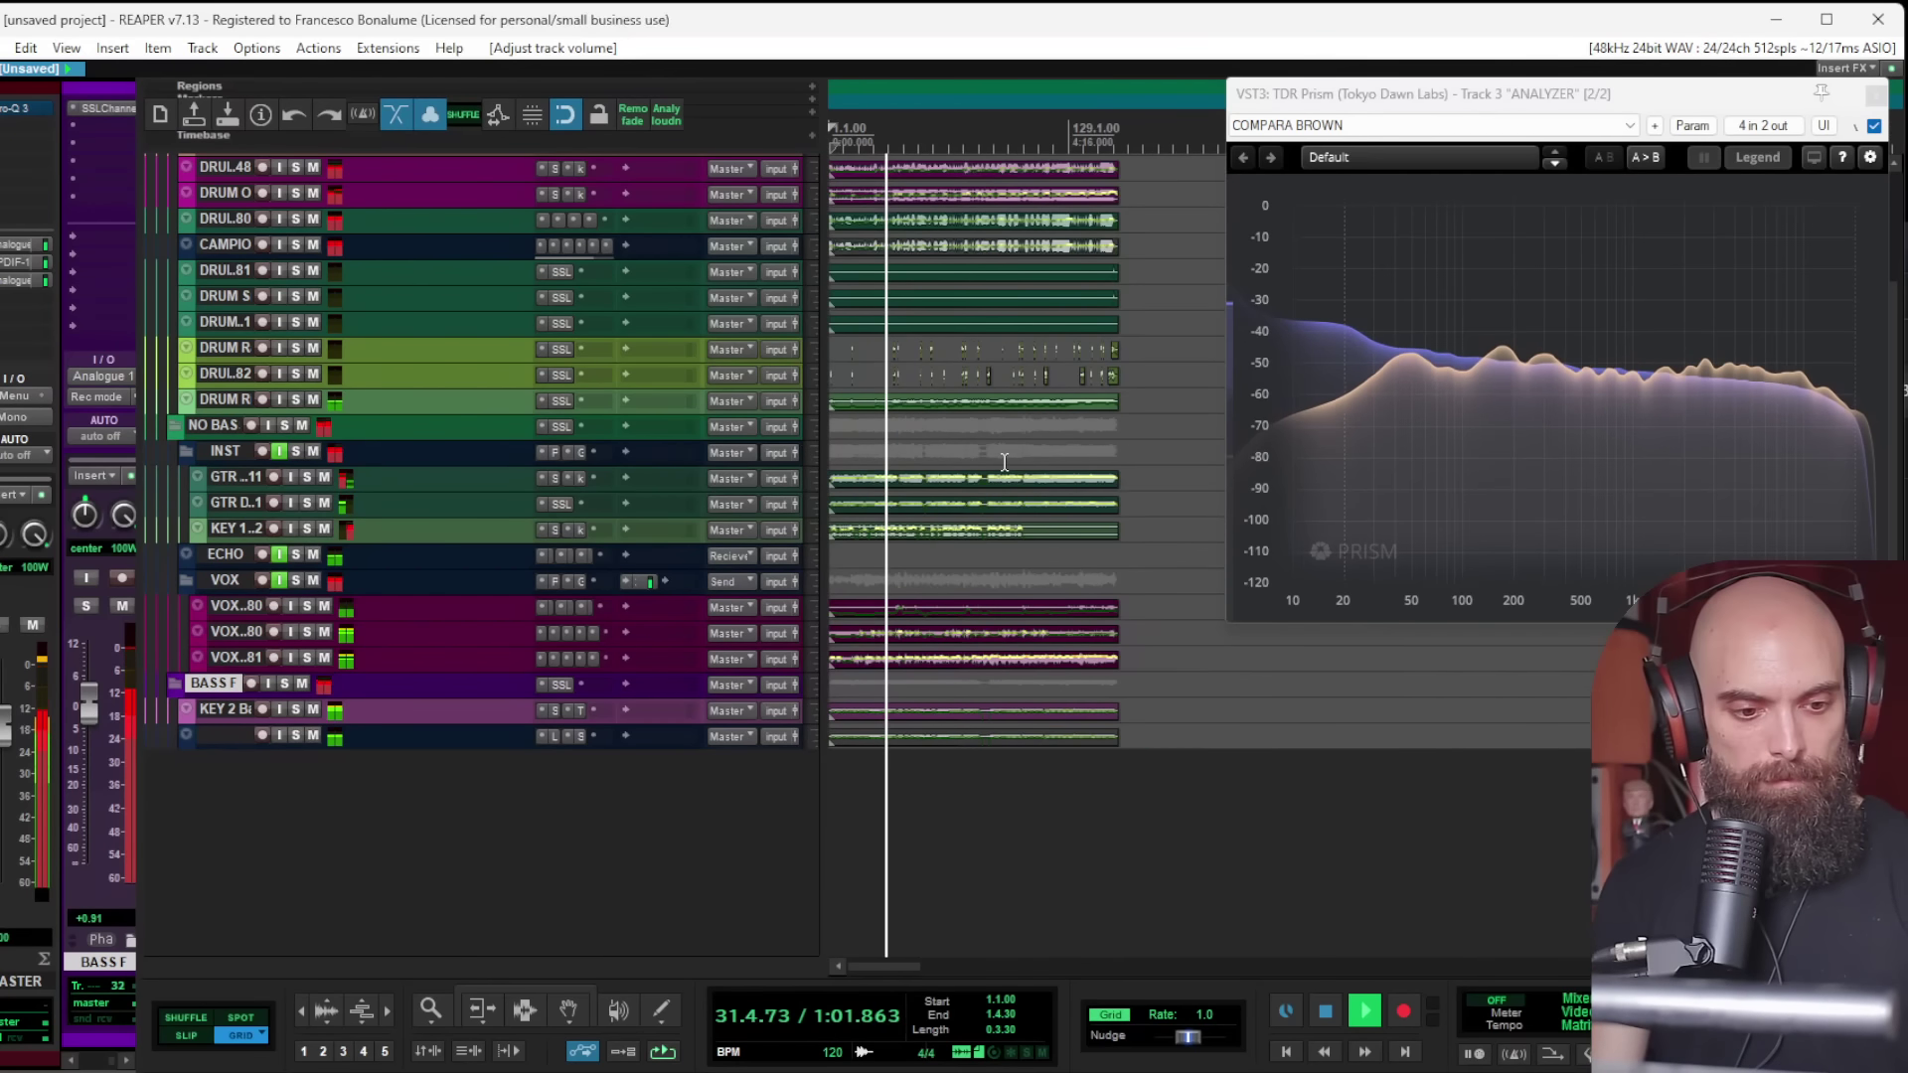
Step: Set the output gain of the ReaEQ on the MASTER folder to -13.4 dB
{"action": "scroll", "coordinate": [925, 407], "scroll_direction": "up", "scroll_amount": 5}
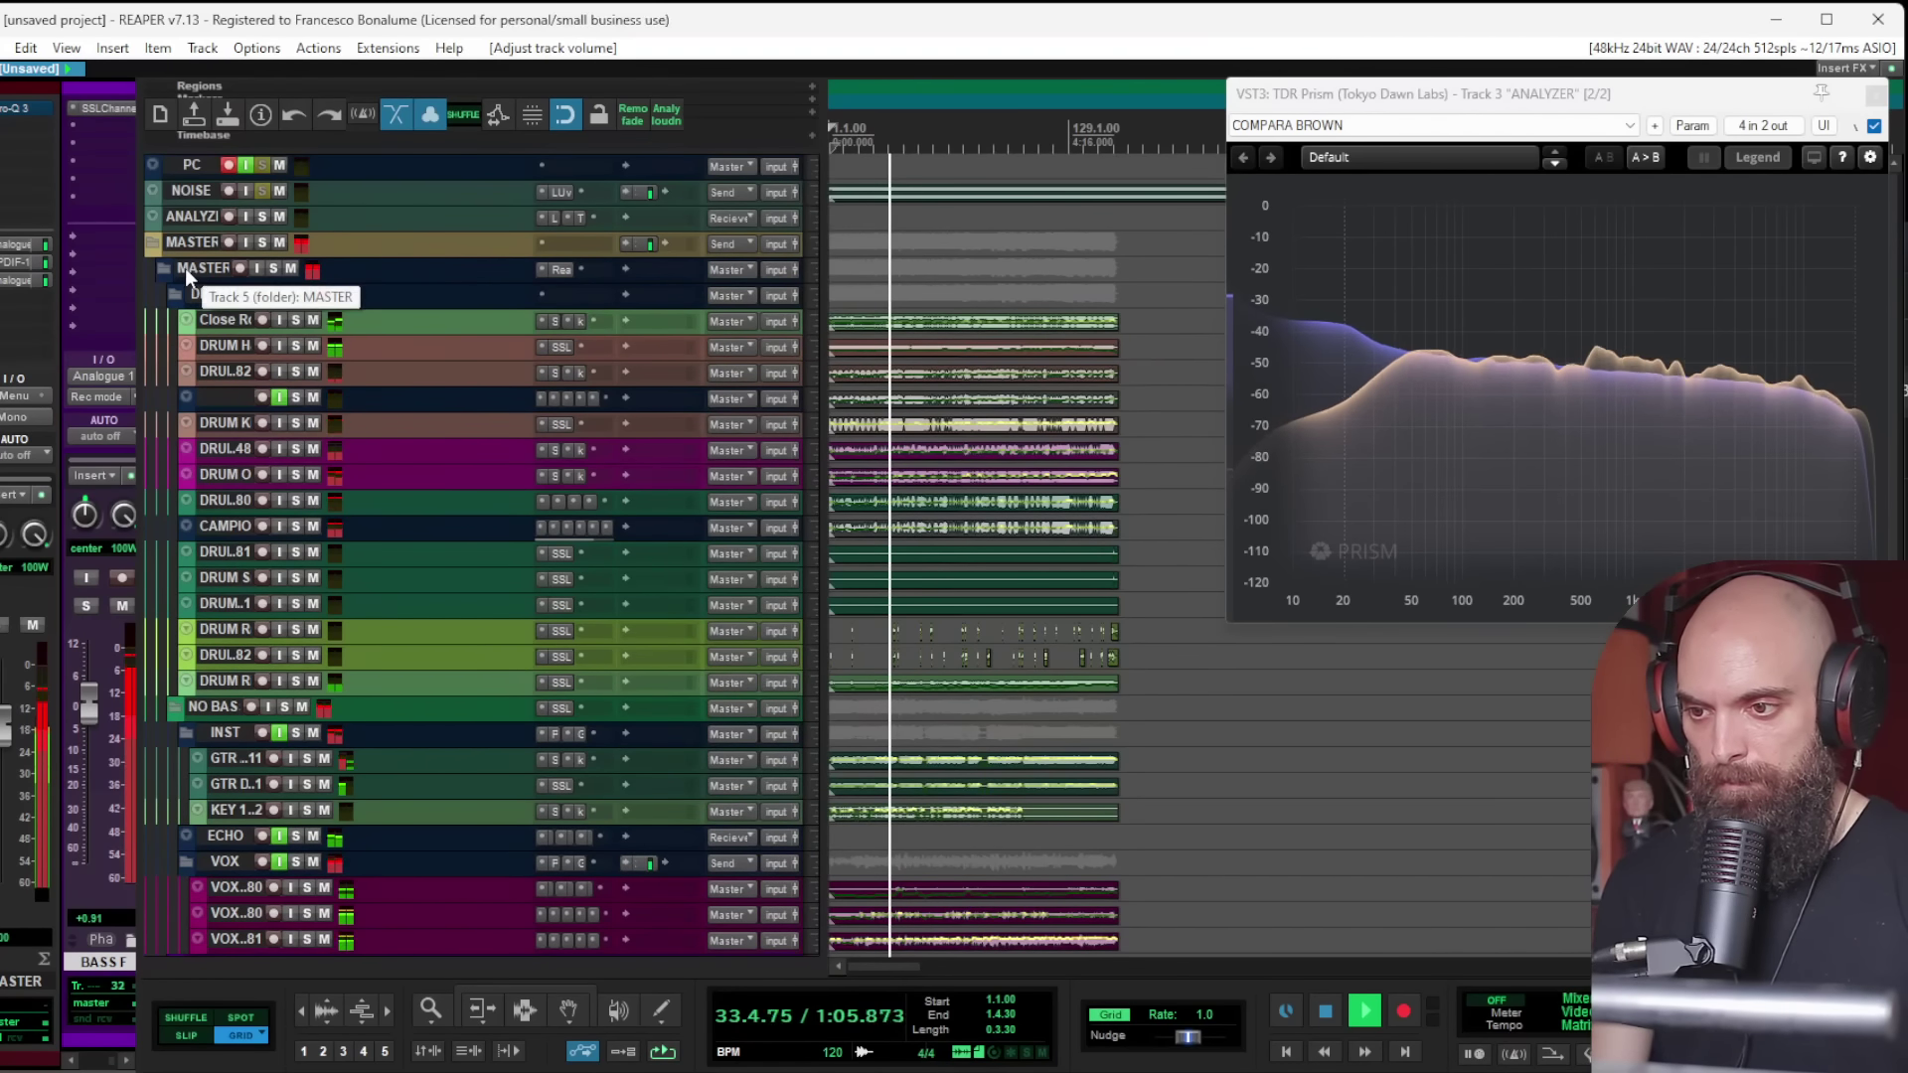
{"action": "left_click", "coordinate": [201, 247]}
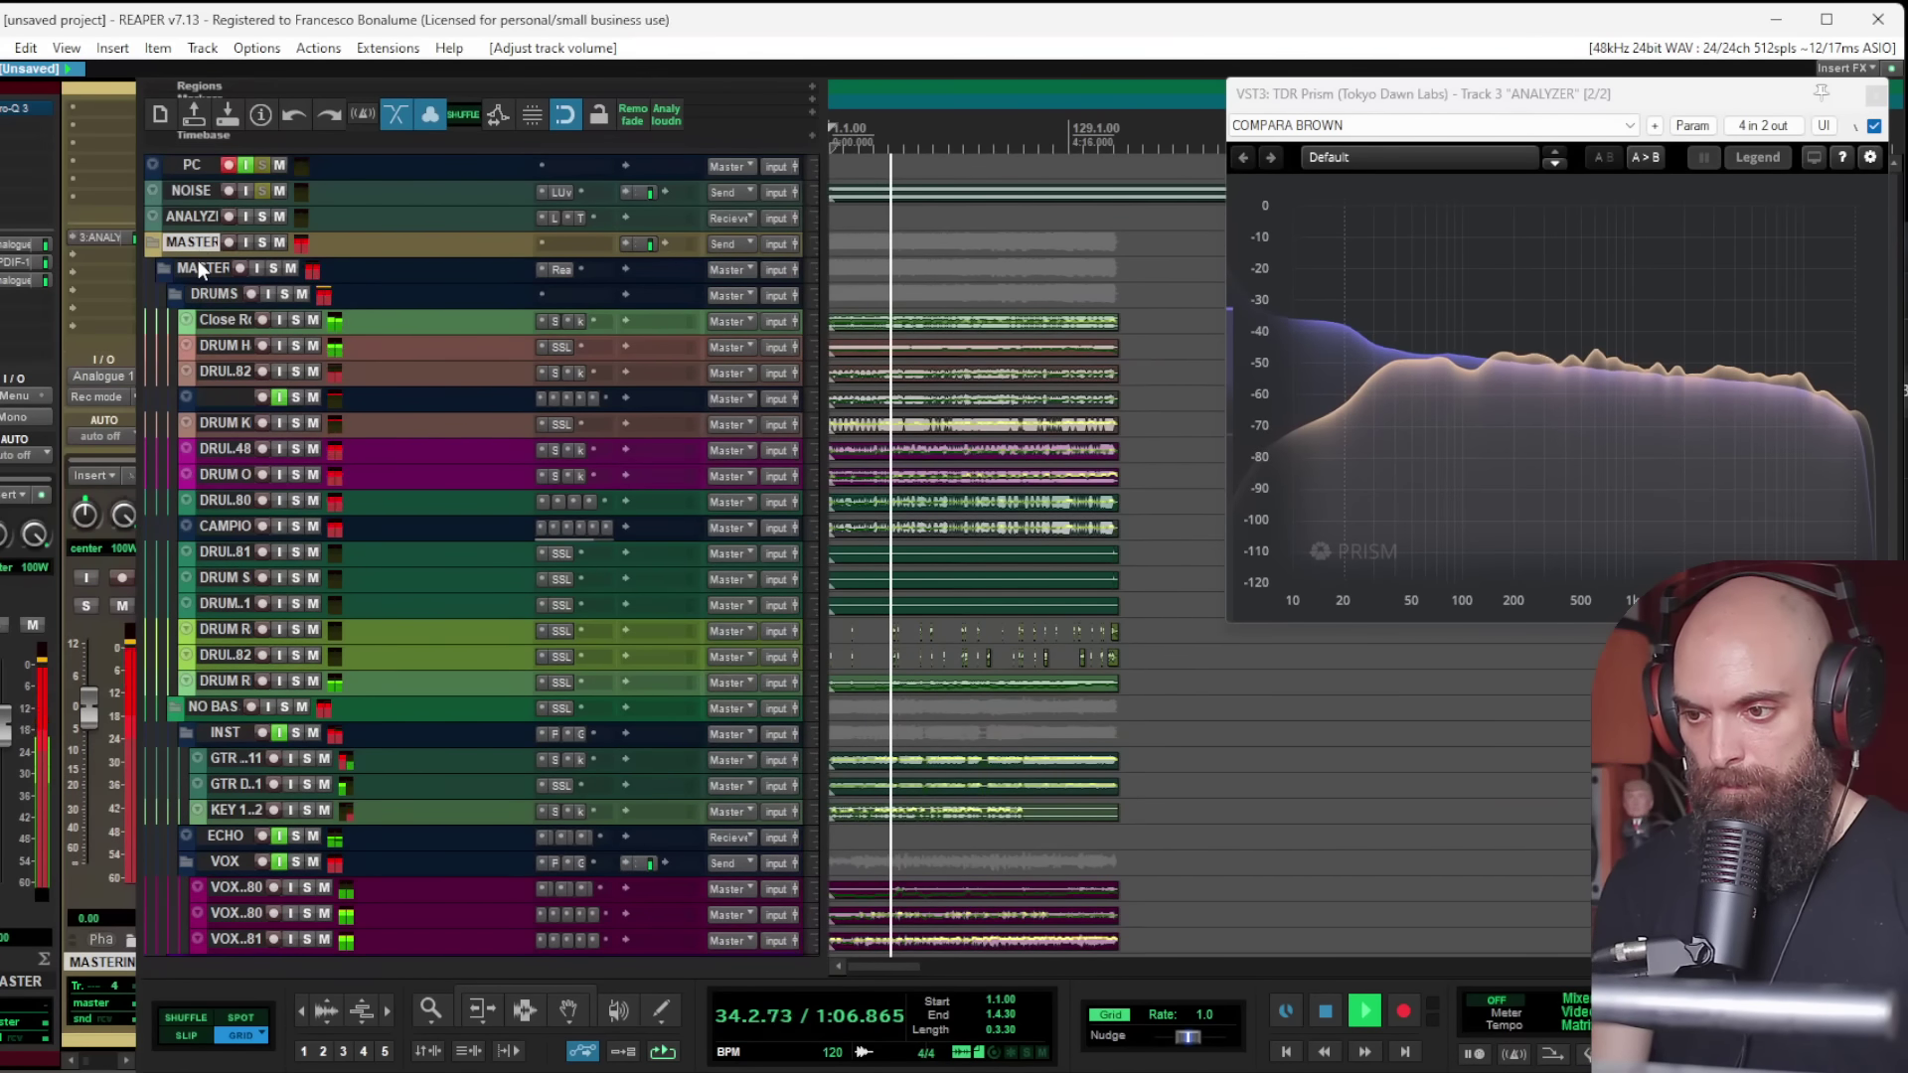
{"action": "left_click", "coordinate": [560, 269]}
{"action": "left_click_drag", "start_coordinate": [565, 323], "coordinate": [566, 335]}
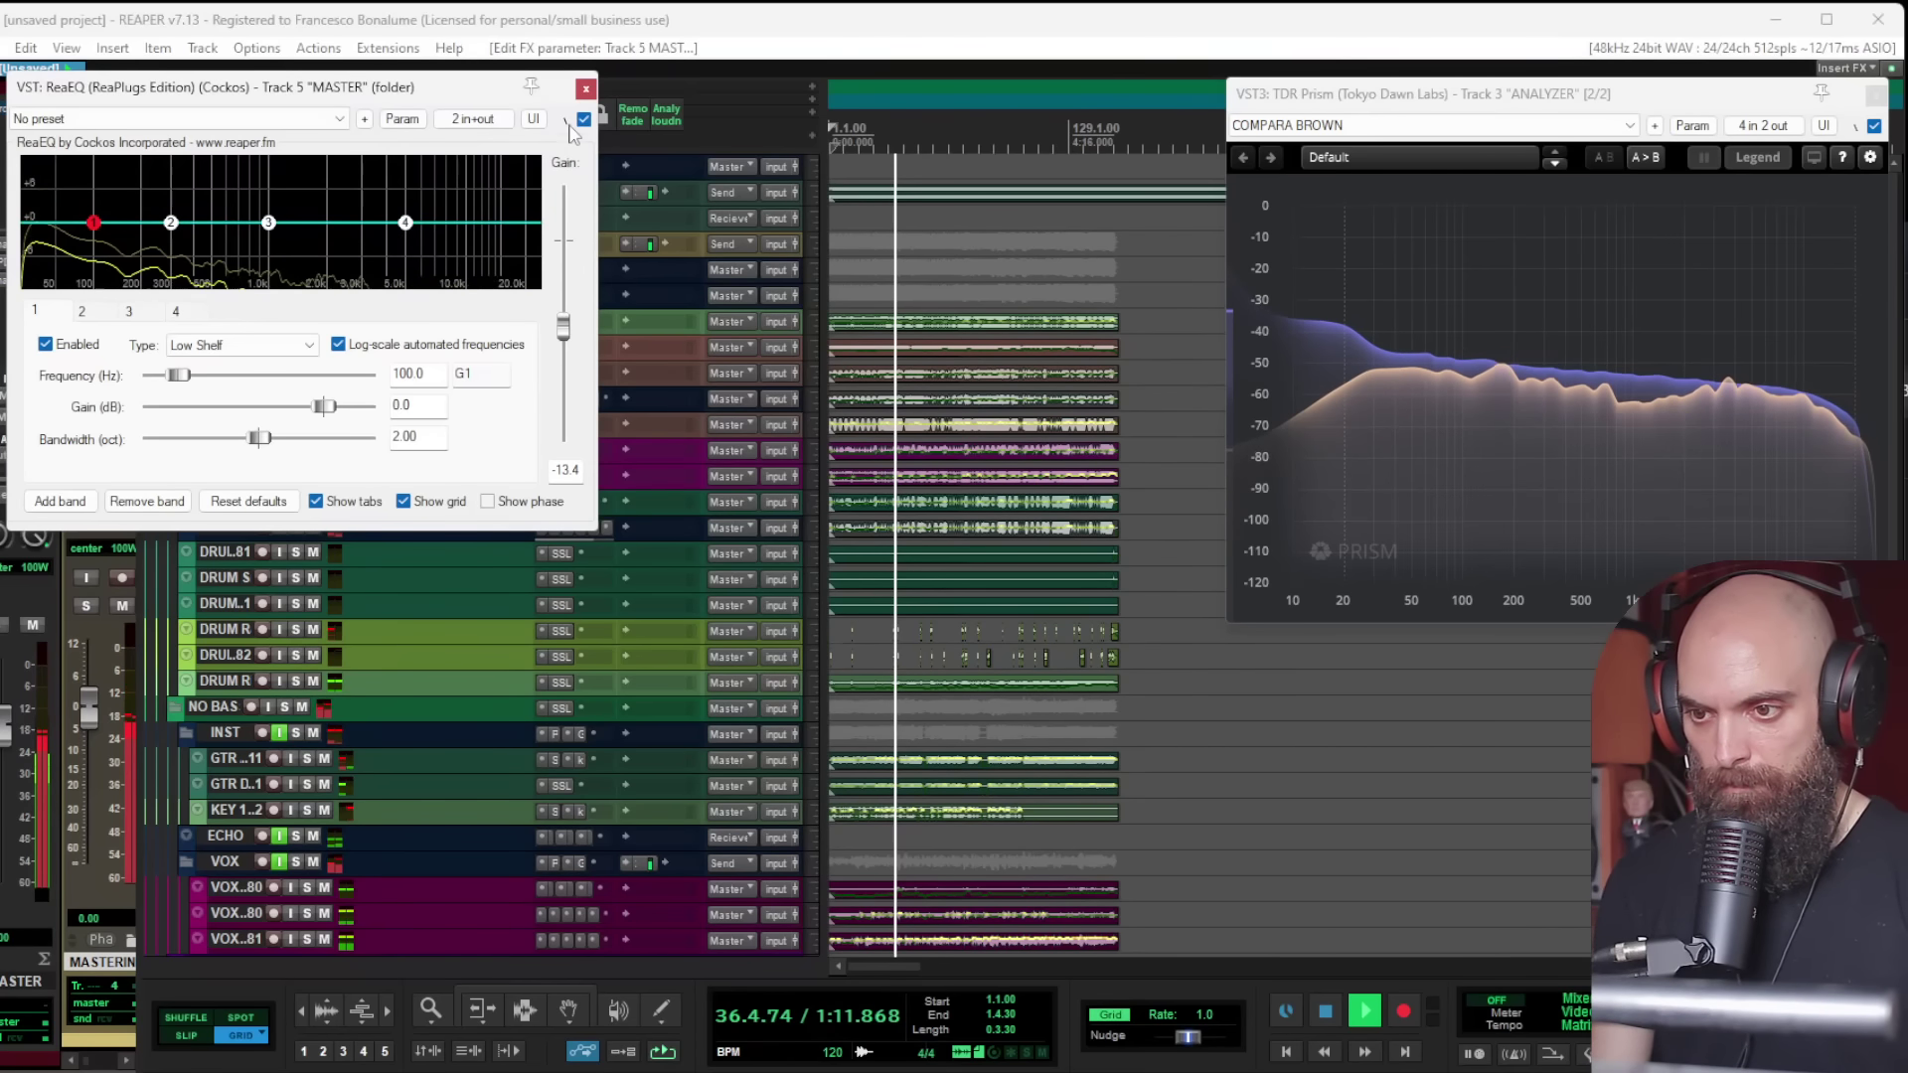
{"action": "left_click", "coordinate": [585, 88]}
{"action": "left_click", "coordinate": [210, 272]}
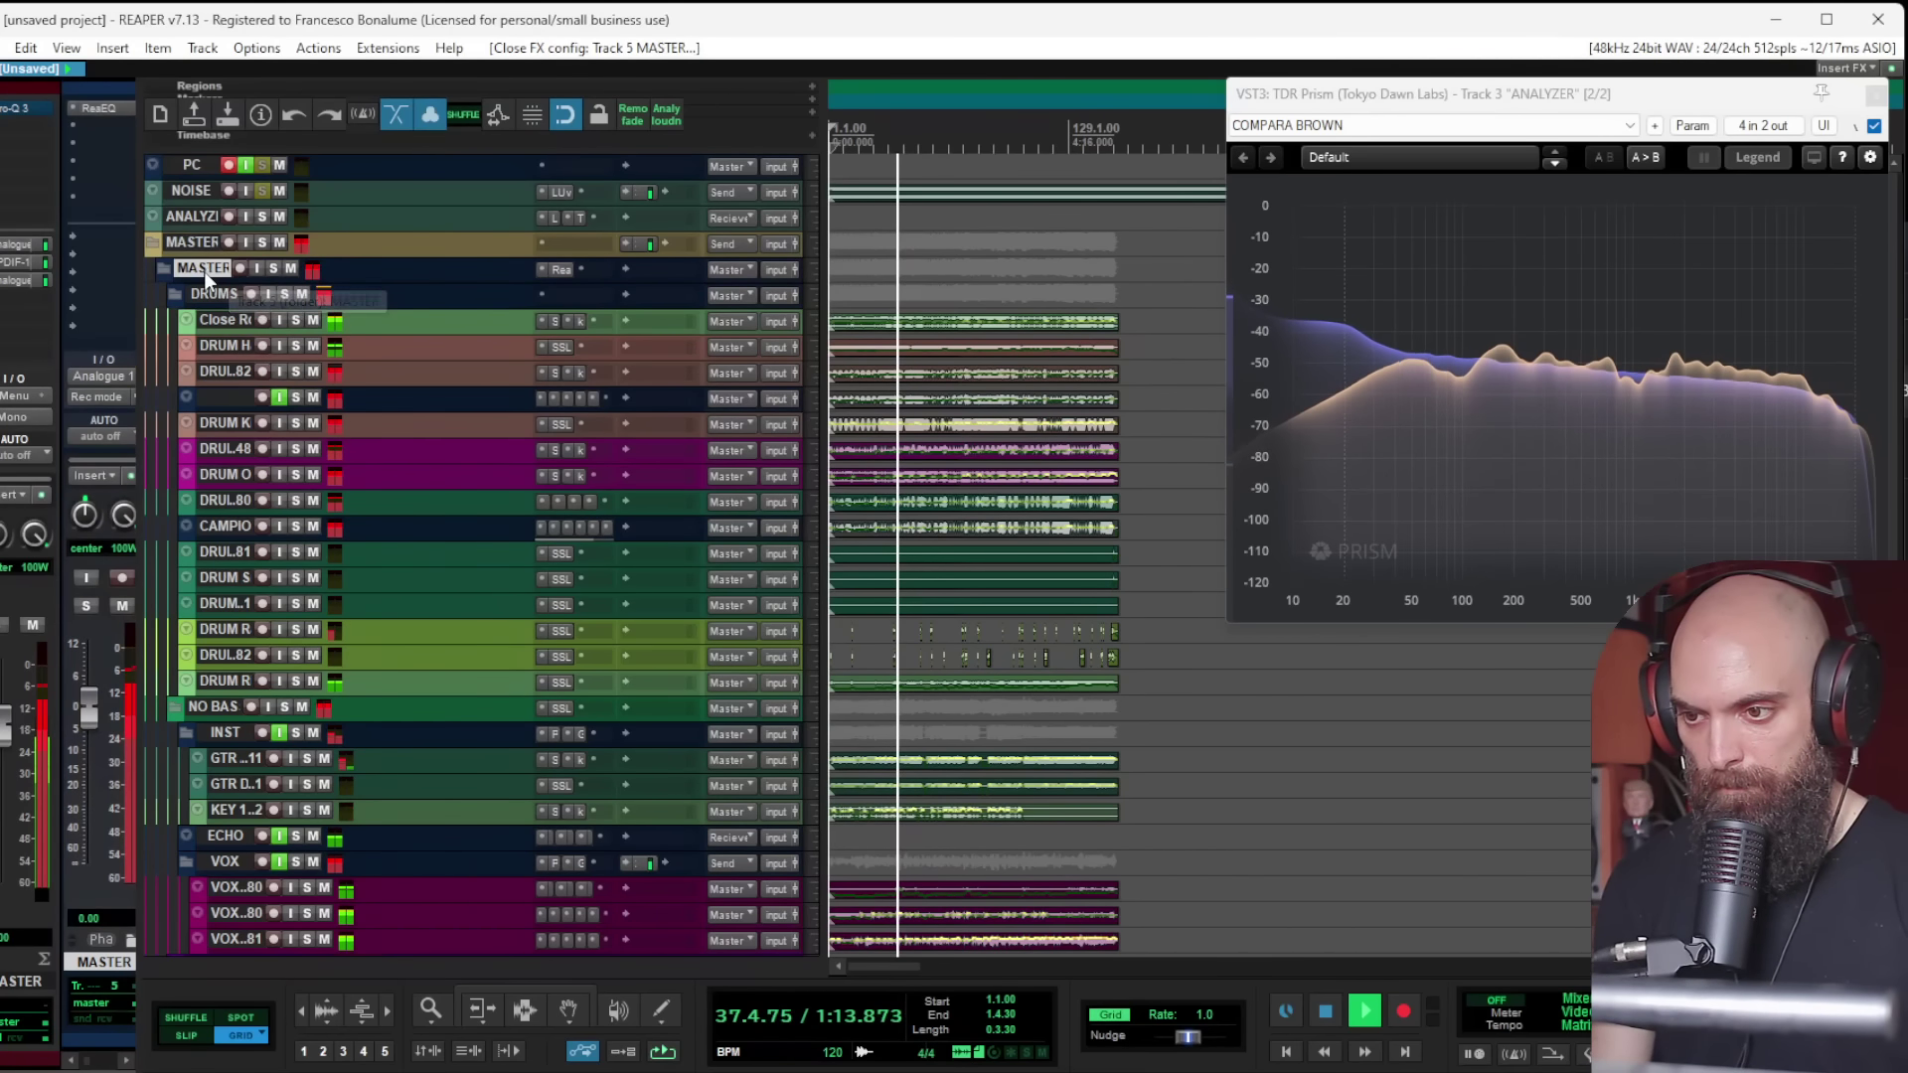
{"action": "scroll", "coordinate": [205, 271], "scroll_direction": "up", "scroll_amount": 5}
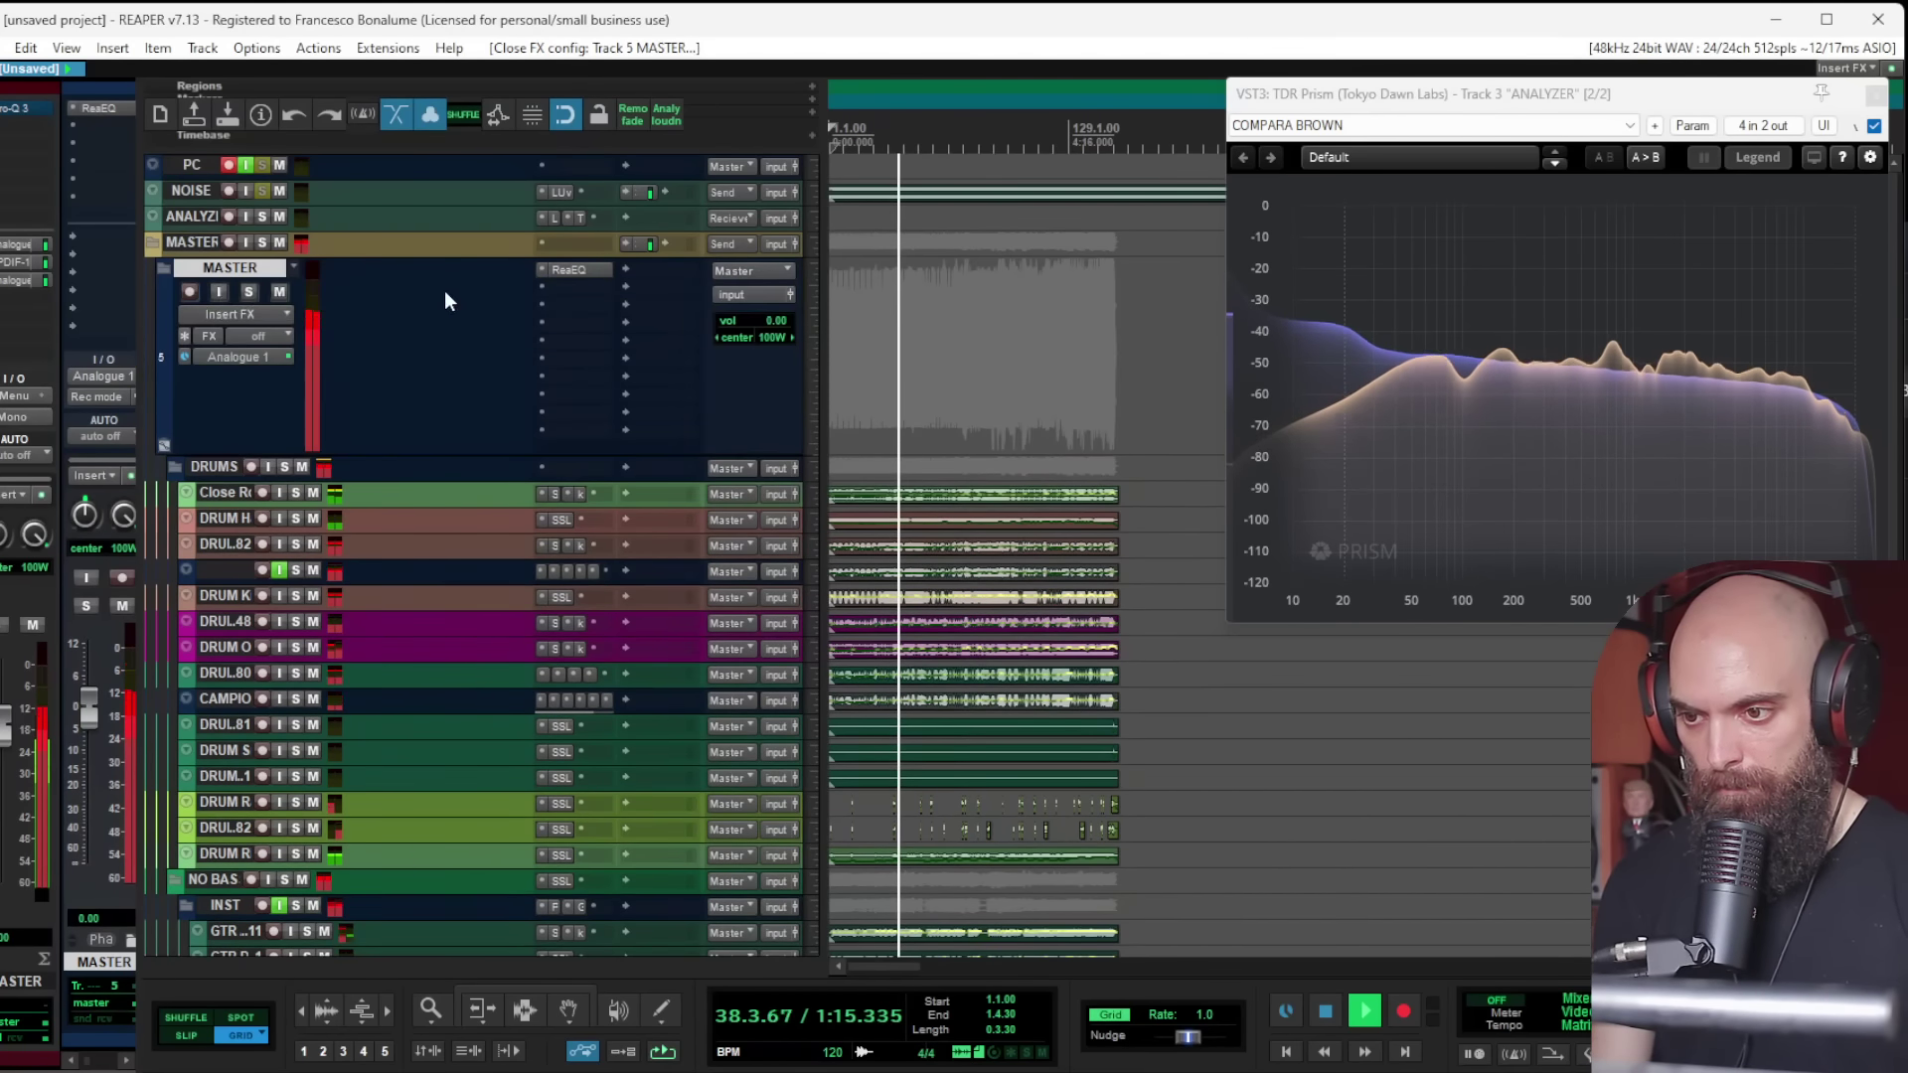
{"action": "left_click", "coordinate": [567, 286]}
{"action": "key", "text": "Escape"}
Step: Insert FabFilter Pro-MB on the MASTERING folder
{"action": "left_click", "coordinate": [592, 245]}
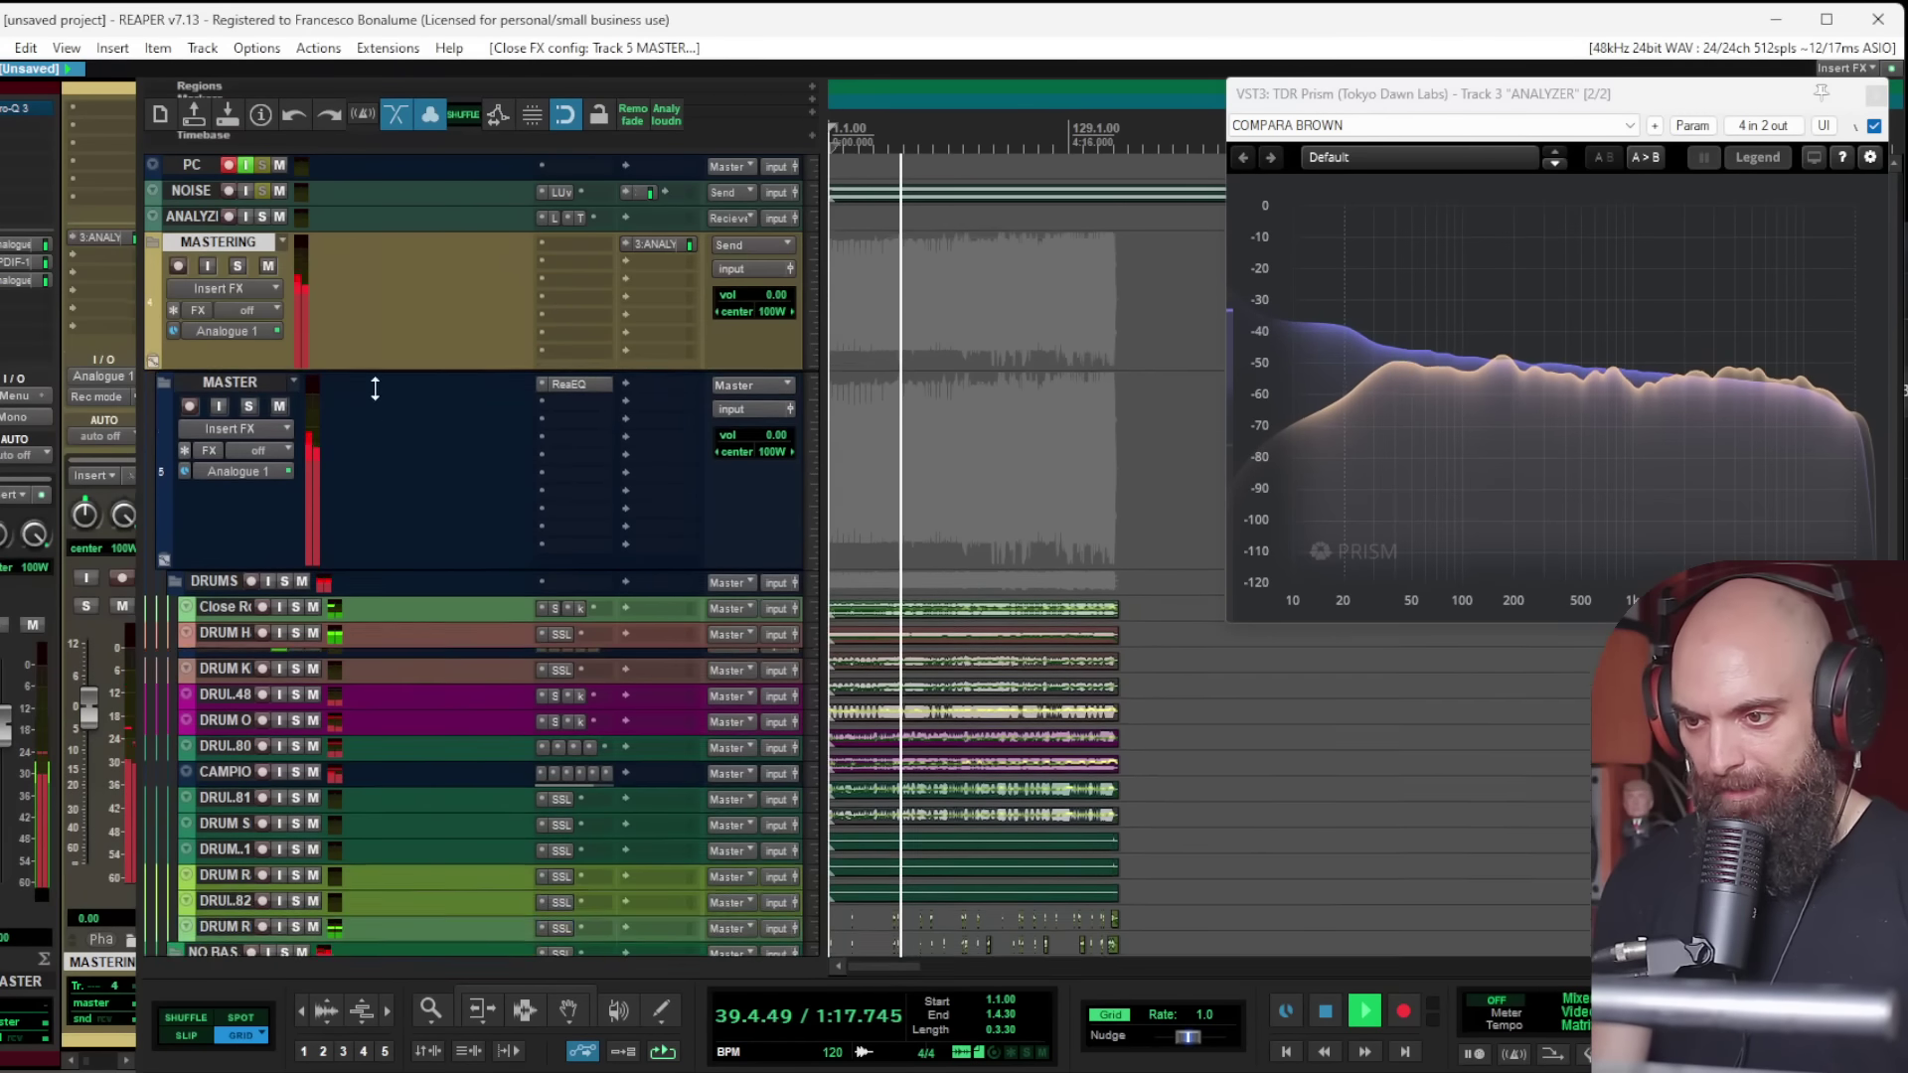
{"action": "double_click", "coordinate": [593, 245]}
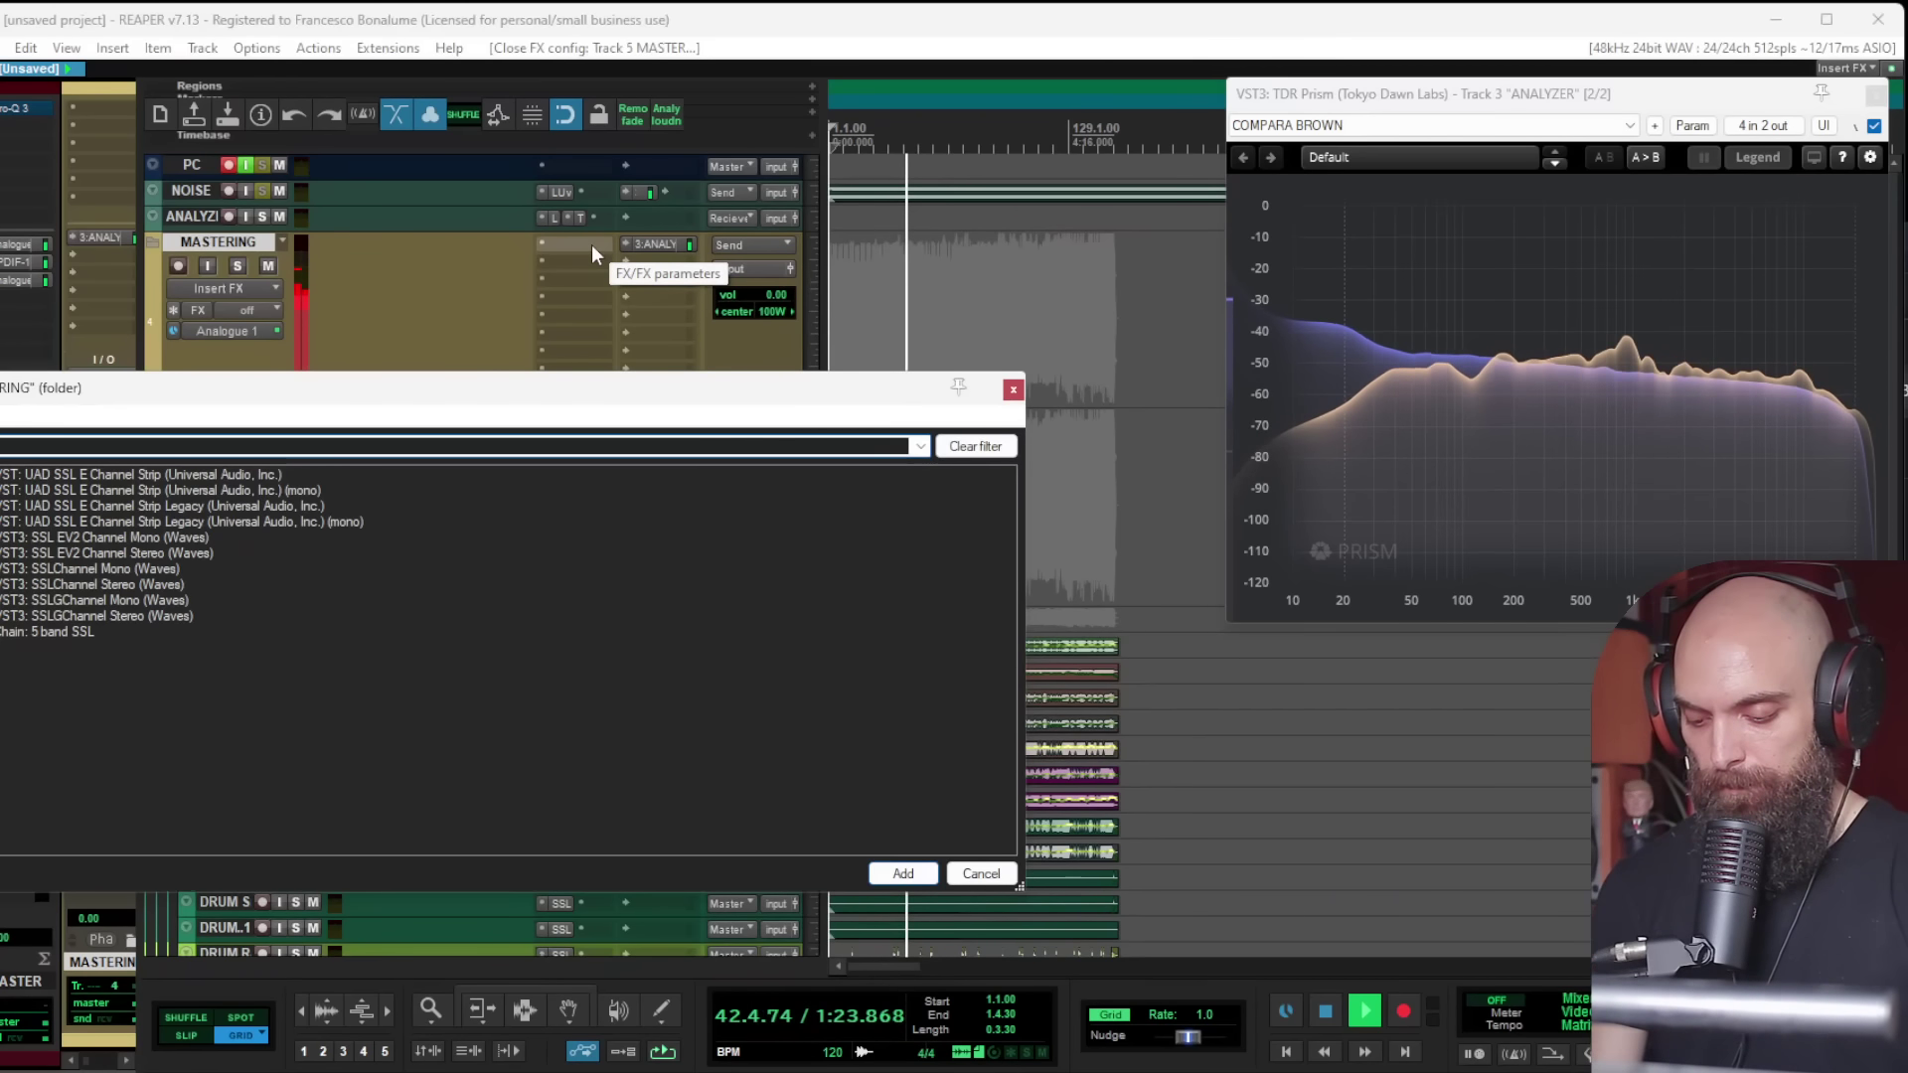
{"action": "type", "text": "pro mb"}
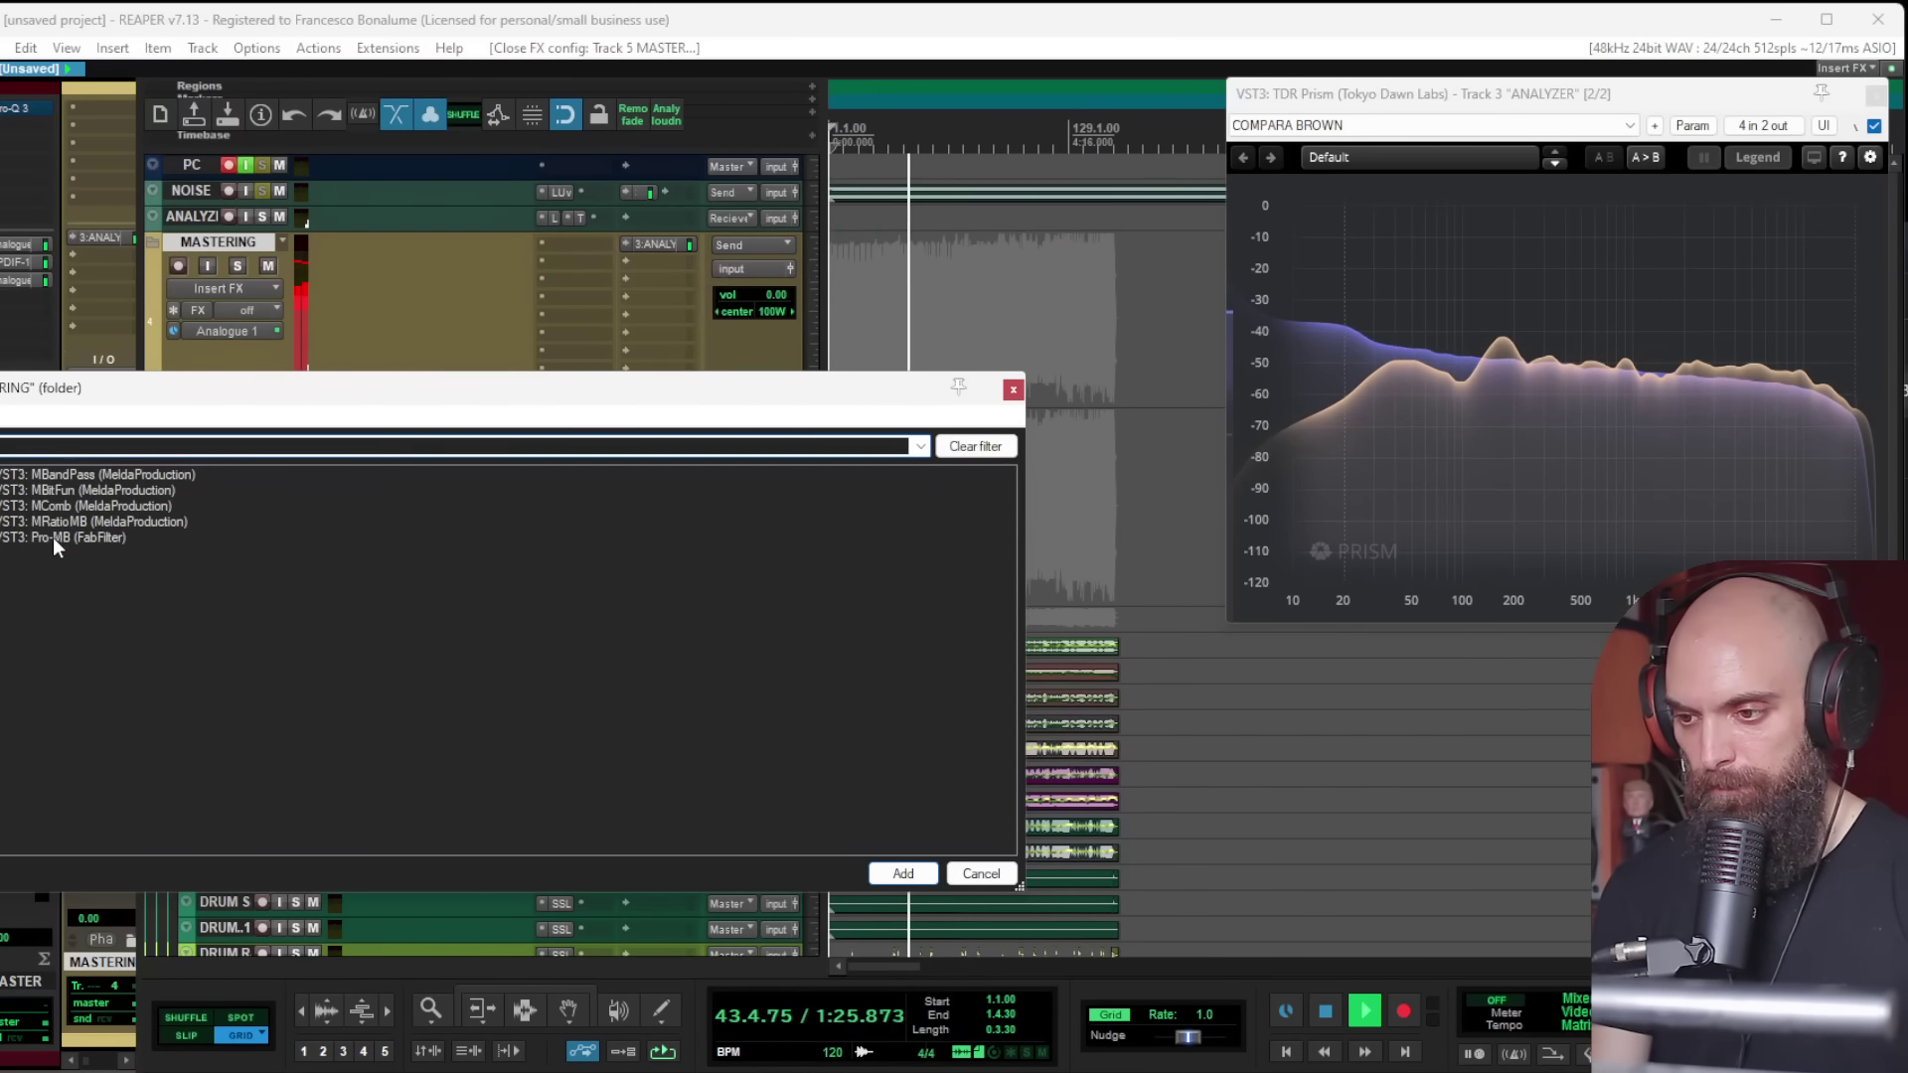
{"action": "double_click", "coordinate": [75, 537]}
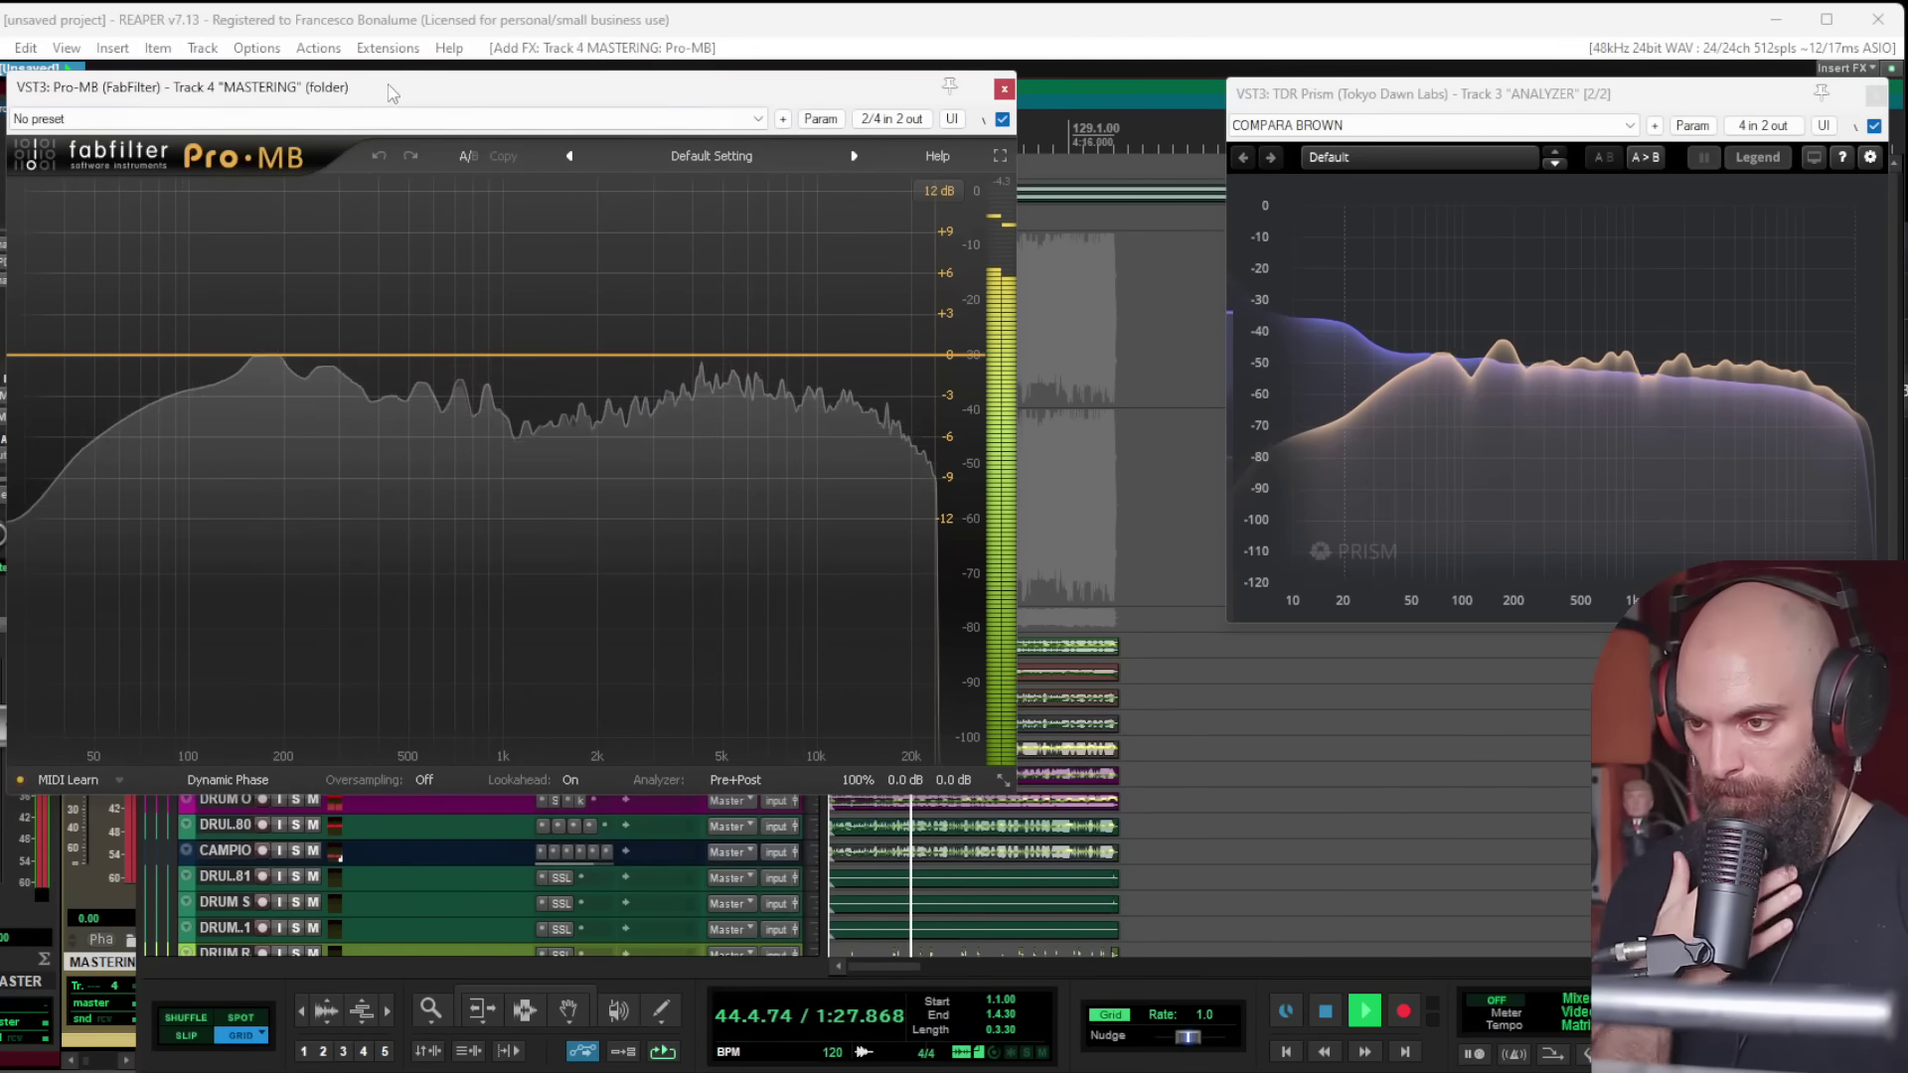
Step: Audition the Pro-MB factory presets on the MASTERING folder during playback and load Basic 4-band punch and balance 01 bM
{"action": "left_click", "coordinate": [852, 156]}
{"action": "left_click", "coordinate": [852, 156]}
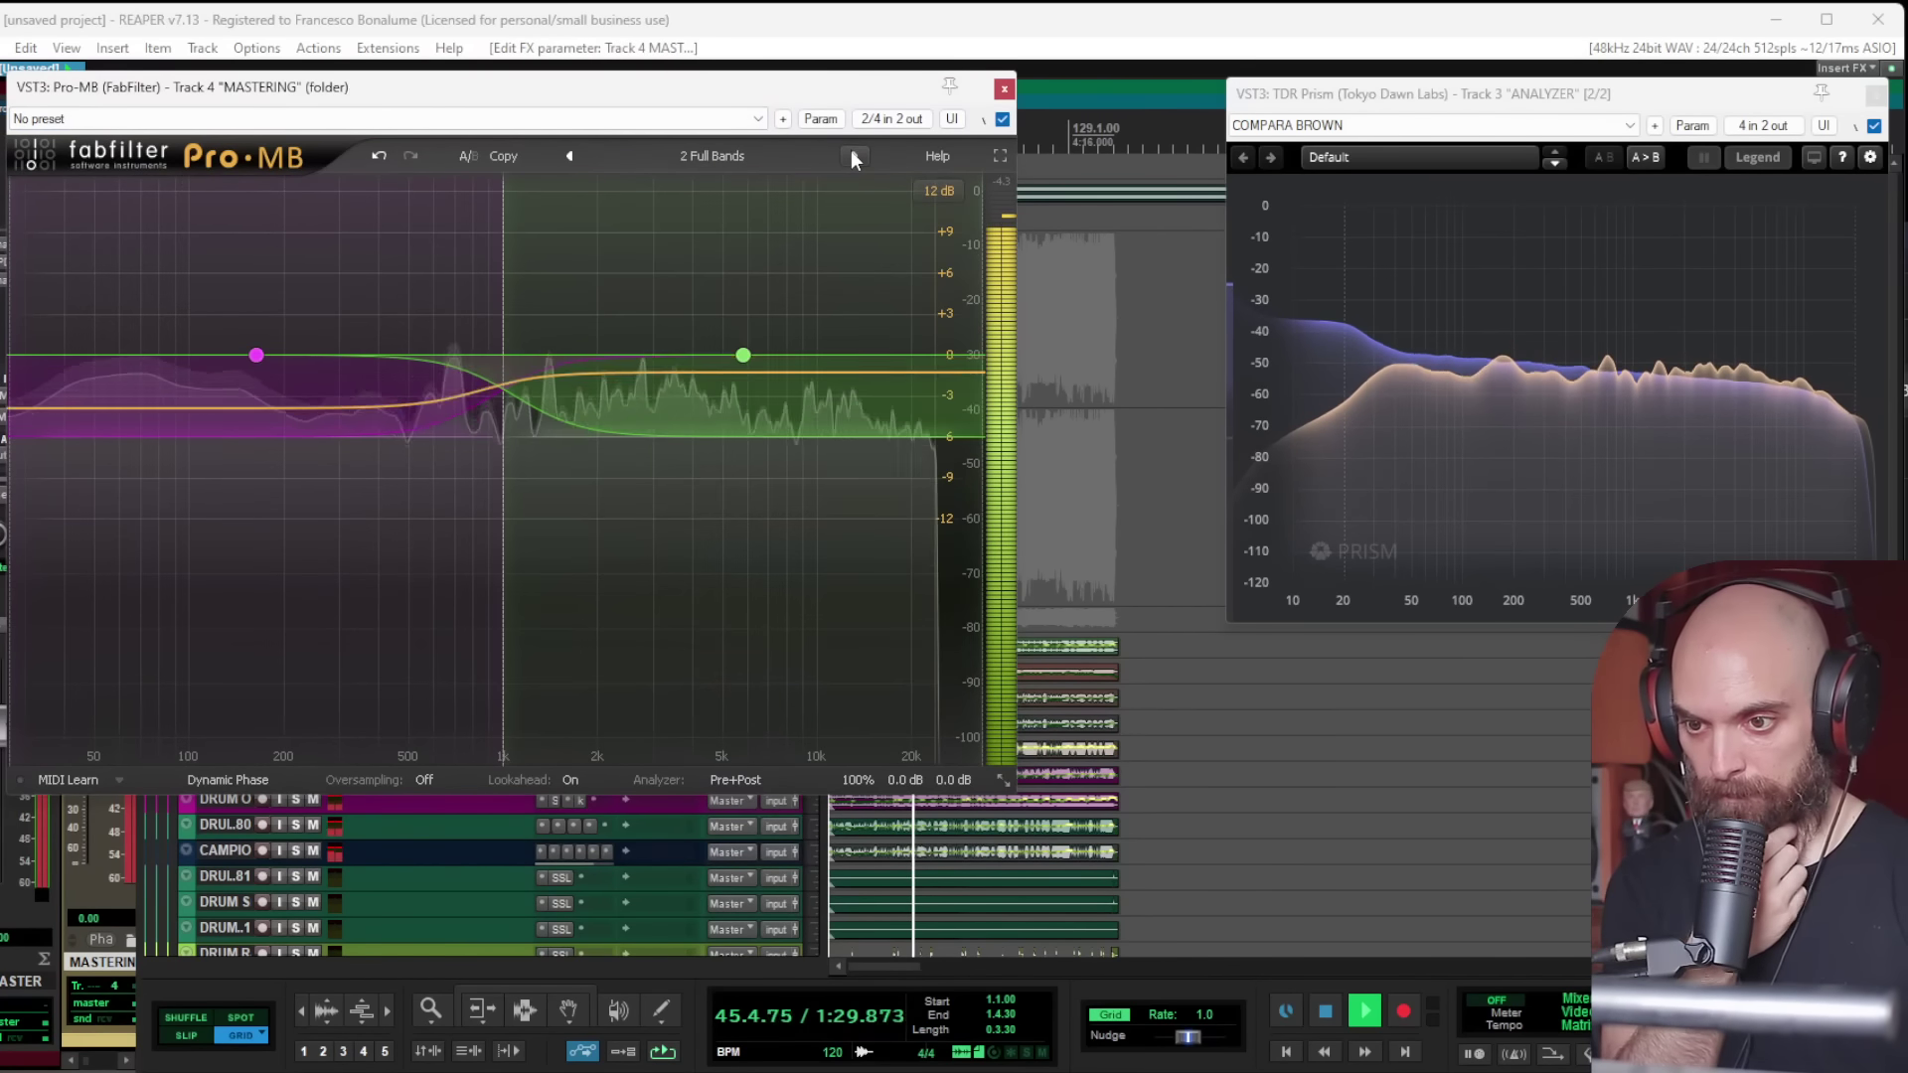
{"action": "left_click", "coordinate": [853, 156]}
{"action": "left_click", "coordinate": [853, 156]}
{"action": "left_click", "coordinate": [852, 156]}
{"action": "left_click", "coordinate": [852, 156]}
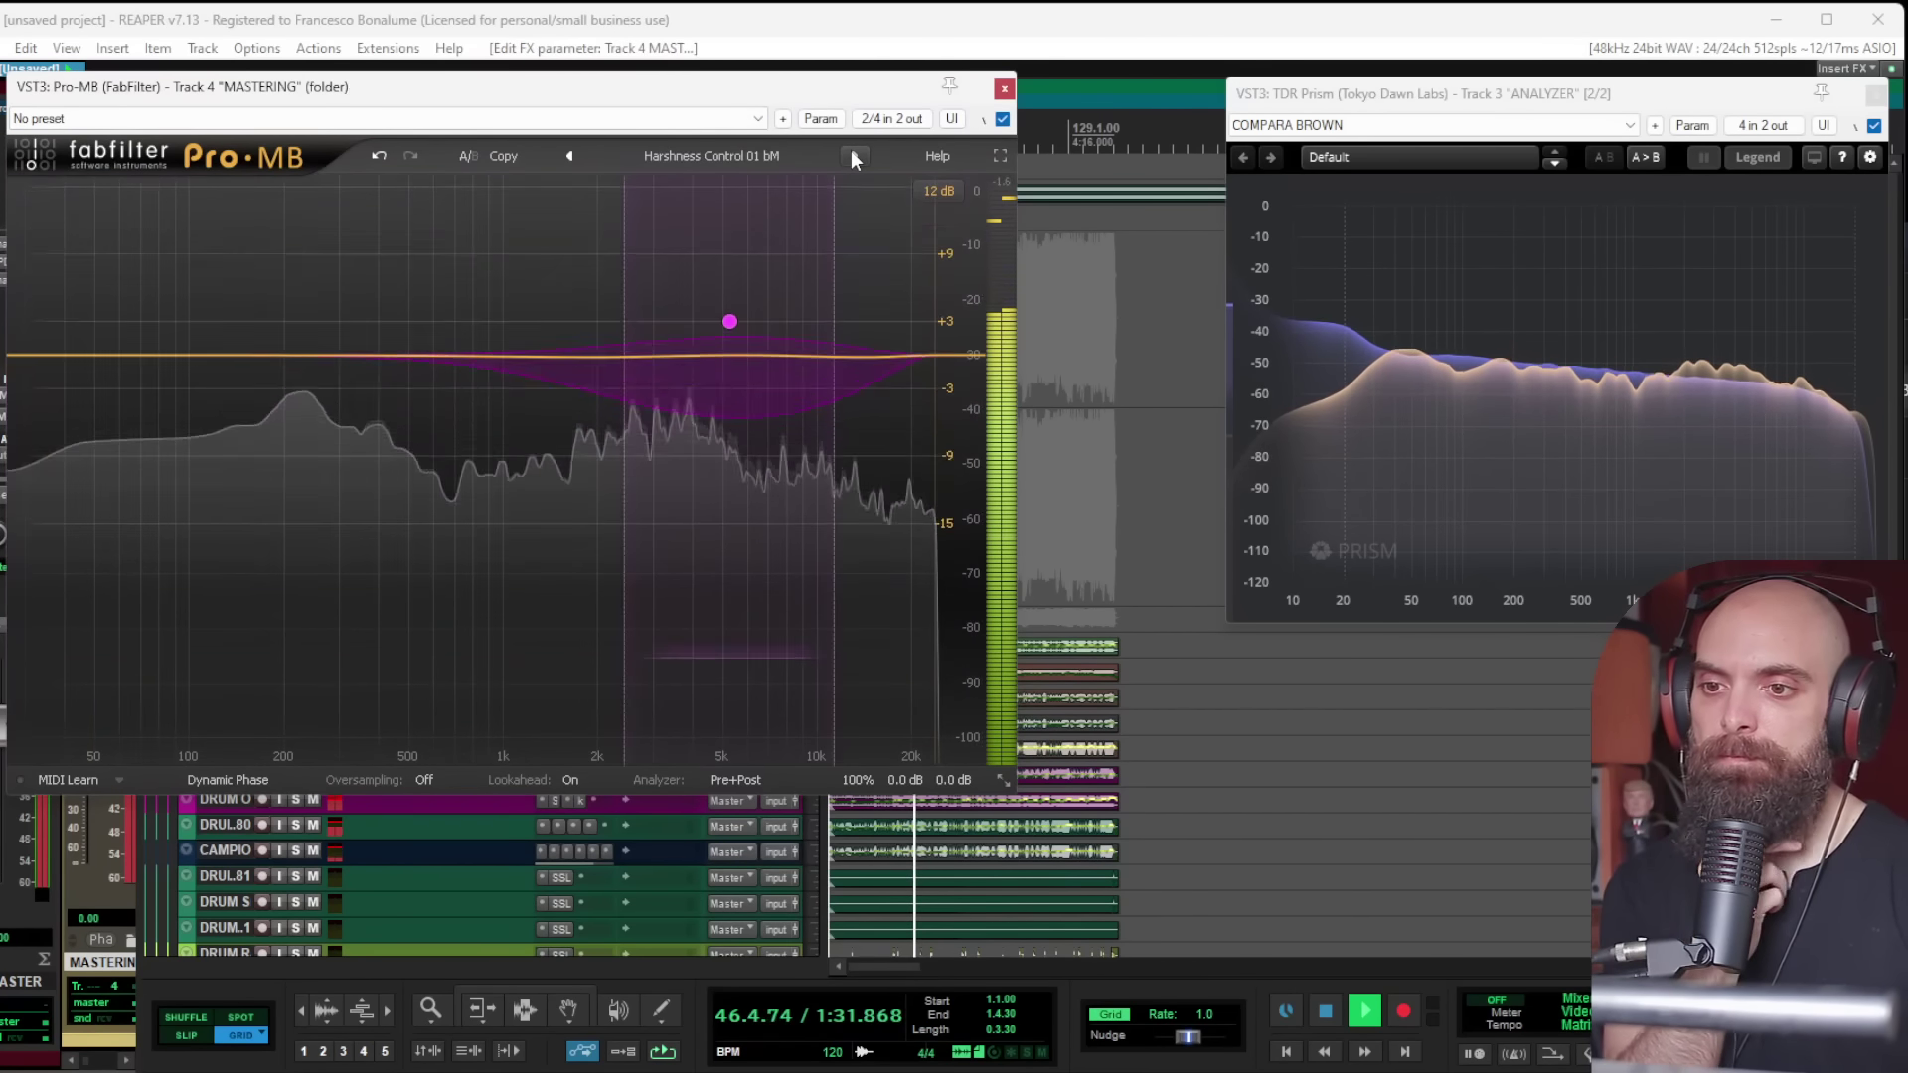
{"action": "left_click", "coordinate": [853, 156]}
{"action": "left_click", "coordinate": [853, 156]}
{"action": "left_click", "coordinate": [853, 156]}
{"action": "left_click", "coordinate": [853, 156]}
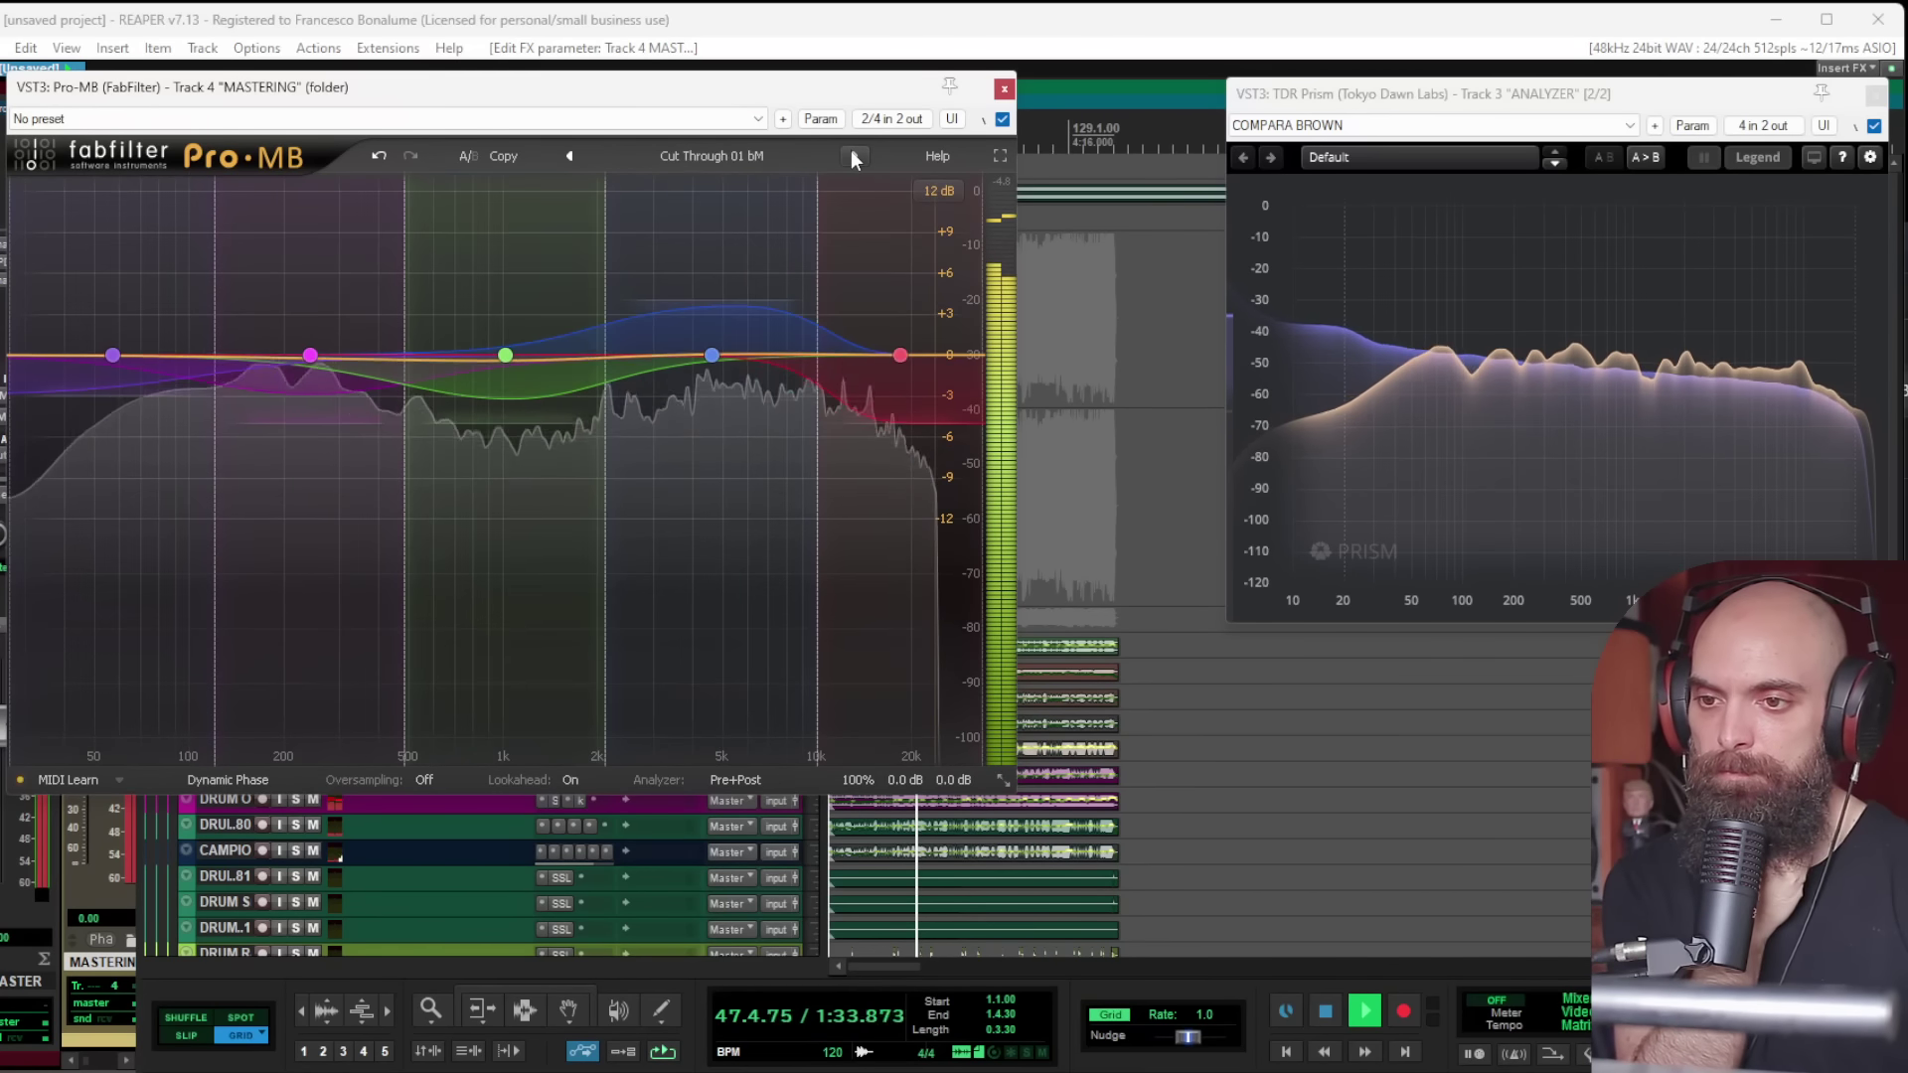
{"action": "left_click", "coordinate": [853, 156]}
{"action": "left_click", "coordinate": [852, 156]}
{"action": "left_click", "coordinate": [852, 156]}
{"action": "left_click", "coordinate": [853, 156]}
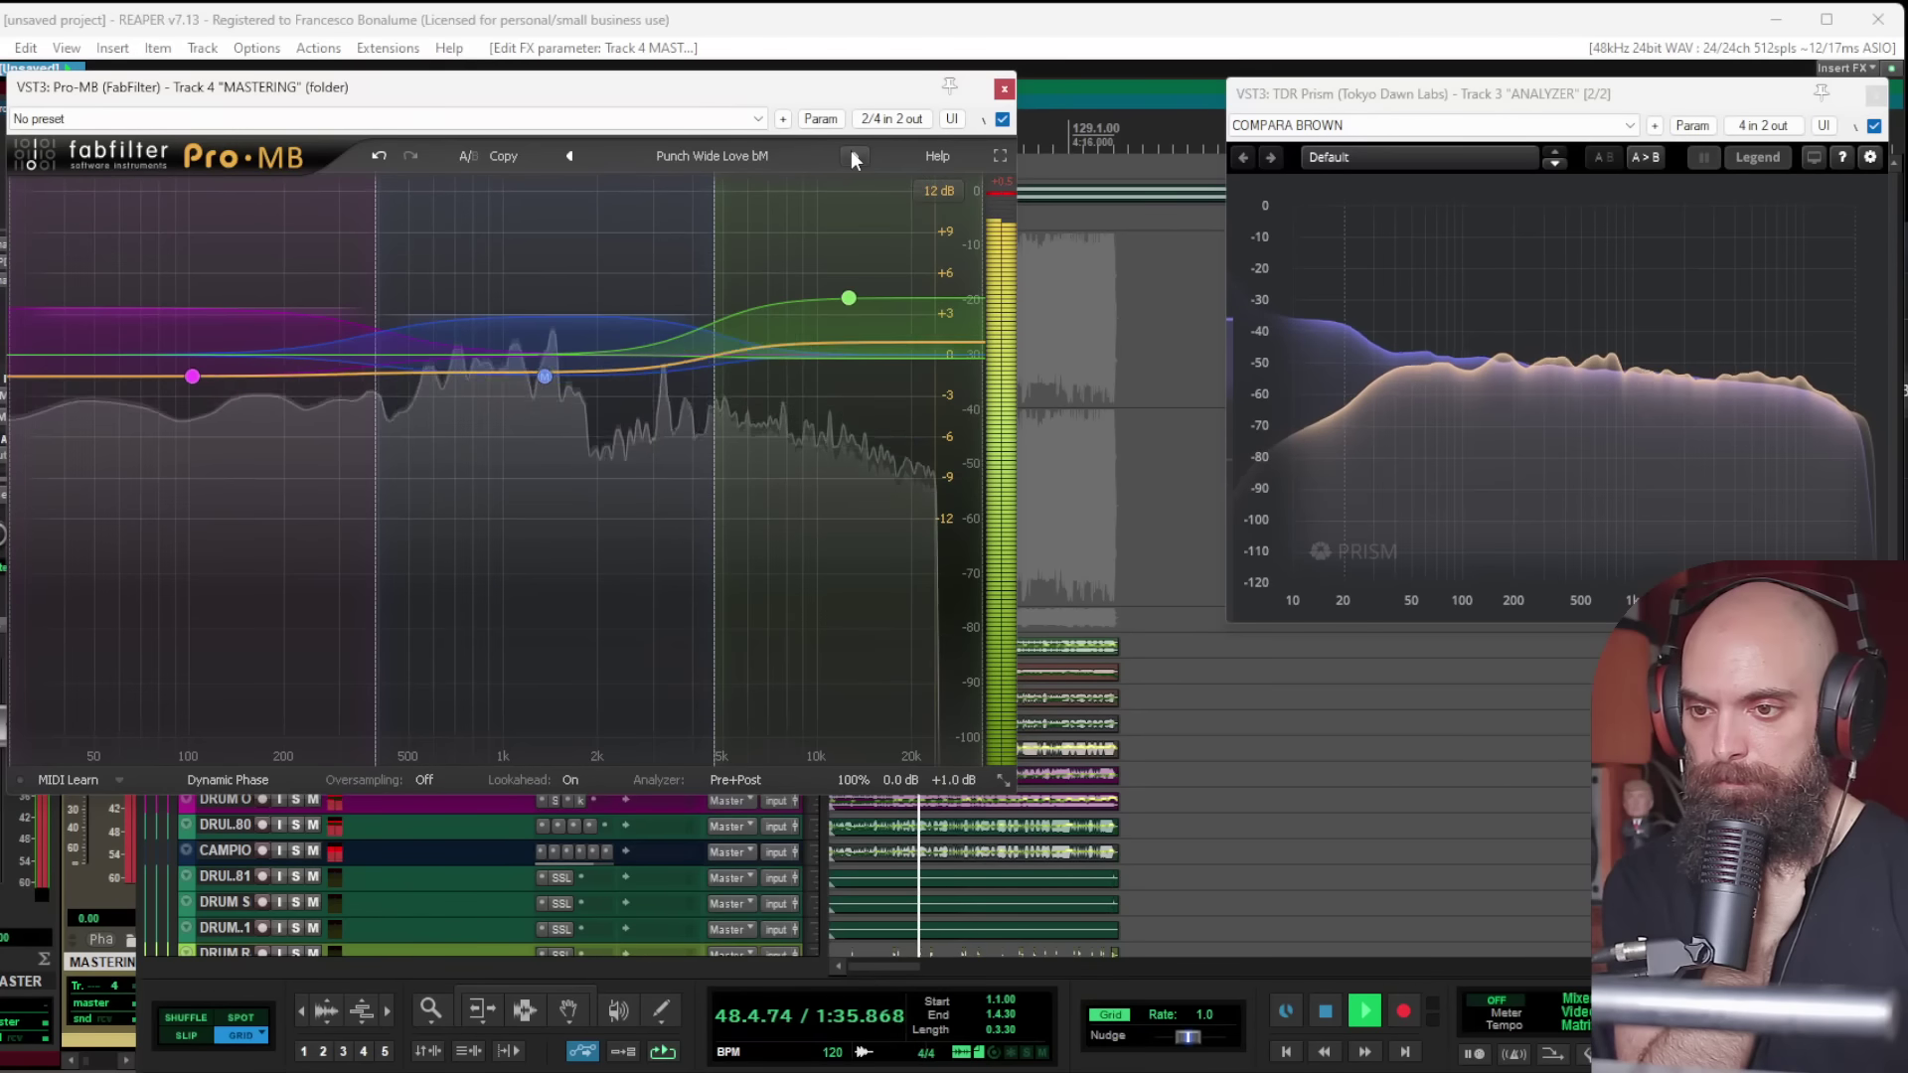
{"action": "left_click", "coordinate": [853, 156]}
{"action": "left_click", "coordinate": [852, 156]}
{"action": "left_click", "coordinate": [852, 156]}
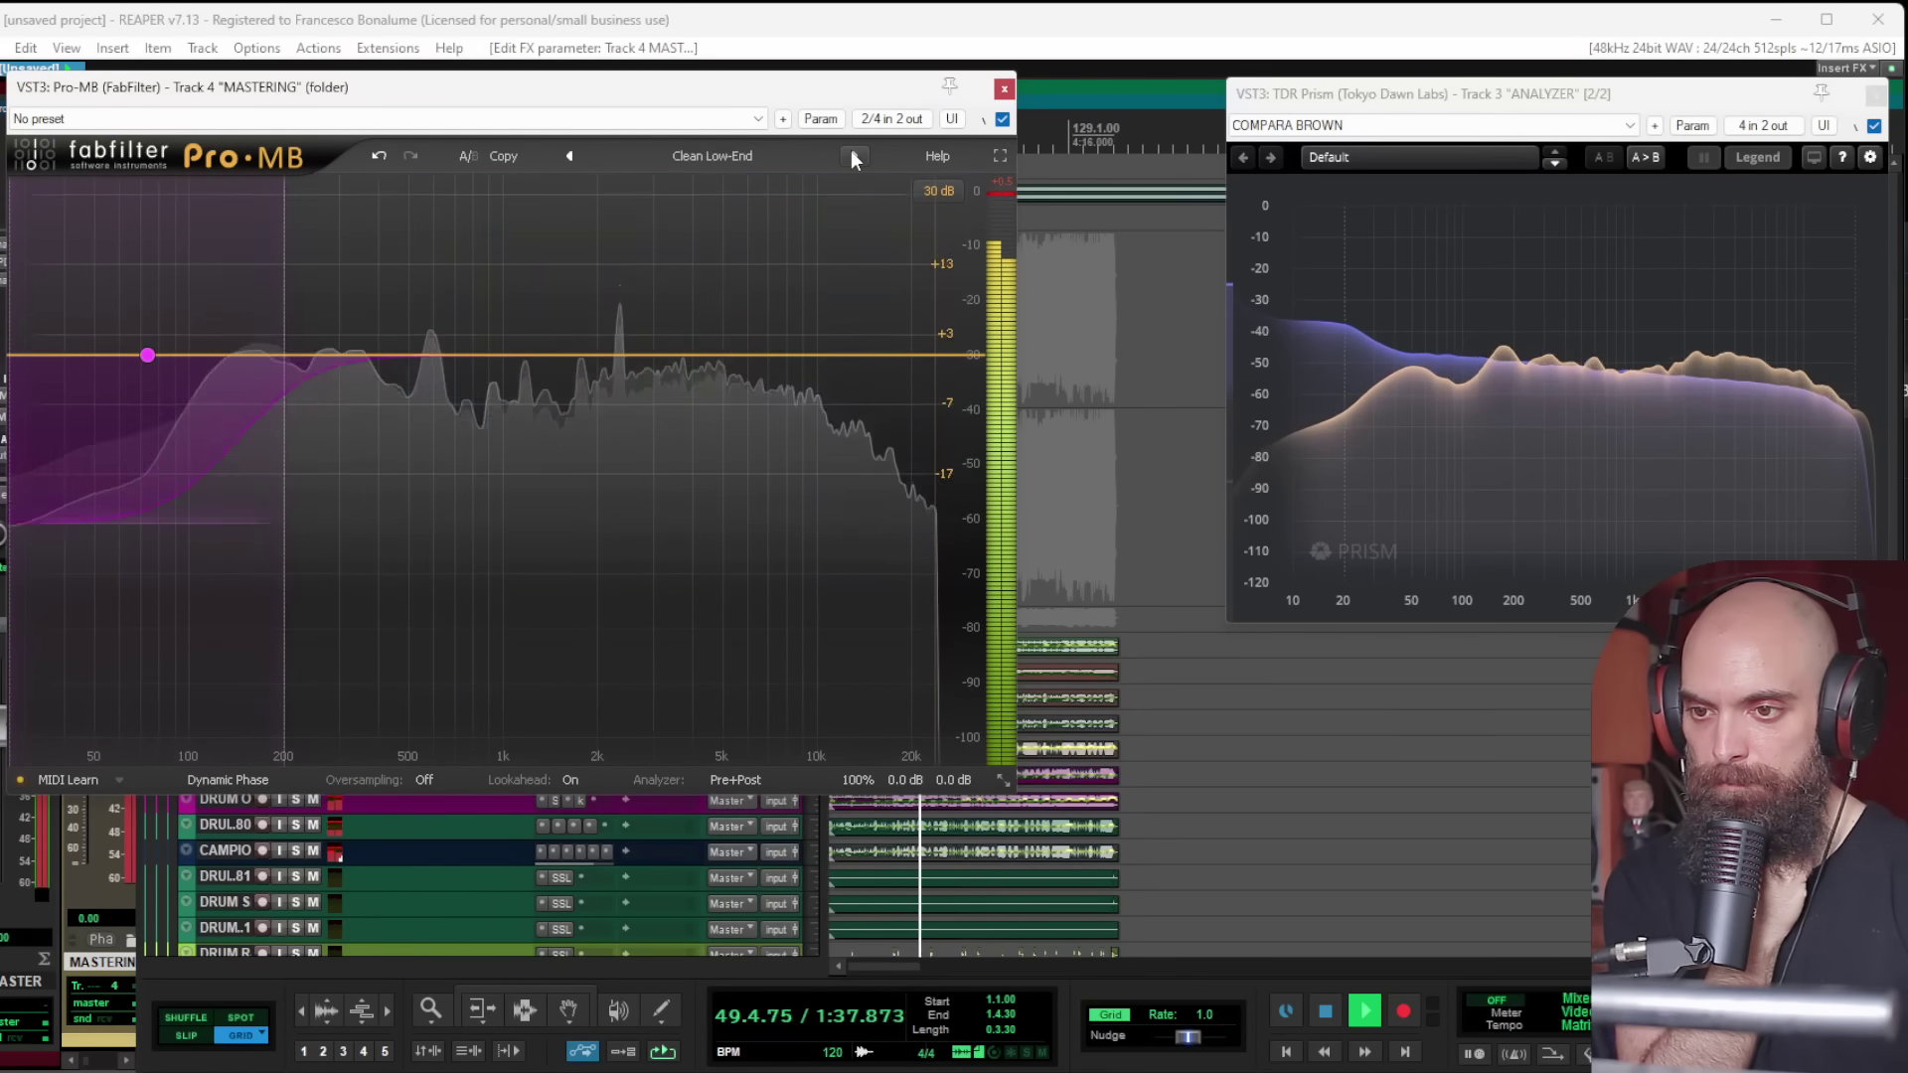
{"action": "left_click", "coordinate": [852, 156]}
{"action": "left_click", "coordinate": [852, 156]}
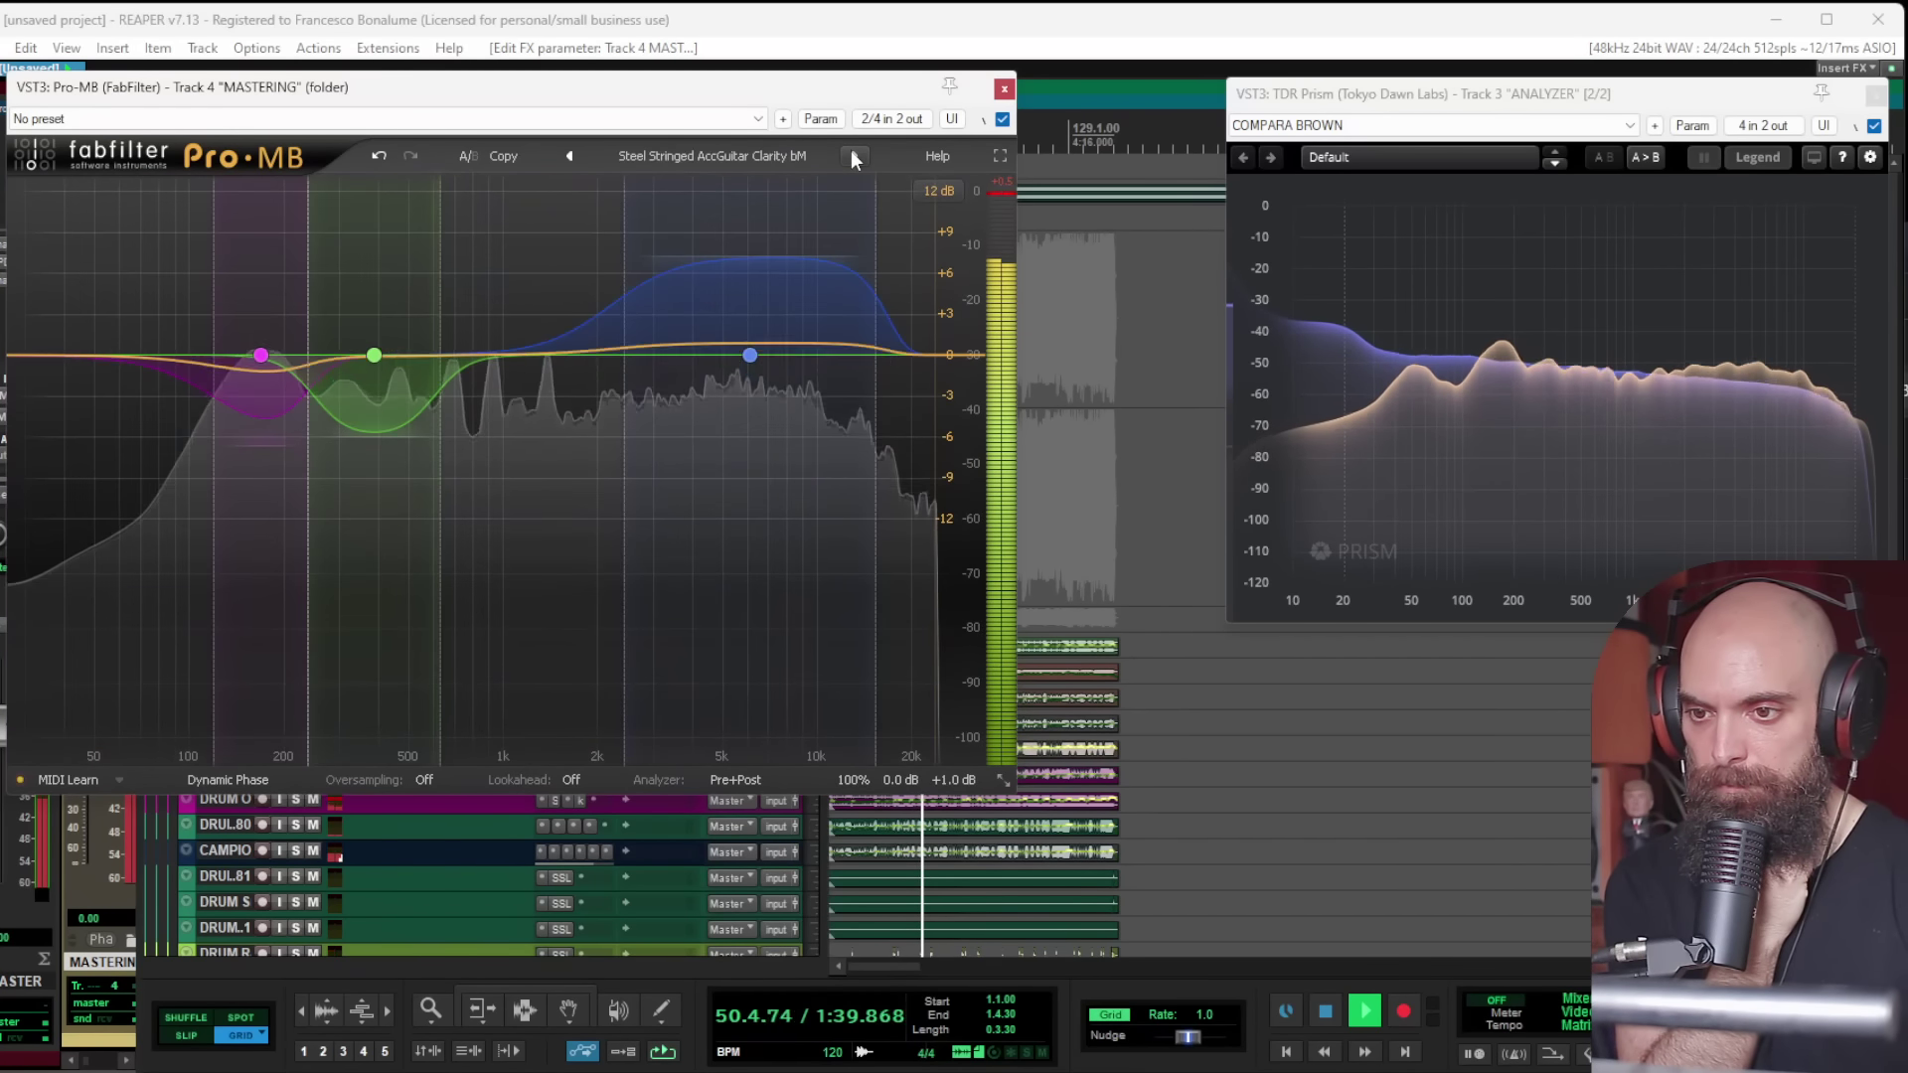
{"action": "left_click", "coordinate": [852, 156]}
{"action": "left_click", "coordinate": [853, 156]}
{"action": "left_click", "coordinate": [852, 156]}
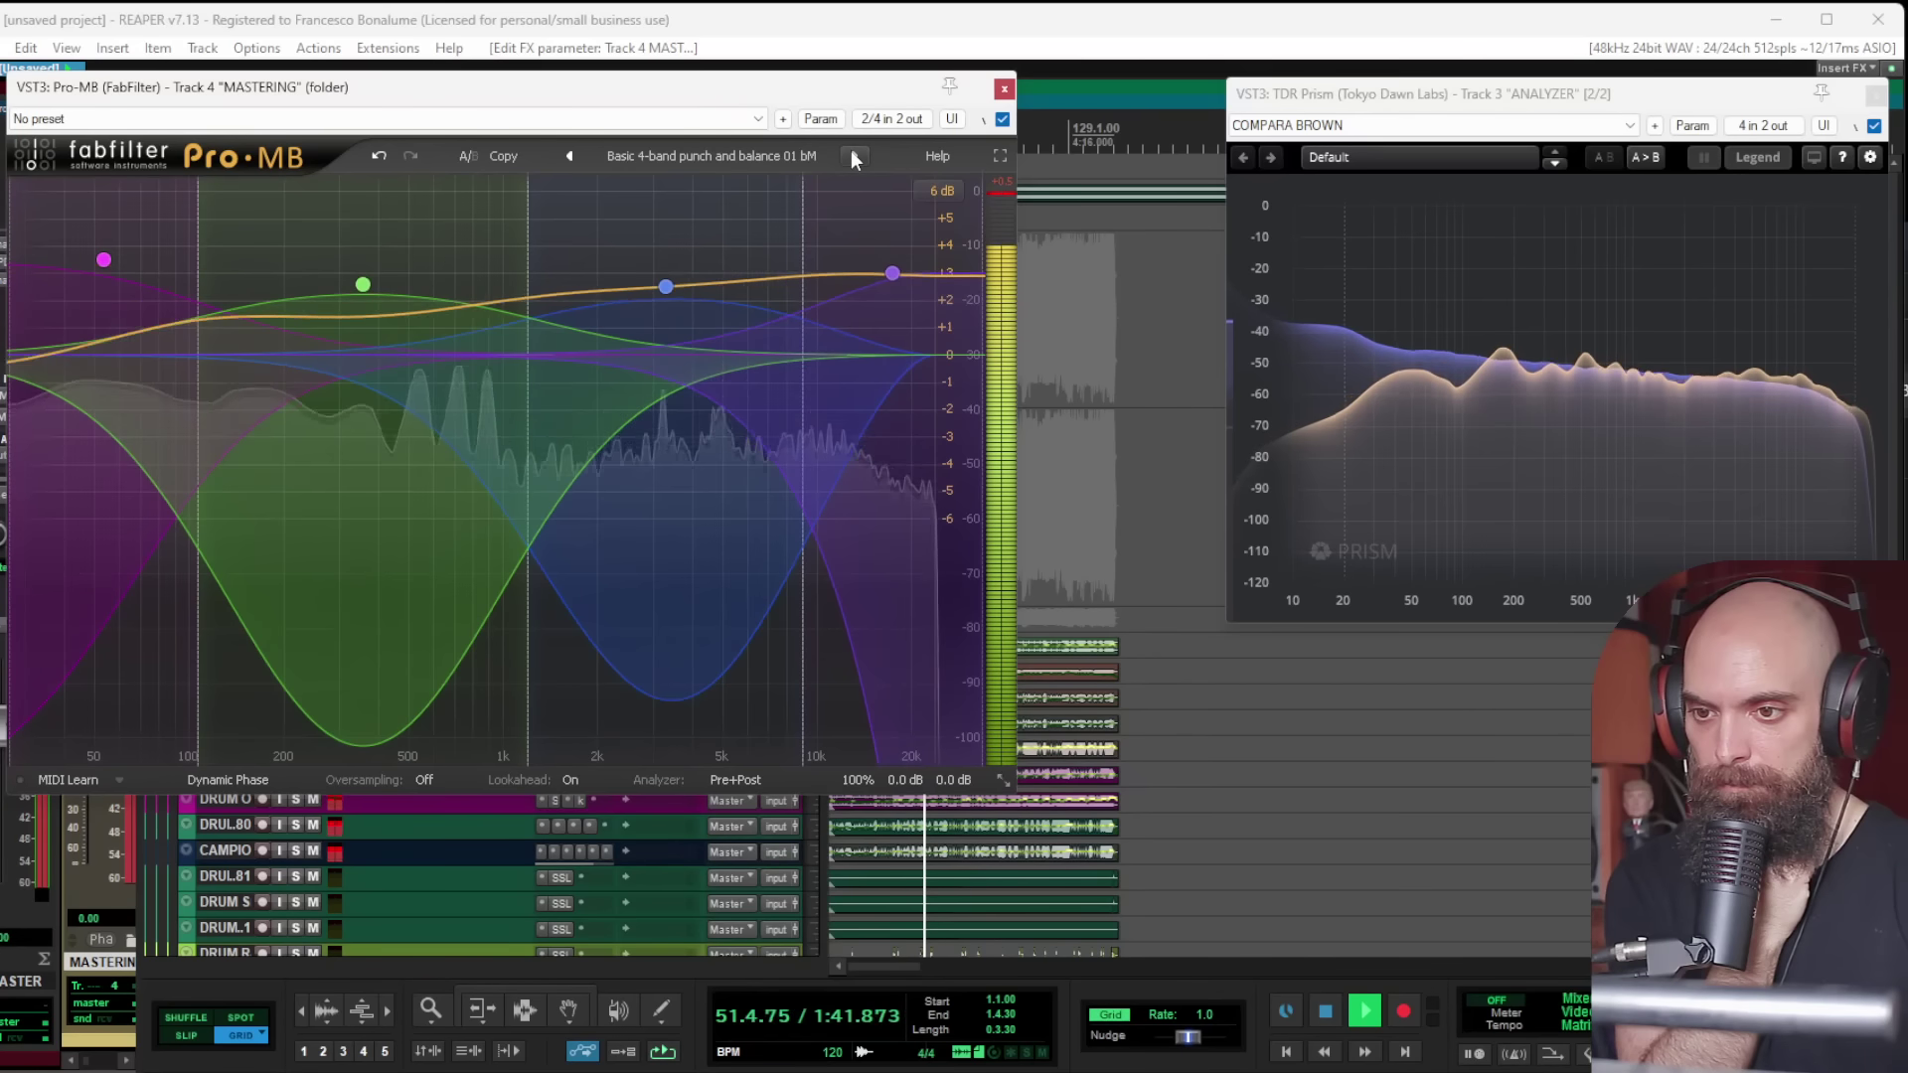
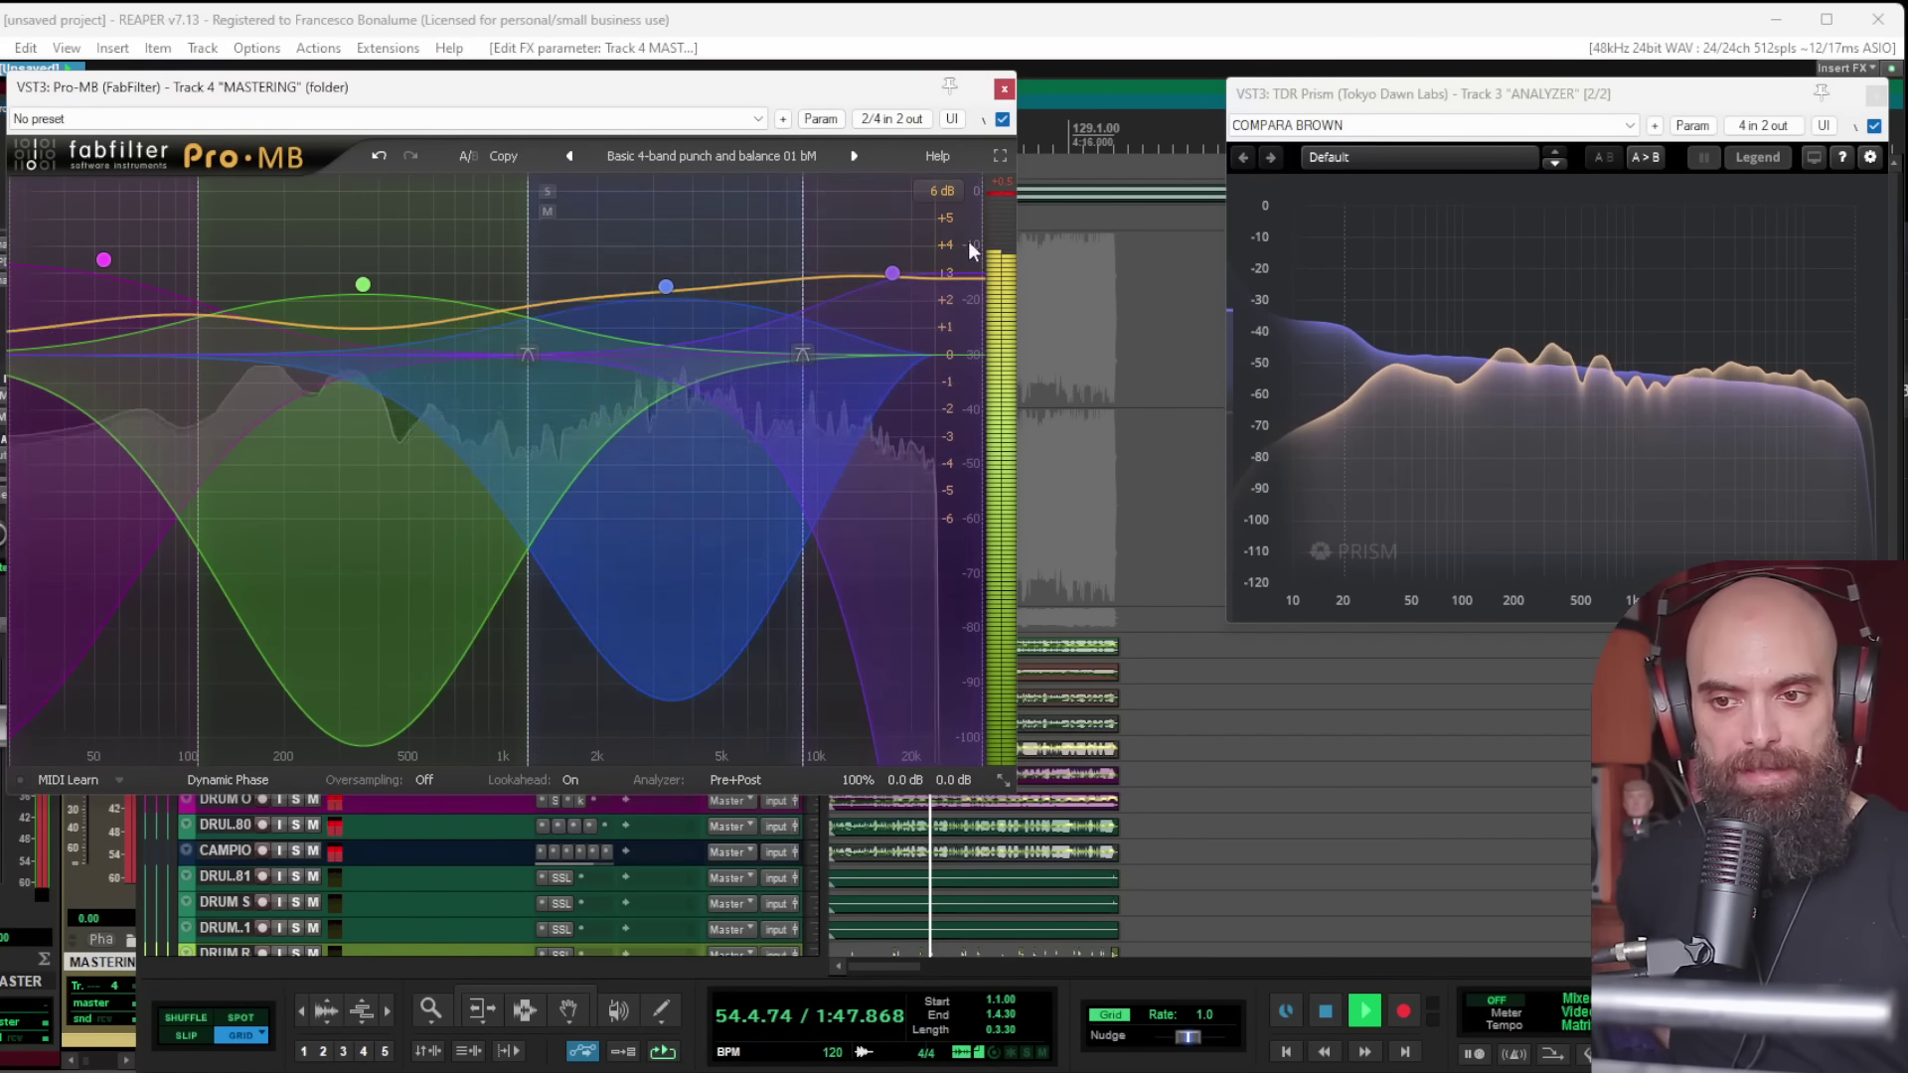
Step: Compare the mix with Pro-MB bypassed and active, leaving it enabled and closing its window
{"action": "left_click", "coordinate": [1004, 121]}
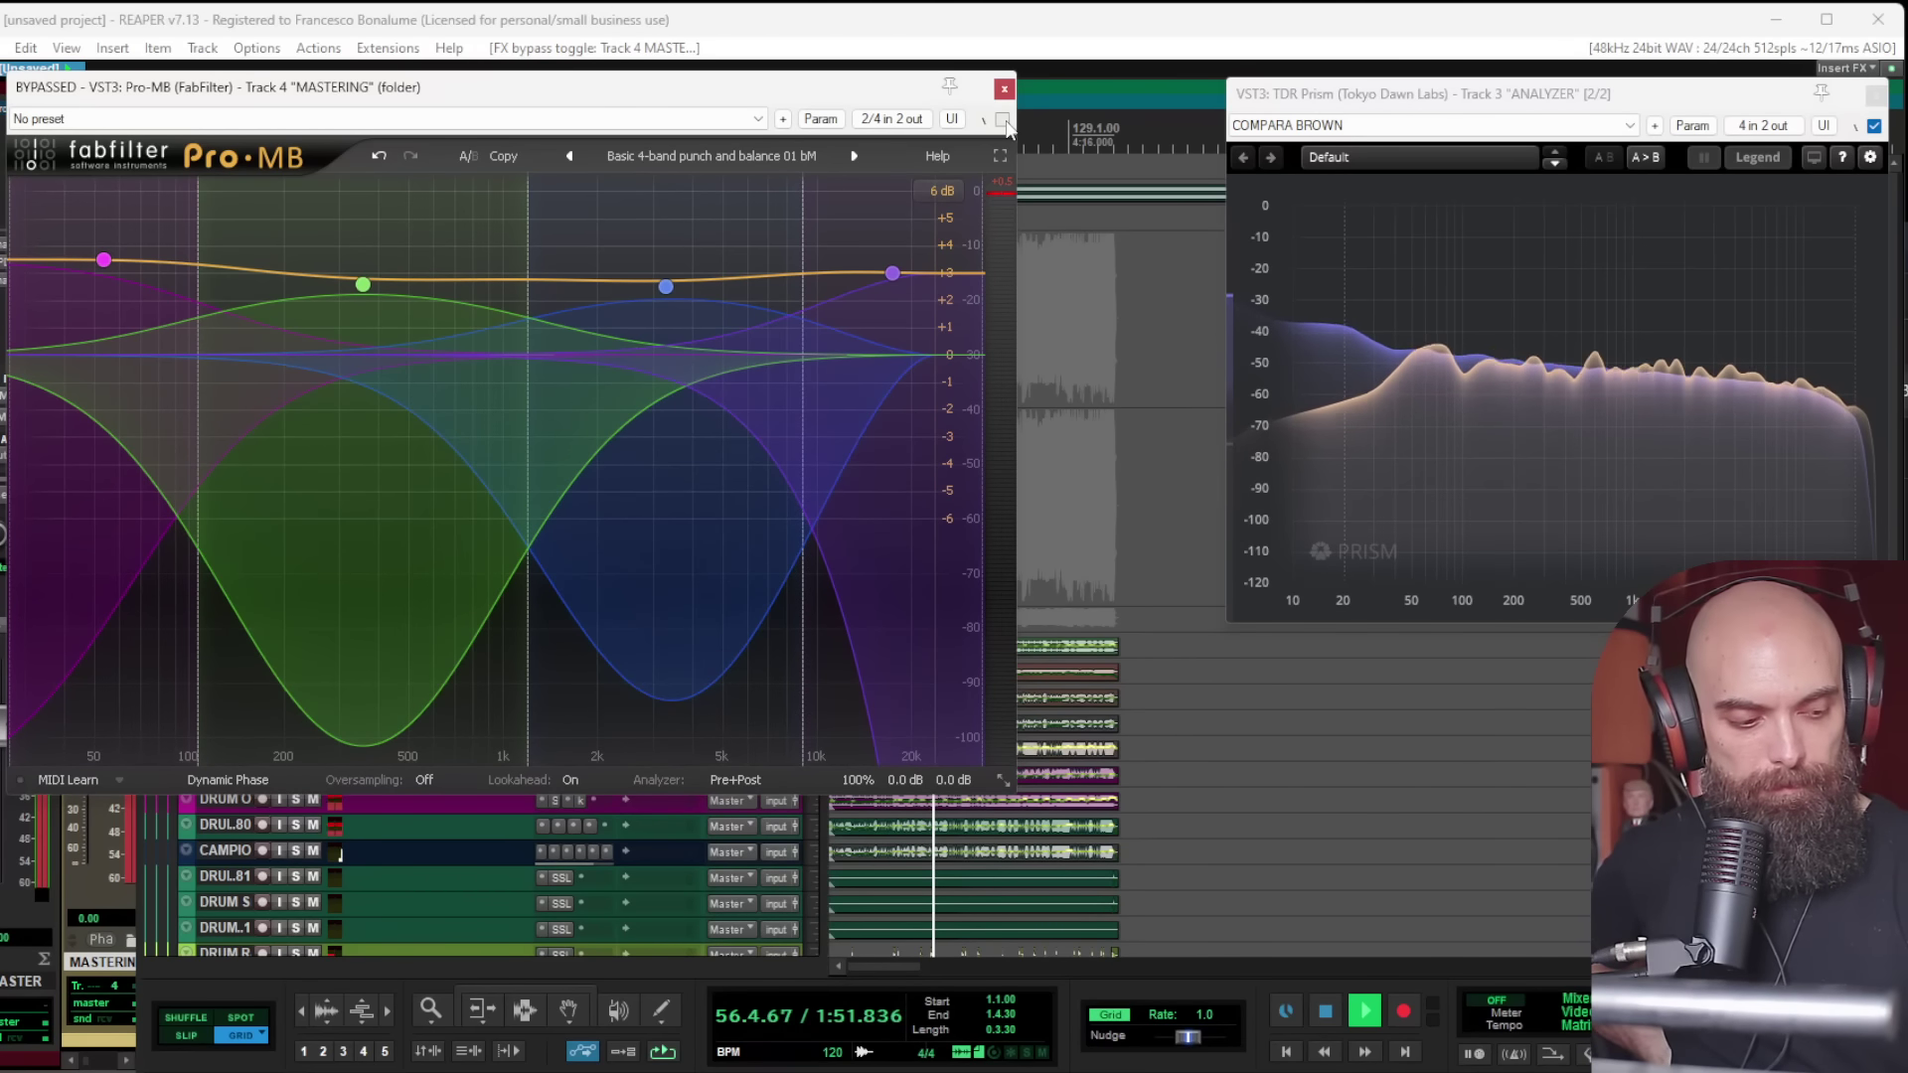
{"action": "left_click", "coordinate": [1003, 120]}
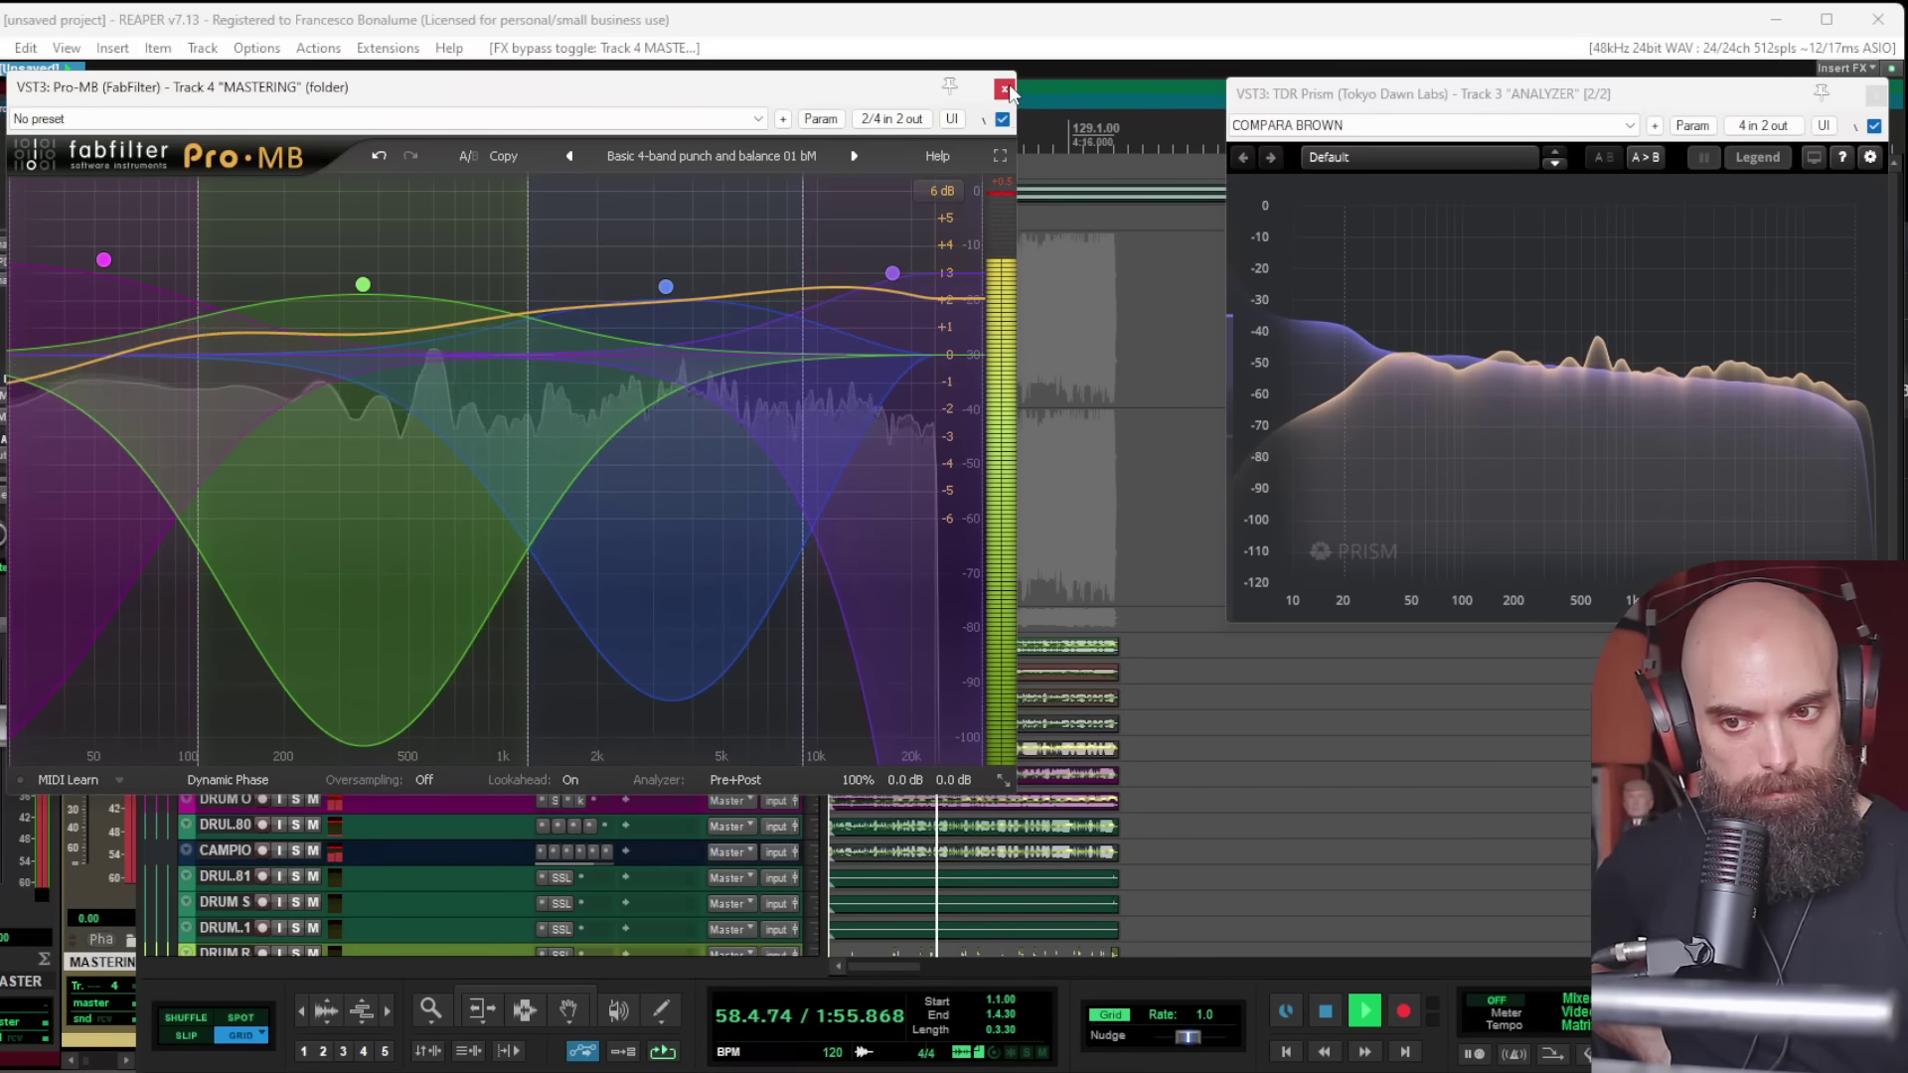
{"action": "left_click", "coordinate": [1005, 88]}
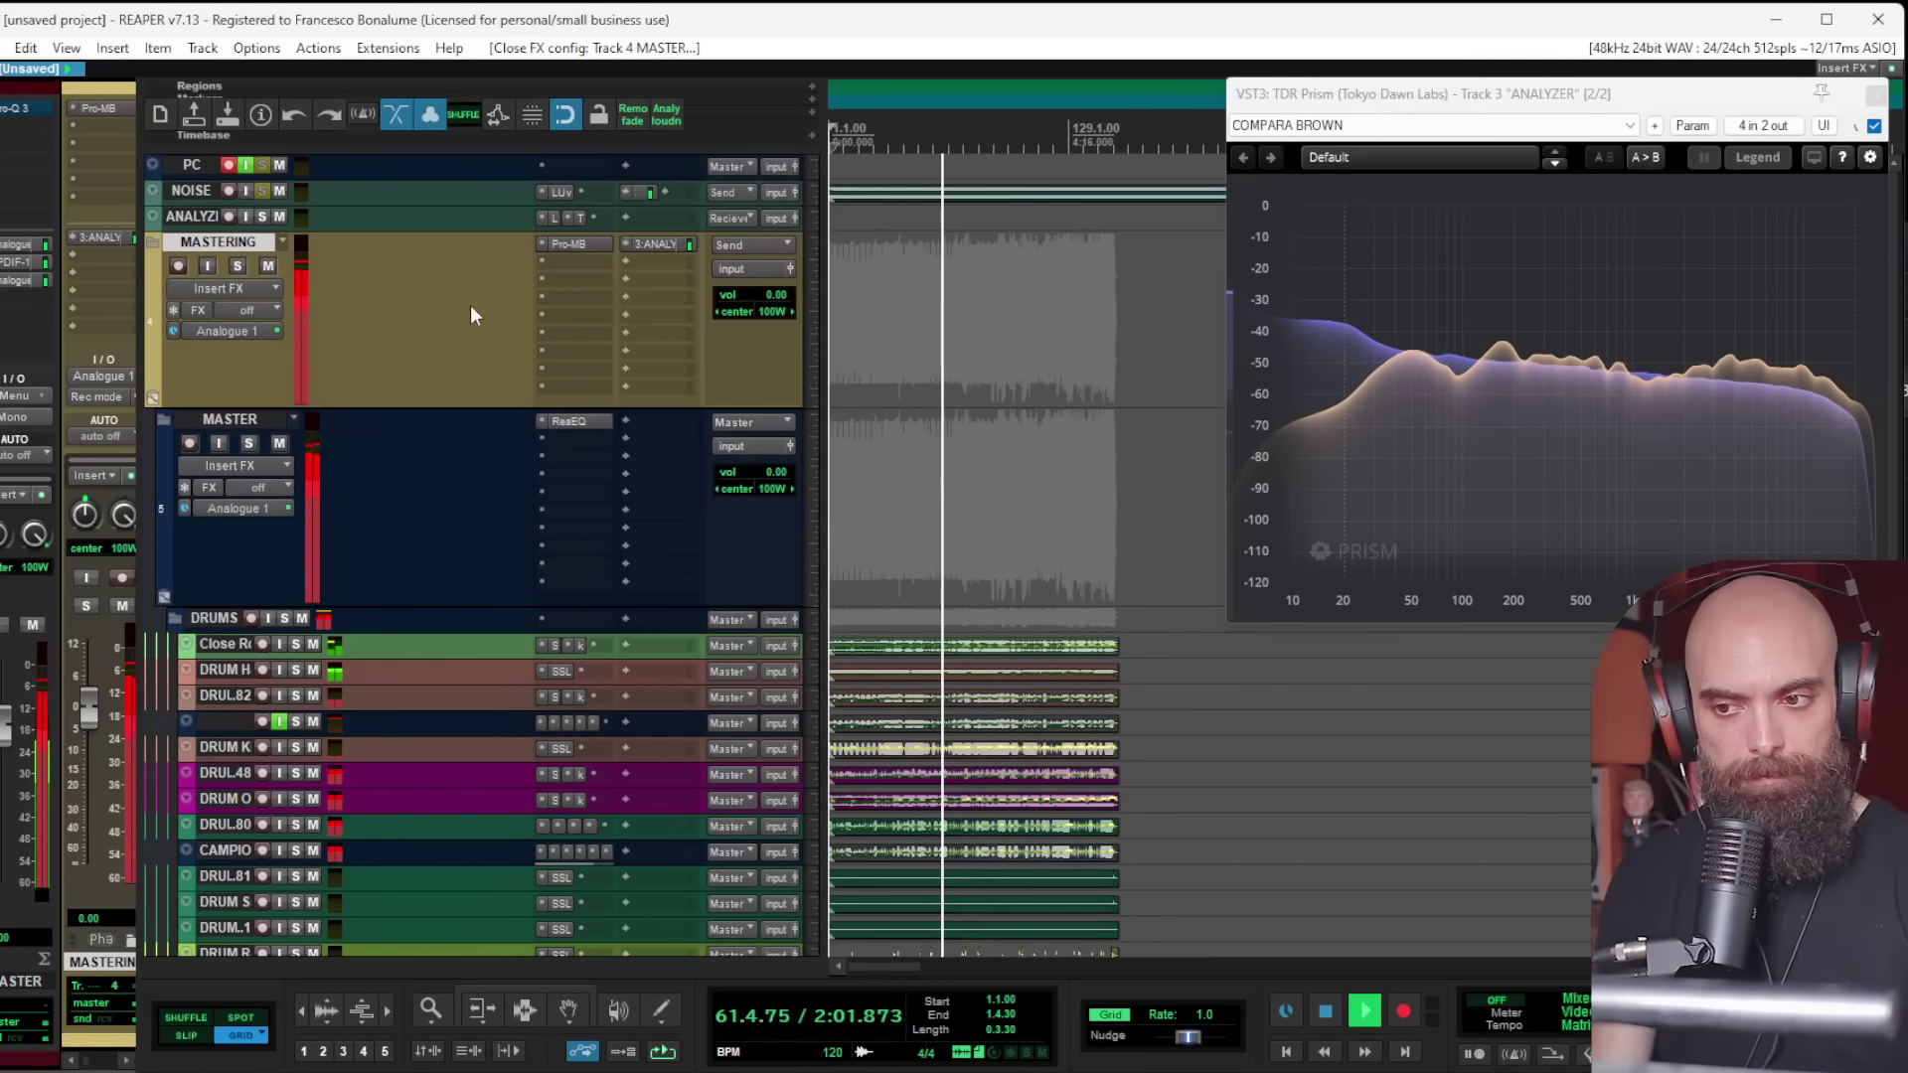
Step: Insert TR5 Tape Machine 440 after Pro-MB on the MASTERING folder and set its input to 2.1 dB
{"action": "double_click", "coordinate": [582, 261]}
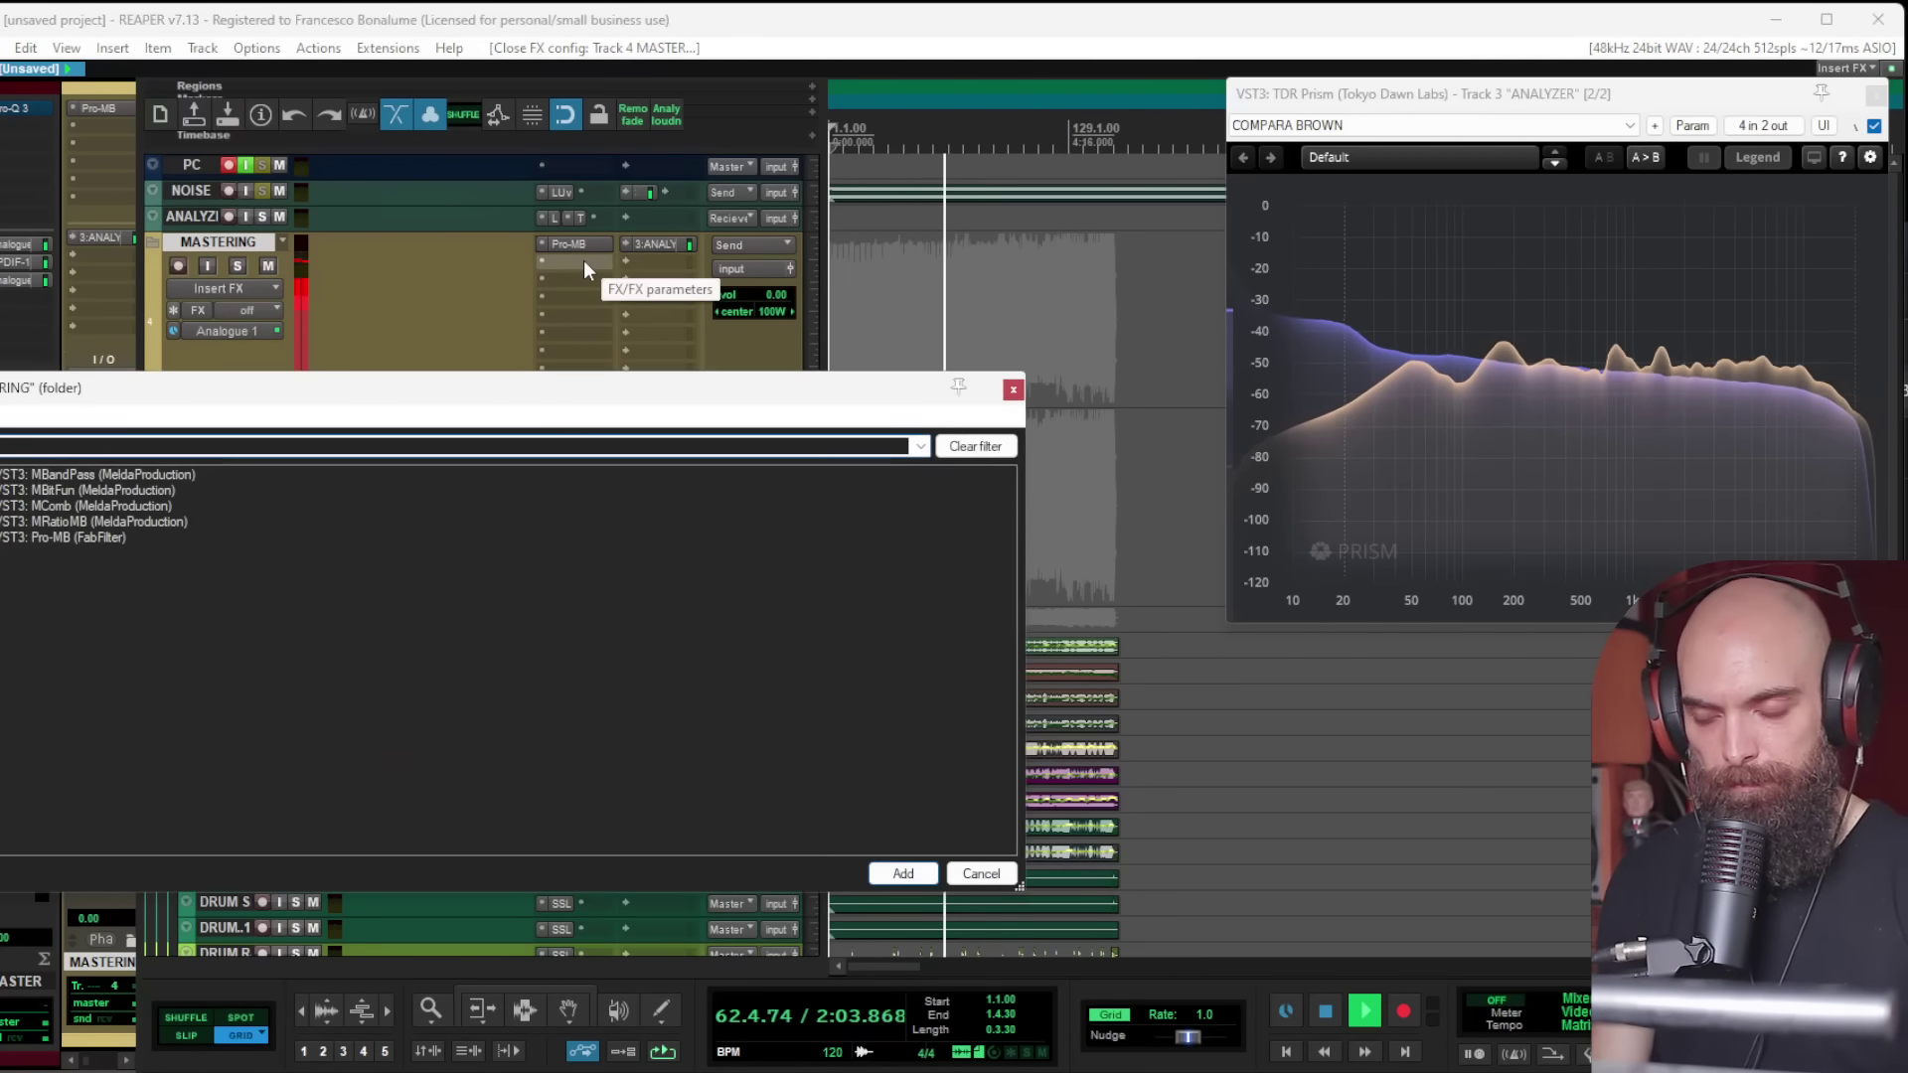
{"action": "type", "text": "tape"}
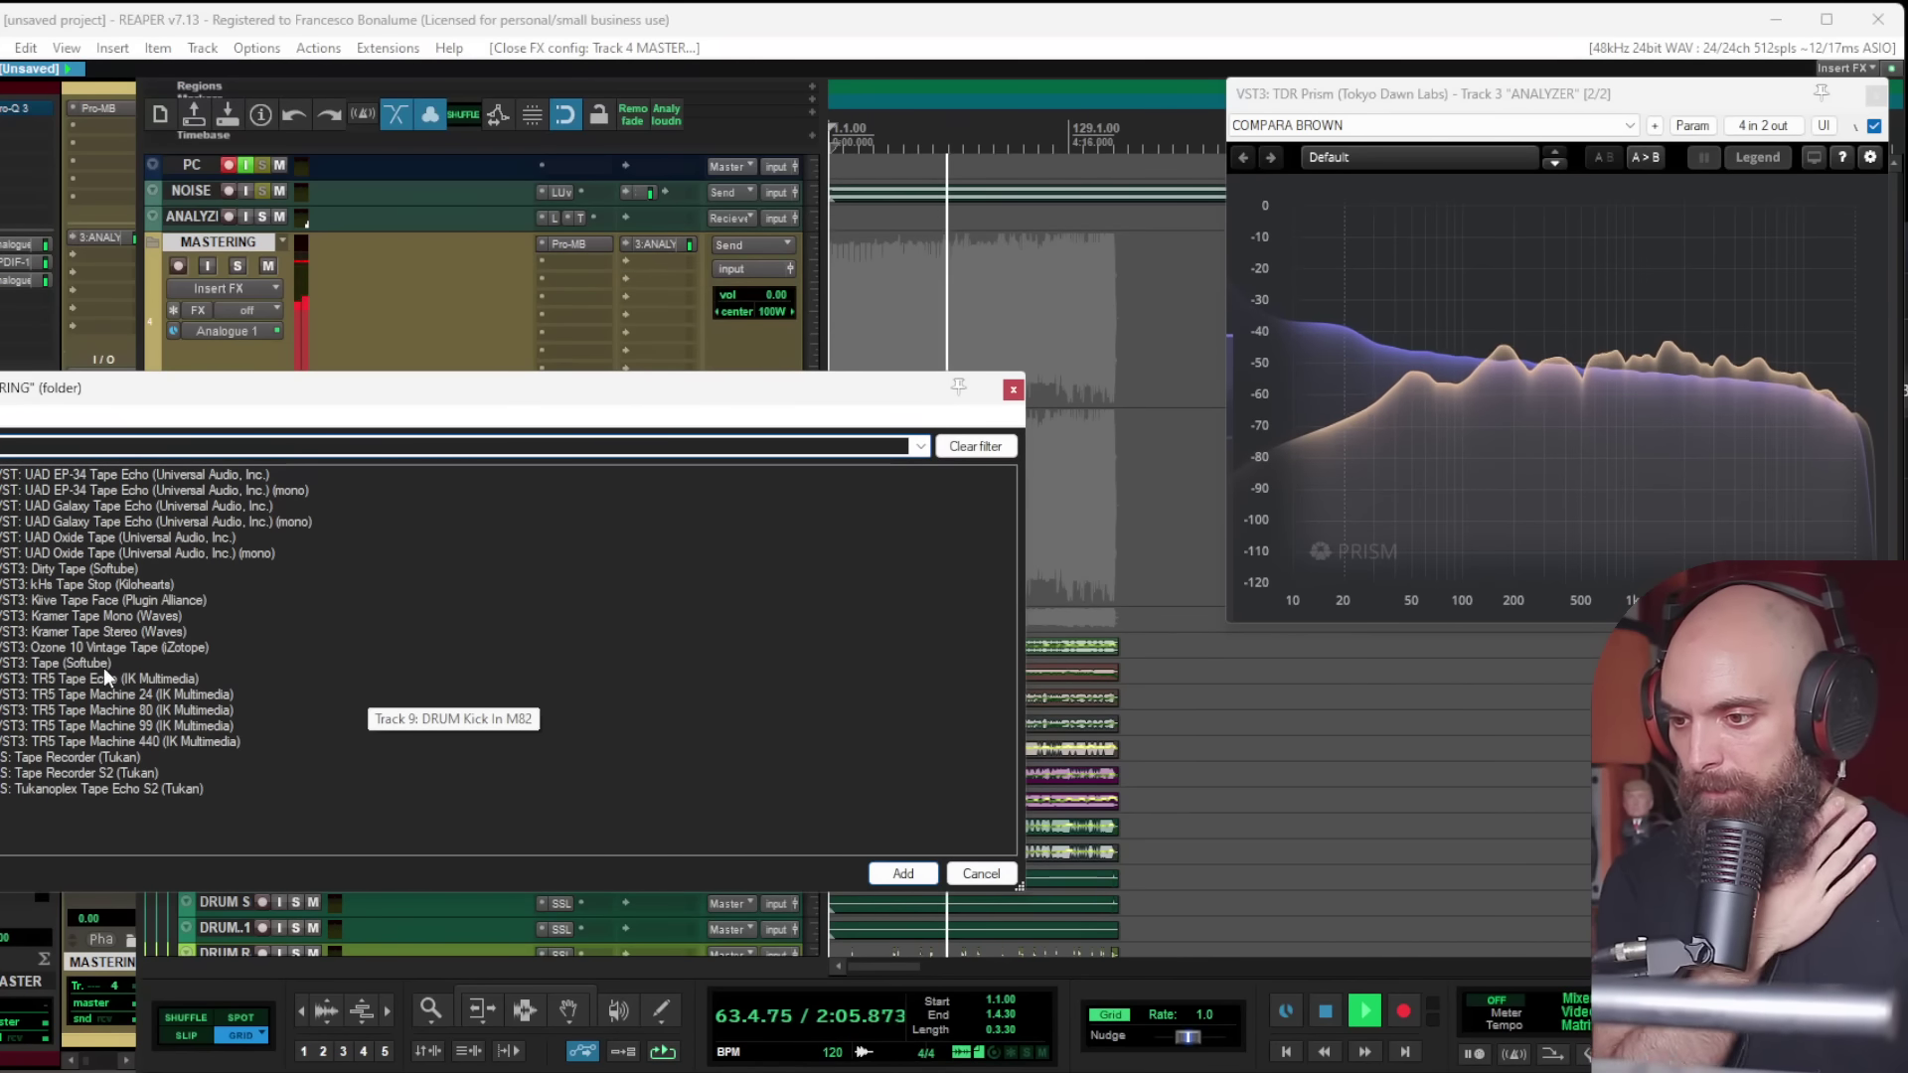
{"action": "left_click", "coordinate": [71, 743]}
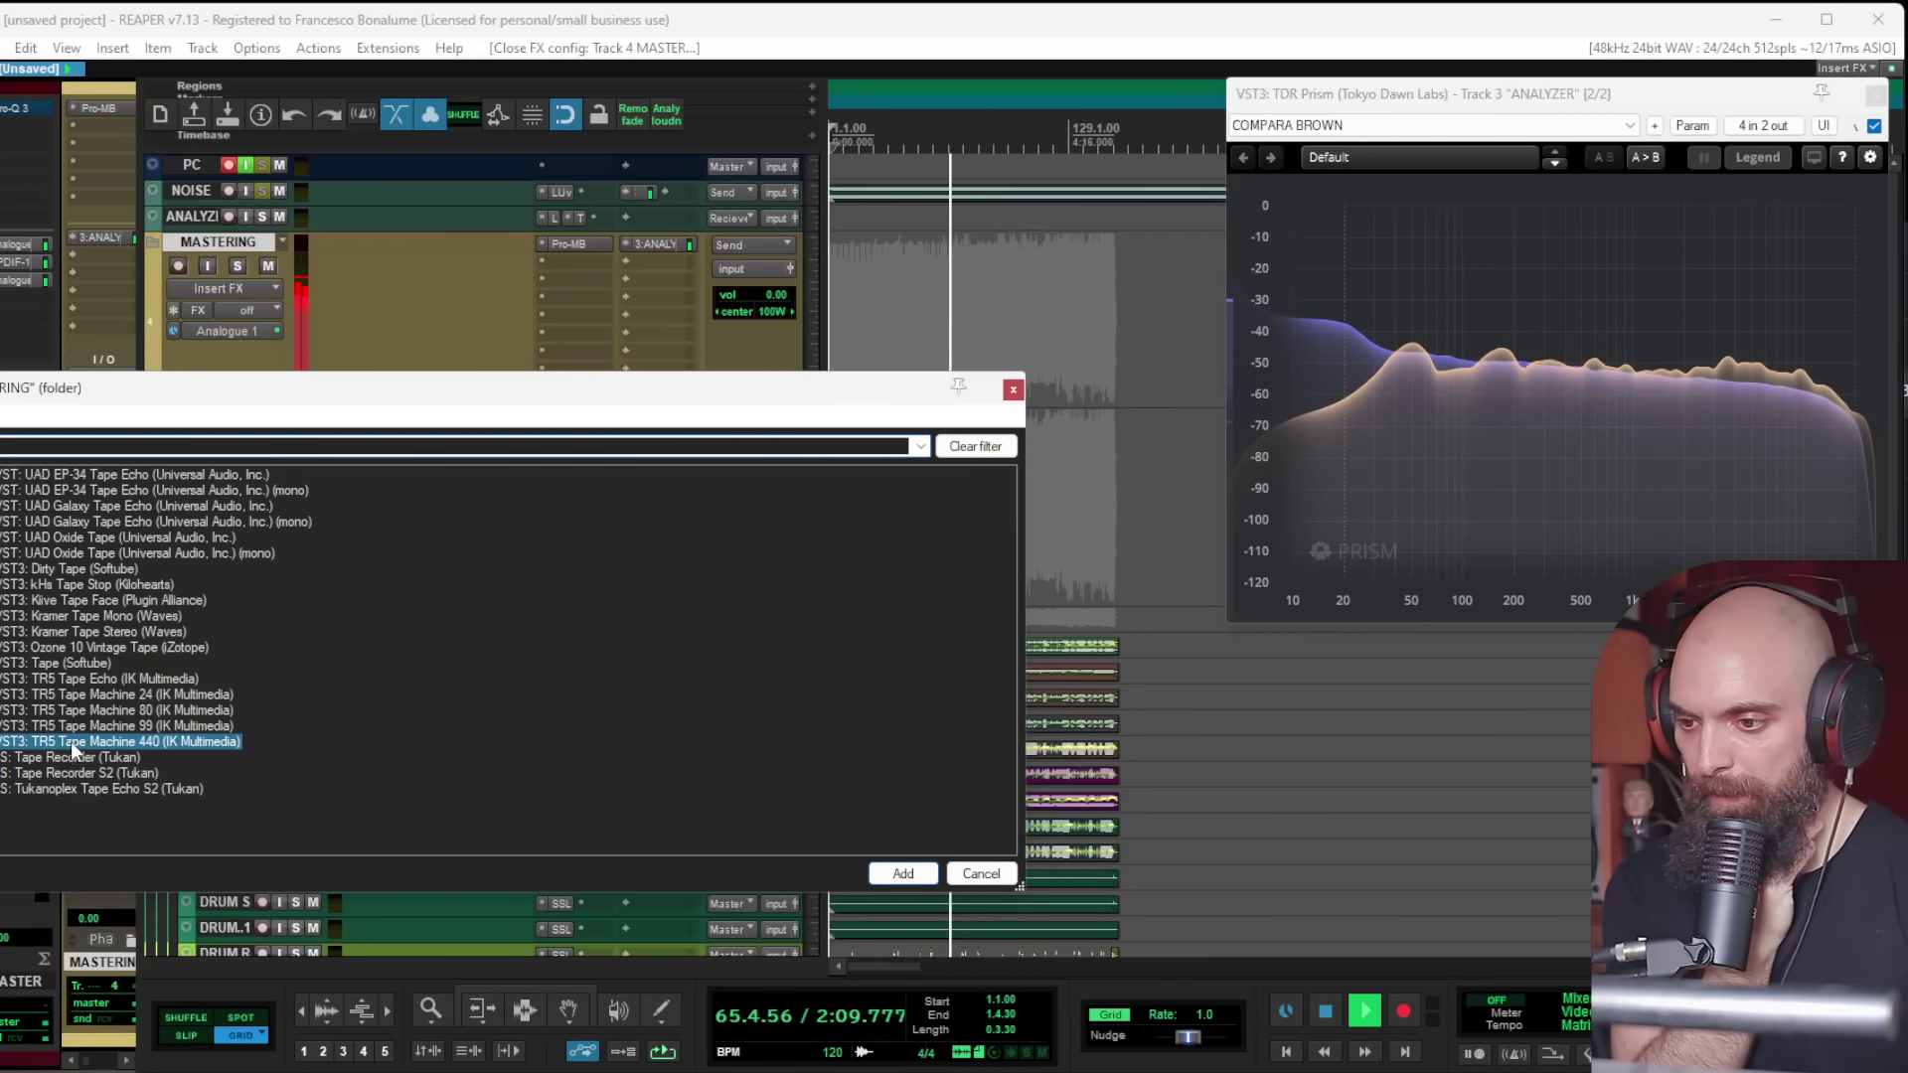
{"action": "key", "text": "Return"}
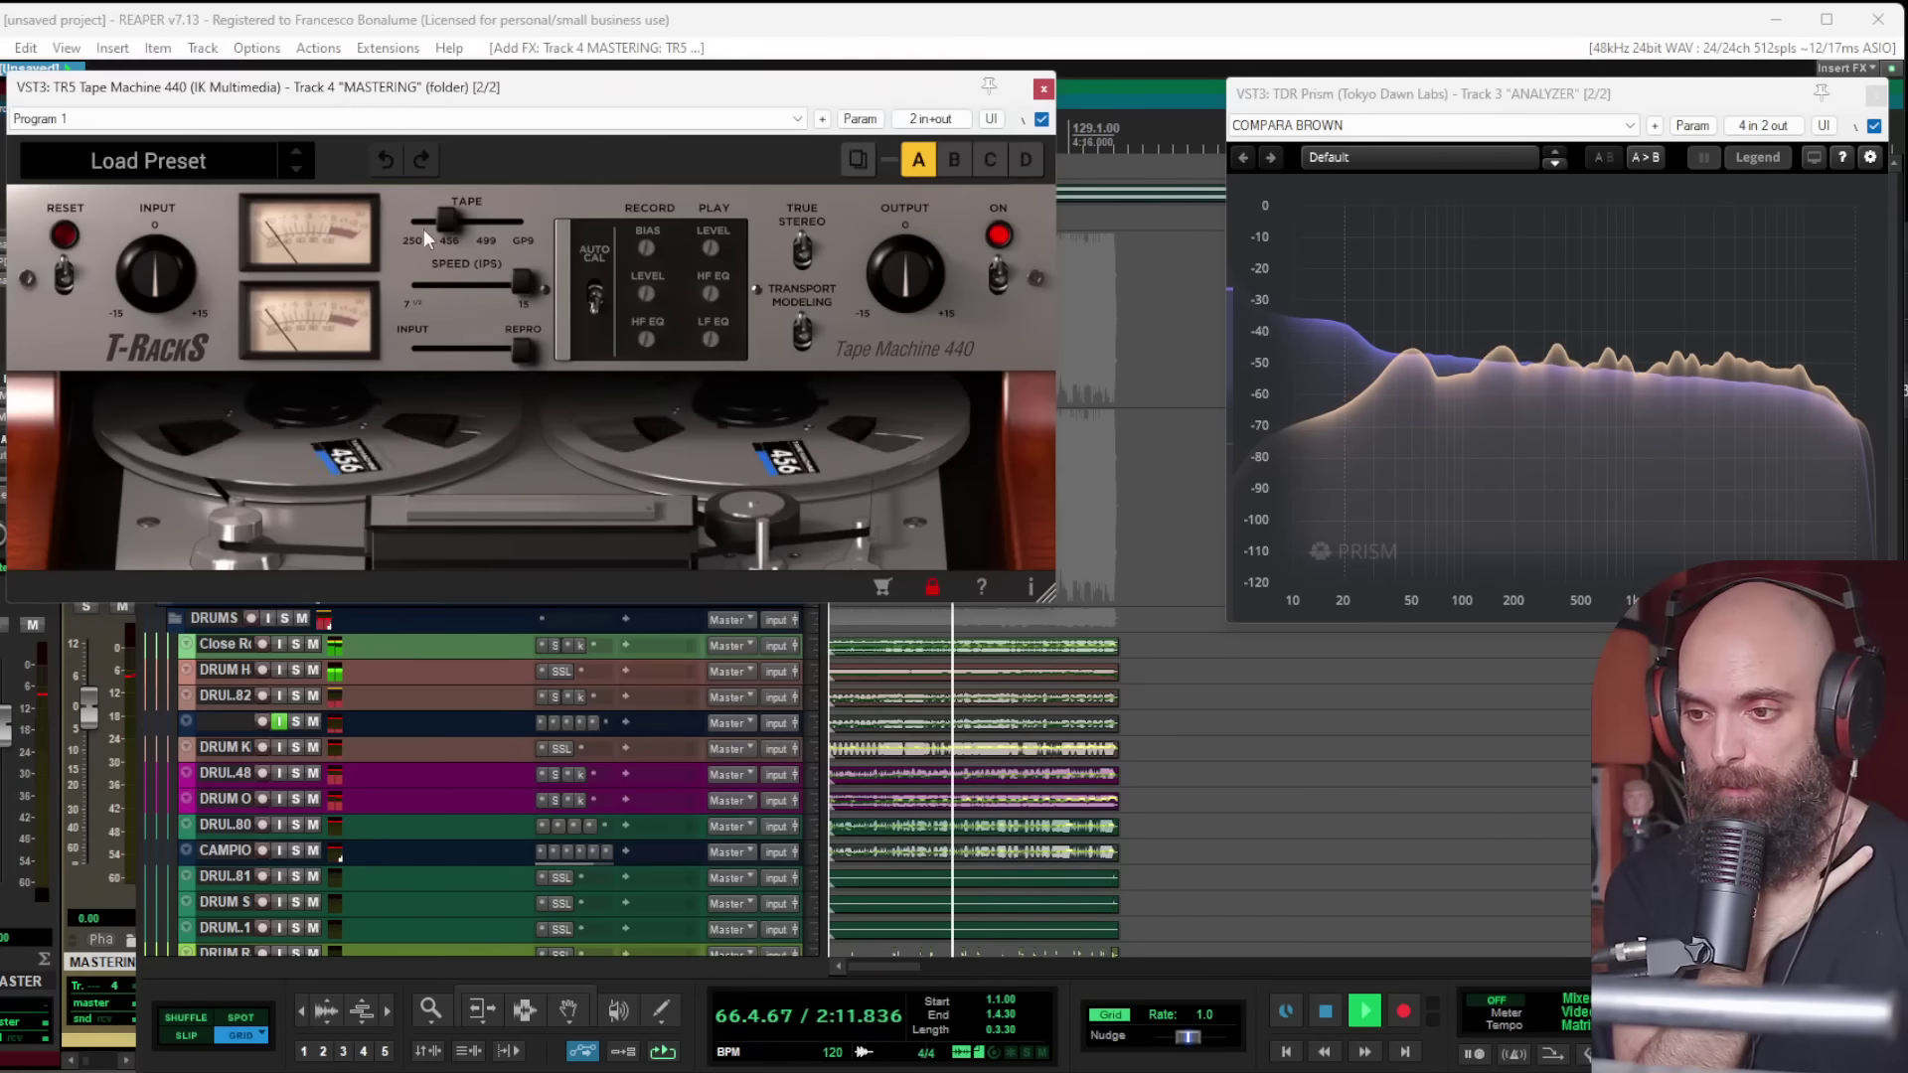
{"action": "left_click_drag", "start_coordinate": [553, 96], "coordinate": [659, 189]}
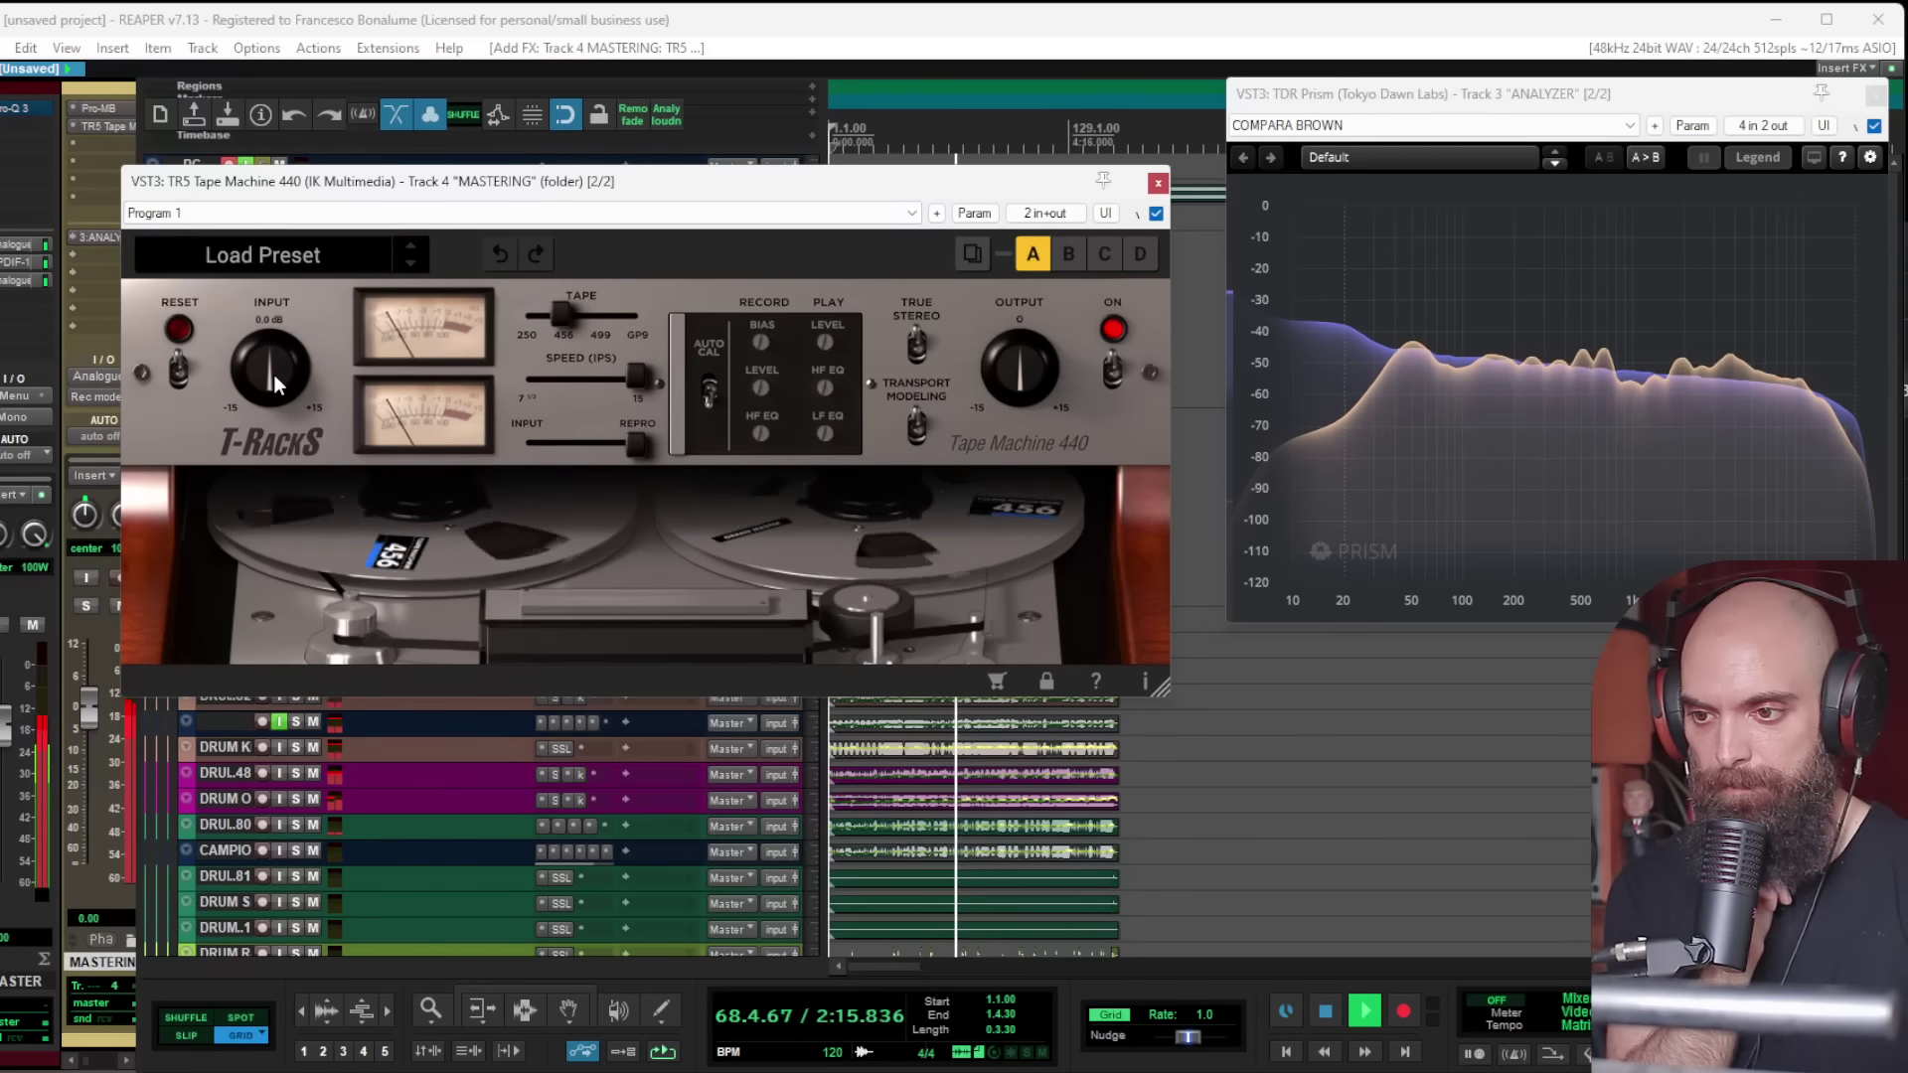
{"action": "mouse_move", "coordinate": [272, 367]}
{"action": "left_mouse_down"}
{"action": "mouse_move", "coordinate": [272, 290]}
{"action": "mouse_move", "coordinate": [265, 344]}
{"action": "left_mouse_up"}
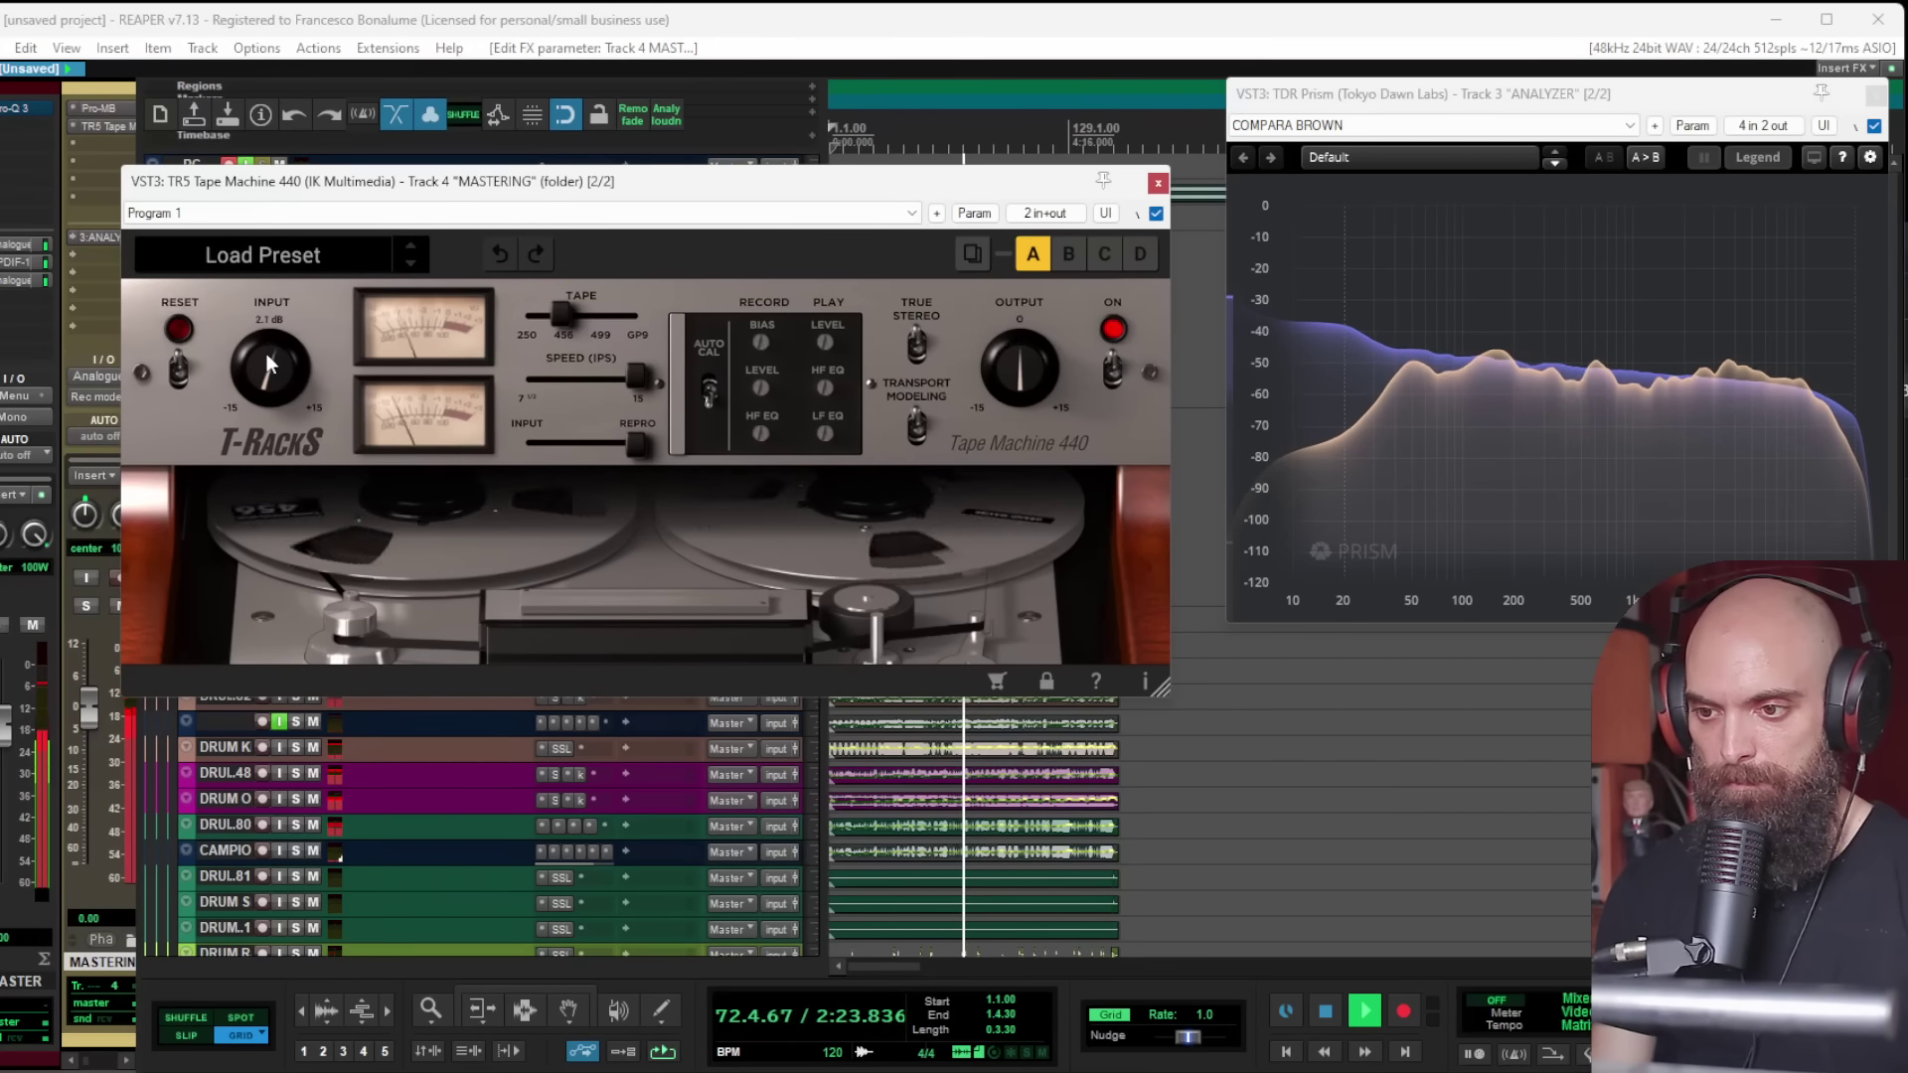
{"action": "left_click", "coordinate": [1157, 184]}
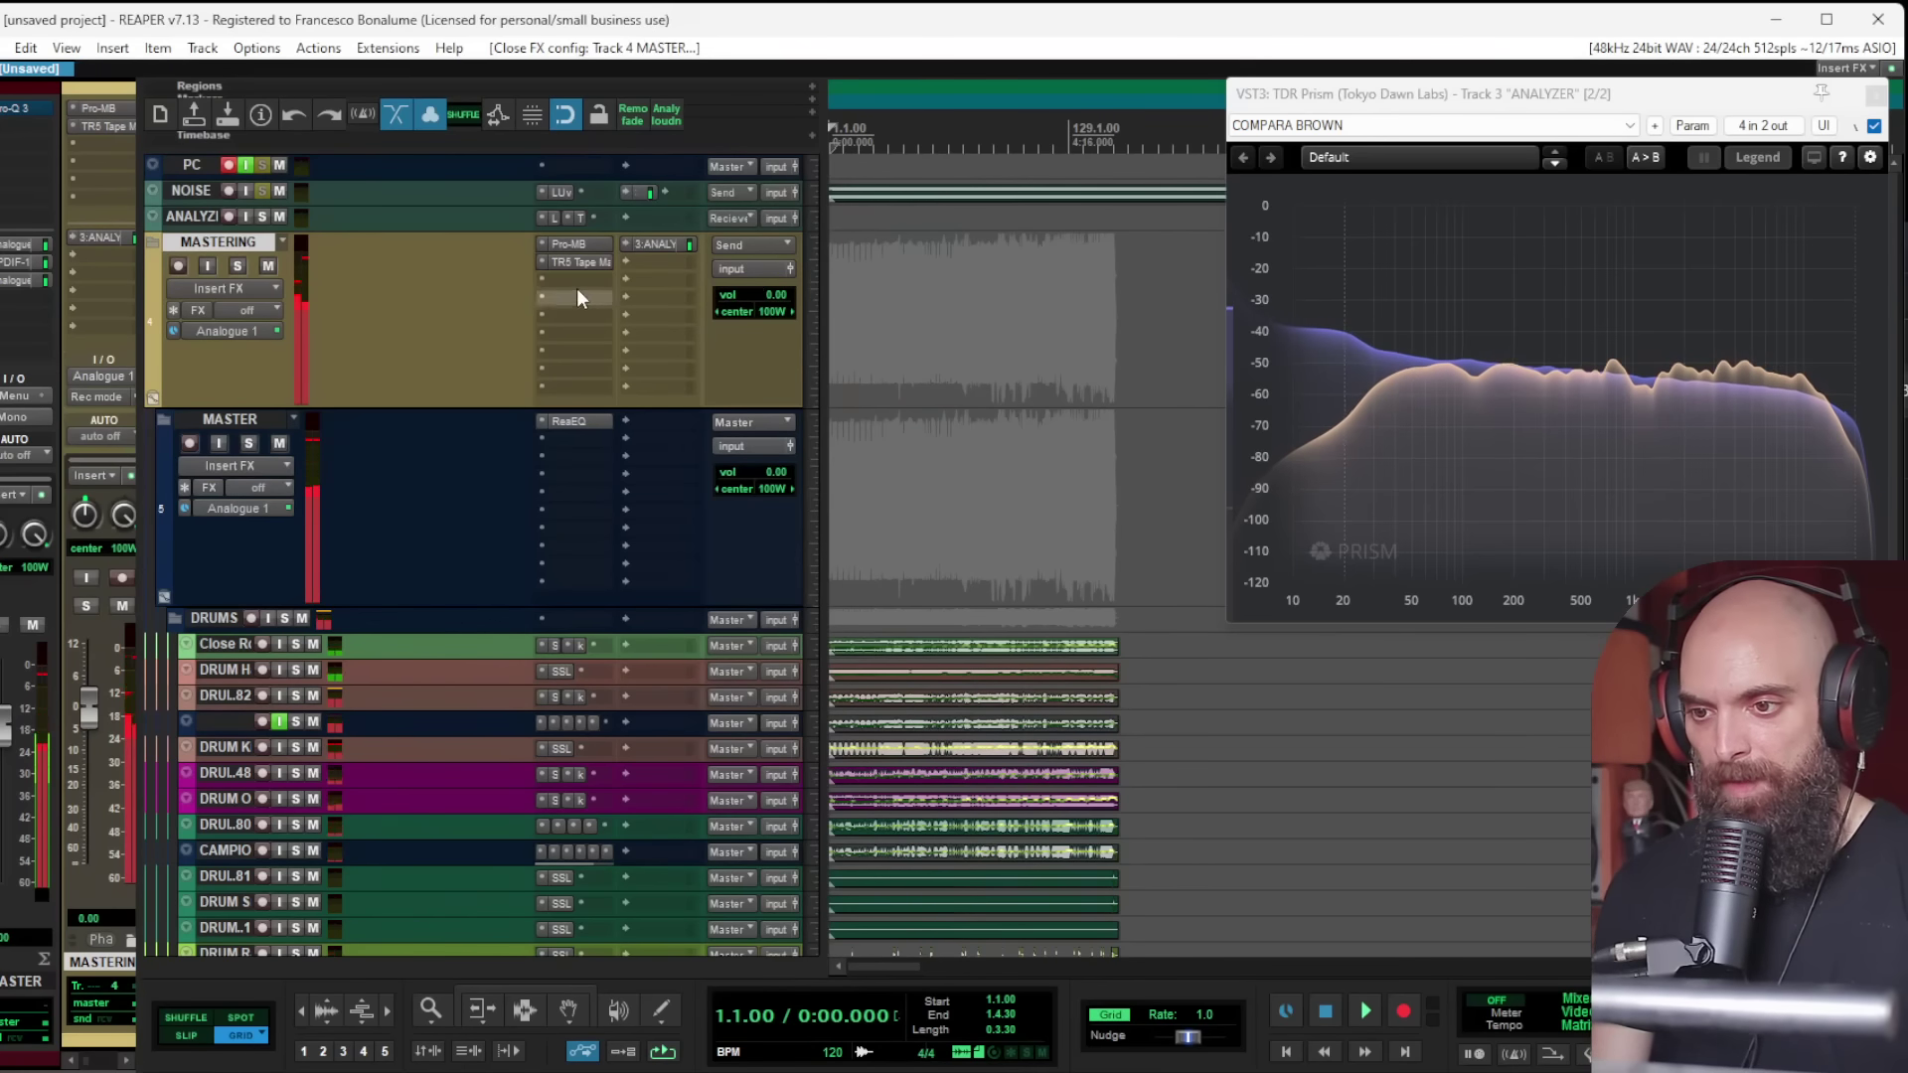
Step: Insert LUveler 64 Bit after the tape machine on the MASTERING folder and set its target level to about -14.8 LUFS during playback
{"action": "double_click", "coordinate": [575, 291]}
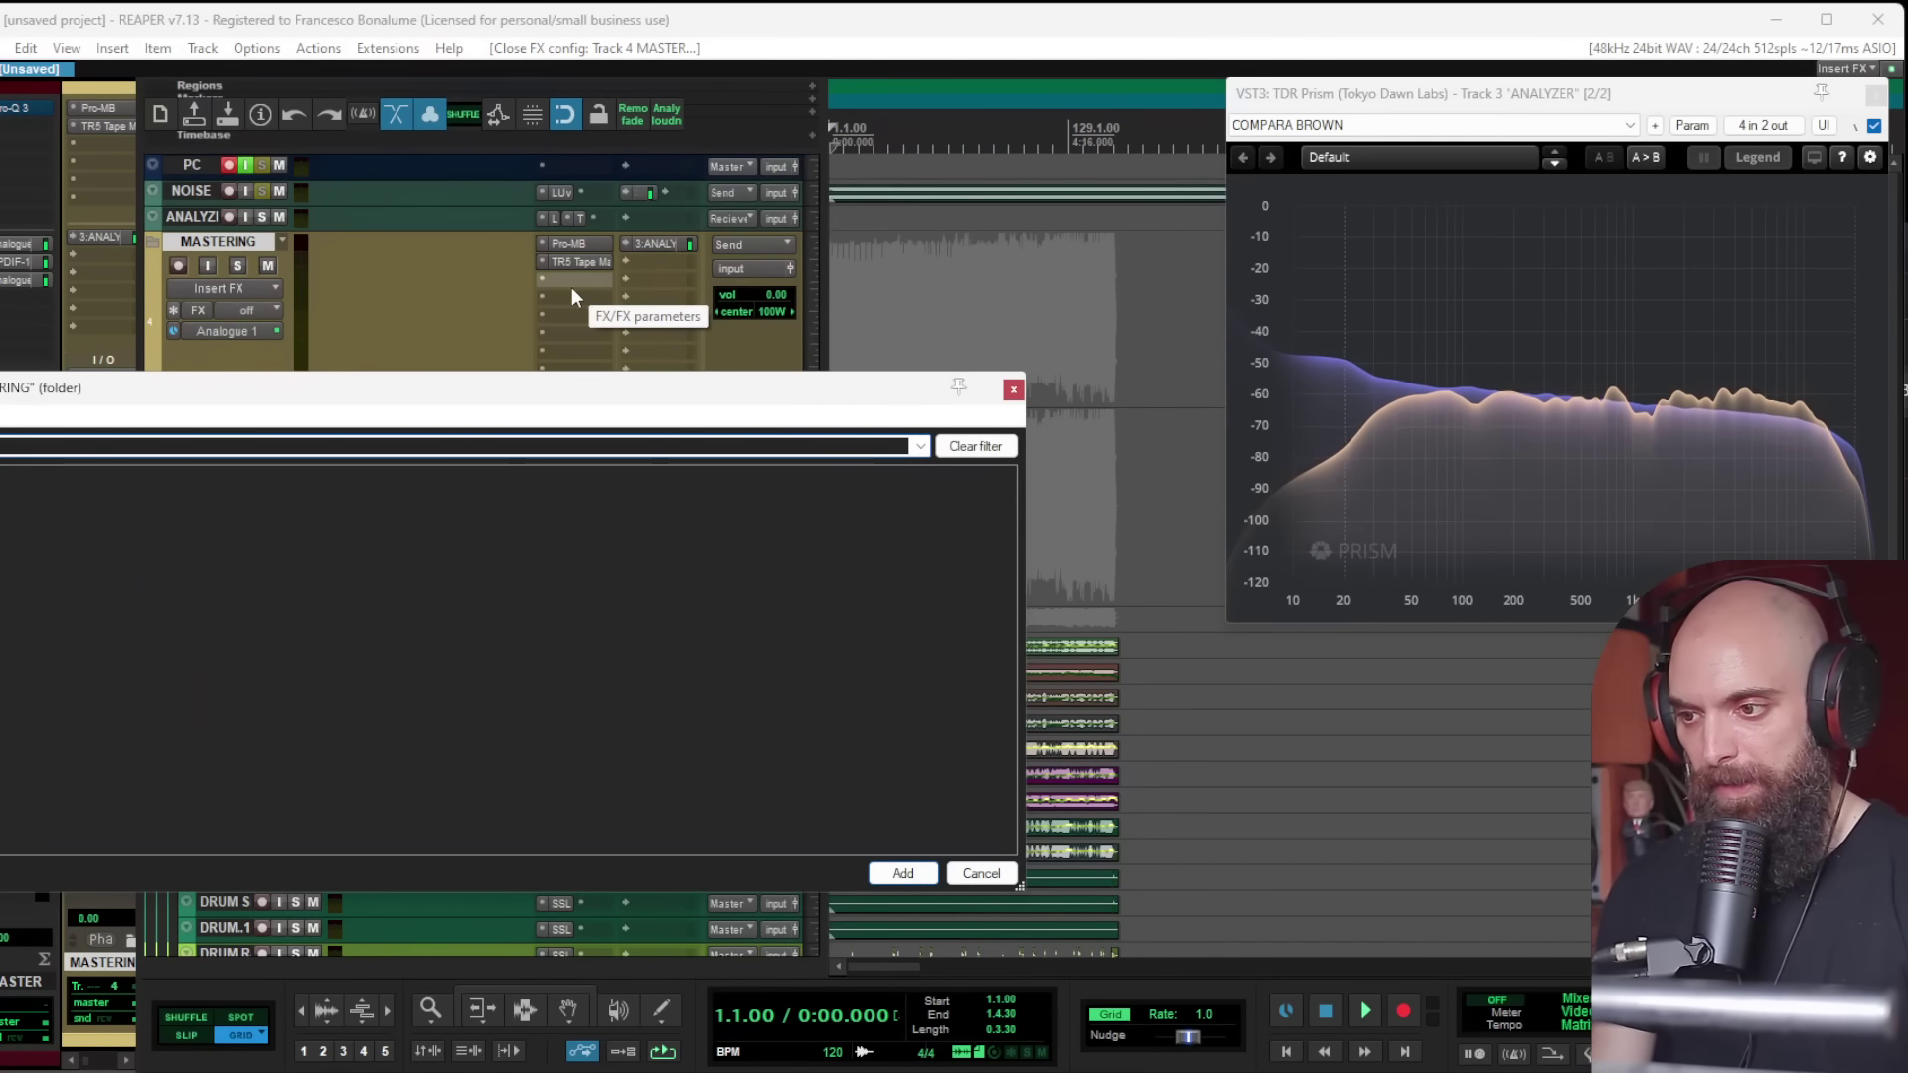
{"action": "type", "text": "luv"}
{"action": "double_click", "coordinate": [80, 524]}
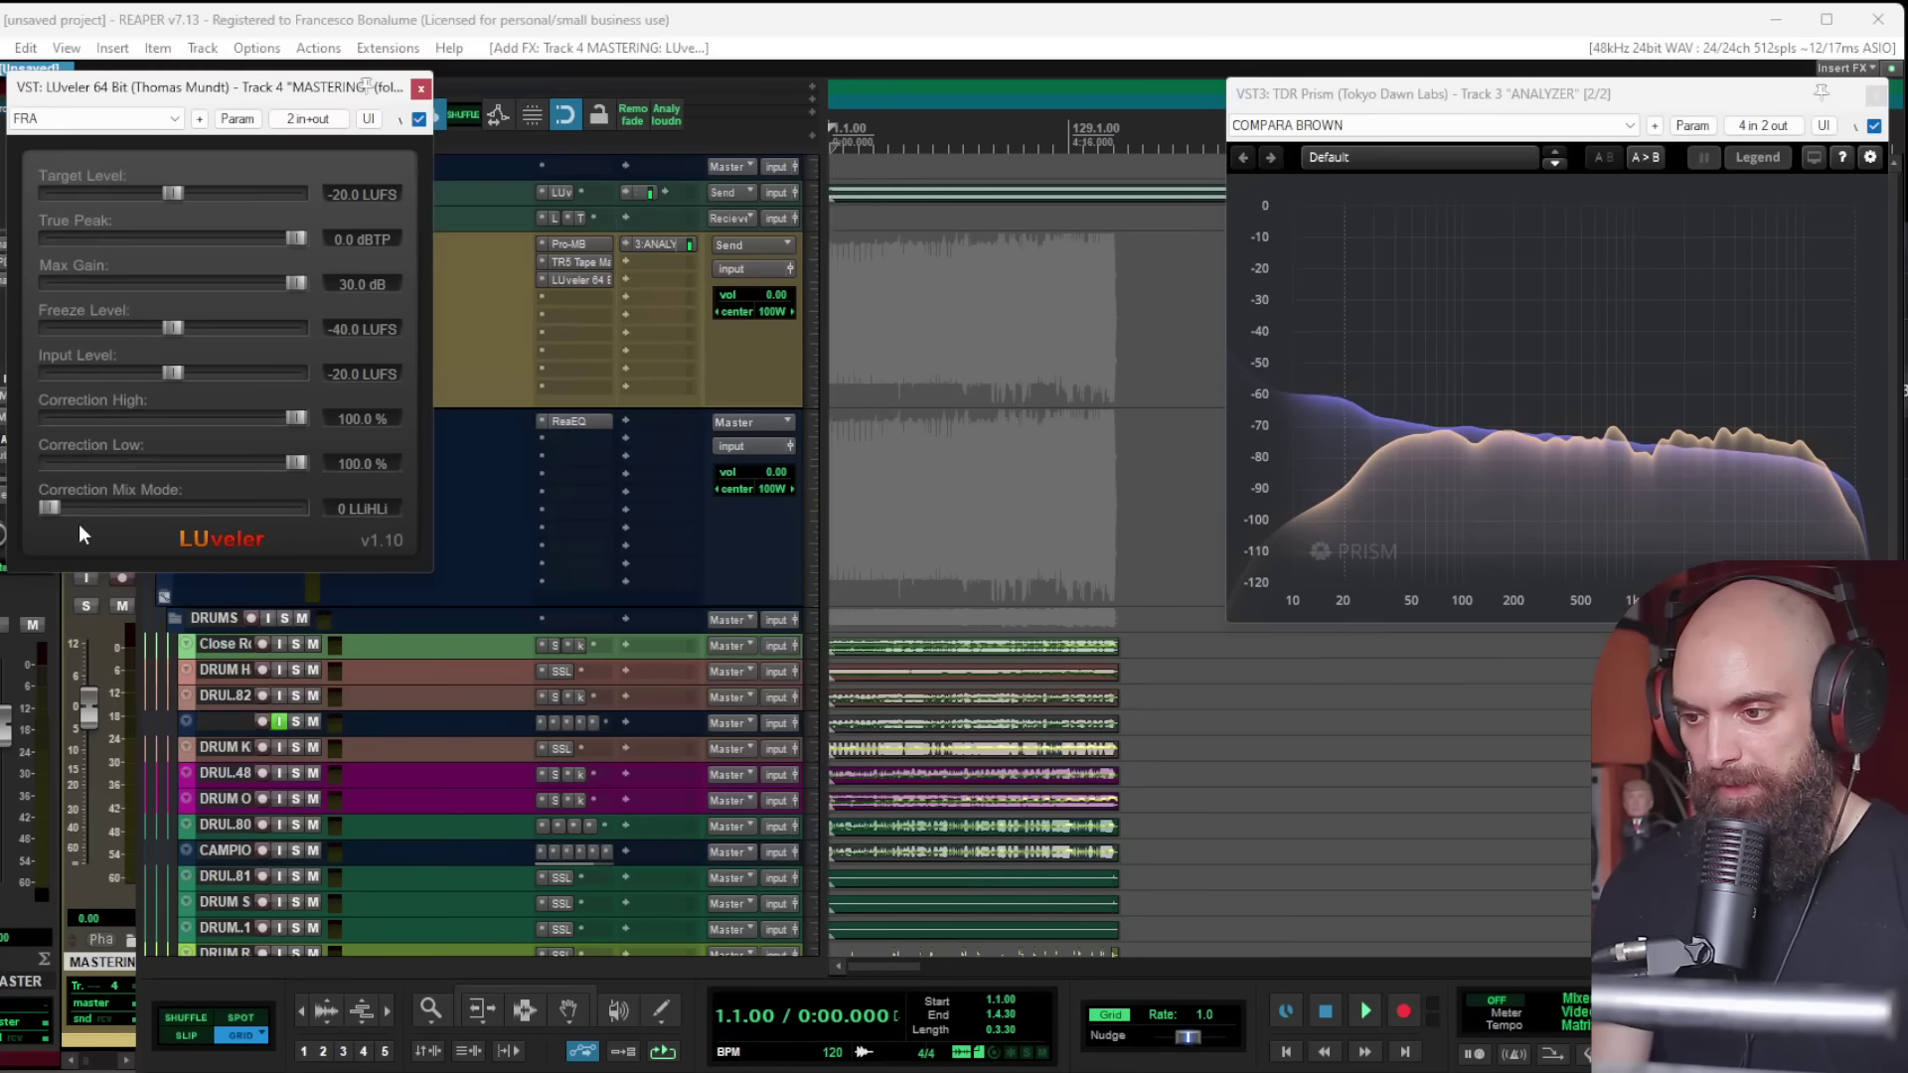
{"action": "key", "text": "space"}
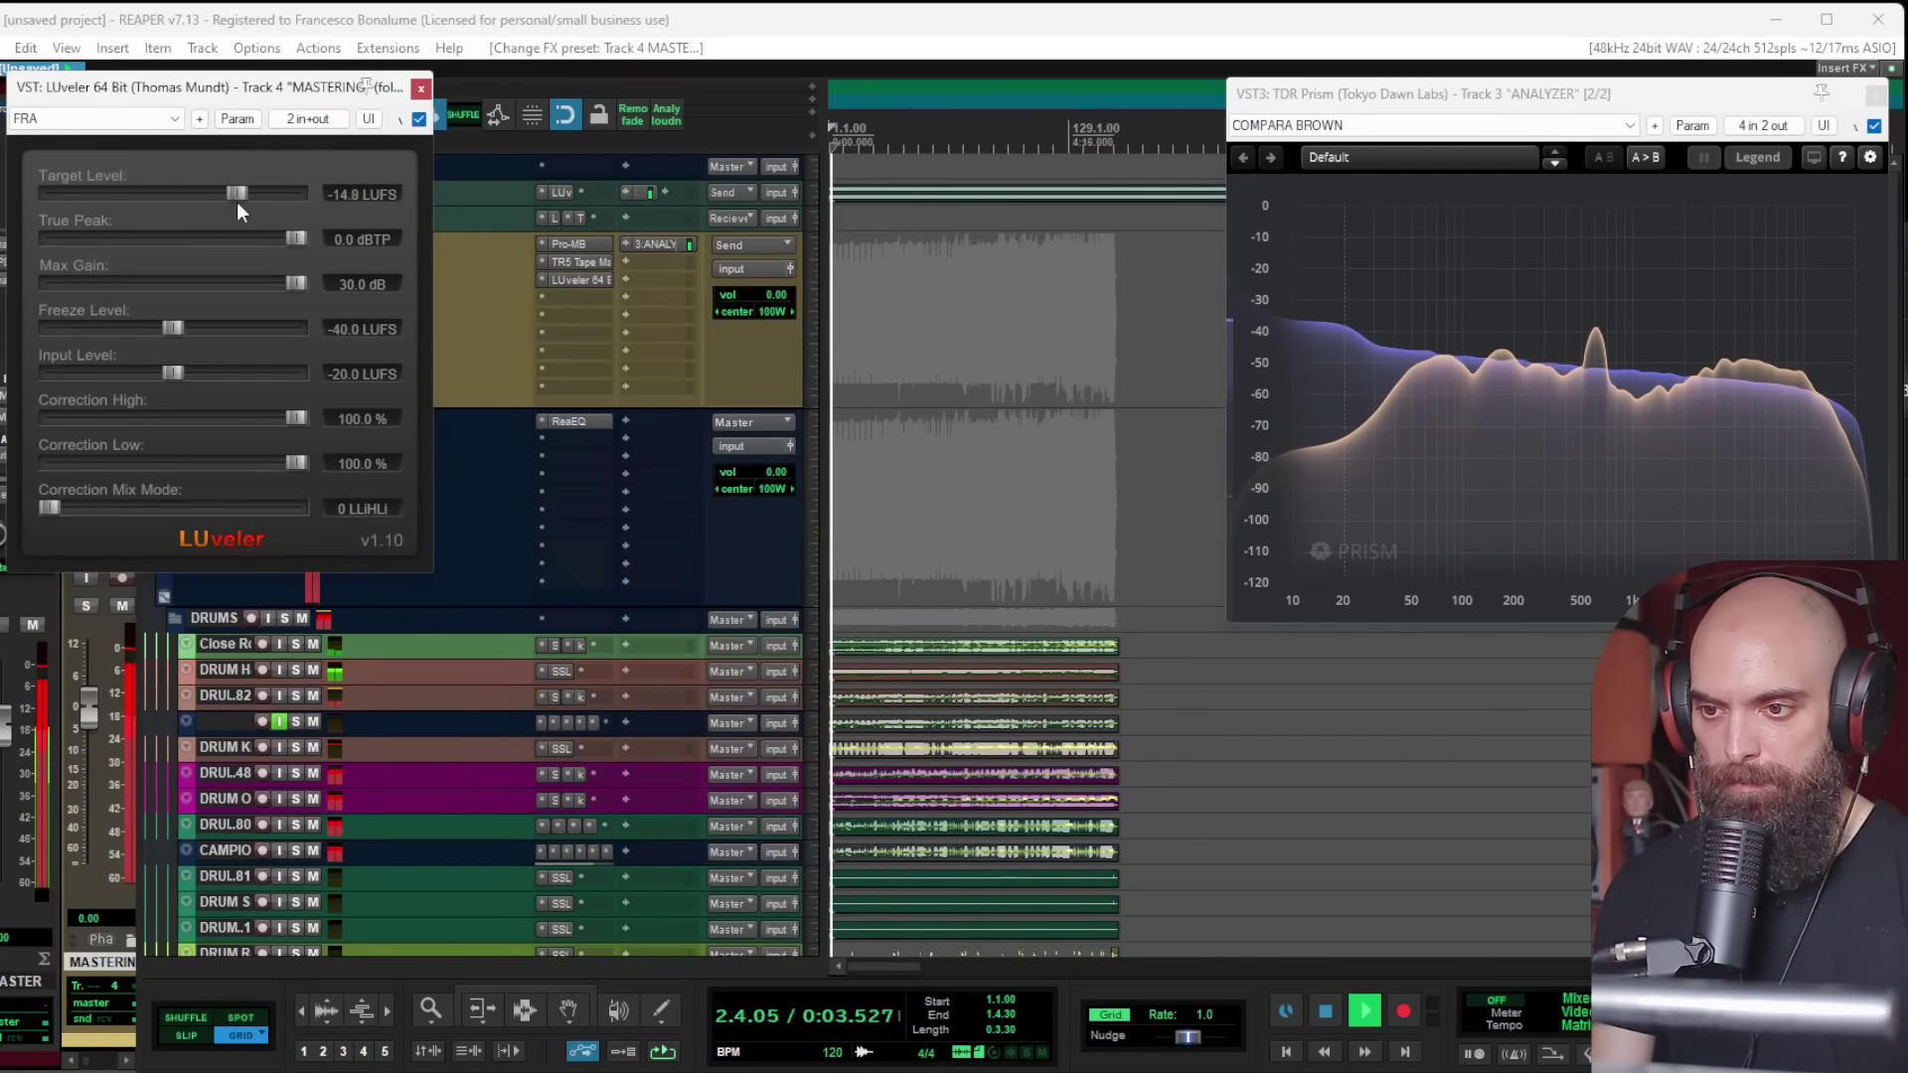
{"action": "left_click", "coordinate": [421, 87]}
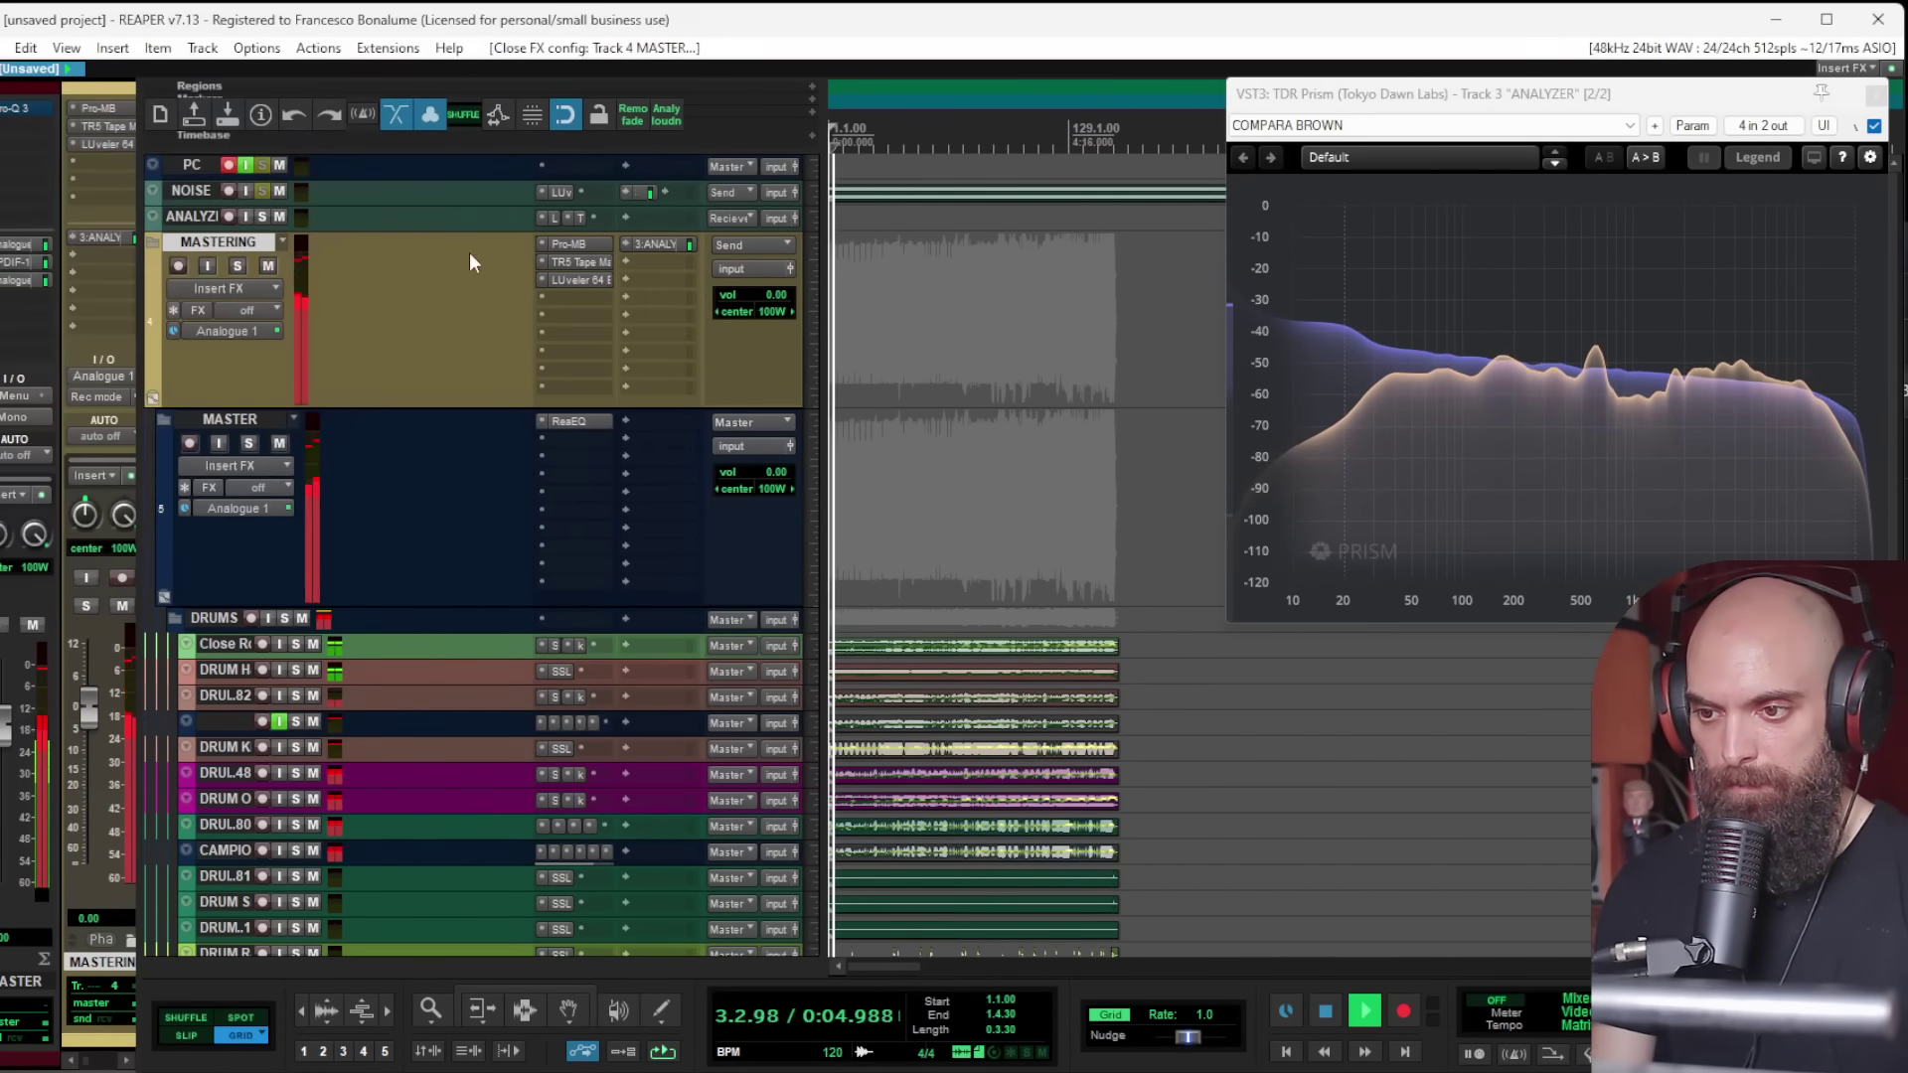
Step: Readjust the input level of TR5 Tape Machine 440 on the MASTERING folder by ear and close the plug-in
{"action": "left_click", "coordinate": [564, 259]}
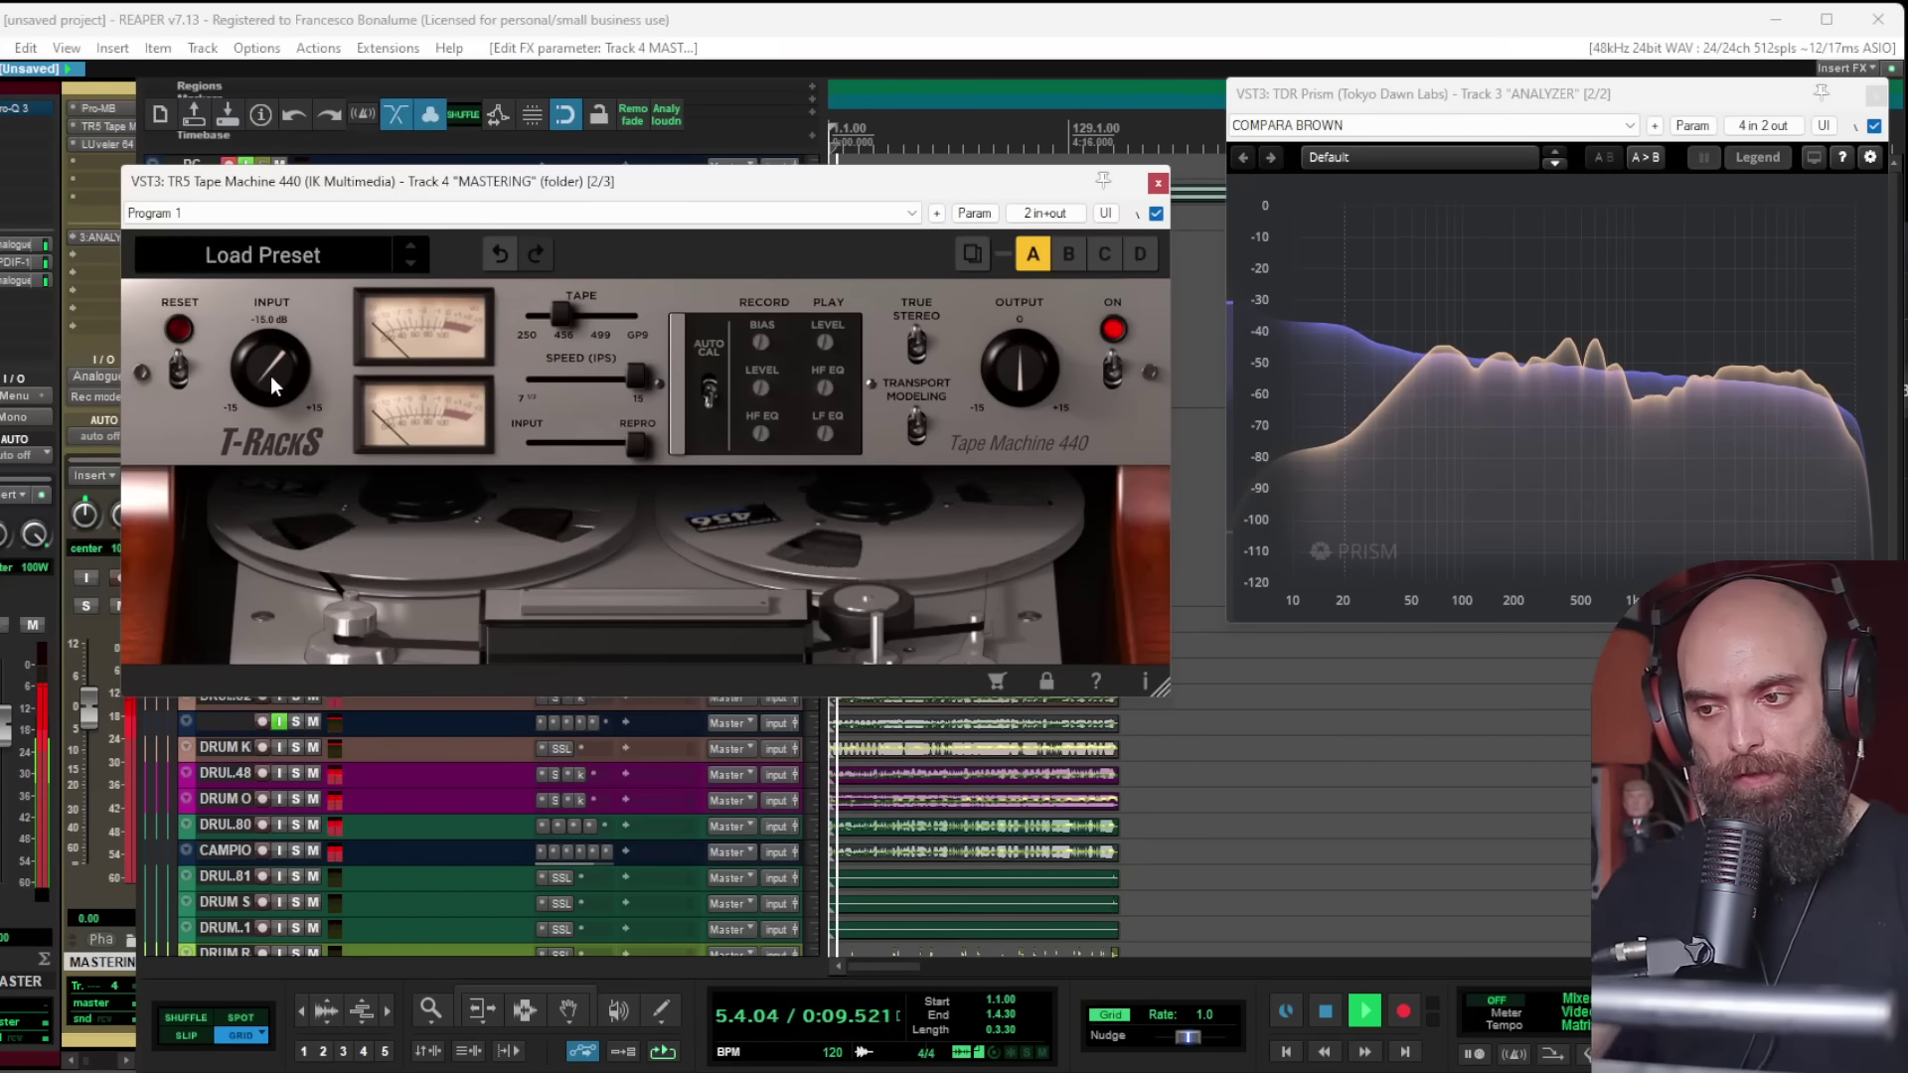
{"action": "left_click_drag", "start_coordinate": [271, 376], "coordinate": [273, 284]}
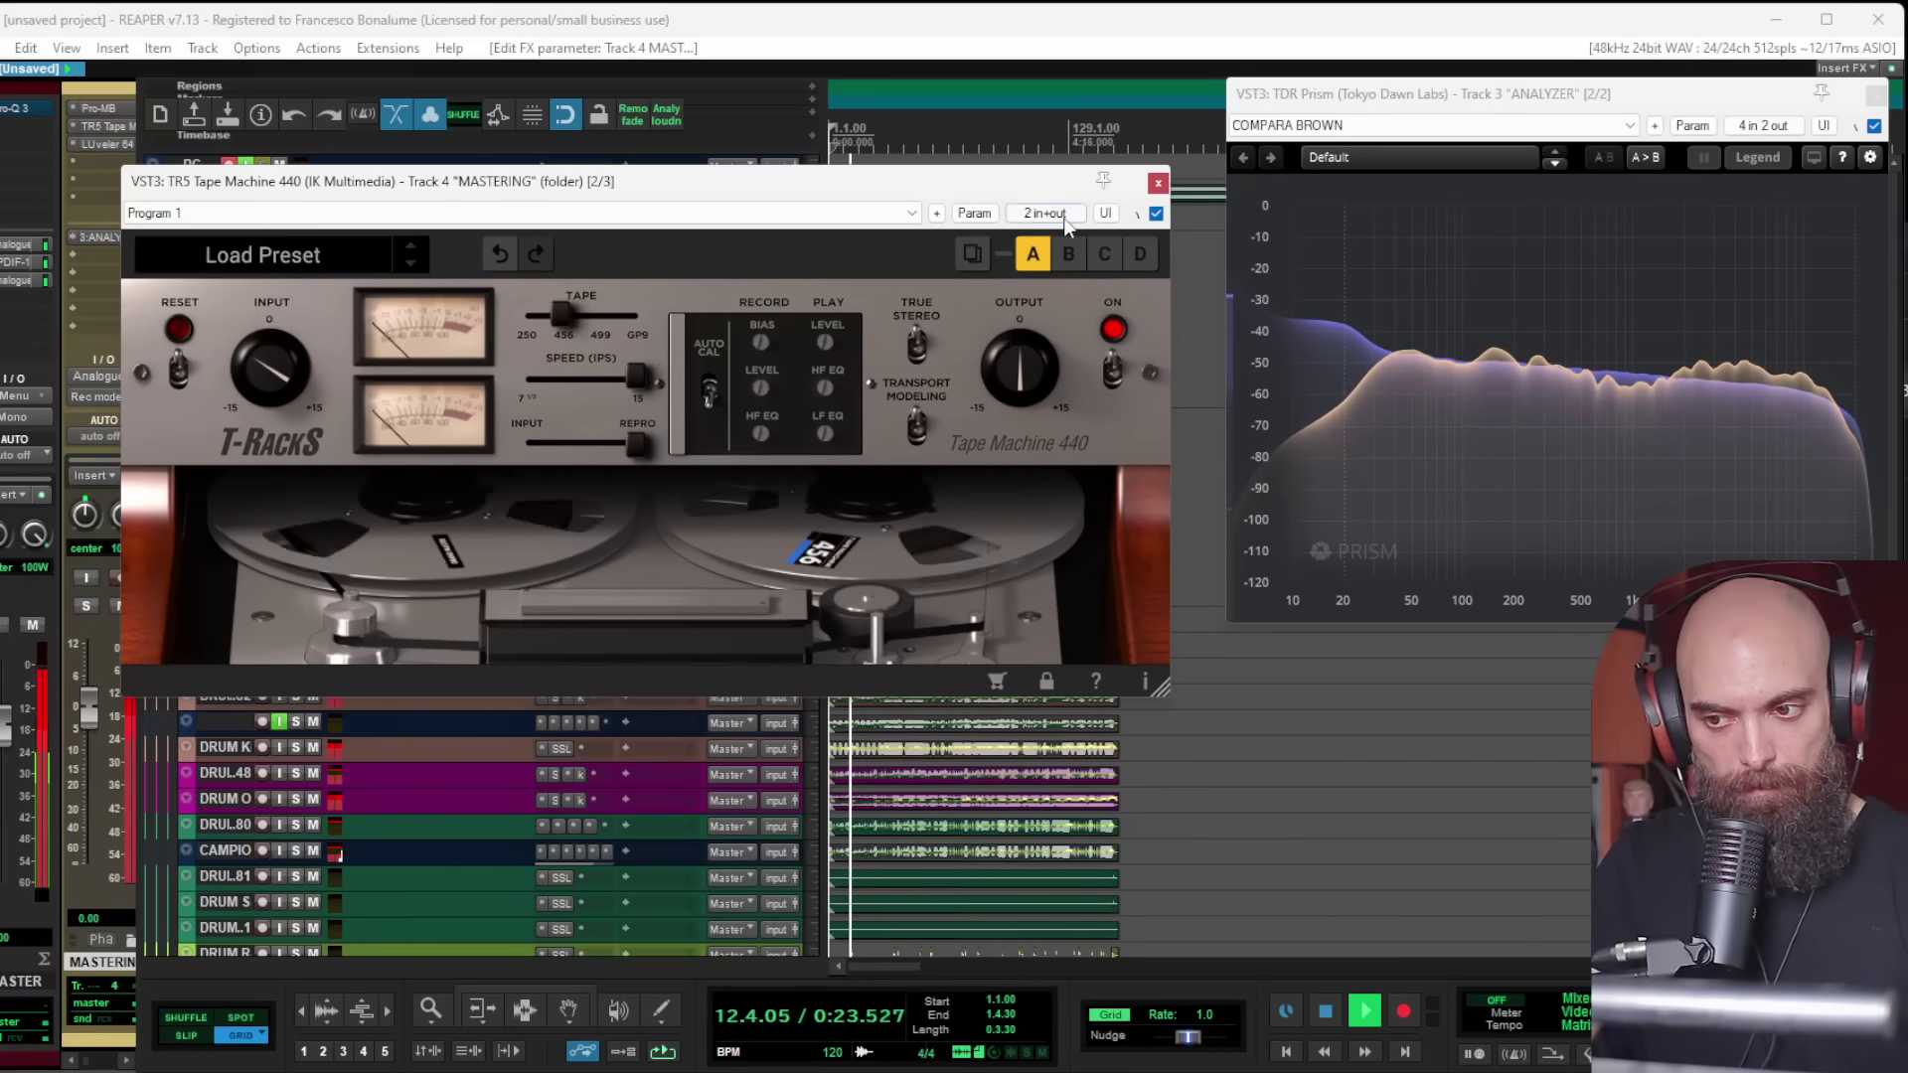
{"action": "left_click", "coordinate": [1157, 183]}
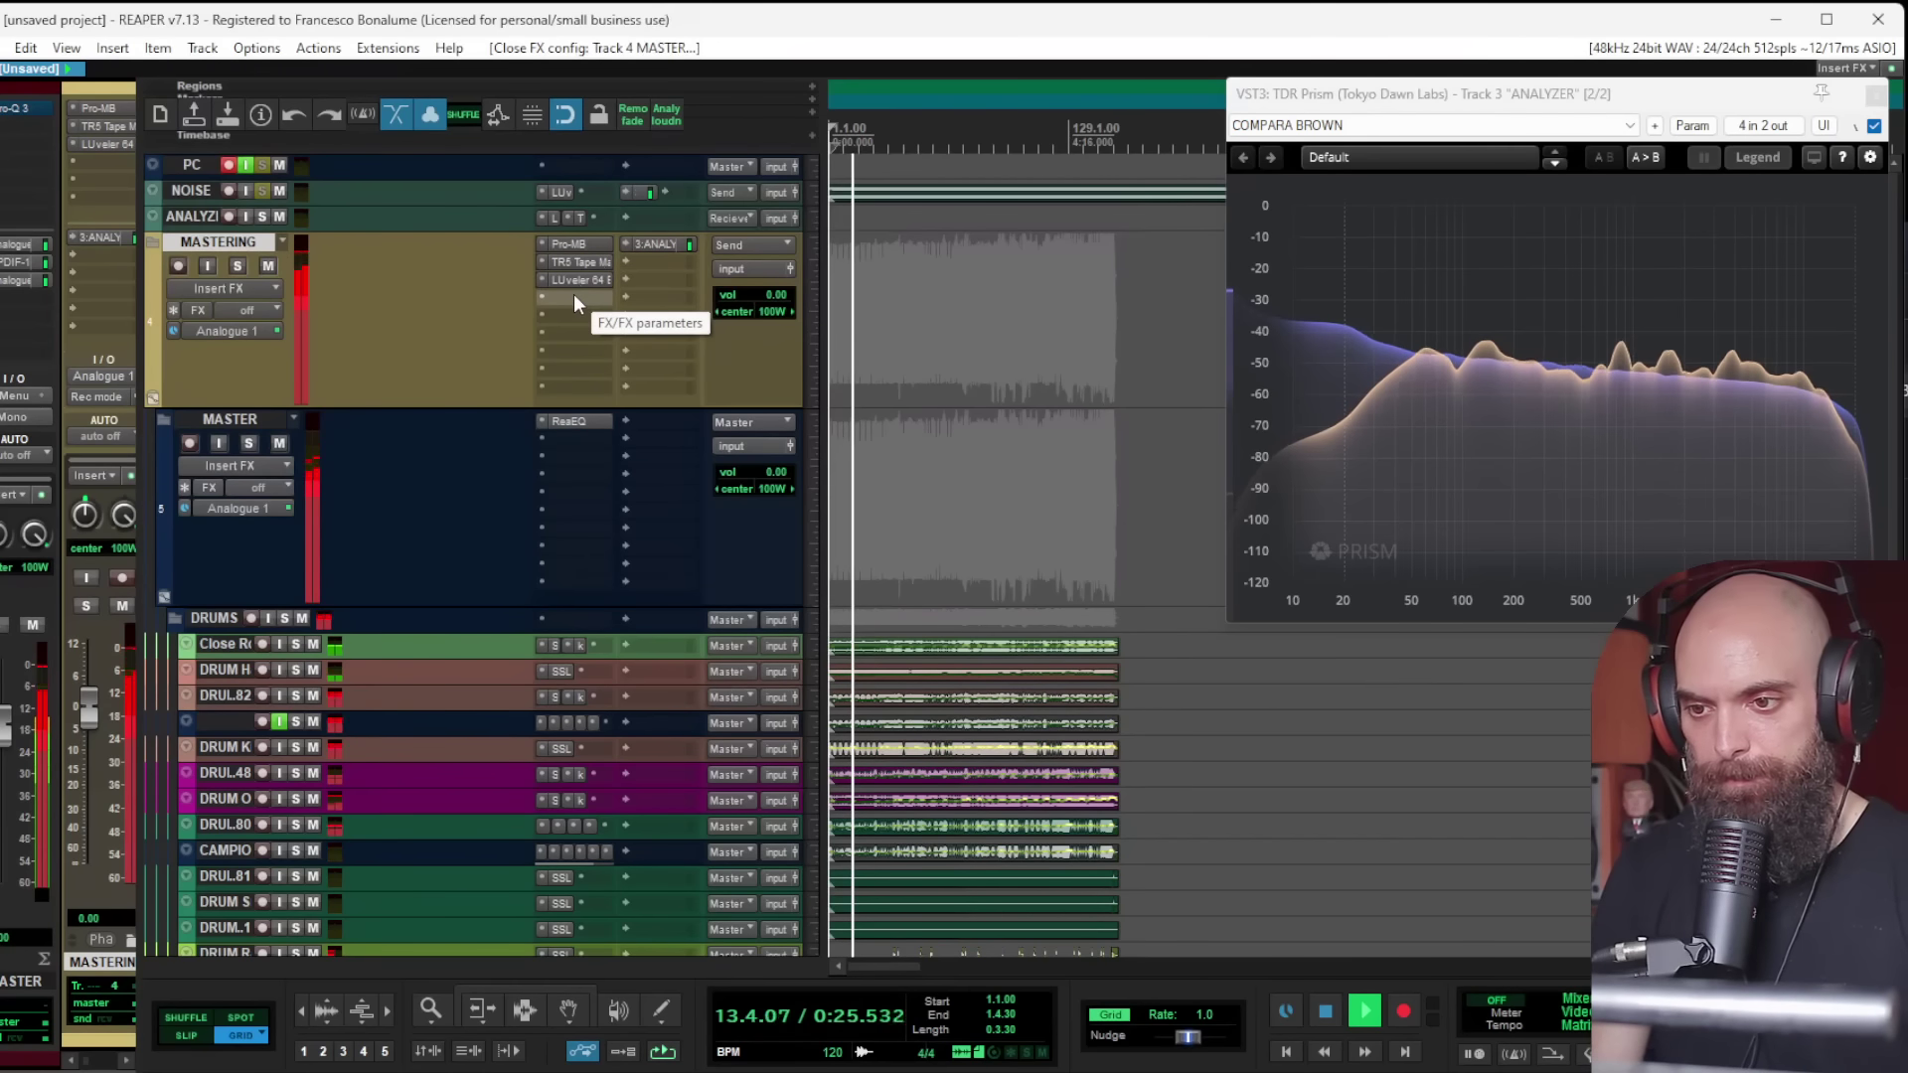
Step: Insert Limiter No6 on the MASTERING folder and place it before LUveler in the effects chain
{"action": "double_click", "coordinate": [574, 295]}
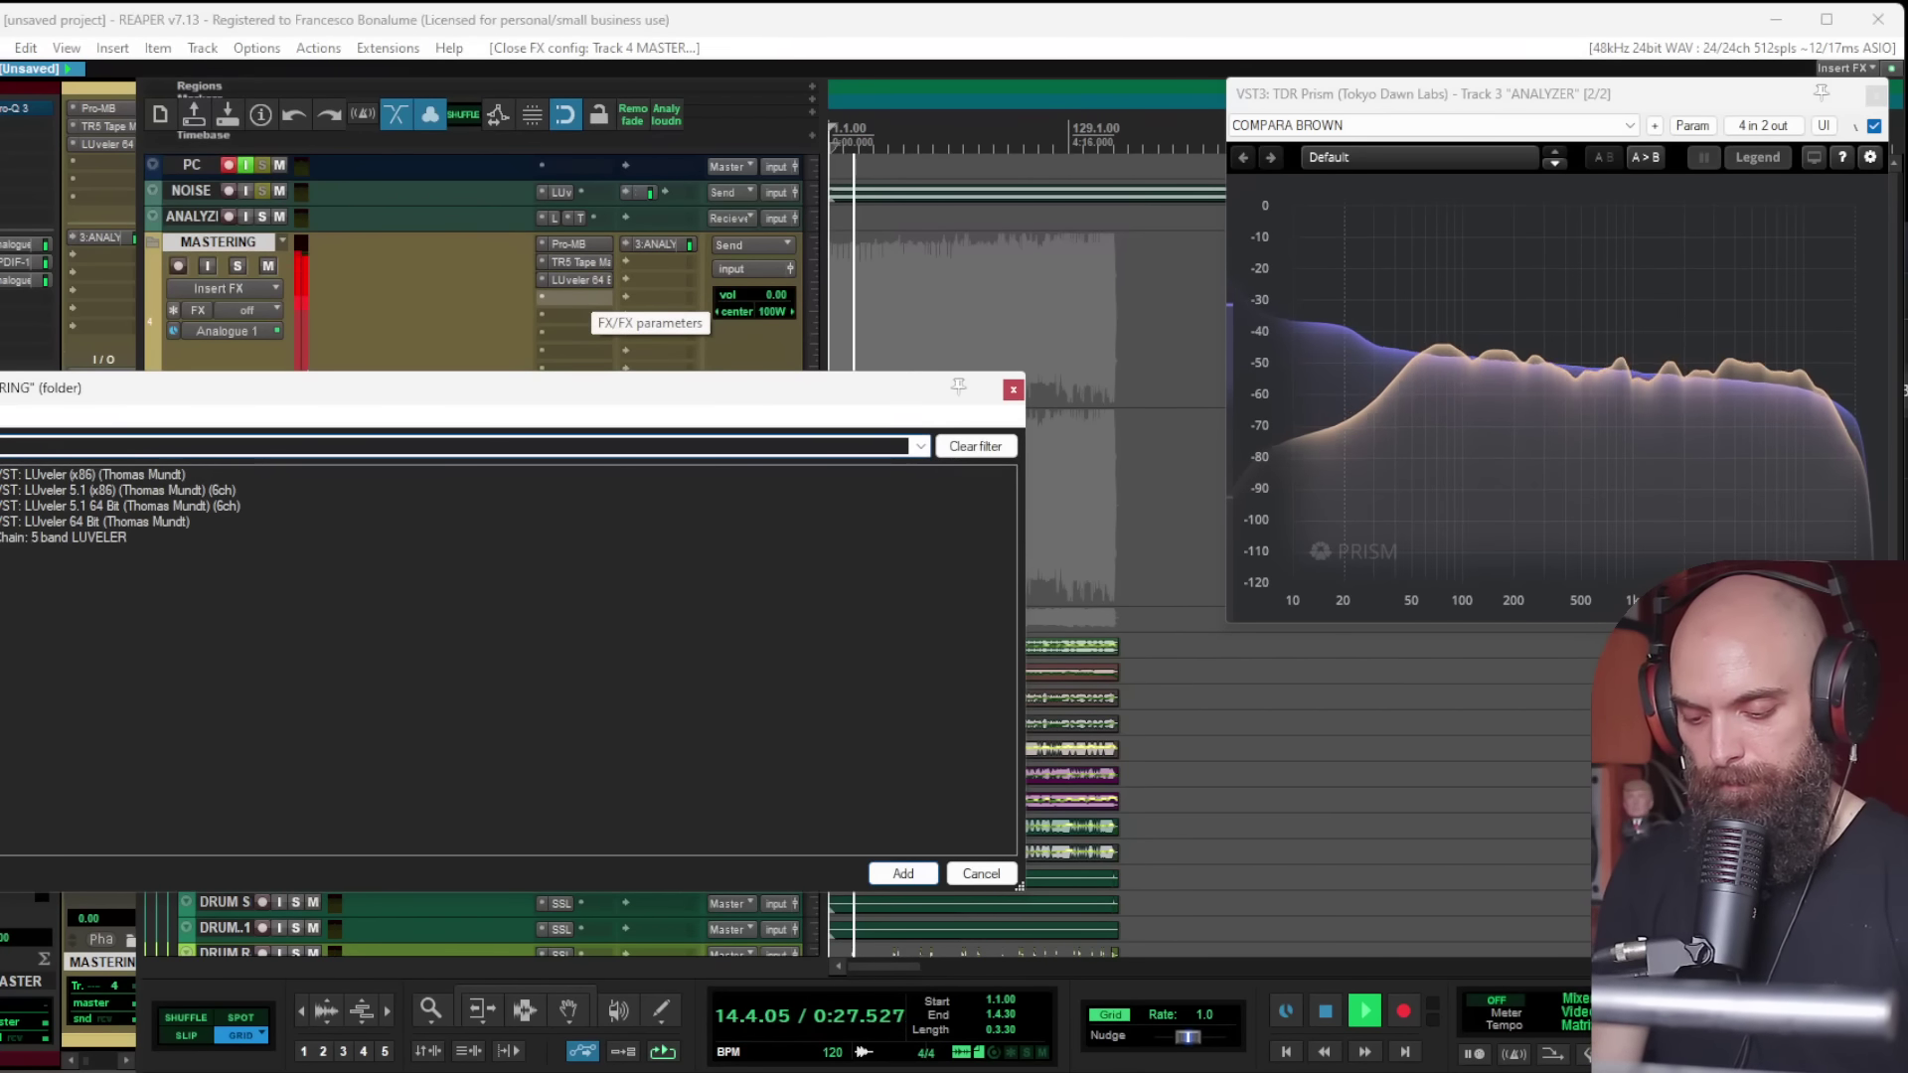
{"action": "type", "text": "limiter"}
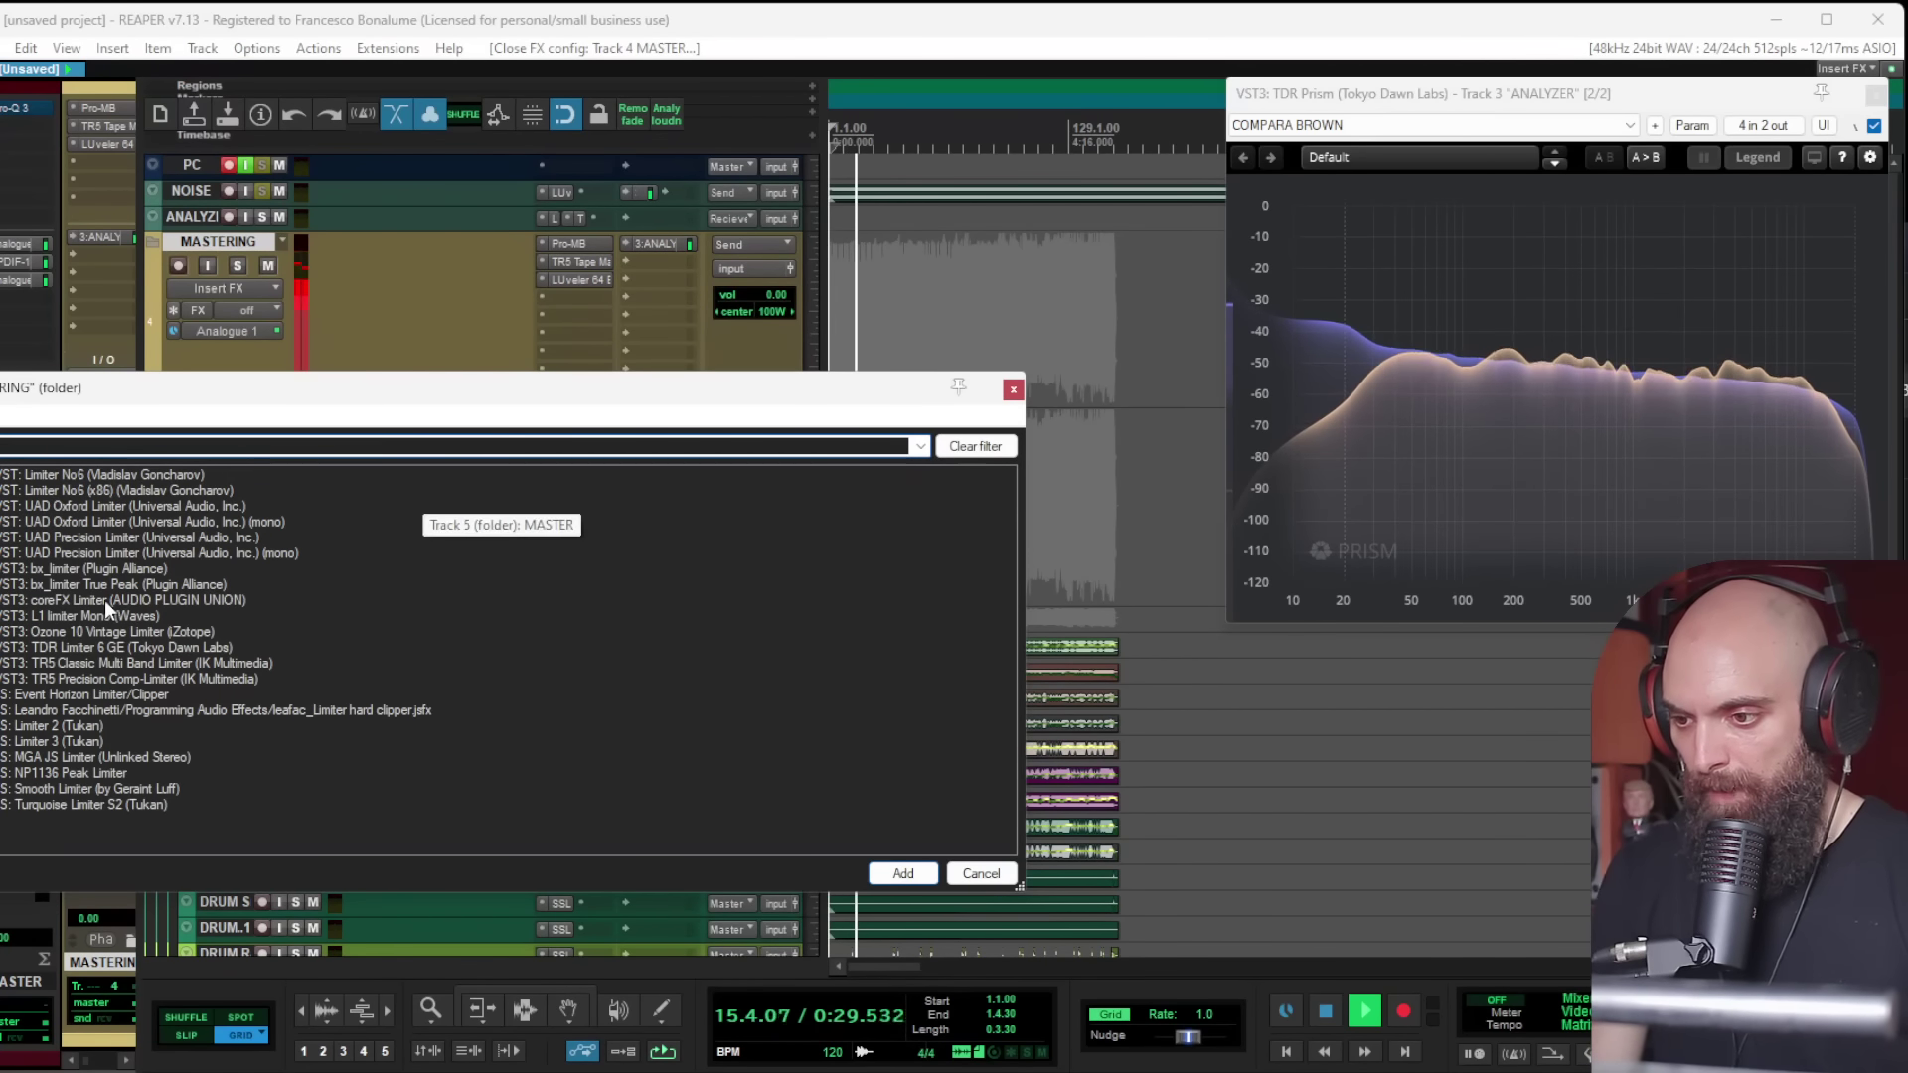
{"action": "type", "text": " 6"}
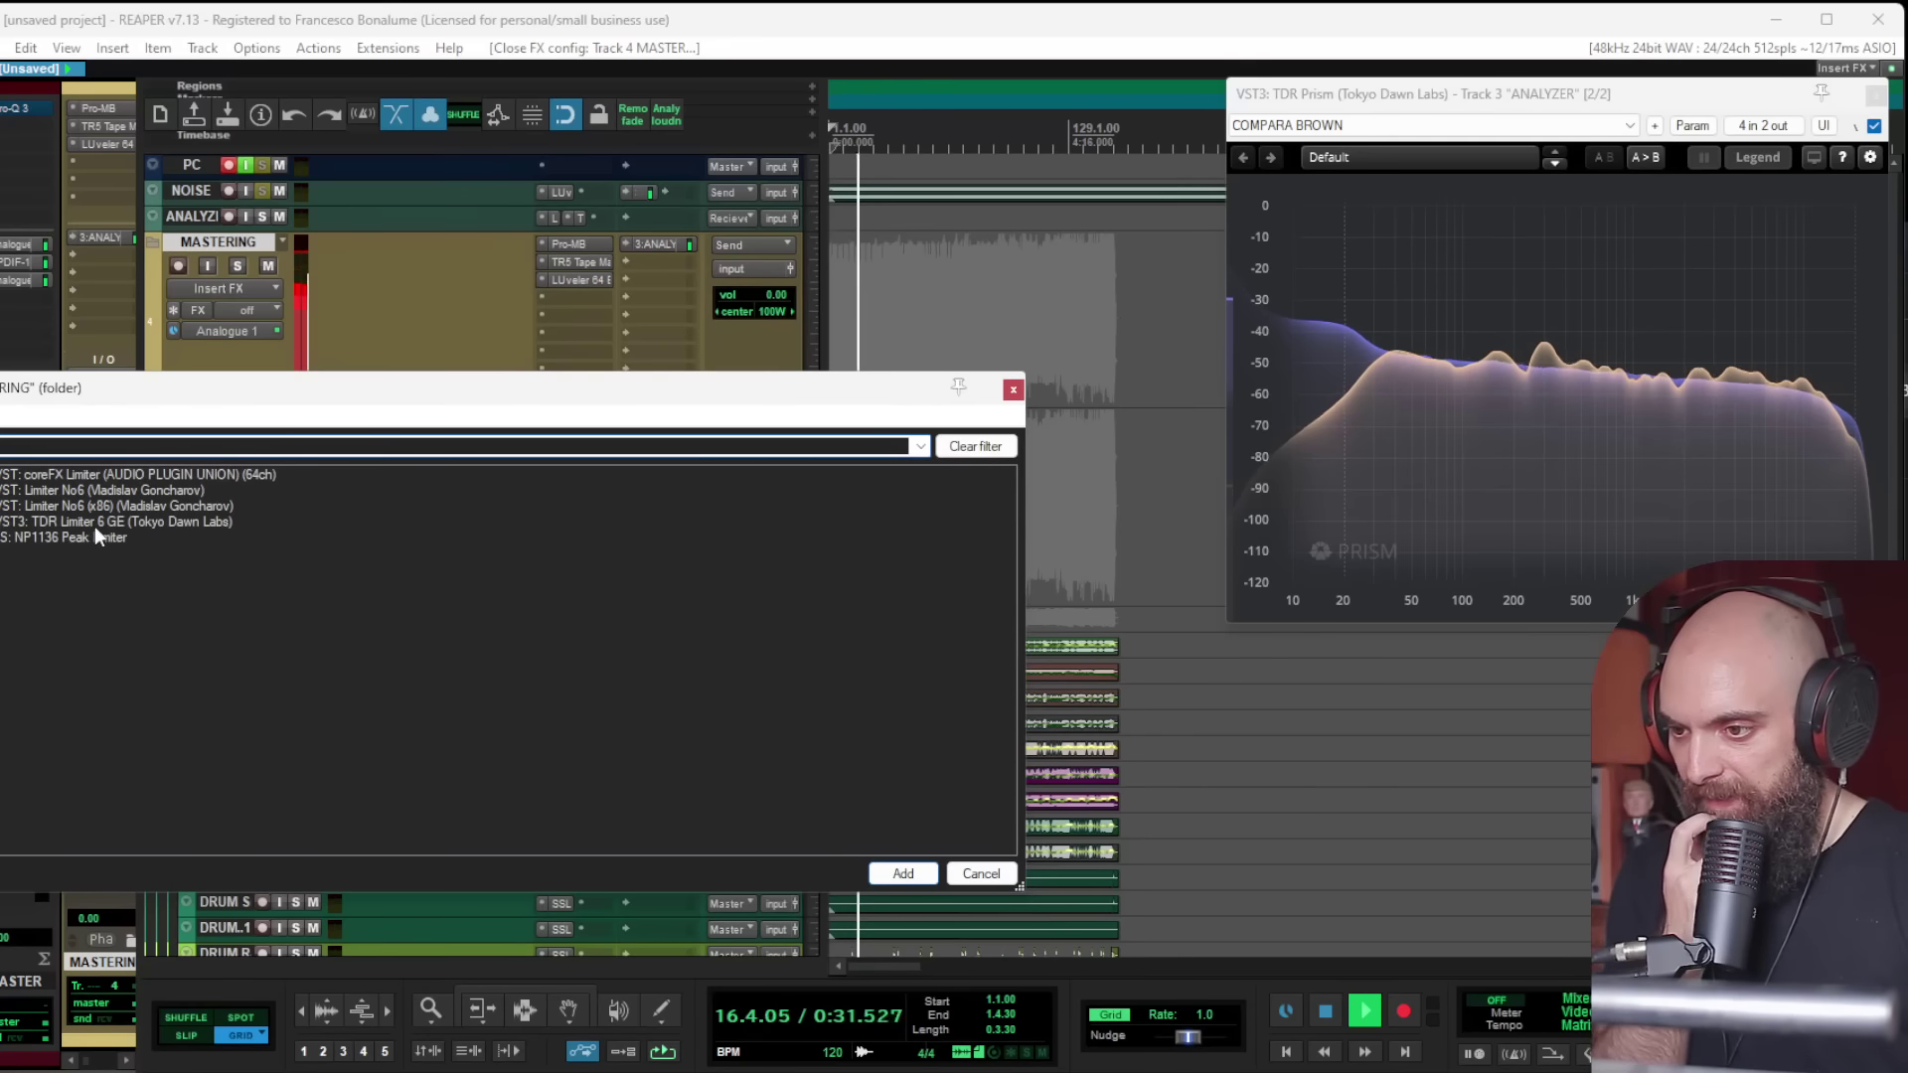
{"action": "double_click", "coordinate": [99, 490]}
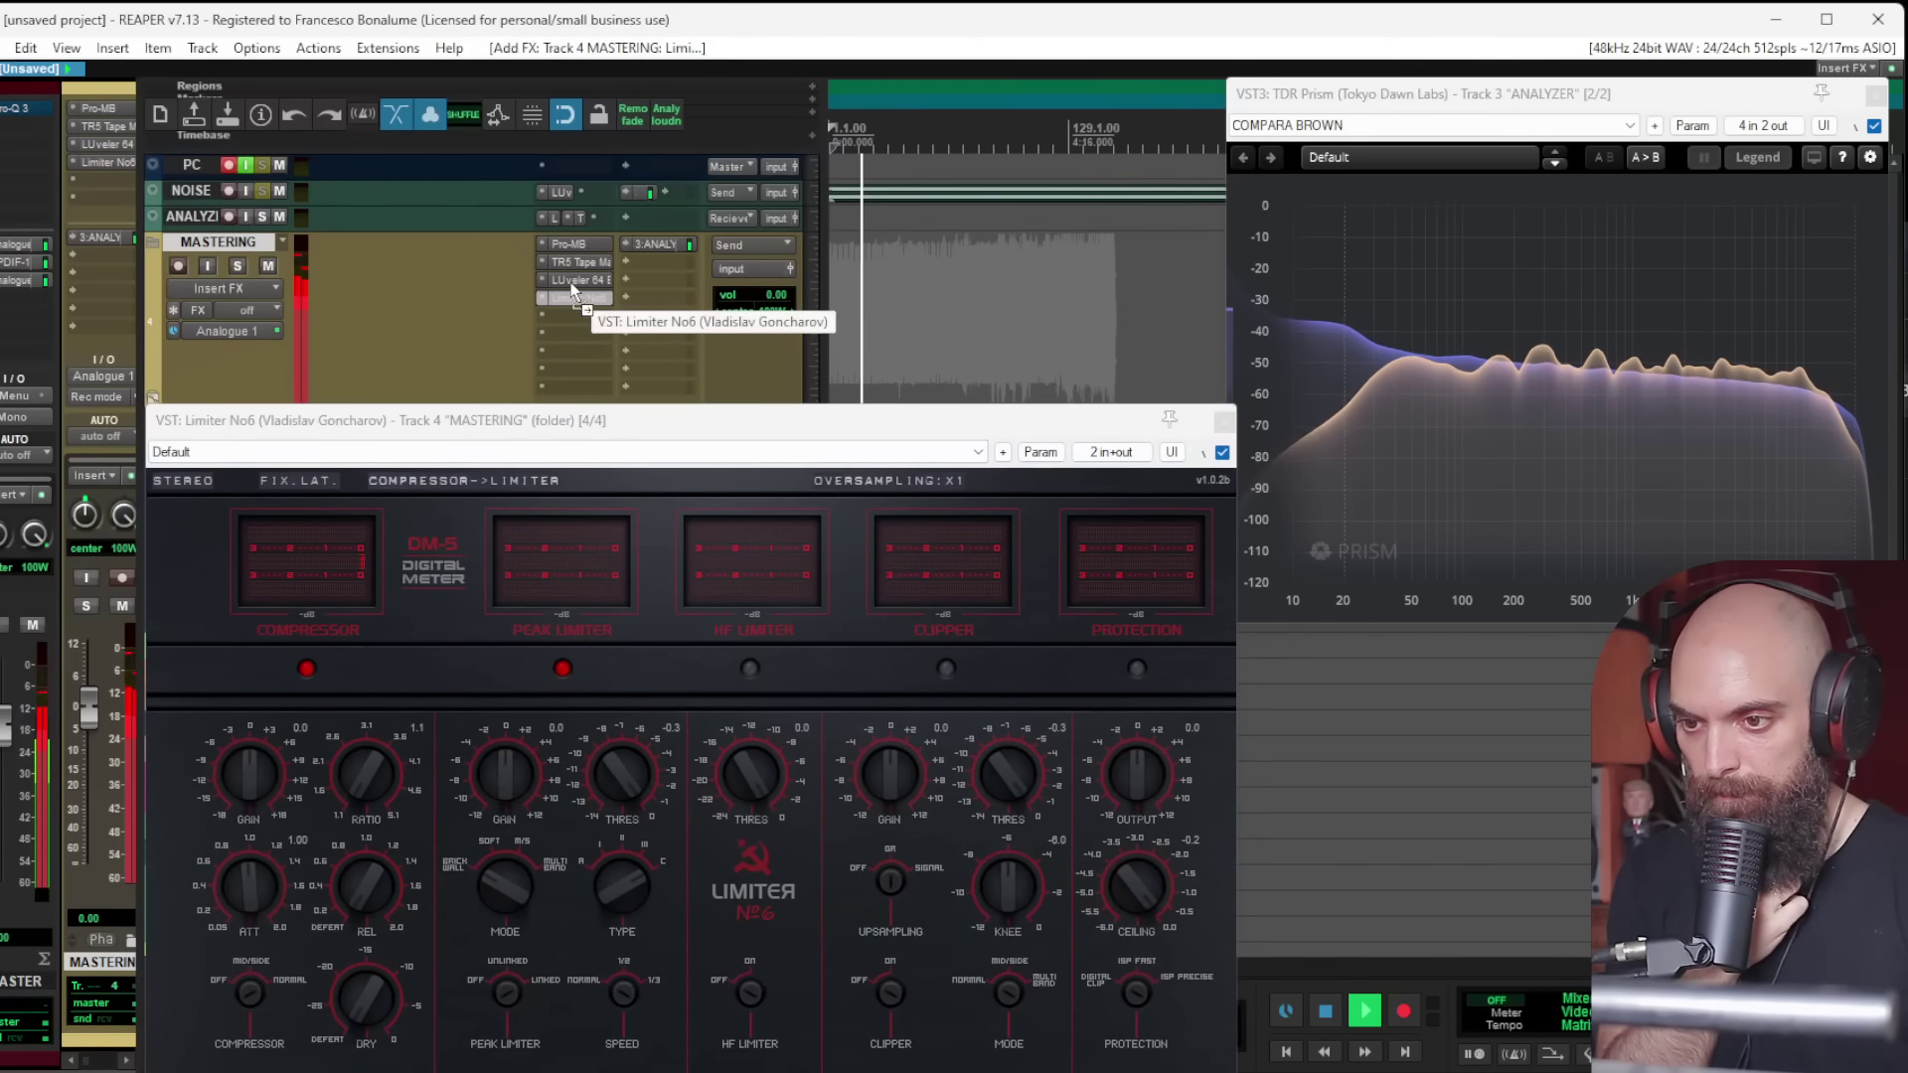
{"action": "left_click_drag", "start_coordinate": [574, 292], "coordinate": [574, 283]}
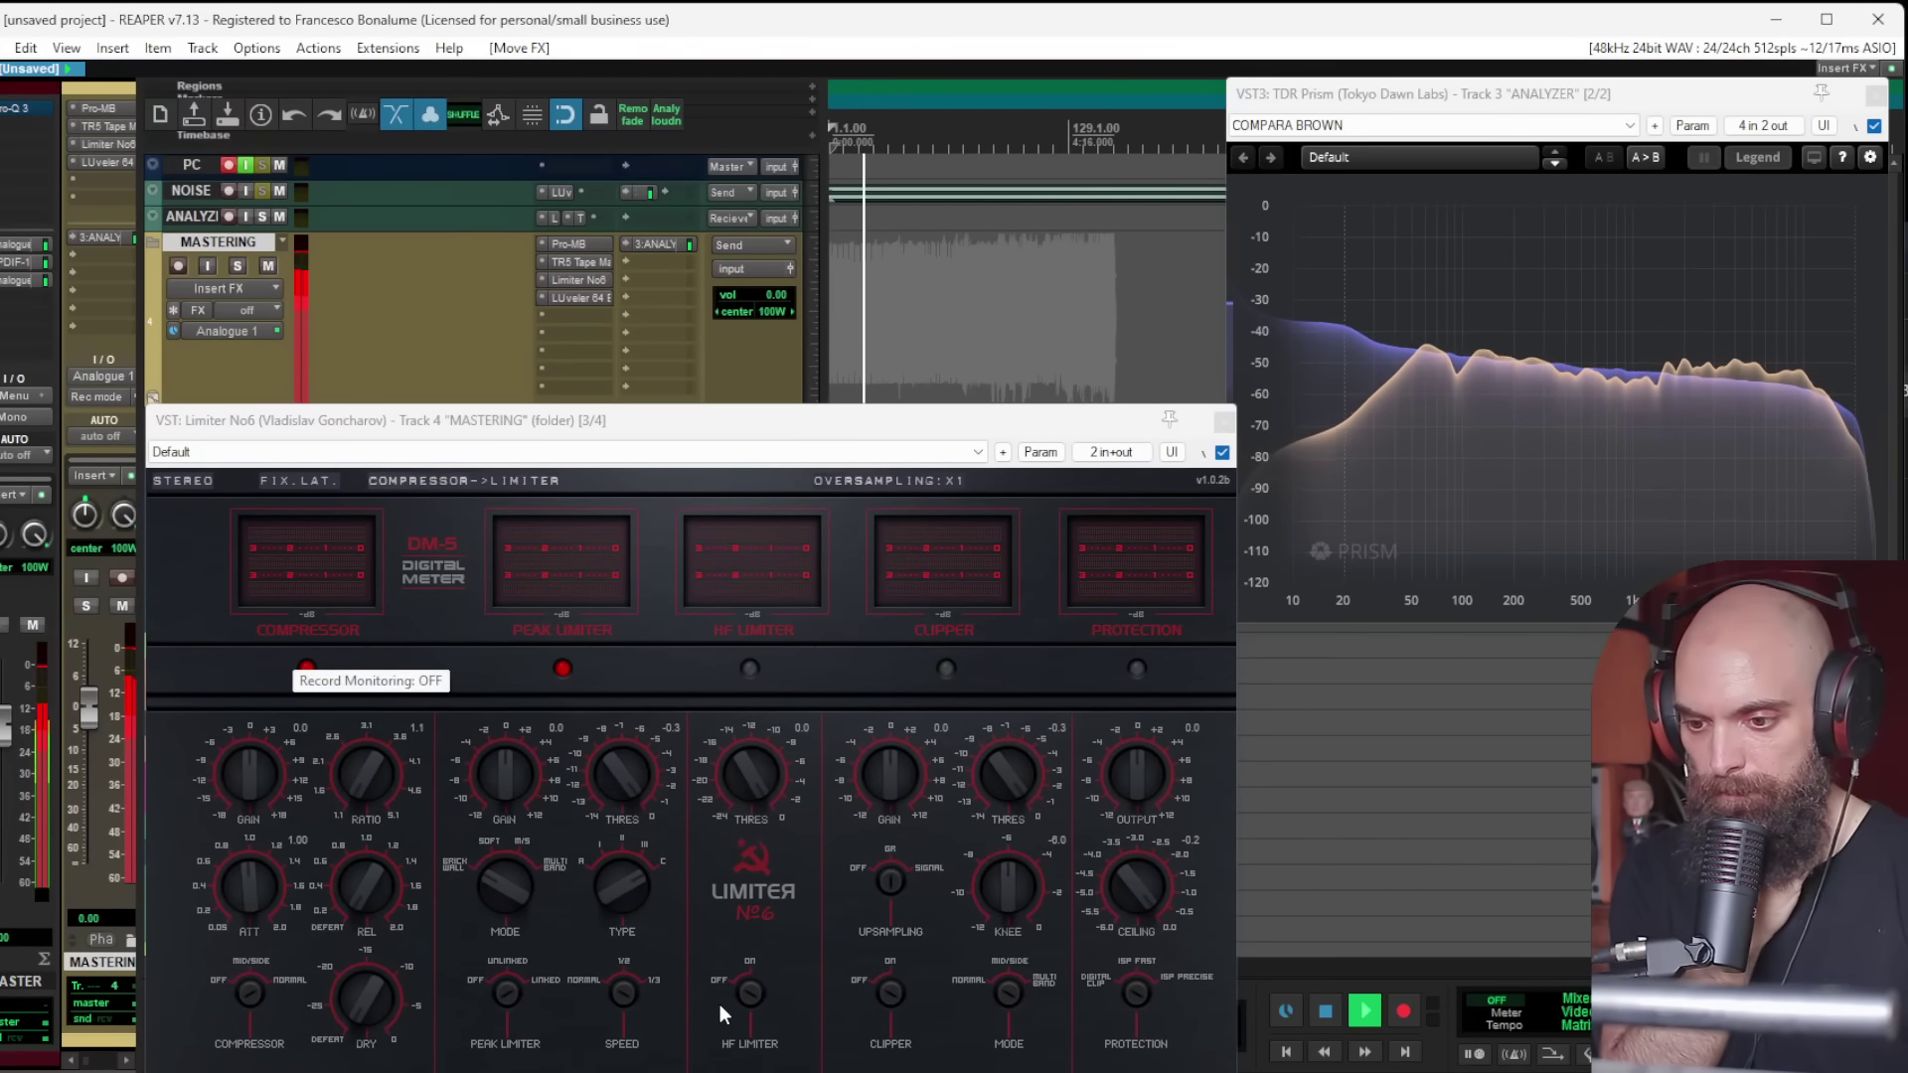
Step: Configure Limiter No6 with the HF limiter and clipper on, compressor gain at 11.0 and HF limiter threshold at -4.7
{"action": "left_click", "coordinate": [749, 993]}
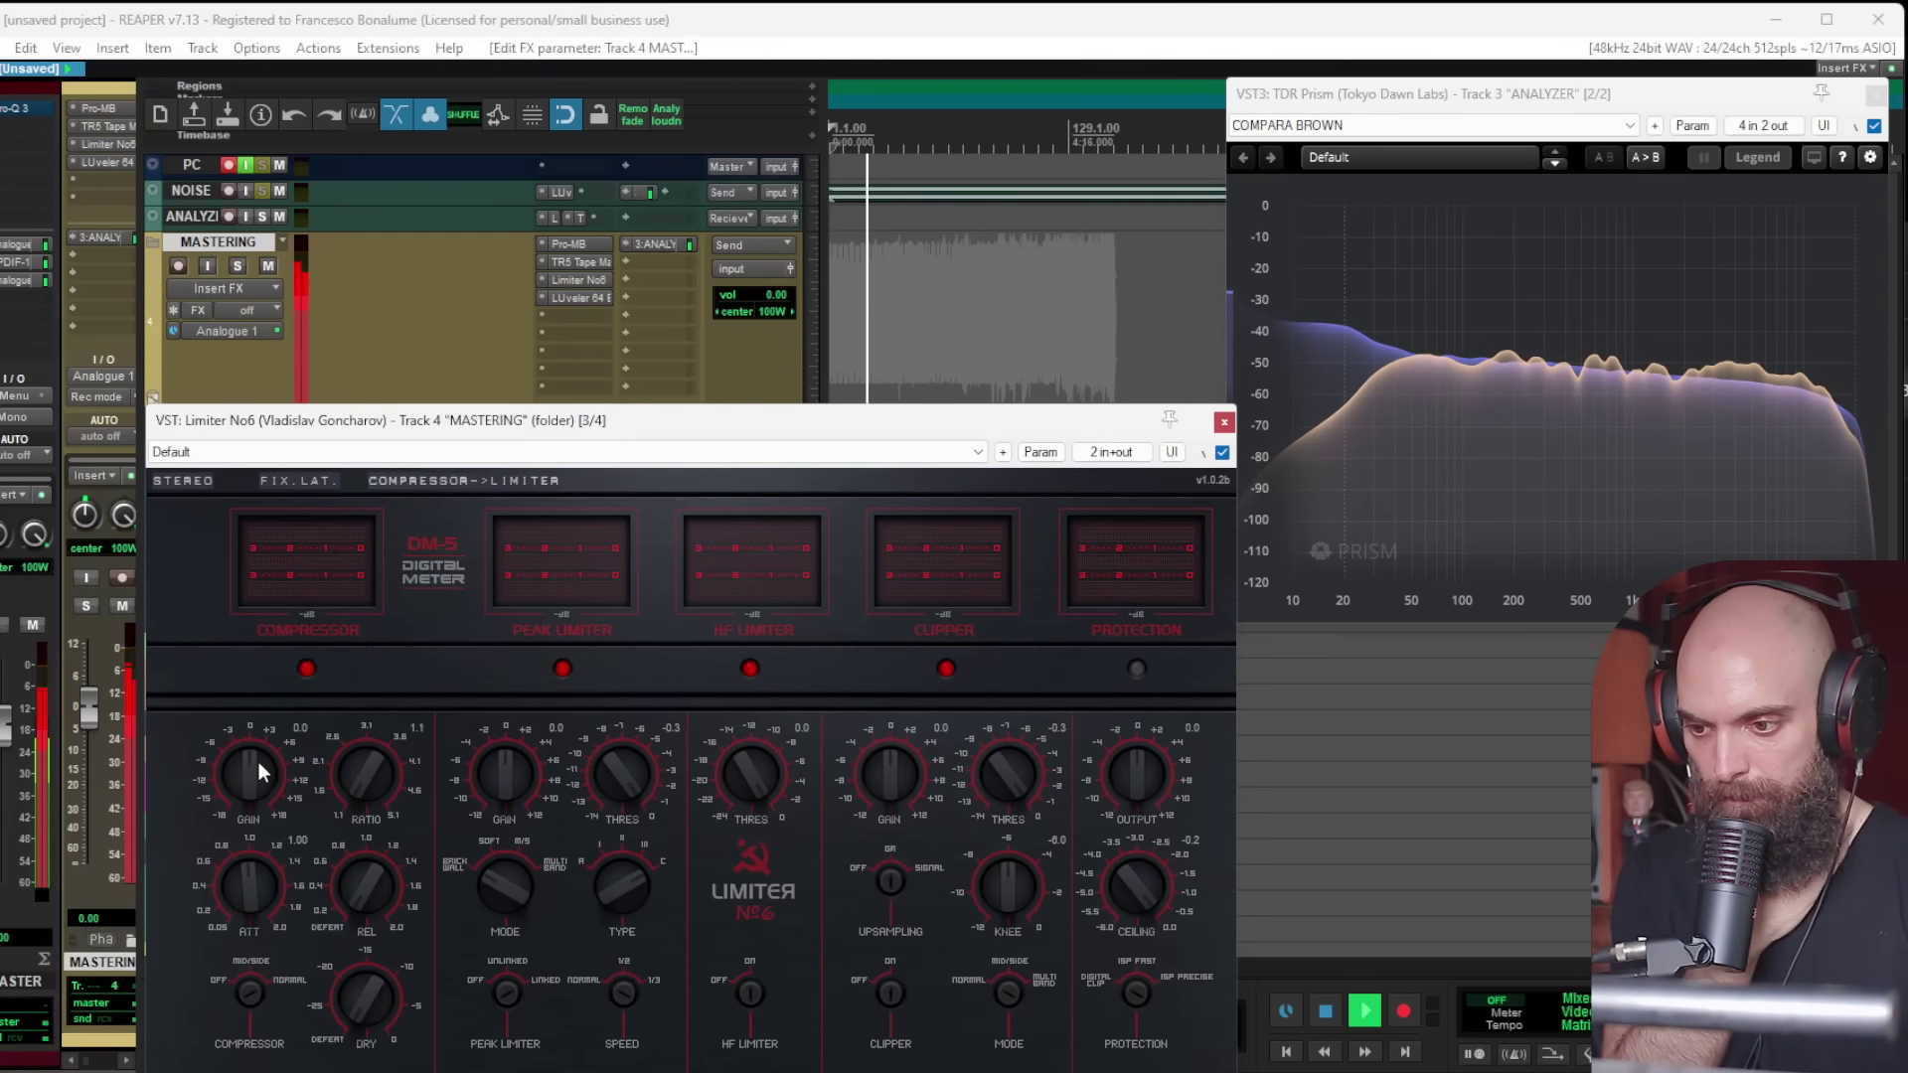
{"action": "left_click_drag", "start_coordinate": [259, 761], "coordinate": [260, 707]}
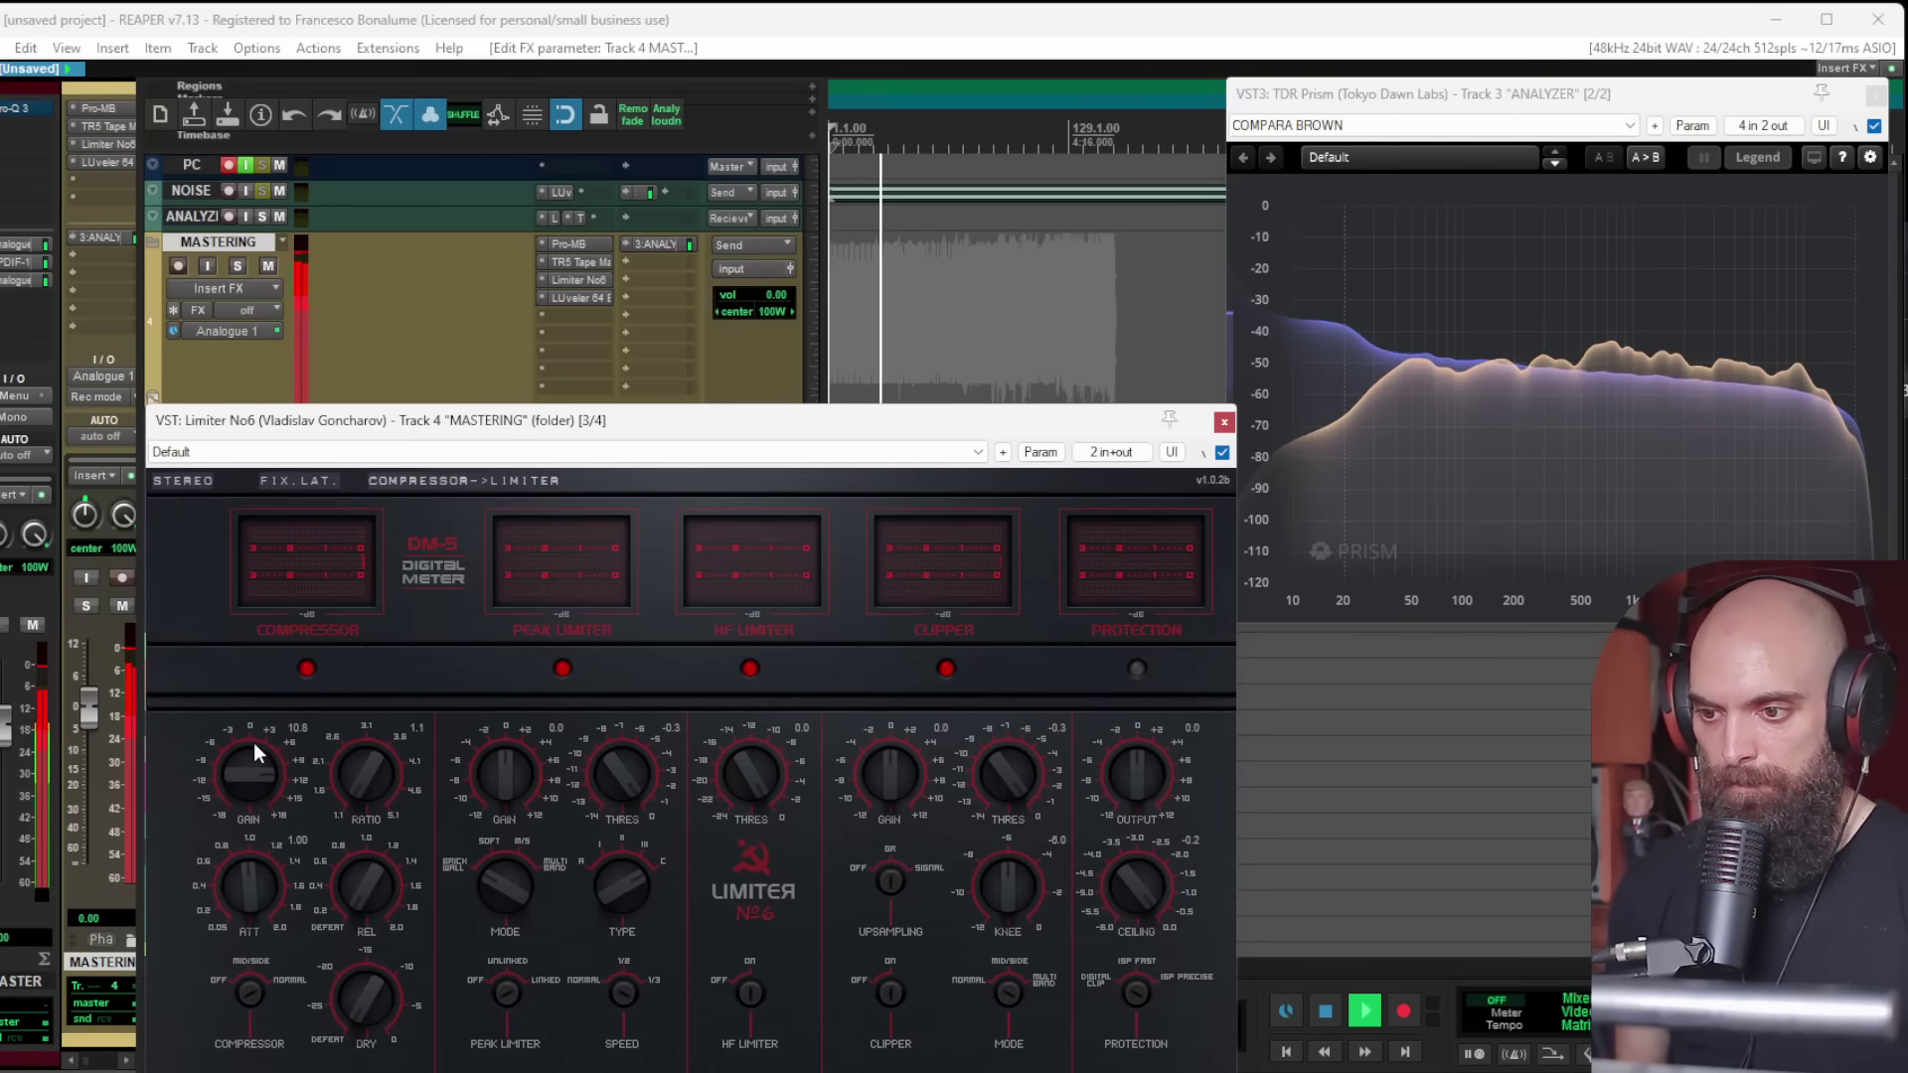
{"action": "left_click_drag", "start_coordinate": [253, 773], "coordinate": [251, 772]}
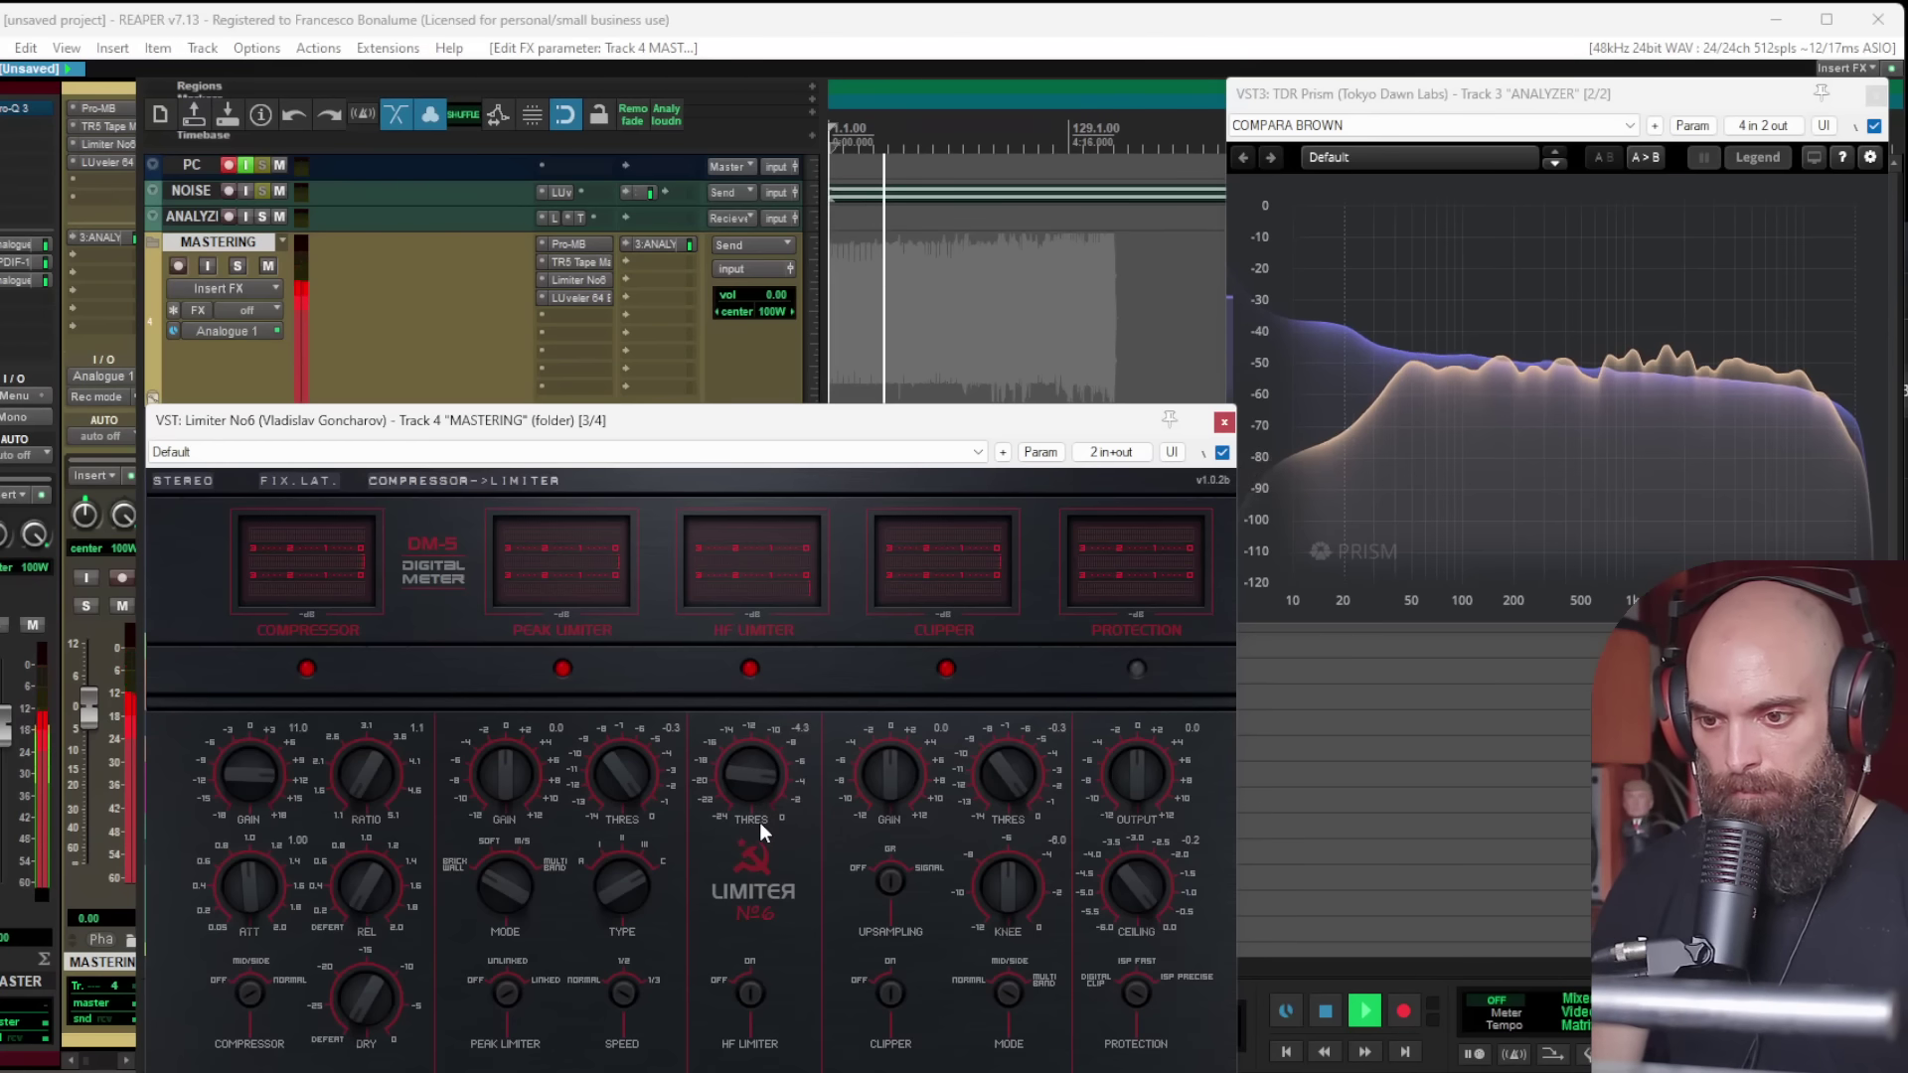
{"action": "scroll", "coordinate": [760, 820], "scroll_direction": "down", "scroll_amount": 2}
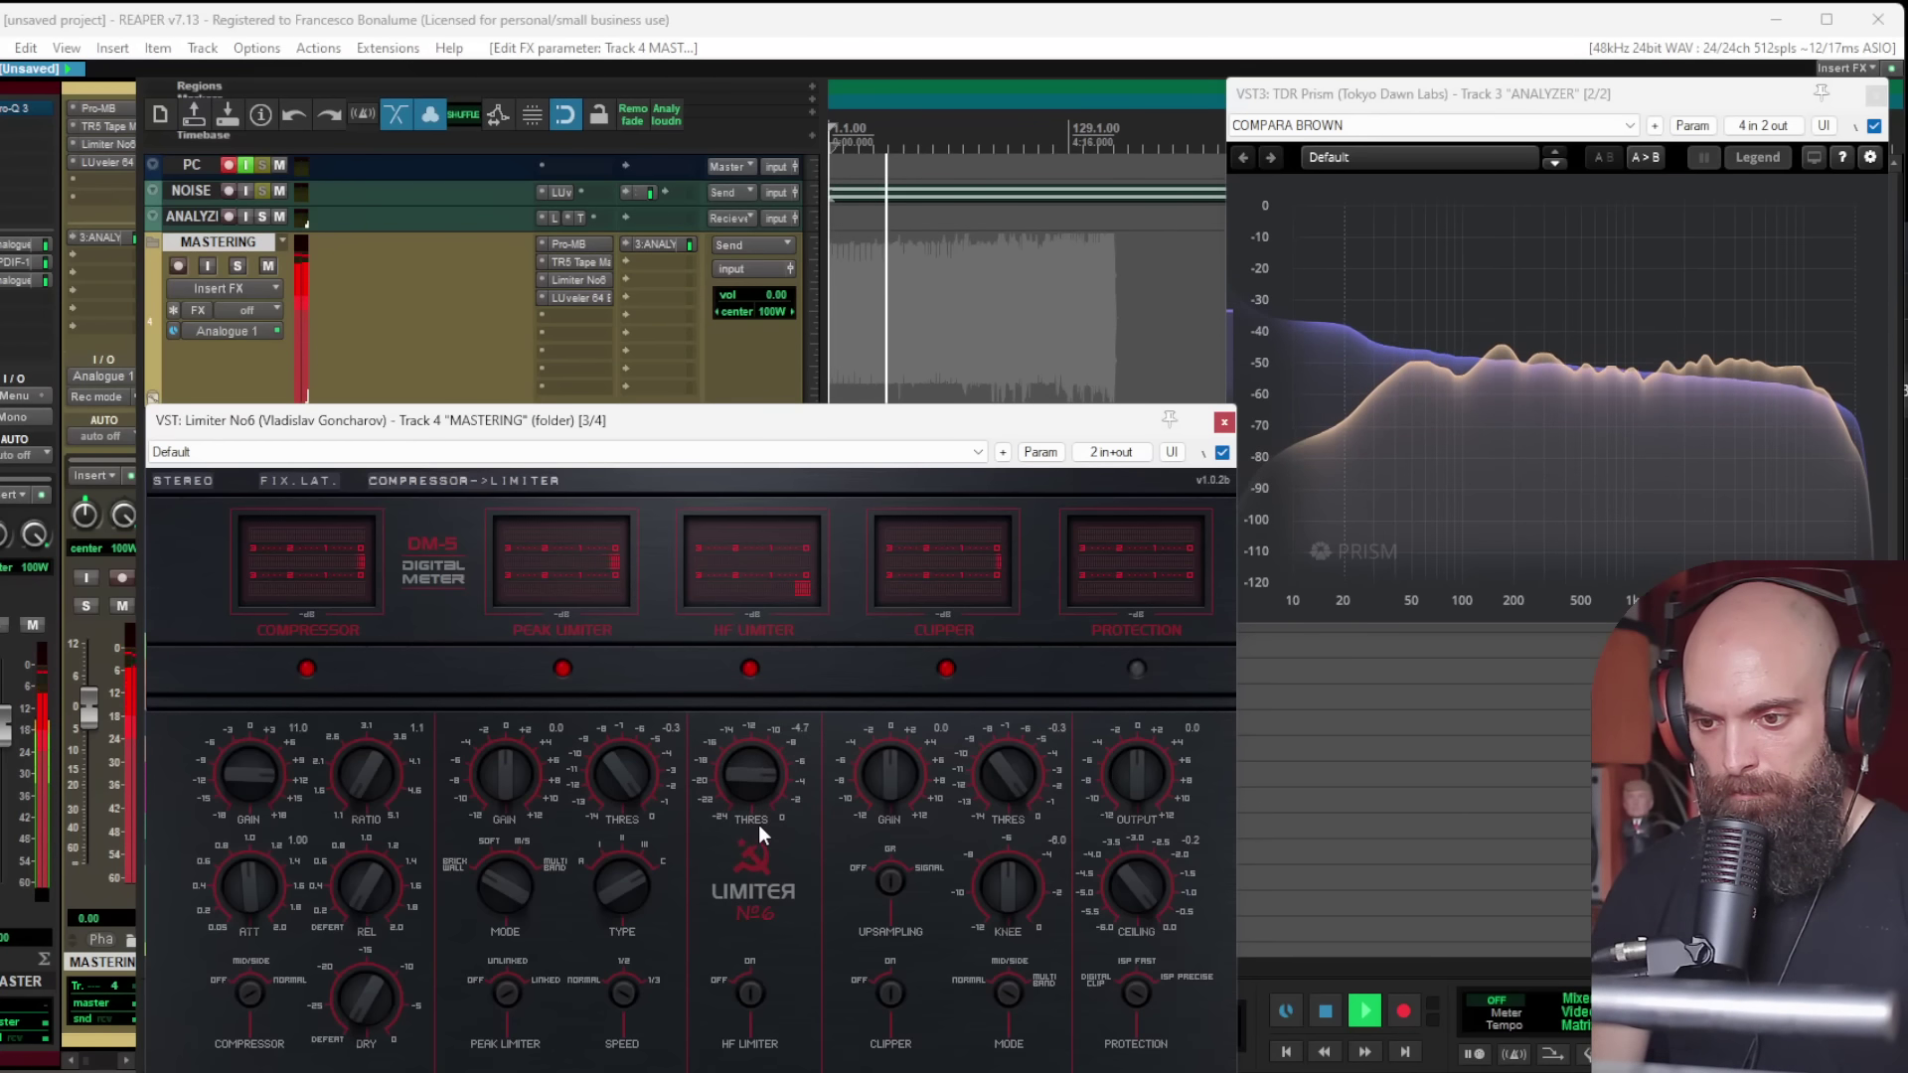
{"action": "left_click", "coordinate": [1224, 423]}
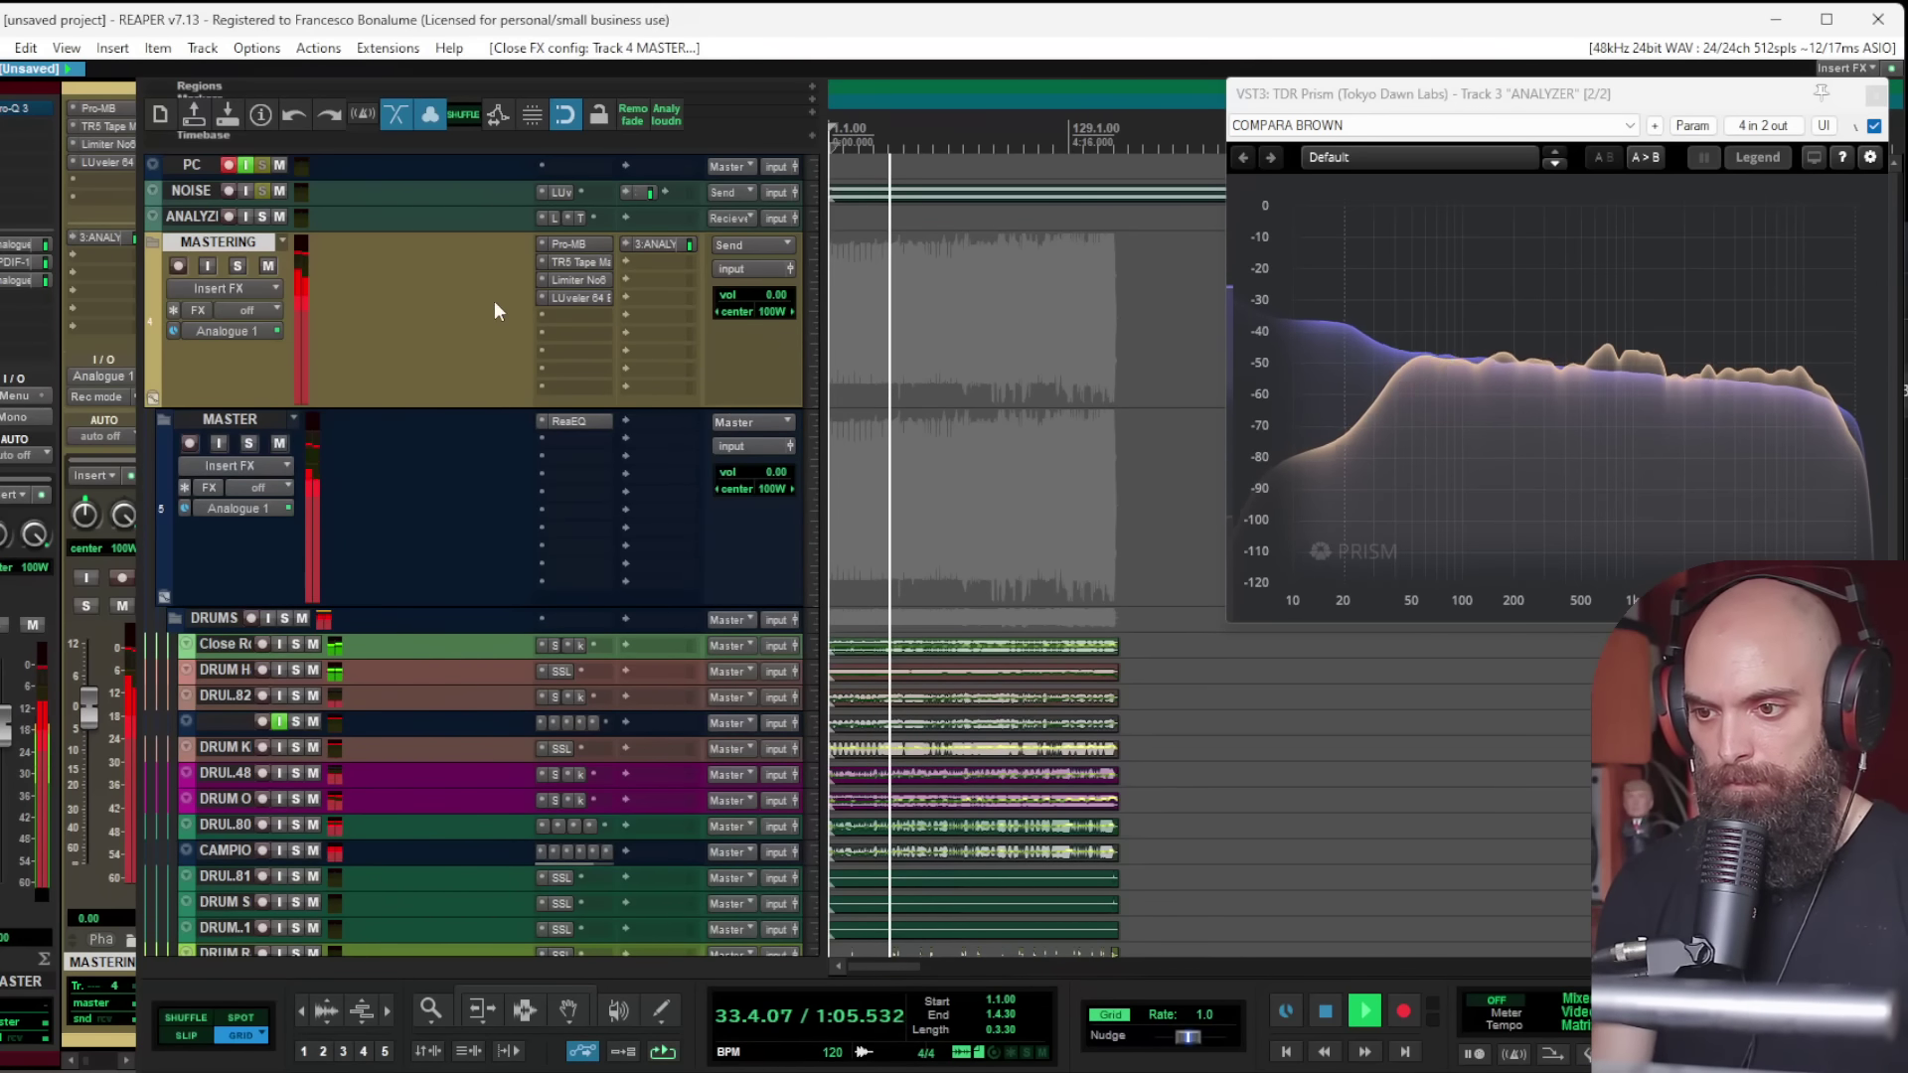
Step: Toggle the bypass of LUveler on the MASTERING folder, adjust the master volume by ear and stop playback
{"action": "left_click", "coordinate": [575, 300], "text": "shift"}
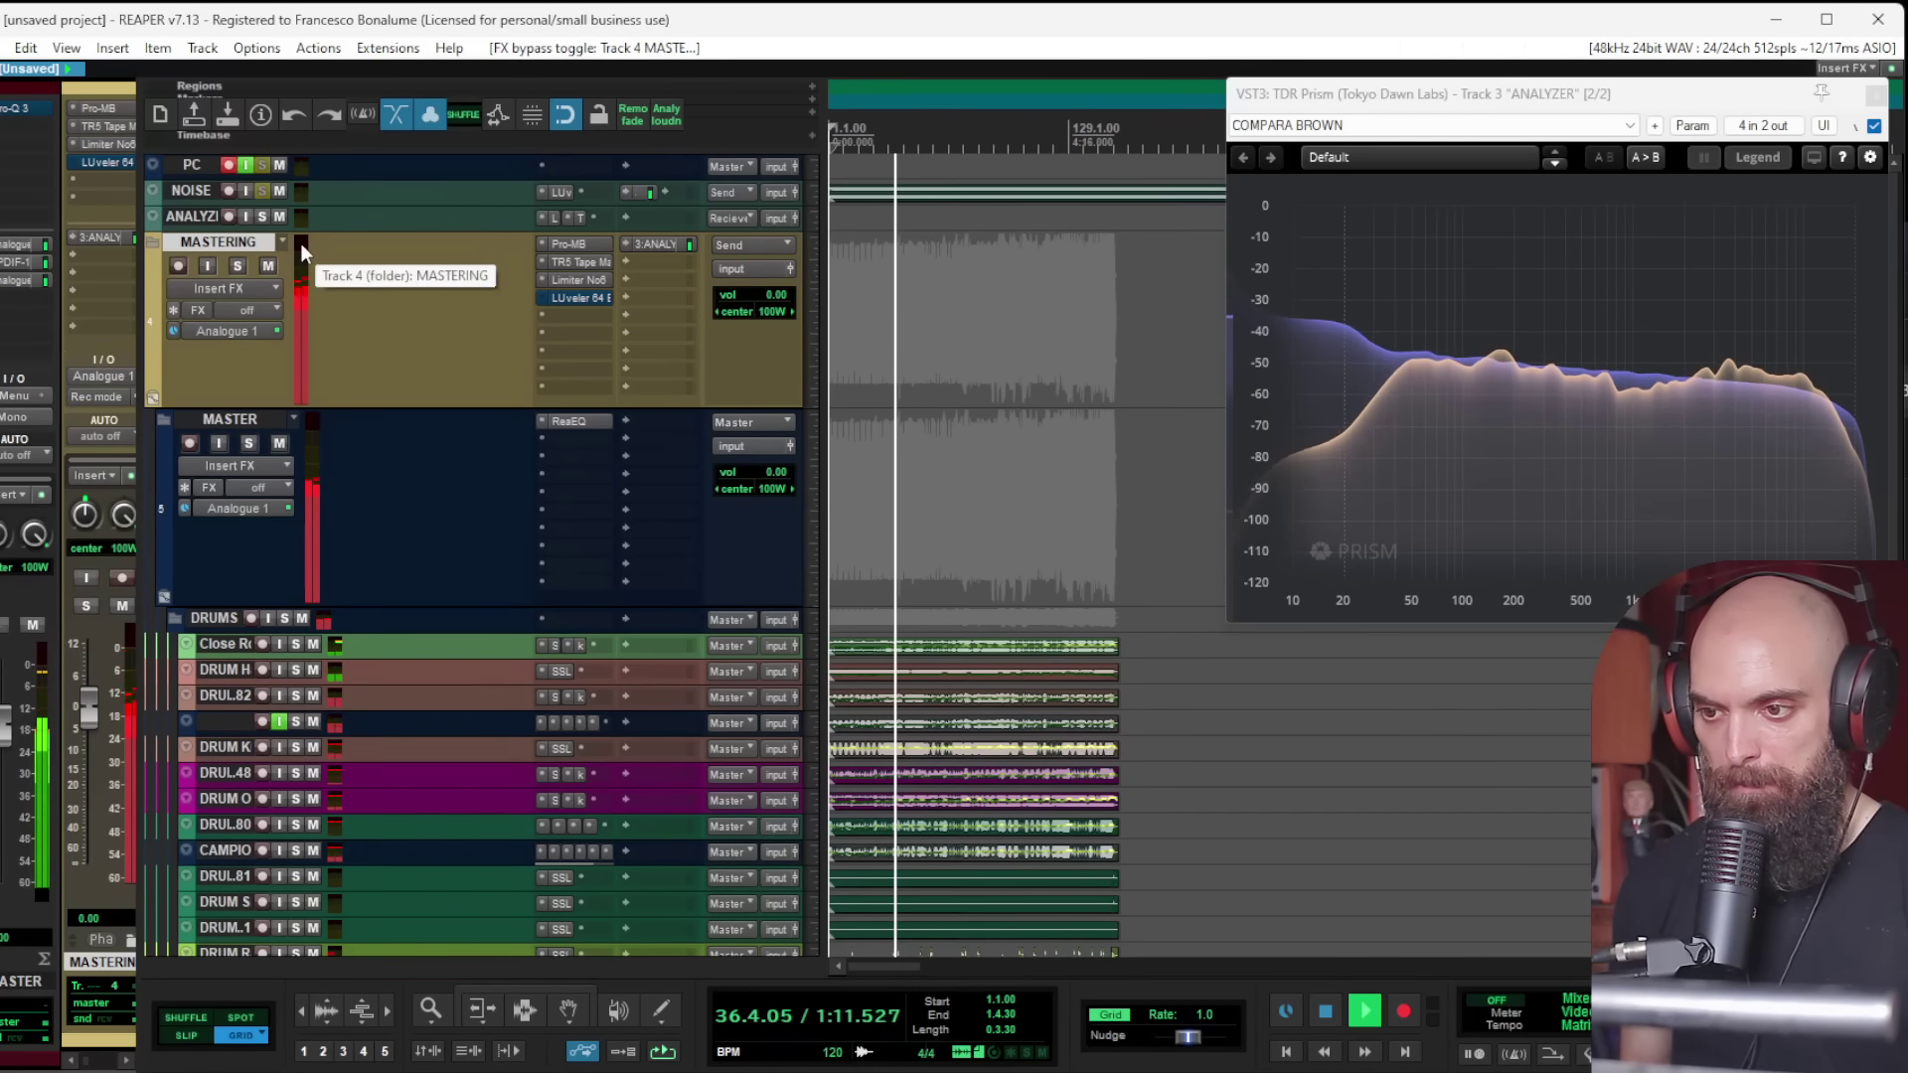
{"action": "left_click", "coordinate": [4, 736]}
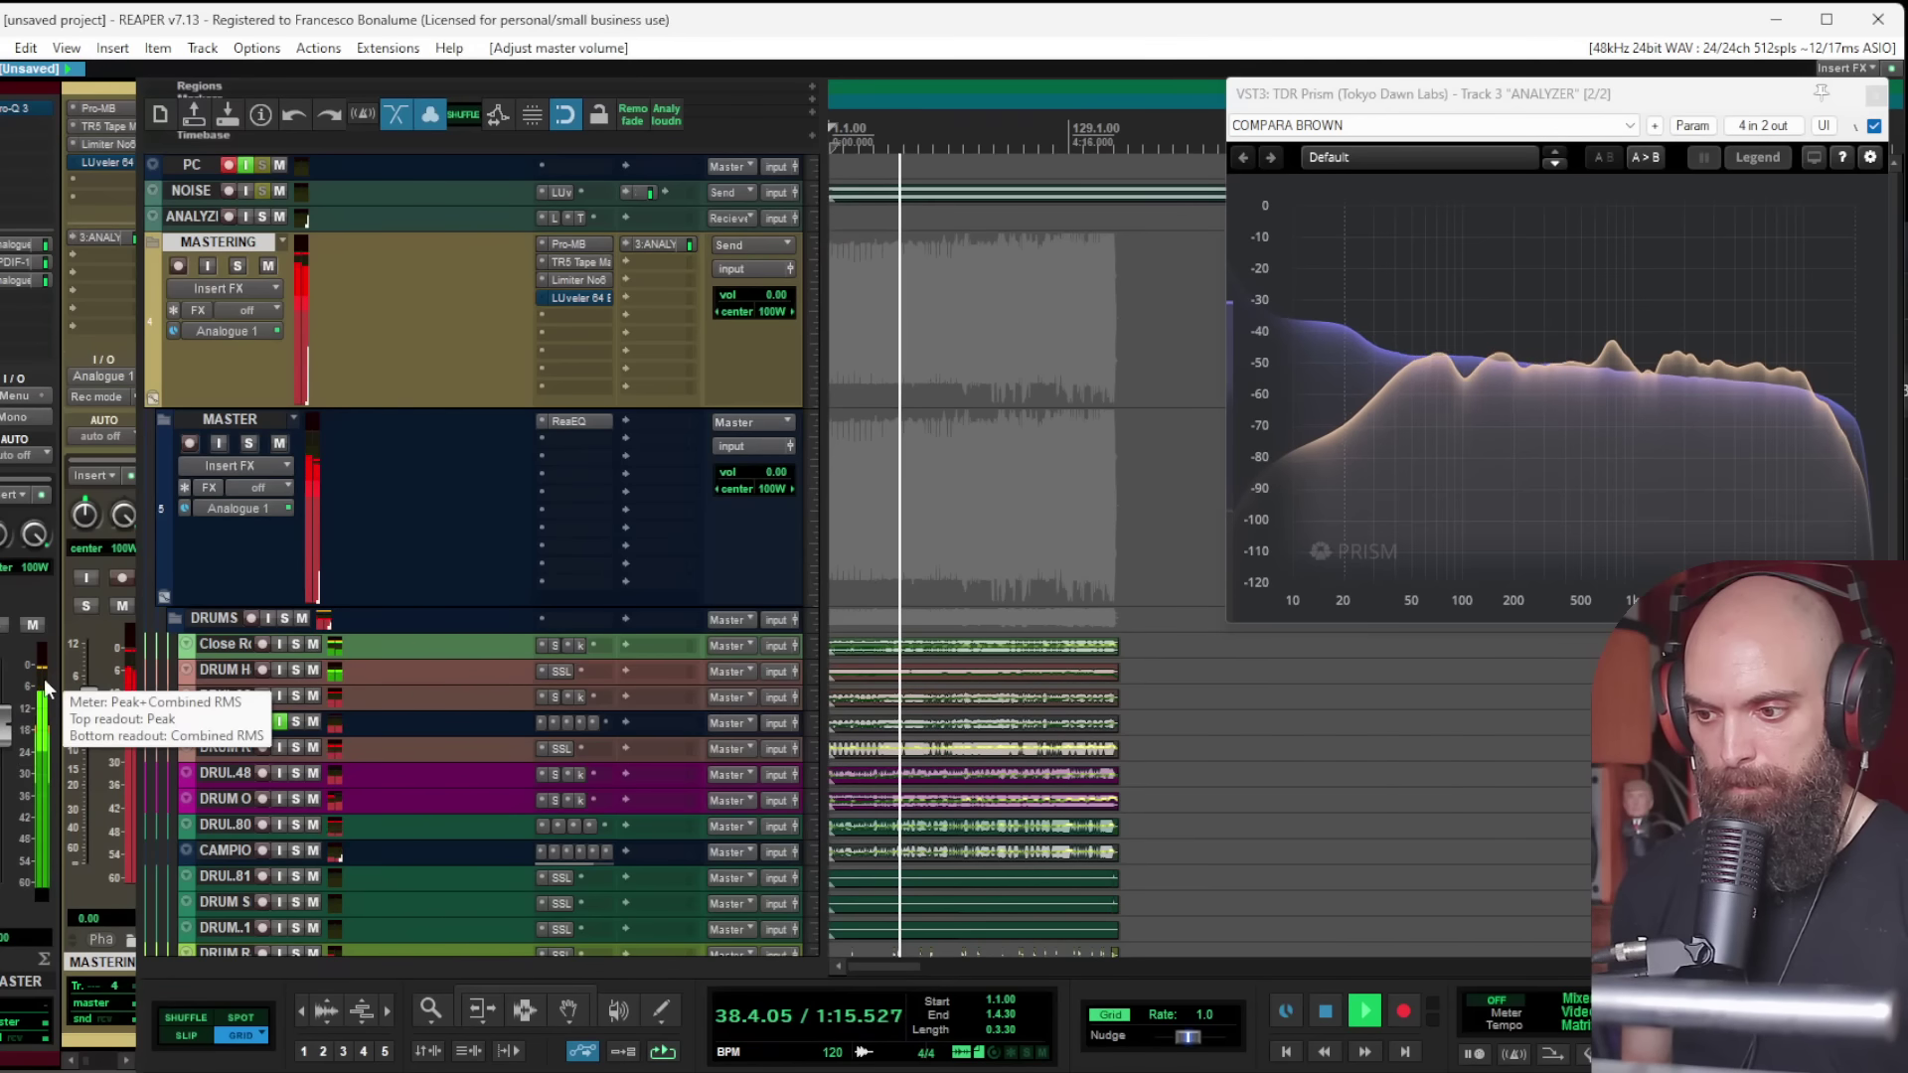
{"action": "scroll", "coordinate": [911, 346], "scroll_direction": "up", "scroll_amount": 3}
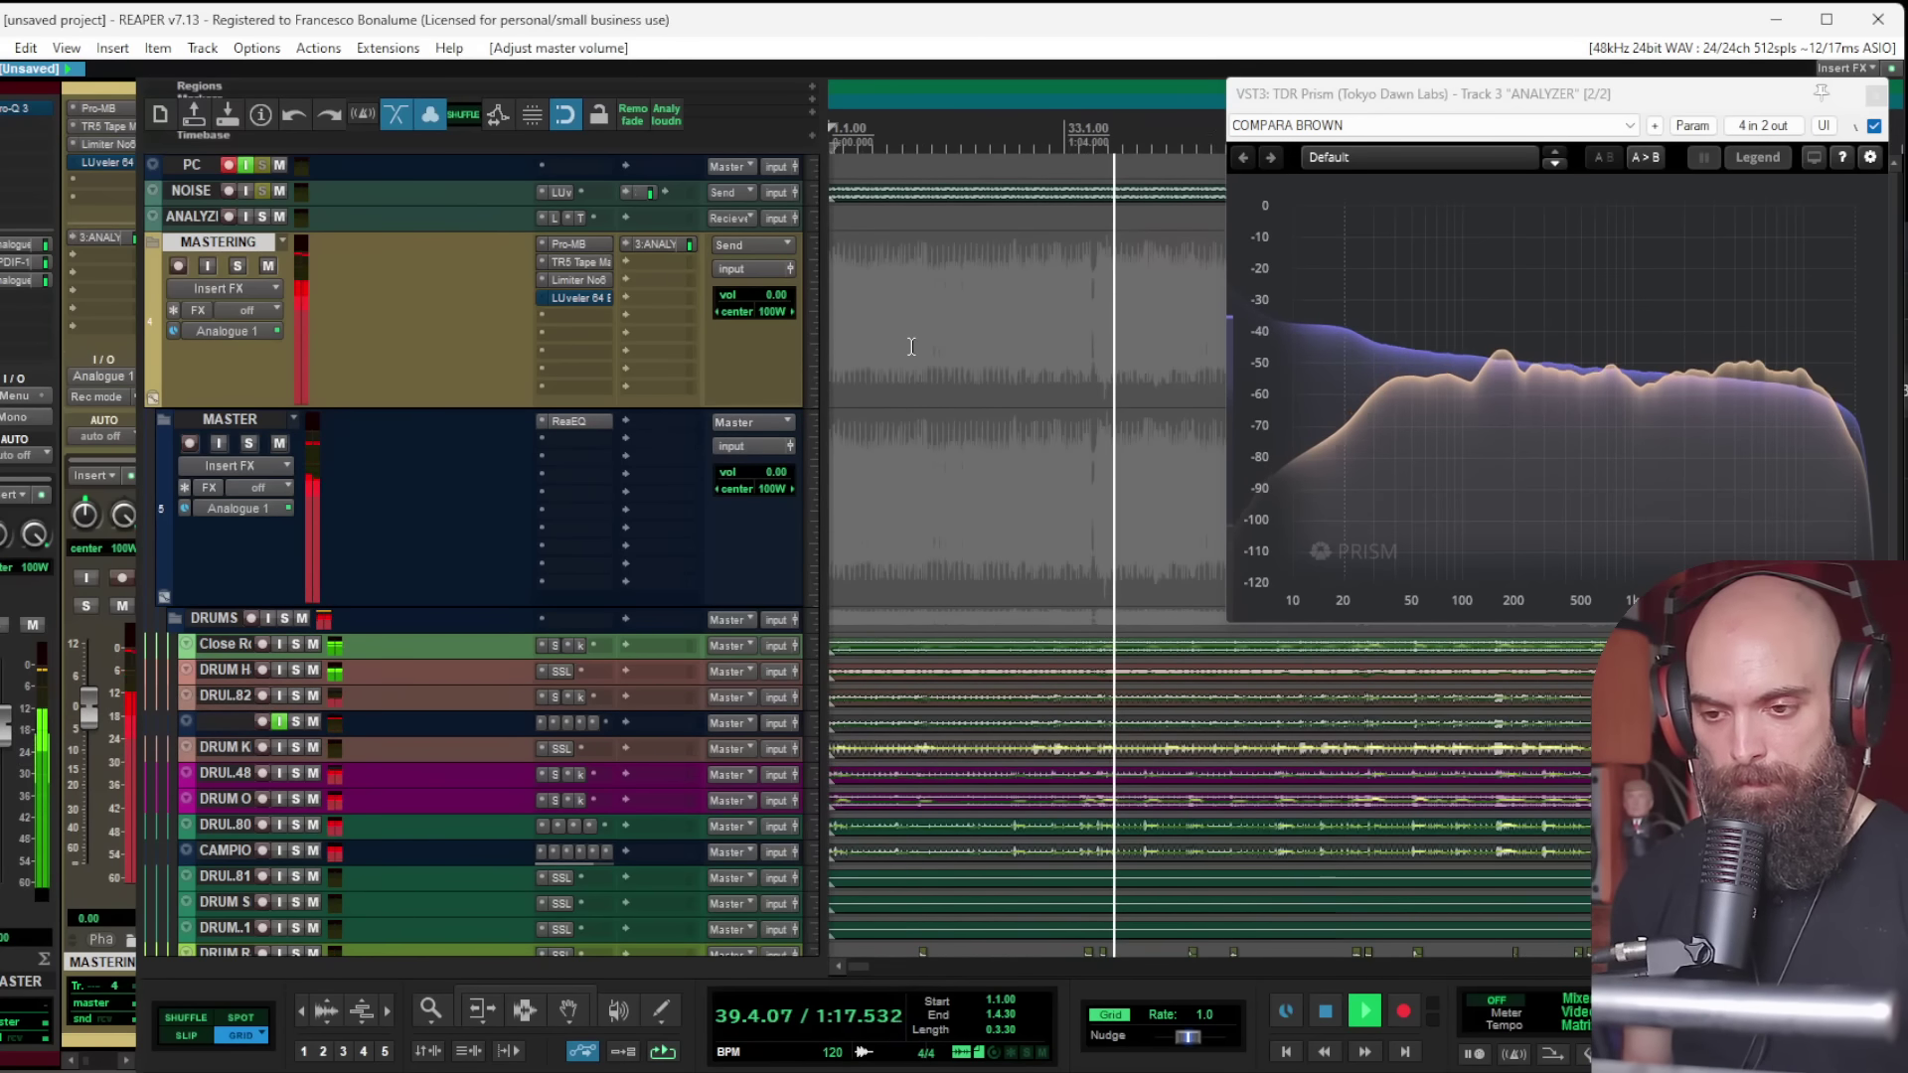
{"action": "scroll", "coordinate": [929, 378], "scroll_direction": "down", "scroll_amount": 2}
{"action": "scroll", "coordinate": [930, 375], "scroll_direction": "up", "scroll_amount": 1}
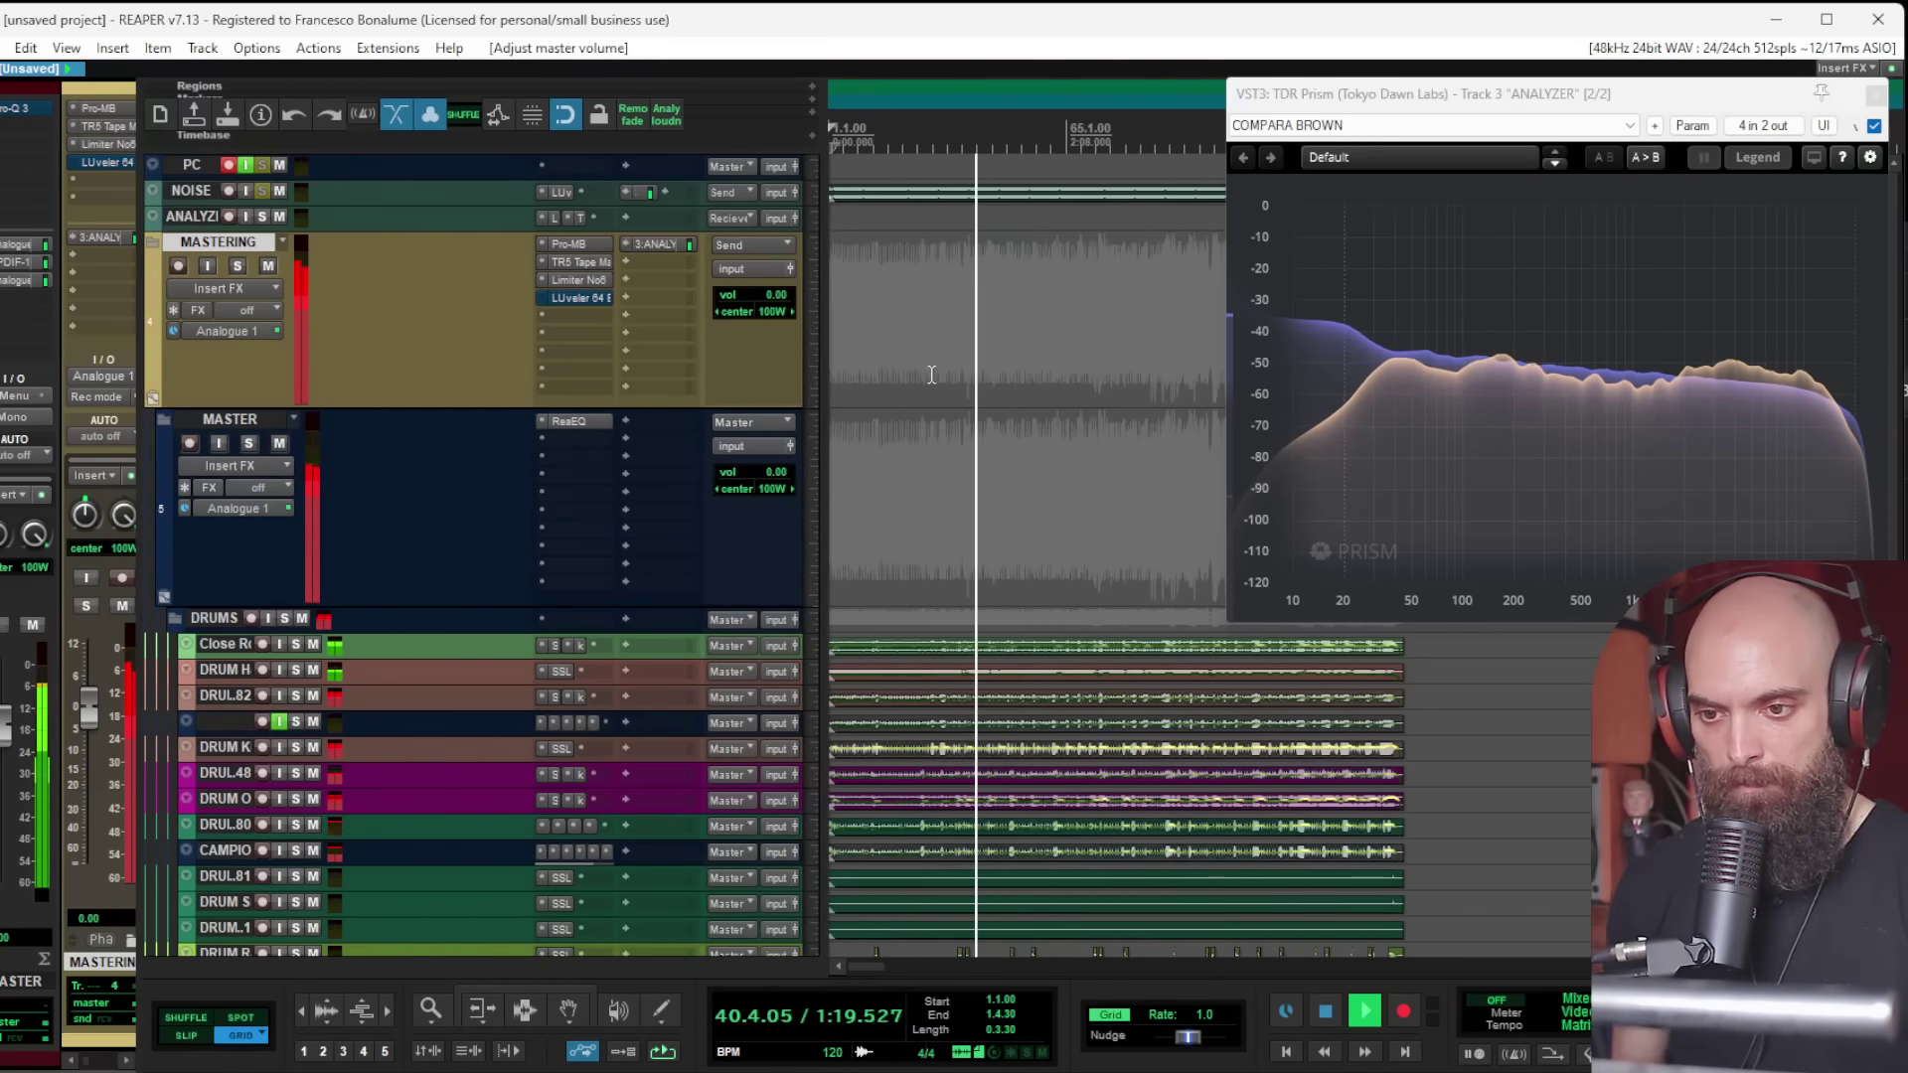
{"action": "scroll", "coordinate": [941, 371], "scroll_direction": "down", "scroll_amount": 1}
{"action": "key", "text": "space"}
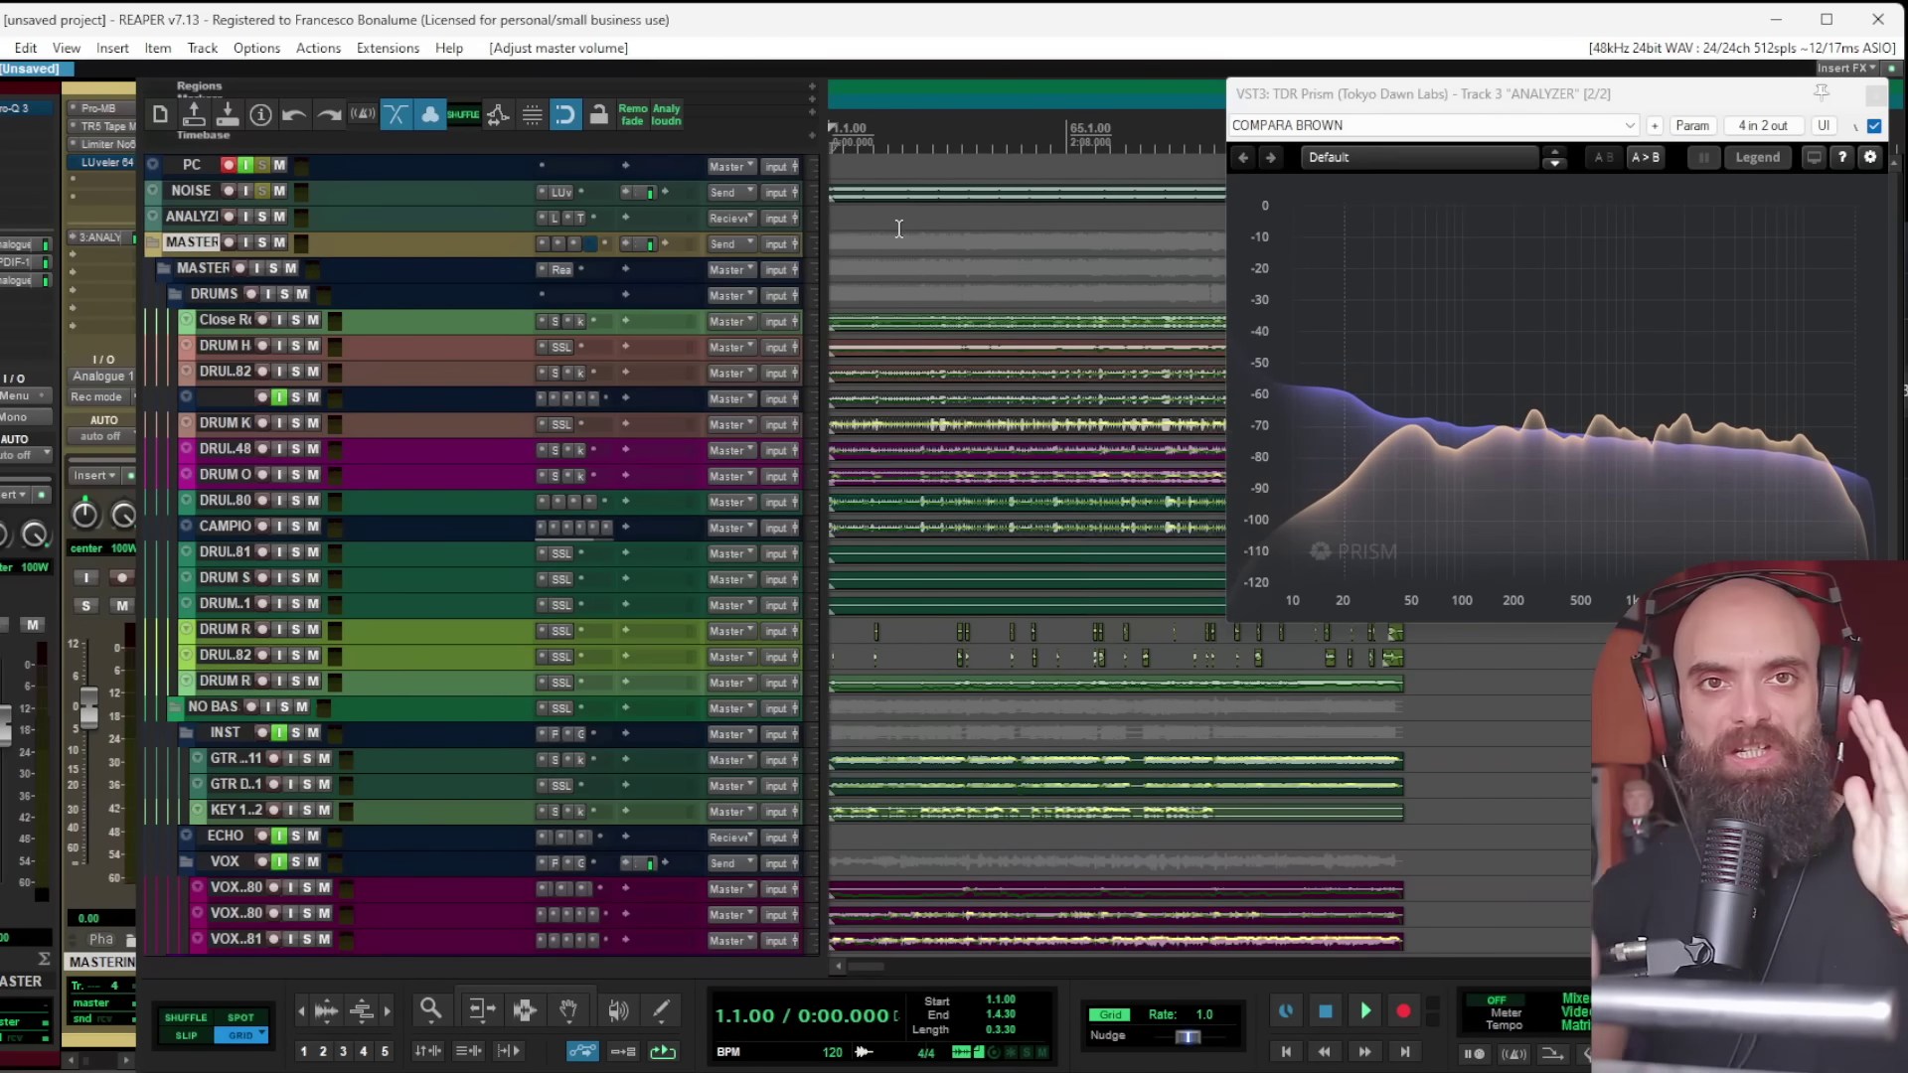
Step: Switch to the web browser, open deezer.com/it/ and move its window up over the project
{"action": "key", "text": "alt+Tab"}
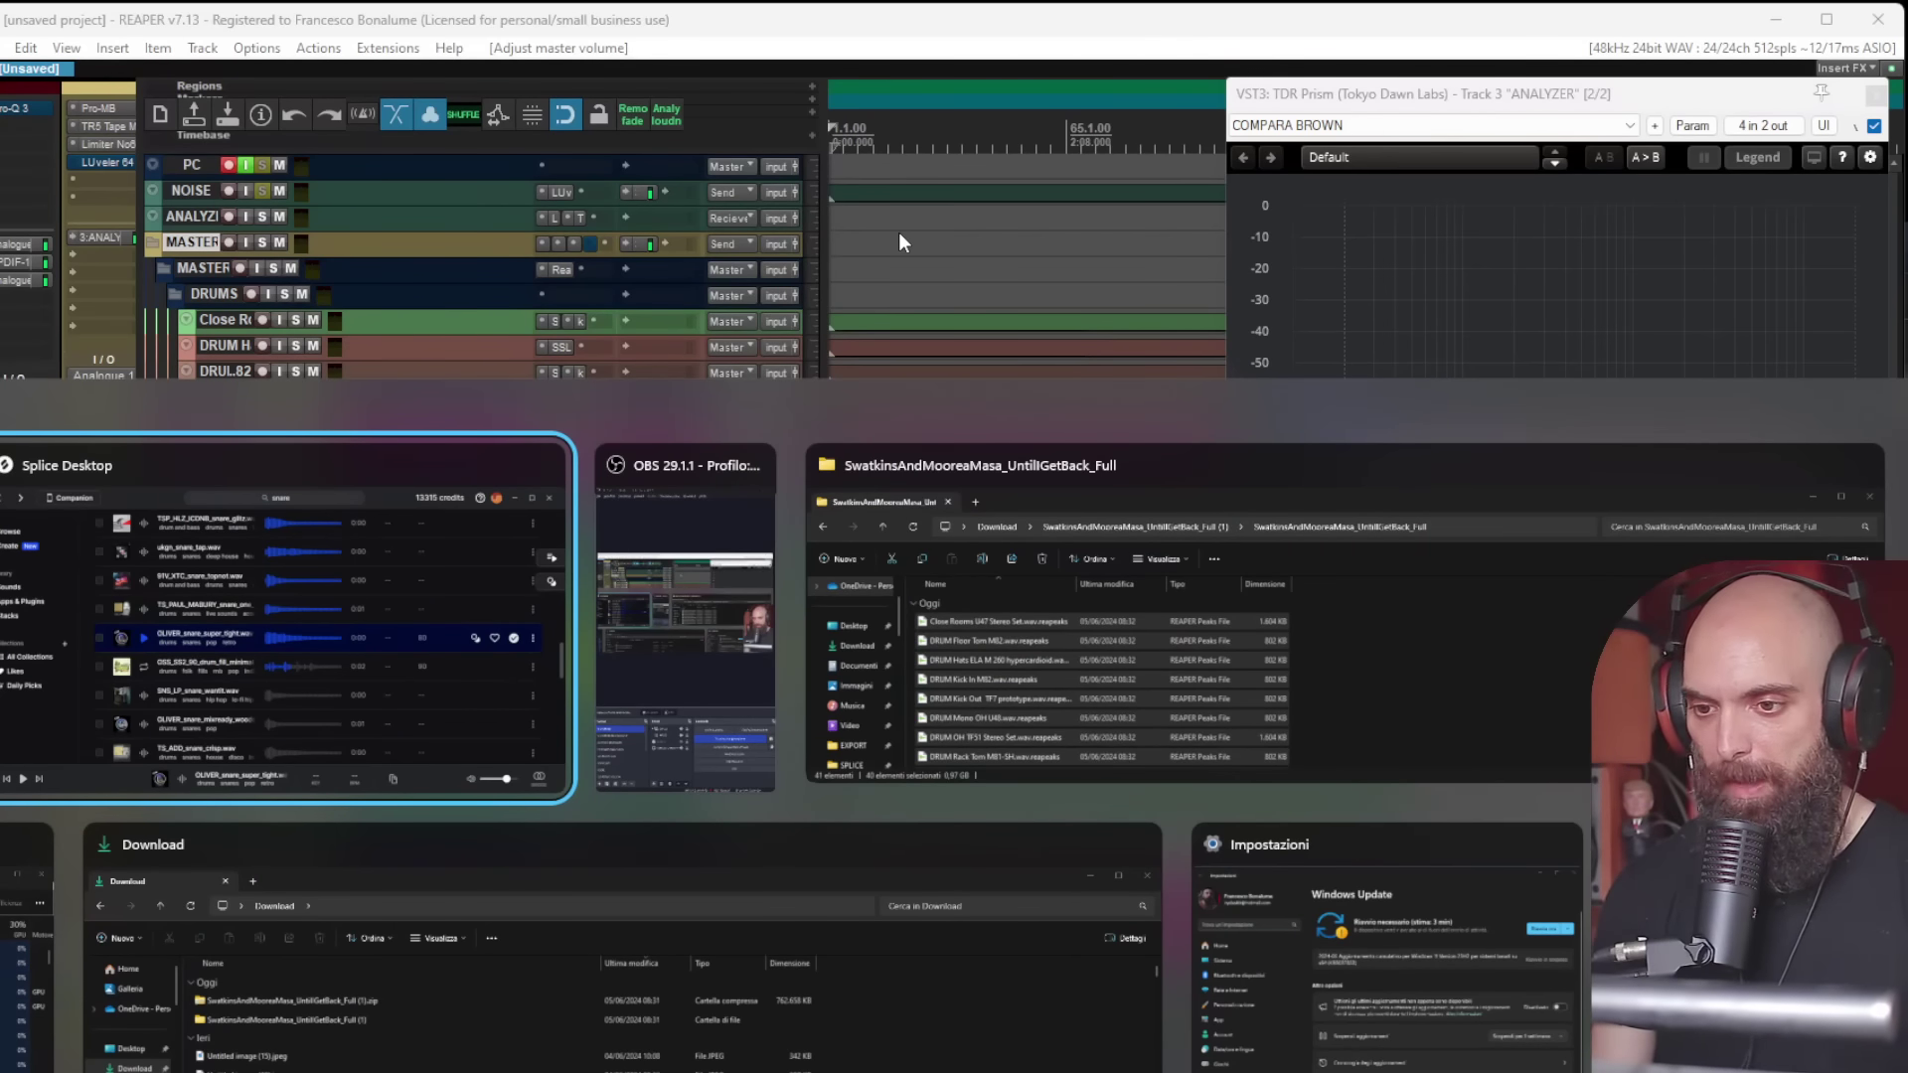
{"action": "type", "text": "deezer.com/it/"}
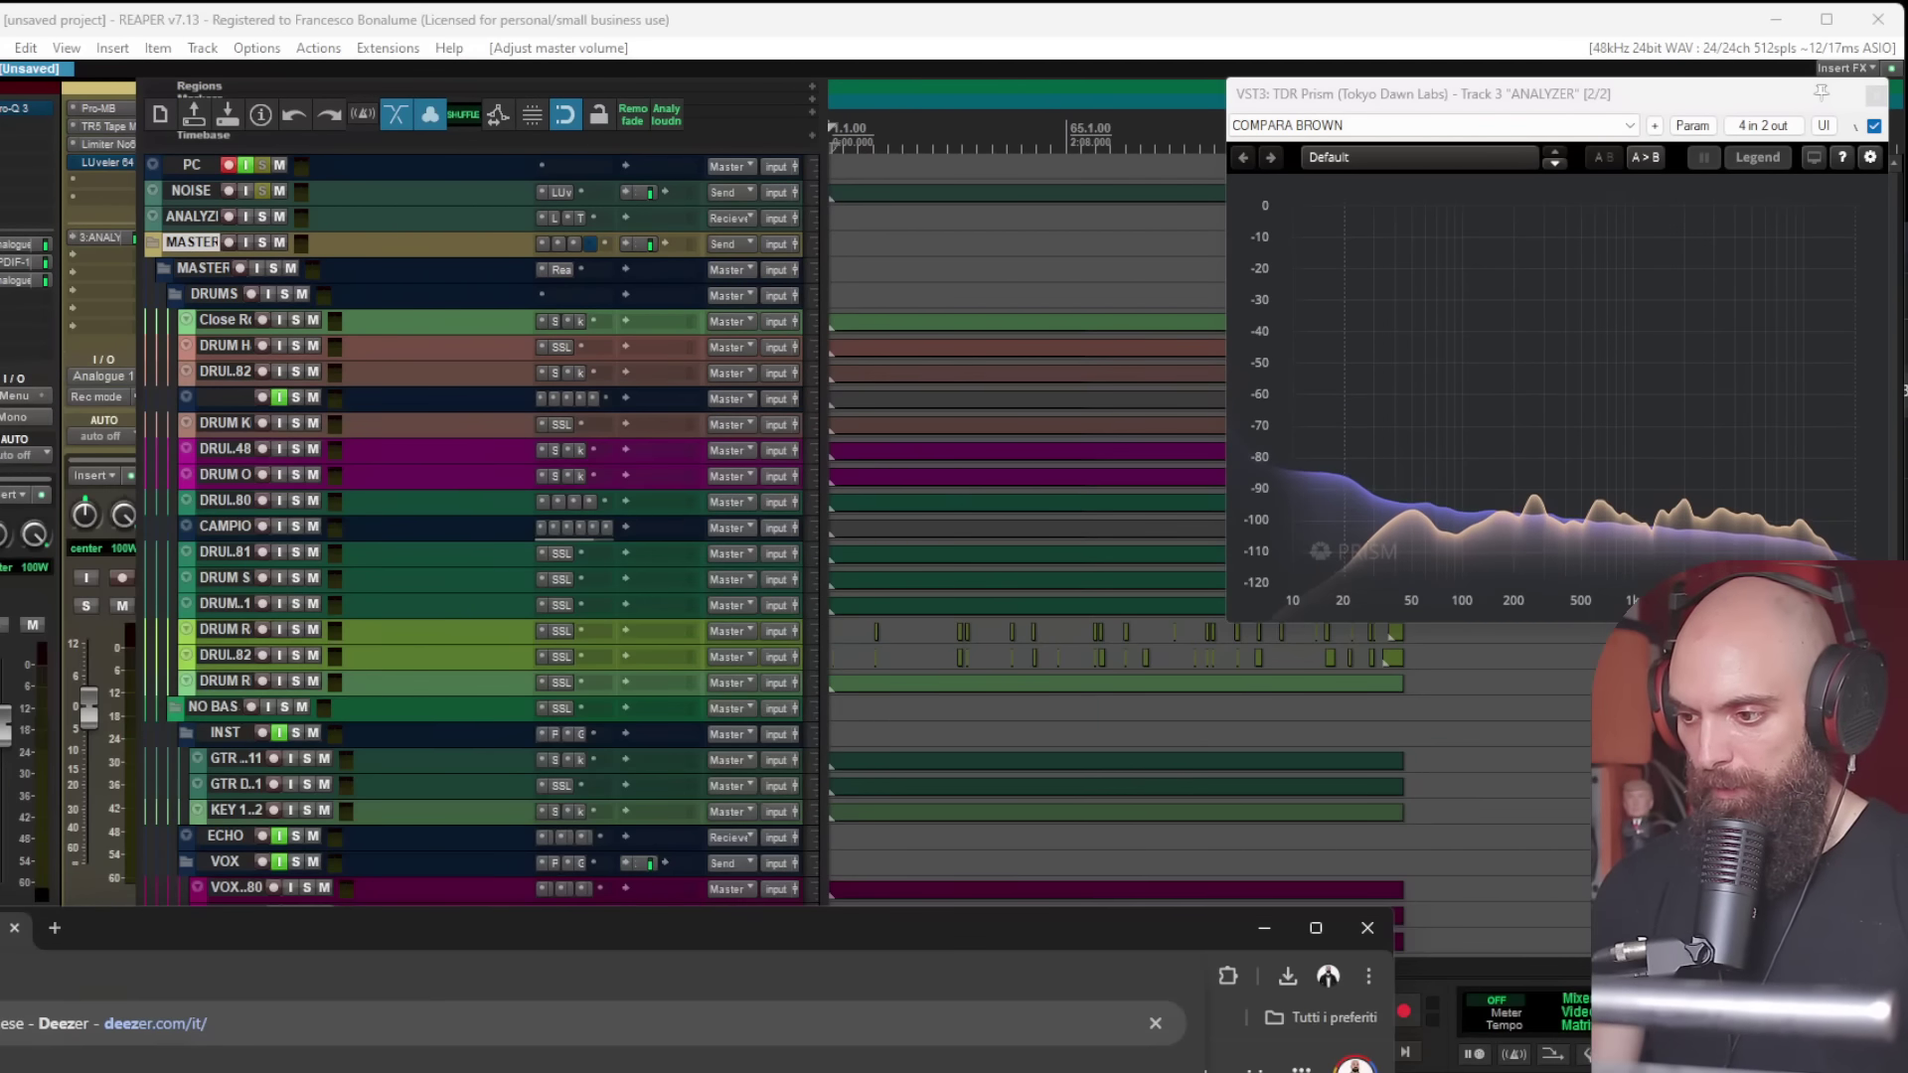
{"action": "key", "text": "Return"}
{"action": "left_click_drag", "start_coordinate": [217, 922], "coordinate": [706, 309]}
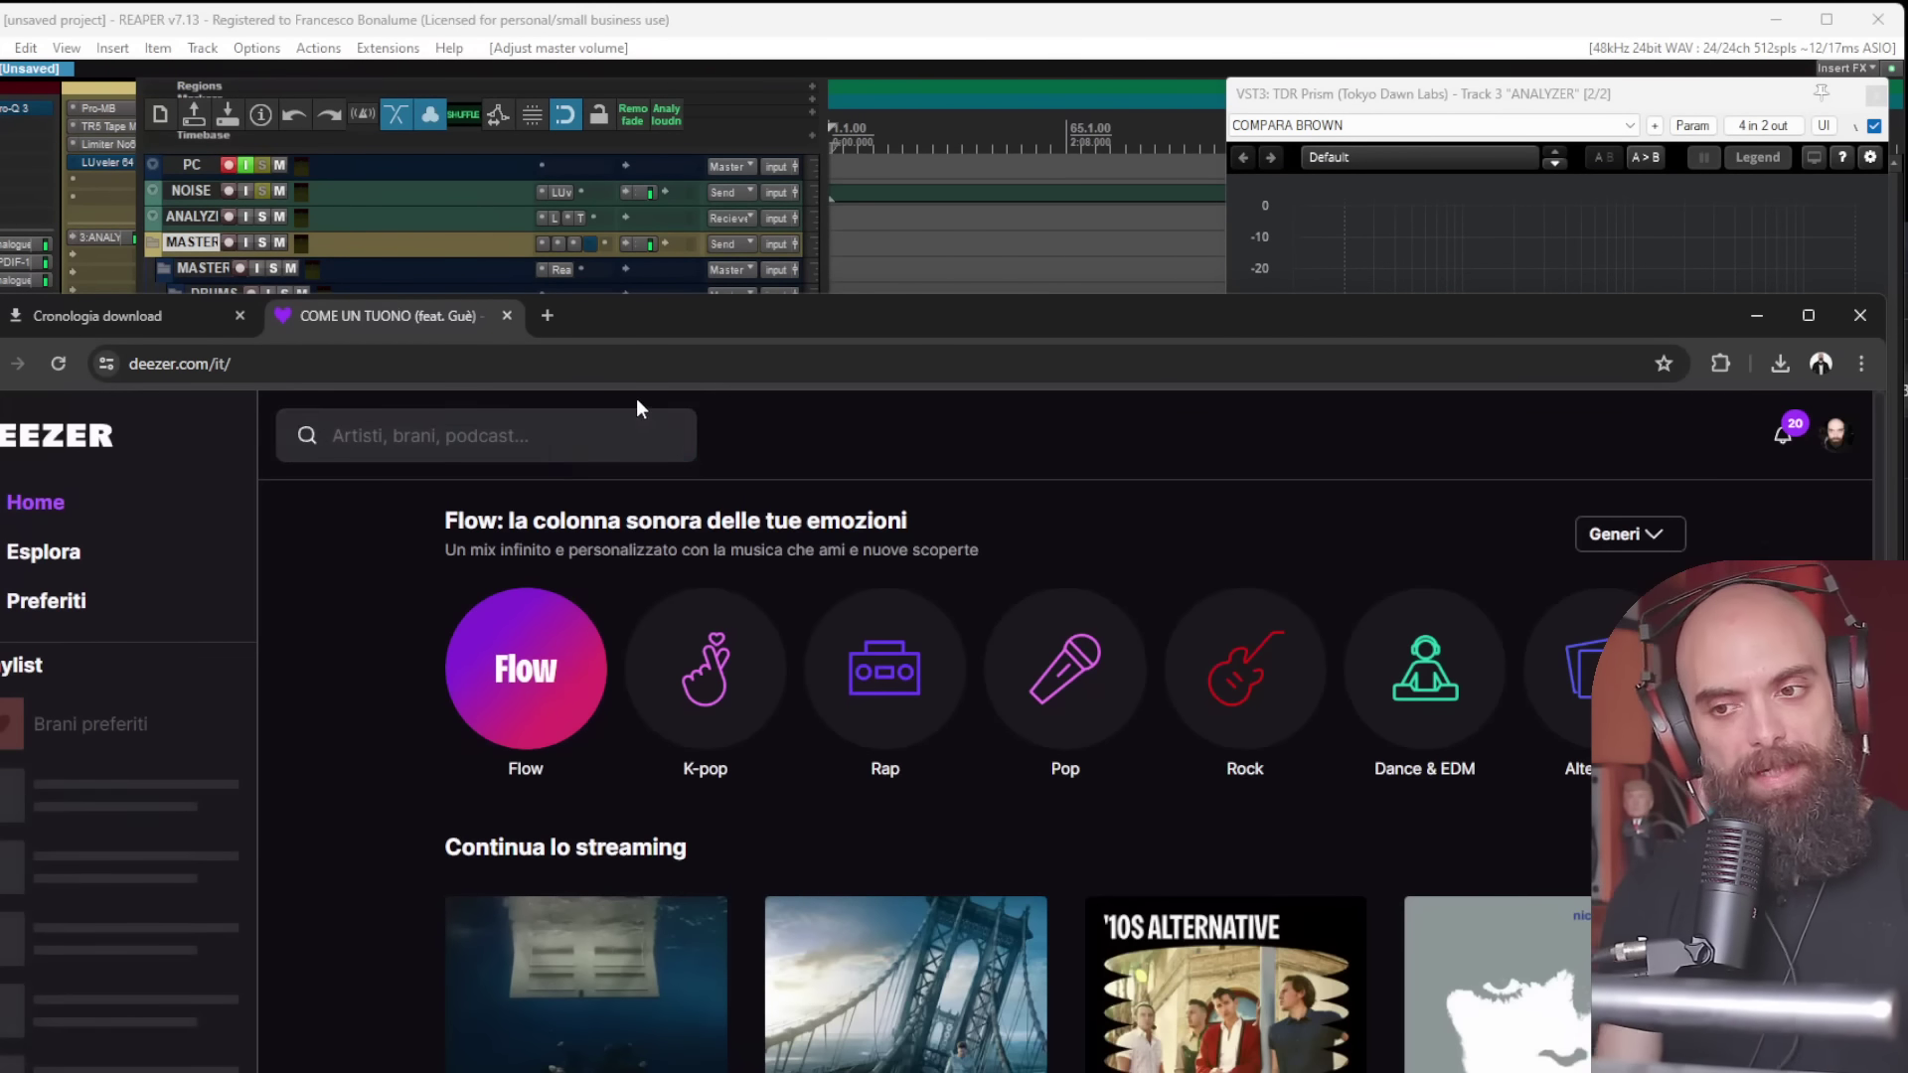
Step: Search Deezer for "get up", play Get Up, Stand Up from Burnin' (Deluxe Edition) and return to REAPER
{"action": "left_click", "coordinate": [522, 441]}
{"action": "type", "text": "get up"}
{"action": "key", "text": "Return"}
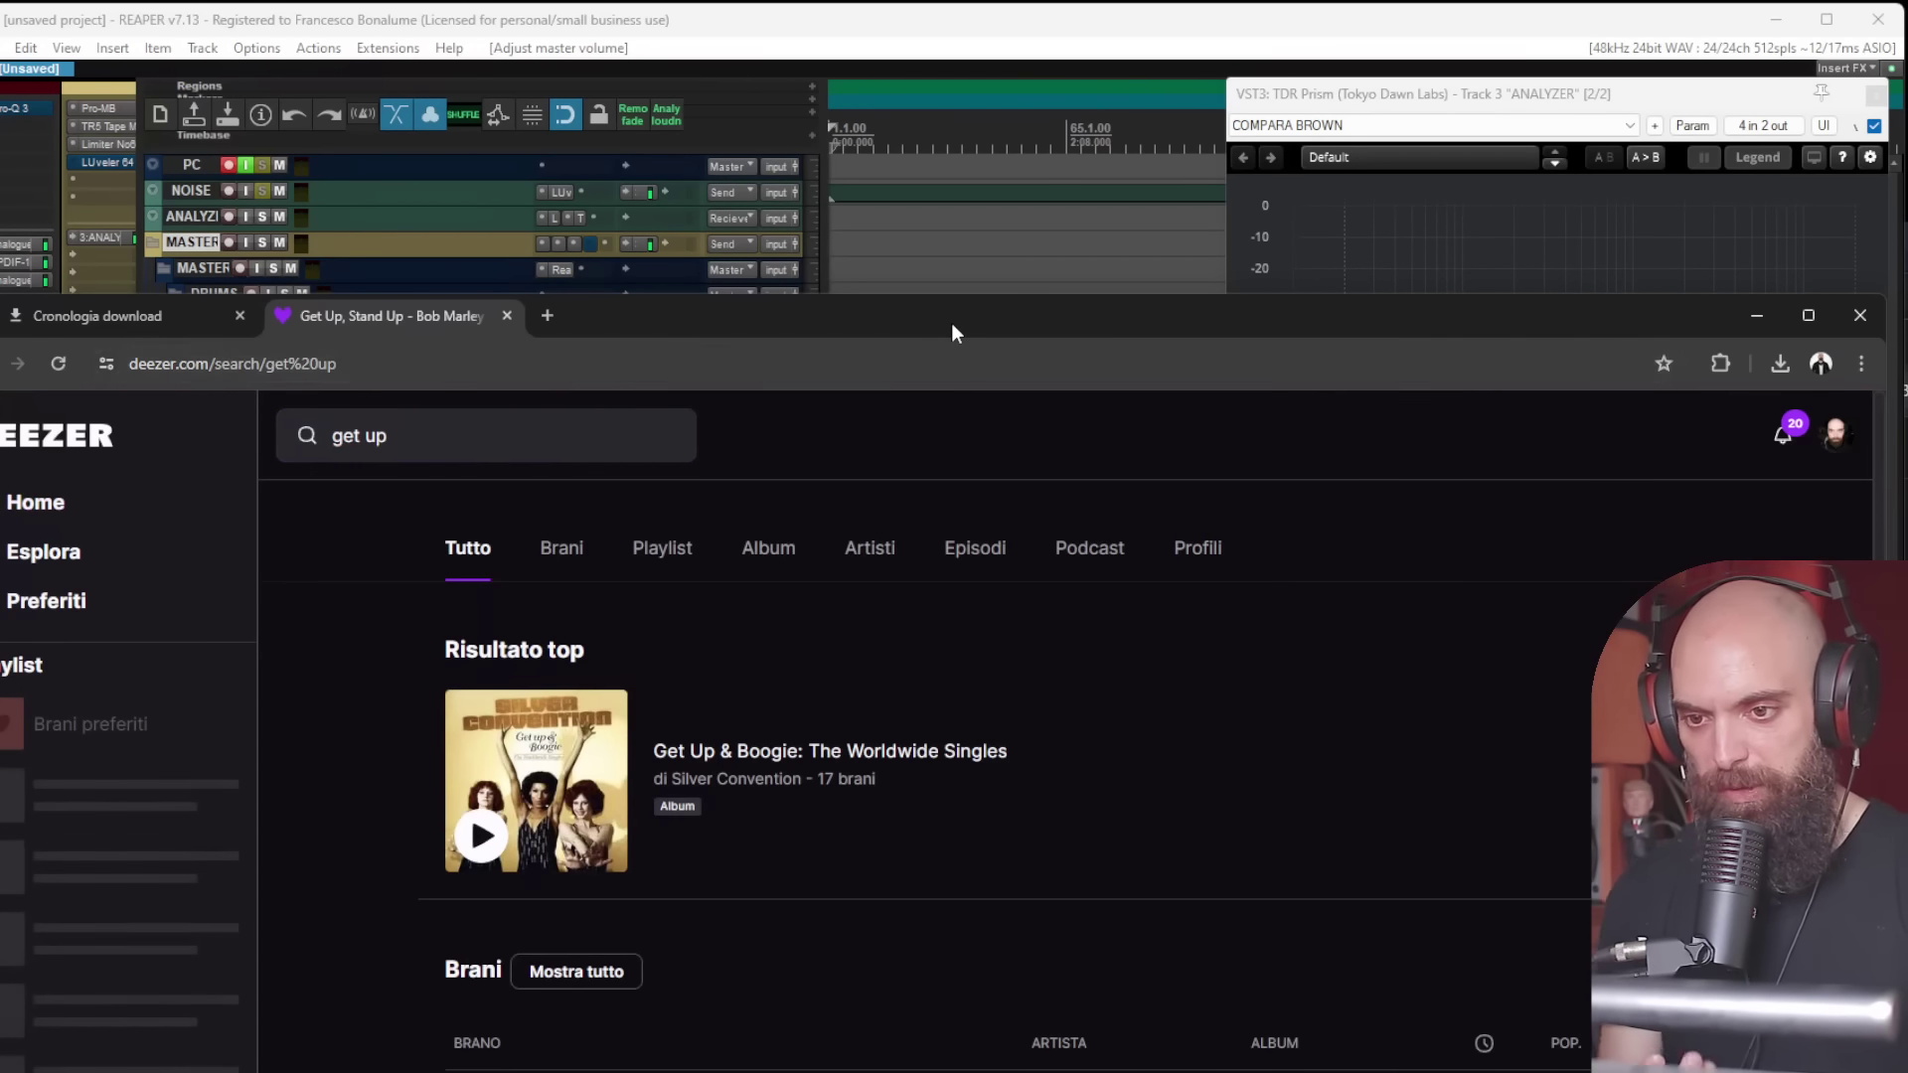
{"action": "left_click_drag", "start_coordinate": [951, 324], "coordinate": [939, 211]}
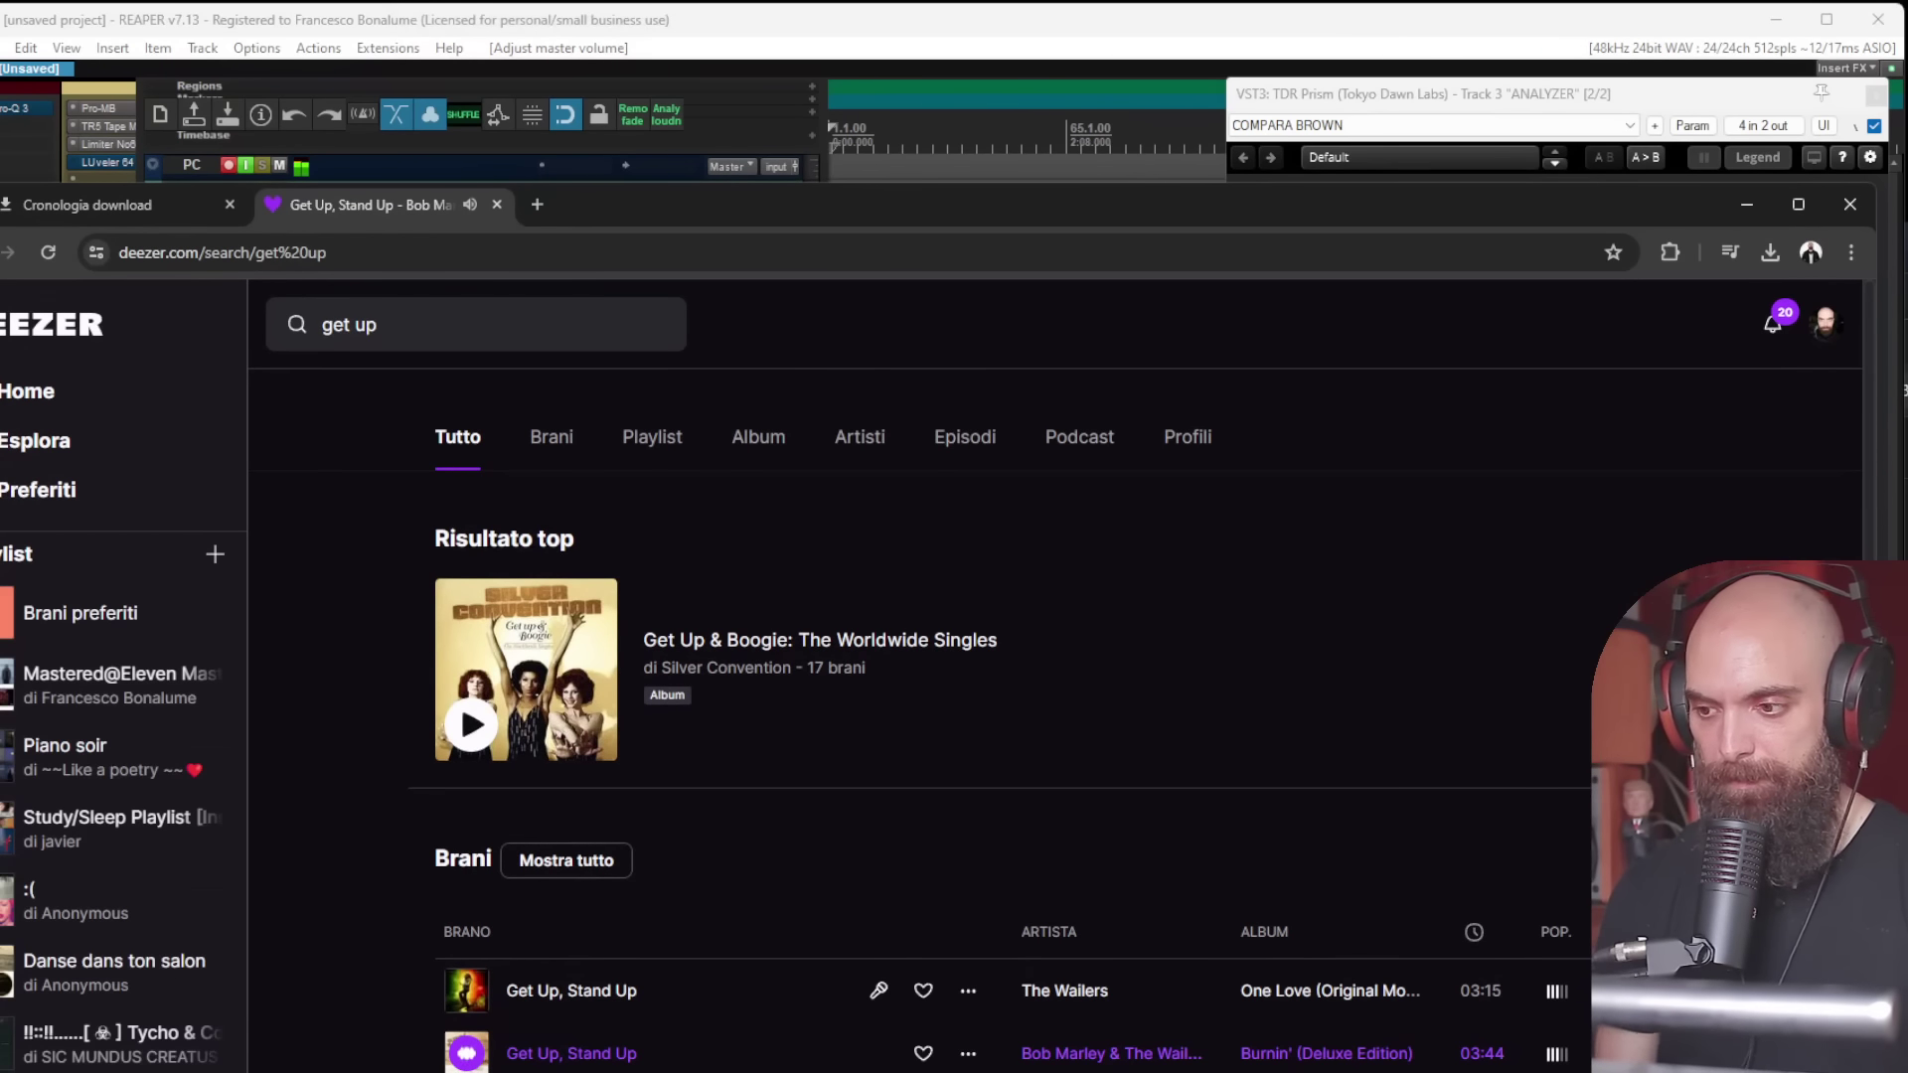
{"action": "left_click", "coordinate": [1404, 8]}
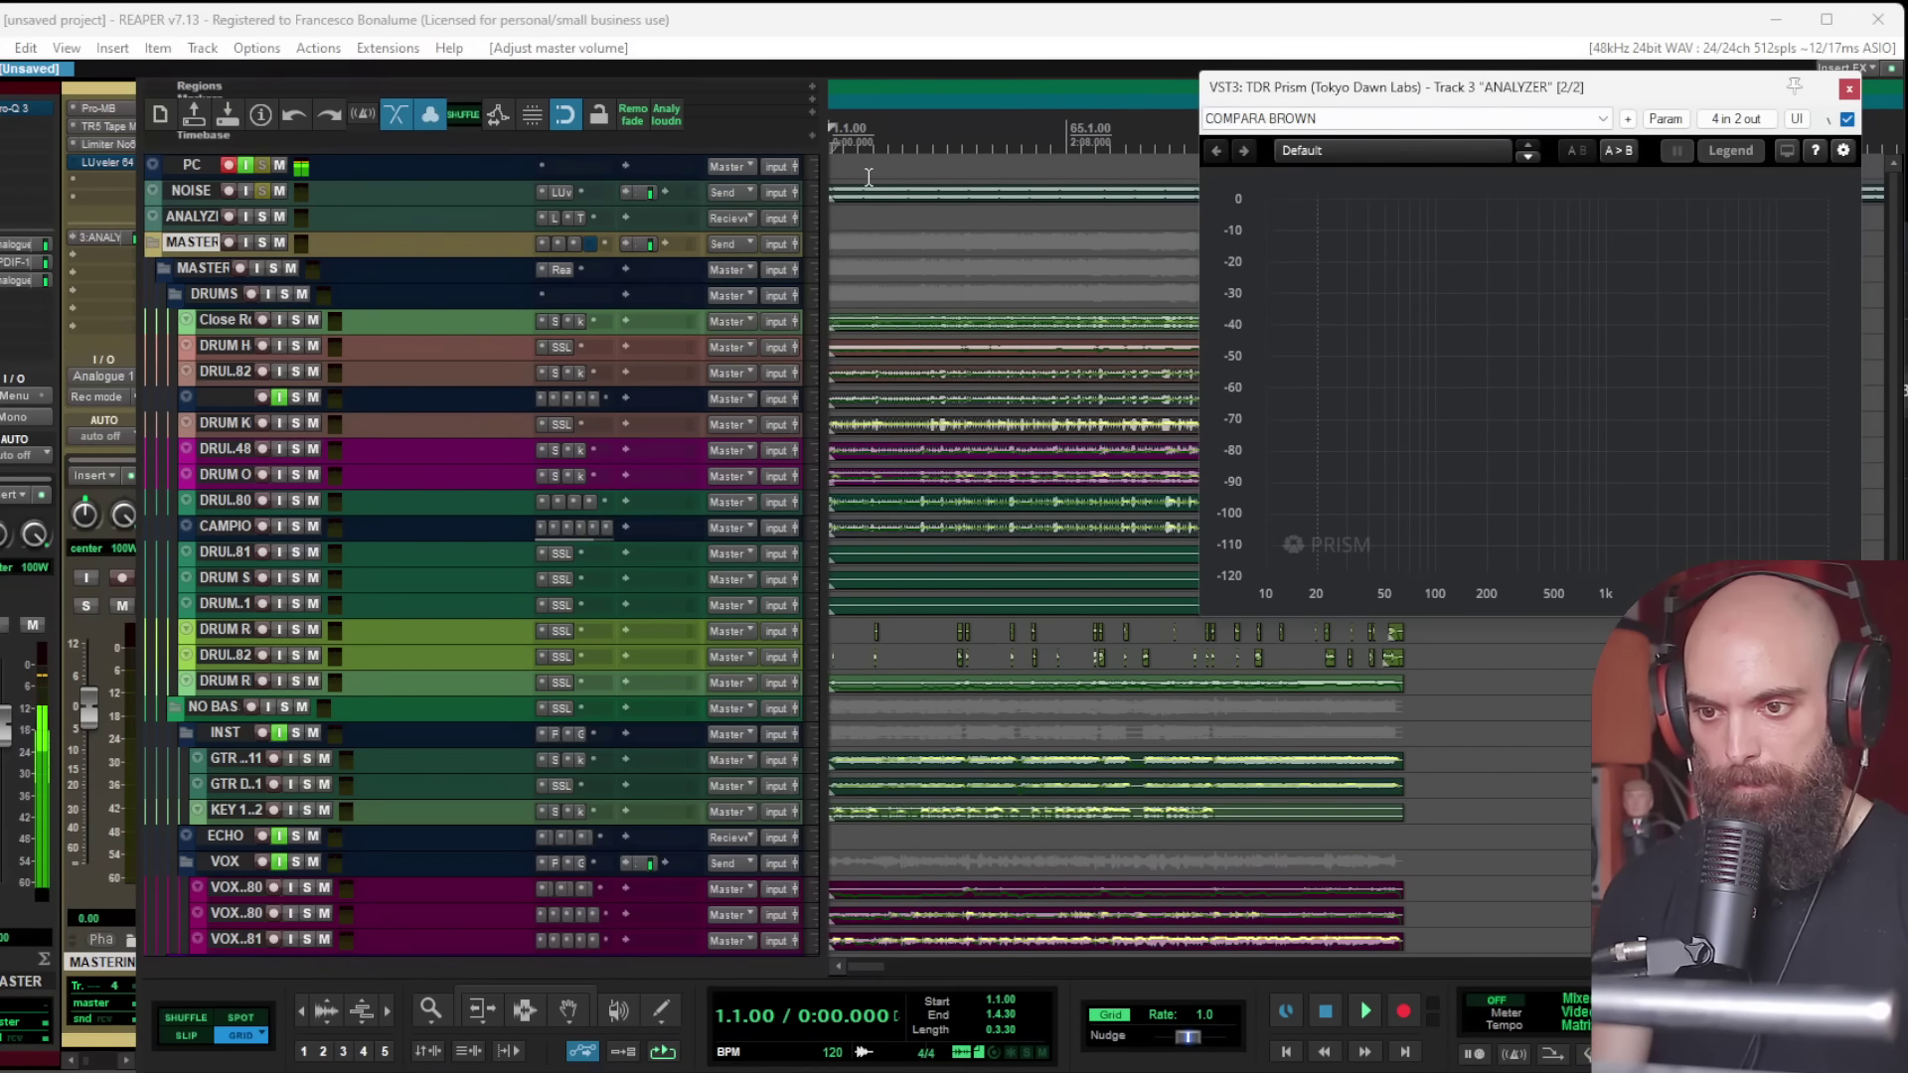
Step: Start playback past the end of the song and route a send from the PC track to ANALYZER, keeping the Prism window in view
{"action": "scroll", "coordinate": [868, 177], "scroll_direction": "down", "scroll_amount": 6}
{"action": "left_click", "coordinate": [1007, 199]}
{"action": "key", "text": "space"}
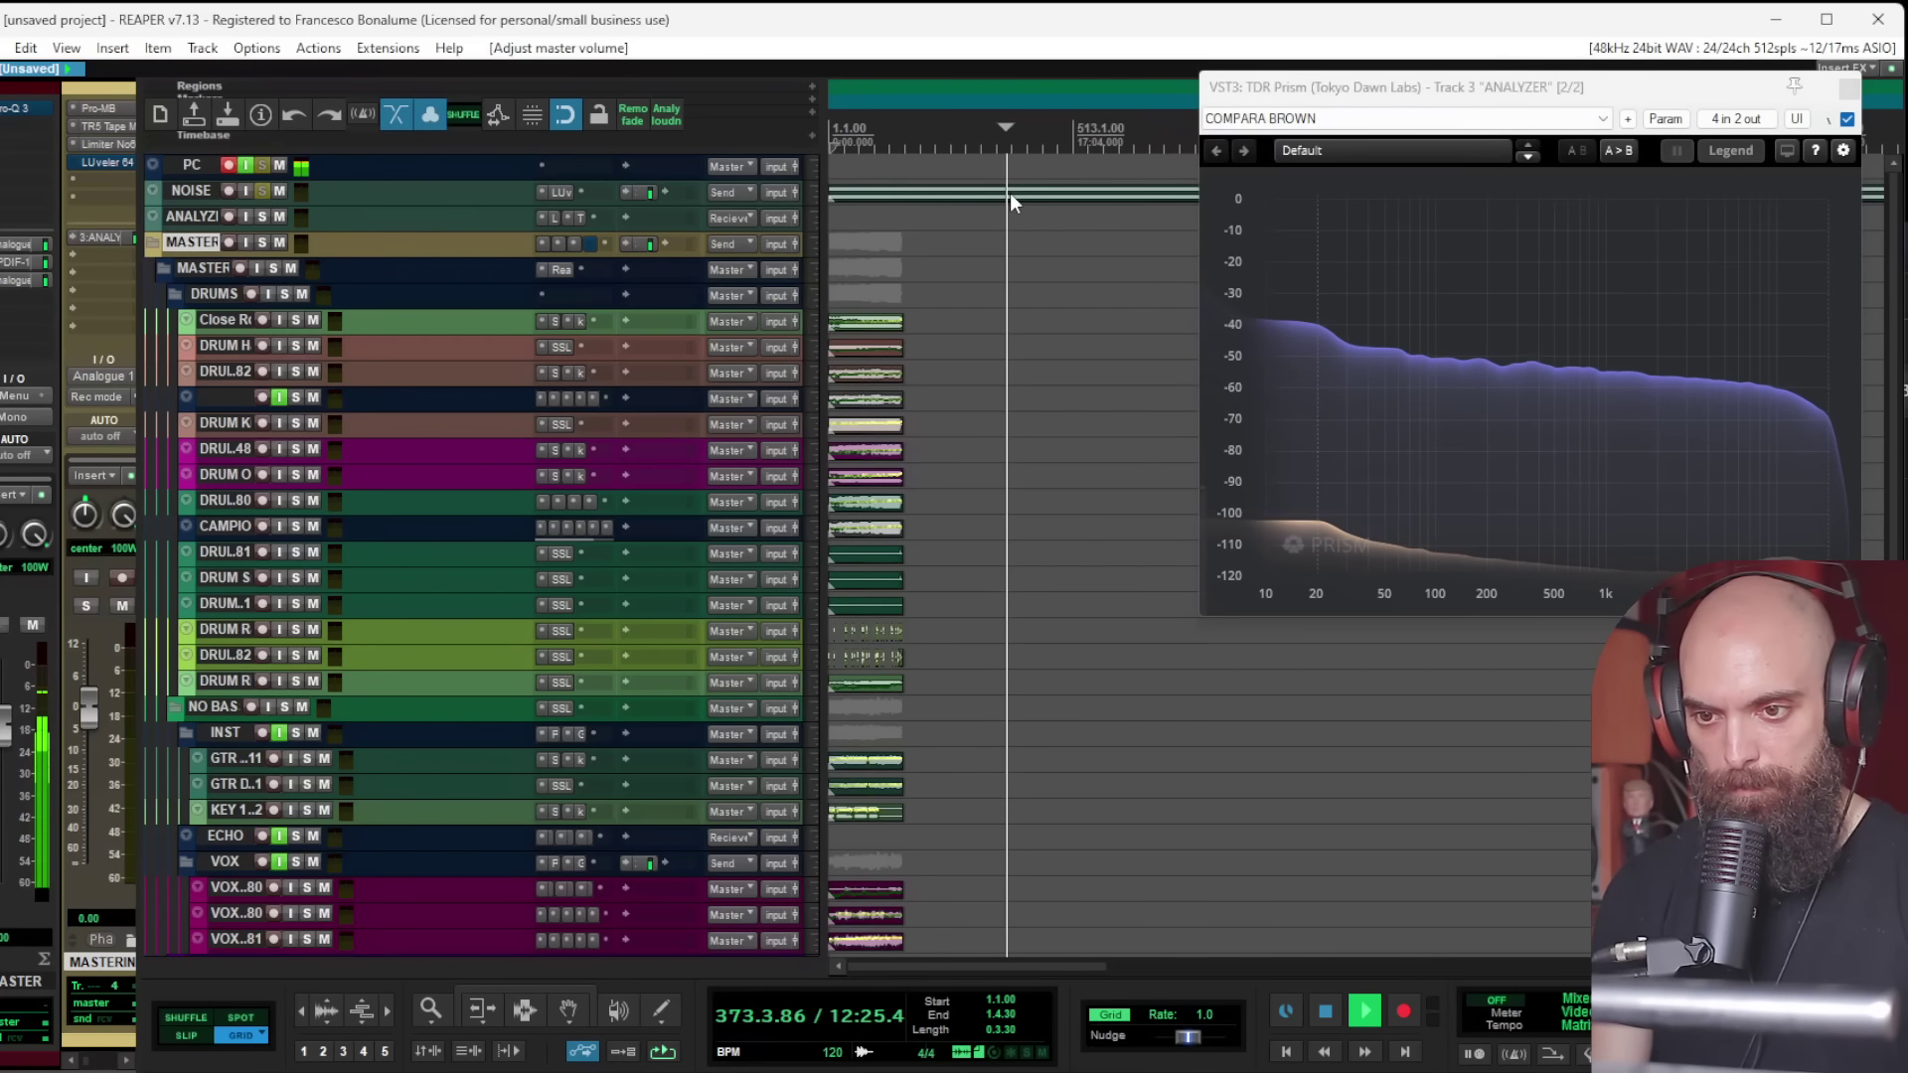
{"action": "left_click_drag", "start_coordinate": [683, 217], "coordinate": [676, 214]}
{"action": "left_click", "coordinate": [1022, 230]}
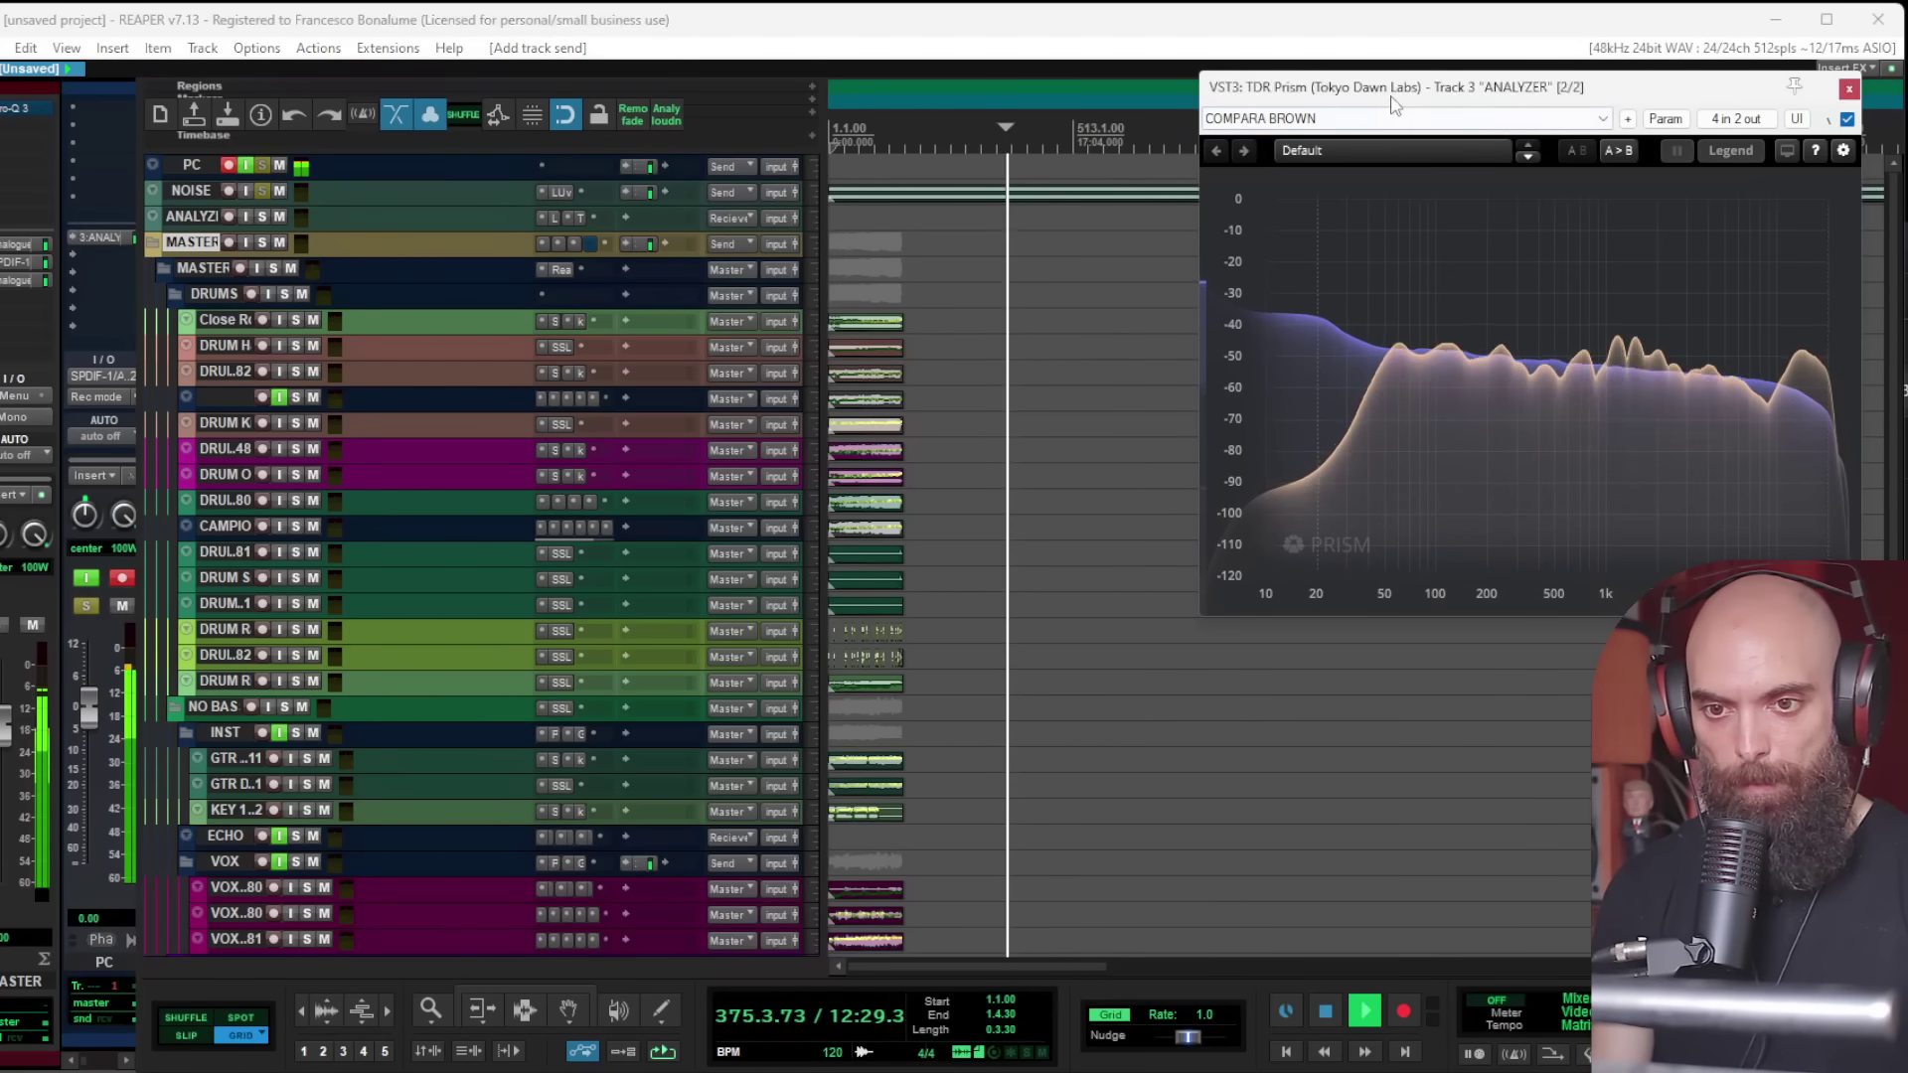
{"action": "left_click_drag", "start_coordinate": [1440, 86], "coordinate": [1212, 169]}
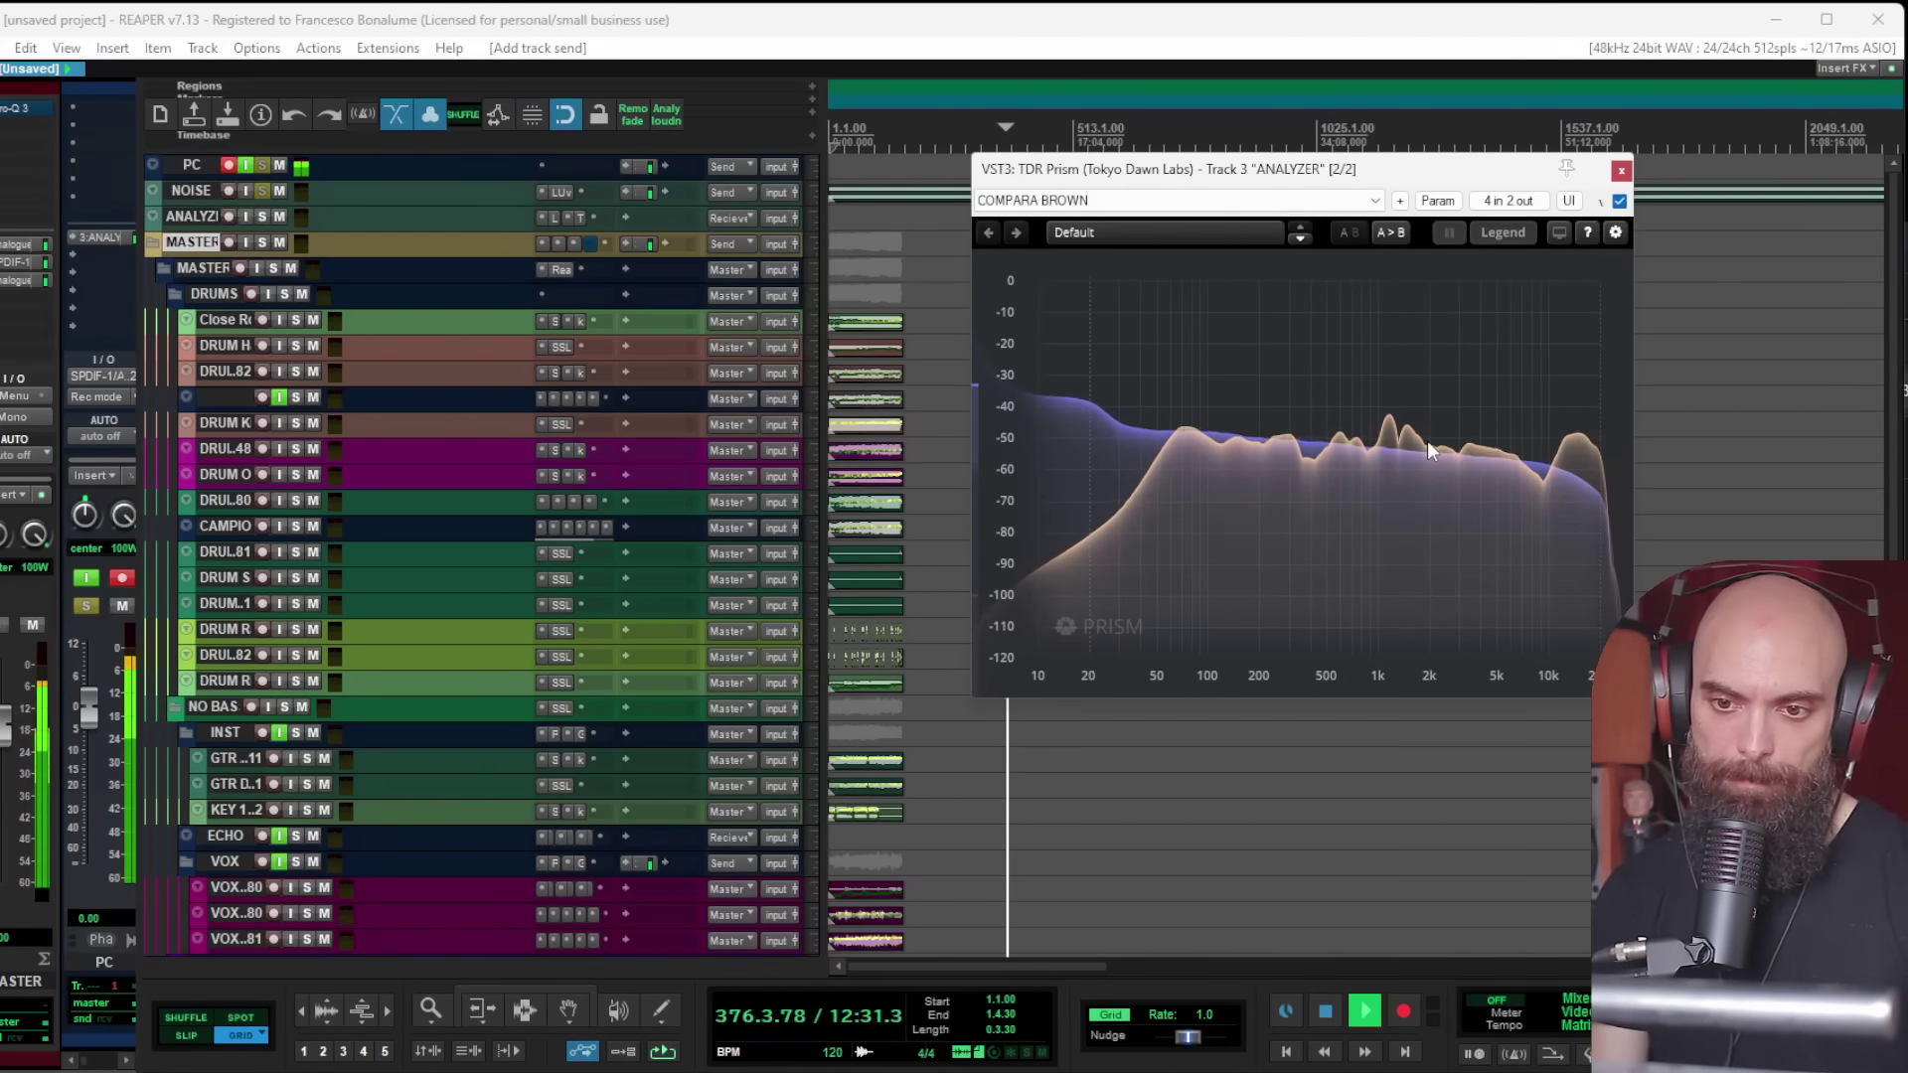
Step: Move the Deezer window aside and play several passages of the mix to compare it with the reference song in Prism
{"action": "key", "text": "alt+Tab"}
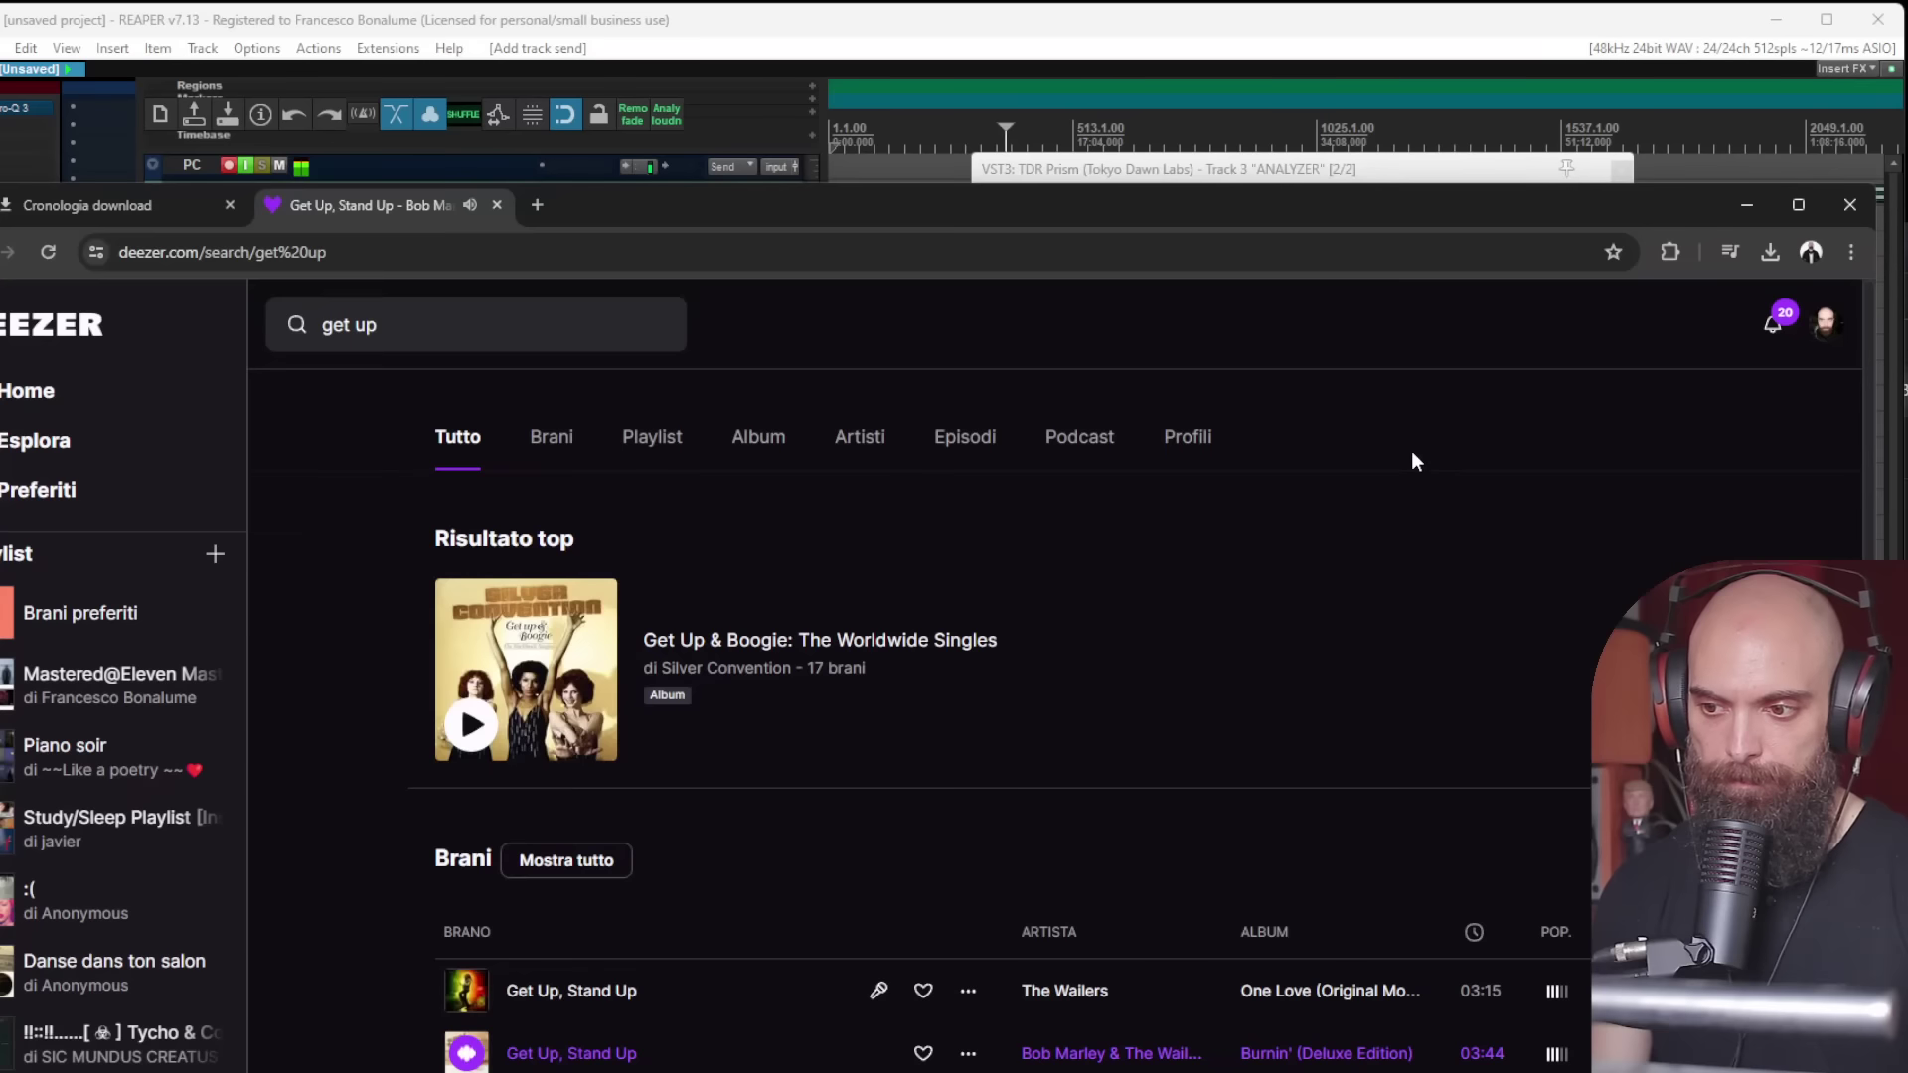
{"action": "left_click_drag", "start_coordinate": [773, 222], "coordinate": [1907, 298]}
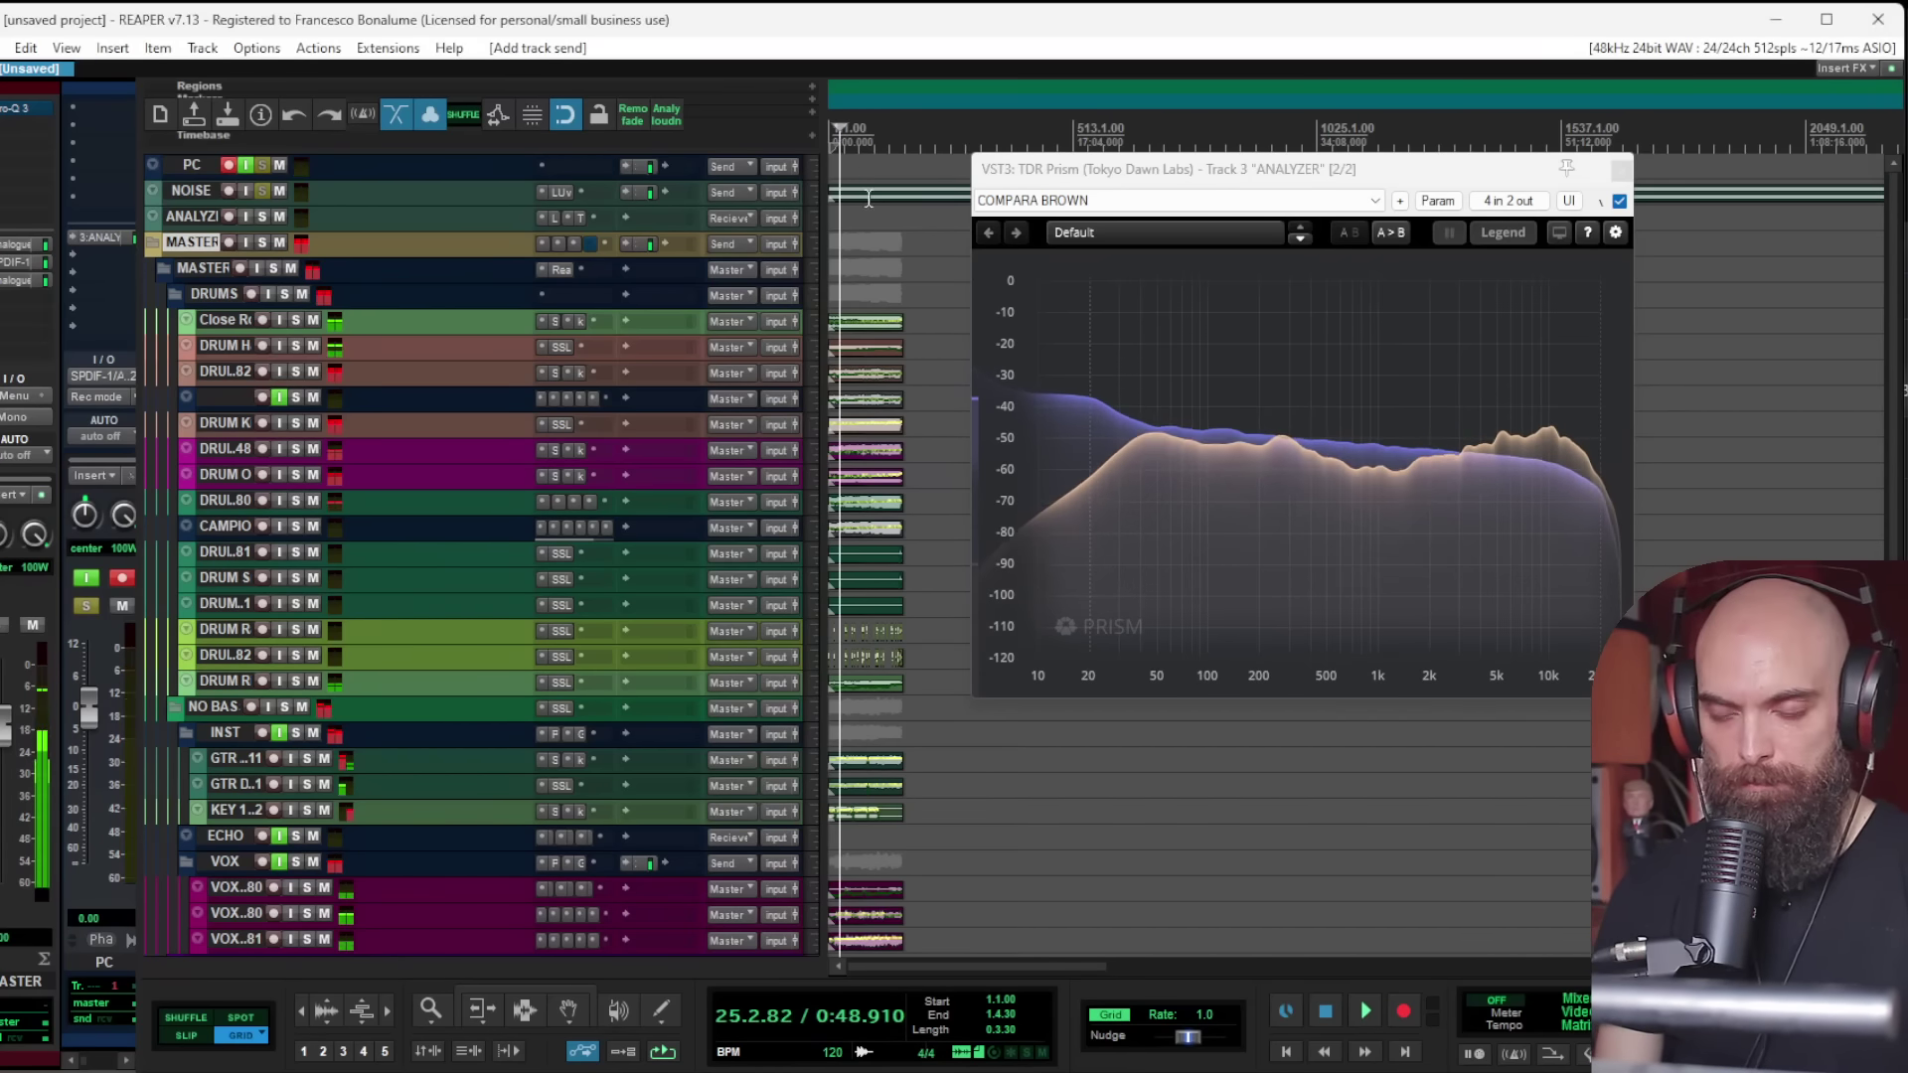
{"action": "left_click", "coordinate": [870, 144]}
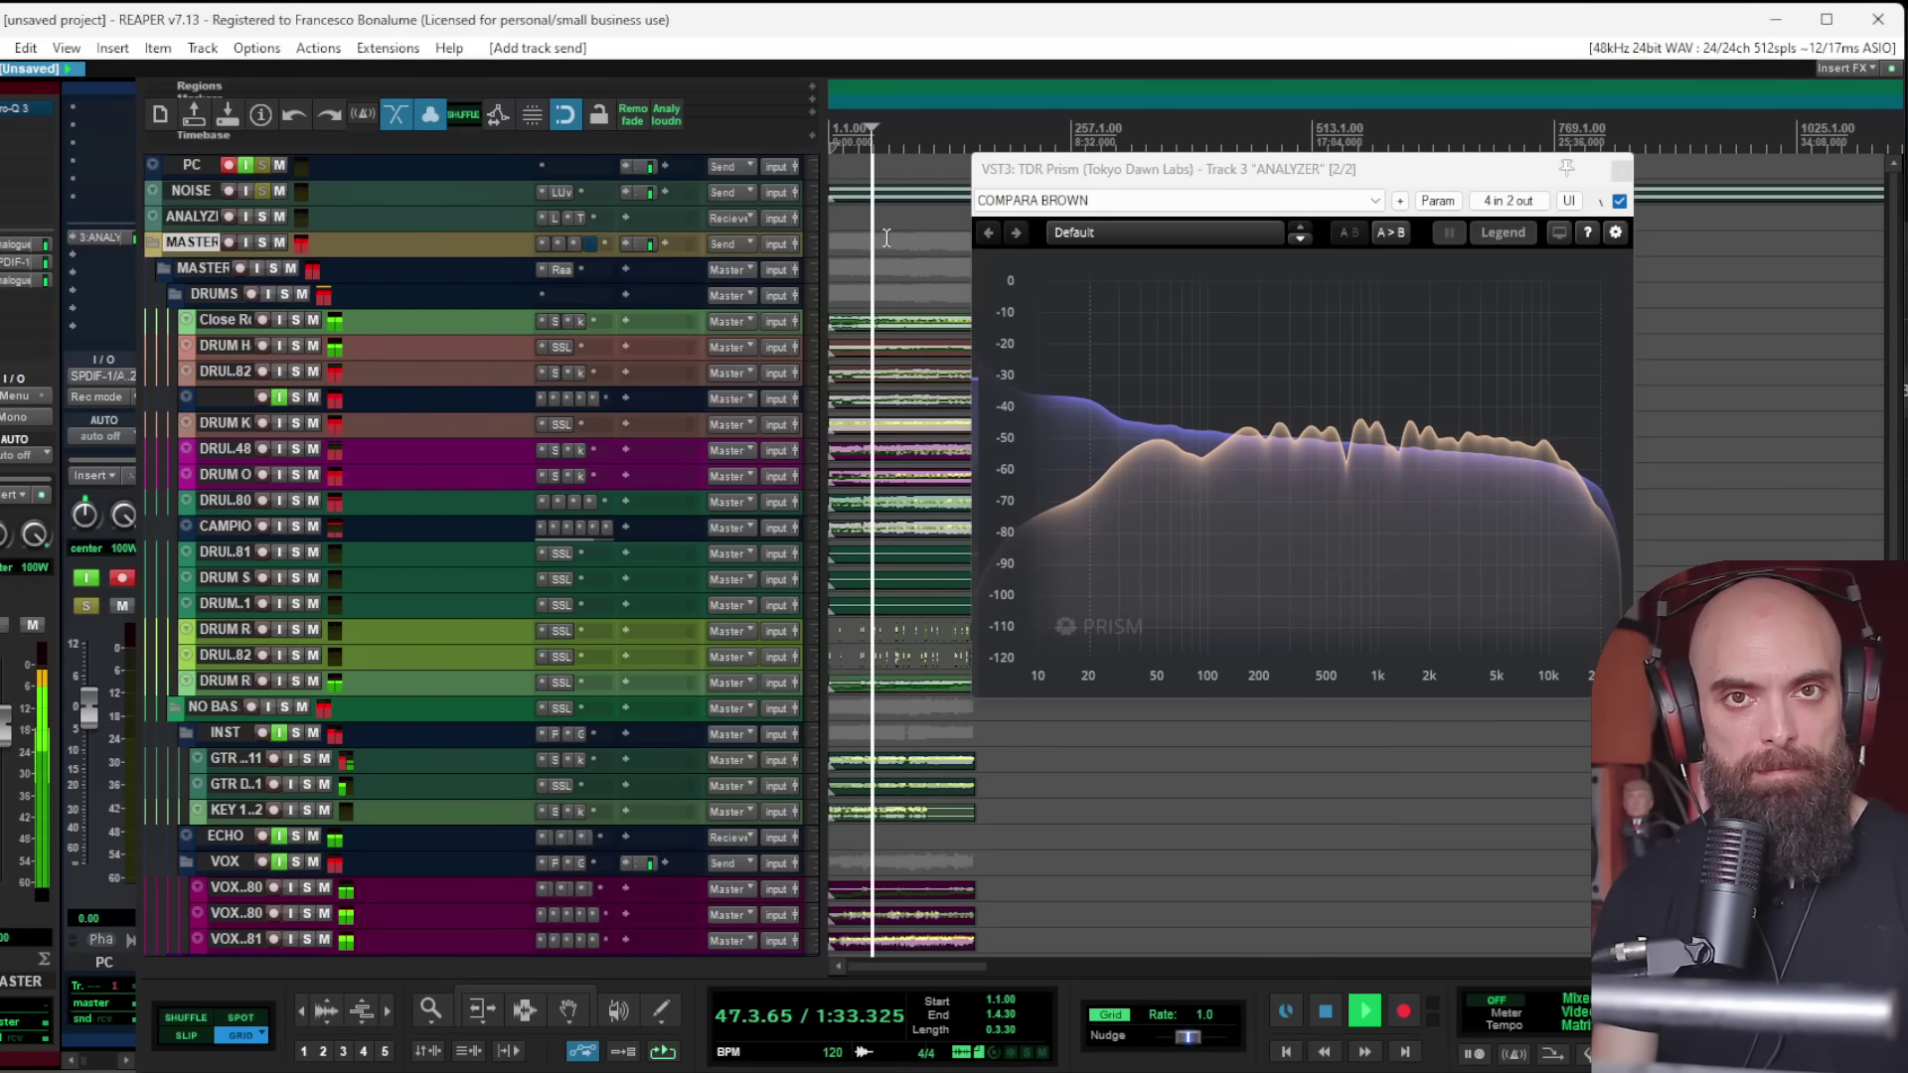
{"action": "key", "text": "space"}
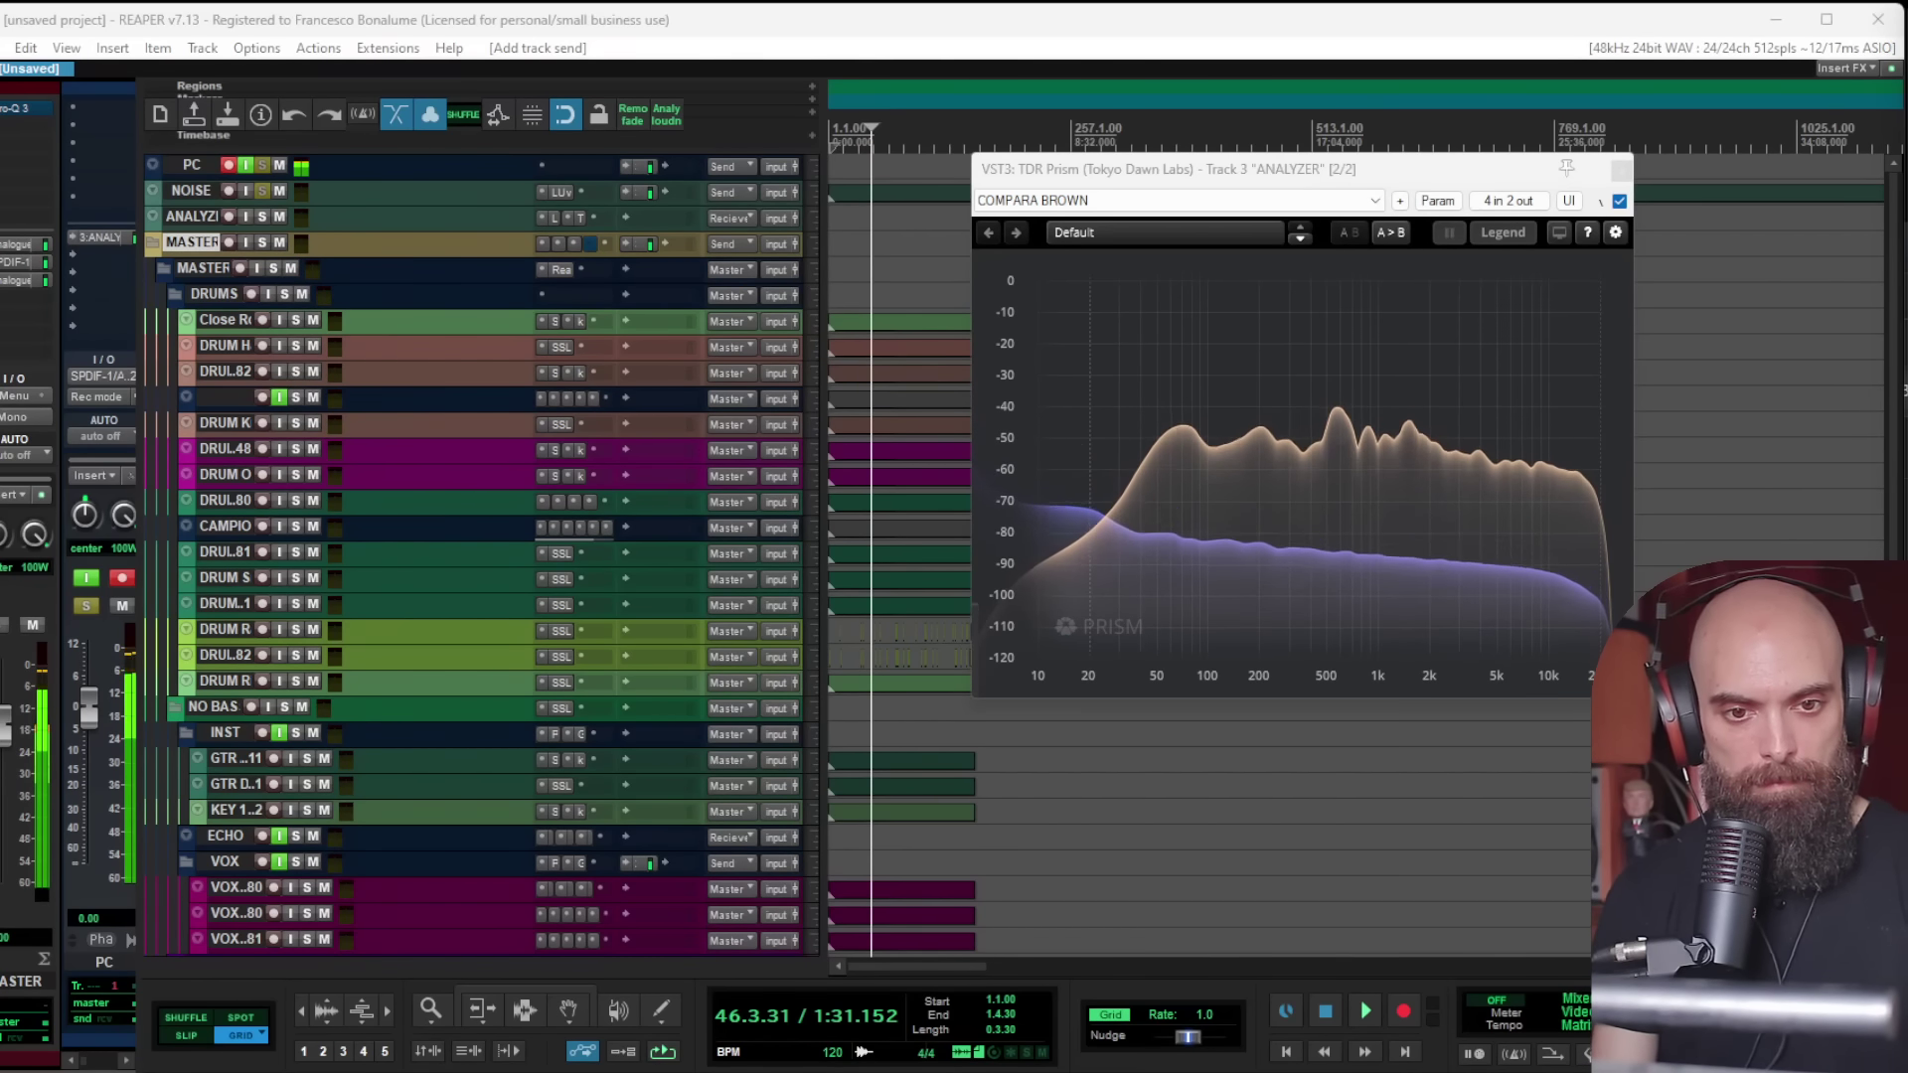
{"action": "left_click", "coordinate": [860, 130]}
{"action": "key", "text": "space"}
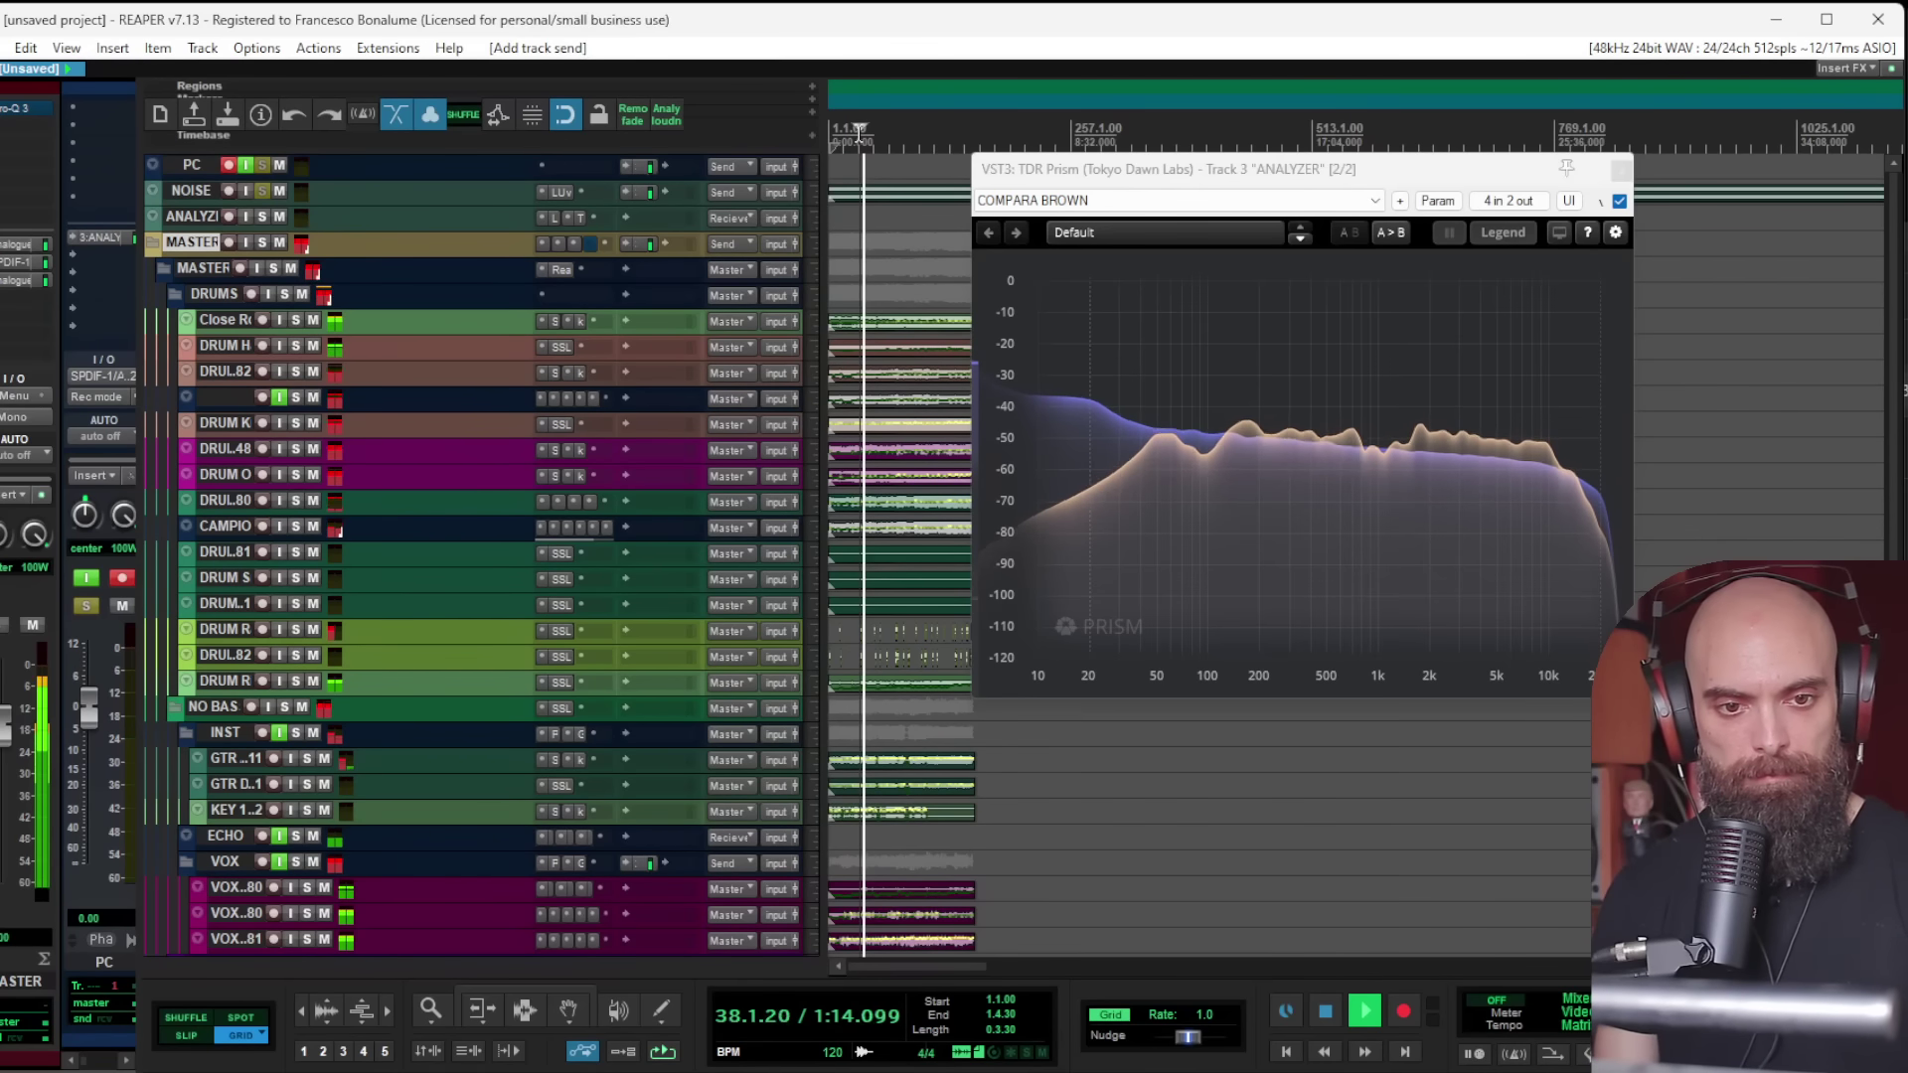
Step: Close the TDR Prism analyzer window and solo the CAMPIONE snare track in the drums folder
{"action": "left_click", "coordinate": [1622, 170]}
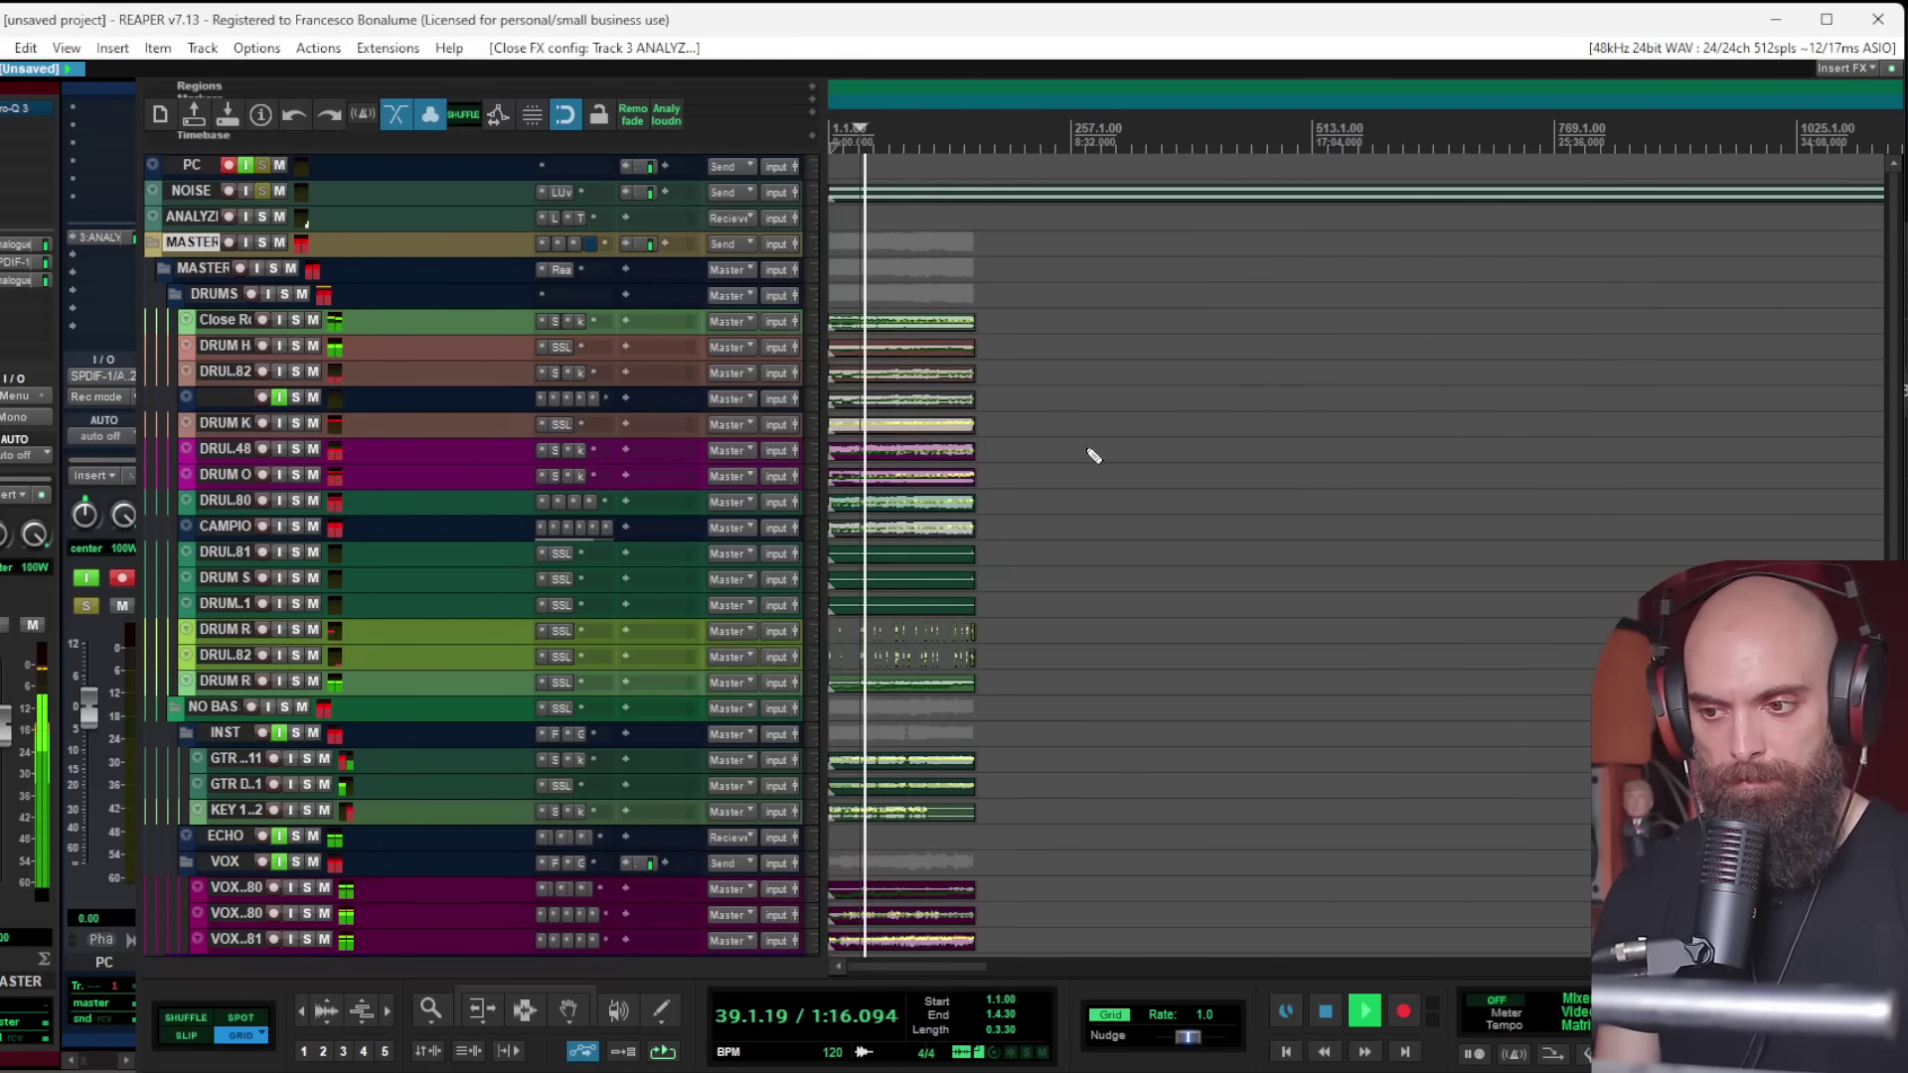
{"action": "scroll", "coordinate": [1094, 456], "scroll_direction": "up", "scroll_amount": 4}
{"action": "scroll", "coordinate": [1127, 478], "scroll_direction": "up", "scroll_amount": 5}
{"action": "scroll", "coordinate": [1129, 486], "scroll_direction": "down", "scroll_amount": 10}
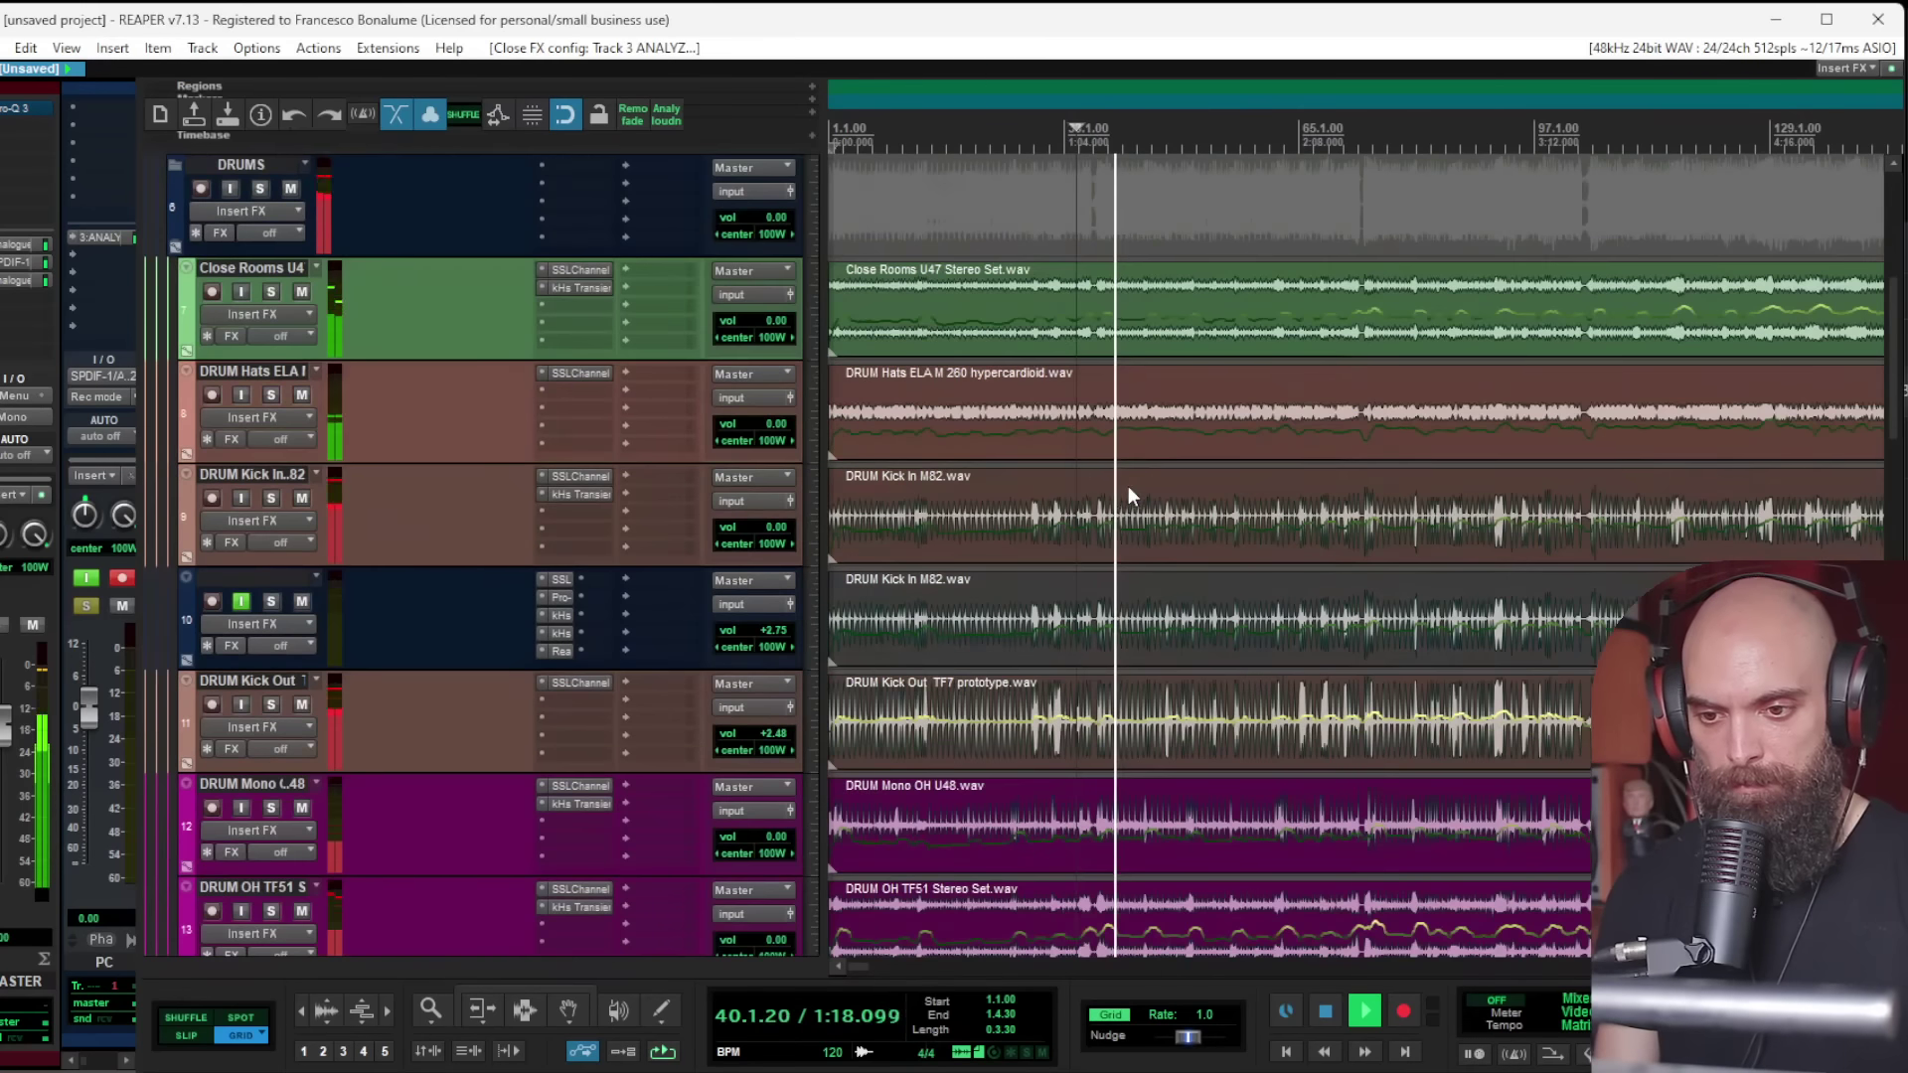
{"action": "scroll", "coordinate": [1129, 486], "scroll_direction": "down", "scroll_amount": 1}
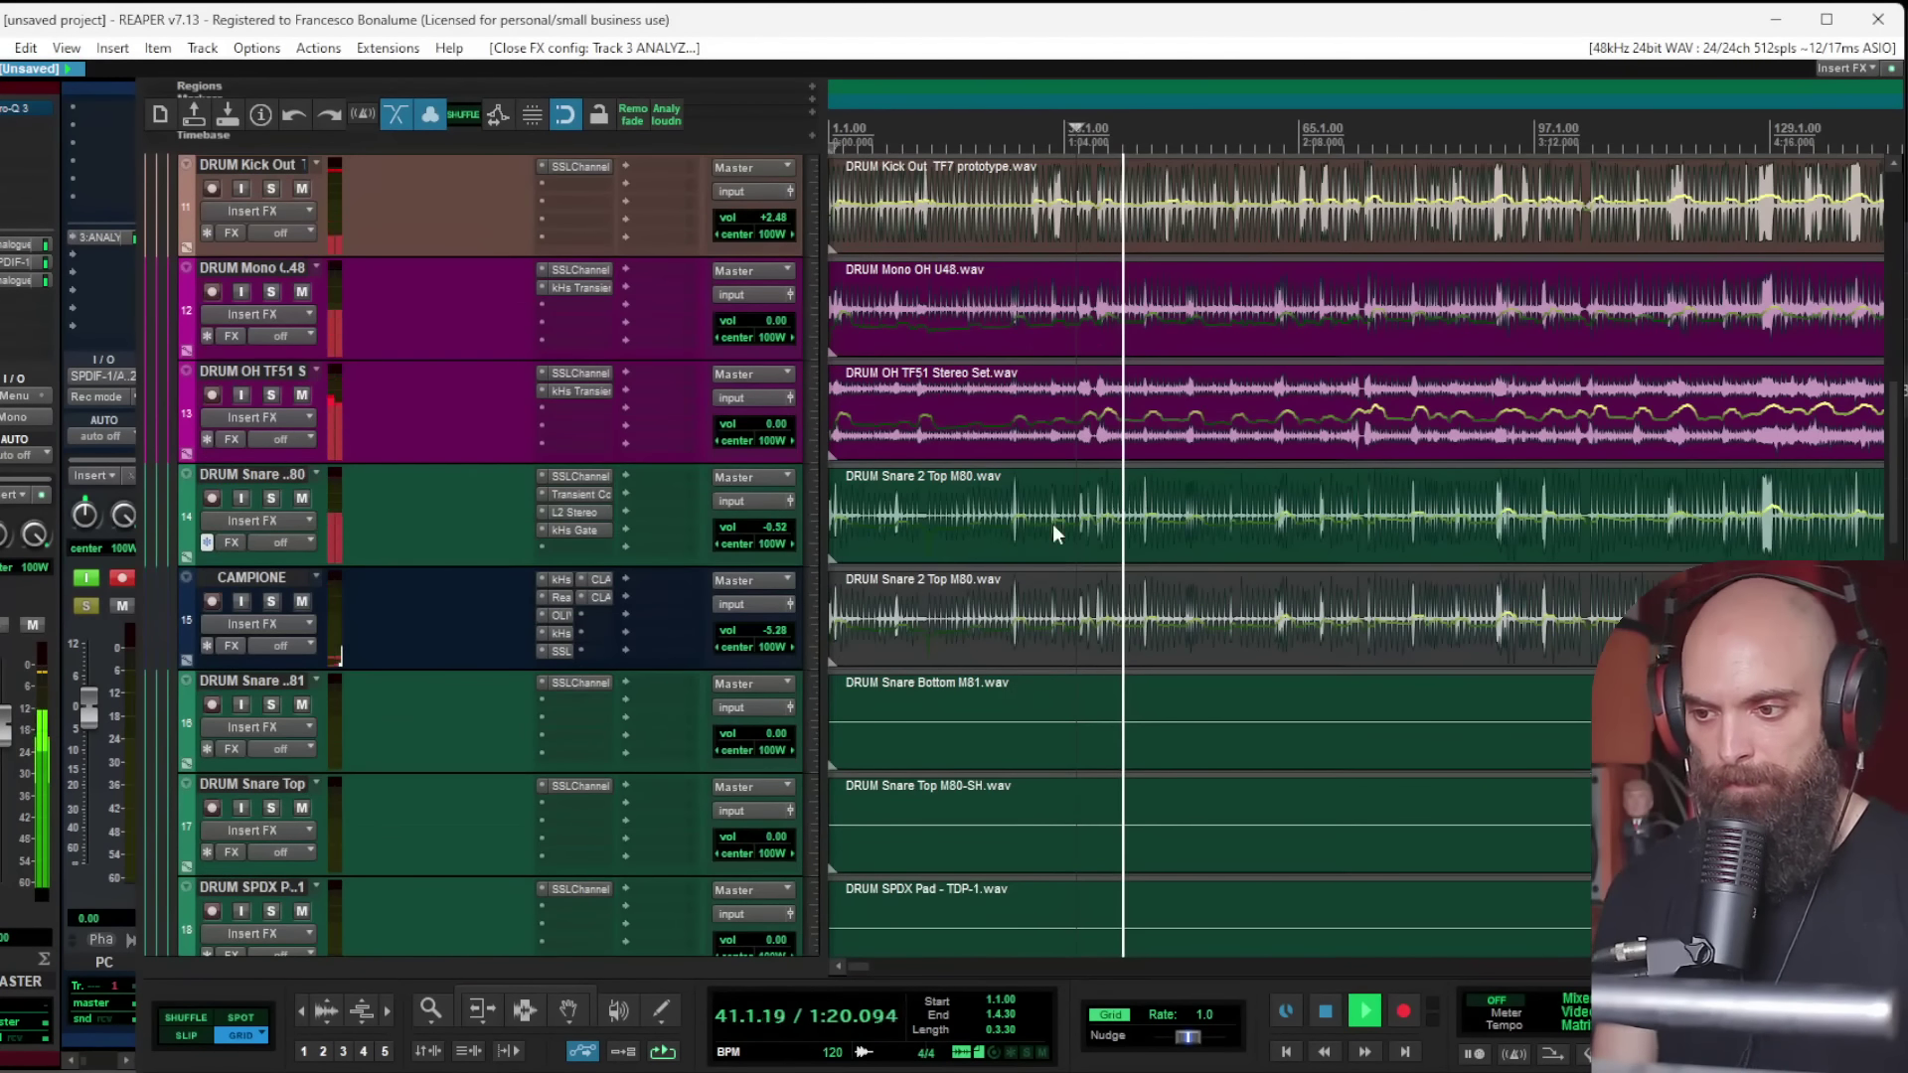
{"action": "left_click", "coordinate": [284, 606]}
{"action": "left_click", "coordinate": [269, 603]}
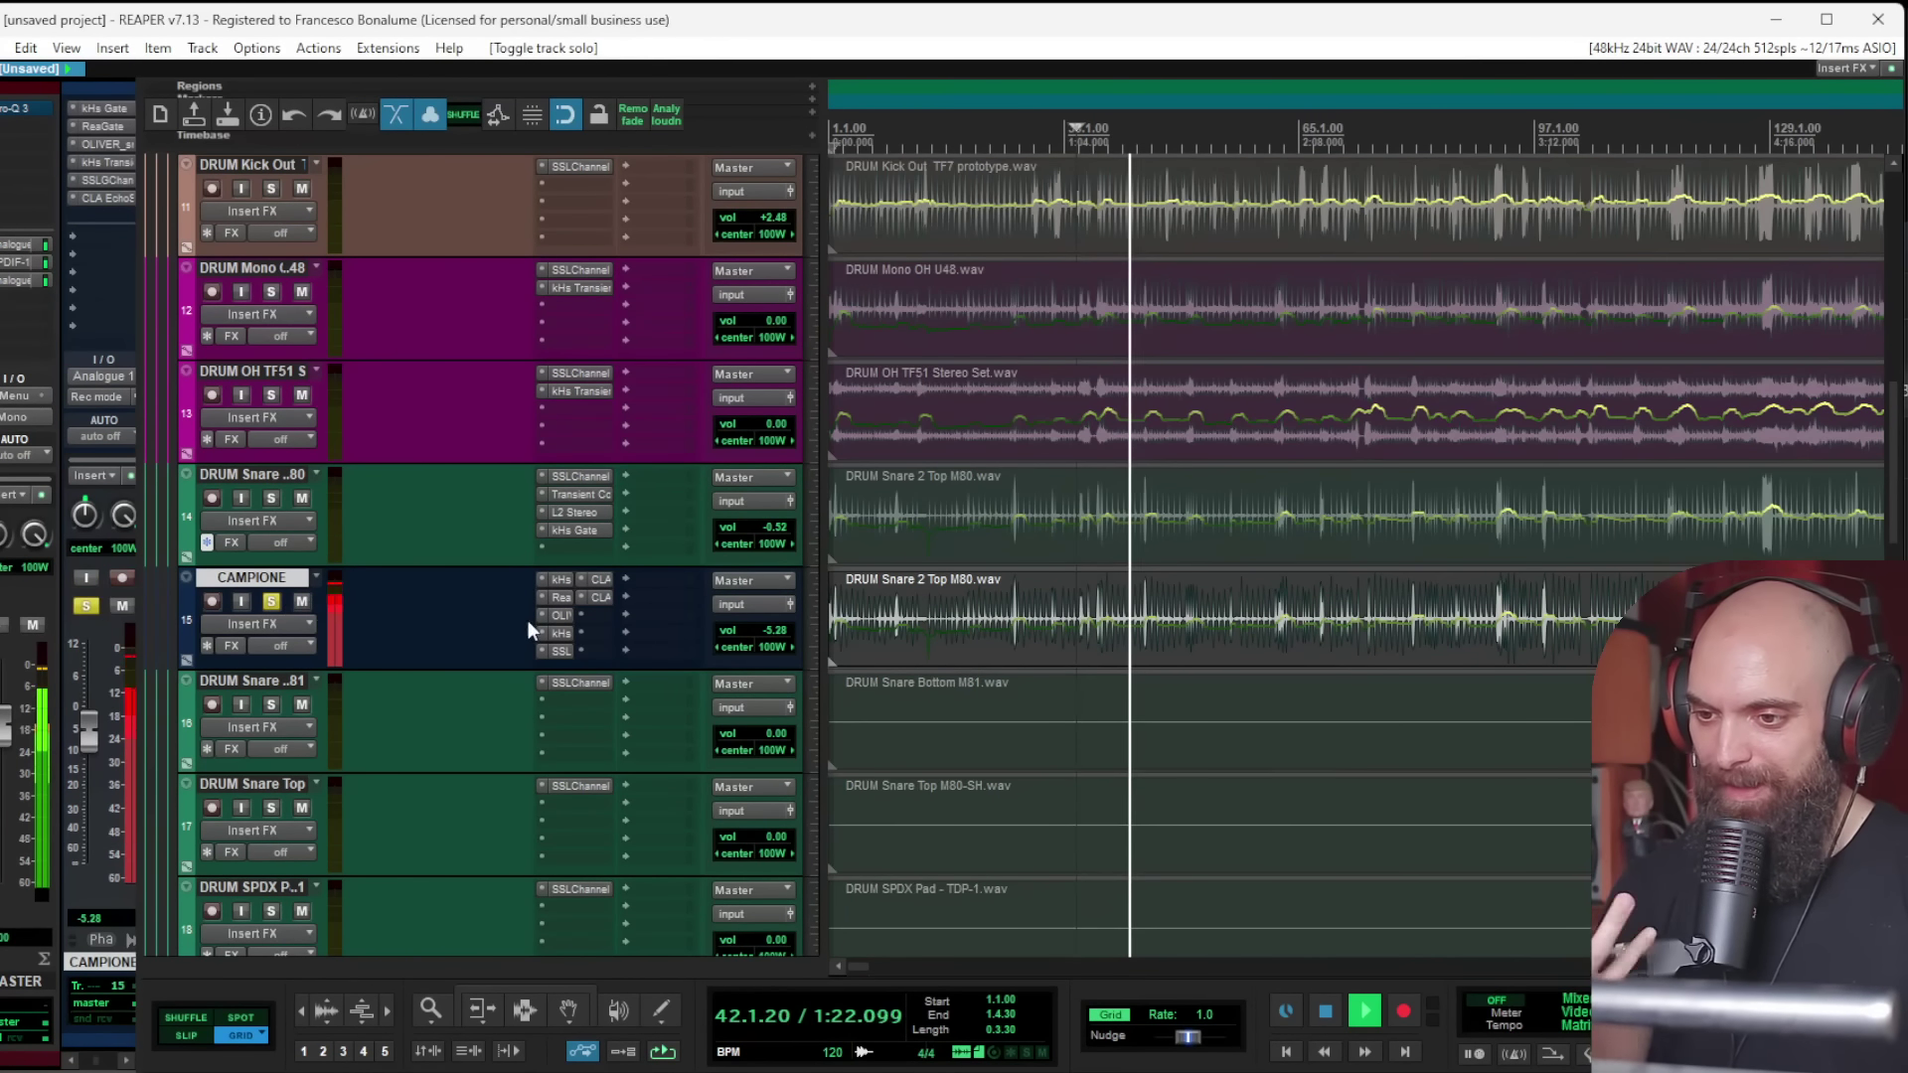
Step: Insert SSLChannel Stereo on the CAMPIONE track, adjust its compressor threshold and set the ratio to 1.7
{"action": "double_click", "coordinate": [599, 616]}
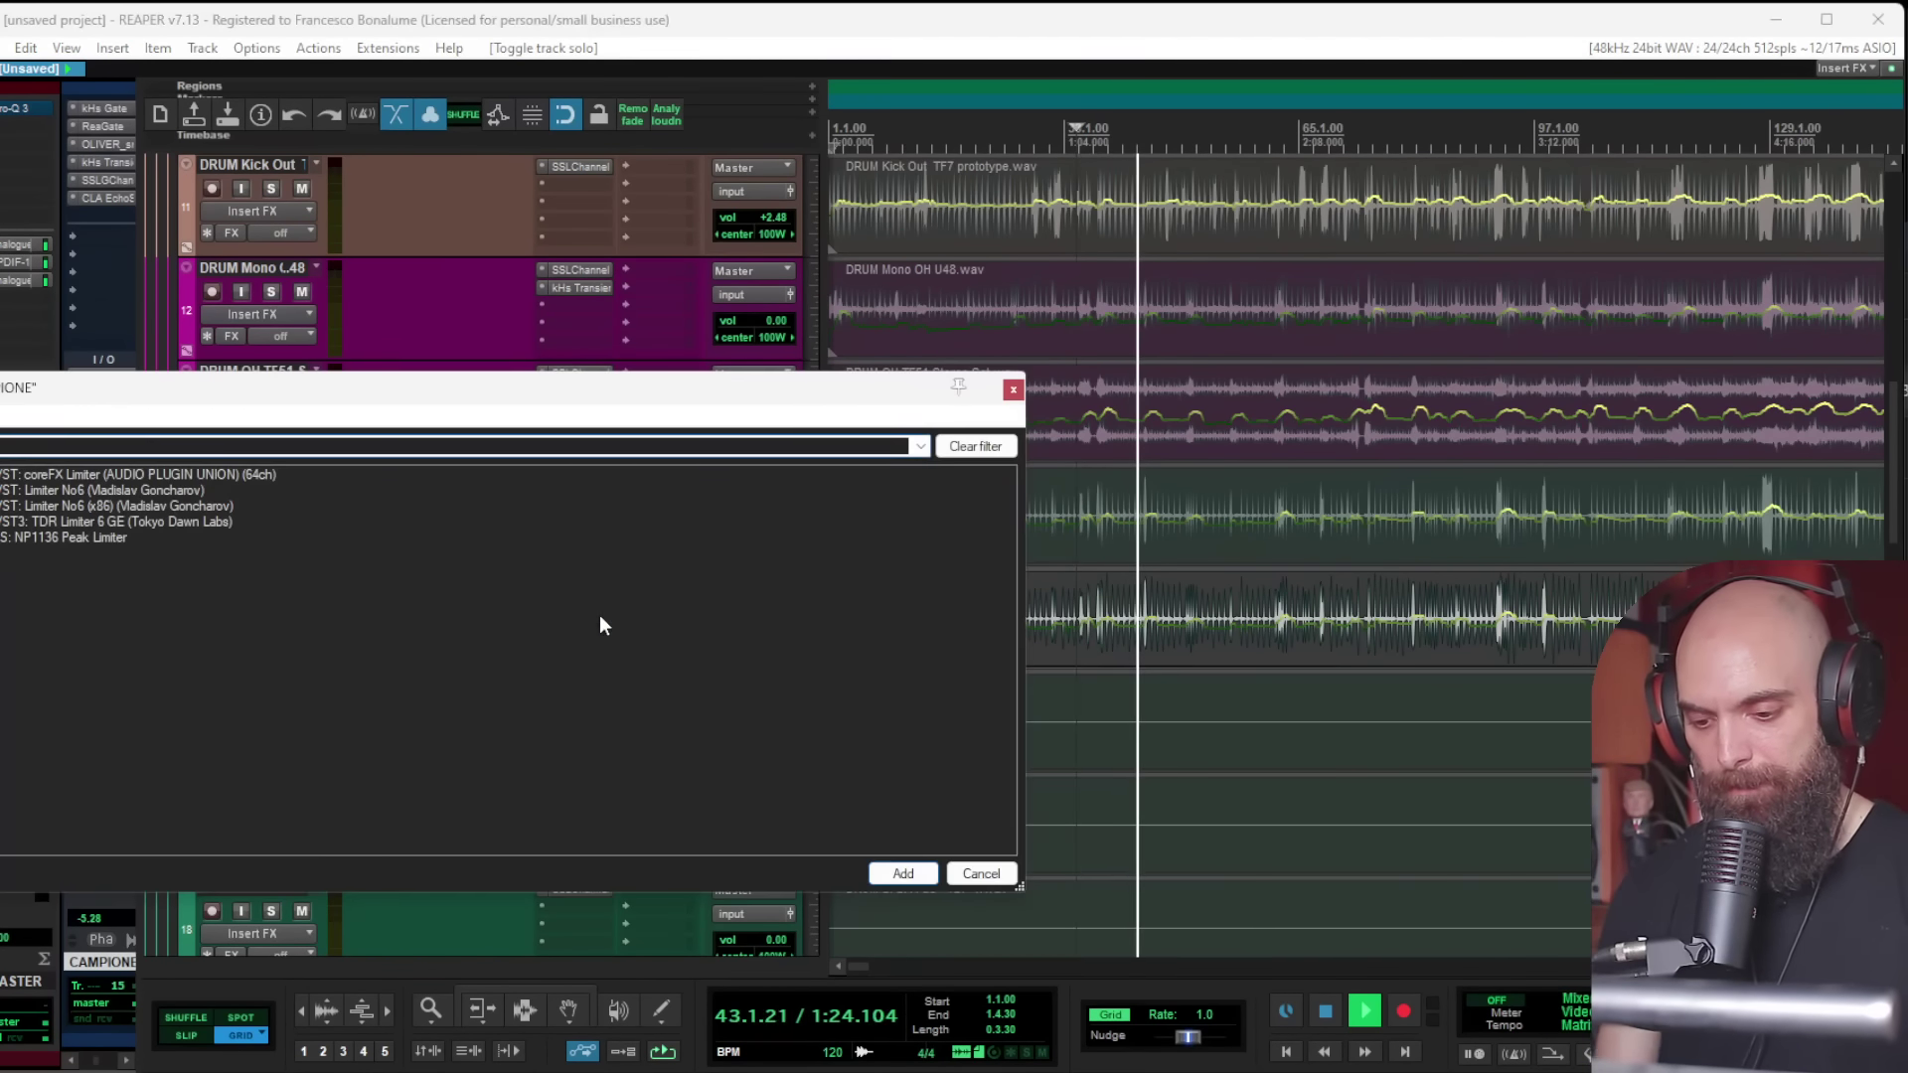
{"action": "double_click", "coordinate": [97, 583]}
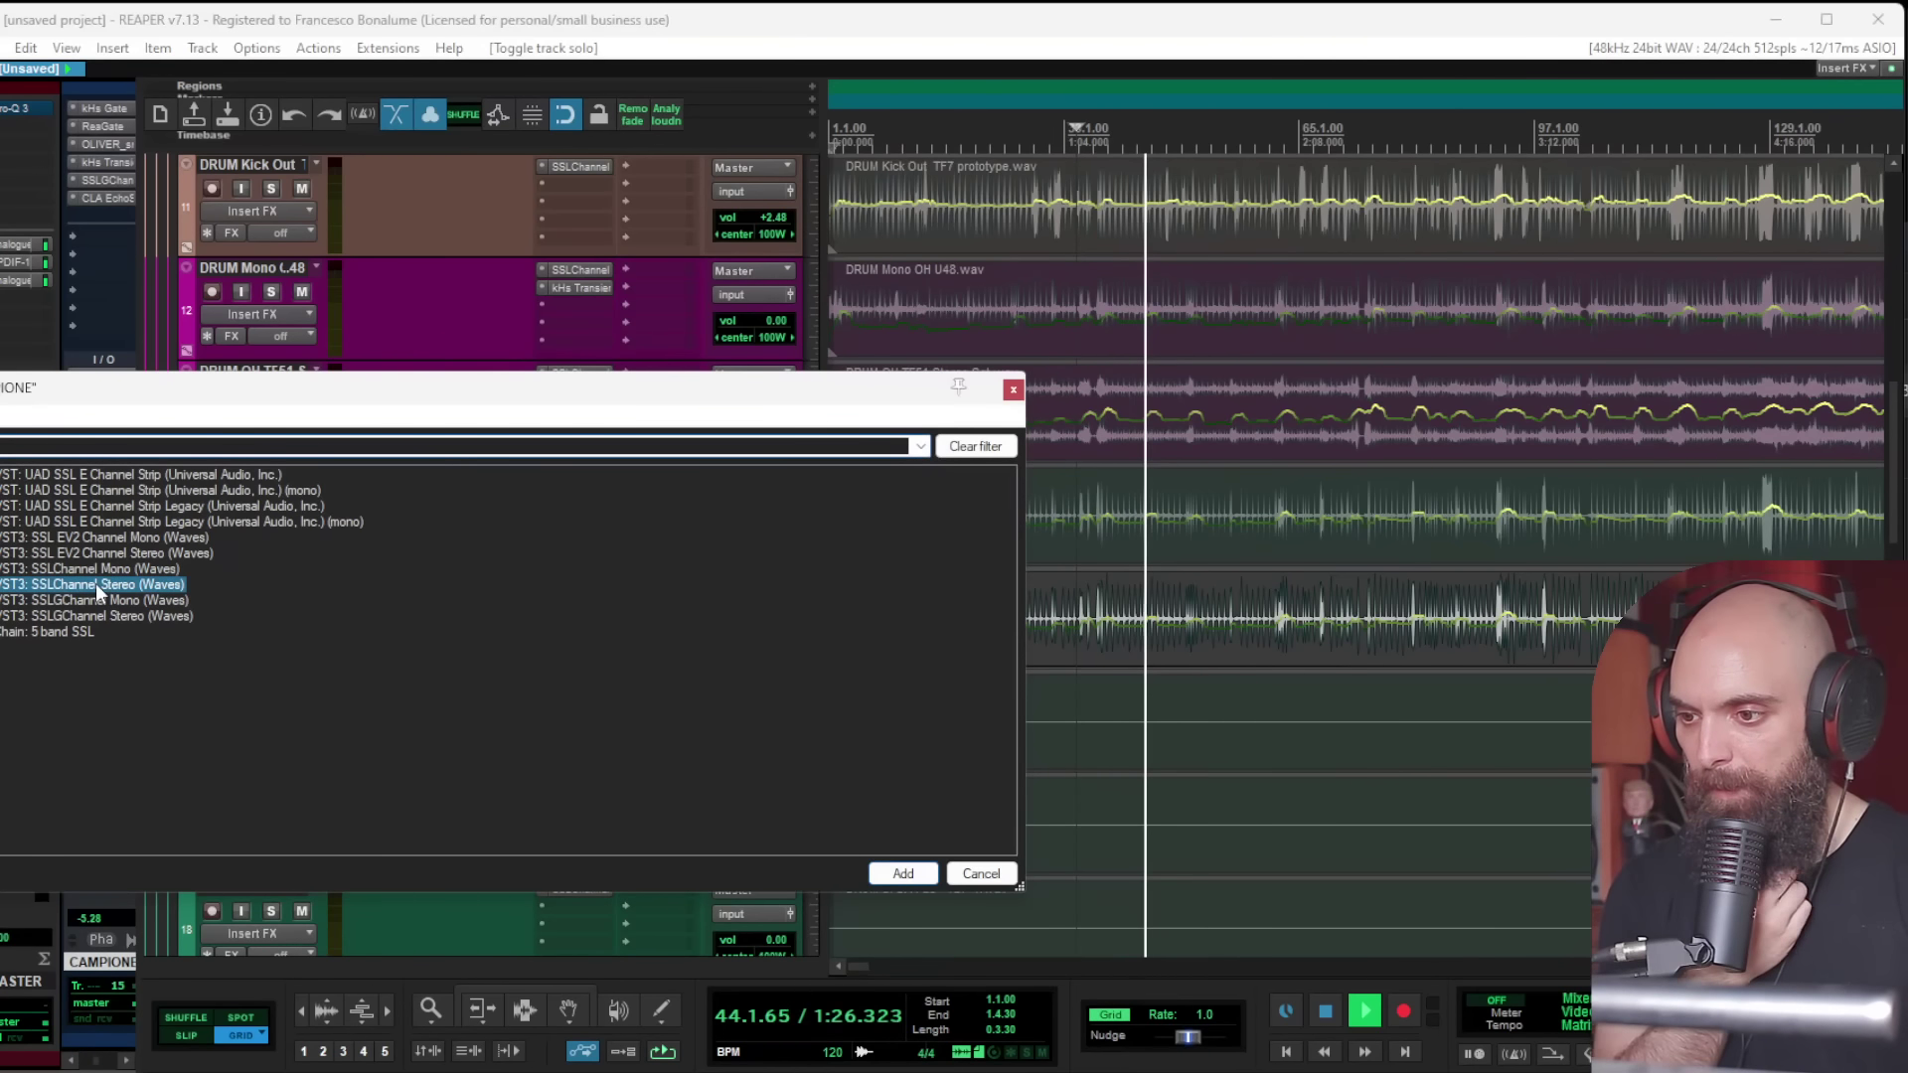
{"action": "left_click_drag", "start_coordinate": [353, 271], "coordinate": [353, 194]}
{"action": "left_click_drag", "start_coordinate": [254, 228], "coordinate": [254, 210]}
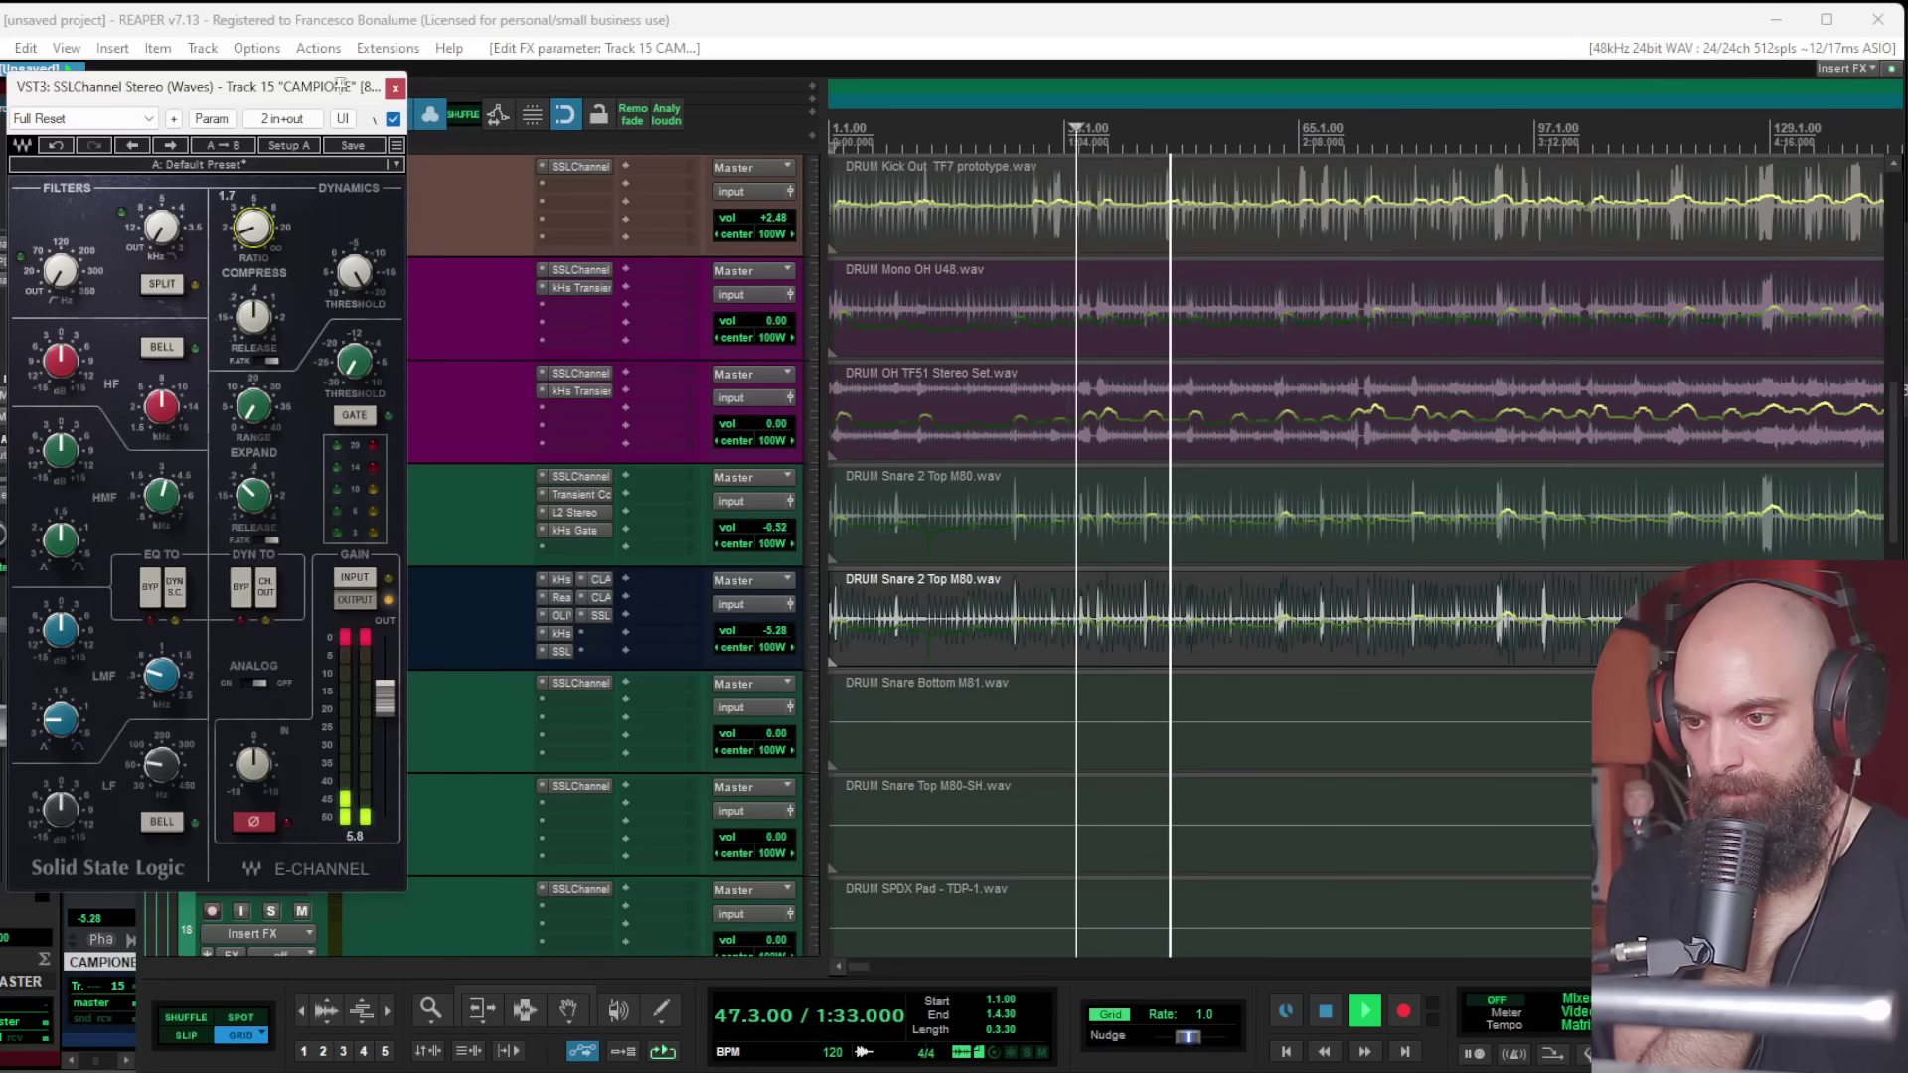
Step: Close the SSLChannel window and unsolo the CAMPIONE track to return to the full mix
{"action": "left_click", "coordinate": [395, 89]}
{"action": "left_click", "coordinate": [271, 601]}
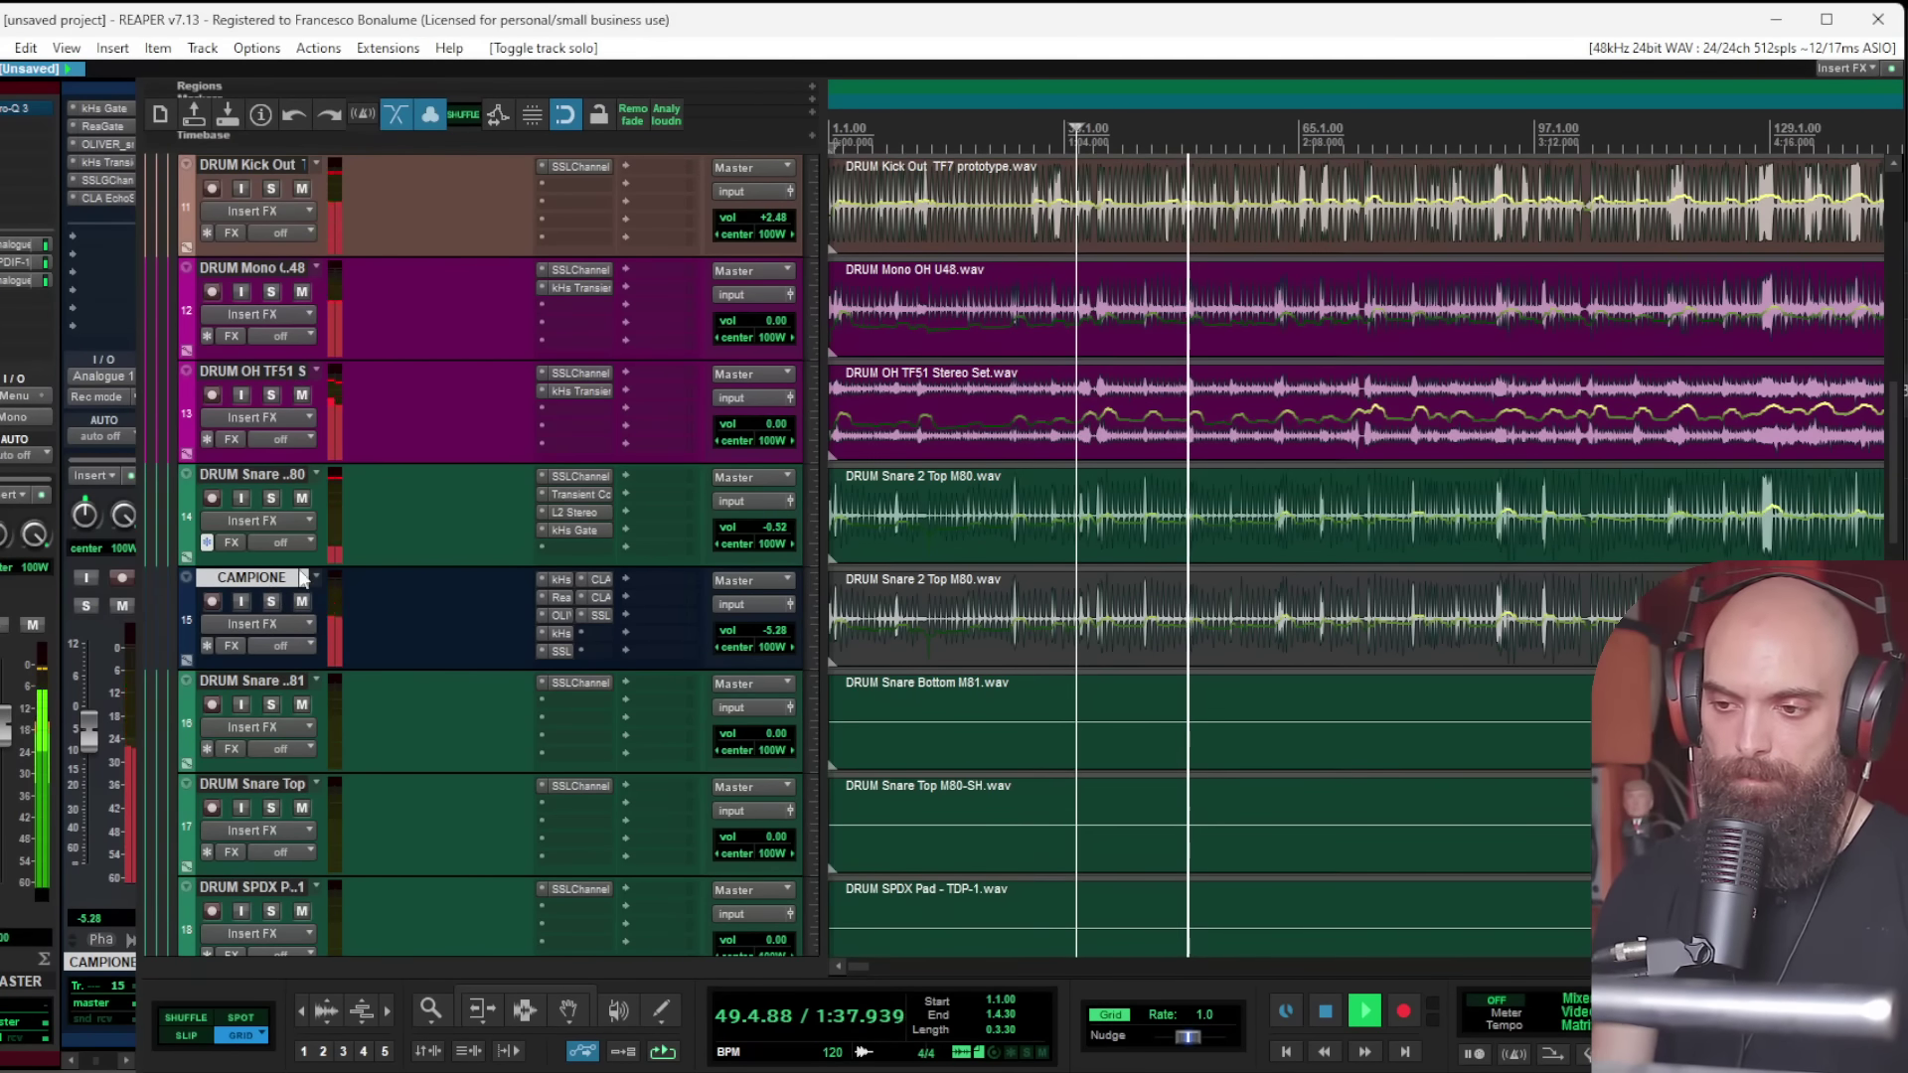
{"action": "scroll", "coordinate": [1167, 559], "scroll_direction": "down", "scroll_amount": 3}
{"action": "scroll", "coordinate": [1167, 562], "scroll_direction": "down", "scroll_amount": 2}
{"action": "scroll", "coordinate": [1034, 552], "scroll_direction": "down", "scroll_amount": 5}
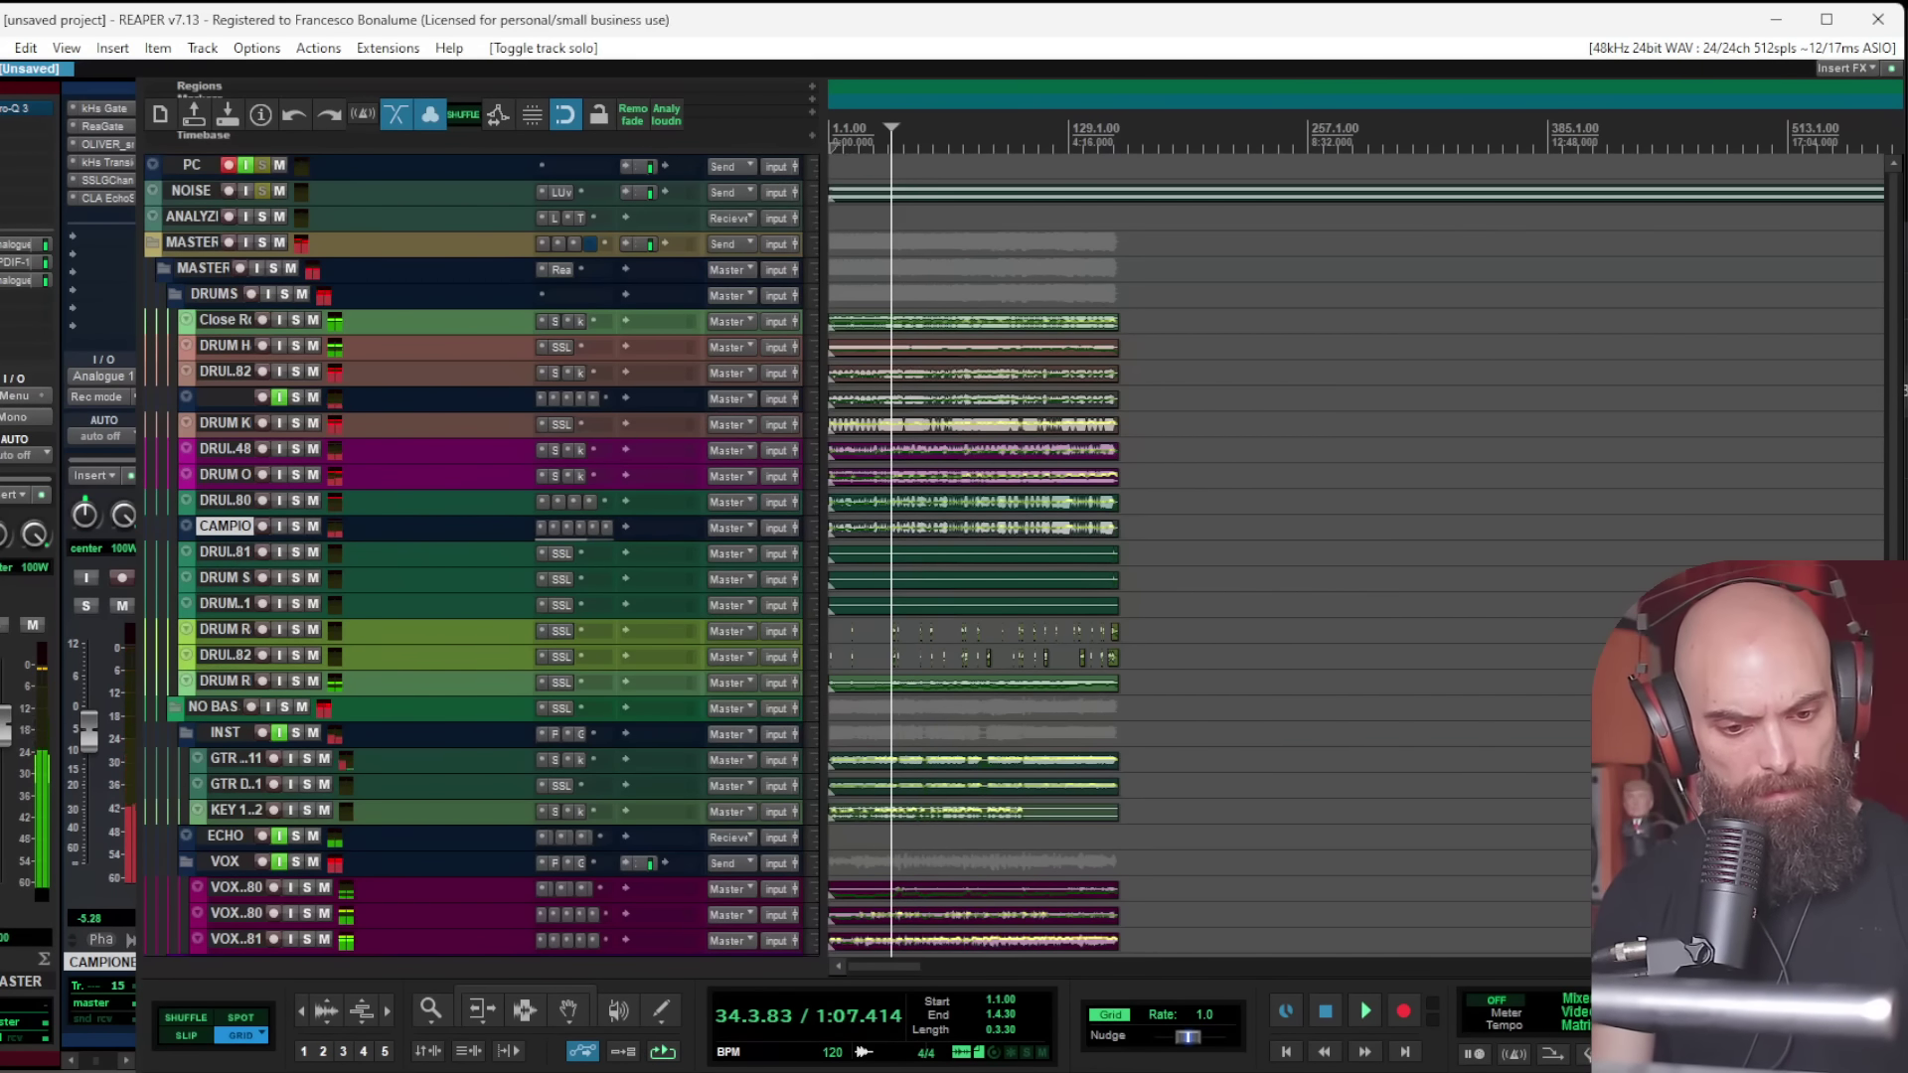
{"action": "key", "text": "alt+Tab"}
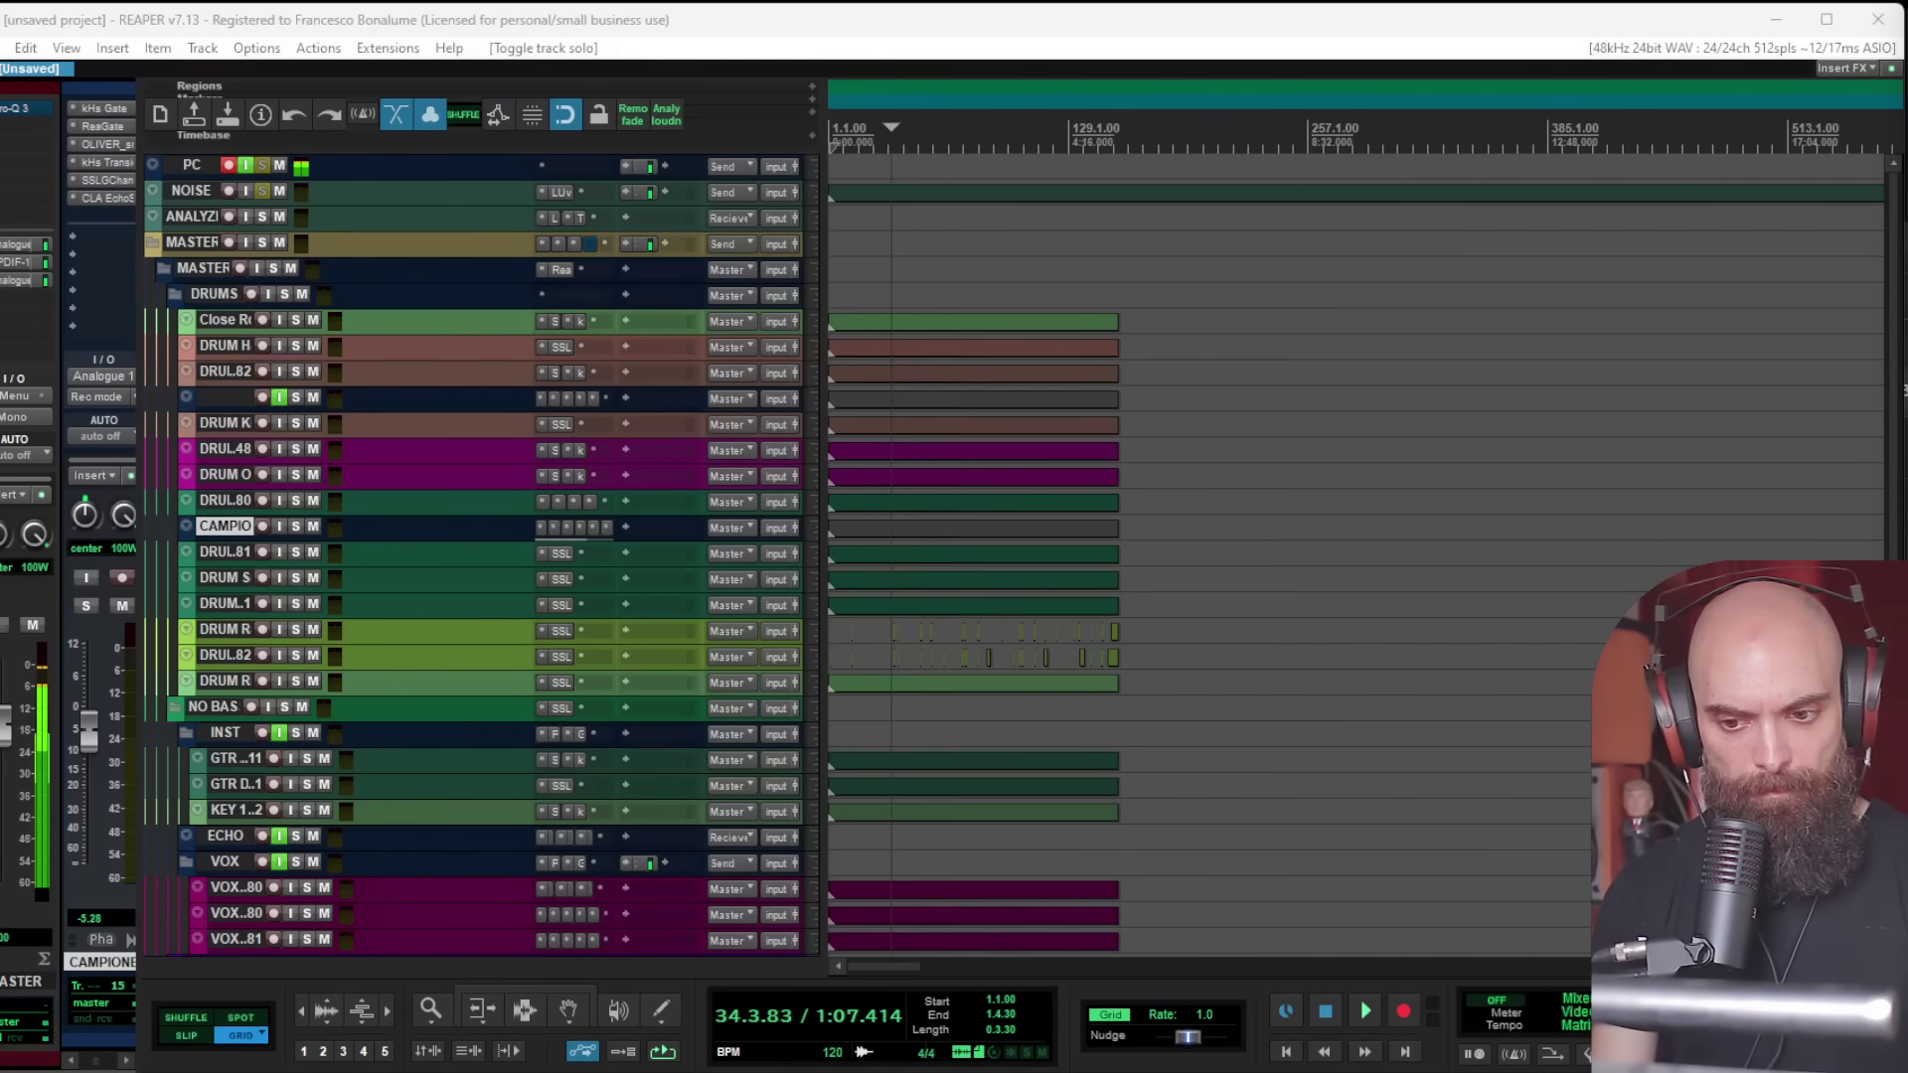
{"action": "left_click", "coordinate": [187, 860]}
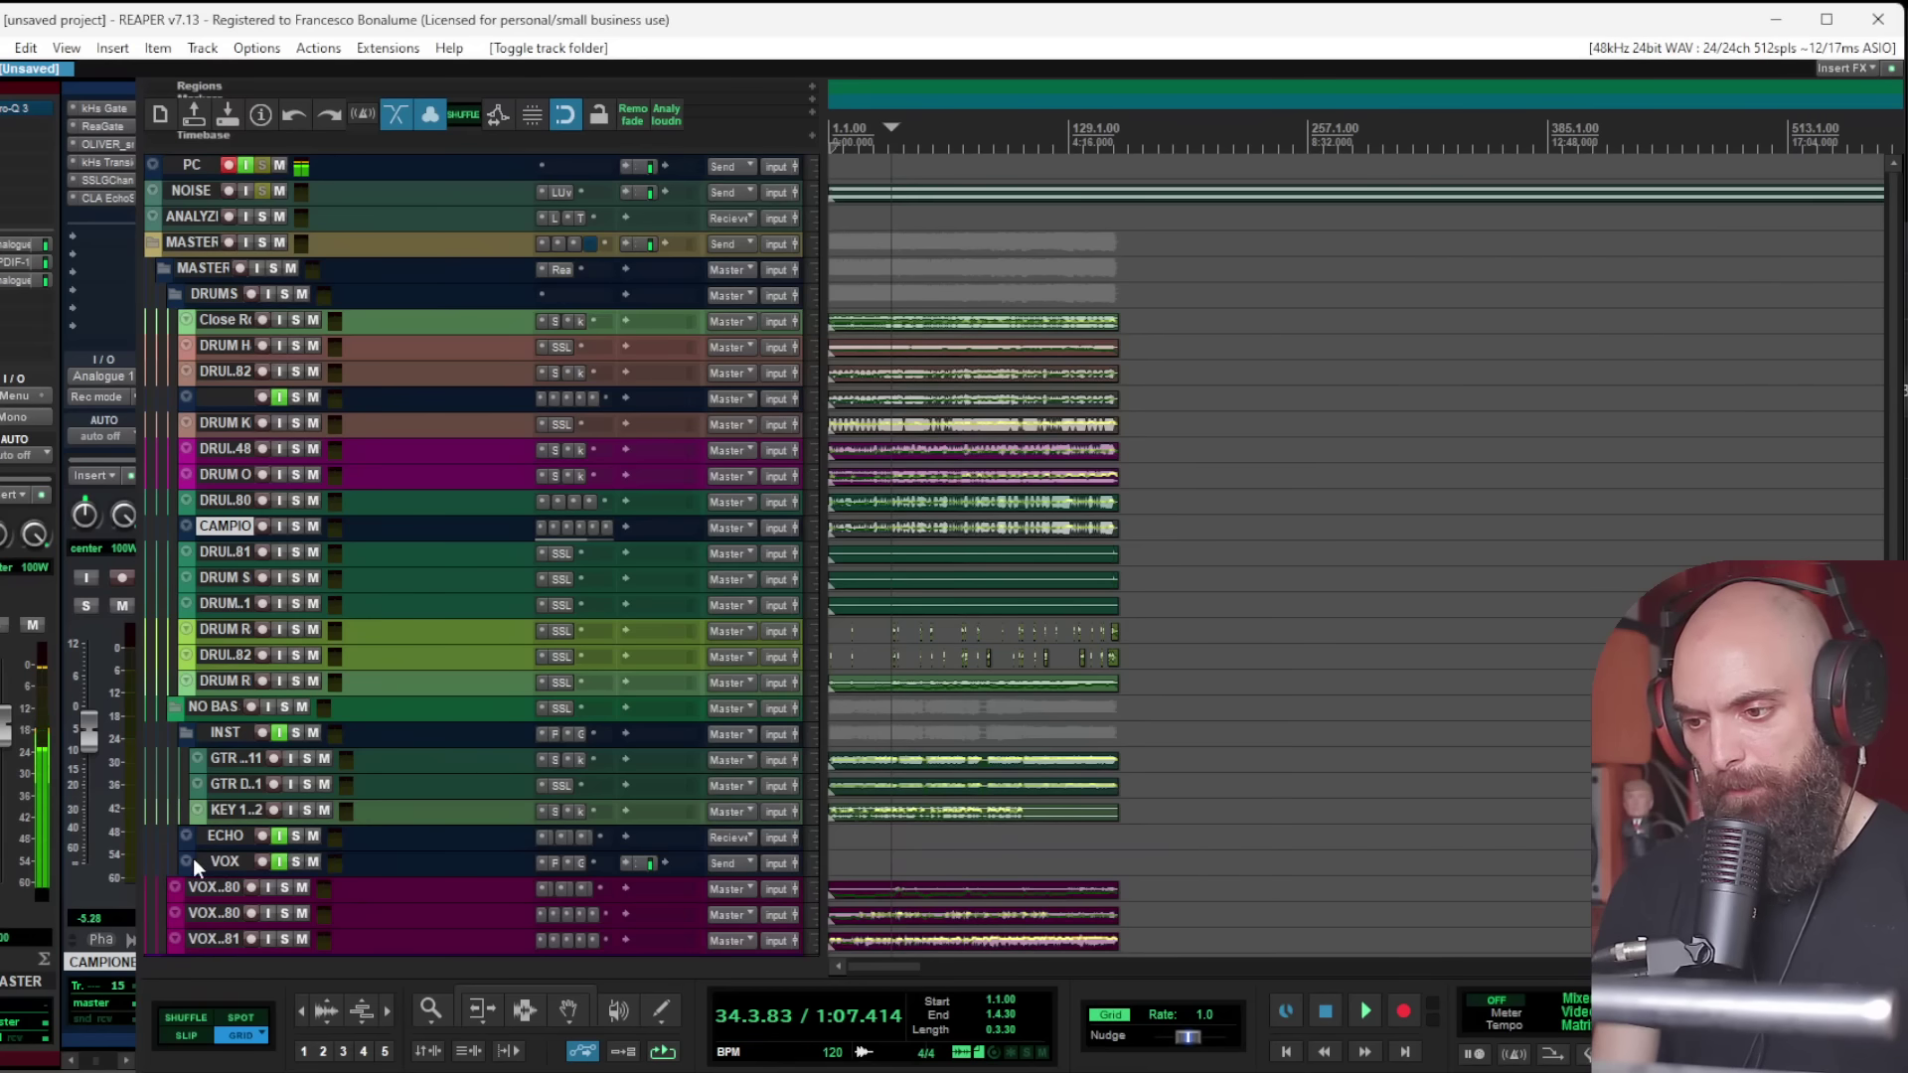
{"action": "left_click", "coordinate": [183, 861]}
{"action": "left_click", "coordinate": [183, 860]}
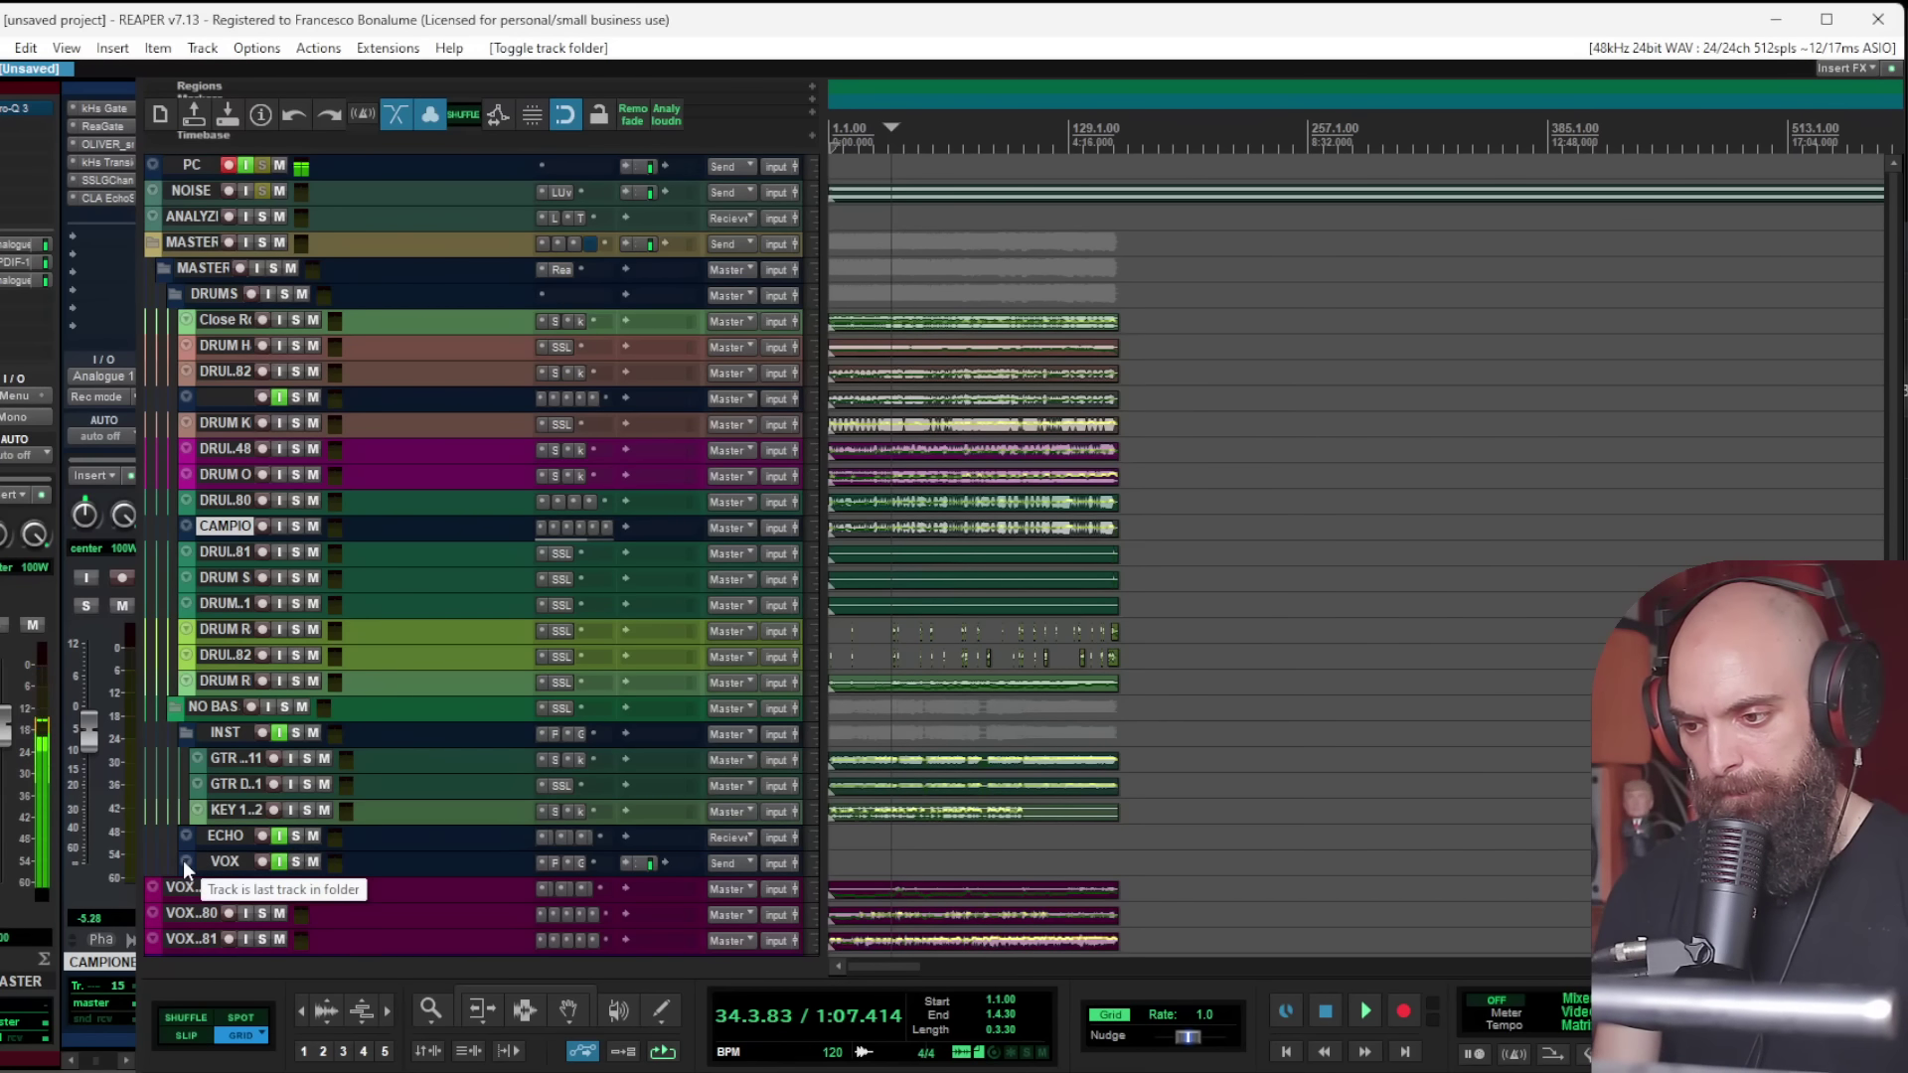
{"action": "key", "text": "ctrl+z"}
{"action": "key", "text": "ctrl+z"}
{"action": "key", "text": "ctrl+z"}
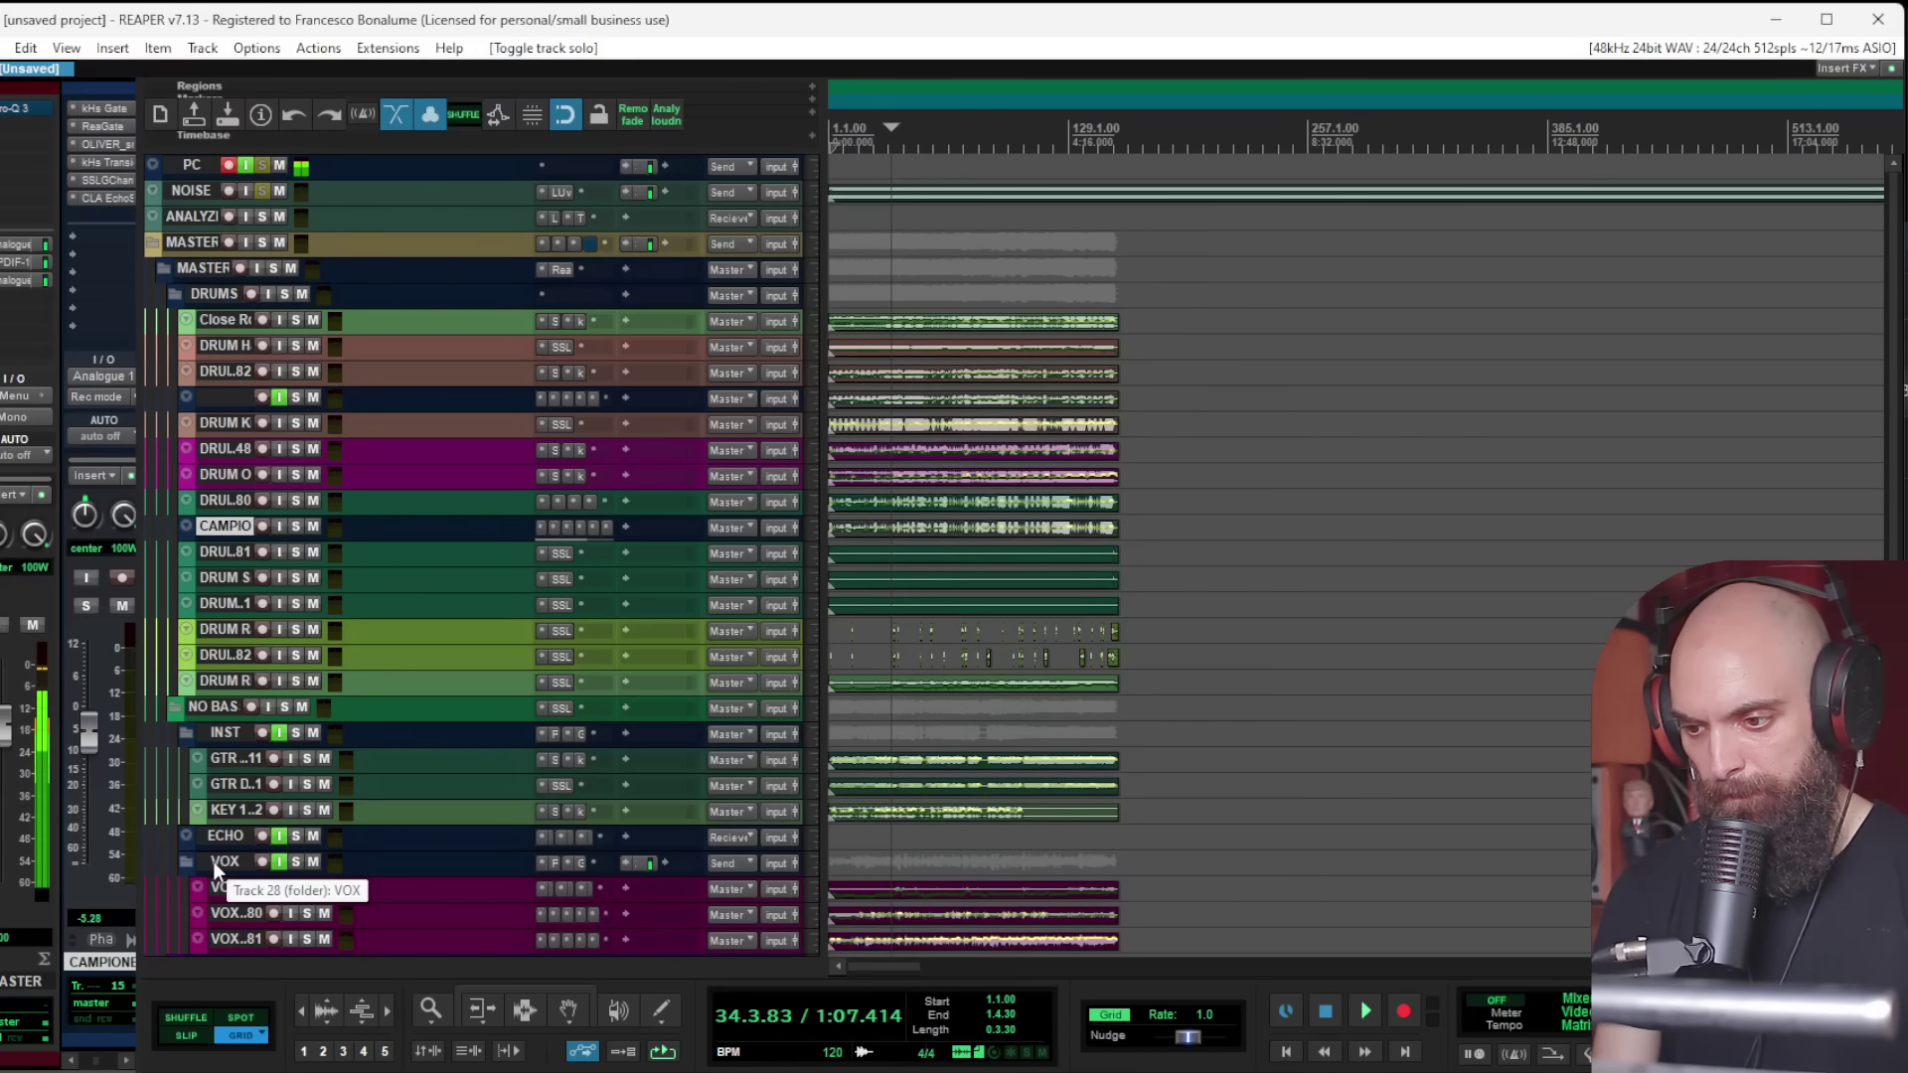
Step: Solo the VOX folder track and play it from around bar 33
{"action": "left_click", "coordinate": [218, 860]}
{"action": "left_click", "coordinate": [296, 862]}
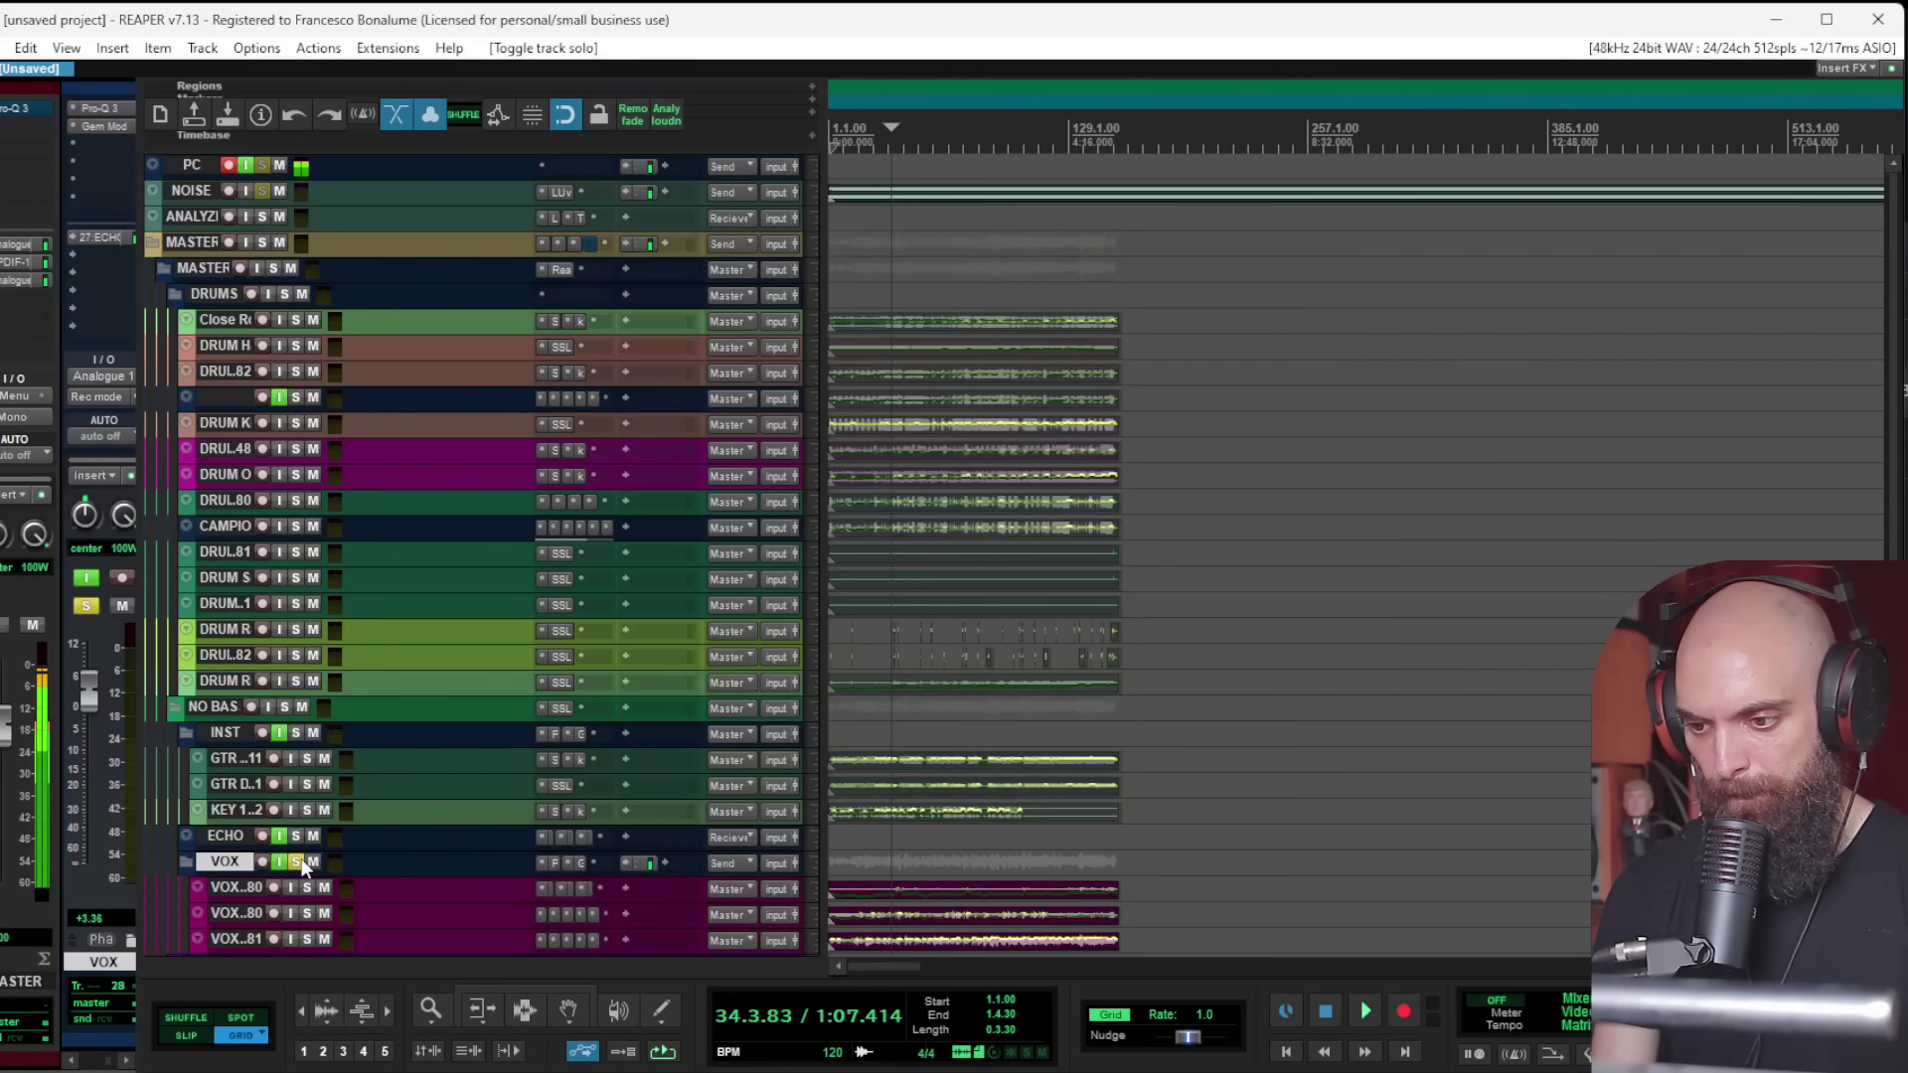
{"action": "key", "text": "space"}
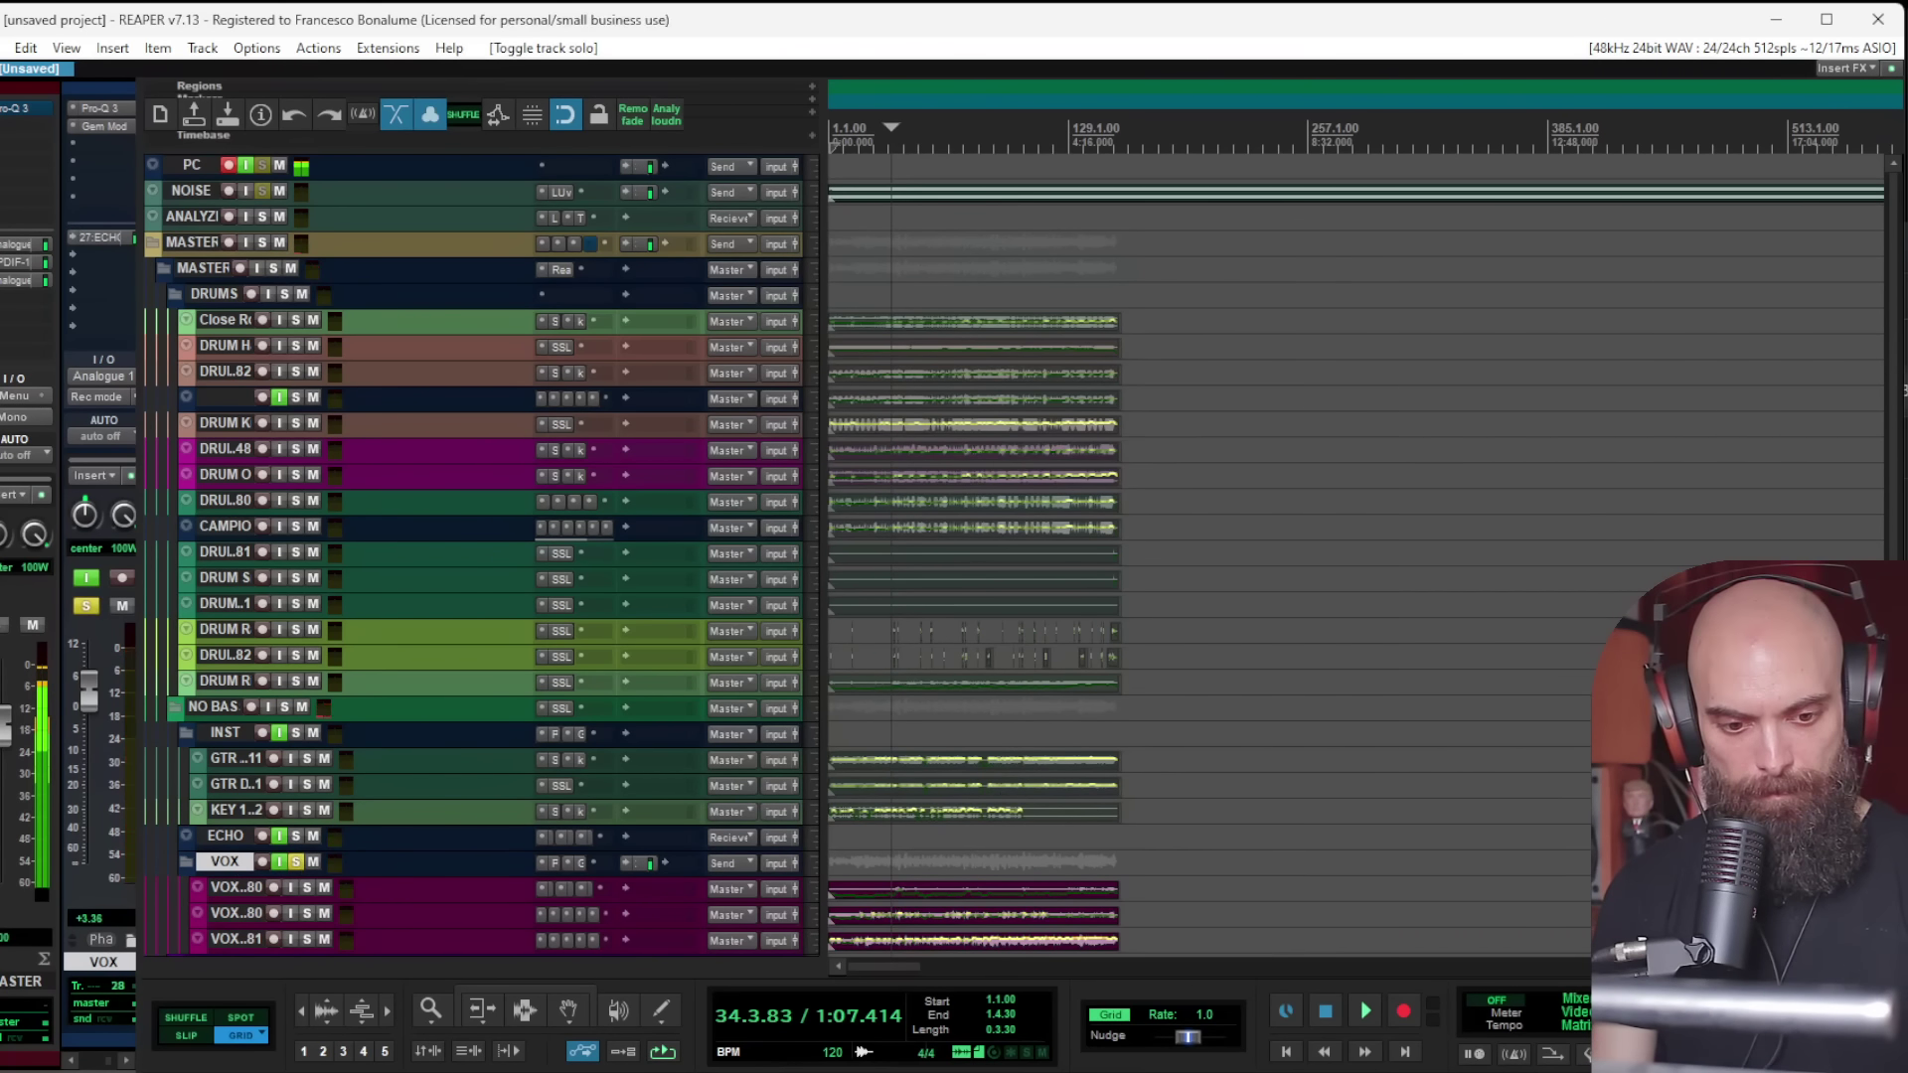
{"action": "left_click", "coordinate": [1115, 1069]}
{"action": "scroll", "coordinate": [957, 805], "scroll_direction": "up", "scroll_amount": 4}
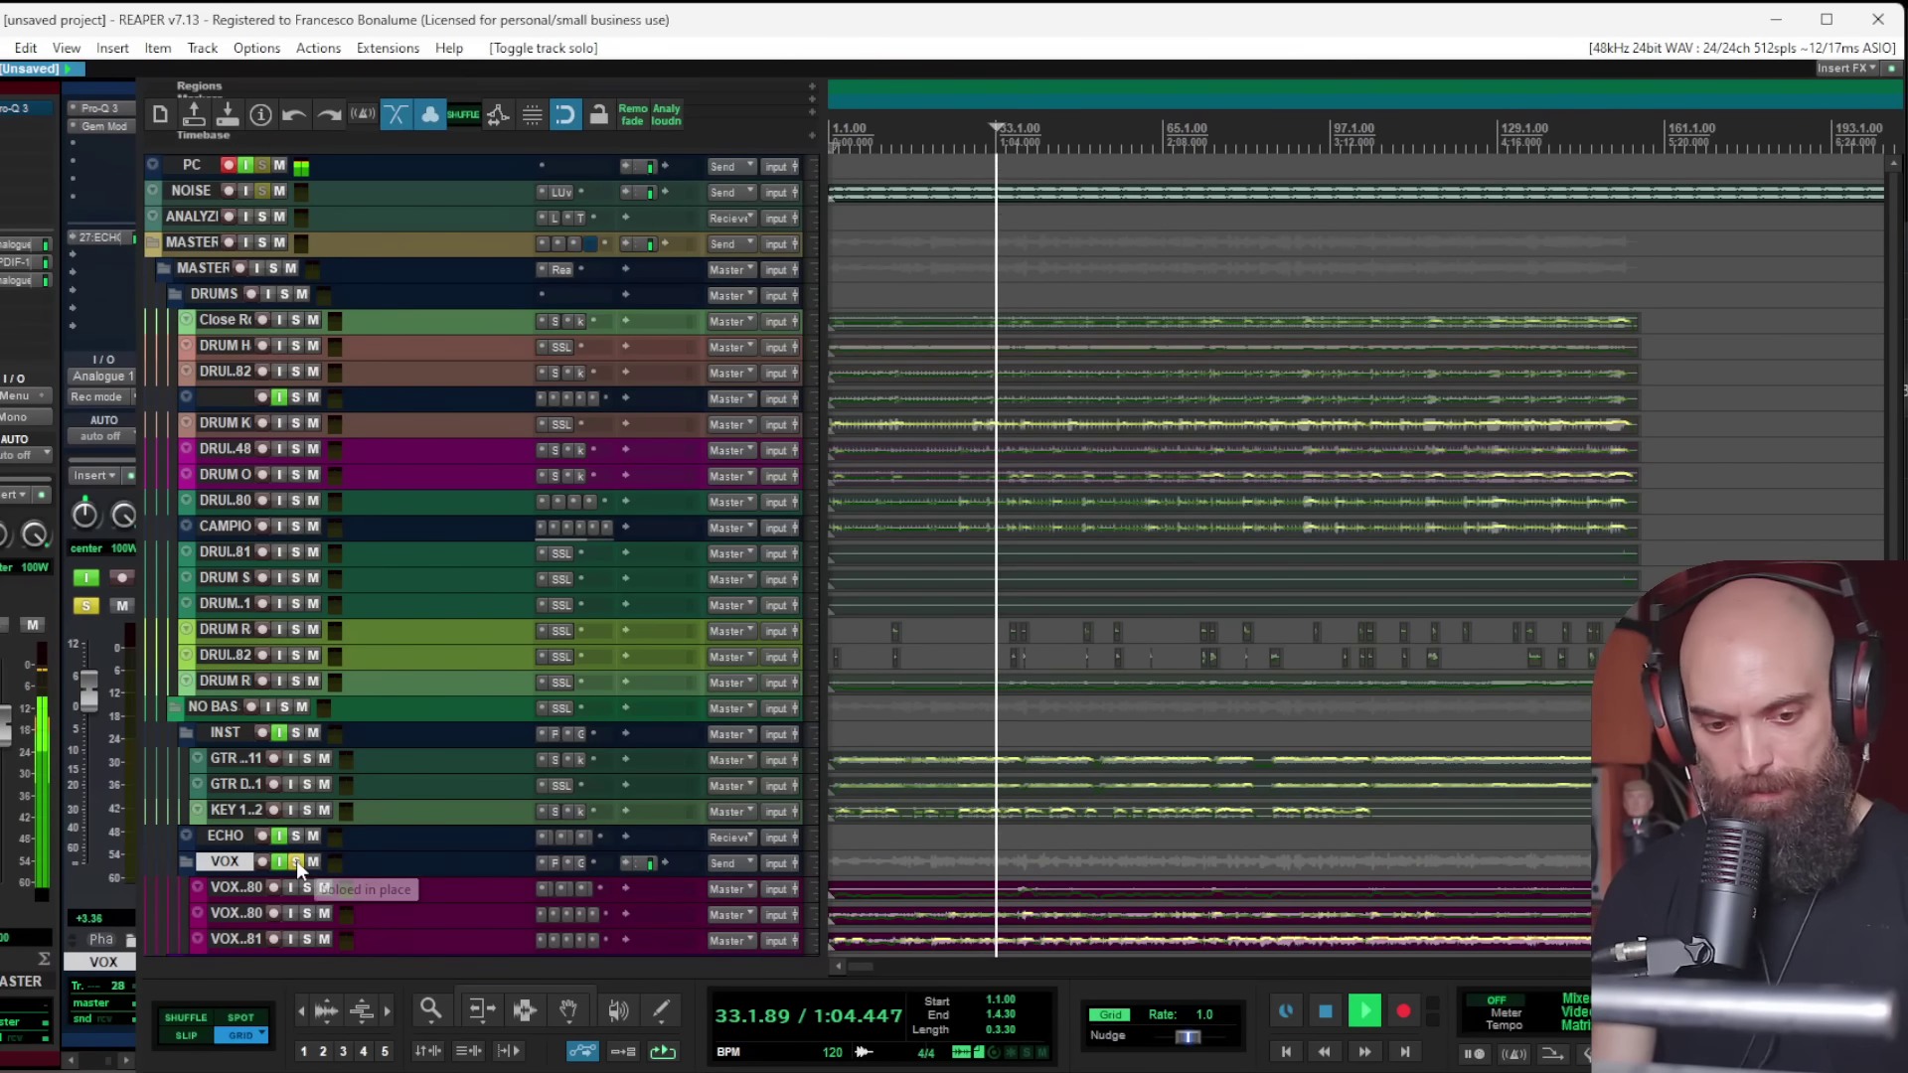
{"action": "key", "text": "space"}
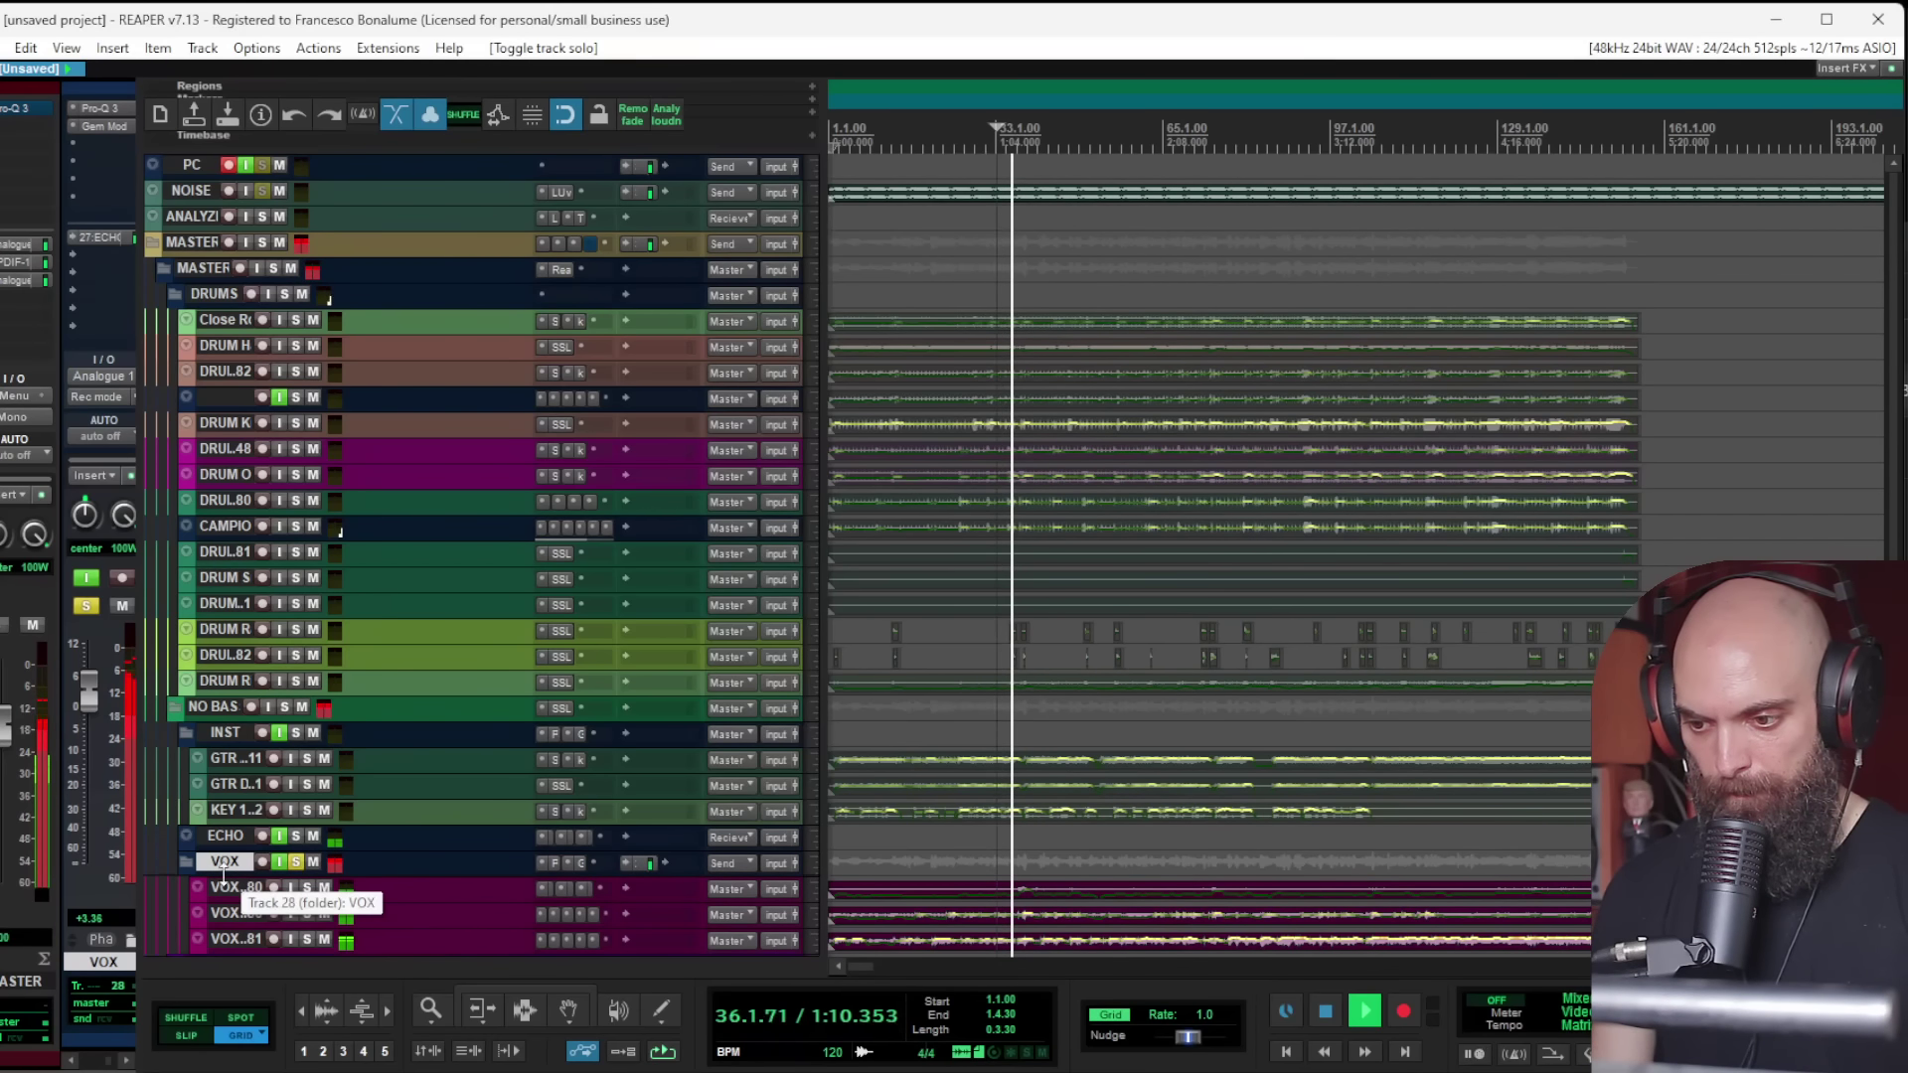
Step: Enlarge the VOX folder track and insert FabFilter Saturn 2 after its existing effects
{"action": "left_click_drag", "start_coordinate": [228, 875], "coordinate": [229, 952]}
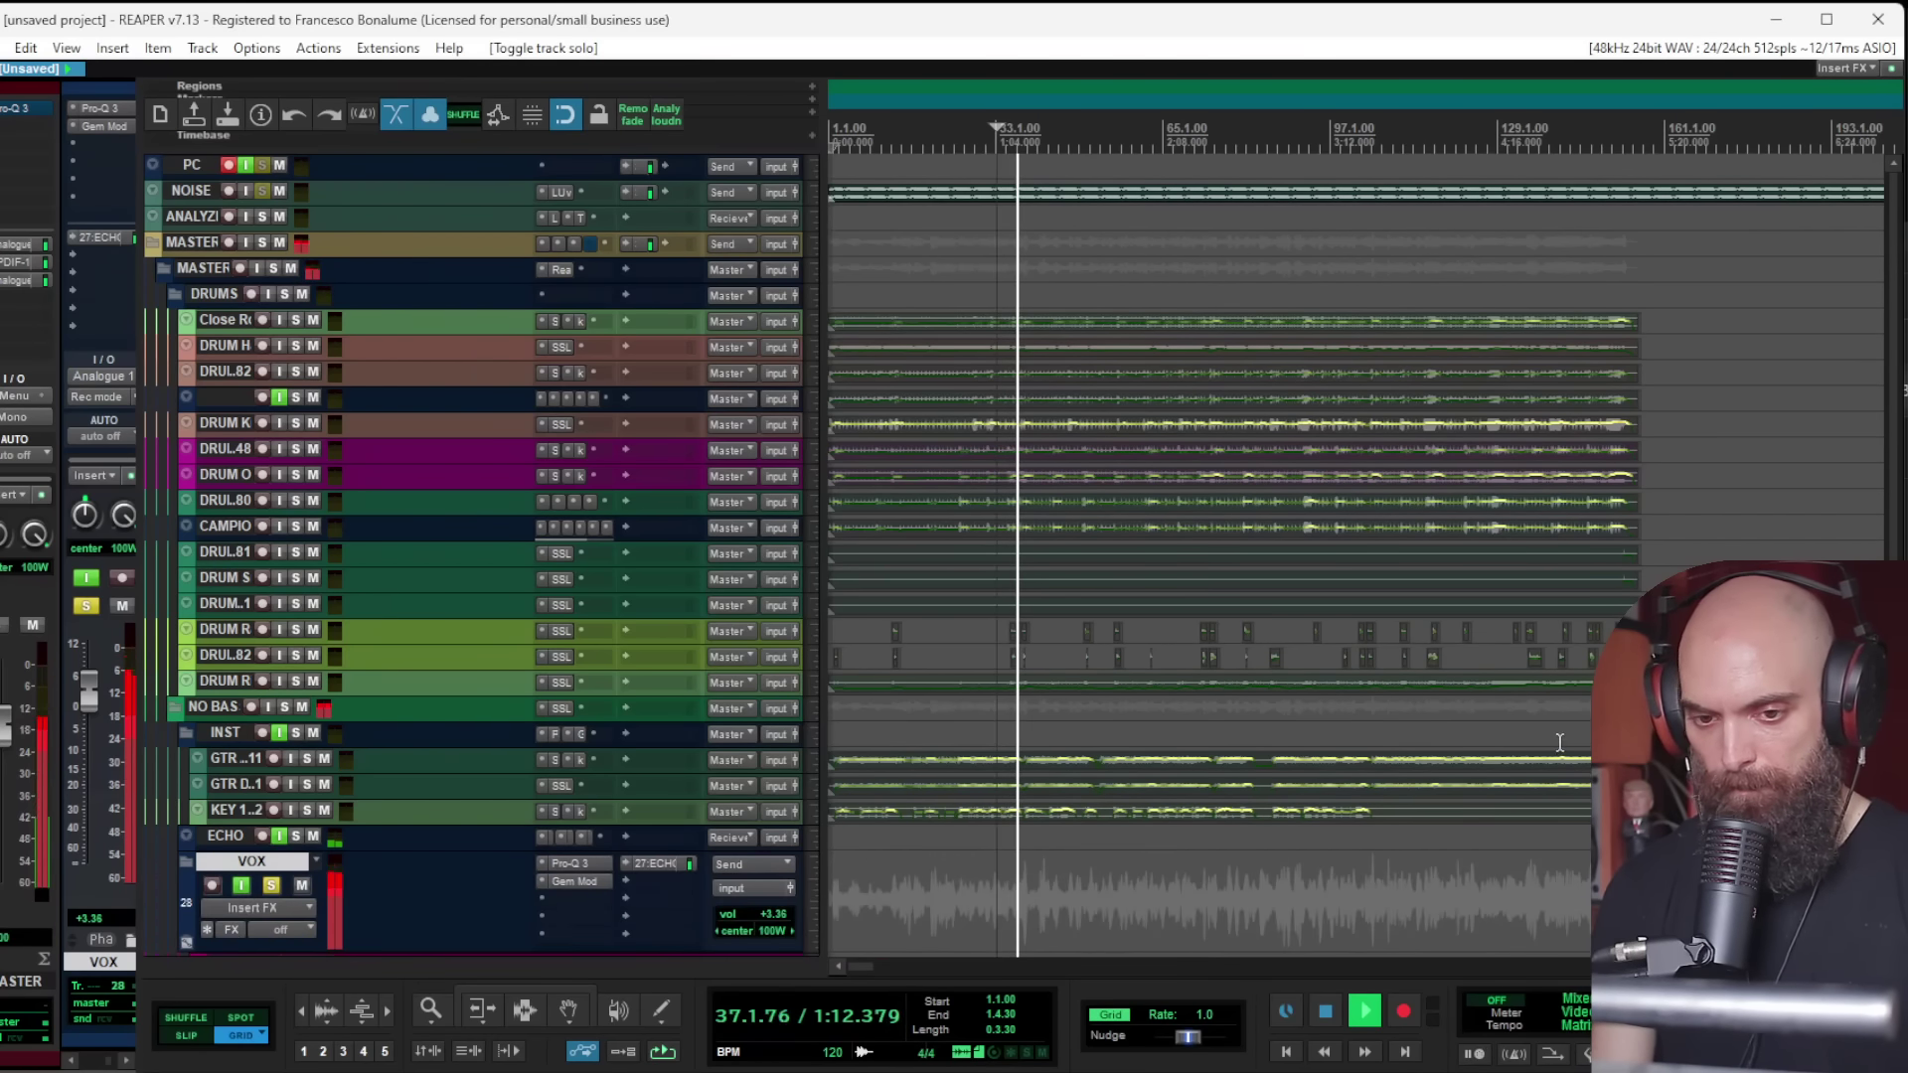
{"action": "left_click_drag", "start_coordinate": [1892, 695], "coordinate": [1893, 747]}
{"action": "scroll", "coordinate": [229, 894], "scroll_direction": "down", "scroll_amount": 2}
{"action": "scroll", "coordinate": [1275, 725], "scroll_direction": "up", "scroll_amount": 4}
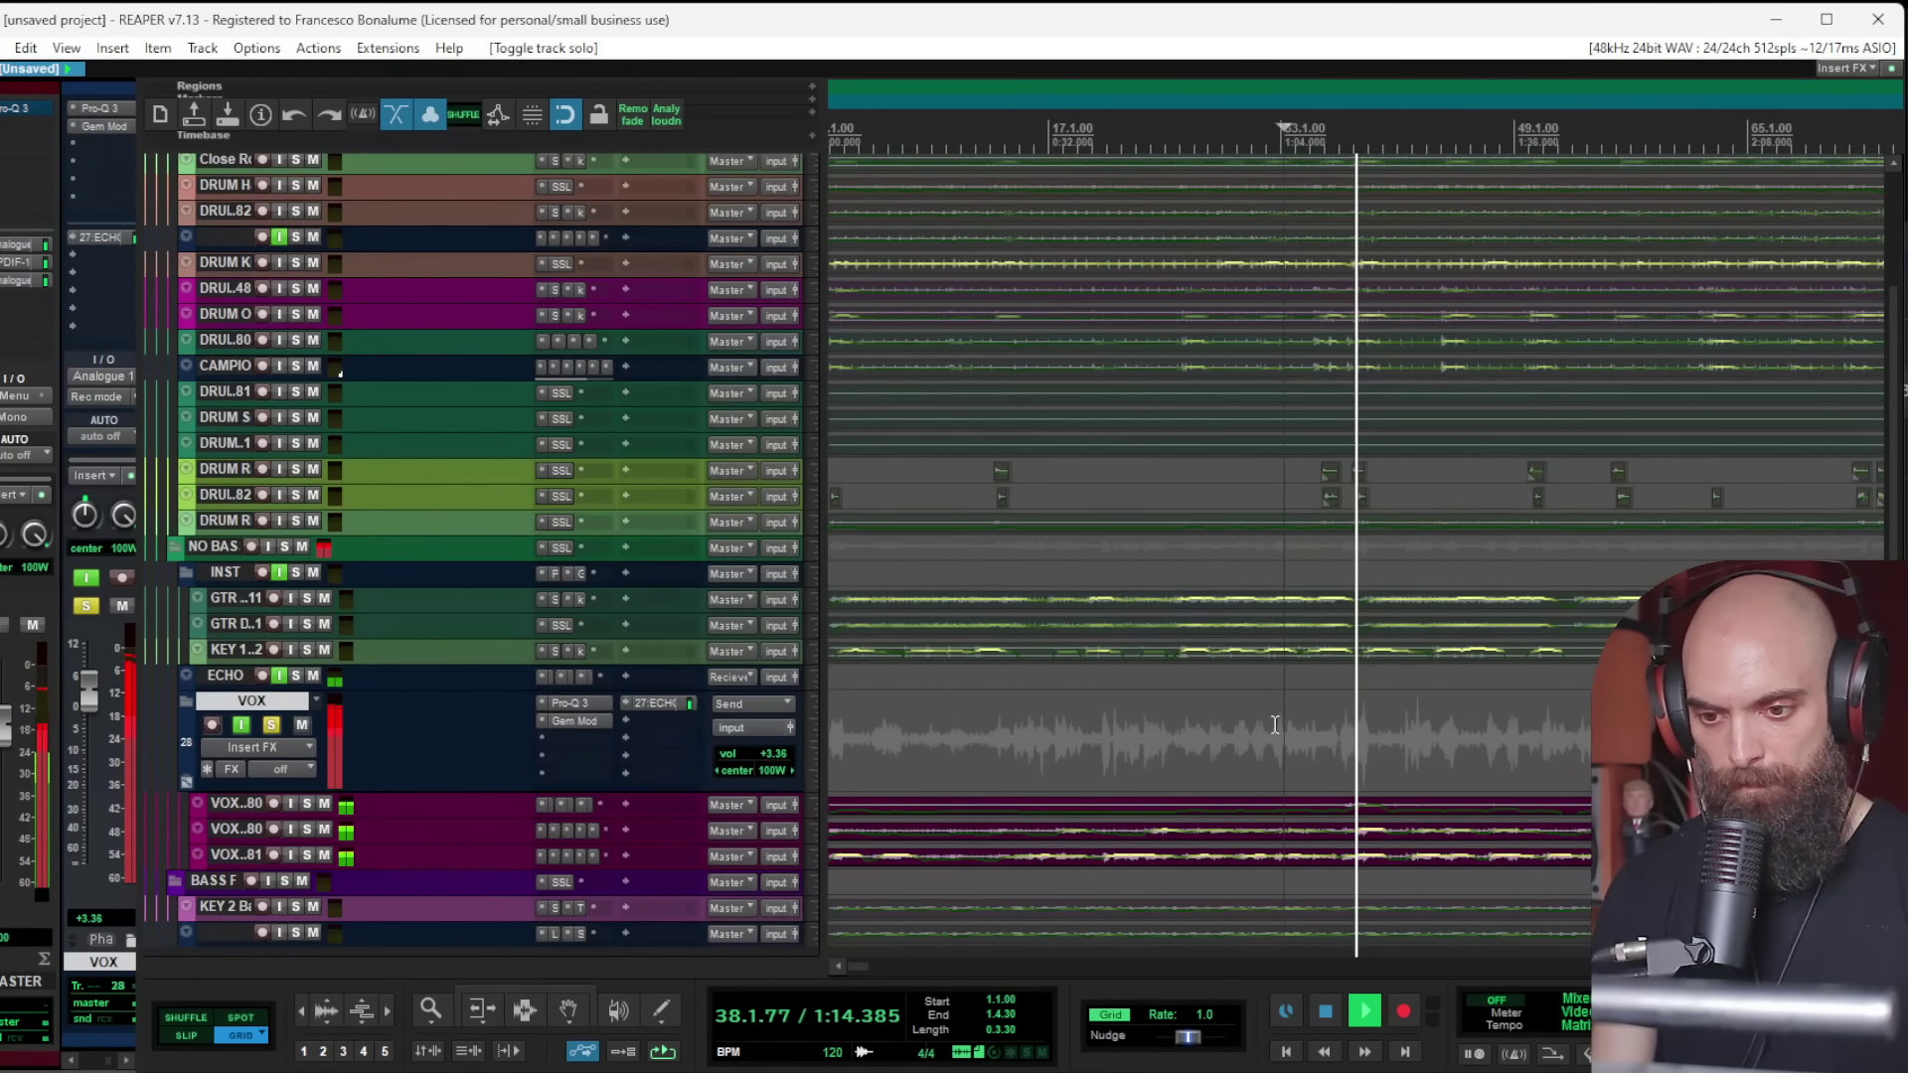
{"action": "double_click", "coordinate": [581, 733]}
{"action": "type", "text": "sat"}
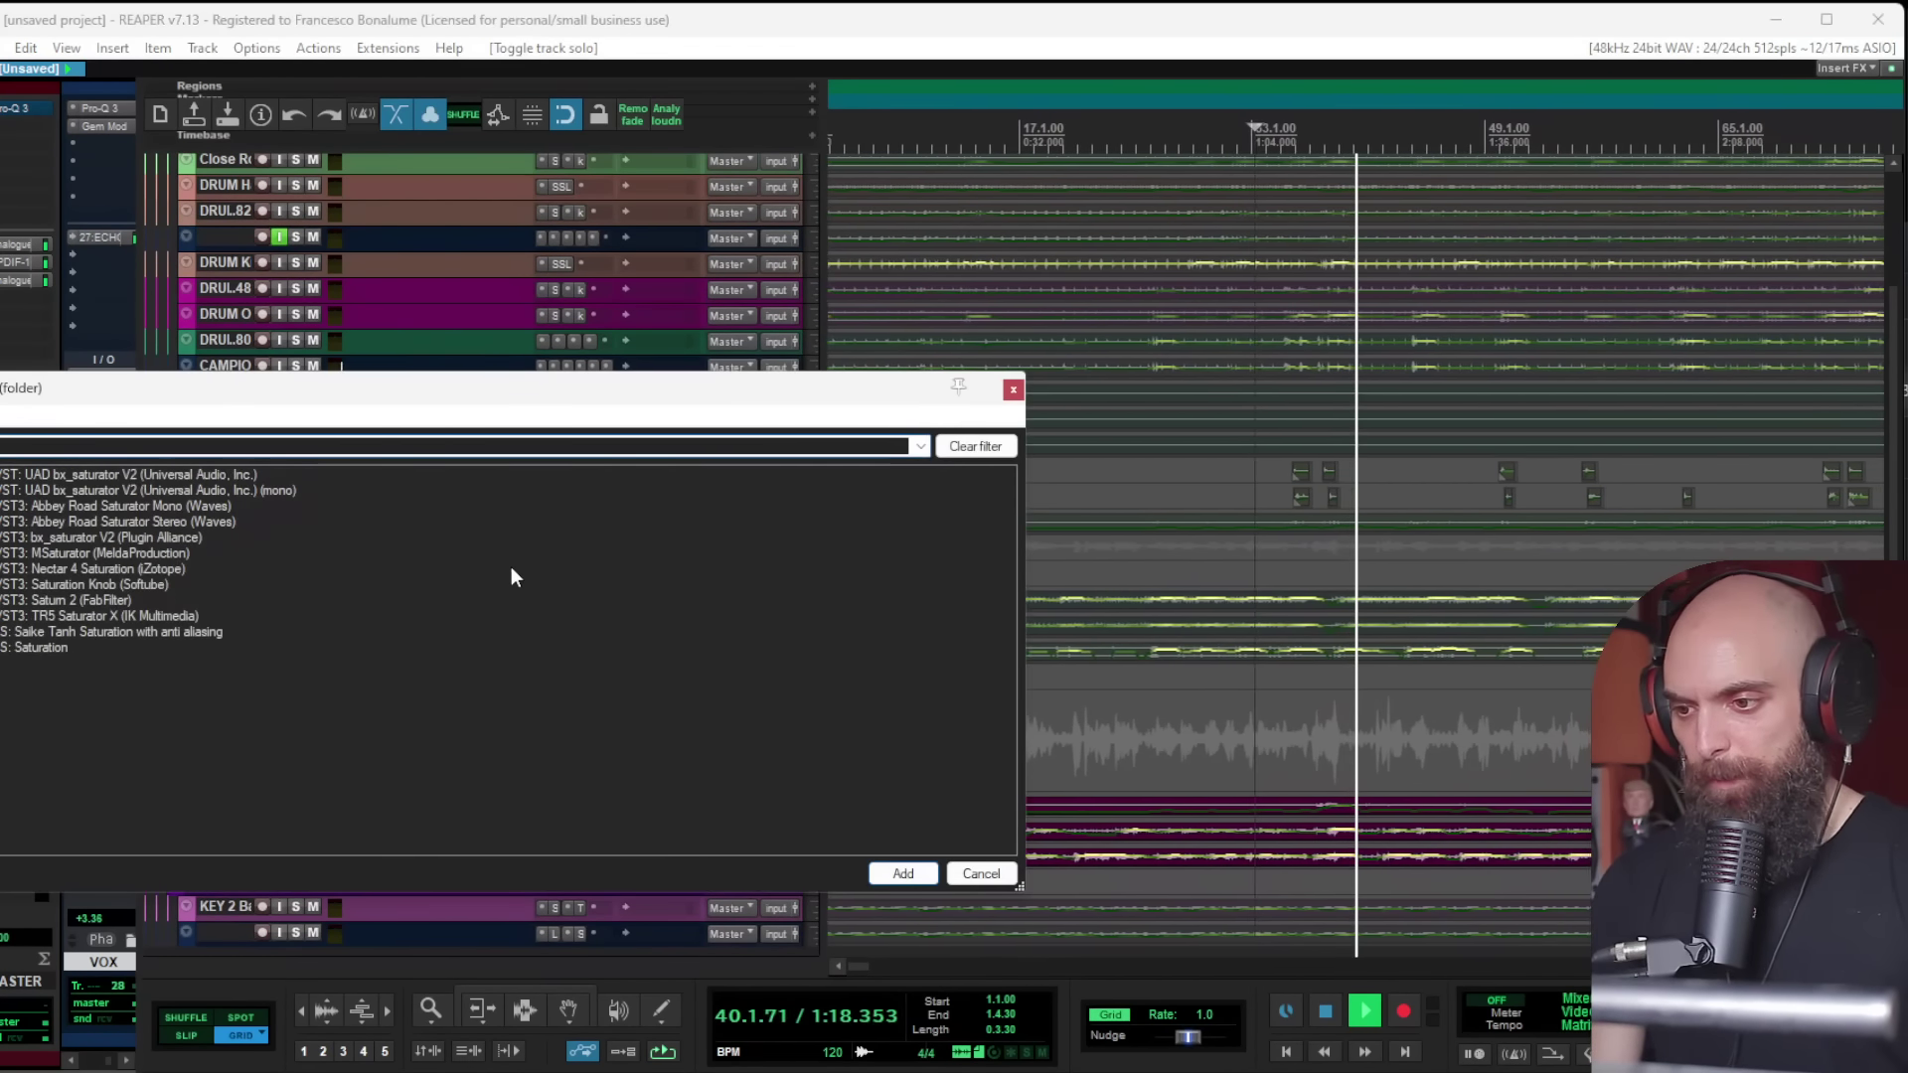
{"action": "double_click", "coordinate": [70, 598]}
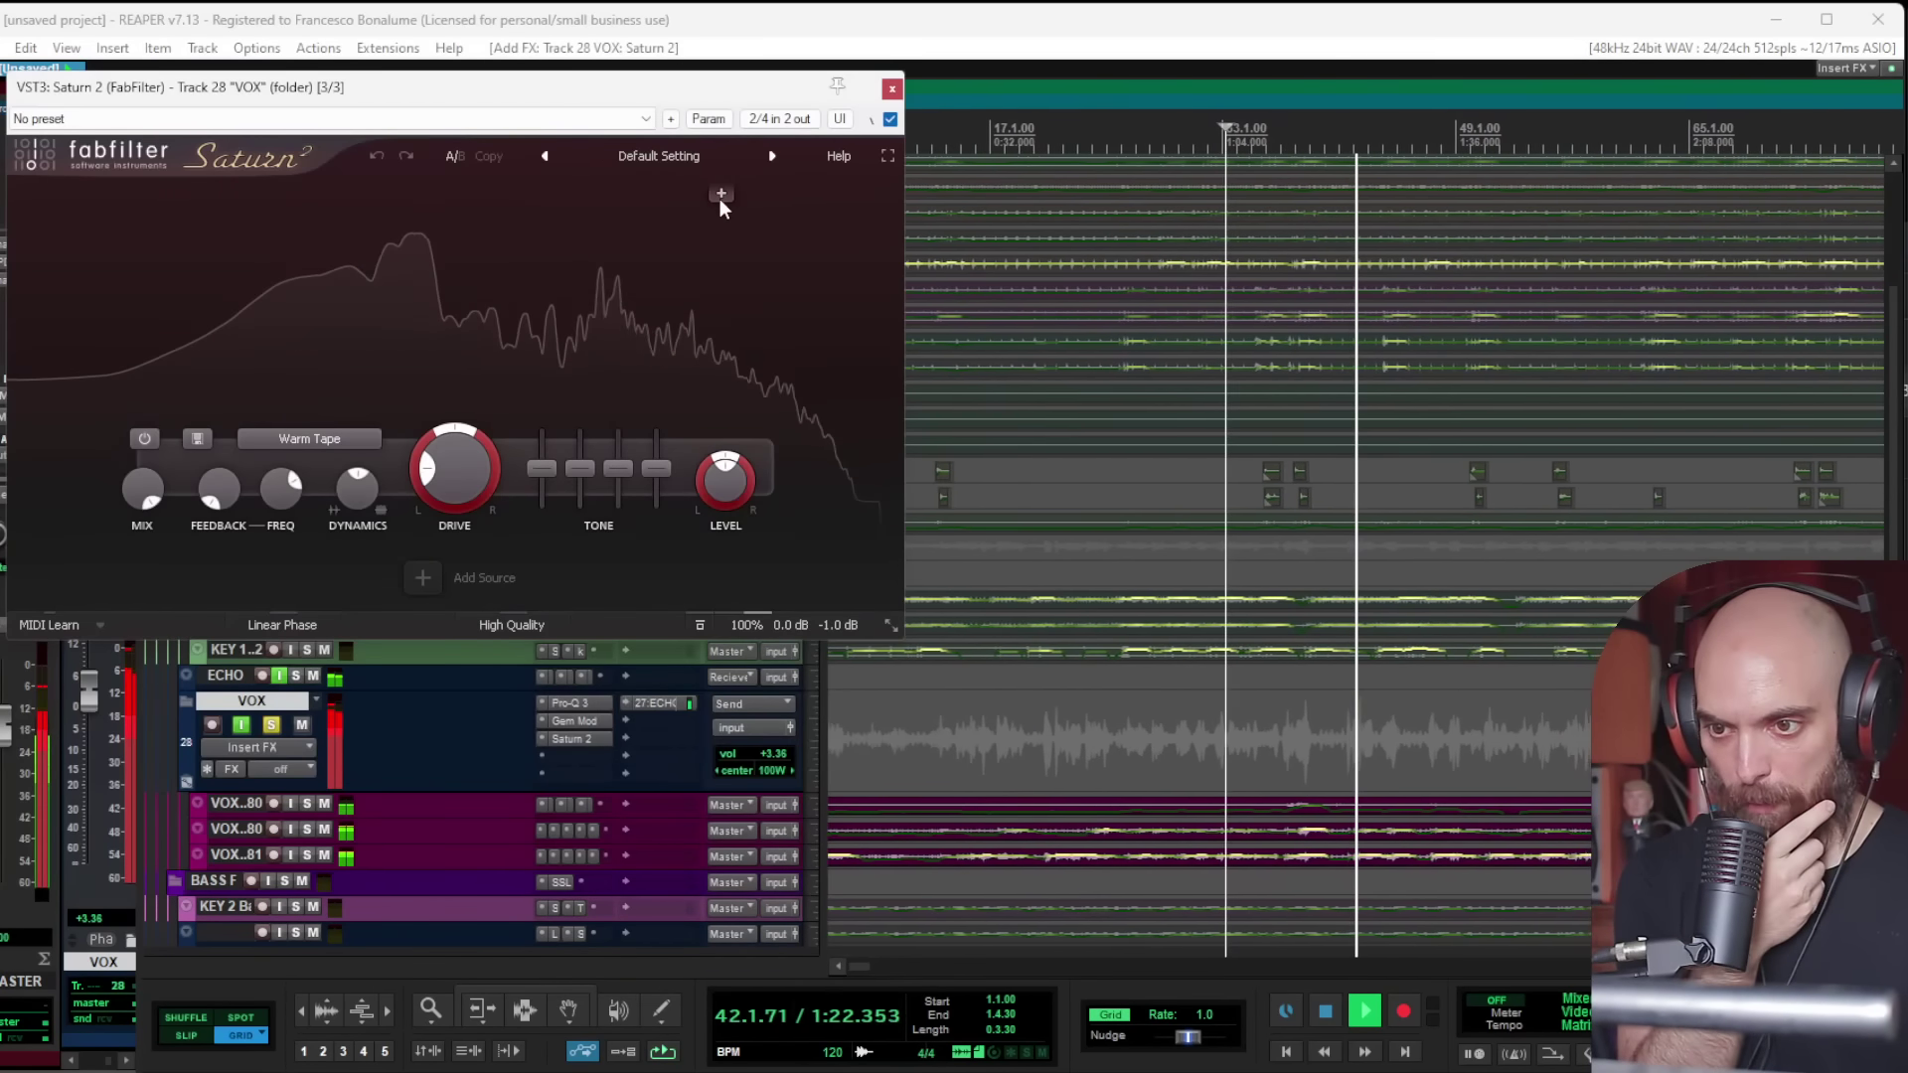
Step: Split Saturn 2 into a low and a high band, set the low band's drive to 0% and bypass that band
{"action": "left_click", "coordinate": [721, 194]}
{"action": "left_click_drag", "start_coordinate": [361, 467], "coordinate": [385, 608]}
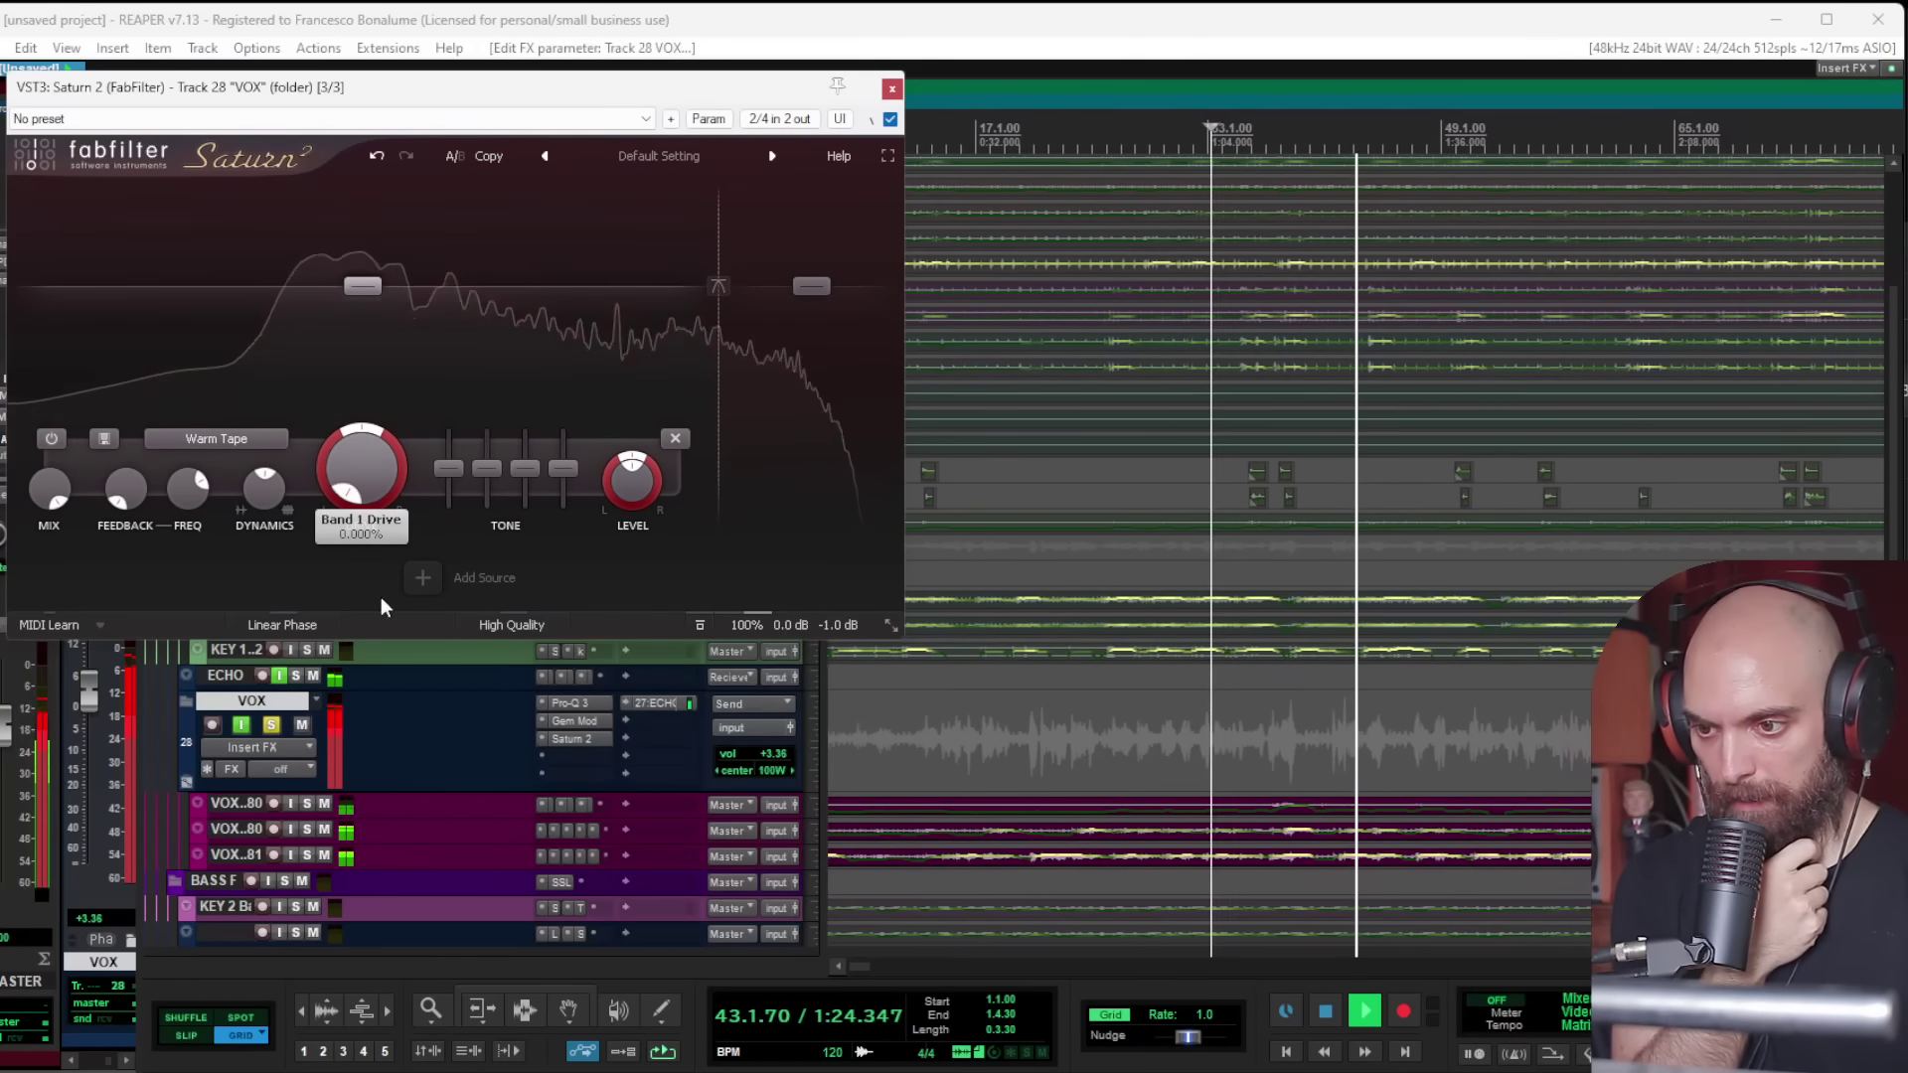
{"action": "left_click", "coordinate": [51, 438]}
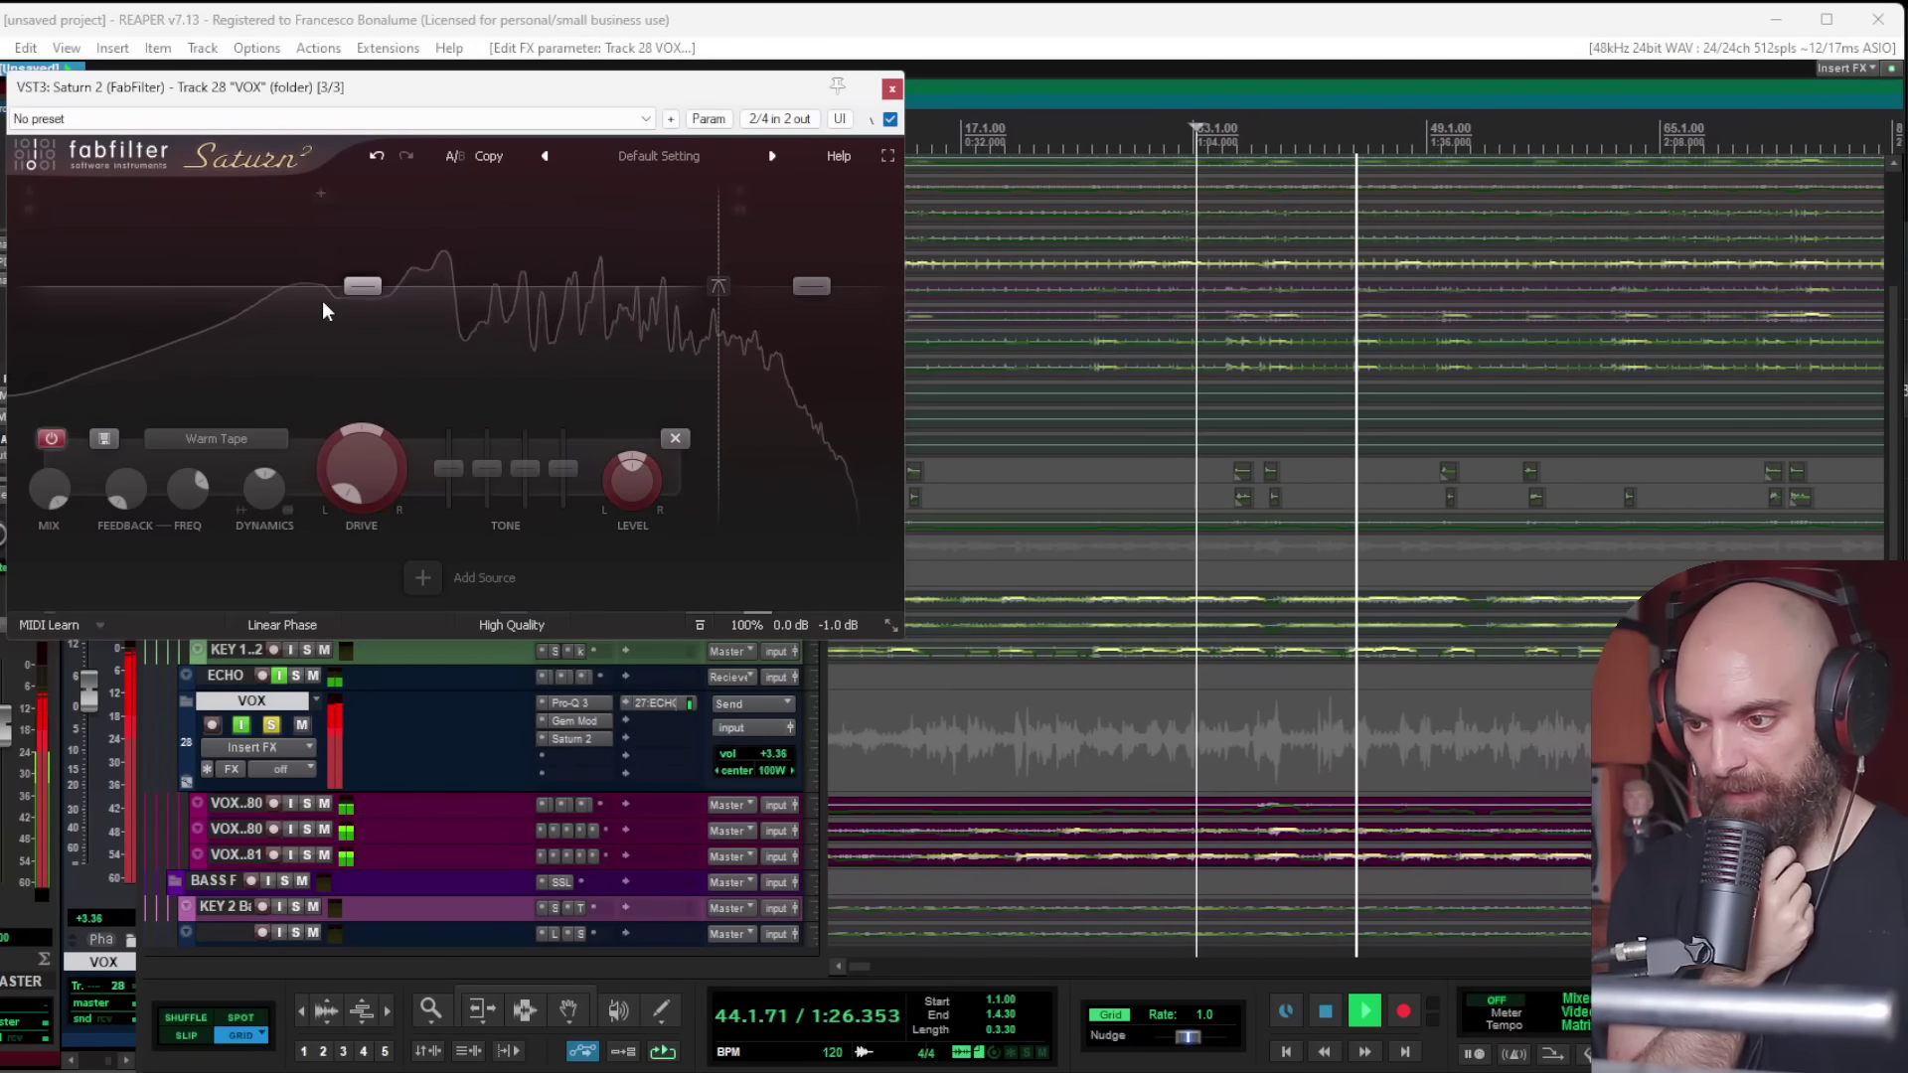
Step: Adjust the drive of Saturn 2's high band and compare the vocals with the plugin bypassed and enabled
{"action": "left_click", "coordinate": [800, 278]}
{"action": "left_click_drag", "start_coordinate": [565, 467], "coordinate": [553, 686]}
{"action": "left_click", "coordinate": [890, 119]}
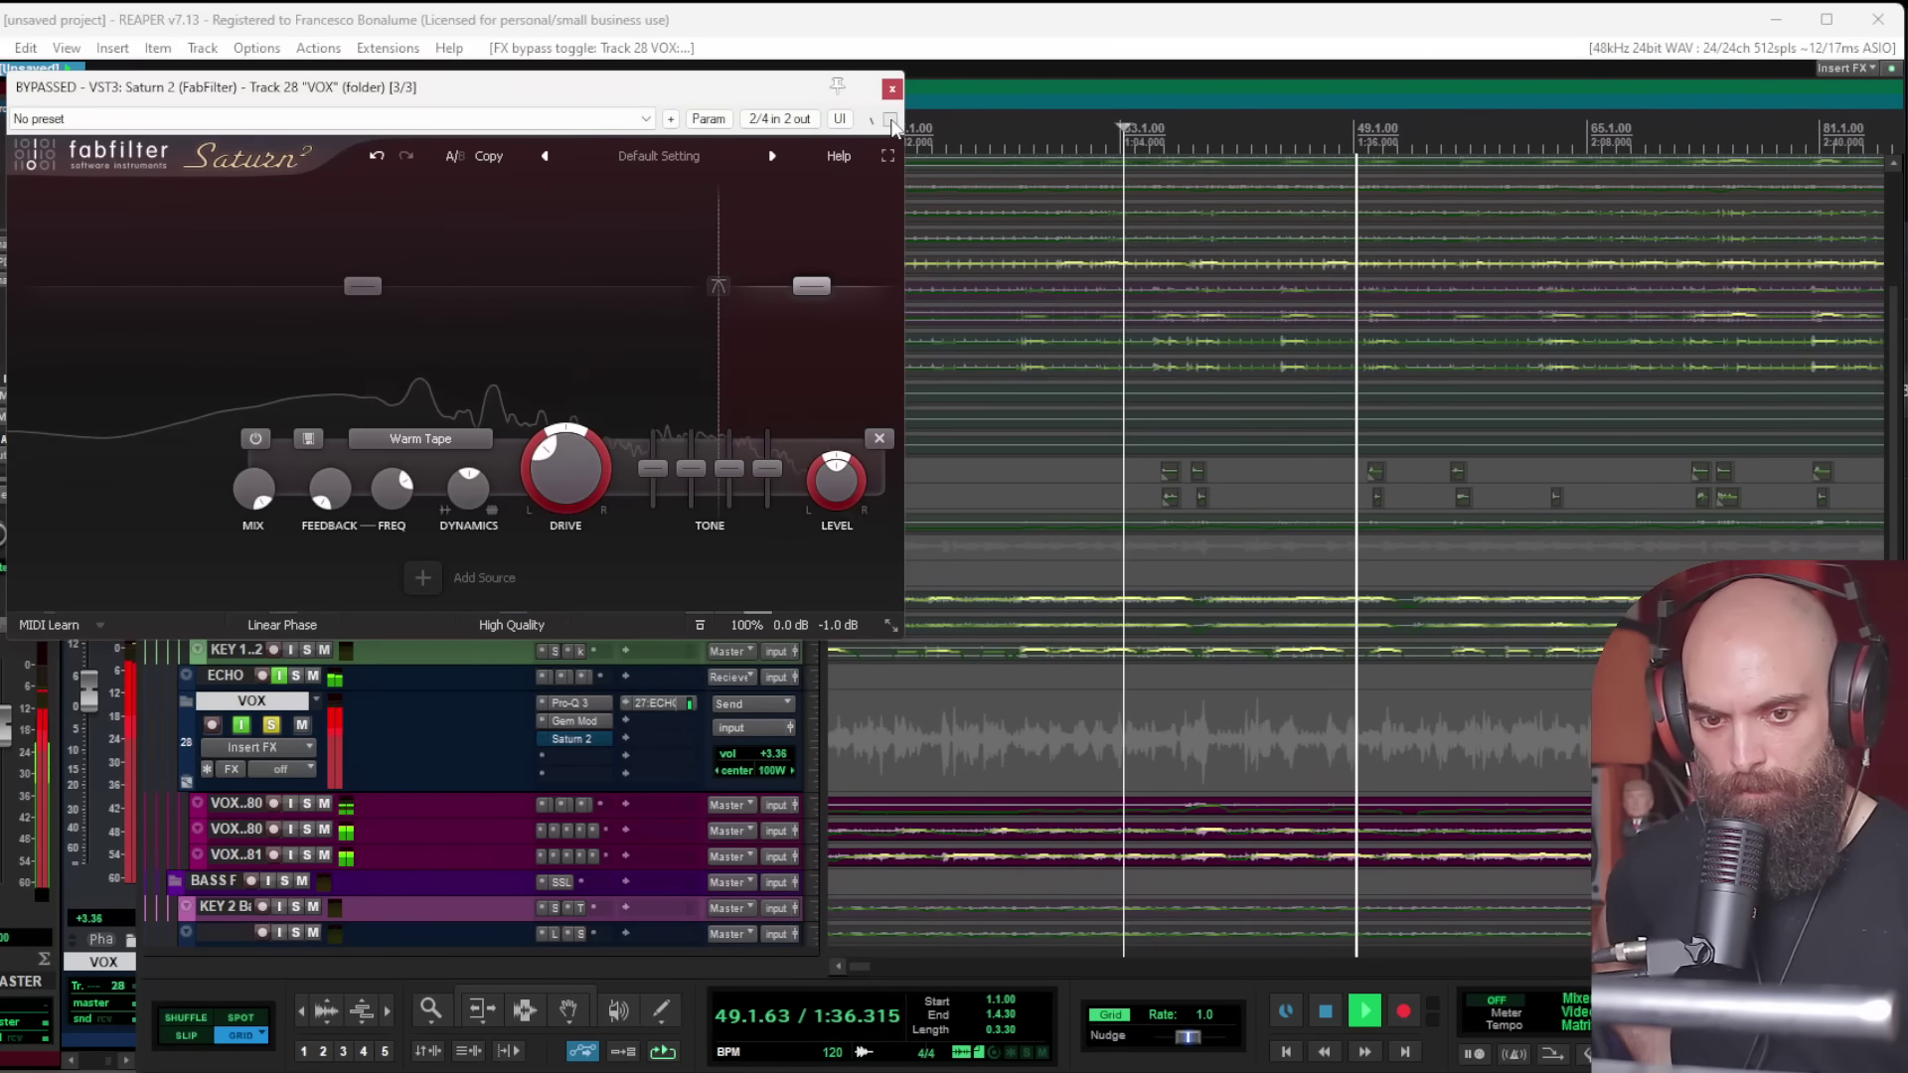
{"action": "left_click", "coordinate": [891, 119]}
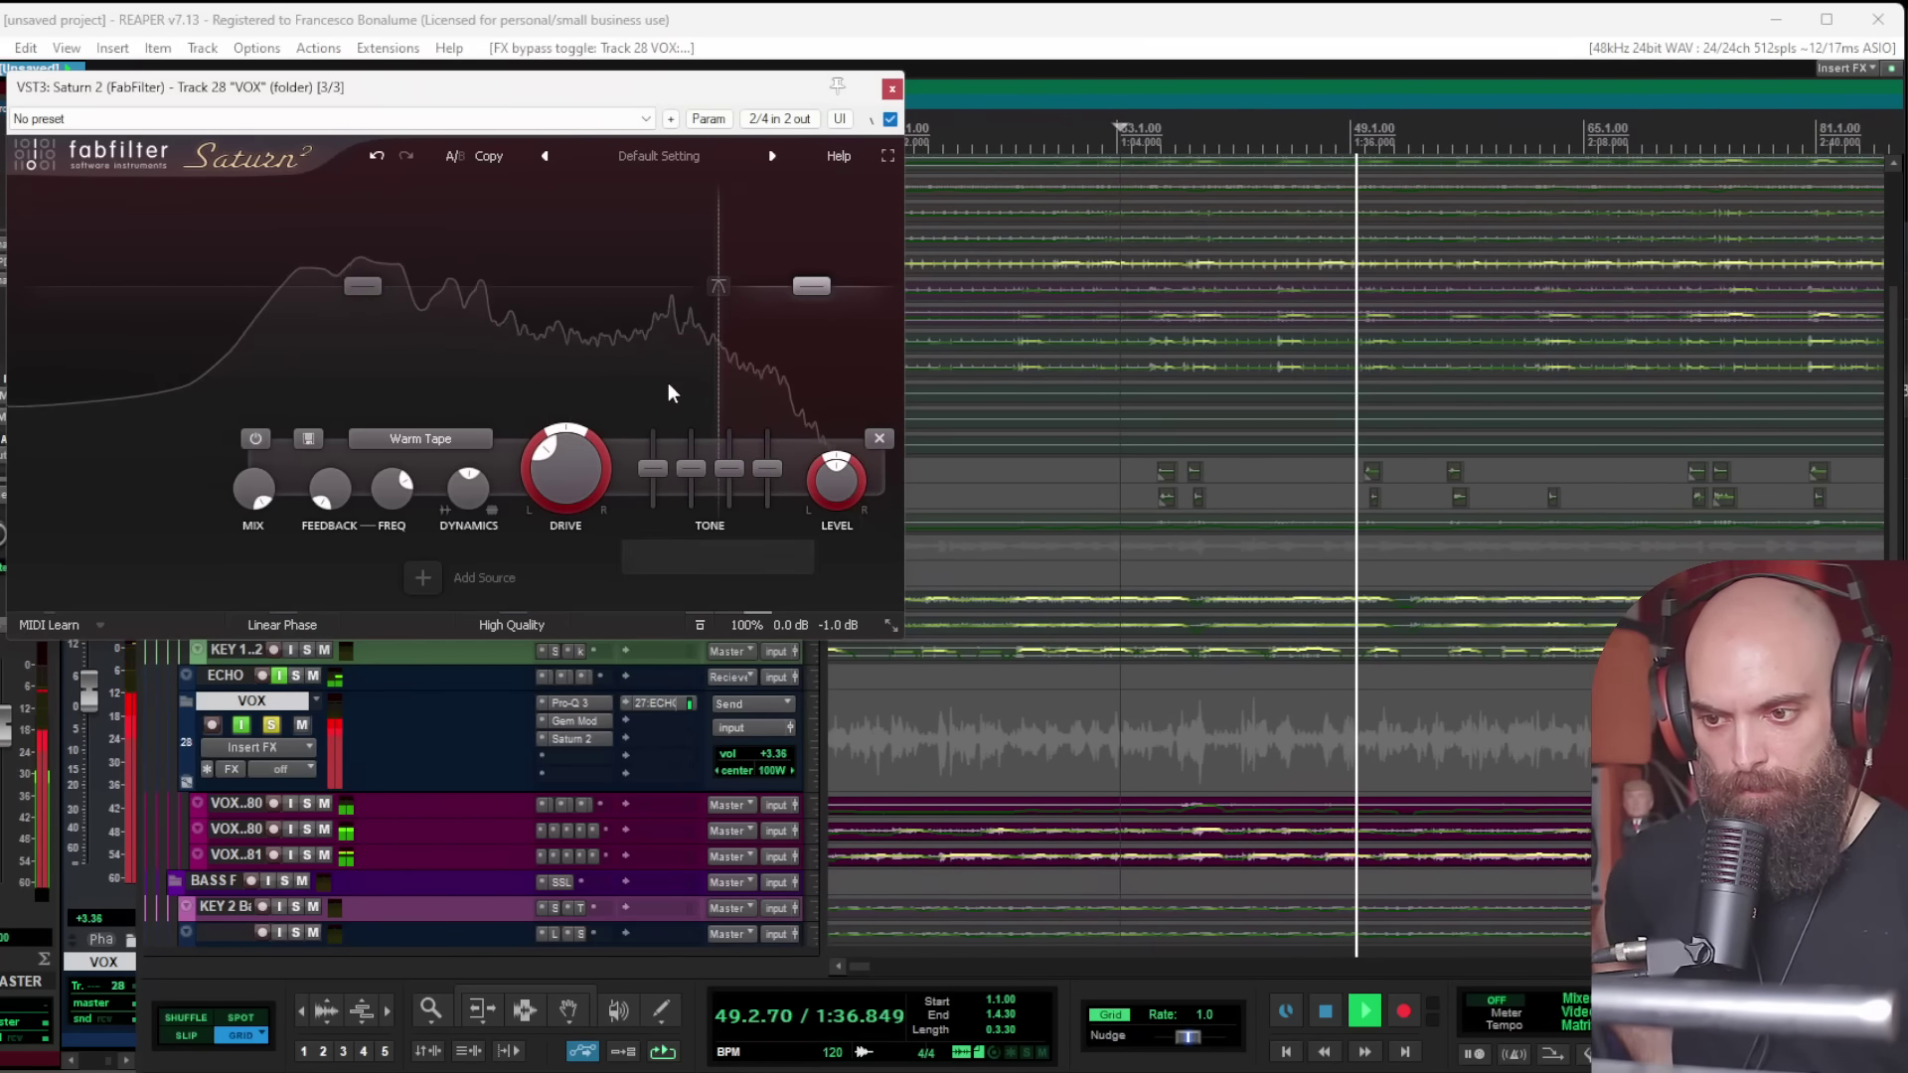
Step: Close Saturn 2, unsolo the VOX folder and check the vocal saturation within the full mix
{"action": "left_click", "coordinate": [893, 88]}
{"action": "left_click", "coordinate": [270, 724]}
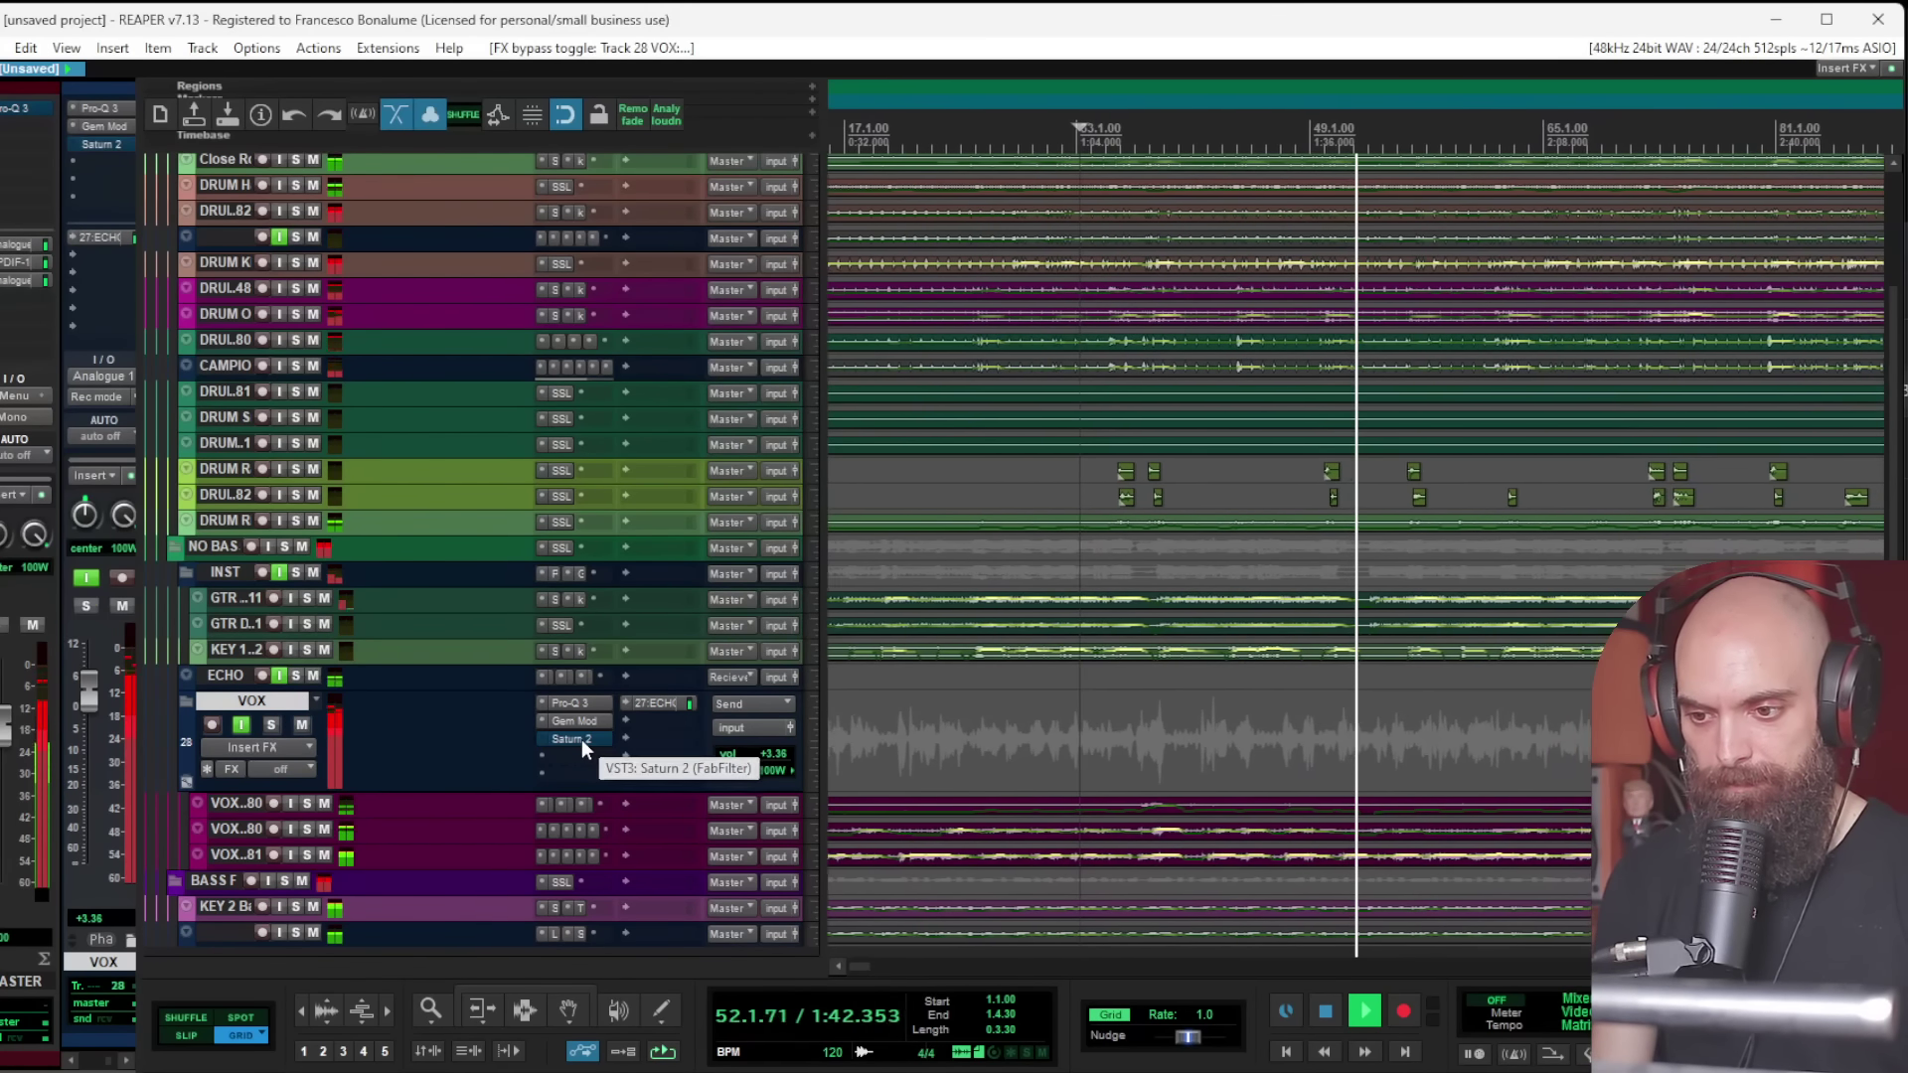
{"action": "scroll", "coordinate": [1254, 618], "scroll_direction": "down", "scroll_amount": 2}
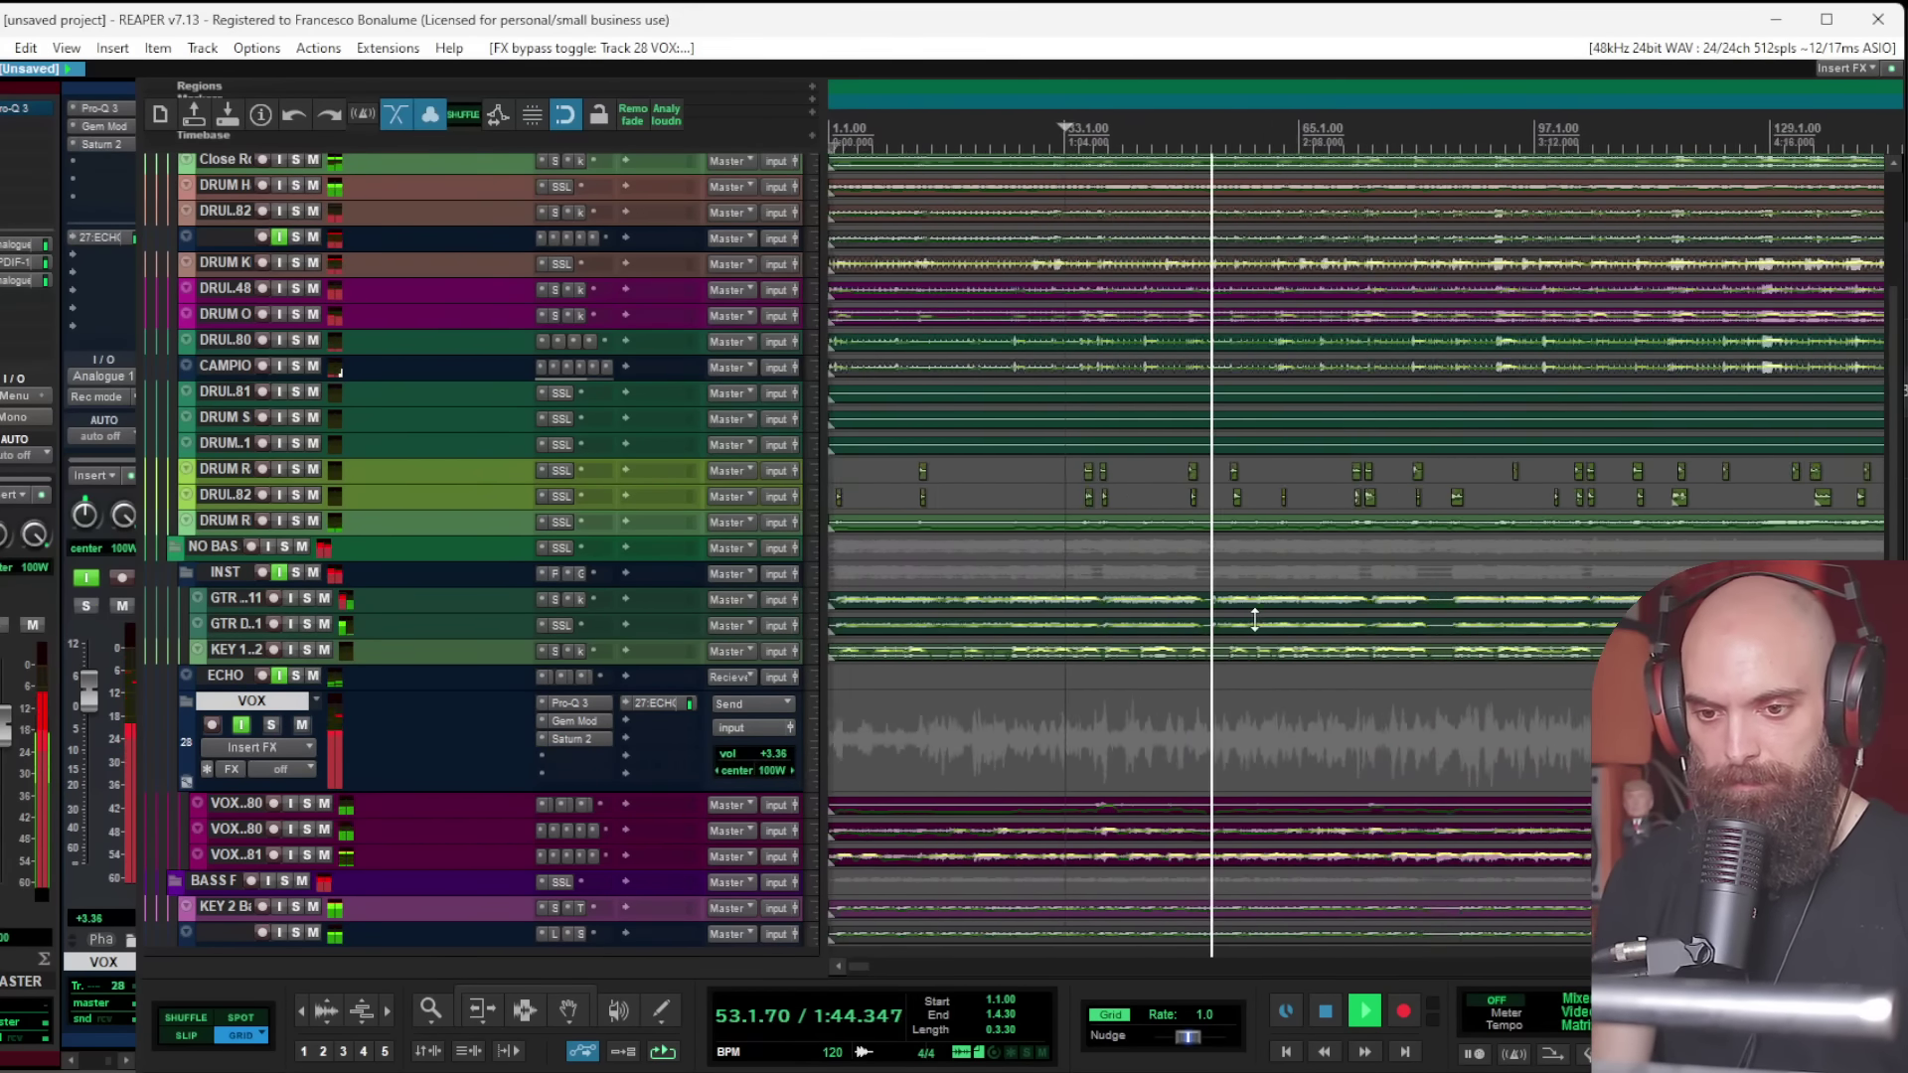
{"action": "scroll", "coordinate": [1254, 620], "scroll_direction": "down", "scroll_amount": 1}
{"action": "scroll", "coordinate": [1255, 632], "scroll_direction": "up", "scroll_amount": 3}
{"action": "scroll", "coordinate": [1196, 557], "scroll_direction": "down", "scroll_amount": 1}
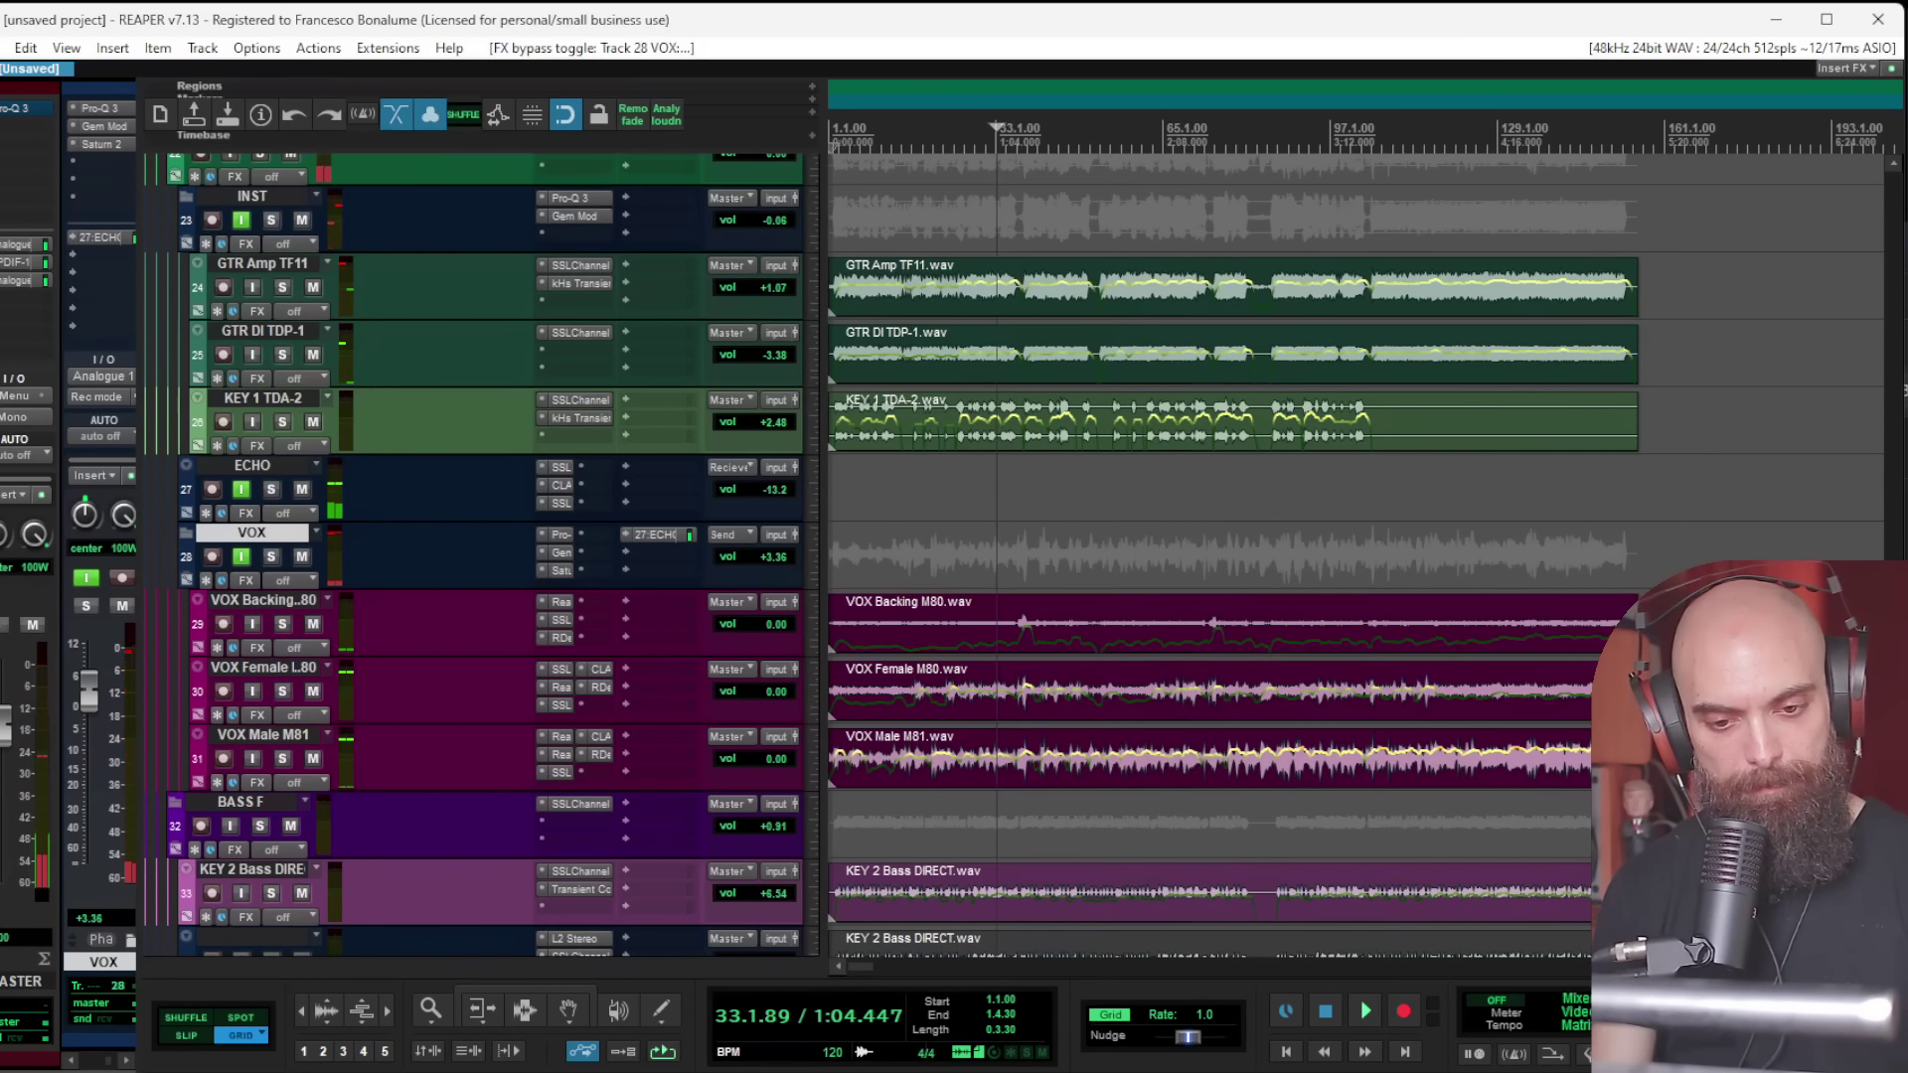
Step: Play the full mix from around bar 33 and again from around bar 45 to judge the balance
{"action": "key", "text": "alt+Tab"}
{"action": "key", "text": "space"}
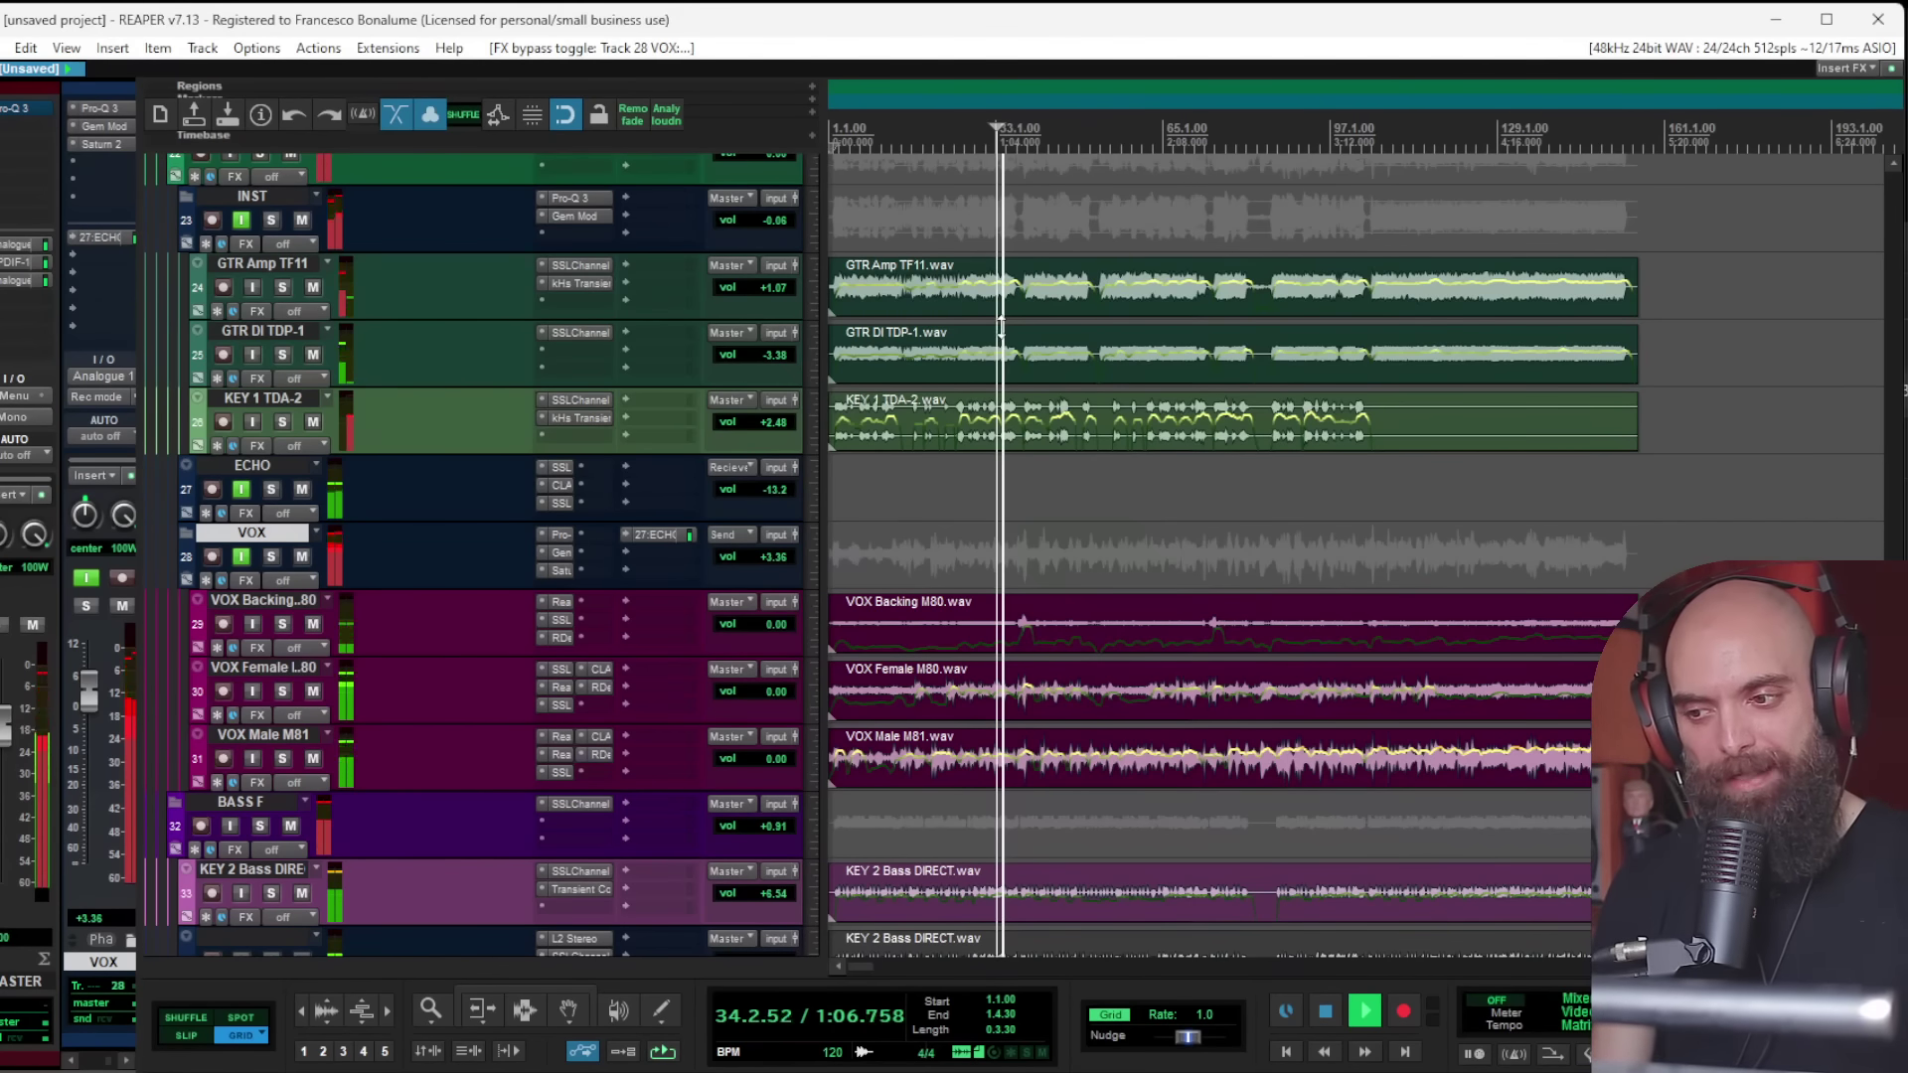
{"action": "scroll", "coordinate": [1068, 730], "scroll_direction": "down", "scroll_amount": 2}
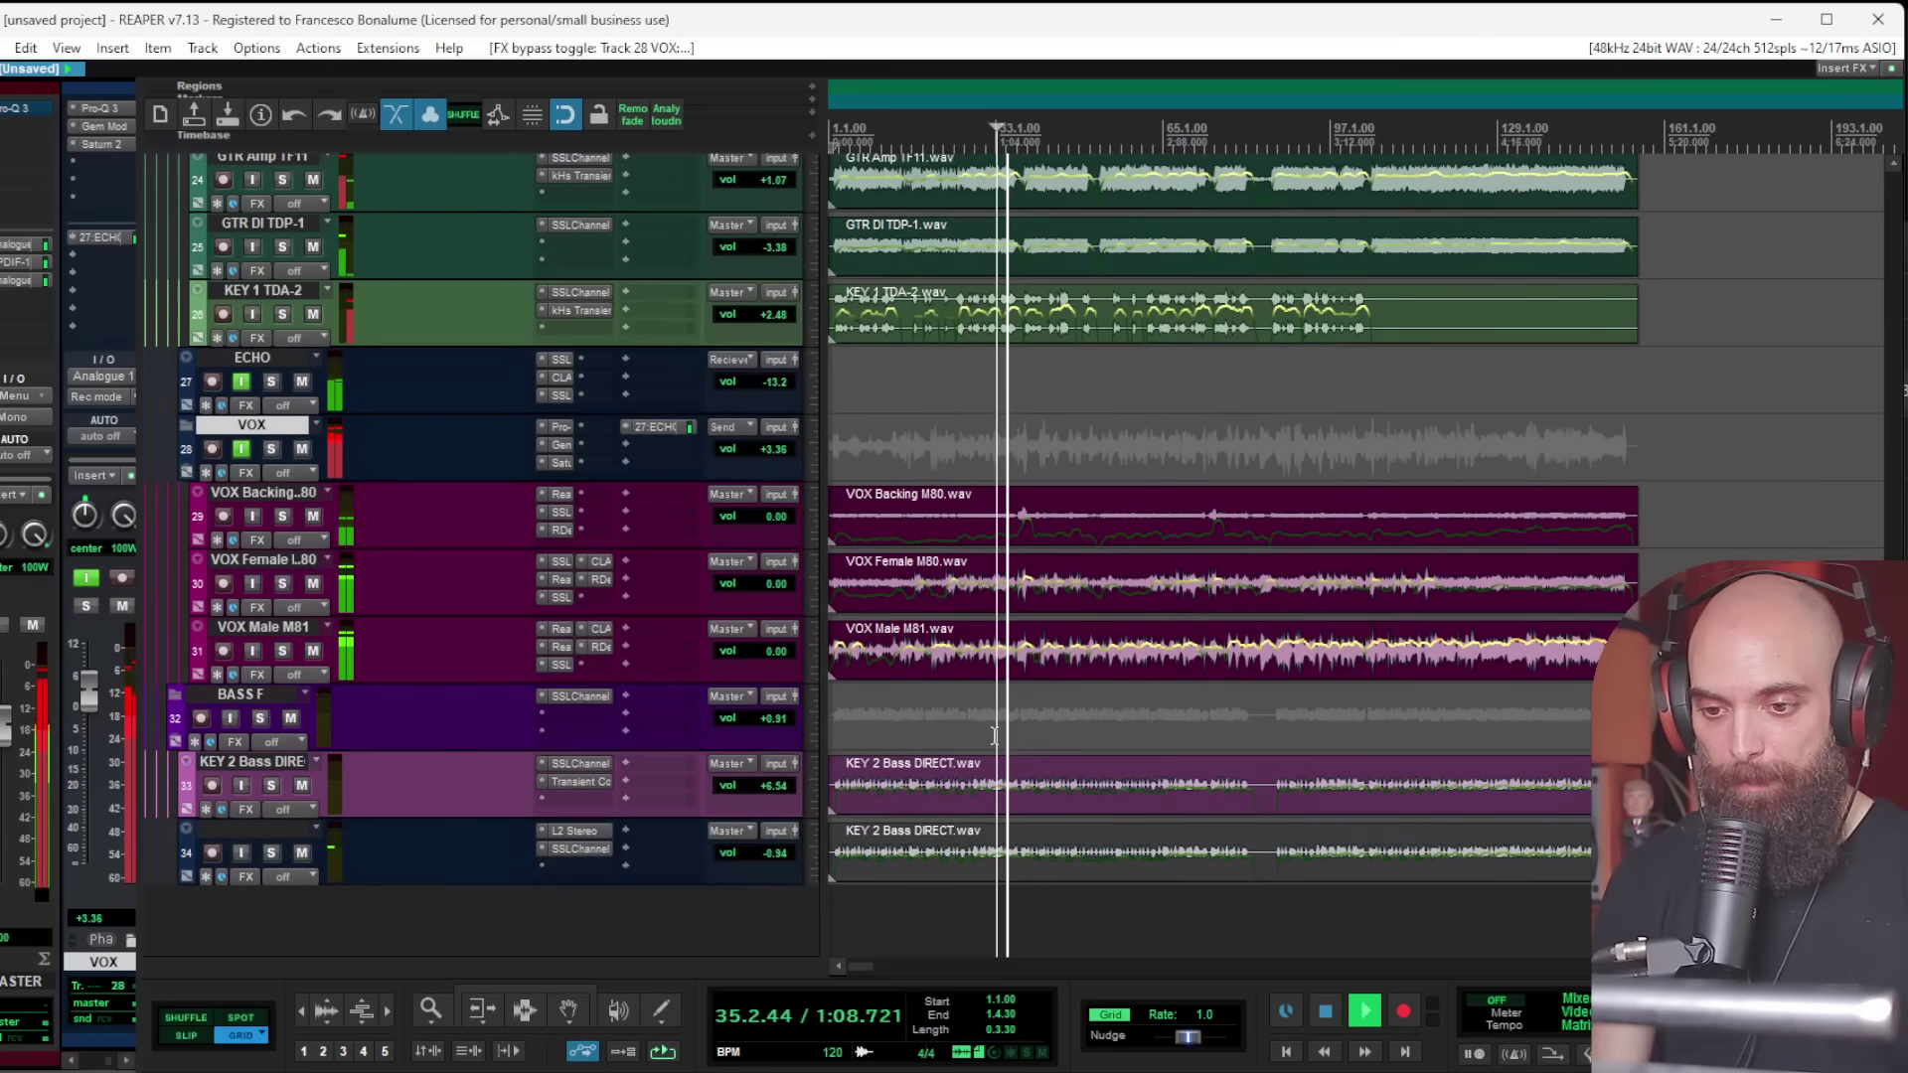
{"action": "left_click", "coordinate": [1059, 729]}
{"action": "key", "text": "space"}
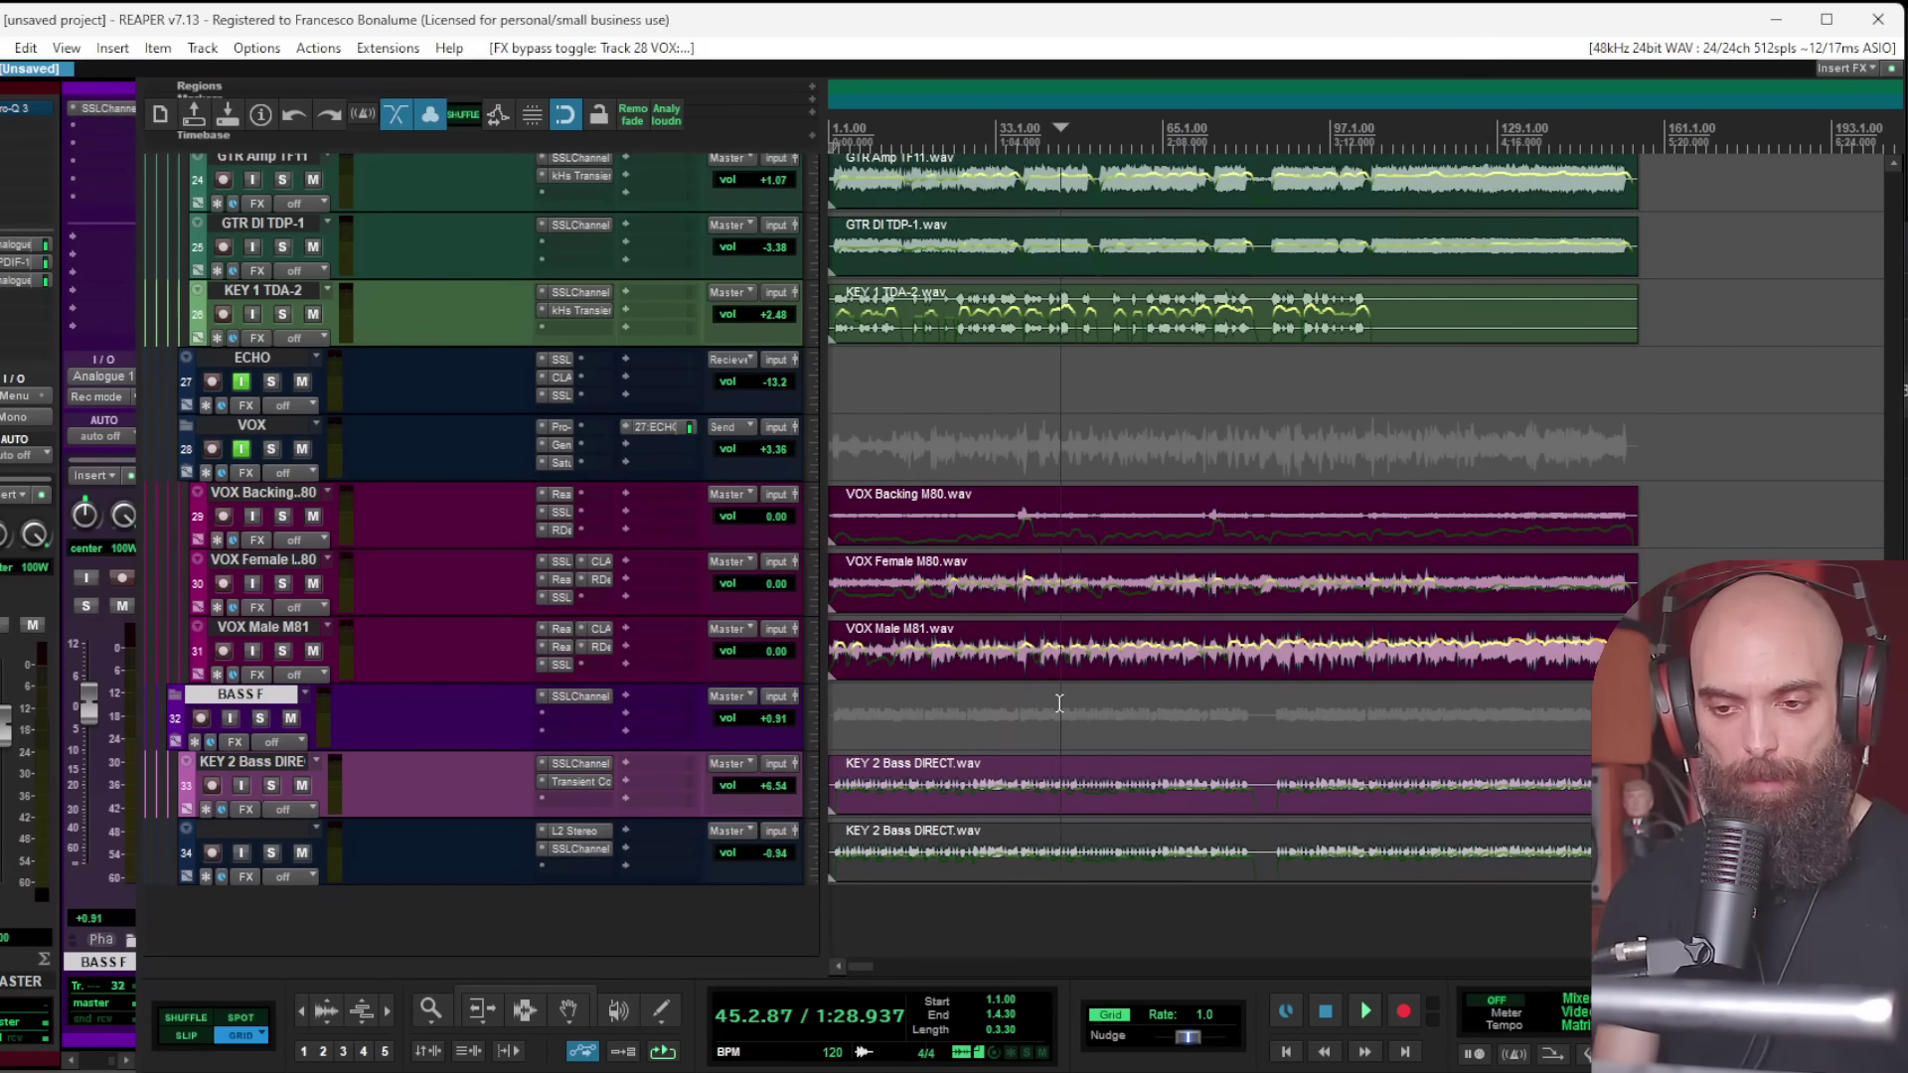
{"action": "key", "text": "space"}
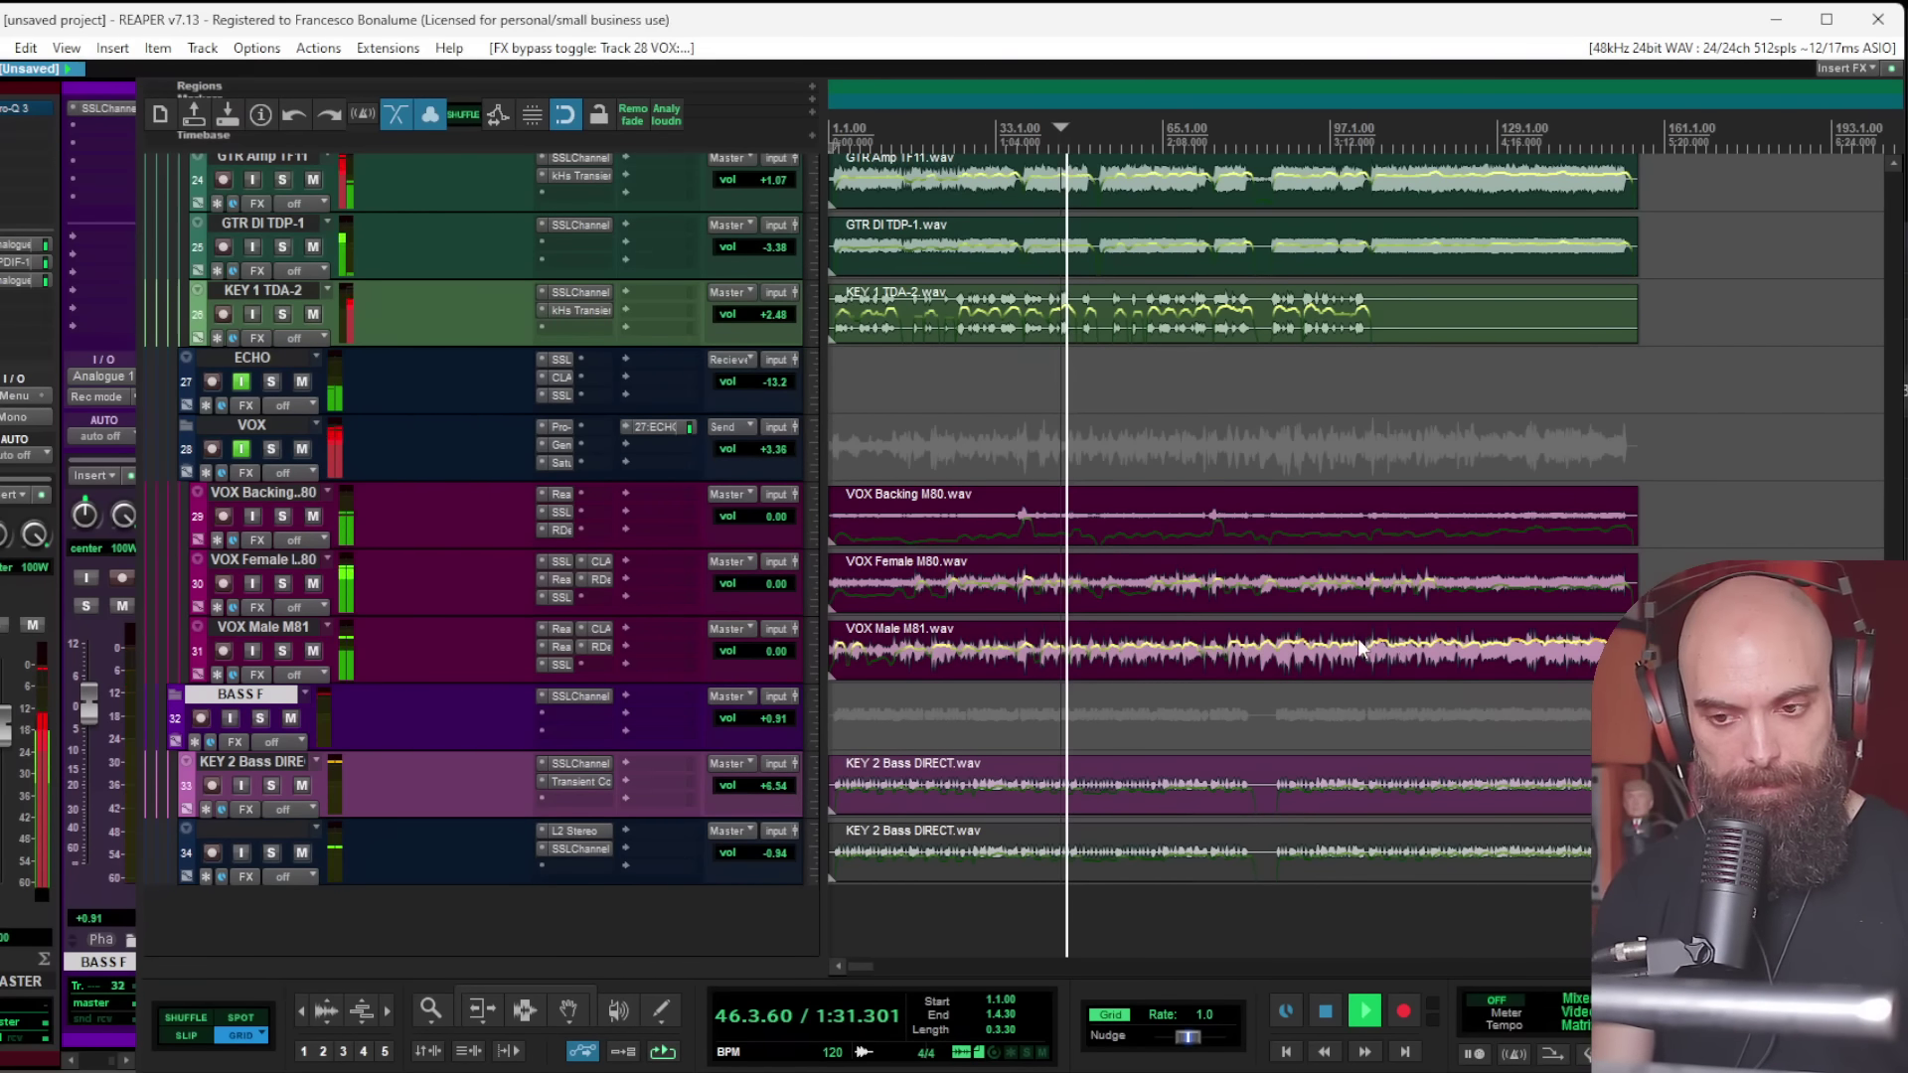
{"action": "scroll", "coordinate": [1351, 656], "scroll_direction": "up", "scroll_amount": 2}
{"action": "scroll", "coordinate": [1332, 668], "scroll_direction": "down", "scroll_amount": 3}
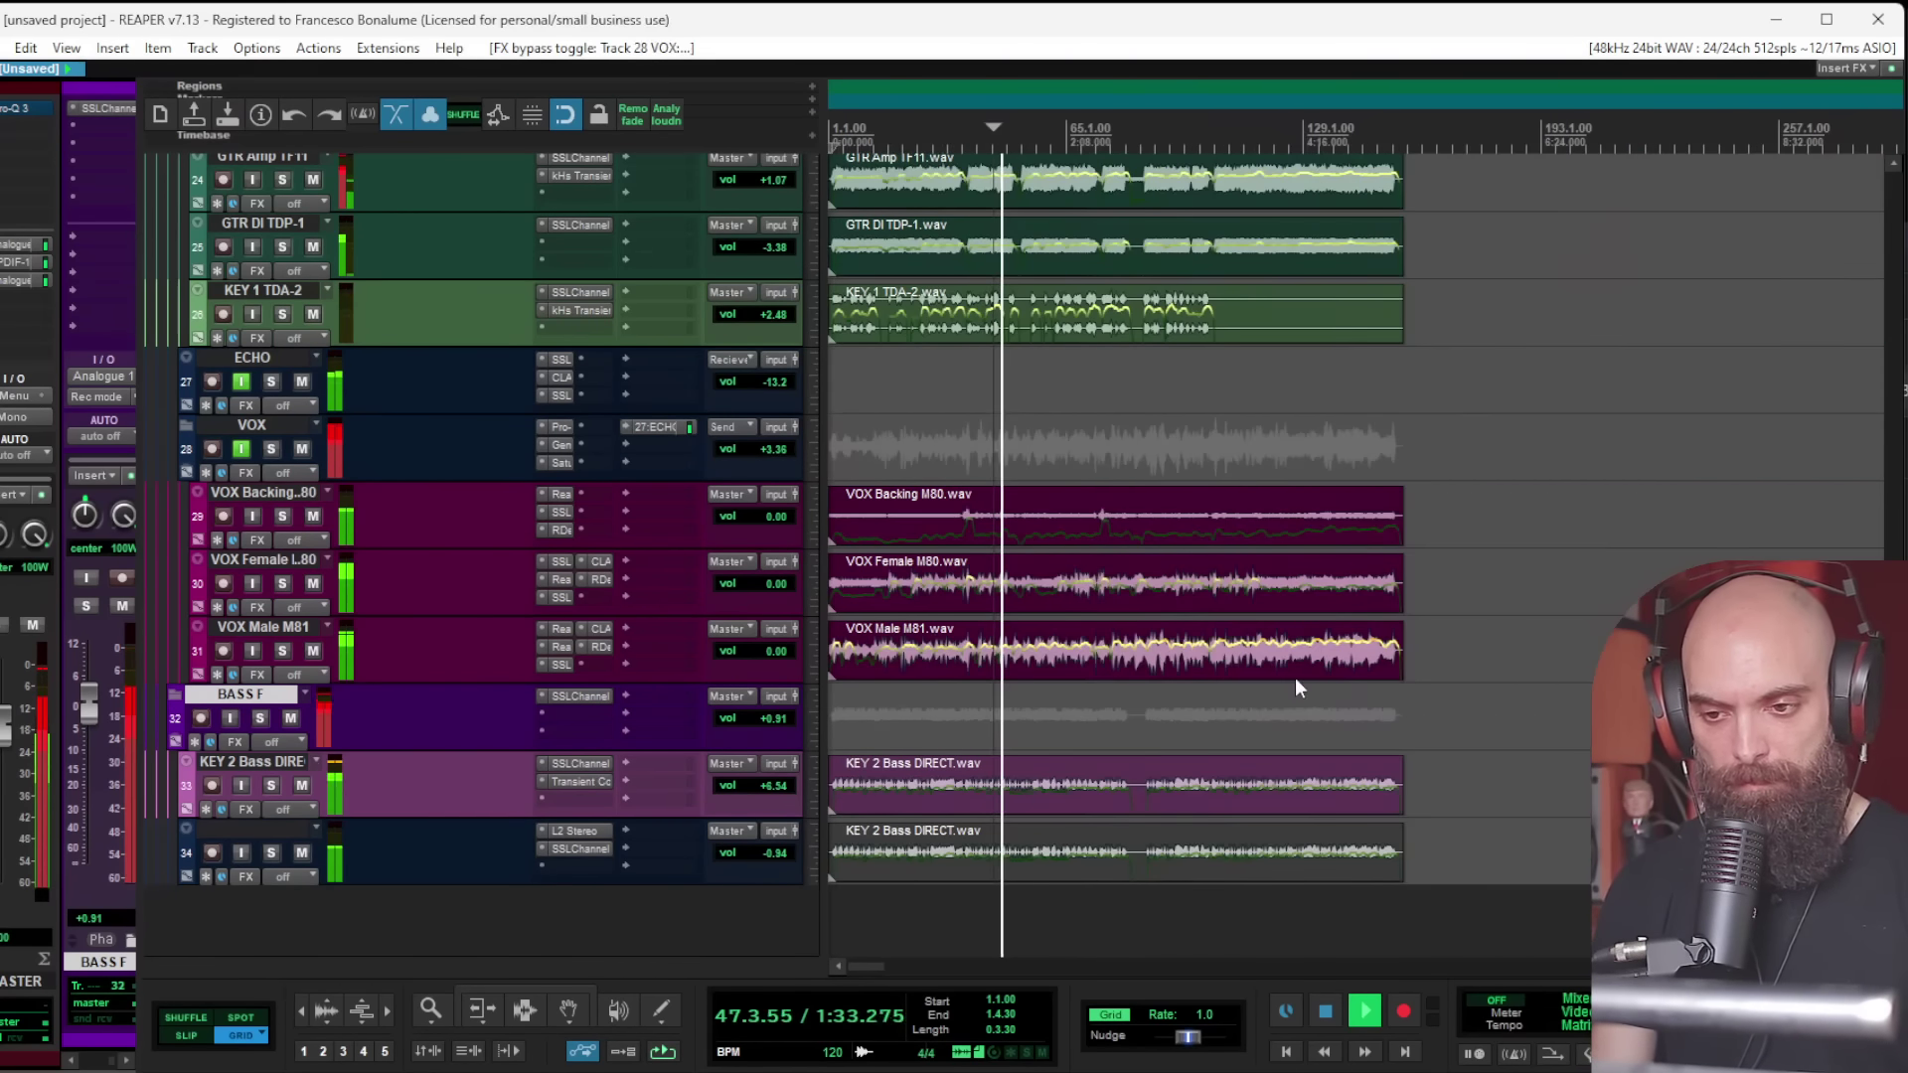
Step: Solo the DRUMS folder and add FabFilter Saturn 2 to it
{"action": "scroll", "coordinate": [588, 277], "scroll_direction": "up", "scroll_amount": 10}
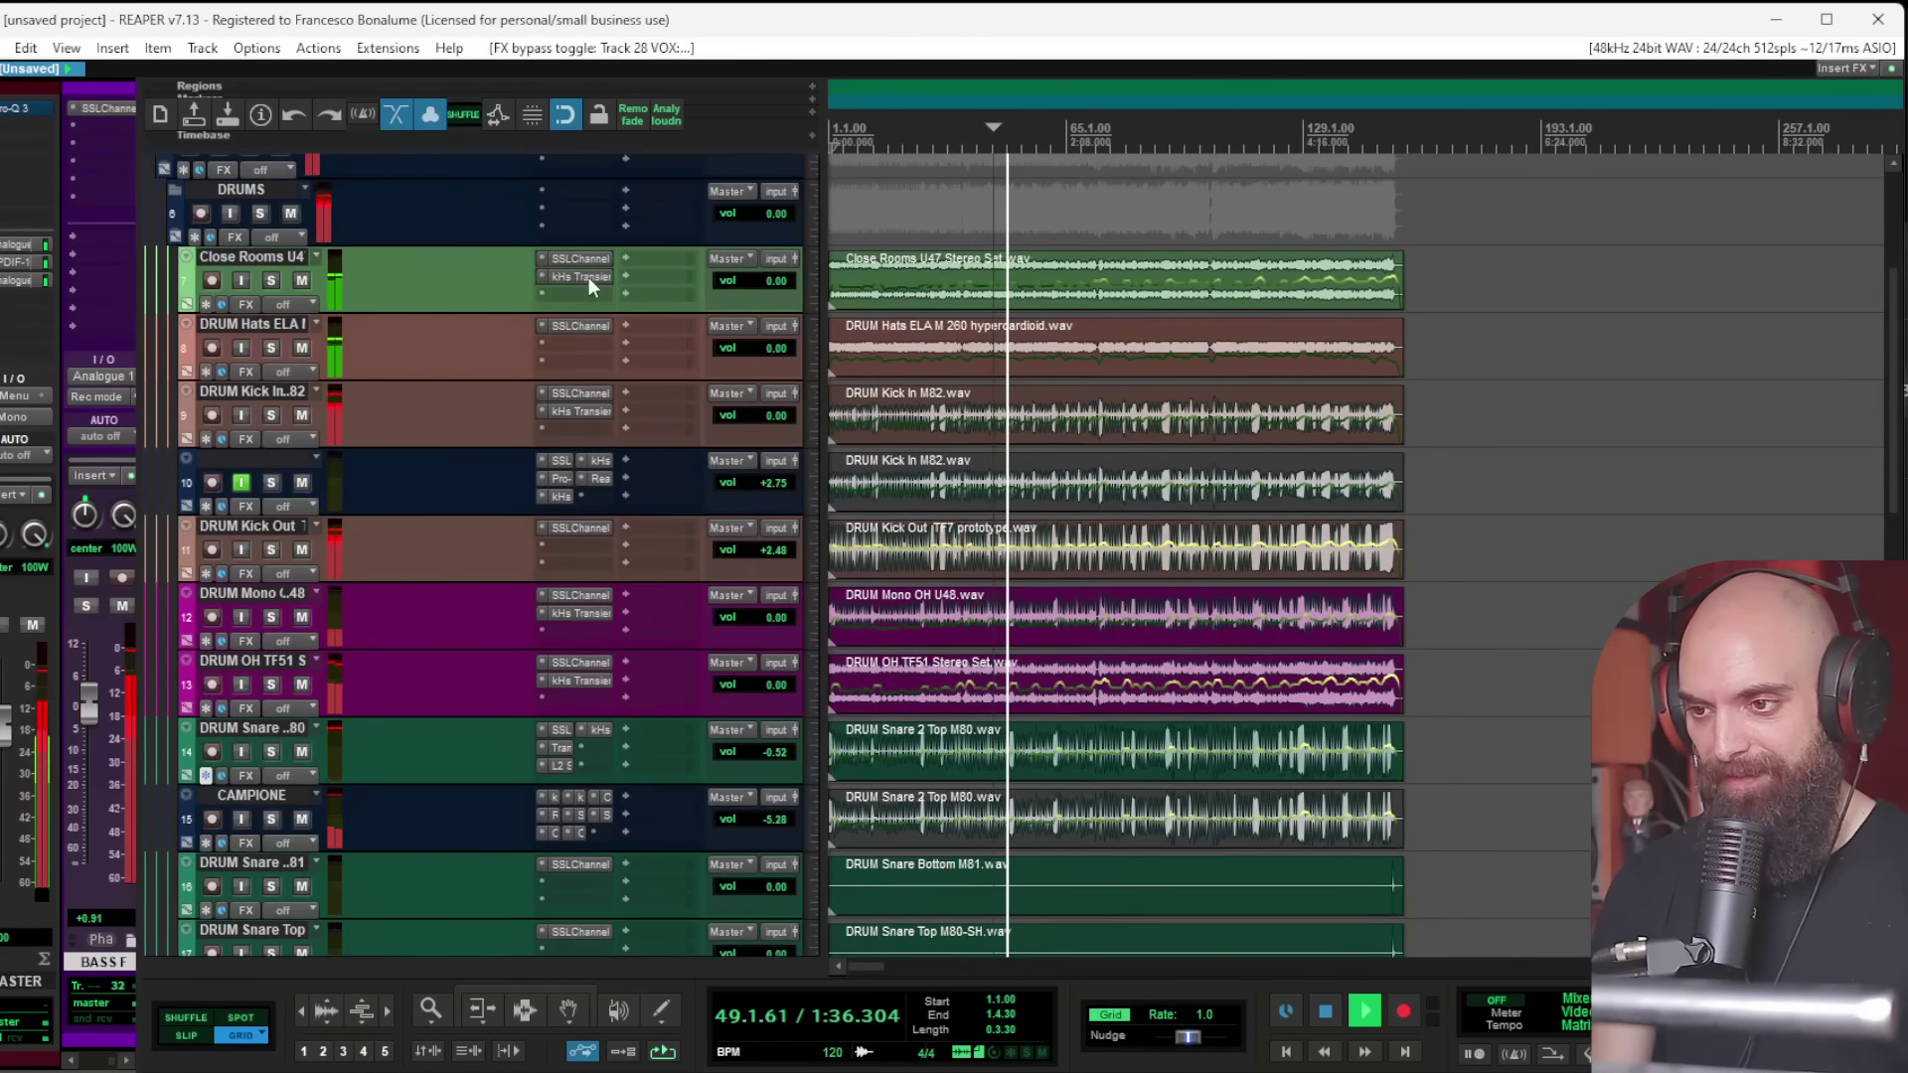
{"action": "left_click", "coordinate": [257, 213]}
{"action": "left_click", "coordinate": [253, 189]}
{"action": "double_click", "coordinate": [575, 188]}
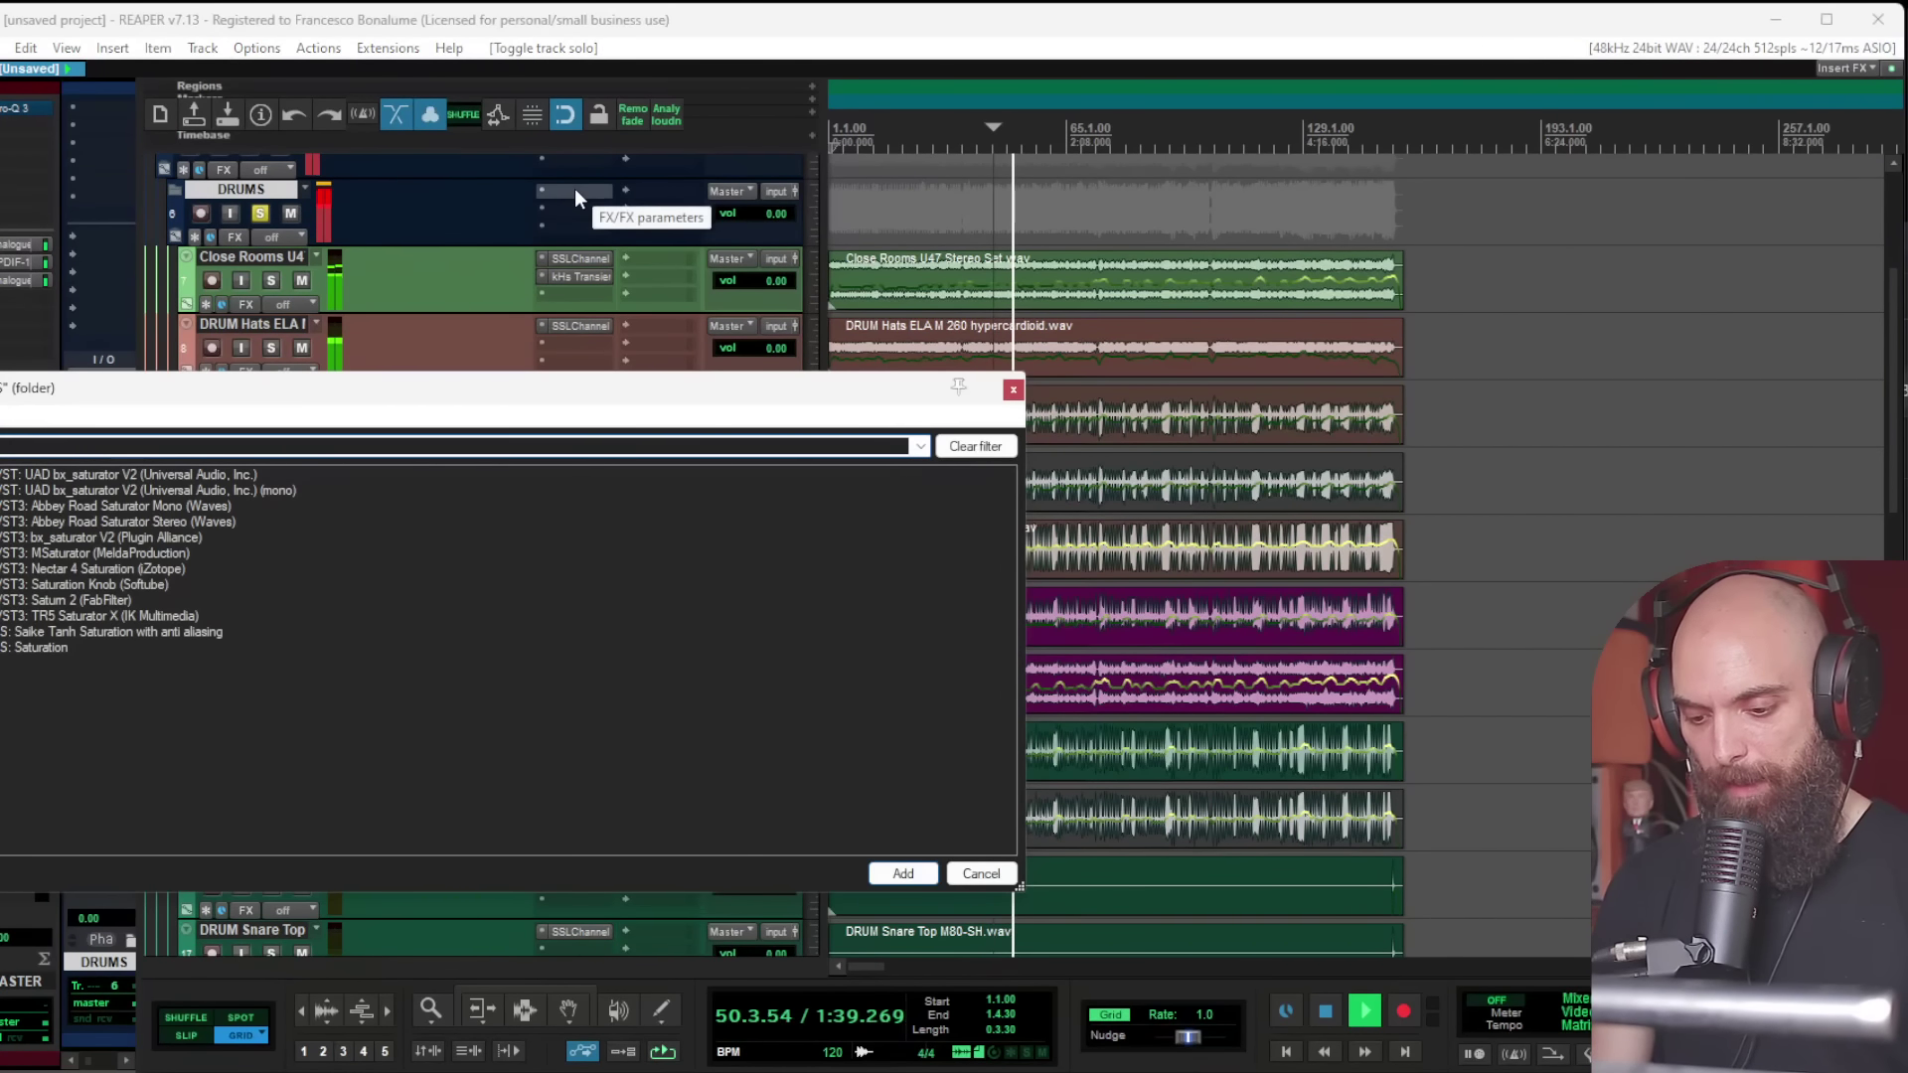
{"action": "double_click", "coordinate": [64, 599]}
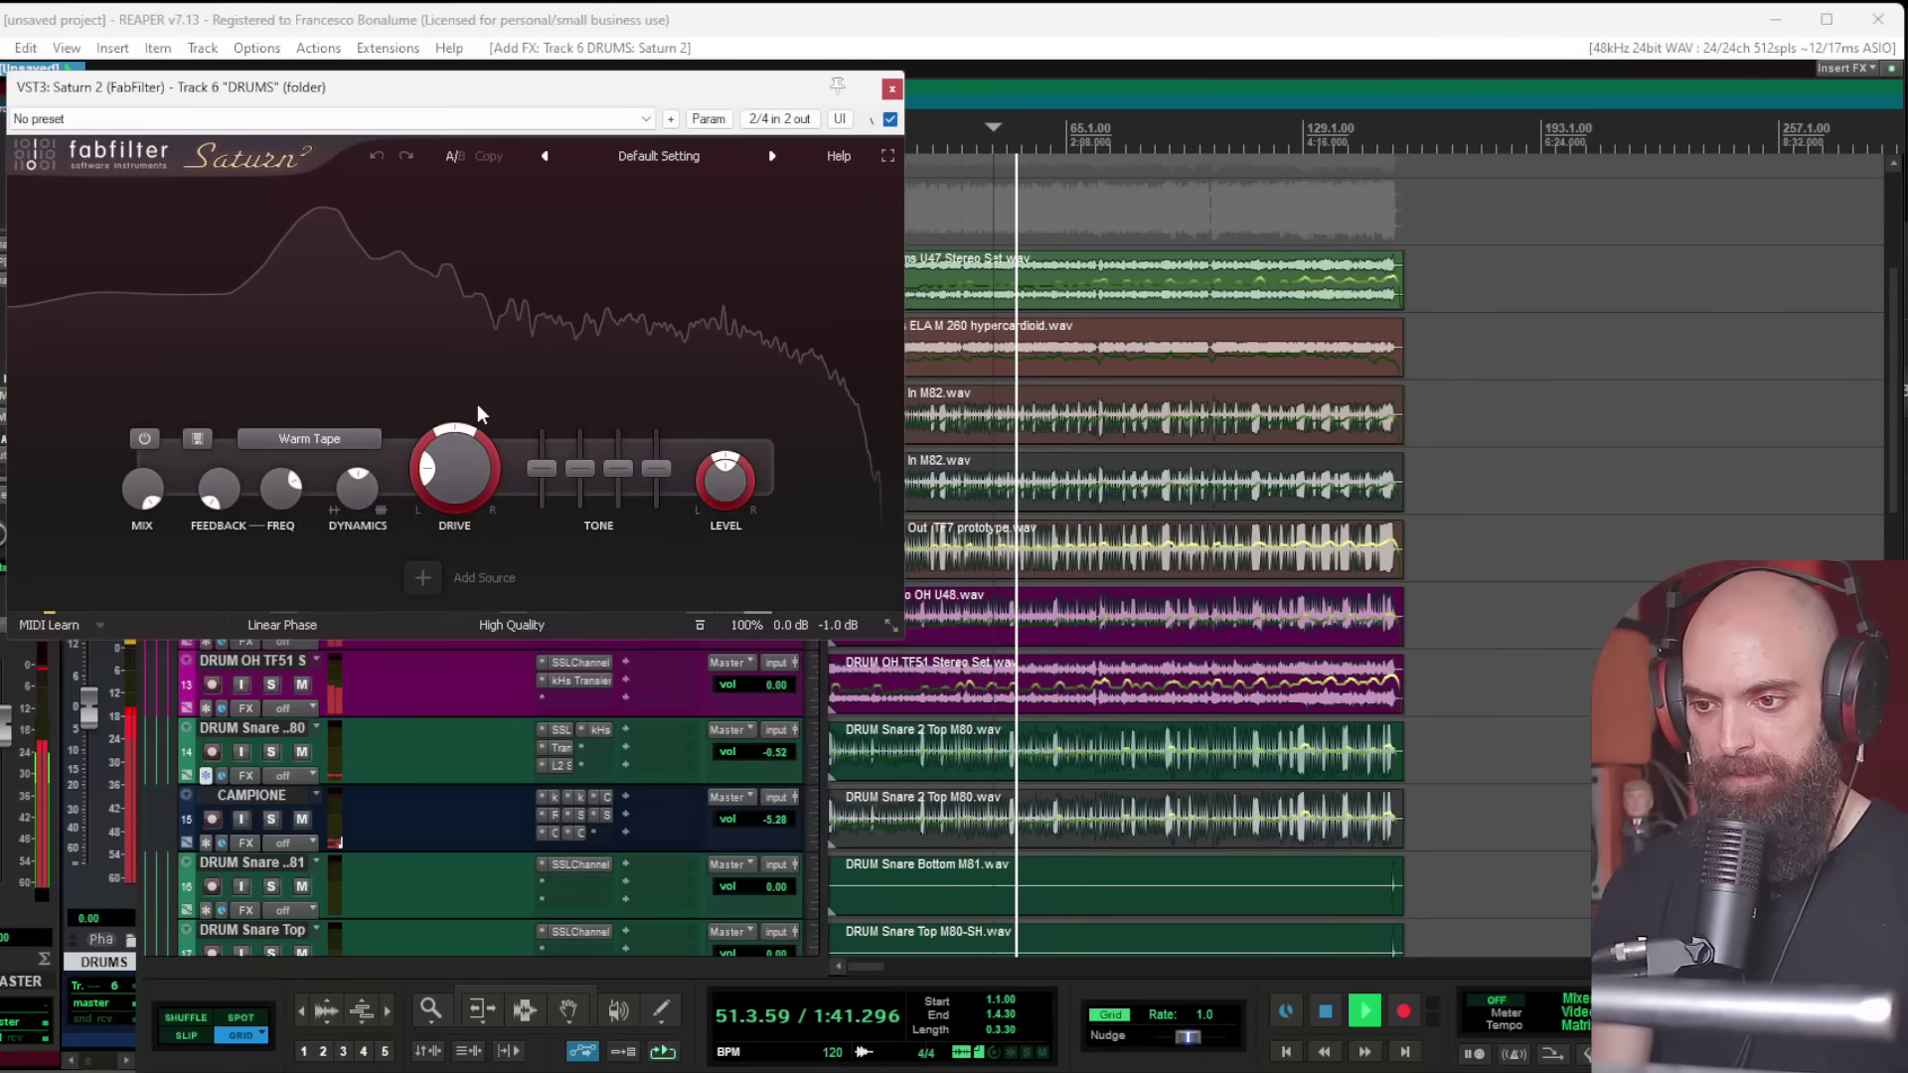
Step: Split Saturn 2 at about 8 kHz, raise the high band's drive and lower that band's level to about -1.8 dB
{"action": "left_click", "coordinate": [757, 193]}
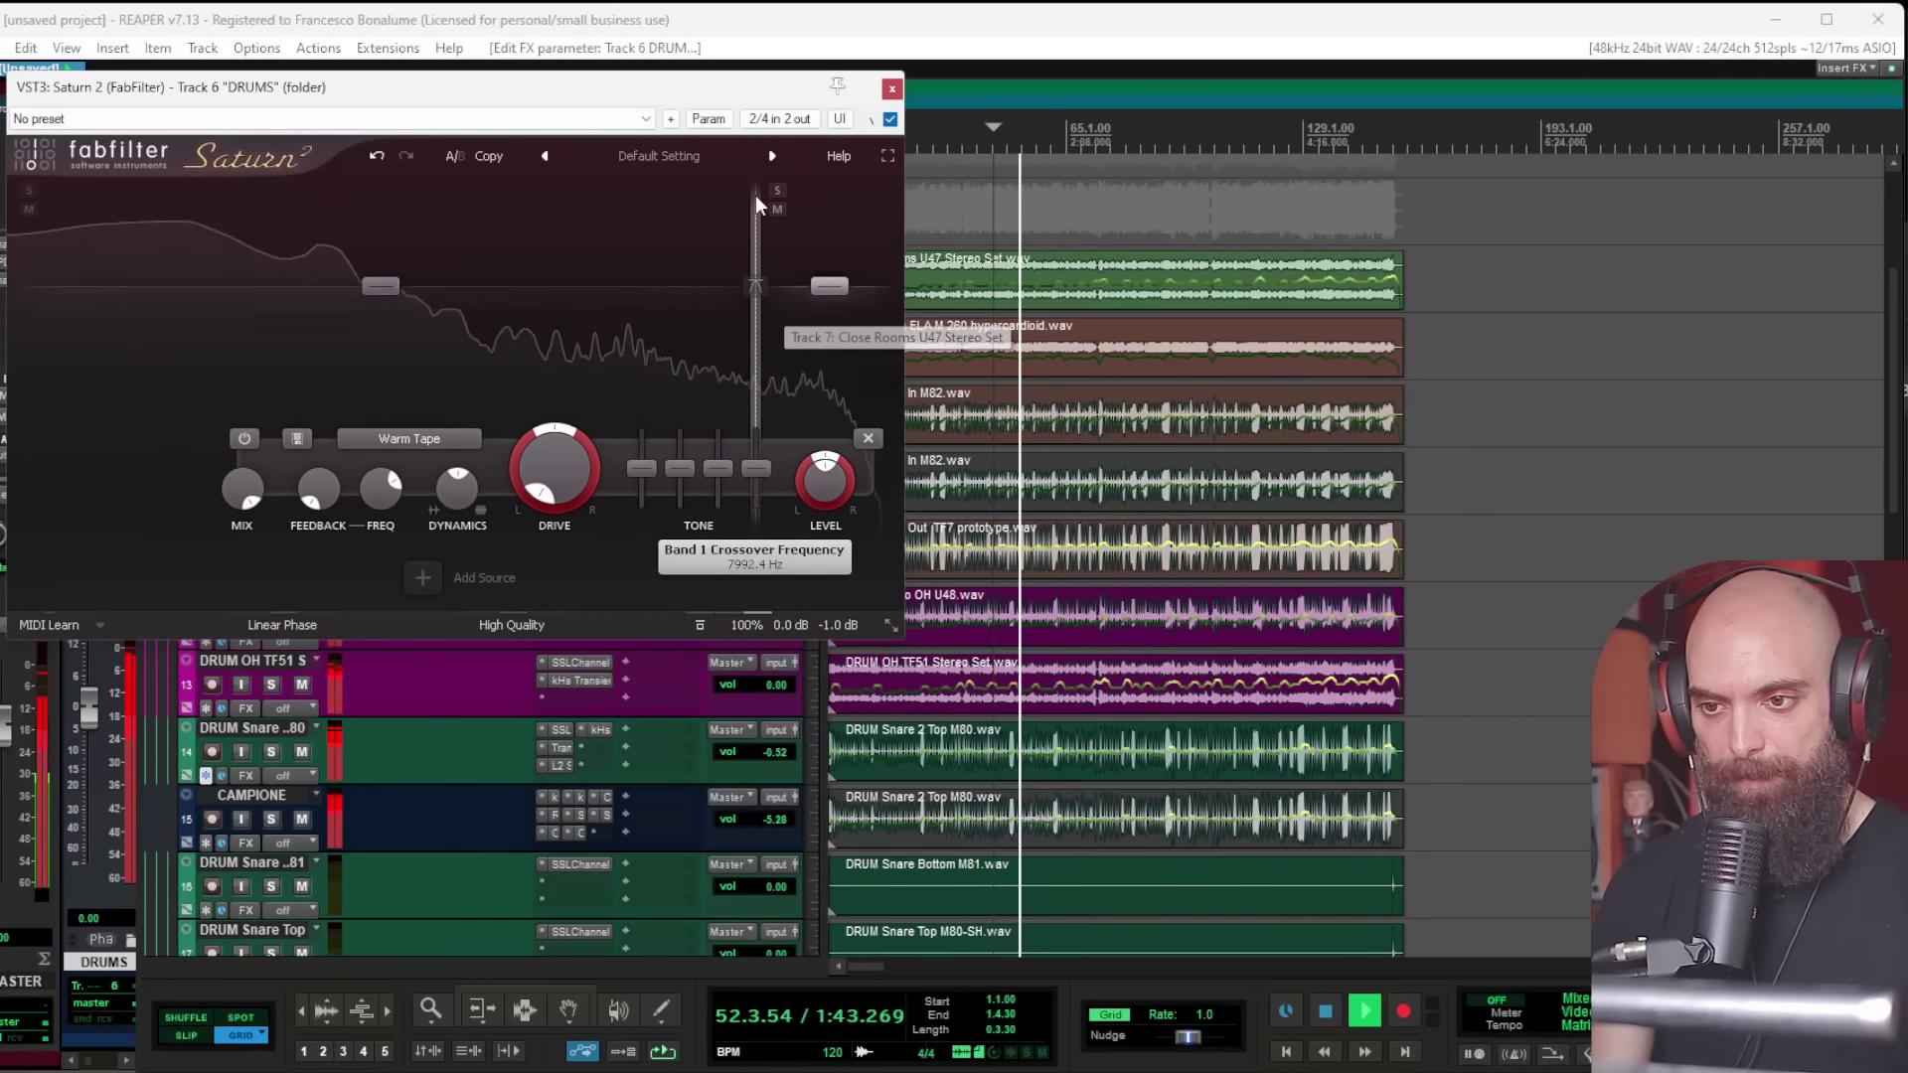
{"action": "left_click_drag", "start_coordinate": [575, 468], "coordinate": [621, 417]}
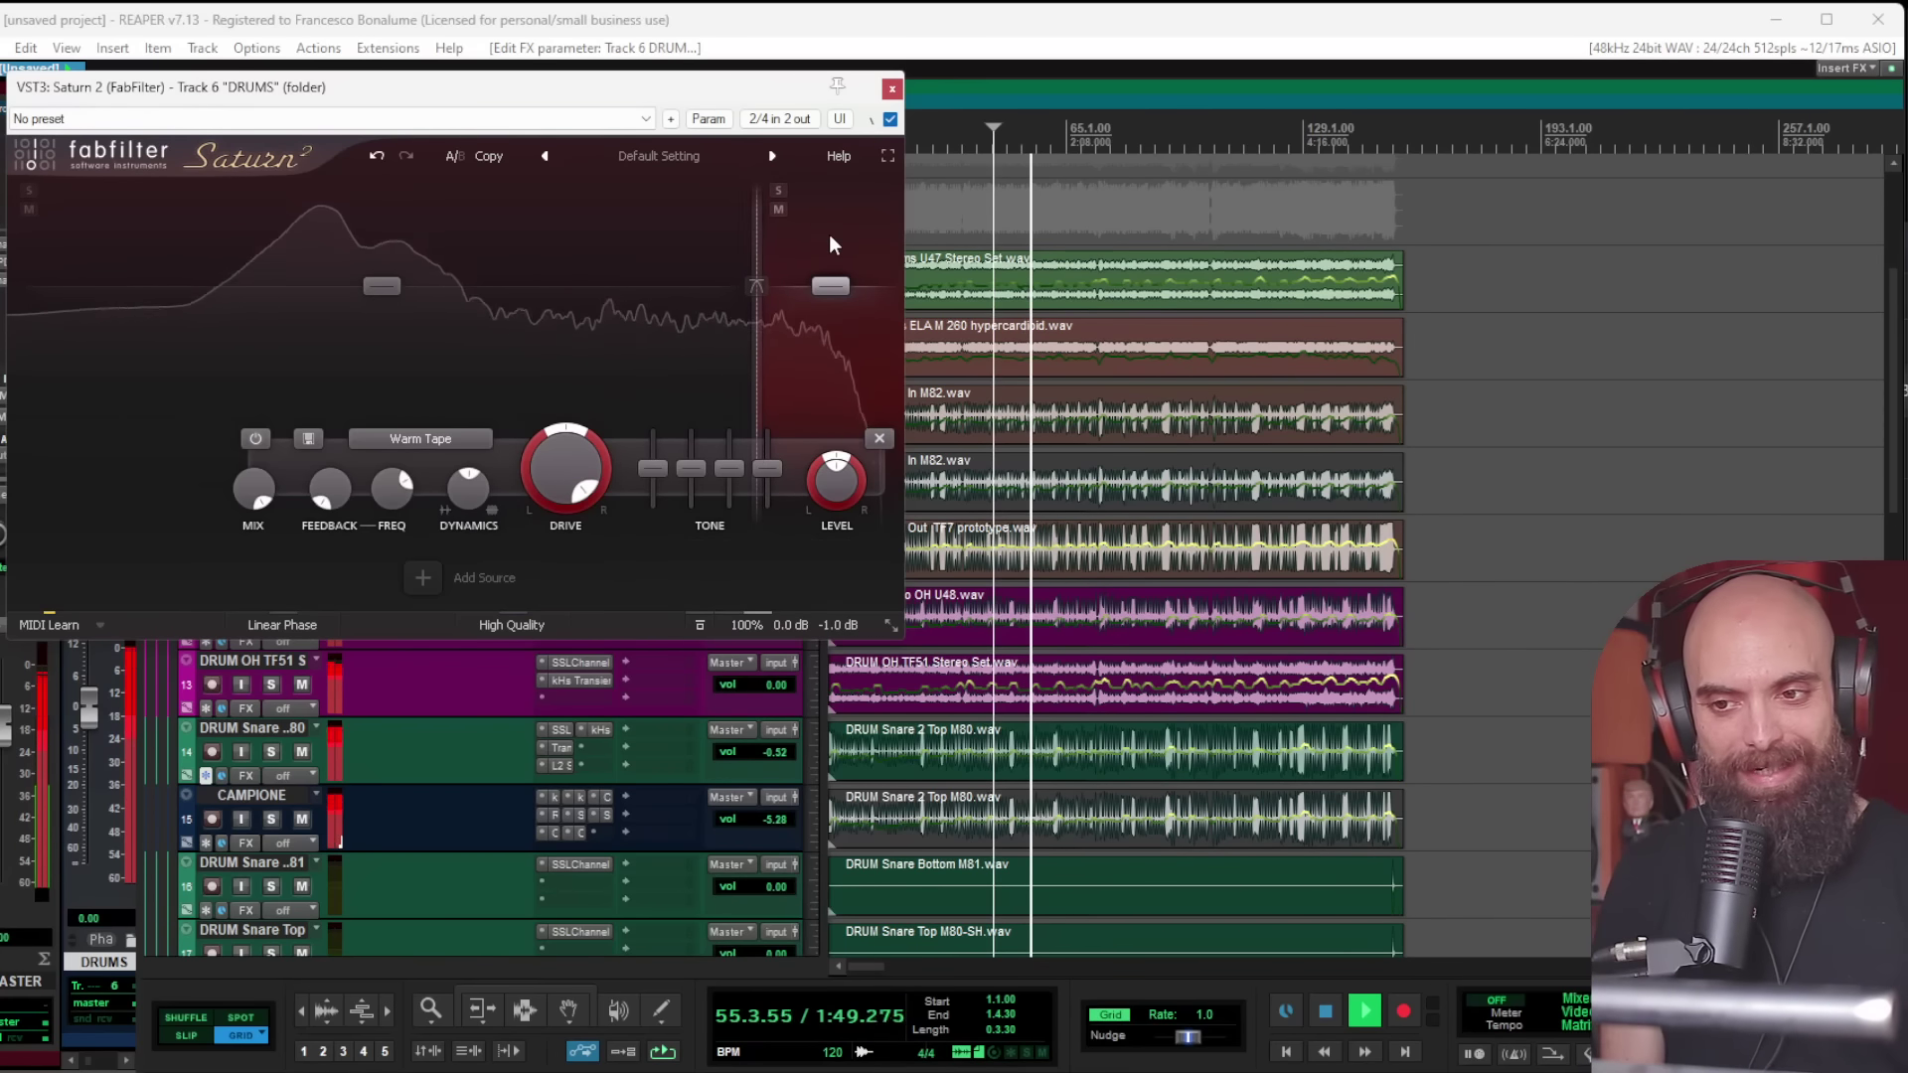
{"action": "mouse_move", "coordinate": [831, 286]}
{"action": "left_mouse_down"}
{"action": "mouse_move", "coordinate": [822, 414]}
{"action": "mouse_move", "coordinate": [856, 296]}
{"action": "left_mouse_up"}
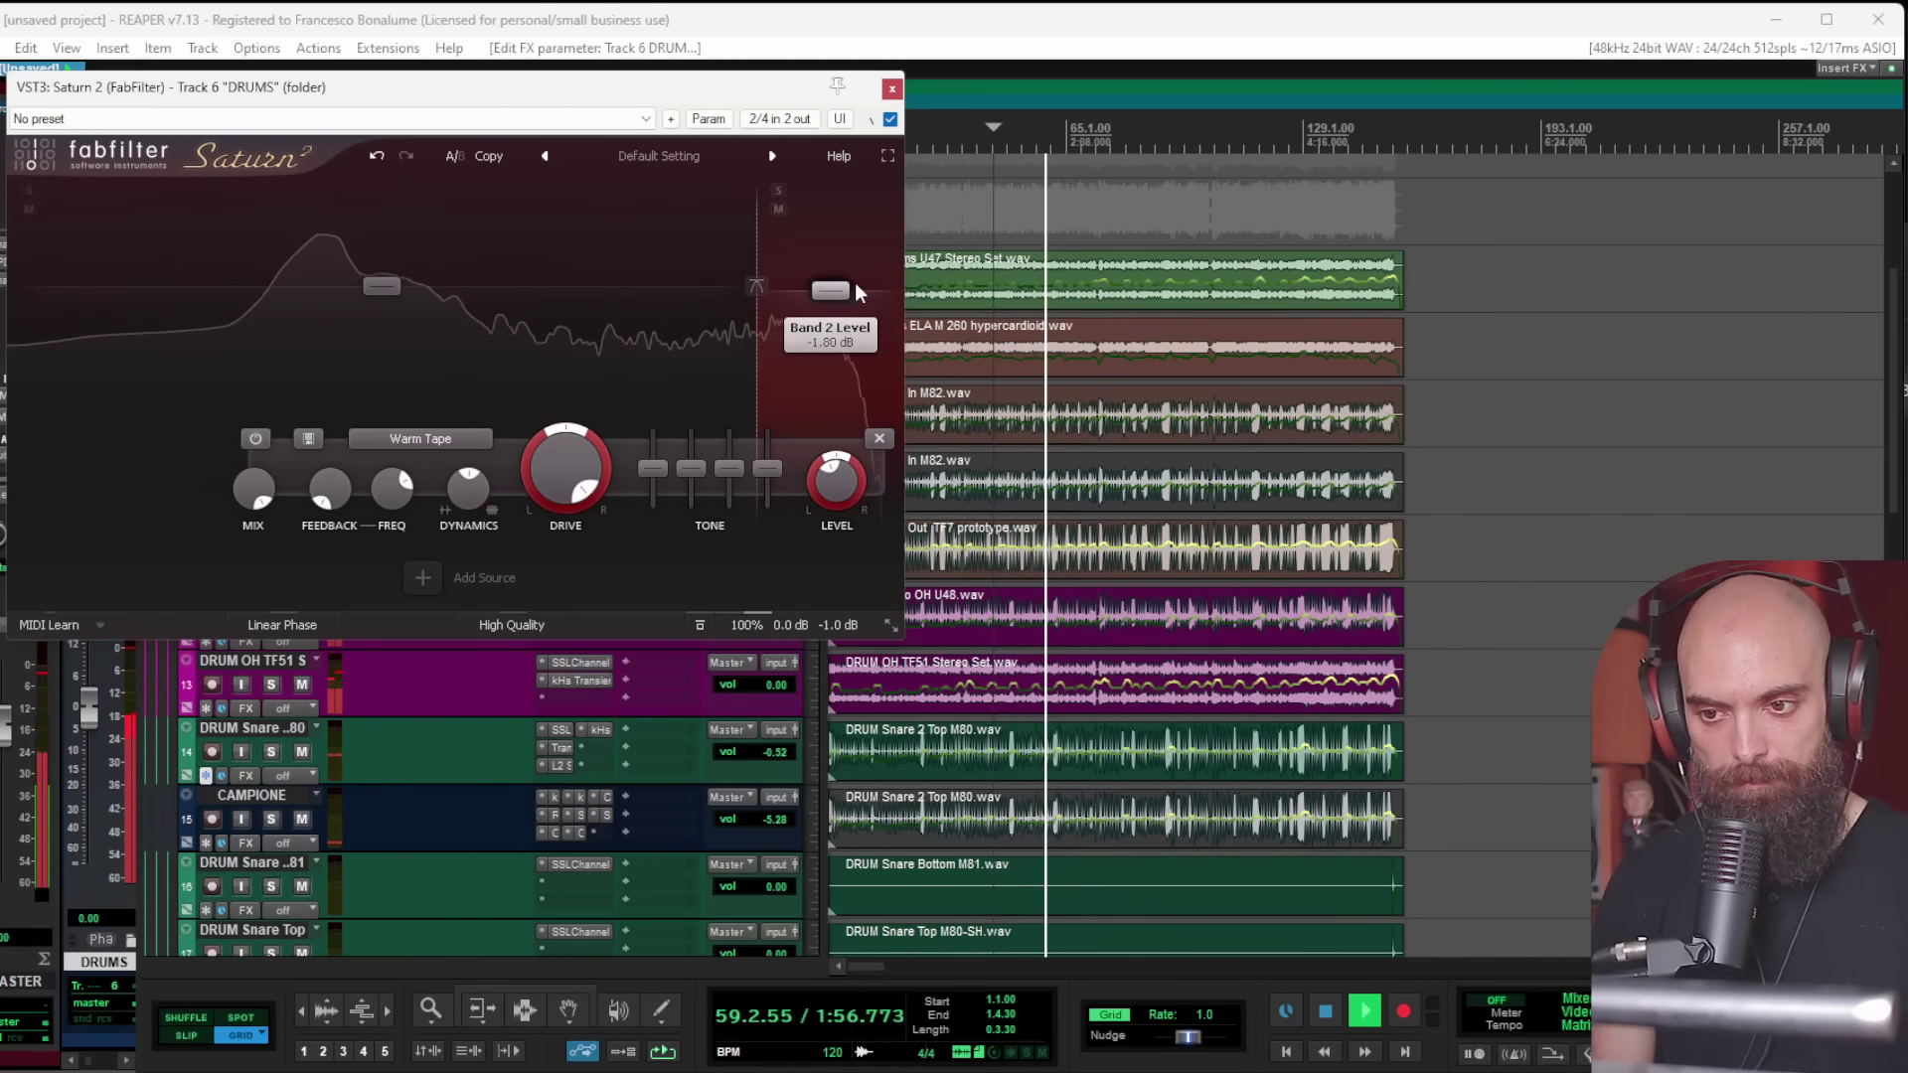
Step: Compare the drums with Saturn 2 bypassed and enabled, close the plugin and unsolo the DRUMS folder
{"action": "left_click", "coordinate": [890, 119]}
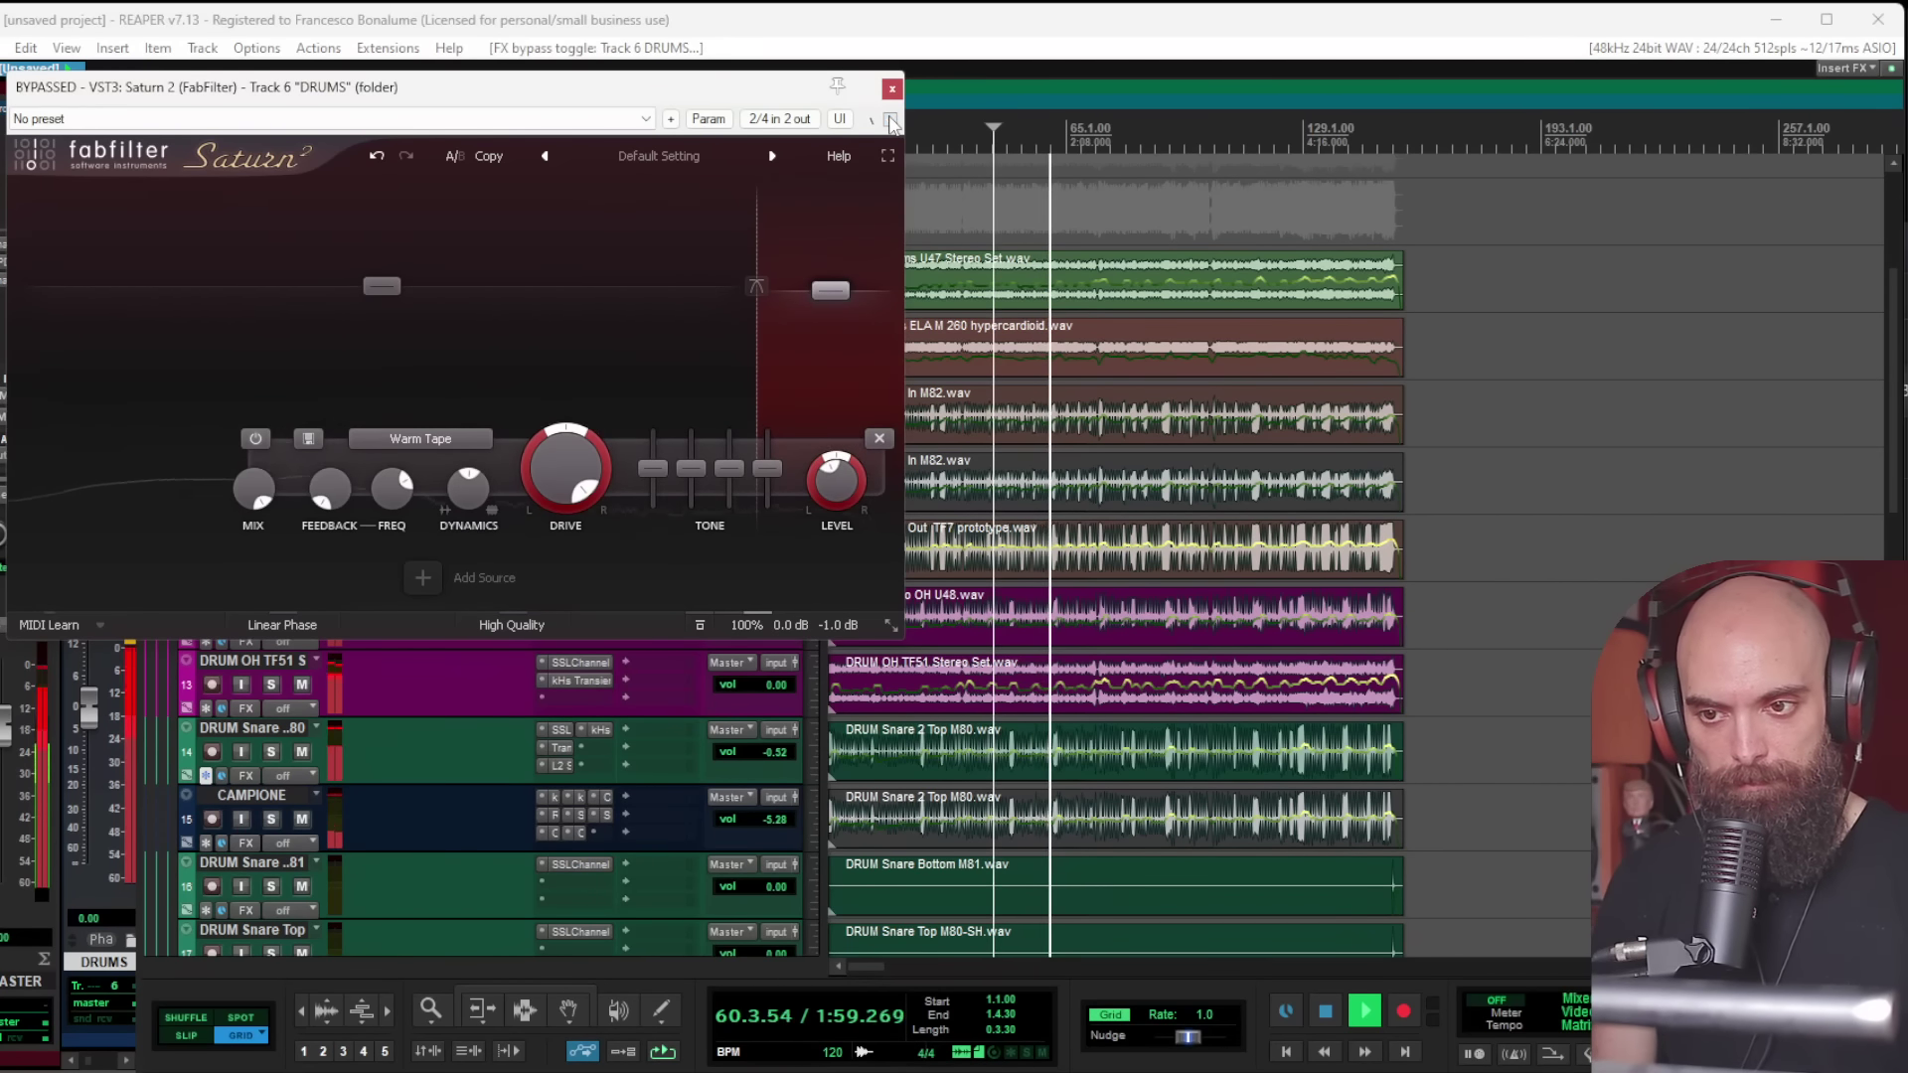
{"action": "left_click", "coordinate": [890, 119]}
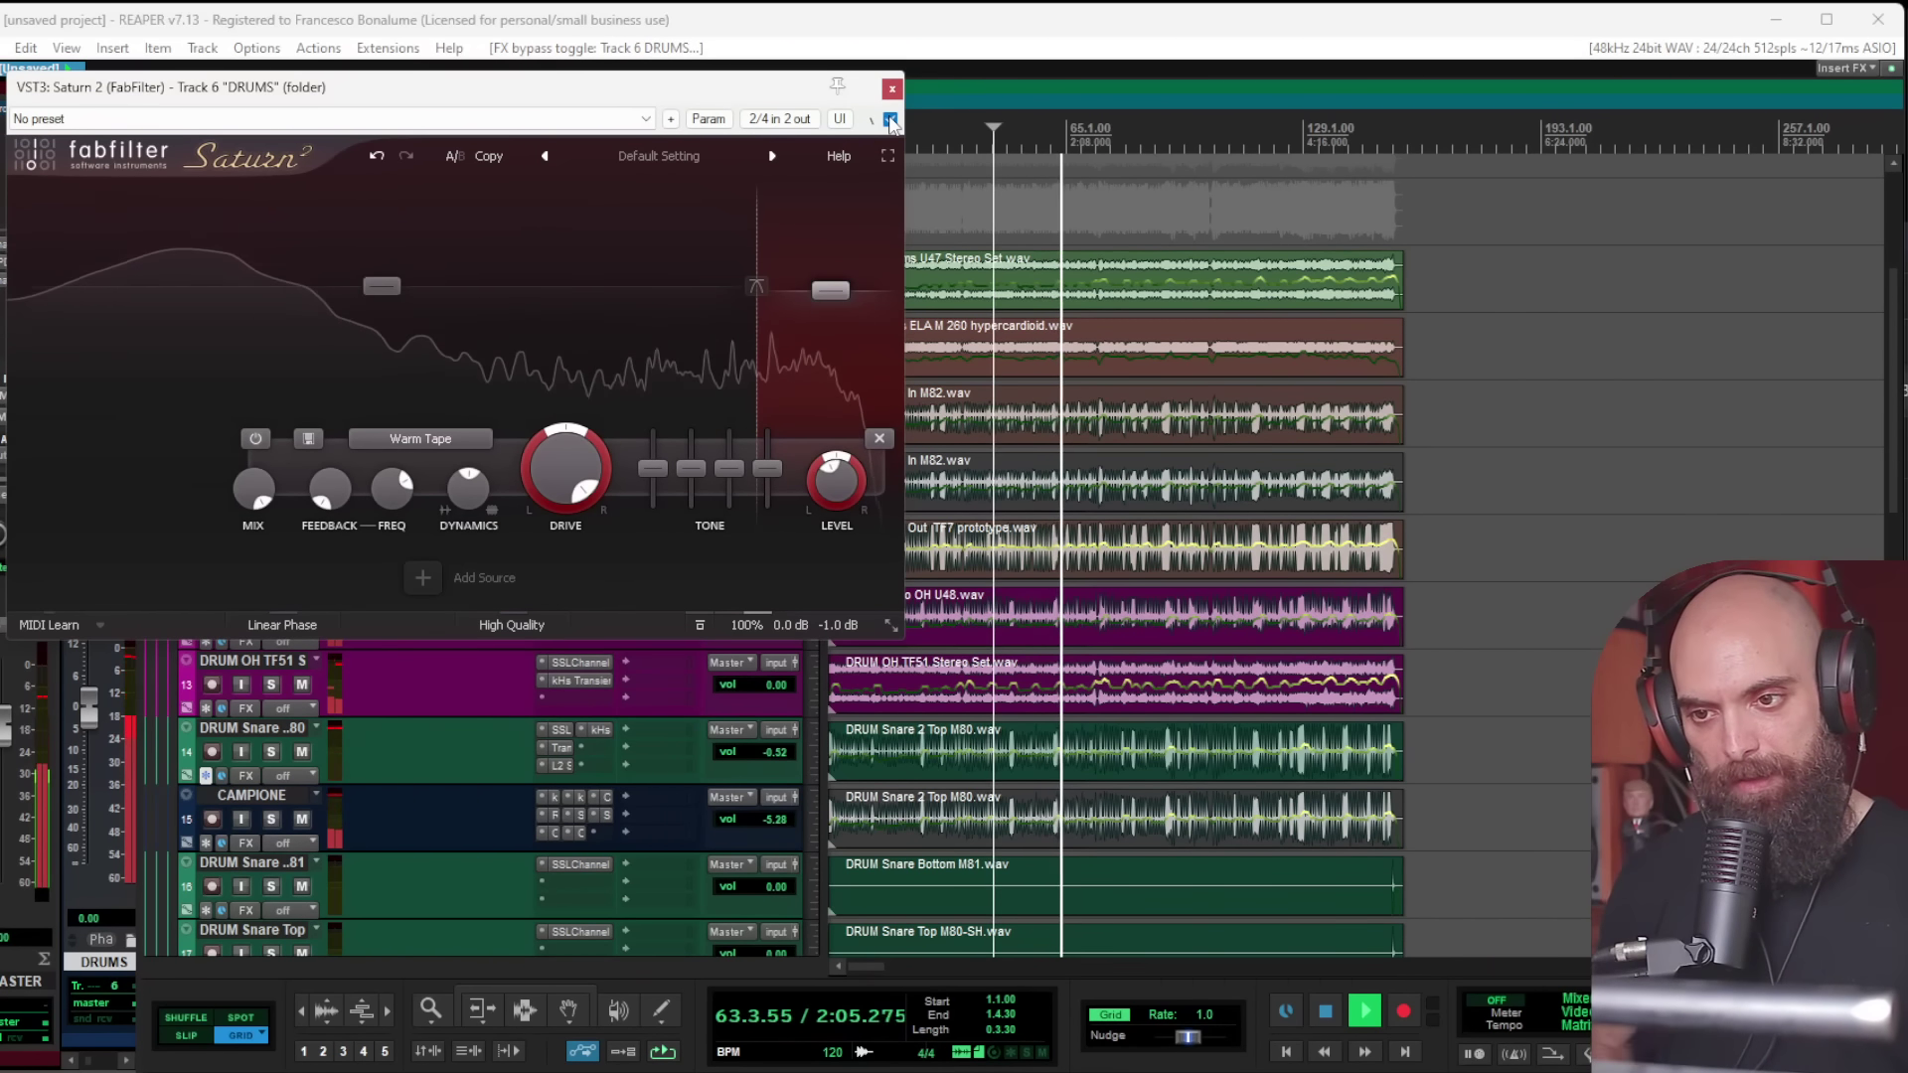
{"action": "left_click", "coordinate": [890, 120]}
{"action": "left_click", "coordinate": [890, 90]}
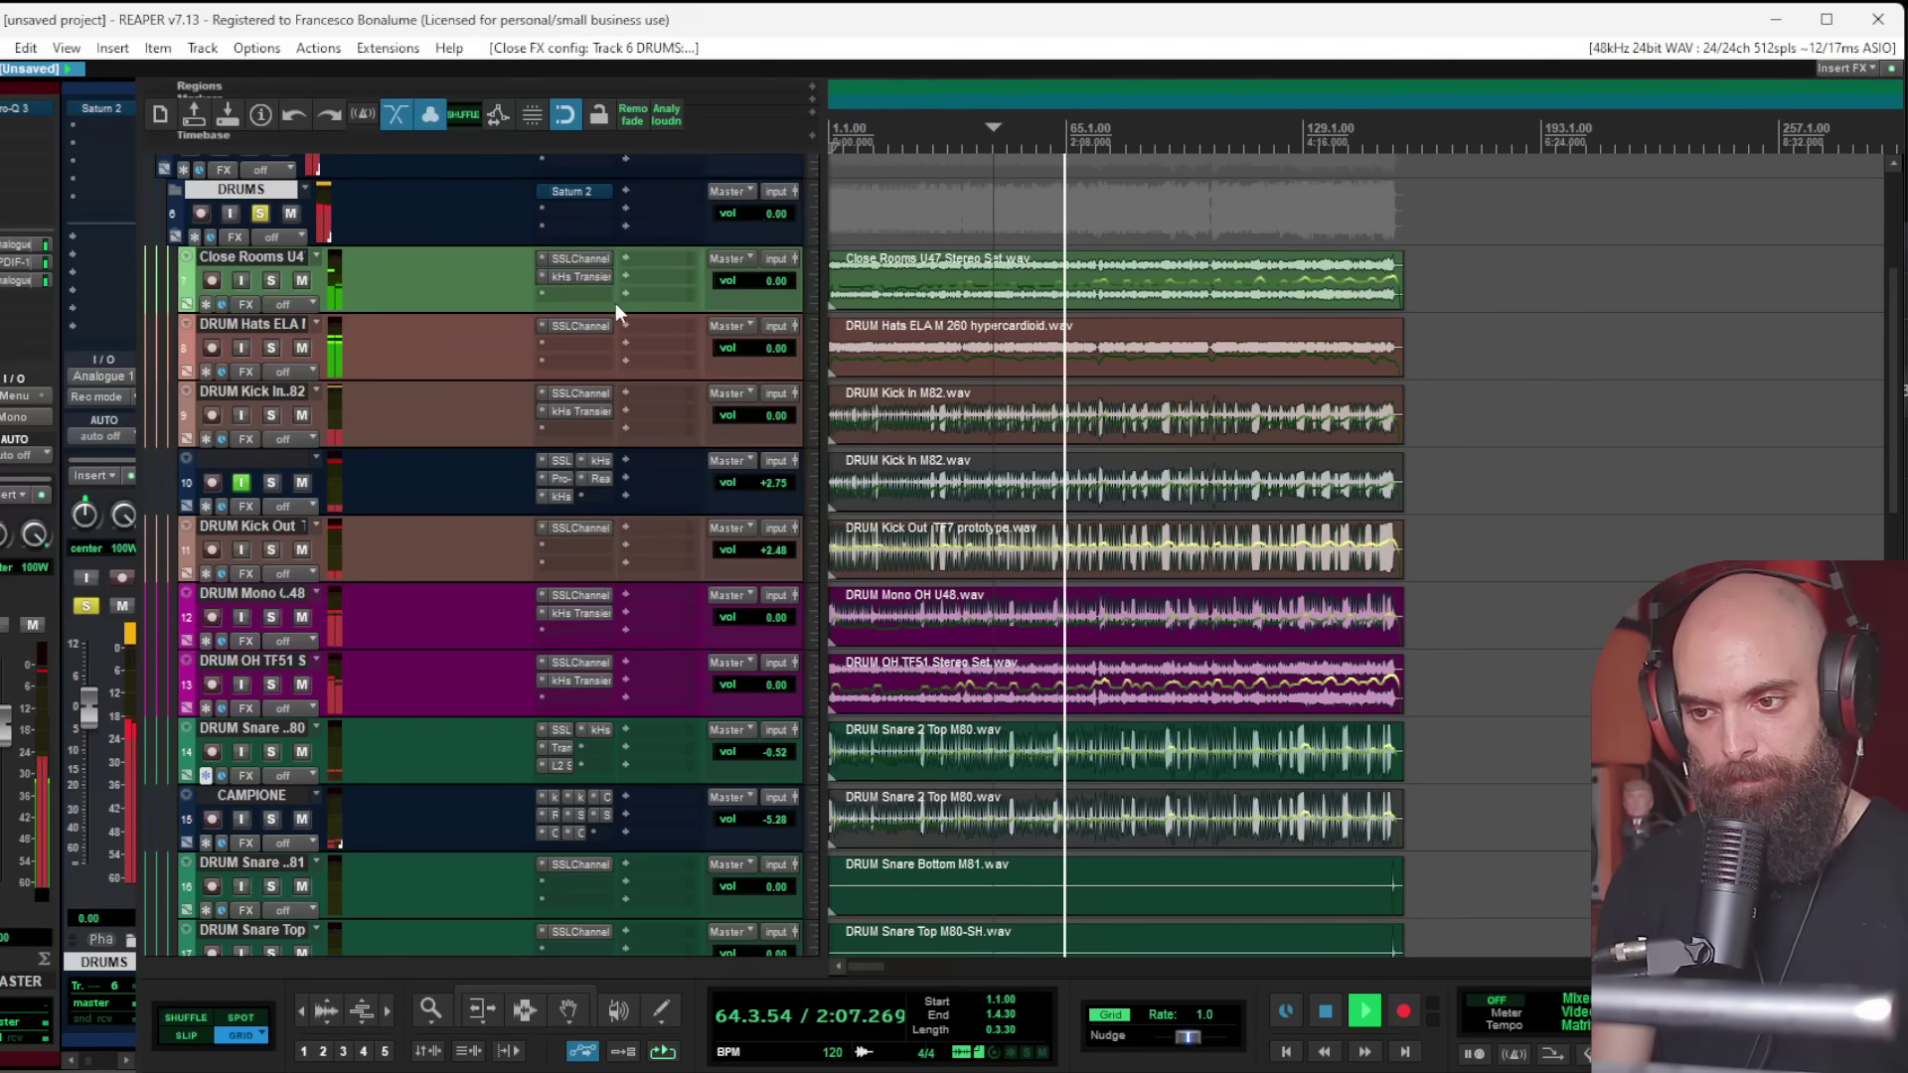
{"action": "left_click", "coordinate": [90, 608]}
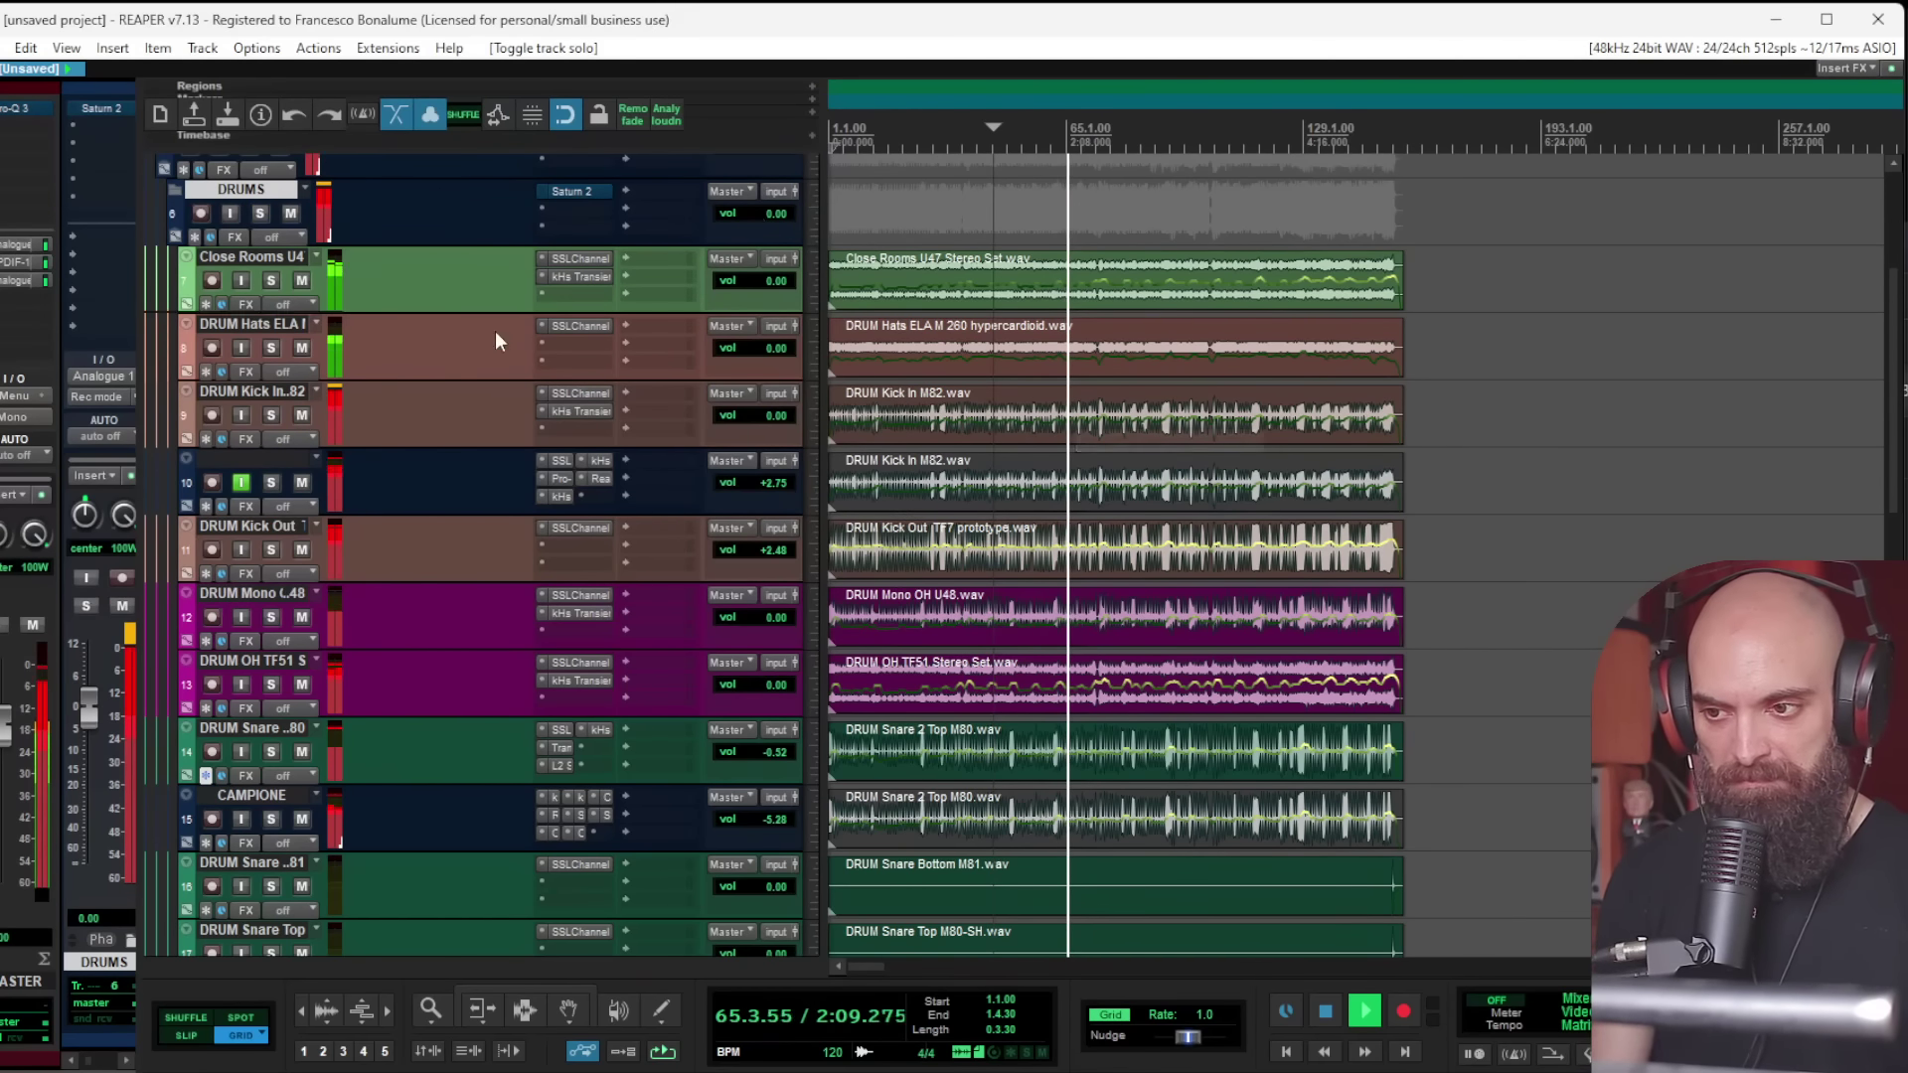
Step: Stop the mix playback and switch to another window
{"action": "scroll", "coordinate": [1183, 307], "scroll_direction": "down", "scroll_amount": 2}
{"action": "scroll", "coordinate": [1121, 347], "scroll_direction": "down", "scroll_amount": 3}
{"action": "key", "text": "space"}
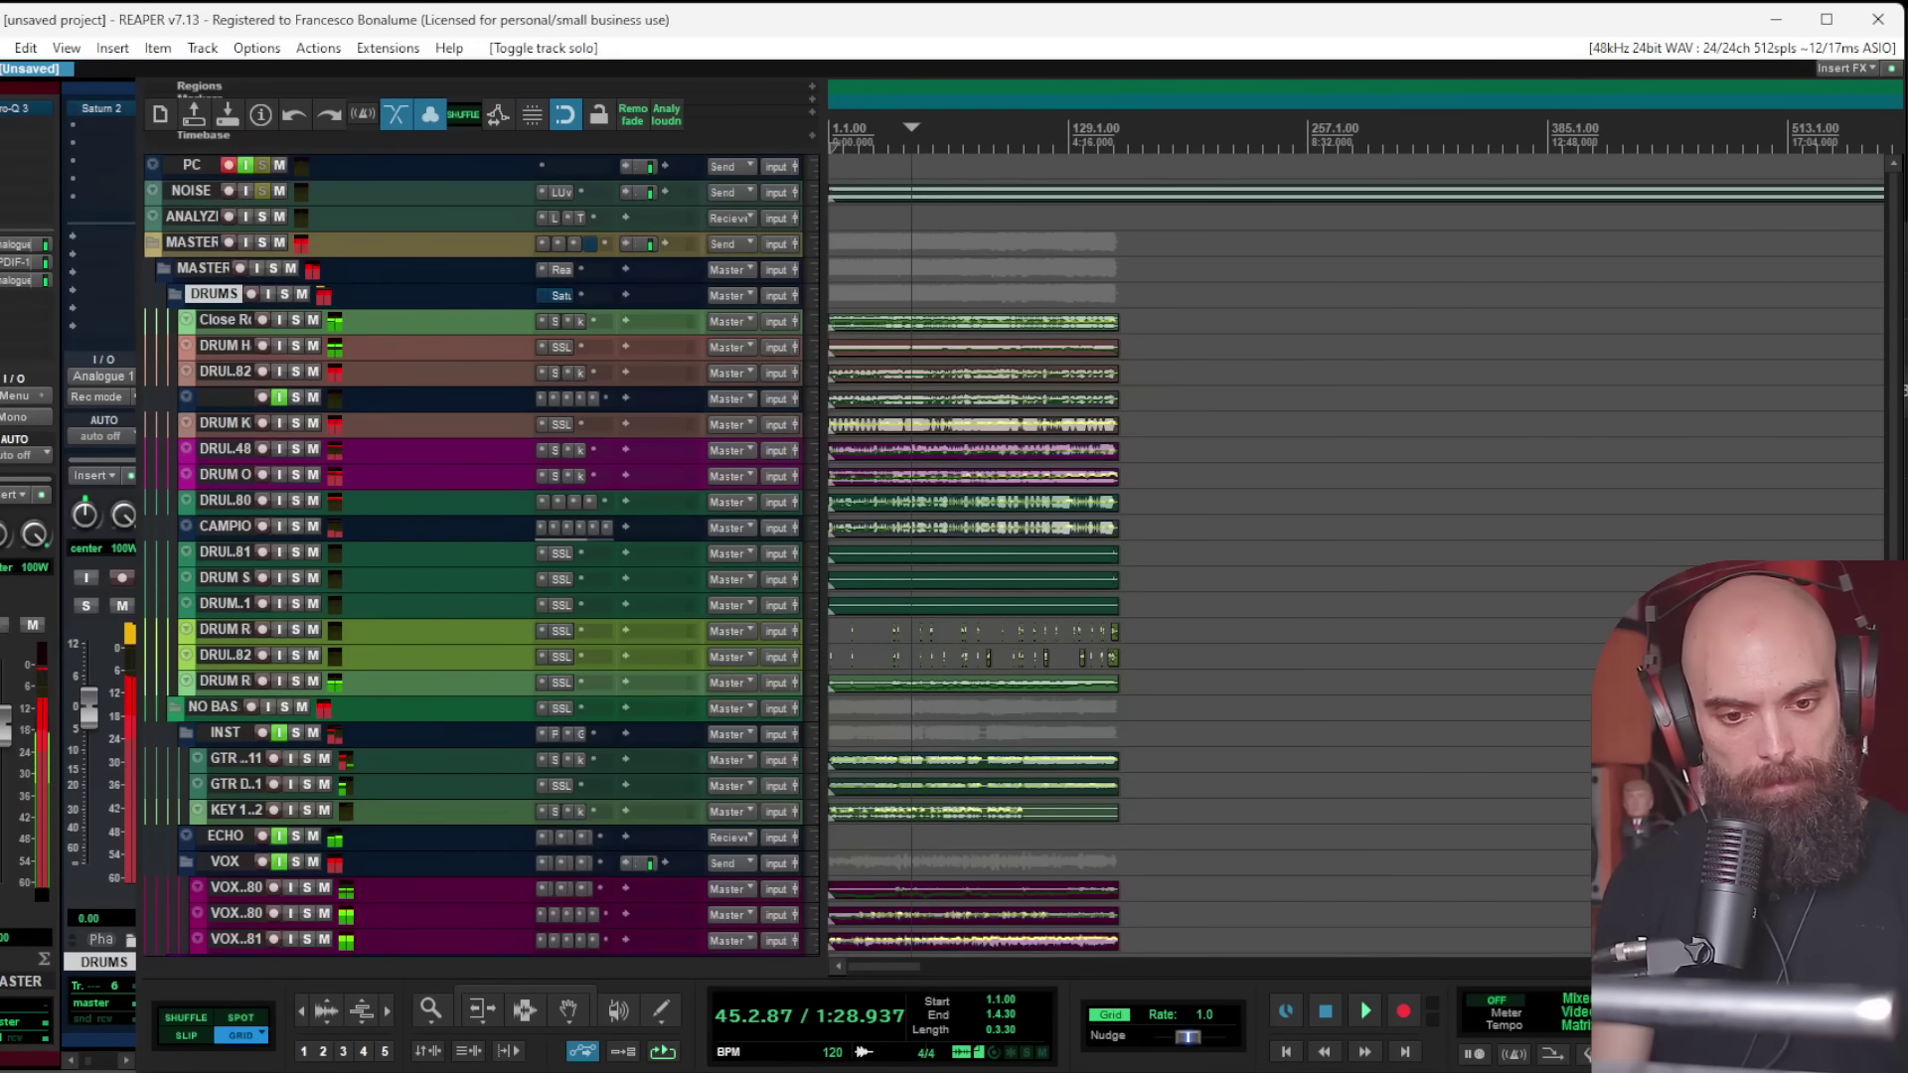
{"action": "key", "text": "alt+Tab"}
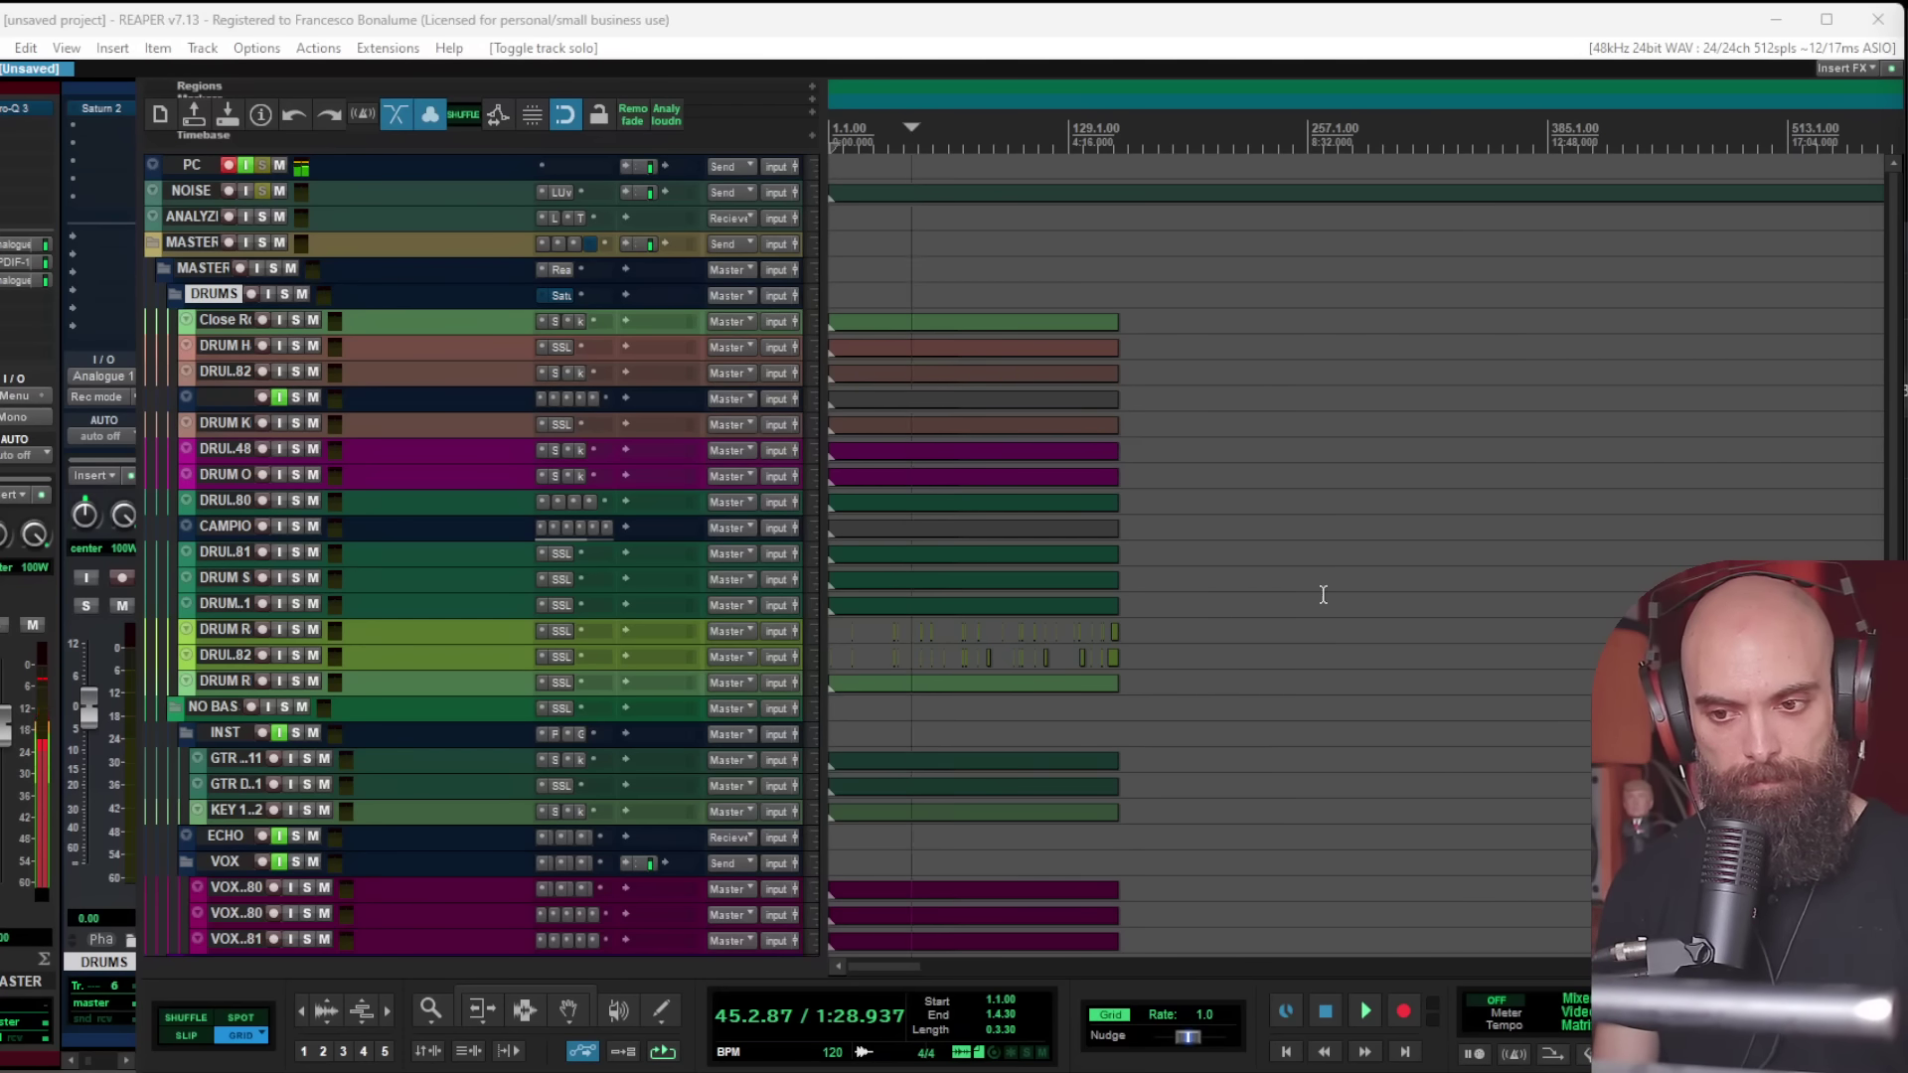
Step: Switch the master output from mono to stereo and play the full mix from around bar 25
{"action": "left_click", "coordinate": [872, 255]}
{"action": "key", "text": "space"}
{"action": "key", "text": "space"}
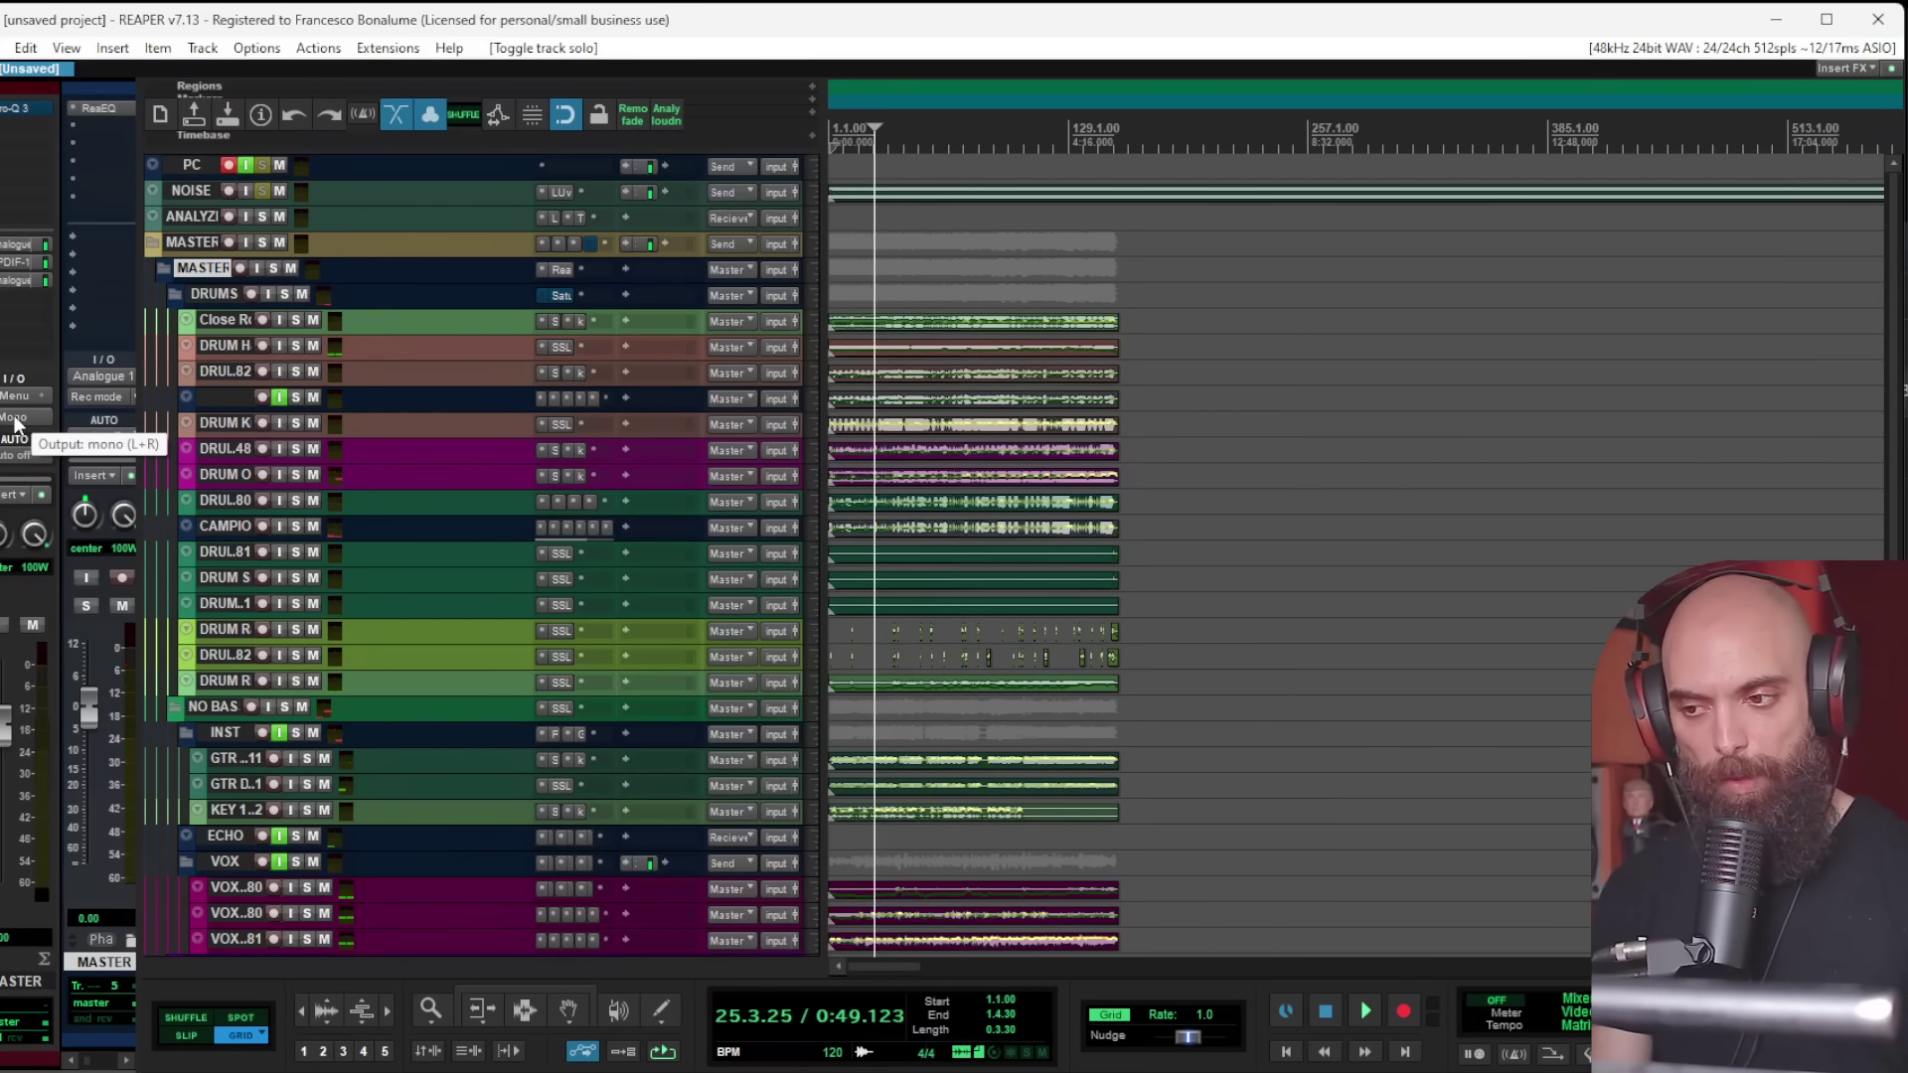
{"action": "key", "text": "space"}
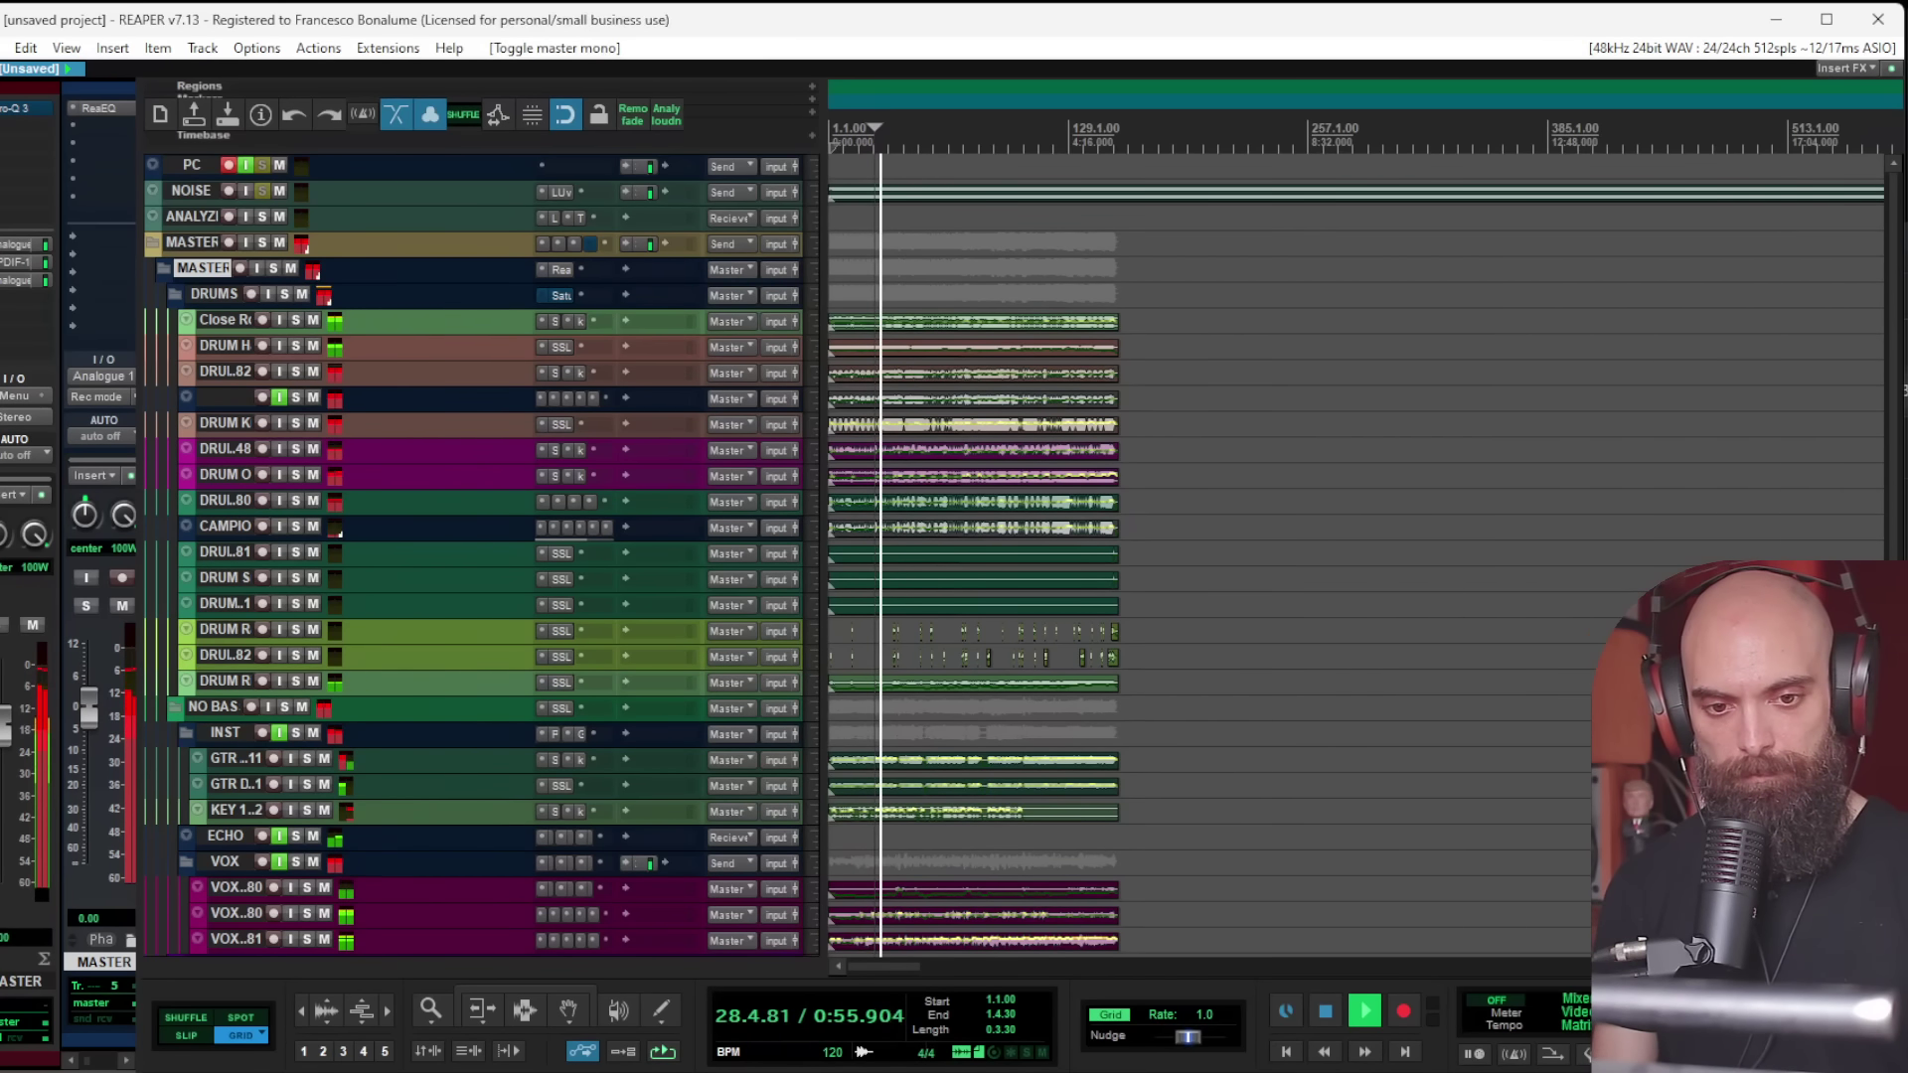
{"action": "key", "text": "space"}
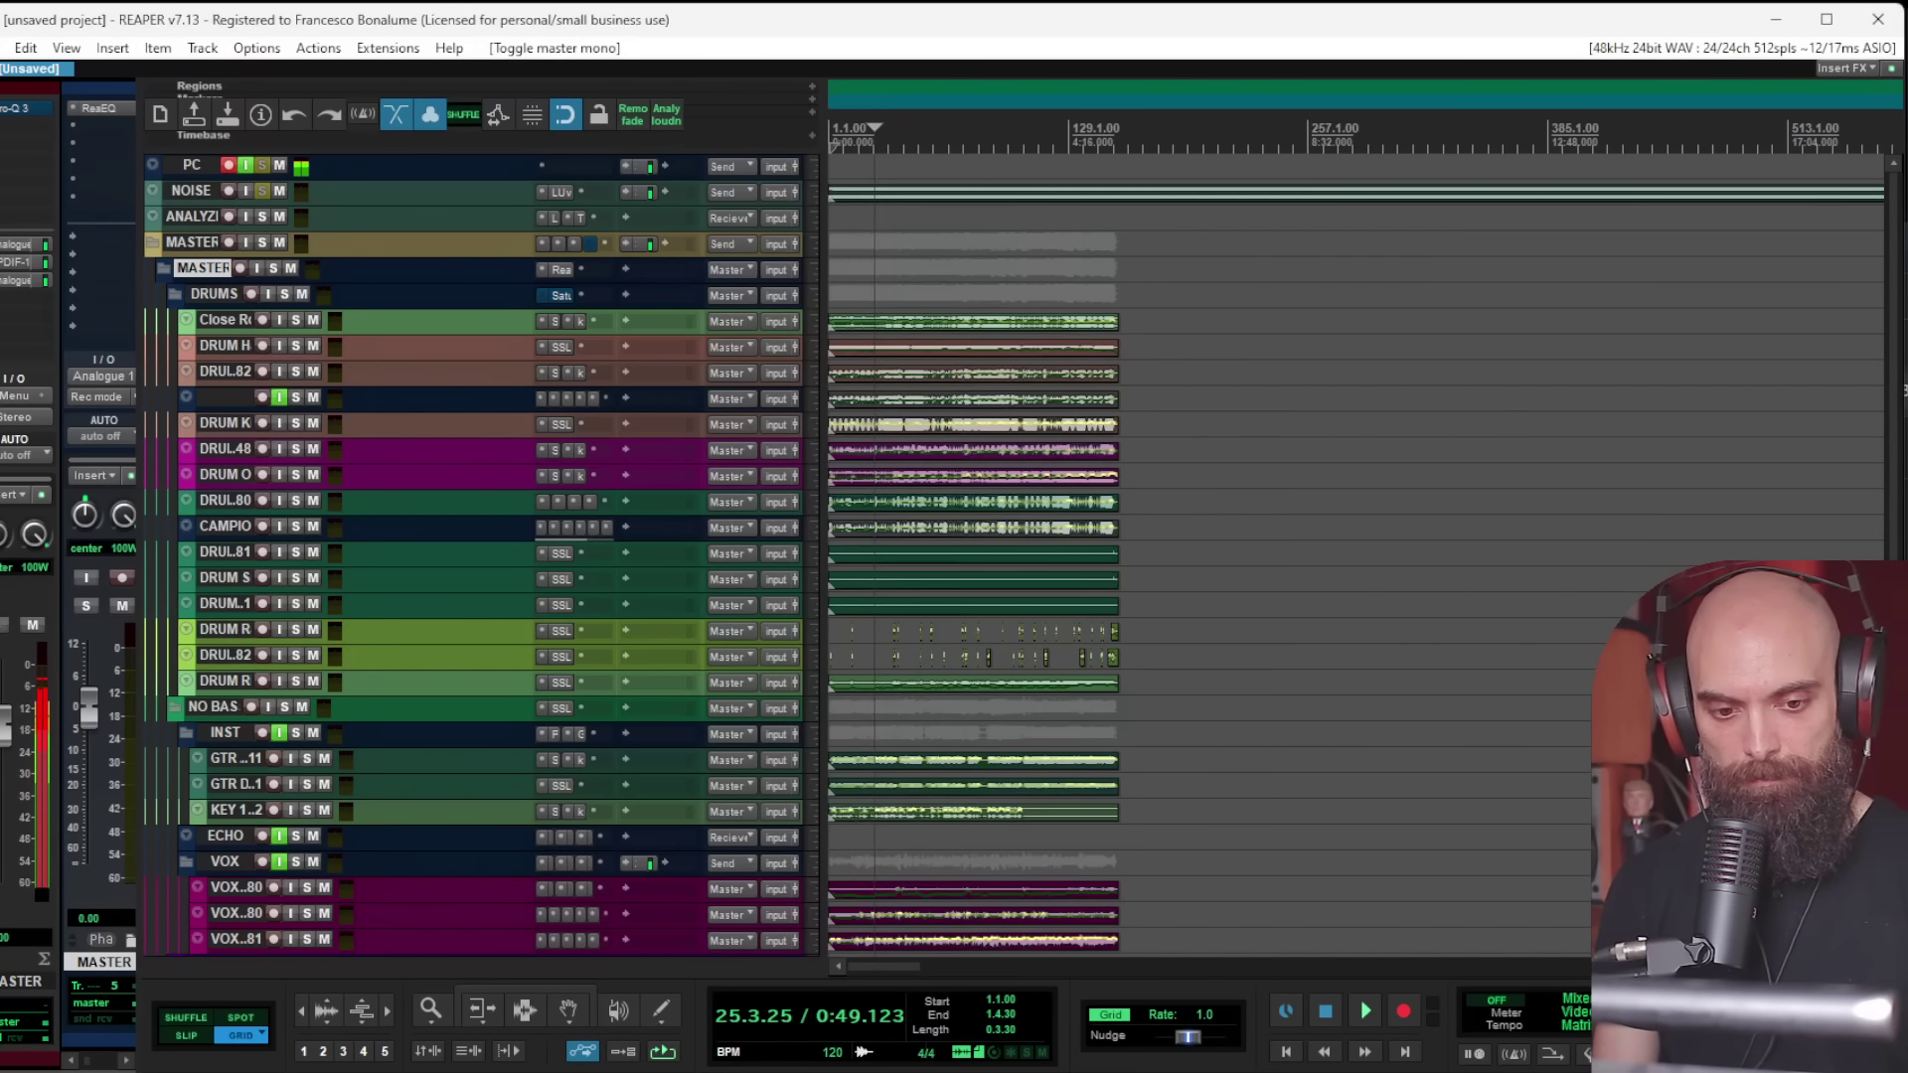
{"action": "key", "text": "space"}
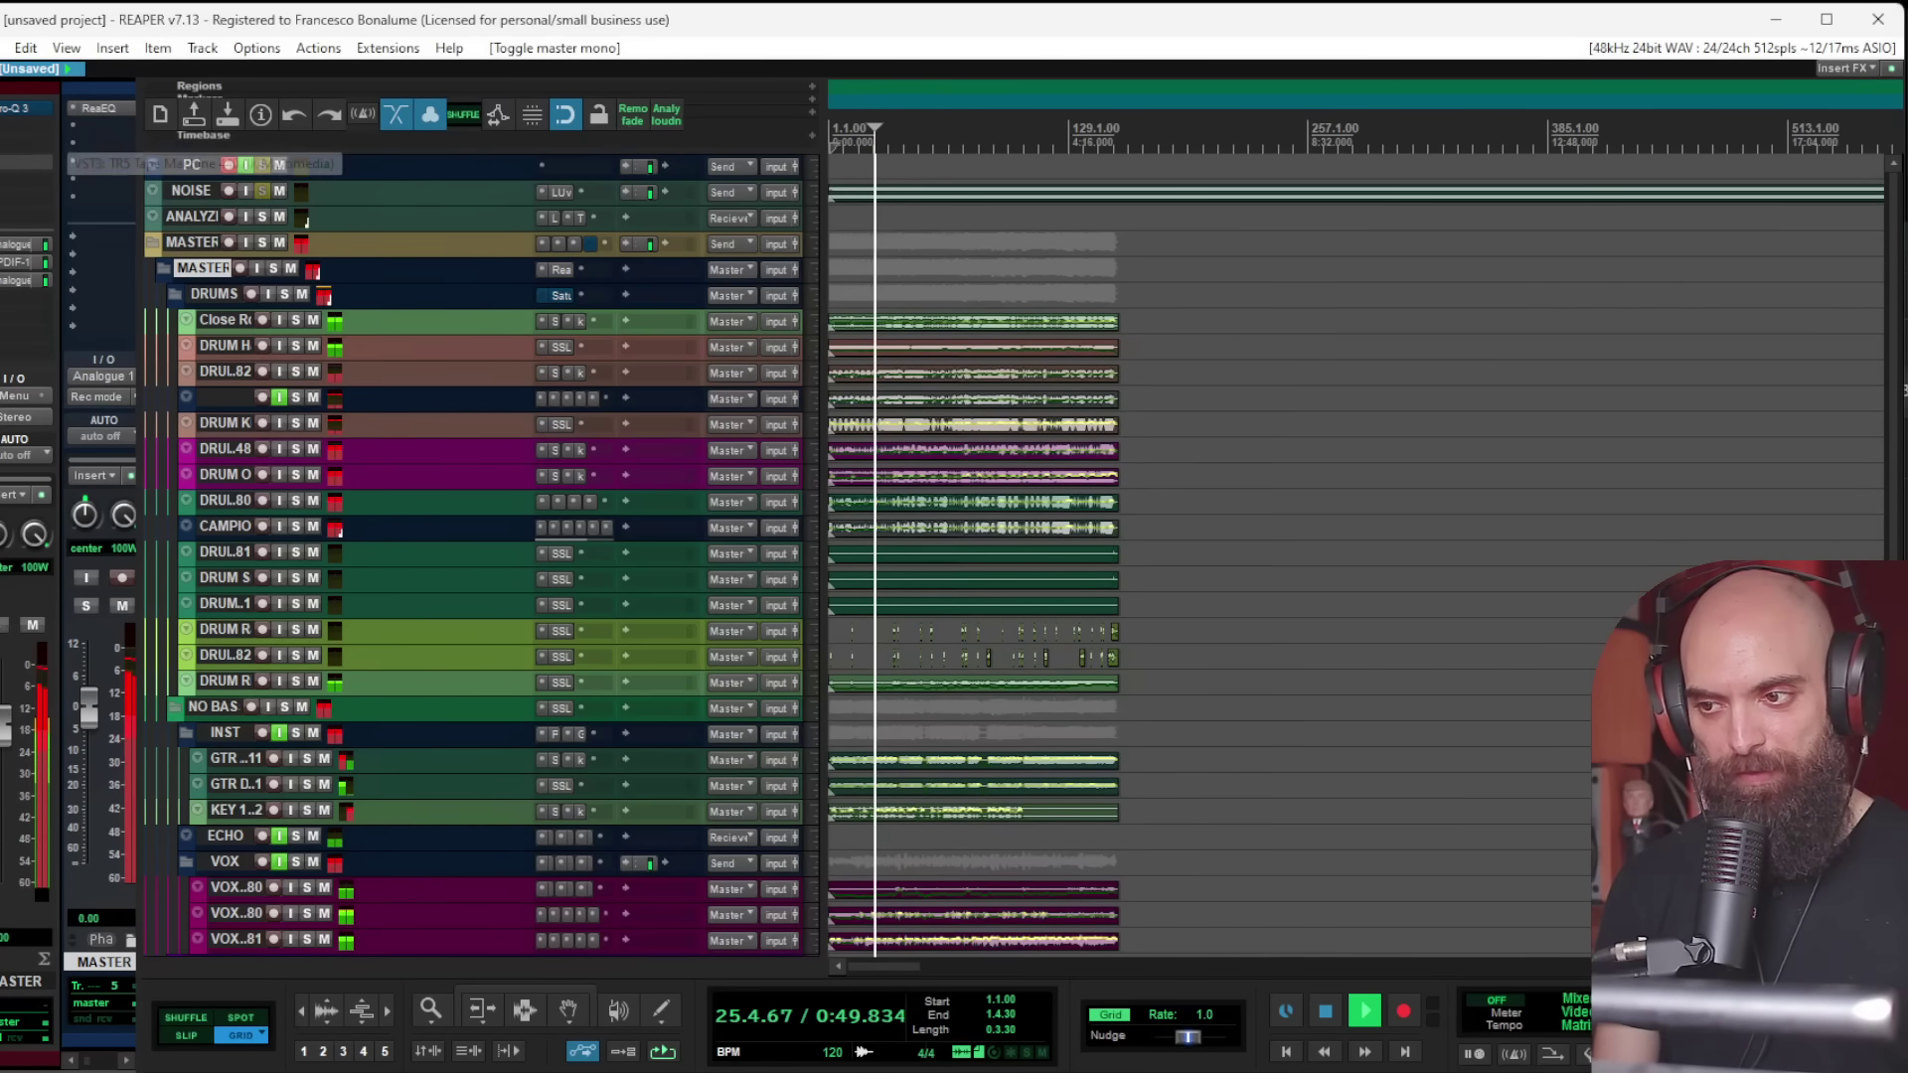
Step: Add the _MSPAZ FX chain to the master track and display its PAZ Frequency analyzer
{"action": "right_click", "coordinate": [5, 147]}
{"action": "right_click", "coordinate": [12, 138]}
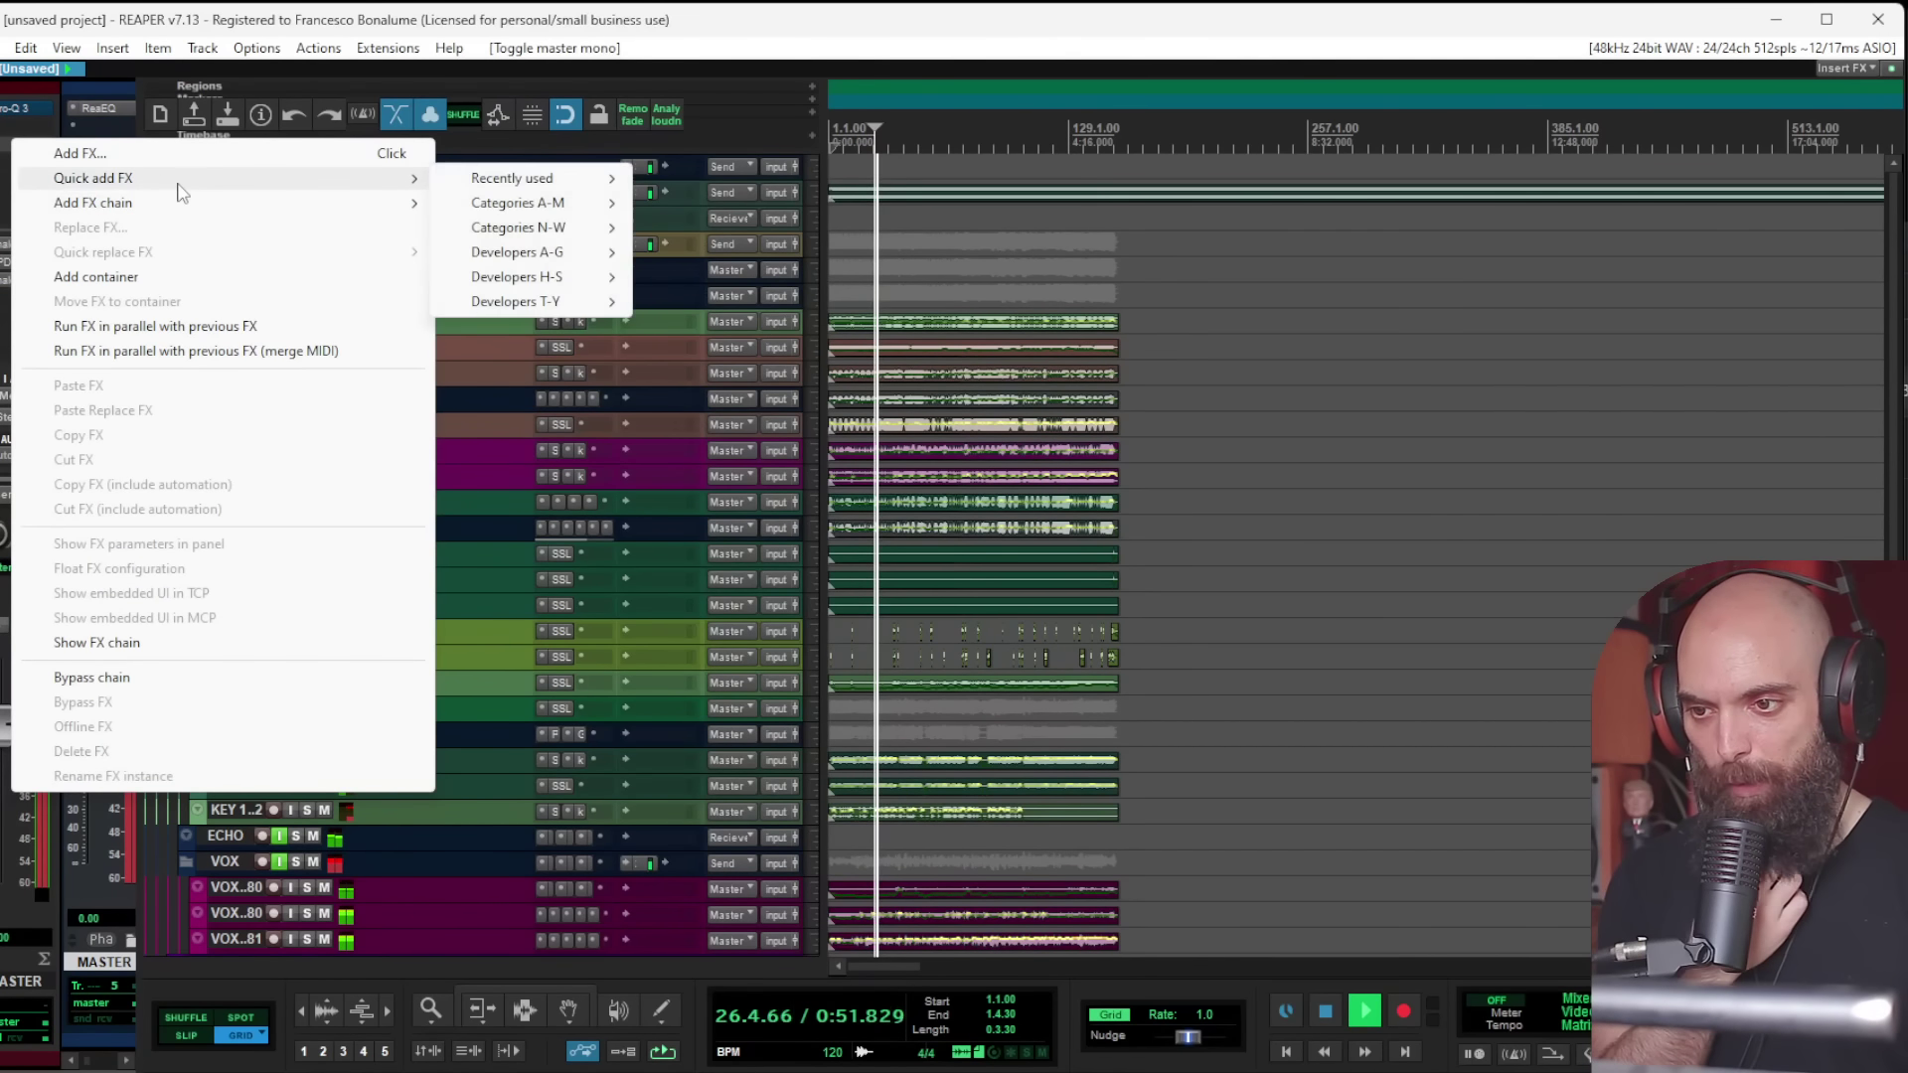
{"action": "mouse_move", "coordinate": [195, 208]}
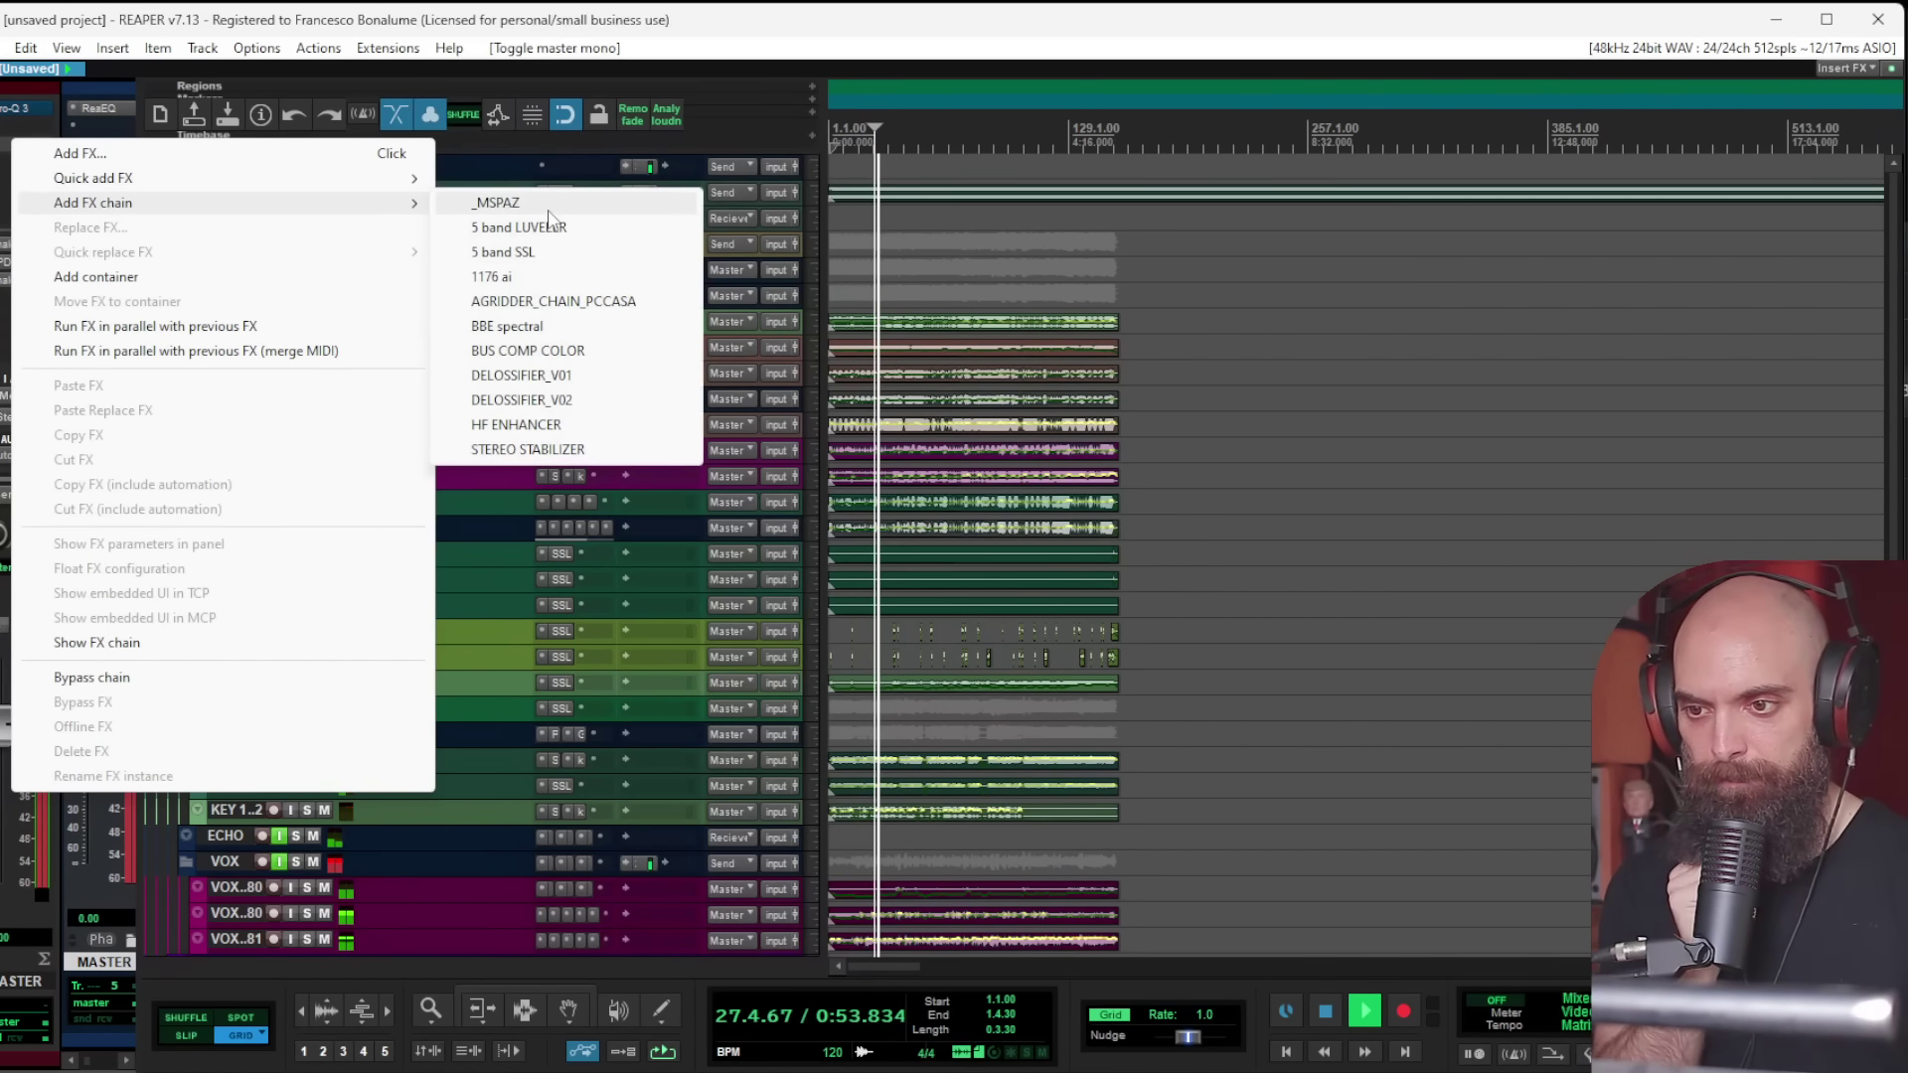
{"action": "left_click", "coordinate": [497, 202]}
{"action": "left_click", "coordinate": [135, 180]}
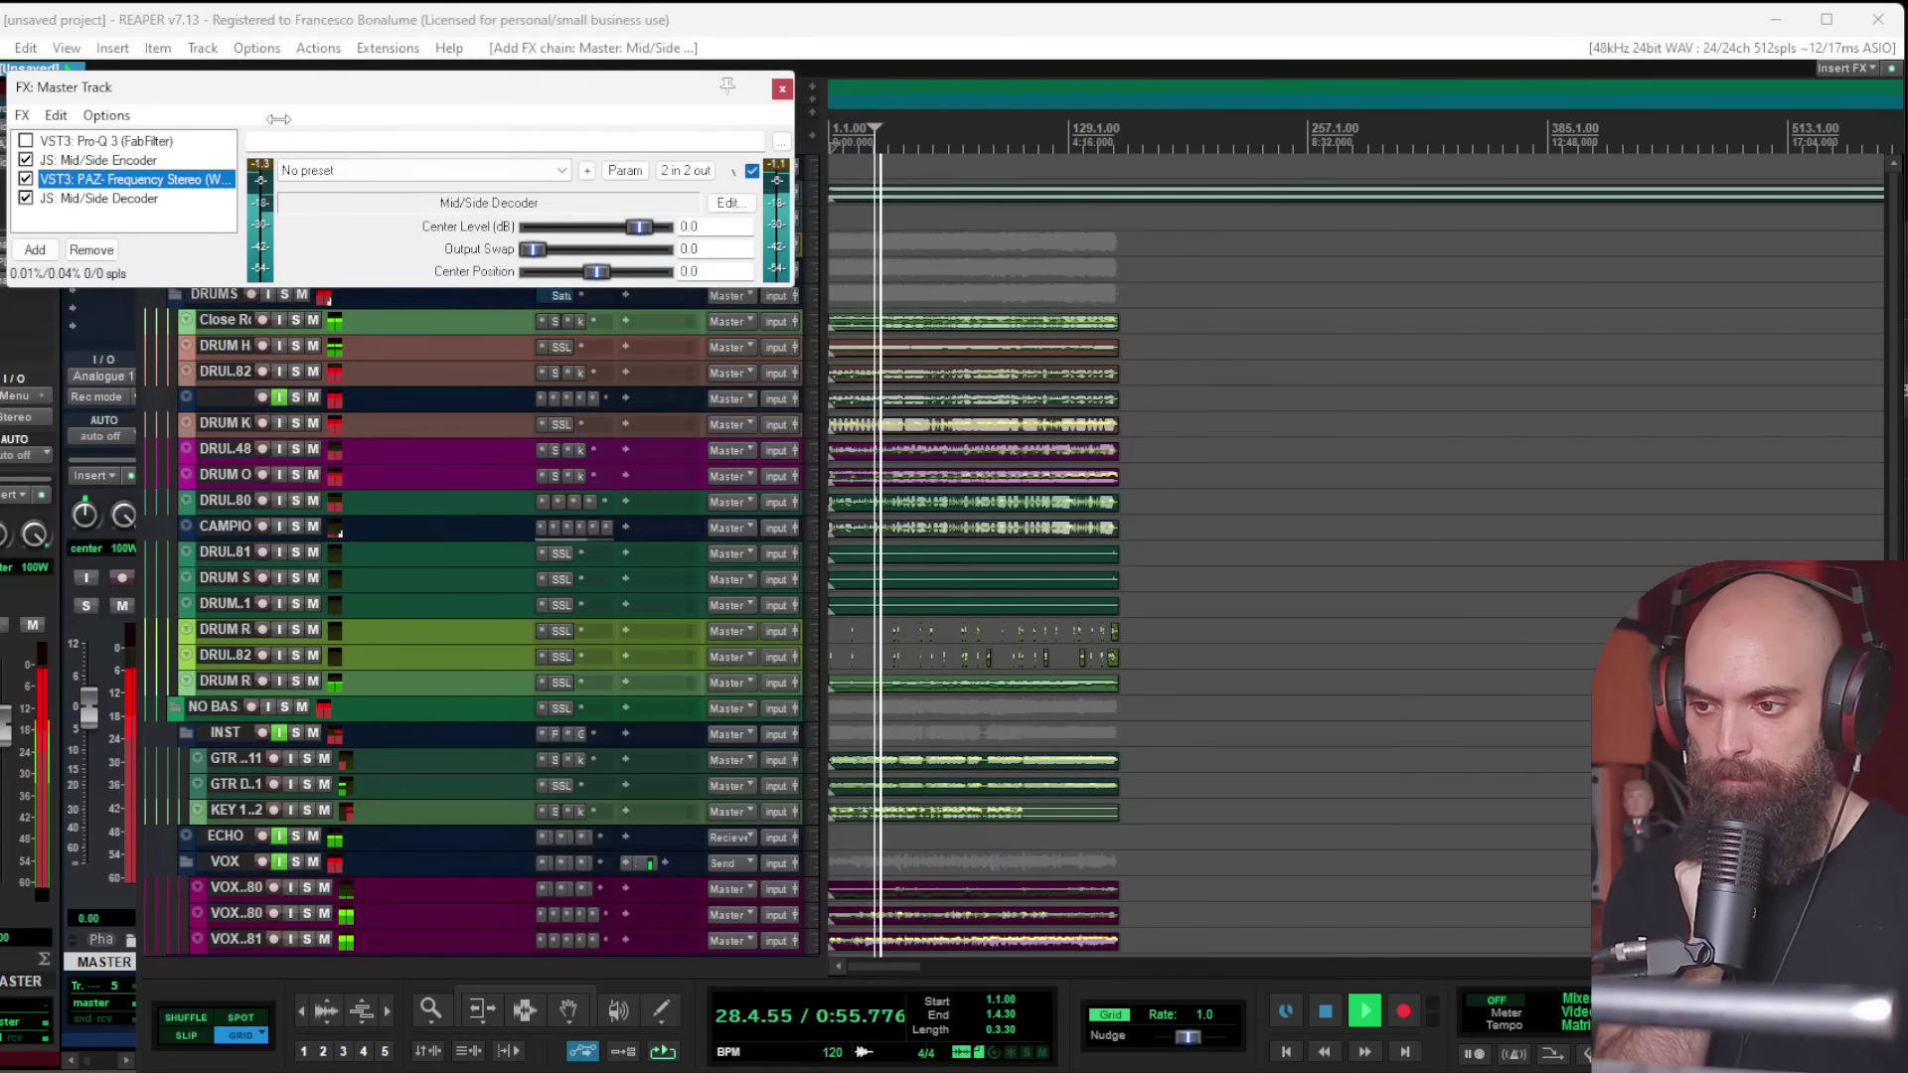
{"action": "left_click_drag", "start_coordinate": [318, 97], "coordinate": [557, 388]}
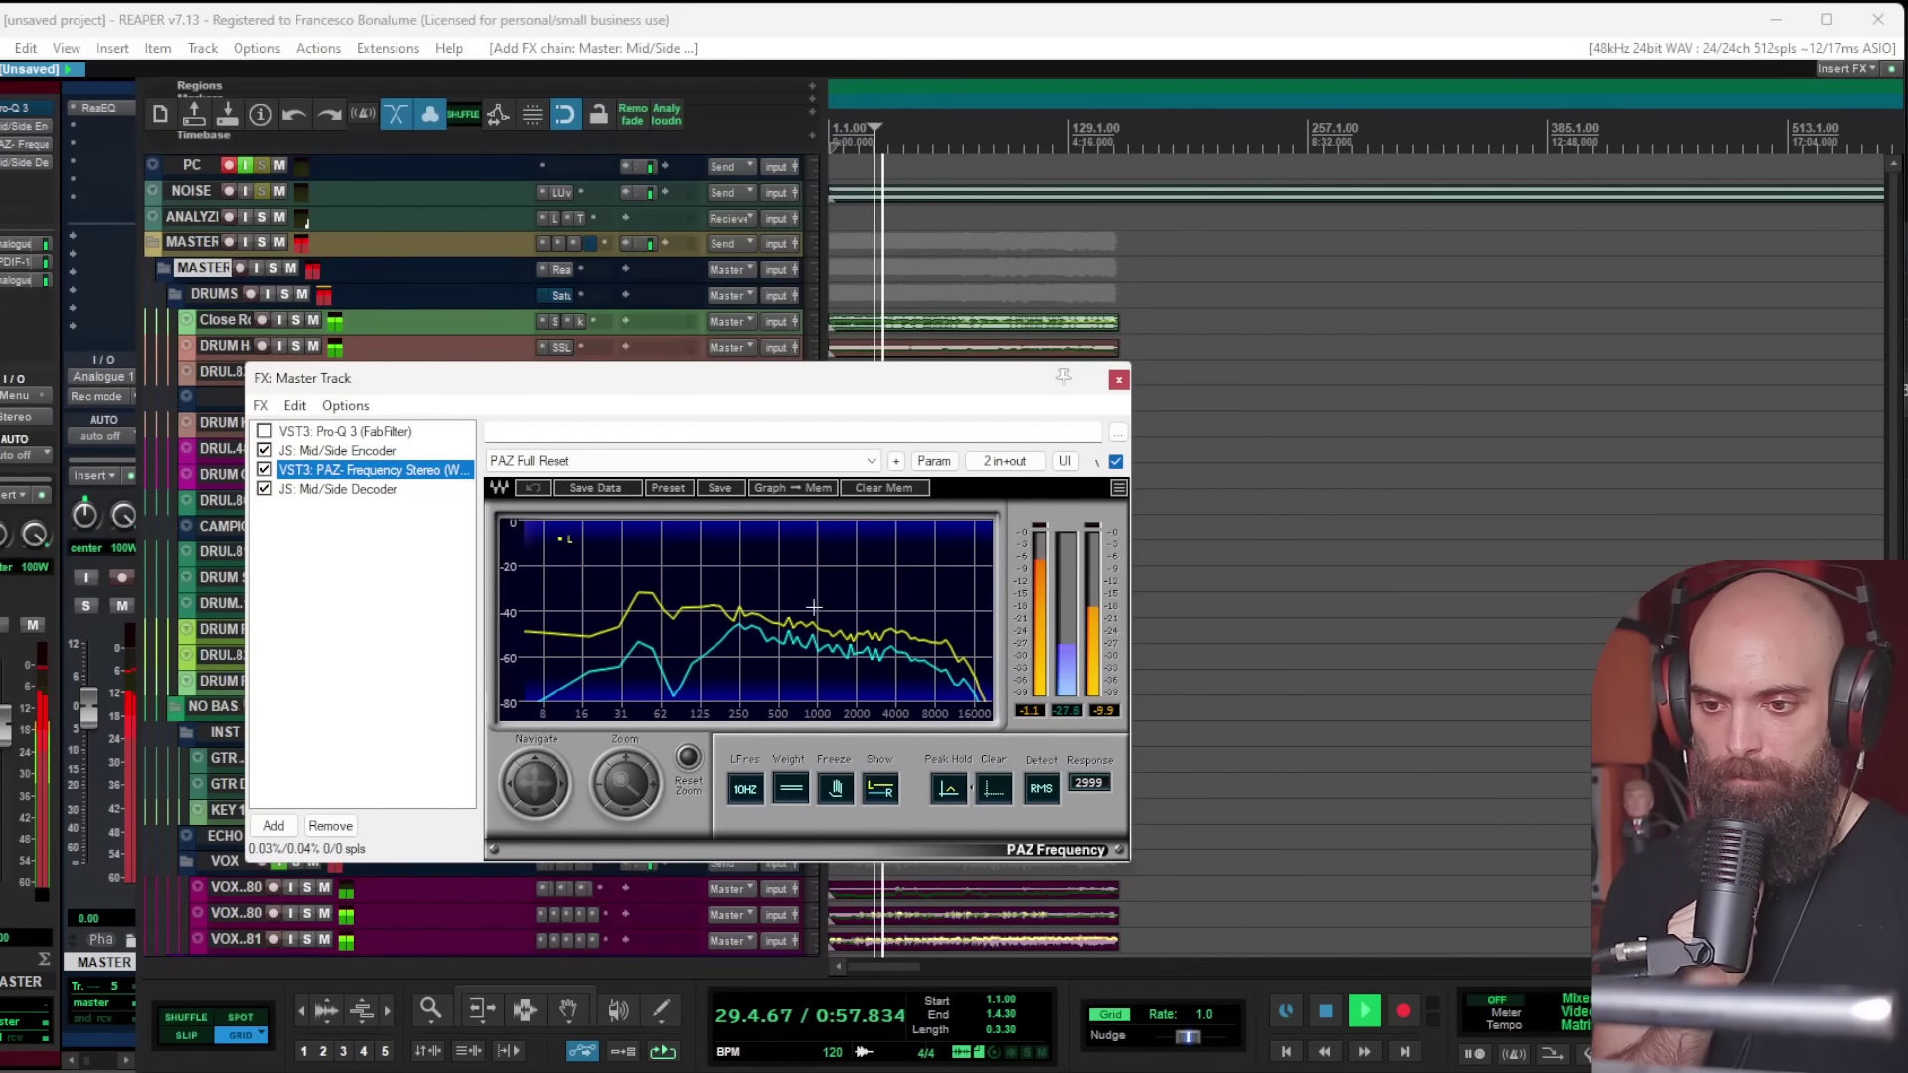
{"action": "left_click_drag", "start_coordinate": [761, 403], "coordinate": [876, 518]}
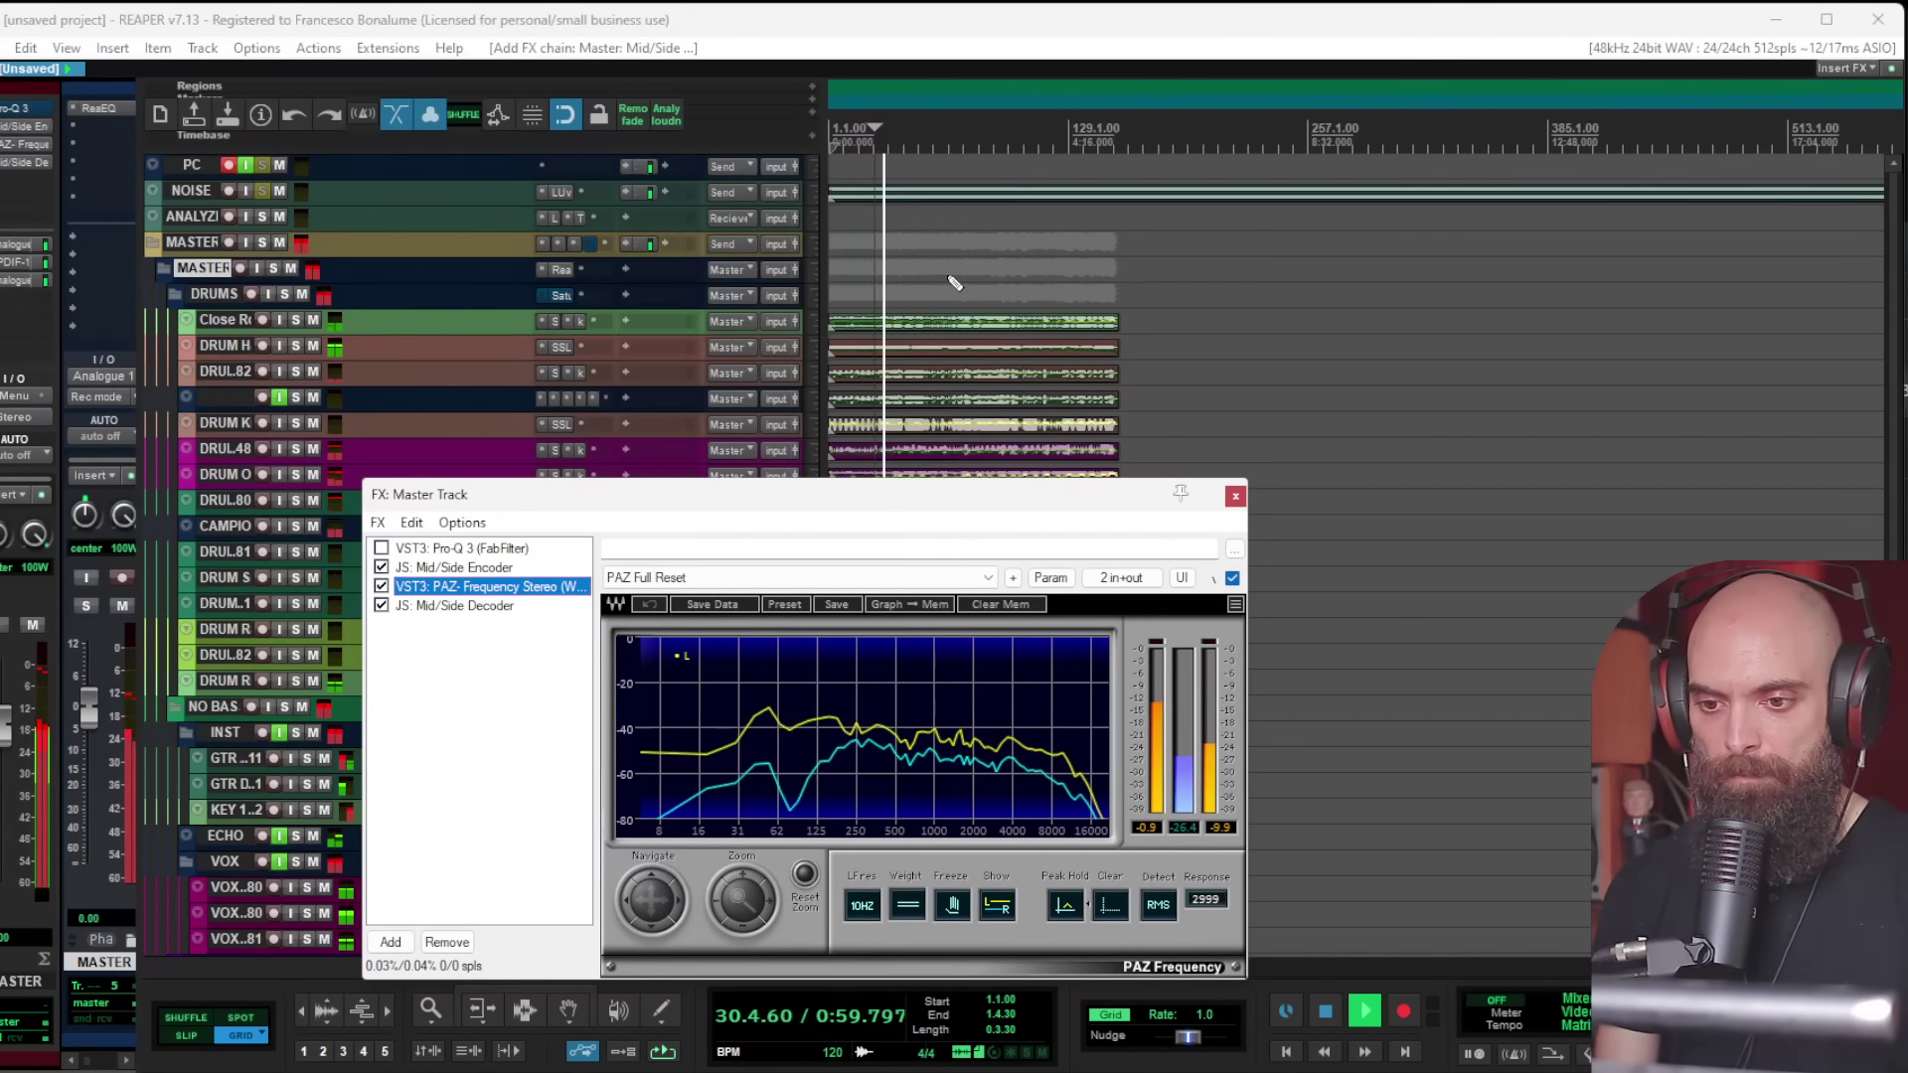
Step: Add FabFilter Pro-Q 3 to the MASTERING track and move it to the start of the effect chain
{"action": "scroll", "coordinate": [954, 281], "scroll_direction": "up", "scroll_amount": 2}
{"action": "left_click_drag", "start_coordinate": [894, 494], "coordinate": [932, 623]}
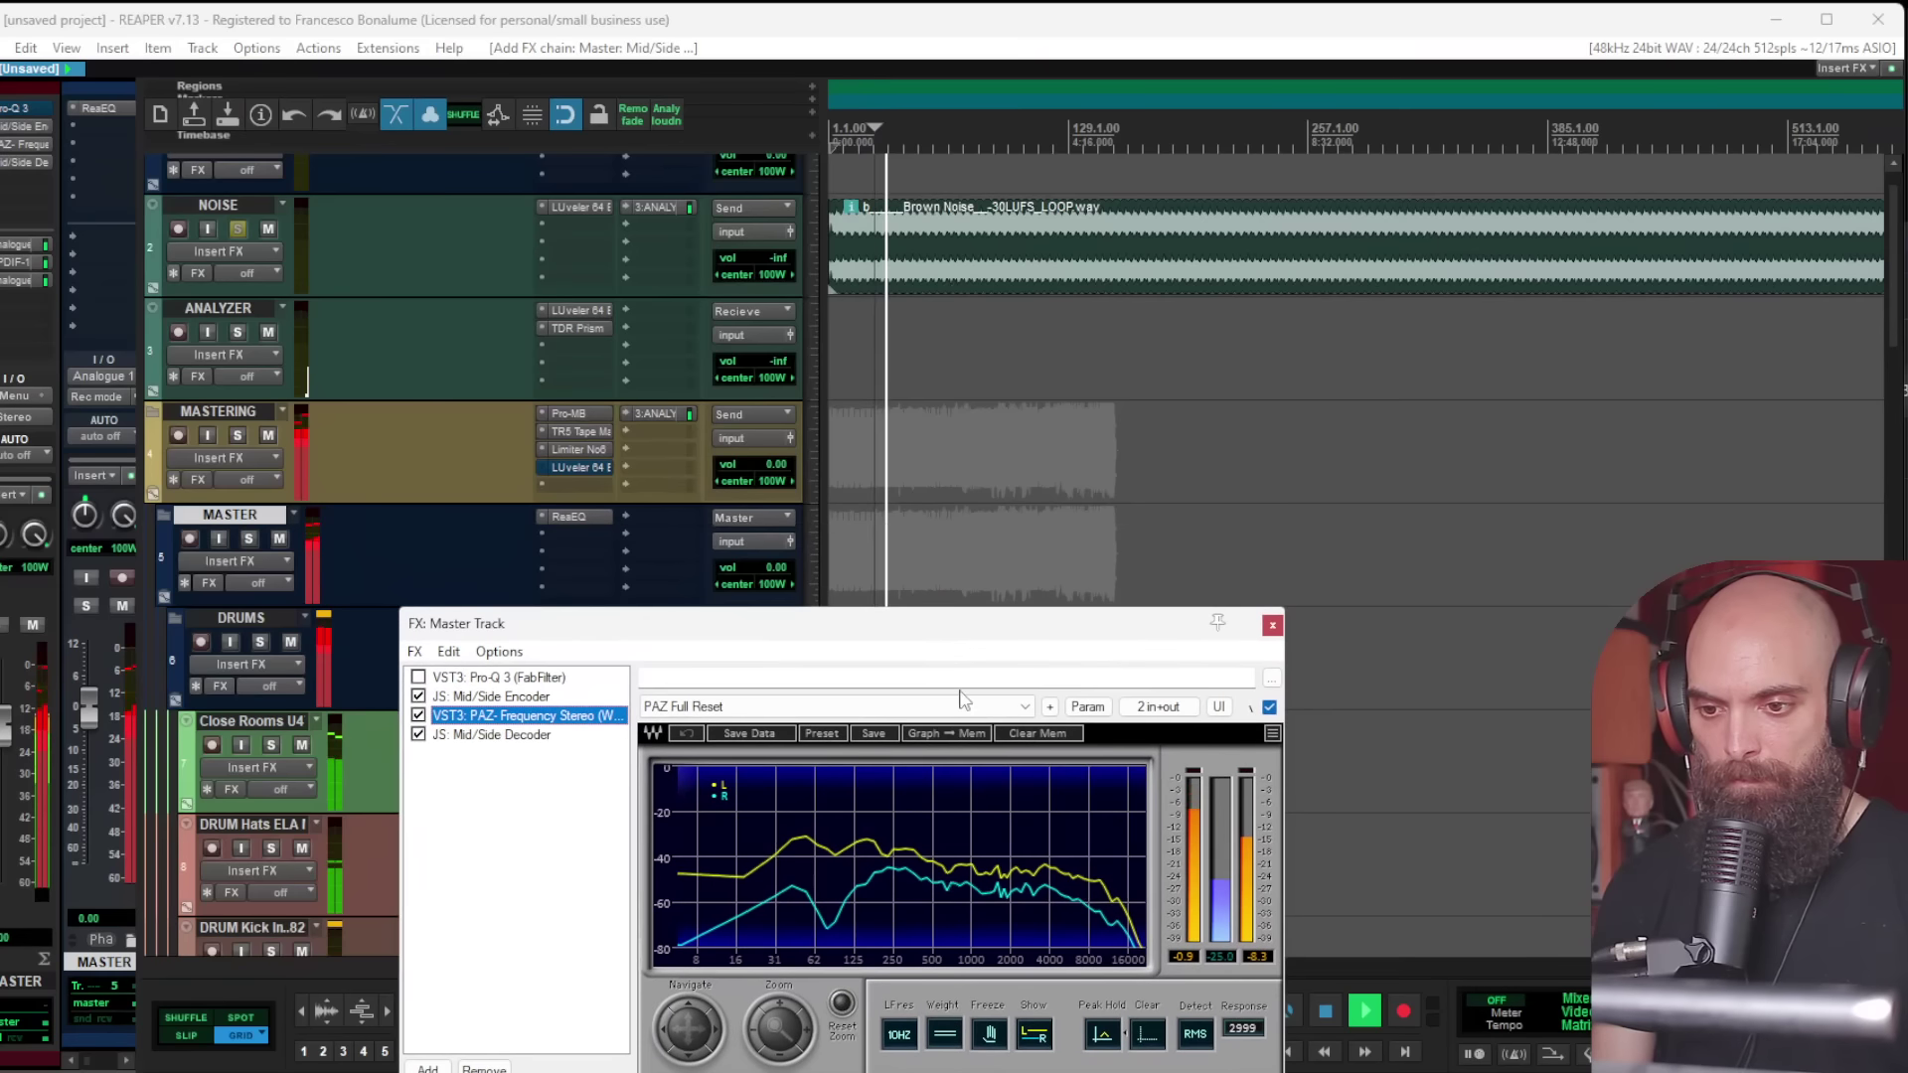
{"action": "double_click", "coordinate": [568, 491]}
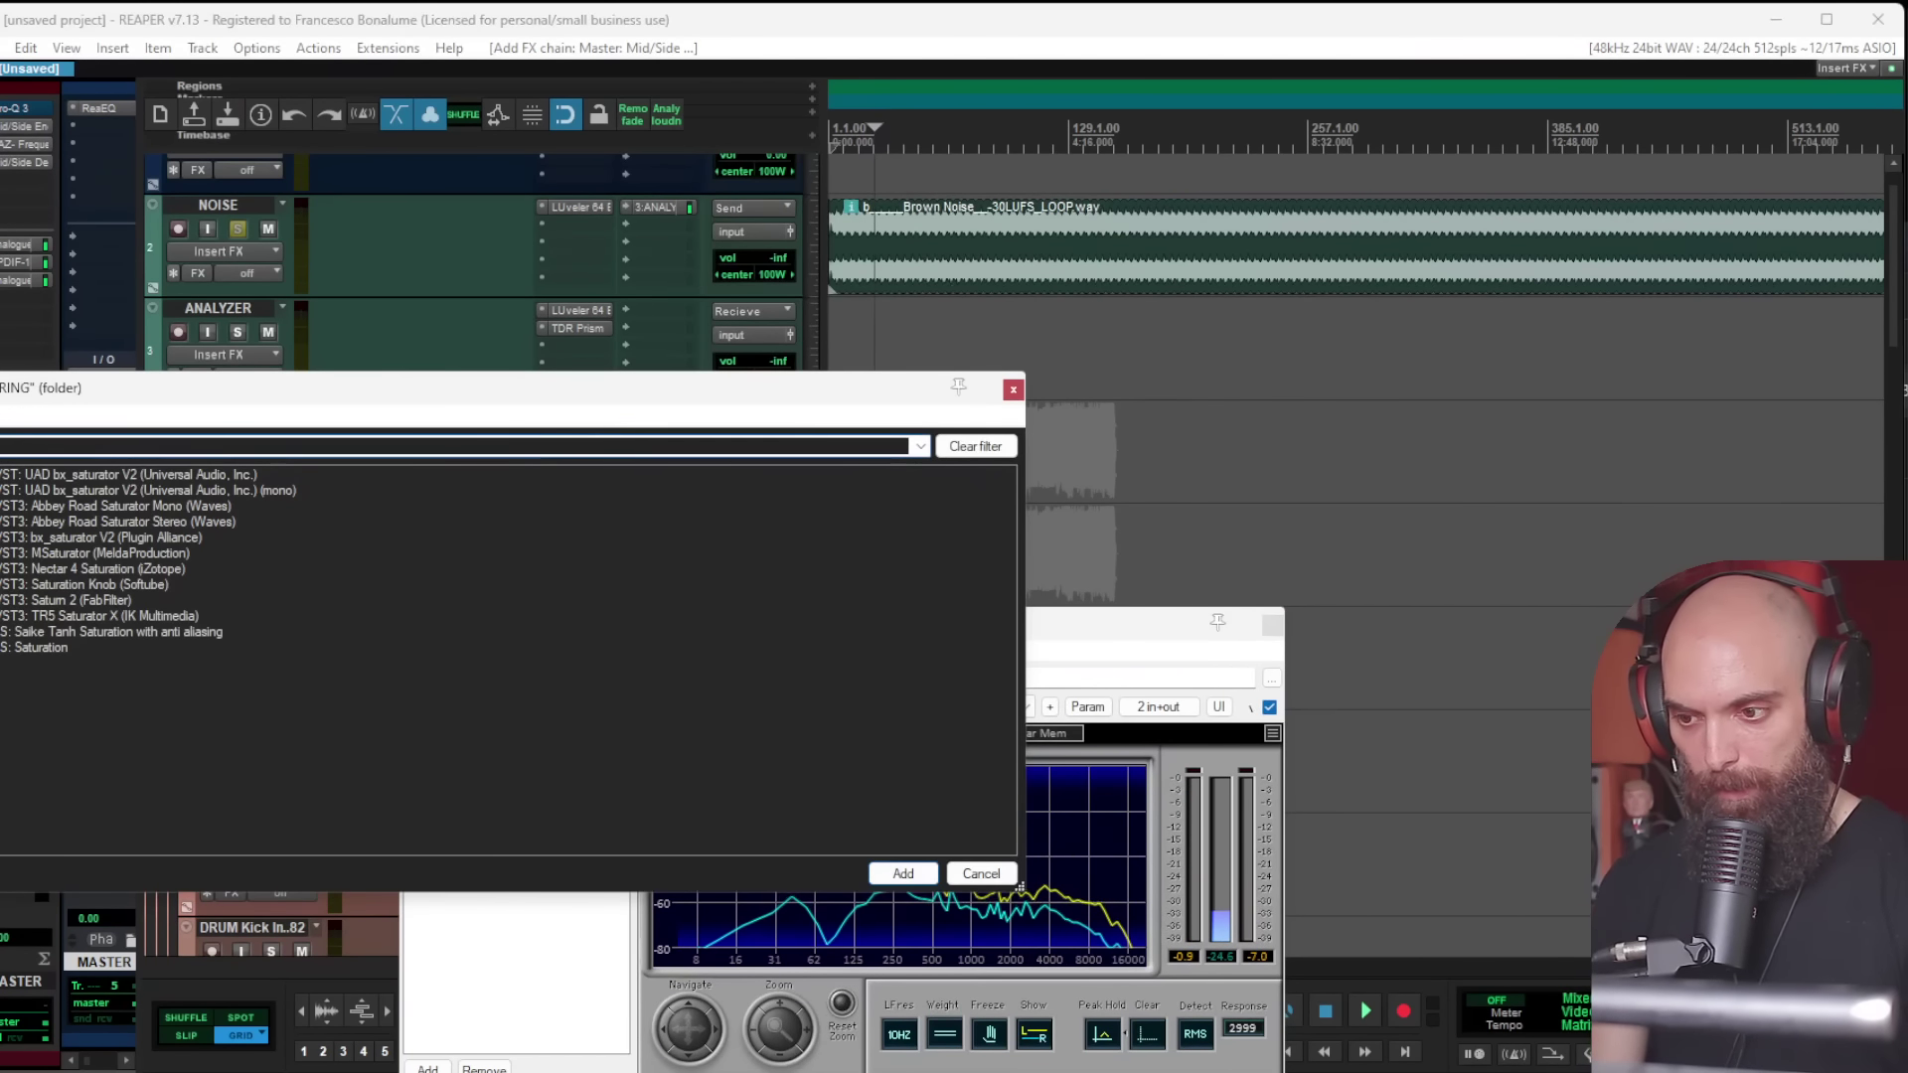
{"action": "double_click", "coordinate": [86, 520]}
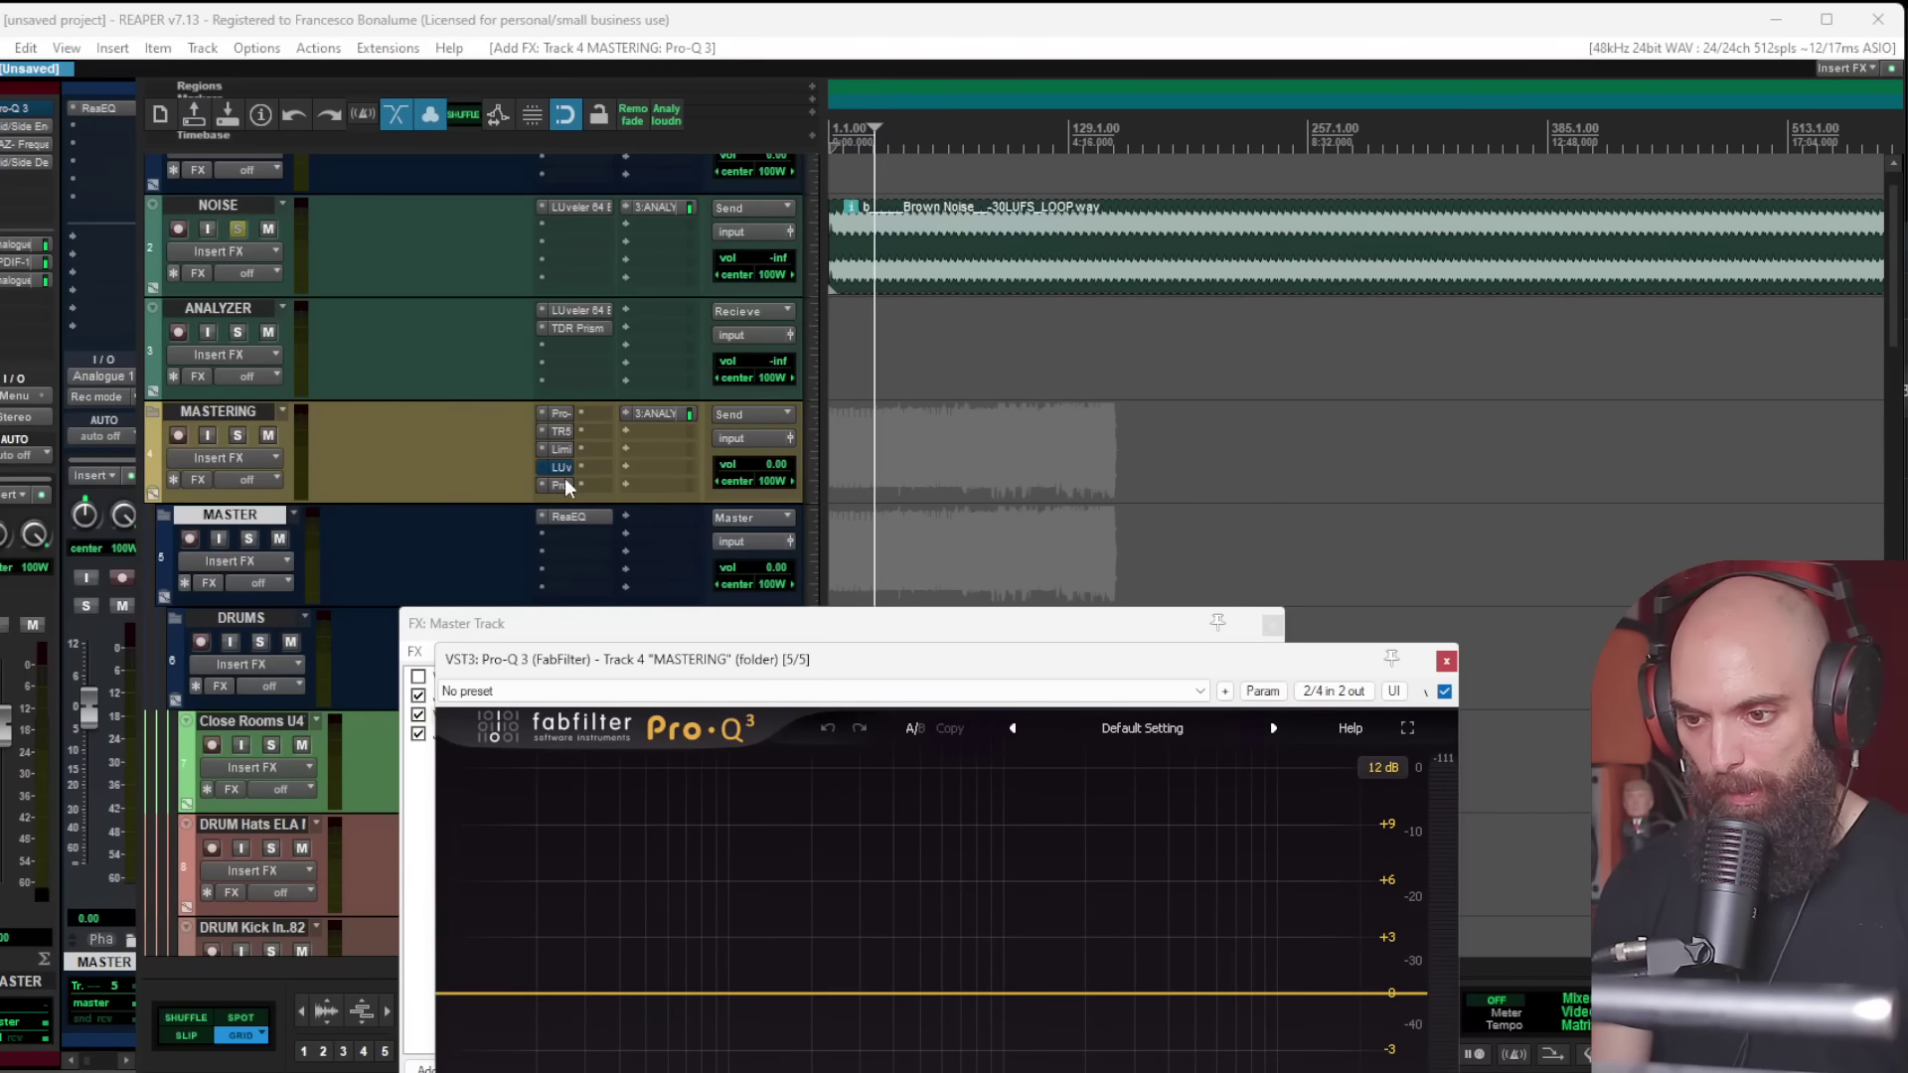
{"action": "left_click_drag", "start_coordinate": [570, 496], "coordinate": [556, 427]}
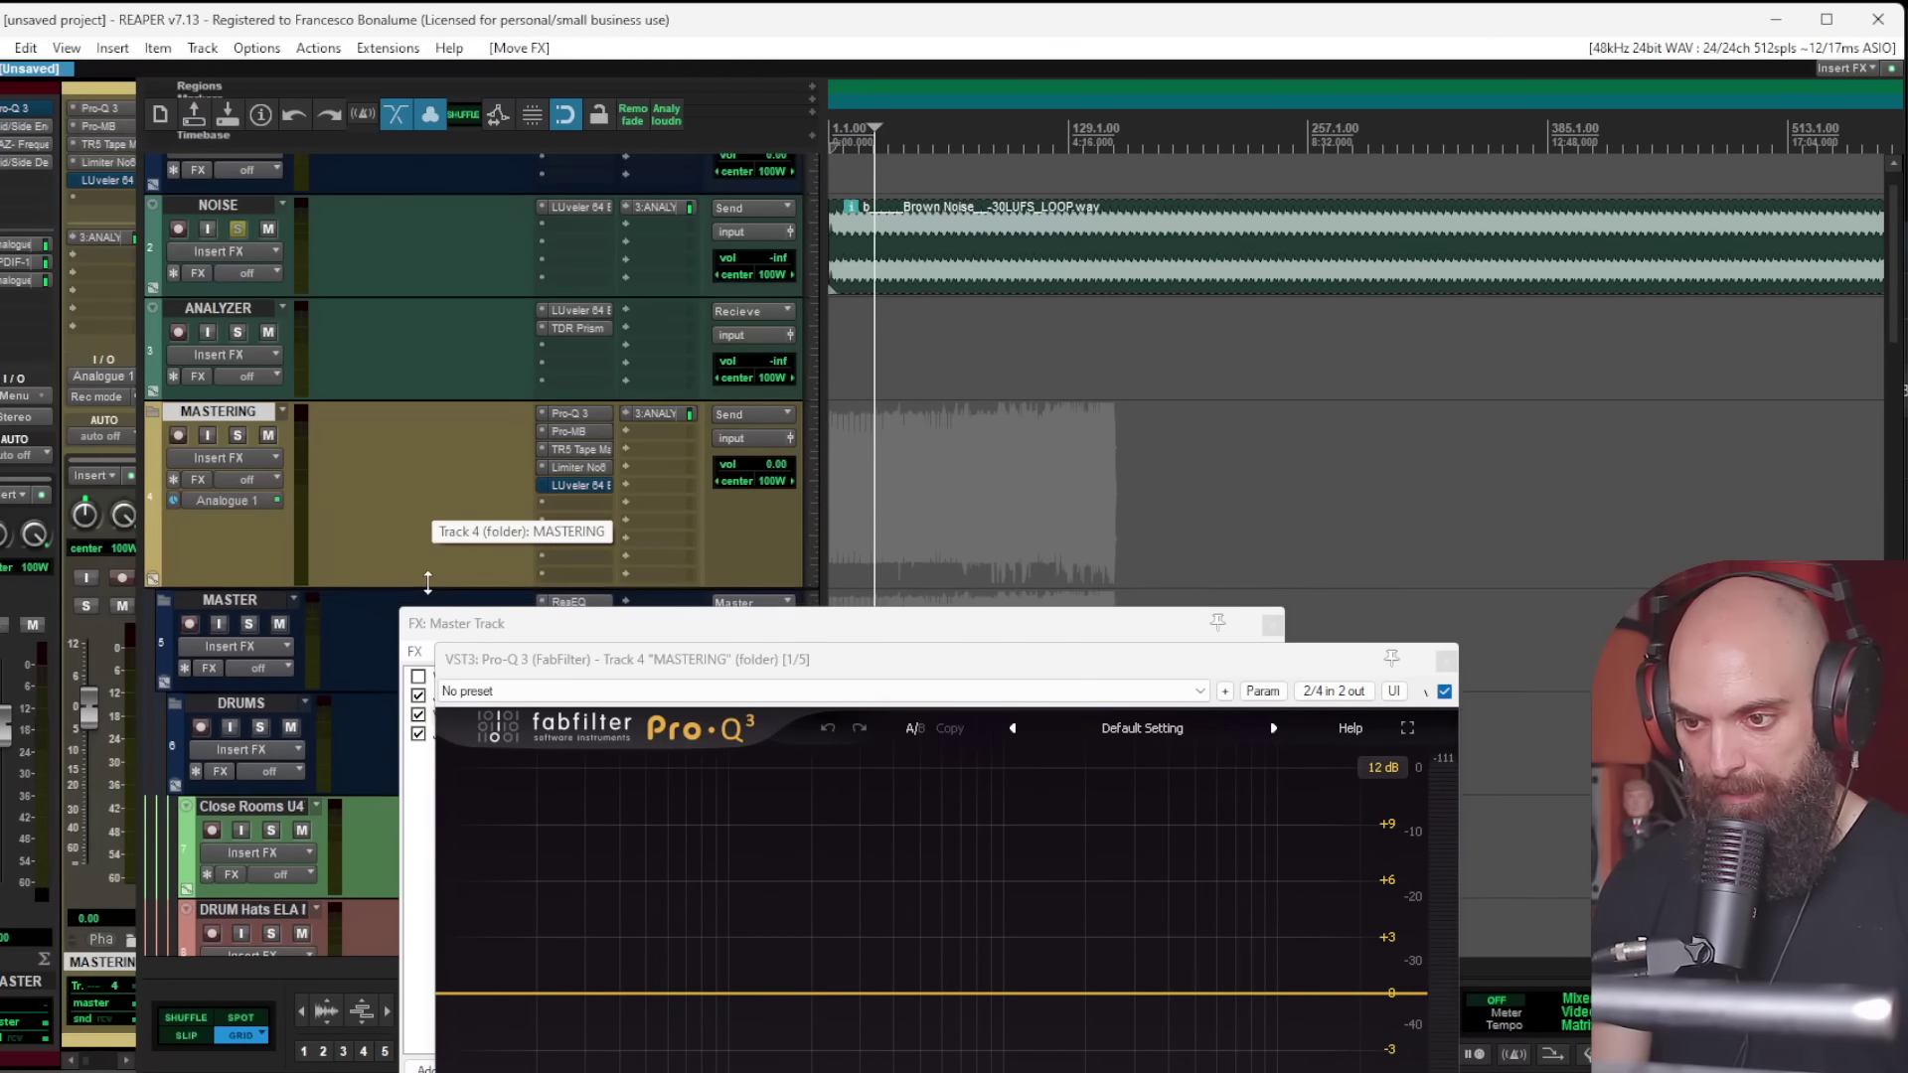
Step: Create a side-only bell boost in Pro-Q 3 of about +6 dB near 817 Hz with a Q of about 0.29
{"action": "right_click", "coordinate": [782, 639]}
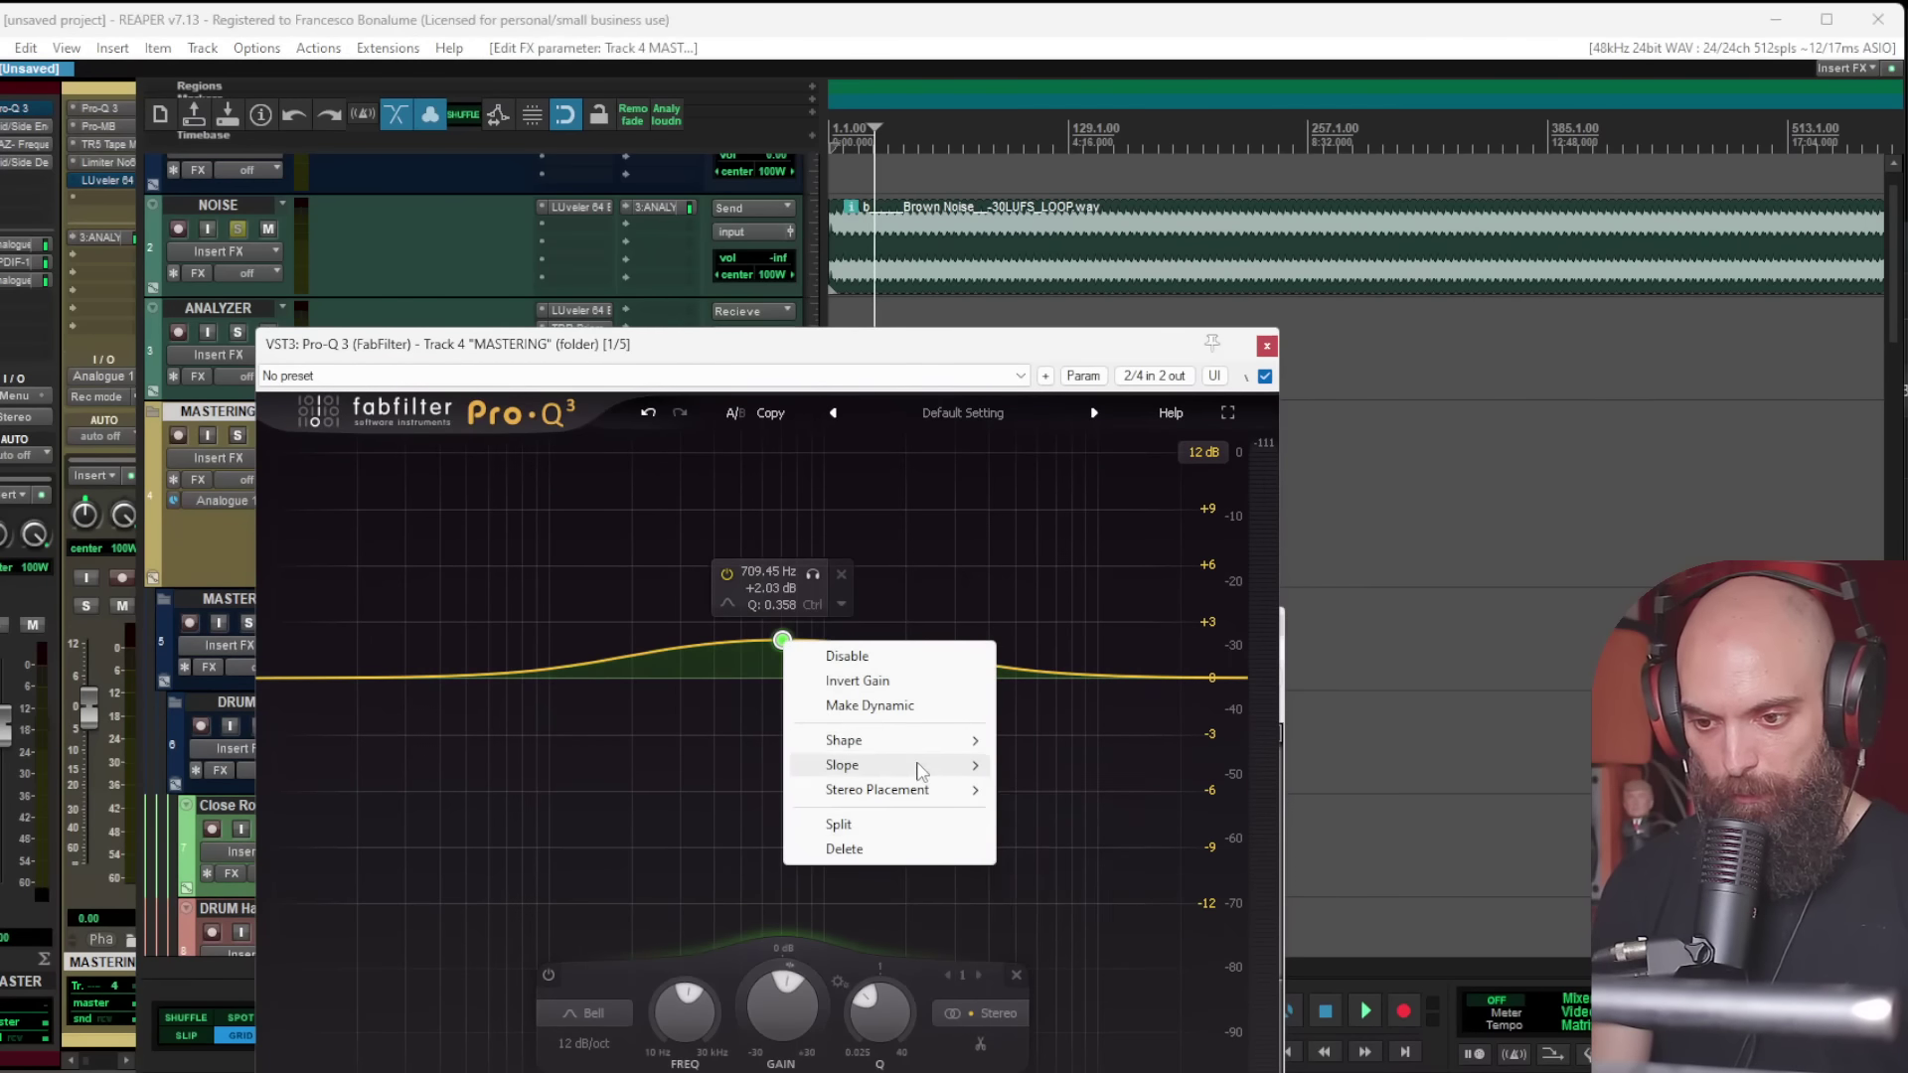
{"action": "left_click", "coordinate": [1079, 887]}
{"action": "key", "text": "space"}
{"action": "left_click_drag", "start_coordinate": [784, 639], "coordinate": [806, 567]}
{"action": "left_click_drag", "start_coordinate": [783, 353], "coordinate": [485, 235]}
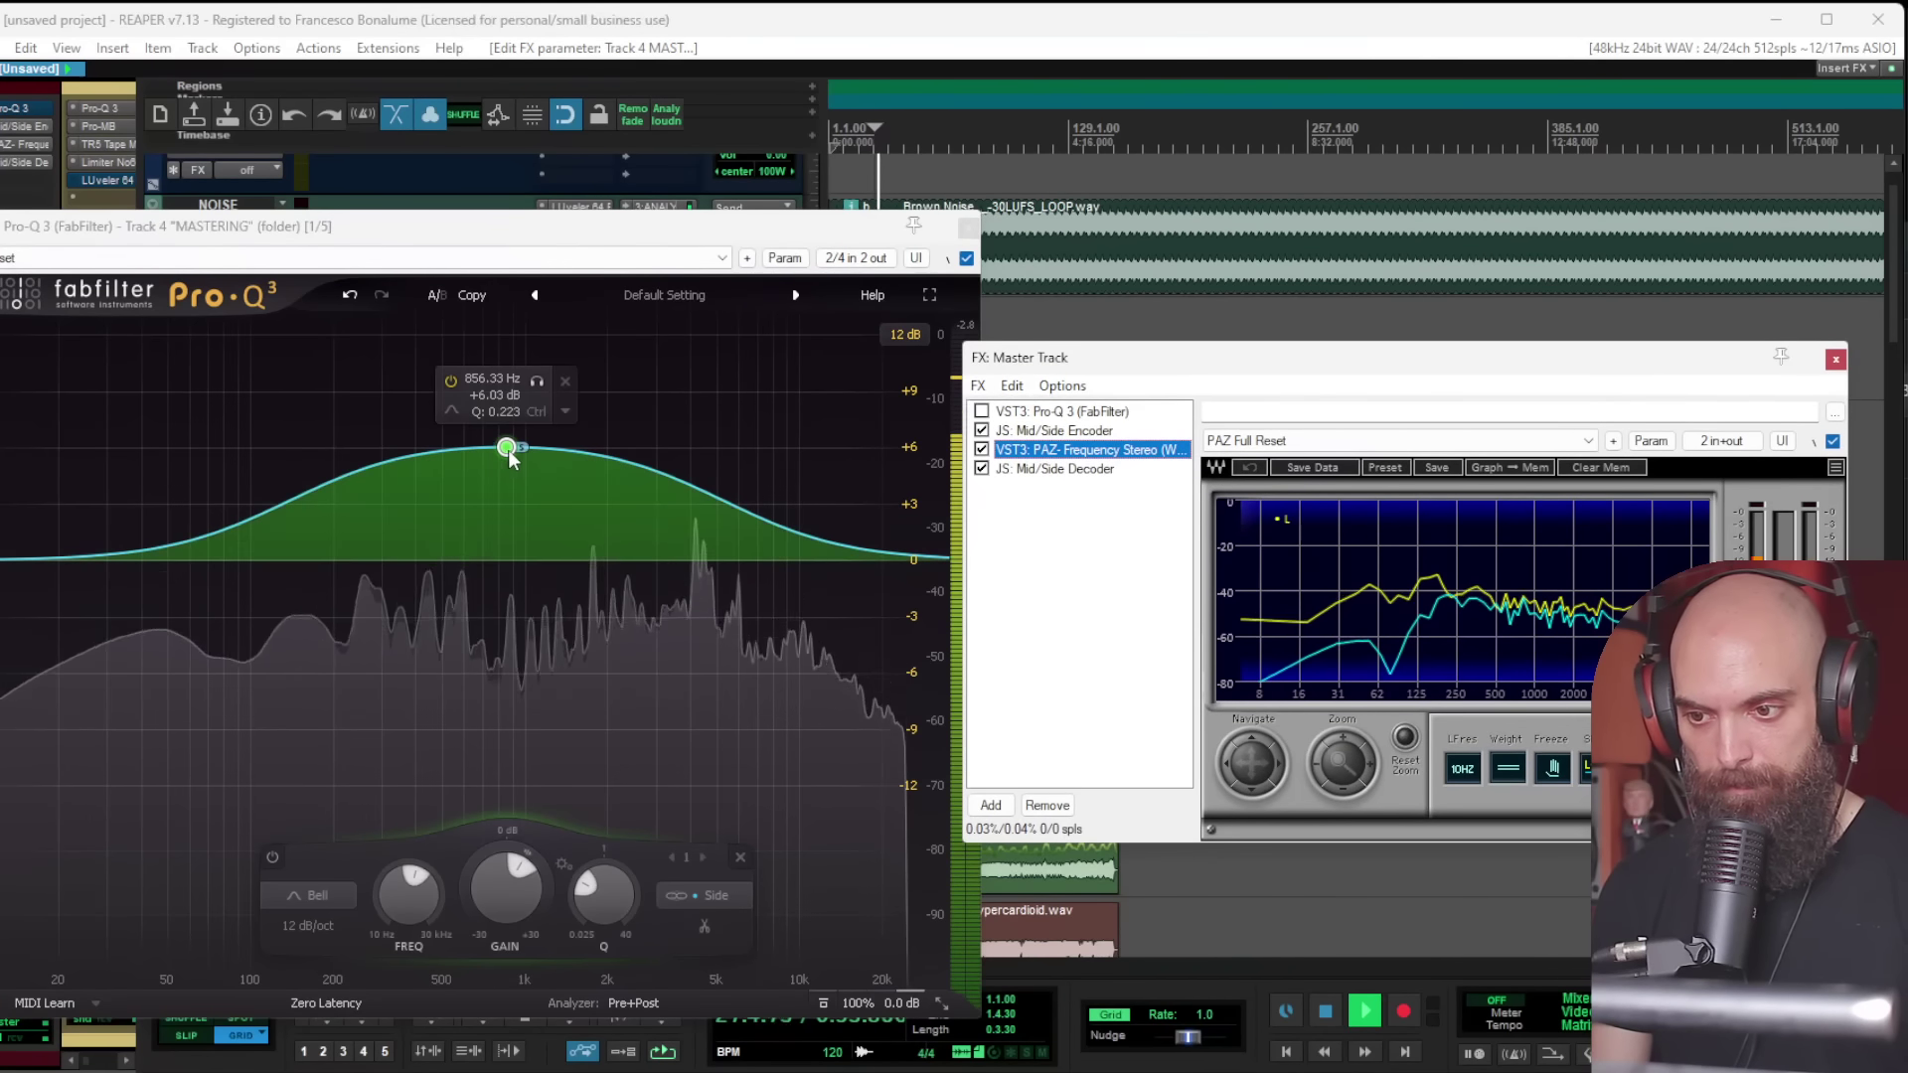
{"action": "mouse_move", "coordinate": [508, 457]}
{"action": "left_mouse_down"}
{"action": "mouse_move", "coordinate": [510, 473]}
{"action": "mouse_move", "coordinate": [506, 456]}
{"action": "left_mouse_up"}
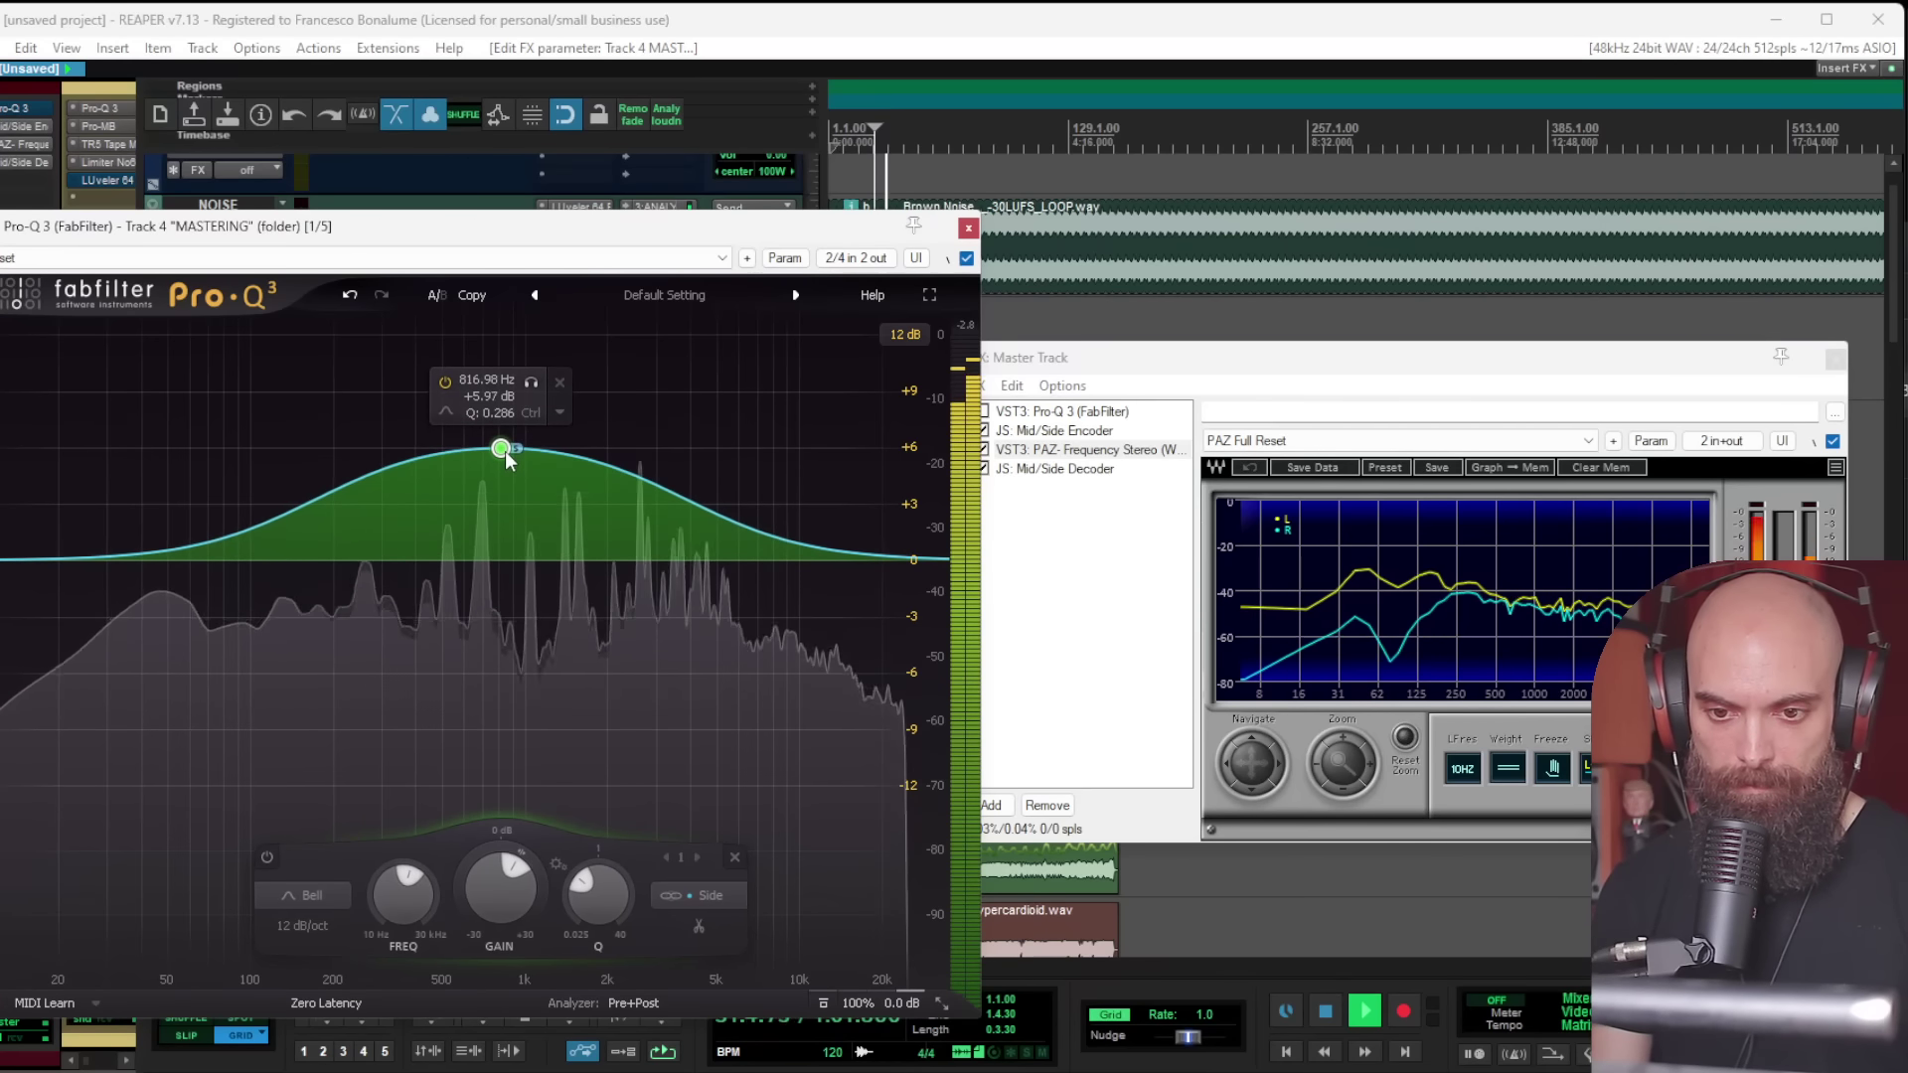
Step: Try a 24 dB/oct high cut in stereo at about 97 Hz to audition the low end, and disable that band
{"action": "left_click", "coordinate": [1341, 603]}
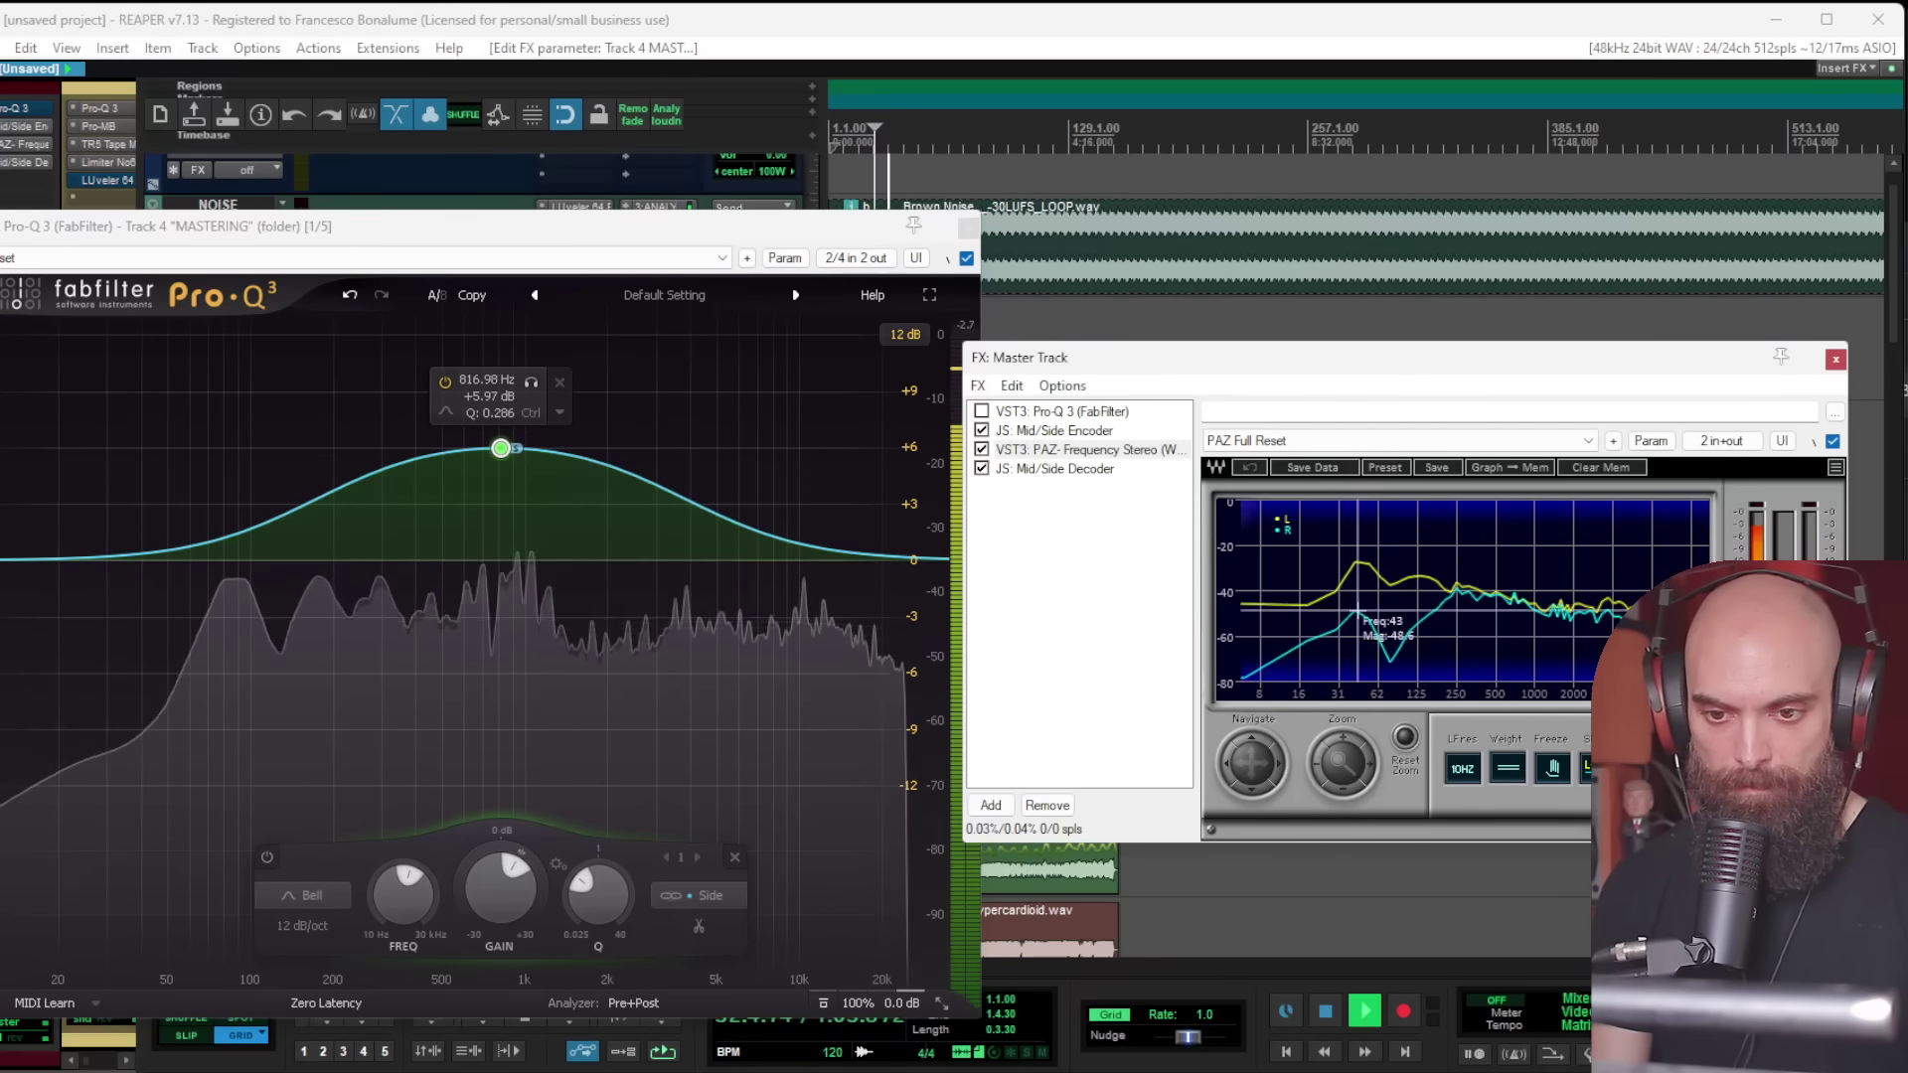
{"action": "double_click", "coordinate": [247, 568]}
{"action": "right_click", "coordinate": [369, 567]}
{"action": "mouse_move", "coordinate": [427, 665]}
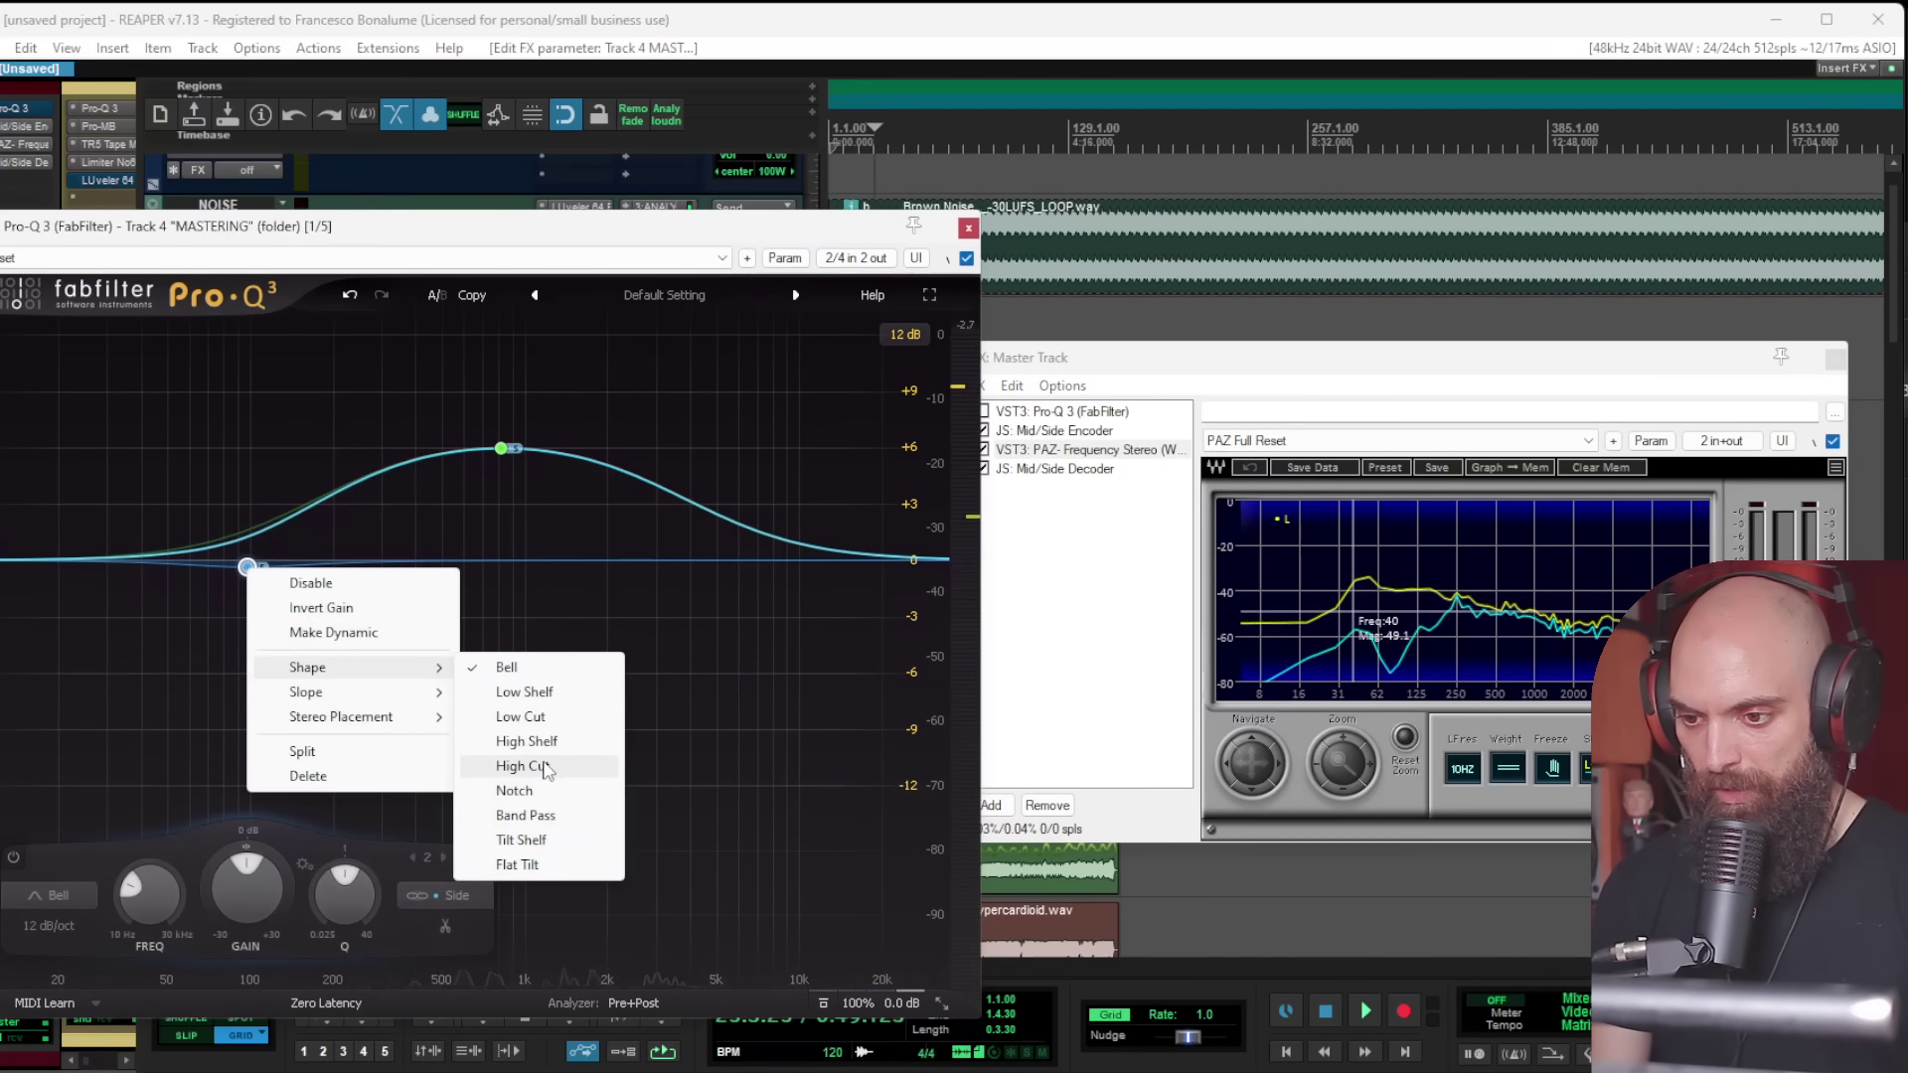
{"action": "left_click", "coordinate": [536, 767]}
{"action": "right_click", "coordinate": [258, 564]}
{"action": "left_click", "coordinate": [515, 700]}
{"action": "key", "text": "space"}
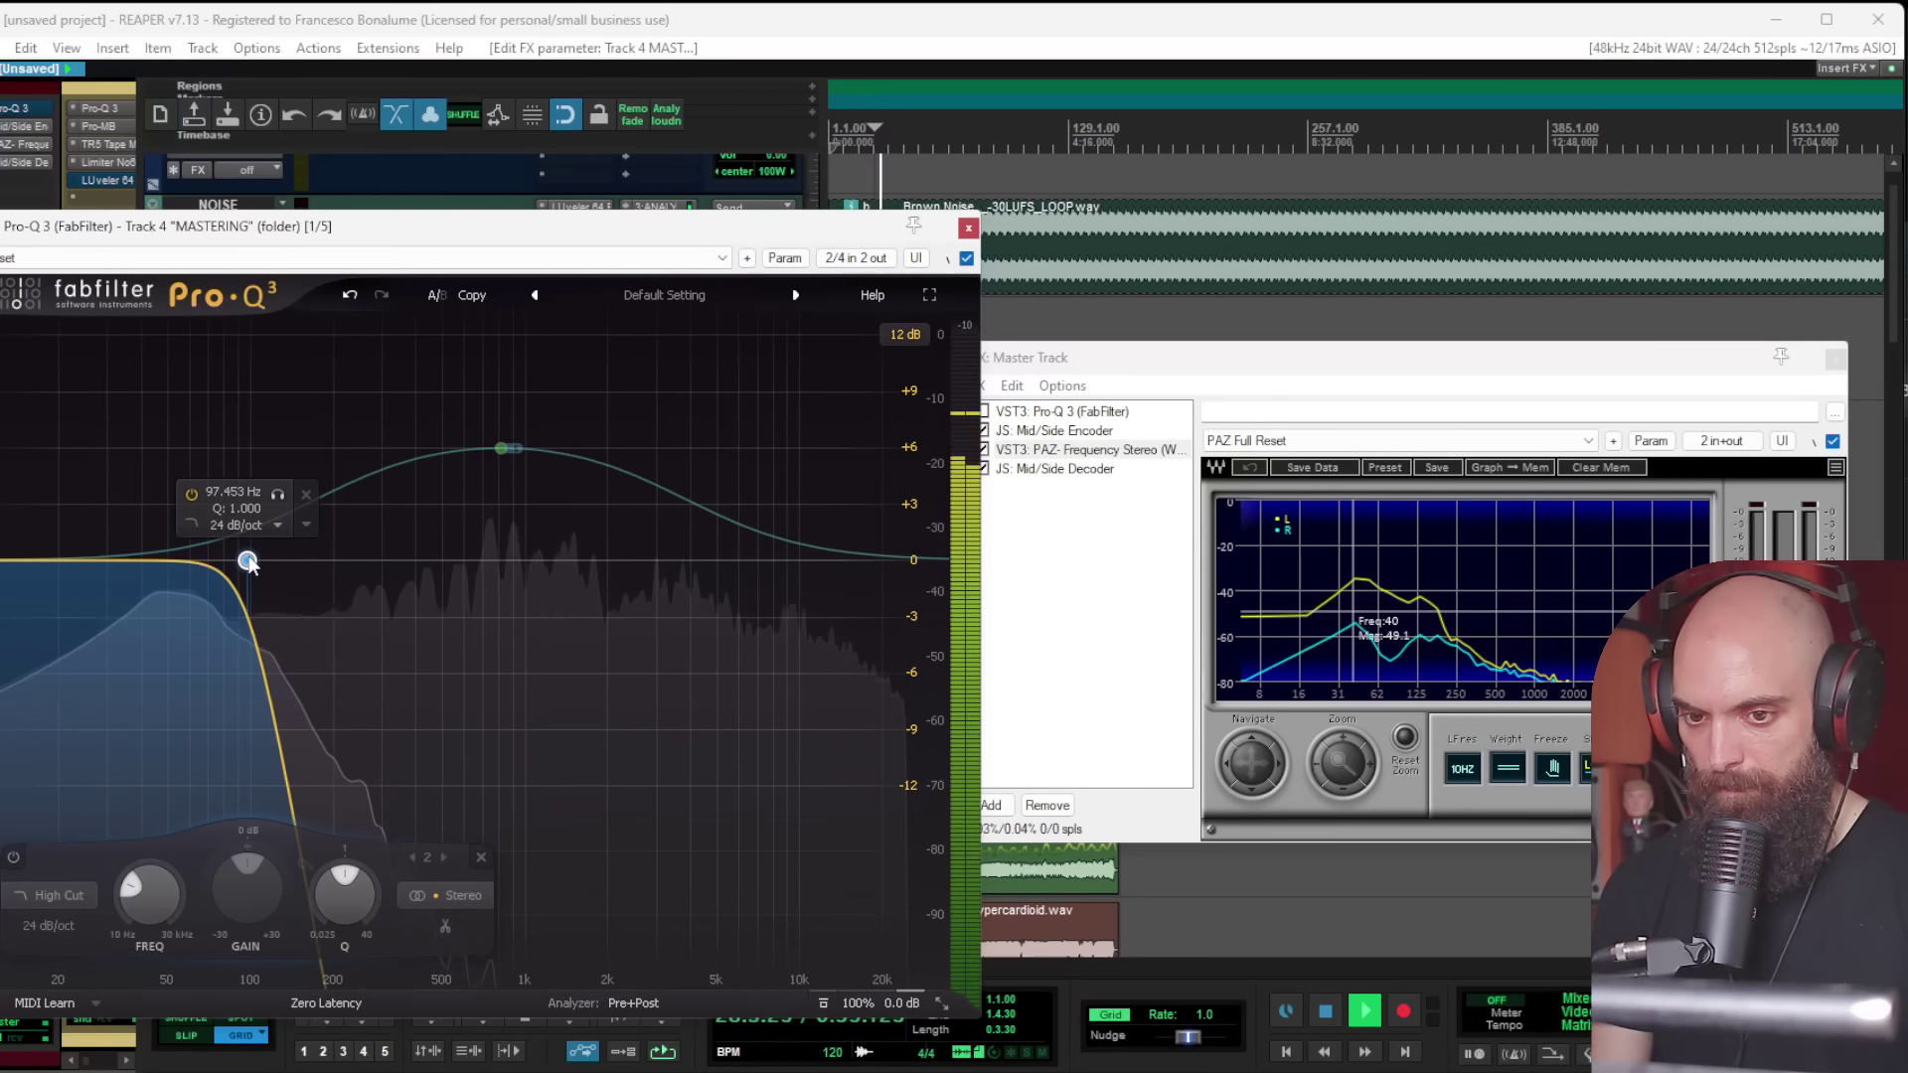
{"action": "left_click", "coordinate": [192, 493]}
{"action": "left_click", "coordinate": [501, 448]}
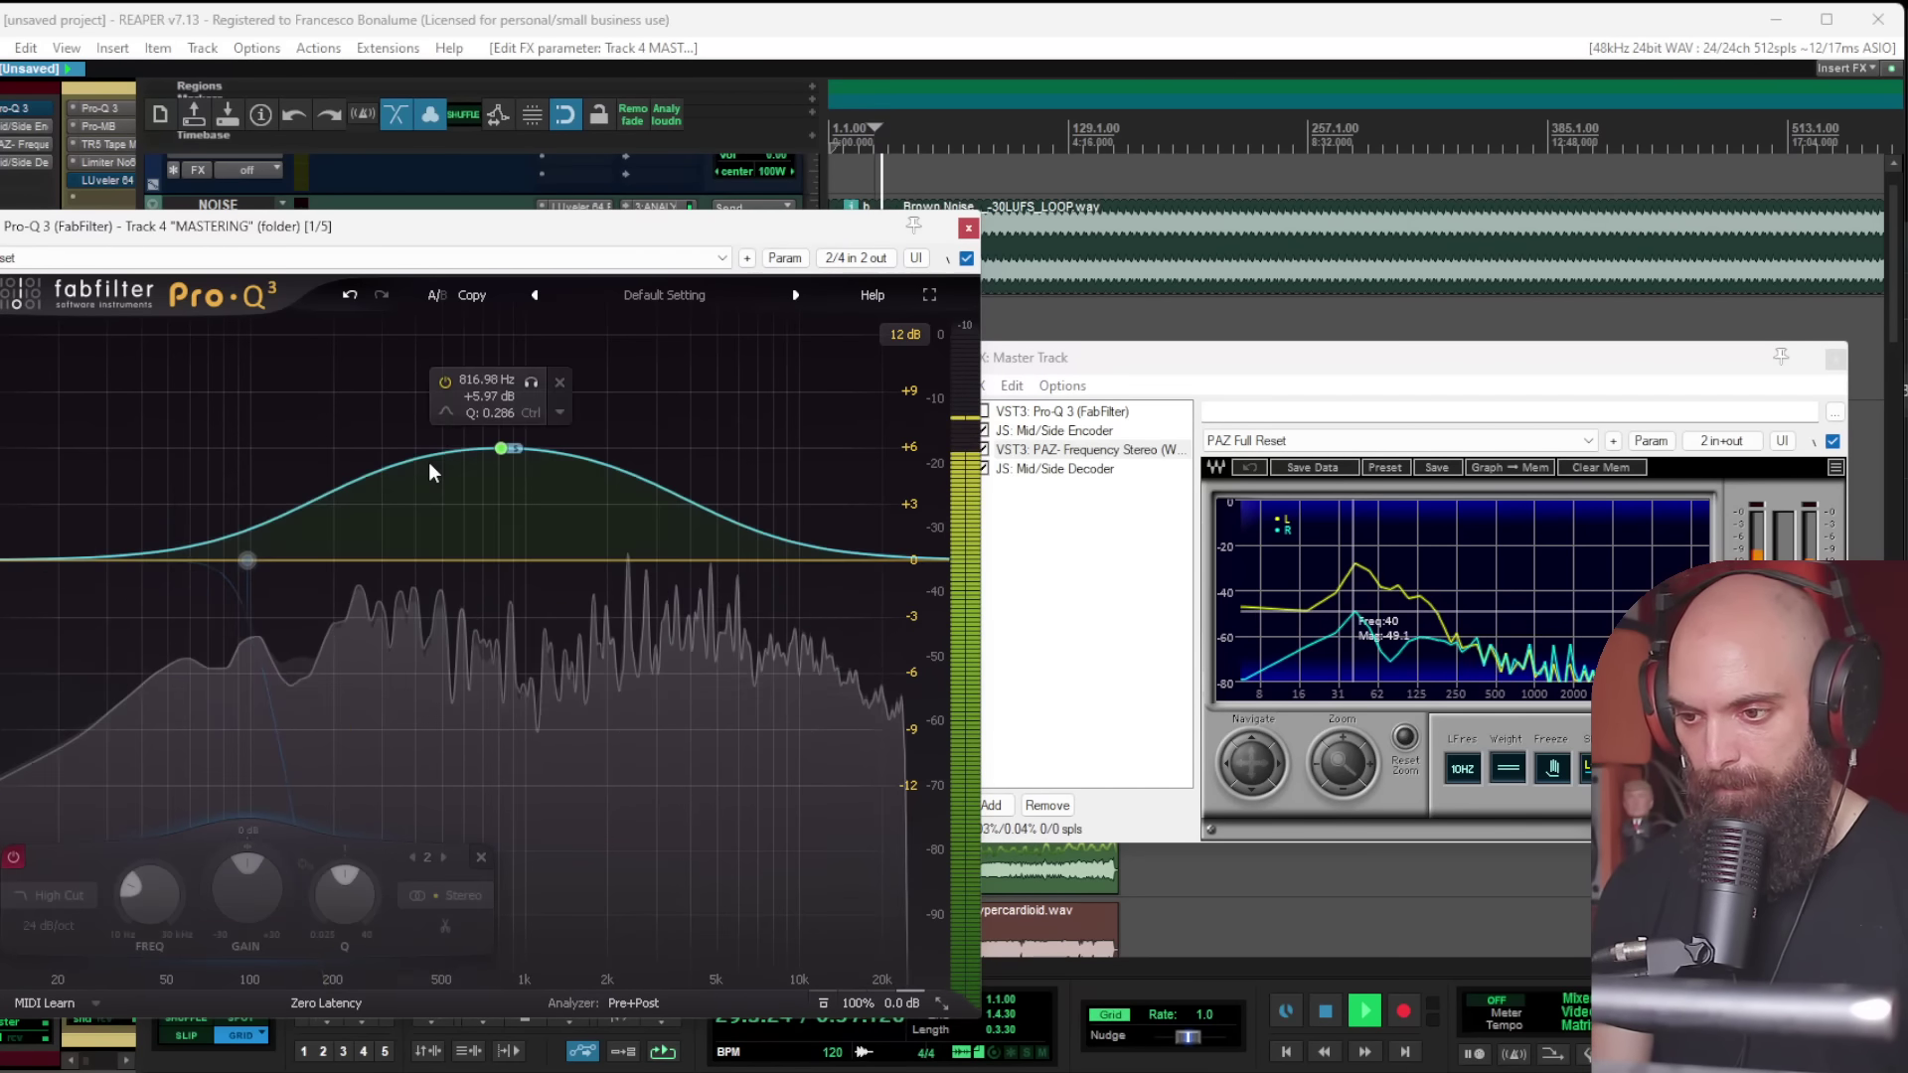
Step: Close Pro-Q 3 and the master track's FX window, and play the mix from around bar 25 to judge the widened sound
{"action": "left_click", "coordinate": [967, 227]}
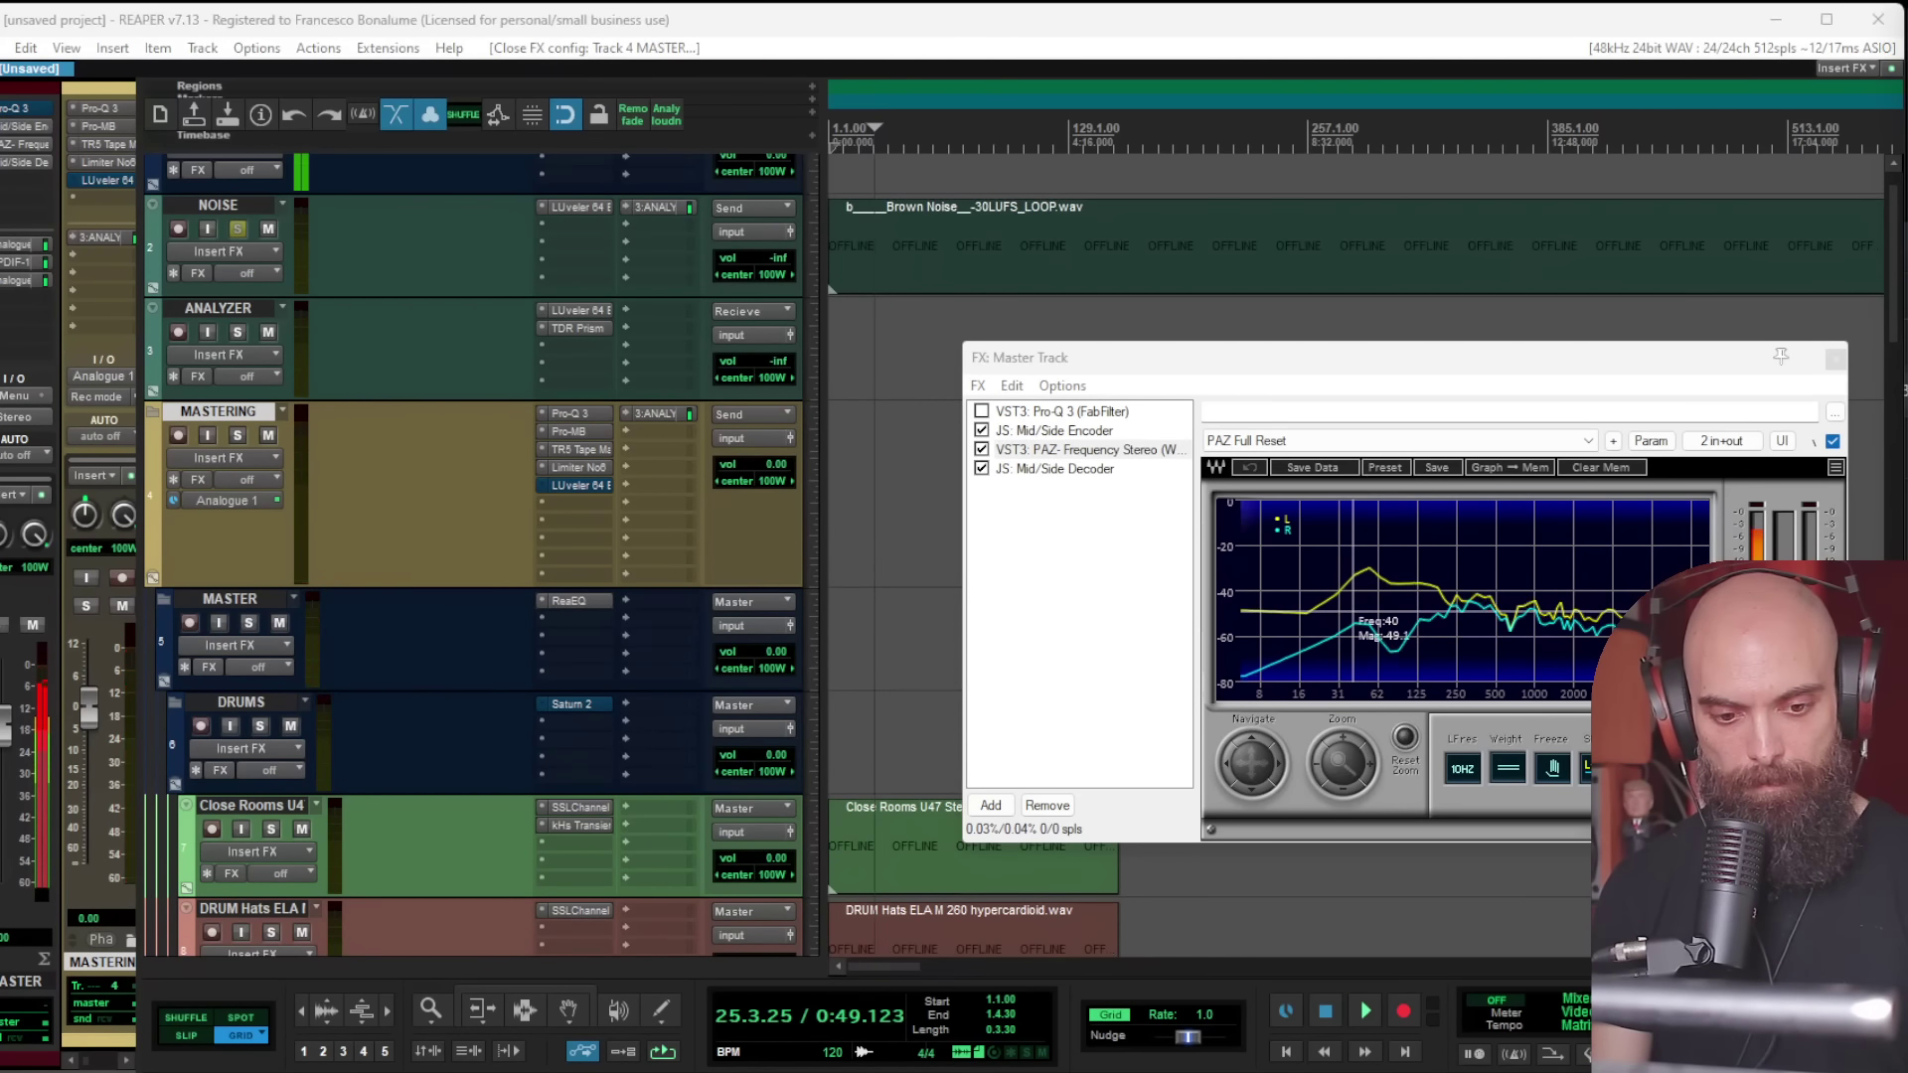
{"action": "left_click", "coordinate": [805, 44]}
{"action": "key", "text": "space"}
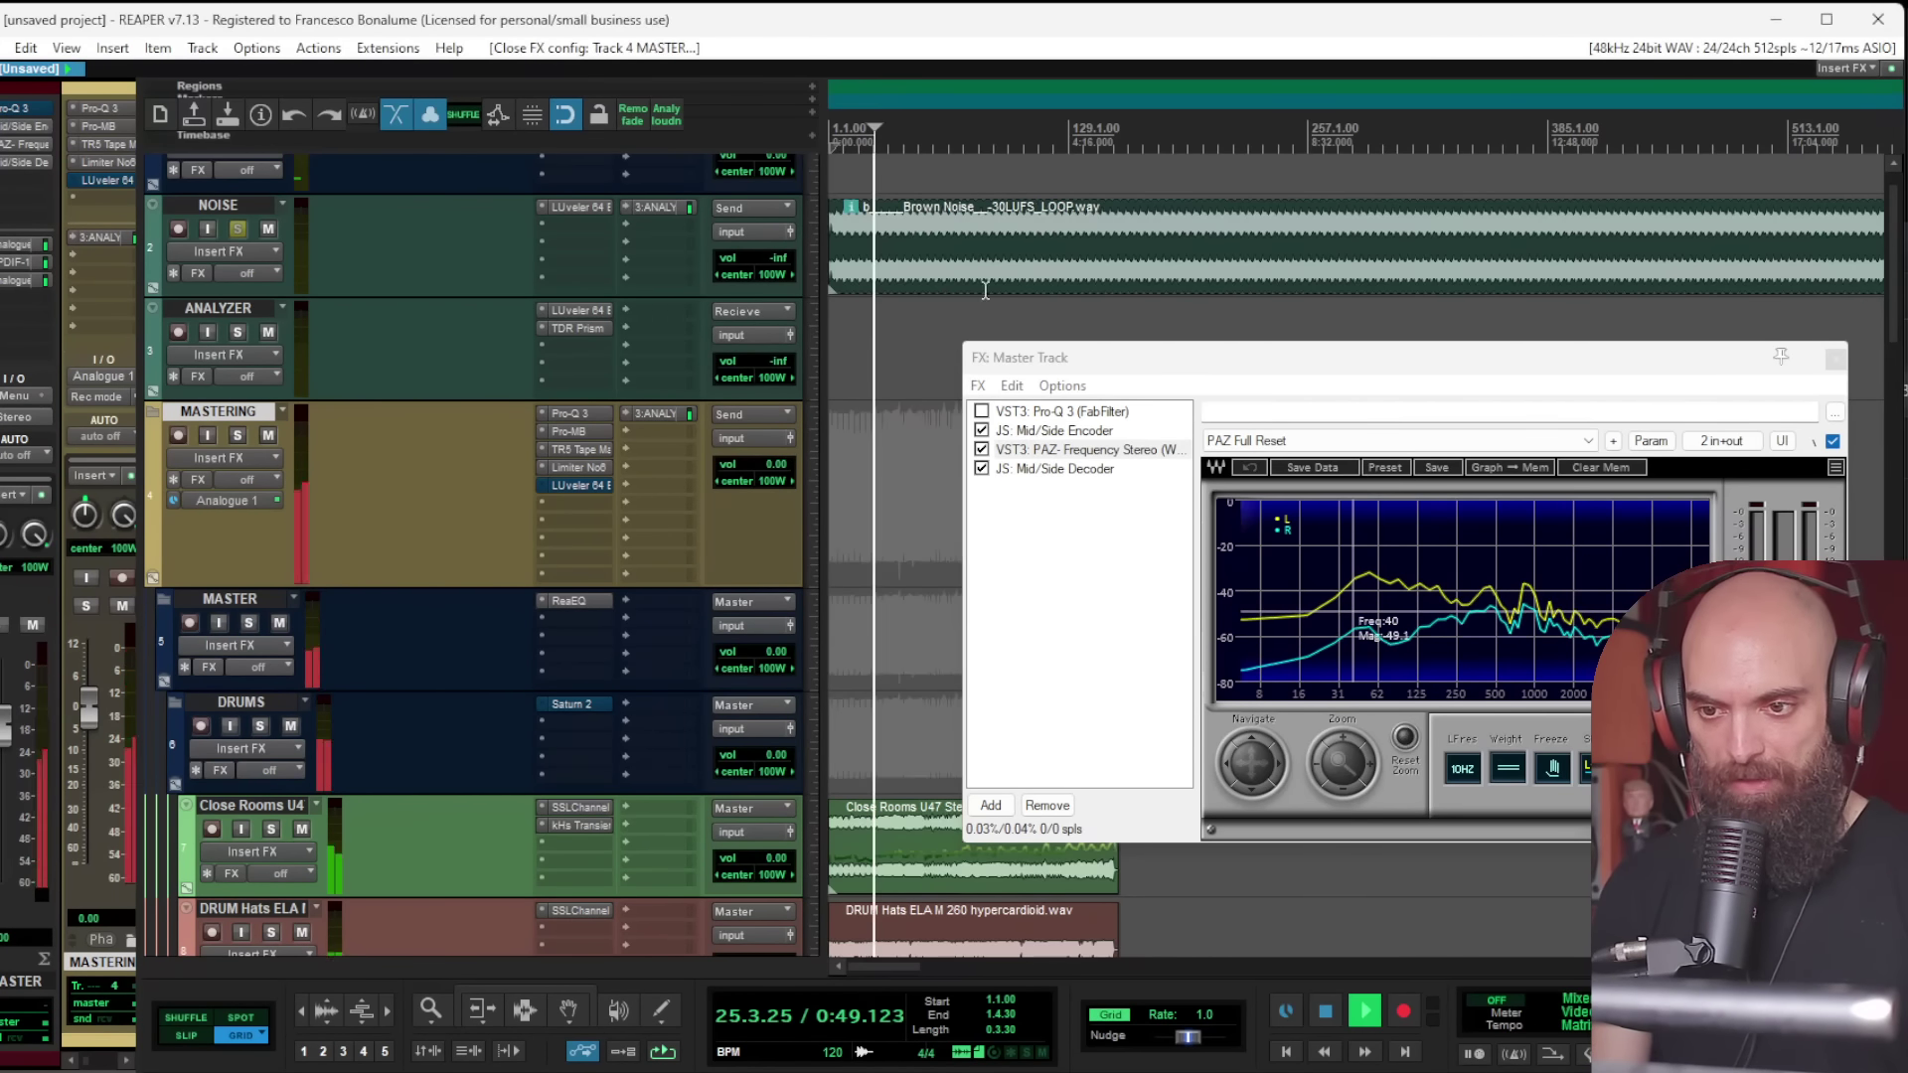
{"action": "left_click", "coordinate": [1835, 359]}
{"action": "scroll", "coordinate": [951, 439], "scroll_direction": "up", "scroll_amount": 1}
{"action": "scroll", "coordinate": [952, 439], "scroll_direction": "down", "scroll_amount": 3}
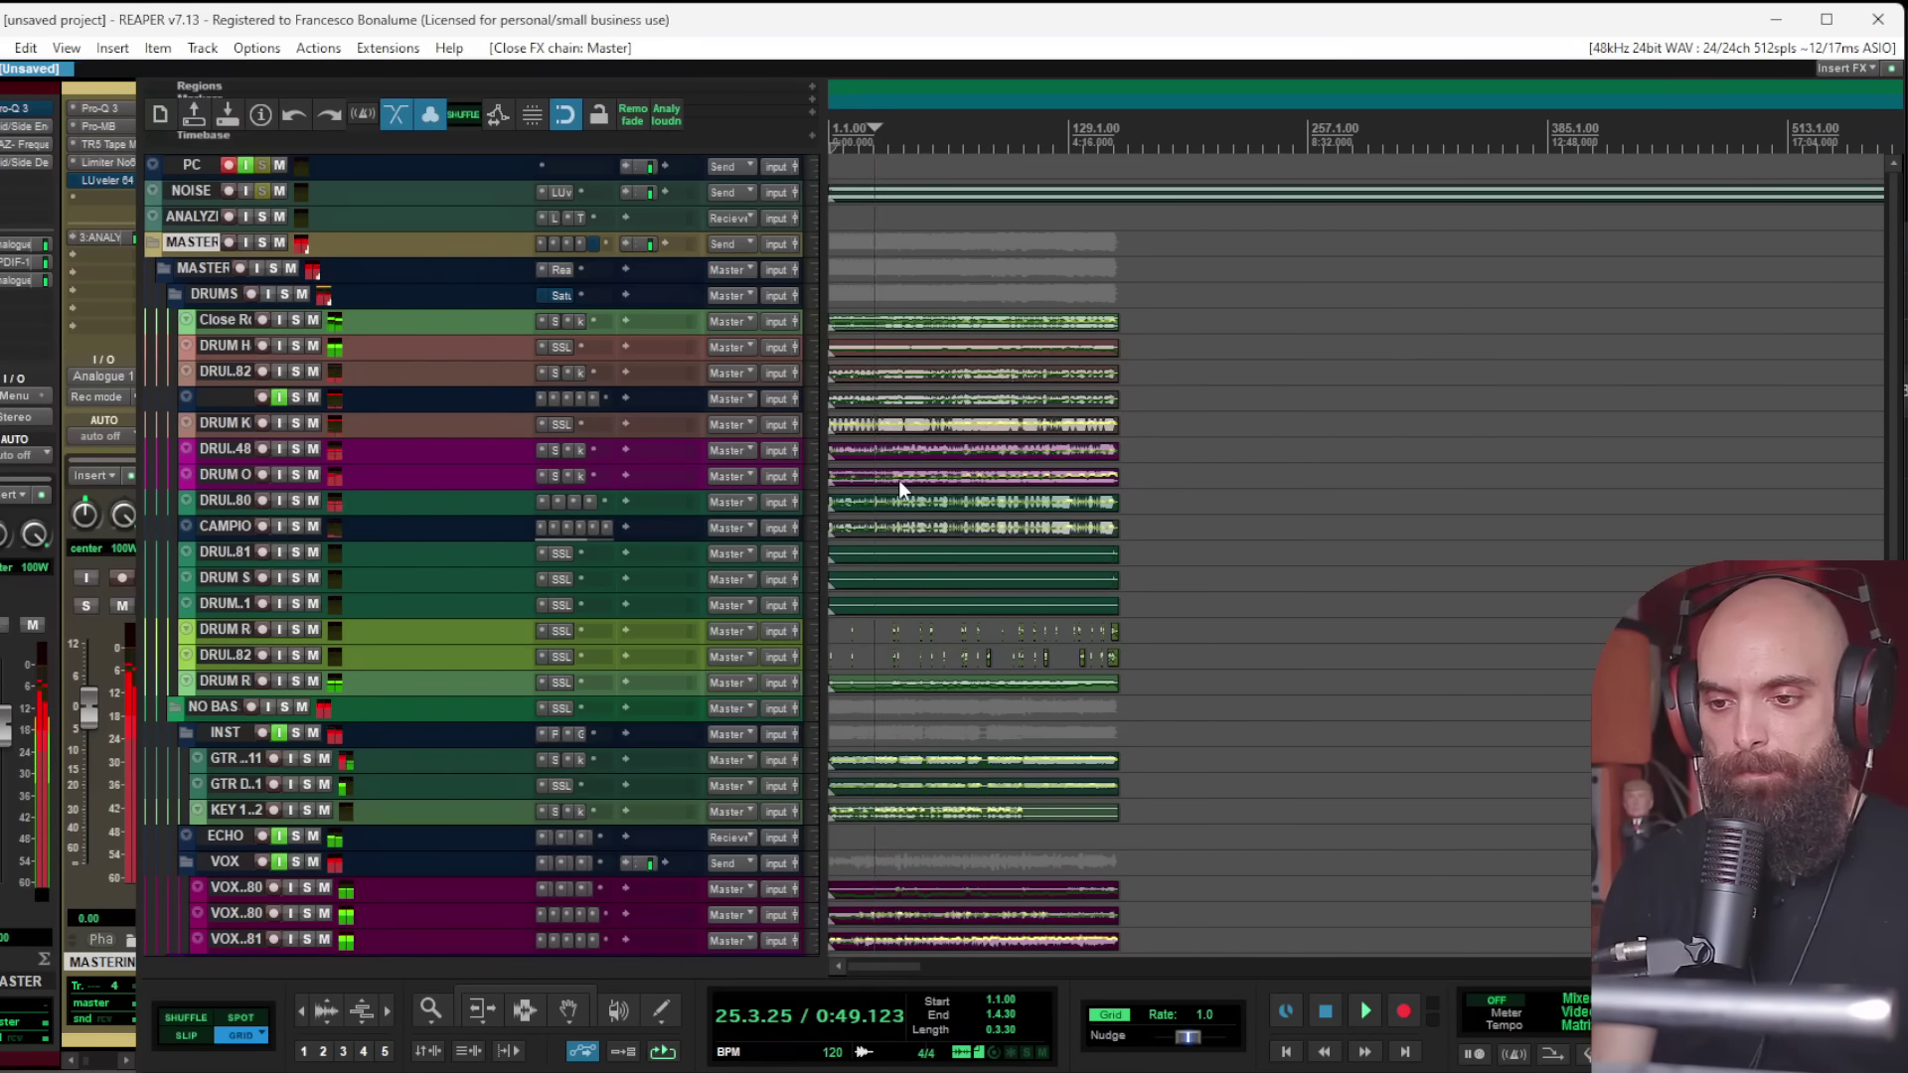
Step: Solo the BASS F folder and play the song from around bar 25 to hear the bass on its own
{"action": "scroll", "coordinate": [898, 480], "scroll_direction": "down", "scroll_amount": 3}
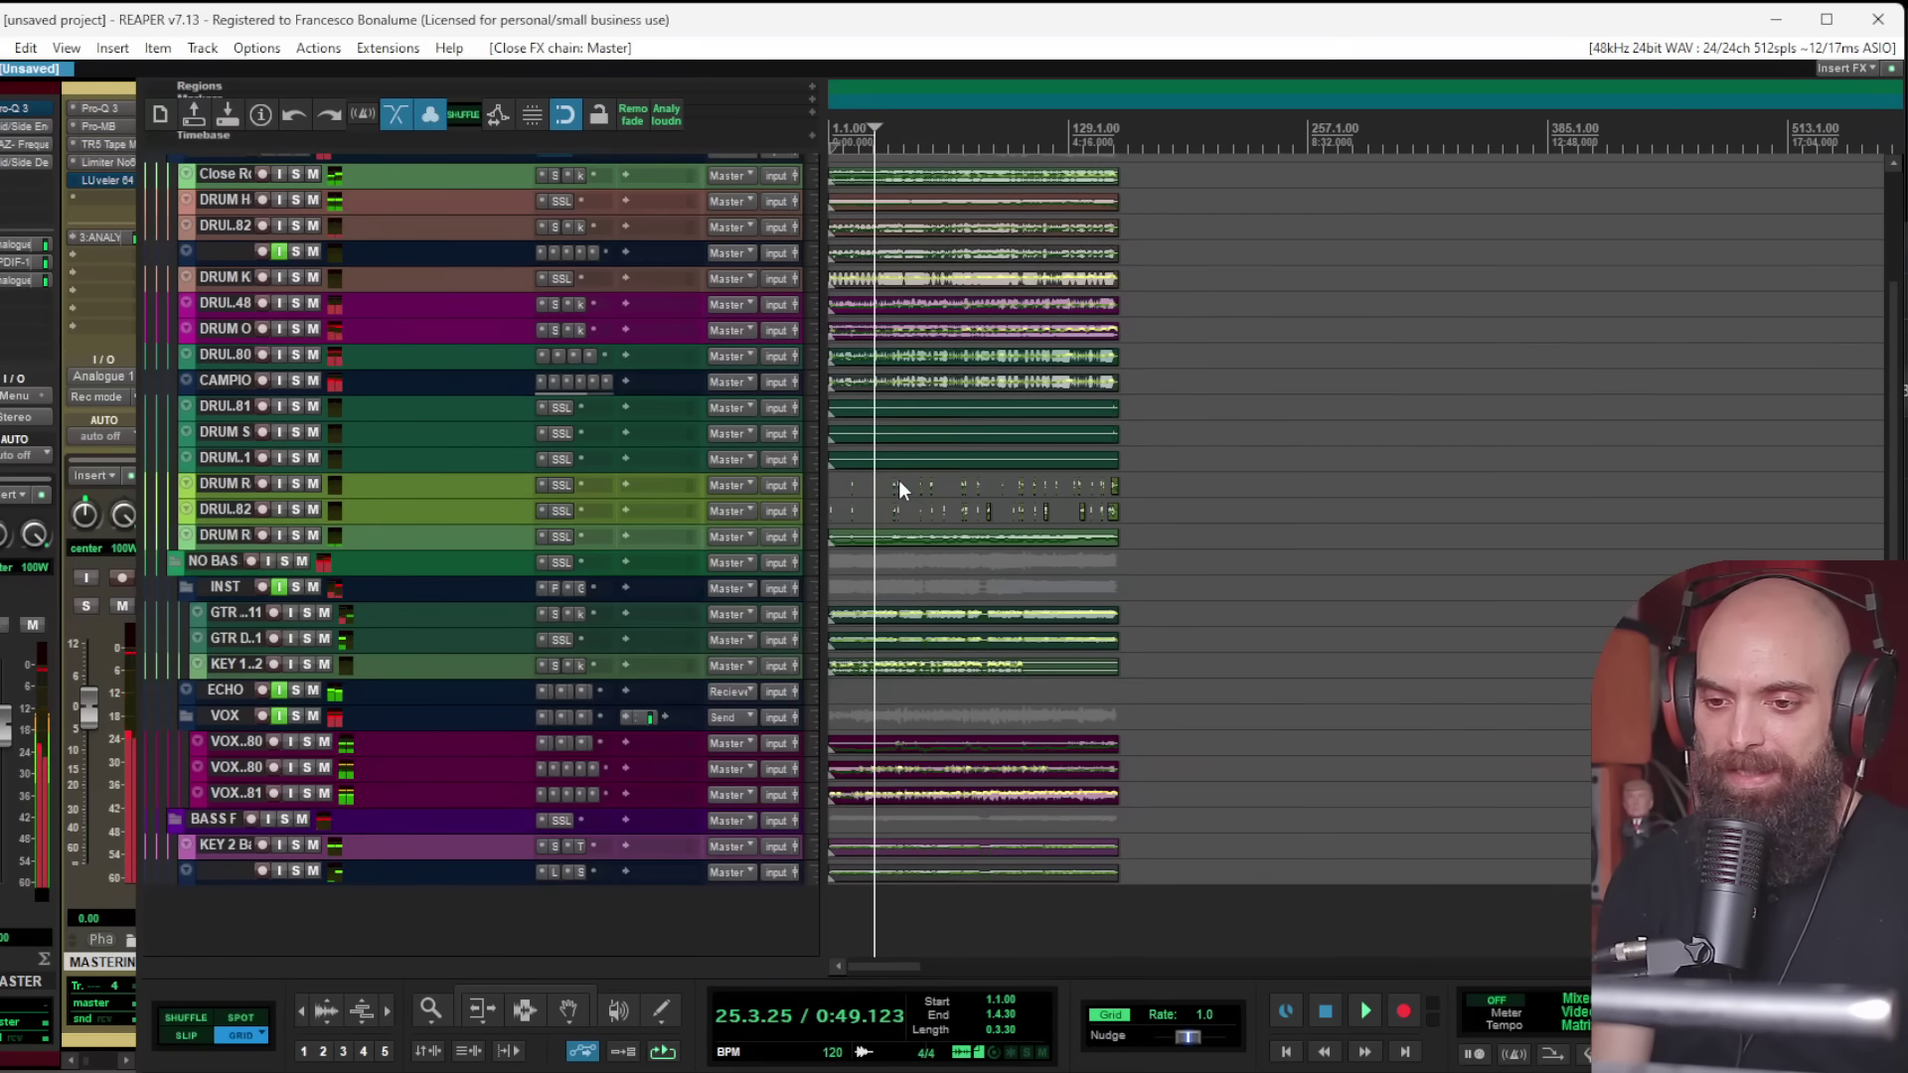
{"action": "left_click", "coordinate": [283, 820]}
{"action": "key", "text": "space"}
{"action": "left_click", "coordinate": [218, 817]}
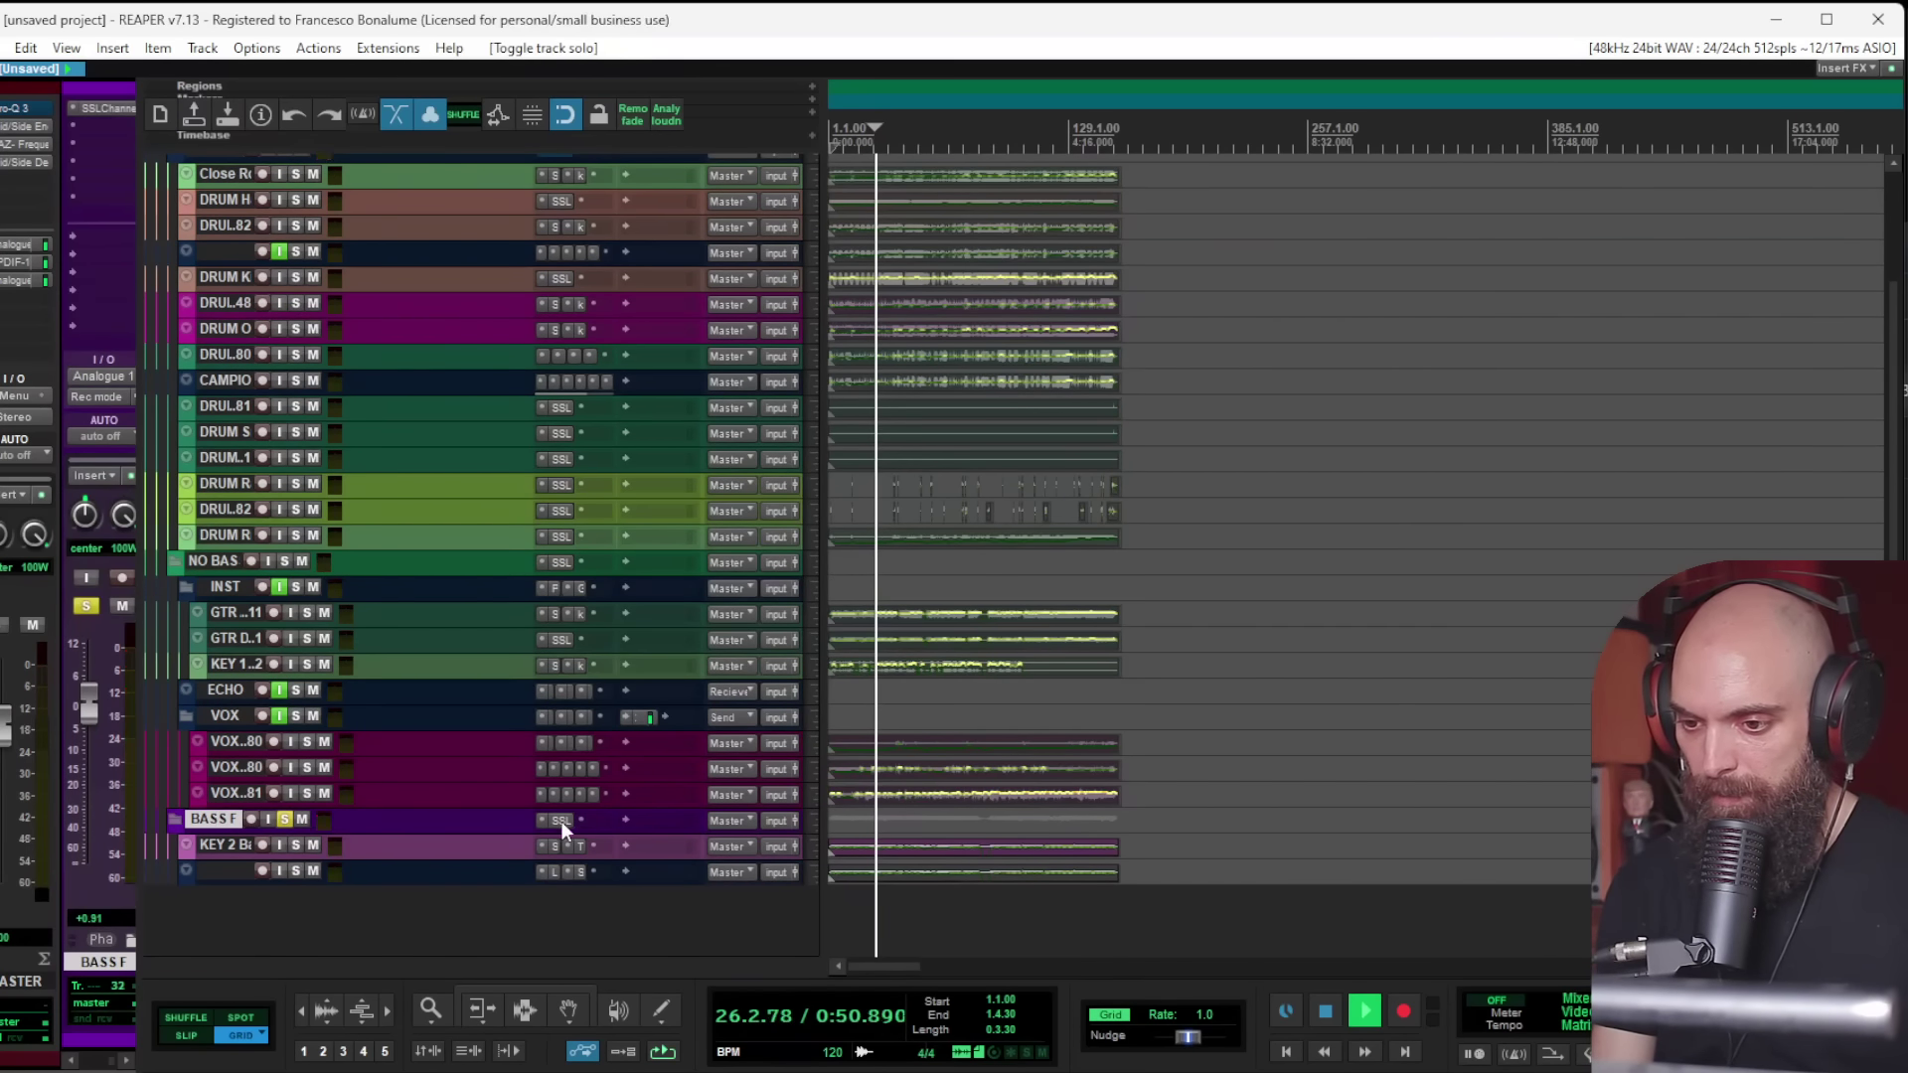
Step: Add kHs Distortion in Overdrive mode to the BASS F folder, then unsolo the folder and close the plugin
{"action": "left_click", "coordinate": [598, 820]}
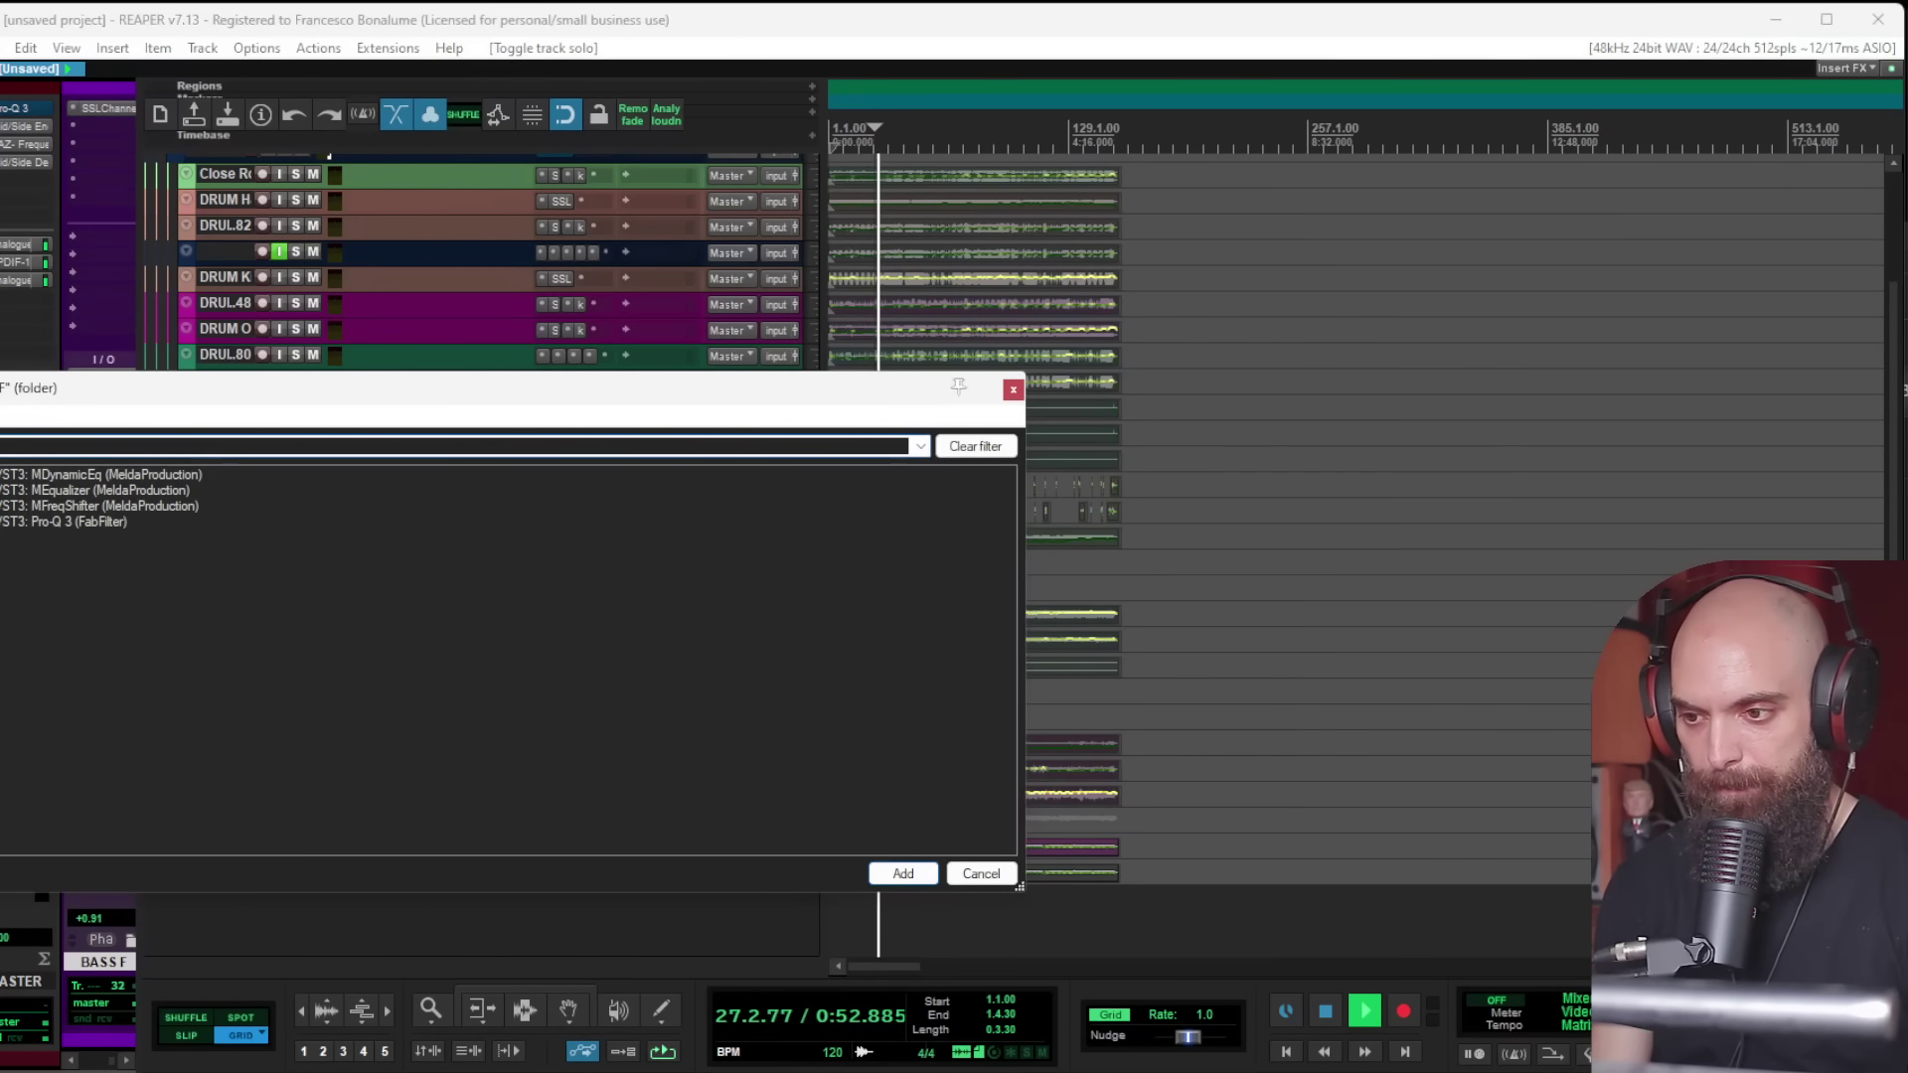
{"action": "type", "text": "3kh dist"}
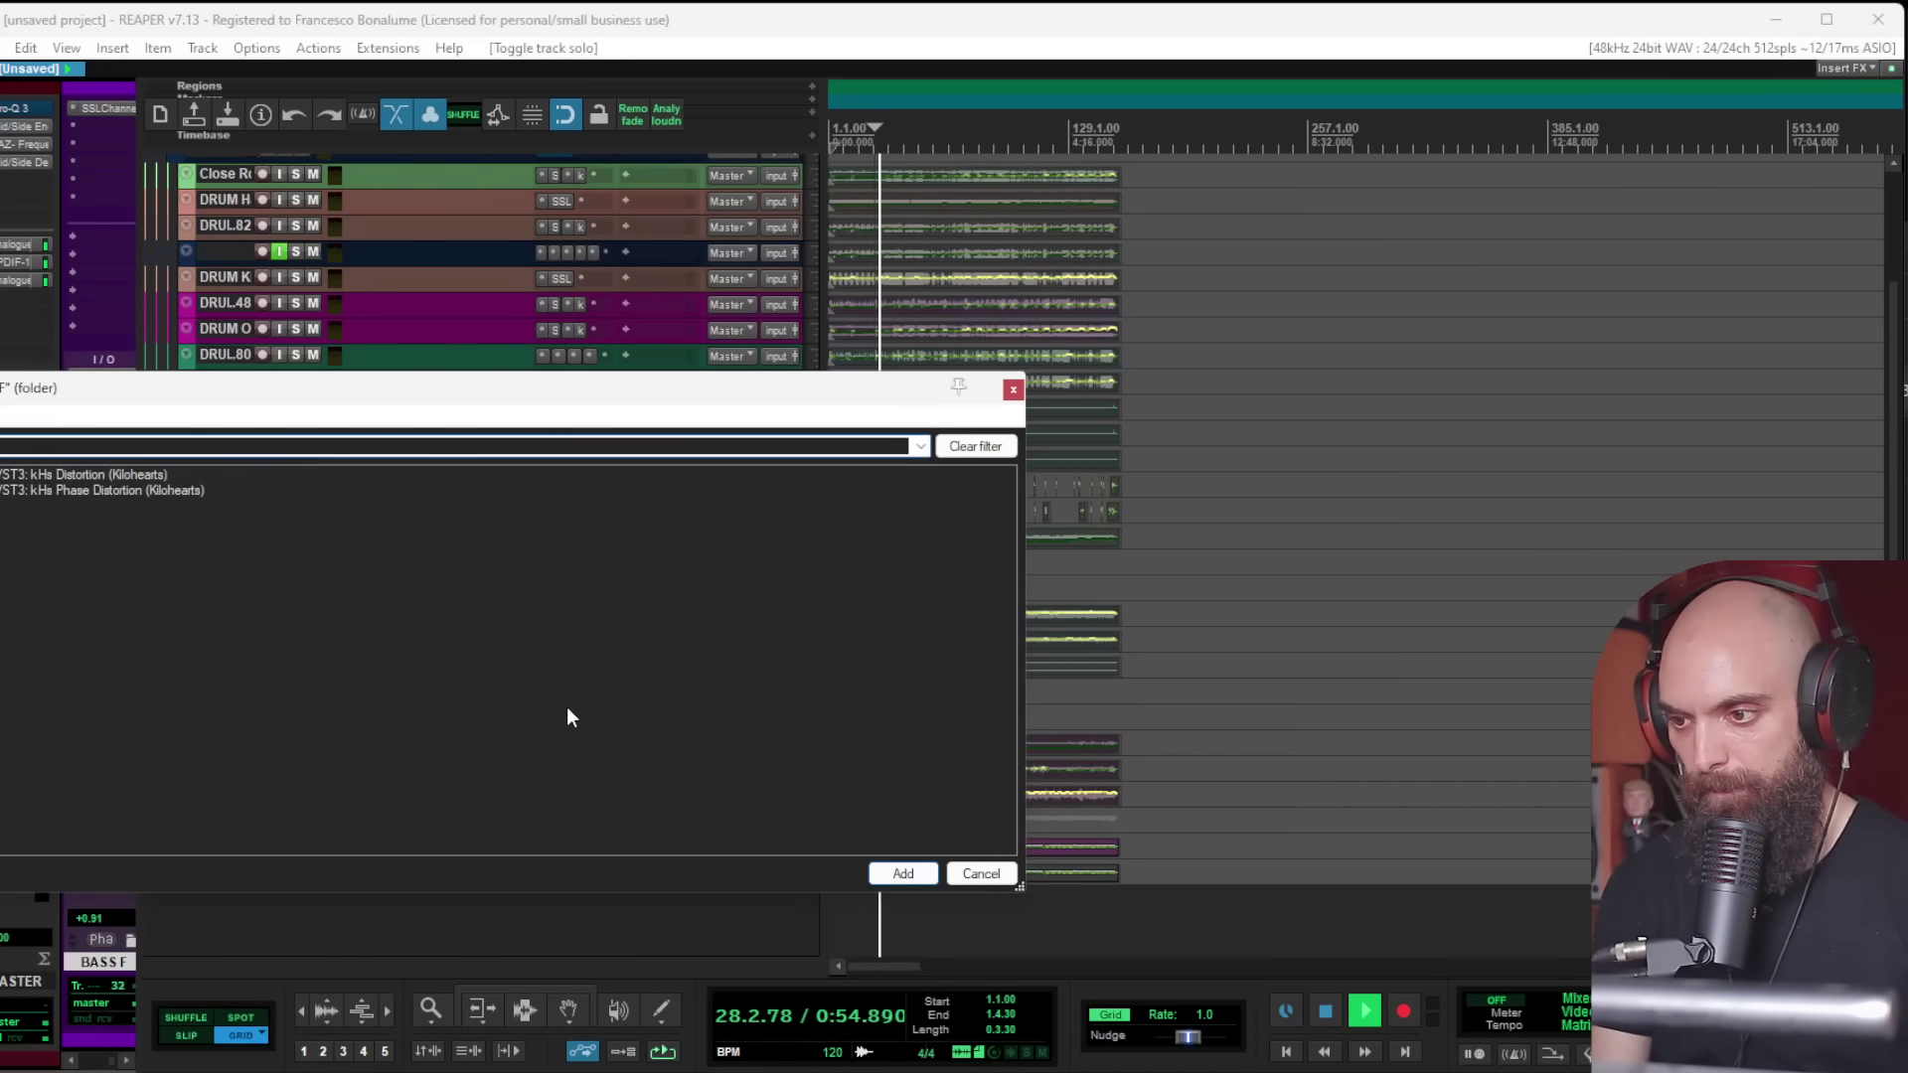
{"action": "double_click", "coordinate": [75, 476]}
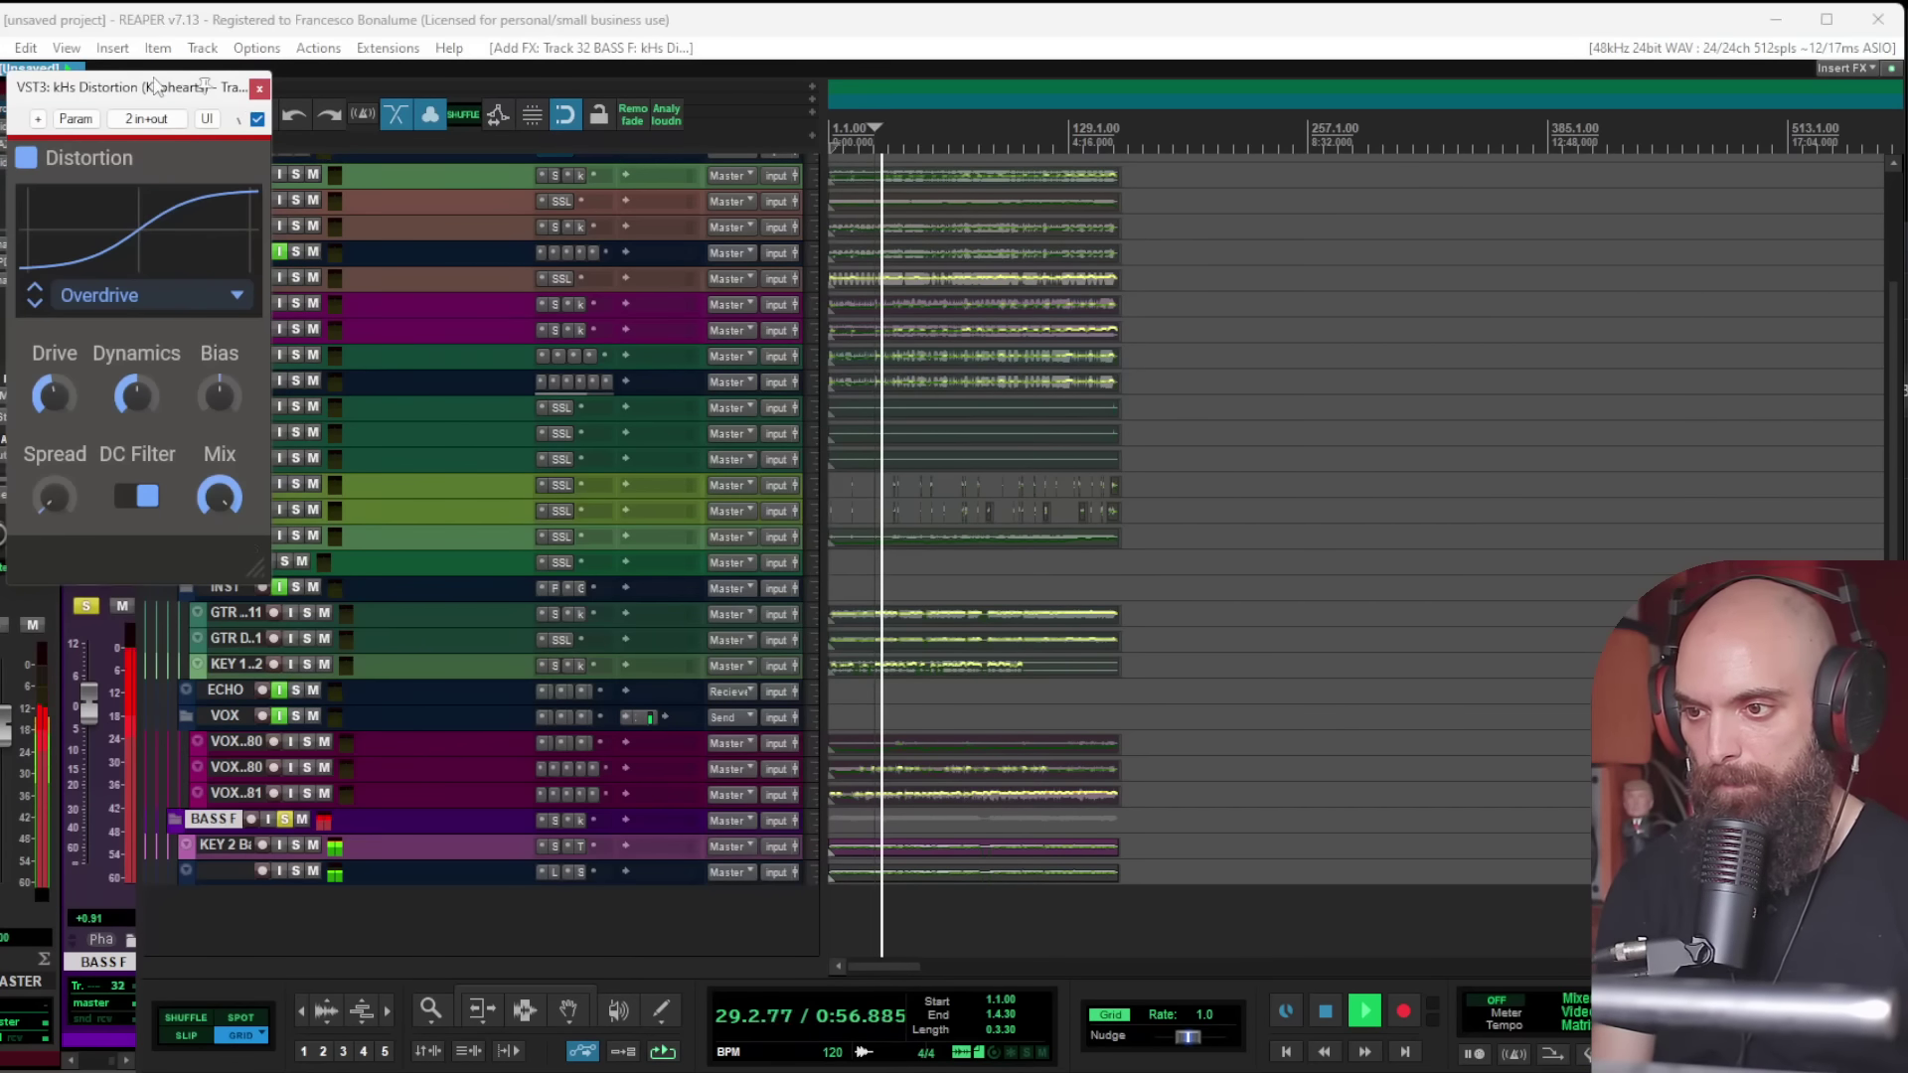
{"action": "left_click_drag", "start_coordinate": [156, 86], "coordinate": [630, 326]}
{"action": "left_click", "coordinate": [284, 819]}
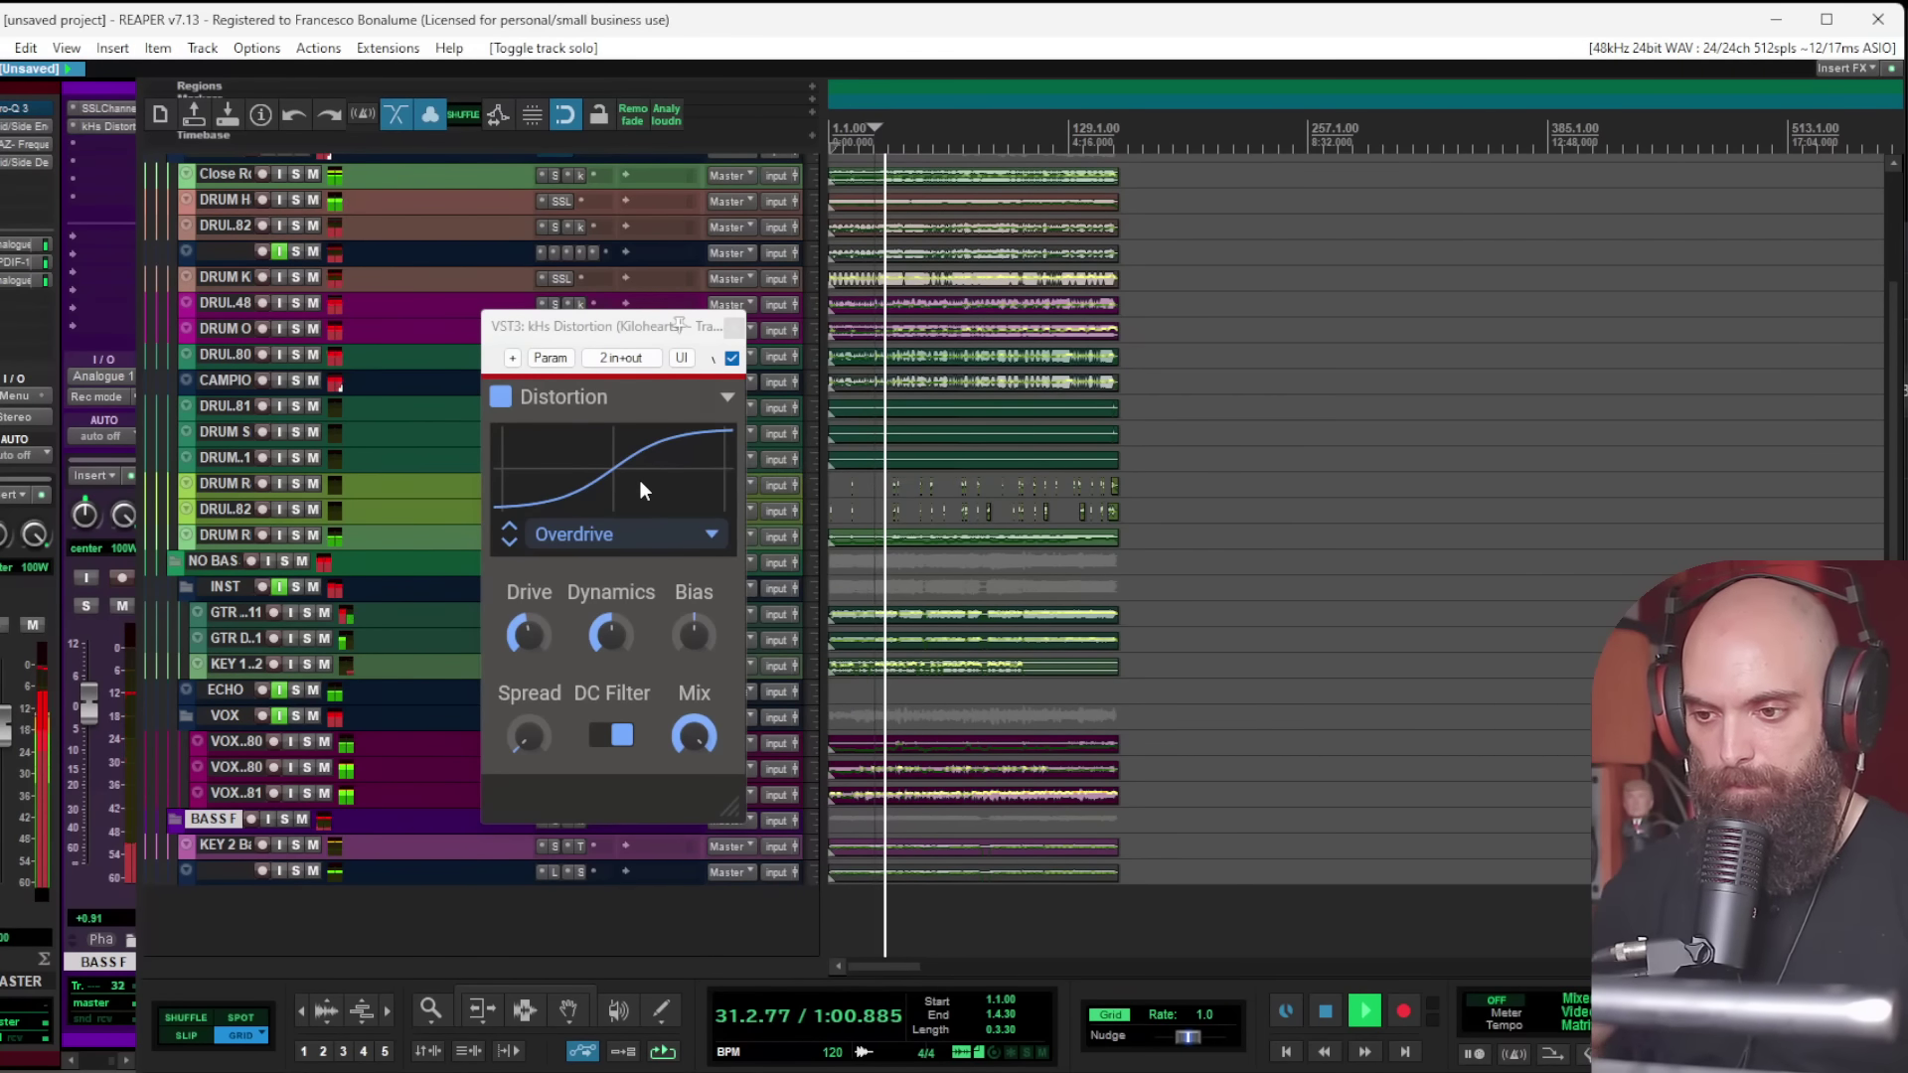
{"action": "left_click", "coordinate": [734, 330]}
Step: Stop playback and add CLA EchoSphere Stereo to the MASTERING track's effect chain
{"action": "scroll", "coordinate": [980, 348], "scroll_direction": "up", "scroll_amount": 3}
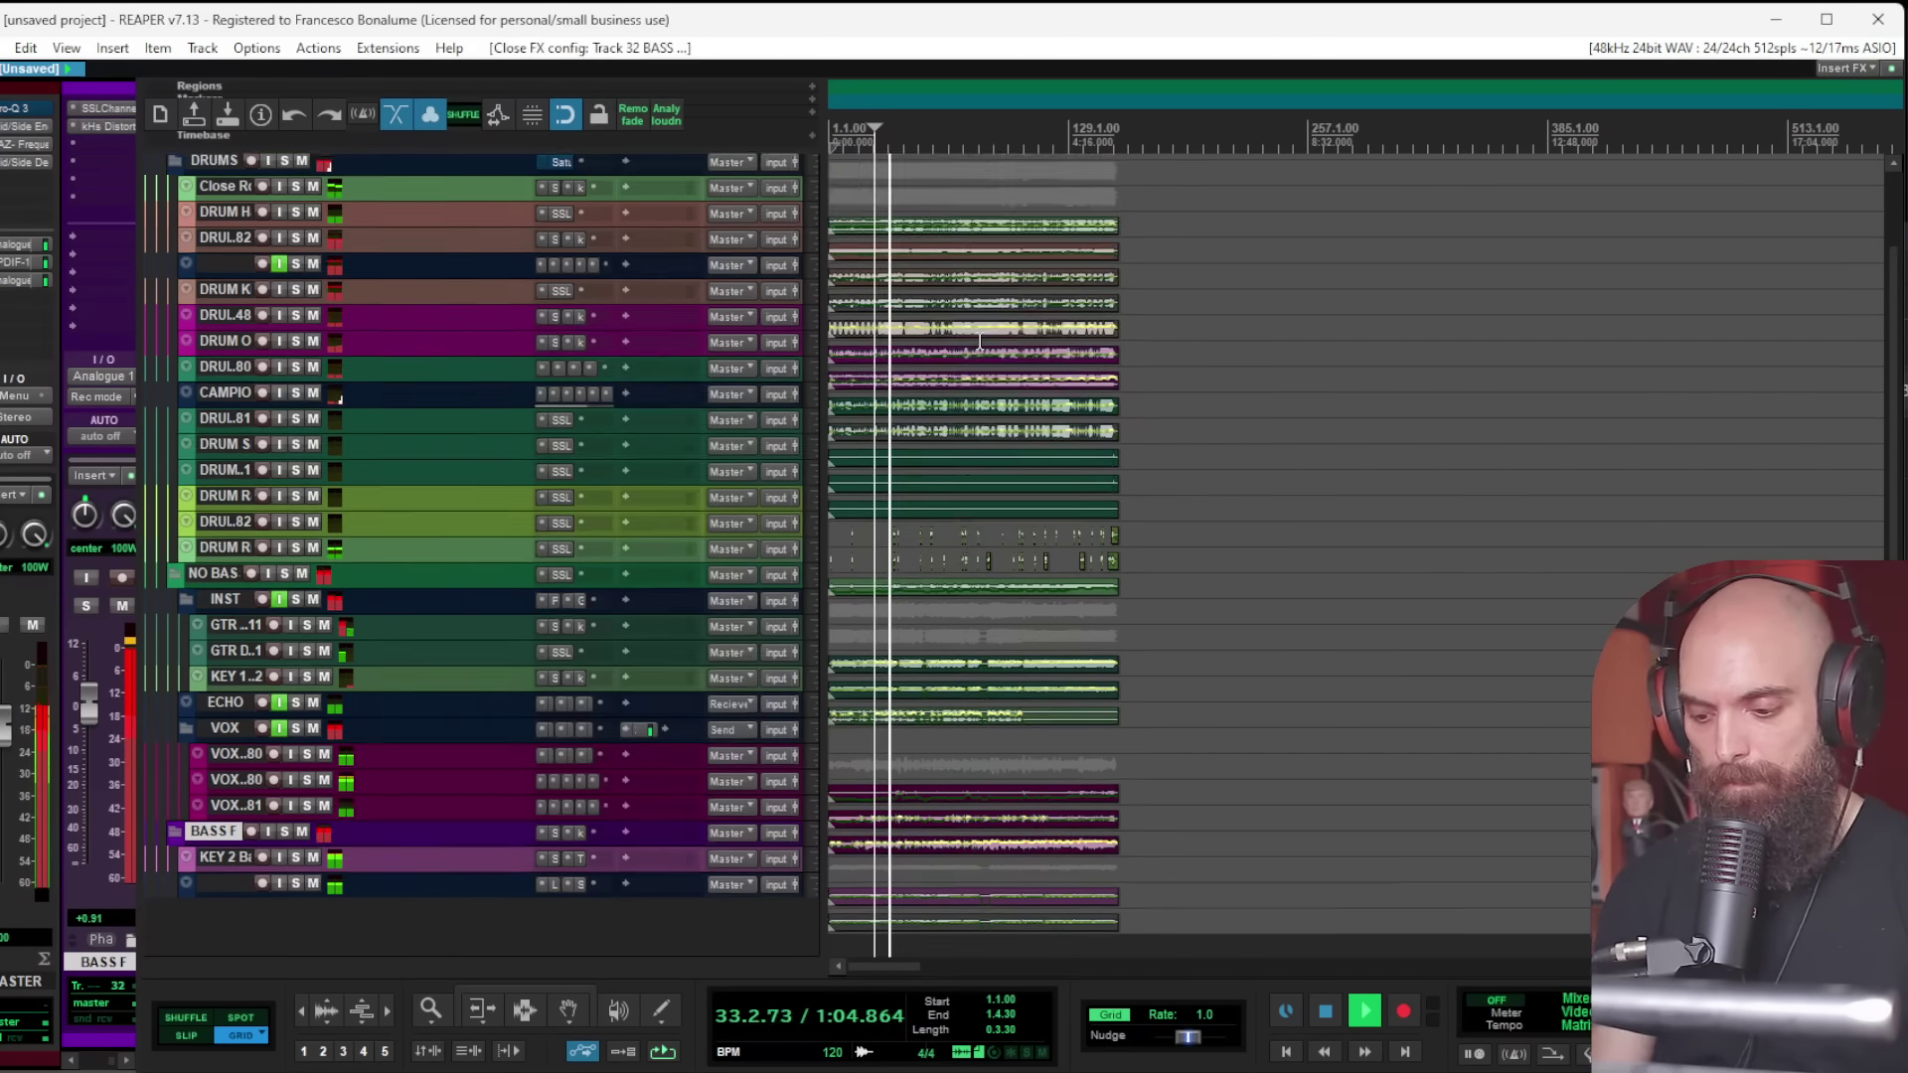
{"action": "left_click", "coordinate": [195, 244]}
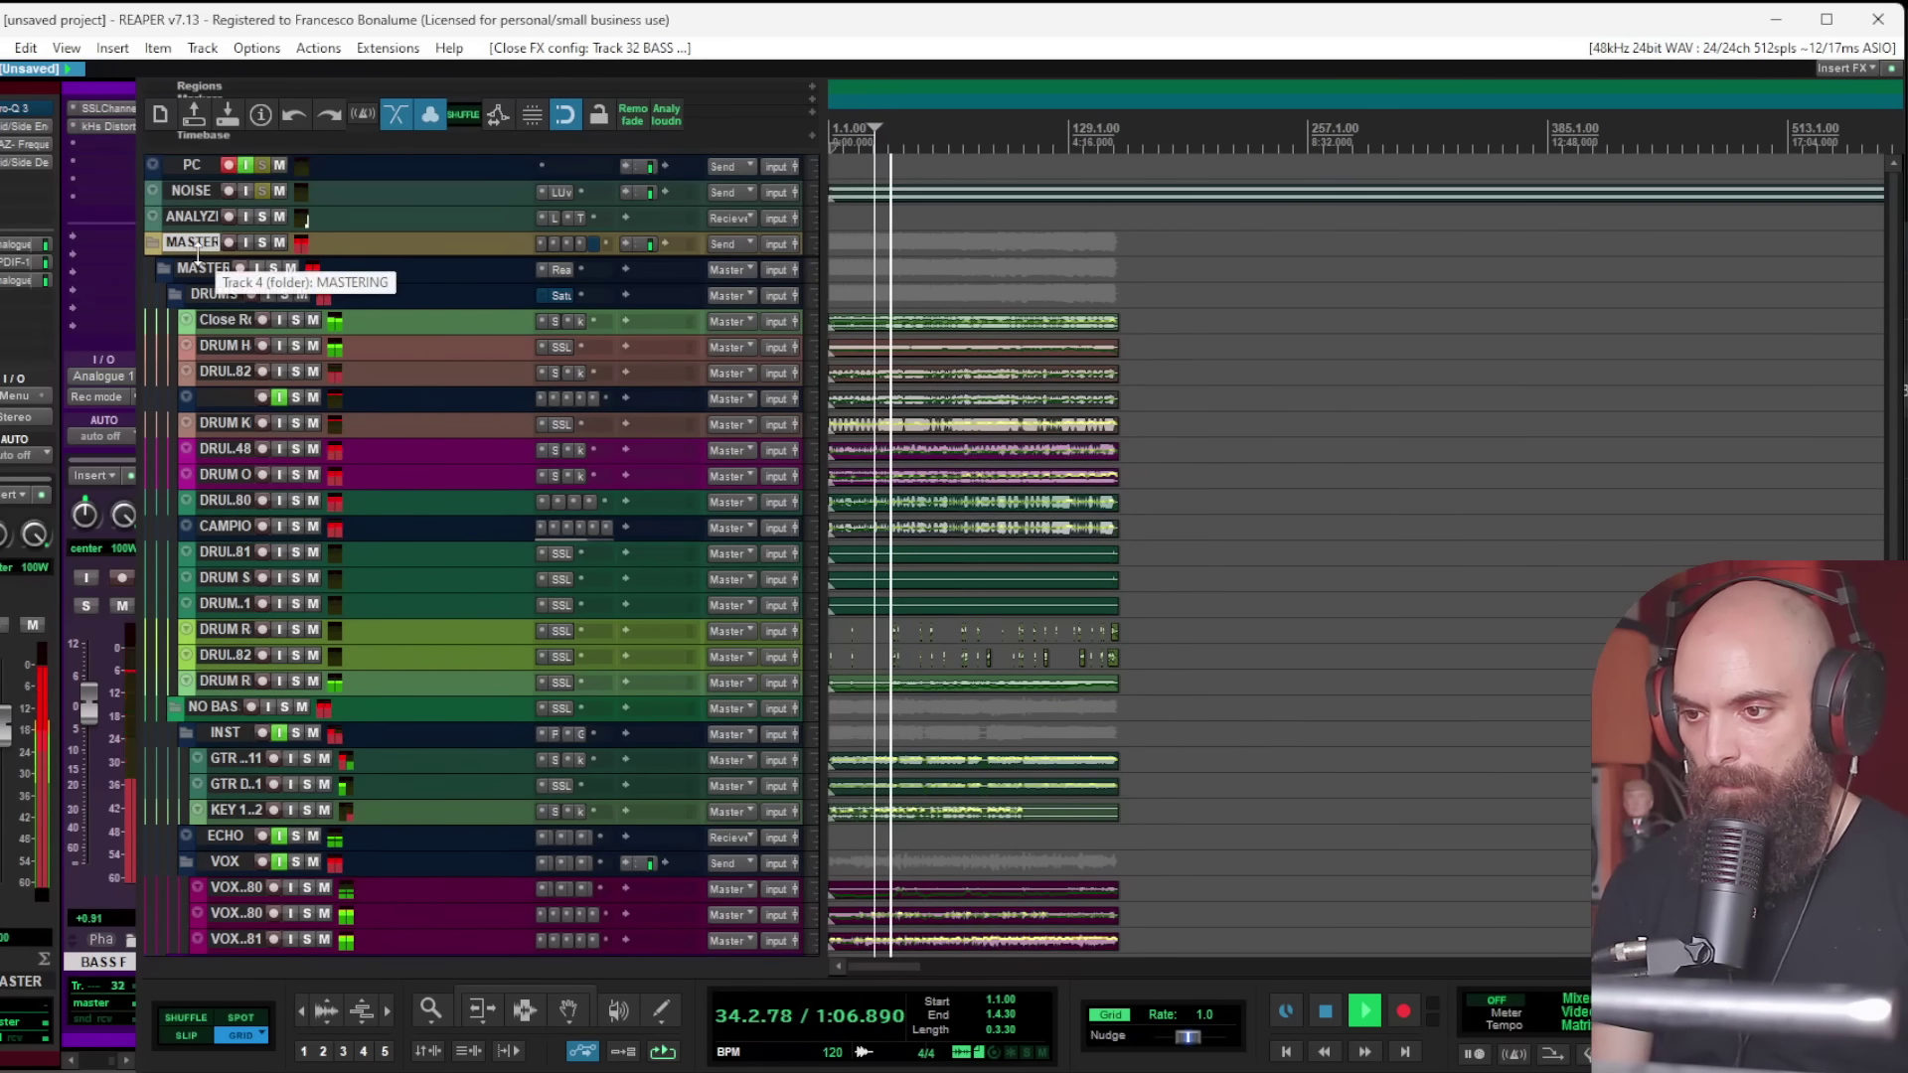
{"action": "key", "text": "e"}
{"action": "key", "text": "space"}
{"action": "left_click", "coordinate": [584, 335]}
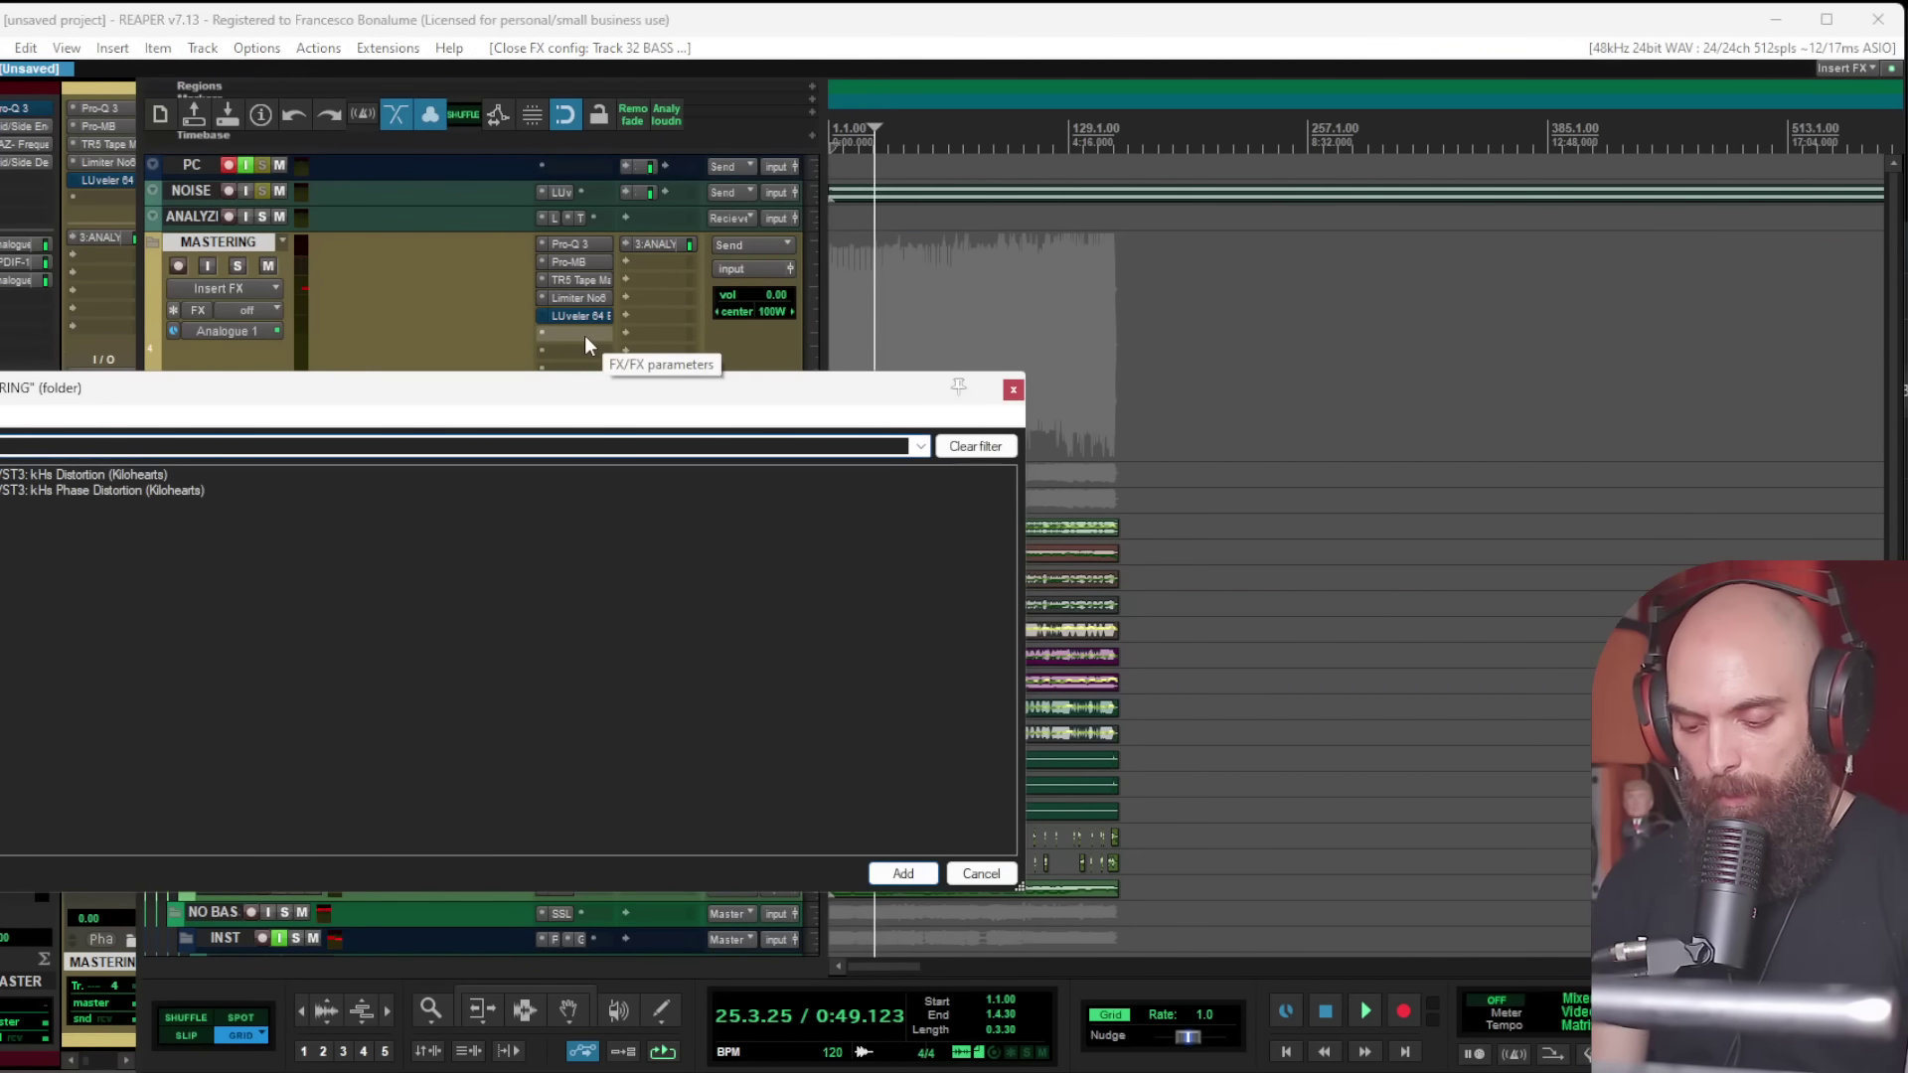
{"action": "type", "text": "echo"}
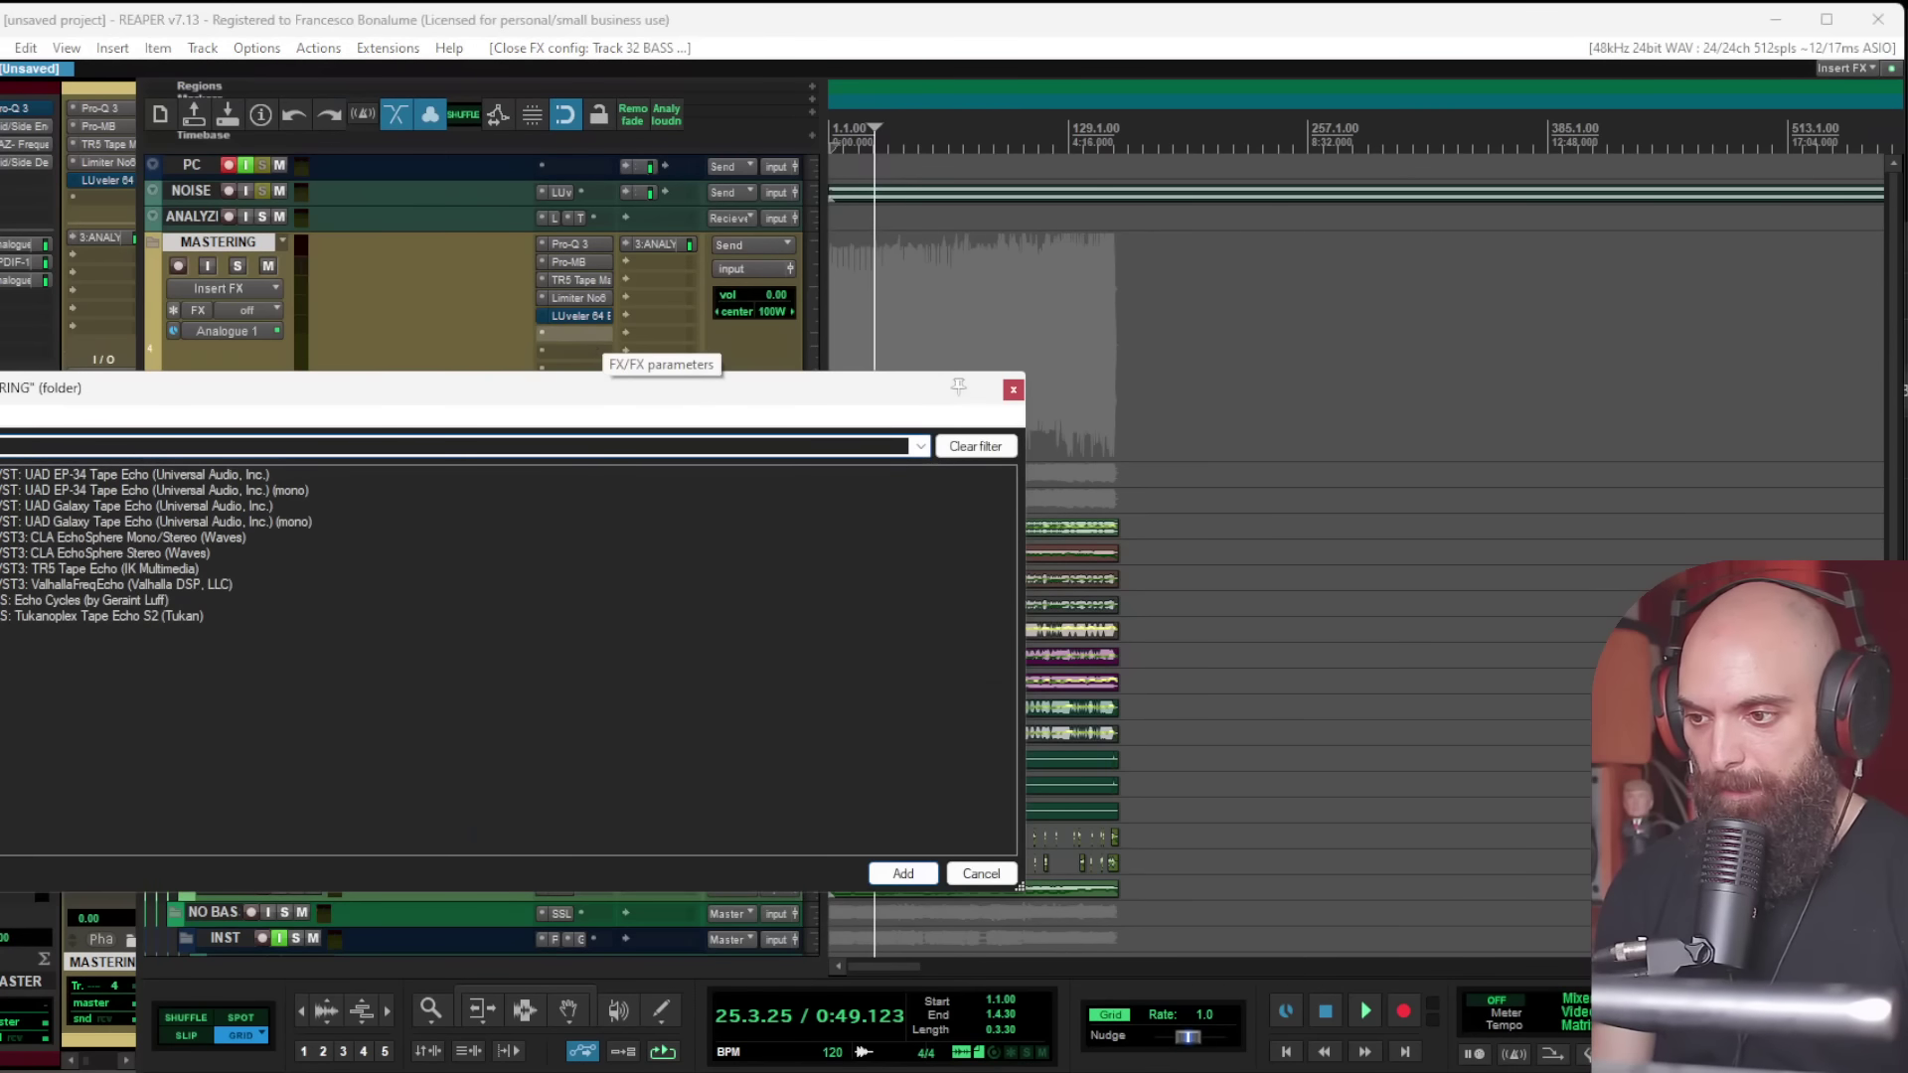
{"action": "double_click", "coordinate": [89, 555]}
Step: Play the mix with EchoSphere's PLATE section shown, move the effect directly after Pro-Q 3, and fine-tune its dry/wet mix
{"action": "key", "text": "space"}
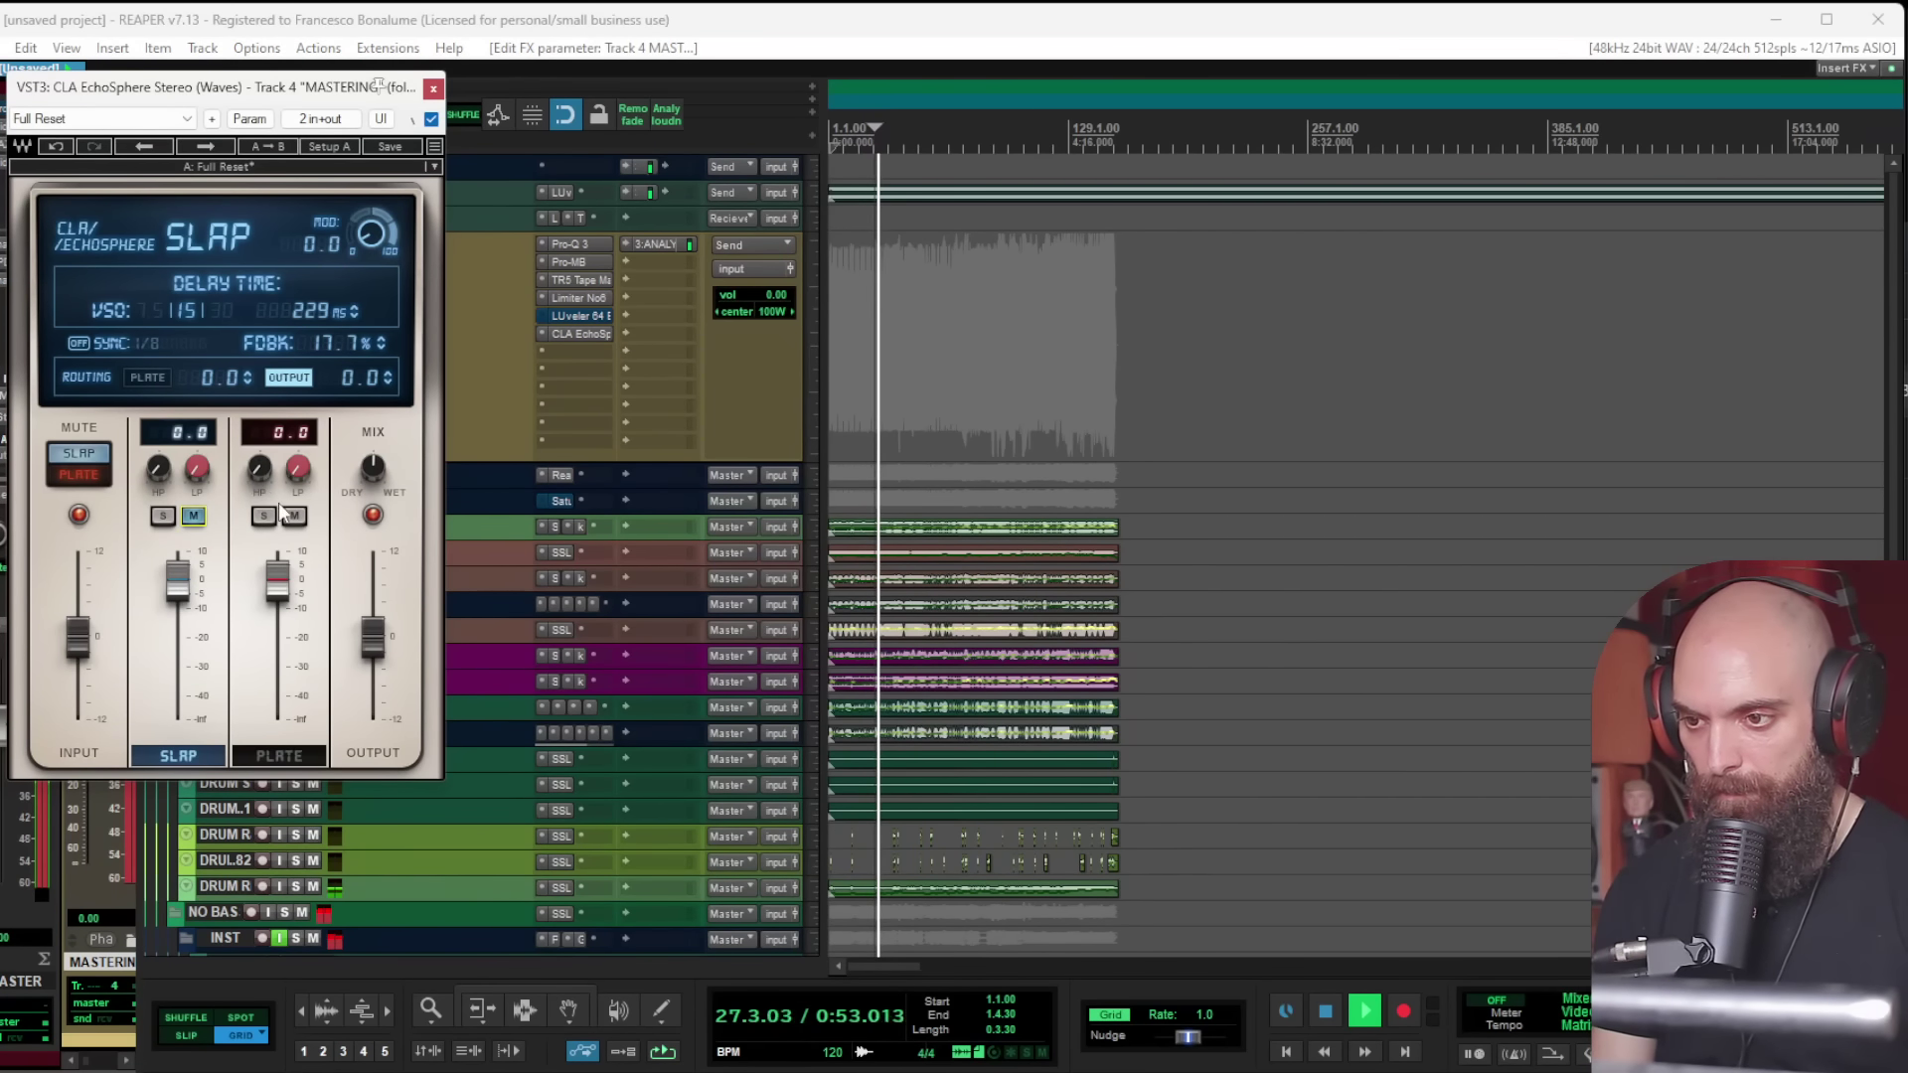
{"action": "left_click", "coordinate": [288, 437]}
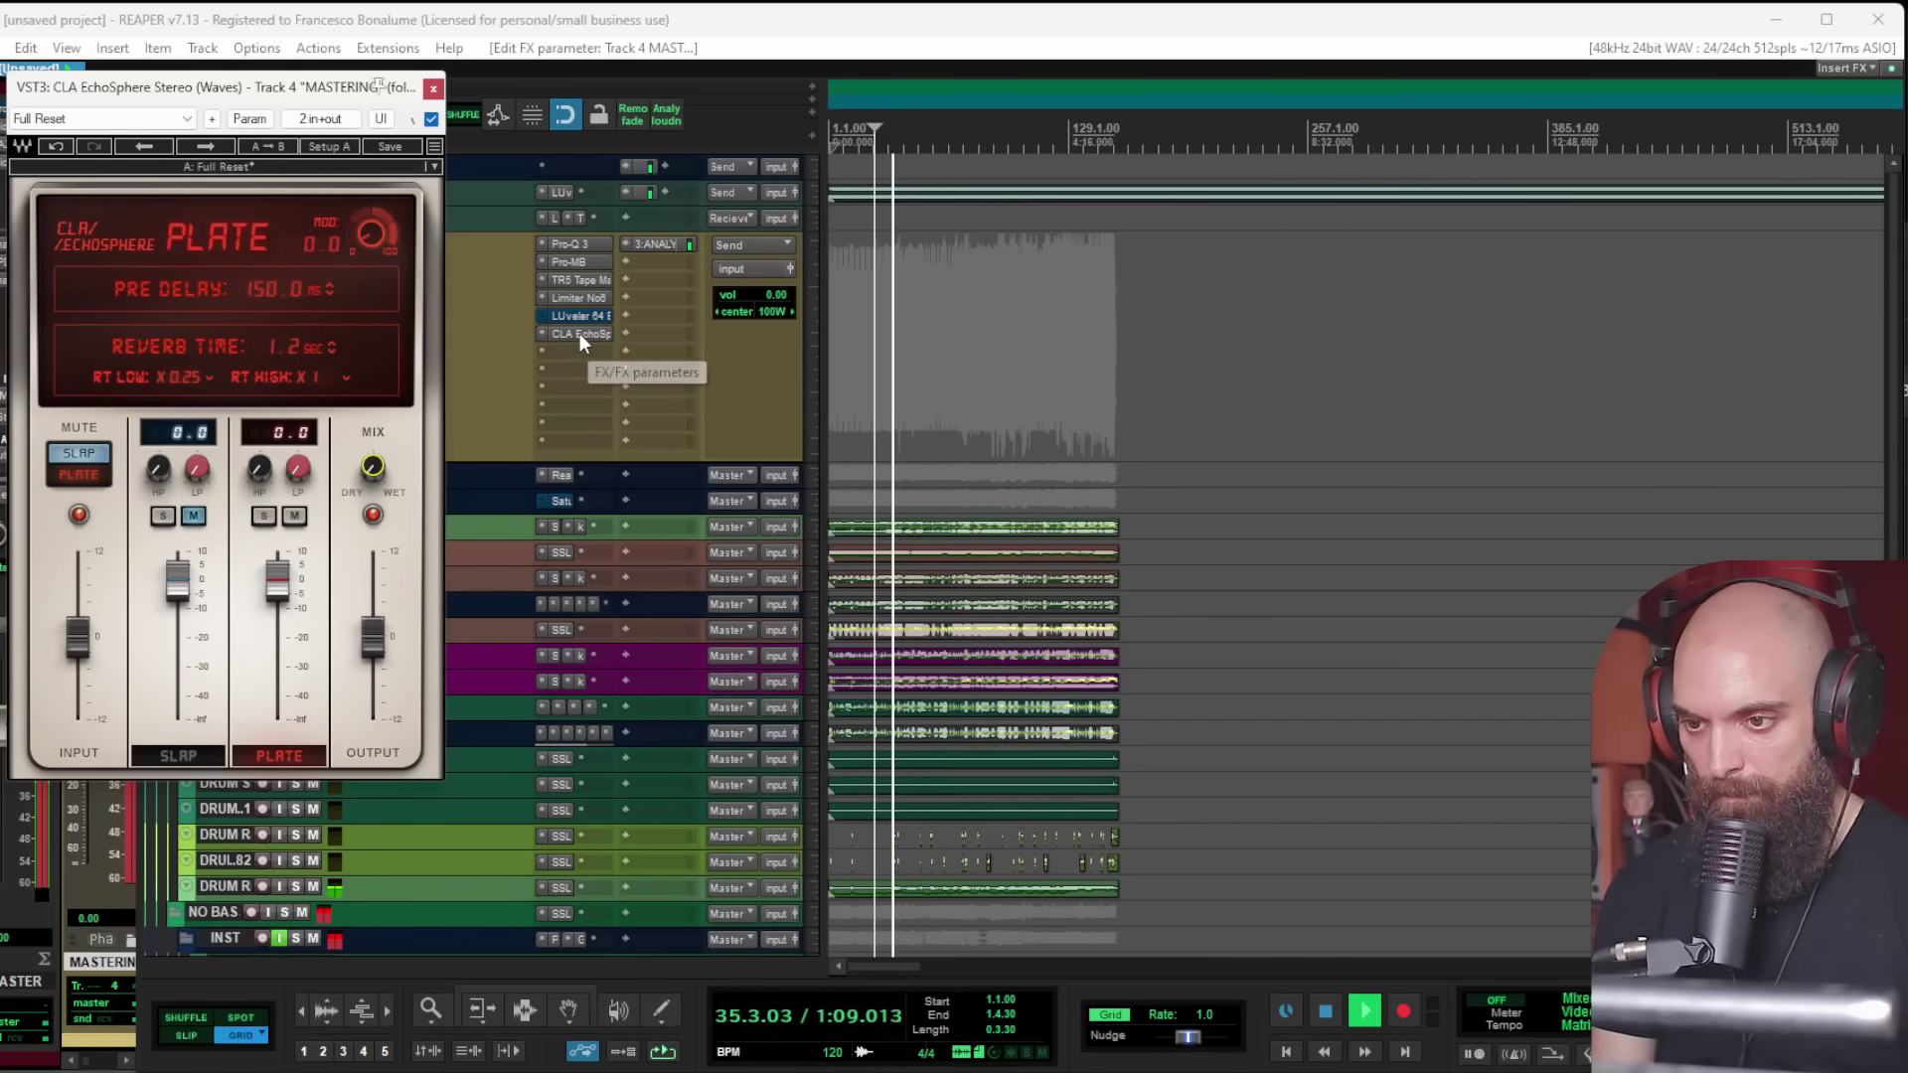
{"action": "left_click_drag", "start_coordinate": [580, 334], "coordinate": [580, 254]}
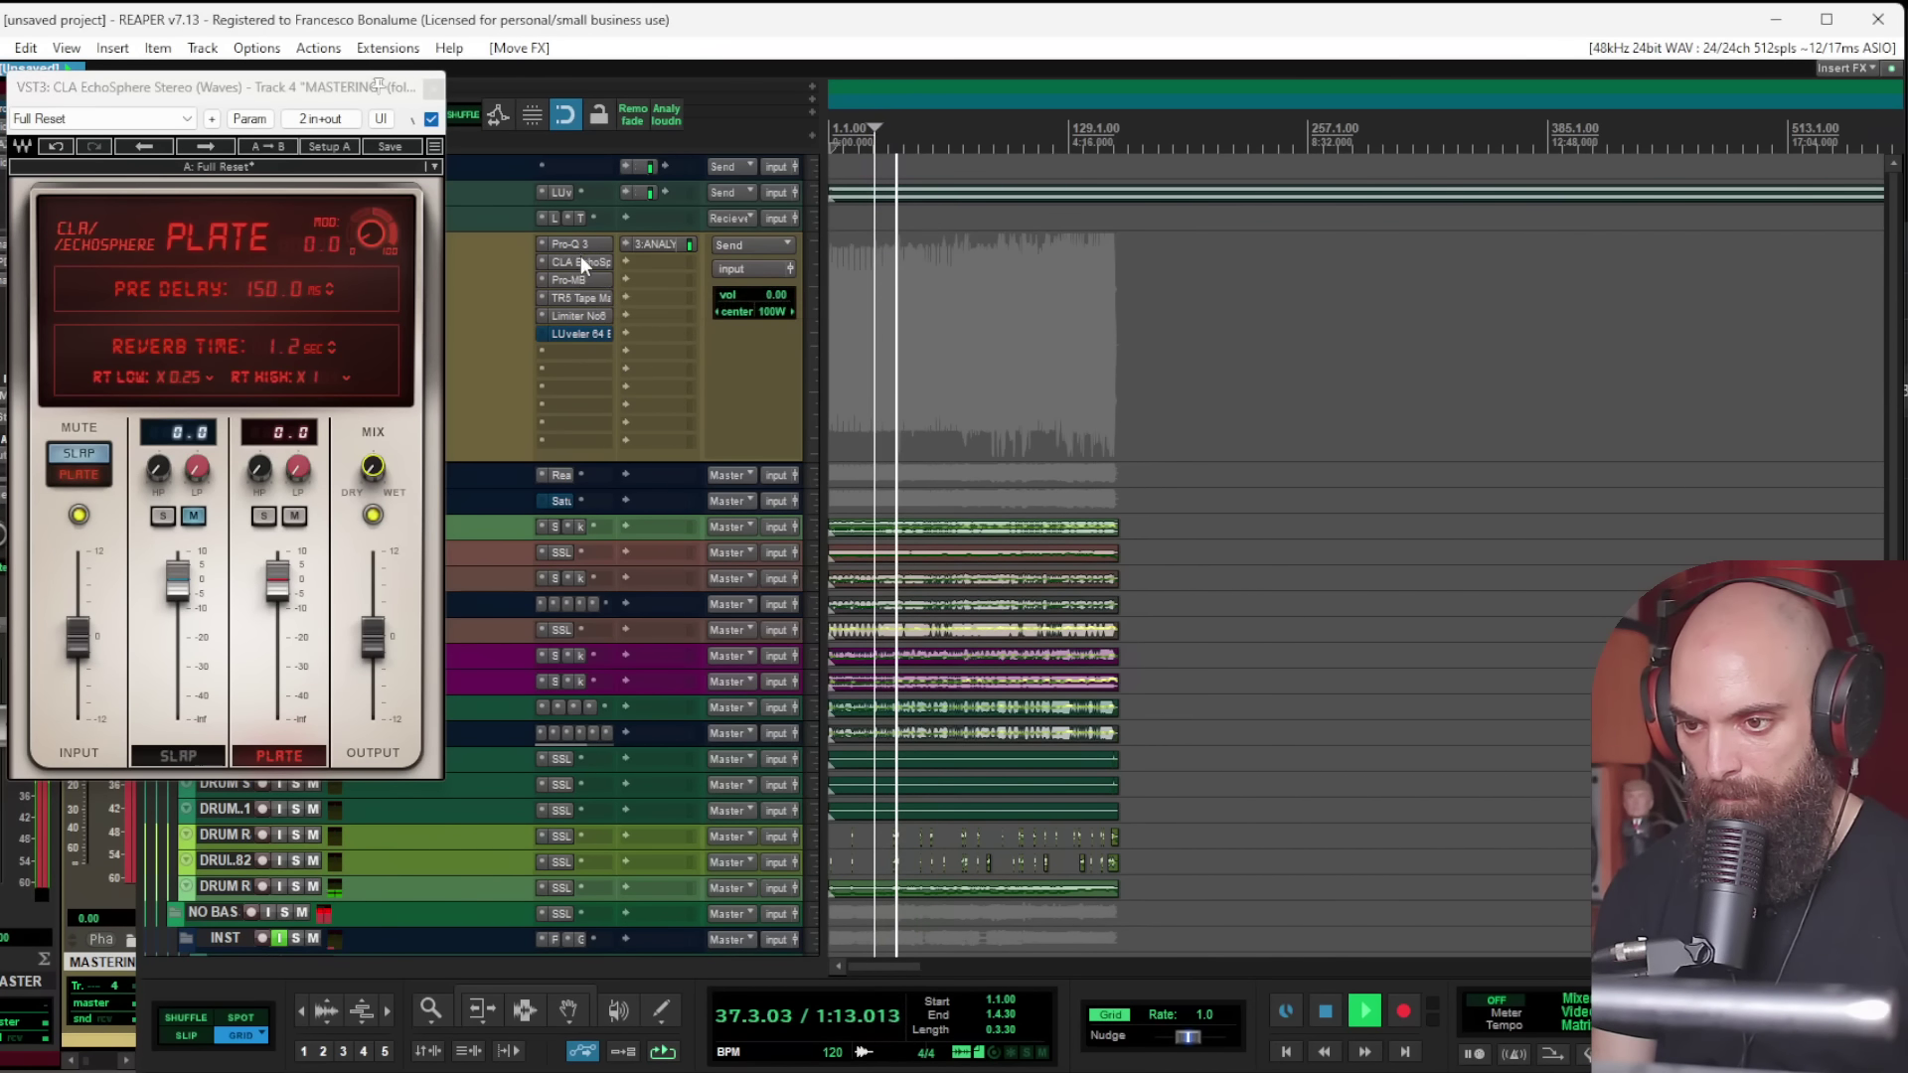
{"action": "left_click_drag", "start_coordinate": [373, 467], "coordinate": [373, 467]}
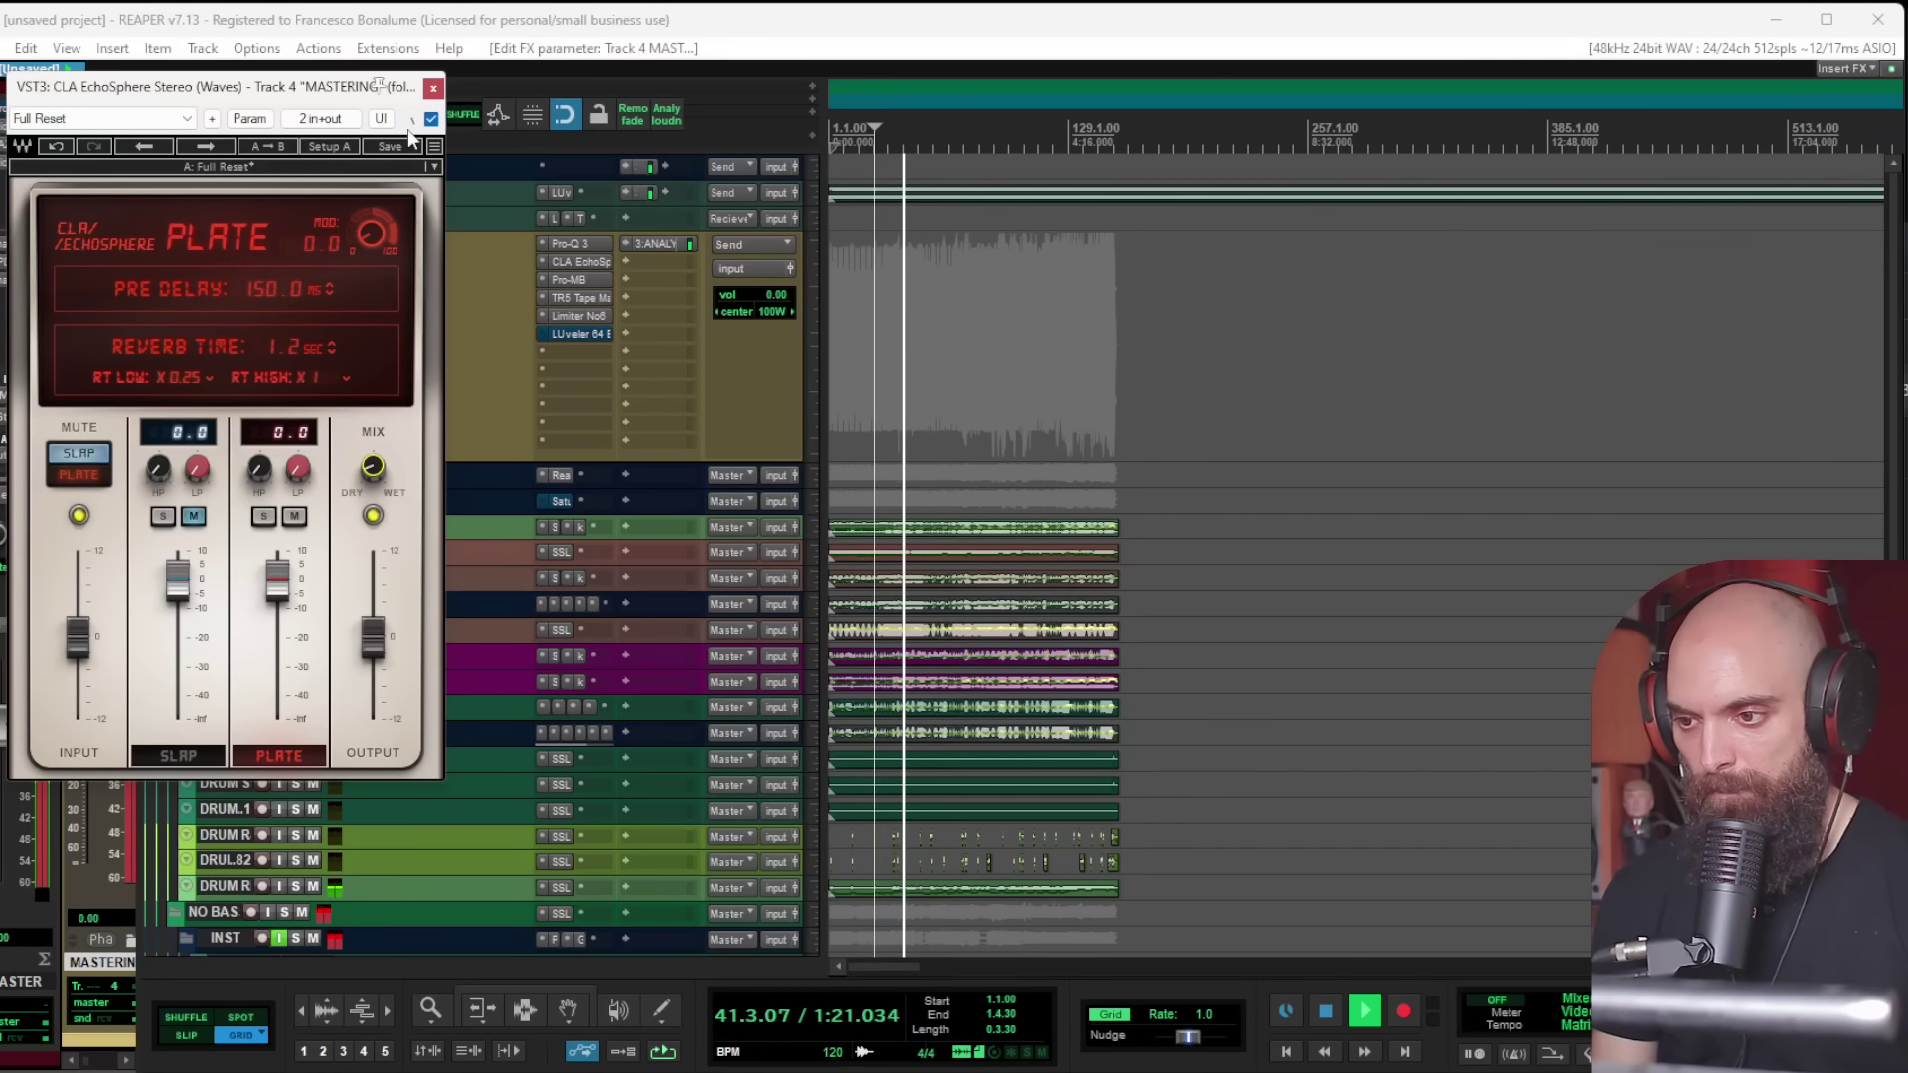
{"action": "left_click", "coordinate": [434, 92]}
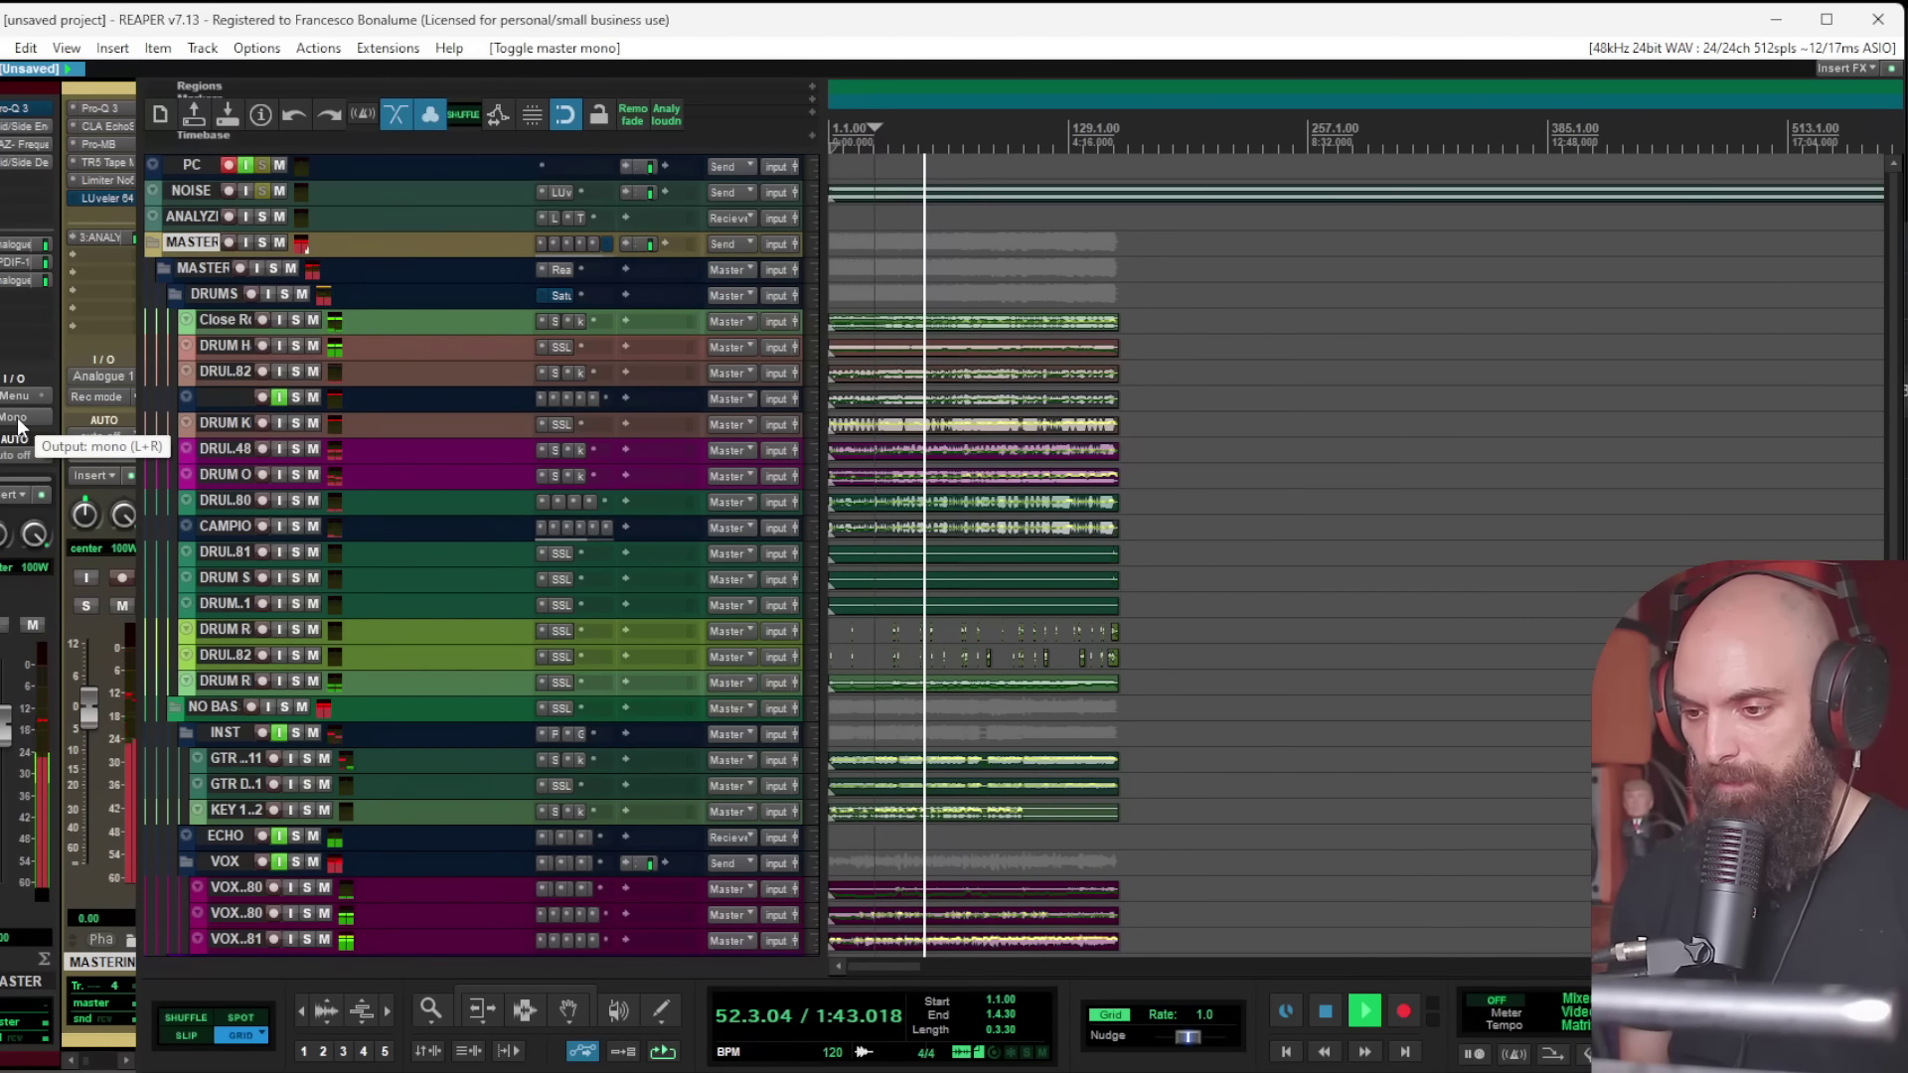
Step: Raise the VOX folder's volume to +3.80 dB while monitoring in mono, and return the master output to stereo
{"action": "left_click", "coordinate": [223, 861]}
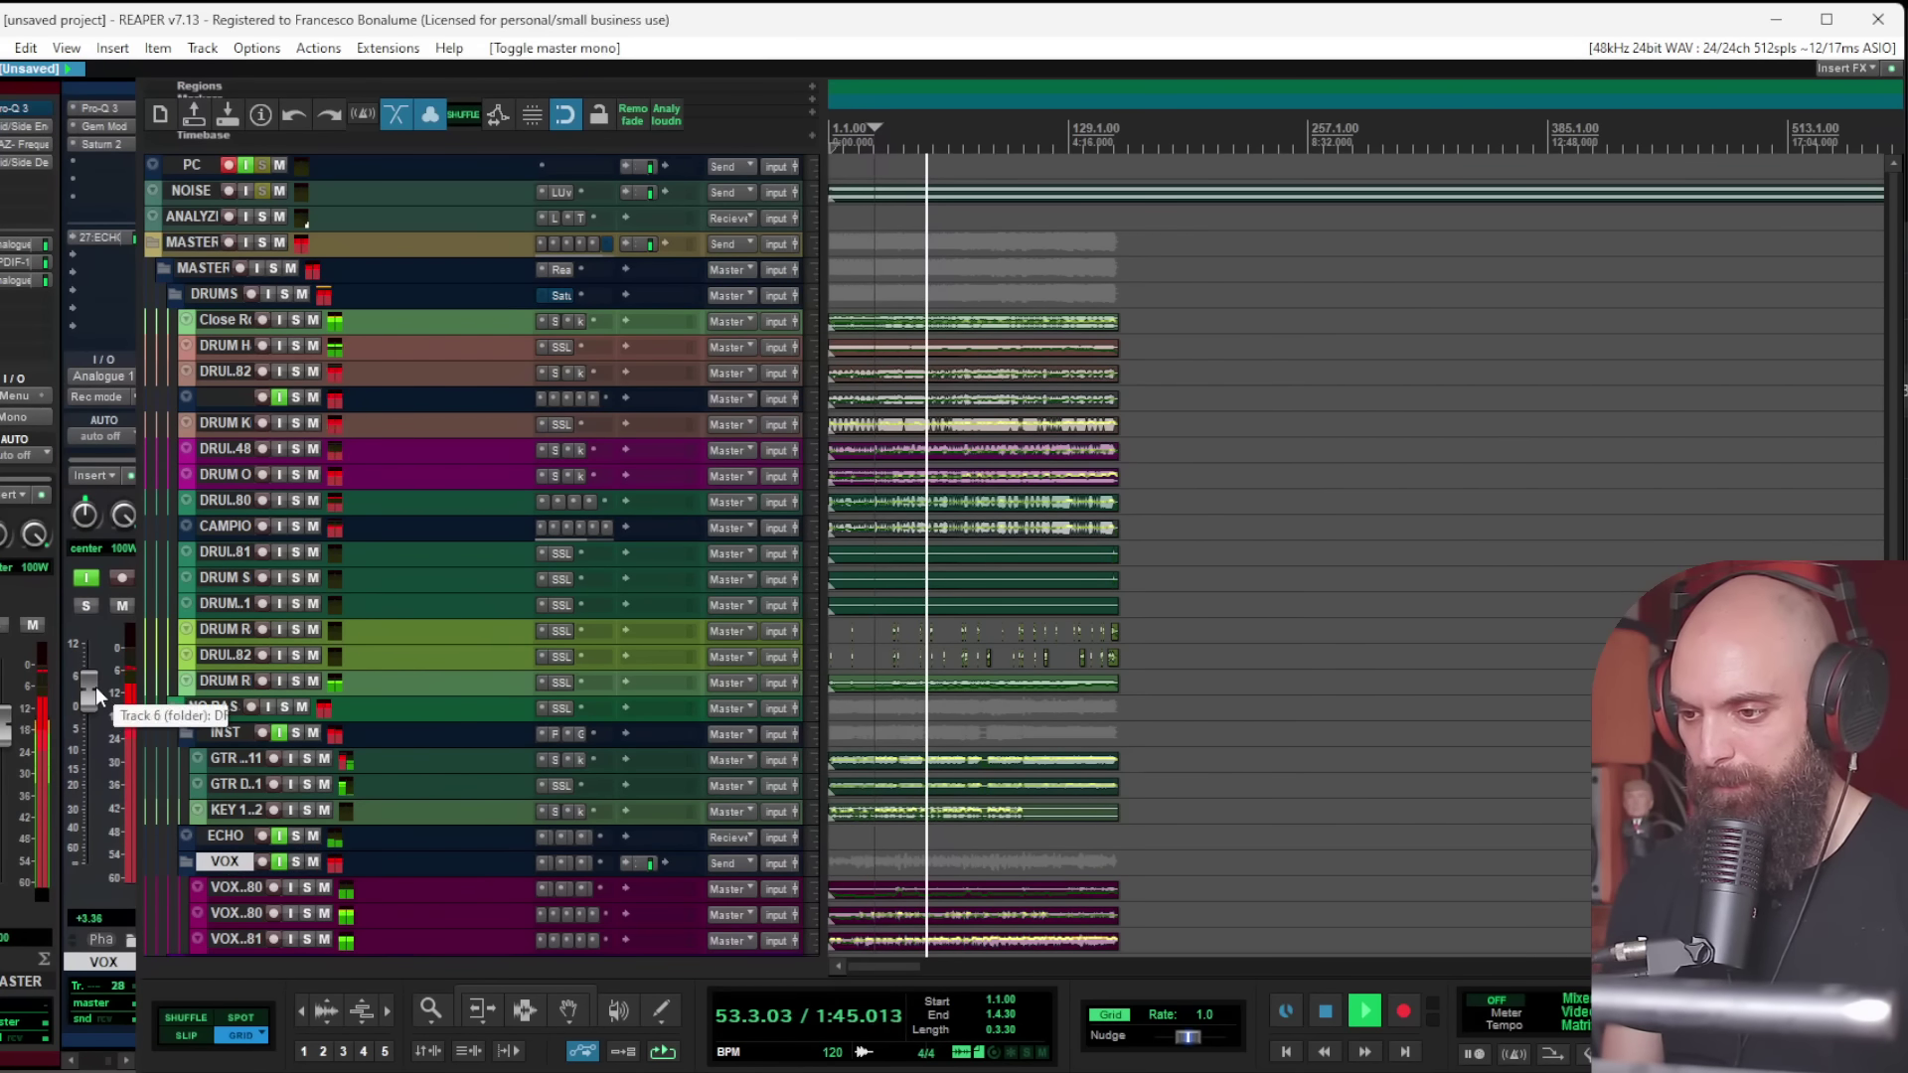
{"action": "left_click_drag", "start_coordinate": [95, 688], "coordinate": [93, 684]}
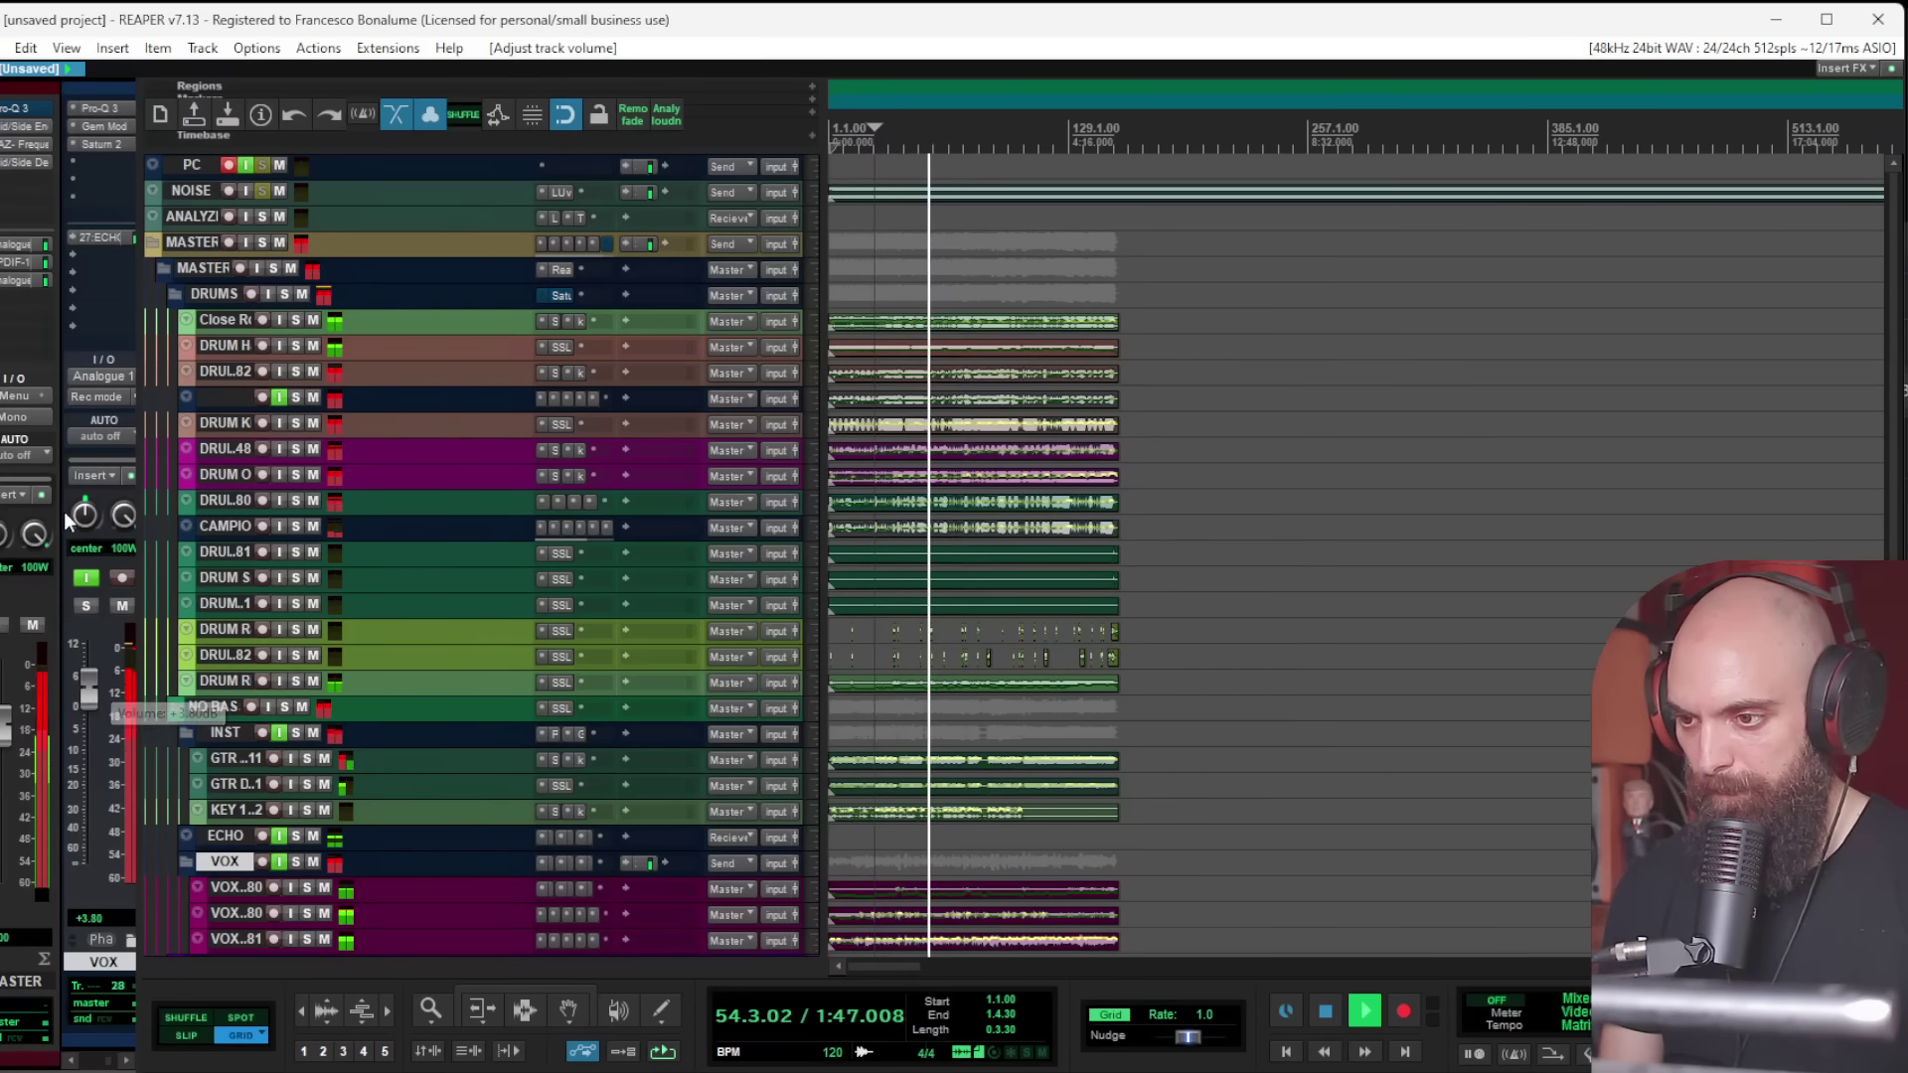
{"action": "left_click", "coordinate": [14, 417]}
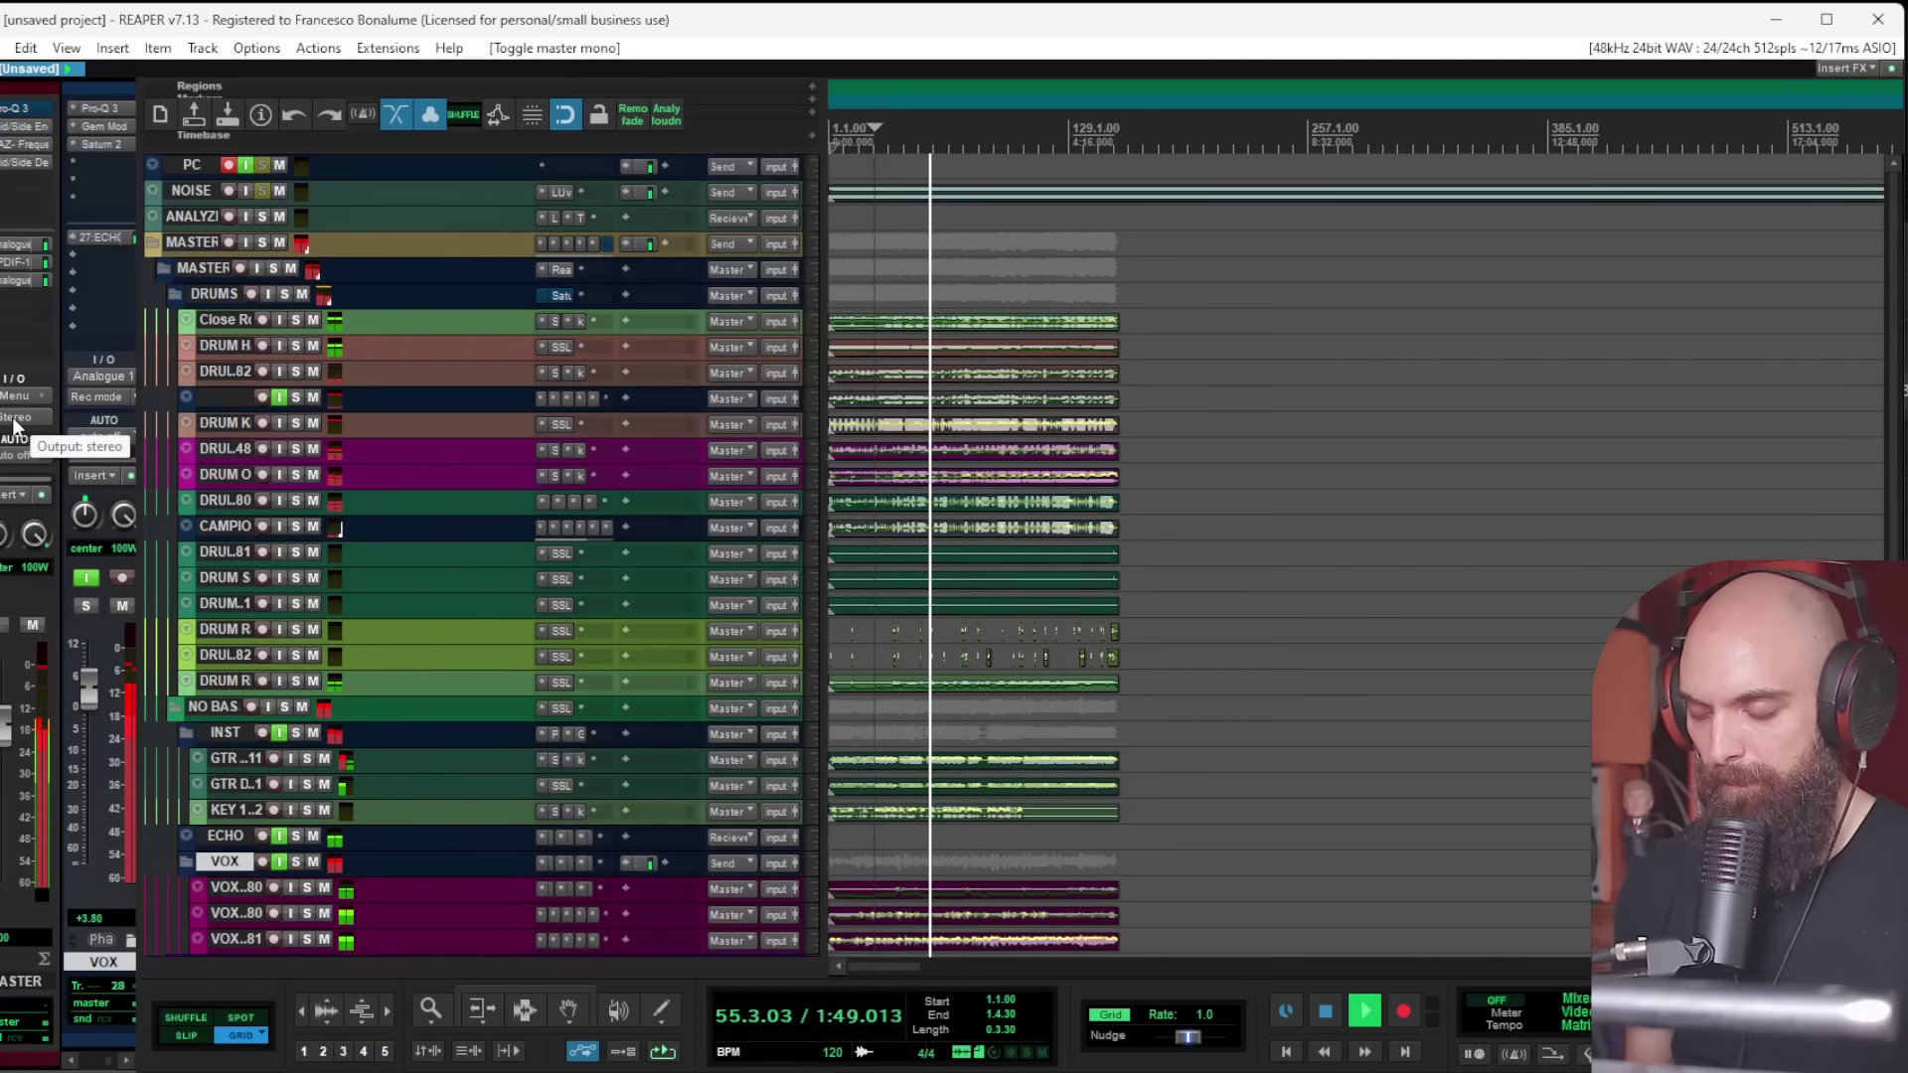
Step: Open TDR Prism on the ANALYZER track and place its window over the arrangement to compare the mix's spectrum
{"action": "scroll", "coordinate": [1101, 393], "scroll_direction": "down", "scroll_amount": 5}
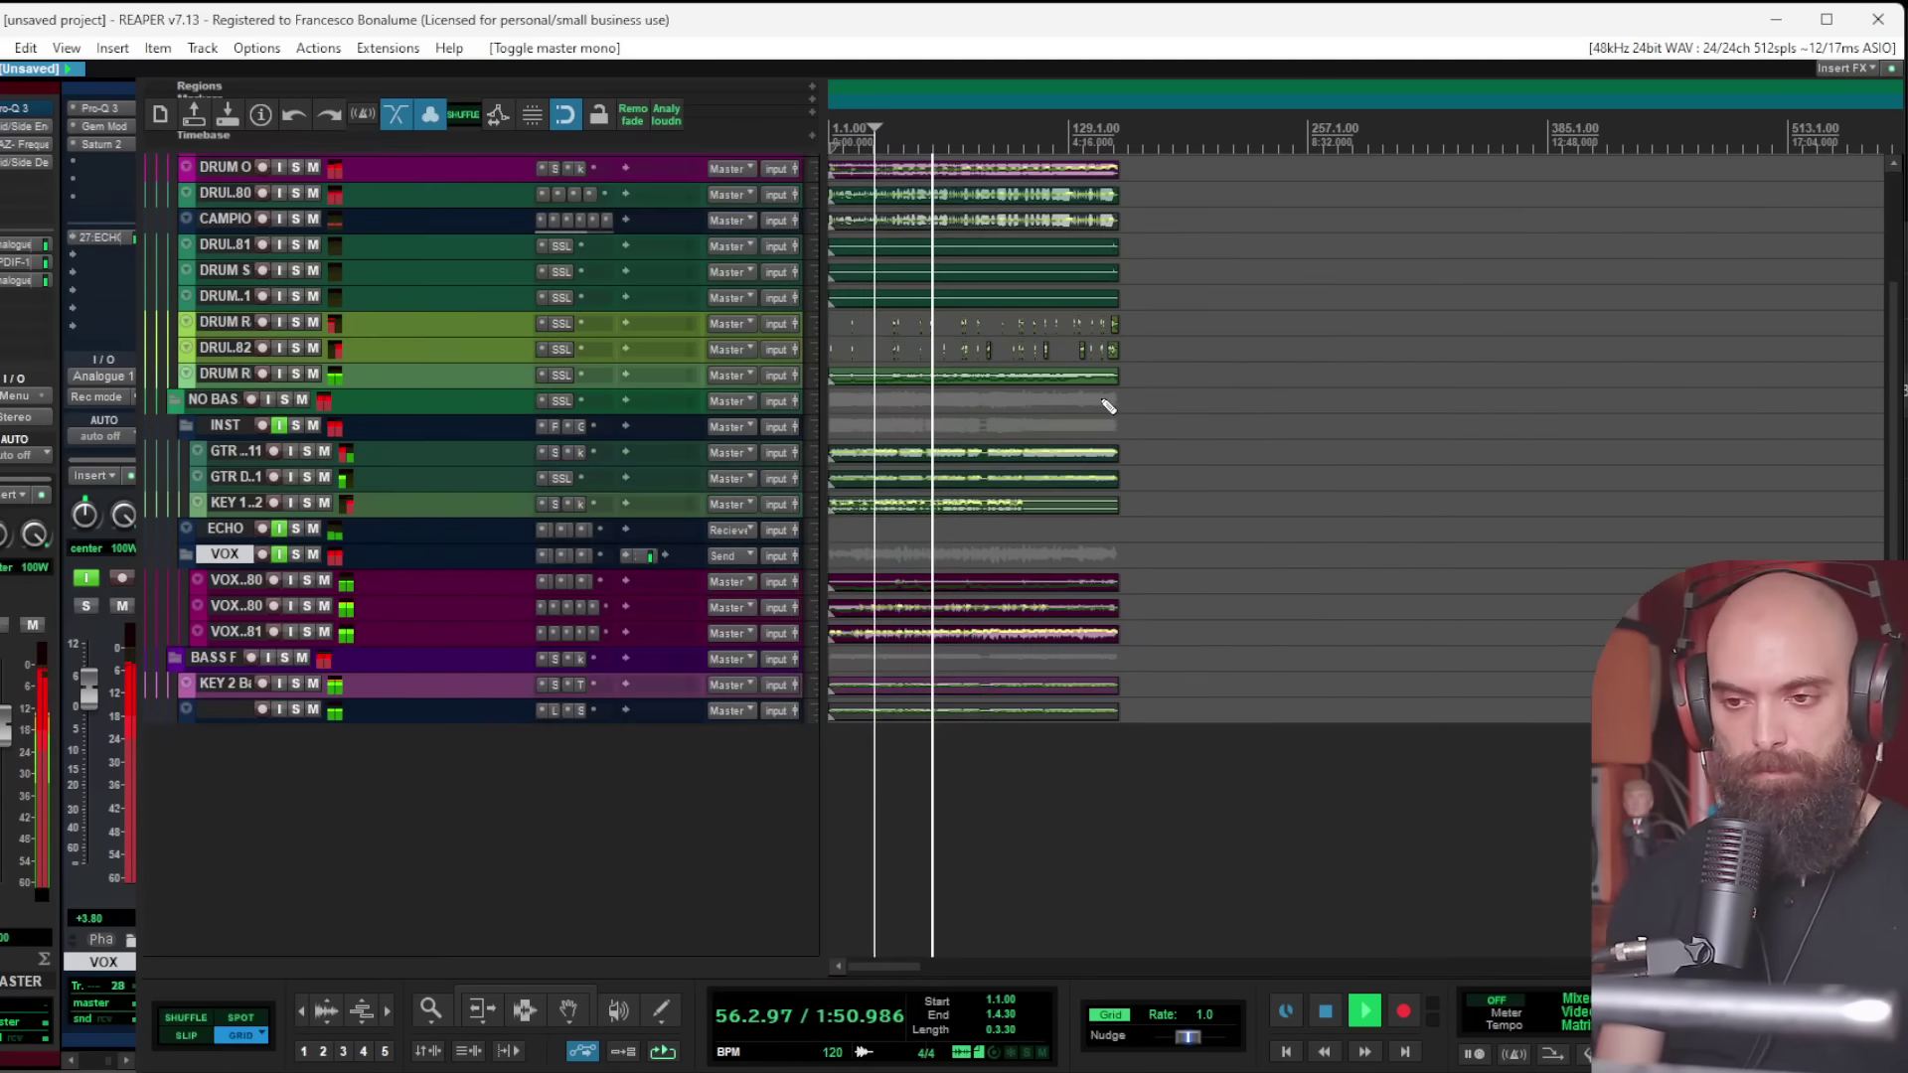
{"action": "scroll", "coordinate": [1094, 422], "scroll_direction": "up", "scroll_amount": 2}
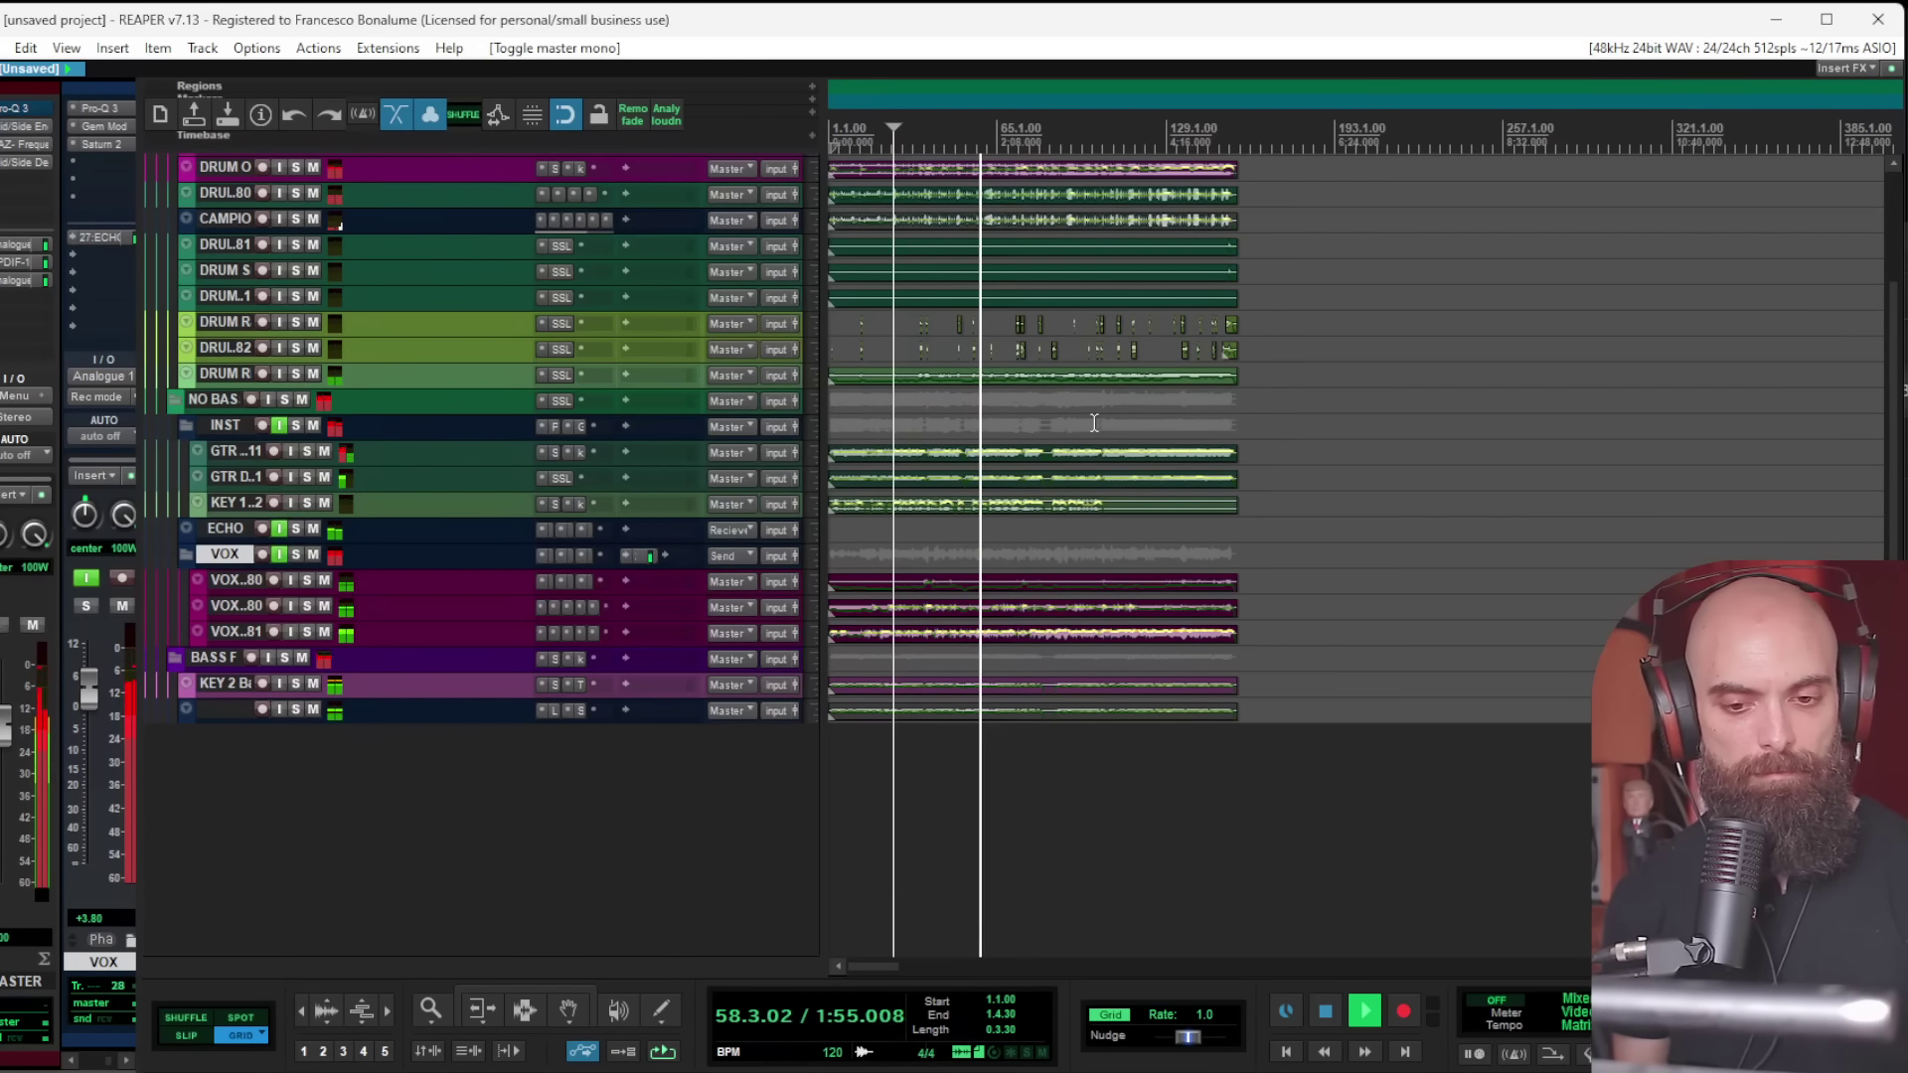
{"action": "scroll", "coordinate": [1103, 496], "scroll_direction": "up", "scroll_amount": 5}
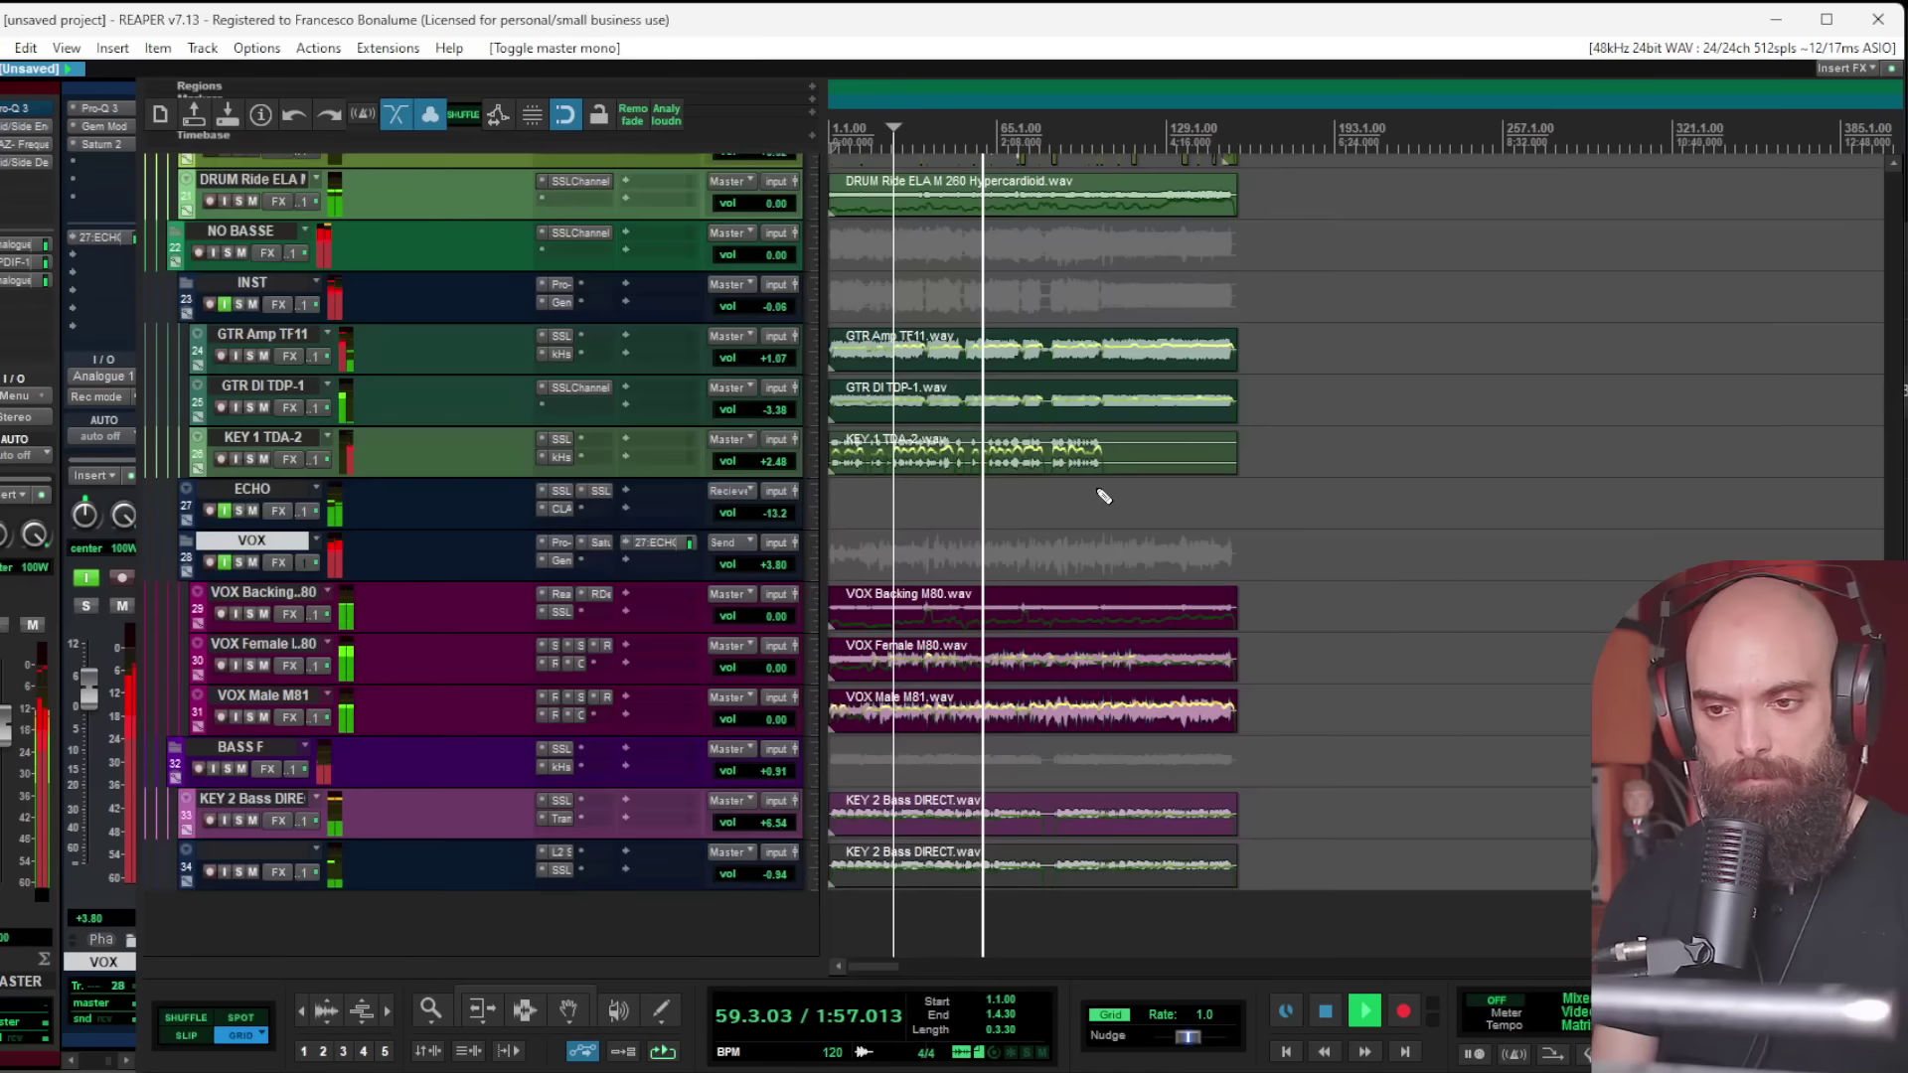
{"action": "scroll", "coordinate": [1155, 524], "scroll_direction": "up", "scroll_amount": 5}
{"action": "scroll", "coordinate": [1156, 525], "scroll_direction": "down", "scroll_amount": 5}
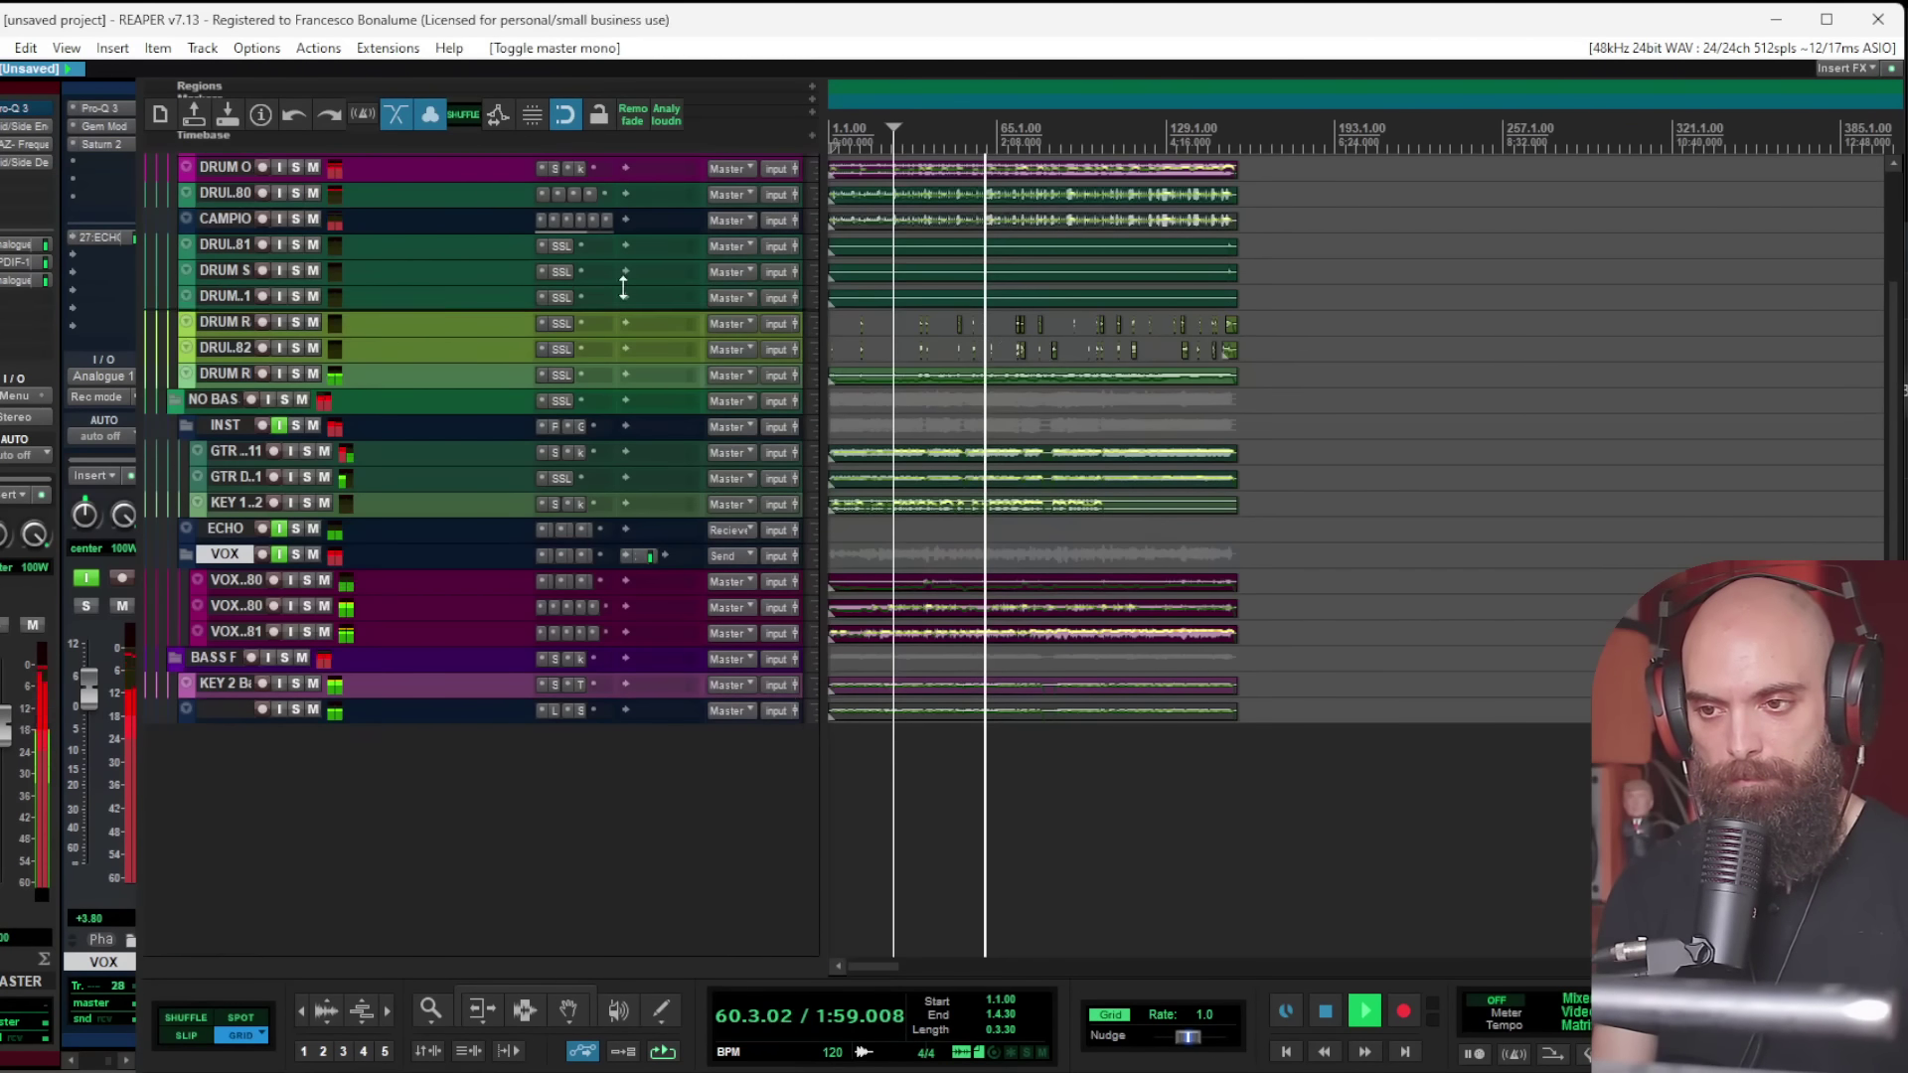
{"action": "scroll", "coordinate": [1430, 442], "scroll_direction": "up", "scroll_amount": 5}
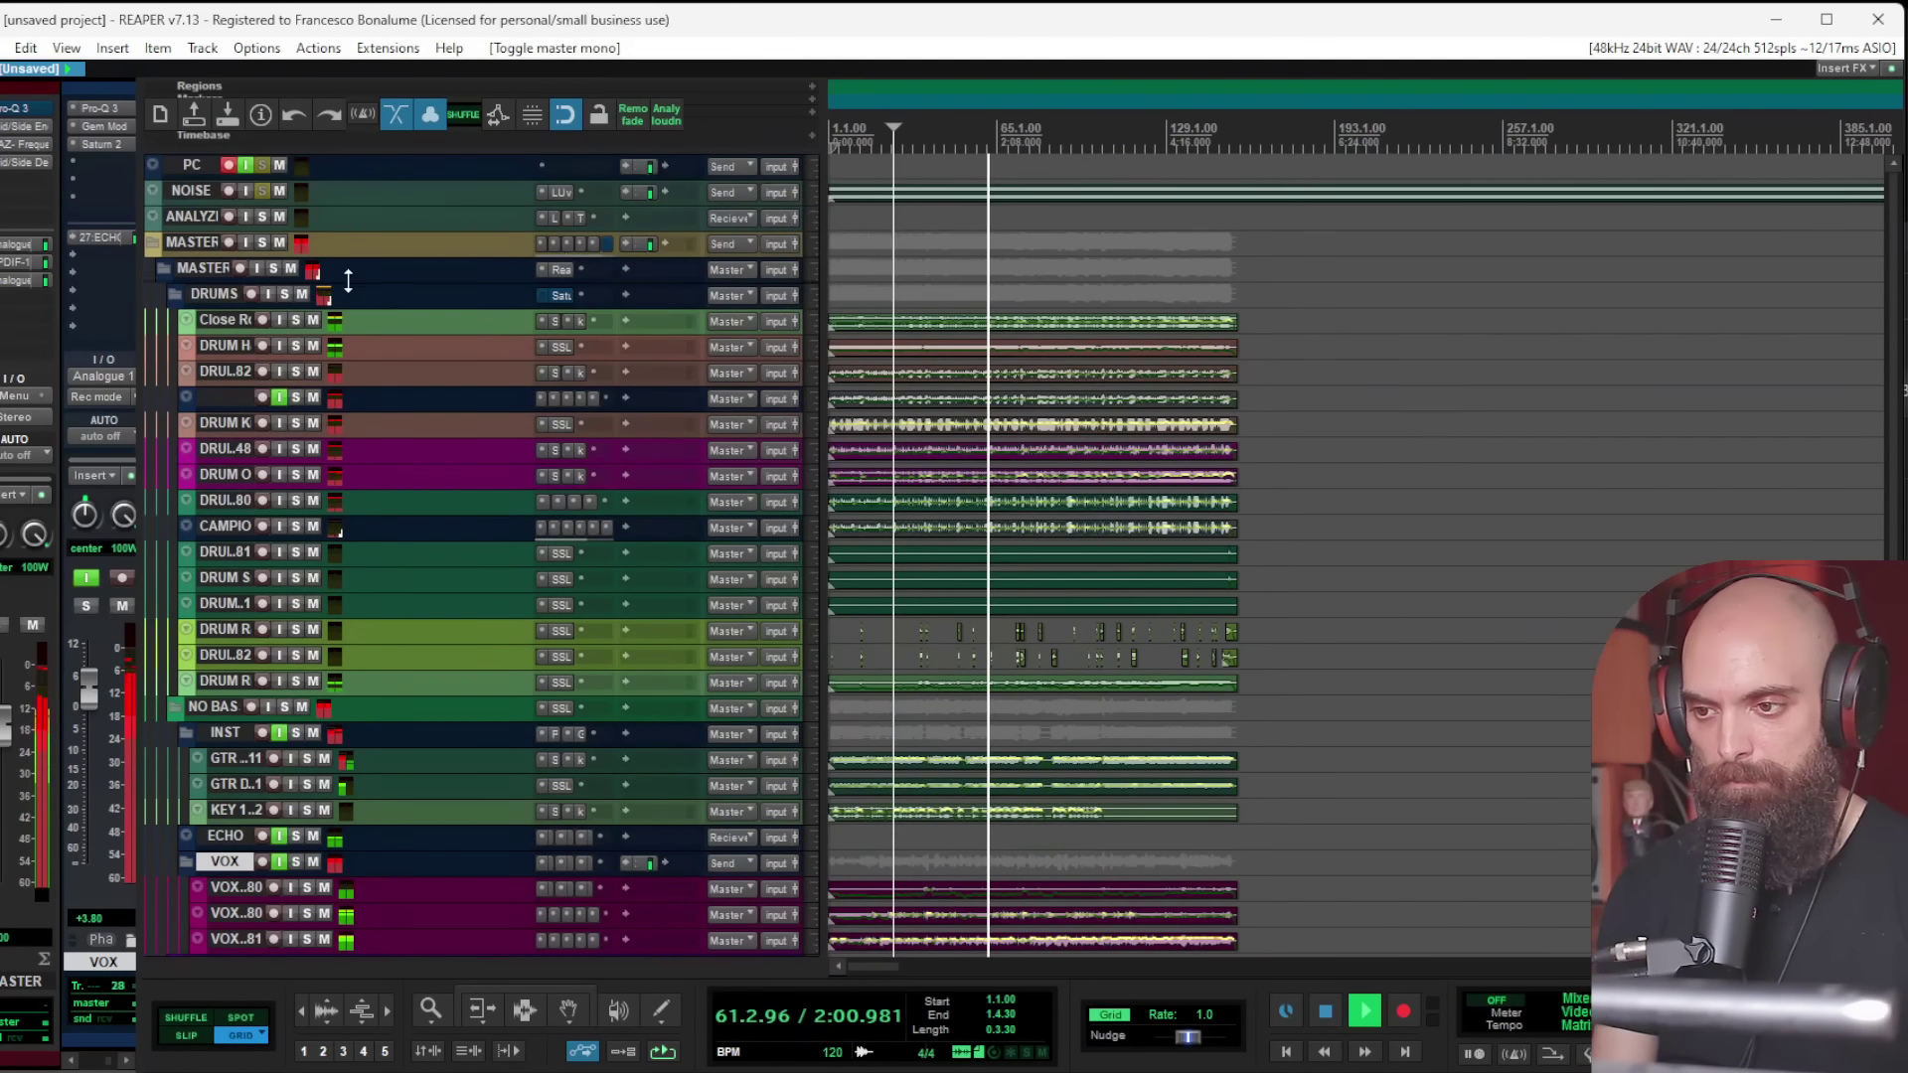
{"action": "left_click", "coordinate": [573, 219]}
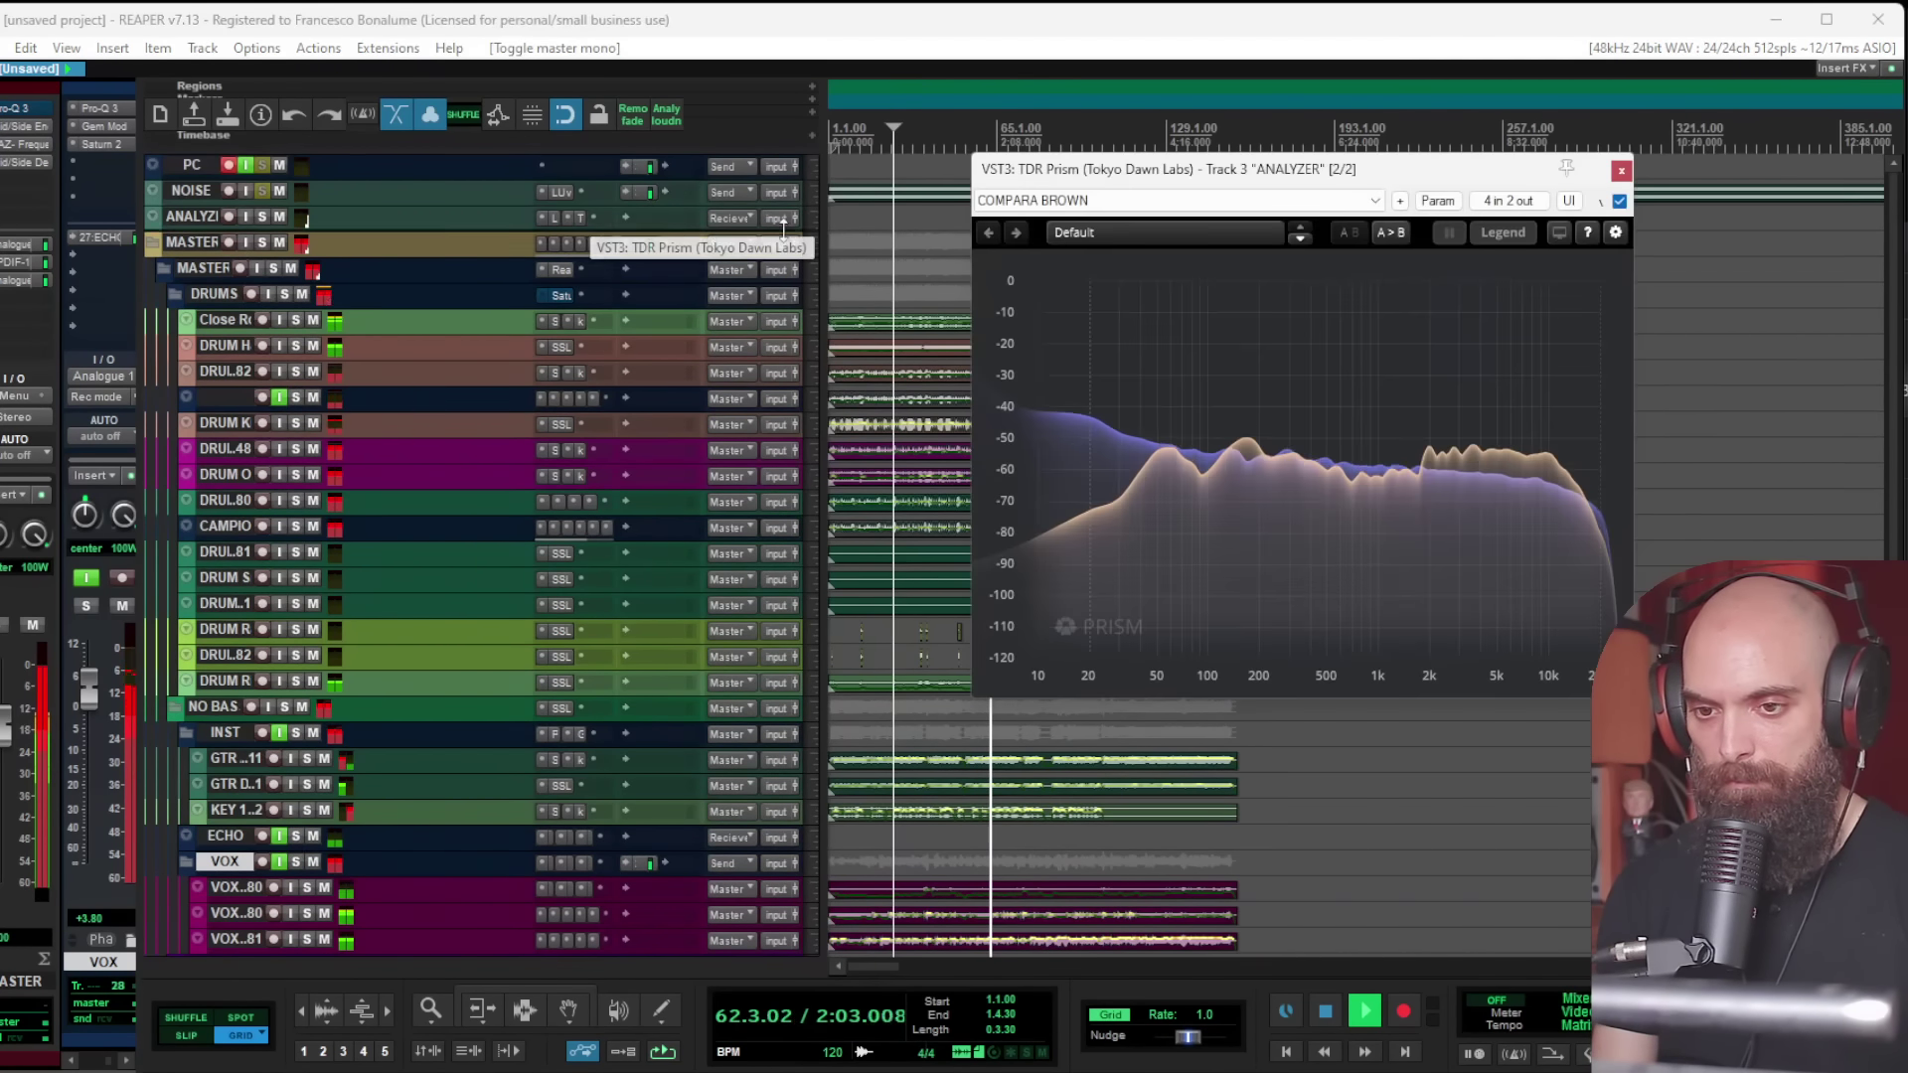
{"action": "left_click_drag", "start_coordinate": [1288, 174], "coordinate": [1272, 317]}
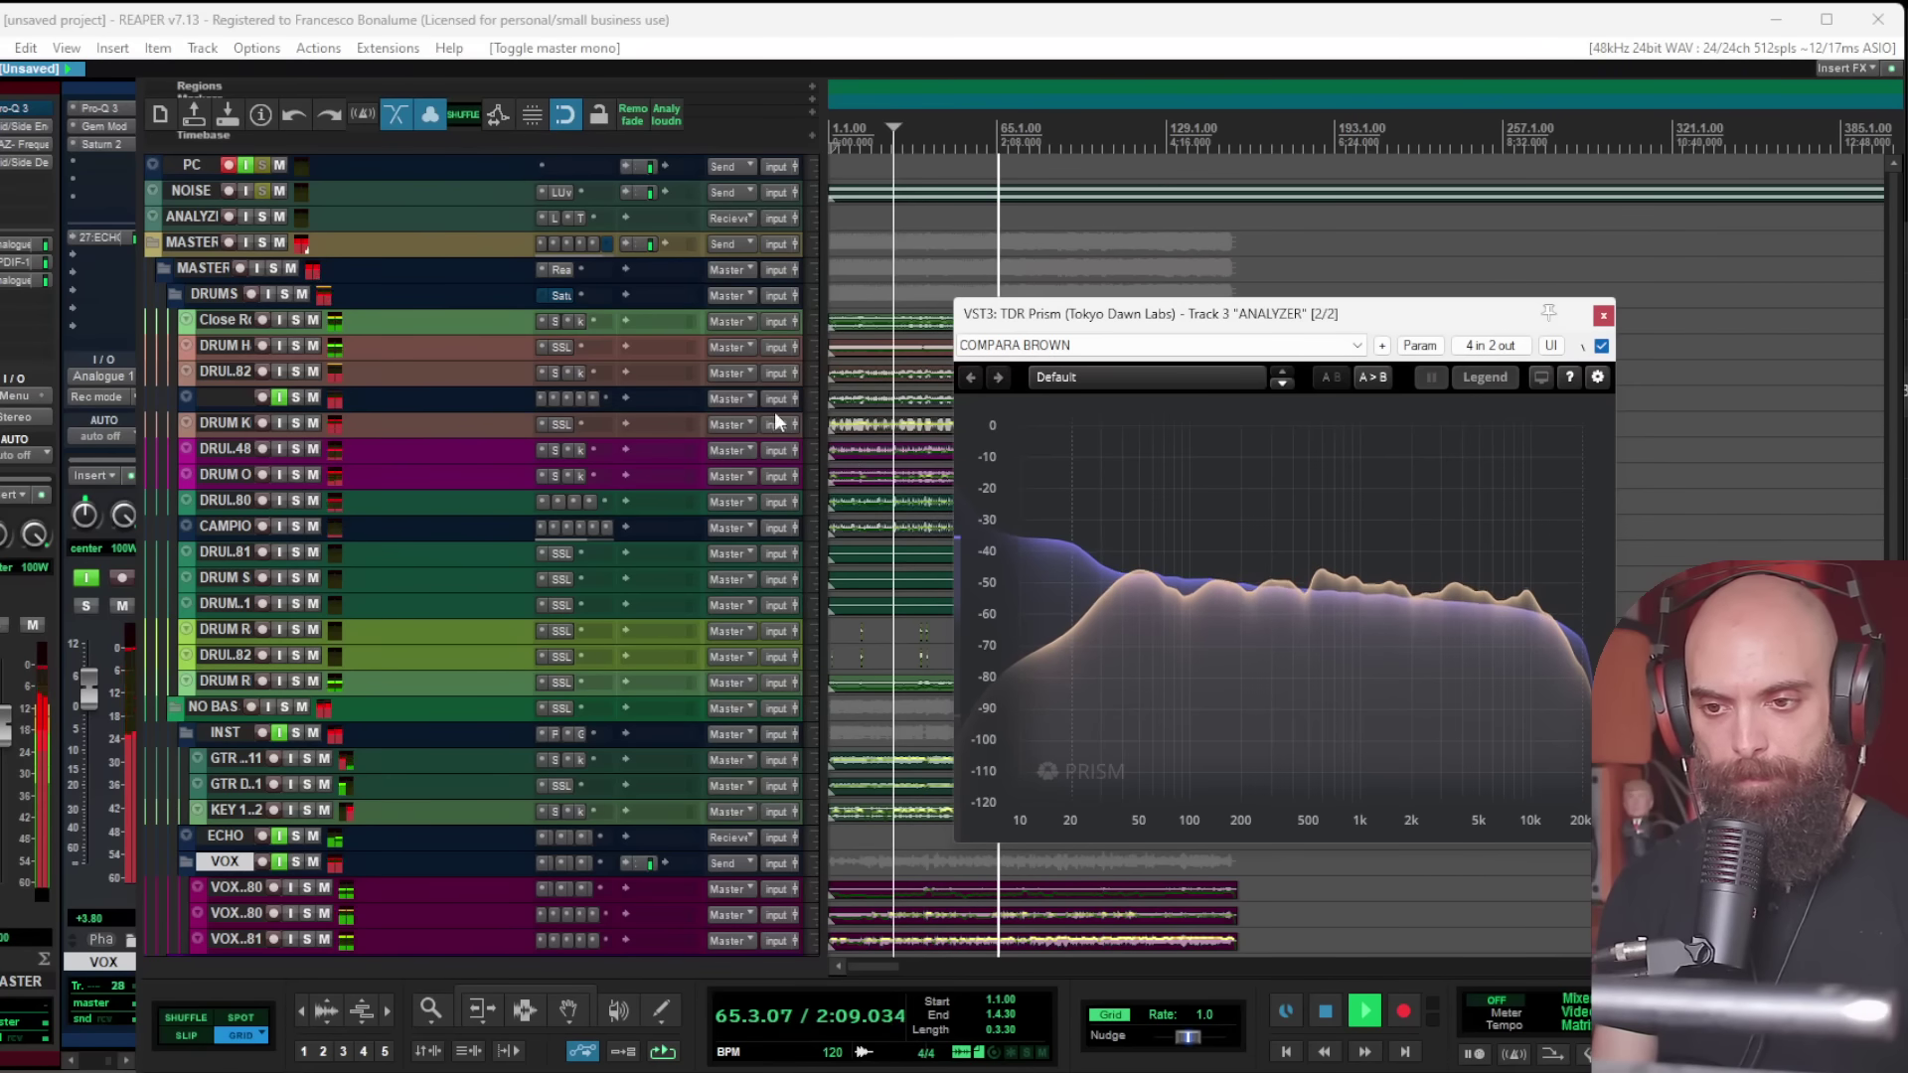
Step: In the MASTERING track's Pro-Q 3, add a stereo bell at about 47 Hz with 0 dB gain and make it dynamic
{"action": "left_click", "coordinate": [226, 268]}
{"action": "left_click", "coordinate": [229, 243]}
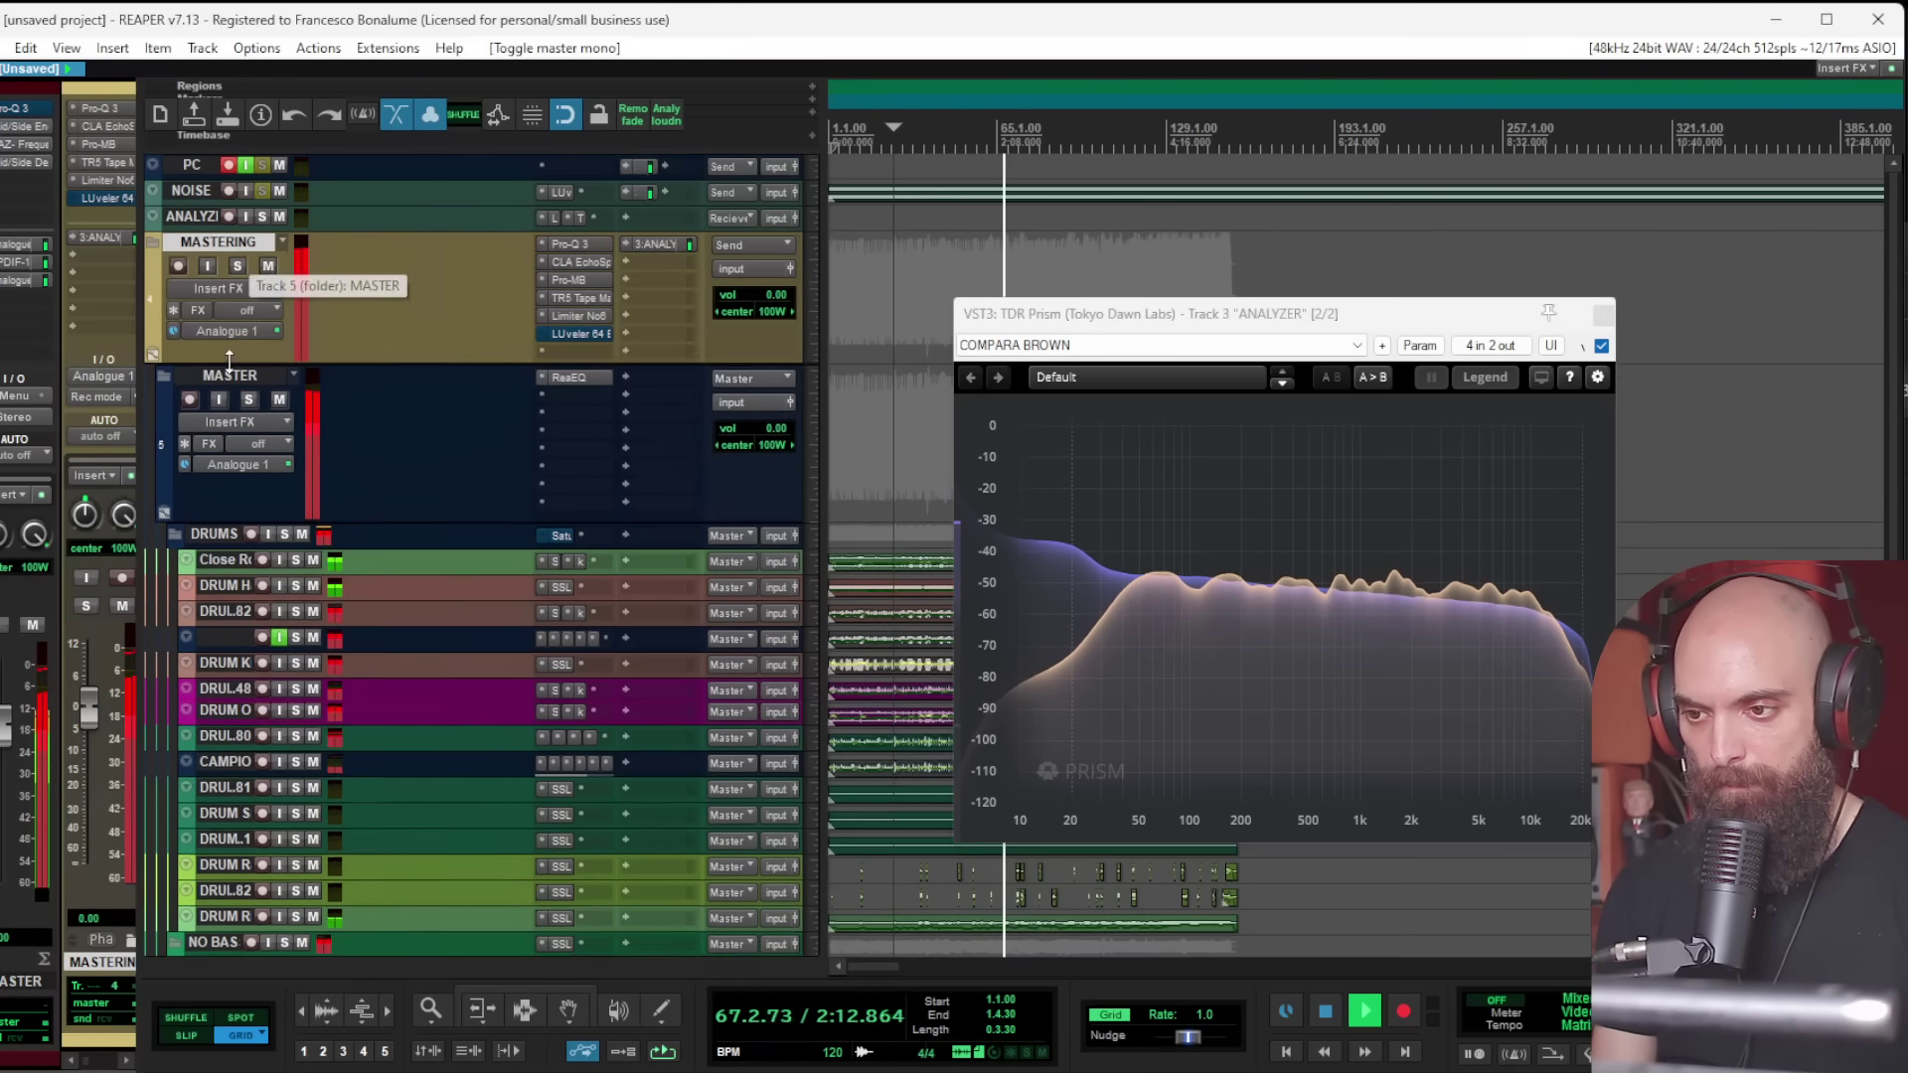
{"action": "left_click", "coordinate": [576, 247]}
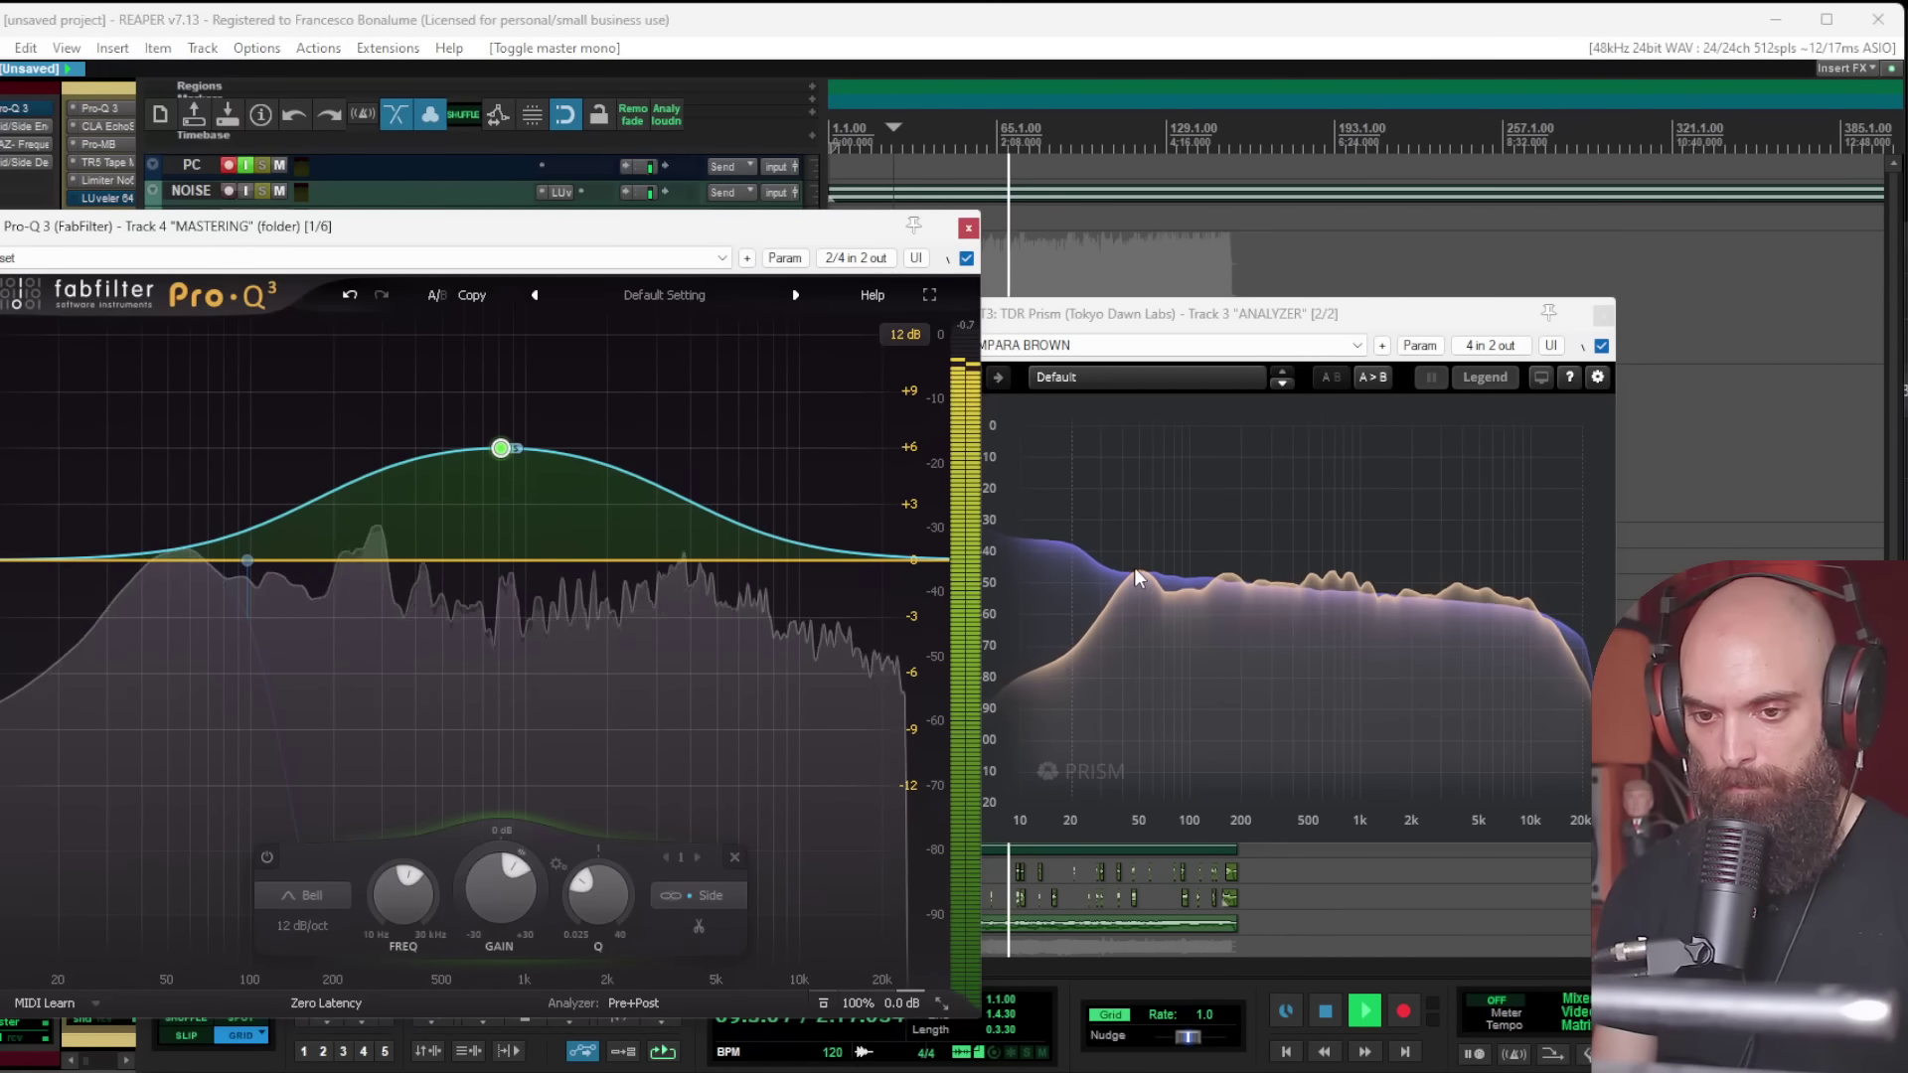
{"action": "left_click", "coordinate": [162, 561]}
{"action": "right_click", "coordinate": [162, 562]}
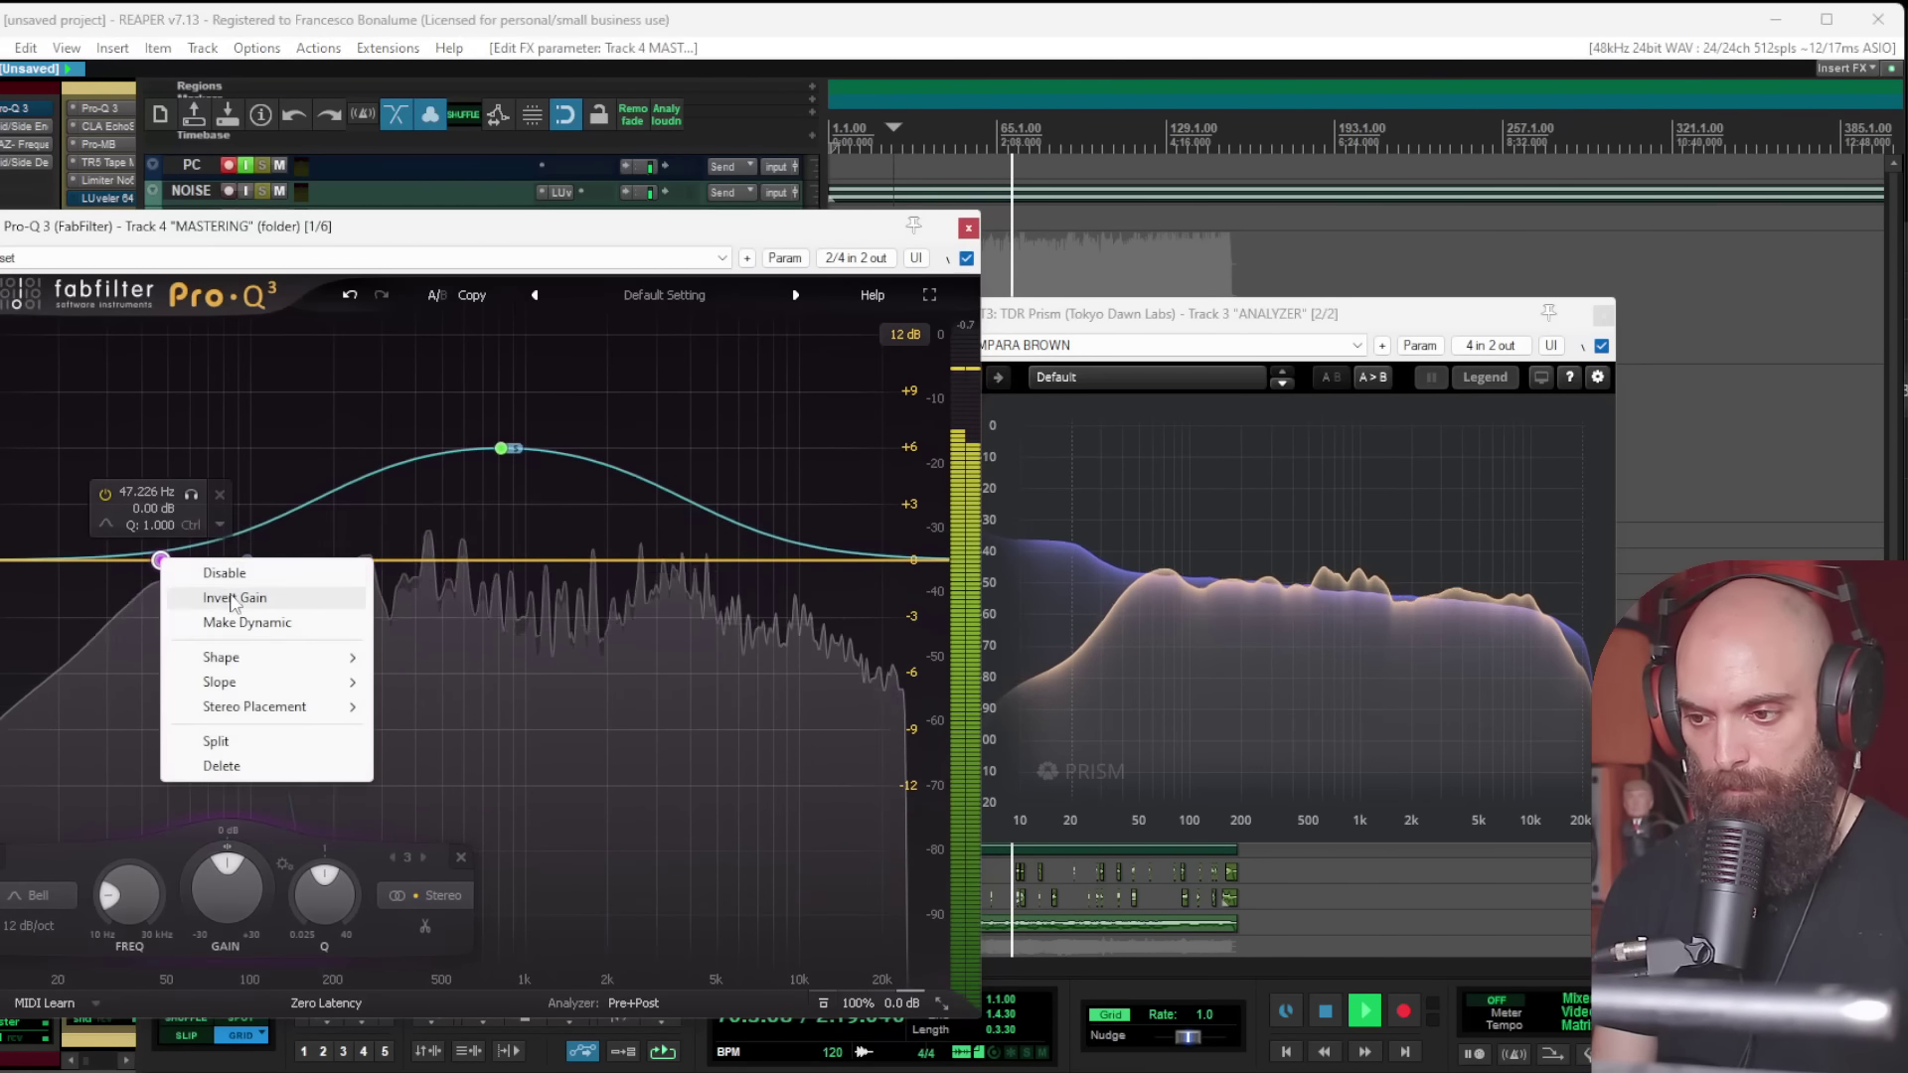
{"action": "left_click", "coordinate": [244, 622]}
Step: Set the 47 Hz band's dynamic range upward to about +7 dB
{"action": "left_click_drag", "start_coordinate": [160, 584], "coordinate": [160, 490]}
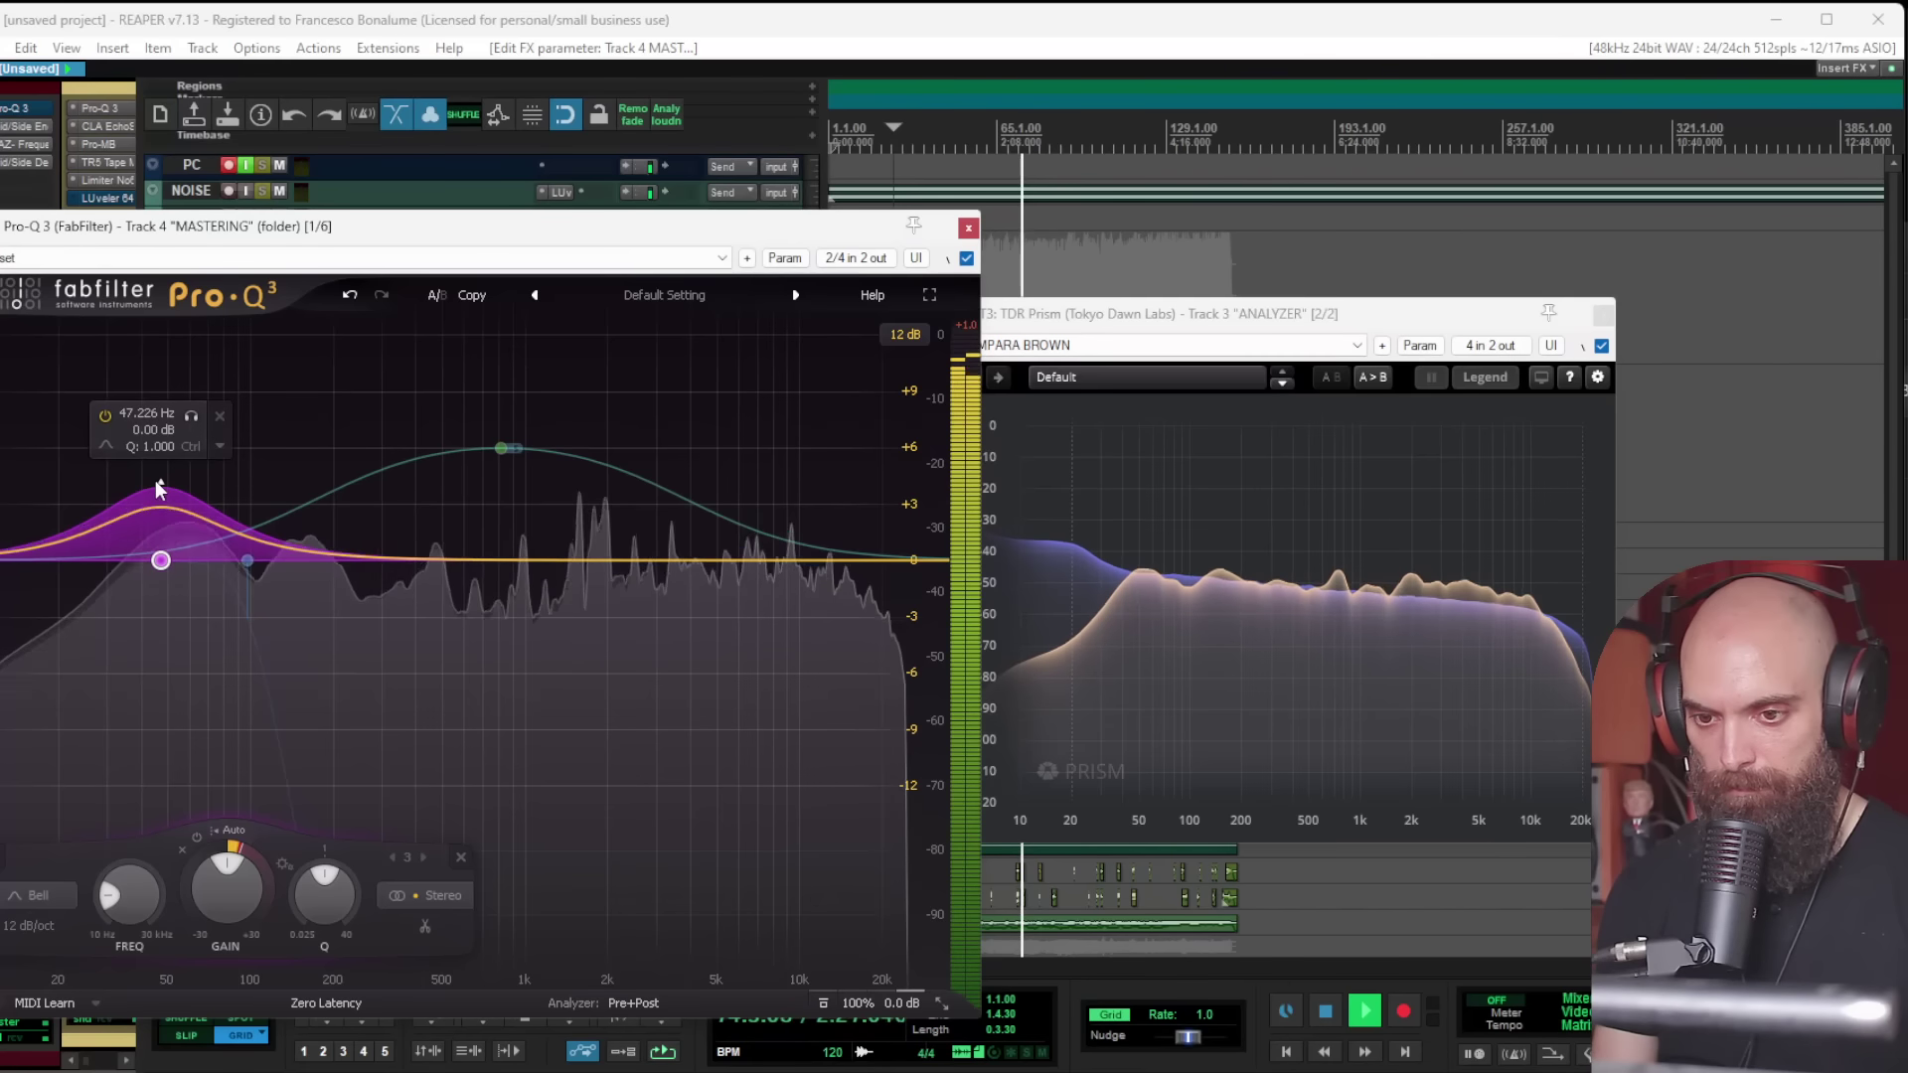
{"action": "left_click_drag", "start_coordinate": [154, 484], "coordinate": [153, 481]}
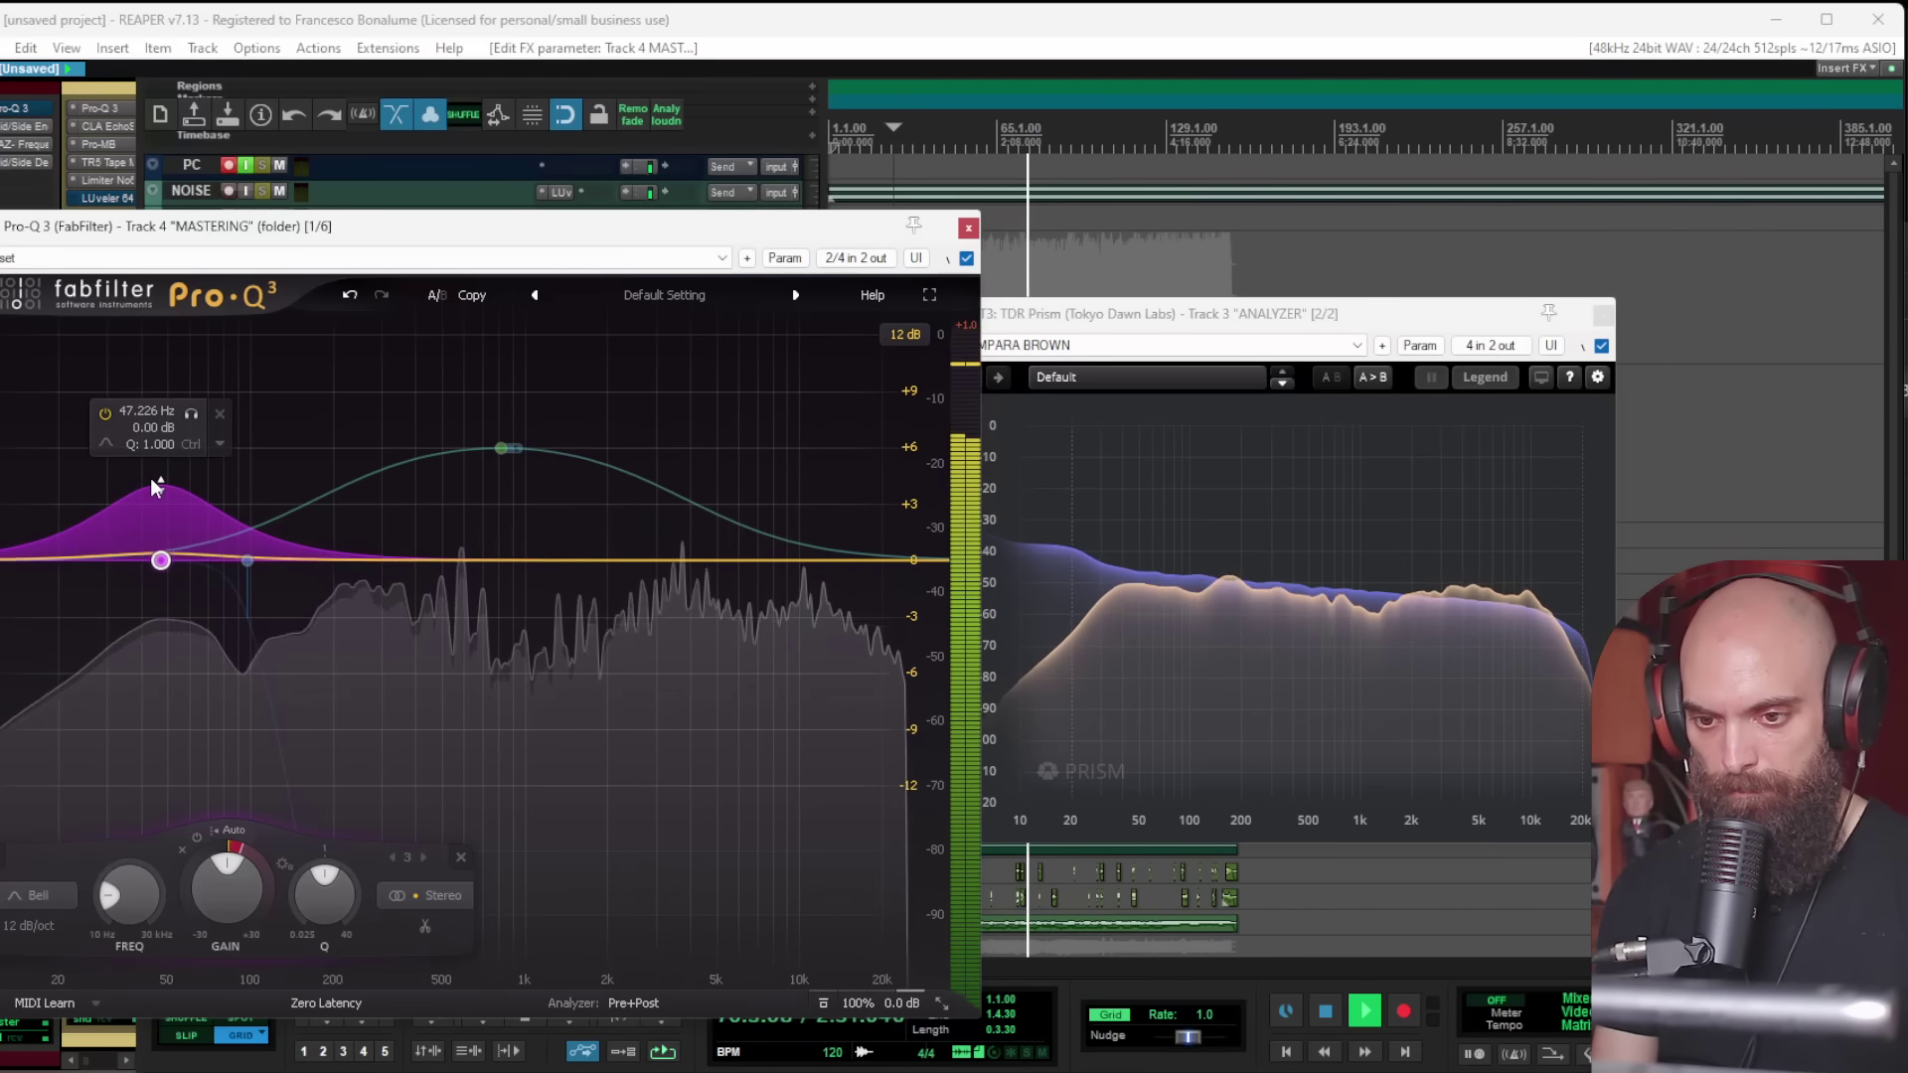
{"action": "left_click_drag", "start_coordinate": [155, 487], "coordinate": [145, 429]}
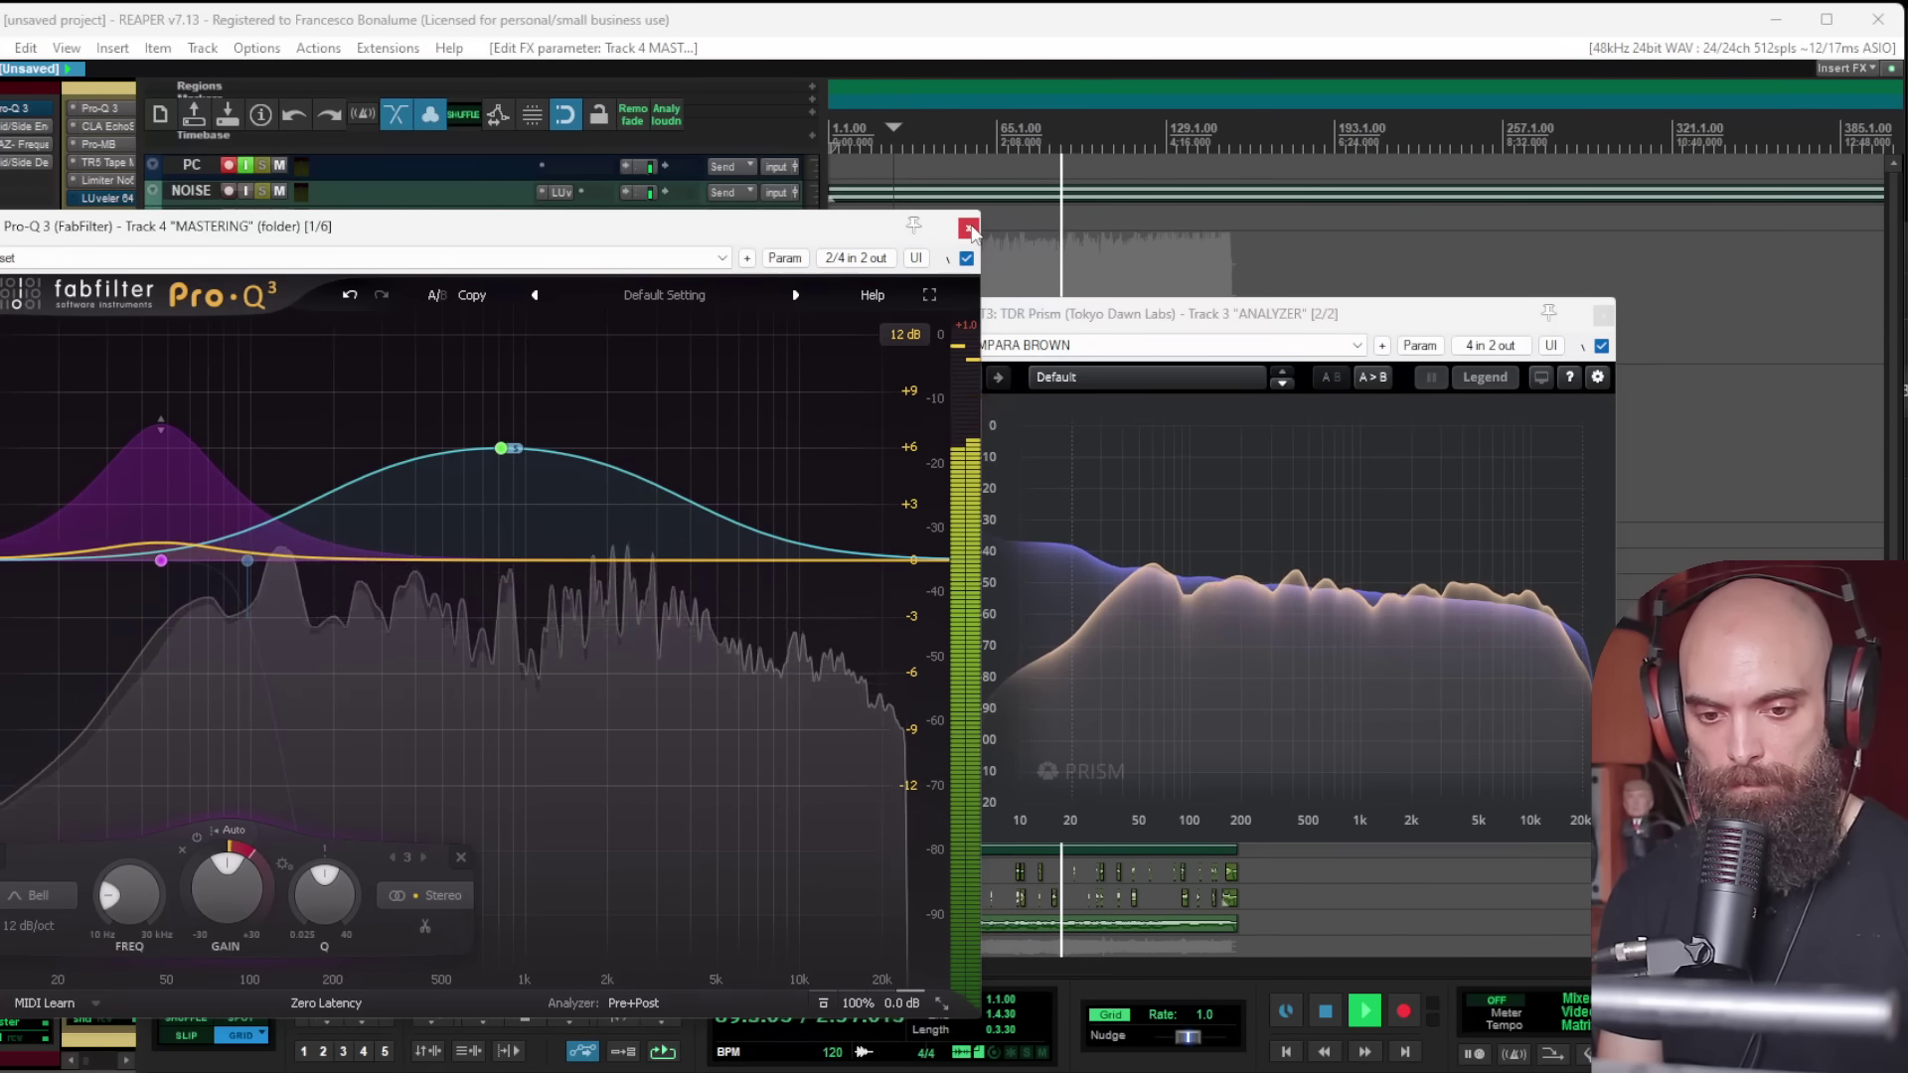
Step: Close Pro-Q 3 and play the mix from around bar 23 to judge the reinforced low end against the analyzer
{"action": "left_click", "coordinate": [968, 230]}
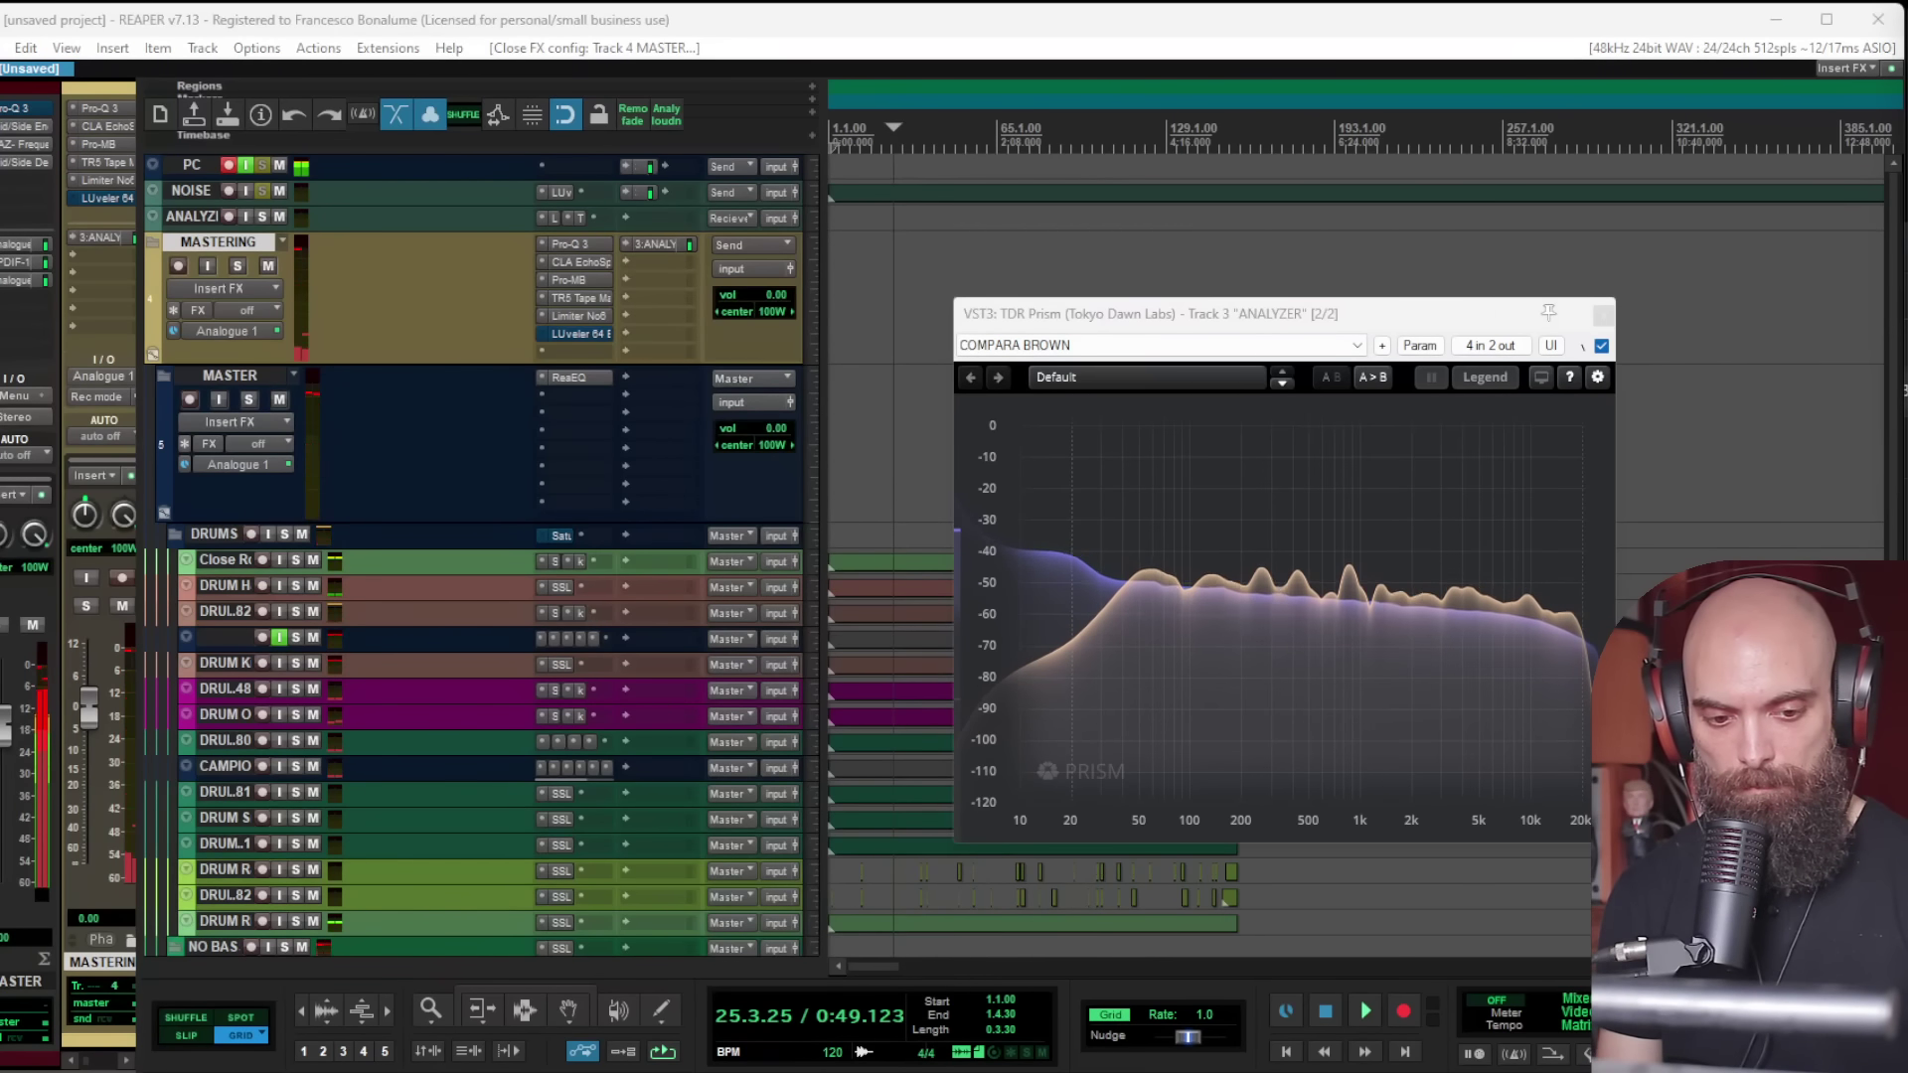
{"action": "left_click", "coordinate": [885, 323]}
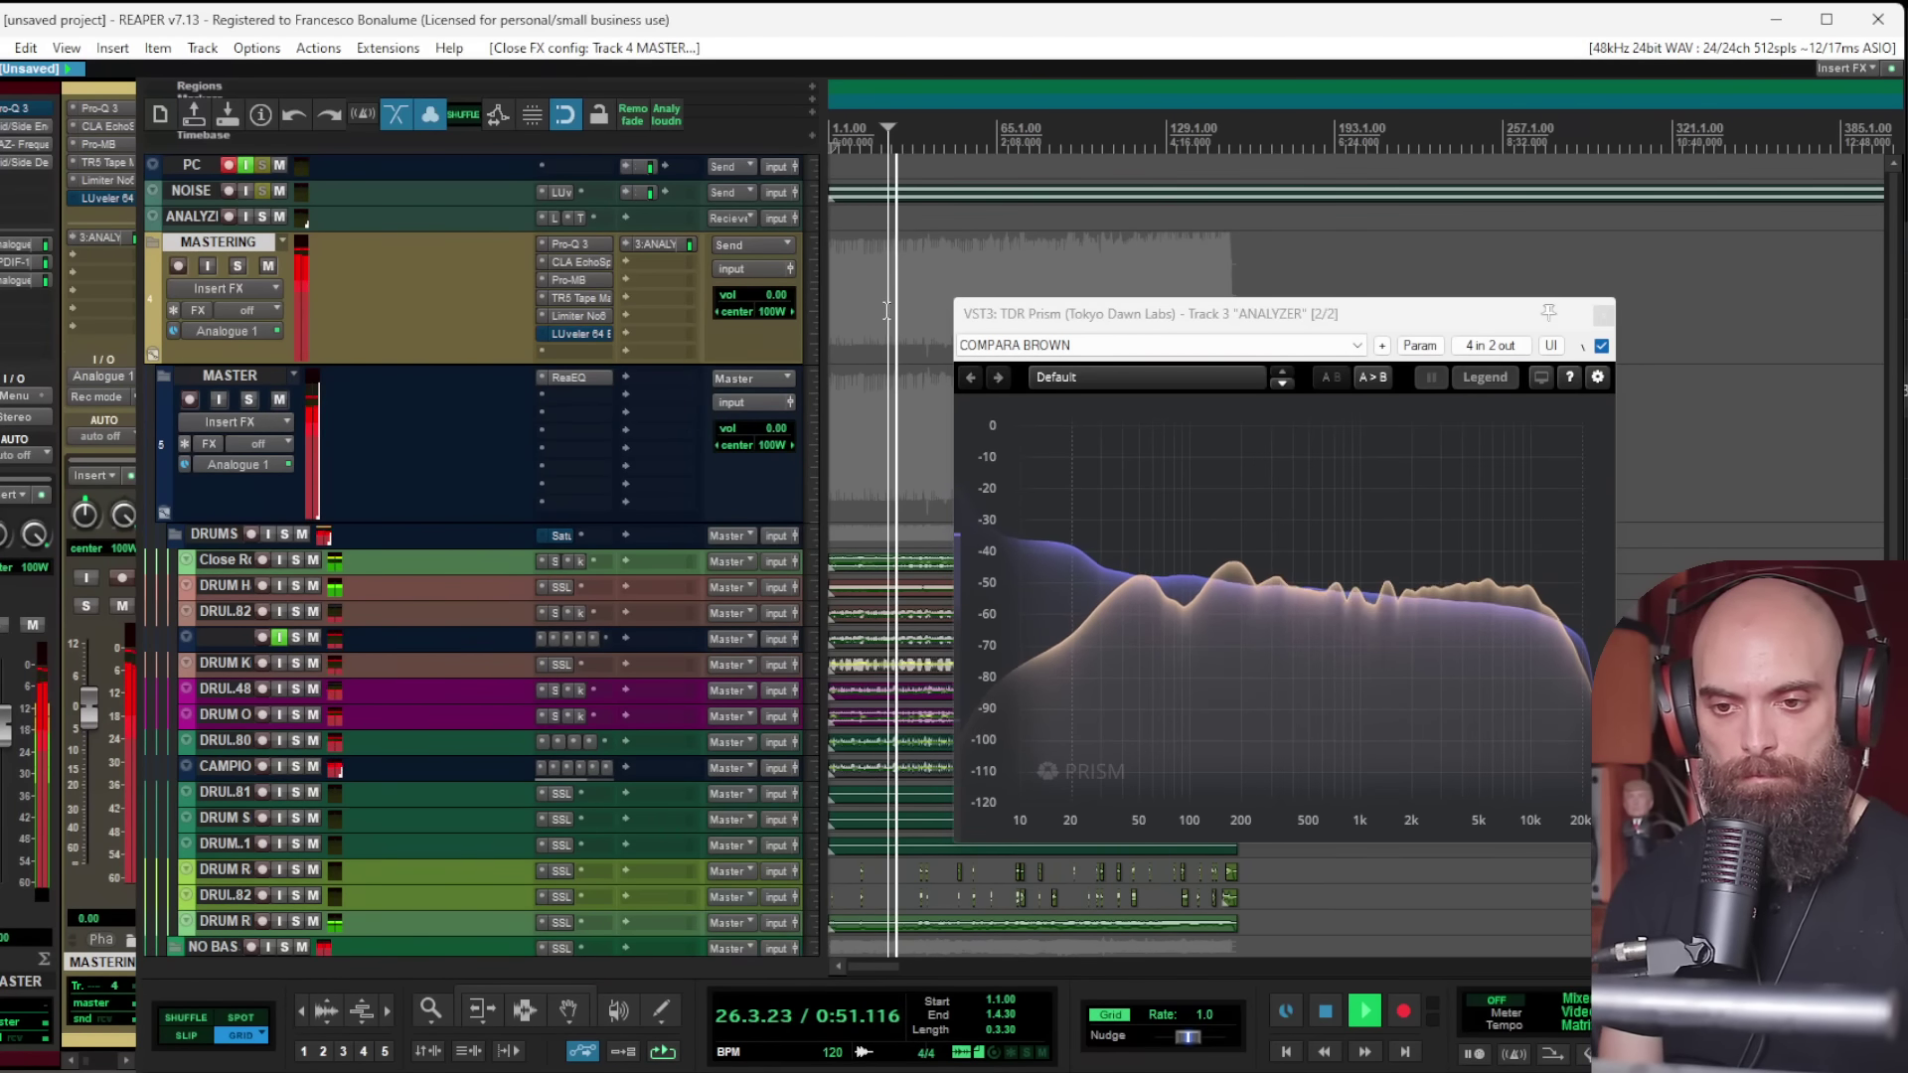
{"action": "key", "text": "space"}
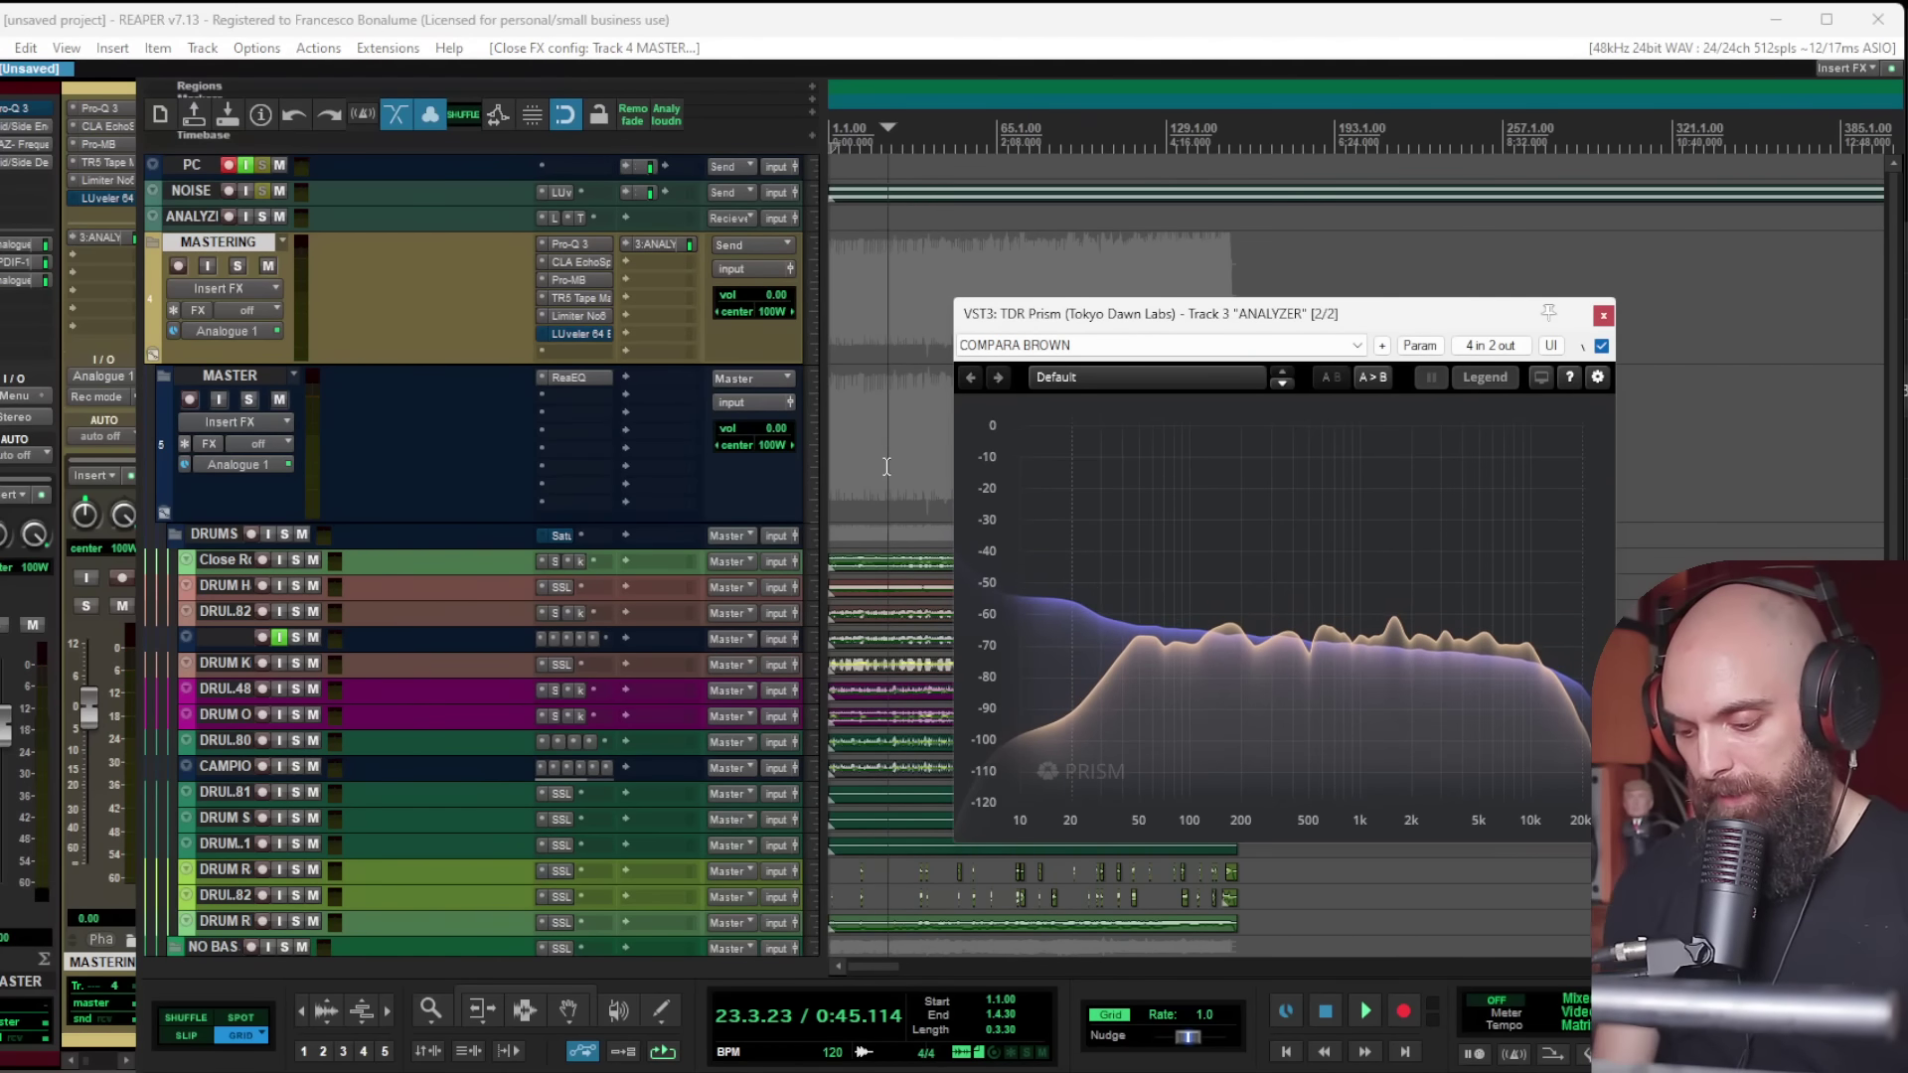
Step: Solo the VOX folder during playback and add a second Pro-Q 3 at the end of its effects chain
{"action": "scroll", "coordinate": [887, 467], "scroll_direction": "down", "scroll_amount": 8}
{"action": "left_click", "coordinate": [296, 715]}
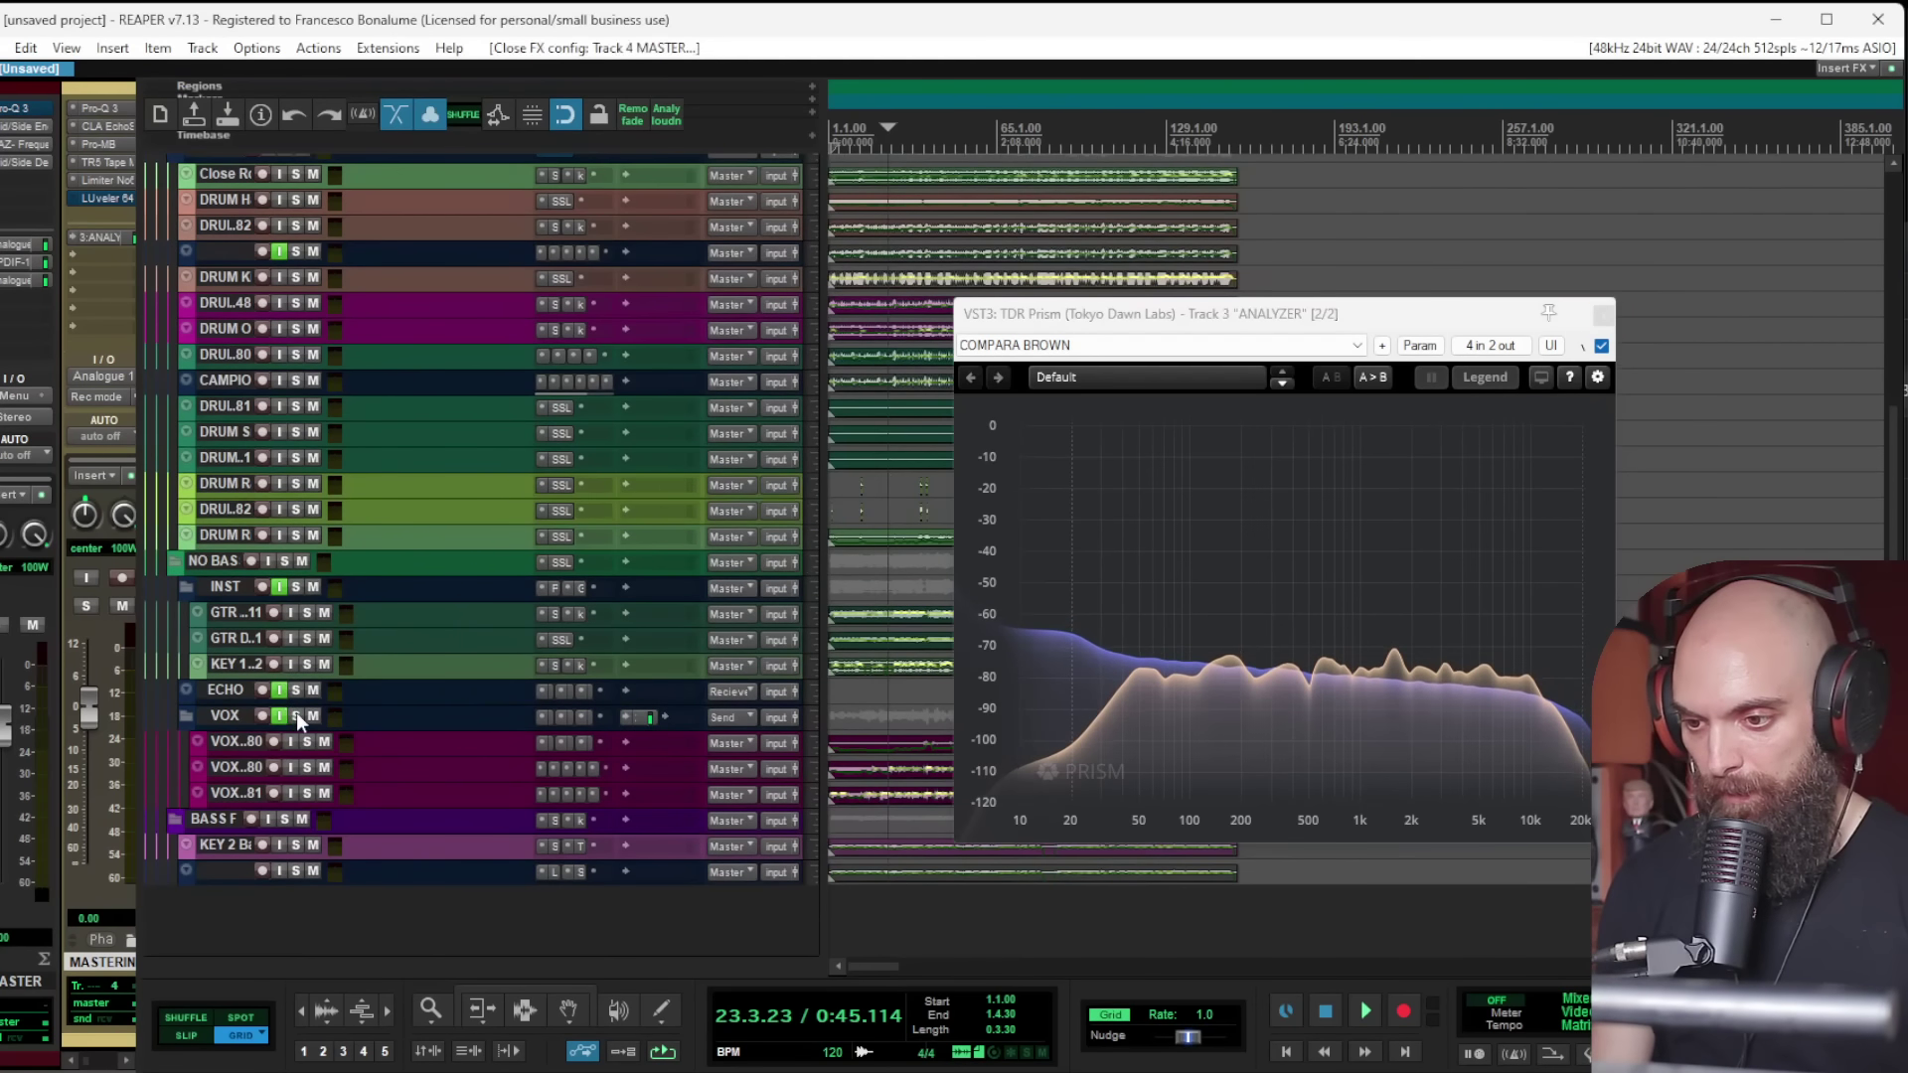
{"action": "key", "text": "space"}
{"action": "left_click", "coordinate": [227, 717]}
{"action": "left_click_drag", "start_coordinate": [230, 730], "coordinate": [232, 856]}
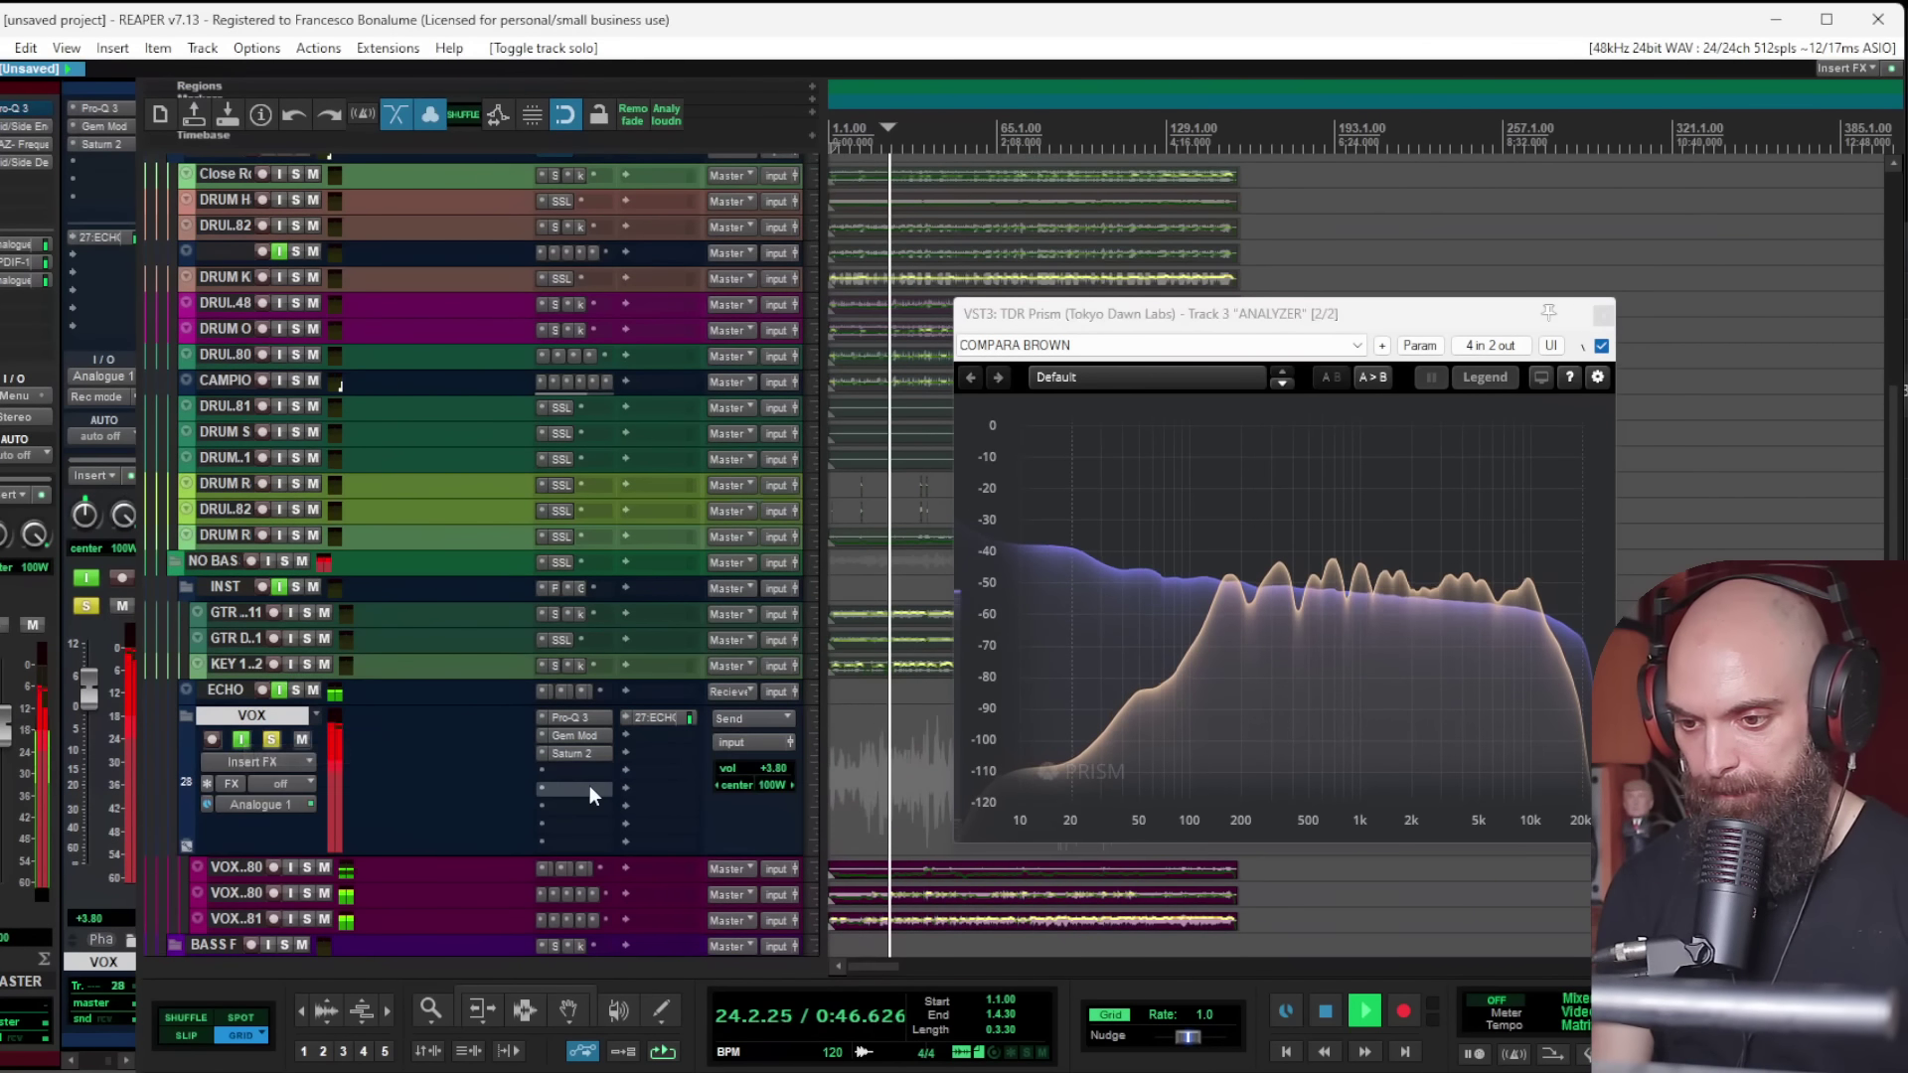
{"action": "left_click", "coordinate": [594, 794]}
{"action": "type", "text": "pro q"}
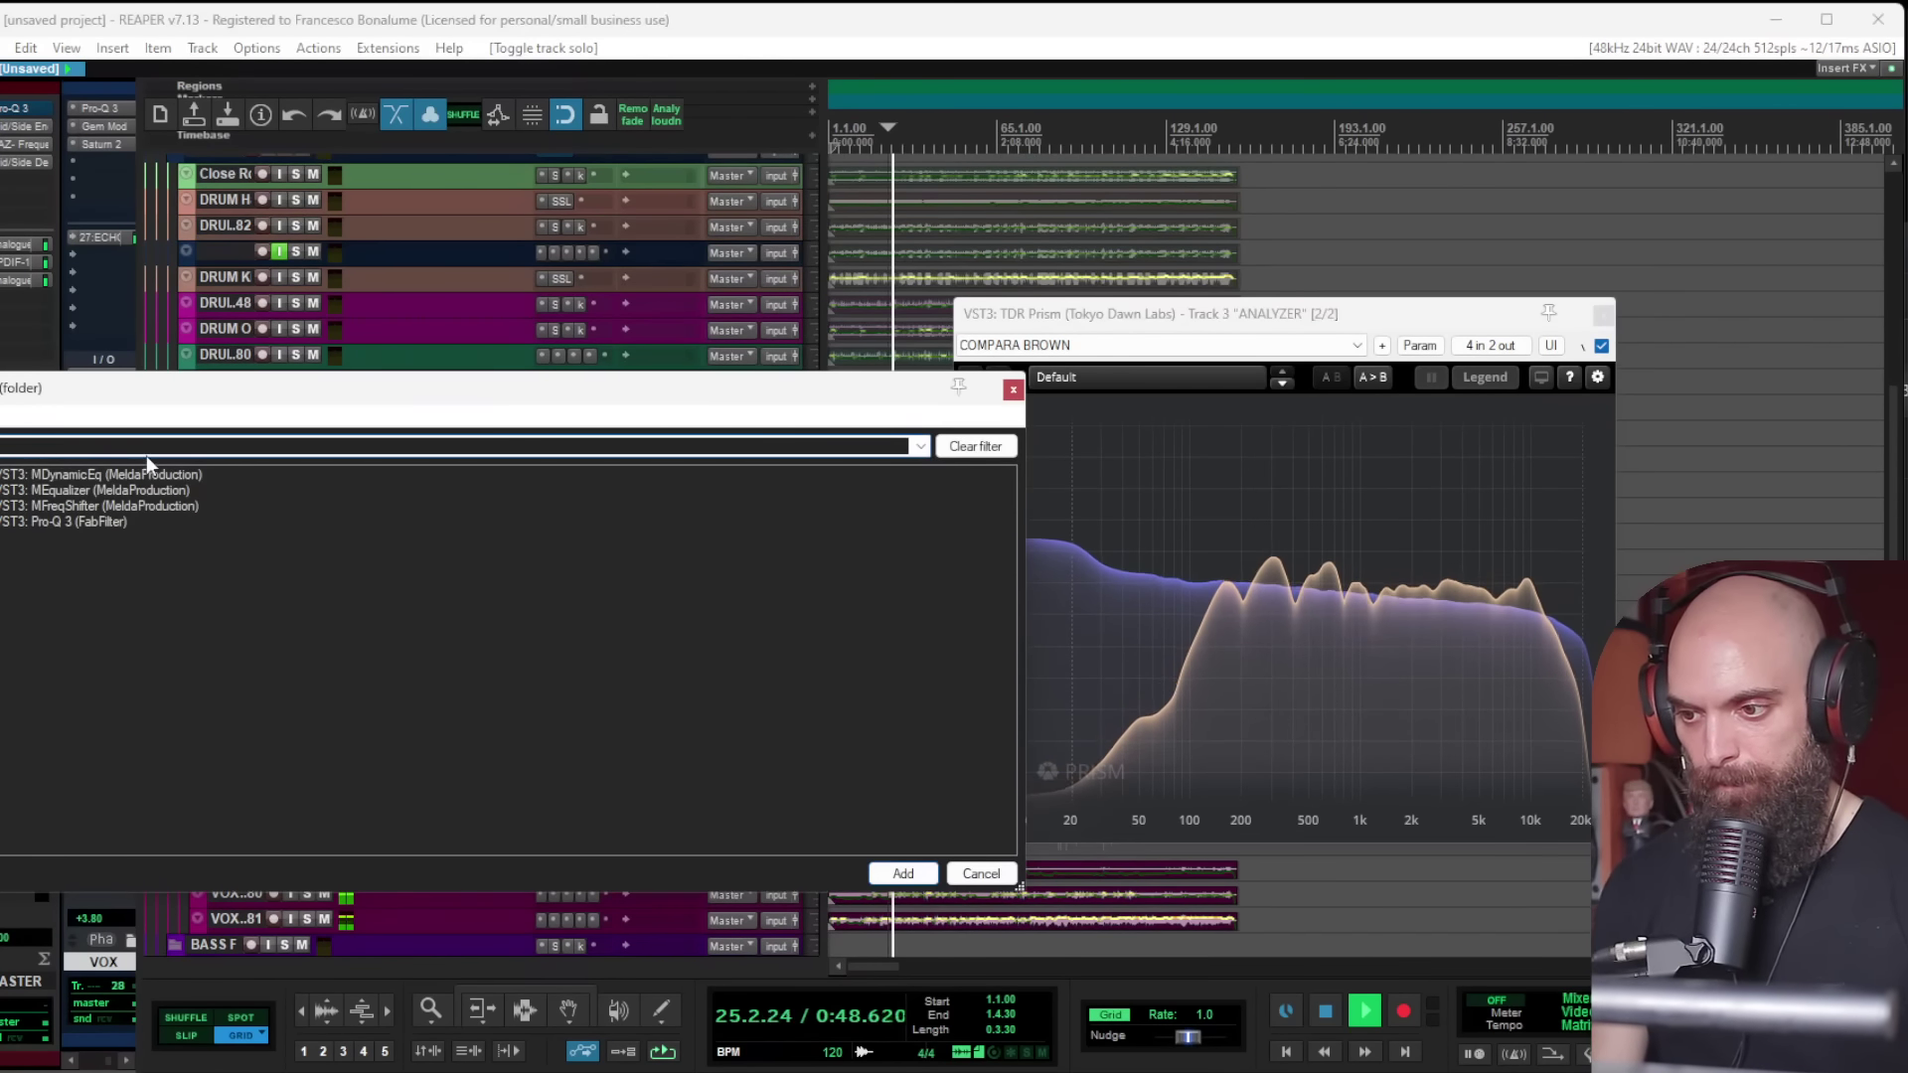
{"action": "double_click", "coordinate": [79, 523]}
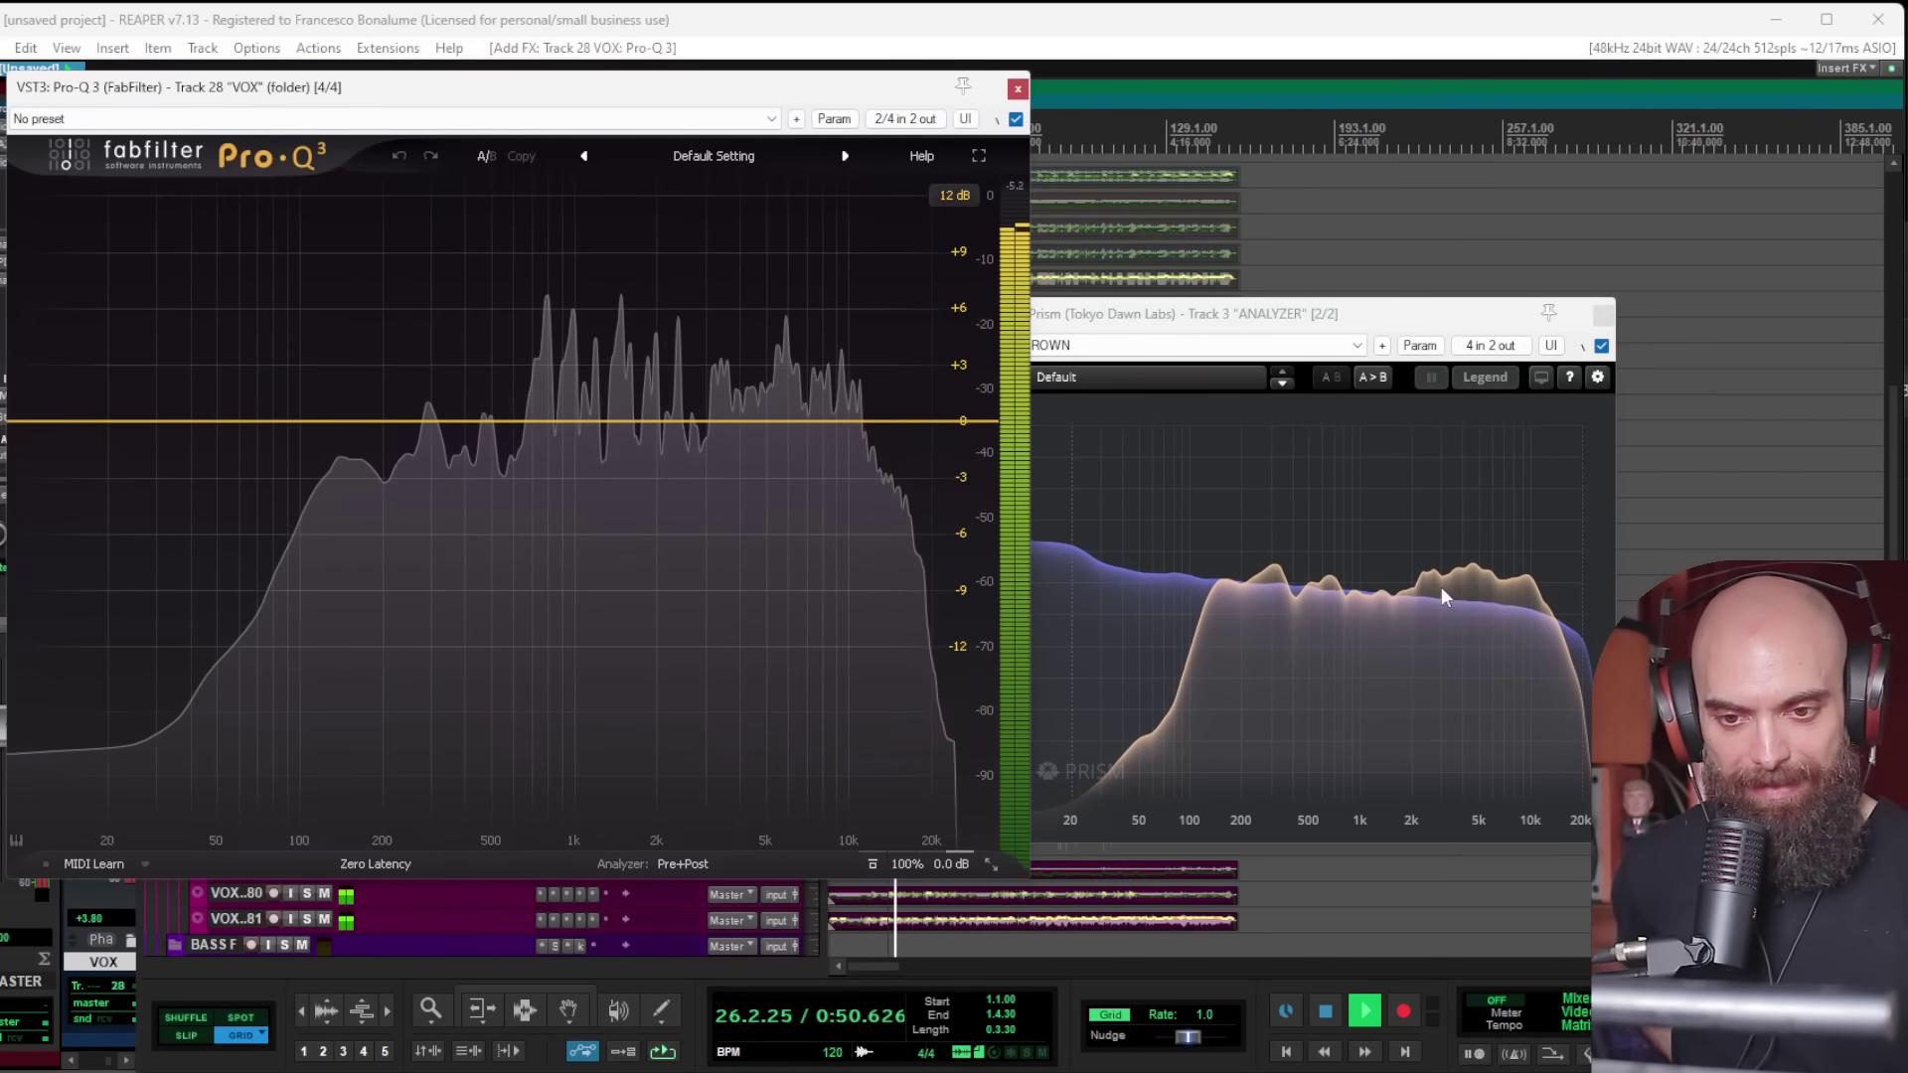
Step: Add a dynamic bell at about 3.6 kHz with 0 dB gain and a downward dynamic range of about 2.5 dB
{"action": "left_click", "coordinate": [694, 420]}
{"action": "right_click", "coordinate": [694, 419]}
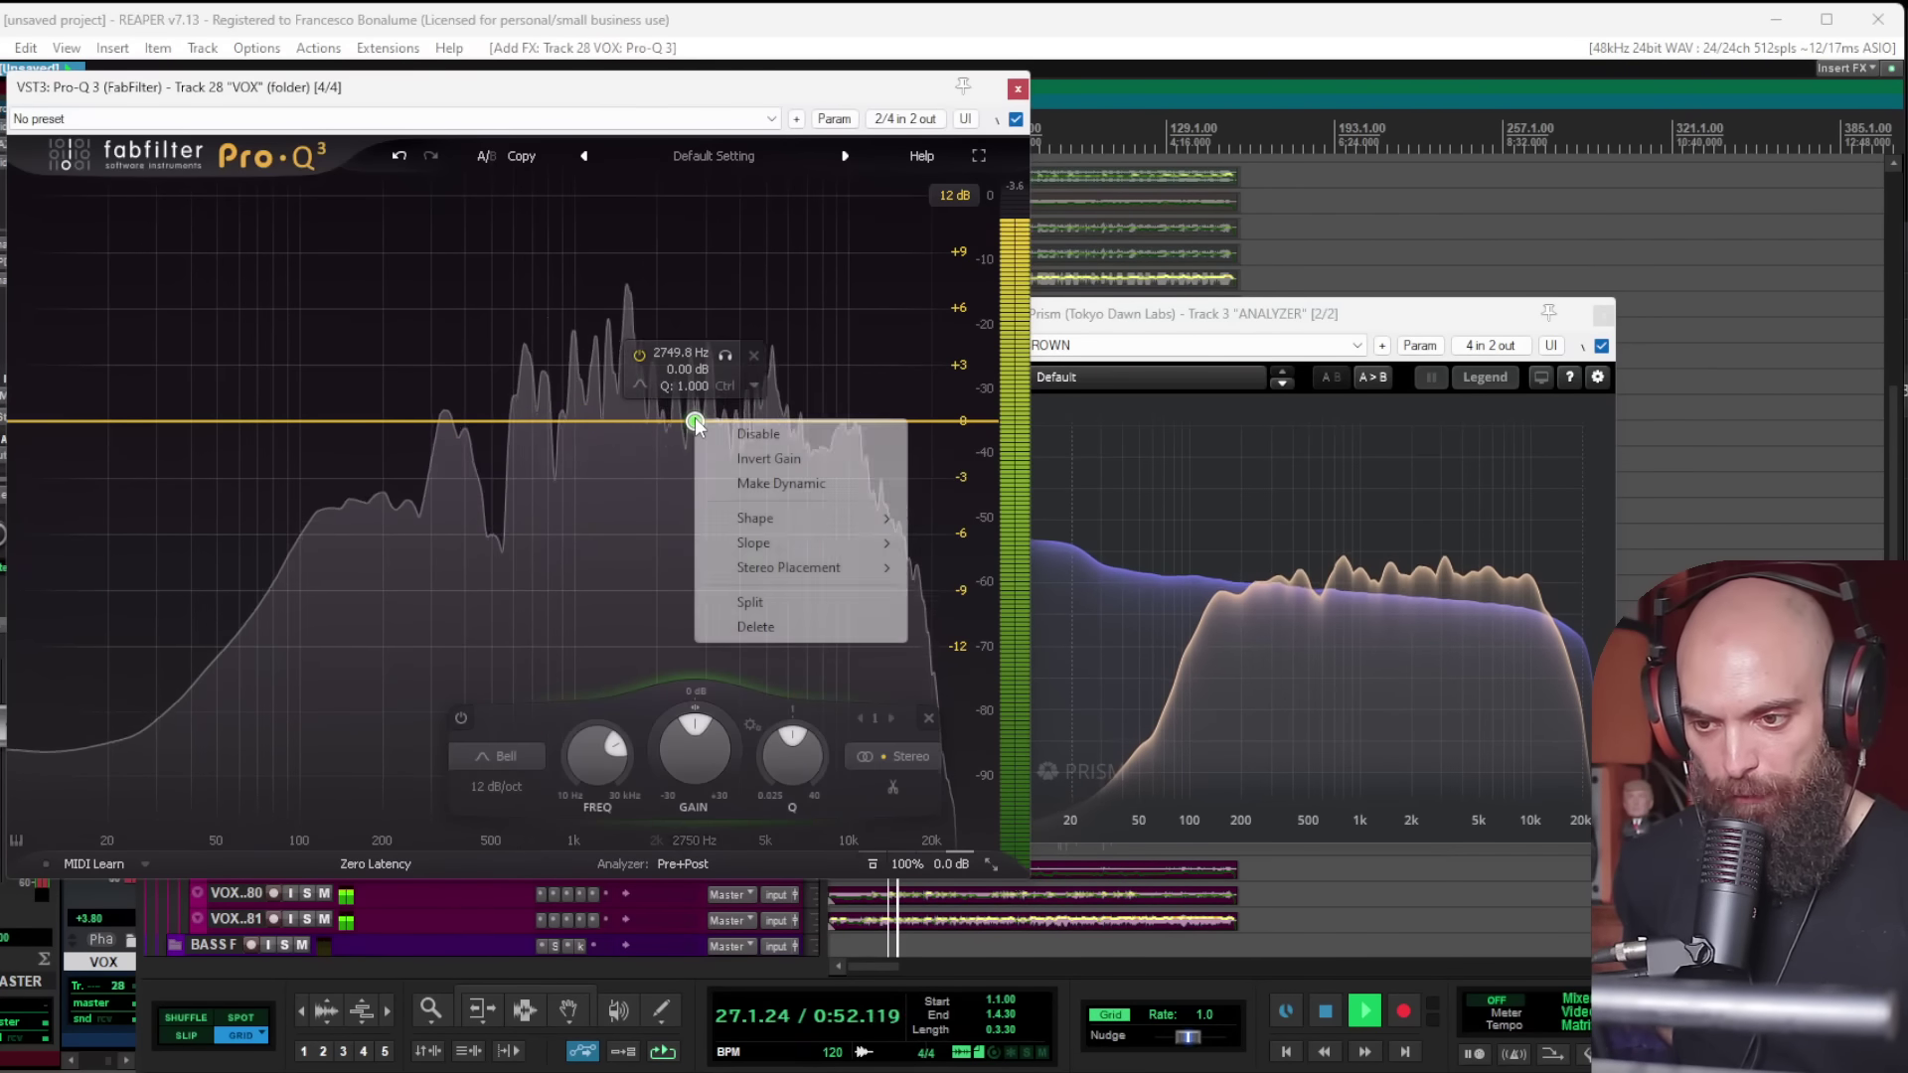
{"action": "left_click", "coordinate": [733, 483]}
{"action": "left_click_drag", "start_coordinate": [698, 449], "coordinate": [693, 594]}
{"action": "left_click_drag", "start_coordinate": [695, 422], "coordinate": [749, 366]}
{"action": "left_click_drag", "start_coordinate": [724, 599], "coordinate": [732, 469]}
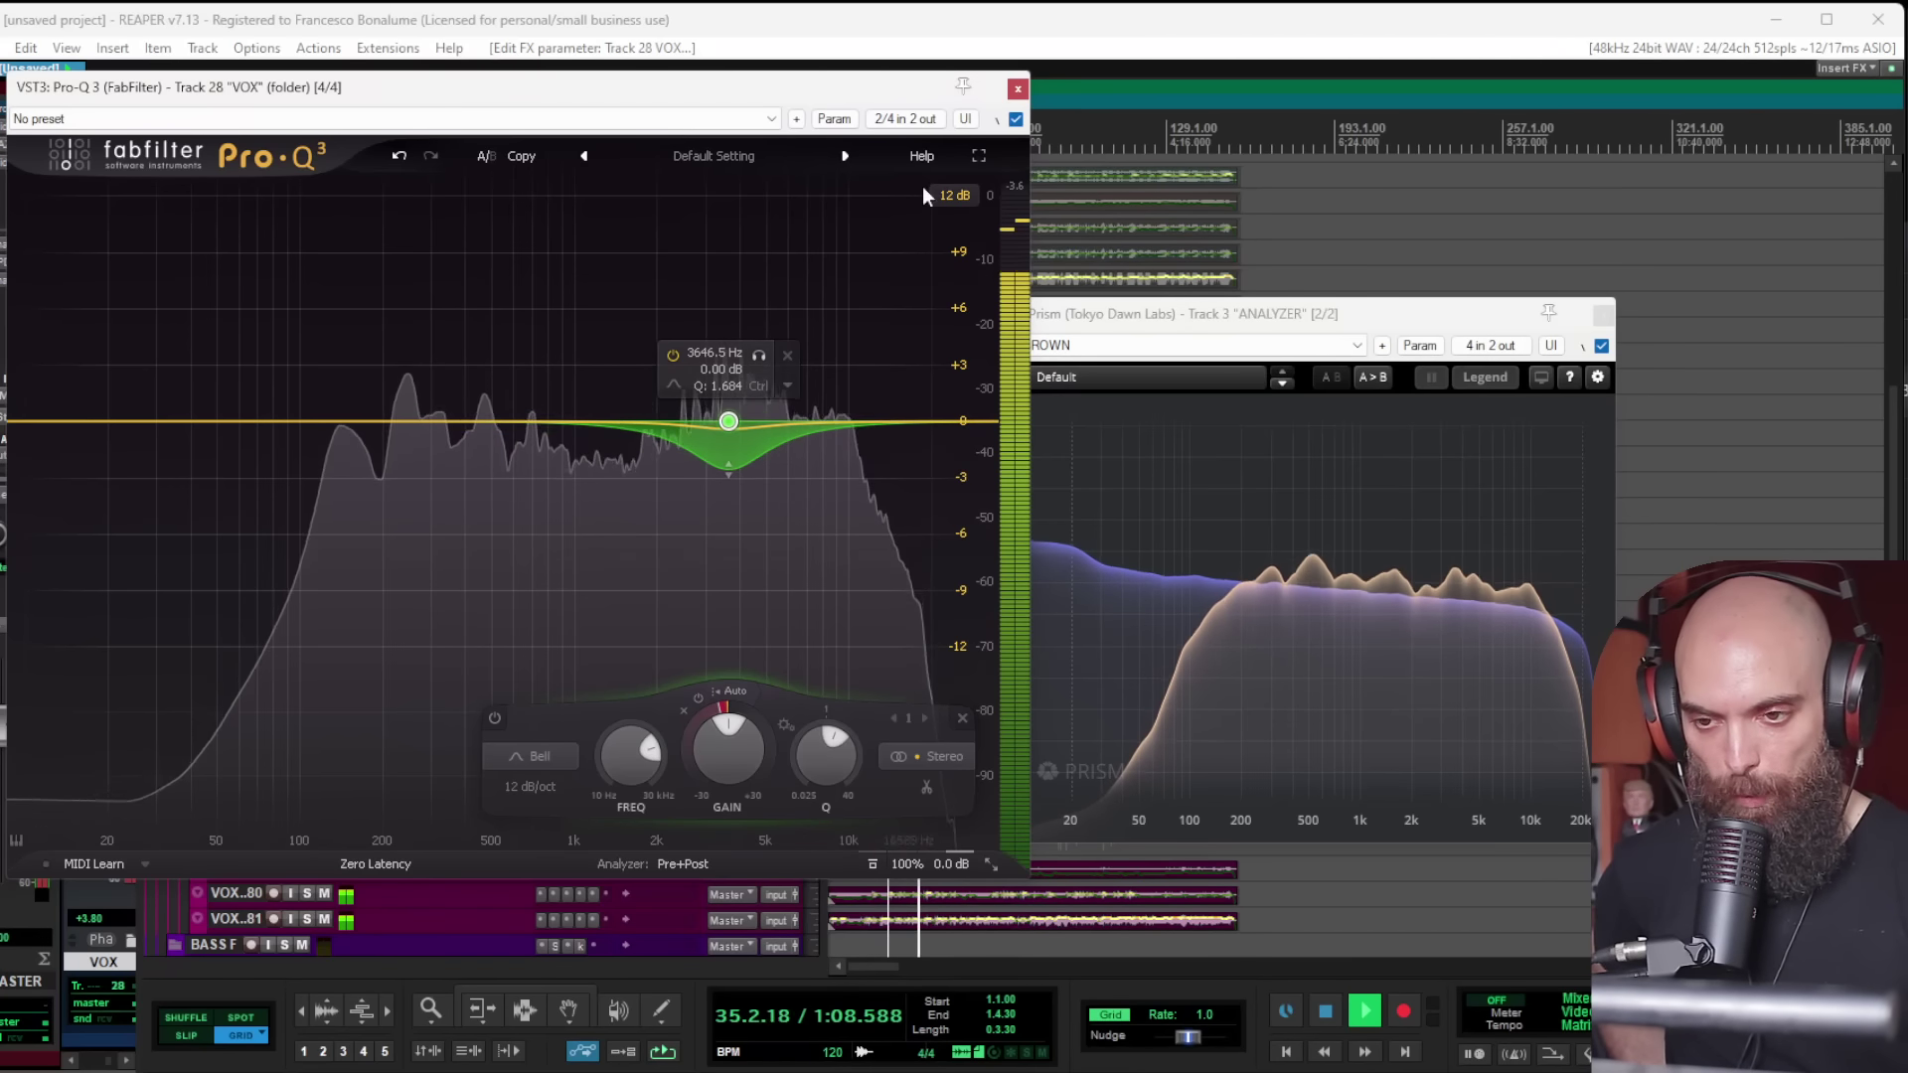
Step: Close the VOX Pro-Q 3, unsolo the folder and play the full mix against the analyzer
{"action": "left_click", "coordinate": [1017, 89]}
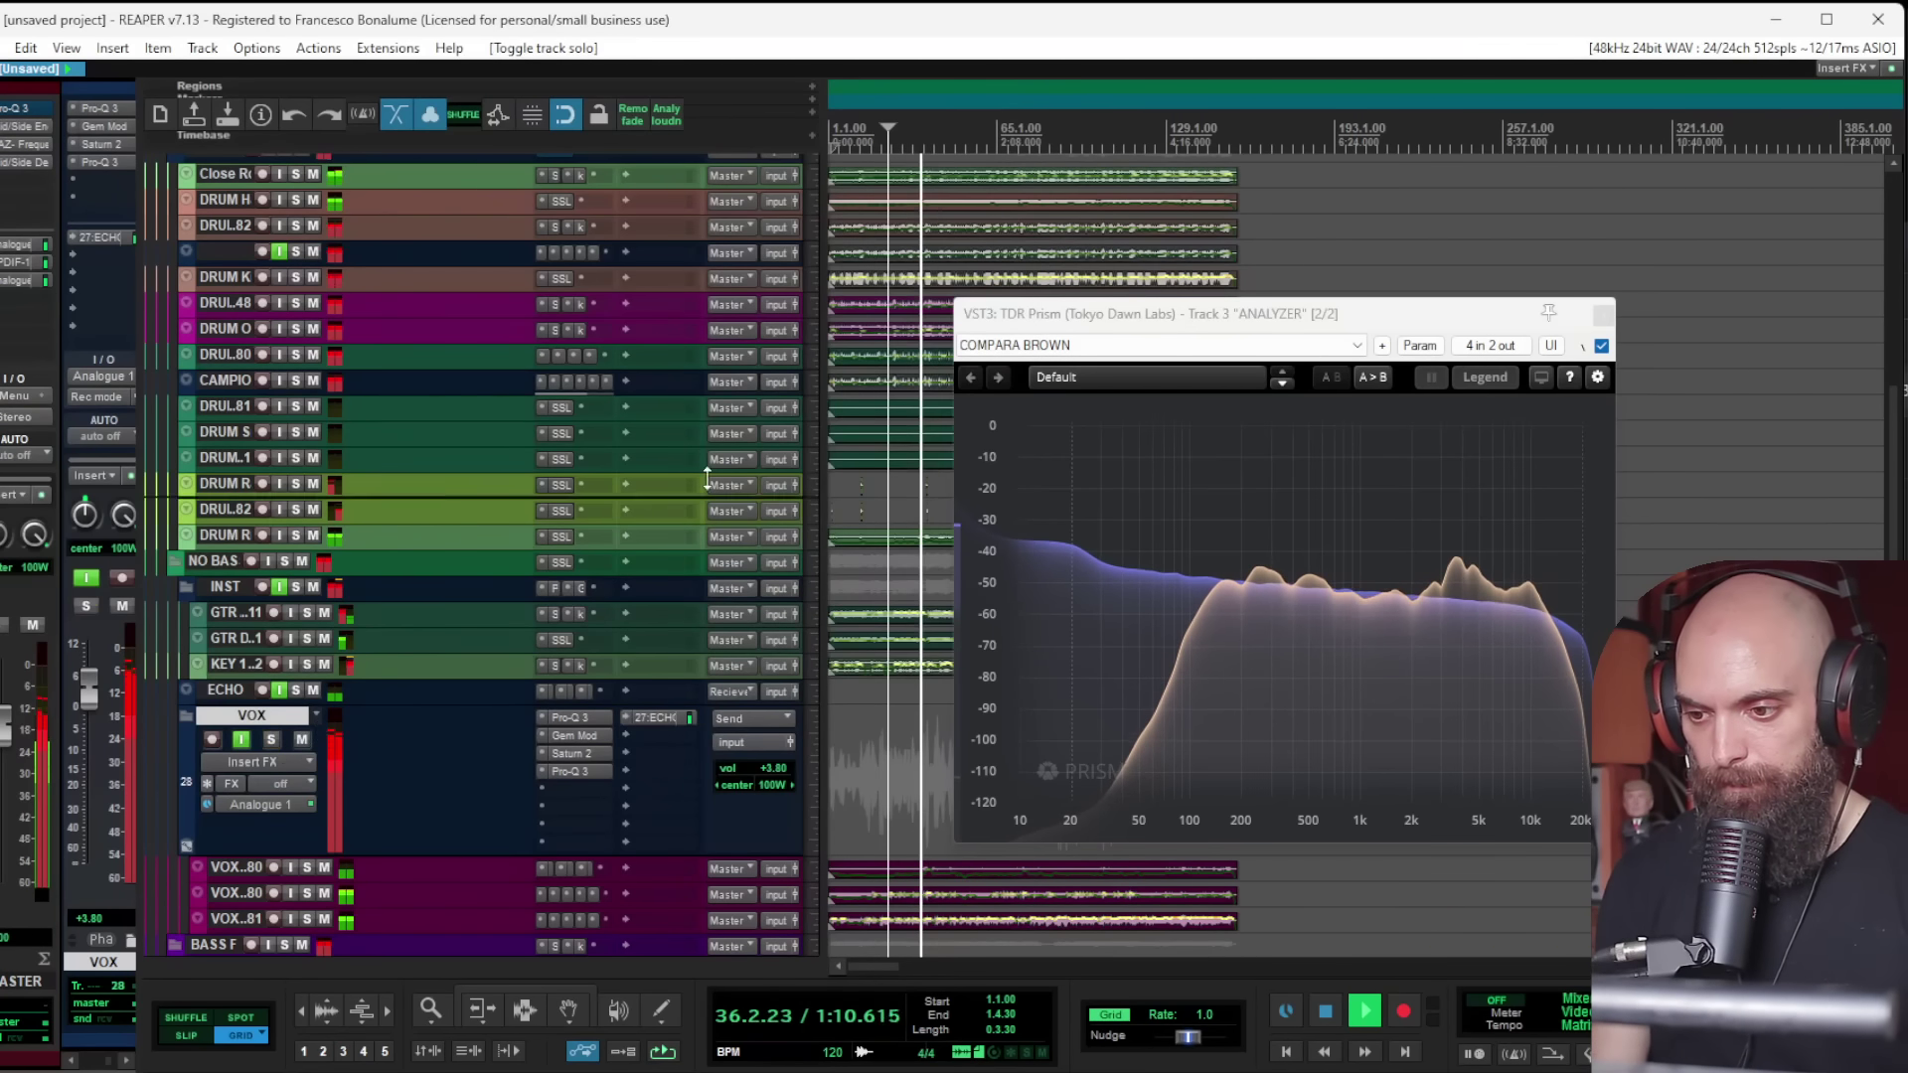
{"action": "scroll", "coordinate": [877, 408], "scroll_direction": "up", "scroll_amount": 5}
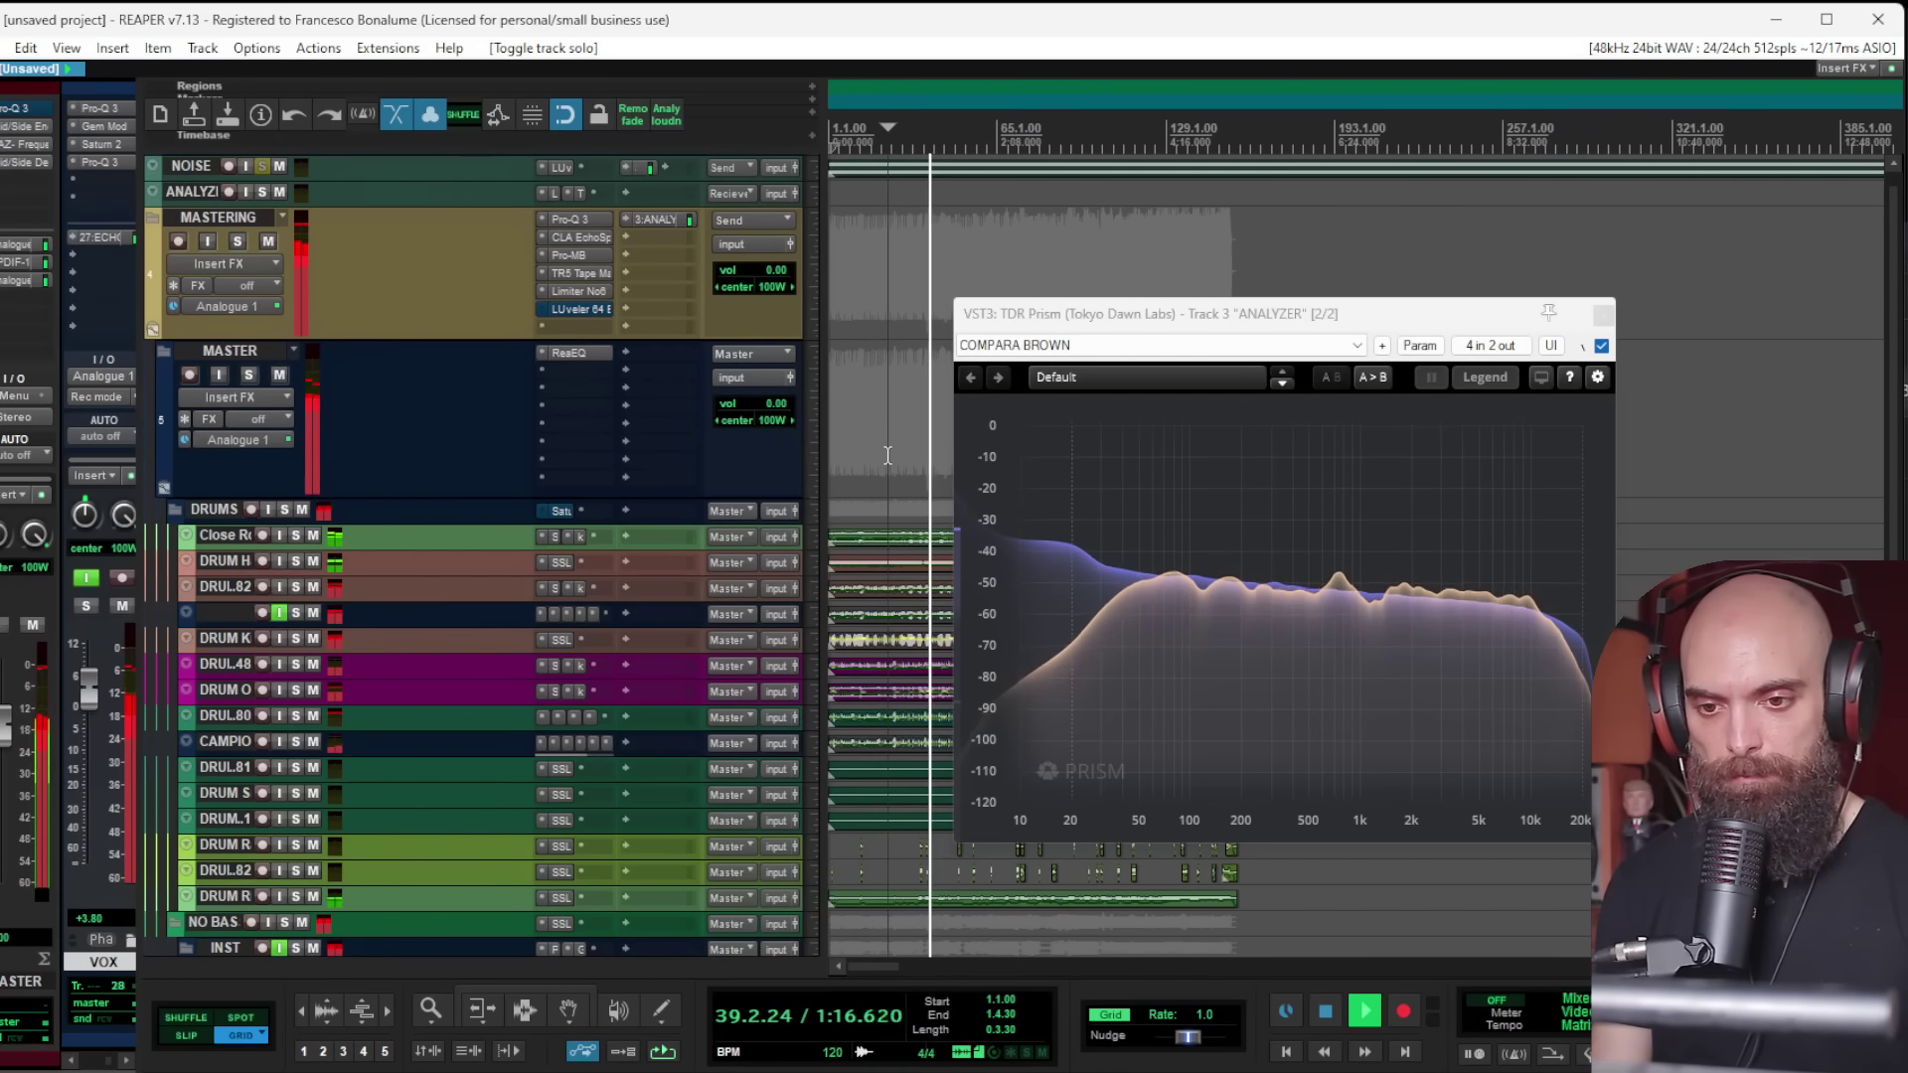
{"action": "scroll", "coordinate": [887, 458], "scroll_direction": "down", "scroll_amount": 2}
{"action": "scroll", "coordinate": [890, 473], "scroll_direction": "up", "scroll_amount": 3}
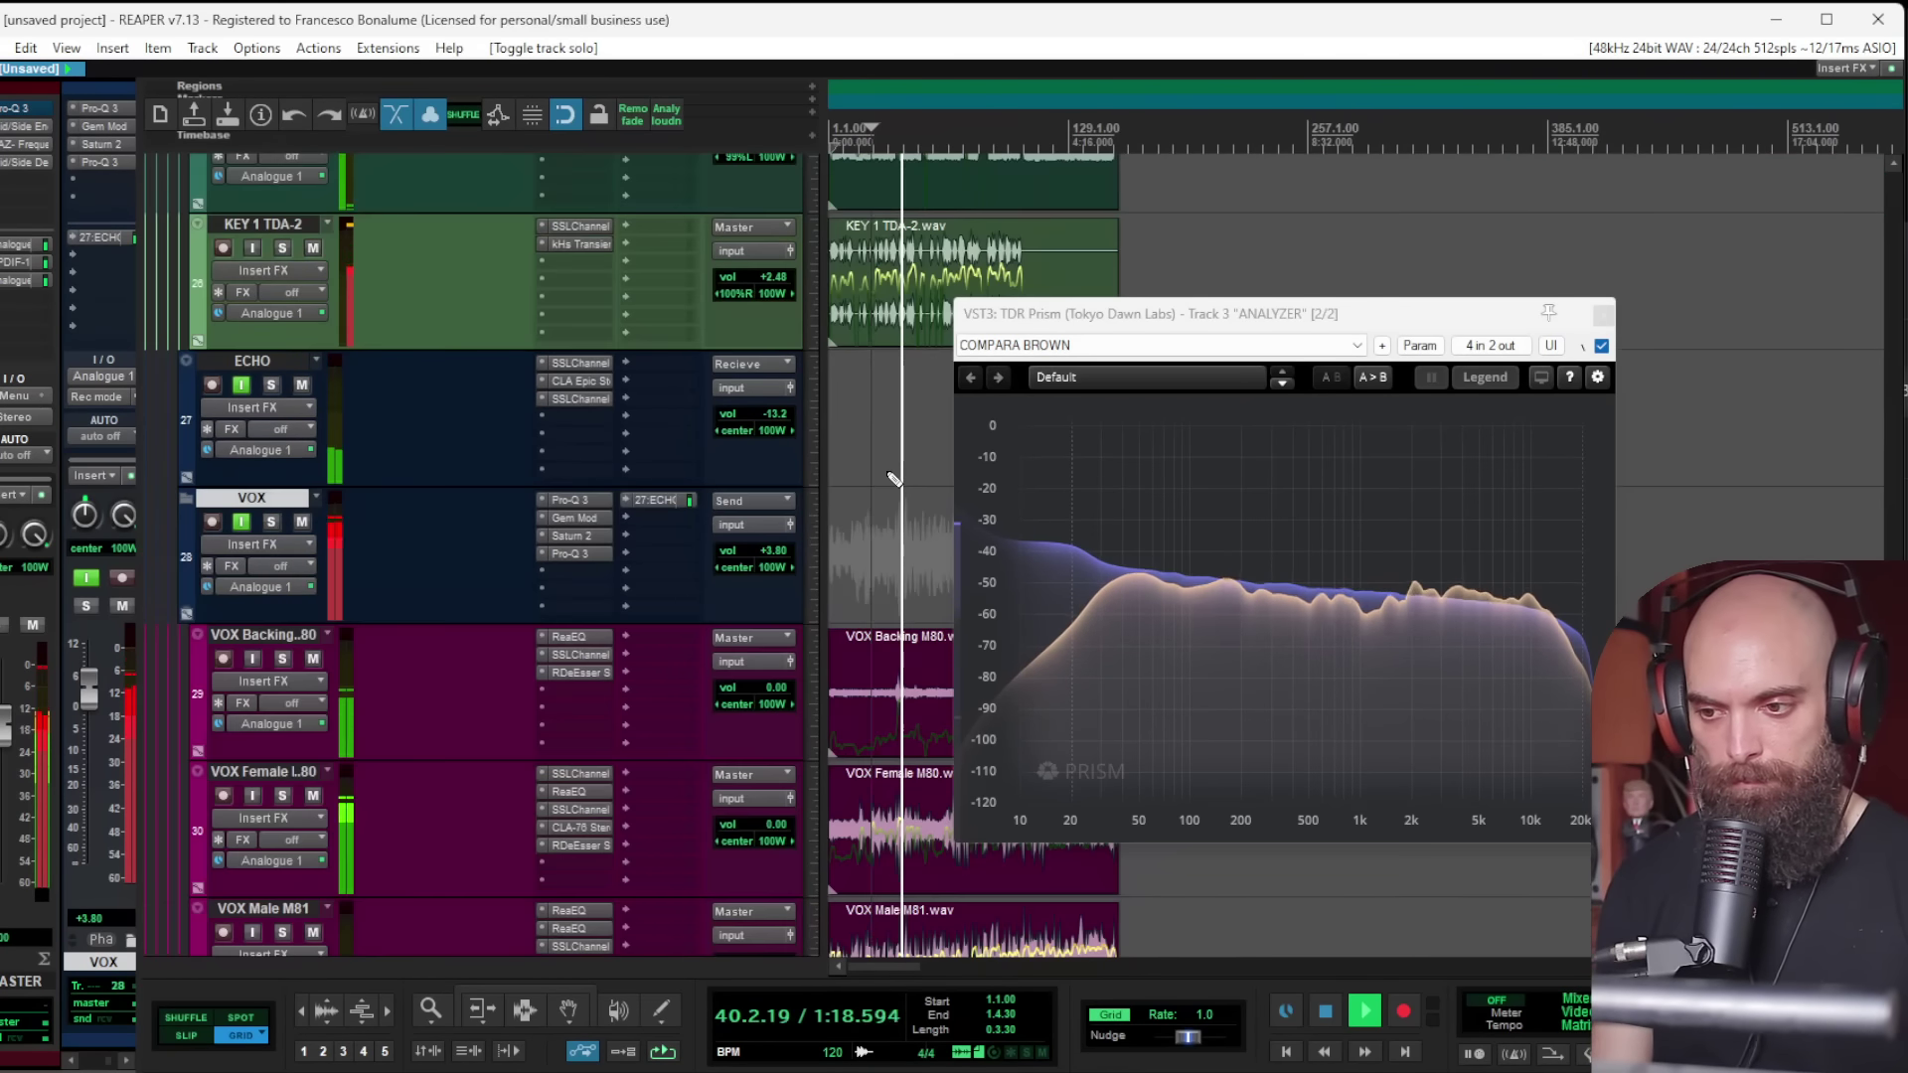
{"action": "scroll", "coordinate": [890, 478], "scroll_direction": "down", "scroll_amount": 4}
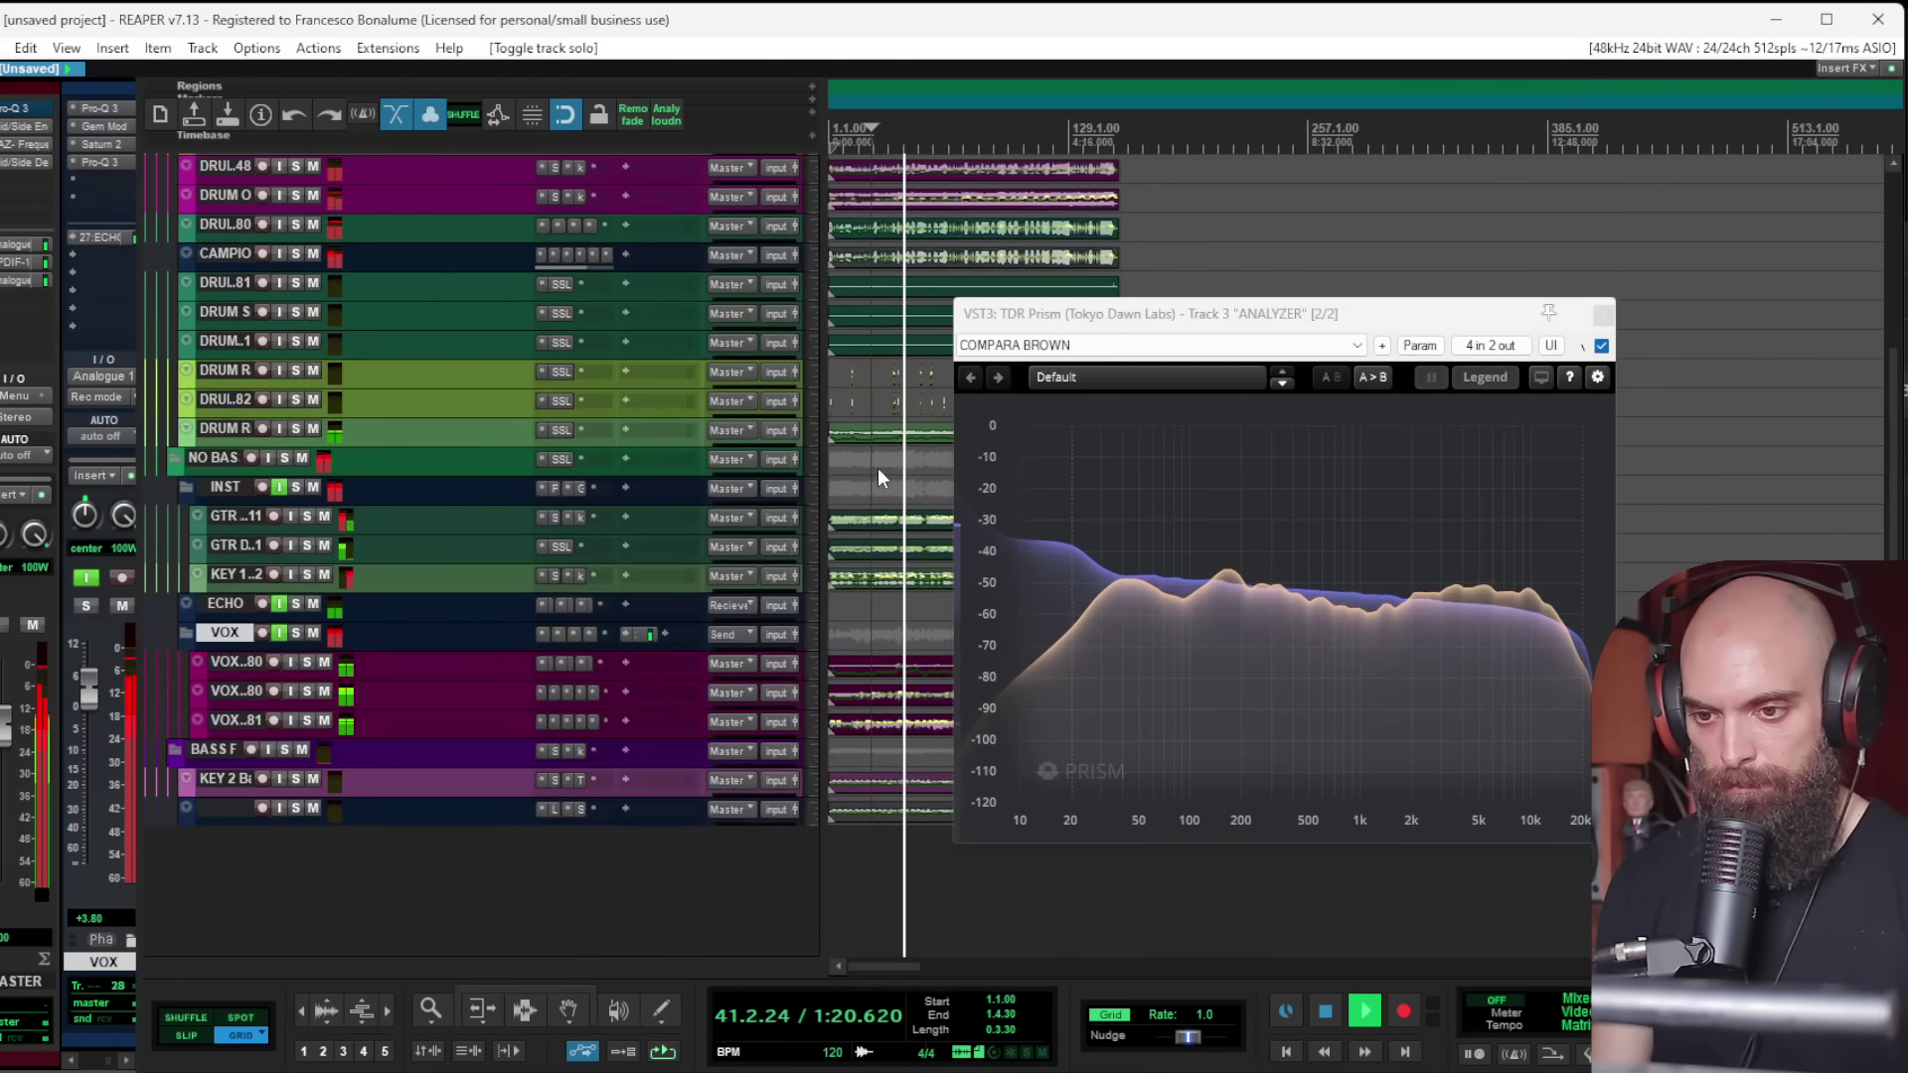
{"action": "scroll", "coordinate": [879, 467], "scroll_direction": "up", "scroll_amount": 5}
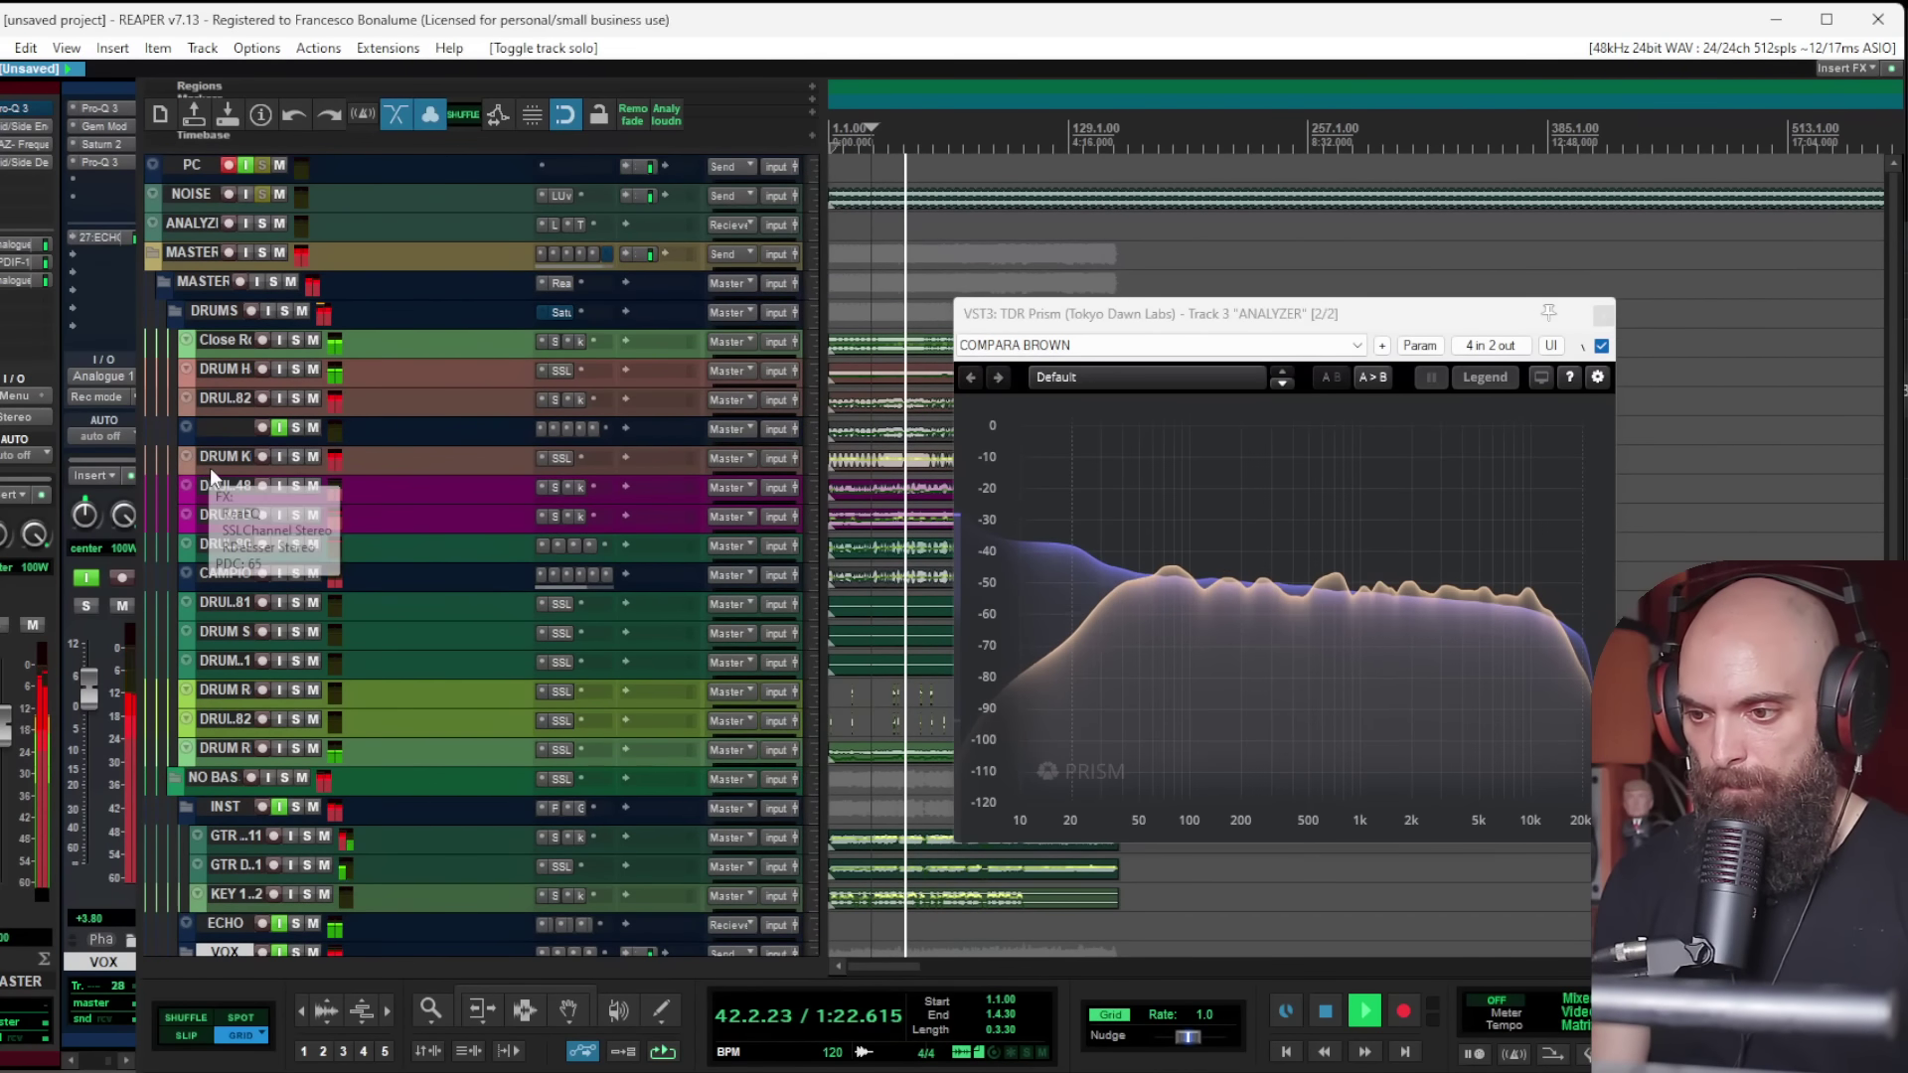
Step: Solo the DRUM Kick Out track, enlarge it and insert bx_subsynth (Plugin Alliance) after its SSLChannel
{"action": "left_click", "coordinate": [217, 459]}
{"action": "left_click", "coordinate": [297, 456]}
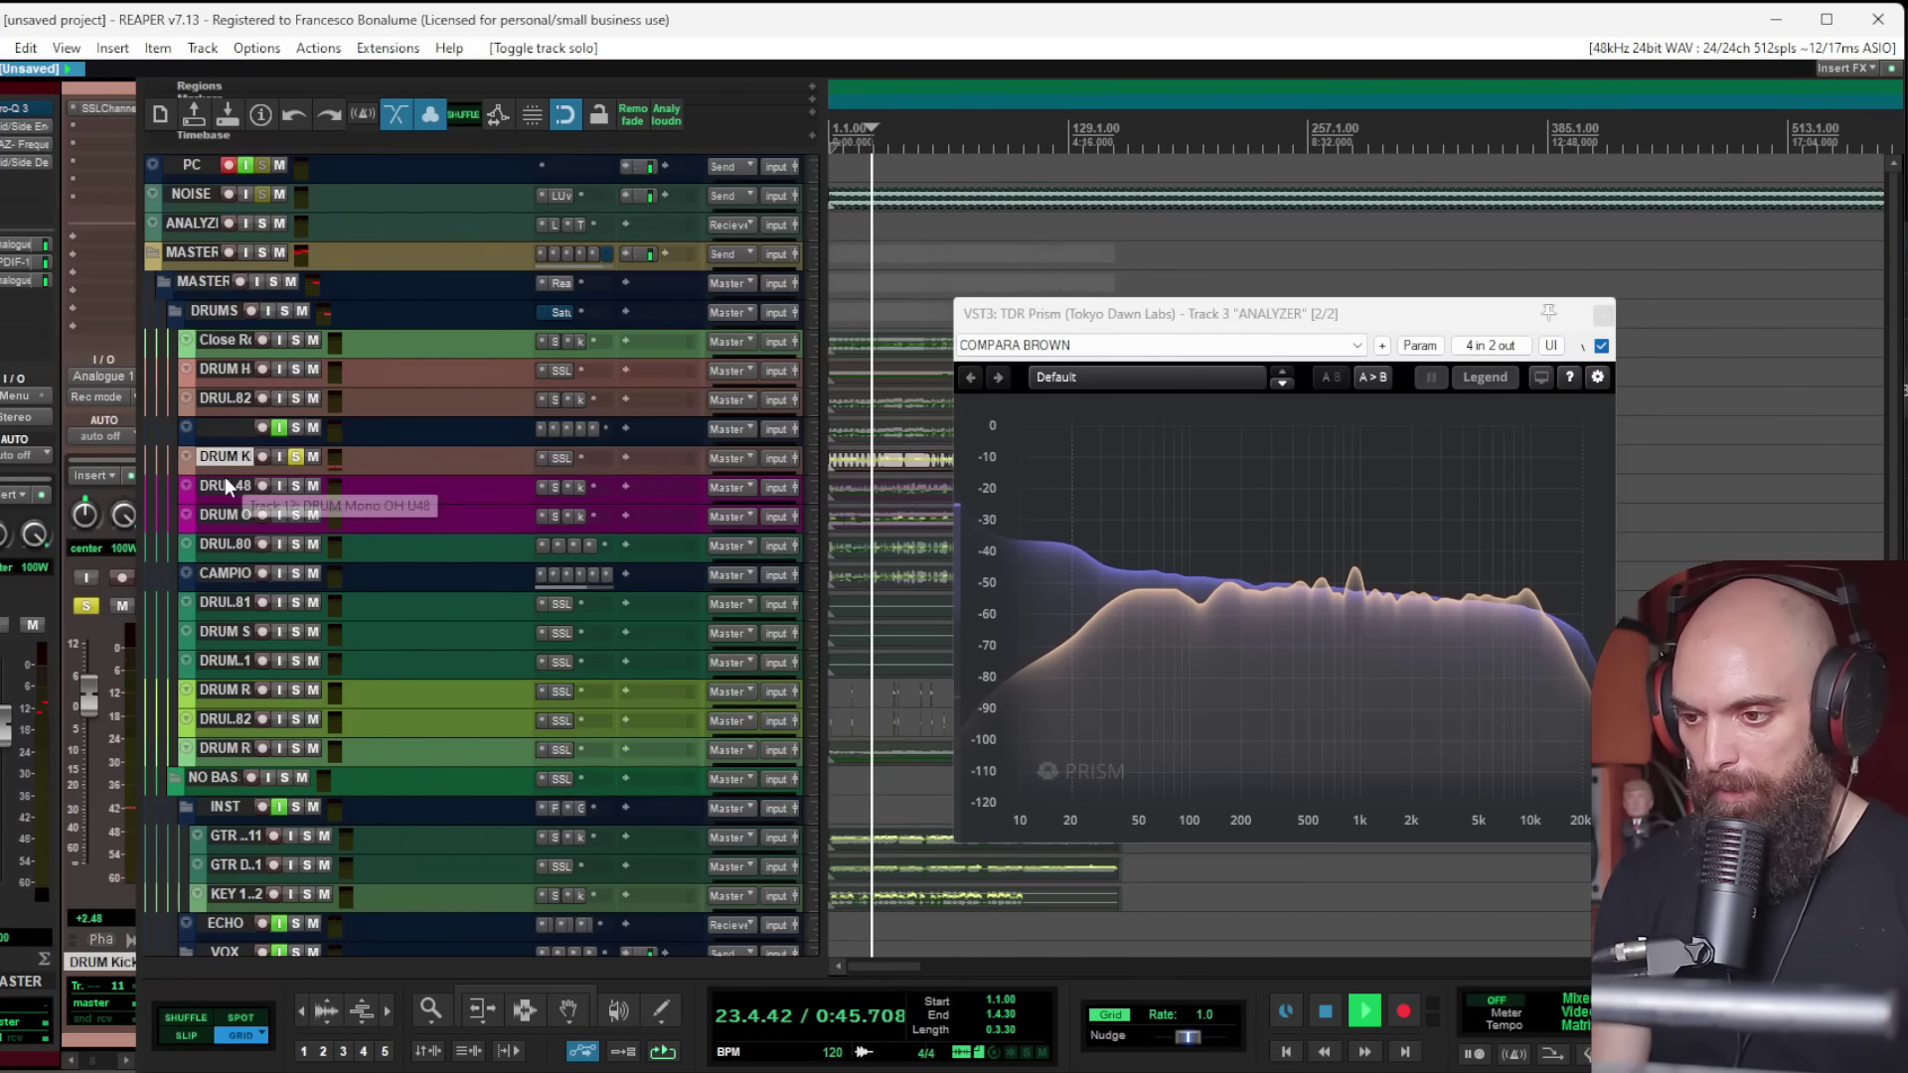
{"action": "left_click_drag", "start_coordinate": [225, 471], "coordinate": [216, 609]}
{"action": "left_click", "coordinate": [565, 474]}
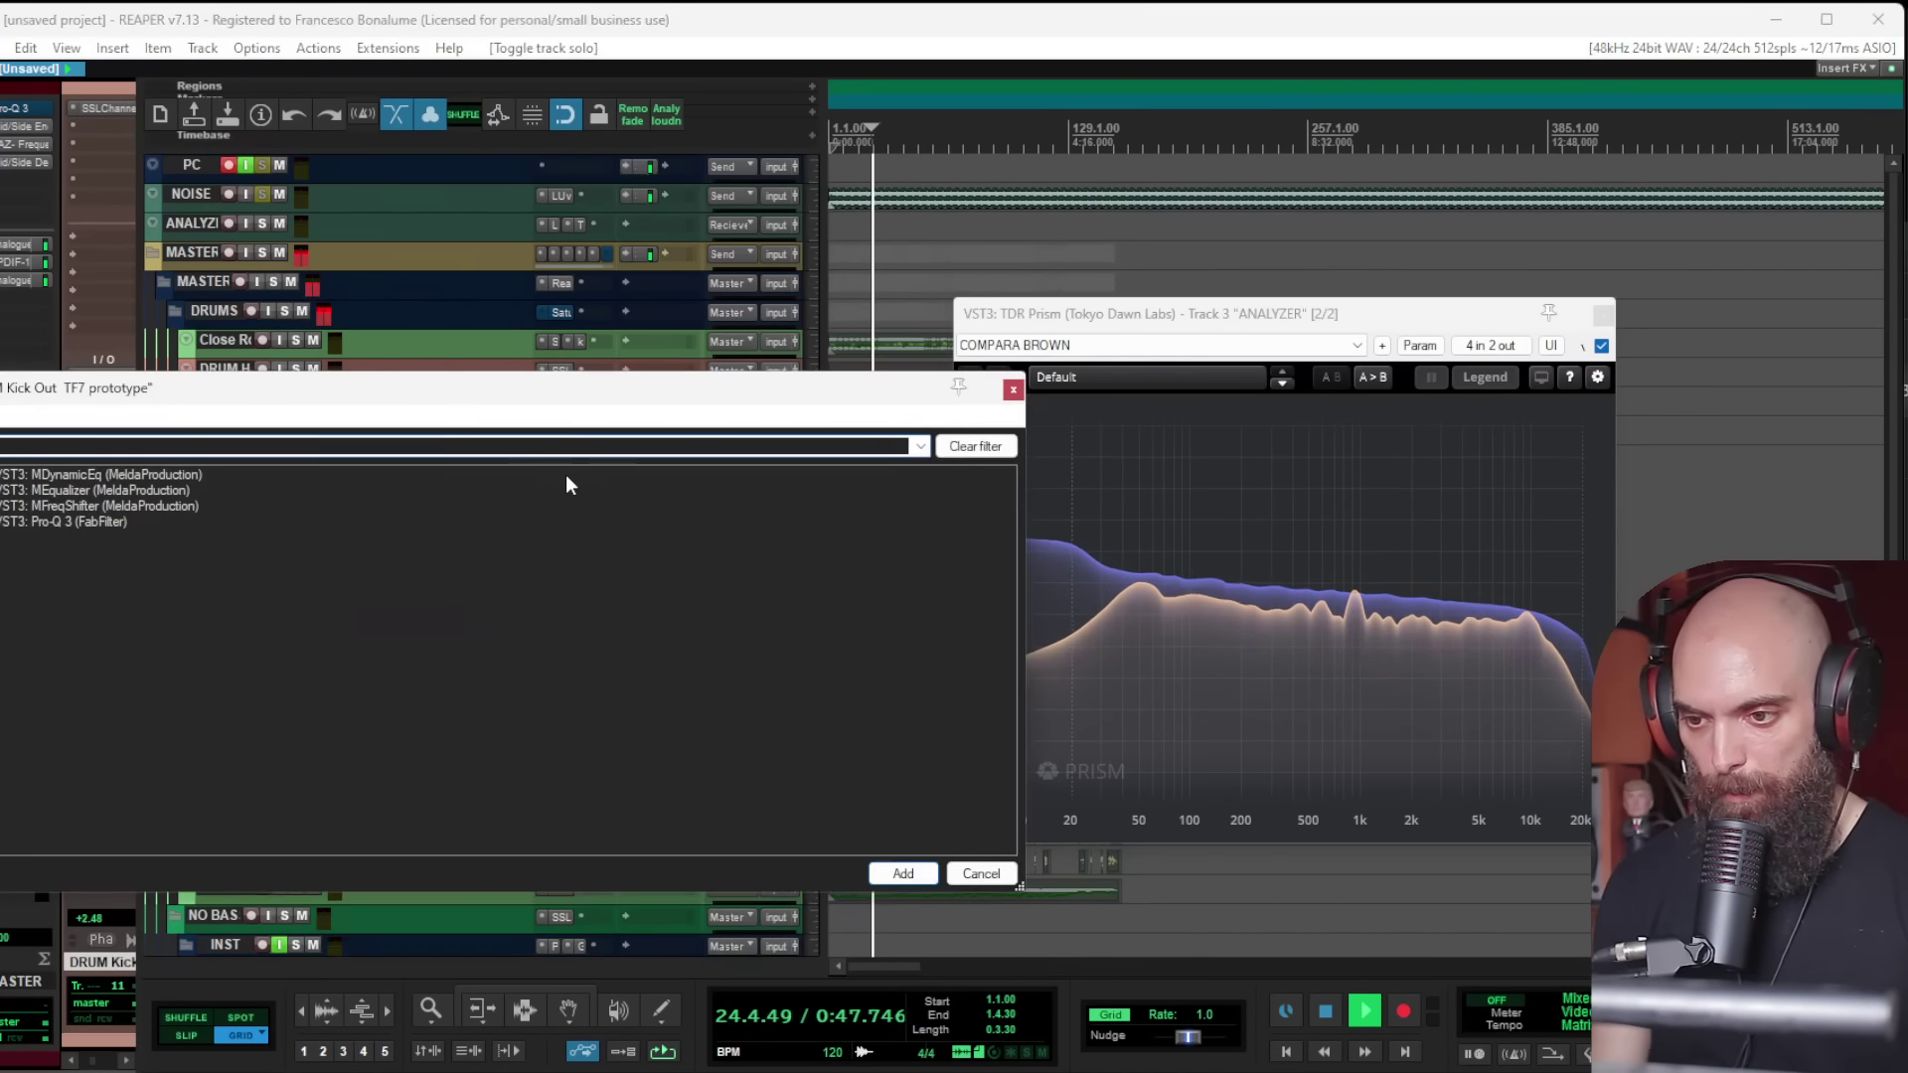
{"action": "type", "text": "ssl"}
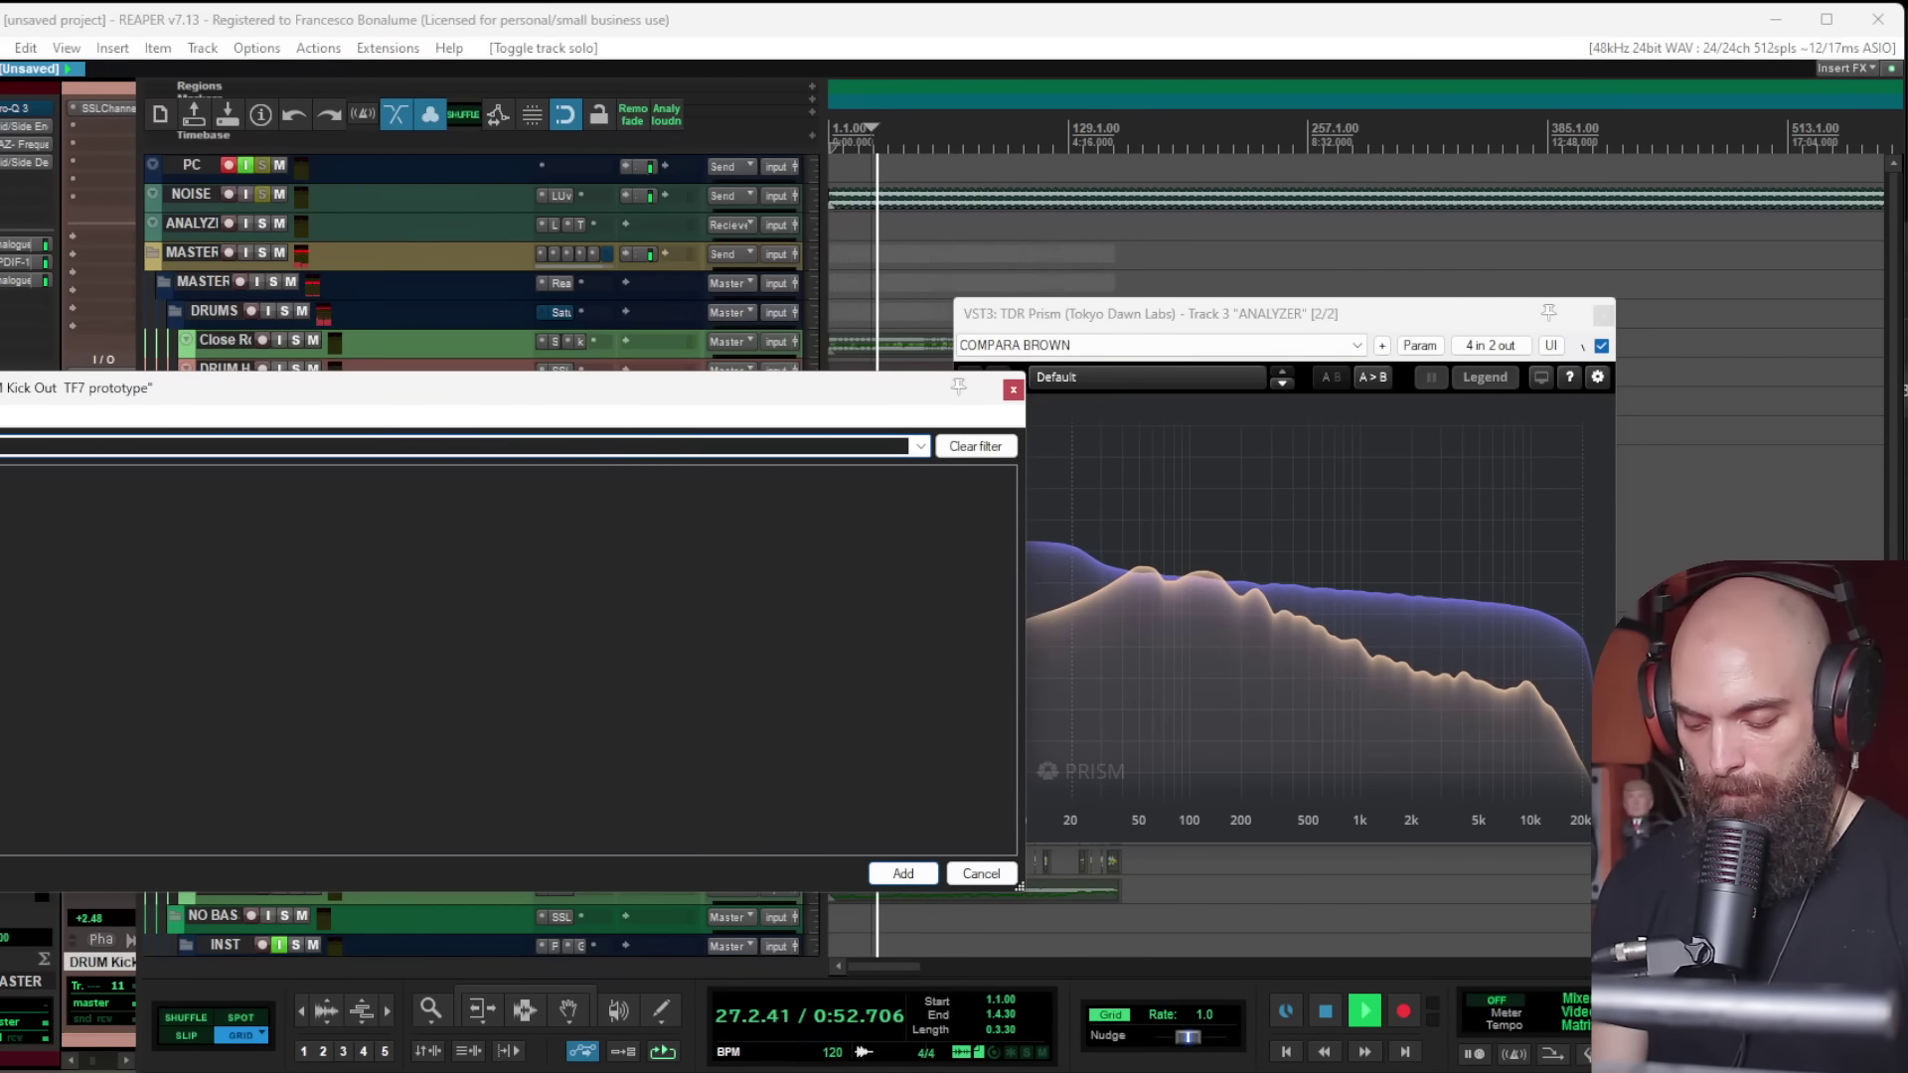
{"action": "key", "text": "BackSpace"}
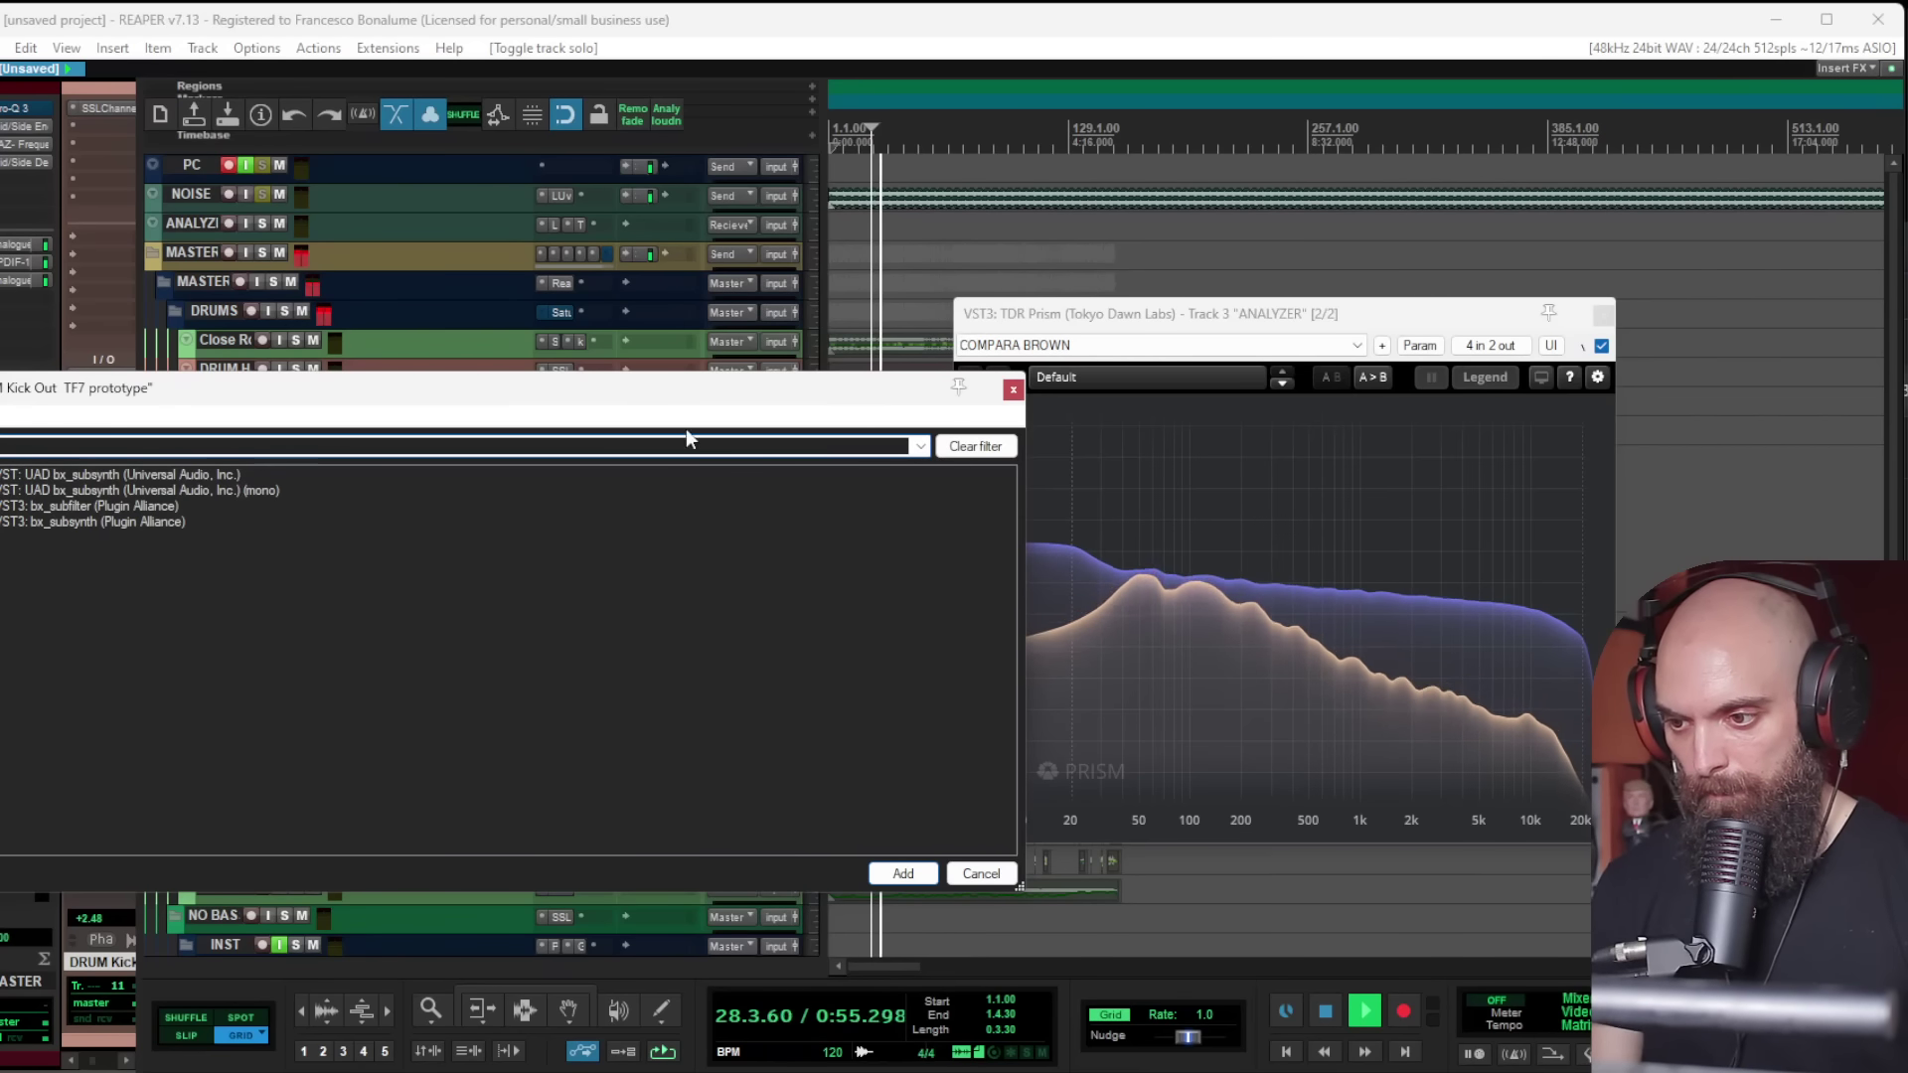
{"action": "left_click", "coordinate": [53, 518]}
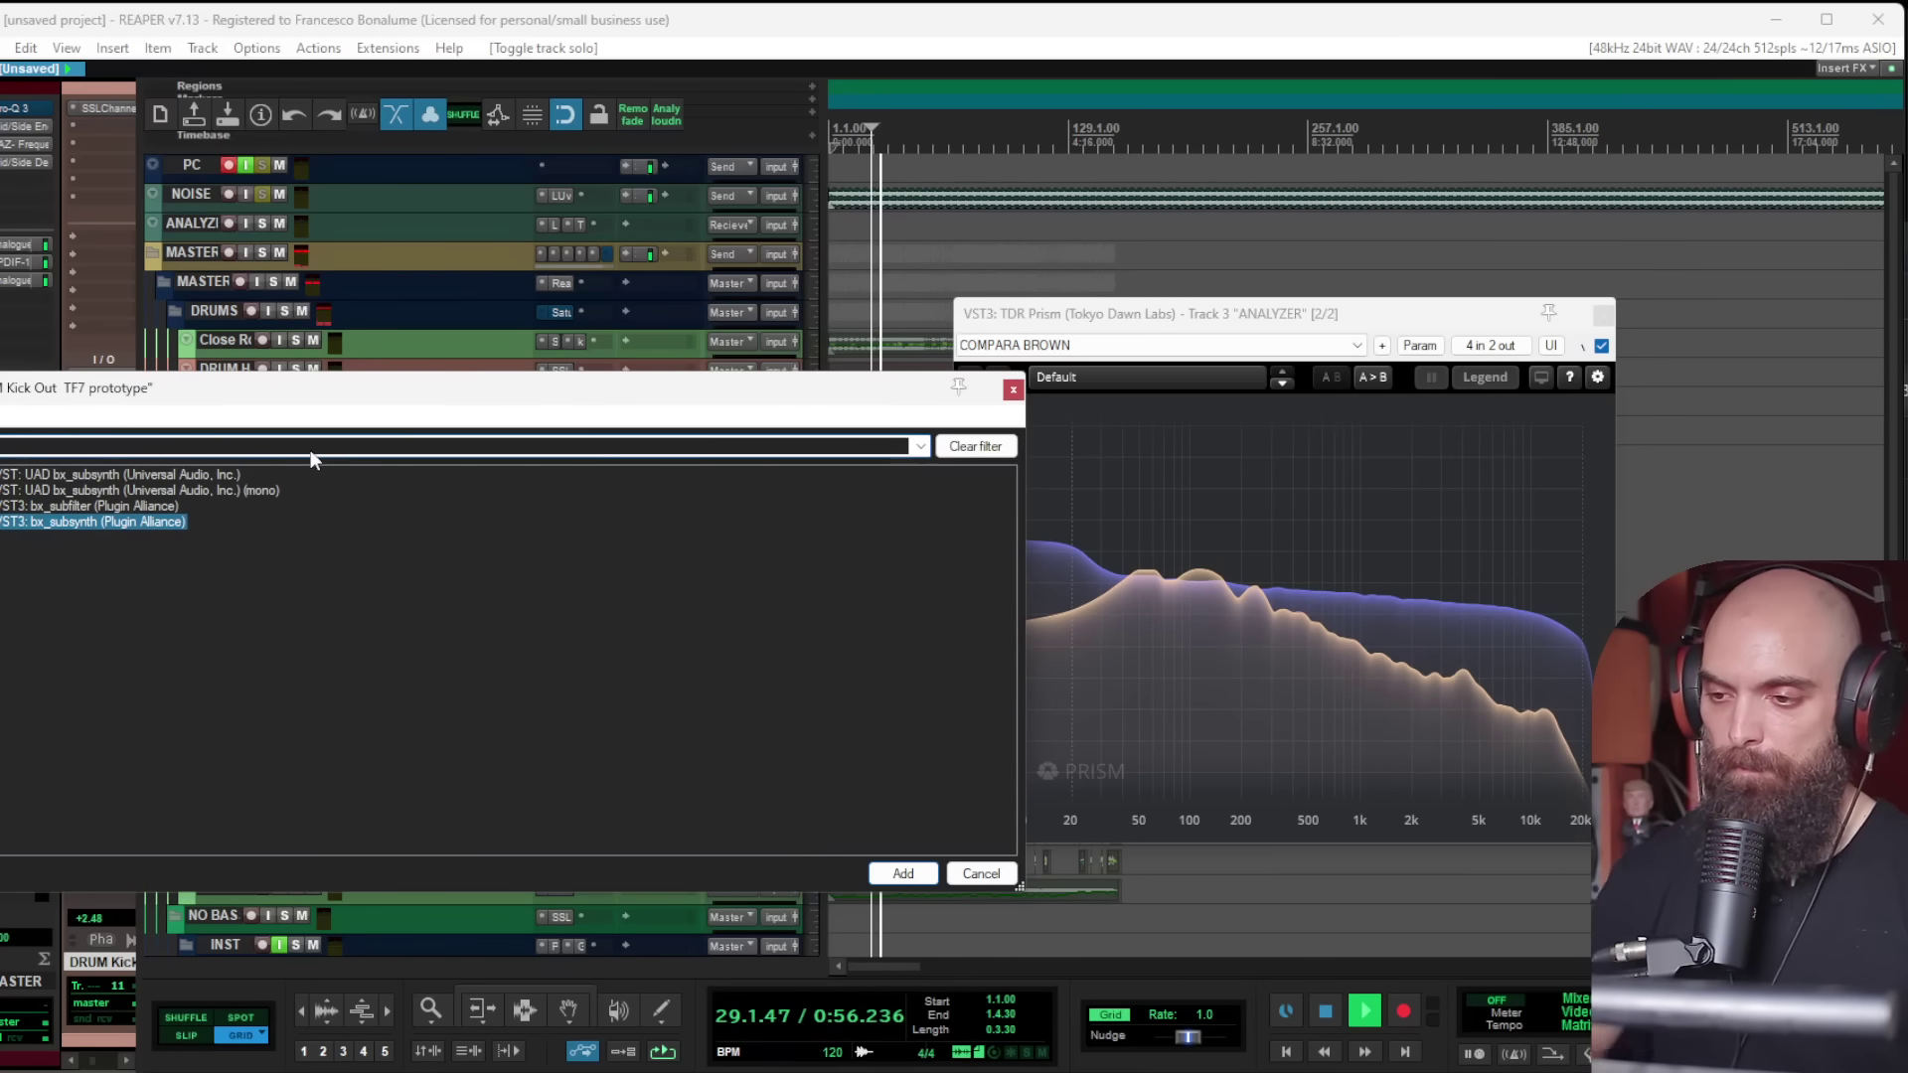
{"action": "key", "text": "Return"}
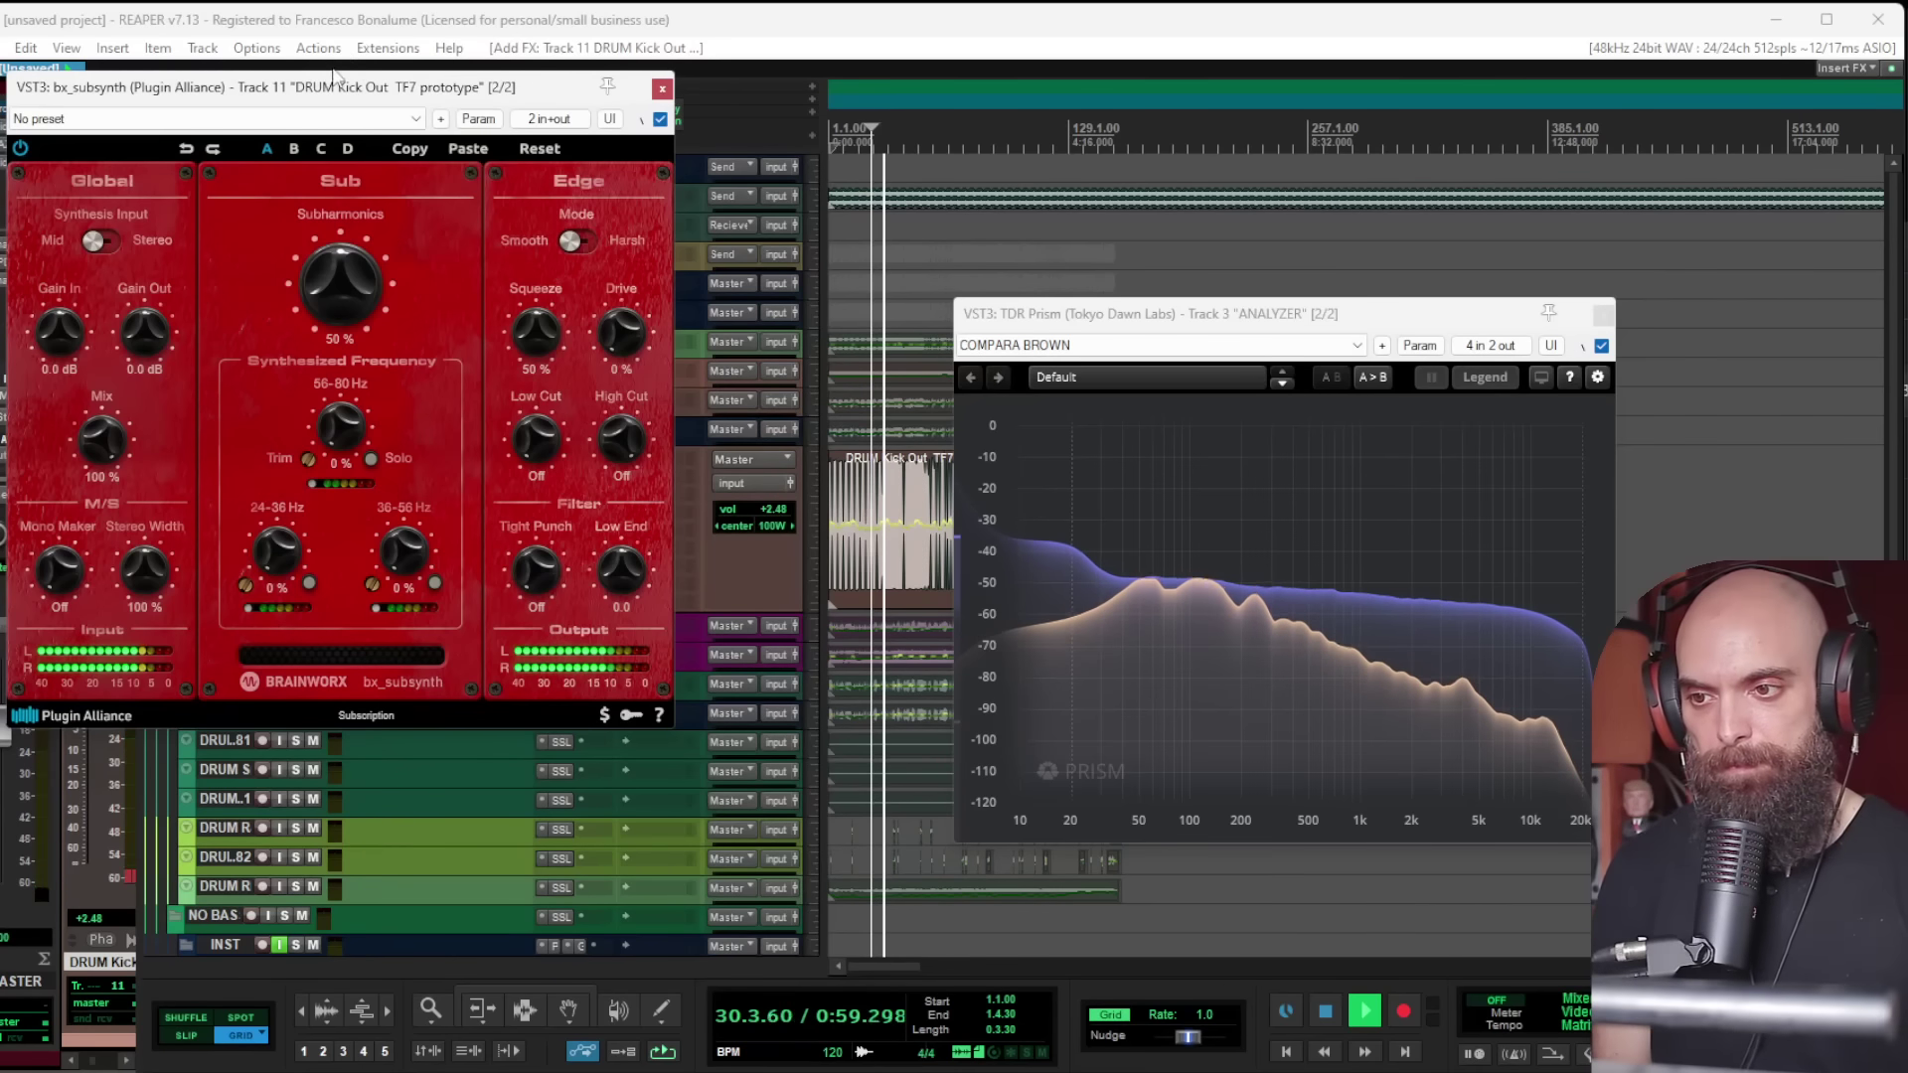
Step: Audition bx_subsynth presets with the kick unsoloed in the full mix, settling on 03 Bass Drum Gated
{"action": "left_click", "coordinate": [516, 241]}
{"action": "left_click", "coordinate": [218, 289]}
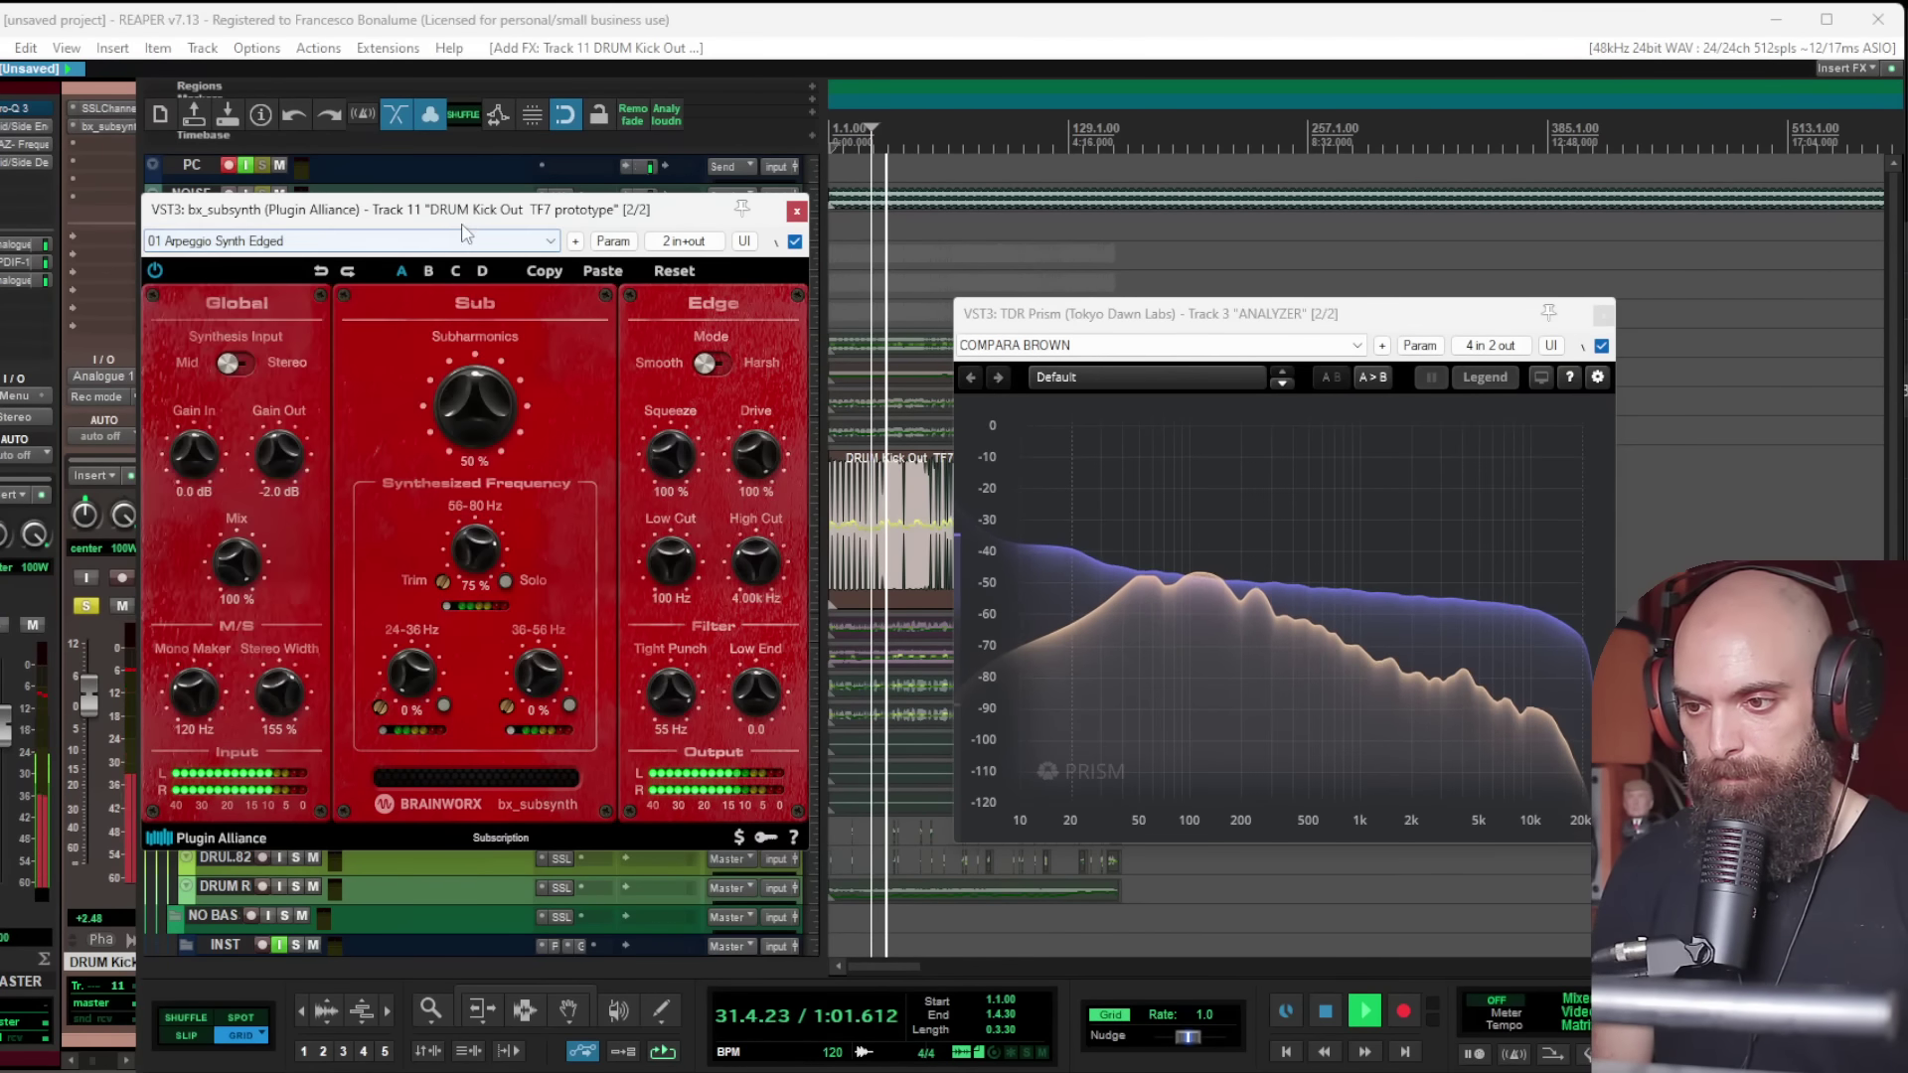
{"action": "left_click_drag", "start_coordinate": [459, 218], "coordinate": [486, 564]}
{"action": "left_click", "coordinate": [271, 481]}
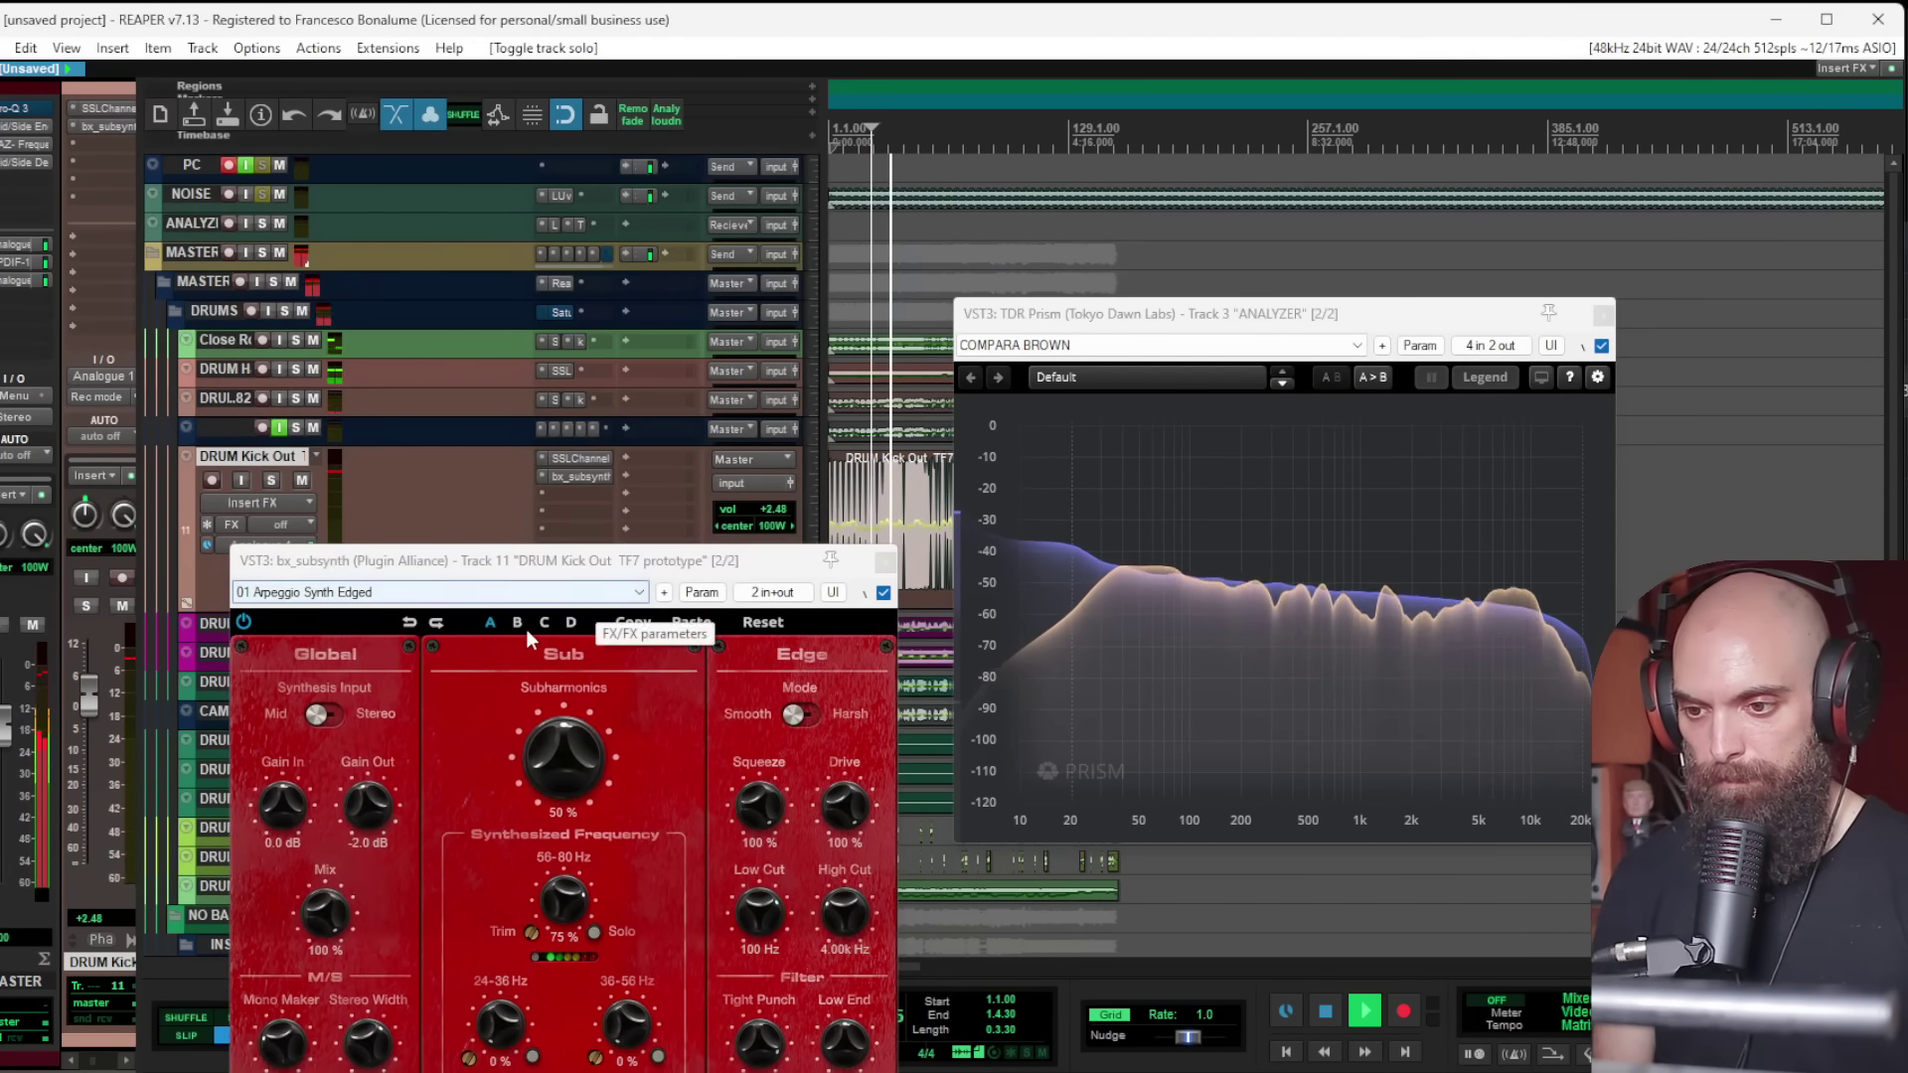
{"action": "left_click", "coordinate": [610, 592]}
{"action": "left_click", "coordinate": [610, 592]}
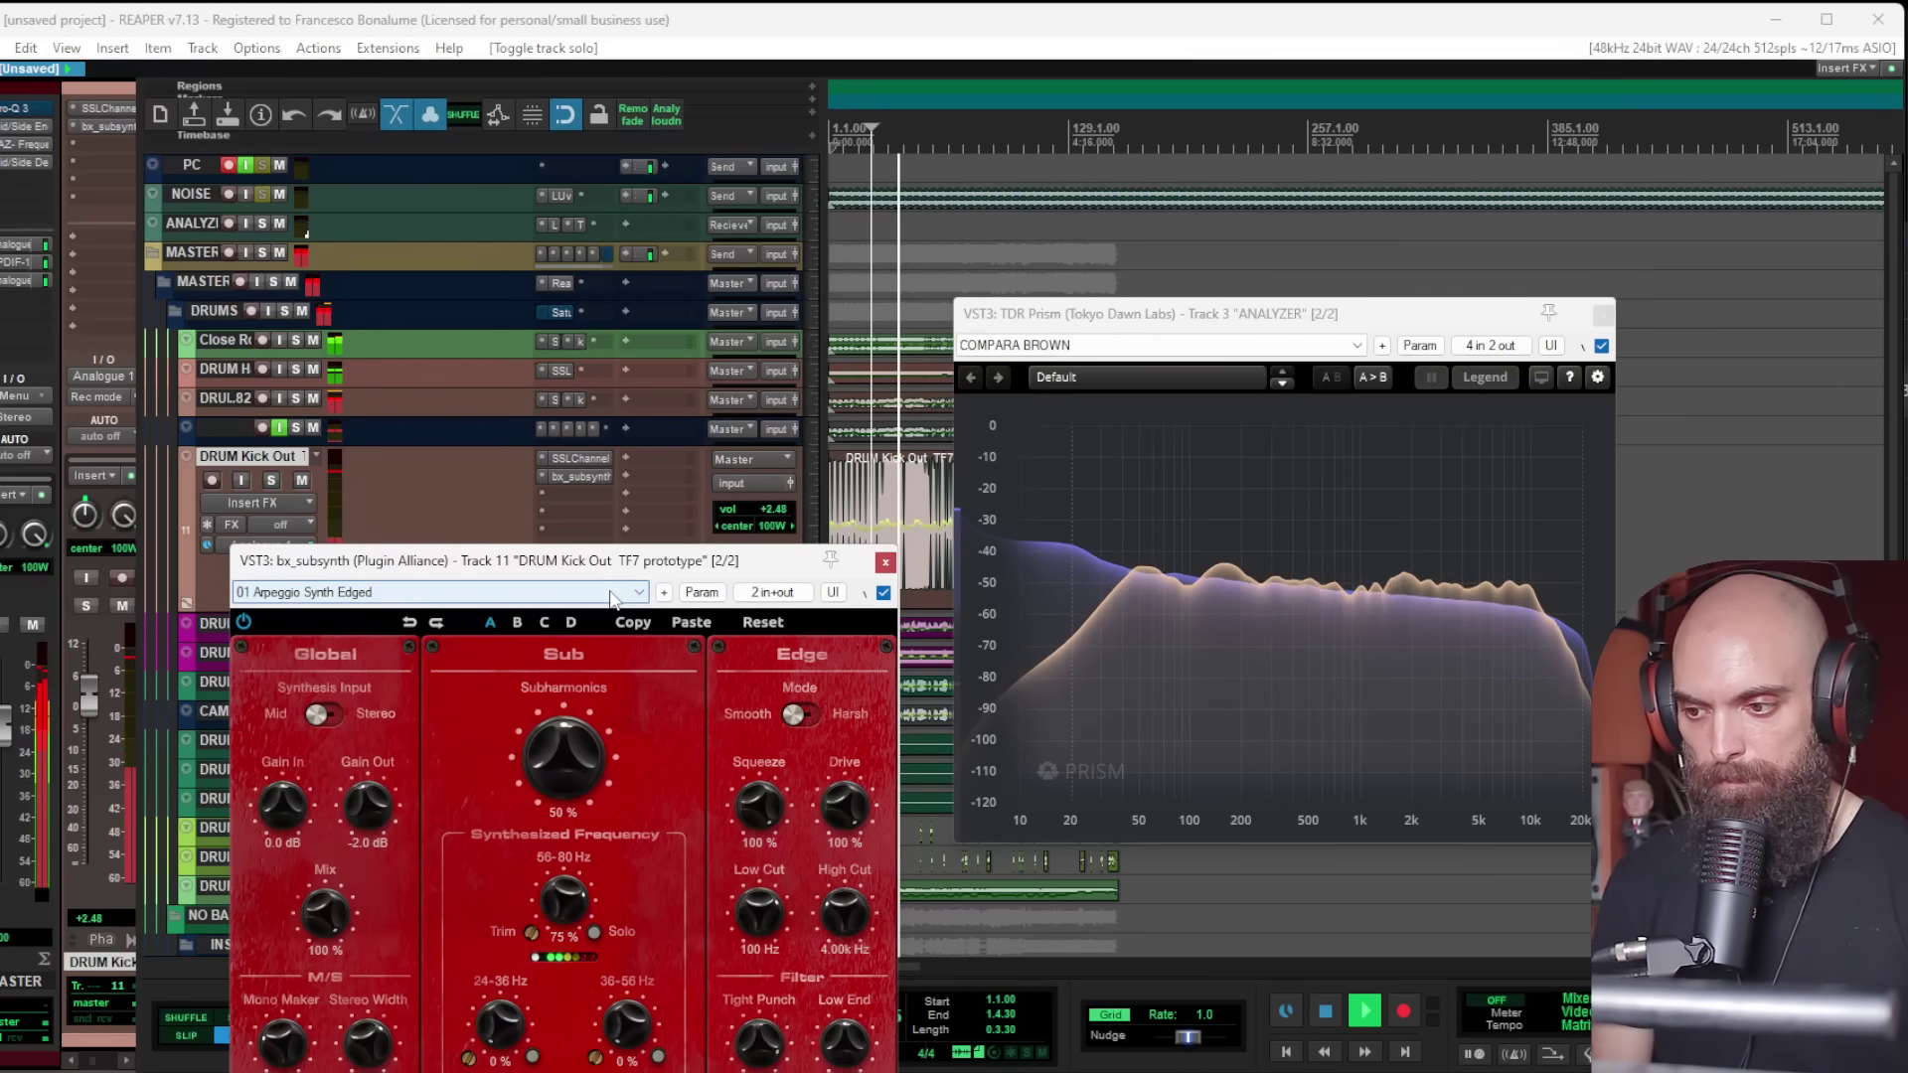
{"action": "scroll", "coordinate": [612, 597], "scroll_direction": "down", "scroll_amount": 1}
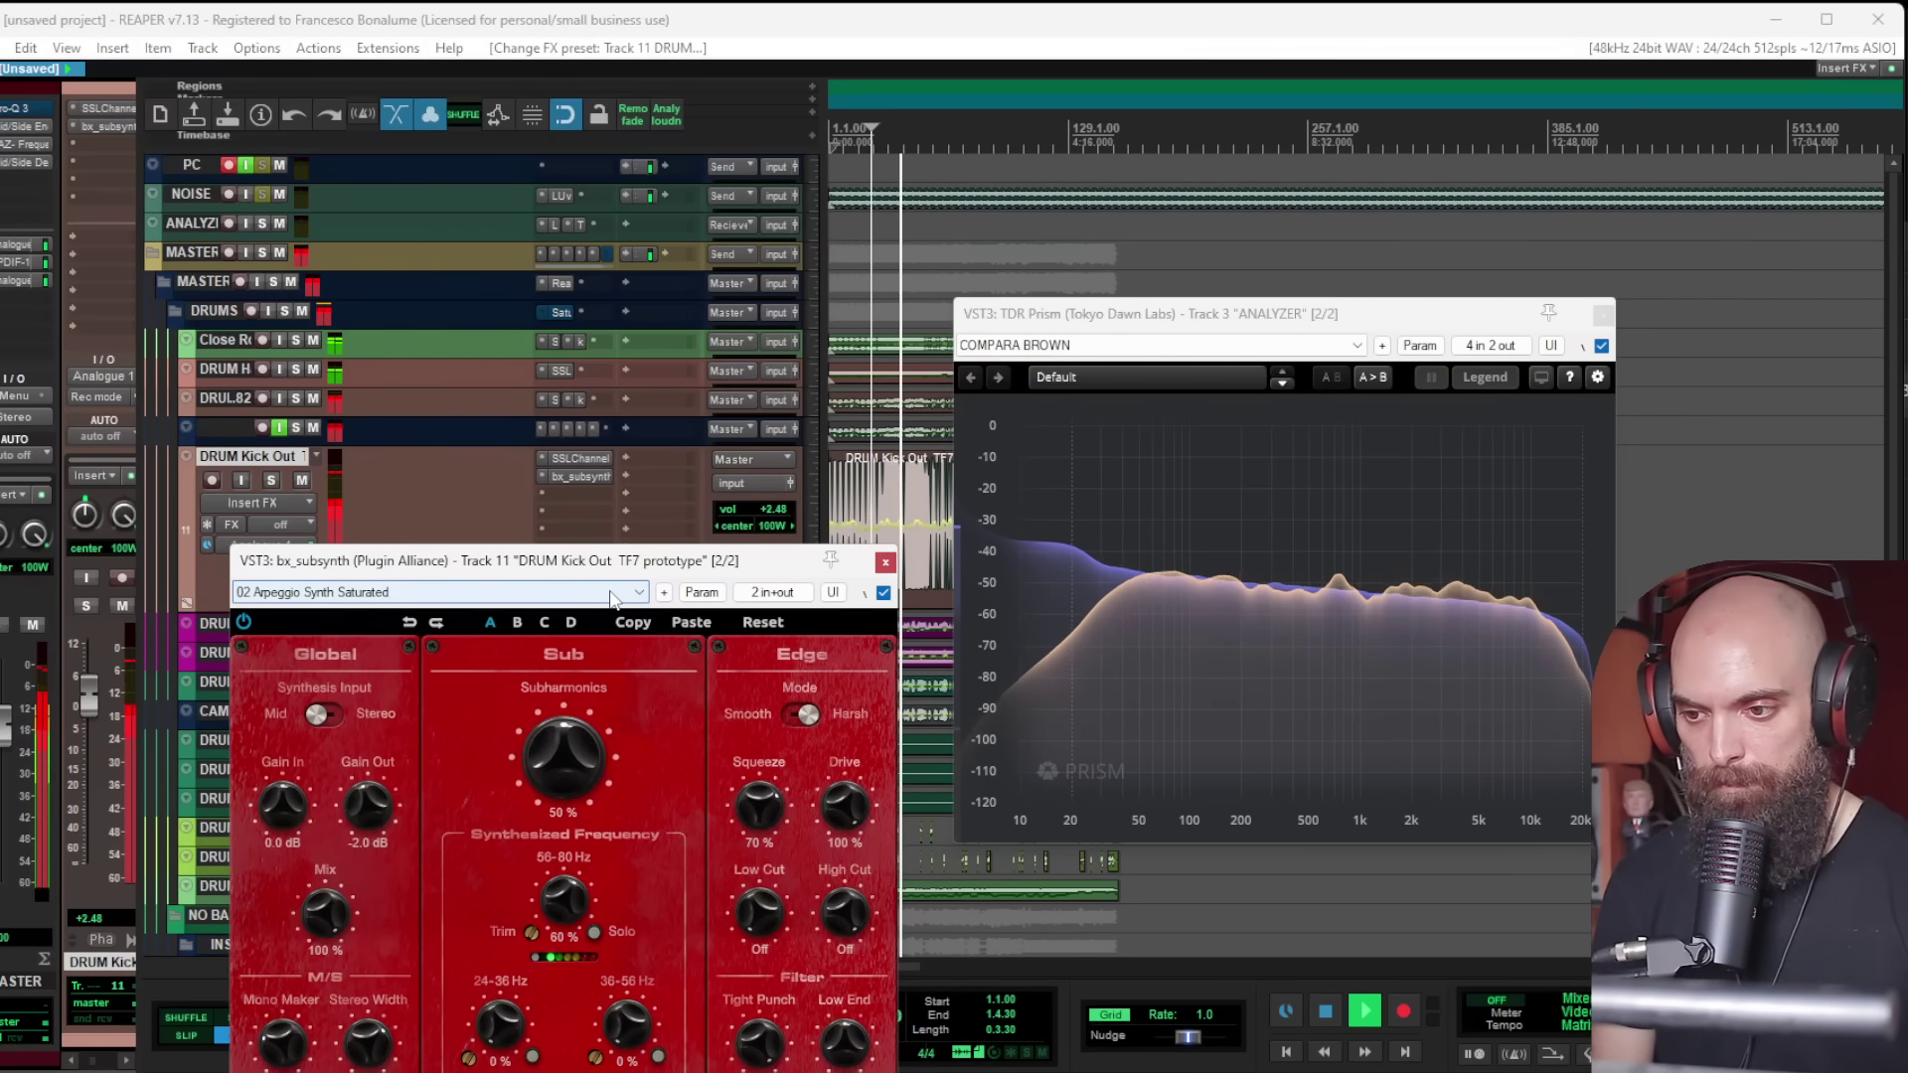
{"action": "scroll", "coordinate": [612, 598], "scroll_direction": "down", "scroll_amount": 1}
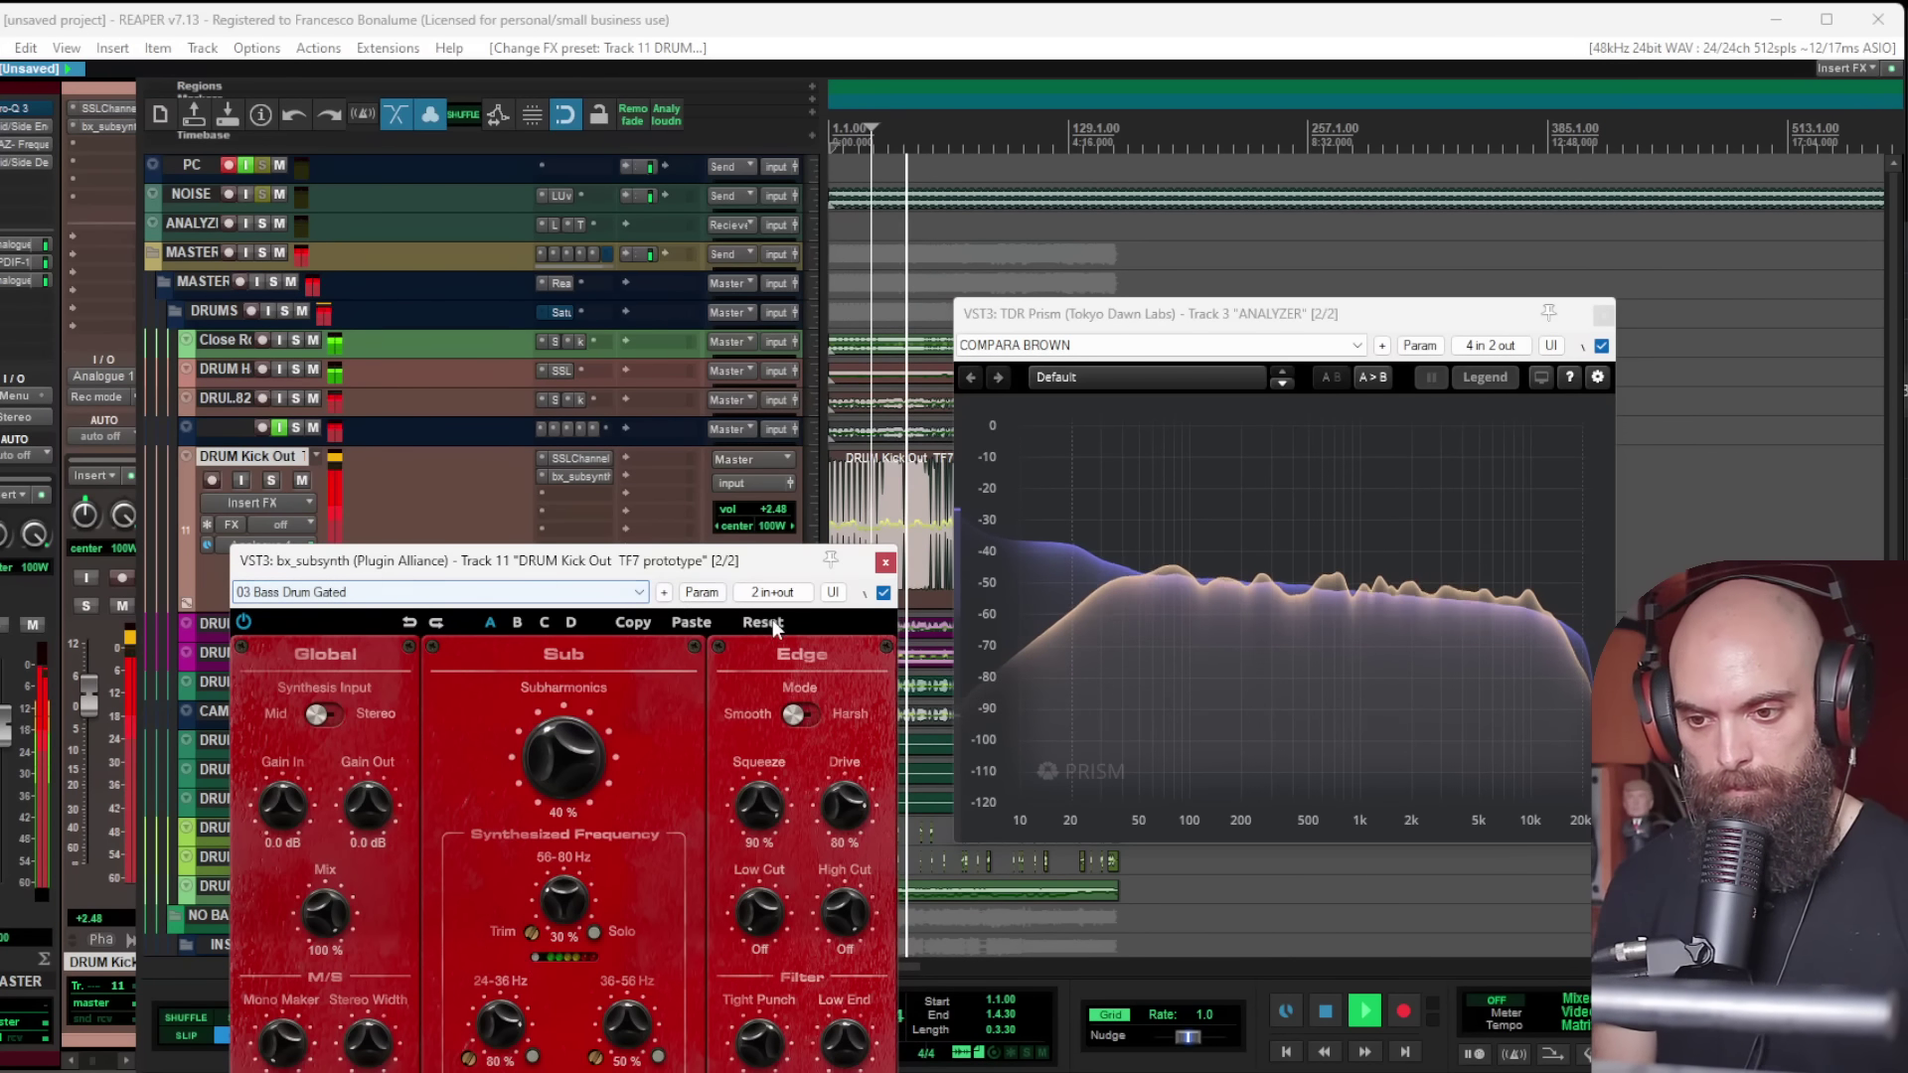
Step: Compare the mix with bx_subsynth bypassed and active, then solo the kick and listen to the plugin's delta signal
{"action": "left_click", "coordinate": [883, 594]}
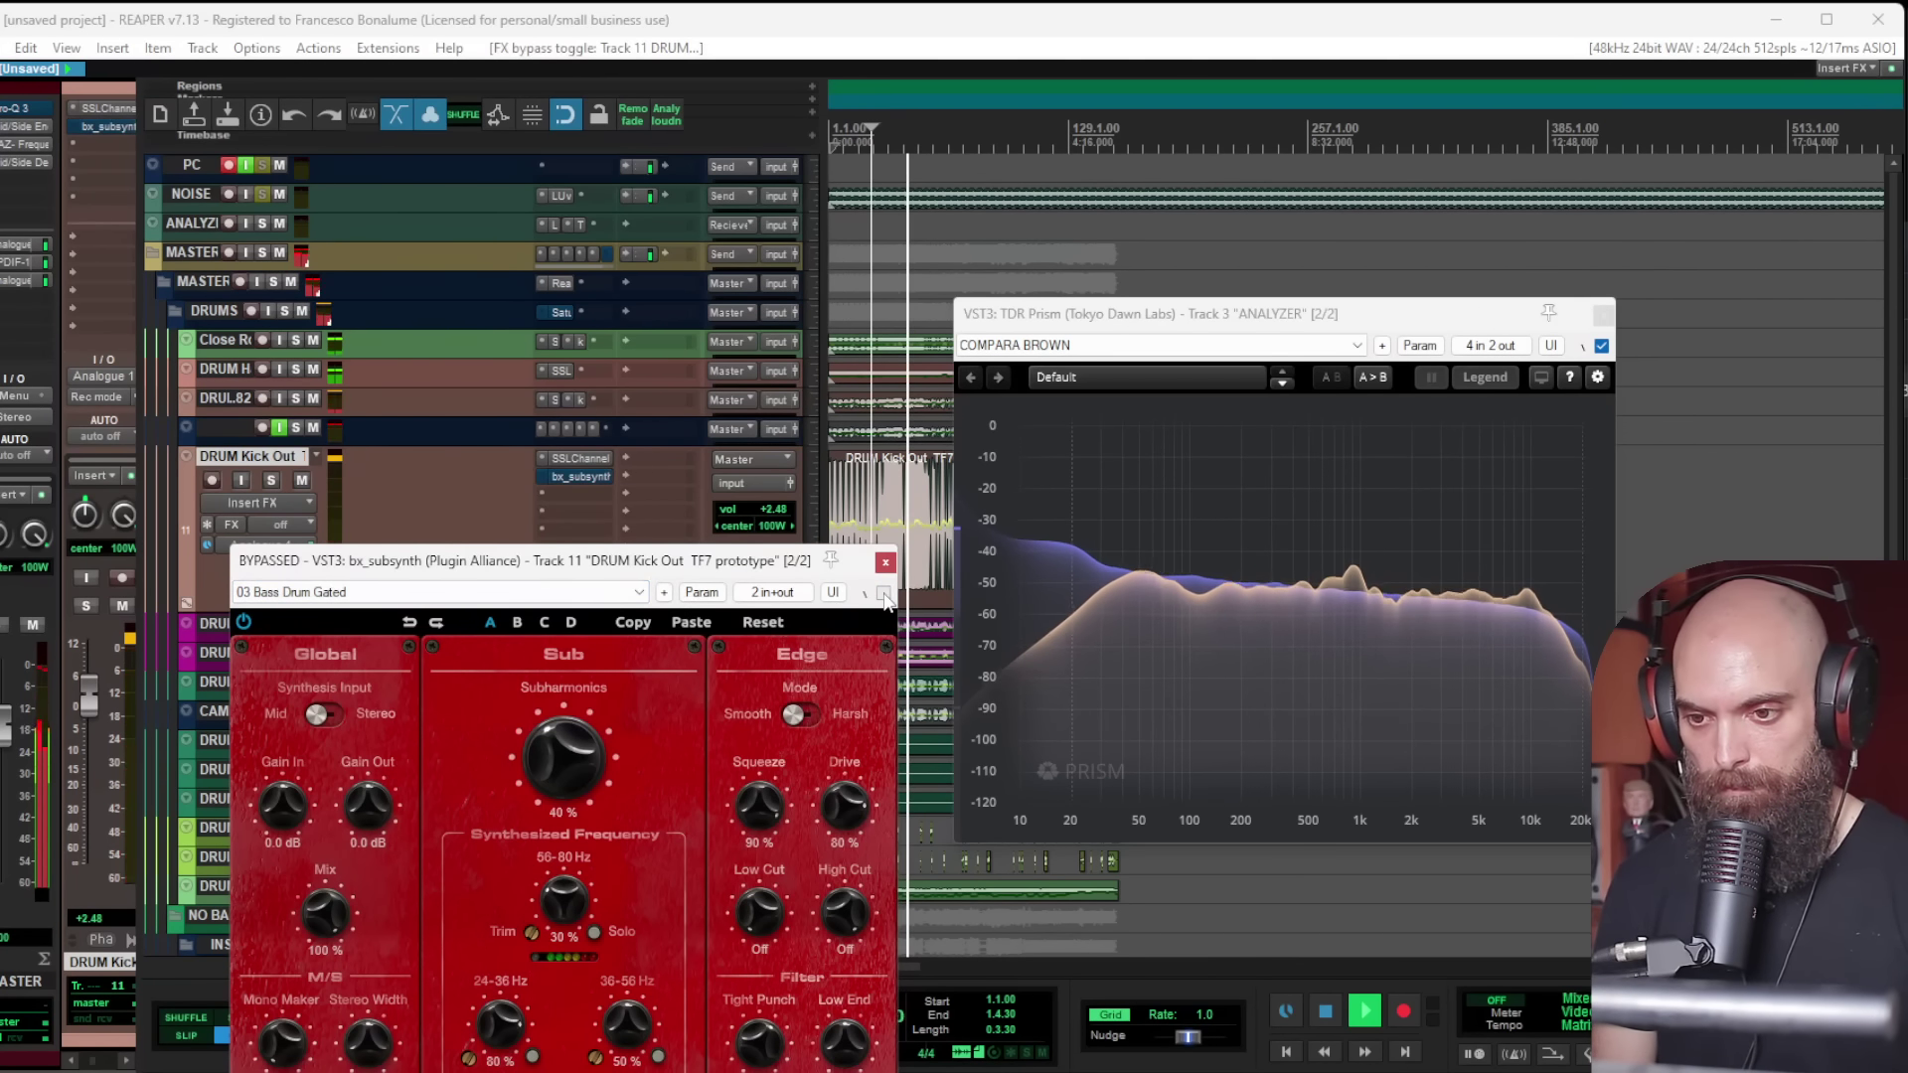
{"action": "left_click", "coordinate": [883, 594]}
{"action": "left_click", "coordinate": [271, 481]}
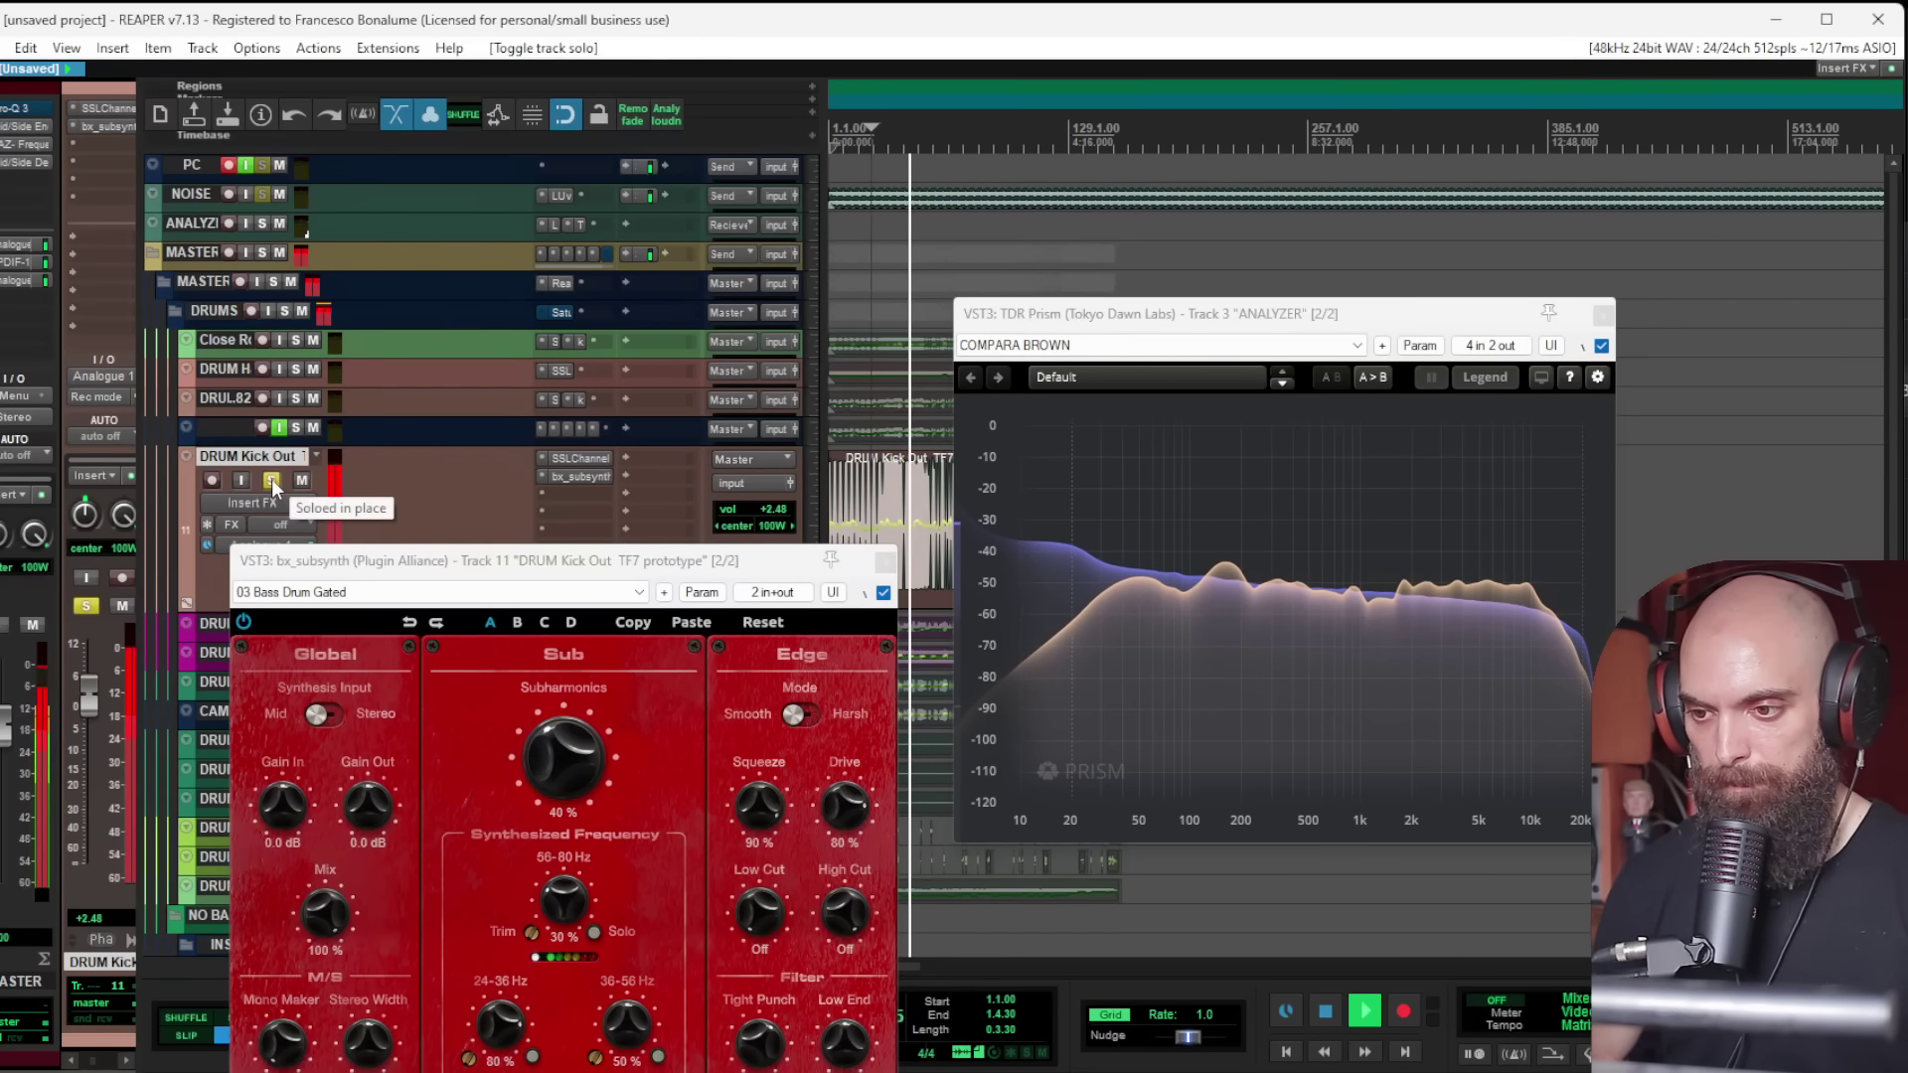
{"action": "left_click", "coordinate": [864, 595], "text": "alt"}
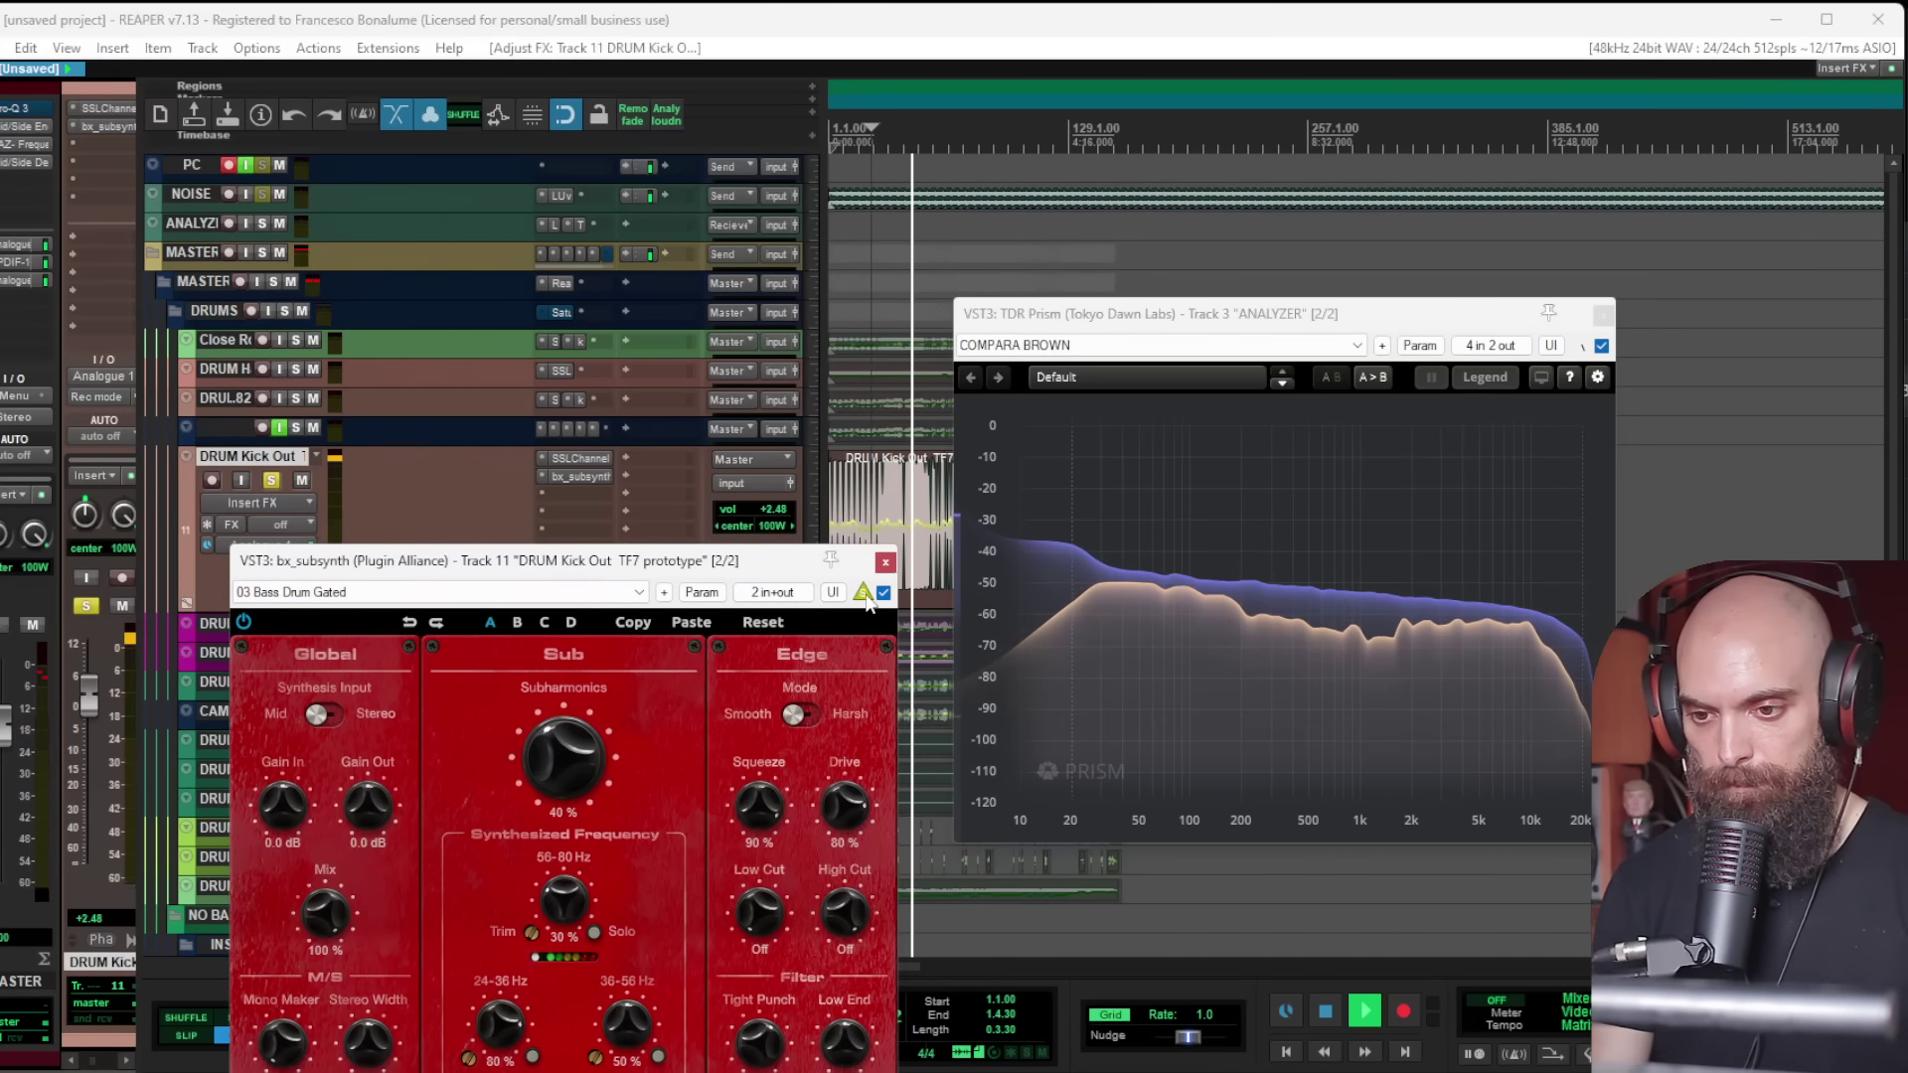
Step: Close bx_subsynth, unsolo DRUM Kick Out and check the full mix against the analyzer before stopping playback
{"action": "left_click", "coordinate": [884, 561]}
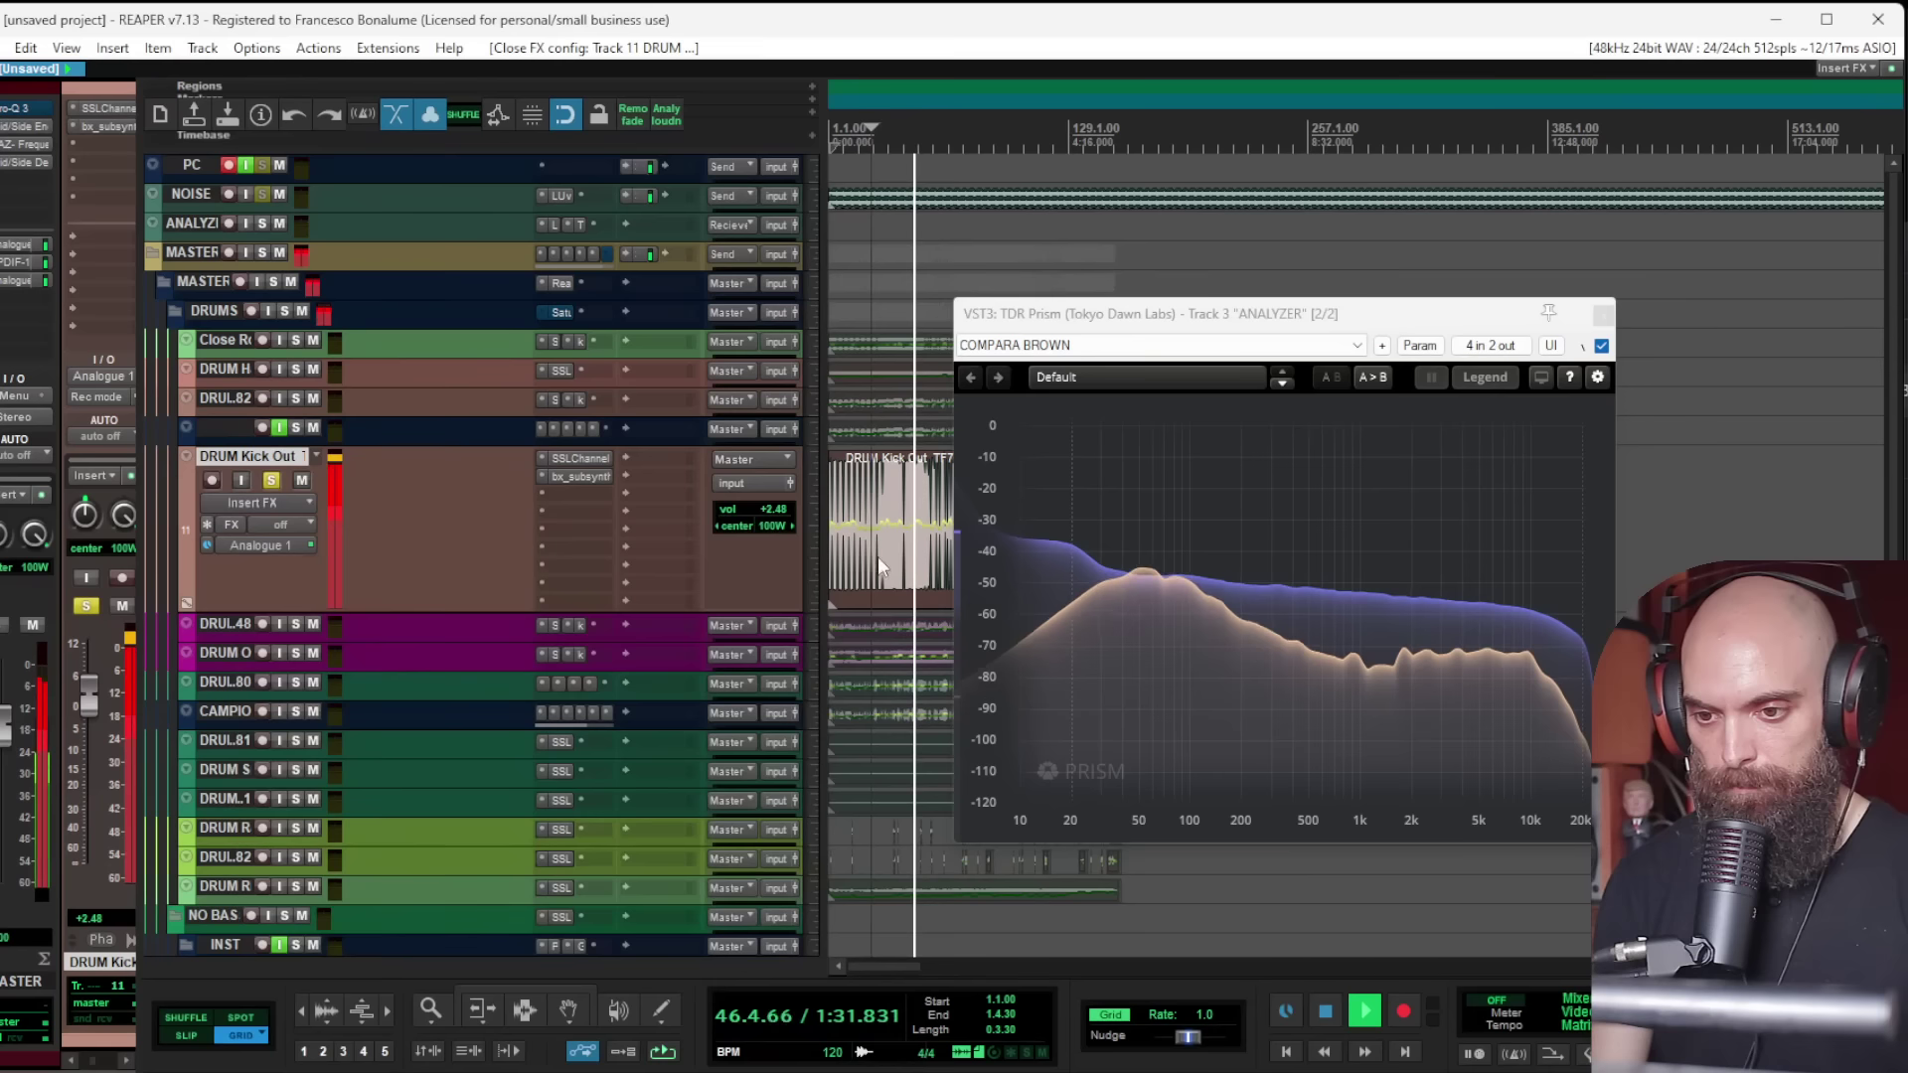
{"action": "left_click", "coordinate": [271, 481]}
{"action": "scroll", "coordinate": [860, 539], "scroll_direction": "down", "scroll_amount": 2}
{"action": "scroll", "coordinate": [860, 540], "scroll_direction": "up", "scroll_amount": 3}
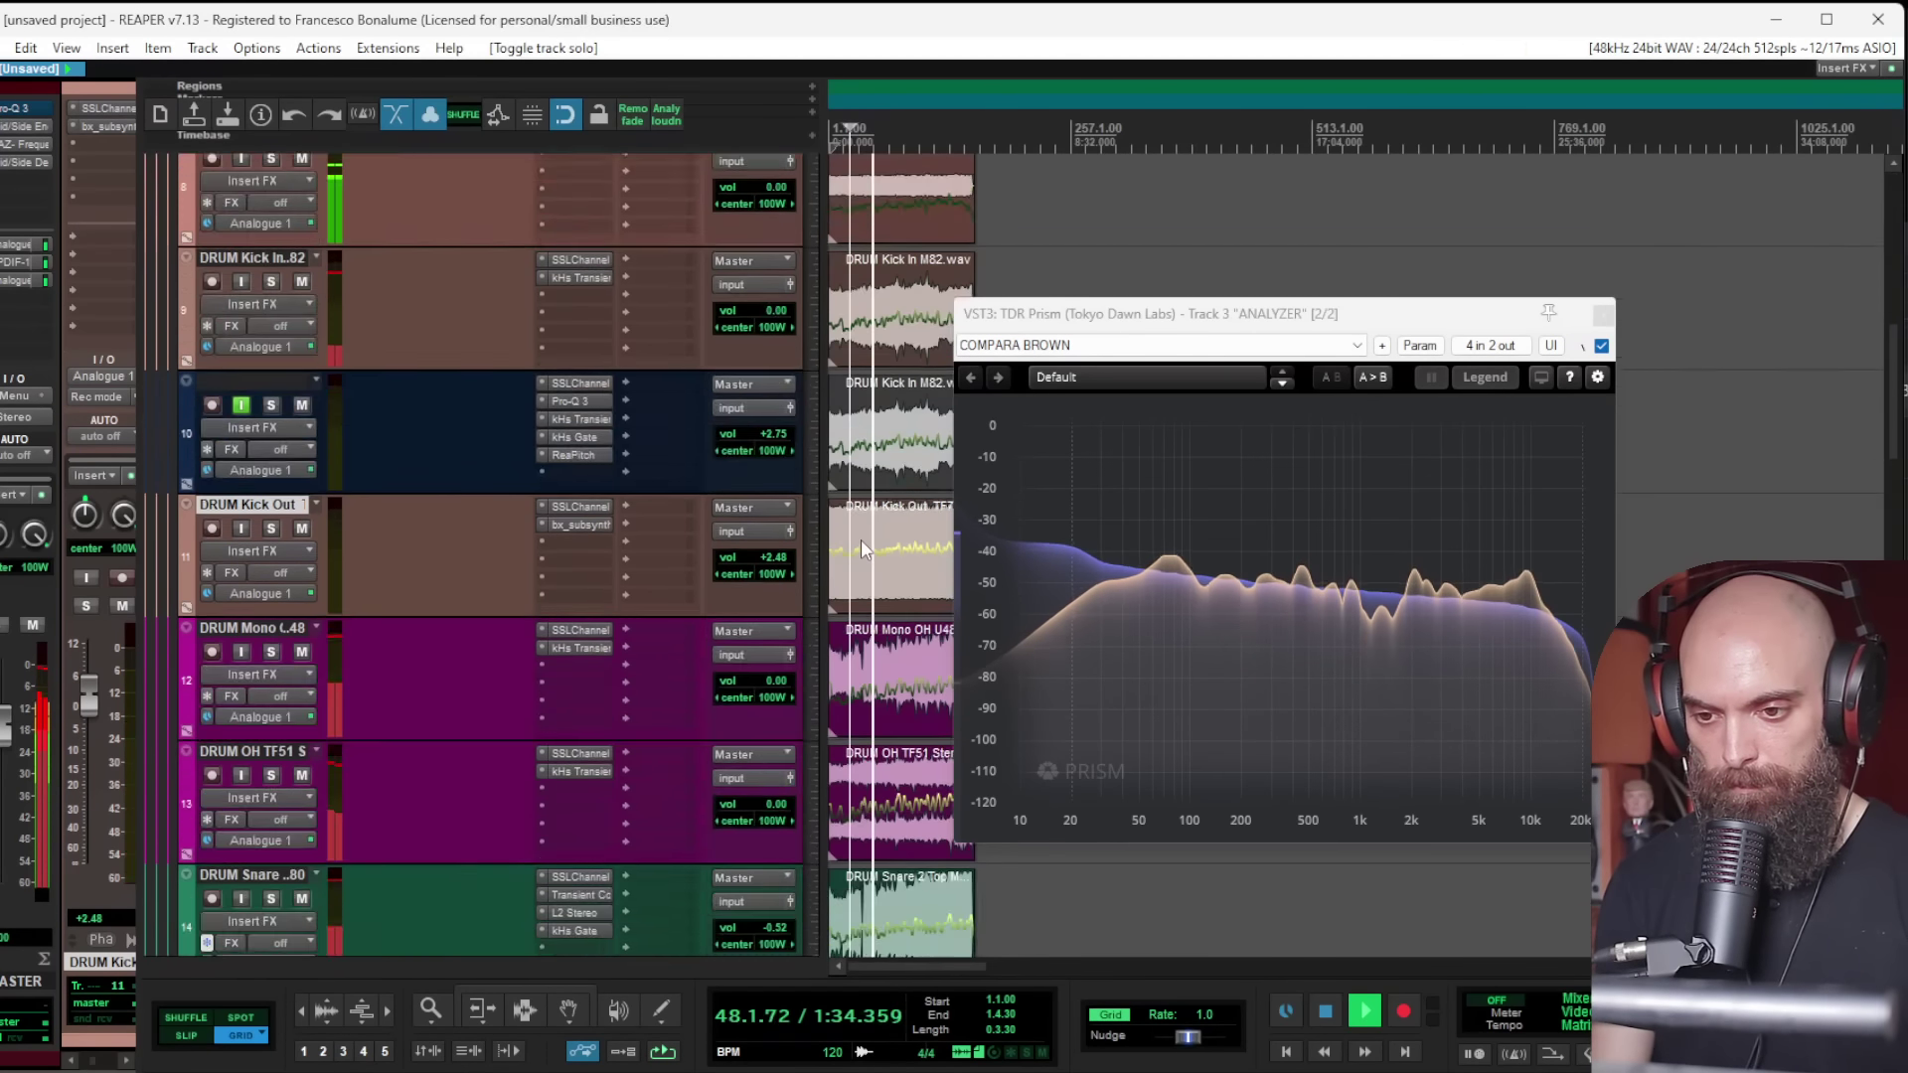
{"action": "scroll", "coordinate": [860, 542], "scroll_direction": "down", "scroll_amount": 5}
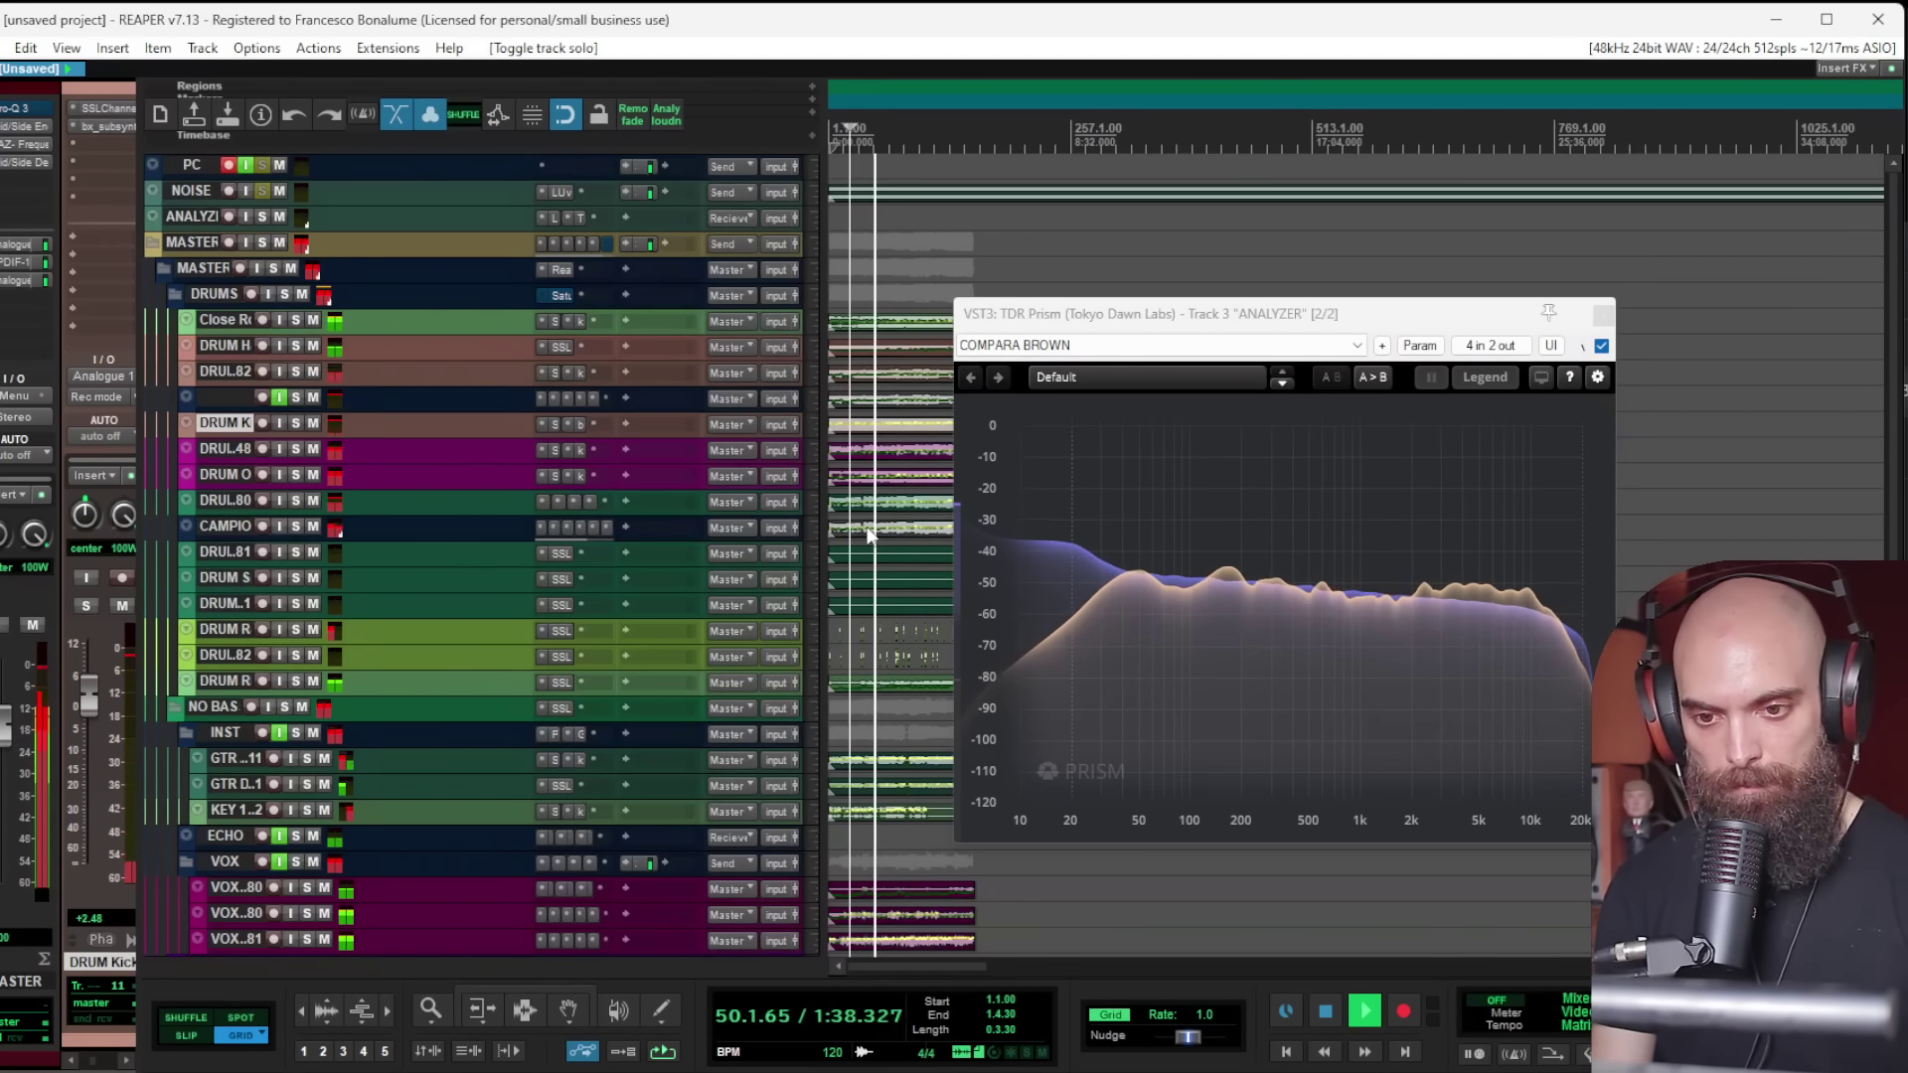
{"action": "left_click", "coordinate": [849, 457]}
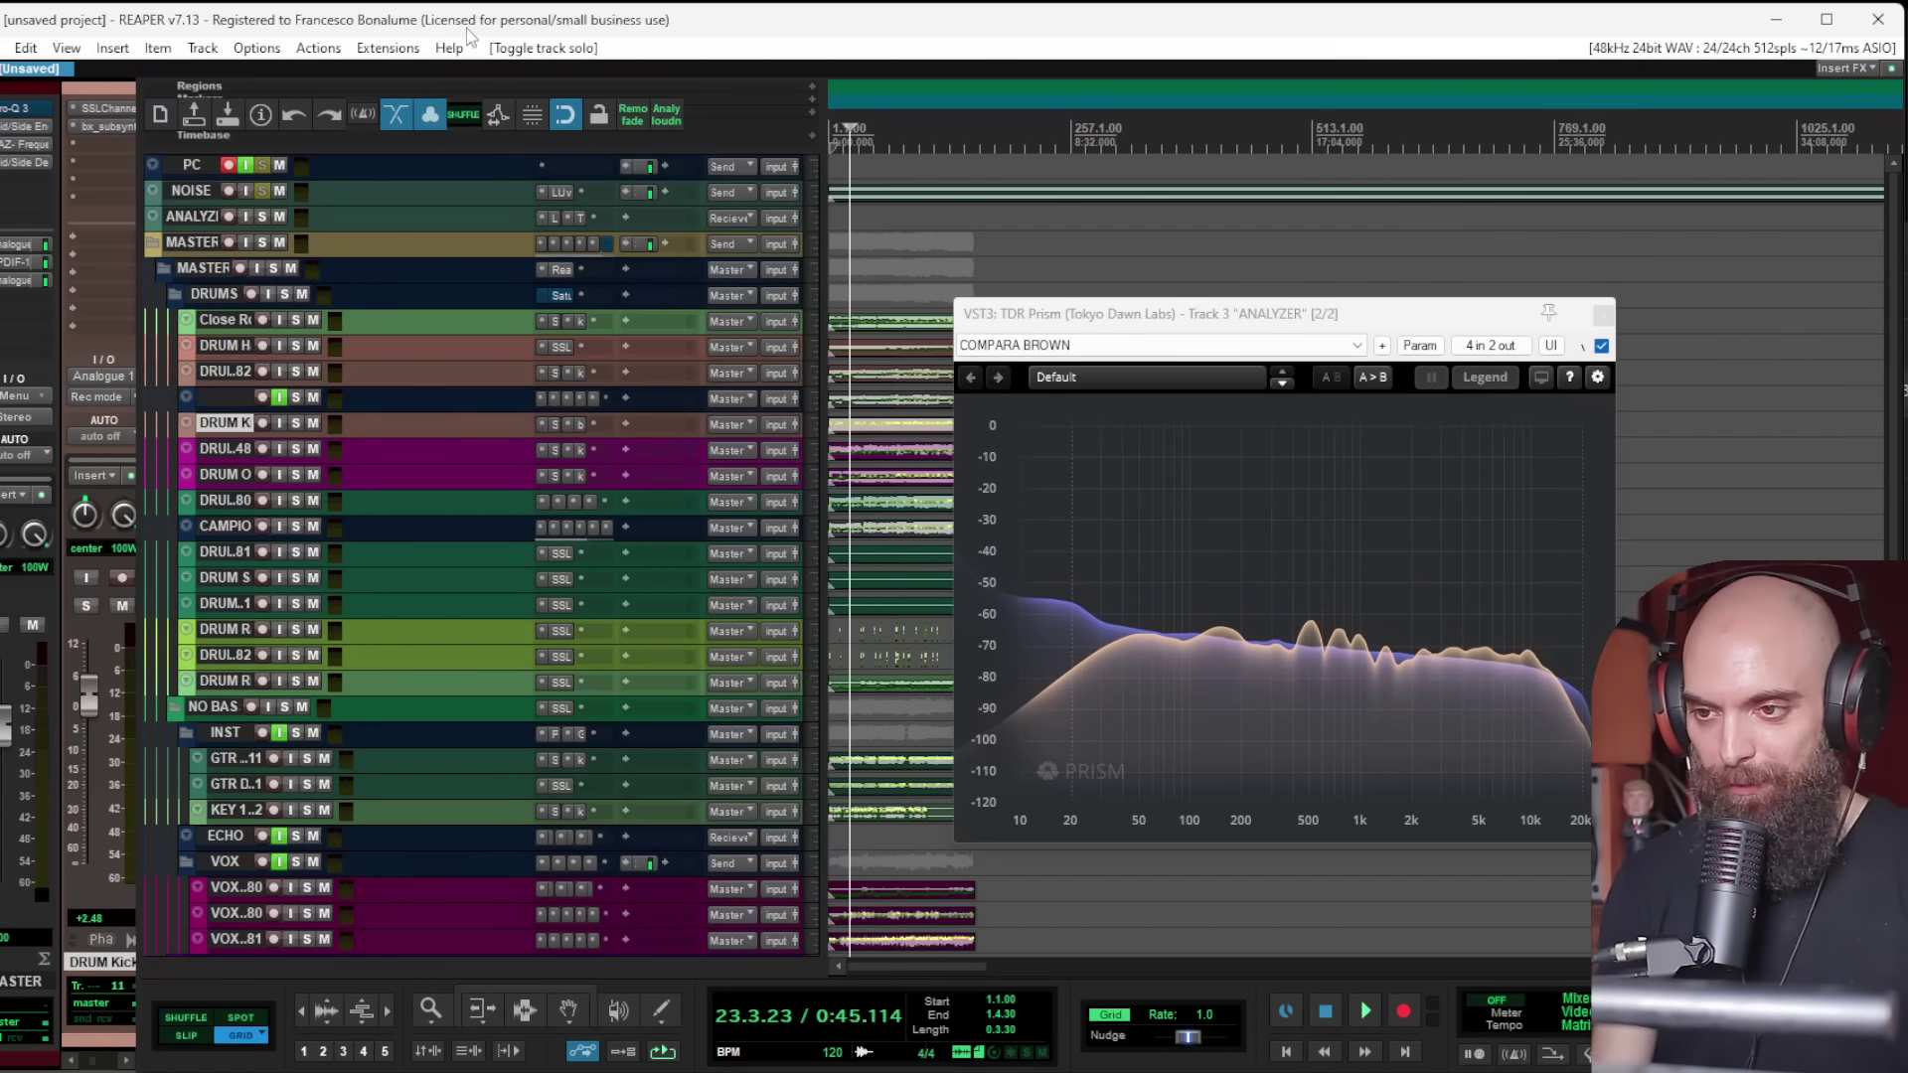
Step: Save the project as "funk patreon mix" on the Crucial SSD (F:) drive, with a subdirectory for the project
{"action": "key", "text": "ctrl+s"}
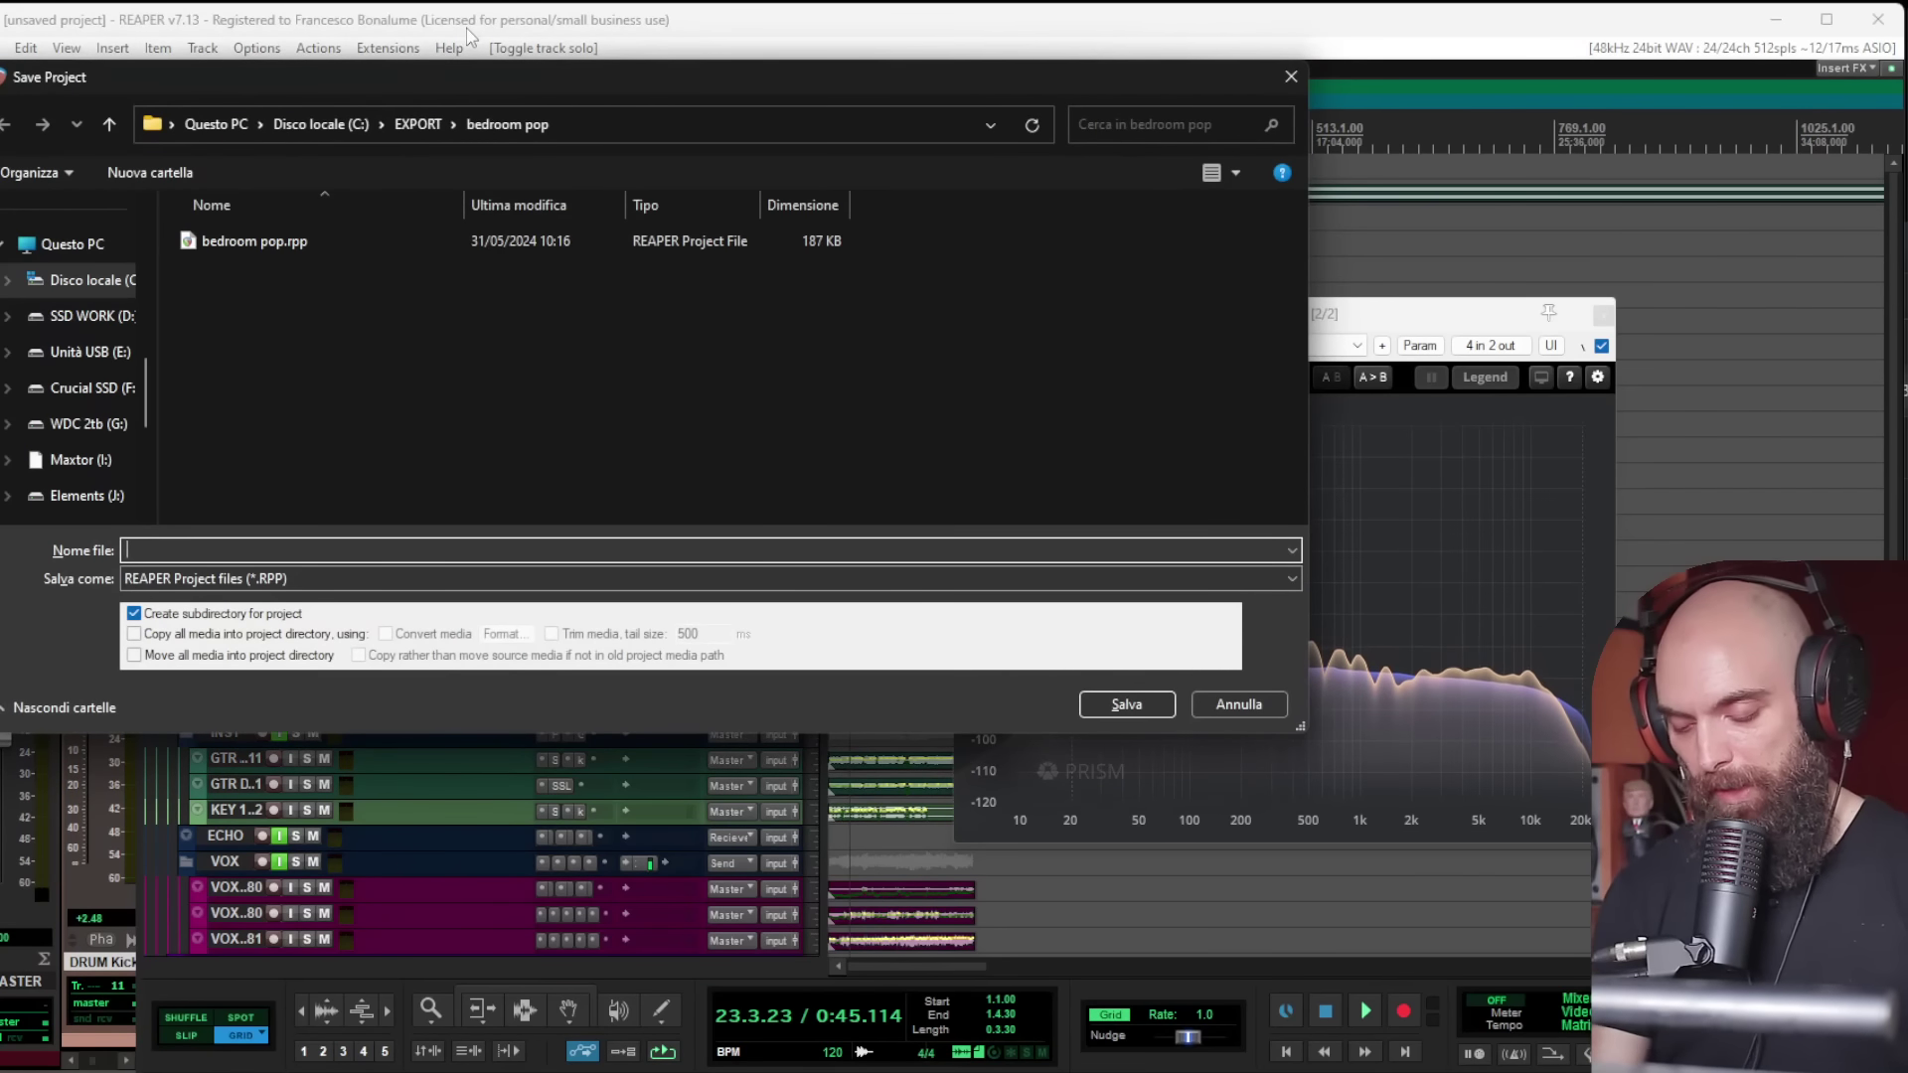
{"action": "type", "text": "funk patreon mix"}
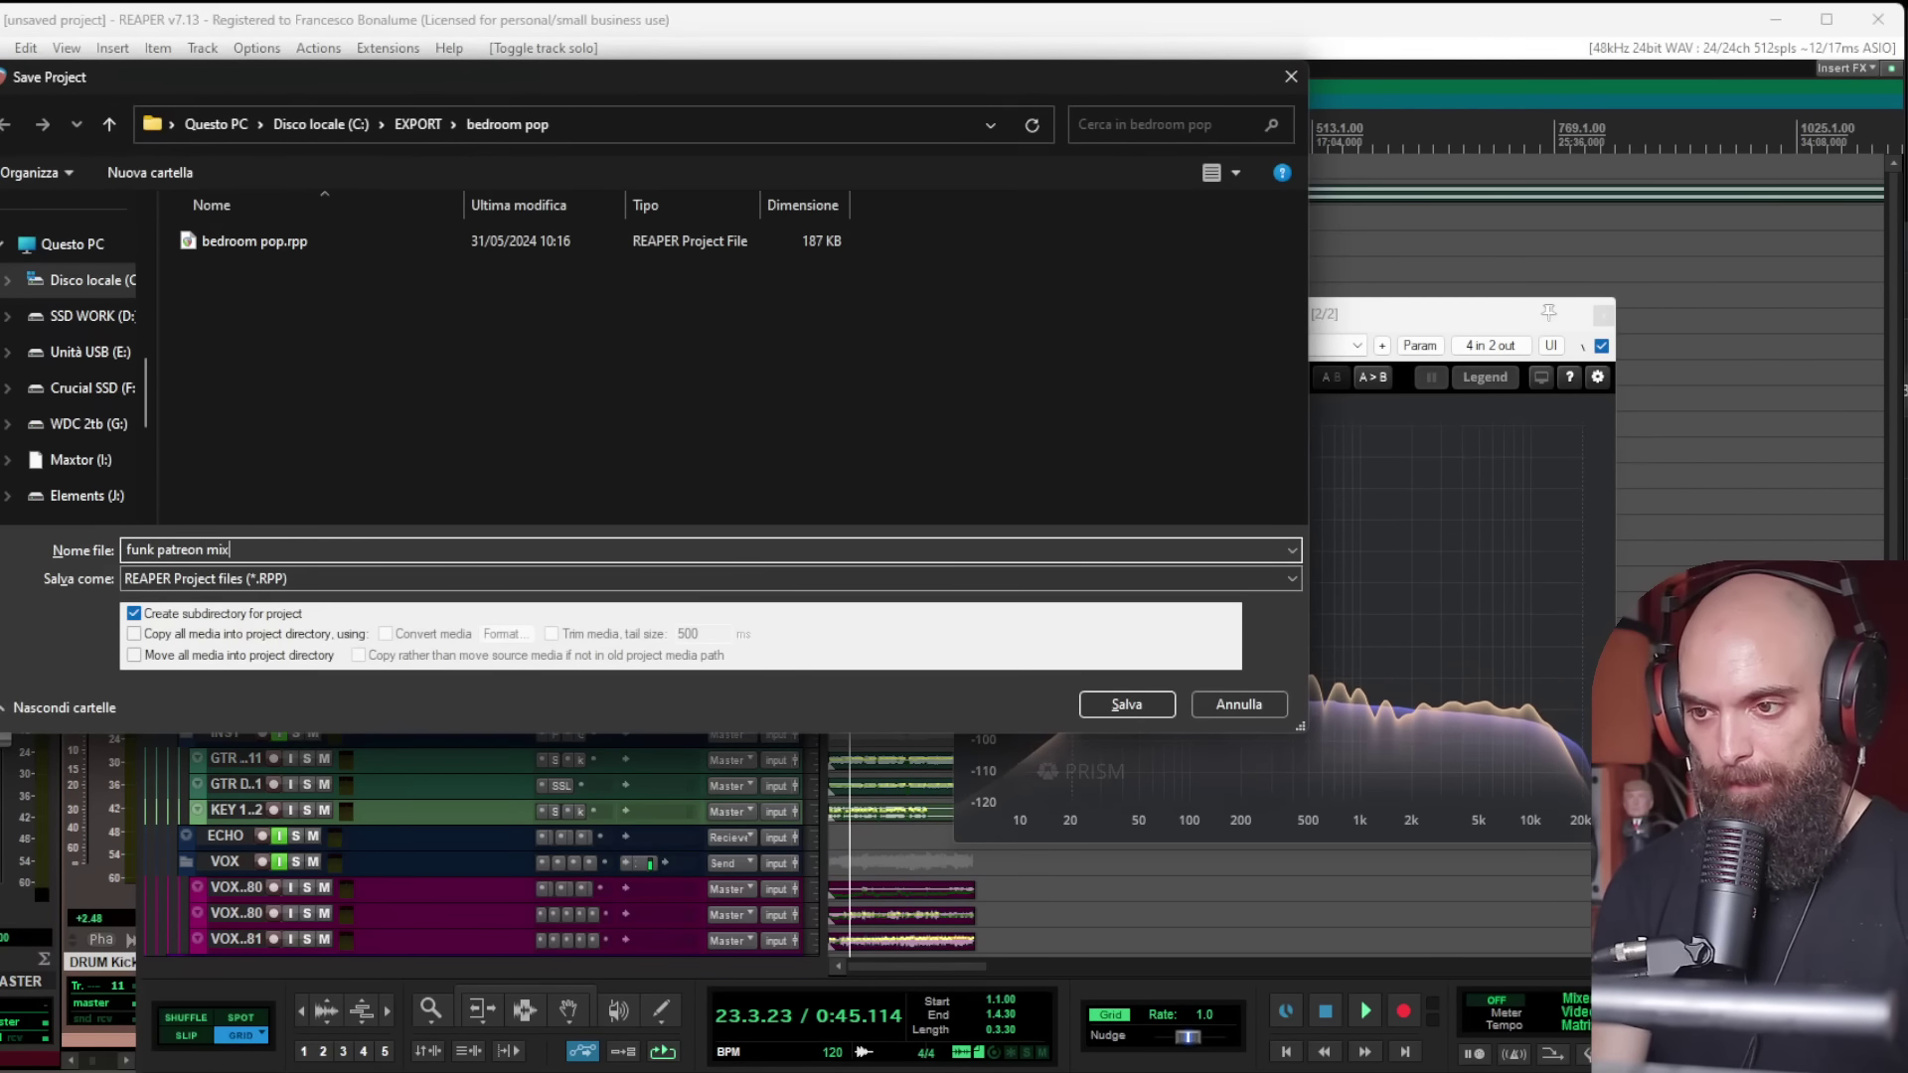
{"action": "left_click", "coordinate": [337, 124]}
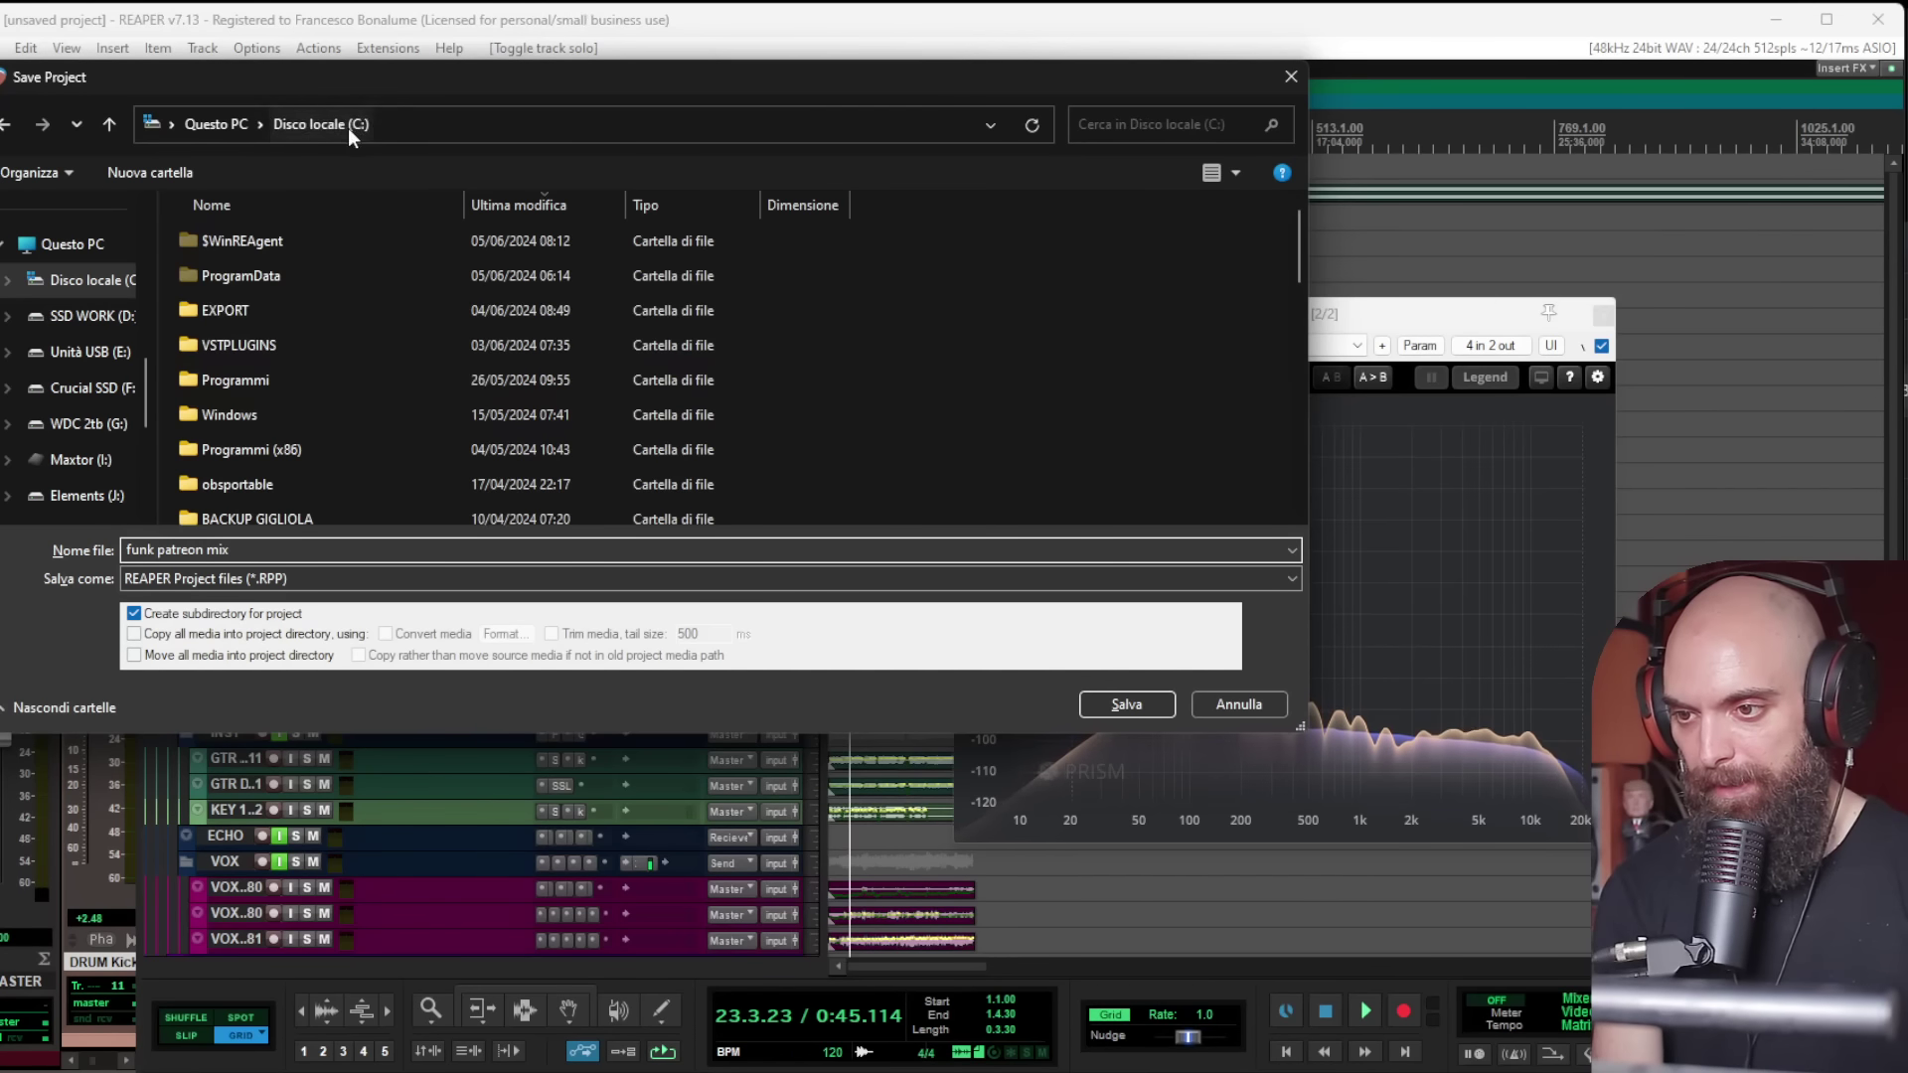
{"action": "left_click", "coordinate": [85, 389]}
{"action": "scroll", "coordinate": [238, 298], "scroll_direction": "down", "scroll_amount": 3}
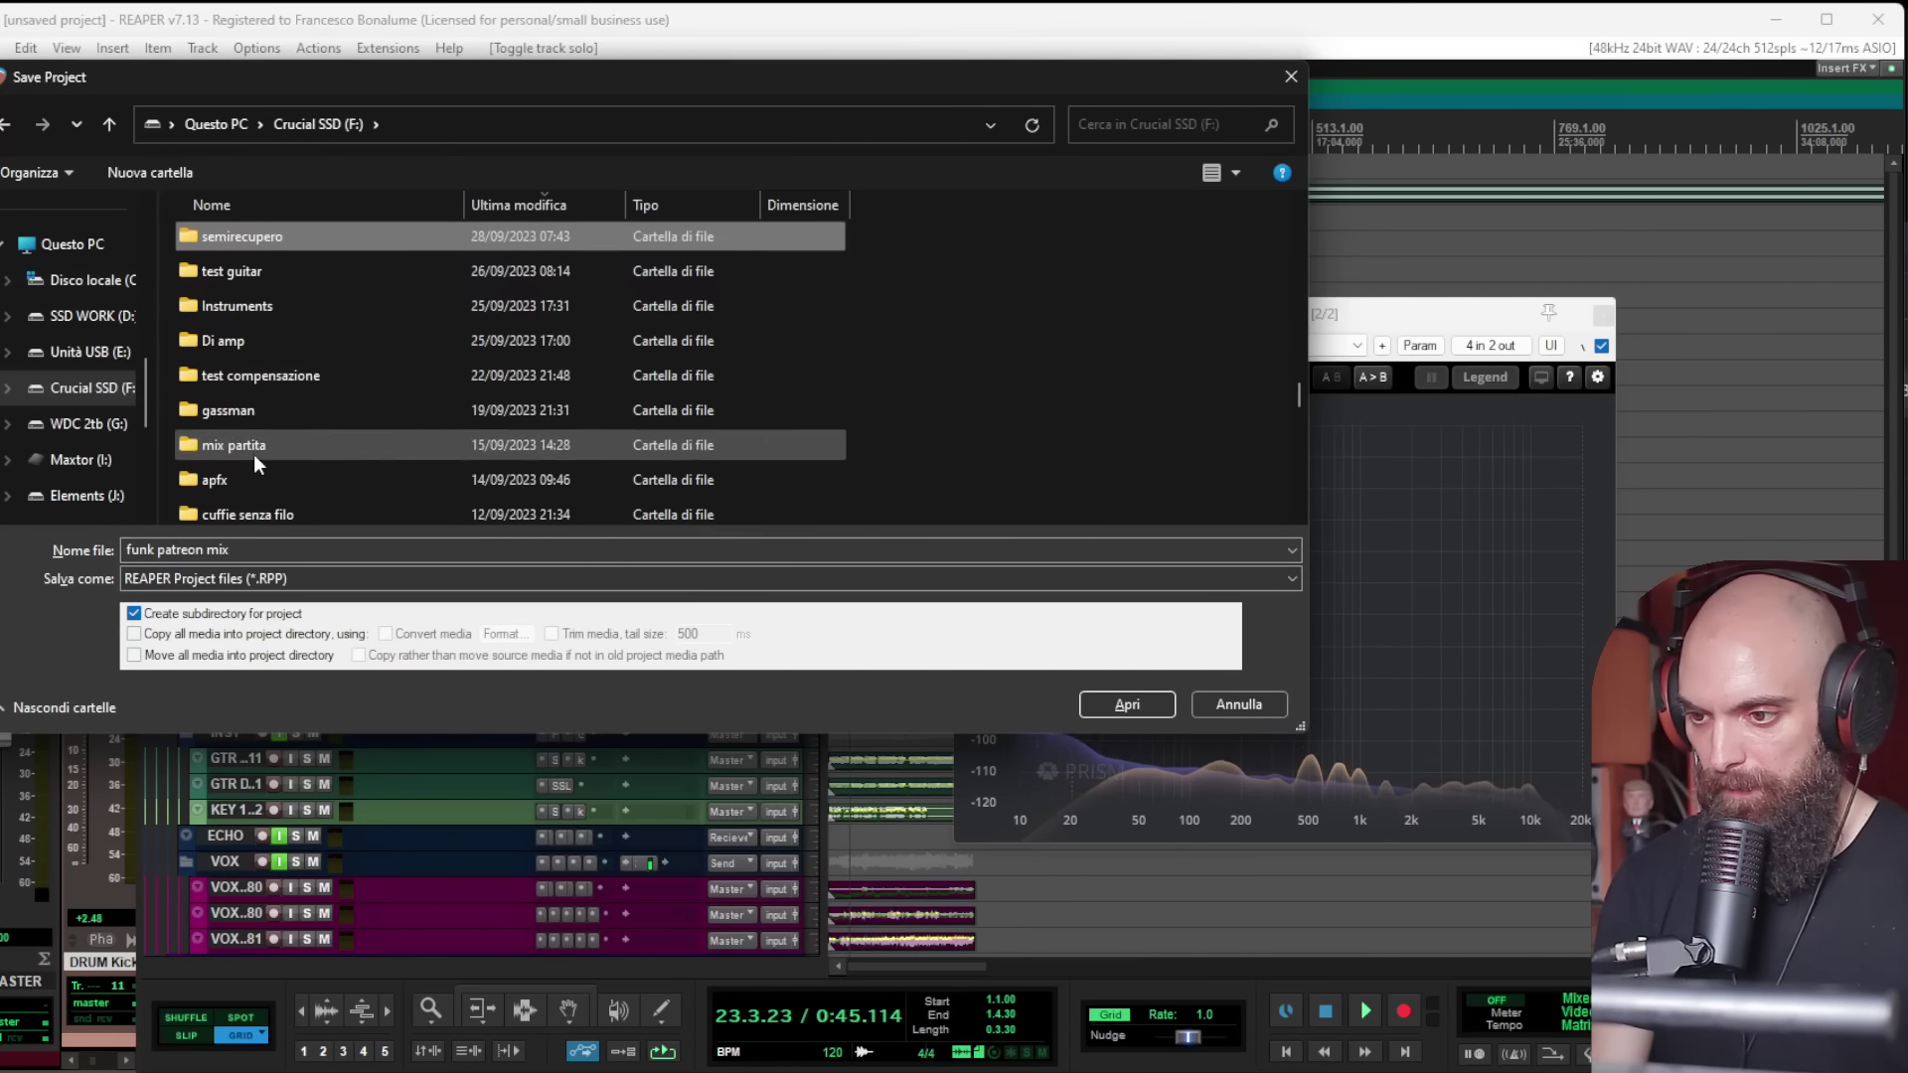
{"action": "left_click", "coordinate": [378, 550]}
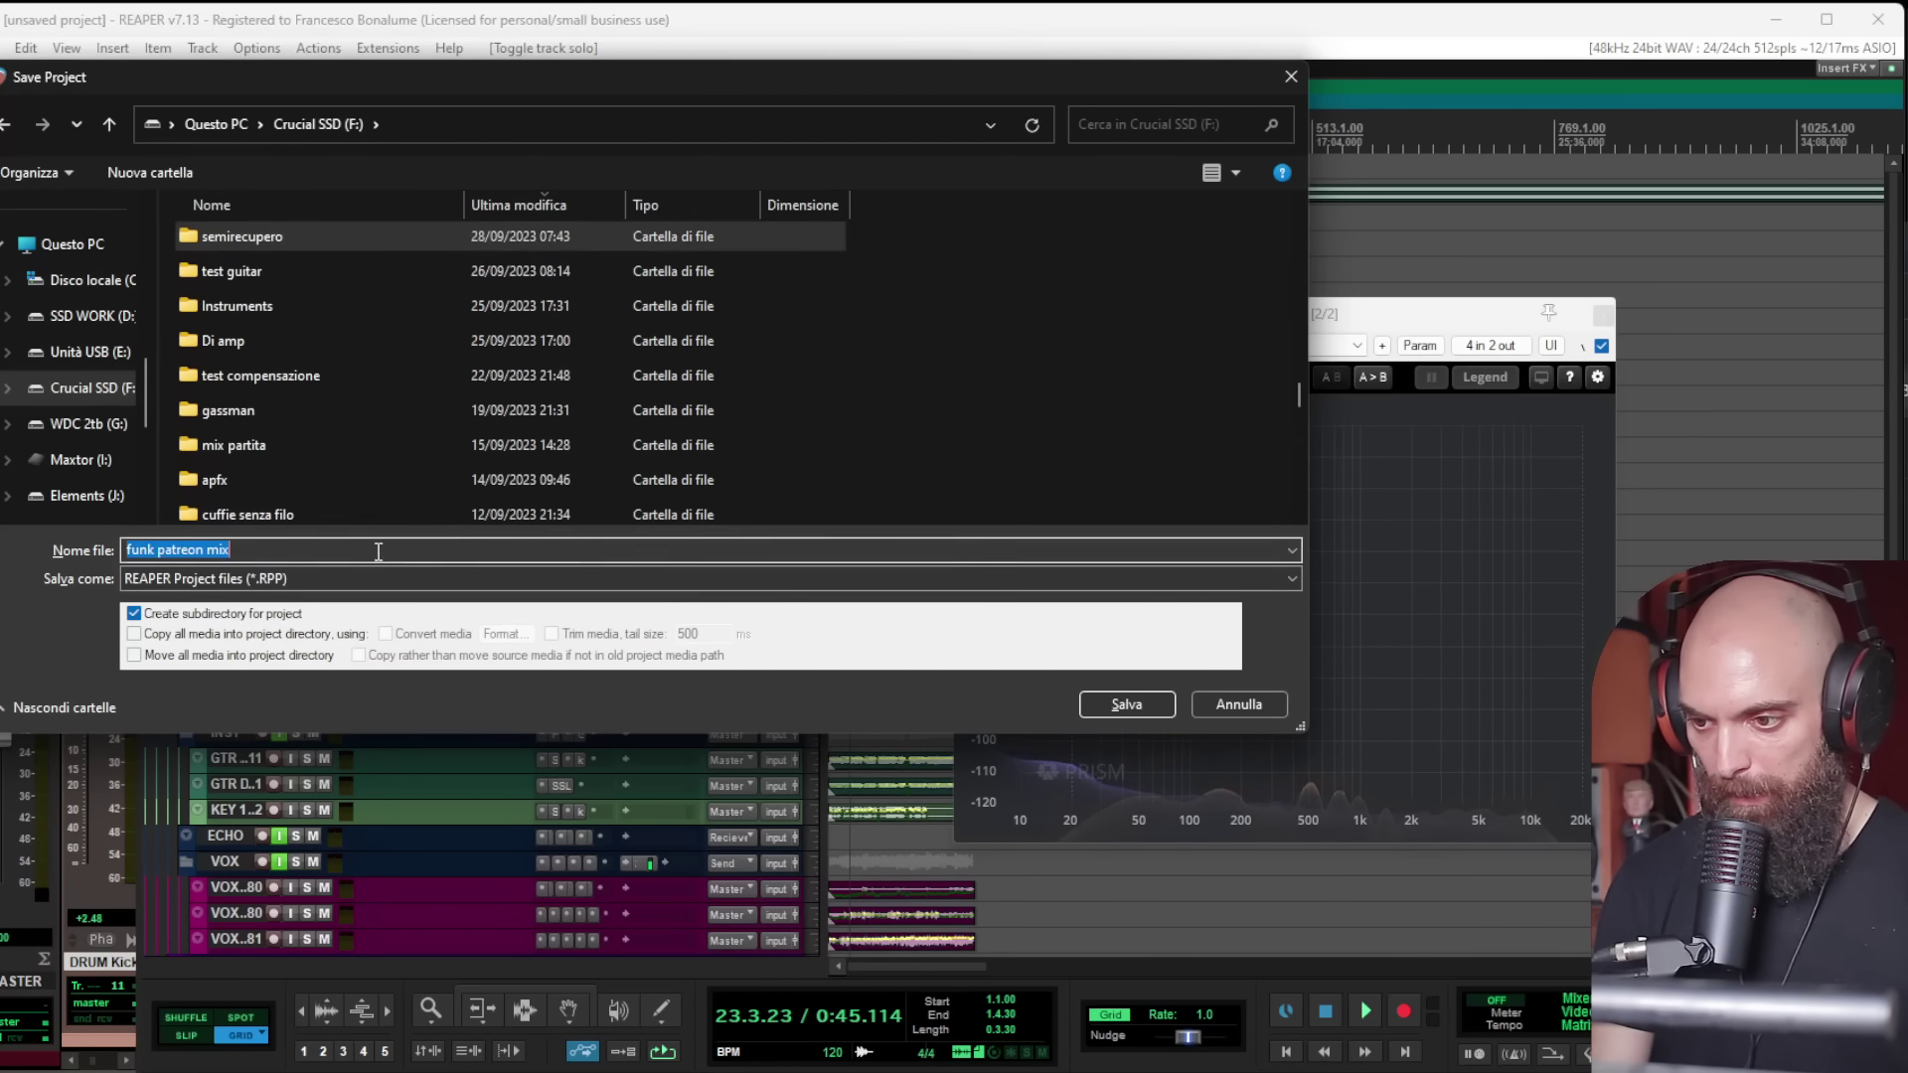
{"action": "left_click", "coordinate": [1124, 704]}
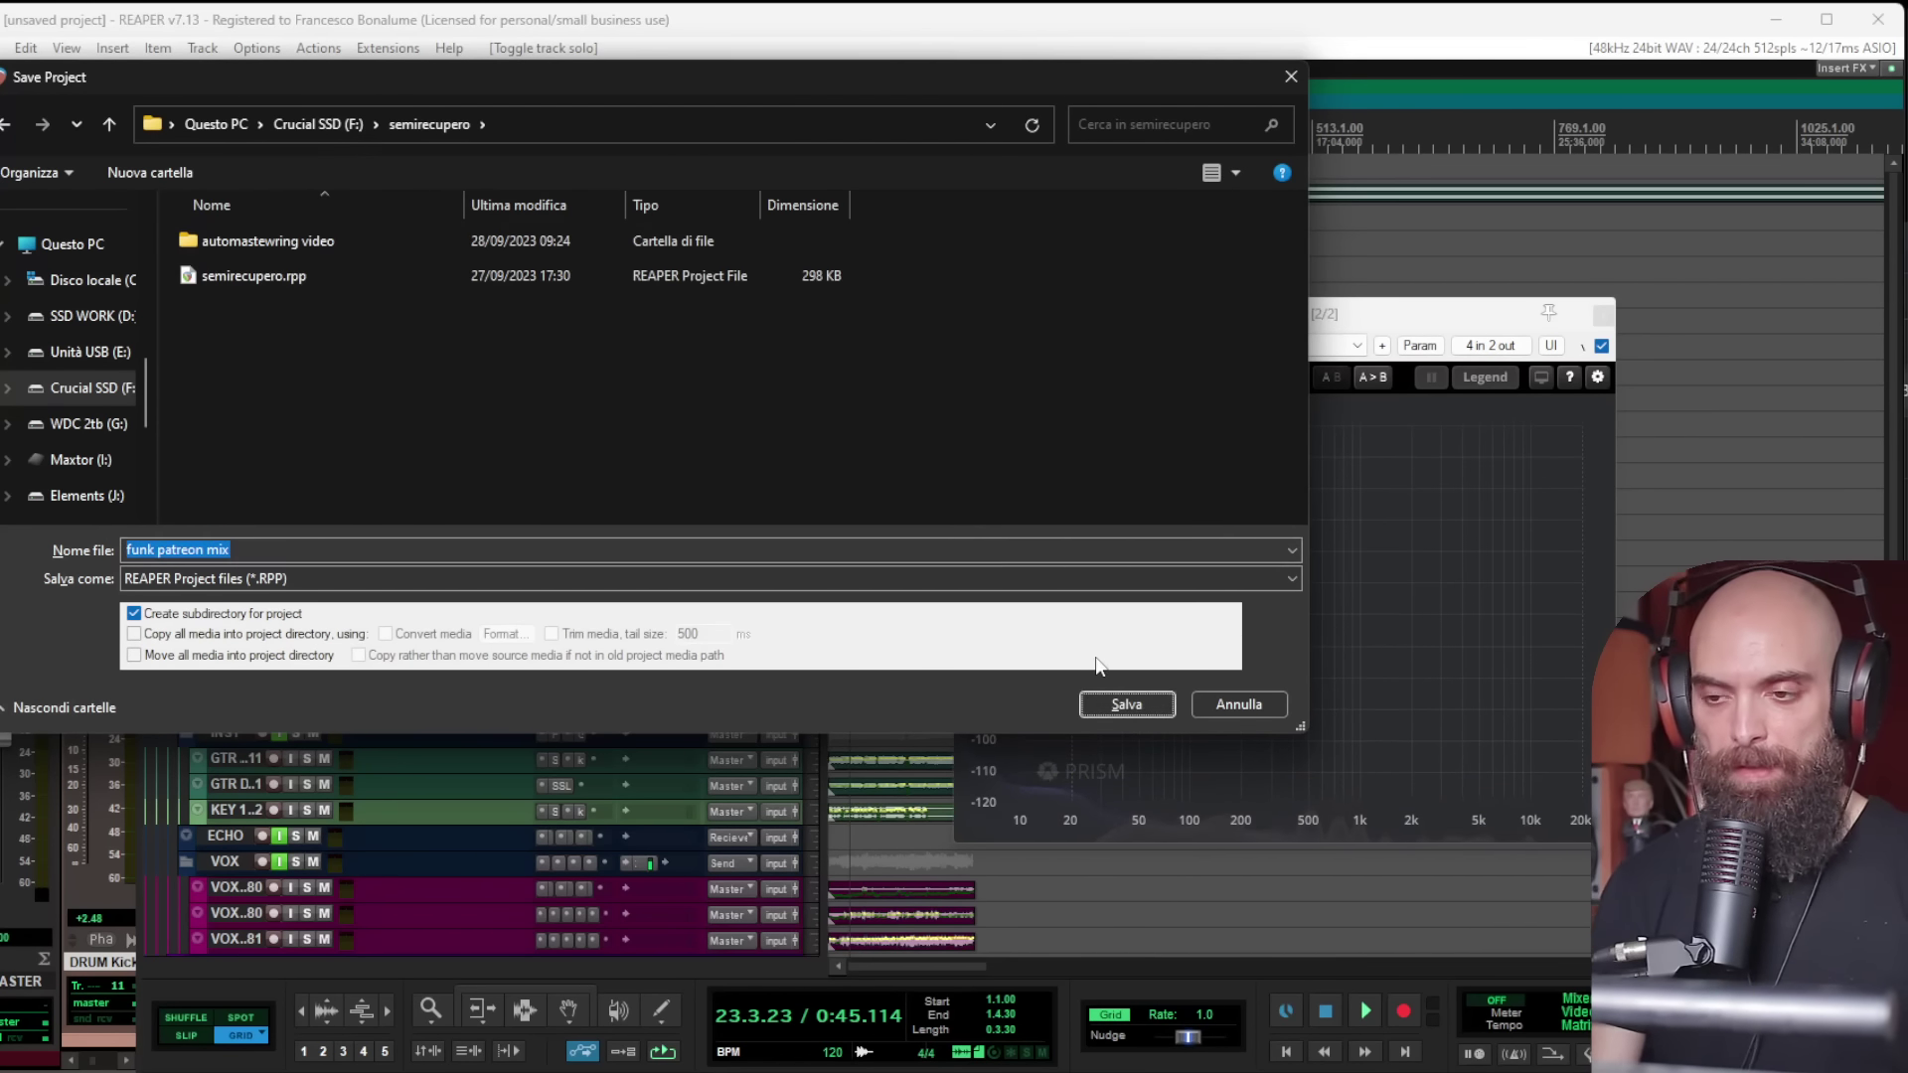
{"action": "key", "text": "Return"}
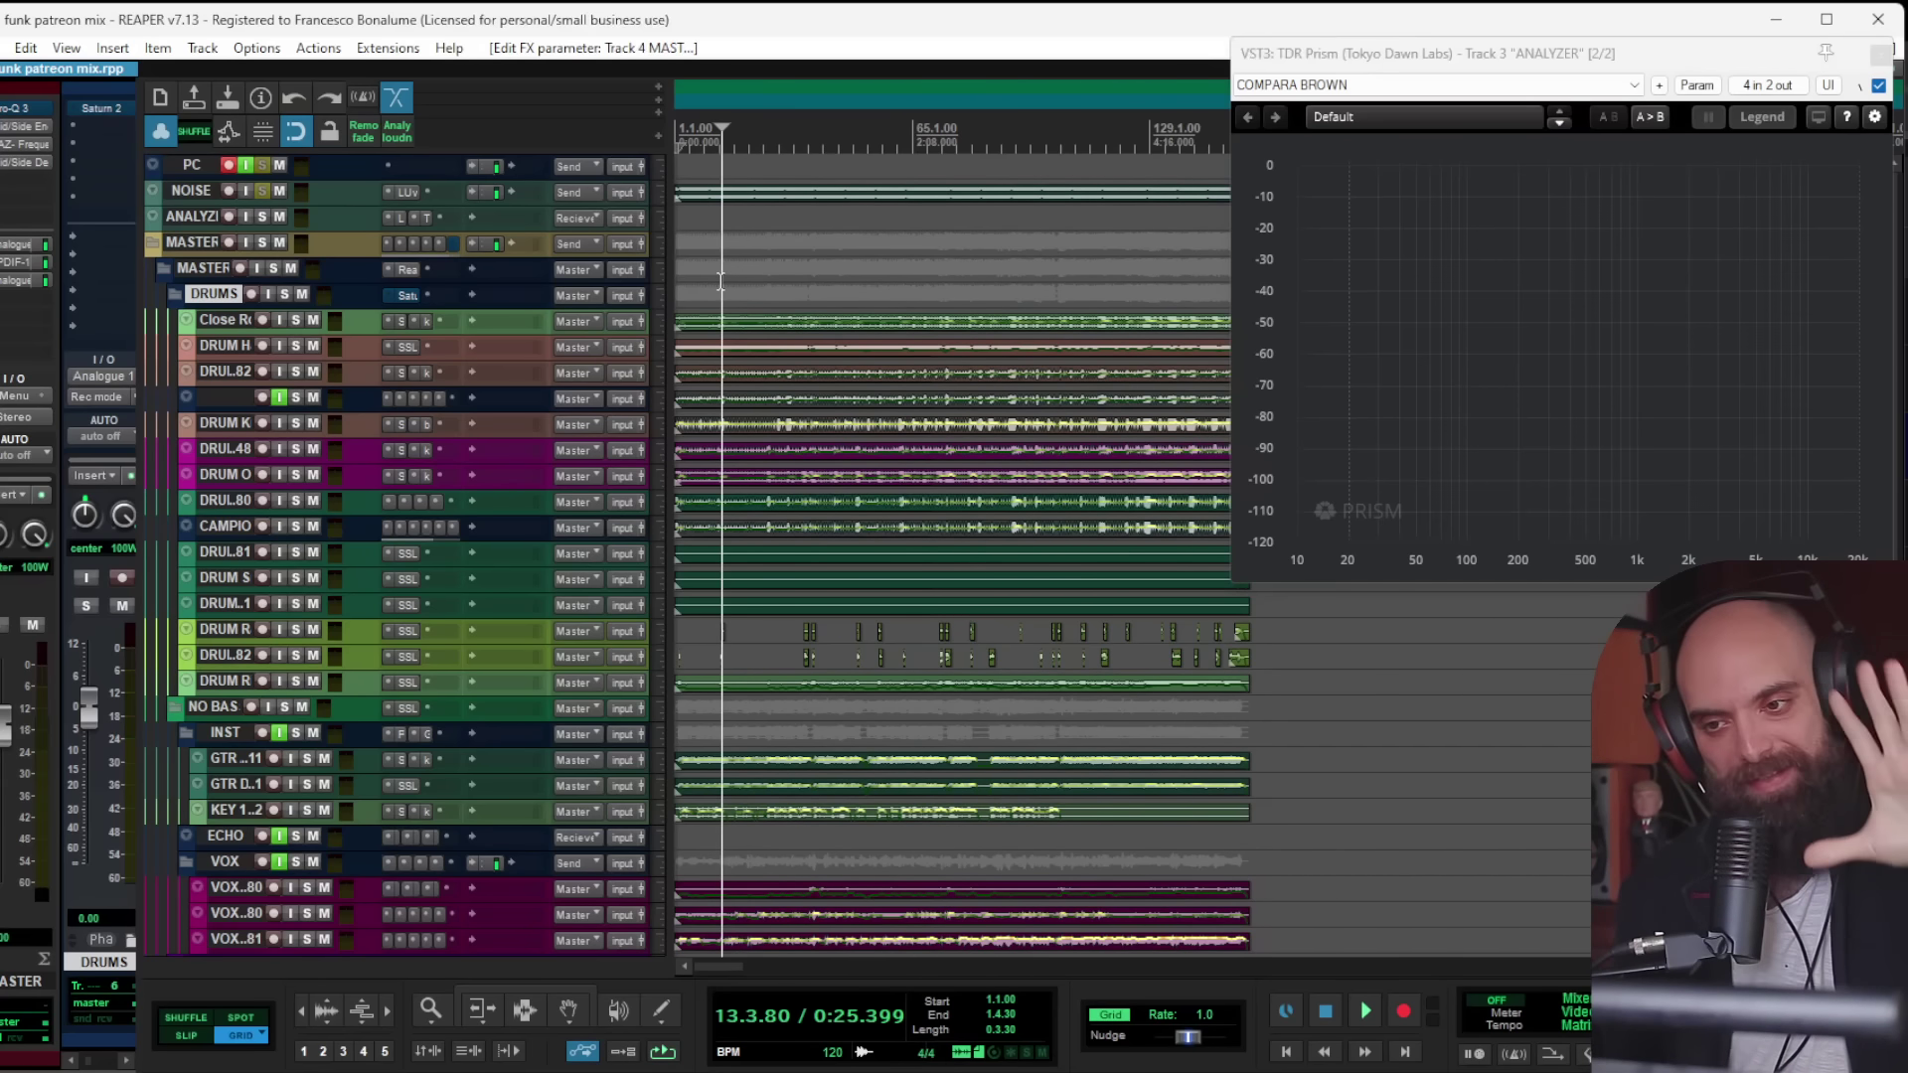
Step: Solo the Close Rooms U47 track exclusively, play from about 0:58 and enlarge the tracks to show its insert slots
{"action": "scroll", "coordinate": [763, 338], "scroll_direction": "down", "scroll_amount": 2}
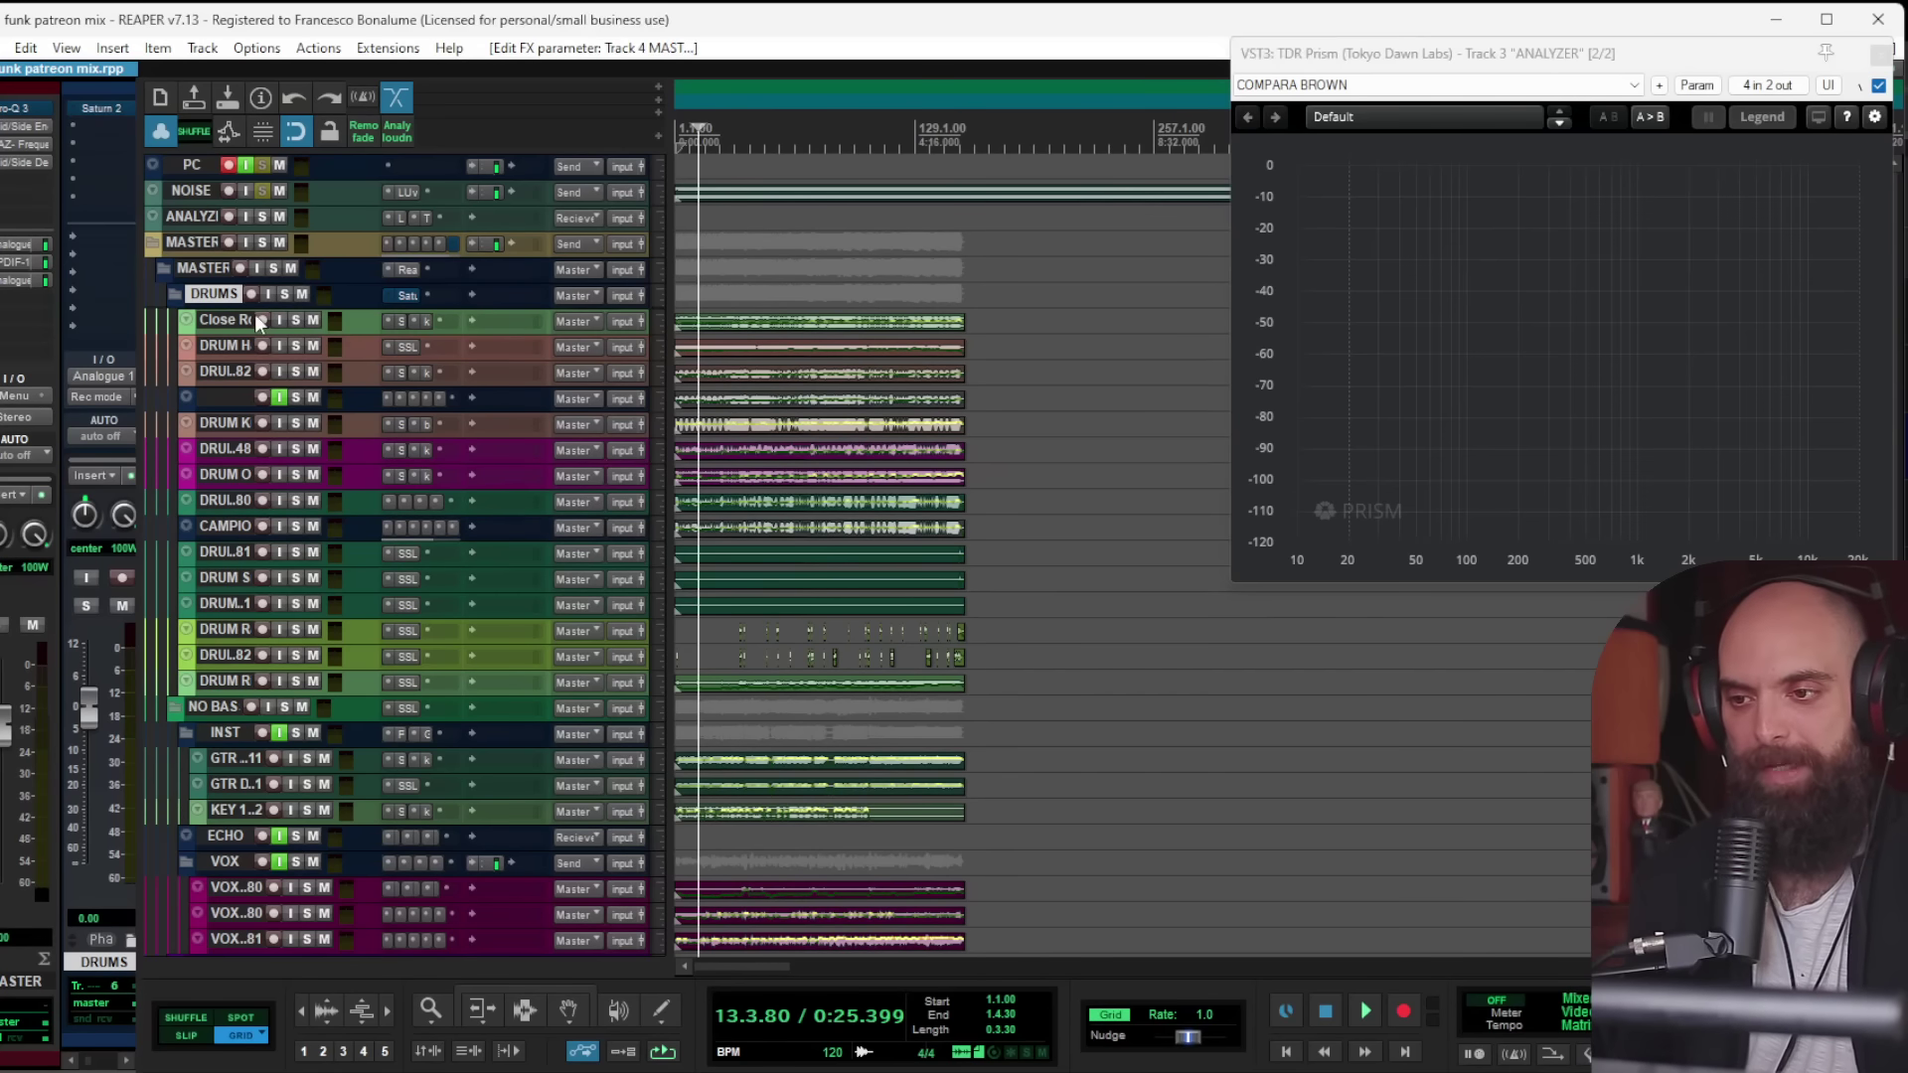
{"action": "left_click", "coordinate": [296, 320], "text": "ctrl+alt"}
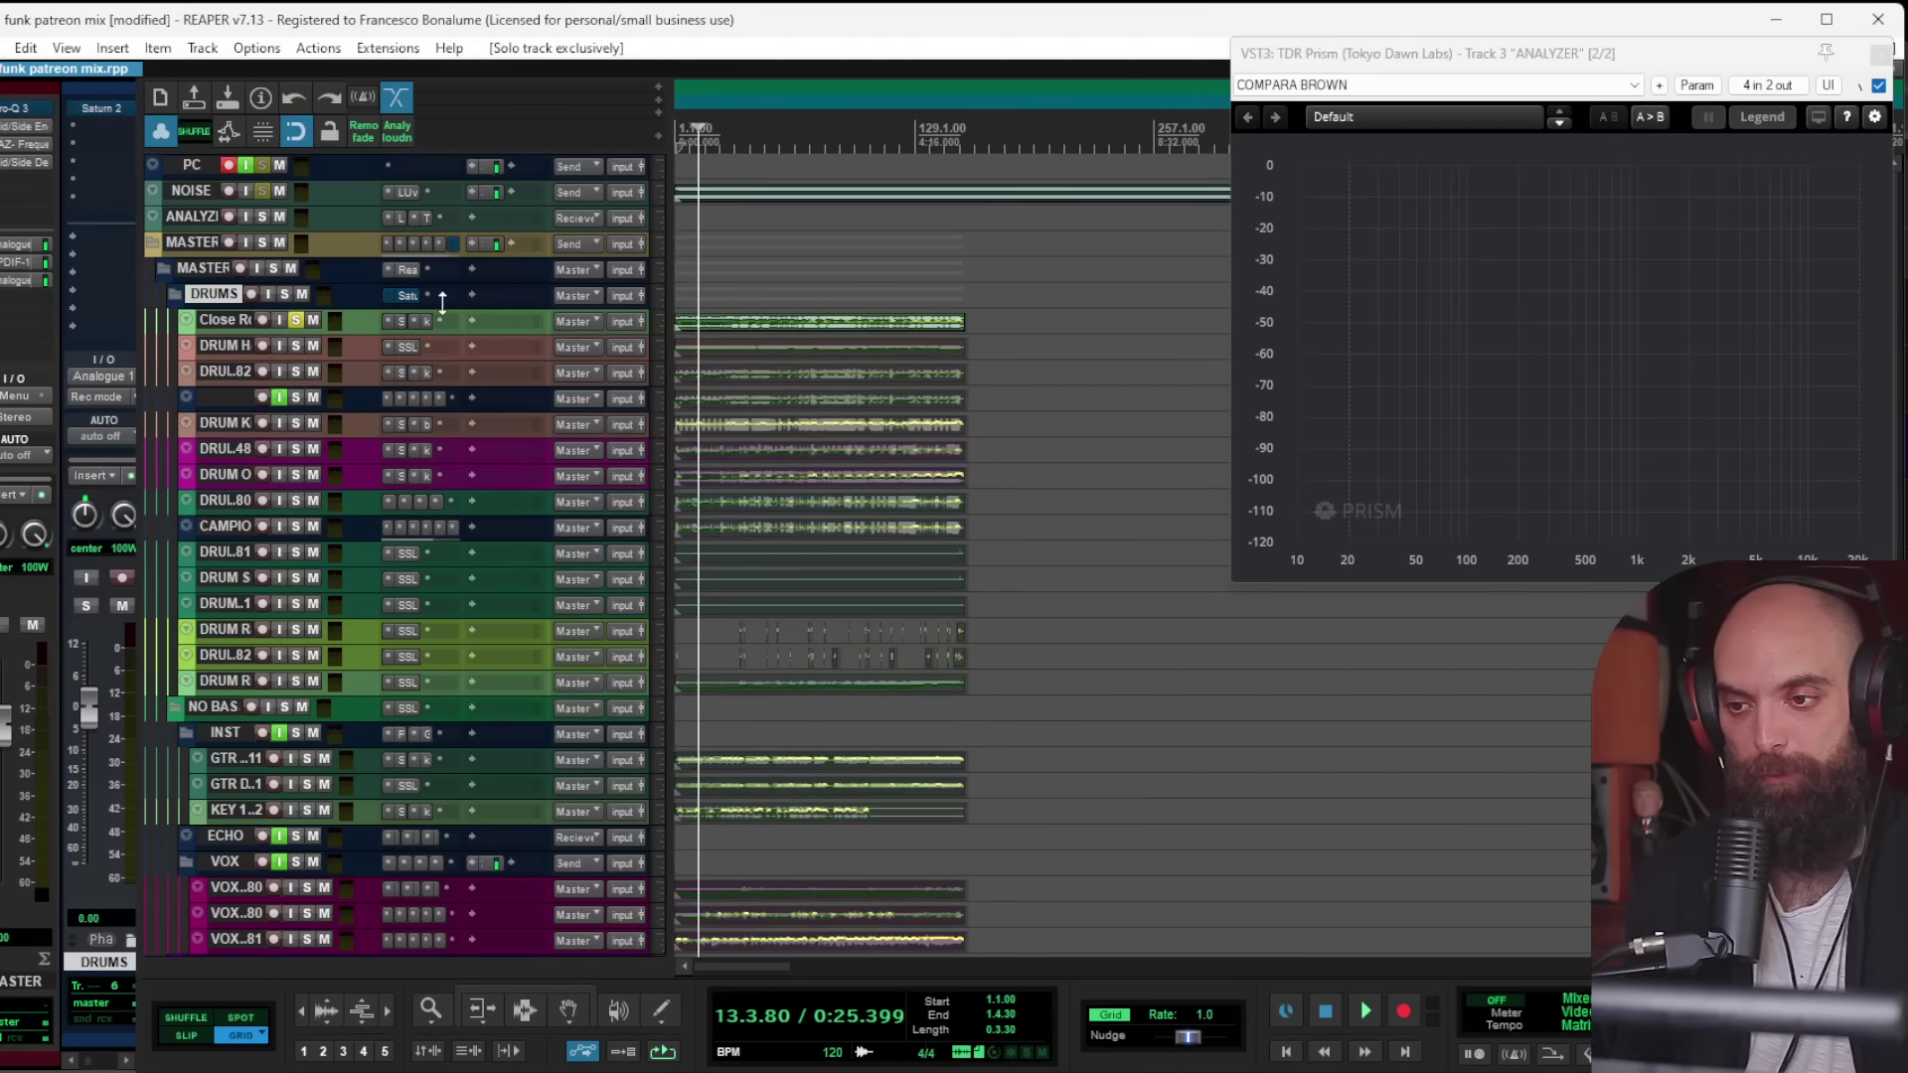
{"action": "left_click", "coordinate": [728, 276]}
{"action": "key", "text": "space"}
{"action": "left_click", "coordinate": [224, 323]}
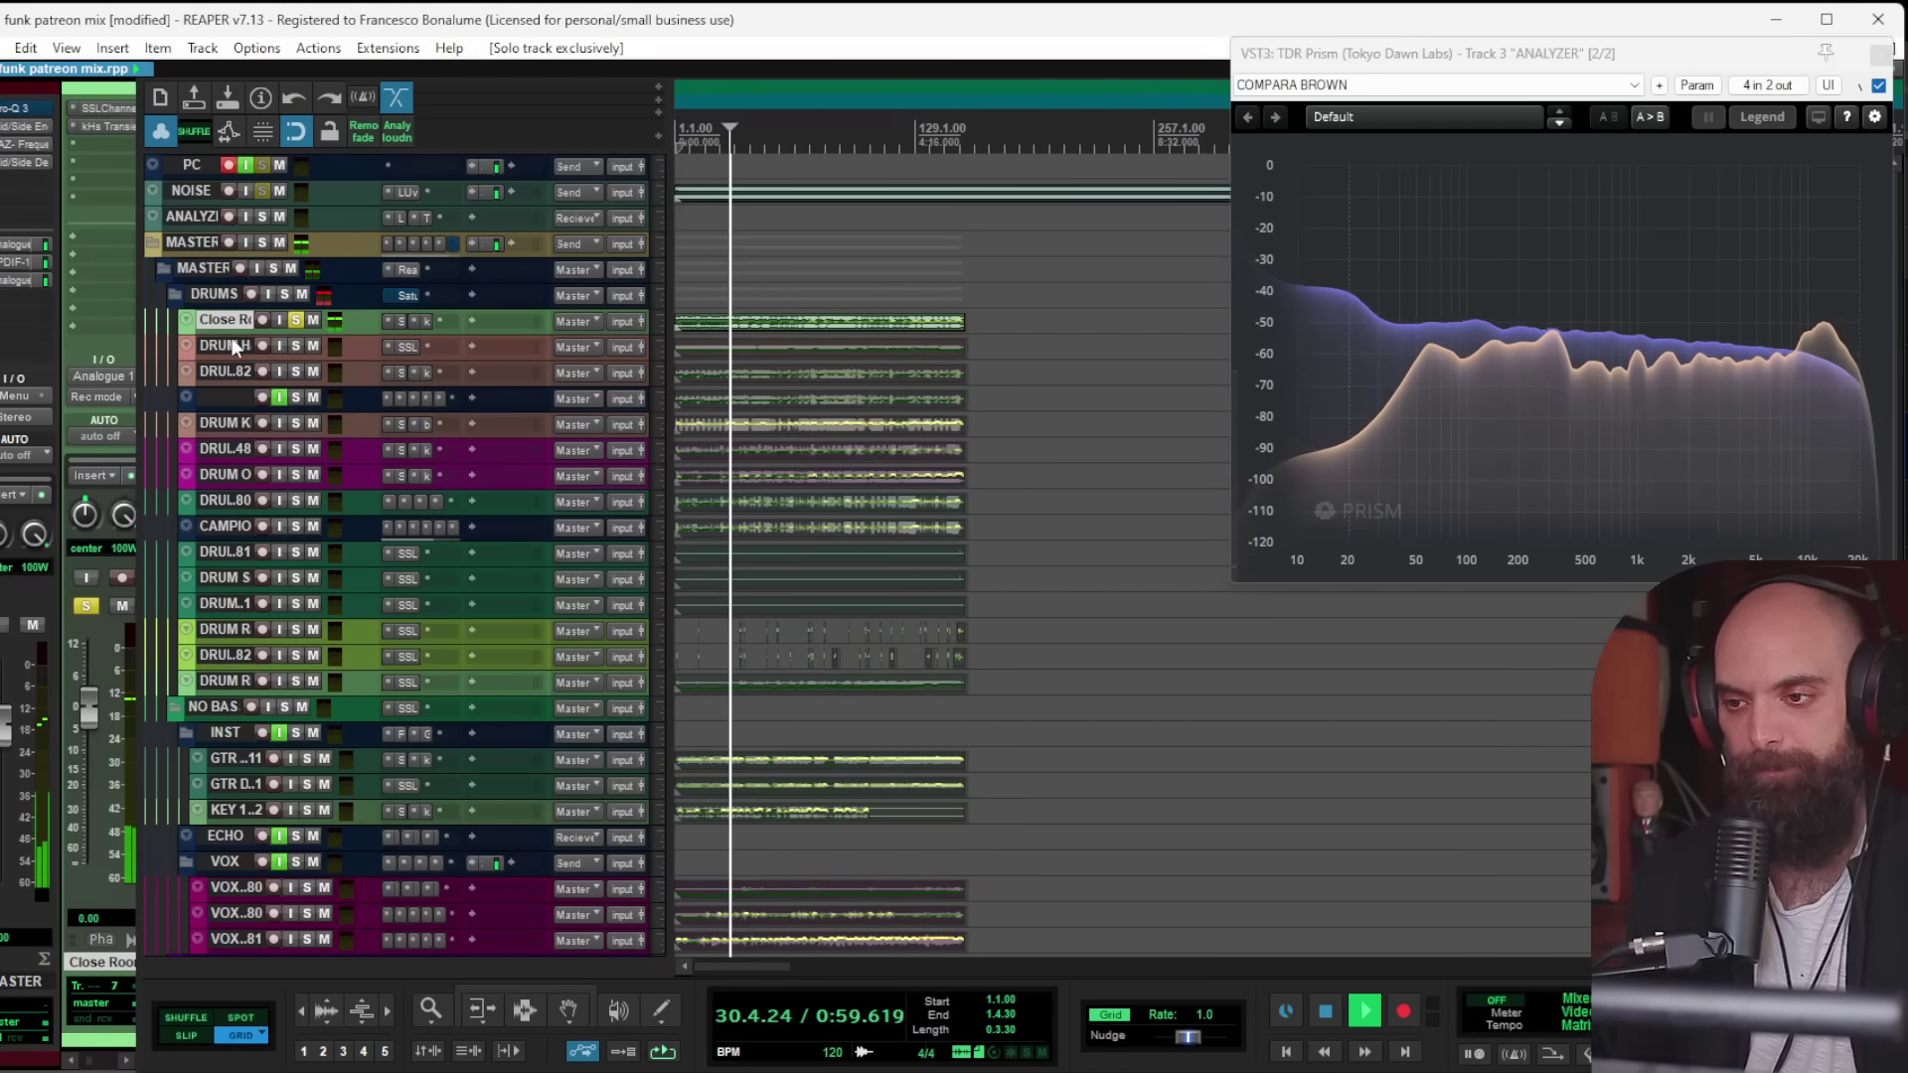
{"action": "scroll", "coordinate": [894, 433], "scroll_direction": "up", "scroll_amount": 5}
{"action": "scroll", "coordinate": [828, 463], "scroll_direction": "up", "scroll_amount": 5}
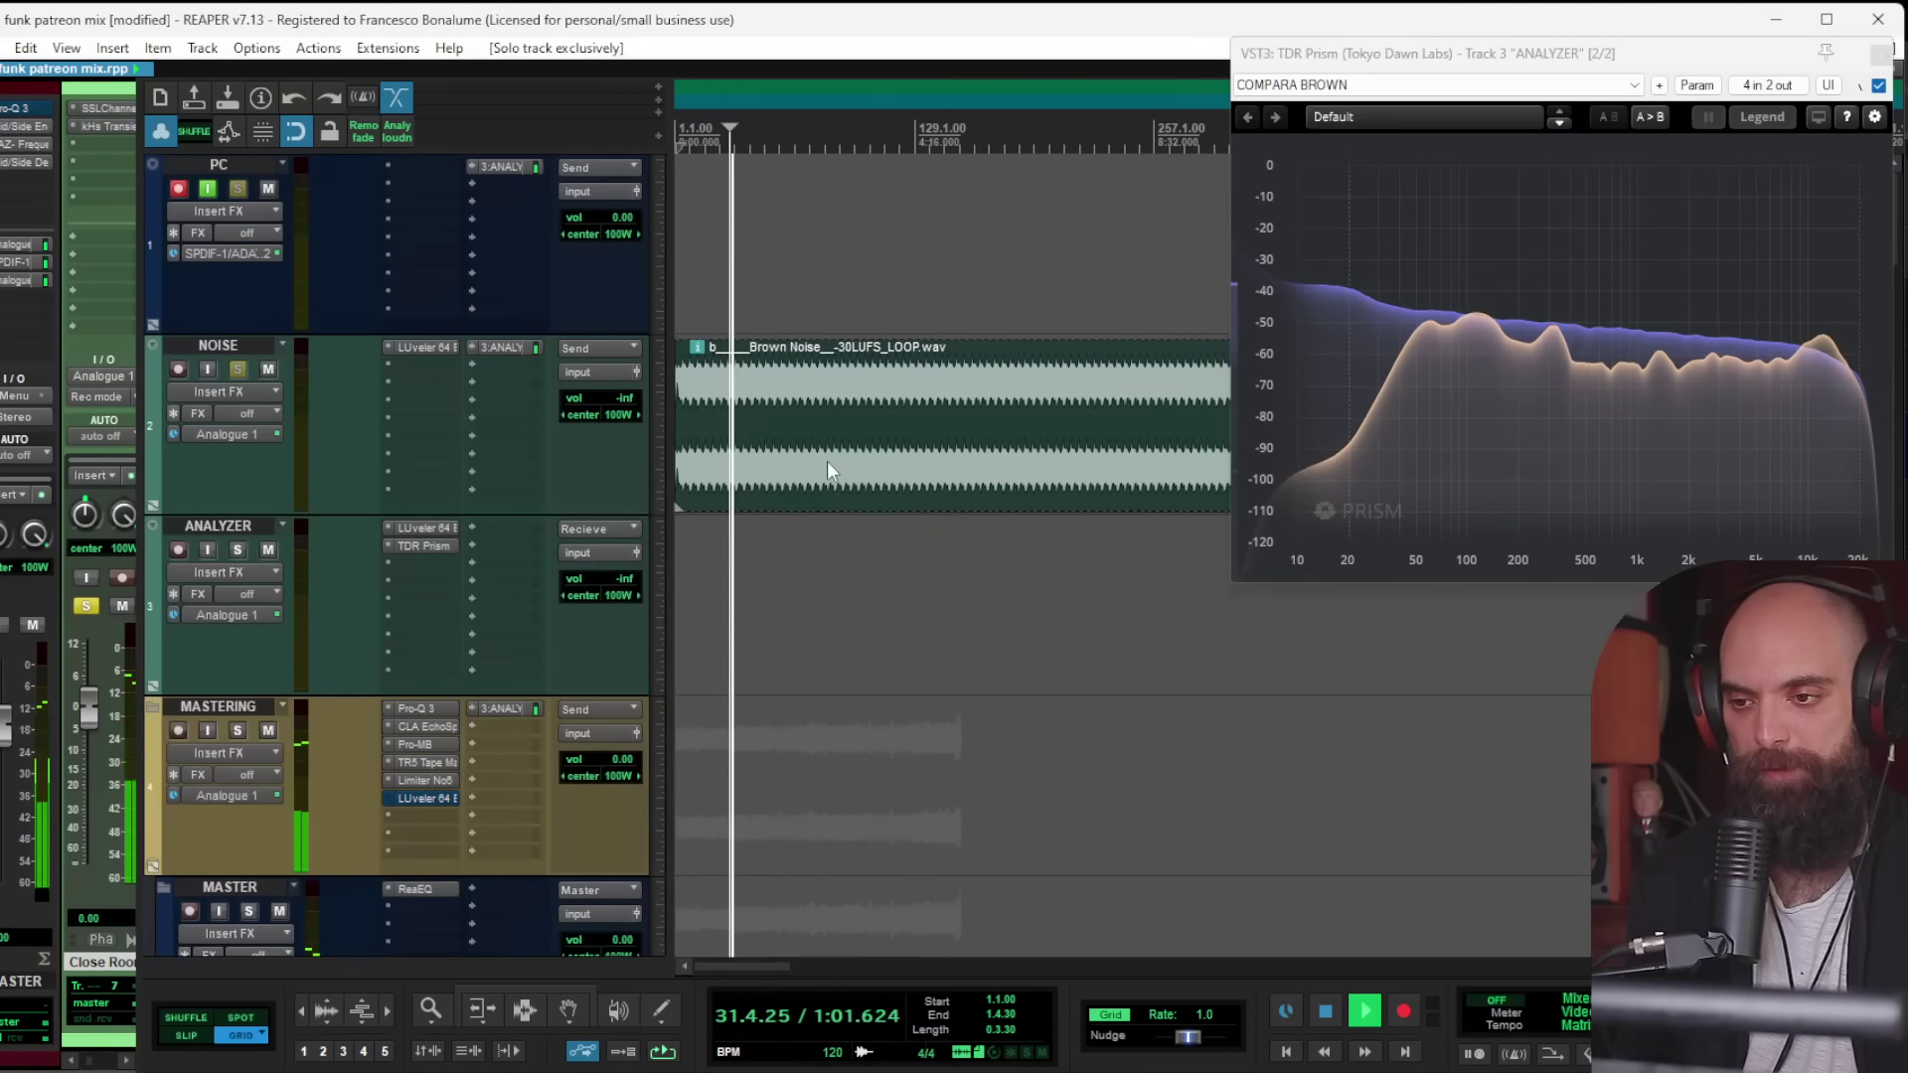
{"action": "scroll", "coordinate": [826, 467], "scroll_direction": "down", "scroll_amount": 6}
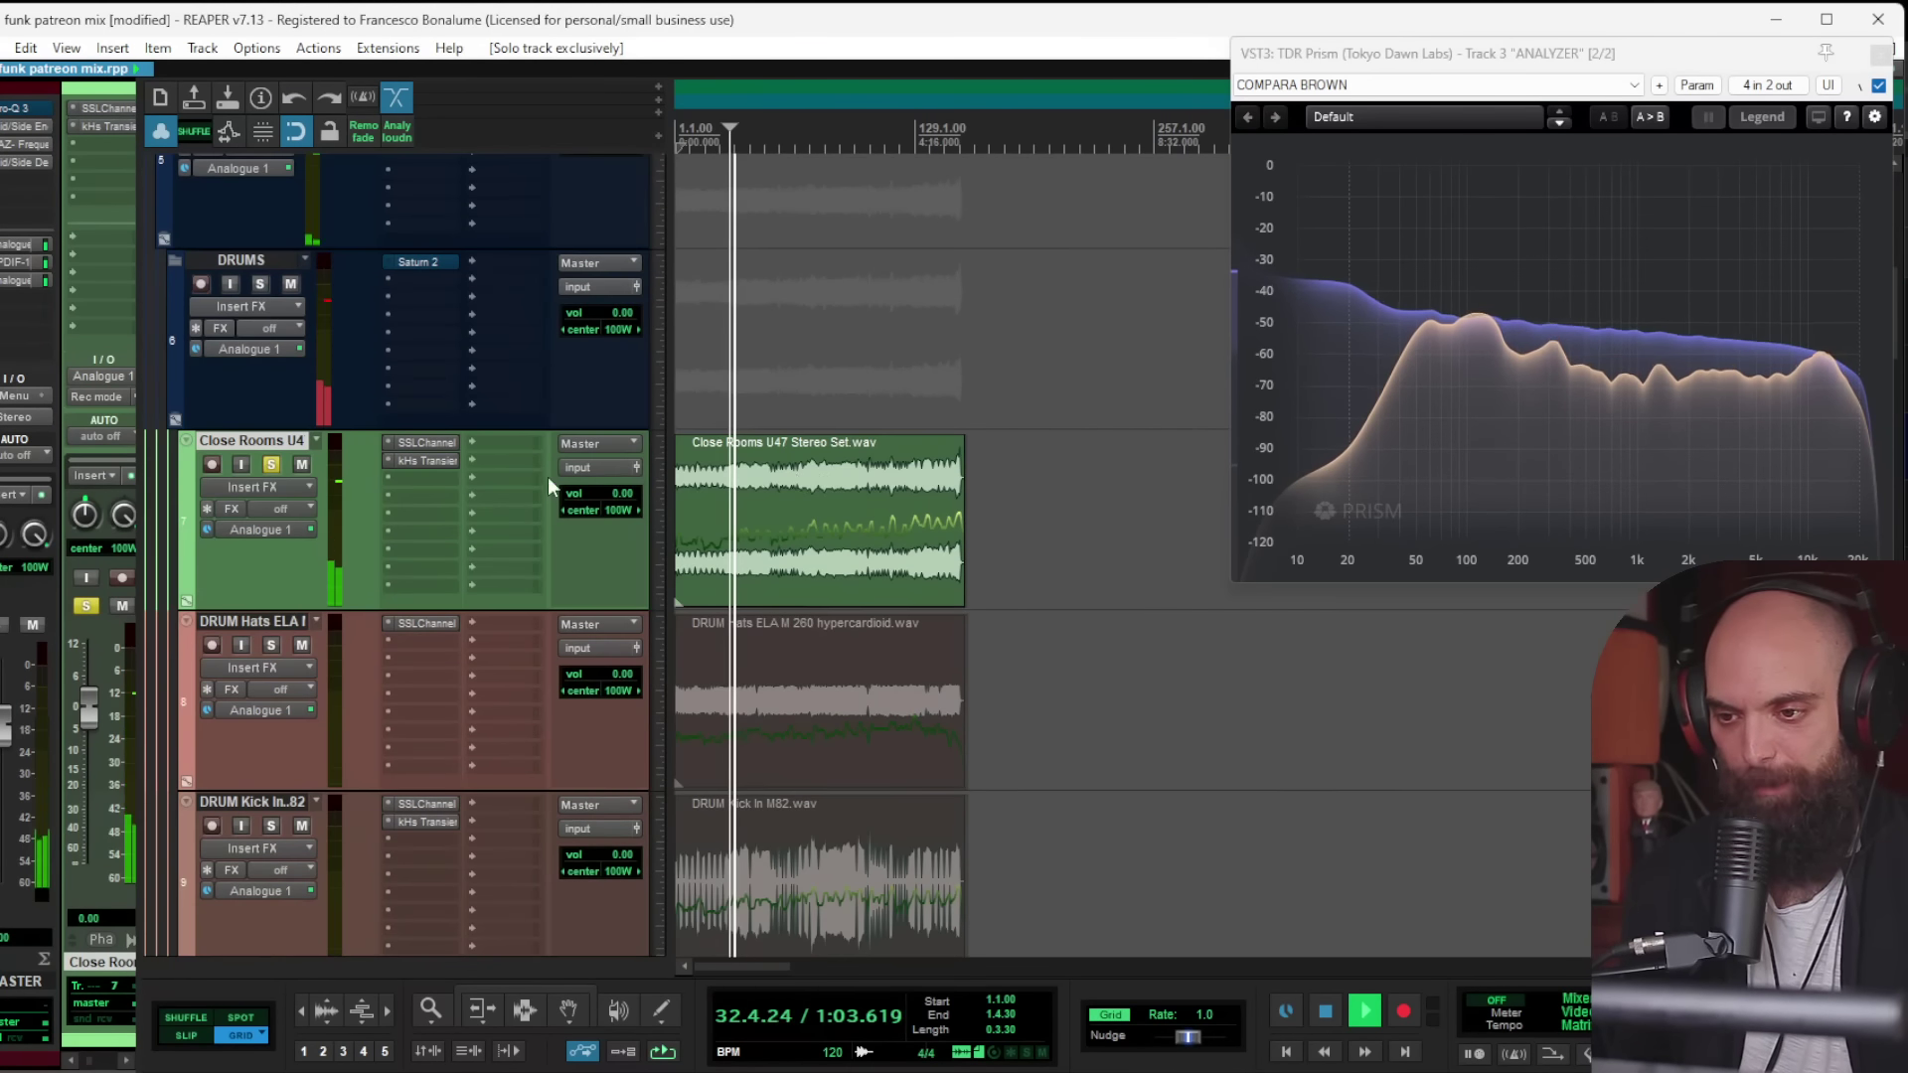
Step: Insert FreeClip (Venn Audio) after kHs Transient on Close Rooms U47 and lower its clip ceiling to about a third down the slider
{"action": "double_click", "coordinate": [433, 486]}
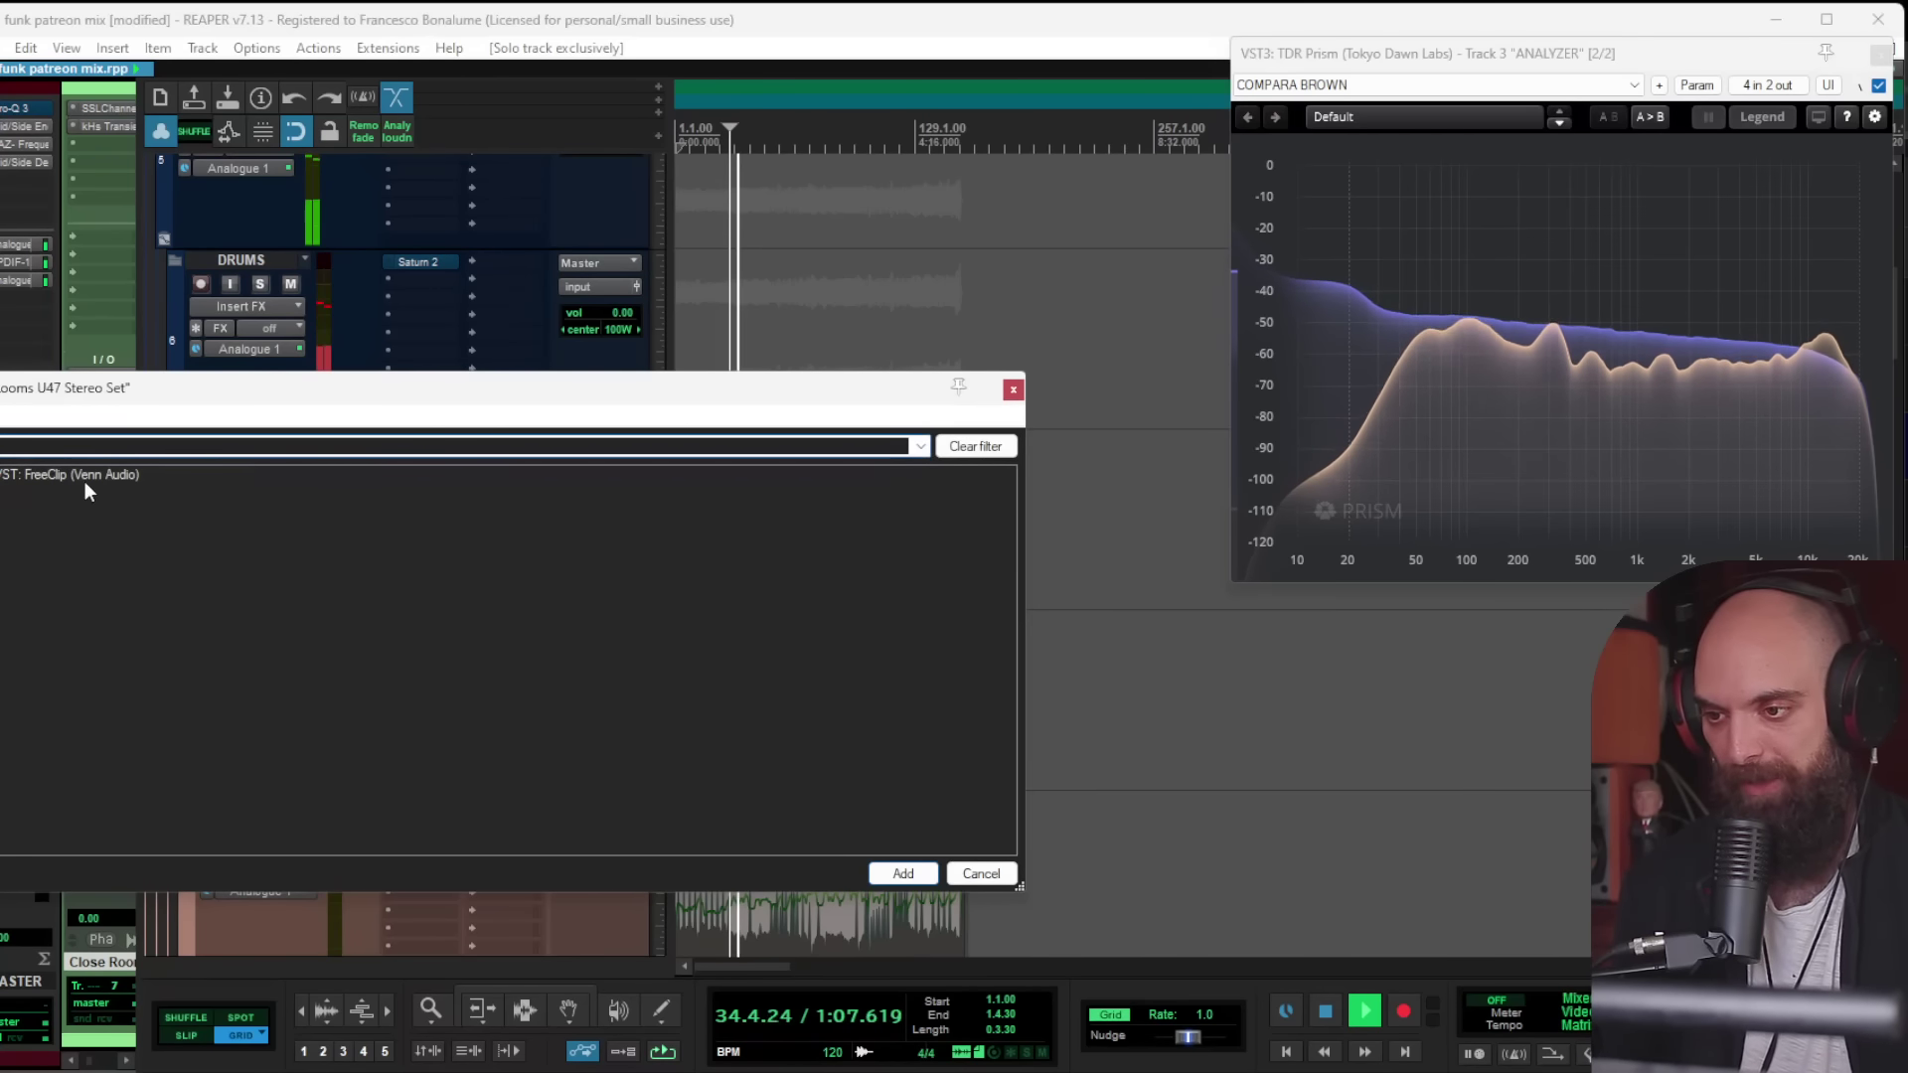
{"action": "left_click", "coordinate": [71, 481]}
{"action": "double_click", "coordinate": [63, 471]}
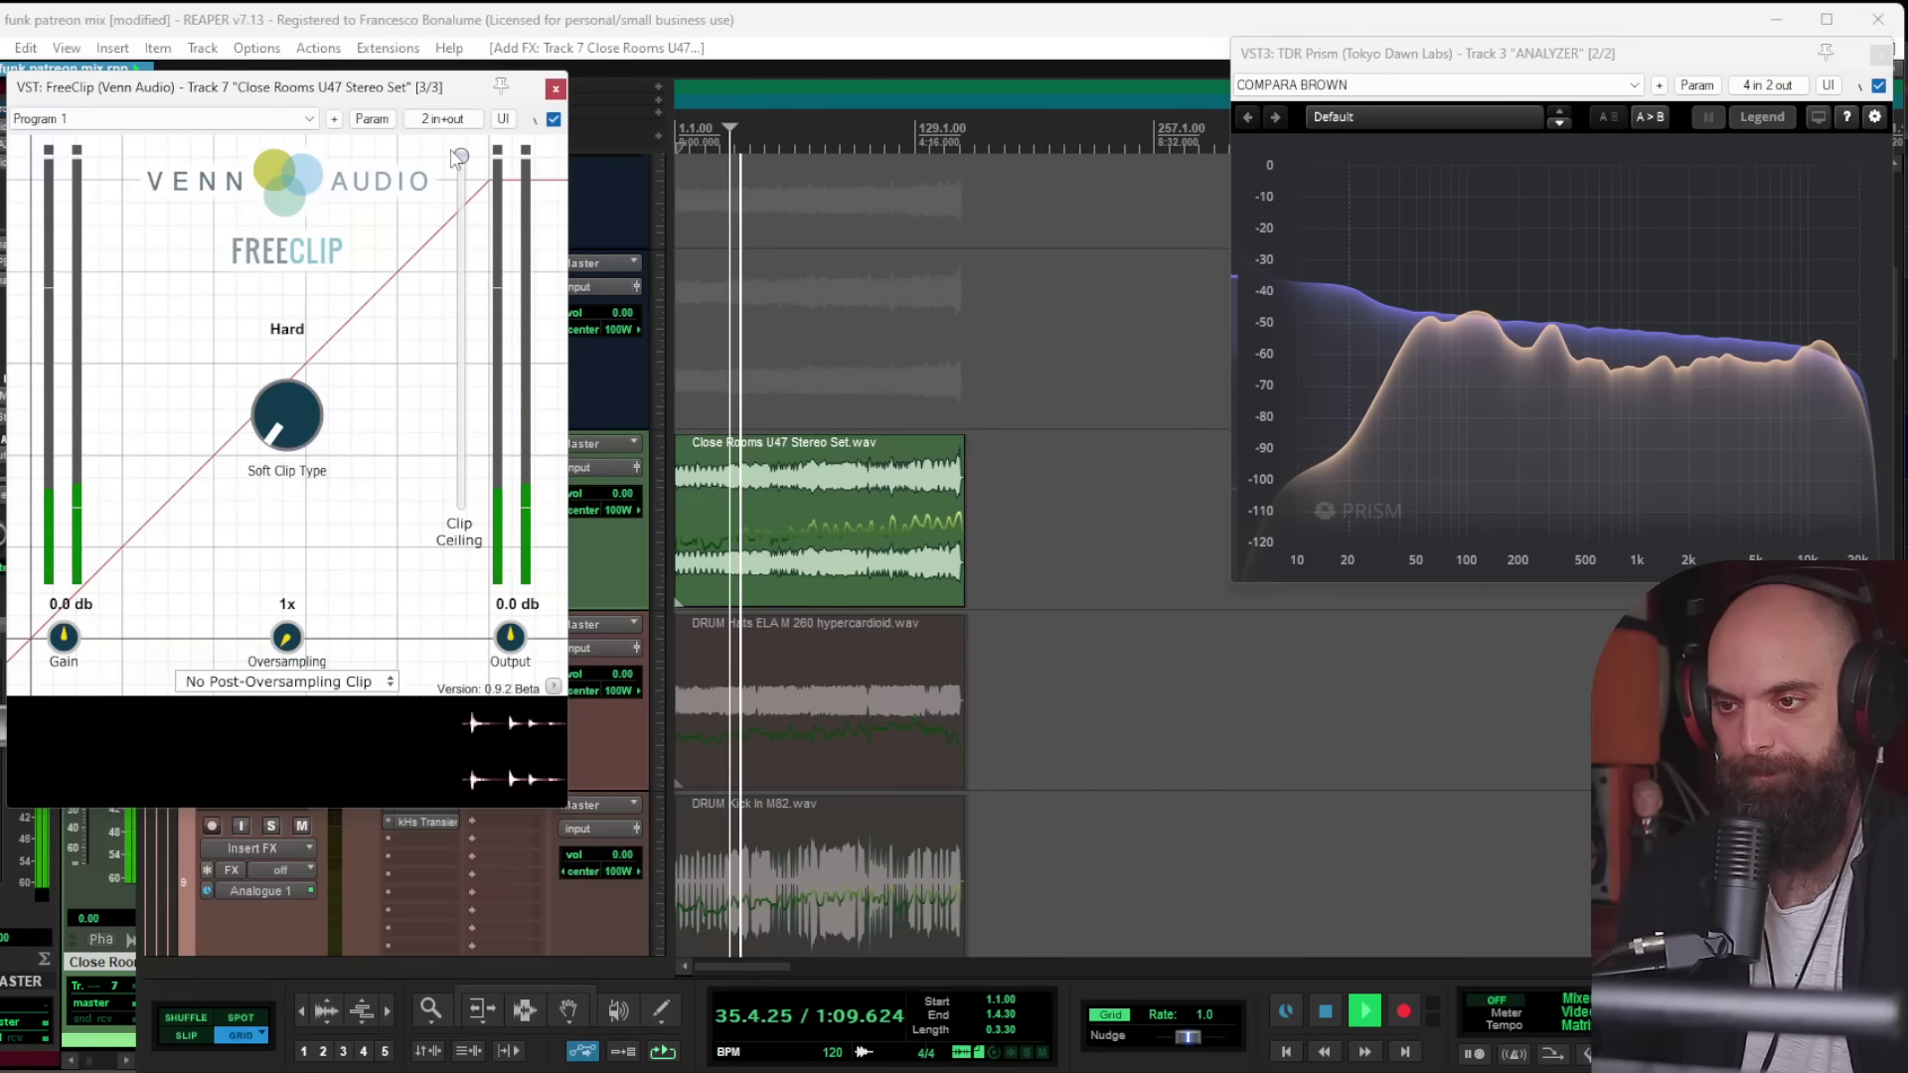
{"action": "left_click_drag", "start_coordinate": [417, 87], "coordinate": [731, 647]}
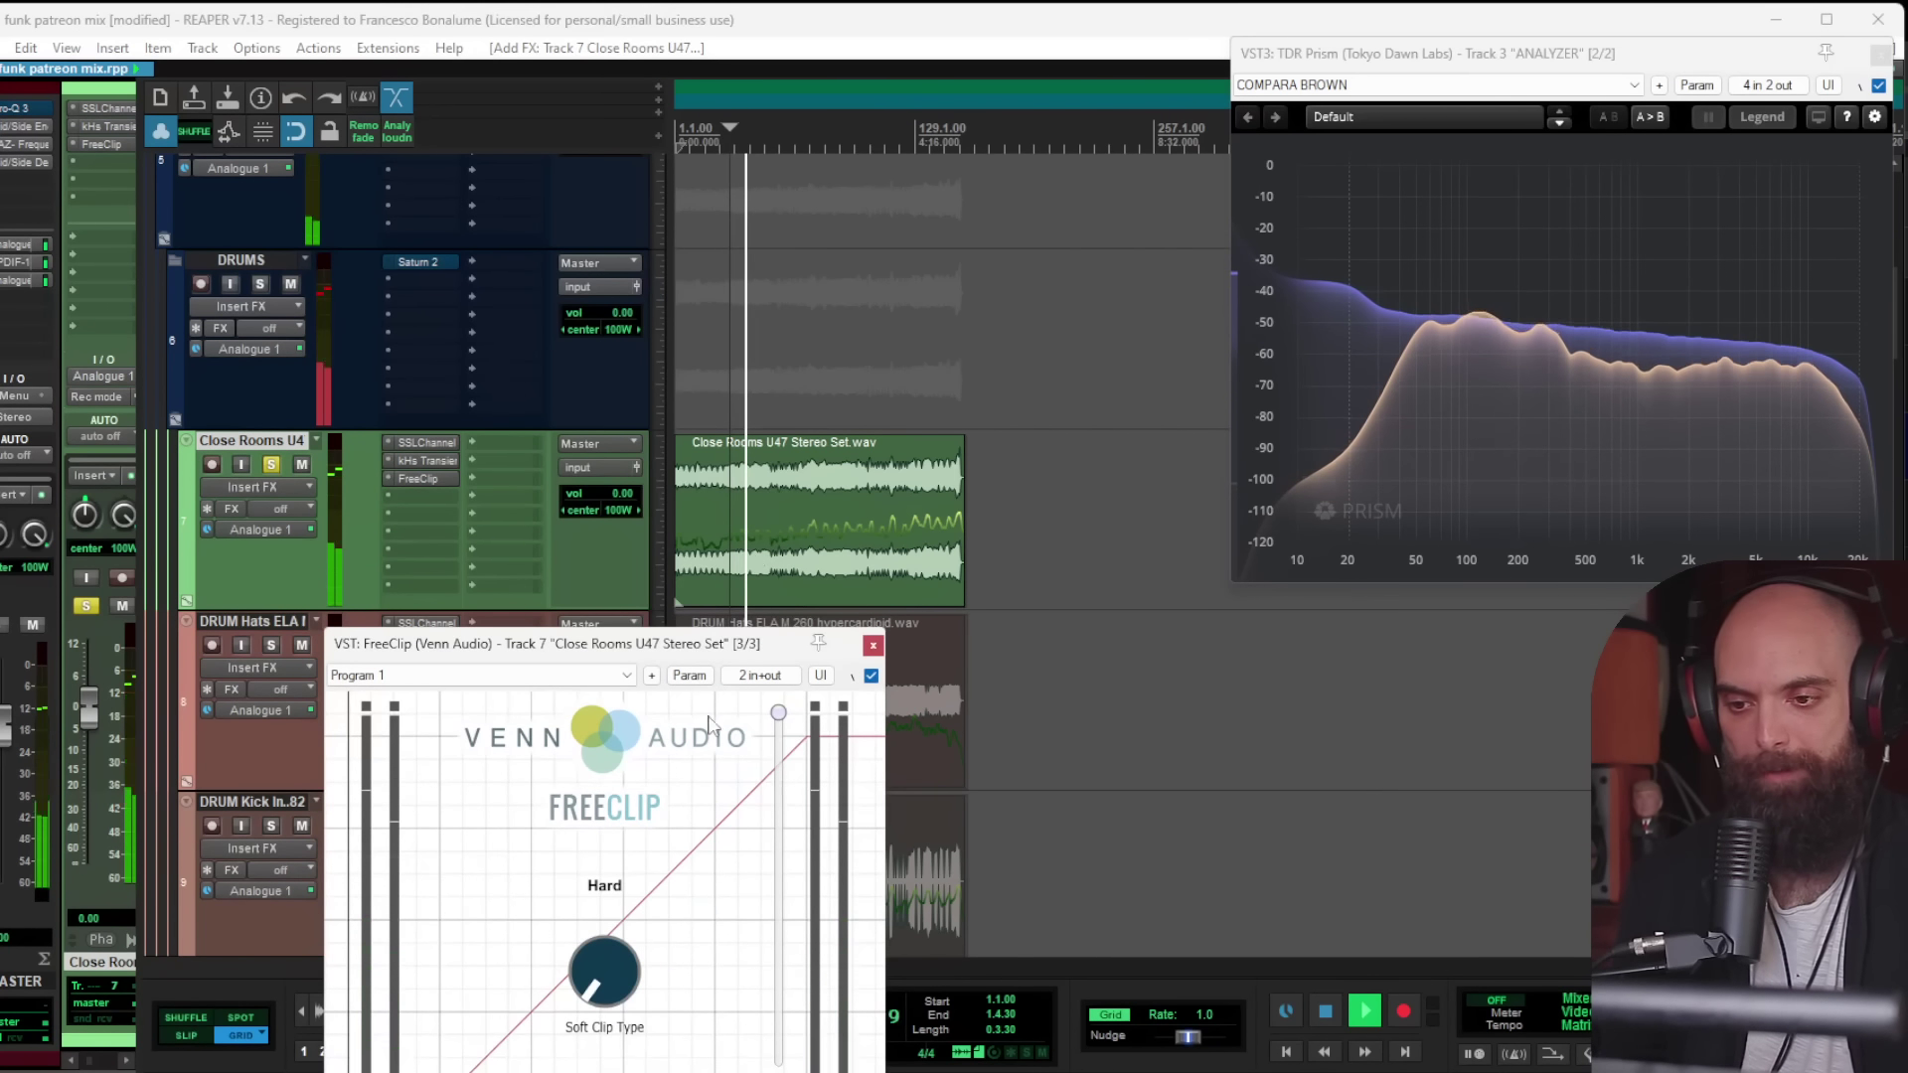
{"action": "left_click_drag", "start_coordinate": [778, 712], "coordinate": [780, 1014]}
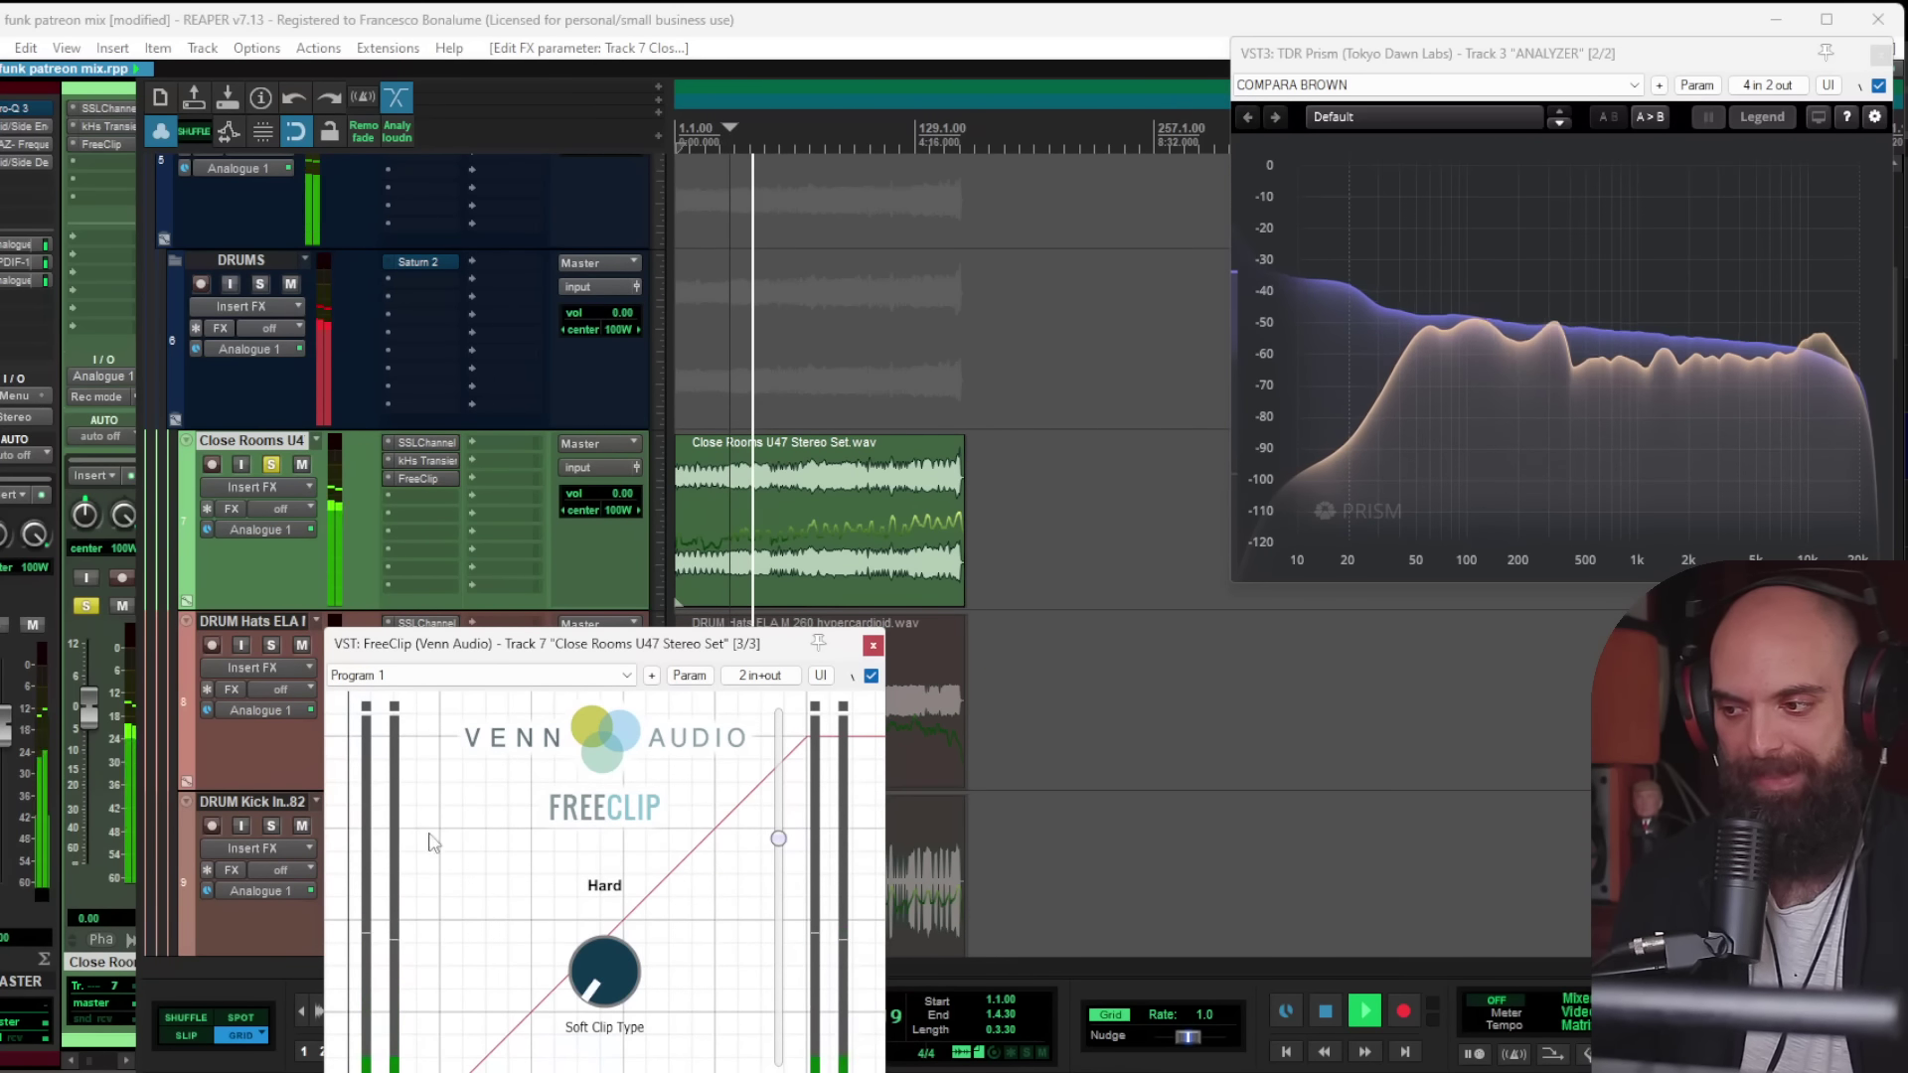
{"action": "left_click_drag", "start_coordinate": [620, 652], "coordinate": [709, 356]}
{"action": "mouse_move", "coordinate": [870, 541]}
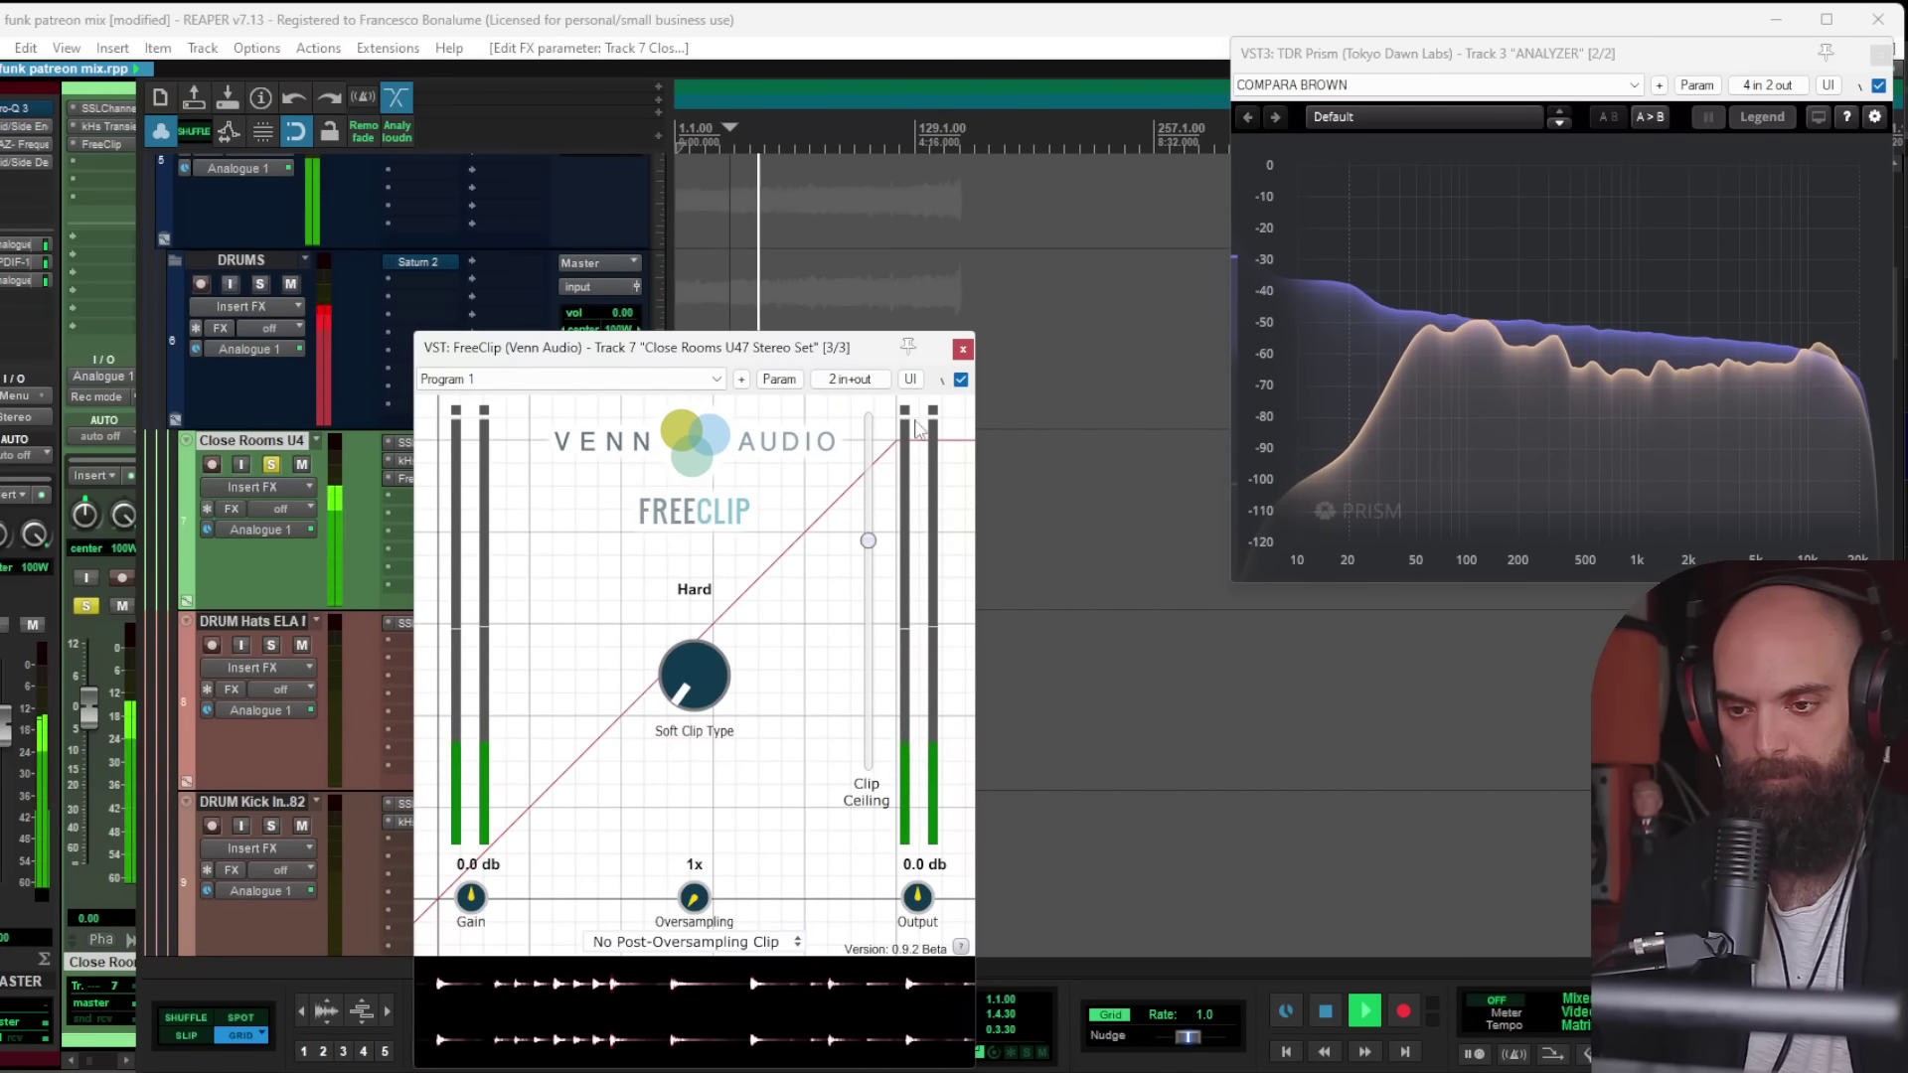
{"action": "key", "text": "Escape"}
Step: Solo DRUM Hats, insert FreeClip after its SSLChannel and lower the clip ceiling to nearly halfway down the slider
{"action": "left_click", "coordinate": [272, 647]}
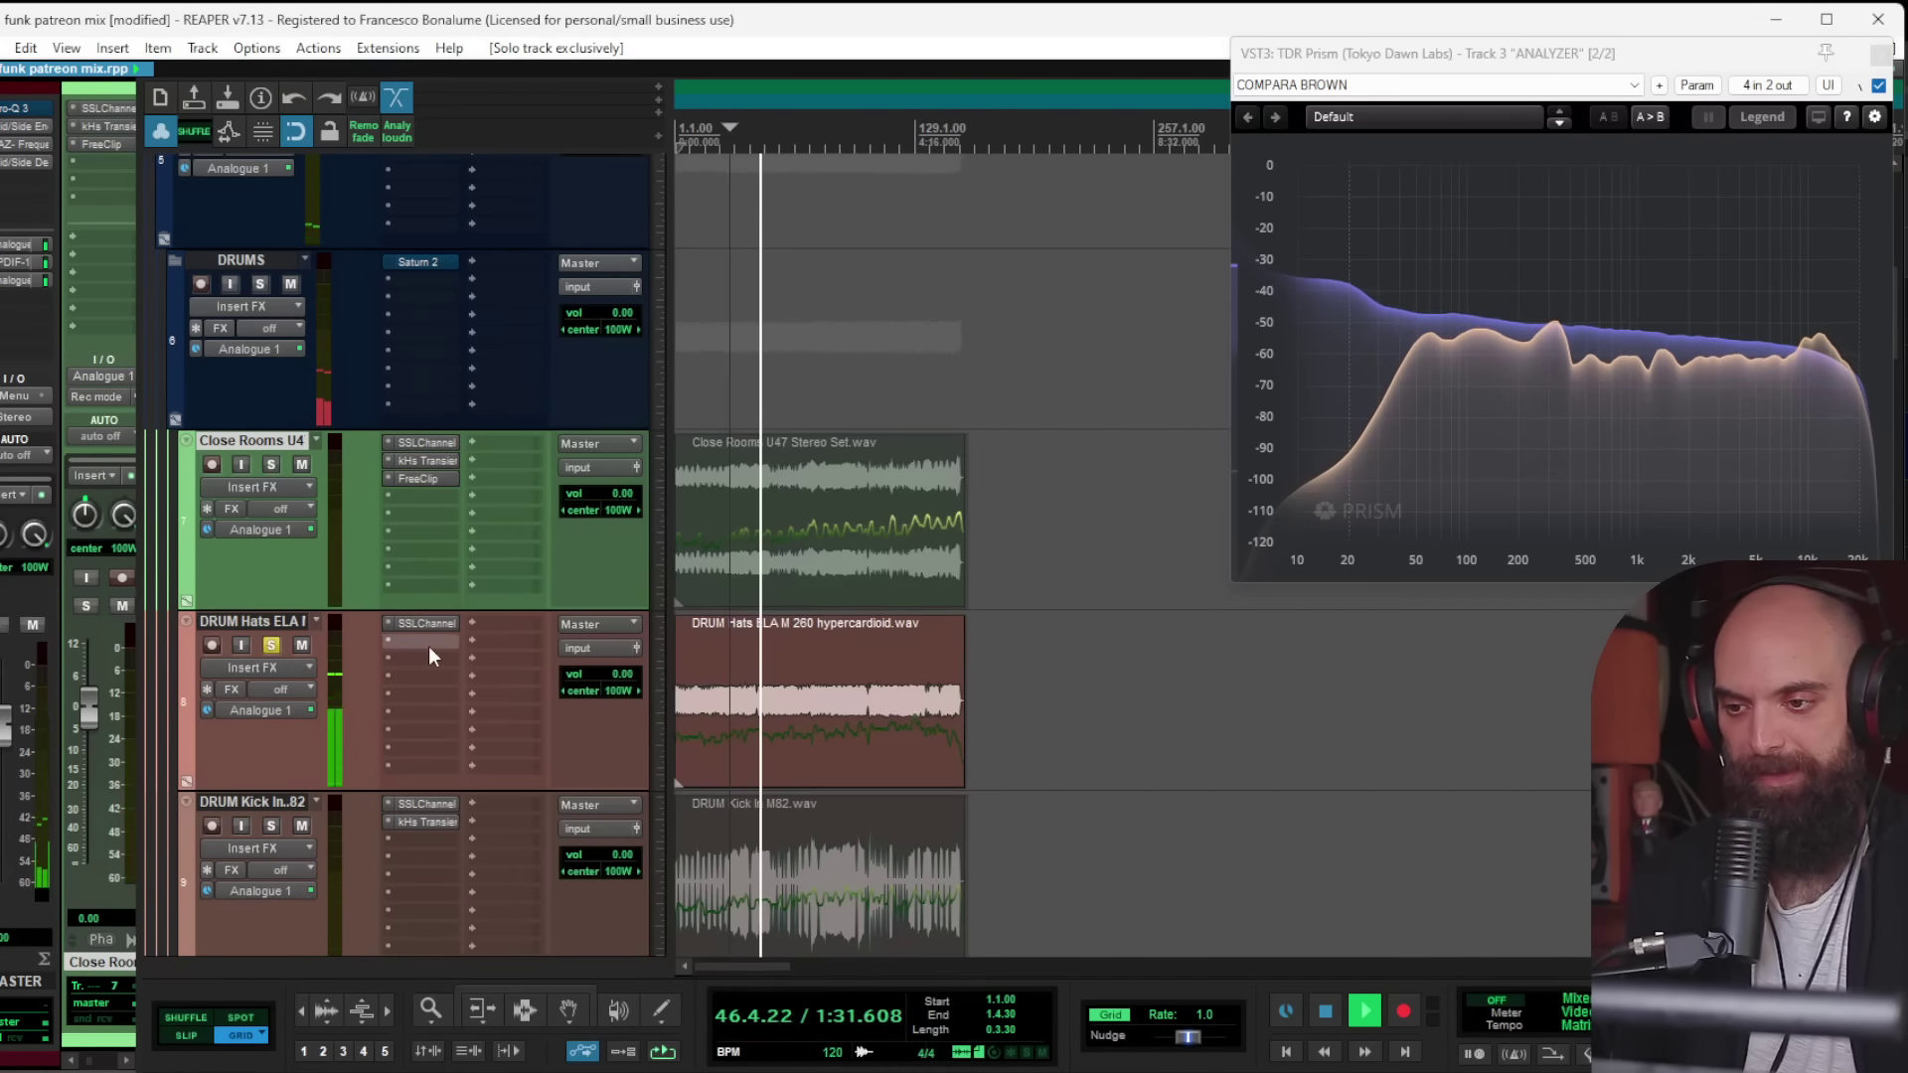
{"action": "double_click", "coordinate": [425, 644]}
{"action": "double_click", "coordinate": [85, 475]}
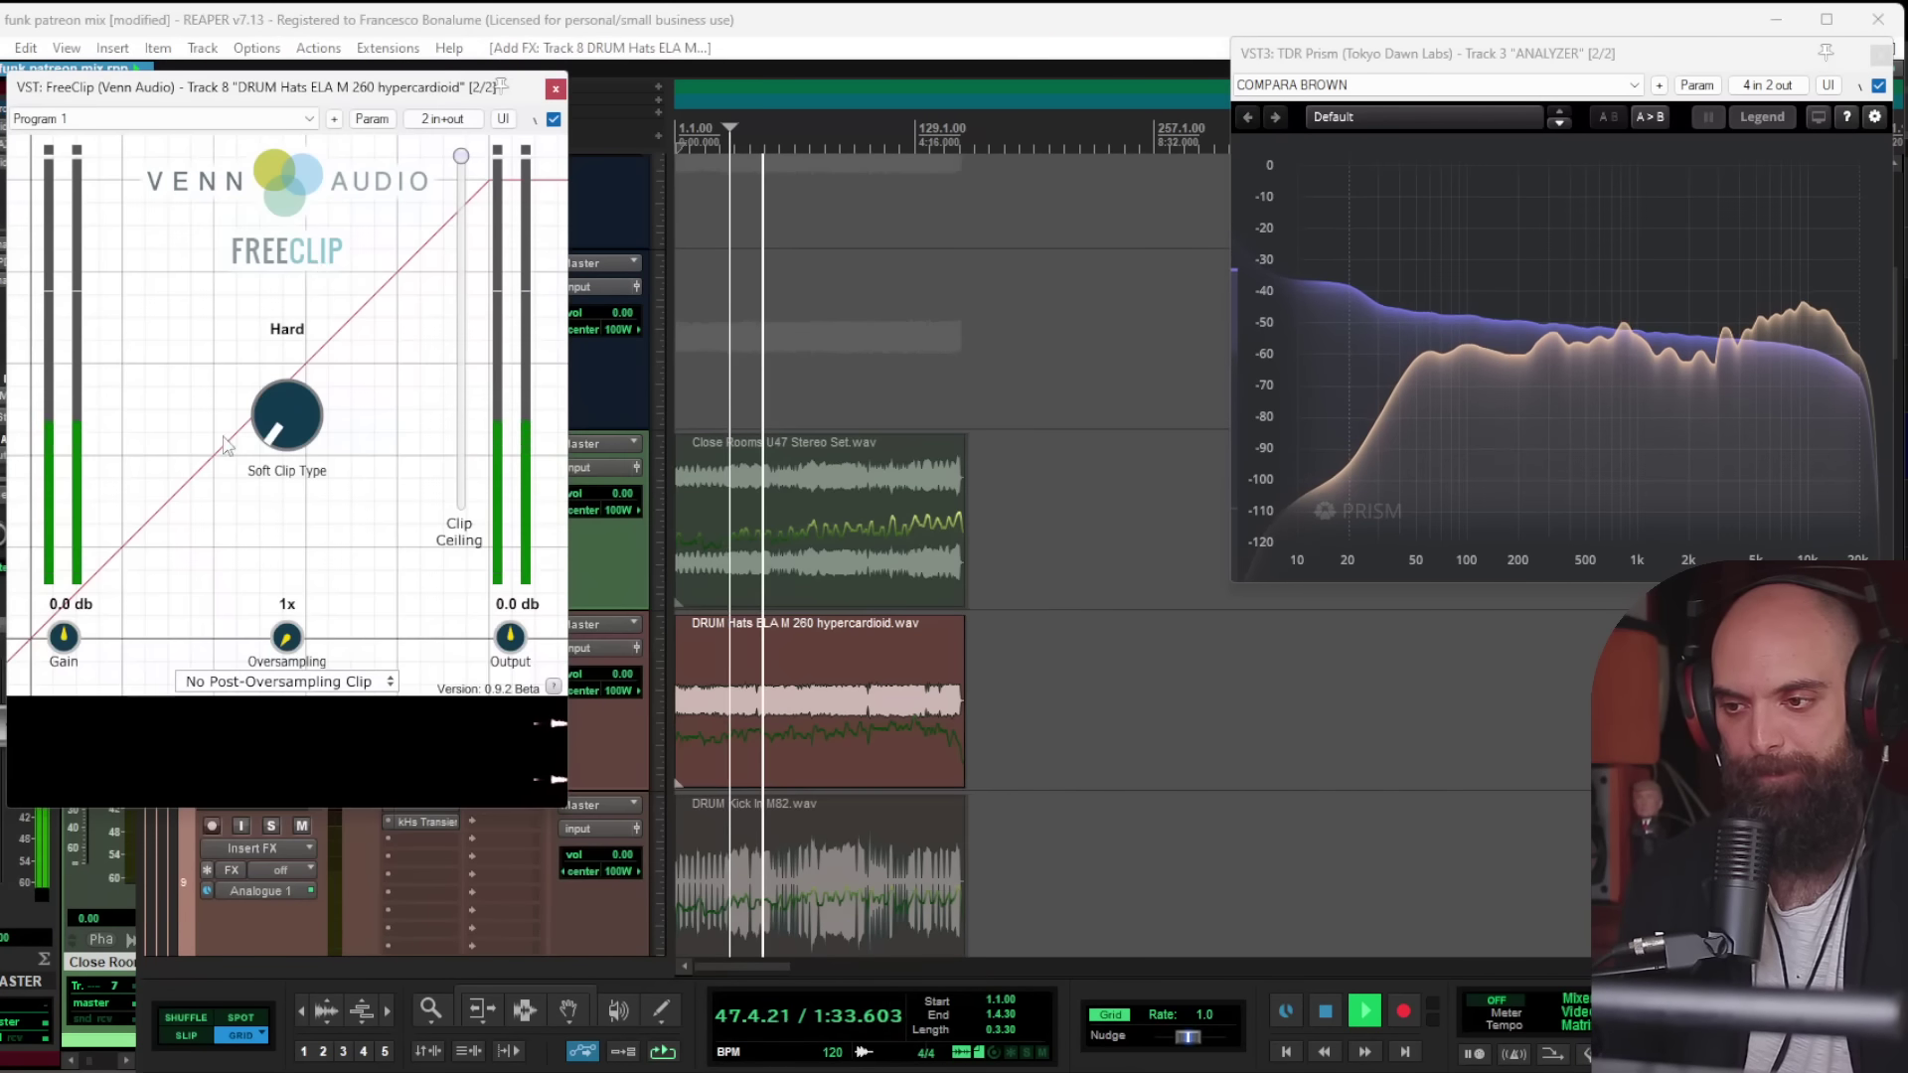
{"action": "left_click_drag", "start_coordinate": [455, 166], "coordinate": [480, 334]}
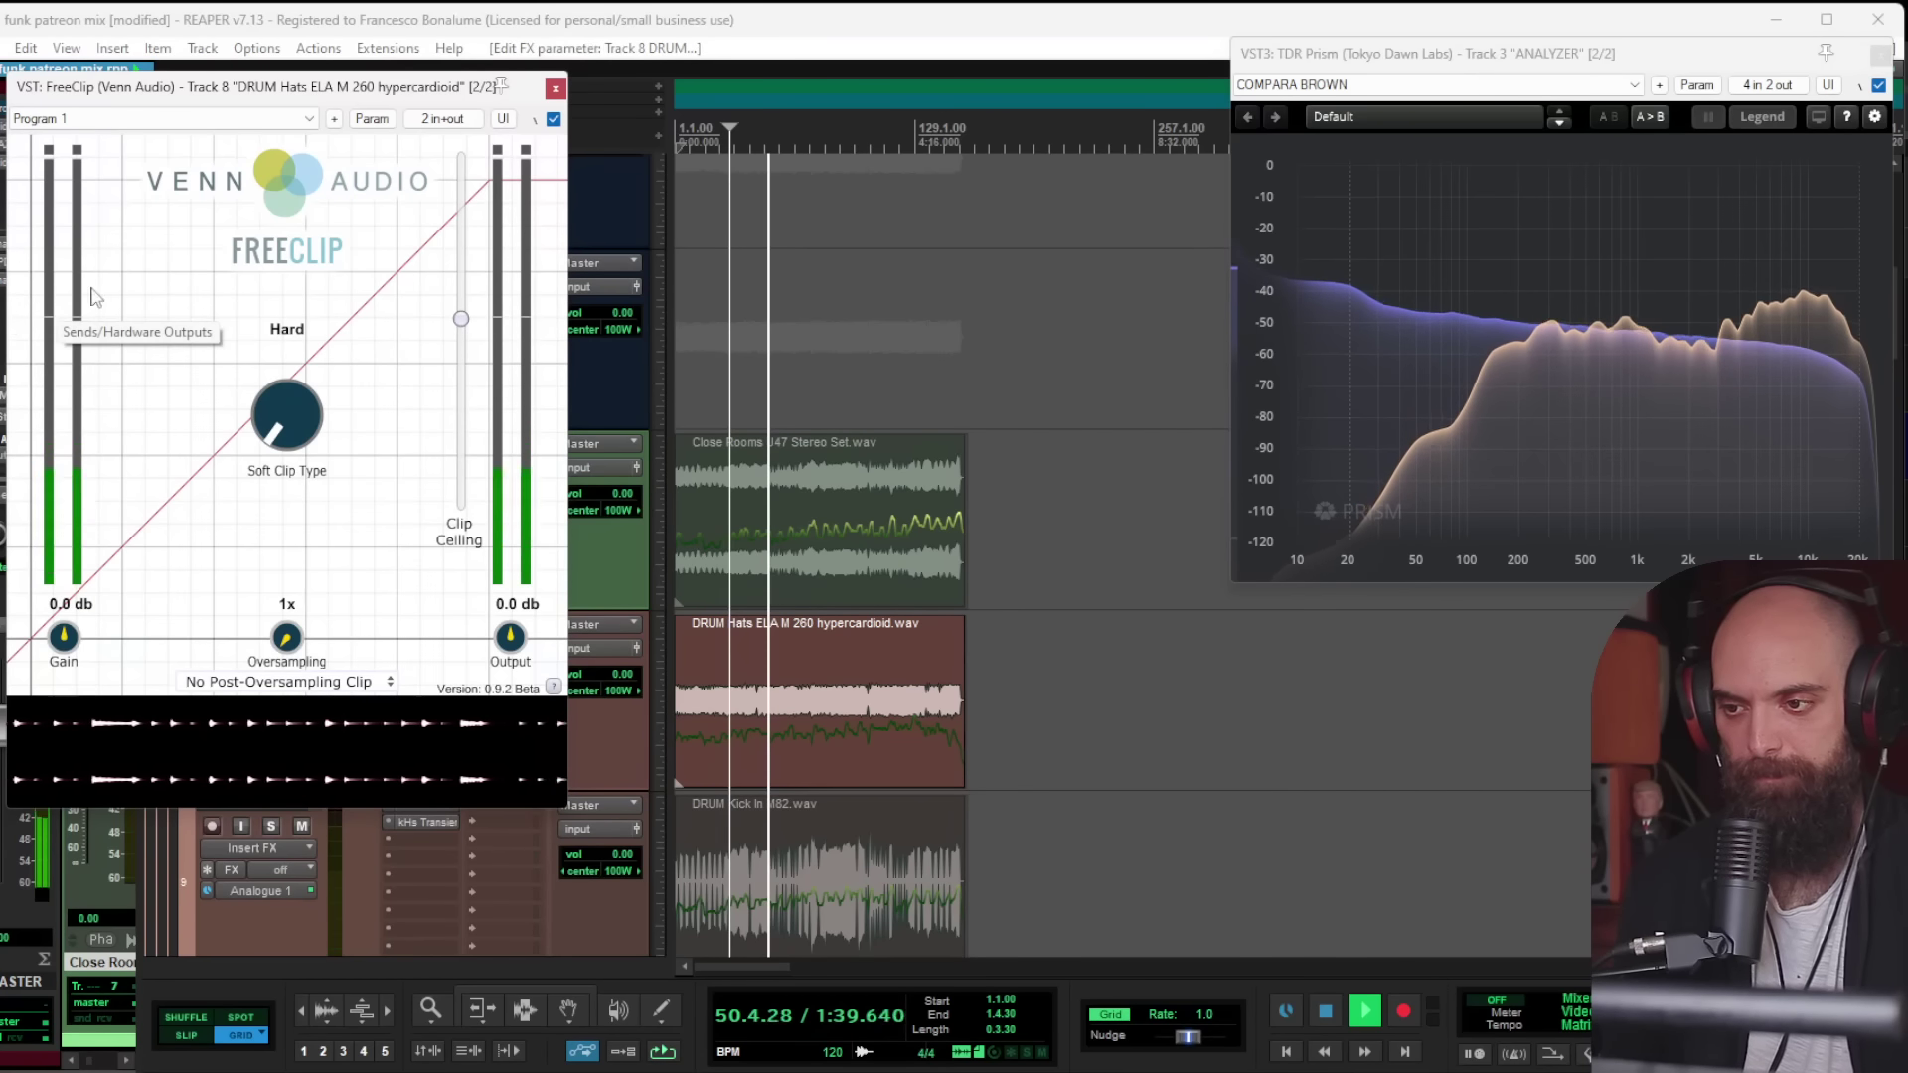
{"action": "left_click", "coordinate": [556, 89]}
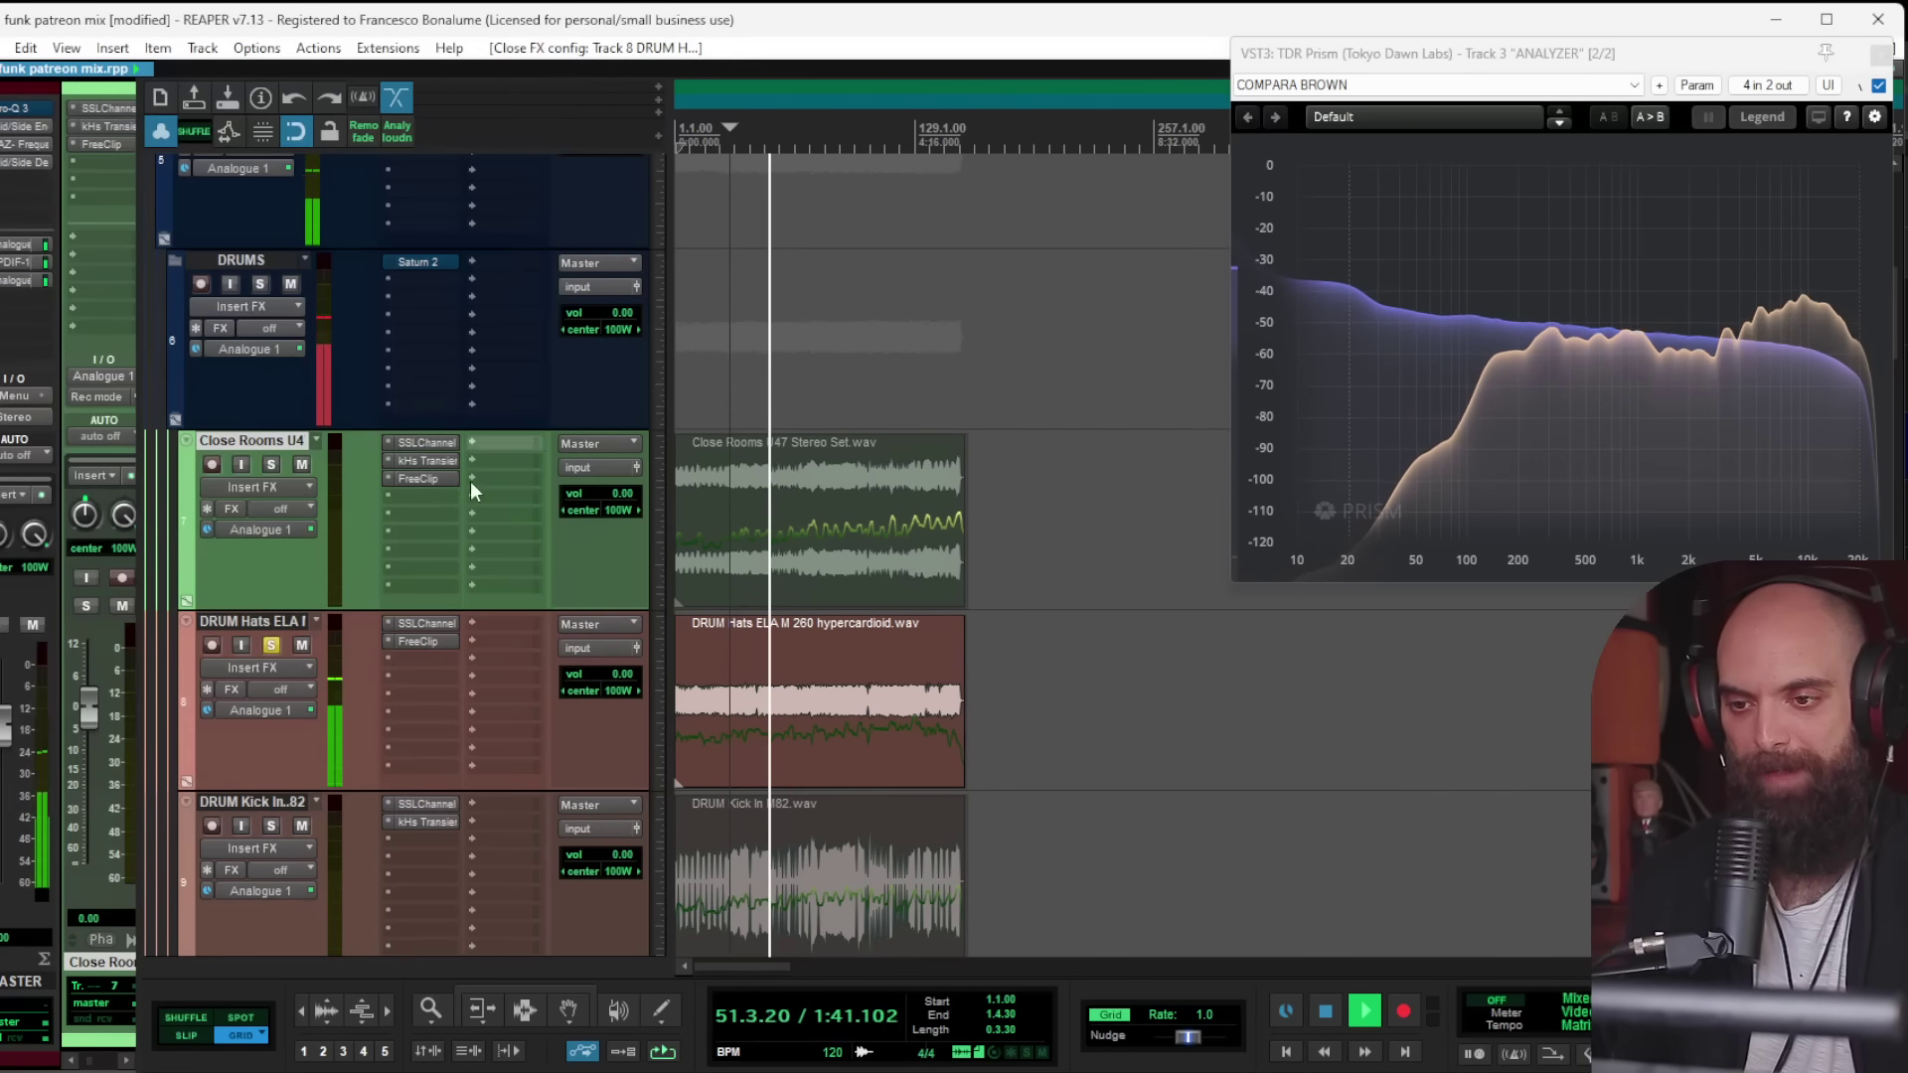
Step: Solo DRUM Kick In M82, insert FreeClip after kHs Transient and set a slightly lowered clip ceiling, comparing it bypassed and active
{"action": "left_click", "coordinate": [271, 826], "text": "ctrl+alt"}
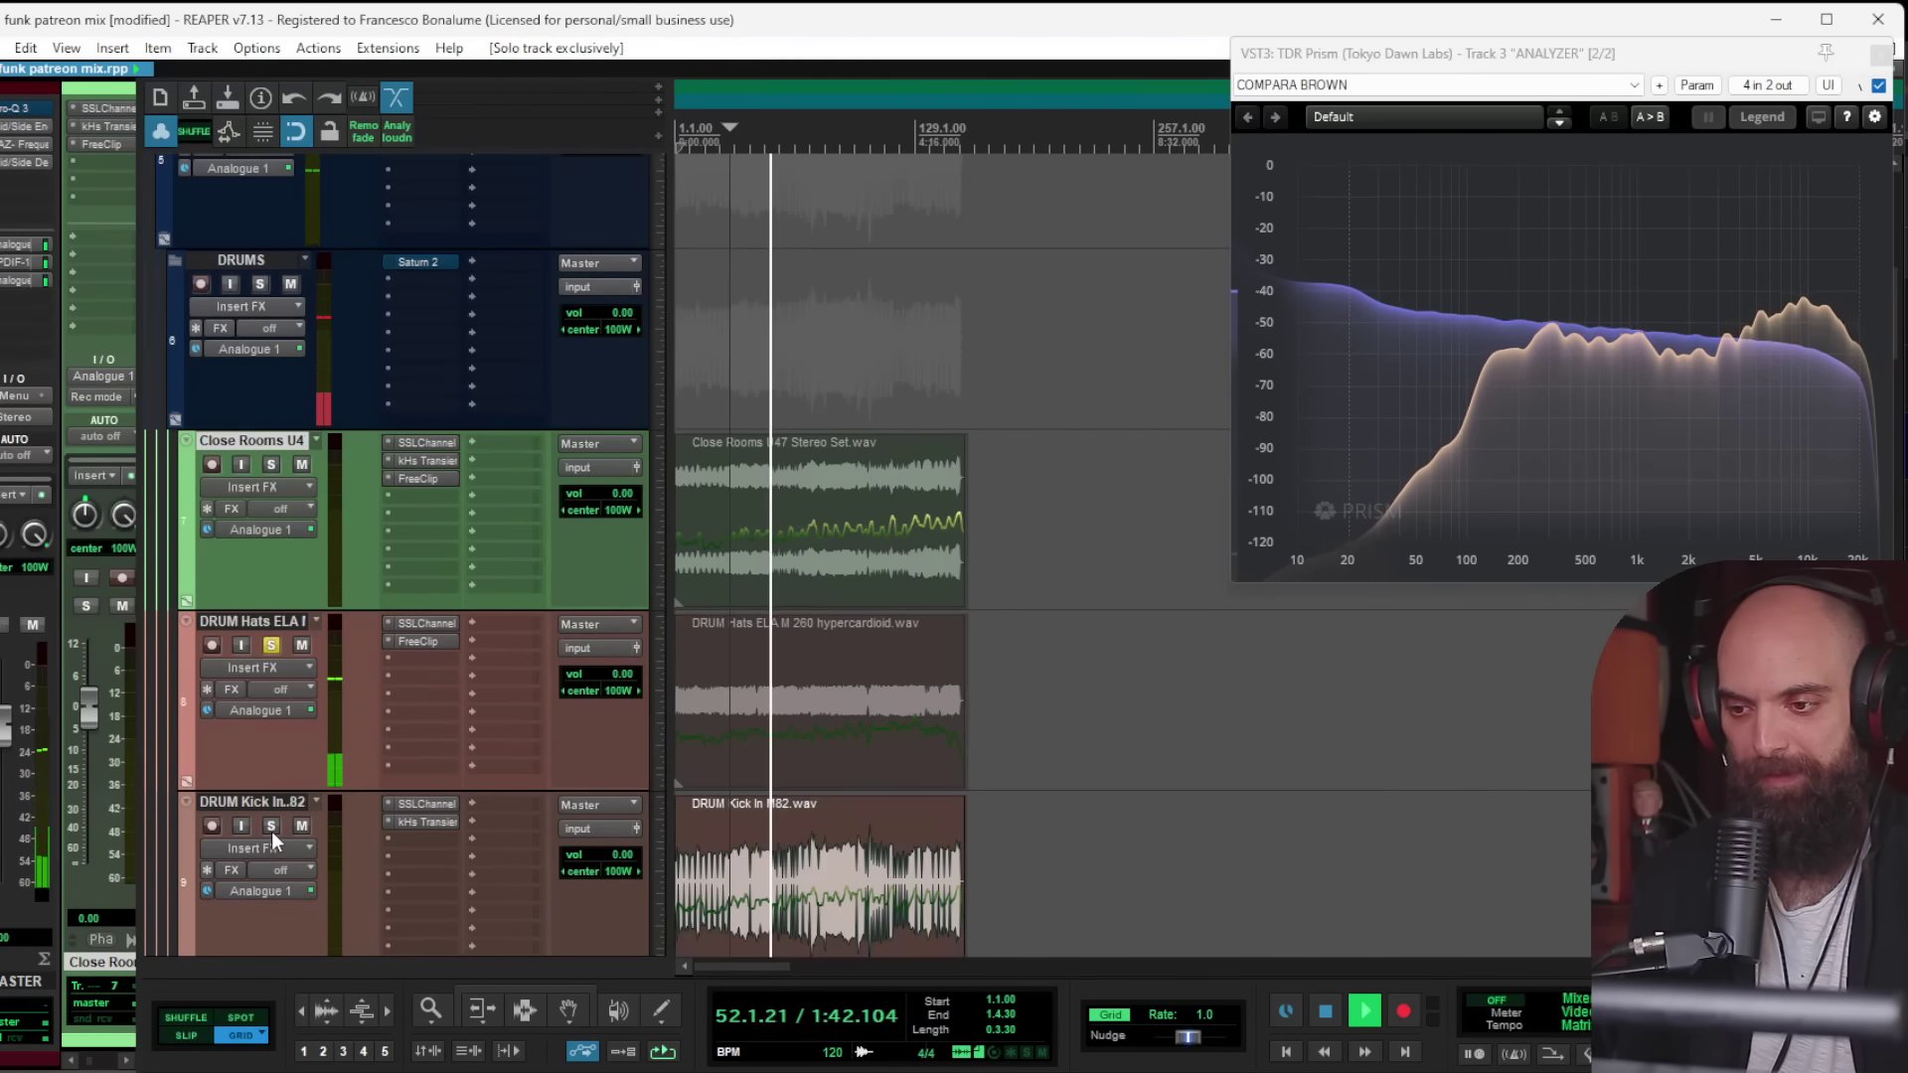
{"action": "double_click", "coordinate": [414, 836]}
{"action": "double_click", "coordinate": [111, 474]}
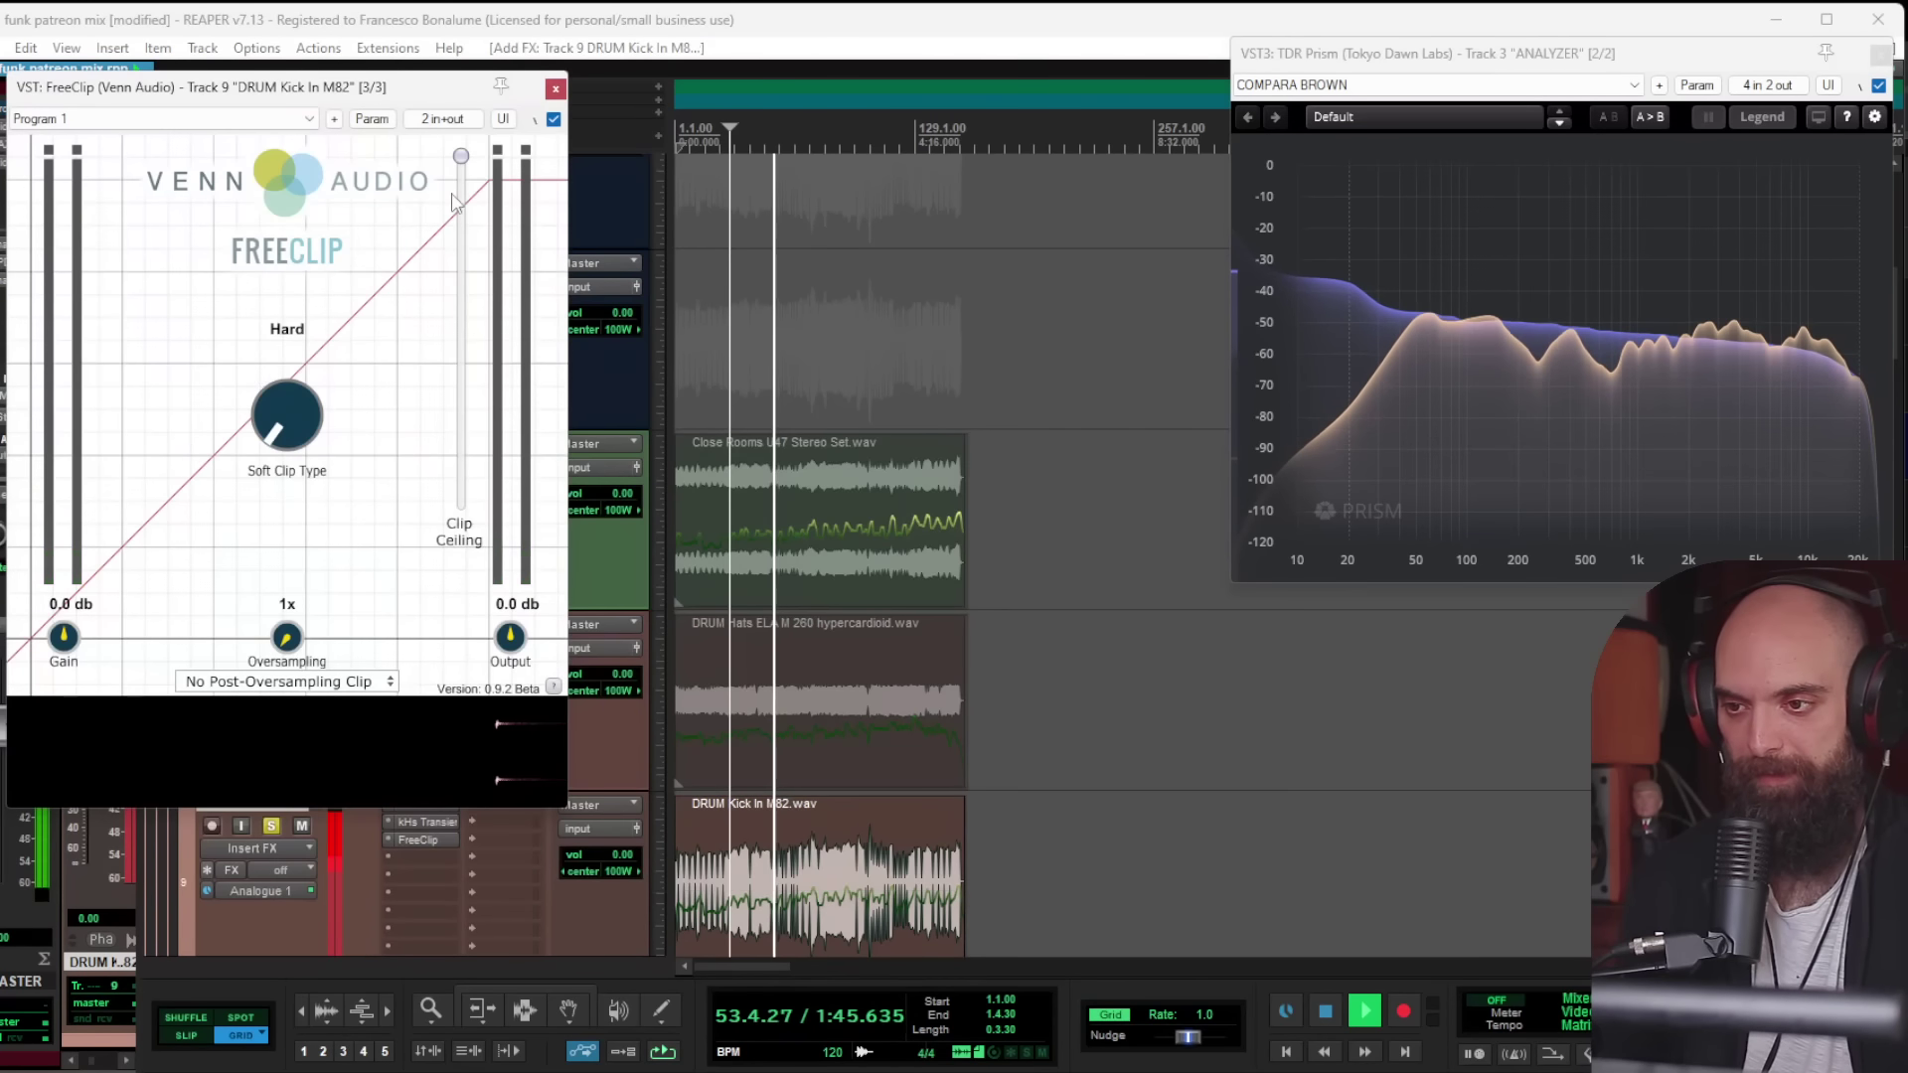
{"action": "left_click_drag", "start_coordinate": [460, 156], "coordinate": [471, 208]}
{"action": "left_click", "coordinate": [555, 119]}
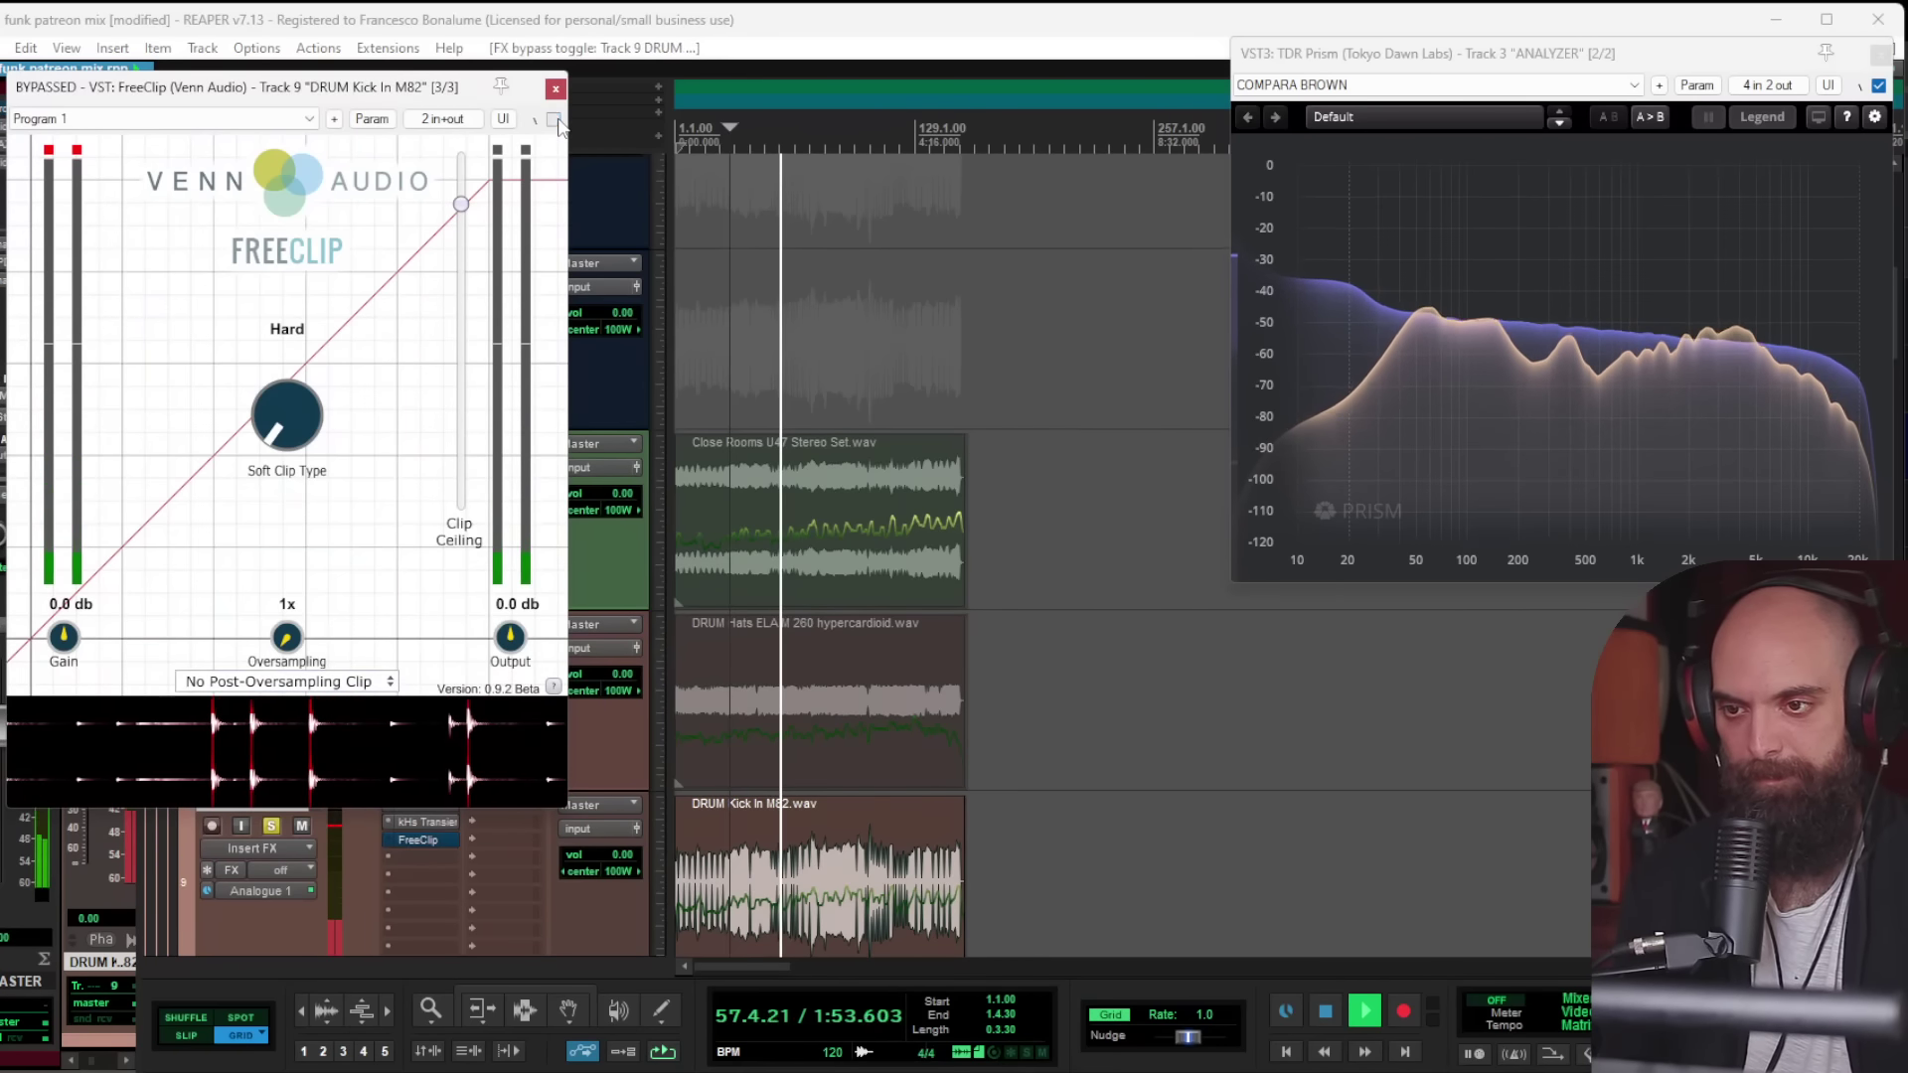
{"action": "left_click", "coordinate": [555, 119]}
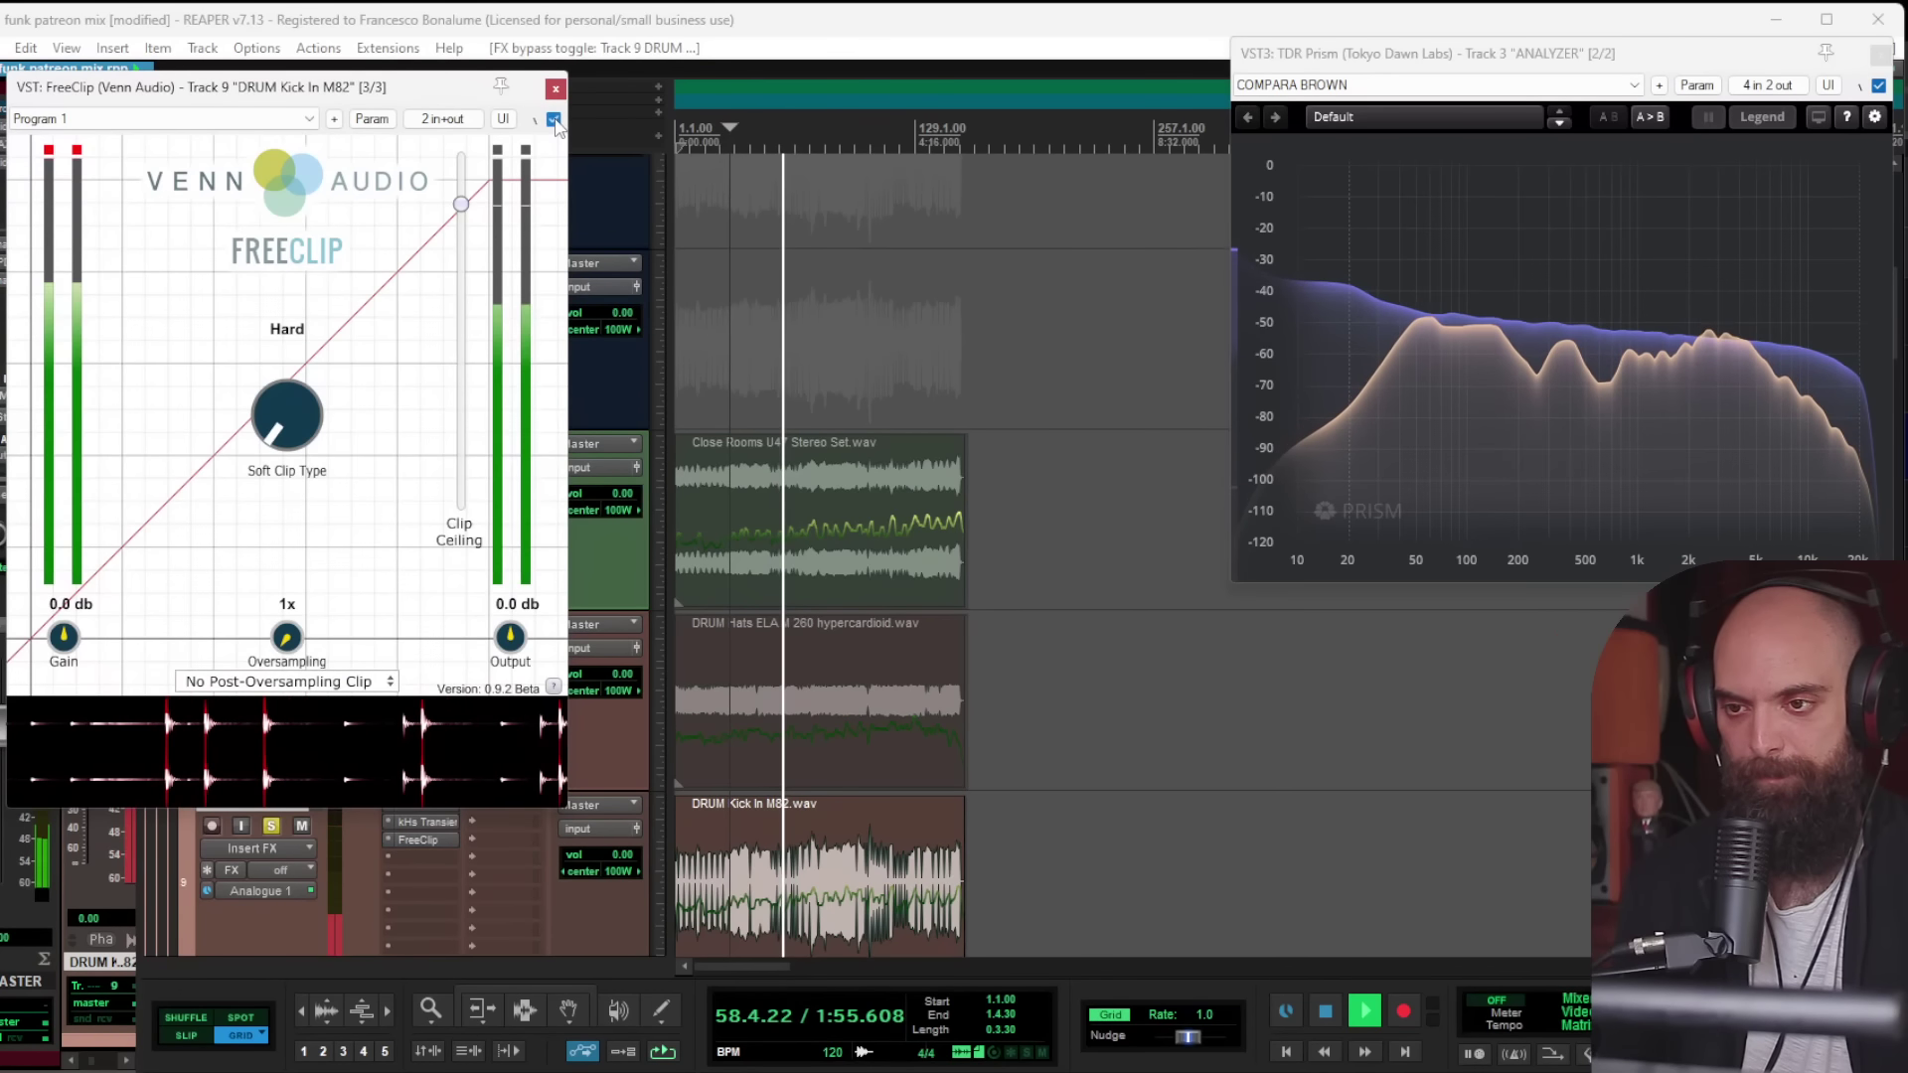
{"action": "left_click_drag", "start_coordinate": [463, 207], "coordinate": [463, 197]}
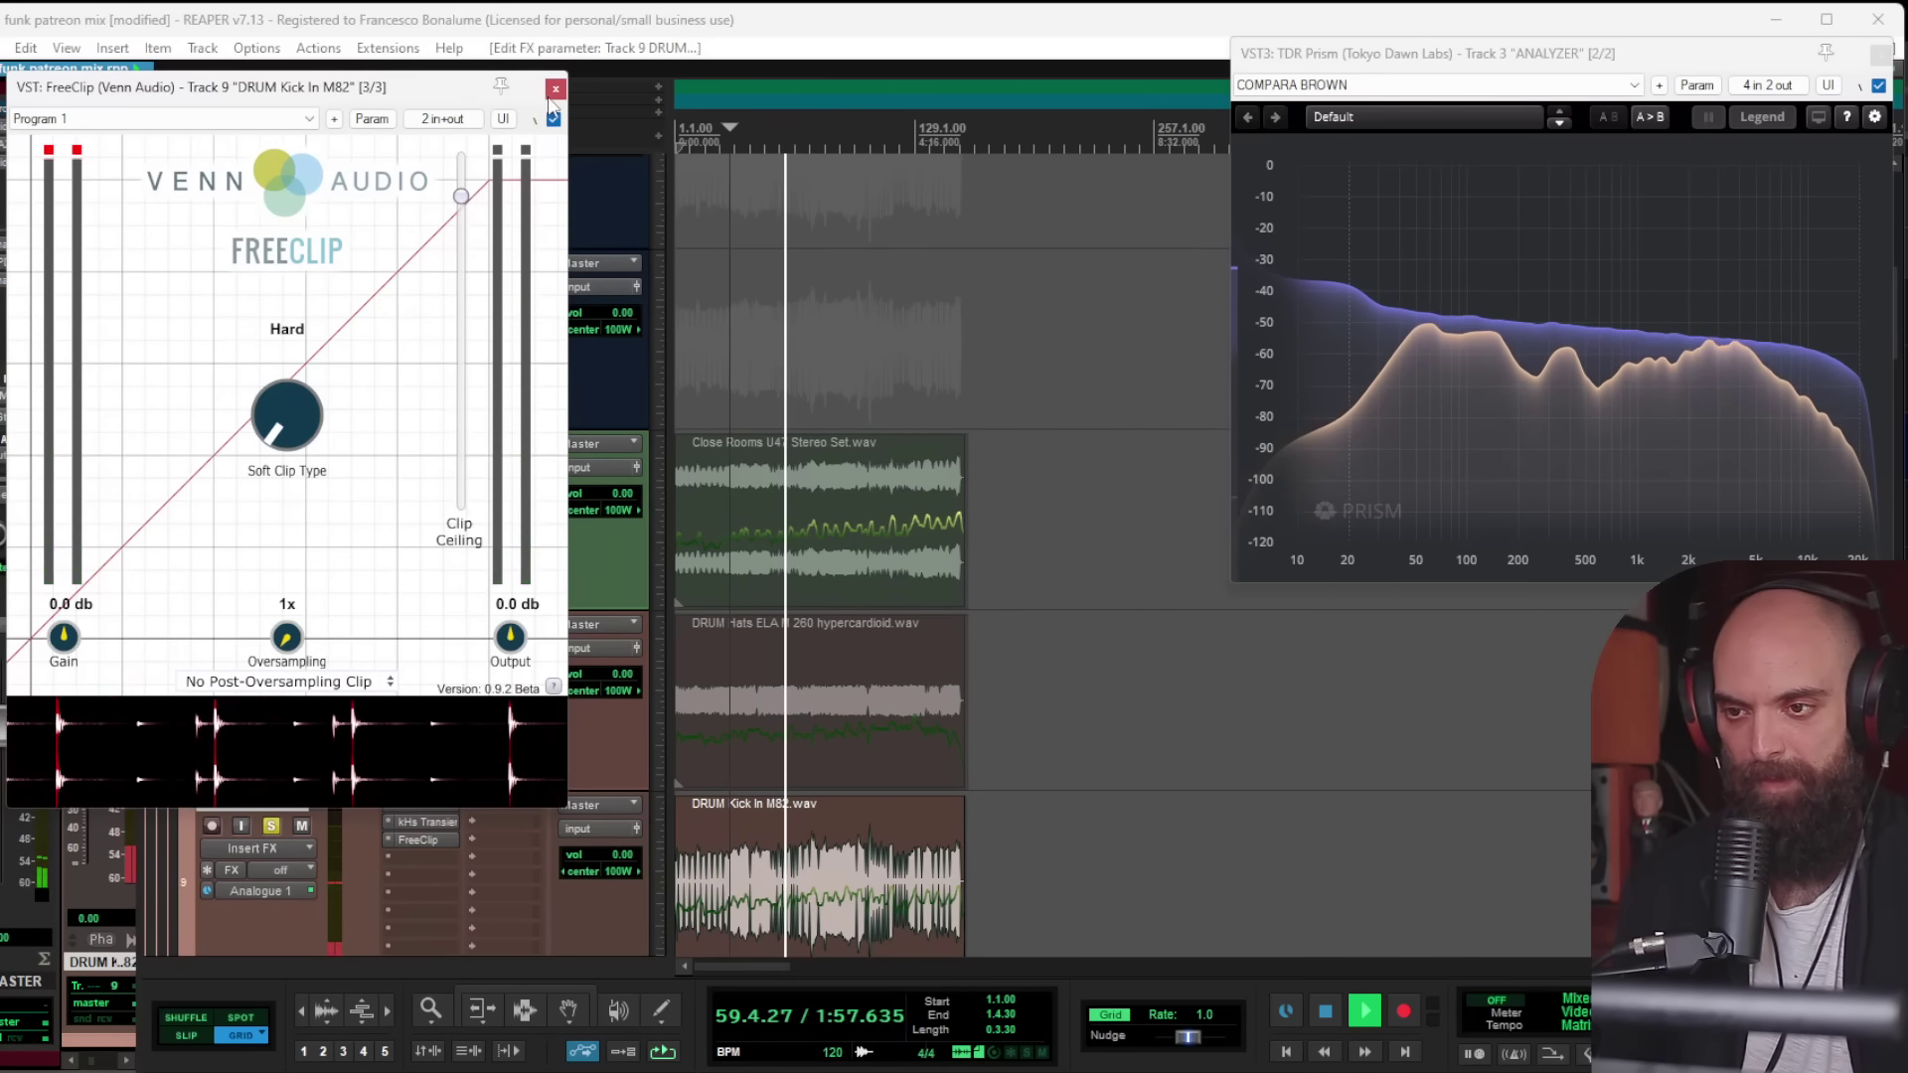
{"action": "left_click", "coordinate": [555, 89]}
Step: Solo the unnamed kick track 10, enlarge it, insert FreeClip after ReaPitch and lower the clip ceiling slightly
{"action": "scroll", "coordinate": [846, 593], "scroll_direction": "down", "scroll_amount": 4}
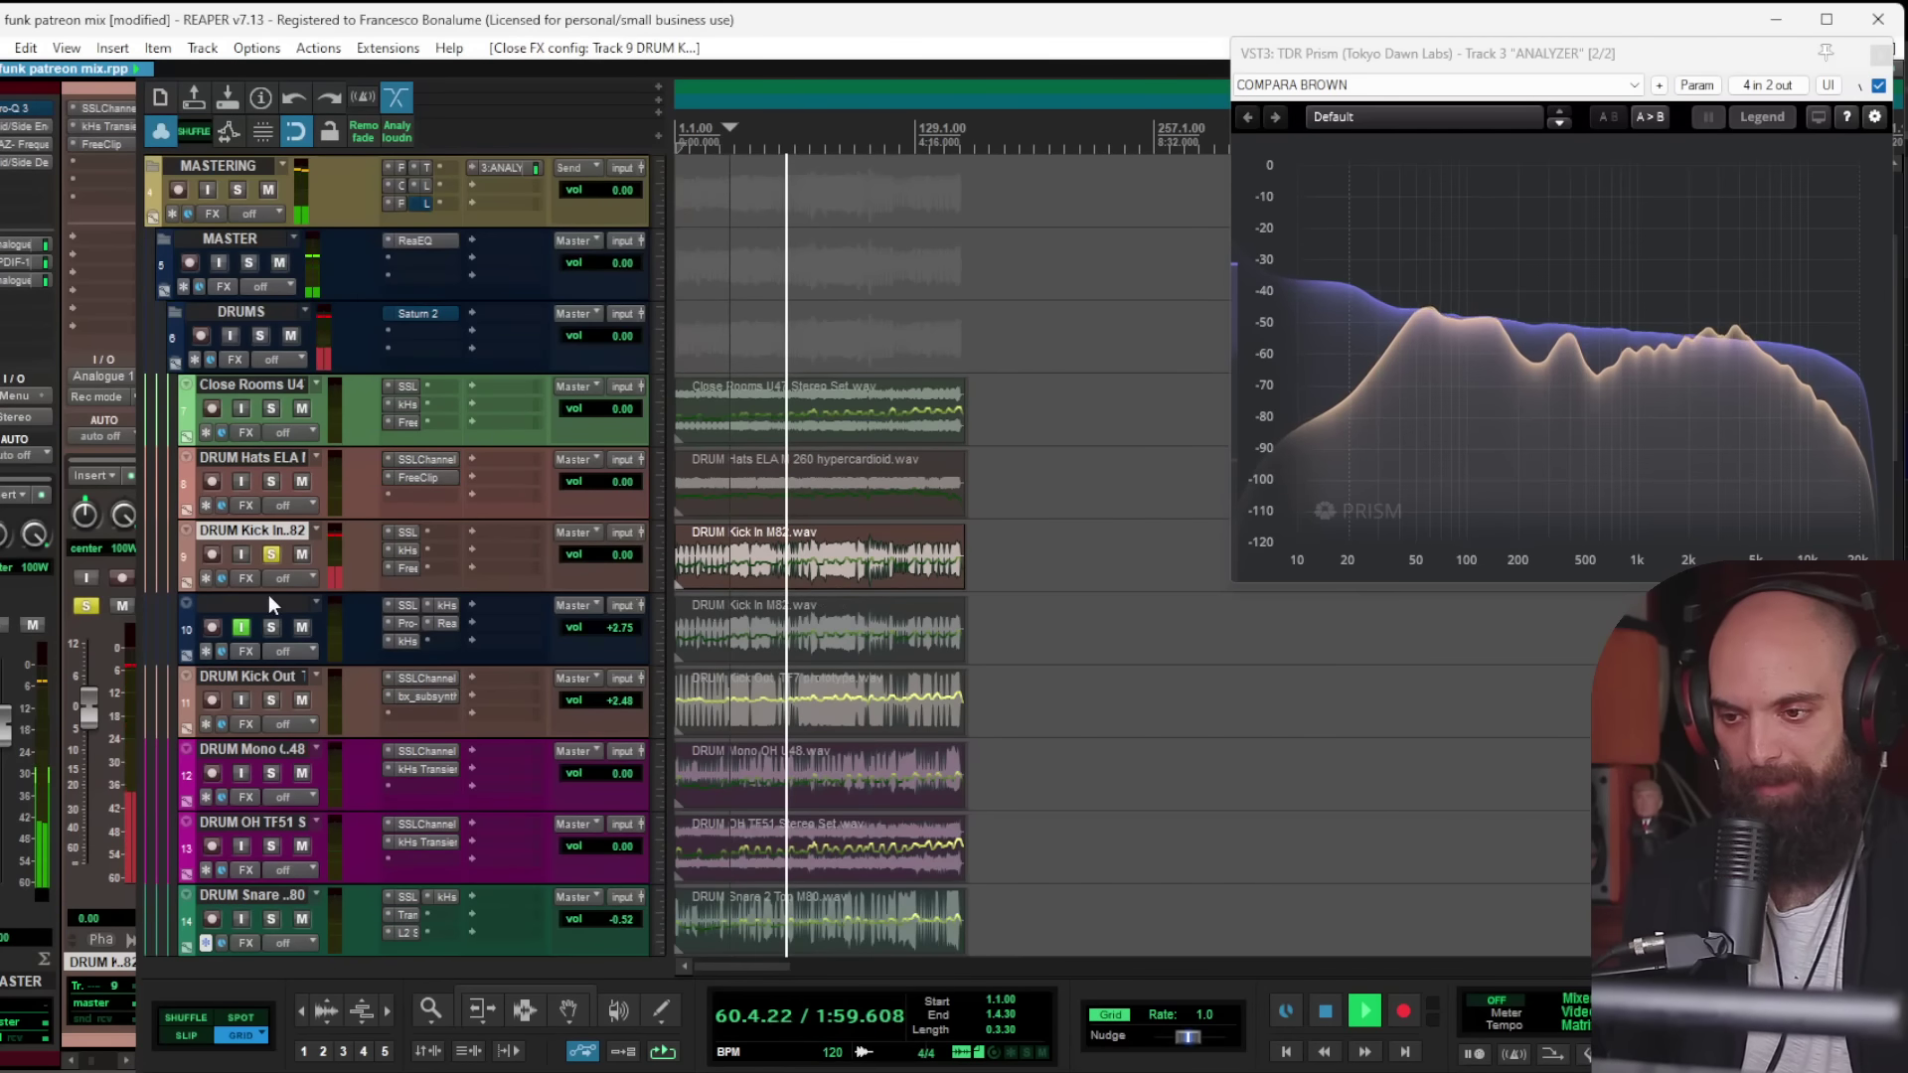
{"action": "left_click", "coordinate": [270, 628], "text": "ctrl+alt"}
{"action": "left_click_drag", "start_coordinate": [288, 664], "coordinate": [288, 728]}
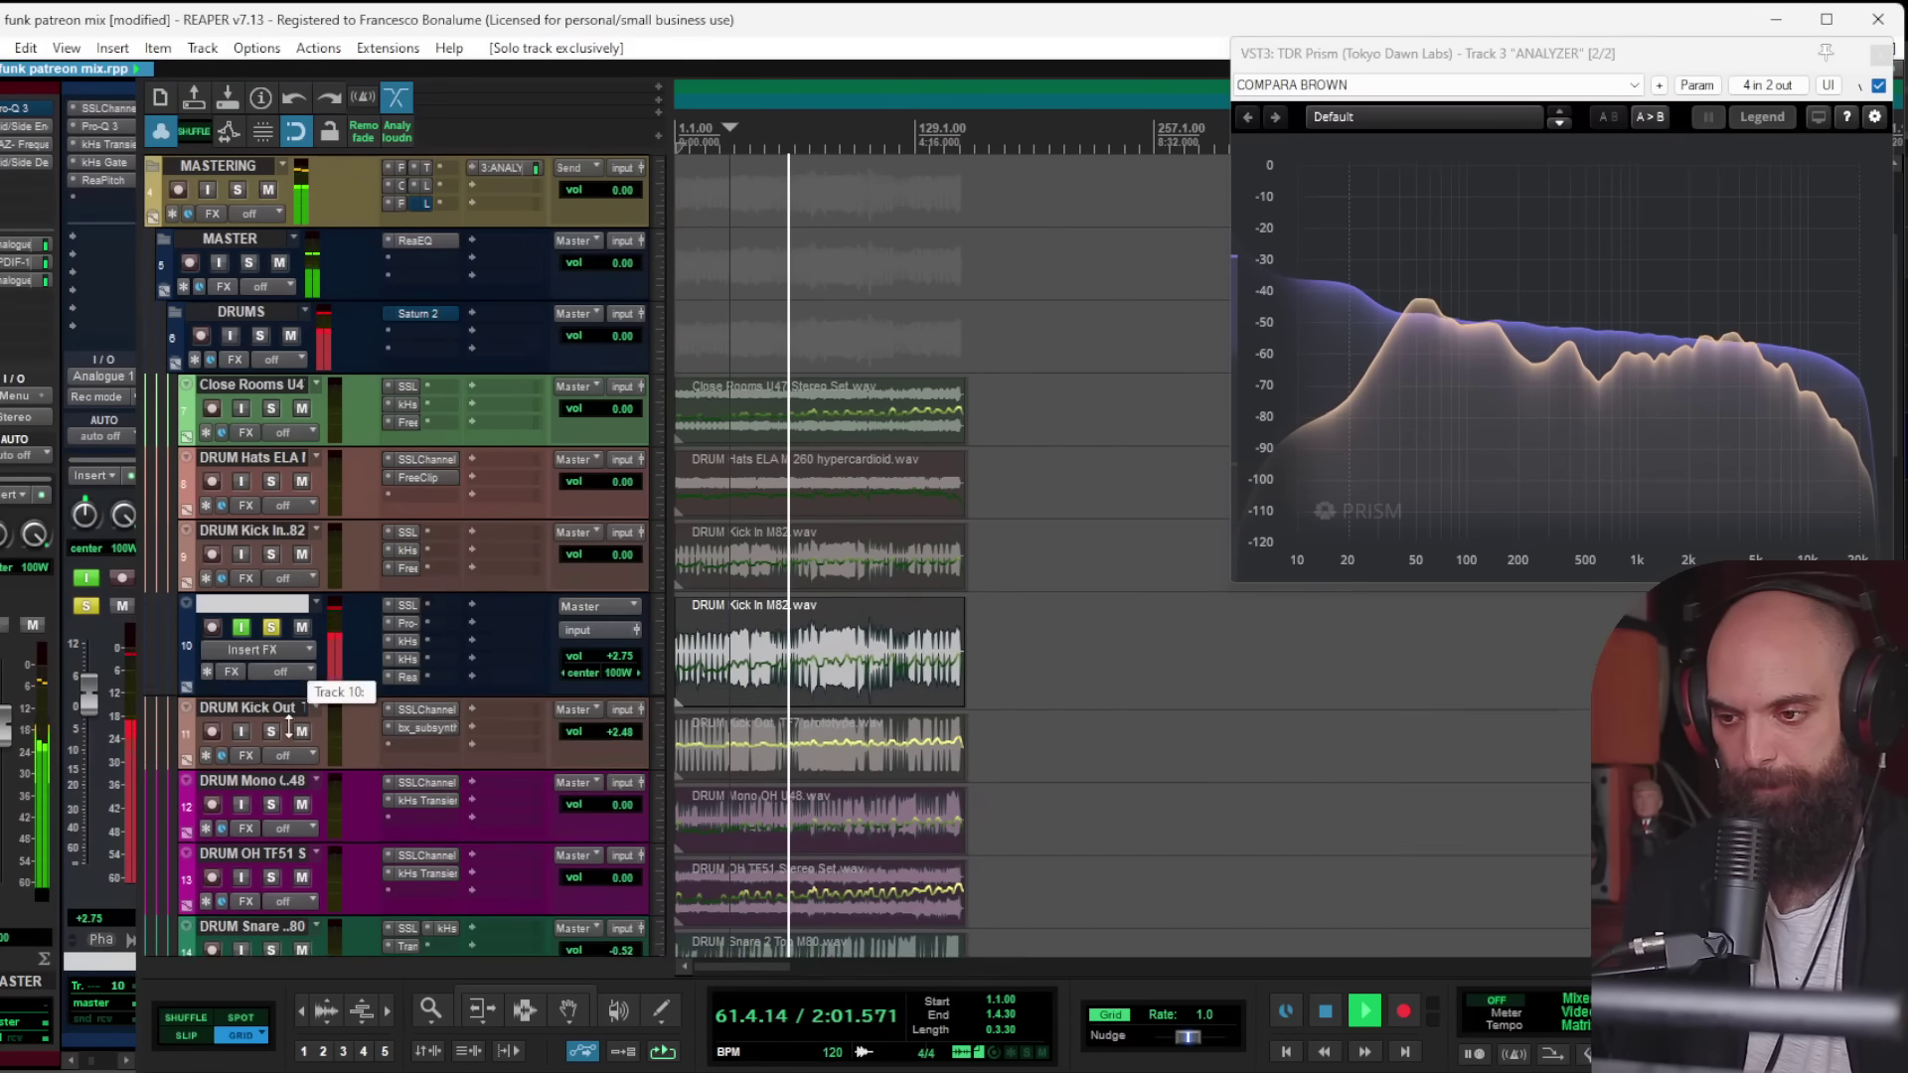
{"action": "double_click", "coordinate": [414, 696]}
{"action": "double_click", "coordinate": [92, 468]}
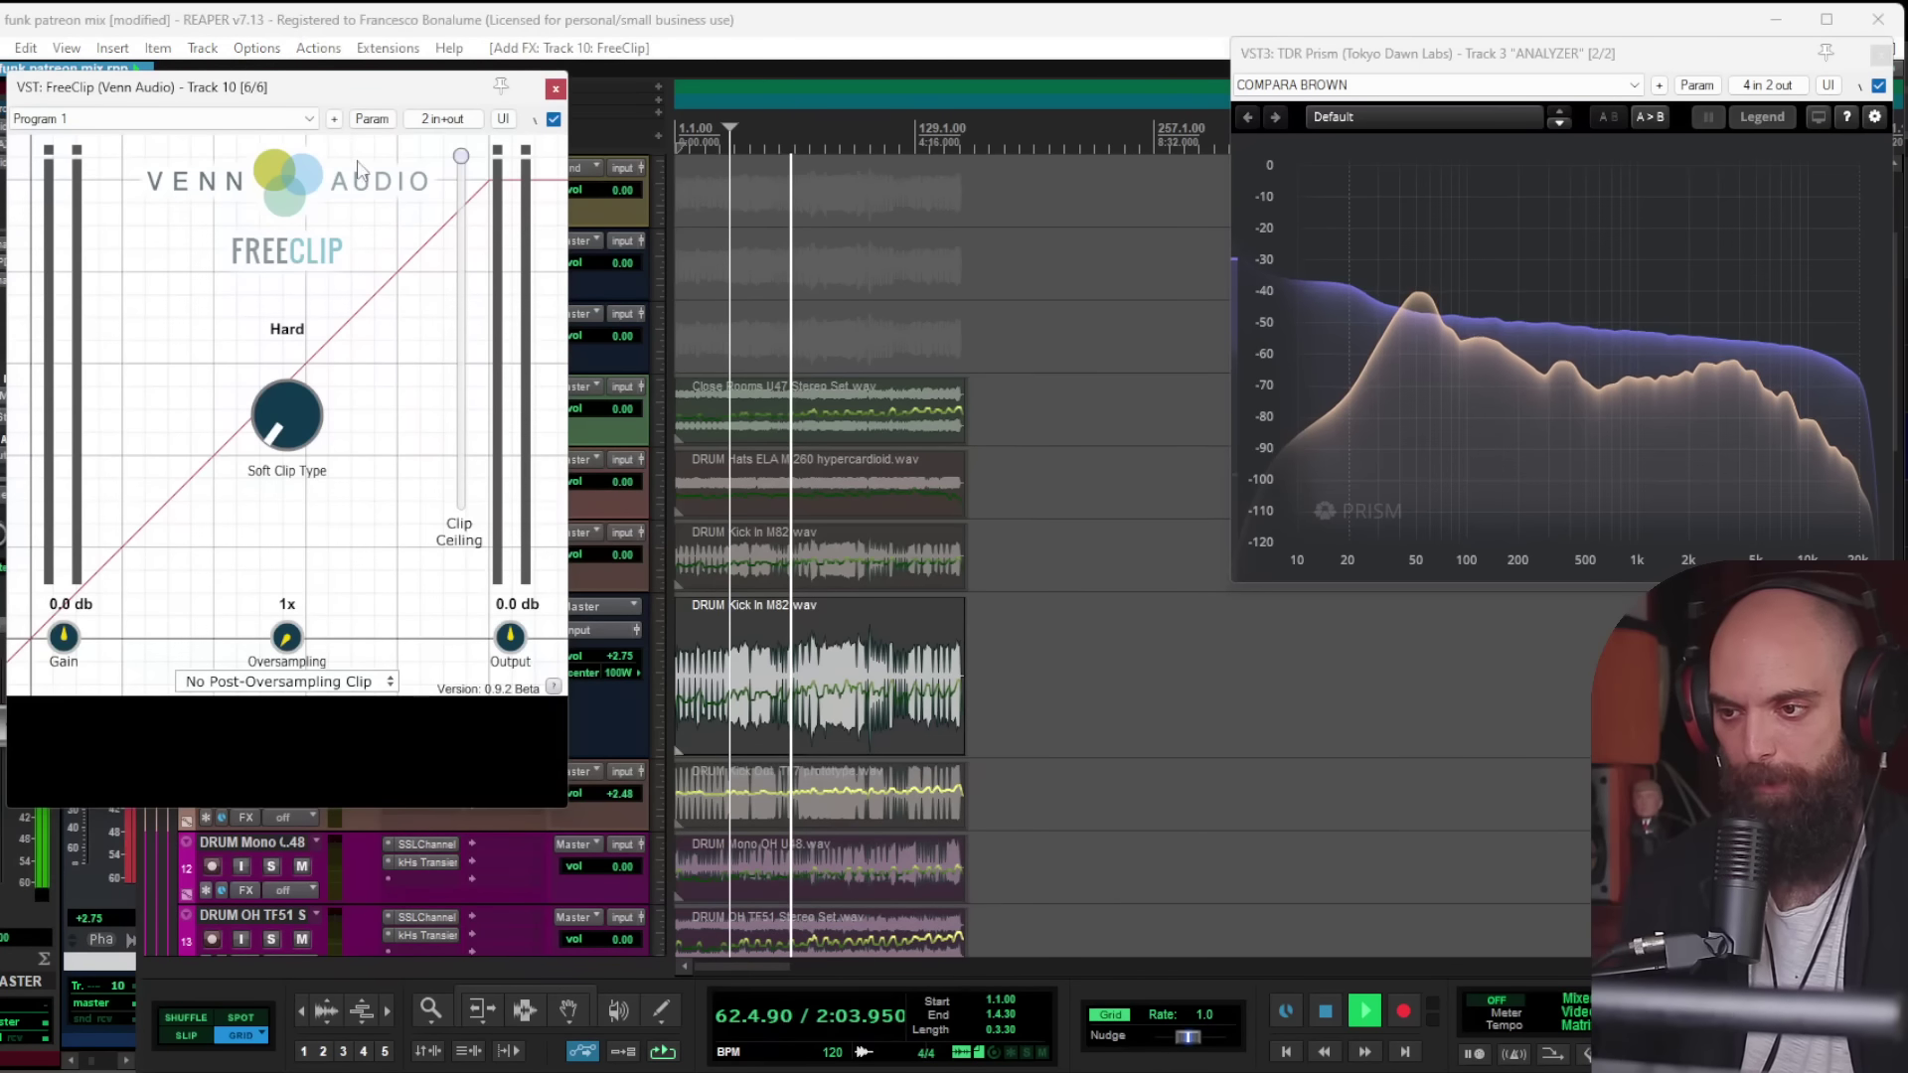
{"action": "left_click_drag", "start_coordinate": [461, 157], "coordinate": [474, 207]}
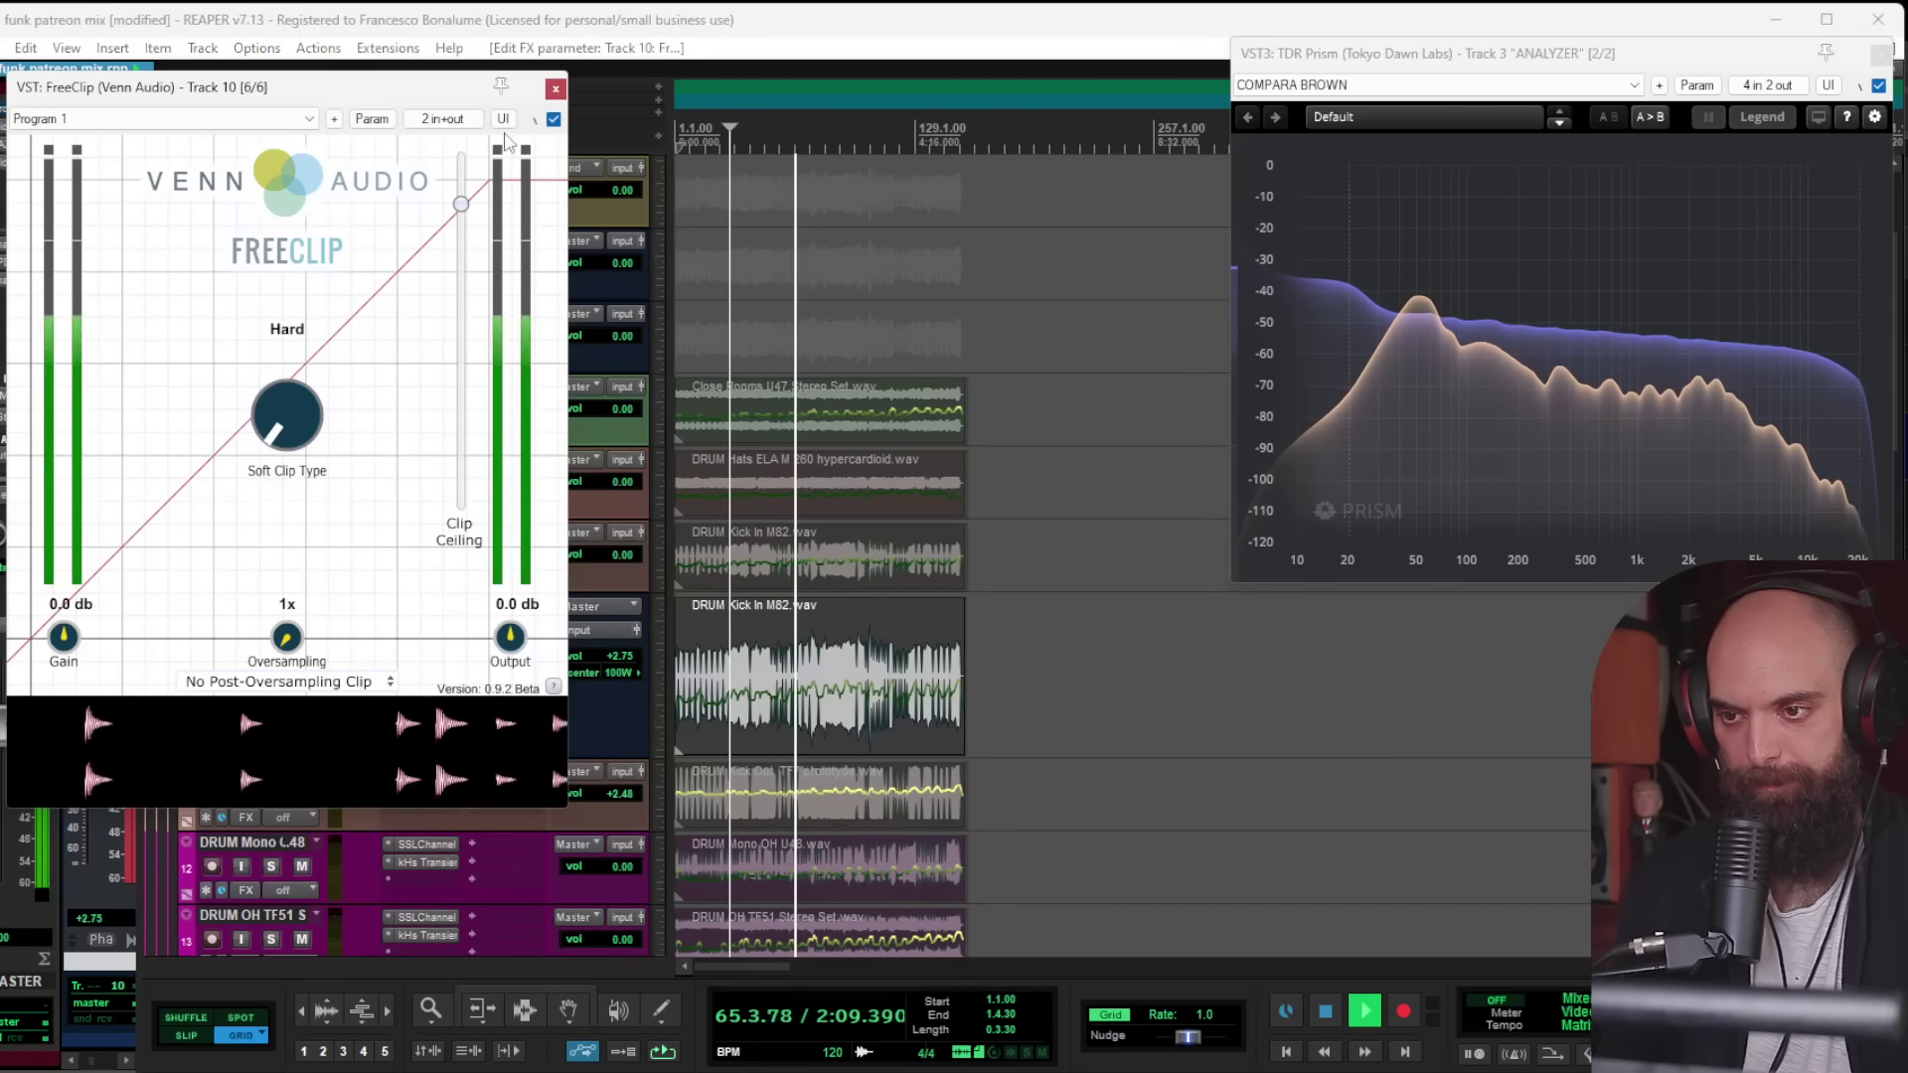
{"action": "left_click", "coordinate": [555, 88]}
Step: Add the Oscilloscope Meter (Cockos) to the Master Track with its 5s preset
{"action": "double_click", "coordinate": [32, 179]}
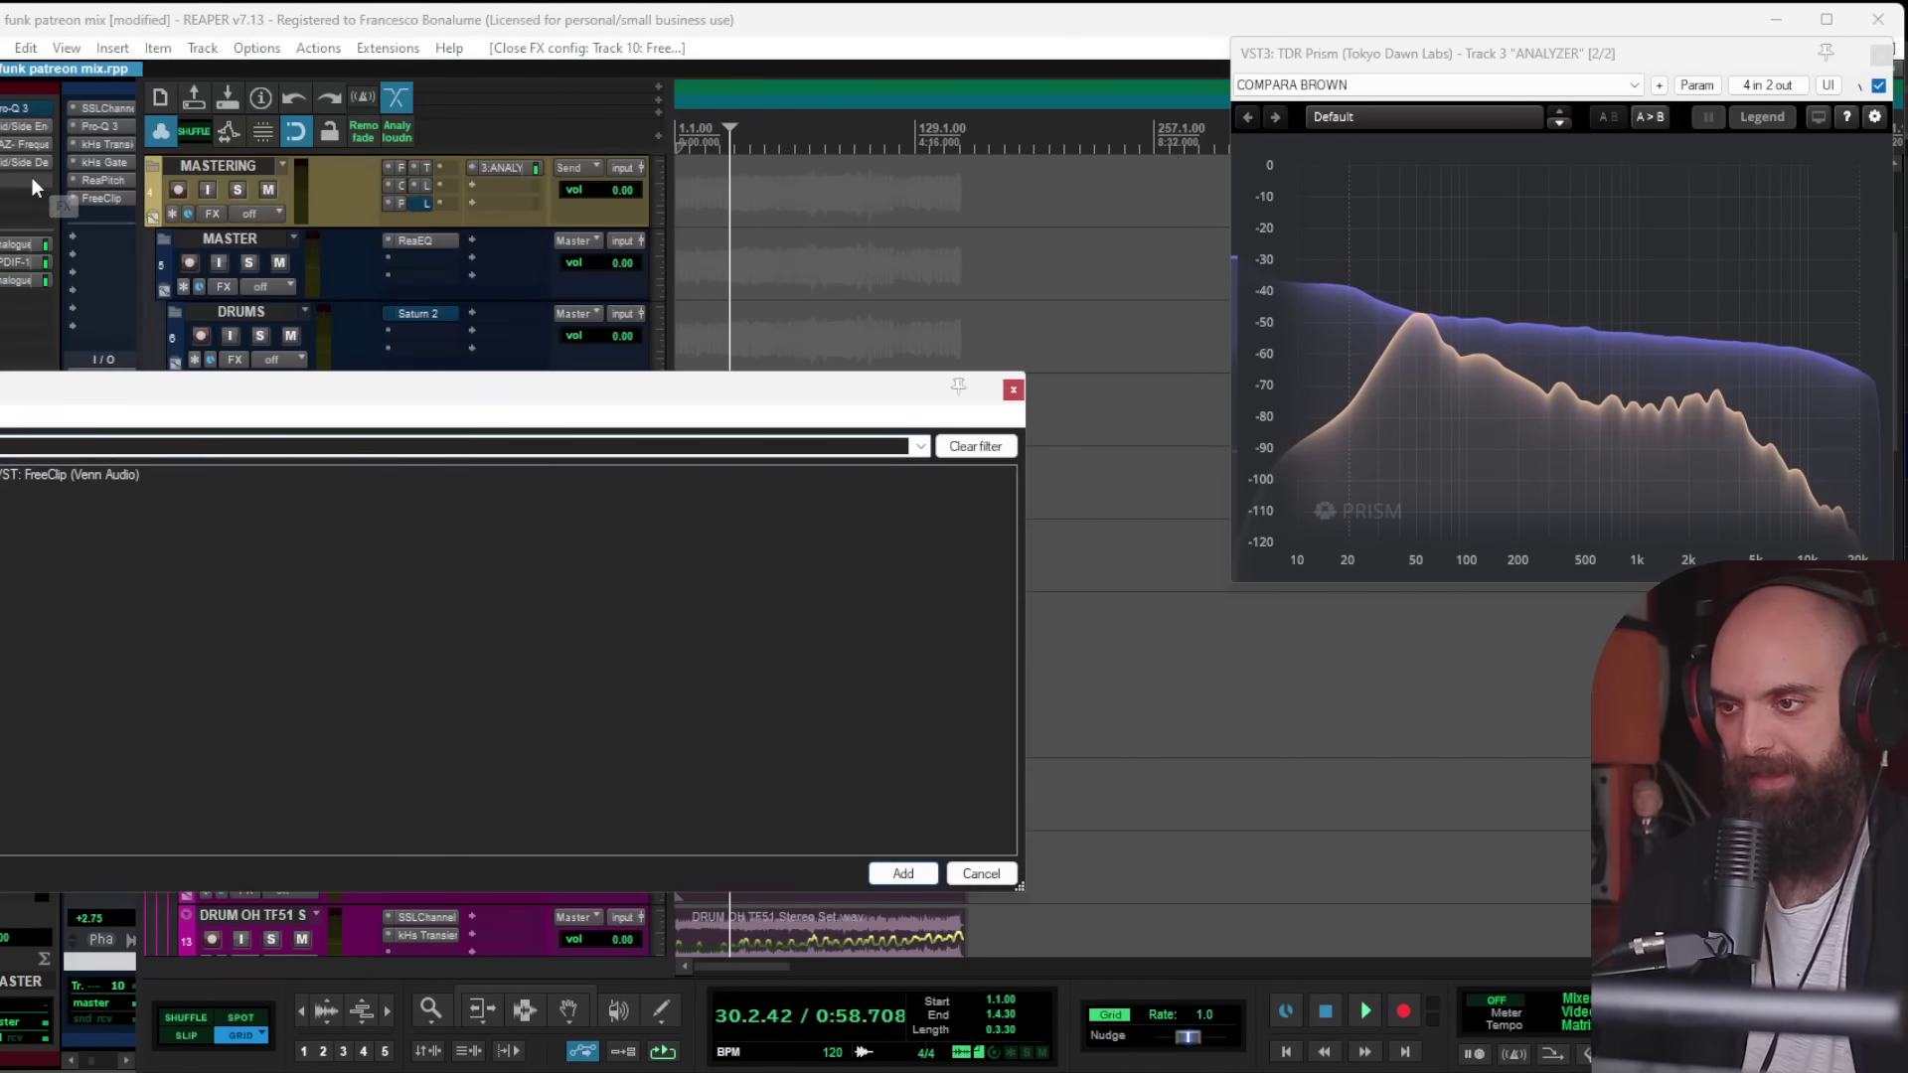
{"action": "type", "text": "oscillo"}
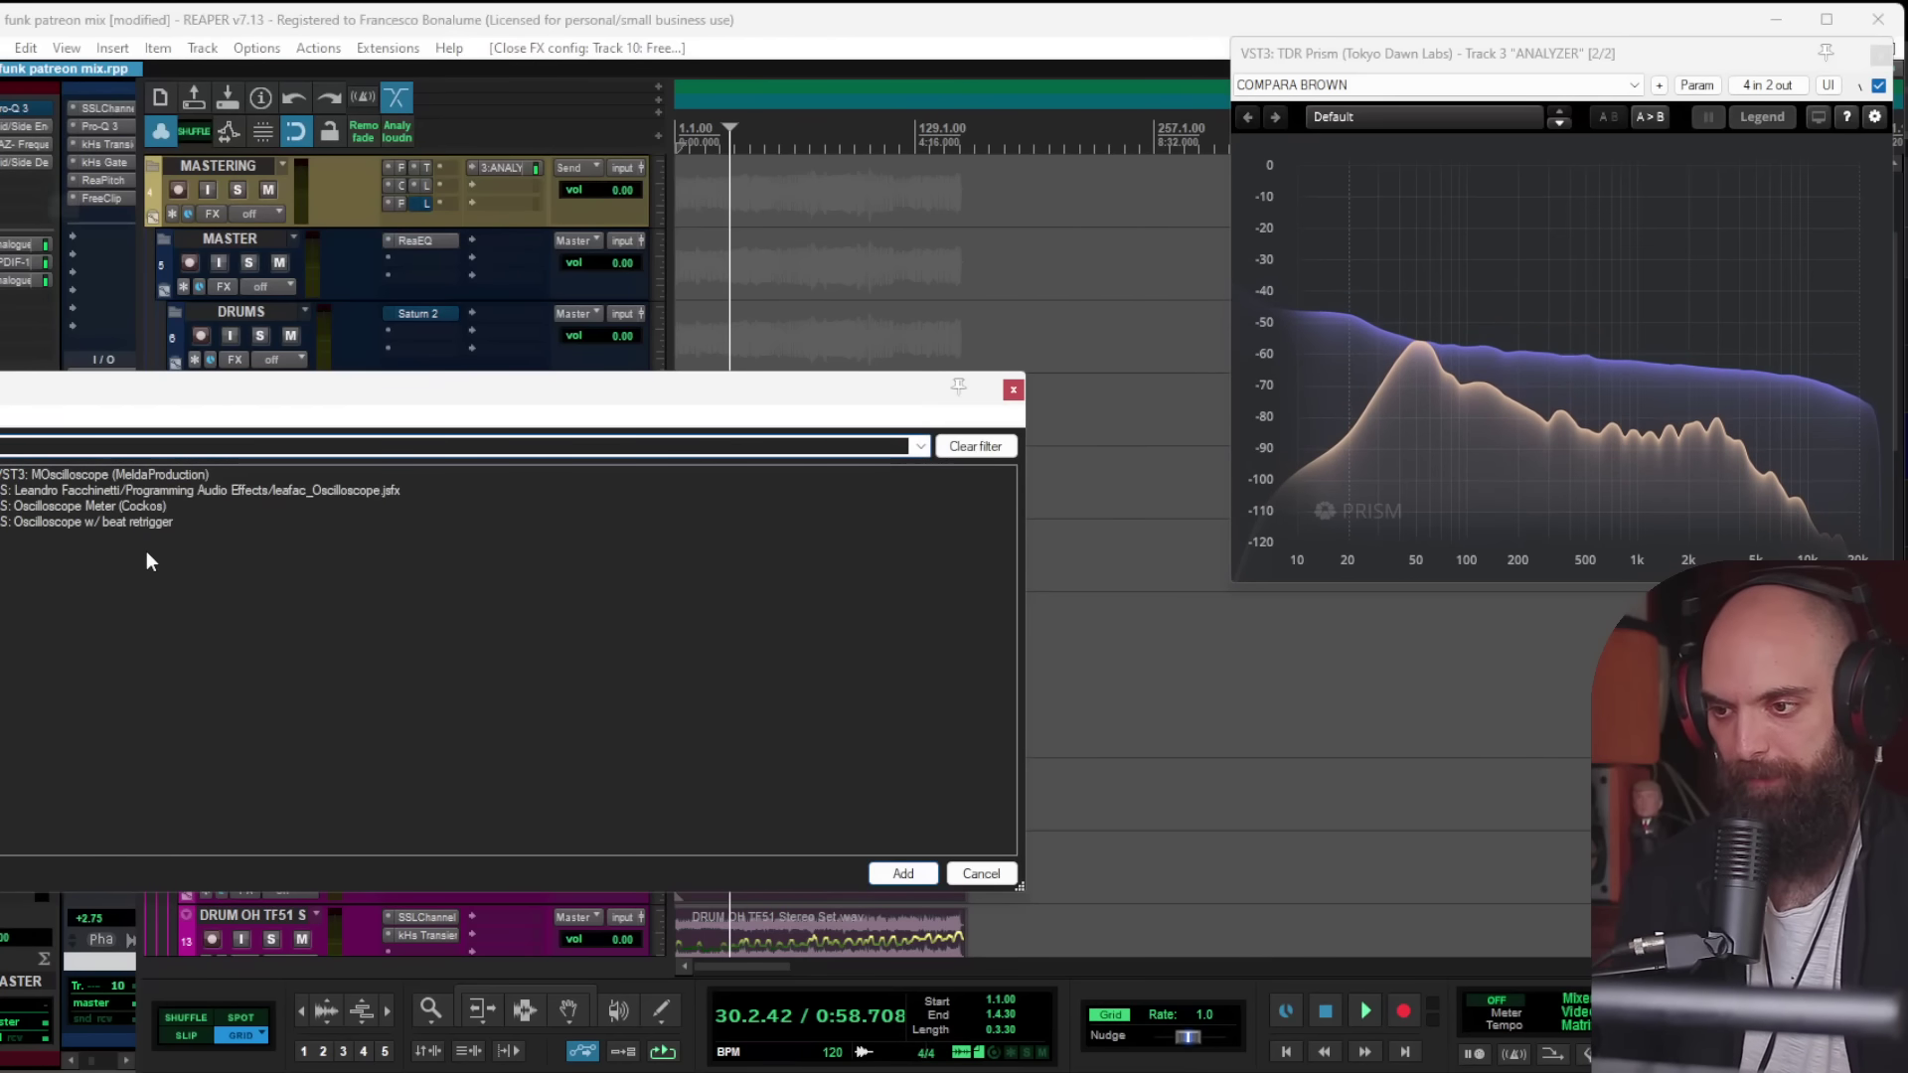
{"action": "double_click", "coordinate": [63, 507]}
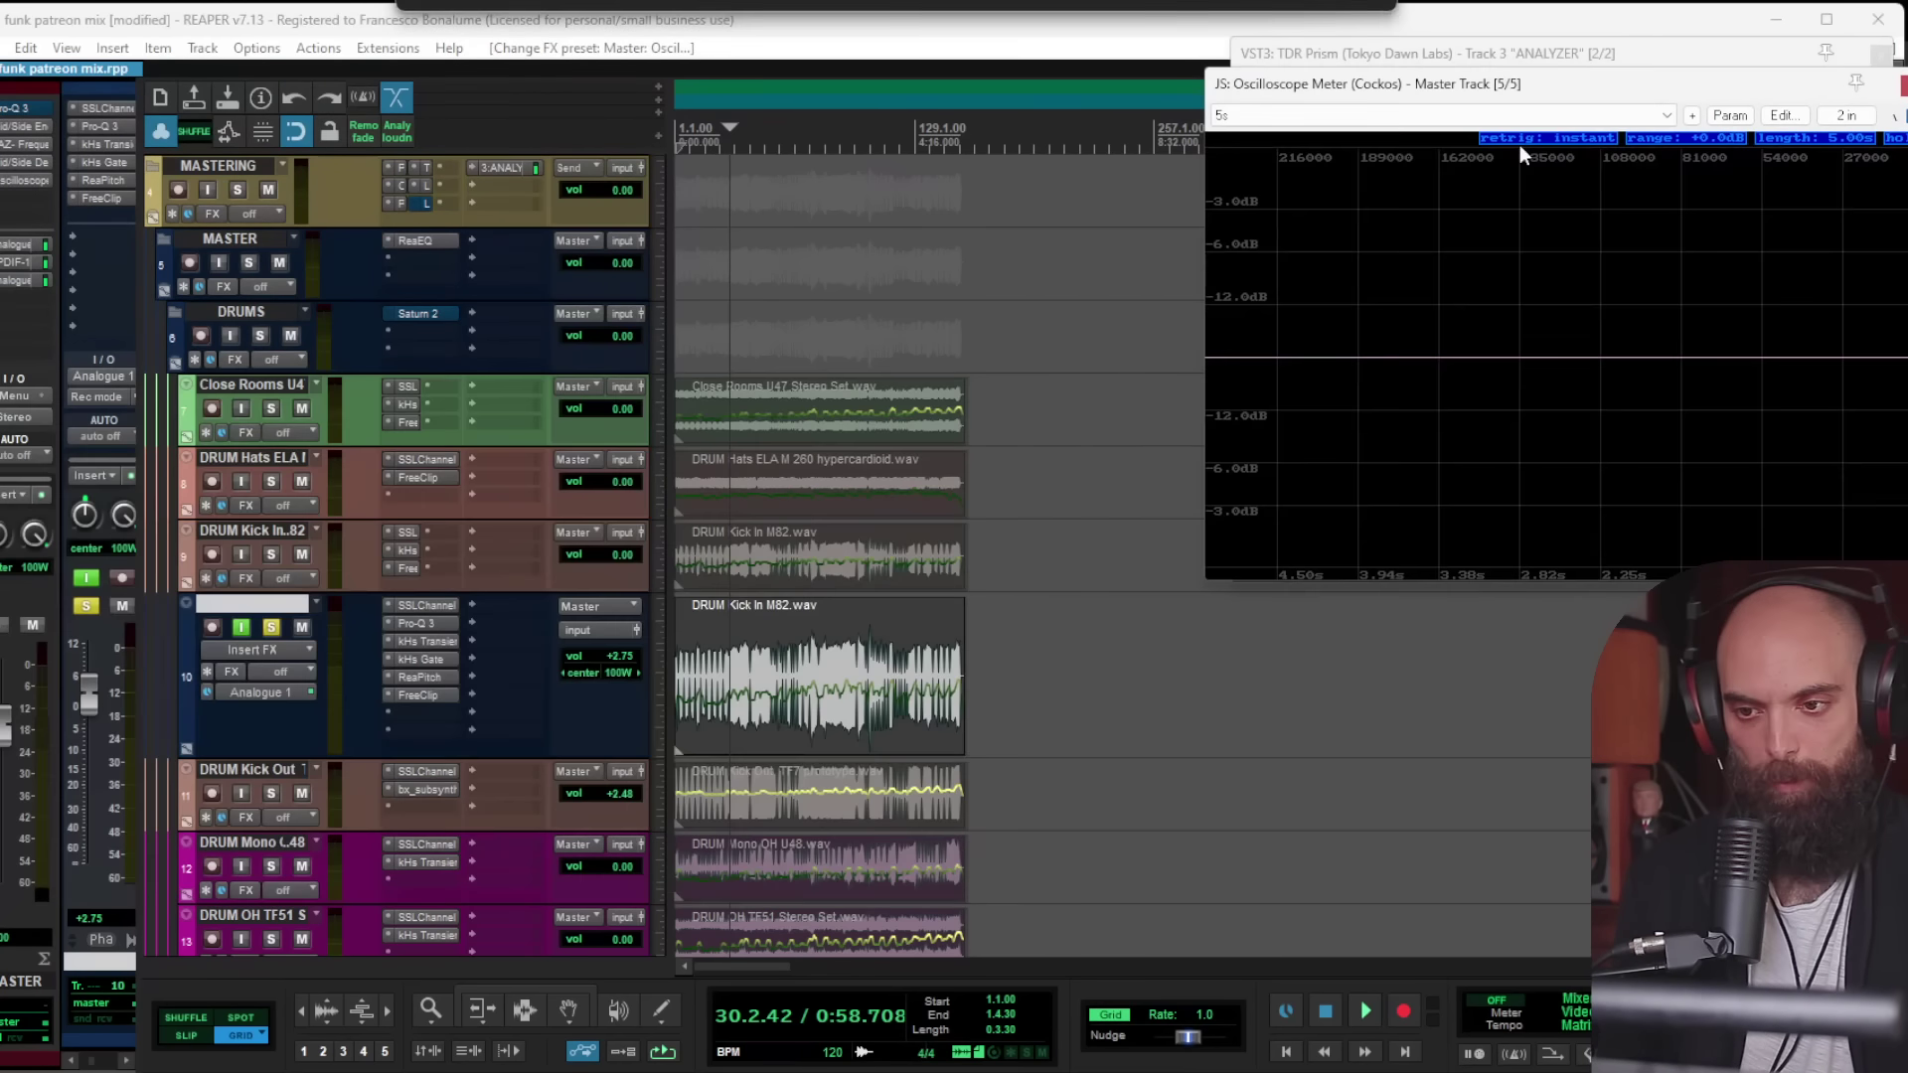
Step: Play the soloed kick track 10 and bypass its FreeClip to compare the clipped and unclipped peaks on the oscilloscope
{"action": "scroll", "coordinate": [904, 663], "scroll_direction": "up", "scroll_amount": 3}
{"action": "key", "text": "space"}
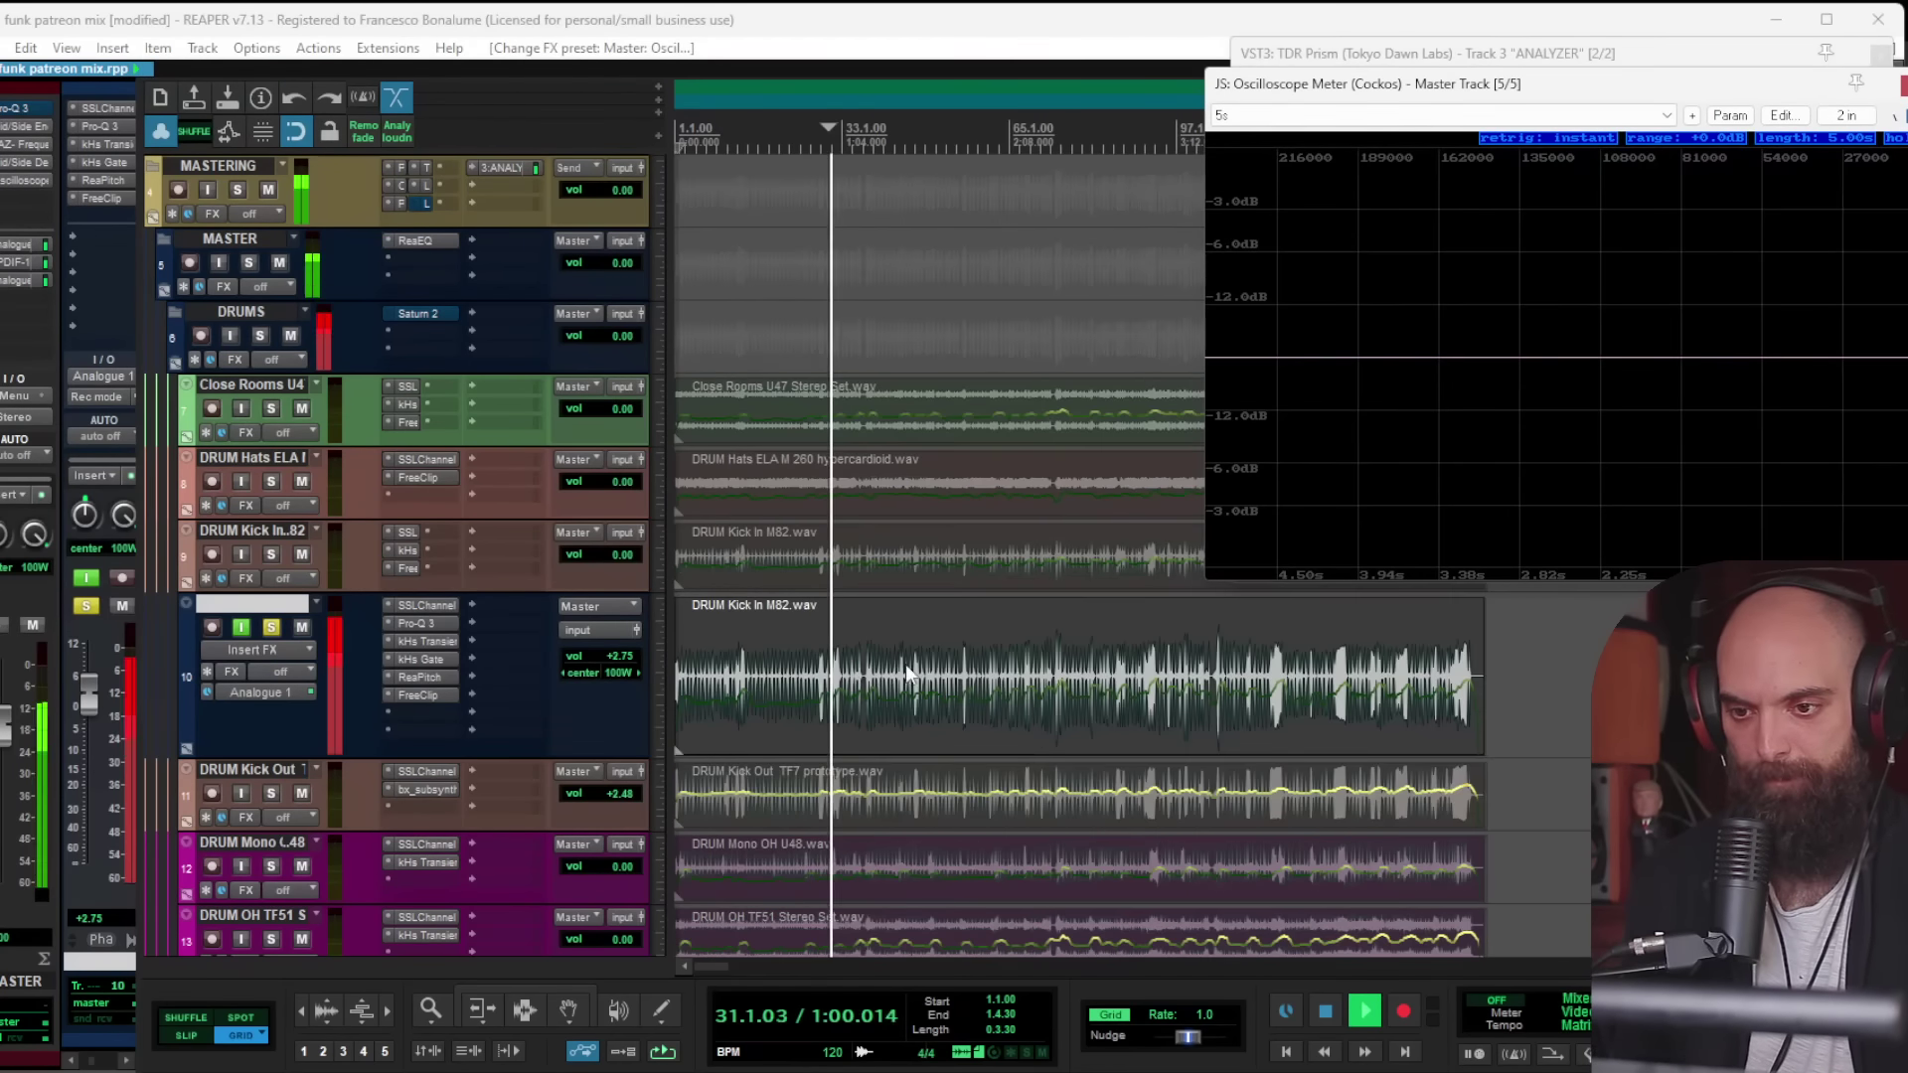
{"action": "left_click", "coordinate": [427, 695], "text": "ctrl"}
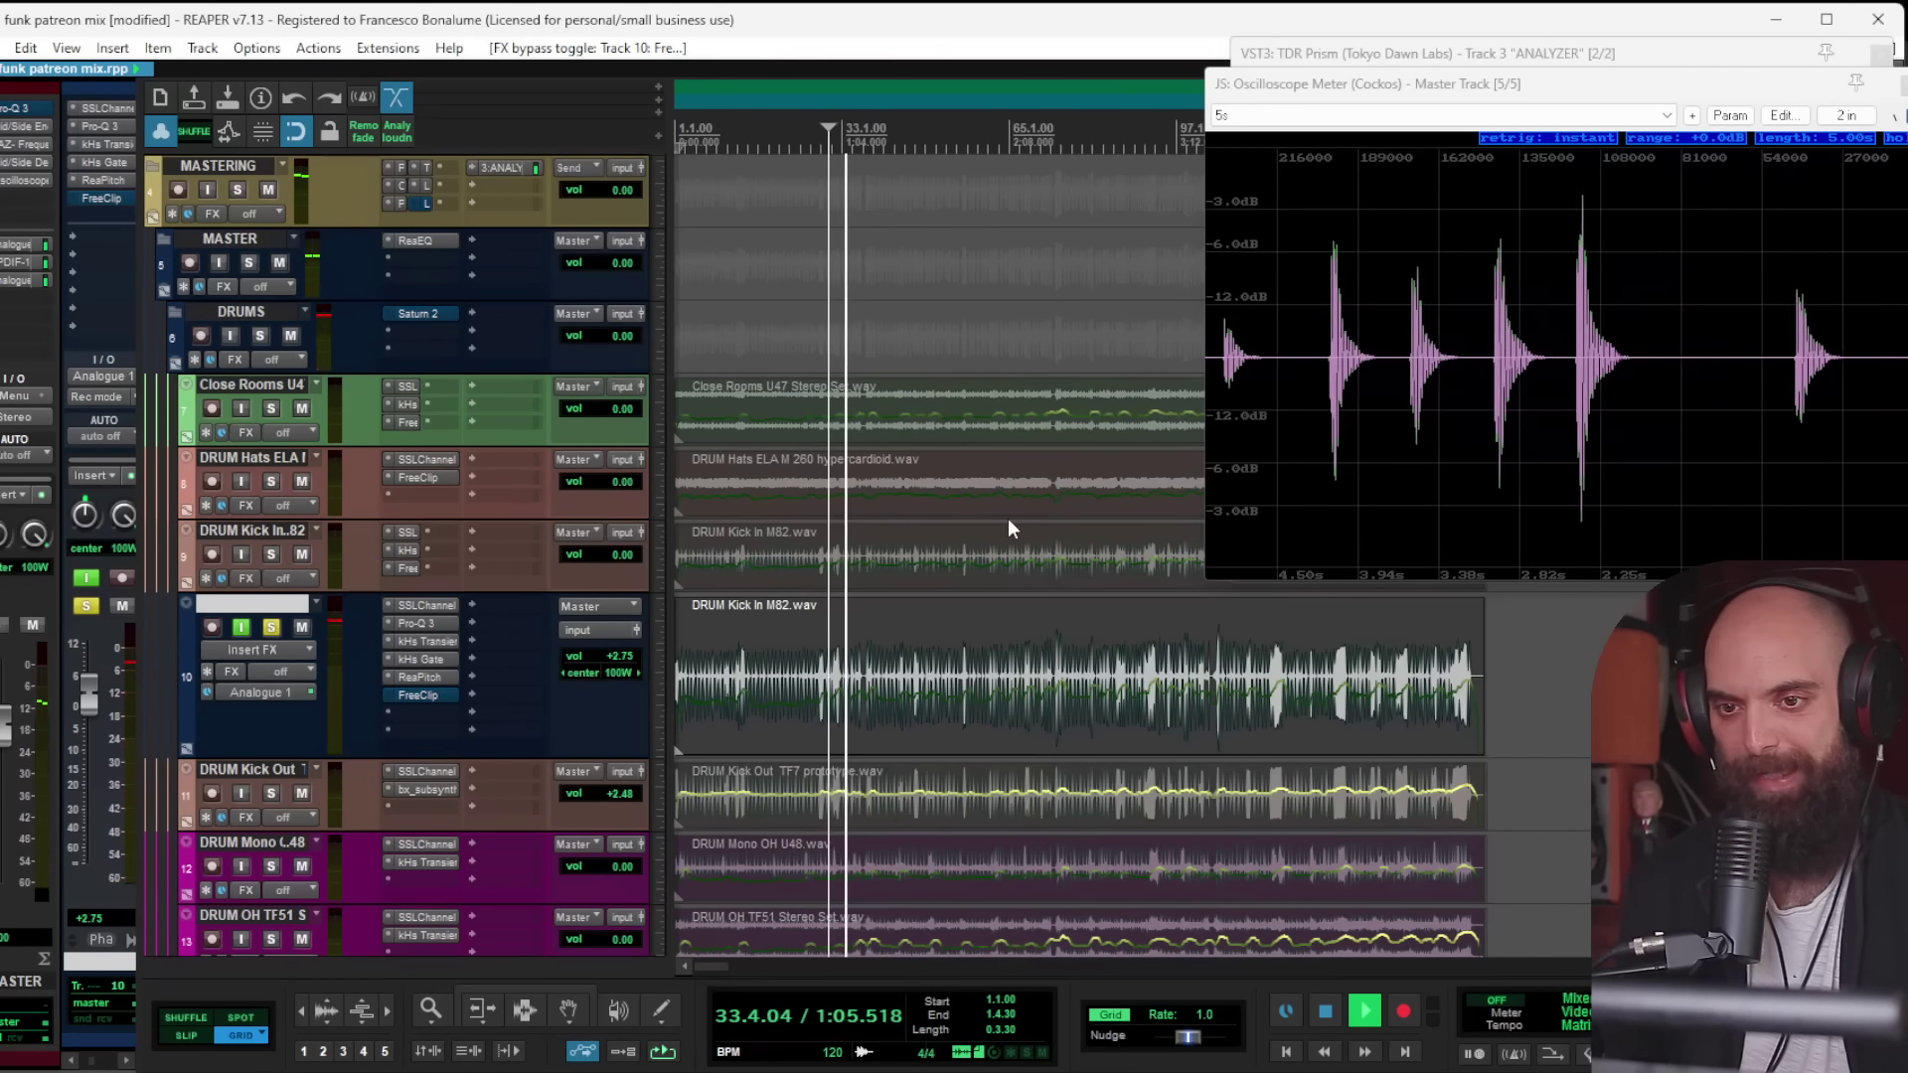
Step: Reactivate track 10's FreeClip, and solo DRUM Kick Out TF7 prototype and insert FreeClip with the clip ceiling at about -4.9 dB
{"action": "left_click", "coordinate": [425, 695], "text": "ctrl"}
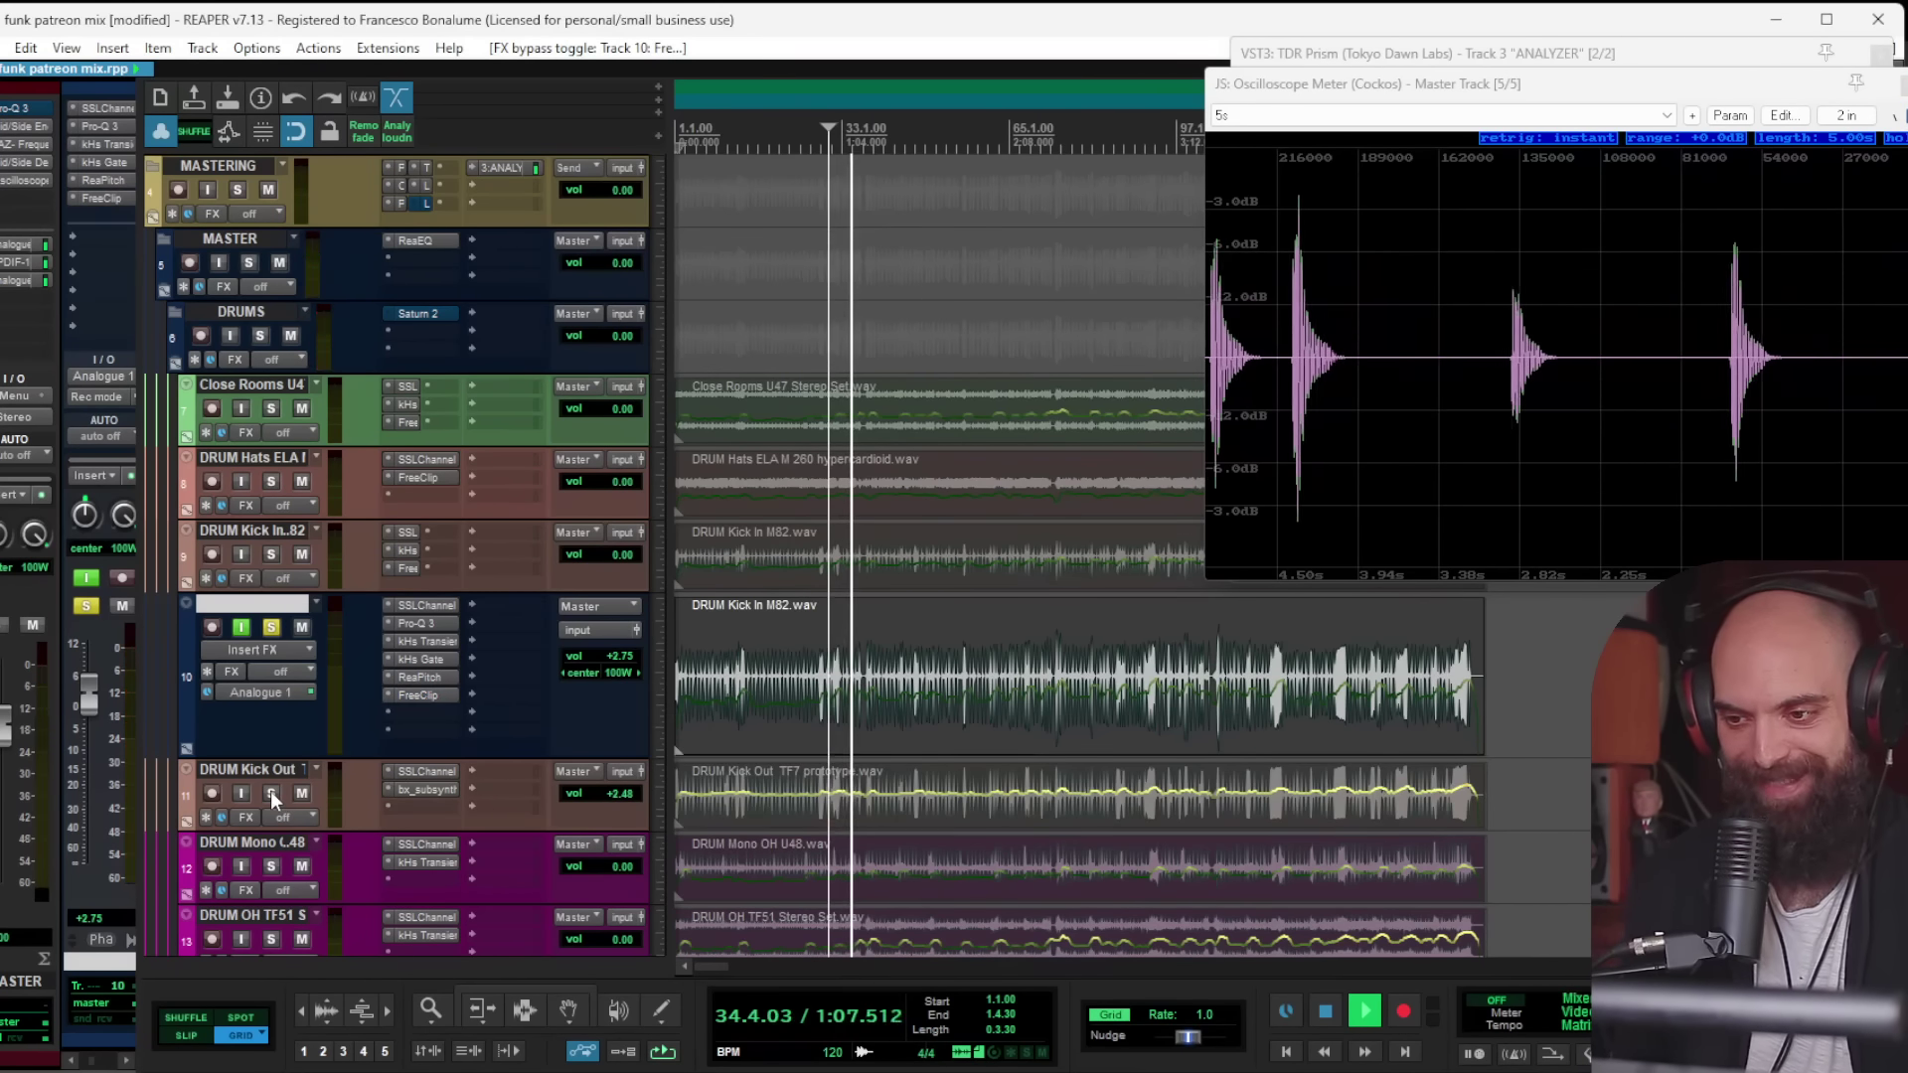
{"action": "left_click", "coordinate": [271, 791], "text": "ctrl+alt"}
{"action": "double_click", "coordinate": [420, 802]}
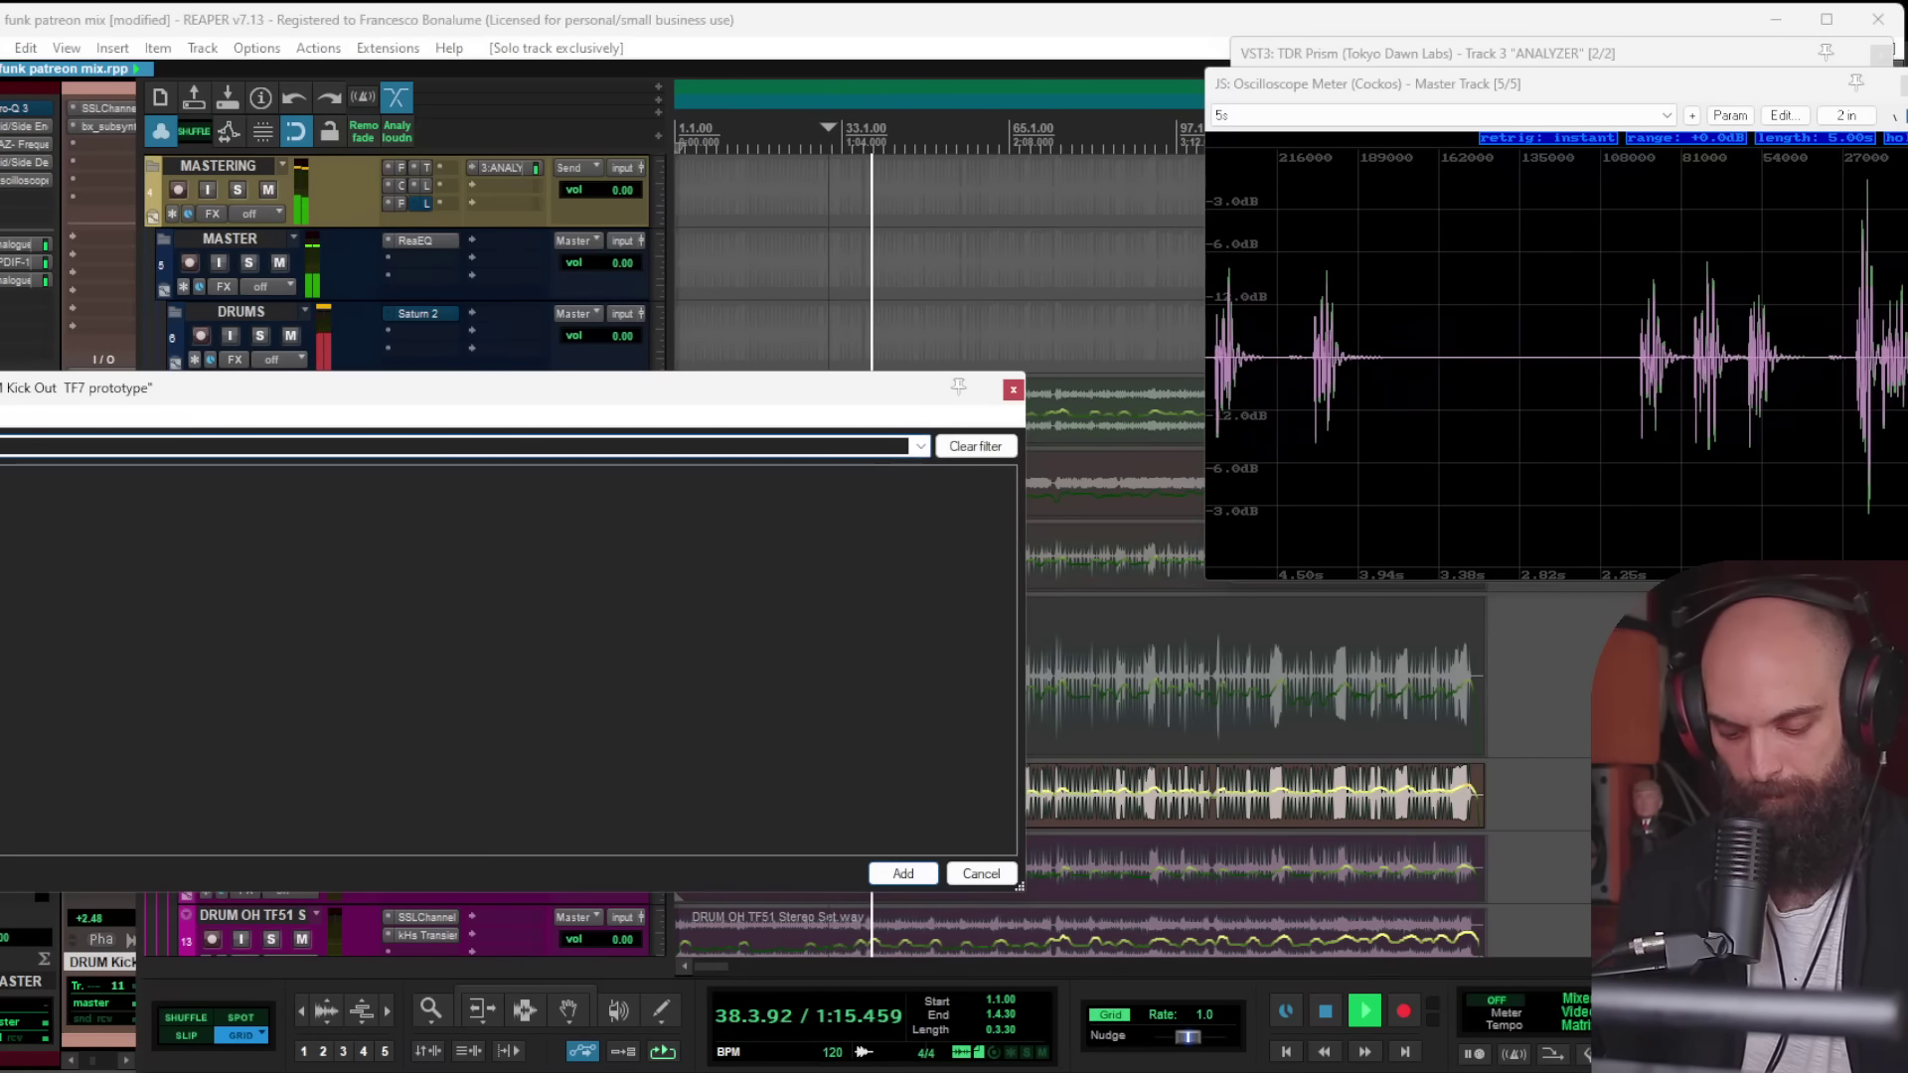
{"action": "double_click", "coordinate": [100, 475]}
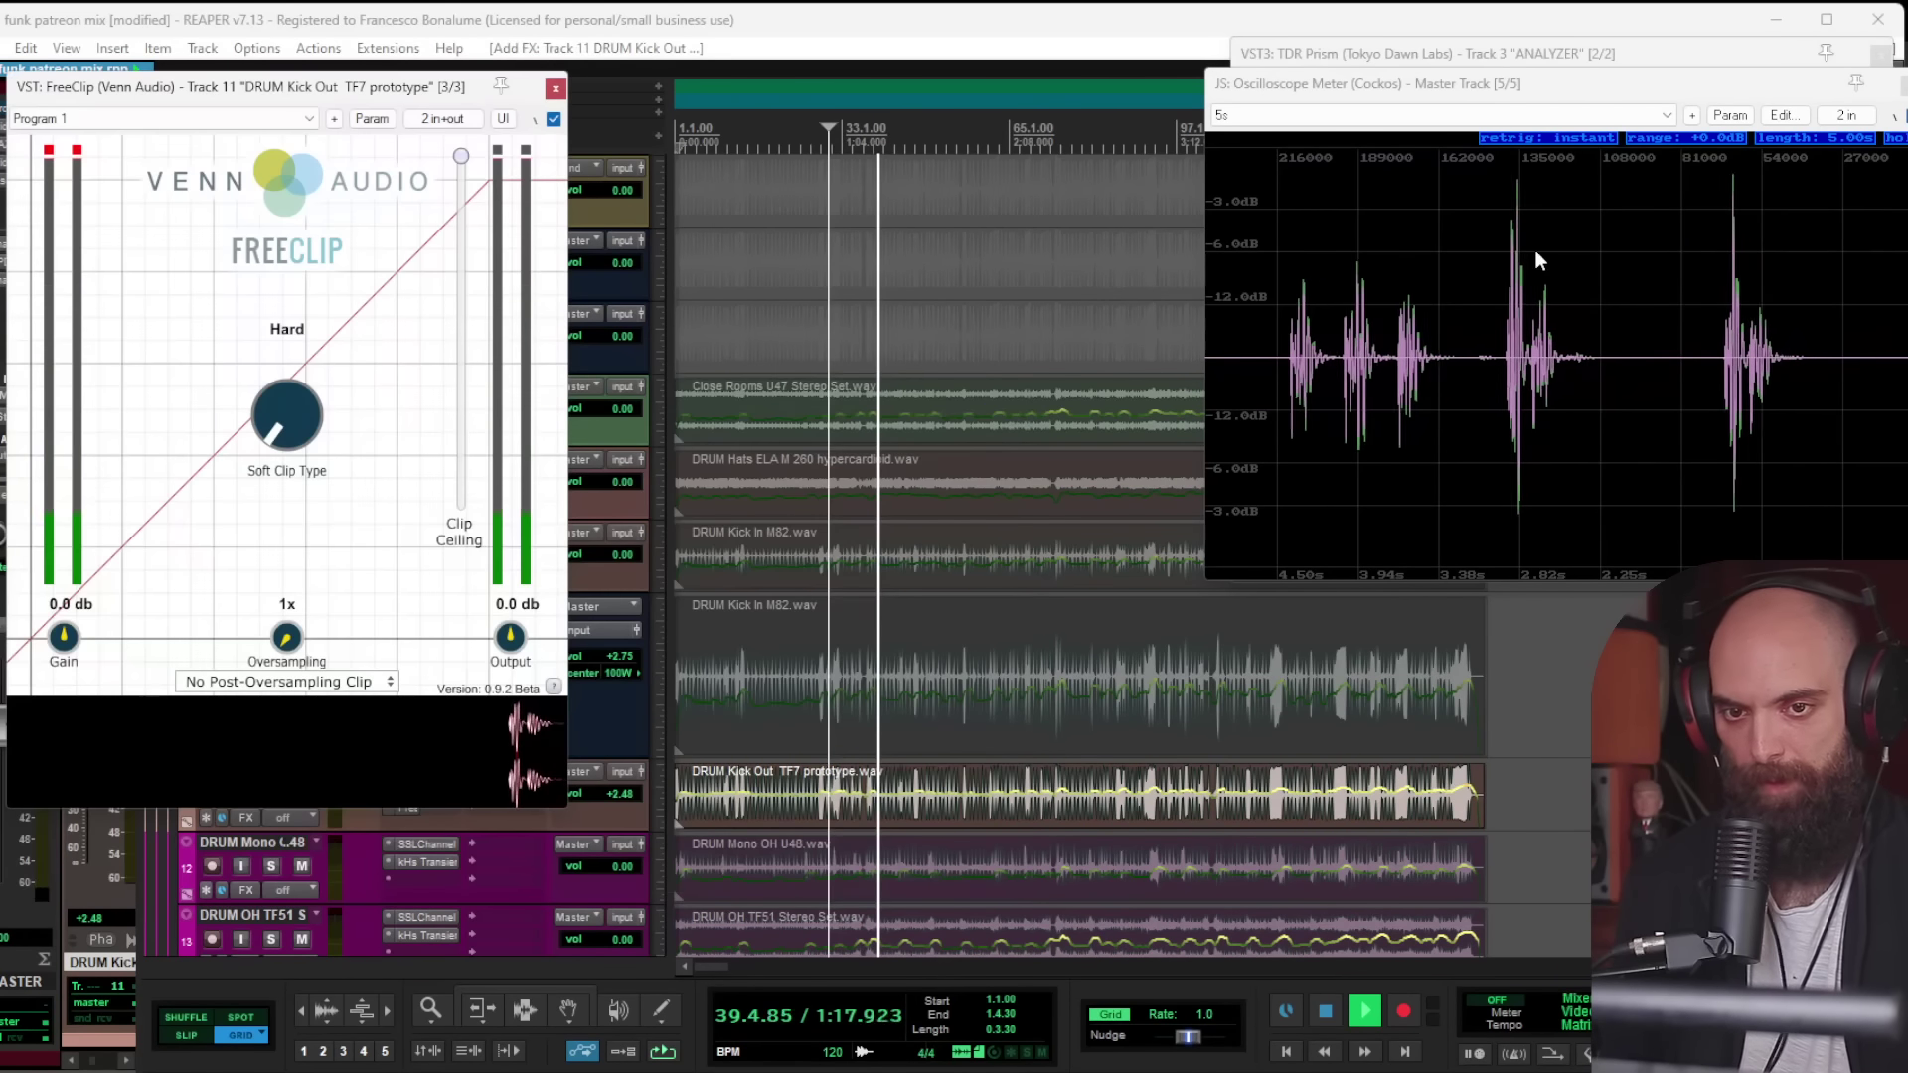
{"action": "left_click_drag", "start_coordinate": [461, 157], "coordinate": [463, 181]}
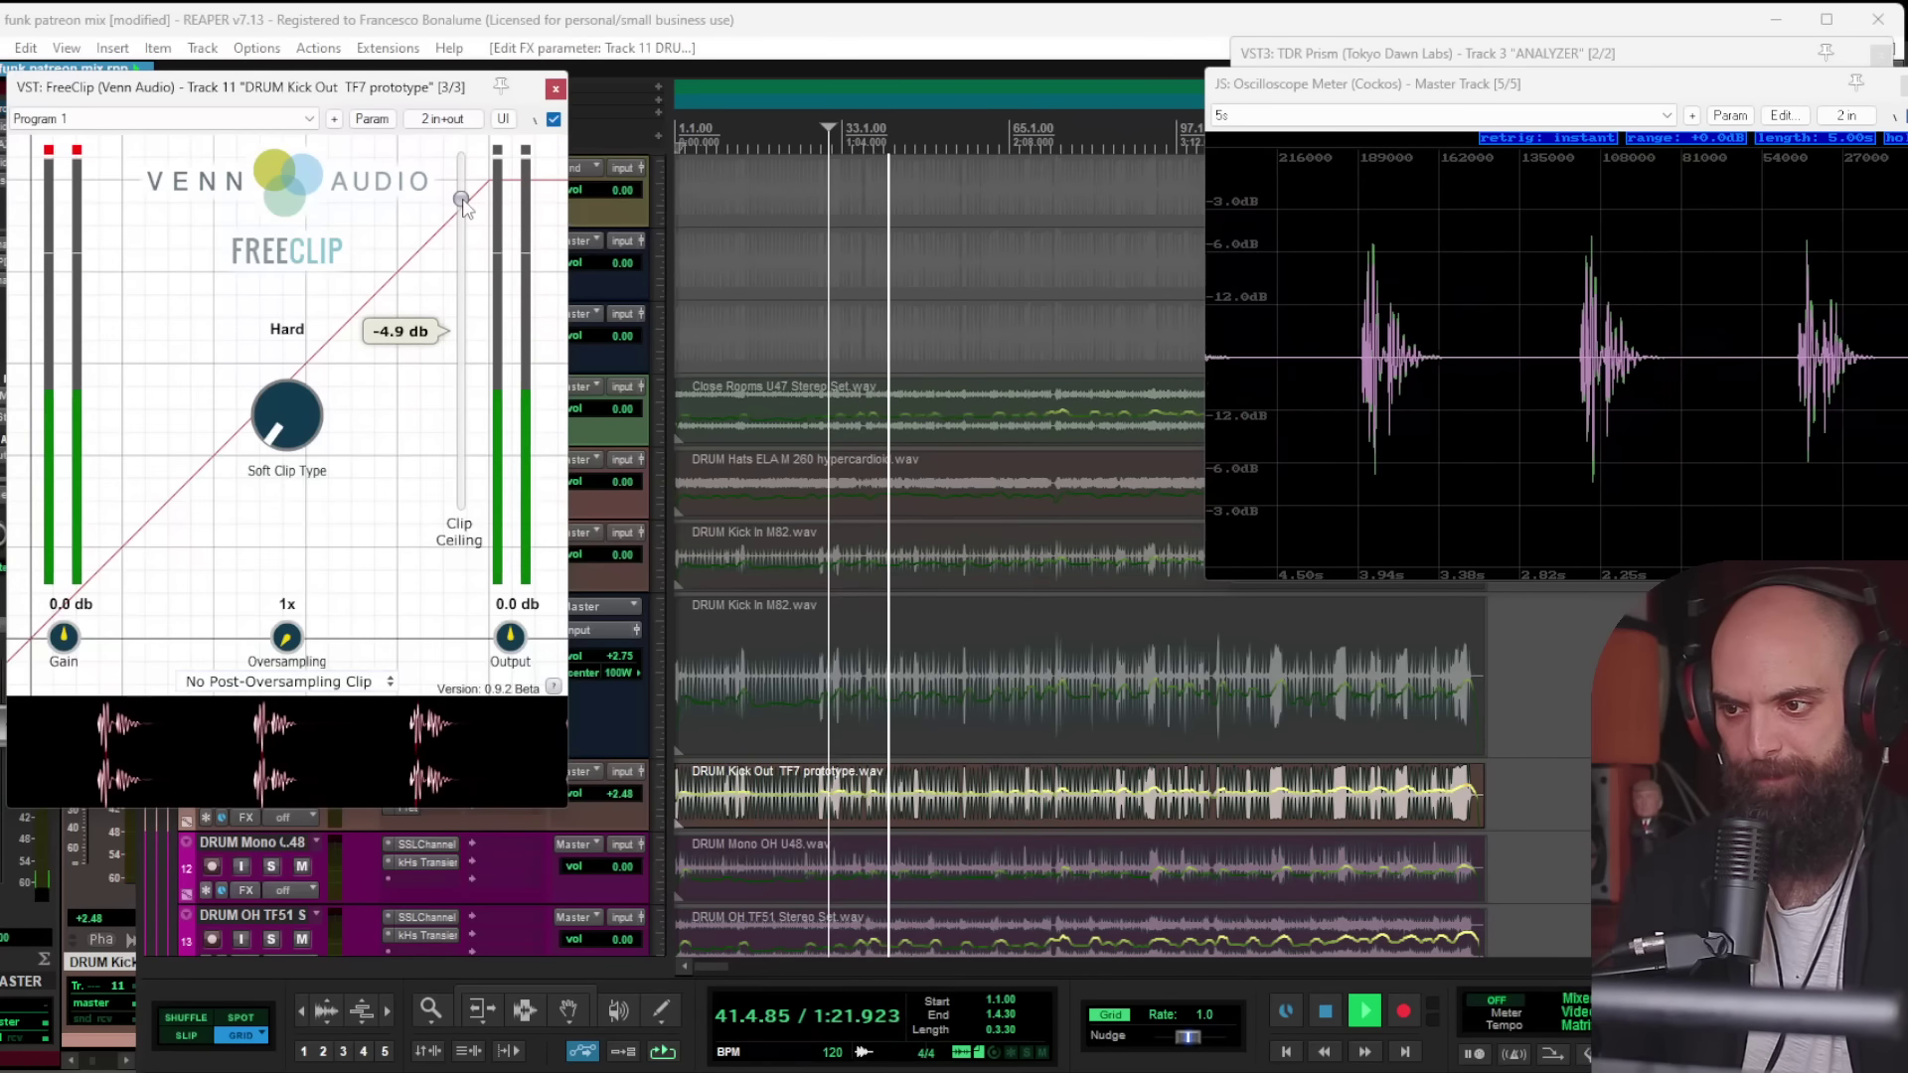
{"action": "left_click", "coordinate": [555, 88]}
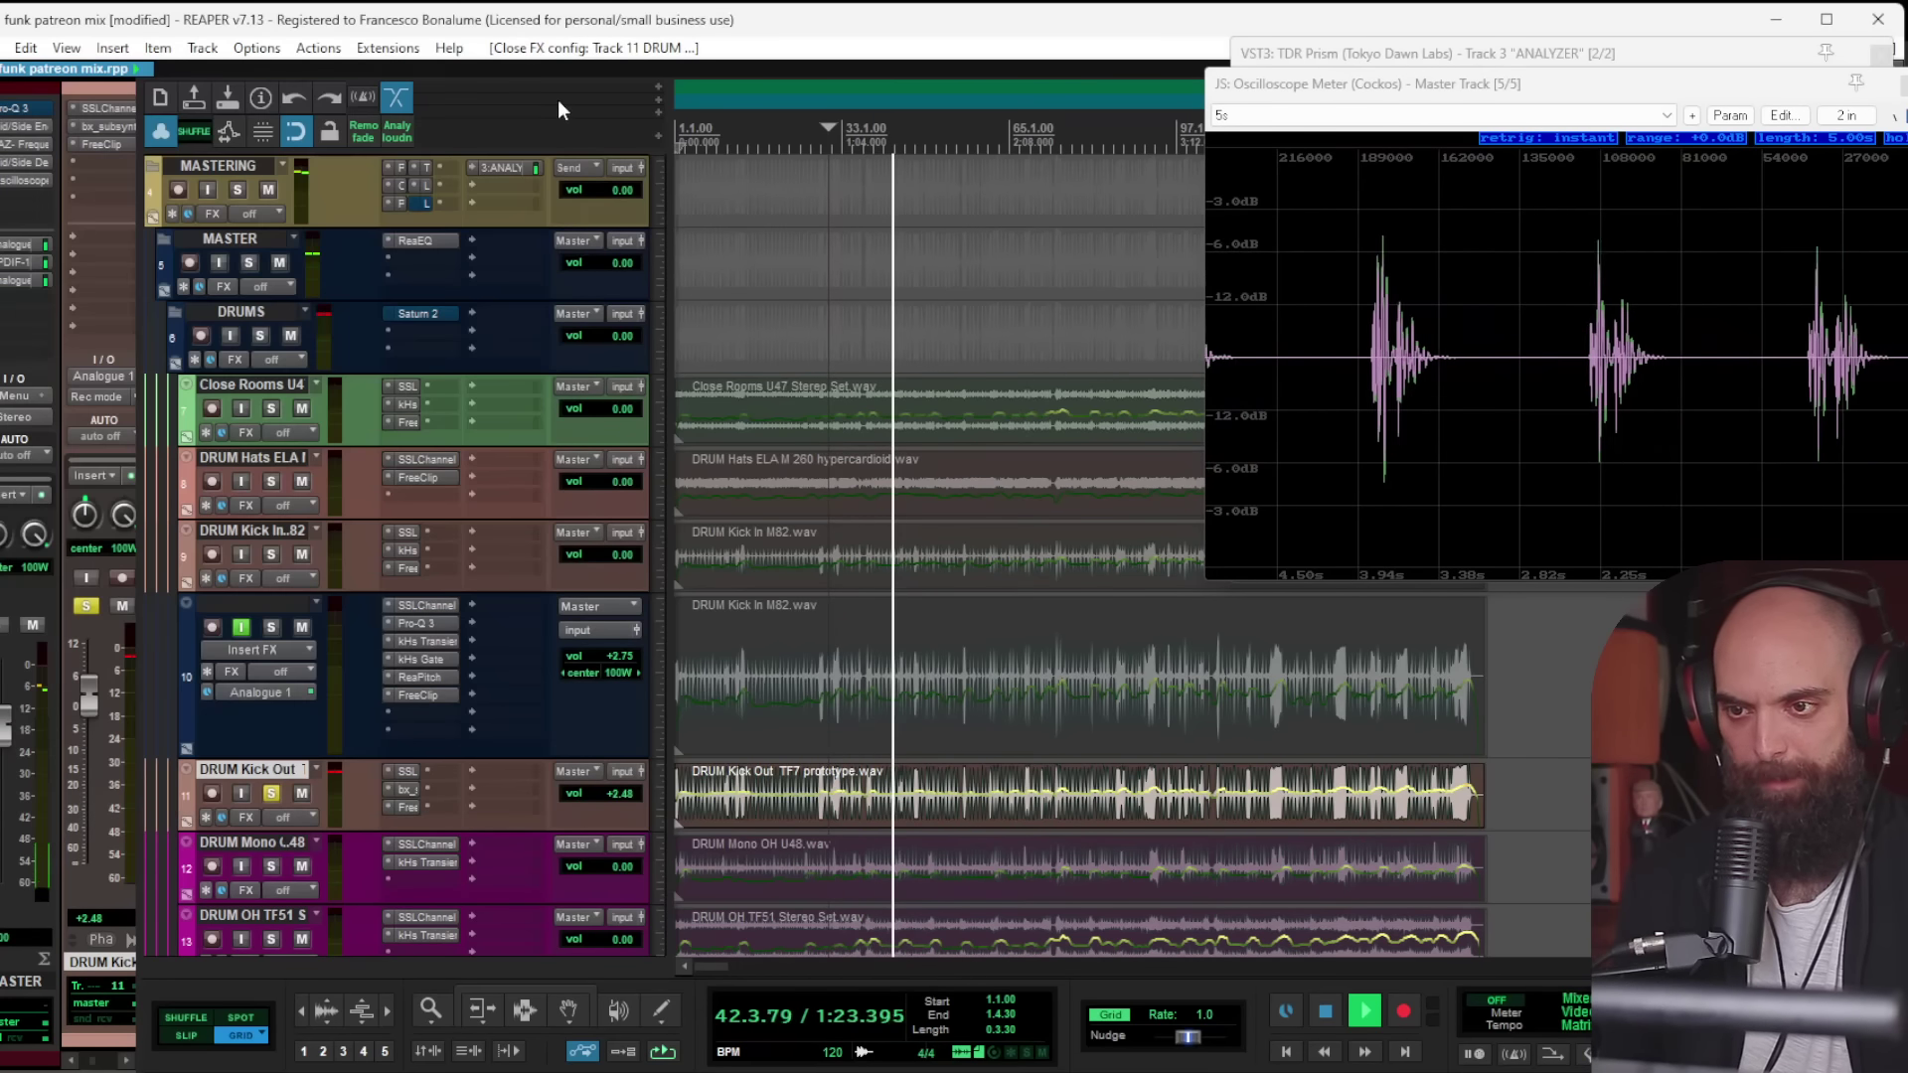
Step: Solo DRUM Mono OH U48 and insert FreeClip after kHs Transient, with the clip ceiling at about -4.7 dB
{"action": "left_click", "coordinate": [271, 866], "text": "ctrl+alt"}
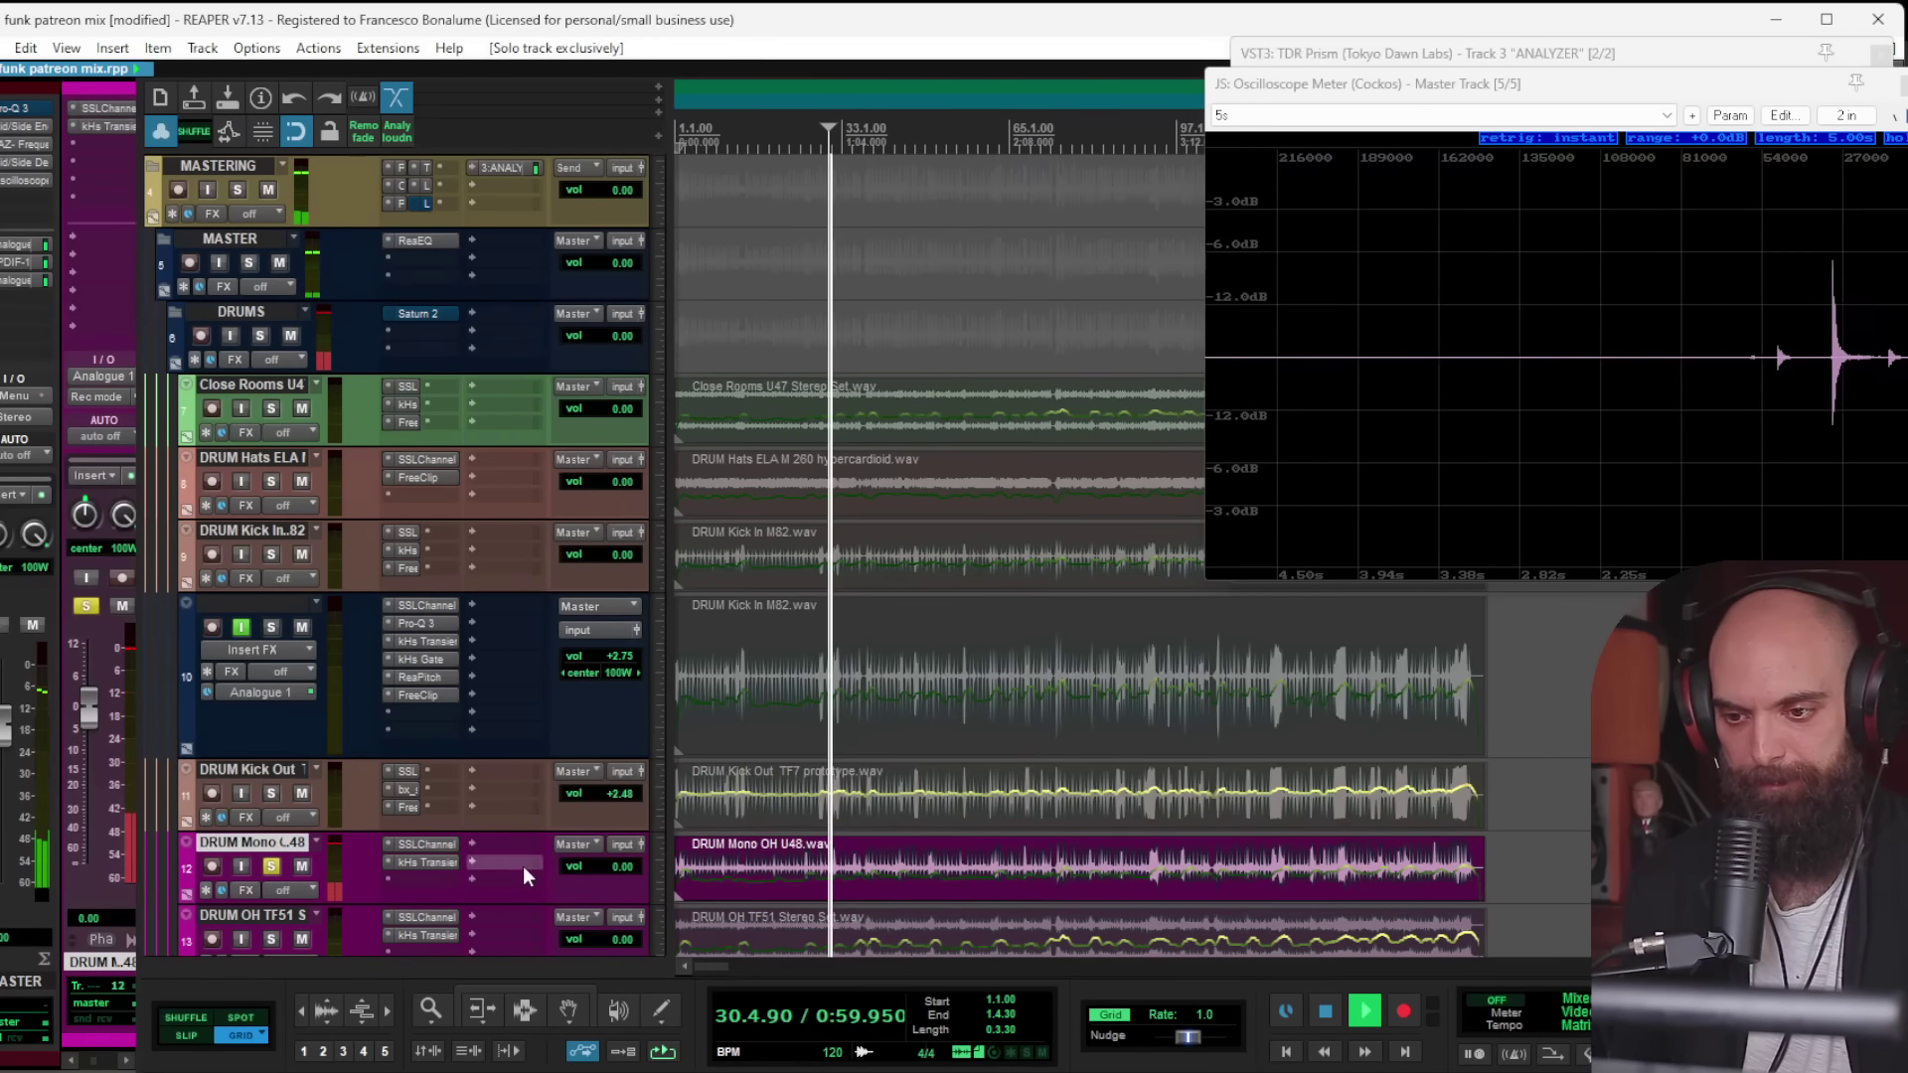
{"action": "double_click", "coordinate": [429, 881]}
{"action": "double_click", "coordinate": [81, 476]}
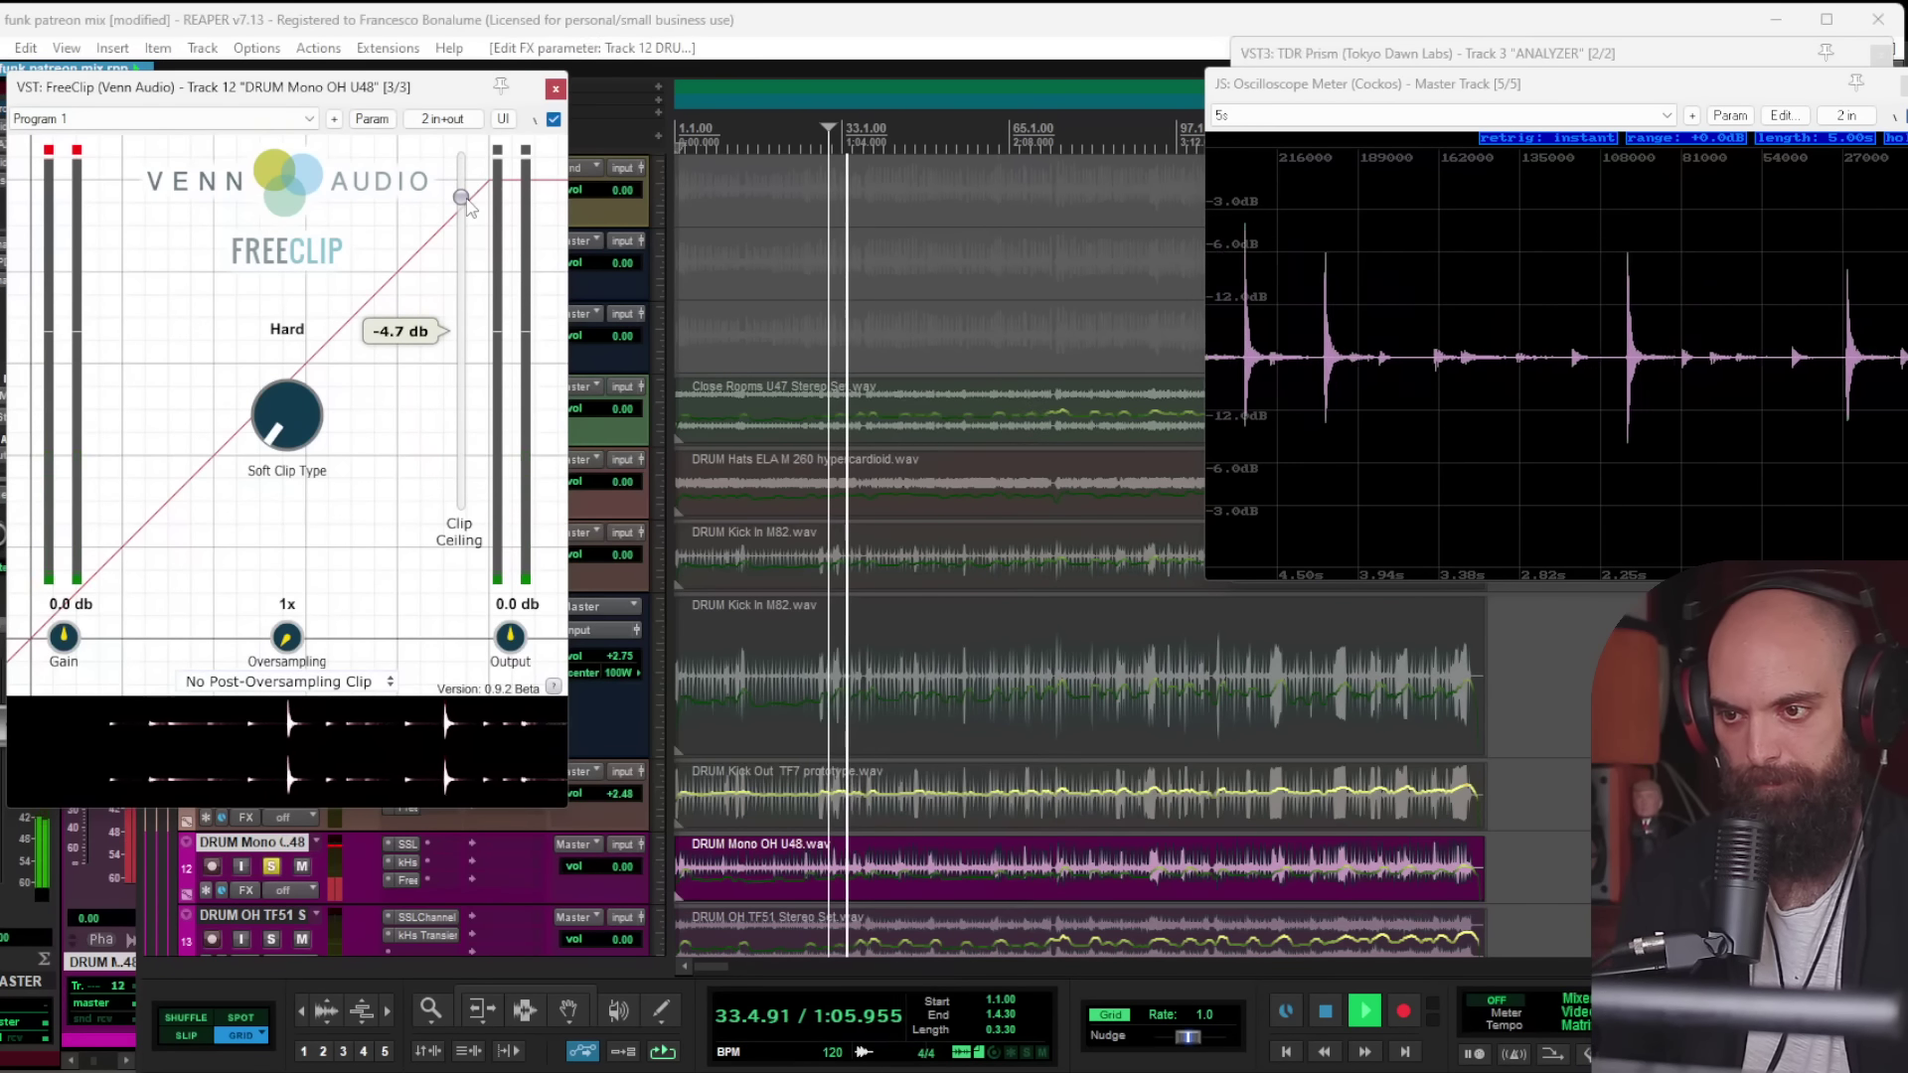
{"action": "left_click", "coordinate": [556, 90]}
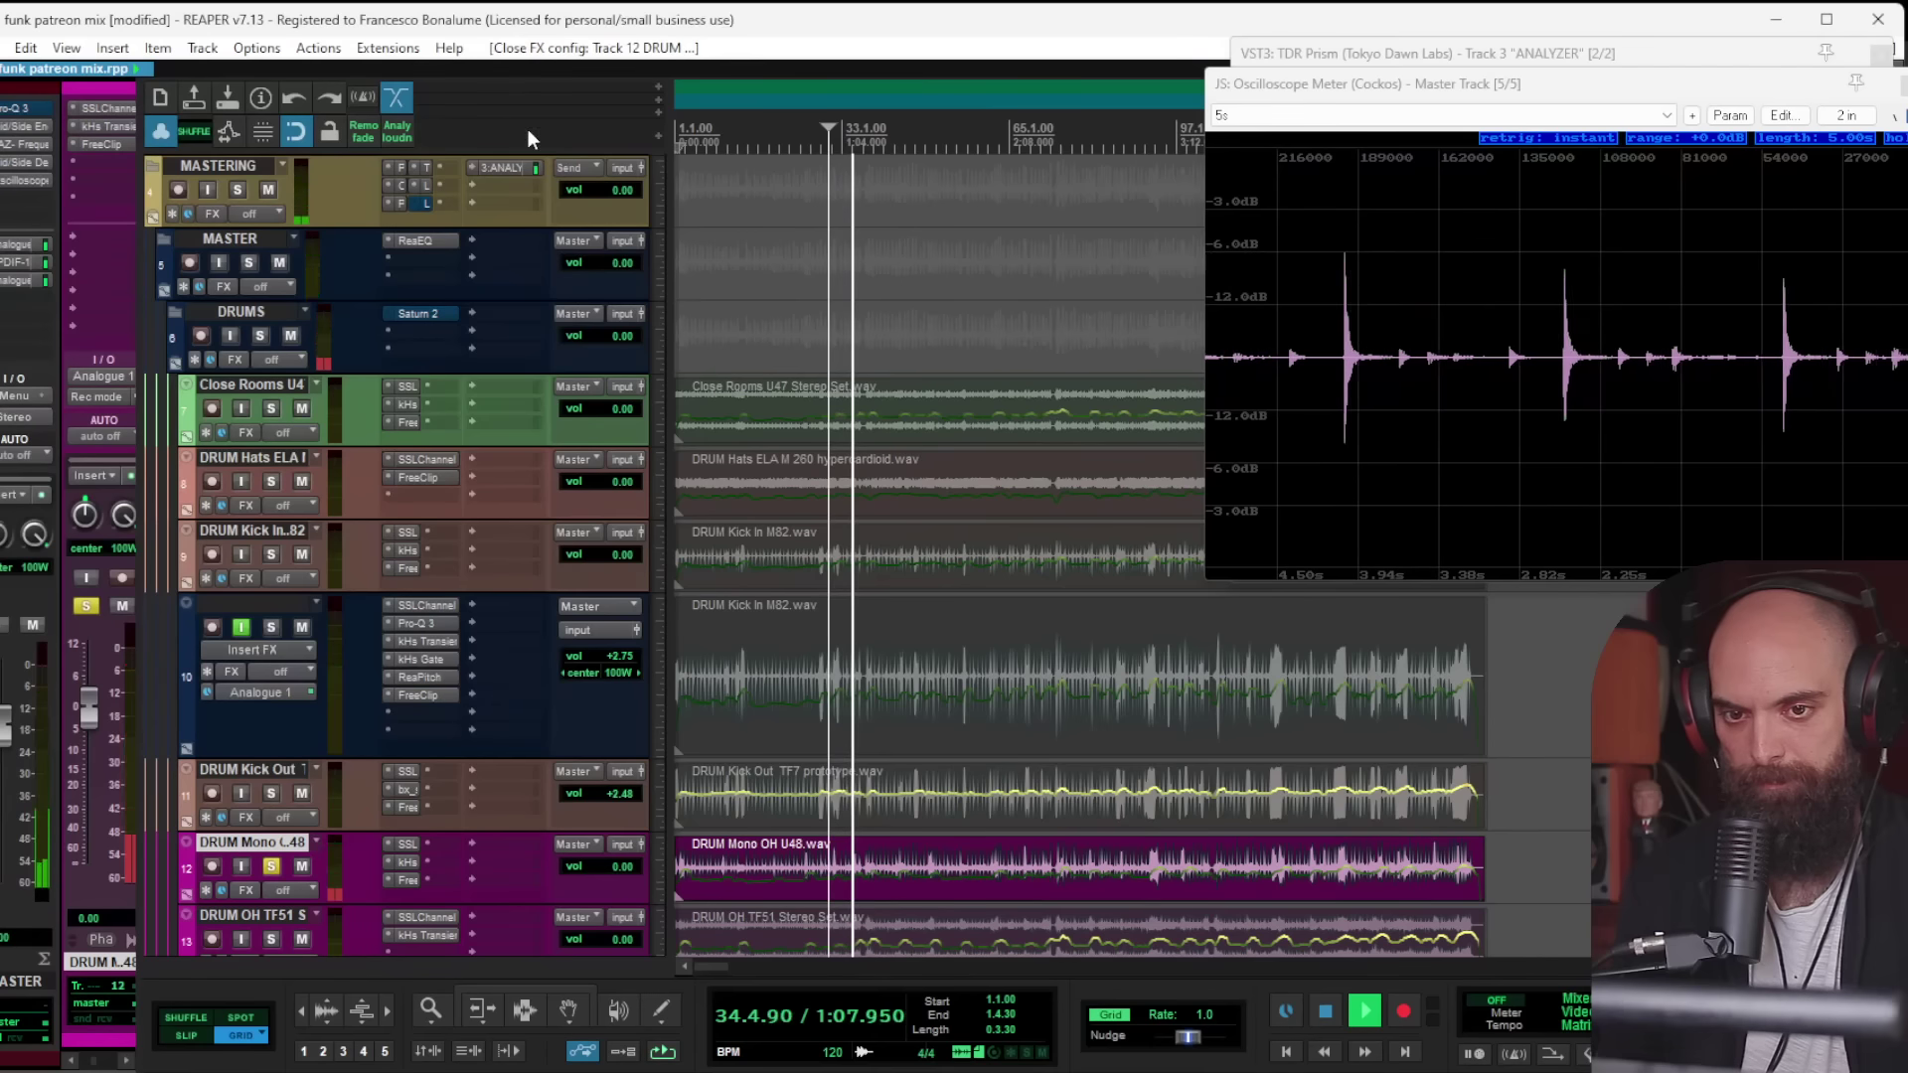
Step: Solo and enlarge DRUM OH TF51 Stereo Set, and insert FreeClip with the clip ceiling lowered to about -10.9 dB
{"action": "scroll", "coordinate": [791, 651], "scroll_direction": "down", "scroll_amount": 2}
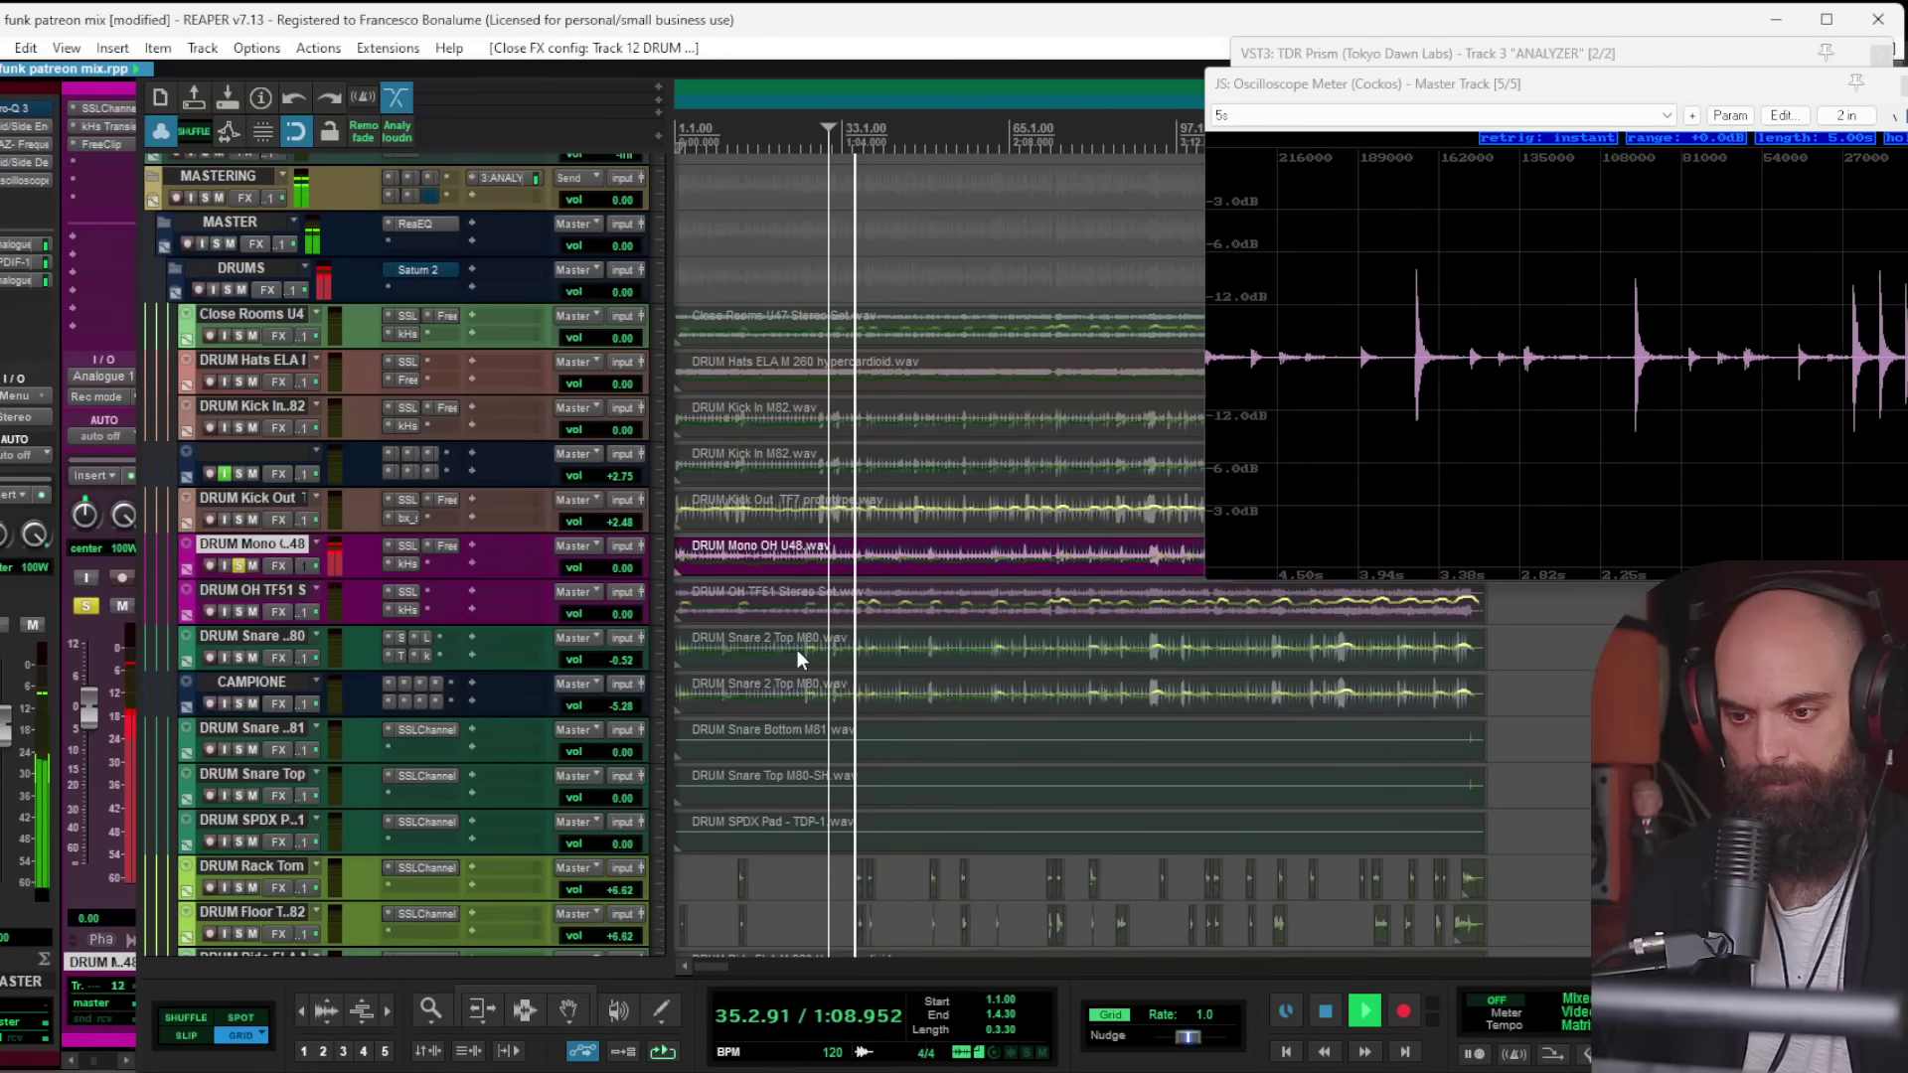
{"action": "left_click", "coordinate": [238, 611], "text": "ctrl+alt"}
{"action": "left_click", "coordinate": [245, 596]}
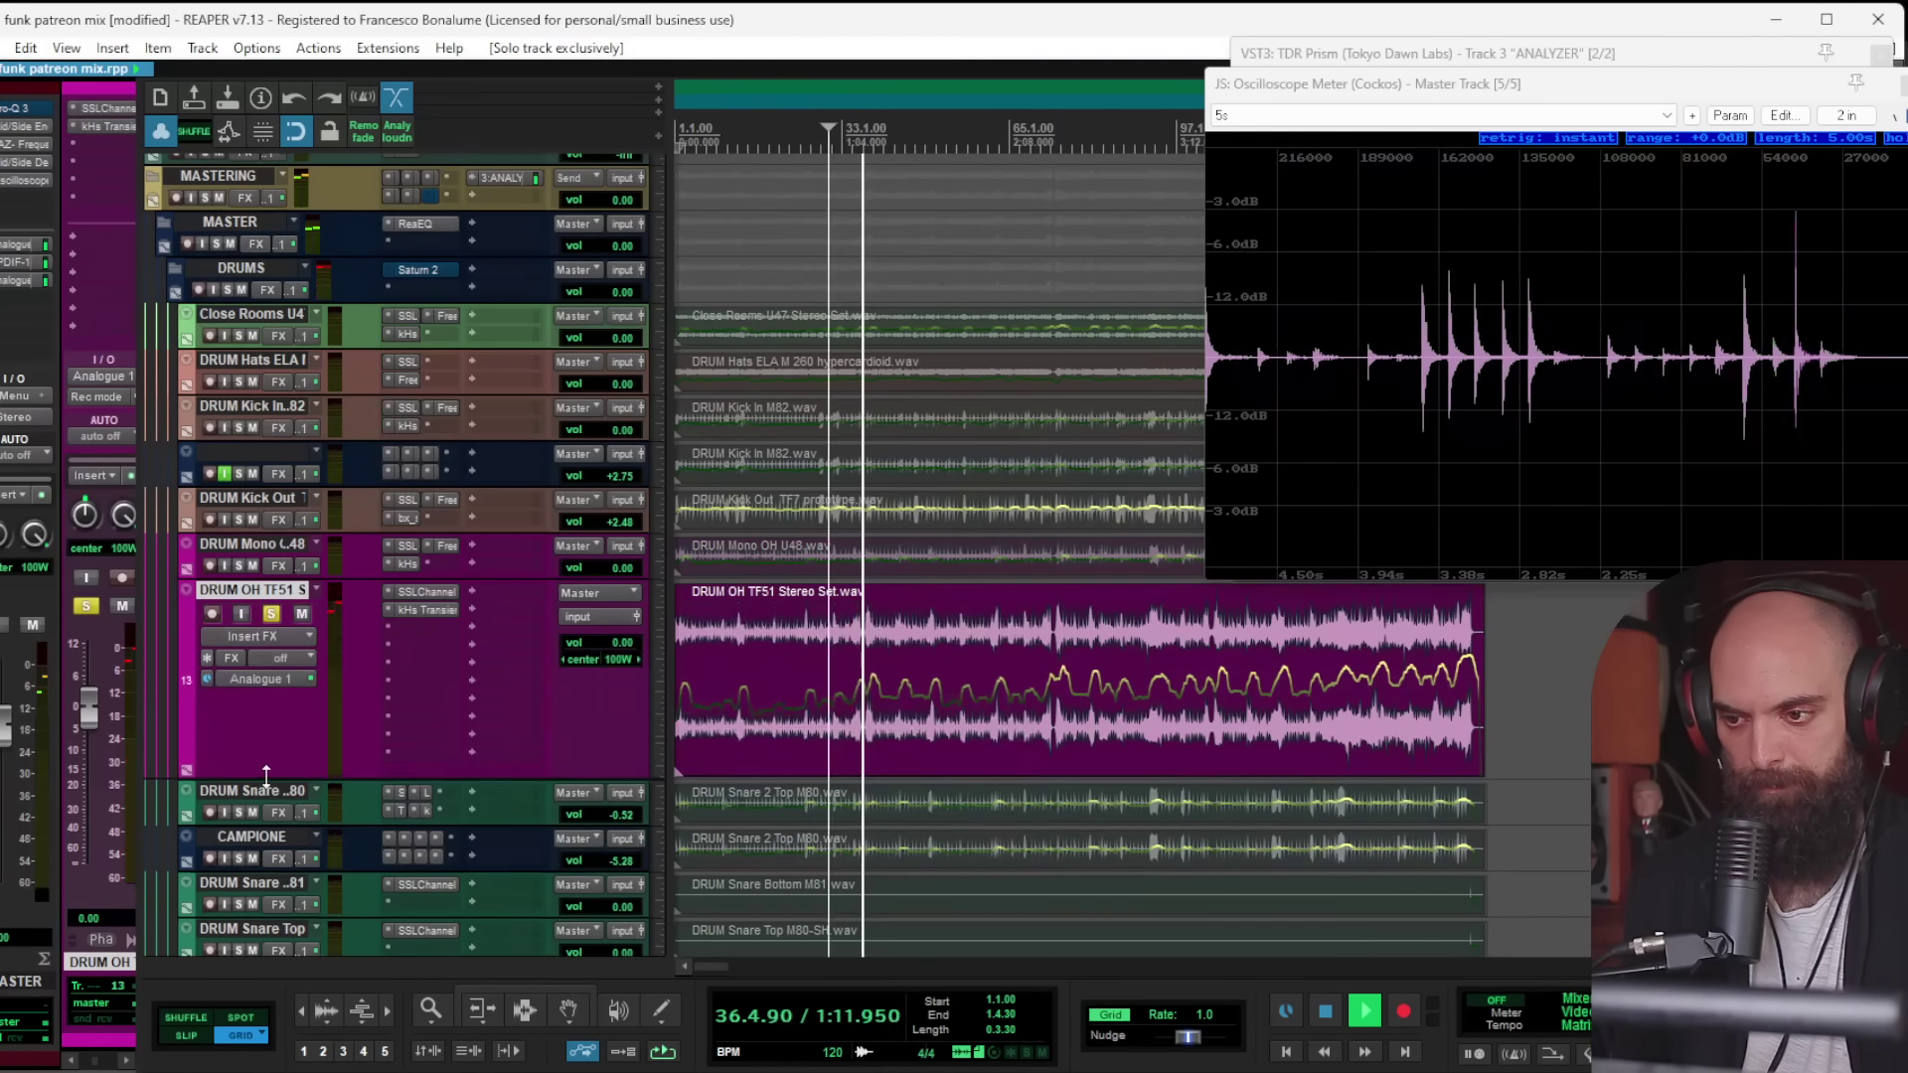
{"action": "key", "text": "shift+f"}
{"action": "double_click", "coordinate": [79, 477]}
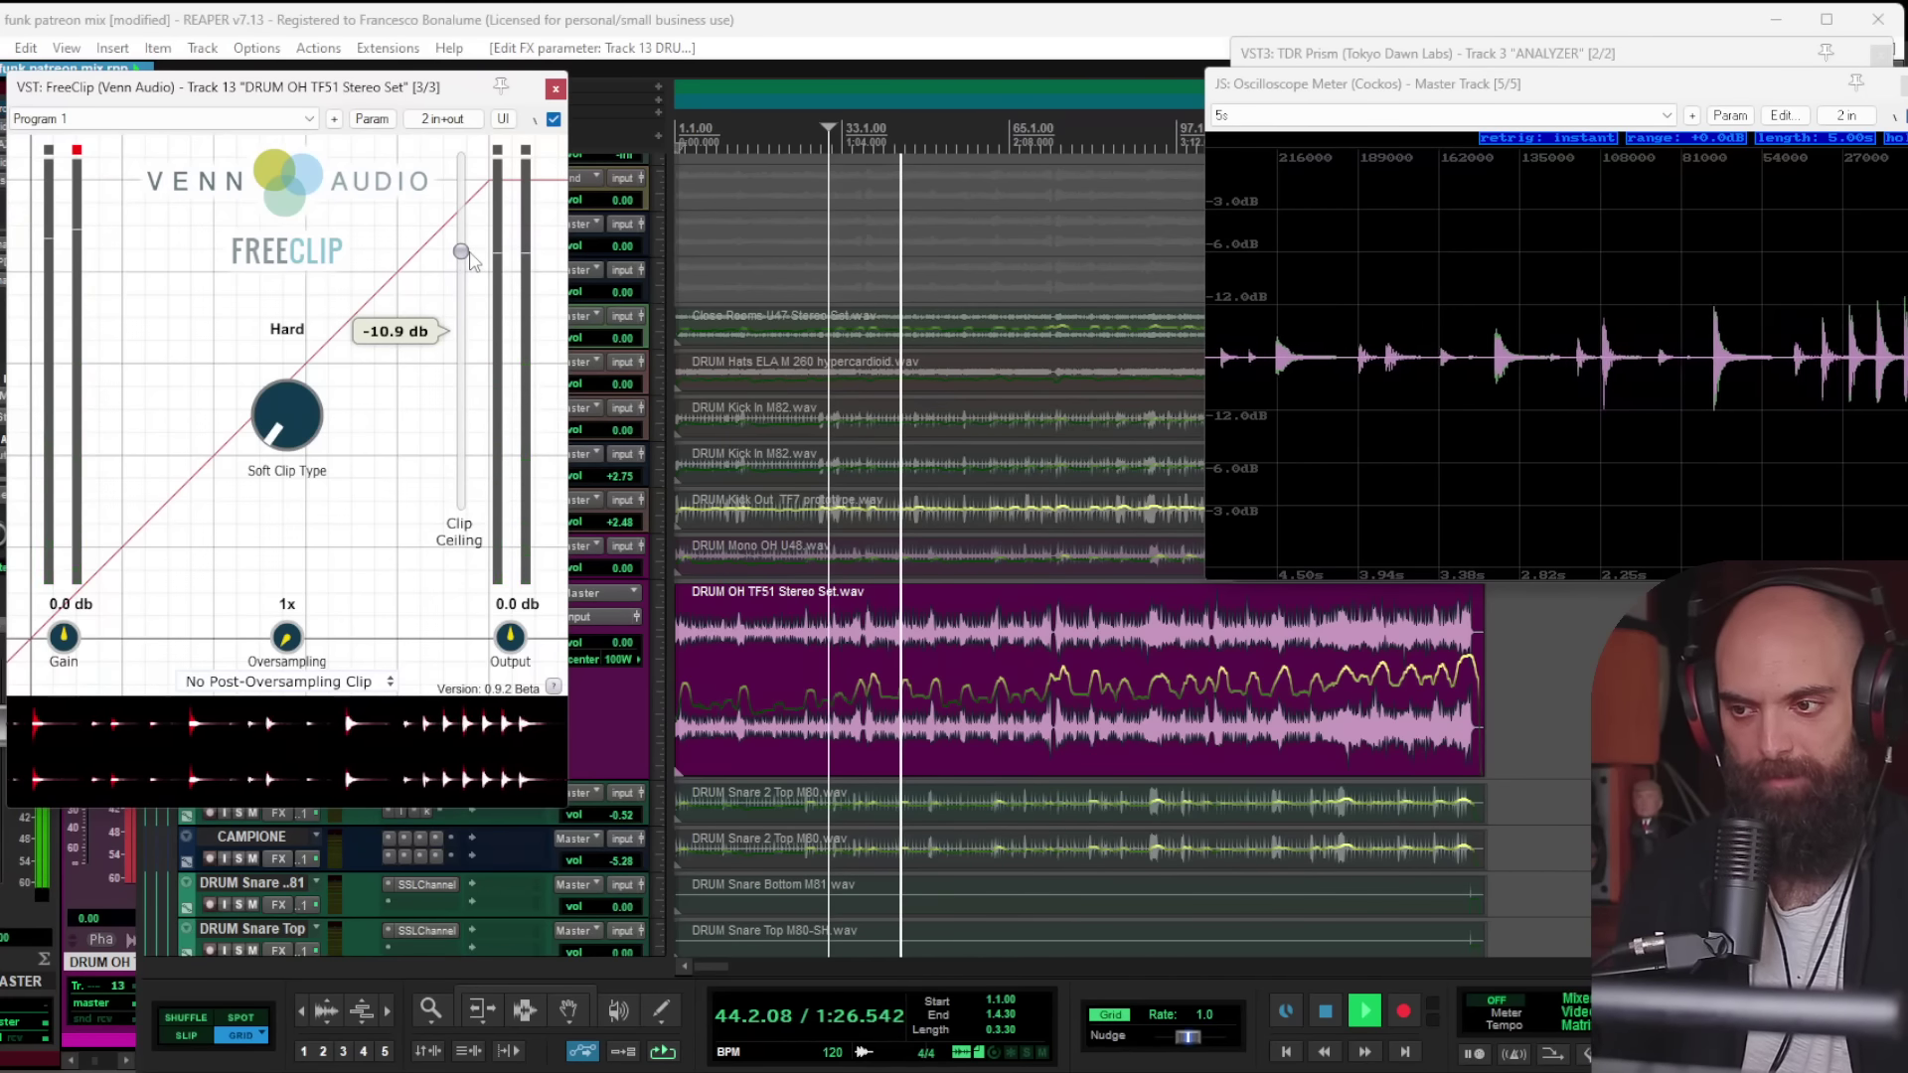
{"action": "left_click", "coordinate": [555, 90]}
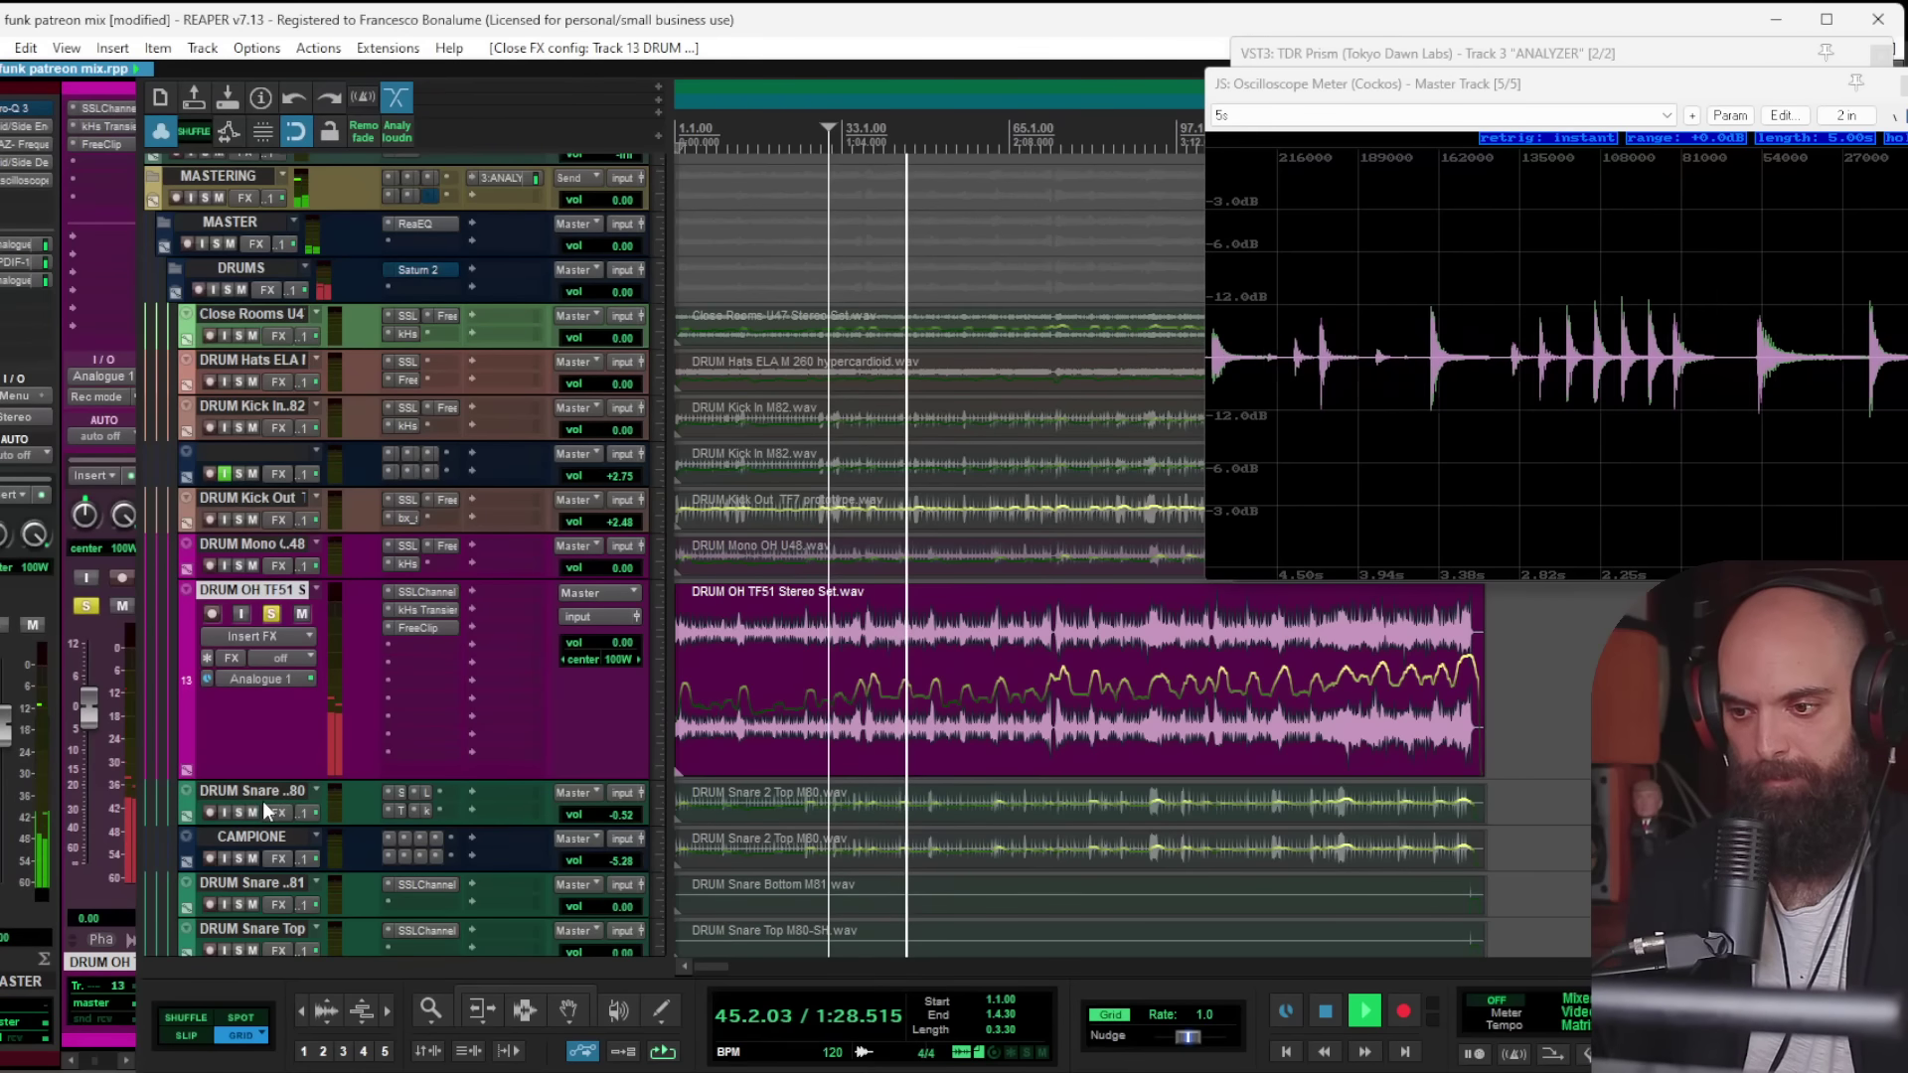
Step: Solo and enlarge DRUM Snare 2 Top M80, insert FreeClip after kHs Gate and lower the clip ceiling slightly
{"action": "left_click", "coordinate": [239, 811], "text": "ctrl+alt"}
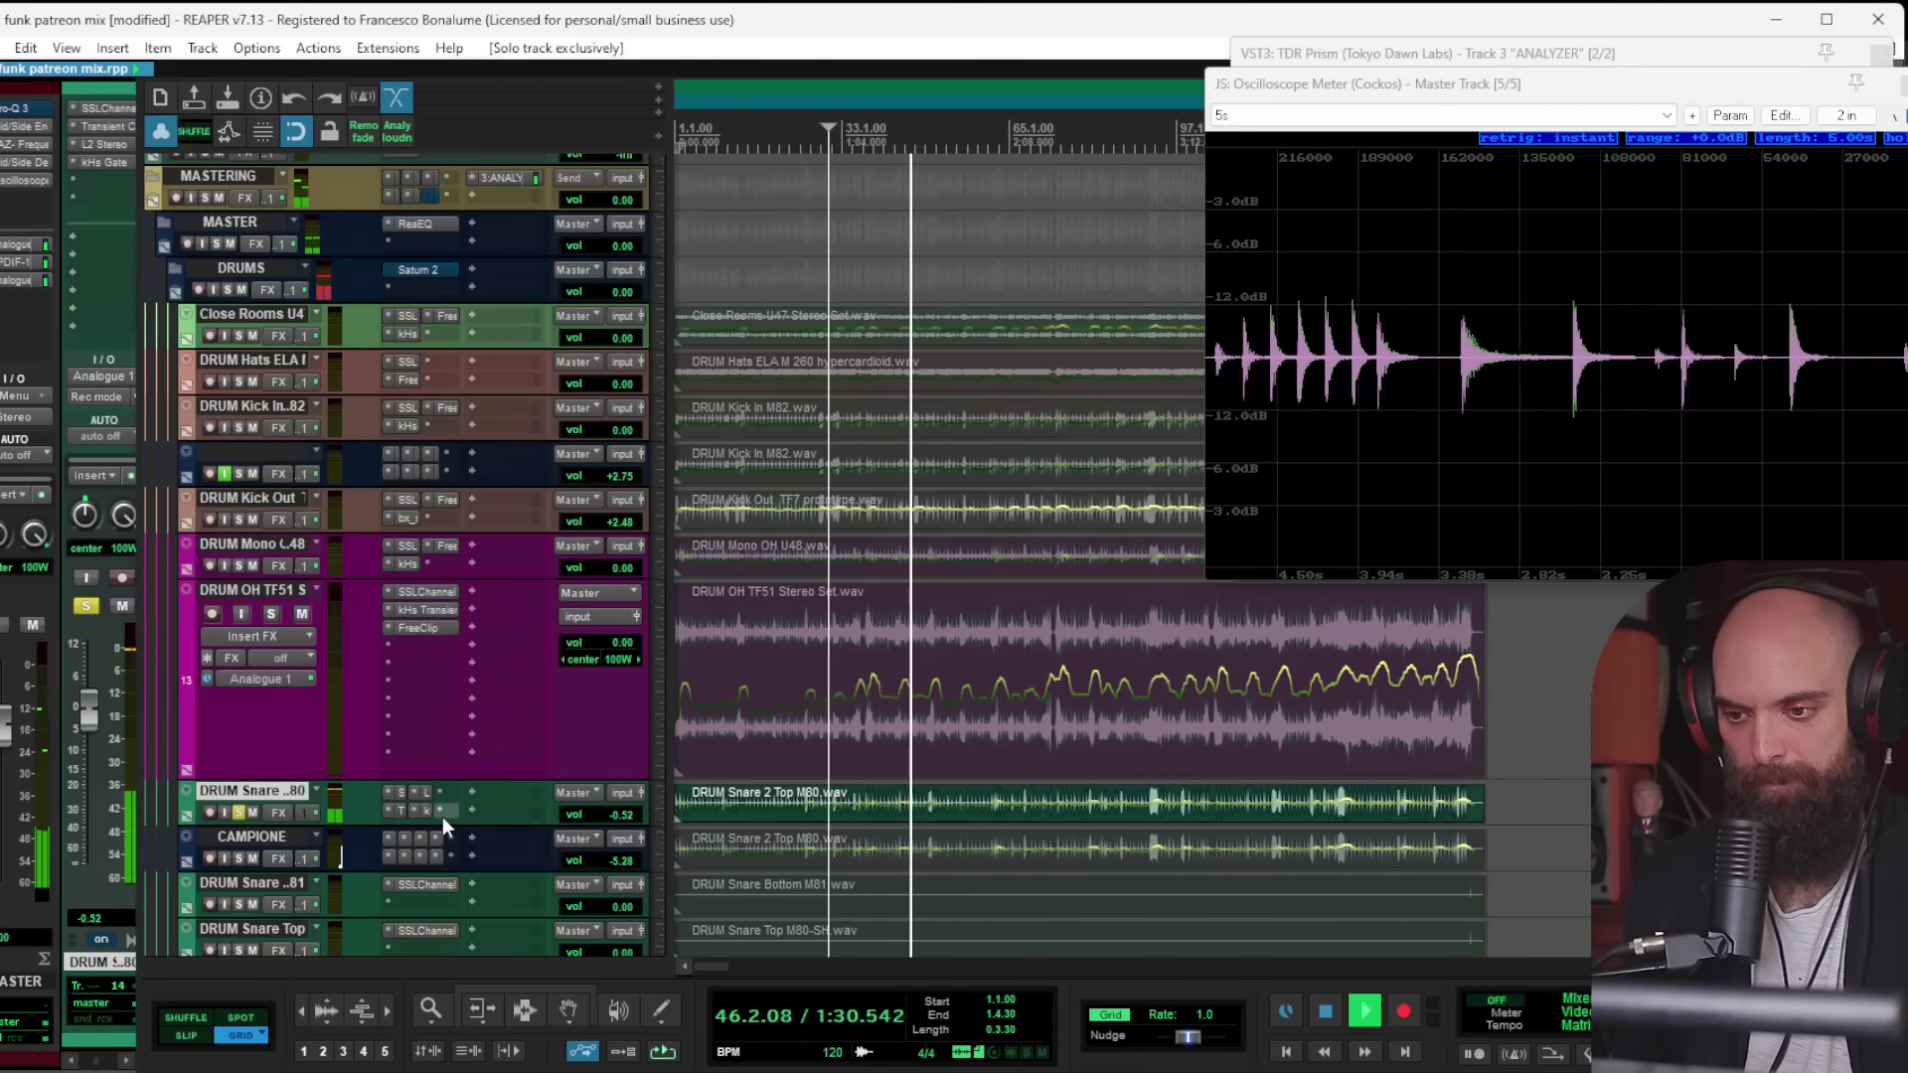
{"action": "left_click_drag", "start_coordinate": [443, 824], "coordinate": [438, 891]}
{"action": "double_click", "coordinate": [437, 862]}
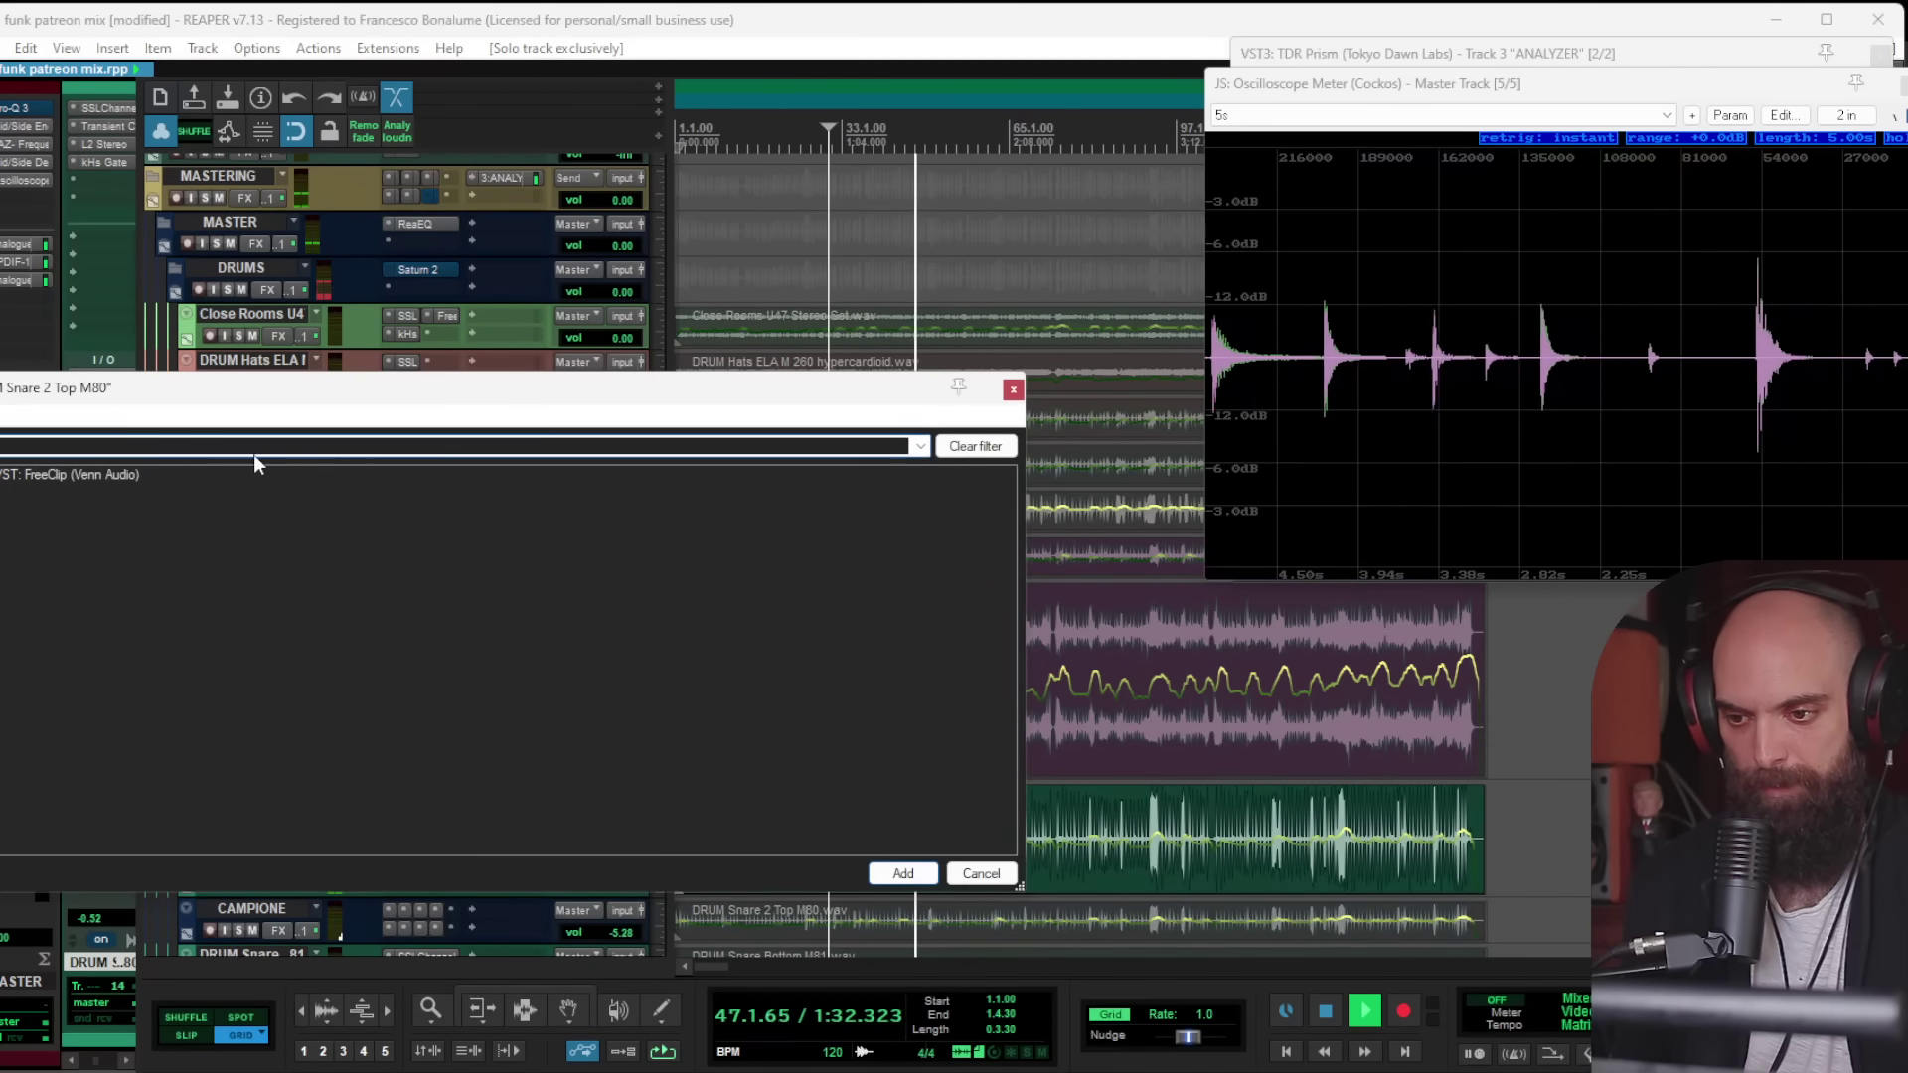
{"action": "double_click", "coordinate": [86, 475]}
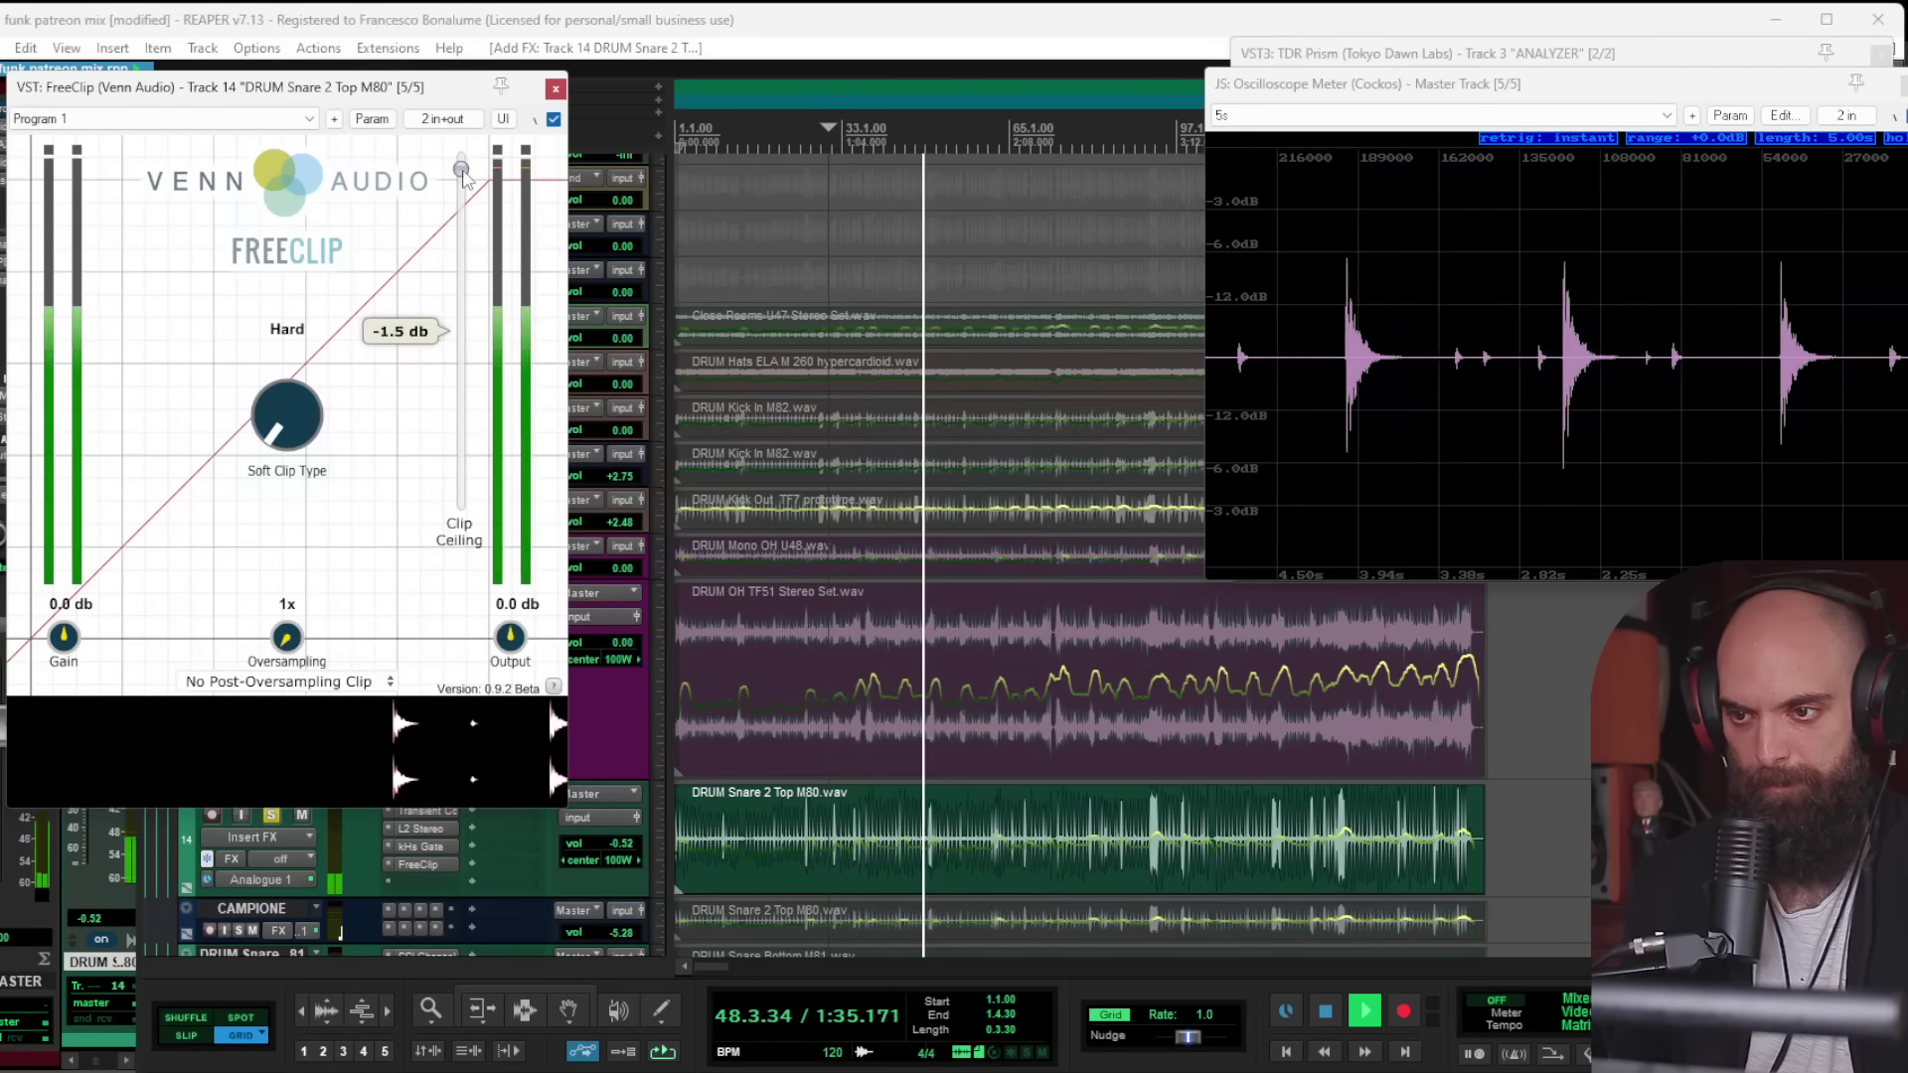
{"action": "left_click_drag", "start_coordinate": [463, 176], "coordinate": [463, 190]}
{"action": "left_click", "coordinate": [556, 88]}
Step: Solo and enlarge the CAMPIONE track, insert FreeClip at the end of its effect chain and lower the clip ceiling
{"action": "scroll", "coordinate": [784, 620], "scroll_direction": "down", "scroll_amount": 3}
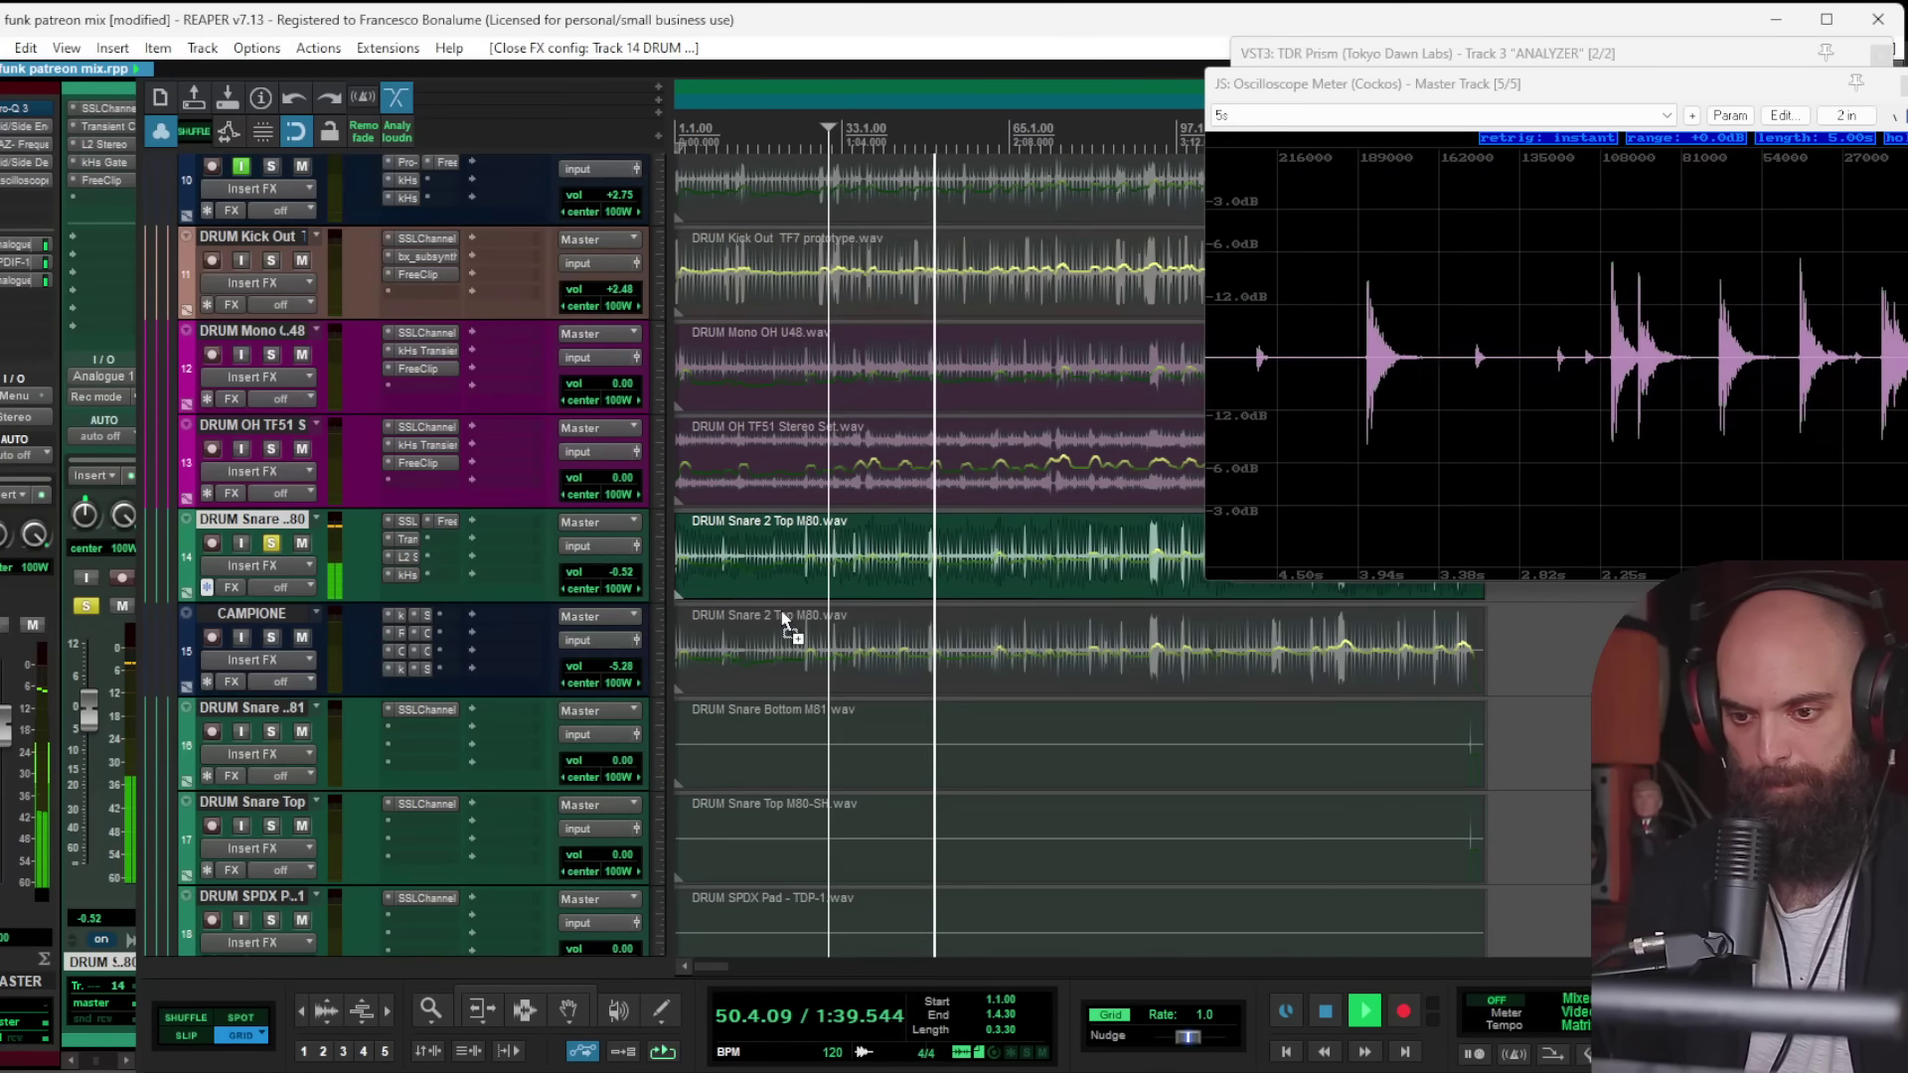
{"action": "left_click", "coordinate": [271, 636], "text": "ctrl+alt"}
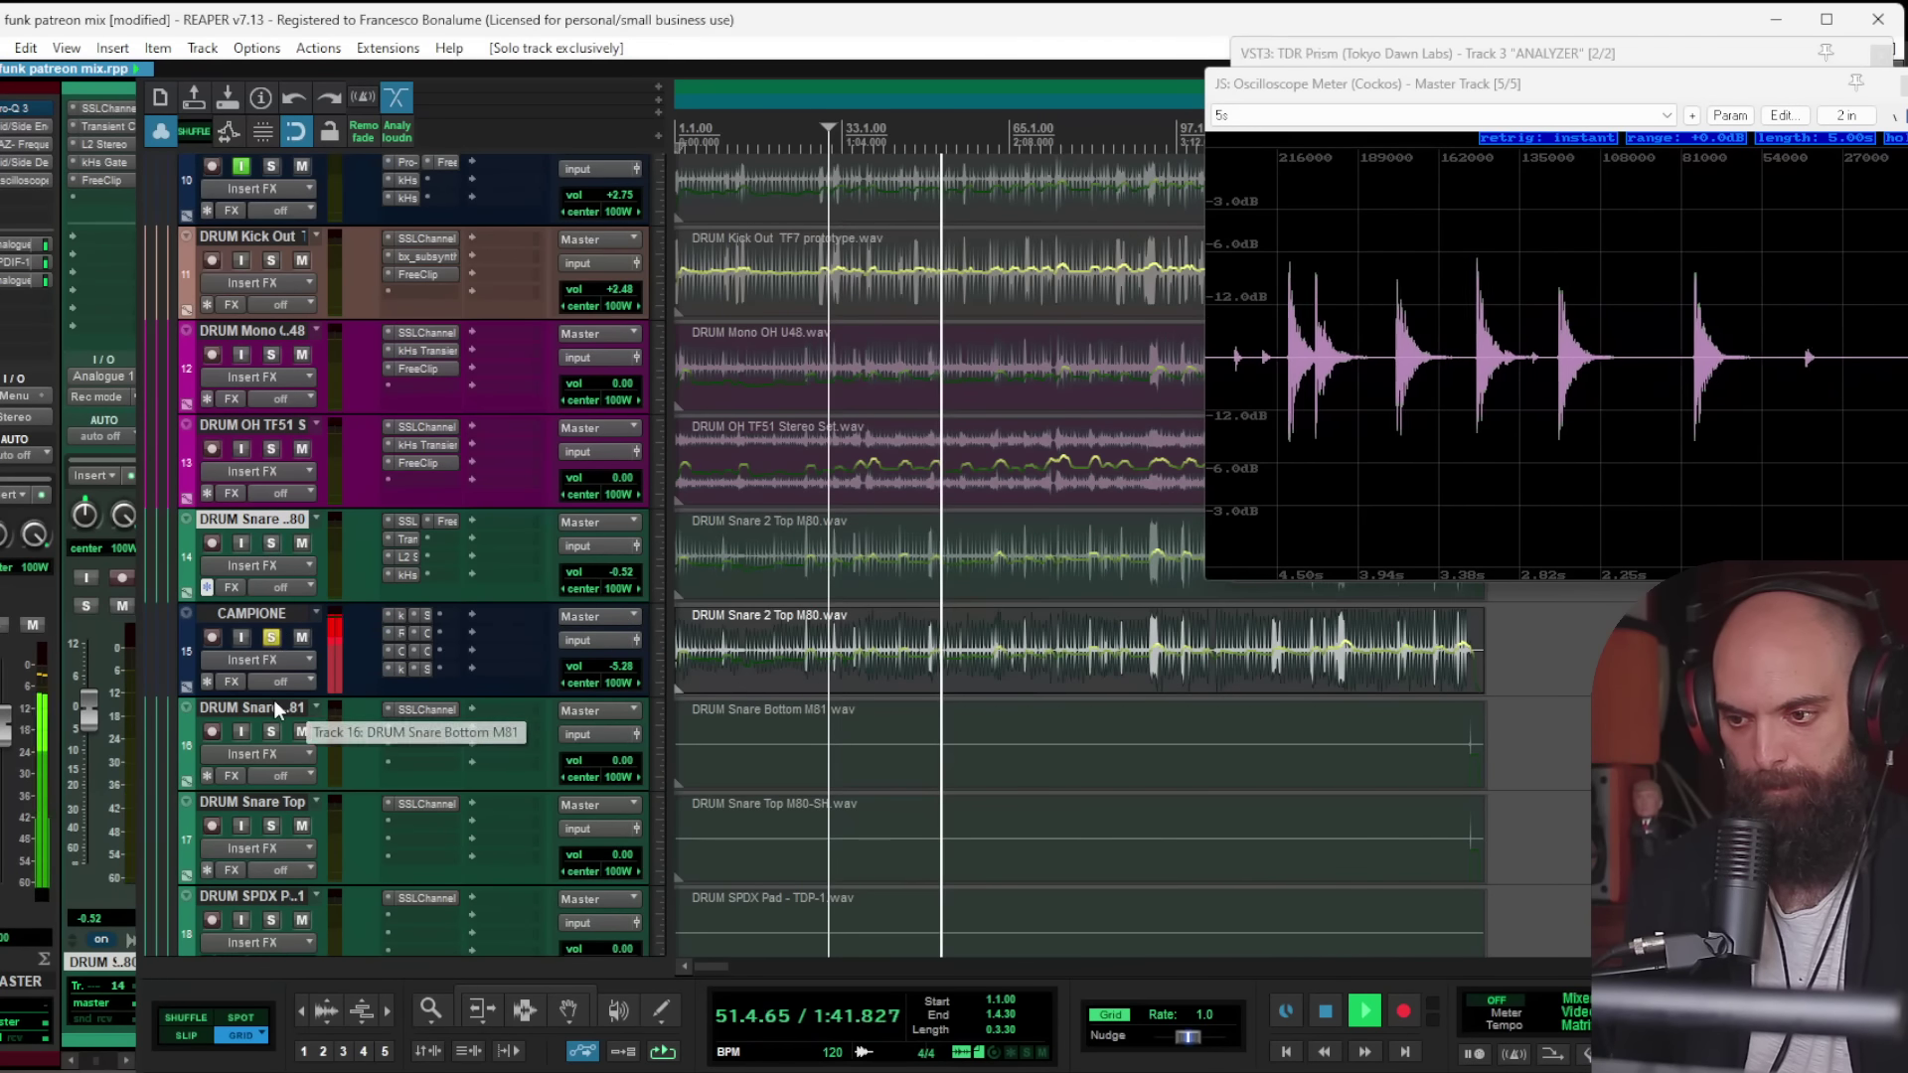
{"action": "left_click_drag", "start_coordinate": [273, 696], "coordinate": [276, 804]}
{"action": "left_click", "coordinate": [404, 780]}
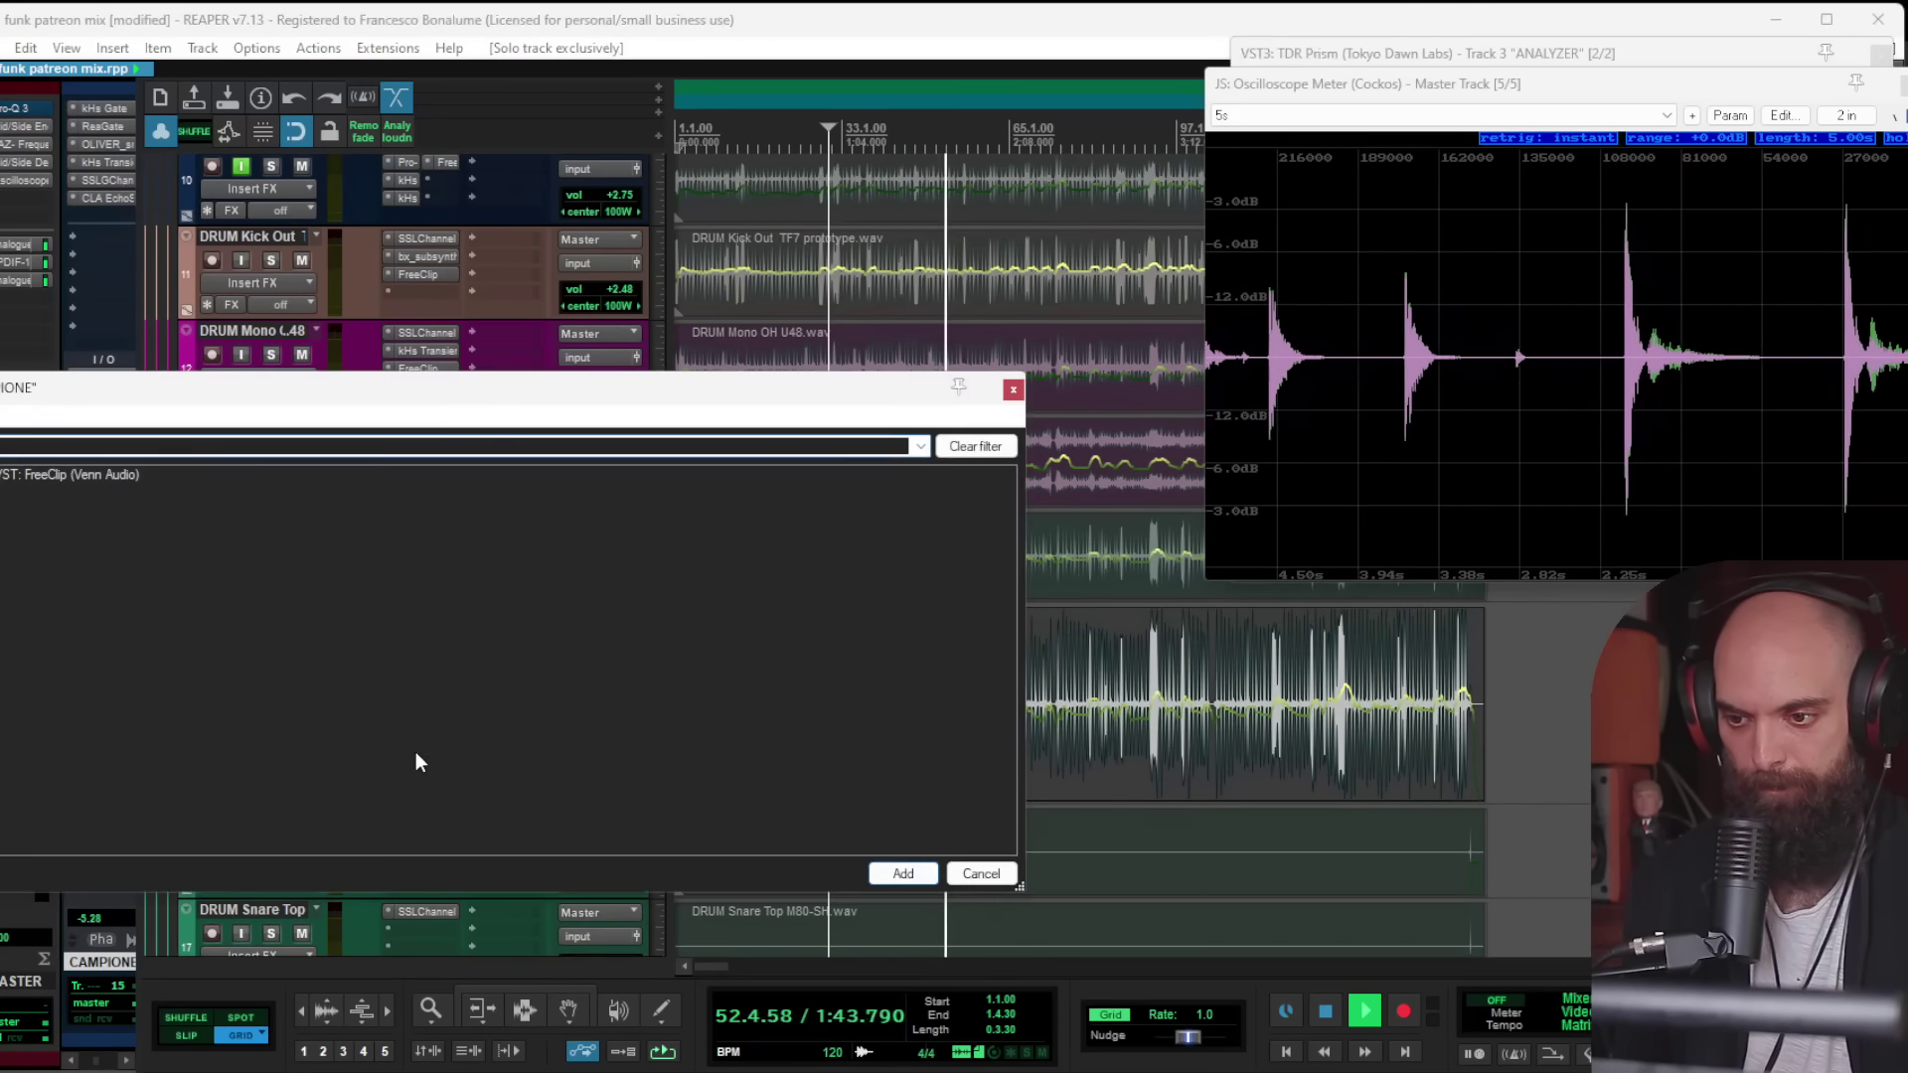
{"action": "double_click", "coordinate": [108, 474]}
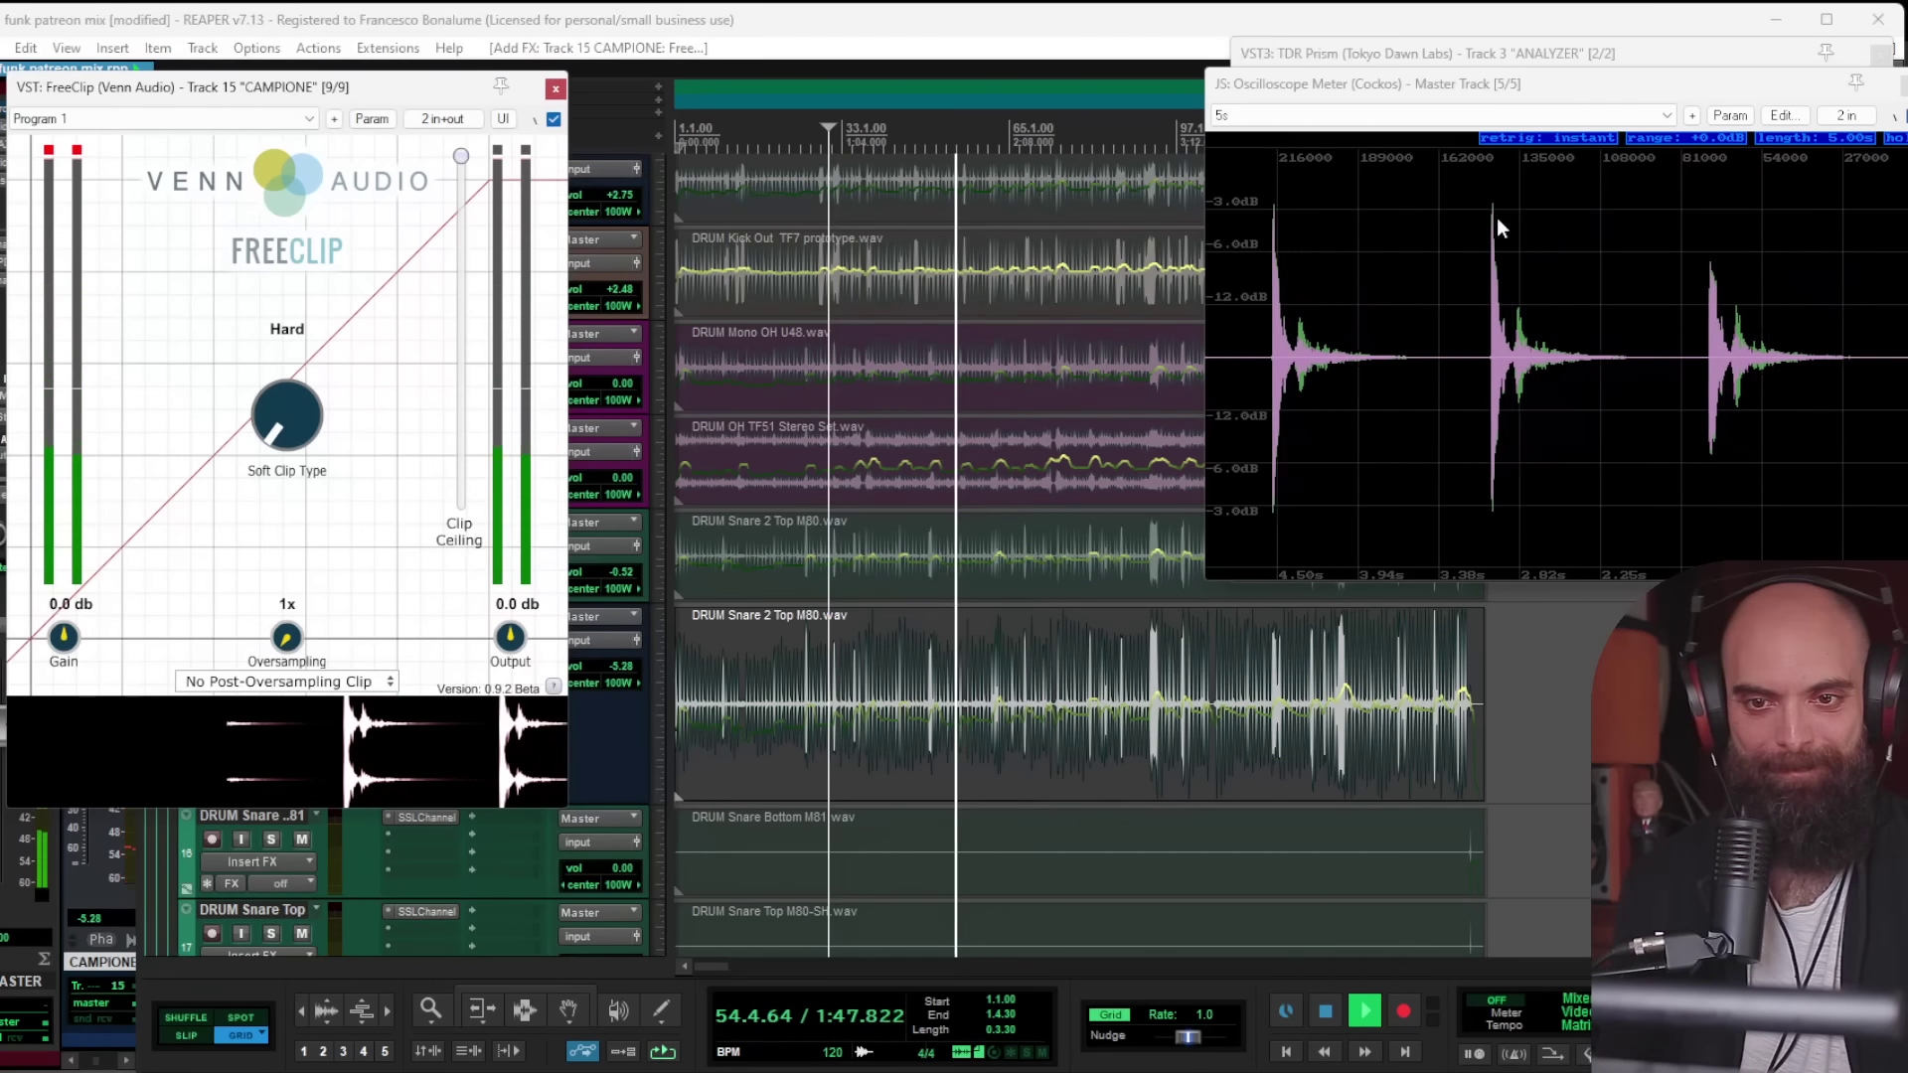
{"action": "left_click", "coordinate": [556, 92]}
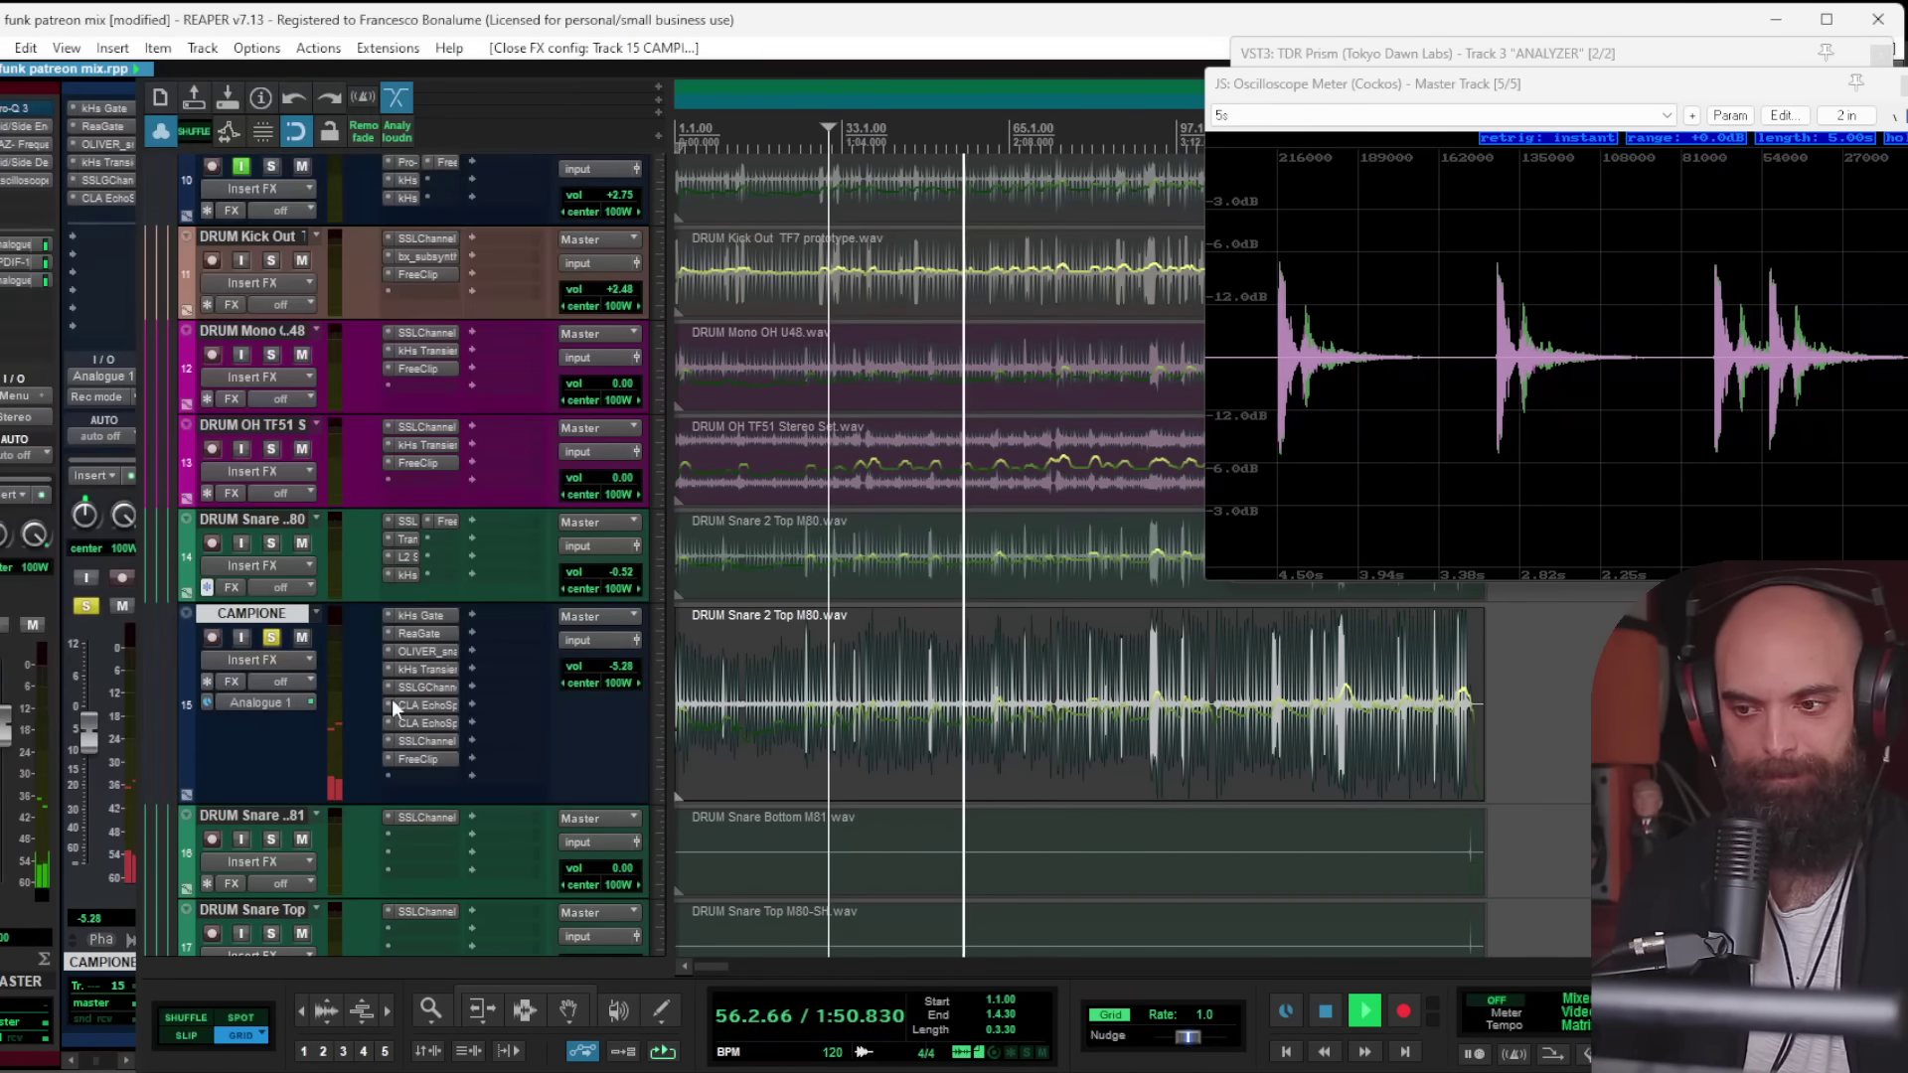
Step: Solo DRUM Snare Bottom, Rack Tom and Floor Tom in turn, playing a tom hit to examine the peaks on the oscilloscope
{"action": "left_click", "coordinate": [271, 839], "text": "alt"}
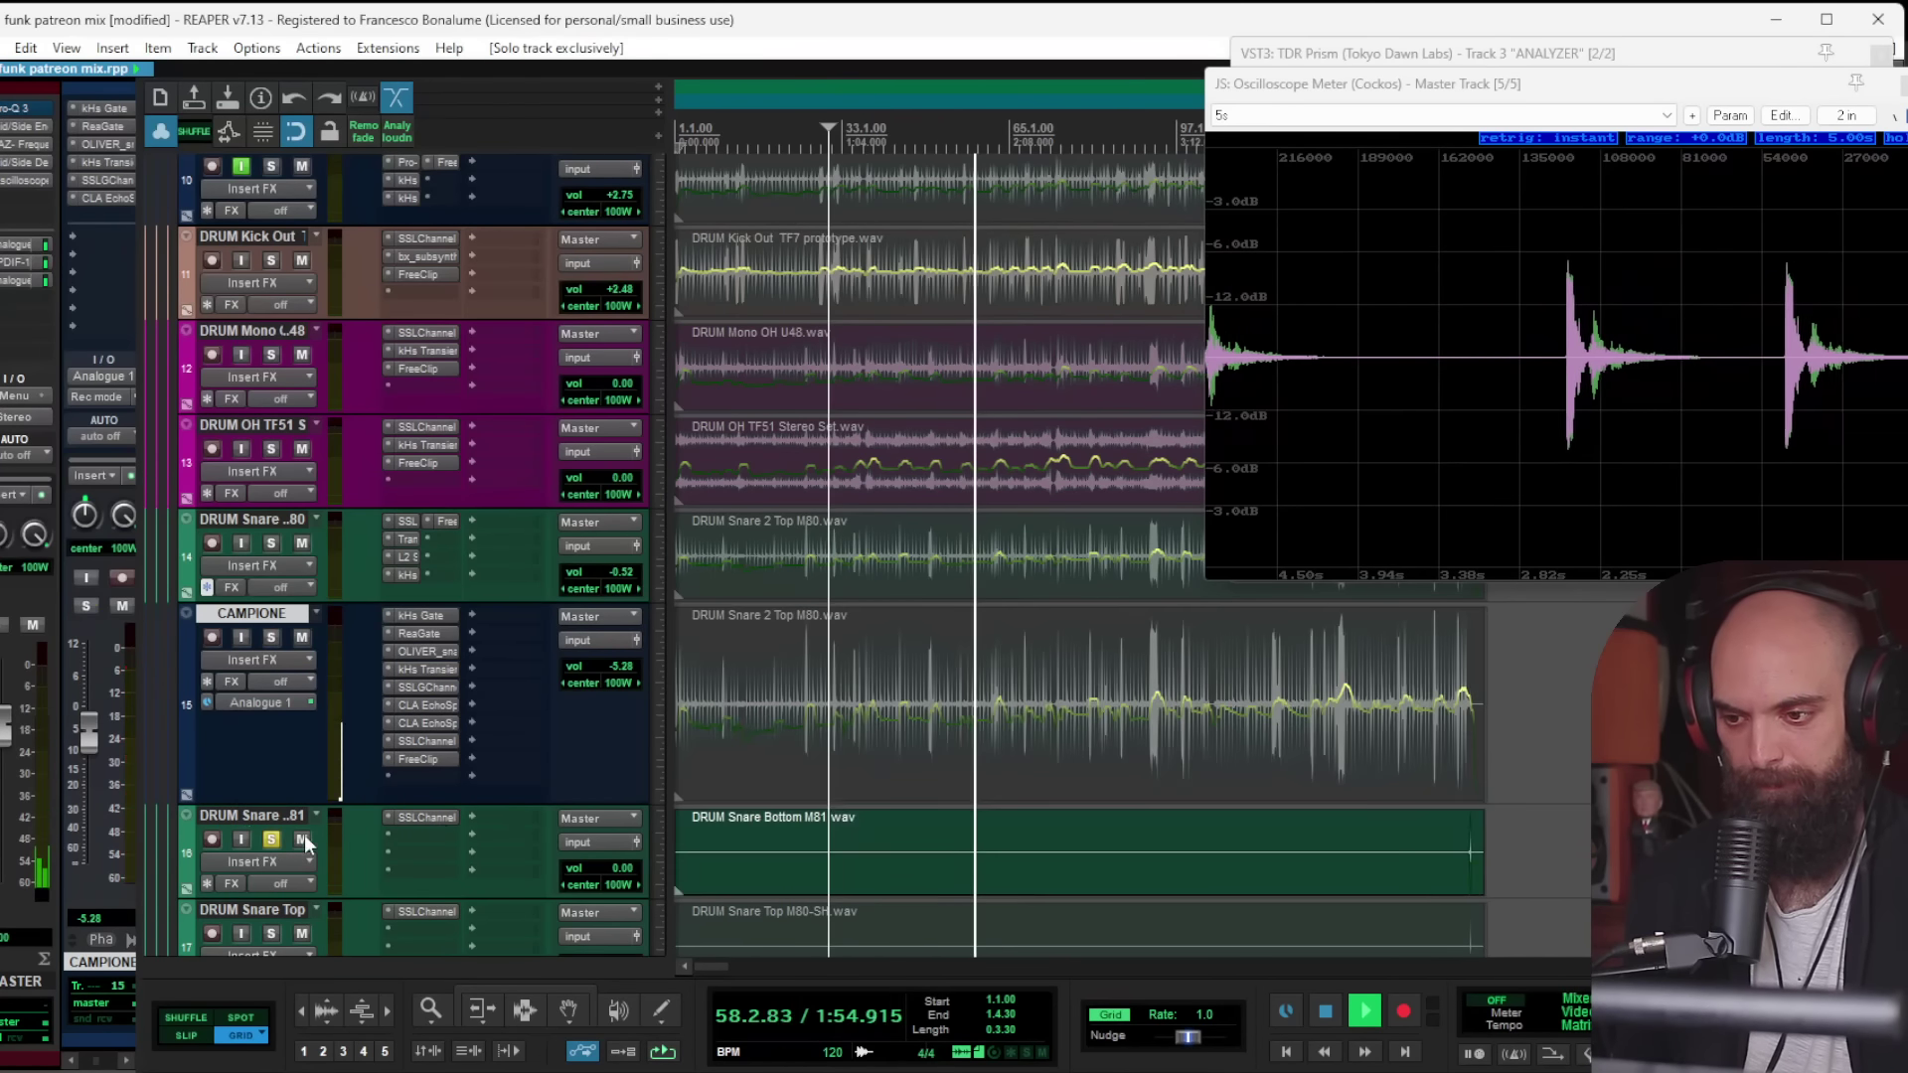
{"action": "scroll", "coordinate": [846, 784], "scroll_direction": "down", "scroll_amount": 5}
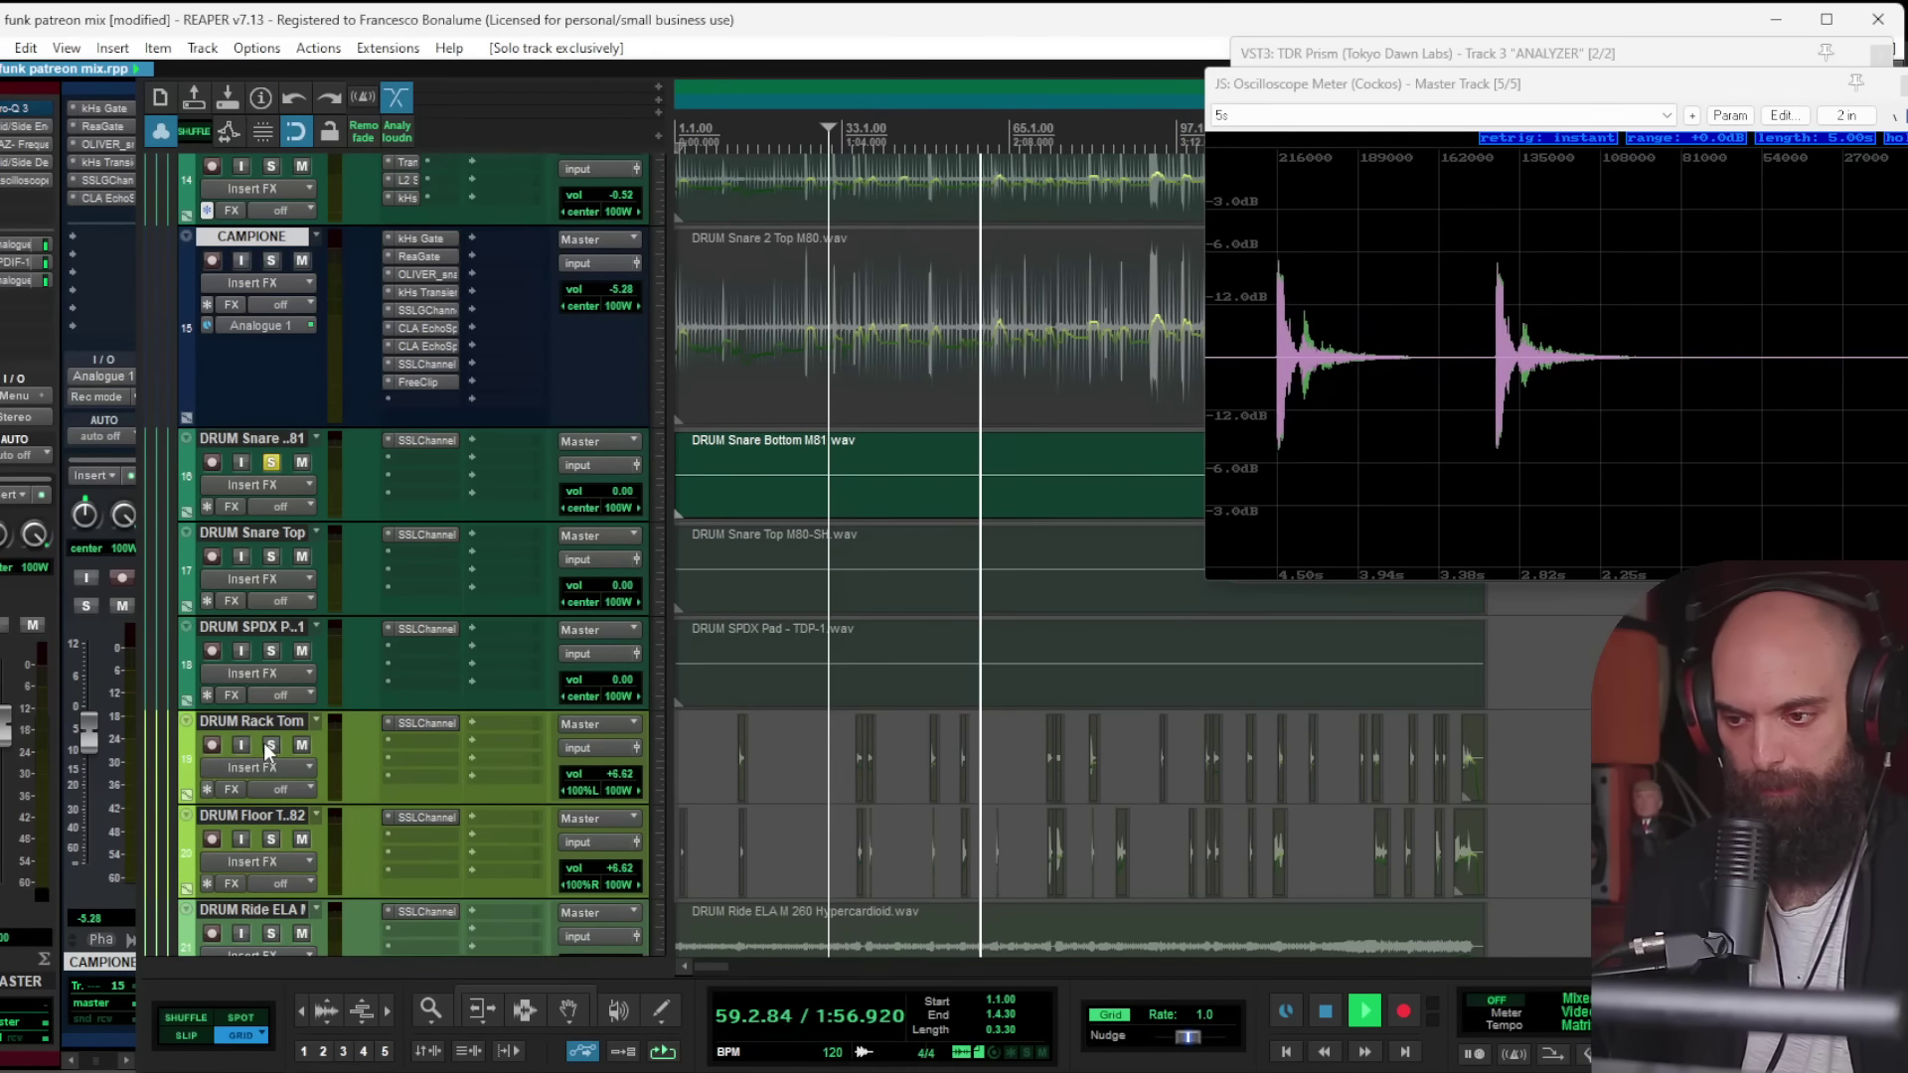
{"action": "left_click", "coordinate": [270, 744], "text": "alt"}
{"action": "left_click", "coordinate": [742, 779]}
{"action": "scroll", "coordinate": [755, 780], "scroll_direction": "up", "scroll_amount": 5}
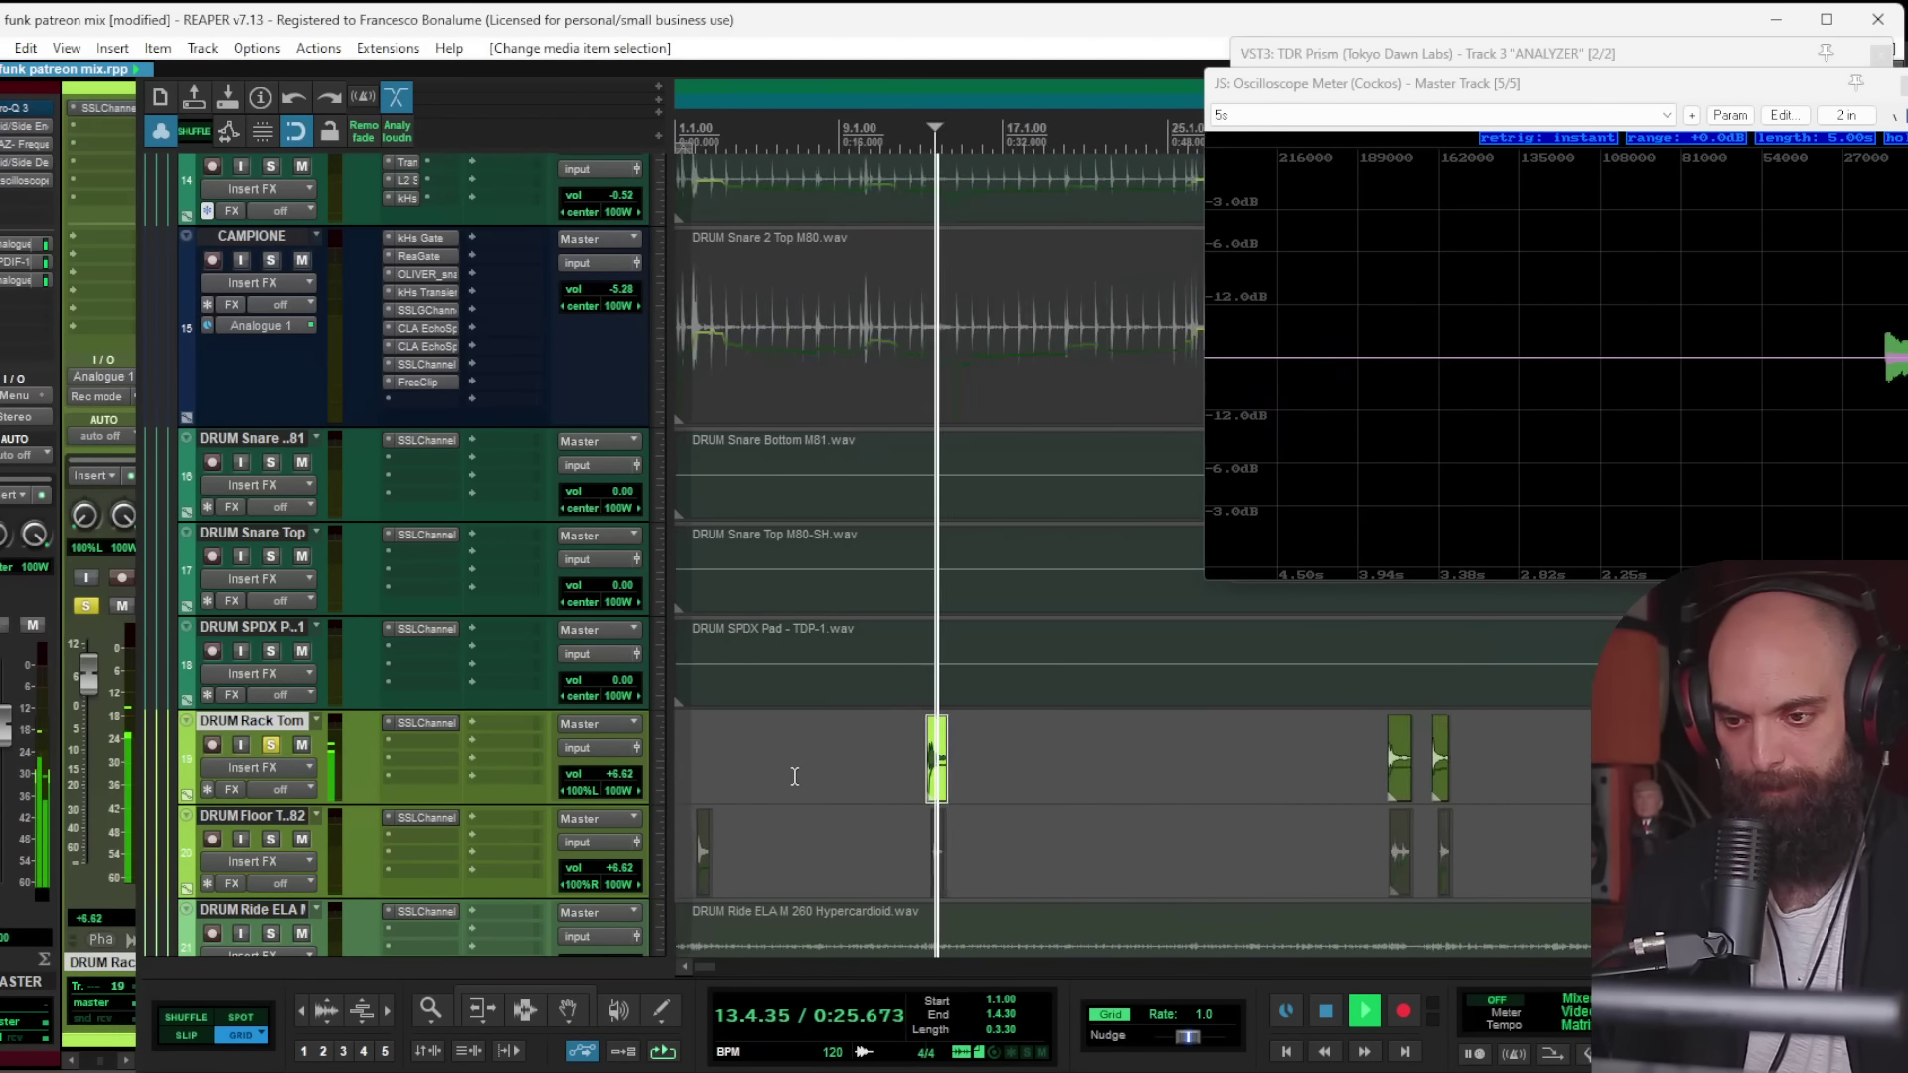
{"action": "scroll", "coordinate": [1093, 765], "scroll_direction": "up", "scroll_amount": 3}
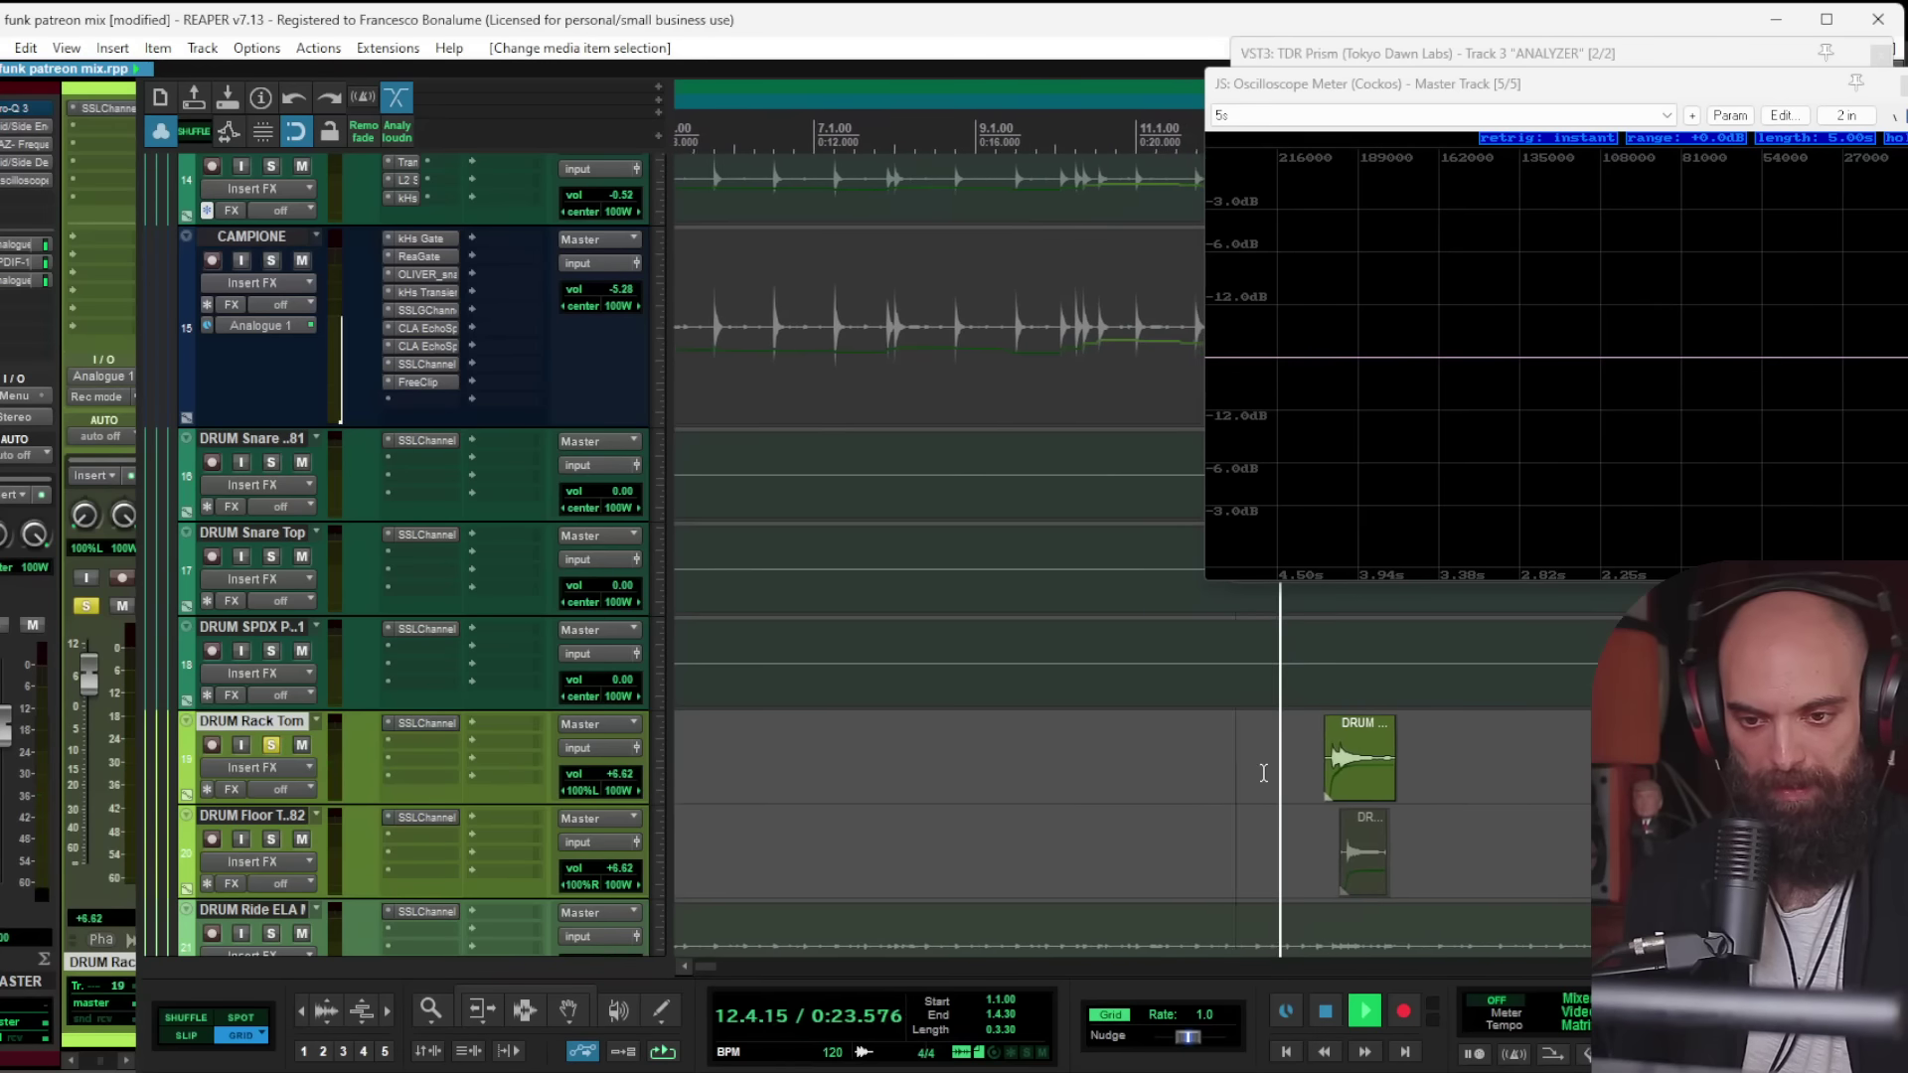
{"action": "left_click", "coordinate": [1208, 818]}
{"action": "left_click", "coordinate": [270, 838], "text": "alt"}
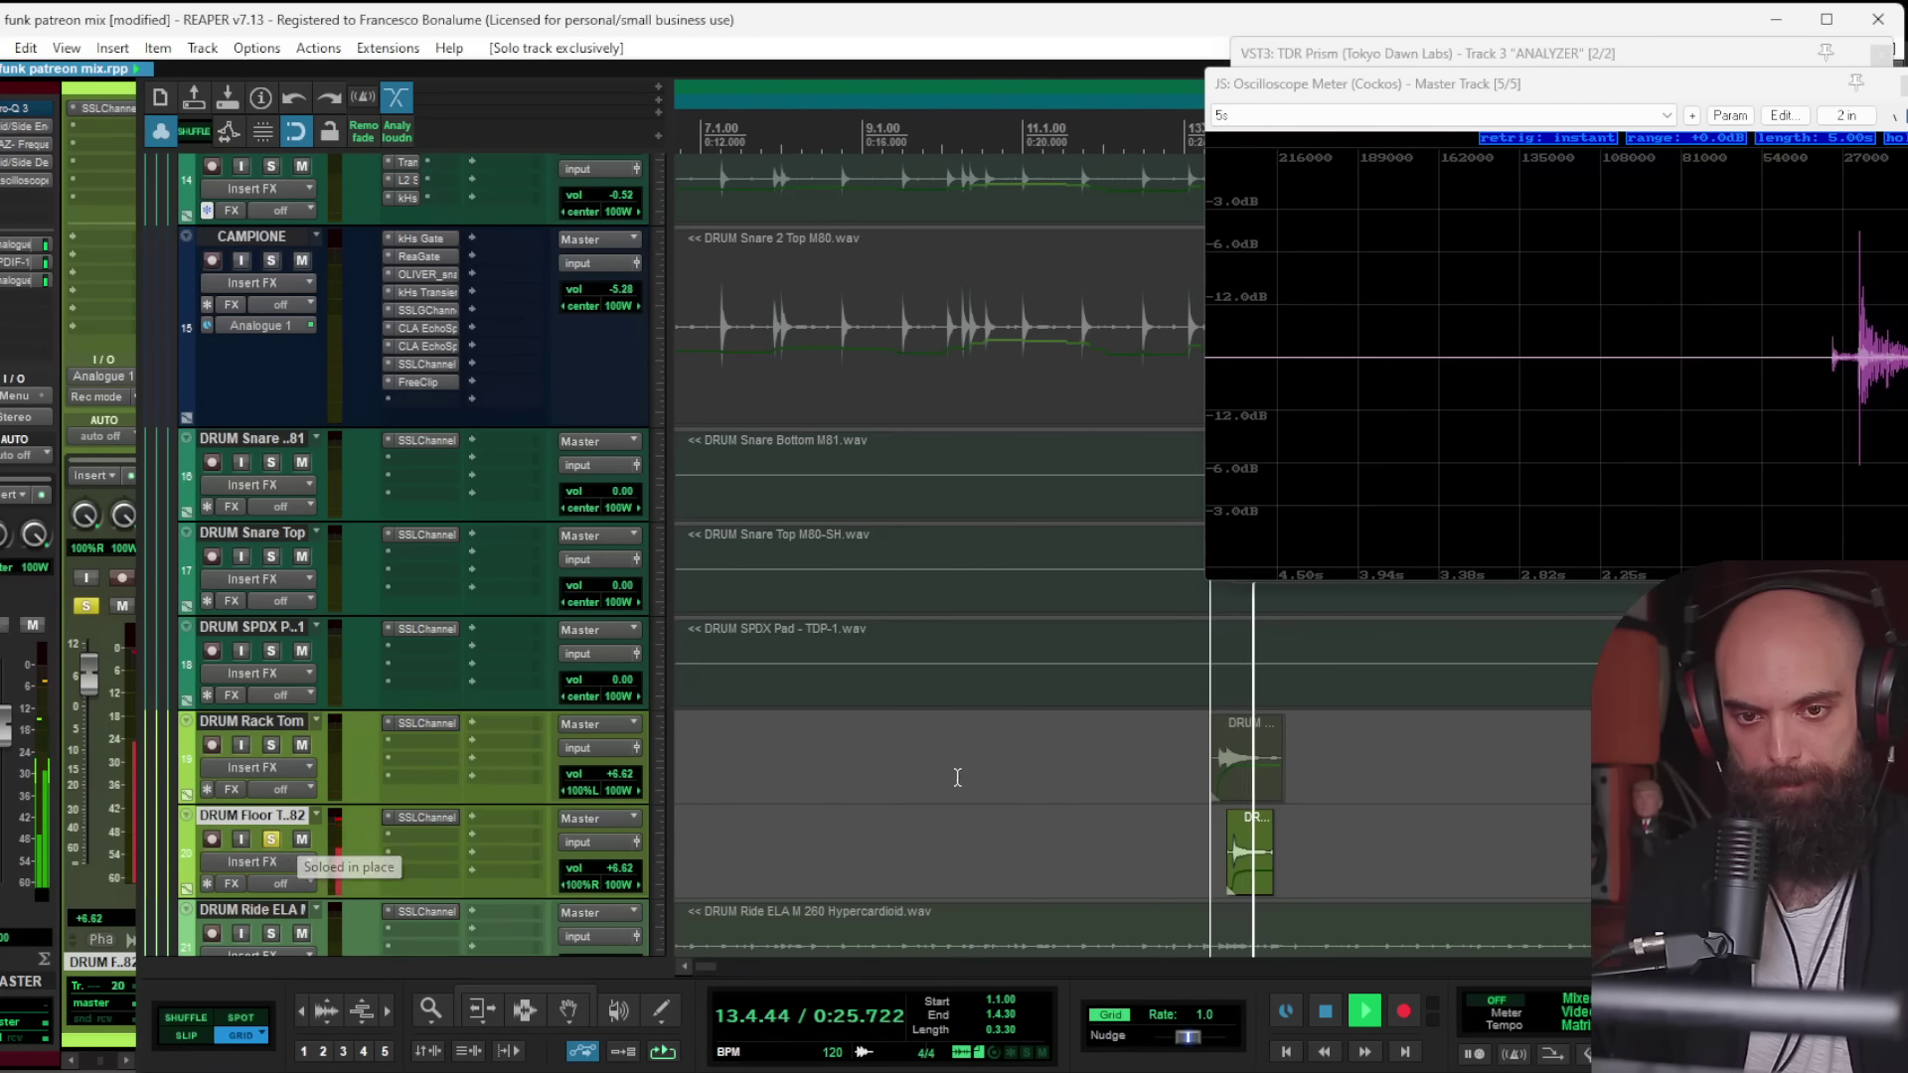
{"action": "key", "text": "space"}
Step: Insert FreeClip on DRUM Rack Tom, lower its clip ceiling while playing both toms soloed, and copy the plugin to DRUM Floor Tom
{"action": "double_click", "coordinate": [446, 745]}
{"action": "double_click", "coordinate": [30, 468]}
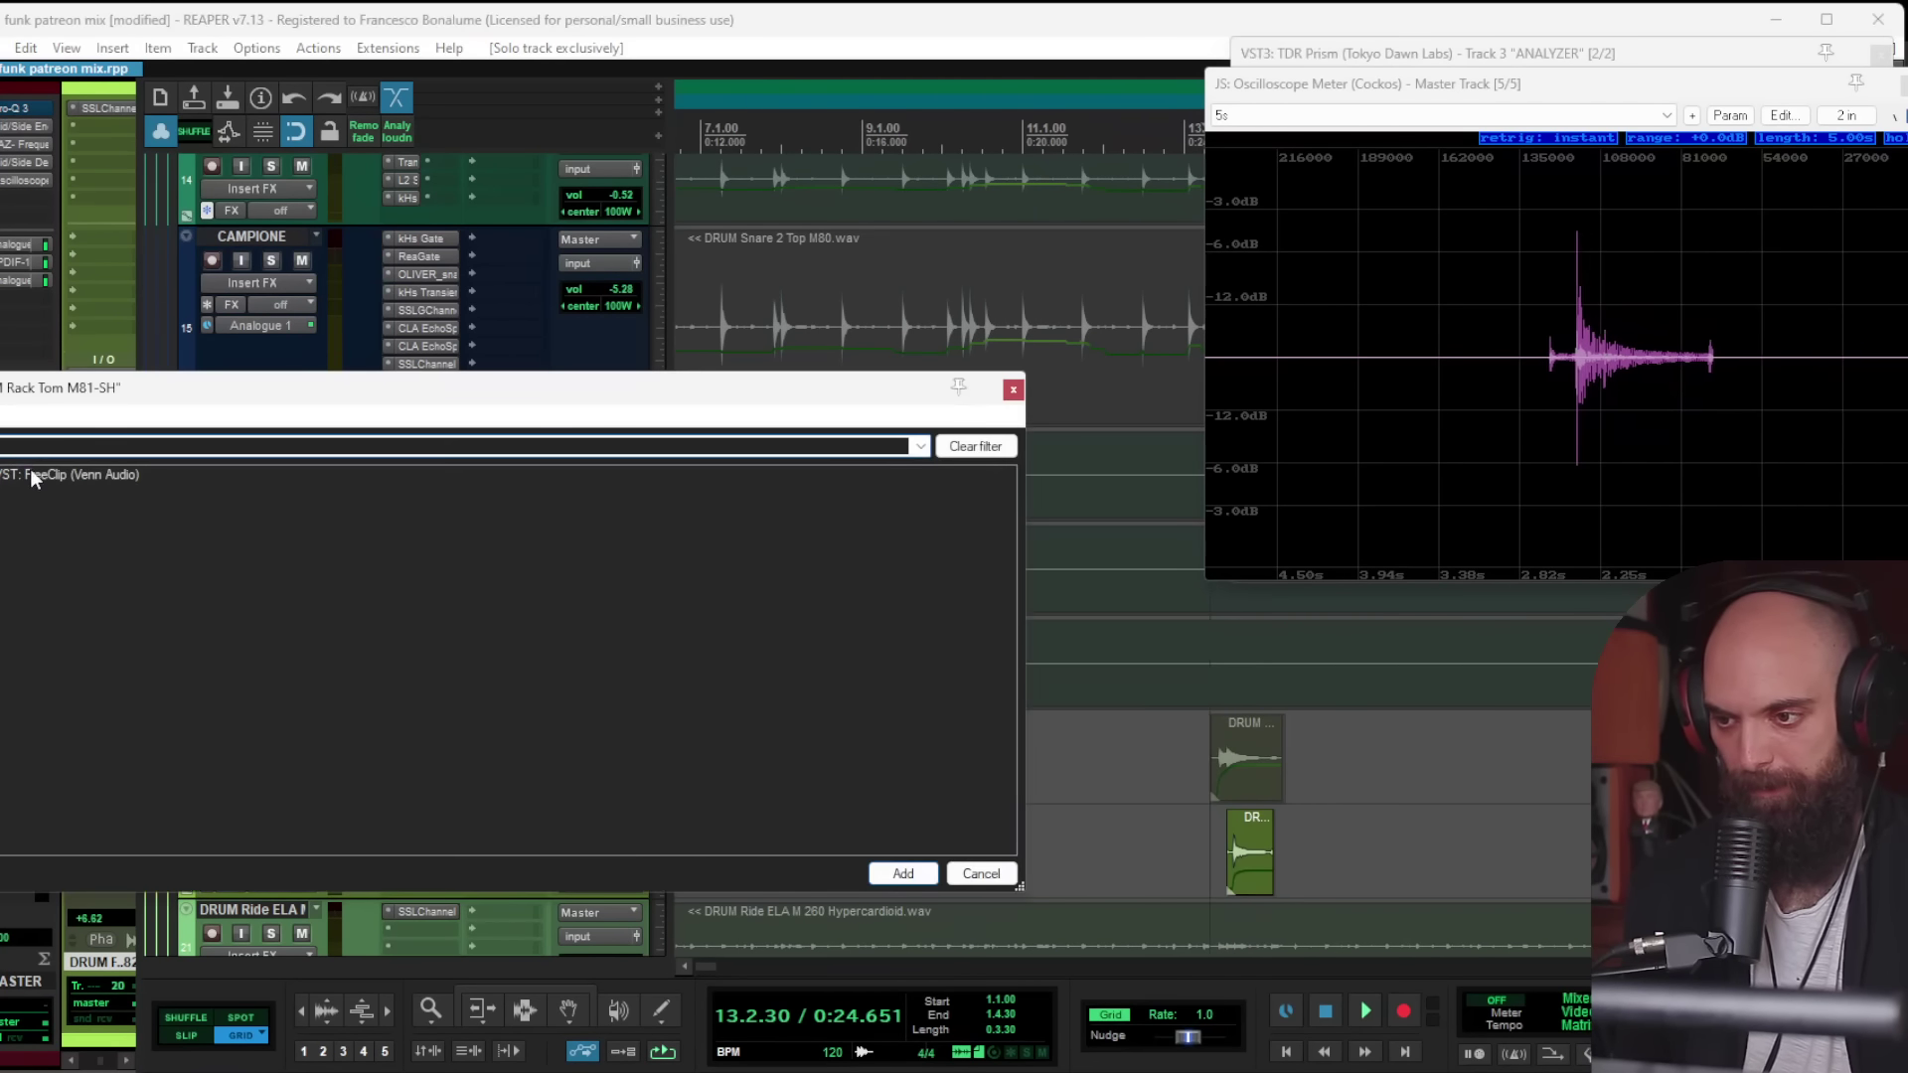
{"action": "key", "text": "space"}
{"action": "left_click_drag", "start_coordinate": [393, 86], "coordinate": [1084, 284]}
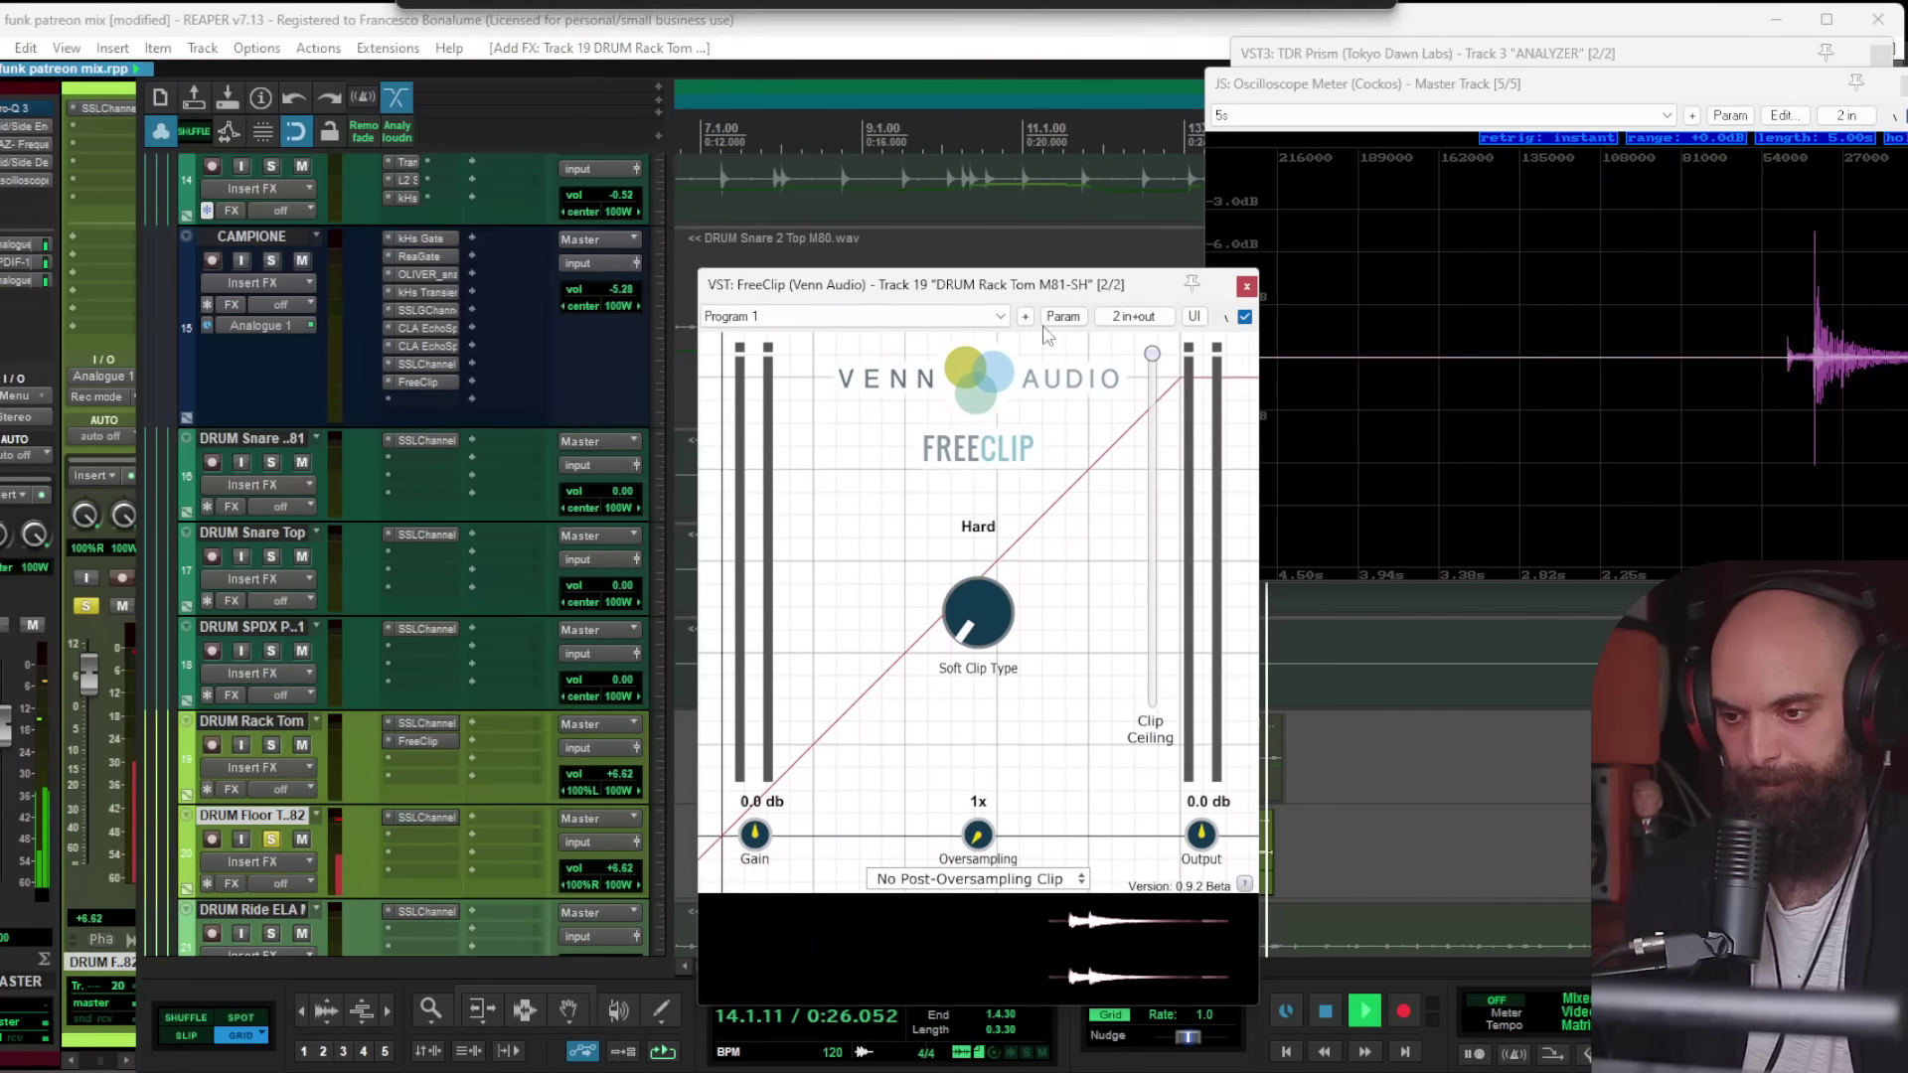
{"action": "left_click", "coordinate": [270, 745]}
{"action": "left_click_drag", "start_coordinate": [1152, 355], "coordinate": [1152, 462]}
{"action": "key", "text": "space"}
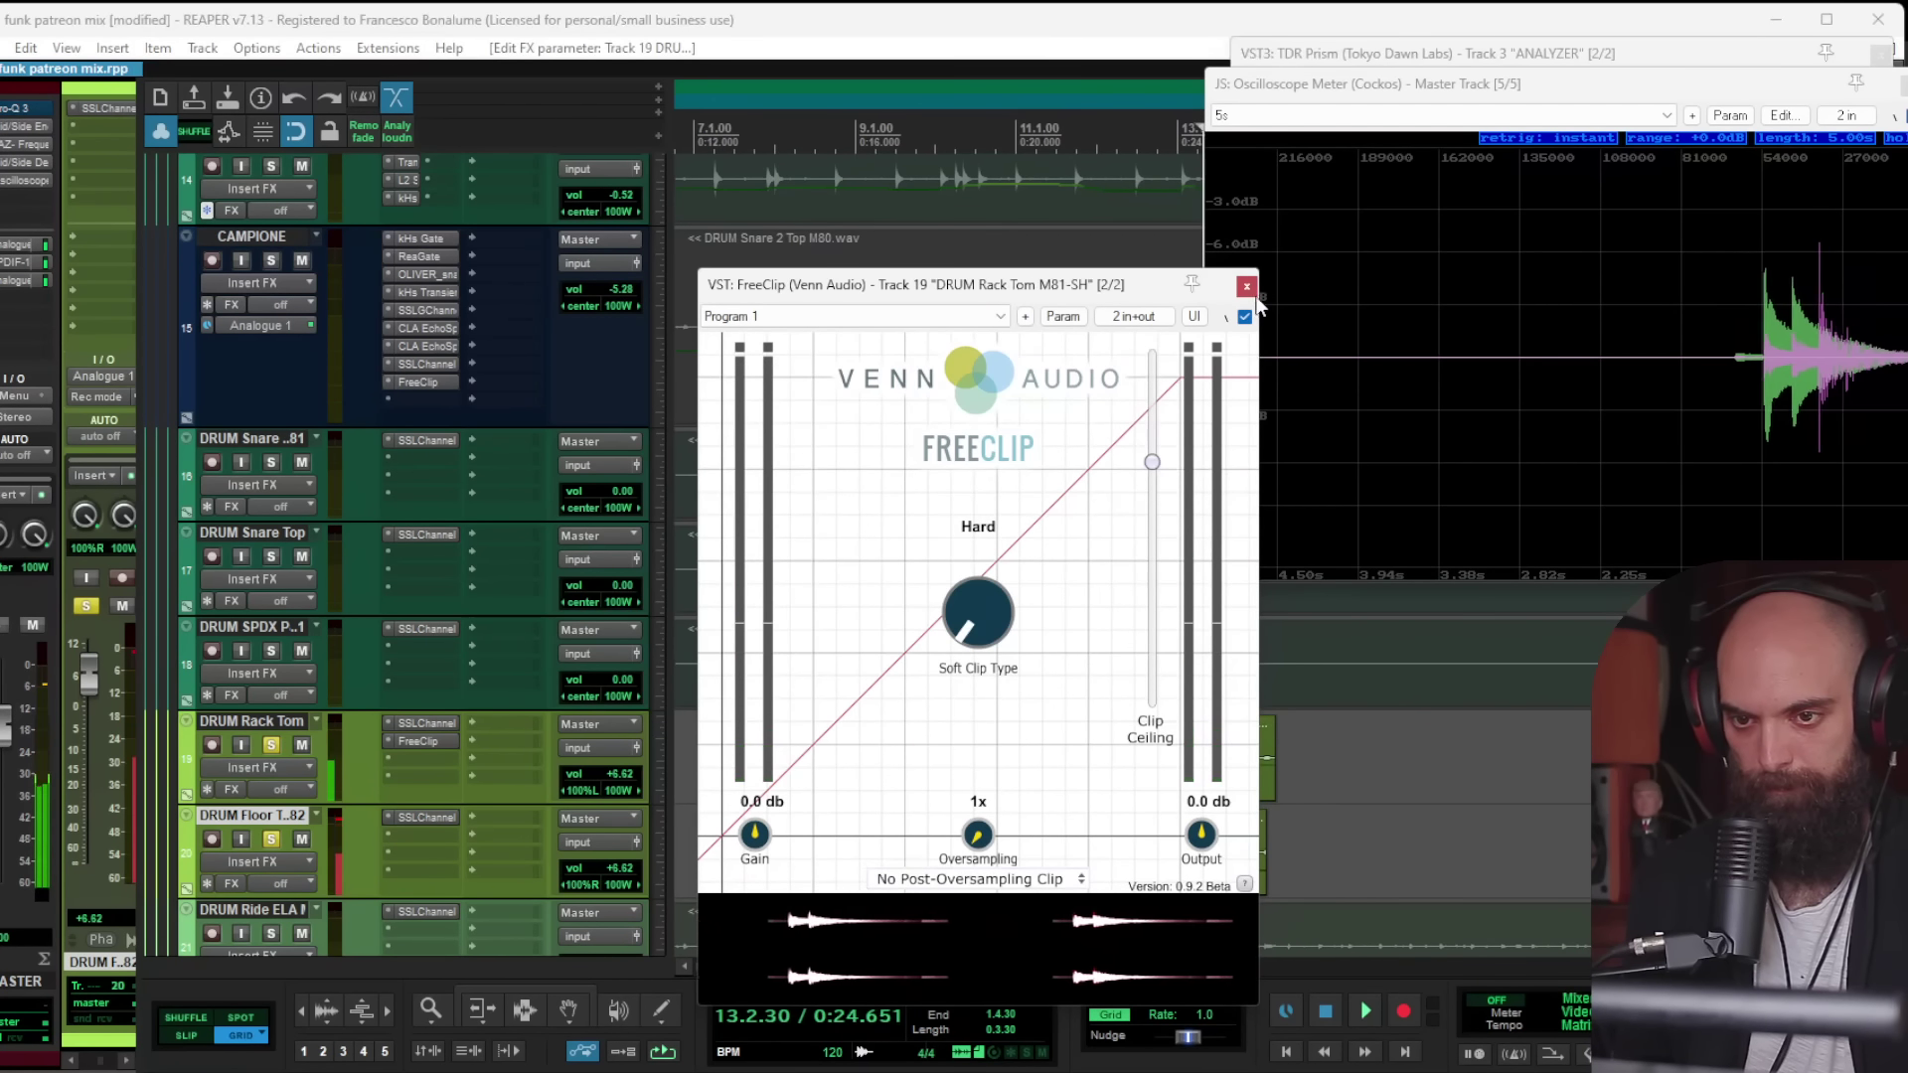
{"action": "left_click", "coordinate": [1246, 286]}
{"action": "left_click_drag", "start_coordinate": [426, 741], "coordinate": [420, 834]}
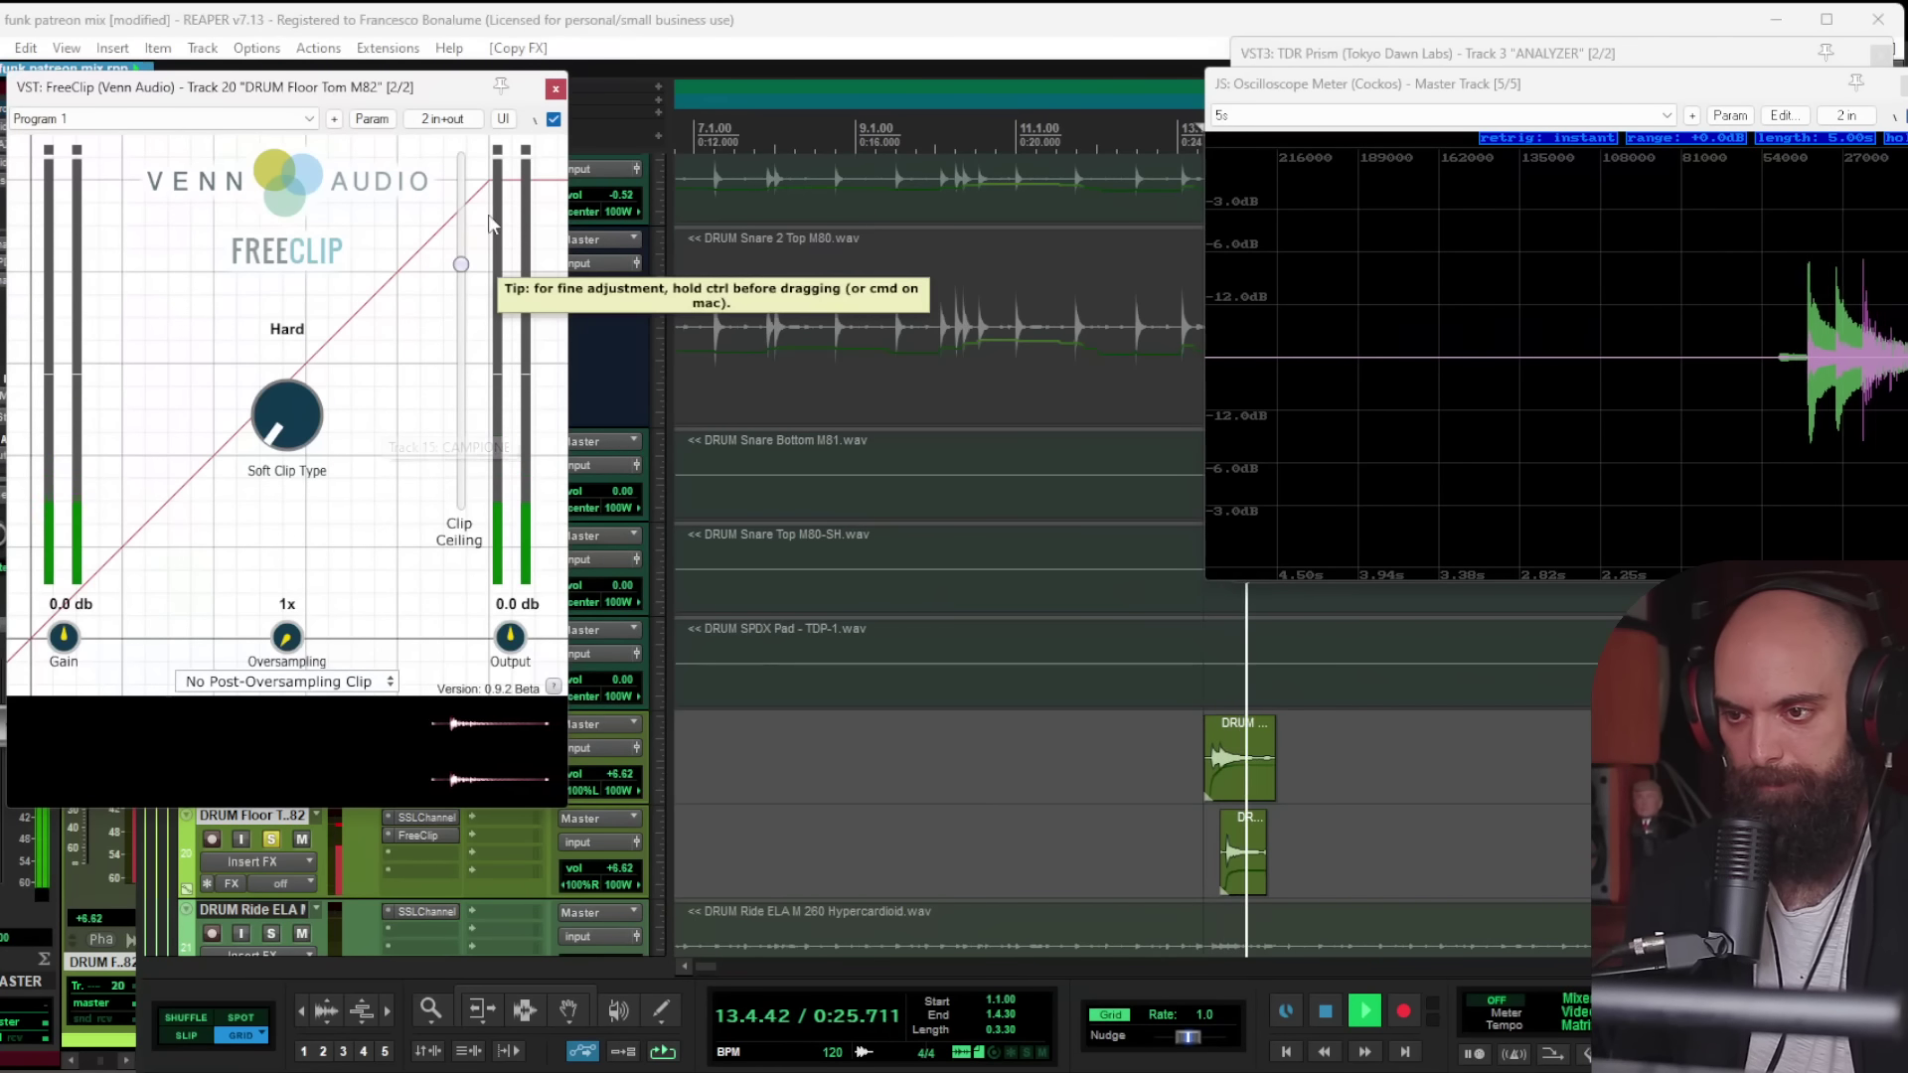
{"action": "left_click", "coordinate": [556, 89]}
Step: Solo and enlarge DRUM Ride ELA M 260, and play it to examine its peaks on the oscilloscope
{"action": "scroll", "coordinate": [864, 752], "scroll_direction": "down", "scroll_amount": 4}
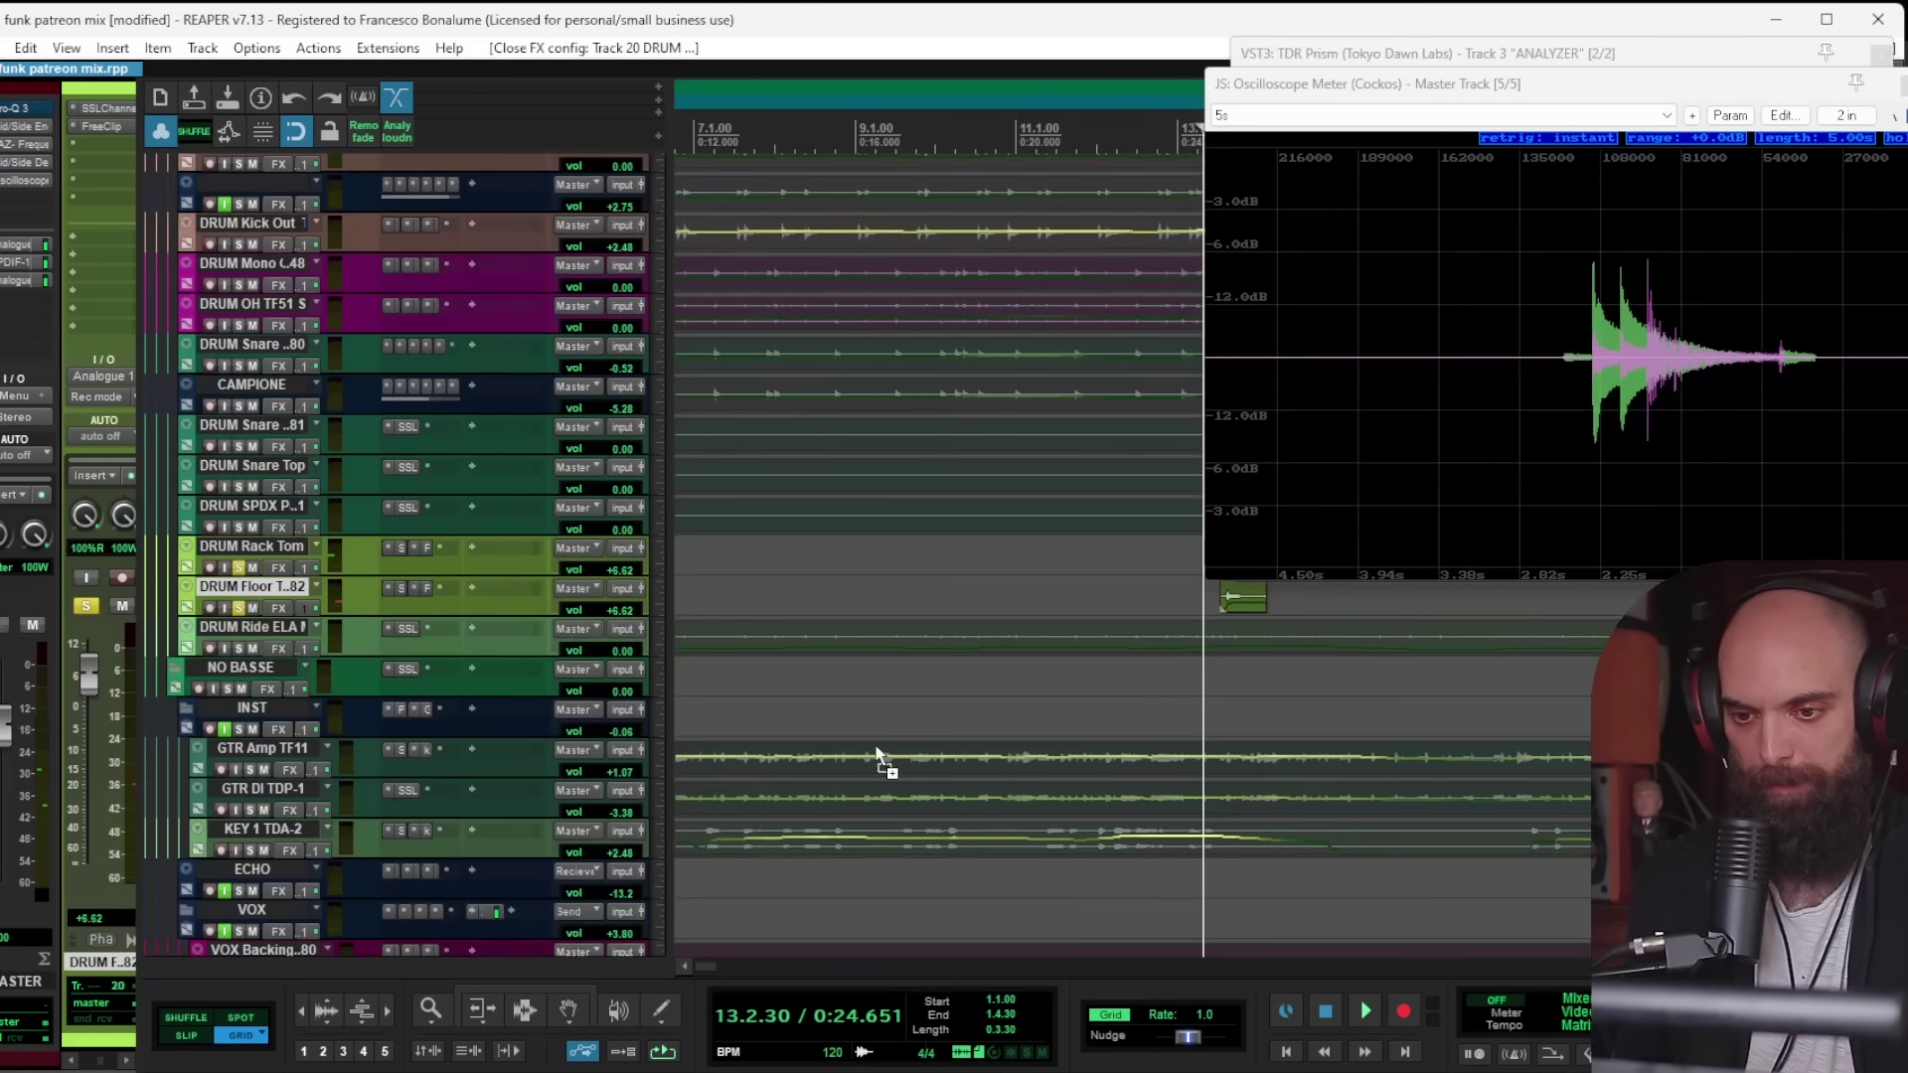
{"action": "left_click", "coordinate": [237, 648], "text": "ctrl+alt"}
{"action": "key", "text": "space"}
{"action": "left_click_drag", "start_coordinate": [255, 657], "coordinate": [262, 827]}
{"action": "scroll", "coordinate": [1096, 737], "scroll_direction": "down", "scroll_amount": 3}
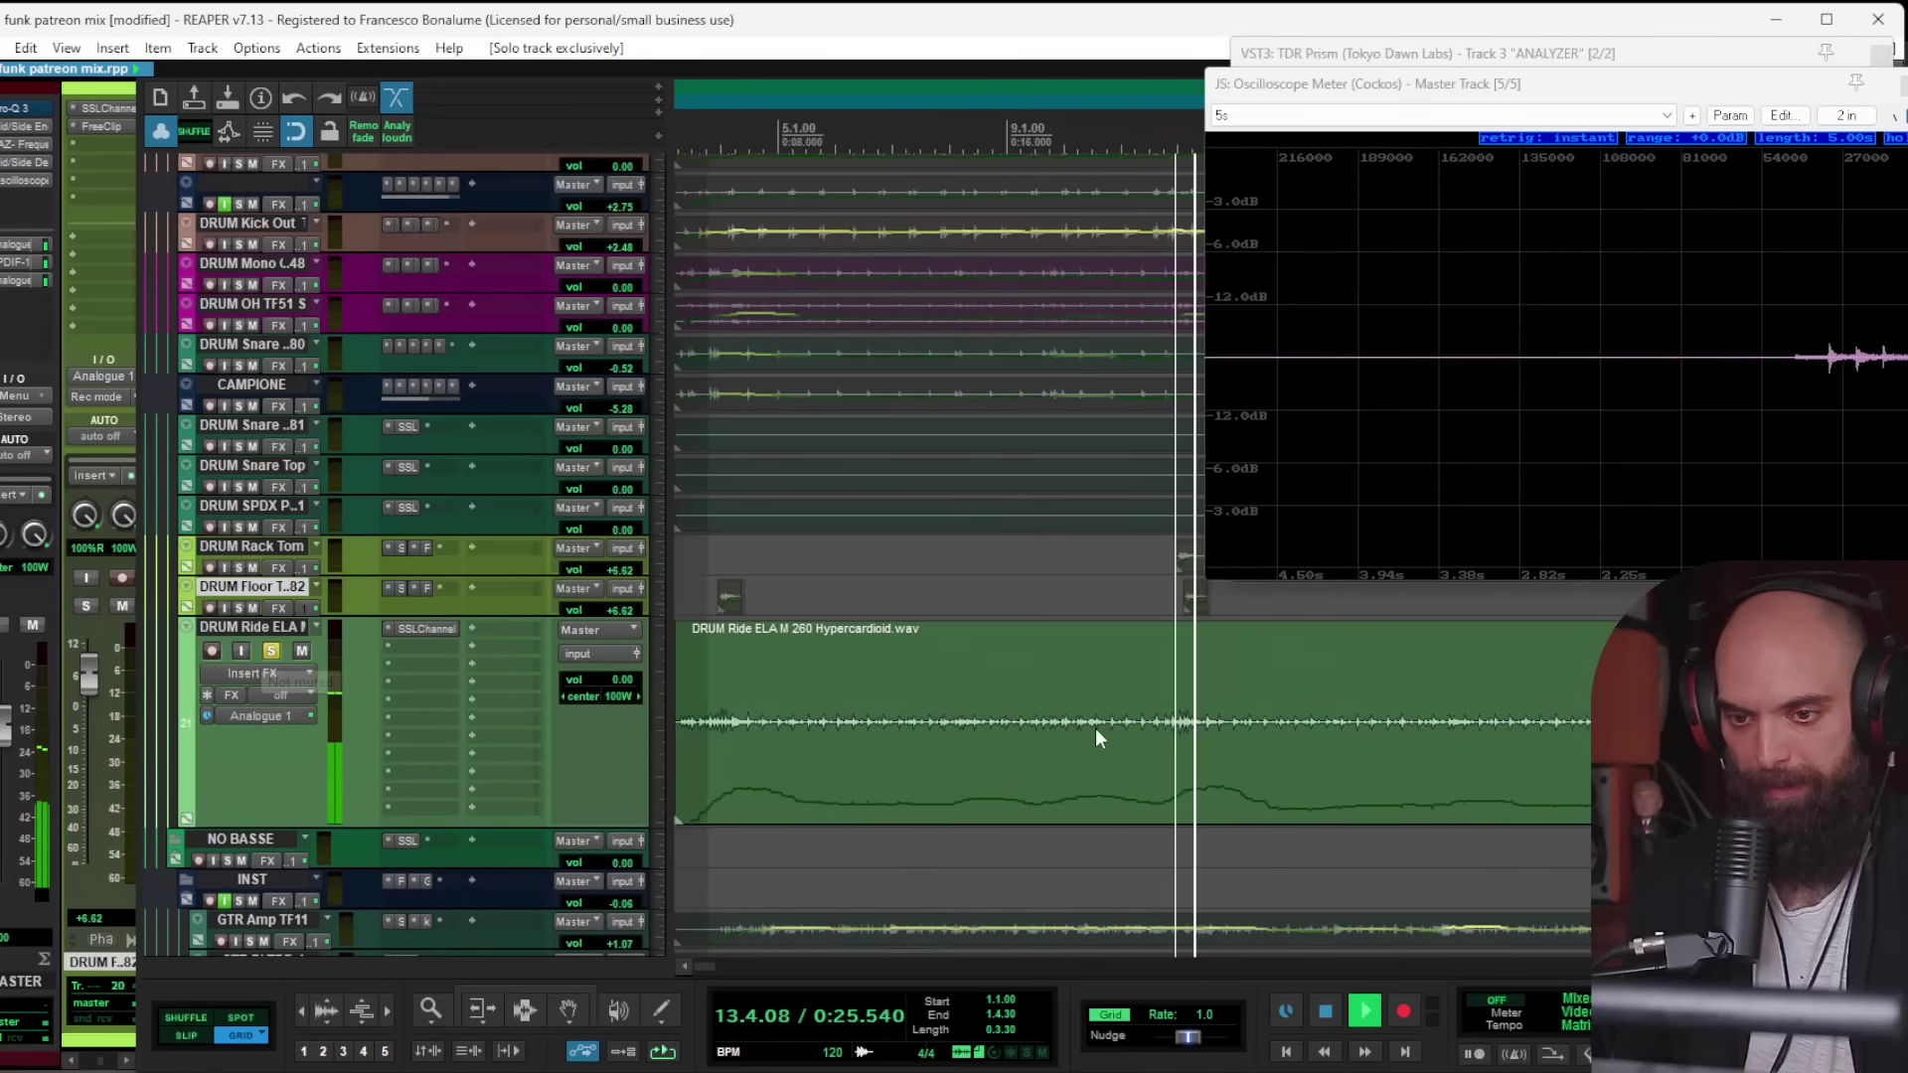
{"action": "scroll", "coordinate": [1095, 729], "scroll_direction": "down", "scroll_amount": 3}
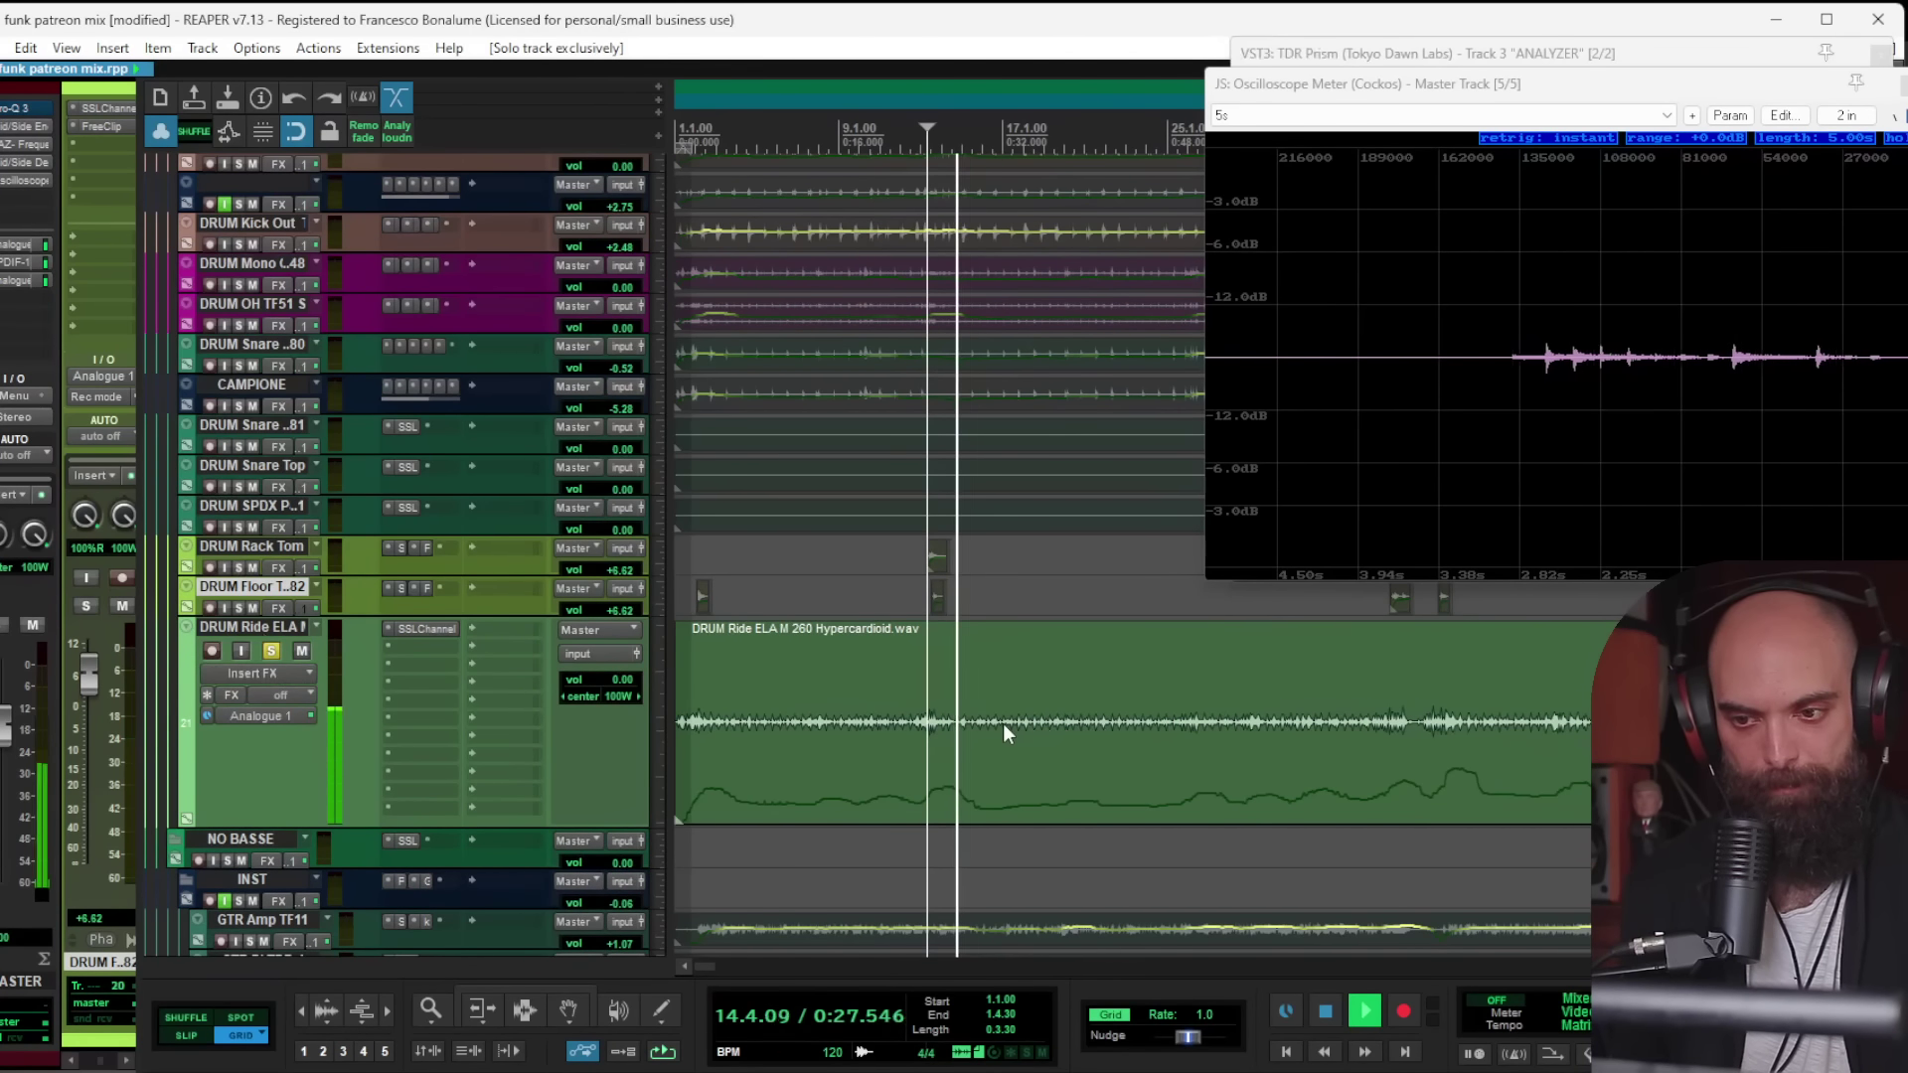
Step: Listen to the NO BASSE folder in solo, clear the solo and select the INST folder
{"action": "left_click", "coordinate": [227, 860], "text": "ctrl+alt"}
{"action": "scroll", "coordinate": [820, 789], "scroll_direction": "down", "scroll_amount": 3}
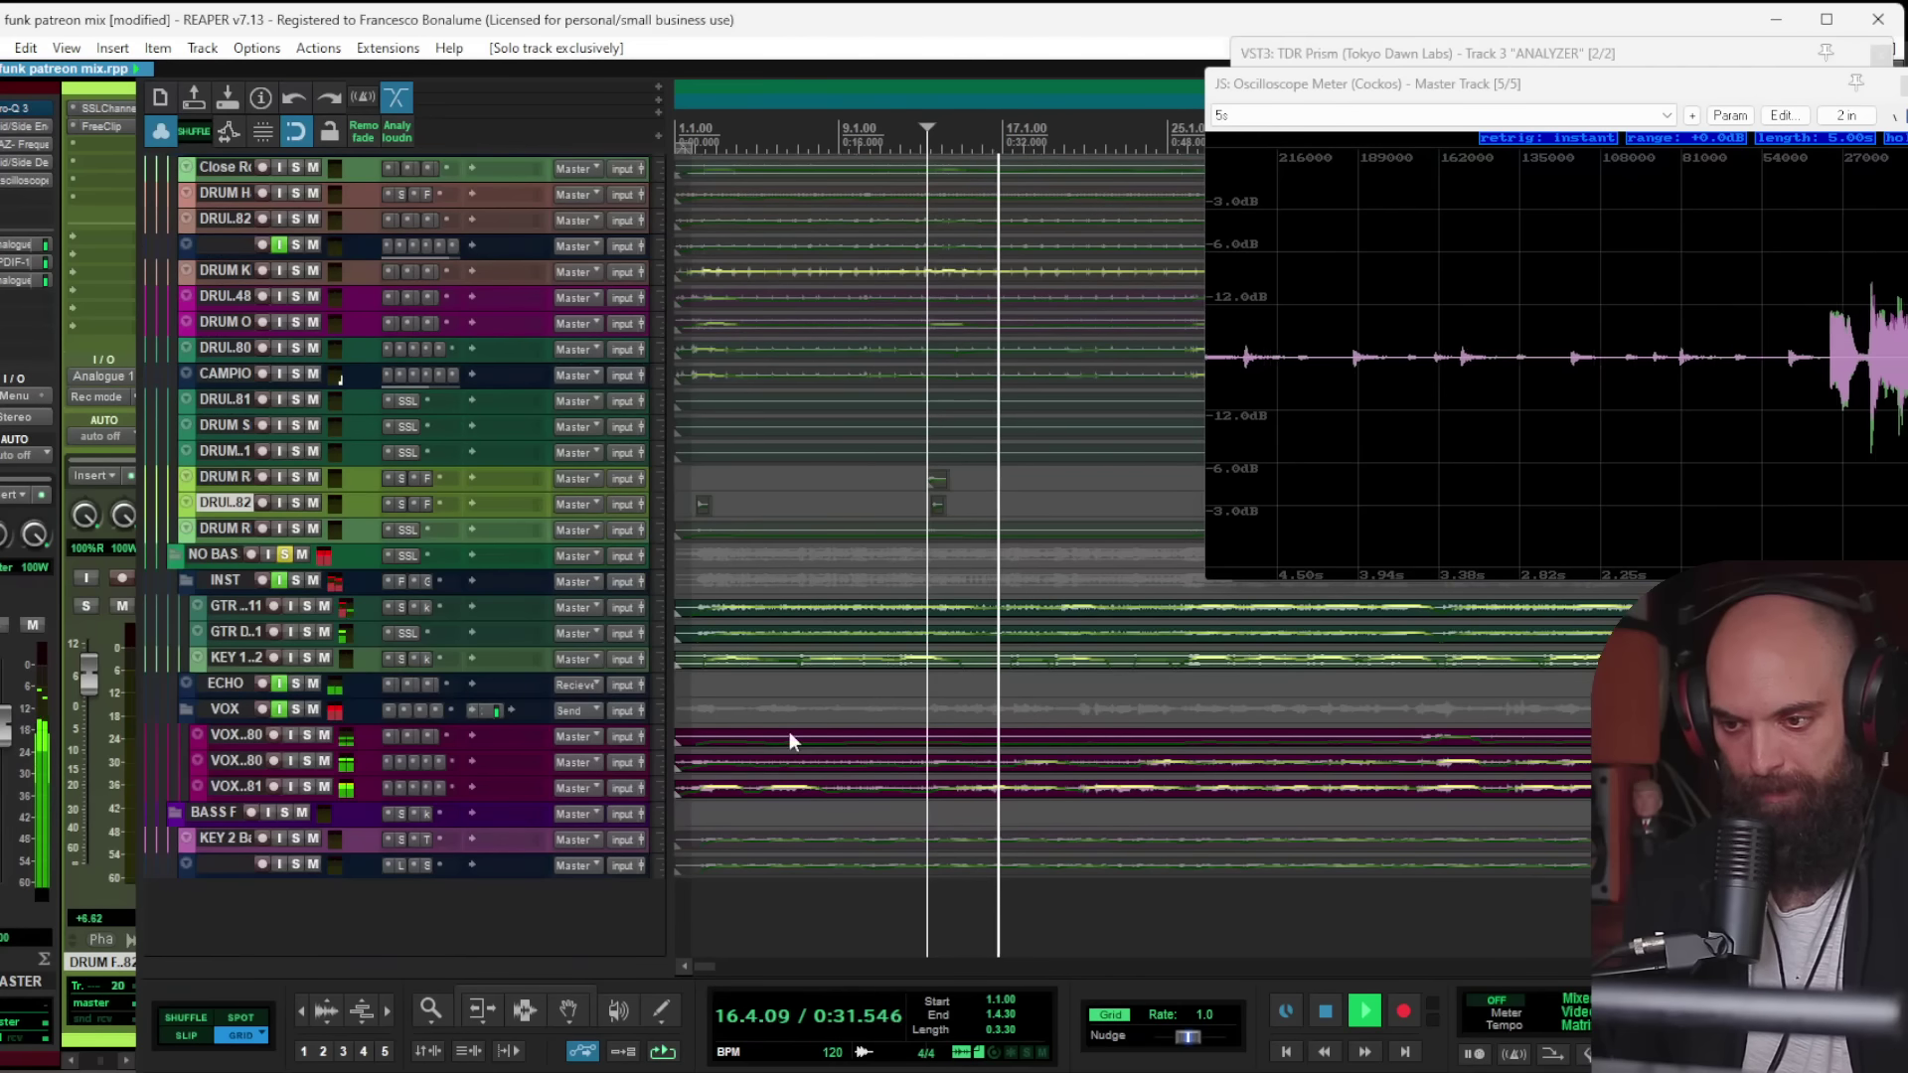
{"action": "left_click", "coordinate": [283, 554]}
{"action": "left_click", "coordinate": [221, 580]}
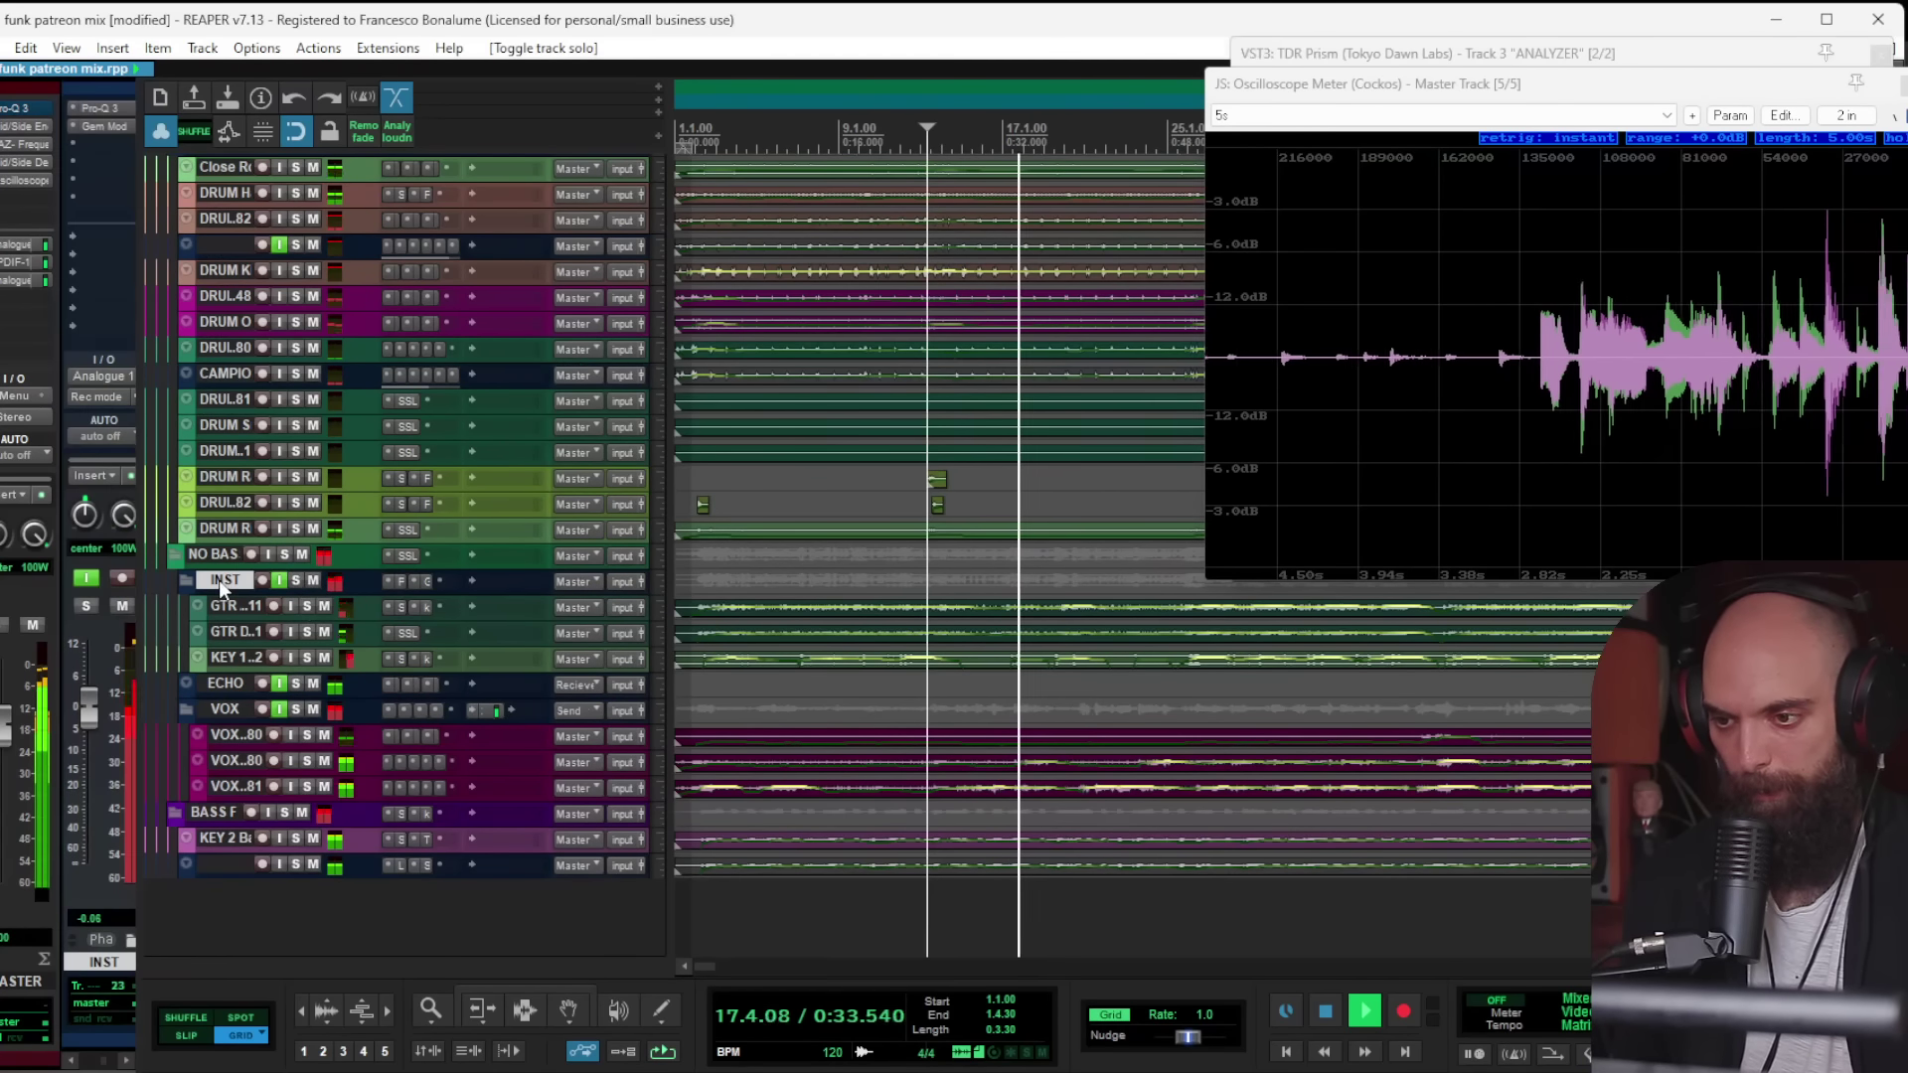
Step: Solo and enlarge GTR Amp TF11, insert FreeClip at the end of its effect chain and lower the clip ceiling during playback
{"action": "left_click", "coordinate": [223, 609]}
{"action": "left_click", "coordinate": [306, 606]}
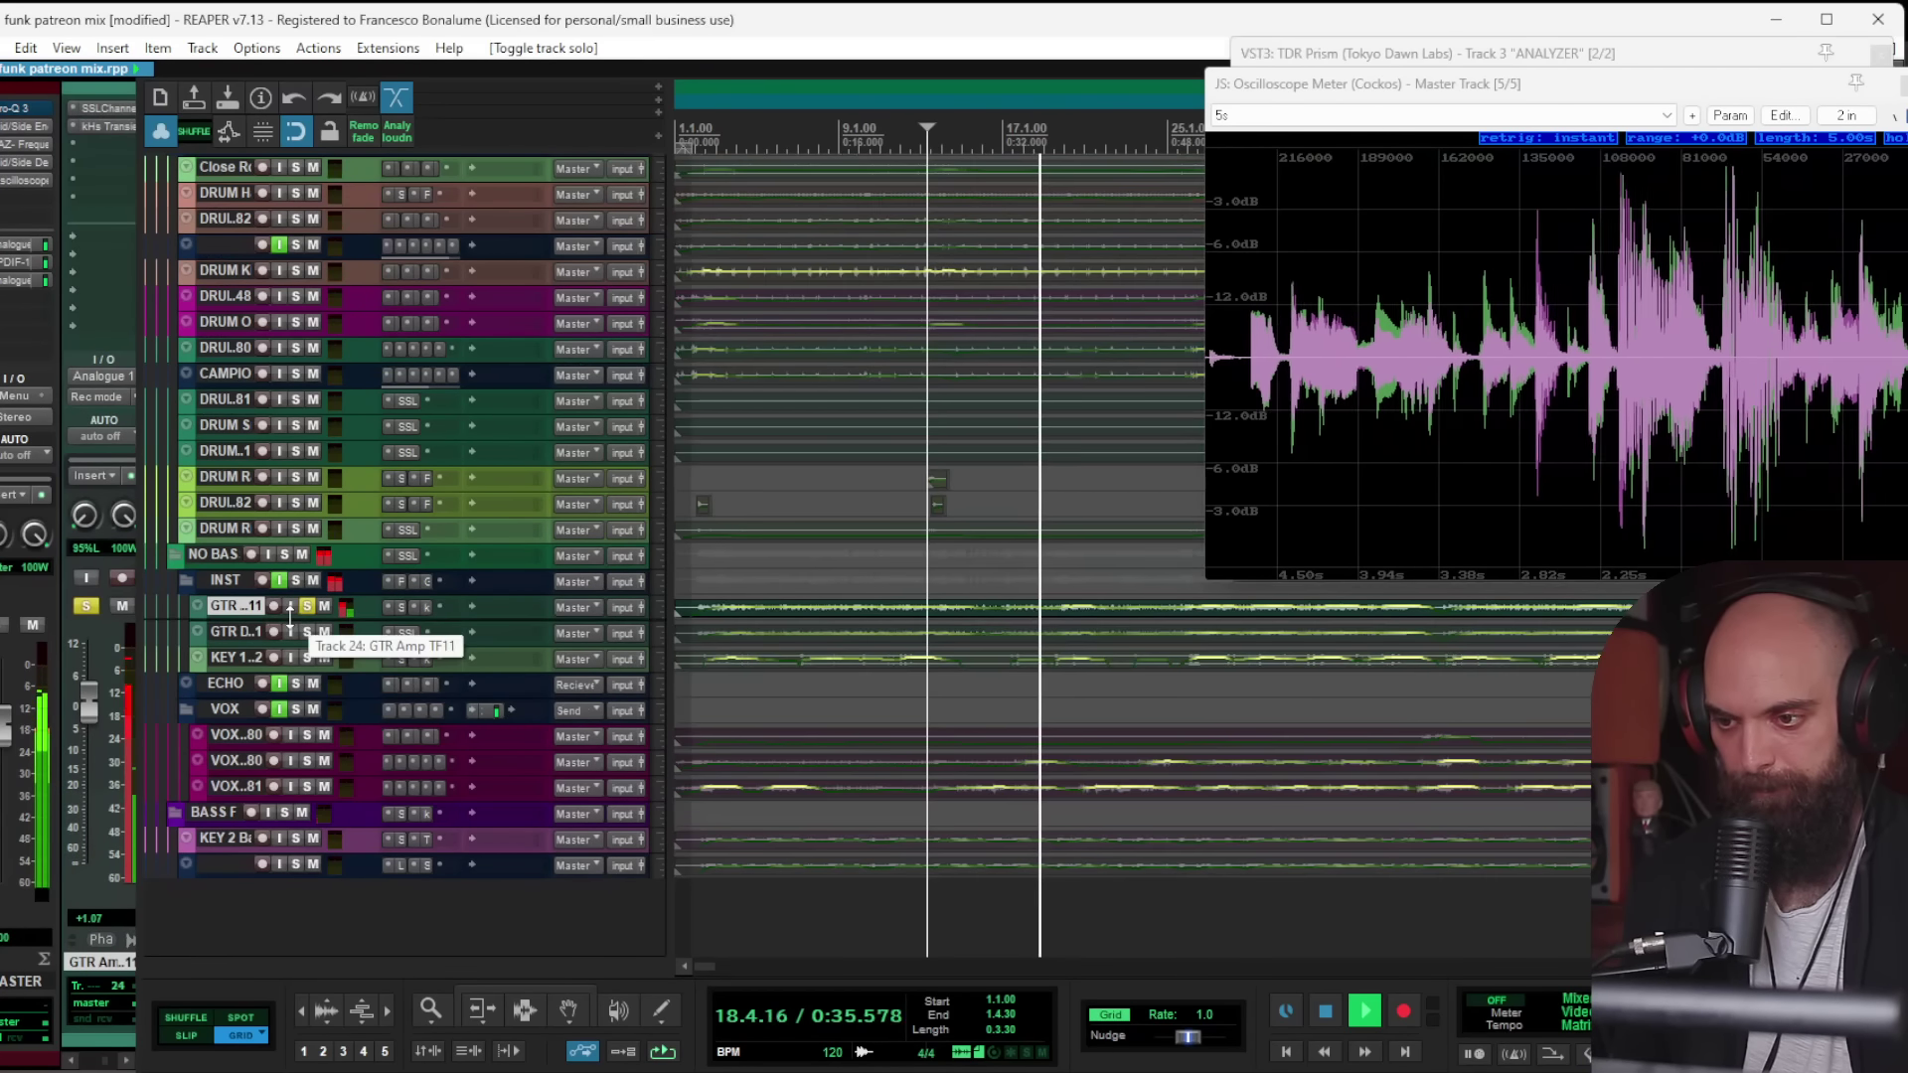
{"action": "double_click", "coordinate": [289, 617]}
{"action": "left_click", "coordinate": [418, 650]}
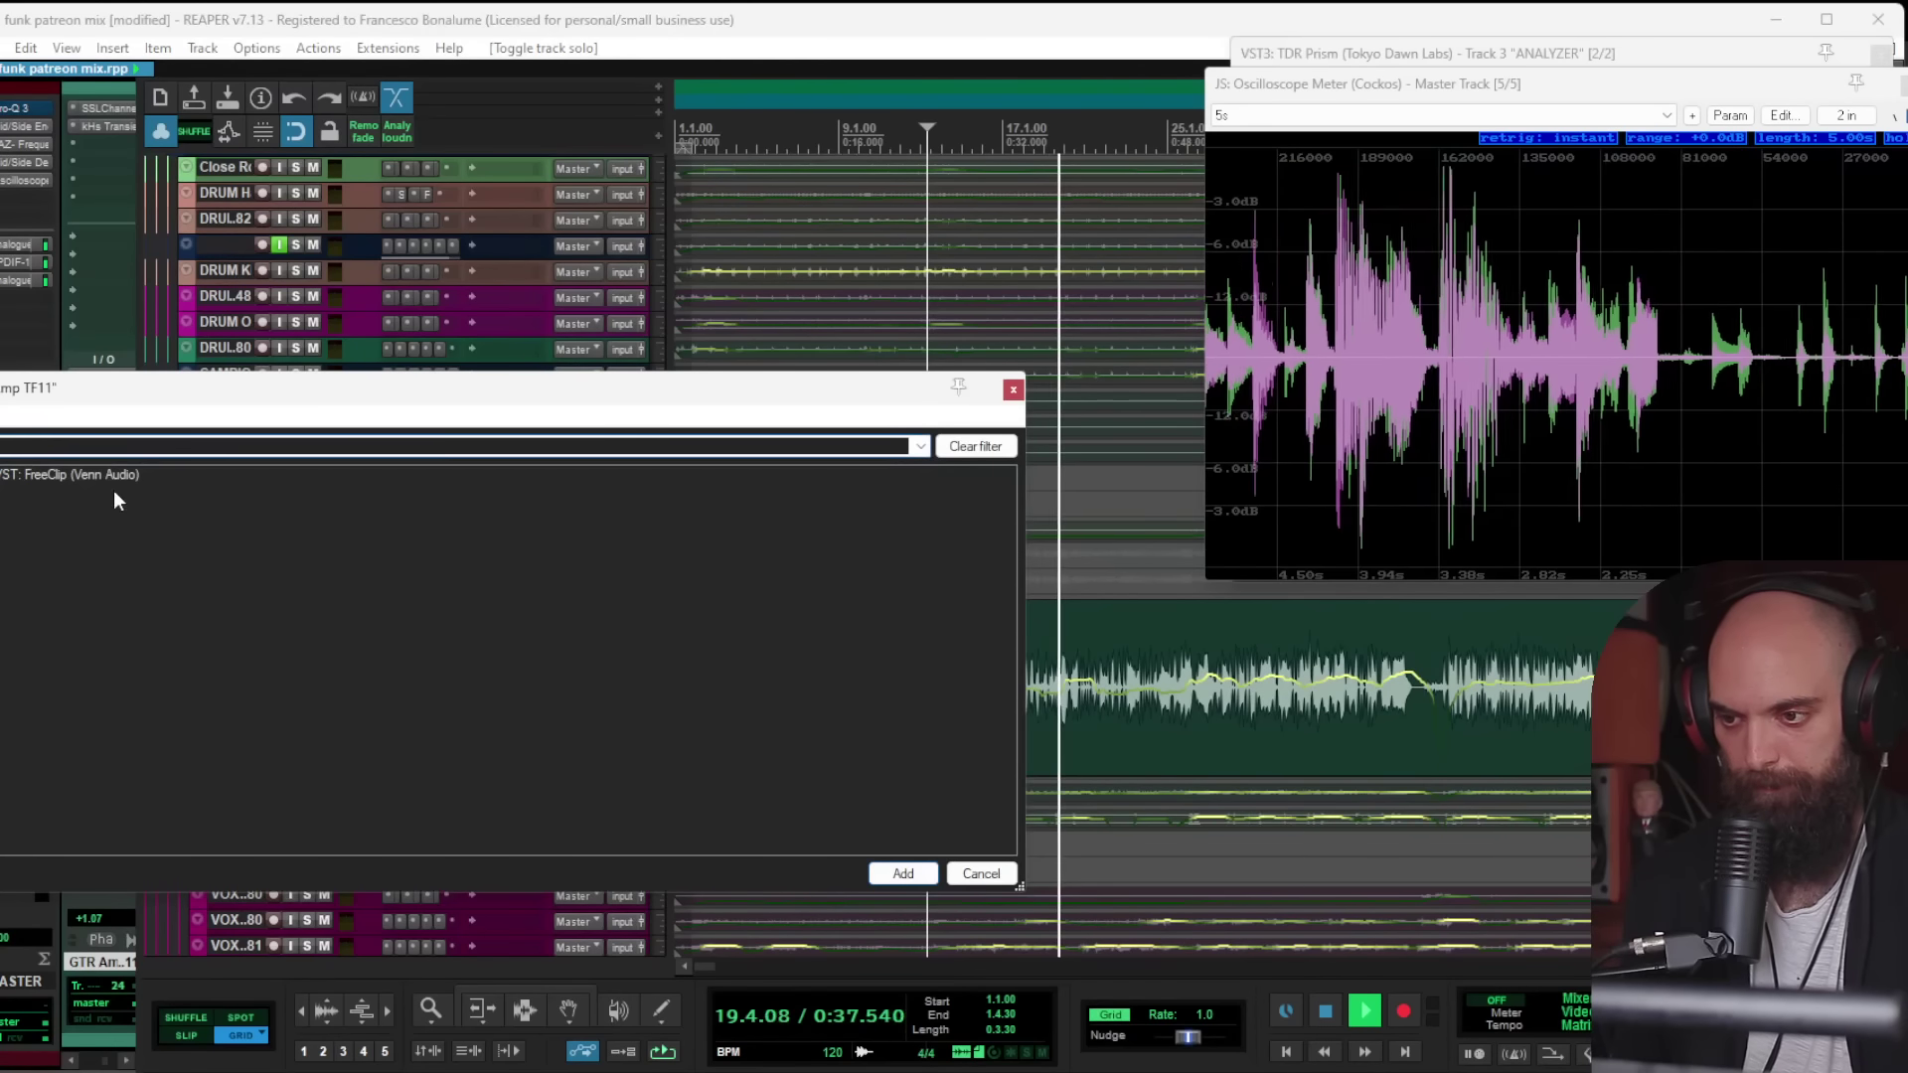
{"action": "double_click", "coordinate": [87, 476]}
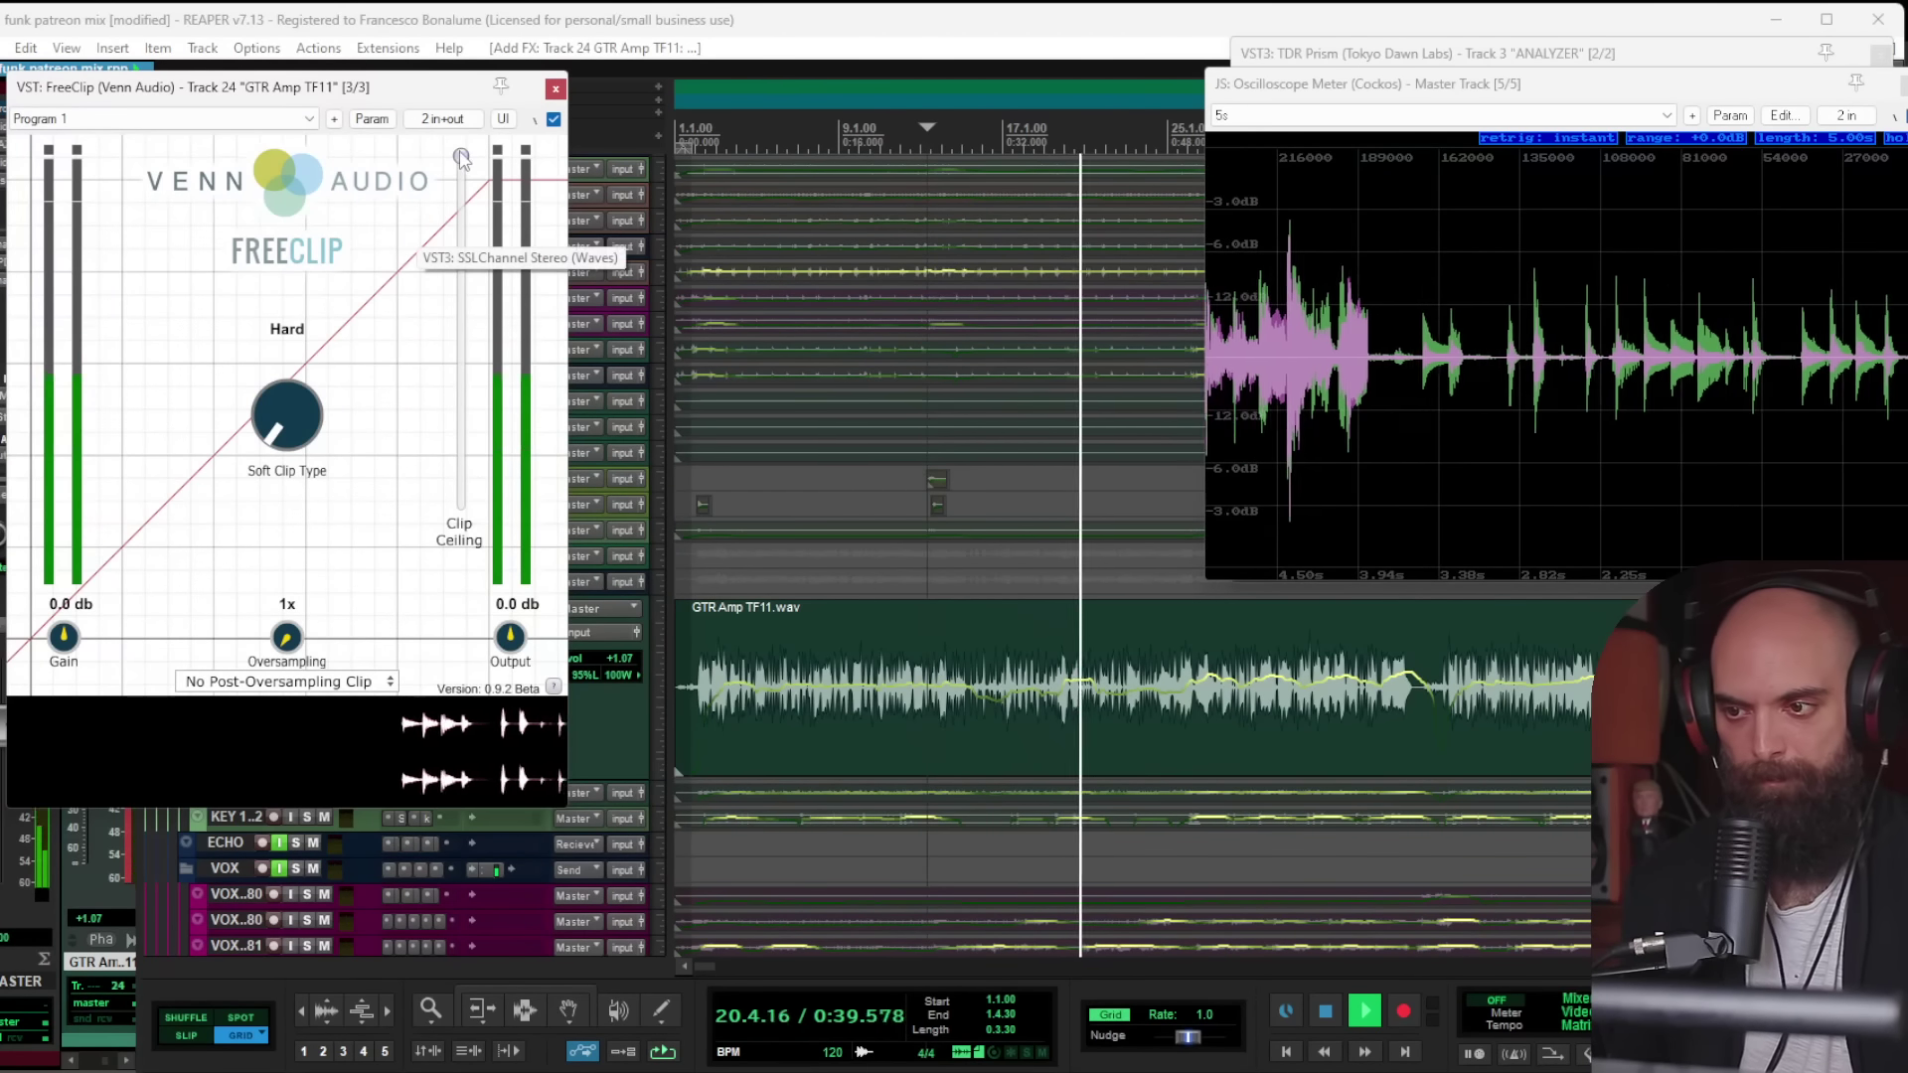
{"action": "left_click_drag", "start_coordinate": [462, 159], "coordinate": [464, 228]}
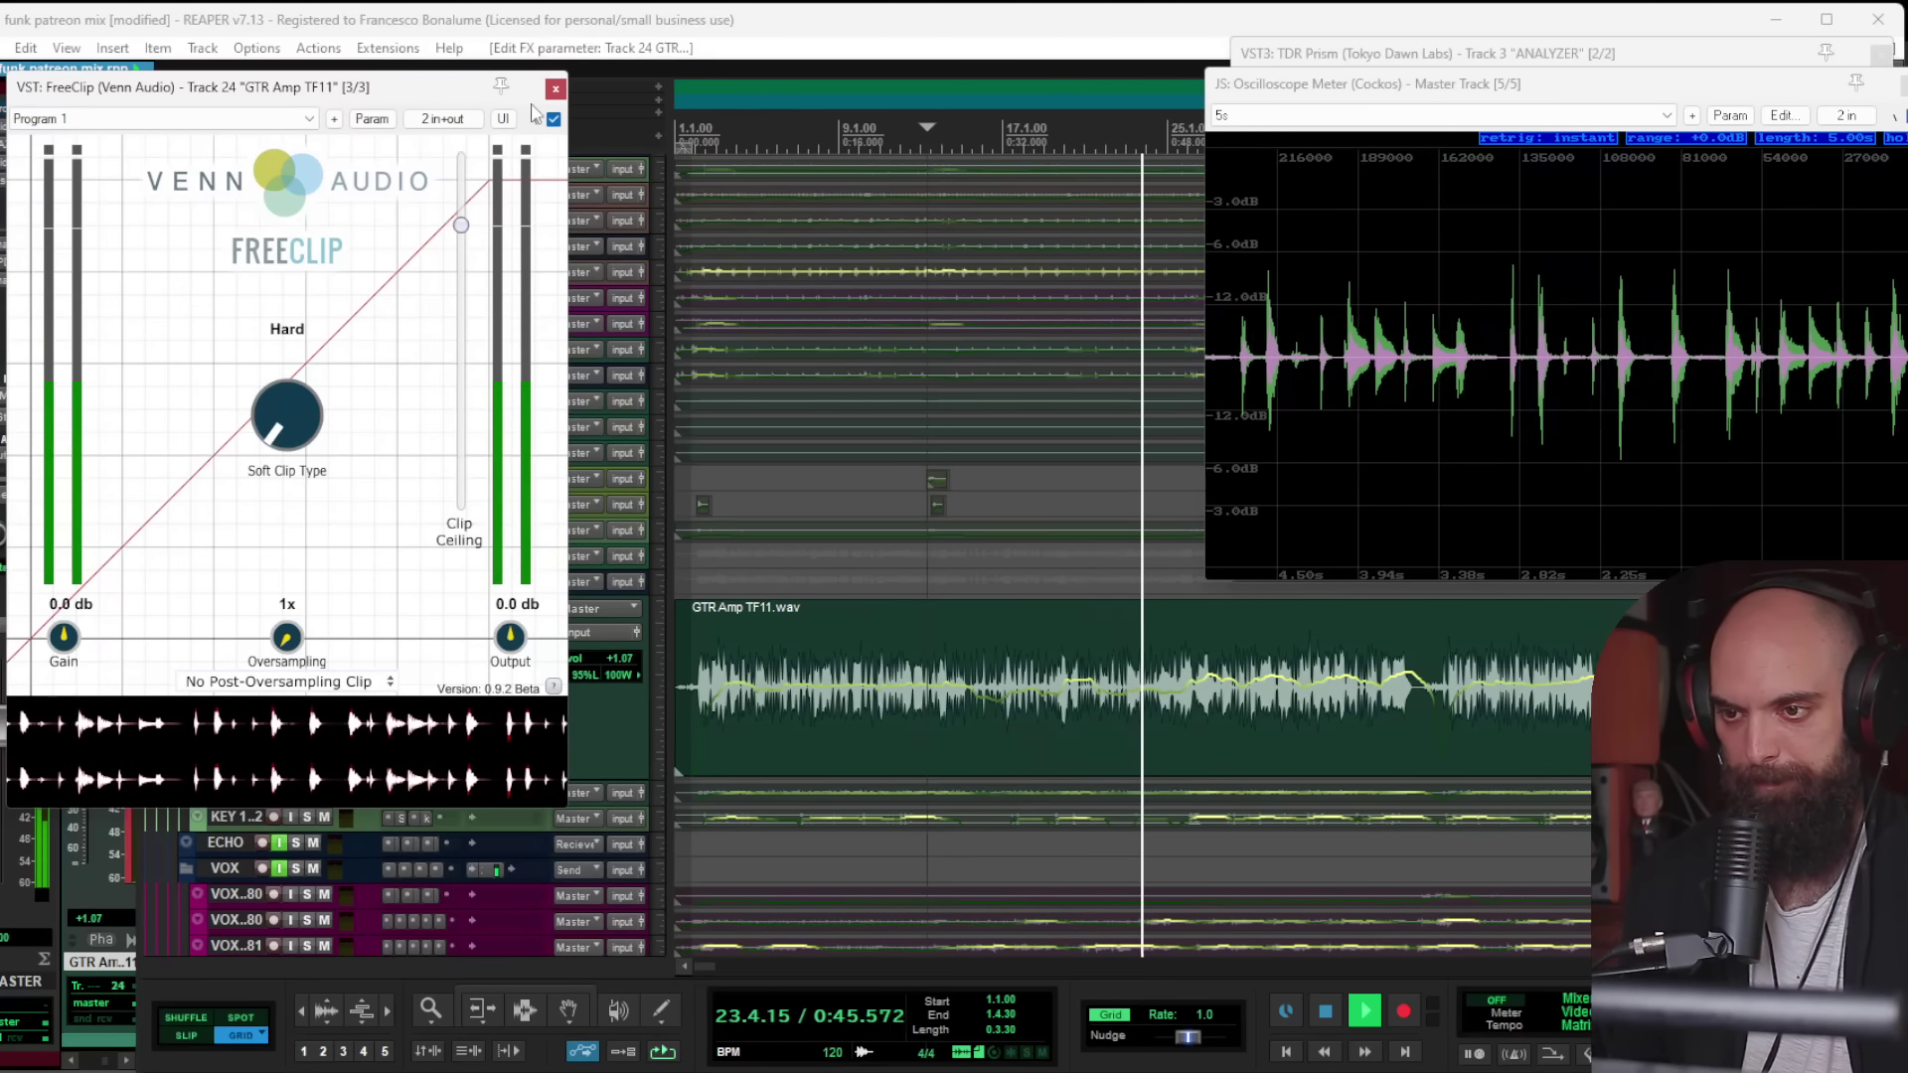
{"action": "left_click", "coordinate": [555, 89]}
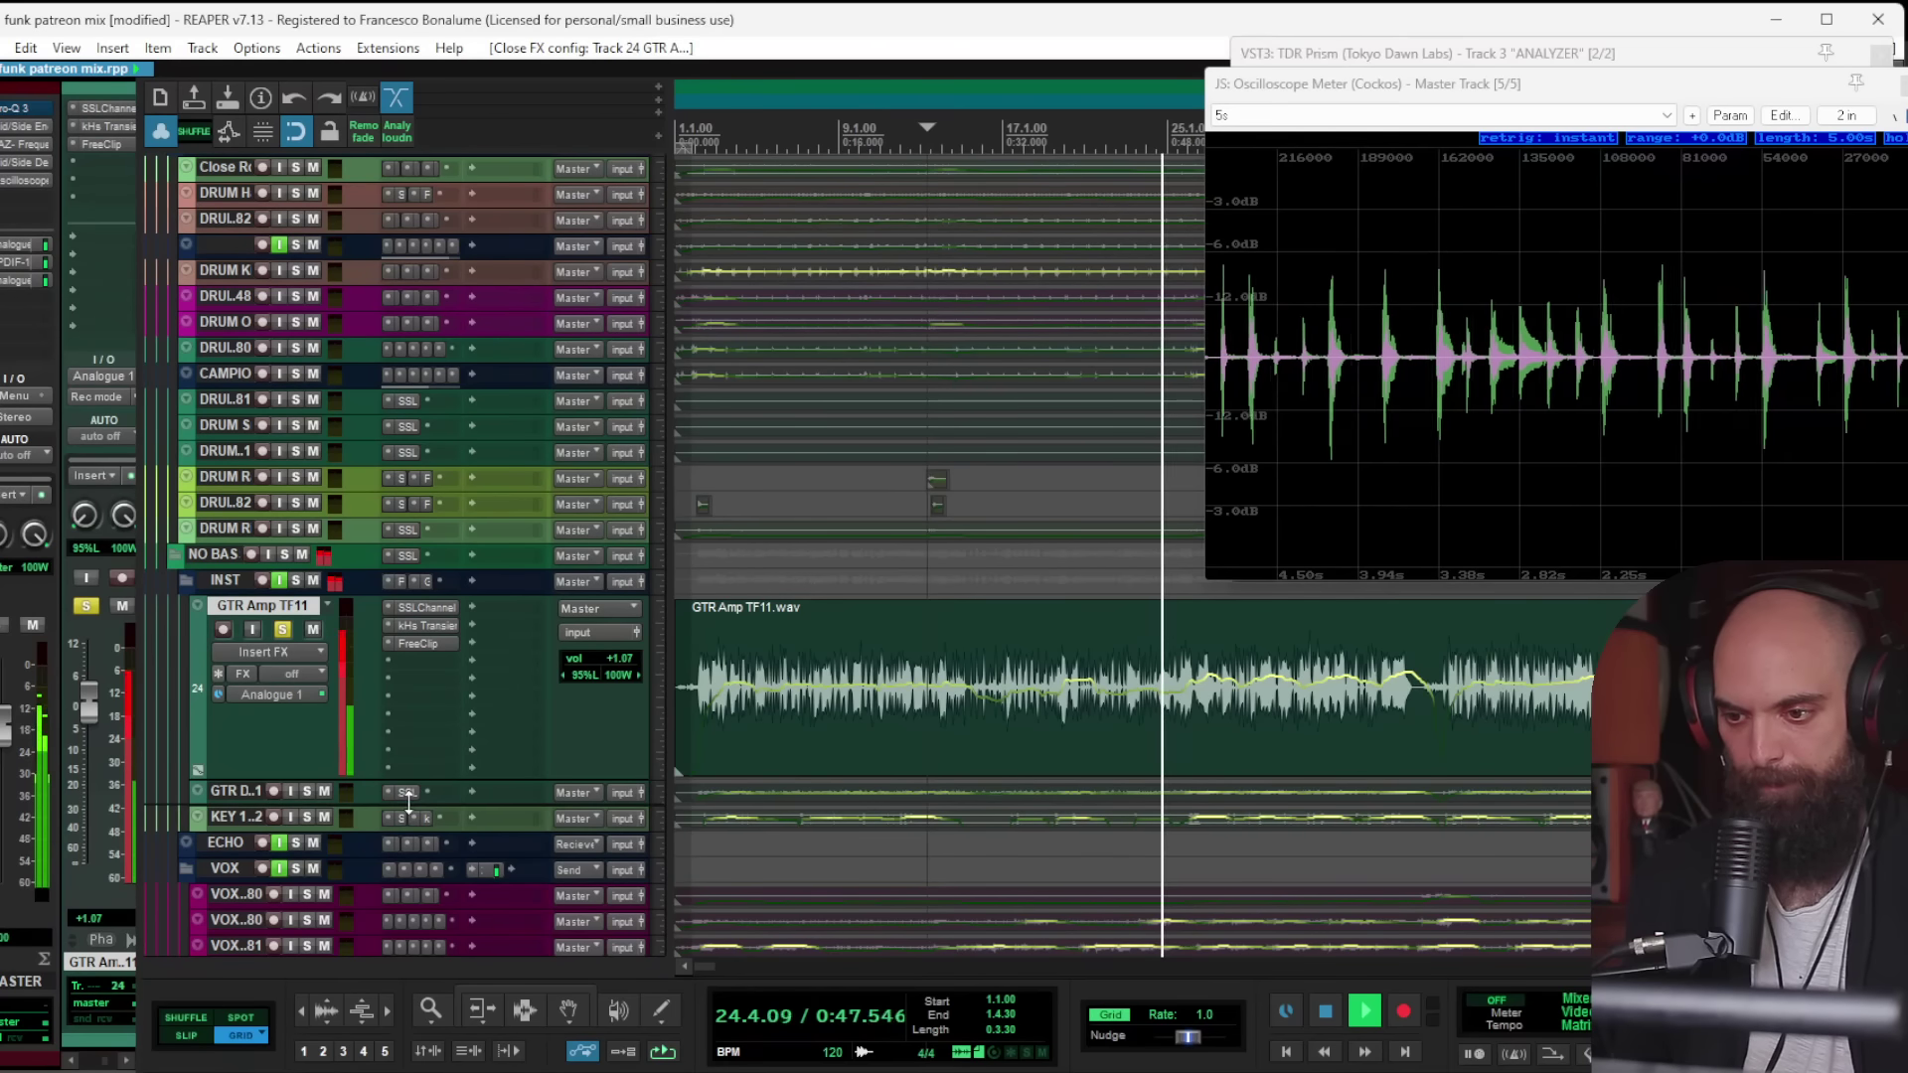
Step: Enlarge and exclusively solo GTR DI TDP-1, insert FreeClip after SSLChannel and lower its clip ceiling to trim the peaks
{"action": "left_click_drag", "start_coordinate": [408, 803], "coordinate": [410, 861]}
{"action": "left_click", "coordinate": [282, 814], "text": "ctrl+alt"}
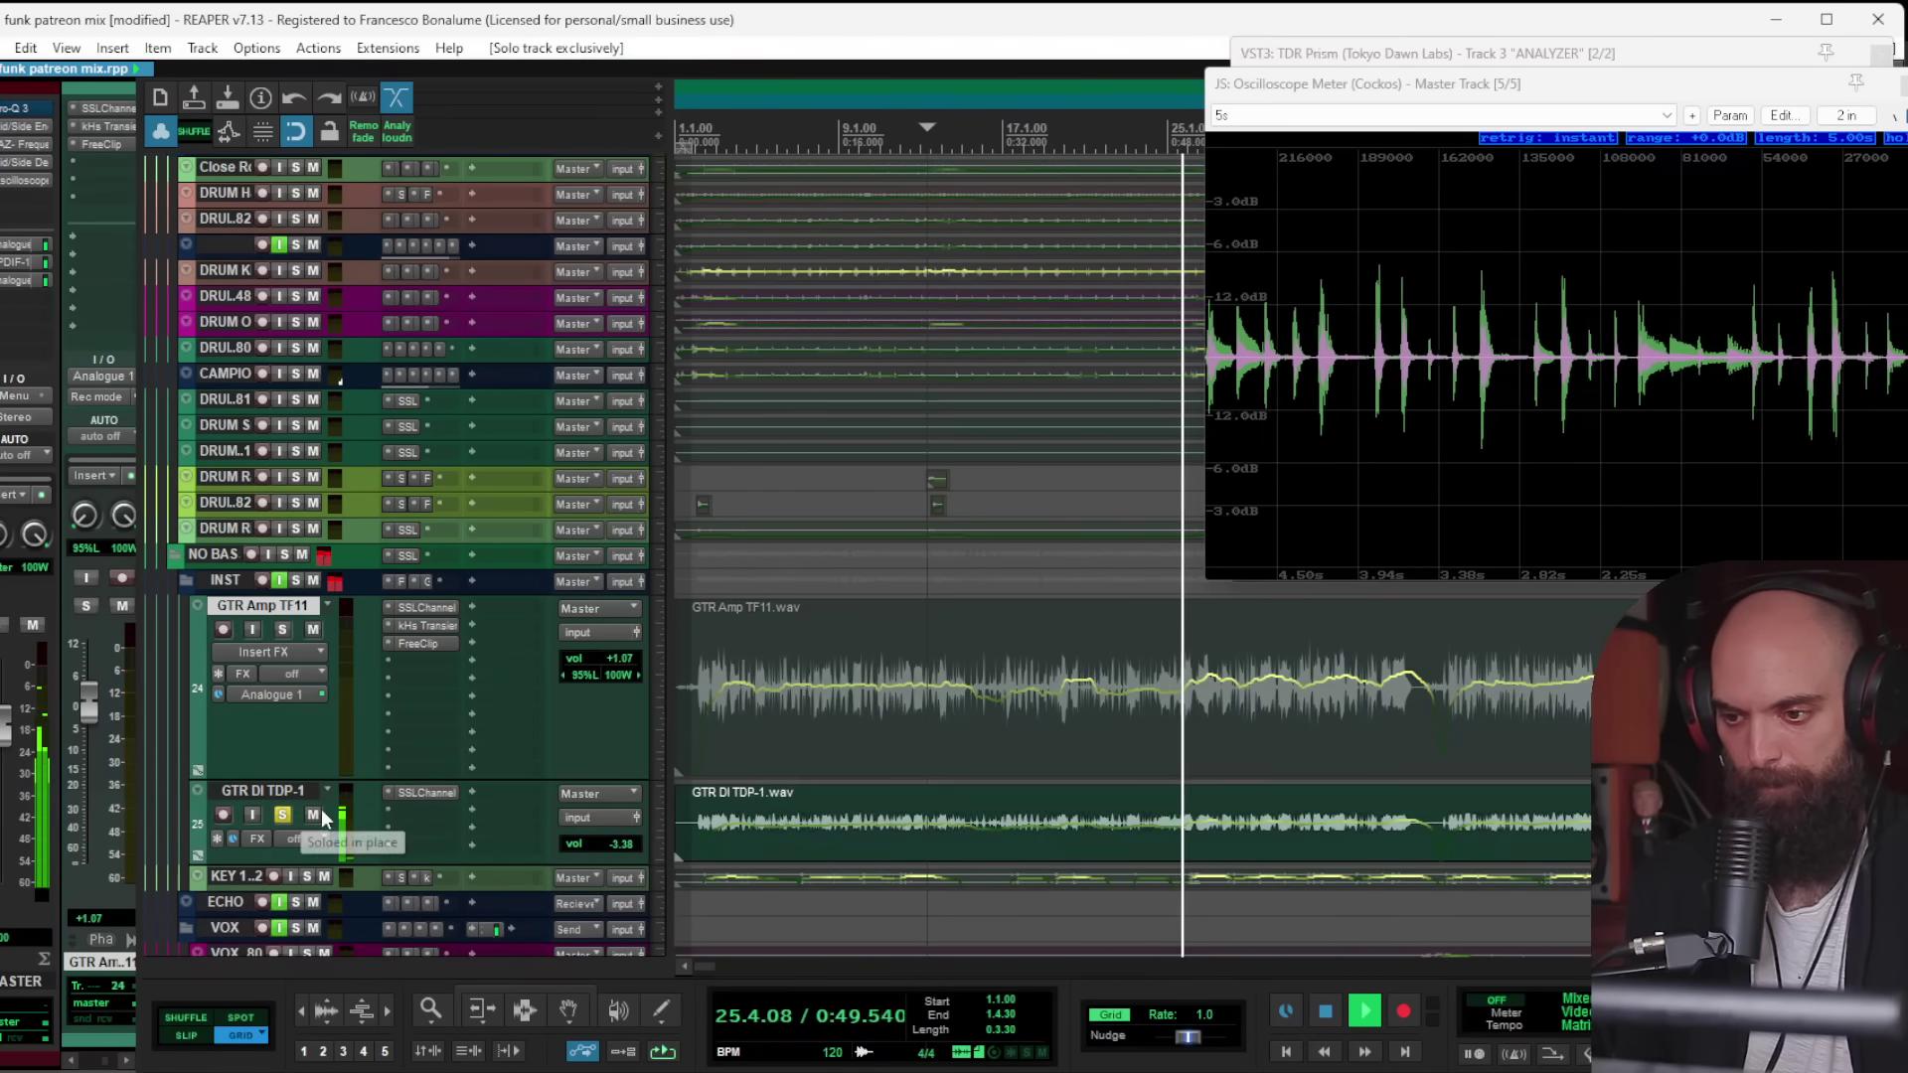
{"action": "double_click", "coordinate": [425, 810]}
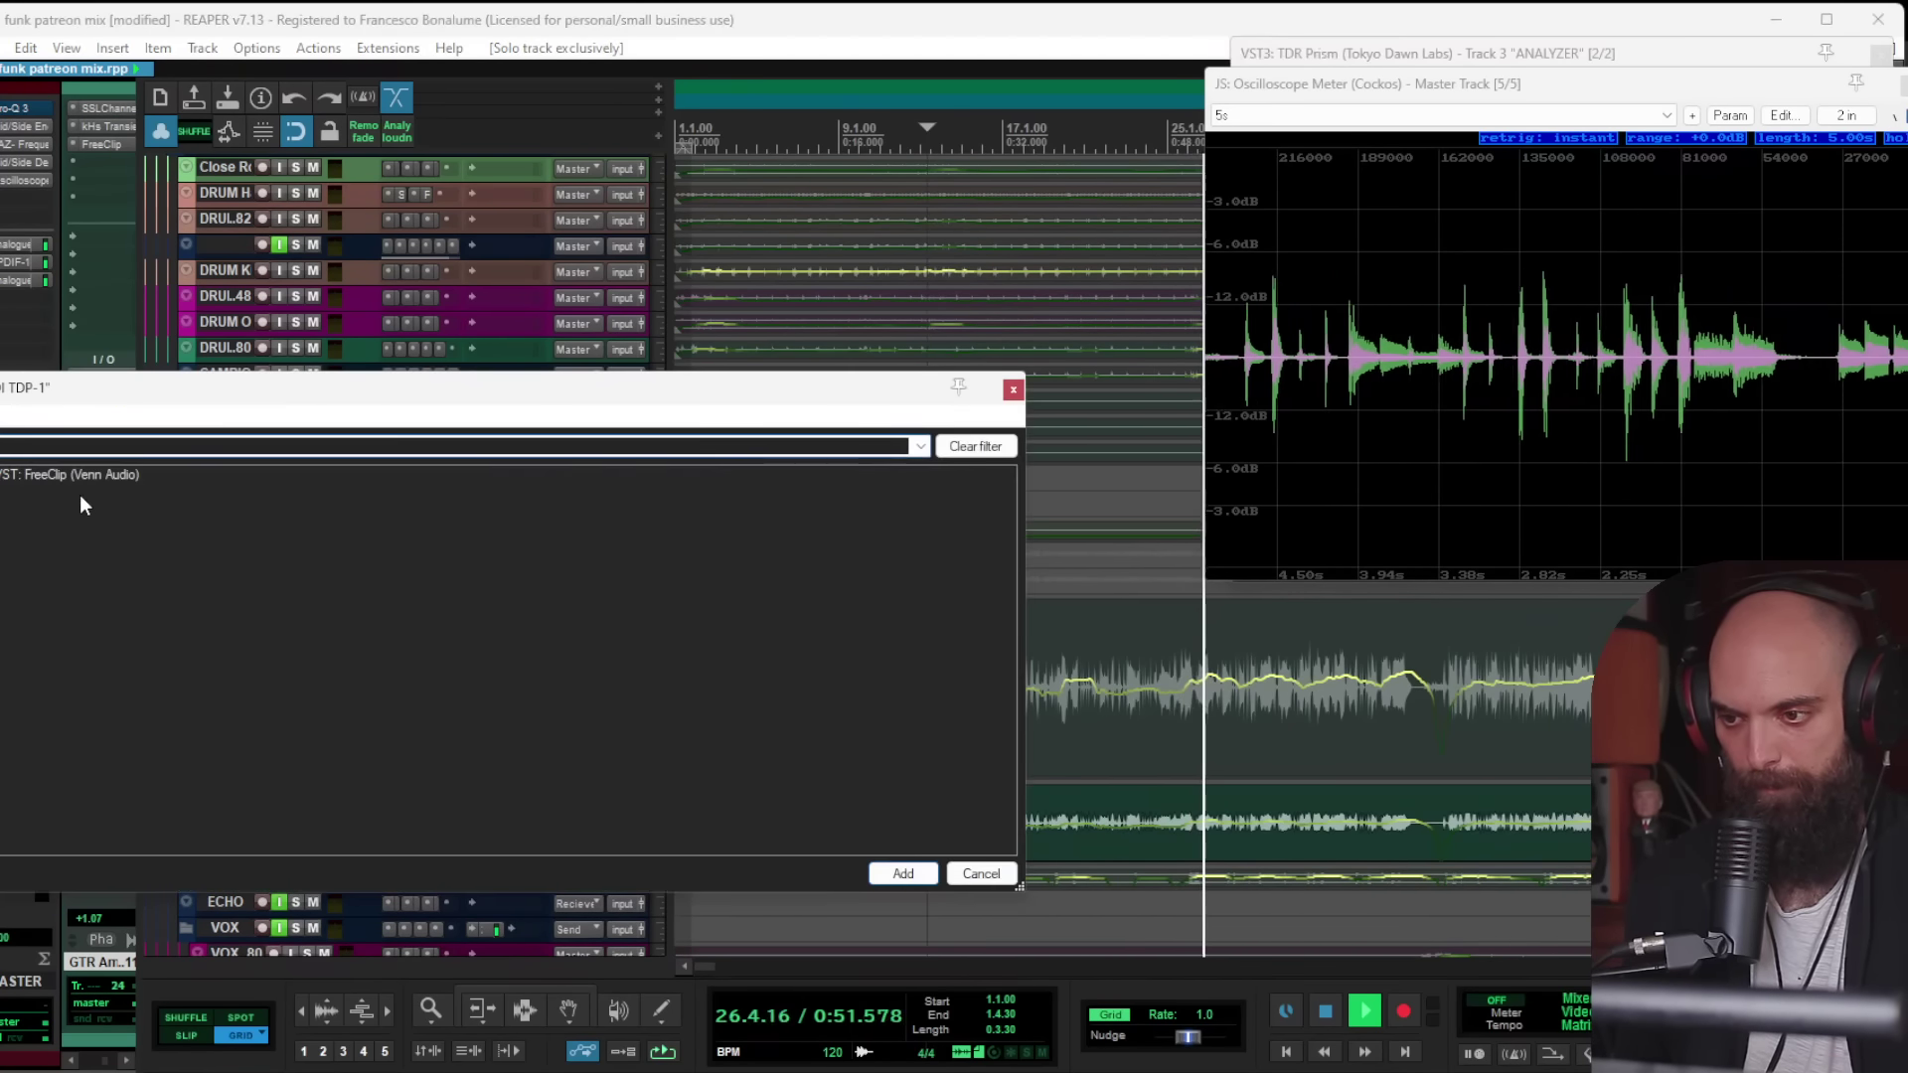
{"action": "double_click", "coordinate": [80, 467]}
{"action": "left_click_drag", "start_coordinate": [458, 167], "coordinate": [467, 214]}
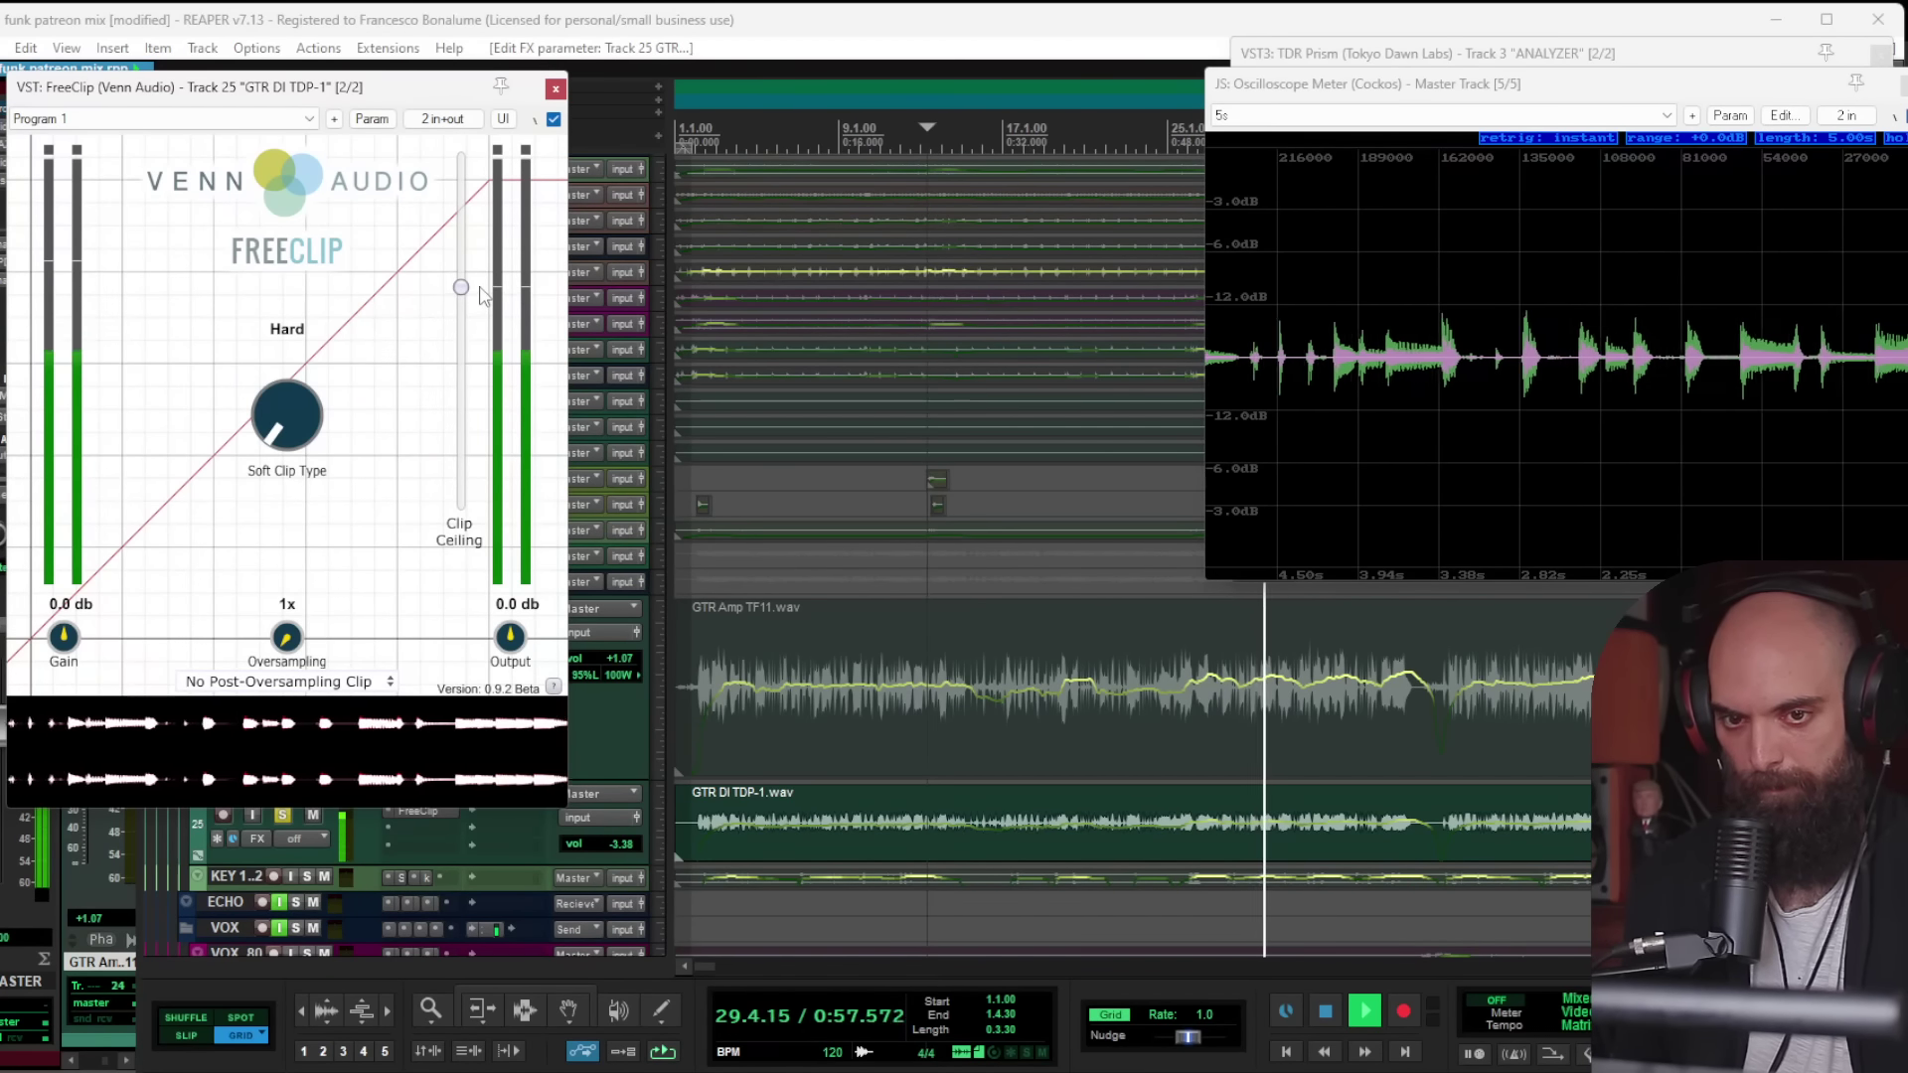
{"action": "left_click", "coordinate": [555, 88]}
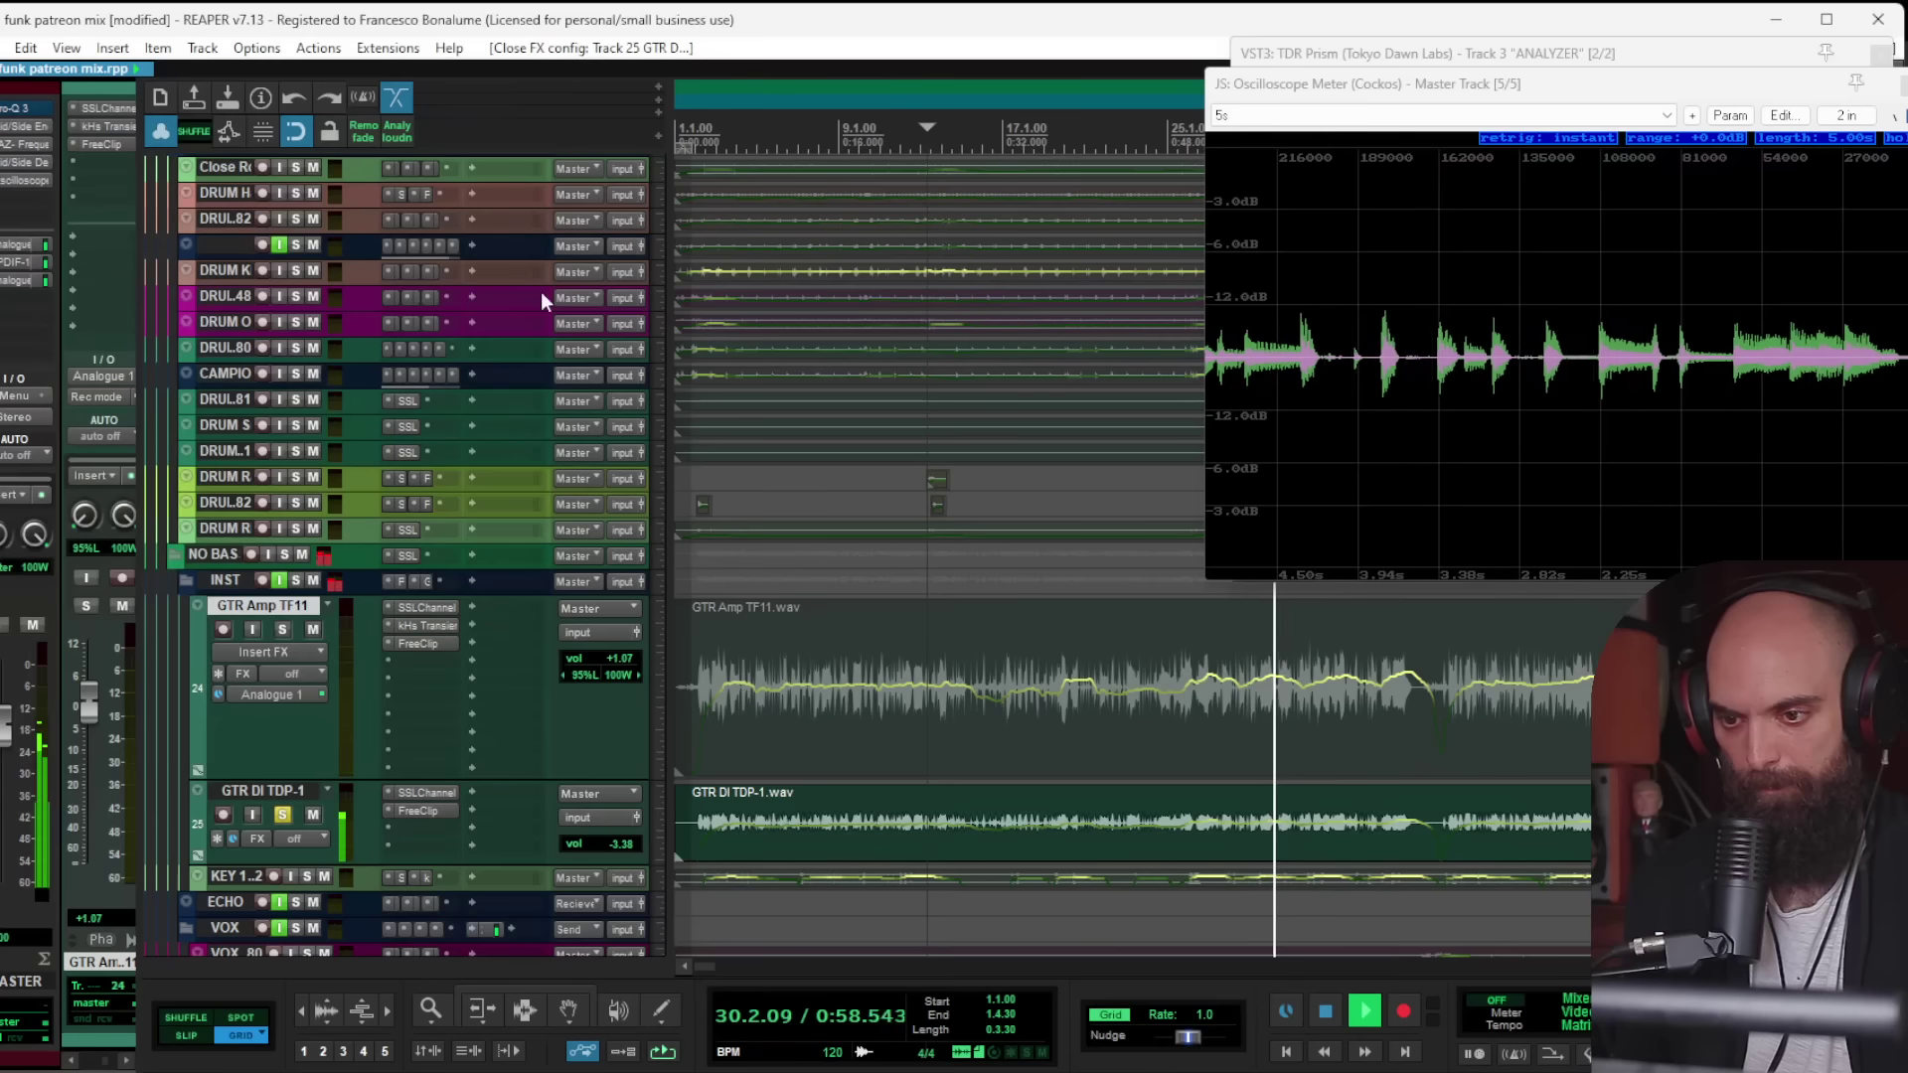
Step: Solo KEY 1 TDA-2, insert FreeClip with the clip ceiling at about -3.1 dB, and clear the solo
{"action": "left_click", "coordinate": [307, 877], "text": "ctrl"}
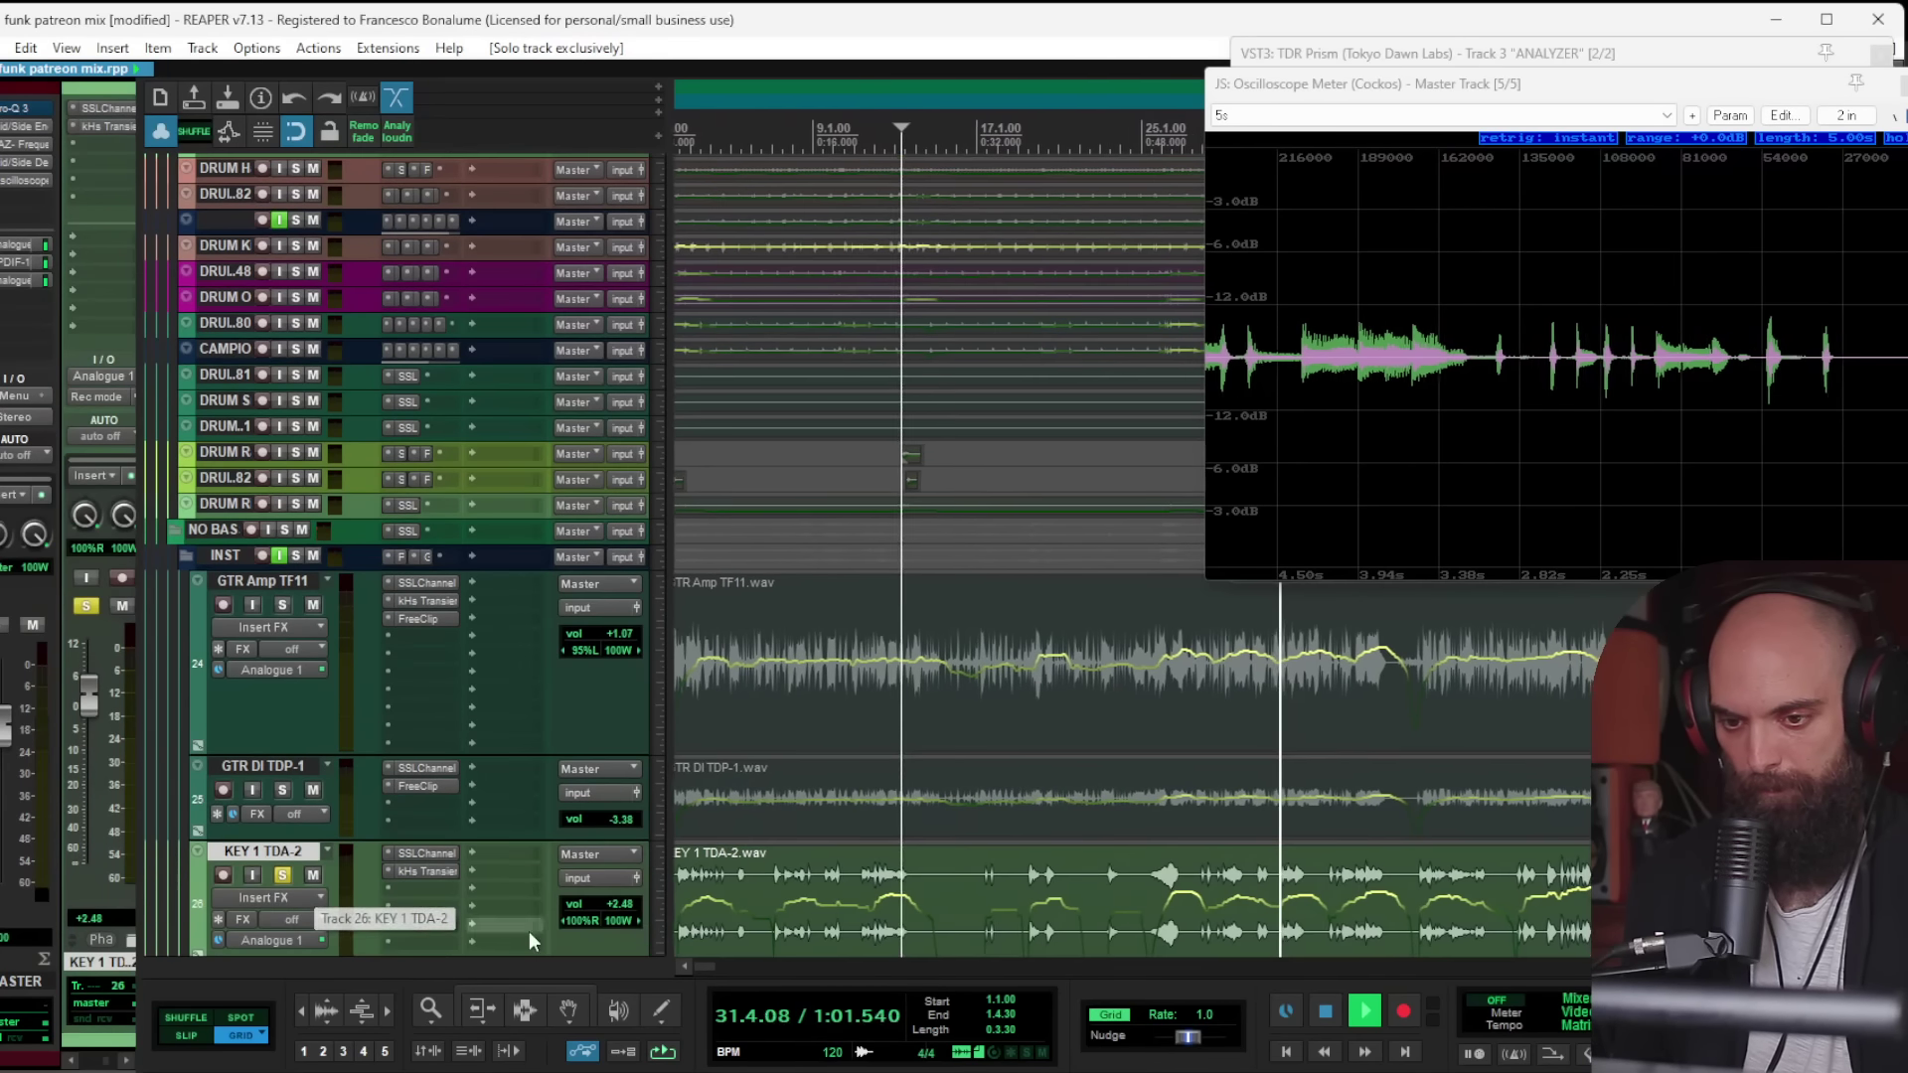
{"action": "left_click", "coordinate": [421, 887]}
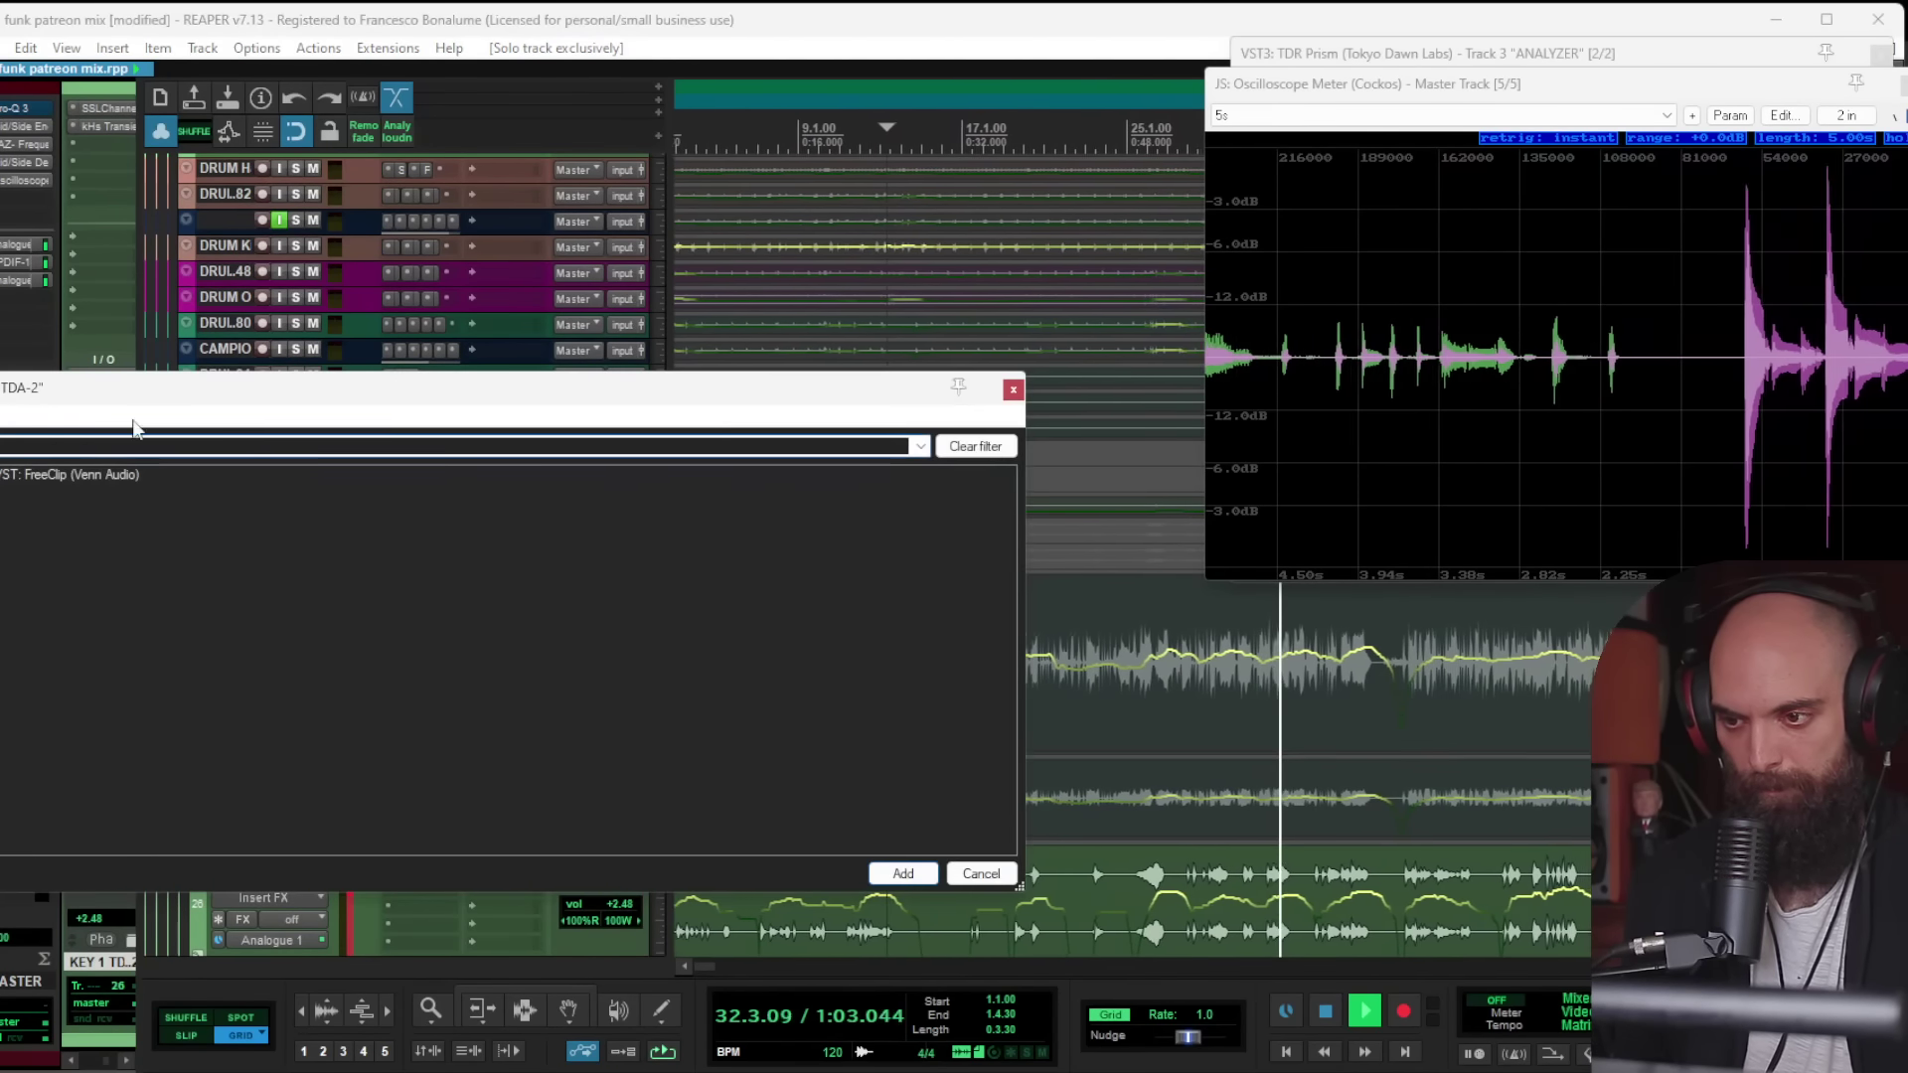
{"action": "double_click", "coordinate": [91, 474]}
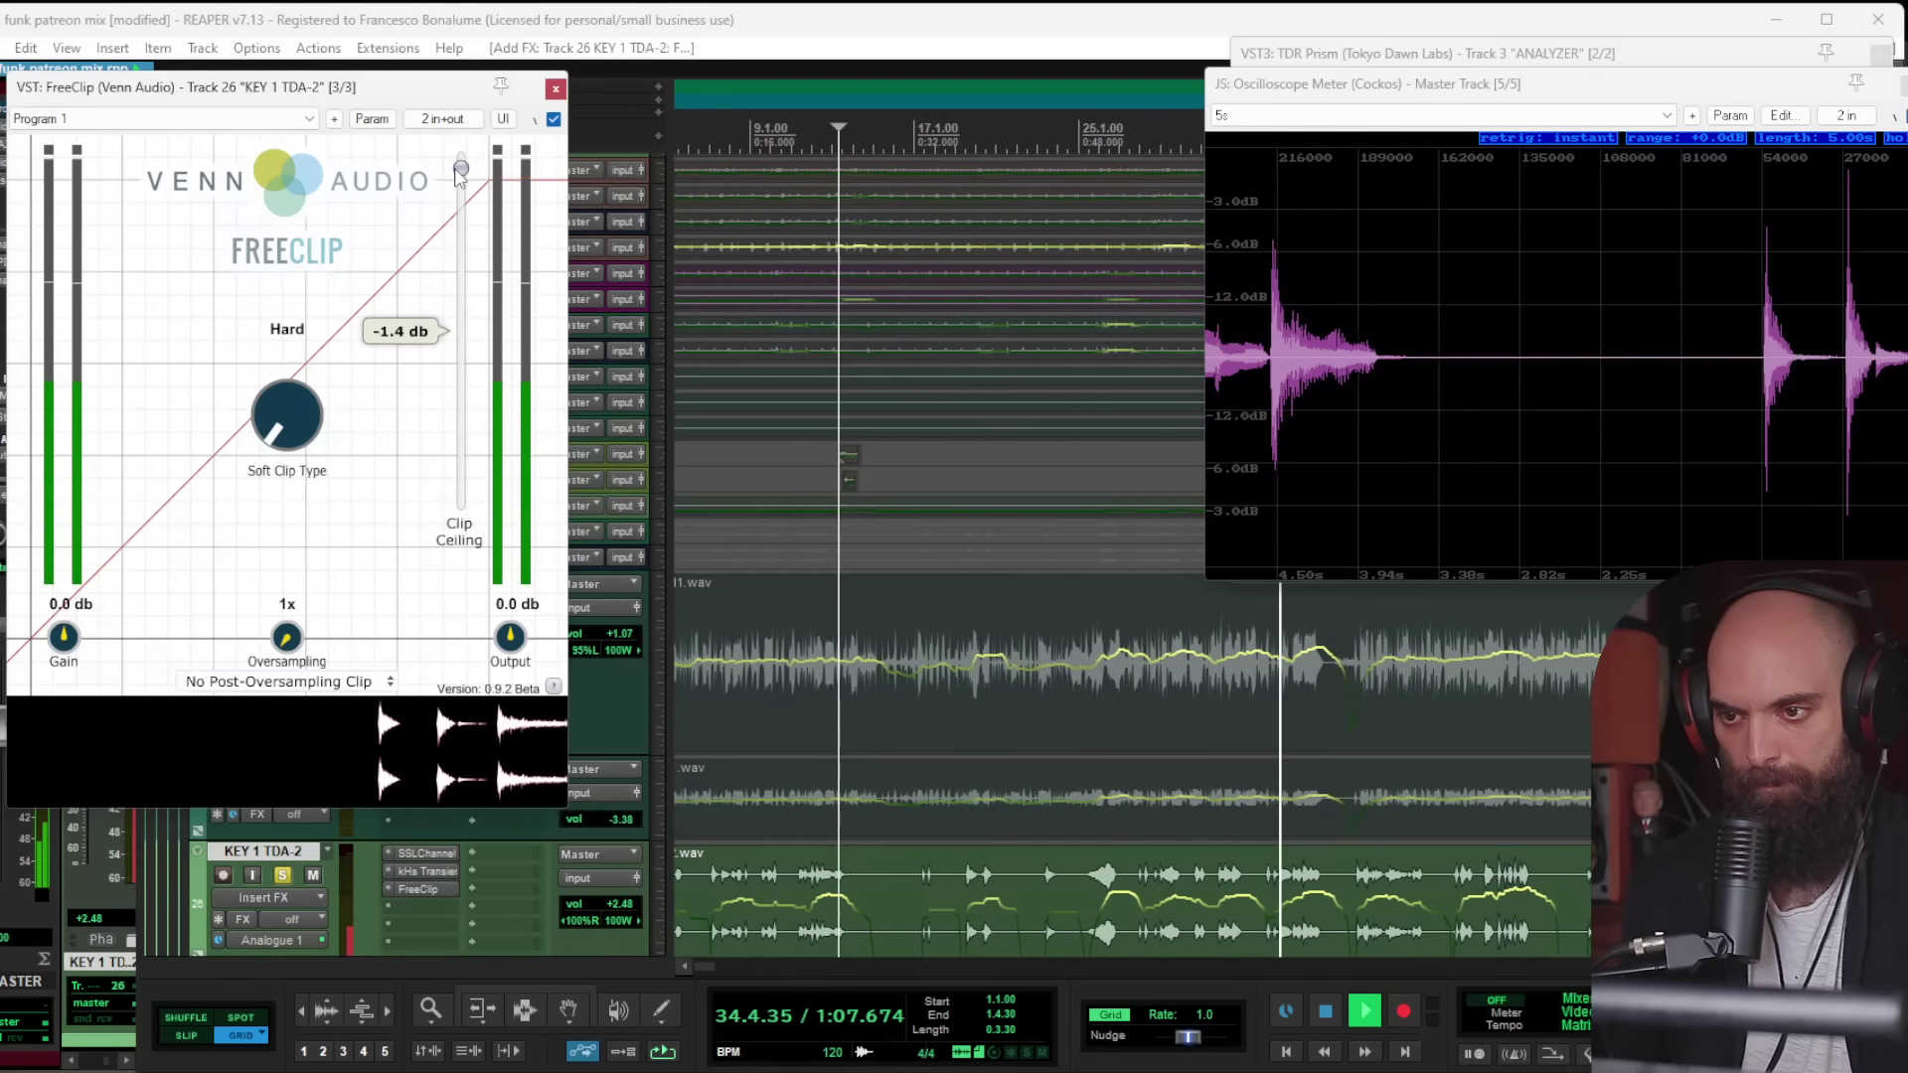
{"action": "left_click_drag", "start_coordinate": [460, 171], "coordinate": [476, 192]}
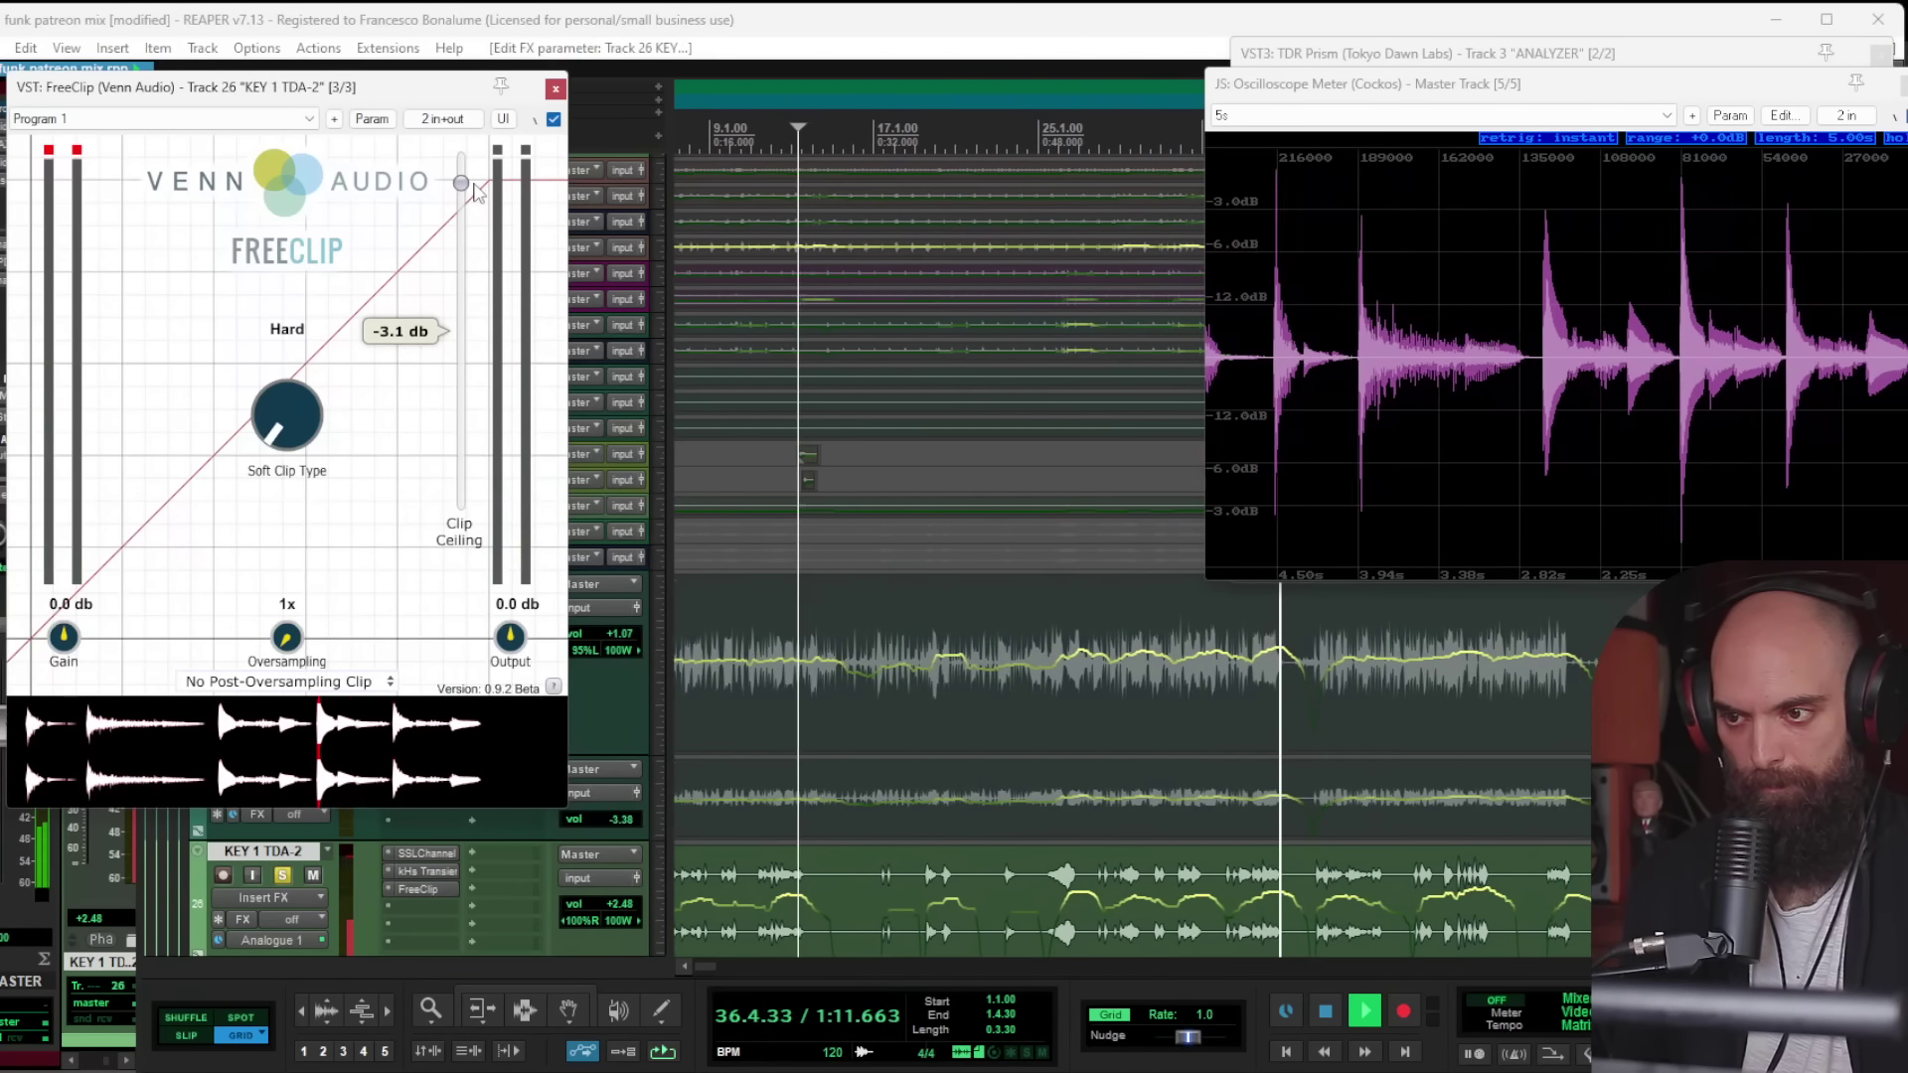
{"action": "left_click", "coordinate": [556, 88]}
{"action": "left_click", "coordinate": [282, 532]}
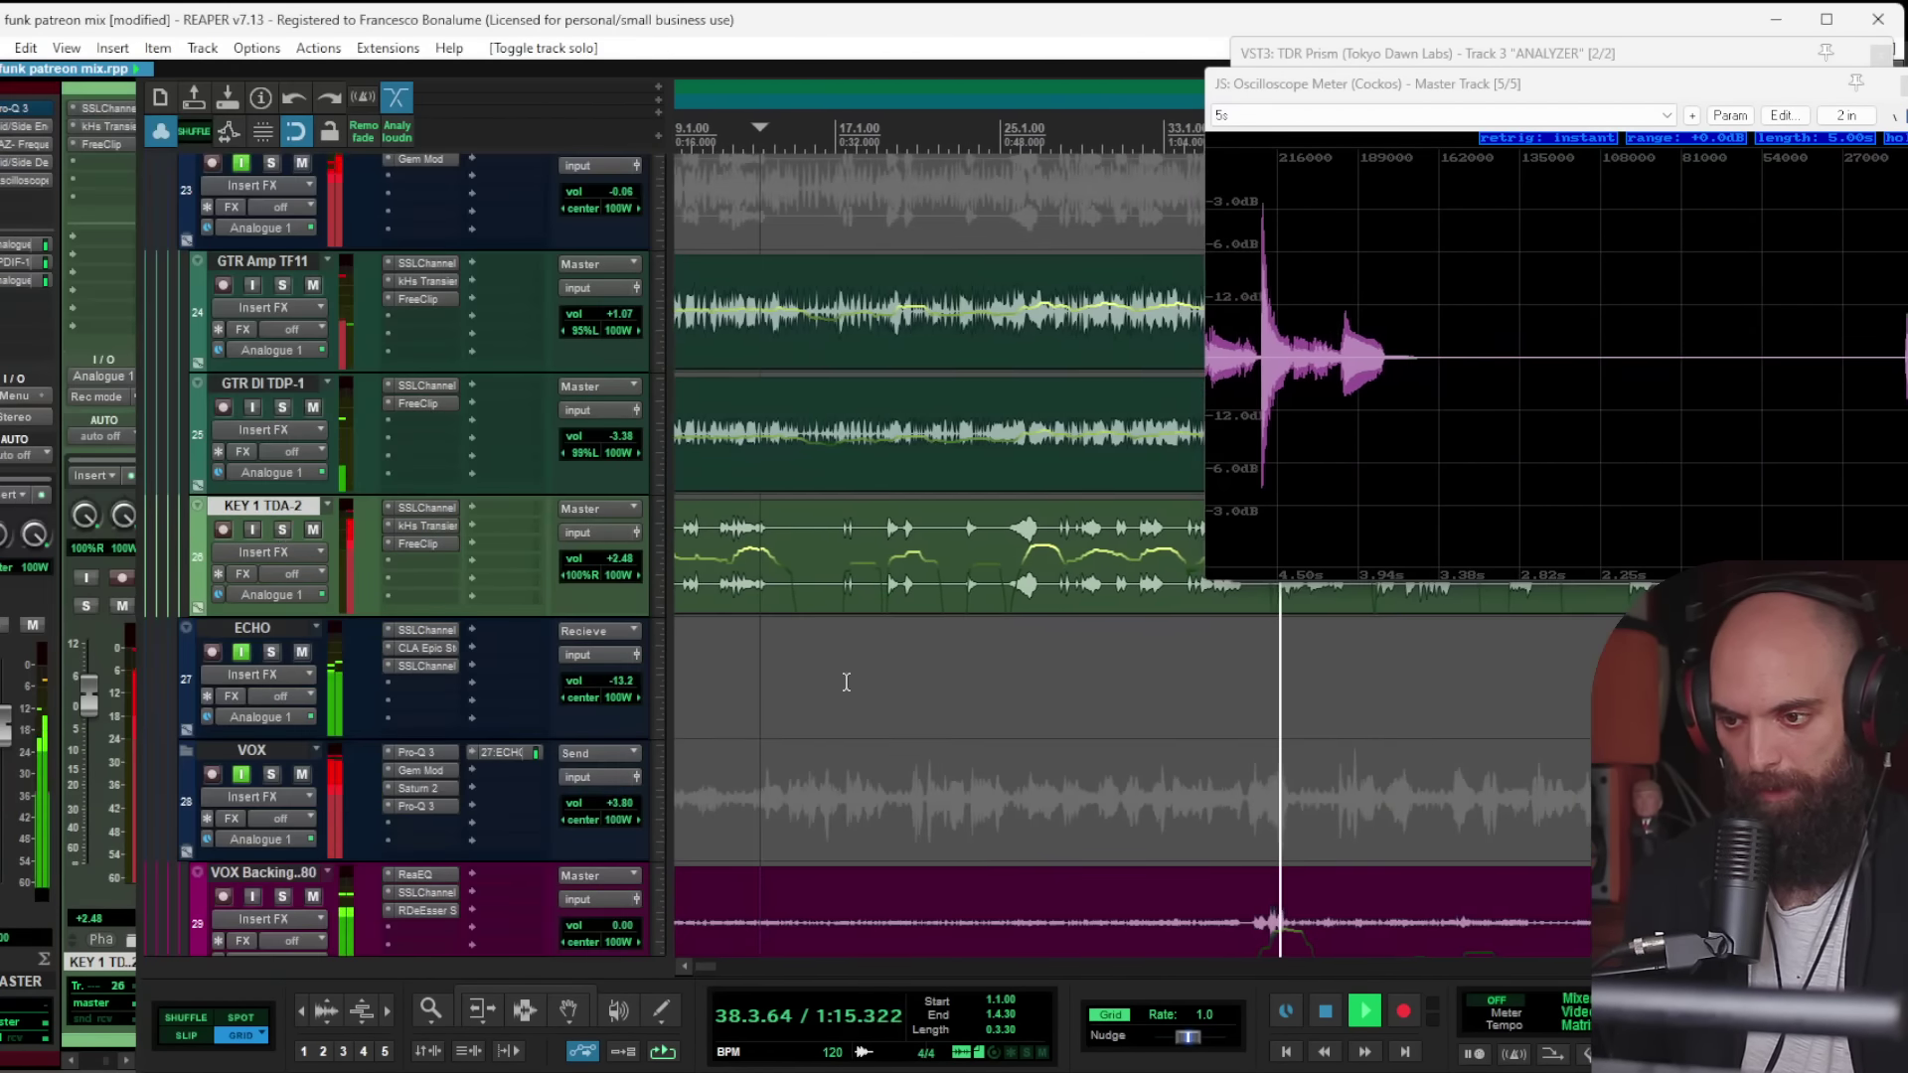
Step: Solo KEY 2 Bass DIRECT, insert FreeClip at the end of its chain and lower the clip ceiling to about -10.9 dB
{"action": "scroll", "coordinate": [906, 753], "scroll_direction": "down", "scroll_amount": 5}
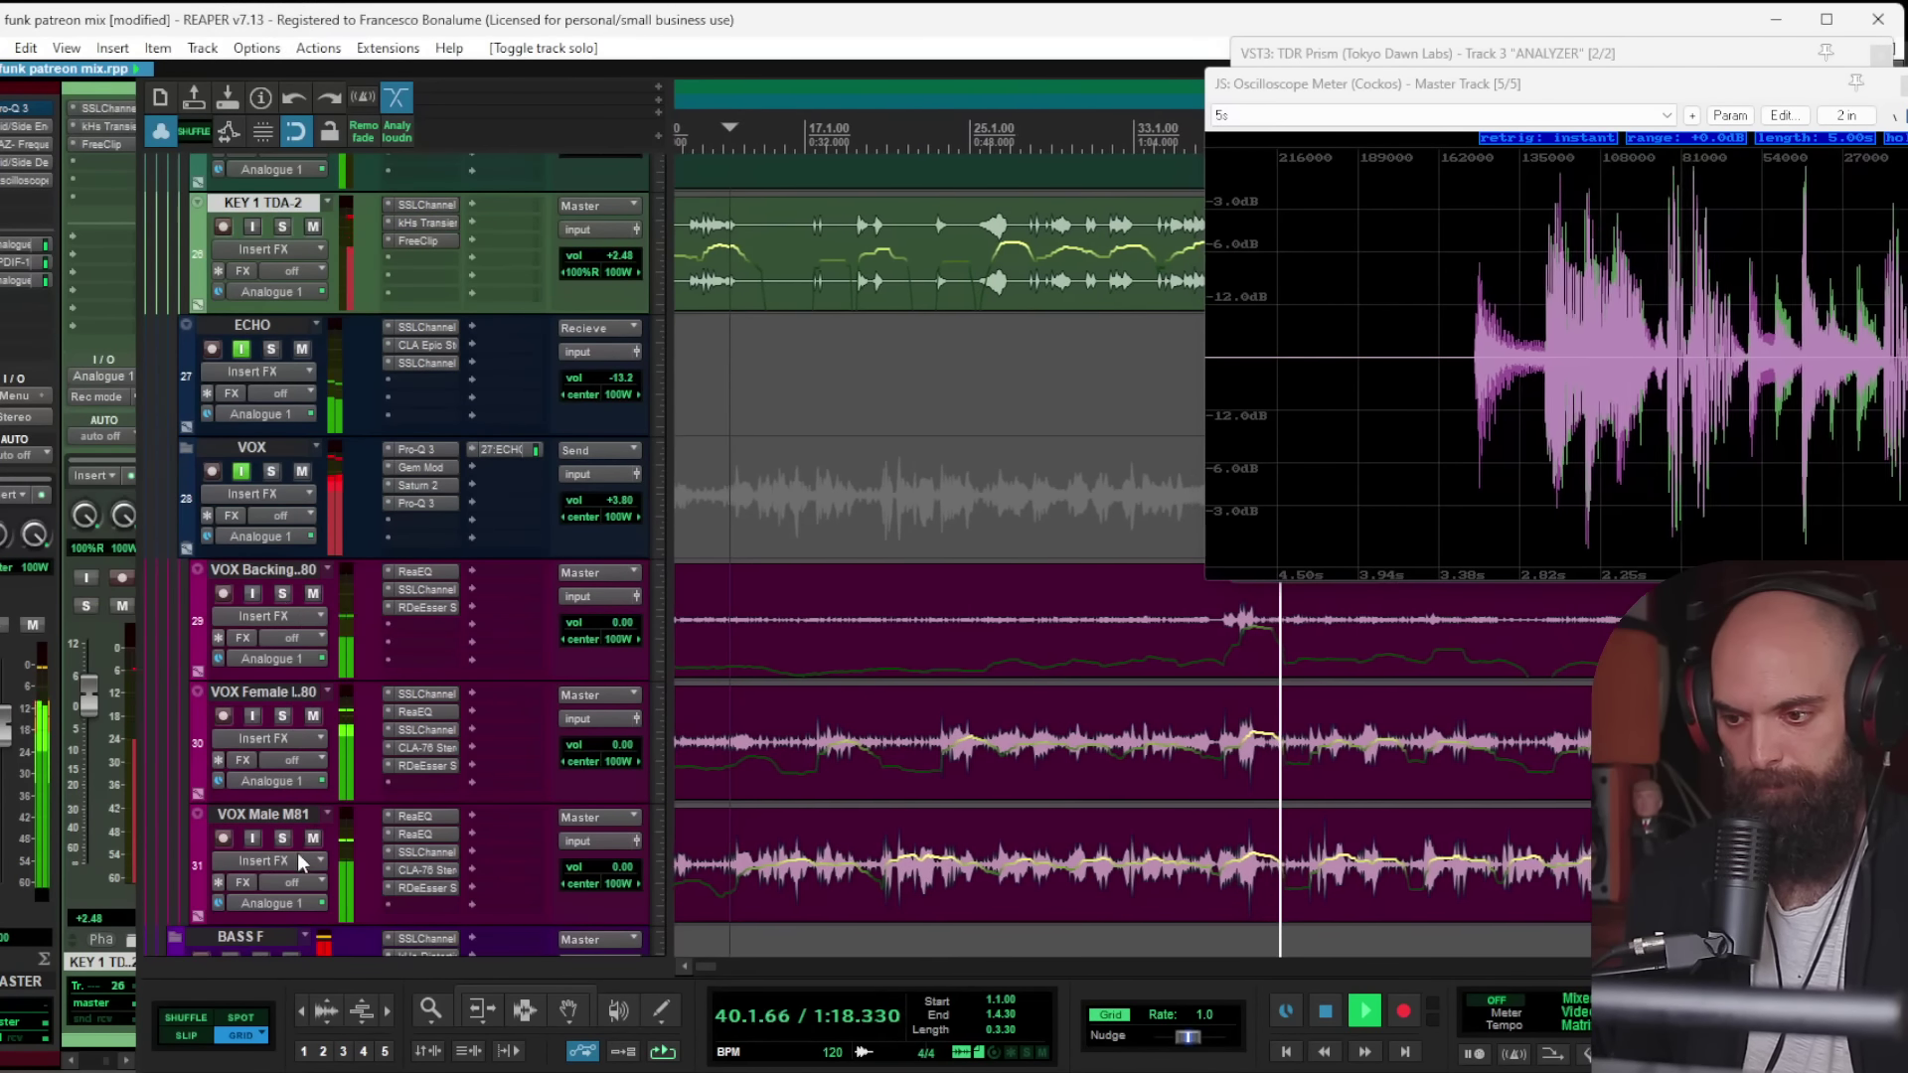
{"action": "scroll", "coordinate": [324, 832], "scroll_direction": "down", "scroll_amount": 2}
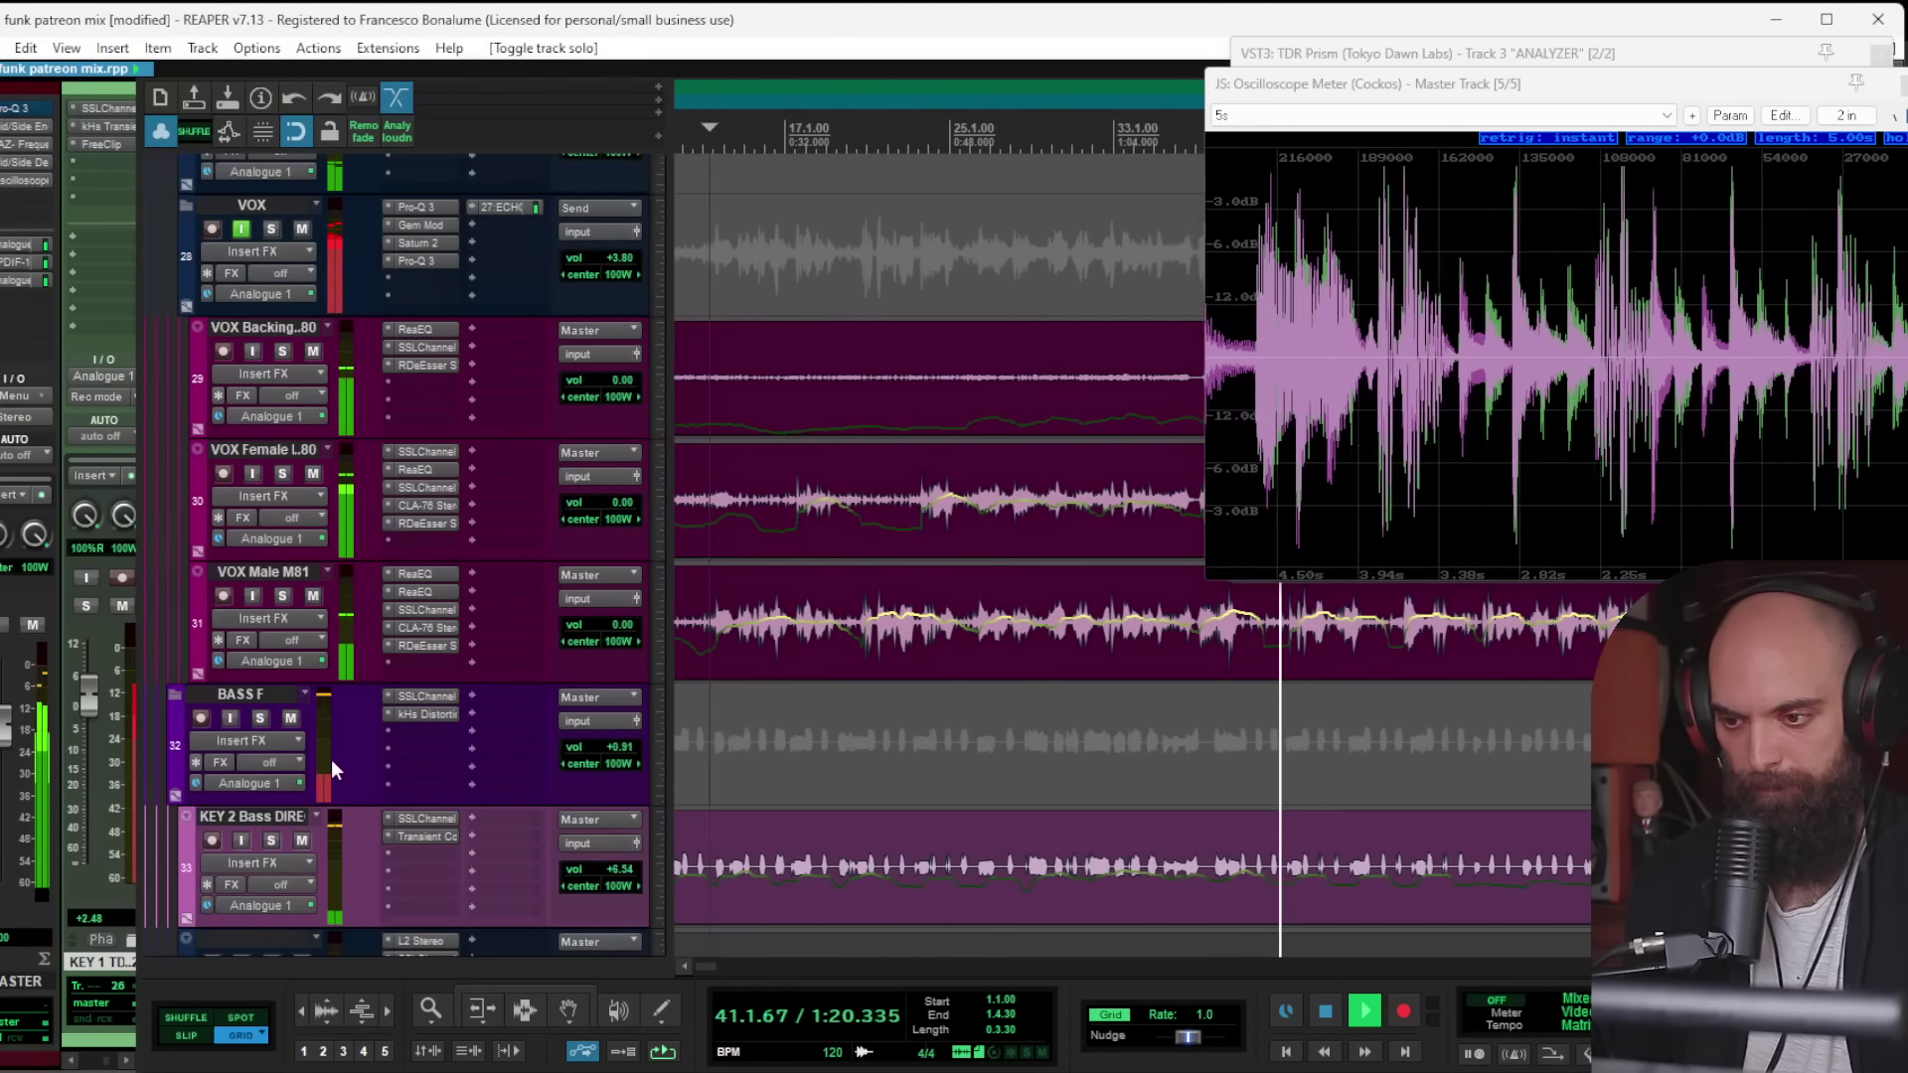
{"action": "left_click", "coordinate": [270, 841]}
{"action": "scroll", "coordinate": [796, 714], "scroll_direction": "down", "scroll_amount": 2}
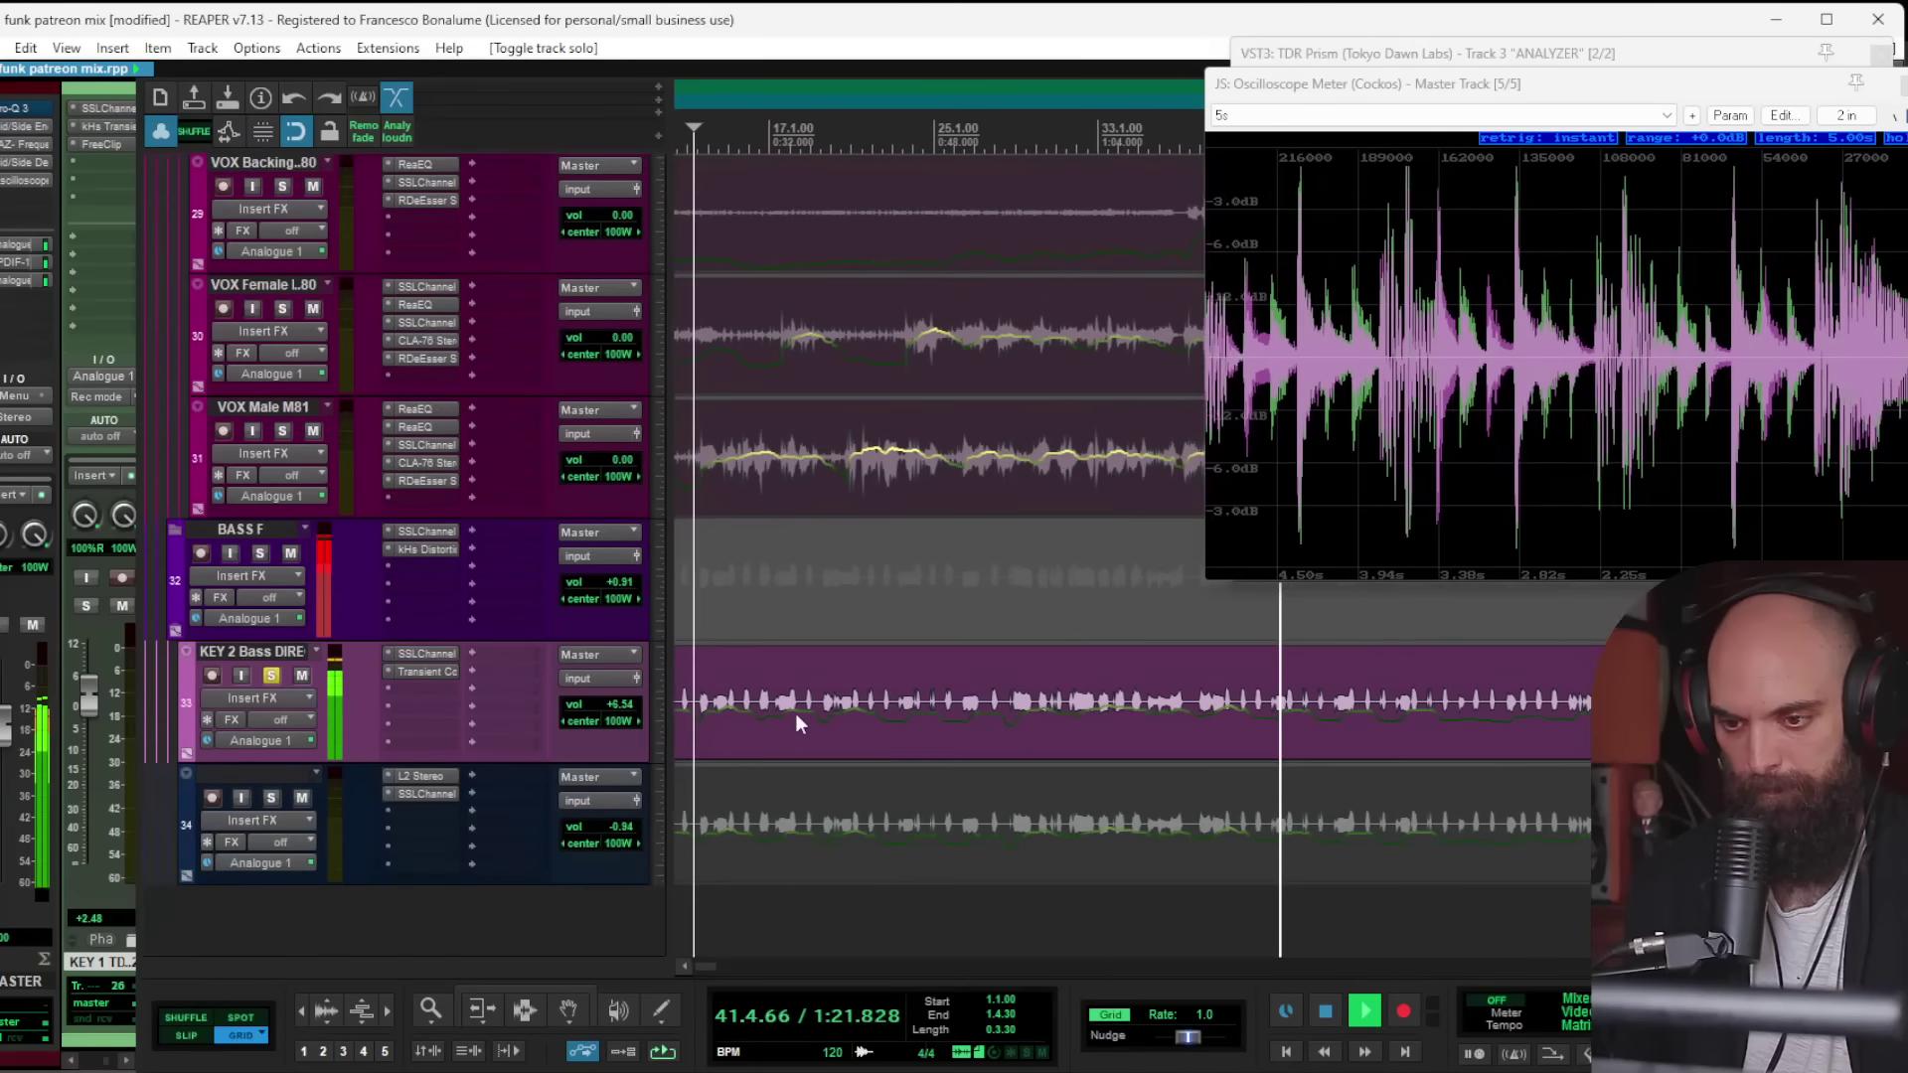
{"action": "double_click", "coordinate": [443, 688]}
{"action": "double_click", "coordinate": [127, 468]}
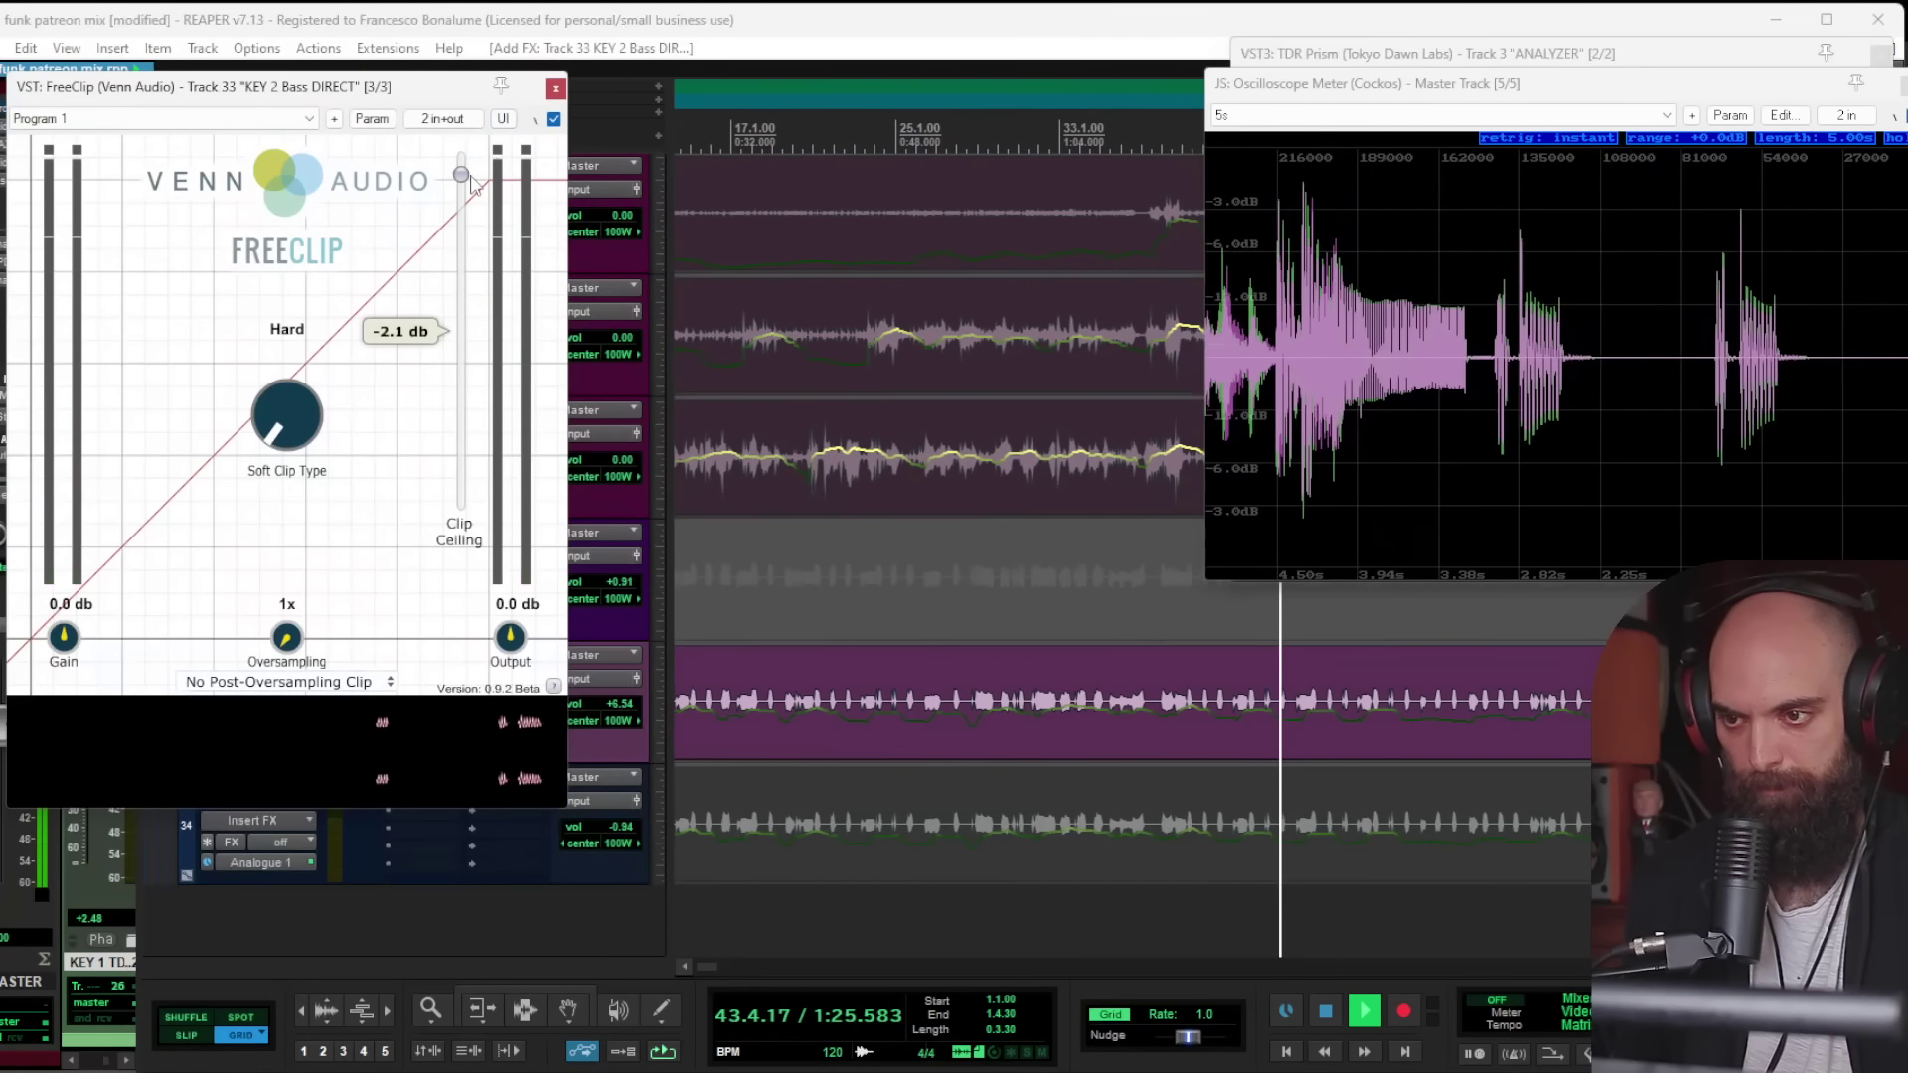
{"action": "left_click_drag", "start_coordinate": [472, 184], "coordinate": [484, 260]}
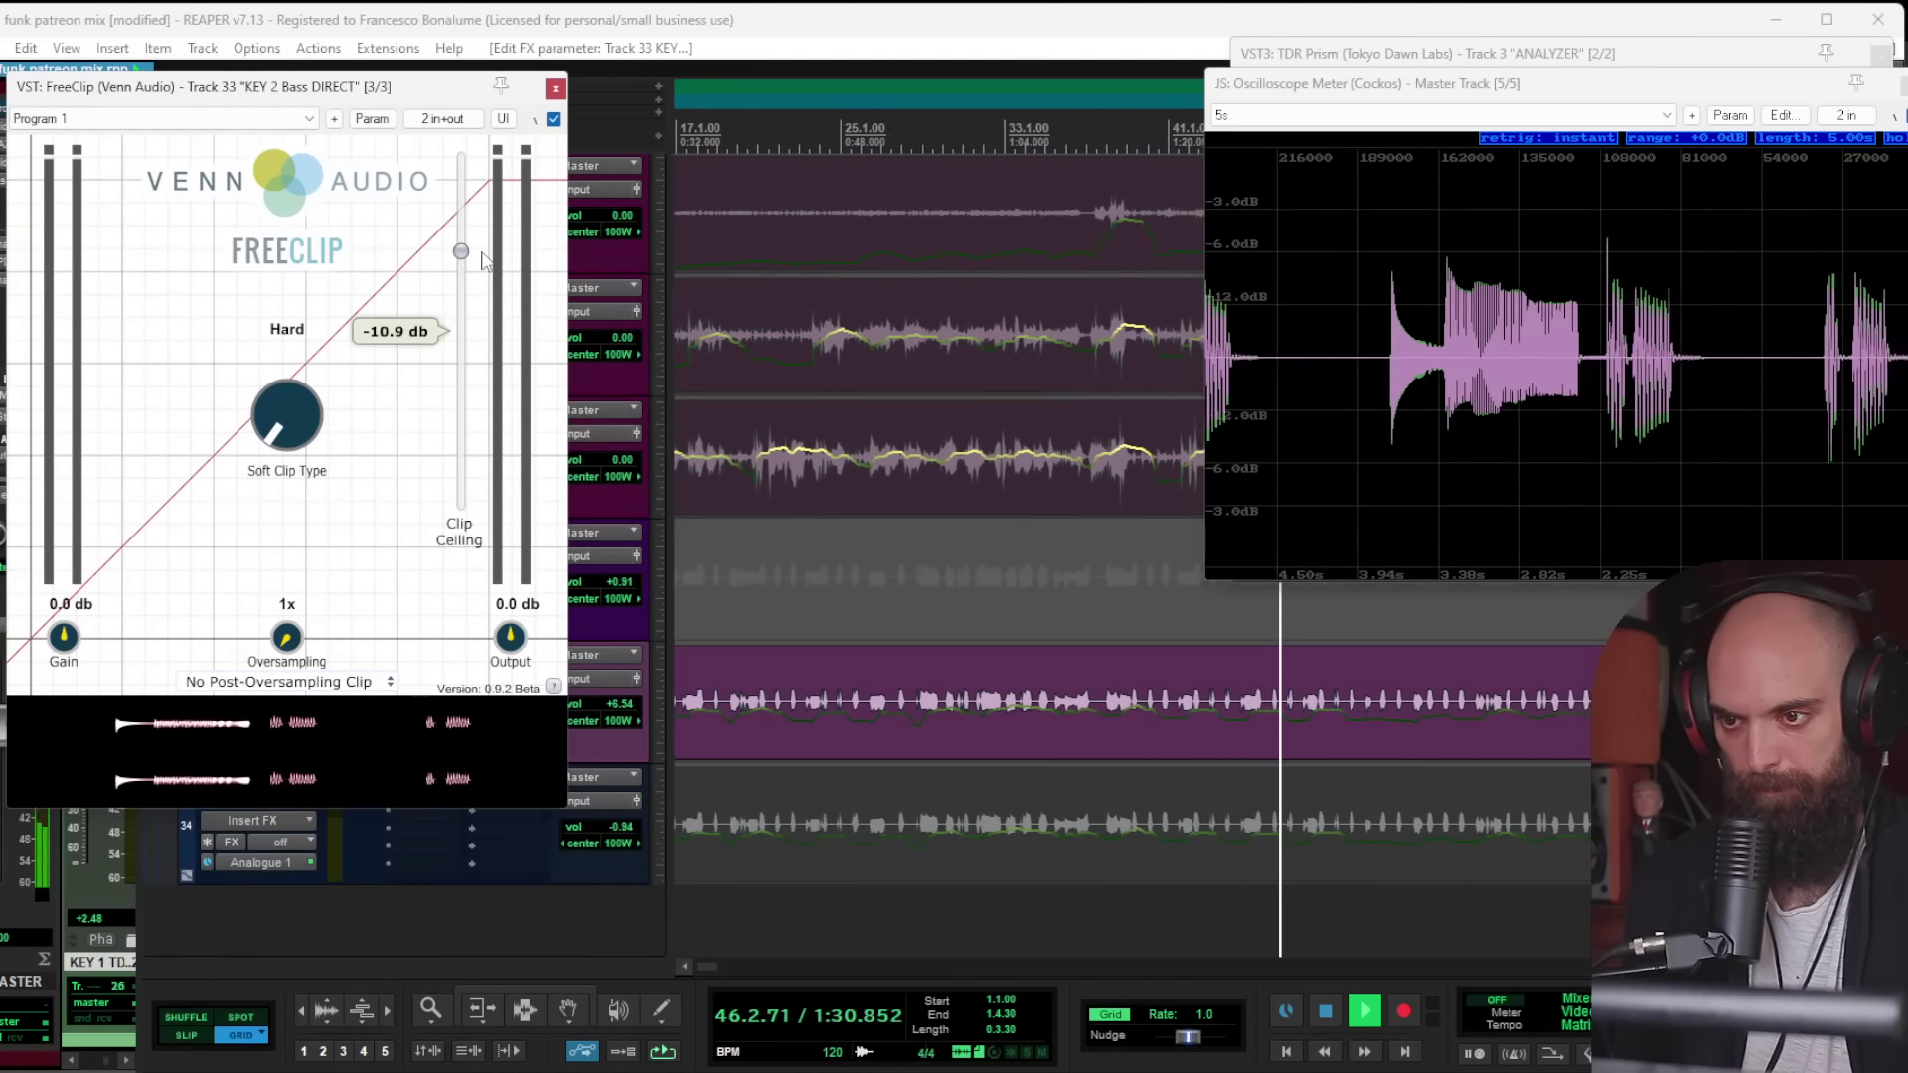
{"action": "key", "text": "Escape"}
Step: Restart playback and solo track 34, the unnamed bass track, to examine its peaks on the oscilloscope, and clear the solo
{"action": "key", "text": "space"}
{"action": "key", "text": "space"}
{"action": "left_click", "coordinate": [271, 798], "text": "ctrl+alt"}
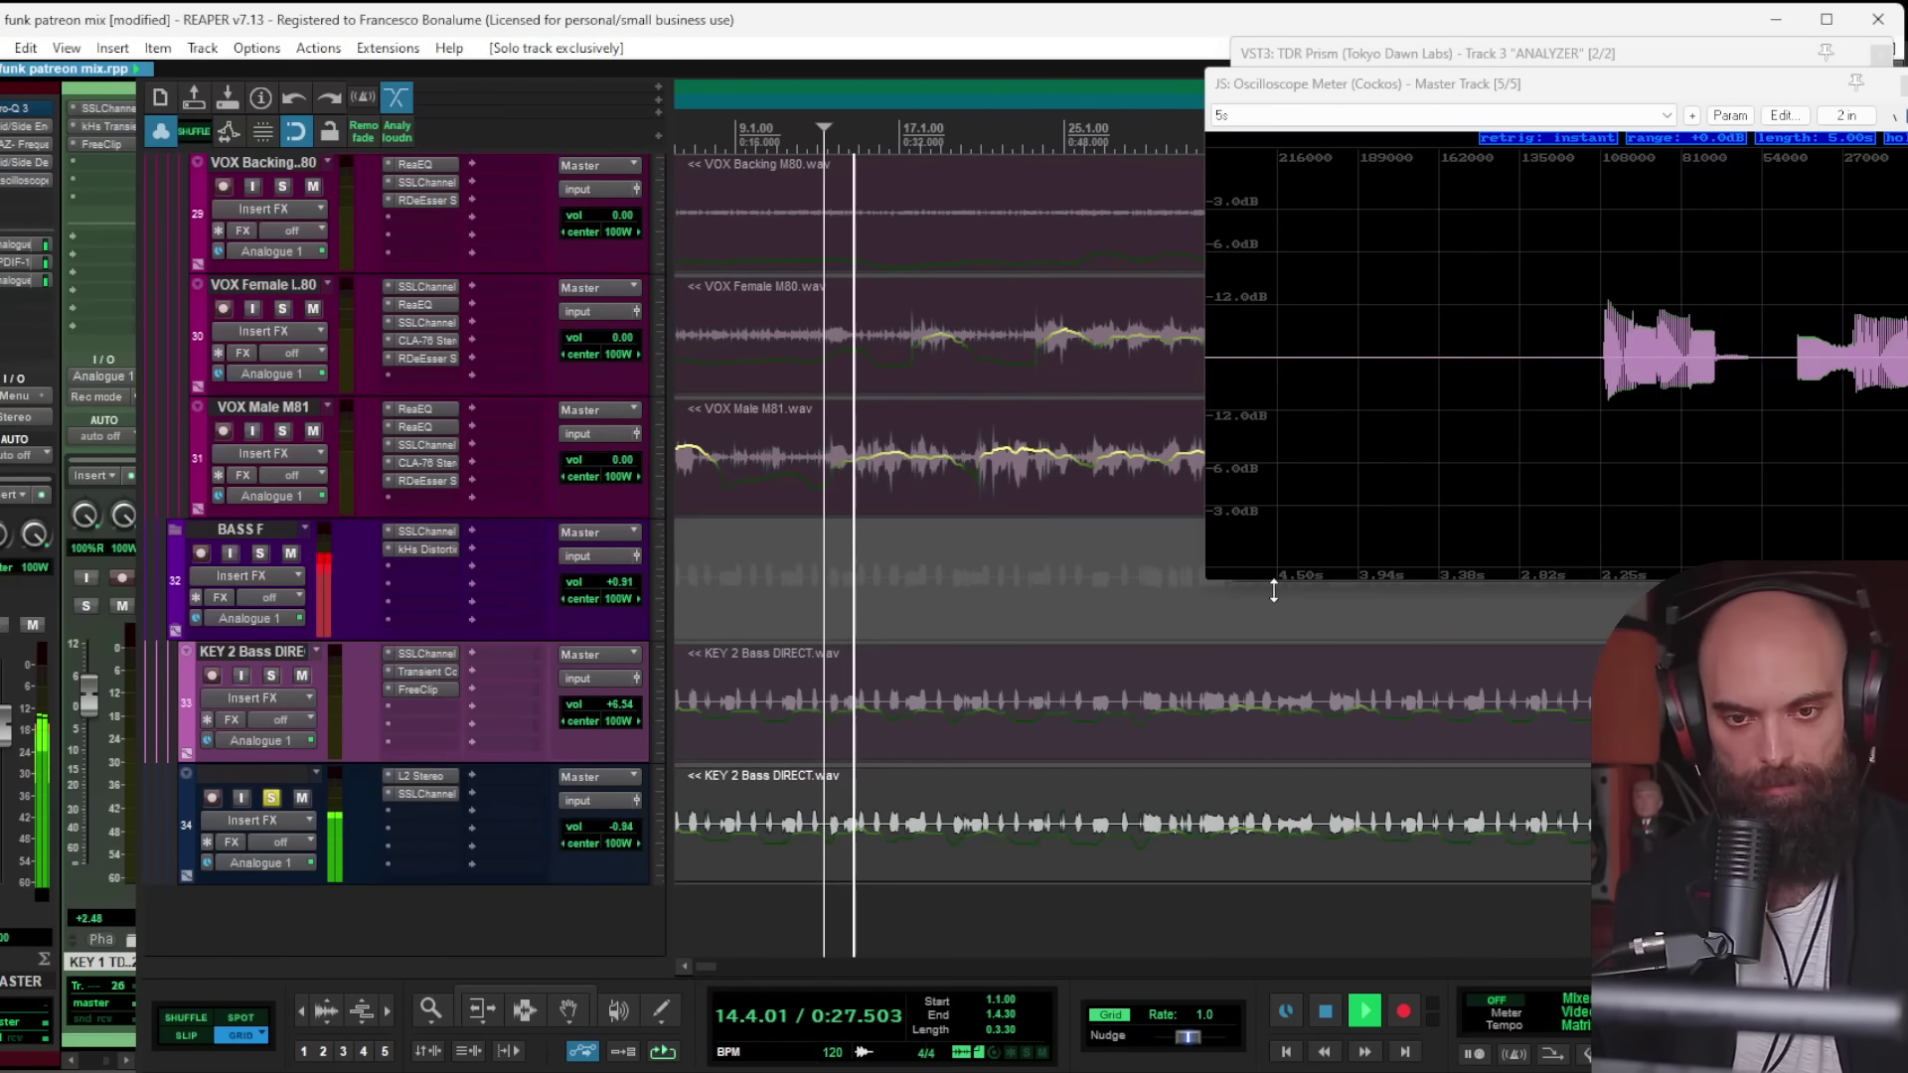
{"action": "left_click", "coordinate": [271, 797]}
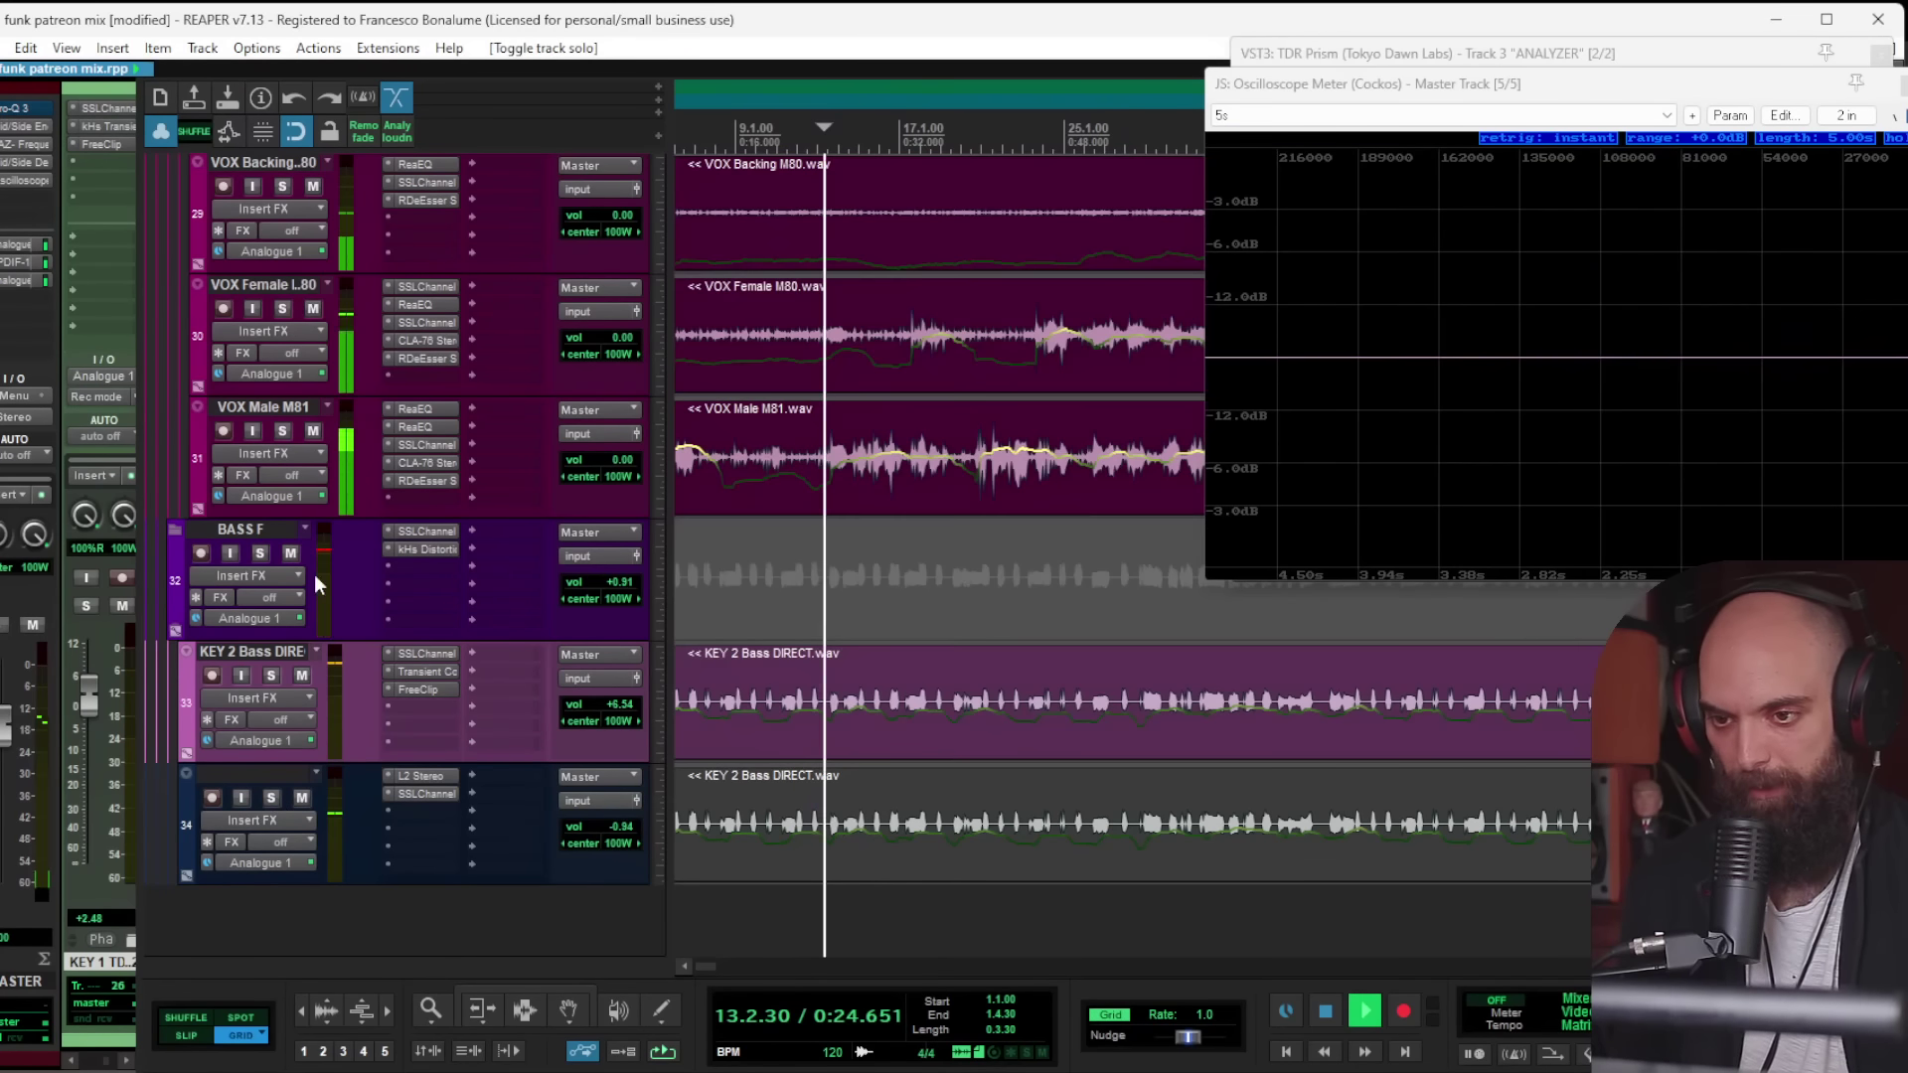
Step: Insert FreeClip on VOX Male M81, examine the soloed vocal's peaks with the default clip ceiling, and clear the solo
{"action": "double_click", "coordinate": [408, 493]}
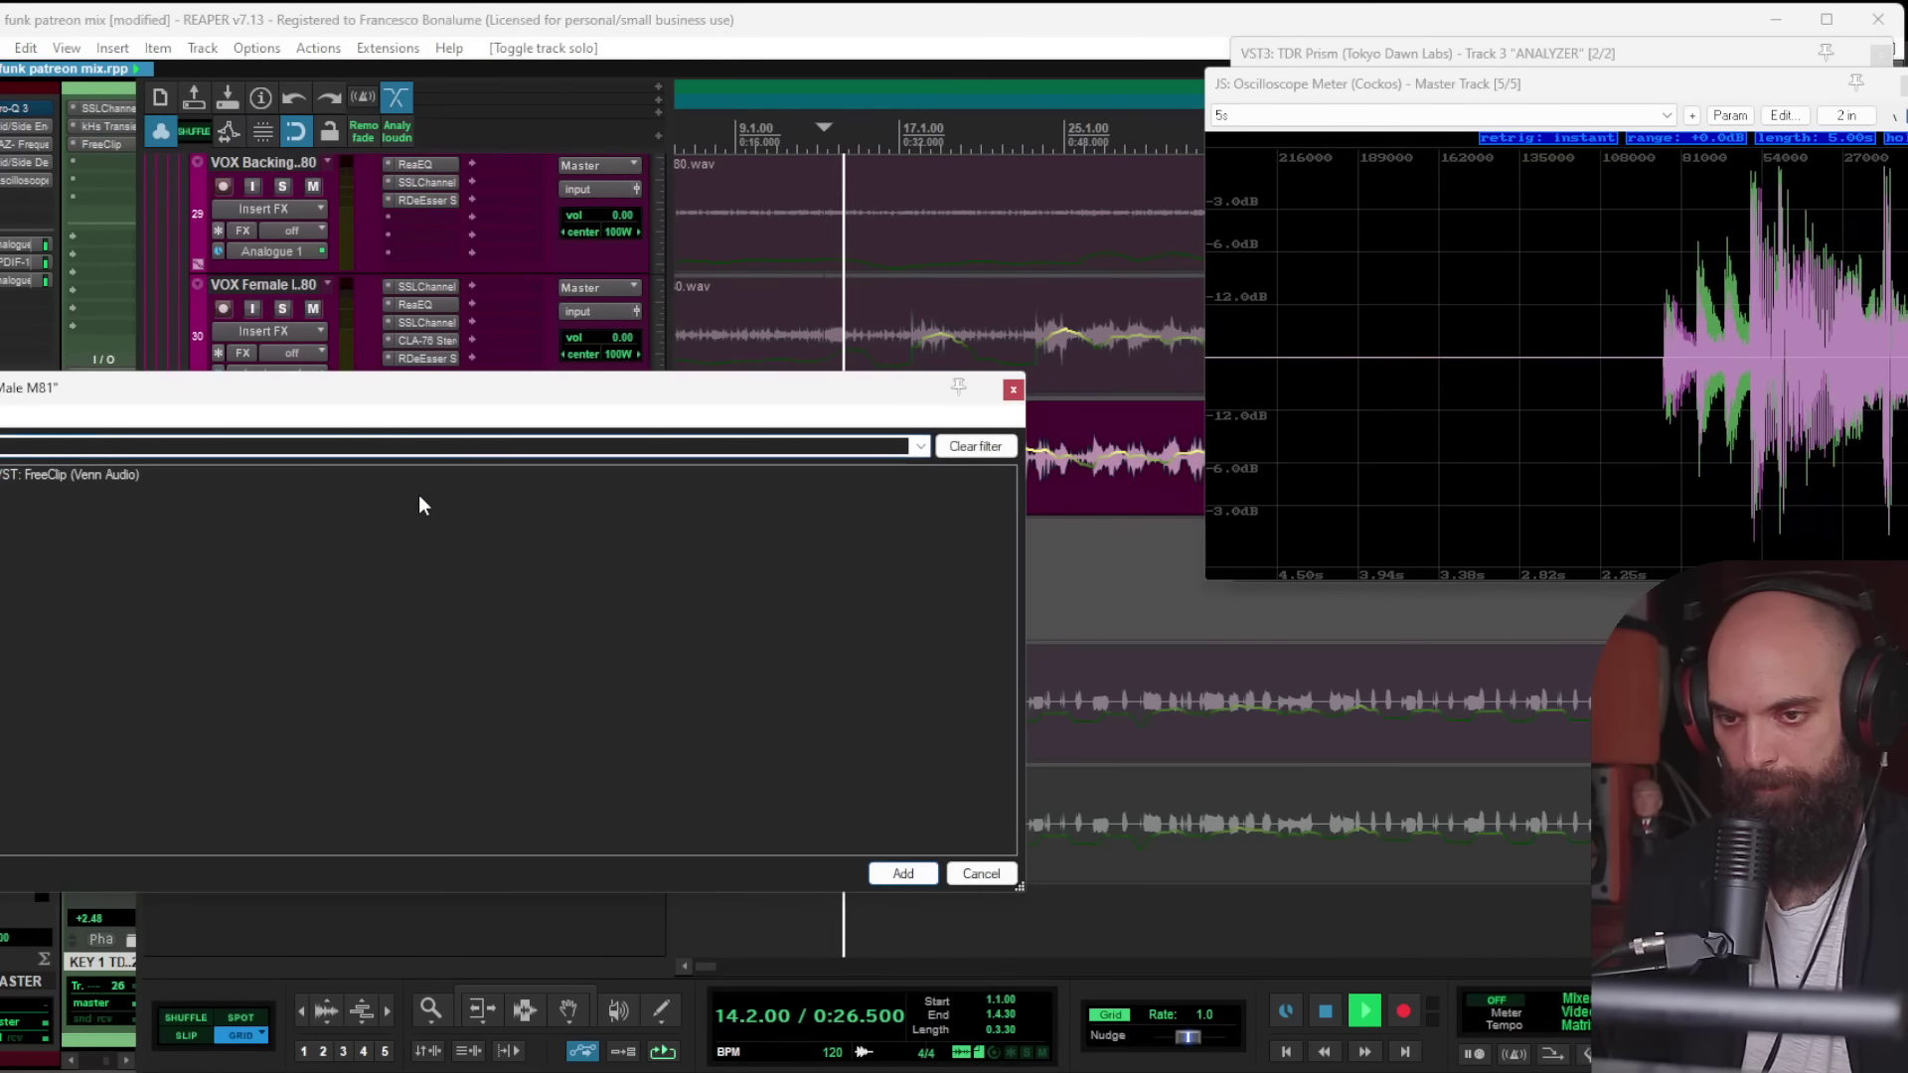
{"action": "double_click", "coordinate": [109, 481]}
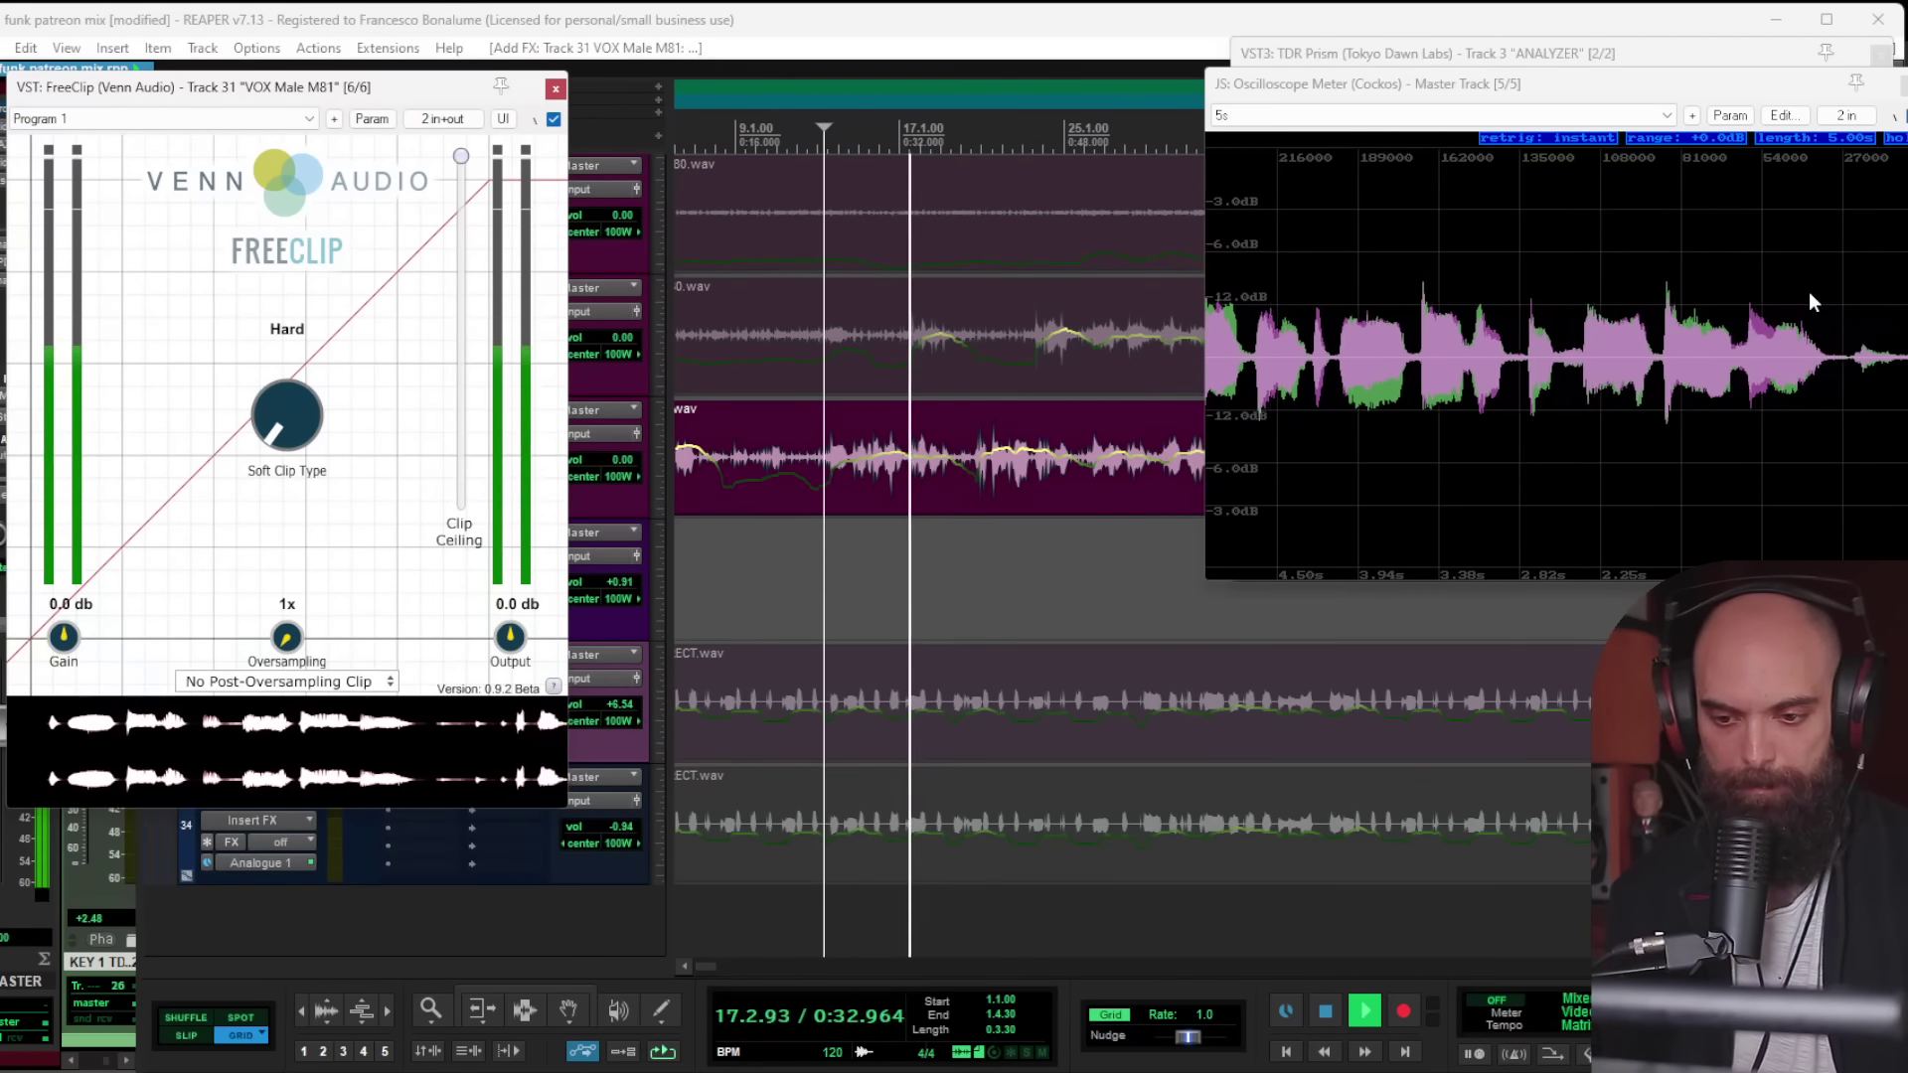
{"action": "left_click", "coordinate": [556, 88]}
{"action": "left_click", "coordinate": [282, 432]}
Step: Open Limiter No6 on the MASTERING folder track and play the full mix to examine its metering
{"action": "scroll", "coordinate": [892, 455], "scroll_direction": "down", "scroll_amount": 4}
{"action": "scroll", "coordinate": [873, 467], "scroll_direction": "down", "scroll_amount": 5}
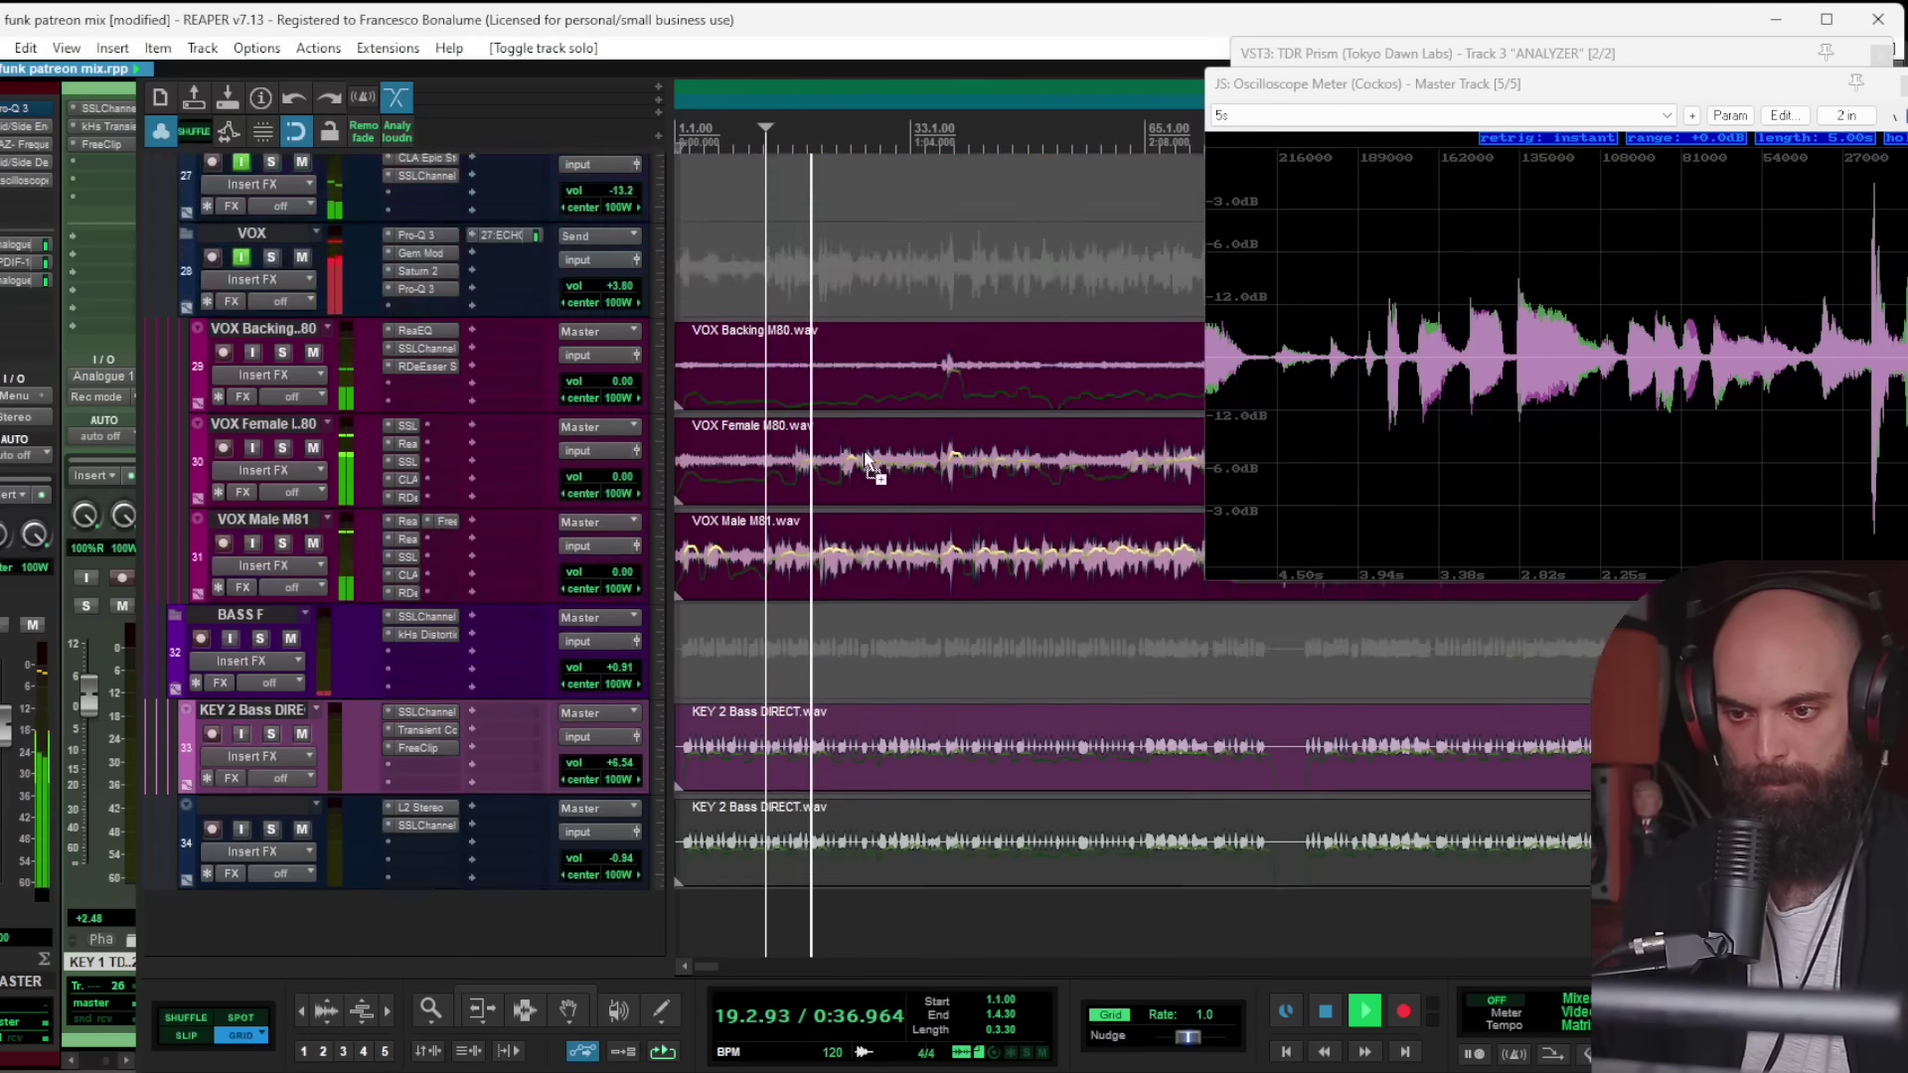
{"action": "scroll", "coordinate": [844, 437], "scroll_direction": "down", "scroll_amount": 2}
{"action": "scroll", "coordinate": [840, 442], "scroll_direction": "up", "scroll_amount": 8}
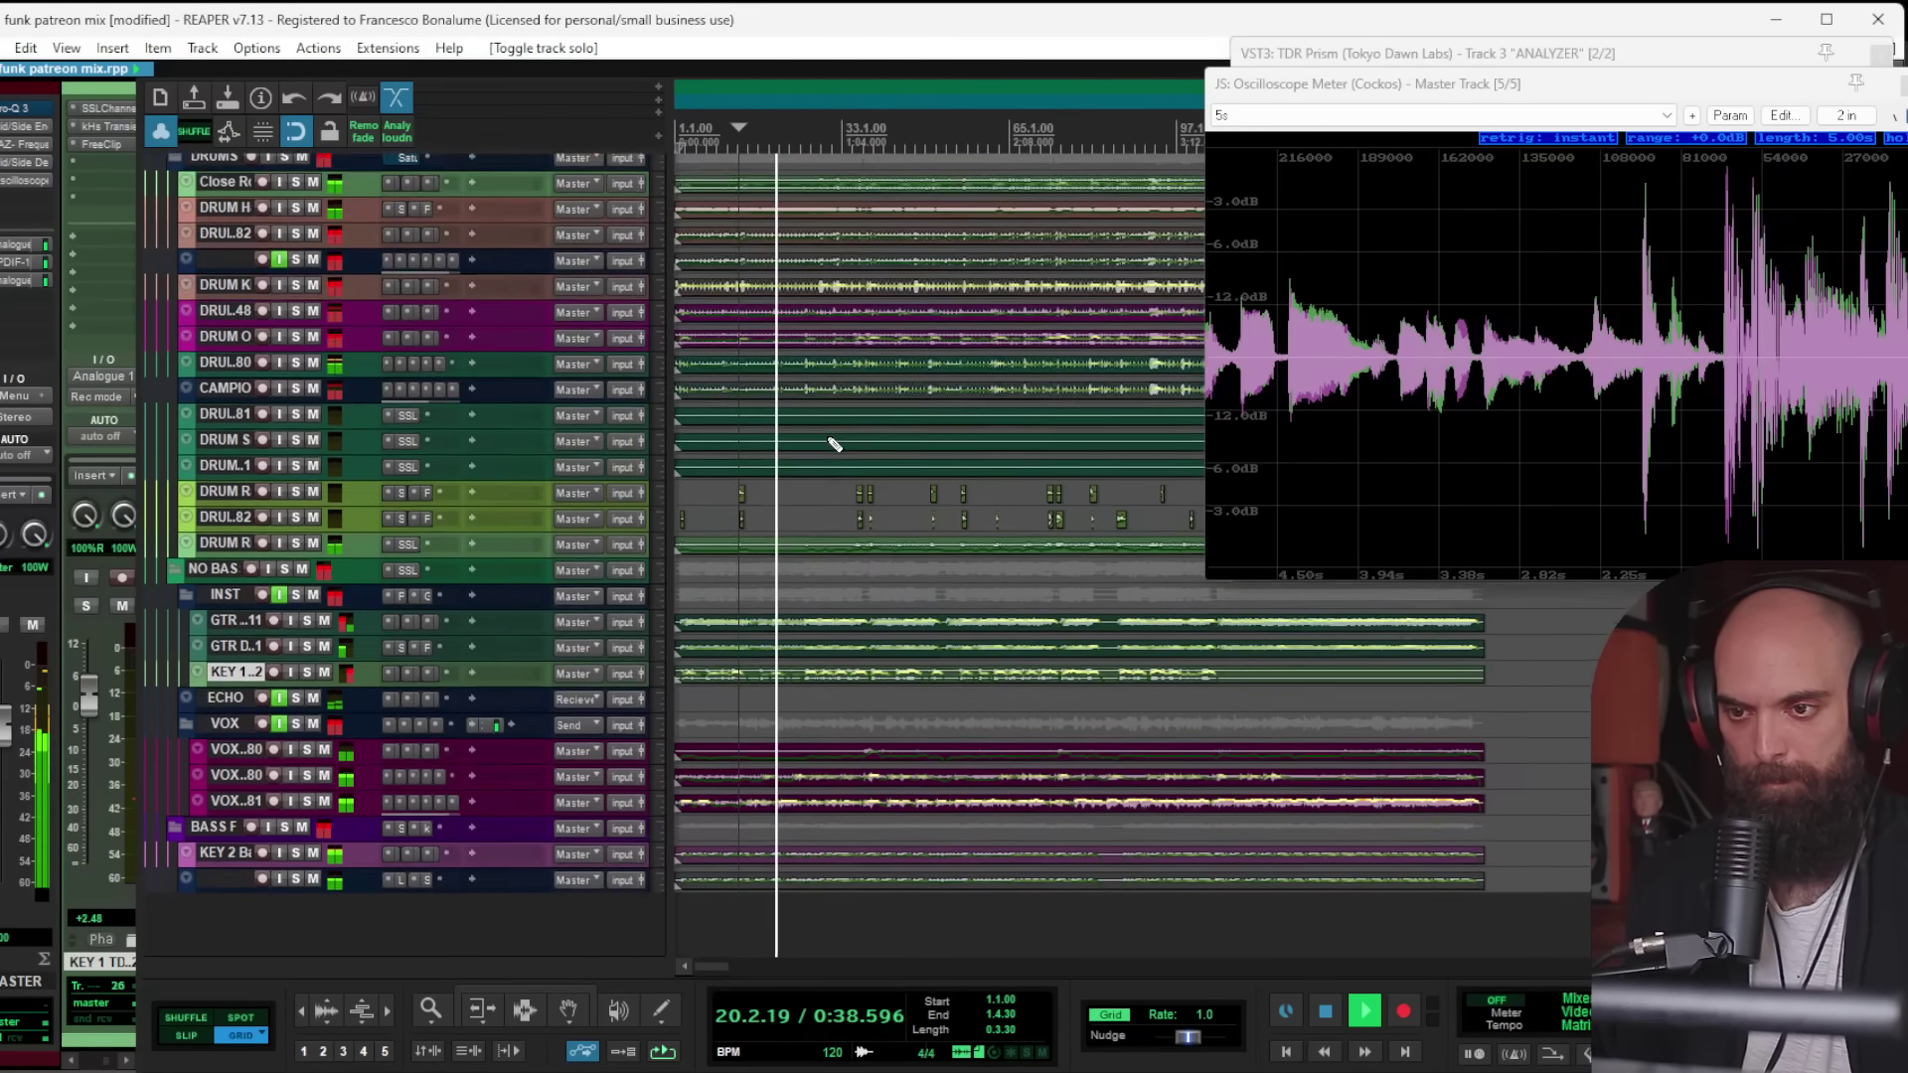
{"action": "scroll", "coordinate": [832, 444], "scroll_direction": "down", "scroll_amount": 2}
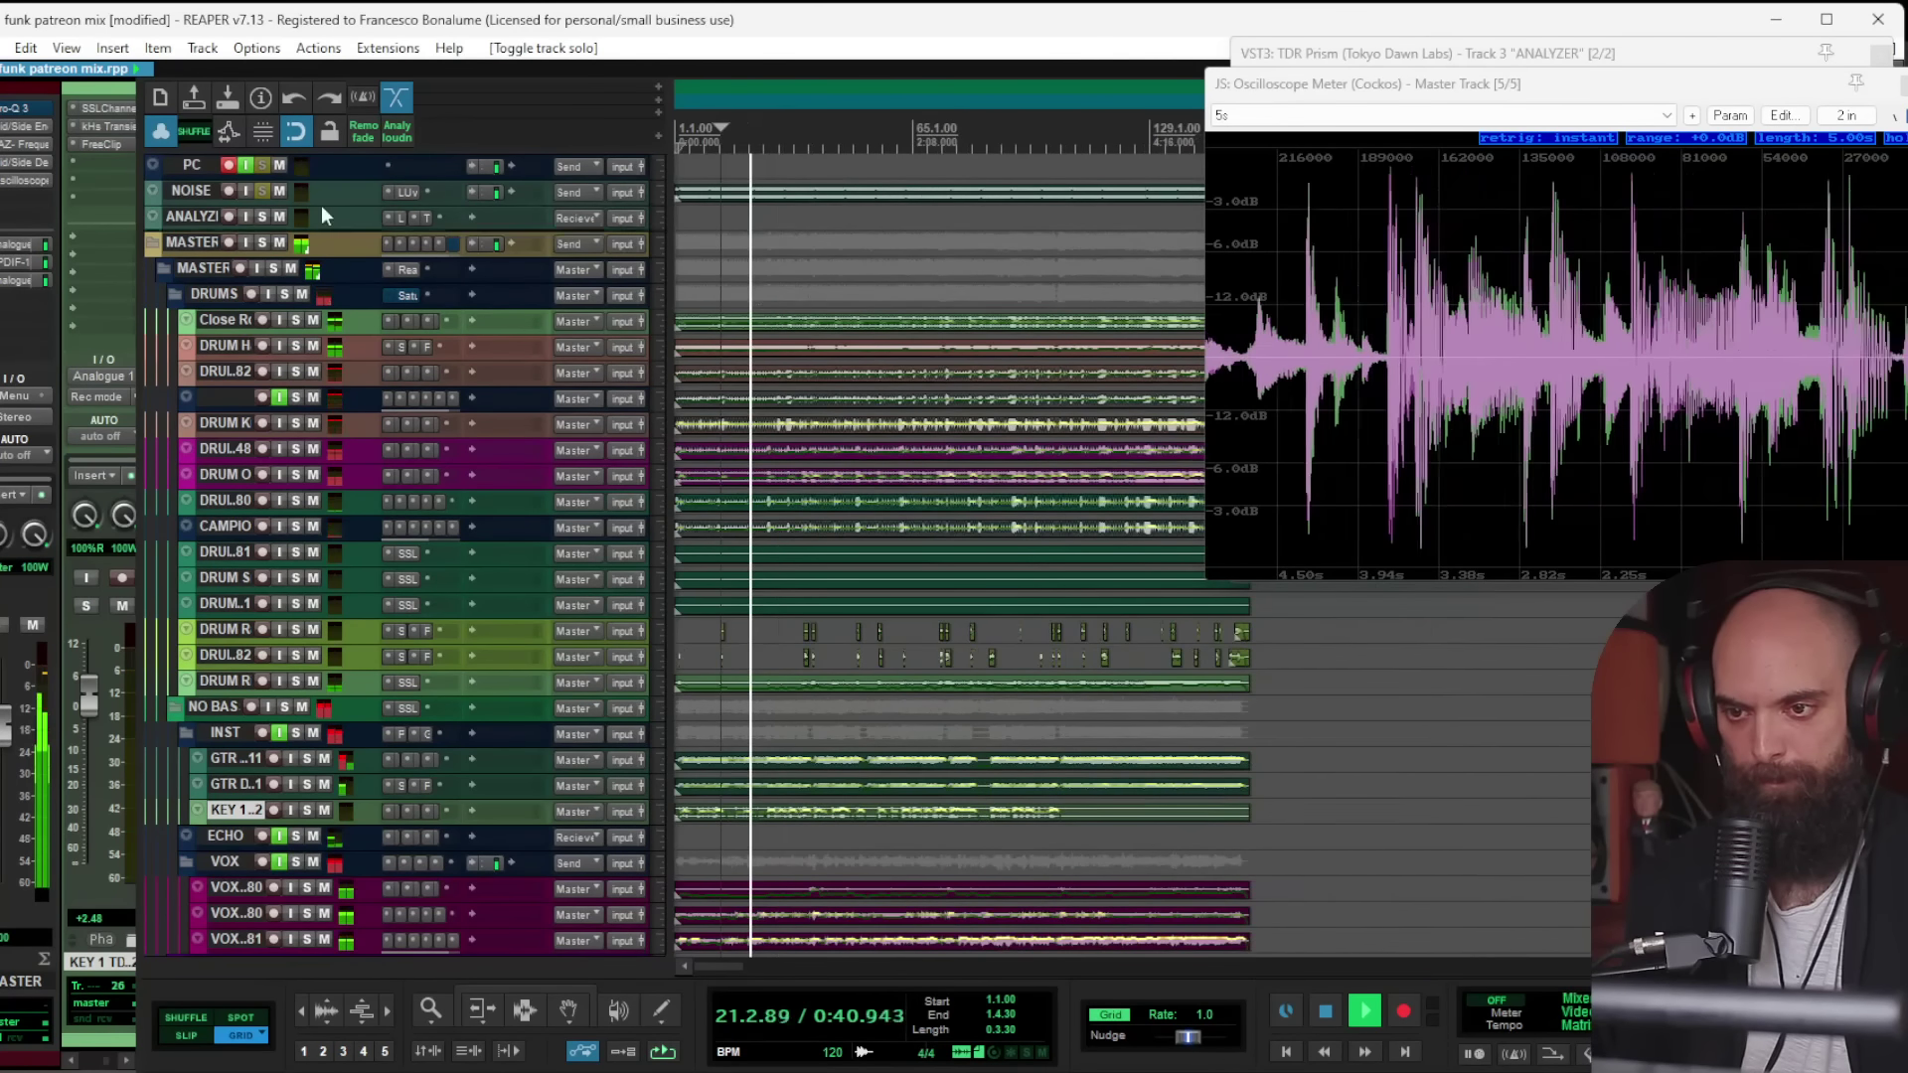
{"action": "left_click", "coordinate": [194, 241]}
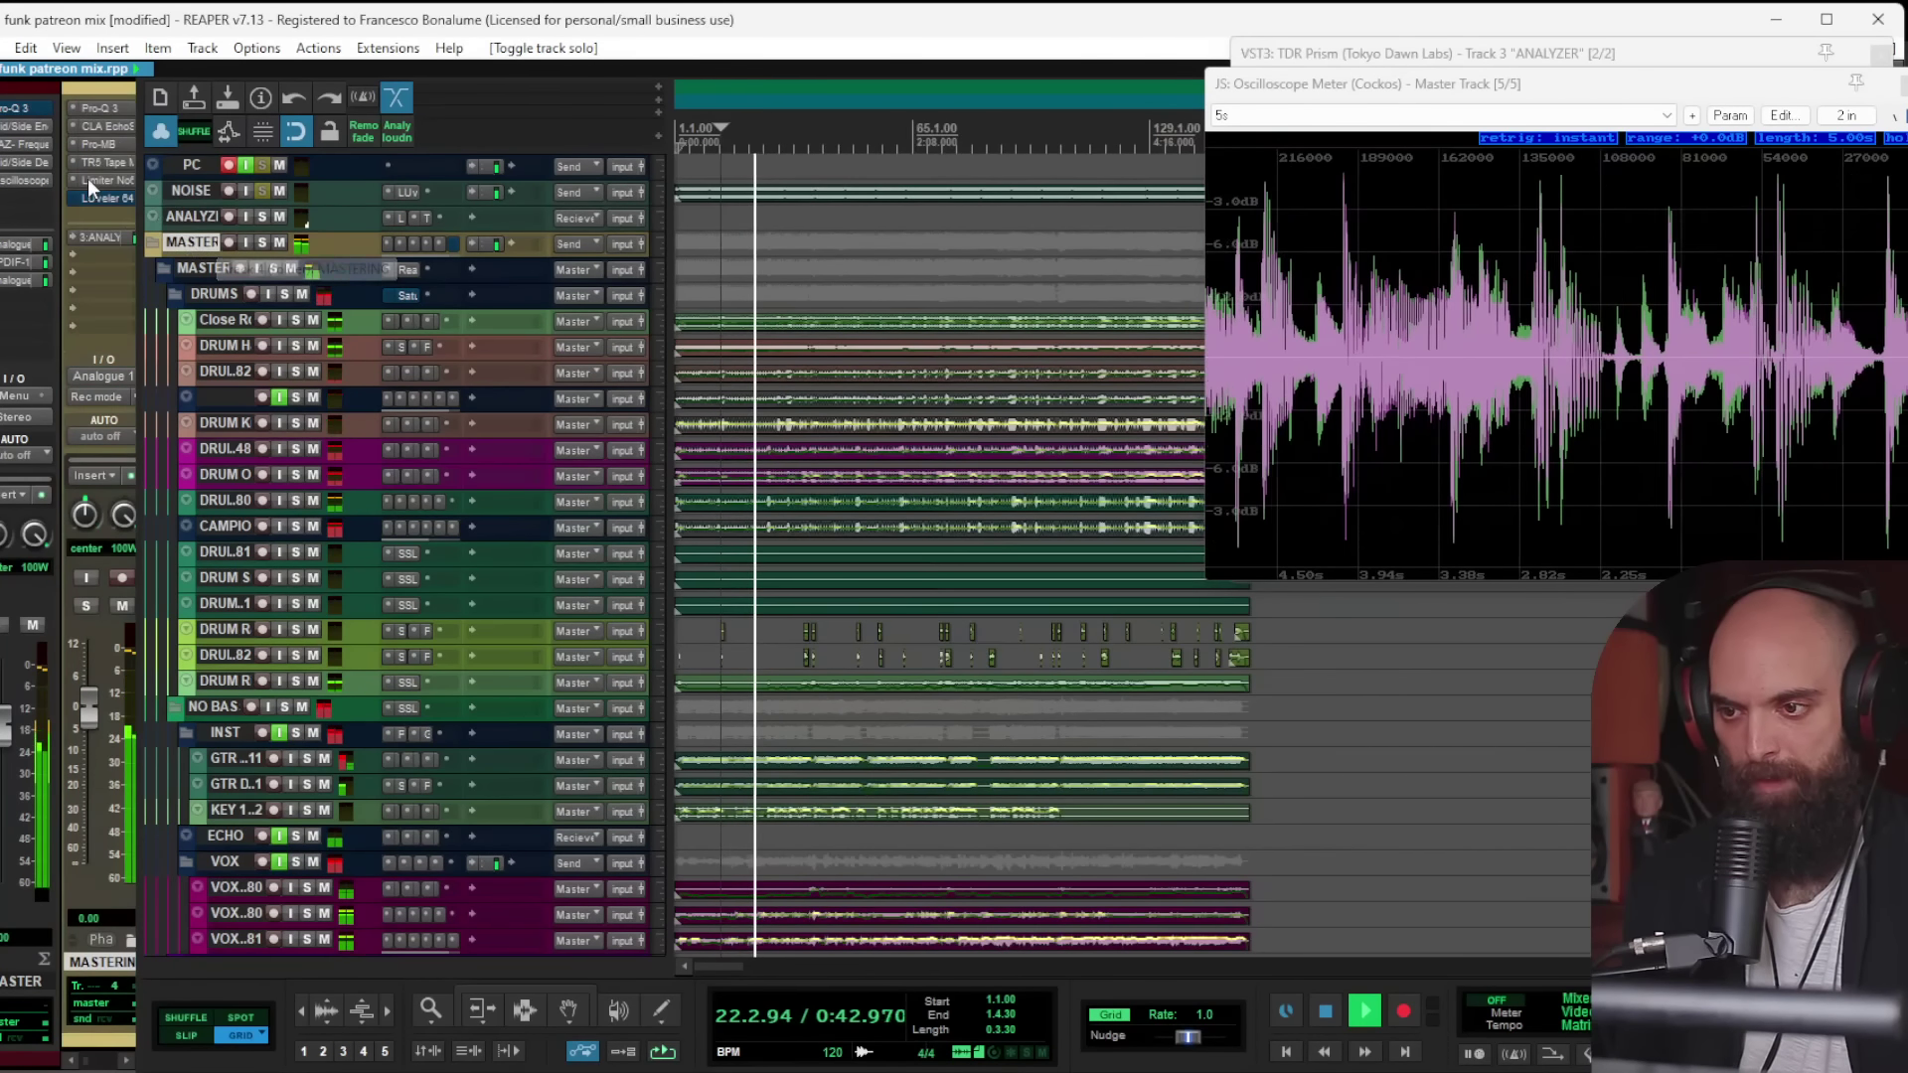
{"action": "key", "text": "space"}
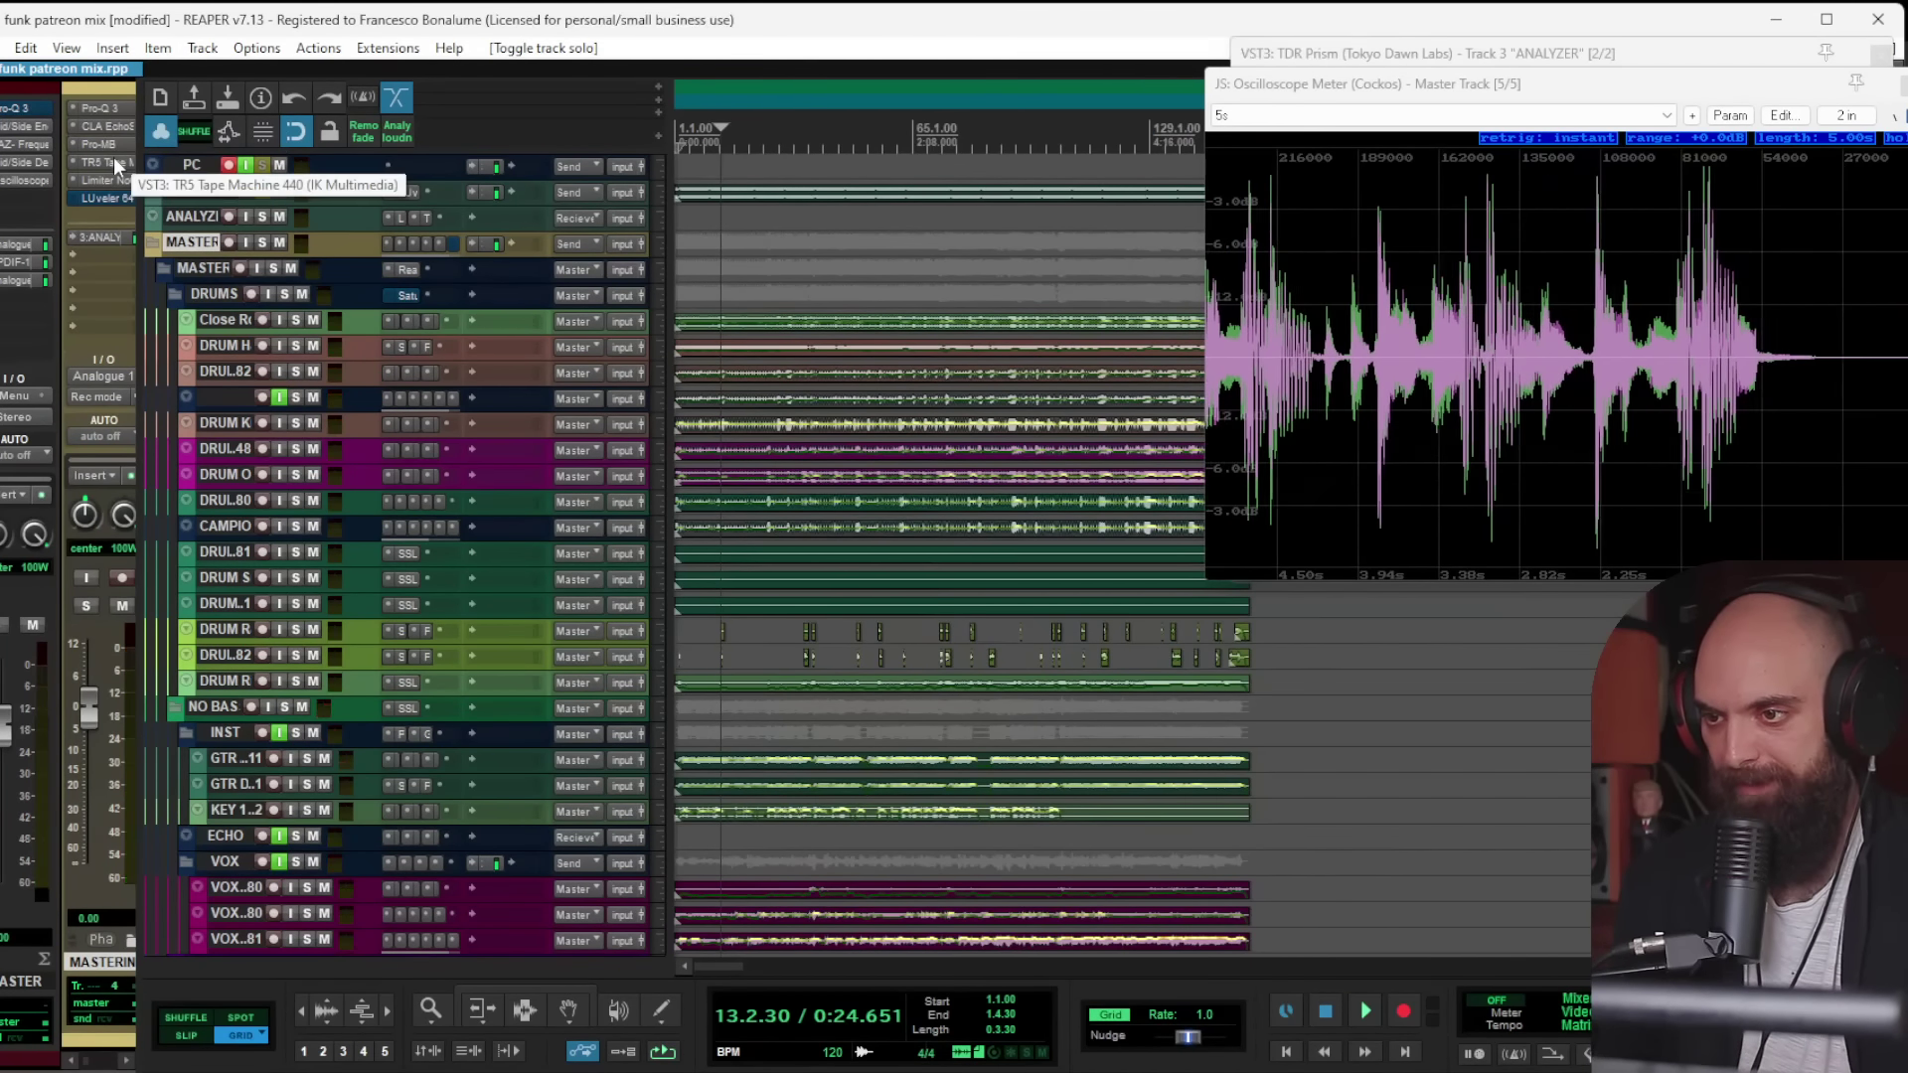
{"action": "left_click", "coordinate": [99, 179]}
{"action": "key", "text": "space"}
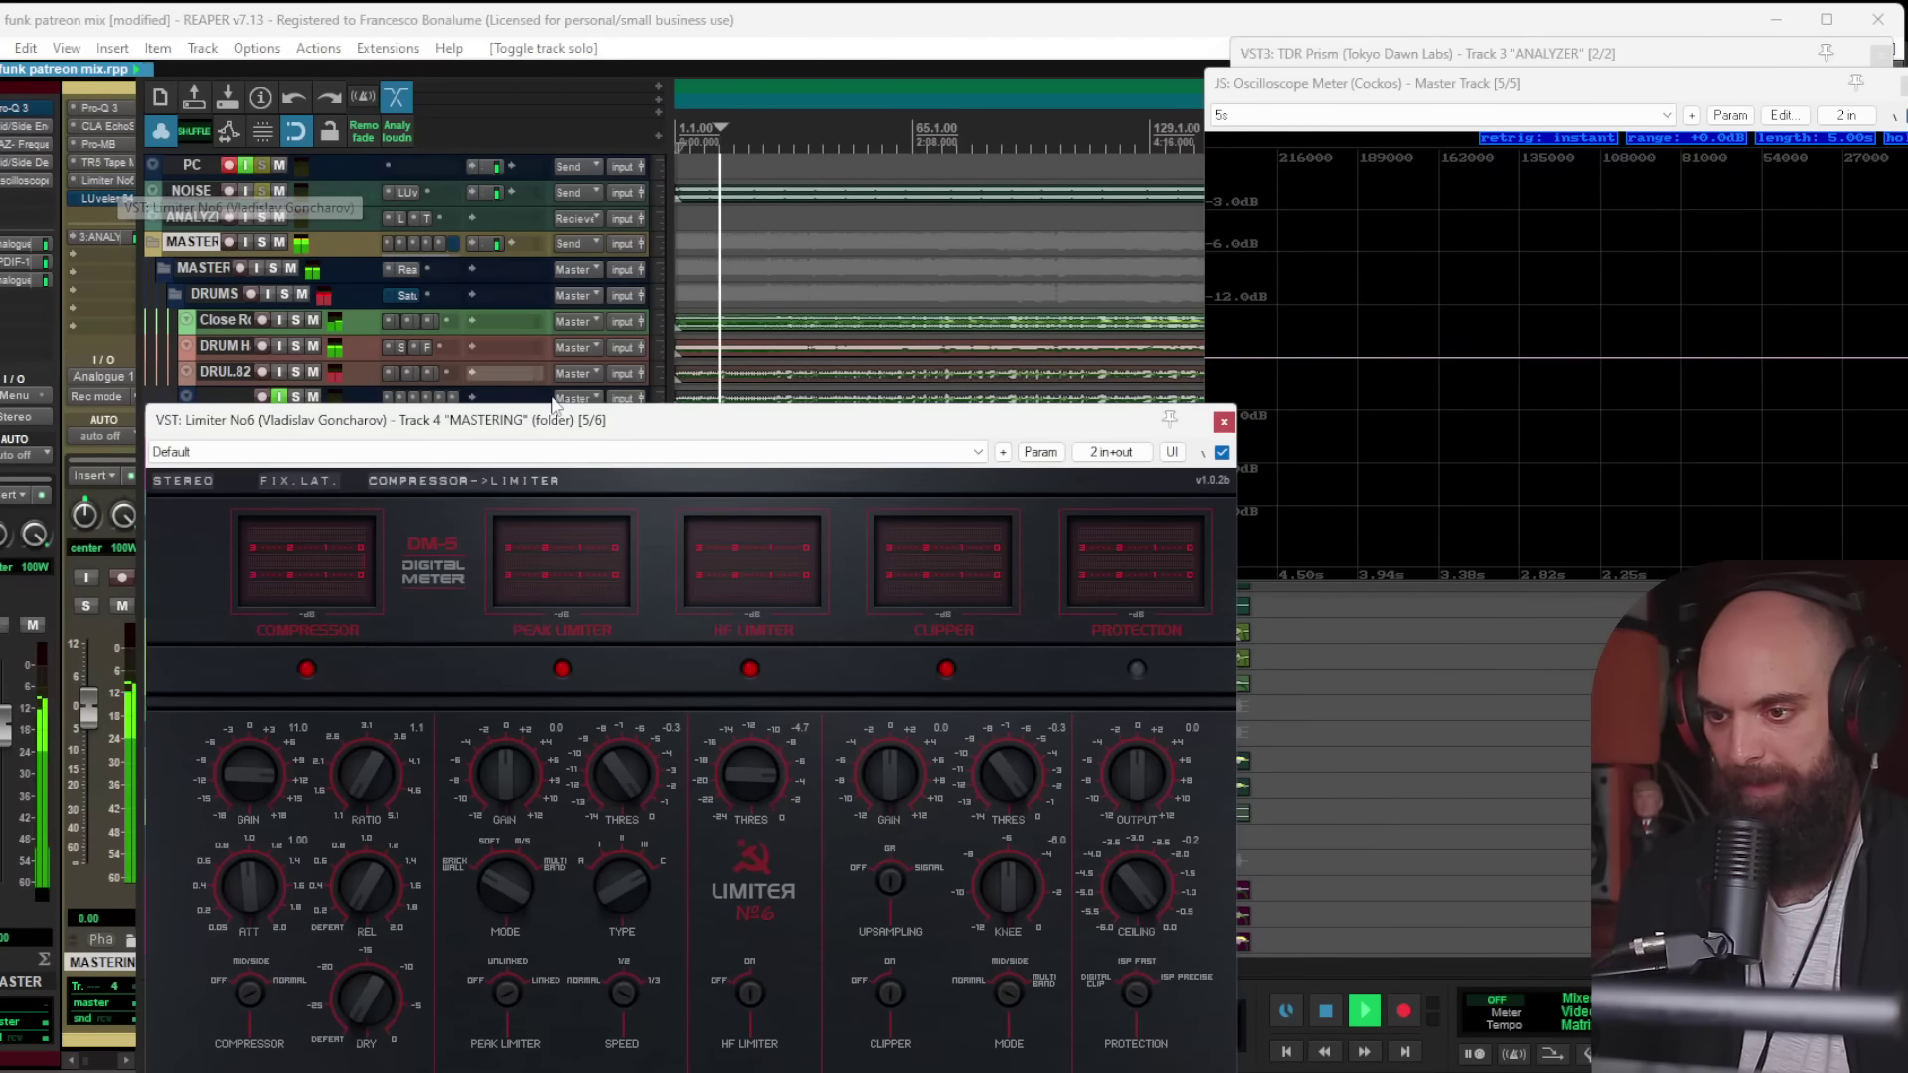
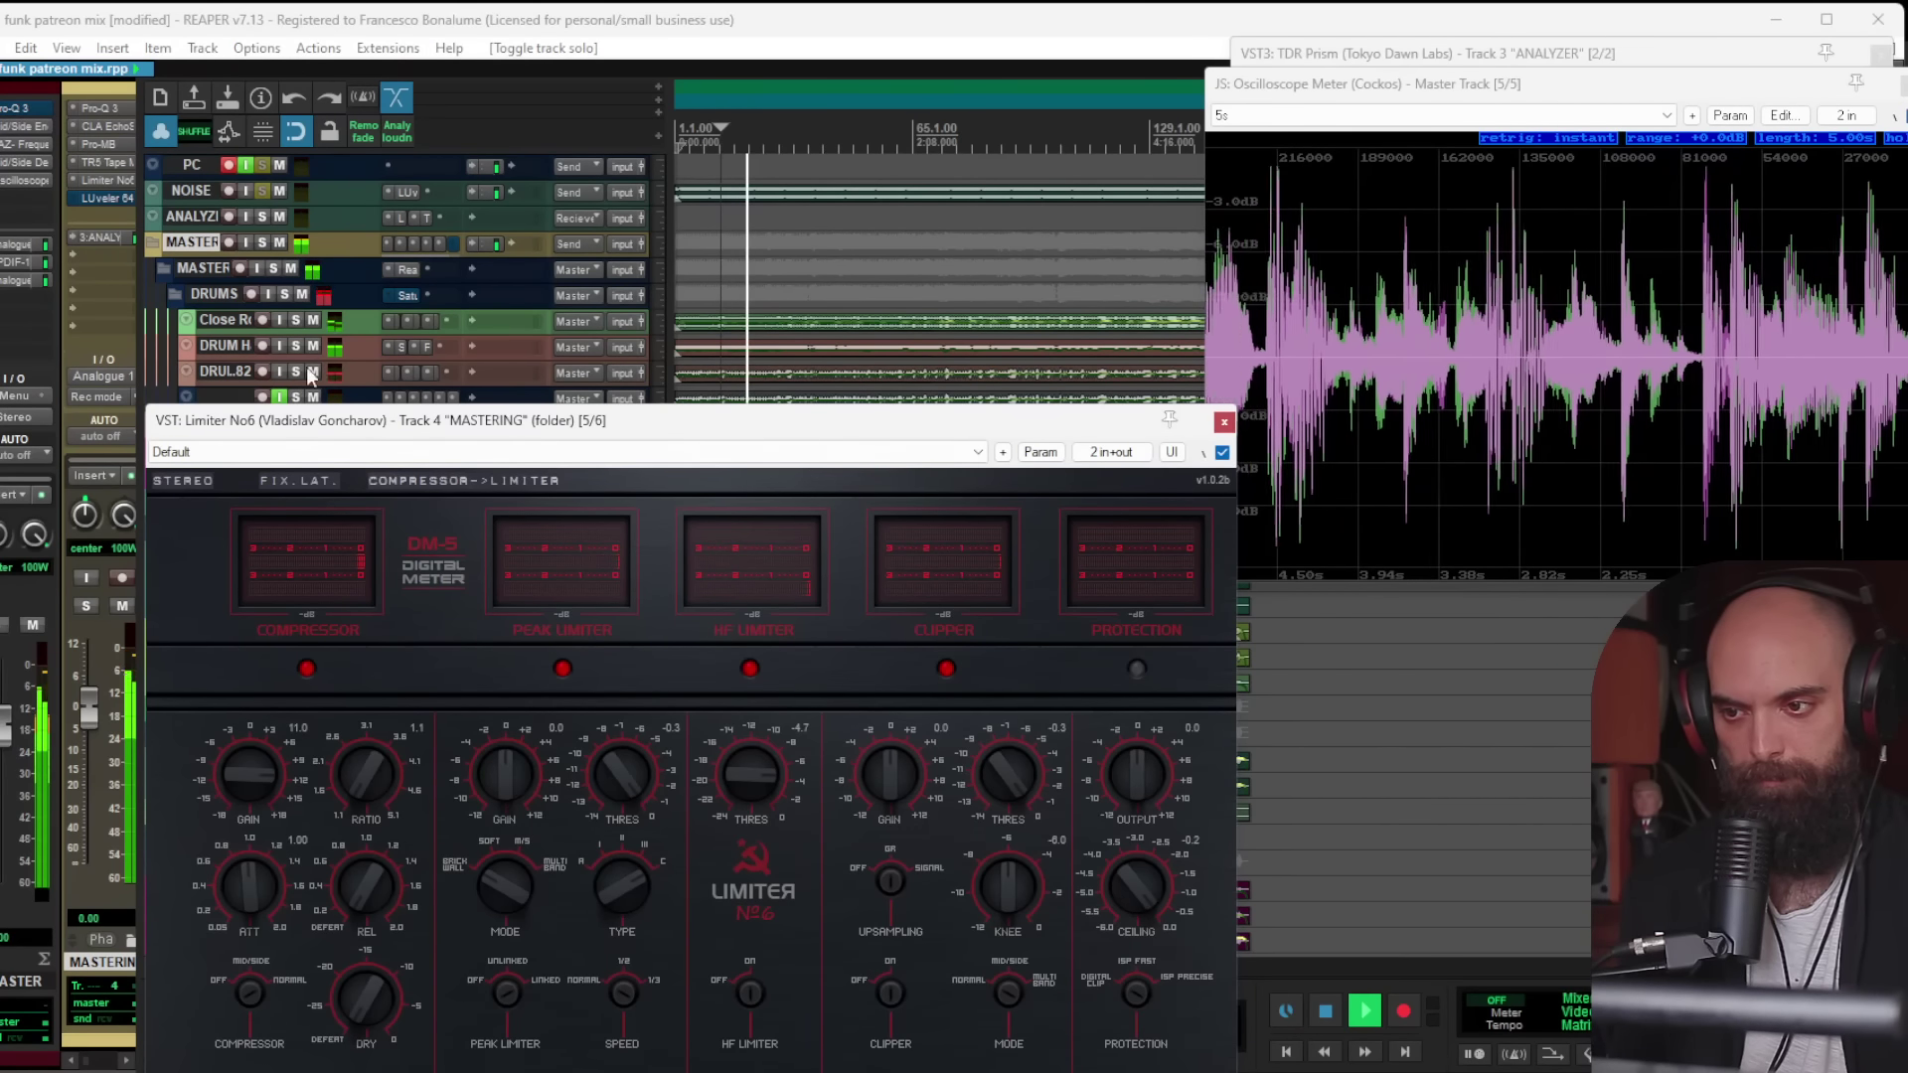
Step: Enlarge the MASTERING track, open its TR5 Tape Machine 440 and raise the output to 1.2 dB
{"action": "left_click_drag", "start_coordinate": [263, 254], "coordinate": [264, 360]}
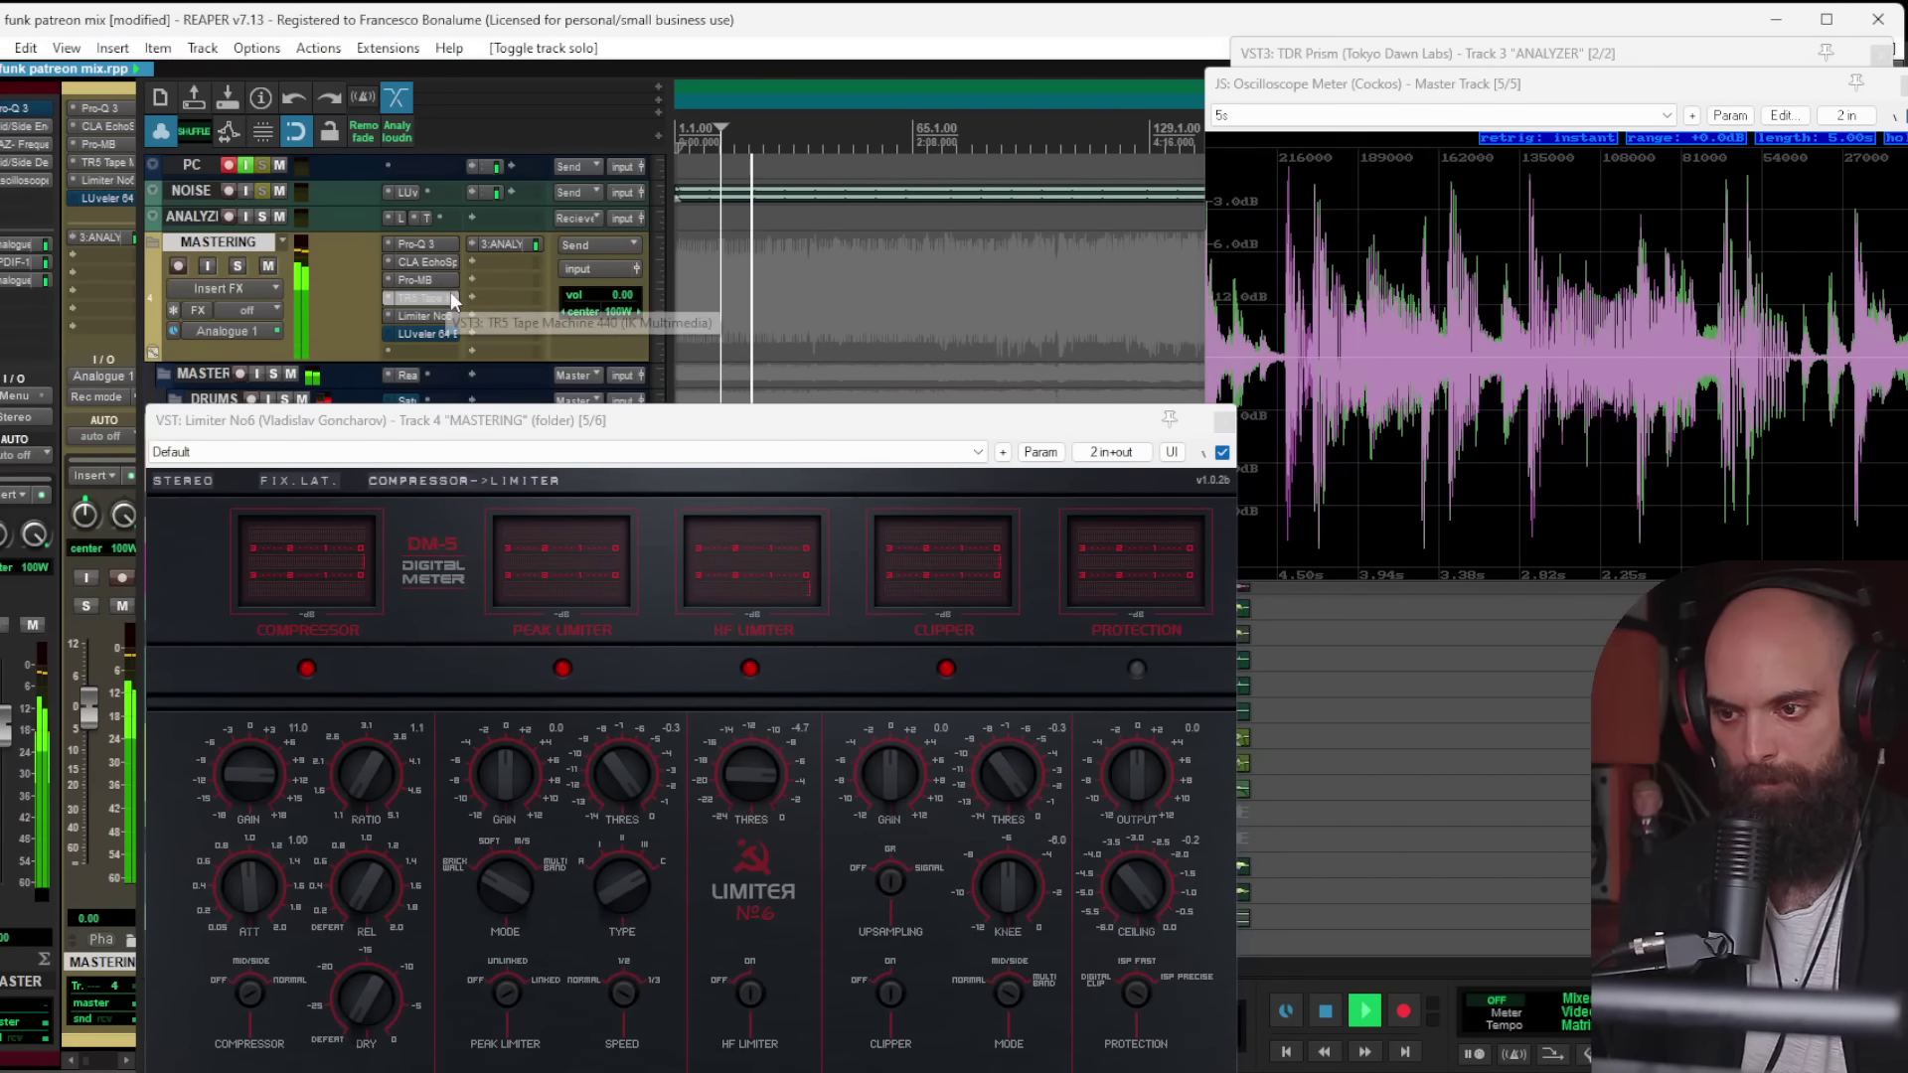
{"action": "left_click", "coordinate": [450, 294]}
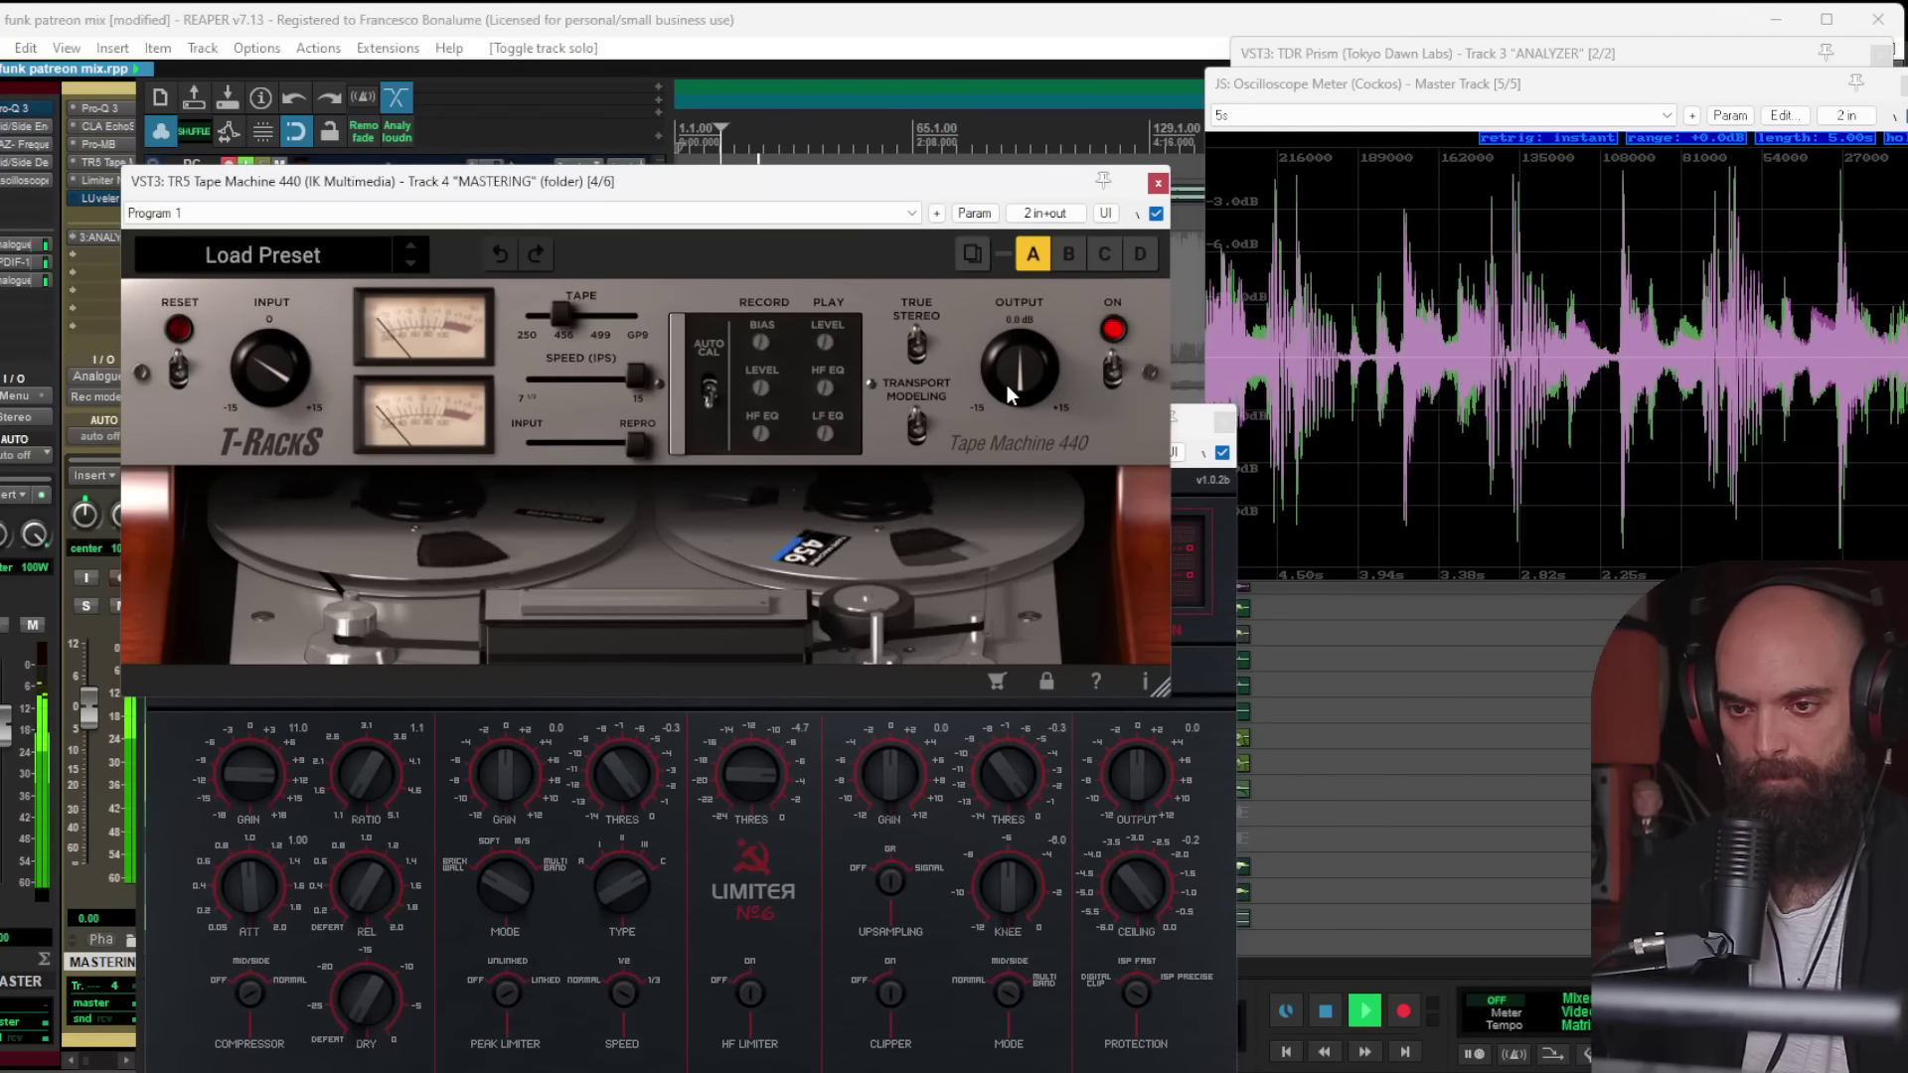
{"action": "left_click_drag", "start_coordinate": [1006, 385], "coordinate": [1012, 381]}
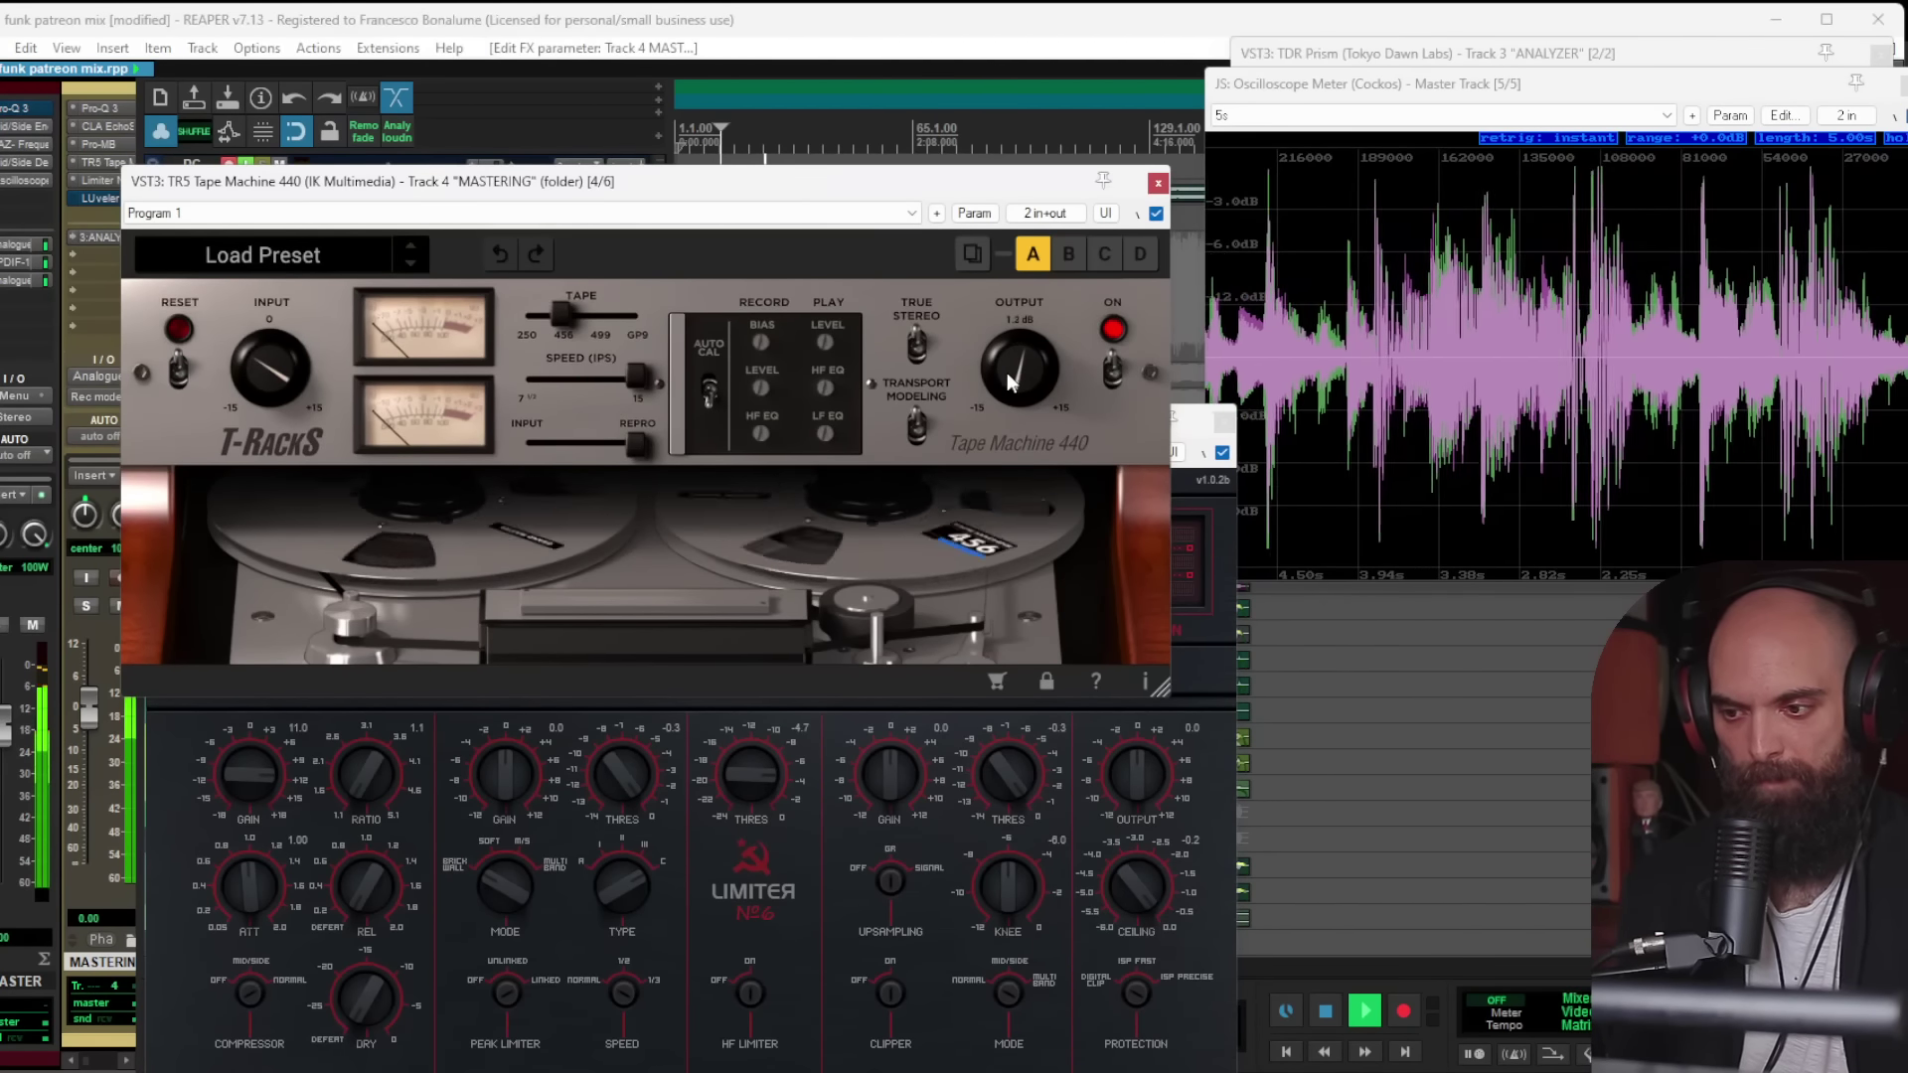
Step: Close Tape Machine 440, re-enable LUveler on the MASTERING track, and briefly check its window
{"action": "left_click", "coordinate": [1158, 180]}
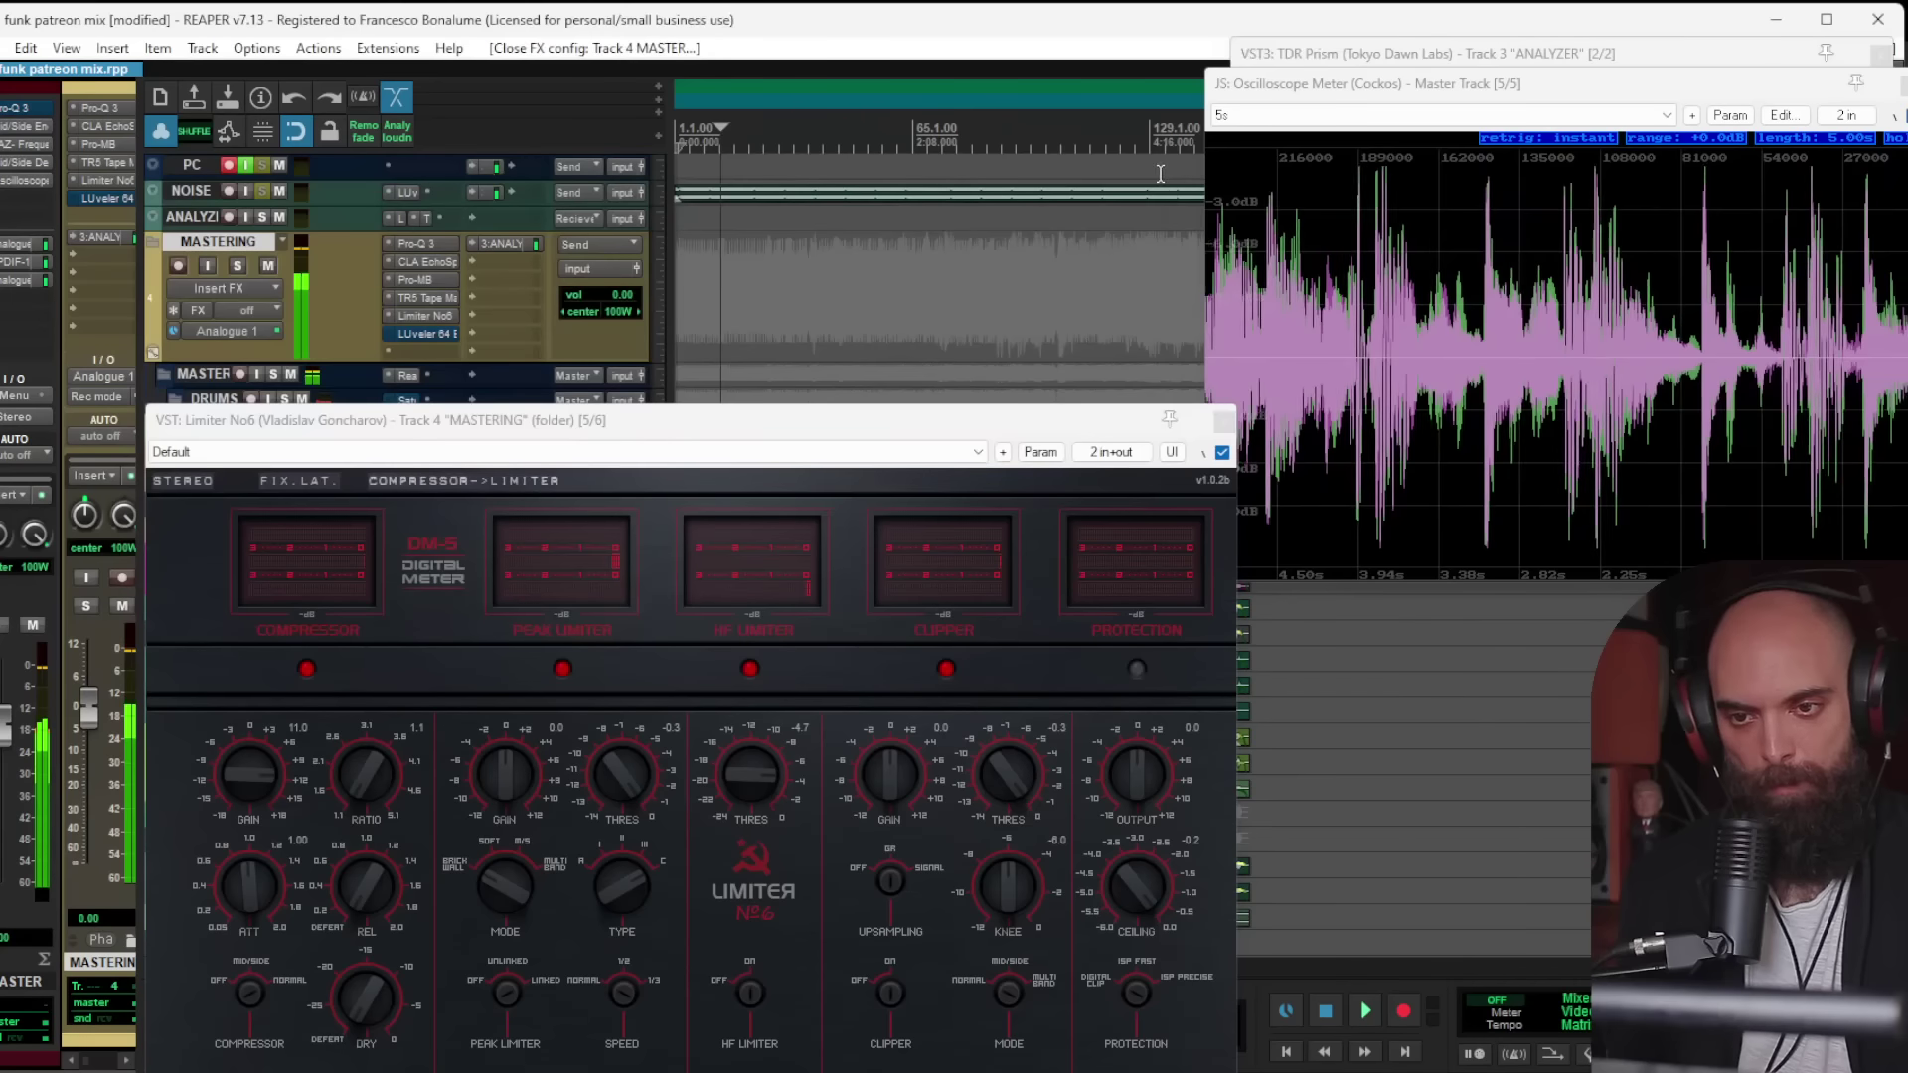
{"action": "left_click", "coordinate": [421, 331], "text": "shift"}
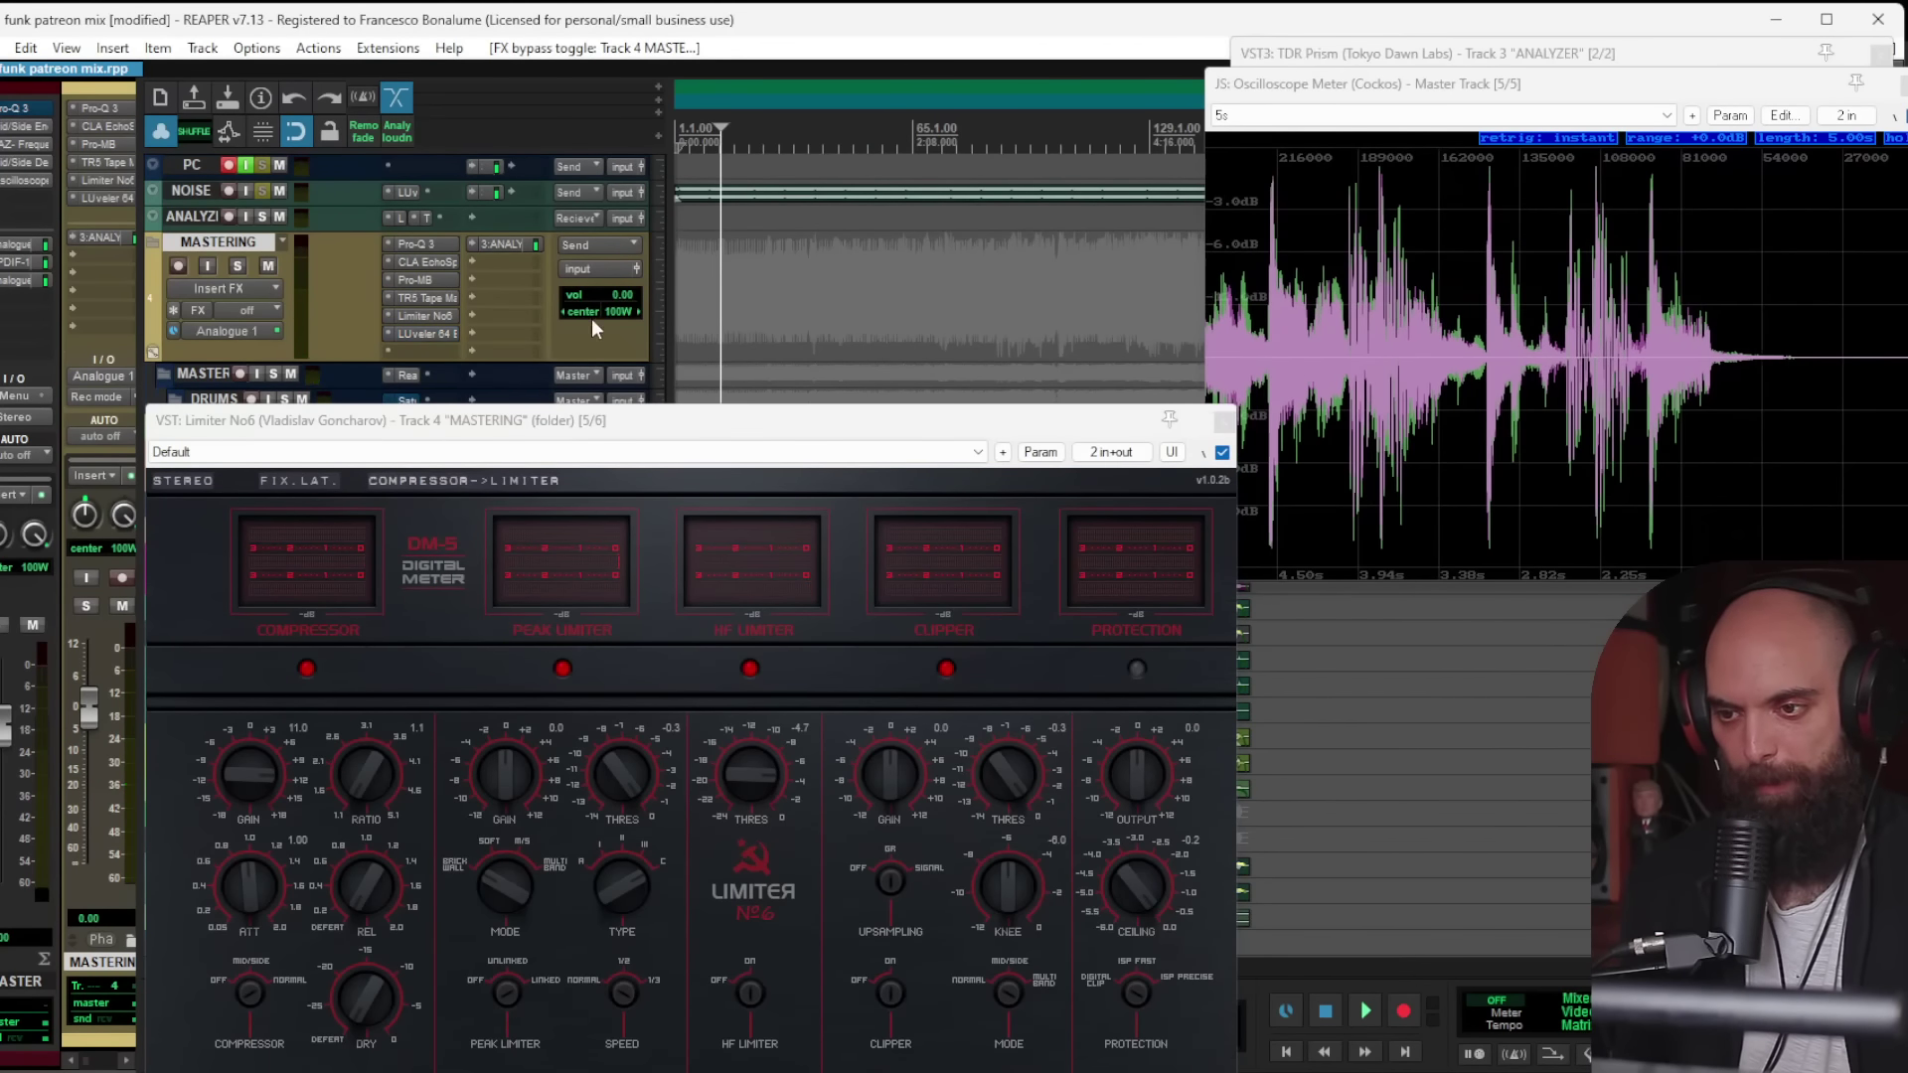
{"action": "left_click", "coordinate": [434, 332]}
{"action": "left_click", "coordinate": [421, 89]}
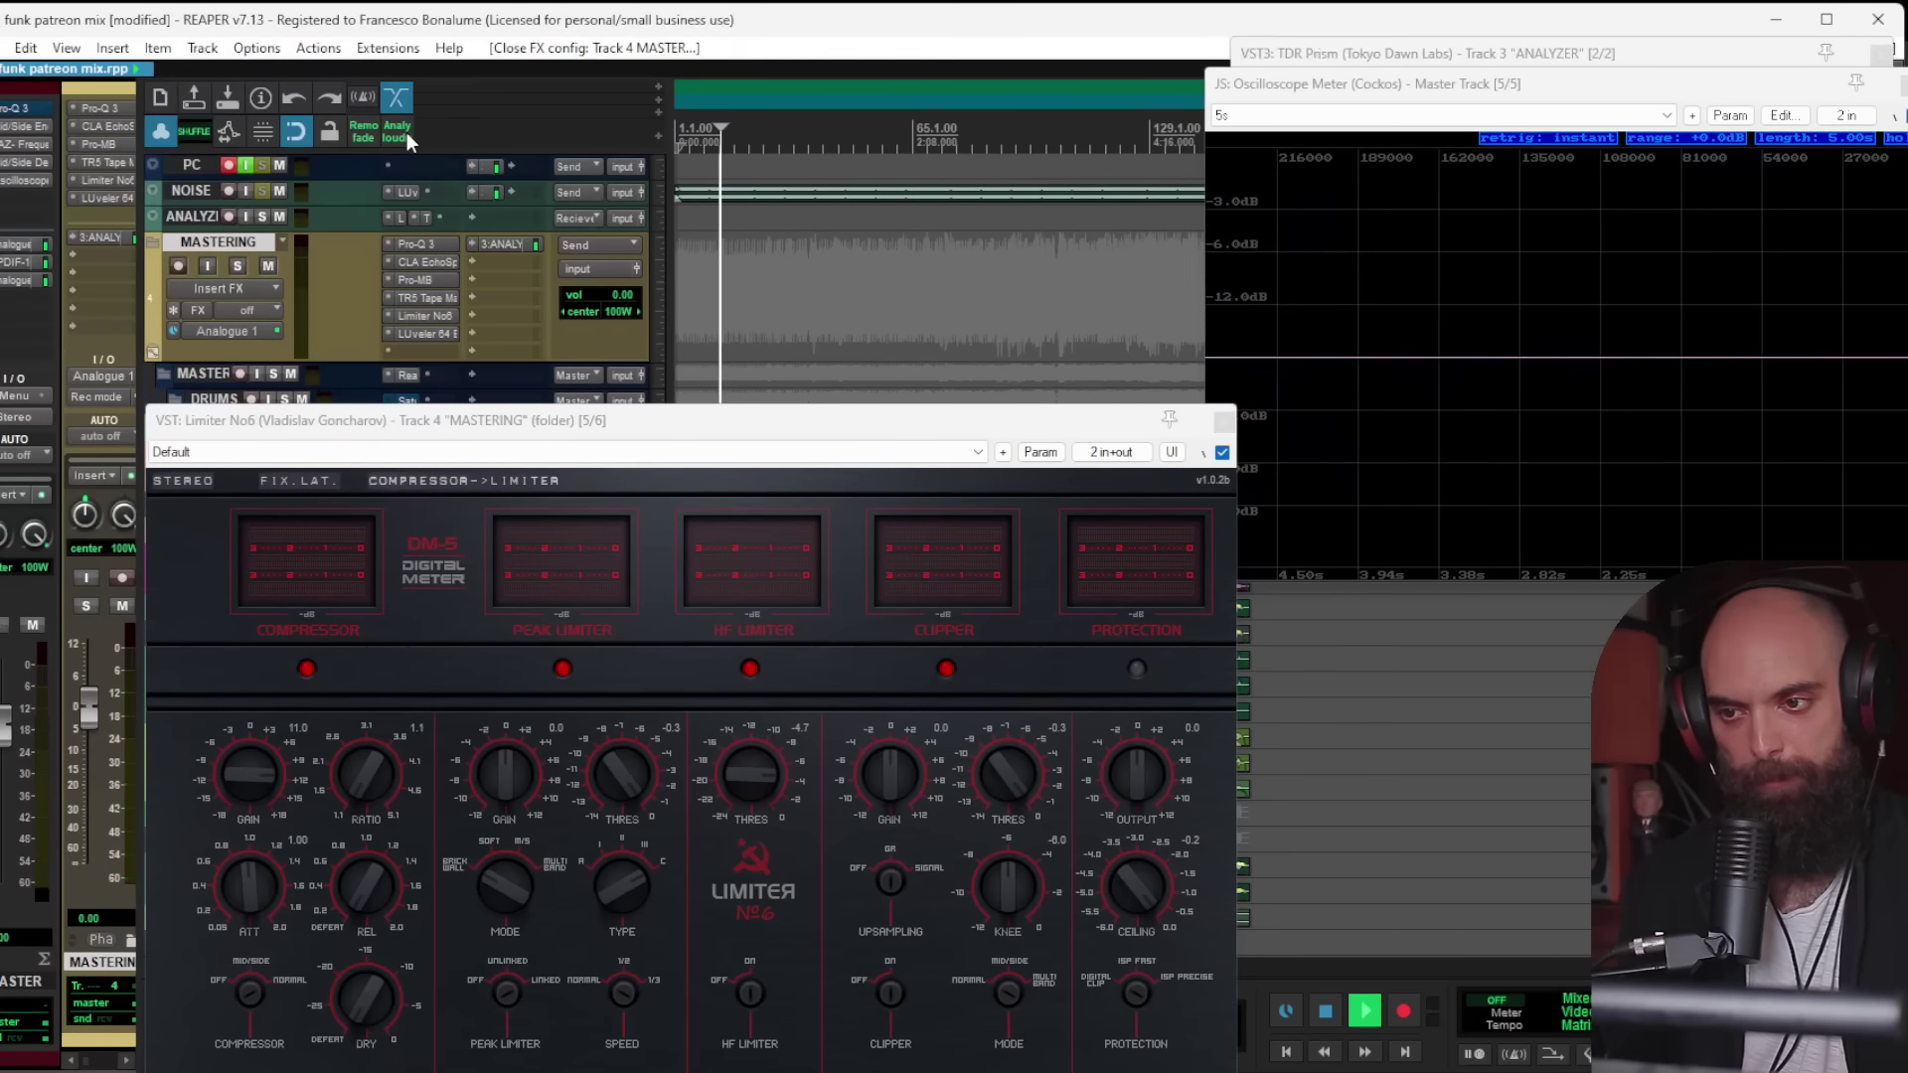
Step: Reopen TR5 Tape Machine 440 on MASTERING, raise its output slightly during playback, and close it
{"action": "left_click", "coordinate": [419, 300]}
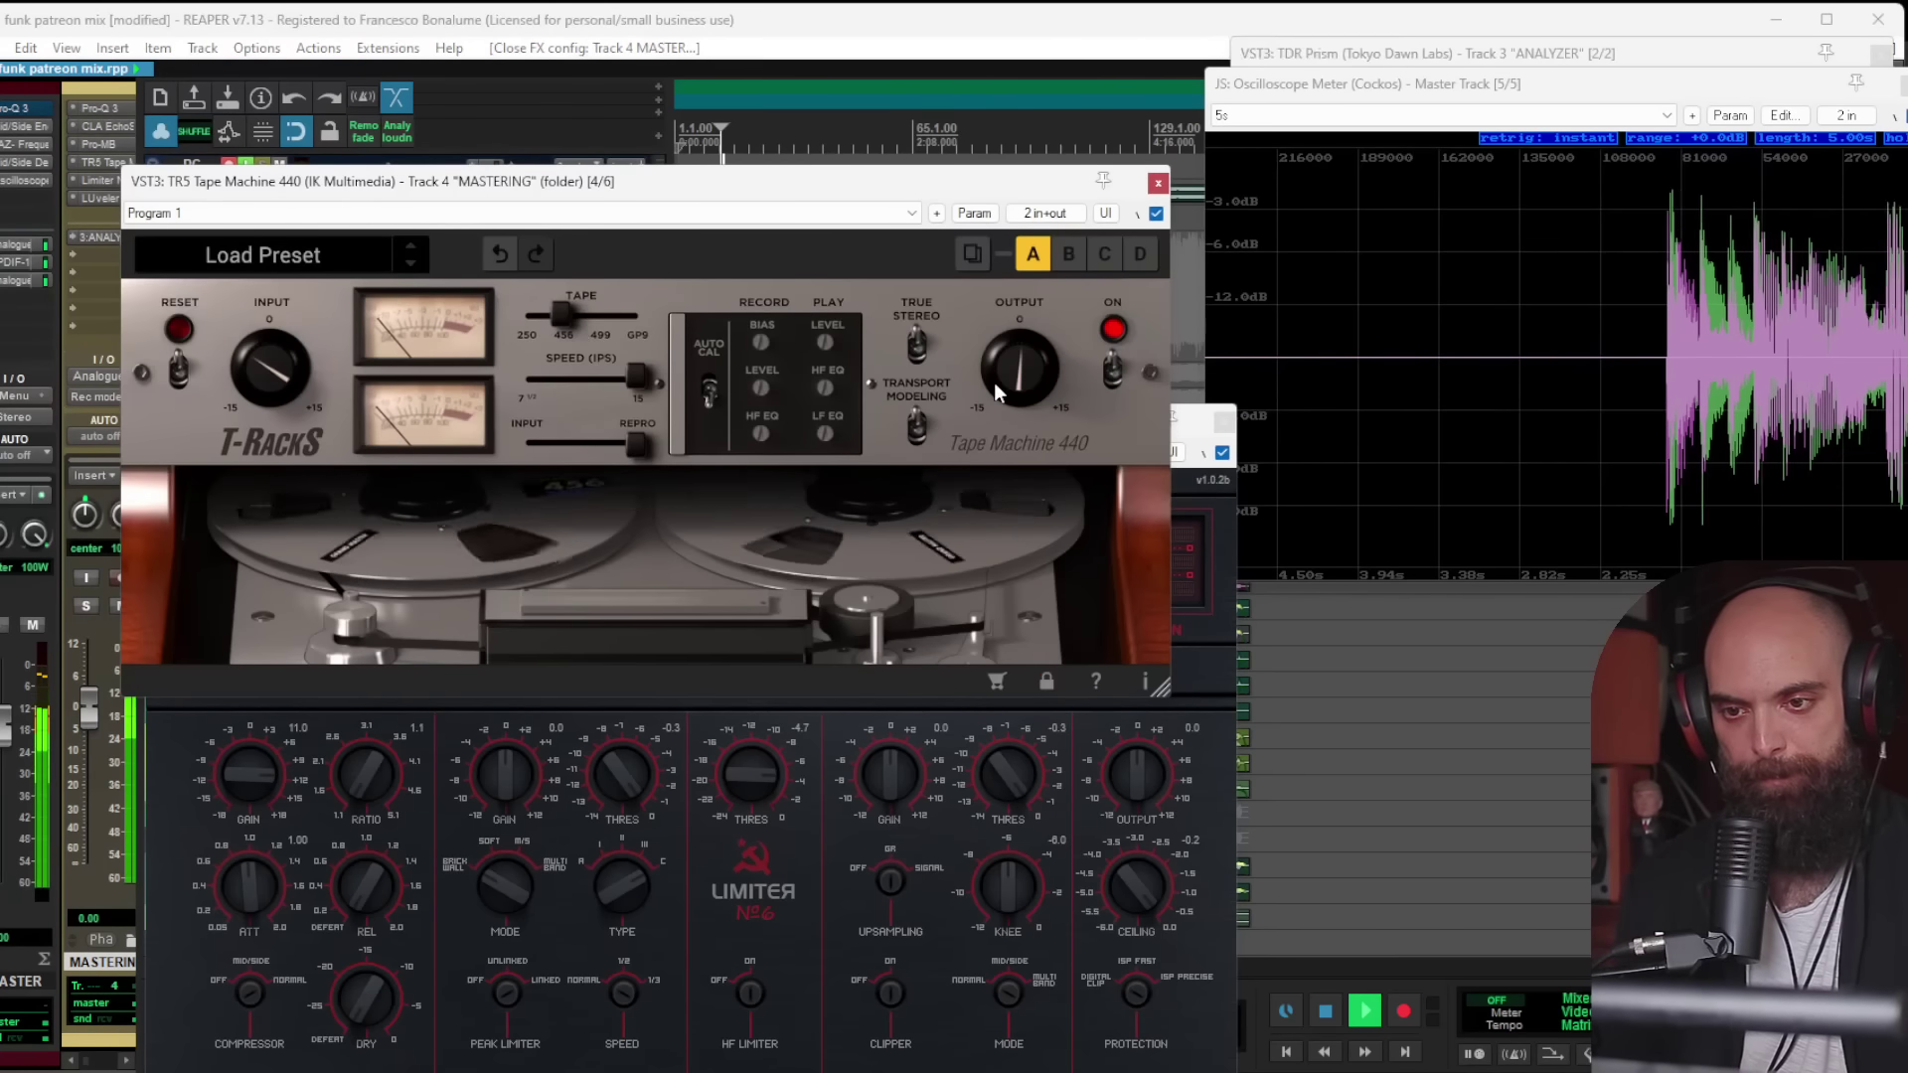
{"action": "mouse_move", "coordinate": [1022, 372]}
{"action": "left_mouse_down"}
{"action": "mouse_move", "coordinate": [1015, 278]}
{"action": "mouse_move", "coordinate": [1021, 378]}
{"action": "left_mouse_up"}
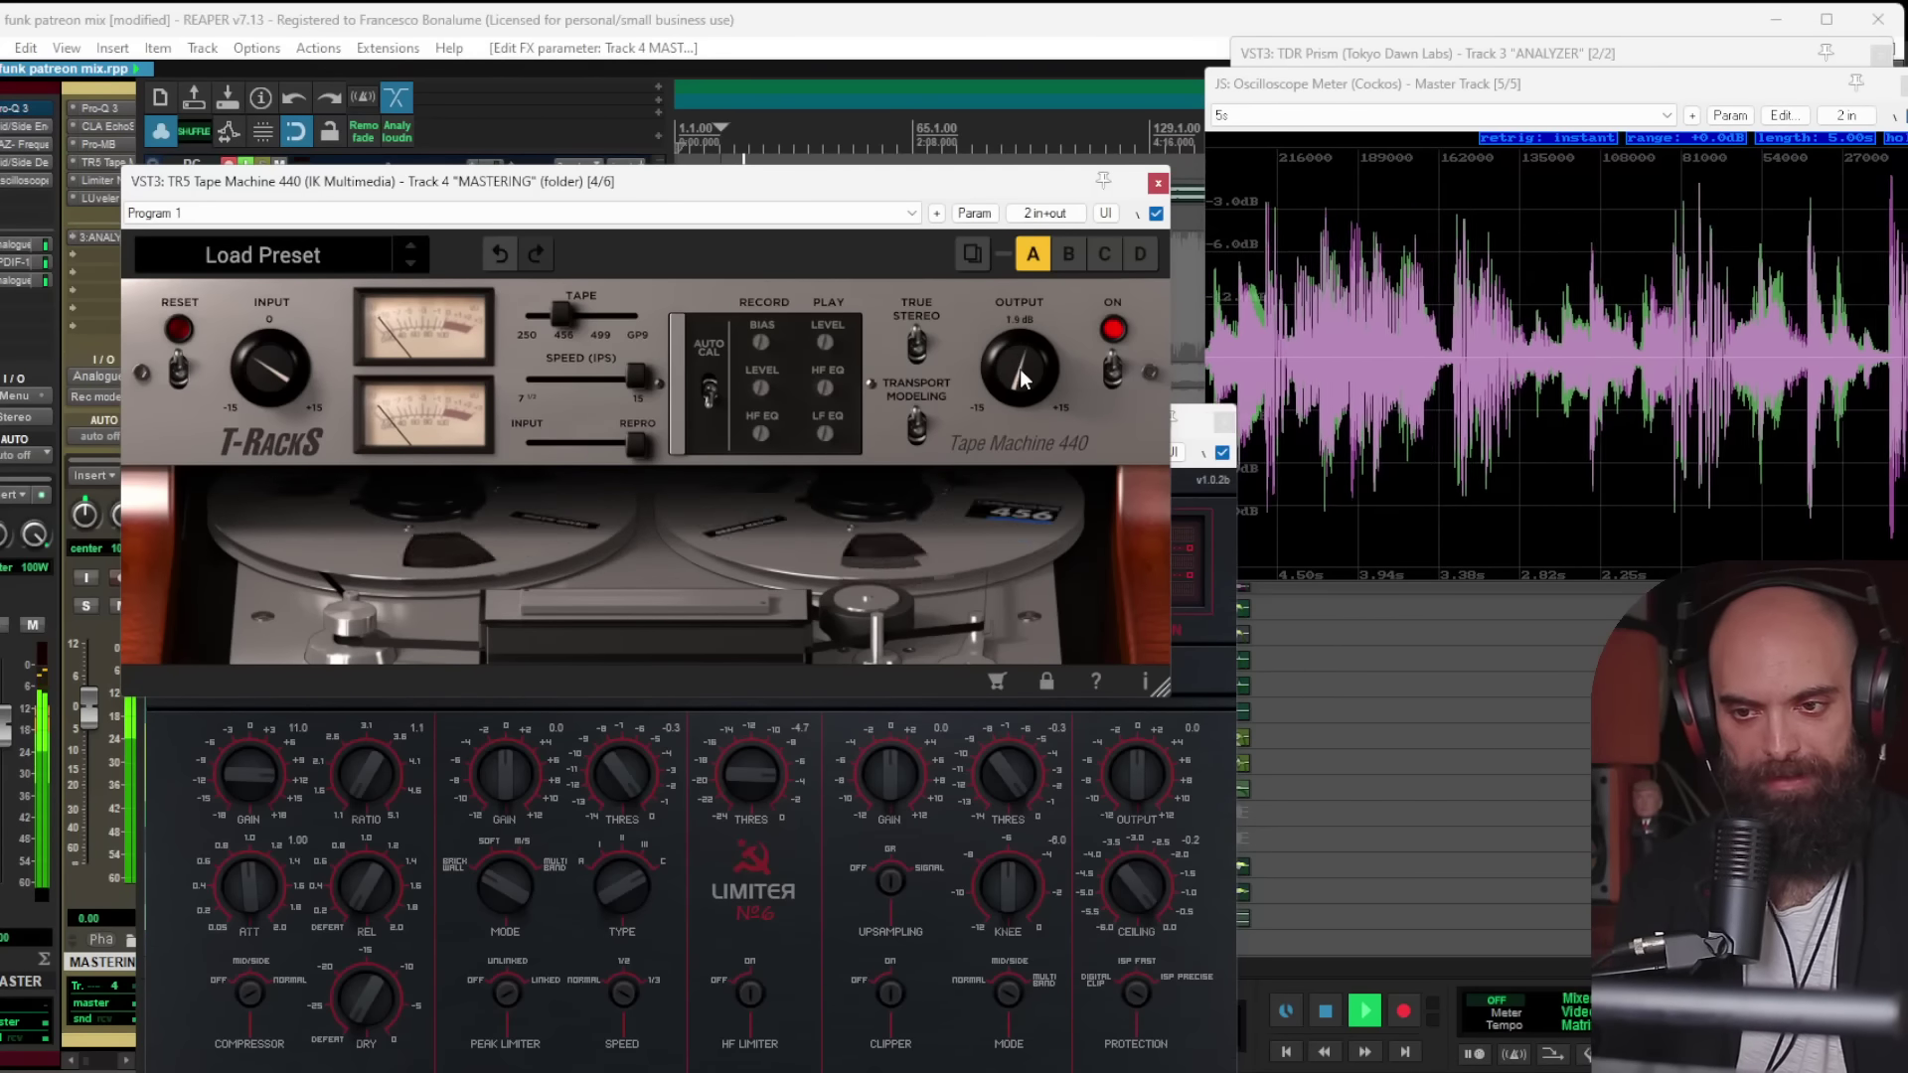
{"action": "left_click", "coordinate": [1157, 183]}
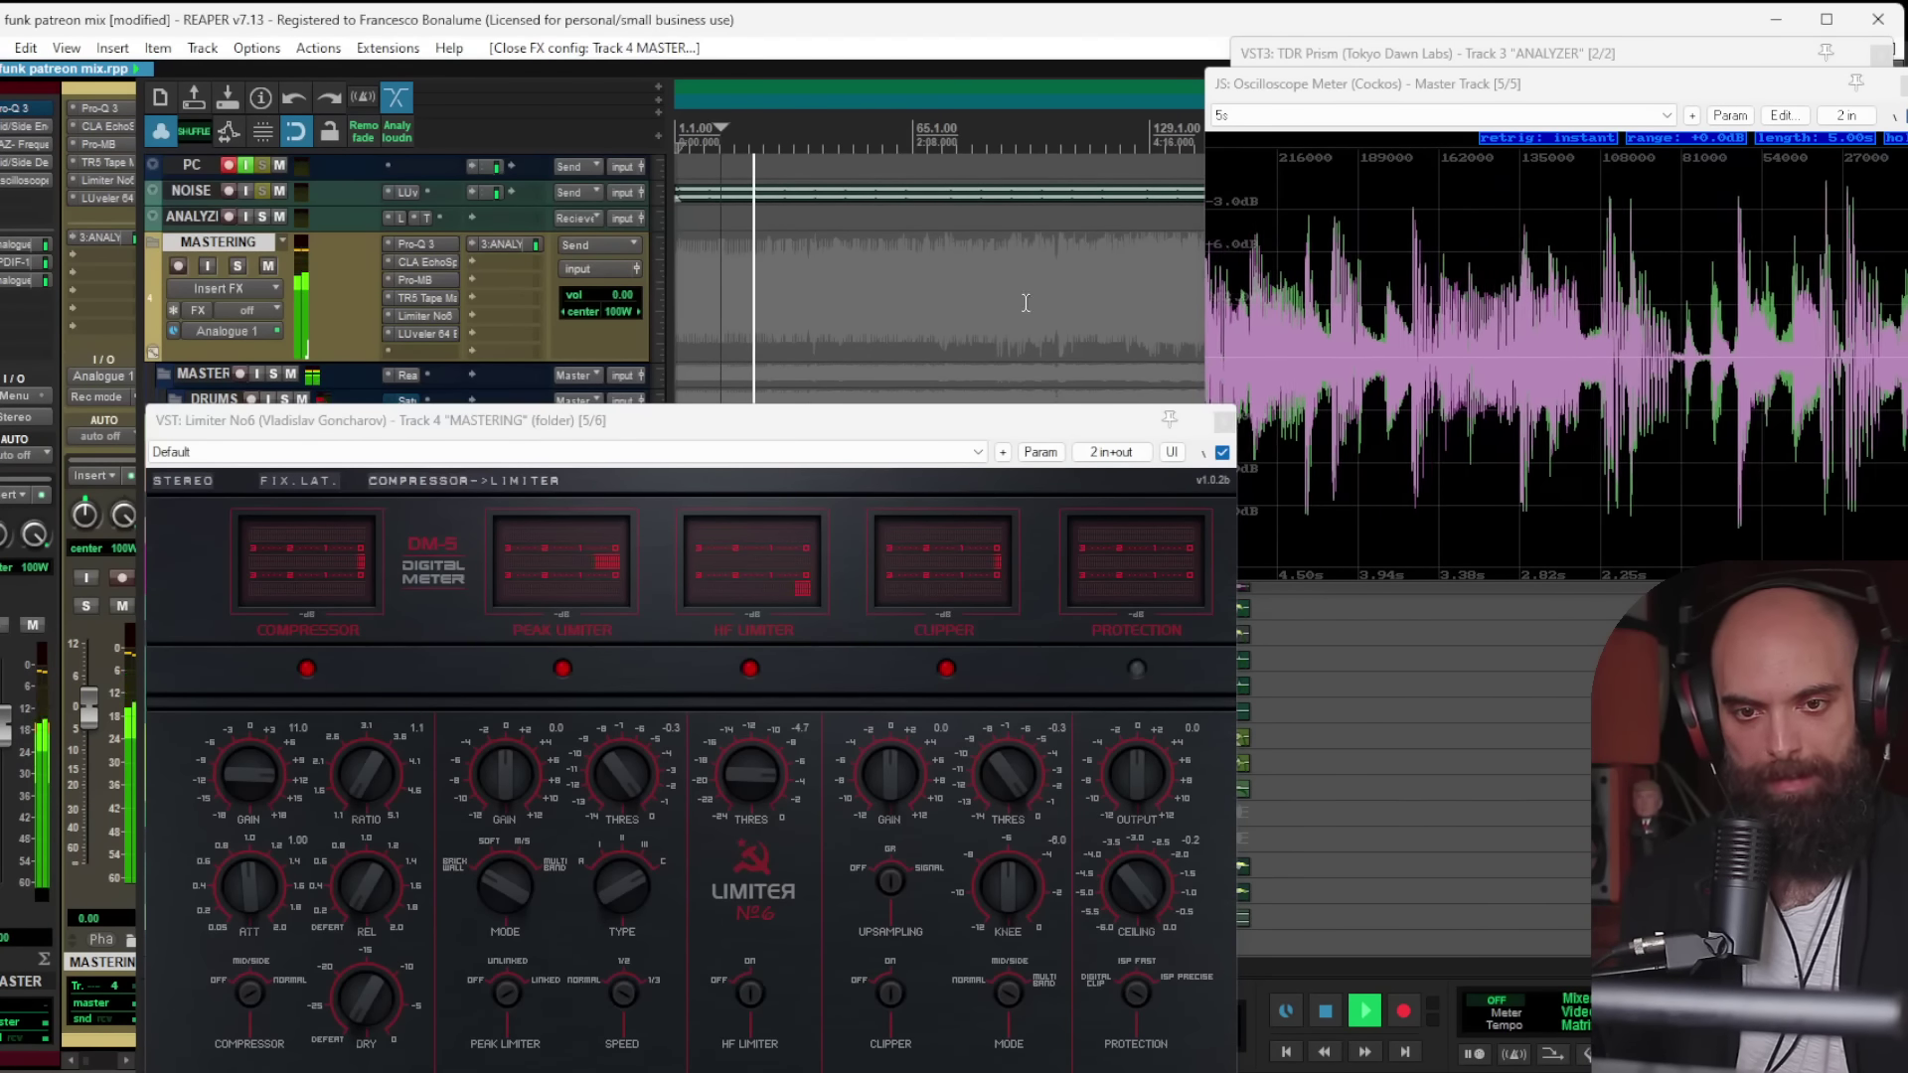
Step: Insert FreeClip on the MASTERING track and move it ahead of LUveler in the effects chain
{"action": "double_click", "coordinate": [432, 350]}
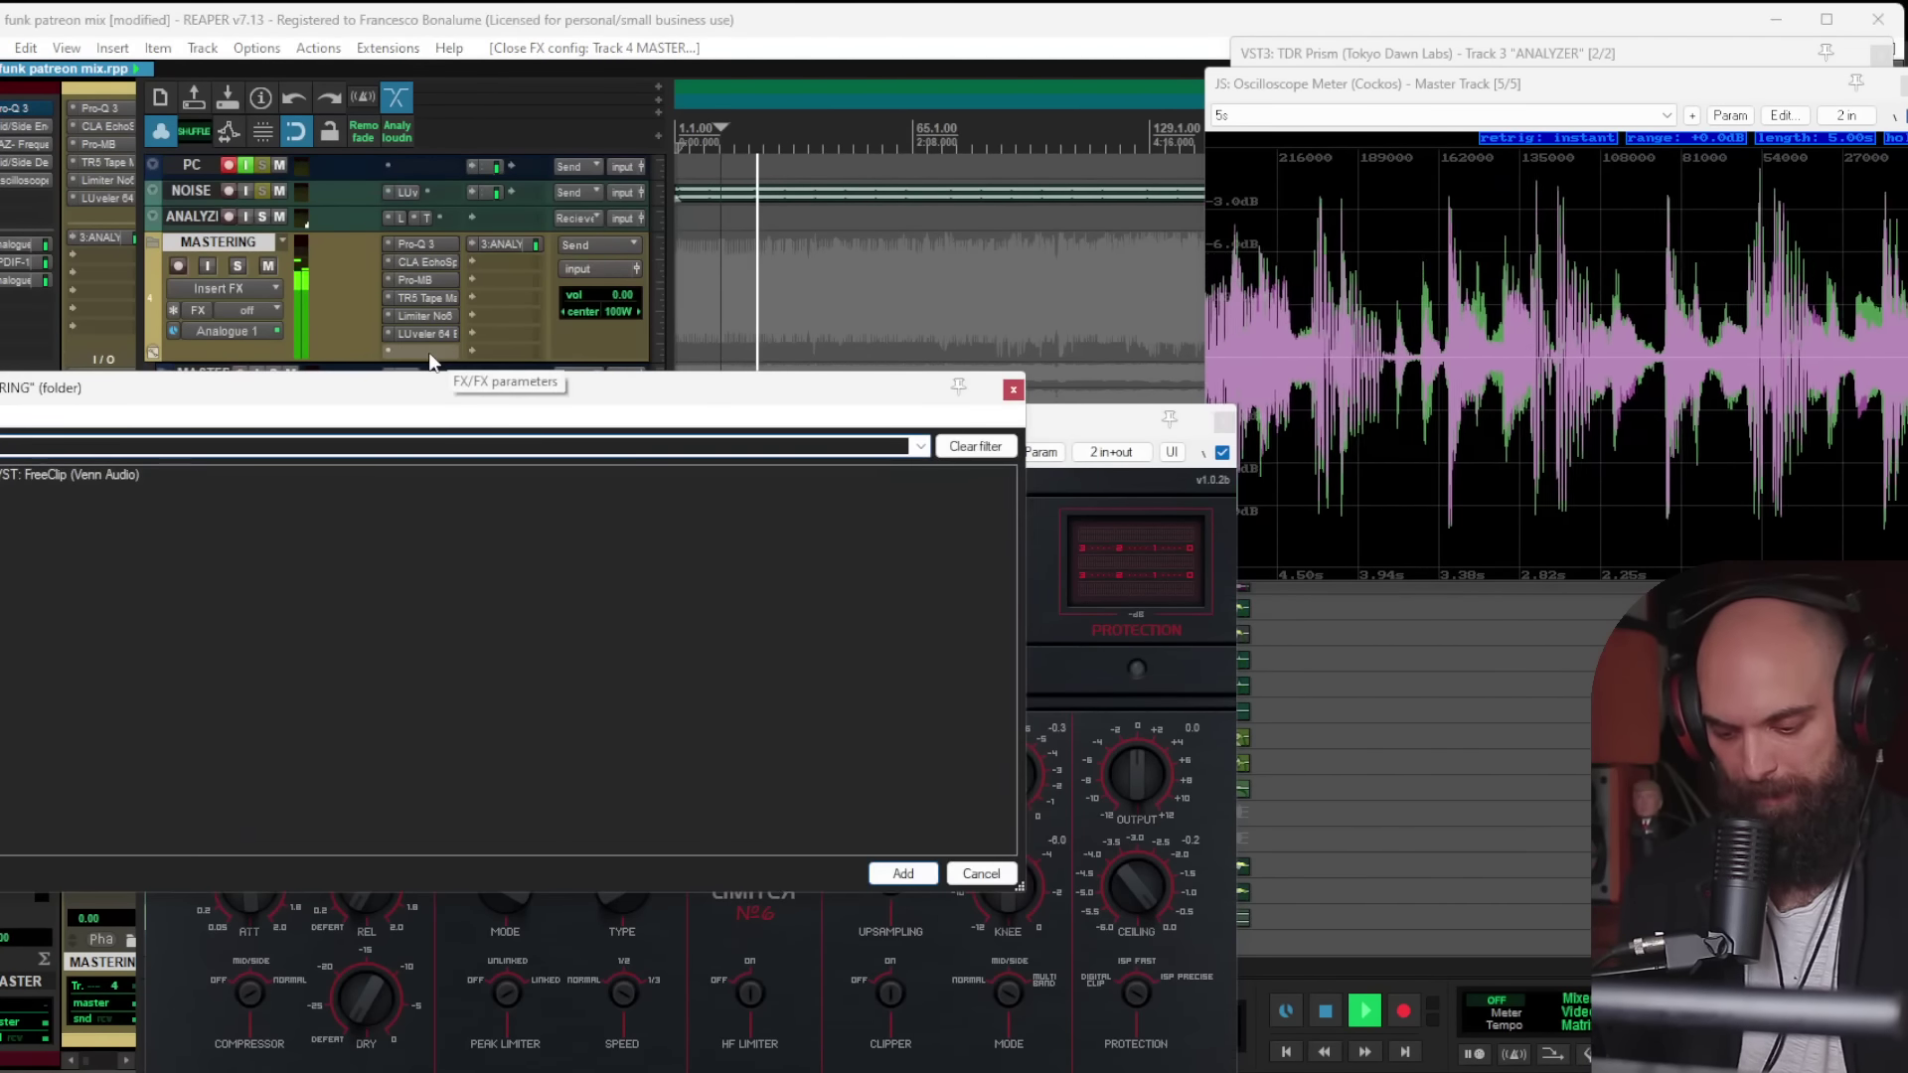
{"action": "type", "text": "free"}
{"action": "double_click", "coordinate": [72, 475]}
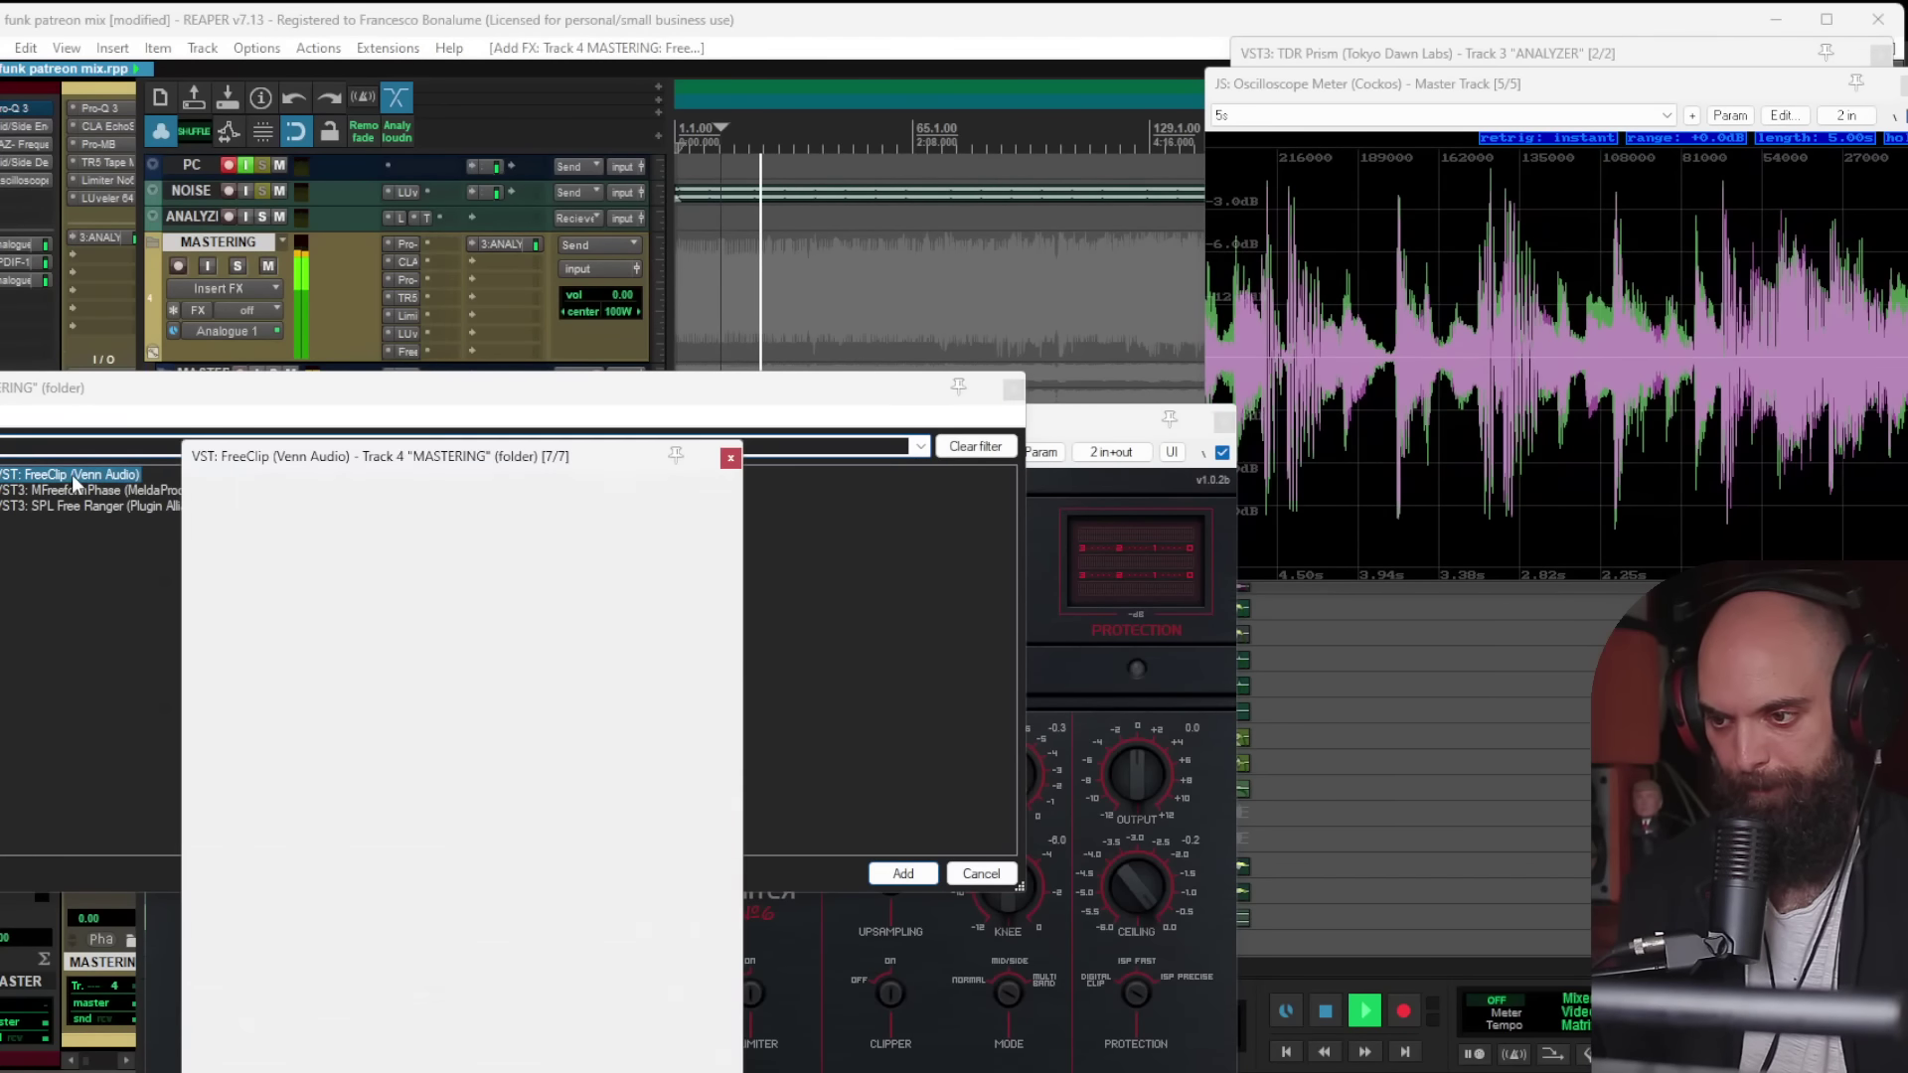
{"action": "left_click_drag", "start_coordinate": [393, 360], "coordinate": [404, 446]}
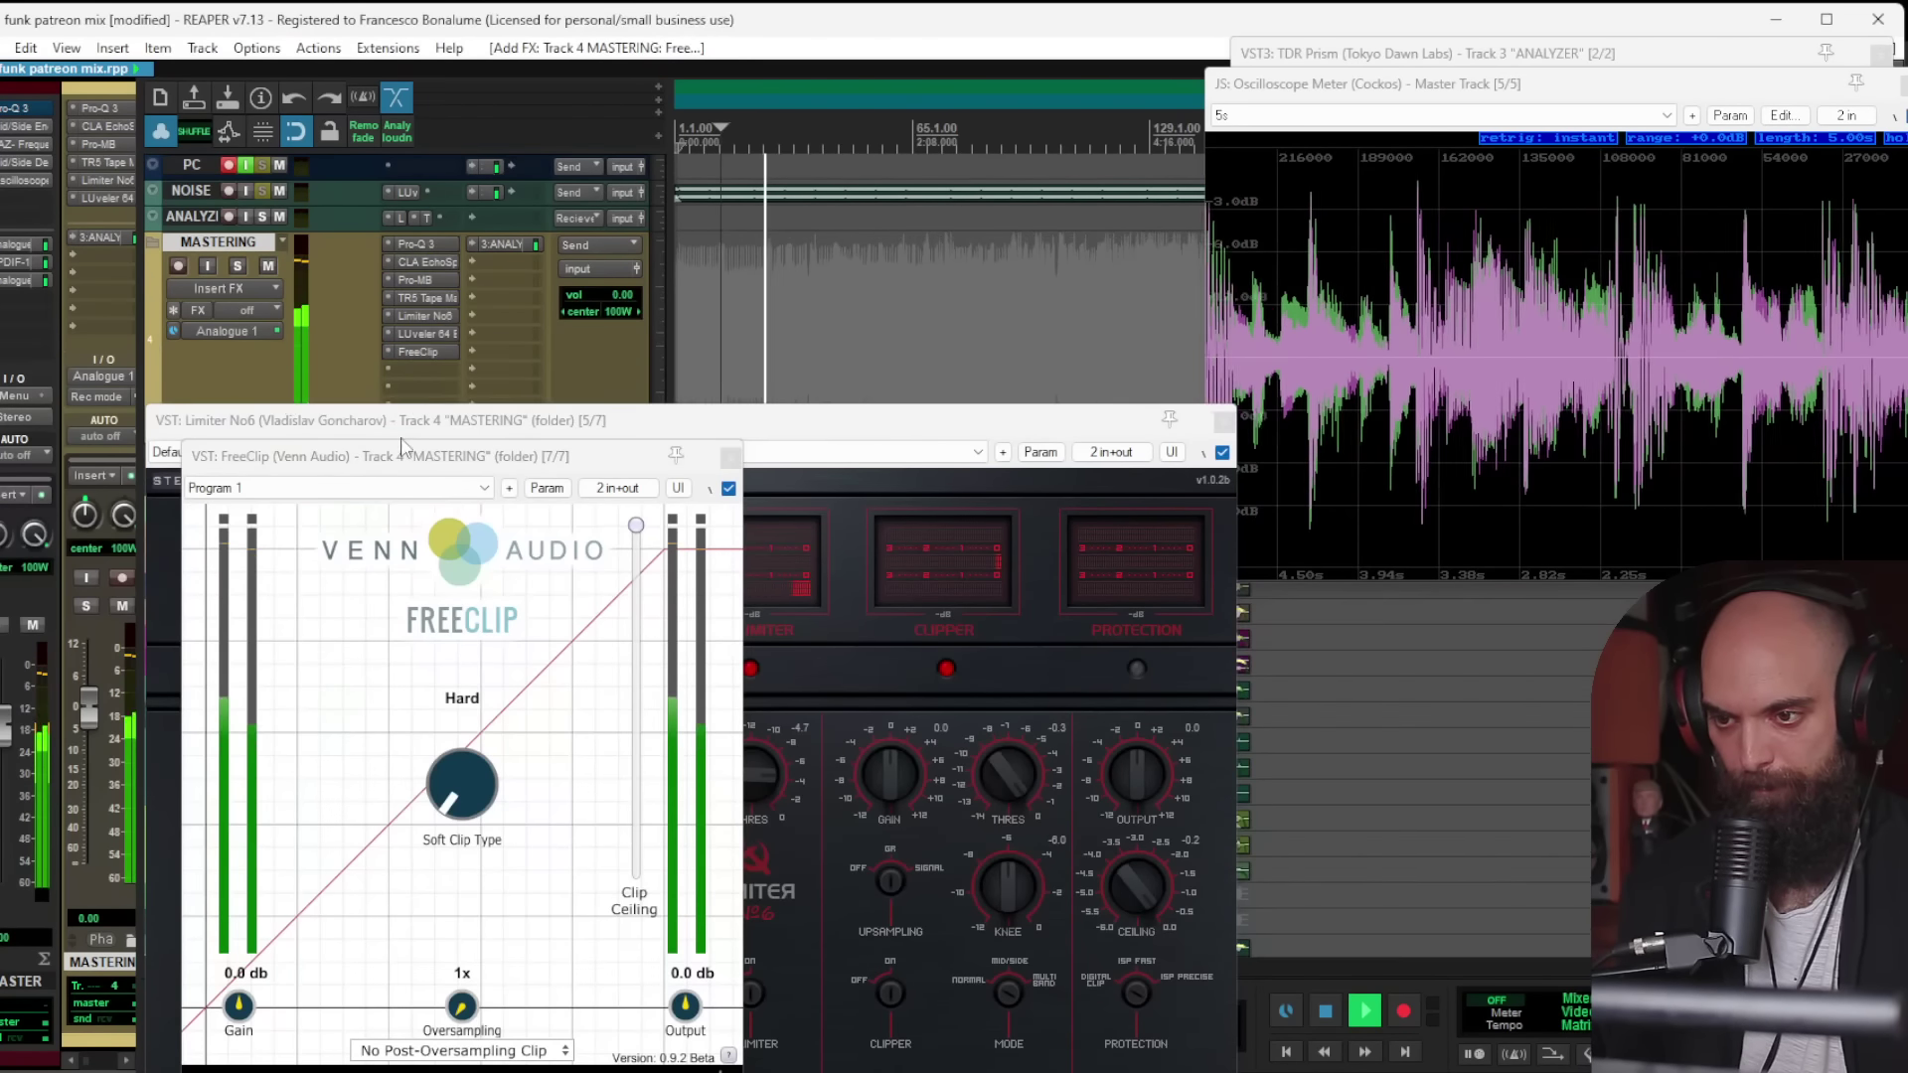
{"action": "left_click_drag", "start_coordinate": [425, 350], "coordinate": [419, 328]}
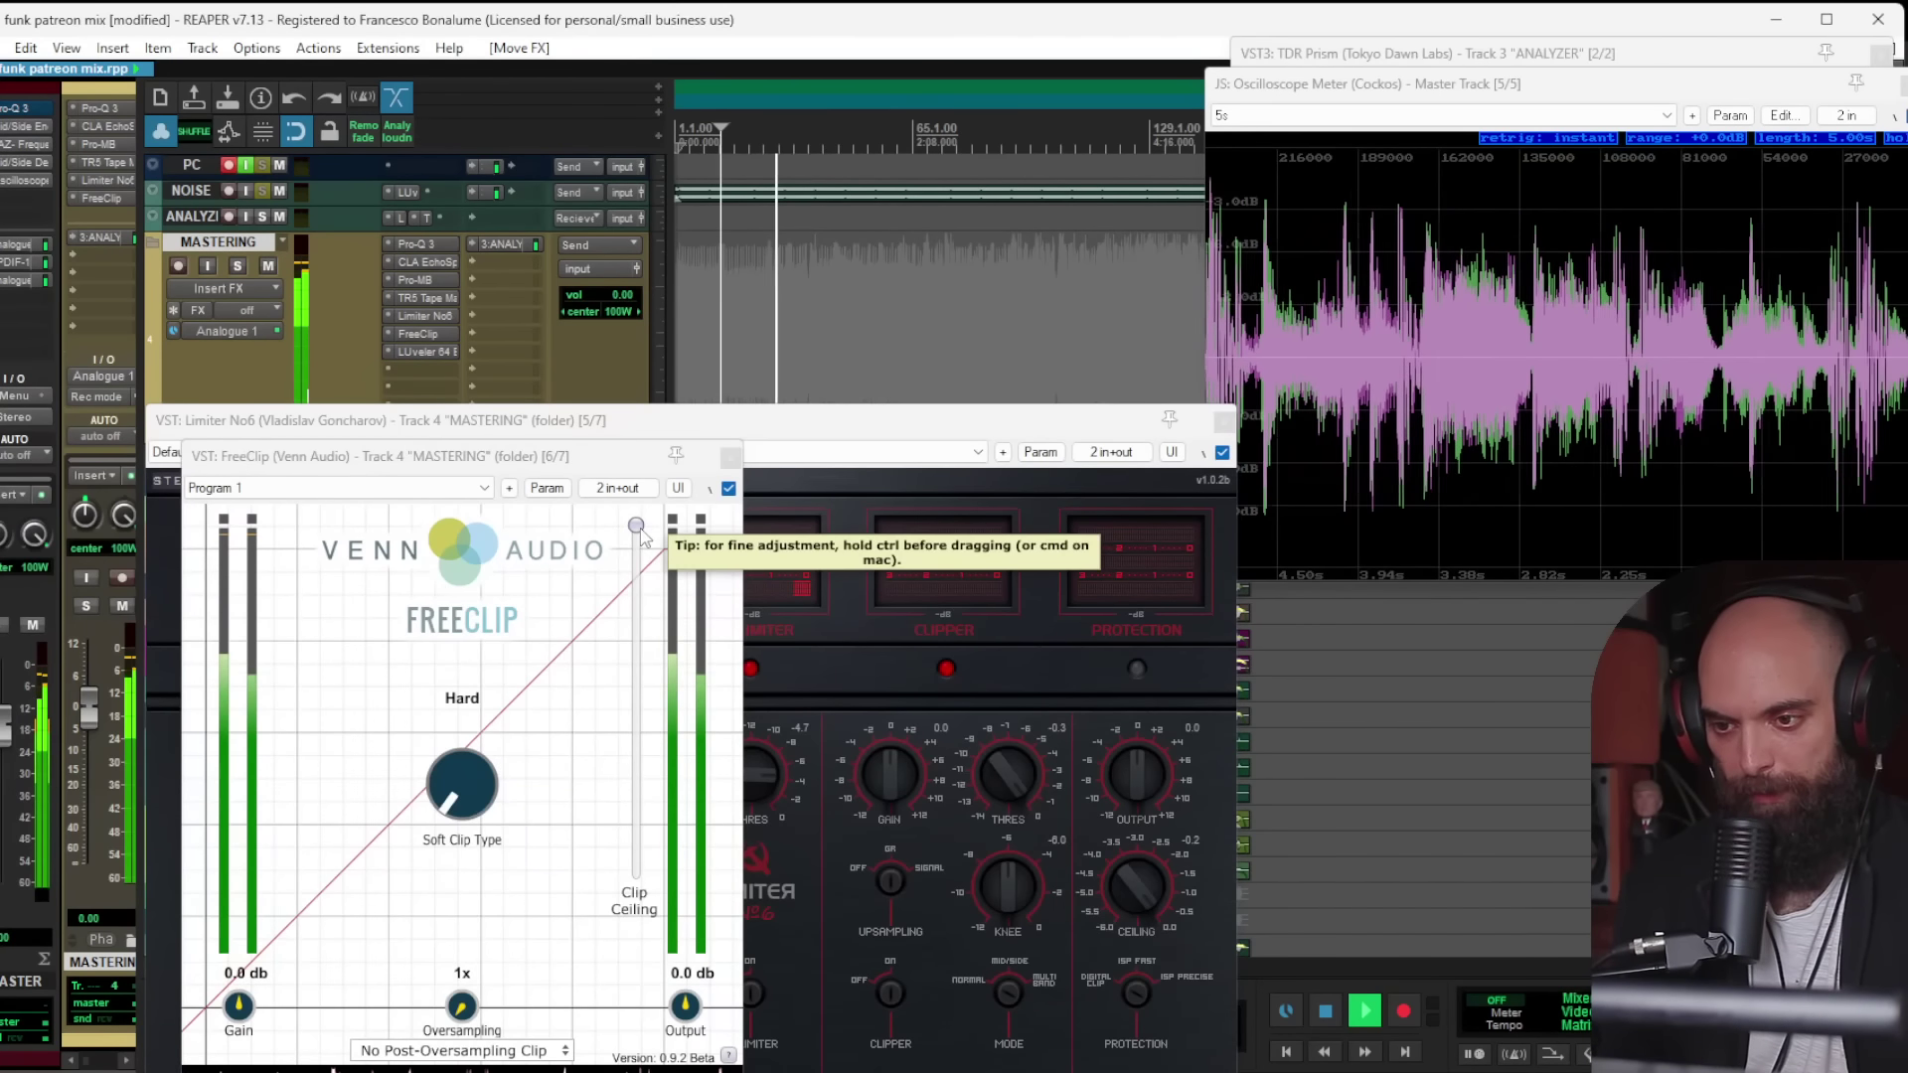
Step: Set the MASTERING FreeClip to Cubic soft clipping with 1.0 dB gain and the clip ceiling at maximum, and close the plug-in windows
{"action": "left_click_drag", "start_coordinate": [636, 525], "coordinate": [655, 696]}
{"action": "key", "text": "space"}
{"action": "left_click", "coordinate": [780, 349]}
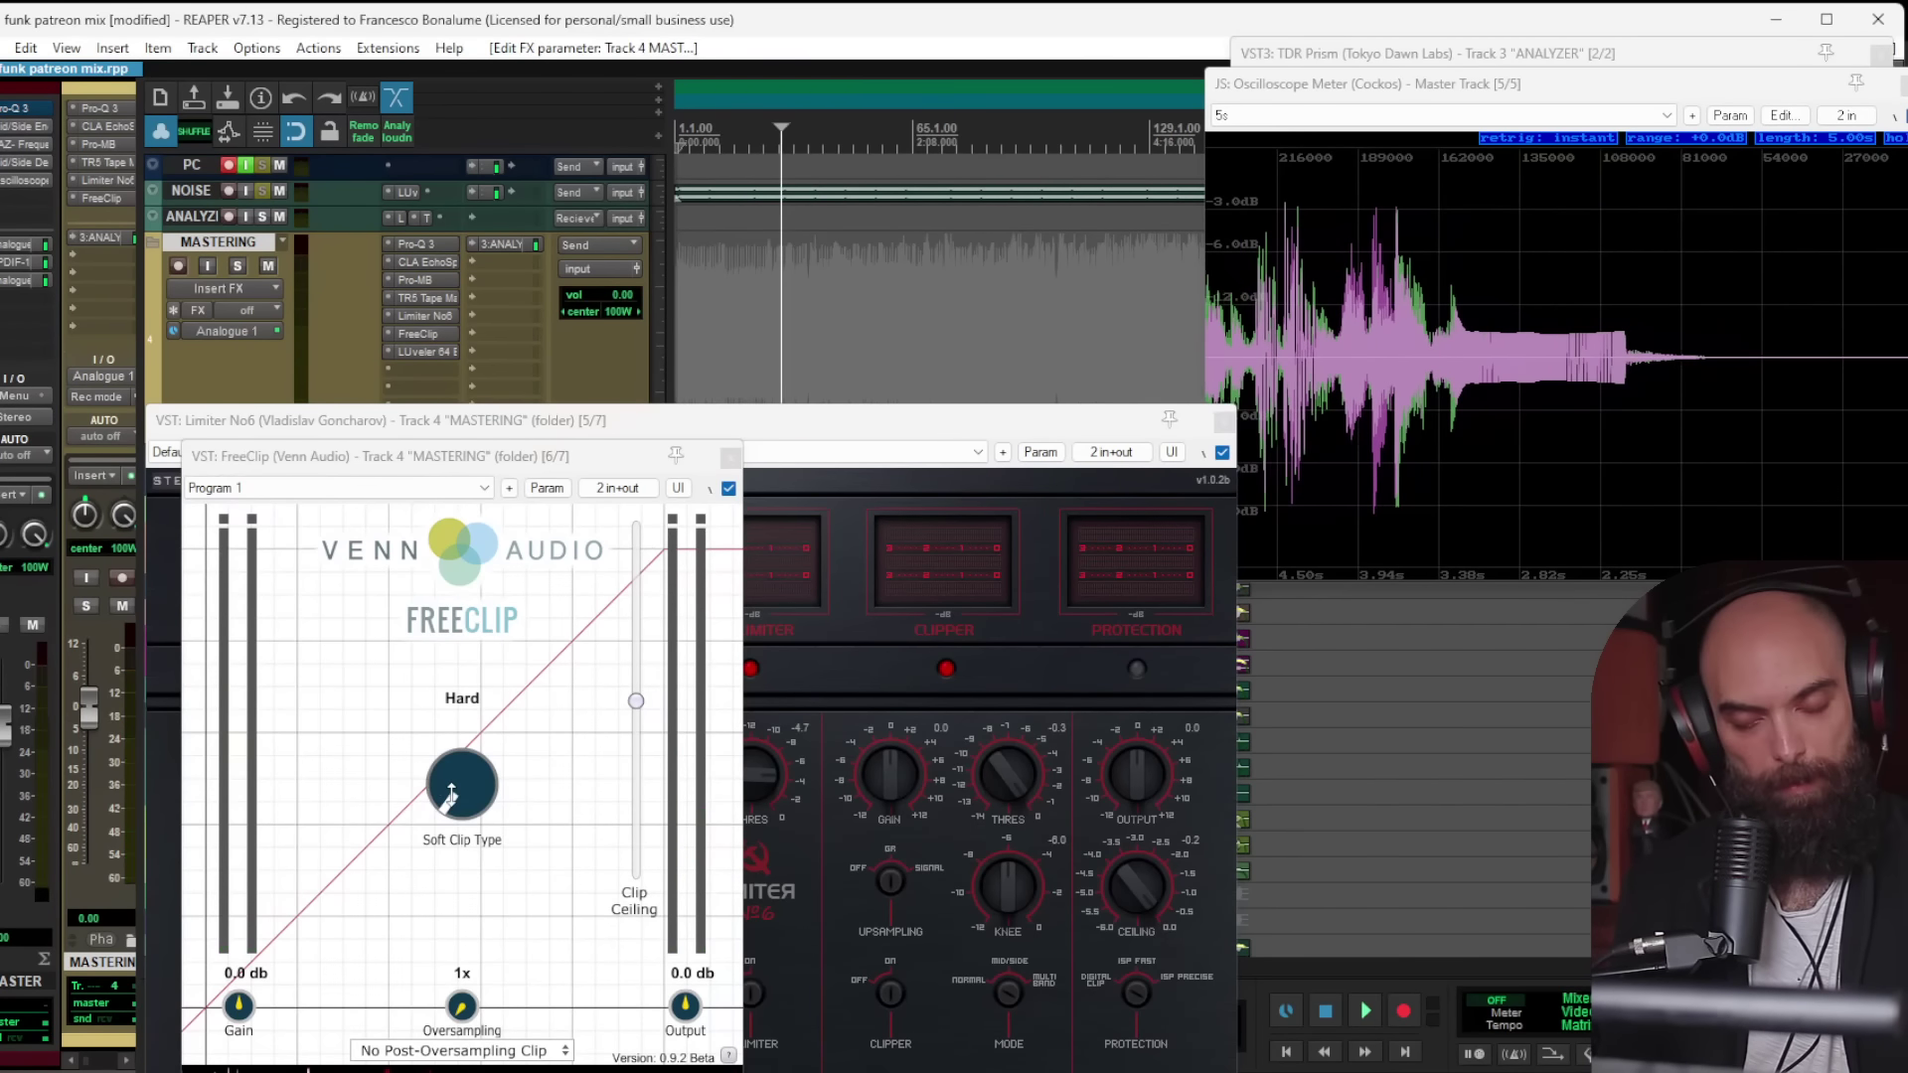
{"action": "key", "text": "space"}
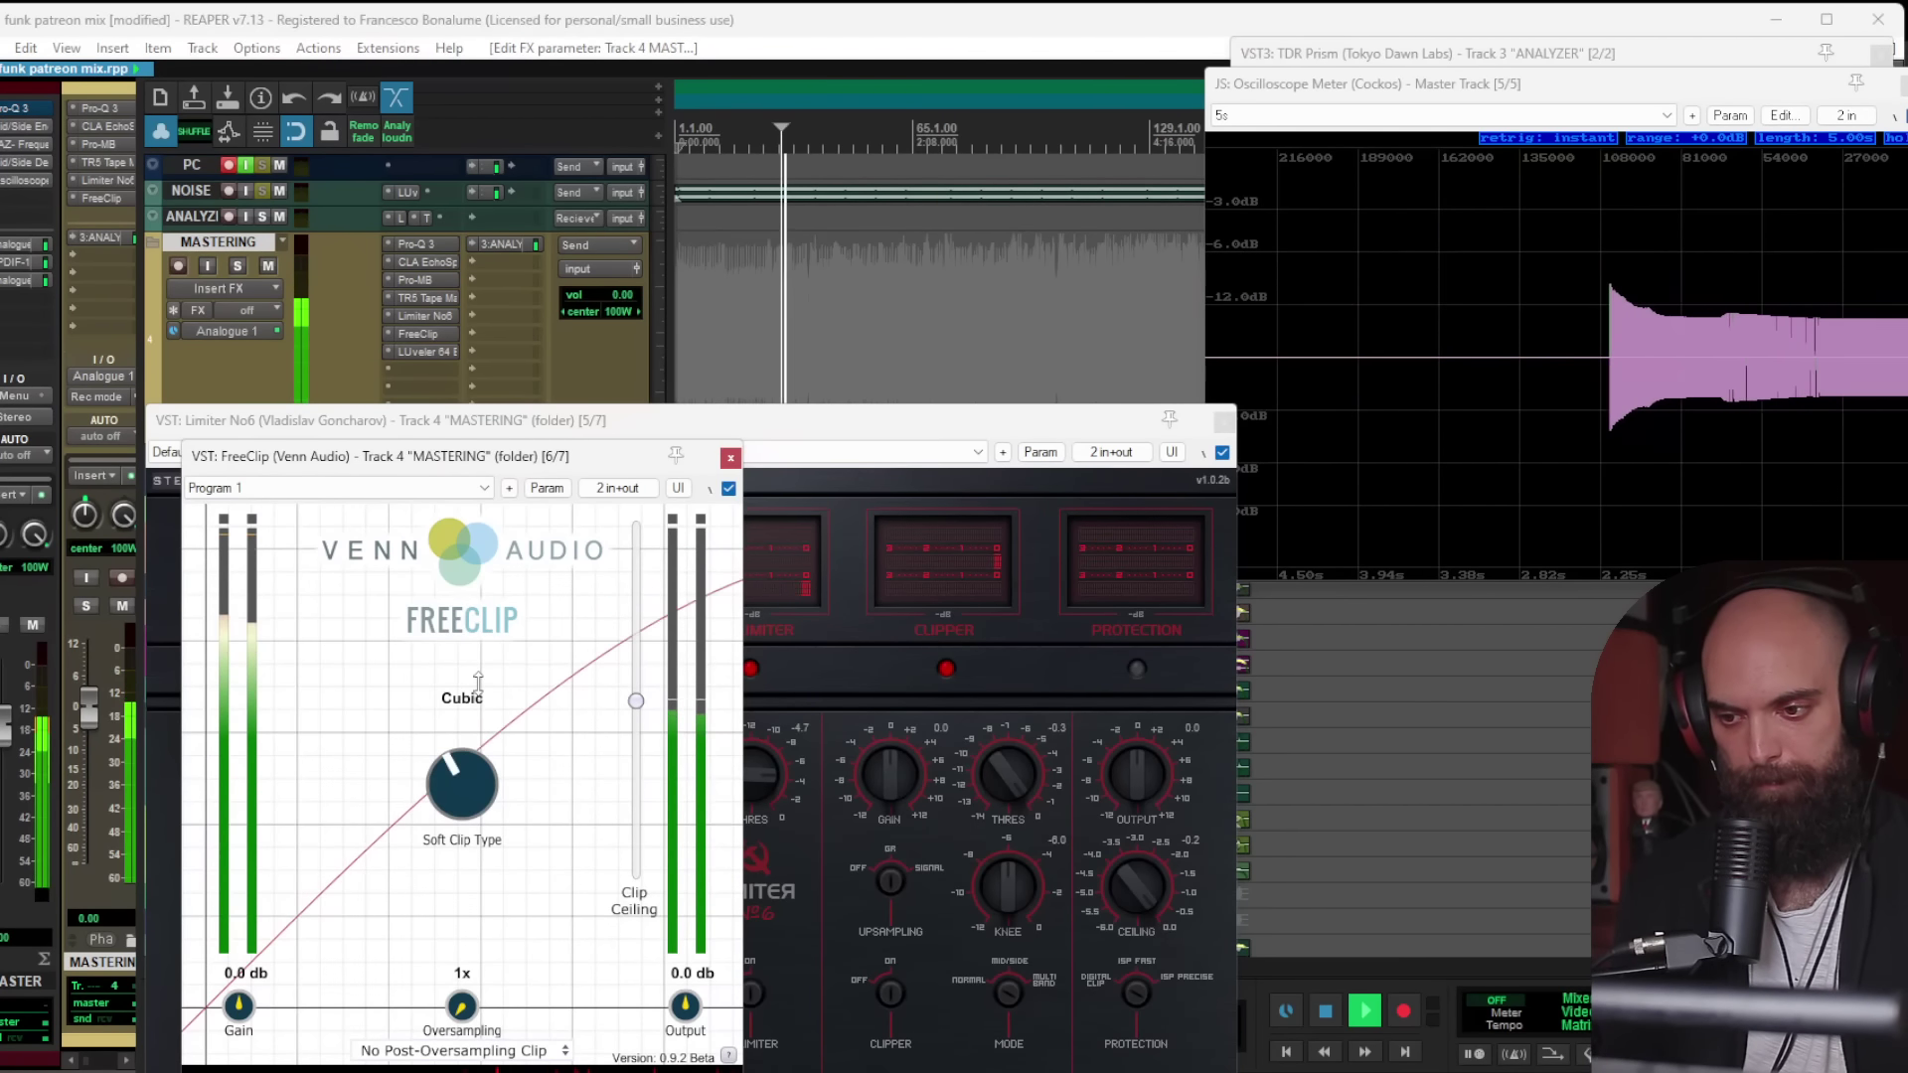
{"action": "left_click_drag", "start_coordinate": [636, 701], "coordinate": [636, 588]}
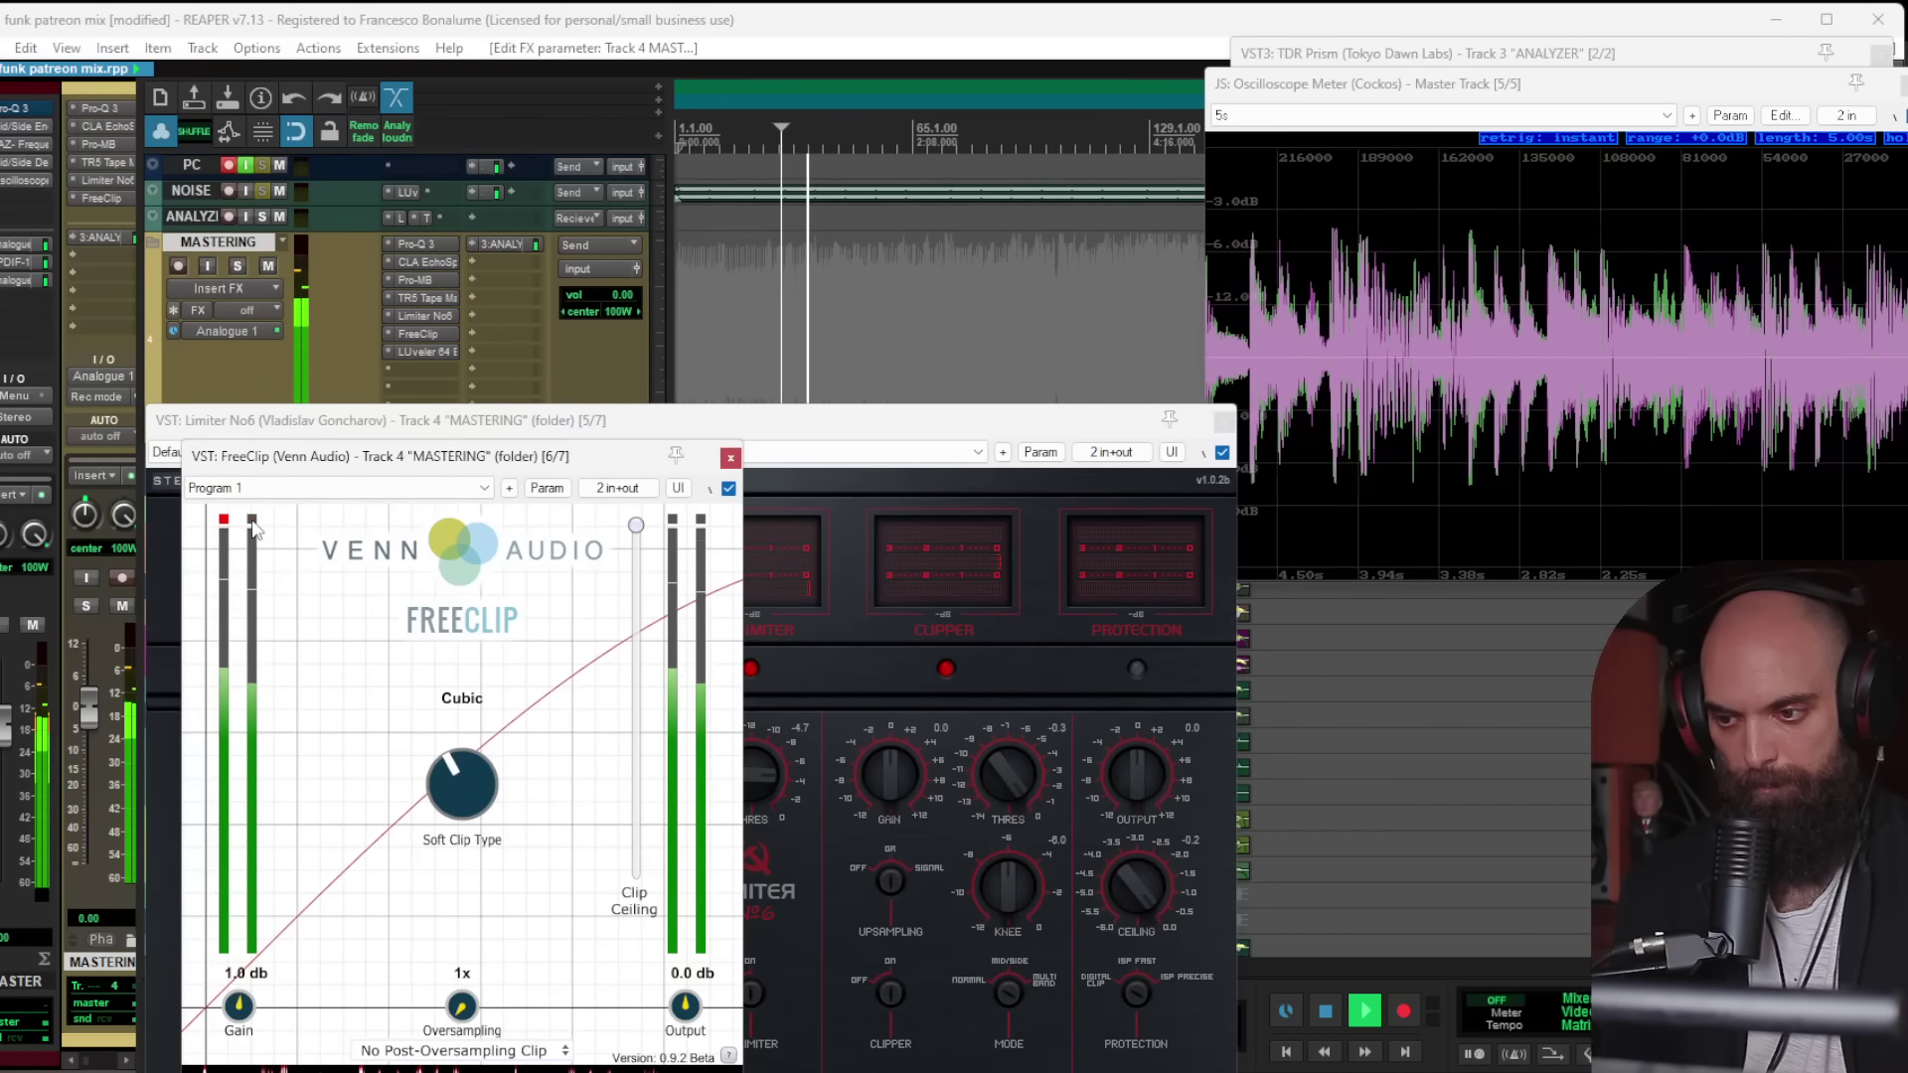
{"action": "left_click", "coordinate": [731, 458]}
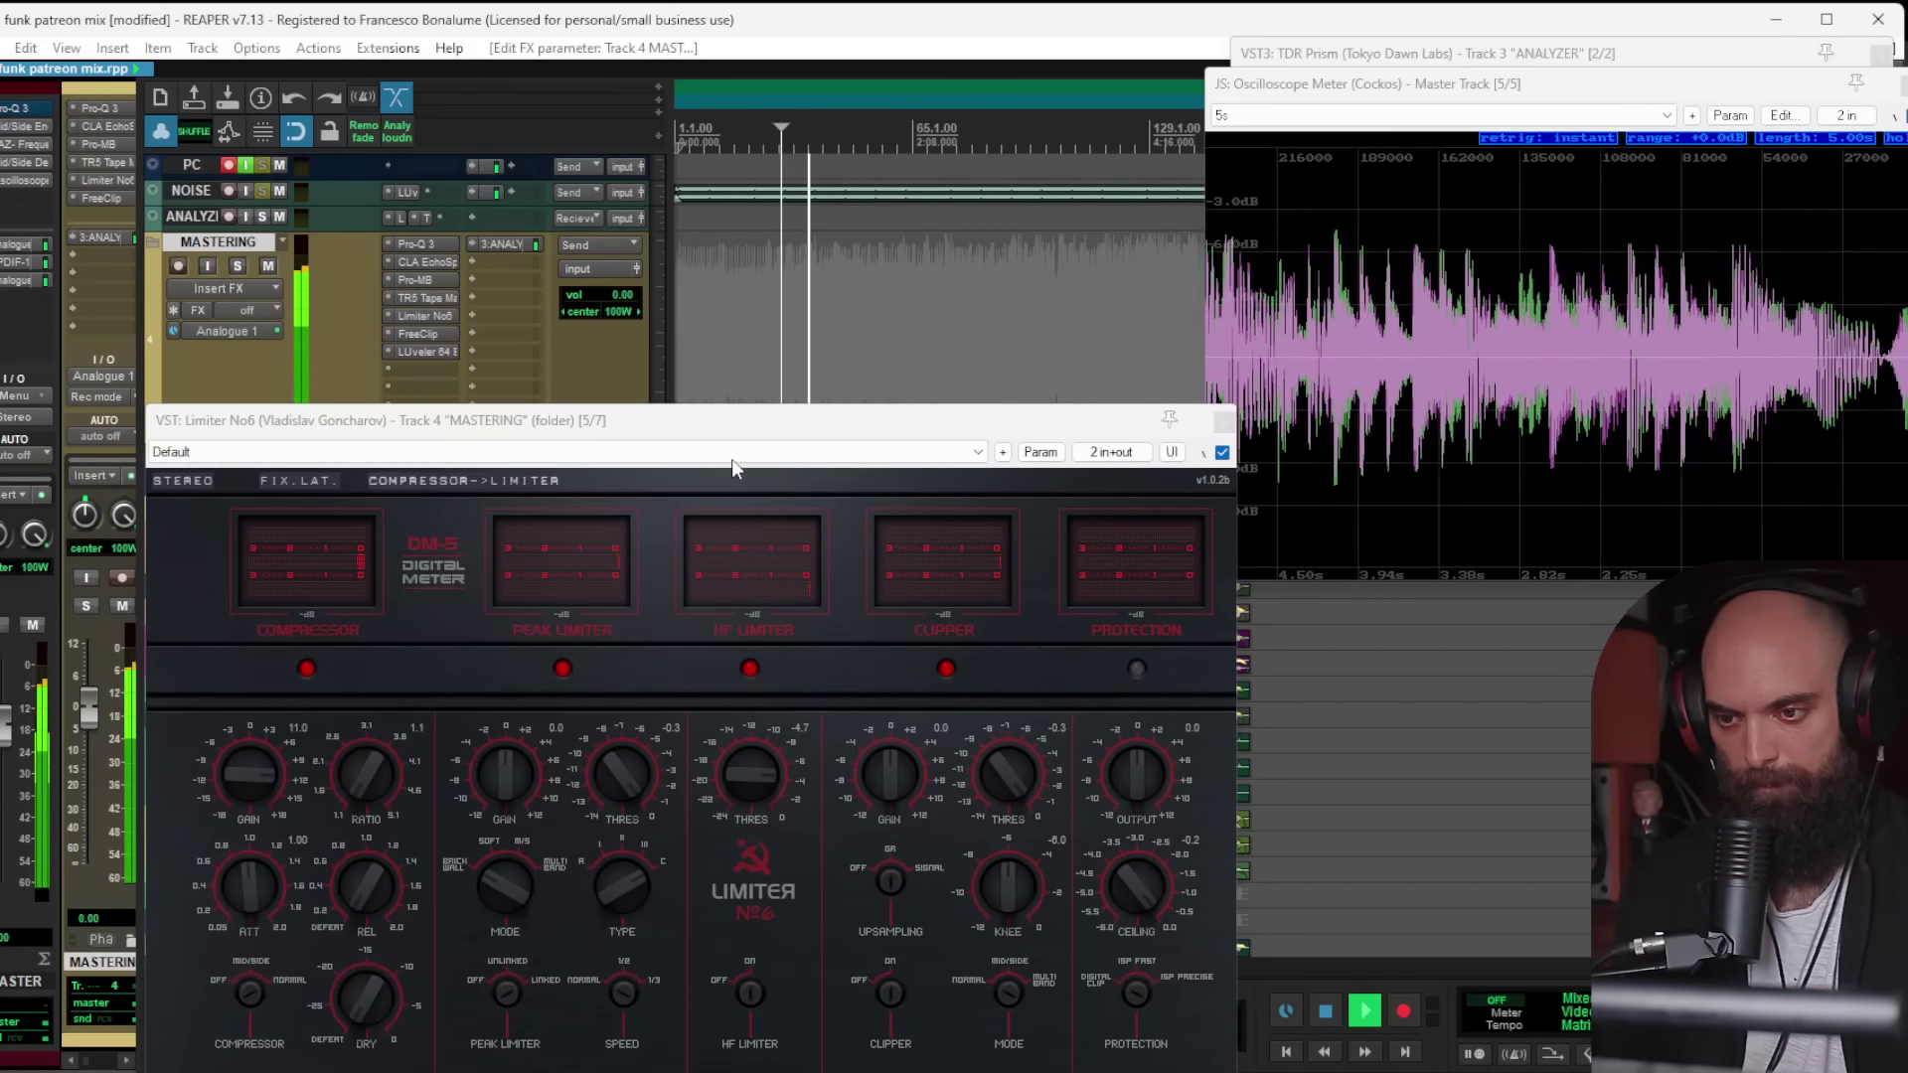
{"action": "left_click", "coordinate": [1222, 429]}
{"action": "scroll", "coordinate": [862, 419], "scroll_direction": "down", "scroll_amount": 1}
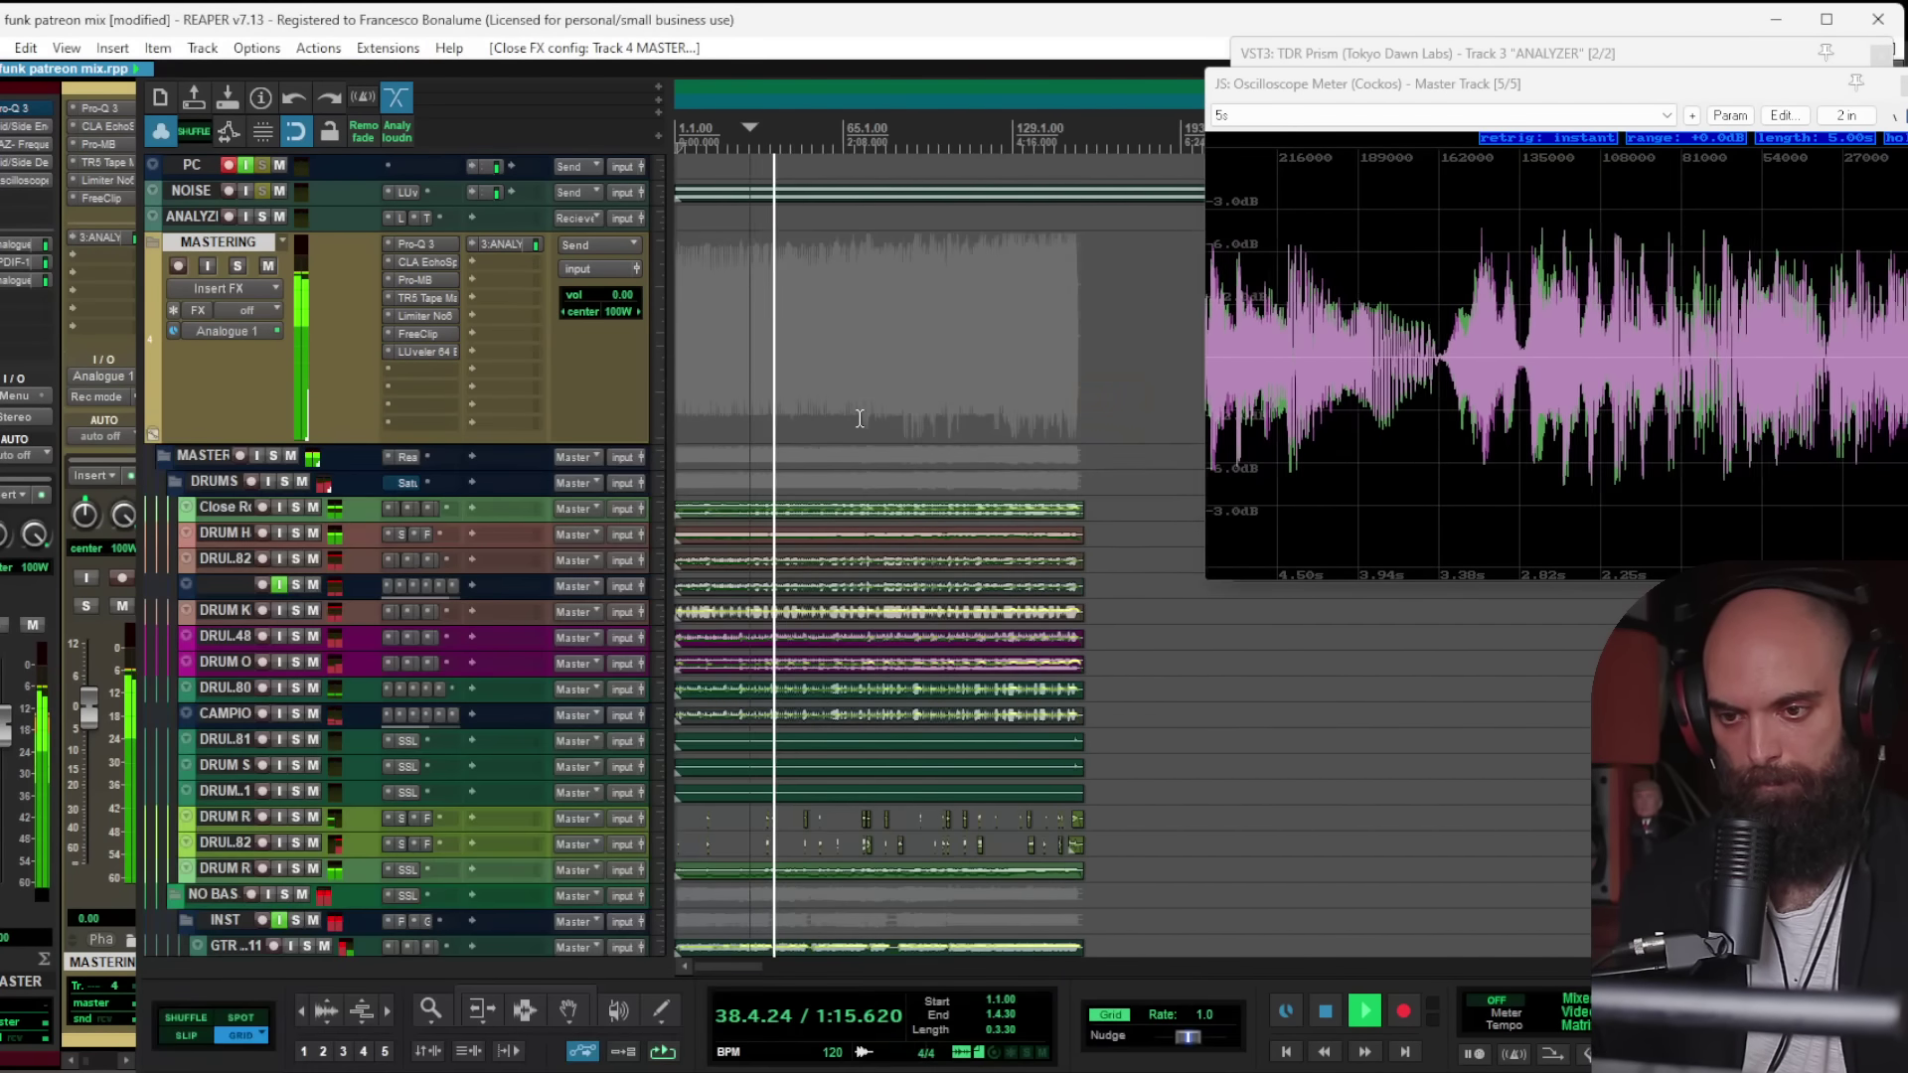
{"action": "scroll", "coordinate": [795, 422], "scroll_direction": "up", "scroll_amount": 3}
{"action": "scroll", "coordinate": [794, 423], "scroll_direction": "down", "scroll_amount": 3}
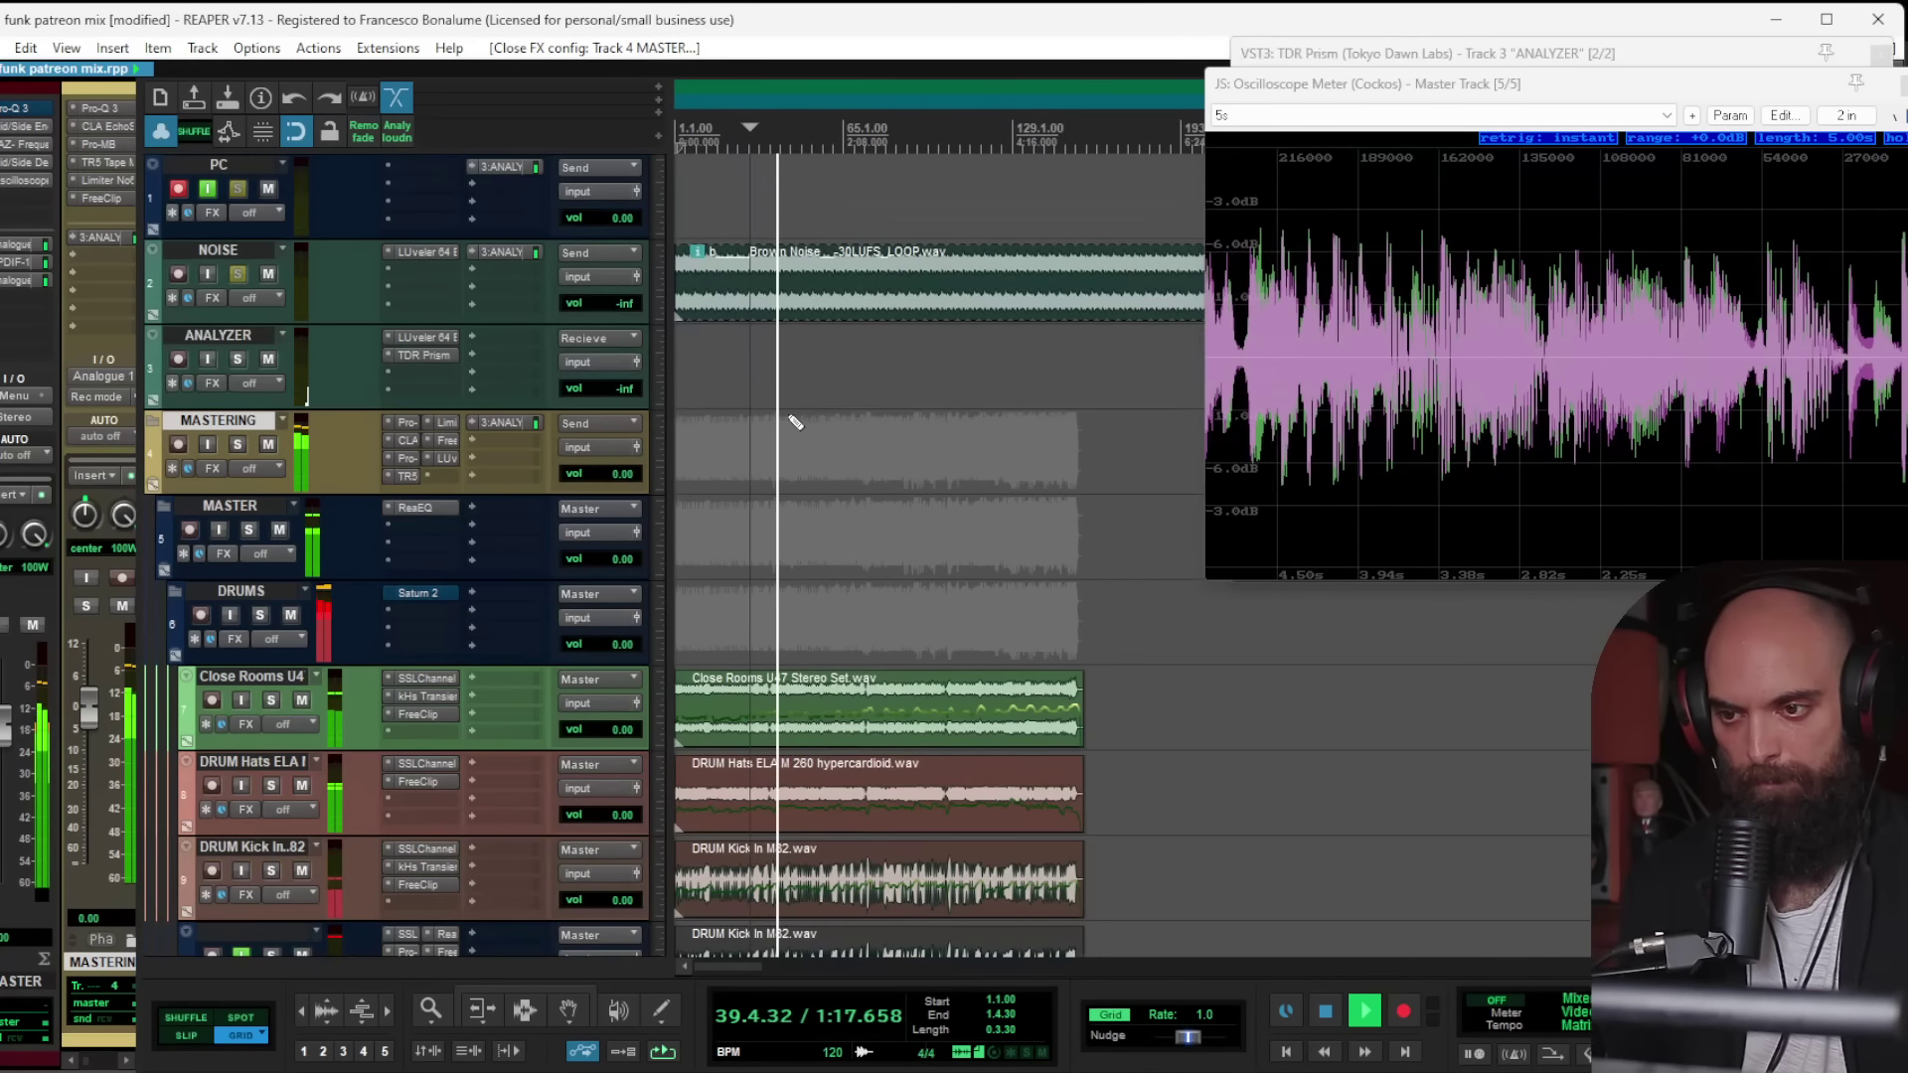
{"action": "scroll", "coordinate": [791, 296], "scroll_direction": "up", "scroll_amount": 2}
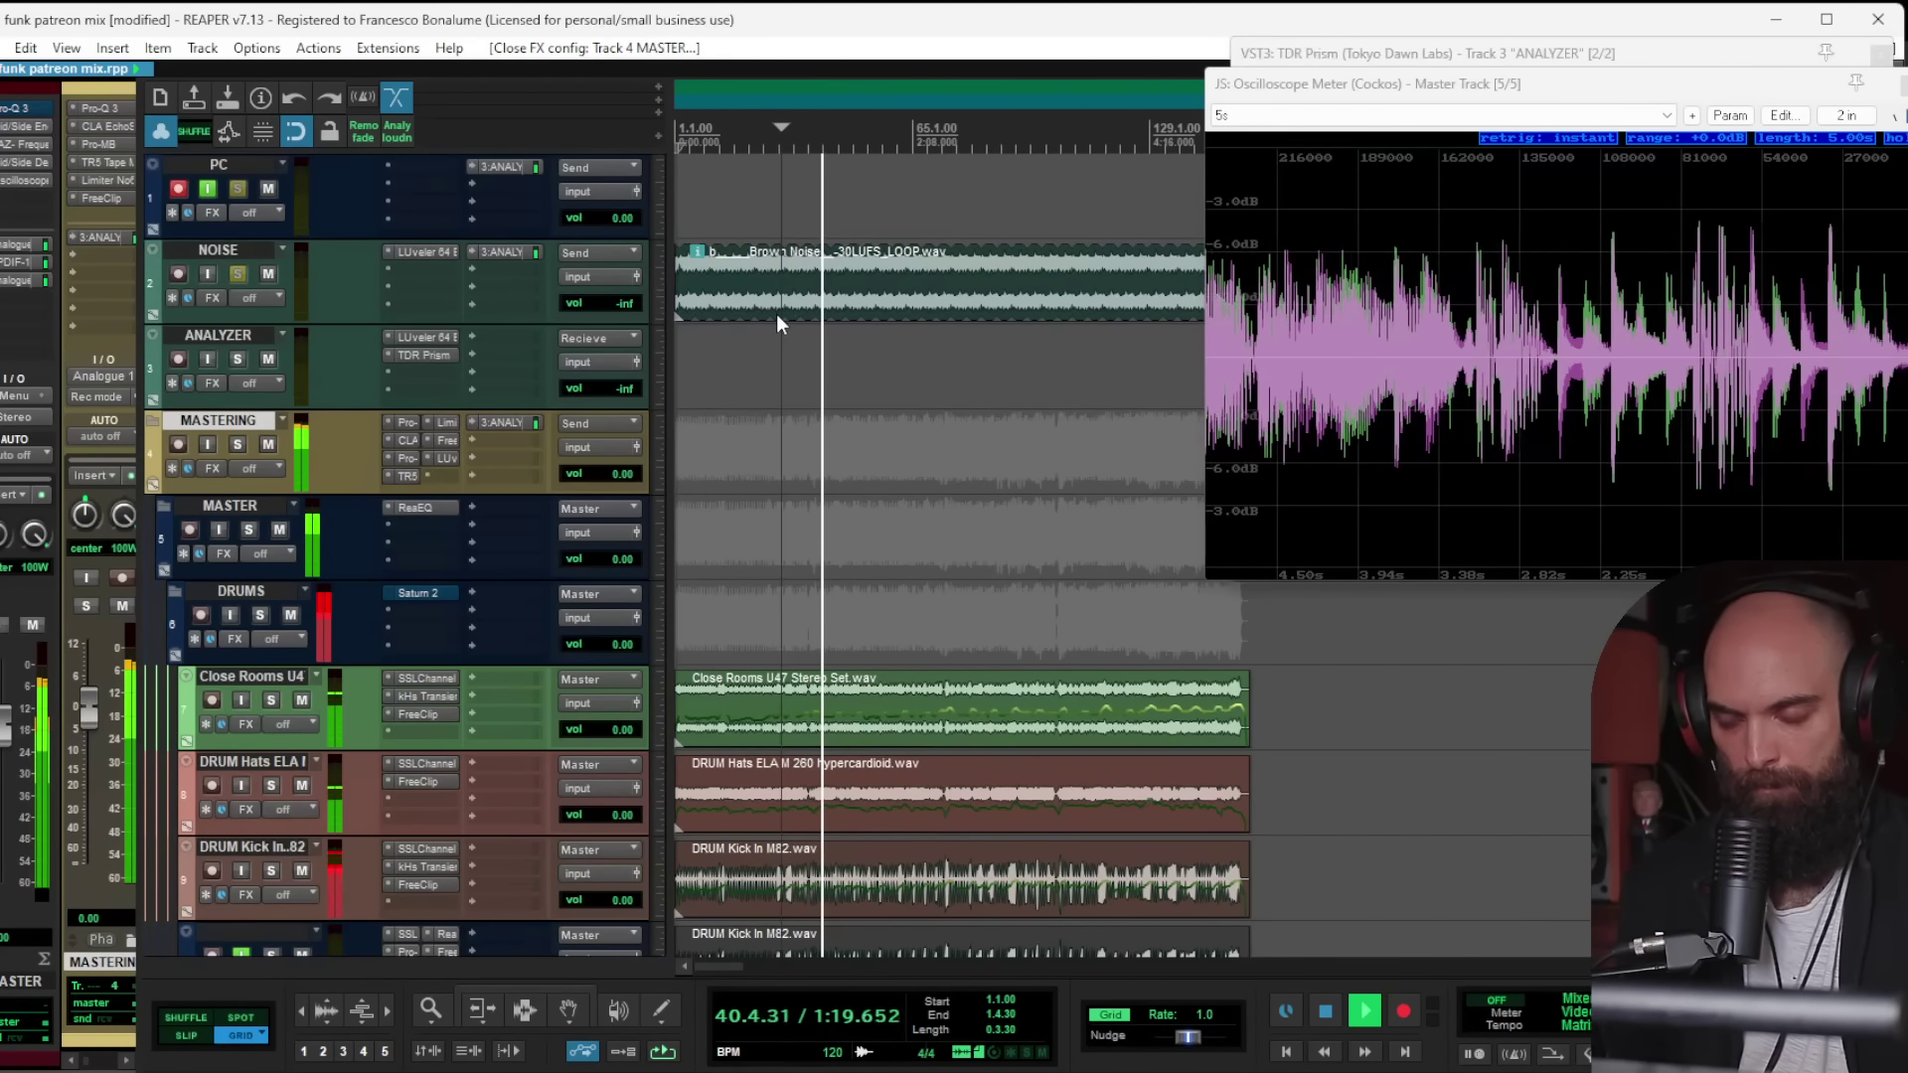
{"action": "scroll", "coordinate": [777, 313], "scroll_direction": "down", "scroll_amount": 5}
{"action": "scroll", "coordinate": [773, 328], "scroll_direction": "up", "scroll_amount": 10}
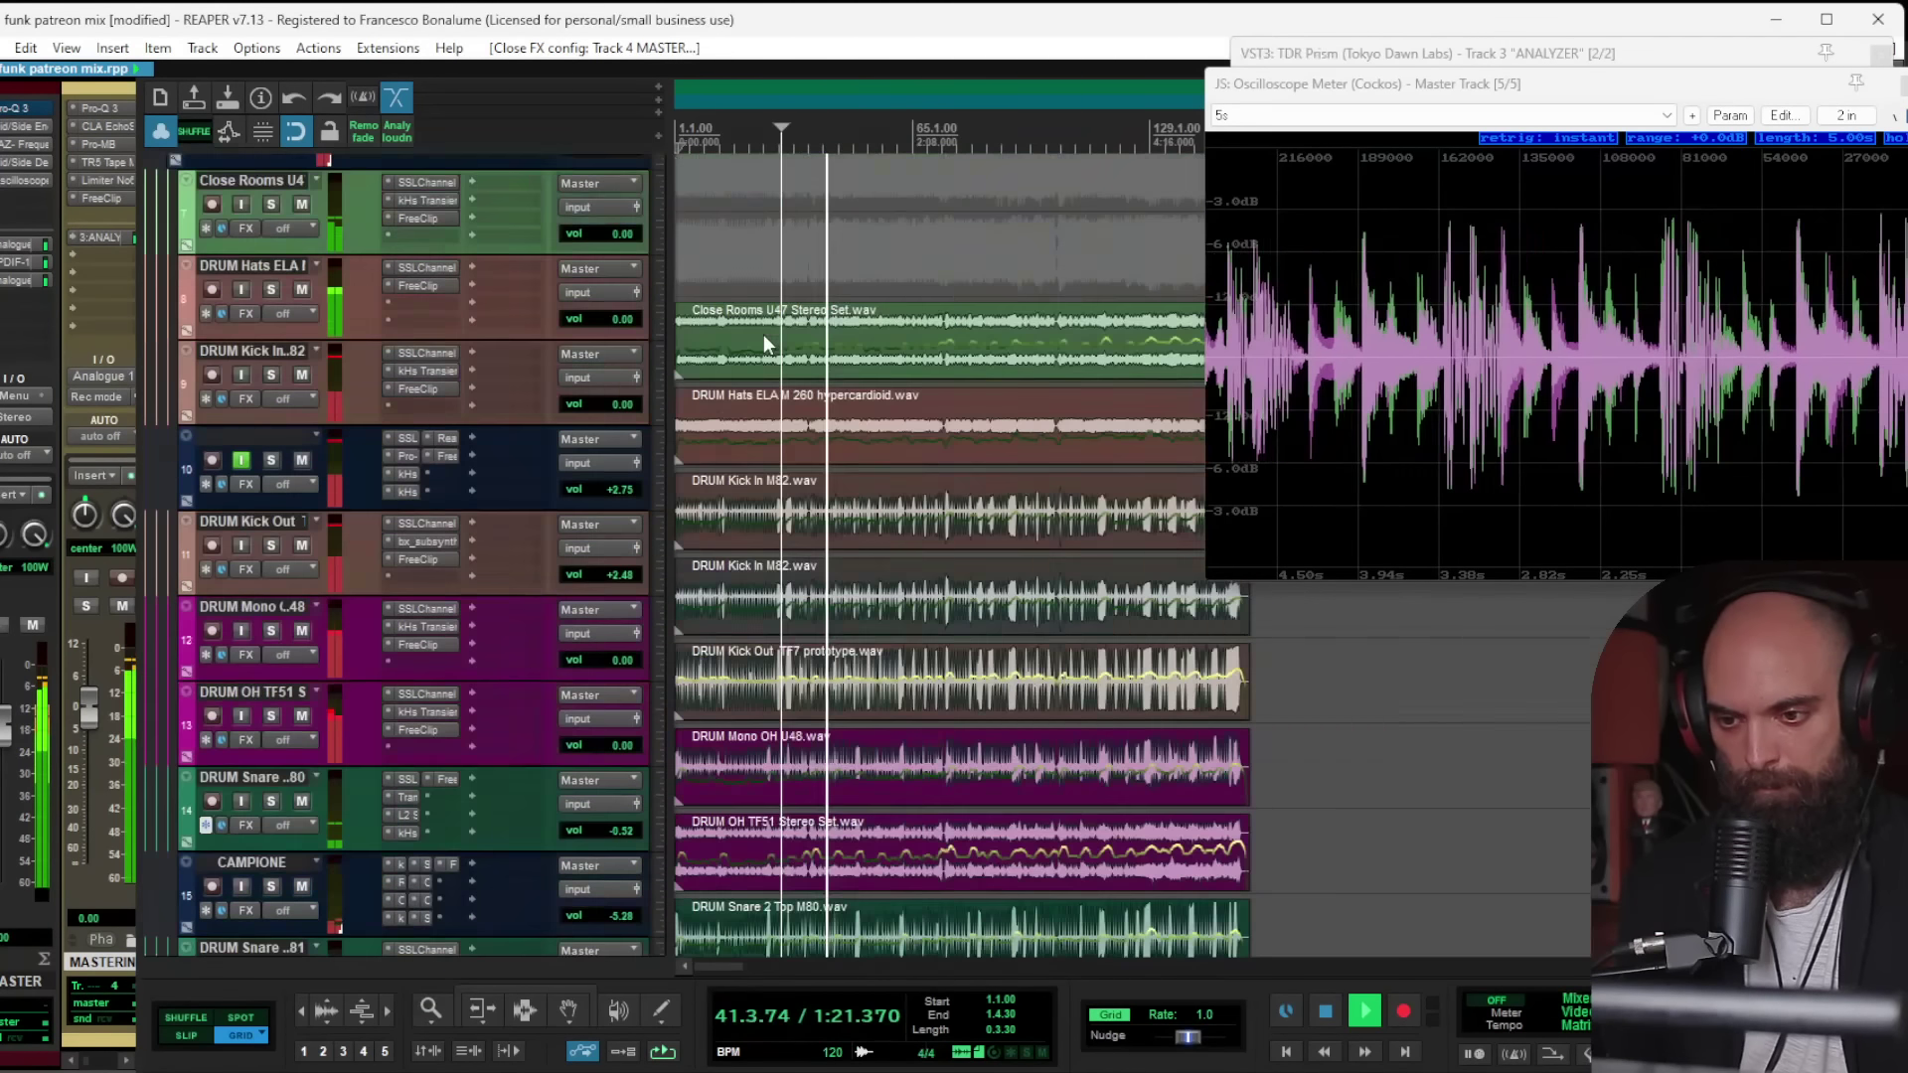
{"action": "scroll", "coordinate": [767, 340], "scroll_direction": "down", "scroll_amount": 2}
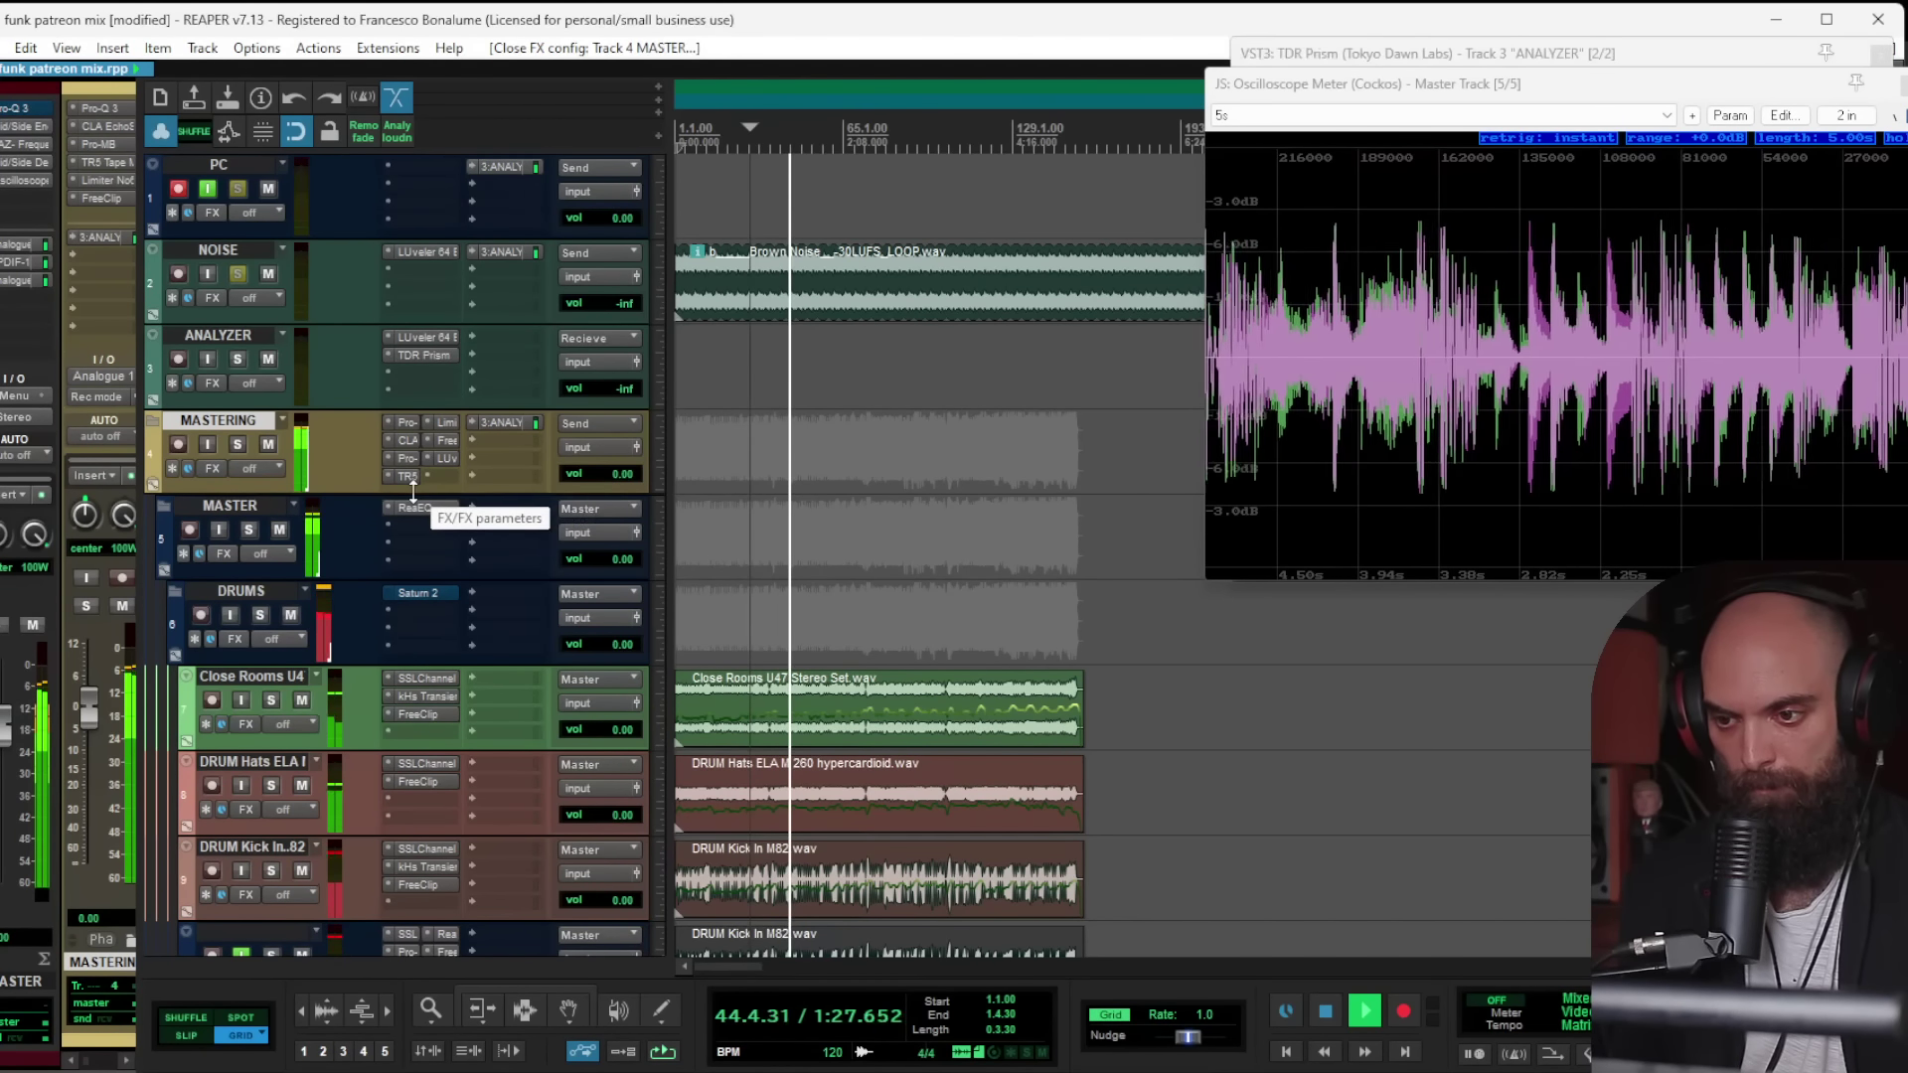
Step: Bypass LUveler on the enlarged MASTERING track and insert MLoudnessAnalyzer at the end of the chain to examine the mix loudness
{"action": "left_click_drag", "start_coordinate": [413, 493], "coordinate": [413, 572]}
{"action": "left_click", "coordinate": [430, 528], "text": "shift"}
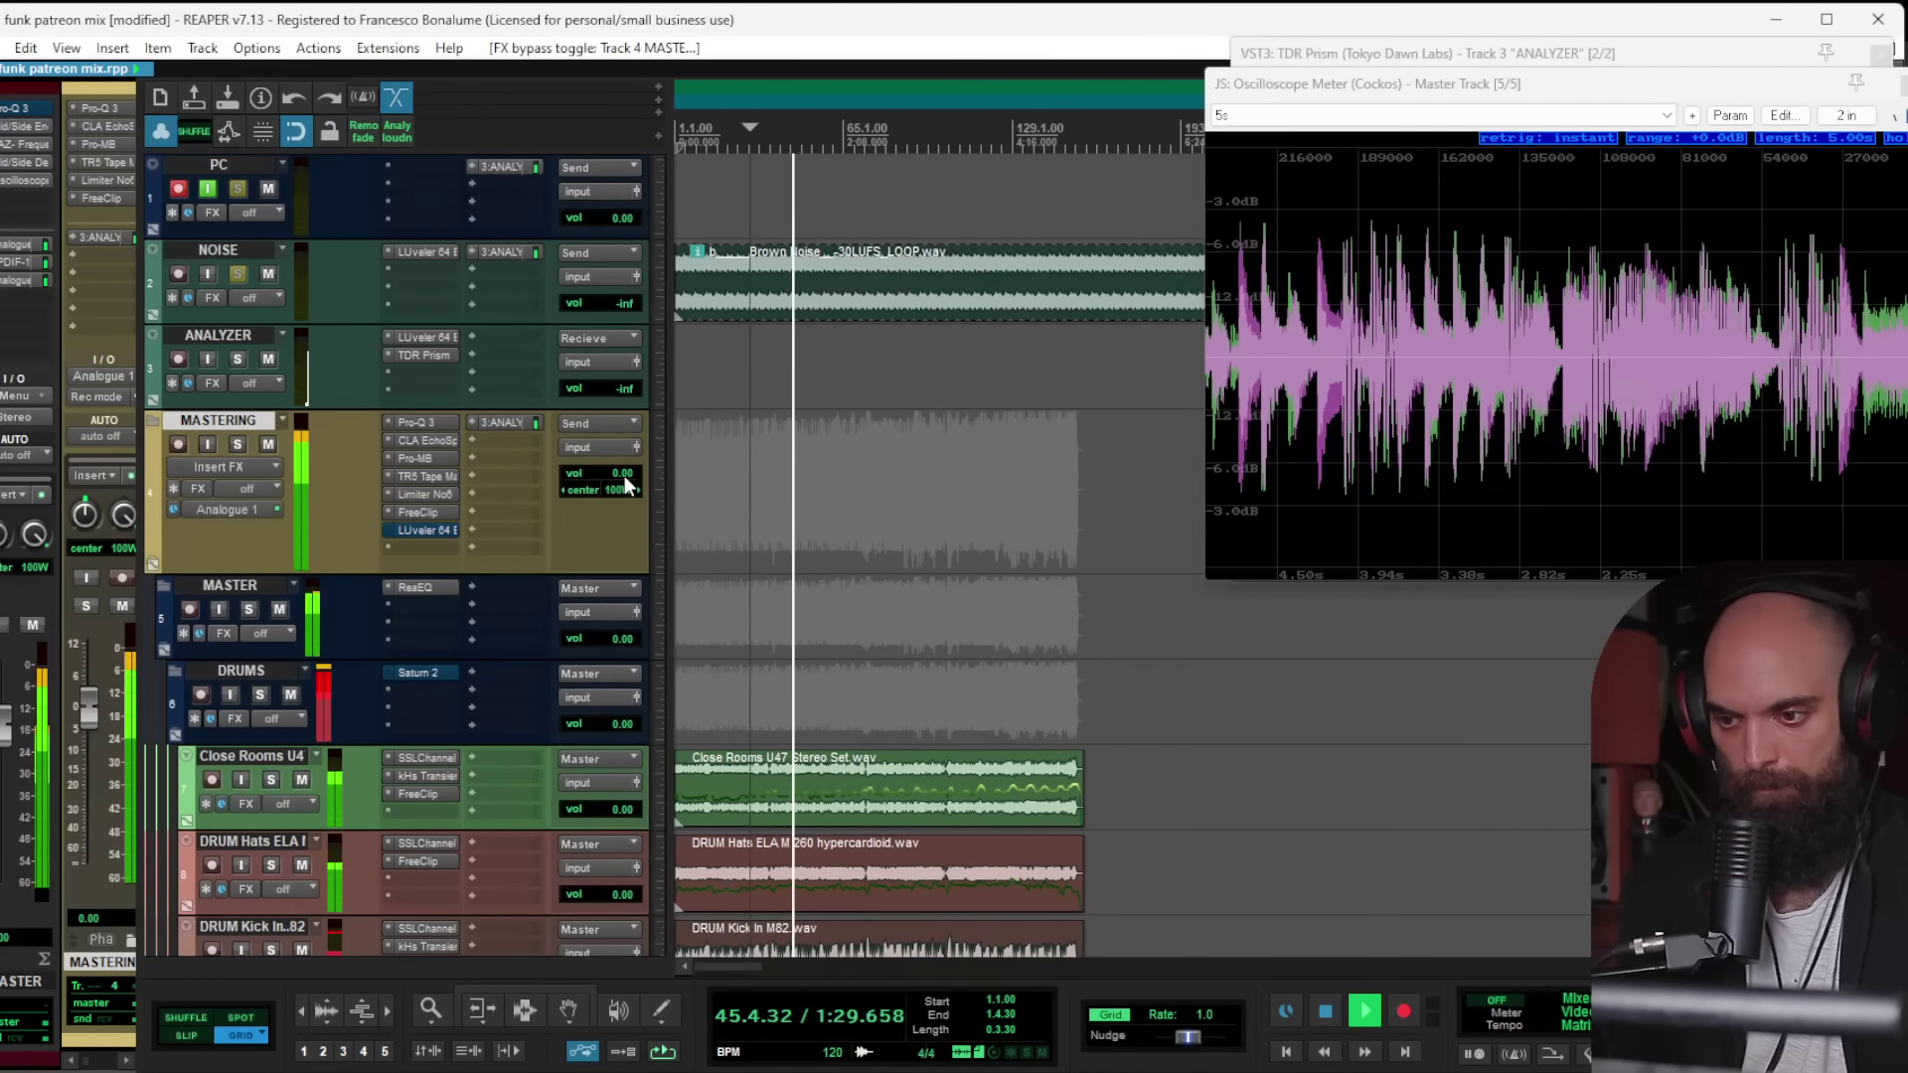
{"action": "double_click", "coordinate": [416, 547]}
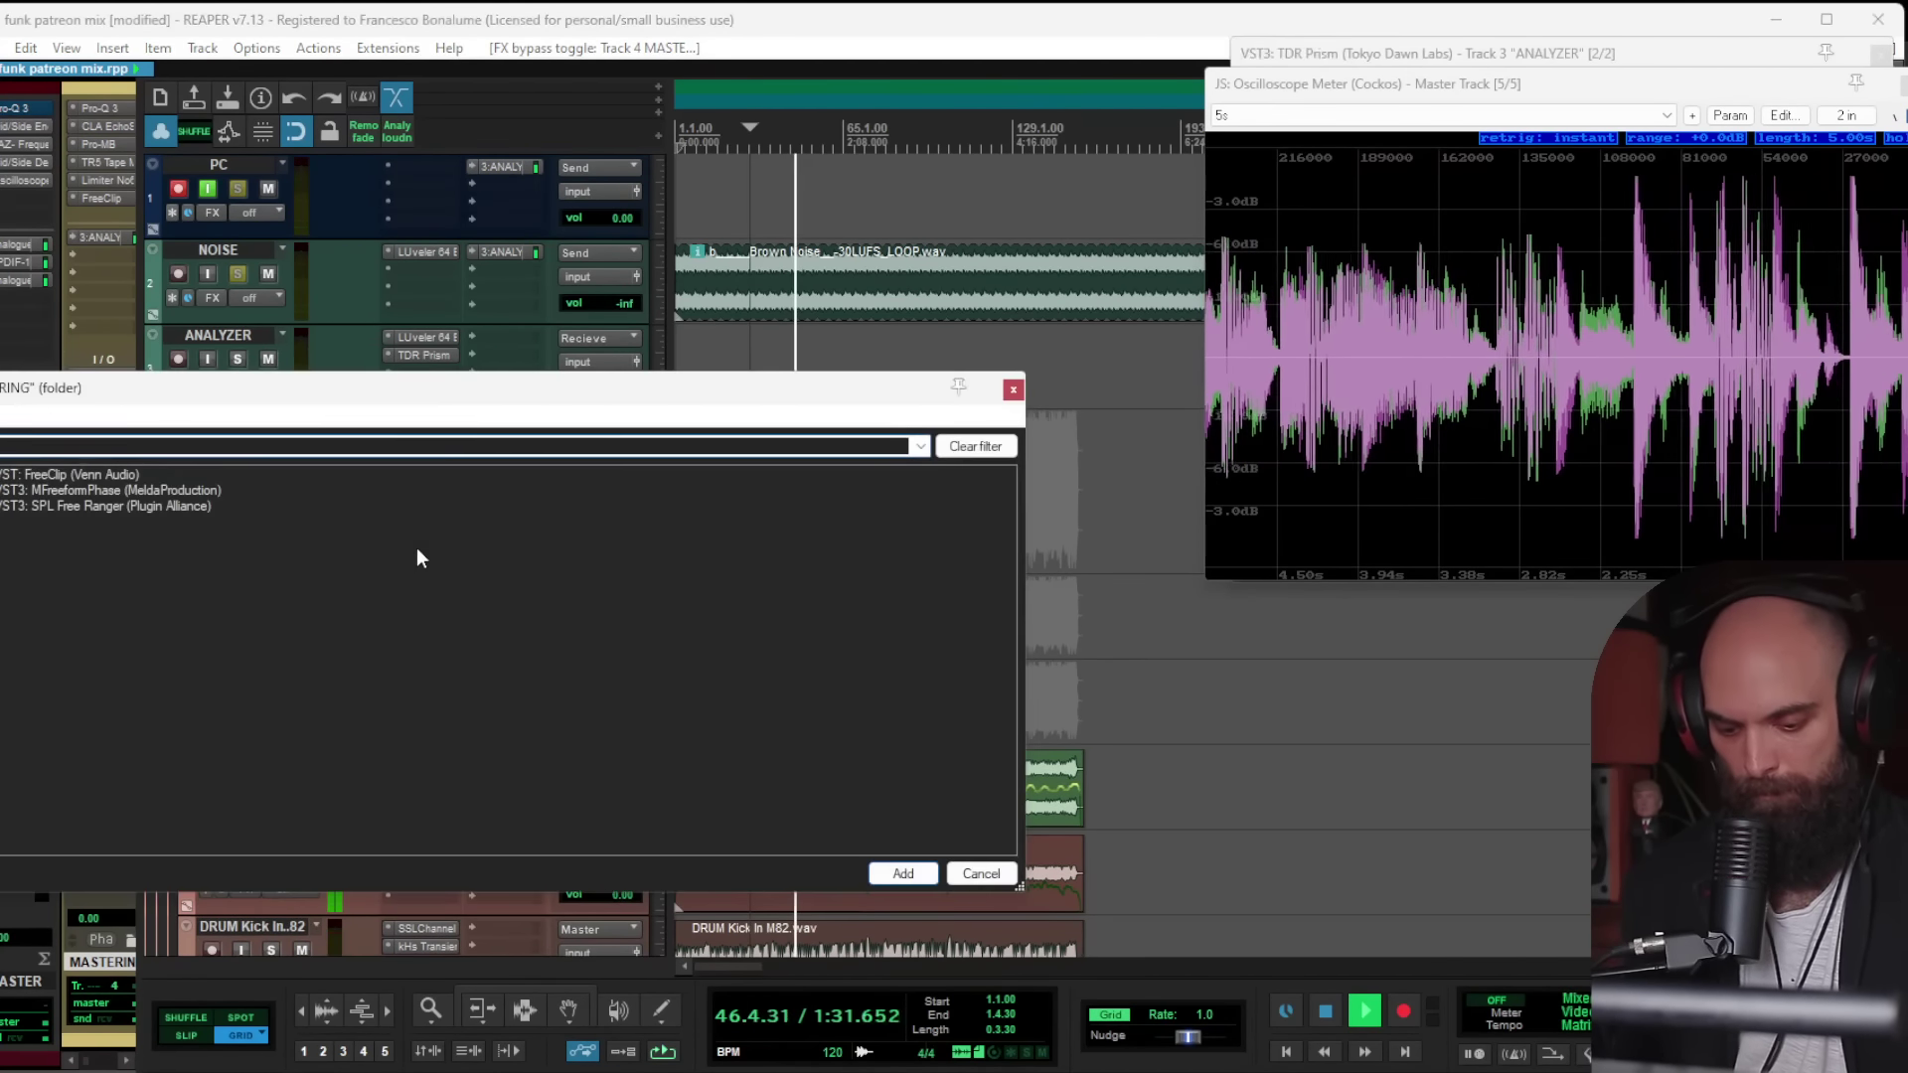
{"action": "type", "text": "loud"}
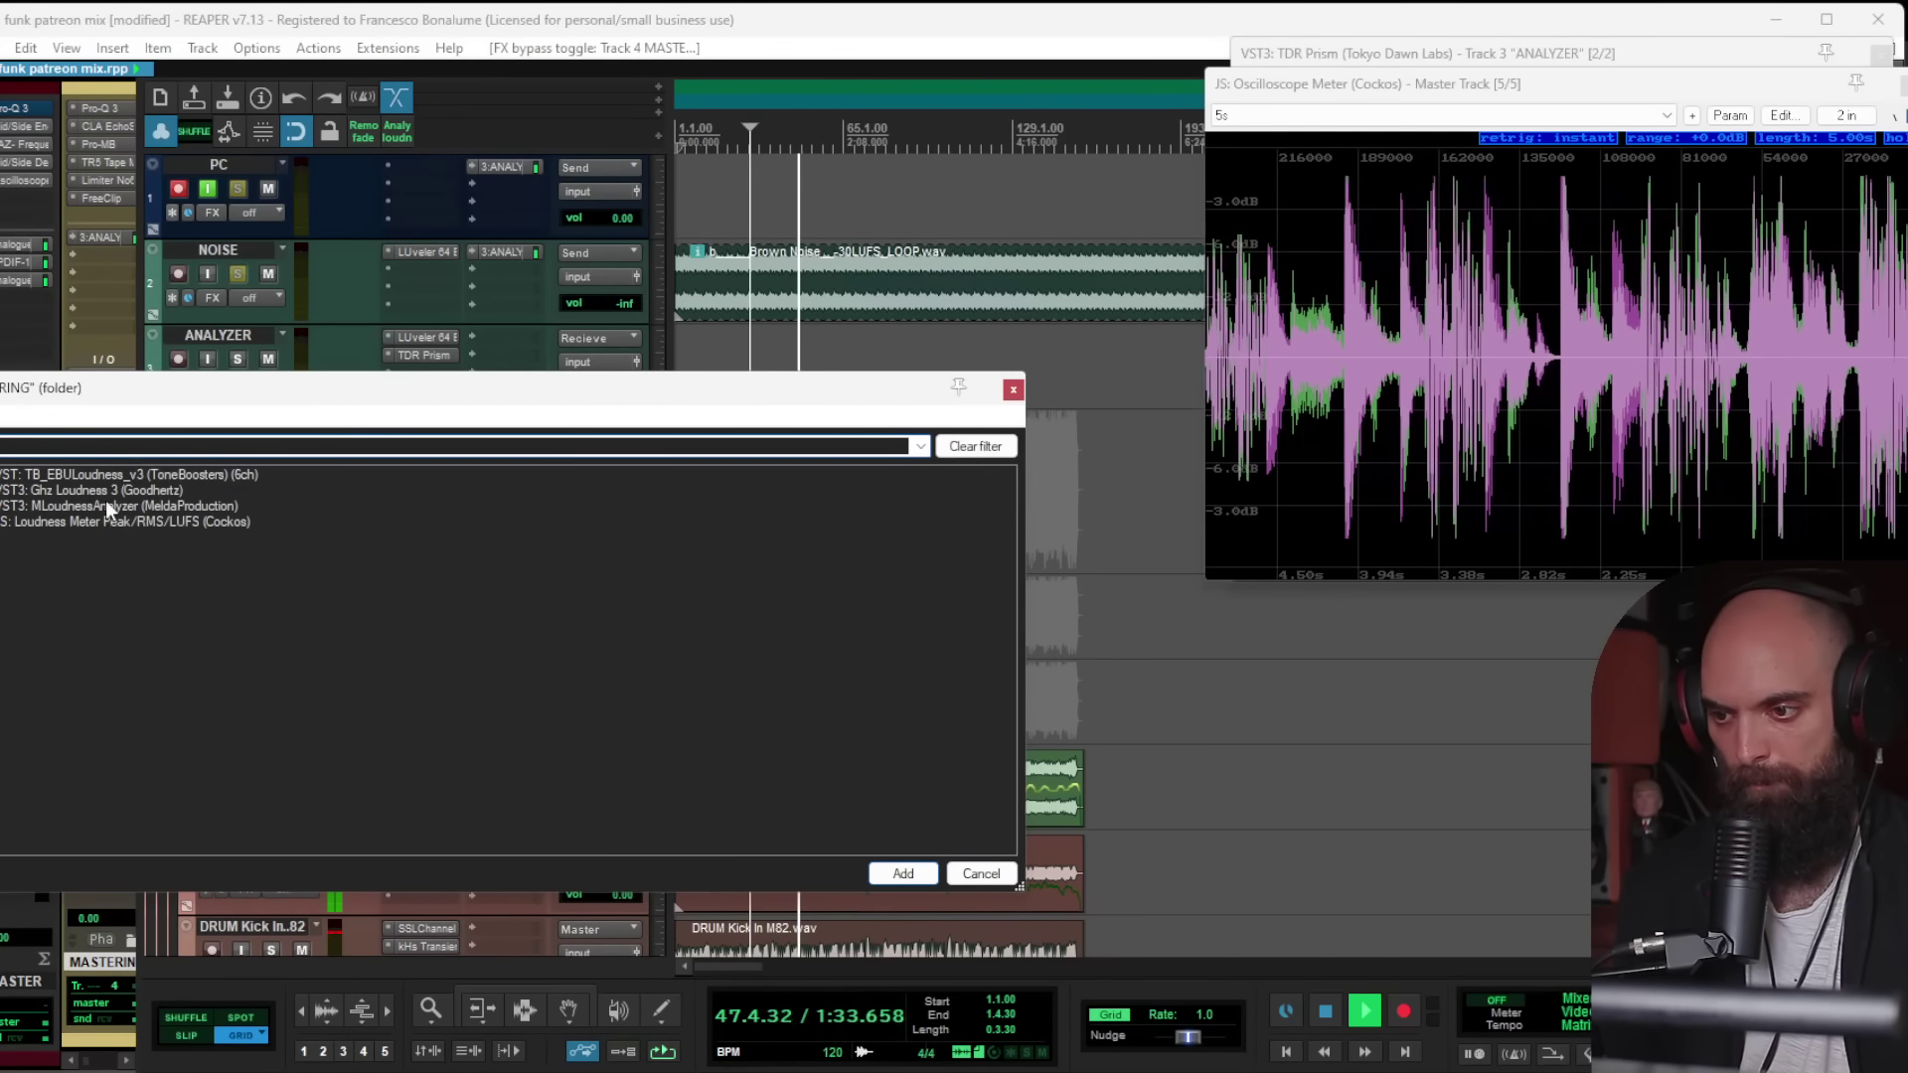
{"action": "double_click", "coordinate": [99, 504]}
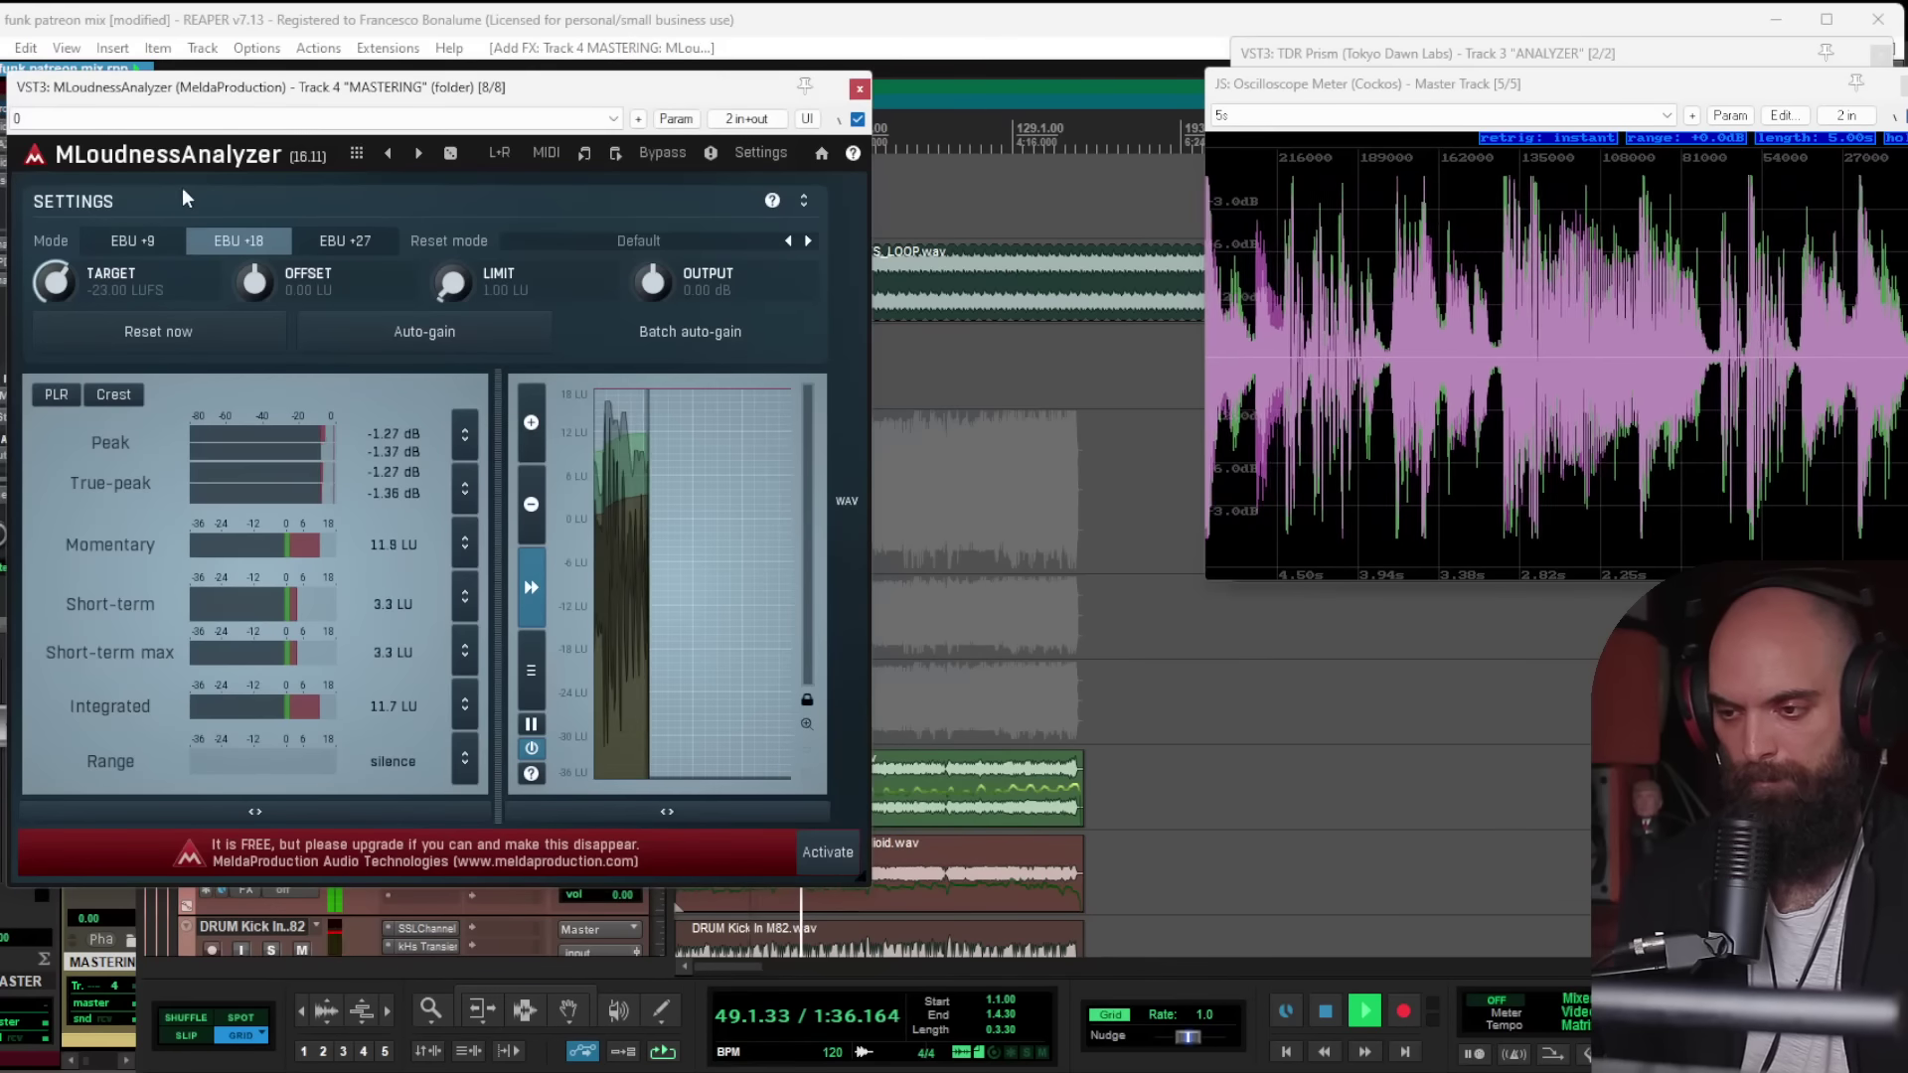
{"action": "left_click_drag", "start_coordinate": [378, 92], "coordinate": [543, 110]}
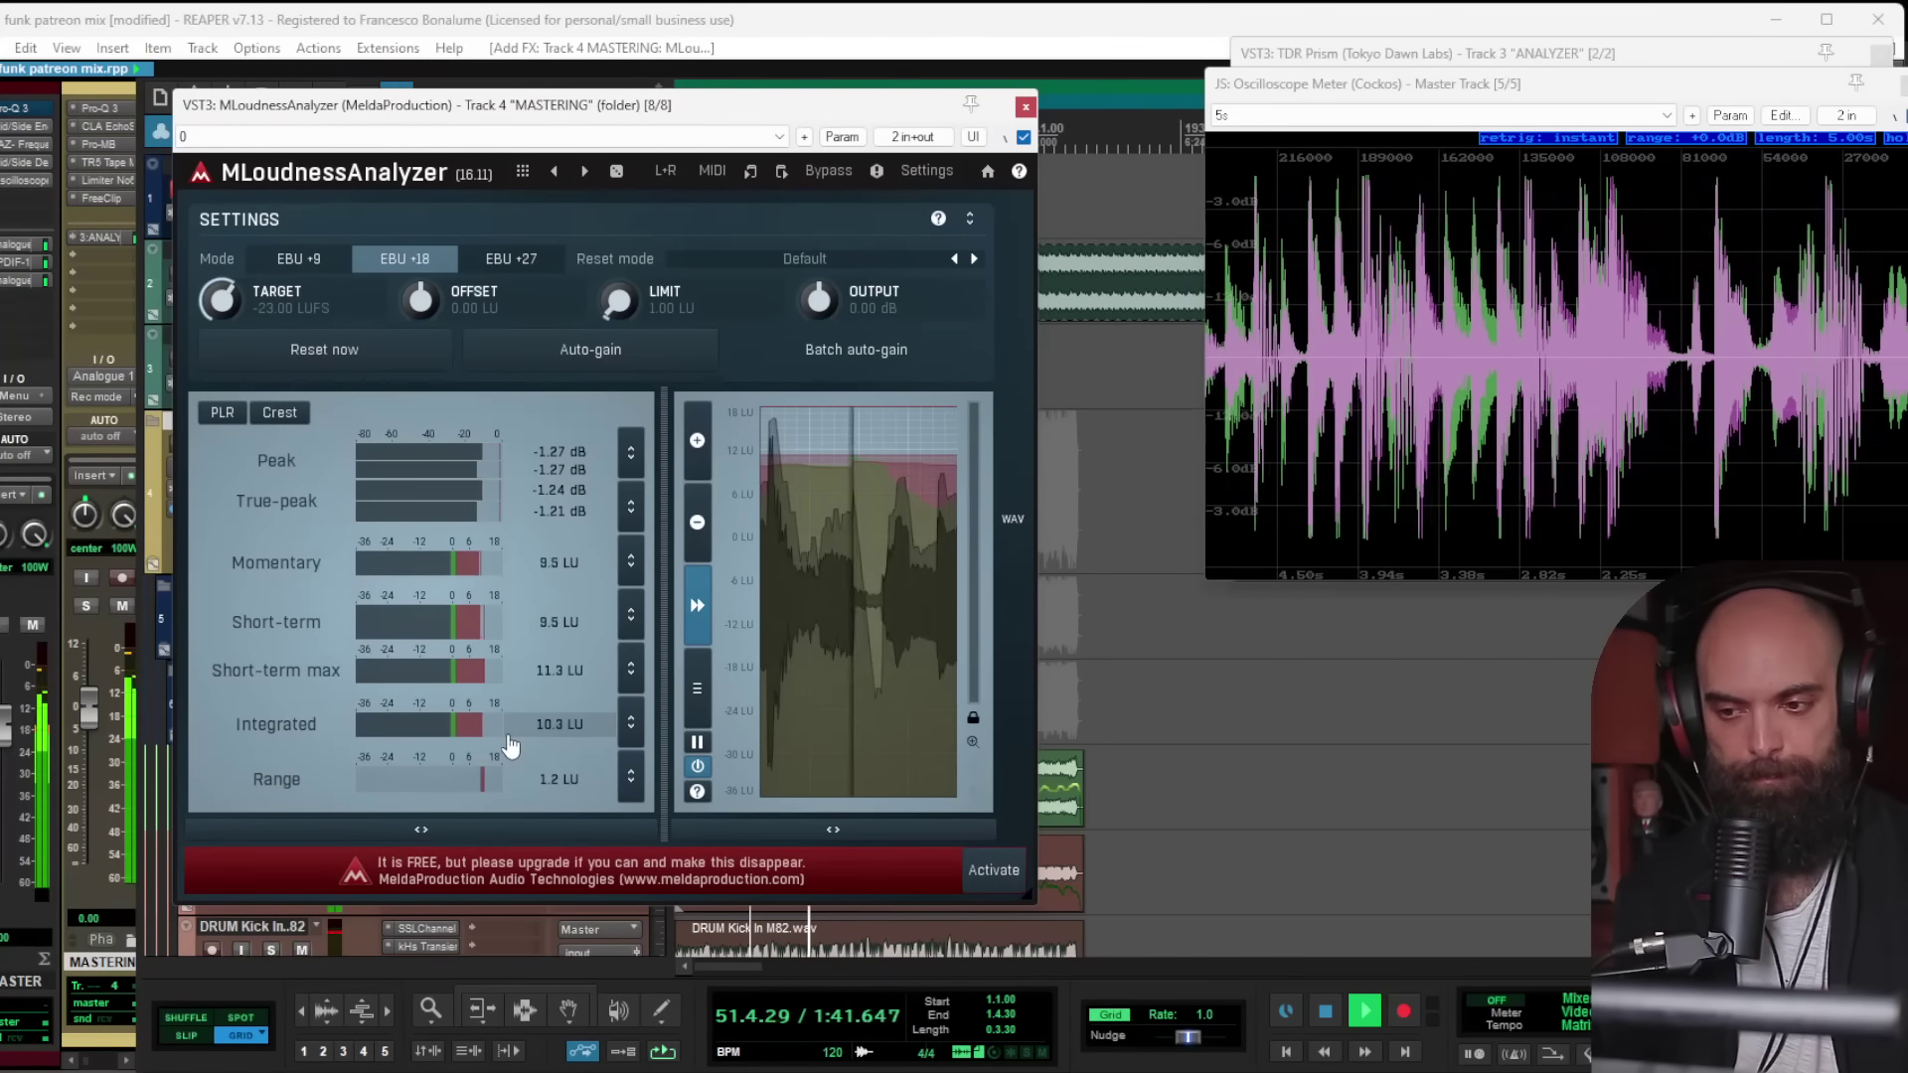
{"action": "left_click", "coordinate": [1024, 108]}
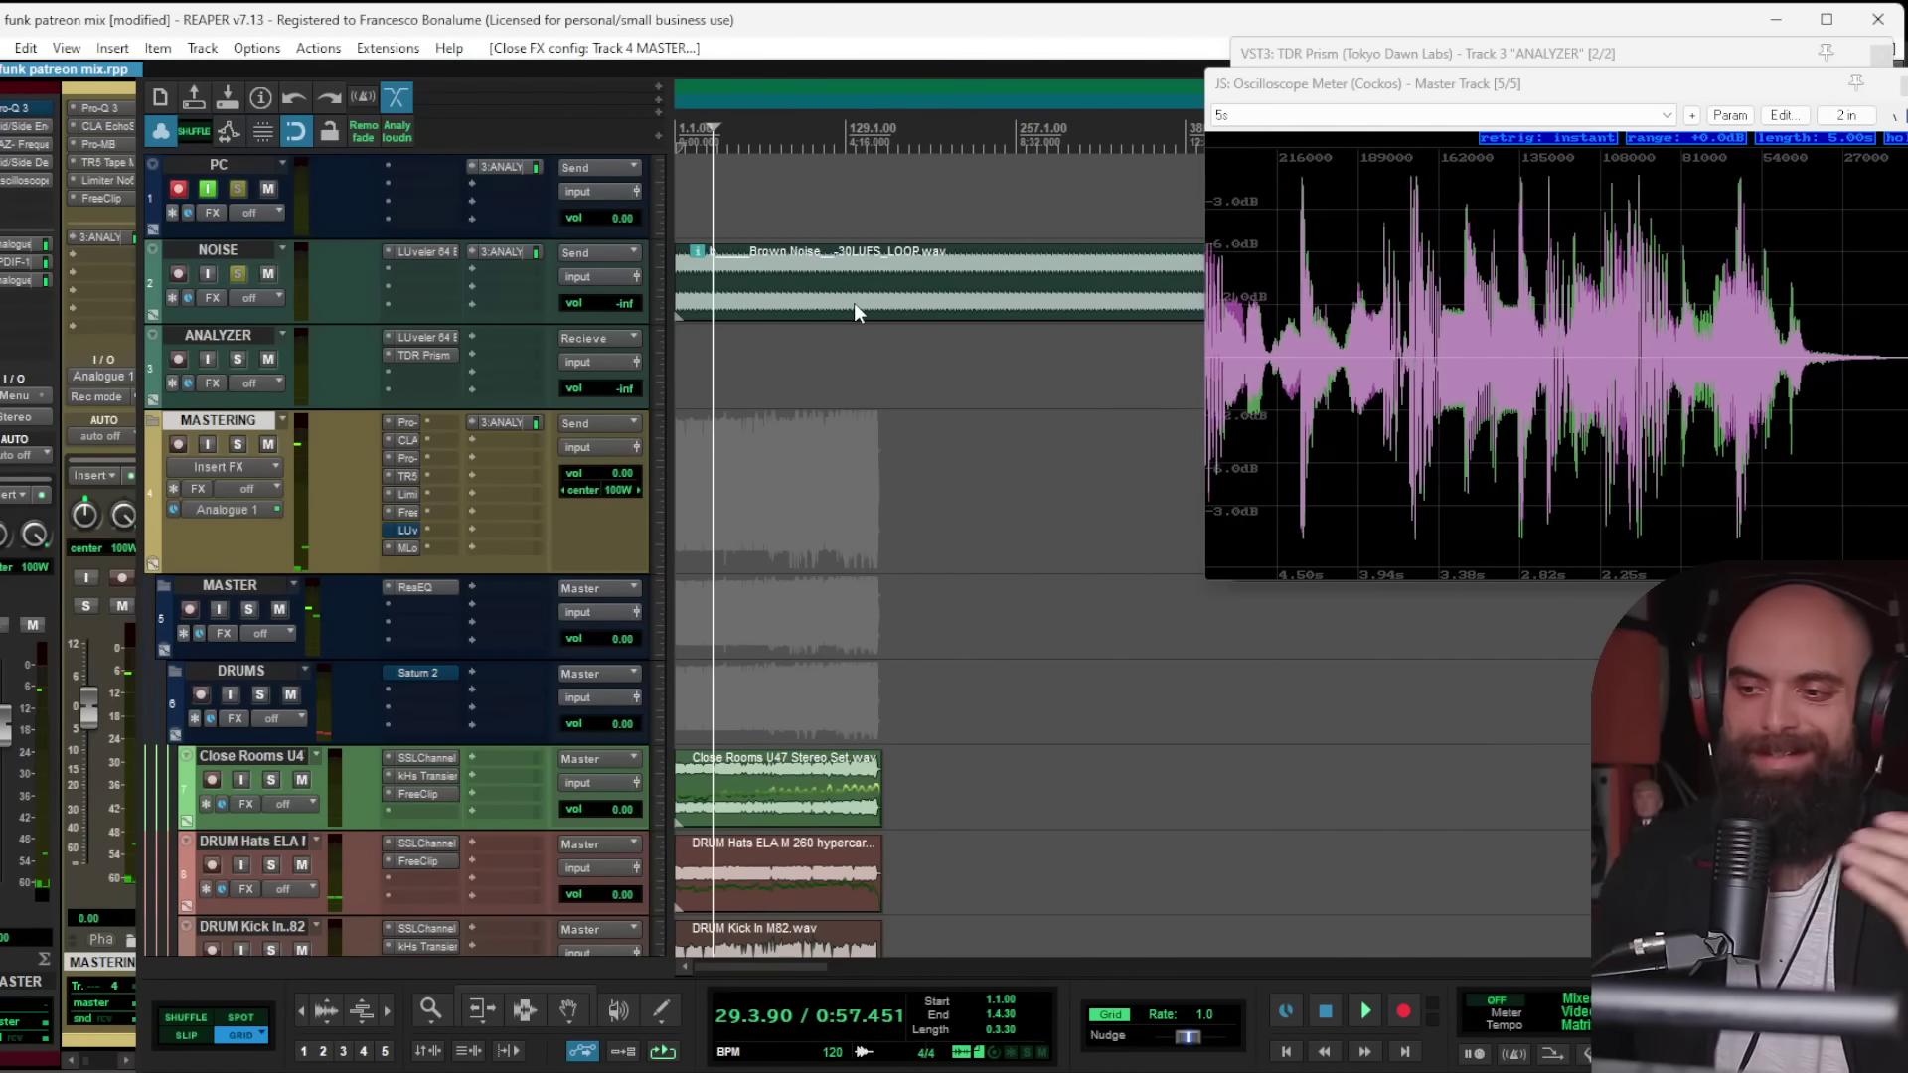
Step: Save the project and close the master track's Oscilloscope Meter
{"action": "scroll", "coordinate": [850, 452], "scroll_direction": "up", "scroll_amount": 8}
{"action": "scroll", "coordinate": [845, 555], "scroll_direction": "down", "scroll_amount": 8}
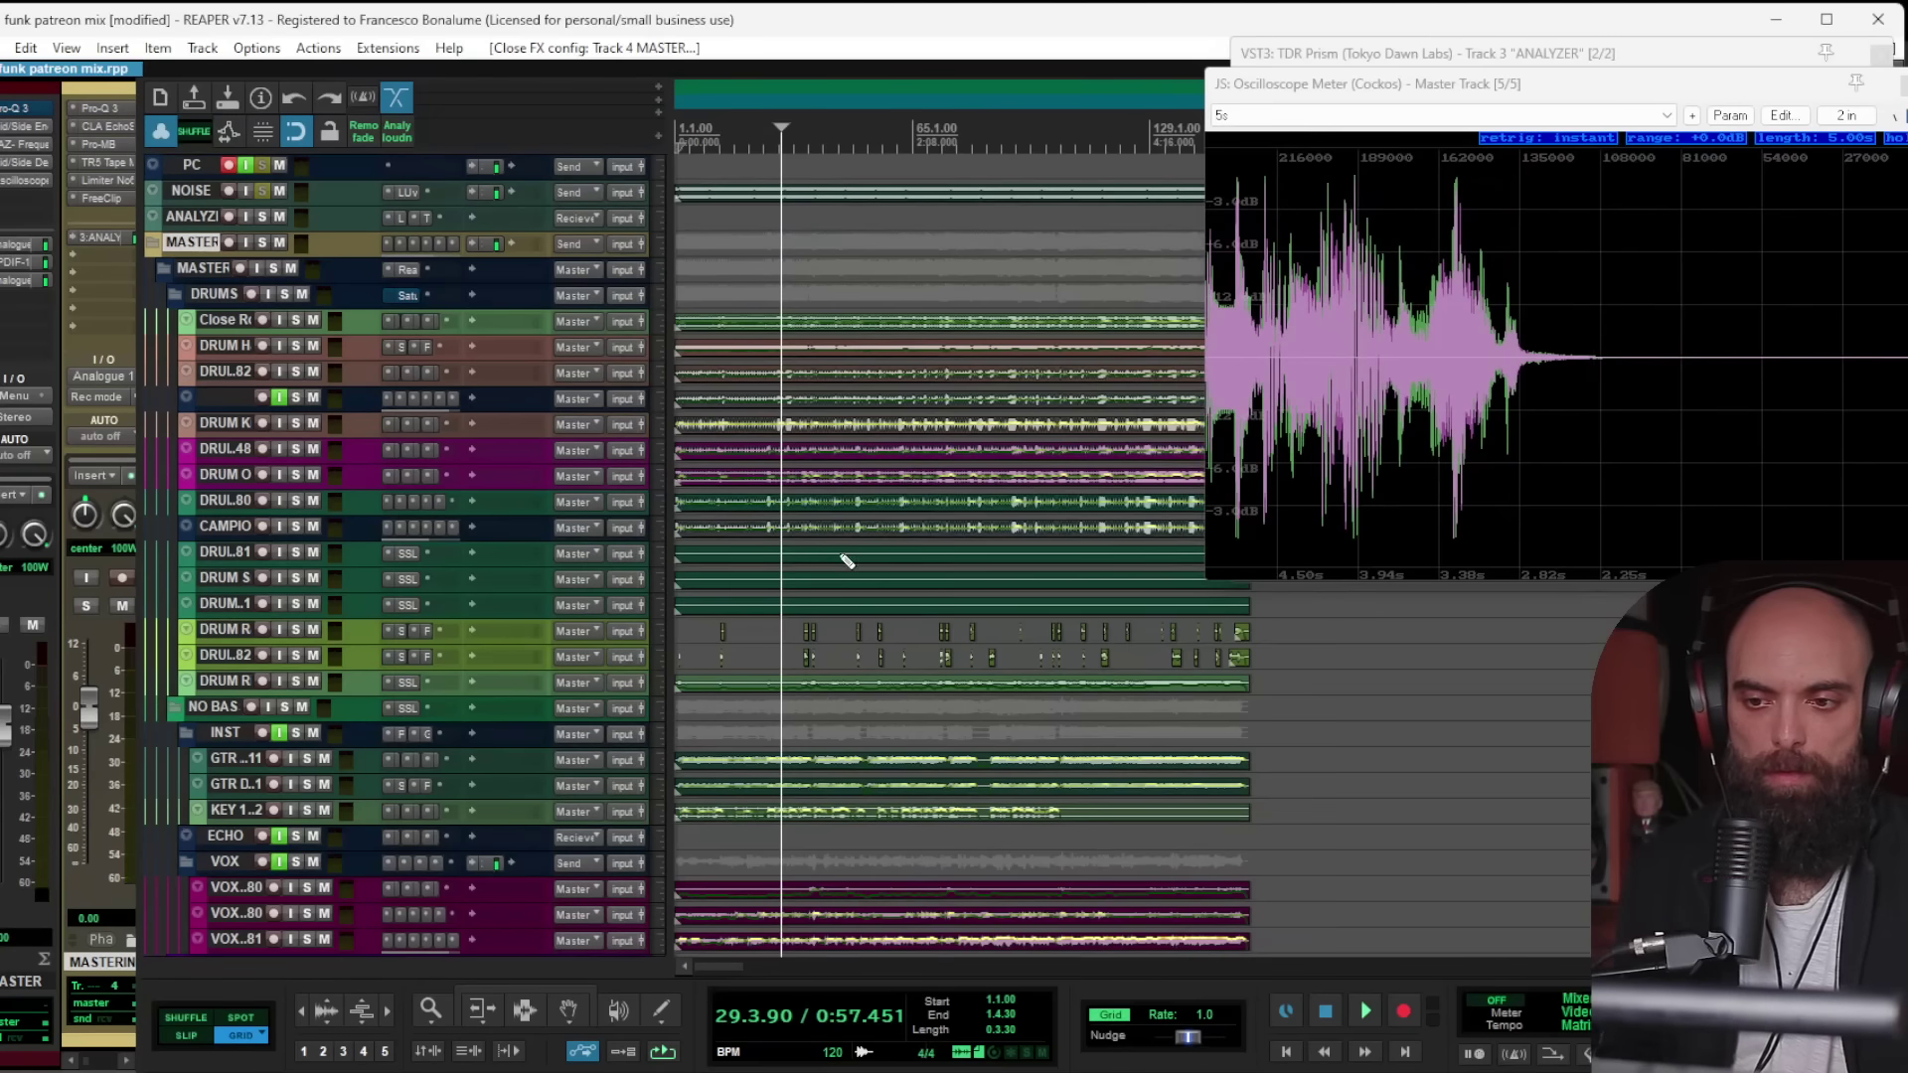
{"action": "scroll", "coordinate": [832, 574], "scroll_direction": "down", "scroll_amount": 8}
{"action": "scroll", "coordinate": [831, 574], "scroll_direction": "up", "scroll_amount": 15}
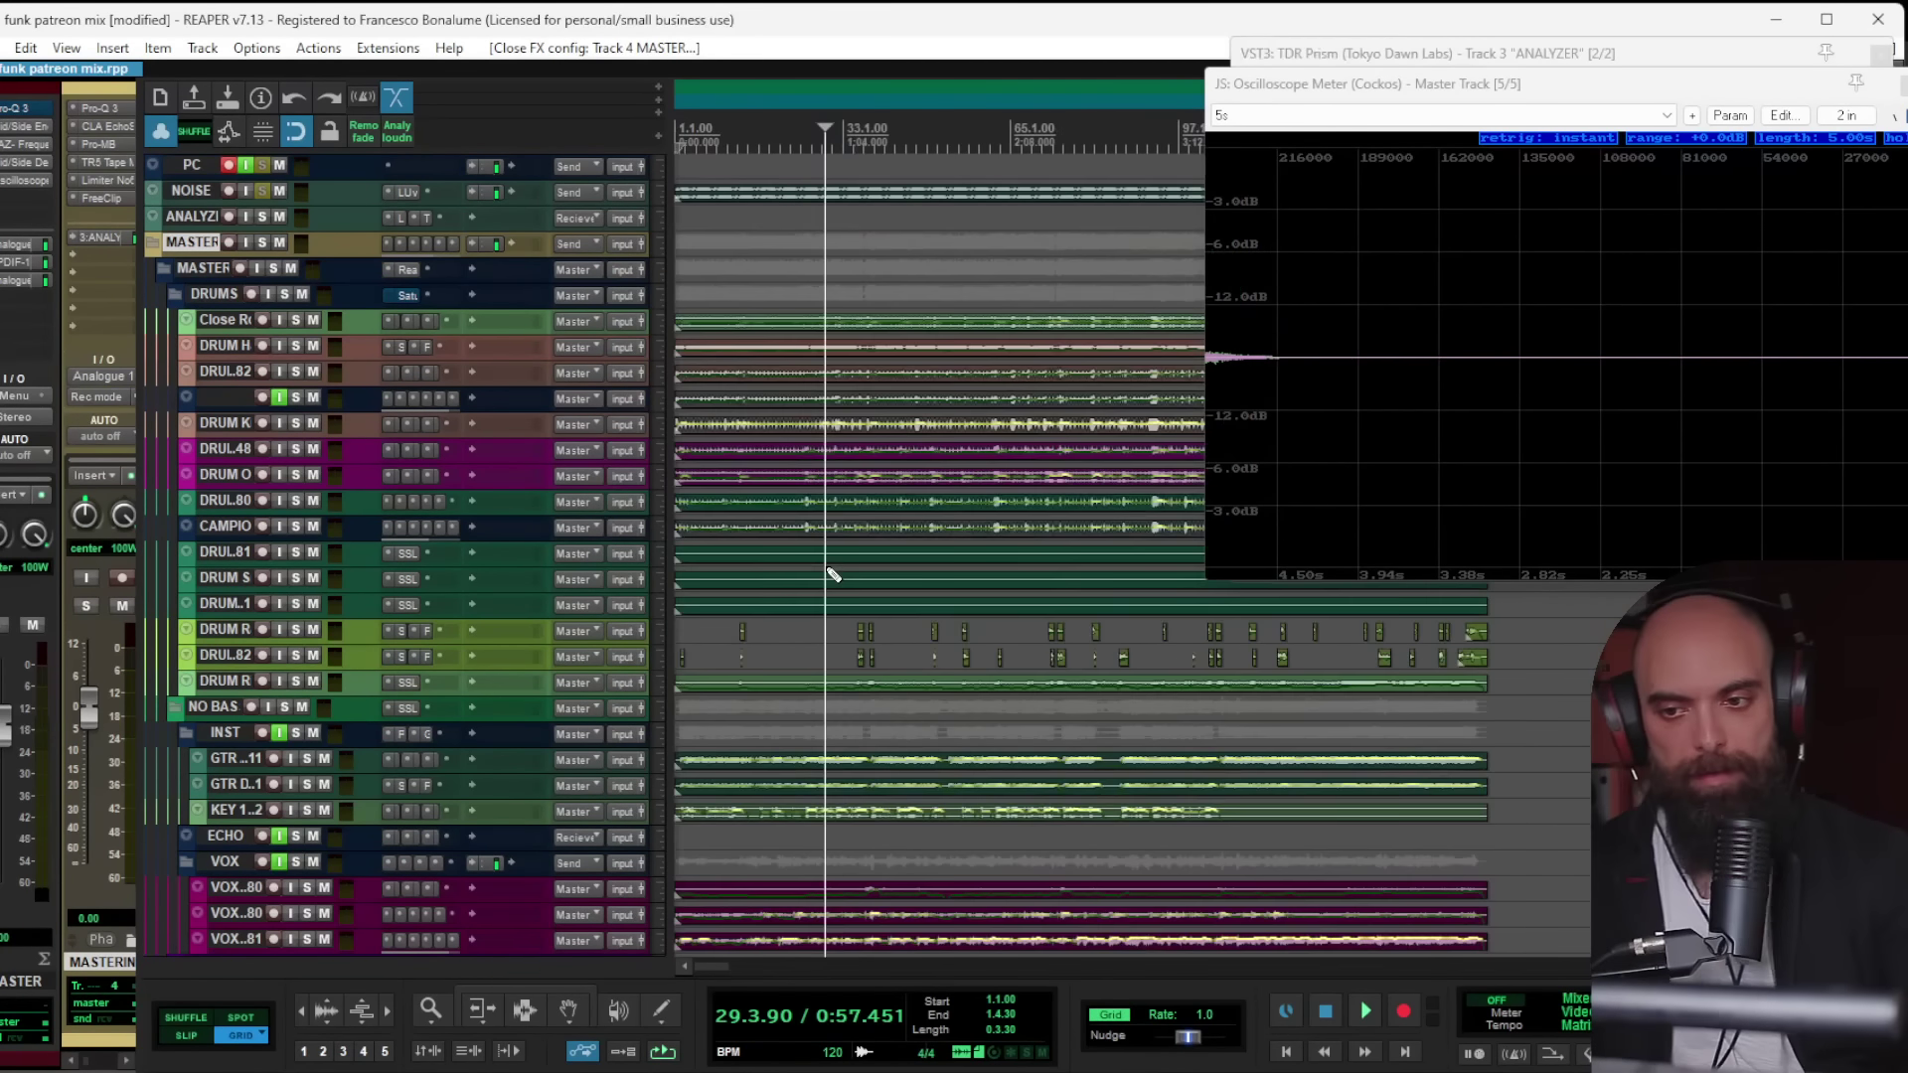
{"action": "scroll", "coordinate": [832, 587], "scroll_direction": "down", "scroll_amount": 6}
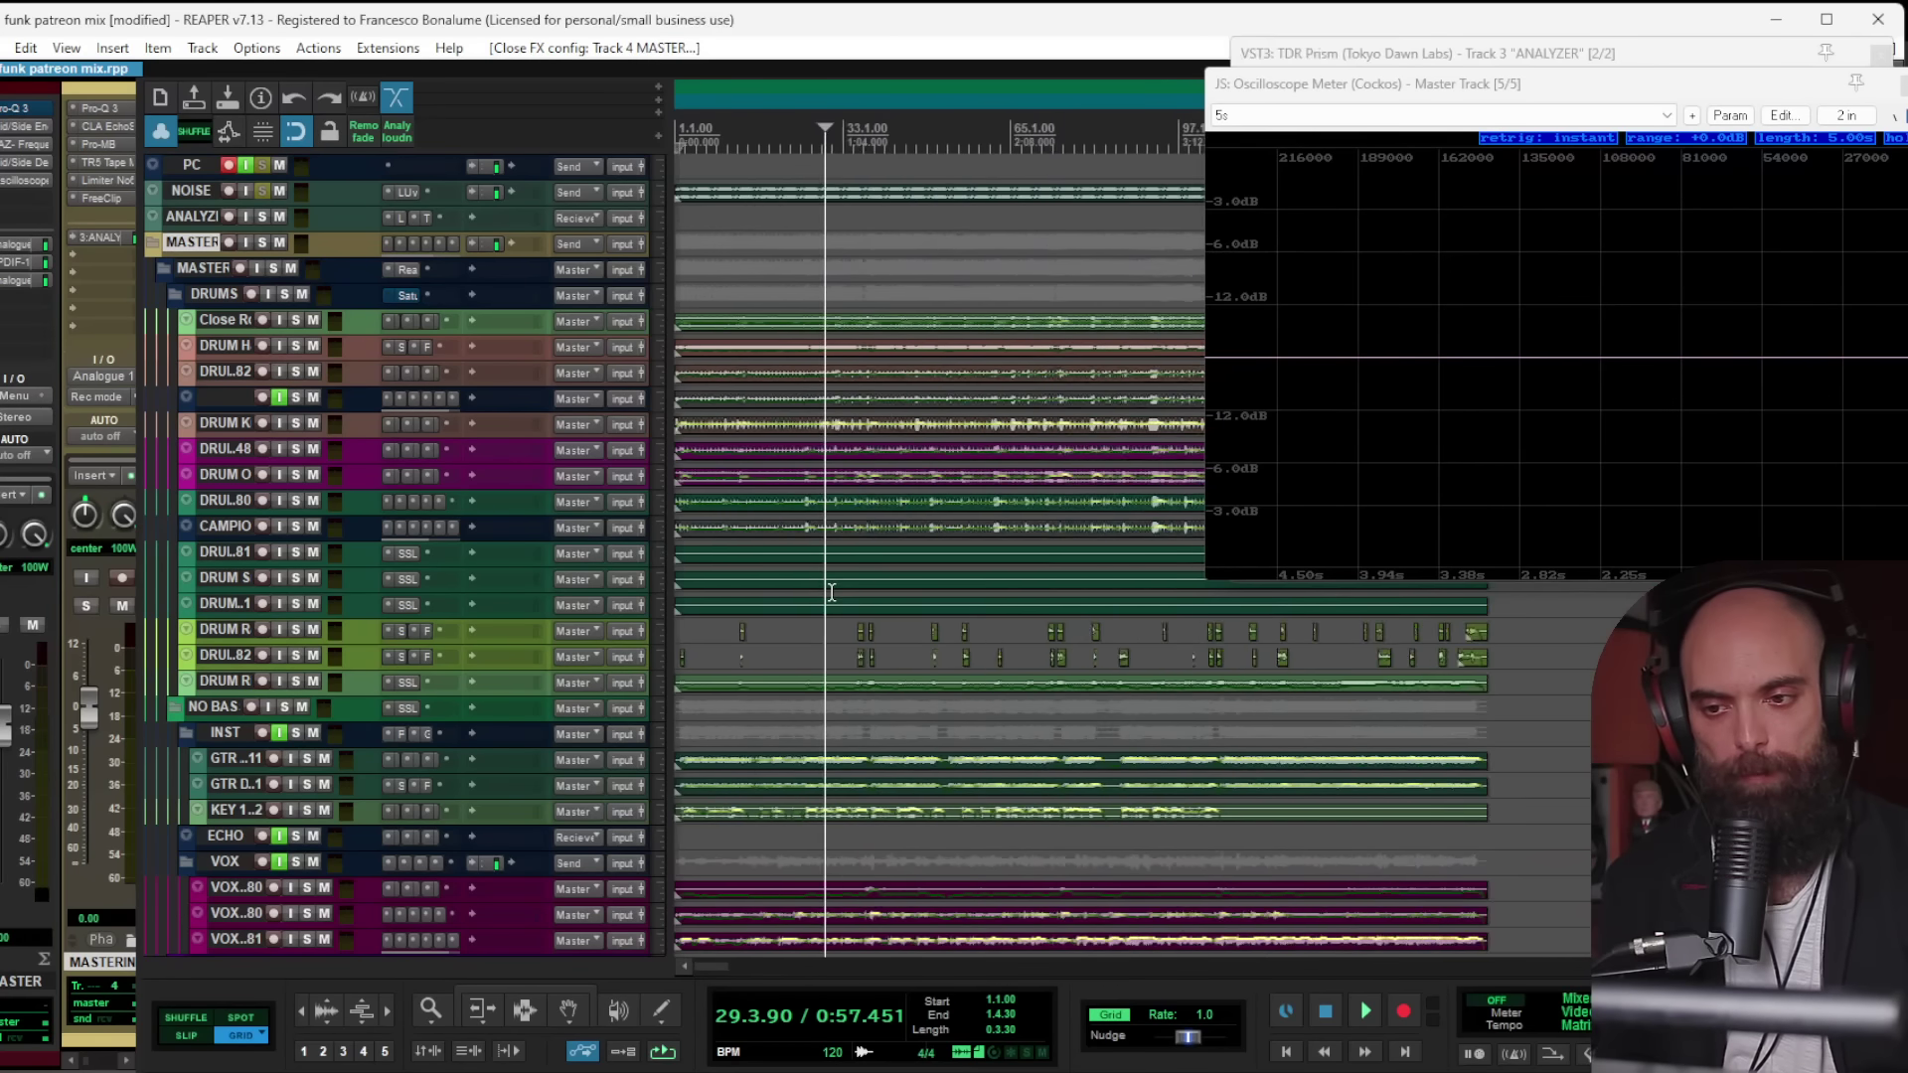
{"action": "key", "text": "ctrl+s"}
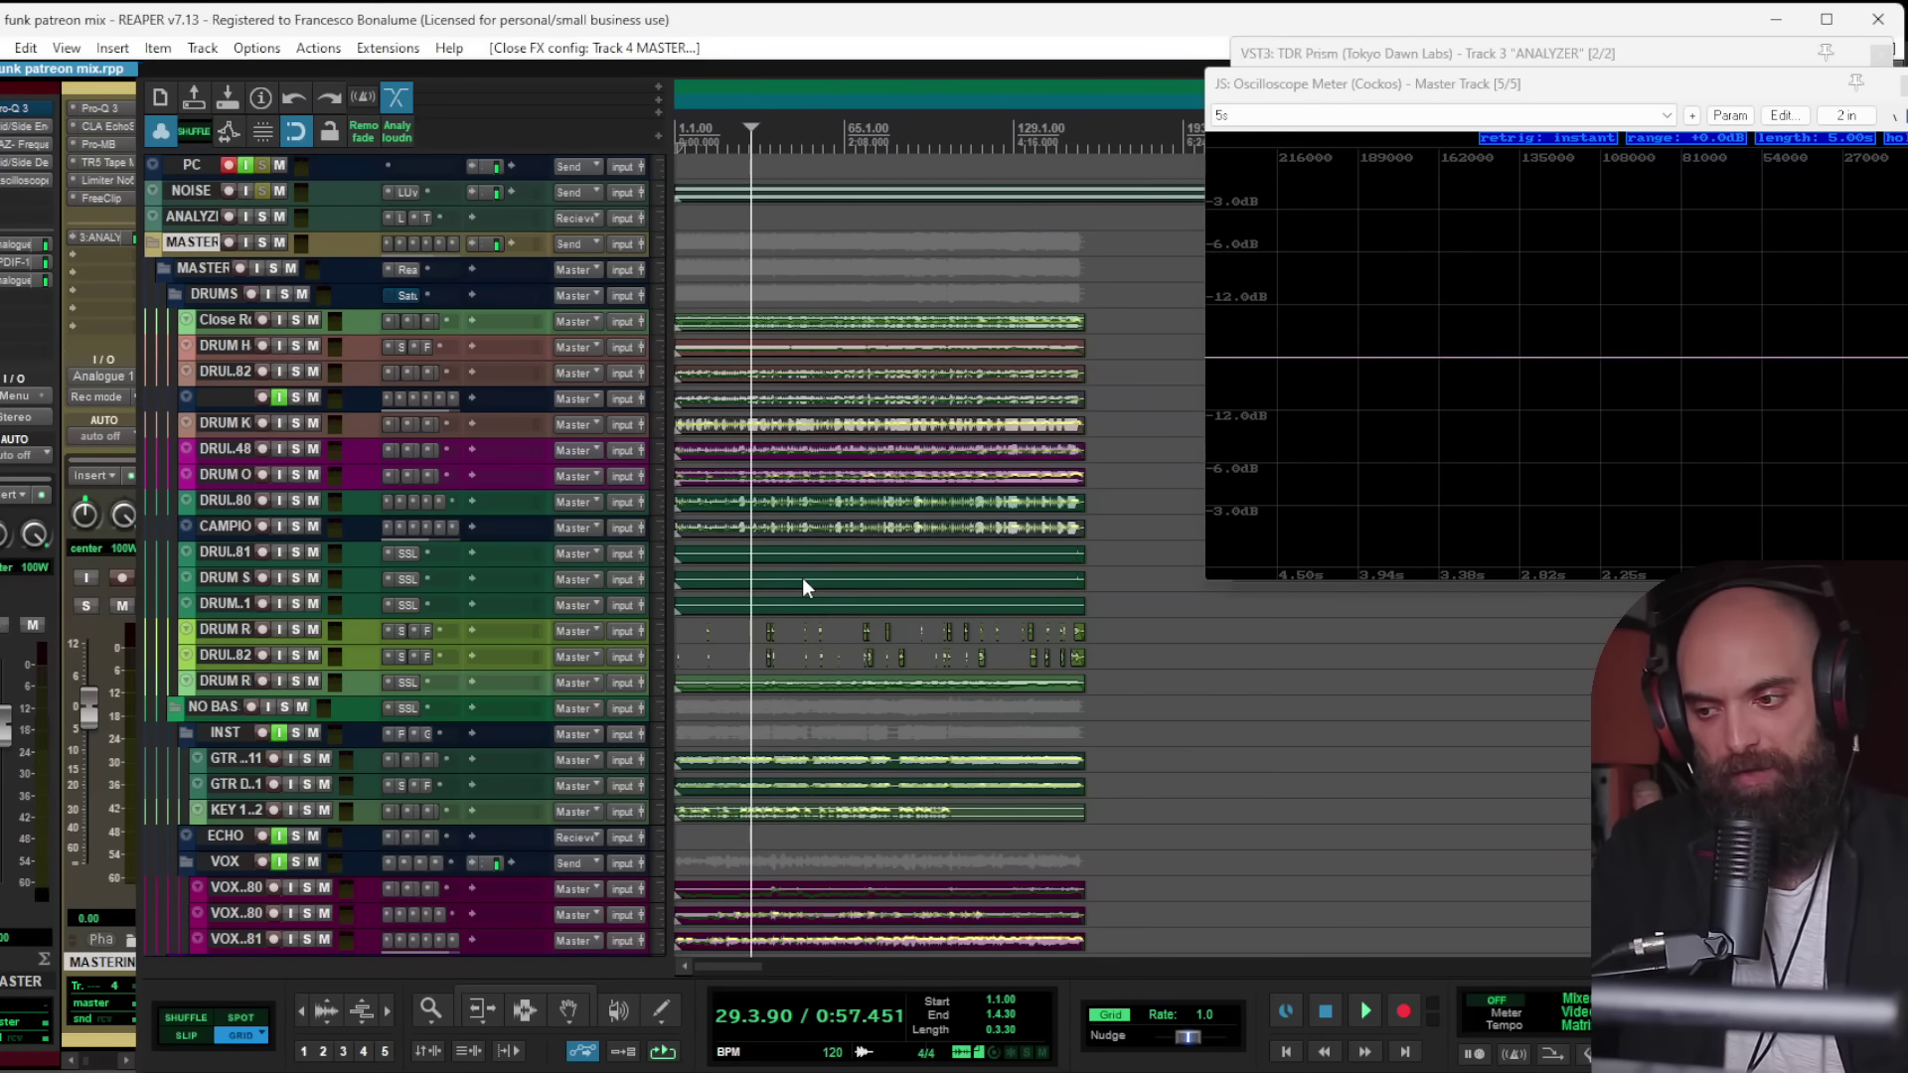
{"action": "left_click", "coordinate": [1878, 92]}
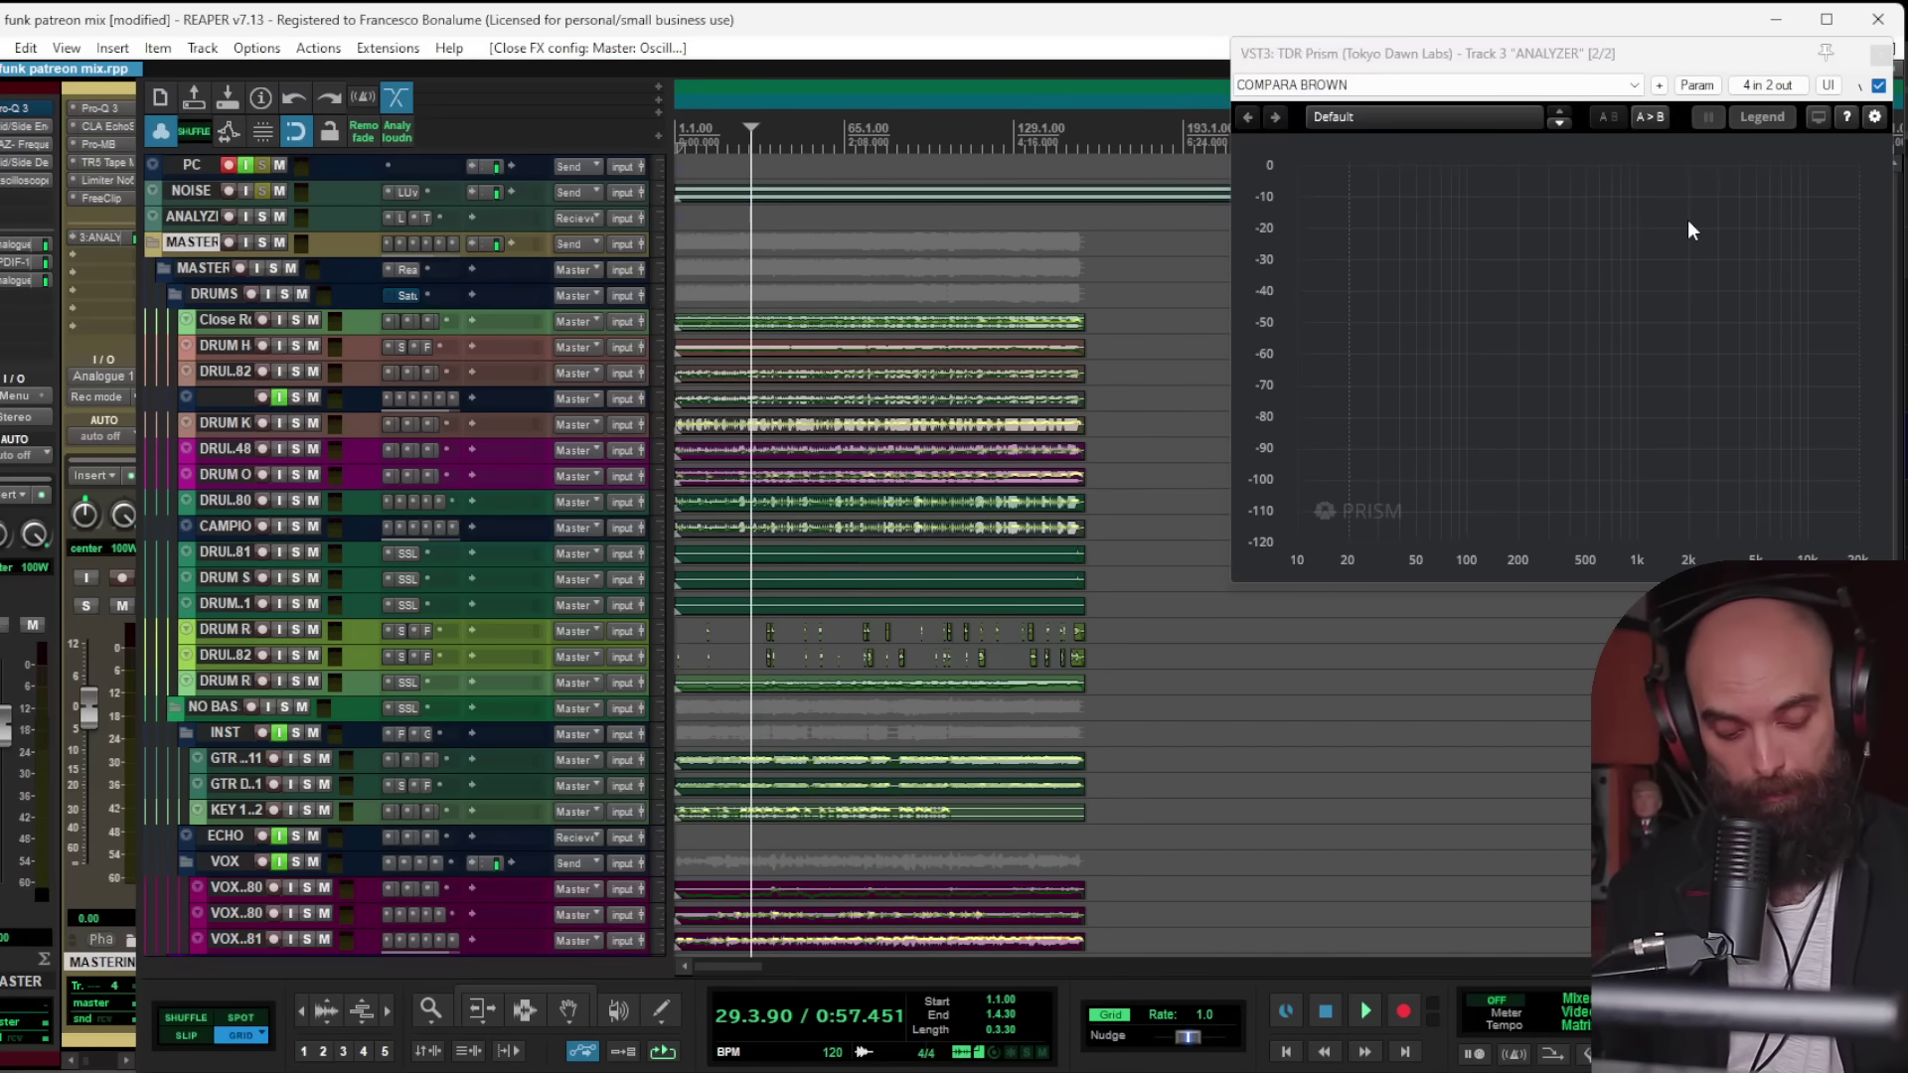
Step: Play the full mix from the beginning to examine its spectrum in TDR Prism, and stop playback
{"action": "key", "text": "Home"}
{"action": "key", "text": "space"}
{"action": "scroll", "coordinate": [990, 434], "scroll_direction": "up", "scroll_amount": 2}
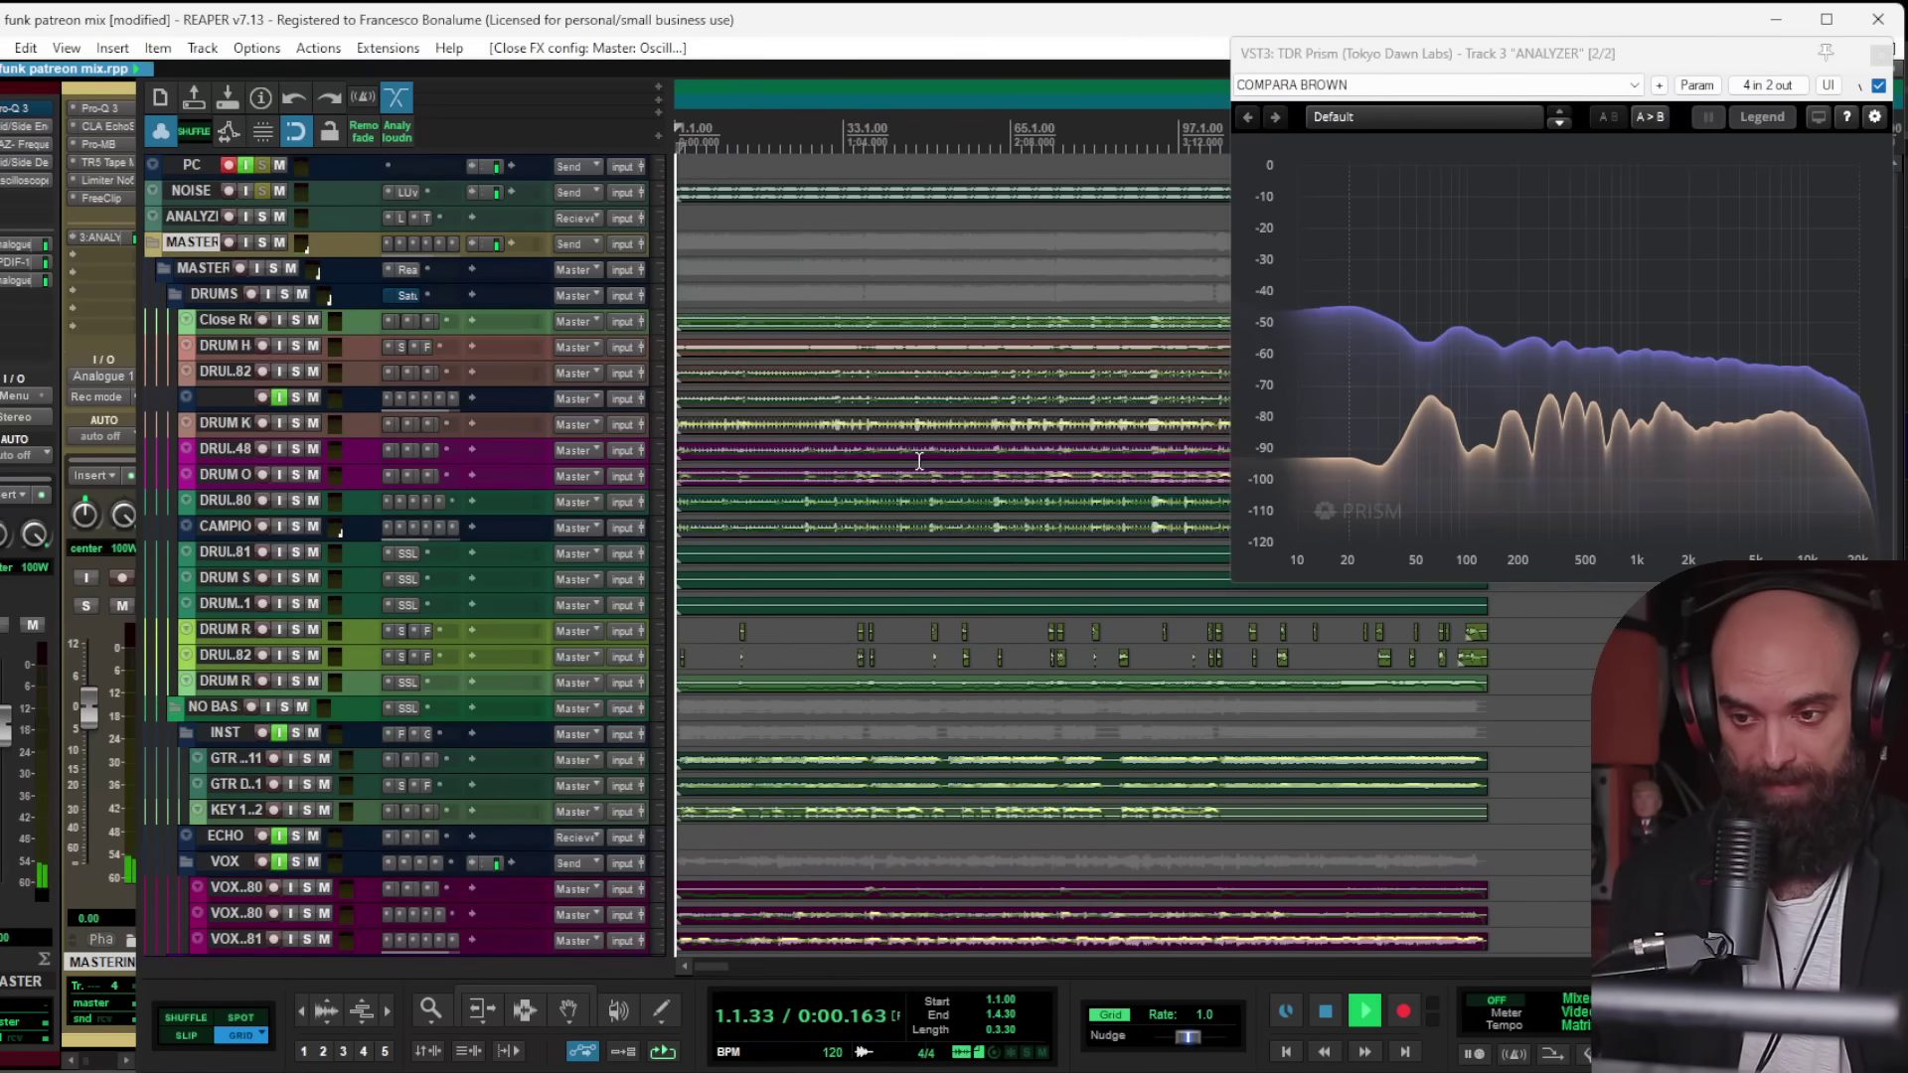
{"action": "scroll", "coordinate": [904, 484], "scroll_direction": "up", "scroll_amount": 5}
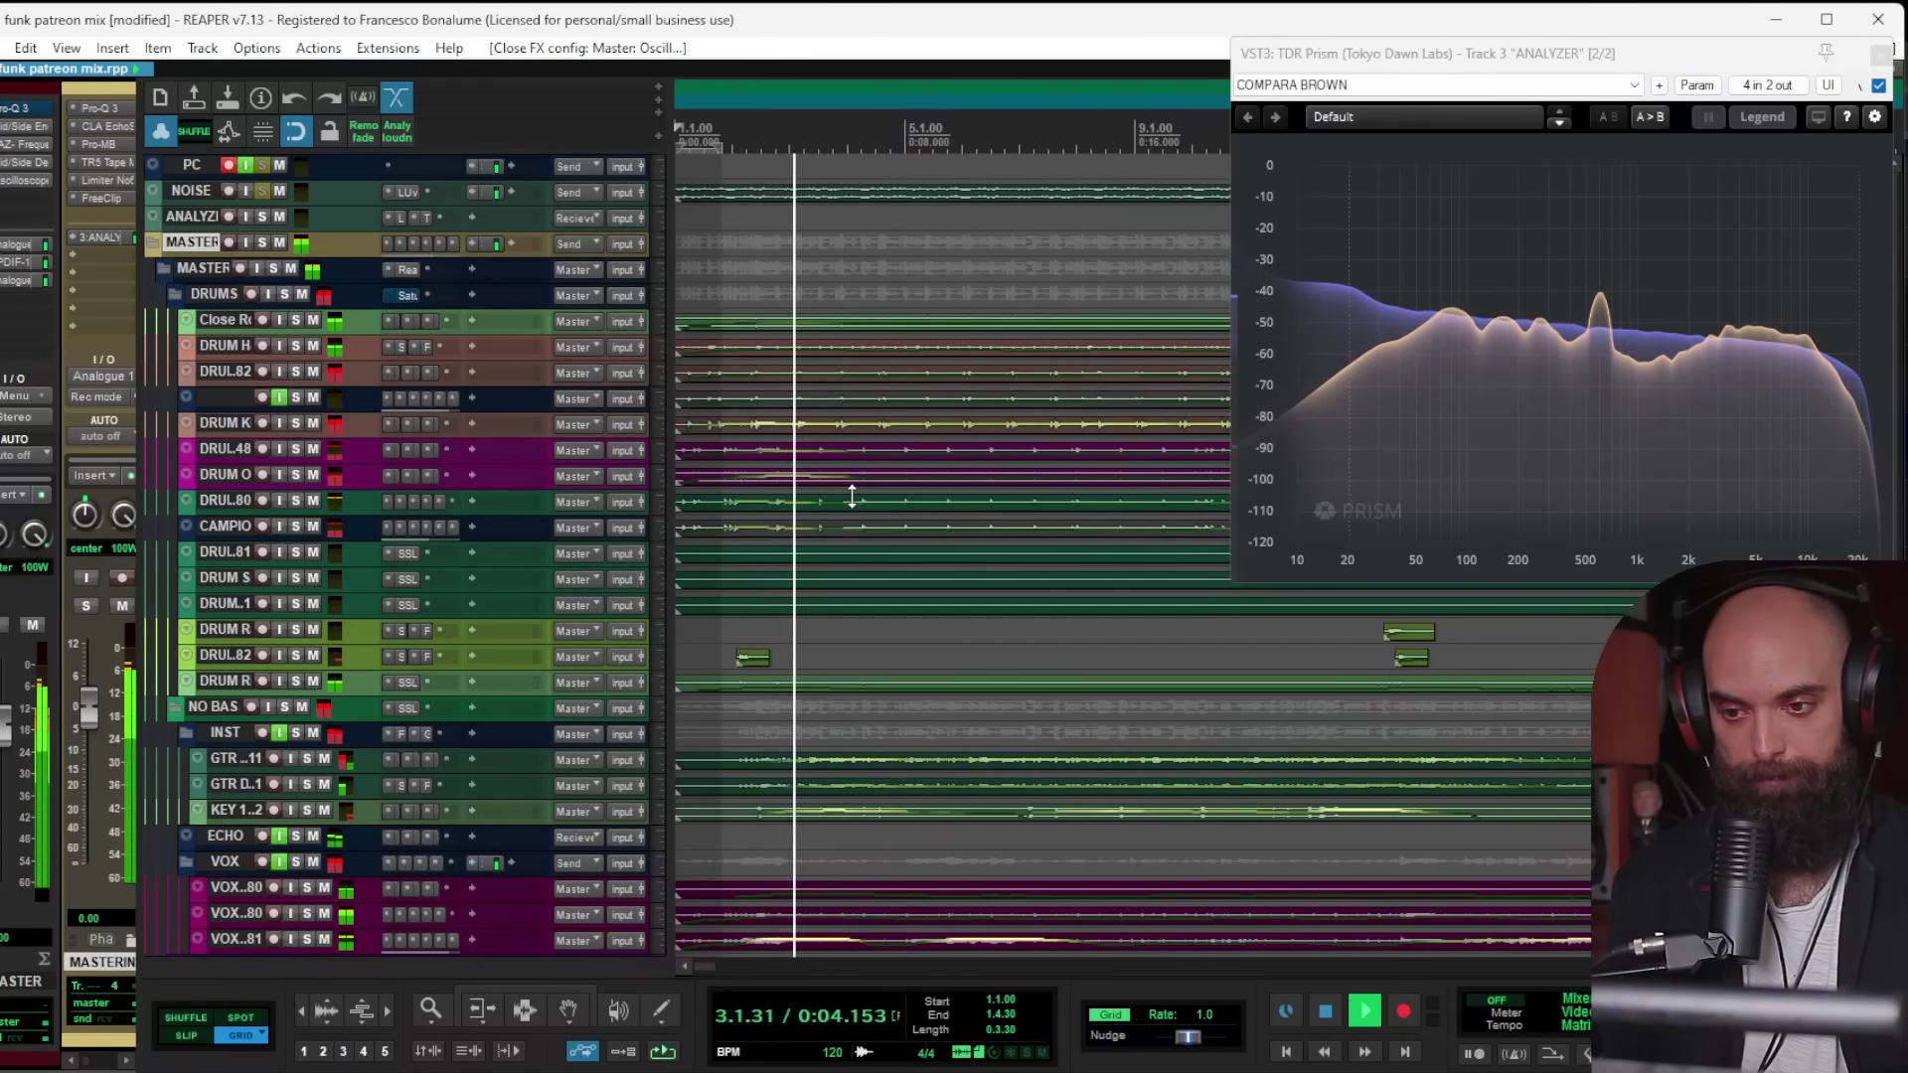
{"action": "scroll", "coordinate": [850, 492], "scroll_direction": "down", "scroll_amount": 1}
{"action": "key", "text": "space"}
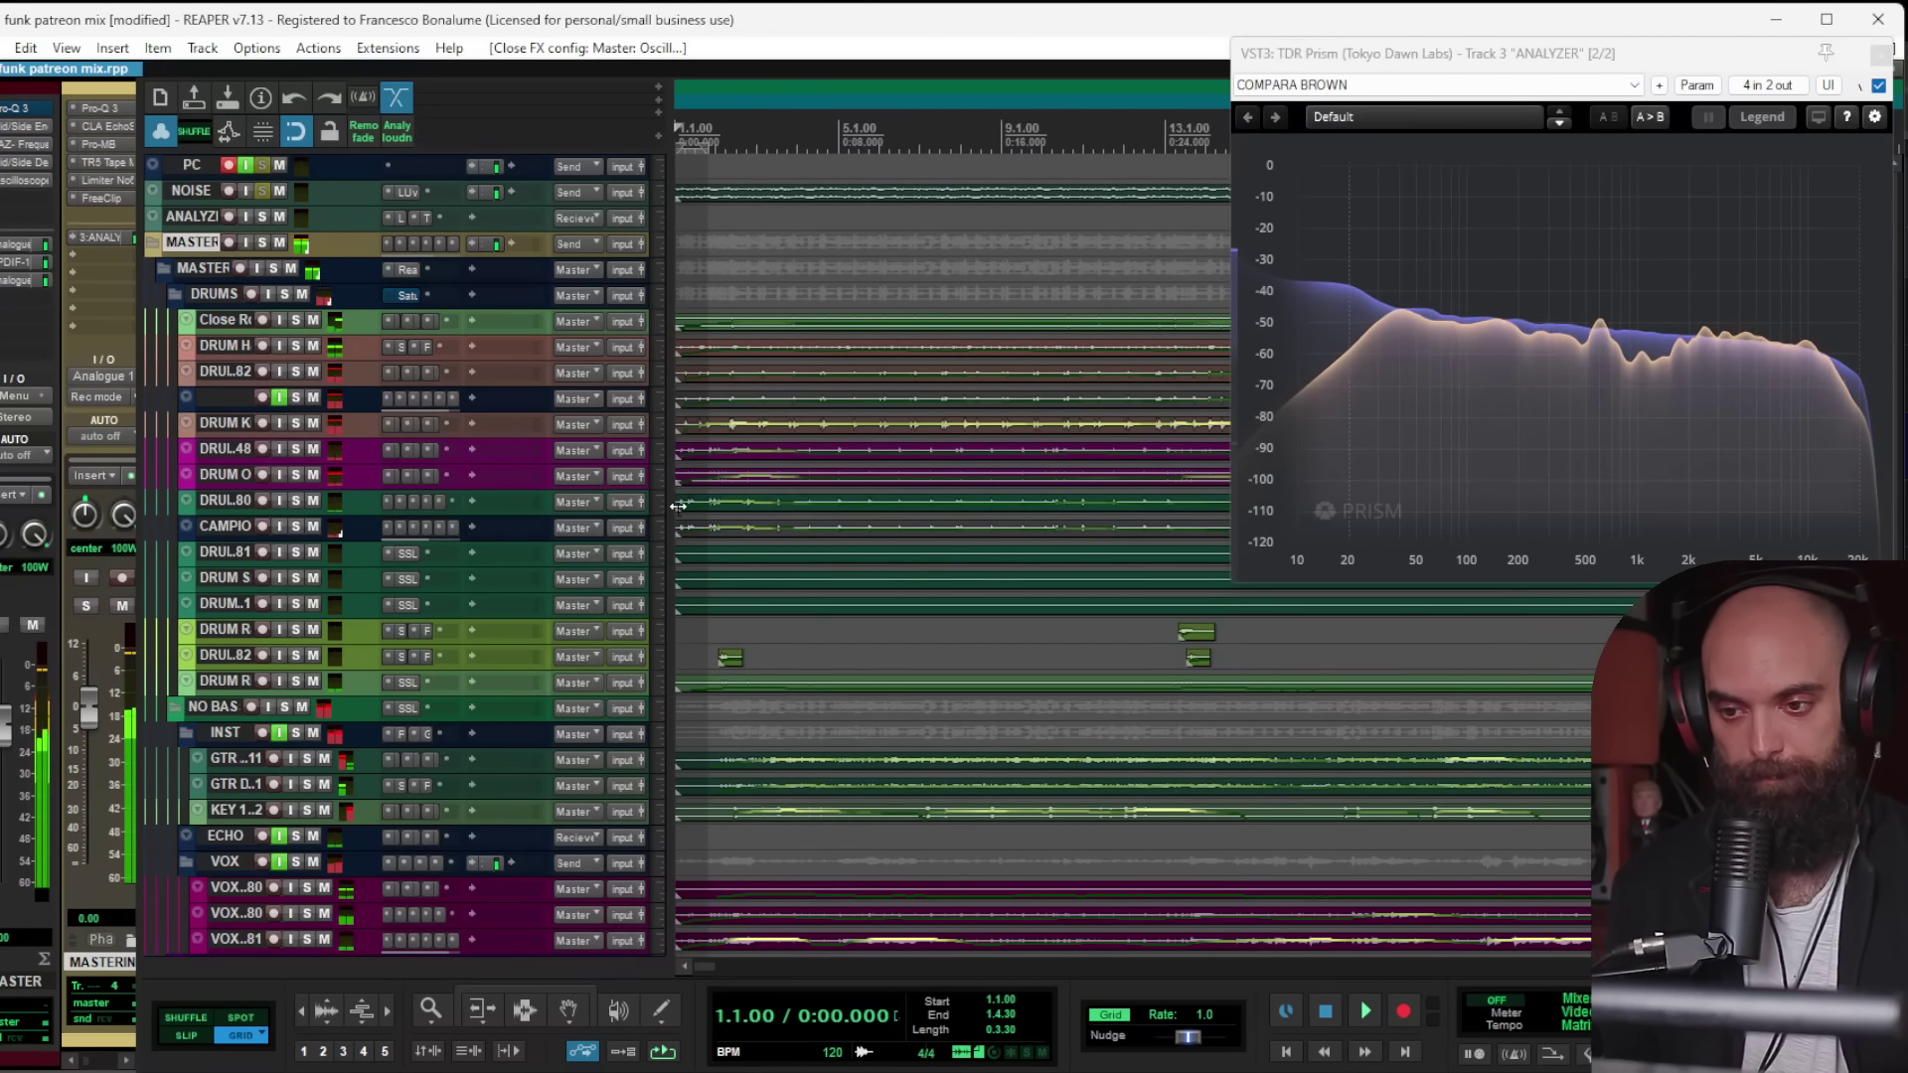
Step: Select the DRUM Snare 2 Top item, mute the CAMPIONE snare track, and play the mix from the beginning
{"action": "left_click", "coordinate": [708, 505]}
{"action": "scroll", "coordinate": [736, 509], "scroll_direction": "up", "scroll_amount": 1}
{"action": "scroll", "coordinate": [857, 521], "scroll_direction": "up", "scroll_amount": 4}
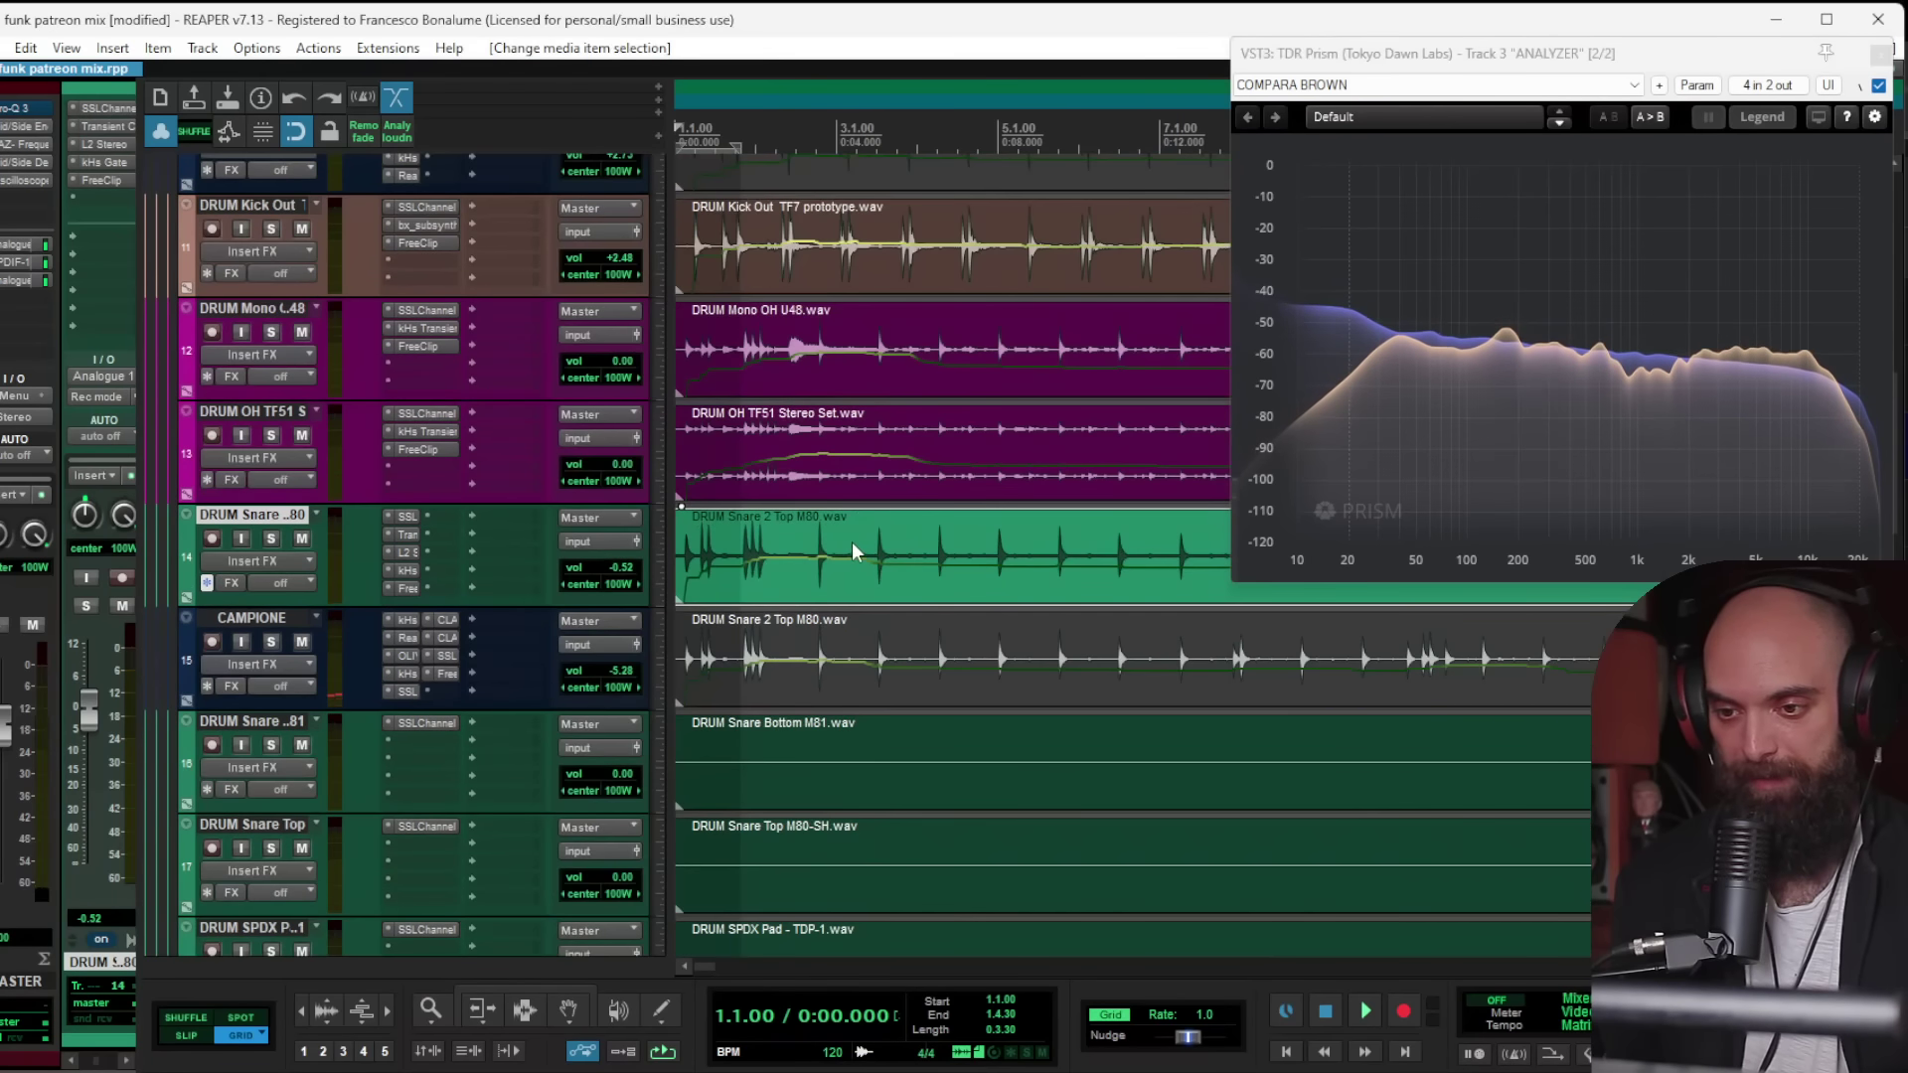
{"action": "key", "text": "space"}
{"action": "key", "text": "space"}
{"action": "left_click", "coordinate": [304, 643]}
{"action": "key", "text": "space"}
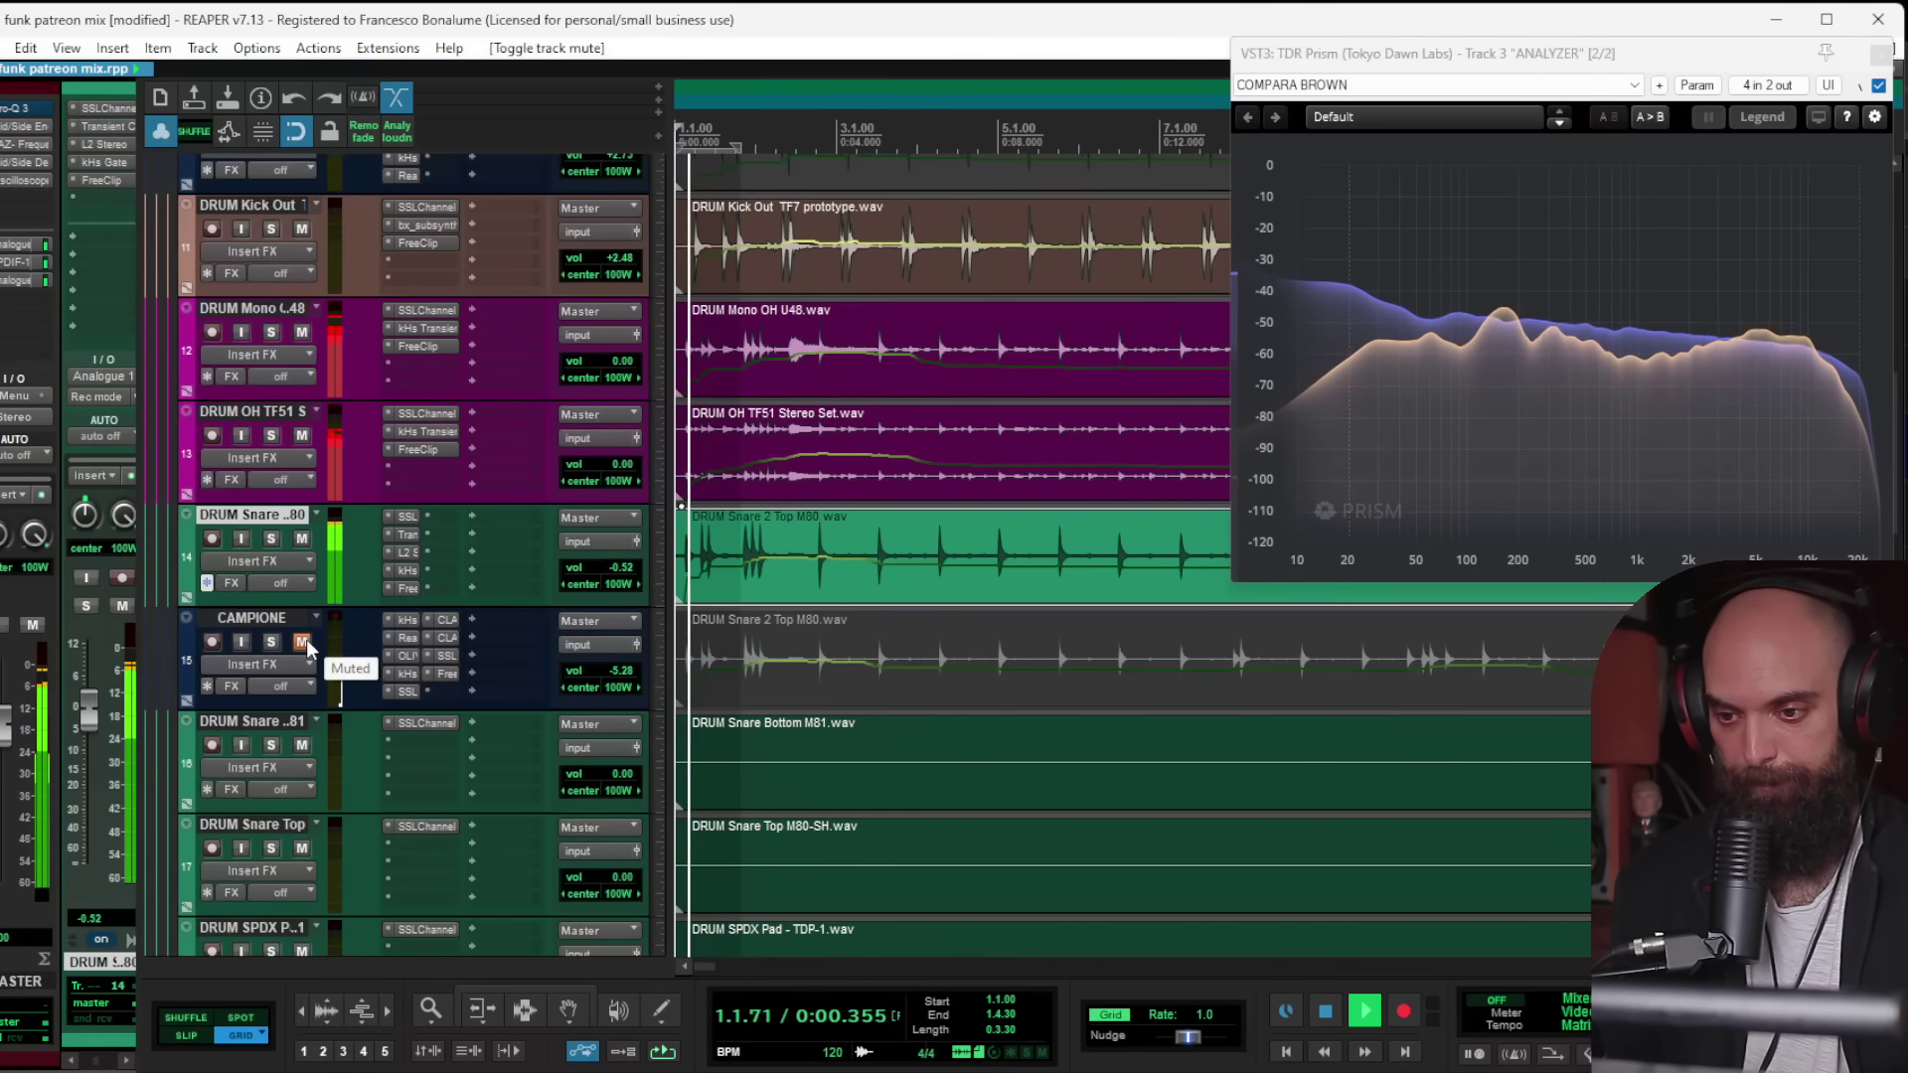
Step: Unmute the CAMPIONE snare track, play the intro, and enlarge the track around its opening hits
{"action": "key", "text": "space"}
{"action": "left_click", "coordinate": [303, 642]}
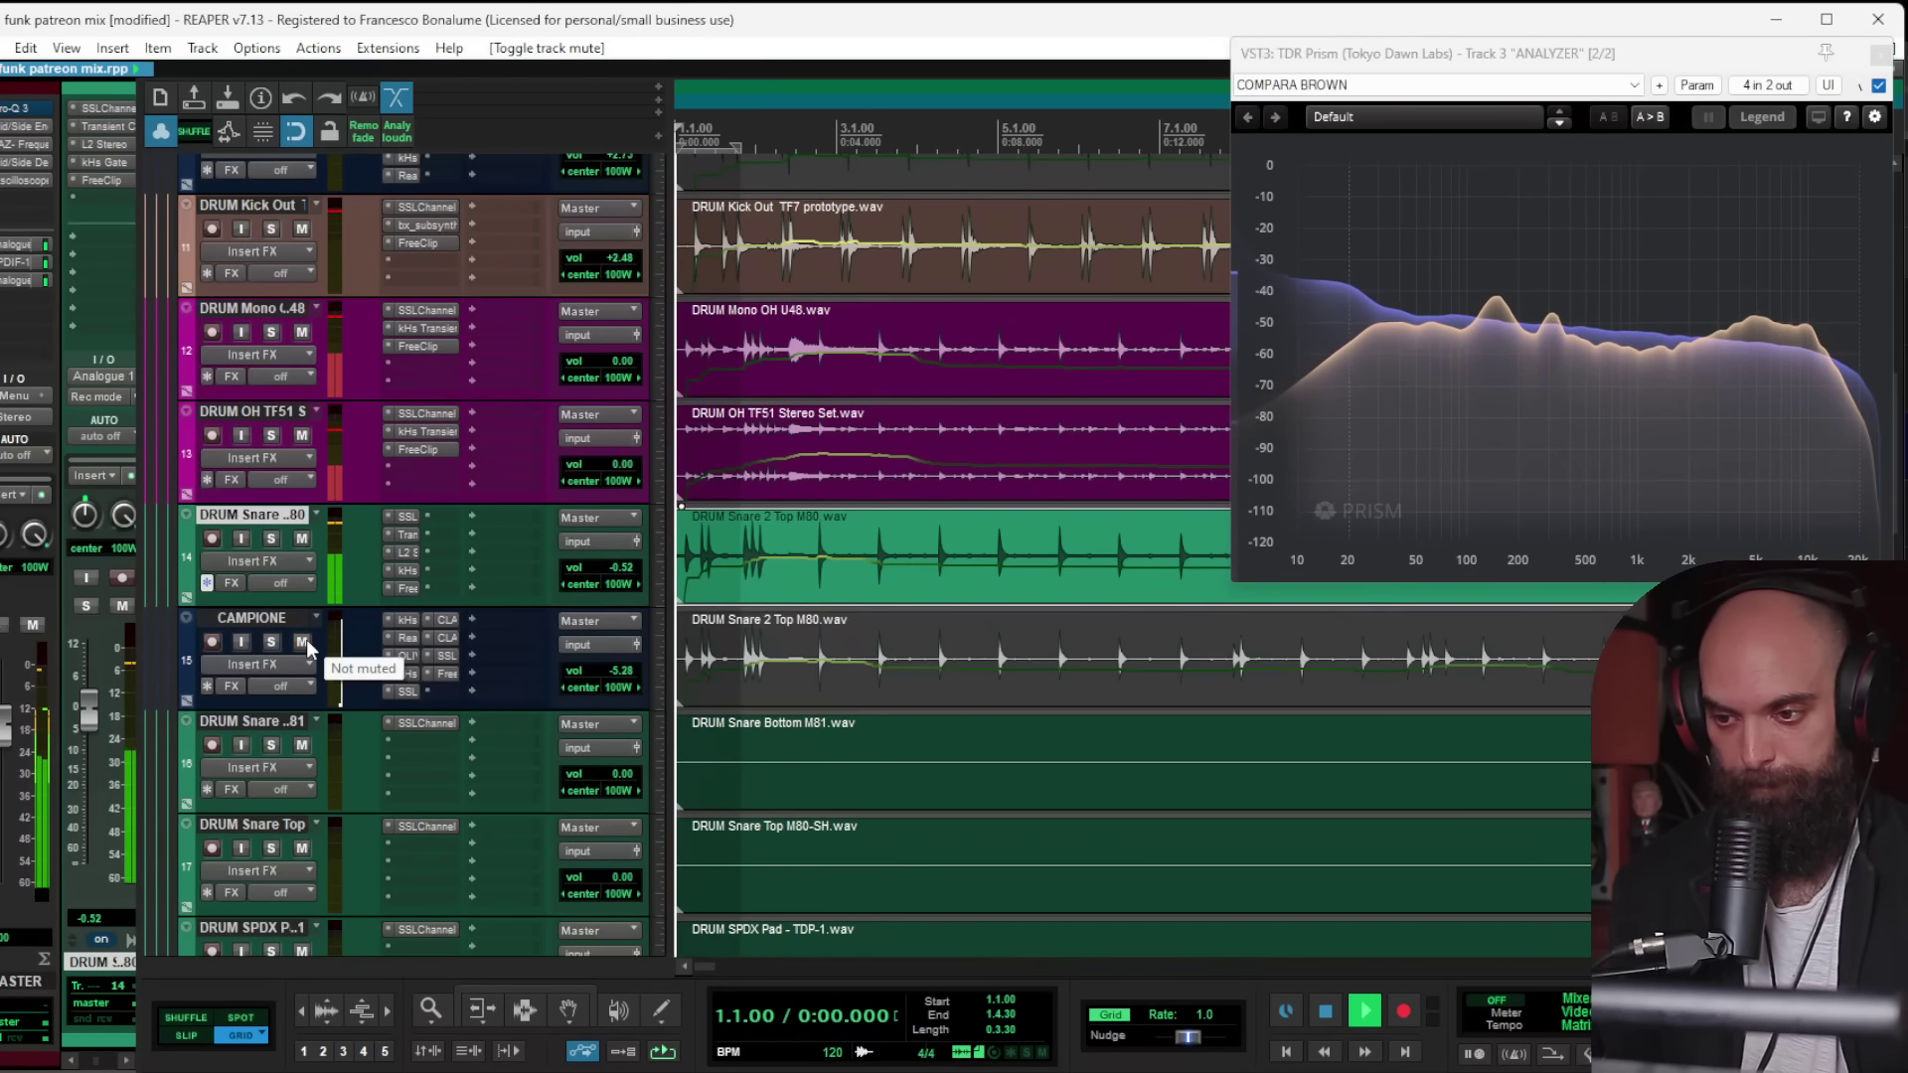
{"action": "key", "text": "space"}
{"action": "left_click_drag", "start_coordinate": [284, 710], "coordinate": [285, 803]}
{"action": "scroll", "coordinate": [870, 753], "scroll_direction": "up", "scroll_amount": 2}
{"action": "key", "text": "space"}
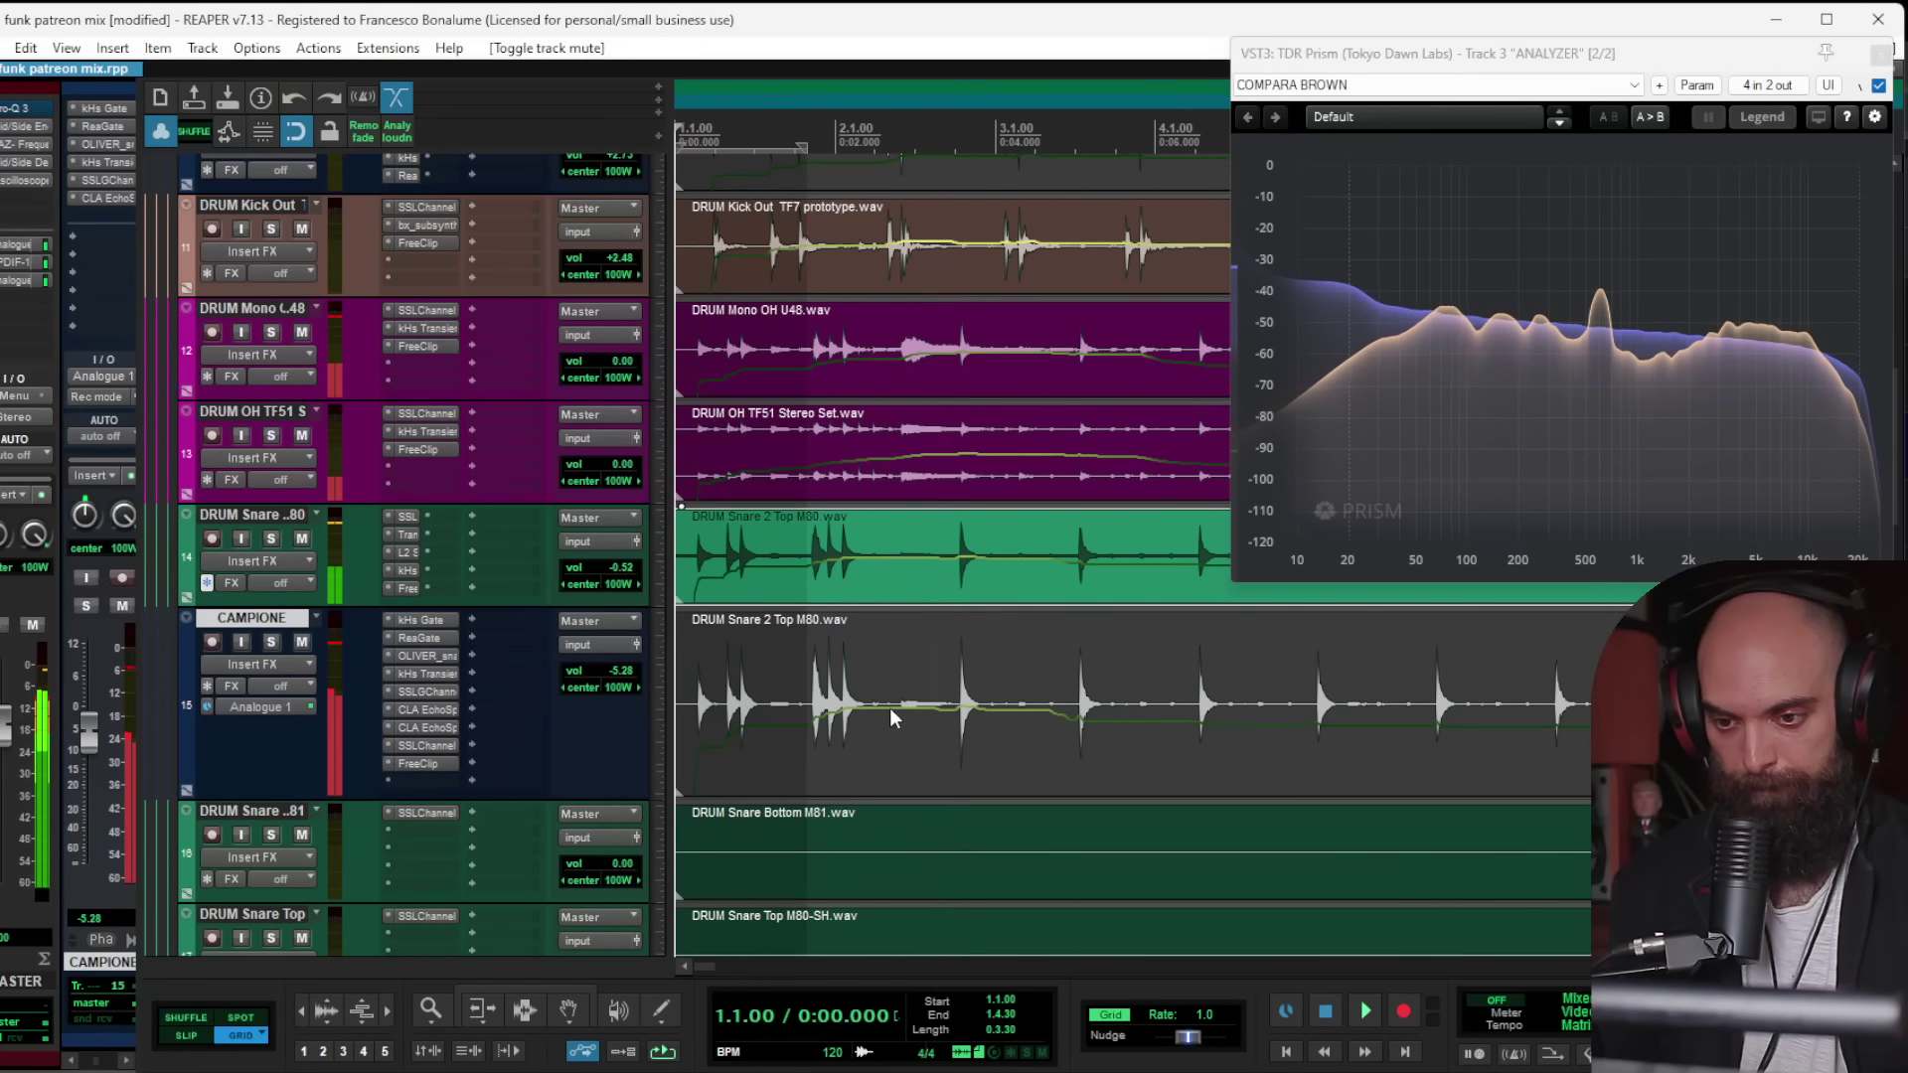
Step: Split the CAMPIONE snare item at 2.2.35 and move its opening portion onto a new track directly below
{"action": "left_click", "coordinate": [889, 693]}
{"action": "key", "text": "s"}
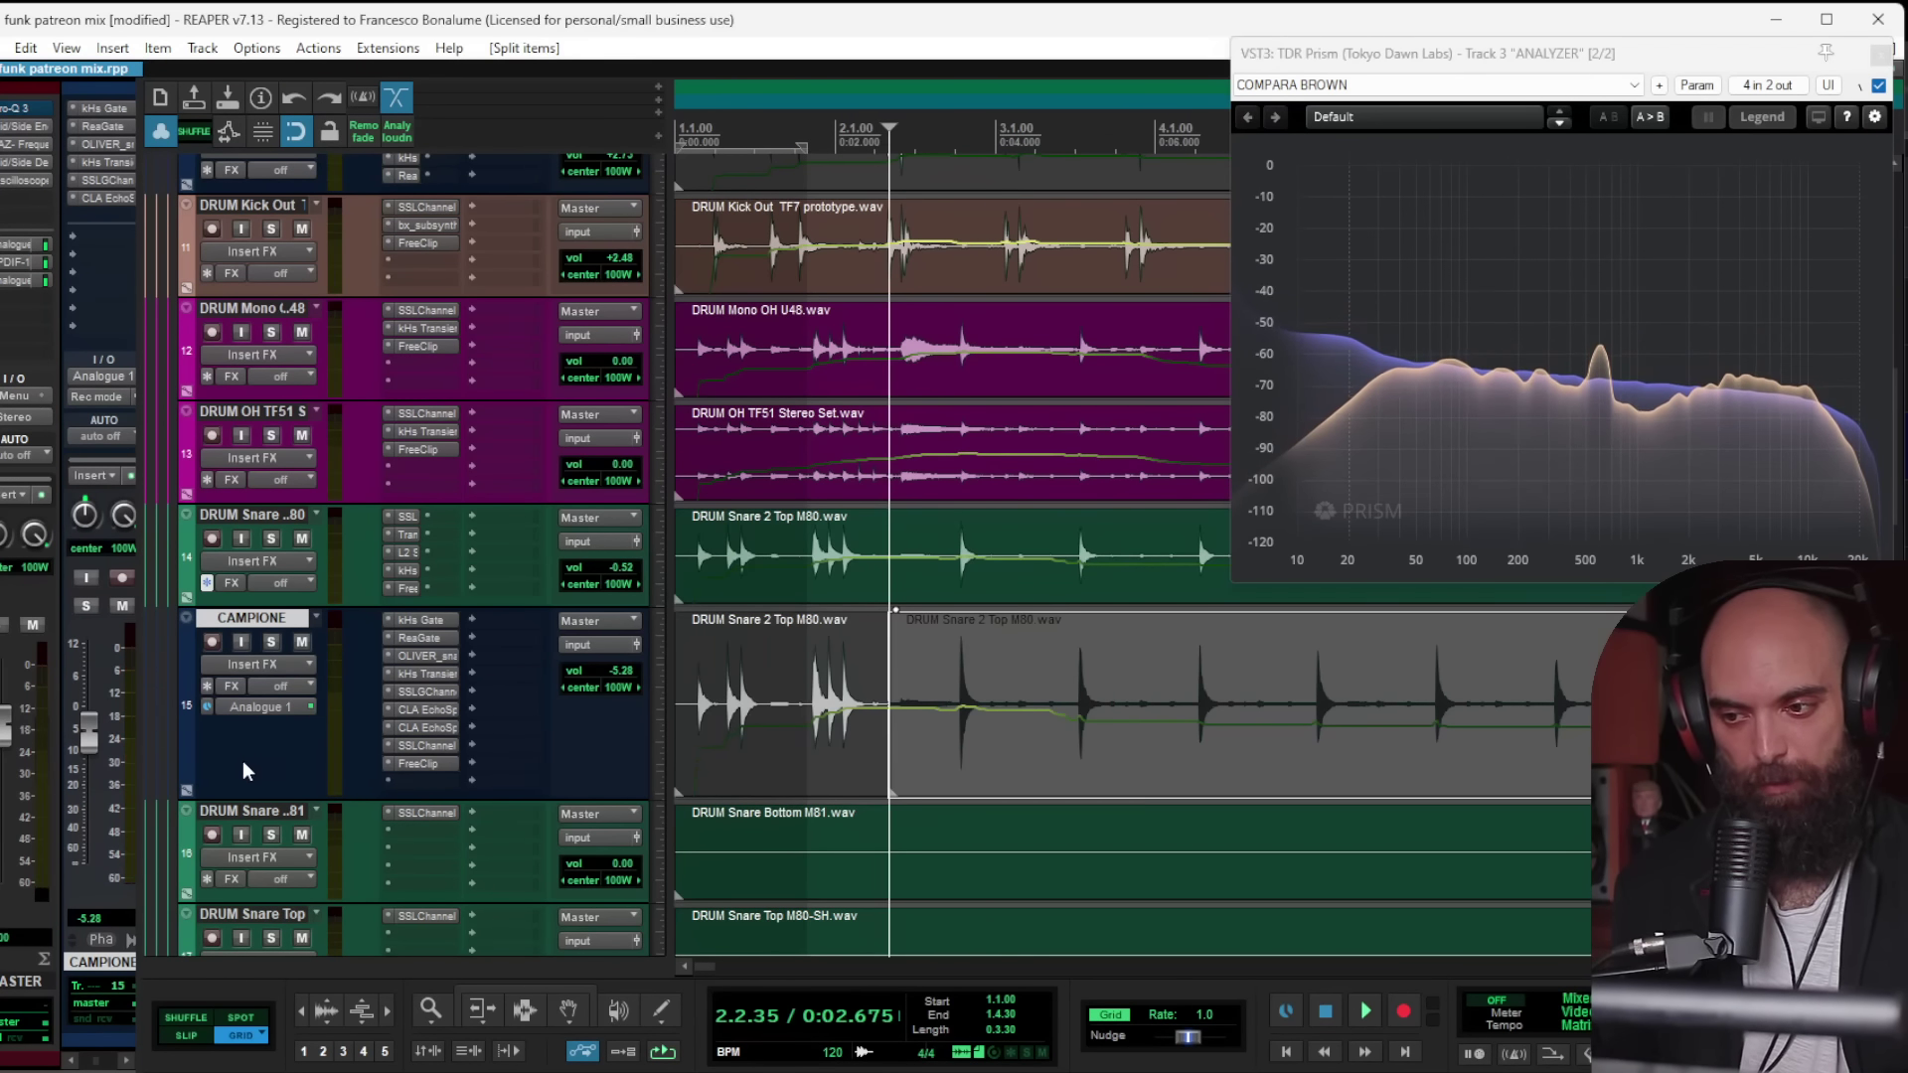
{"action": "key", "text": "ctrl+t"}
{"action": "left_click_drag", "start_coordinate": [698, 727], "coordinate": [699, 845]}
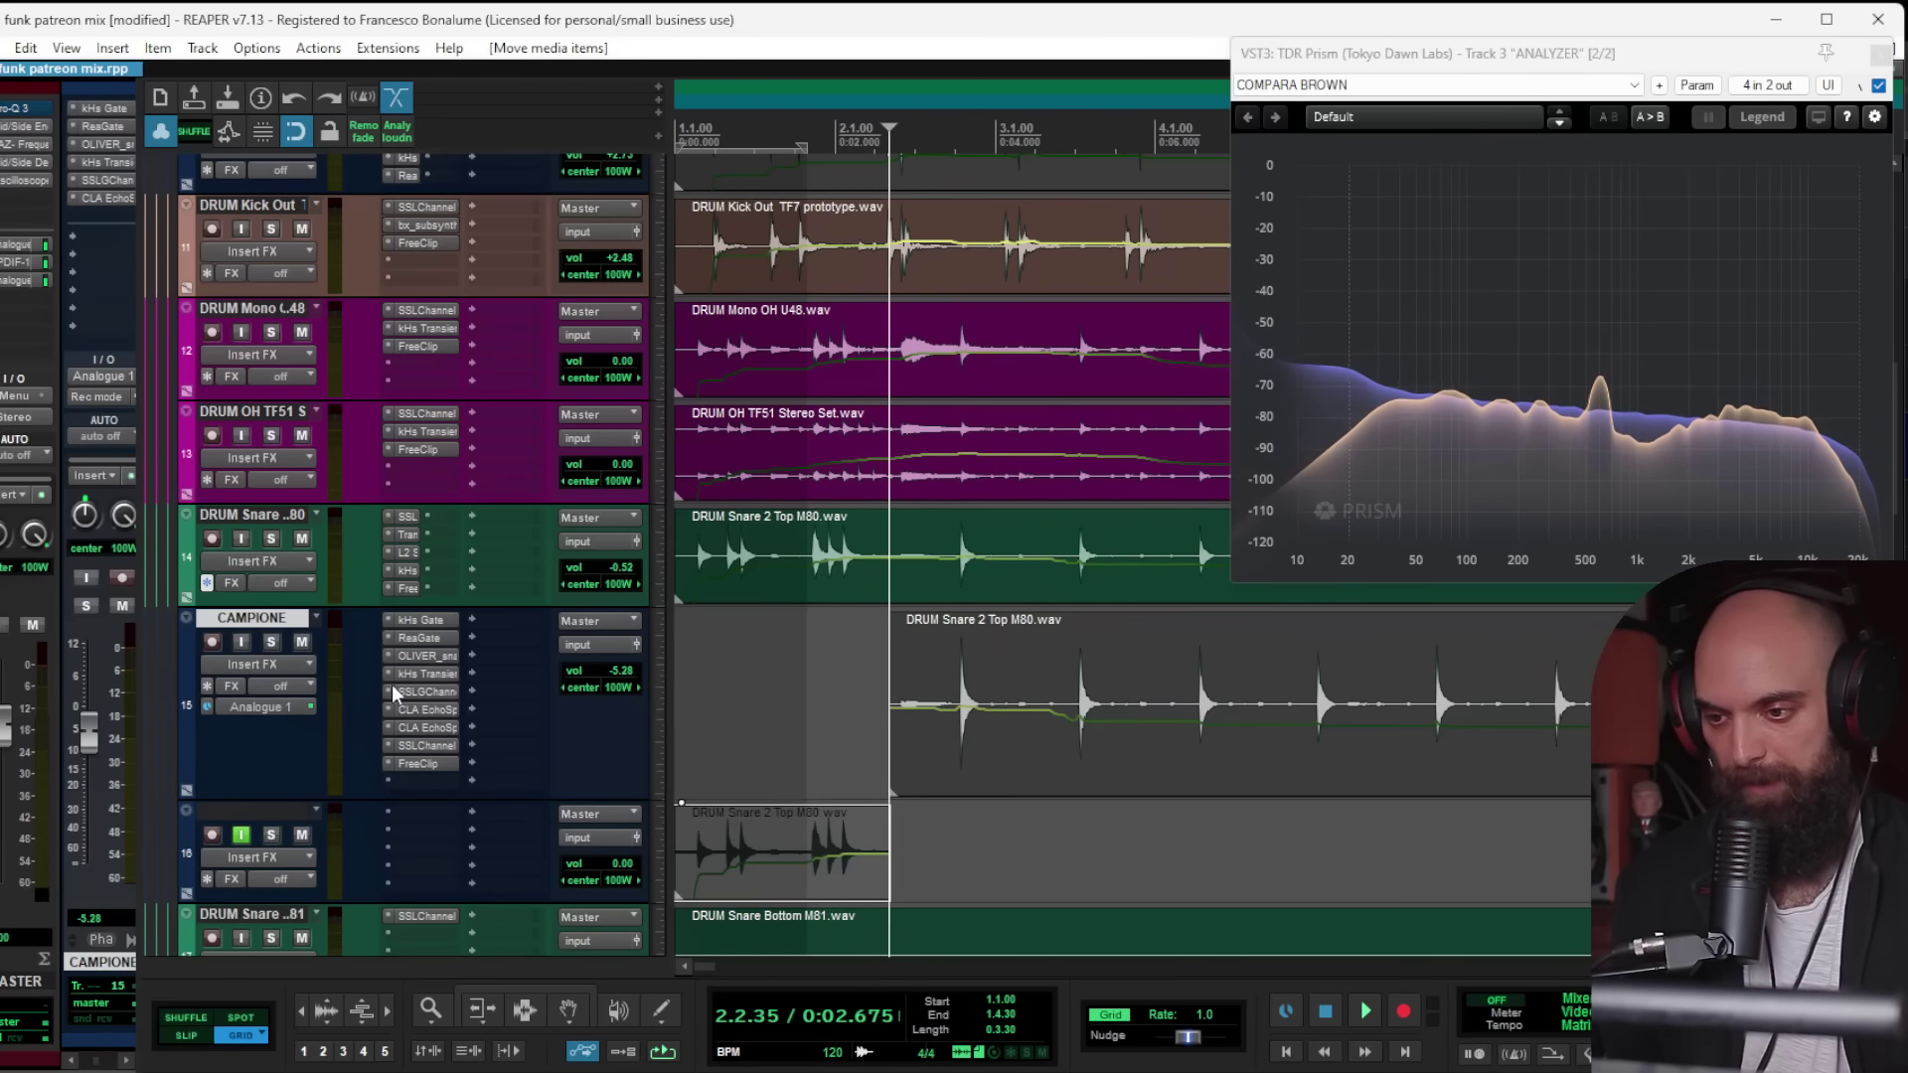
Step: Copy the CAMPIONE effects, including SSLGChannel, to the new snare track and play the intro from the beginning
{"action": "left_click", "coordinate": [688, 771]}
{"action": "key", "text": "space"}
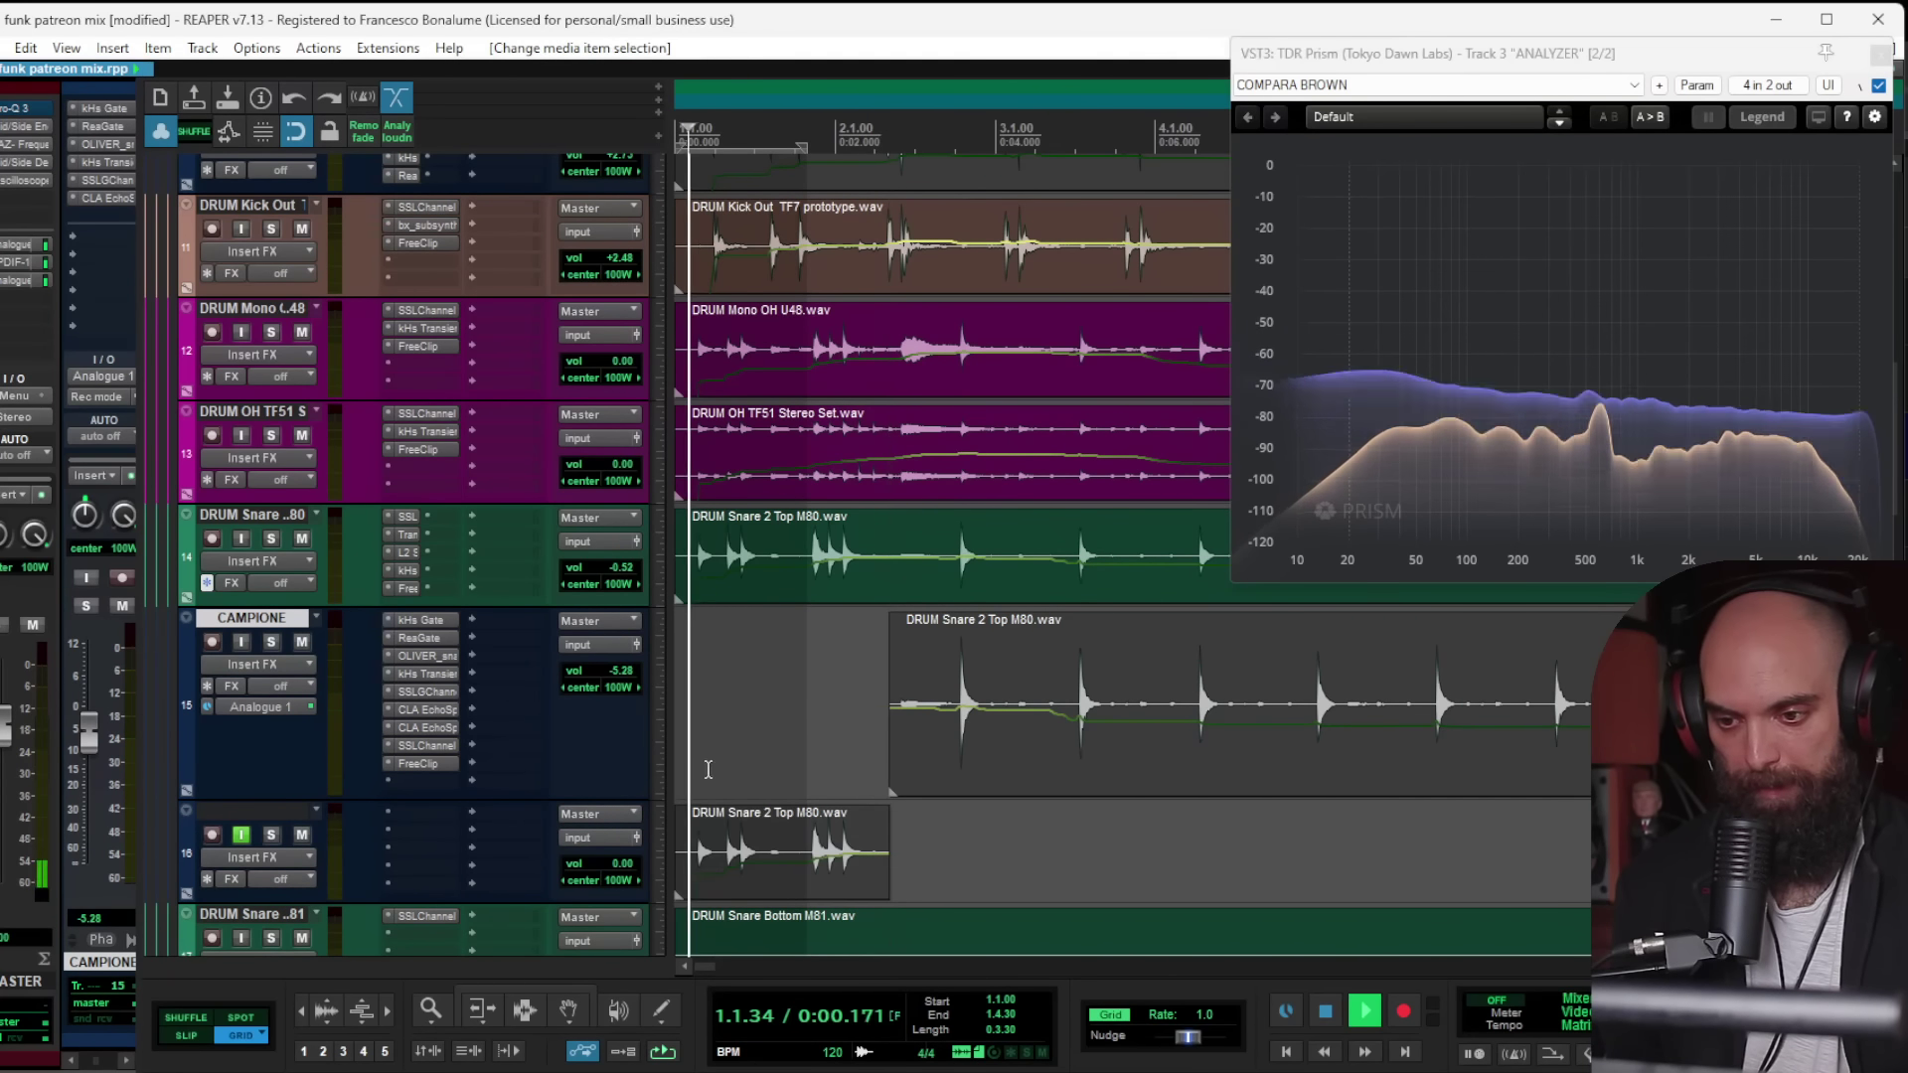
{"action": "key", "text": "space"}
{"action": "key", "text": "space"}
{"action": "left_click_drag", "start_coordinate": [432, 618], "coordinate": [415, 887]}
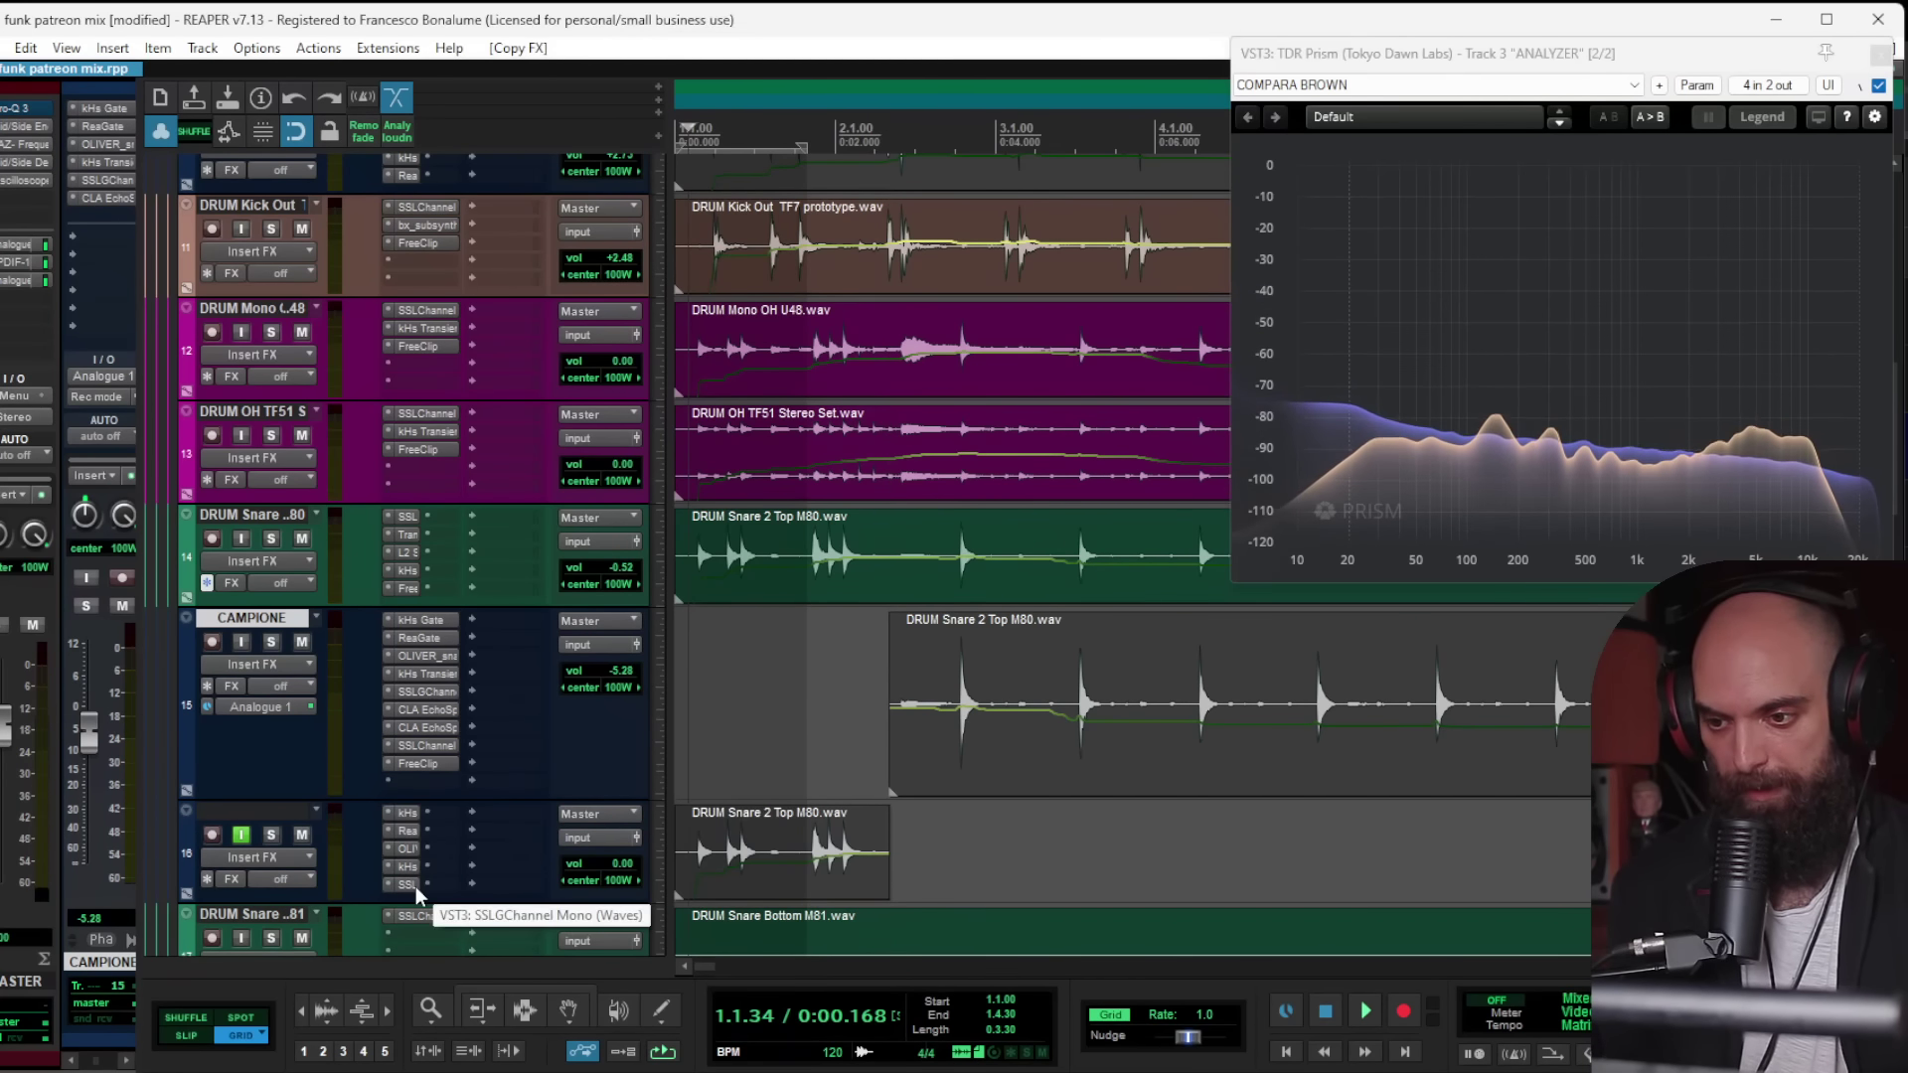
{"action": "key", "text": "space"}
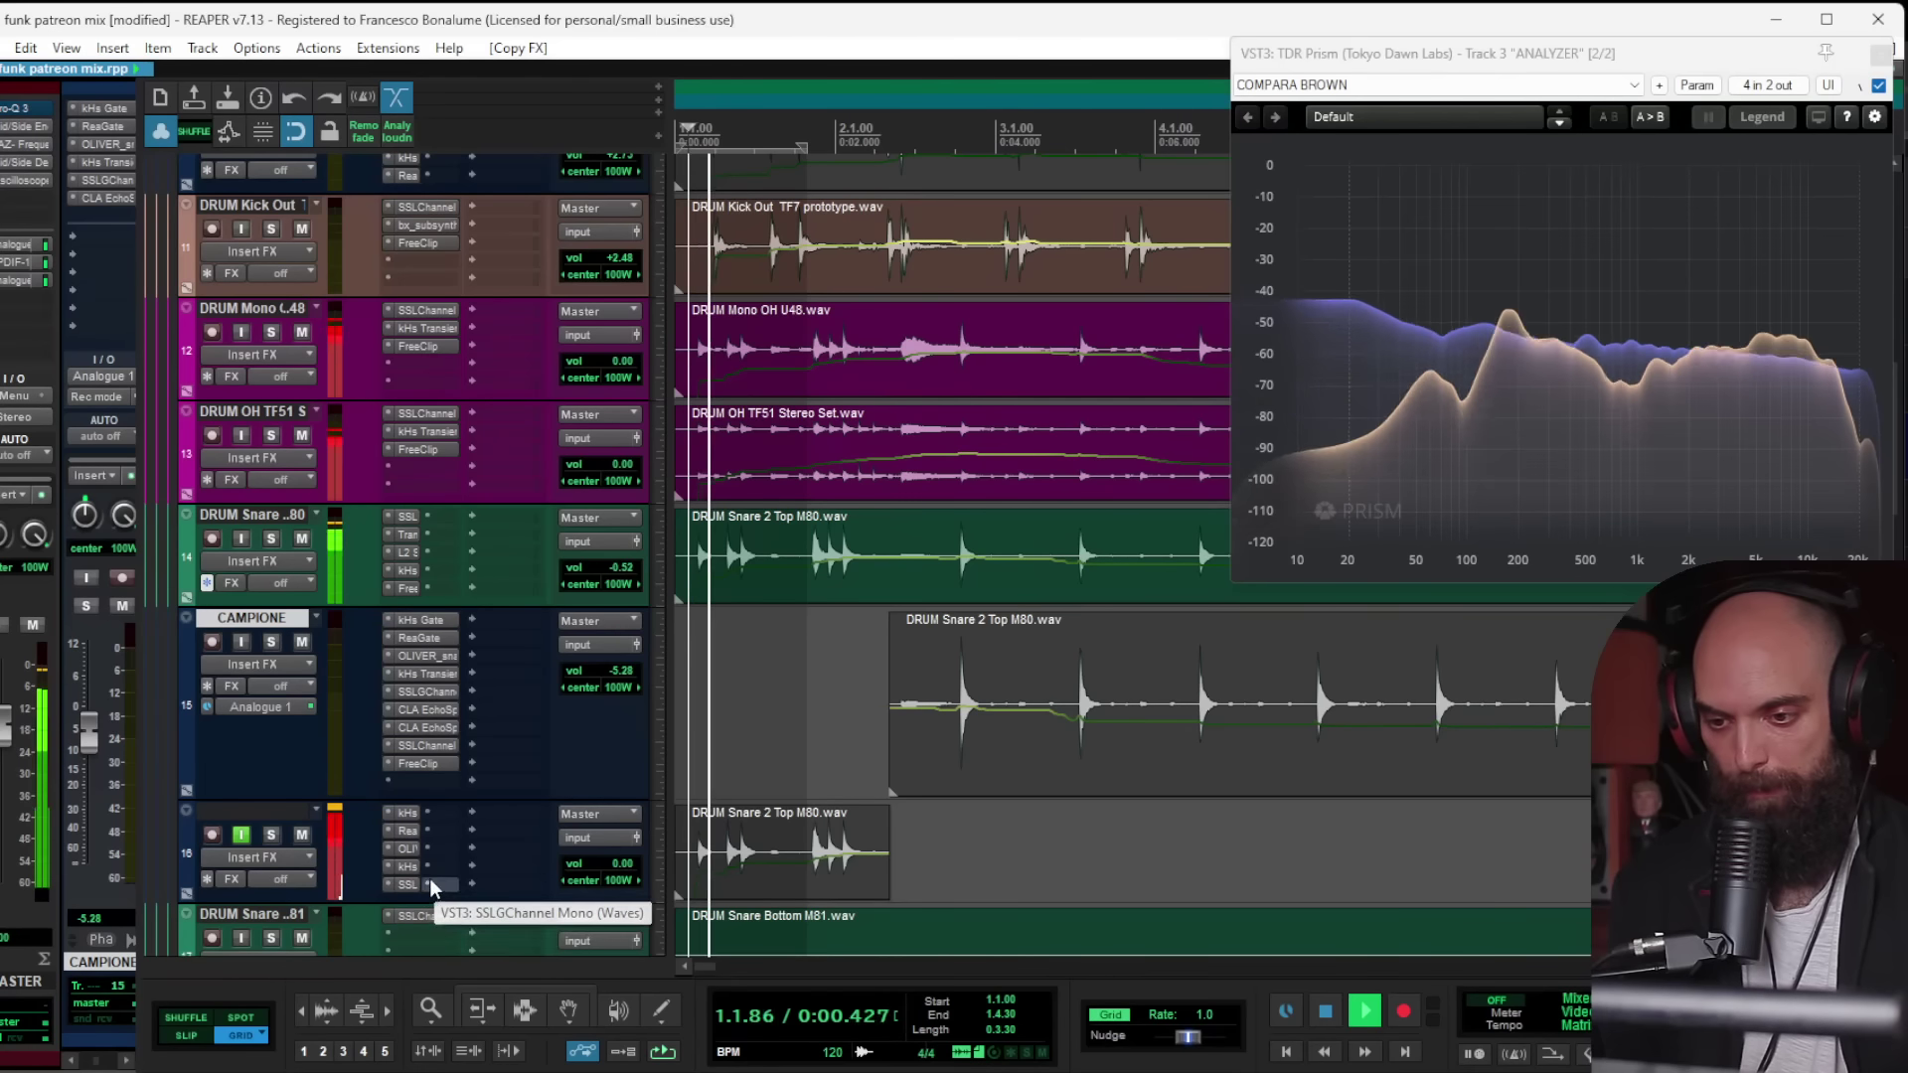
Step: Set the new intro snare track's volume to -3.92 dB, listen on in the mix, and save the project
{"action": "left_click", "coordinate": [222, 806]}
{"action": "left_click_drag", "start_coordinate": [89, 711], "coordinate": [97, 729]}
{"action": "scroll", "coordinate": [969, 749], "scroll_direction": "down", "scroll_amount": 3}
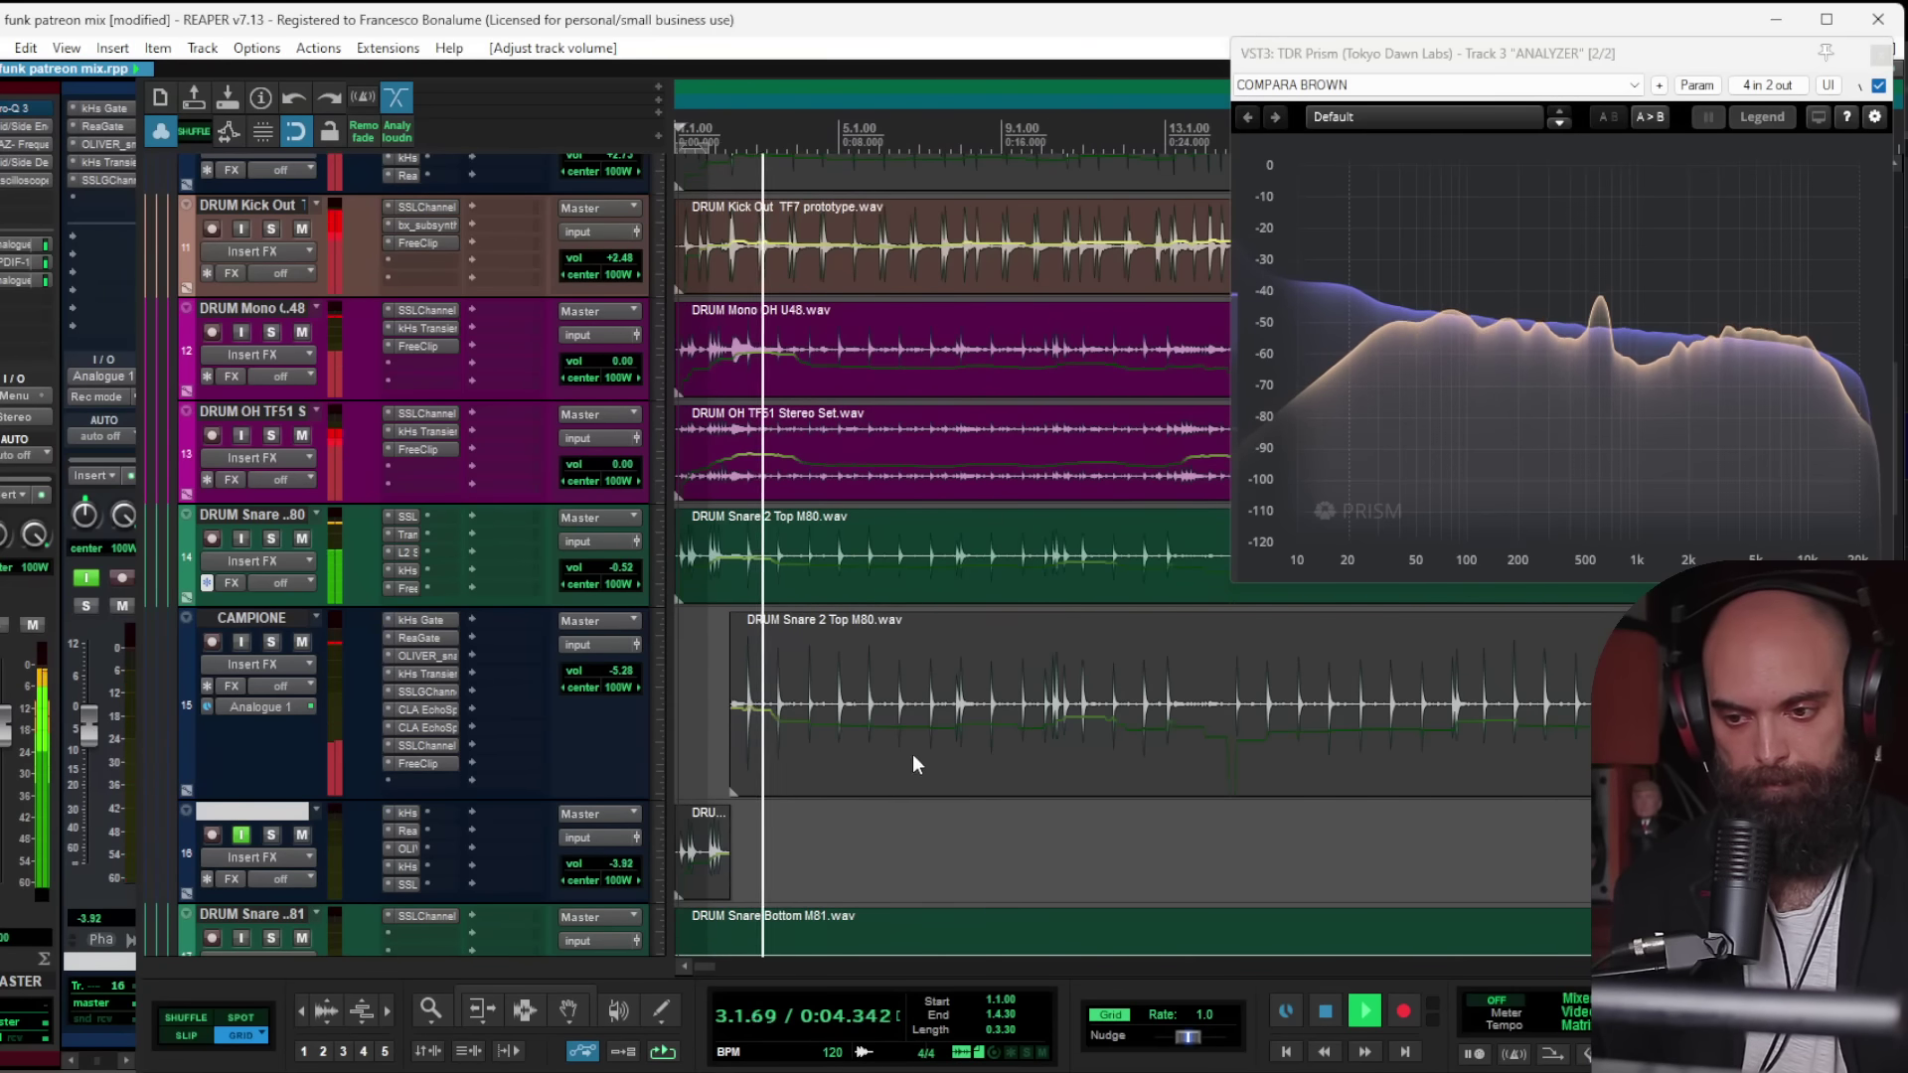
{"action": "scroll", "coordinate": [914, 754], "scroll_direction": "down", "scroll_amount": 1}
{"action": "scroll", "coordinate": [928, 771], "scroll_direction": "down", "scroll_amount": 3}
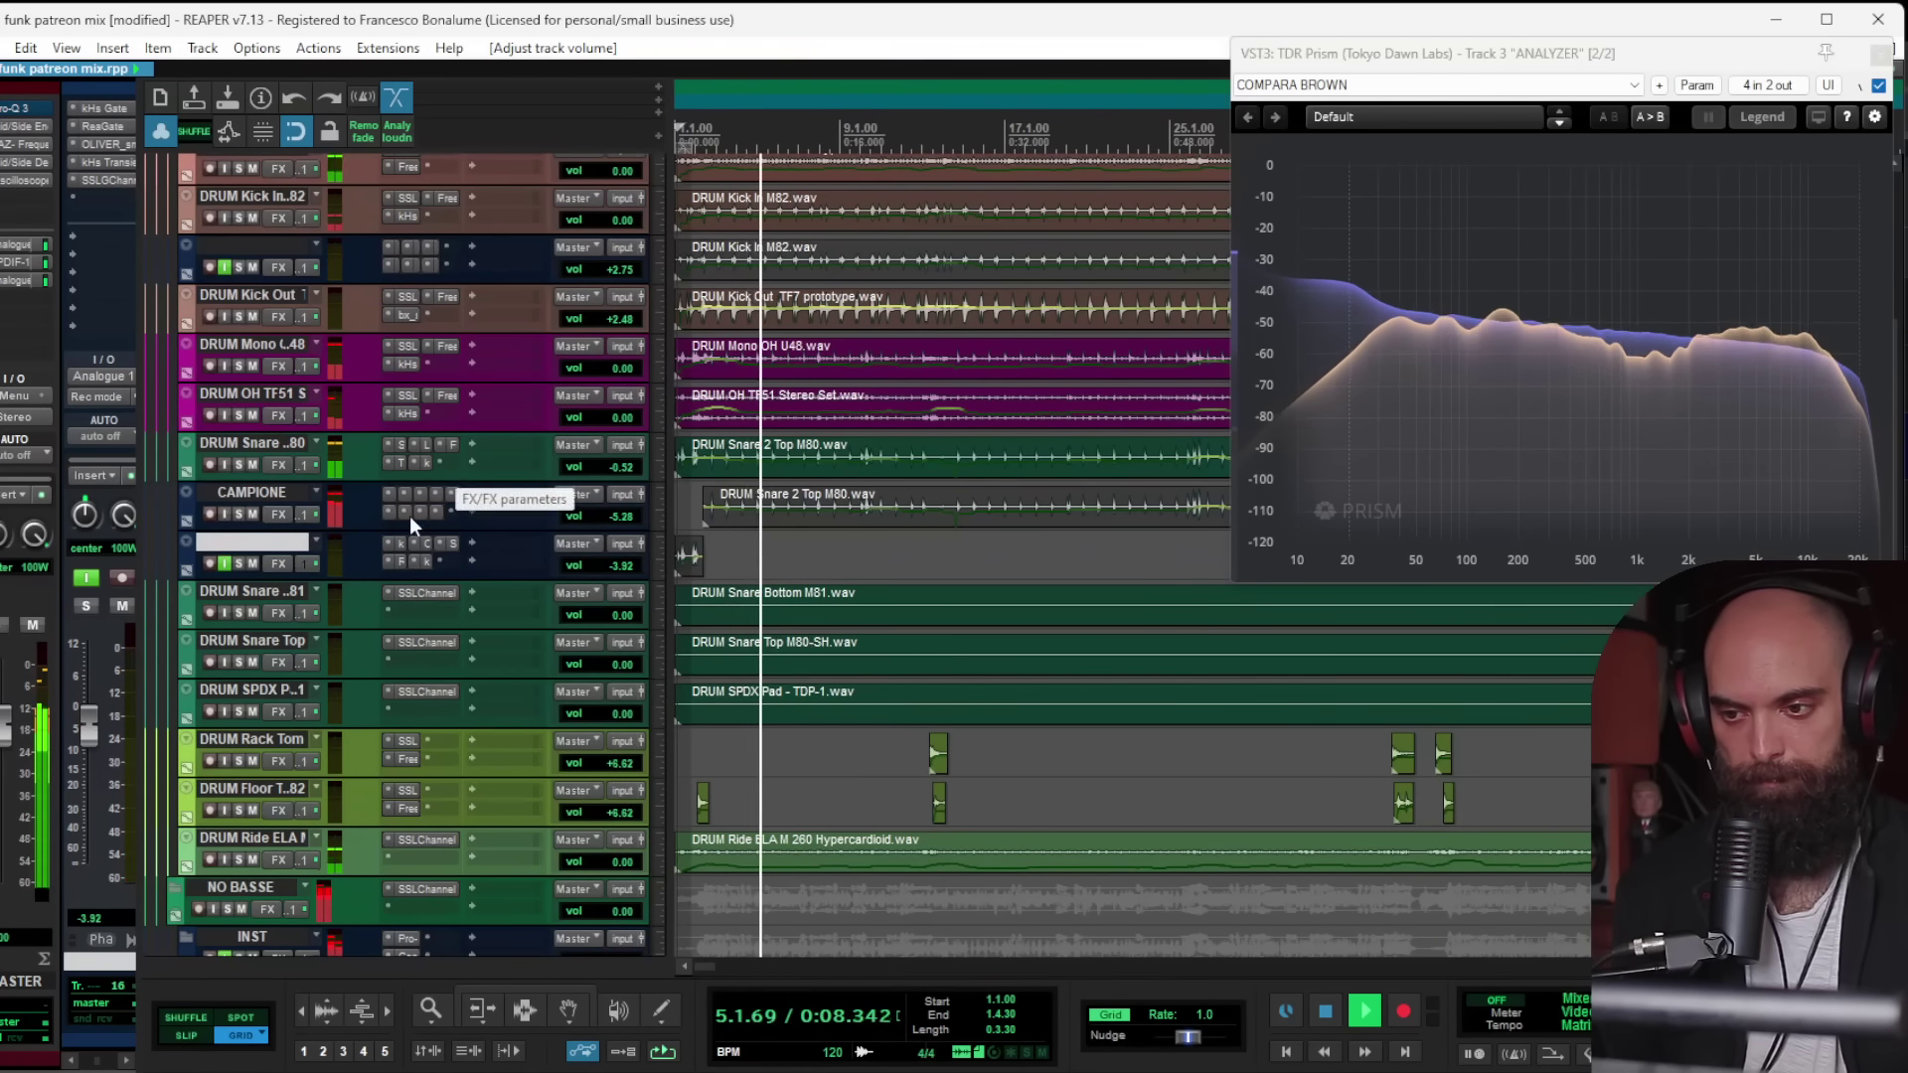
{"action": "scroll", "coordinate": [1000, 646], "scroll_direction": "down", "scroll_amount": 2}
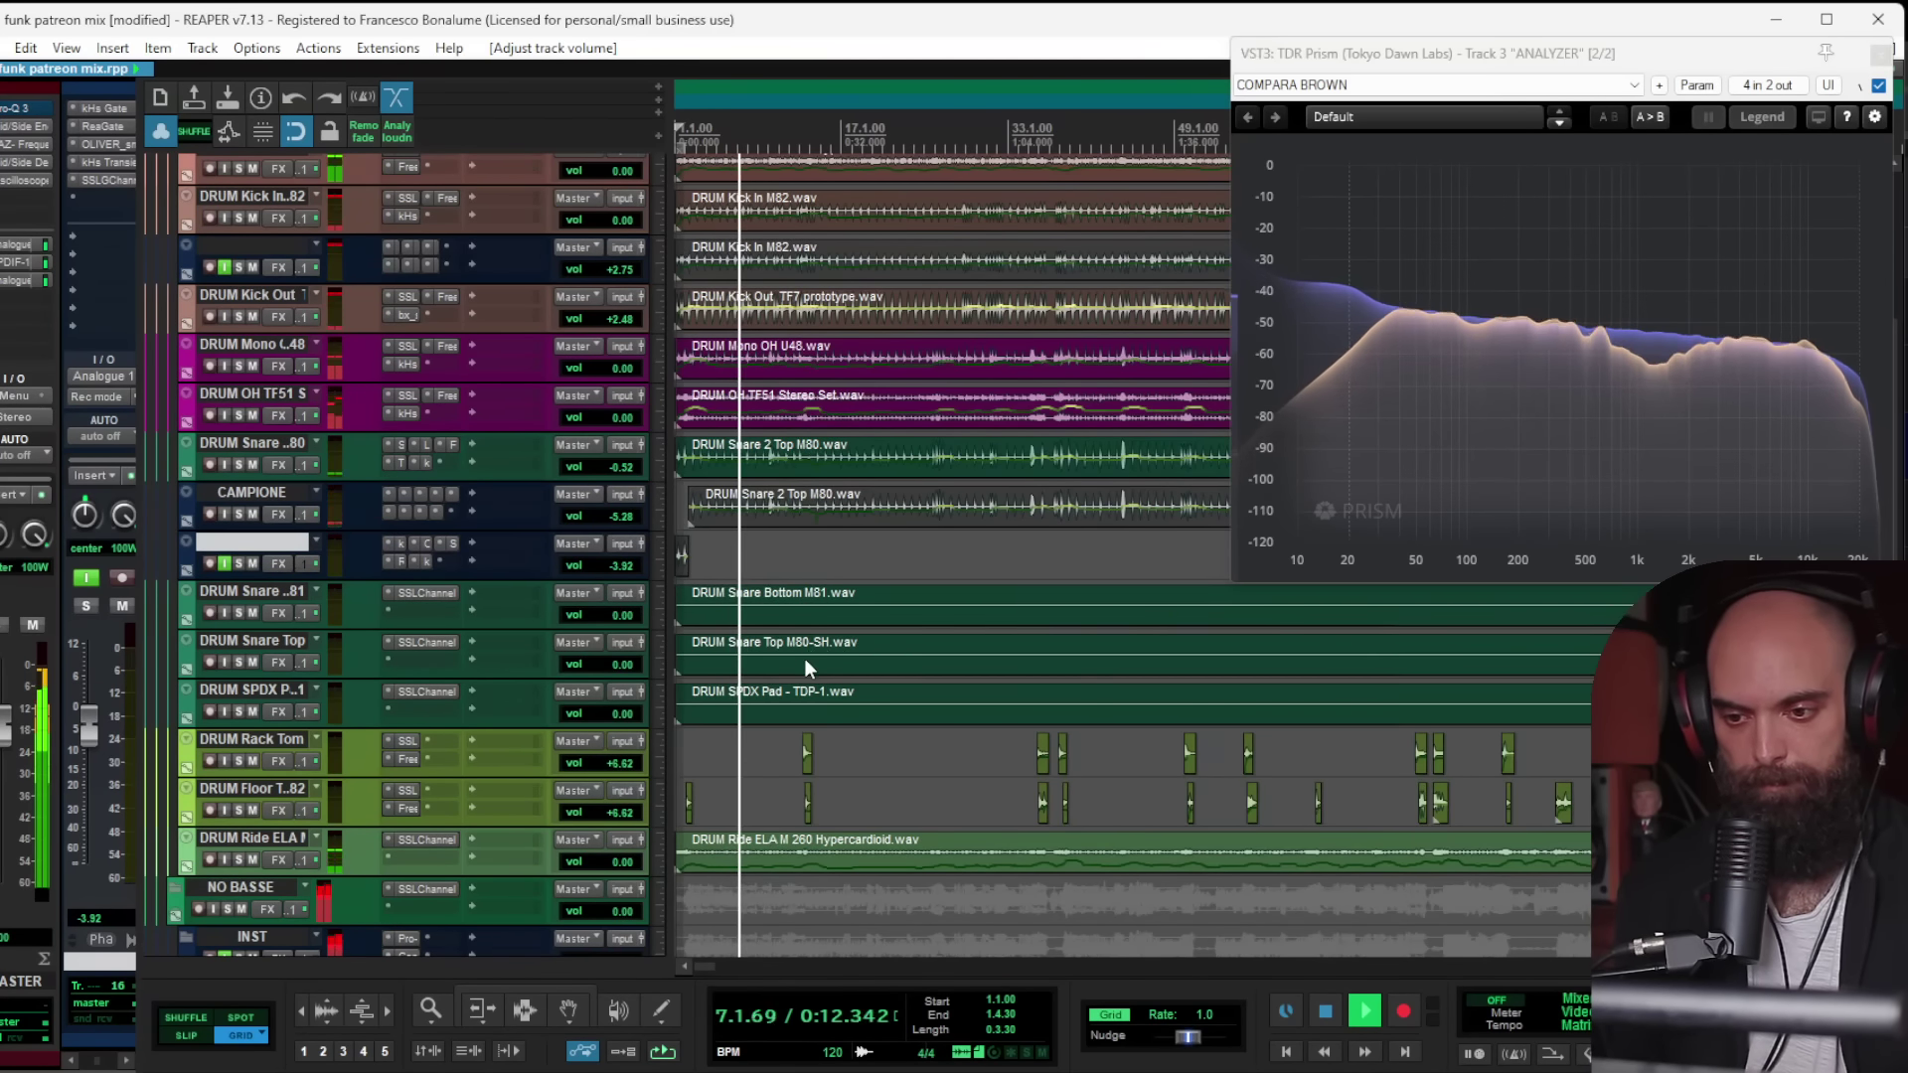
{"action": "scroll", "coordinate": [803, 660], "scroll_direction": "down", "scroll_amount": 2}
{"action": "key", "text": "ctrl+s"}
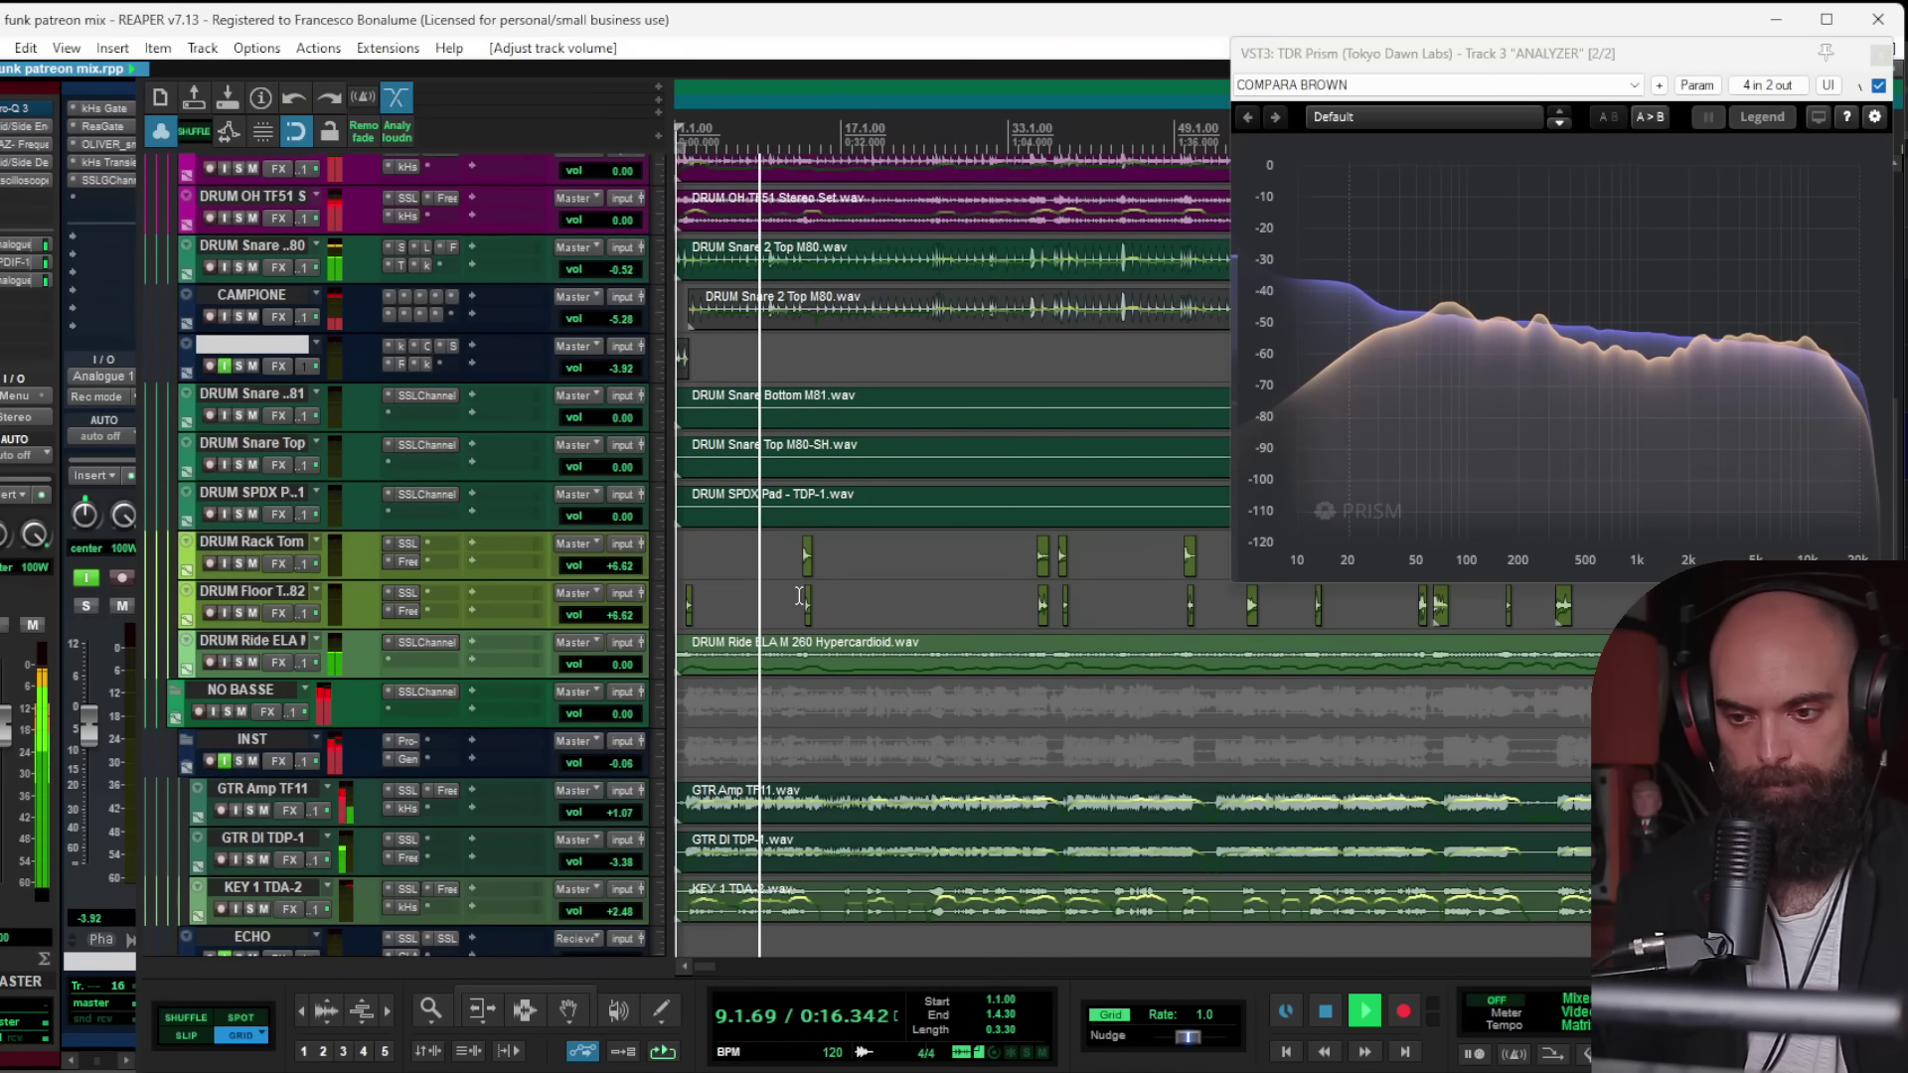
{"action": "scroll", "coordinate": [798, 595], "scroll_direction": "up", "scroll_amount": 1}
{"action": "scroll", "coordinate": [798, 595], "scroll_direction": "up", "scroll_amount": 1}
{"action": "key", "text": "space"}
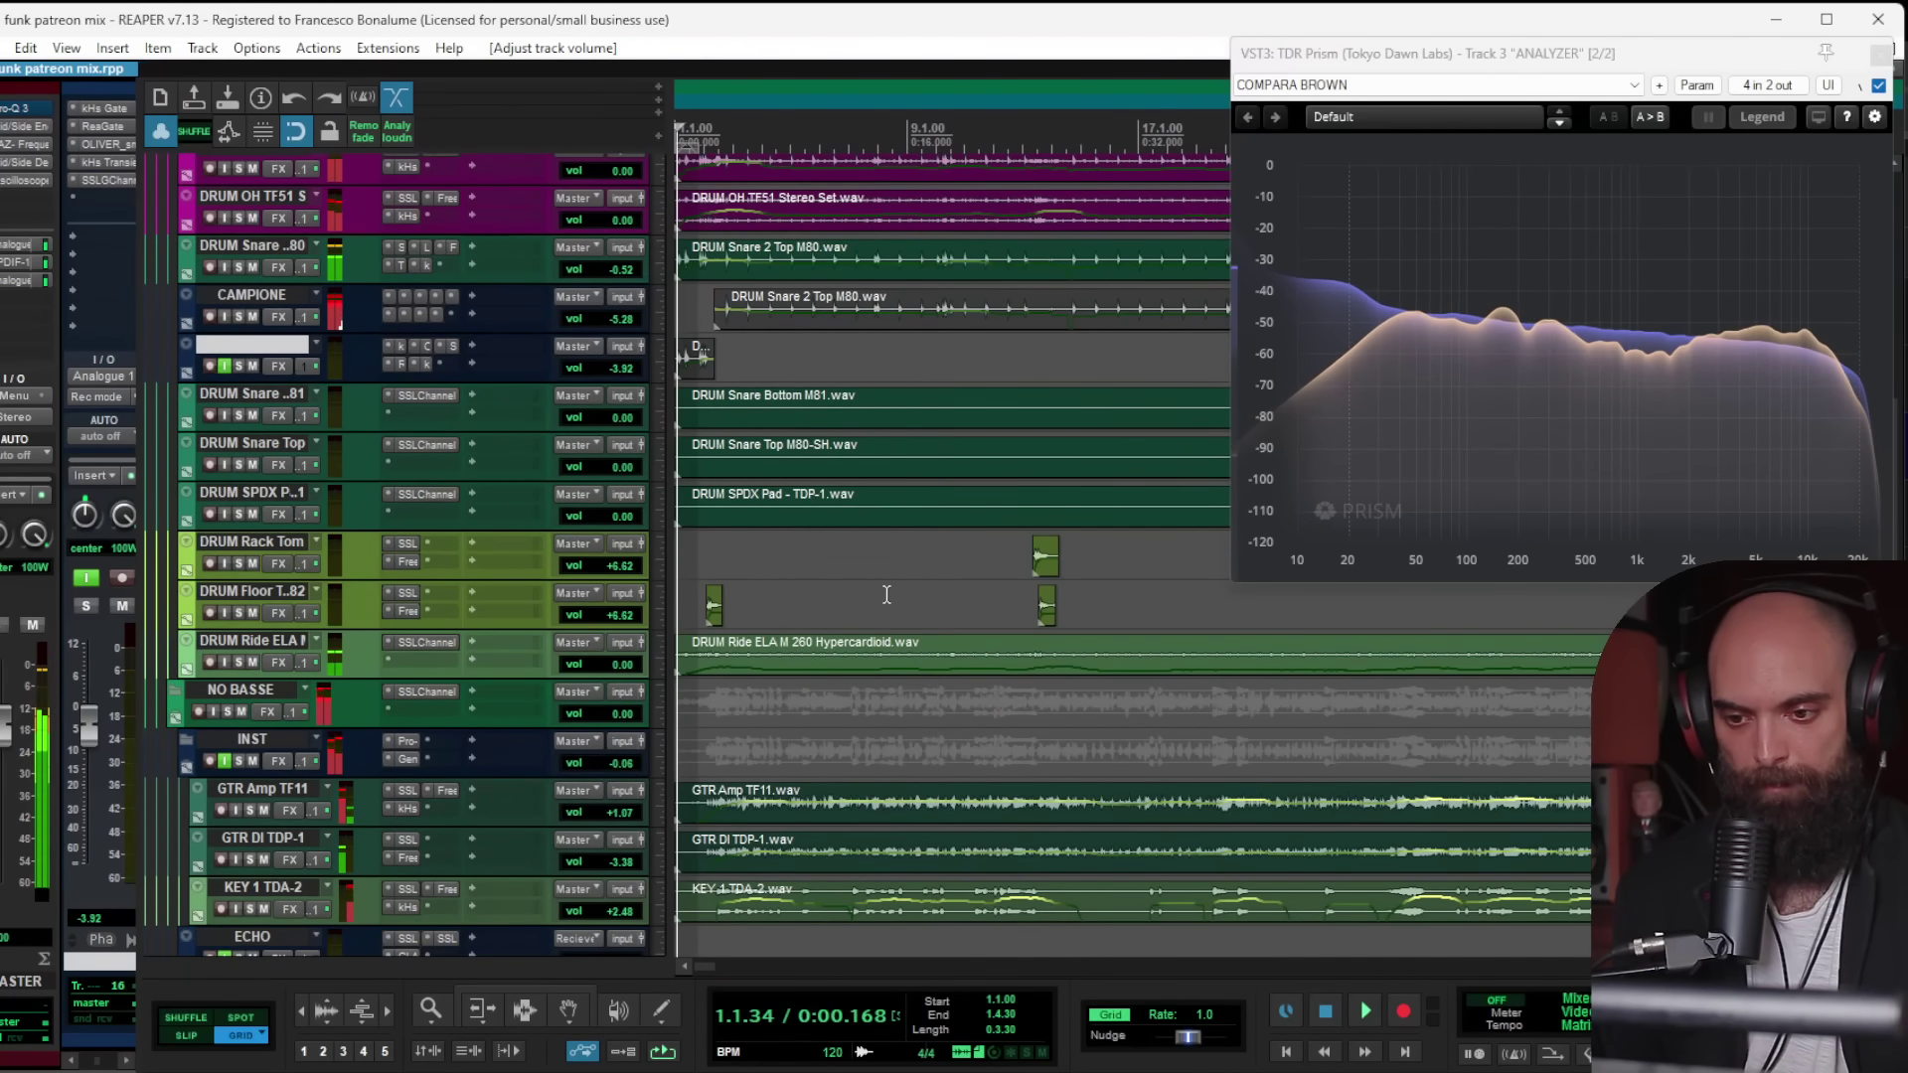
Step: Show the volume envelope of the INST group track and play the mix from around bar 7
{"action": "left_click", "coordinate": [902, 598]}
{"action": "scroll", "coordinate": [987, 671], "scroll_direction": "up", "scroll_amount": 3}
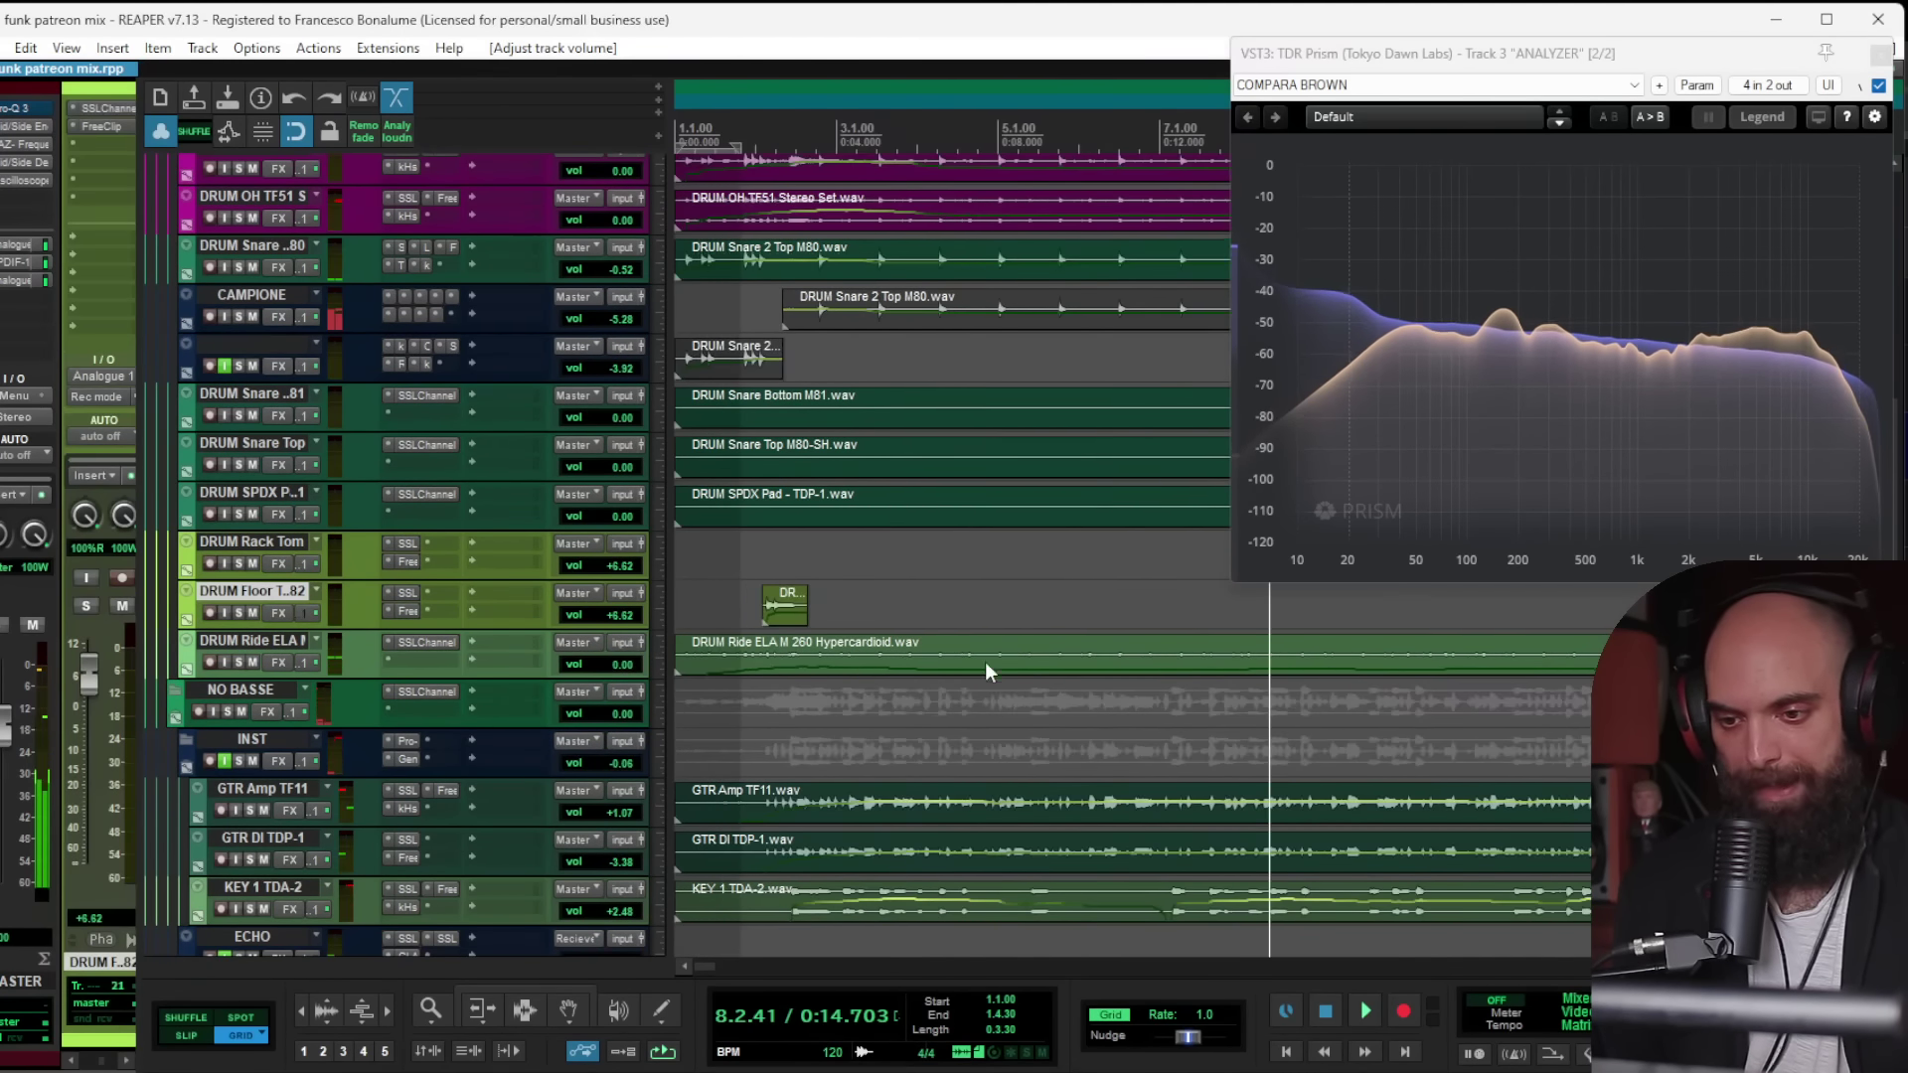
{"action": "left_click", "coordinate": [252, 739]}
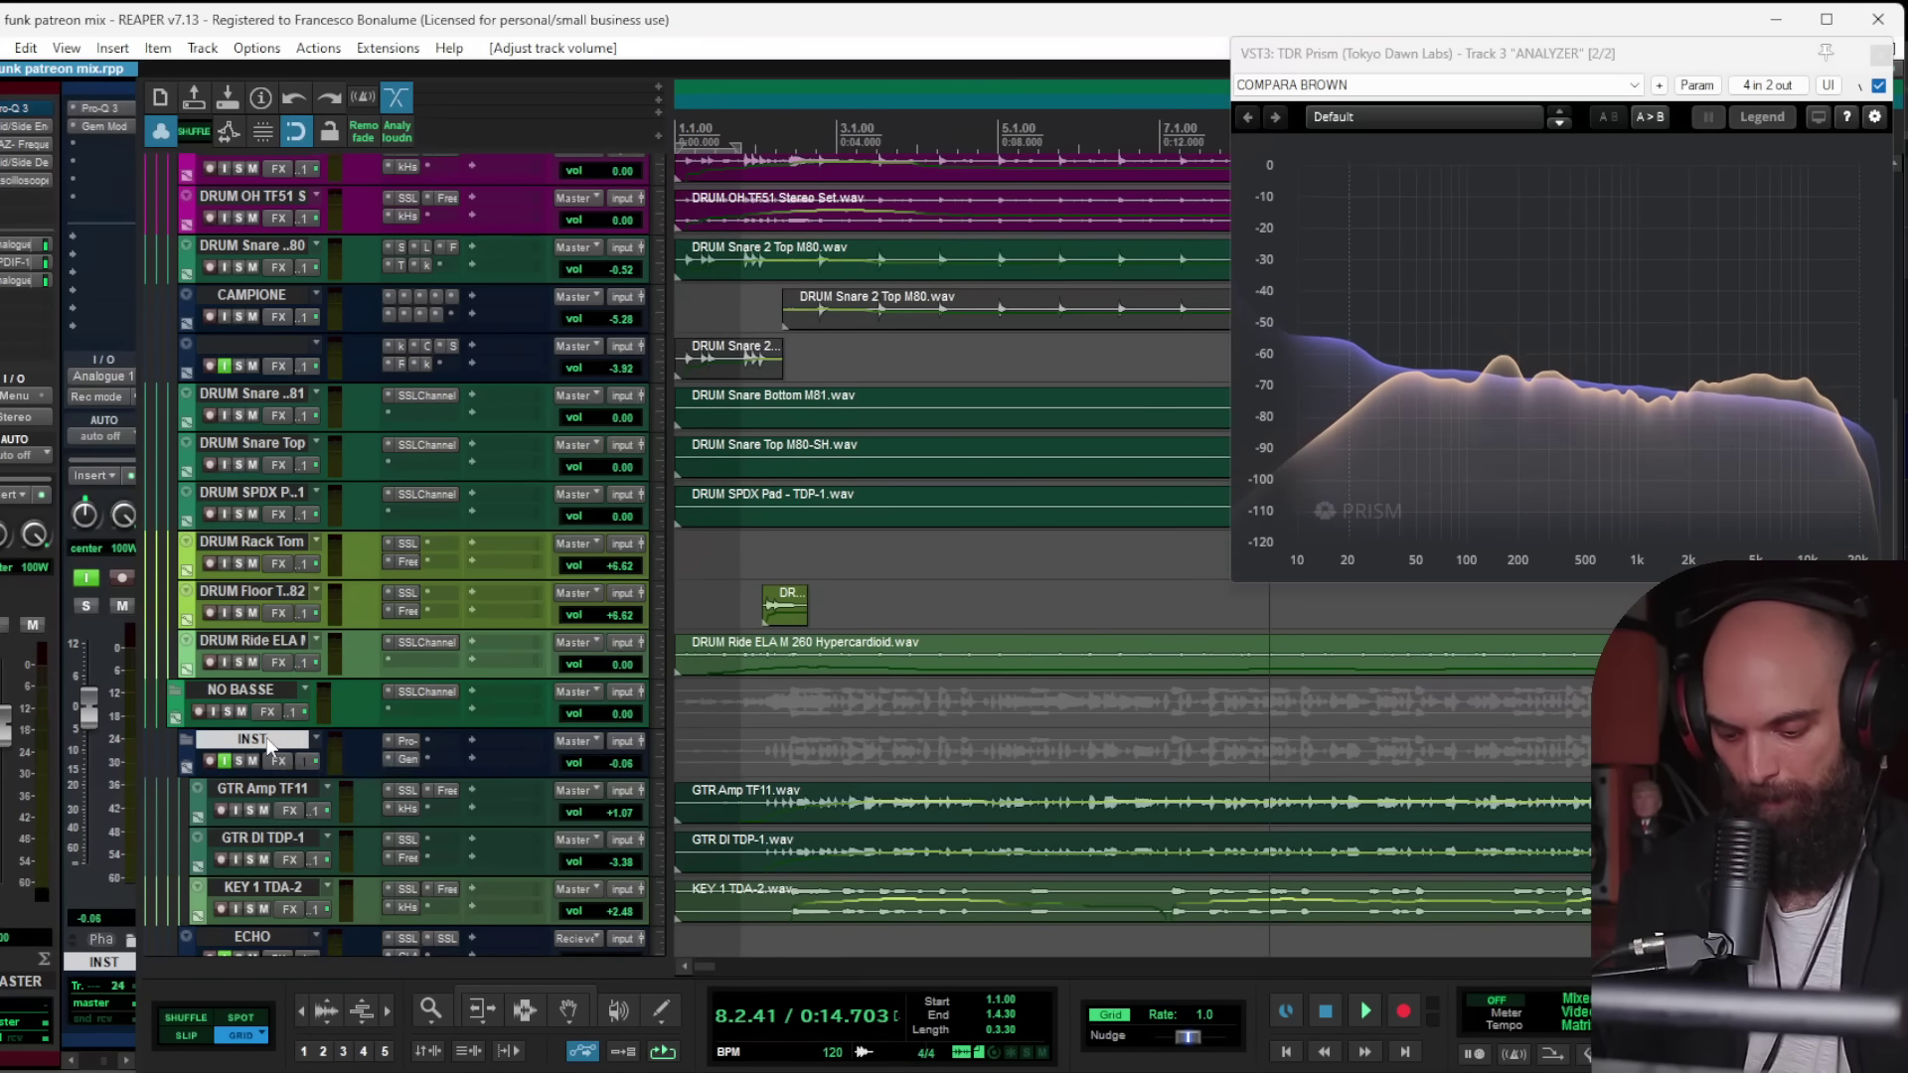
{"action": "key", "text": "v"}
{"action": "left_click", "coordinate": [1174, 734]}
{"action": "key", "text": "space"}
{"action": "scroll", "coordinate": [1173, 740], "scroll_direction": "up", "scroll_amount": 3}
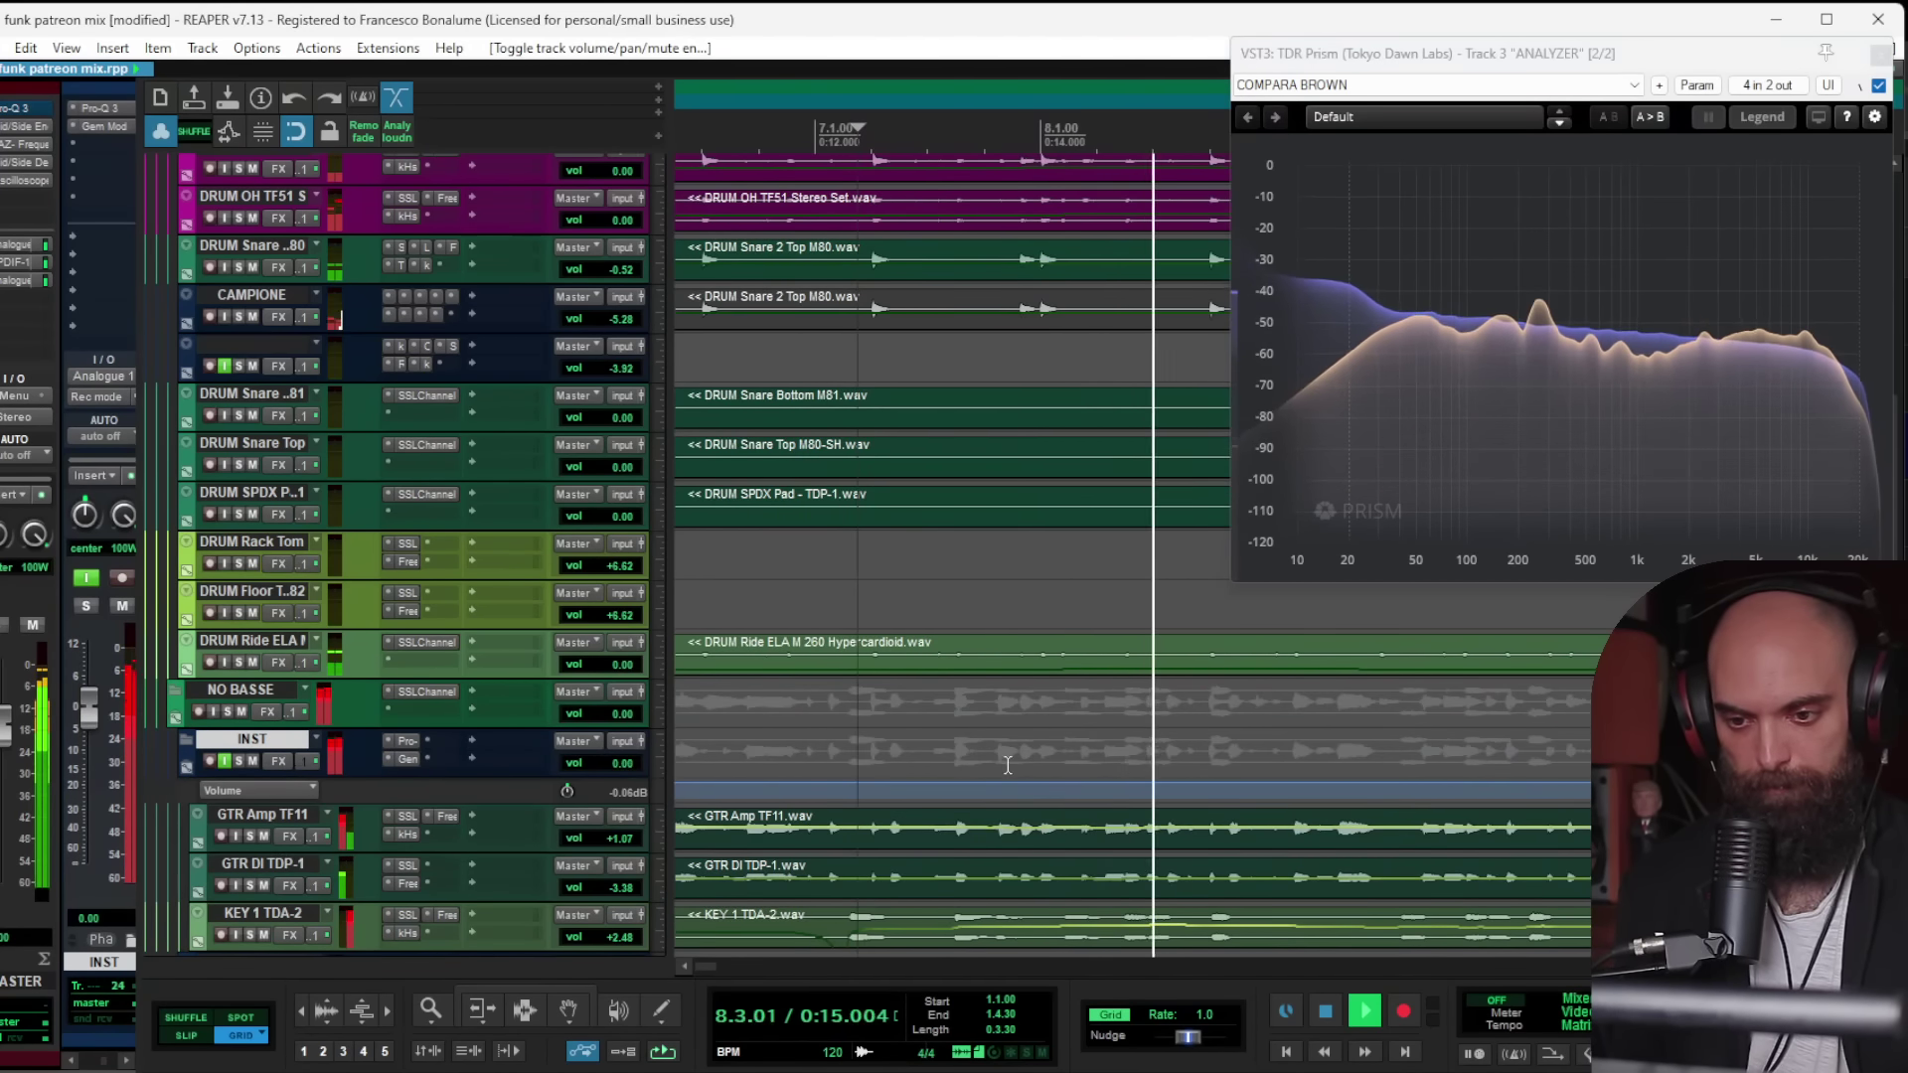
Step: Raise the INST volume envelope to +2.20 dB from 7.1.50 to 8.2.52, enlarge its lane, and play back the passage
{"action": "key", "text": "space"}
{"action": "left_click_drag", "start_coordinate": [1141, 752], "coordinate": [842, 757]}
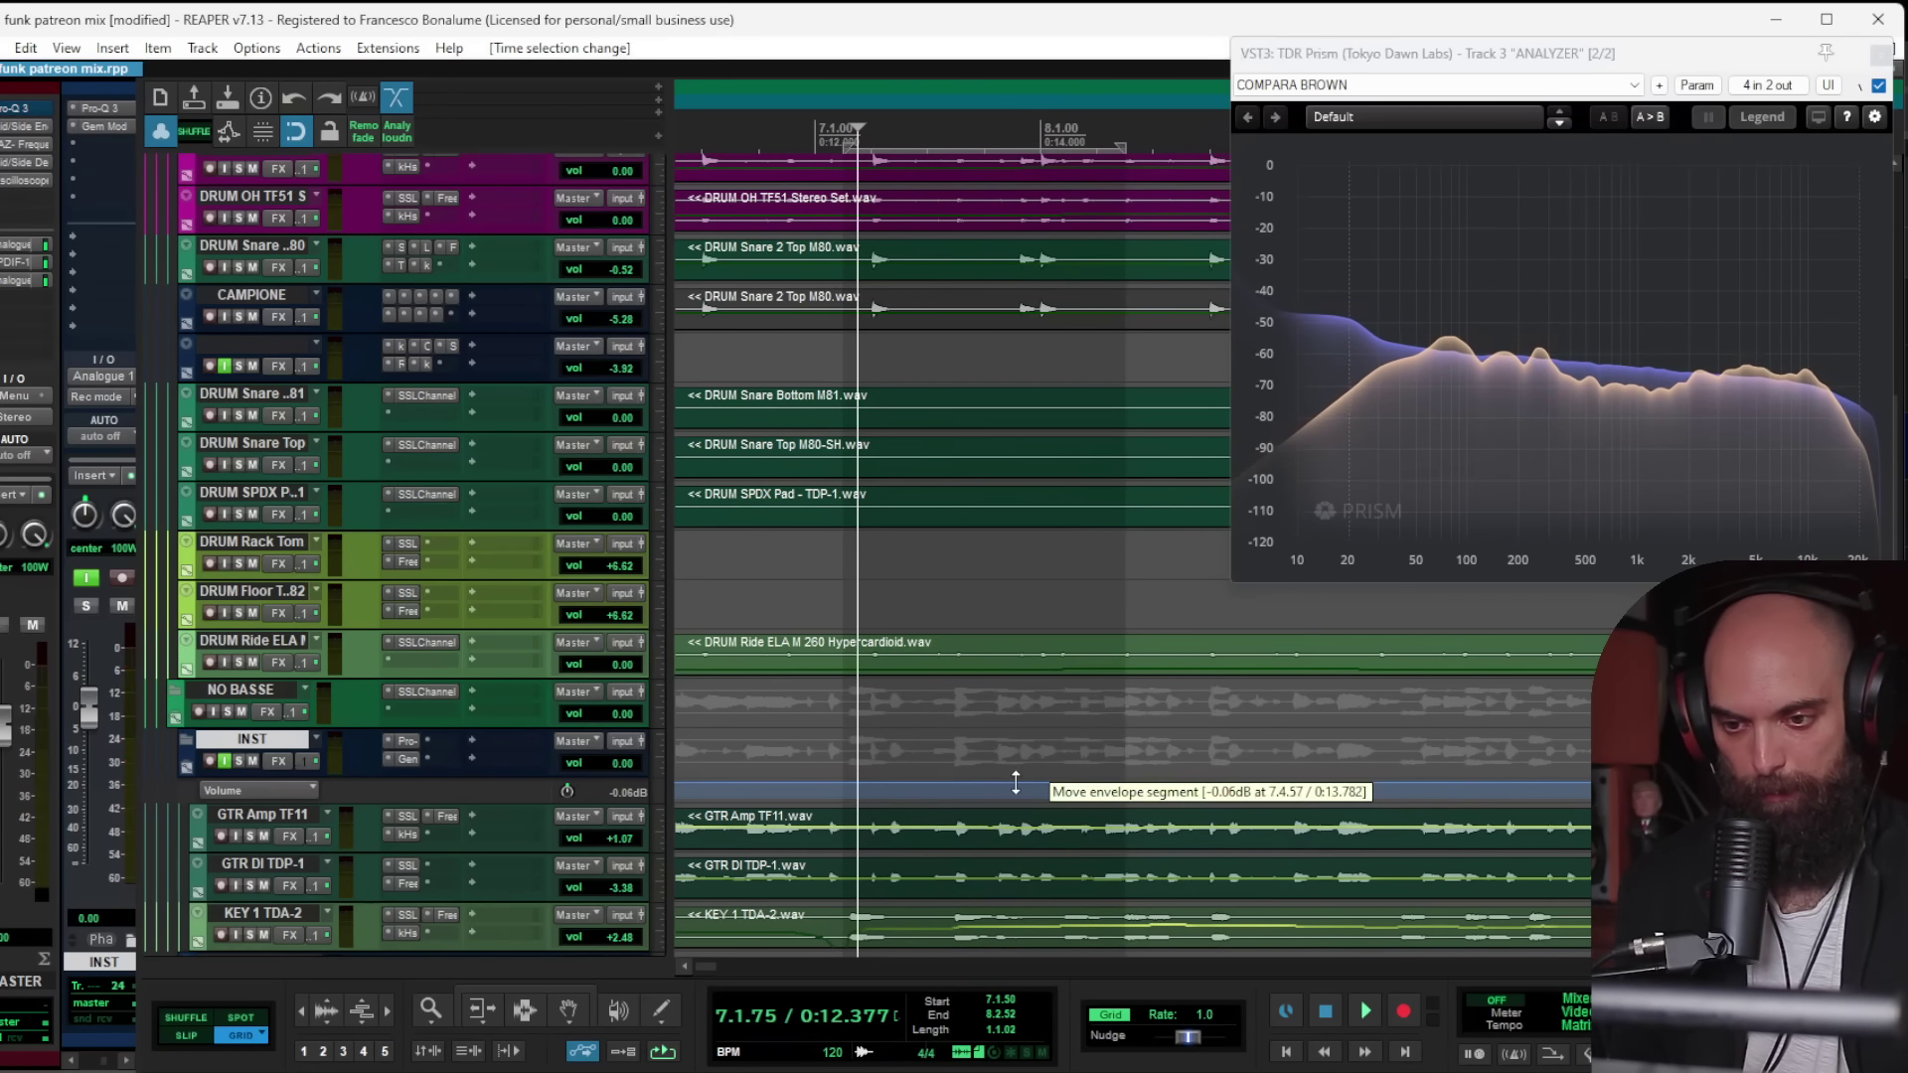
{"action": "left_click_drag", "start_coordinate": [1022, 782], "coordinate": [1022, 771]}
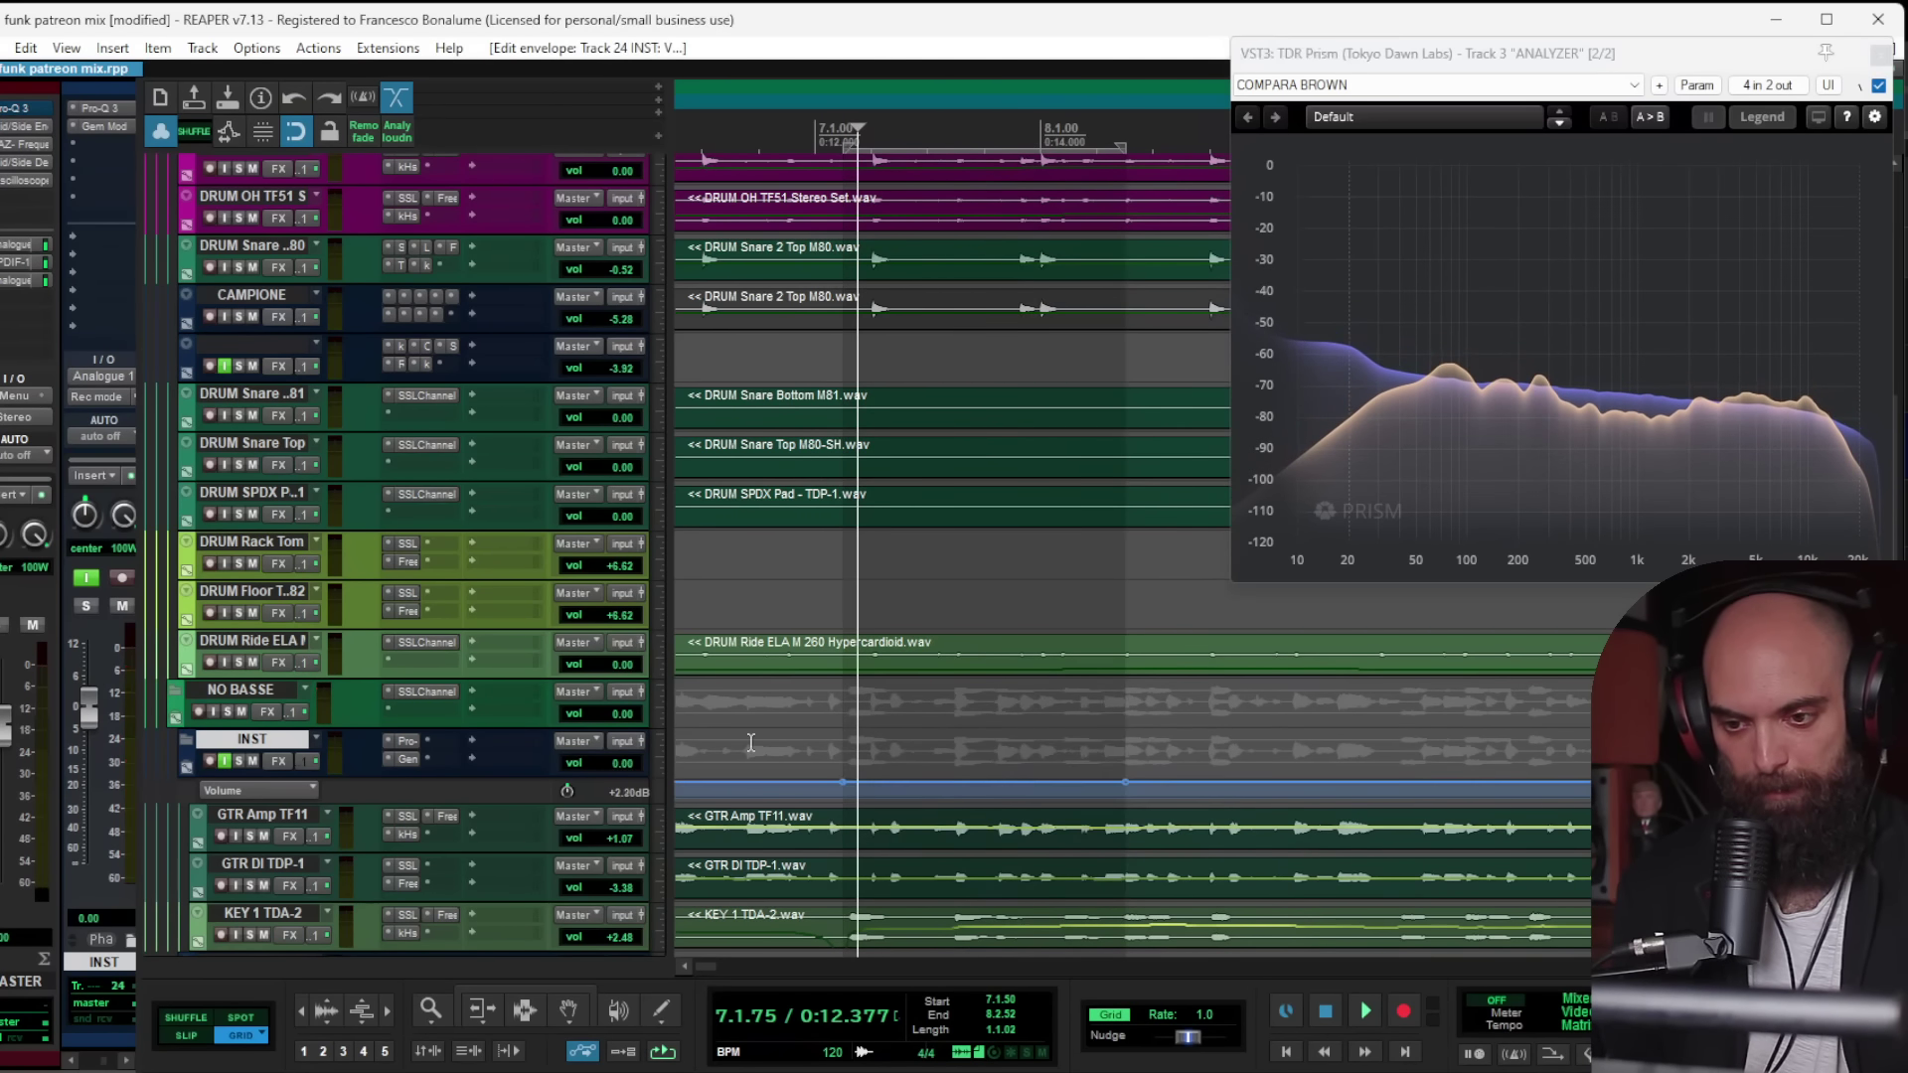
{"action": "key", "text": "space"}
{"action": "left_click_drag", "start_coordinate": [524, 804], "coordinate": [529, 969]}
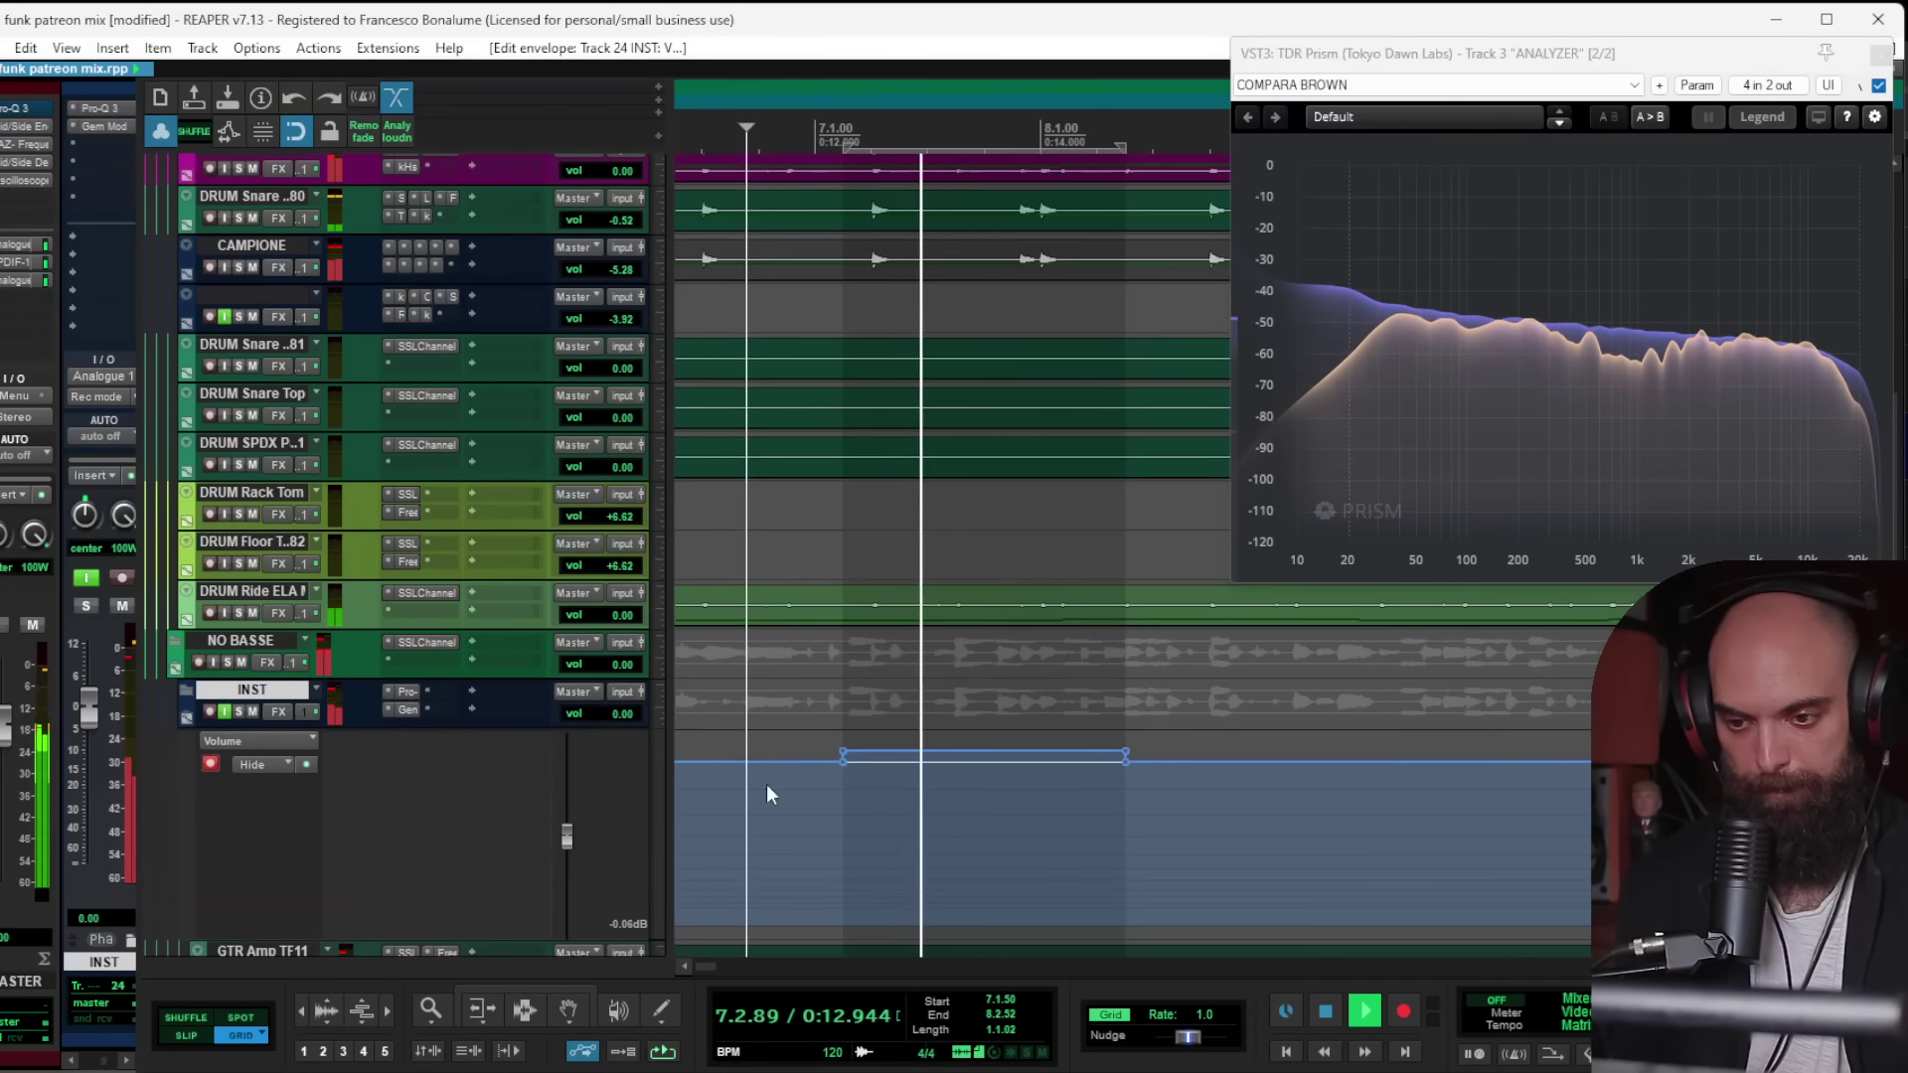
{"action": "scroll", "coordinate": [1030, 717], "scroll_direction": "down", "scroll_amount": 3}
{"action": "scroll", "coordinate": [1282, 759], "scroll_direction": "right", "scroll_amount": 3}
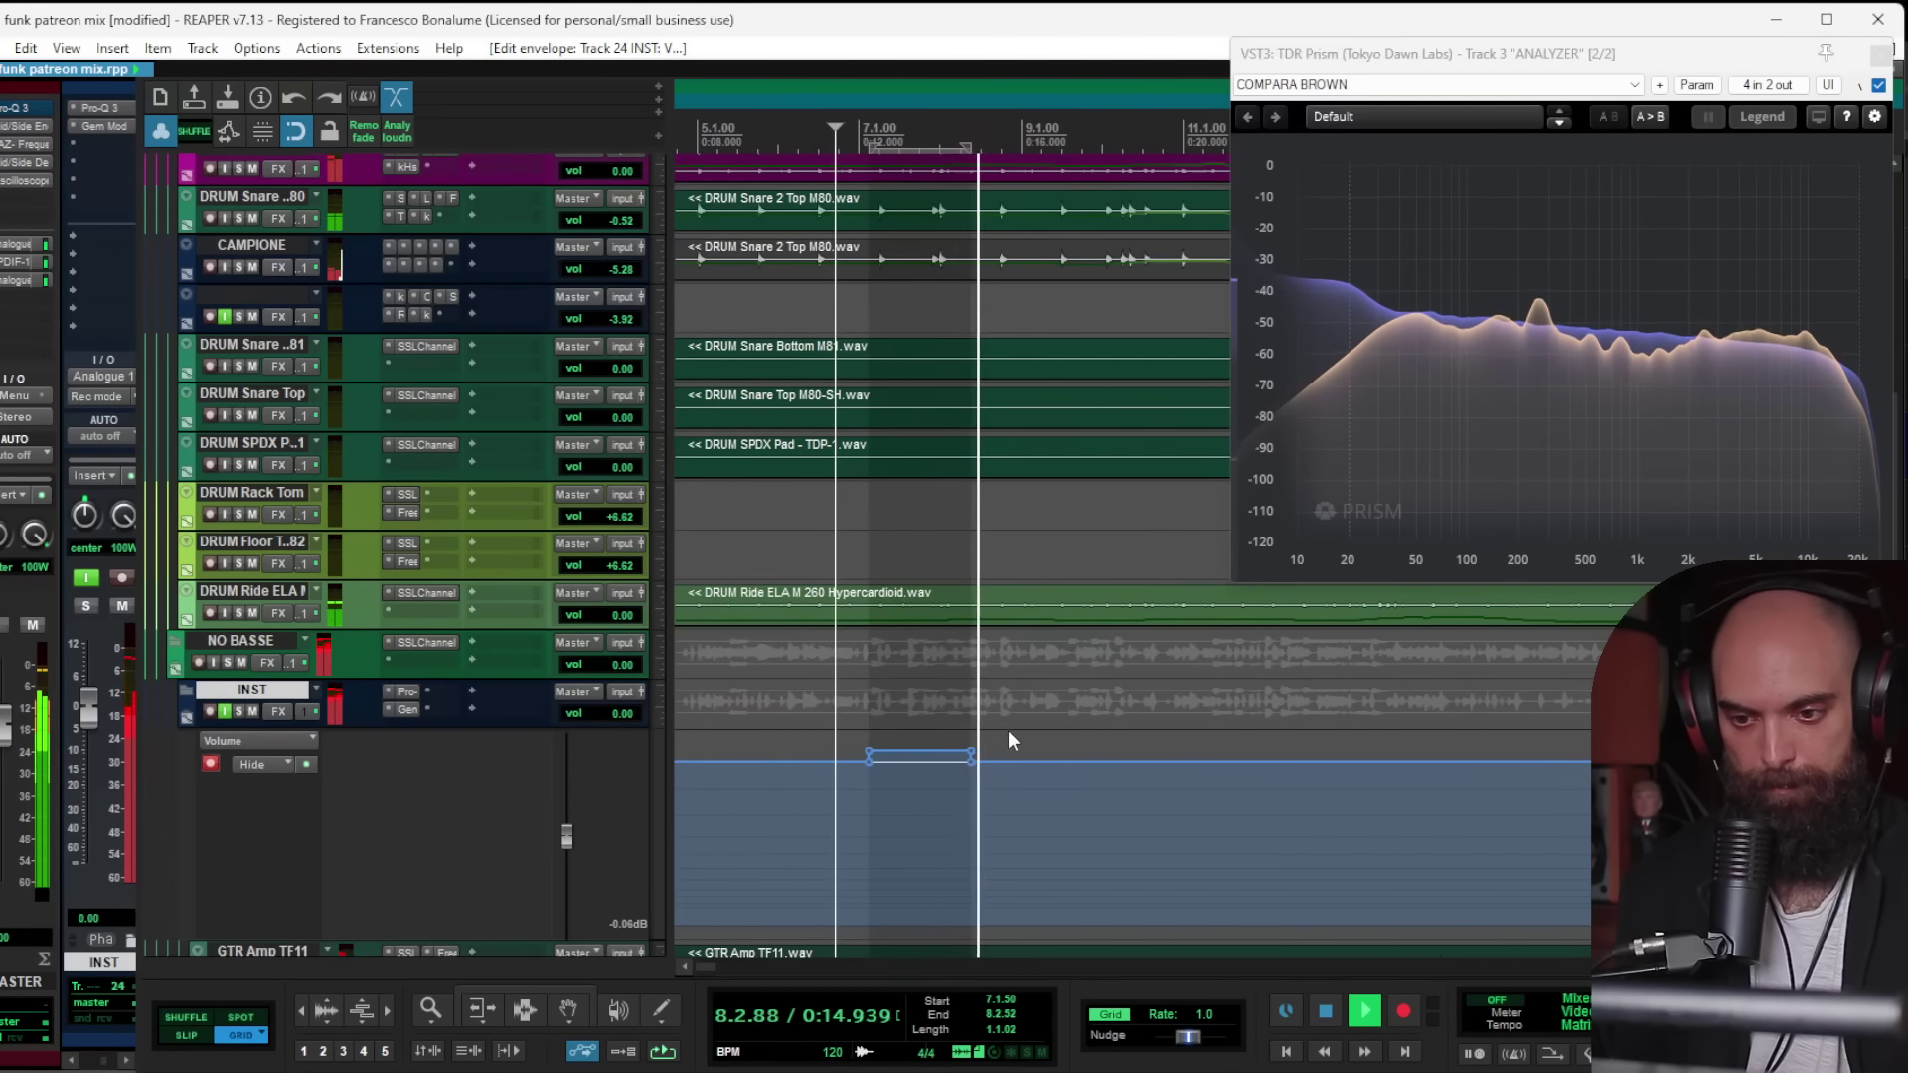
{"action": "key", "text": "space"}
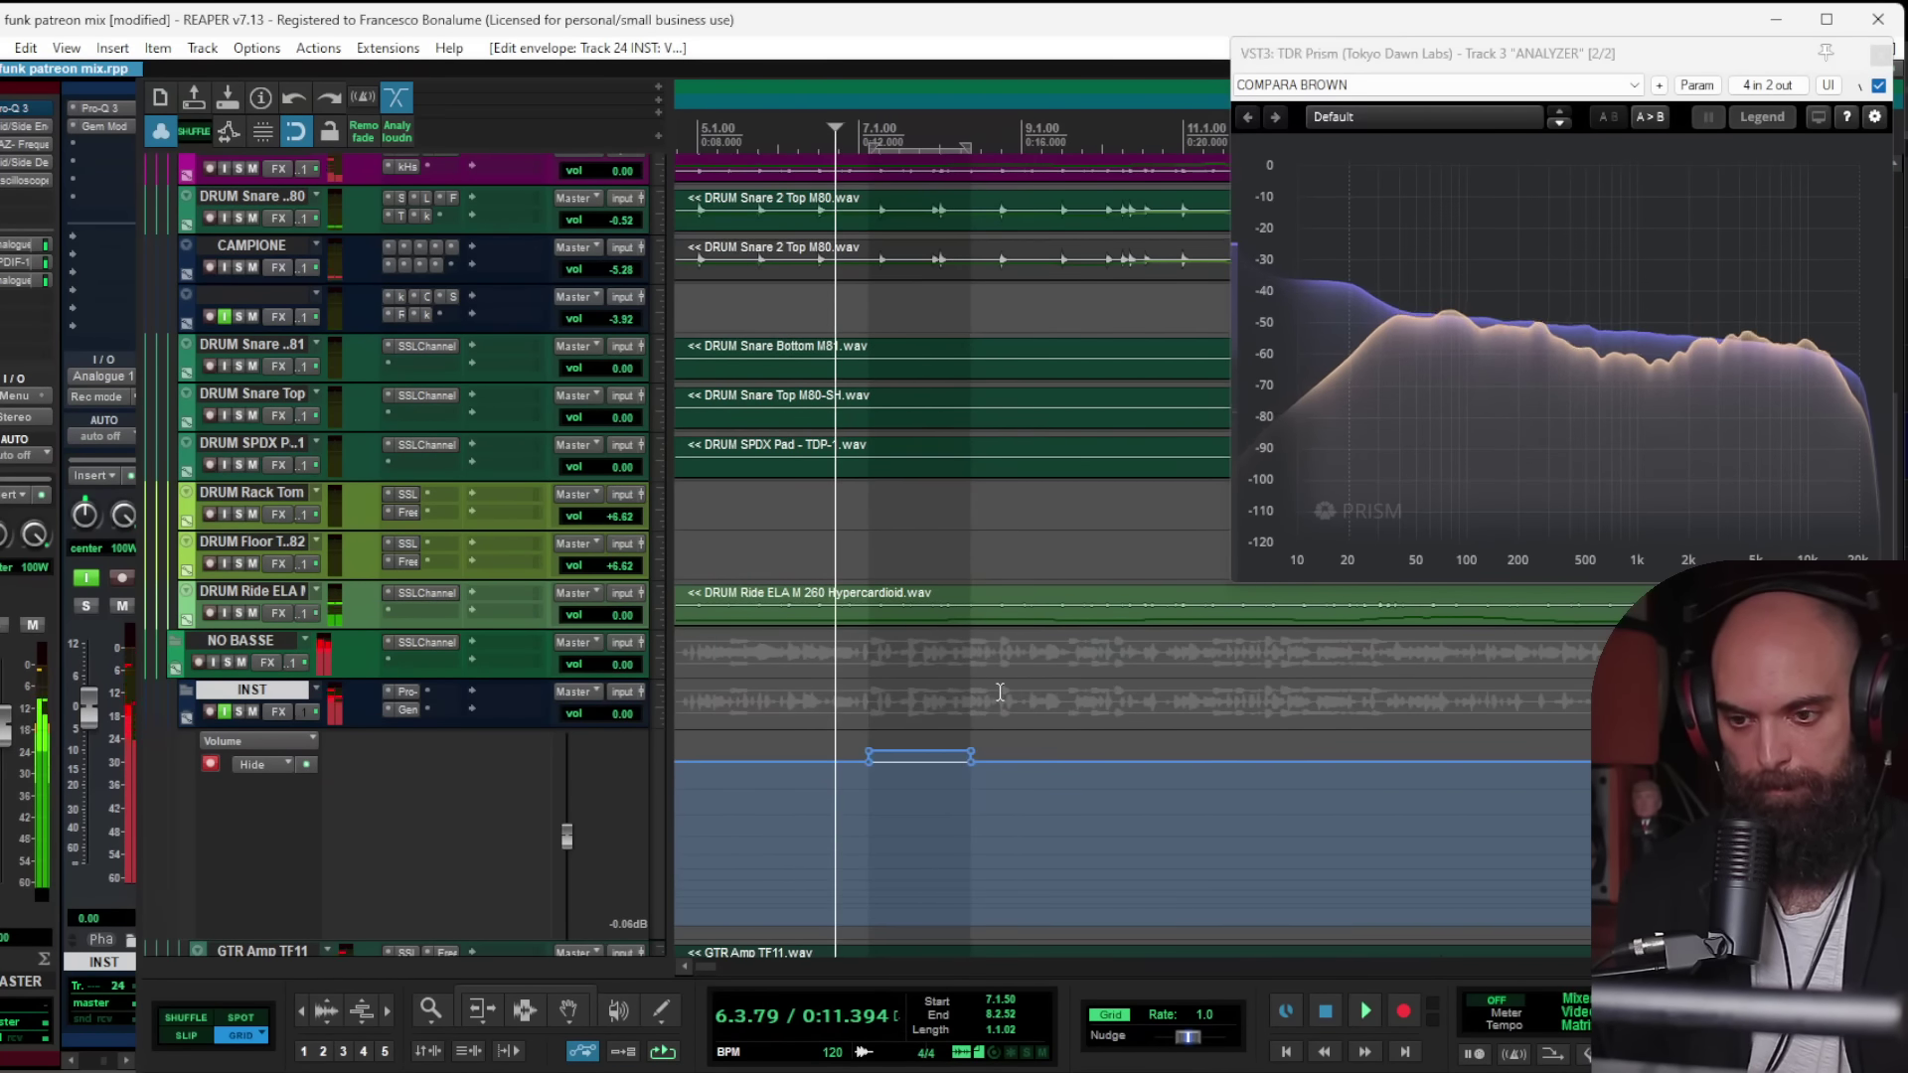
Step: Show the volume envelope of the BASS F group track and play the passage around bar 8
{"action": "scroll", "coordinate": [1000, 707], "scroll_direction": "down", "scroll_amount": 4}
{"action": "scroll", "coordinate": [868, 761], "scroll_direction": "down", "scroll_amount": 3}
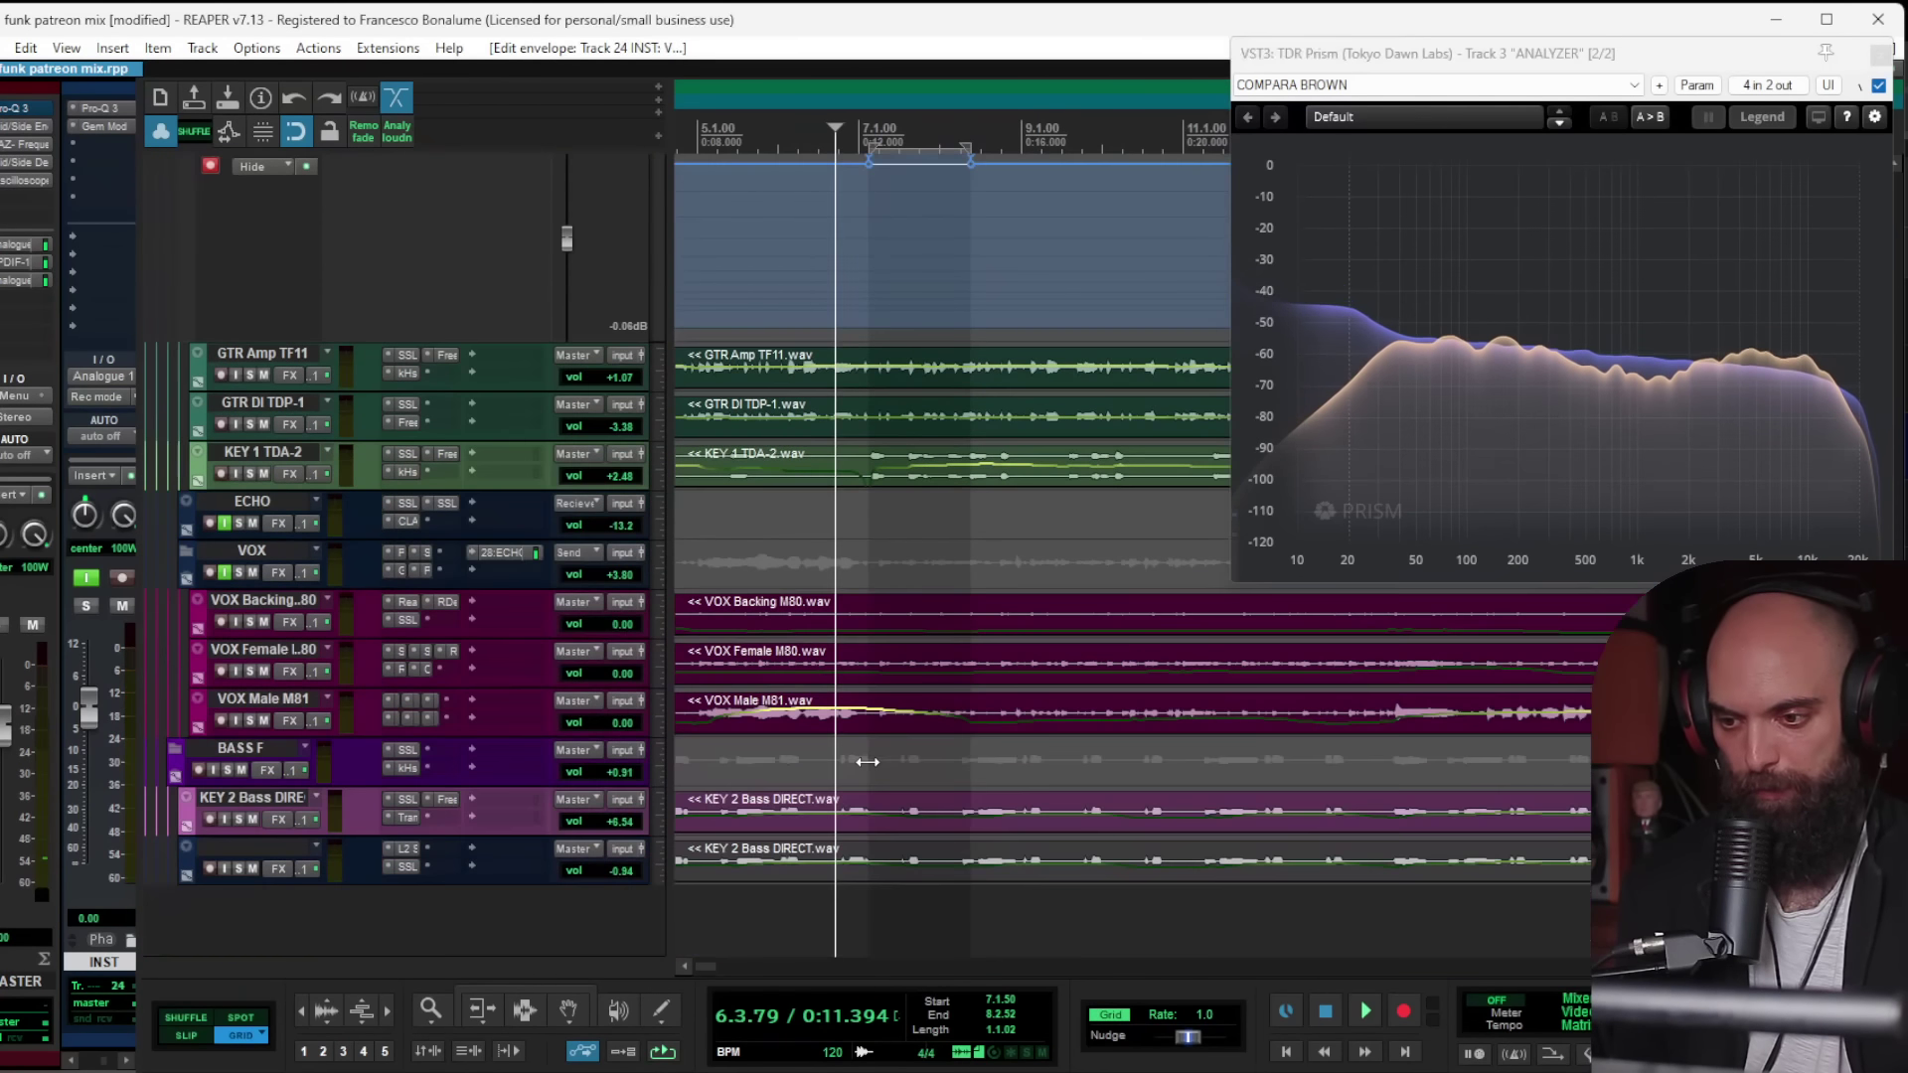
{"action": "left_click", "coordinate": [260, 747]}
{"action": "key", "text": "v"}
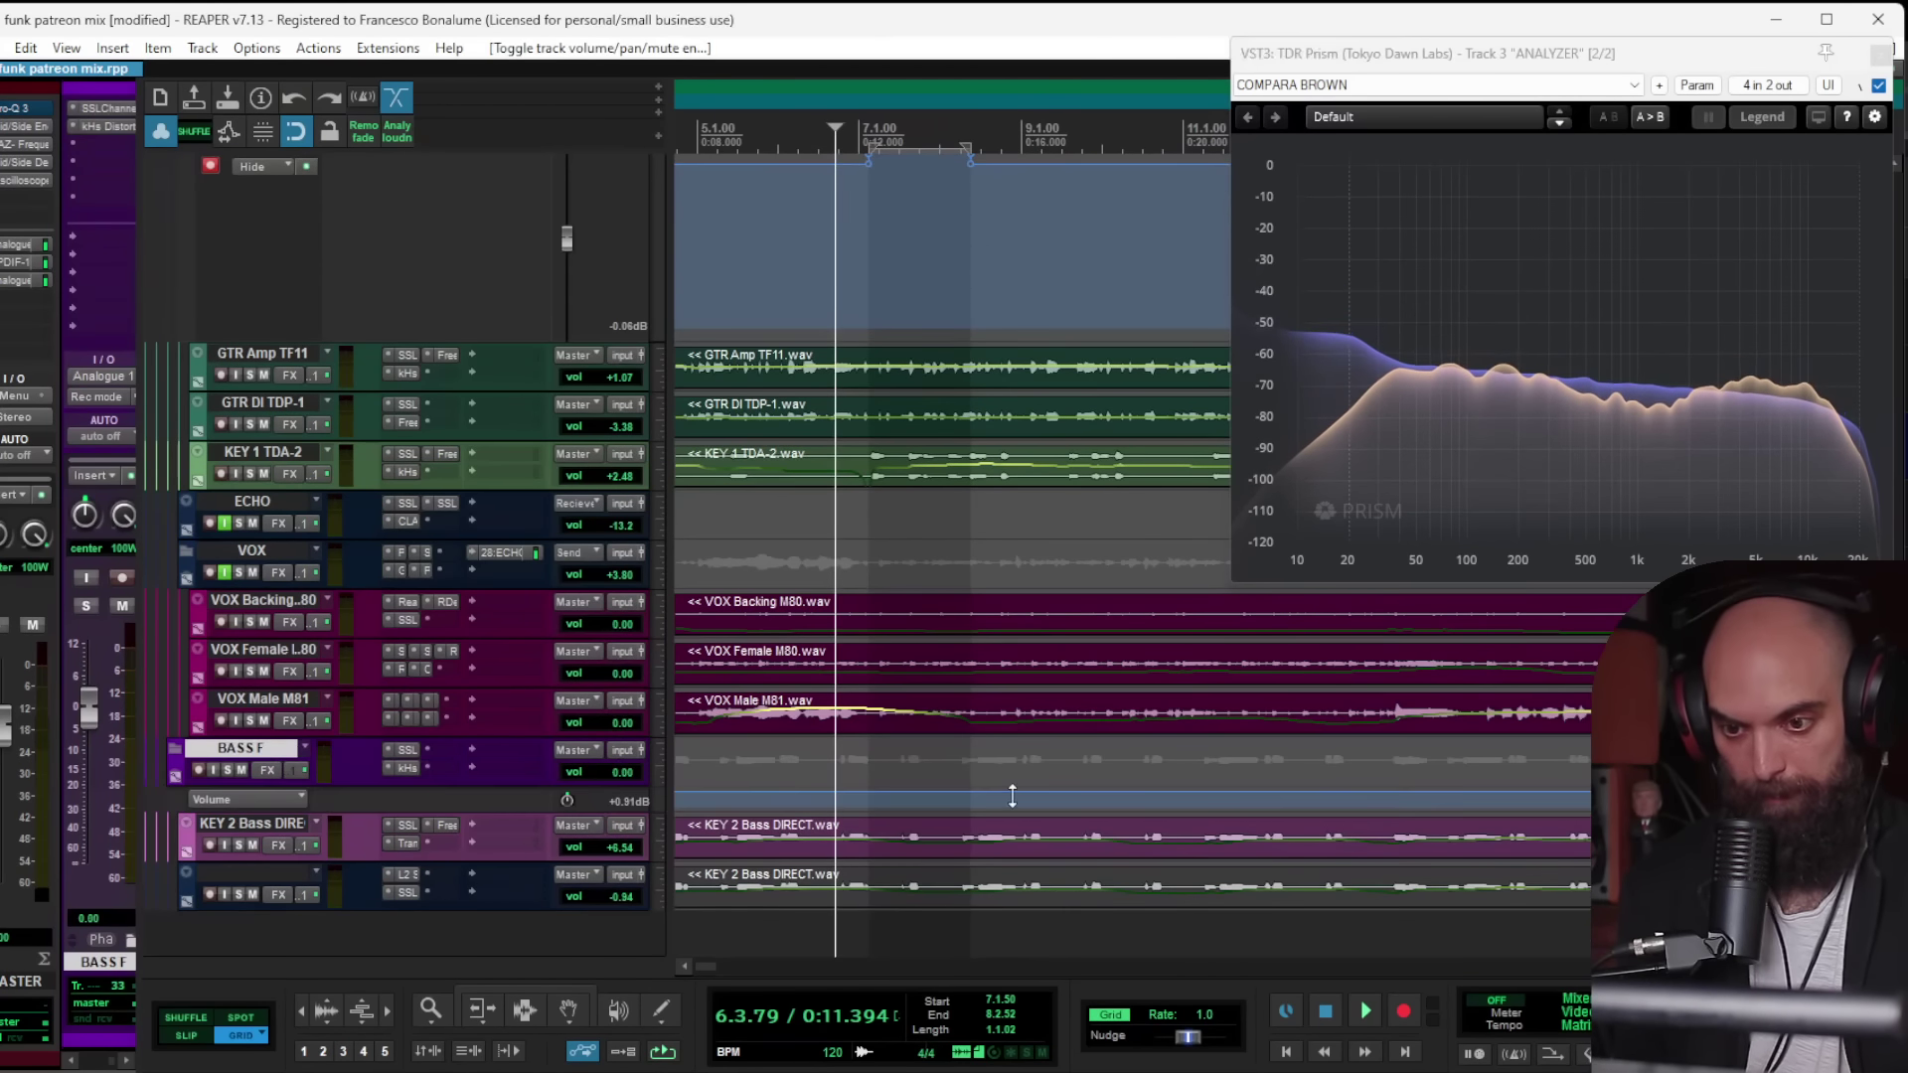
{"action": "left_click", "coordinate": [938, 759]}
{"action": "key", "text": "space"}
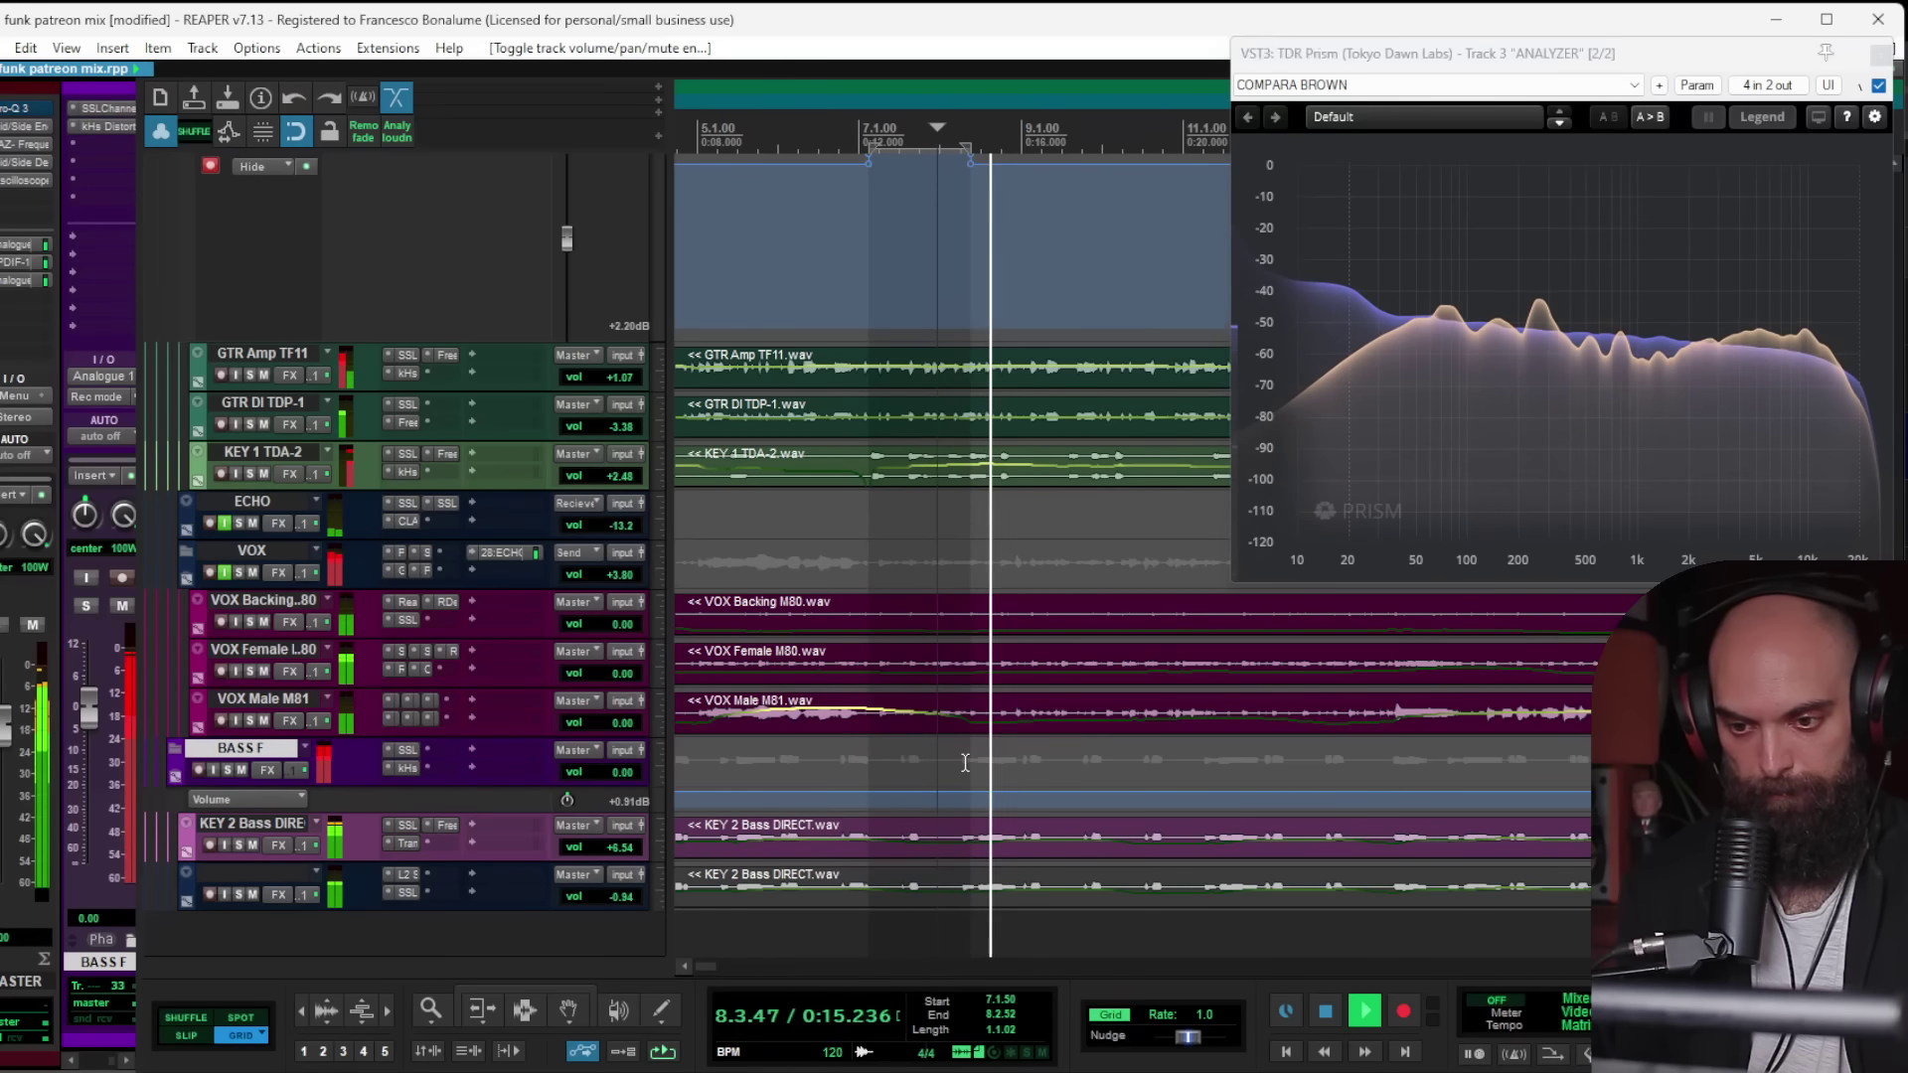
Step: Raise the BASS F volume envelope slightly from 8.2.31 to 9.2.52, enlarge its lane, and play back the change
{"action": "left_click_drag", "start_coordinate": [967, 766], "coordinate": [1011, 776]}
{"action": "key", "text": "space"}
{"action": "left_click", "coordinate": [886, 766]}
{"action": "key", "text": "space"}
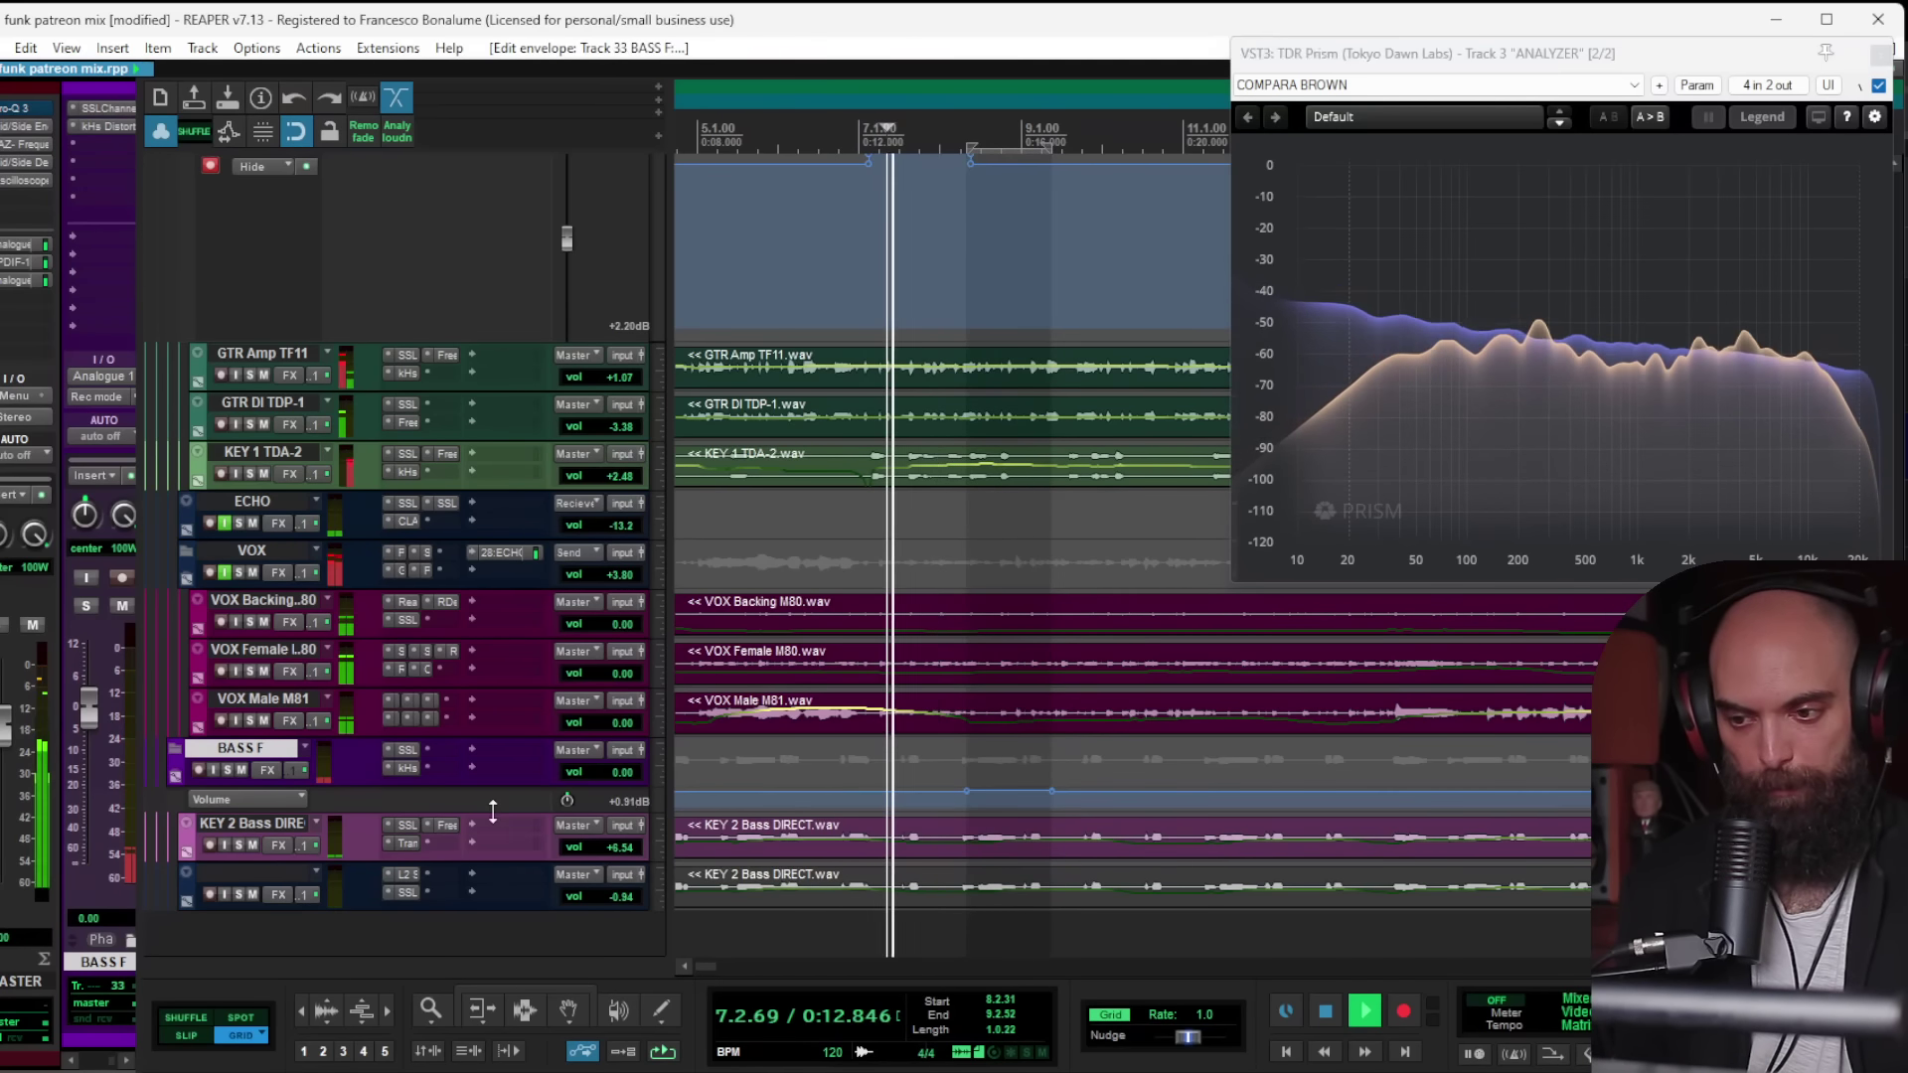
{"action": "left_click_drag", "start_coordinate": [471, 808], "coordinate": [470, 891]}
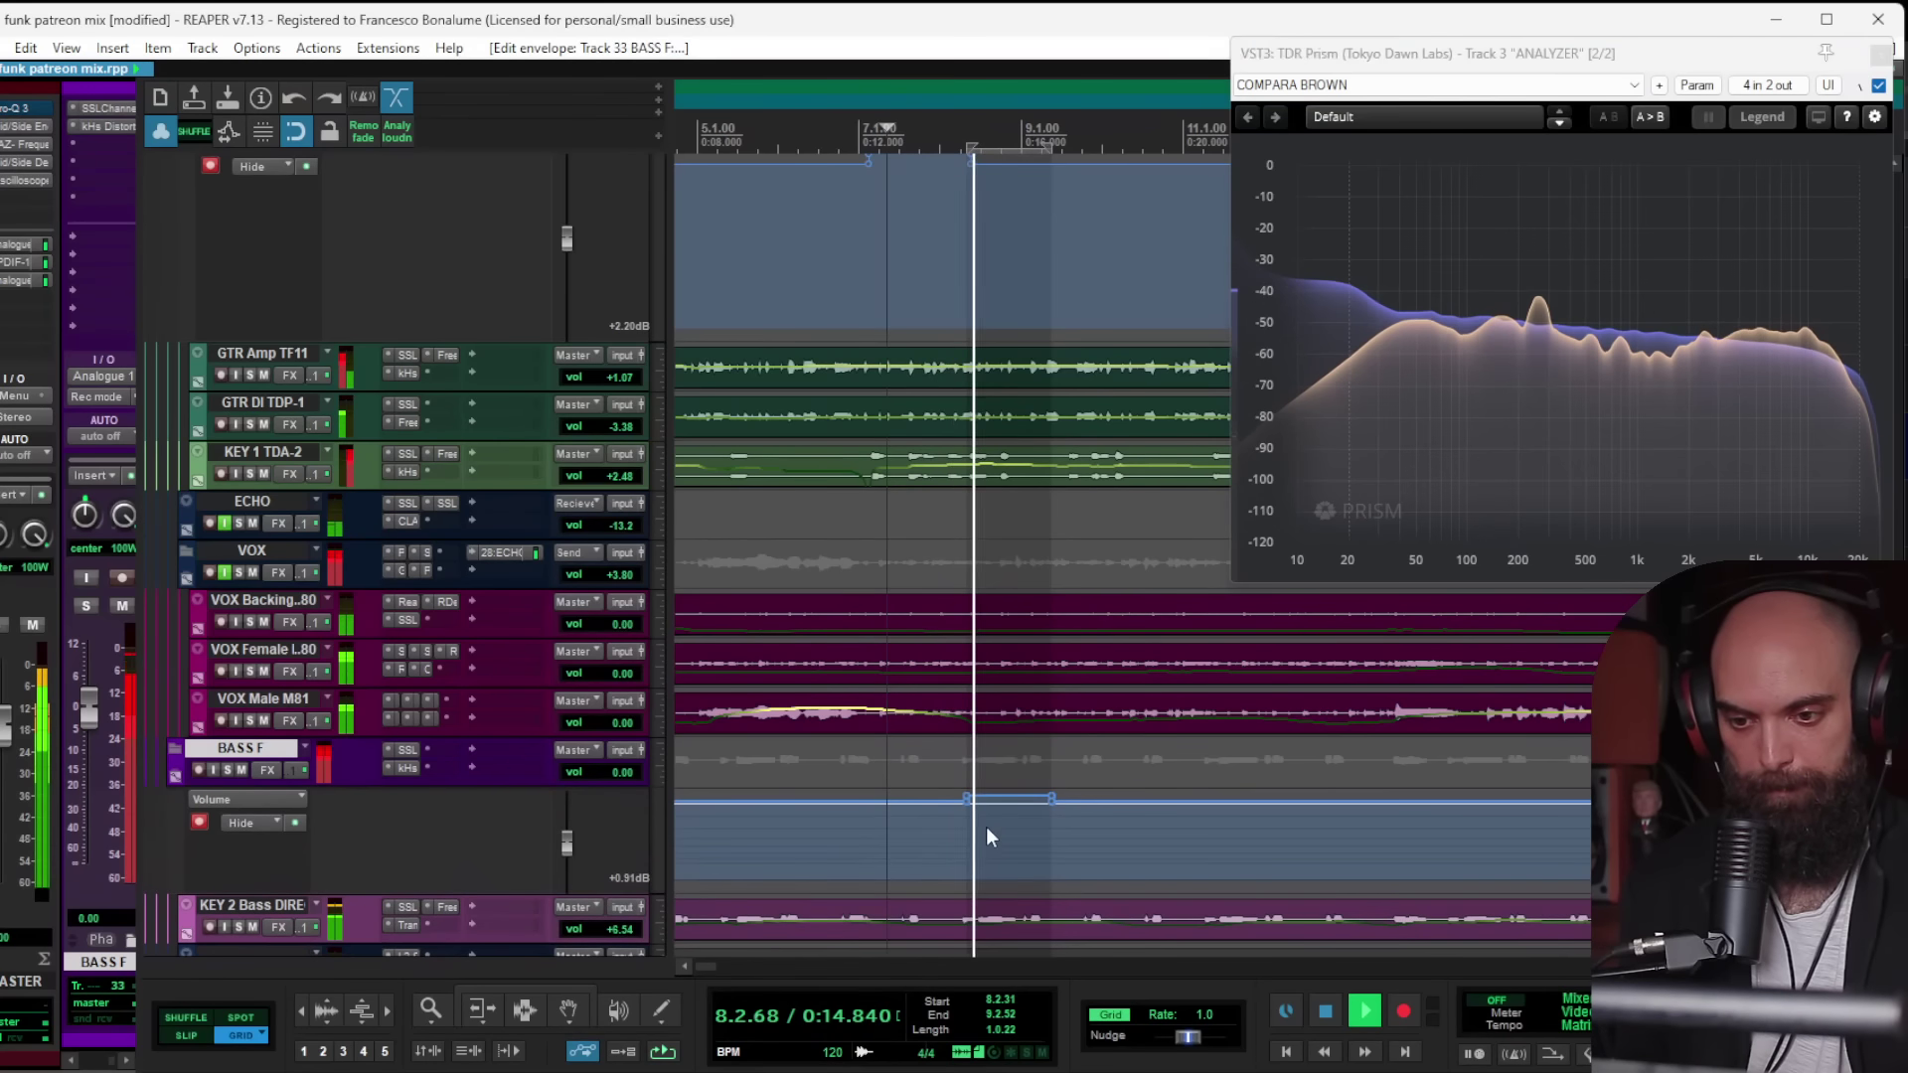
{"action": "scroll", "coordinate": [1212, 787], "scroll_direction": "down", "scroll_amount": 5}
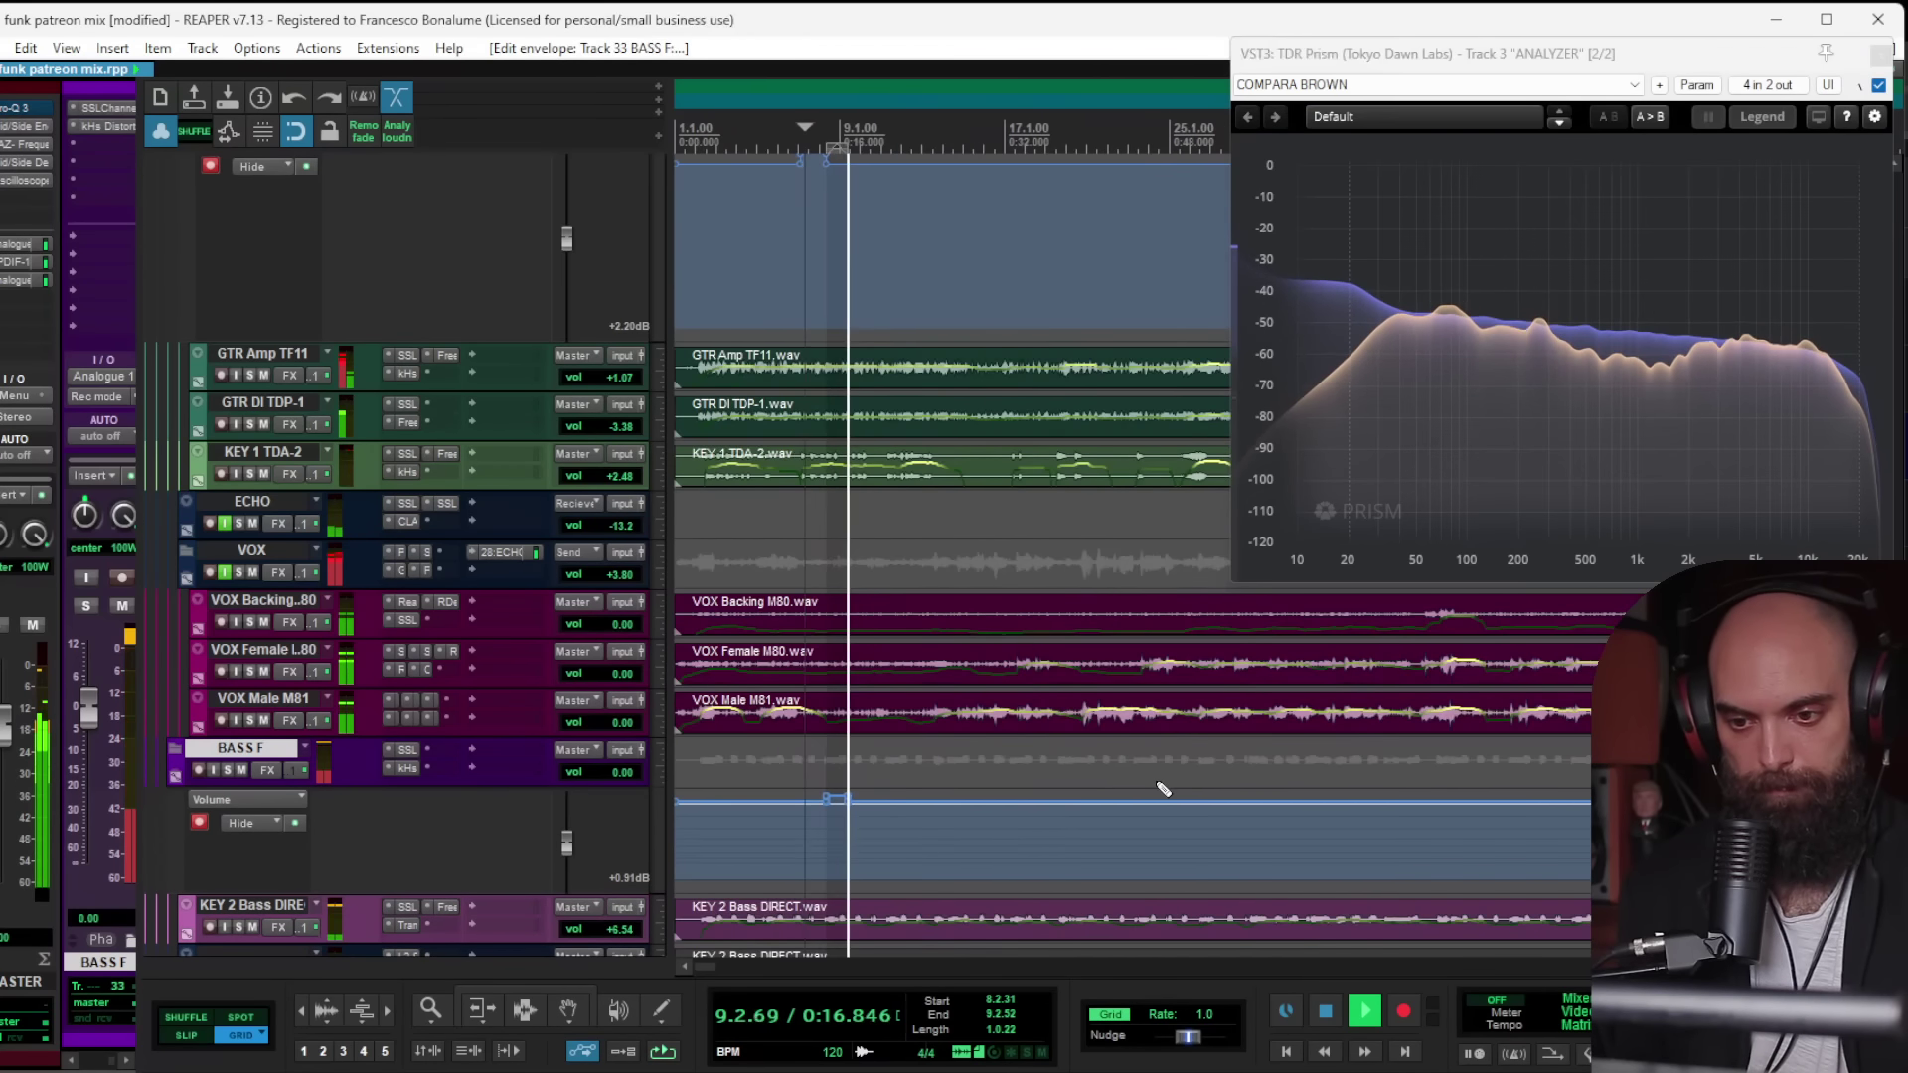
{"action": "scroll", "coordinate": [1102, 780], "scroll_direction": "down", "scroll_amount": 4}
{"action": "scroll", "coordinate": [984, 765], "scroll_direction": "up", "scroll_amount": 2}
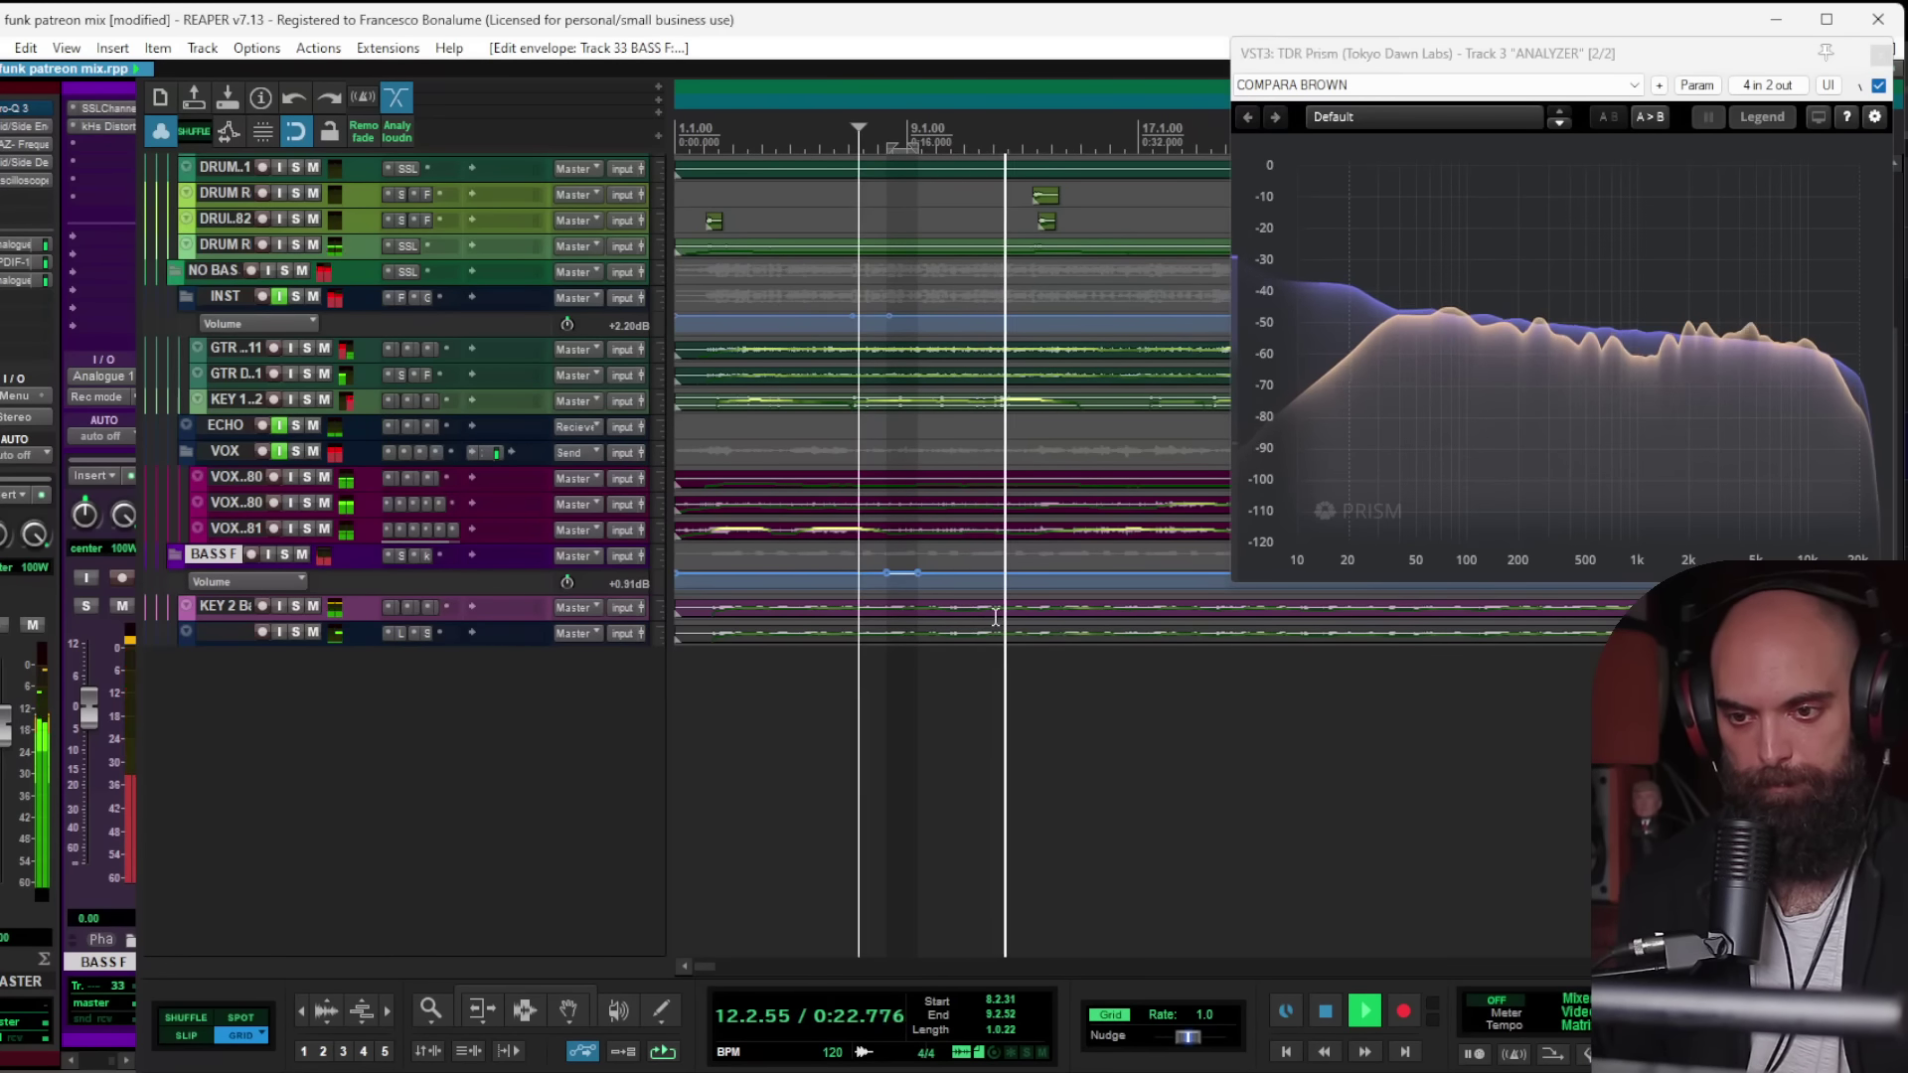
Step: Enlarge the INST volume envelope lane and play the mix from around bar 10
{"action": "left_click", "coordinate": [243, 296]}
{"action": "key", "text": "space"}
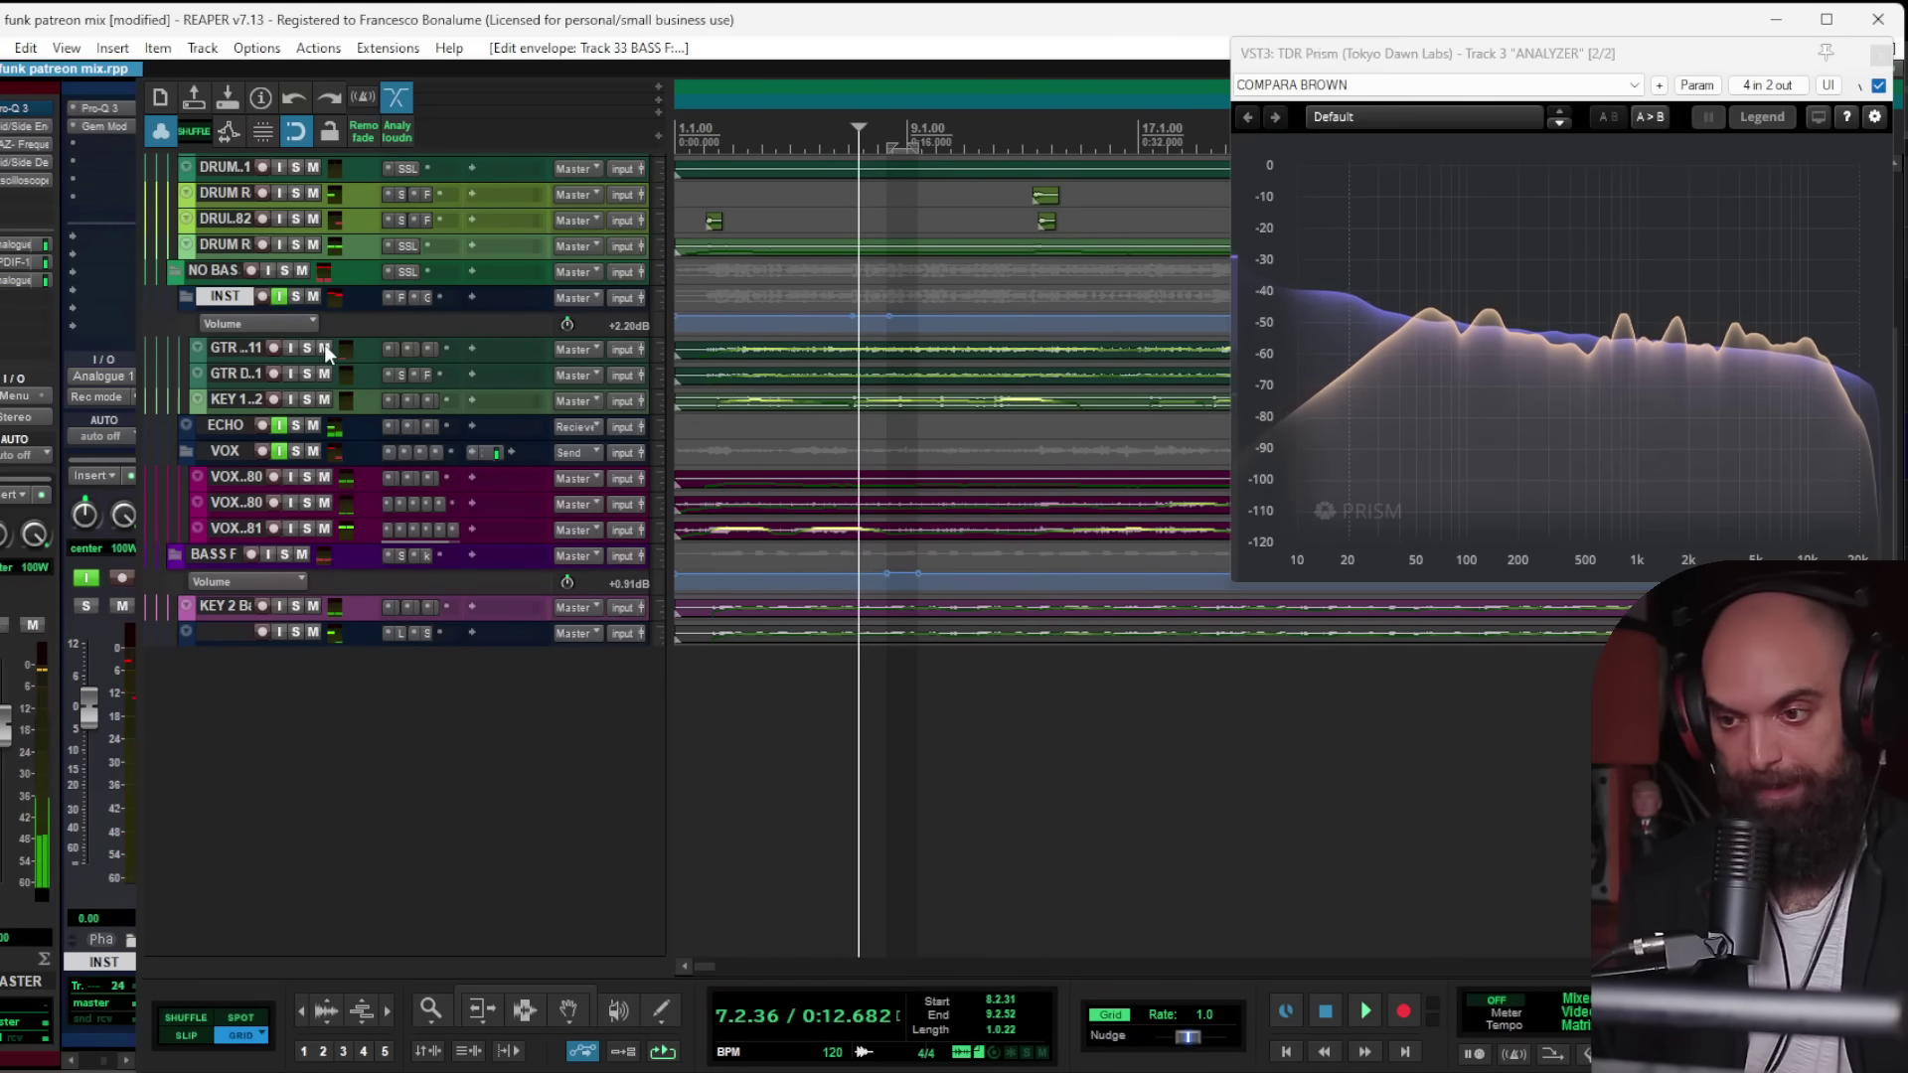
{"action": "left_click_drag", "start_coordinate": [347, 338], "coordinate": [348, 632]}
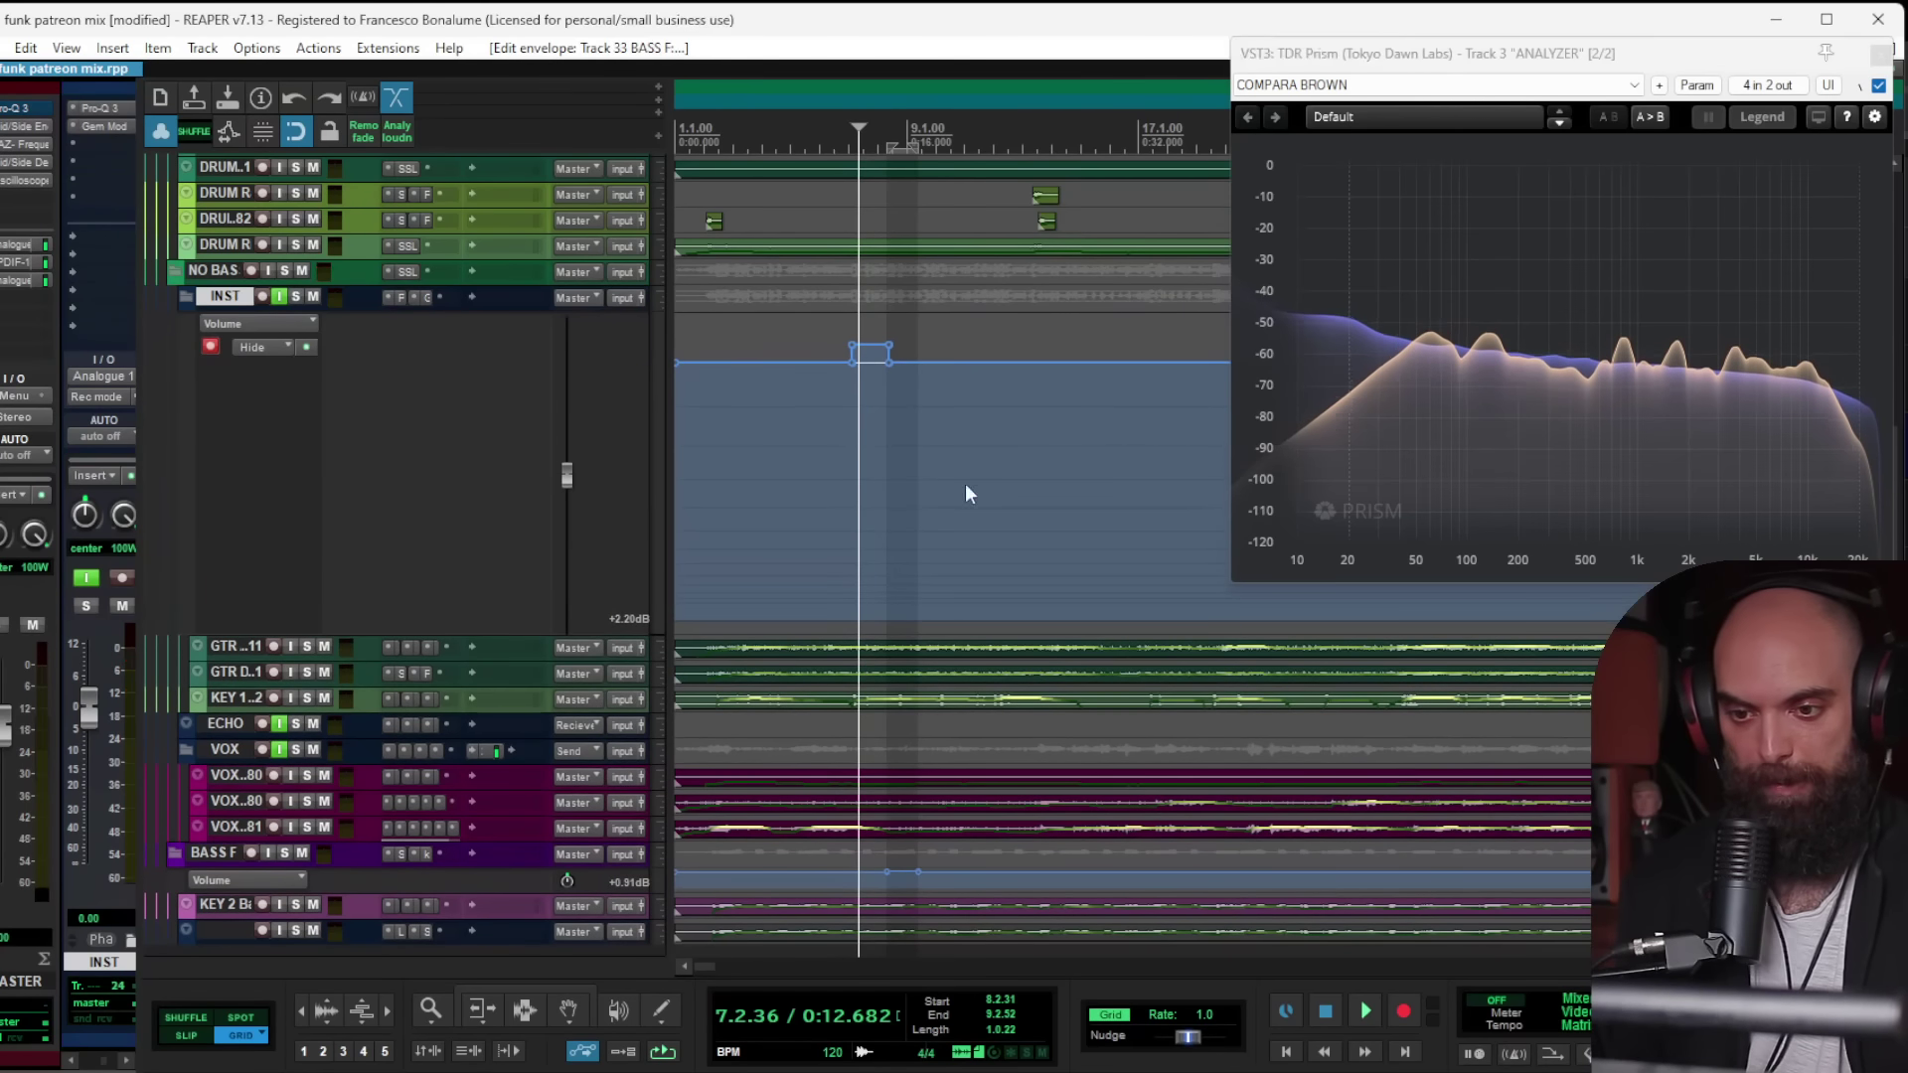
{"action": "left_click", "coordinate": [940, 348]}
{"action": "key", "text": "space"}
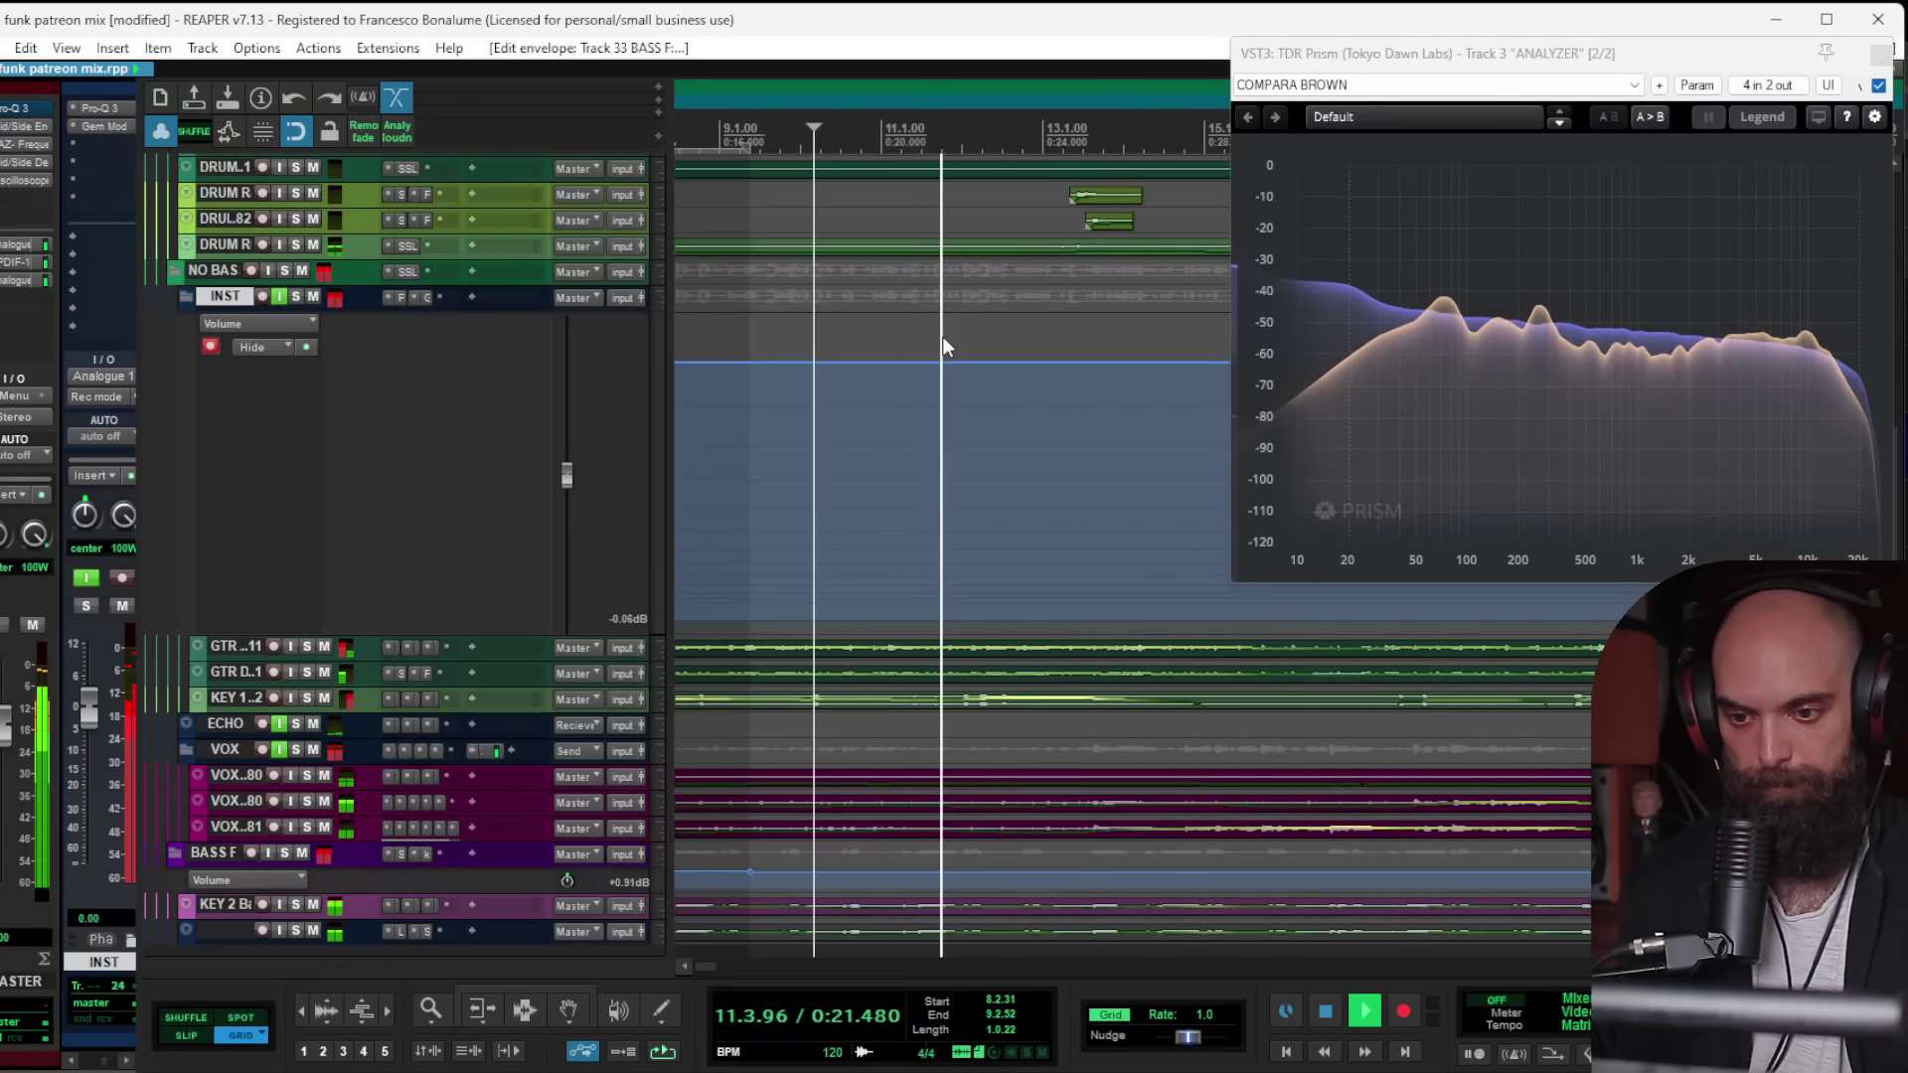
Step: Raise the INST volume envelope slightly from 11.4.35 to 13.3.51 and play the mix through the boosted section
{"action": "key", "text": "space"}
{"action": "left_click_drag", "start_coordinate": [948, 343], "coordinate": [1027, 354]}
{"action": "left_click", "coordinate": [880, 337]}
{"action": "key", "text": "space"}
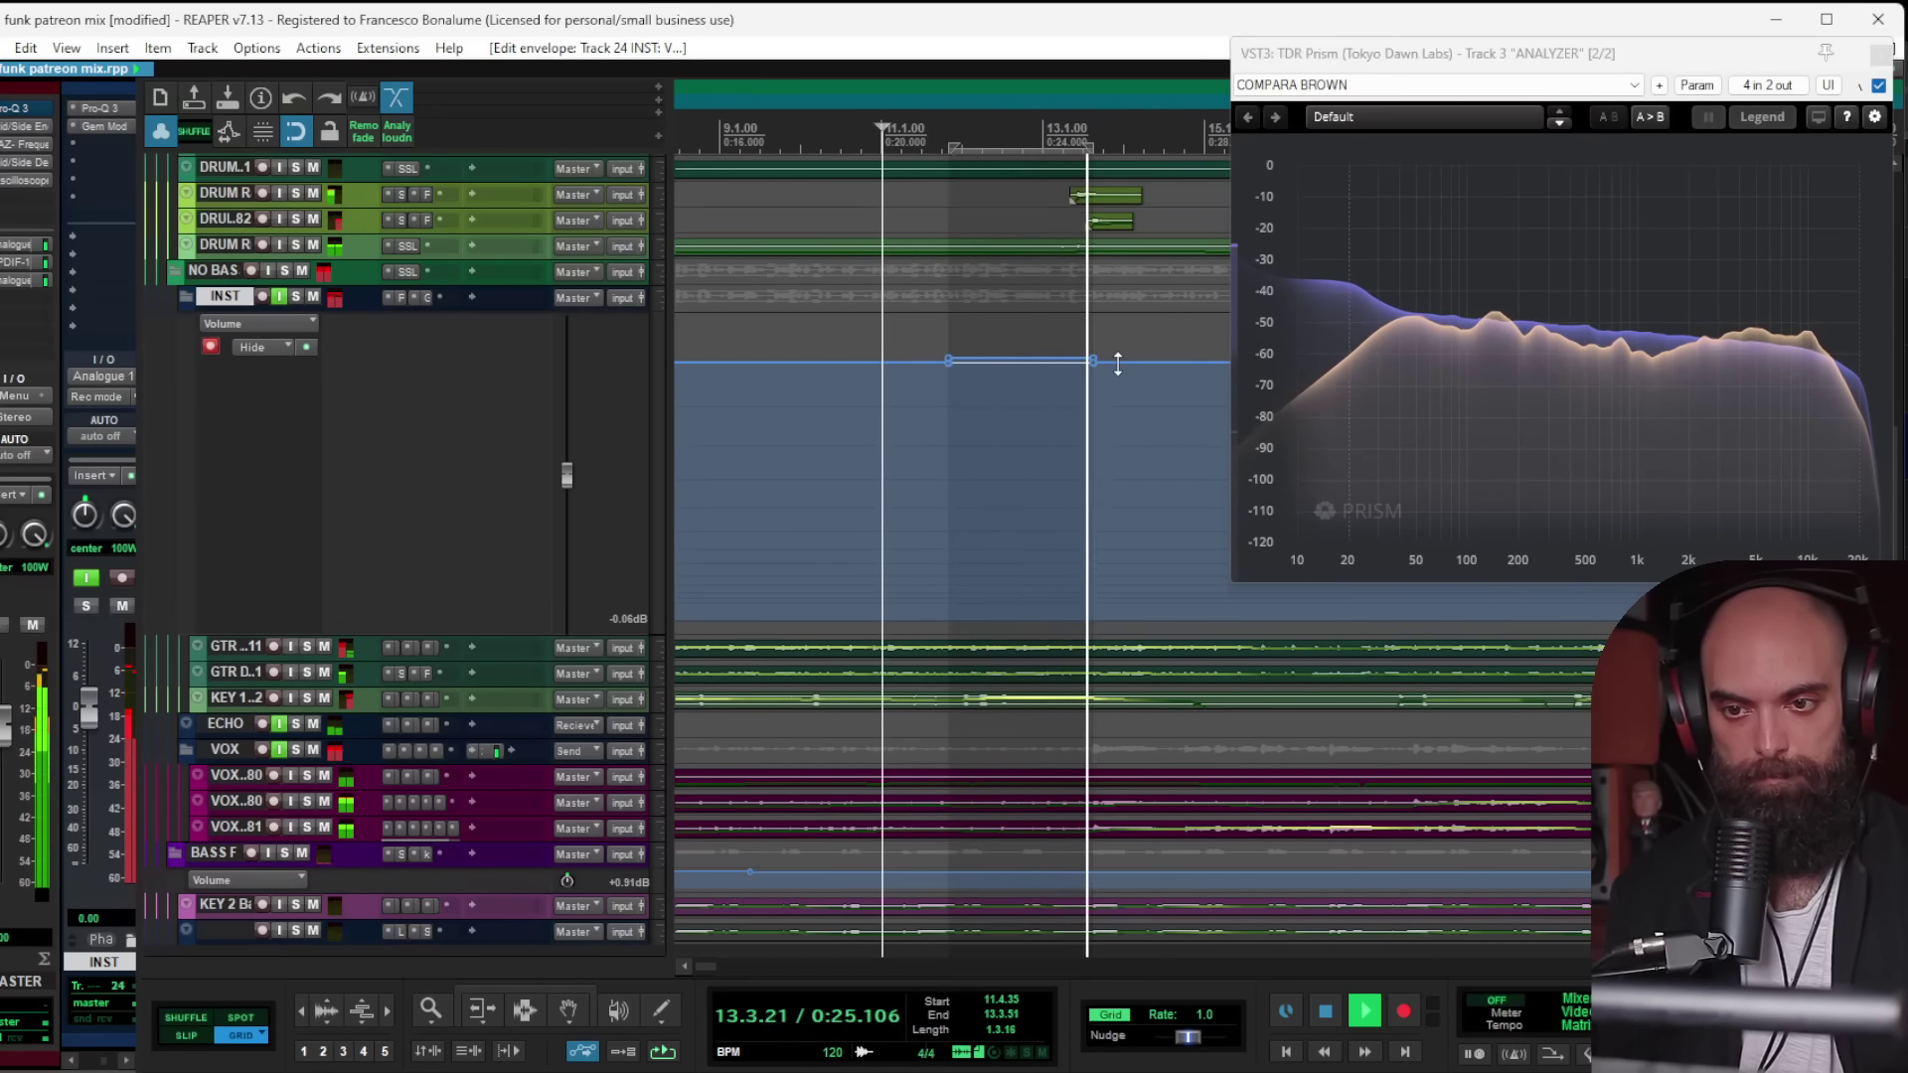
{"action": "scroll", "coordinate": [1118, 364], "scroll_direction": "down", "scroll_amount": 2}
{"action": "scroll", "coordinate": [1116, 415], "scroll_direction": "right", "scroll_amount": 2}
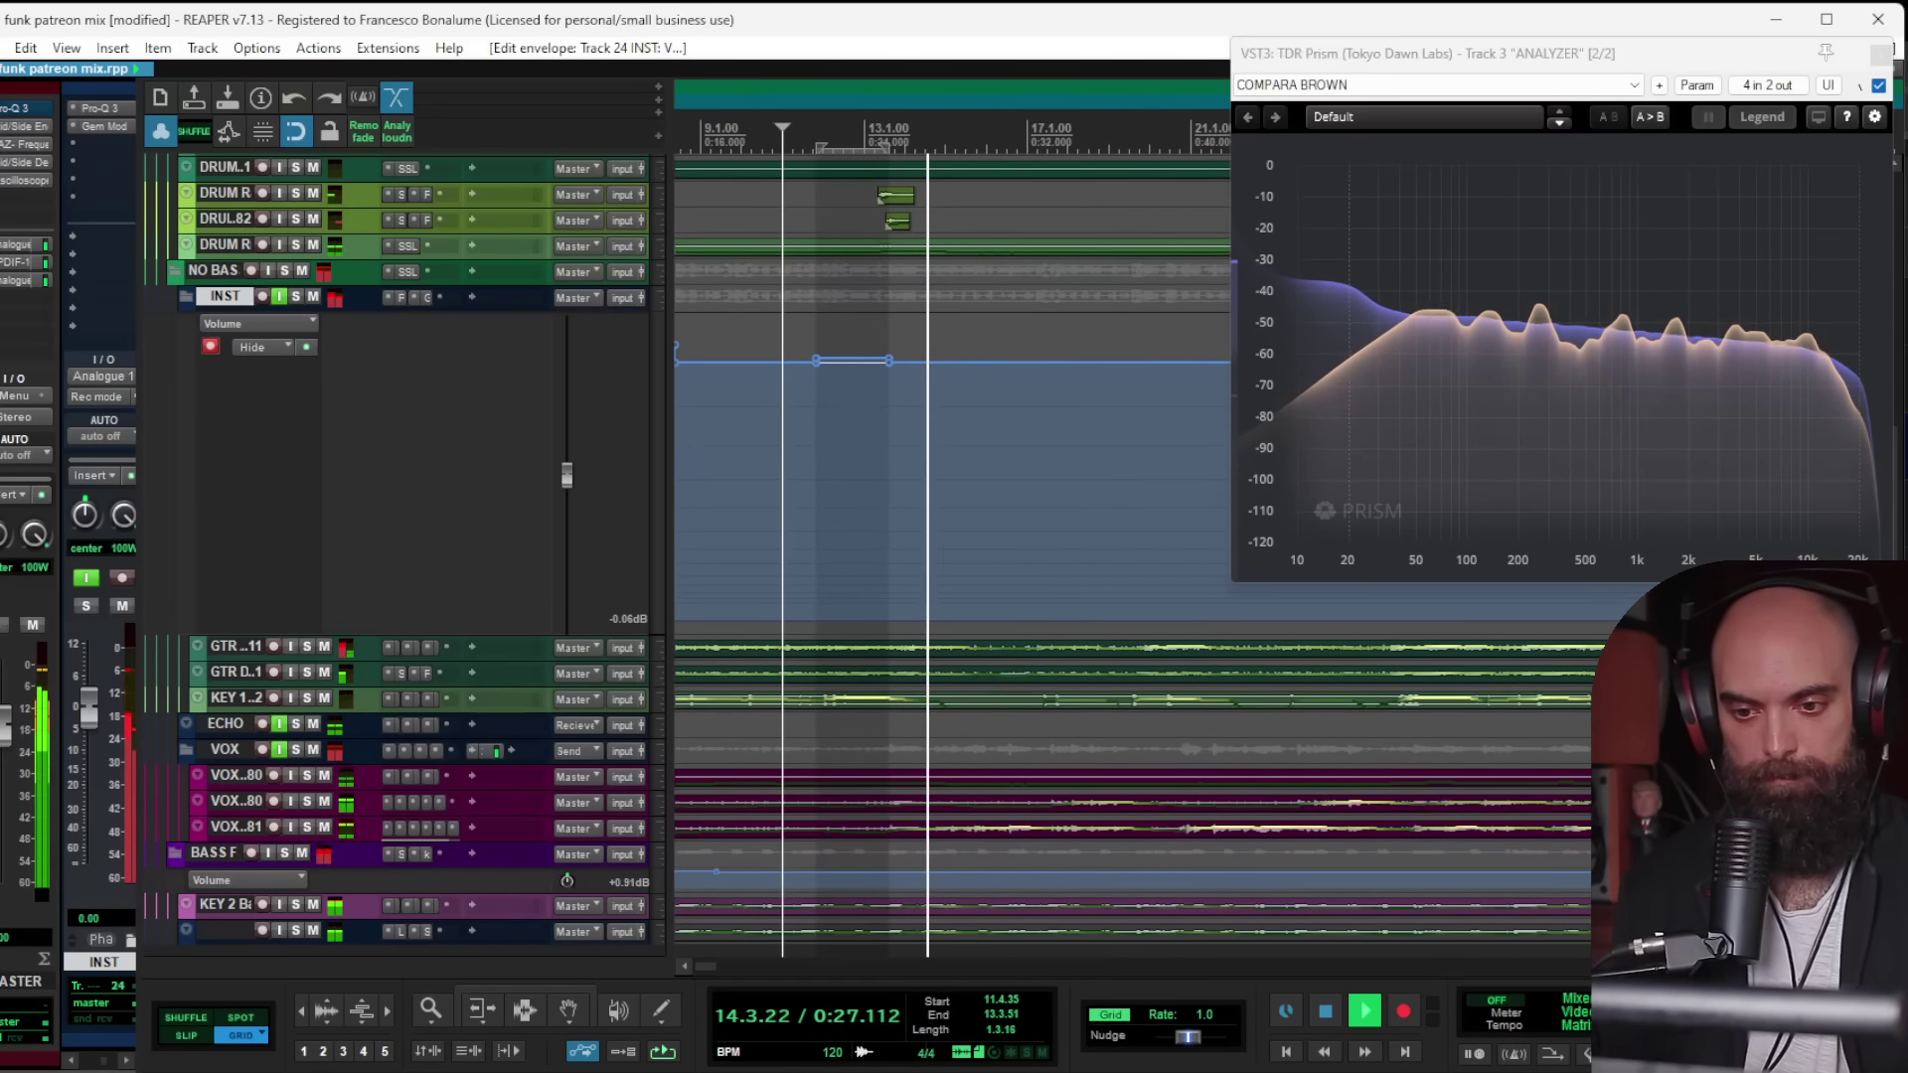
{"action": "scroll", "coordinate": [232, 839], "scroll_direction": "down", "scroll_amount": 2}
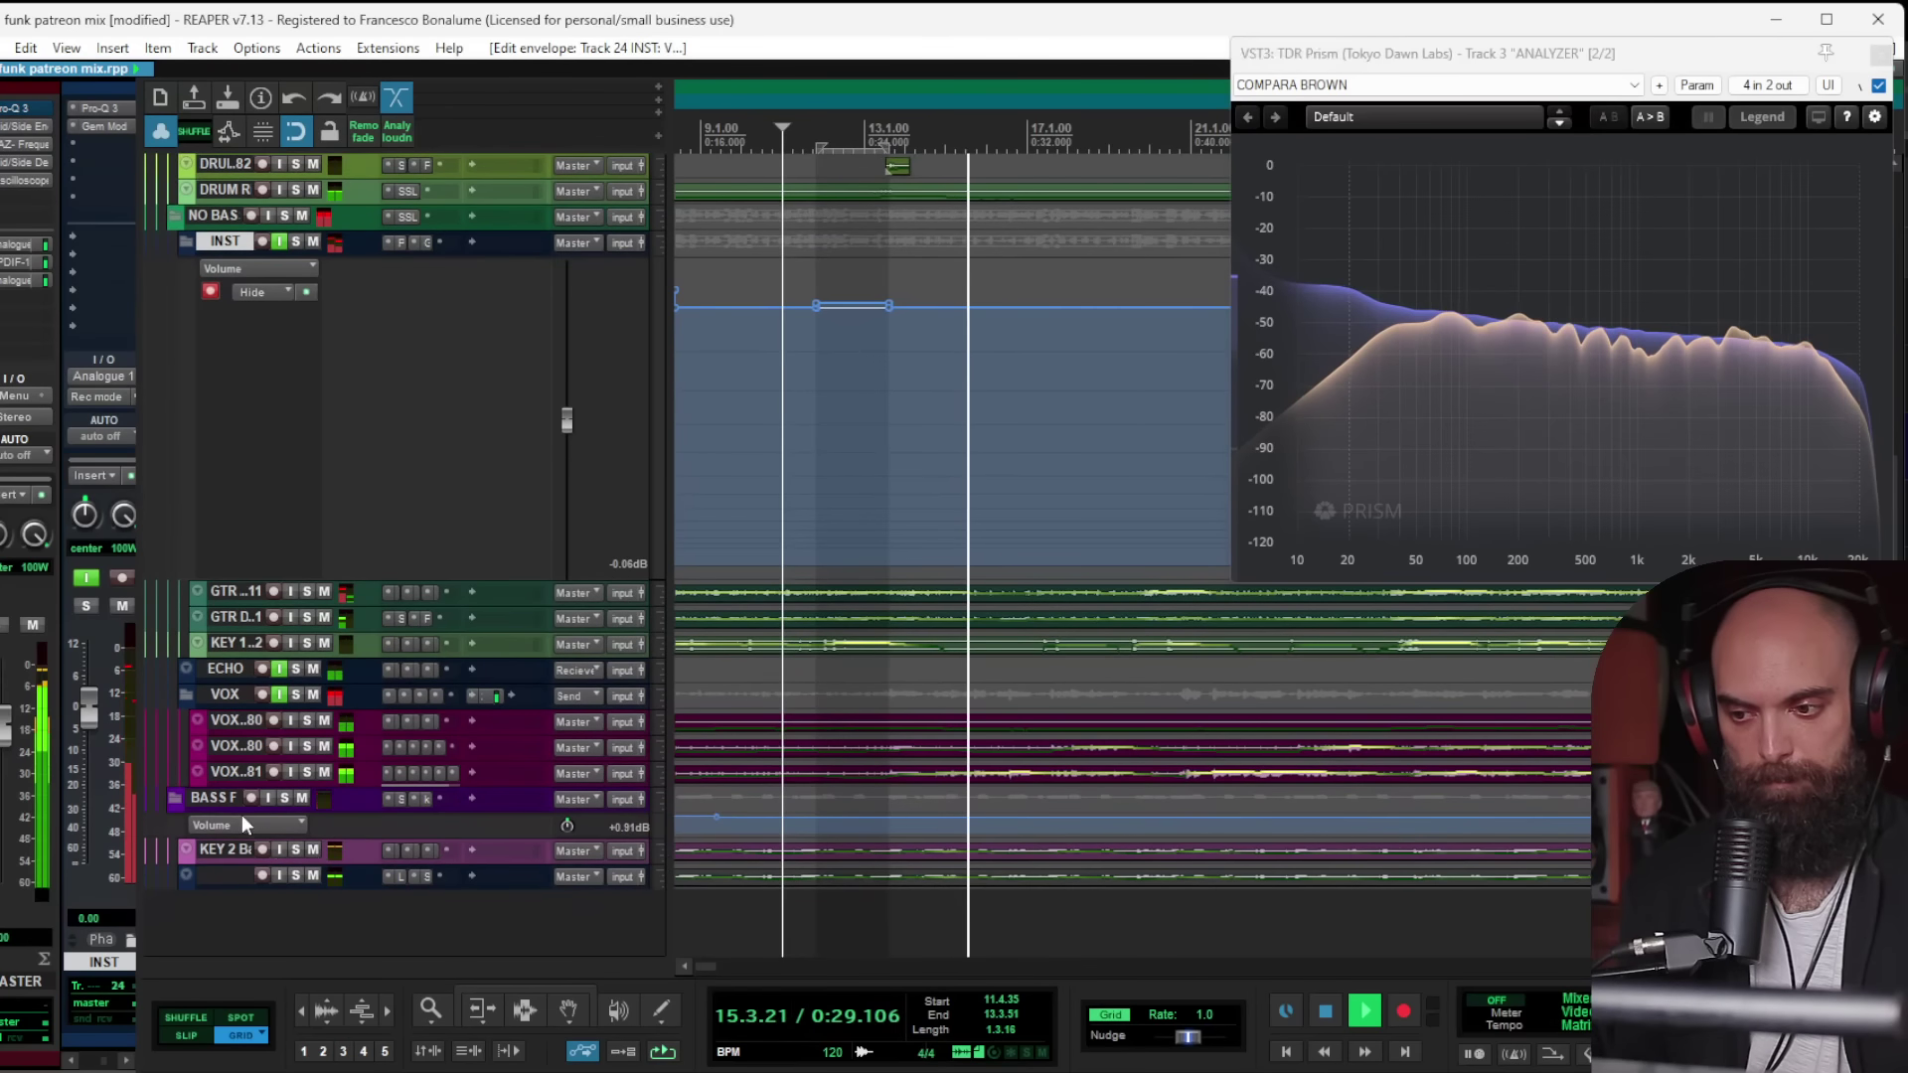
Step: Show the volume envelope of the VOX group track and enlarge its lane
{"action": "left_click", "coordinate": [229, 693]}
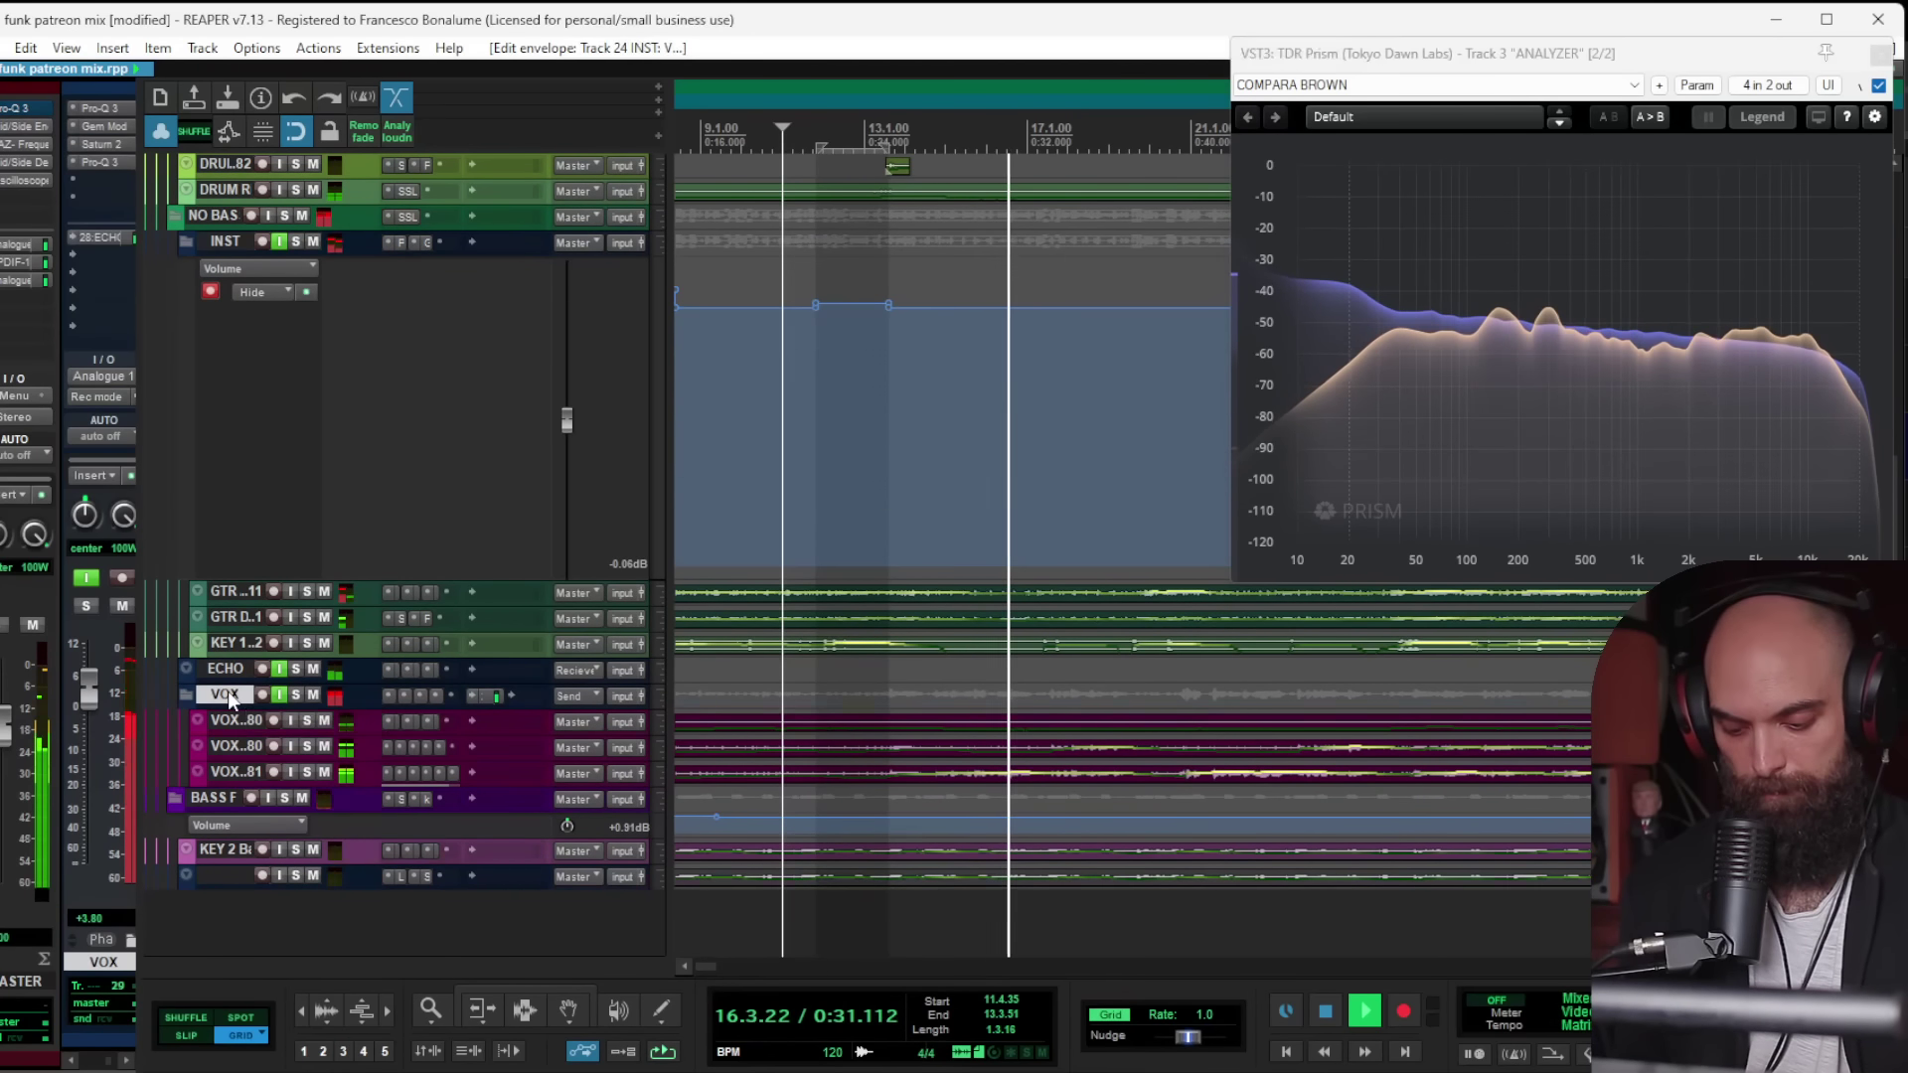
{"action": "key", "text": "v"}
{"action": "left_click_drag", "start_coordinate": [233, 733], "coordinate": [232, 834]}
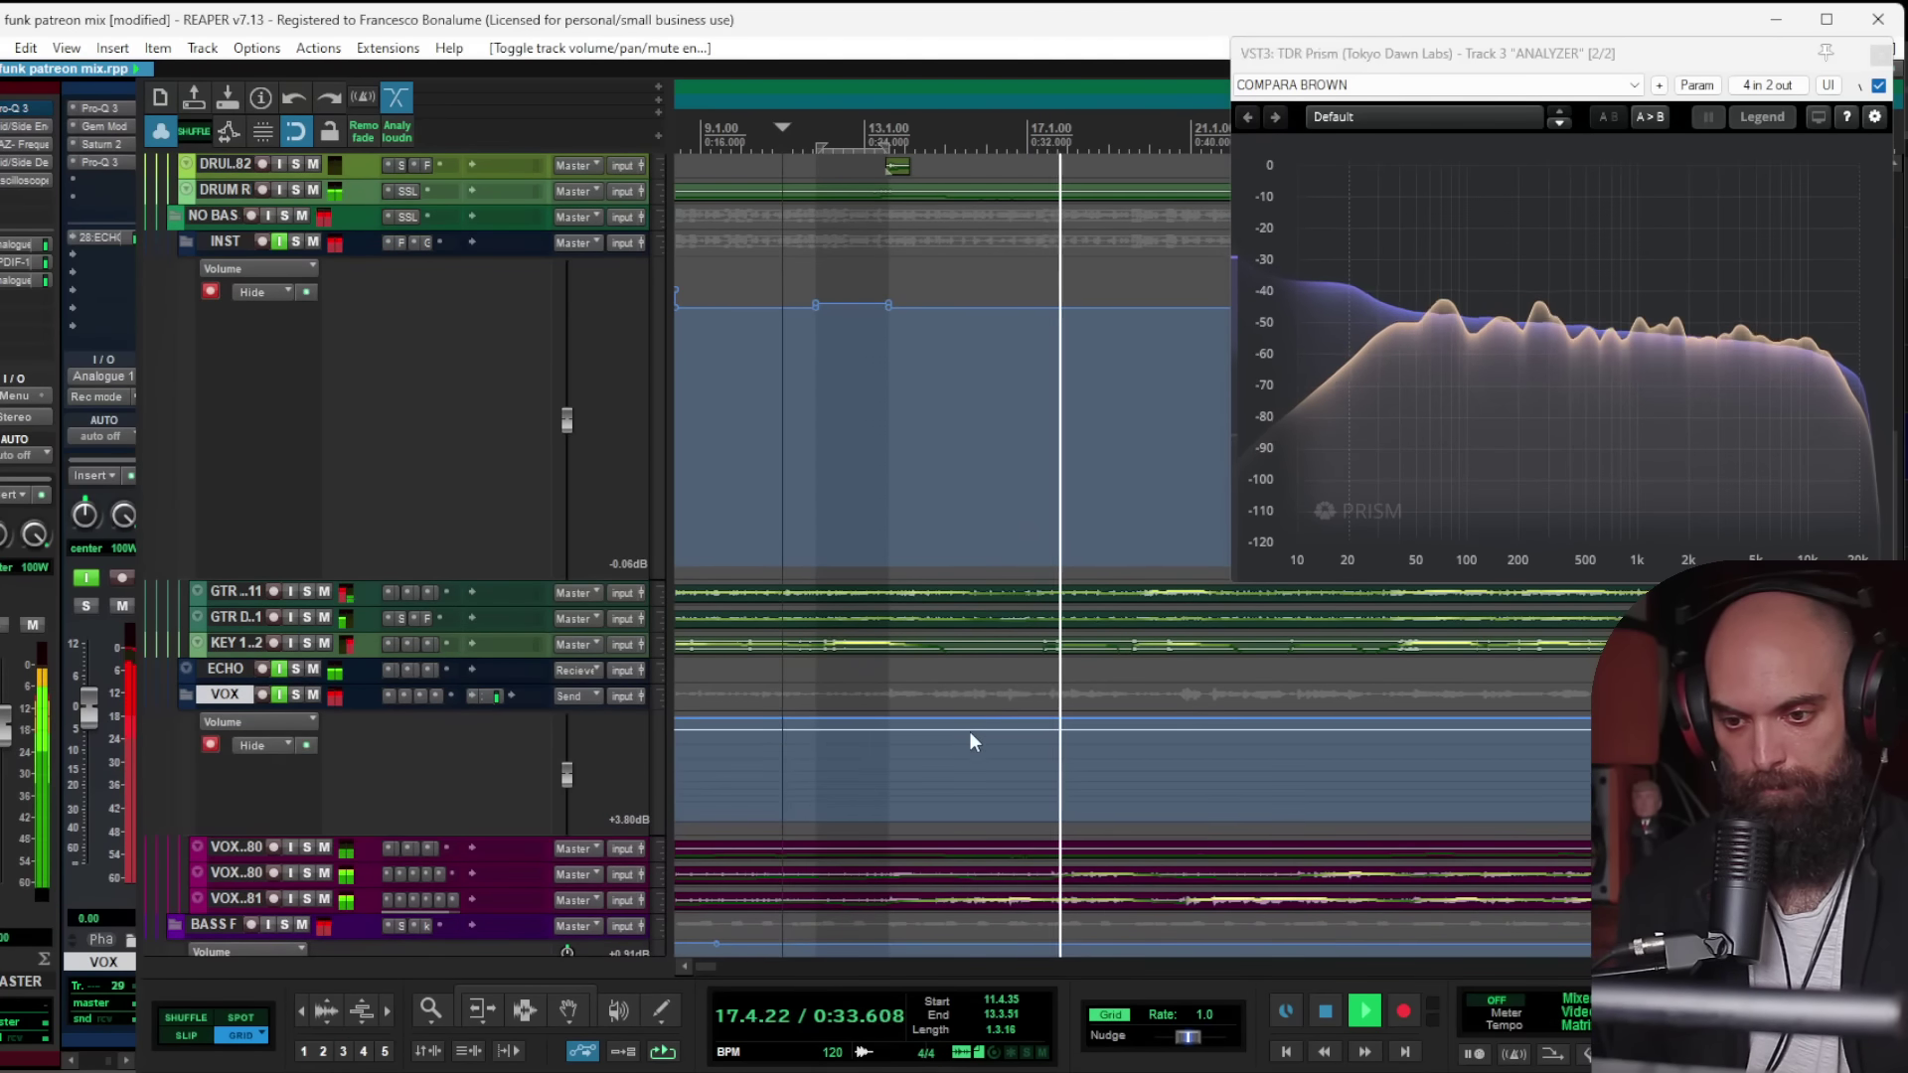
Step: Raise the VOX volume envelope slightly from 13.3.39 to 14.3.61 and play the mix from just before the change
{"action": "left_click", "coordinate": [890, 694]}
{"action": "scroll", "coordinate": [889, 695], "scroll_direction": "up", "scroll_amount": 3}
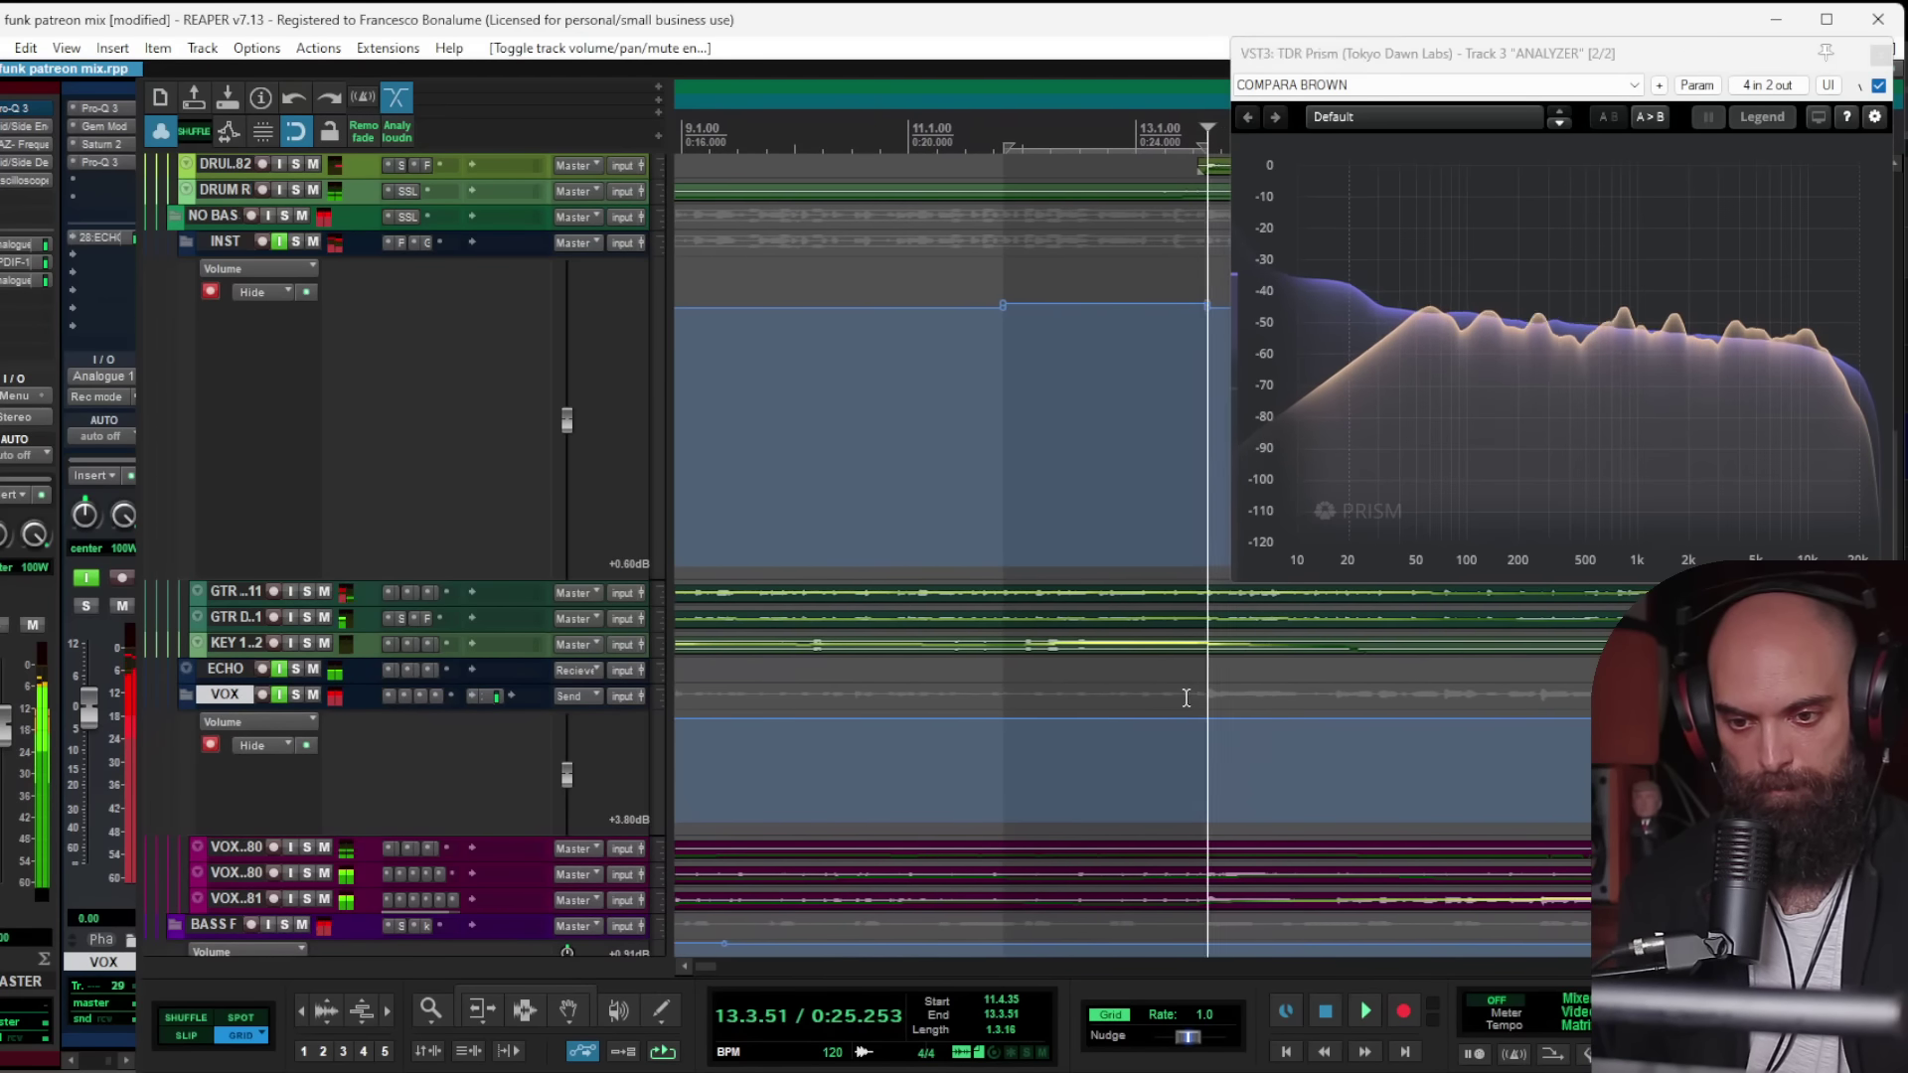
{"action": "left_click_drag", "start_coordinate": [1204, 701], "coordinate": [1257, 713]}
{"action": "key", "text": "space"}
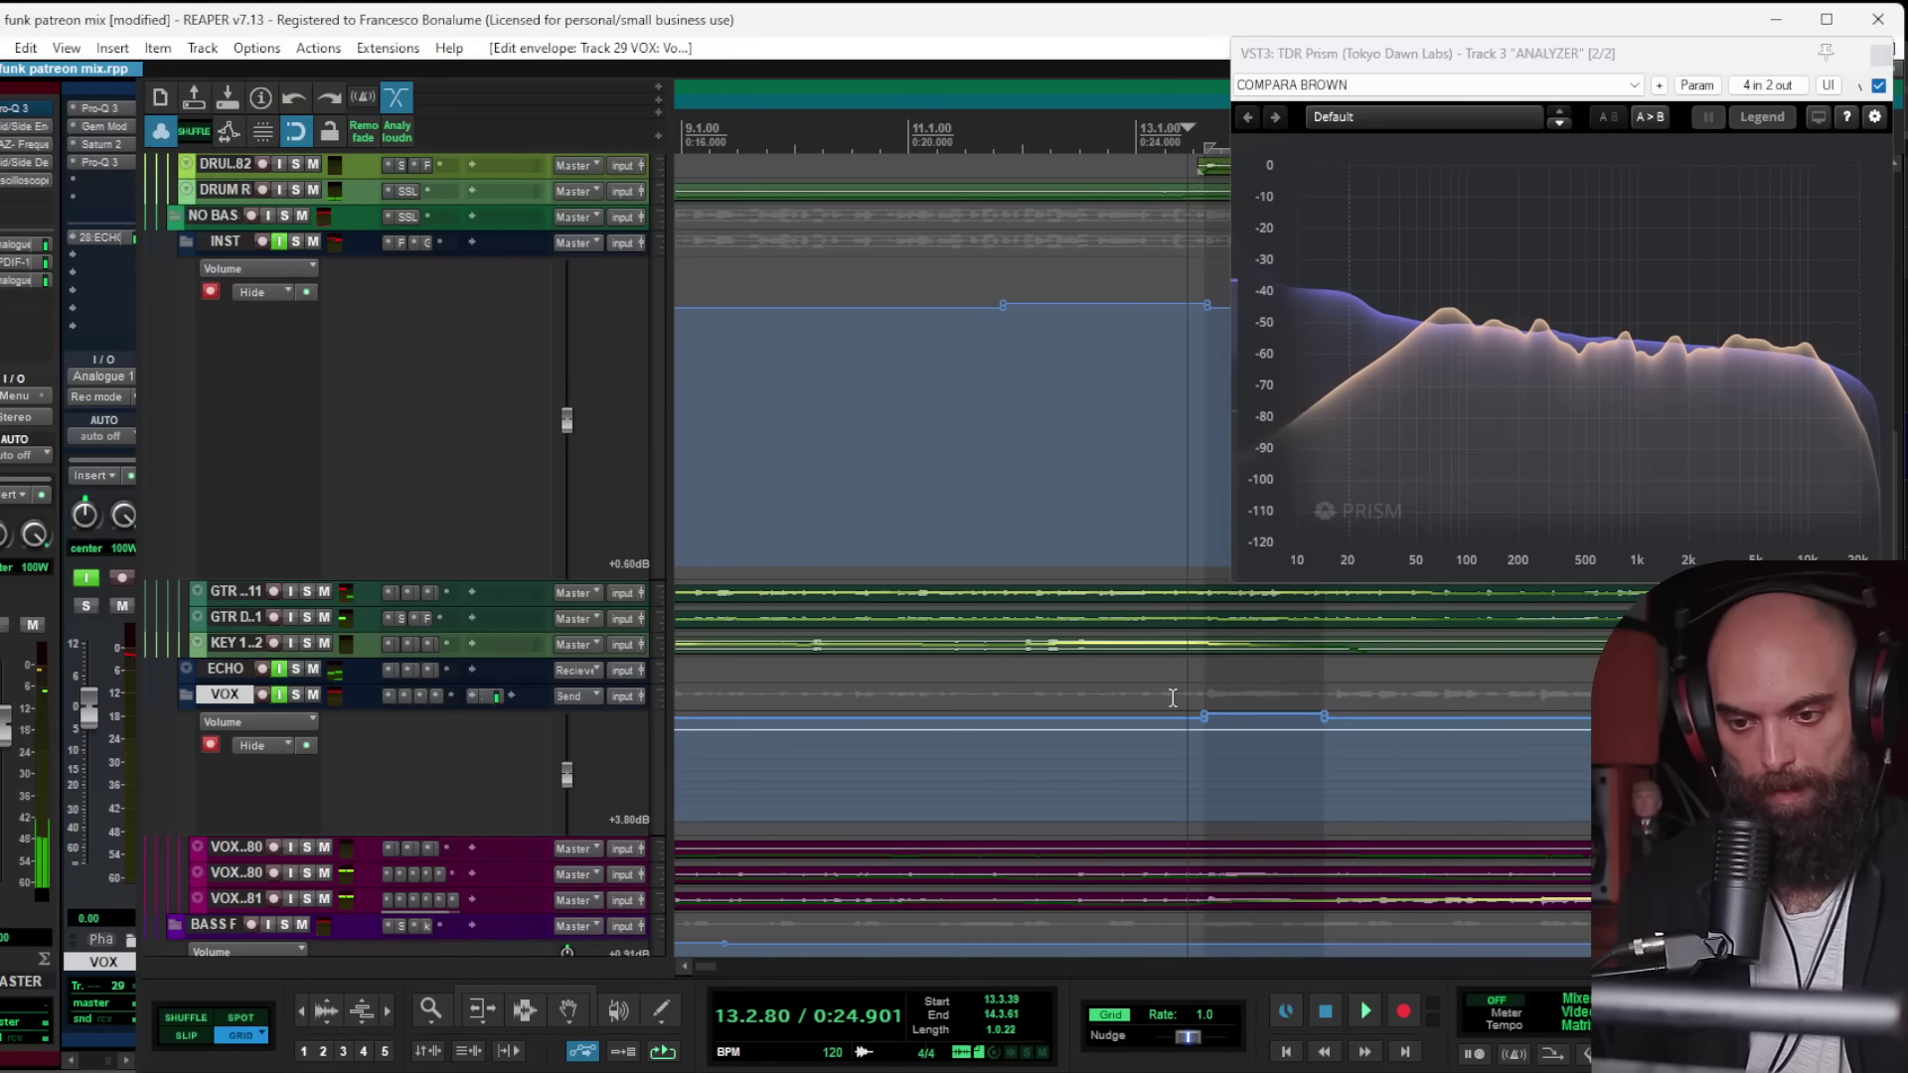
{"action": "left_click", "coordinate": [1153, 698]}
{"action": "key", "text": "space"}
Step: Raise the VOX volume envelope slightly from 17.3.28 to 19.4.12 and play the mix from around bar 16
{"action": "scroll", "coordinate": [1184, 697], "scroll_direction": "right", "scroll_amount": 2}
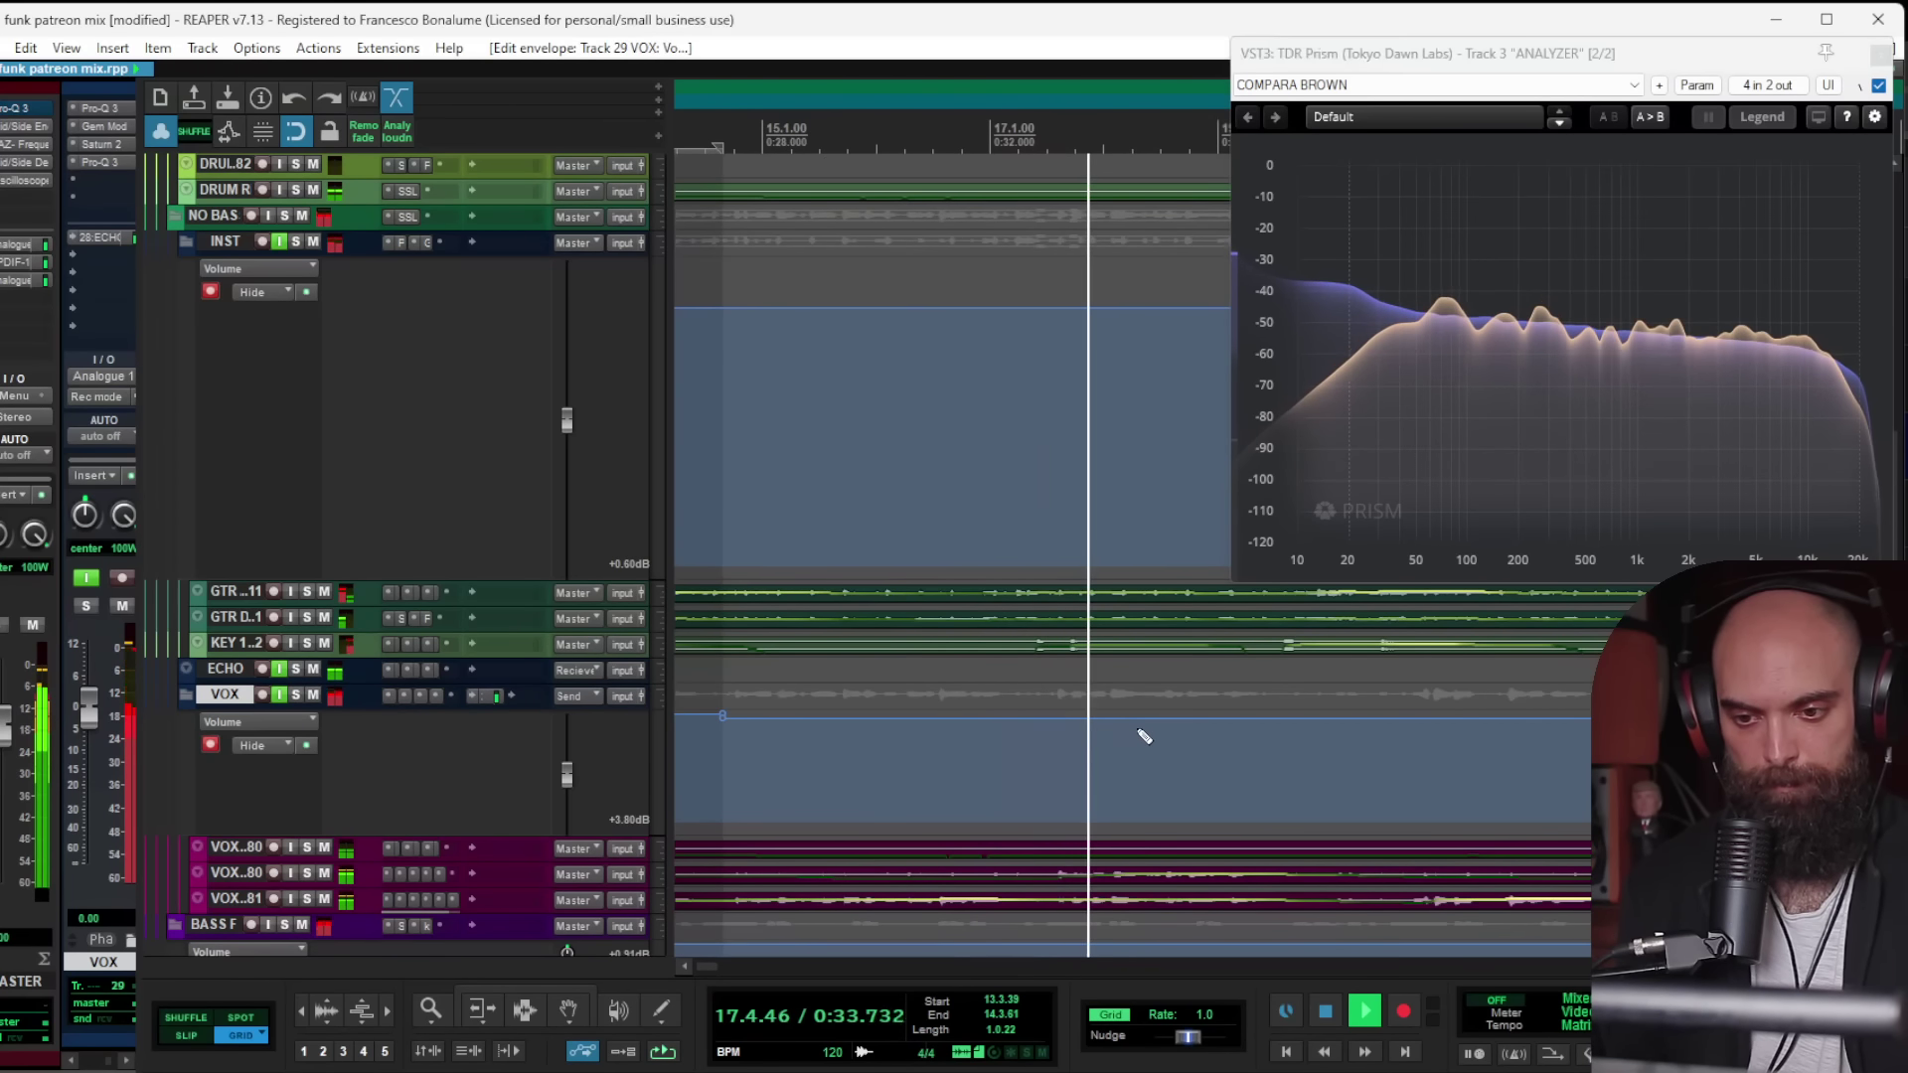
{"action": "left_click_drag", "start_coordinate": [1055, 715], "coordinate": [1306, 714]}
{"action": "key", "text": "space"}
{"action": "left_click_drag", "start_coordinate": [1182, 721], "coordinate": [1180, 717]}
{"action": "left_click", "coordinate": [957, 703]}
{"action": "key", "text": "space"}
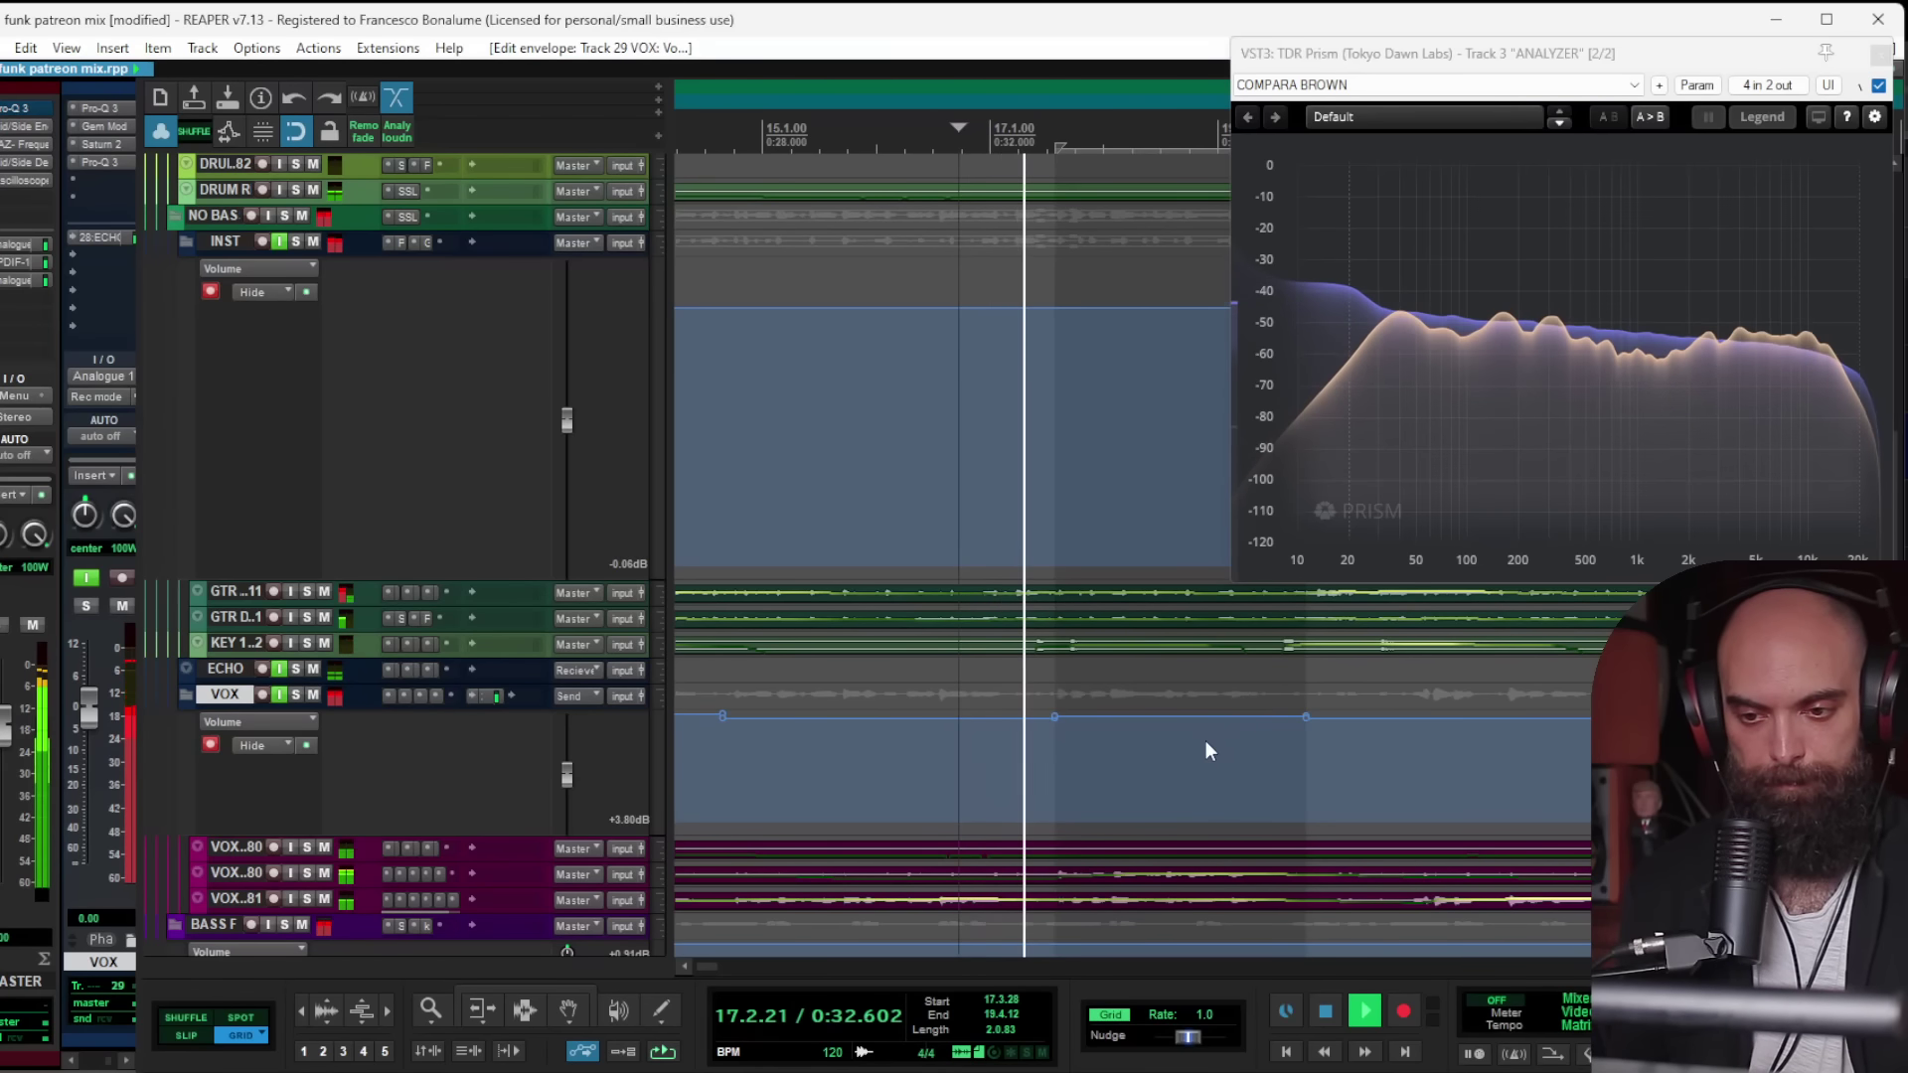
Step: Play the mix on to around bar 22 while examining the vocal and bass tracks, and select the VOX Male item
{"action": "key", "text": "grave"}
{"action": "scroll", "coordinate": [1206, 741], "scroll_direction": "down", "scroll_amount": 5}
{"action": "scroll", "coordinate": [1206, 742], "scroll_direction": "up", "scroll_amount": 5}
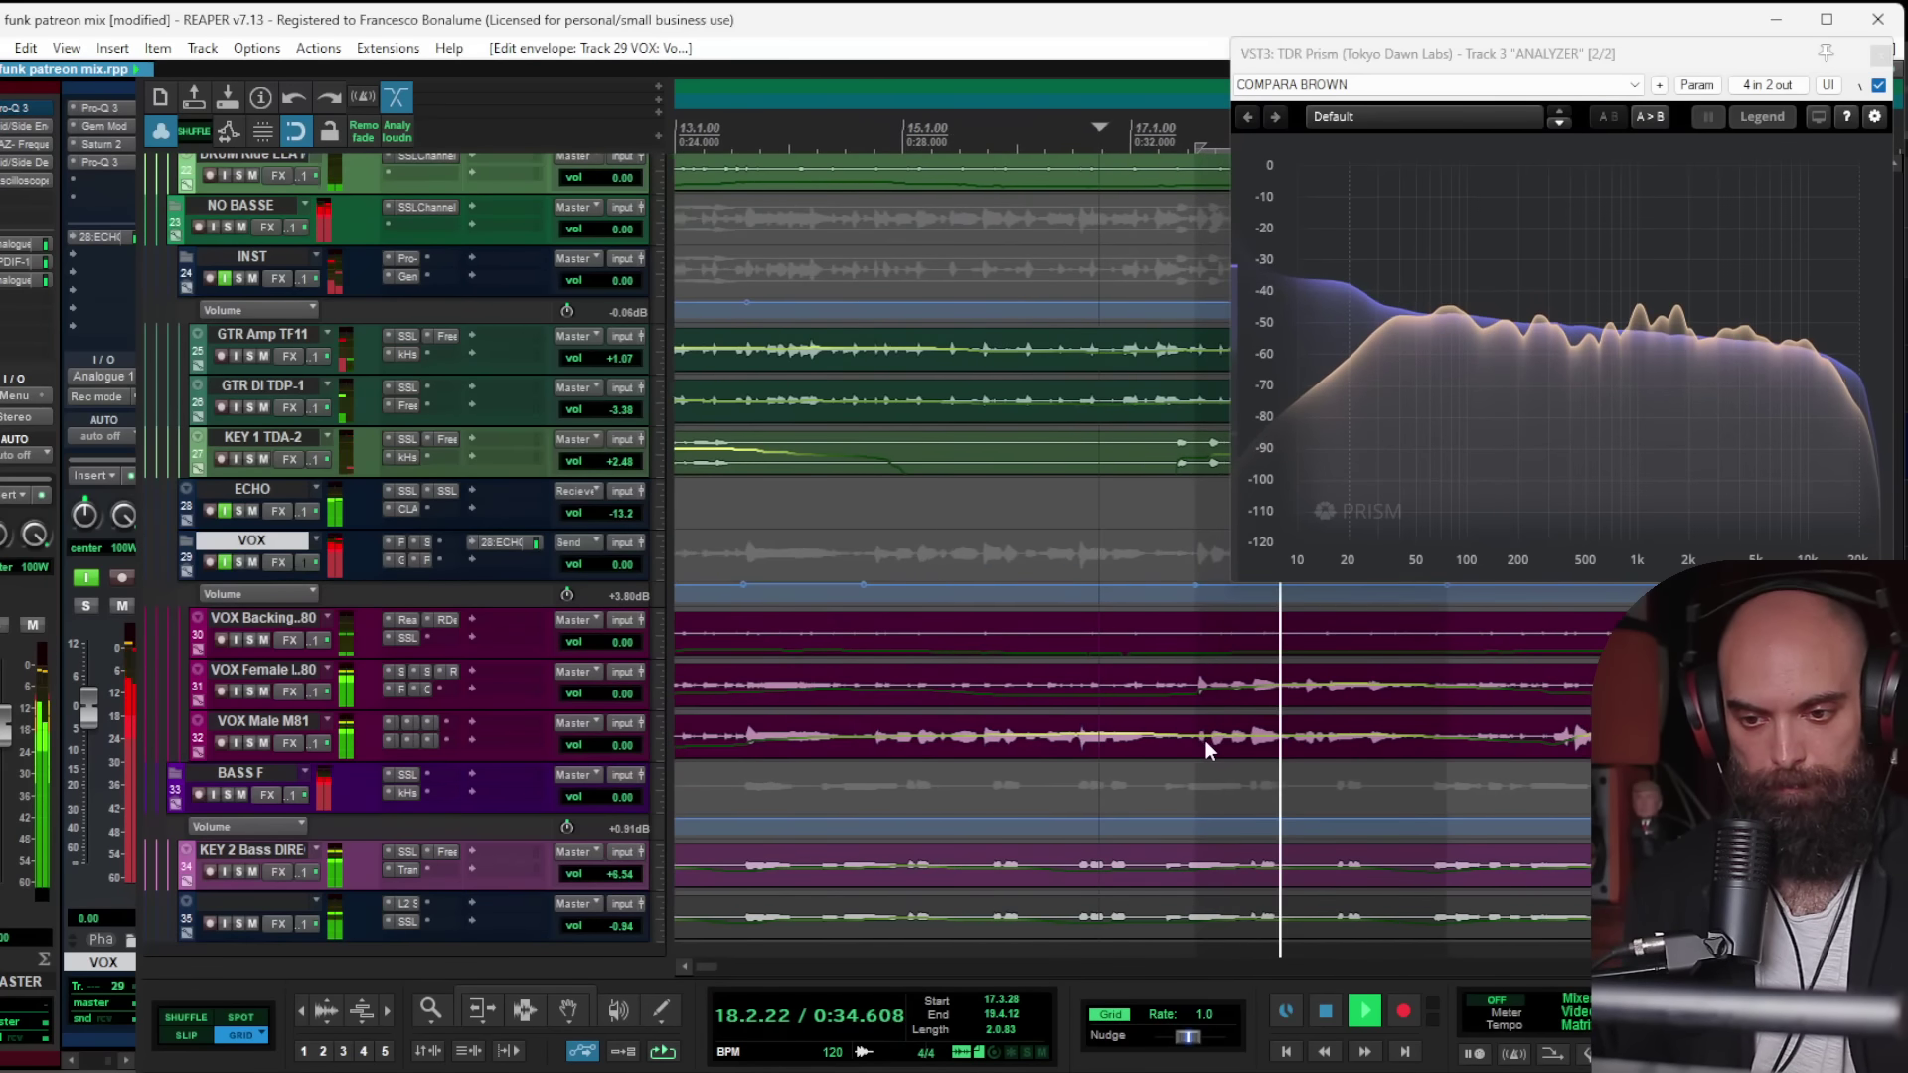
{"action": "scroll", "coordinate": [1206, 741], "scroll_direction": "down", "scroll_amount": 3}
{"action": "scroll", "coordinate": [1207, 748], "scroll_direction": "up", "scroll_amount": 3}
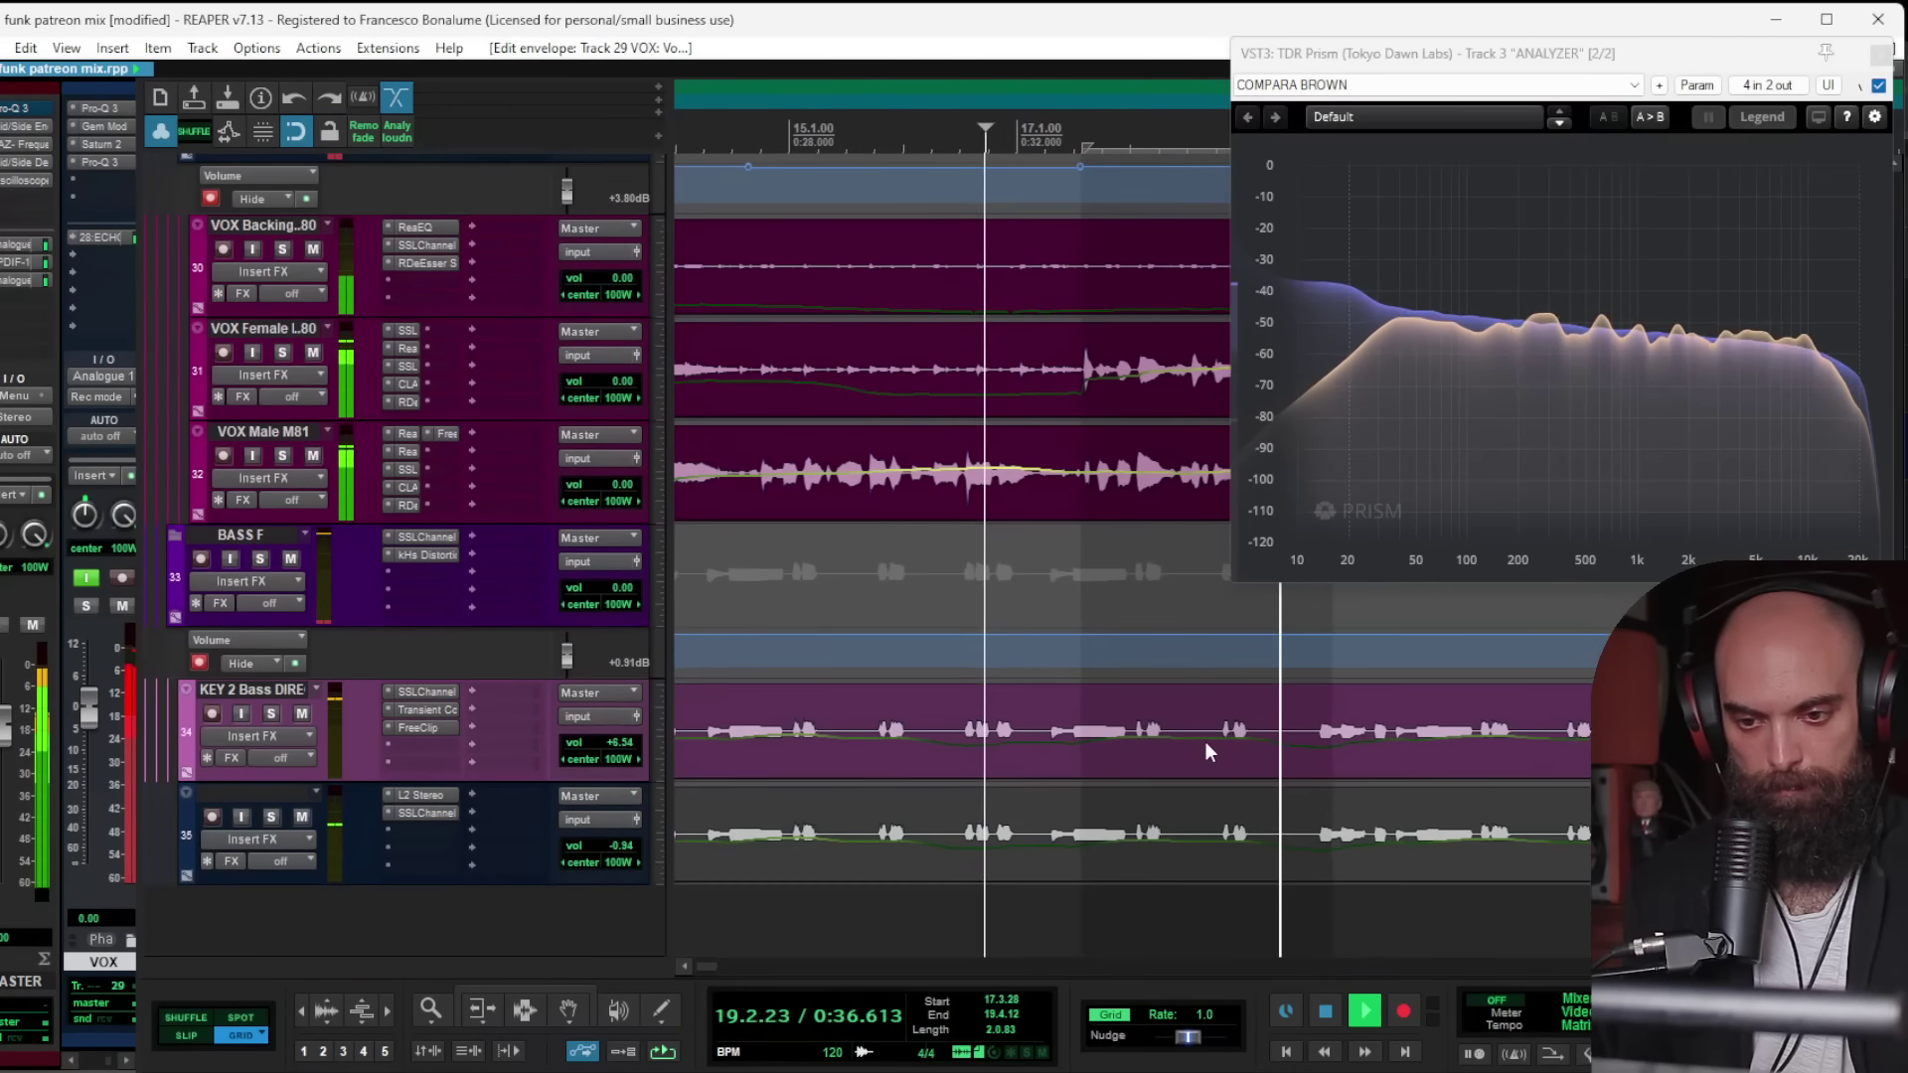
{"action": "scroll", "coordinate": [1206, 744], "scroll_direction": "down", "scroll_amount": 5}
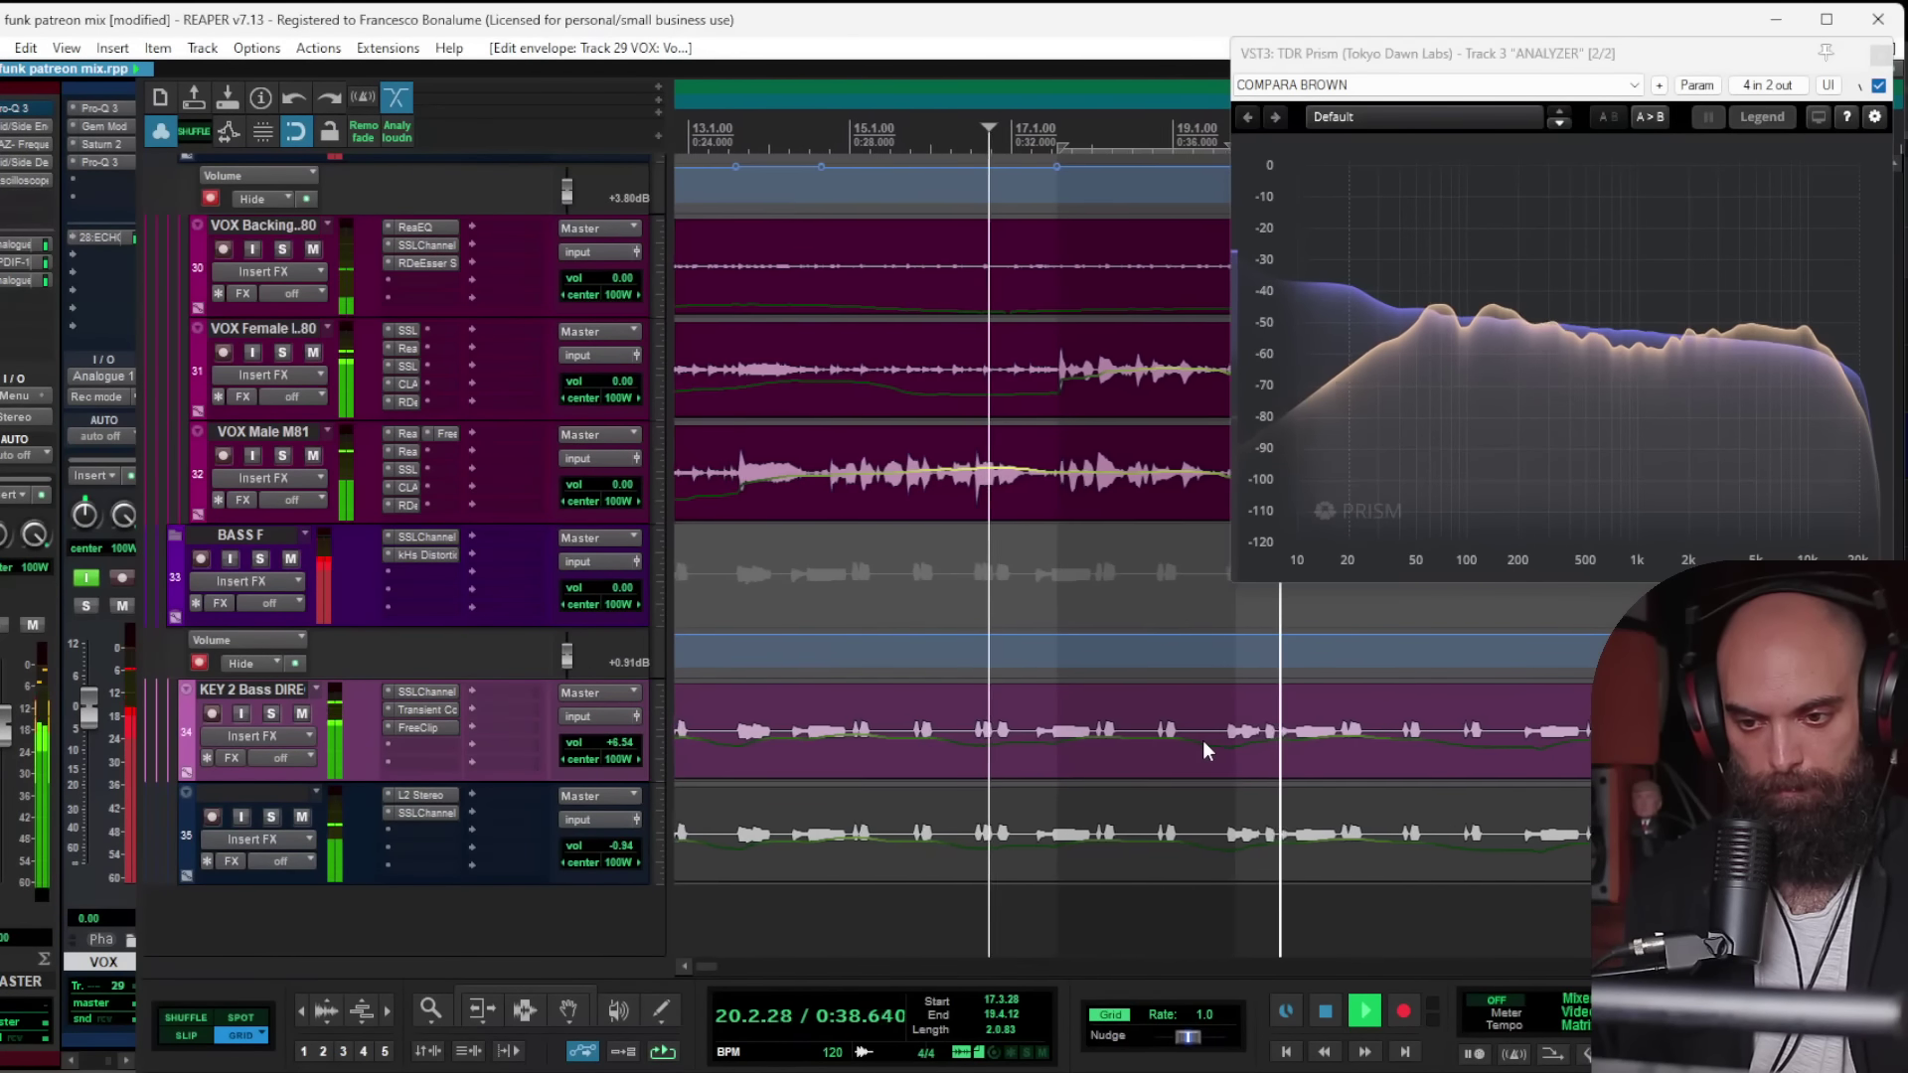
{"action": "scroll", "coordinate": [1202, 741], "scroll_direction": "down", "scroll_amount": 2}
{"action": "scroll", "coordinate": [1200, 739], "scroll_direction": "up", "scroll_amount": 5}
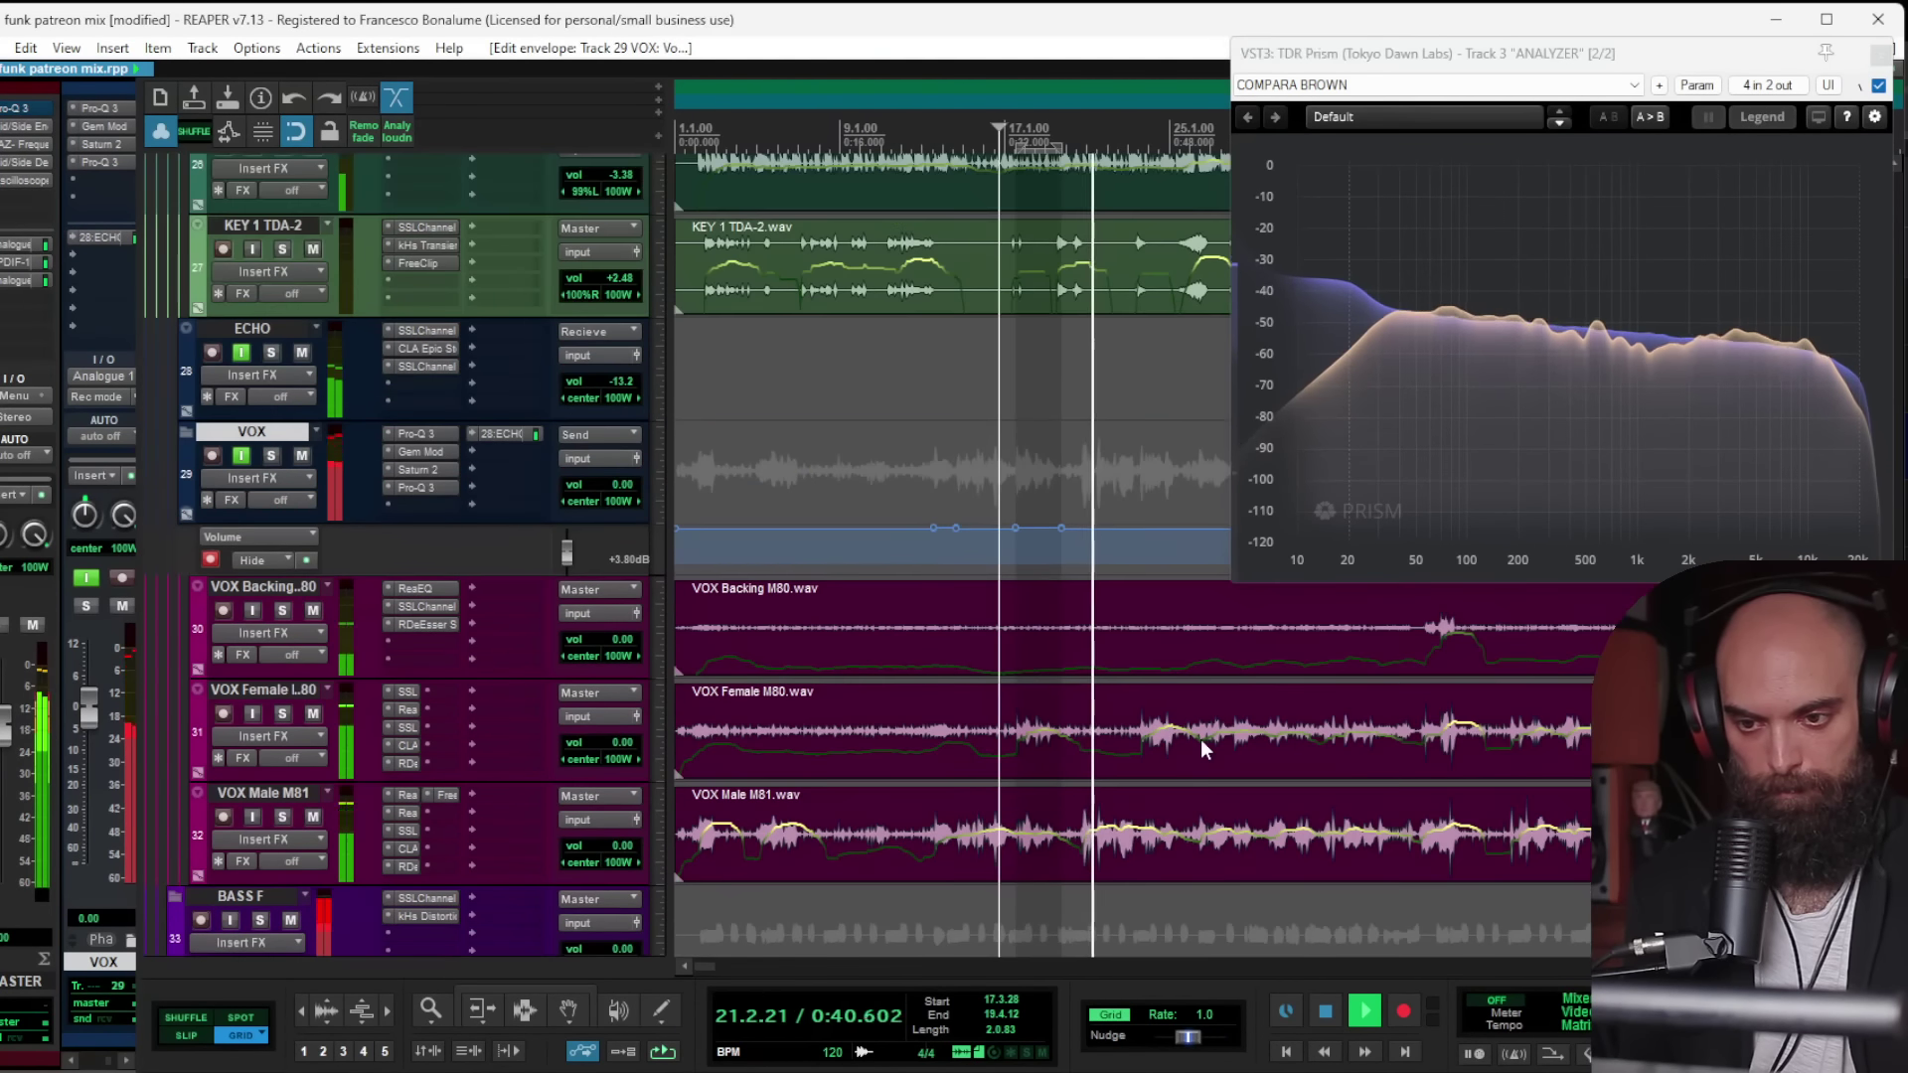
{"action": "scroll", "coordinate": [1119, 854], "scroll_direction": "up", "scroll_amount": 3}
{"action": "left_click", "coordinate": [1148, 856]}
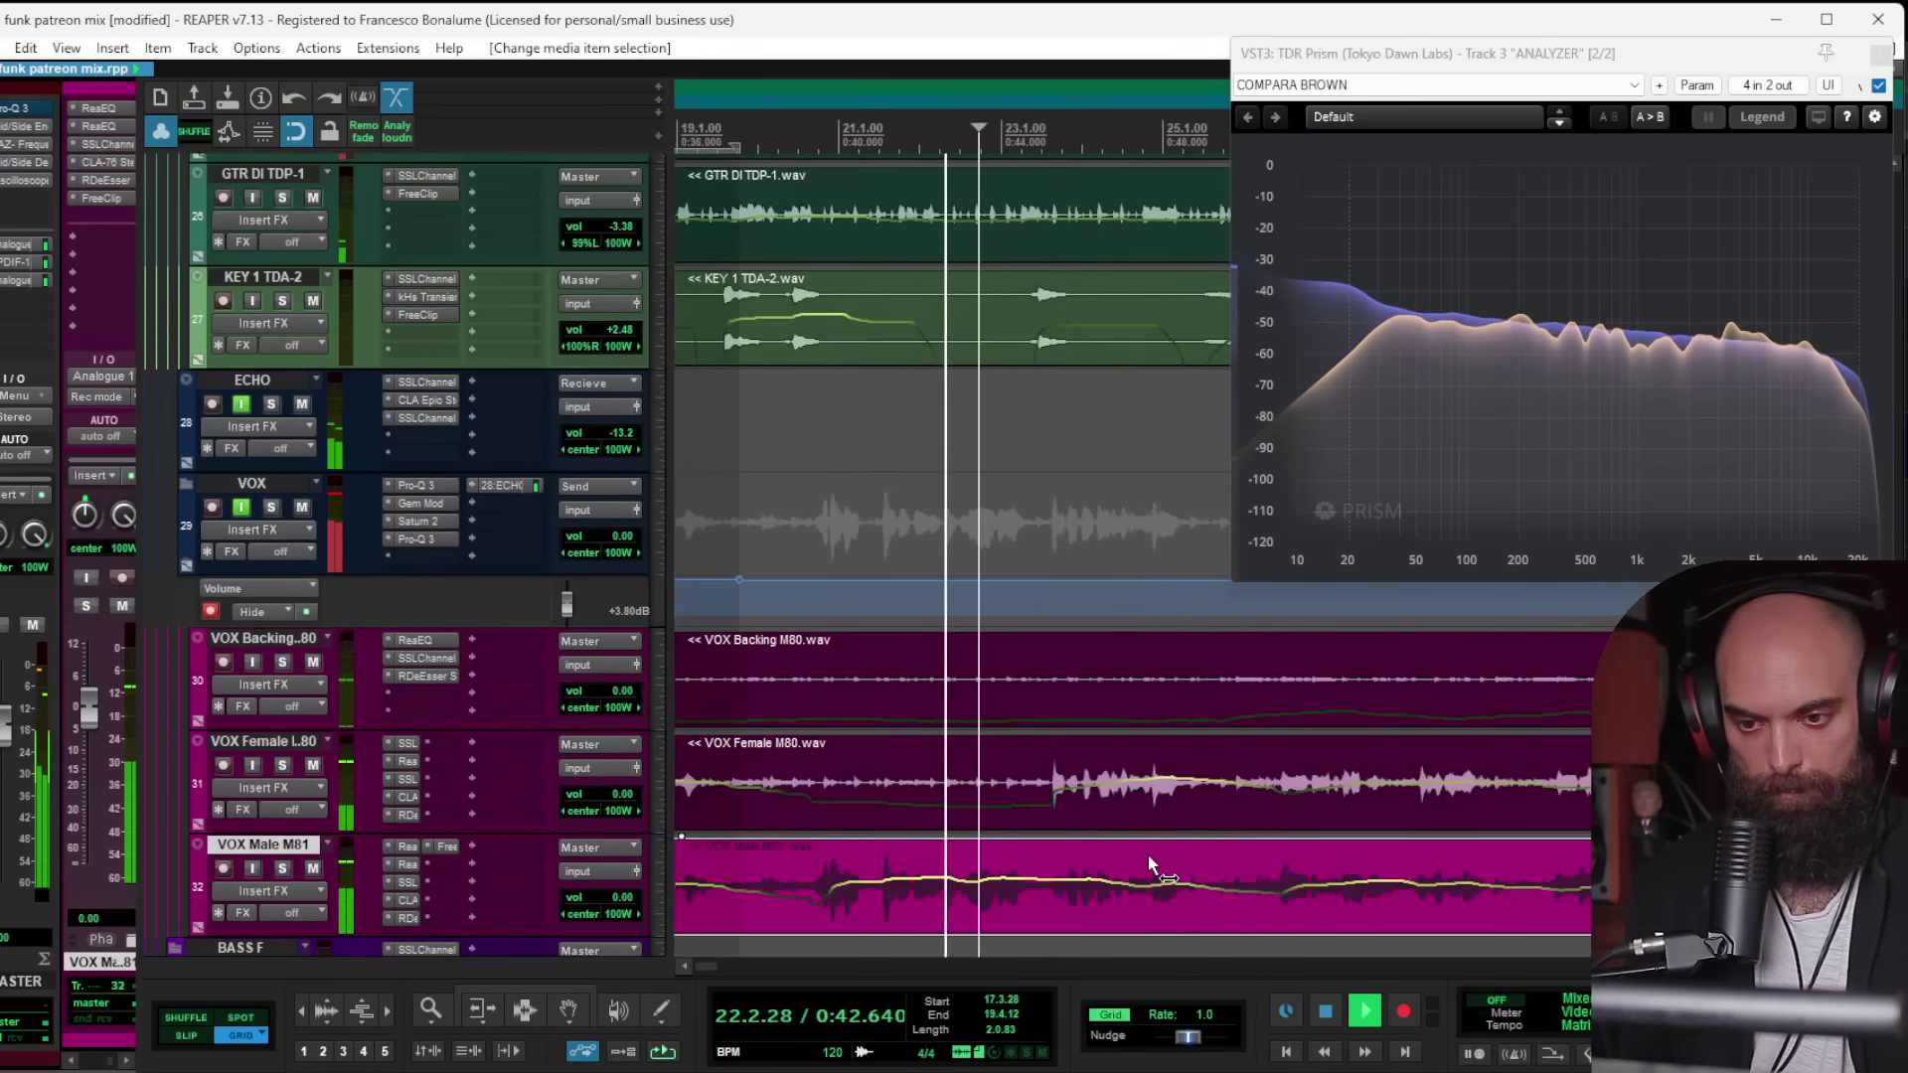
Step: Enlarge the VOX volume envelope lane, raise the envelope slightly from 23.3.08 to 25.2.85, and play back the change
{"action": "left_click_drag", "start_coordinate": [900, 583], "coordinate": [965, 577]}
{"action": "key", "text": "space"}
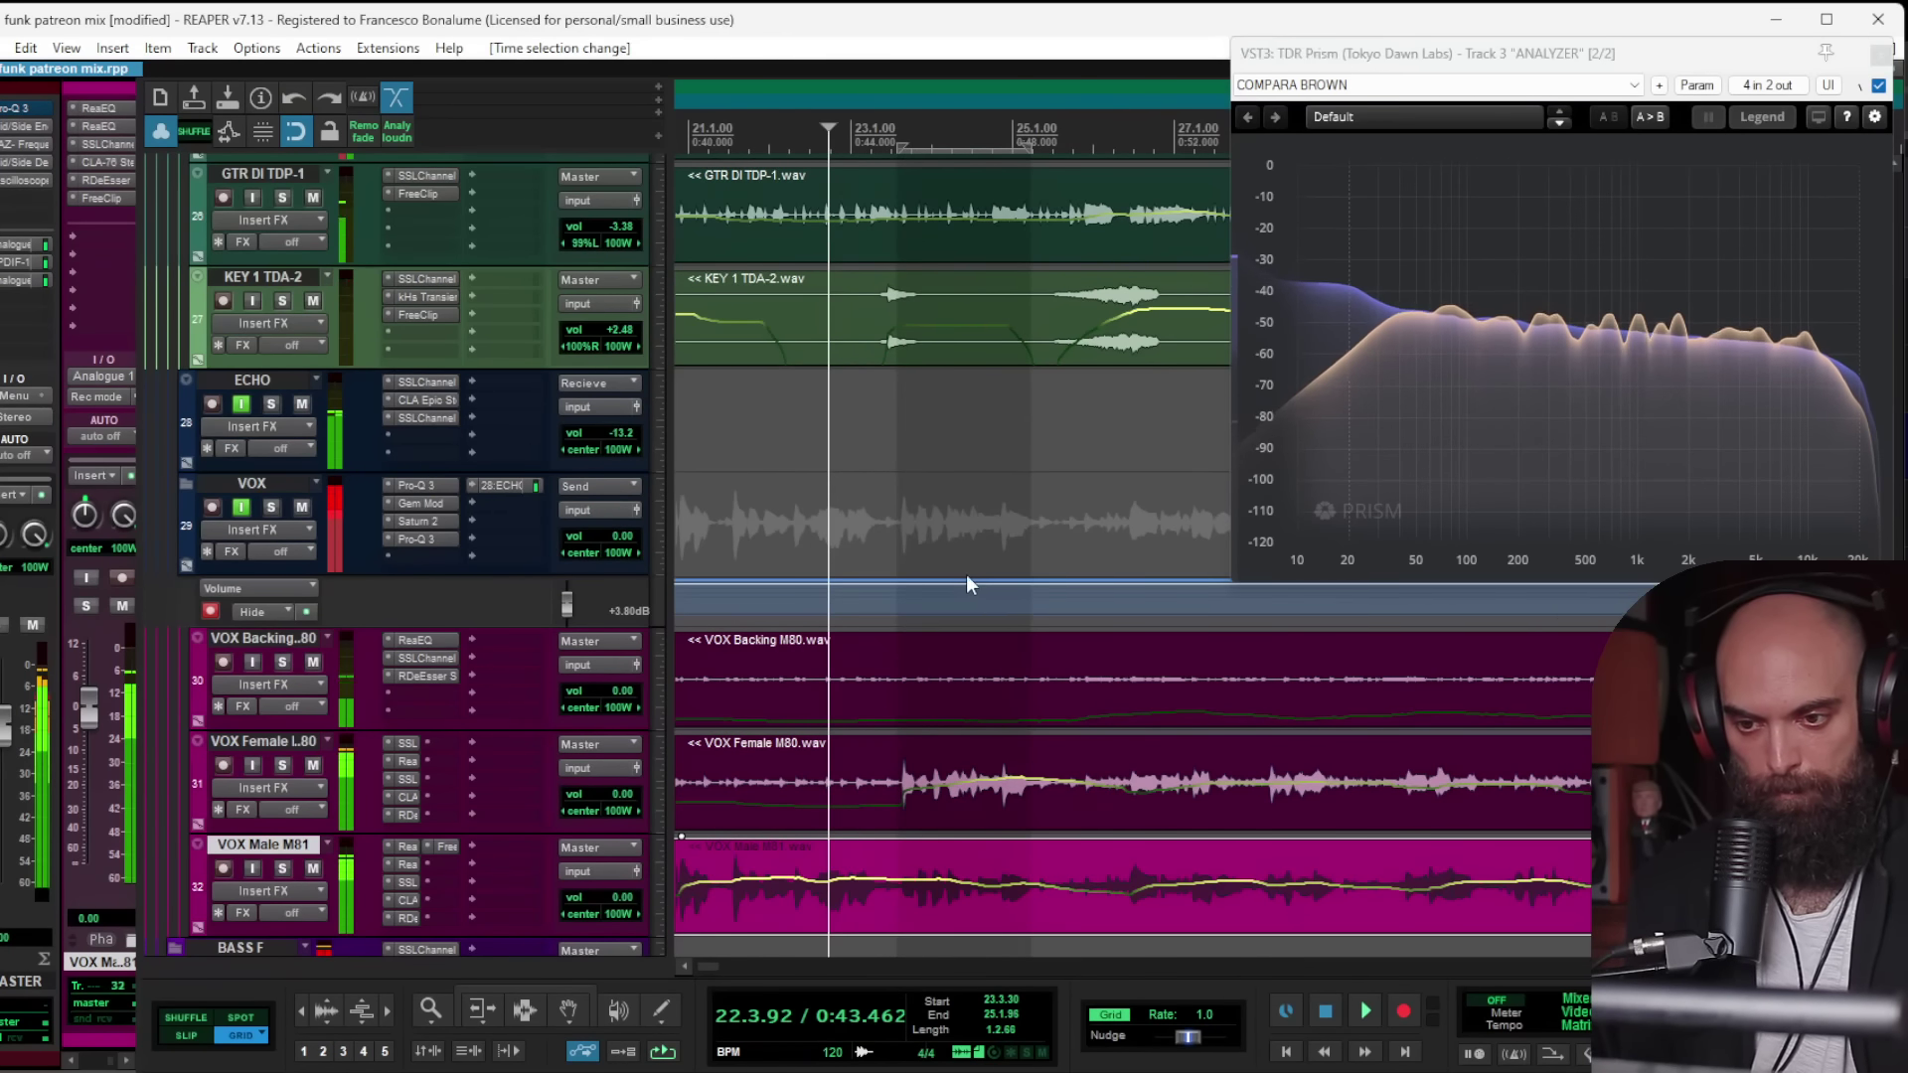
{"action": "left_click_drag", "start_coordinate": [497, 628], "coordinate": [498, 761]}
{"action": "left_click", "coordinate": [774, 541]}
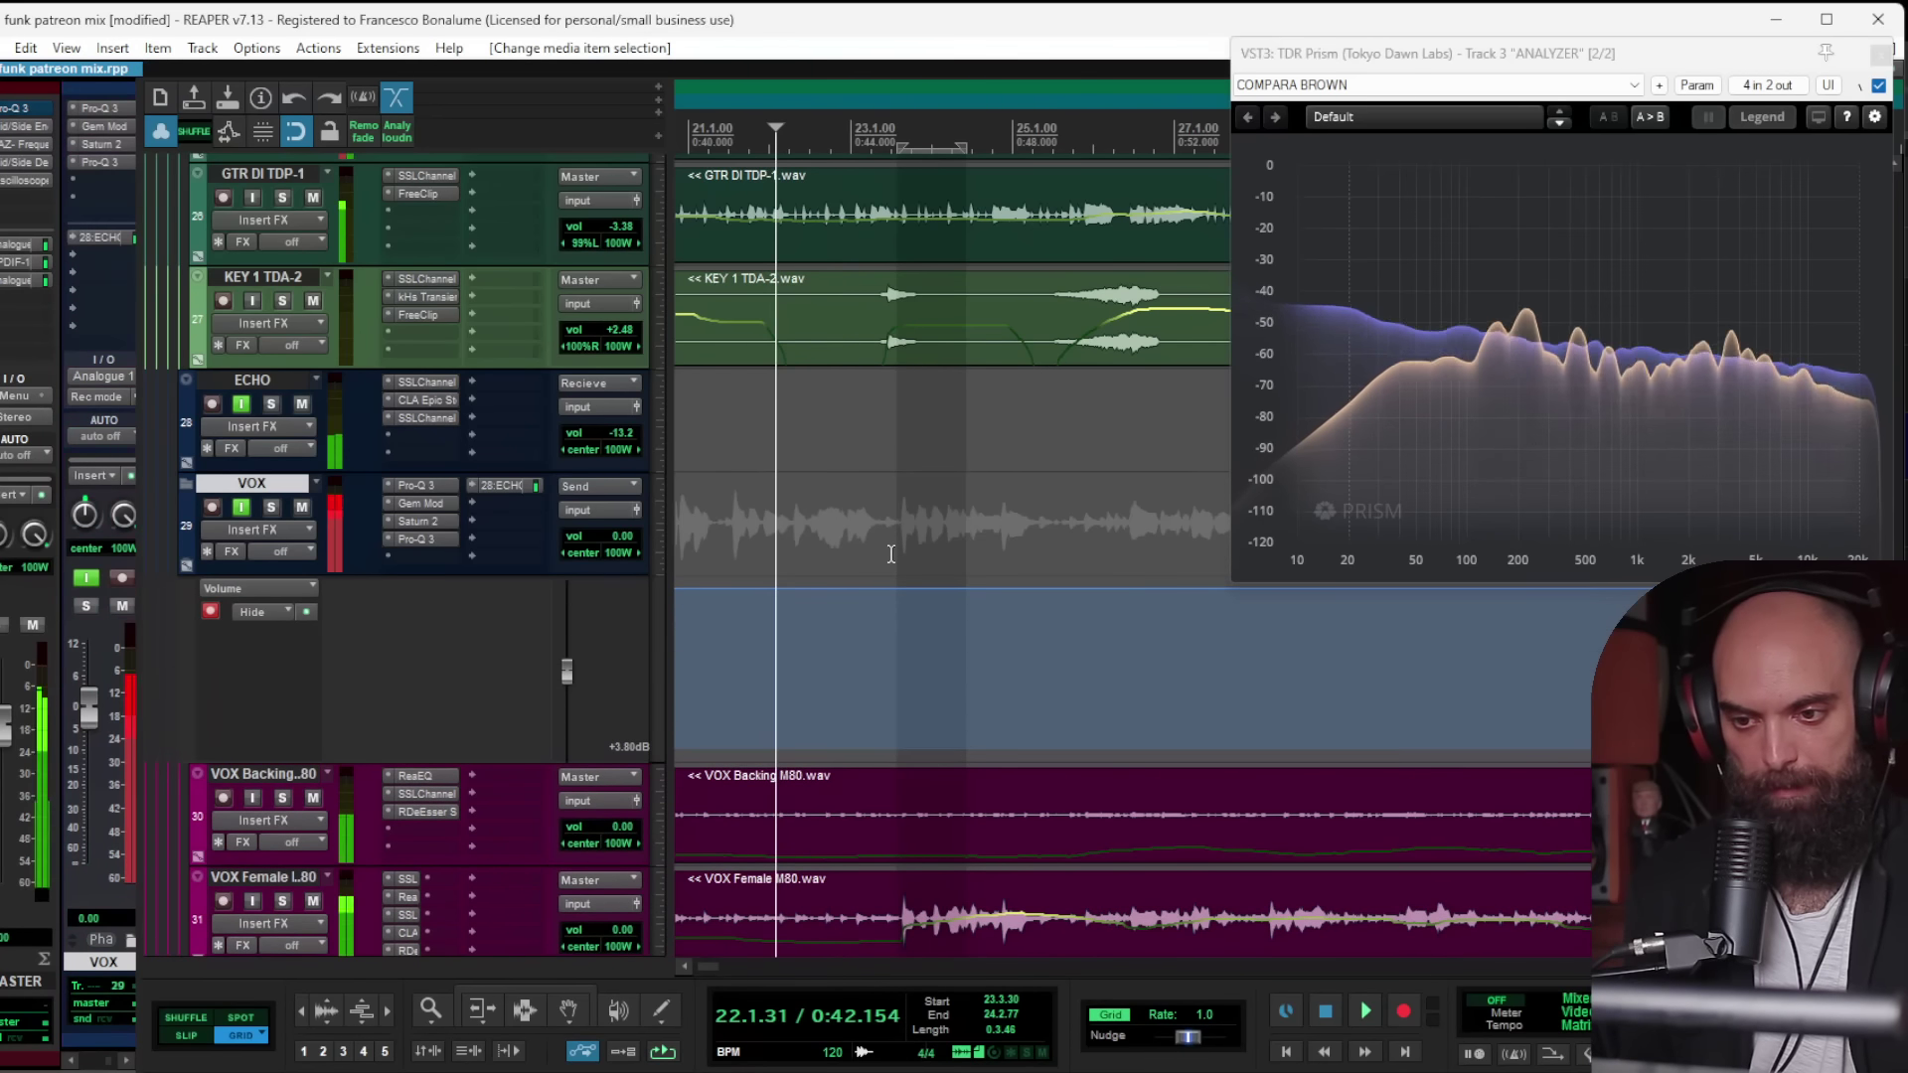
{"action": "left_click_drag", "start_coordinate": [895, 552], "coordinate": [1056, 556]}
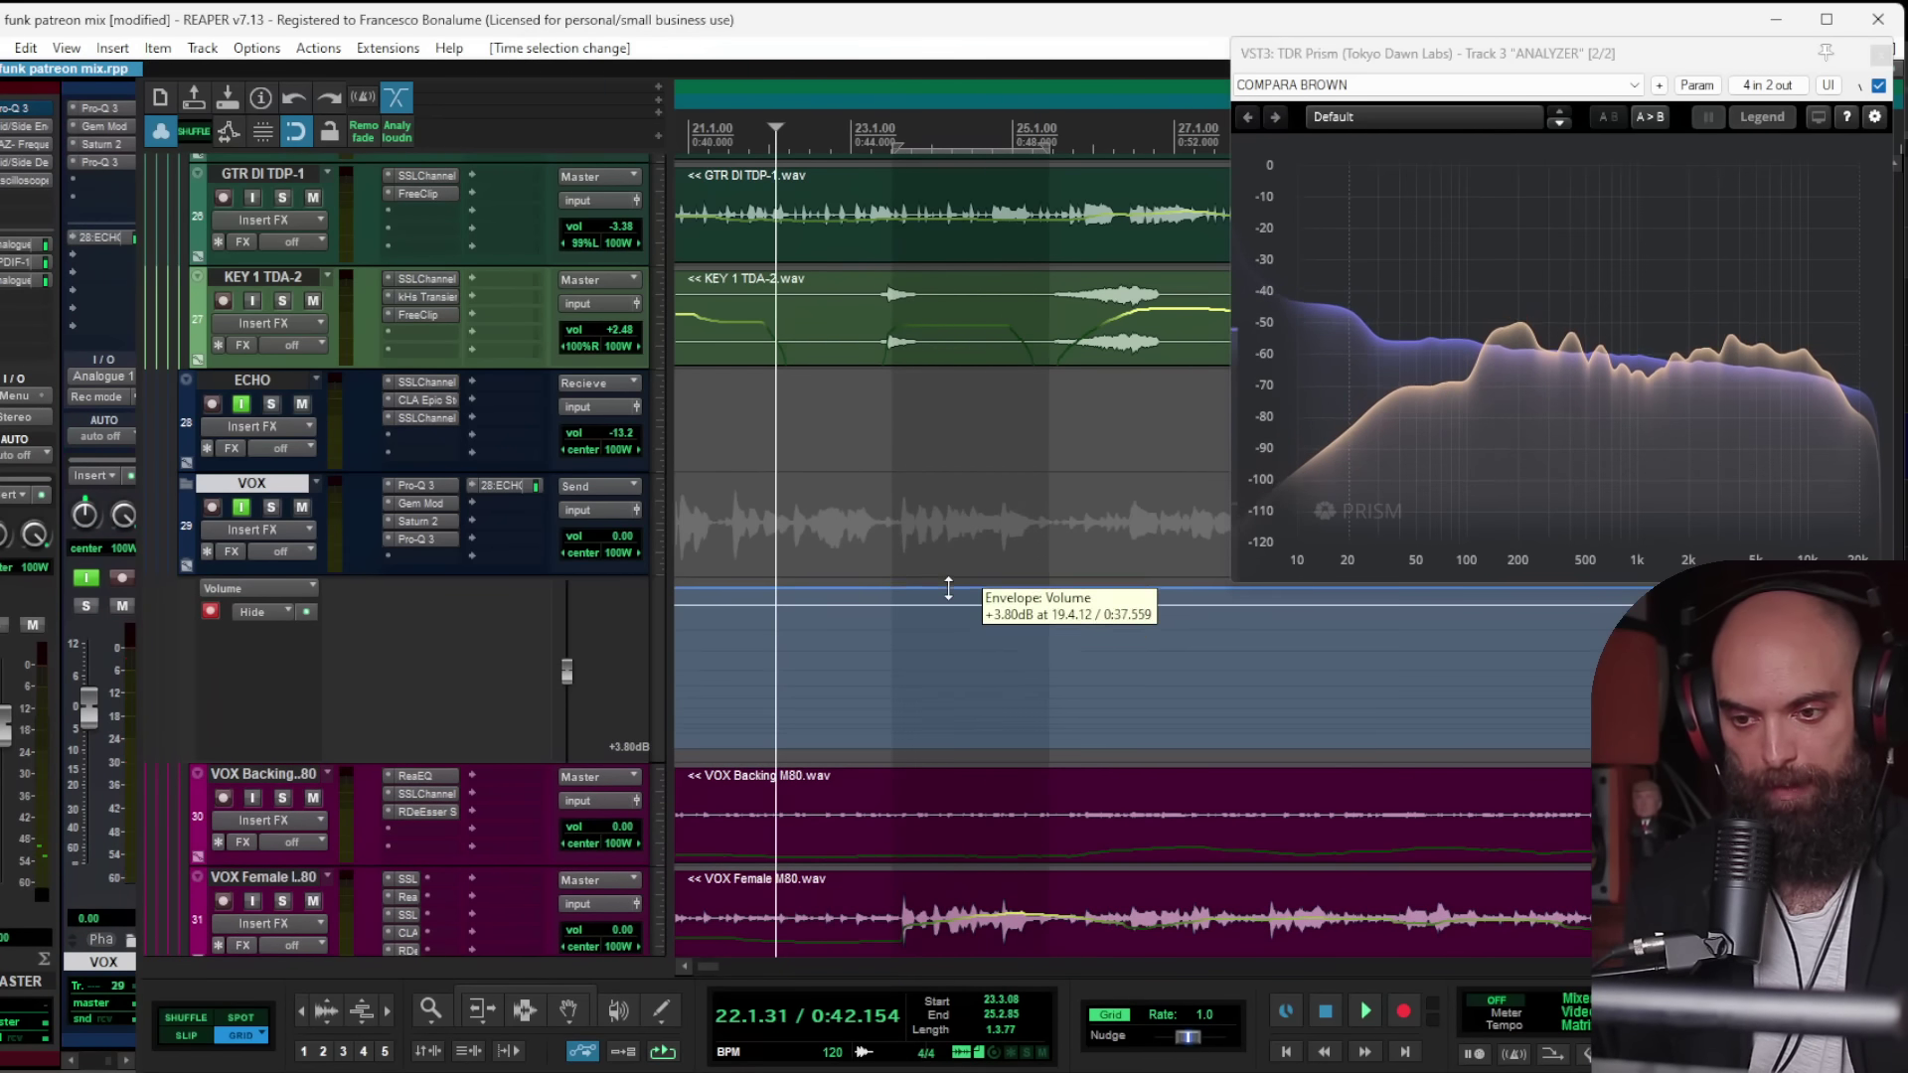
{"action": "left_click_drag", "start_coordinate": [948, 593], "coordinate": [950, 586]}
{"action": "key", "text": "space"}
{"action": "scroll", "coordinate": [901, 557], "scroll_direction": "up", "scroll_amount": 1}
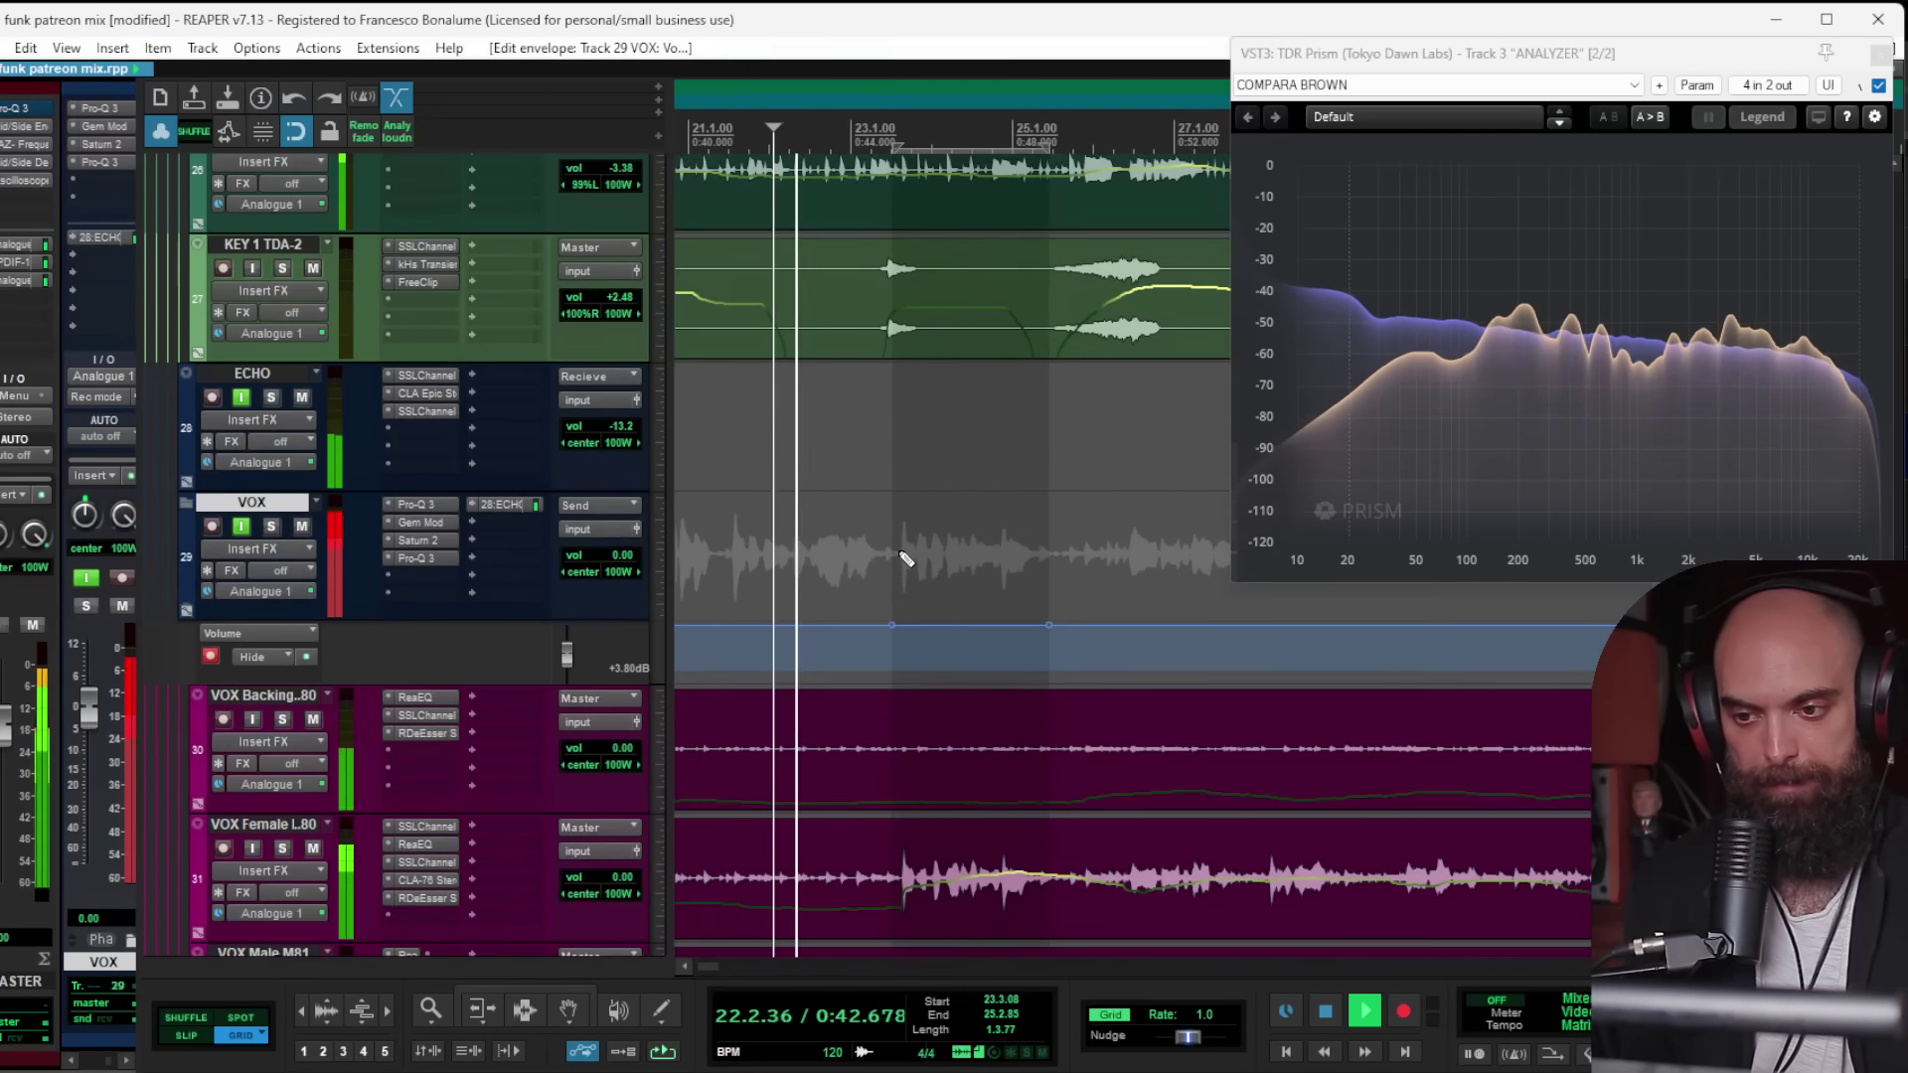
{"action": "scroll", "coordinate": [903, 559], "scroll_direction": "up", "scroll_amount": 3}
{"action": "scroll", "coordinate": [904, 565], "scroll_direction": "down", "scroll_amount": 3}
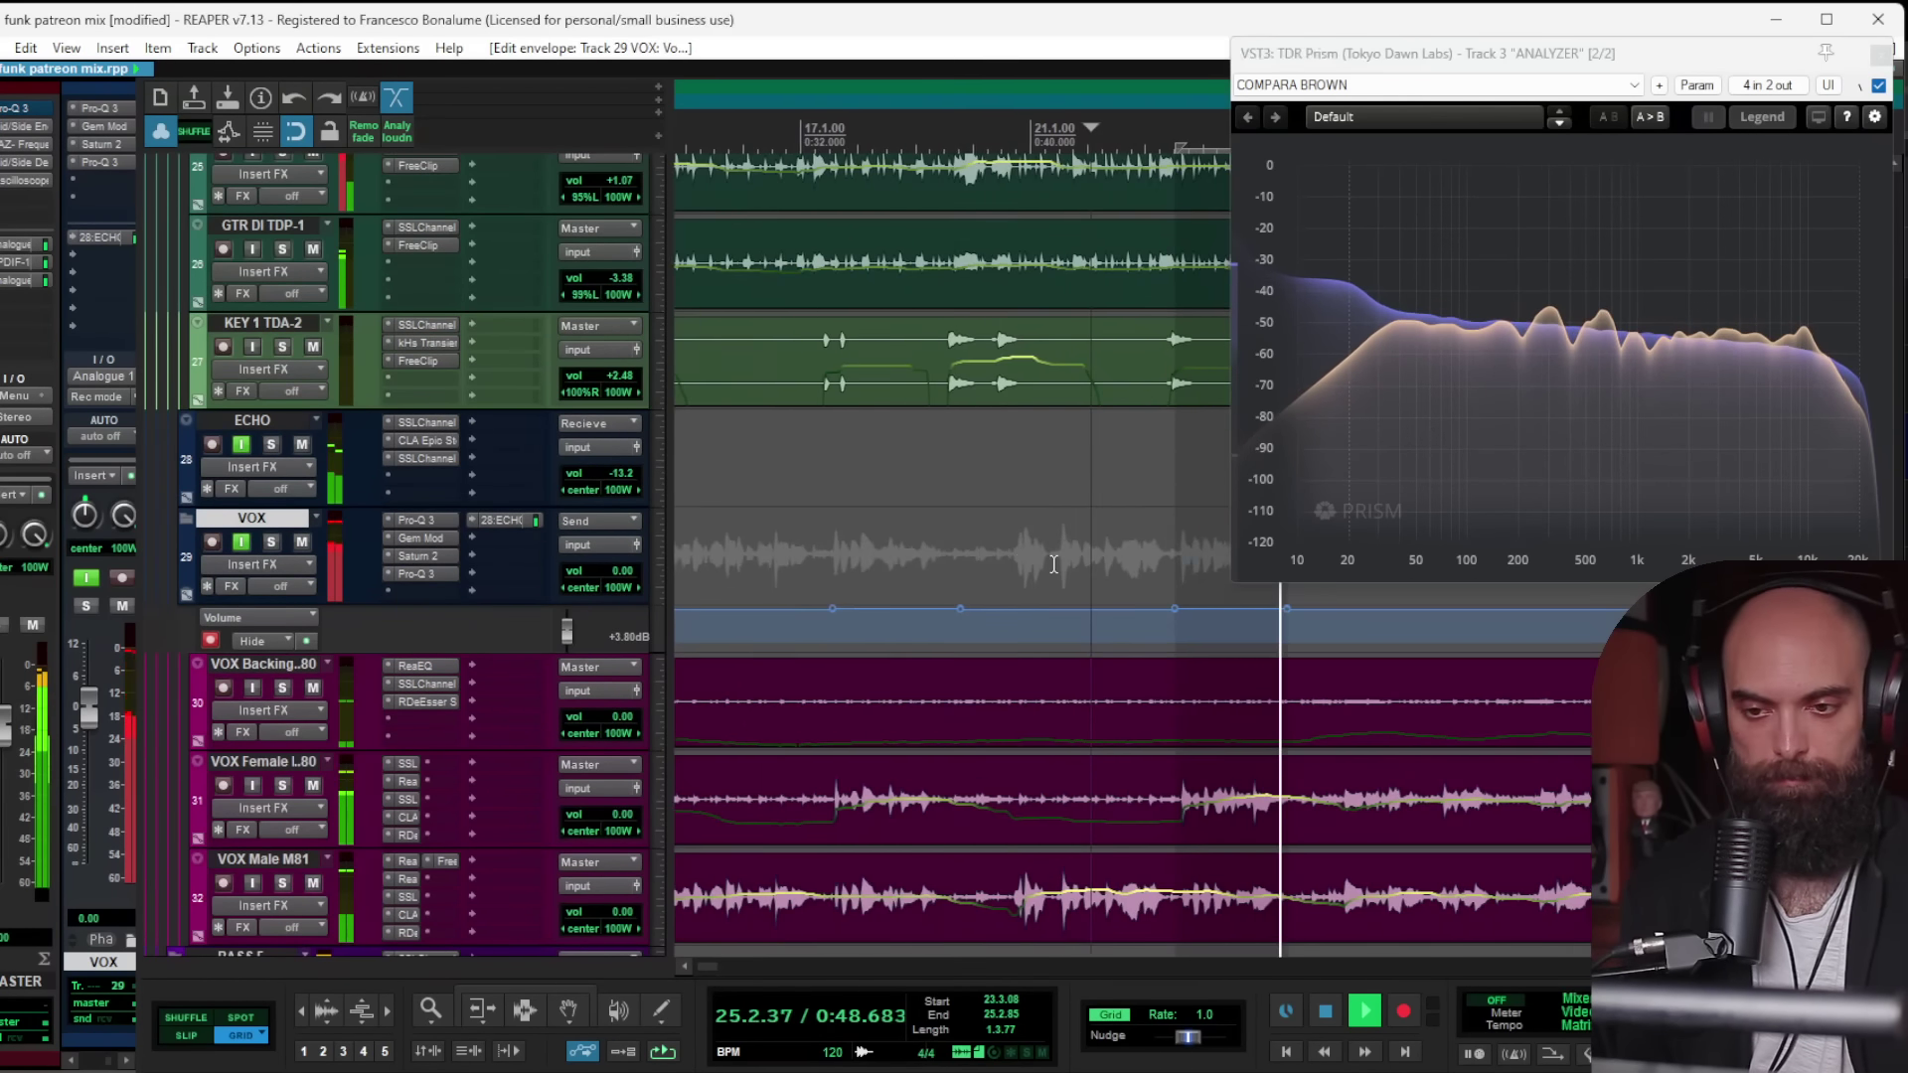
Step: Listen to the mix up to around bar 32 with the whole session in view, save the project and stop playback
{"action": "scroll", "coordinate": [983, 562], "scroll_direction": "down", "scroll_amount": 4}
{"action": "scroll", "coordinate": [1037, 564], "scroll_direction": "down", "scroll_amount": 8}
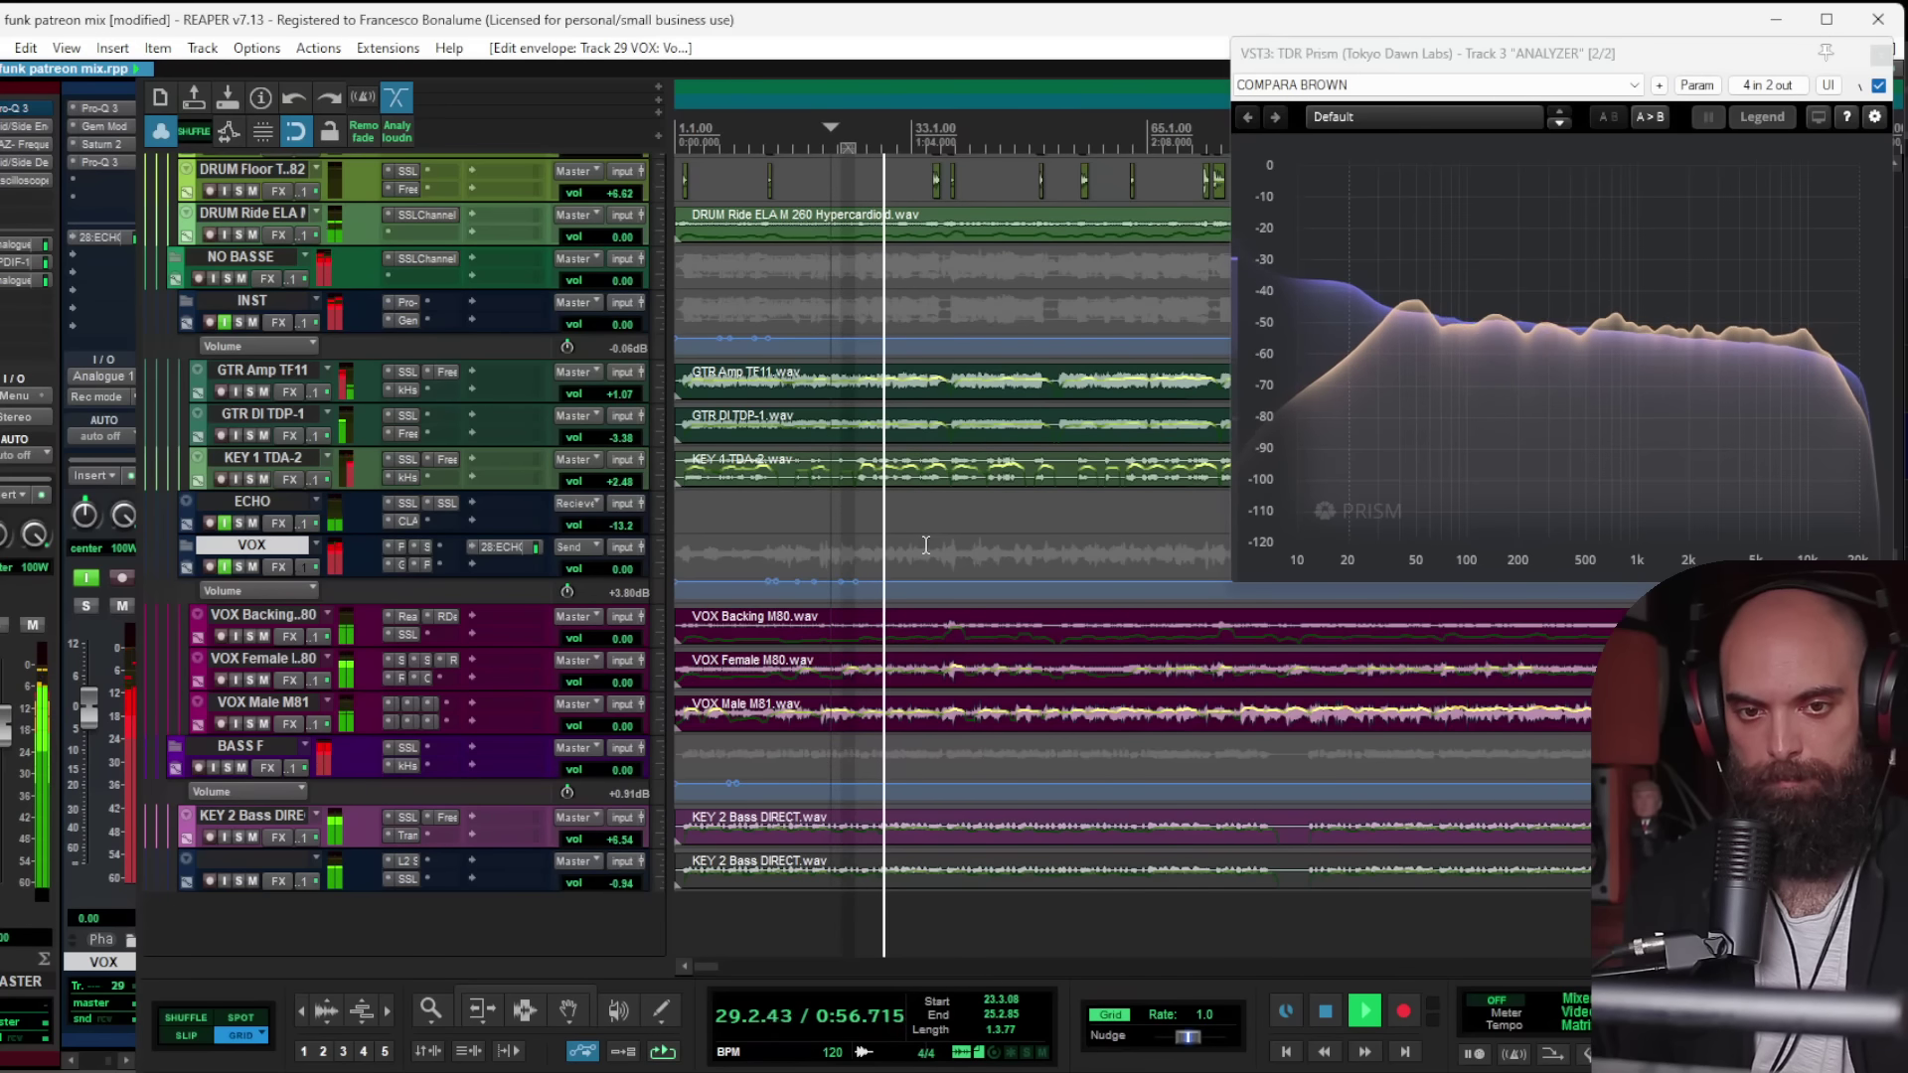
{"action": "left_click_drag", "start_coordinate": [326, 579], "coordinate": [334, 675]}
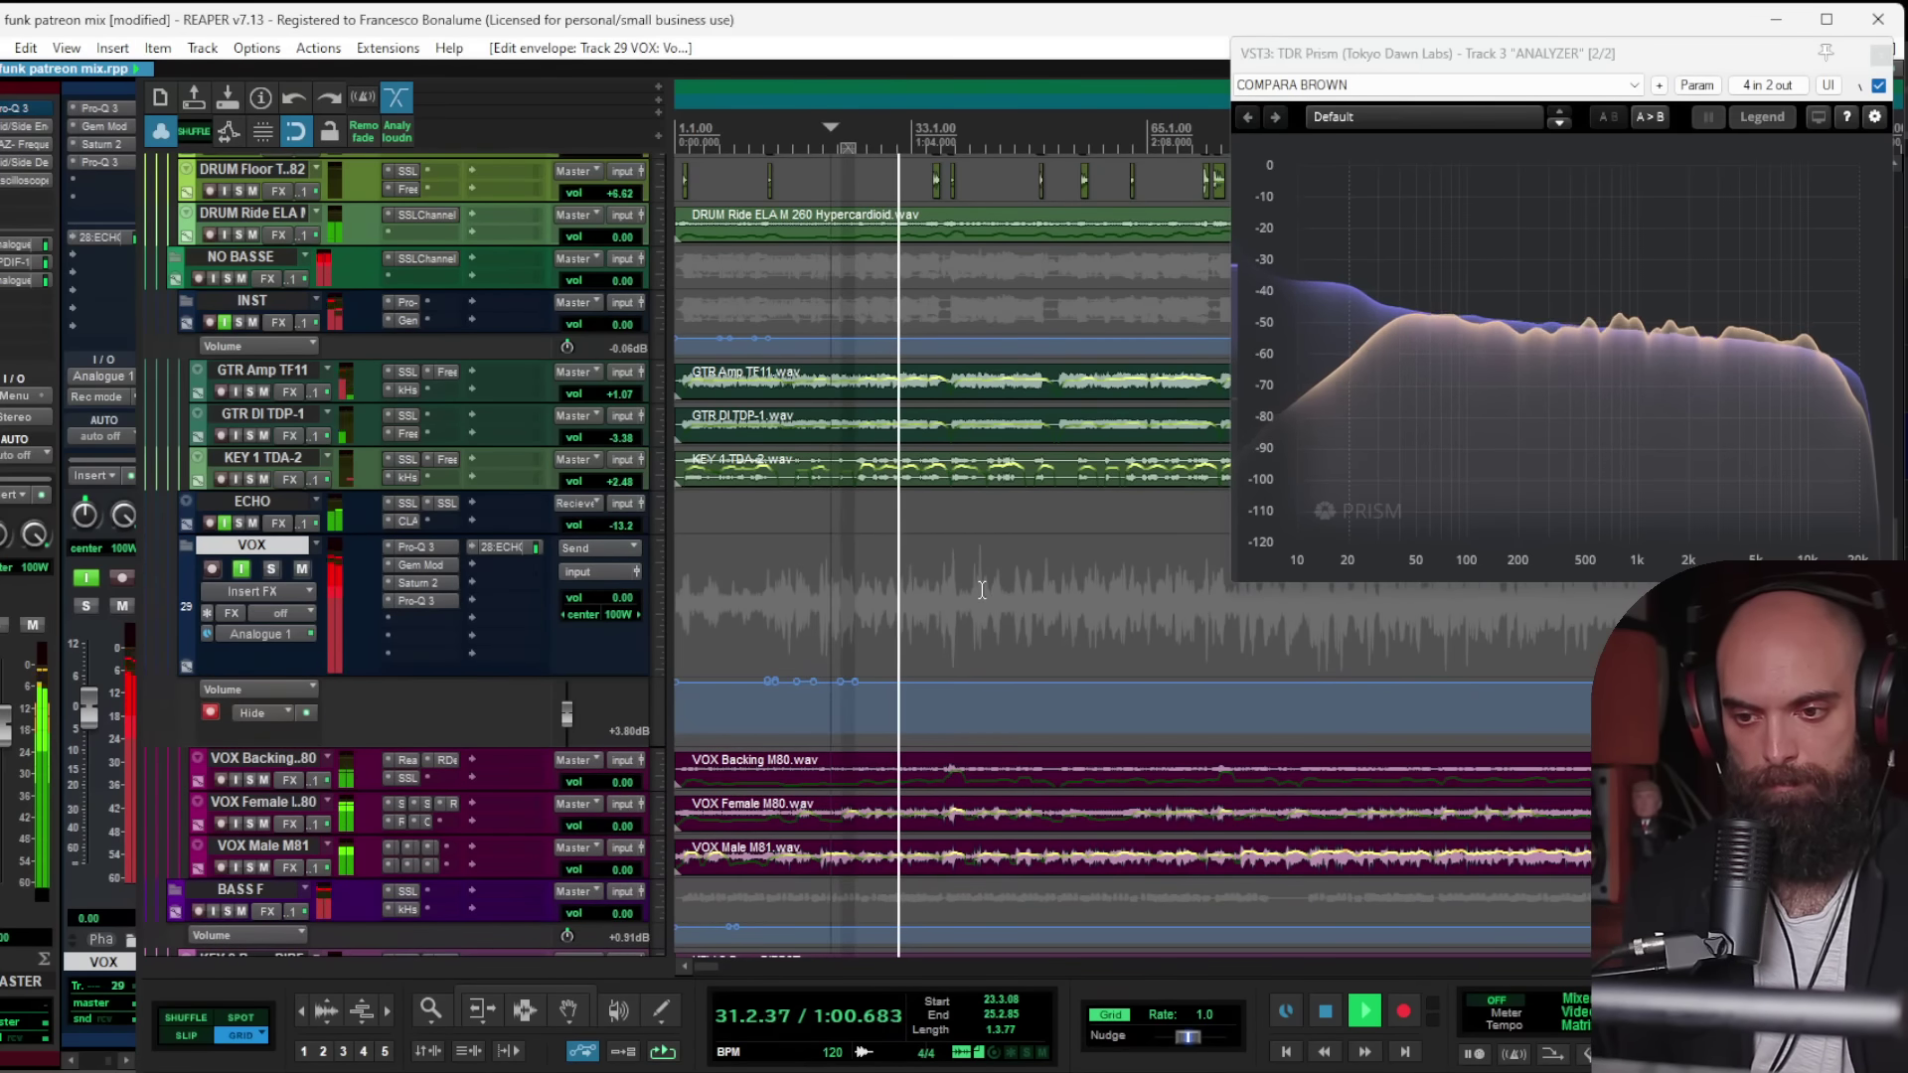
{"action": "scroll", "coordinate": [982, 592], "scroll_direction": "down", "scroll_amount": 2}
{"action": "scroll", "coordinate": [982, 594], "scroll_direction": "down", "scroll_amount": 4}
{"action": "scroll", "coordinate": [942, 592], "scroll_direction": "down", "scroll_amount": 1}
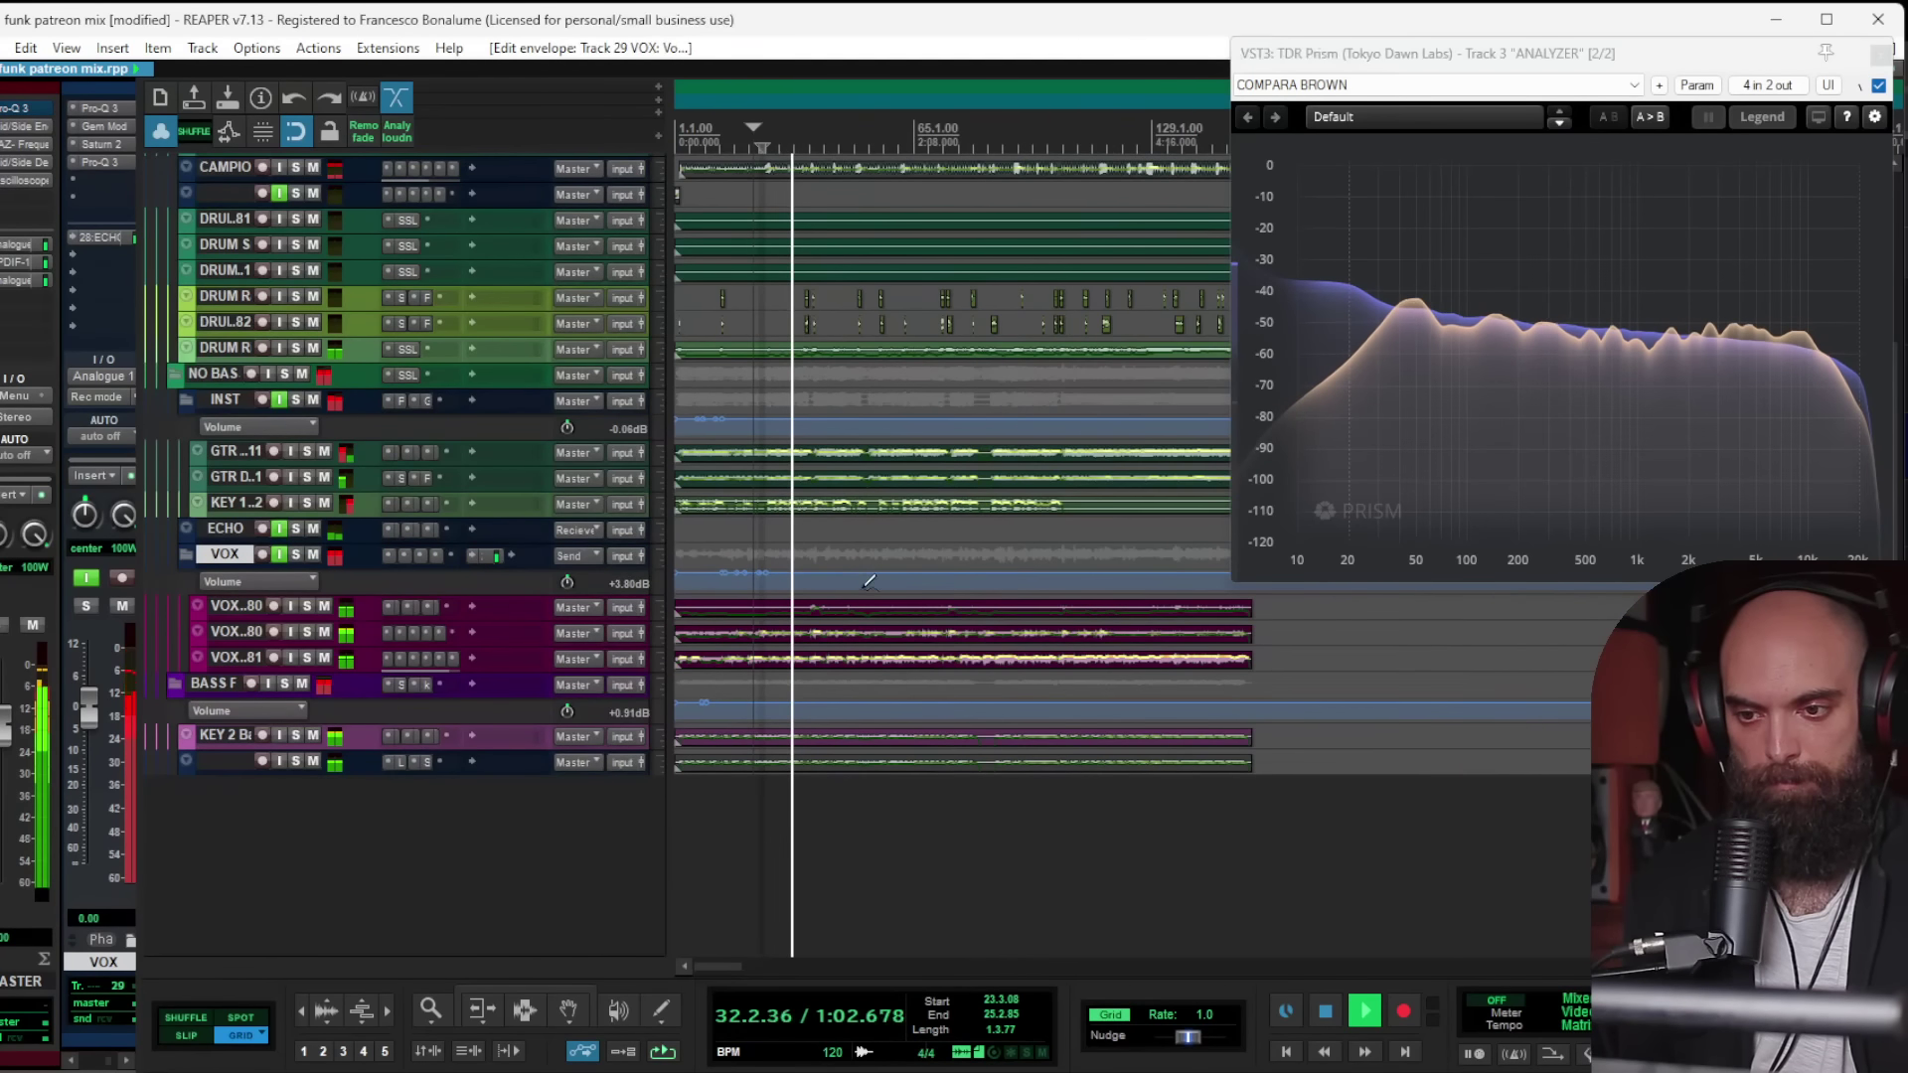
{"action": "key", "text": "ctrl+s"}
{"action": "key", "text": "space"}
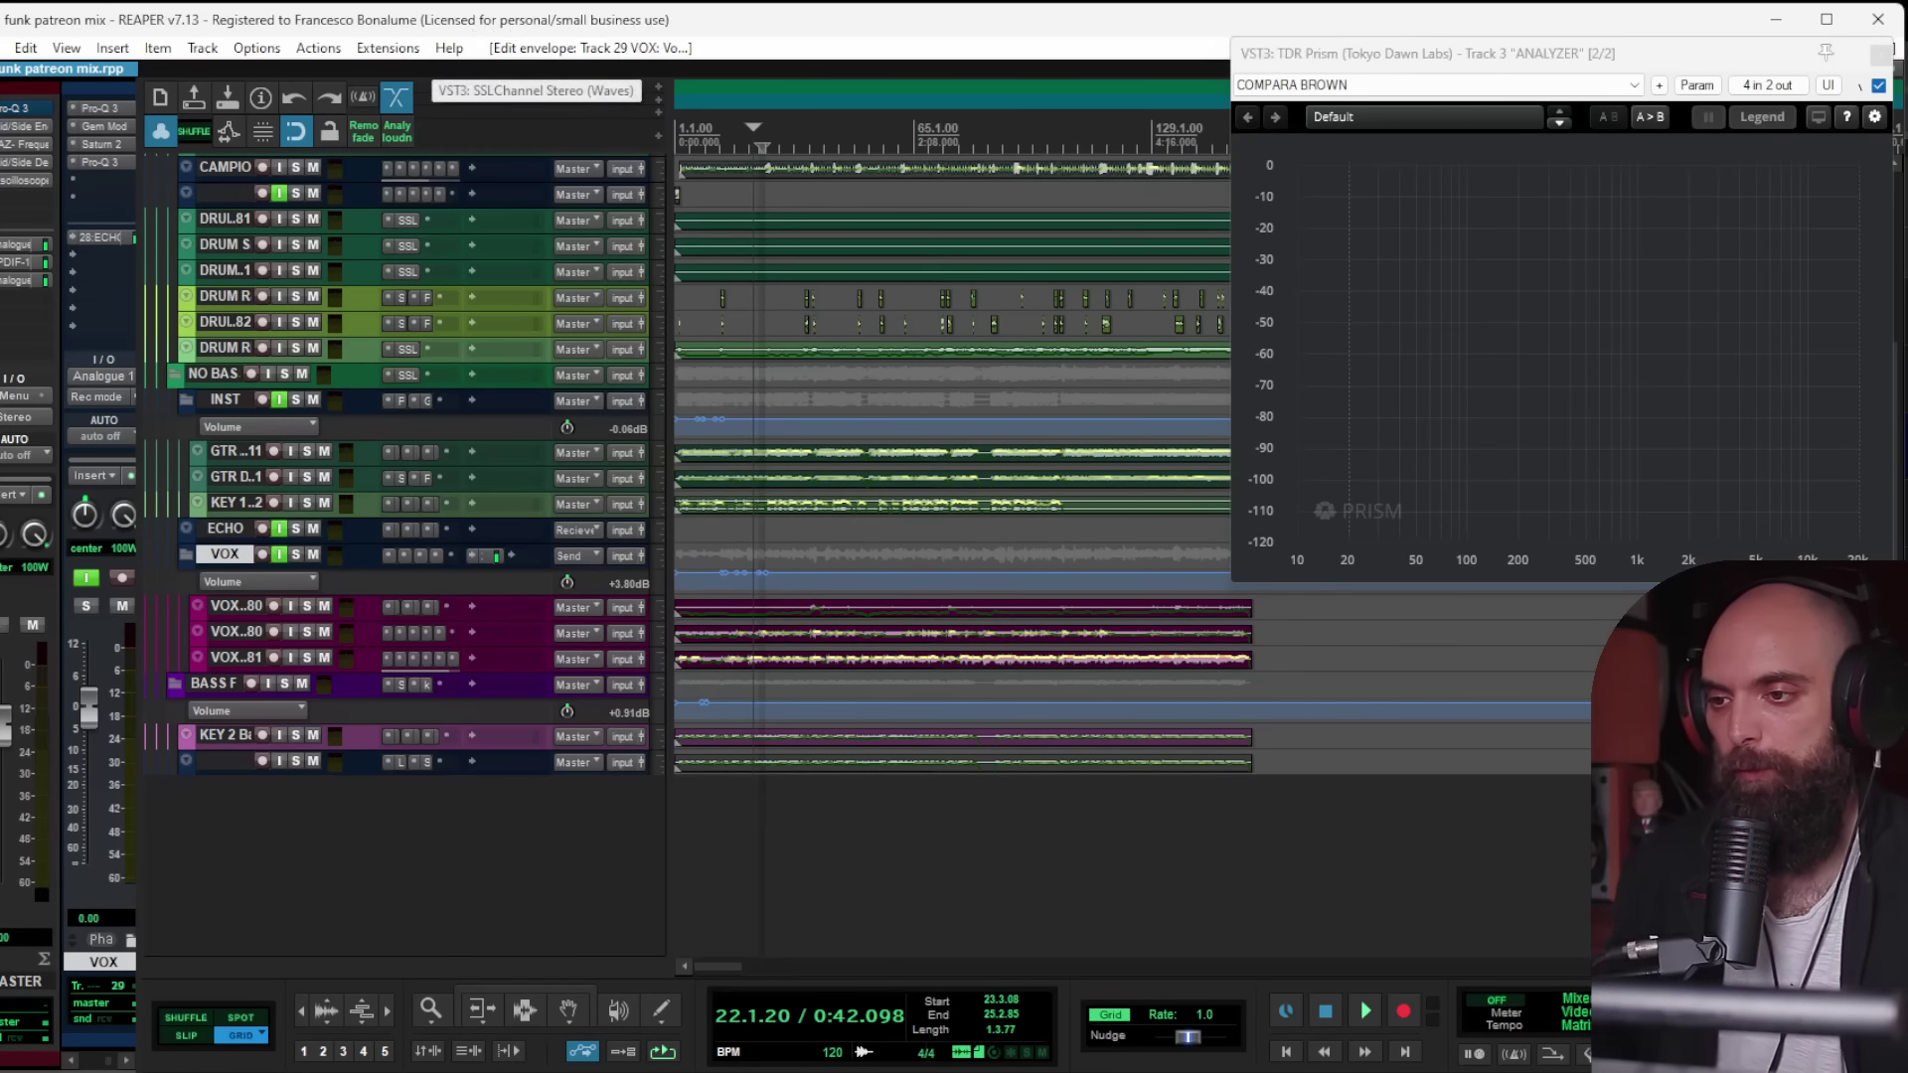
Step: Insert the Soundly Place it plug-in on the master track and play the mix from the beginning
{"action": "left_click", "coordinate": [7, 211]}
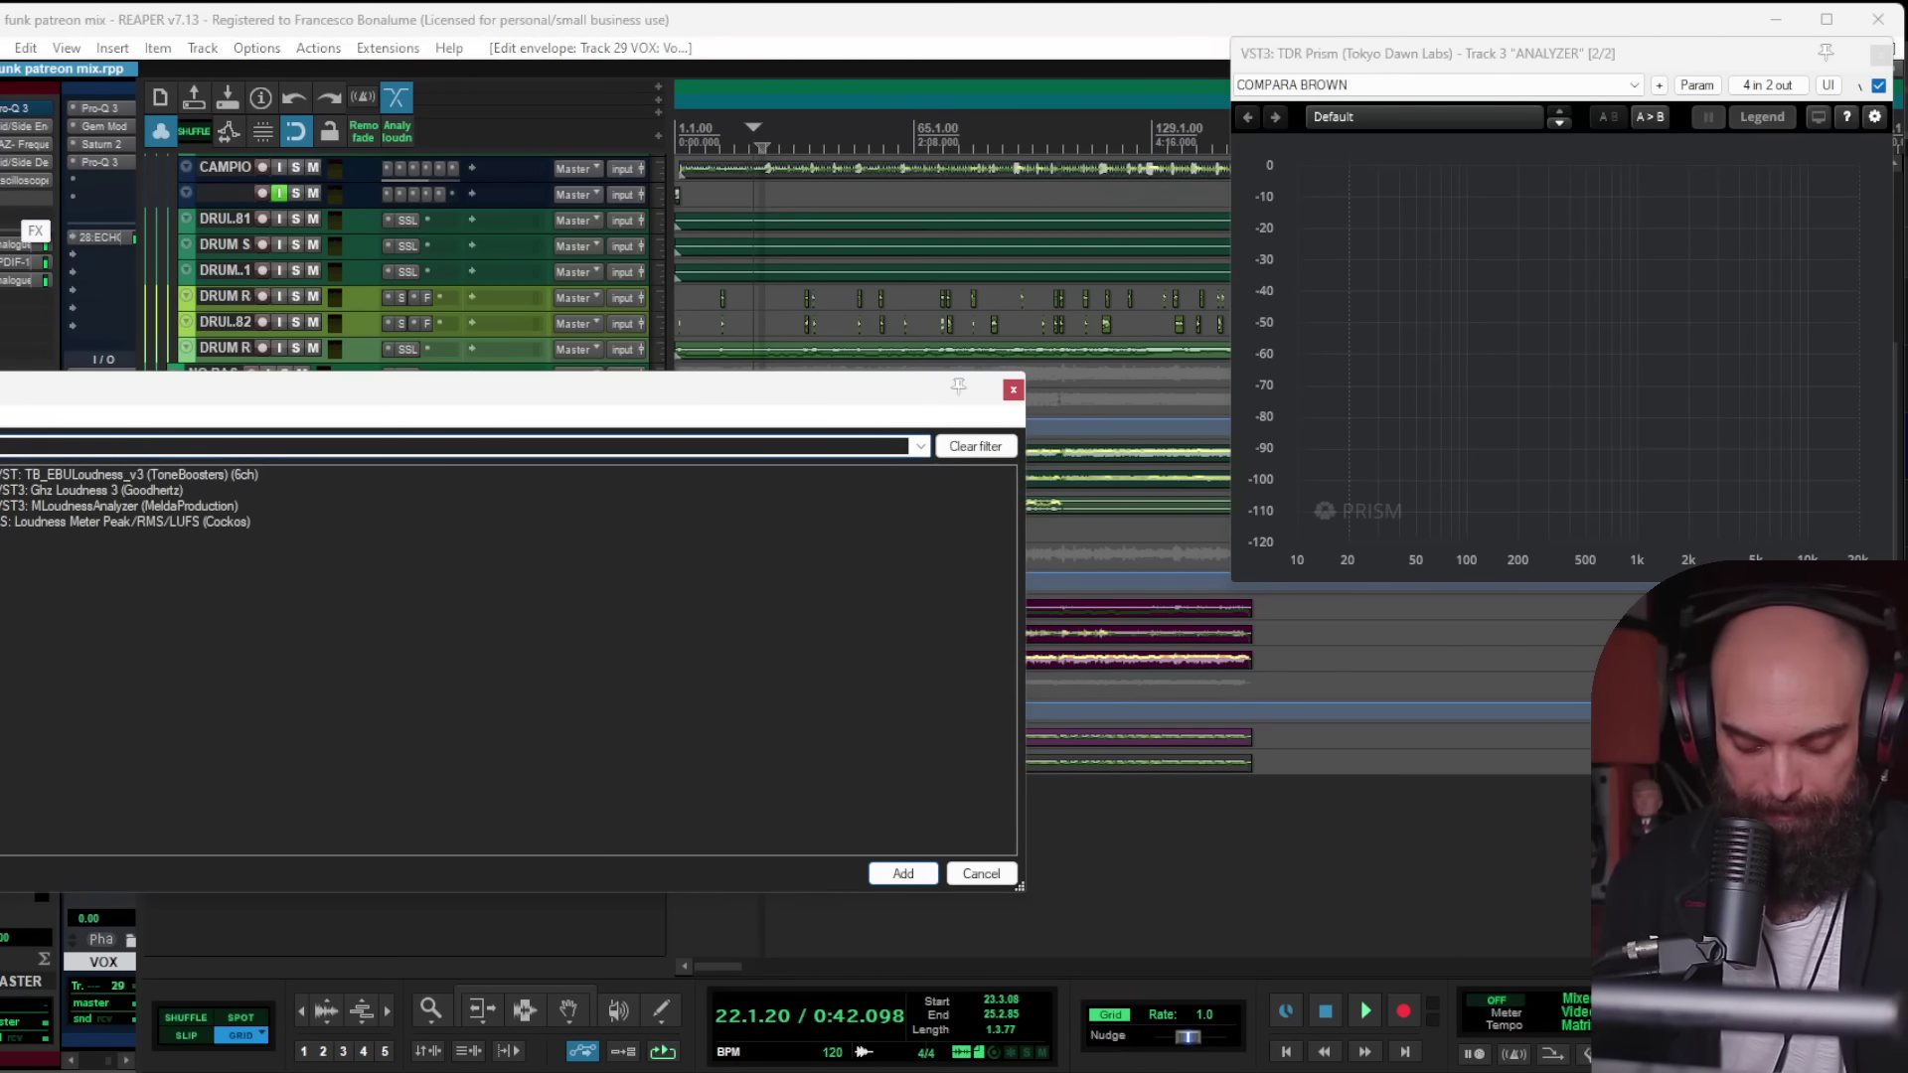
{"action": "type", "text": "place it"}
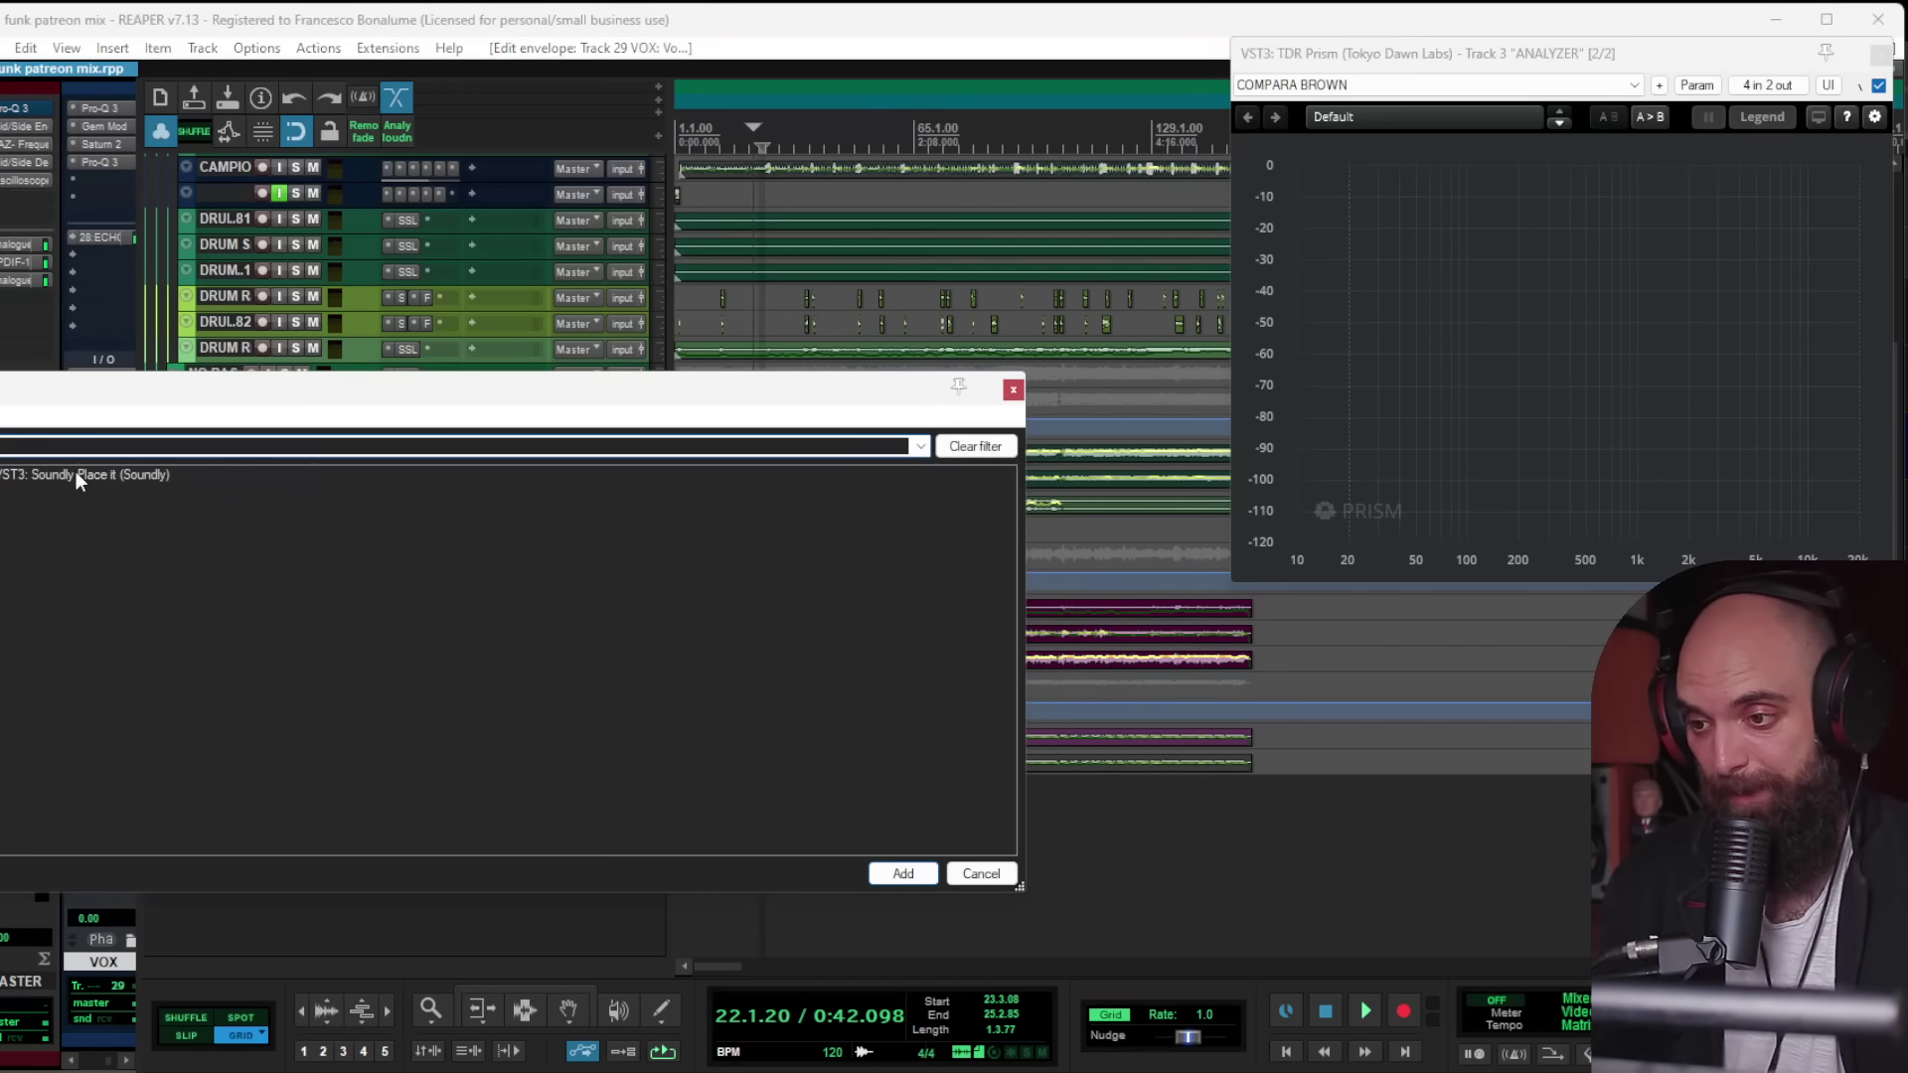
{"action": "double_click", "coordinate": [76, 474]}
{"action": "left_click_drag", "start_coordinate": [195, 91], "coordinate": [649, 499]}
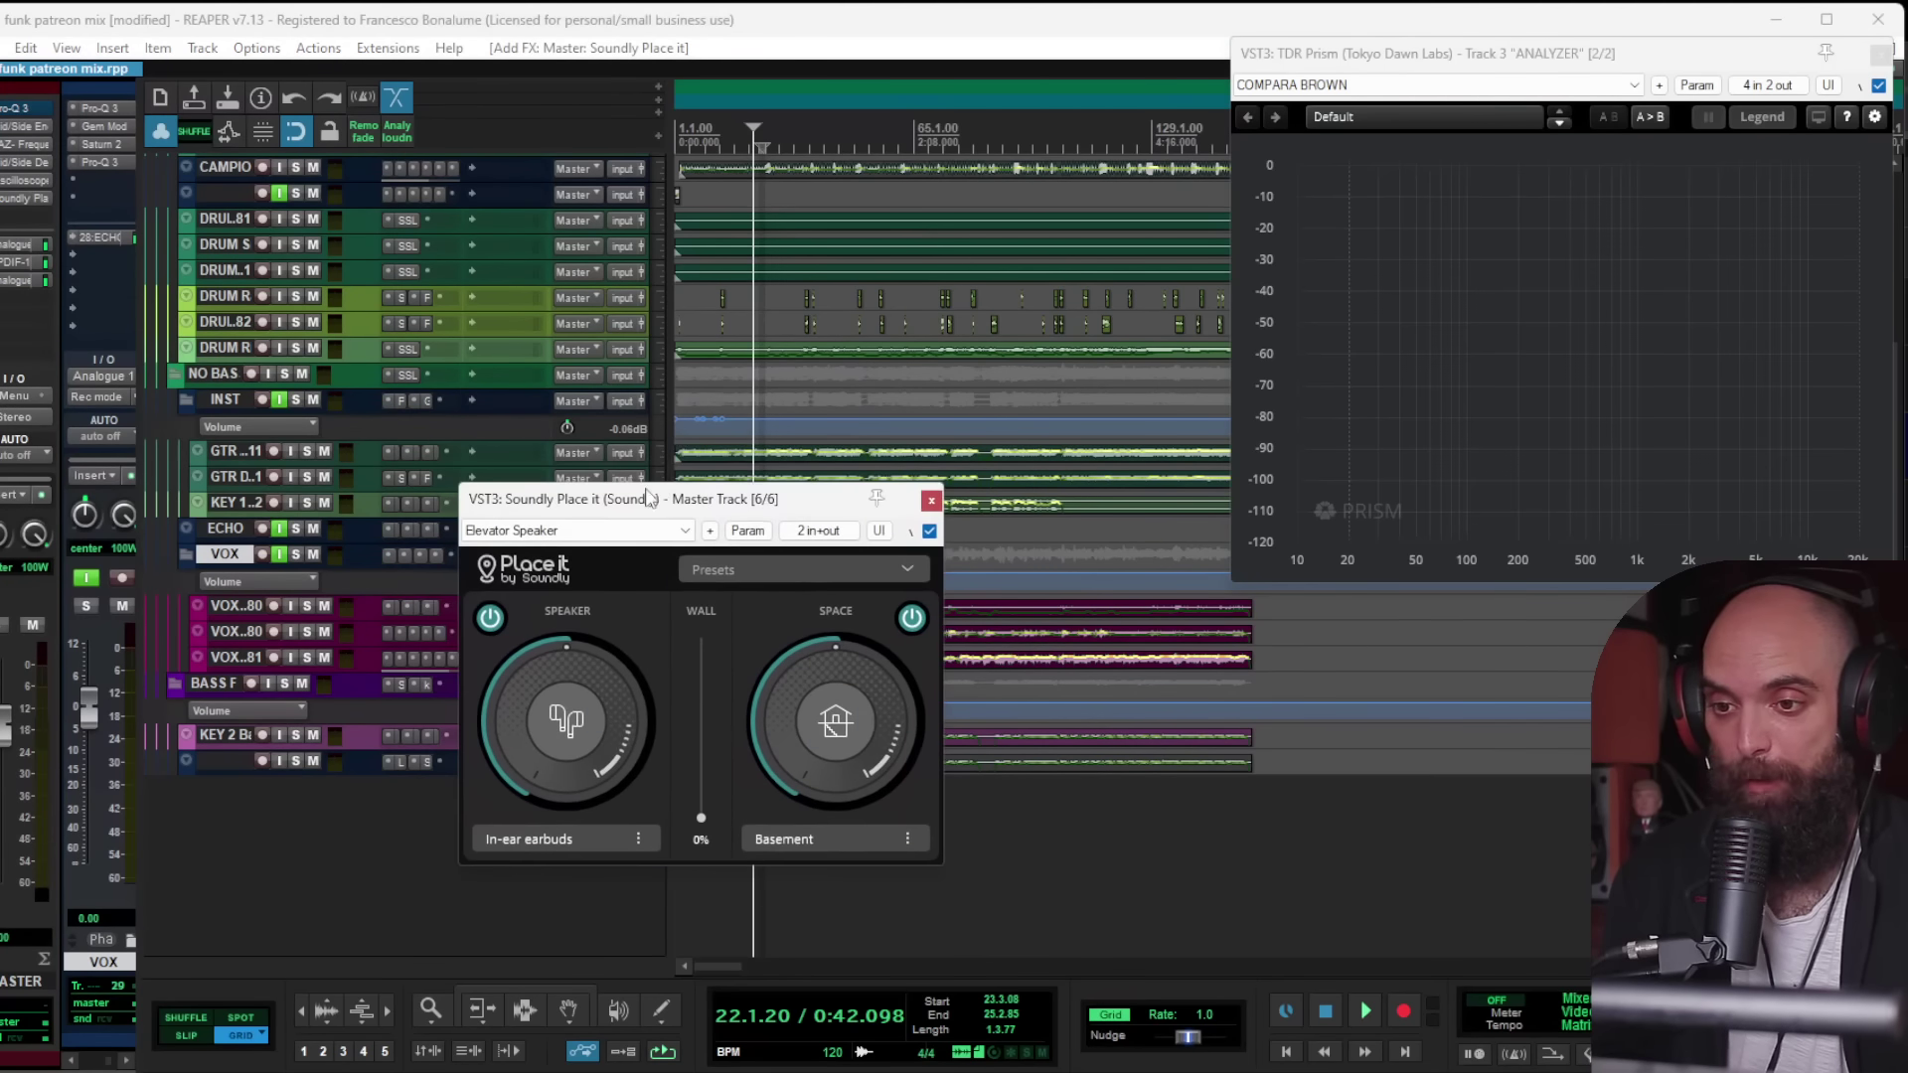
{"action": "left_click", "coordinate": [682, 141]}
{"action": "key", "text": "space"}
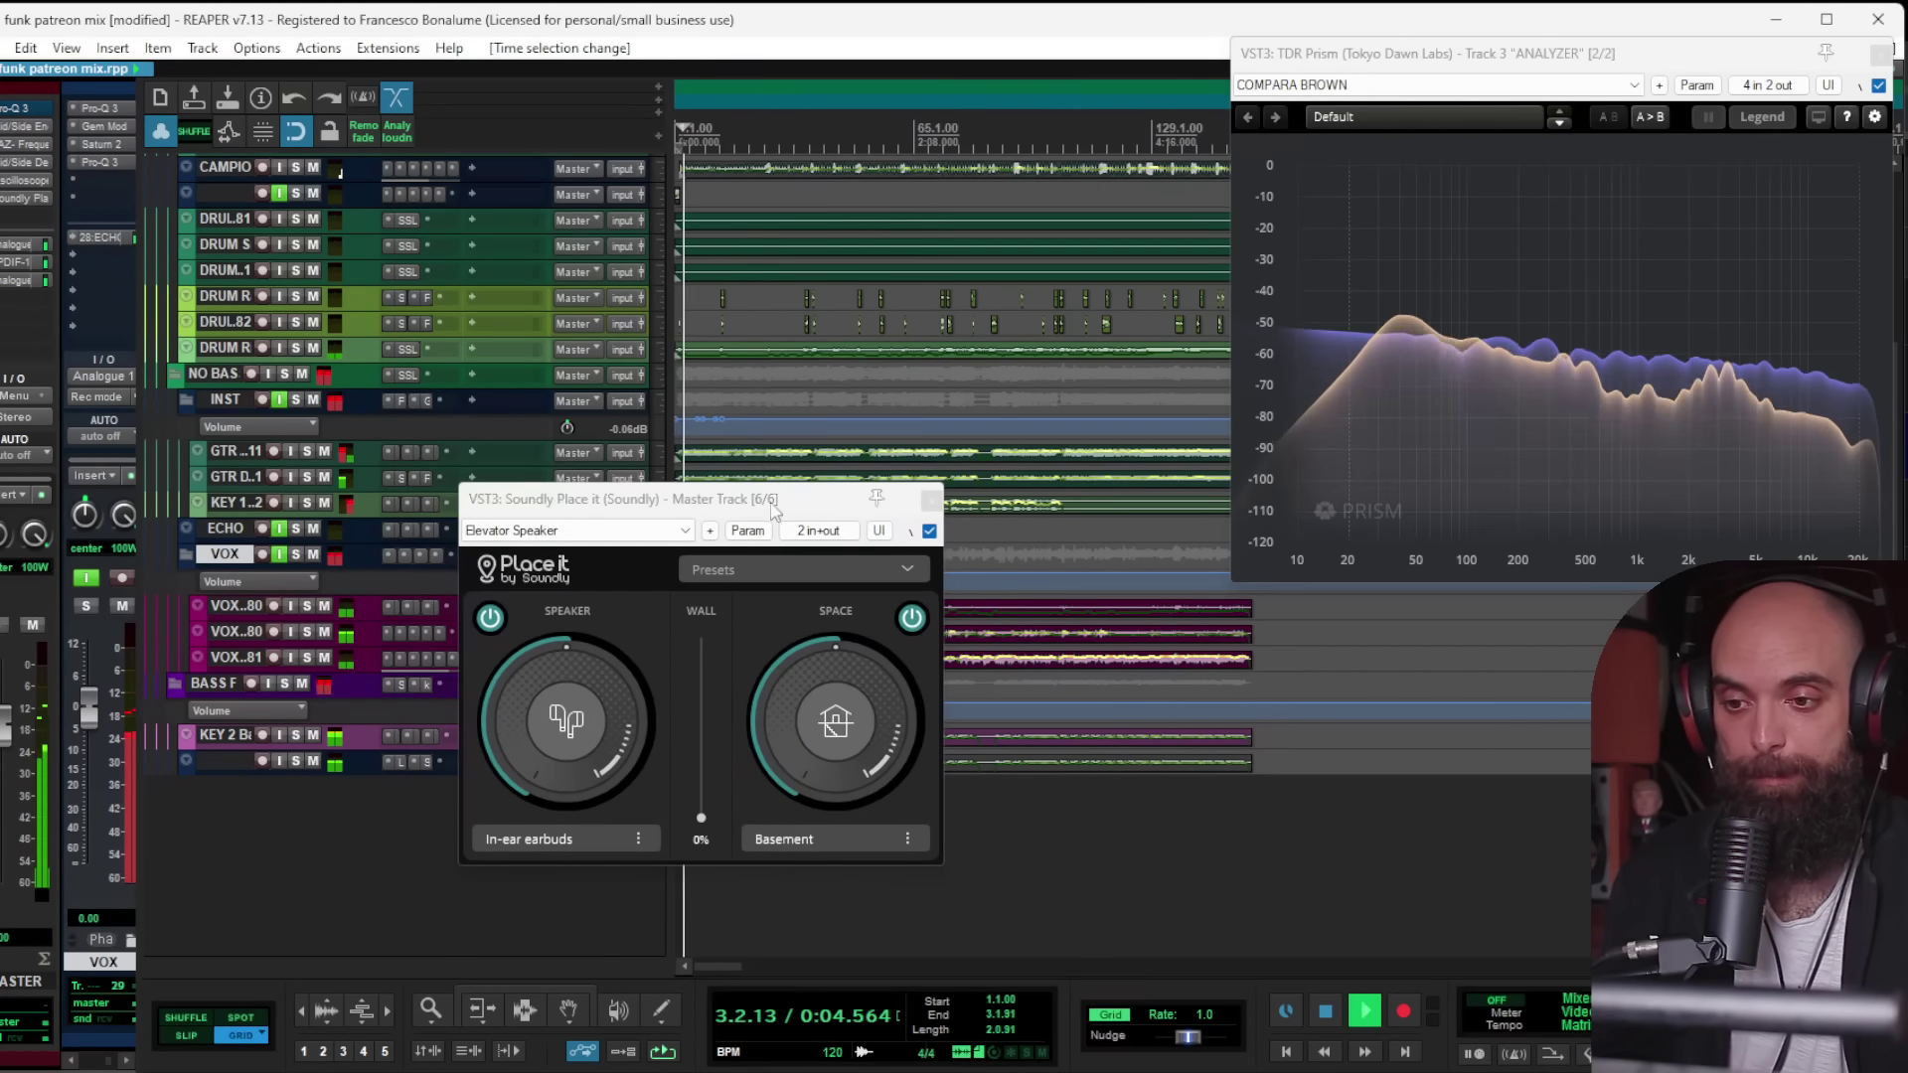
Step: Load the Elevator Speaker preset in Place it and move the plug-in window clear of the tracks
{"action": "left_click", "coordinate": [907, 569]}
{"action": "left_click", "coordinate": [815, 622]}
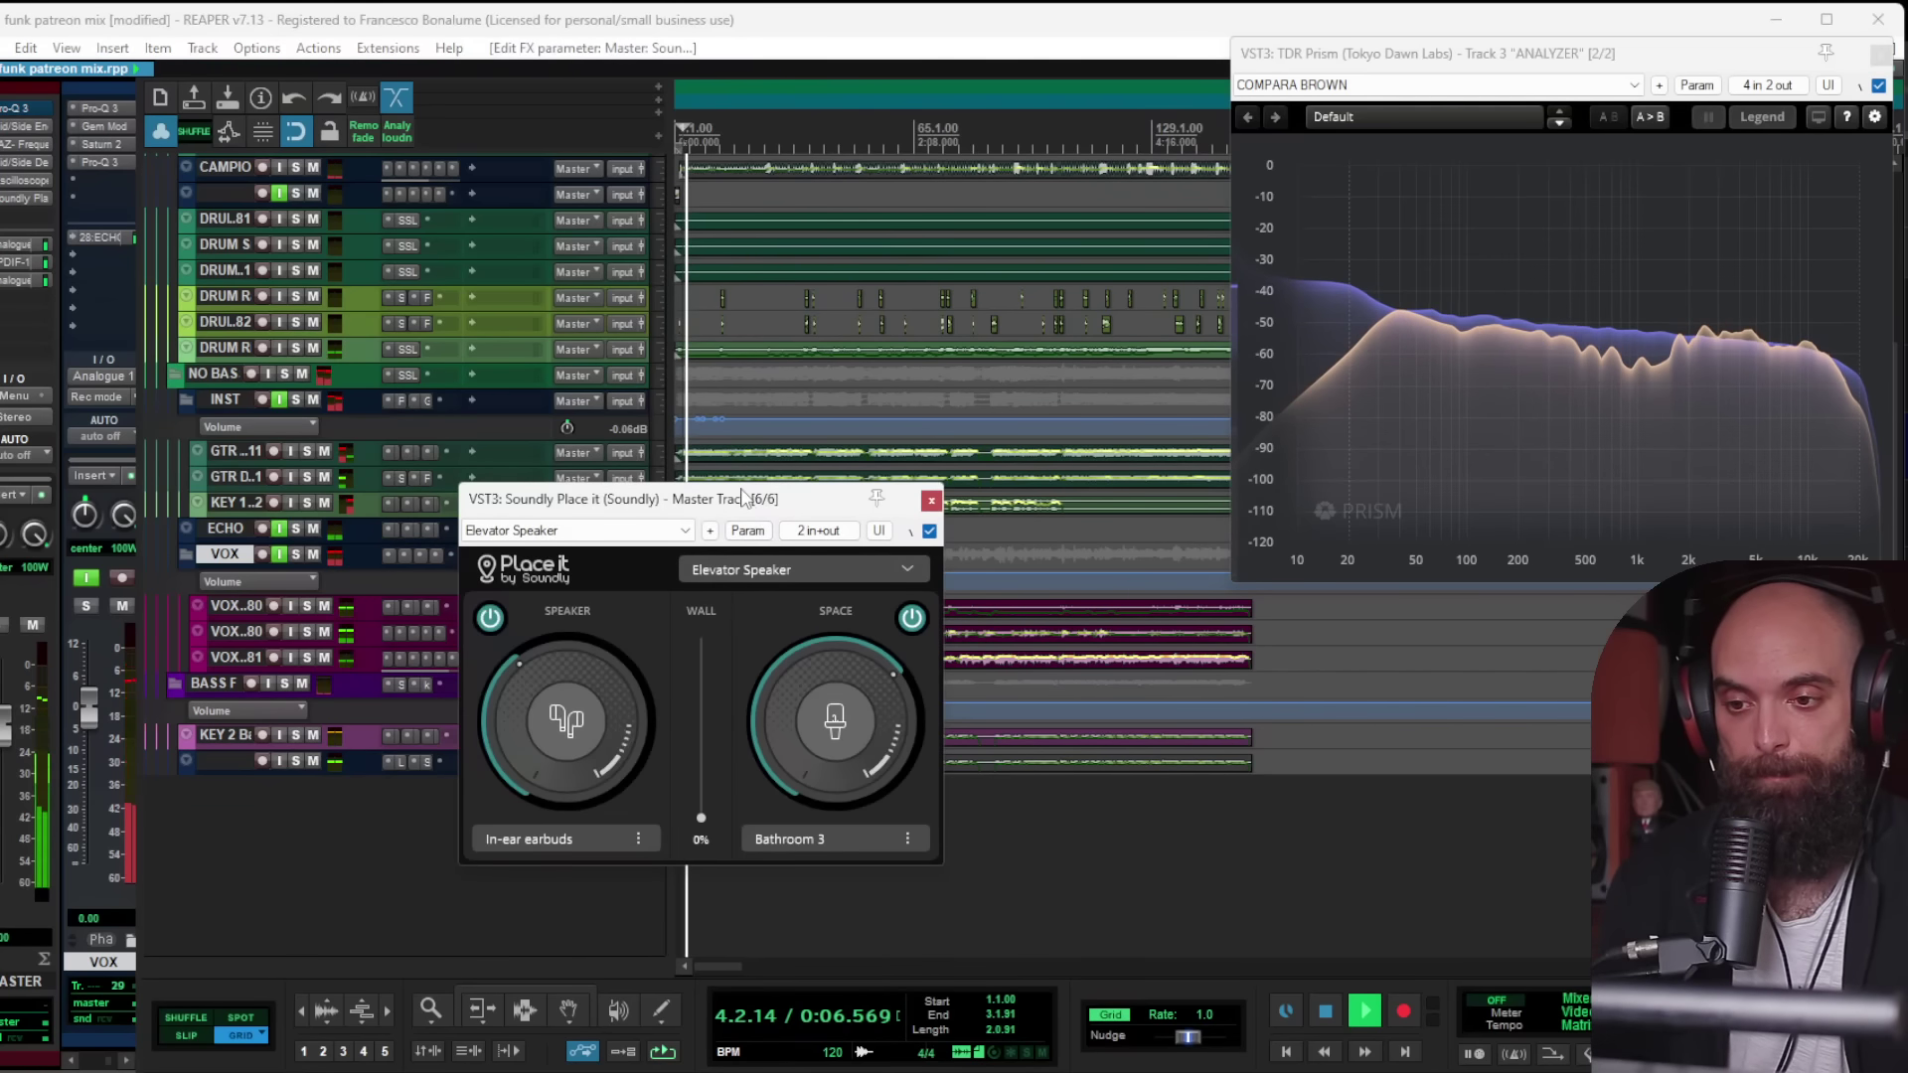
{"action": "left_click_drag", "start_coordinate": [743, 493], "coordinate": [813, 582]}
{"action": "scroll", "coordinate": [824, 477], "scroll_direction": "up", "scroll_amount": 2}
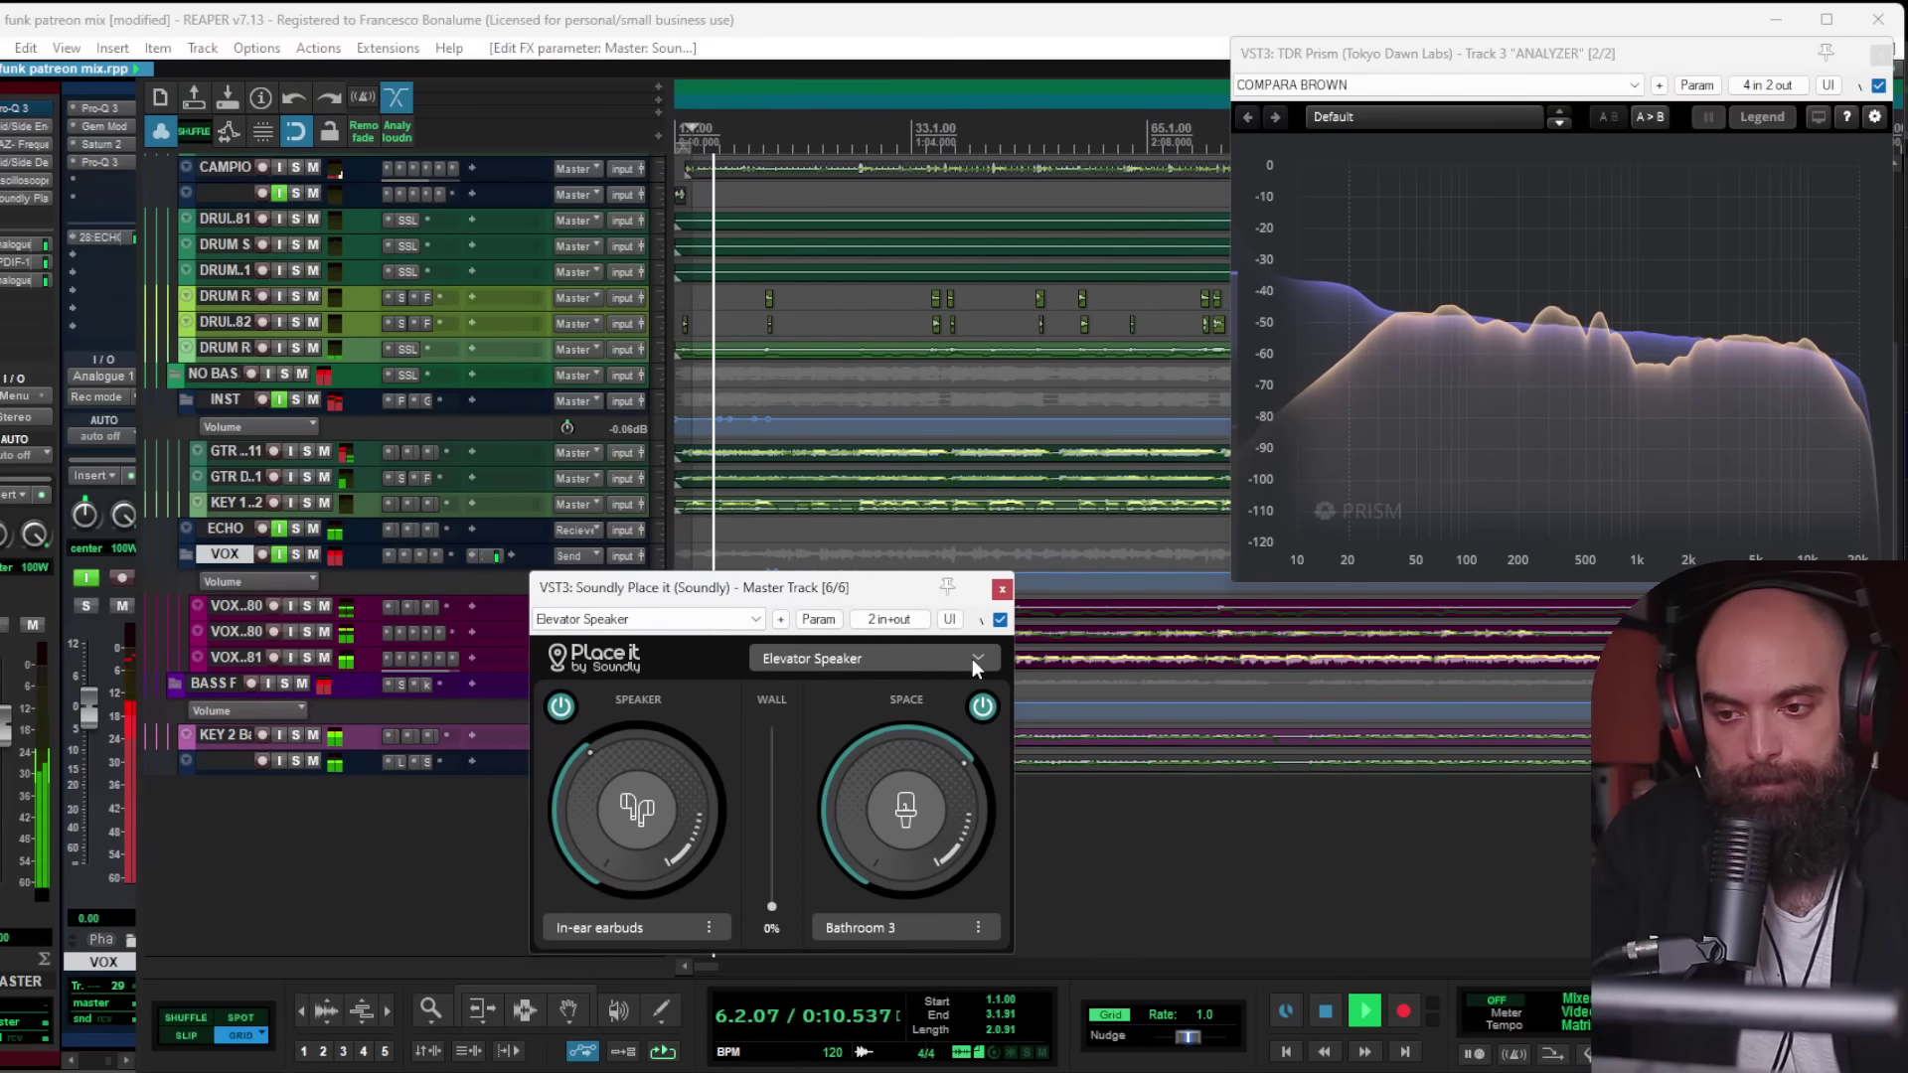
{"action": "left_click_drag", "start_coordinate": [835, 600], "coordinate": [1292, 716]}
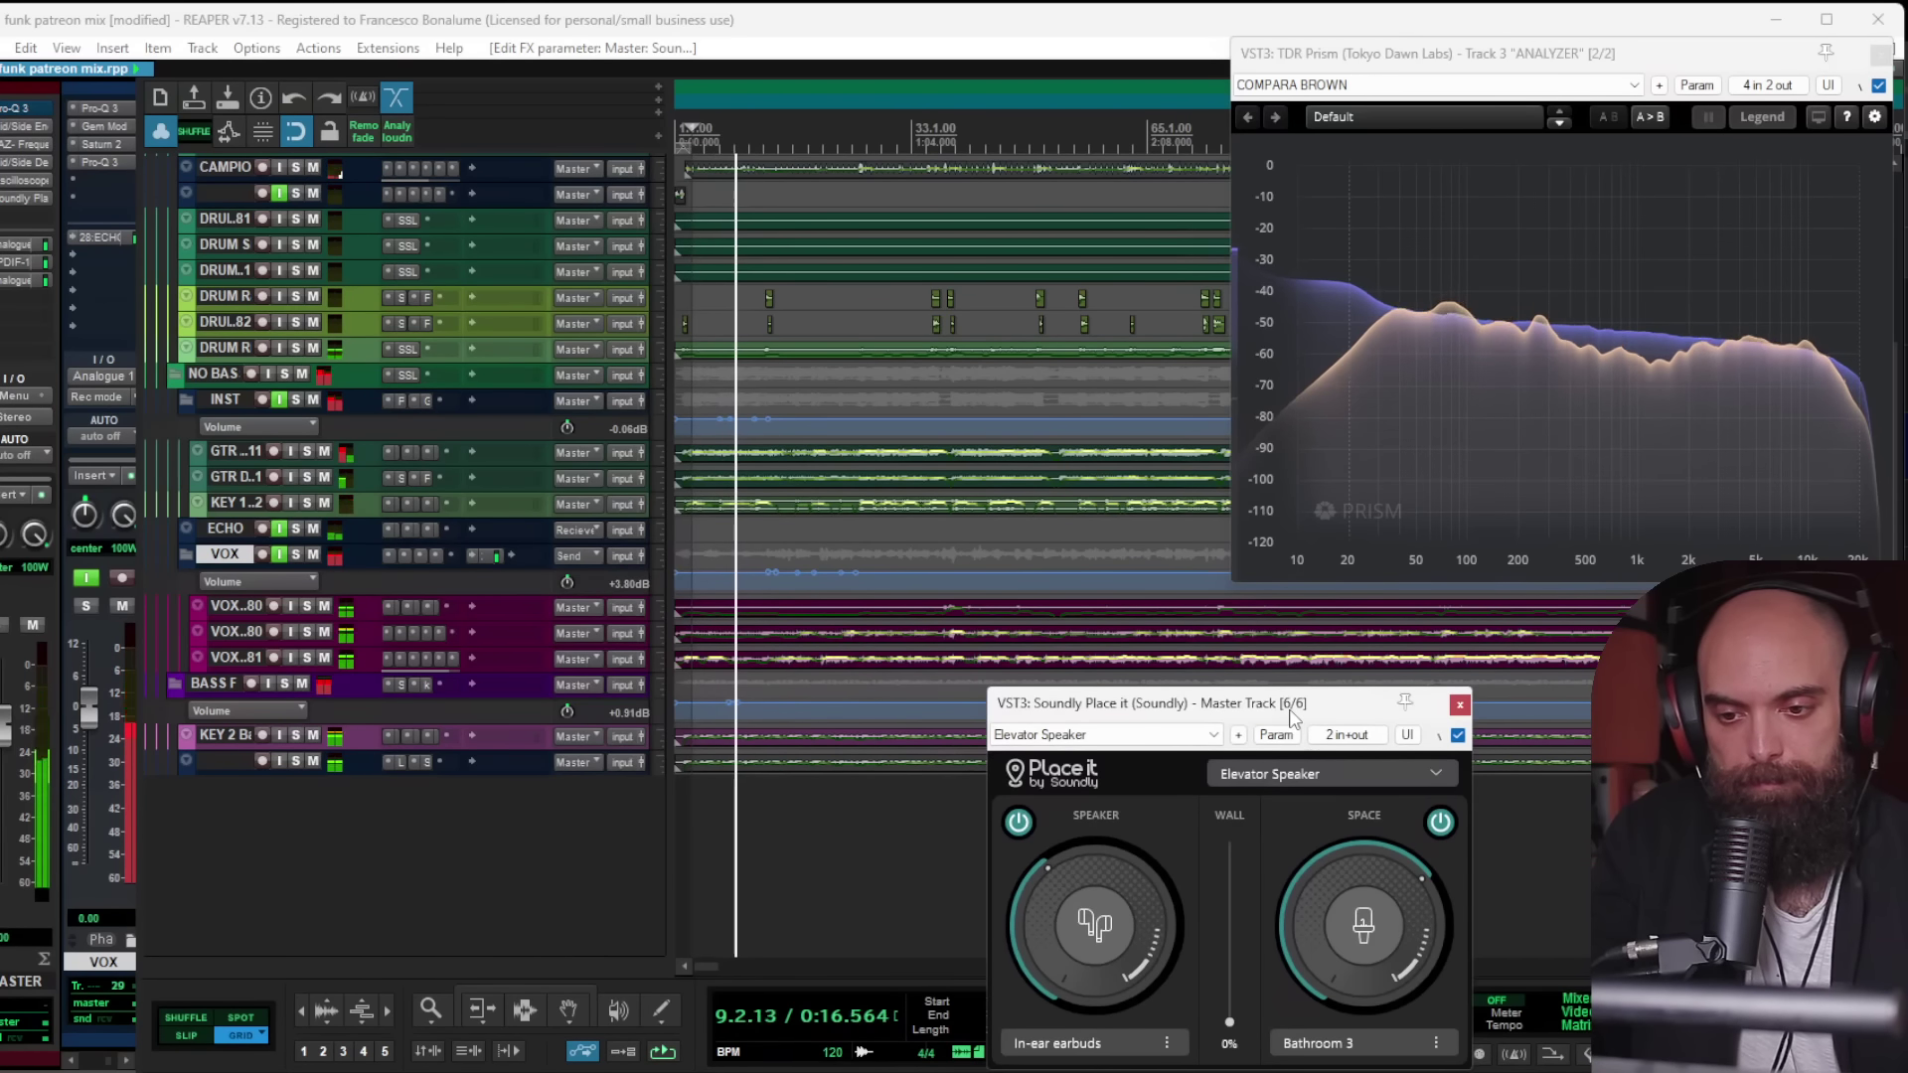
Step: Audition the mix through Place it presets such as Headphones, Outdoor, Laptop, Living Room and Laptop, Office, returning to Elevator Speaker
{"action": "left_click", "coordinate": [1439, 771]}
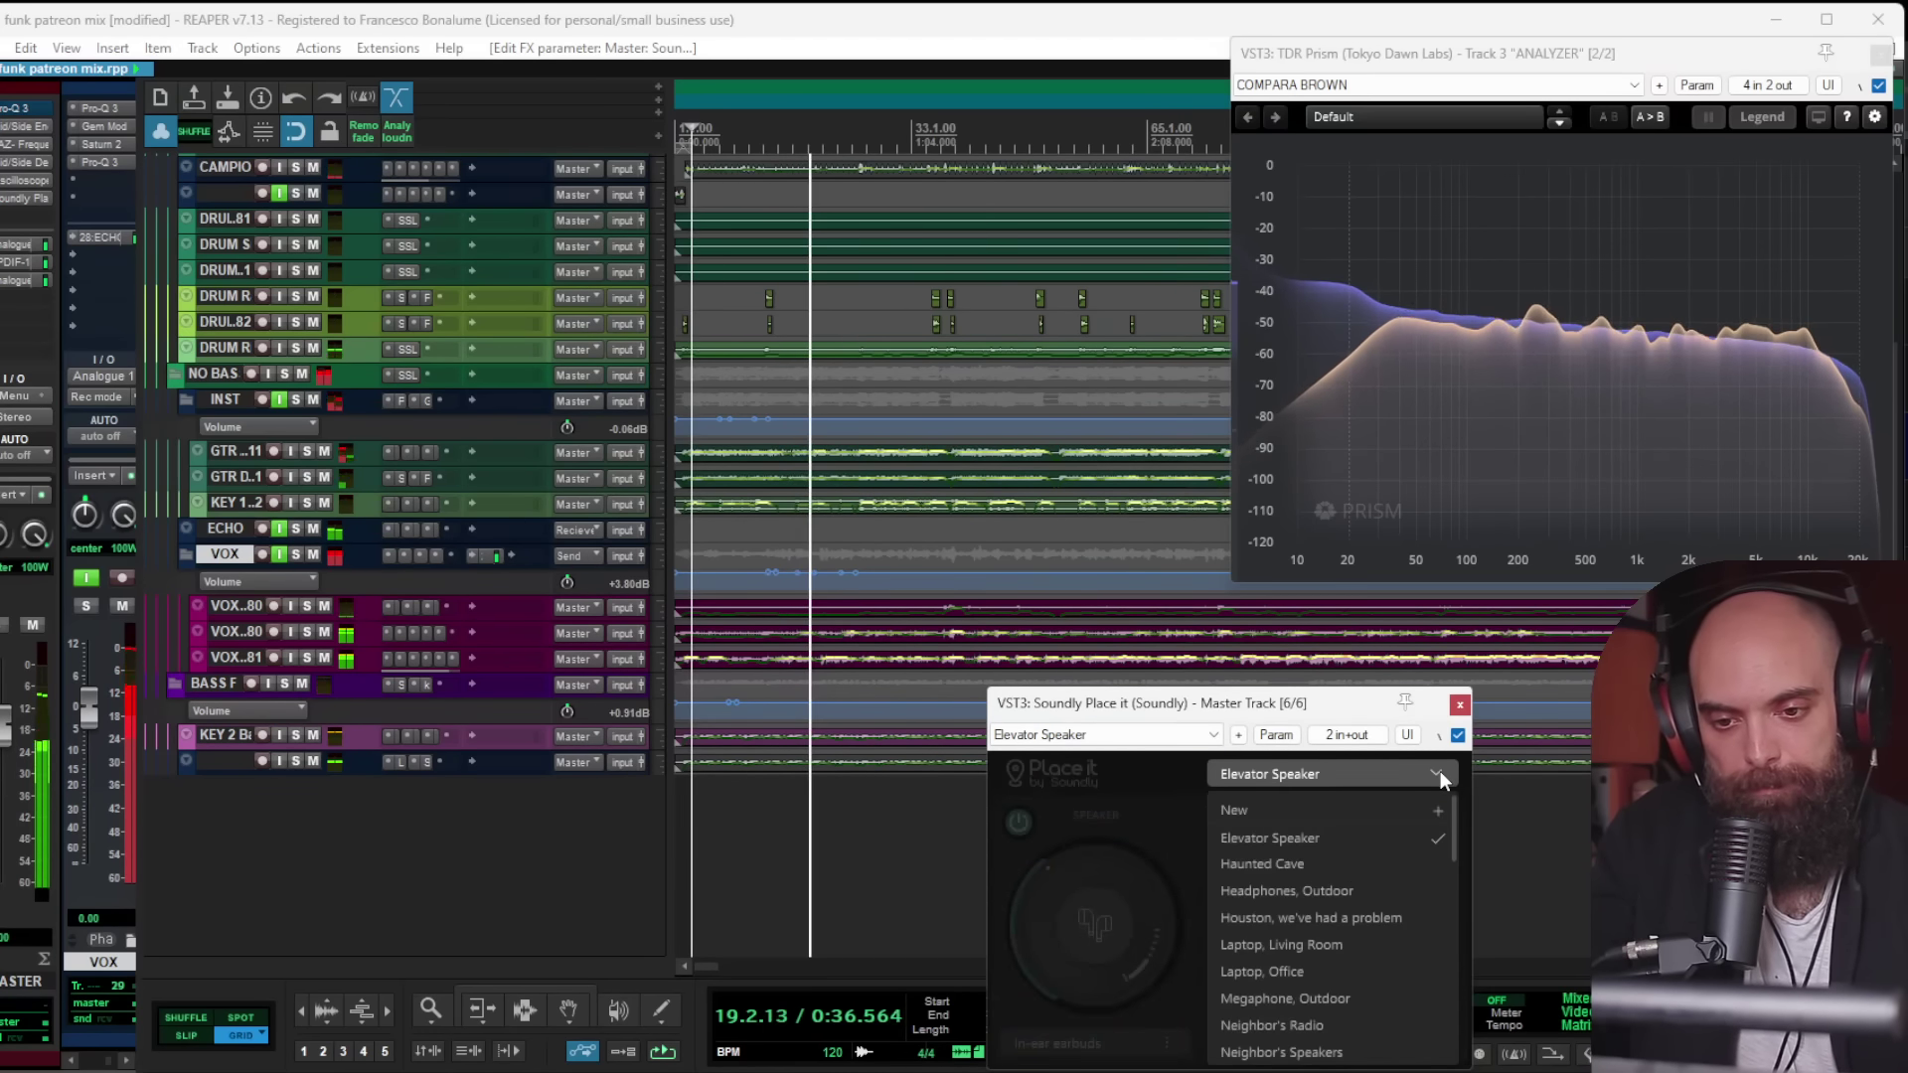
{"action": "left_click", "coordinate": [1439, 771]}
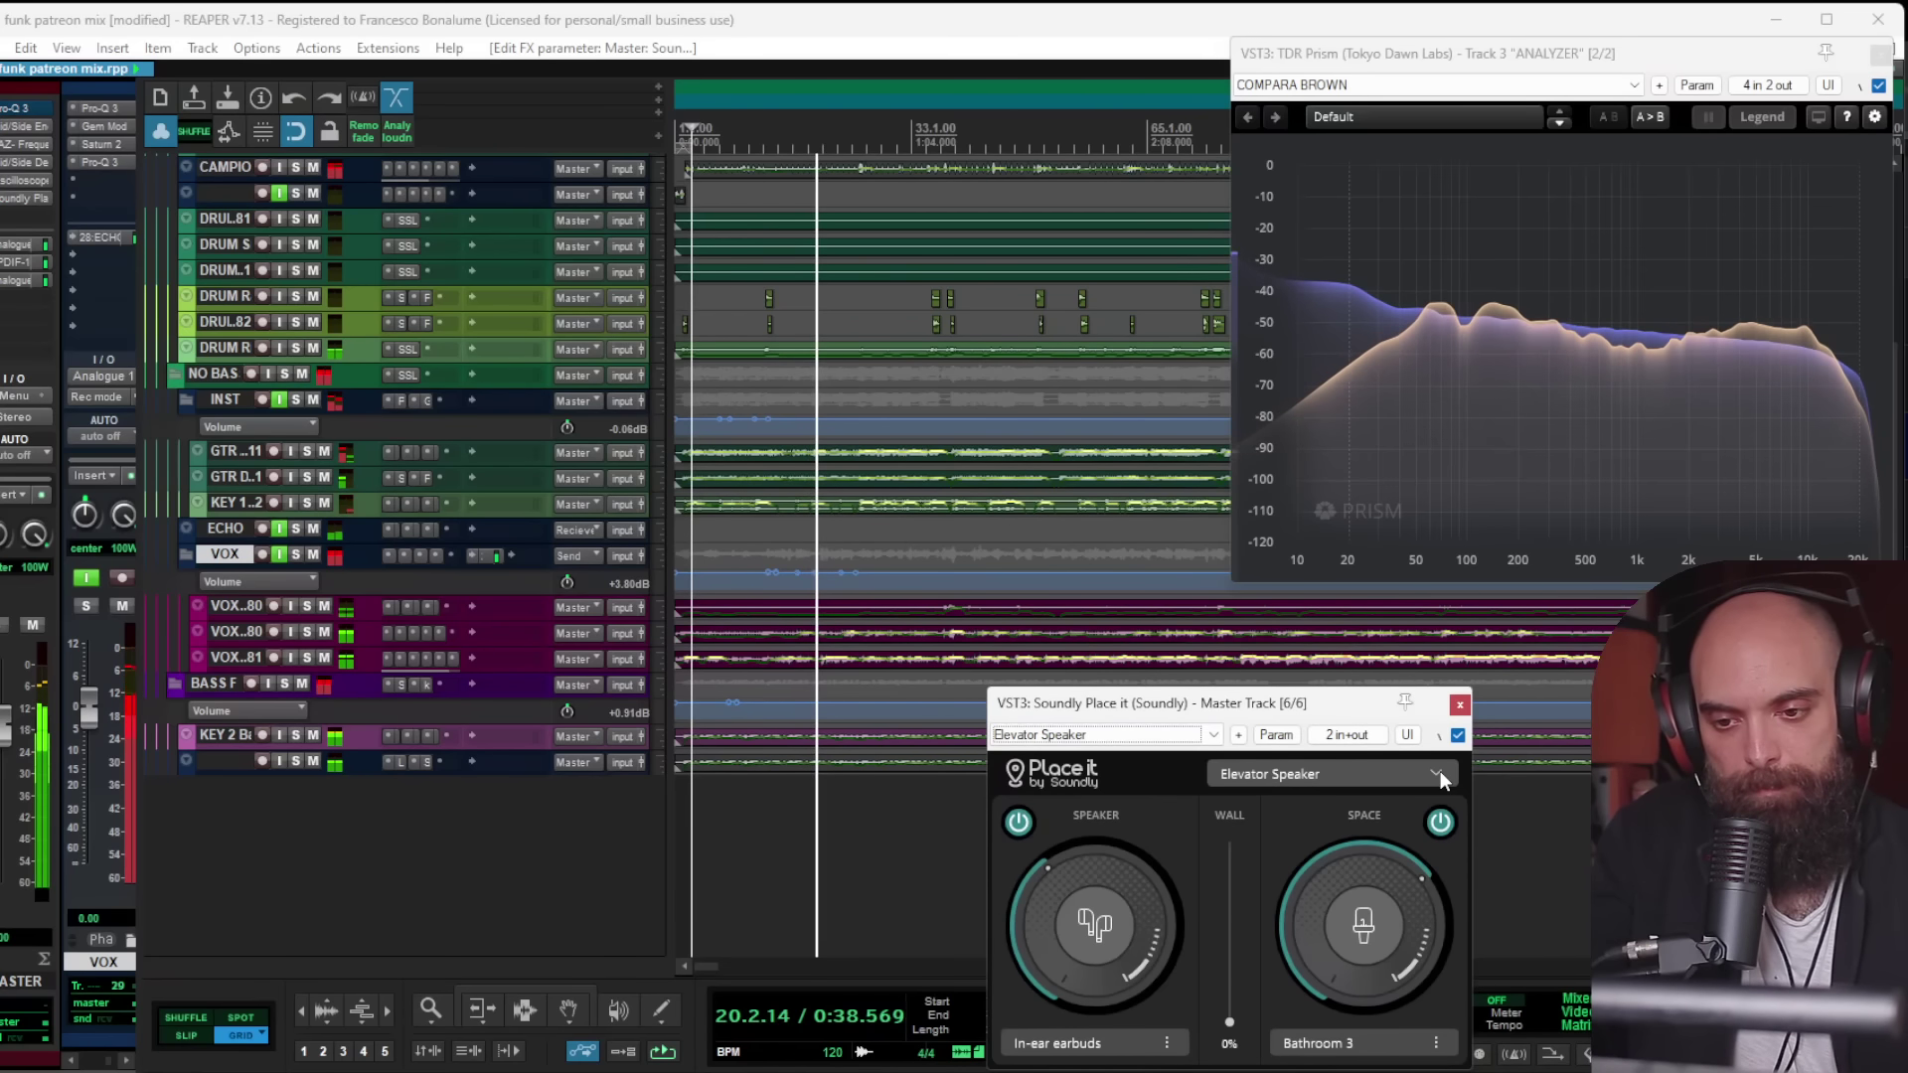
{"action": "left_click", "coordinate": [1440, 771]}
{"action": "left_click", "coordinate": [1440, 771]}
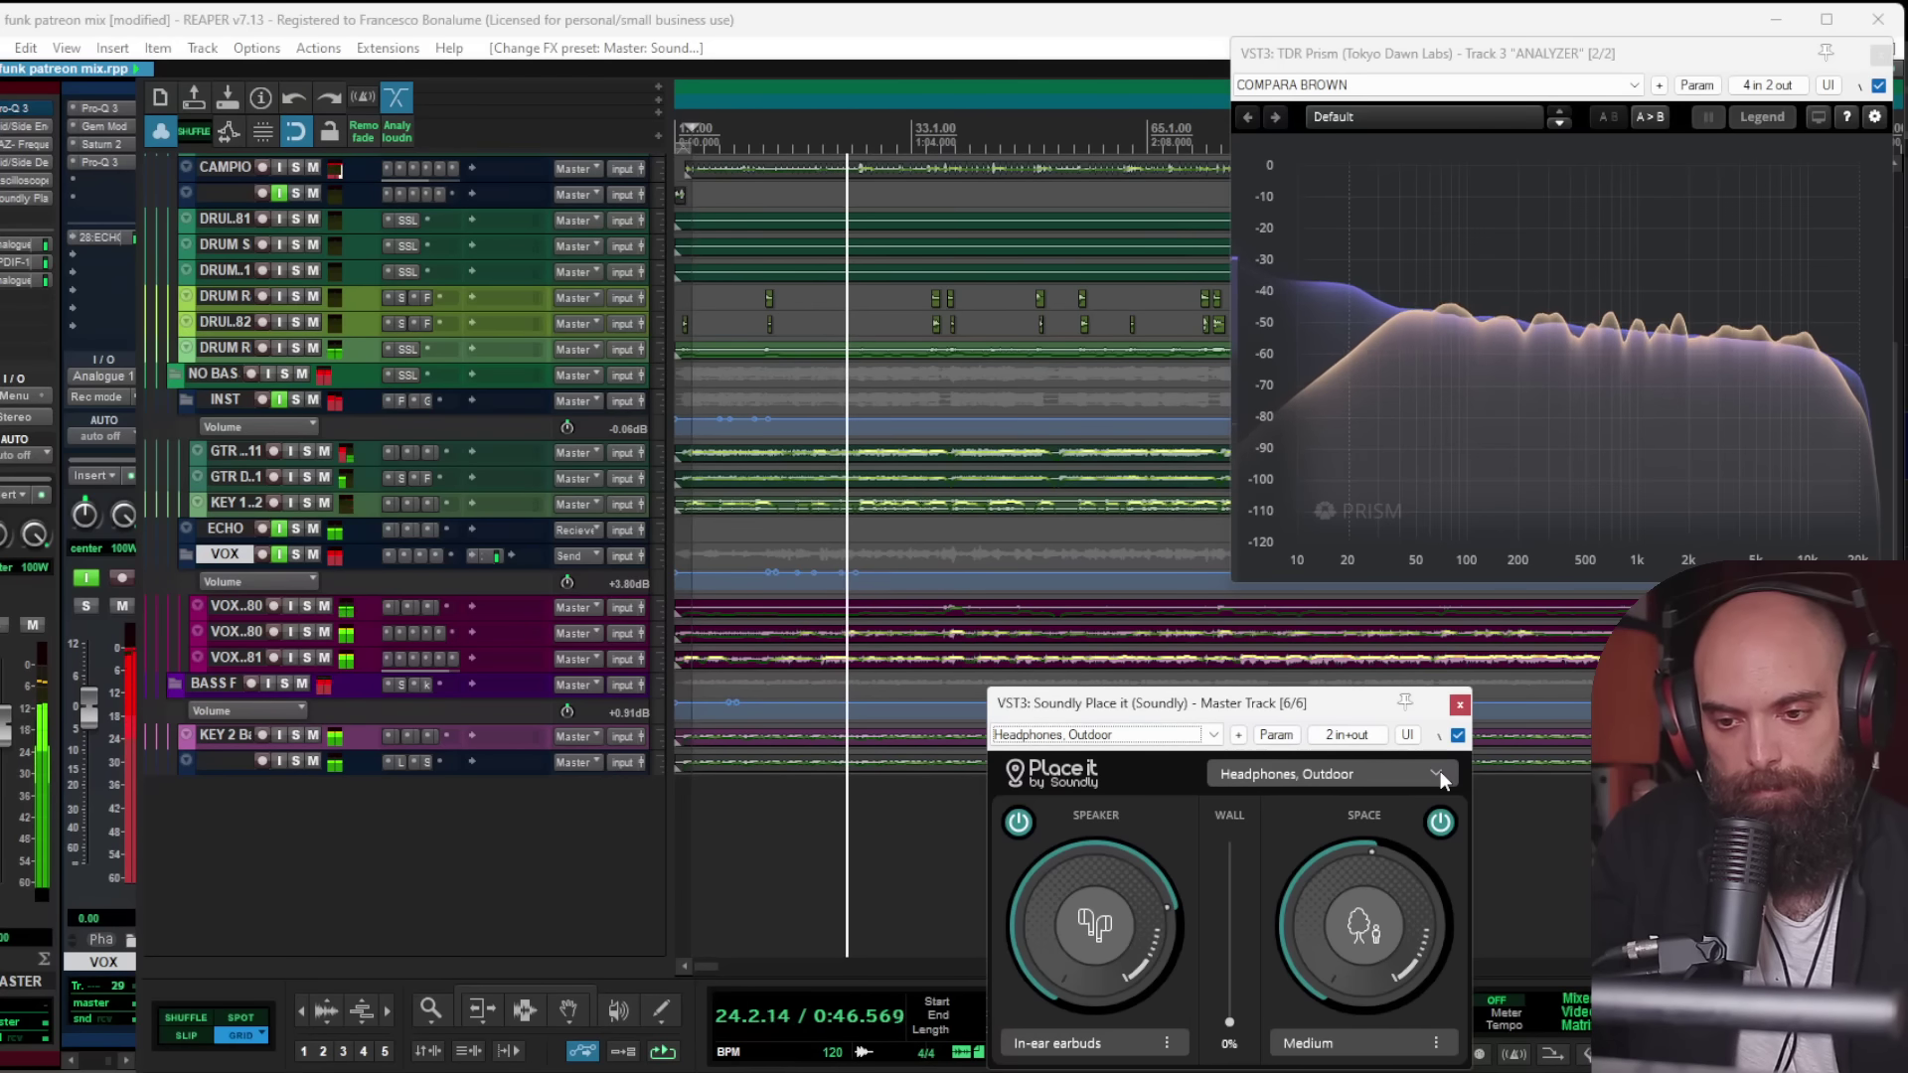
{"action": "left_click", "coordinate": [1439, 771]}
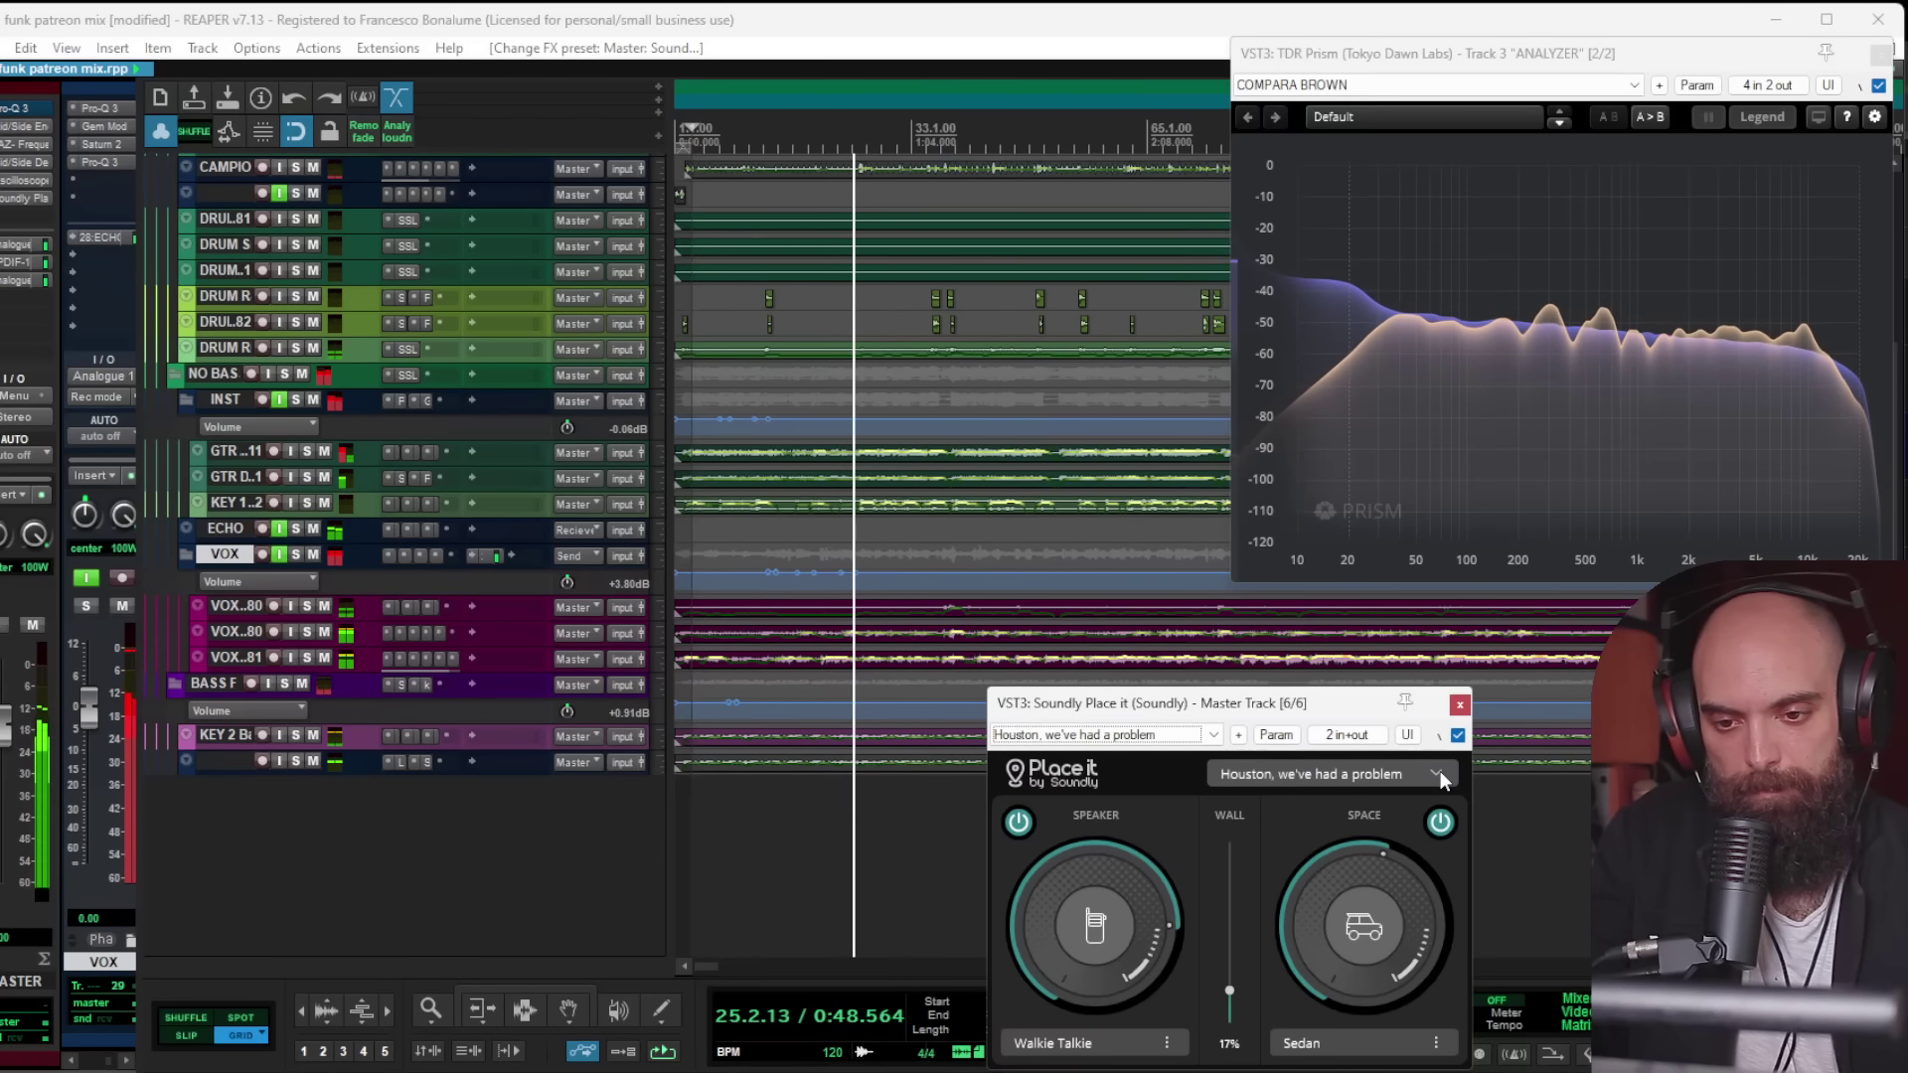
{"action": "left_click", "coordinate": [1440, 771]}
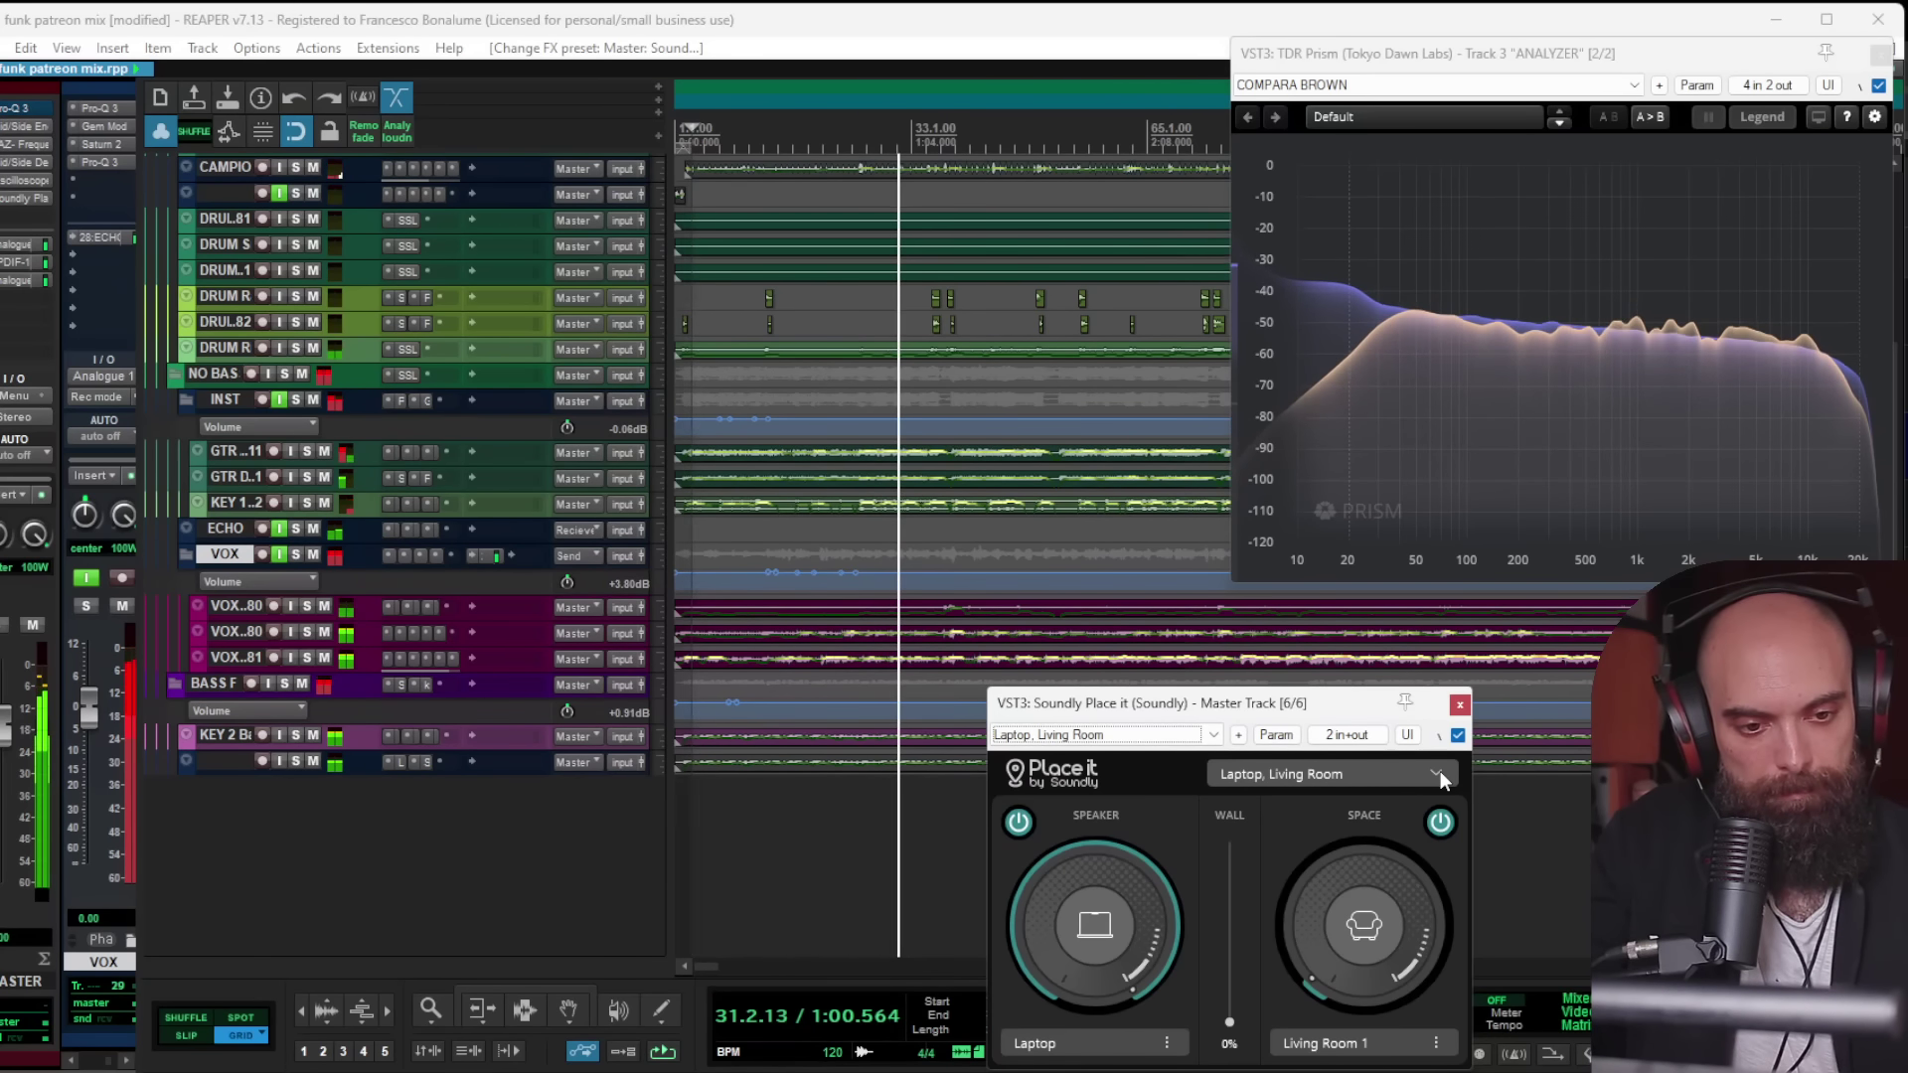
{"action": "scroll", "coordinate": [1439, 771], "scroll_direction": "down", "scroll_amount": 1}
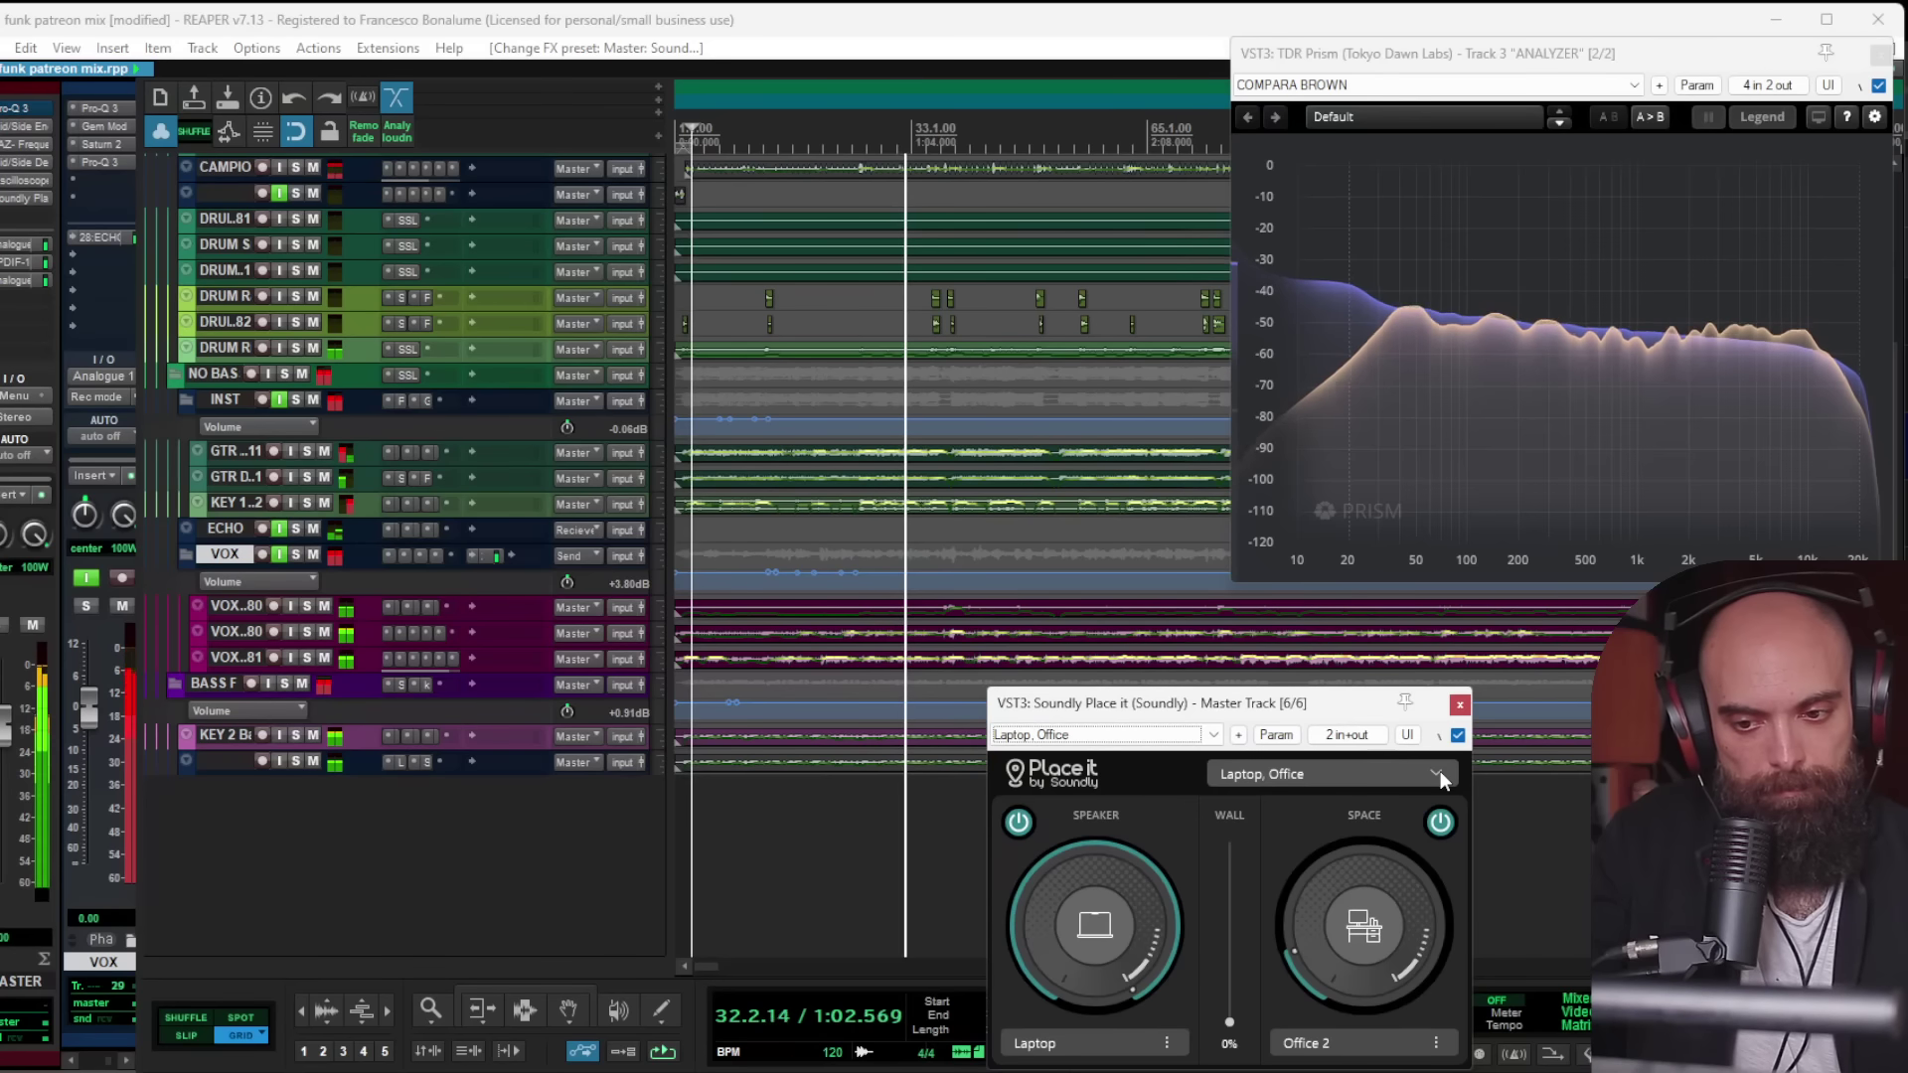
{"action": "scroll", "coordinate": [1439, 771], "scroll_direction": "up", "scroll_amount": 2}
{"action": "scroll", "coordinate": [1440, 771], "scroll_direction": "up", "scroll_amount": 1}
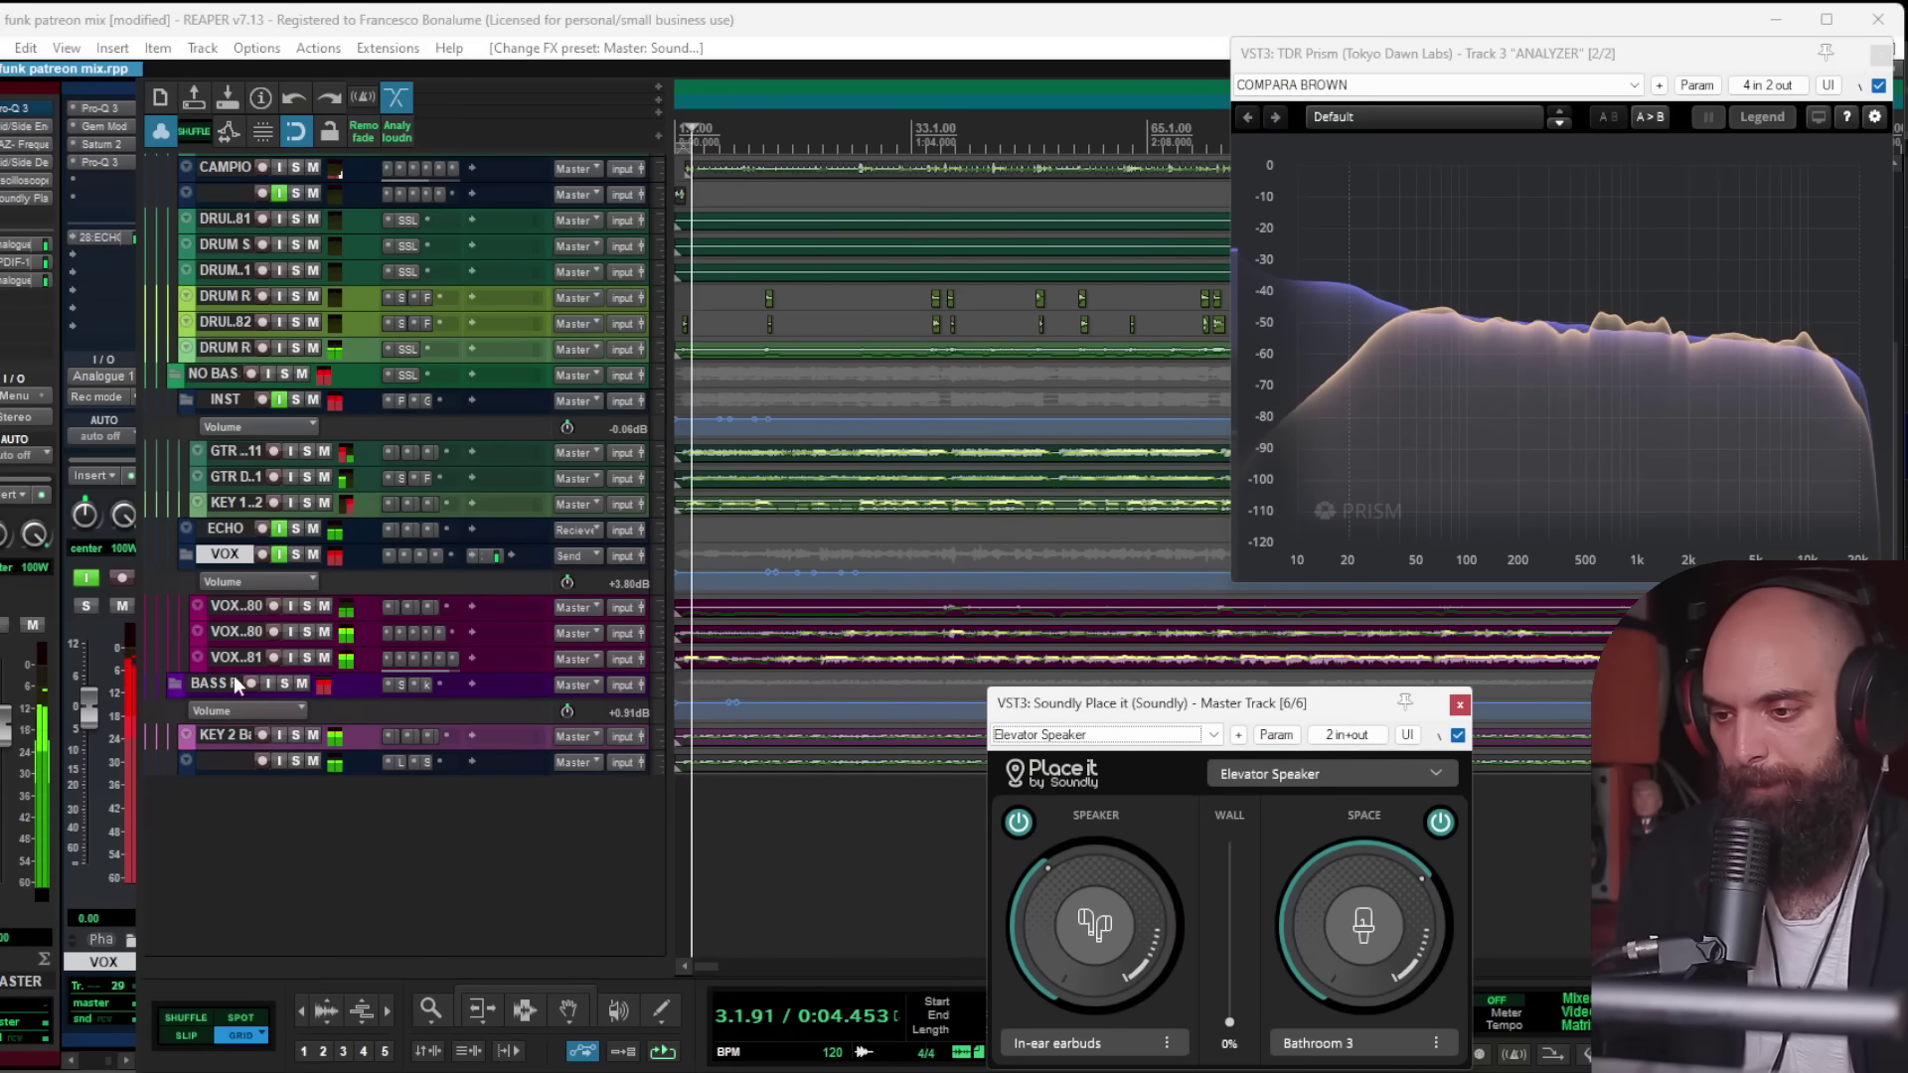
Step: Solo the BASS F folder track and insert FabFilter Saturn 2 as its last effect
{"action": "left_click", "coordinate": [208, 692]}
{"action": "scroll", "coordinate": [766, 734], "scroll_direction": "up", "scroll_amount": 5}
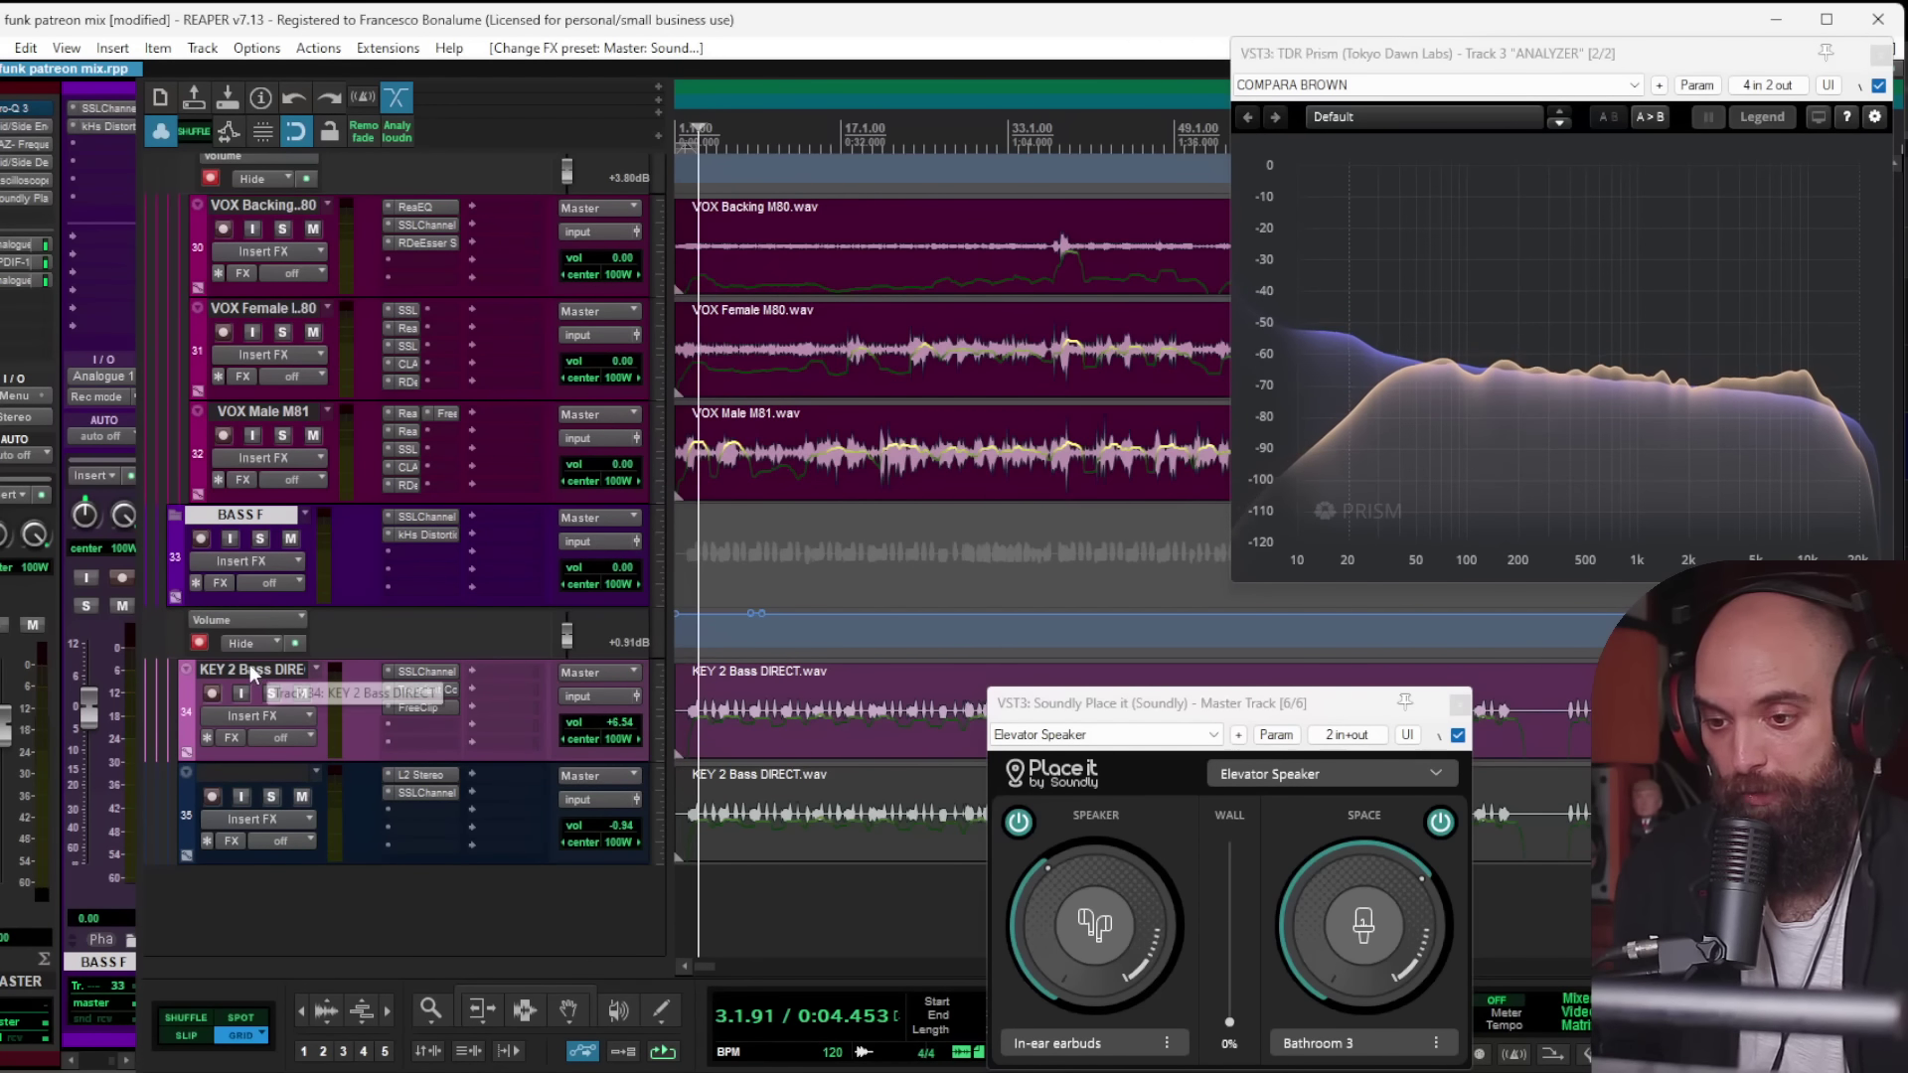
{"action": "left_click", "coordinate": [260, 538]}
{"action": "double_click", "coordinate": [426, 552]}
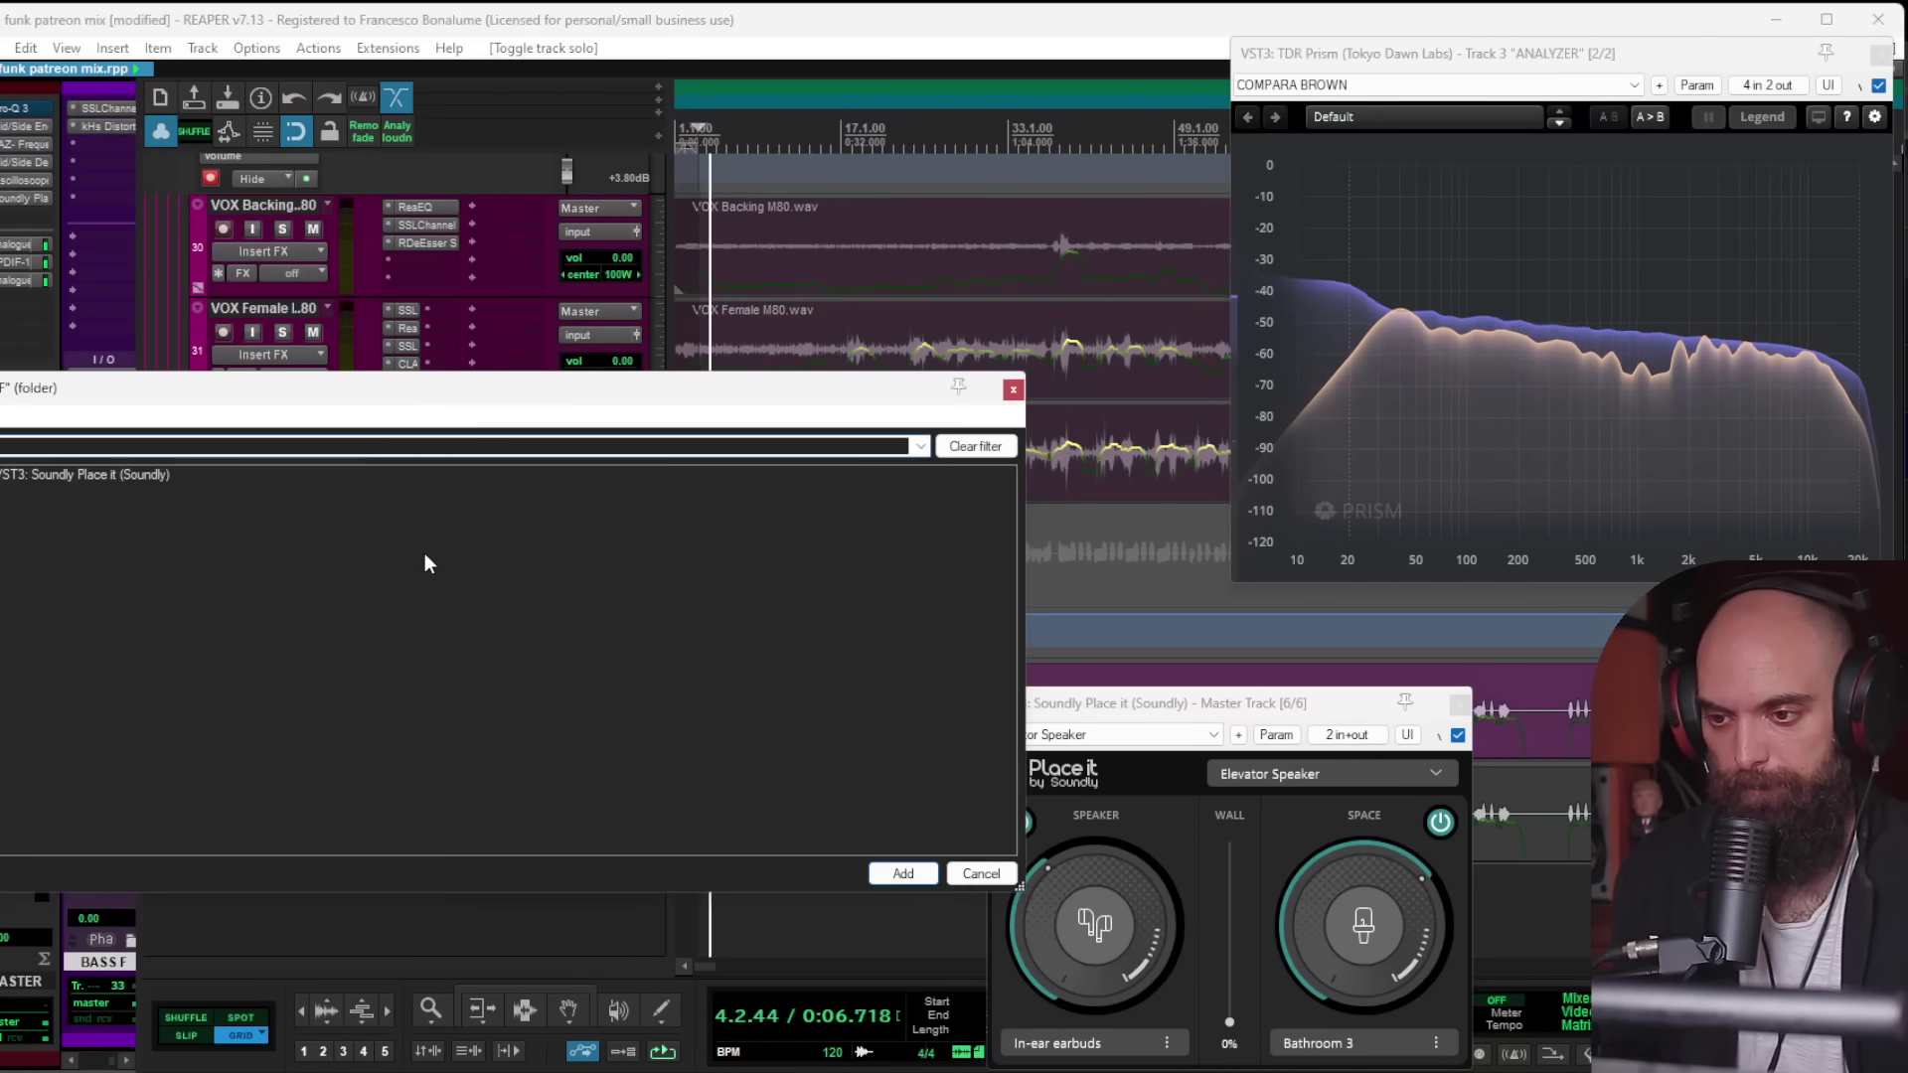
{"action": "type", "text": "satur"}
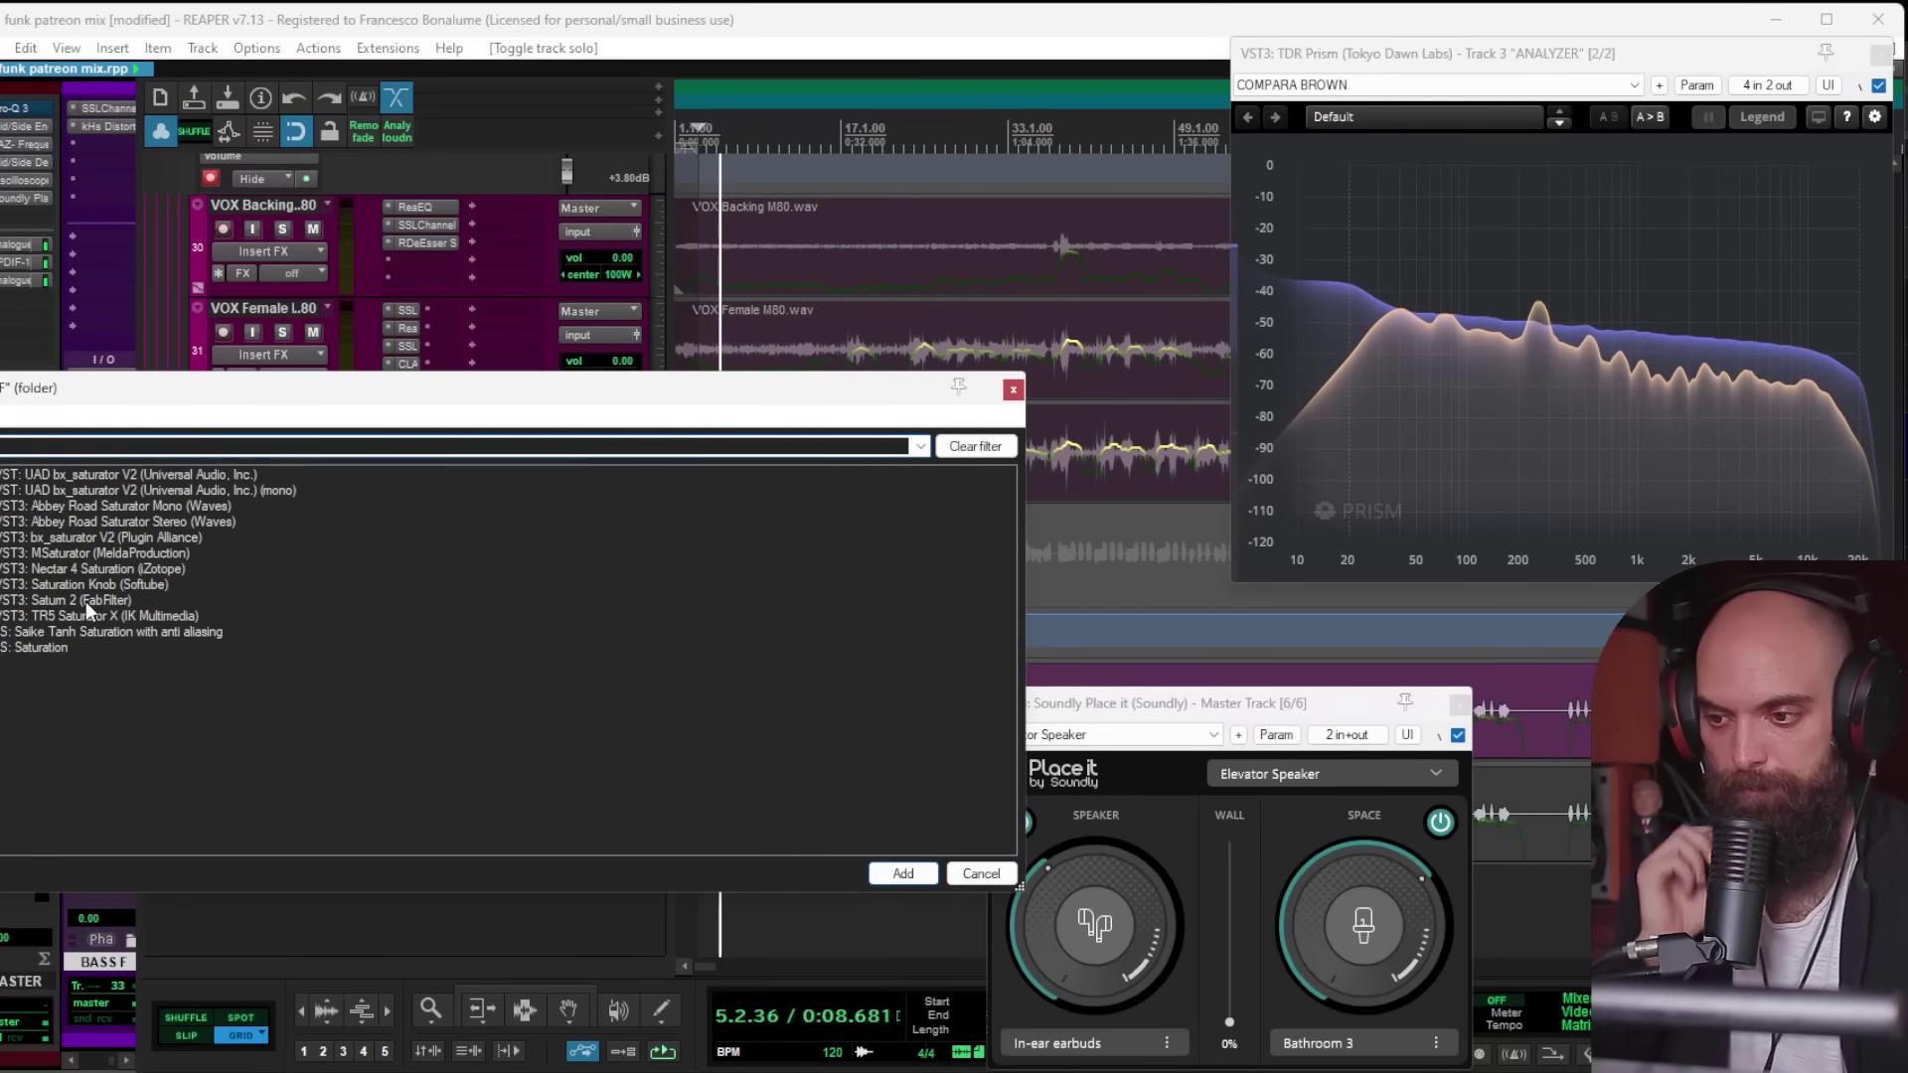
{"action": "double_click", "coordinate": [80, 596]}
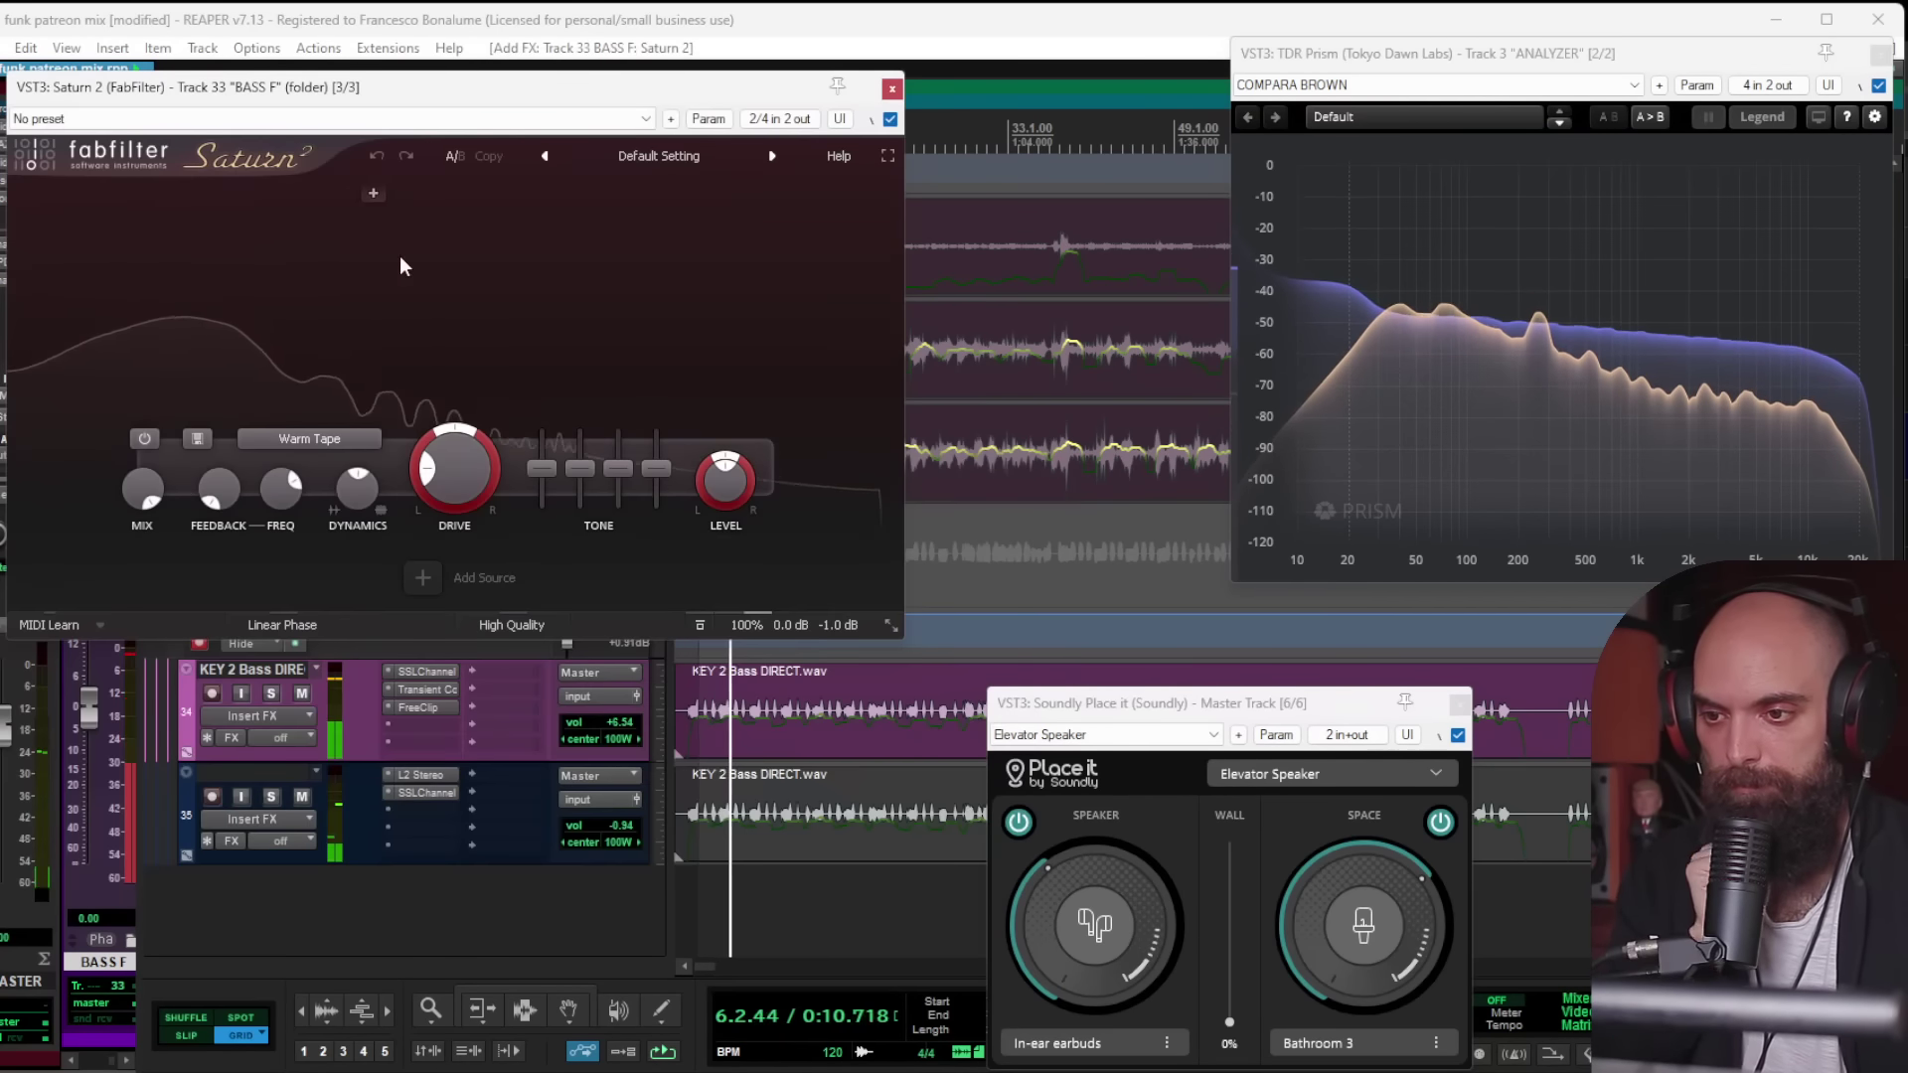
Step: Split Saturn 2 into three bands with the first crossover at about 302 Hz, and return the BASS F folder to the full mix
{"action": "left_click", "coordinate": [388, 193]}
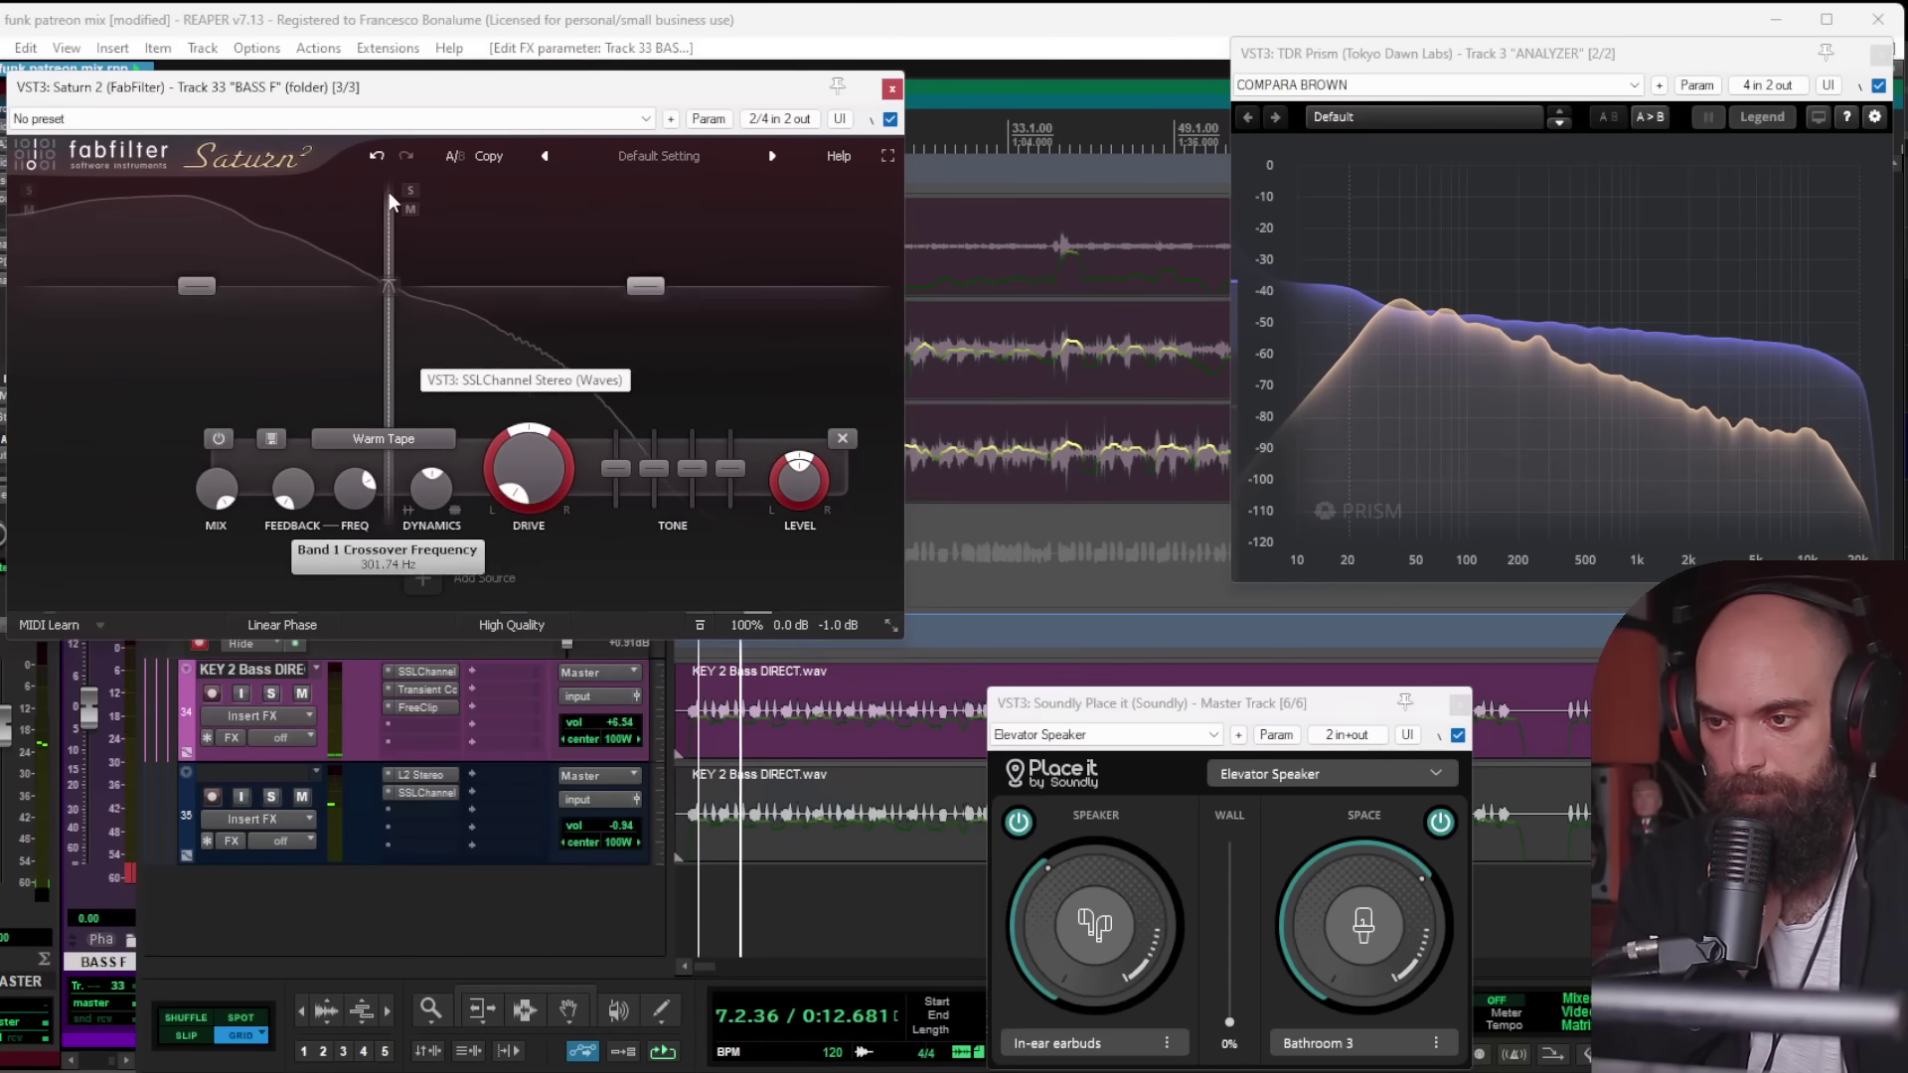
{"action": "left_click", "coordinate": [619, 193]}
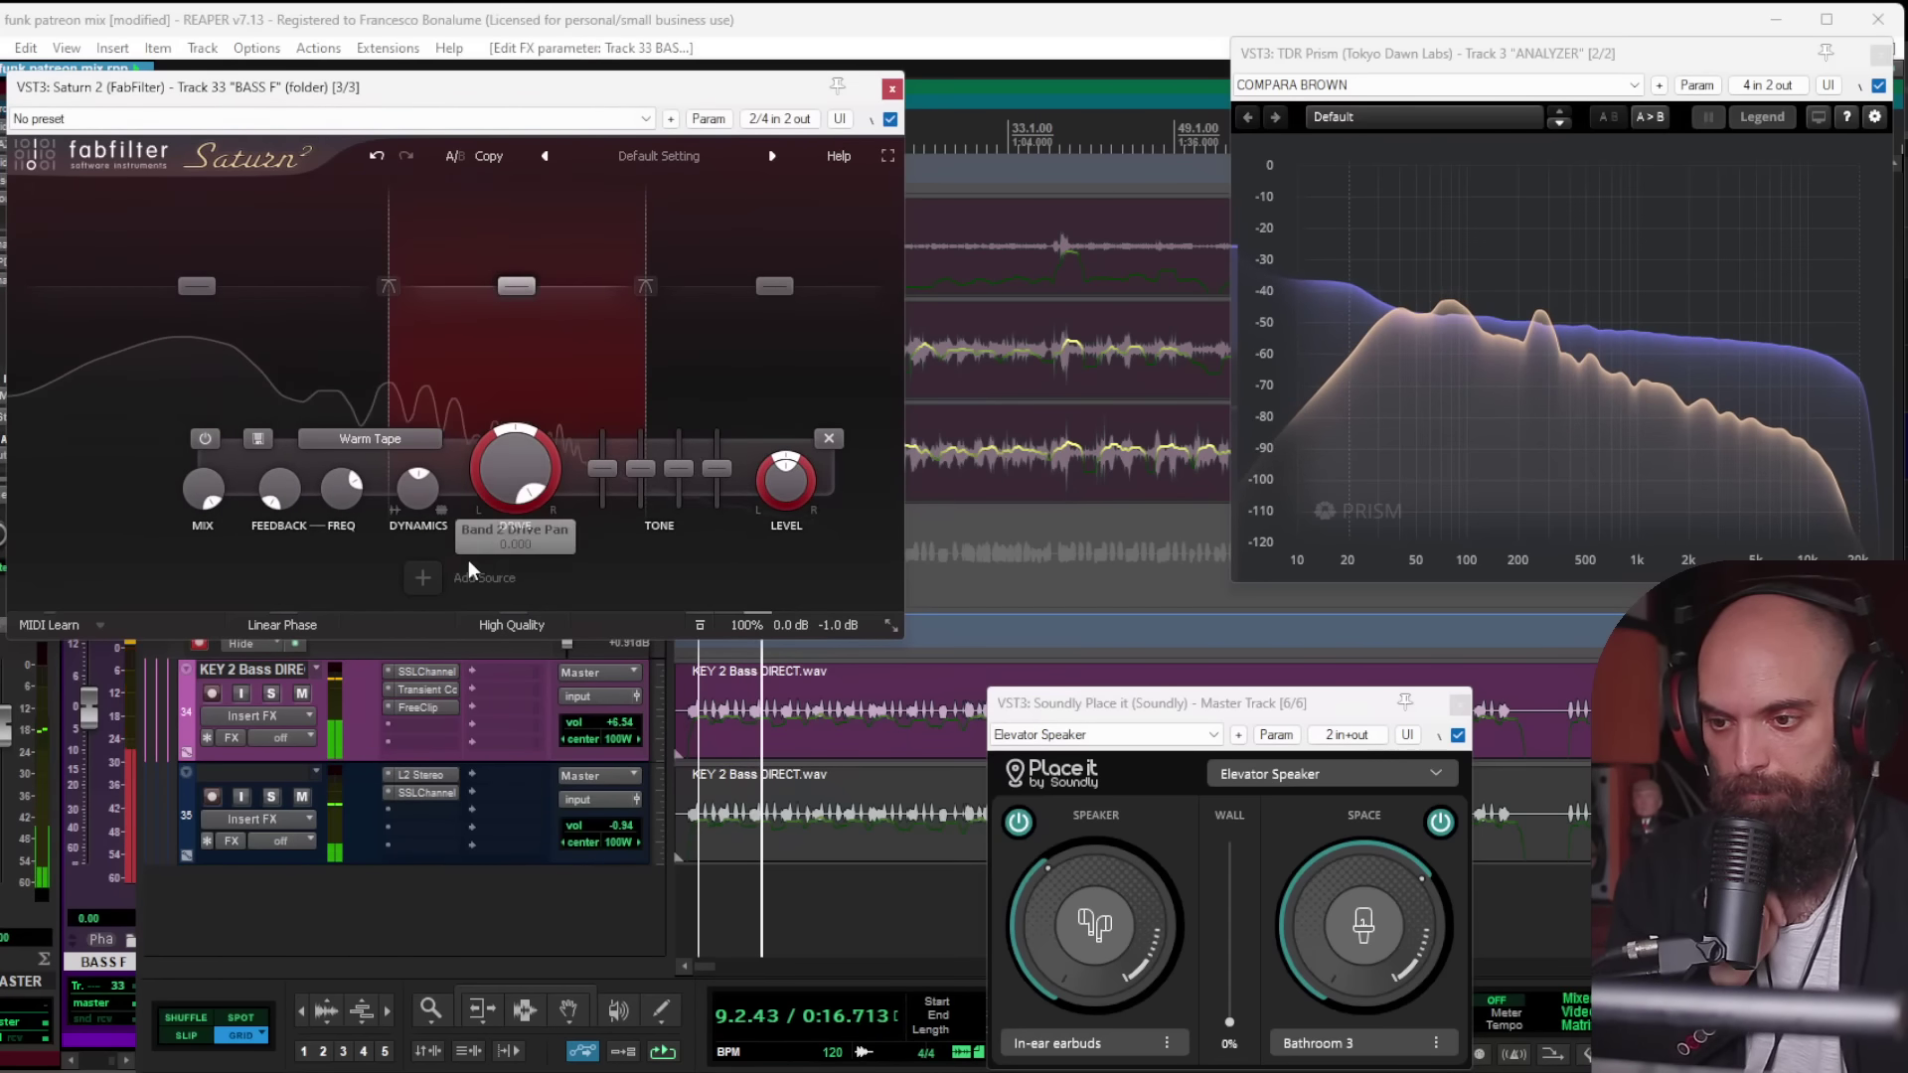
{"action": "left_click_drag", "start_coordinate": [460, 91], "coordinate": [456, 576]}
{"action": "left_click", "coordinate": [262, 538]}
Step: Adjust the middle band's Drive in Saturn 2 by ear, trying extremes of 100% and 0%, and close the plug-in
{"action": "mouse_move", "coordinate": [341, 959]}
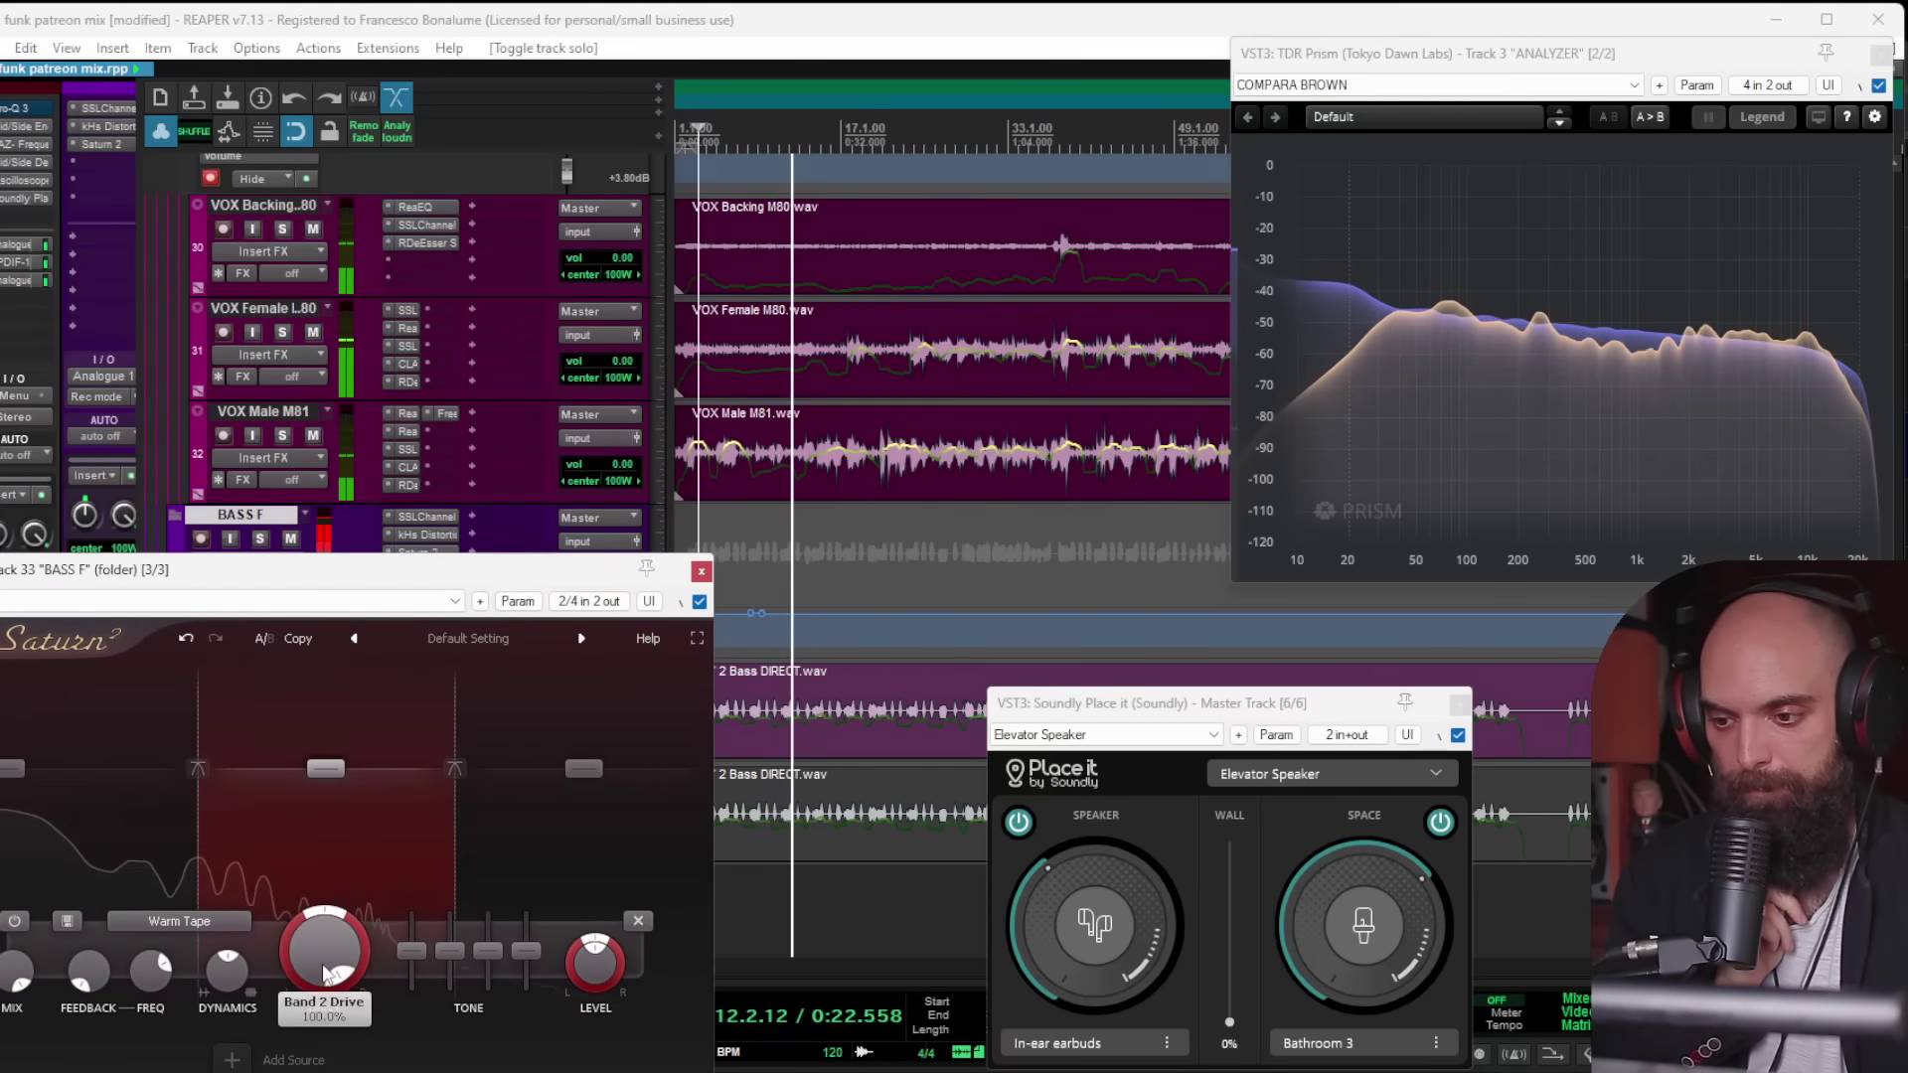
{"action": "left_click_drag", "start_coordinate": [341, 959], "coordinate": [341, 1068]}
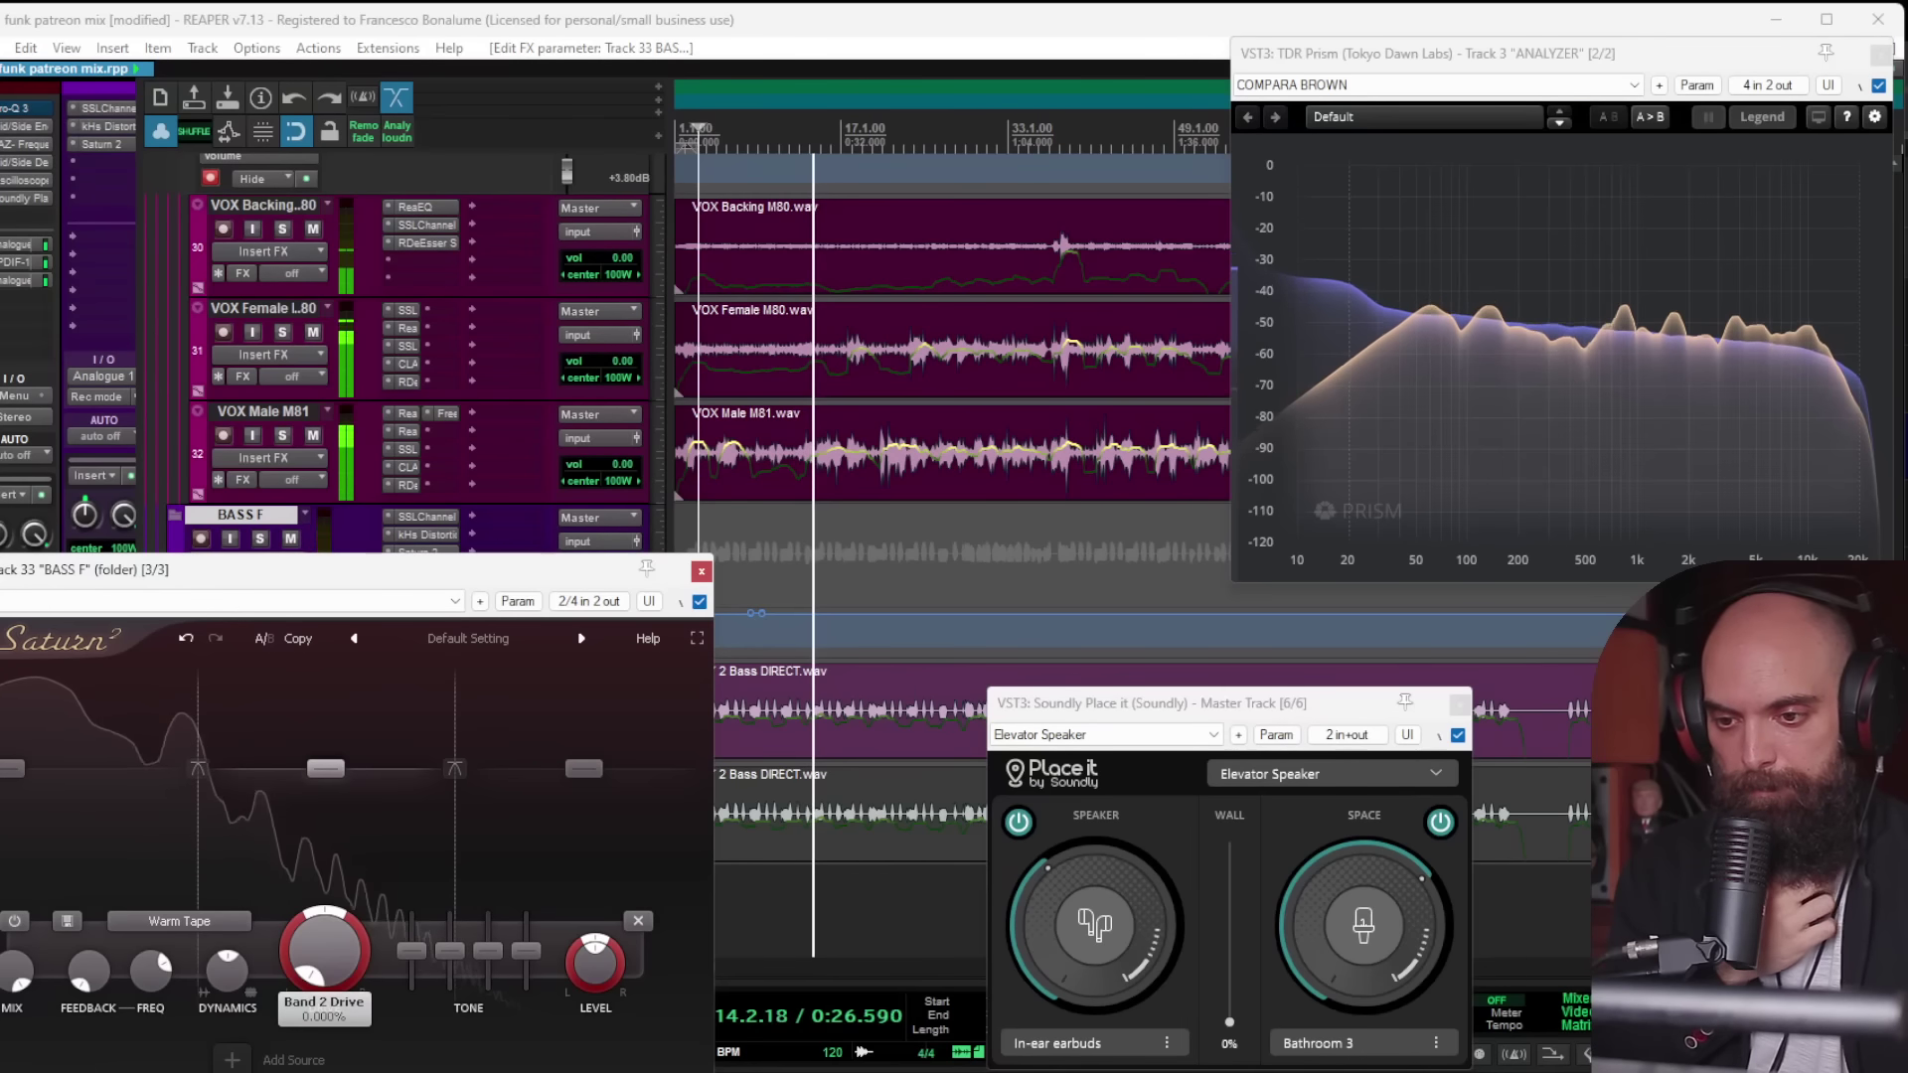
{"action": "left_click_drag", "start_coordinate": [331, 952], "coordinate": [331, 844]}
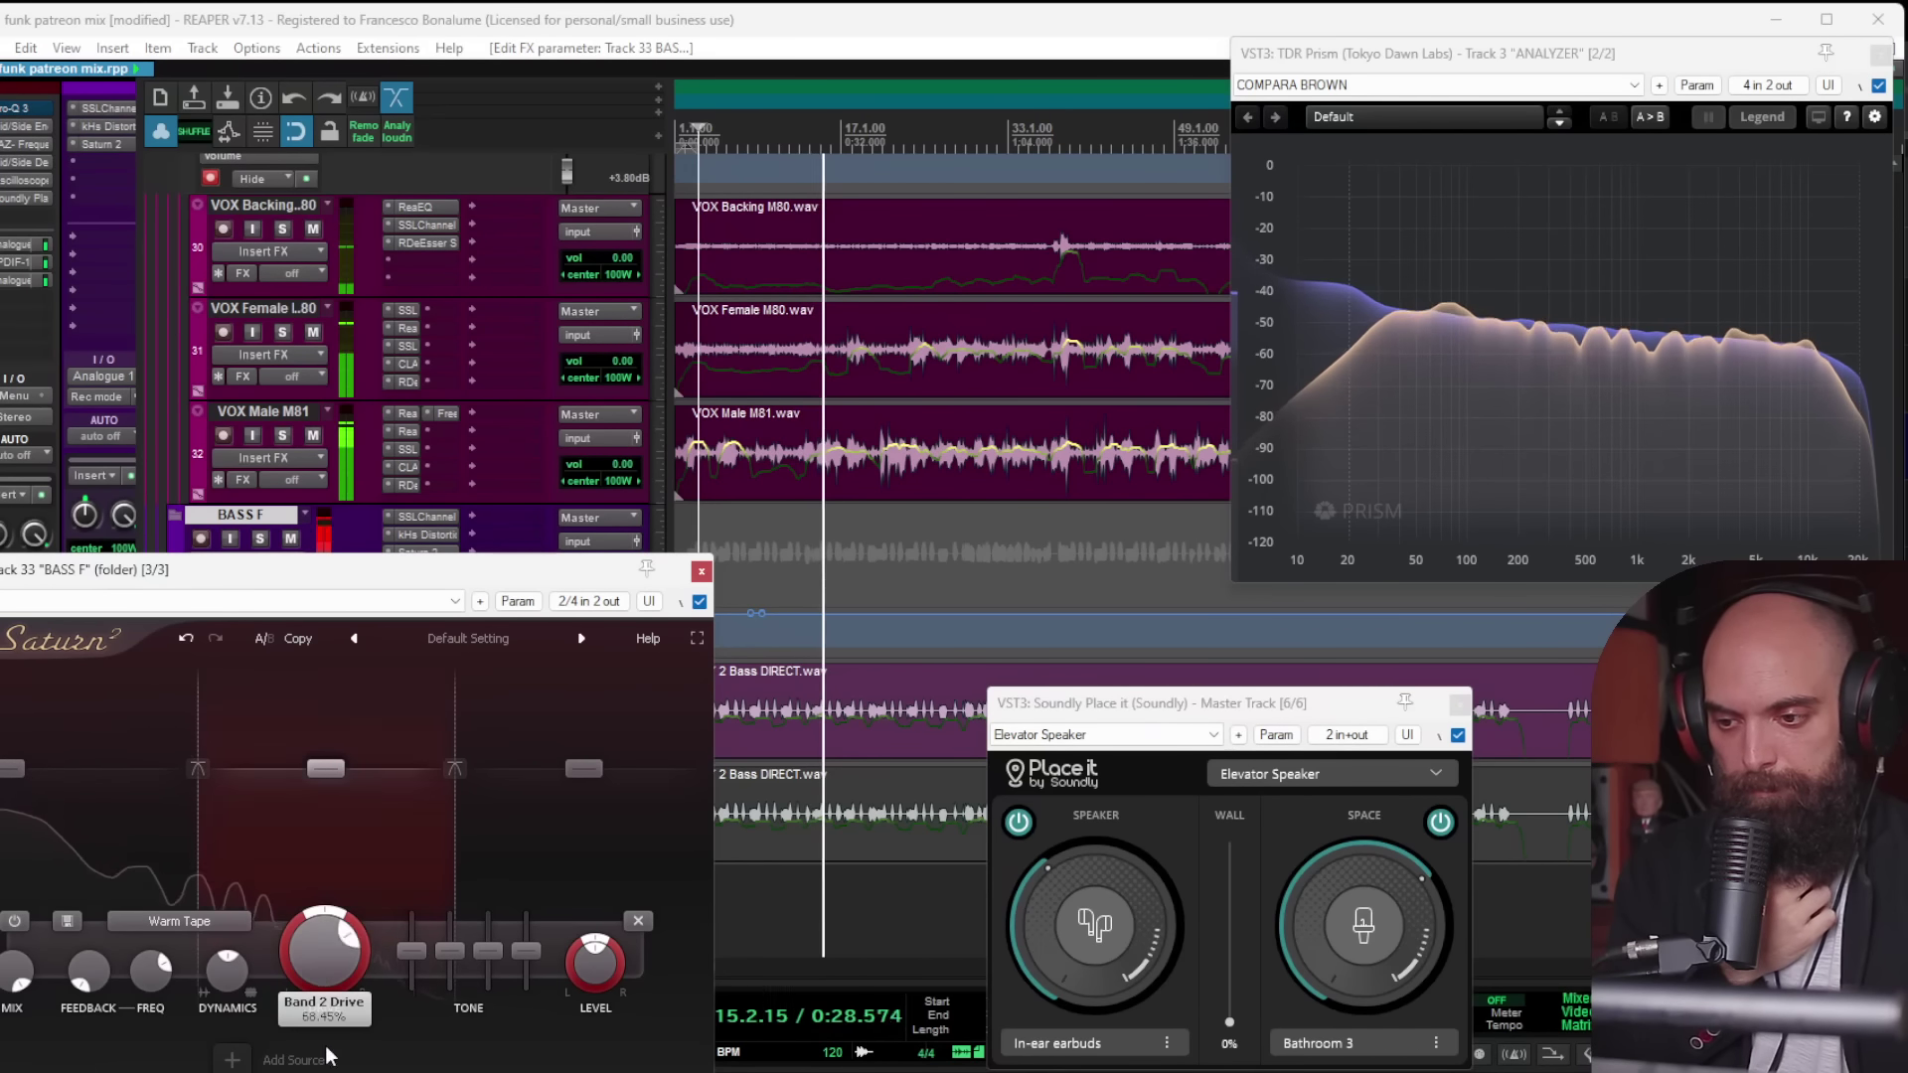
{"action": "left_click_drag", "start_coordinate": [330, 952], "coordinate": [320, 960]}
{"action": "left_click", "coordinate": [701, 570]}
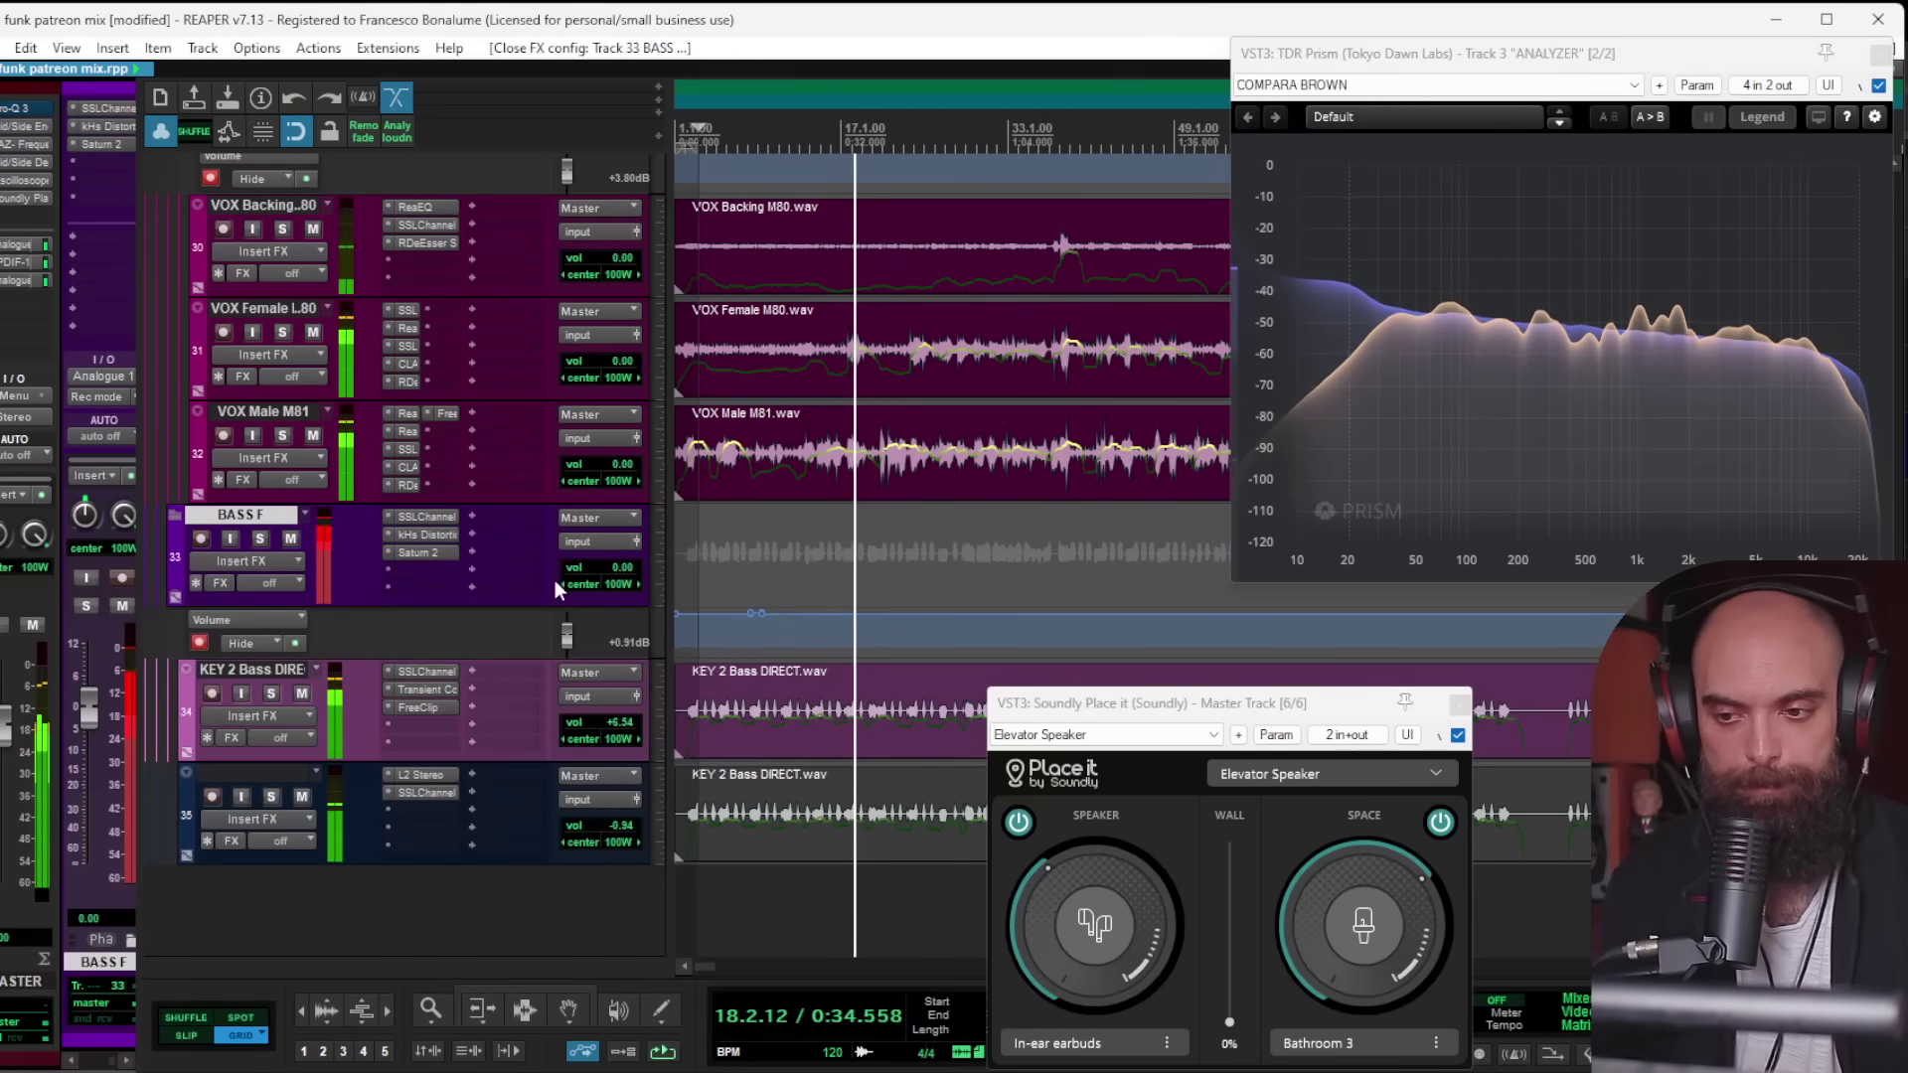
Step: Bypass Place it on the master and compare the mix with the bass Saturn 2 bypassed and re-enabled
{"action": "key", "text": "space"}
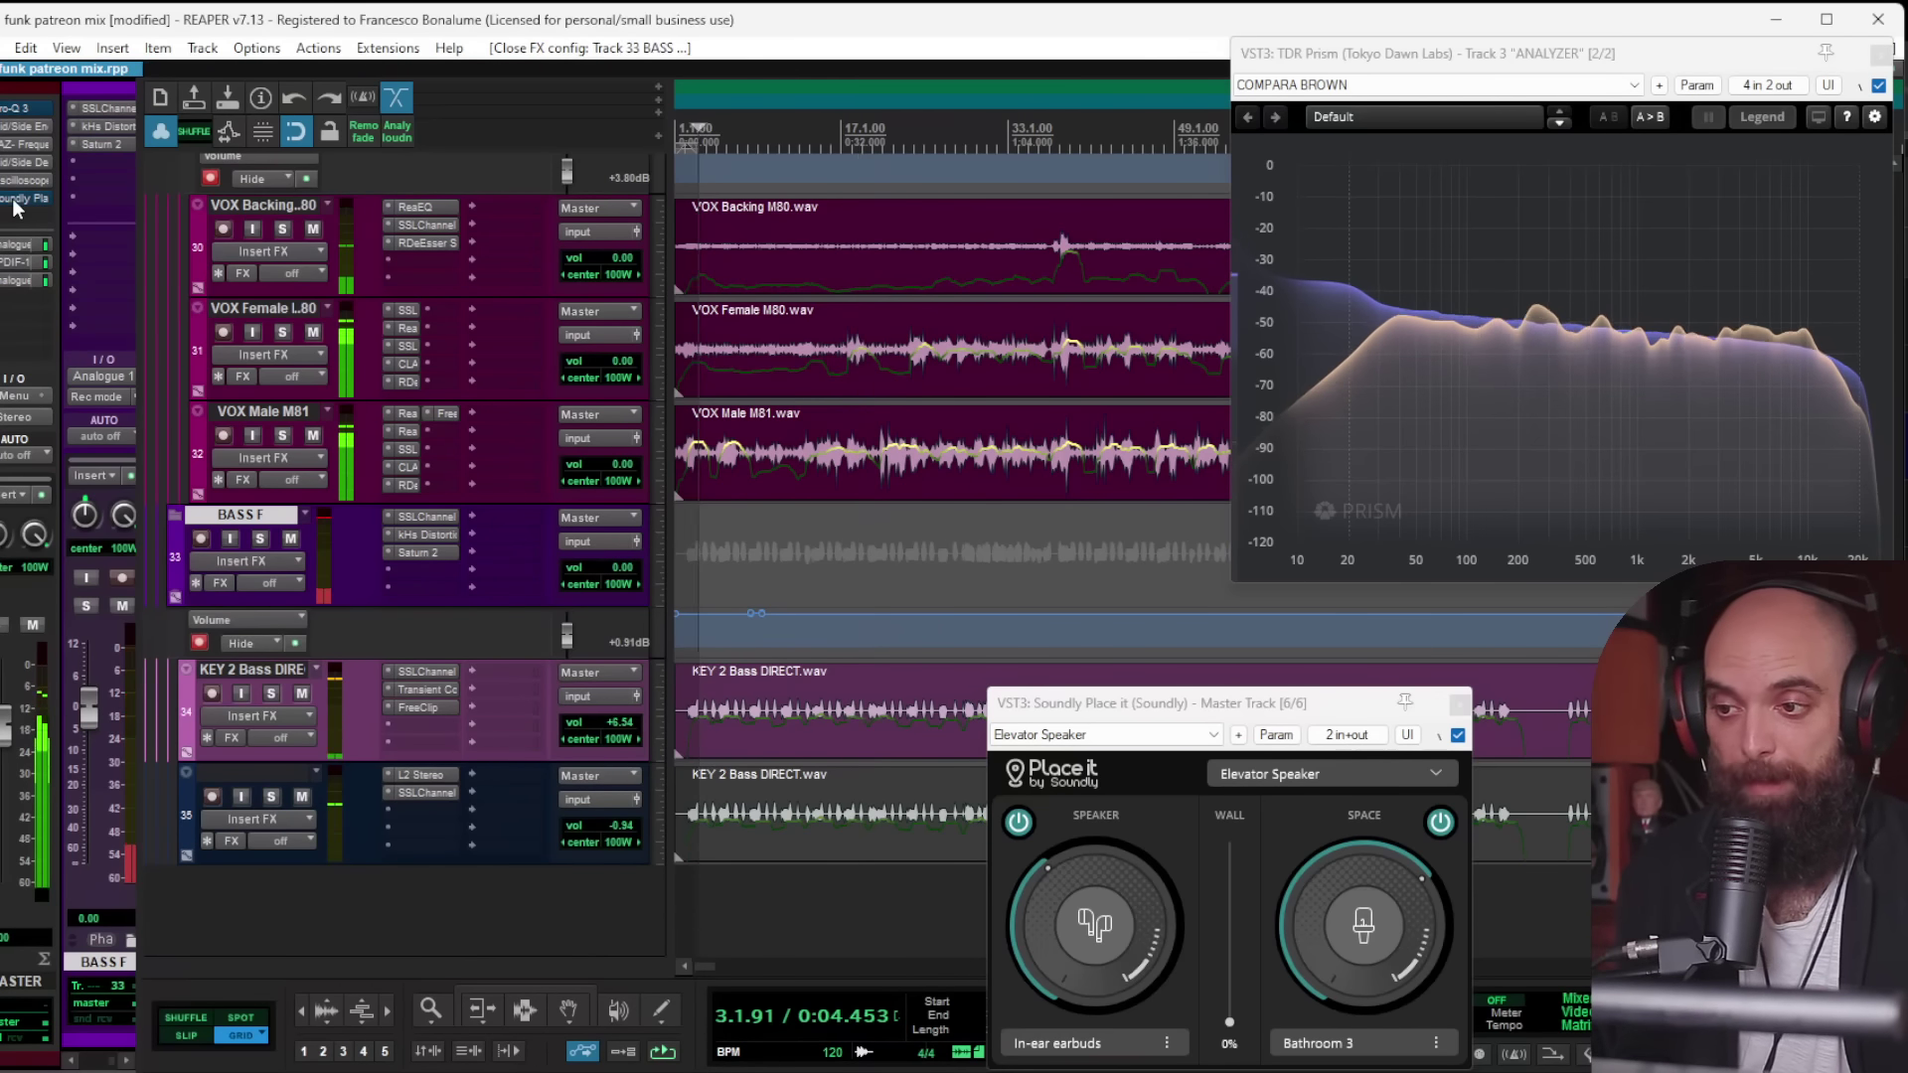
{"action": "left_click", "coordinate": [12, 200], "text": "shift"}
{"action": "key", "text": "space"}
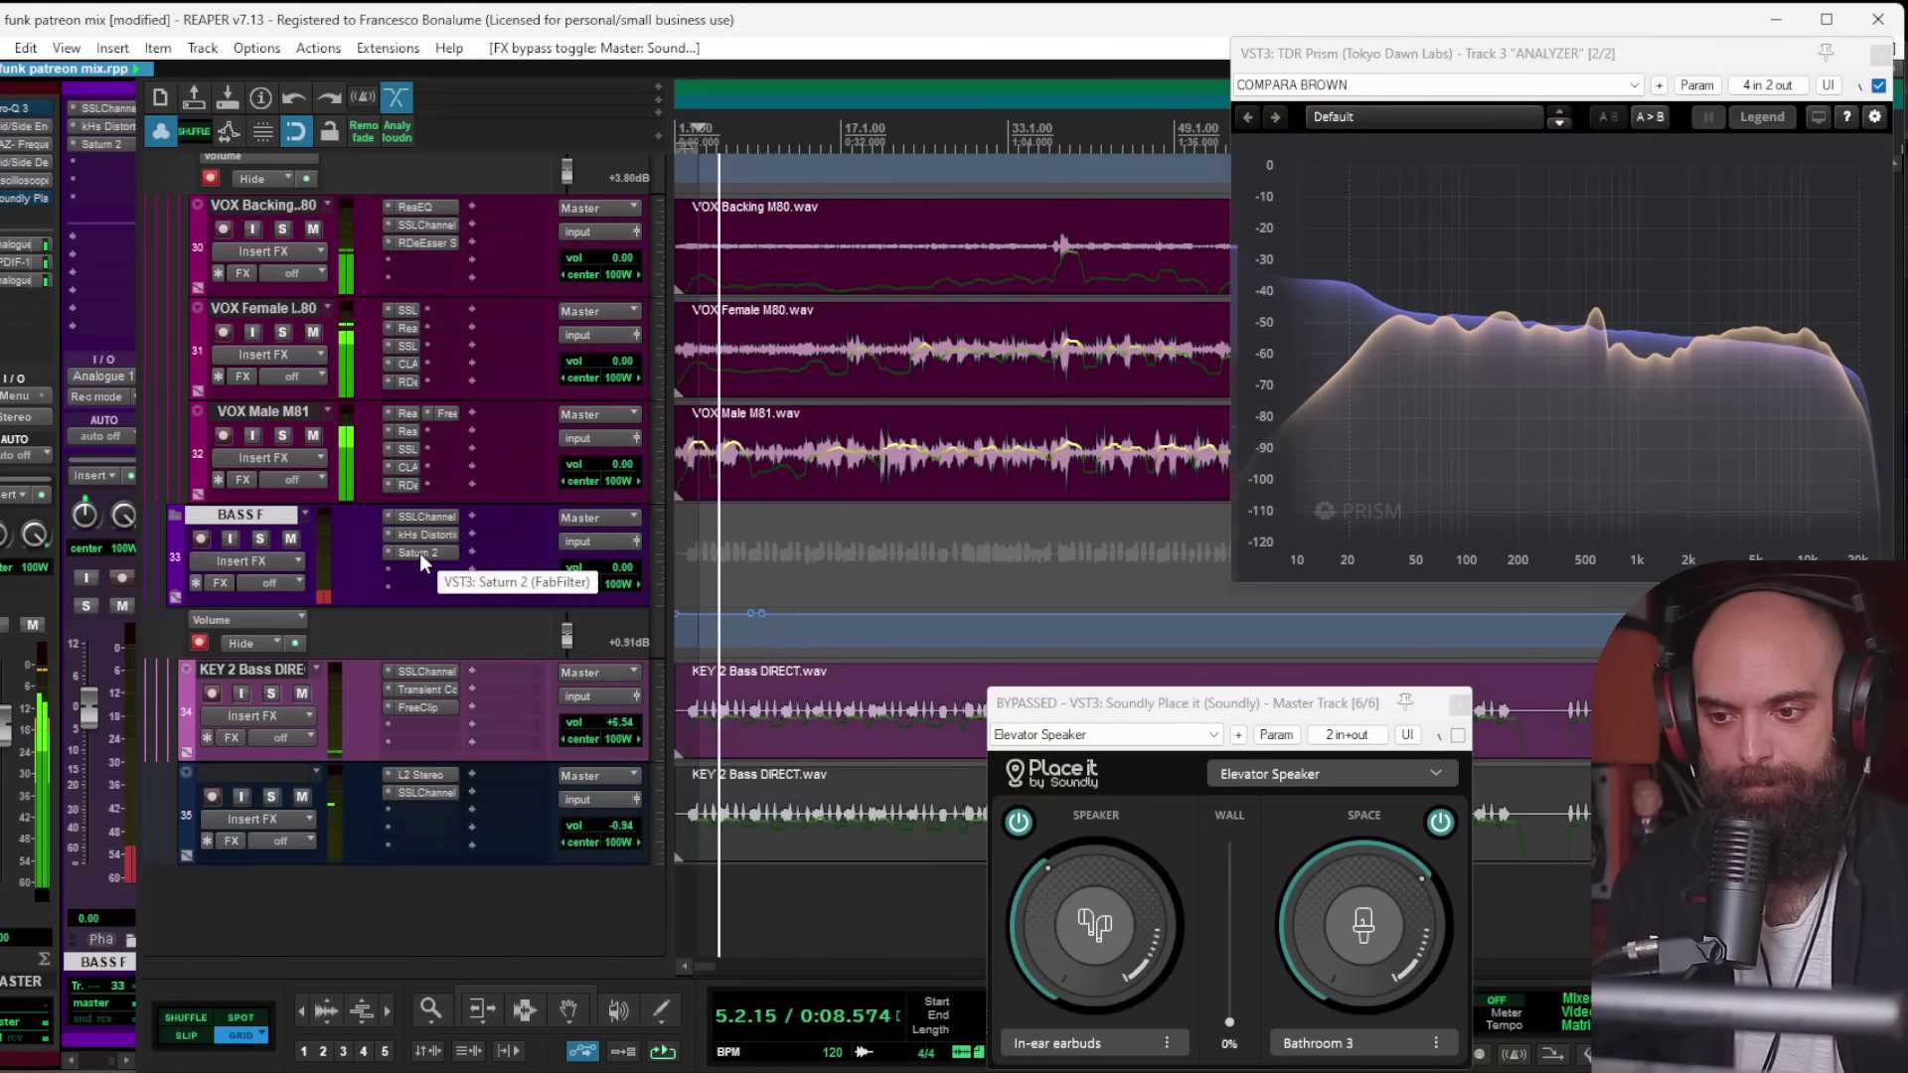
{"action": "left_click", "coordinate": [419, 552], "text": "shift"}
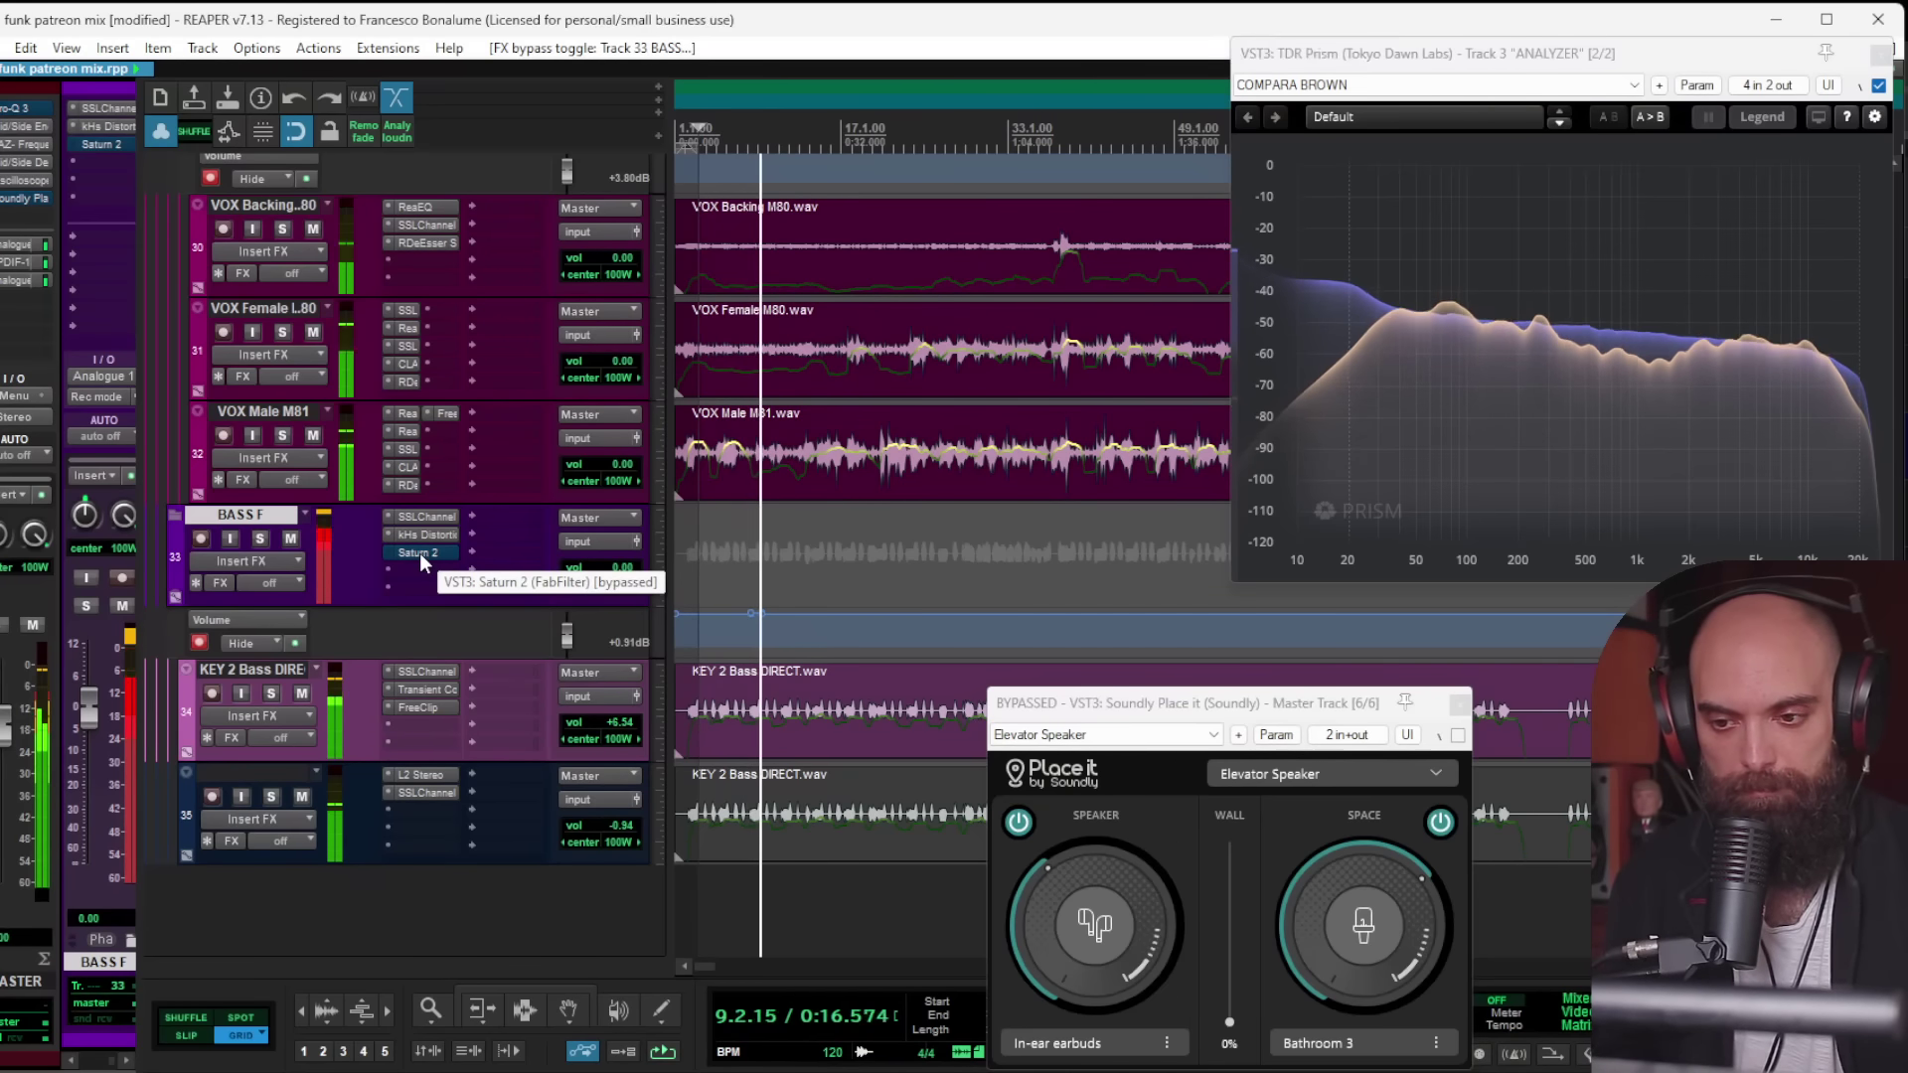
{"action": "left_click", "coordinate": [420, 552], "text": "shift"}
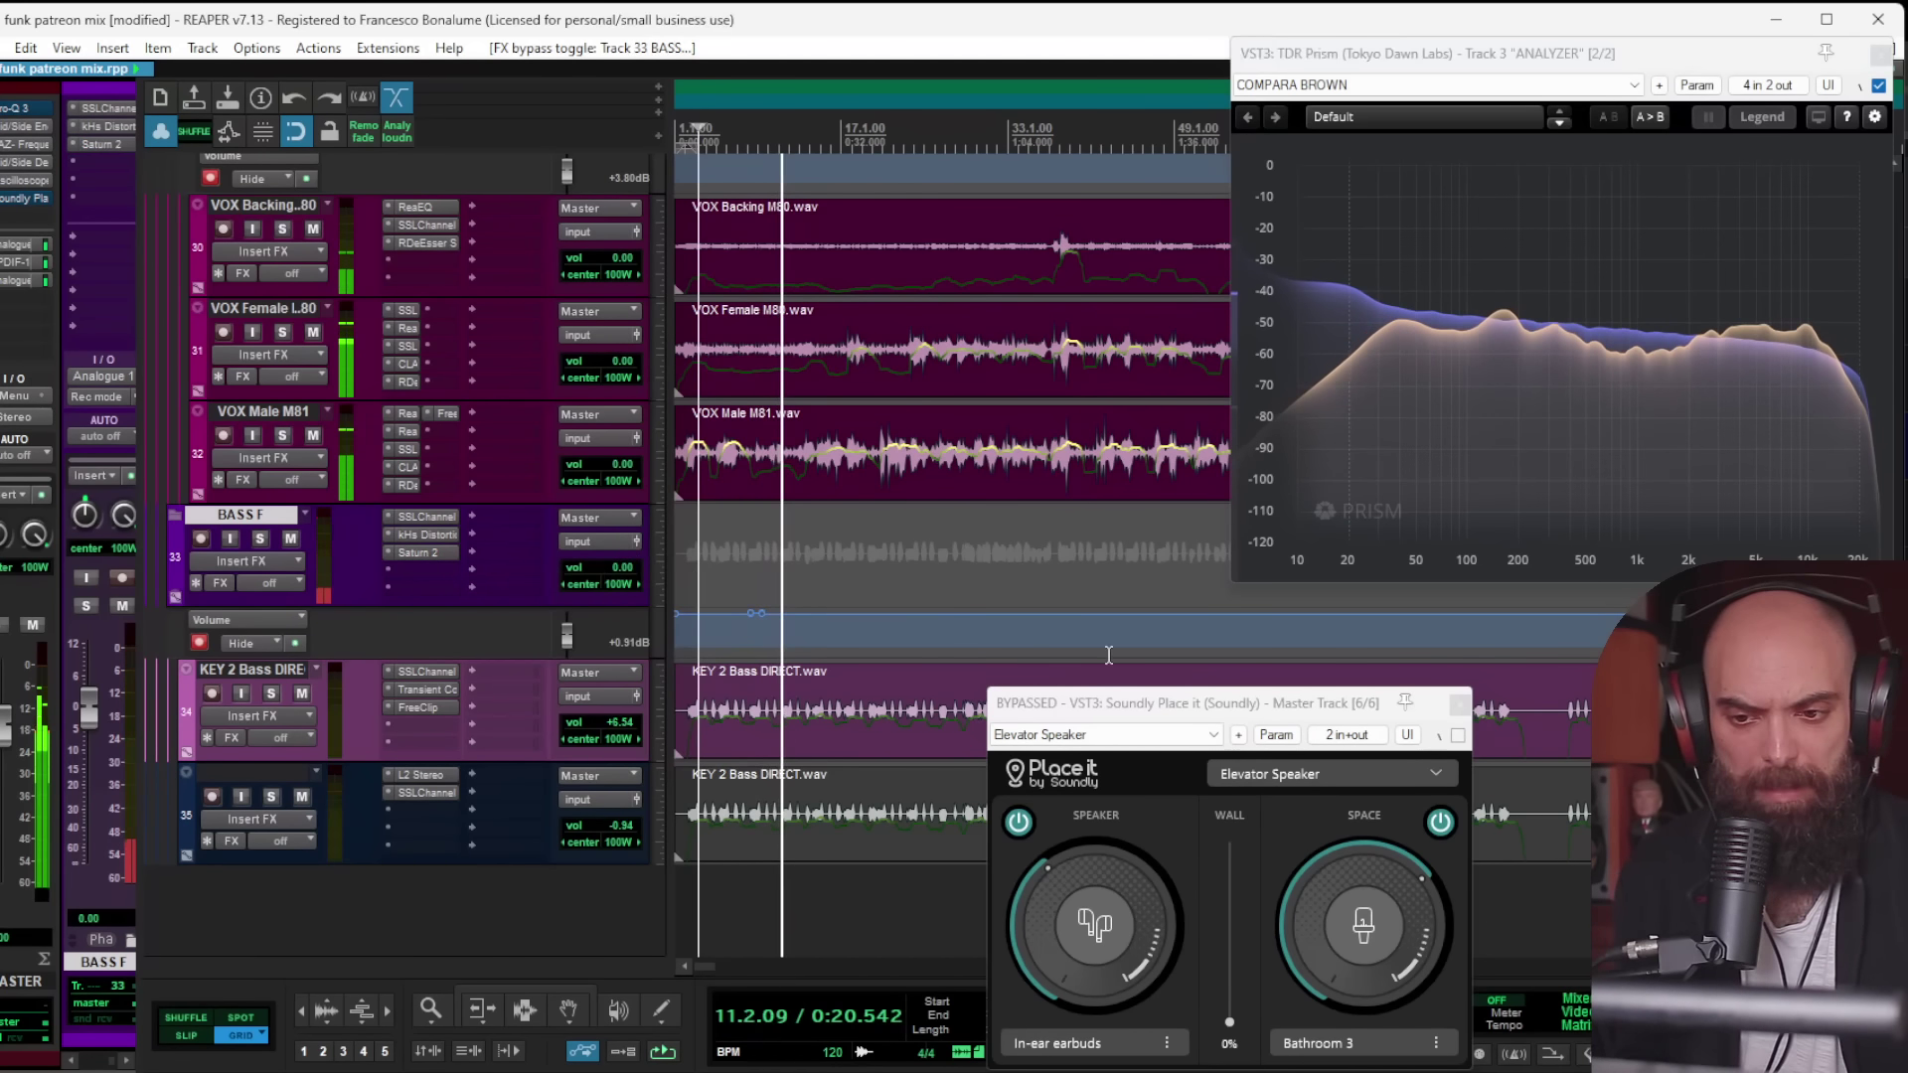
Step: Re-enable Place it and audition the mix through the Megaphone, Outdoor, Neighbor's Radio and Neighbor's Speakers presets
{"action": "left_click", "coordinate": [1458, 735]}
{"action": "left_click", "coordinate": [1398, 773]}
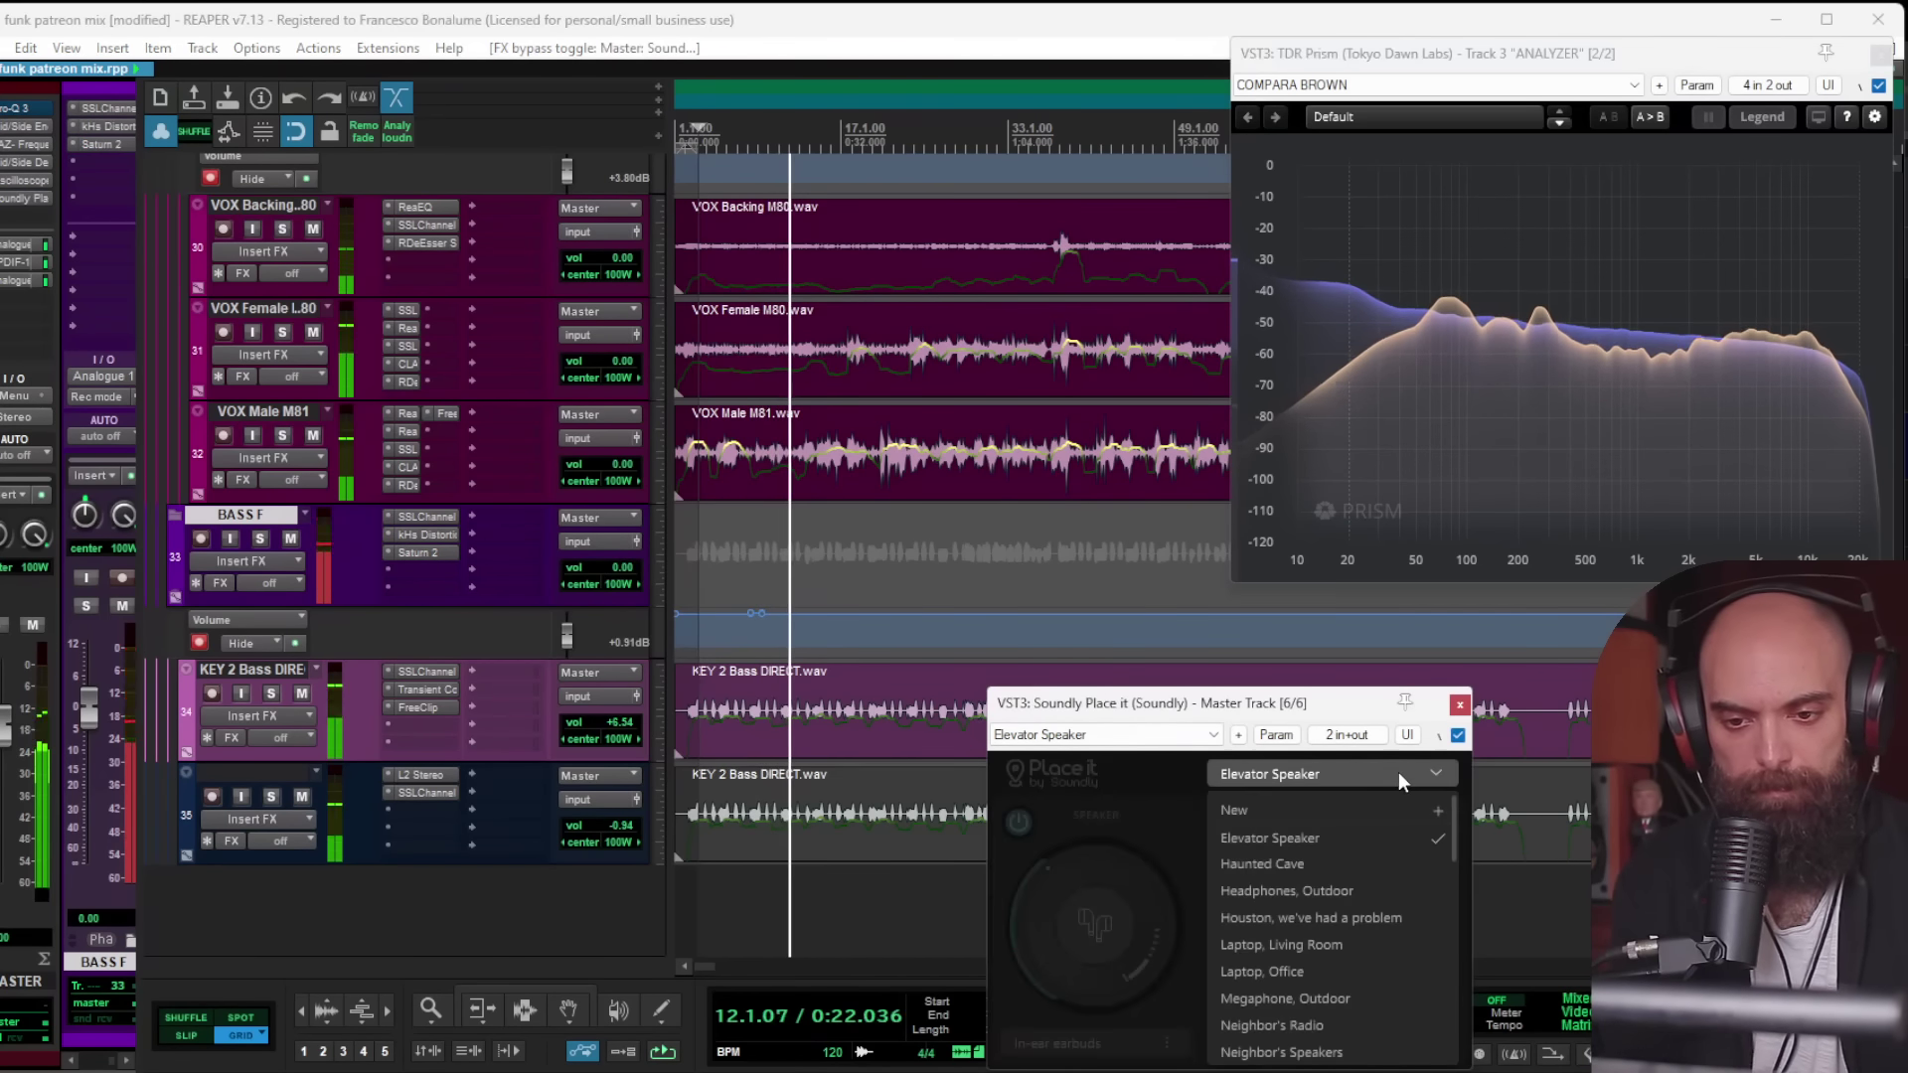
{"action": "left_click", "coordinate": [1304, 998]}
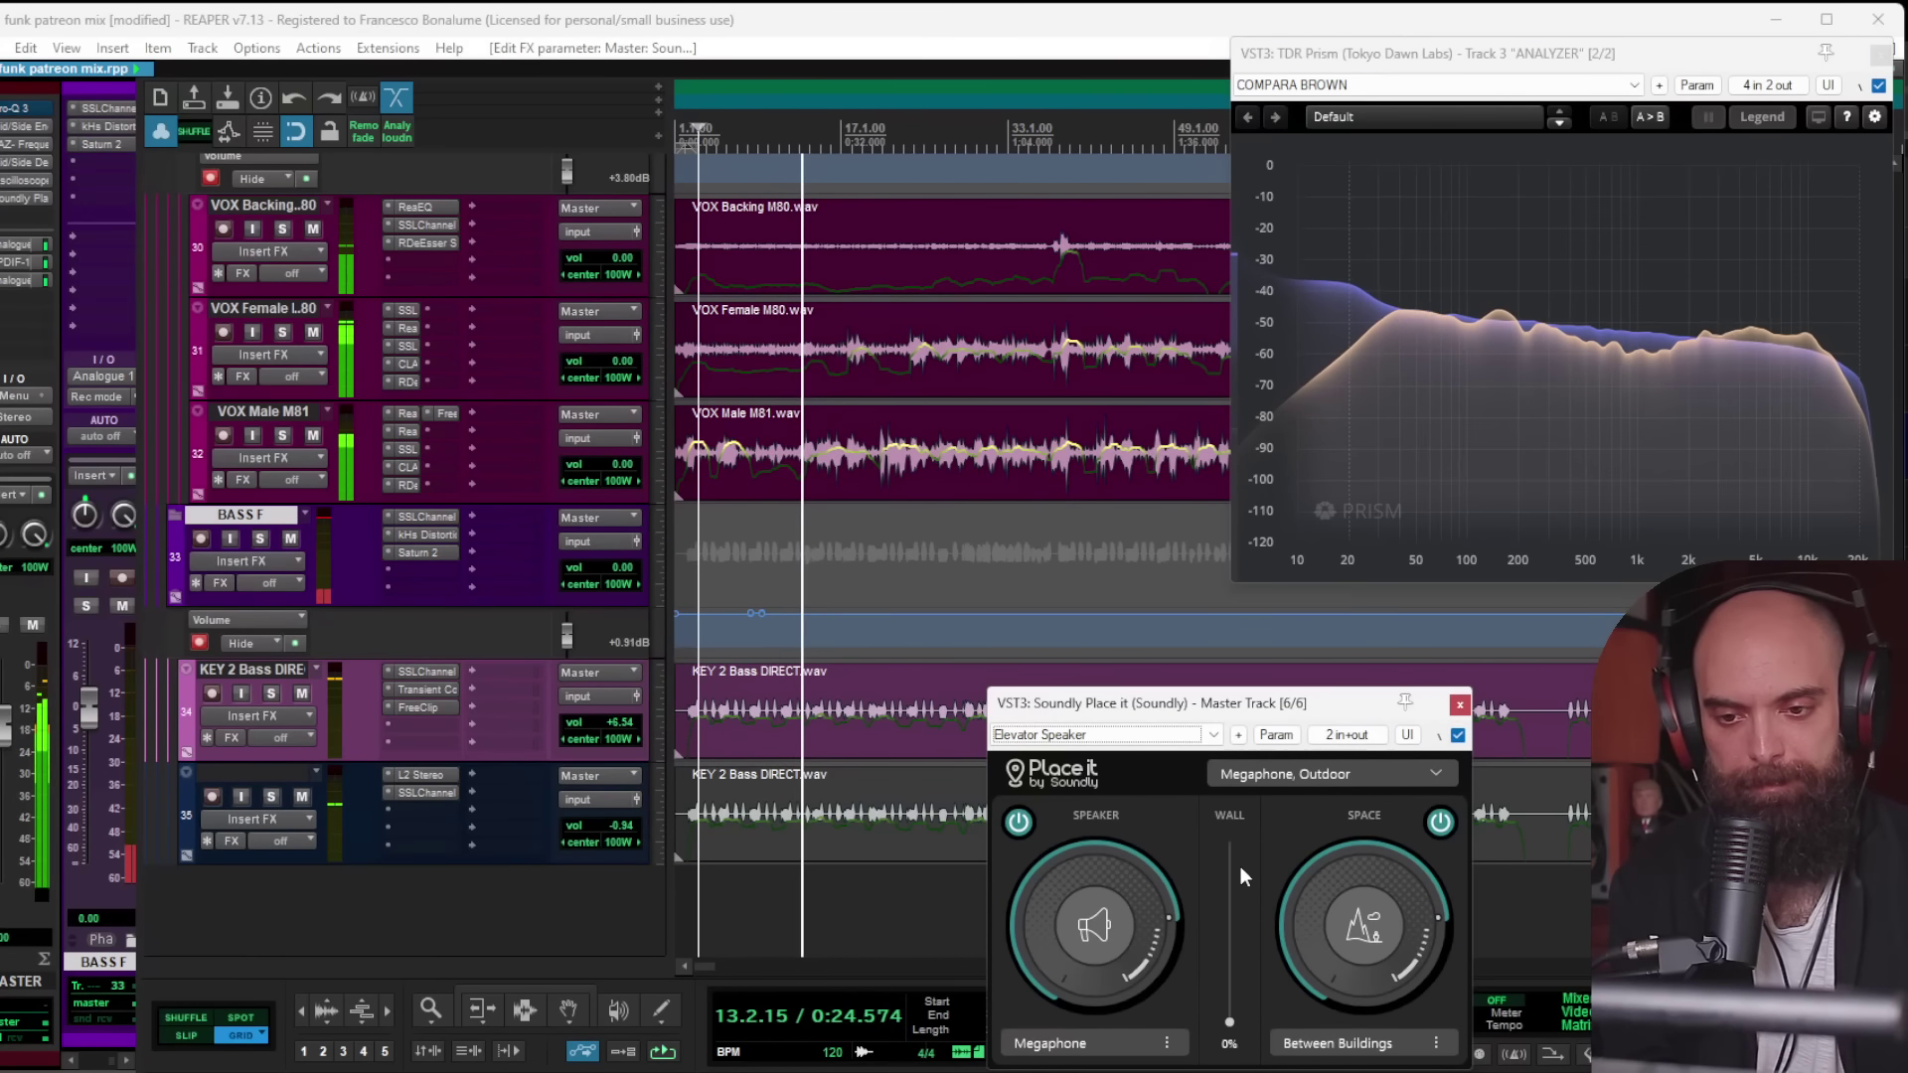
{"action": "key", "text": "Down"}
{"action": "key", "text": "Down"}
{"action": "key", "text": "Down"}
{"action": "key", "text": "Down"}
{"action": "key", "text": "Down"}
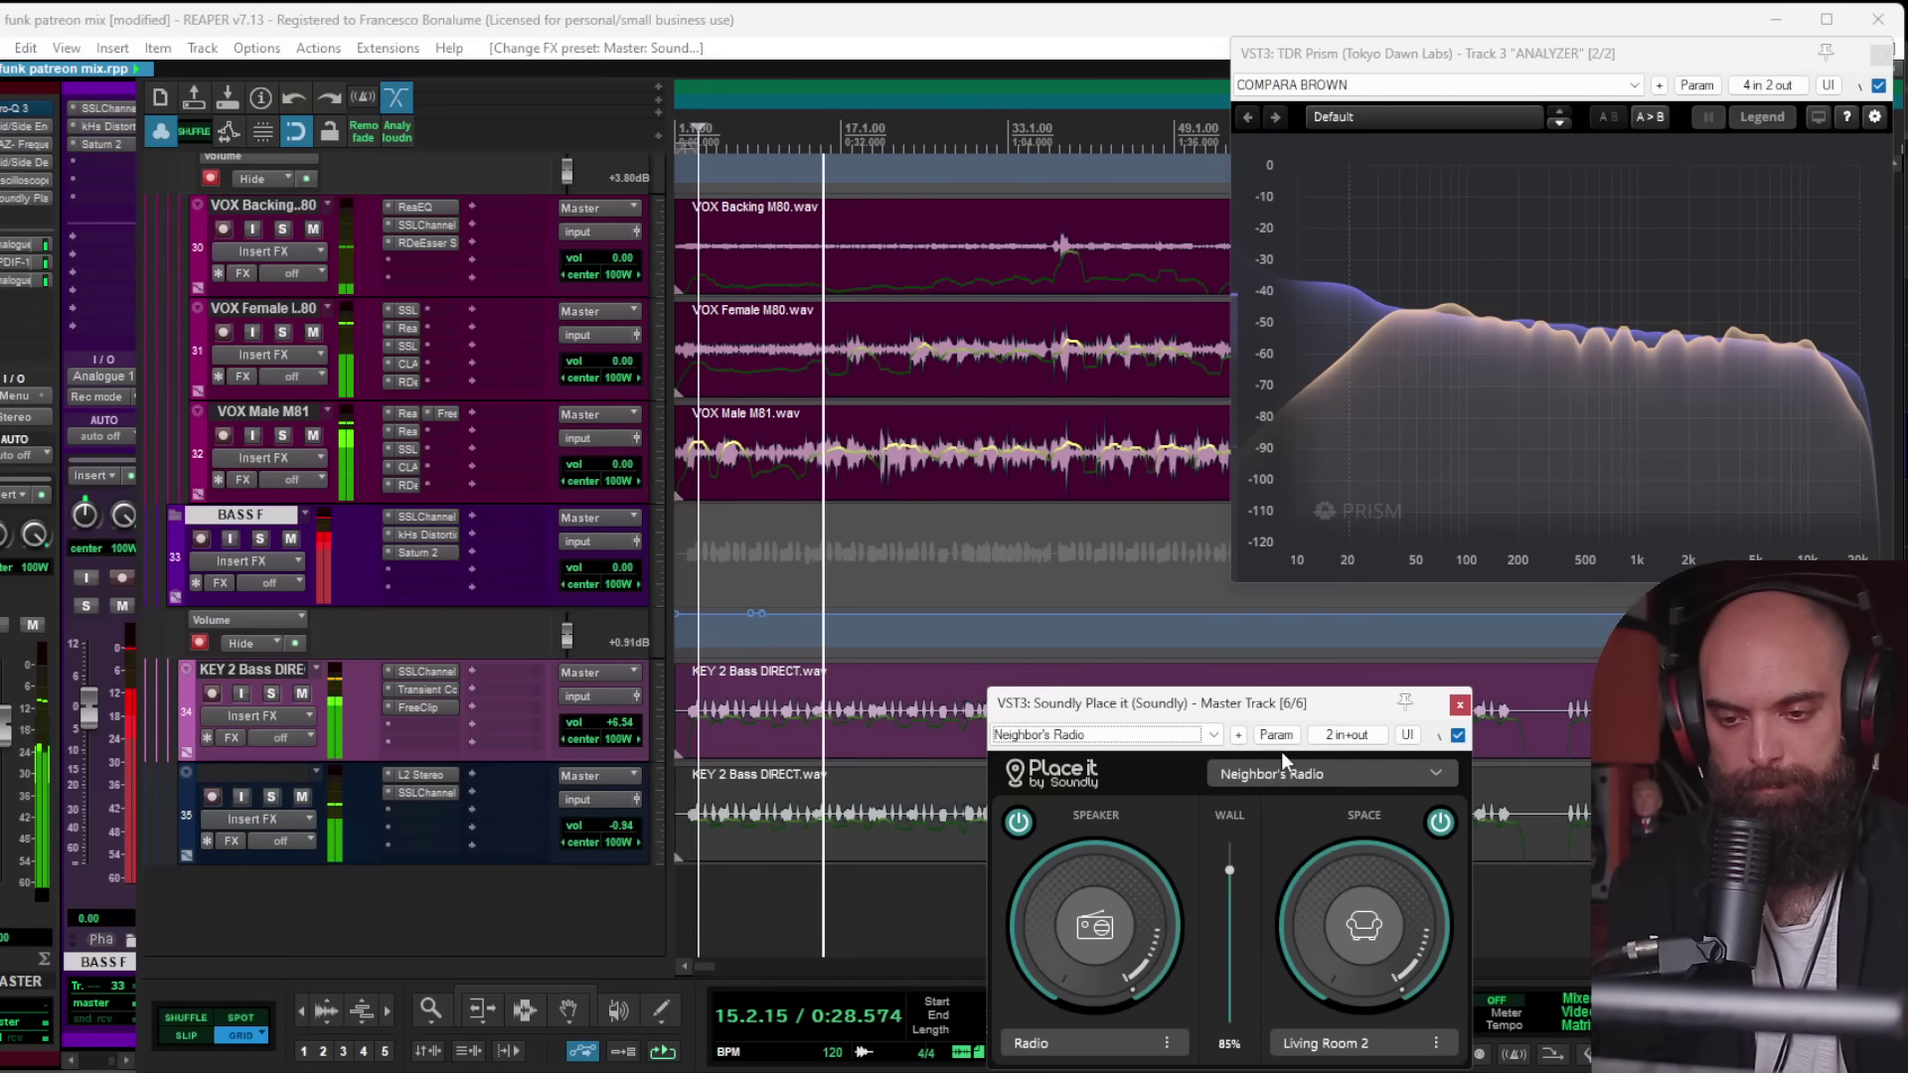
{"action": "scroll", "coordinate": [944, 561], "scroll_direction": "down", "scroll_amount": 3}
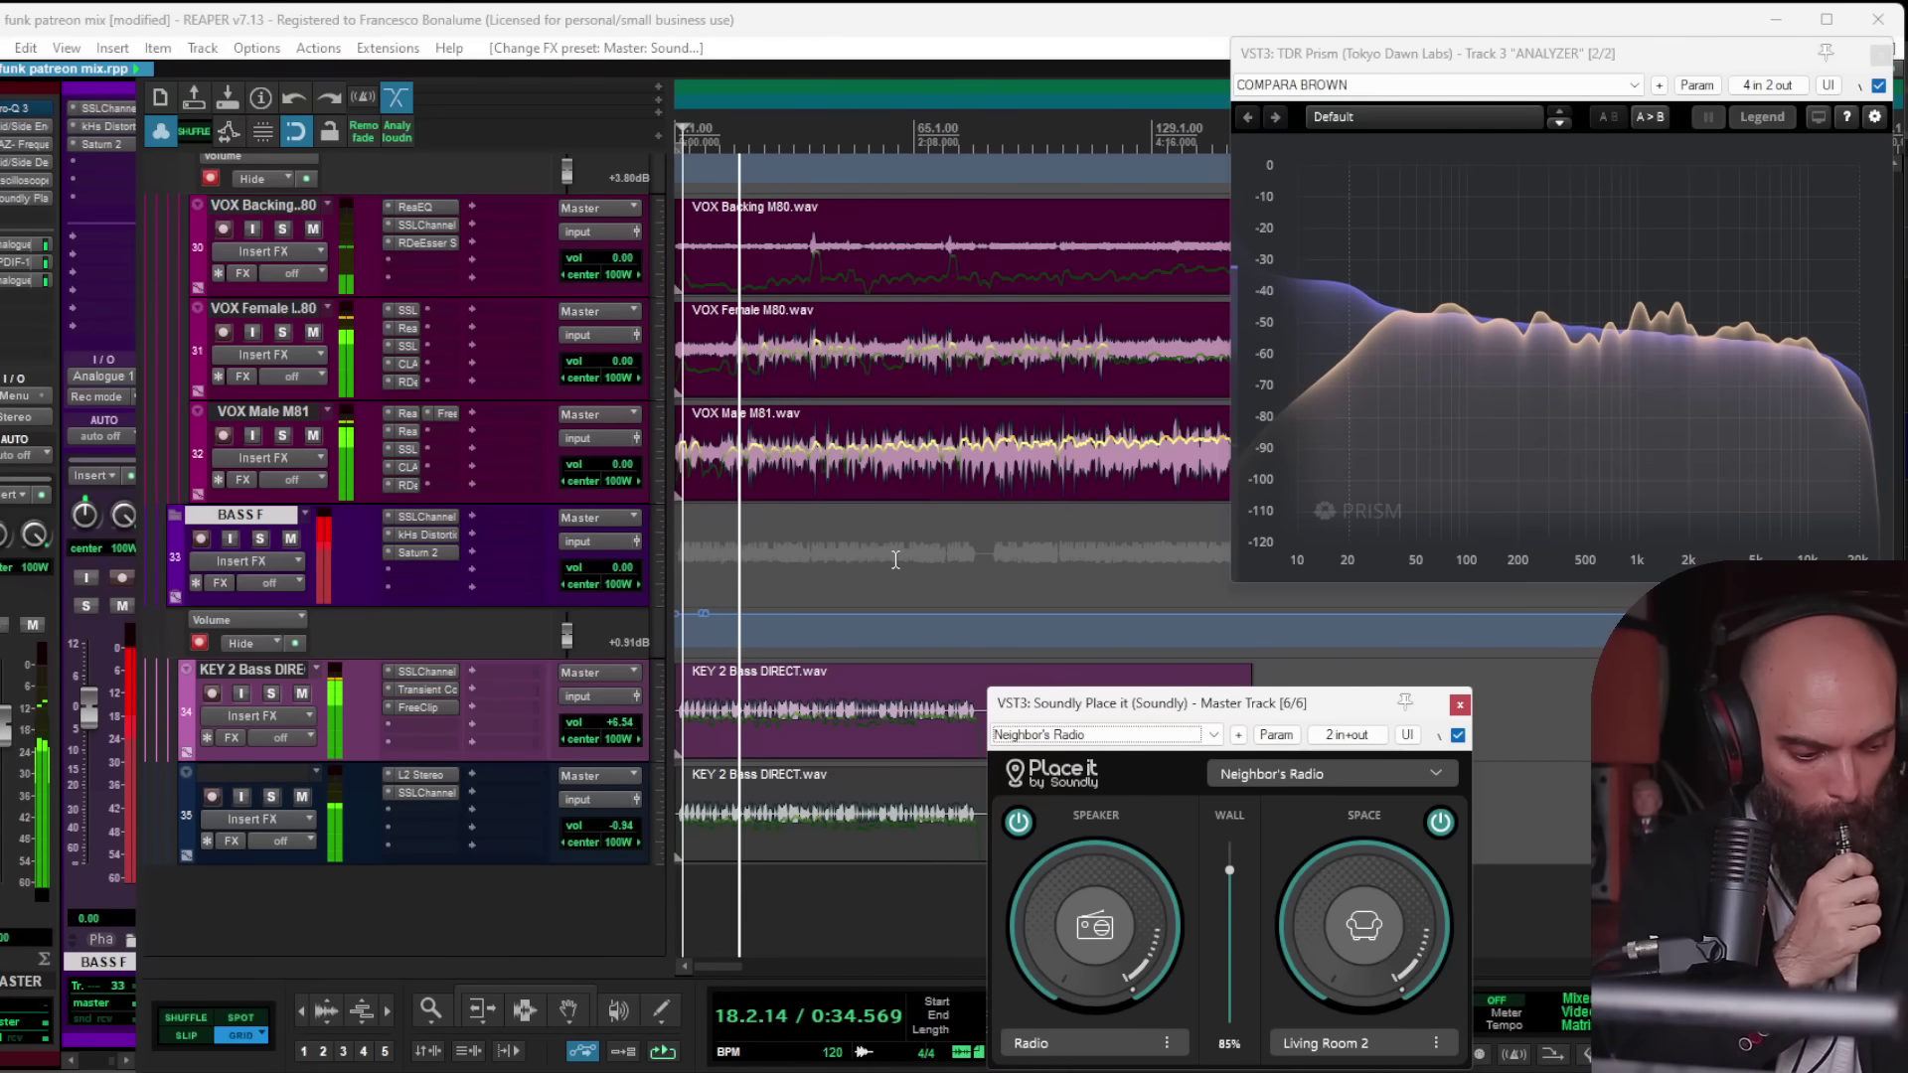
{"action": "key", "text": "Down"}
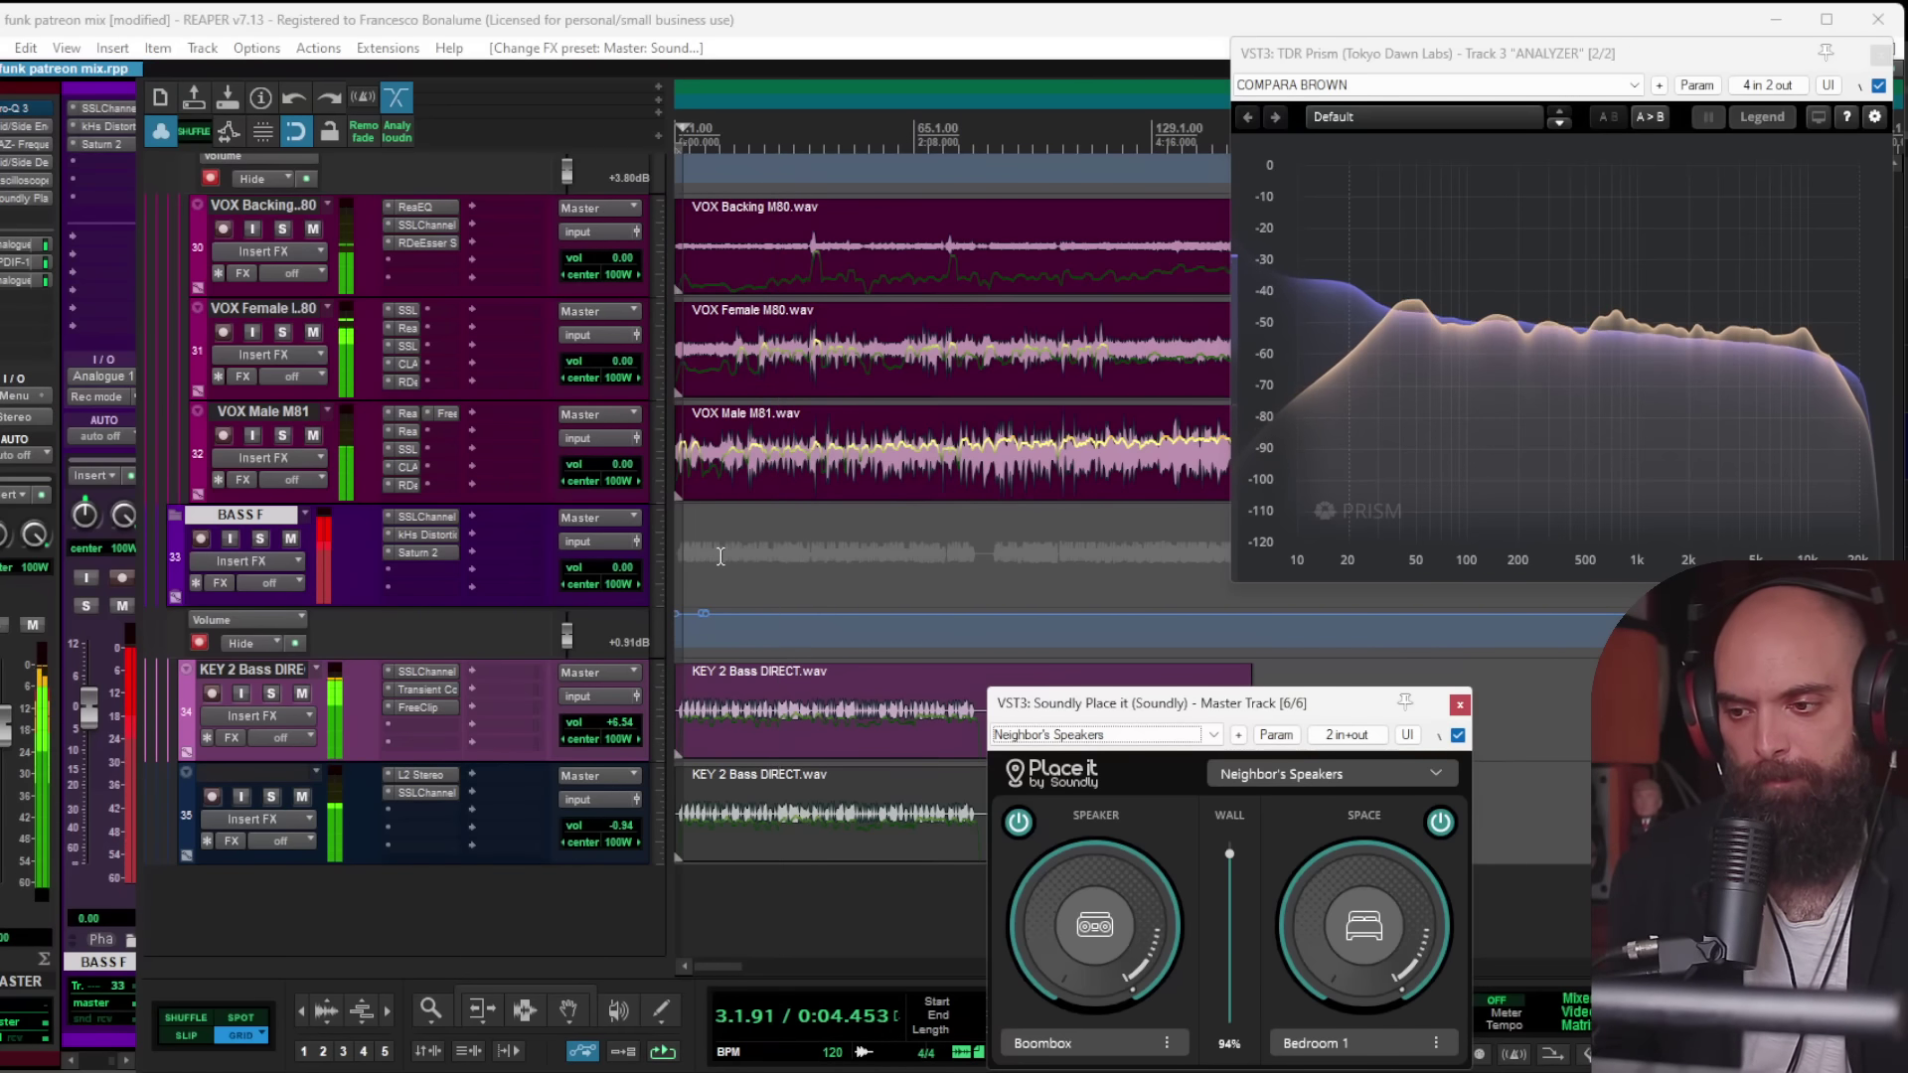
Step: Solo the CAMPIONE snare sample track and add FabFilter Pro-Q 3 at the end of its effects chain
{"action": "scroll", "coordinate": [728, 563], "scroll_direction": "up", "scroll_amount": 15}
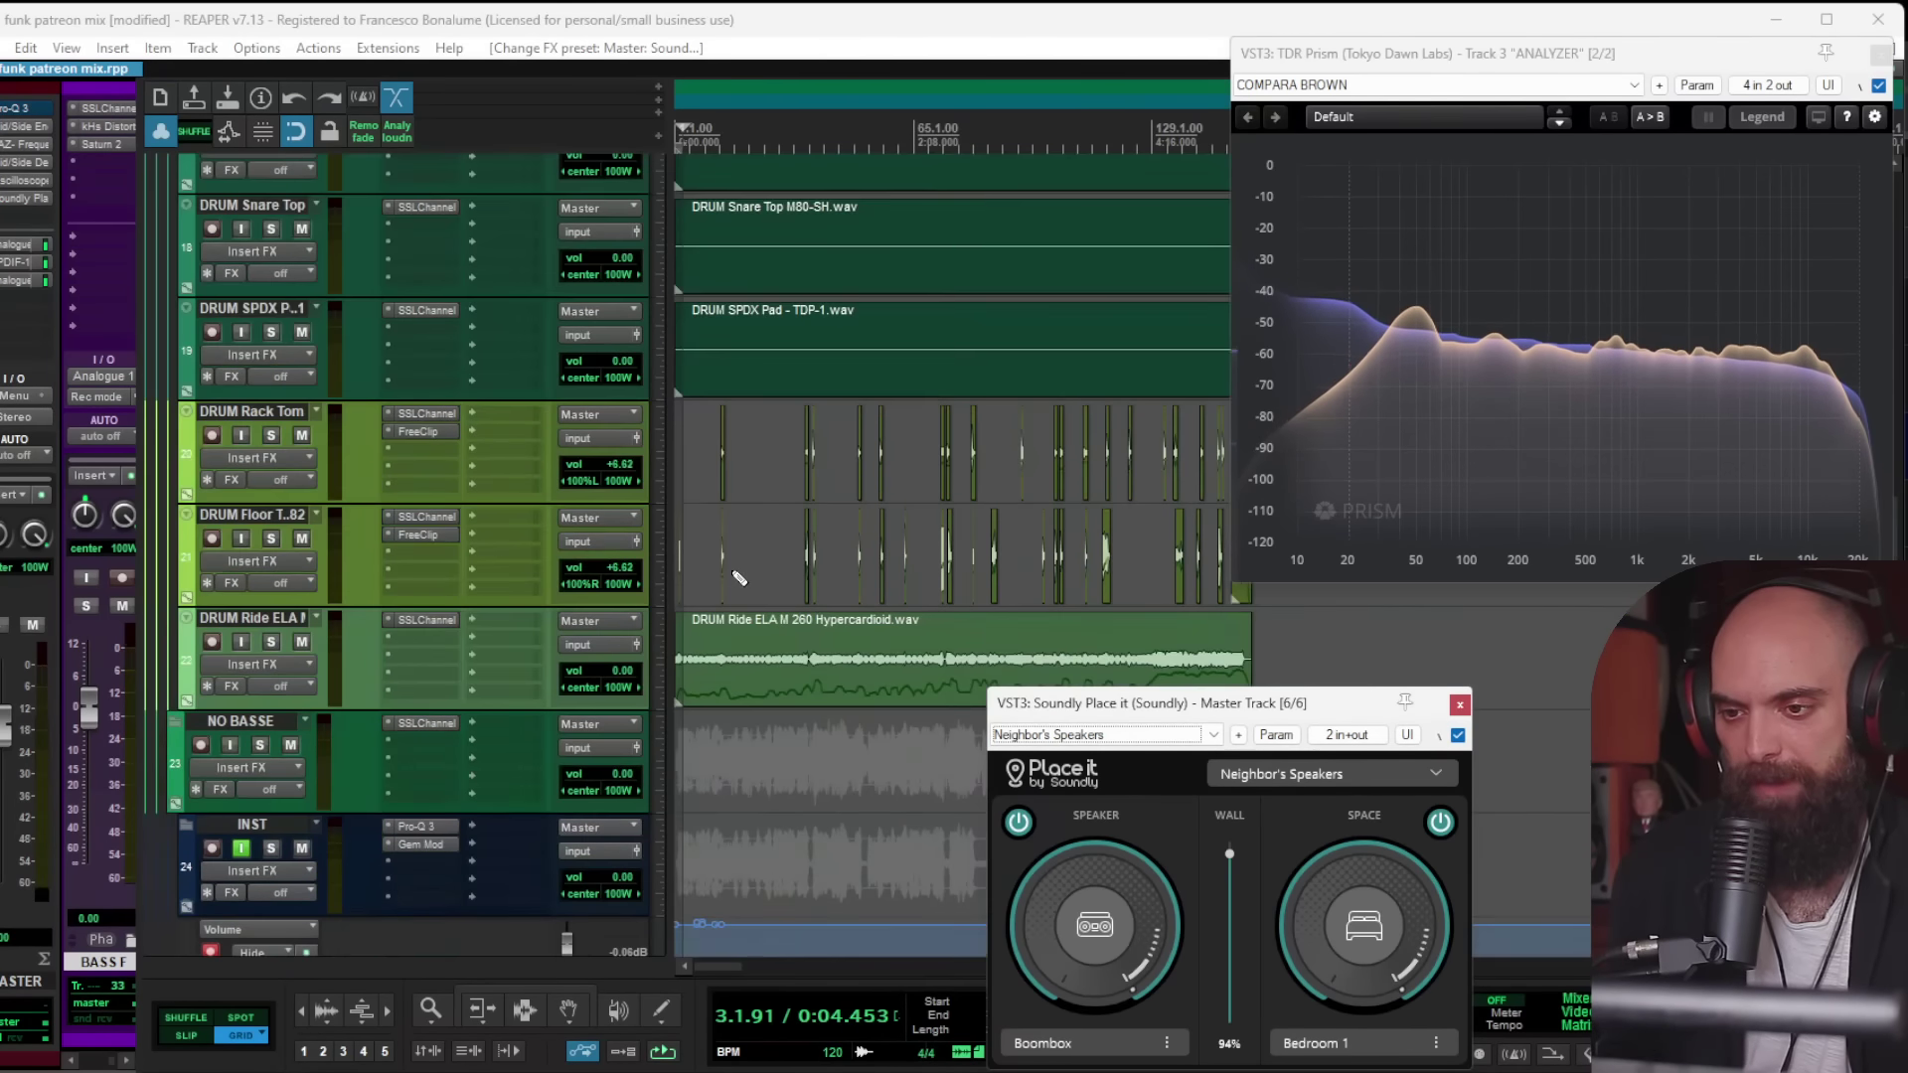
{"action": "scroll", "coordinate": [738, 578], "scroll_direction": "up", "scroll_amount": 5}
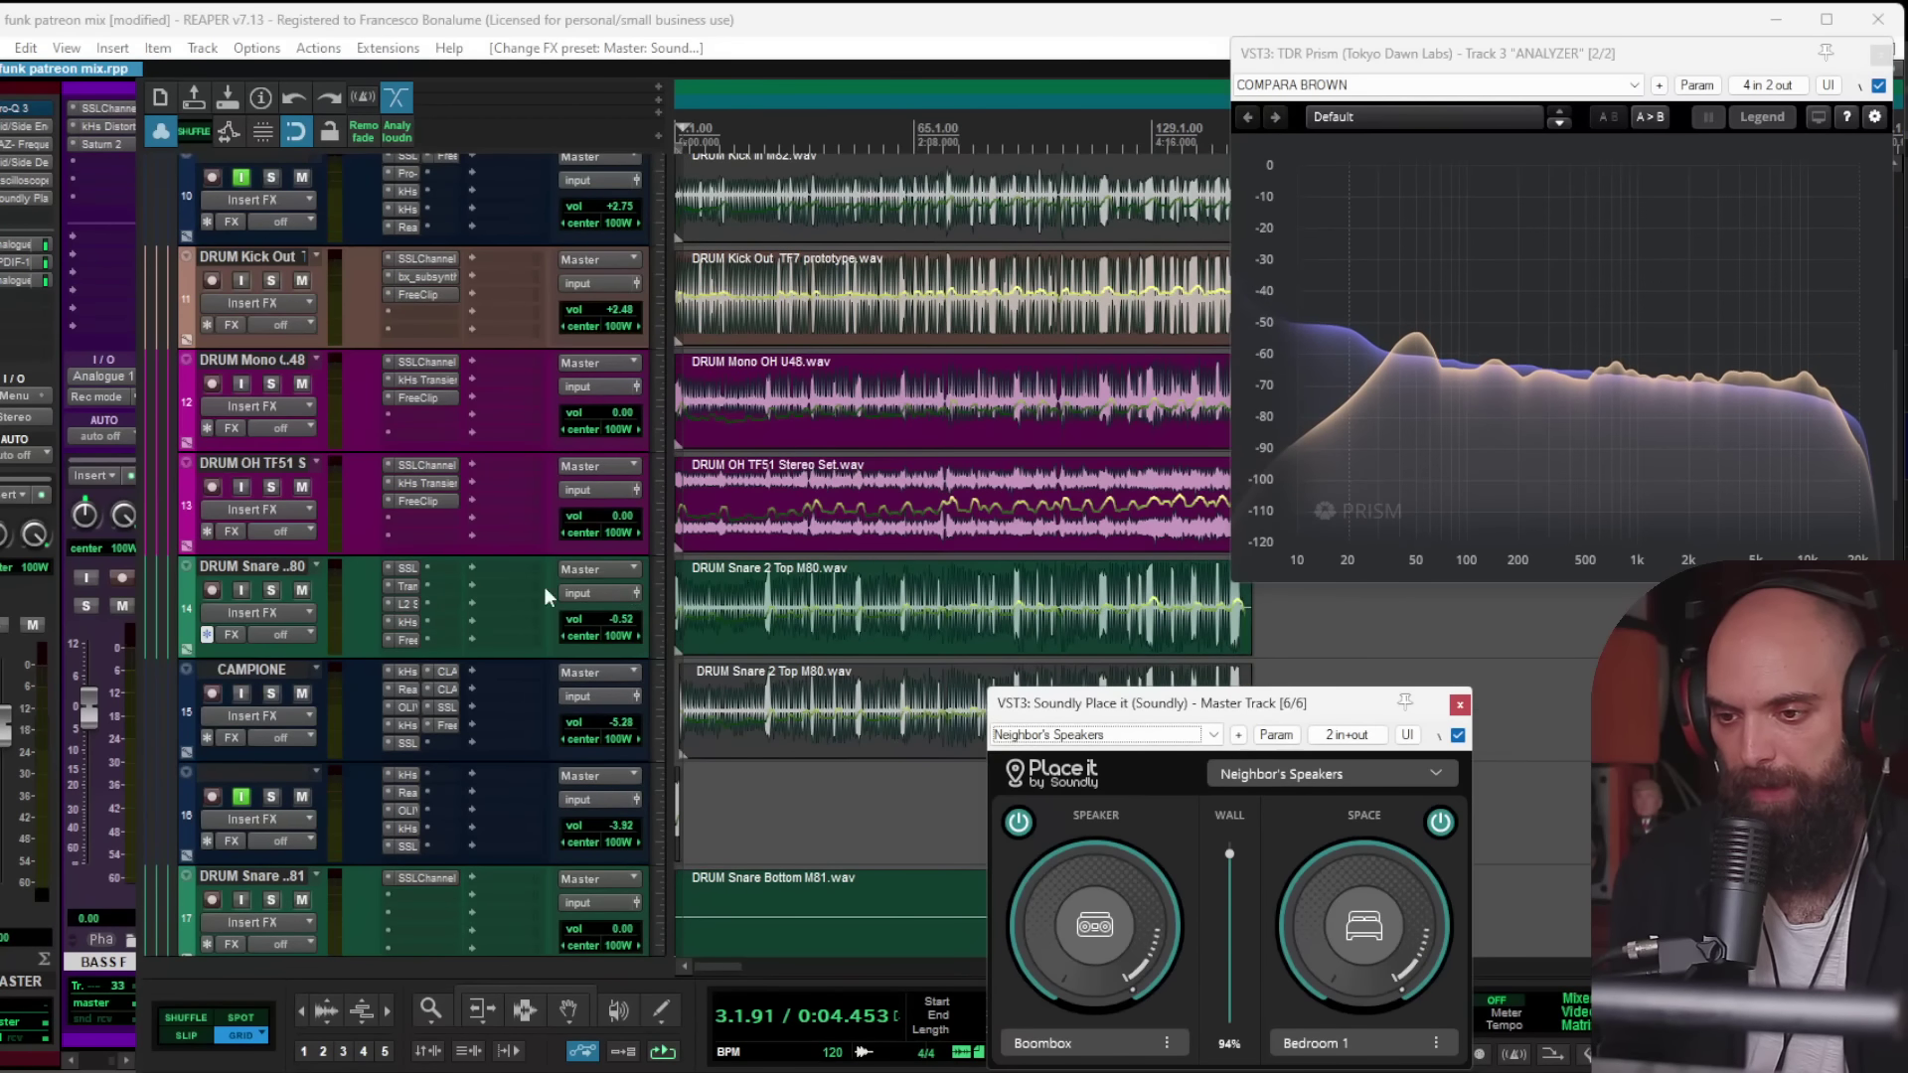
{"action": "left_click", "coordinate": [272, 693]}
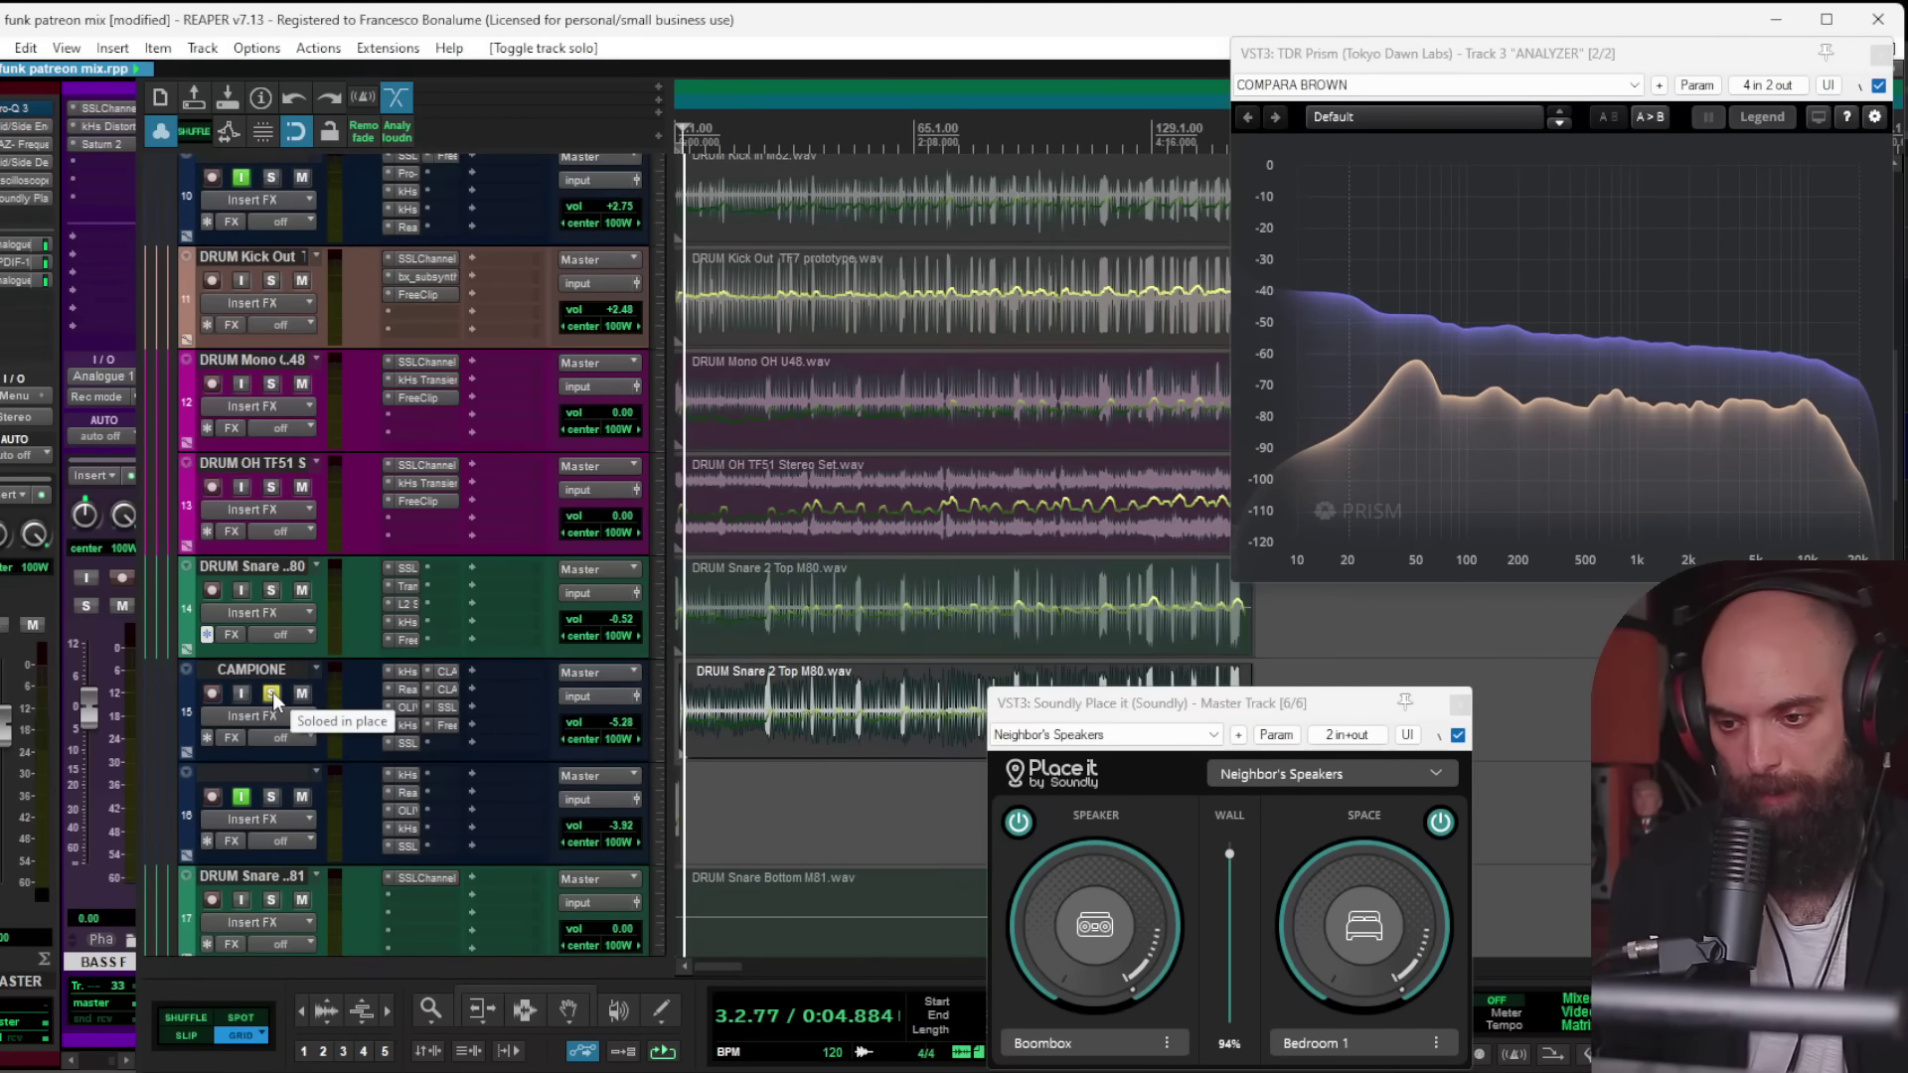
{"action": "left_click", "coordinate": [302, 755]}
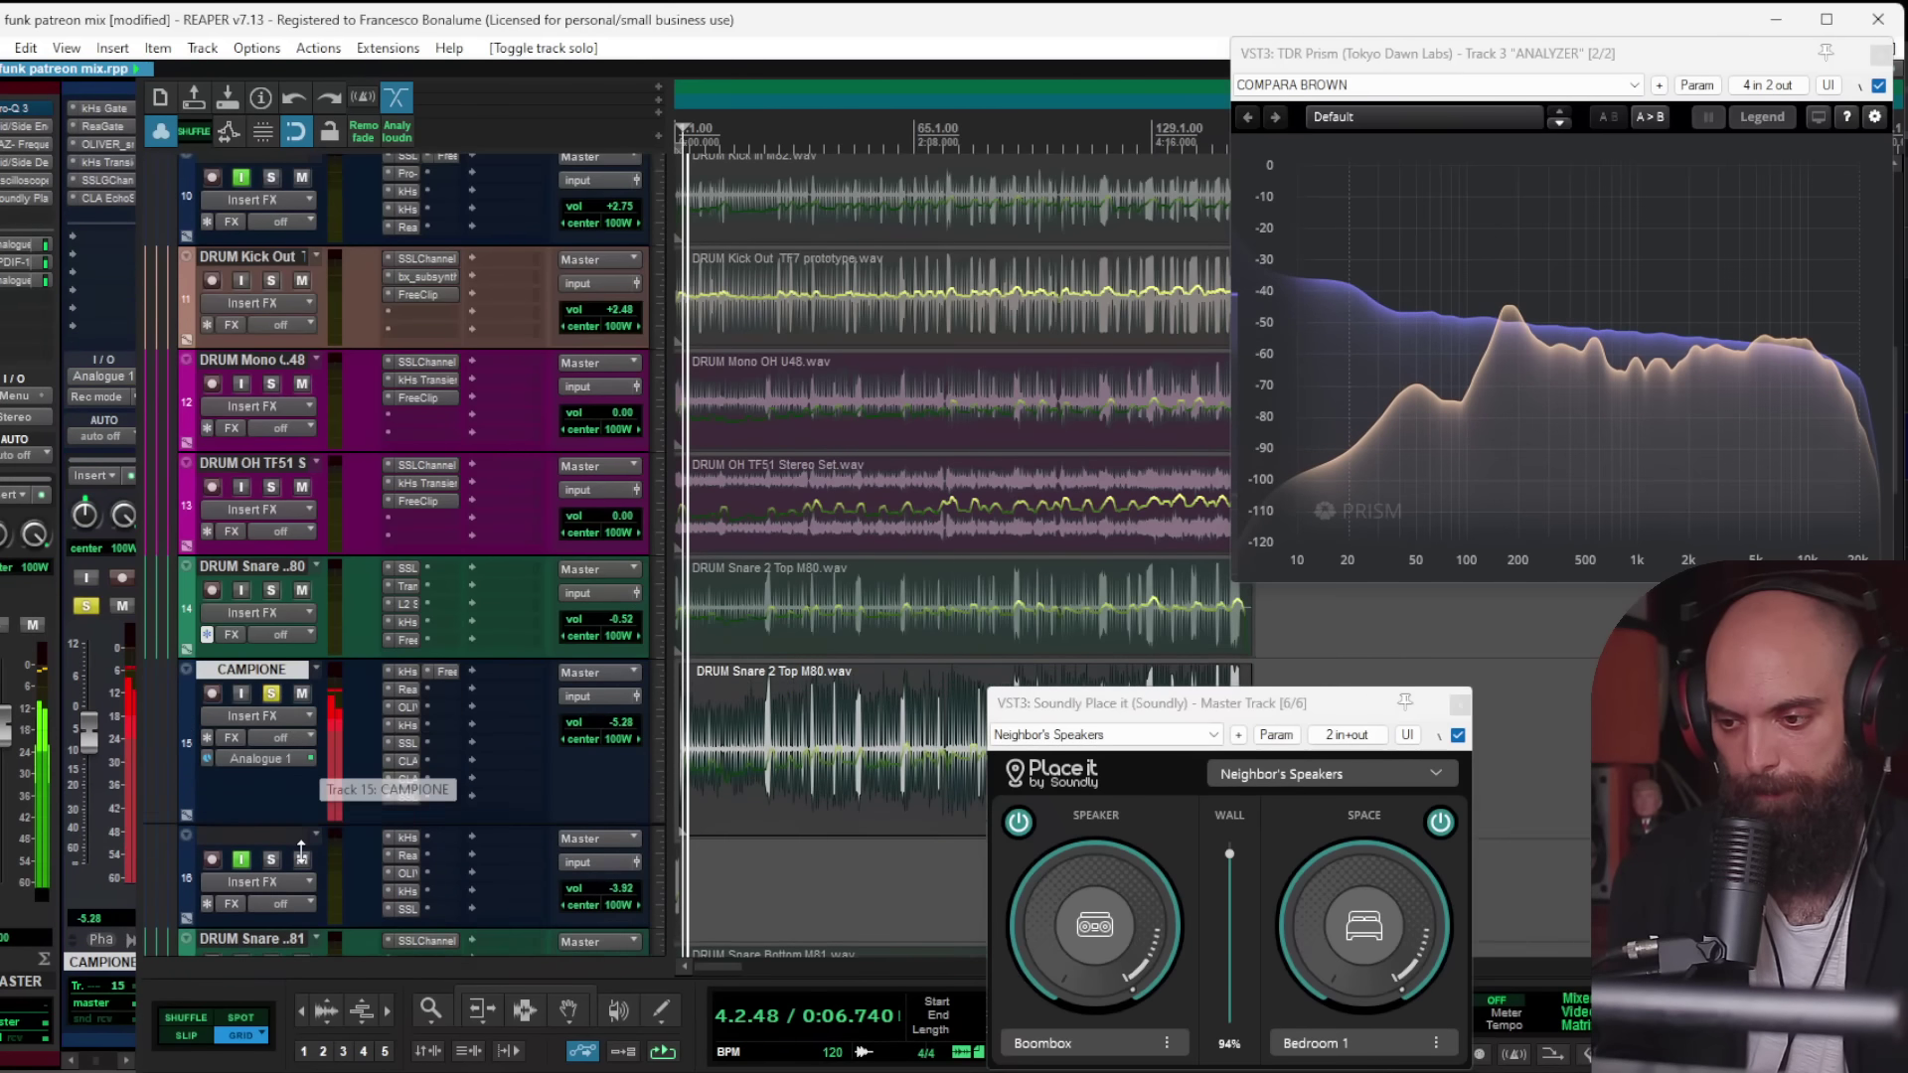
{"action": "double_click", "coordinate": [419, 843]}
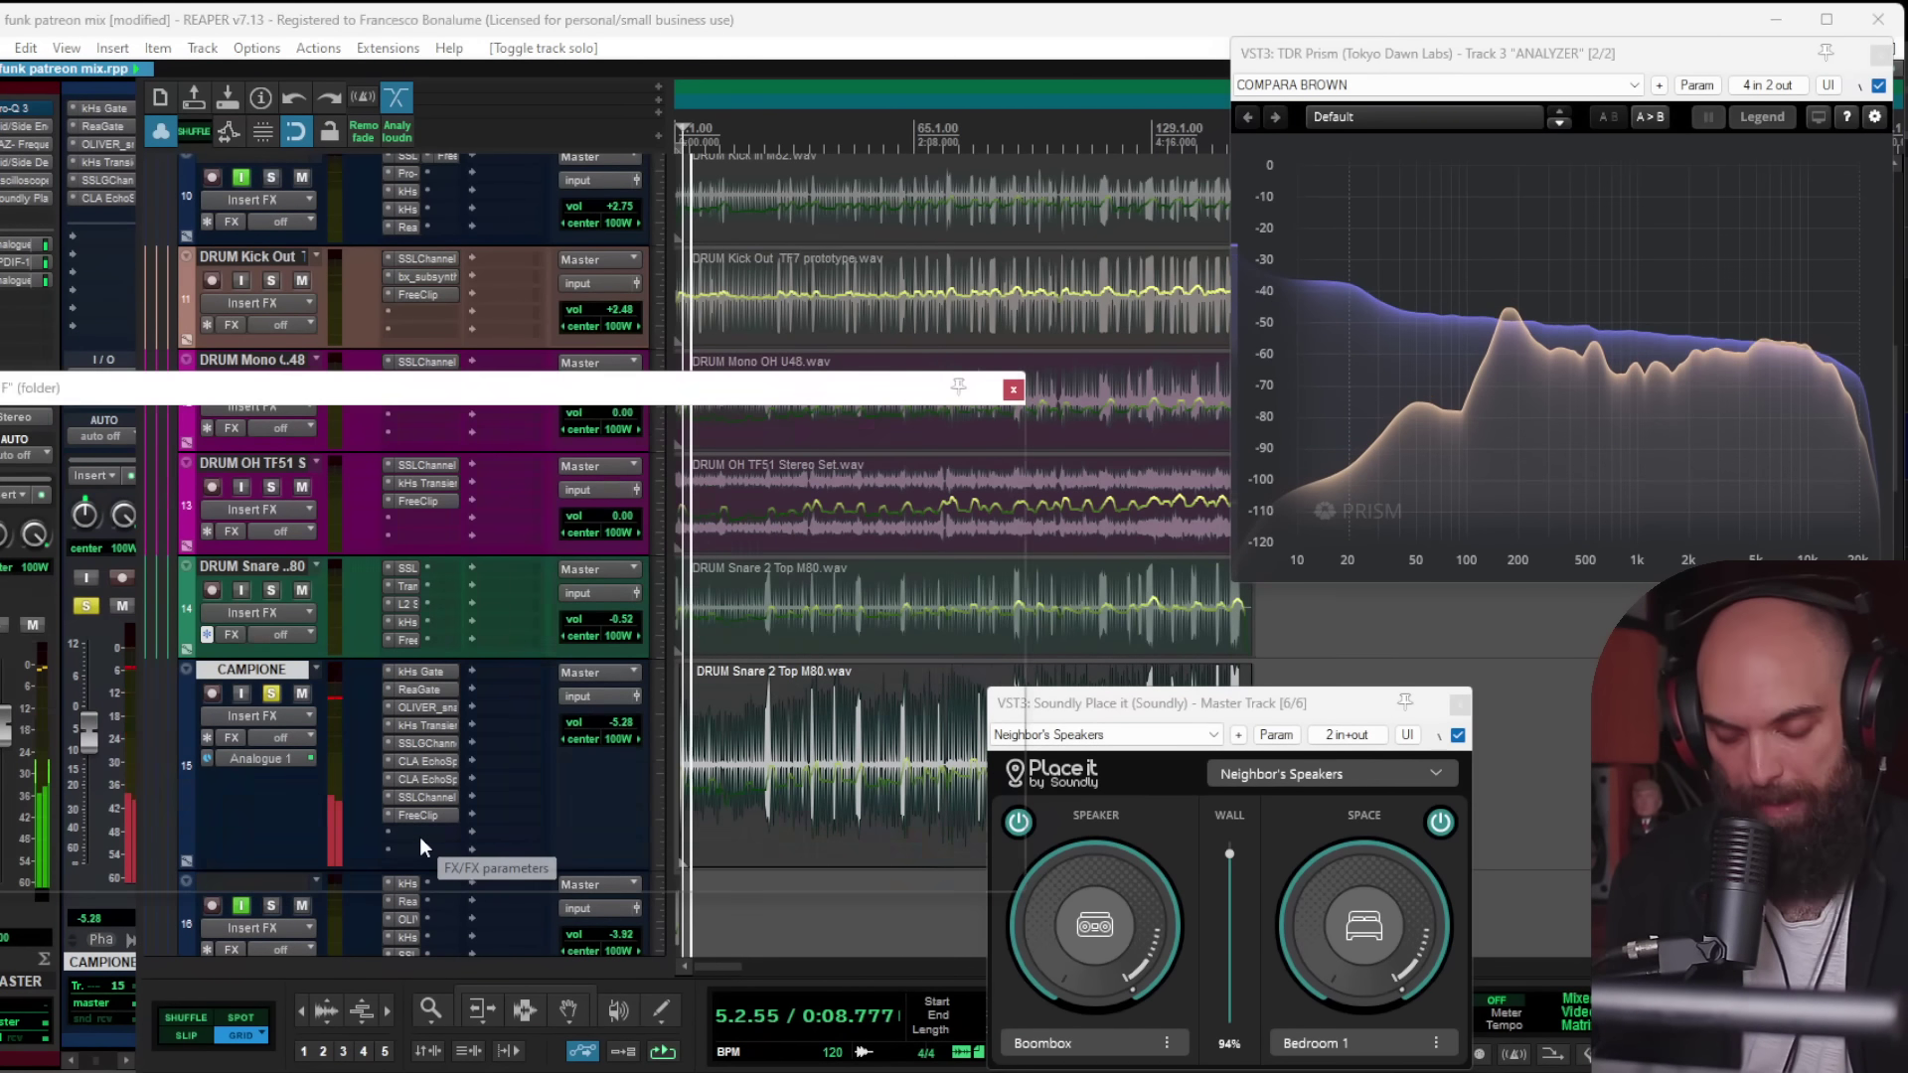
{"action": "double_click", "coordinate": [100, 521]}
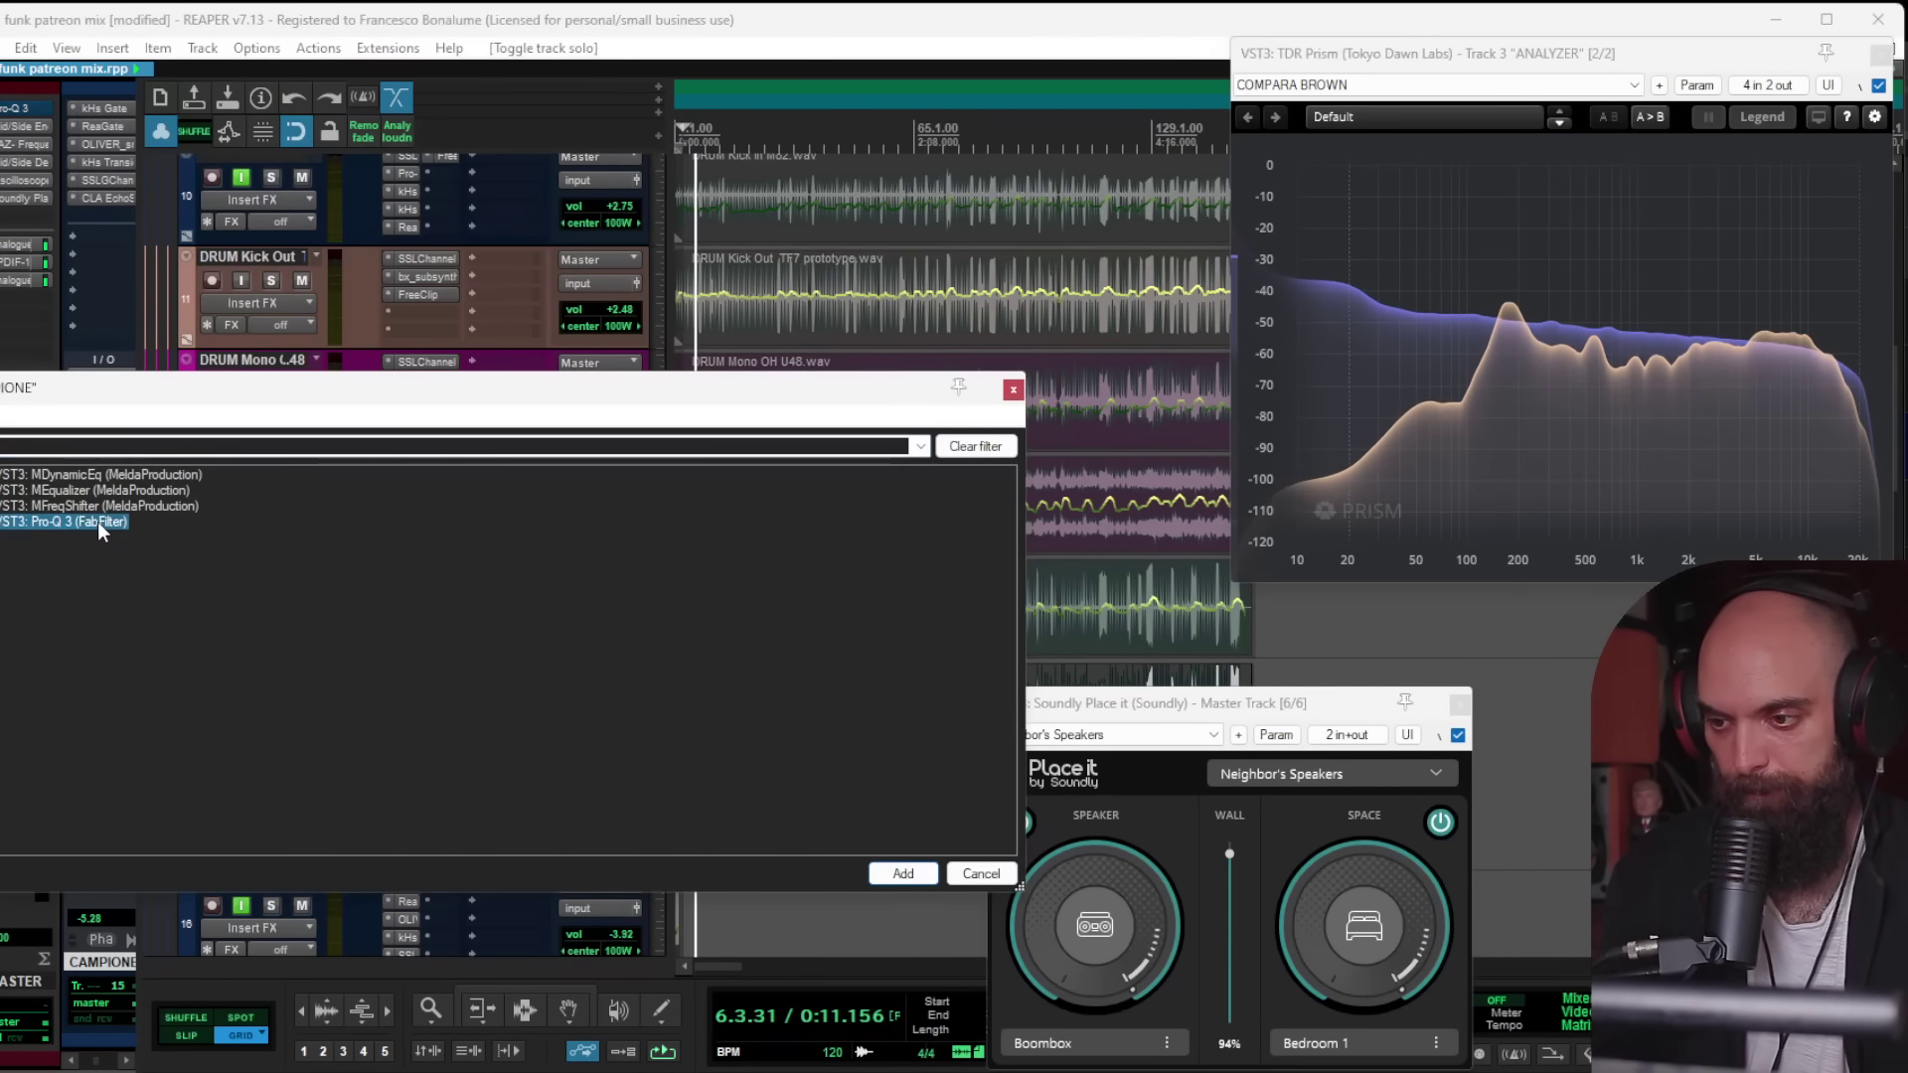
Step: Cut the snare sample's low end with a Pro-Q 3 bell at about 66 Hz, -15.3 dB, and unsolo the track
{"action": "left_click_drag", "start_coordinate": [333, 487], "coordinate": [253, 707]}
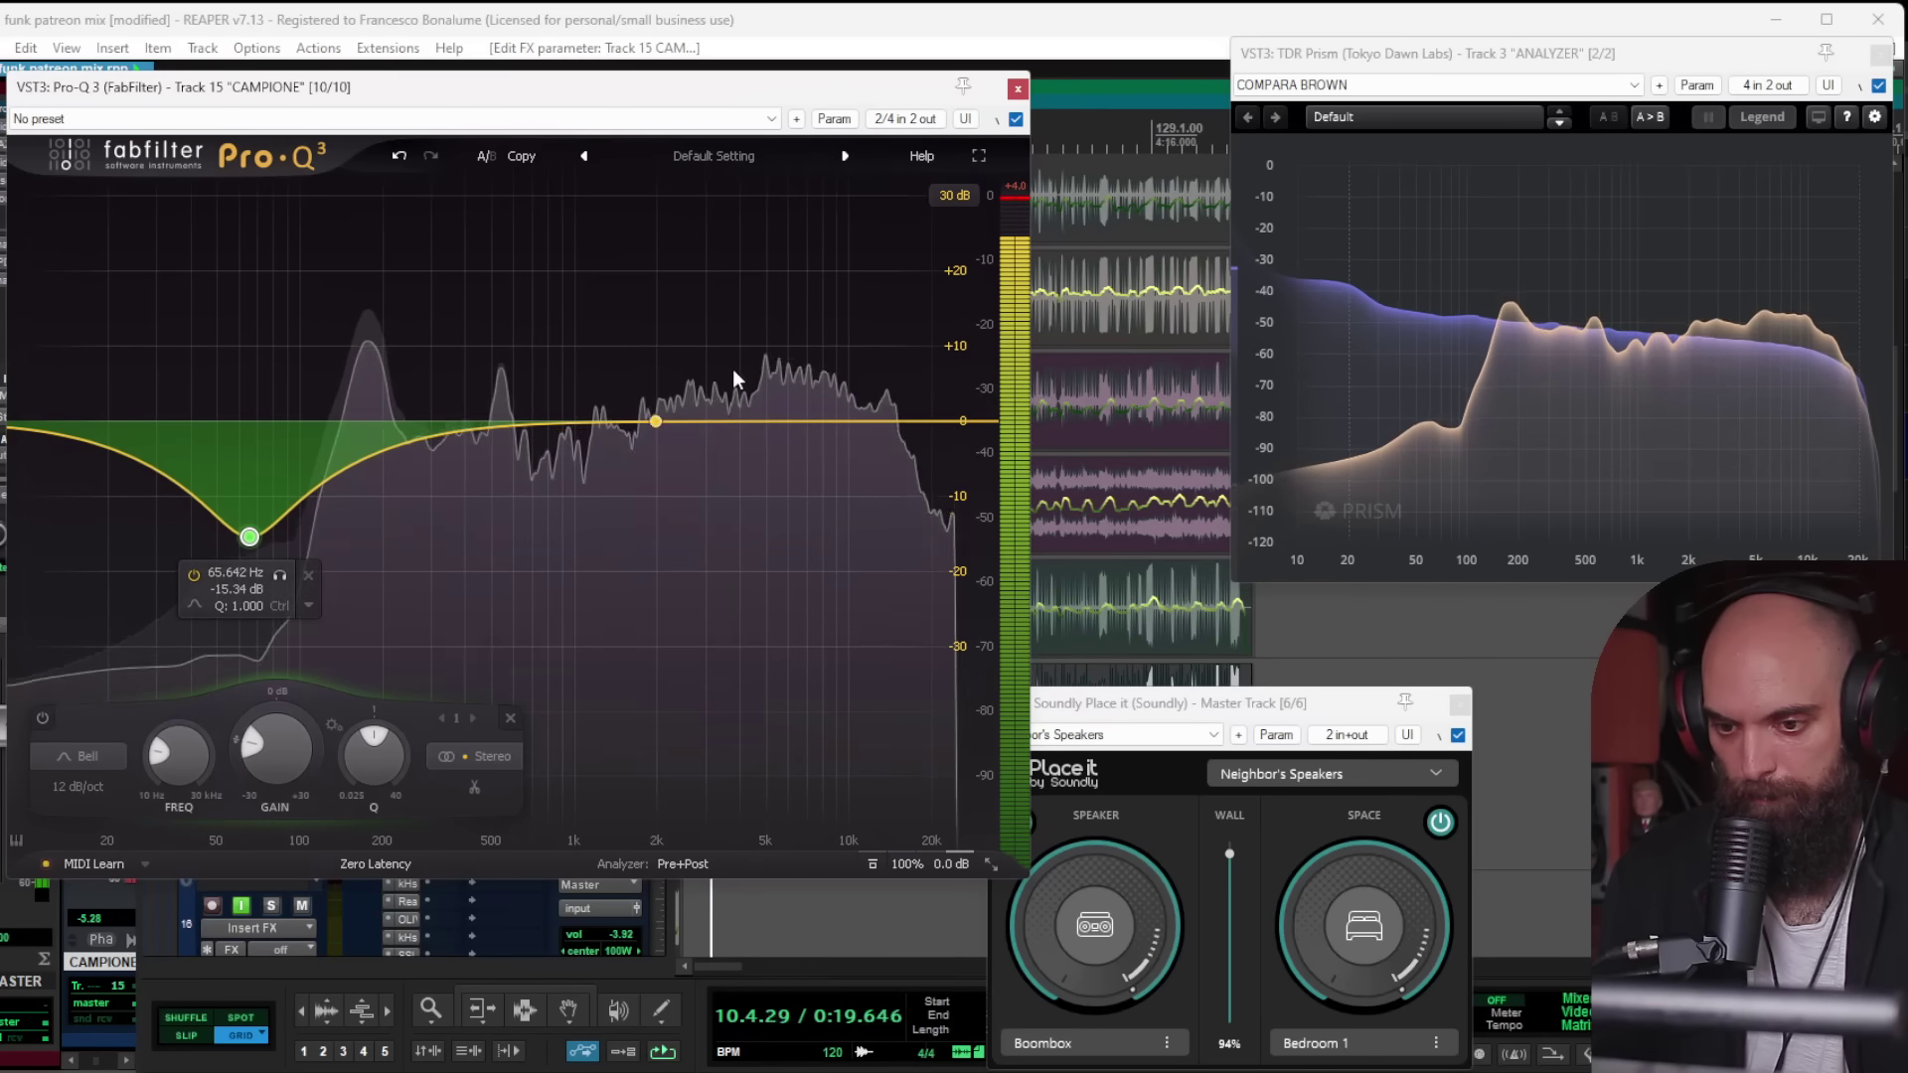
{"action": "left_click", "coordinate": [1017, 88]}
{"action": "left_click", "coordinate": [273, 694]}
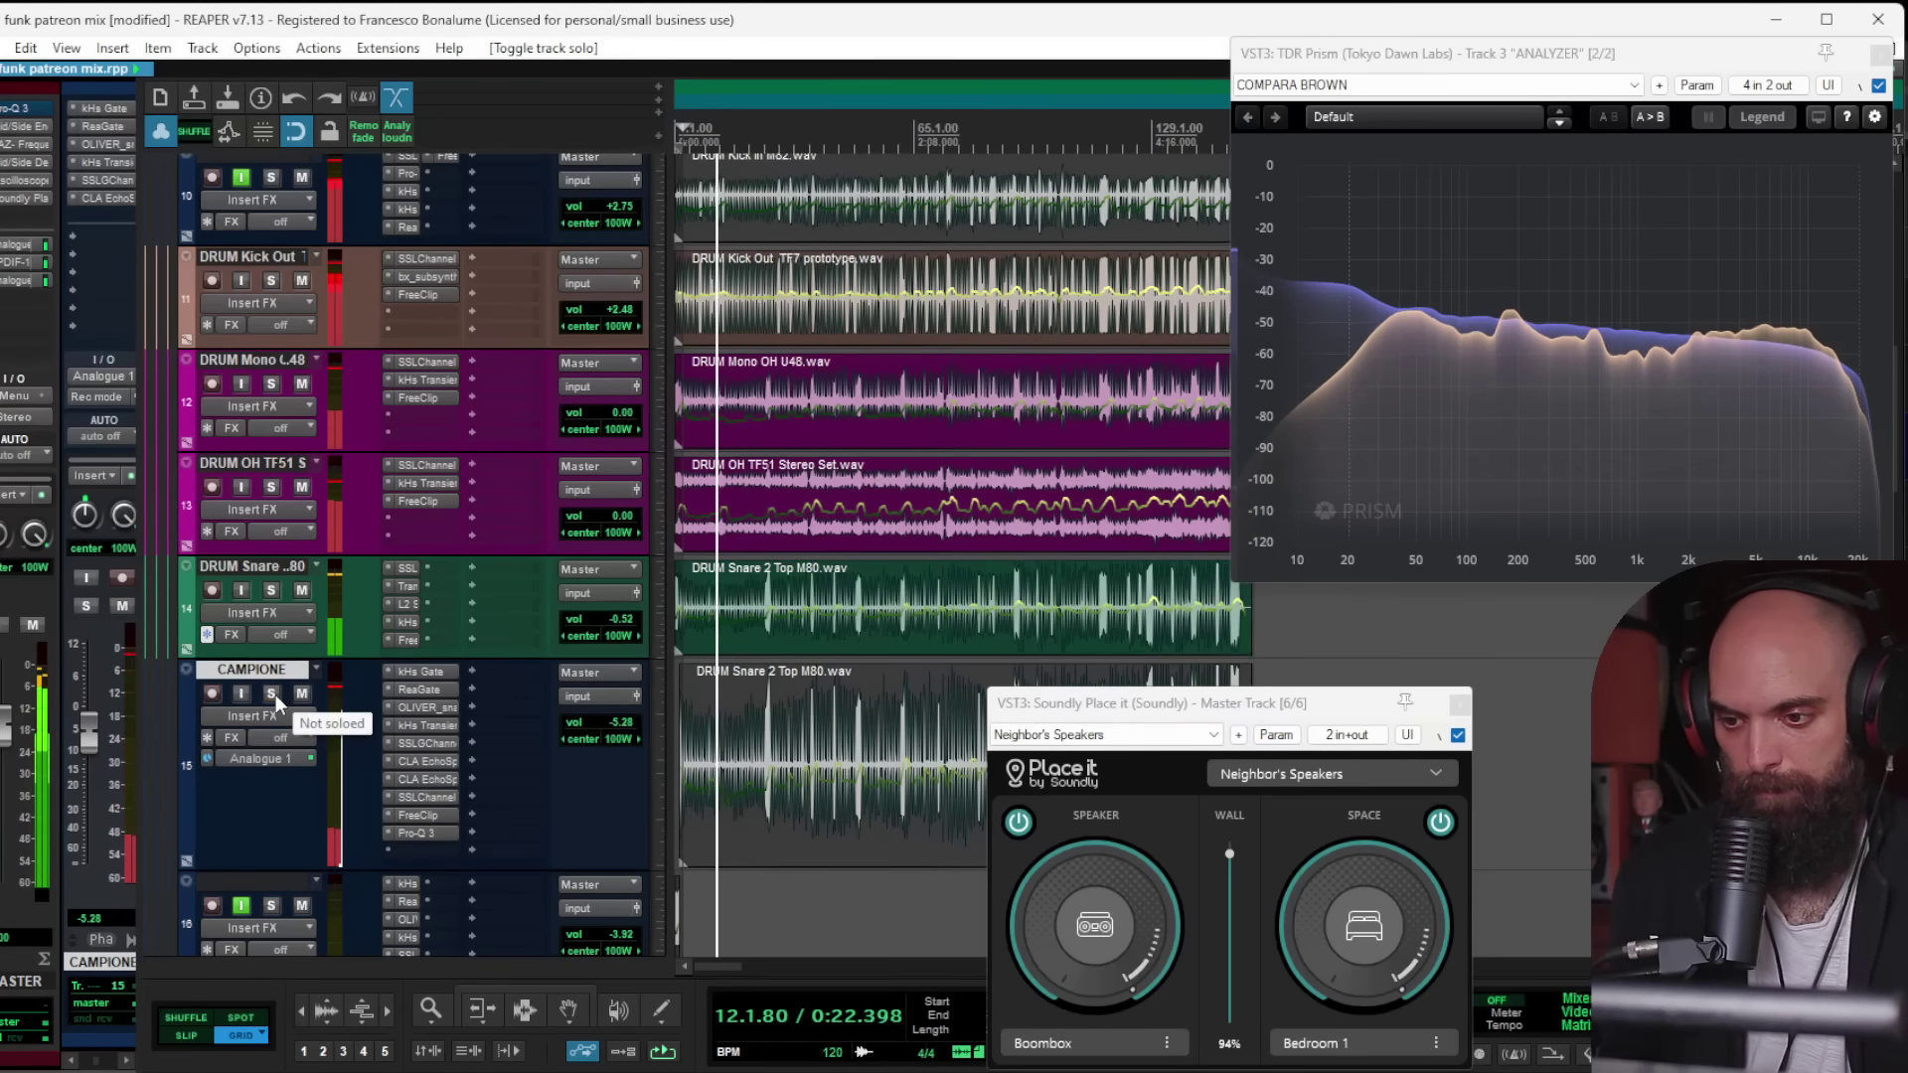
Step: Audition the mix through Place it's Neighbor's TV preset and the P.A. System presets from Airport through School Hallway
{"action": "left_click", "coordinate": [1315, 775]}
{"action": "key", "text": "Tab"}
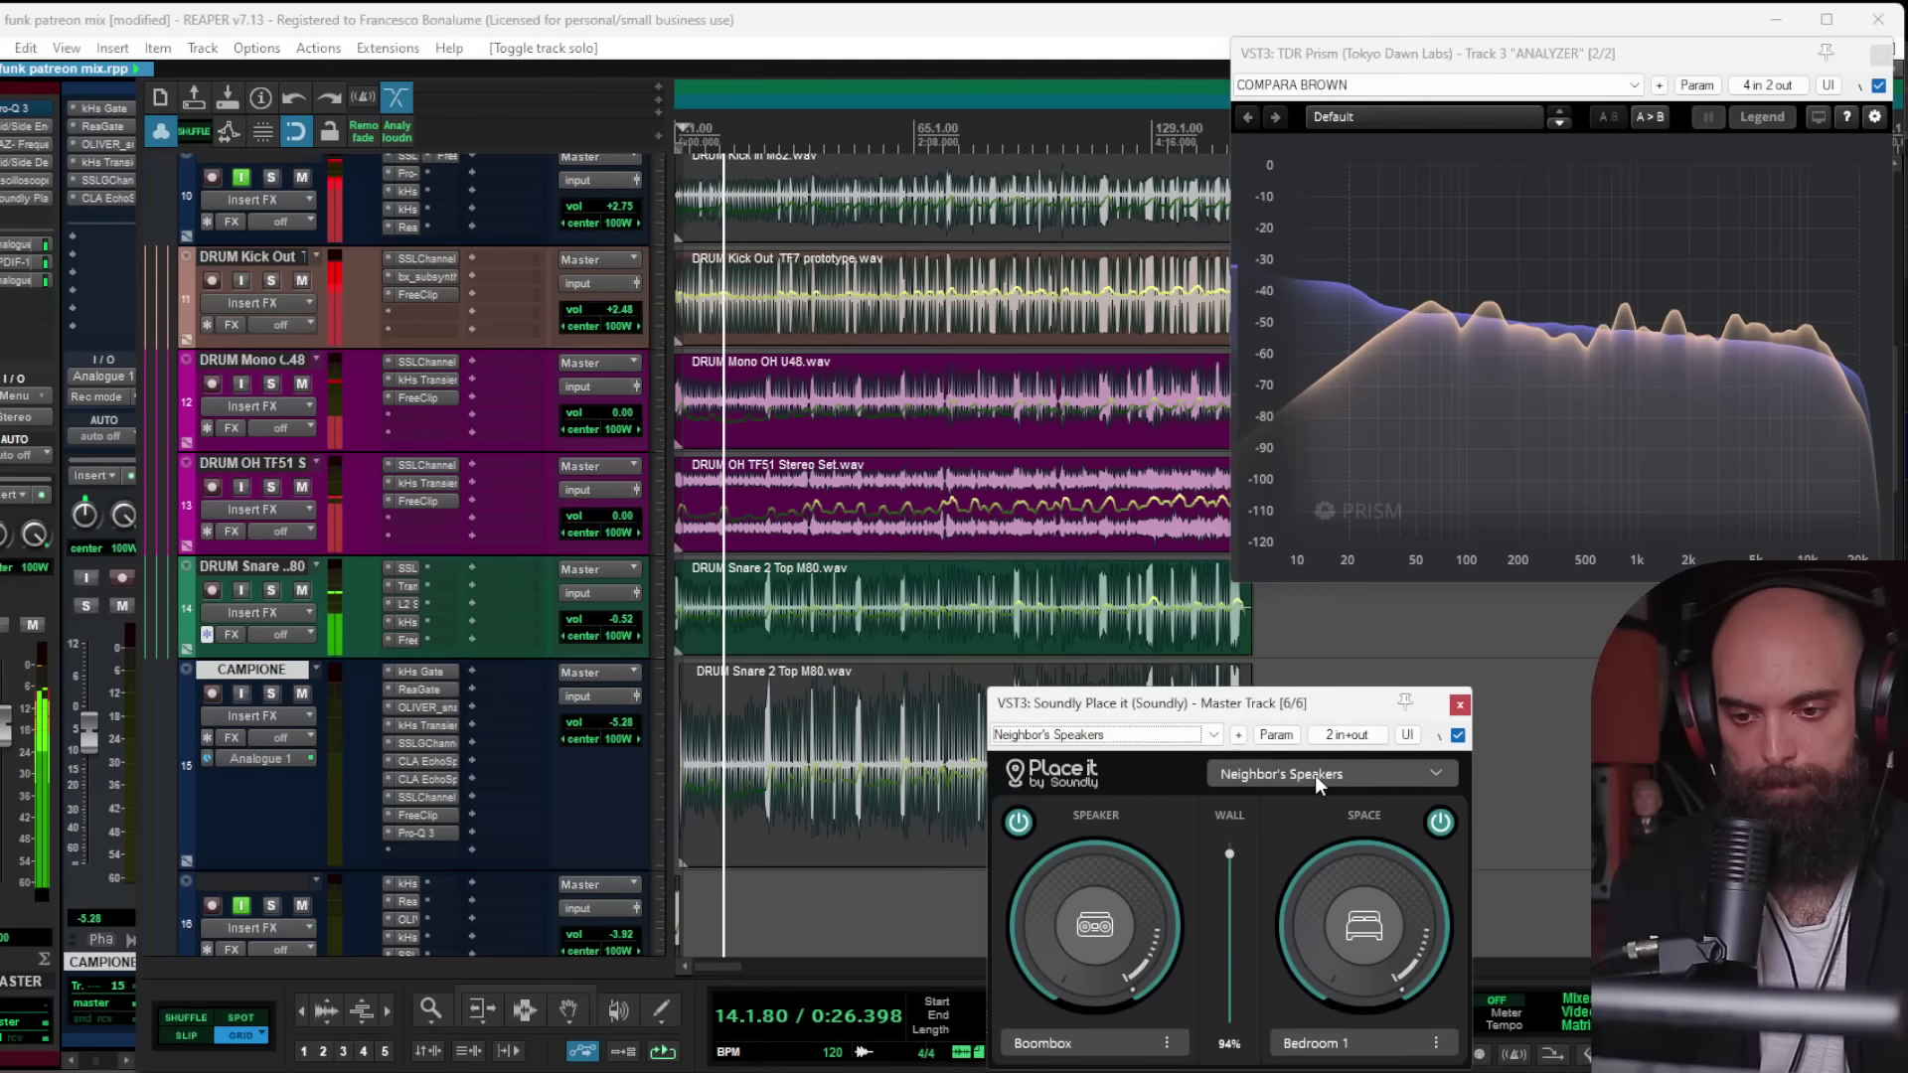
{"action": "key", "text": "Down"}
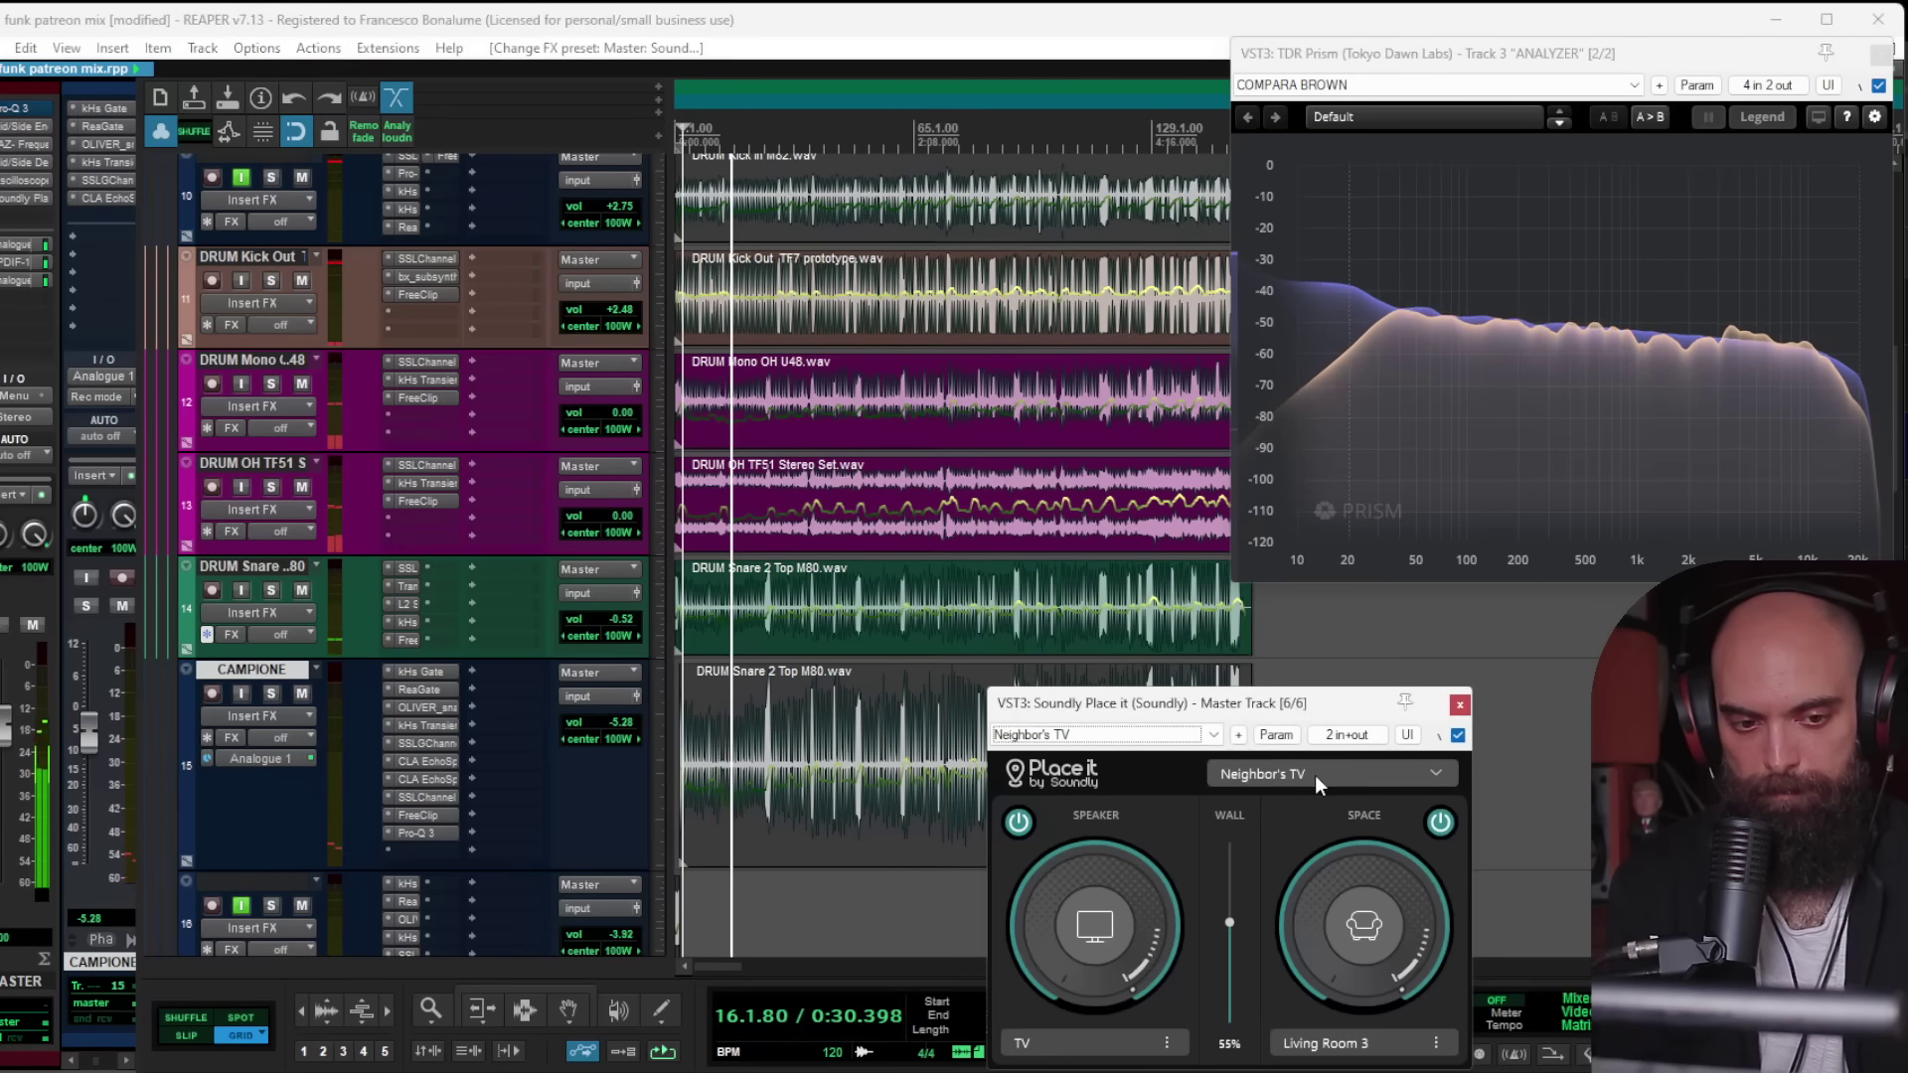
{"action": "scroll", "coordinate": [1315, 775], "scroll_direction": "down", "scroll_amount": 1}
{"action": "scroll", "coordinate": [1314, 775], "scroll_direction": "down", "scroll_amount": 1}
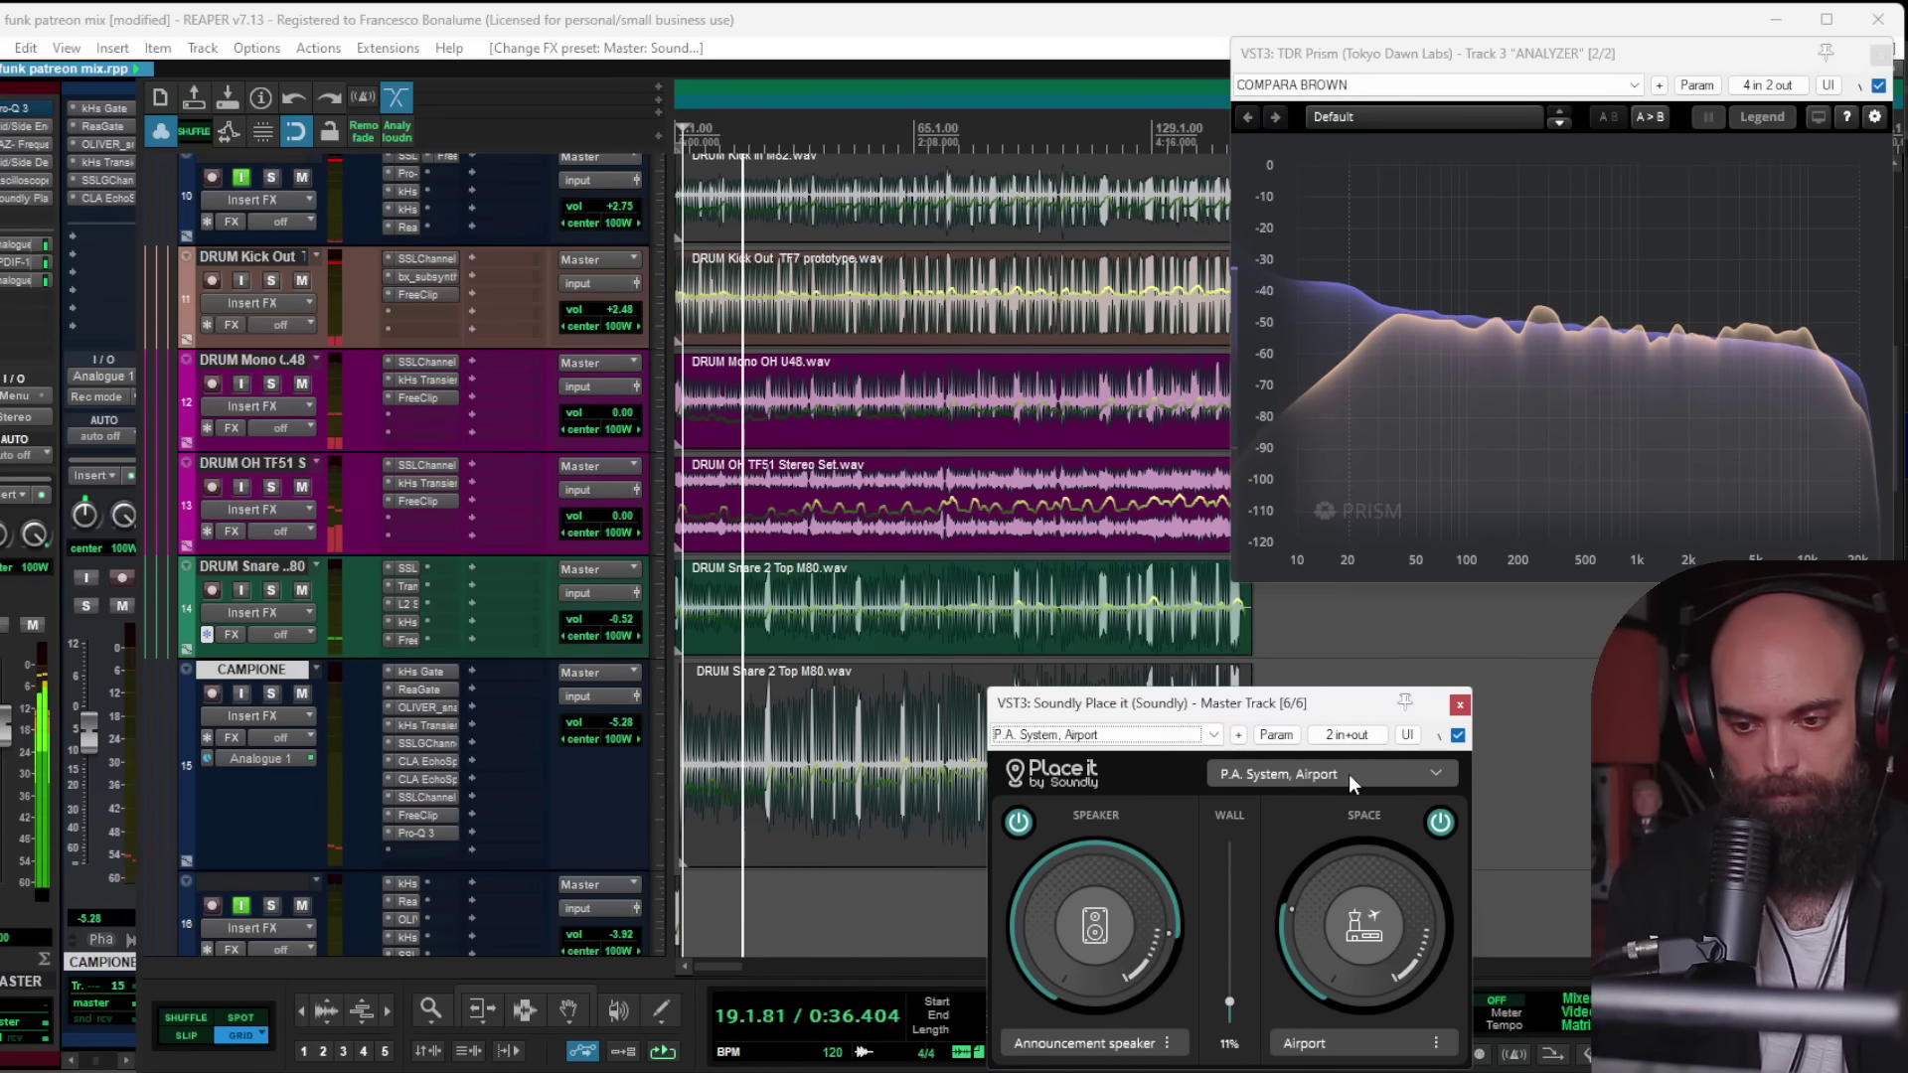
{"action": "scroll", "coordinate": [1350, 773], "scroll_direction": "down", "scroll_amount": 1}
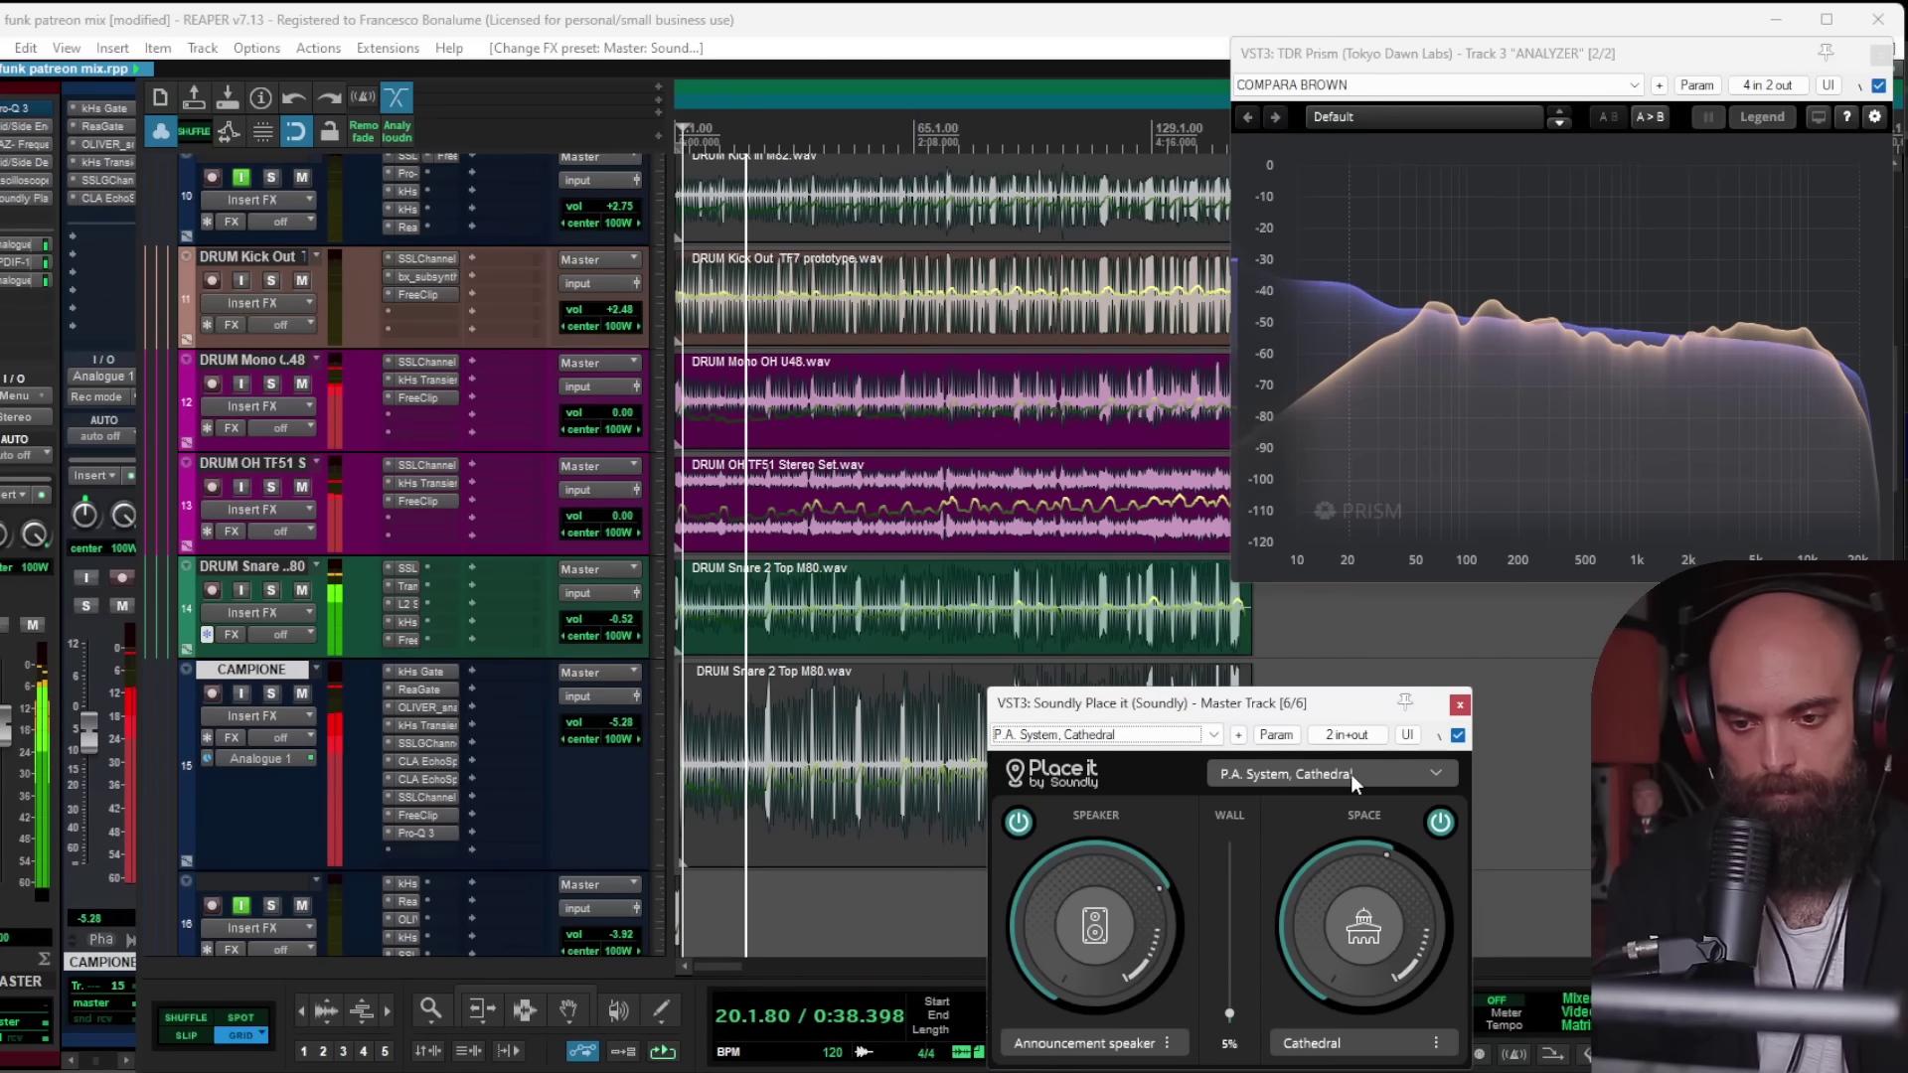
{"action": "scroll", "coordinate": [1350, 773], "scroll_direction": "down", "scroll_amount": 1}
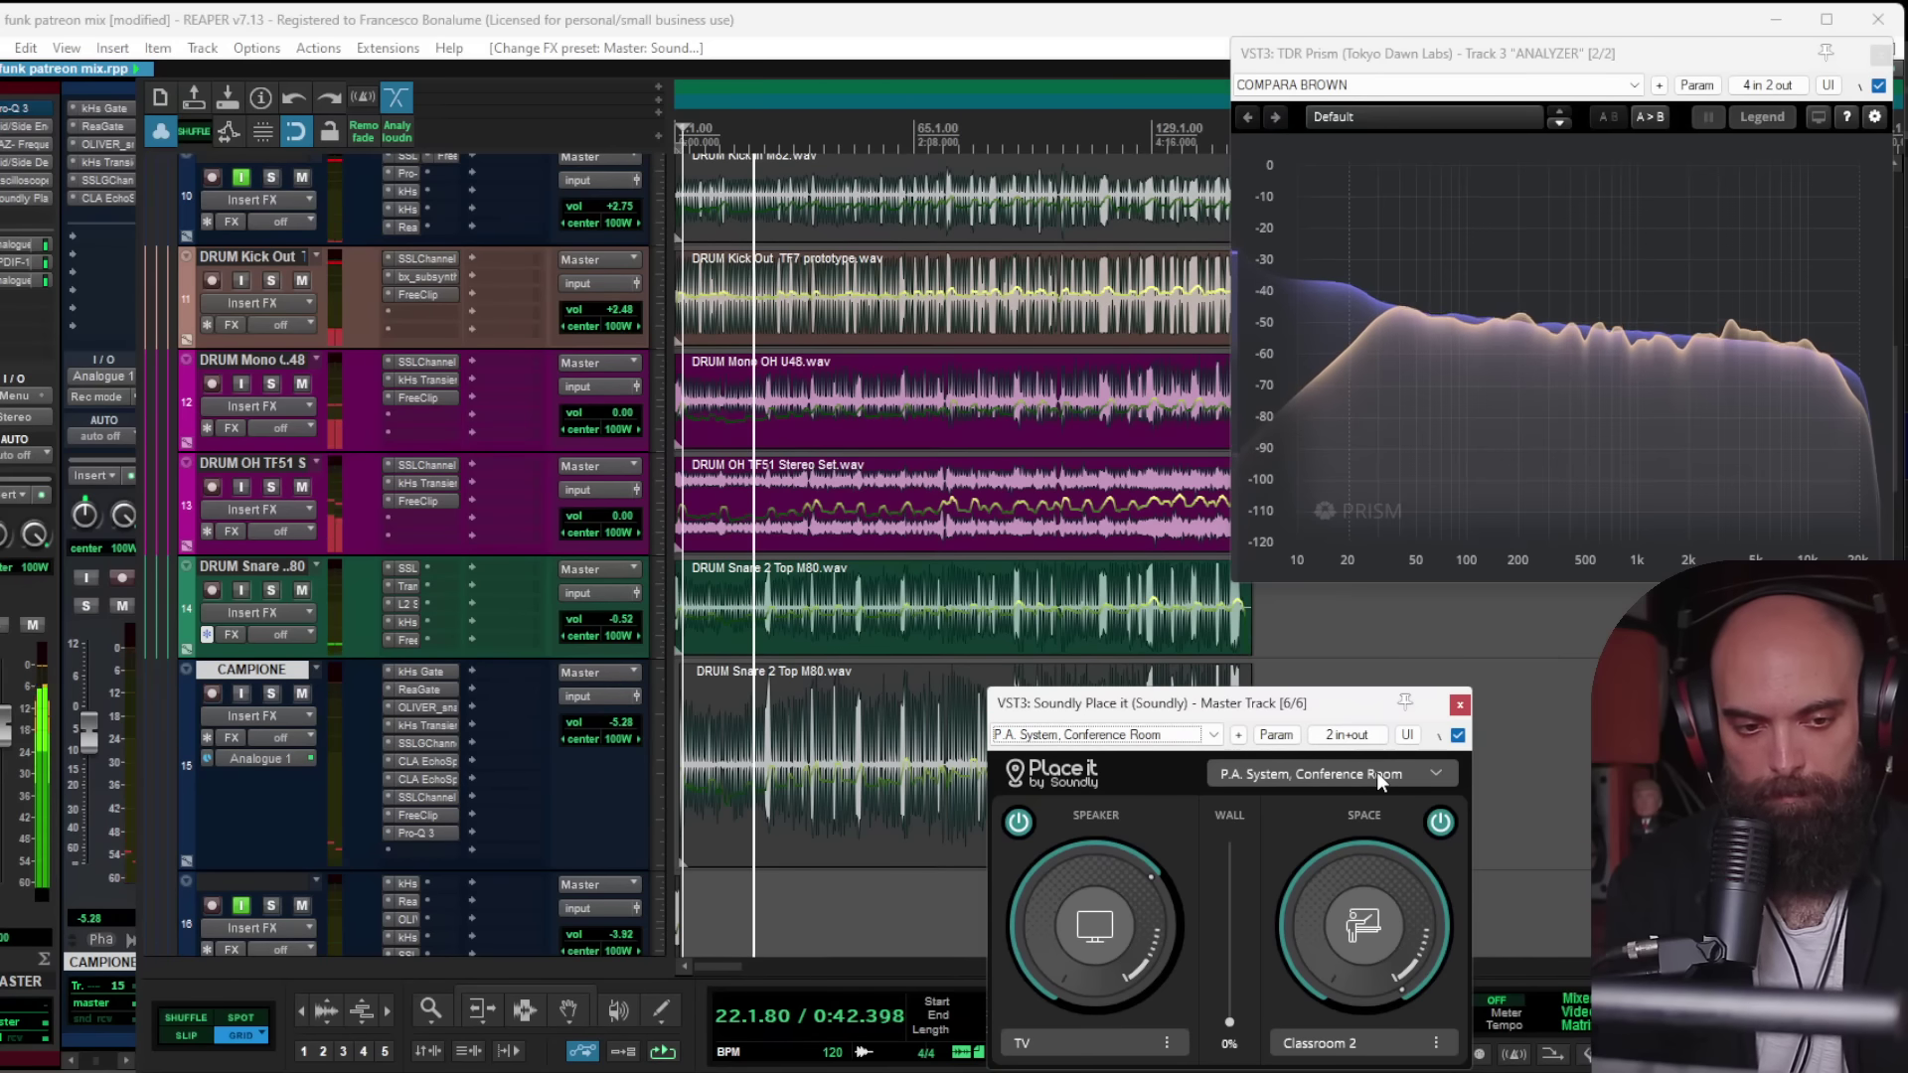
{"action": "scroll", "coordinate": [1377, 775], "scroll_direction": "down", "scroll_amount": 1}
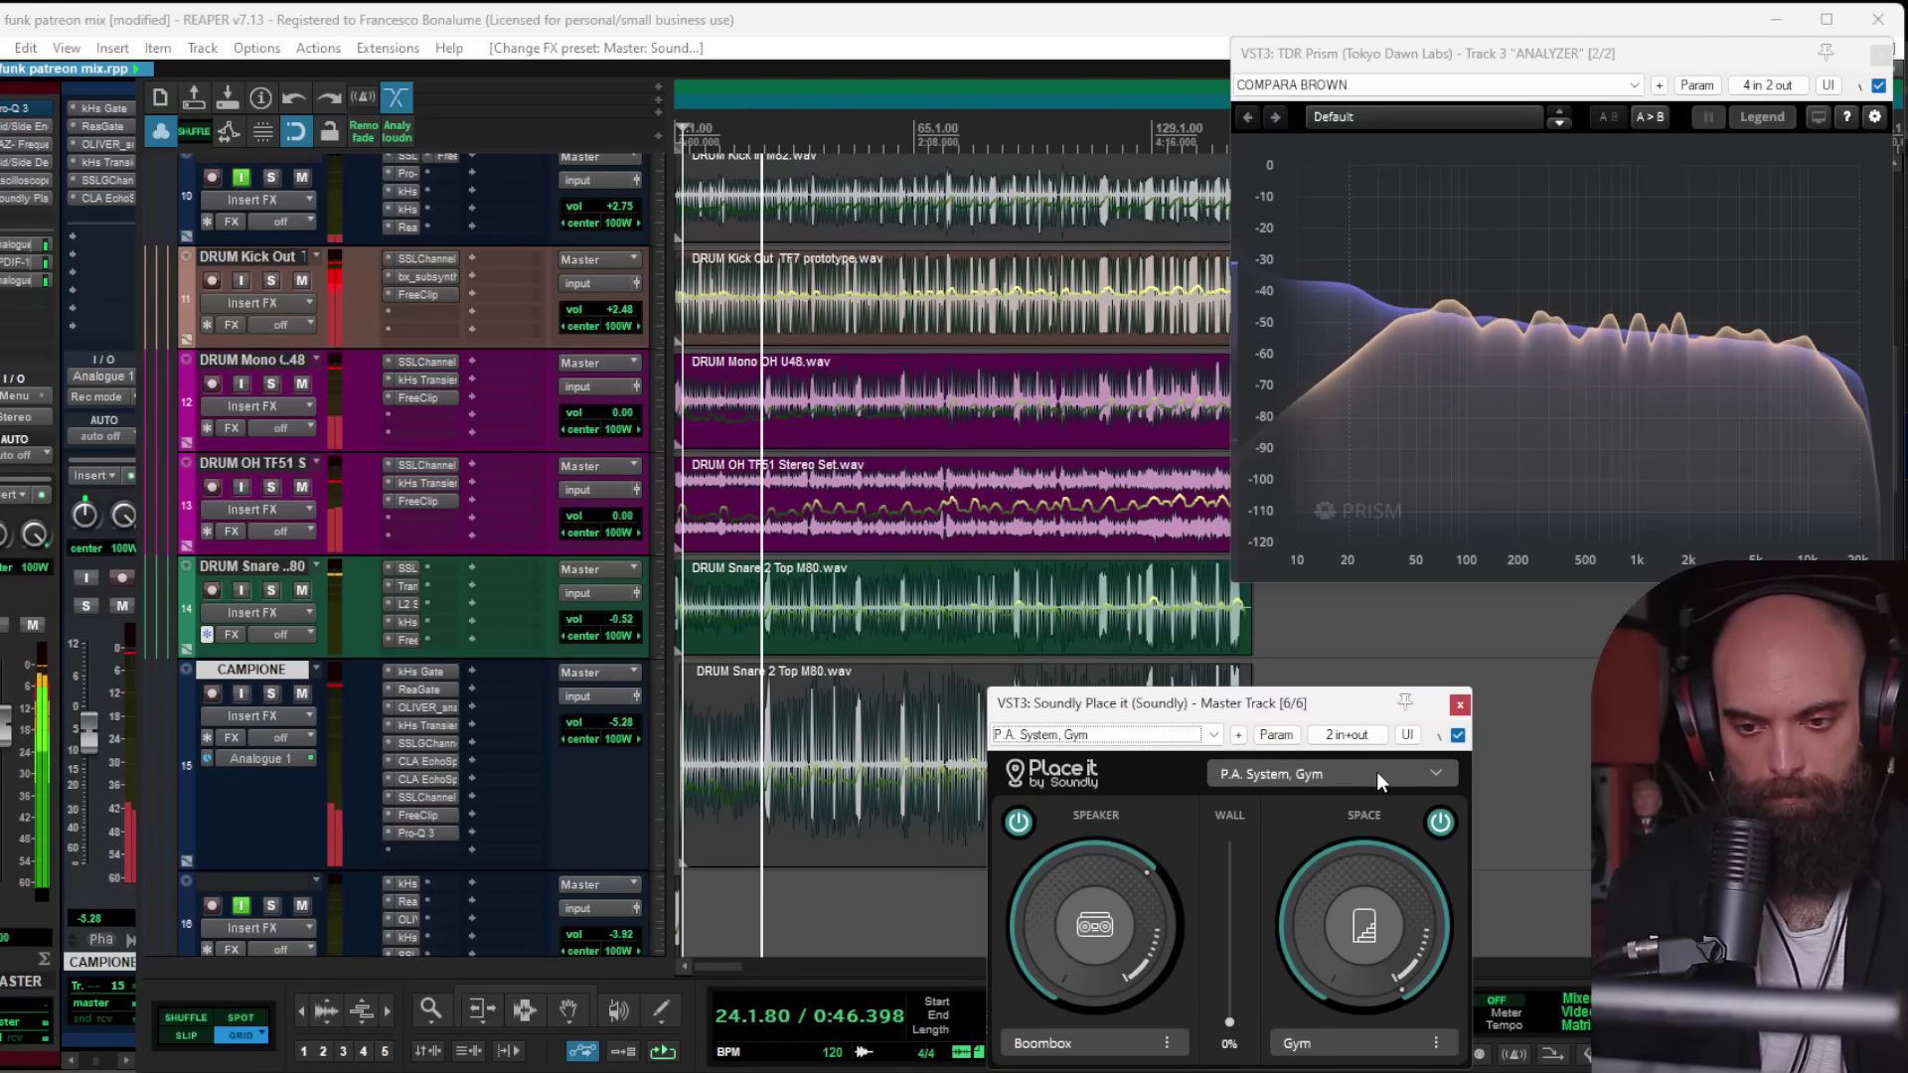
{"action": "scroll", "coordinate": [1375, 778], "scroll_direction": "down", "scroll_amount": 1}
{"action": "scroll", "coordinate": [1375, 771], "scroll_direction": "down", "scroll_amount": 1}
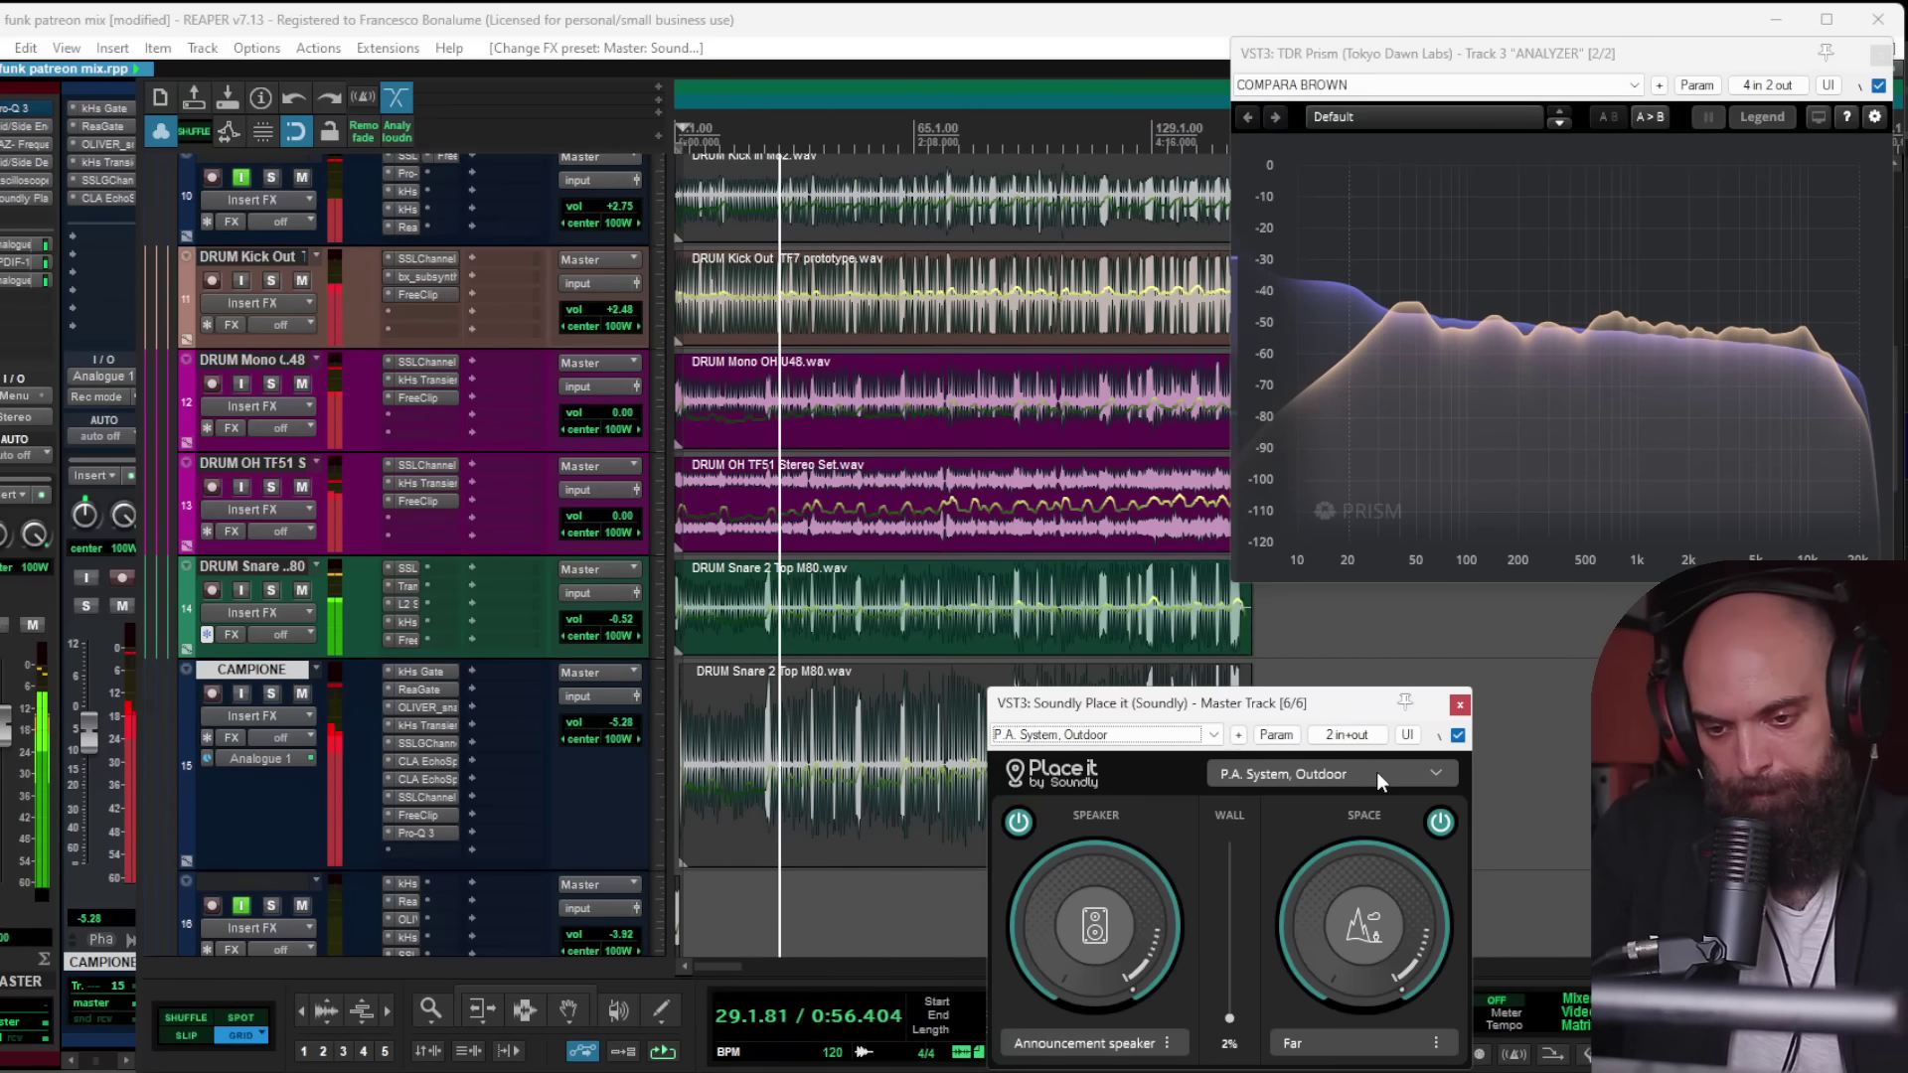
{"action": "key", "text": "Down"}
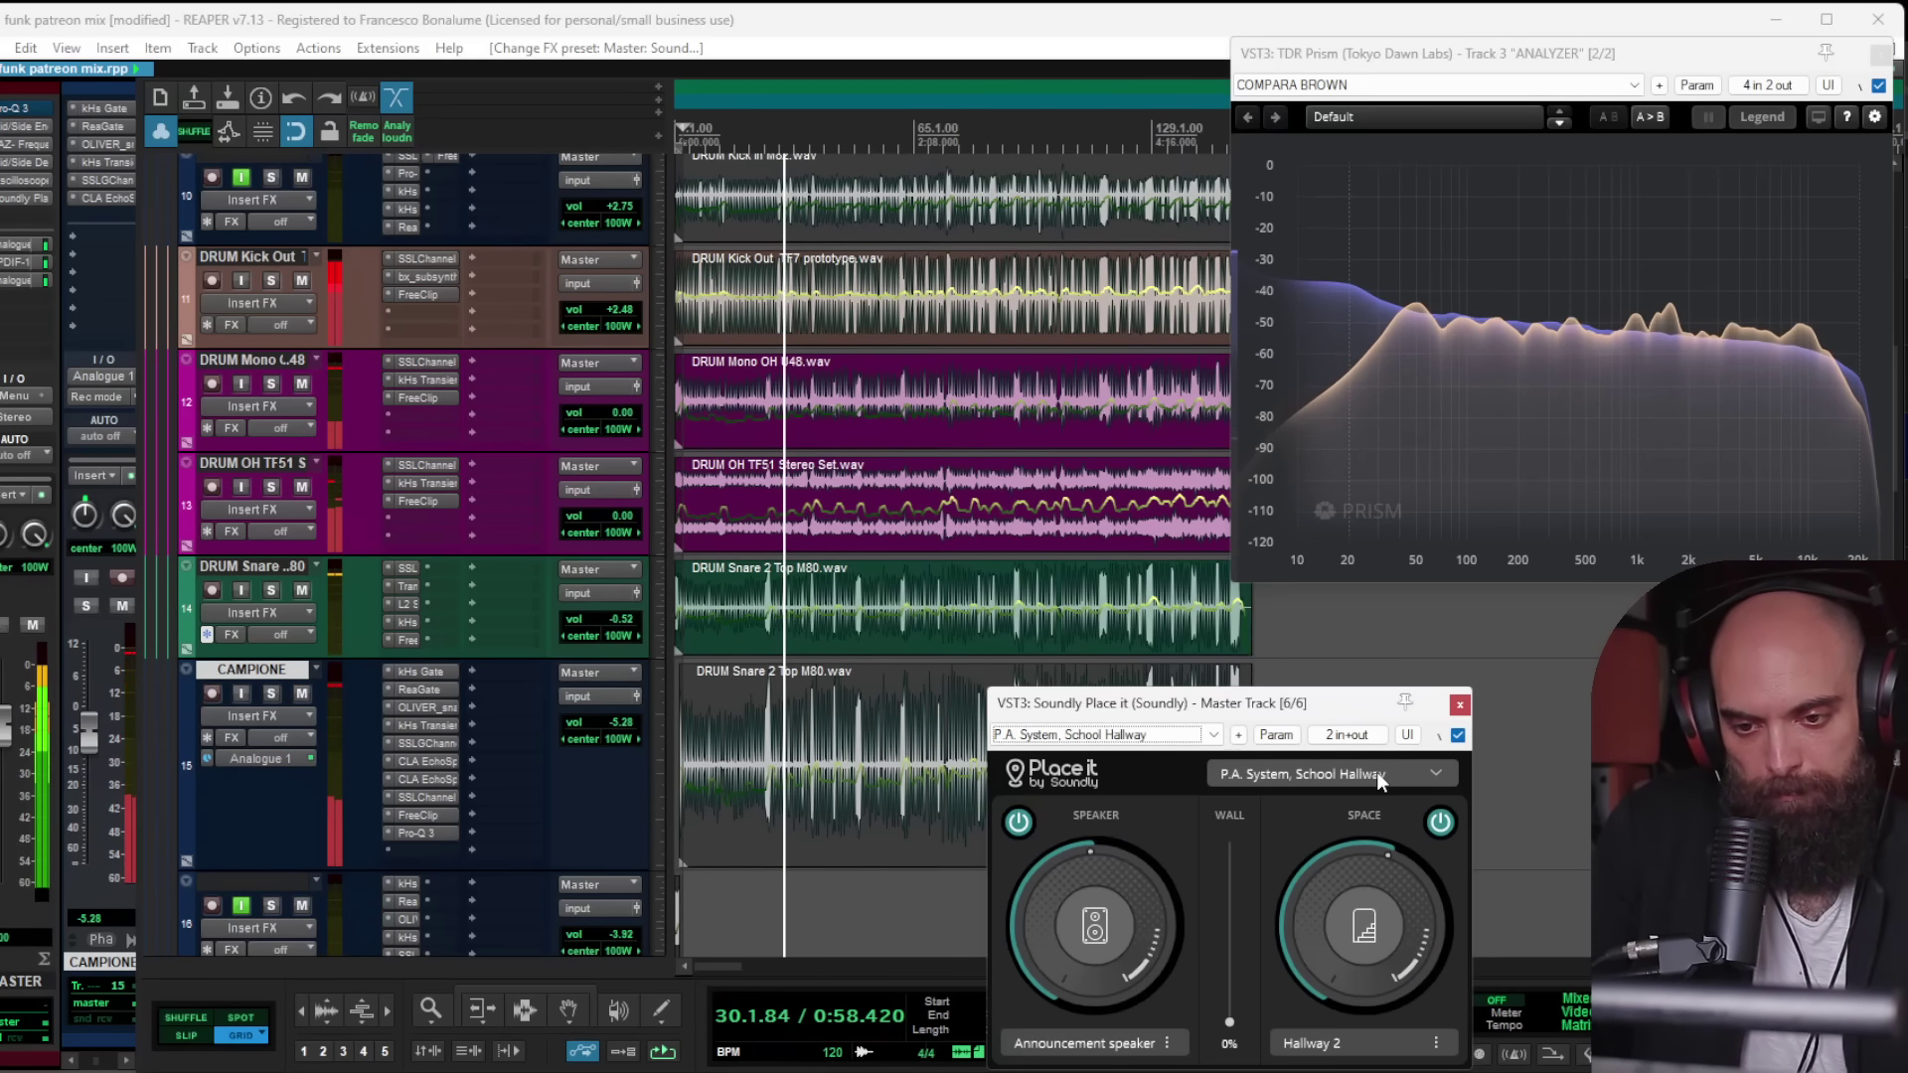
Step: Audition the mix through Place it's P.A. System presets from Shopping Mall through Spaceship and Train Station to Waiting Room
{"action": "scroll", "coordinate": [1375, 771], "scroll_direction": "down", "scroll_amount": 1}
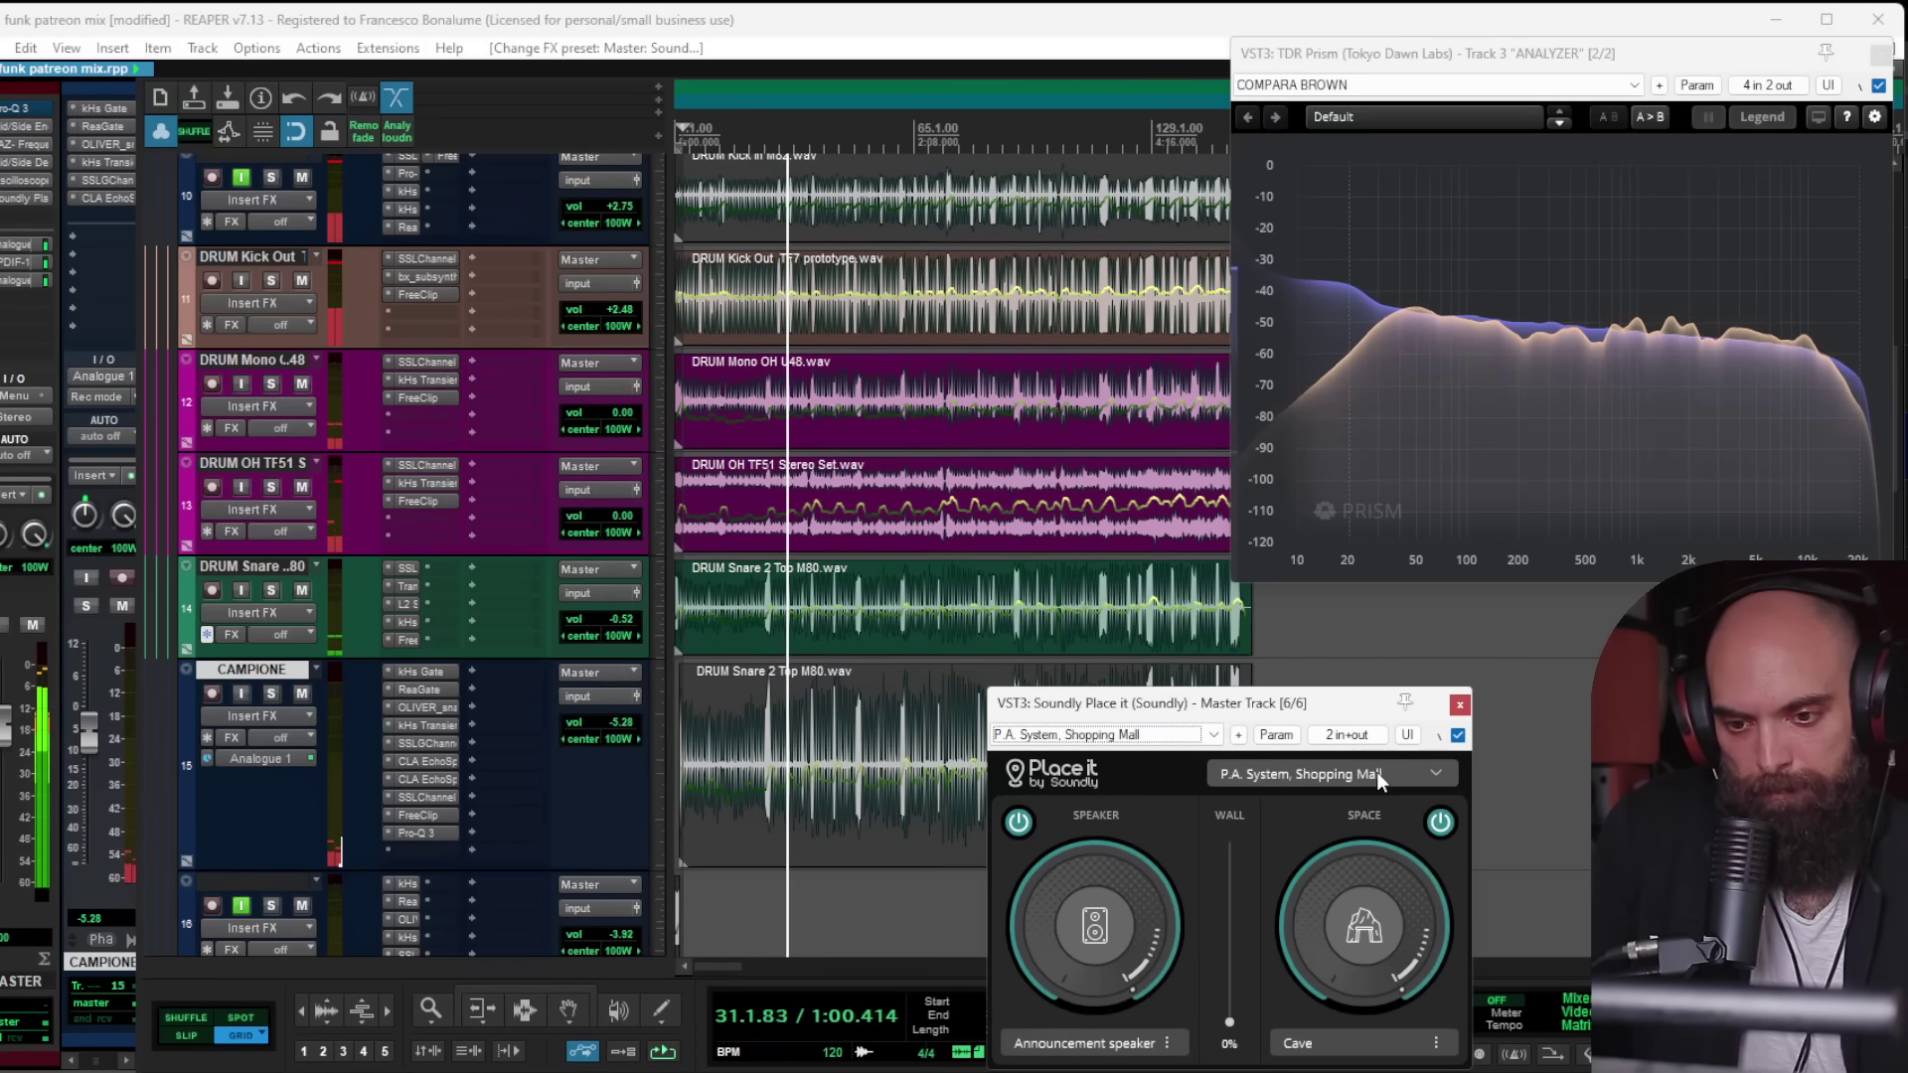
{"action": "scroll", "coordinate": [1375, 771], "scroll_direction": "down", "scroll_amount": 1}
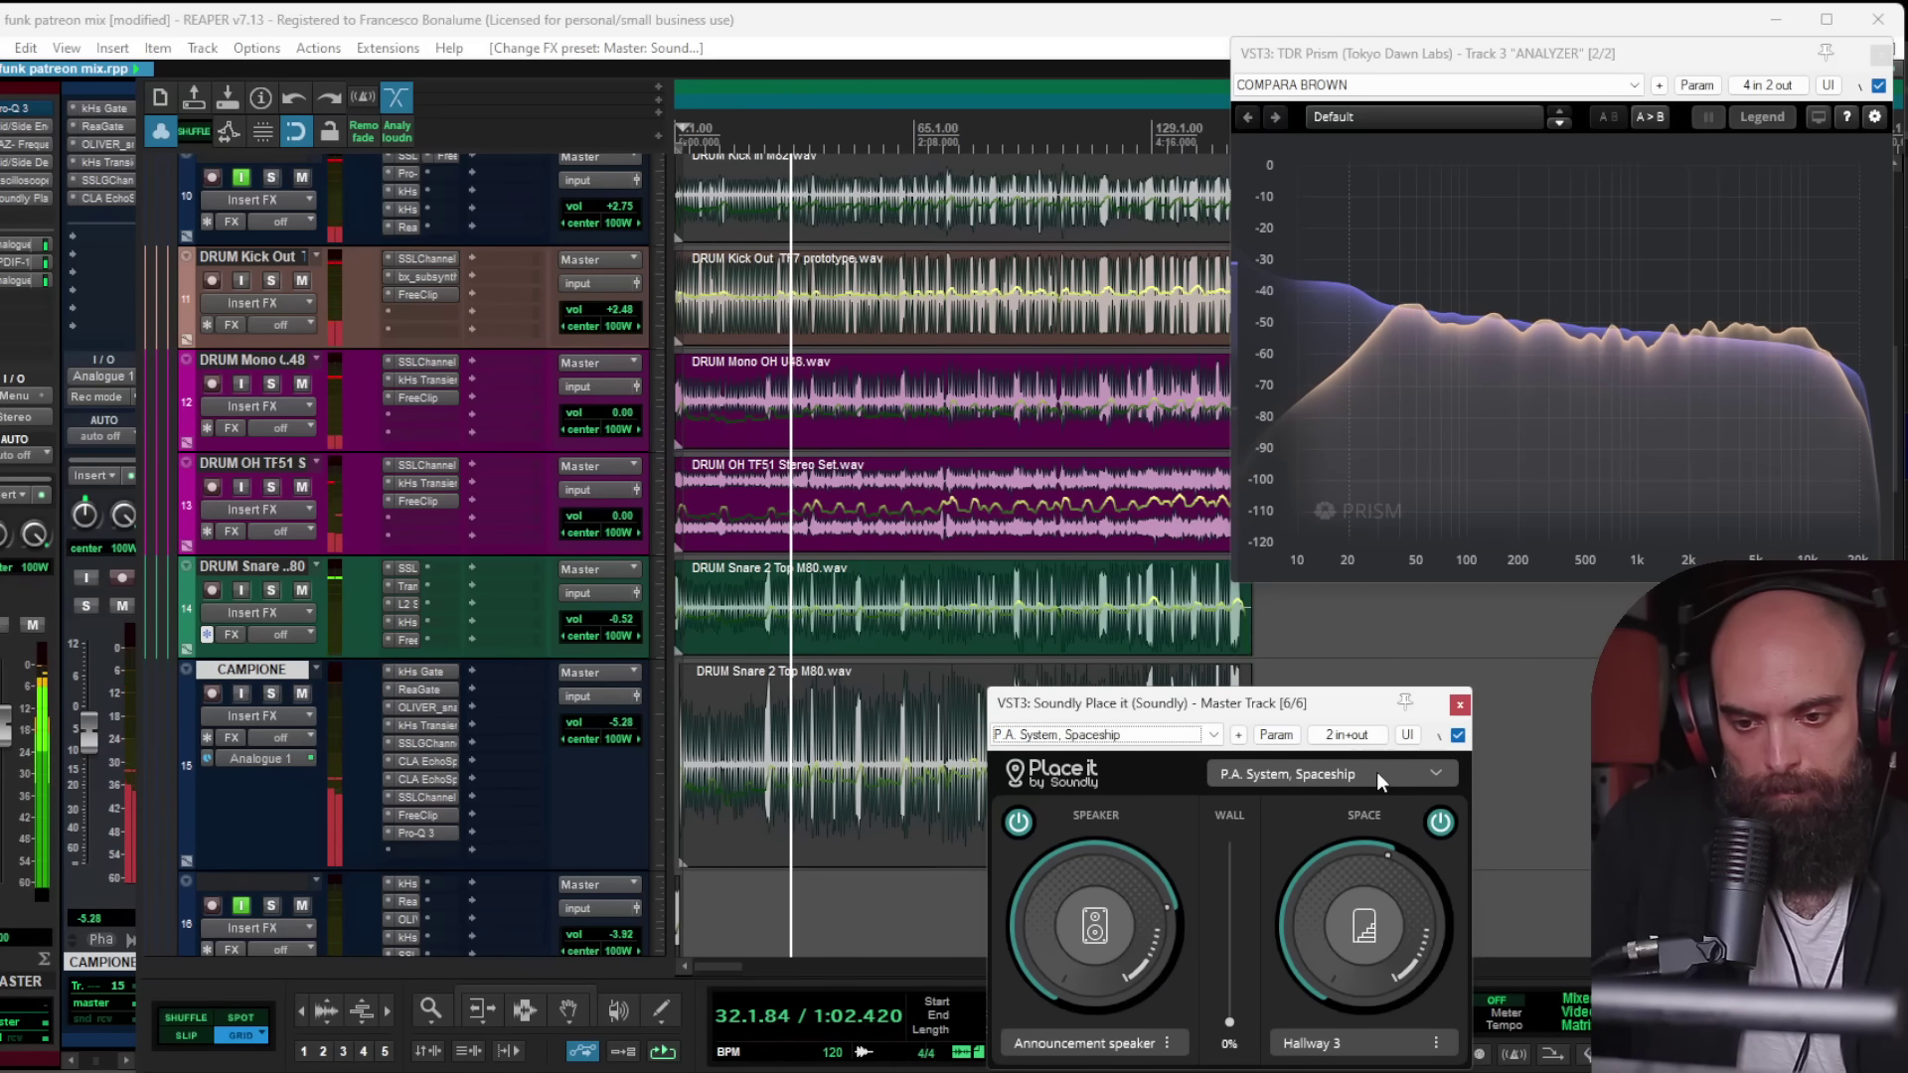
{"action": "scroll", "coordinate": [1375, 771], "scroll_direction": "down", "scroll_amount": 1}
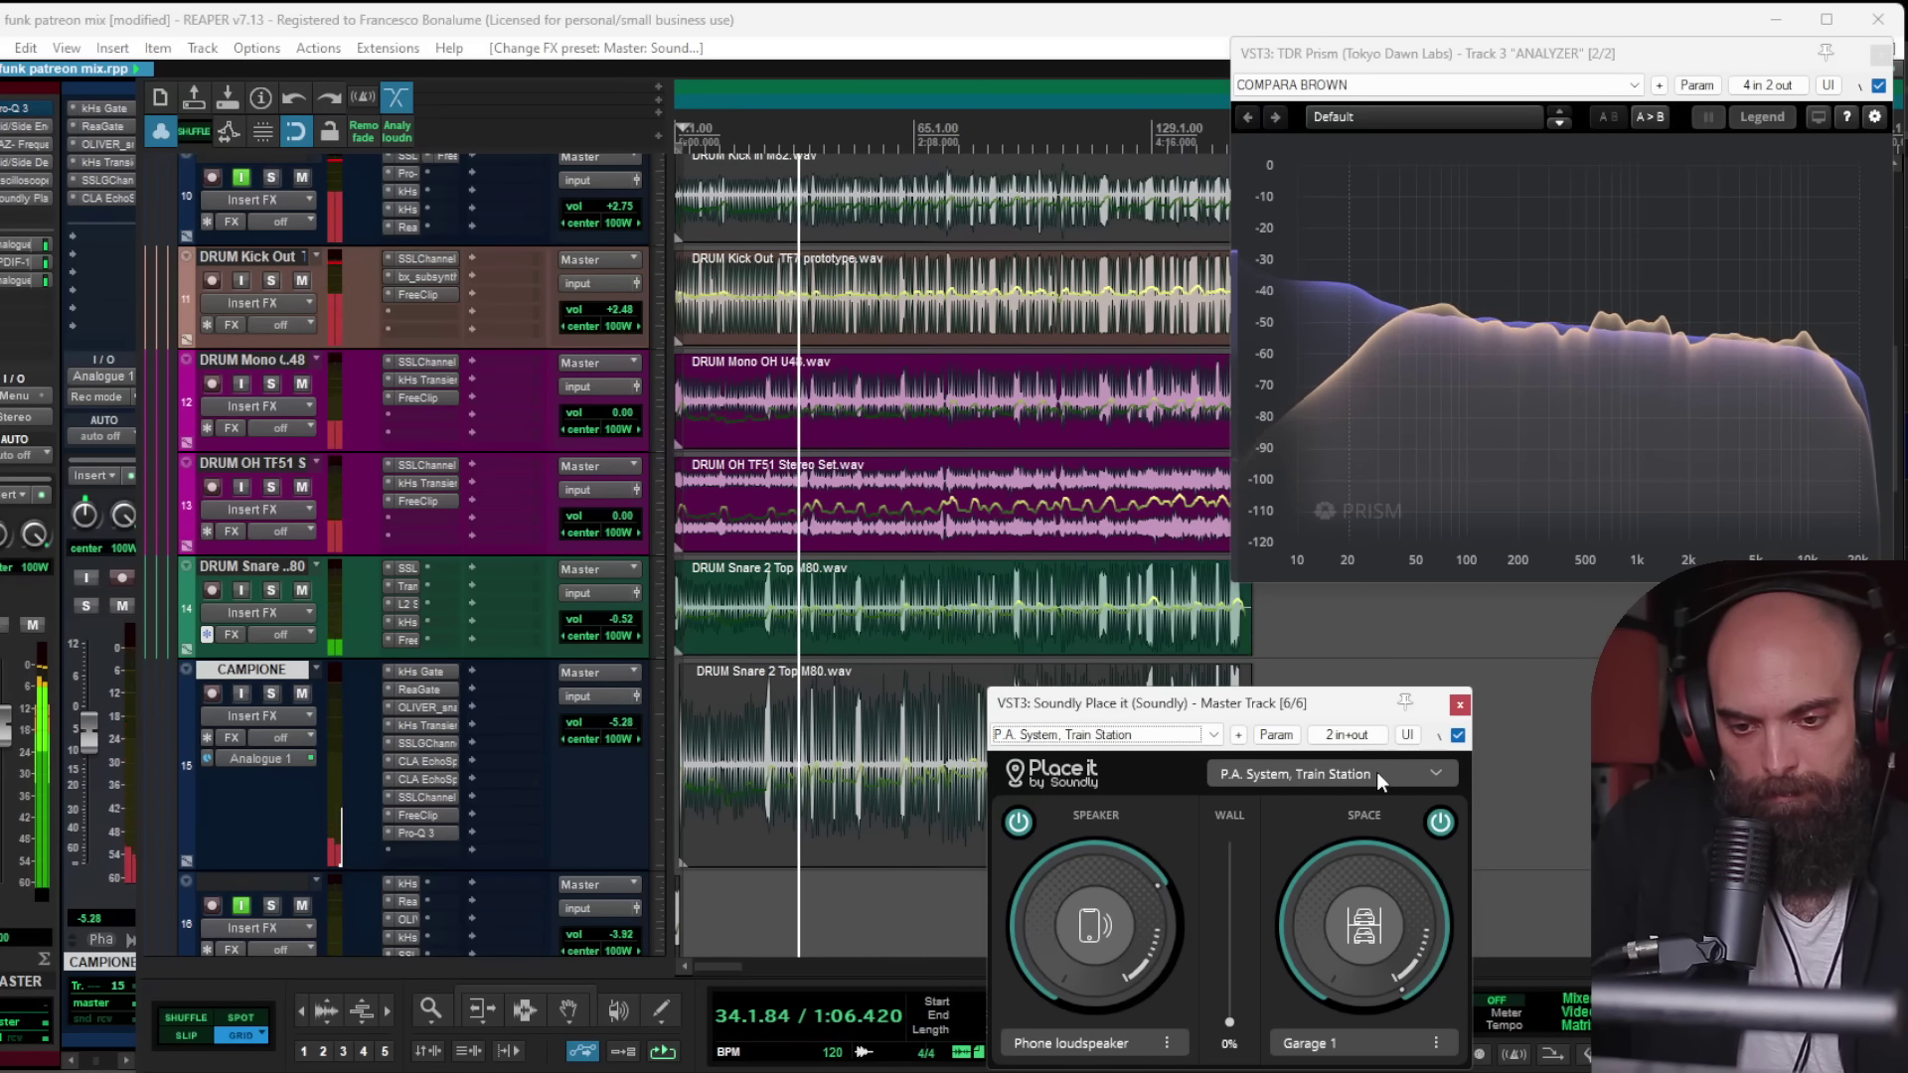
{"action": "scroll", "coordinate": [1375, 771], "scroll_direction": "down", "scroll_amount": 1}
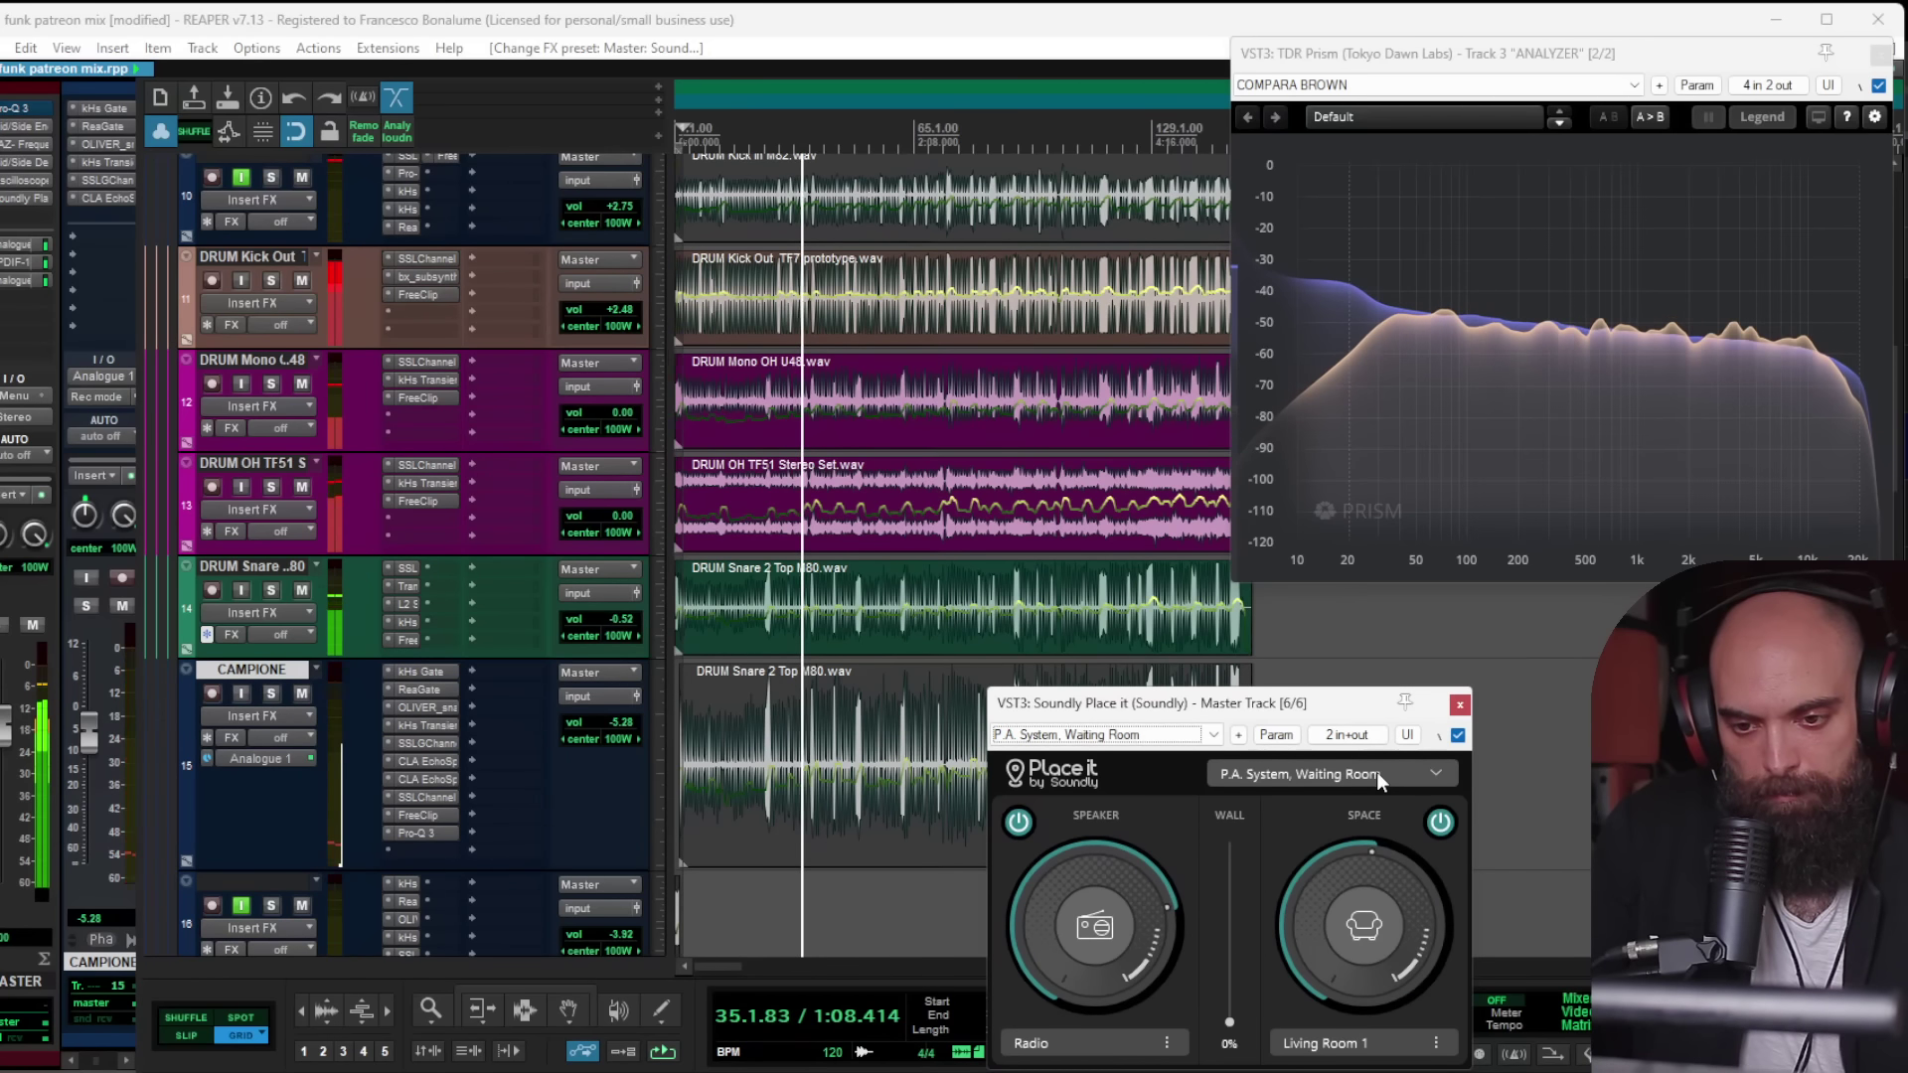
Step: Stop playback, bypass Place it on the master track and close its window, saving the project
{"action": "left_click", "coordinate": [785, 34]}
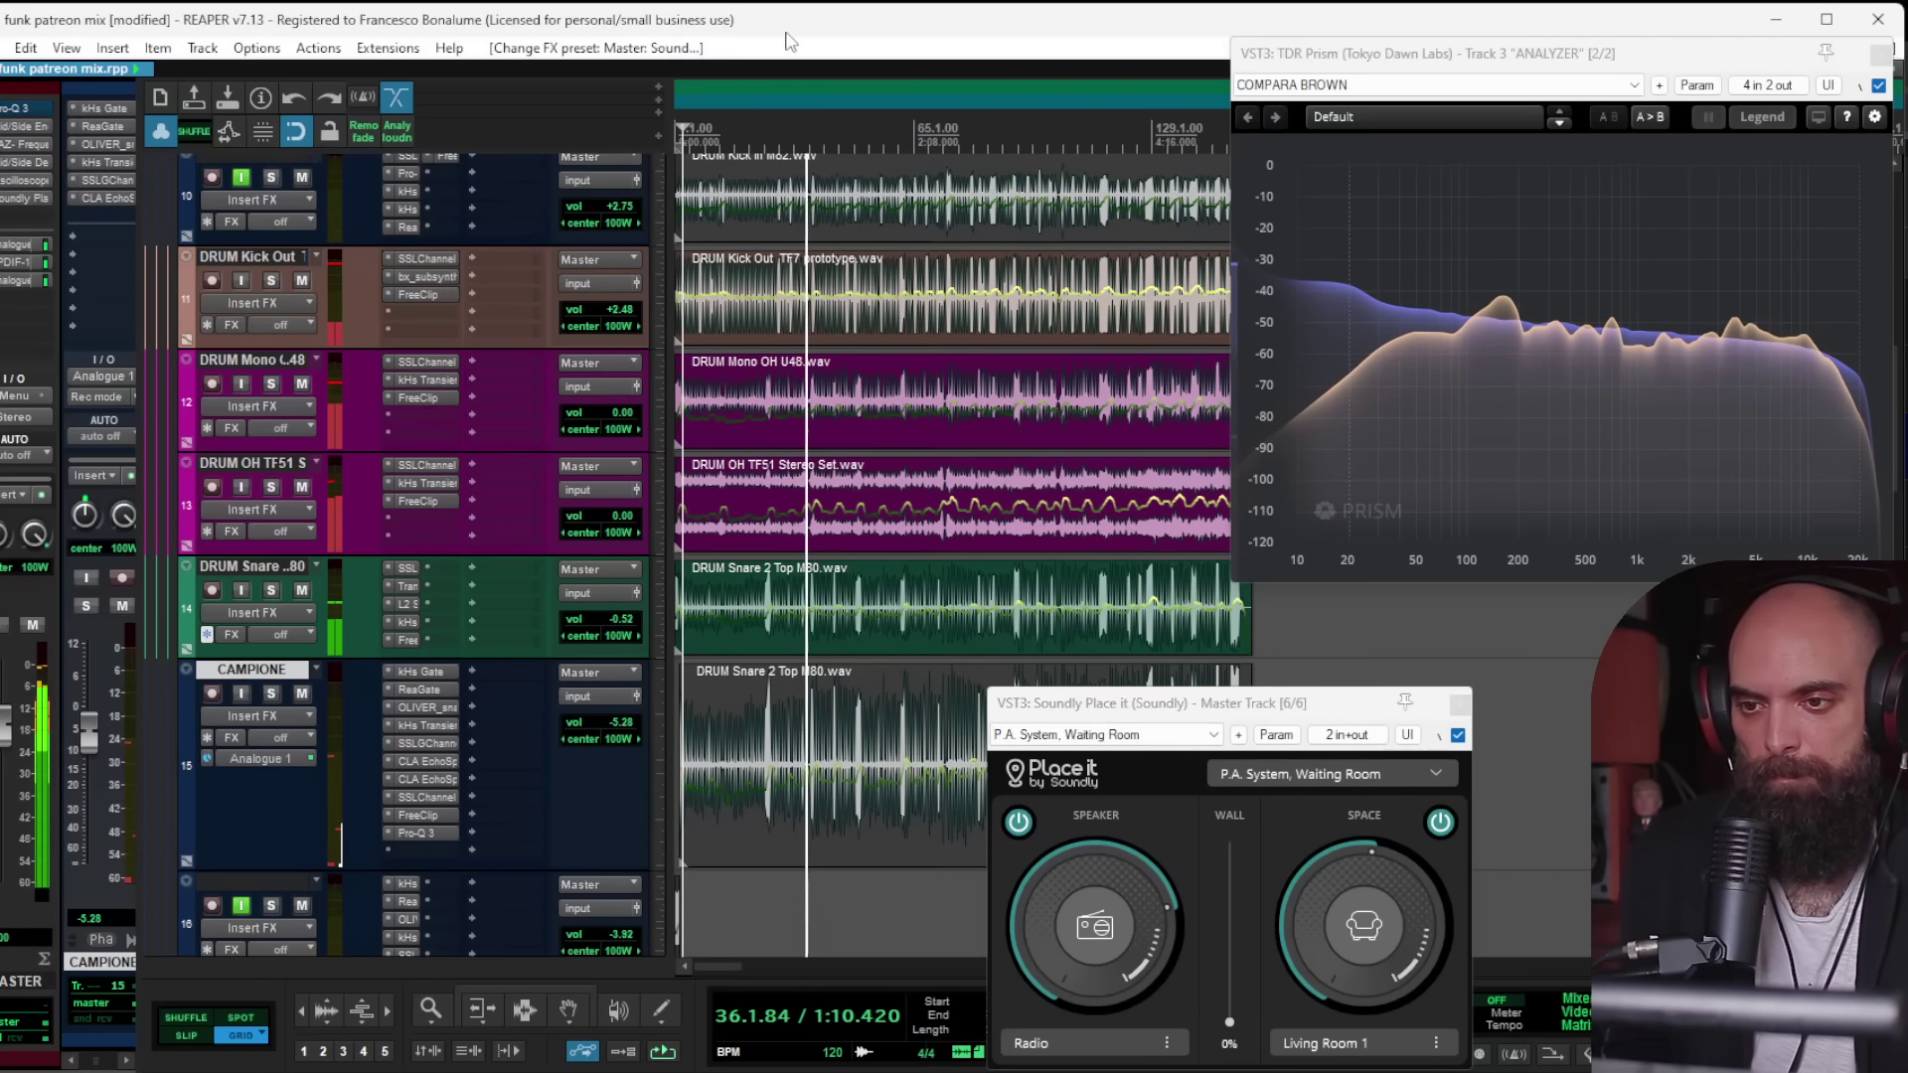
{"action": "key", "text": "space"}
{"action": "left_click", "coordinate": [3, 201], "text": "shift"}
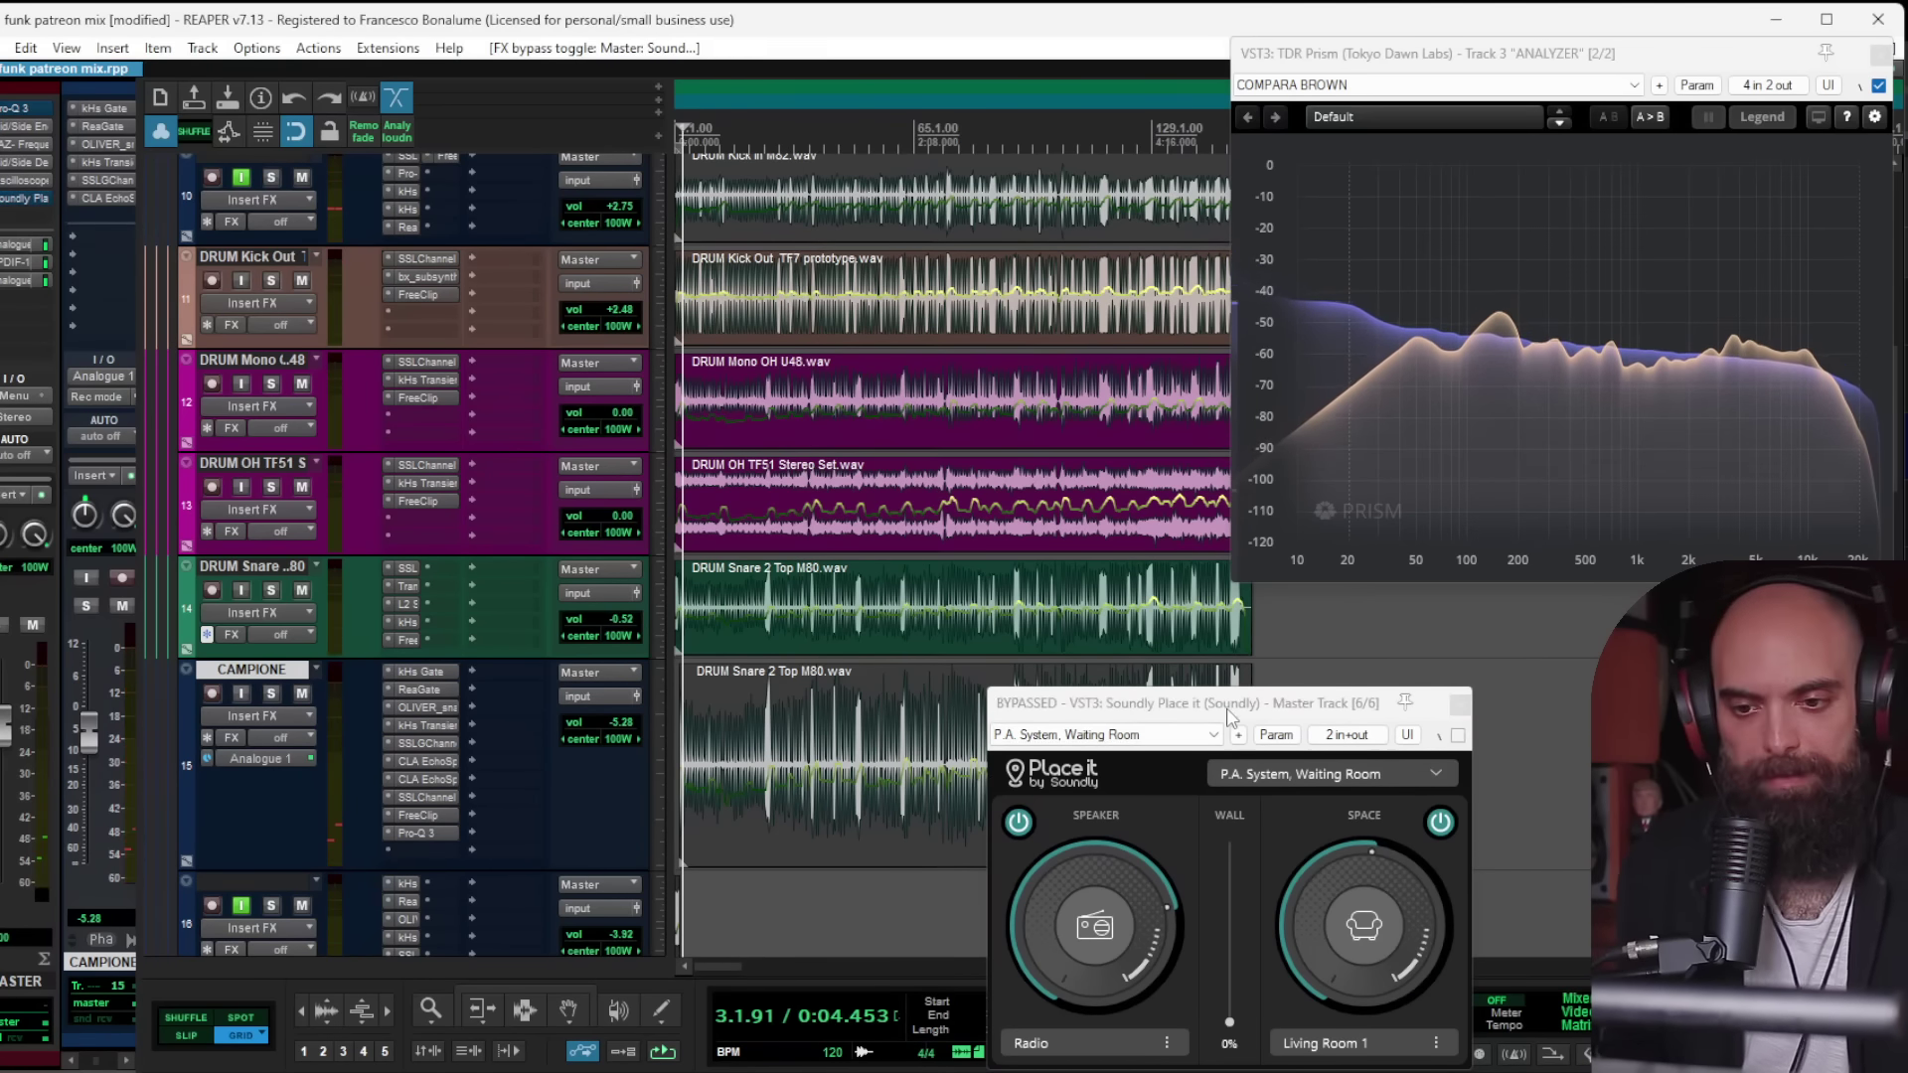
{"action": "left_click_drag", "start_coordinate": [1230, 716], "coordinate": [853, 609]}
{"action": "left_click", "coordinate": [1083, 598]}
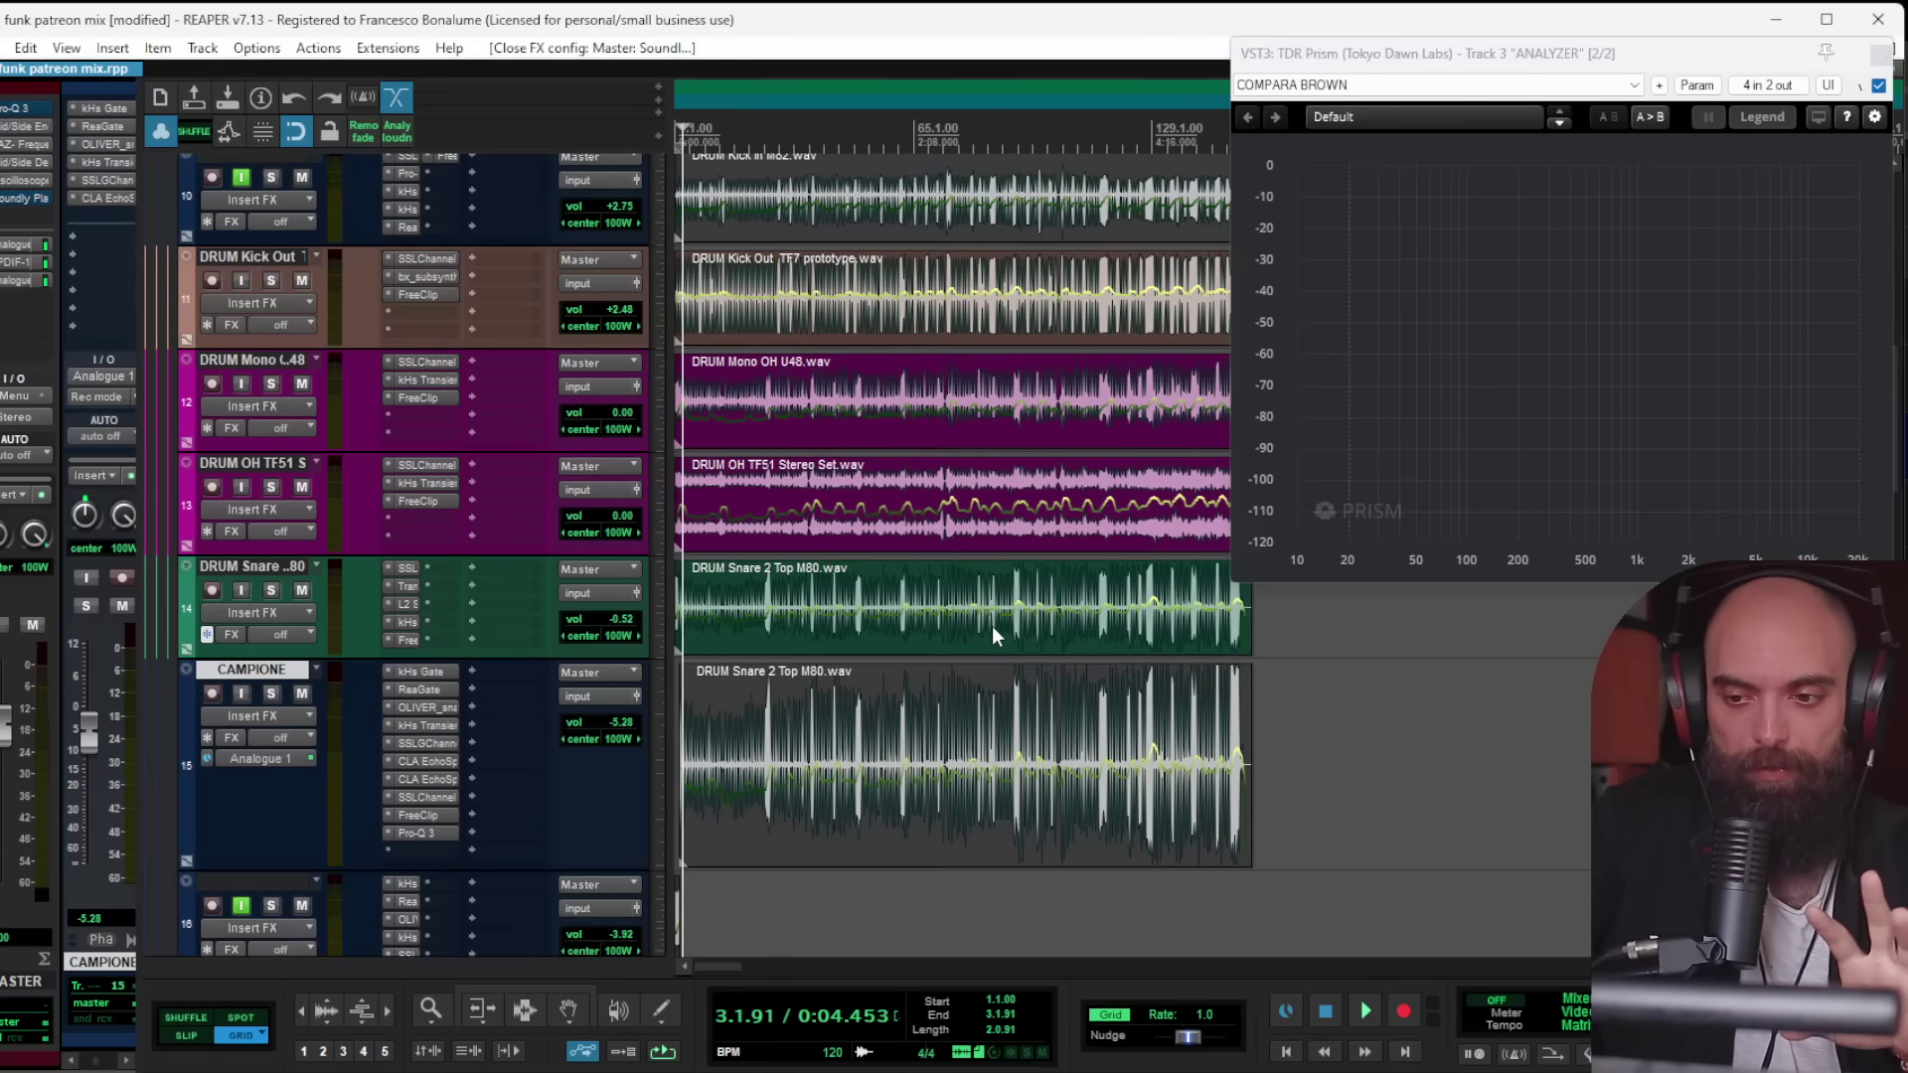
{"action": "key", "text": "ctrl+s"}
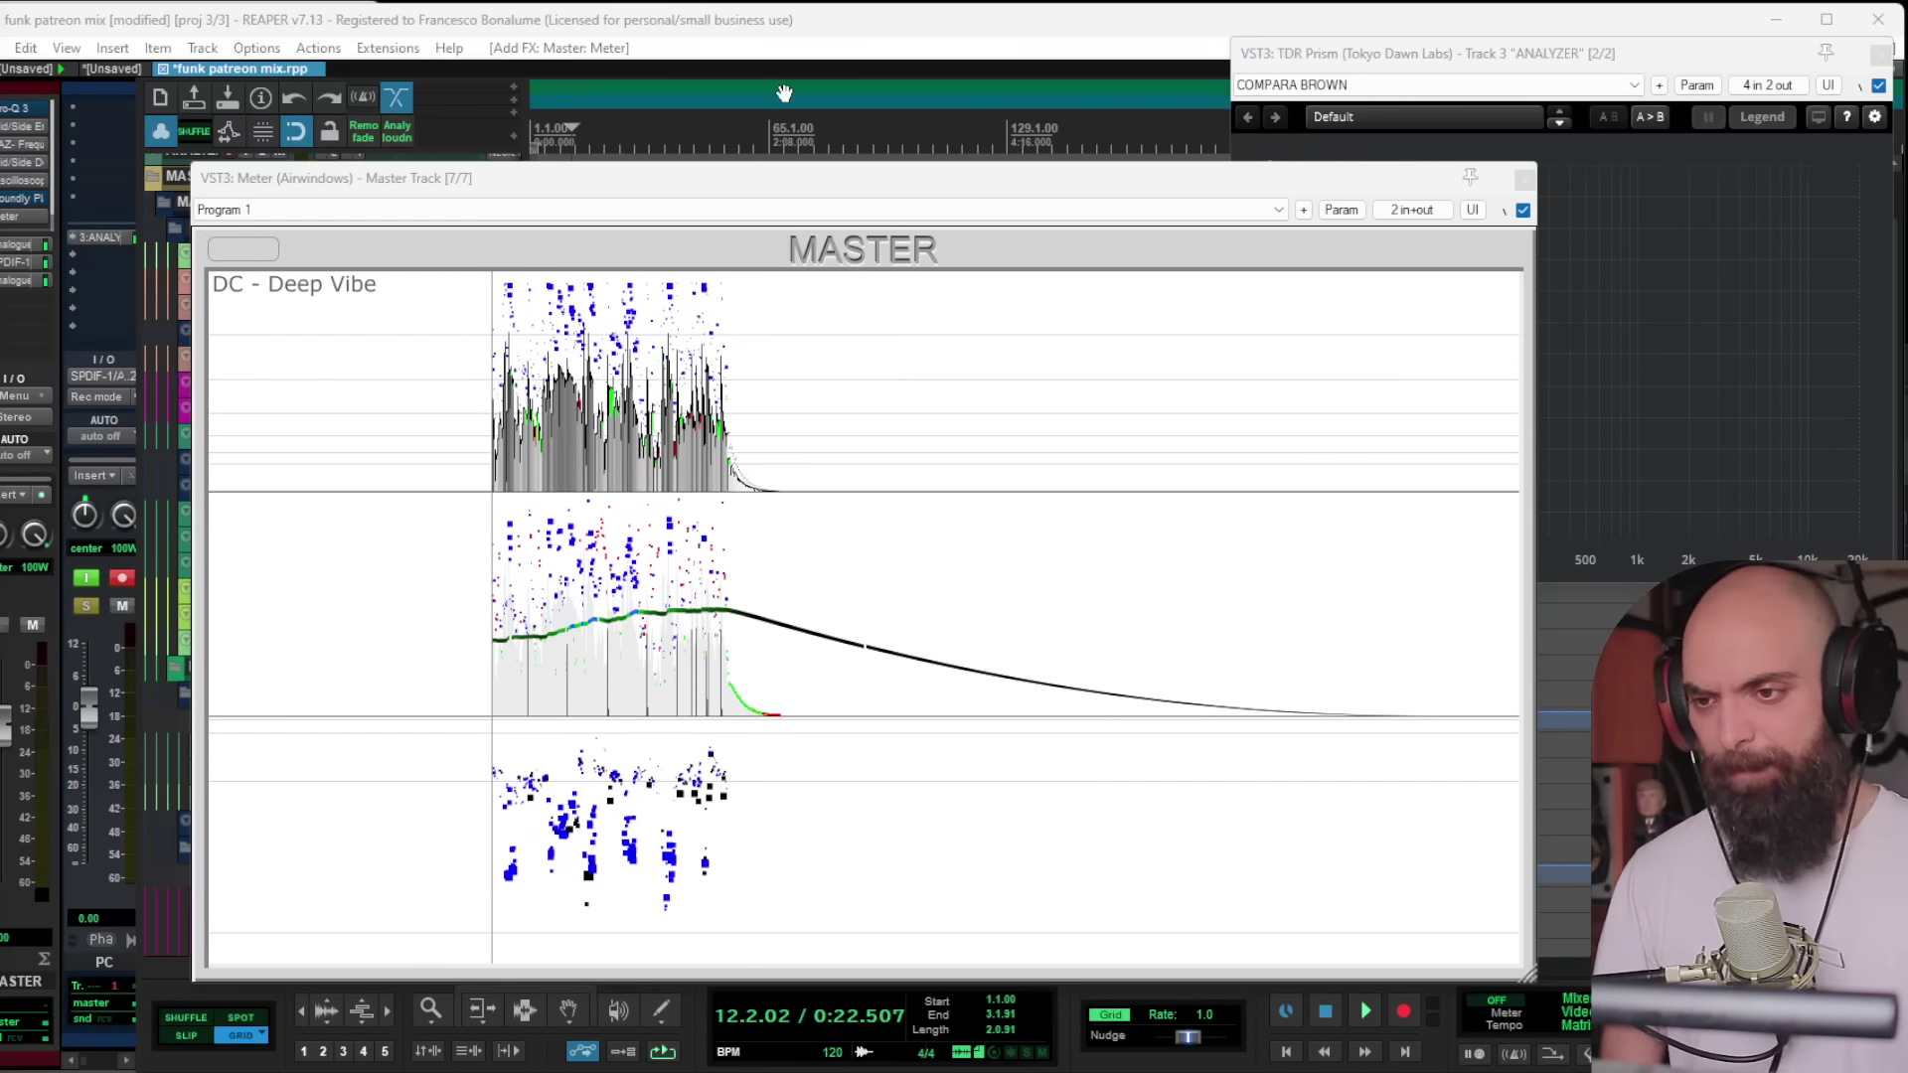
Step: Play the mix and examine its peaks in the master track's Airwindows Meter and Oscilloscope Meter
{"action": "left_click_drag", "start_coordinate": [865, 178], "coordinate": [908, 348]}
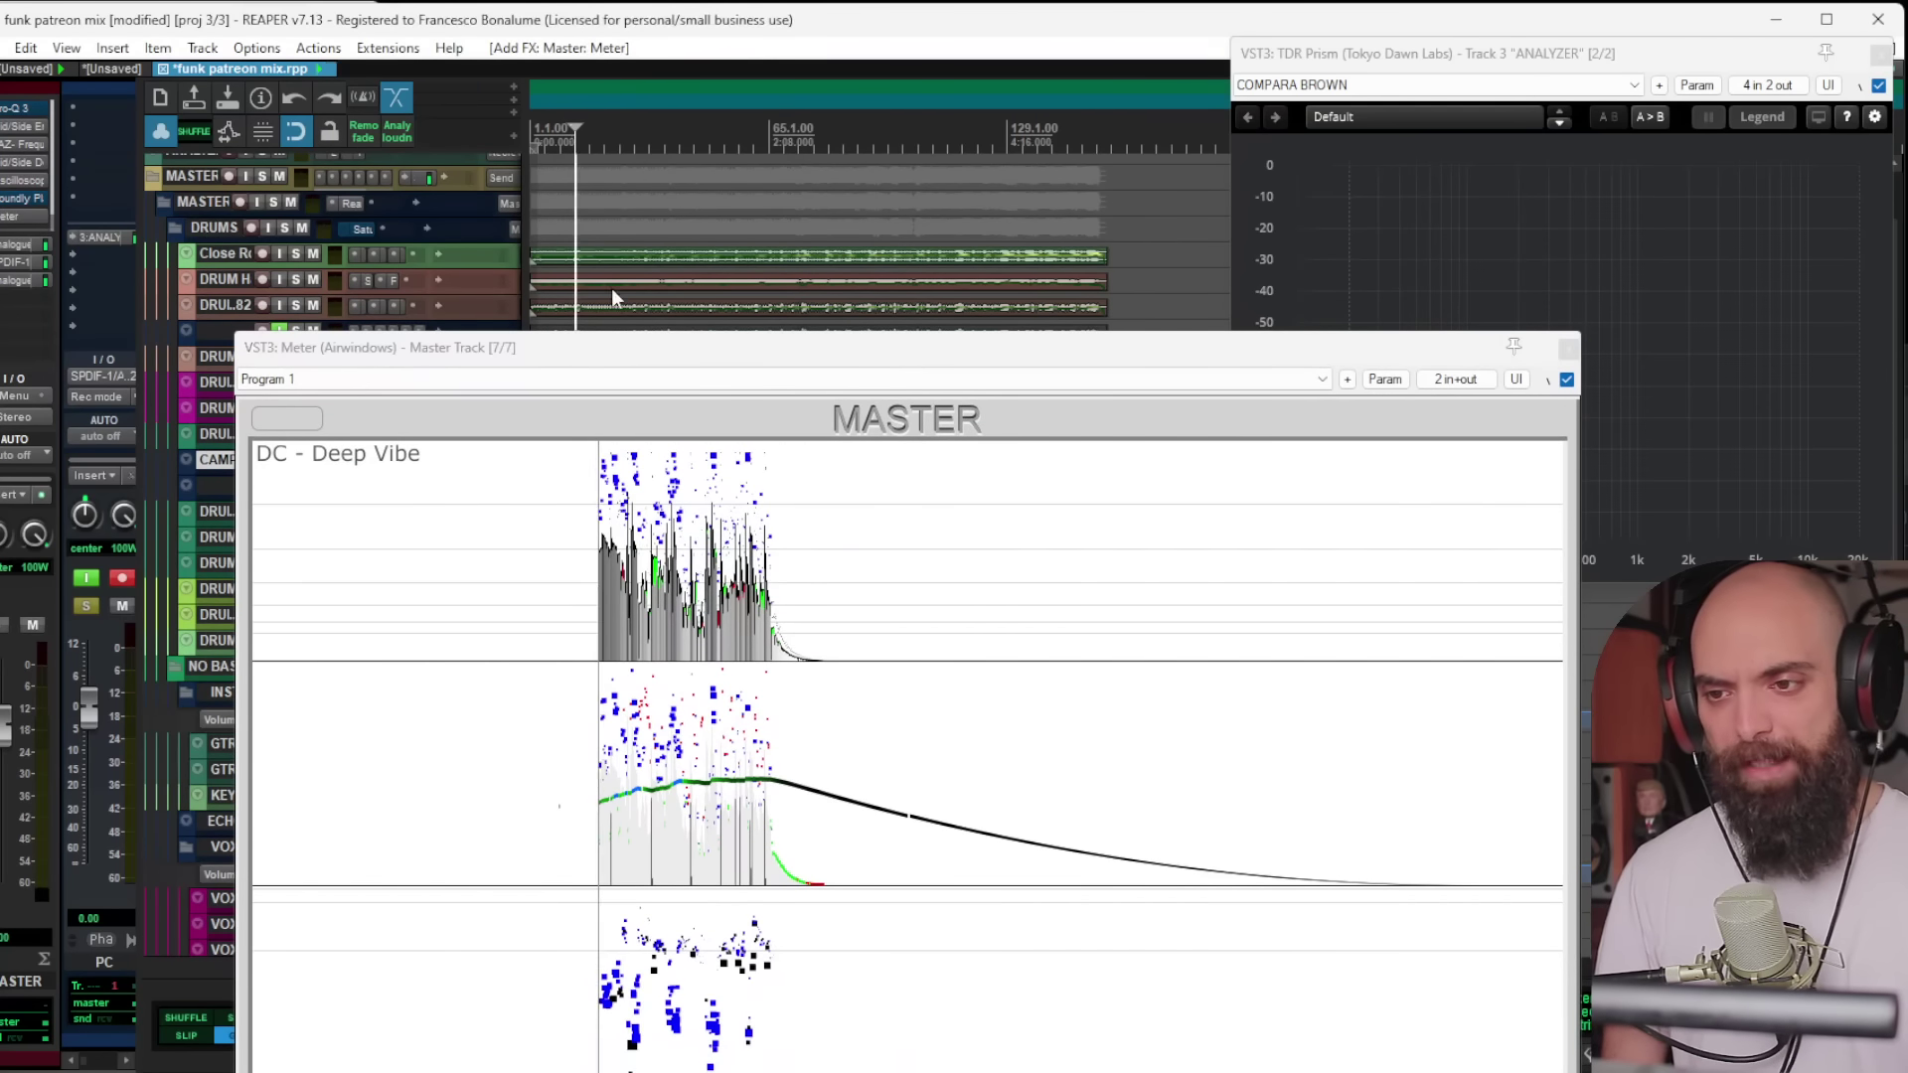
{"action": "left_click_drag", "start_coordinate": [626, 348], "coordinate": [574, 183]}
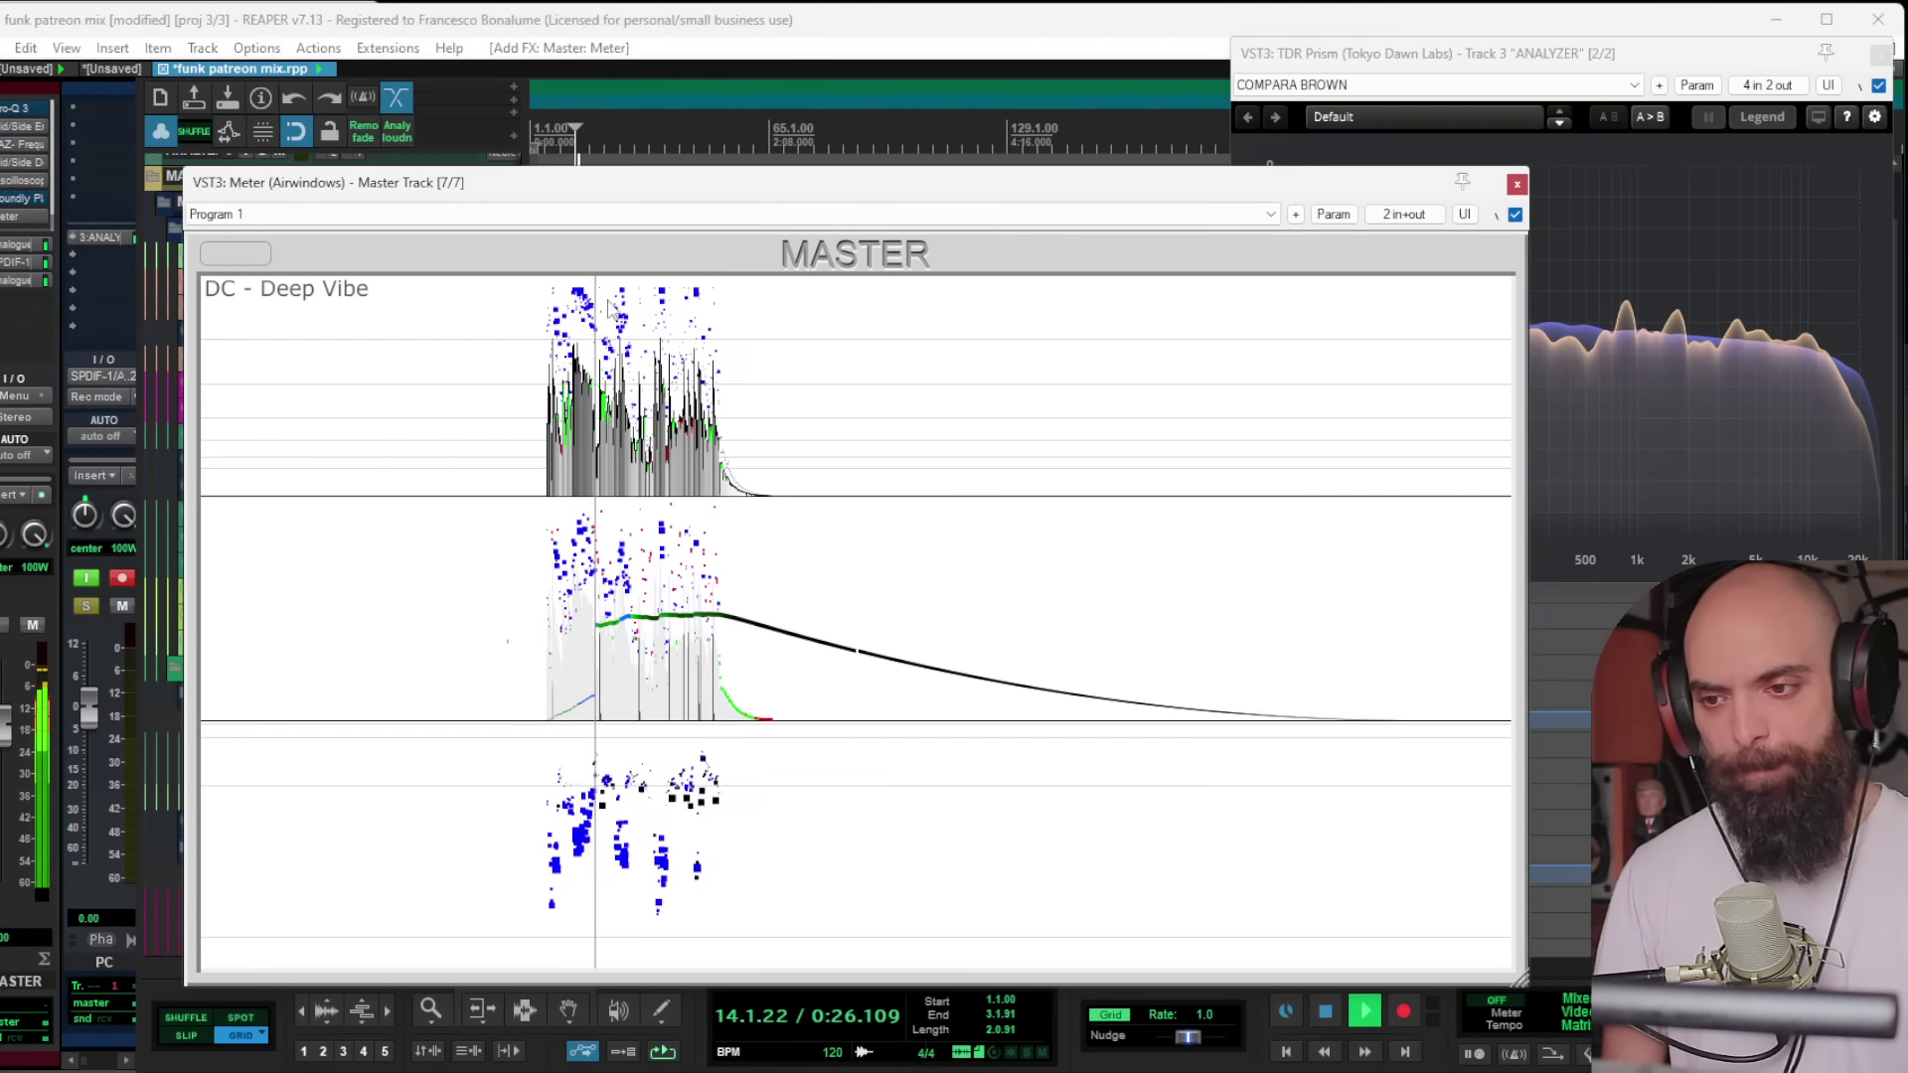
{"action": "left_click", "coordinate": [13, 182]}
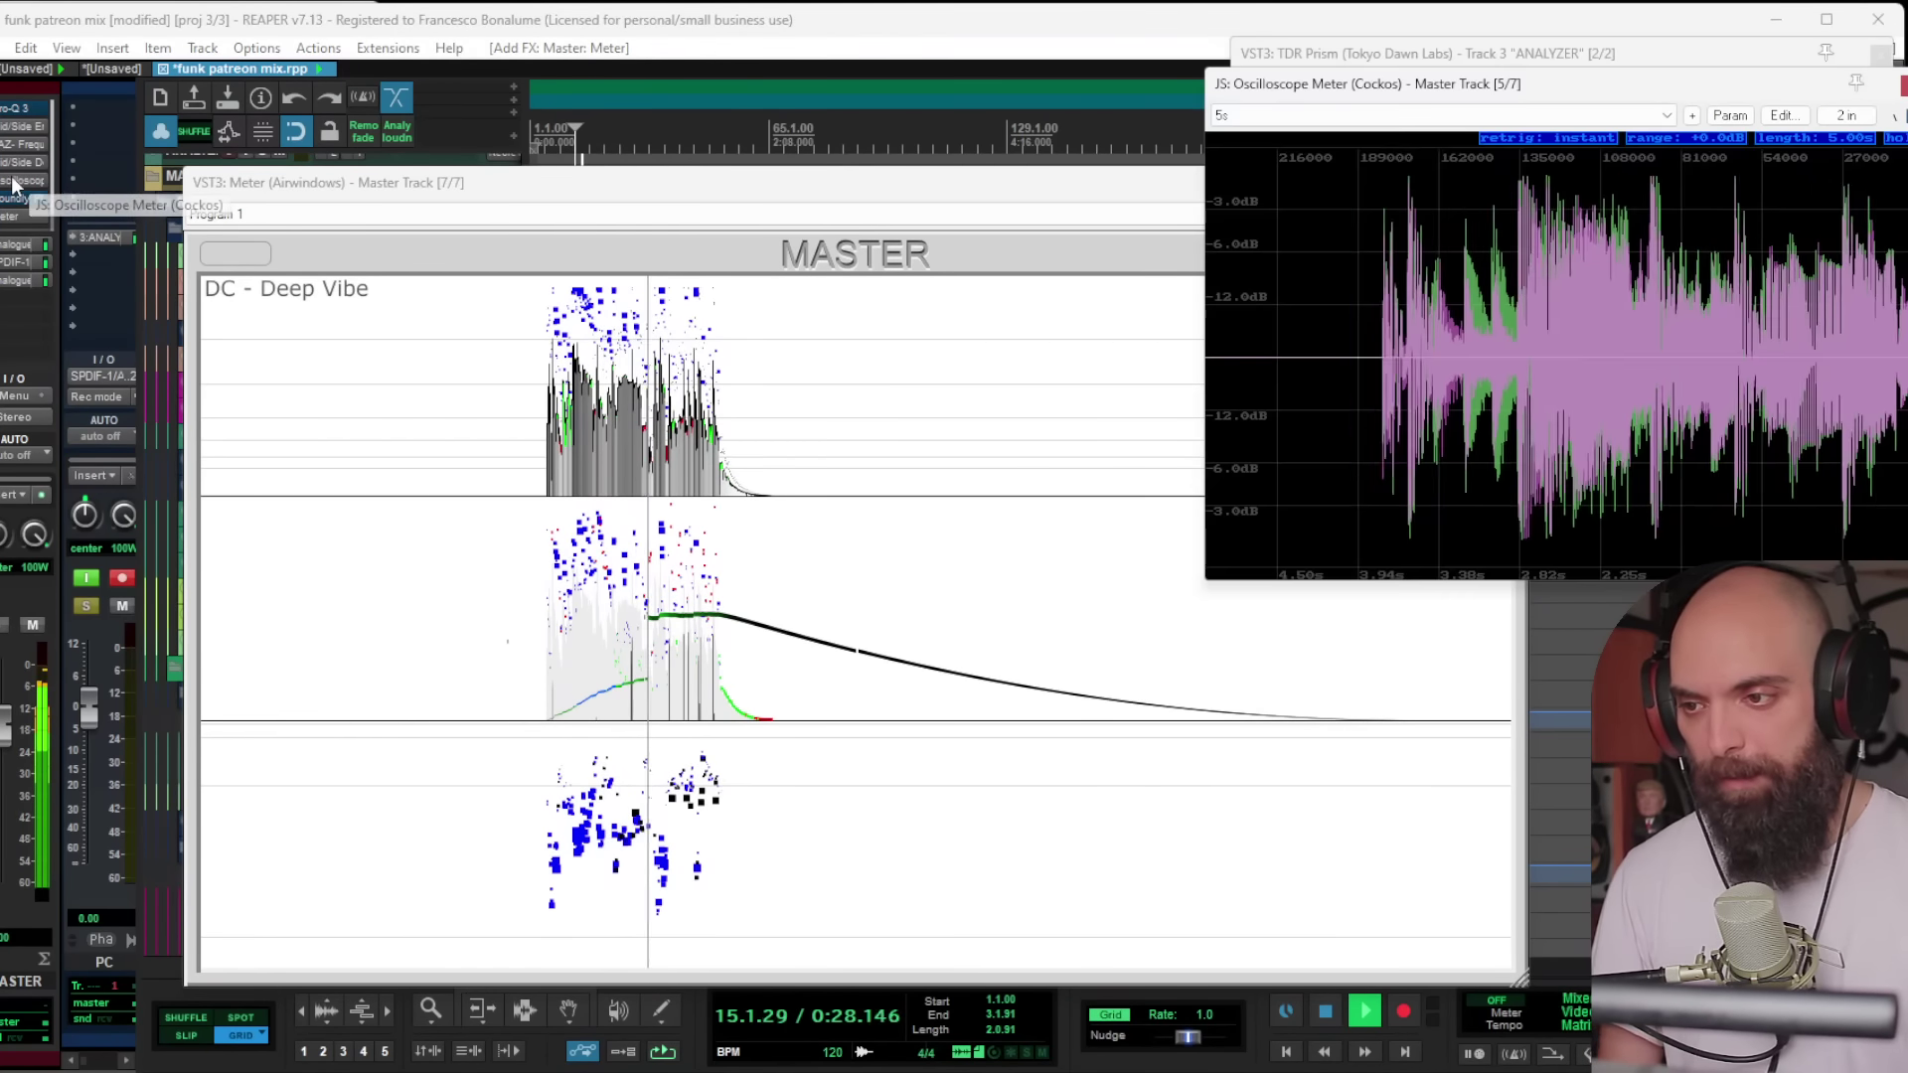
{"action": "left_click_drag", "start_coordinate": [1413, 89], "coordinate": [525, 273]}
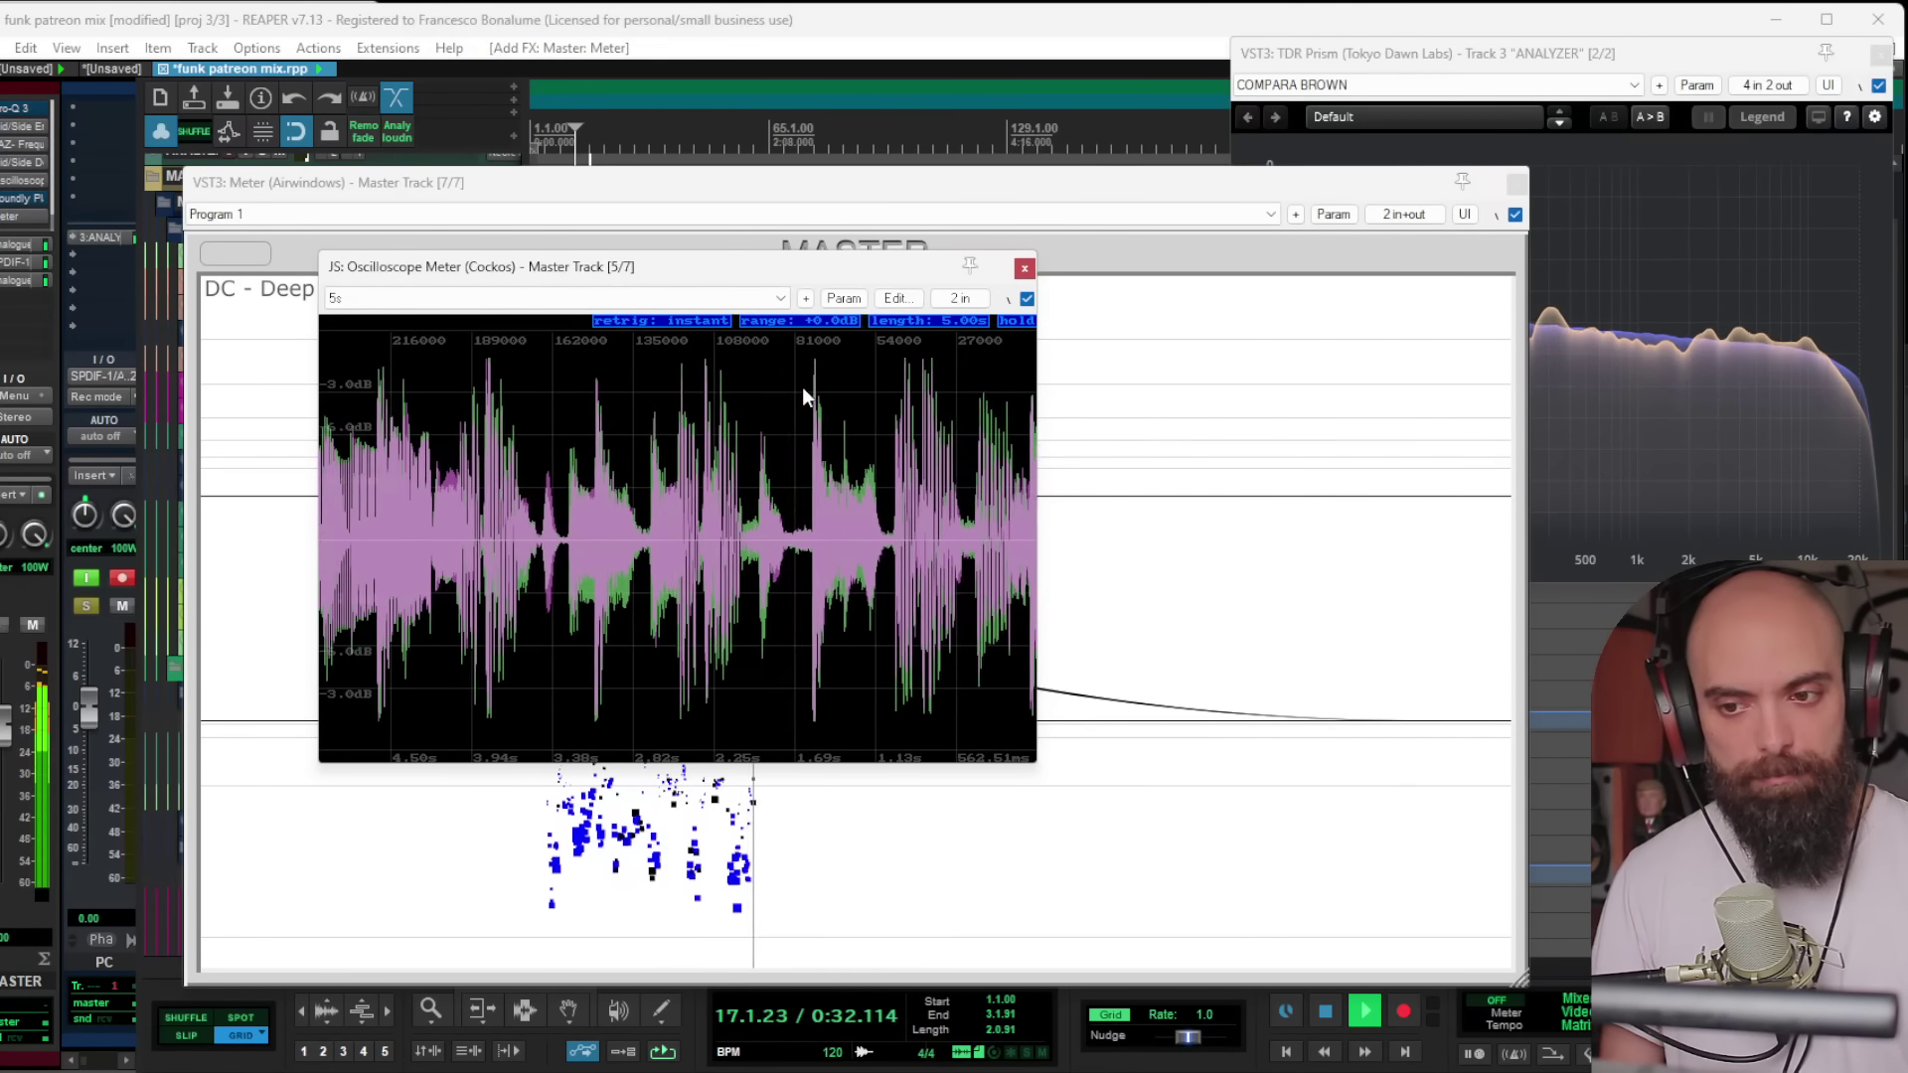
{"action": "left_click", "coordinate": [1024, 270]}
{"action": "left_click_drag", "start_coordinate": [889, 189], "coordinate": [918, 264]}
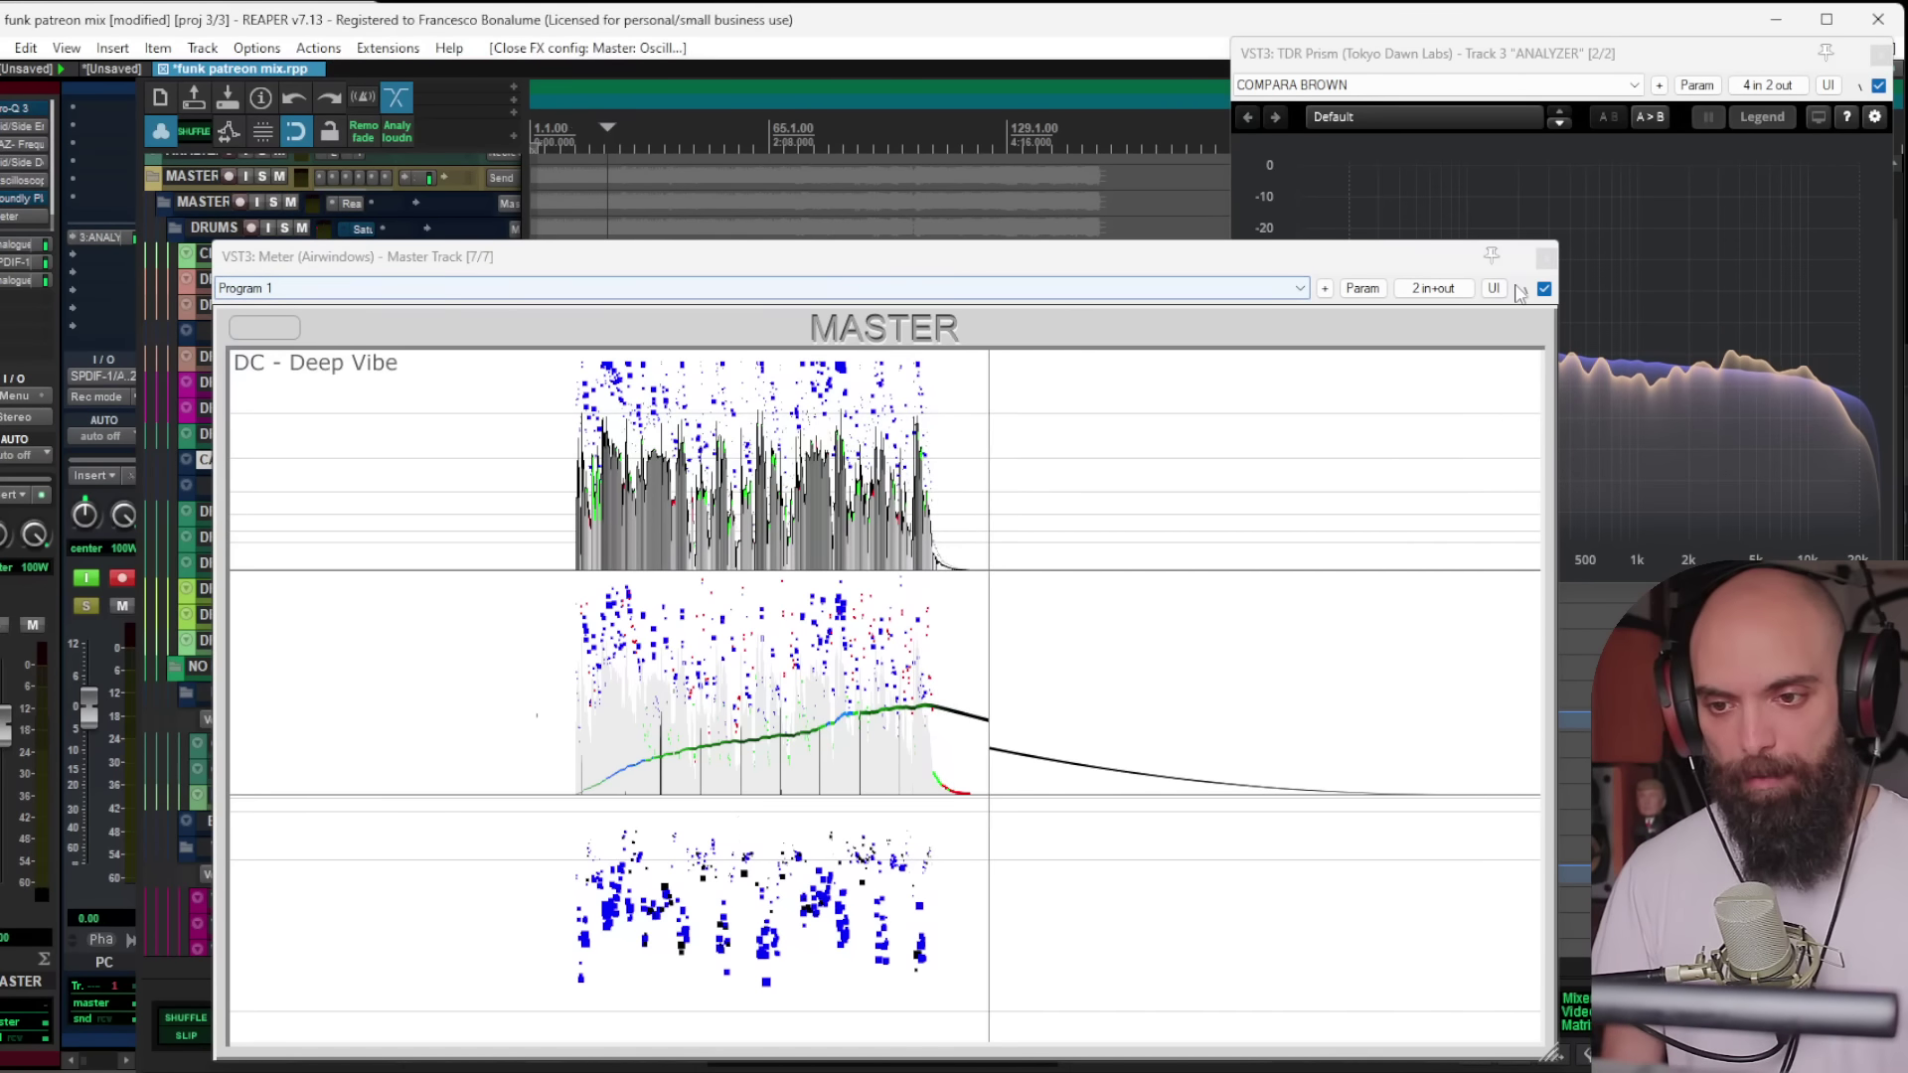
Step: Add FabFilter Pro-L 2 at the end of the MASTERING folder track's effects chain and set its gain to +4.6 dB
{"action": "left_click_drag", "start_coordinate": [869, 257], "coordinate": [1199, 213]}
{"action": "left_click", "coordinate": [179, 179]}
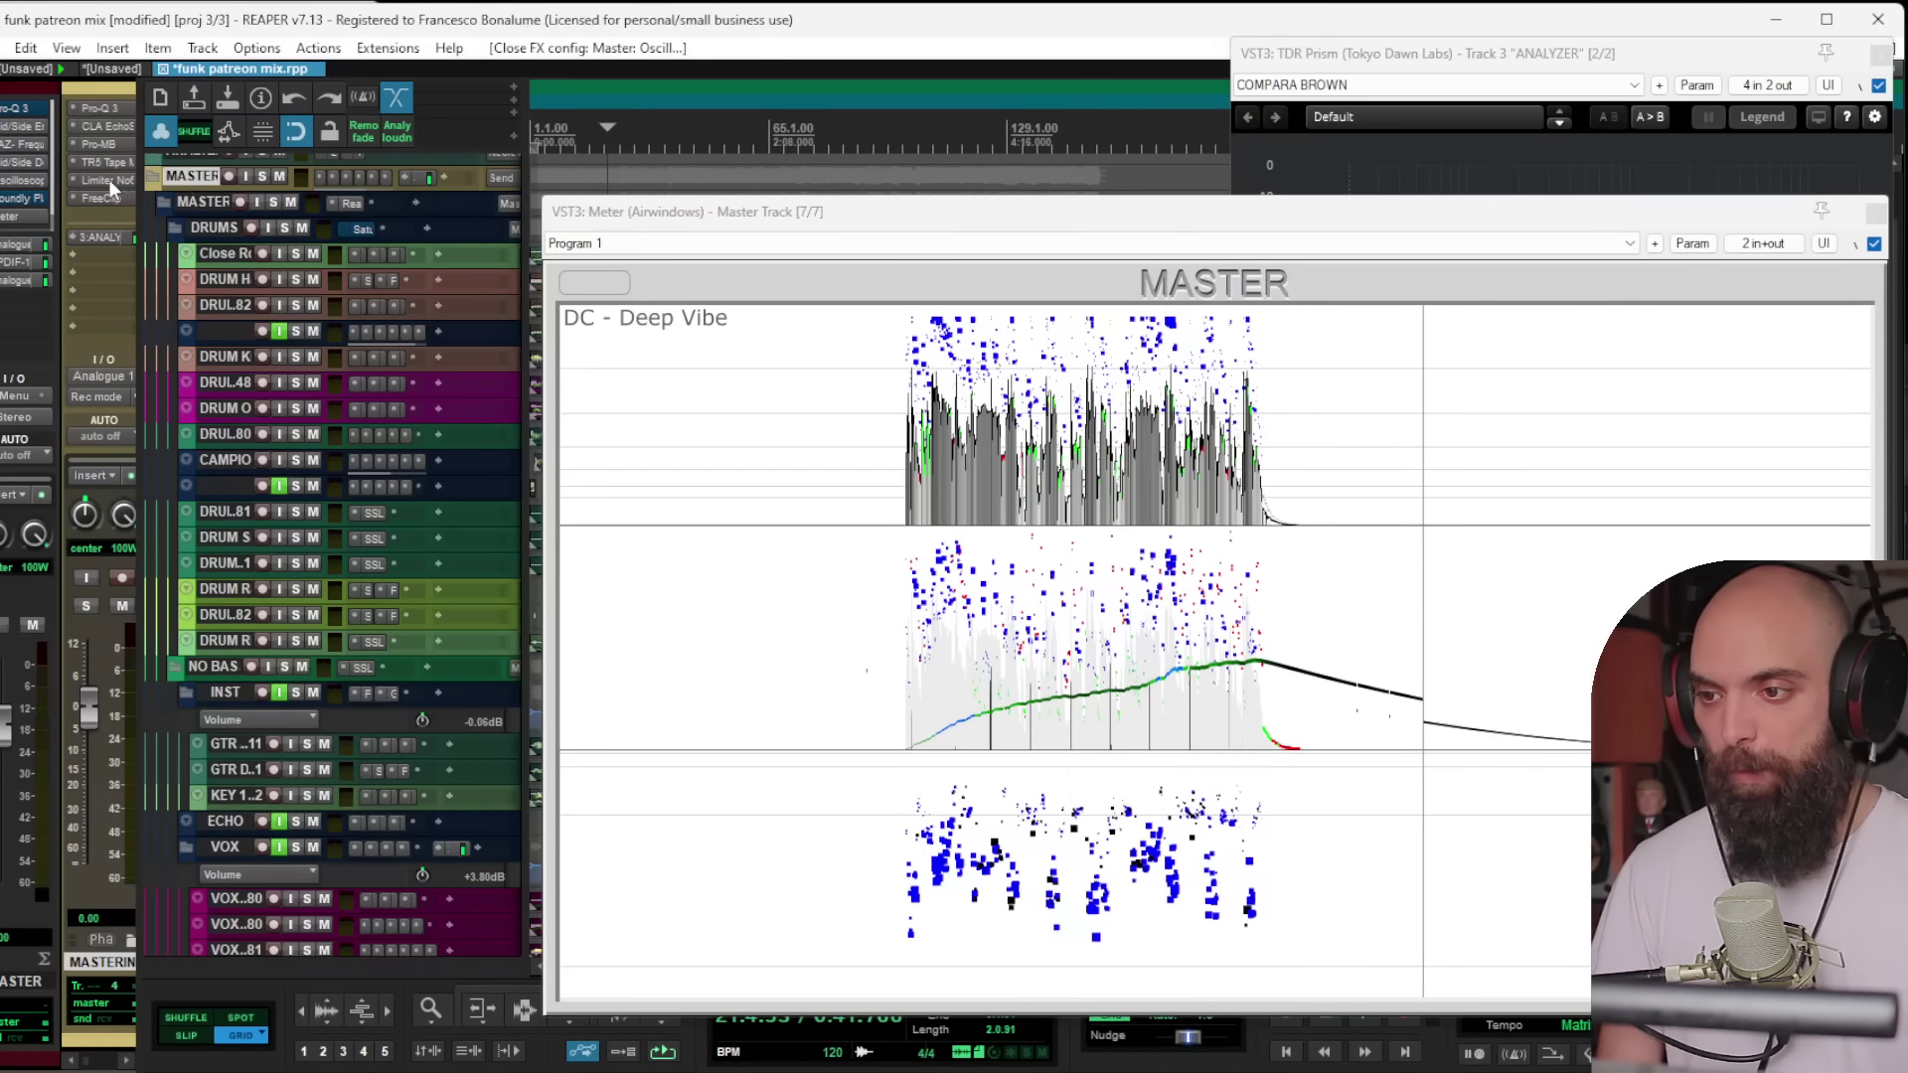
{"action": "double_click", "coordinate": [105, 199]}
{"action": "type", "text": "pro l 2"}
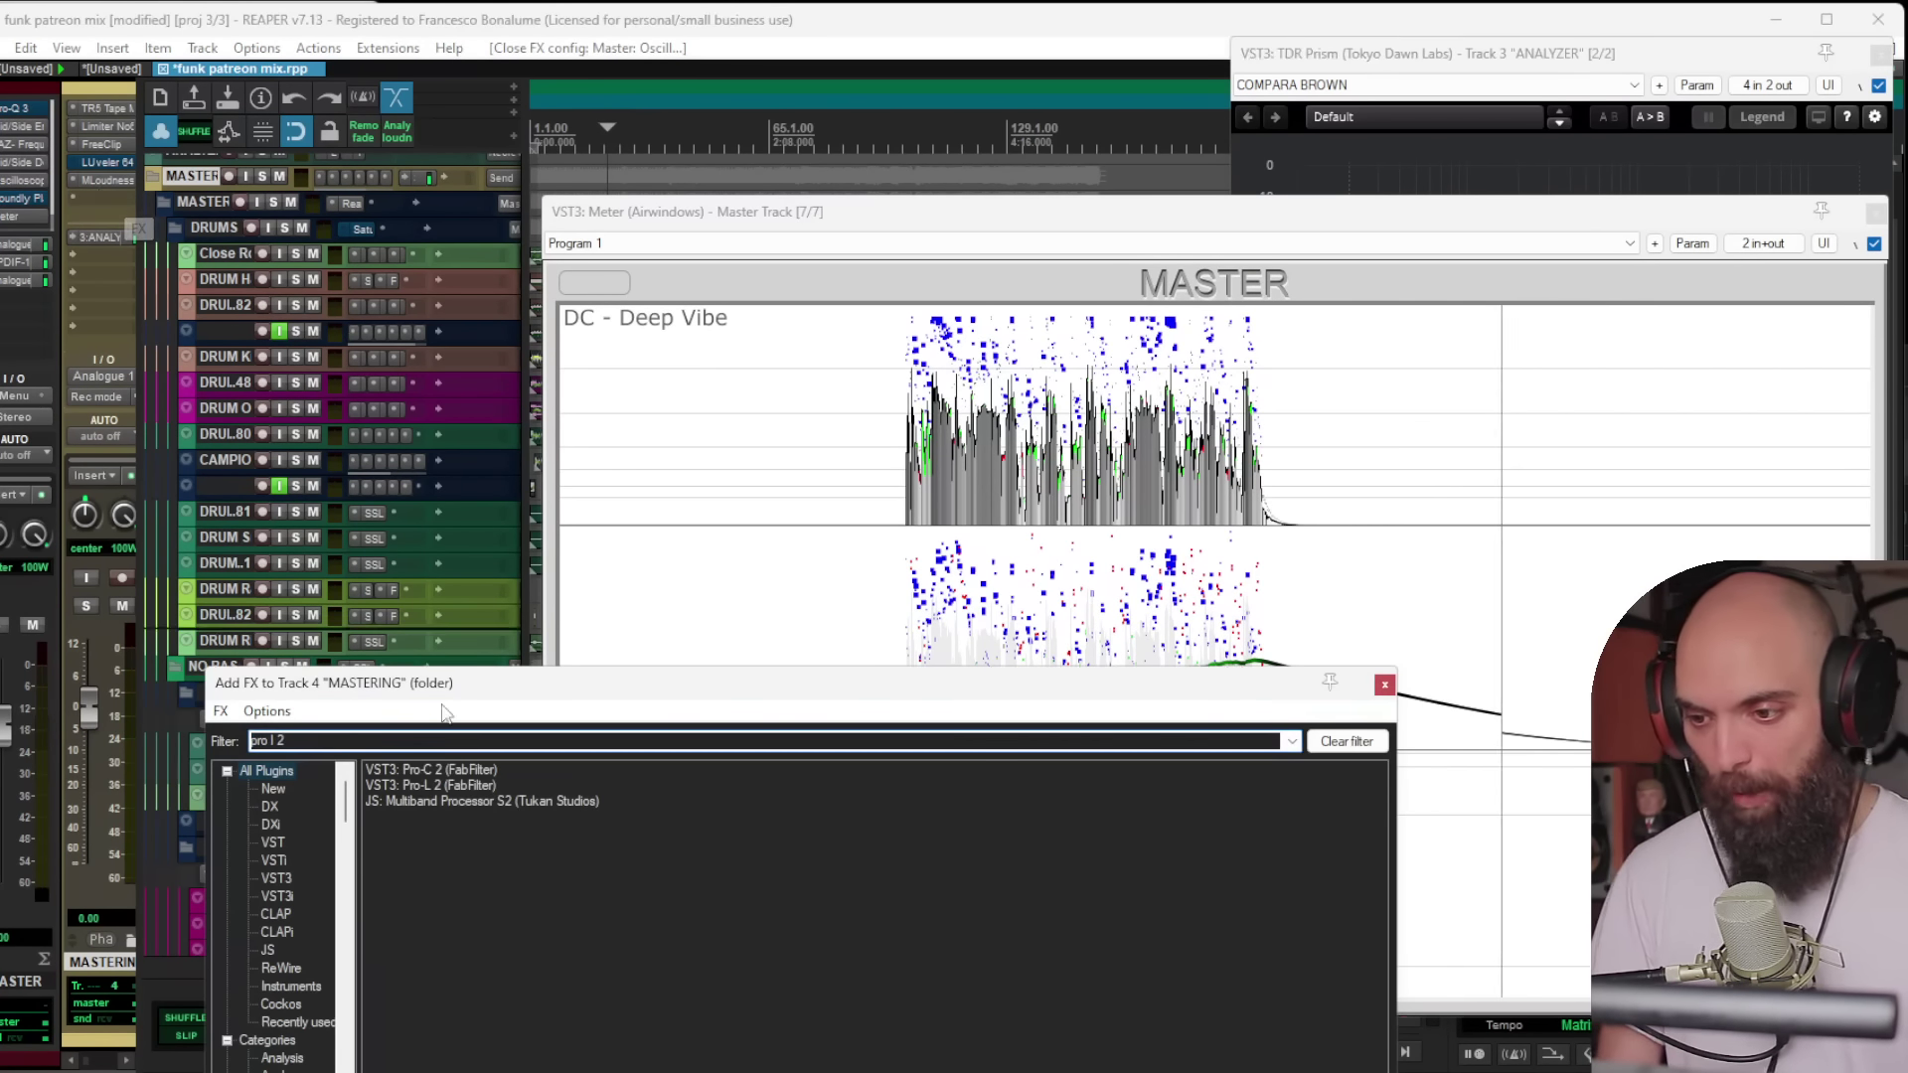
{"action": "double_click", "coordinate": [417, 785]}
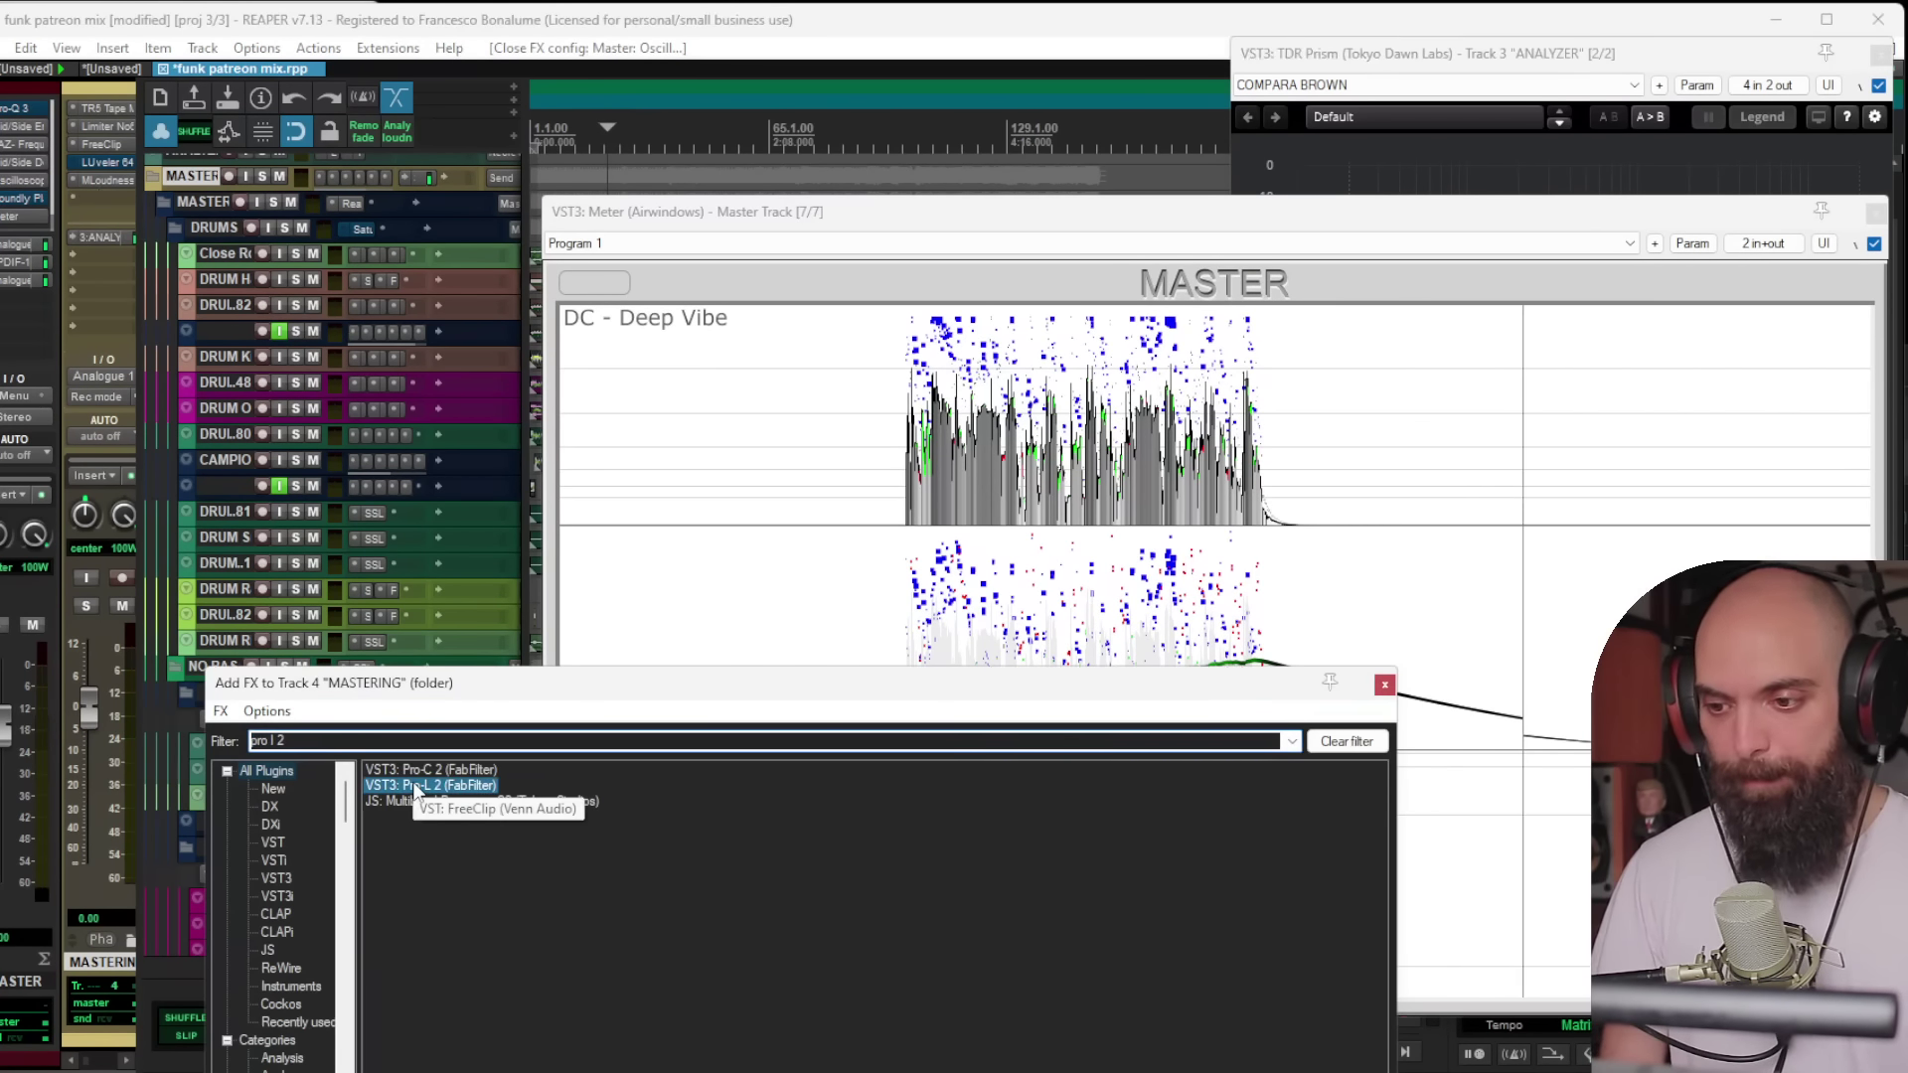
{"action": "left_click_drag", "start_coordinate": [637, 568], "coordinate": [637, 584]}
{"action": "left_click_drag", "start_coordinate": [1376, 249], "coordinate": [945, 422]}
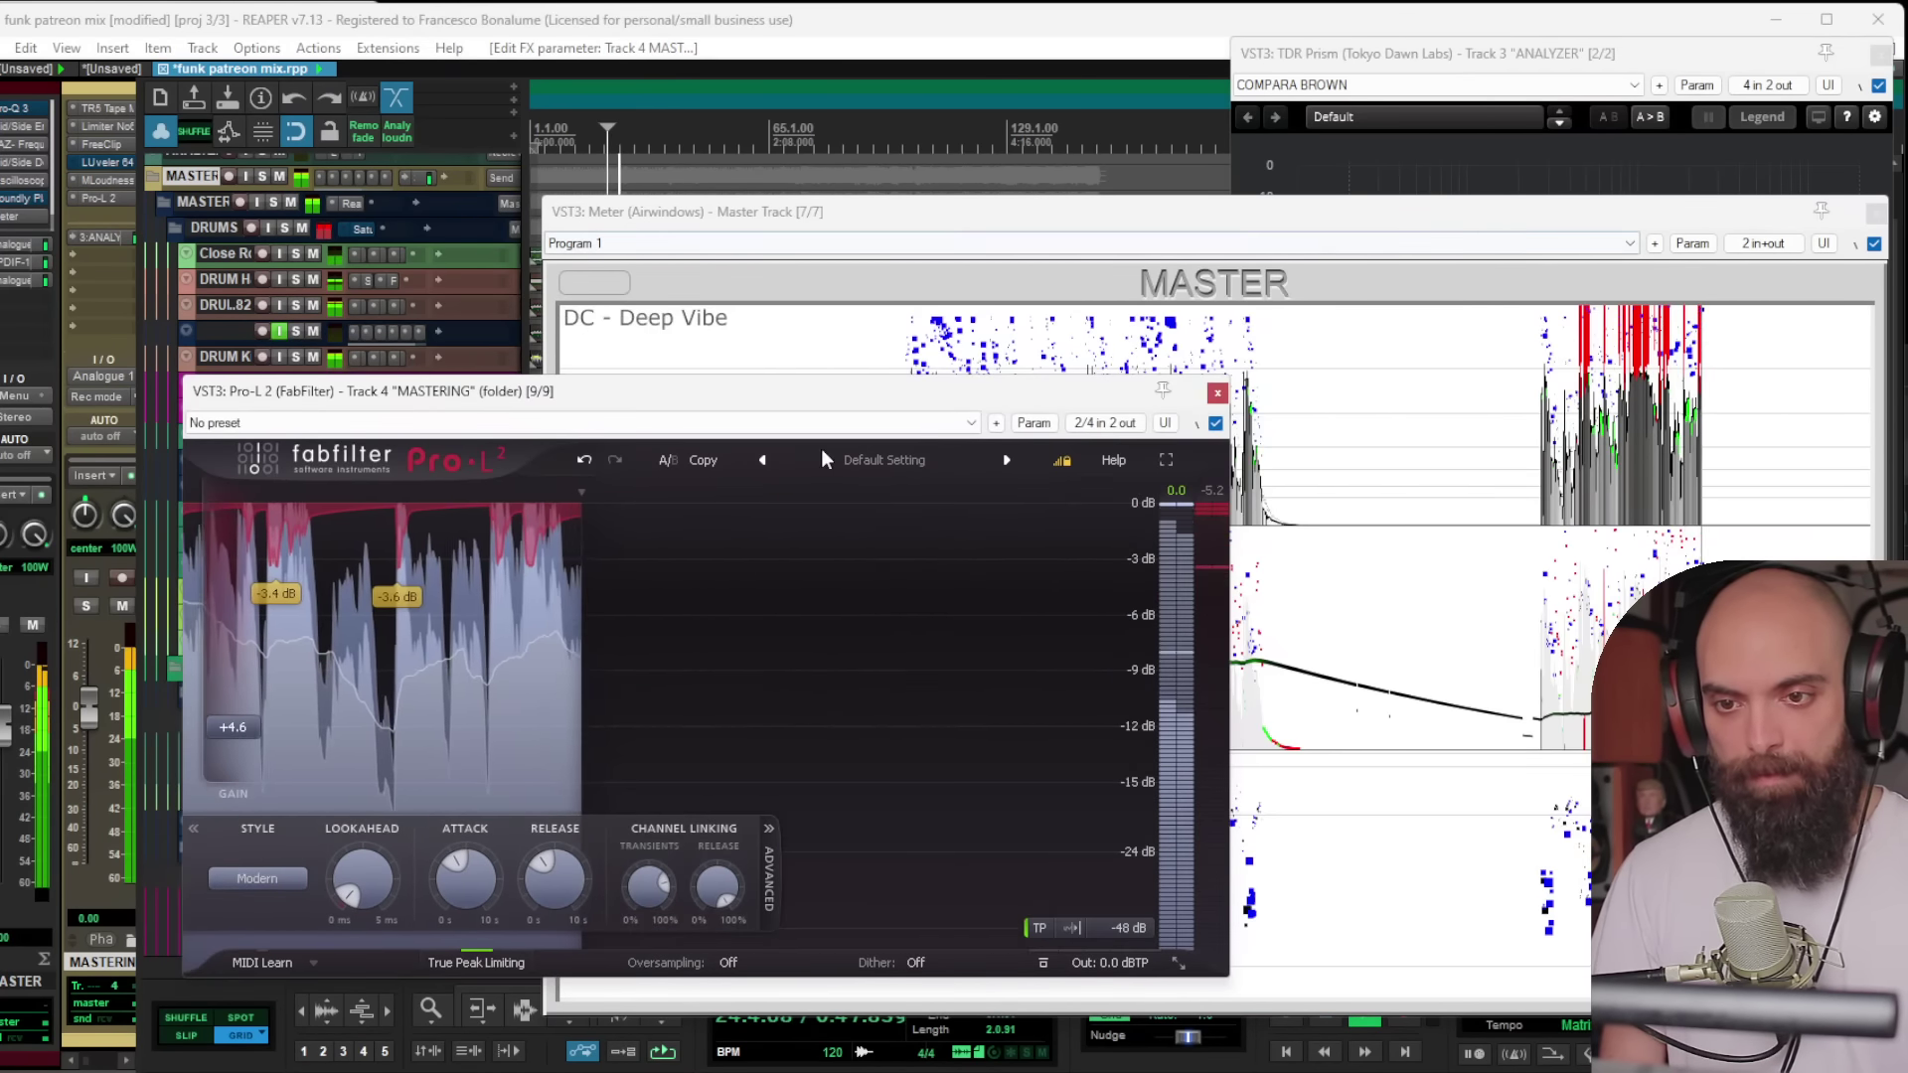
Step: Lower Pro-L 2's output level to about -0.6 dBTP while the mix plays
{"action": "mouse_move", "coordinate": [1112, 929]}
{"action": "left_click_drag", "start_coordinate": [1108, 920], "coordinate": [1097, 984]}
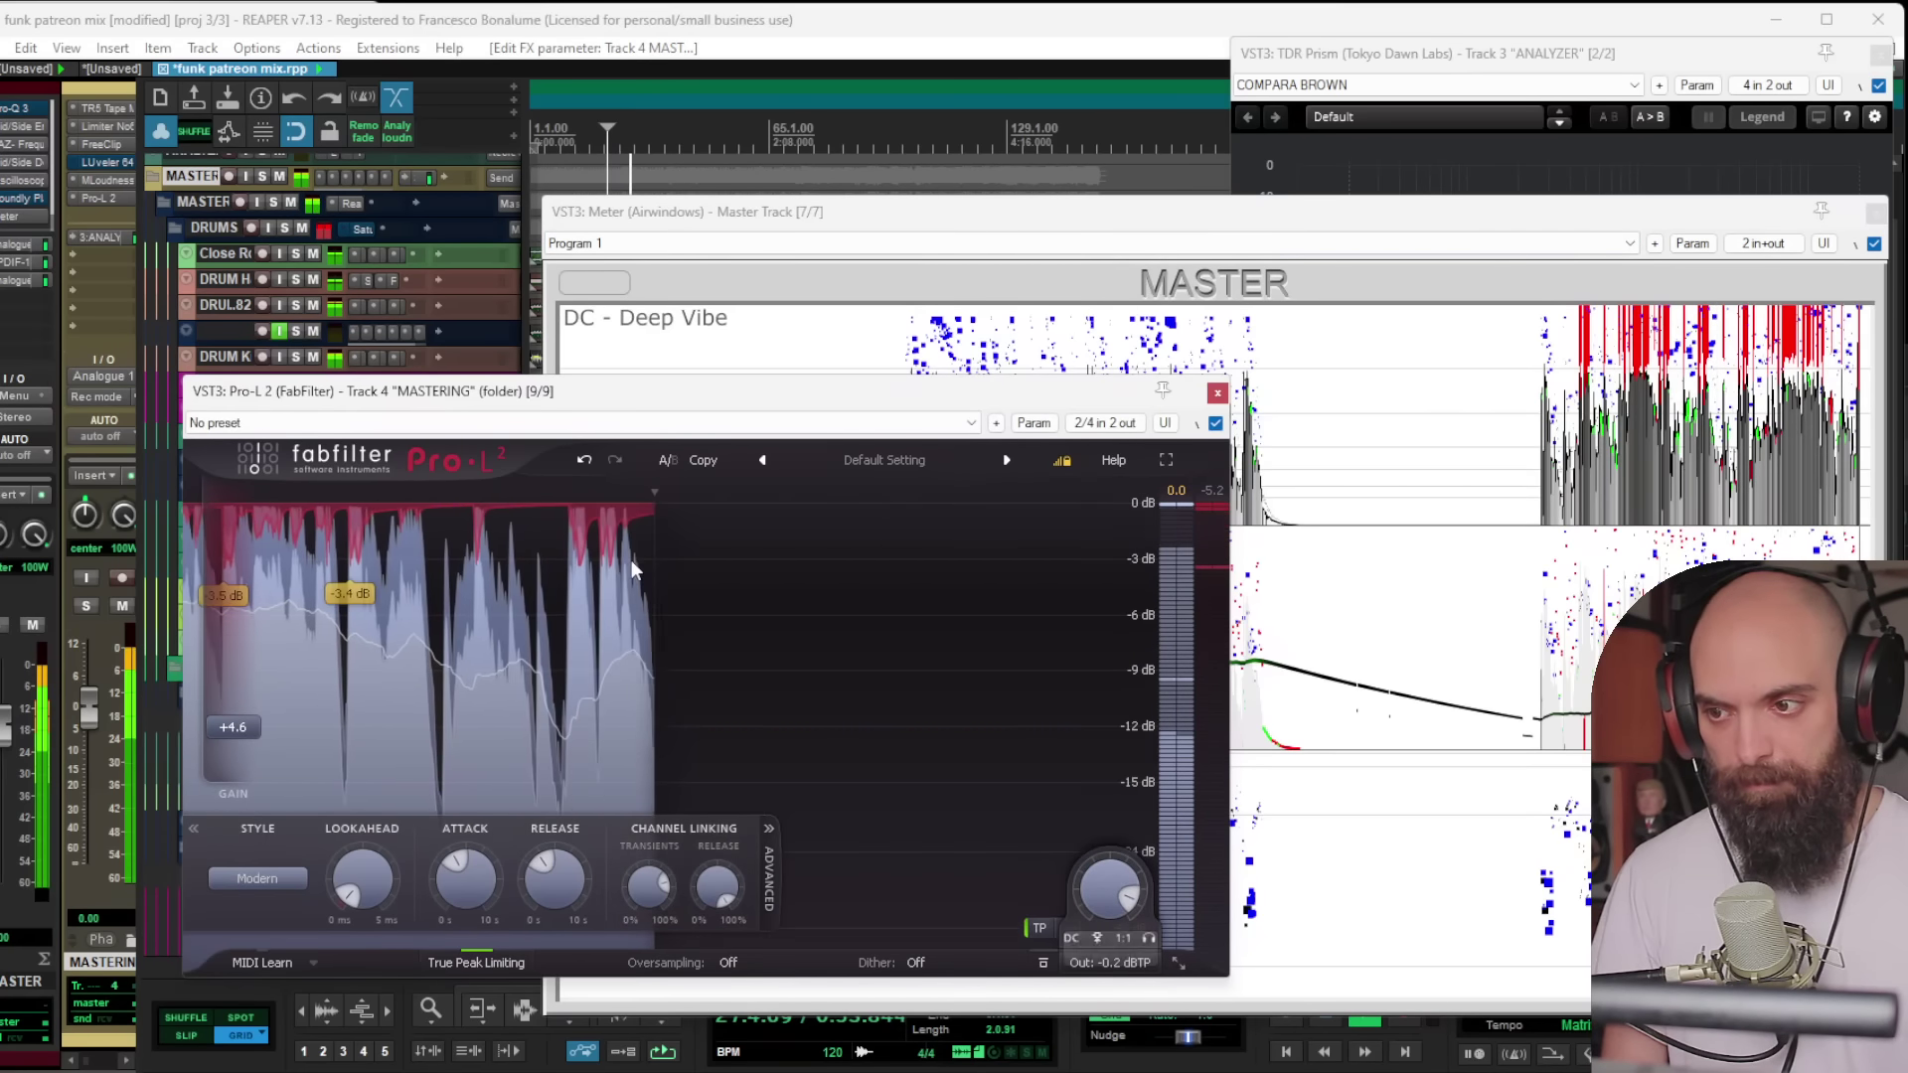
{"action": "double_click", "coordinate": [89, 708]}
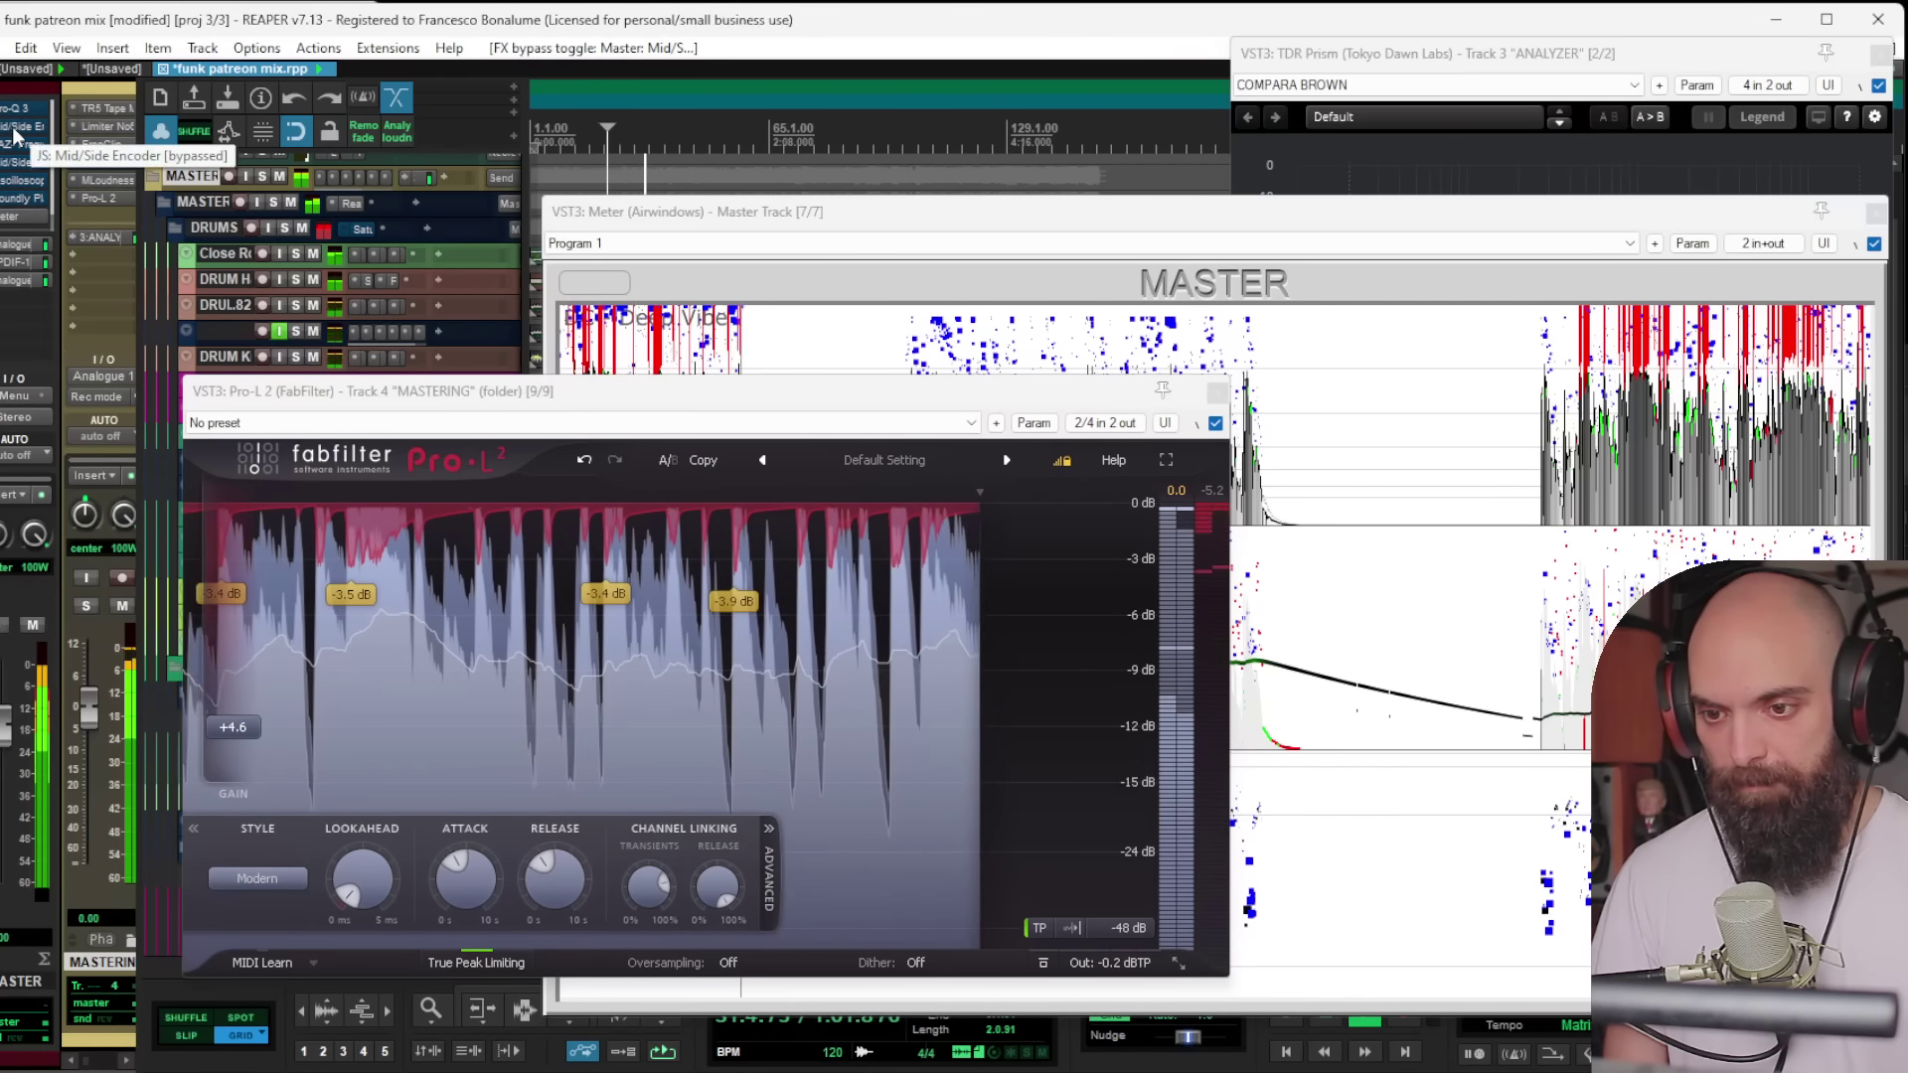
{"action": "scroll", "coordinate": [13, 136], "scroll_direction": "down", "scroll_amount": 1}
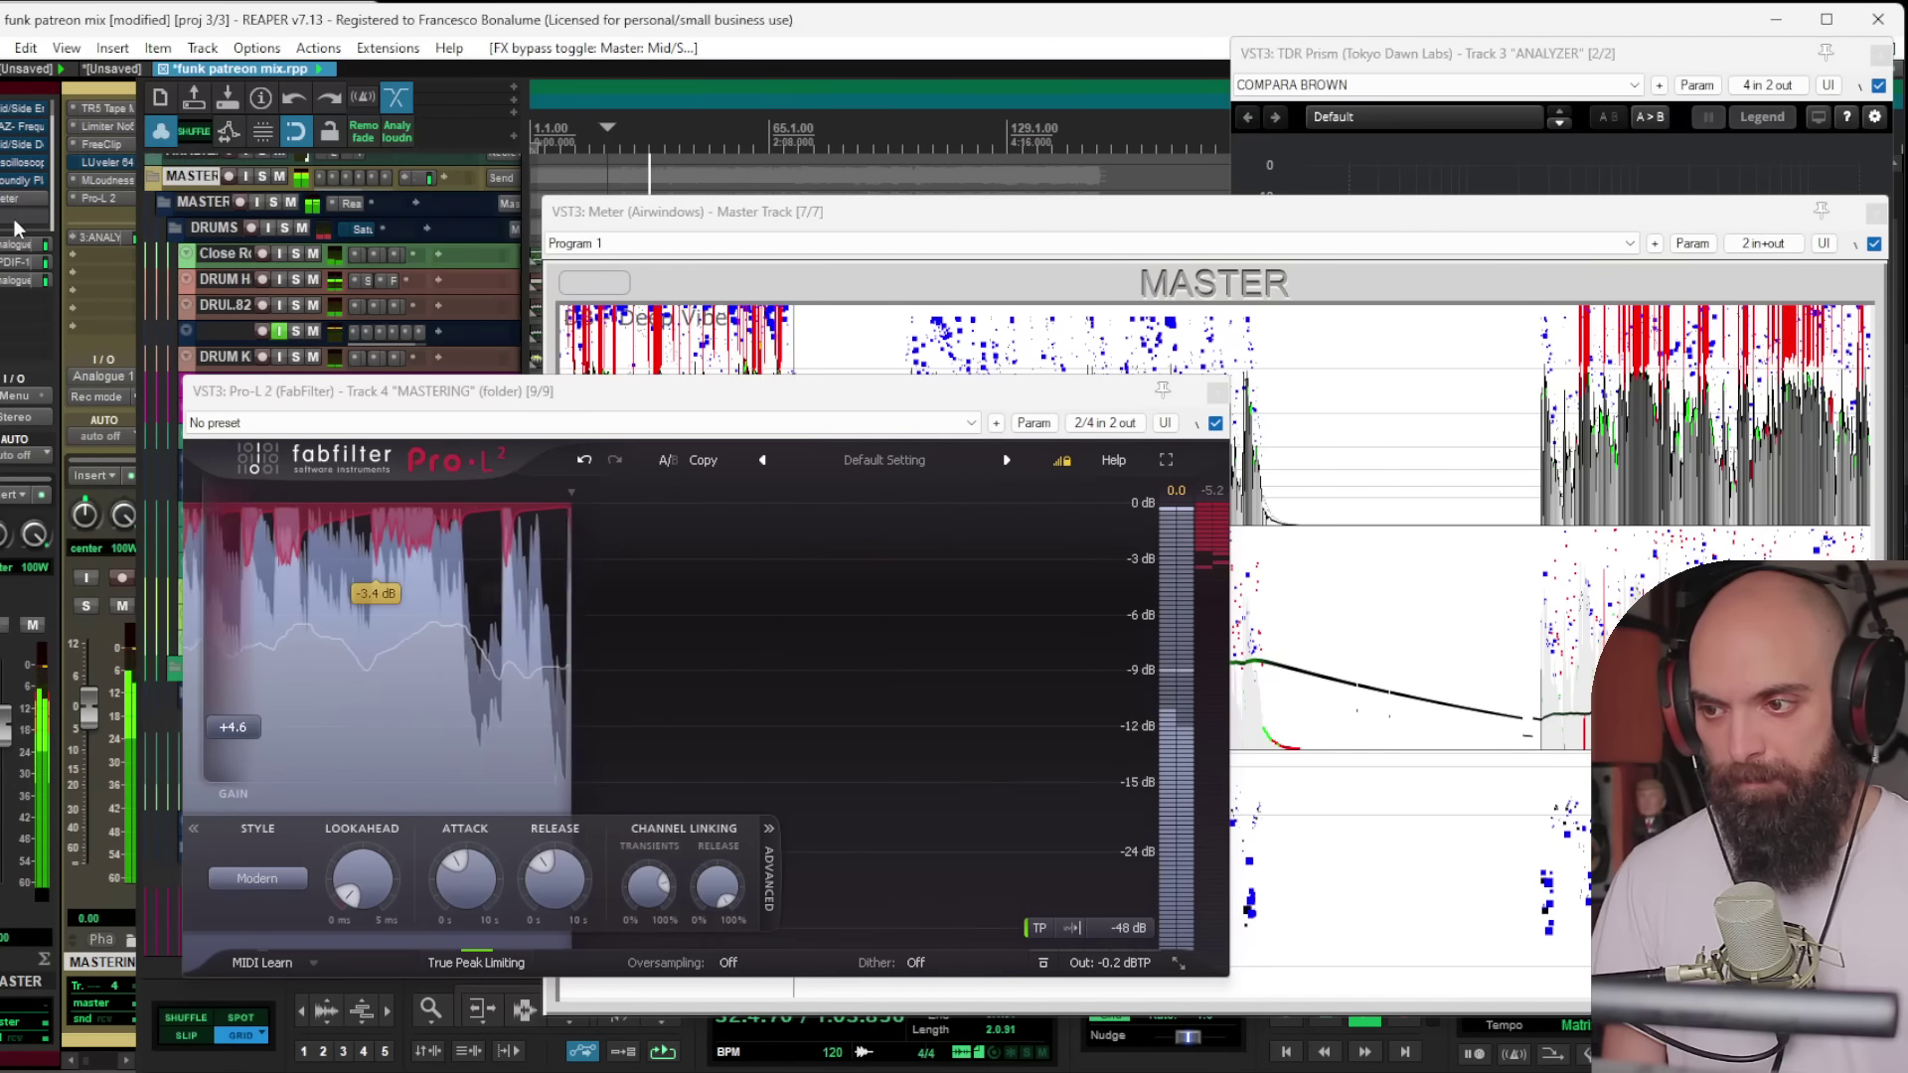
{"action": "mouse_move", "coordinate": [1115, 962]}
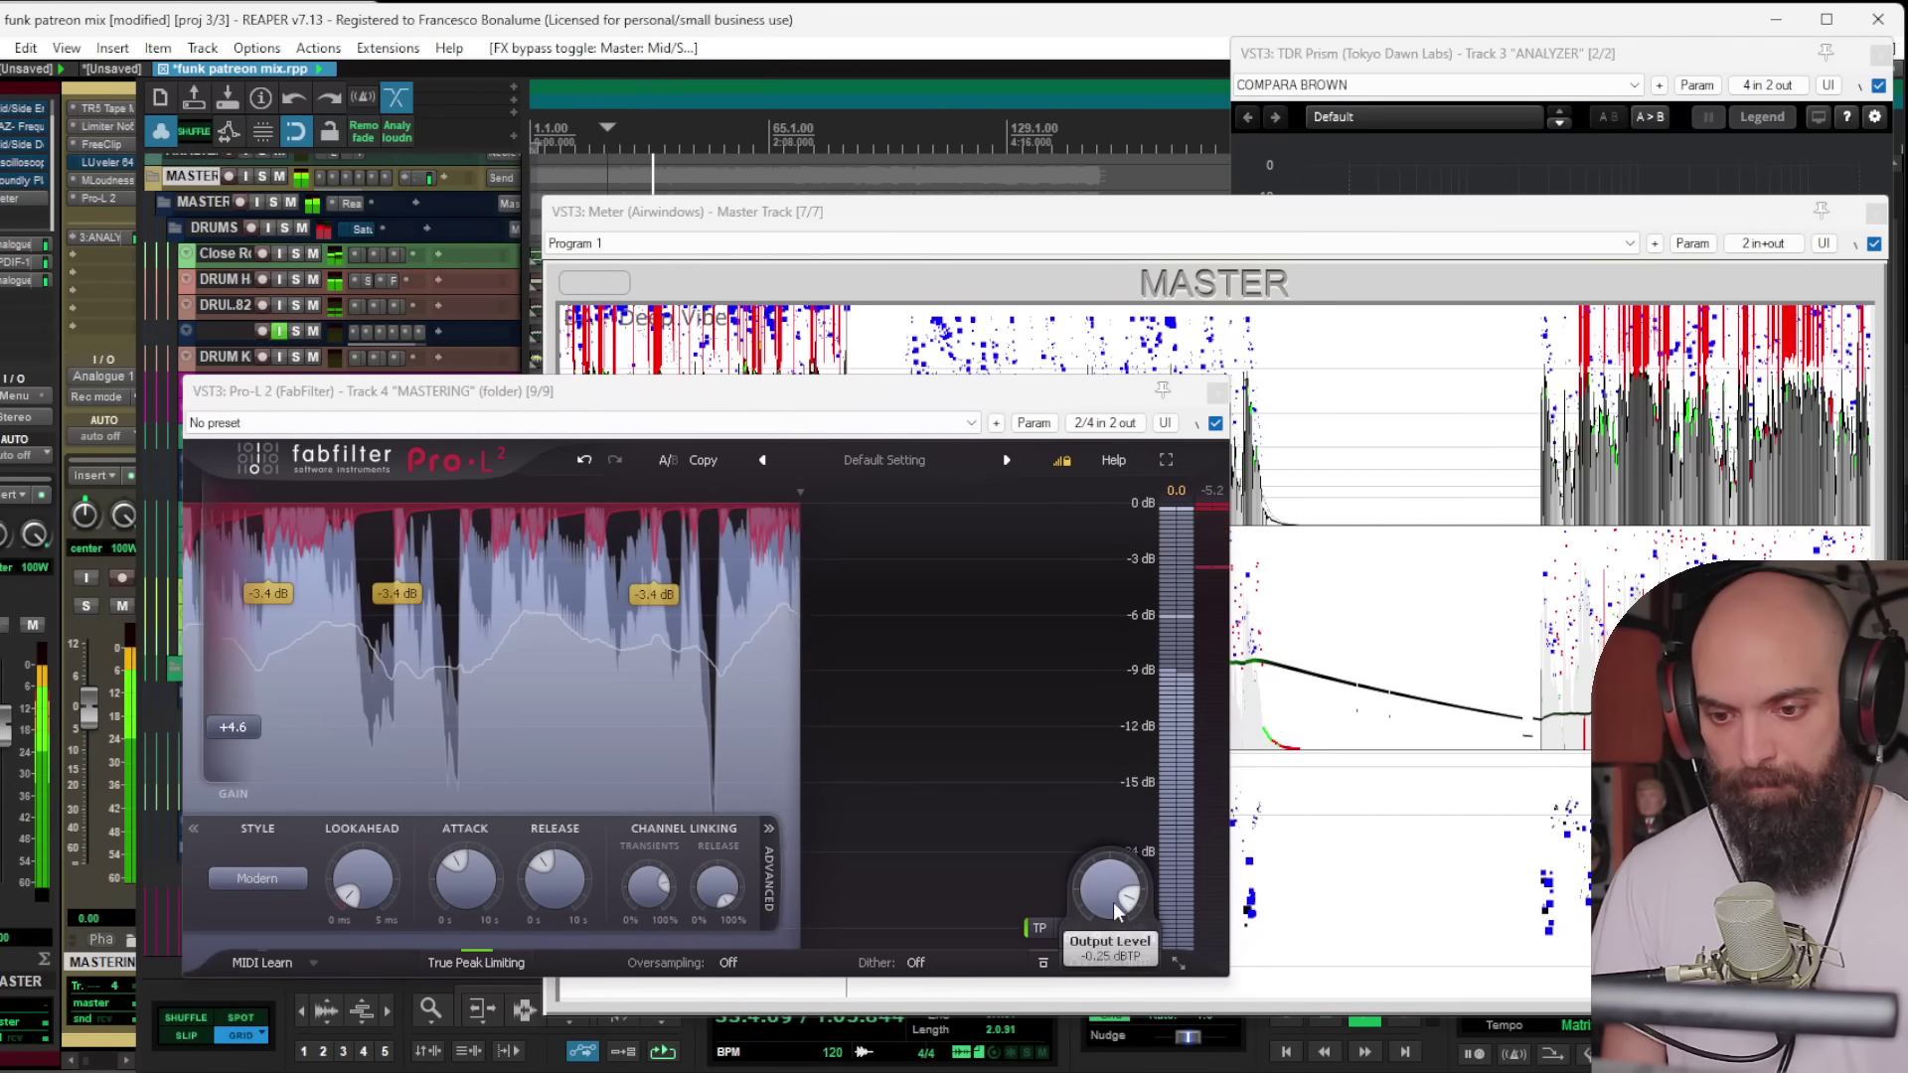
{"action": "left_click_drag", "start_coordinate": [1113, 909], "coordinate": [1109, 960]}
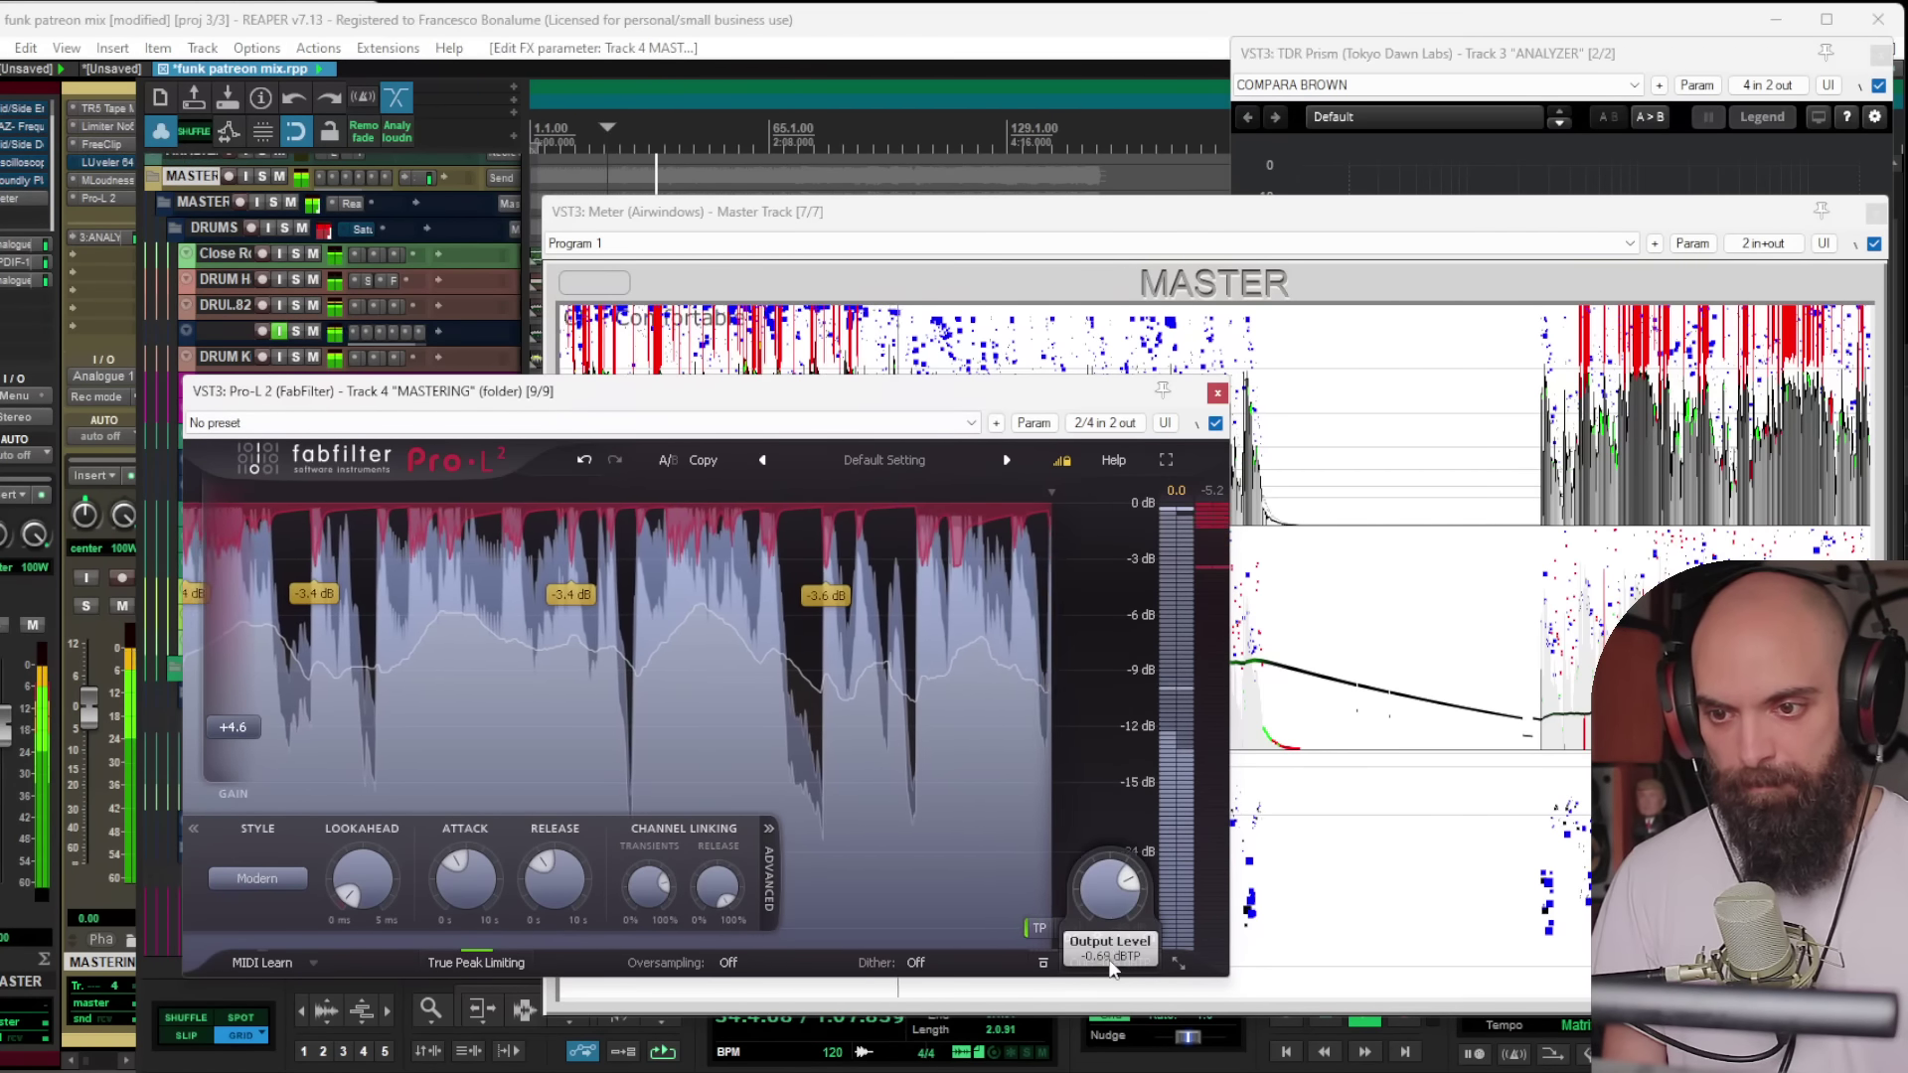
Step: Replay the mix from slightly earlier and show Pro-L 2 beside the Airwindows Meter to compare the limiting with the peaks
{"action": "left_click_drag", "start_coordinate": [990, 224], "coordinate": [698, 251]}
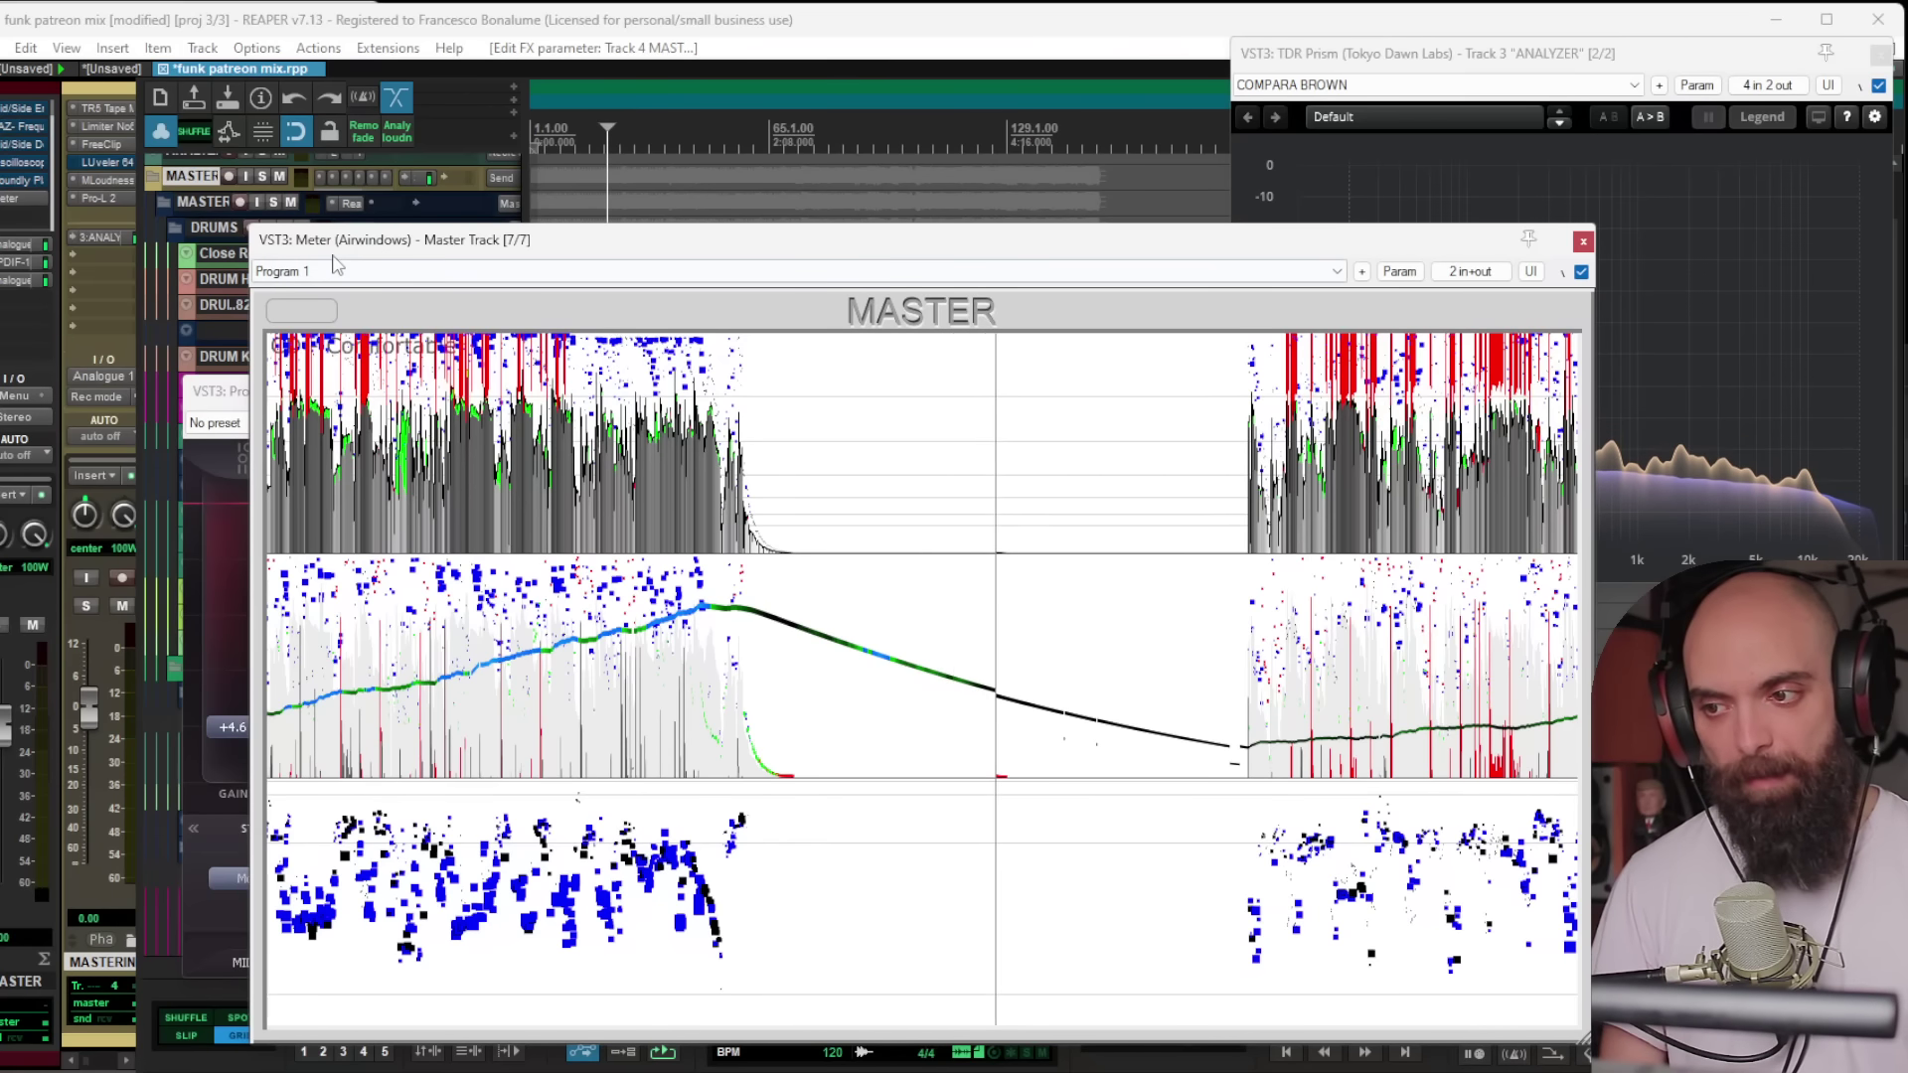
{"action": "left_click", "coordinate": [591, 154]}
{"action": "key", "text": "space"}
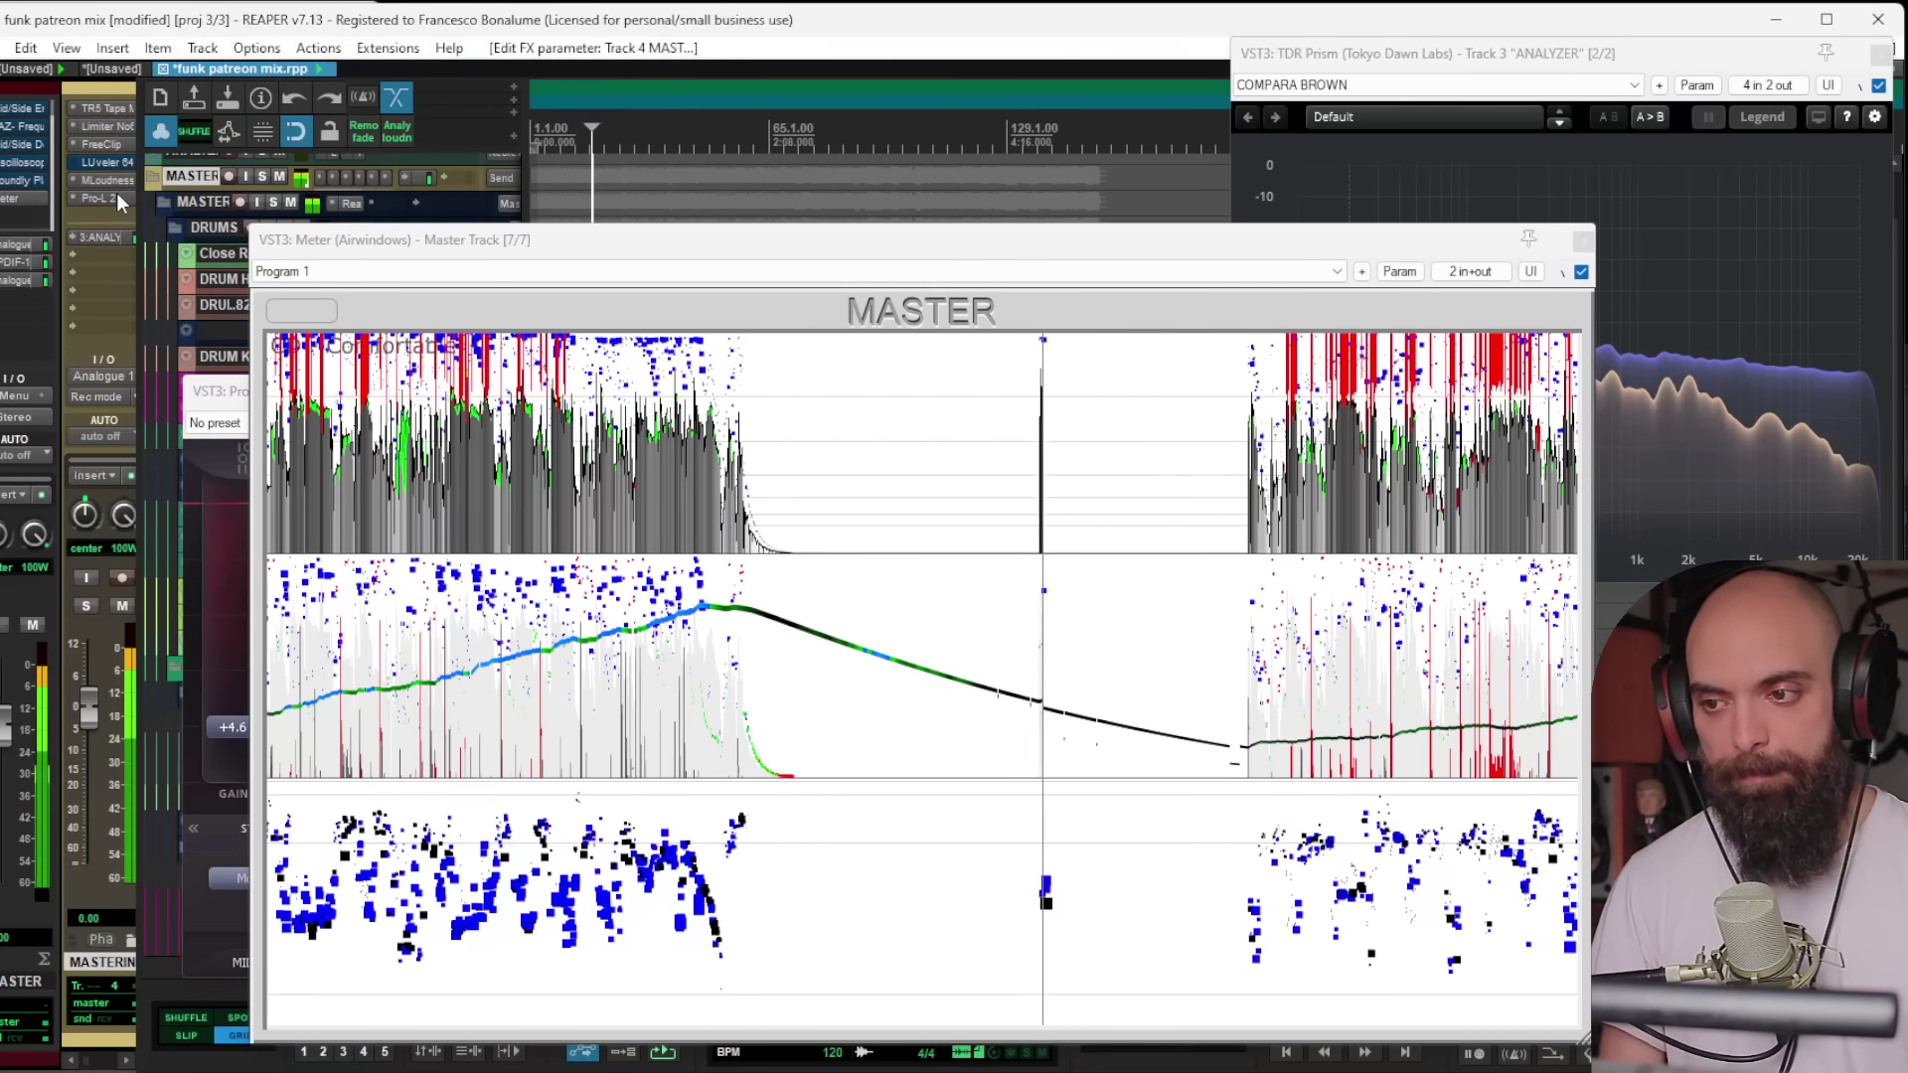
{"action": "left_click", "coordinate": [112, 199]}
{"action": "left_click", "coordinate": [94, 197]}
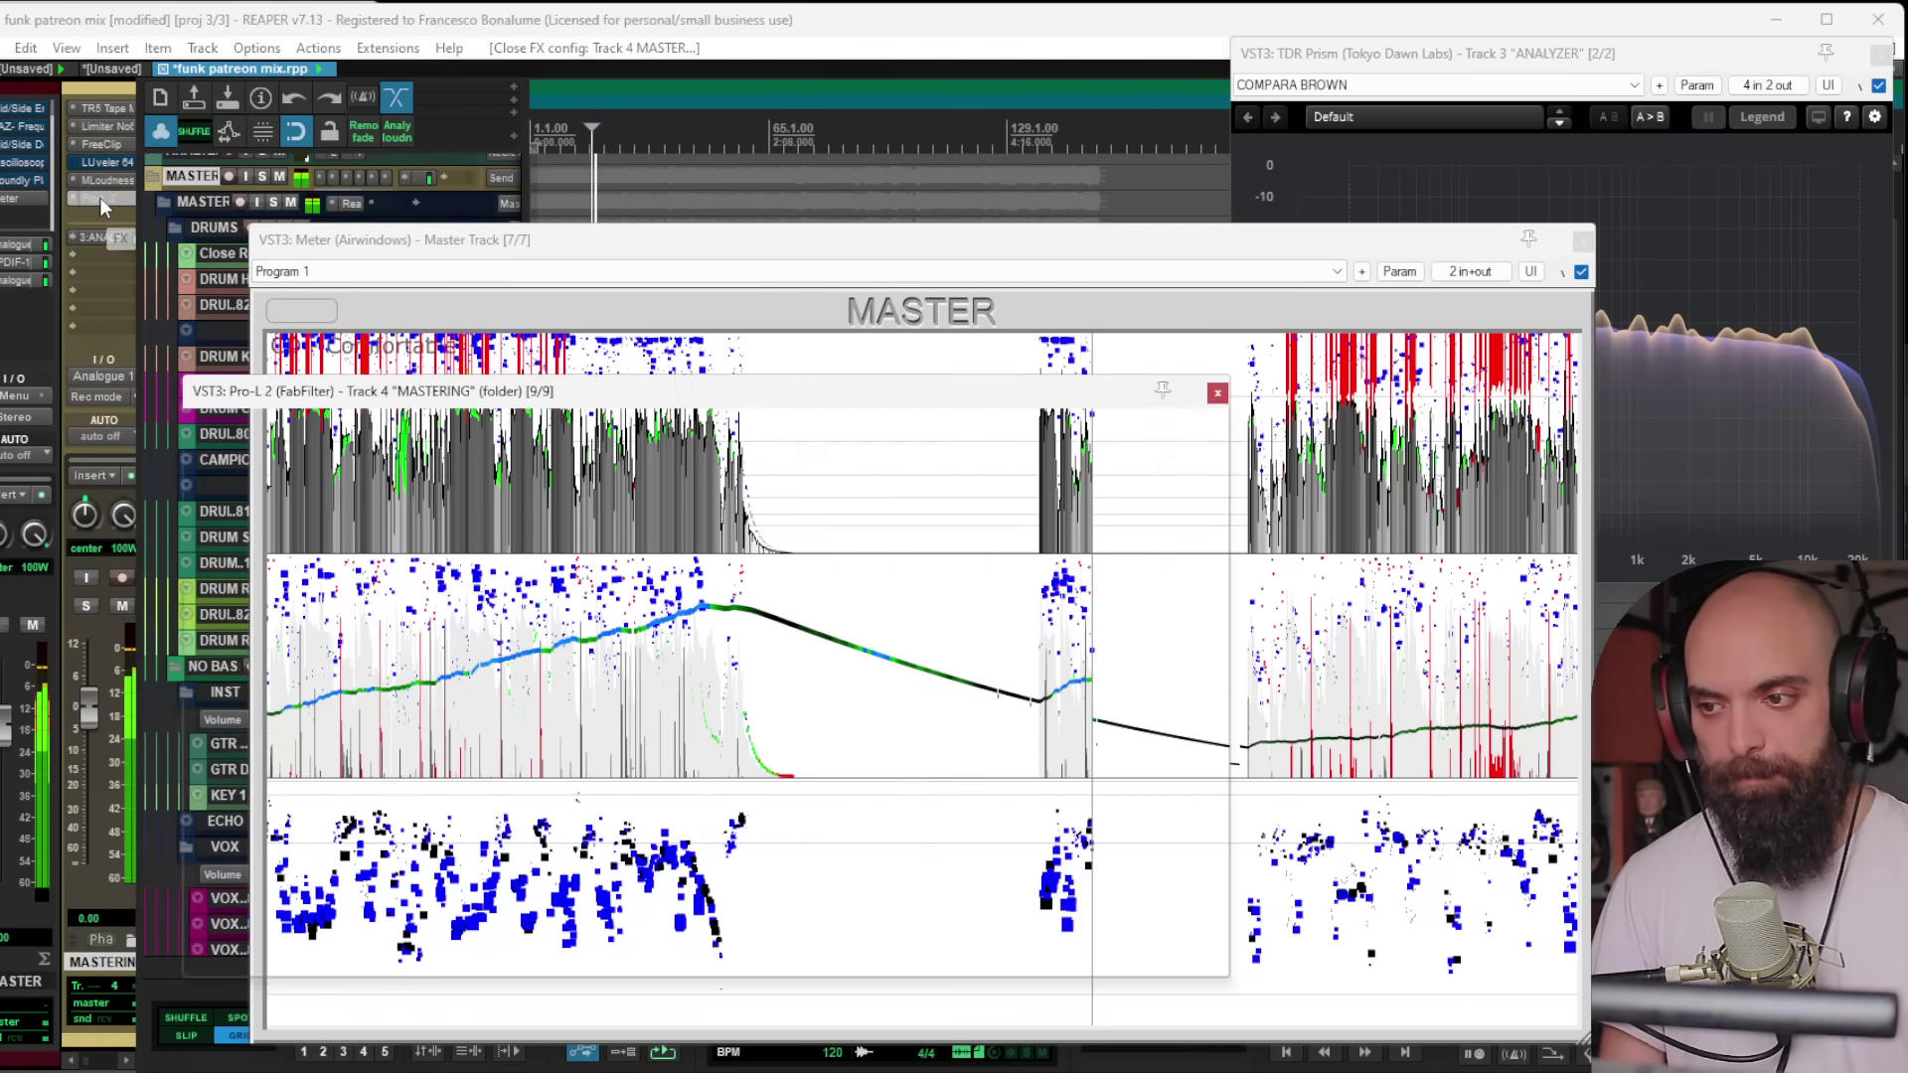
{"action": "left_click_drag", "start_coordinate": [561, 375], "coordinate": [1080, 262]}
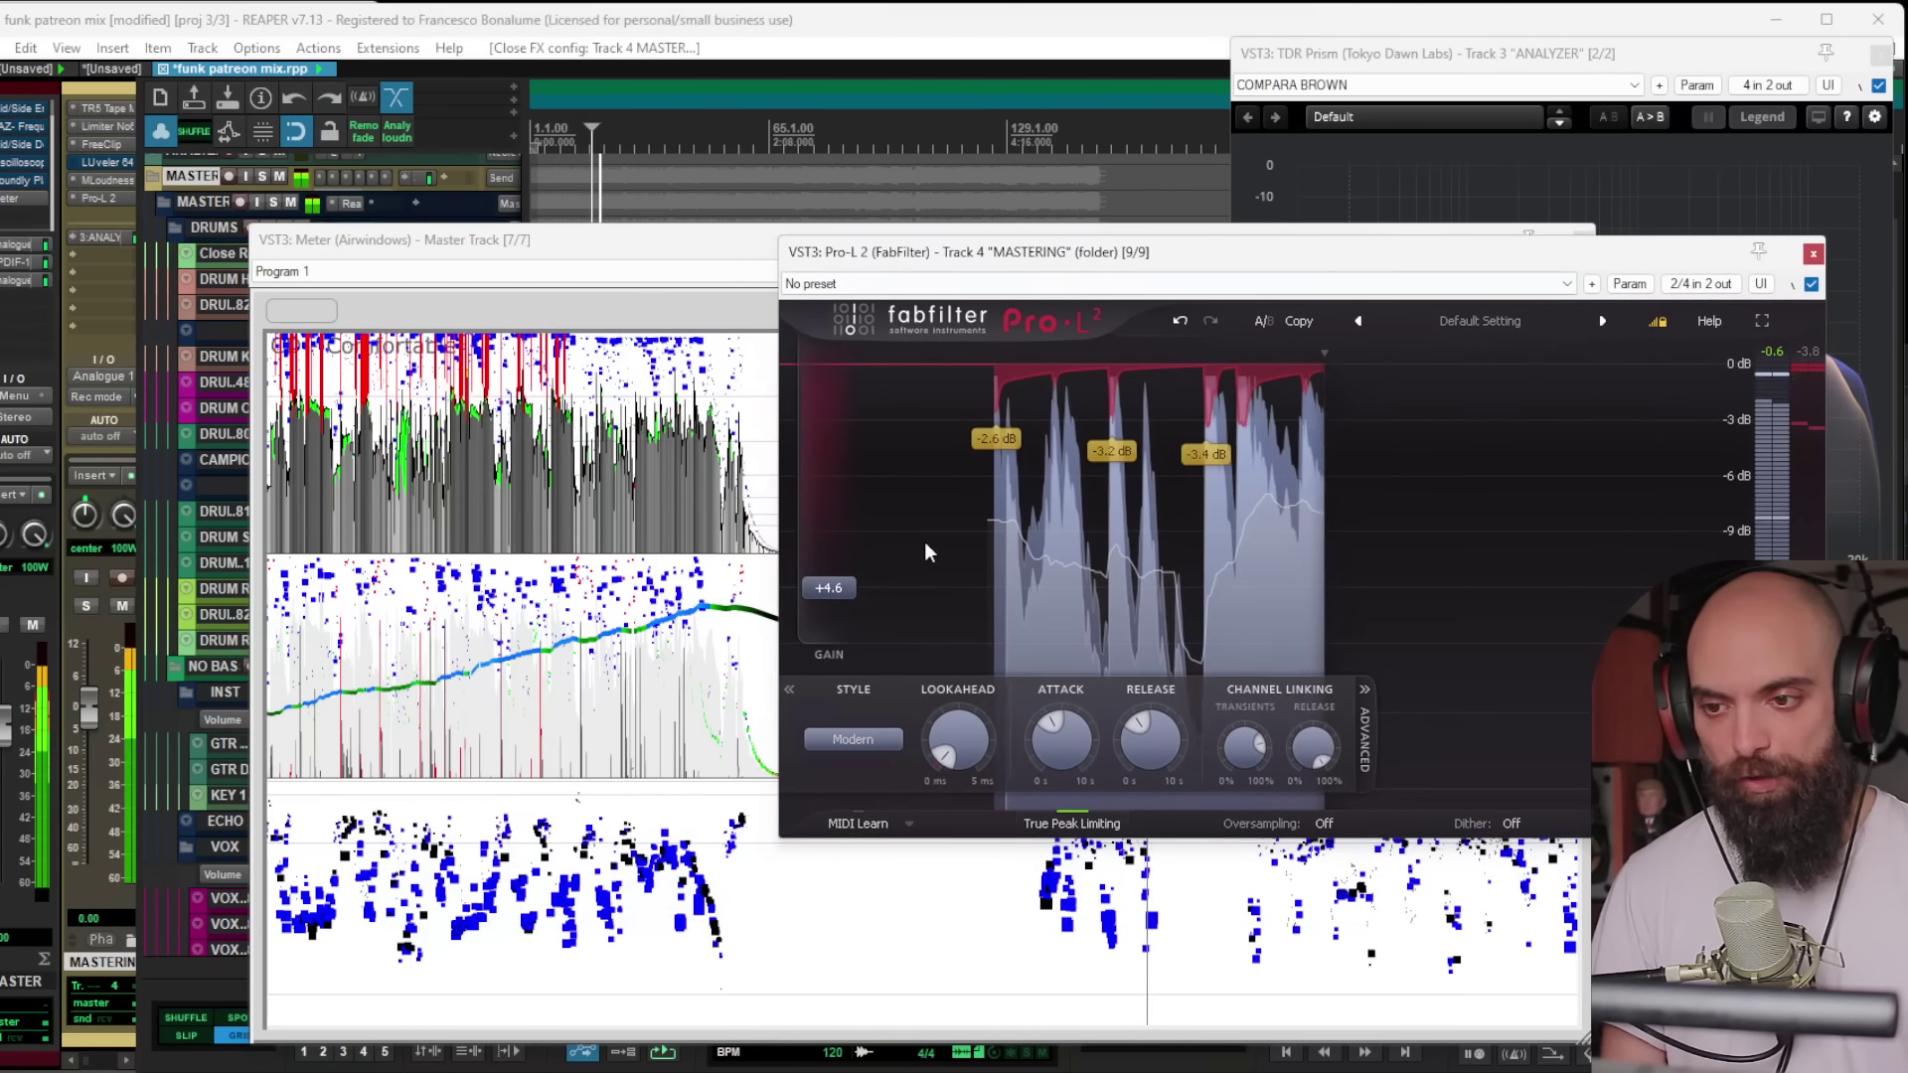